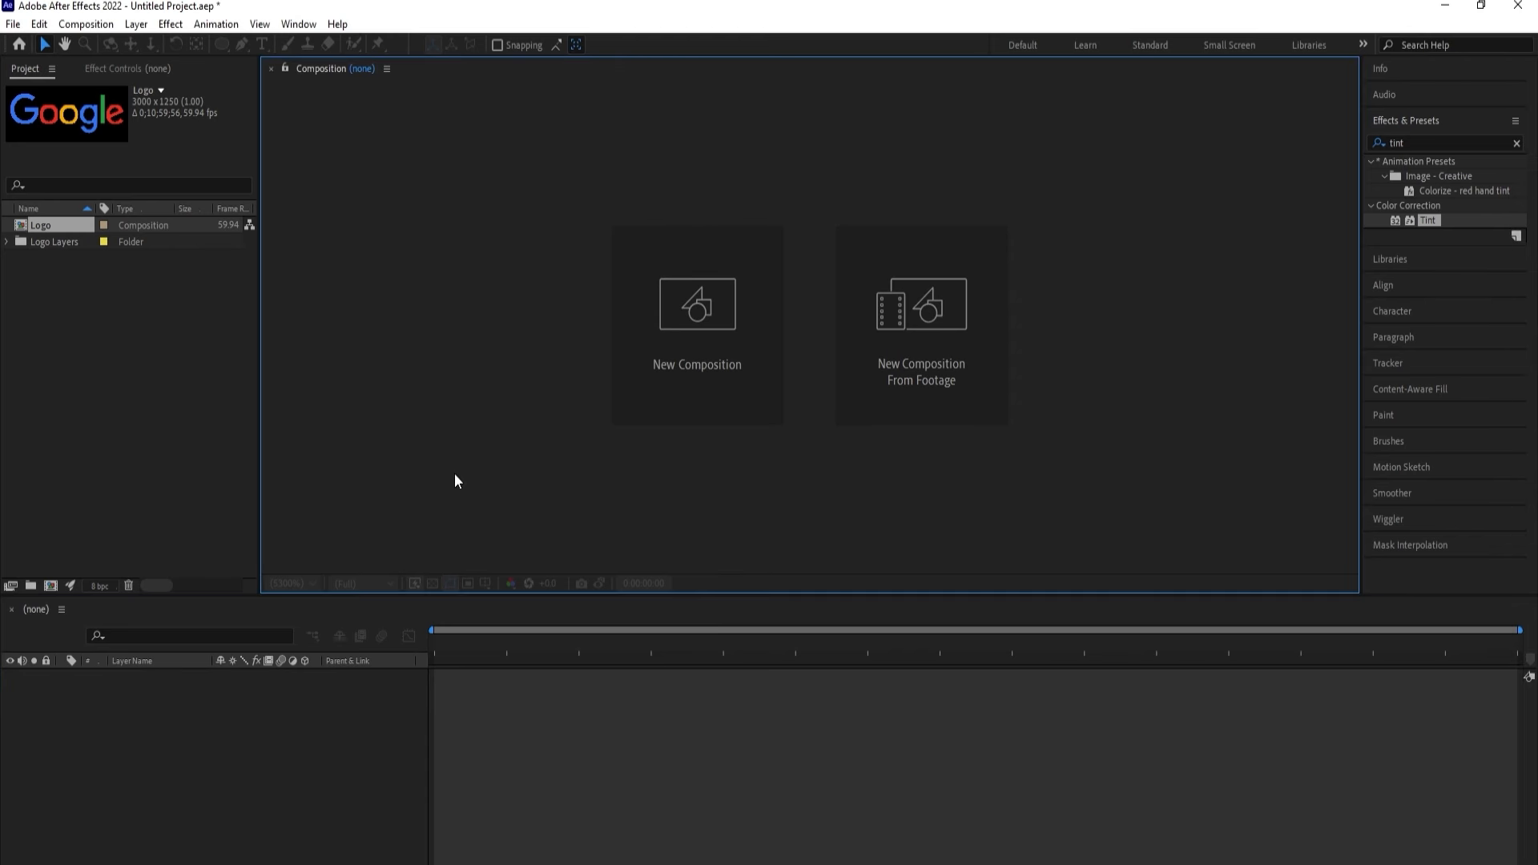
# Create a composition named Main Animation at 30 fps, with a duration of 0:01:00:26 and a white (FFFFFF) background.
pyautogui.click(650, 357)
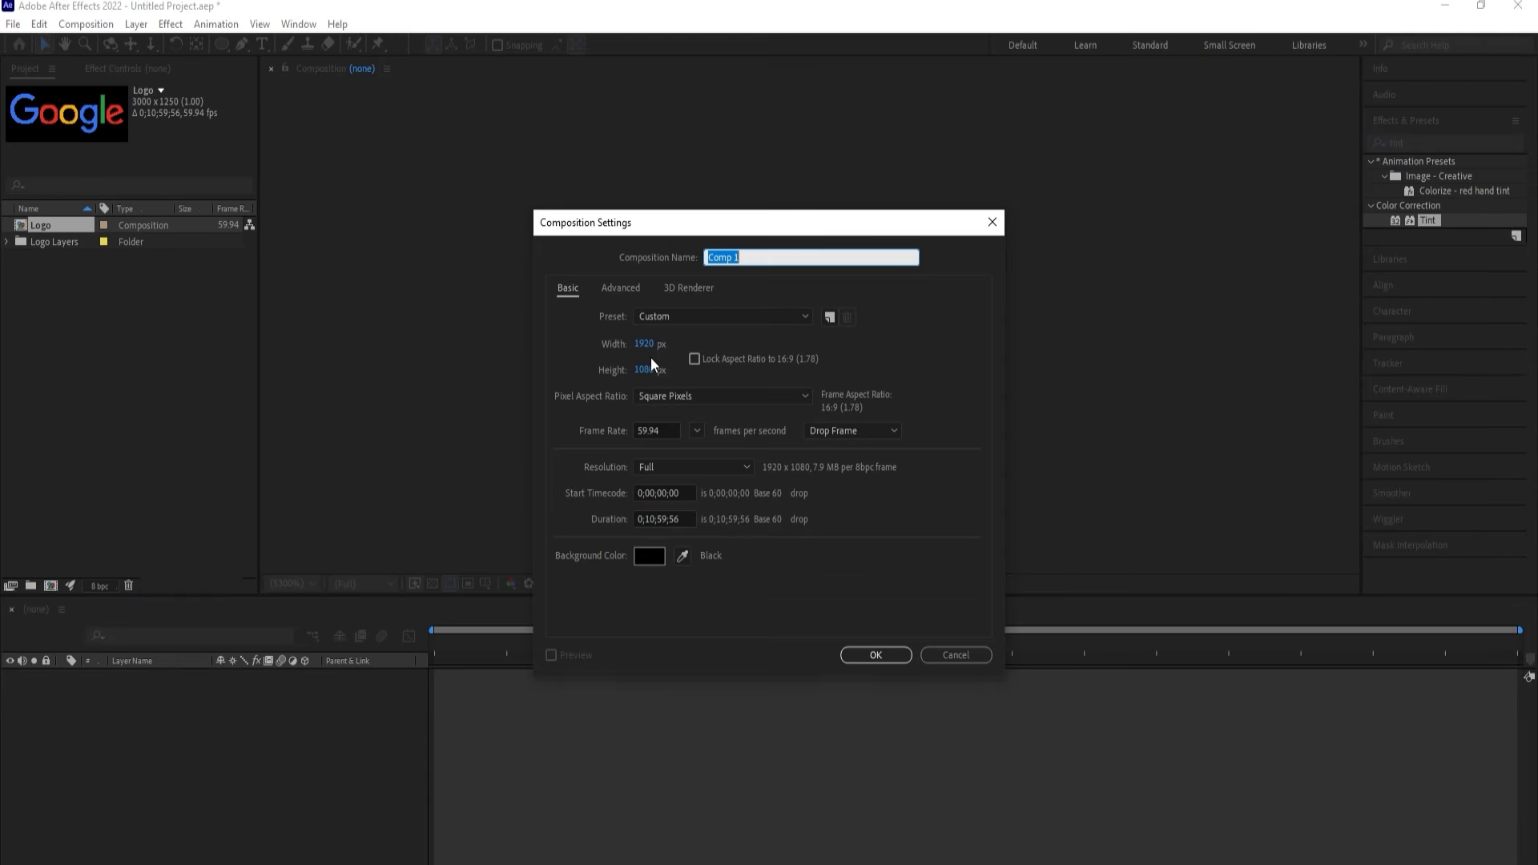
pyautogui.write('Main Animation')
pyautogui.click(695, 430)
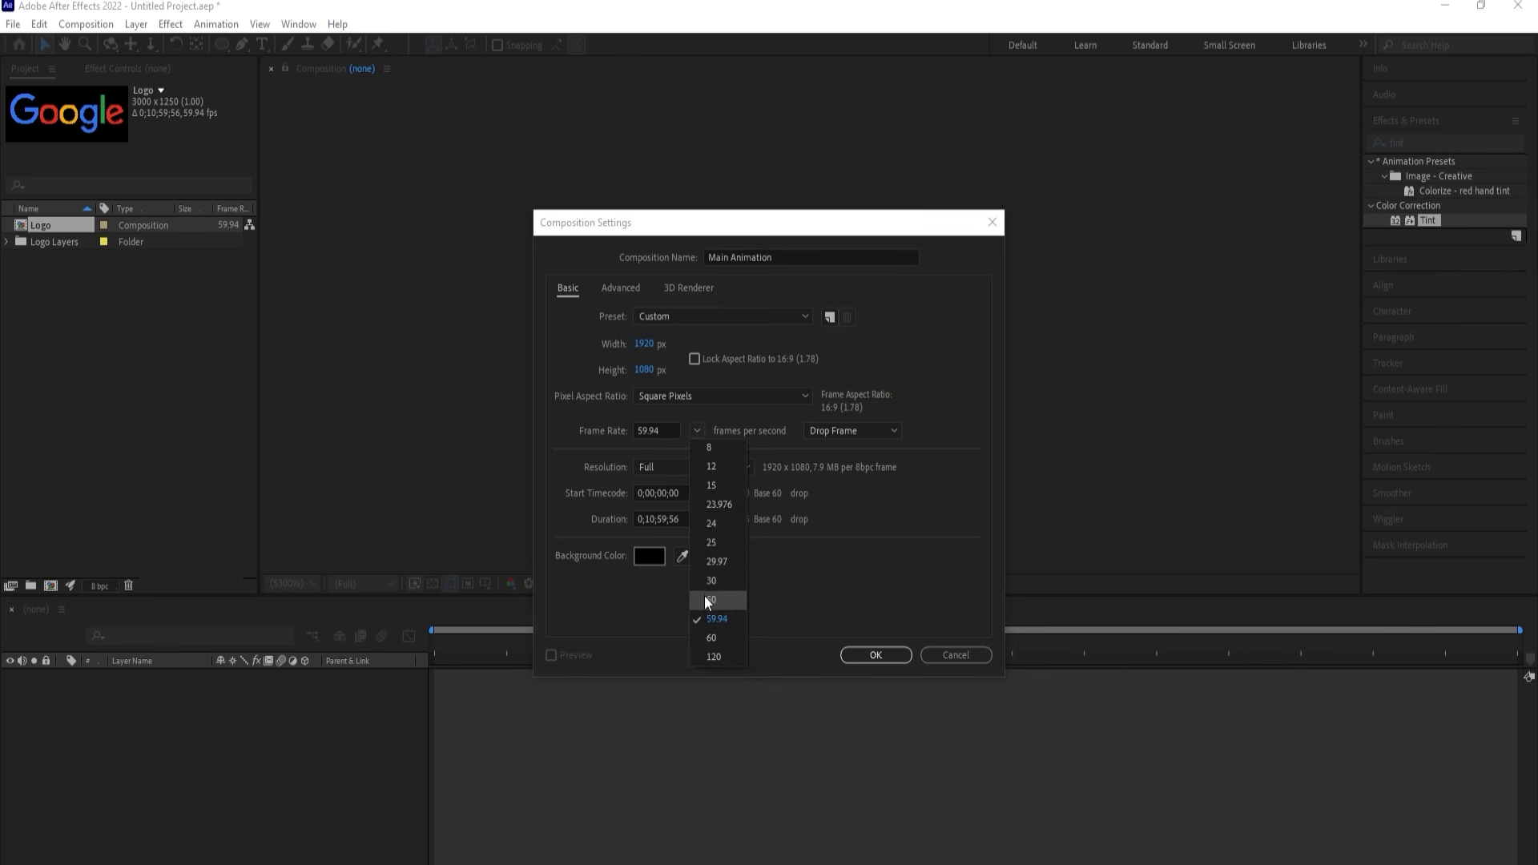
pyautogui.click(716, 578)
pyautogui.click(649, 519)
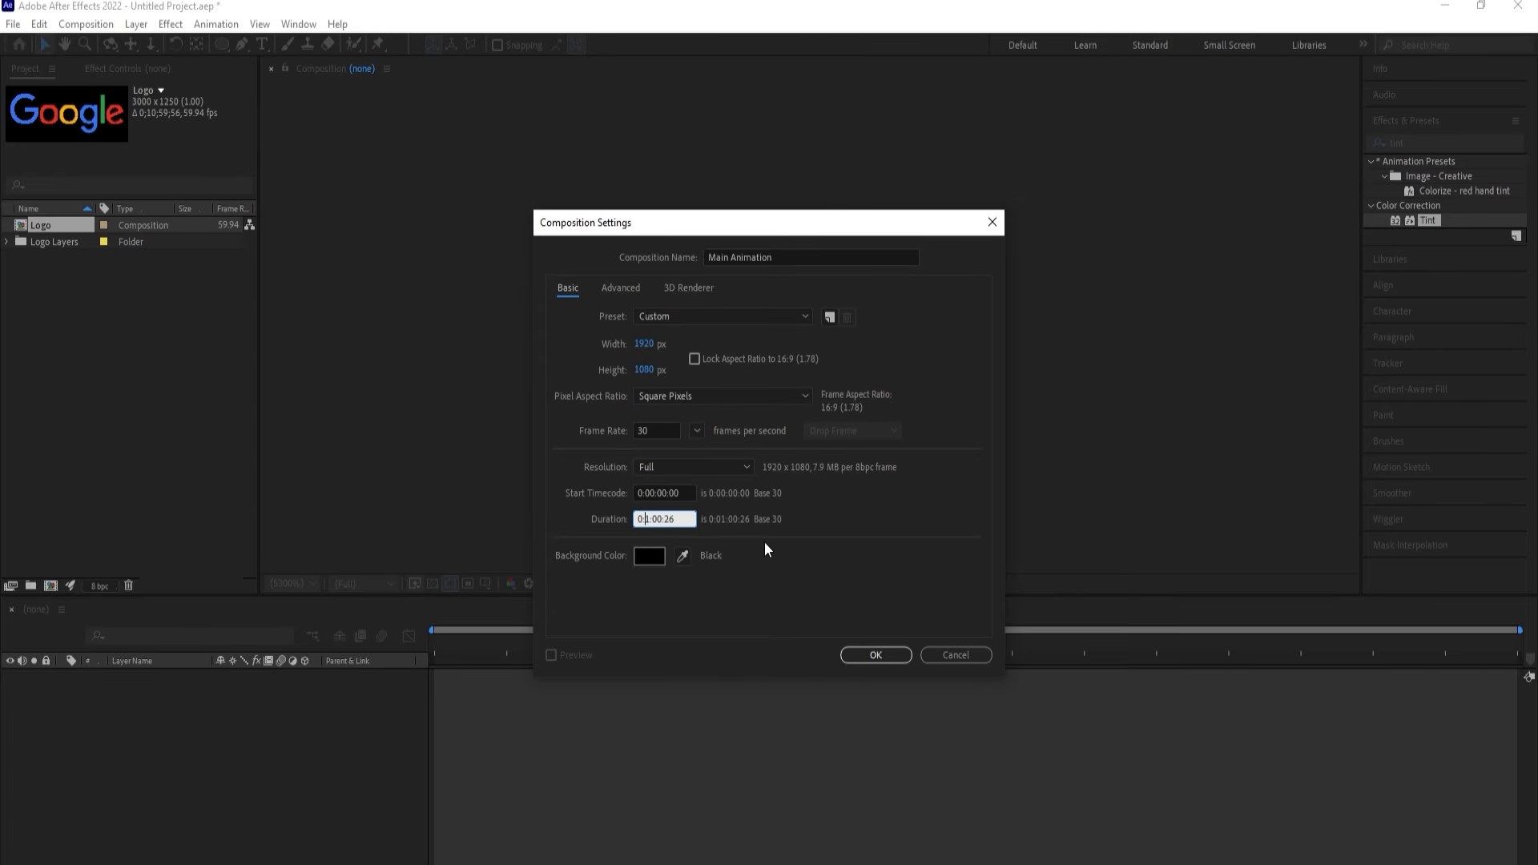
pyautogui.click(662, 554)
pyautogui.write('FFFFFF')
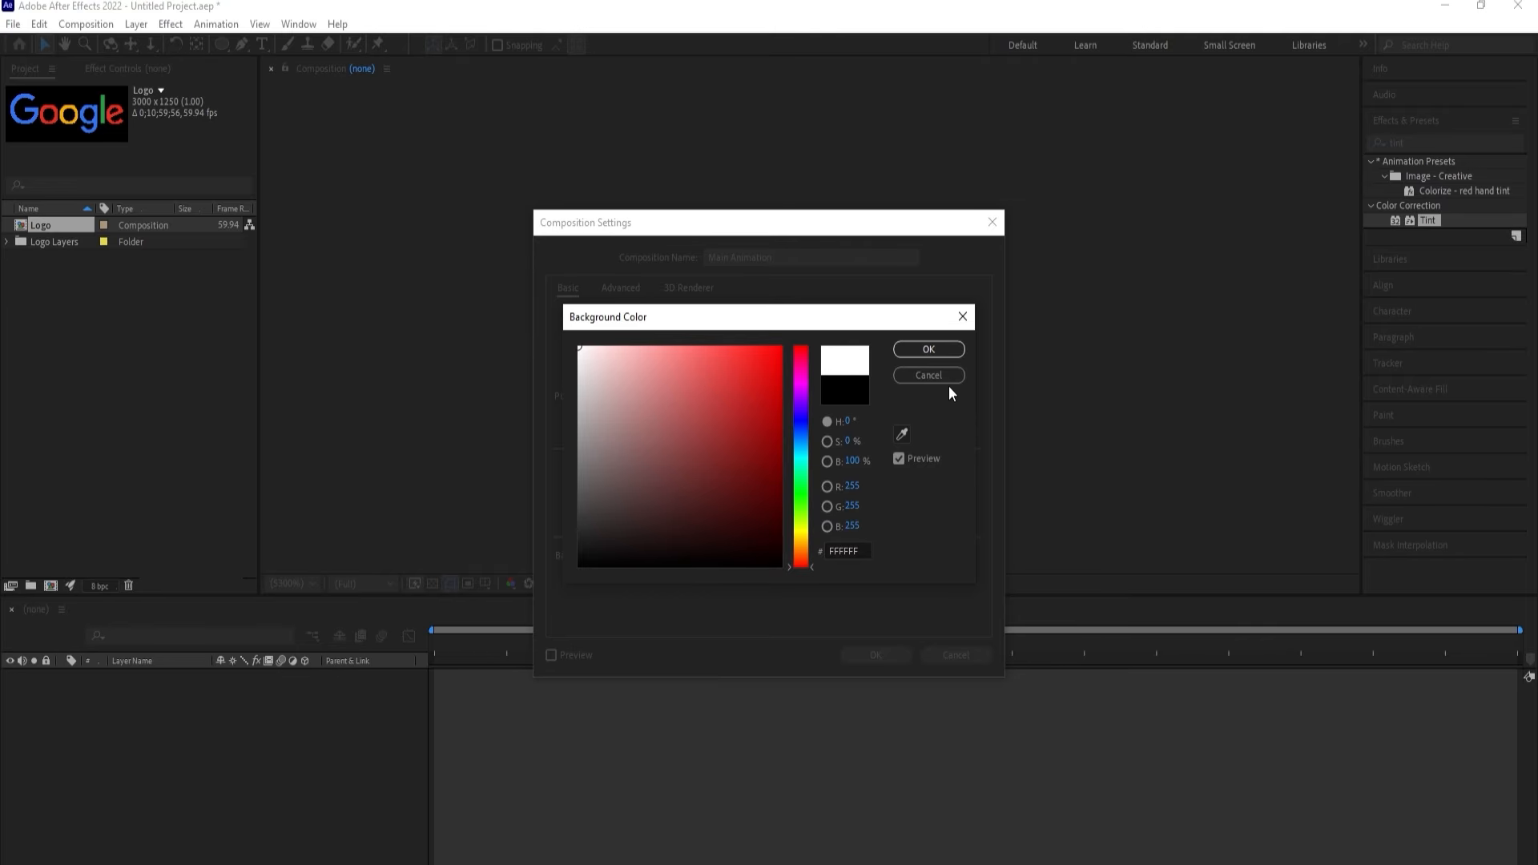
pyautogui.click(930, 353)
pyautogui.click(888, 650)
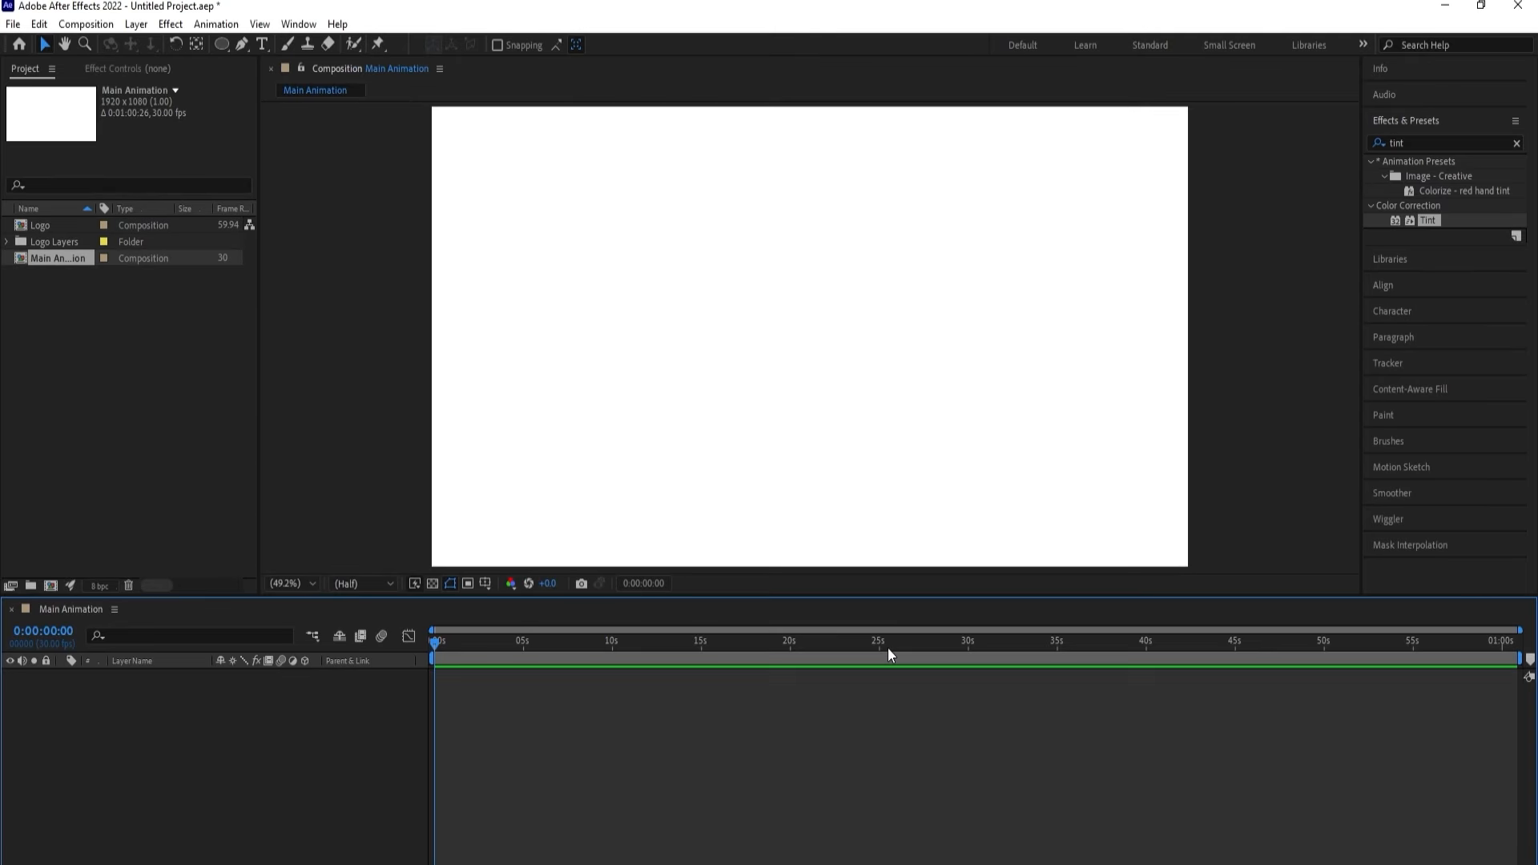
# Show the Title/Action Safe overlay in the Main Animation composition view.
pyautogui.click(490, 583)
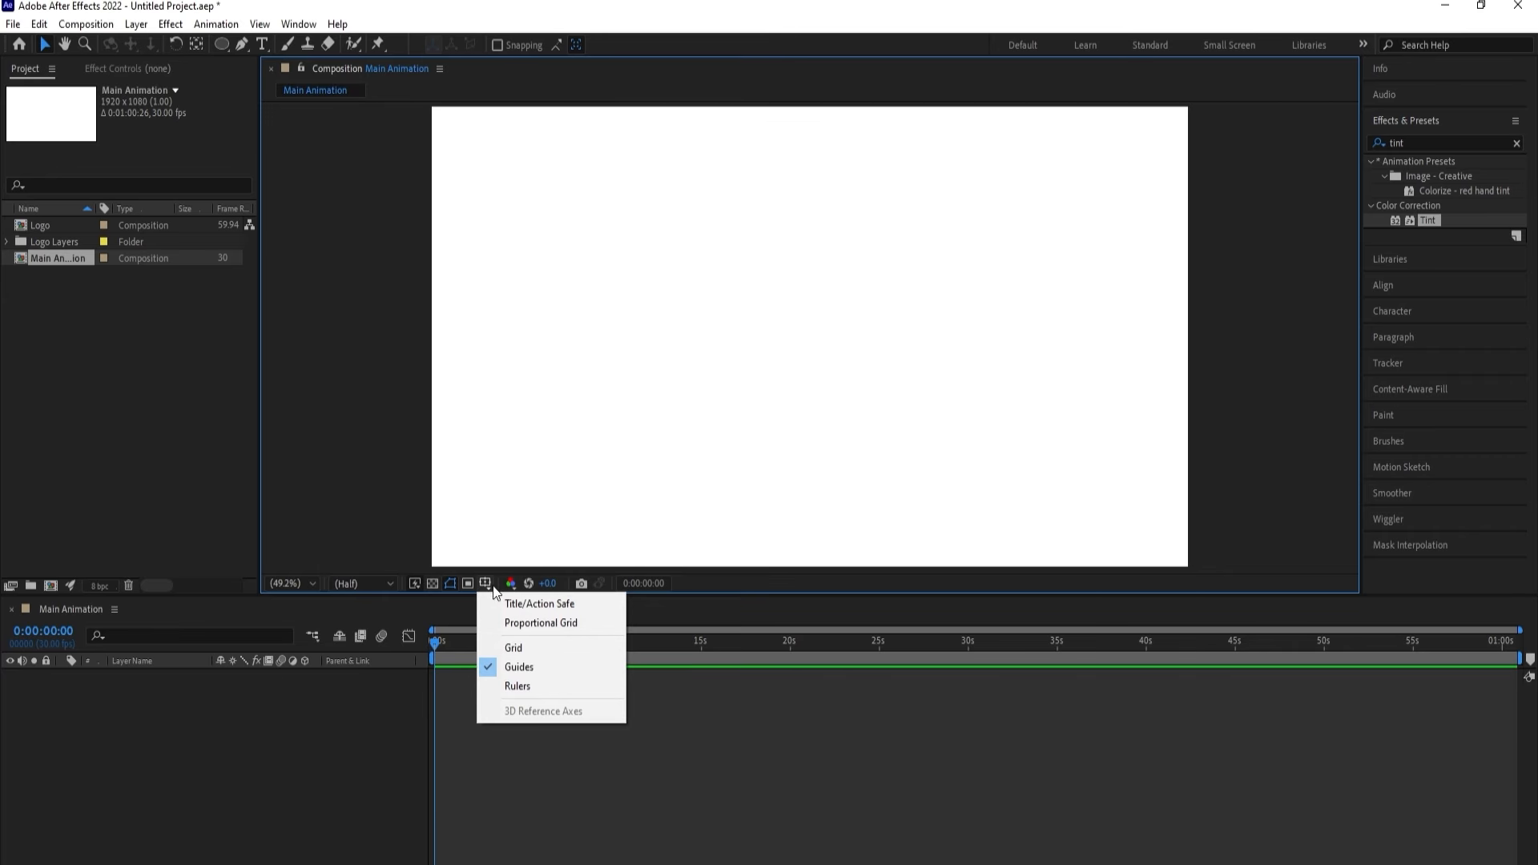
pyautogui.click(509, 603)
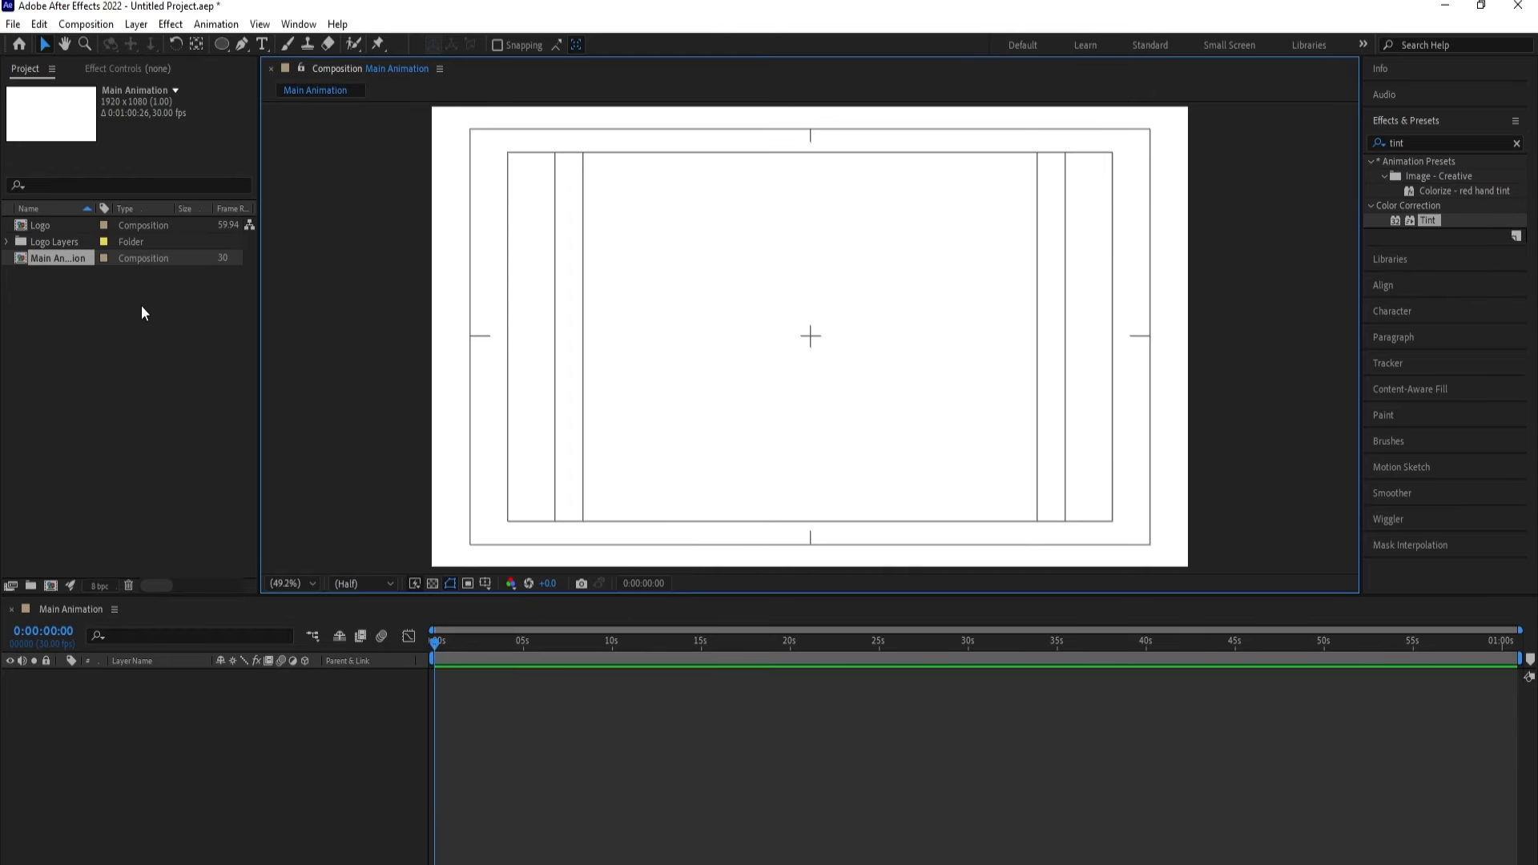
# Open the Logo composition and examine how the individual Google letters are arranged as layers.
pyautogui.click(49, 227)
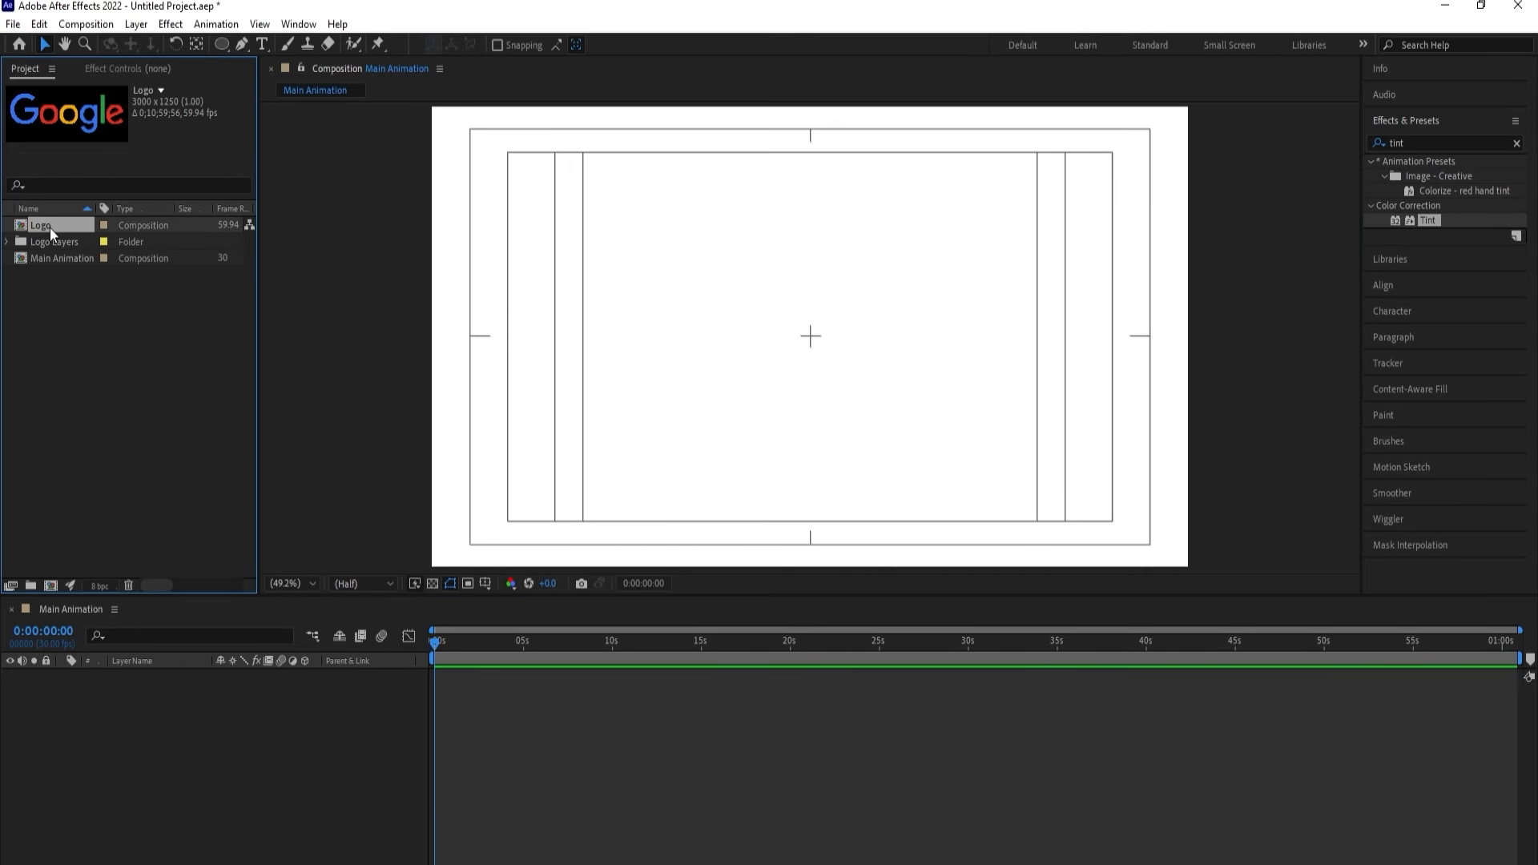
pyautogui.doubleClick(50, 227)
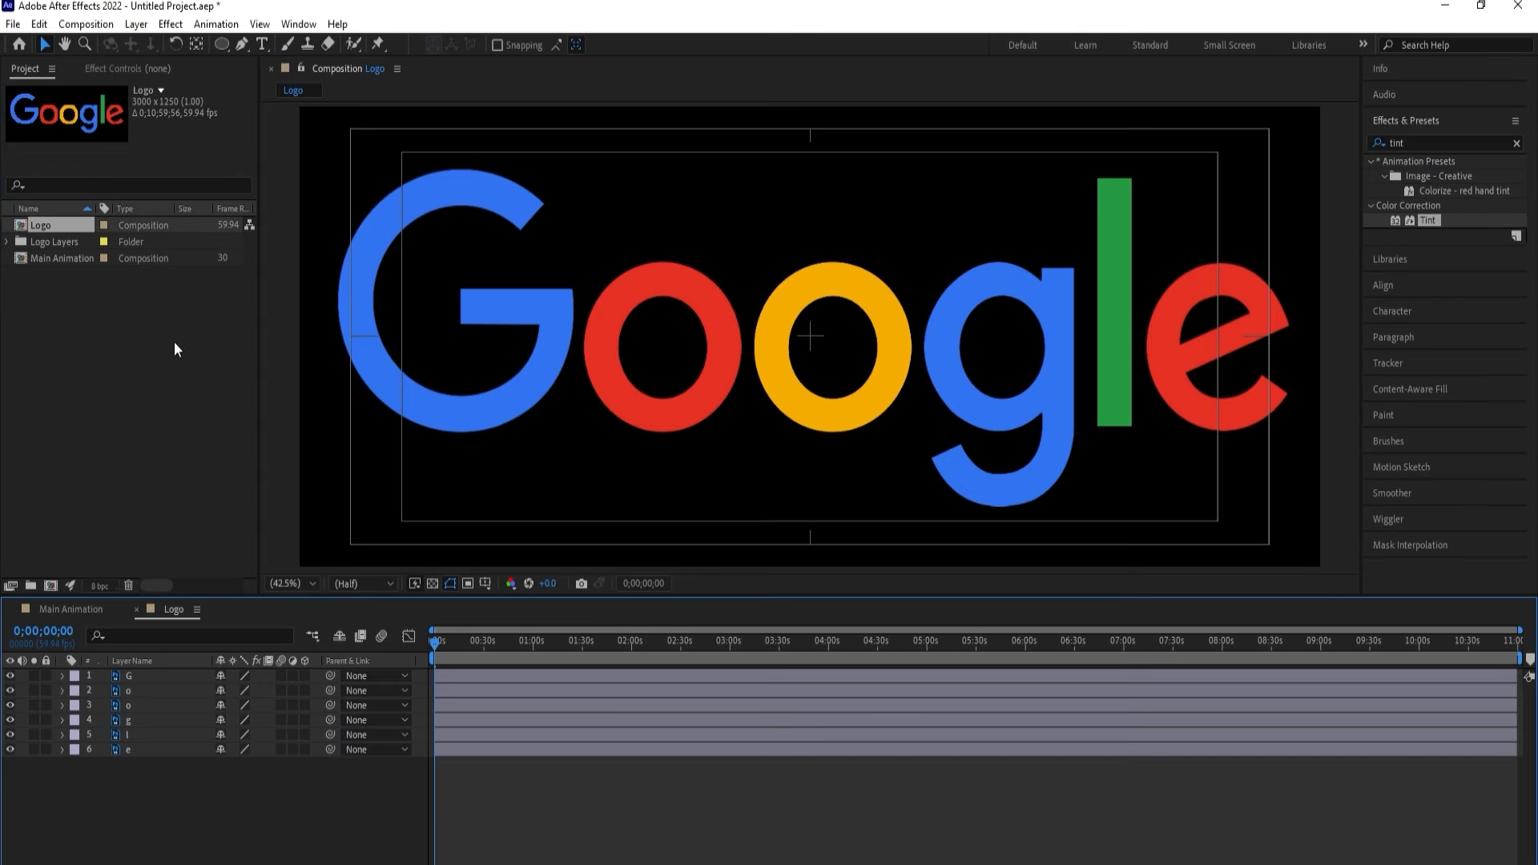
pyautogui.click(133, 681)
pyautogui.click(133, 691)
pyautogui.click(154, 789)
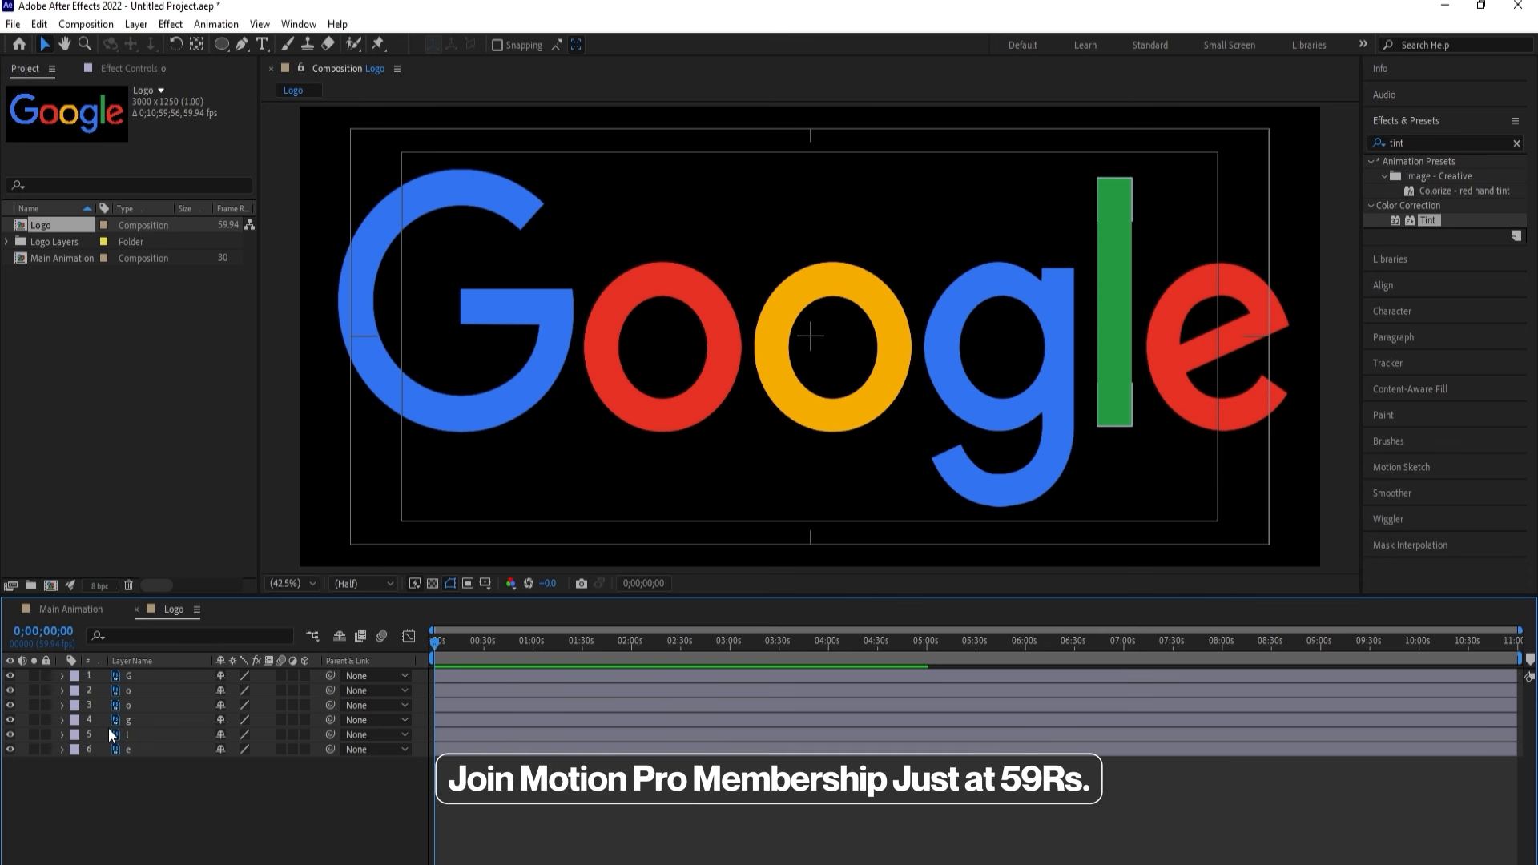
pyautogui.click(377, 352)
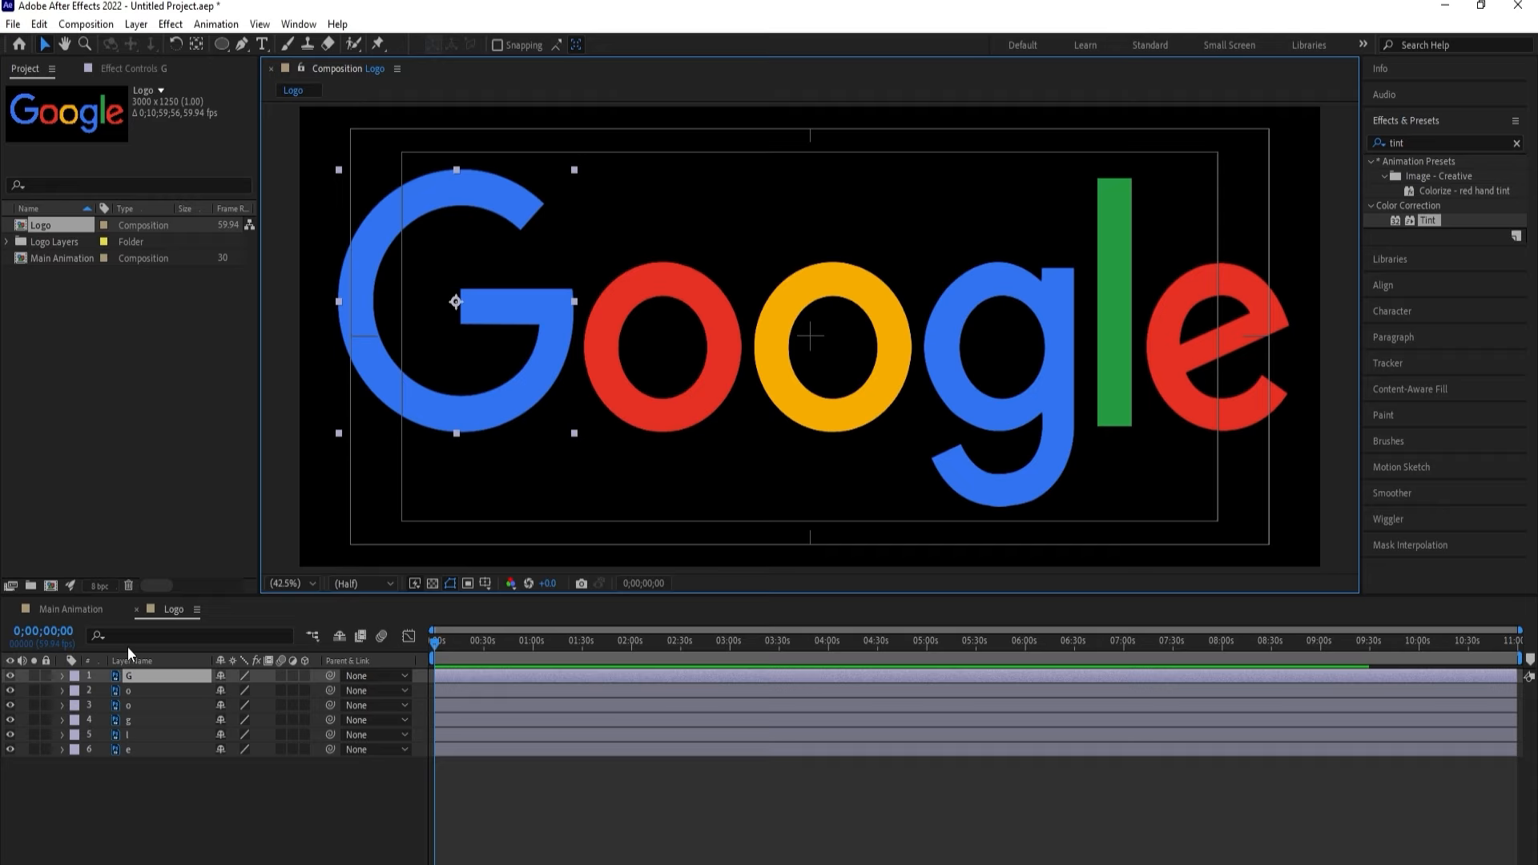
pyautogui.click(580, 449)
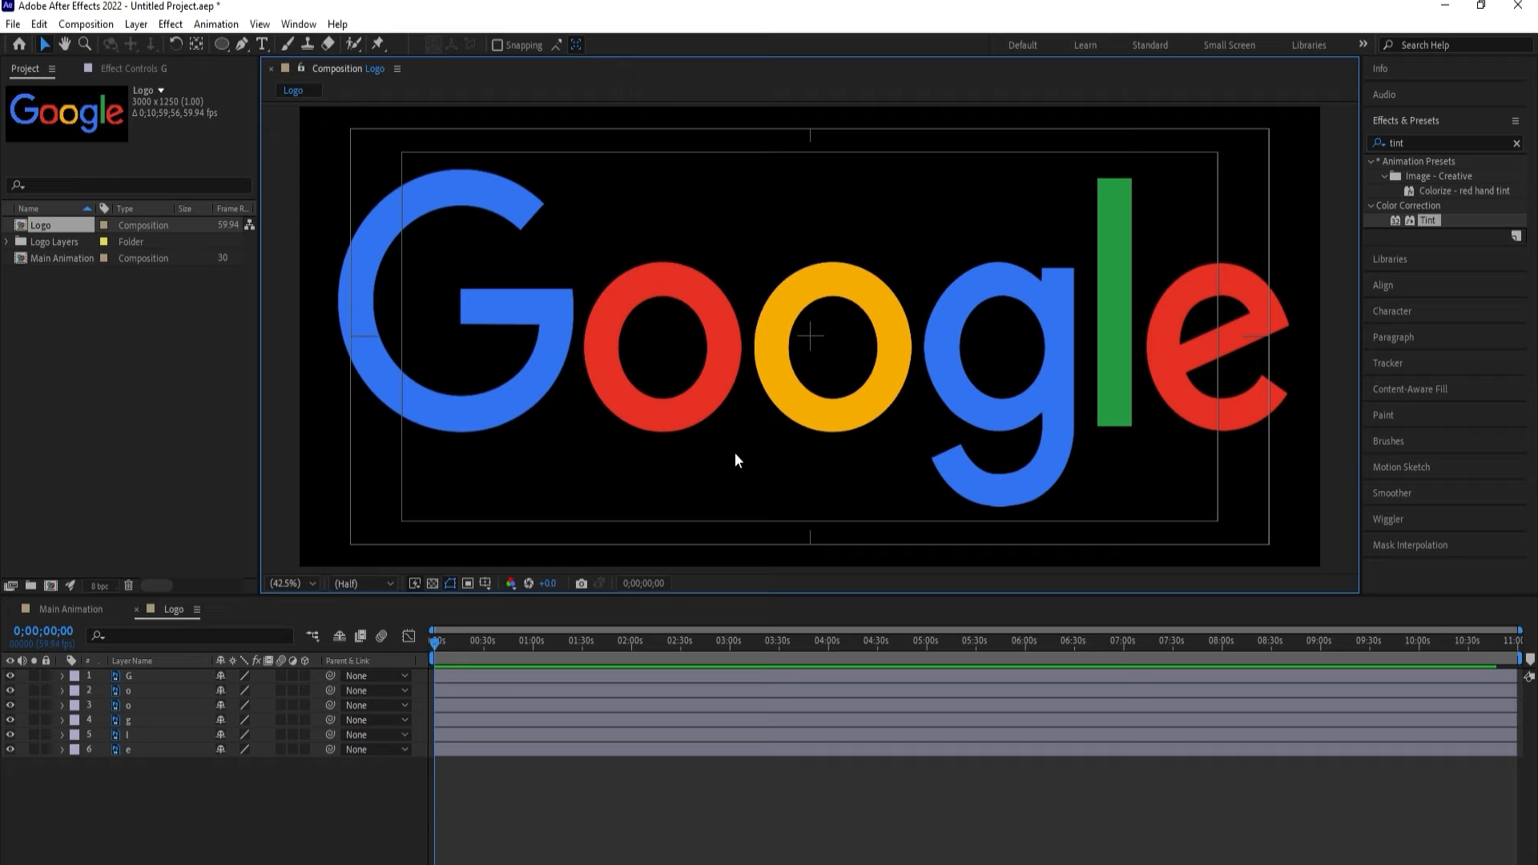
pyautogui.click(183, 789)
pyautogui.moveTo(181, 781); pyautogui.dragTo(138, 675)
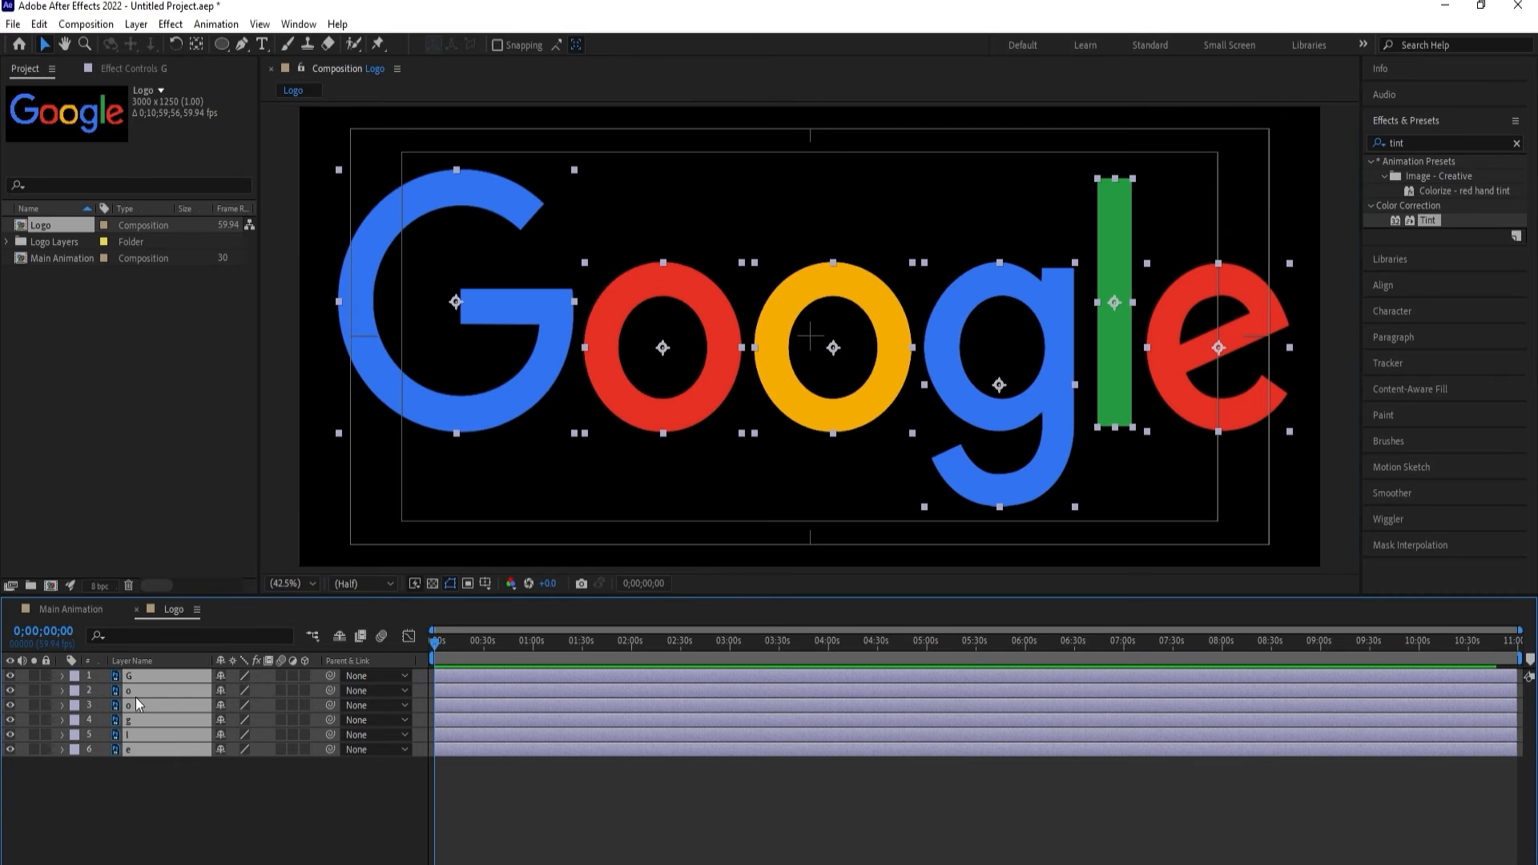
# In the Main Animation composition, choose the Ellipse tool and set the shape fill to None.
pyautogui.click(72, 611)
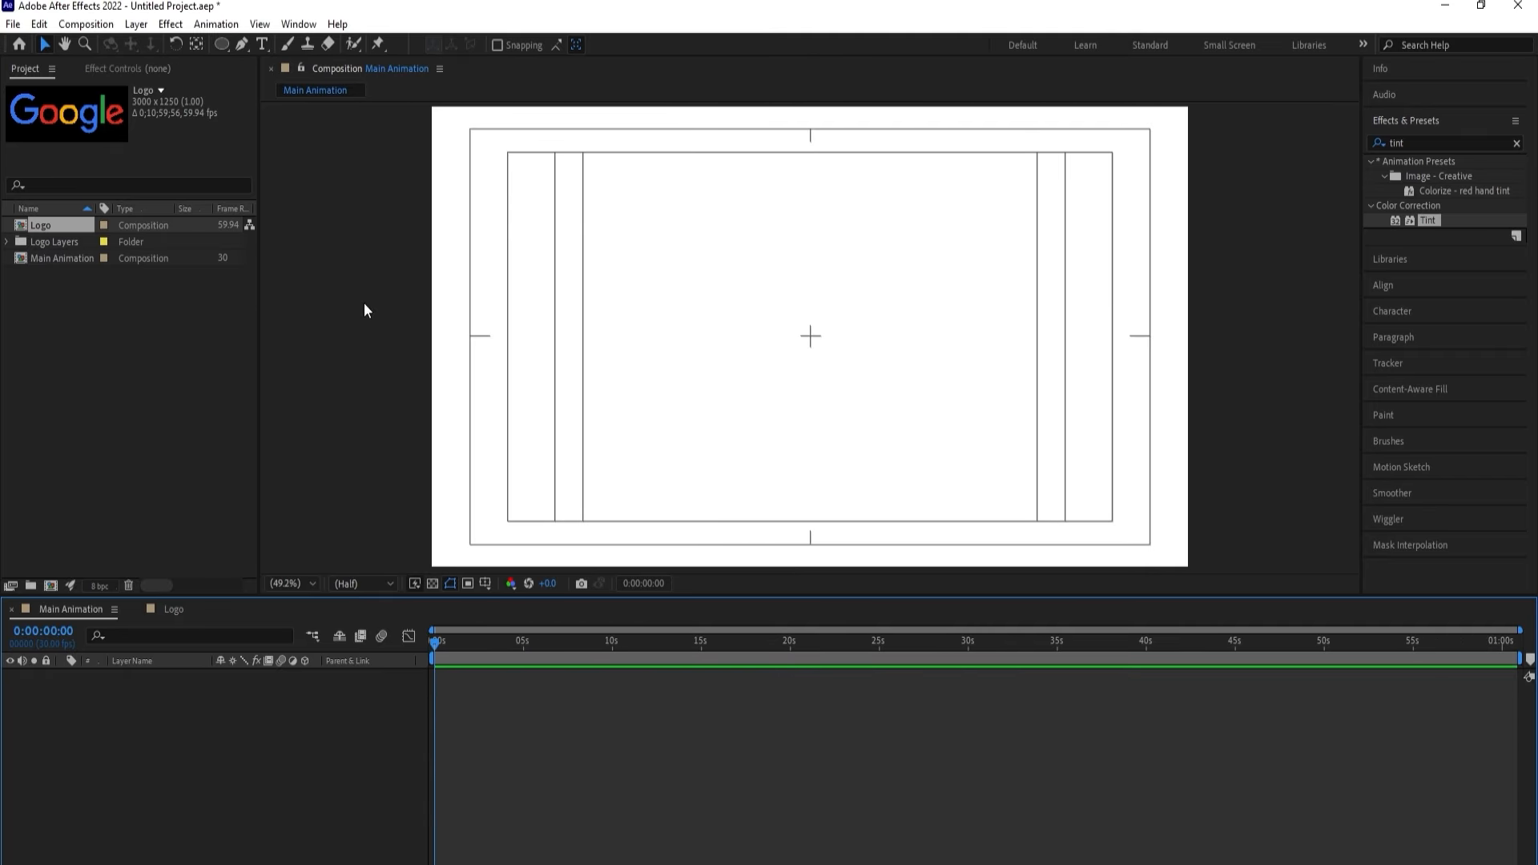
pyautogui.click(221, 44)
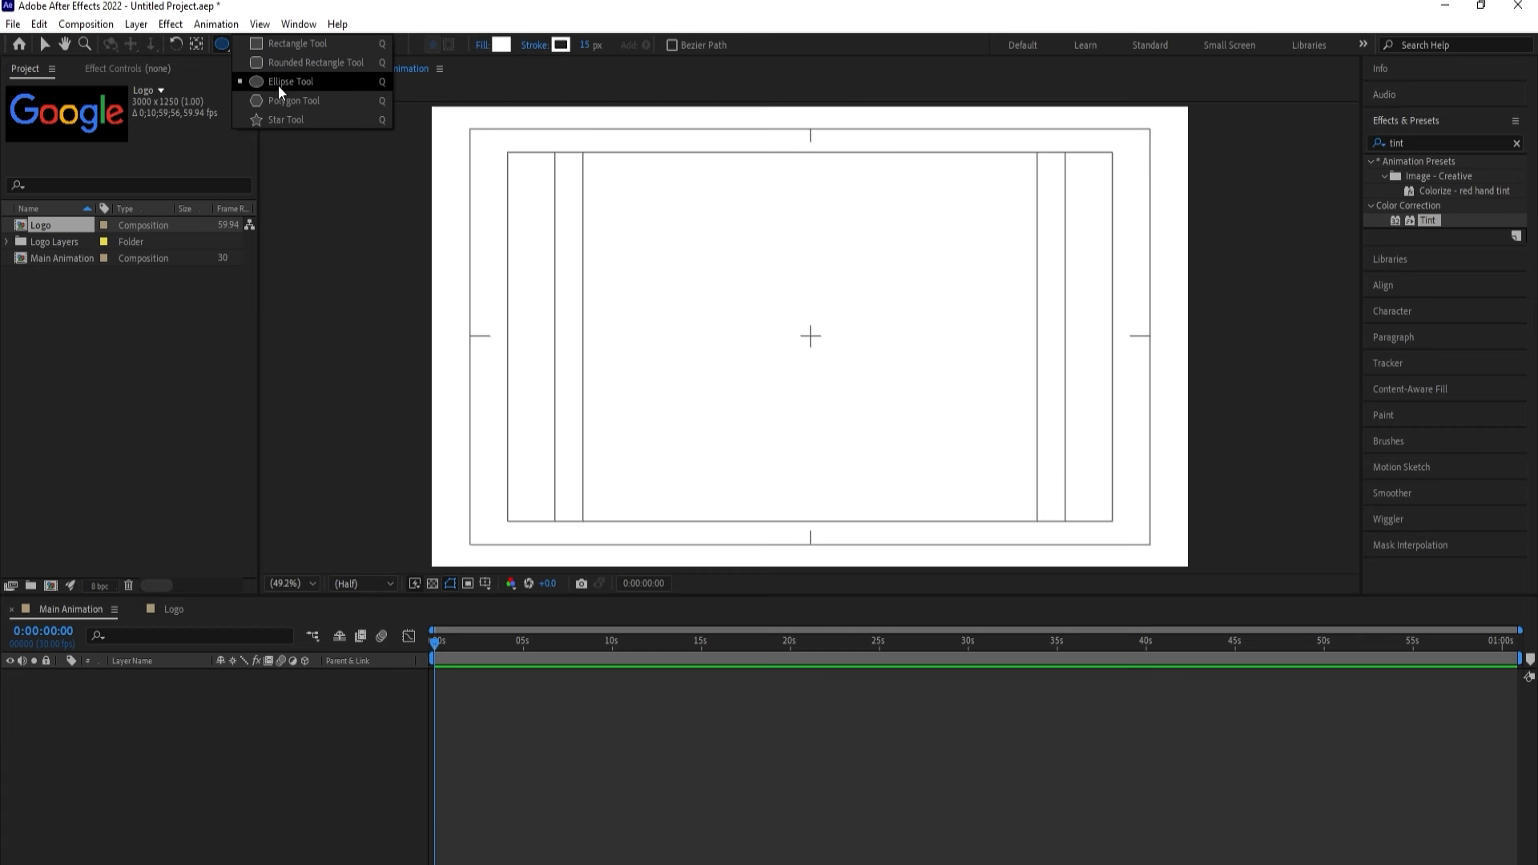
pyautogui.click(279, 81)
pyautogui.click(483, 45)
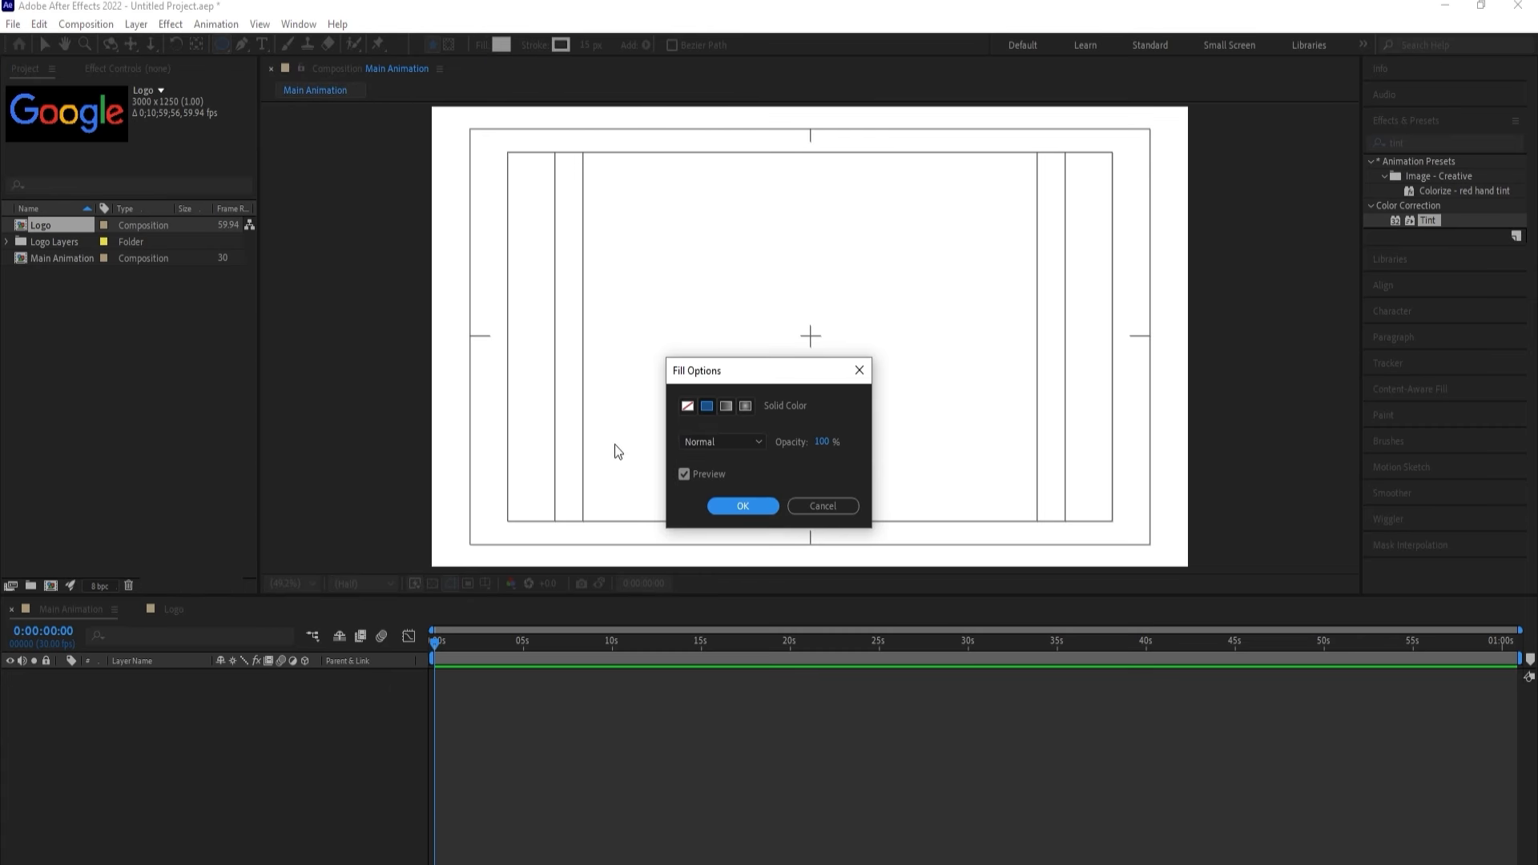
pyautogui.click(688, 406)
pyautogui.click(731, 507)
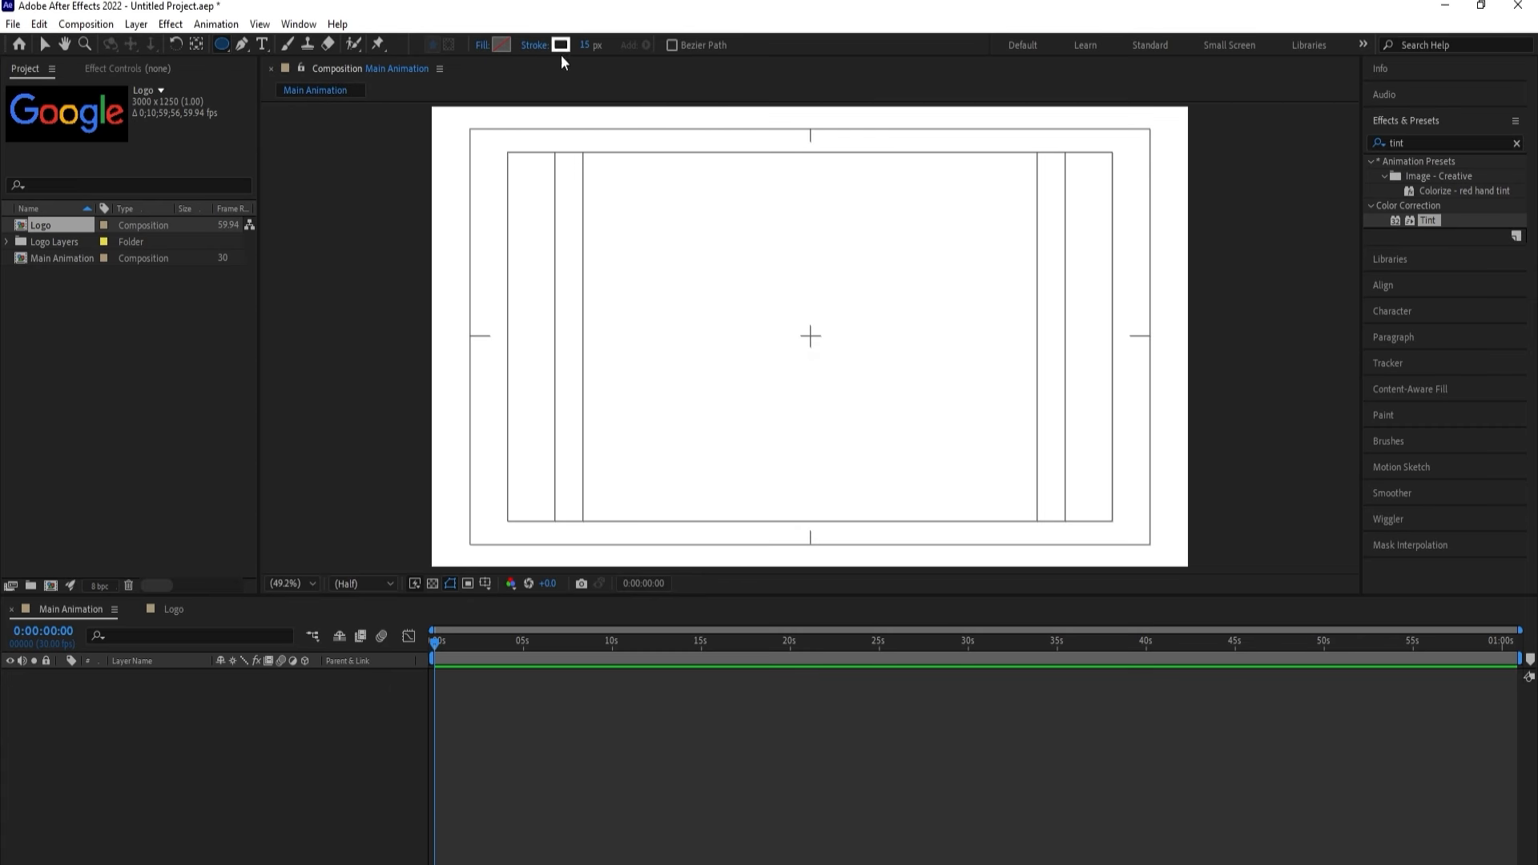
# Set the stroke colour to black (000000) and draw an ellipse about a quarter of the frame wide near the centre.
pyautogui.click(561, 45)
pyautogui.click(578, 565)
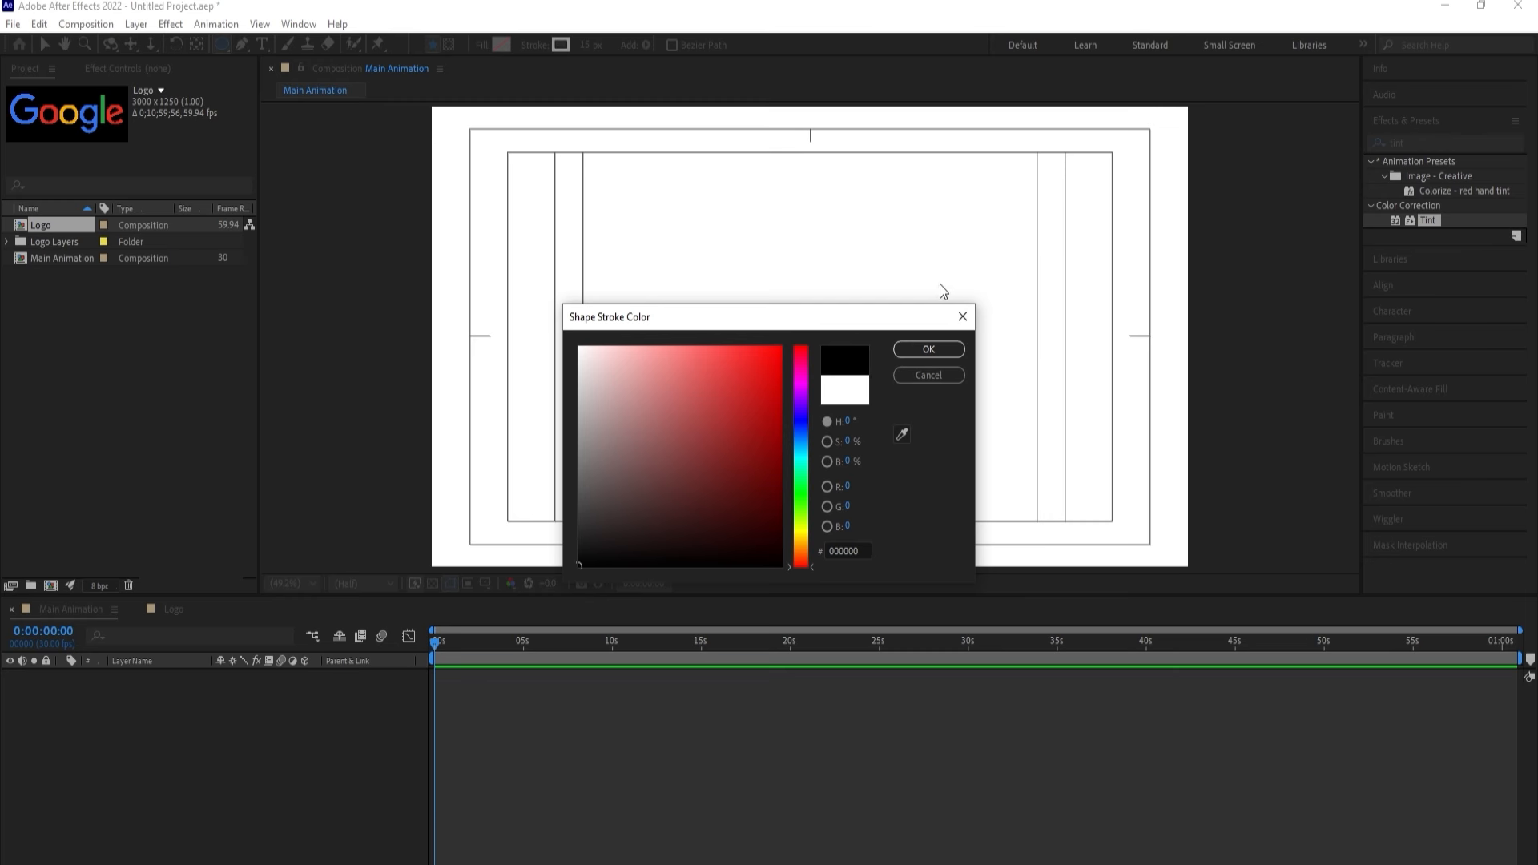
pyautogui.click(929, 350)
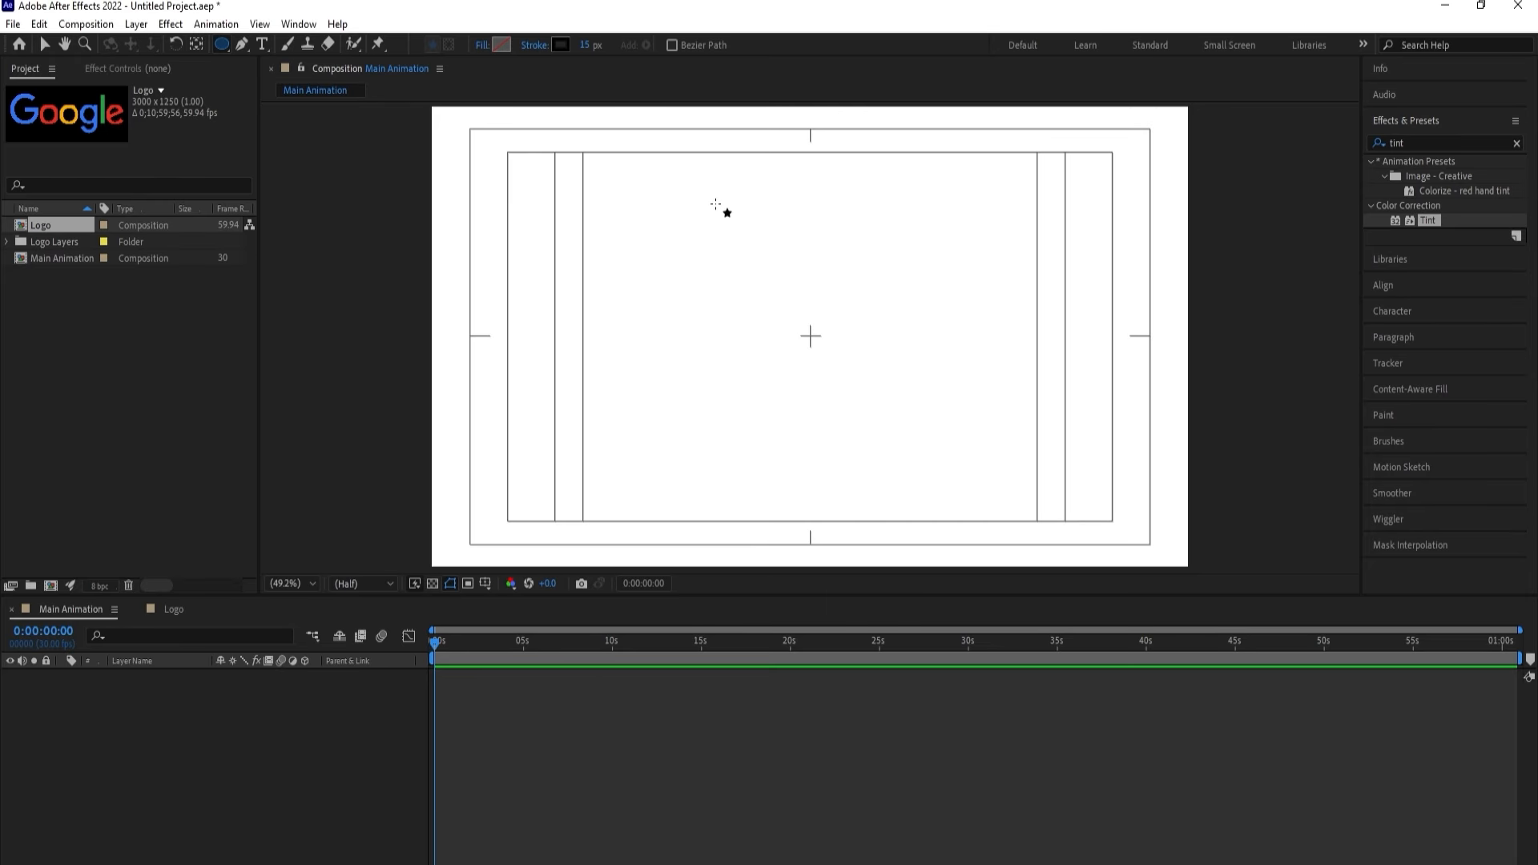
pyautogui.moveTo(697, 245); pyautogui.dragTo(870, 426)
pyautogui.click(205, 771)
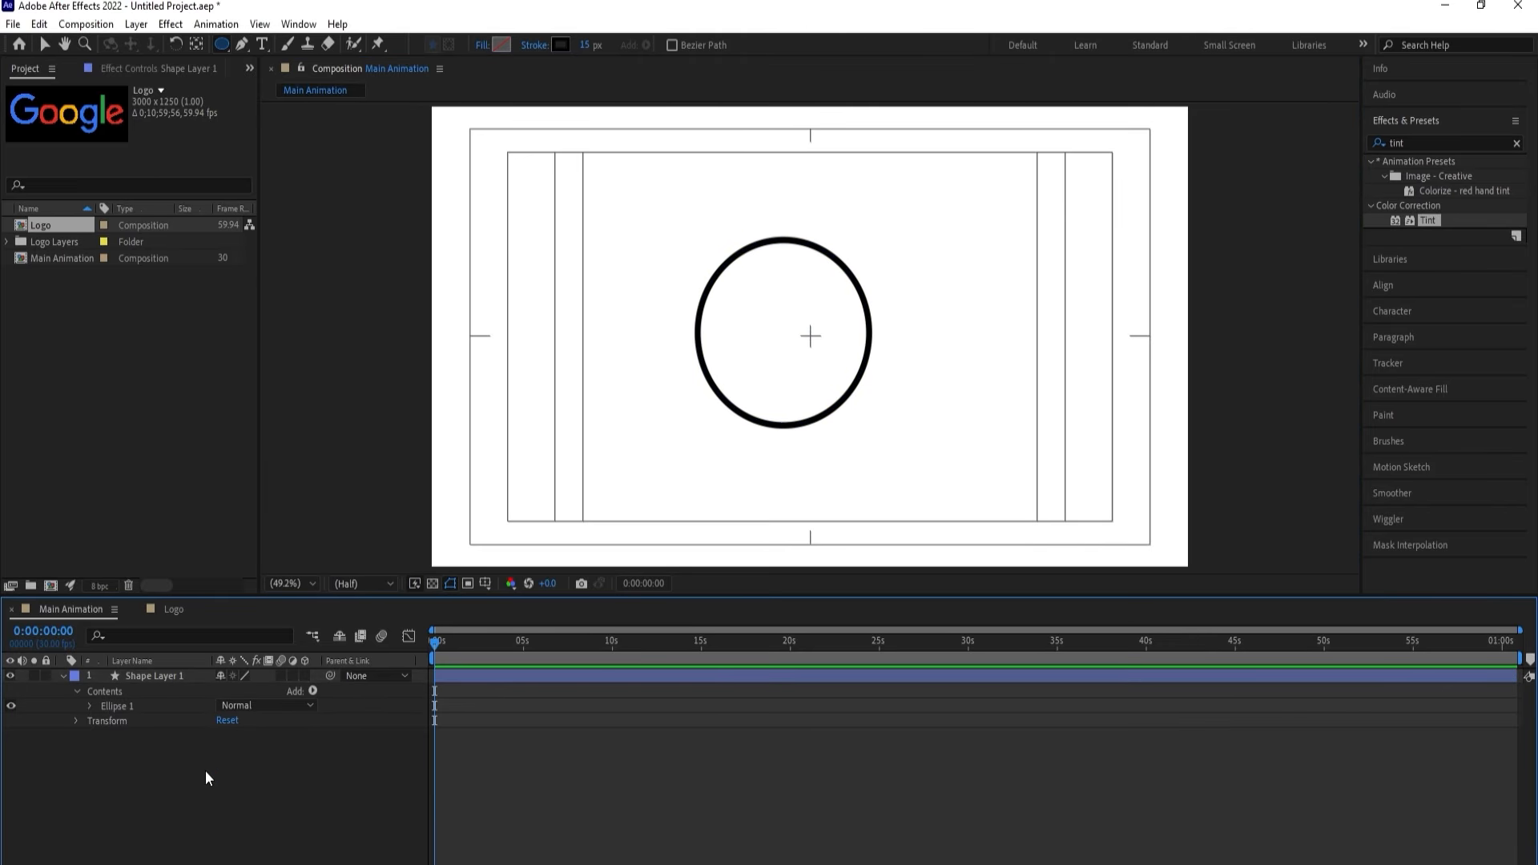
# Centre the ellipse layer's anchor point on the shape and align the layer horizontally and vertically to the composition centre.
pyautogui.click(158, 680)
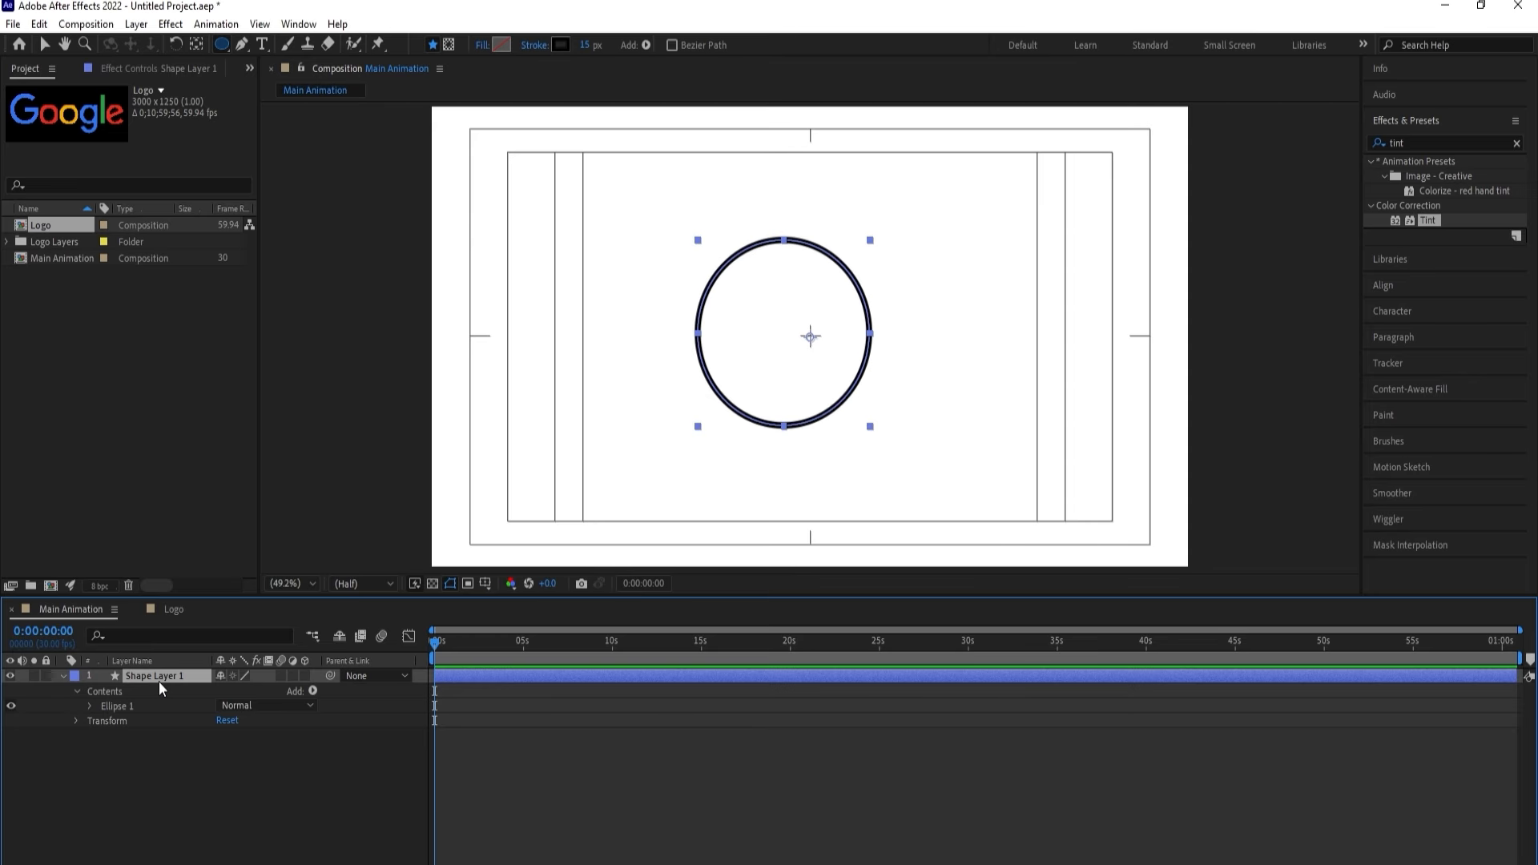
pyautogui.hotkey('ctrl', 'alt', 'Home')
pyautogui.click(1378, 292)
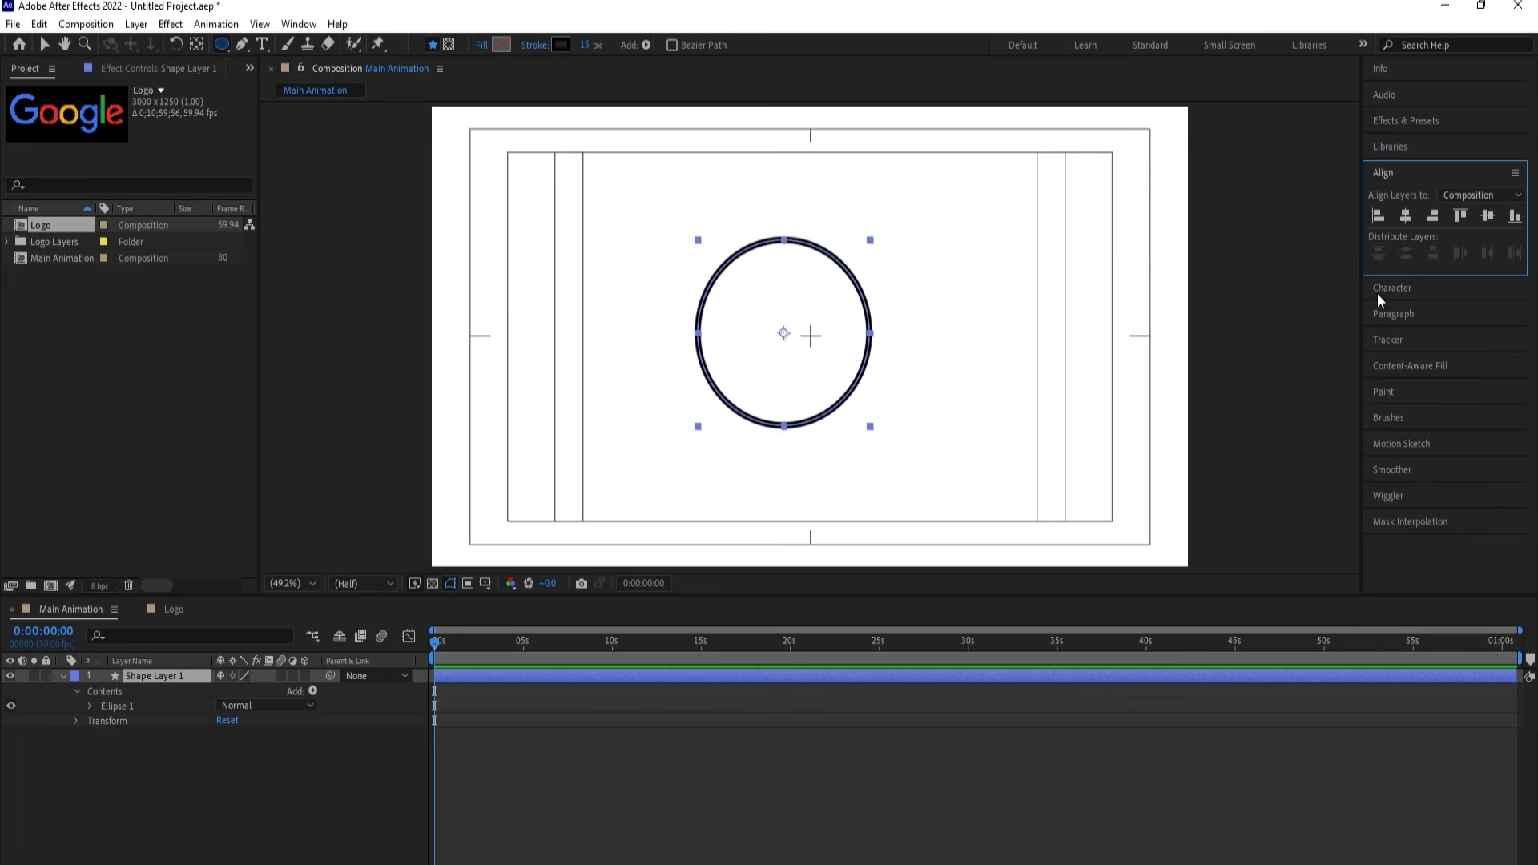
pyautogui.click(1403, 216)
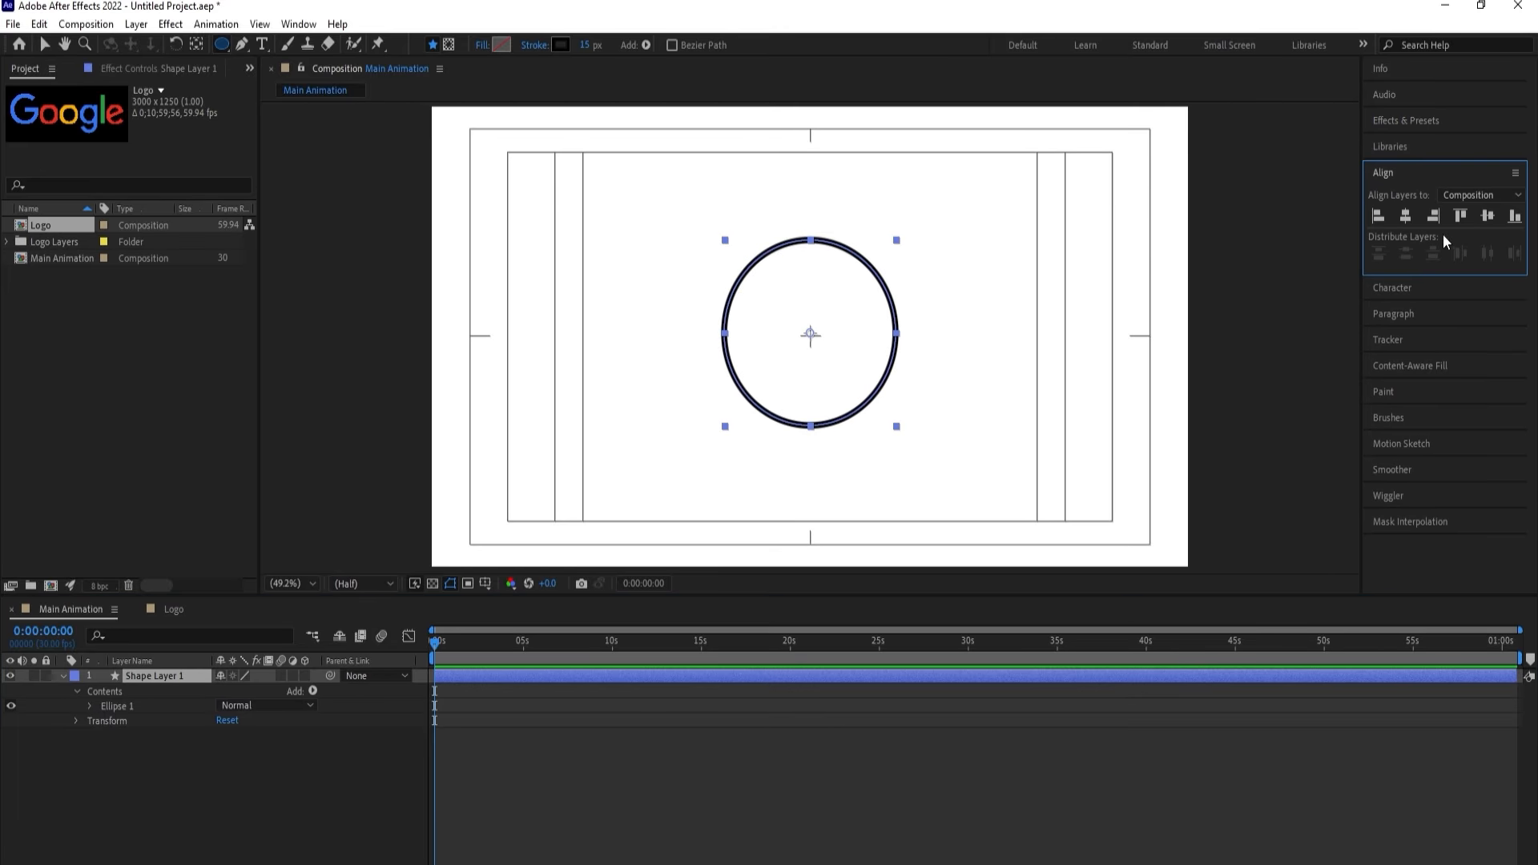
pyautogui.click(1487, 216)
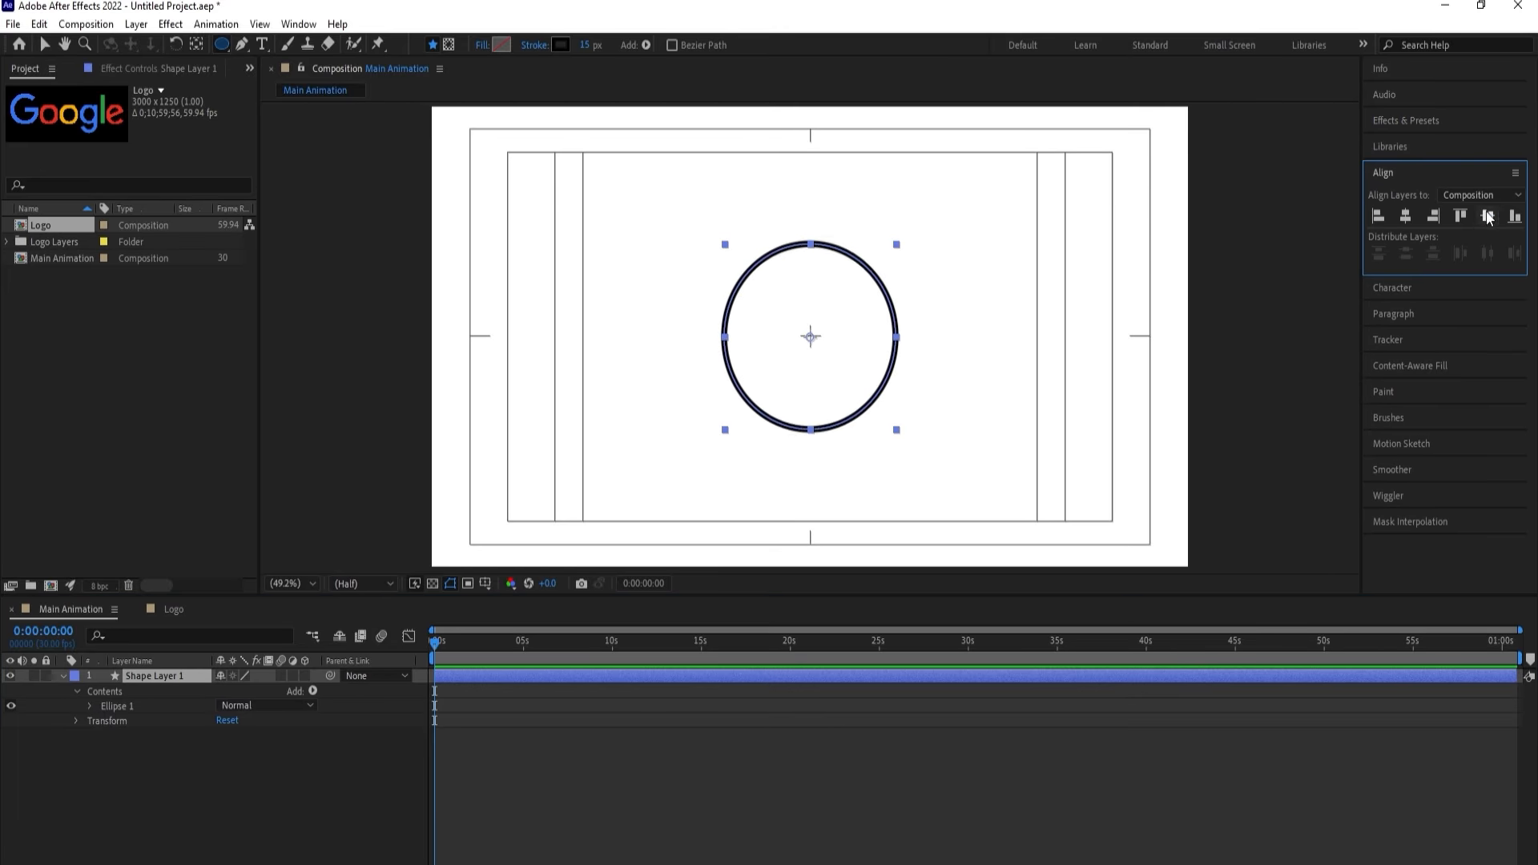
# Add Trim Paths to the ellipse layer and set its End to 50%.
pyautogui.click(313, 690)
pyautogui.click(372, 598)
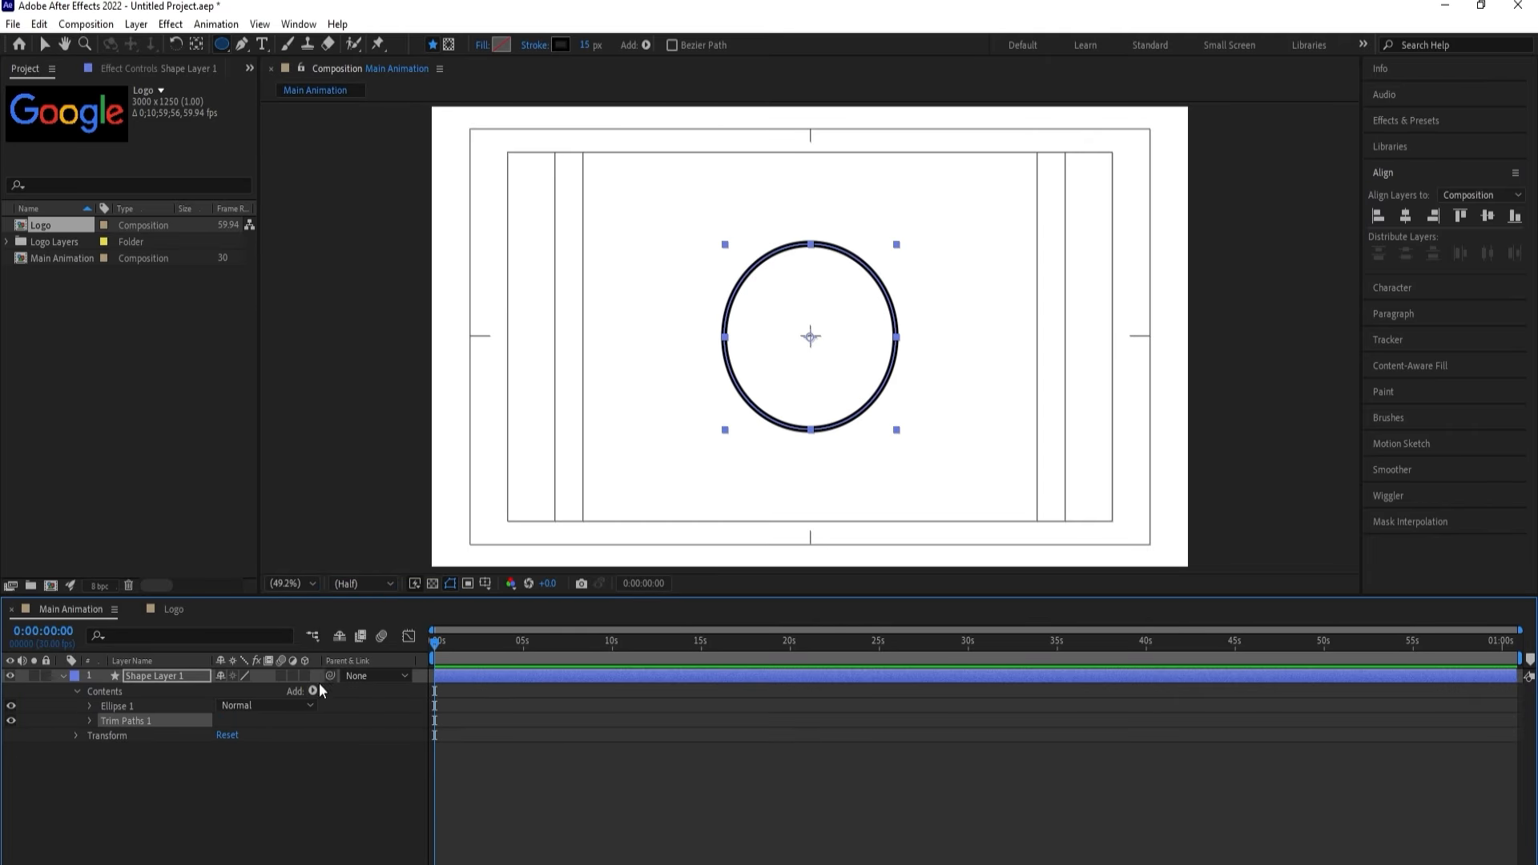
pyautogui.click(90, 720)
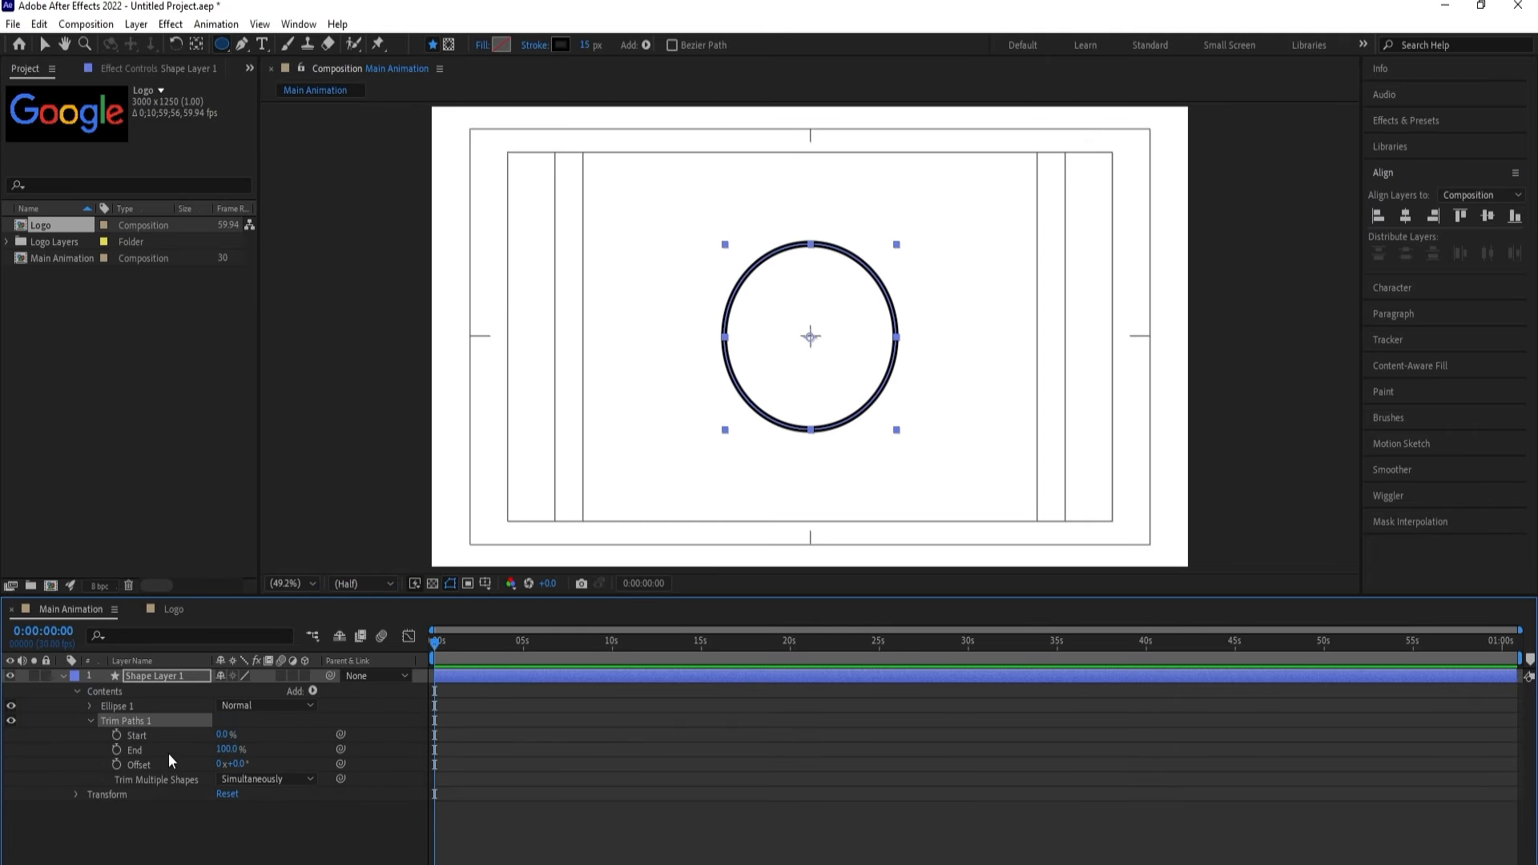
pyautogui.click(227, 749)
pyautogui.write('50')
pyautogui.press('Return')
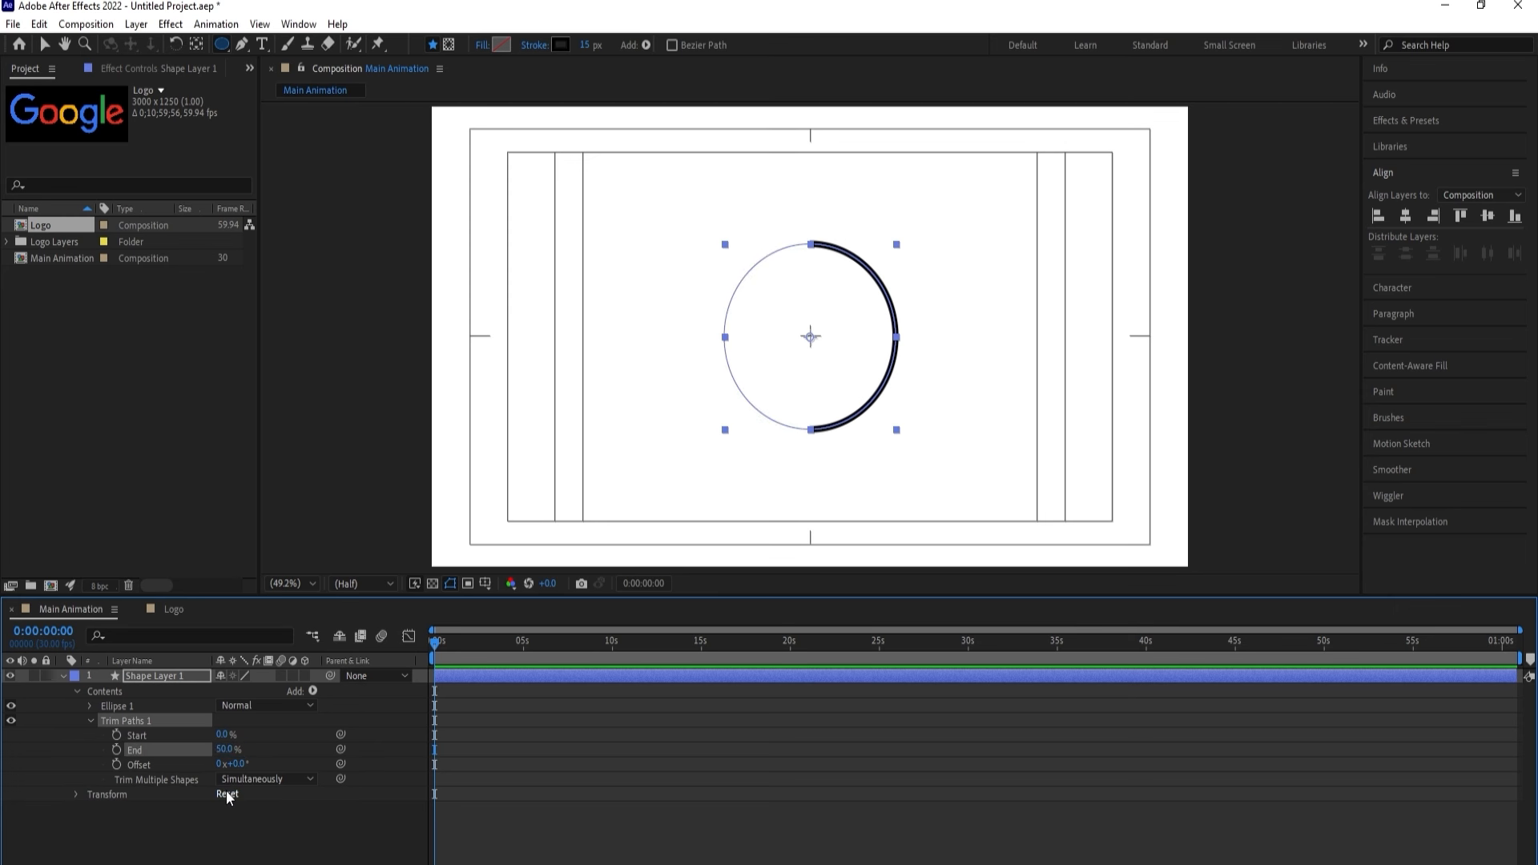
# Set the Trim Paths Offset to -90° so the visible arc forms the upper half of the ellipse.
pyautogui.moveTo(233, 764); pyautogui.dragTo(203, 773)
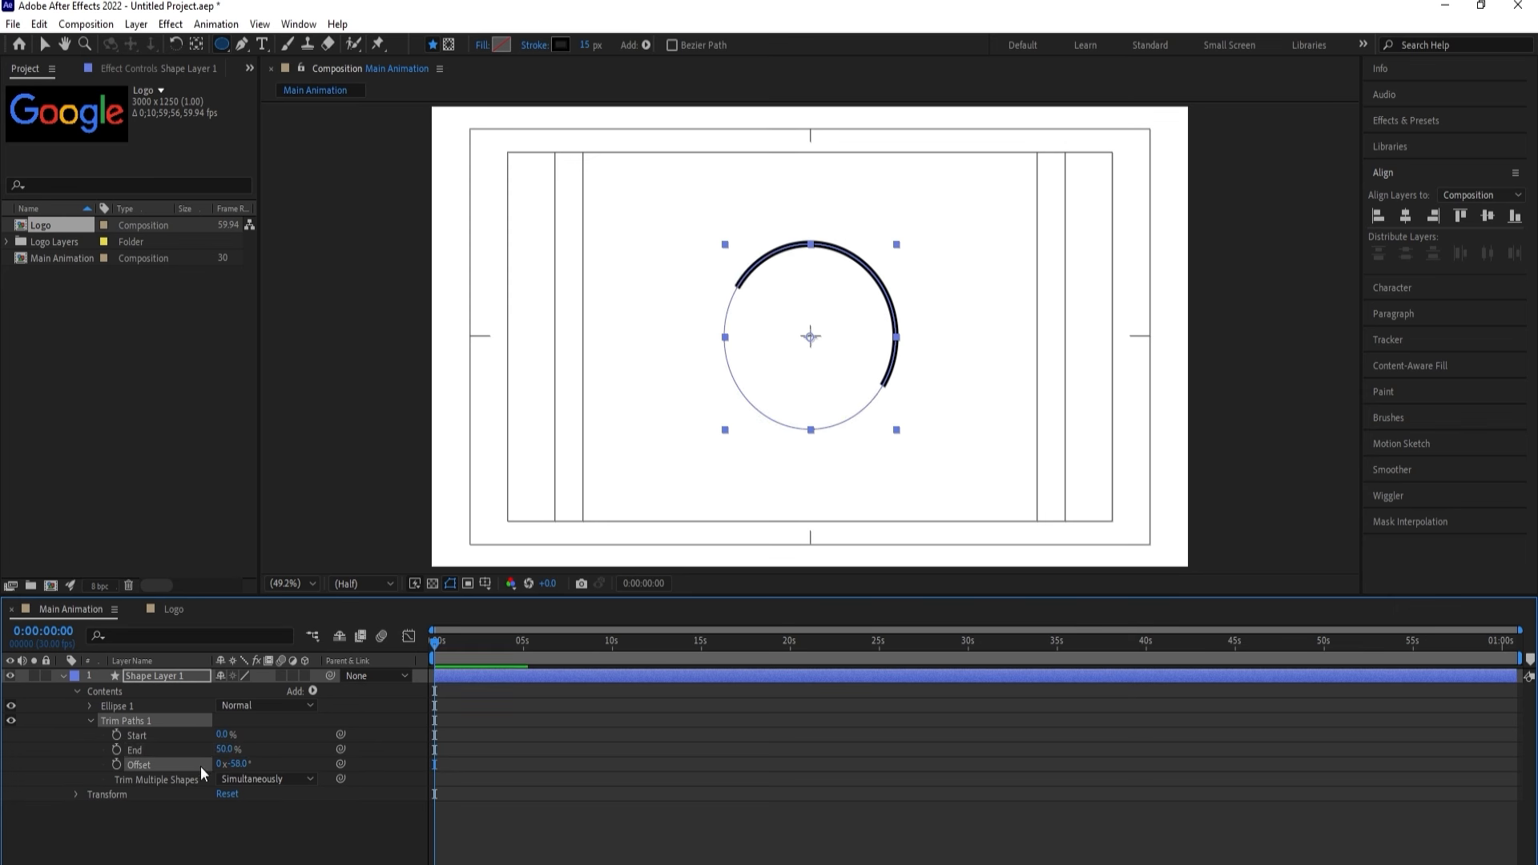
pyautogui.click(233, 763)
pyautogui.write('-90')
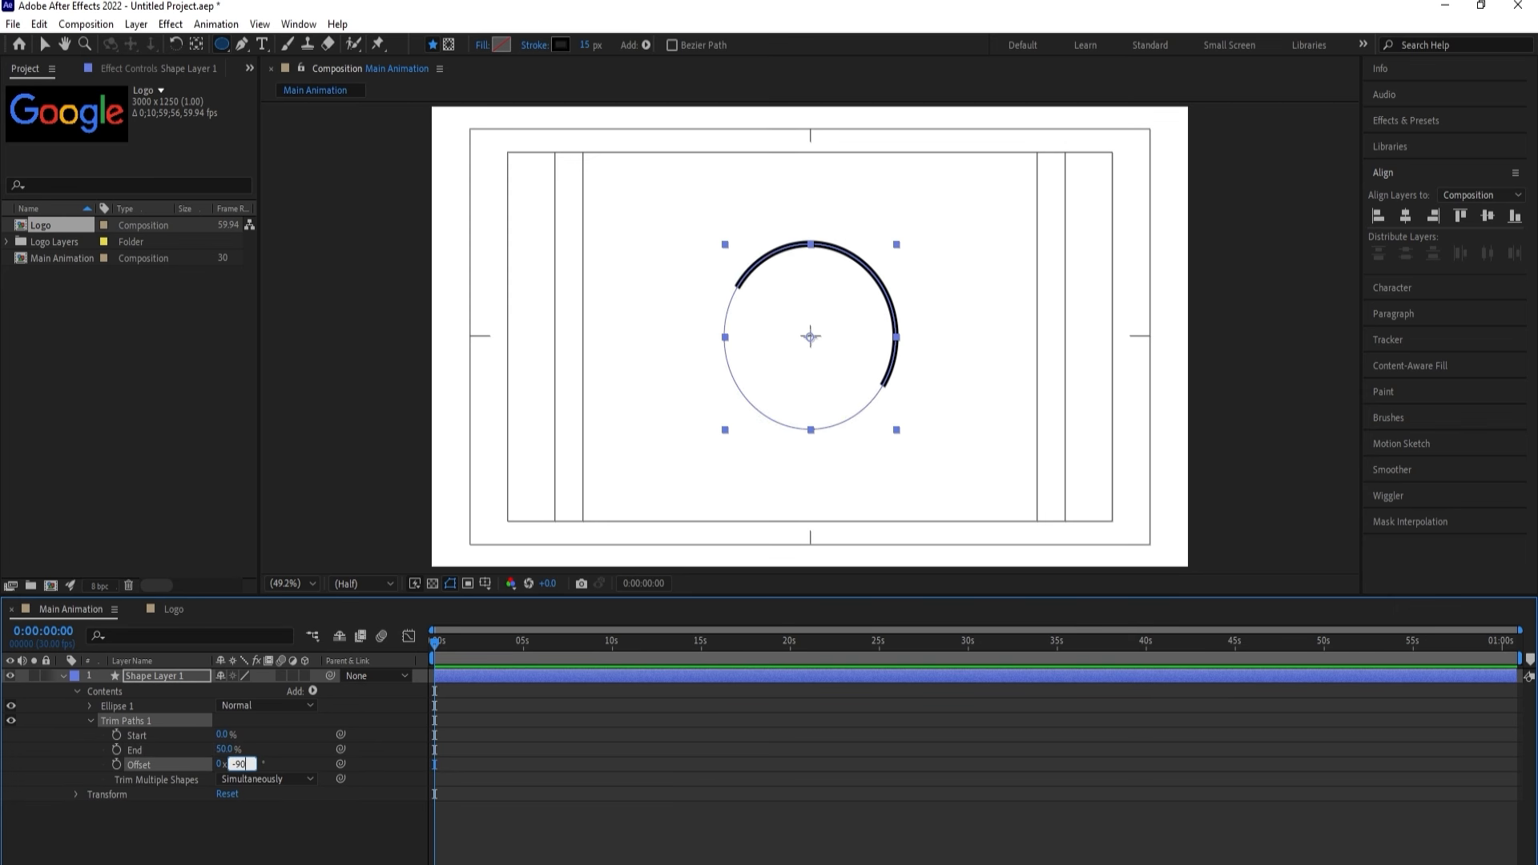
pyautogui.press('Return')
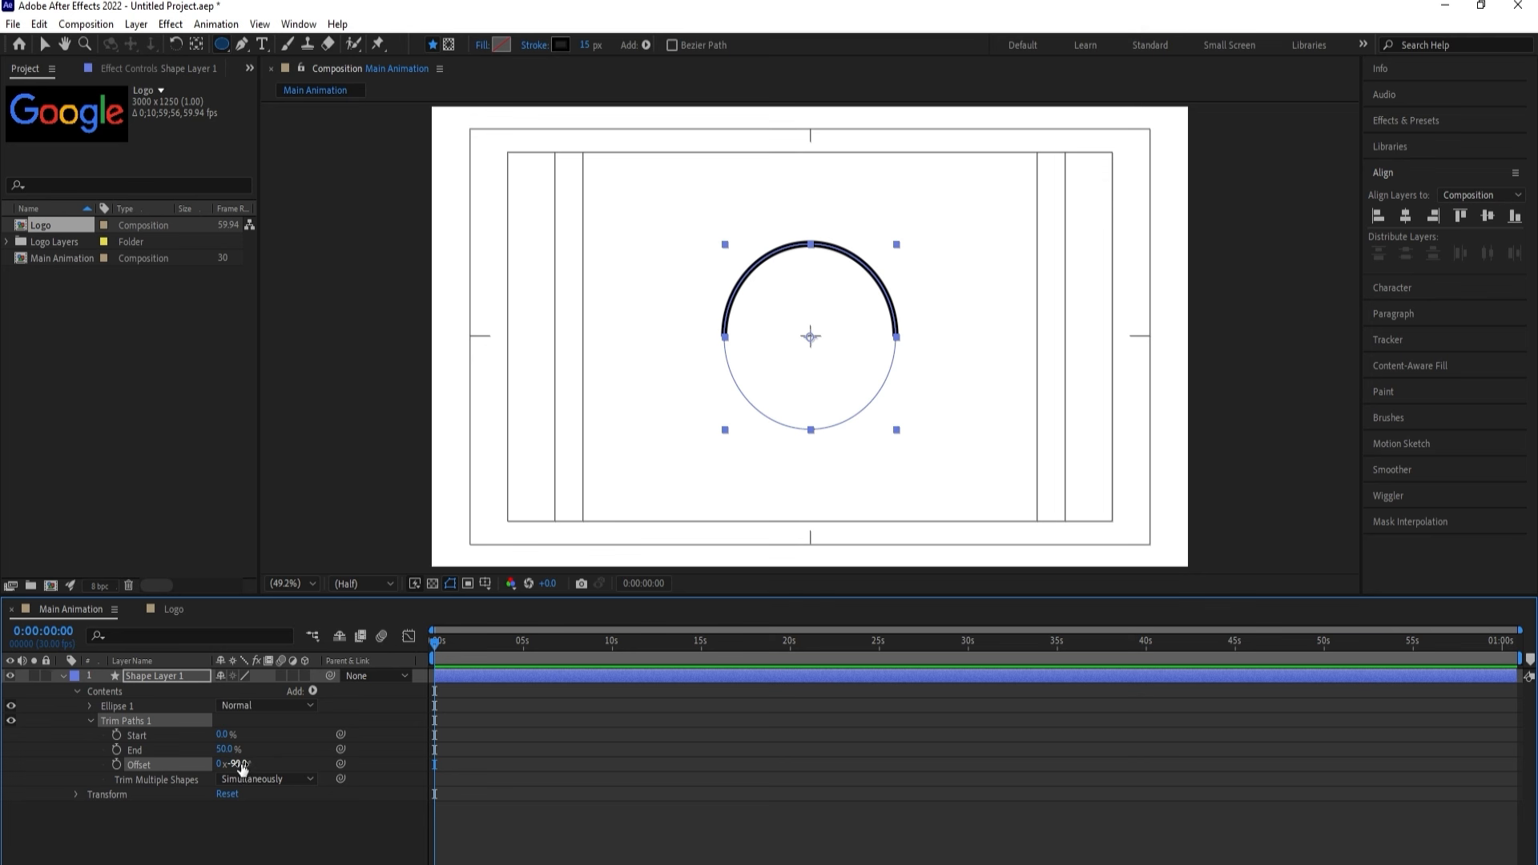
# Add a second Trim Paths to the ellipse layer and keyframe its End at 0% at the composition start.
pyautogui.click(313, 692)
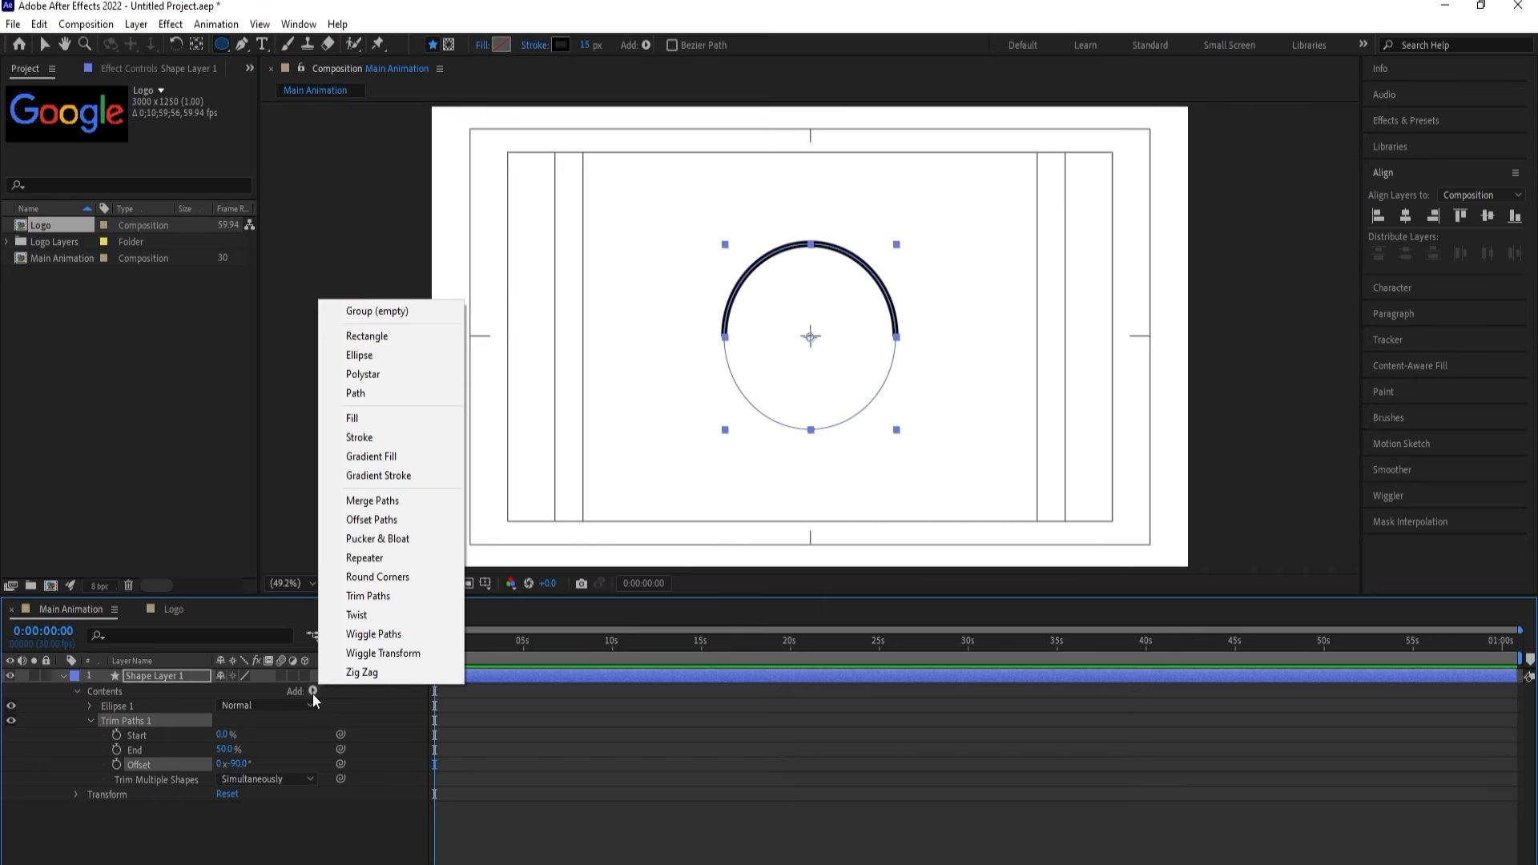
pyautogui.click(400, 596)
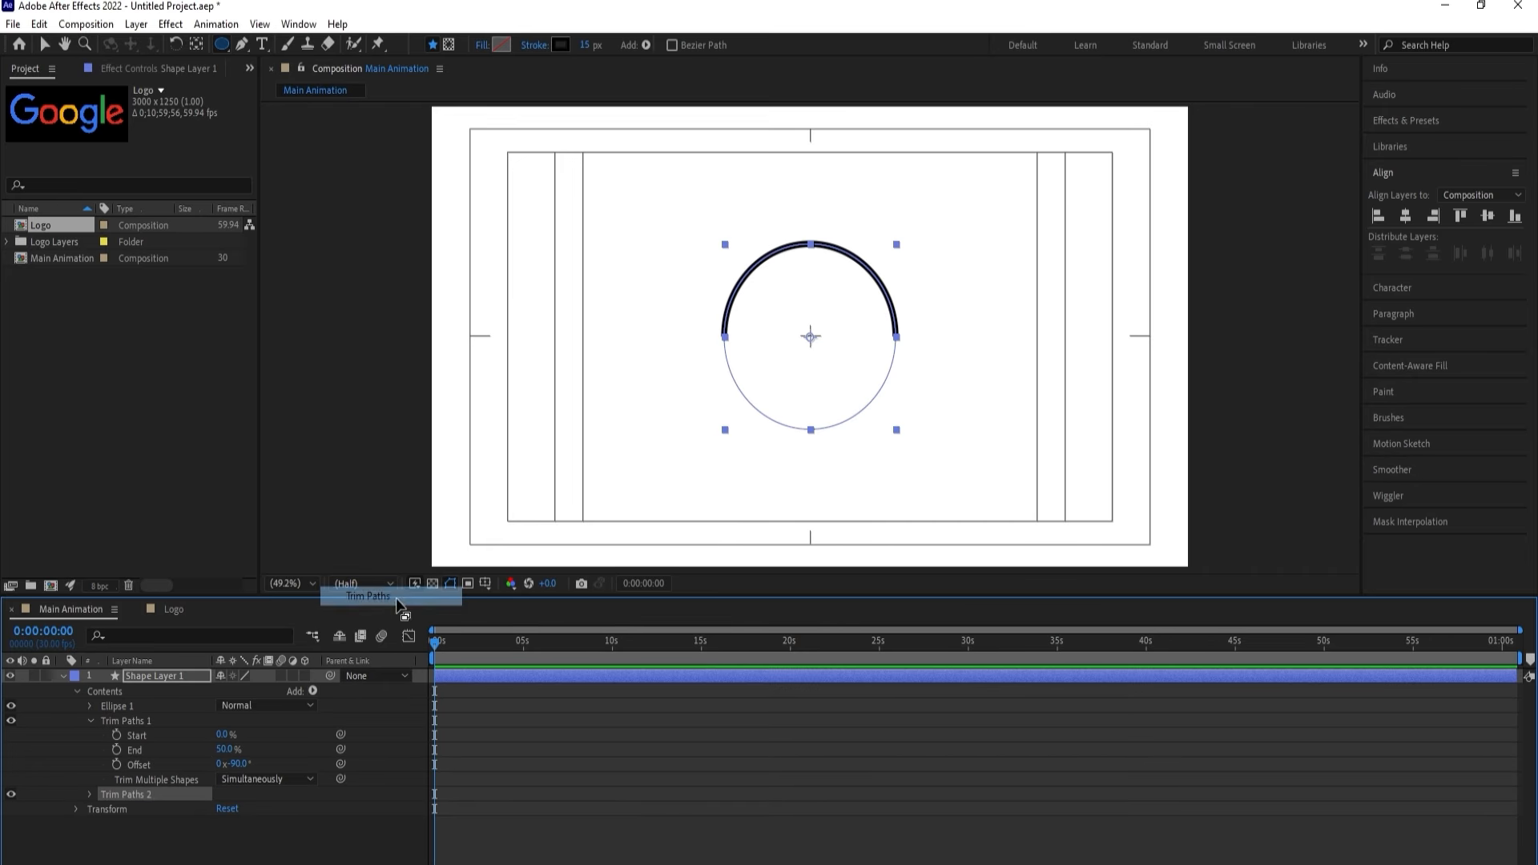
pyautogui.click(89, 721)
pyautogui.click(90, 734)
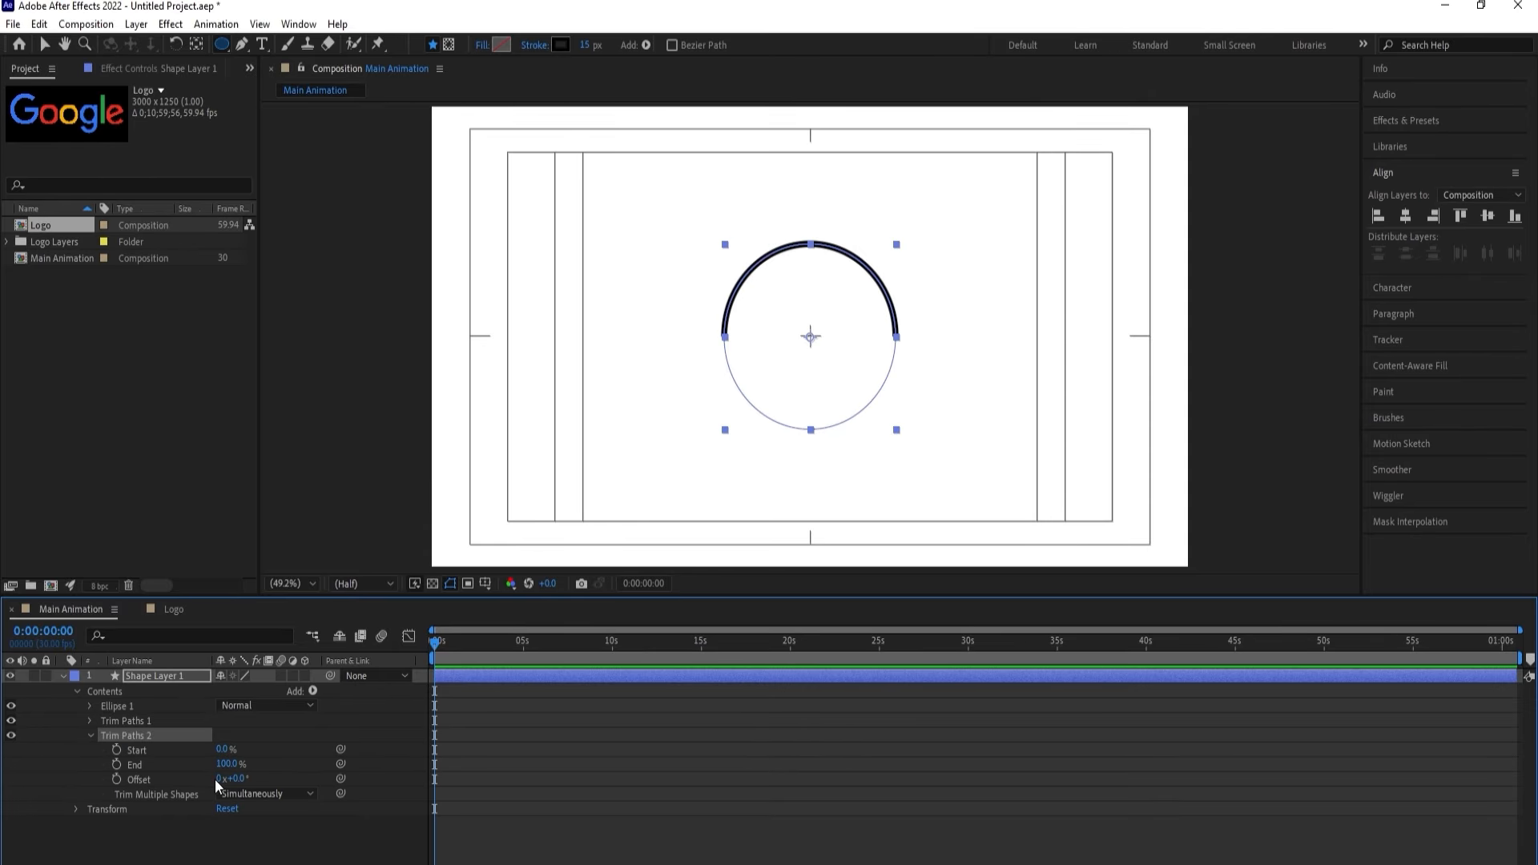
pyautogui.moveTo(227, 764); pyautogui.dragTo(141, 761)
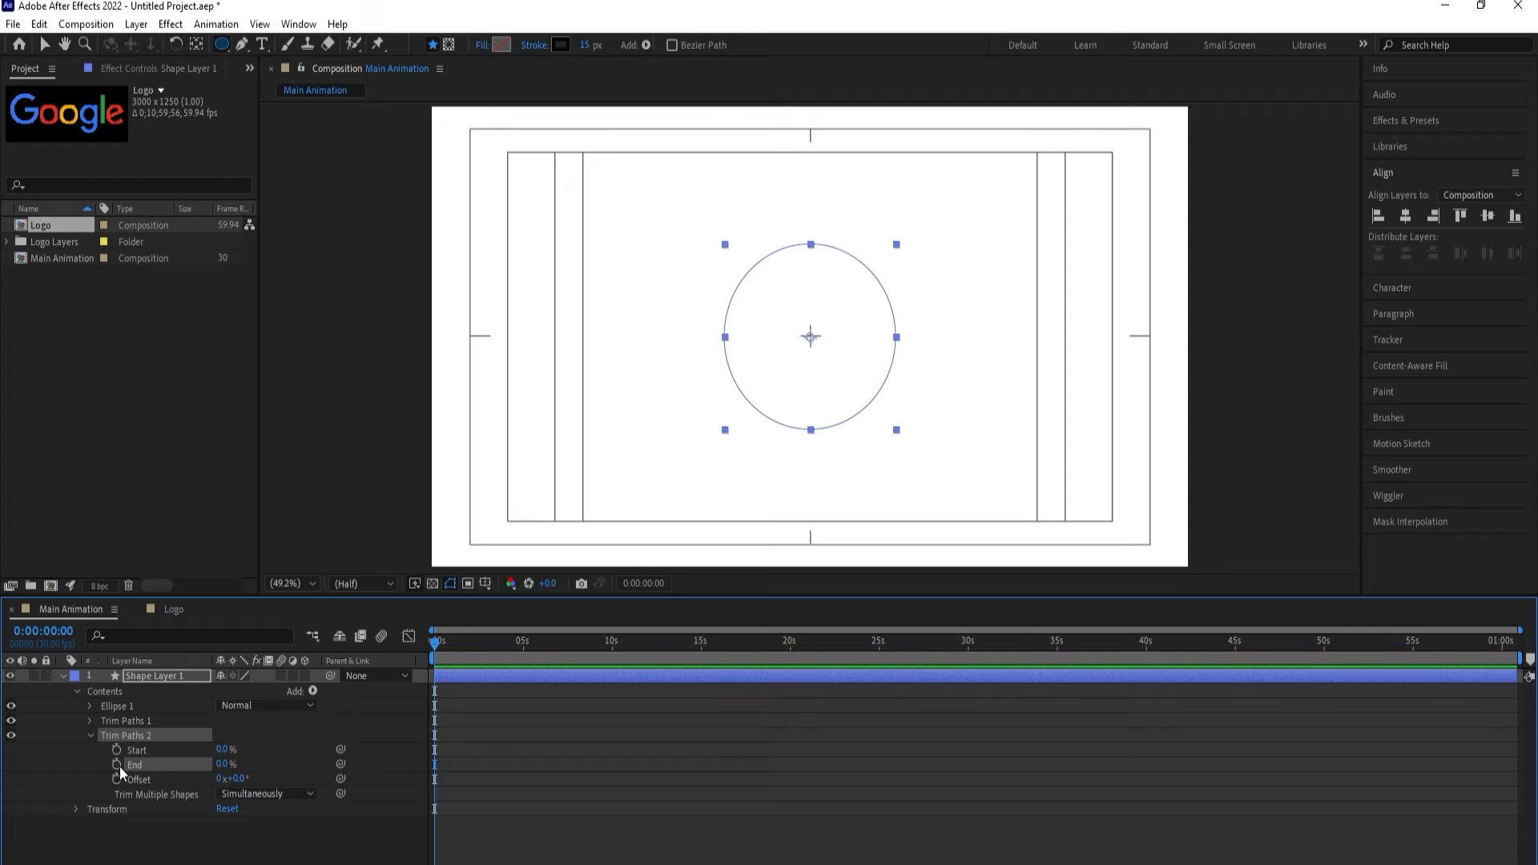
pyautogui.press('=')
pyautogui.press('=')
pyautogui.press('=')
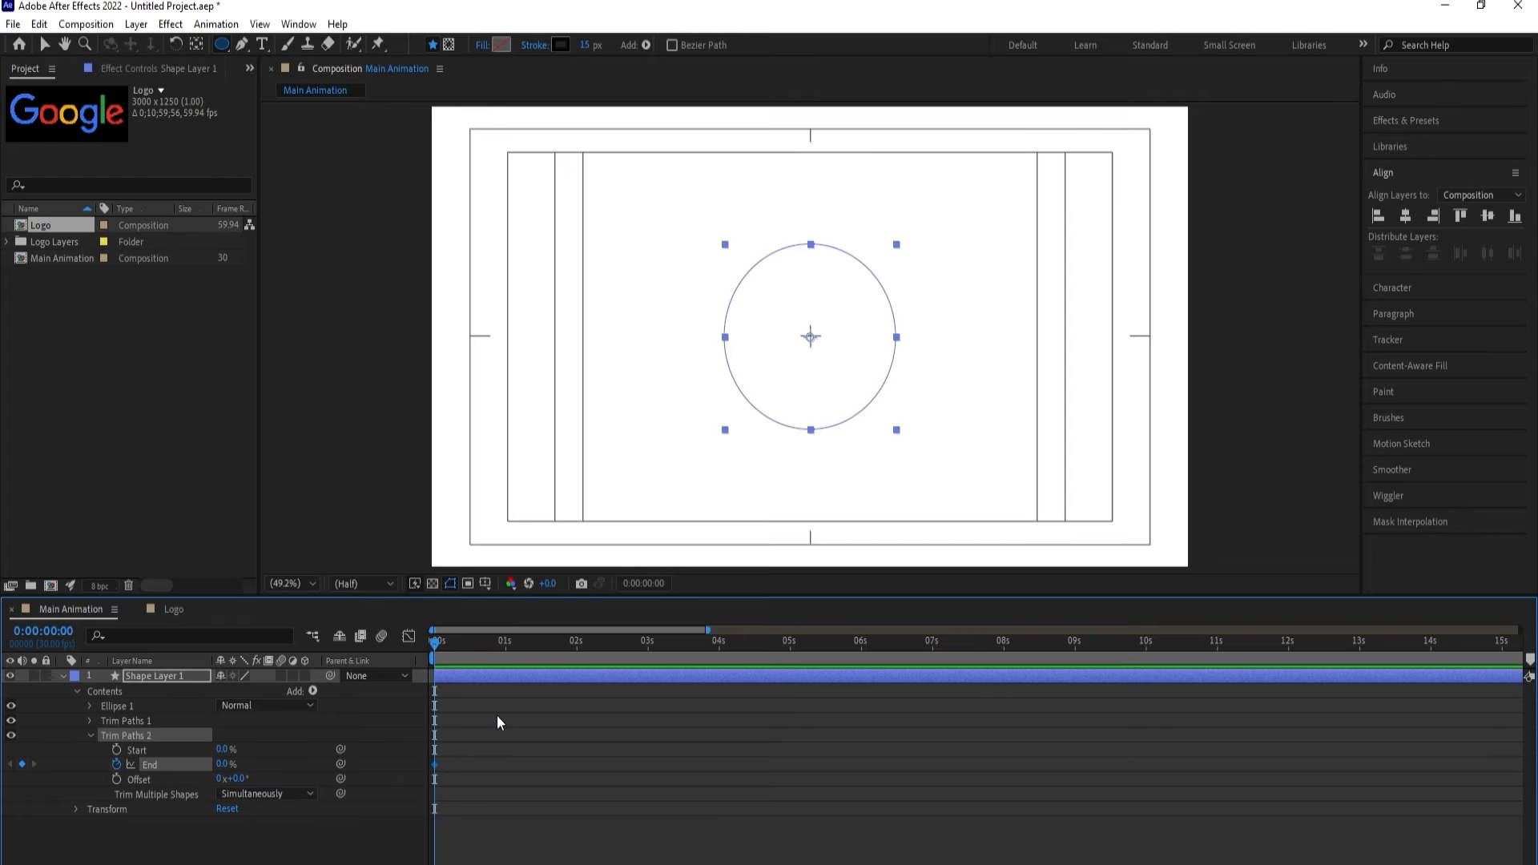
# Keyframe the second Trim Paths' End at 100% and place that keyframe at 0:00:01:00.
pyautogui.click(530, 645)
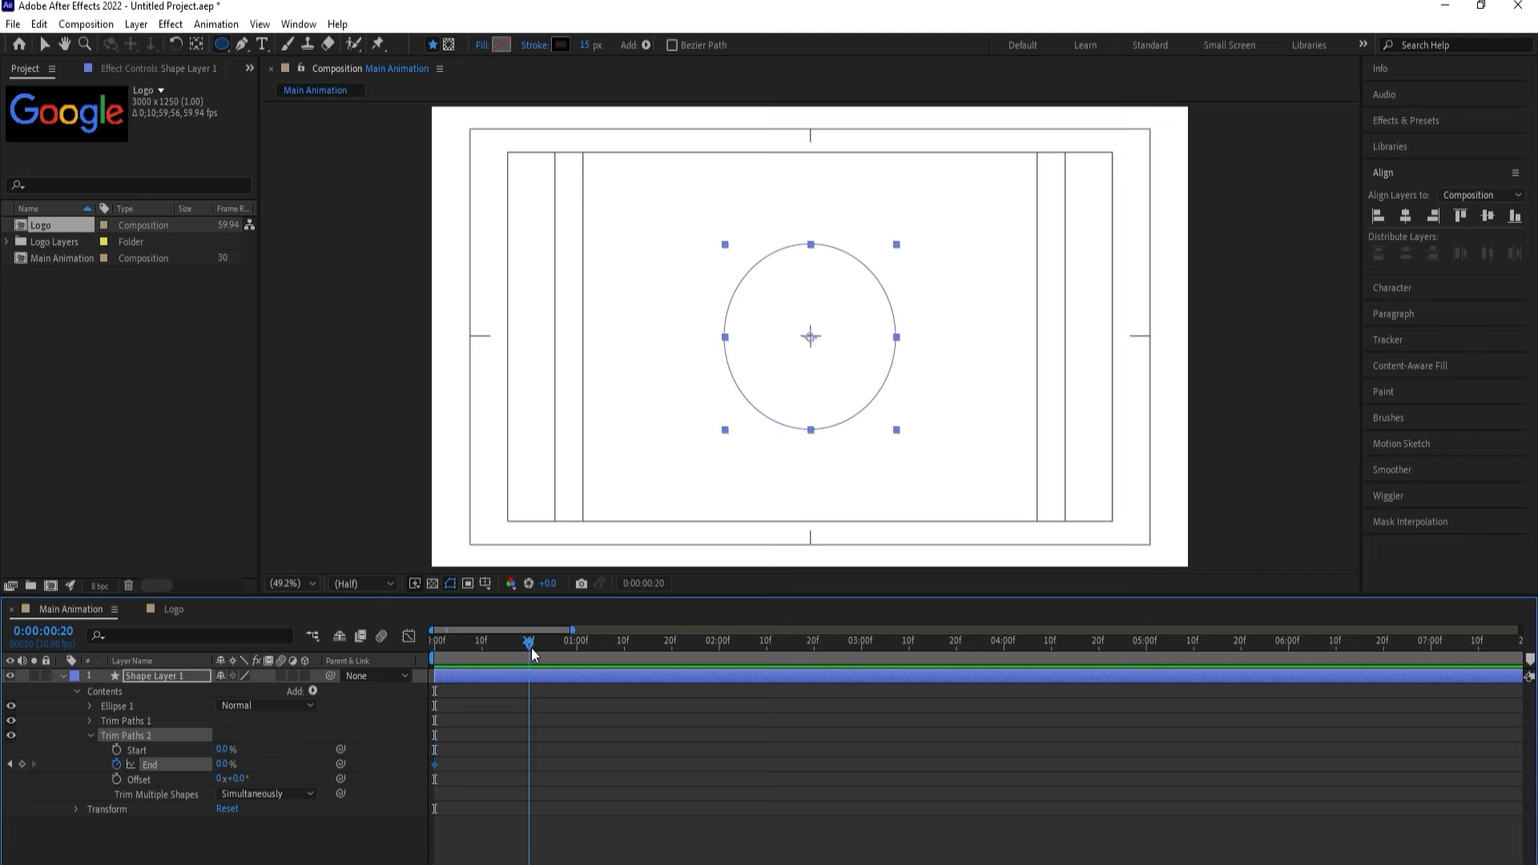
pyautogui.moveTo(232, 760); pyautogui.dragTo(264, 760)
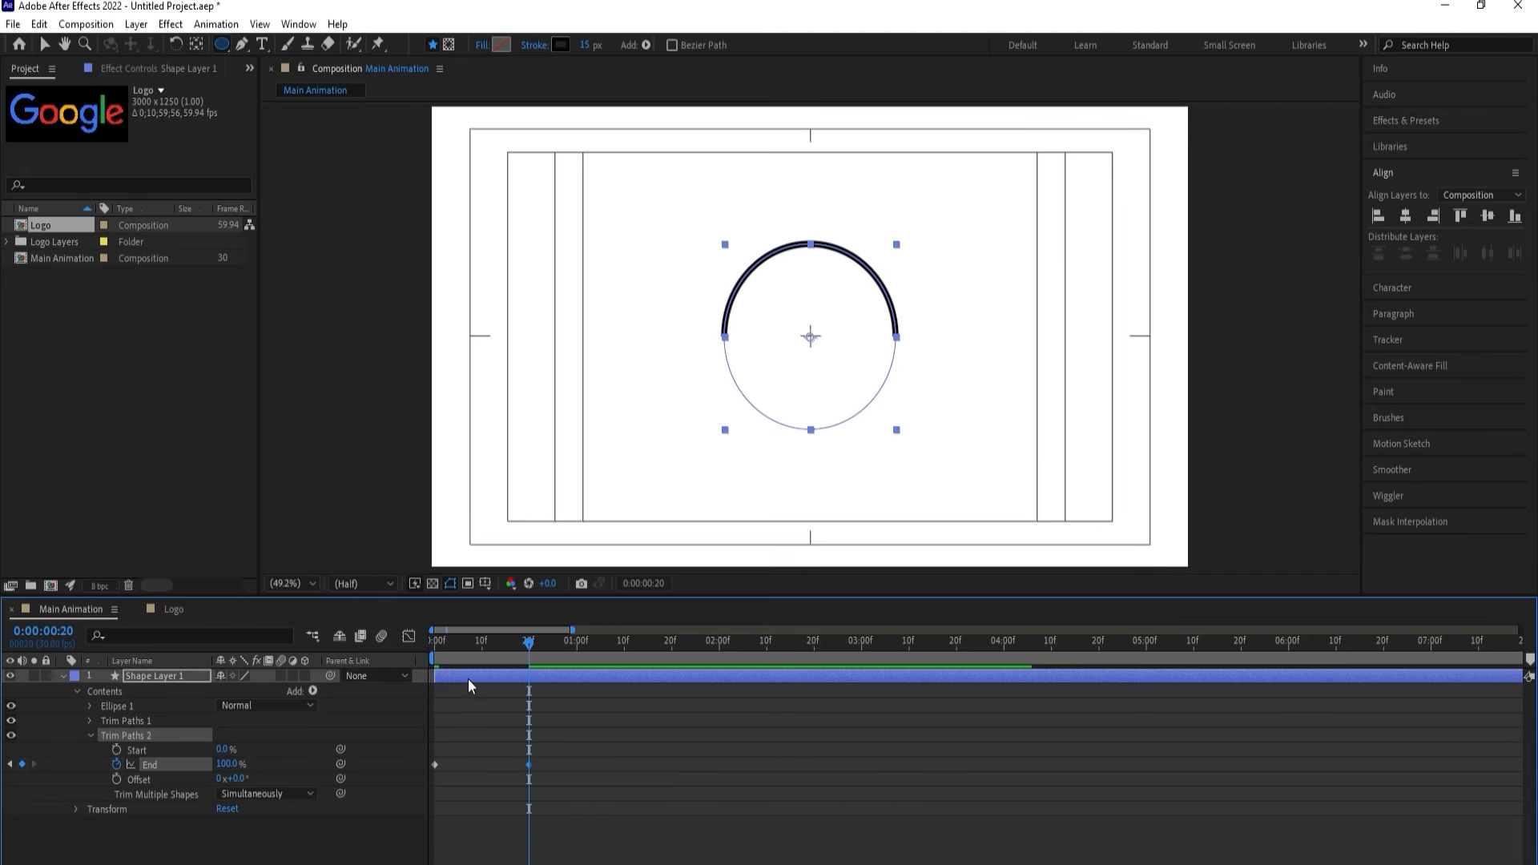
pyautogui.moveTo(444, 641)
pyautogui.mouseDown()
pyautogui.moveTo(417, 646)
pyautogui.moveTo(471, 644)
pyautogui.mouseUp()
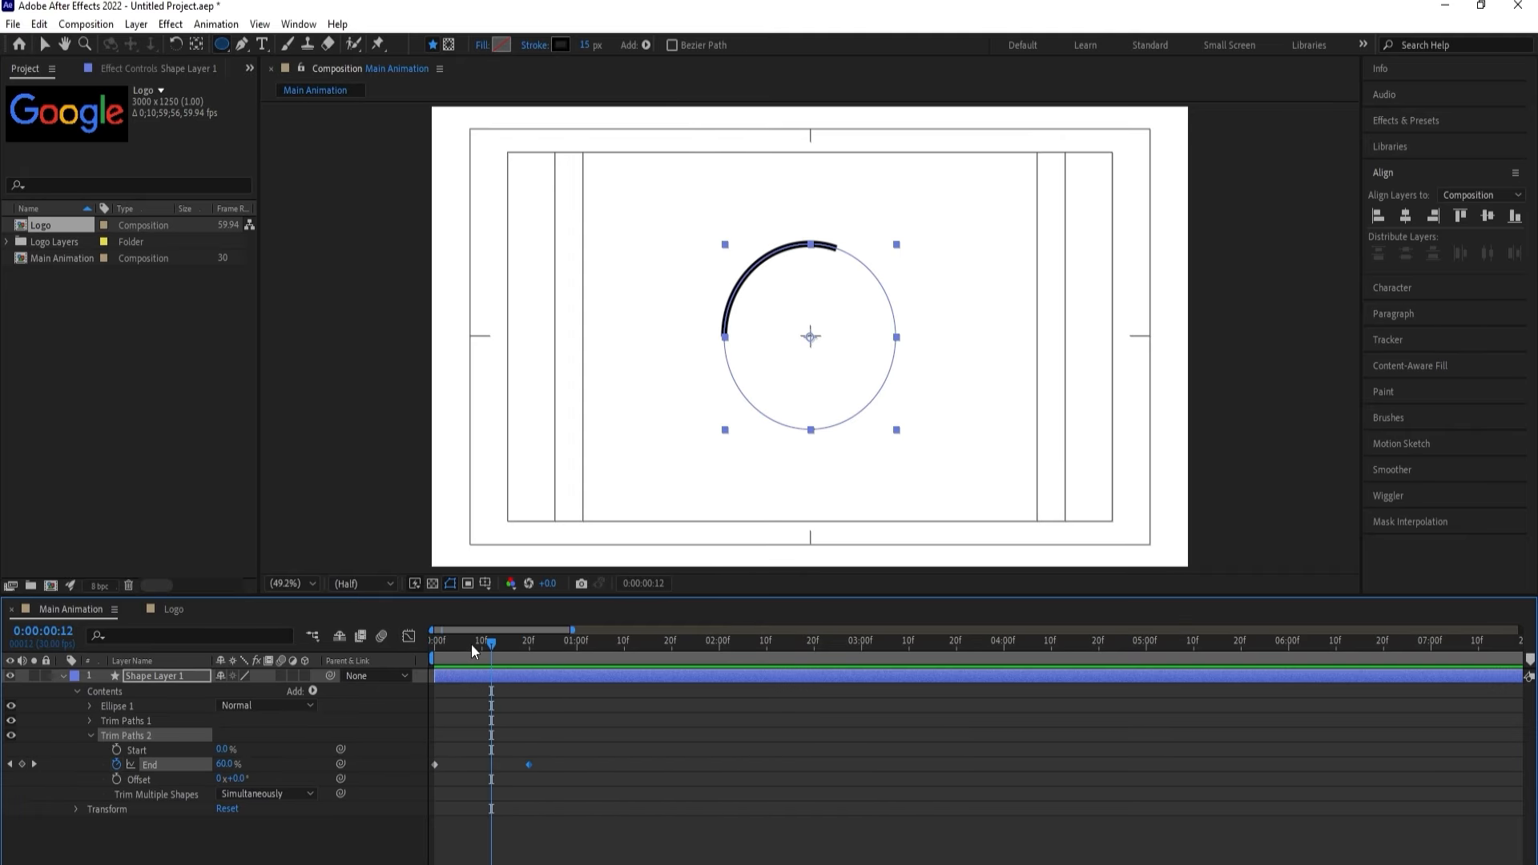
pyautogui.click(578, 649)
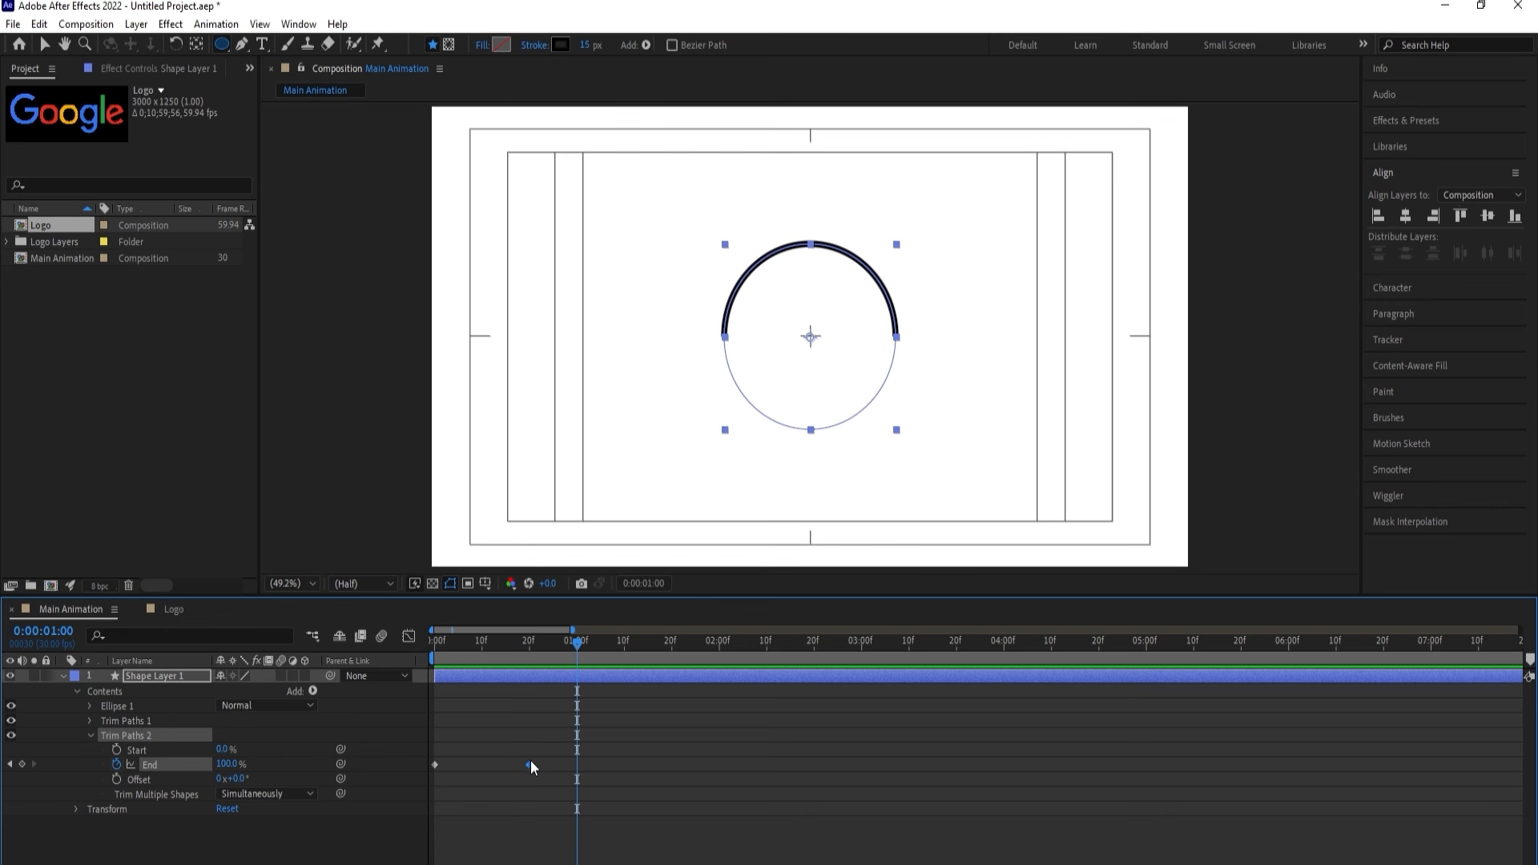
pyautogui.moveTo(527, 764); pyautogui.dragTo(575, 766)
# Keyframe the second Trim Paths' Start at 0% at frame 10 and at 100% at 0:00:01:10, and preview the arc animation.
pyautogui.click(472, 648)
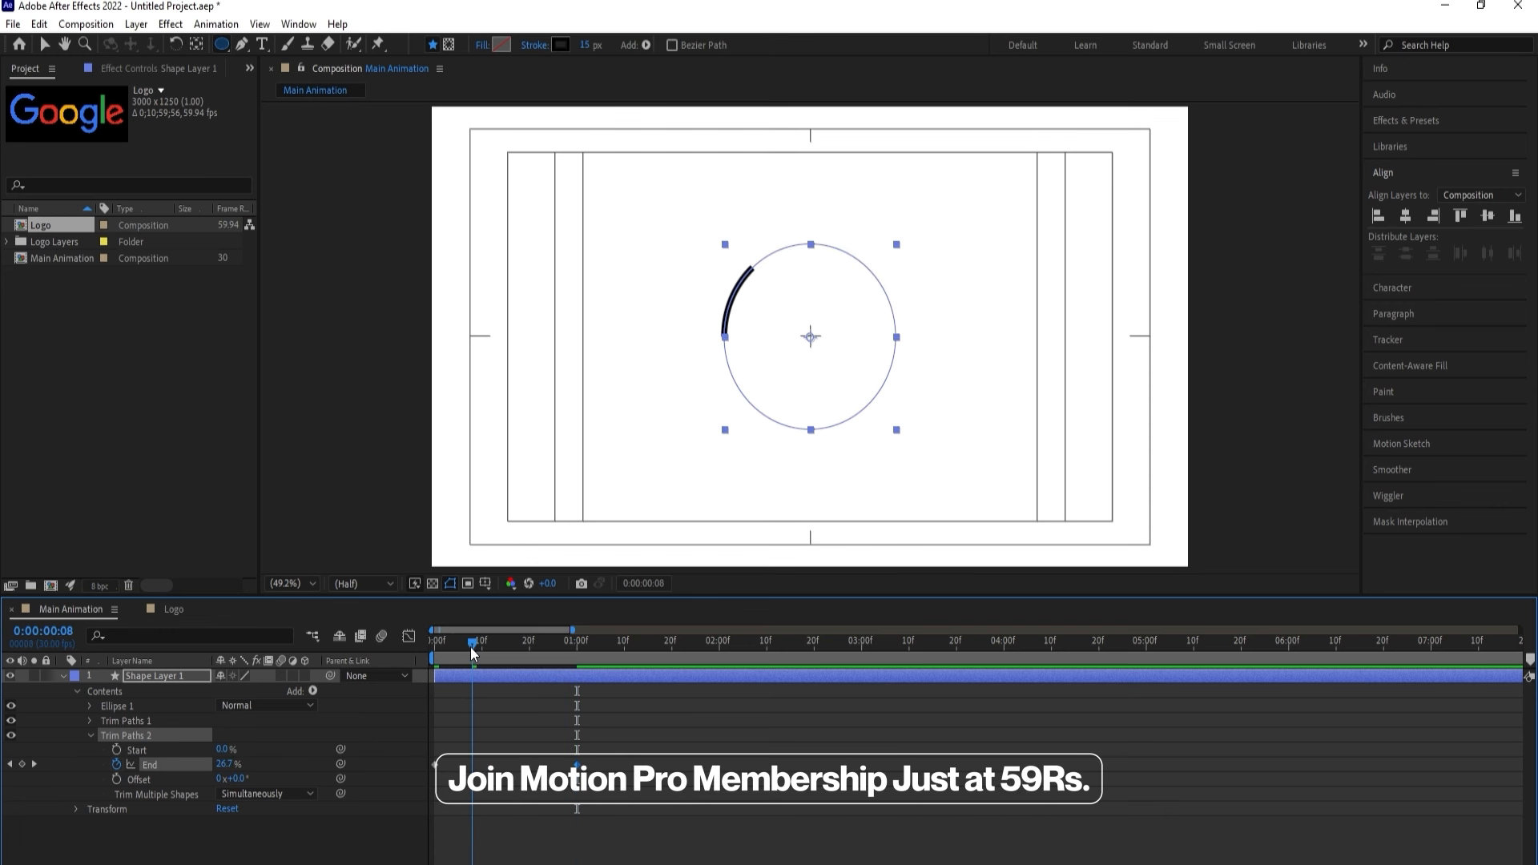
pyautogui.moveTo(470, 647); pyautogui.dragTo(480, 648)
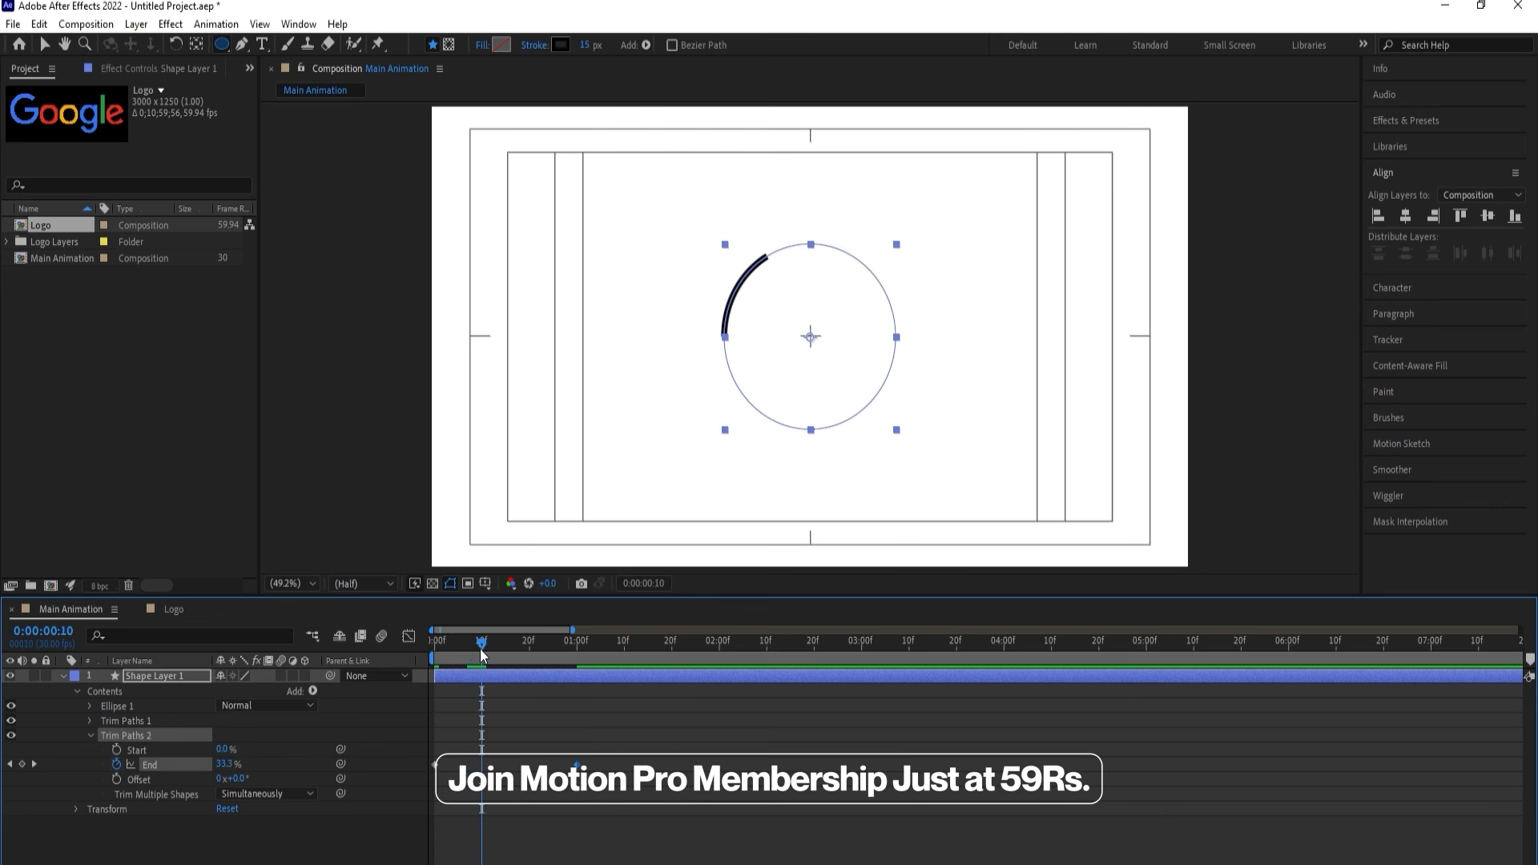
pyautogui.click(117, 750)
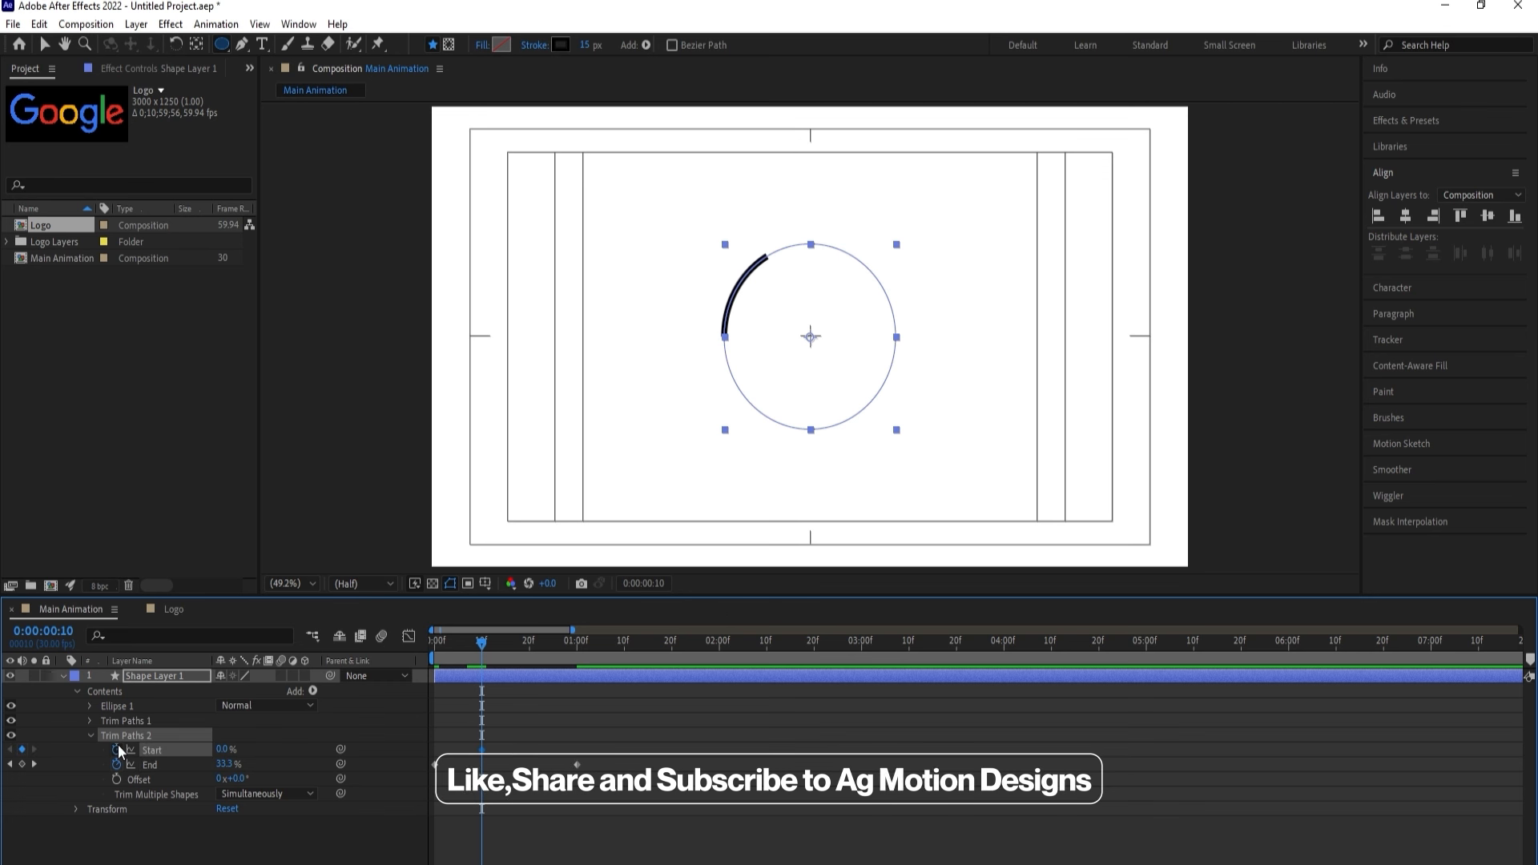
pyautogui.moveTo(558, 649); pyautogui.dragTo(627, 653)
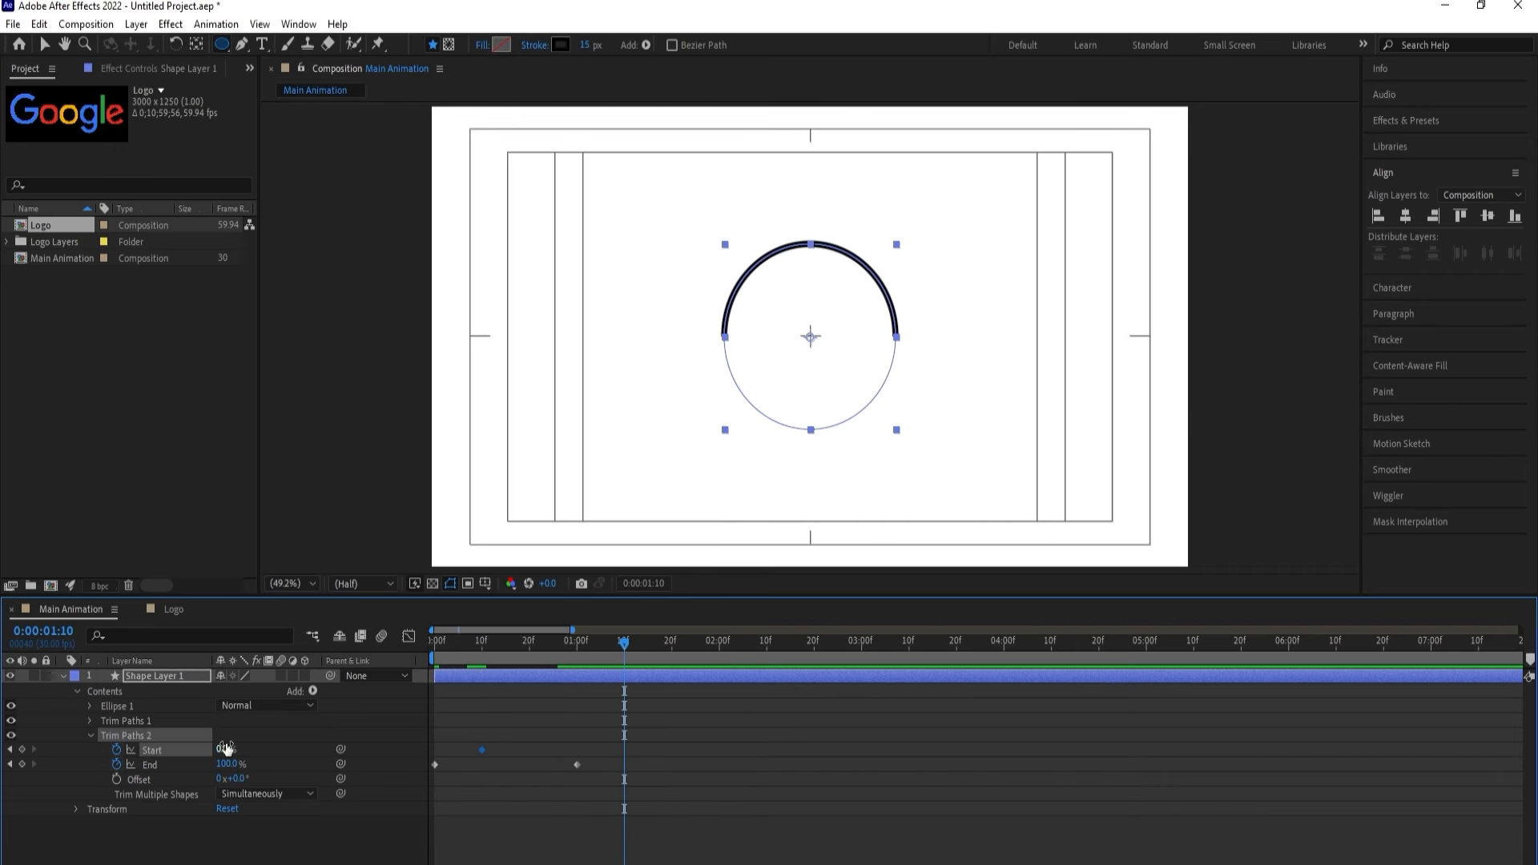
pyautogui.moveTo(228, 749); pyautogui.dragTo(314, 738)
pyautogui.press('Home')
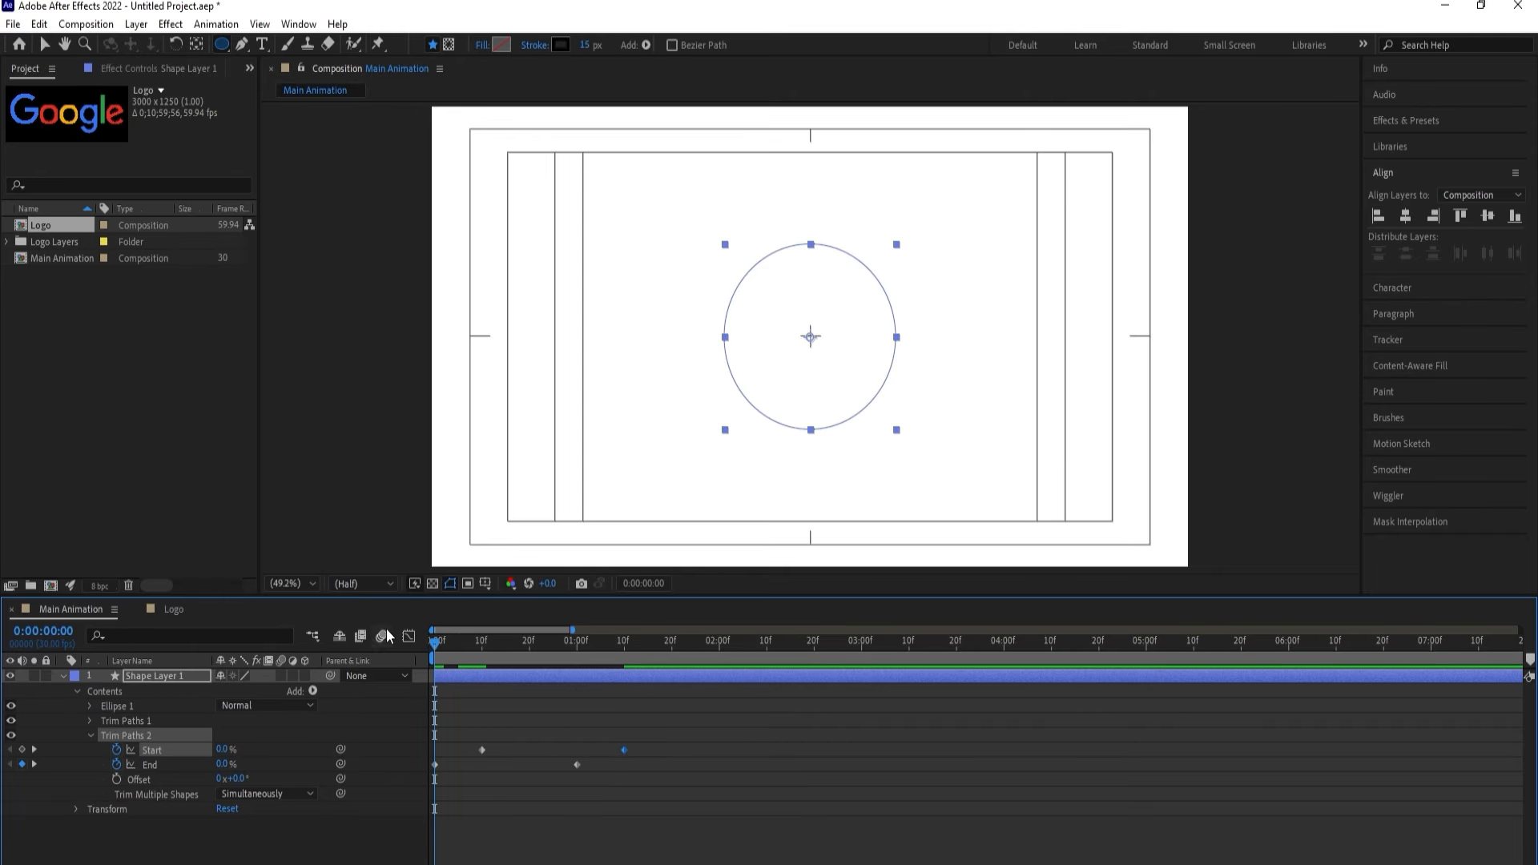
pyautogui.press('space')
pyautogui.press('space')
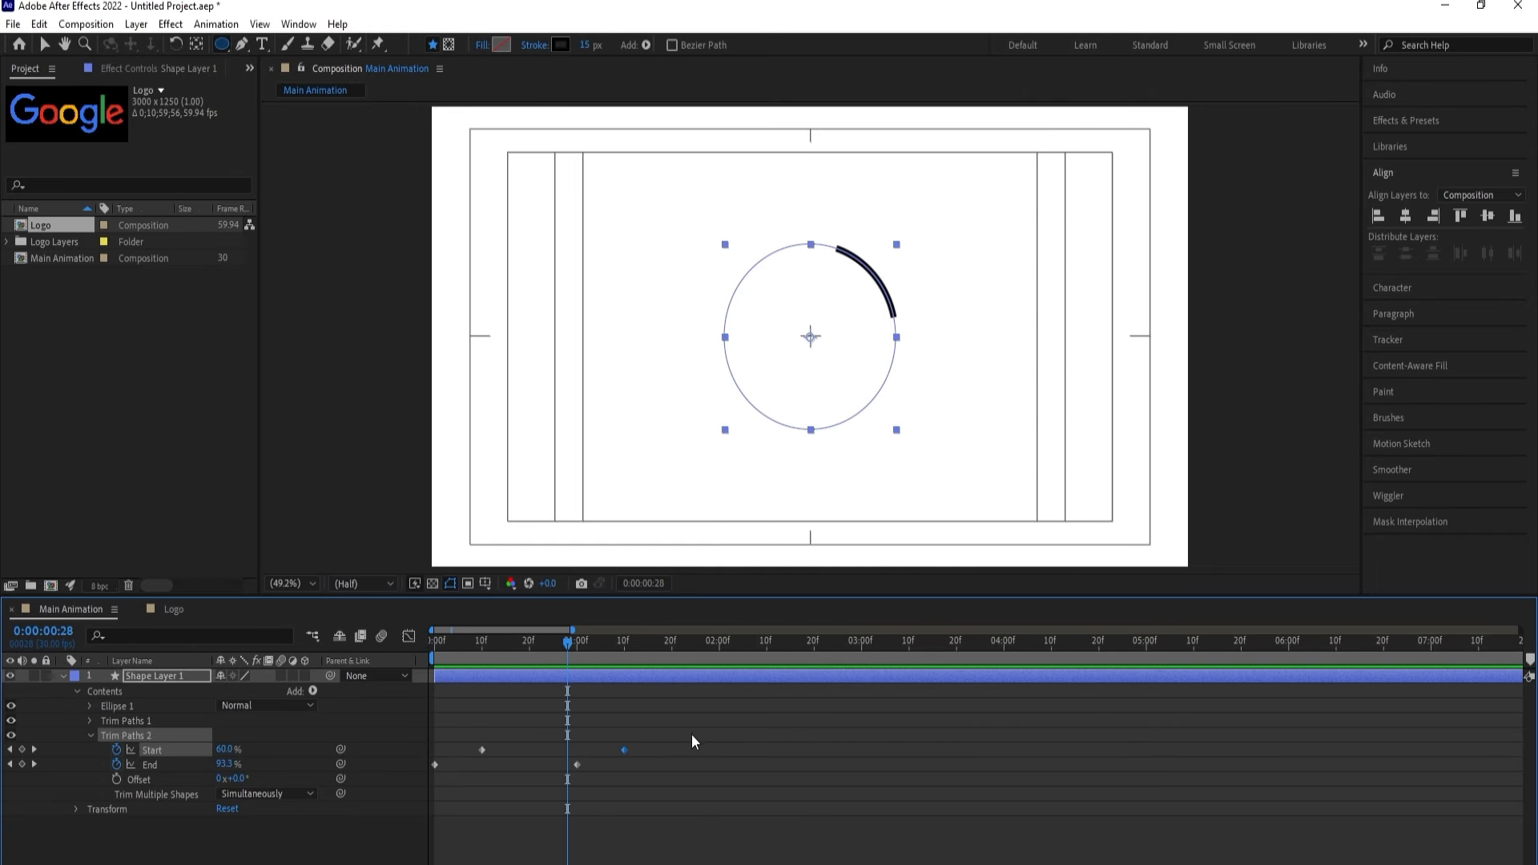
# Apply Easy Ease to all Start and End keyframes of the second Trim Paths and preview the motion.
pyautogui.moveTo(691, 734); pyautogui.dragTo(444, 810)
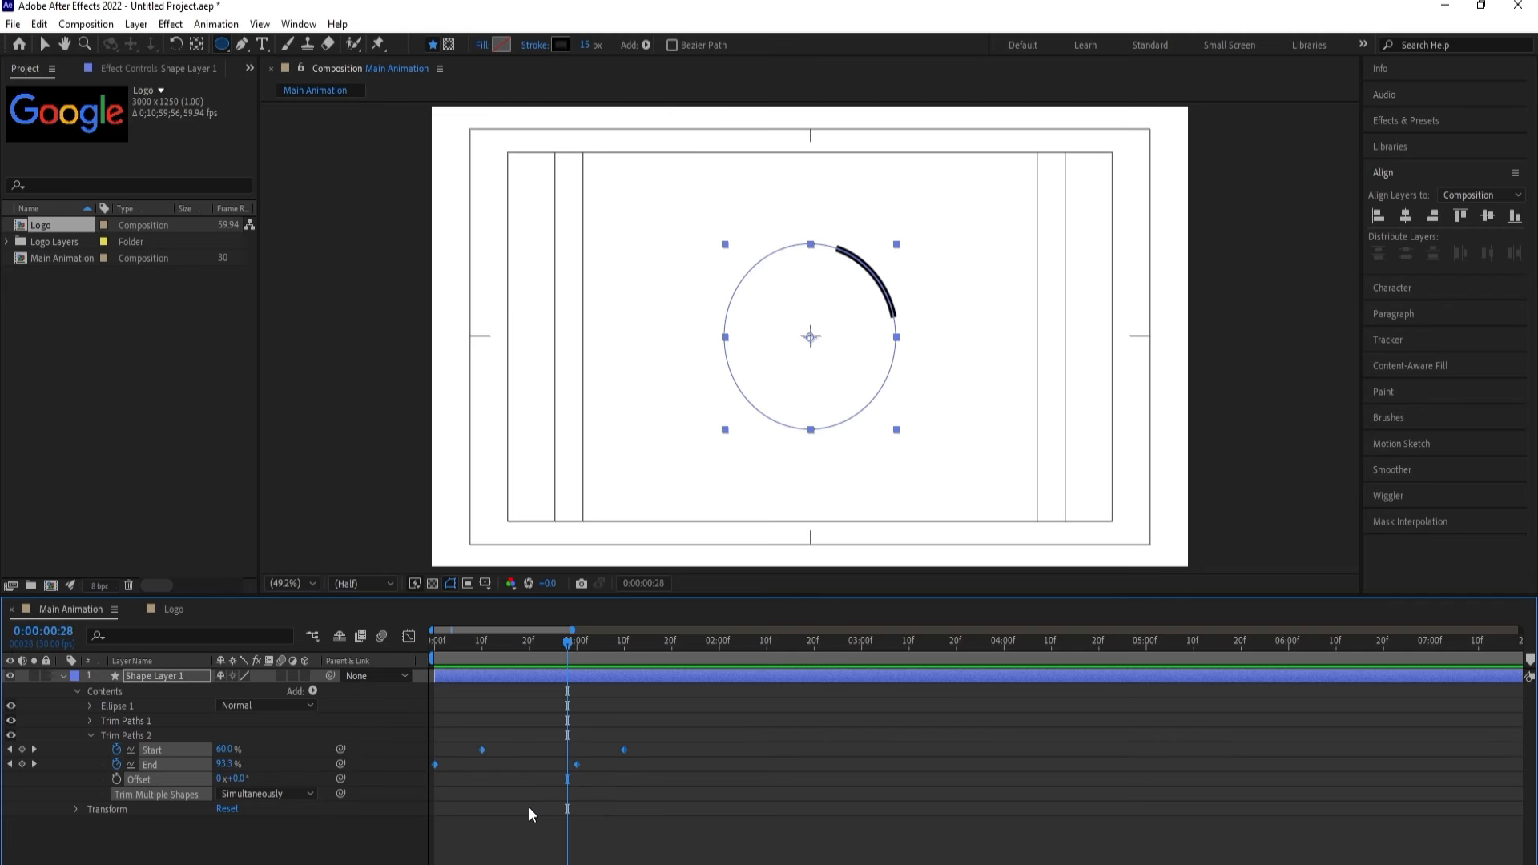
pyautogui.press('F9')
pyautogui.press('space')
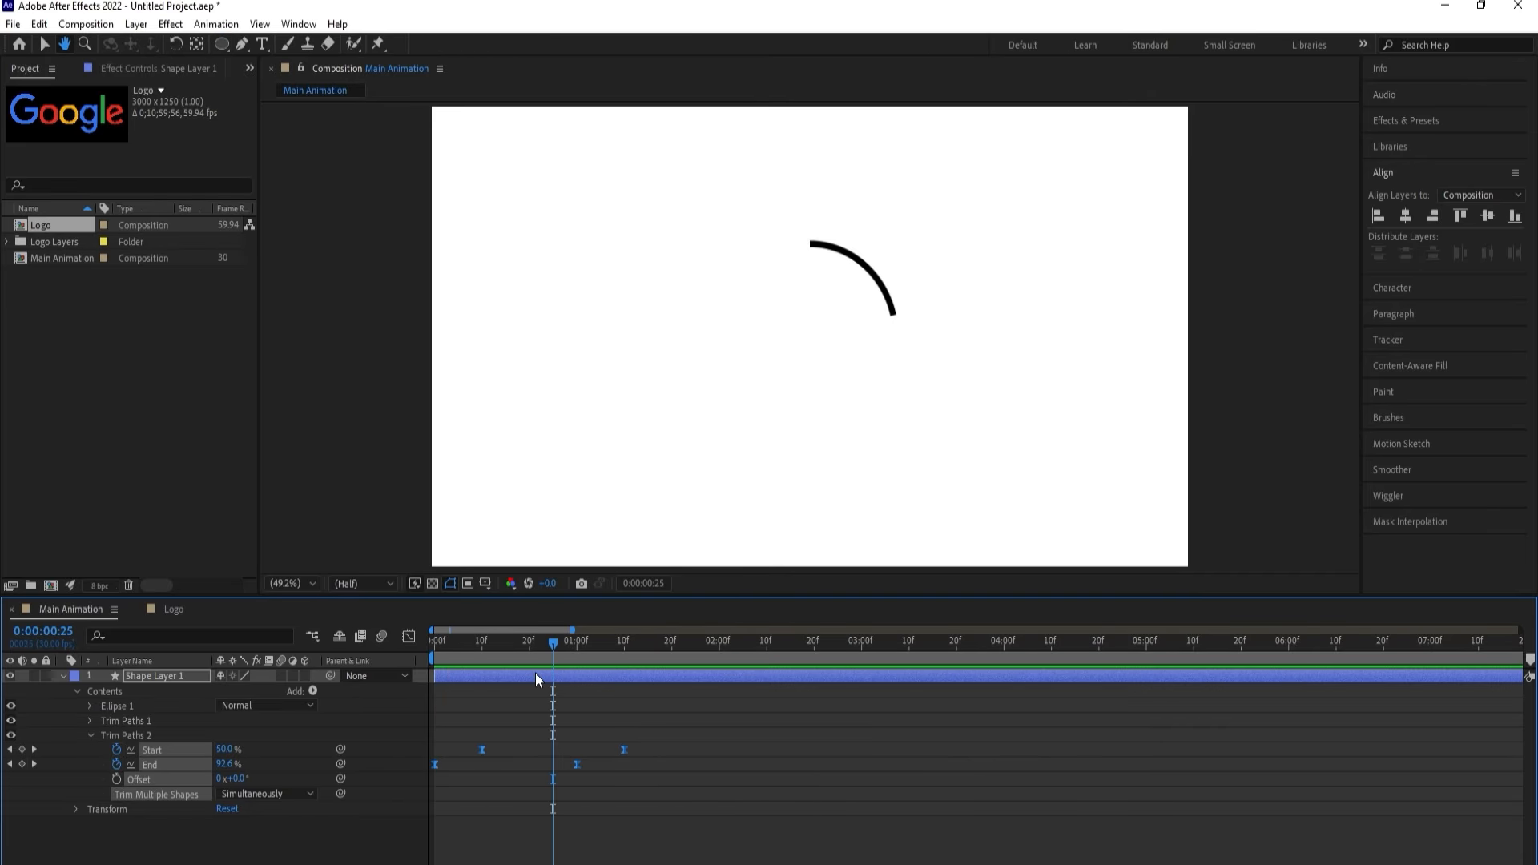
pyautogui.press('space')
# Shorten the influence handles at both ends of the Start and End speed curves and preview the animation.
pyautogui.click(408, 636)
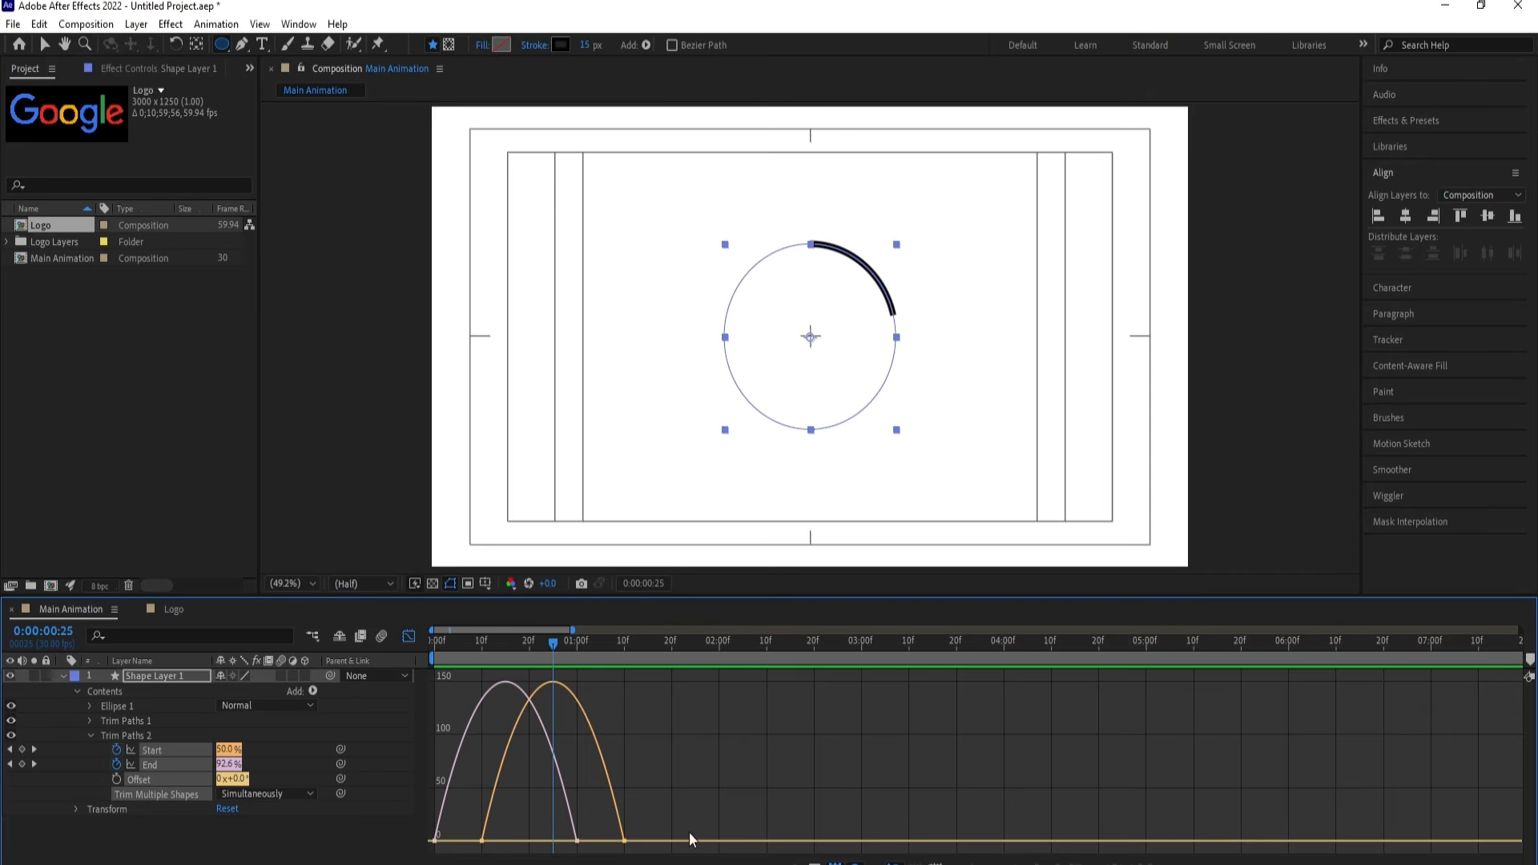
pyautogui.moveTo(689, 832); pyautogui.dragTo(627, 856)
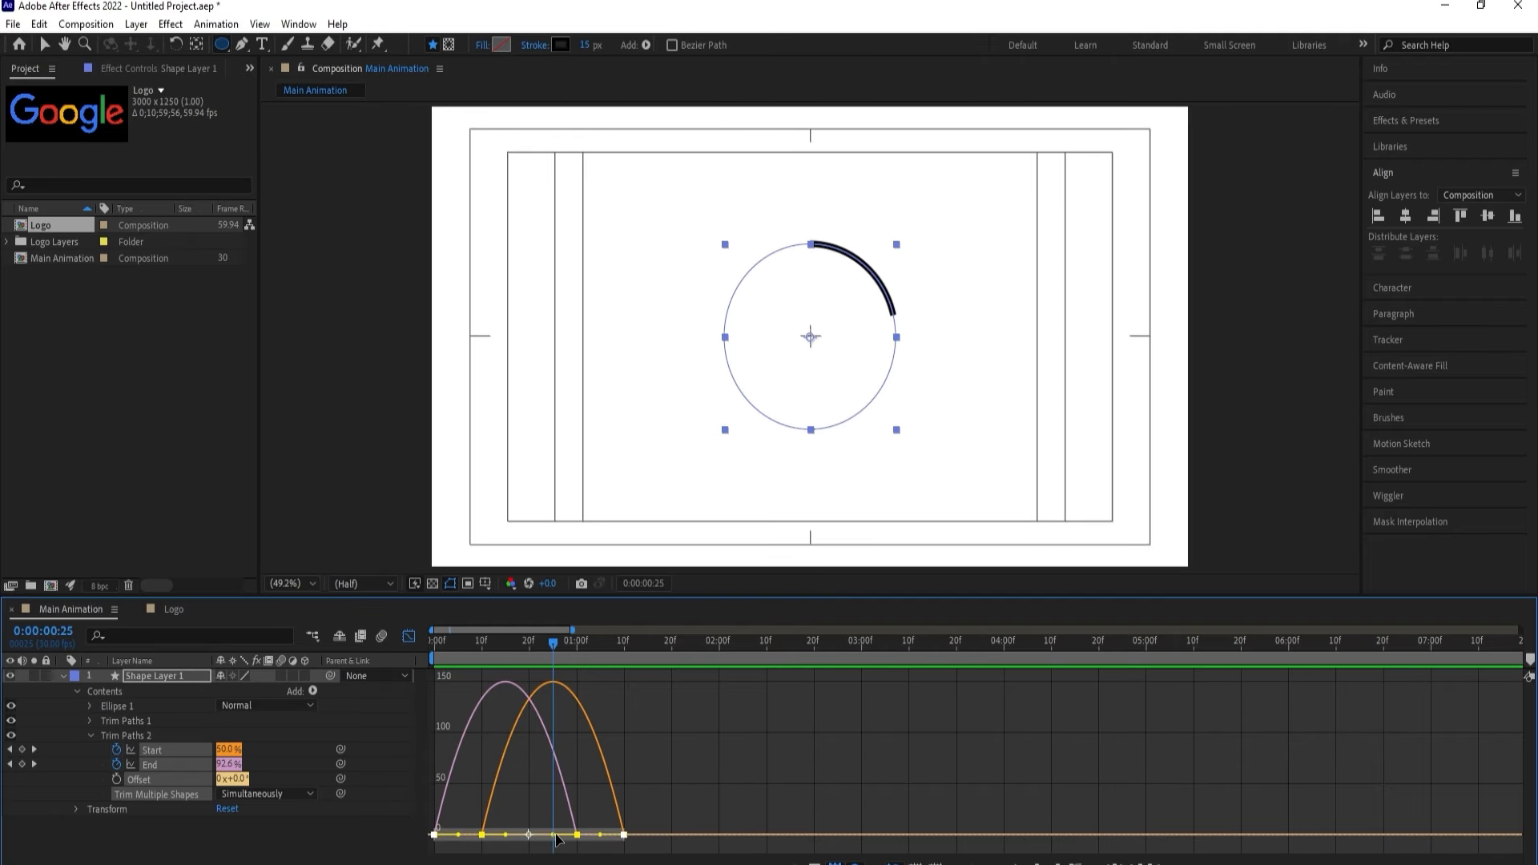
pyautogui.moveTo(558, 839); pyautogui.dragTo(566, 839)
pyautogui.moveTo(522, 765); pyautogui.dragTo(491, 835)
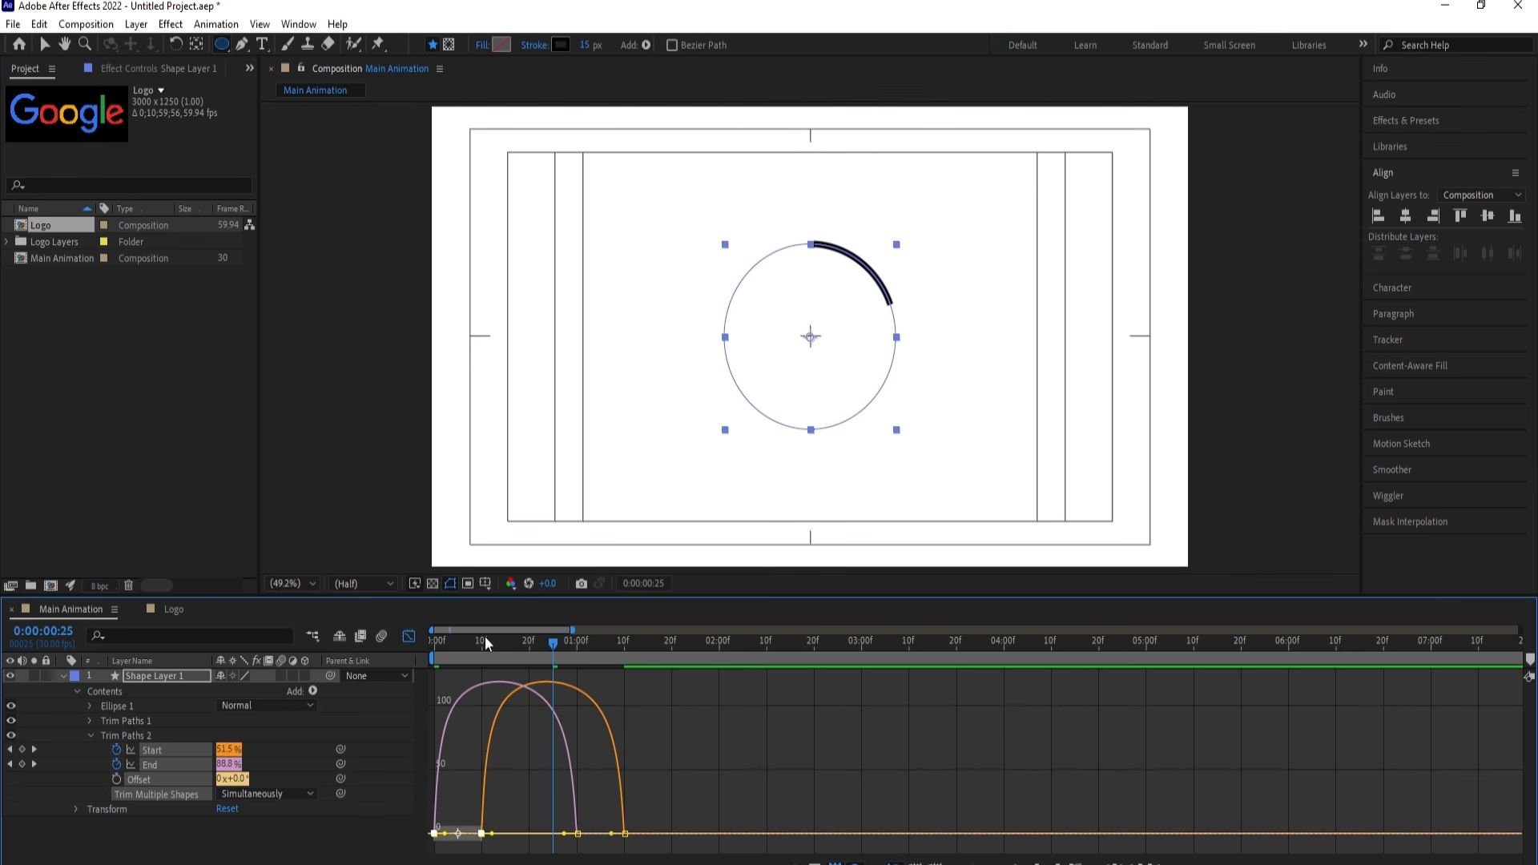
pyautogui.moveTo(485, 638); pyautogui.dragTo(402, 641)
pyautogui.press('space')
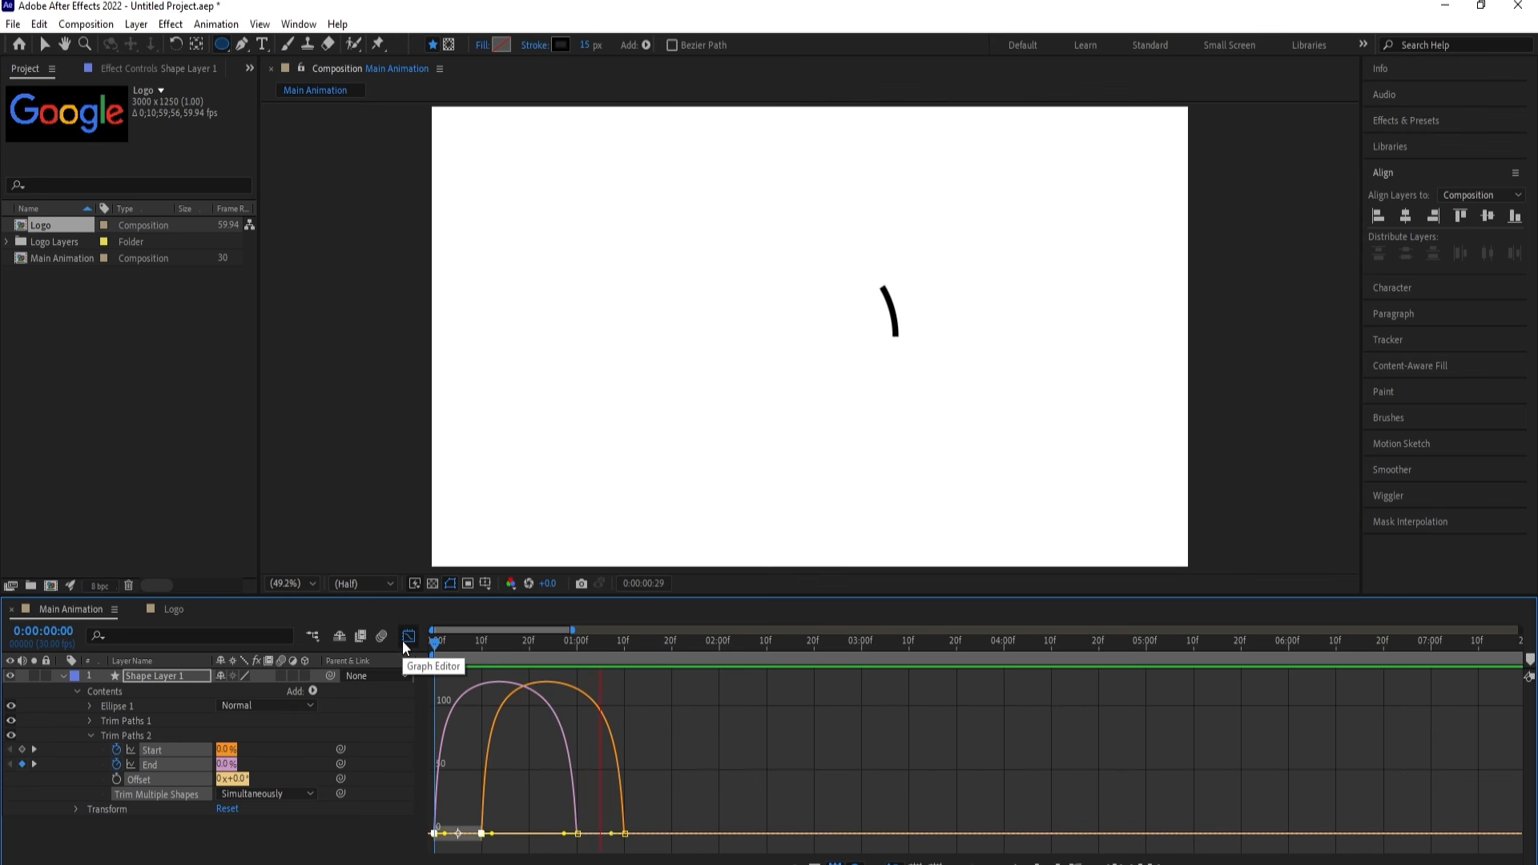
pyautogui.press('space')
pyautogui.click(408, 635)
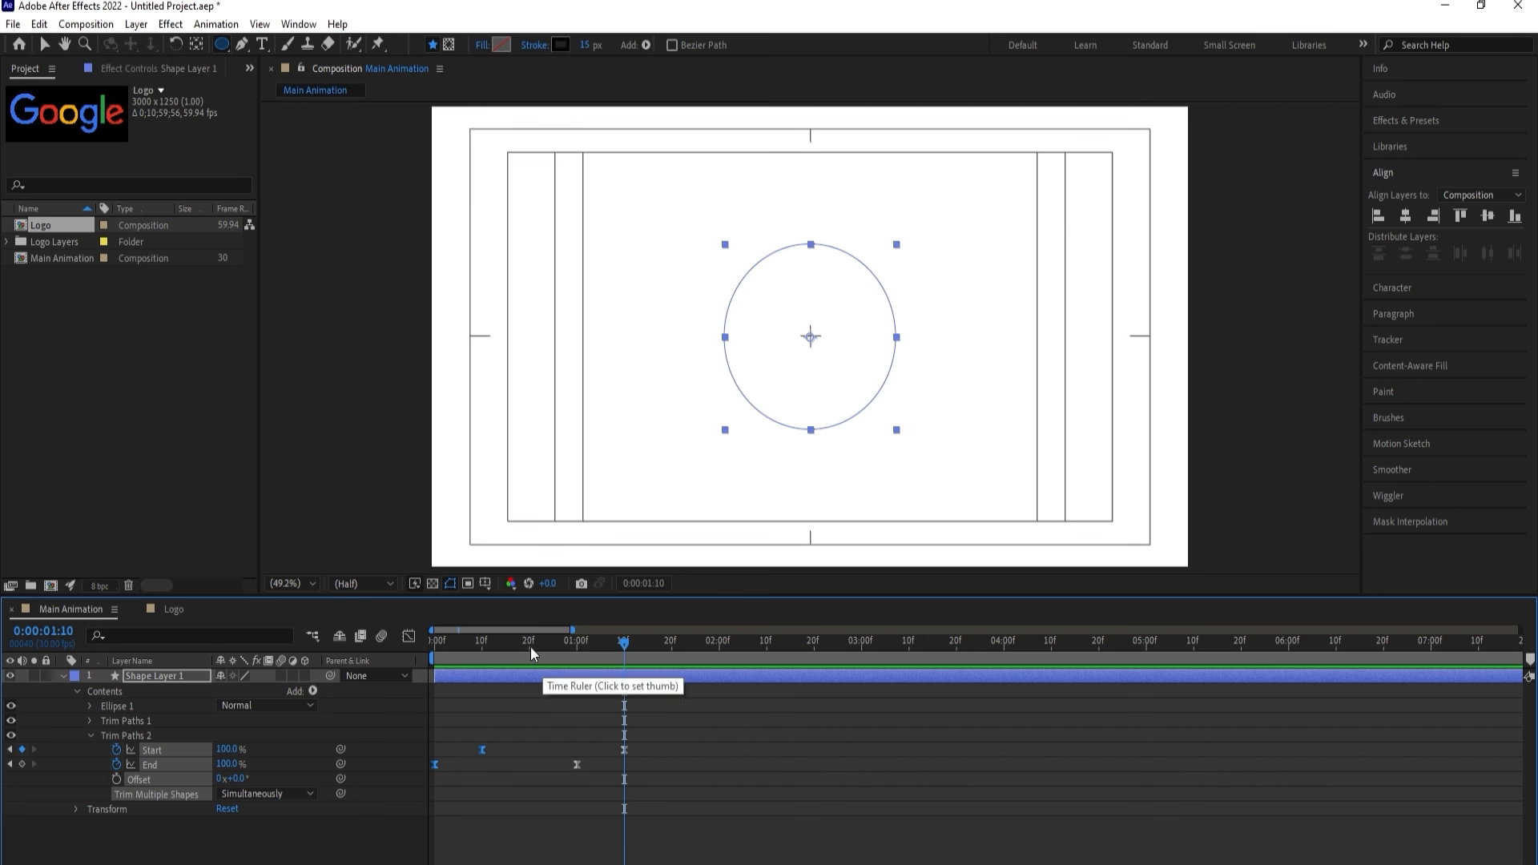
pyautogui.press('space')
pyautogui.press('space')
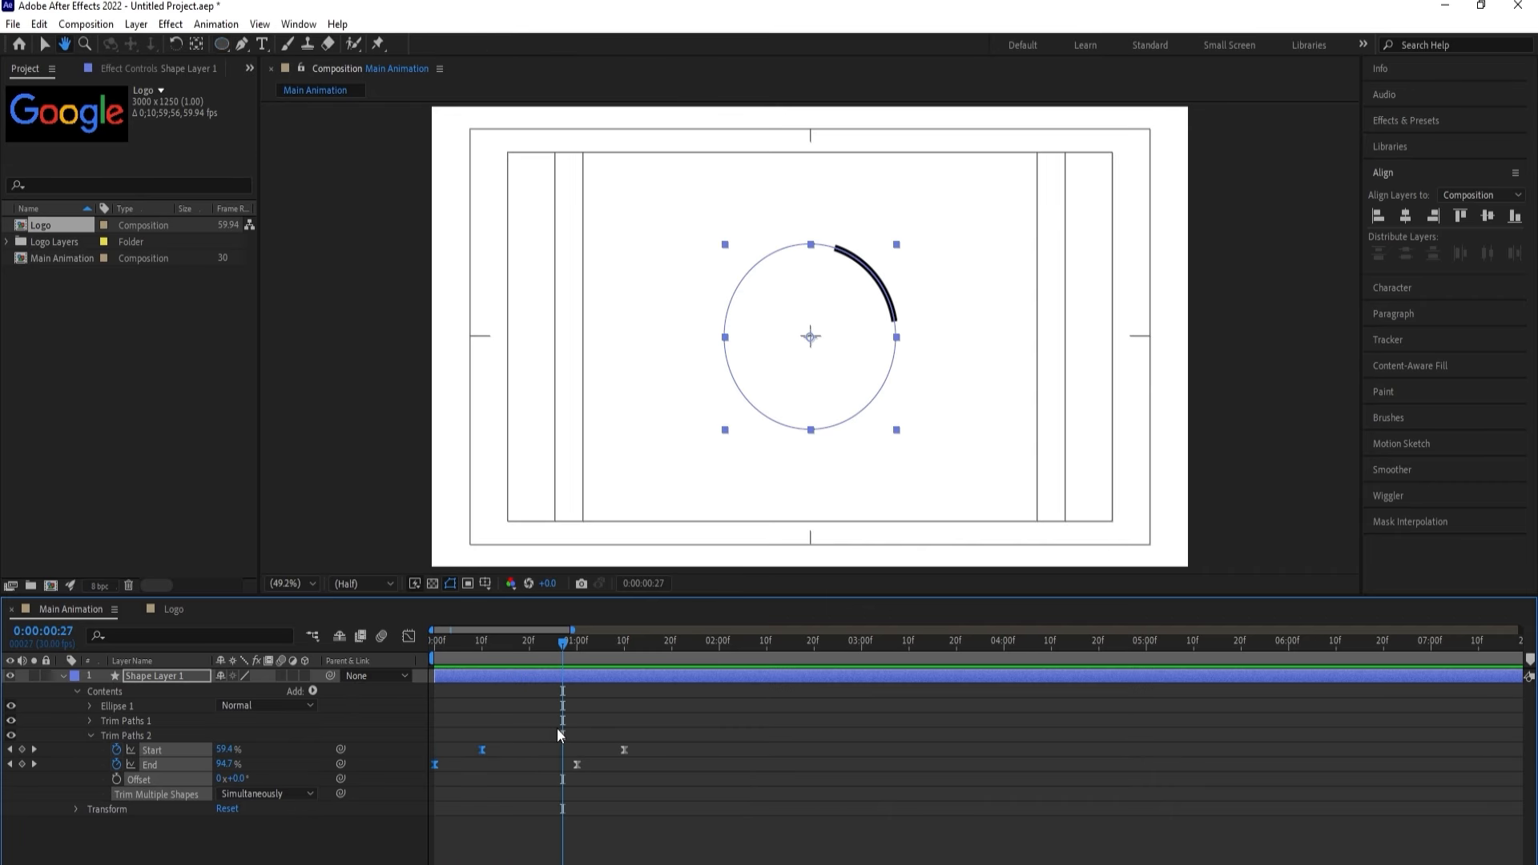
# Compress all Start and End keyframes proportionally so the last one falls at about frame 21, and preview the faster animation.
pyautogui.moveTo(673, 726); pyautogui.dragTo(354, 824)
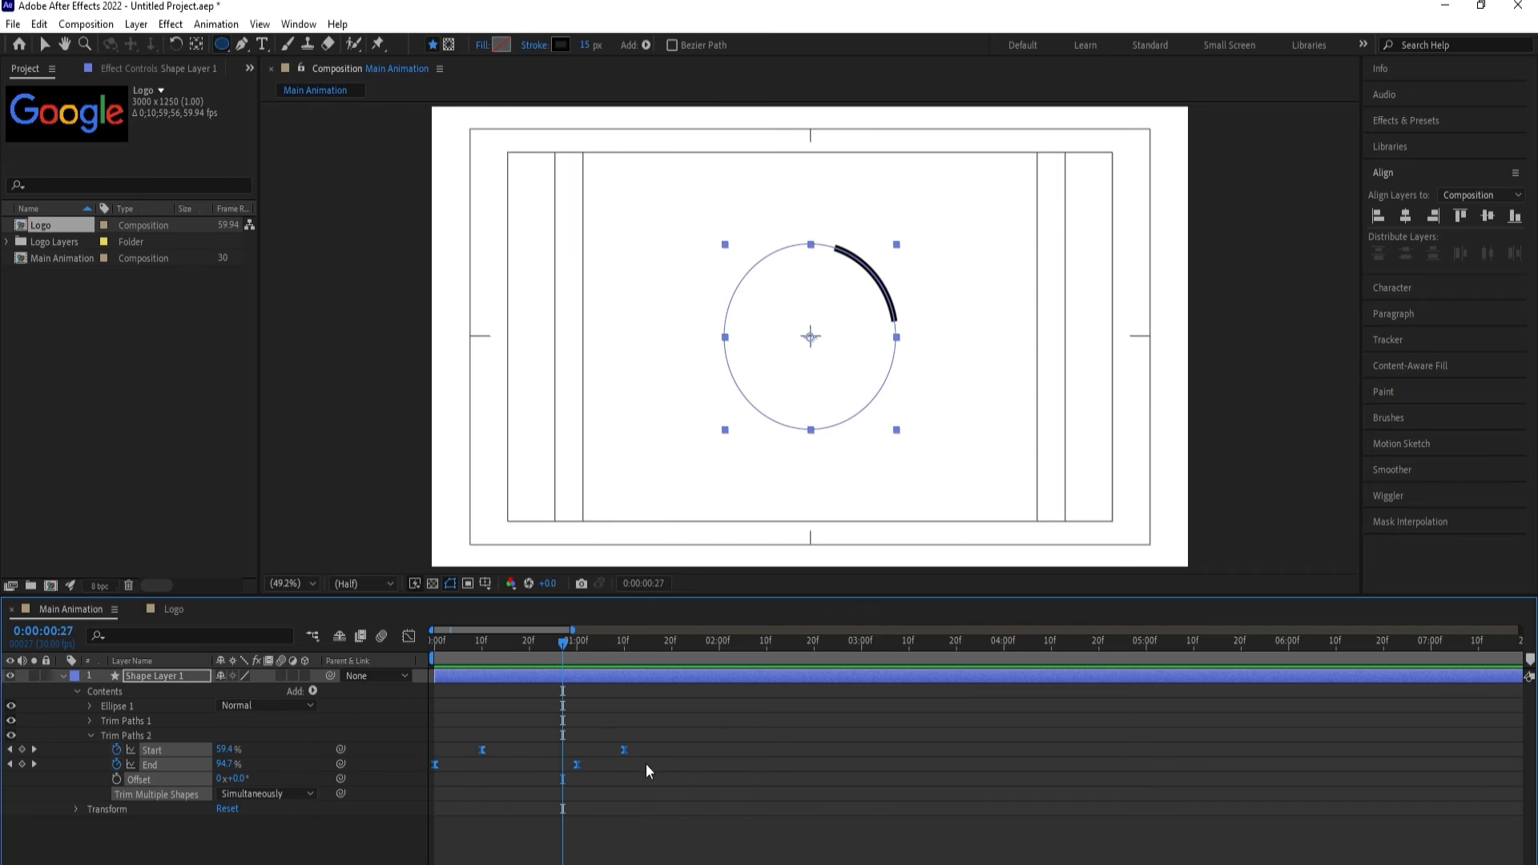
pyautogui.moveTo(622, 749); pyautogui.dragTo(530, 743)
pyautogui.press('space')
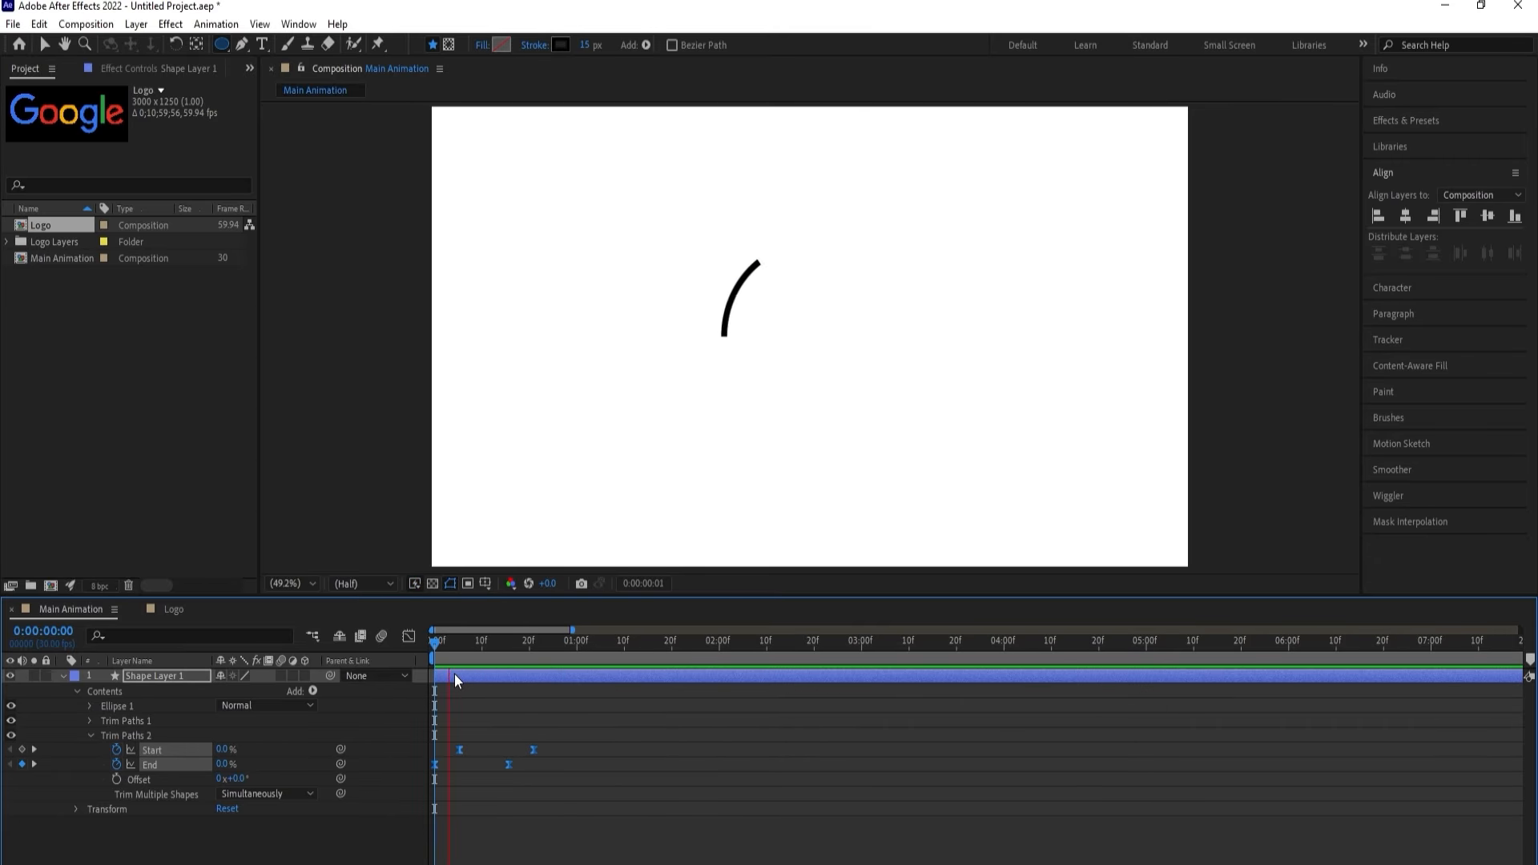
pyautogui.press('space')
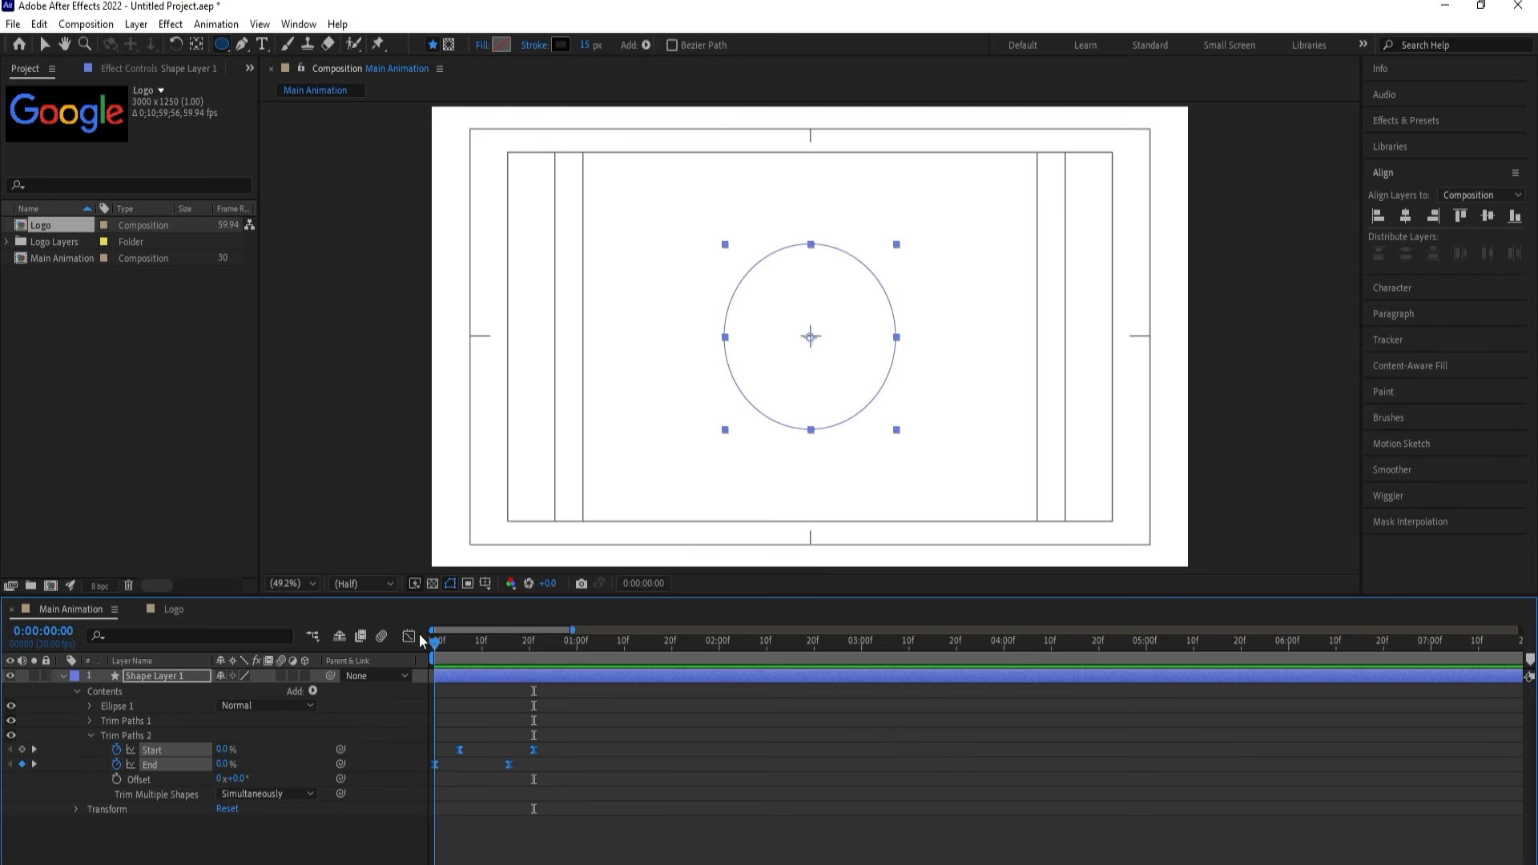
pyautogui.press('space')
pyautogui.press('space')
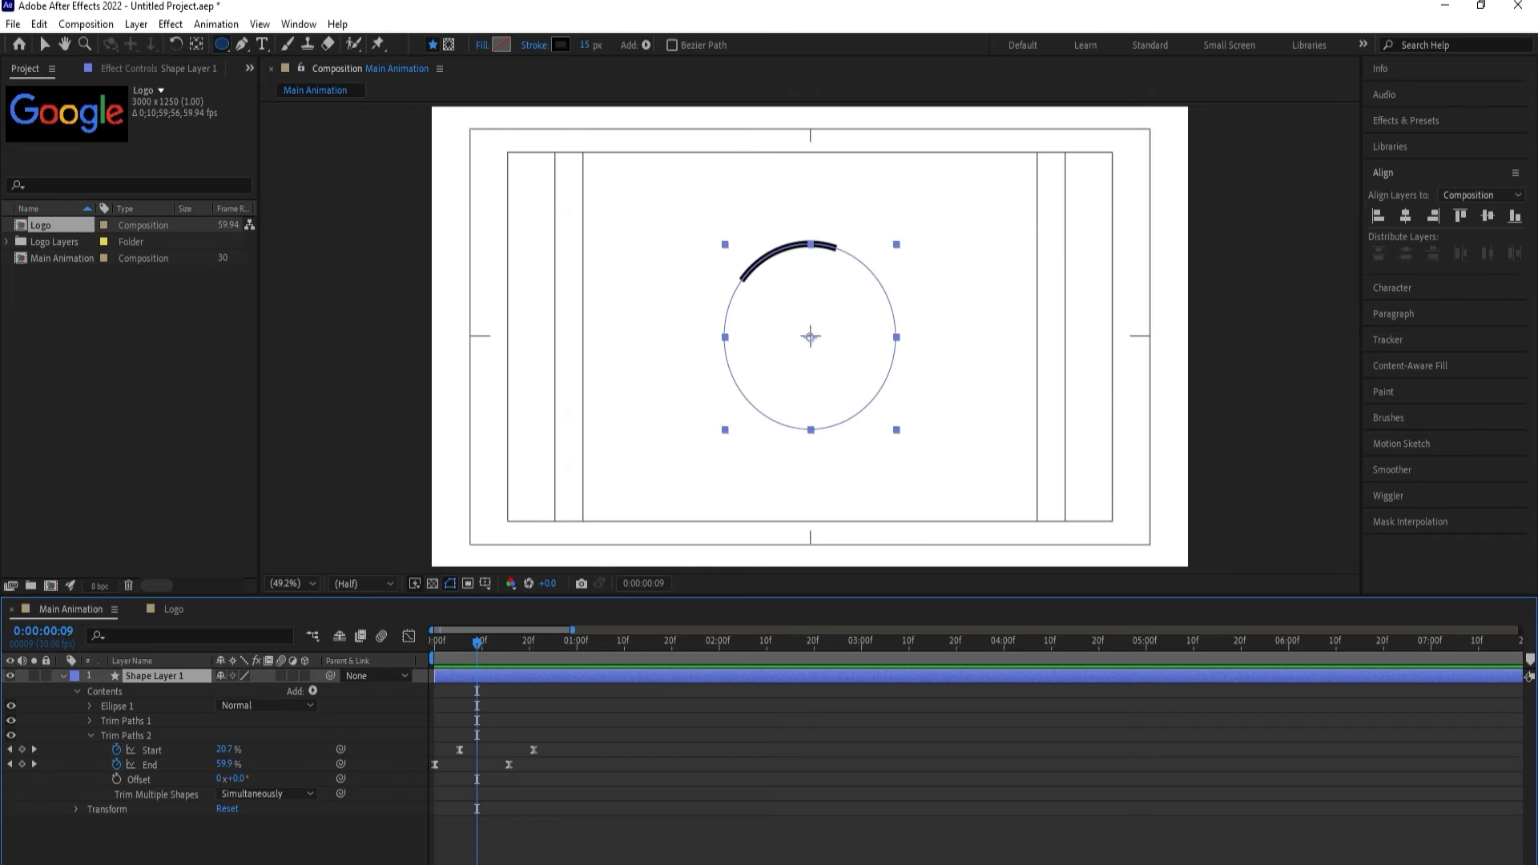
# Set the arc's stroke width to 62 px and check the thicker stroke up to frame 20.
pyautogui.moveTo(586, 46); pyautogui.dragTo(637, 59)
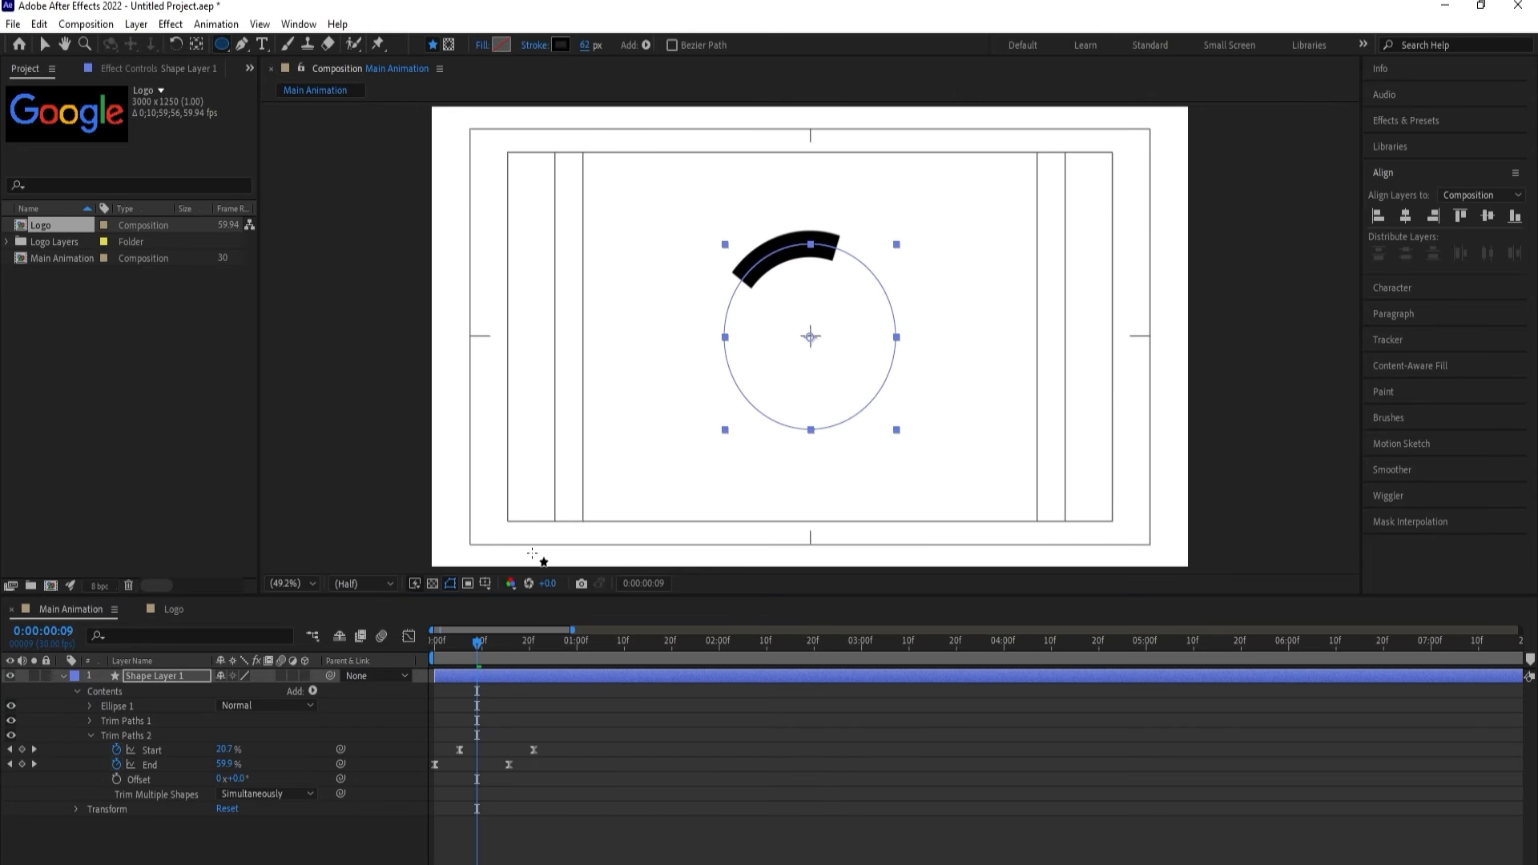
pyautogui.moveTo(483, 628); pyautogui.dragTo(505, 653)
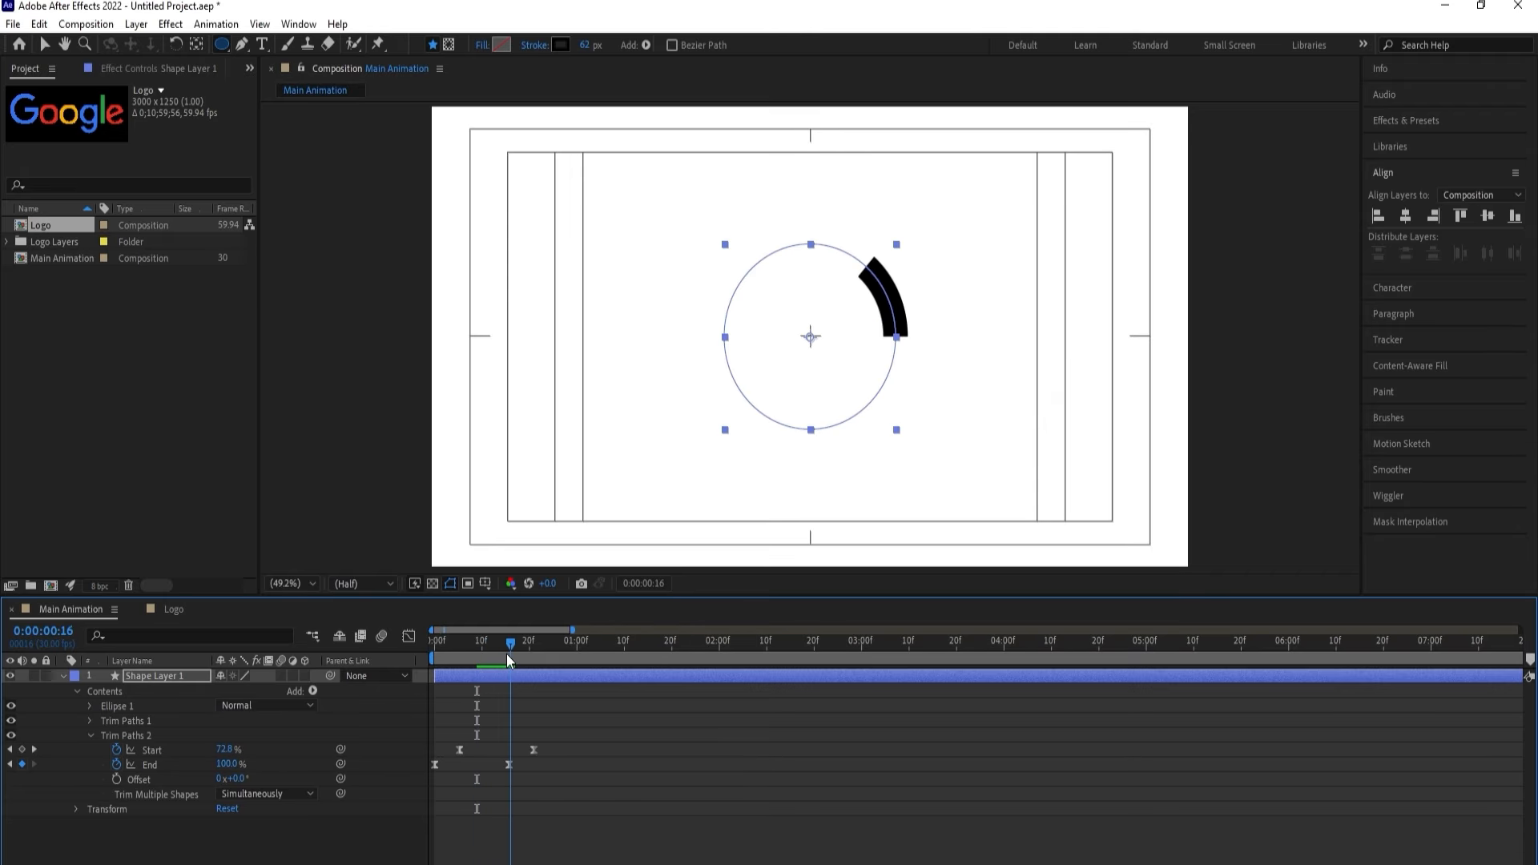
pyautogui.moveTo(508, 655); pyautogui.dragTo(526, 655)
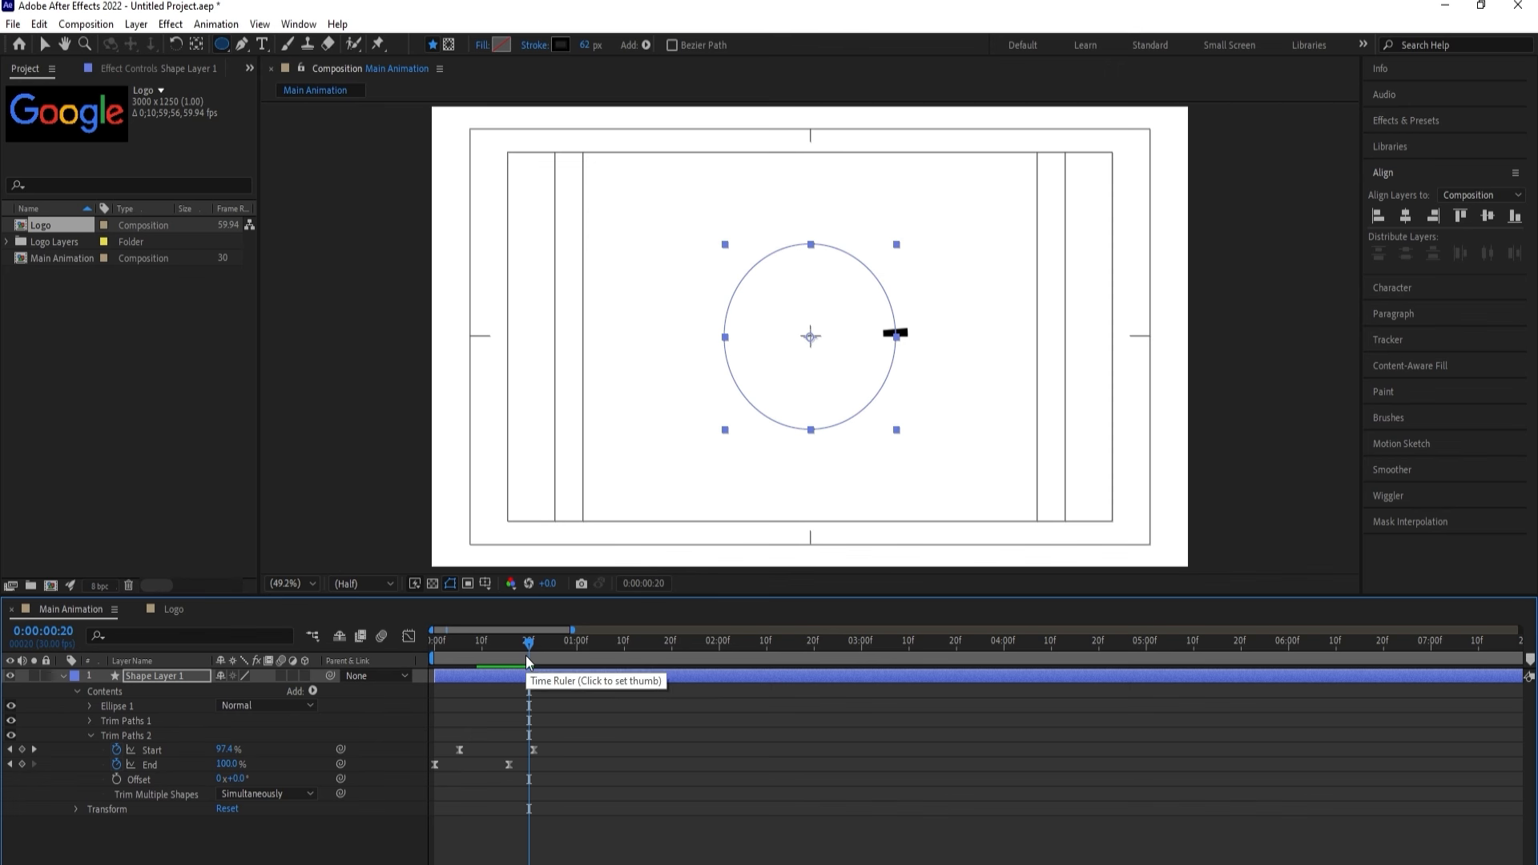
# Move the arc layer horizontally to position 1517, 540 at frame 20.
pyautogui.press('p')
pyautogui.moveTo(228, 690); pyautogui.dragTo(669, 681)
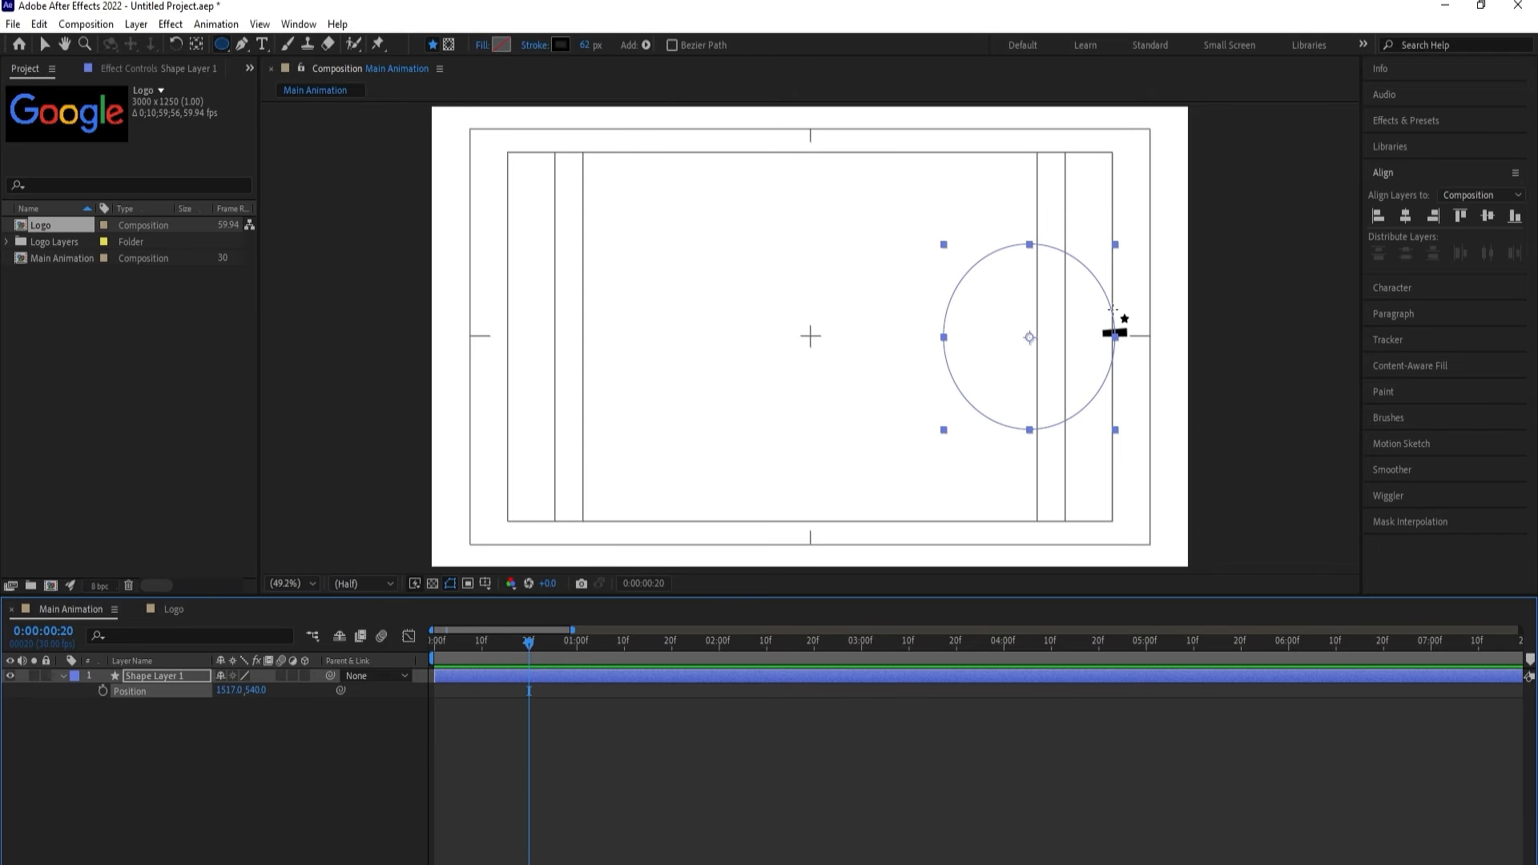
pyautogui.press('v')
pyautogui.click(242, 710)
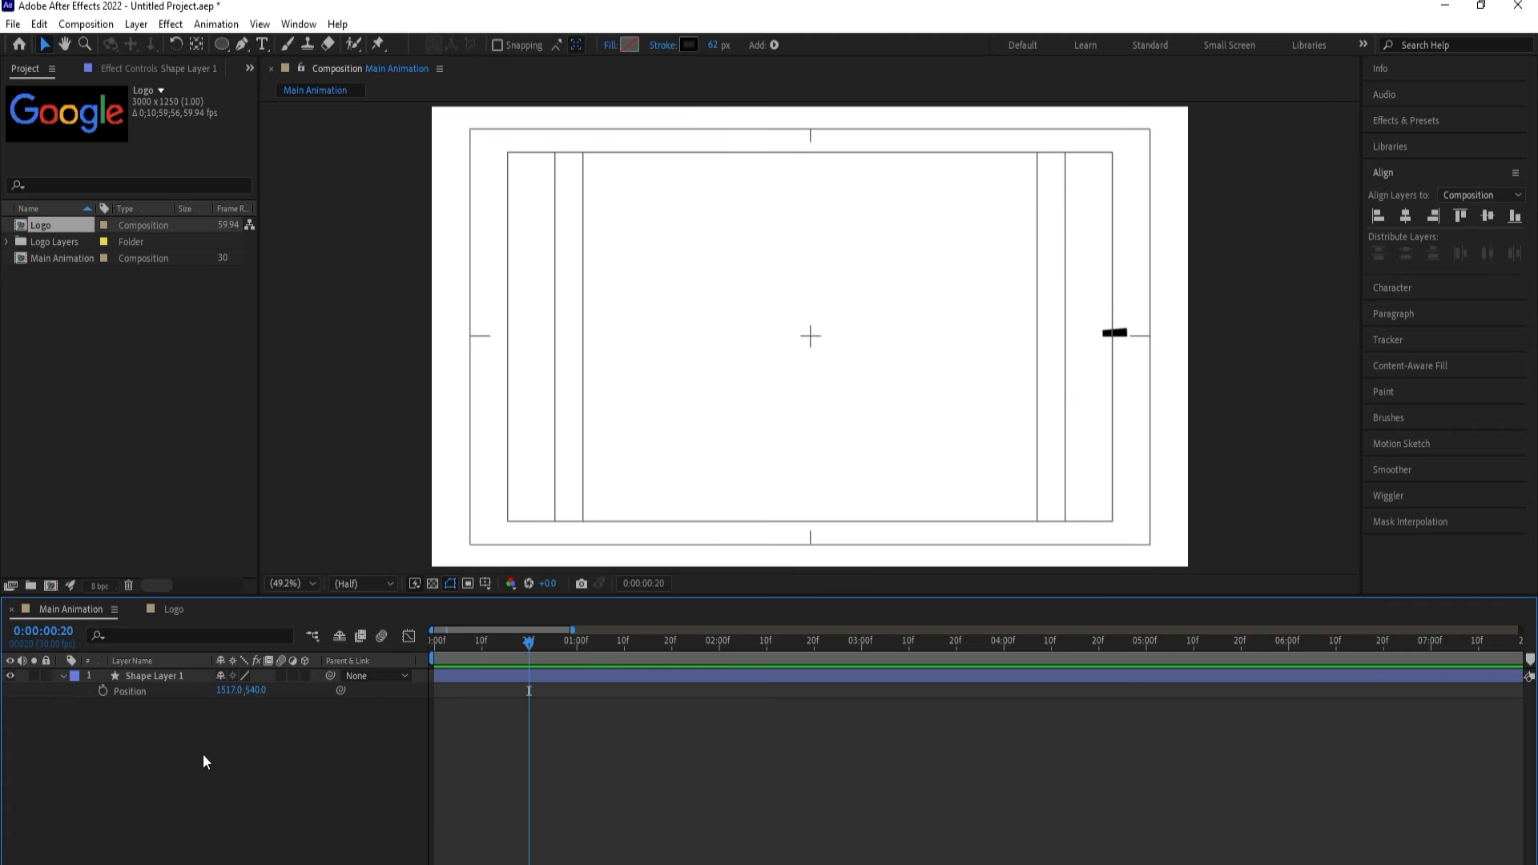
# Duplicate the arc layer and move the copy left along the horizontal centre line.
pyautogui.click(163, 679)
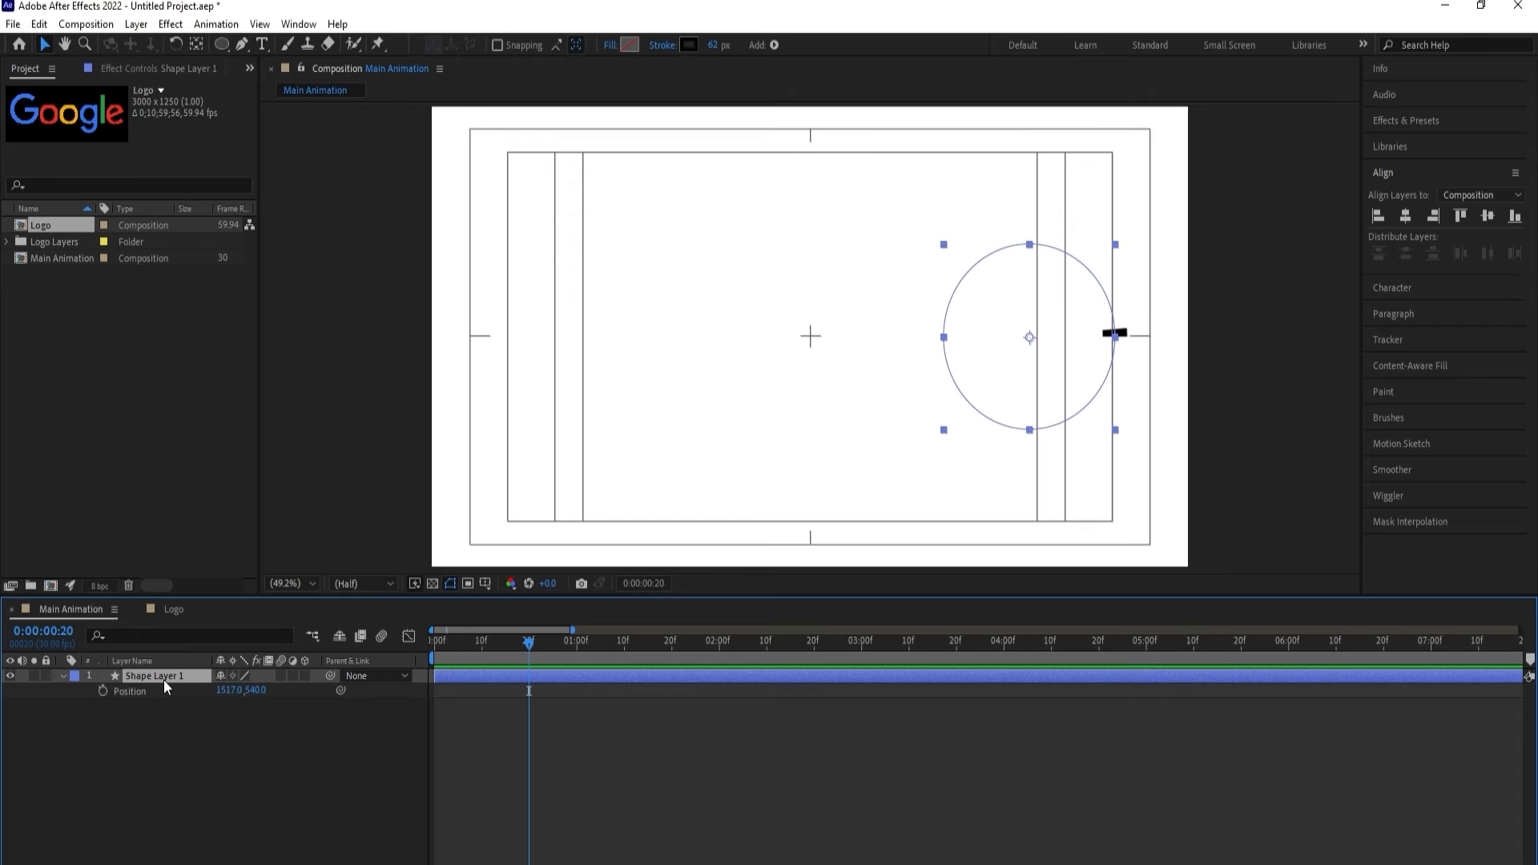
pyautogui.hotkey('ctrl', 'd')
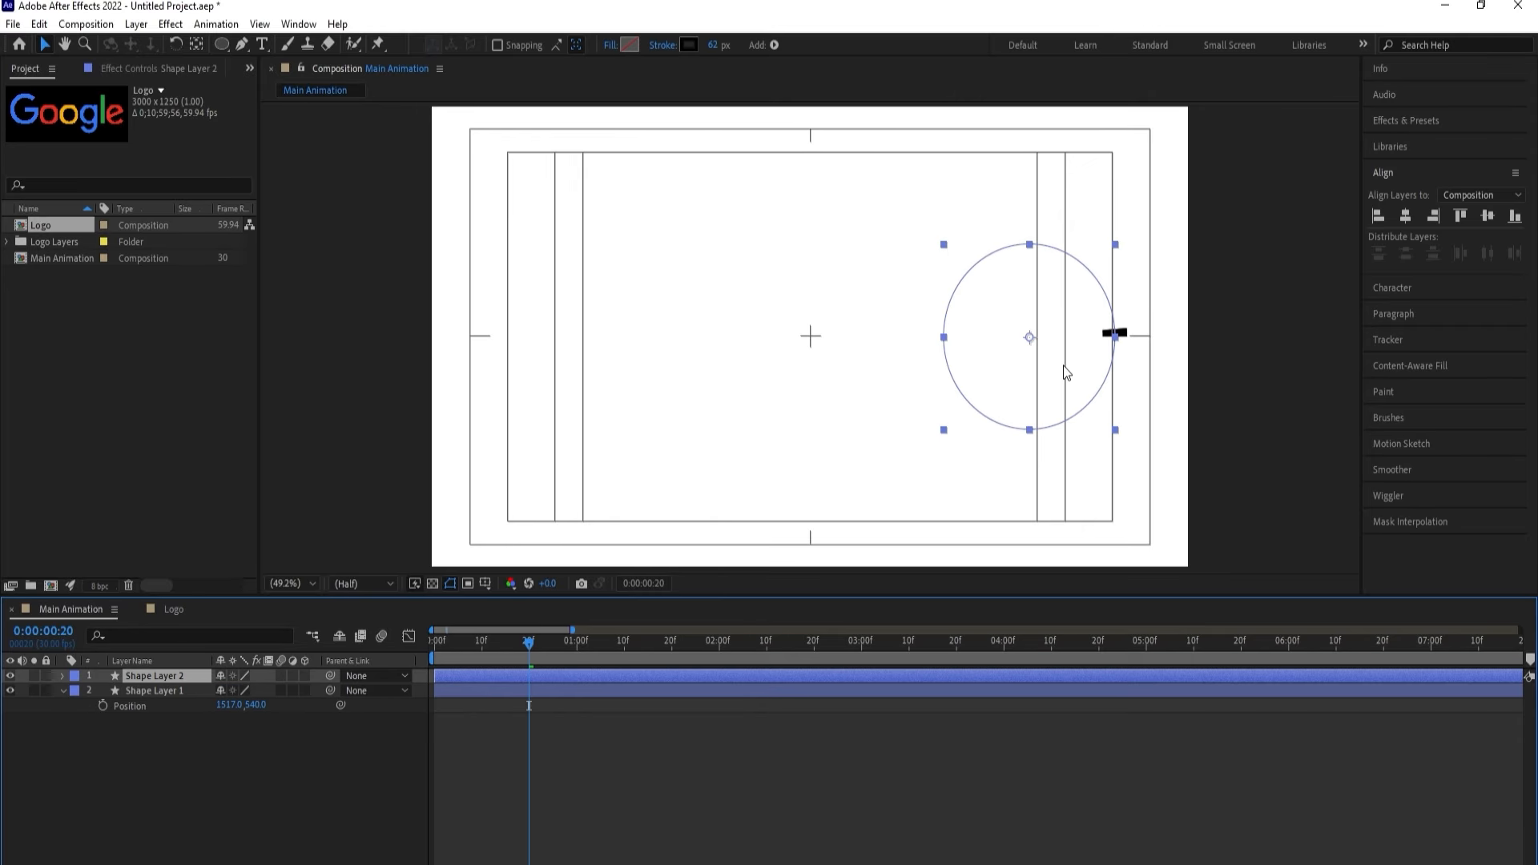
pyautogui.moveTo(1074, 360); pyautogui.dragTo(927, 357)
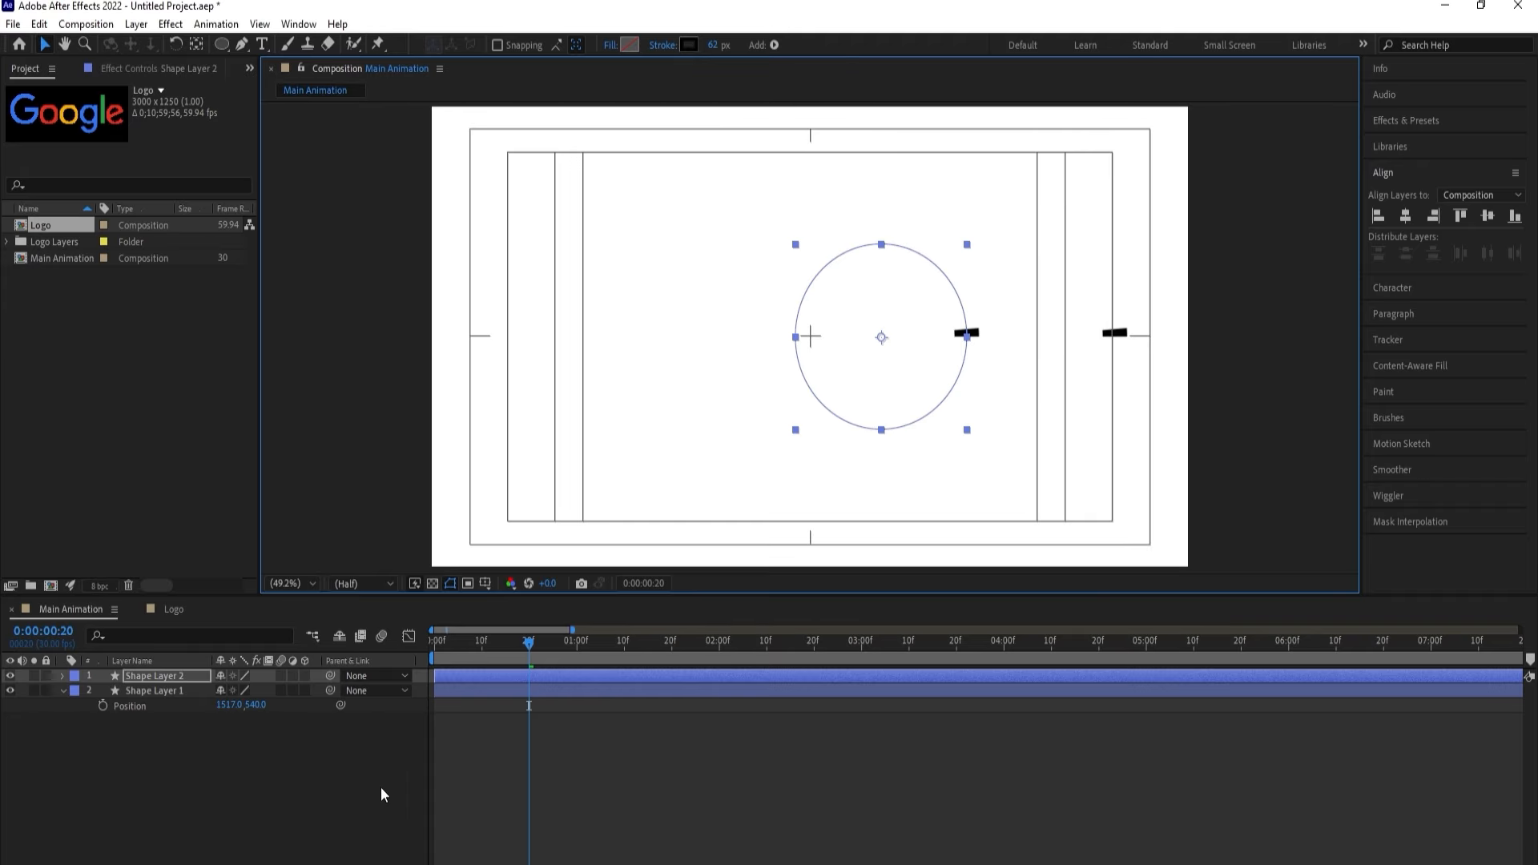
pyautogui.click(214, 753)
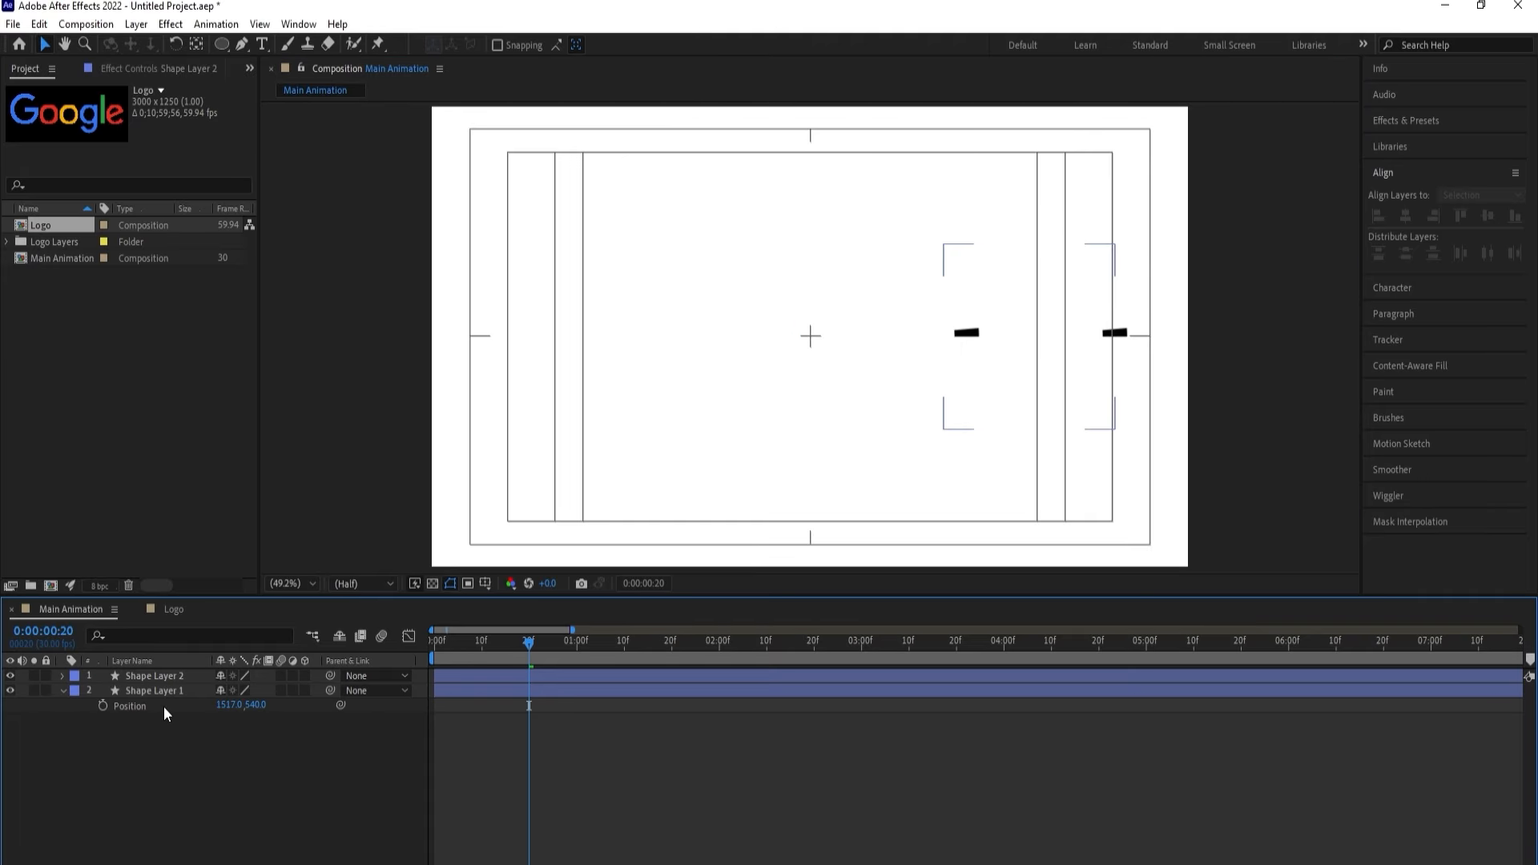
# Show the rulers and add a vertical guide through the middle of the original arc's stroke end.
pyautogui.hotkey('ctrl', 'r')
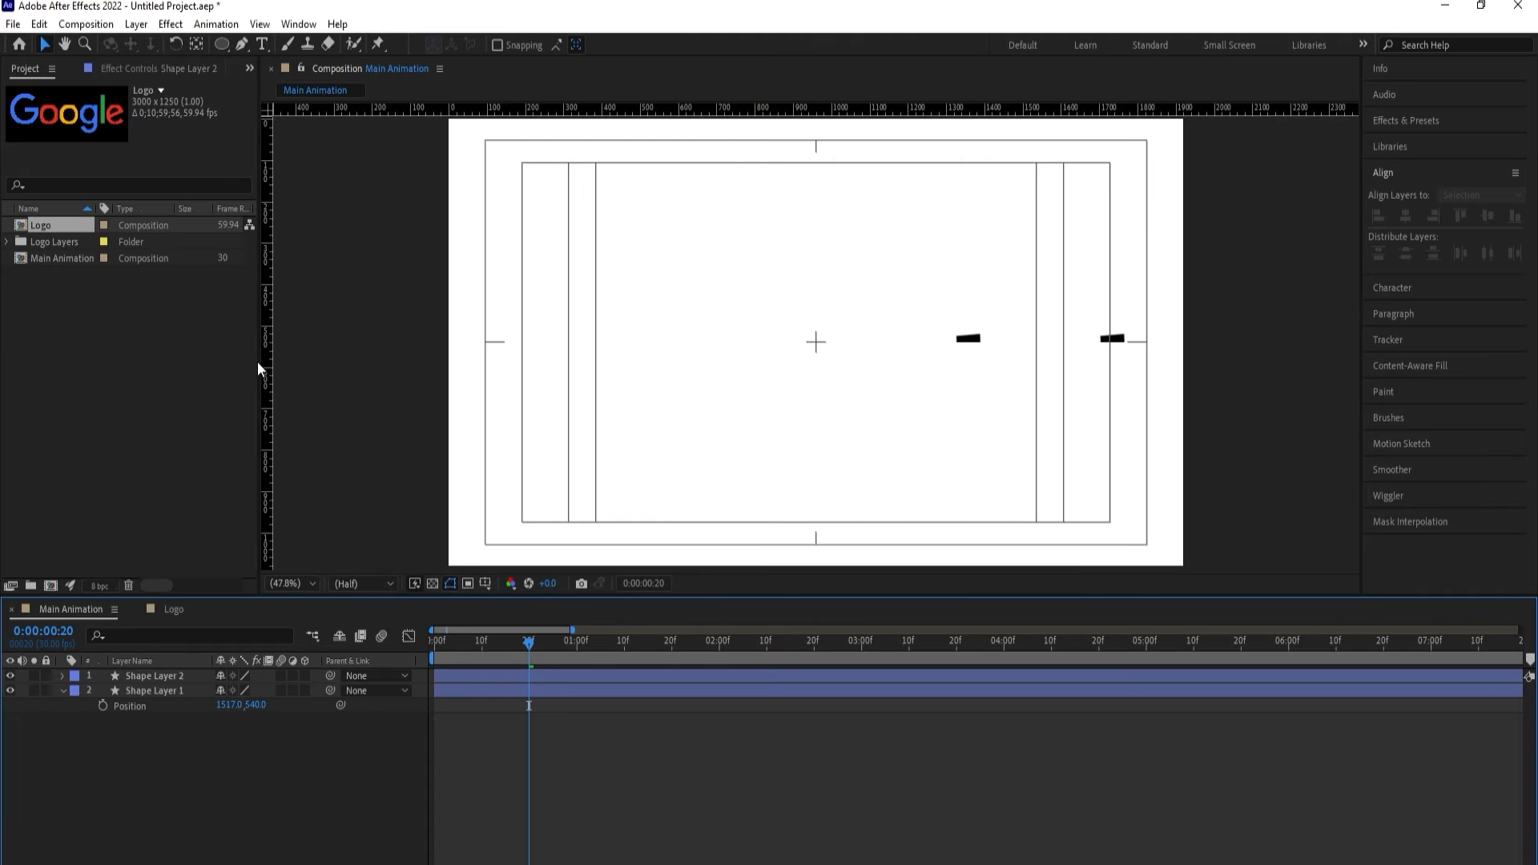
pyautogui.moveTo(267, 362); pyautogui.dragTo(1113, 340)
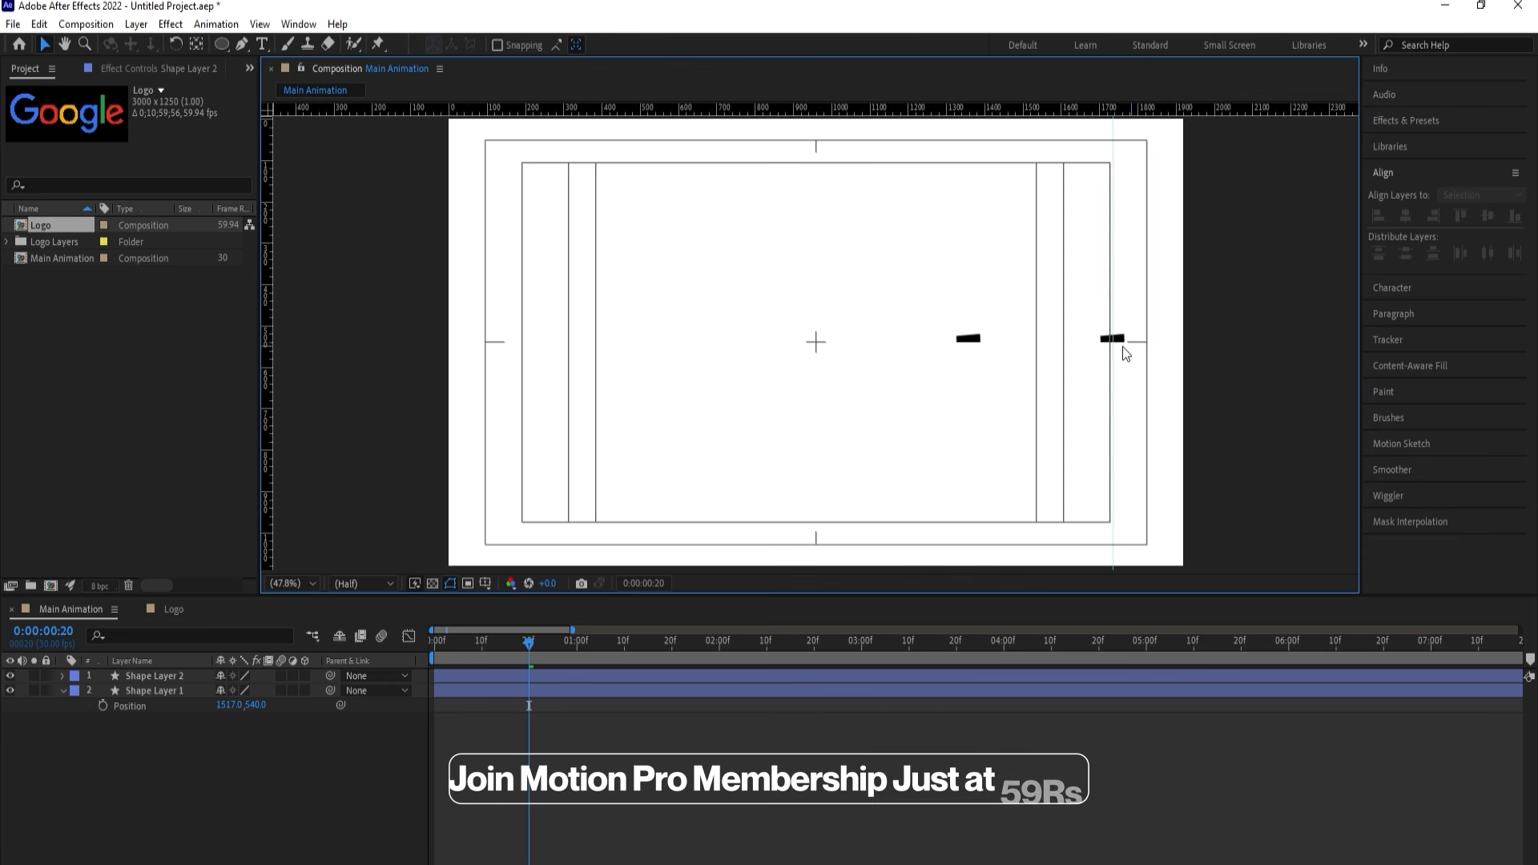
# Delete the duplicated arc layer and select the original shape layer.
pyautogui.click(165, 675)
pyautogui.press('Delete')
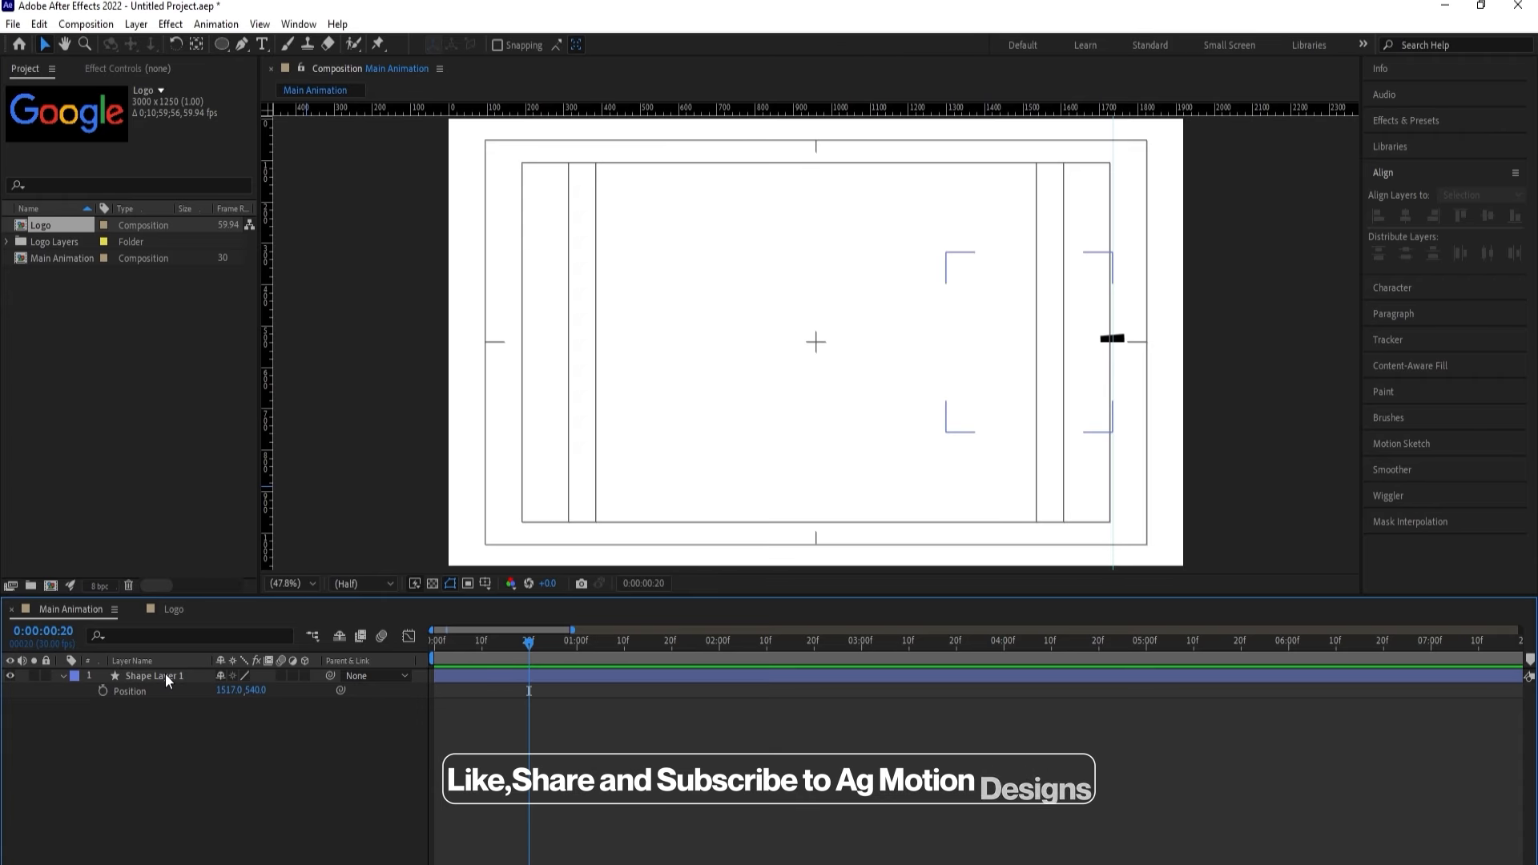
pyautogui.click(165, 675)
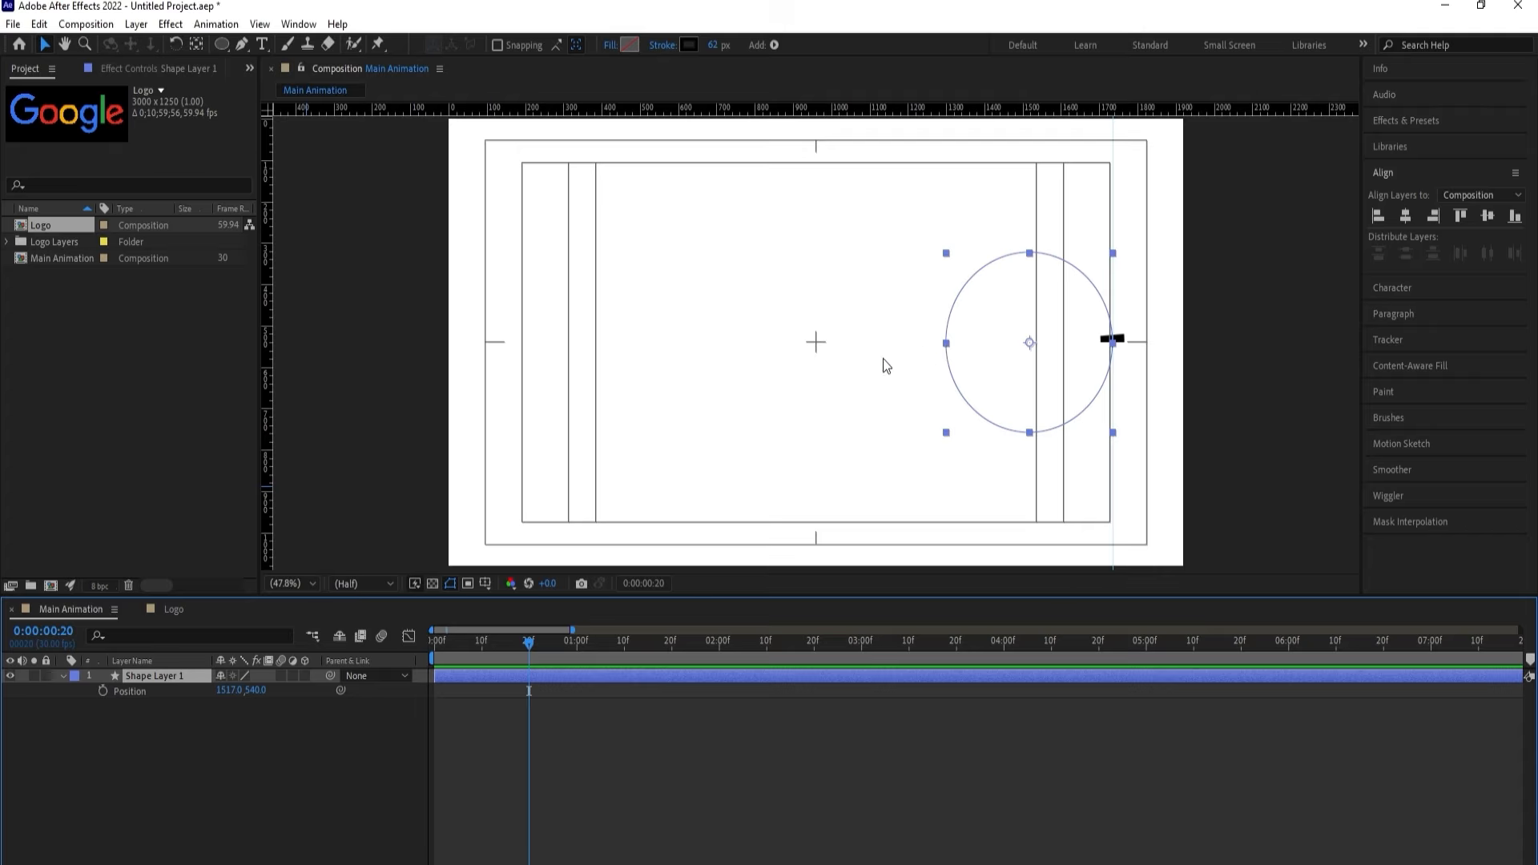
# Add a vertical guide at the left edge of Shape Layer 1's circle and move a duplicate of the layer left onto that guide.
pyautogui.moveTo(269, 352); pyautogui.dragTo(946, 359)
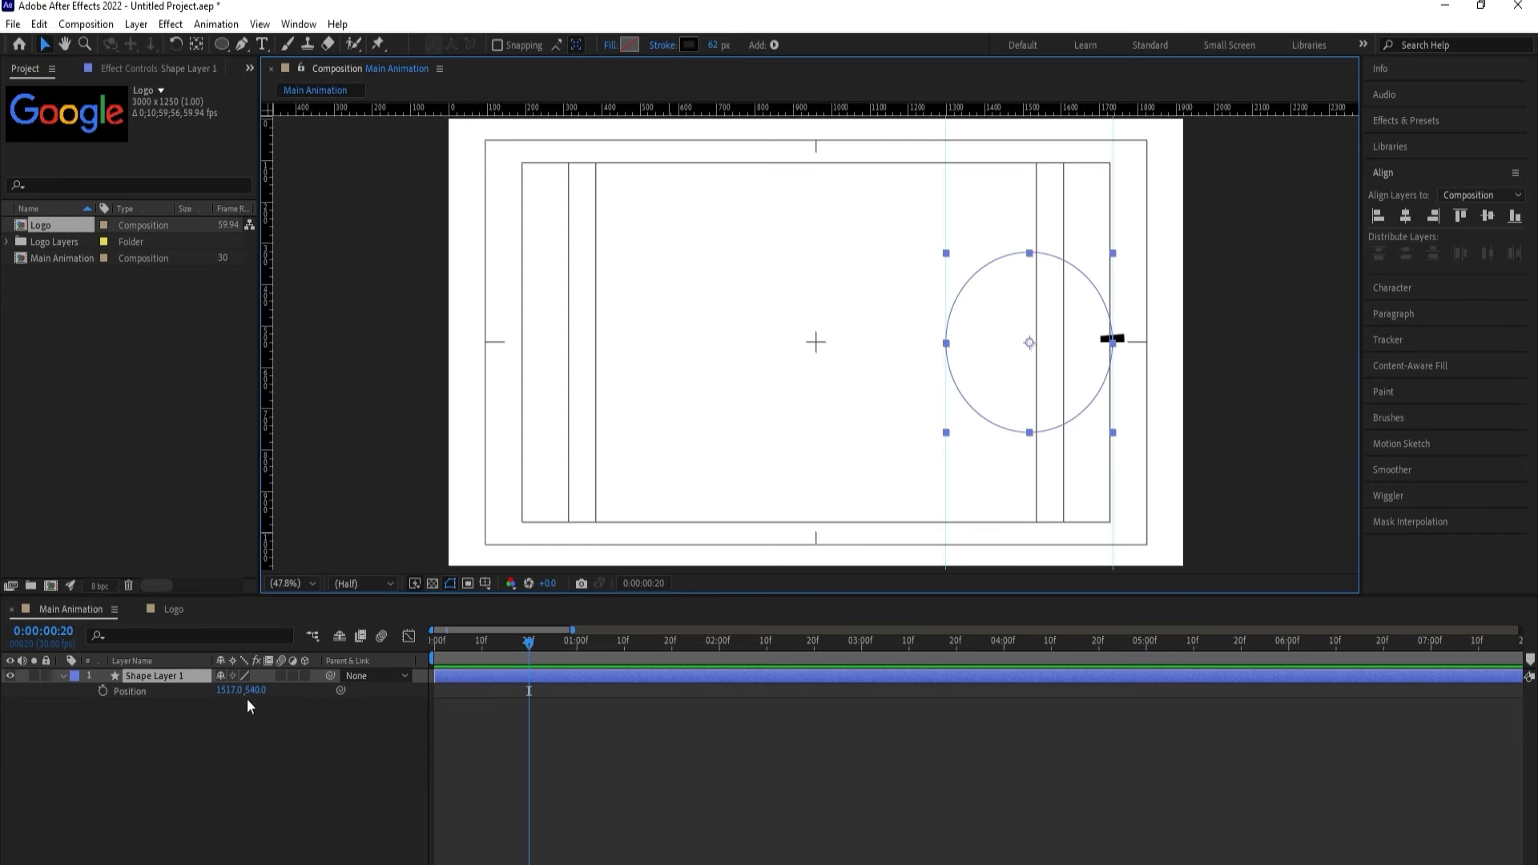
pyautogui.click(131, 678)
pyautogui.hotkey('ctrl', 'd')
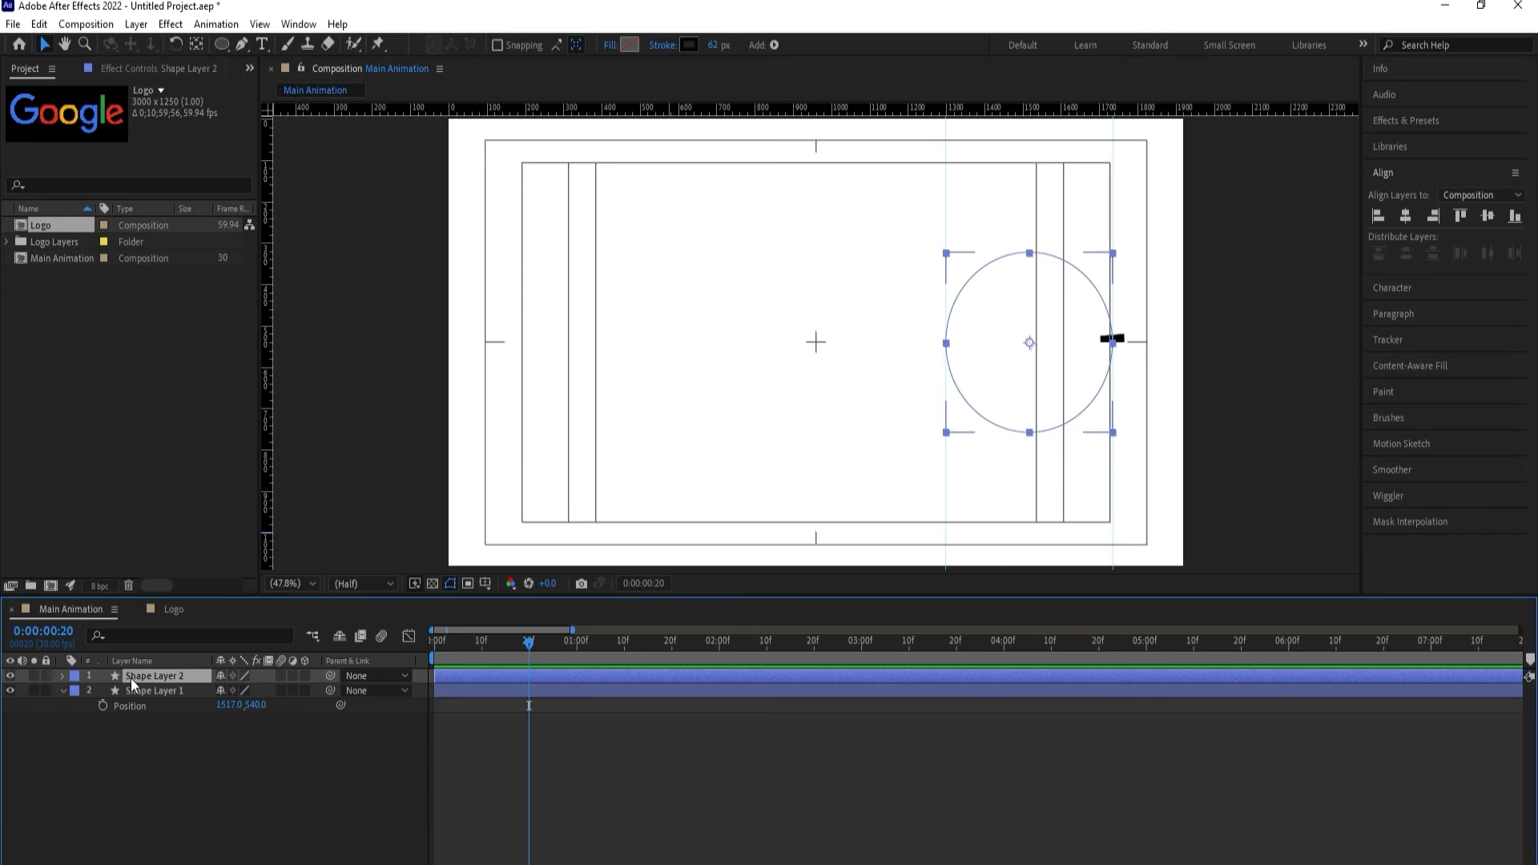
pyautogui.moveTo(1089, 356); pyautogui.dragTo(929, 356)
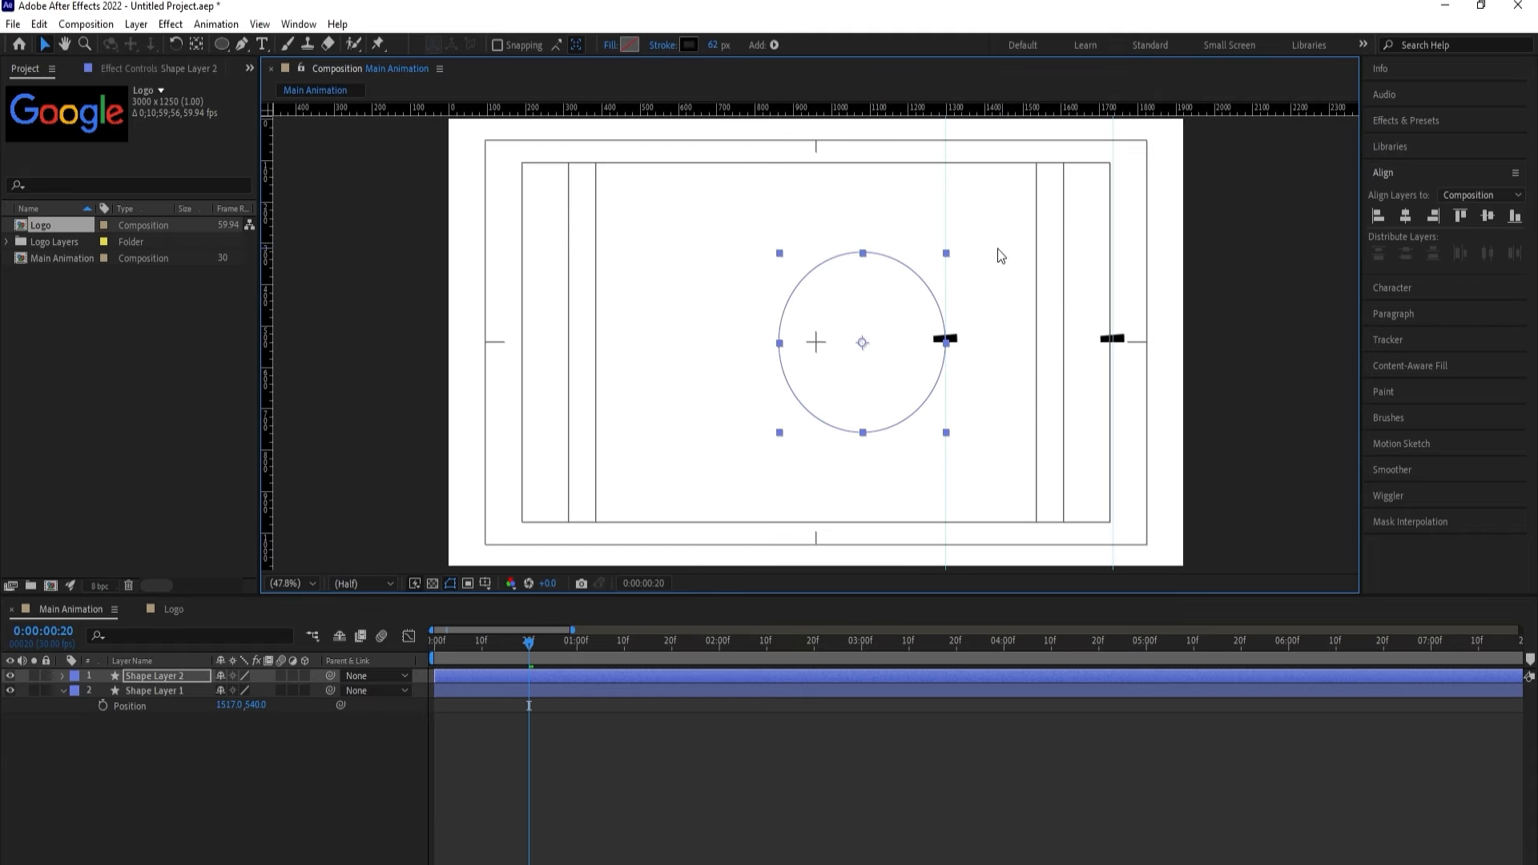
# Shift the guide to the left edge of Shape Layer 2's circle and align a duplicate of that layer's stroke end to it.
pyautogui.moveTo(944, 230); pyautogui.dragTo(779, 247)
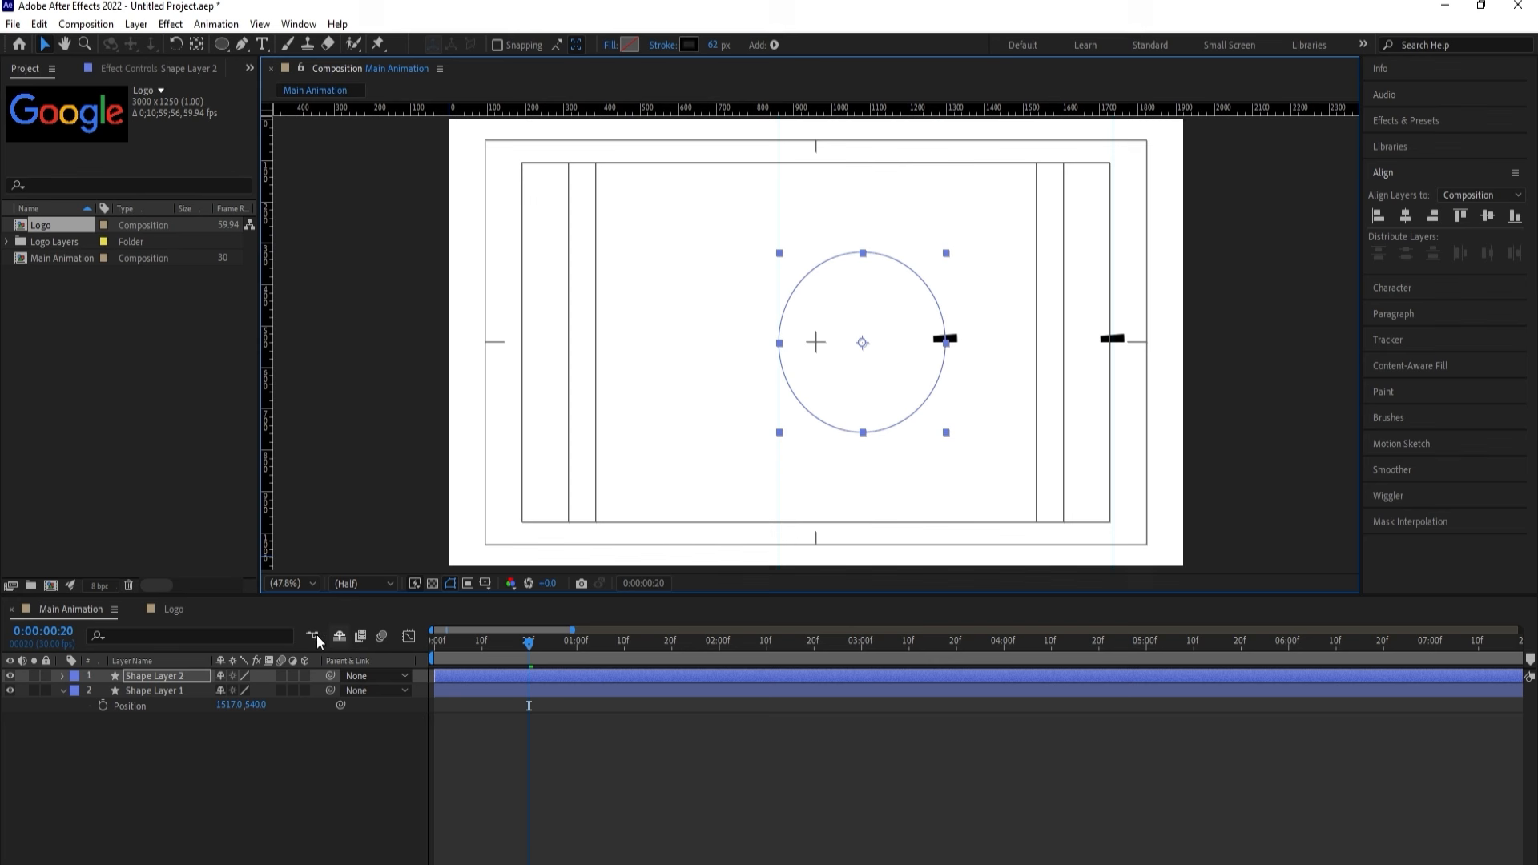
pyautogui.click(165, 676)
pyautogui.hotkey('ctrl', 'd')
pyautogui.moveTo(882, 407); pyautogui.dragTo(721, 407)
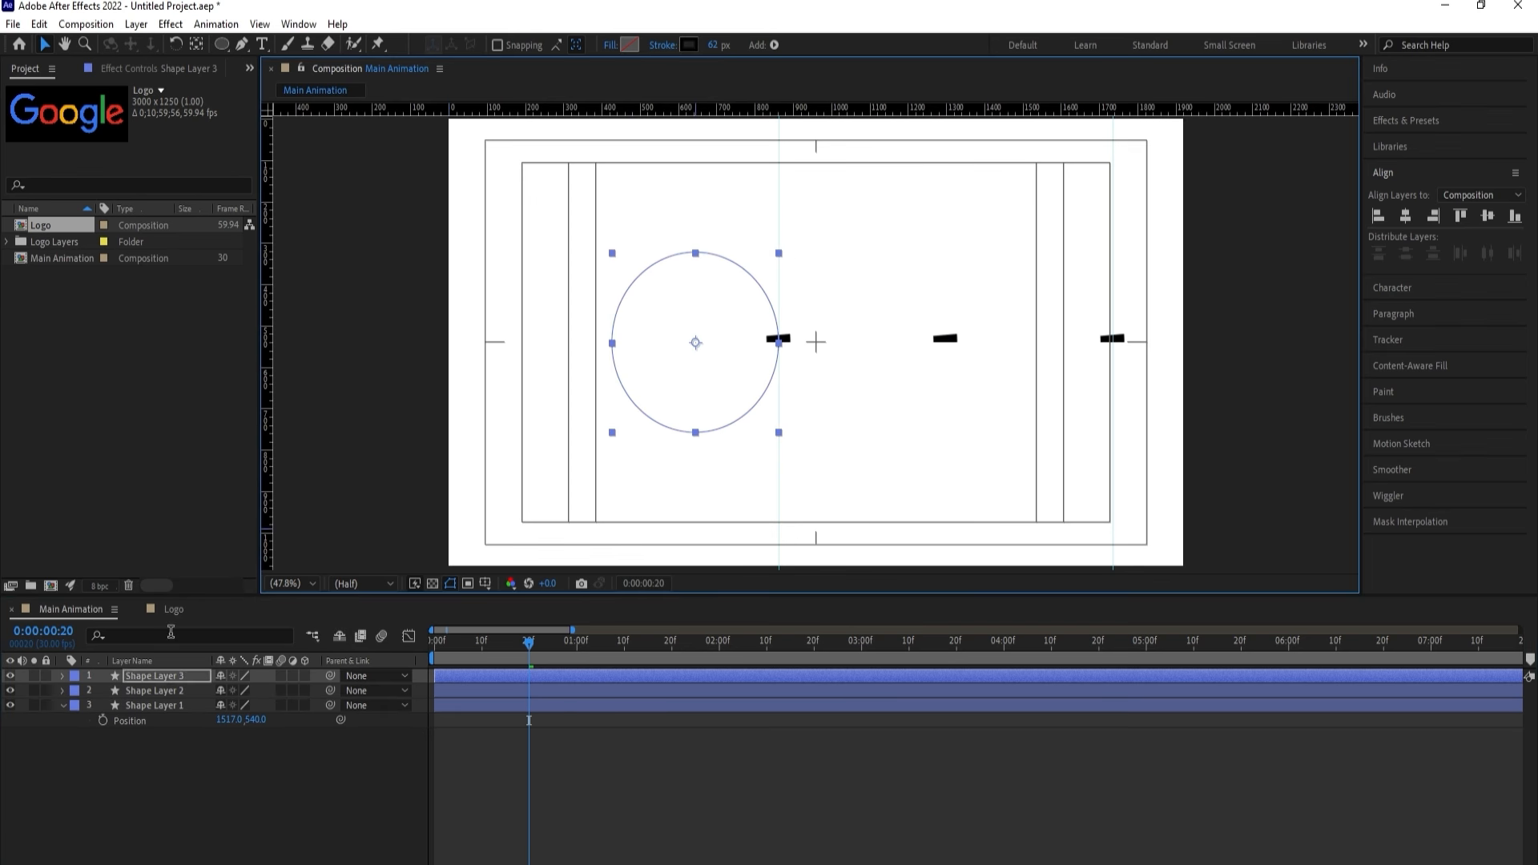
# Shift the guide to the left edge of Shape Layer 3's circle and align a duplicate of that layer's stroke end to it.
pyautogui.moveTo(780, 215); pyautogui.dragTo(612, 219)
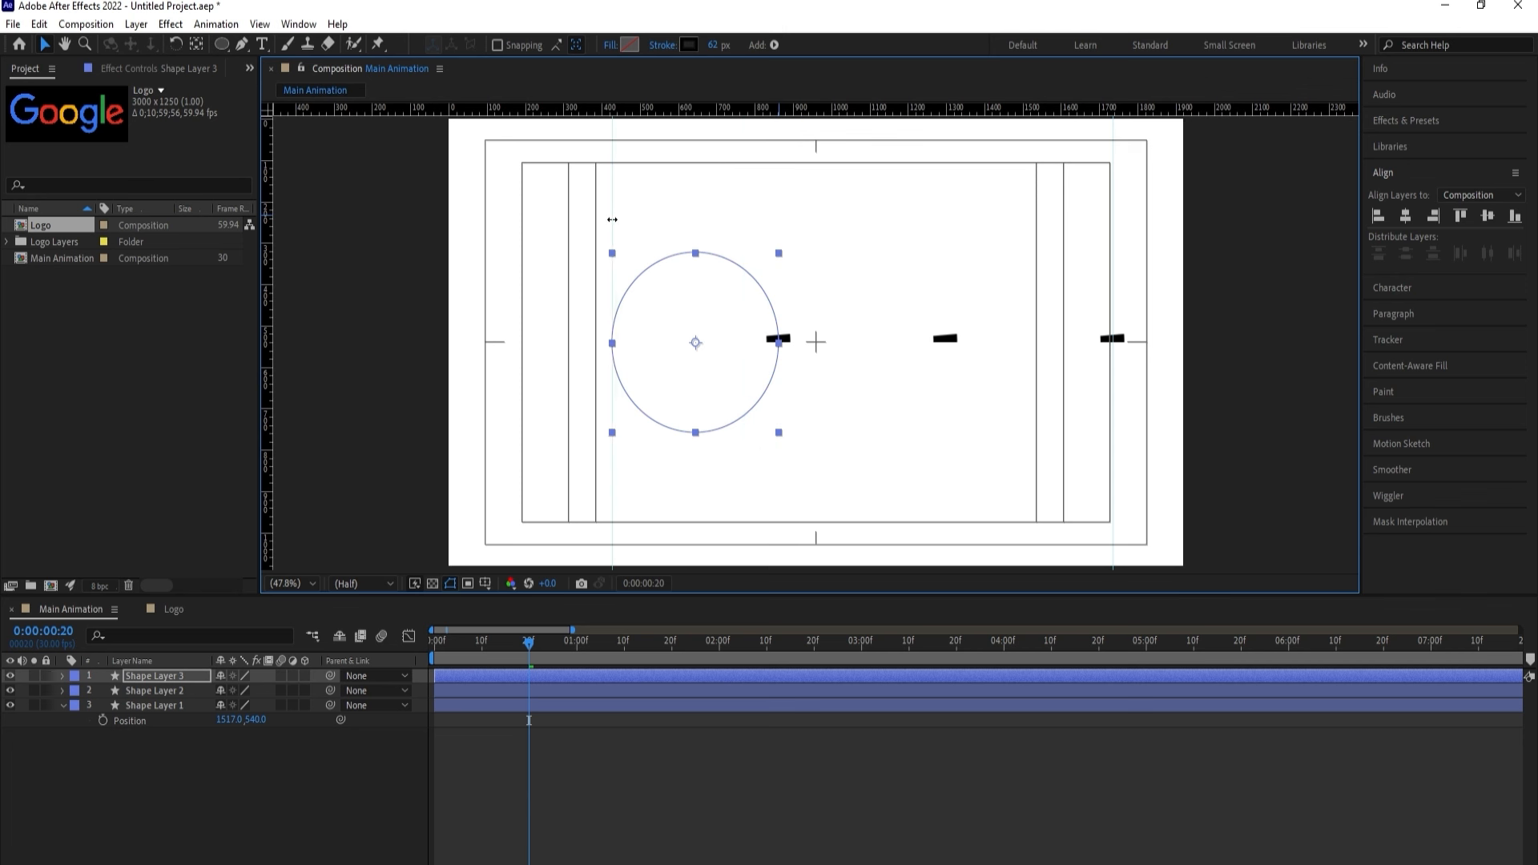
pyautogui.click(128, 677)
pyautogui.hotkey('ctrl', 'd')
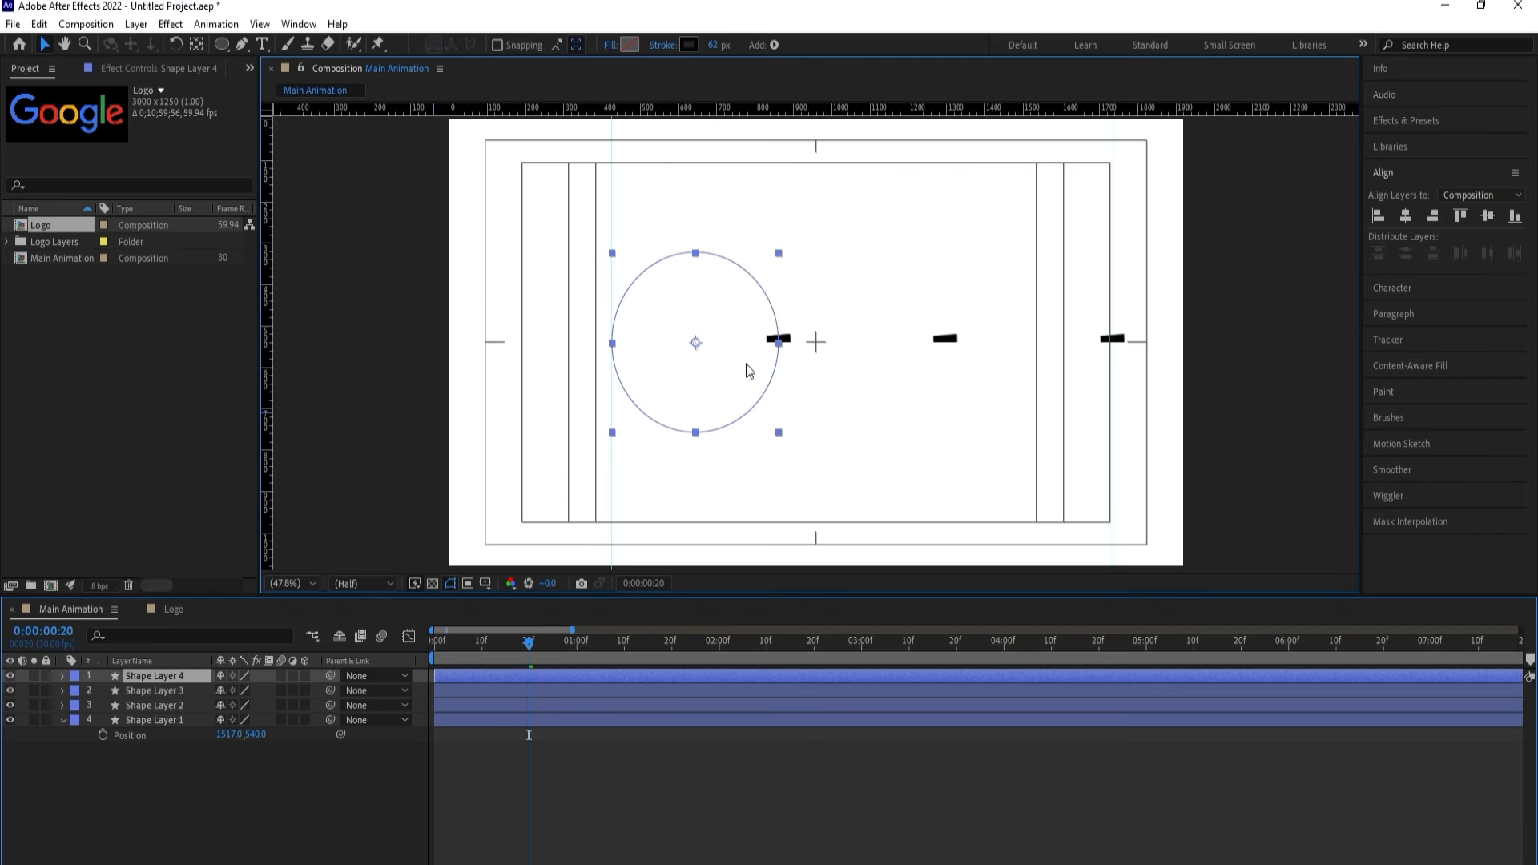
pyautogui.moveTo(747, 364); pyautogui.dragTo(583, 362)
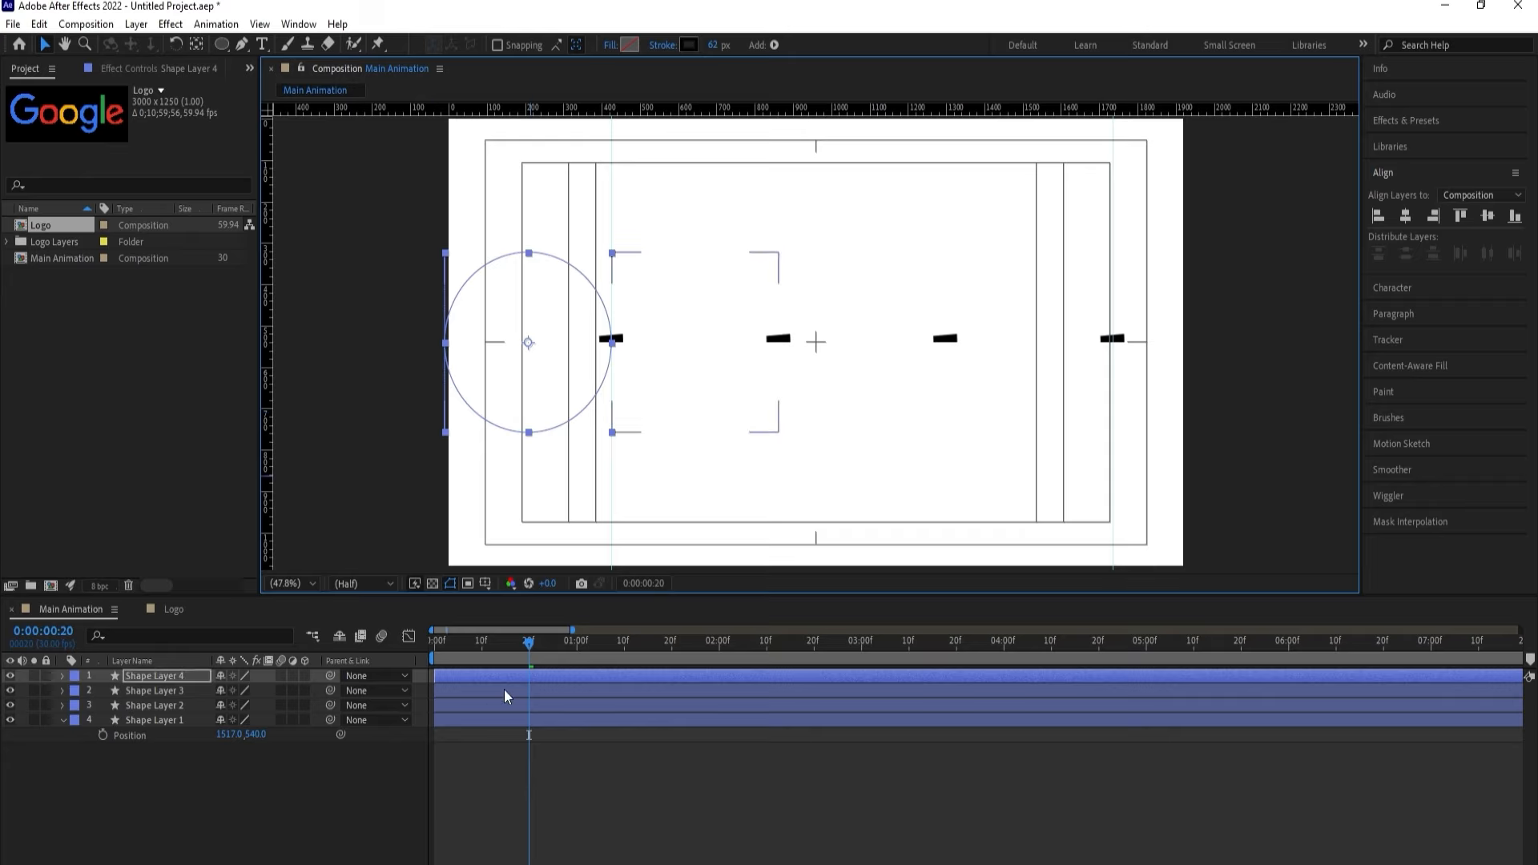
# Move the start of Shape Layer 3 to 0:00:00:16 and preview the arc sequence.
pyautogui.moveTo(477, 646); pyautogui.dragTo(511, 654)
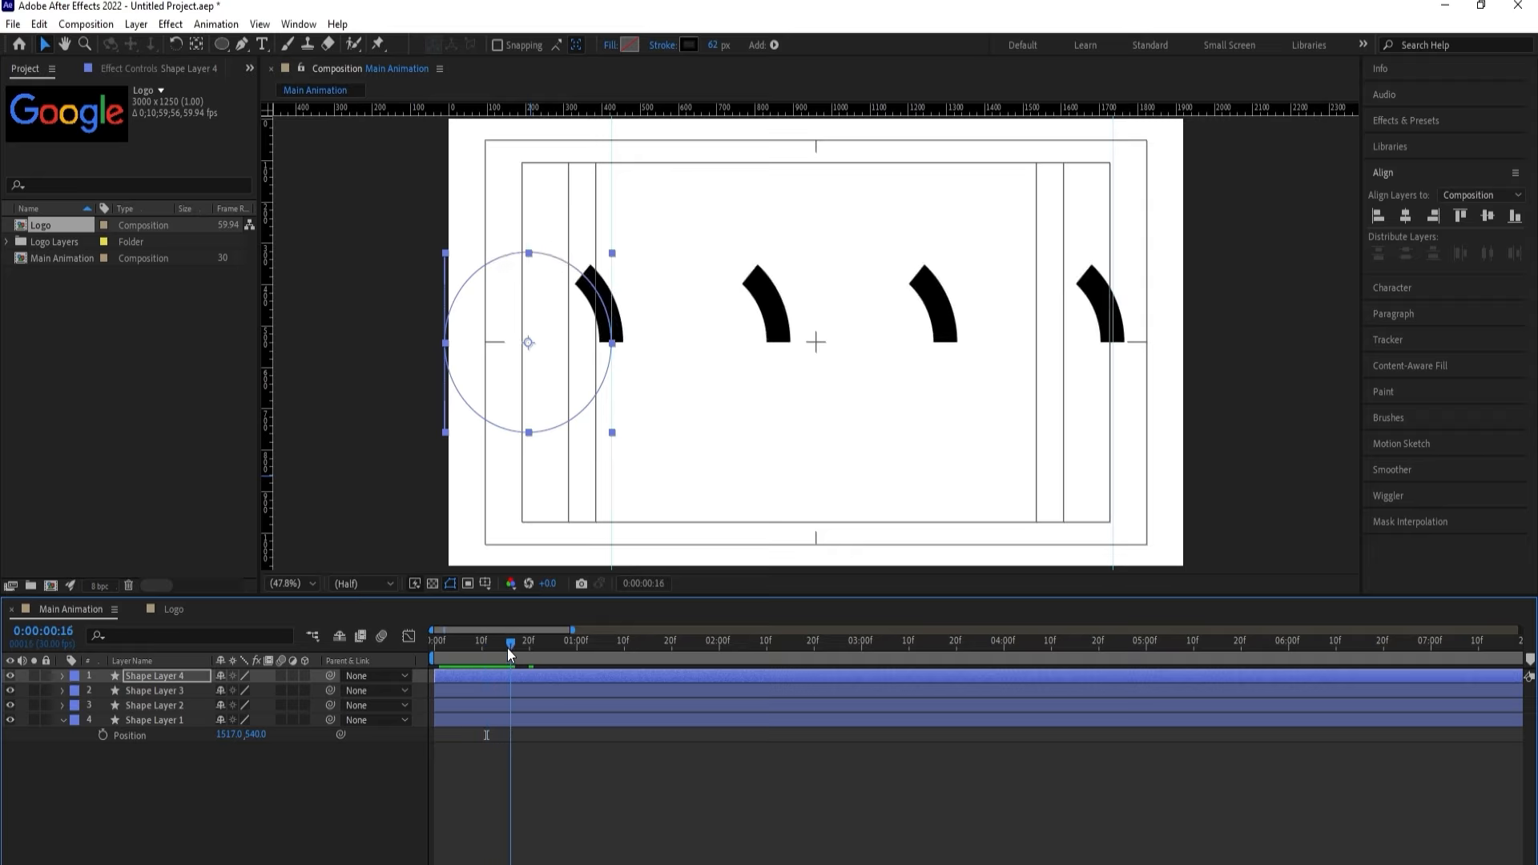
pyautogui.click(479, 689)
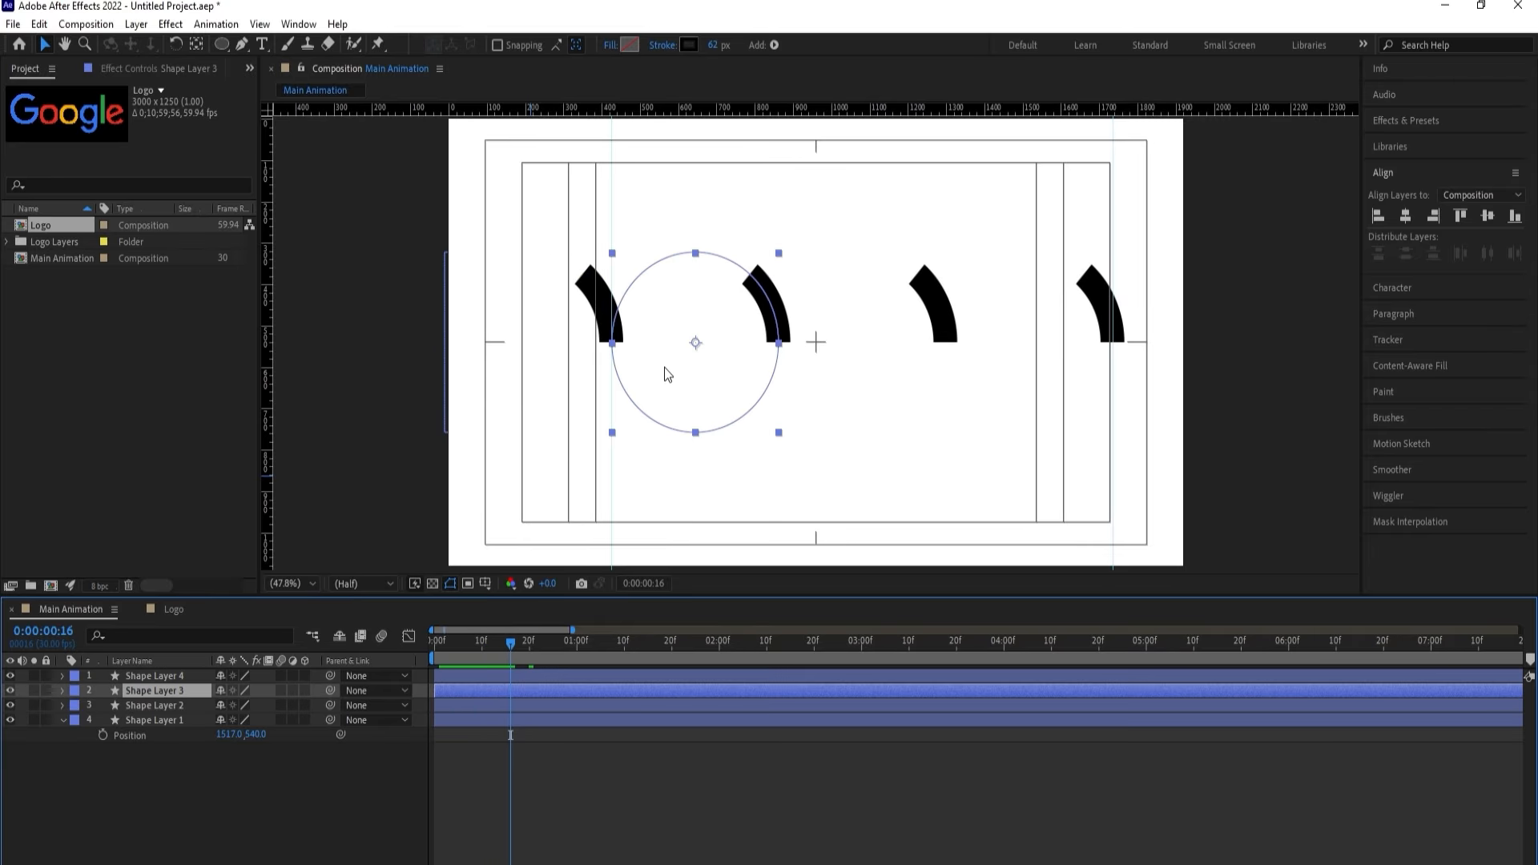
pyautogui.press('[')
pyautogui.press('space')
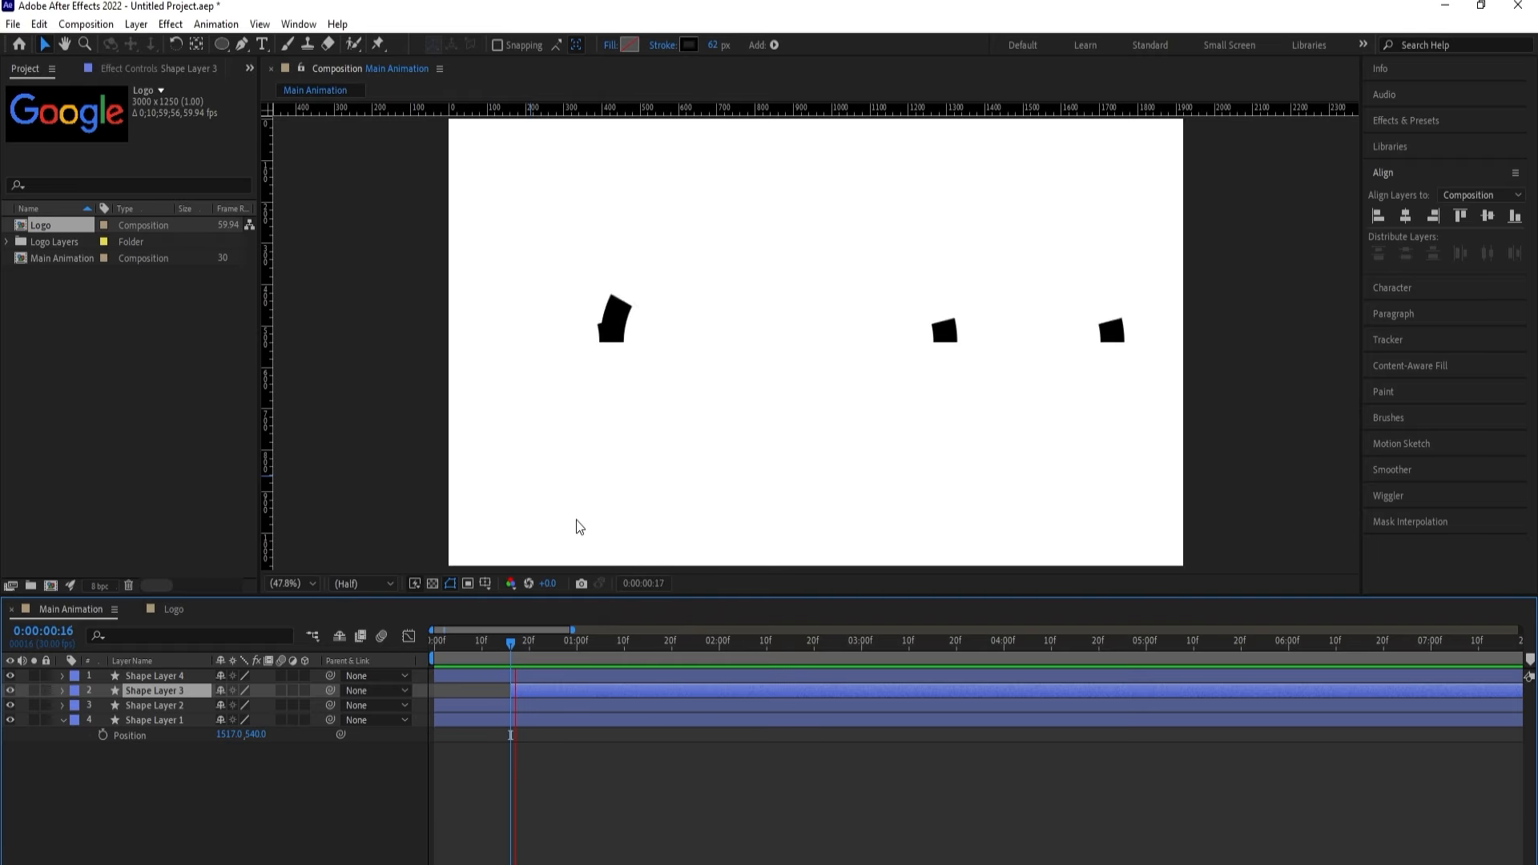
pyautogui.press('space')
# Move the start of Shape Layer 2 to 0:00:01:02 and preview the transition between arcs.
pyautogui.moveTo(548, 644); pyautogui.dragTo(584, 647)
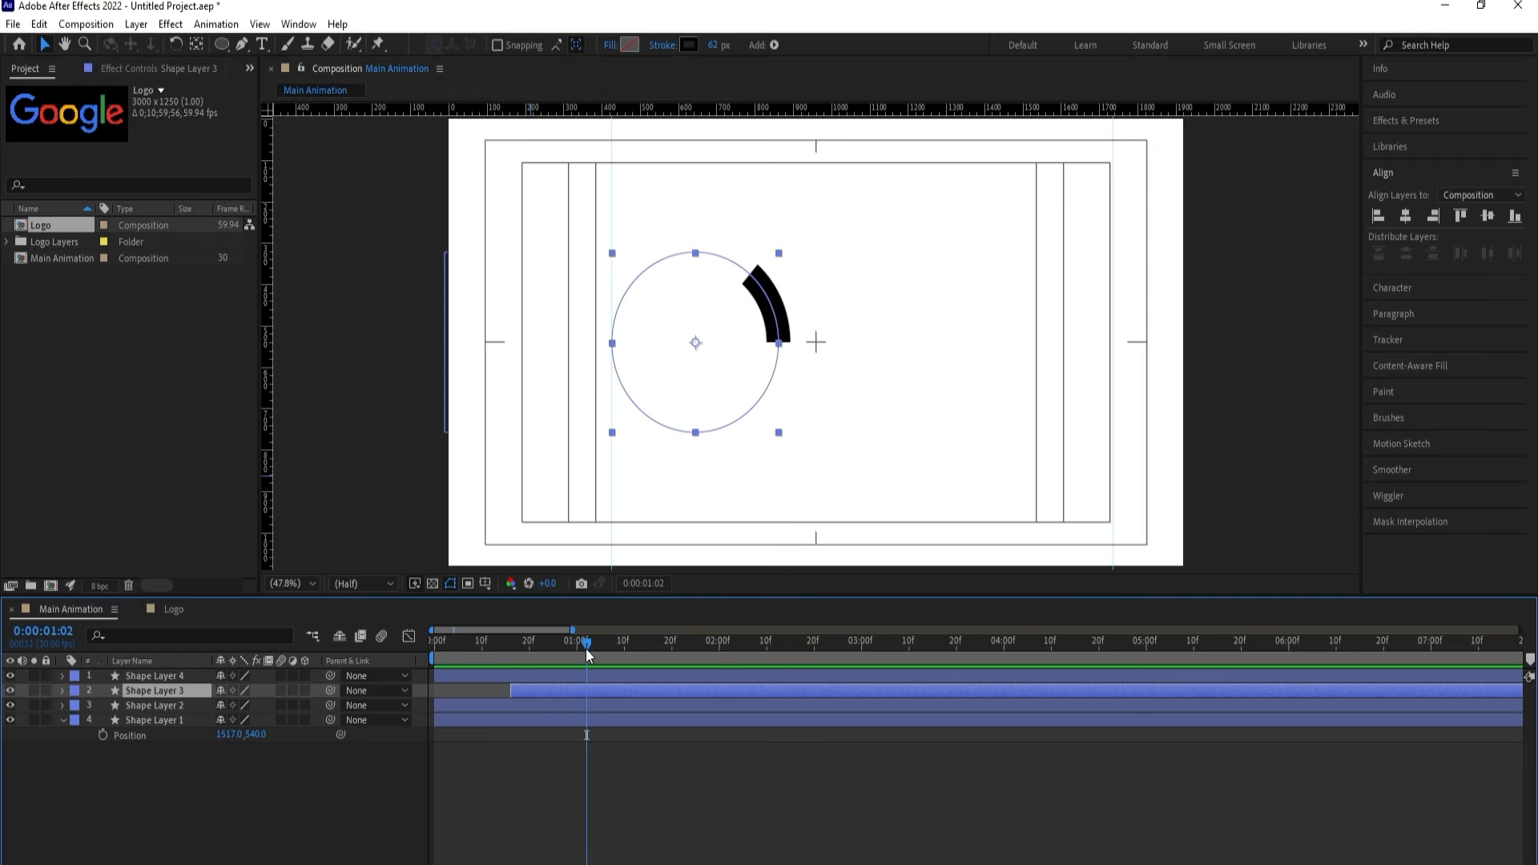
pyautogui.click(527, 702)
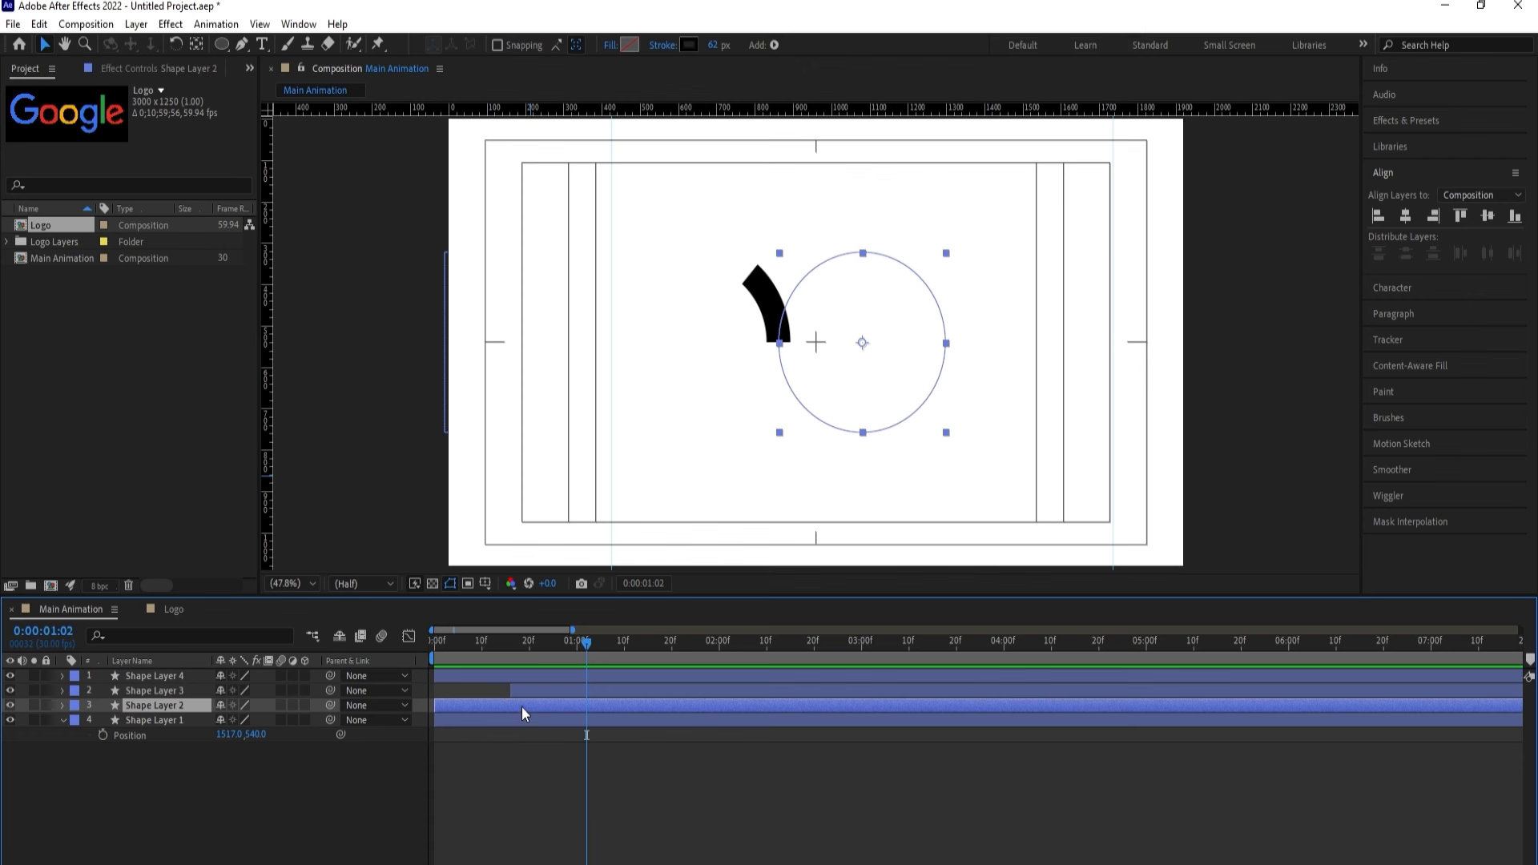
pyautogui.press('[')
pyautogui.press('space')
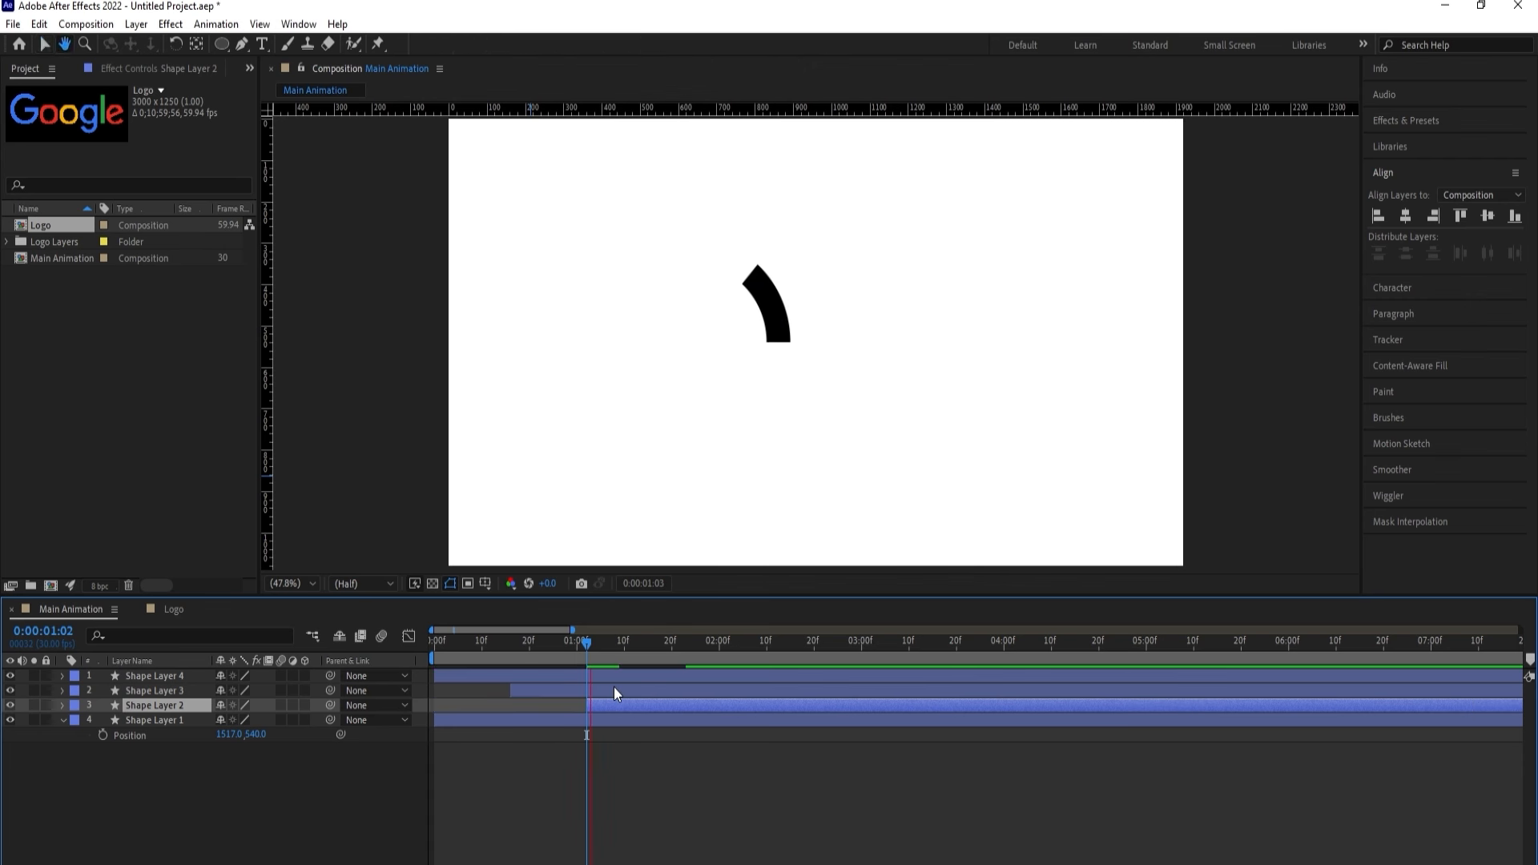
pyautogui.press('space')
# Move the start of Shape Layer 1 to 0:00:01:18 and play back the last arc.
pyautogui.moveTo(646, 644); pyautogui.dragTo(661, 643)
pyautogui.click(639, 721)
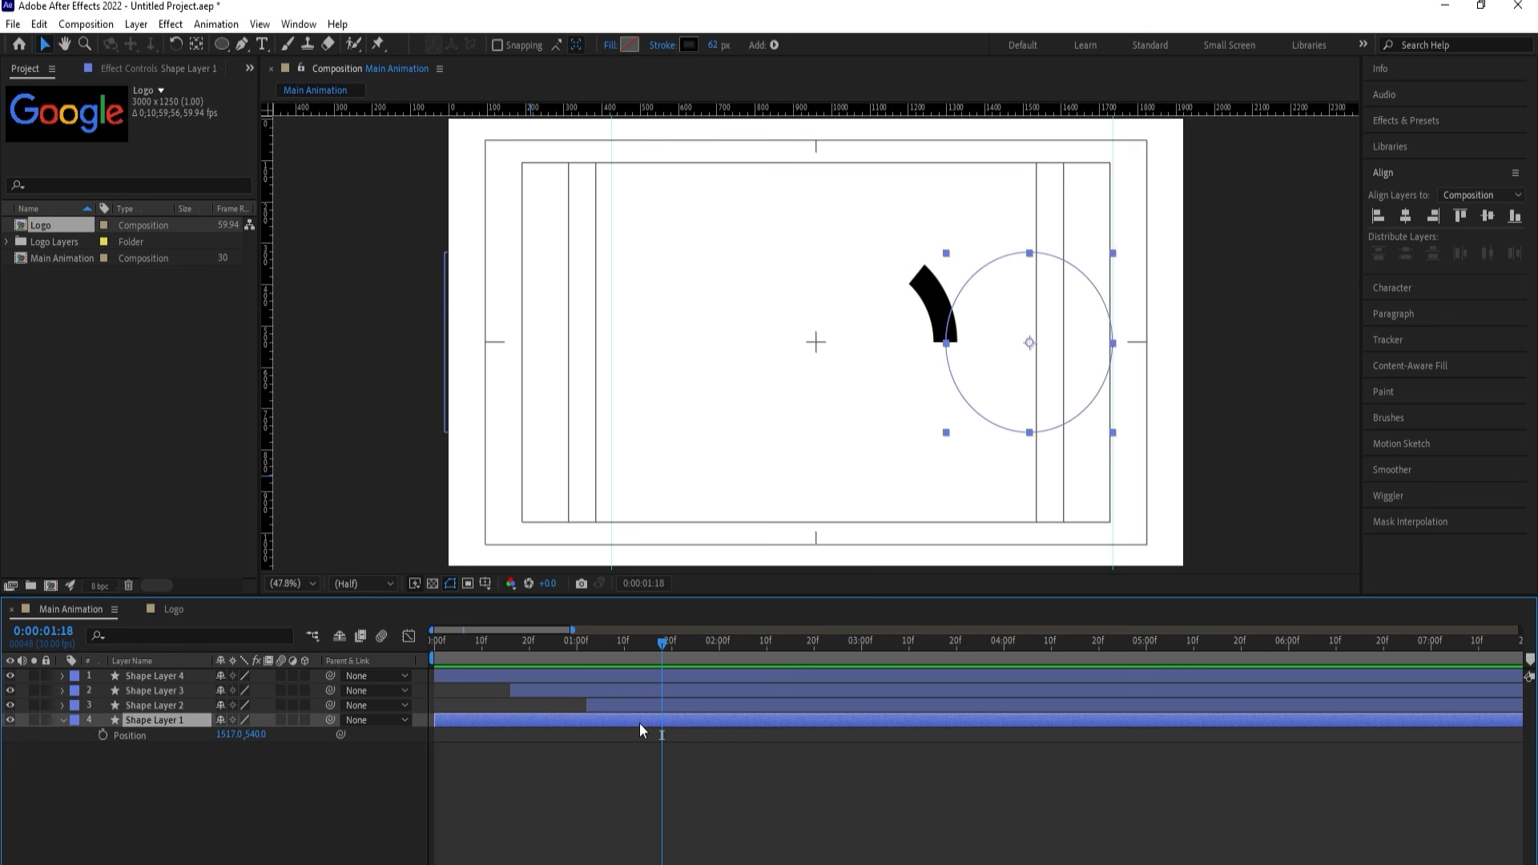
pyautogui.hotkey('alt', '[')
pyautogui.press('space')
pyautogui.press('space')
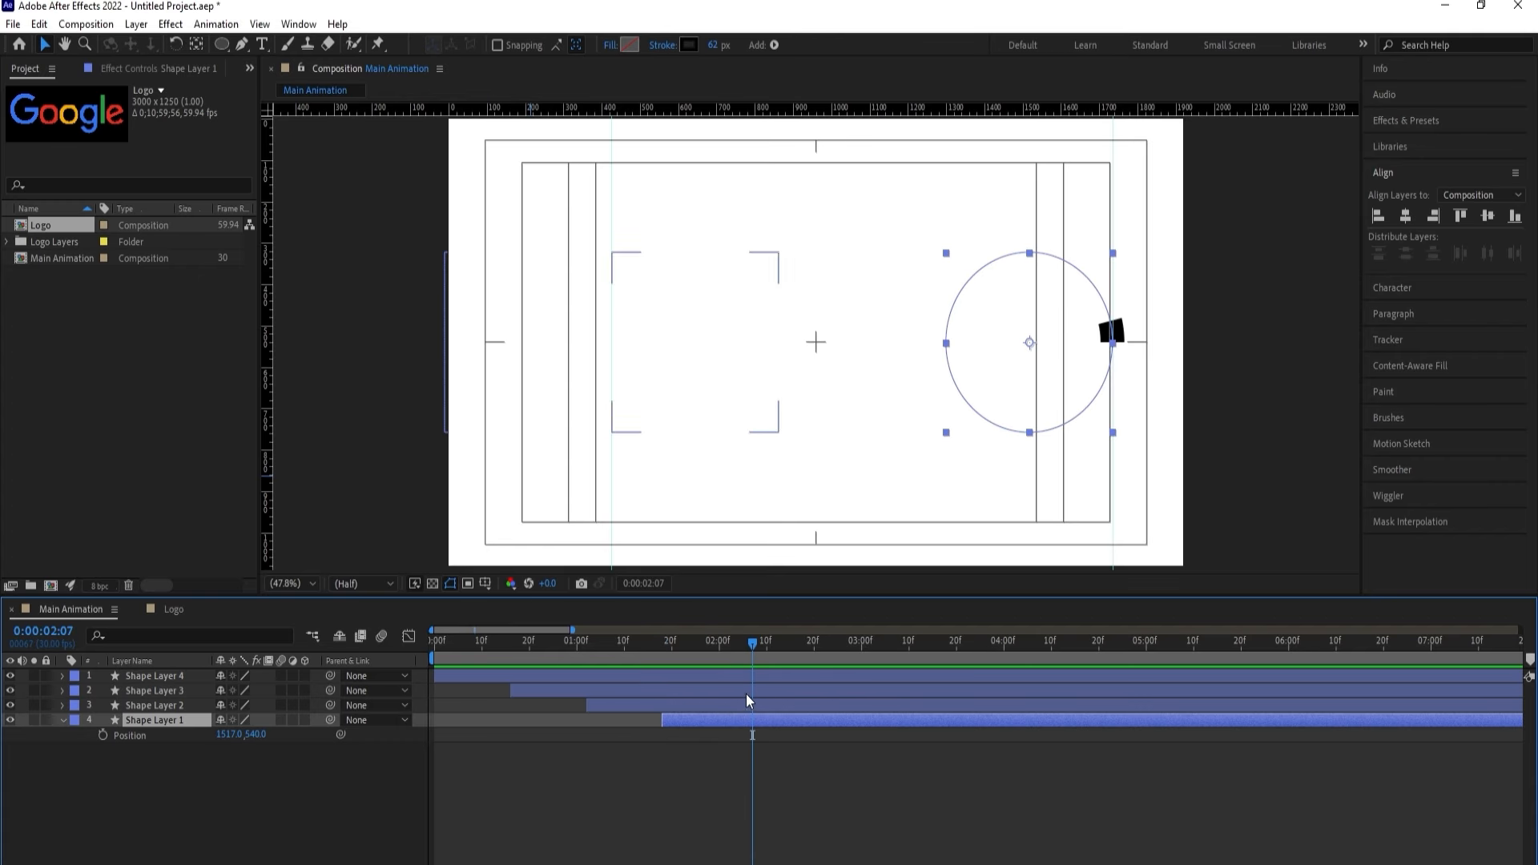
# Set the time to 0:00:02:08 and copy the G layer from the Logo composition into Main Animation.
pyautogui.click(746, 638)
pyautogui.moveTo(747, 641); pyautogui.dragTo(756, 641)
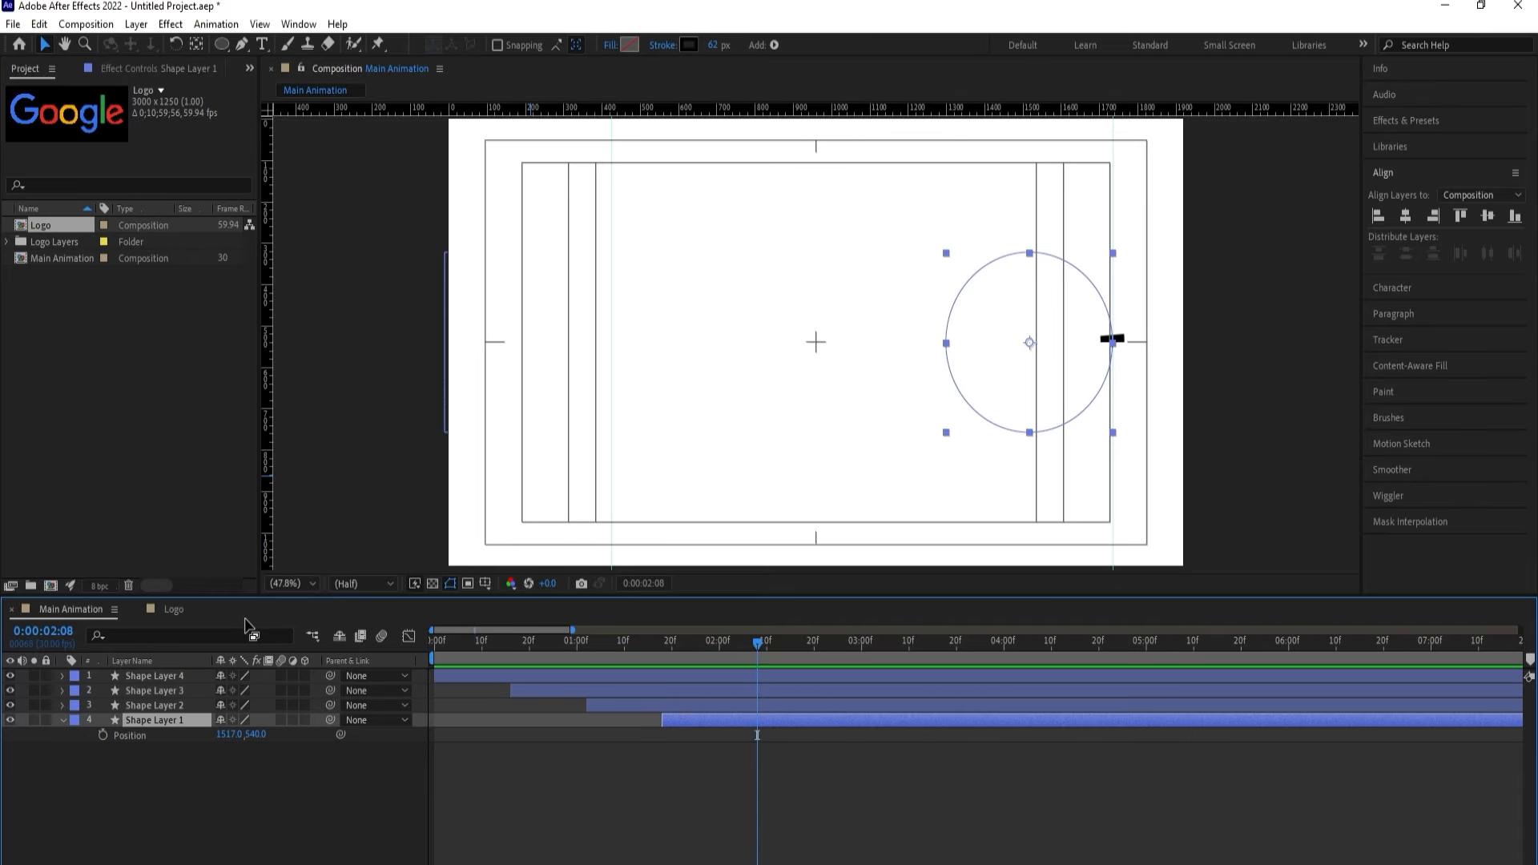
pyautogui.click(175, 612)
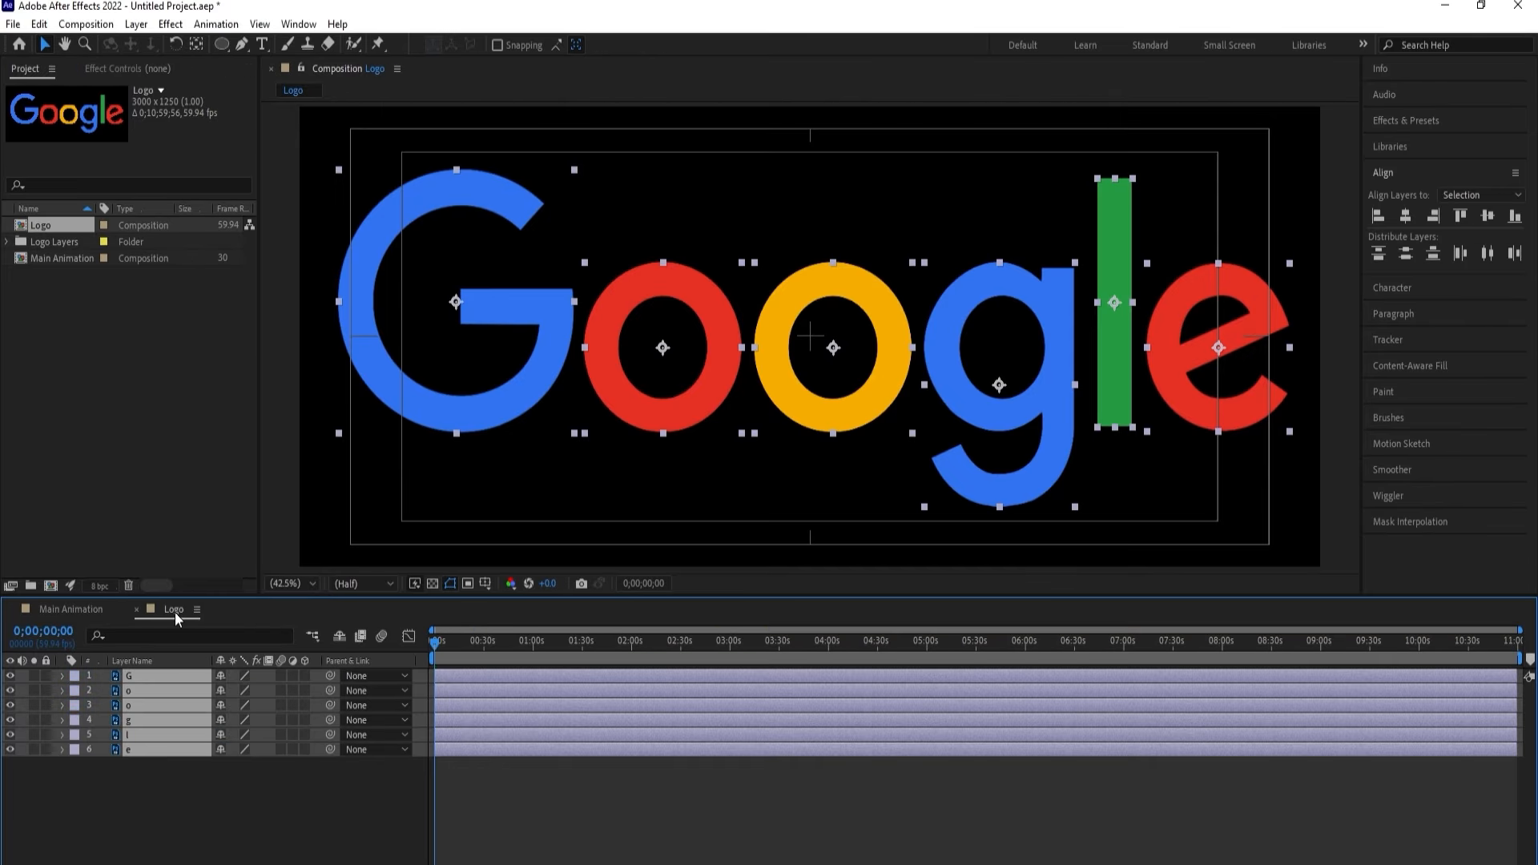
pyautogui.click(108, 793)
pyautogui.click(129, 674)
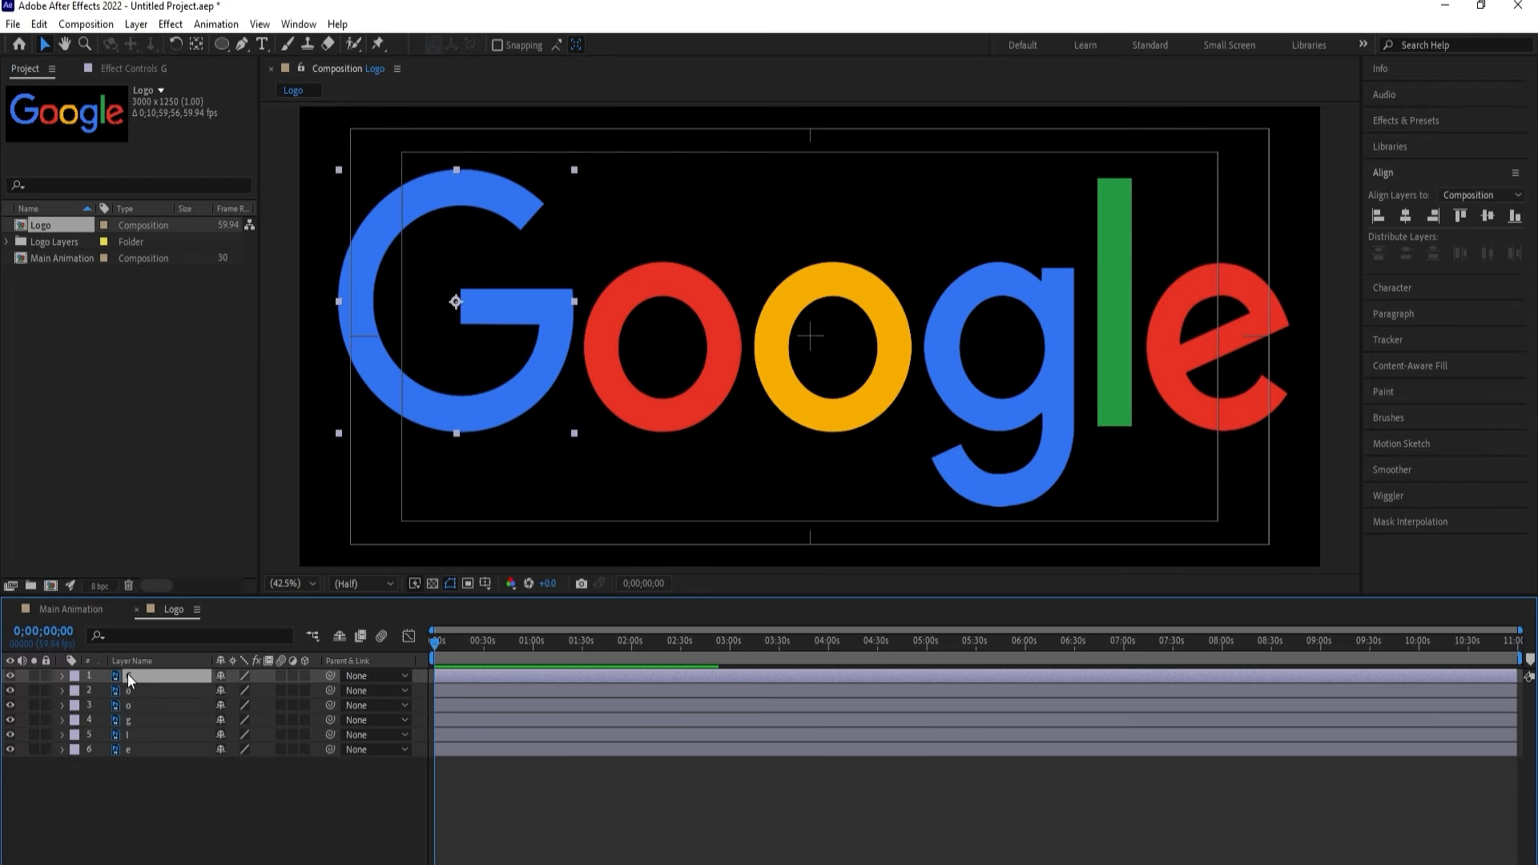
pyautogui.click(83, 613)
pyautogui.click(122, 790)
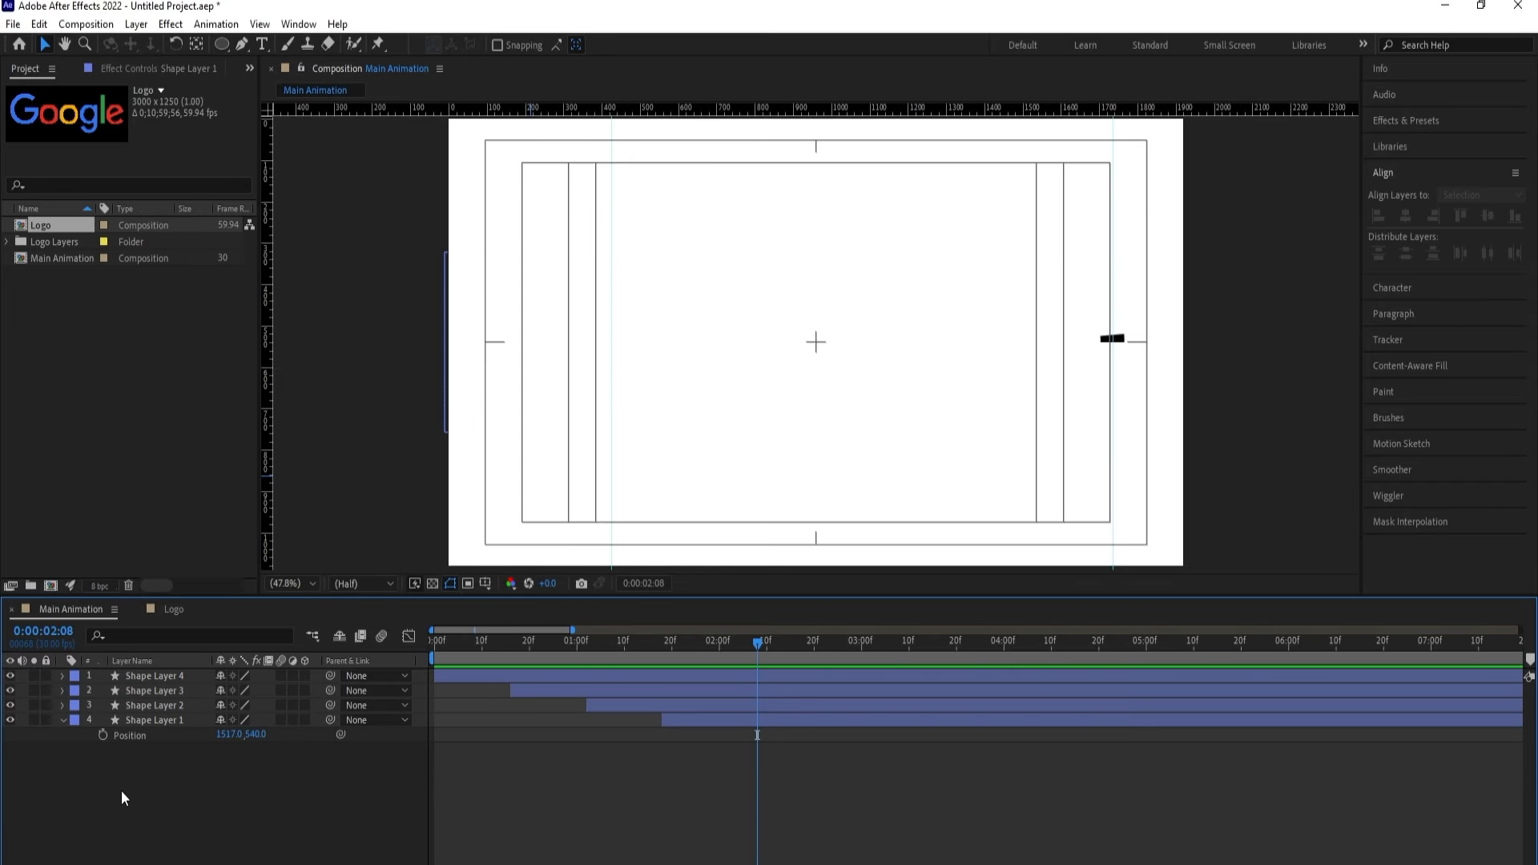
pyautogui.hotkey('ctrl', 'v')
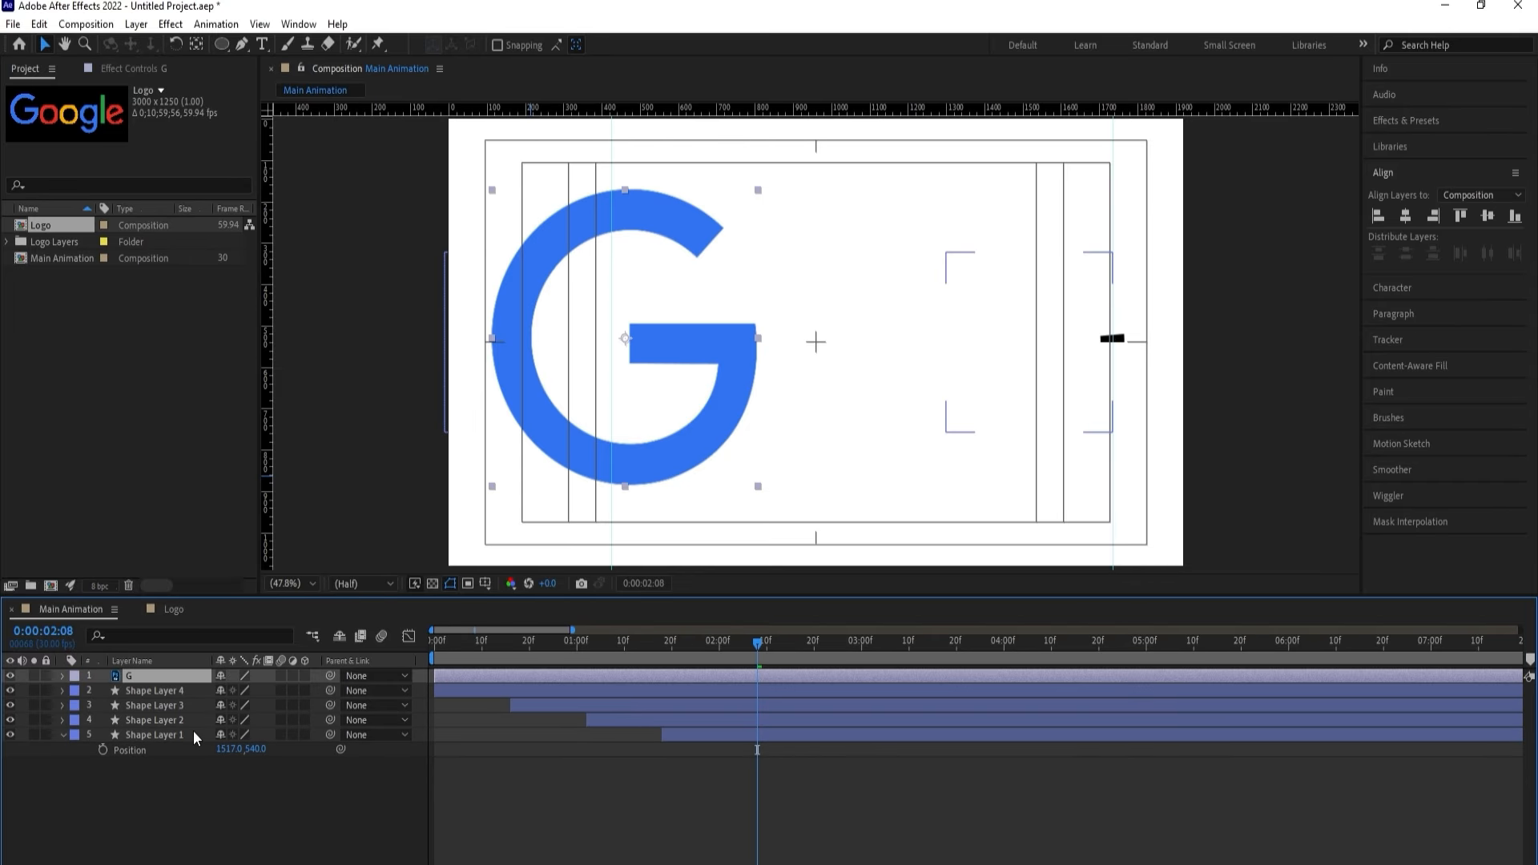
# Scale the G layer to 20% and move it horizontally onto the last arc's stroke end at the right guide.
pyautogui.press('s')
pyautogui.click(240, 691)
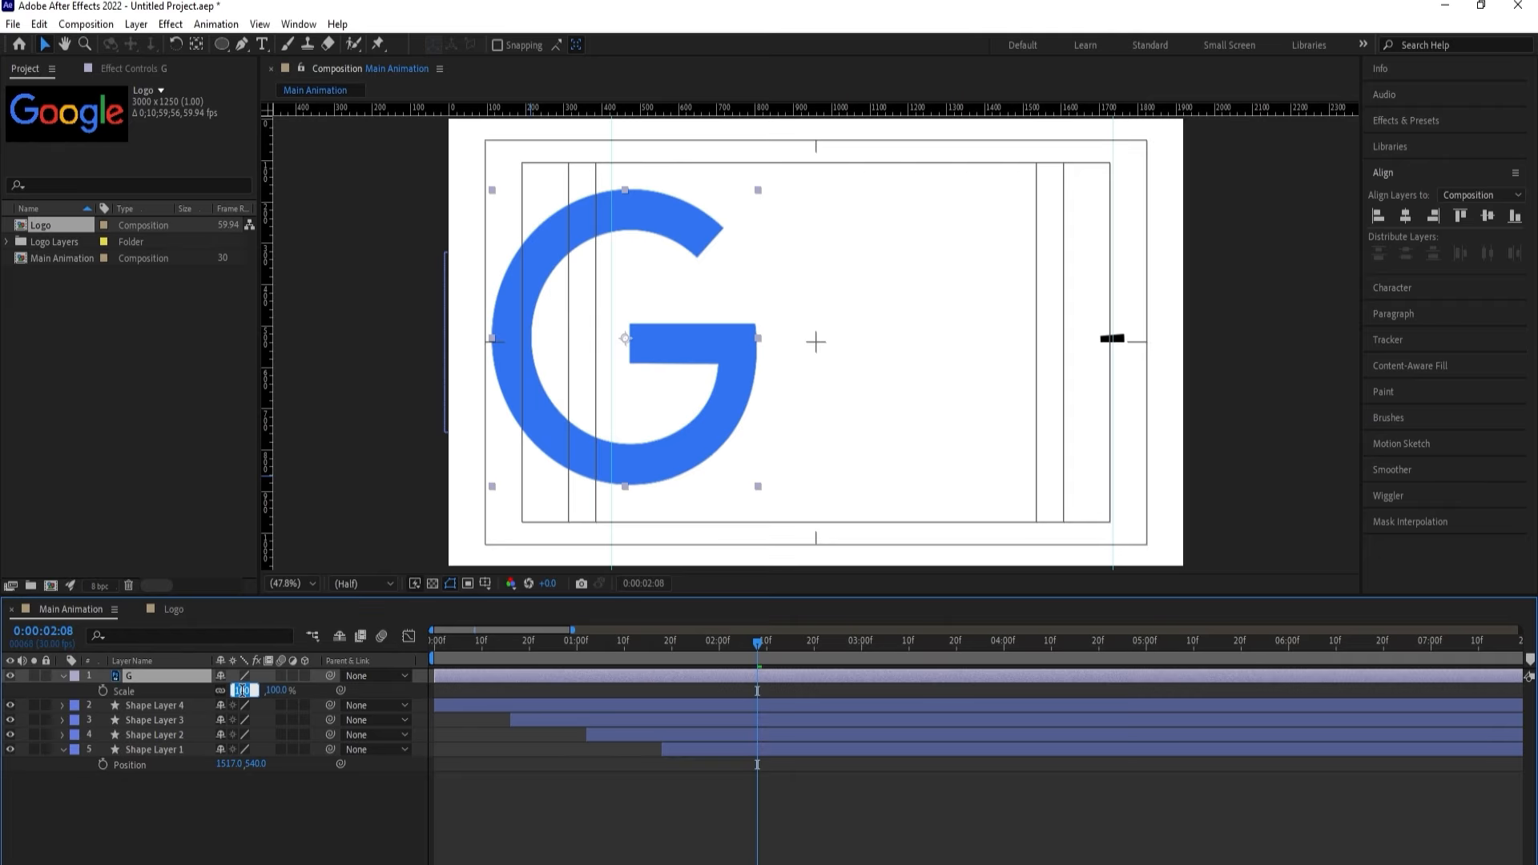
pyautogui.write('50')
pyautogui.press('Return')
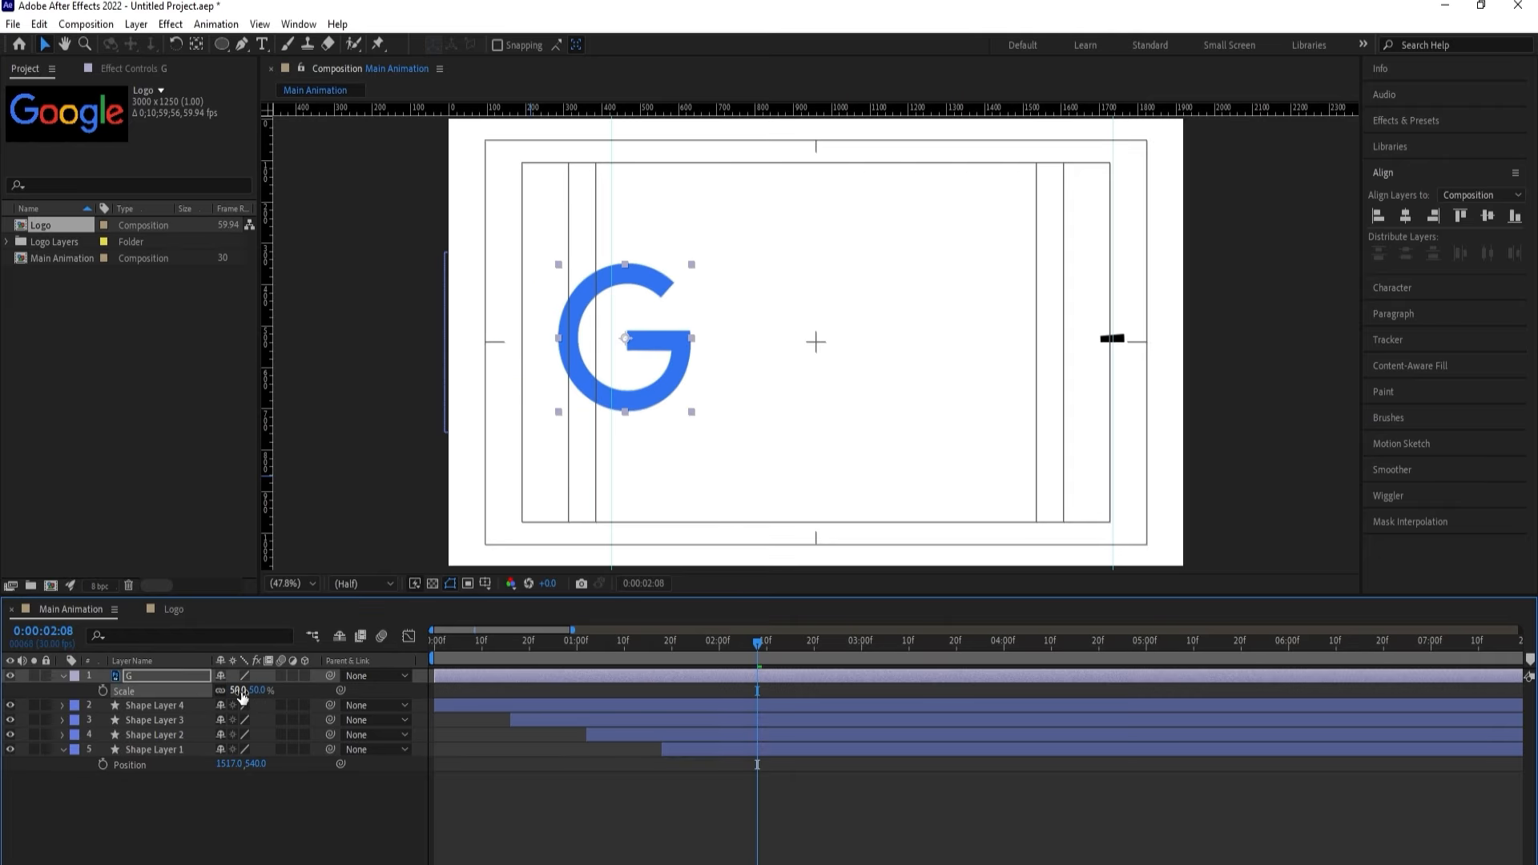
pyautogui.write('20')
pyautogui.press('Return')
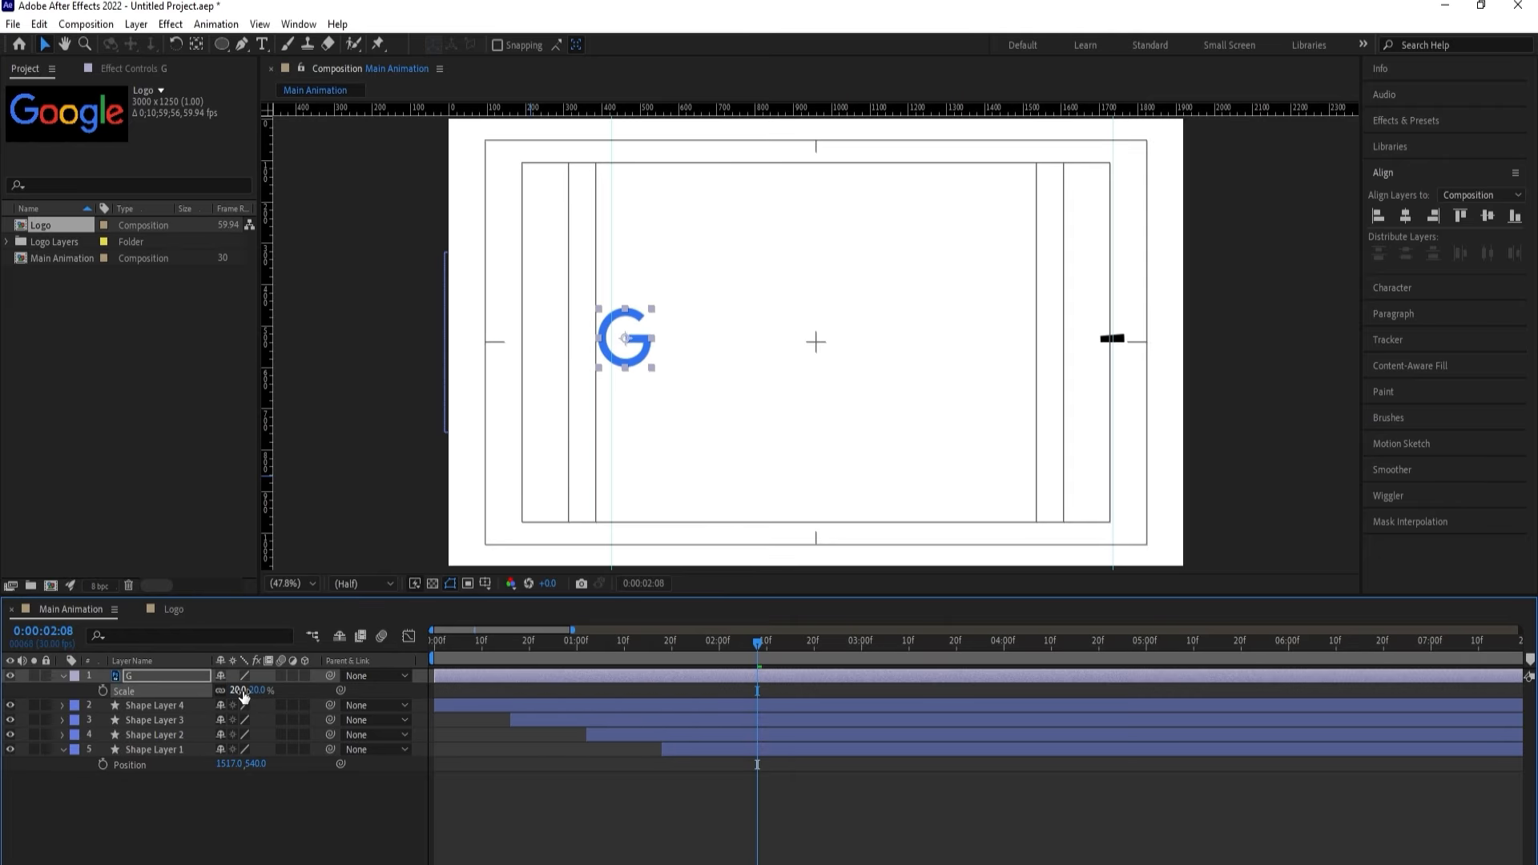
pyautogui.moveTo(638, 358); pyautogui.dragTo(1133, 357)
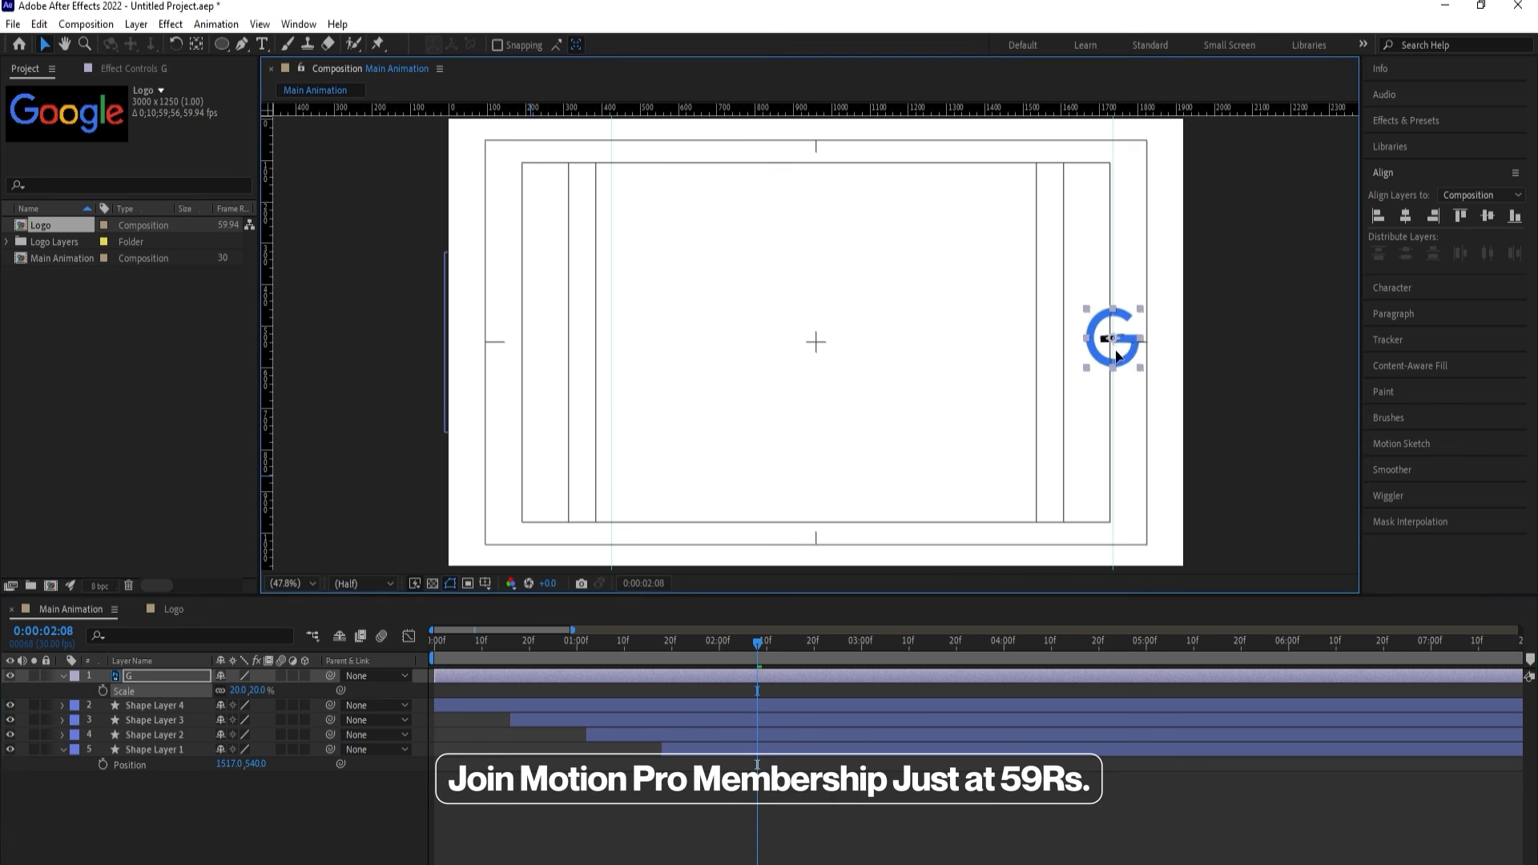
# Start the G layer at 0:00:02:08 and add position keyframes there and at 0:00:03:01.
pyautogui.click(753, 641)
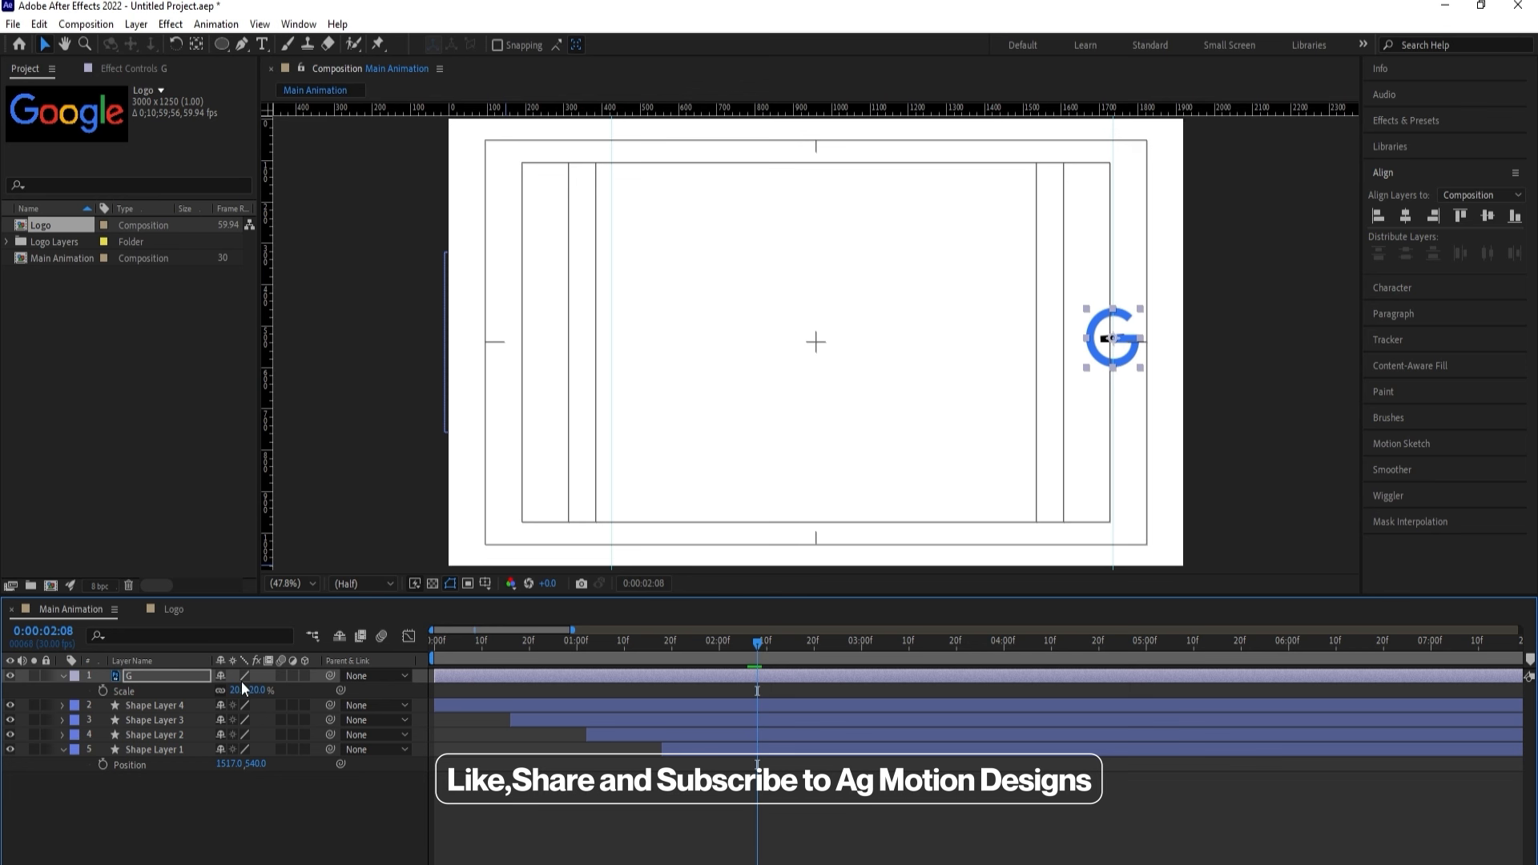
pyautogui.hotkey('alt', '[')
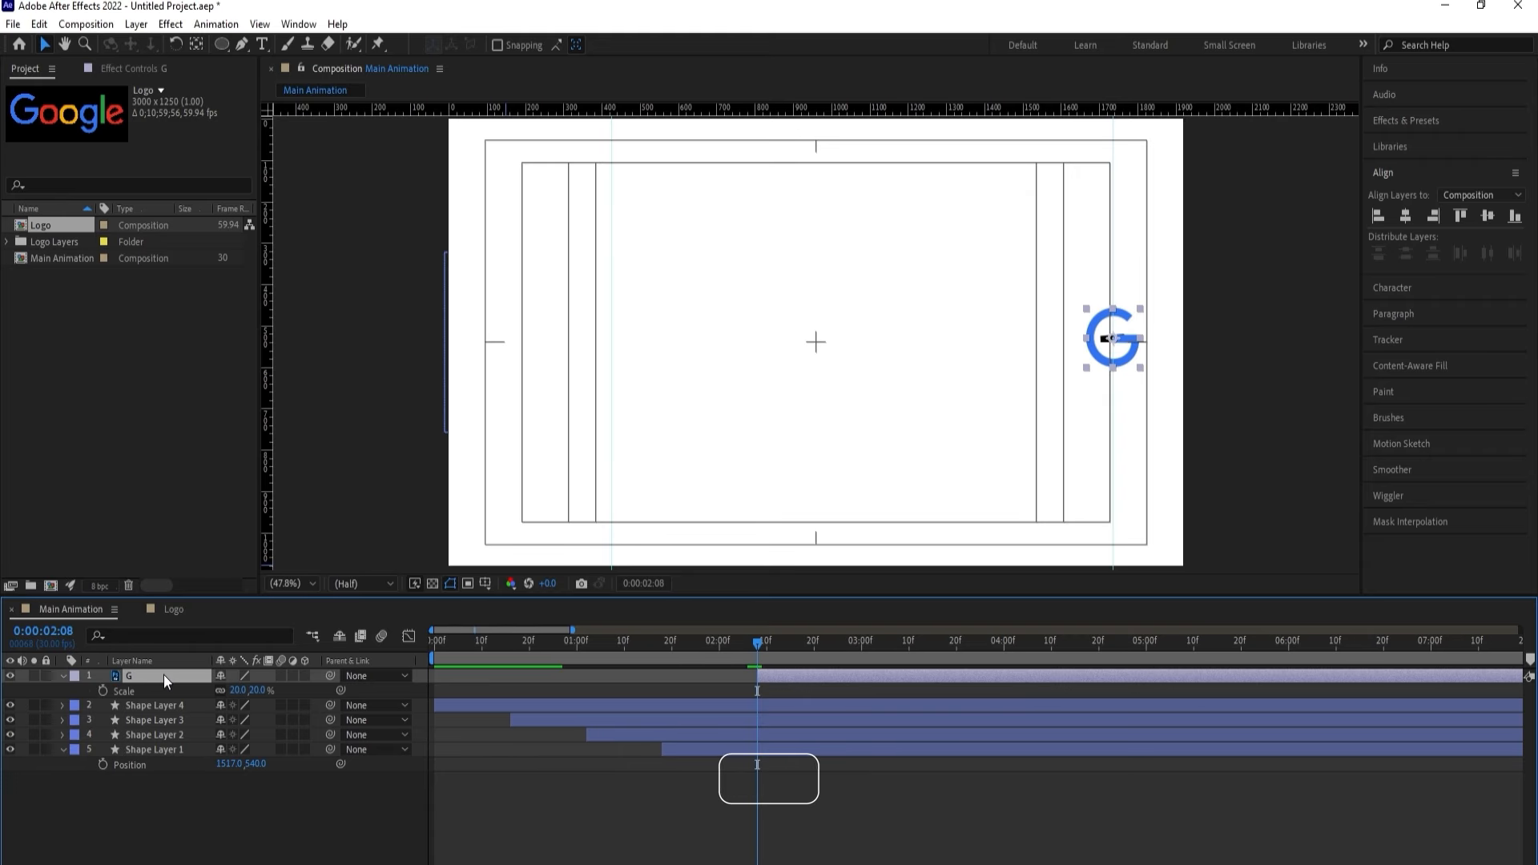
pyautogui.press('p')
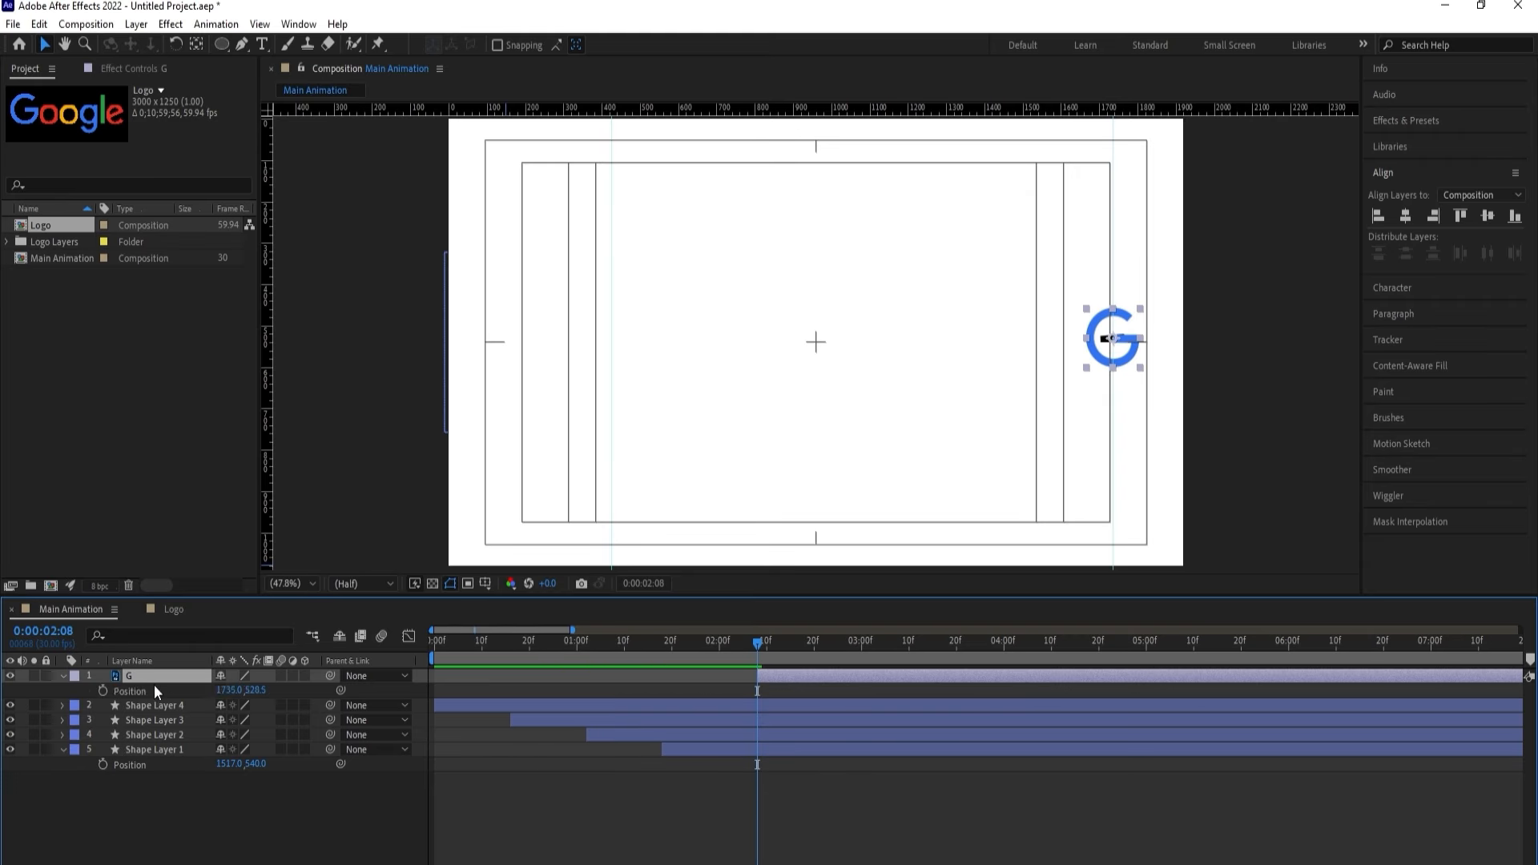
pyautogui.click(103, 691)
pyautogui.moveTo(759, 649); pyautogui.dragTo(865, 650)
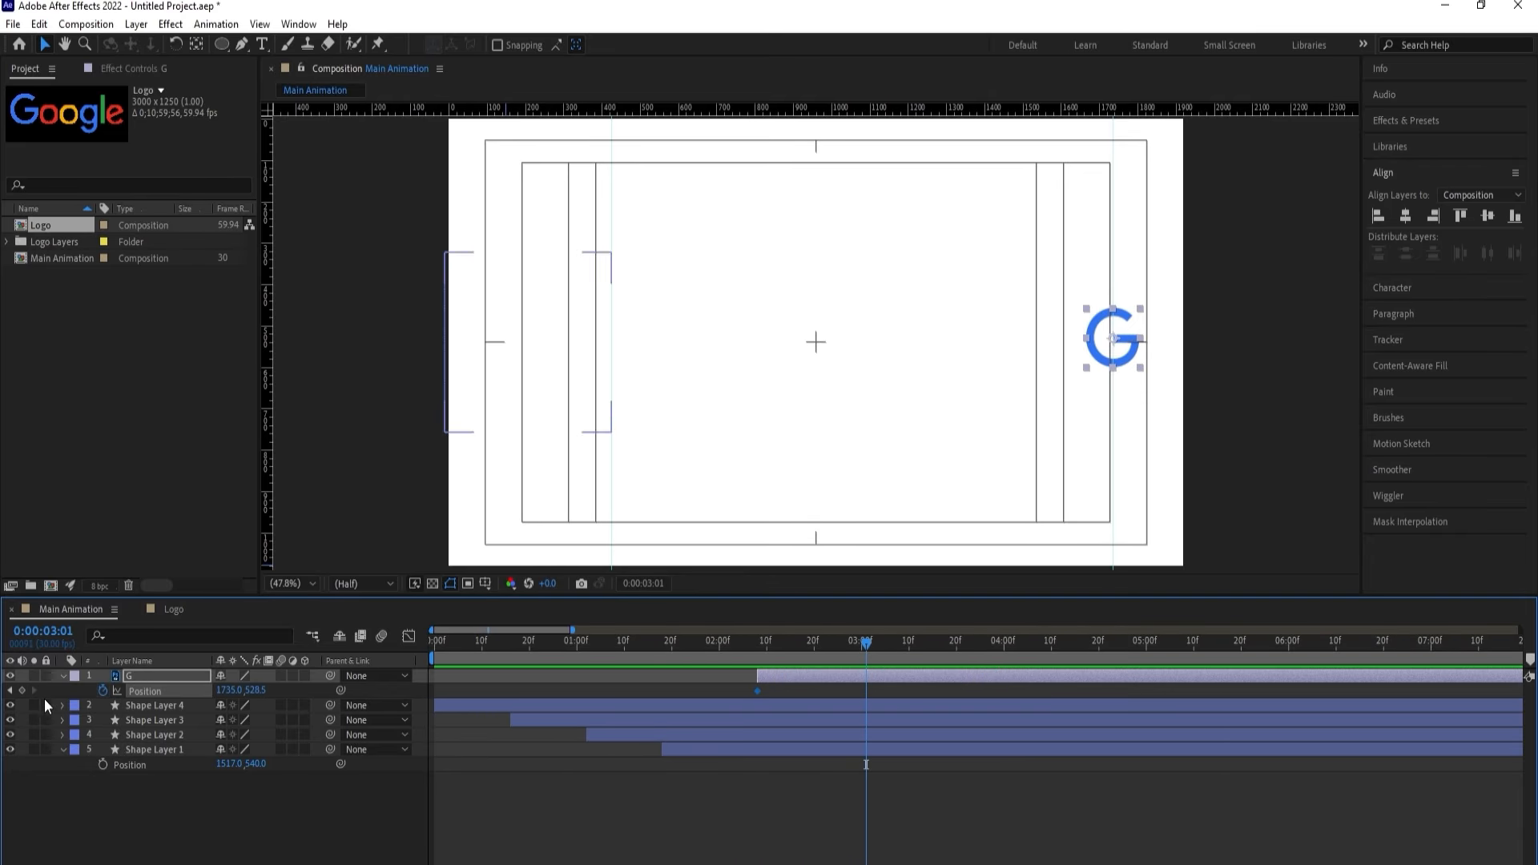
pyautogui.click(22, 690)
# Raise the G vertically at 0:00:02:20, keyframe its resting position at 0:00:03:09, and set its position to 1735, 417.5 at 0:00:03:05.
pyautogui.click(813, 646)
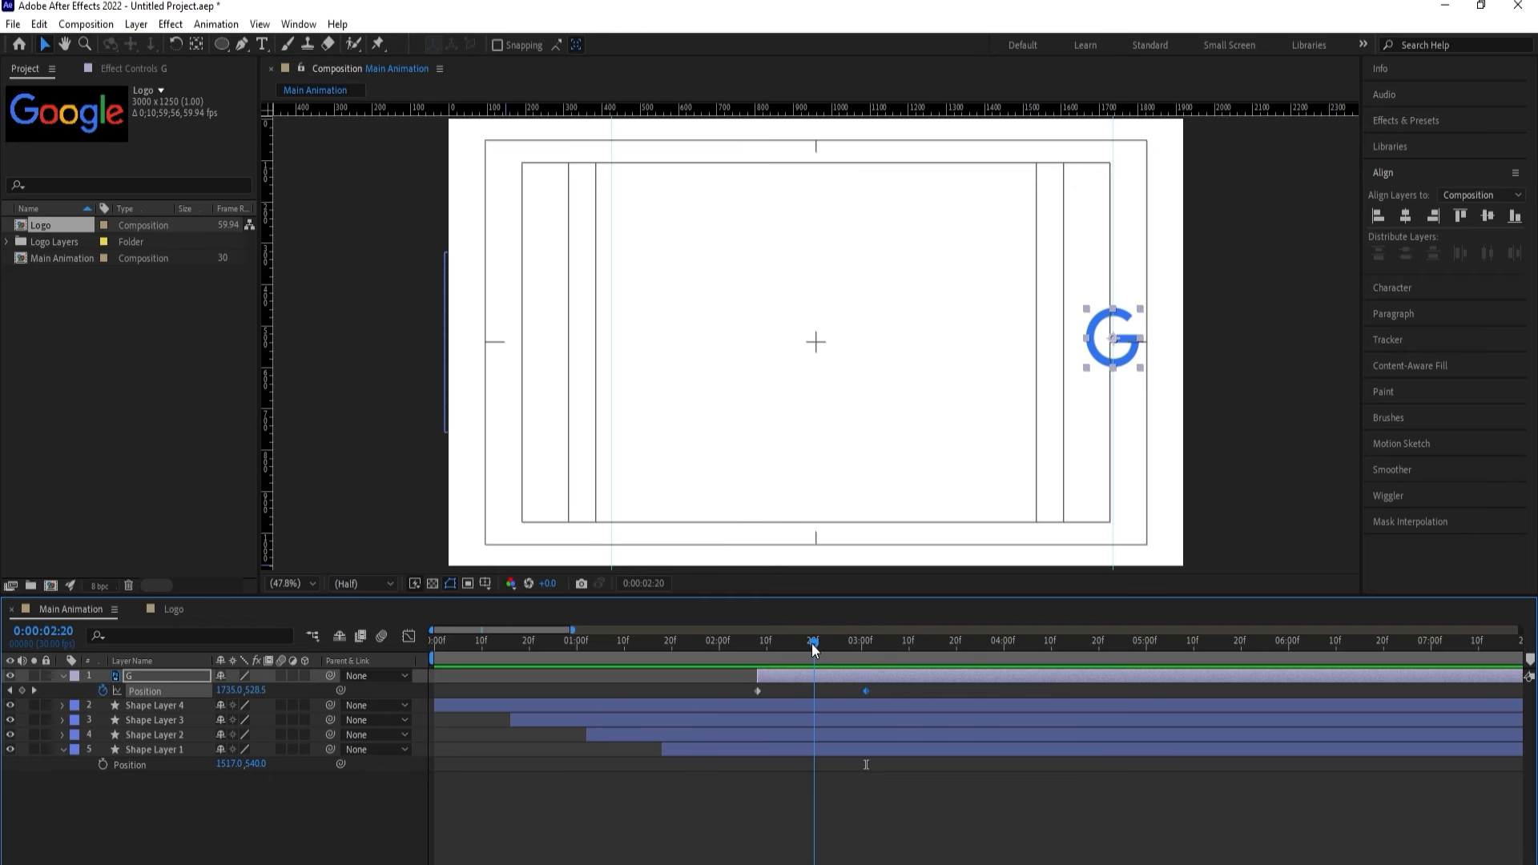
pyautogui.moveTo(1133, 344); pyautogui.dragTo(1133, 209)
pyautogui.moveTo(825, 645); pyautogui.dragTo(886, 643)
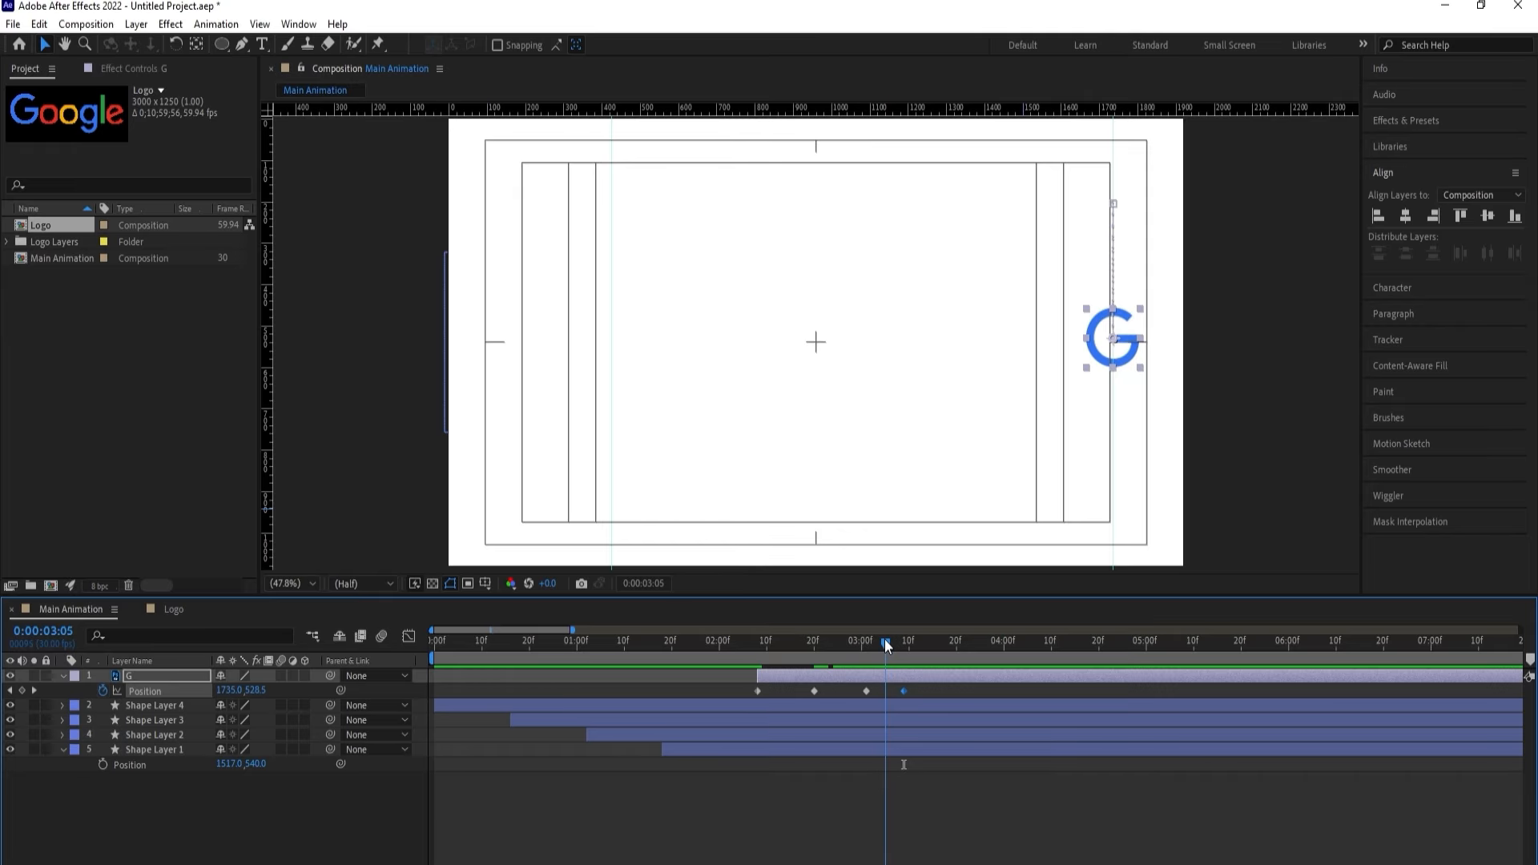
pyautogui.moveTo(255, 691); pyautogui.dragTo(166, 690)
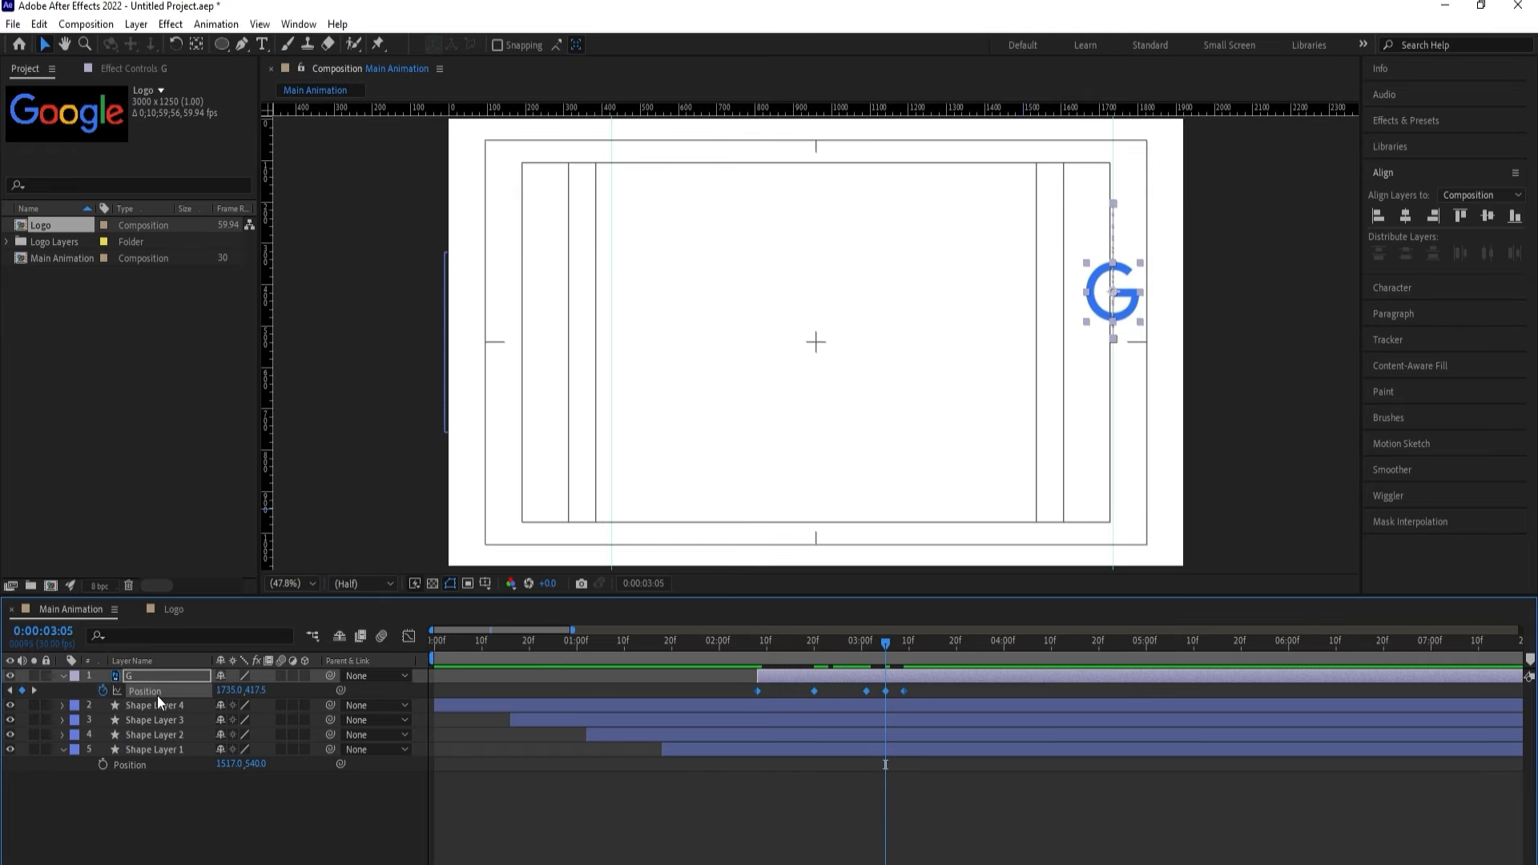
# Apply Easy Ease to all of the G layer's position keyframes and display their speed graph.
pyautogui.press('F9')
pyautogui.click(409, 636)
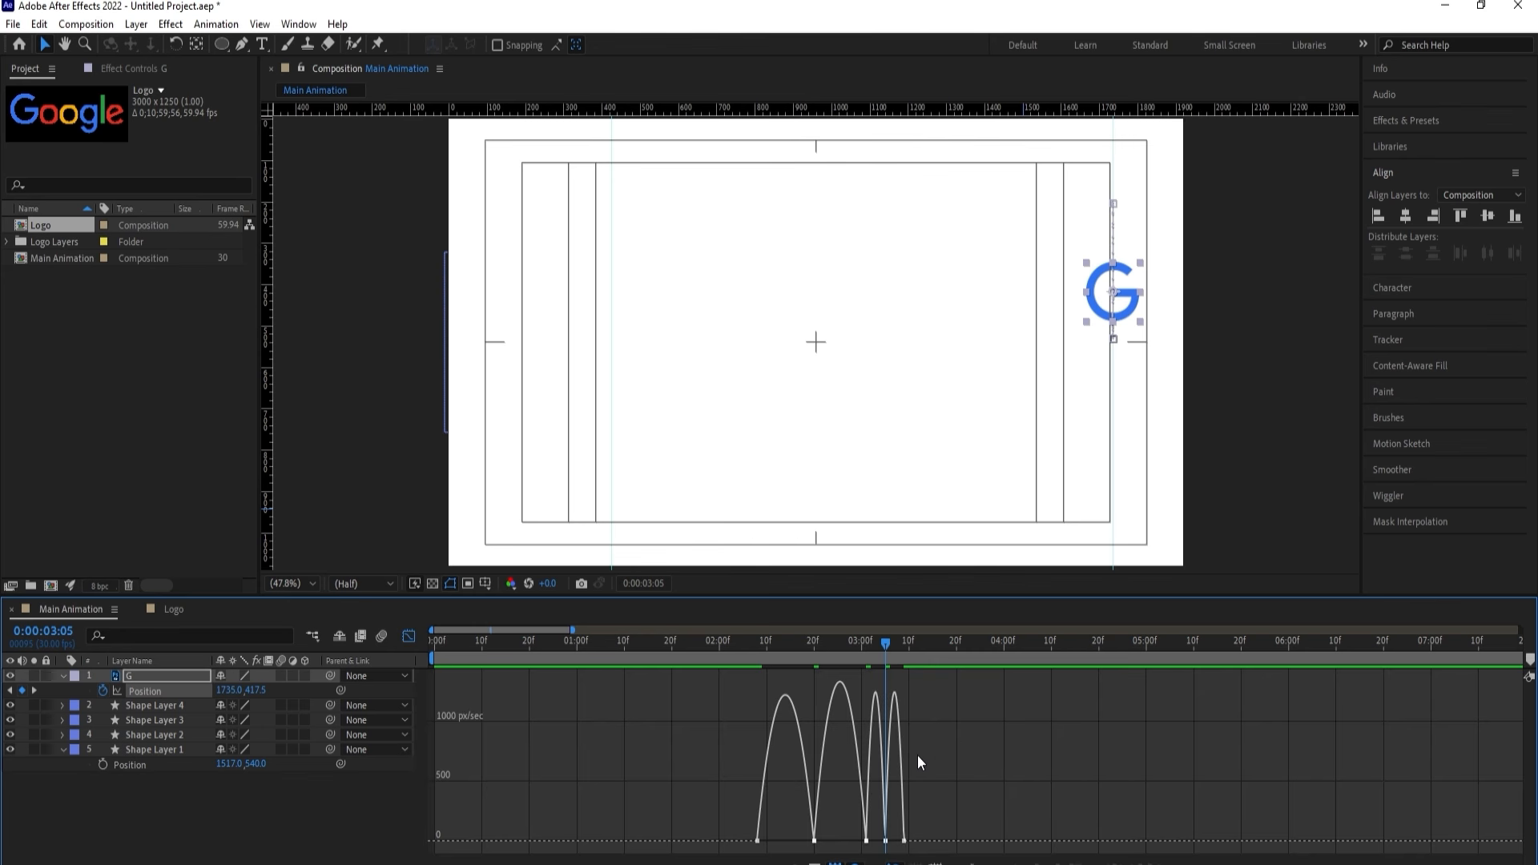
pyautogui.press('=')
pyautogui.press('=')
pyautogui.rightClick(971, 714)
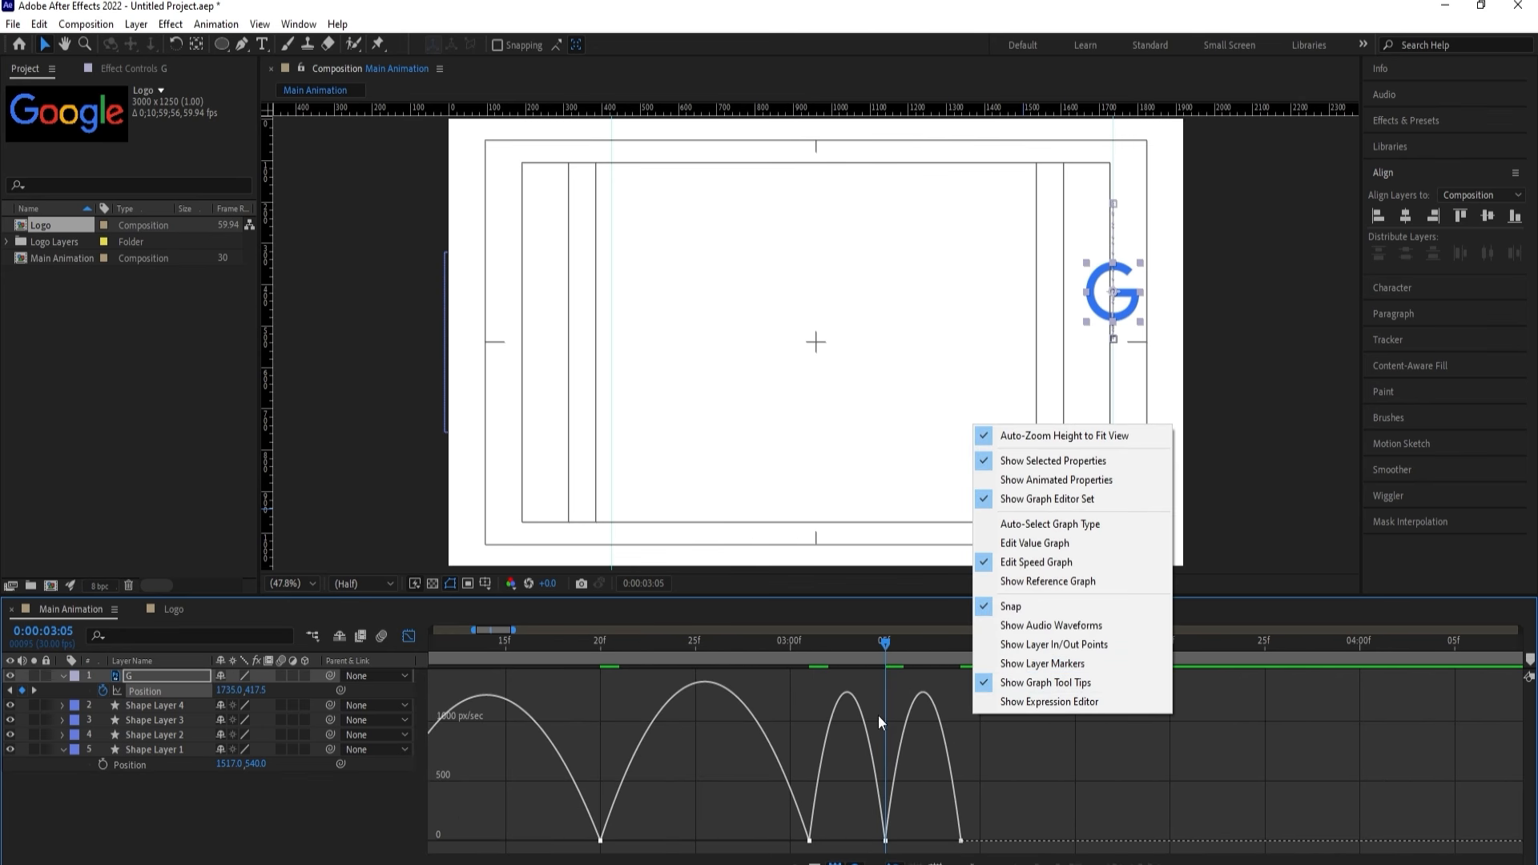
pyautogui.click(718, 772)
pyautogui.press('-')
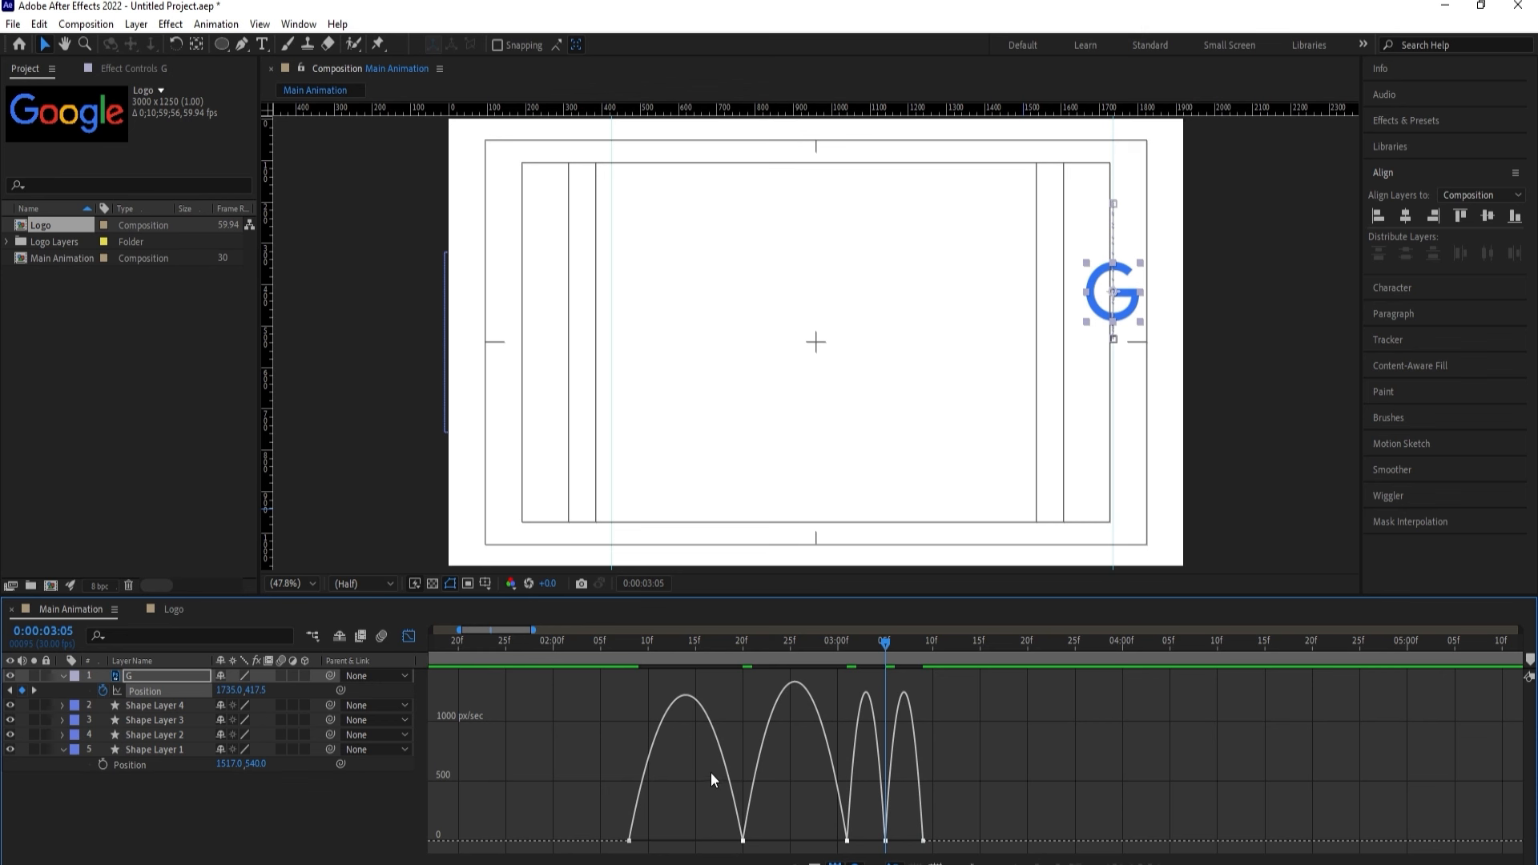
# Reshape the G's first-bounce speed curve by lengthening the ease around 0:00:02:20 and shortening the eases at 0:00:02:08 and 0:00:03:01.
pyautogui.moveTo(710, 772); pyautogui.dragTo(794, 843)
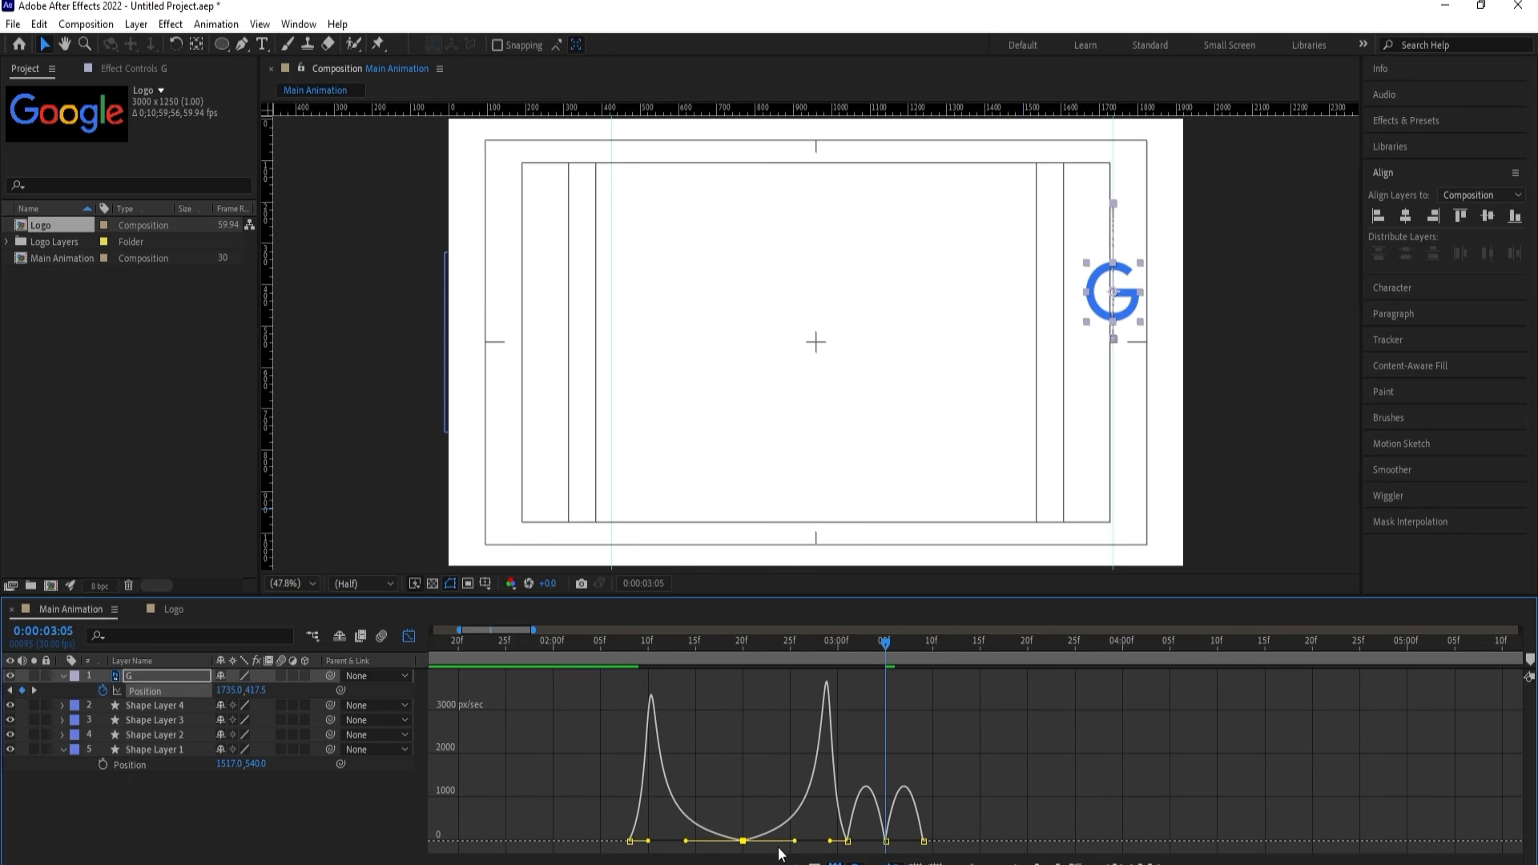
pyautogui.moveTo(647, 841); pyautogui.dragTo(638, 846)
pyautogui.click(847, 841)
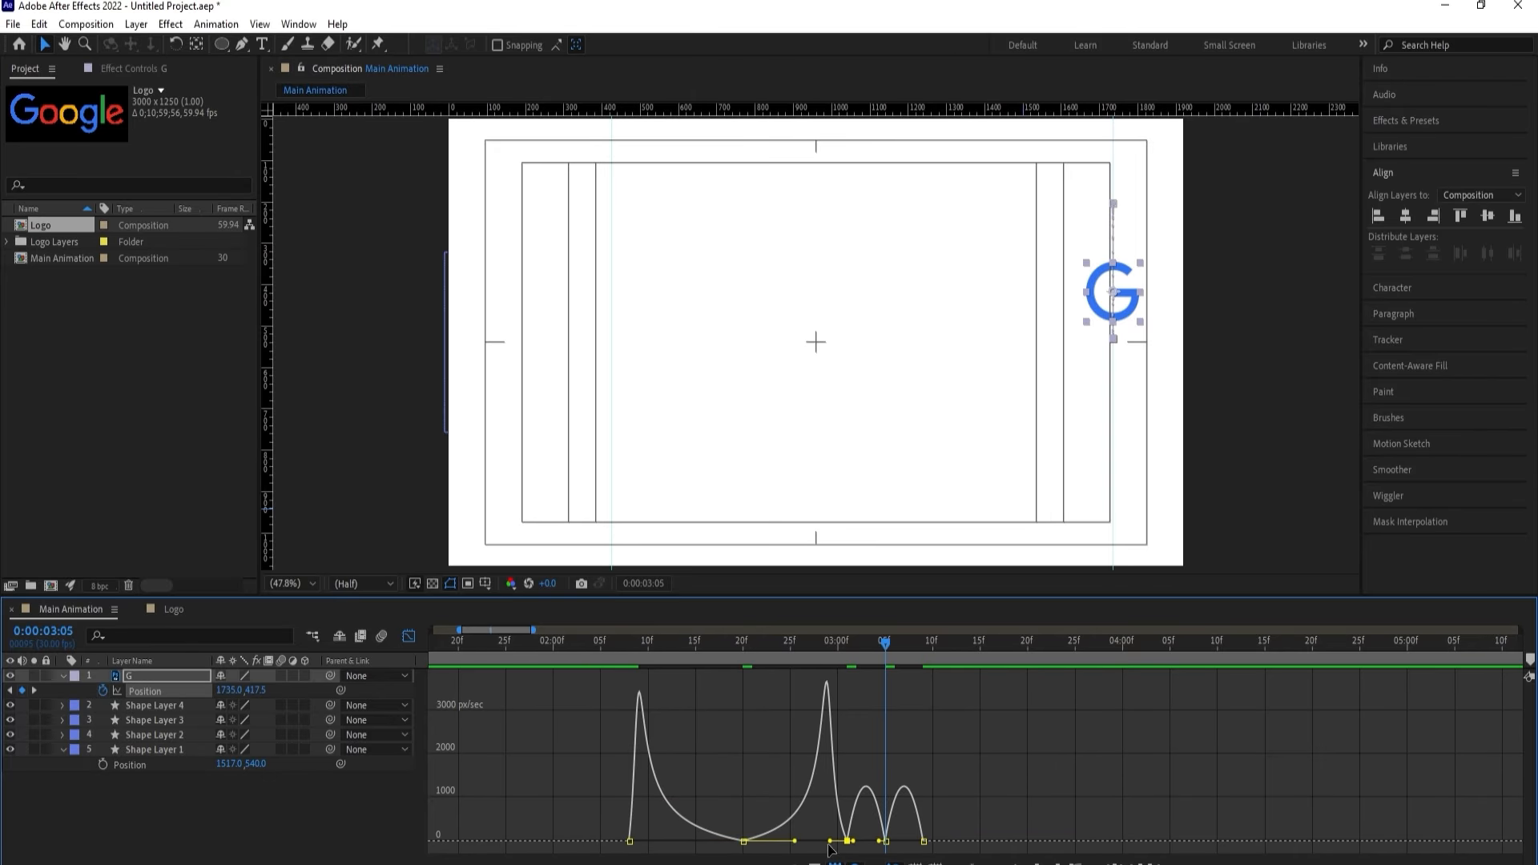
pyautogui.moveTo(831, 842); pyautogui.dragTo(835, 843)
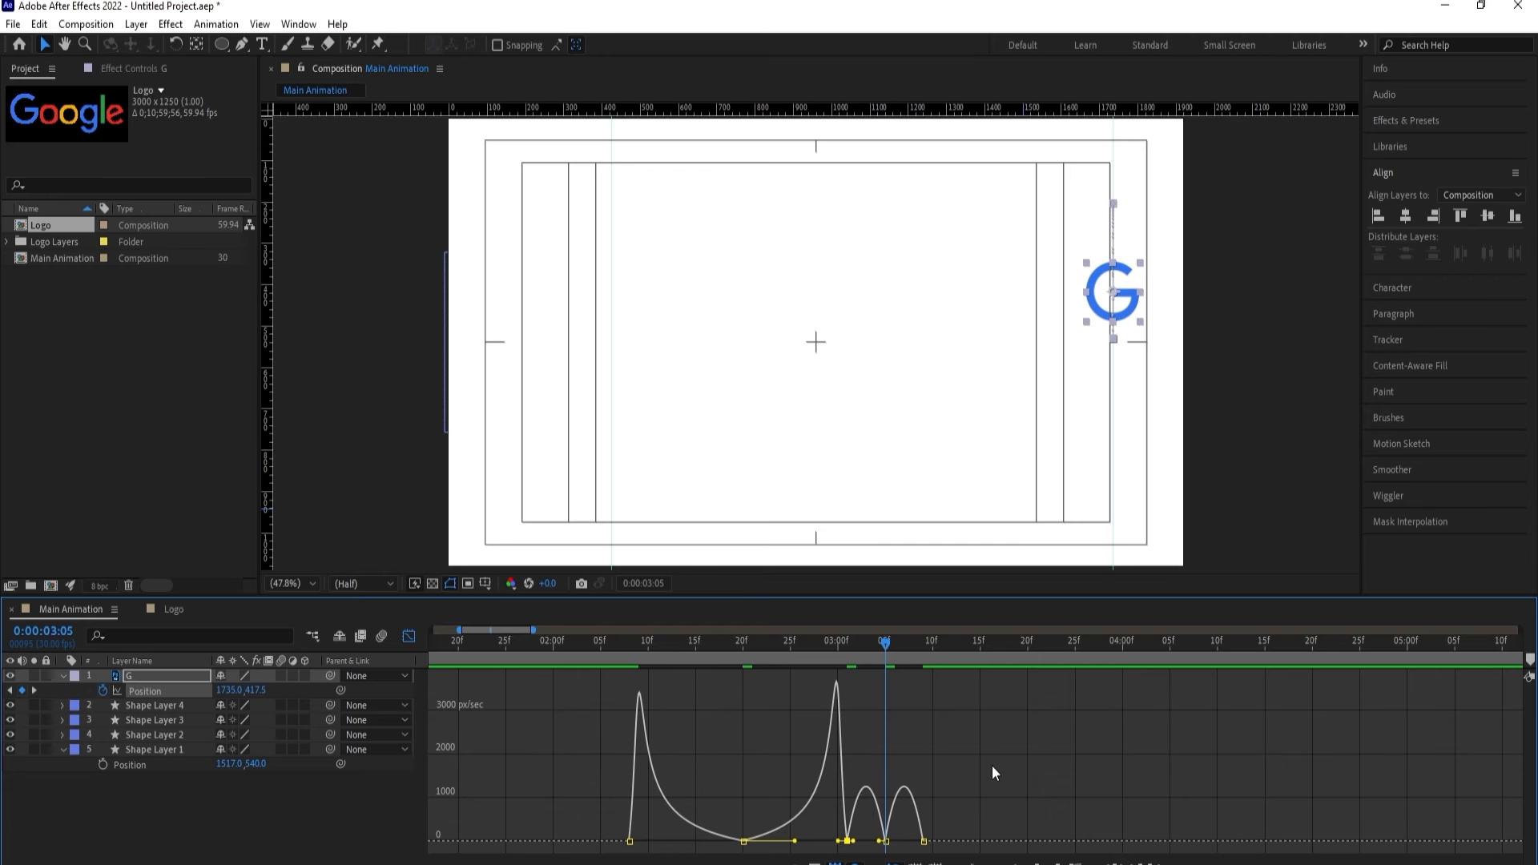
# Reshape the G's second-bounce speed curve by lengthening both eases at 0:00:03:05 and shortening those at 0:00:03:01 and 0:00:03:09.
pyautogui.press('=')
pyautogui.press('=')
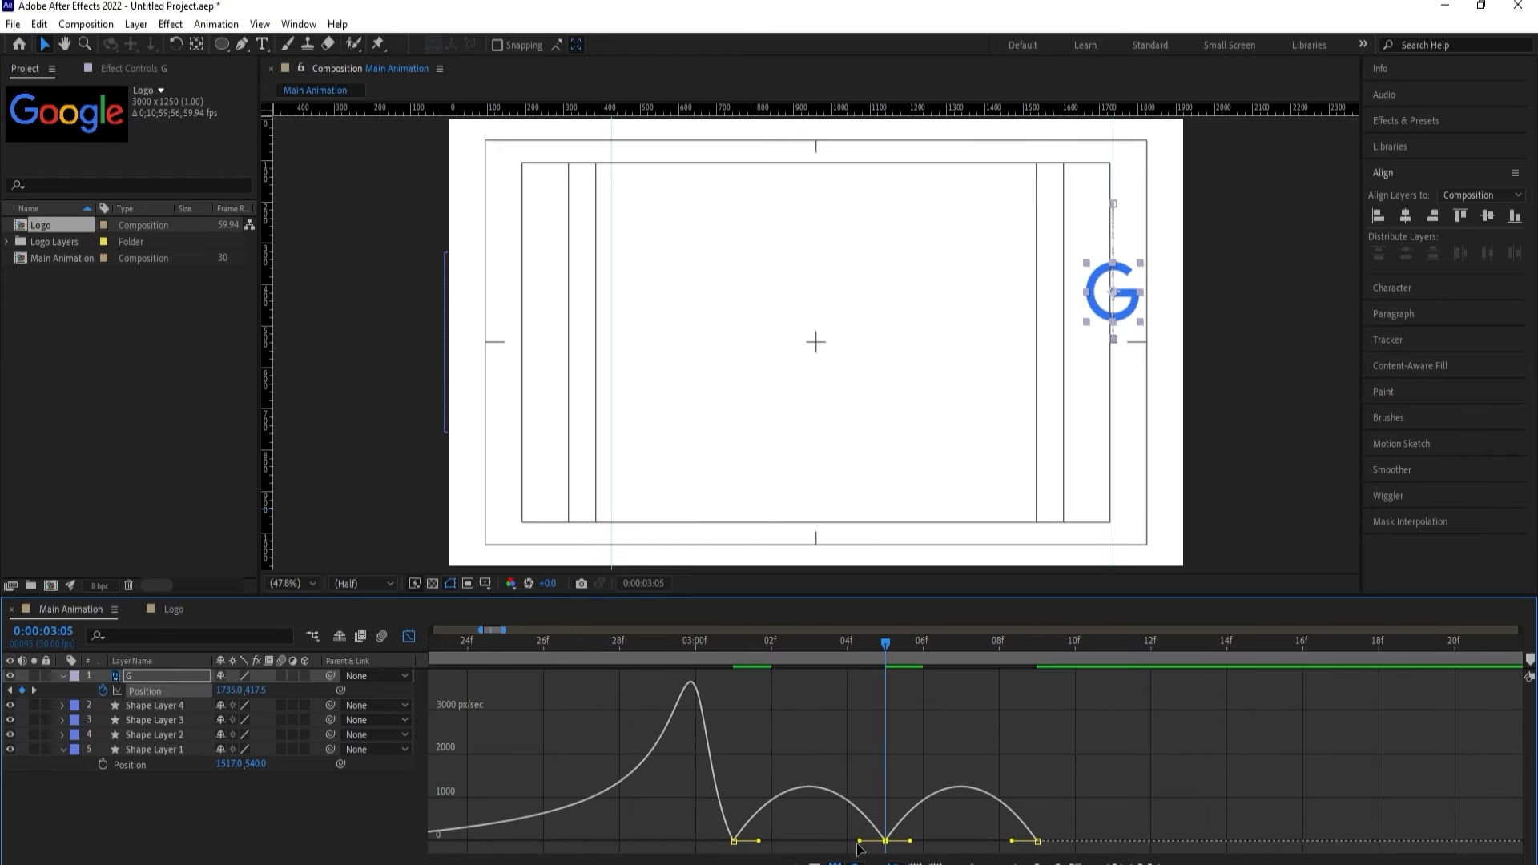
pyautogui.moveTo(858, 842); pyautogui.dragTo(809, 842)
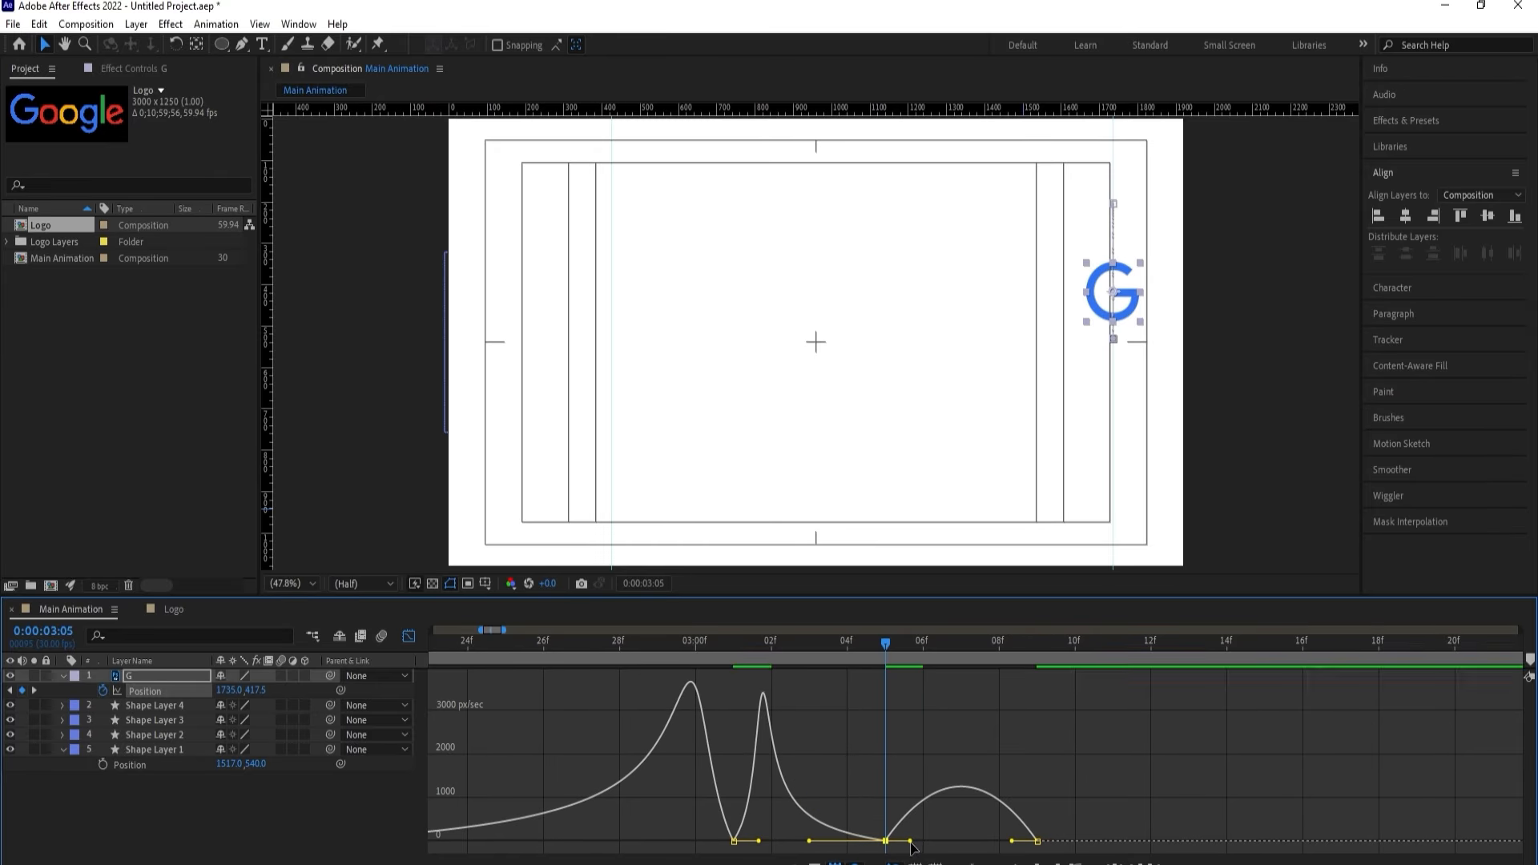
pyautogui.moveTo(910, 842); pyautogui.dragTo(961, 843)
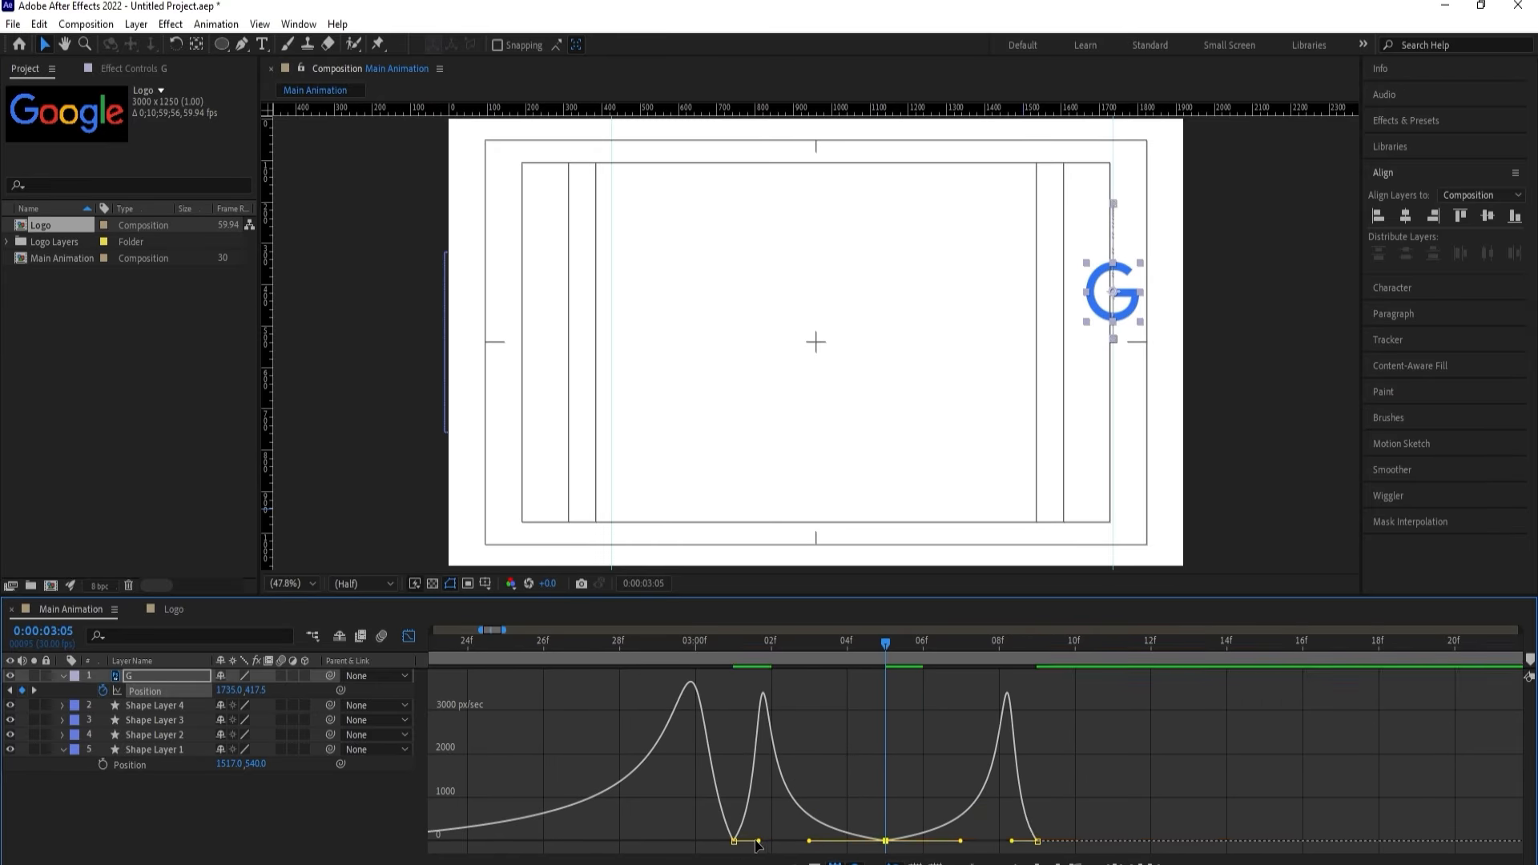
pyautogui.moveTo(758, 842); pyautogui.dragTo(711, 841)
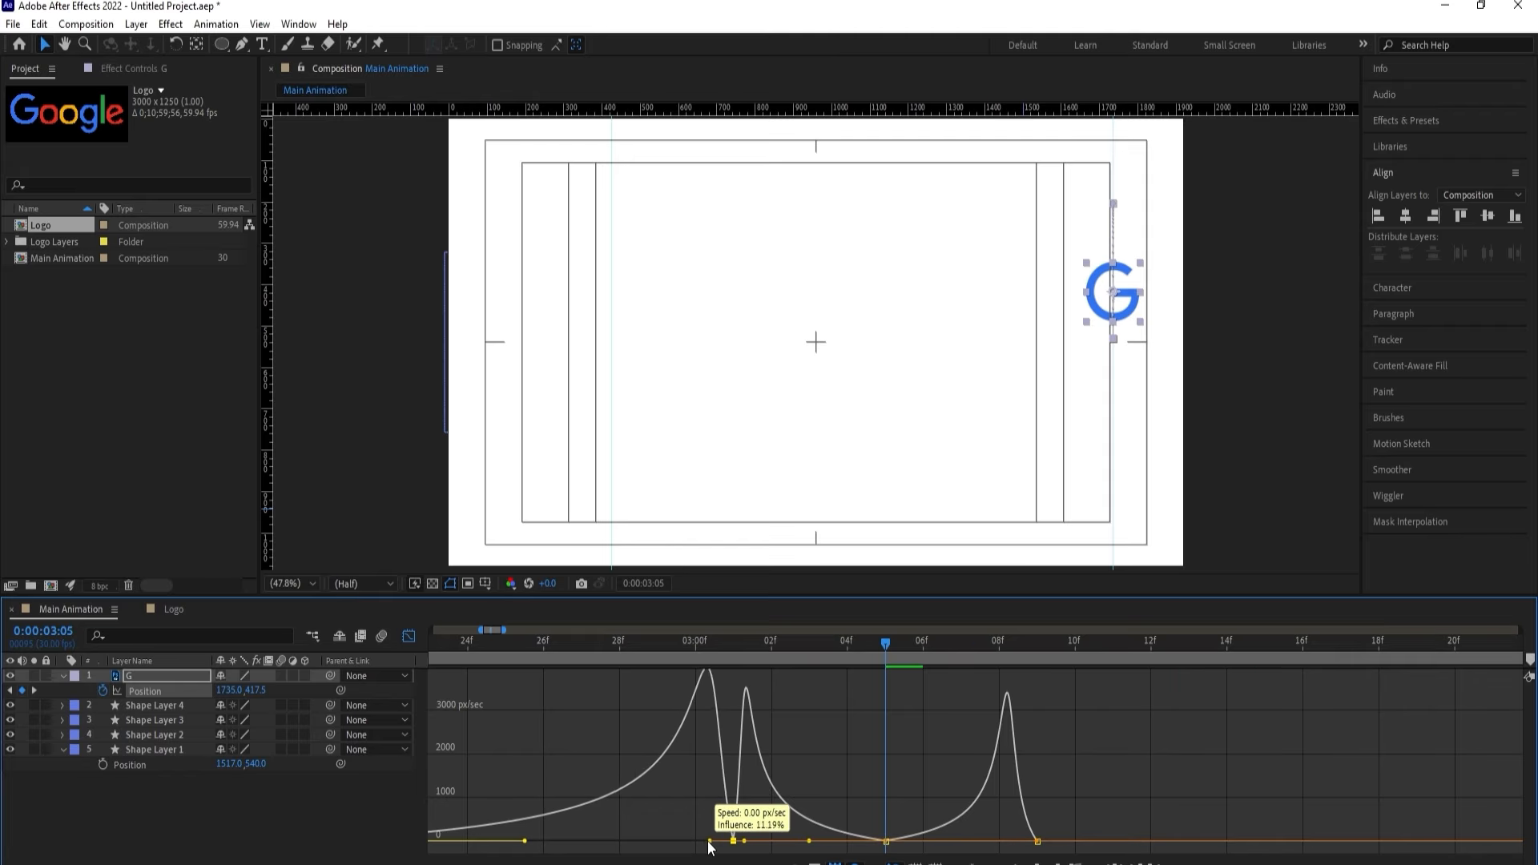
pyautogui.moveTo(1093, 804); pyautogui.dragTo(1028, 841)
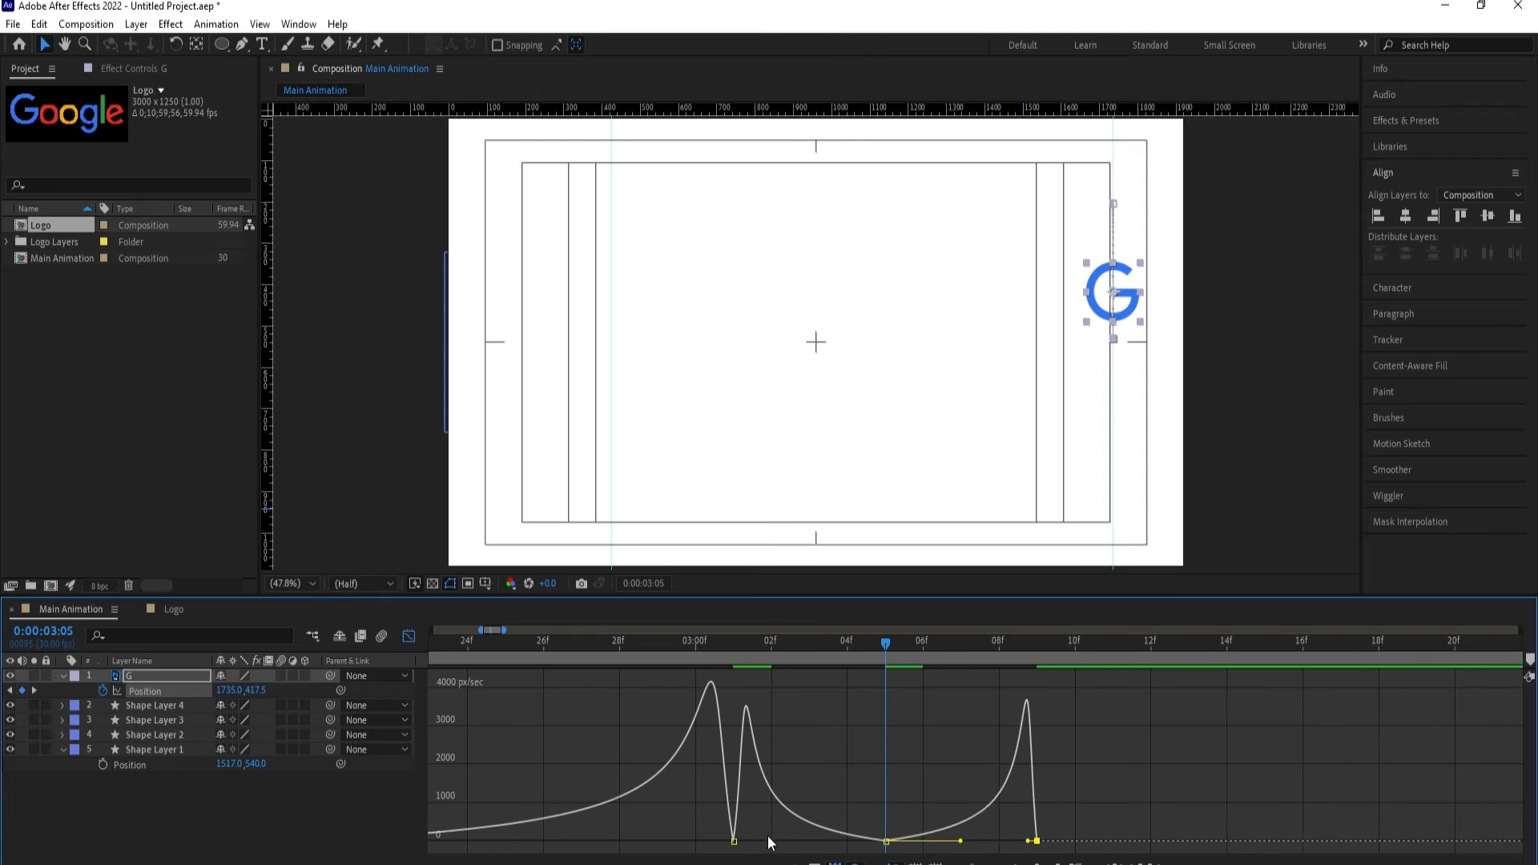
# Leave the speed graph and preview the G's bounce from 0:00:02:07.
pyautogui.scroll(-4, 762, 835)
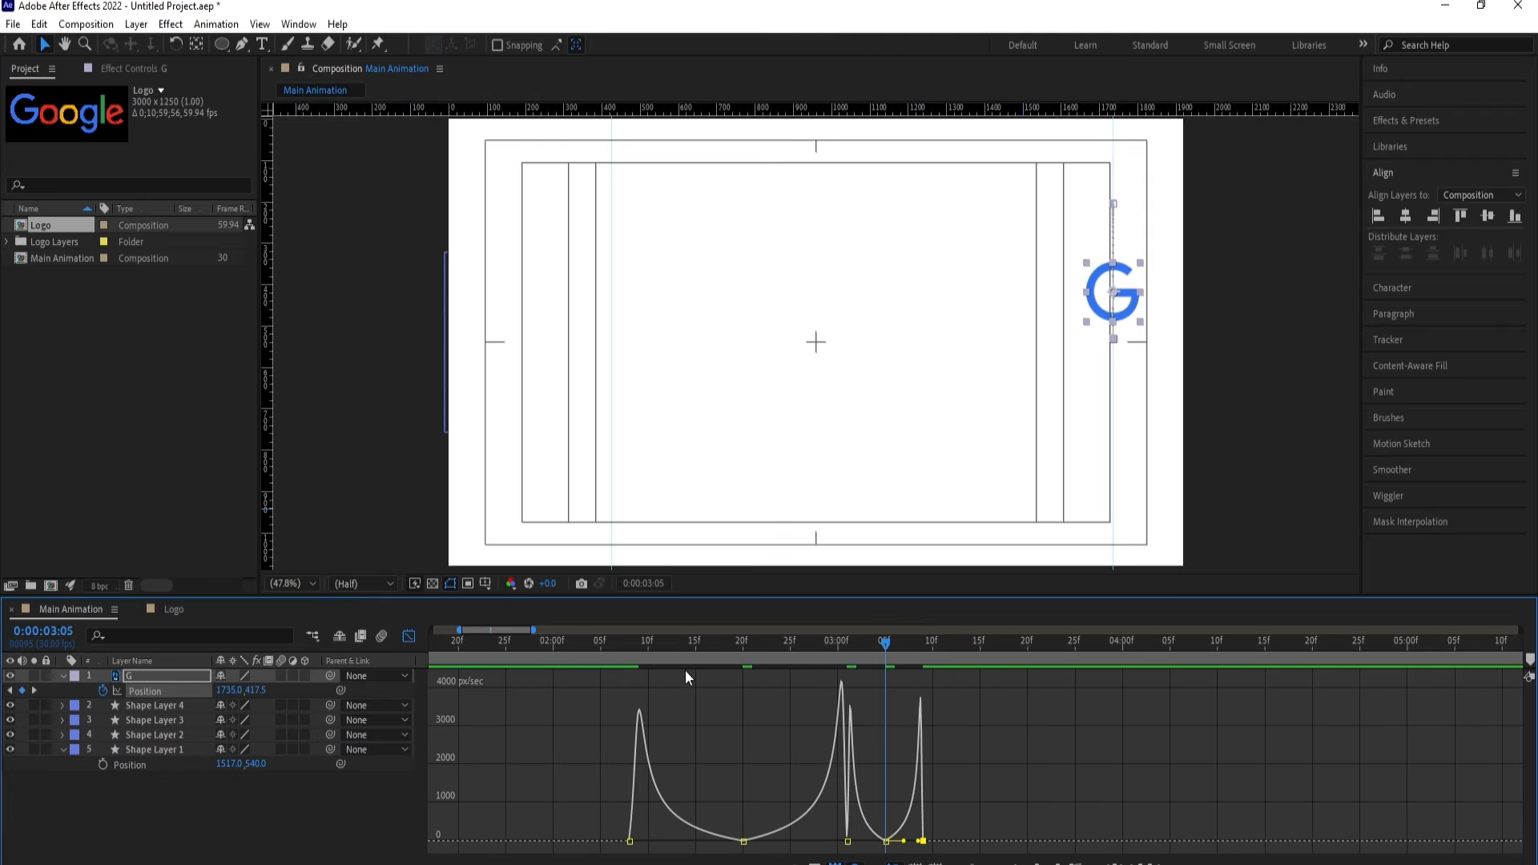
pyautogui.click(621, 644)
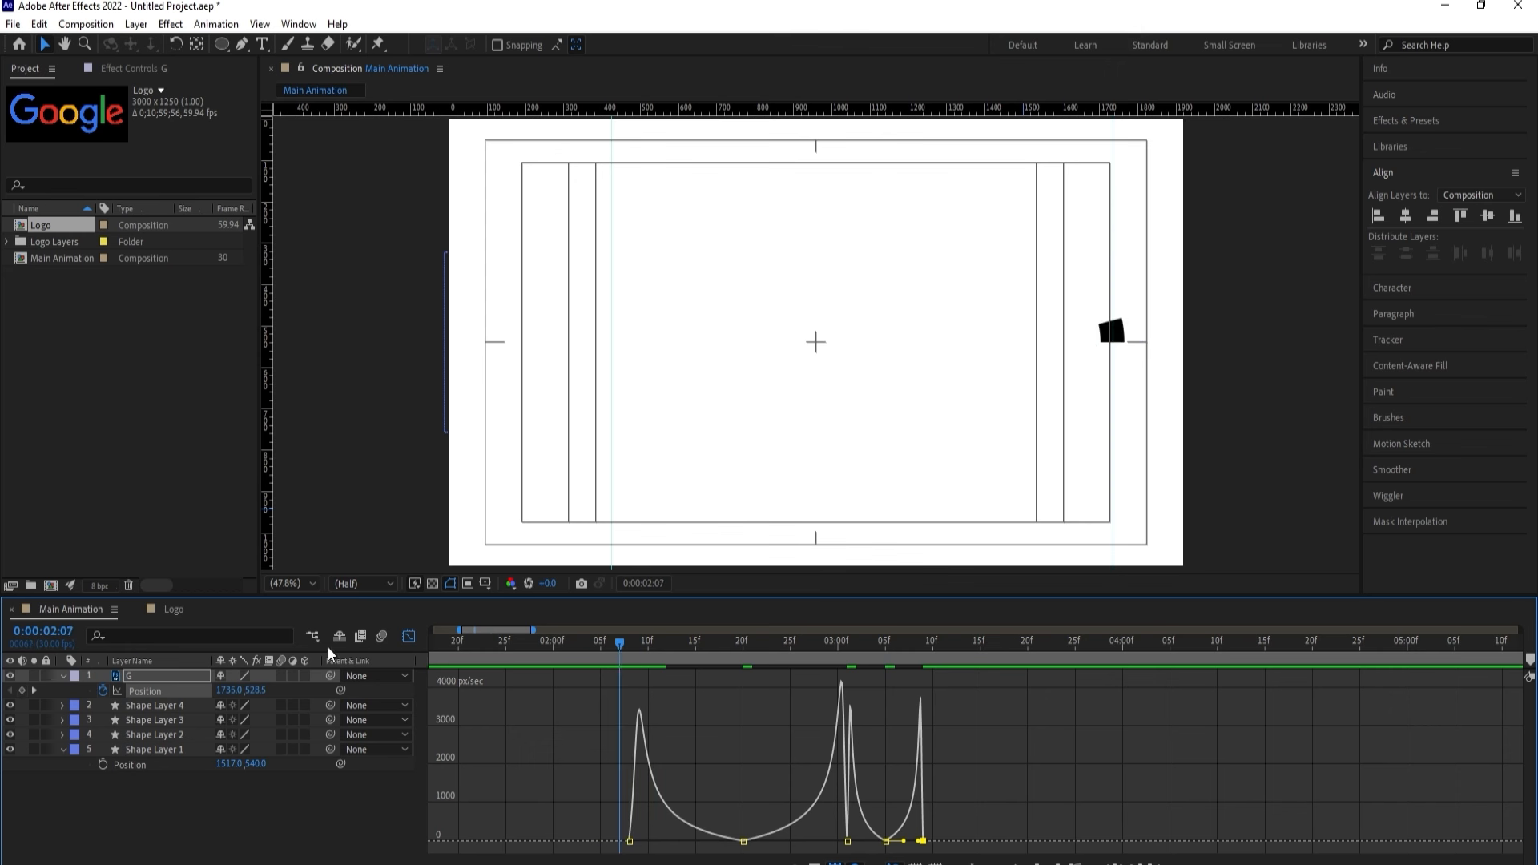
pyautogui.click(411, 638)
pyautogui.press('space')
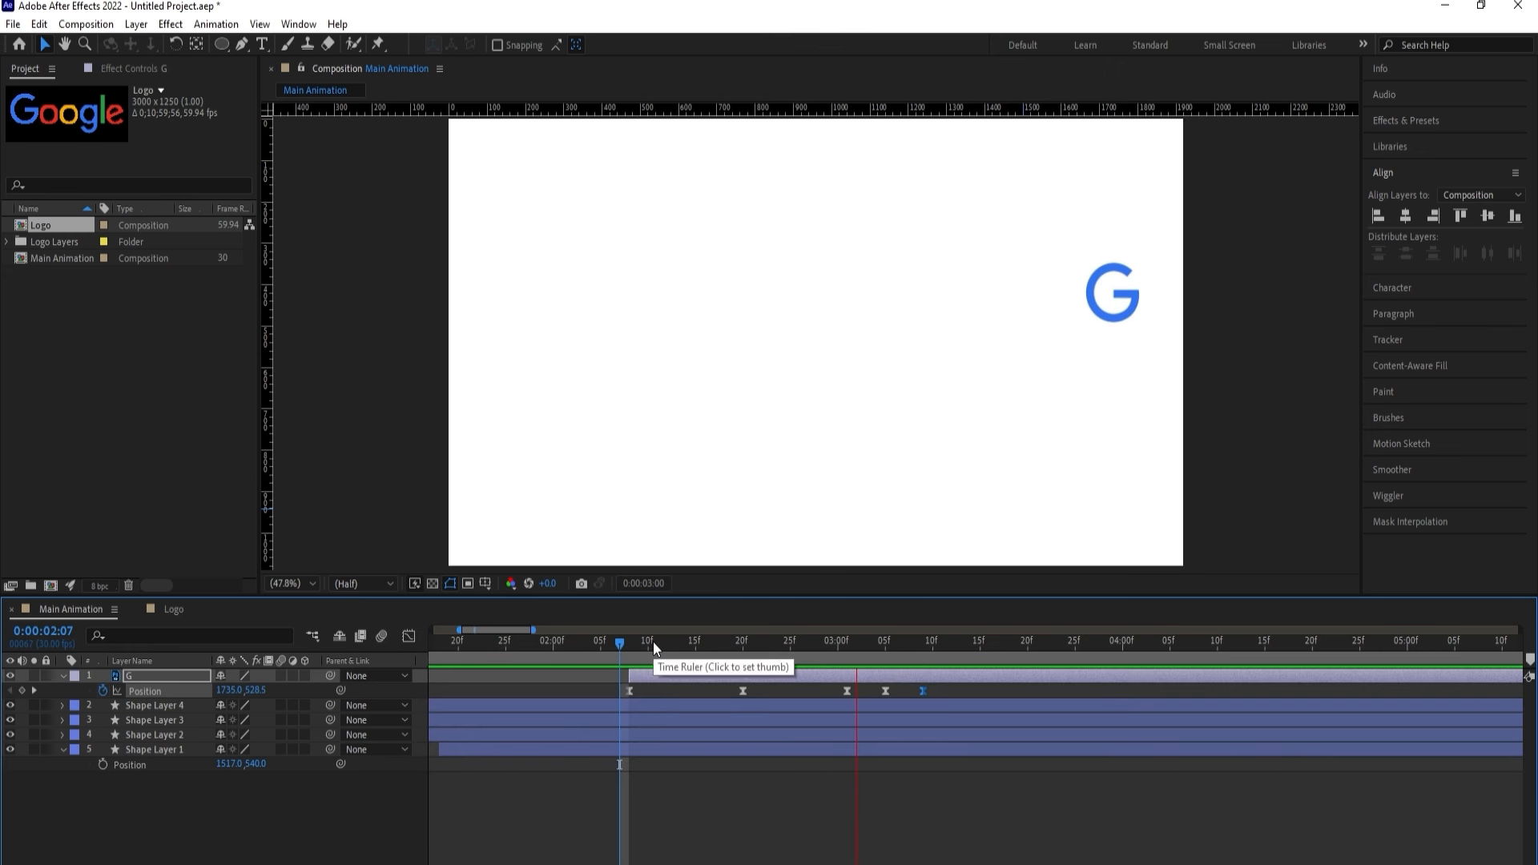
pyautogui.press('space')
# Animate the G's scale from 0% at 0:00:02:08 to 20% at 0:00:02:23 with Easy Ease keyframes, and preview it.
pyautogui.click(629, 645)
pyautogui.press('s')
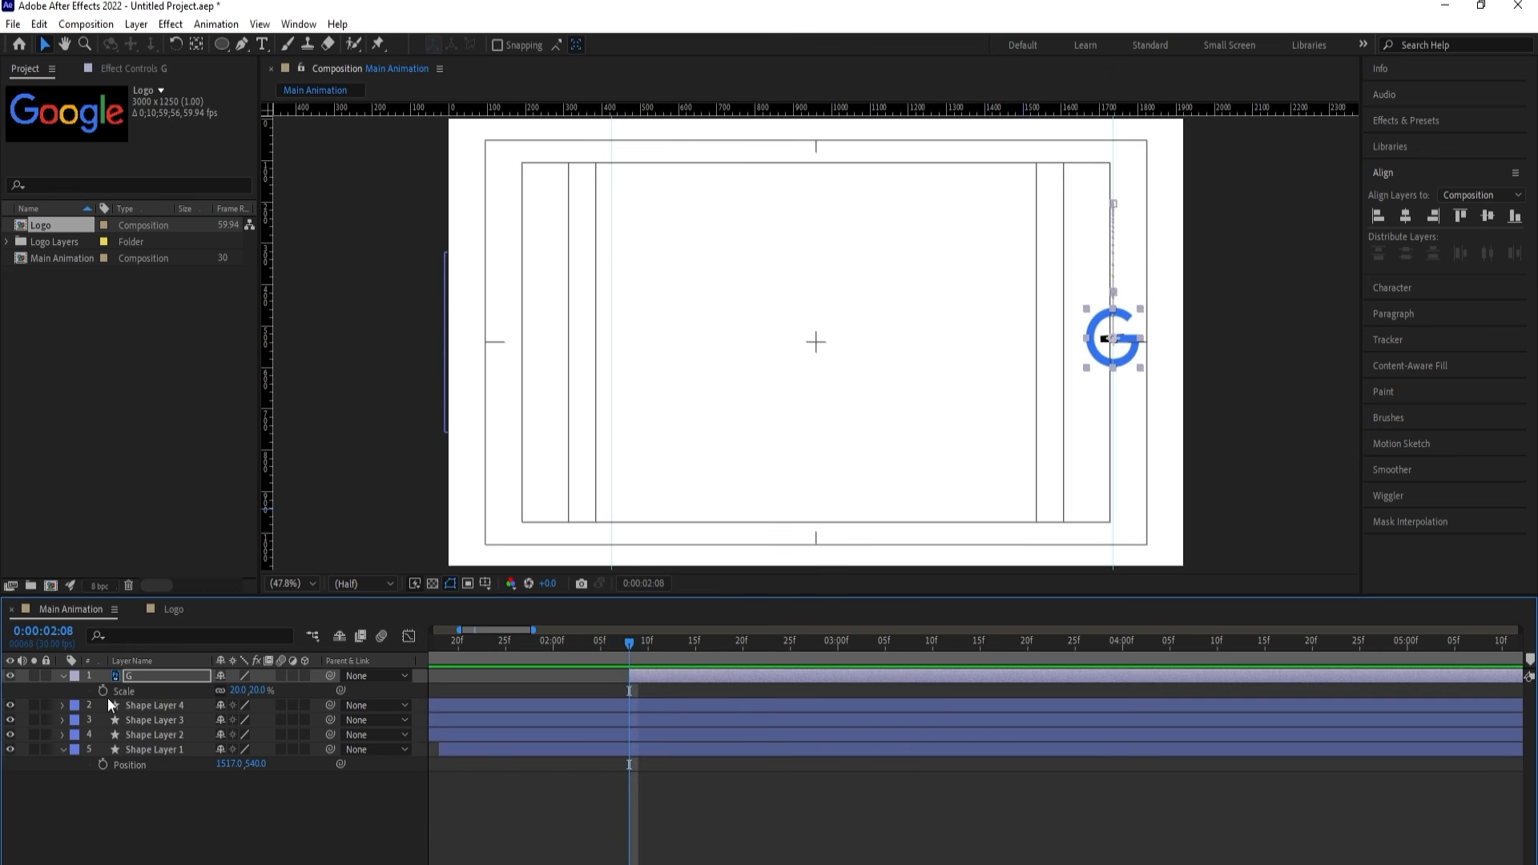
pyautogui.click(103, 691)
pyautogui.moveTo(801, 641)
pyautogui.mouseDown()
pyautogui.moveTo(819, 643)
pyautogui.moveTo(771, 638)
pyautogui.mouseUp()
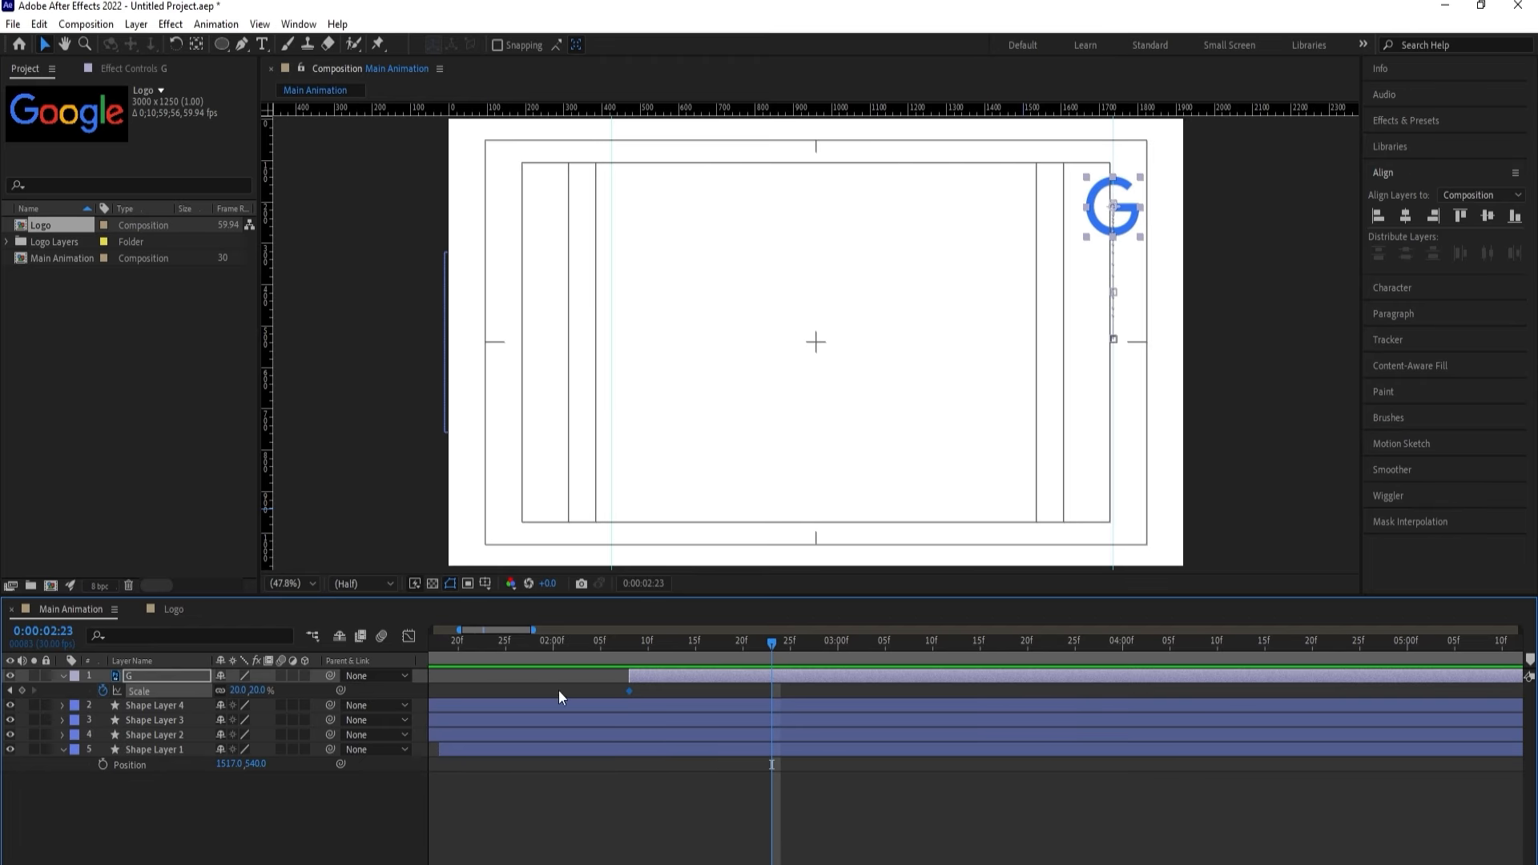
pyautogui.click(10, 691)
pyautogui.click(232, 691)
pyautogui.write('0')
pyautogui.press('Return')
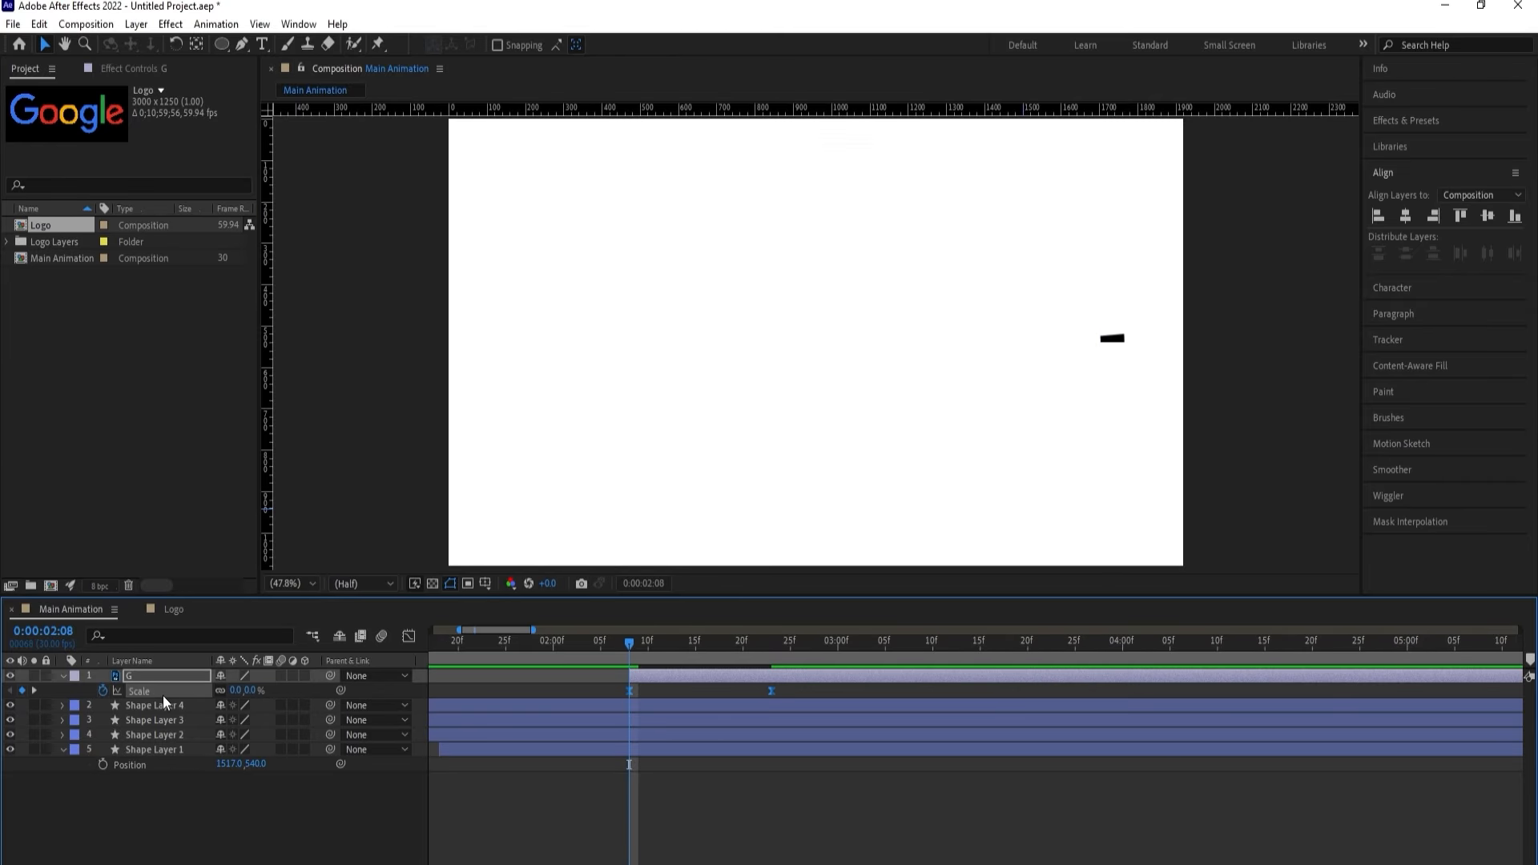
pyautogui.press('space')
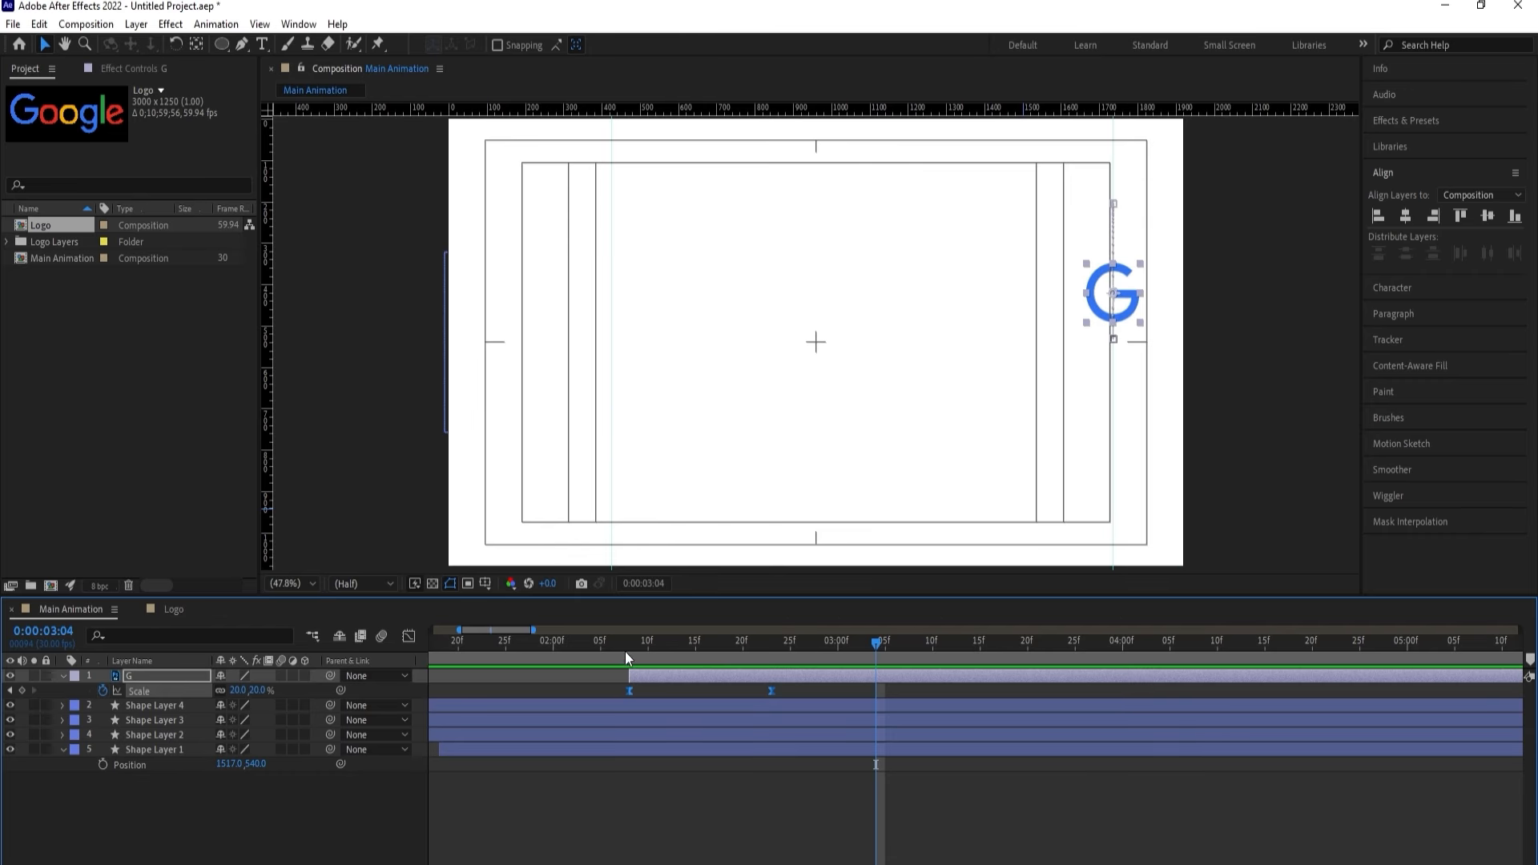
# Animate the G's rotation from 0 at 0:00:02:08 to one full revolution at 0:00:03:00, and preview the spin.
pyautogui.click(631, 650)
pyautogui.press('r')
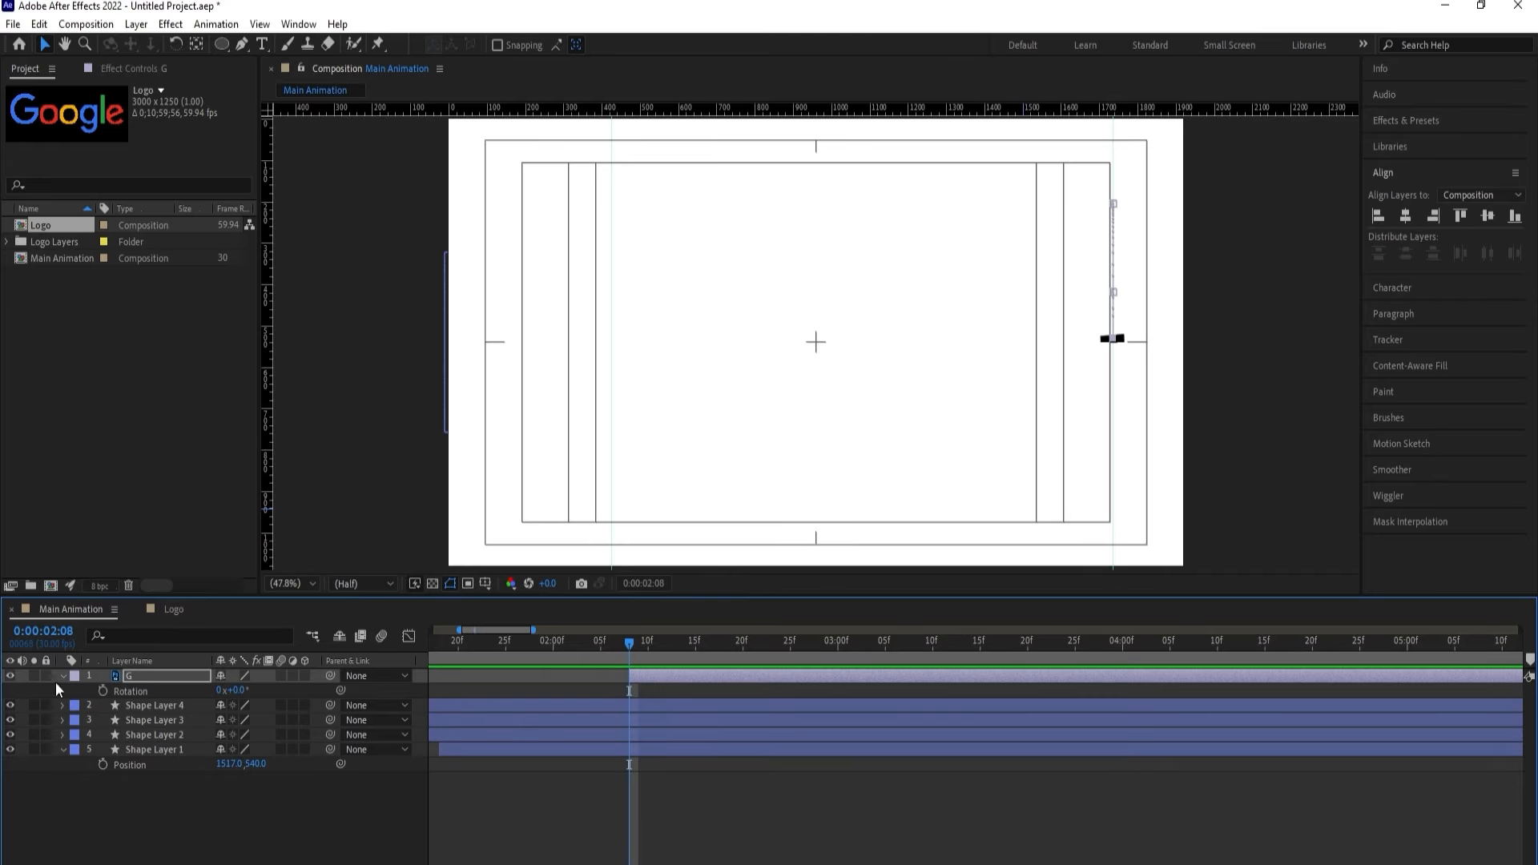
pyautogui.click(103, 690)
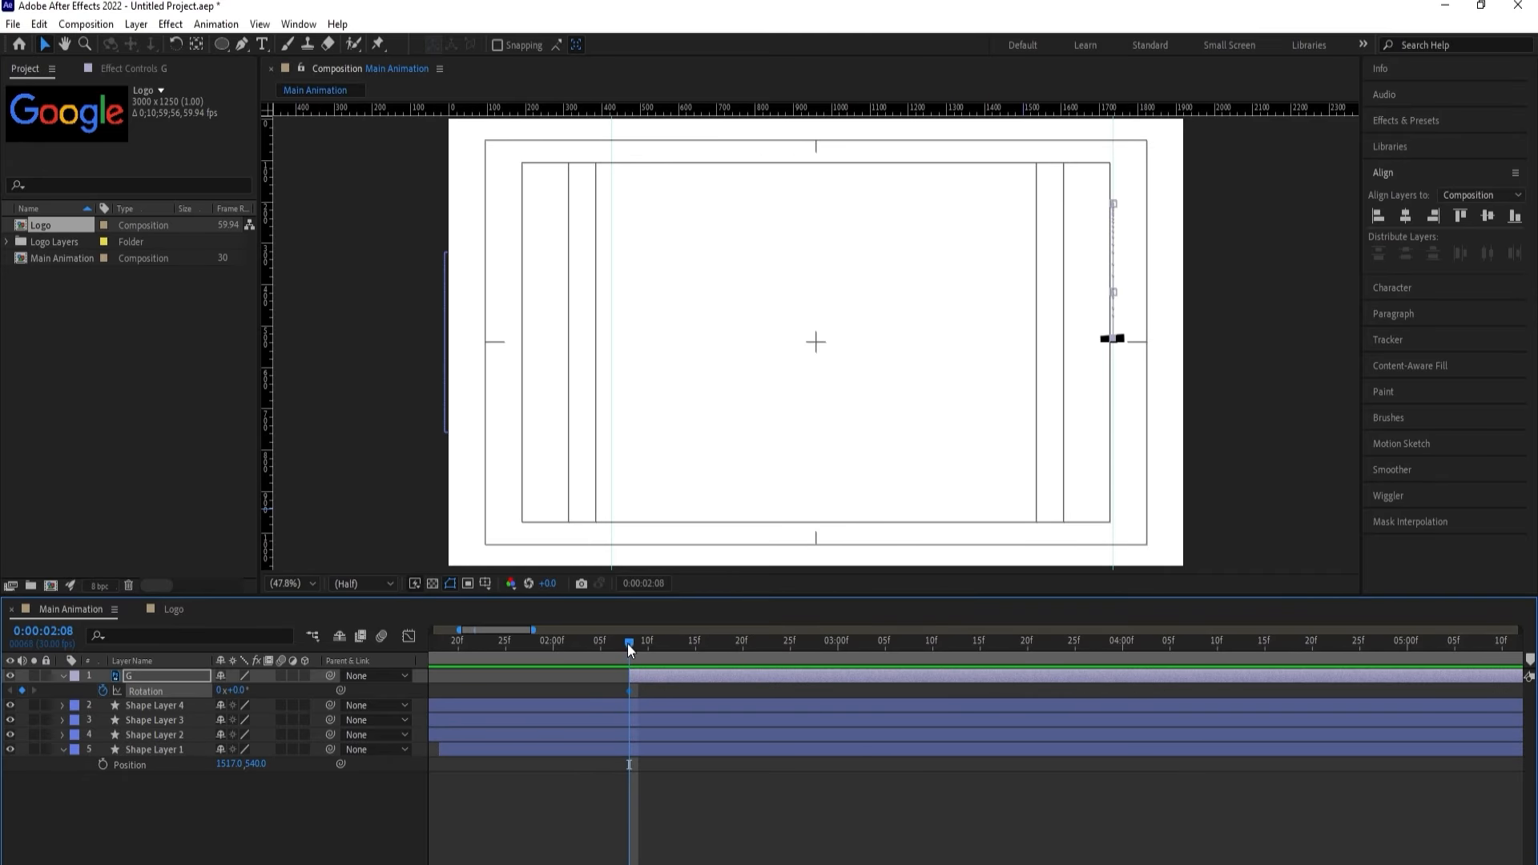
pyautogui.moveTo(628, 643); pyautogui.dragTo(834, 667)
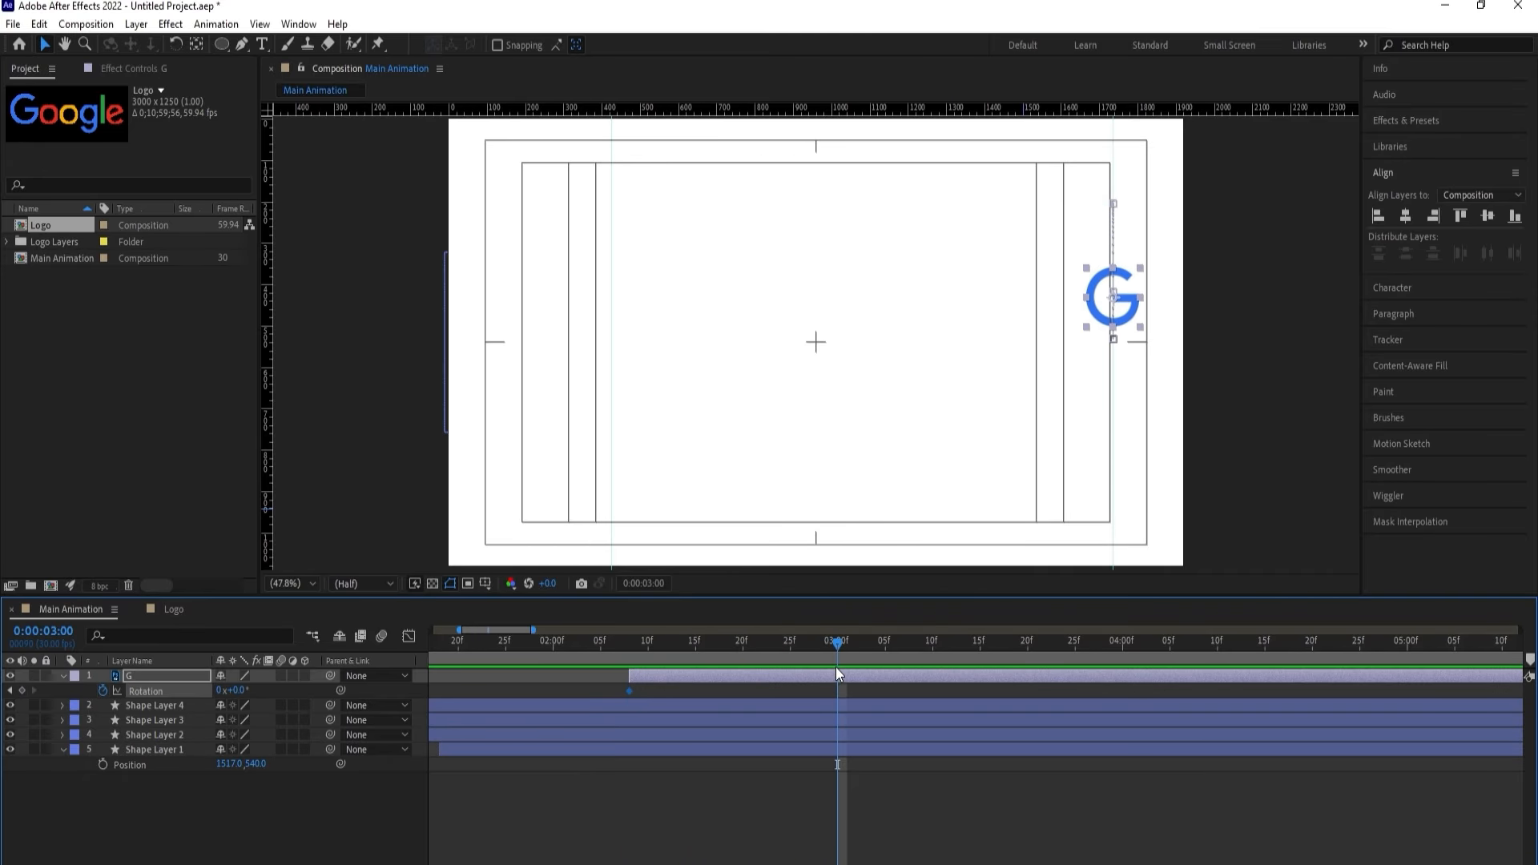
pyautogui.click(219, 690)
pyautogui.write('1')
pyautogui.press('Return')
pyautogui.moveTo(657, 640); pyautogui.dragTo(601, 642)
pyautogui.press('space')
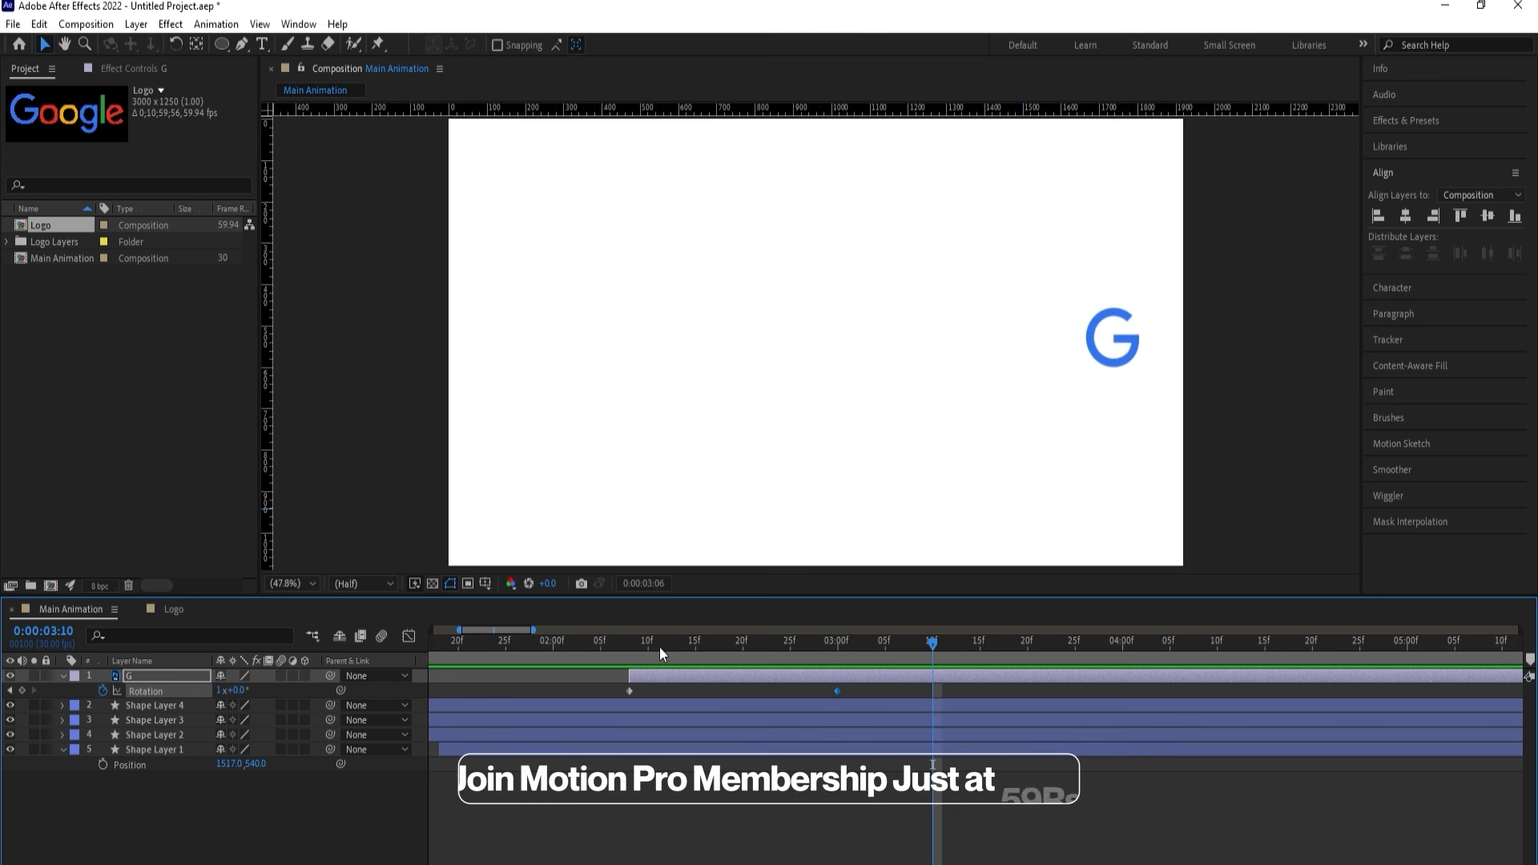
pyautogui.press('space')
# Set the G's starting scale keyframe at 0:00:02:08 to 5% and preview the animation.
pyautogui.click(633, 647)
pyautogui.press('s')
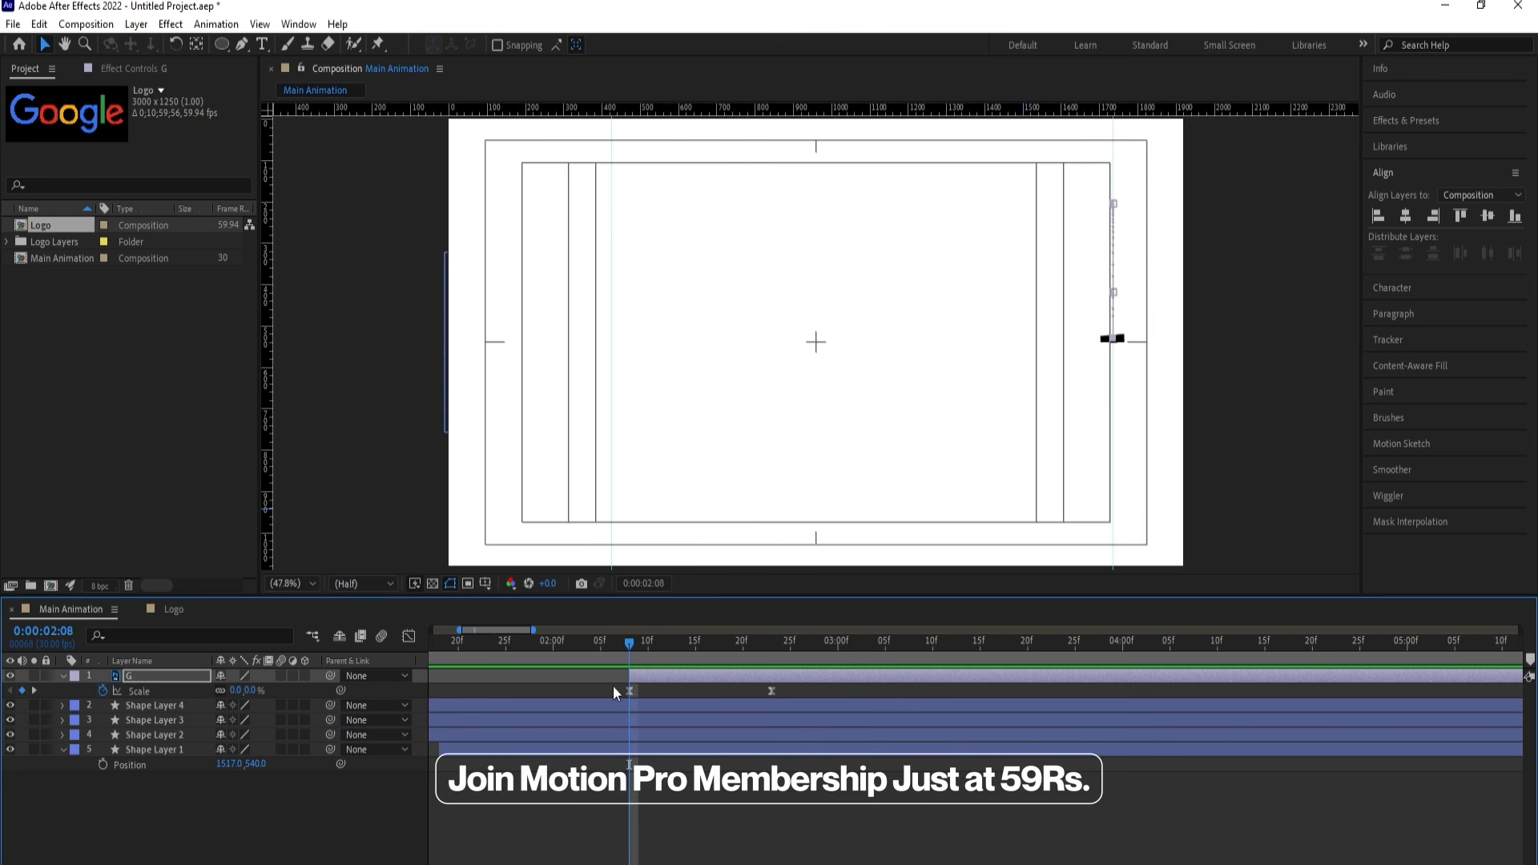
pyautogui.click(233, 690)
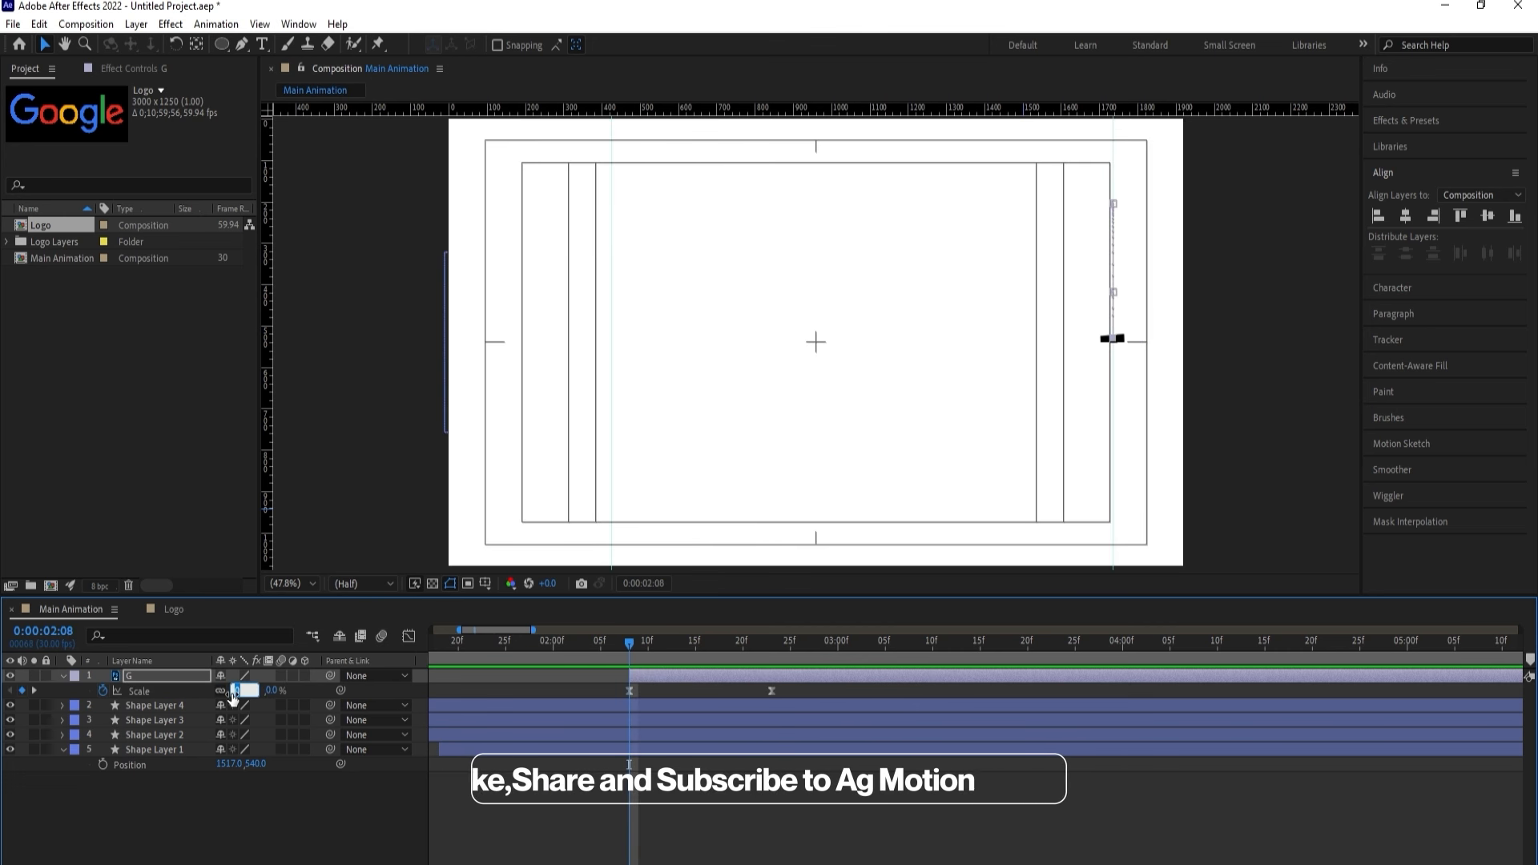
pyautogui.write('20')
pyautogui.press('Return')
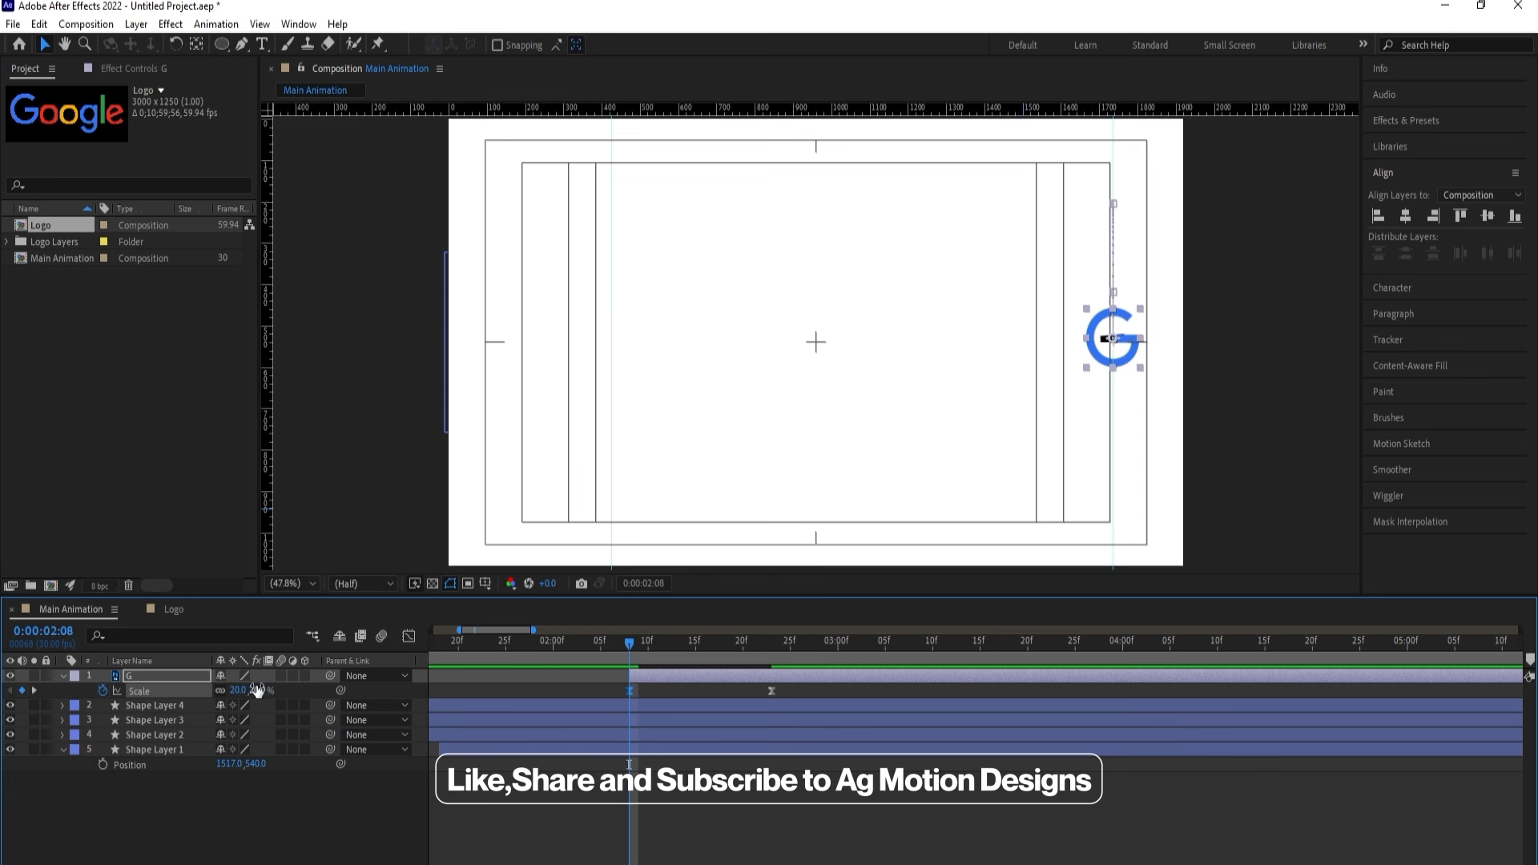
pyautogui.click(238, 691)
pyautogui.write('1')
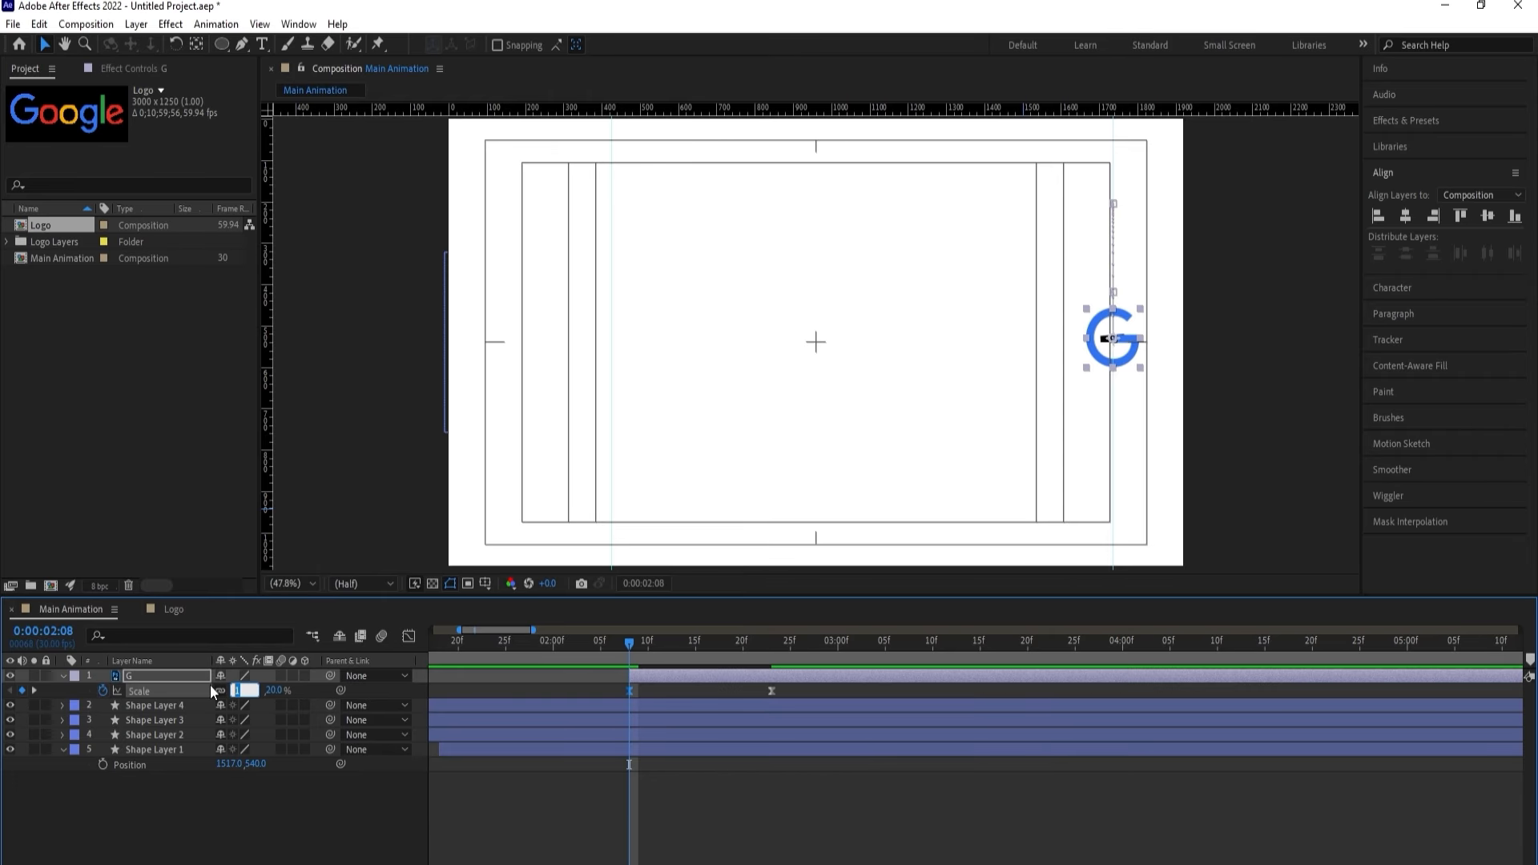
pyautogui.press('Return')
pyautogui.press('space')
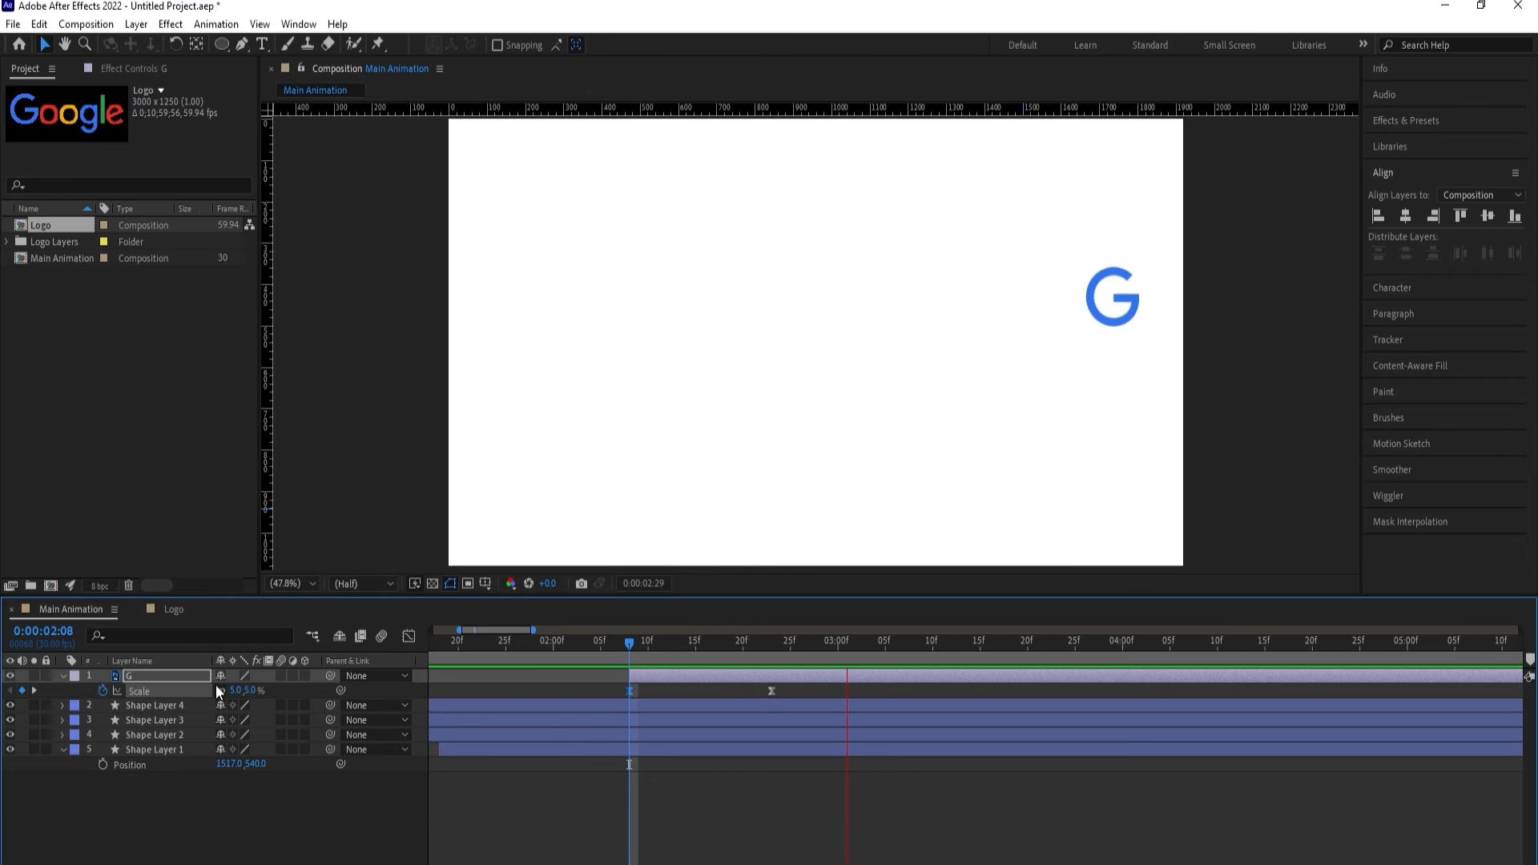
pyautogui.press('space')
# Collapse all layer properties and pre-compose the G layer with the four shape layers into a composition named G.
pyautogui.scroll(-5, 493, 701)
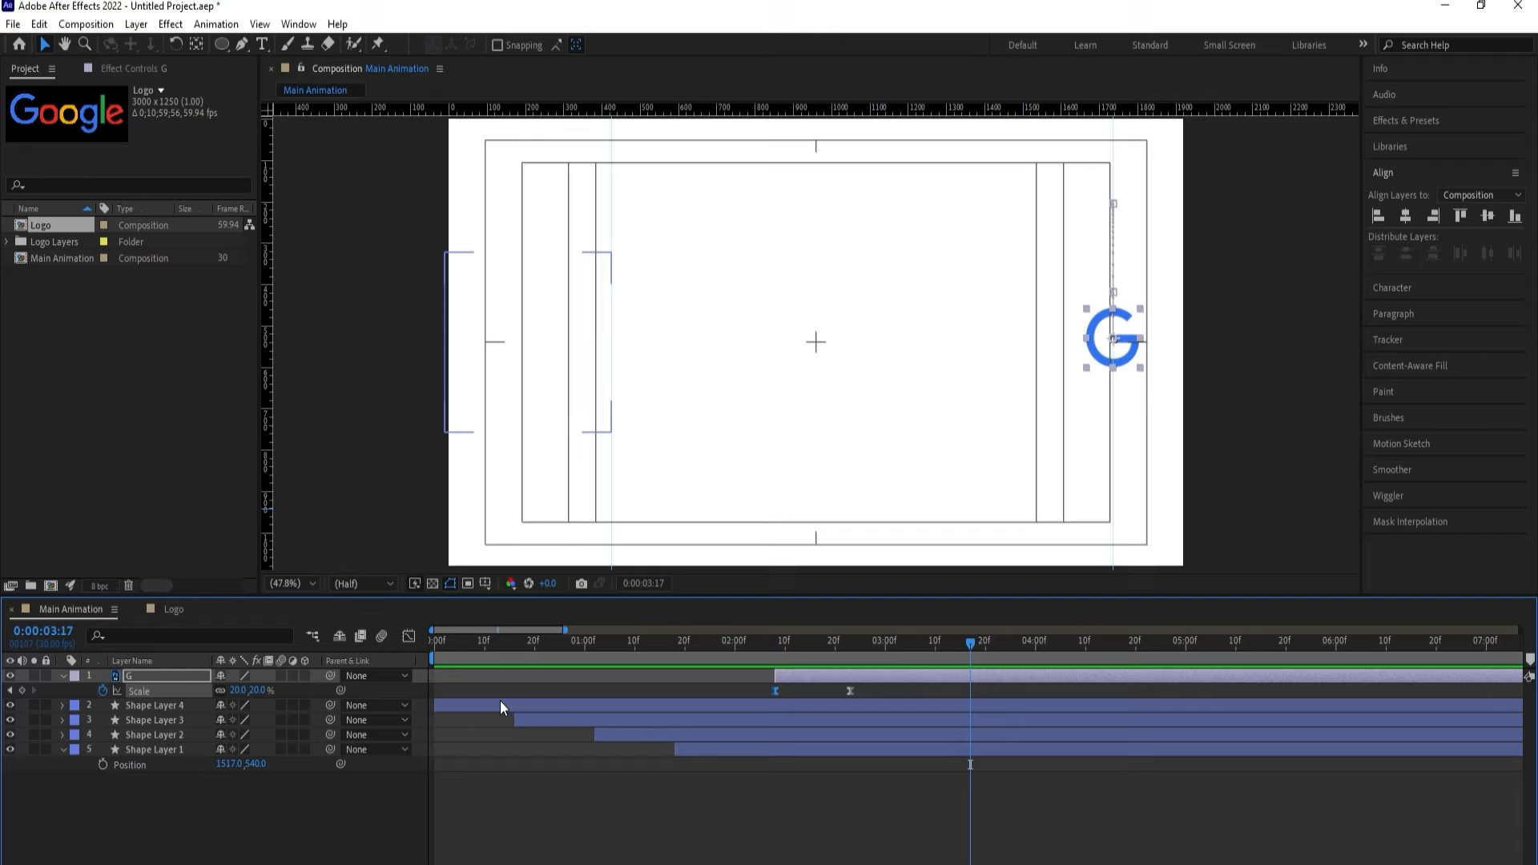
pyautogui.click(456, 801)
pyautogui.press('u')
pyautogui.press('u')
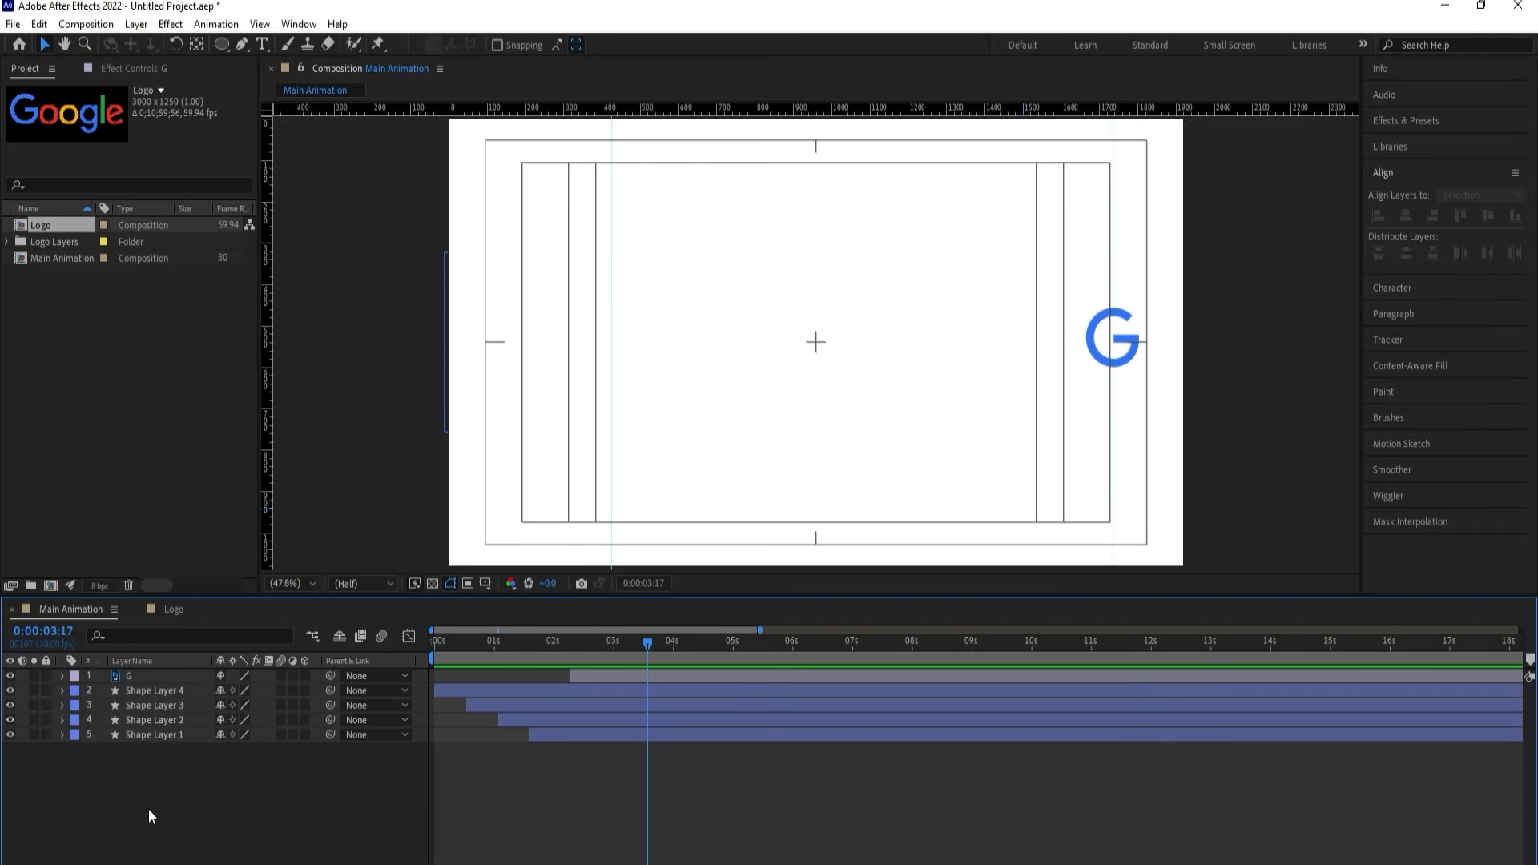
pyautogui.moveTo(162, 810); pyautogui.dragTo(107, 684)
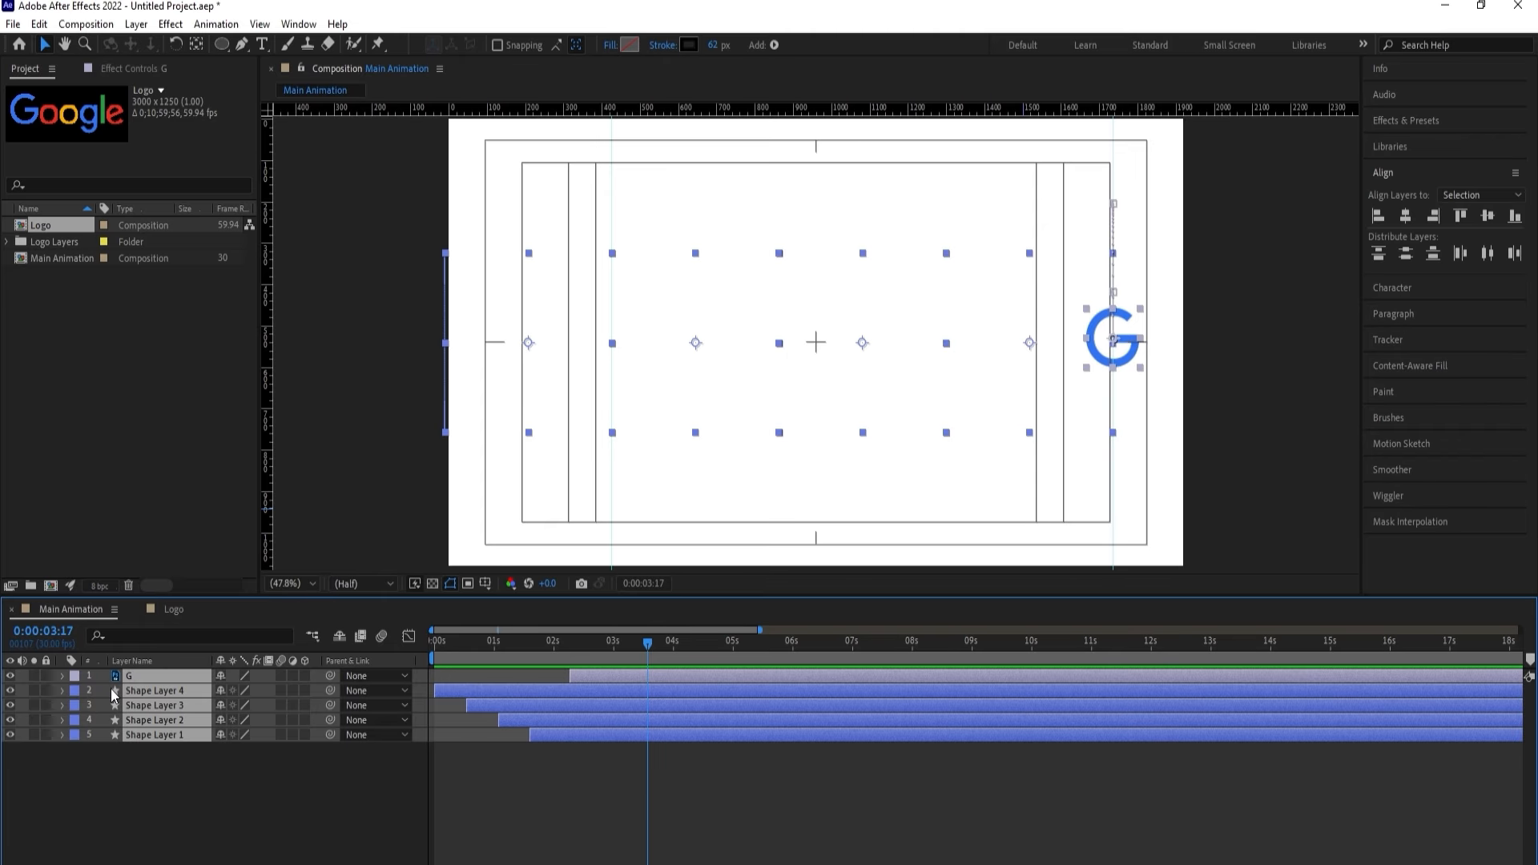
pyautogui.hotkey('ctrl', 'shift', 'c')
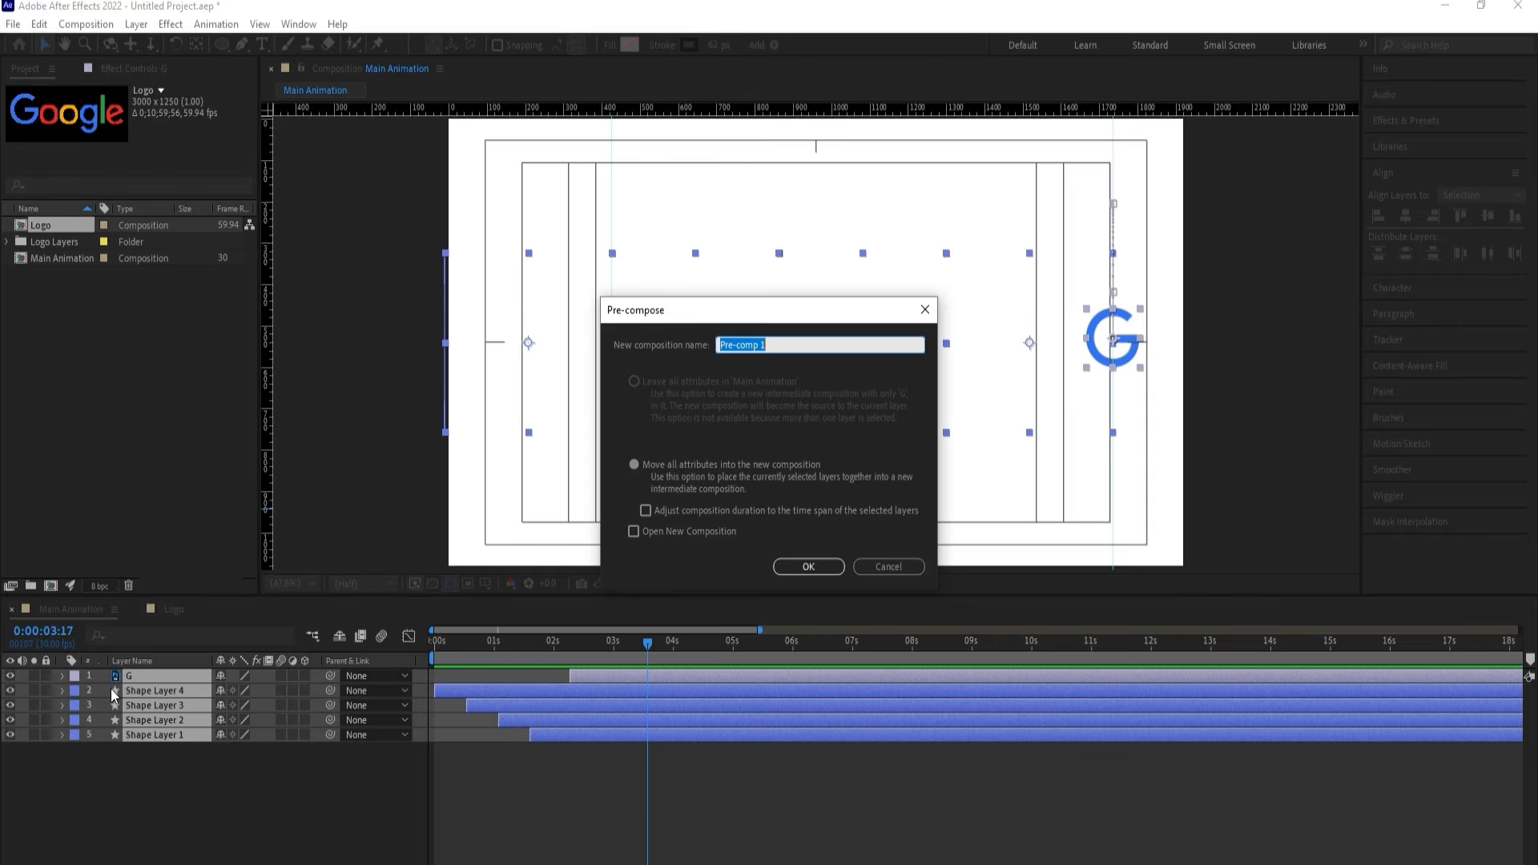
pyautogui.write('G')
pyautogui.press('Return')
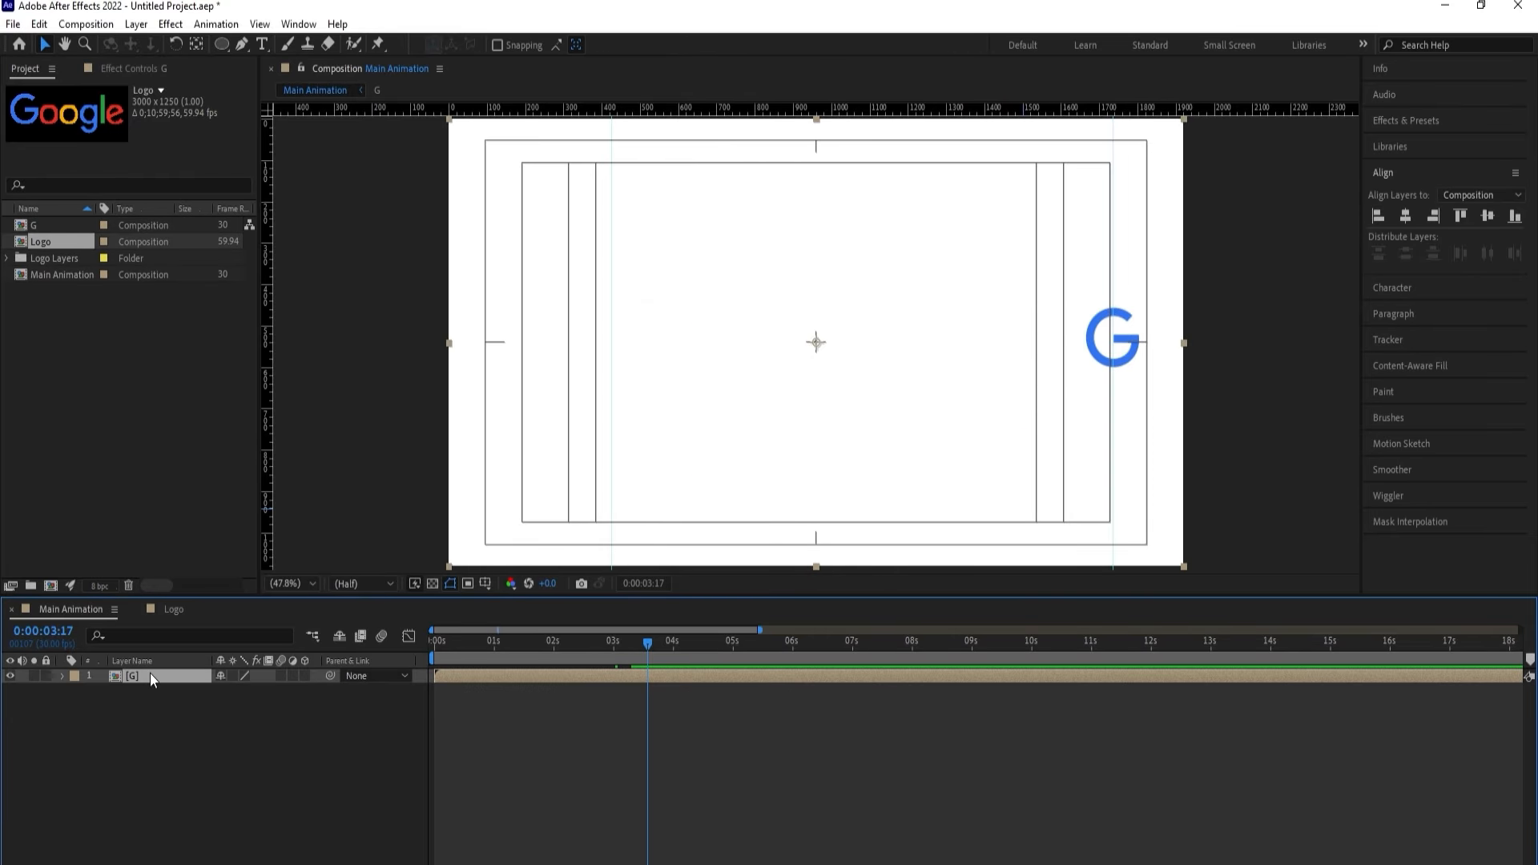
# Duplicate the G pre-comp layer, rename the copy O, and duplicate the O layer for the second o.
pyautogui.hotkey('ctrl', 'd')
pyautogui.press('Return')
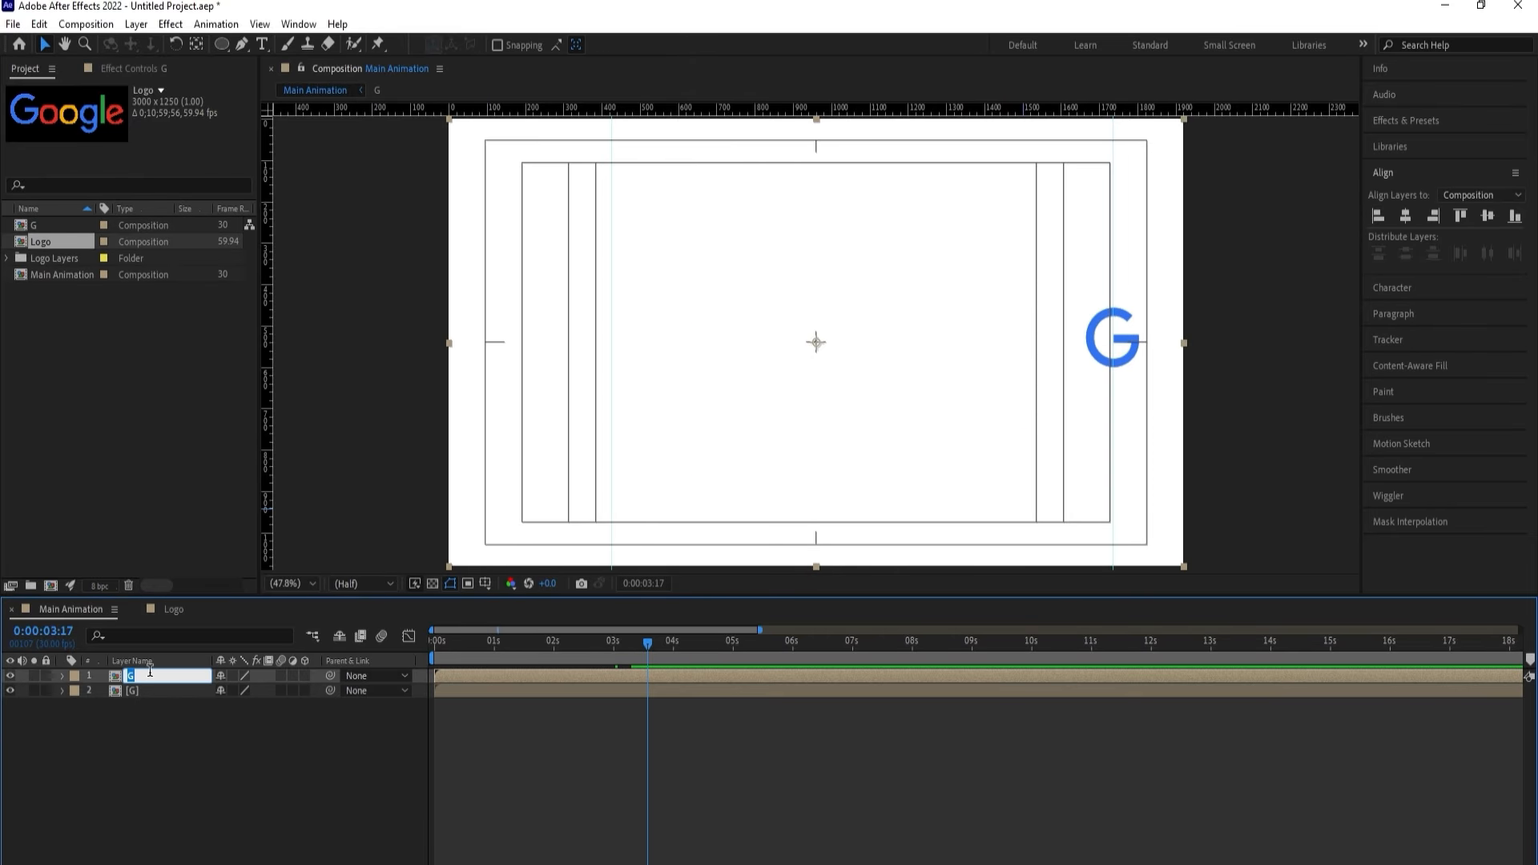
pyautogui.write('O')
pyautogui.press('Return')
pyautogui.hotkey('ctrl', 'd')
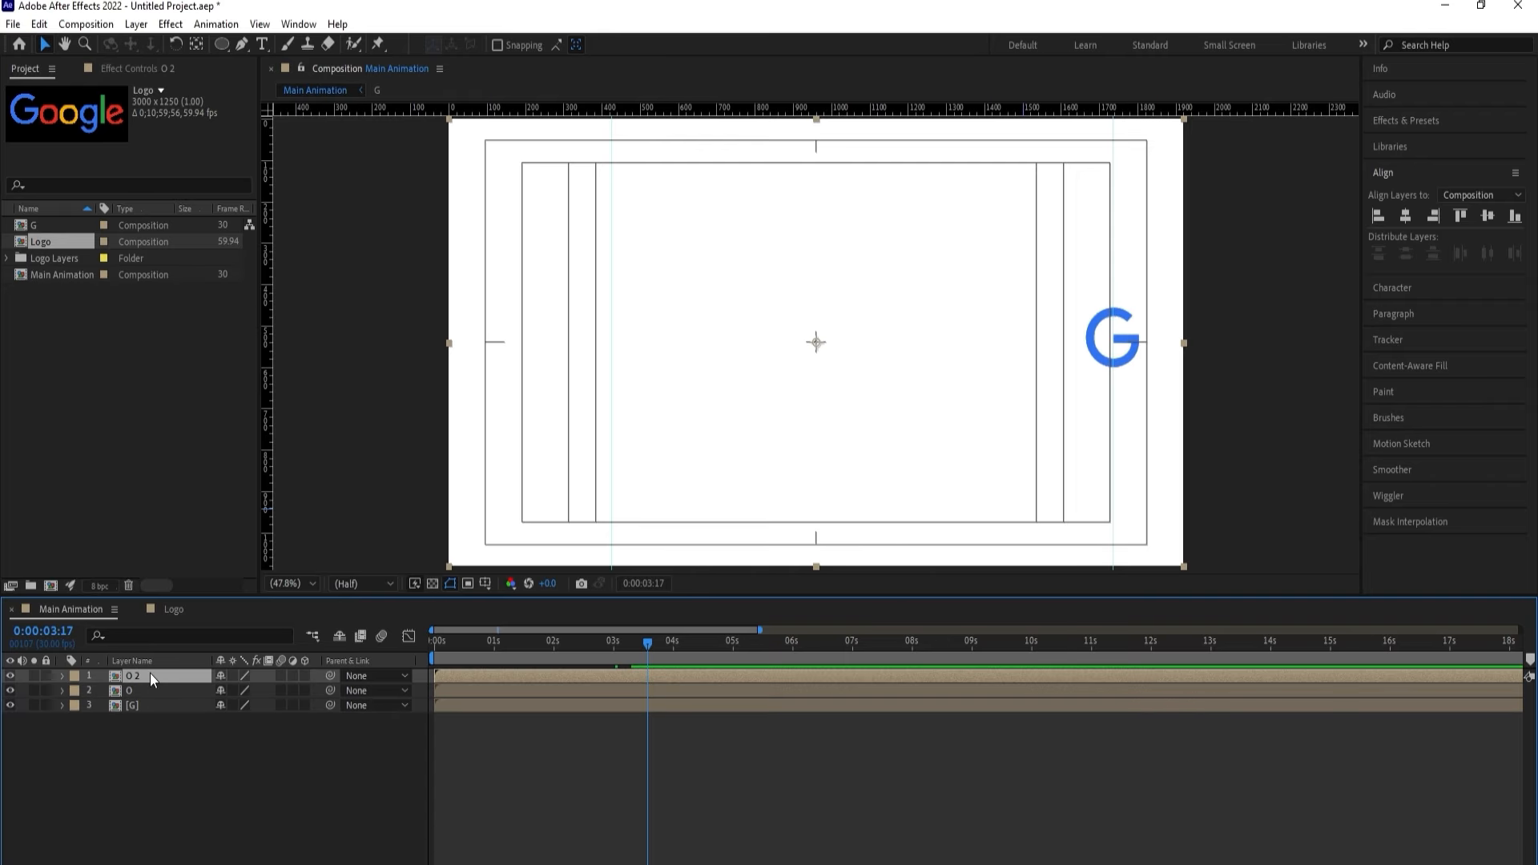
# Duplicate the O 2 layer and rename the copy g.
pyautogui.hotkey('ctrl', 'd')
pyautogui.press('Return')
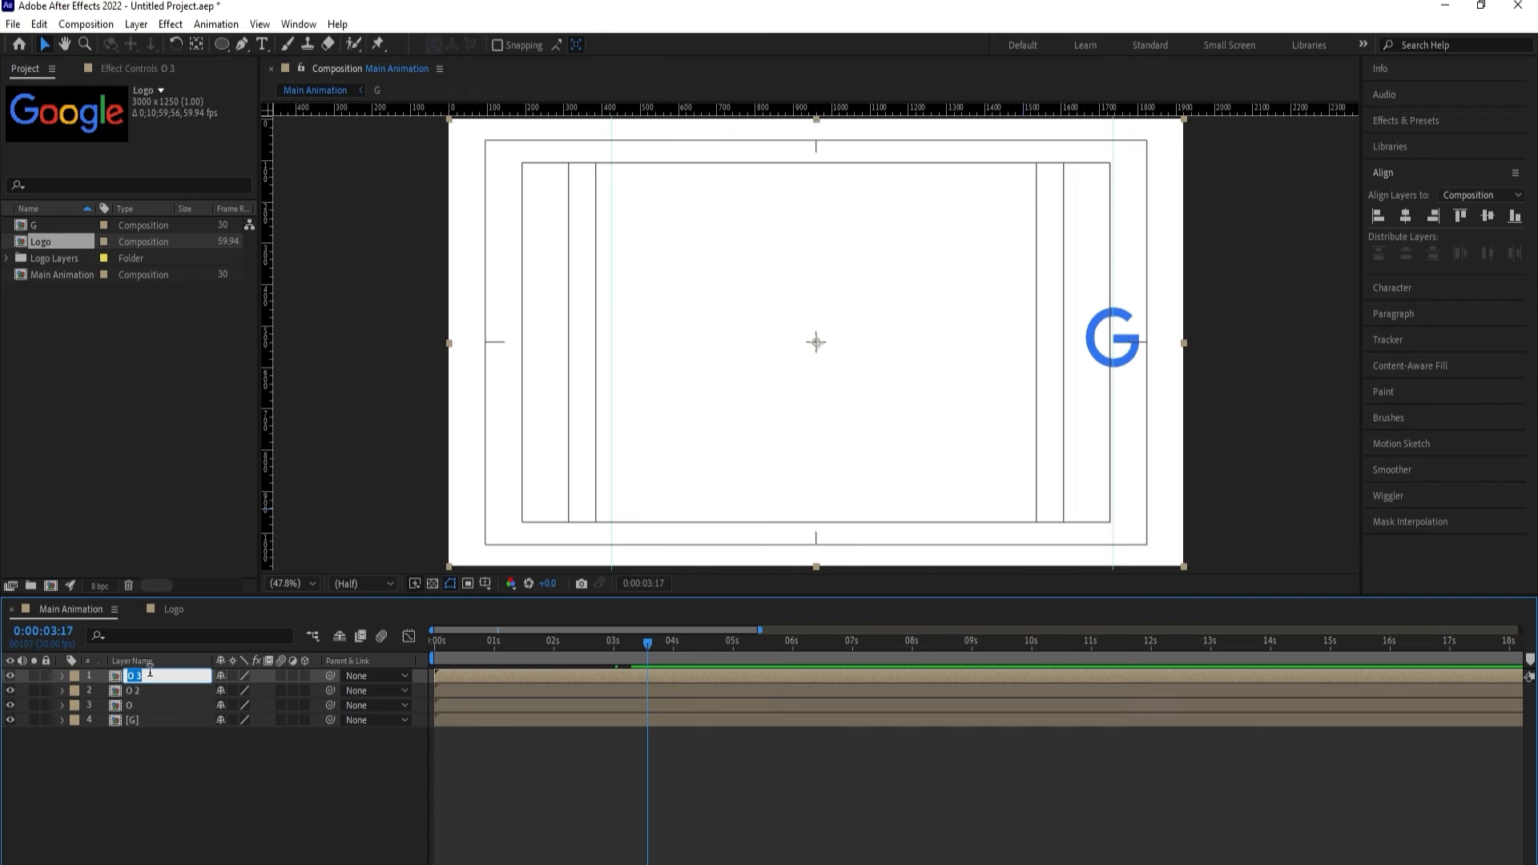
pyautogui.press('BackSpace')
pyautogui.write('g')
pyautogui.press('Return')
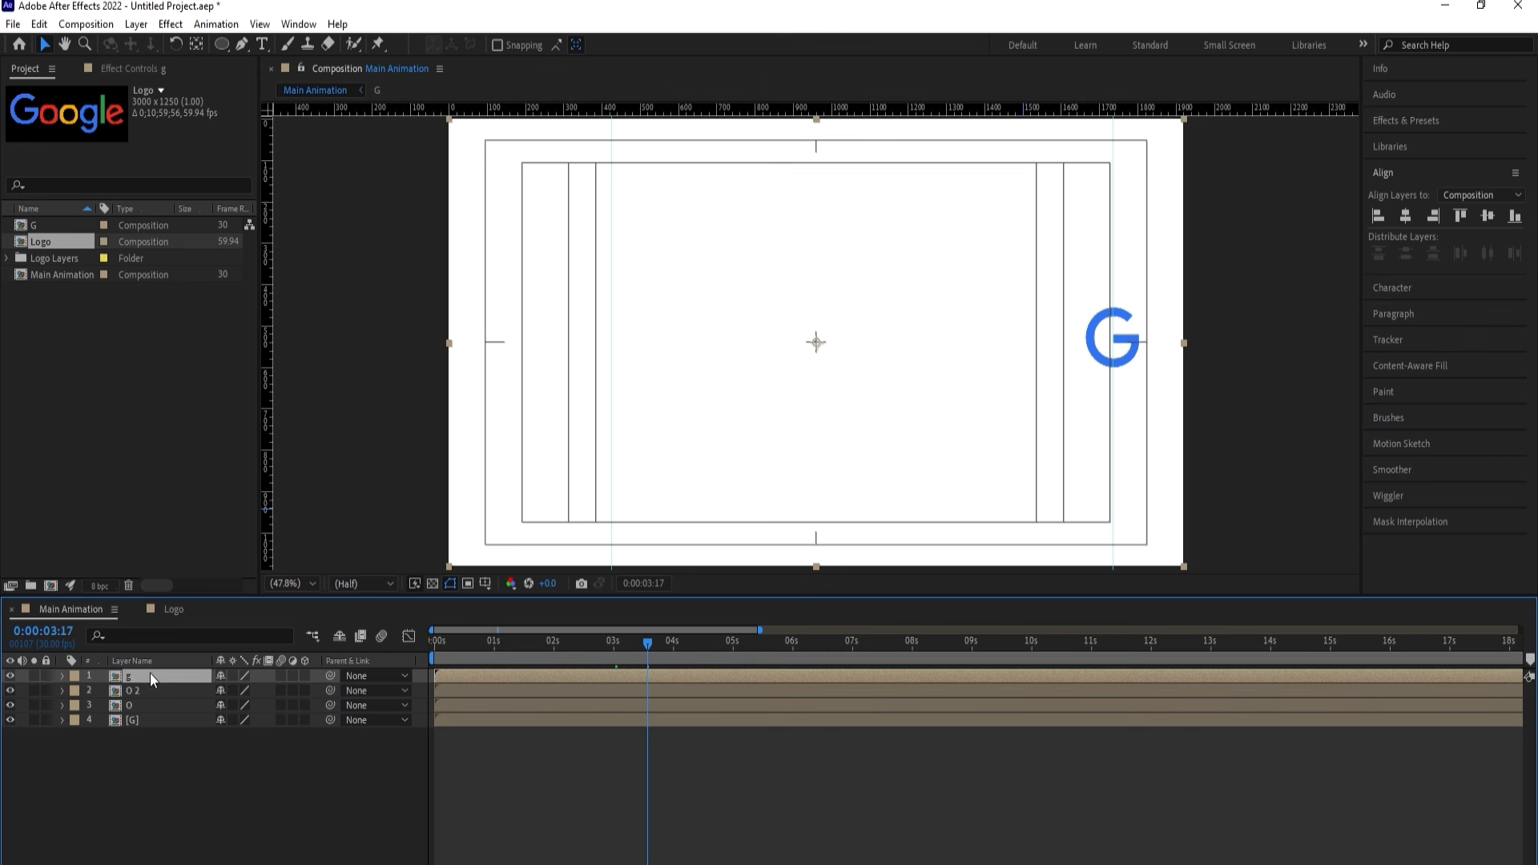
# Duplicate the g layer and rename the copy l.
pyautogui.hotkey('ctrl', 'd')
pyautogui.press('Return')
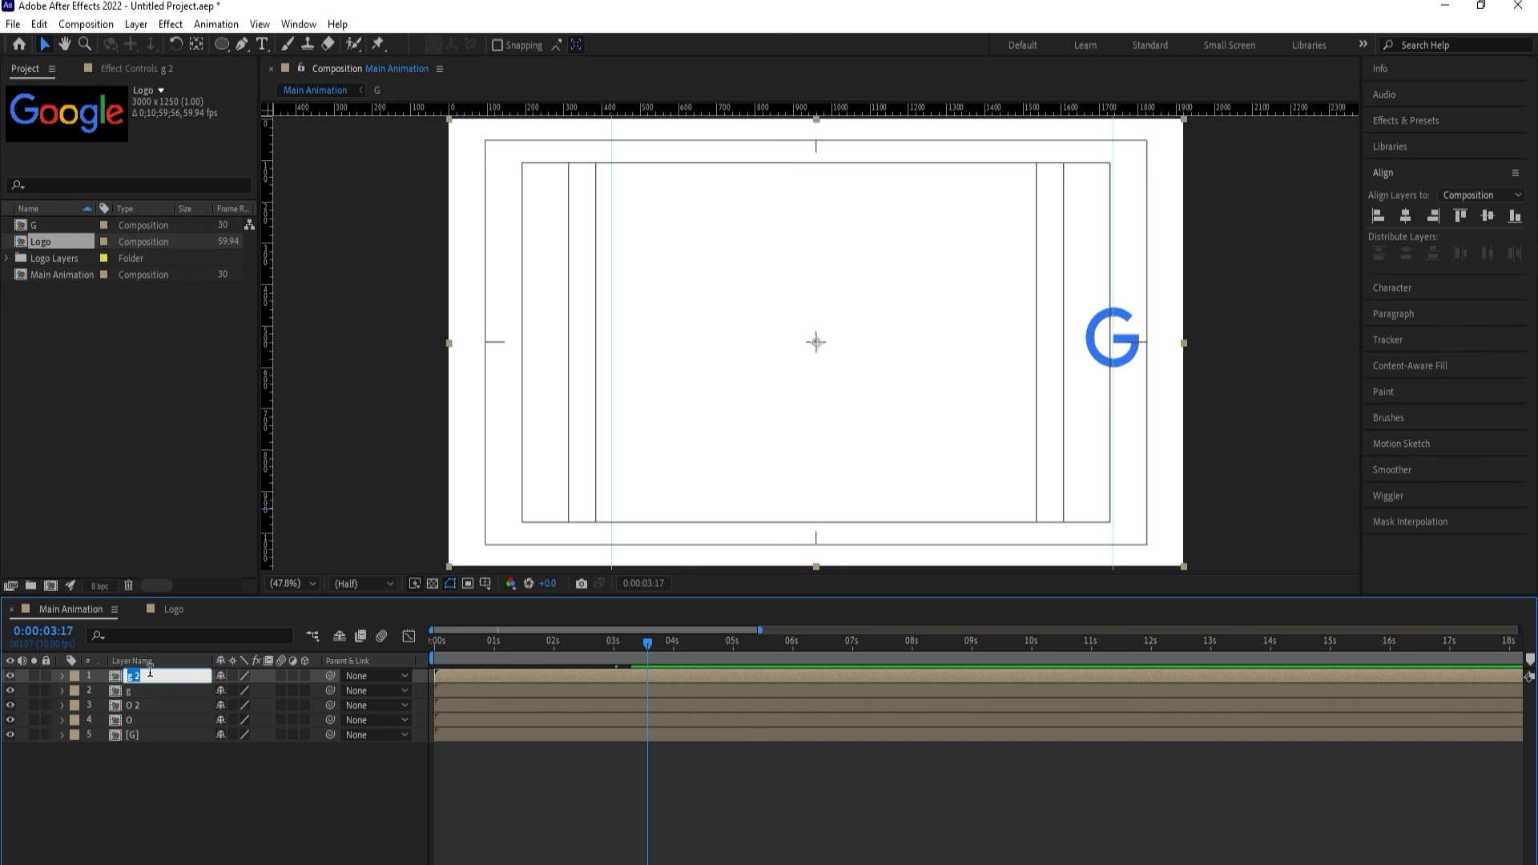
pyautogui.write('l')
pyautogui.press('Return')
# Duplicate the l layer, rename the copy e, and clear the layer selection.
pyautogui.hotkey('ctrl', 'd')
pyautogui.press('Return')
pyautogui.write('e')
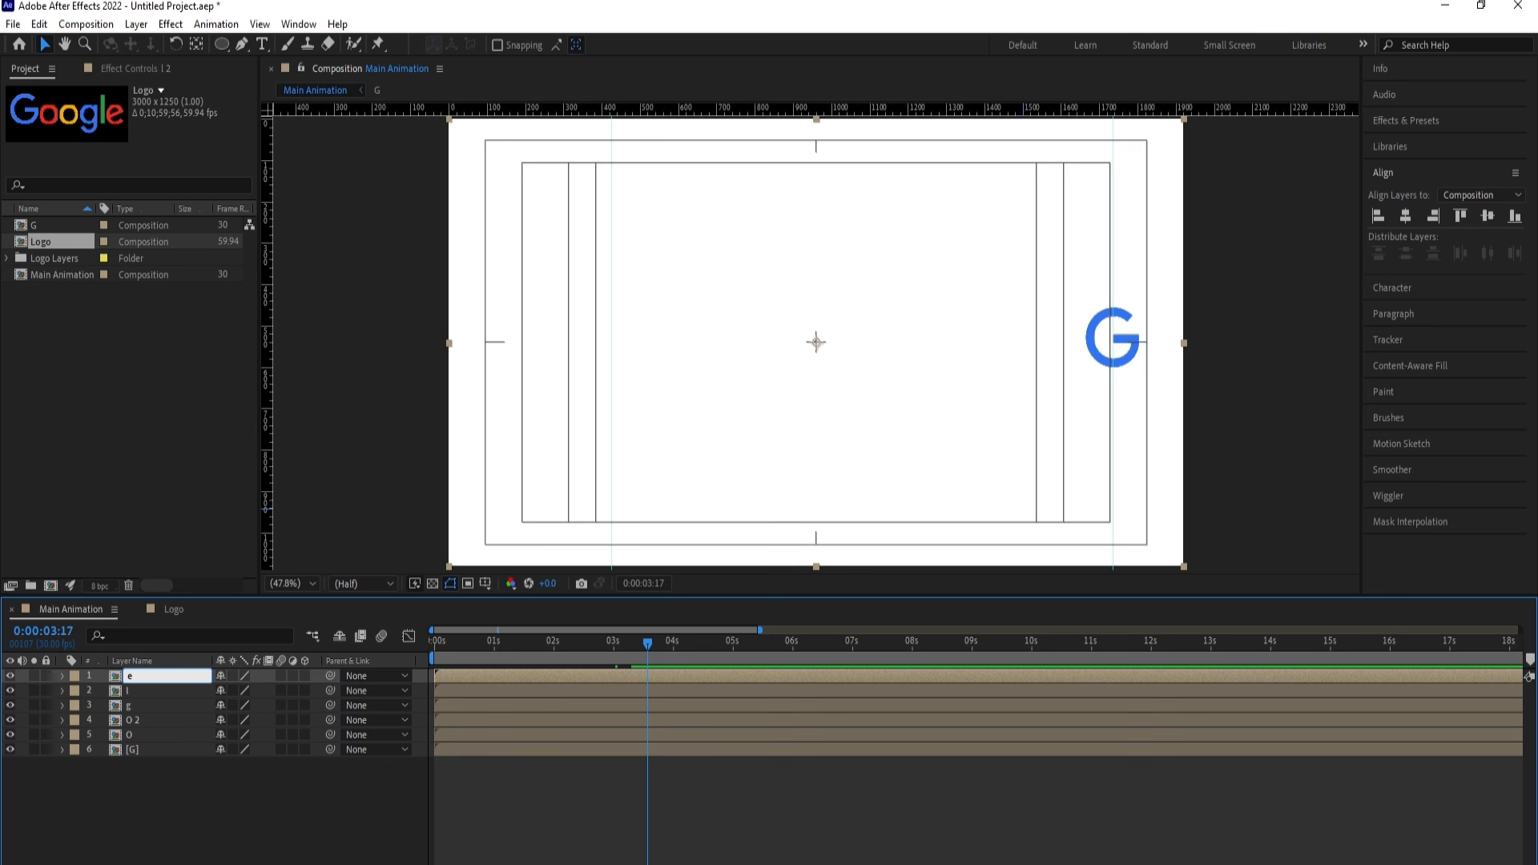
pyautogui.press('Return')
pyautogui.click(158, 788)
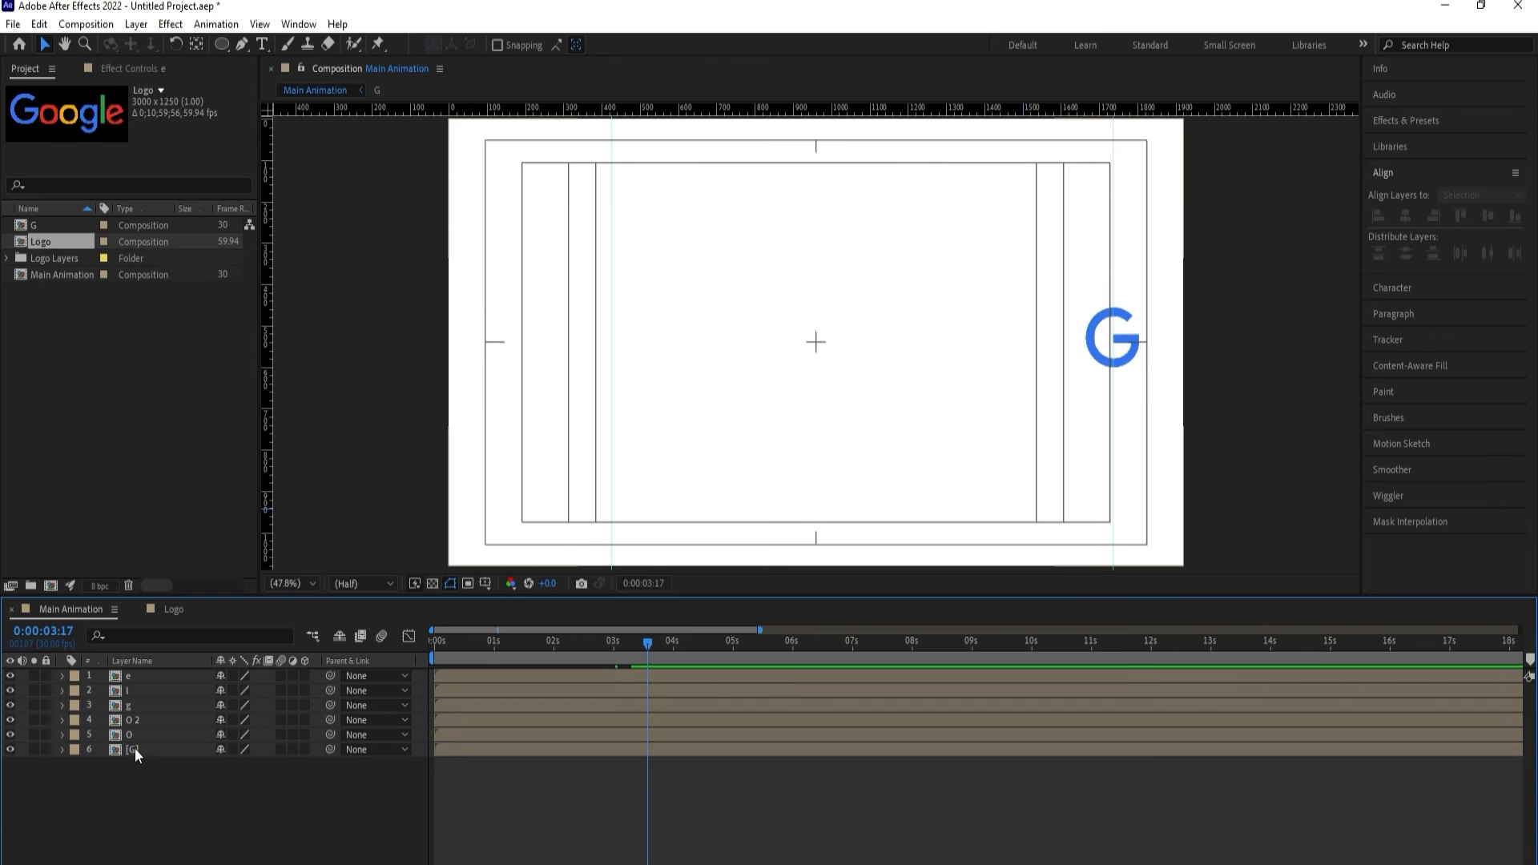
# Duplicate the G composition among the project items, rename the copy o, and duplicate it for the second o.
pyautogui.click(31, 215)
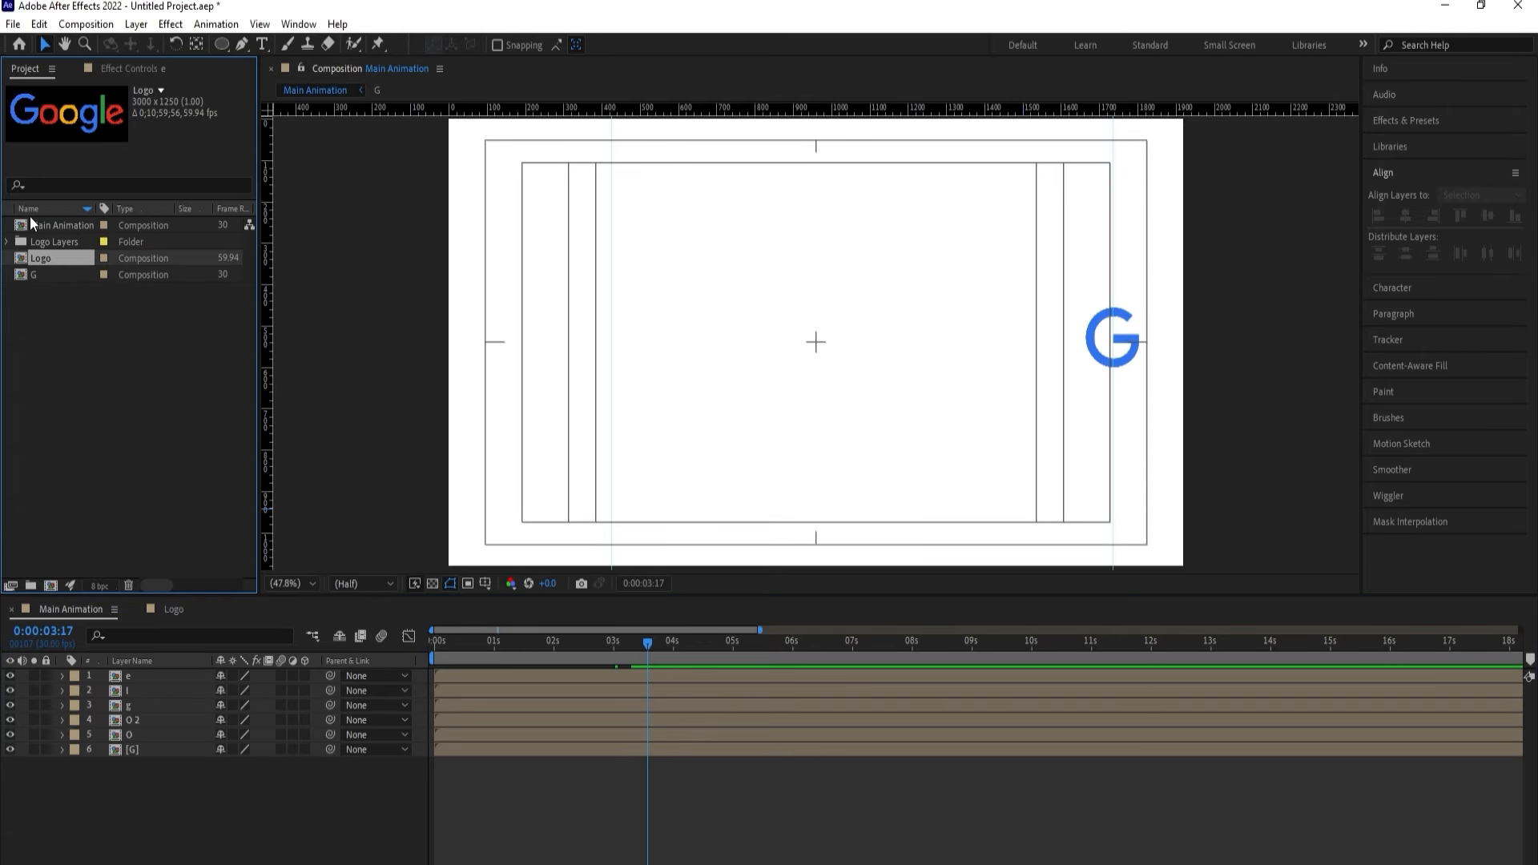
pyautogui.click(110, 391)
pyautogui.click(52, 277)
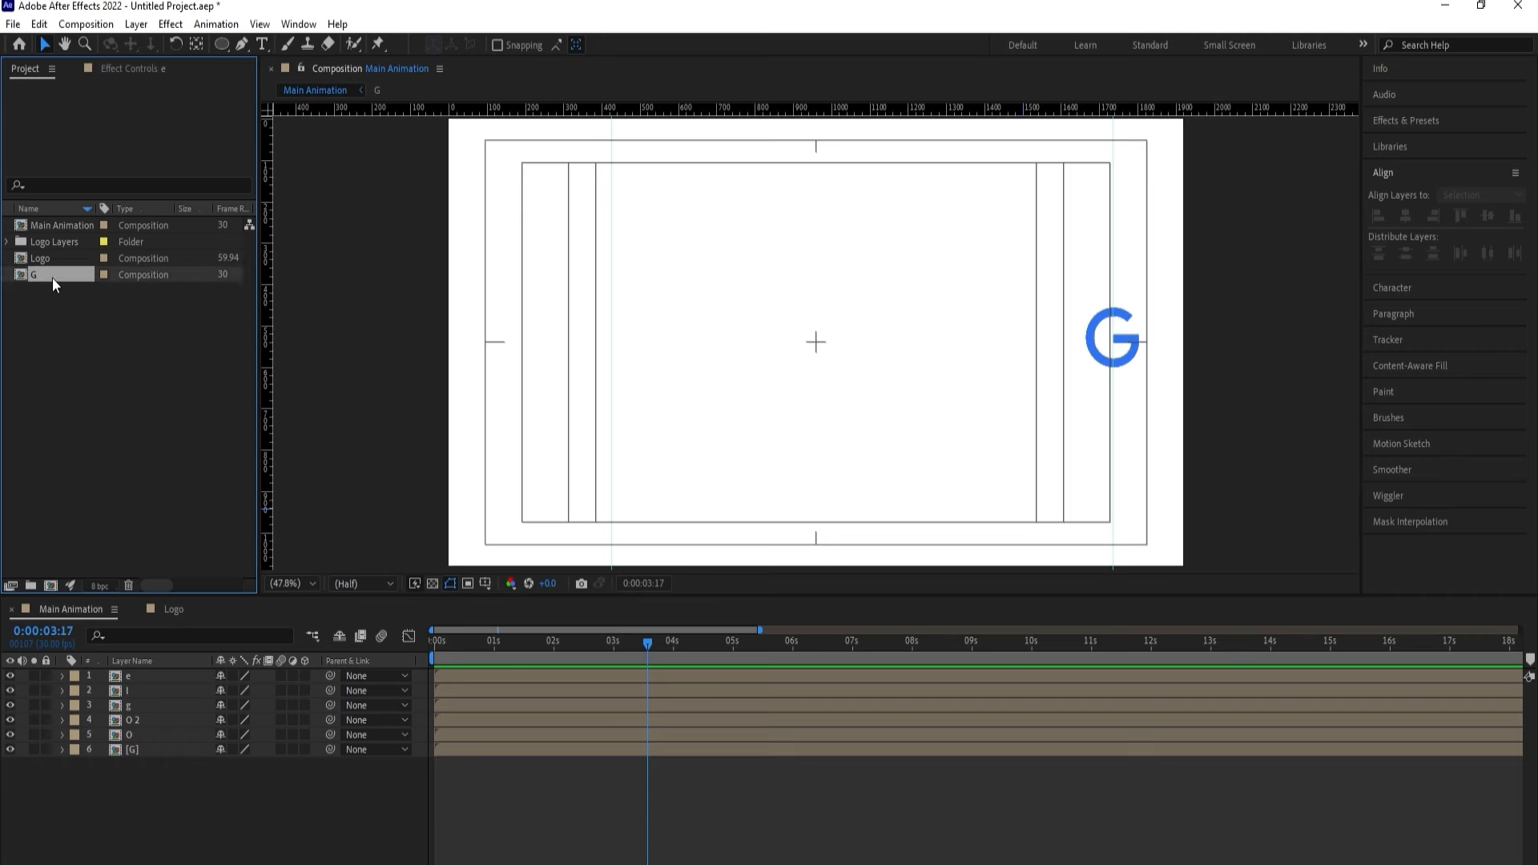
pyautogui.hotkey('ctrl', 'd')
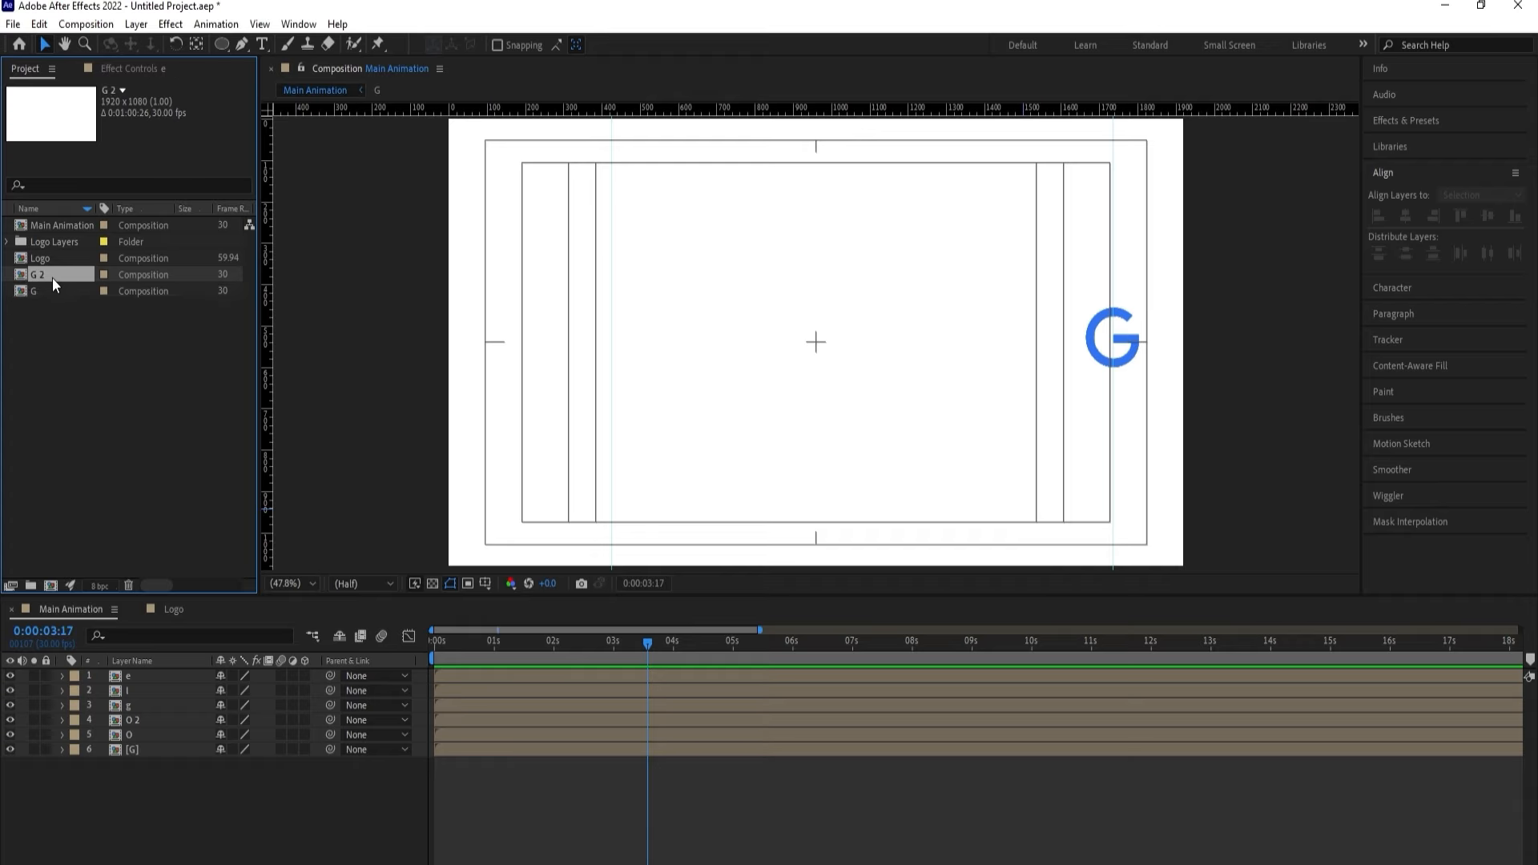
pyautogui.write('o')
pyautogui.press('Return')
pyautogui.hotkey('ctrl', 'd')
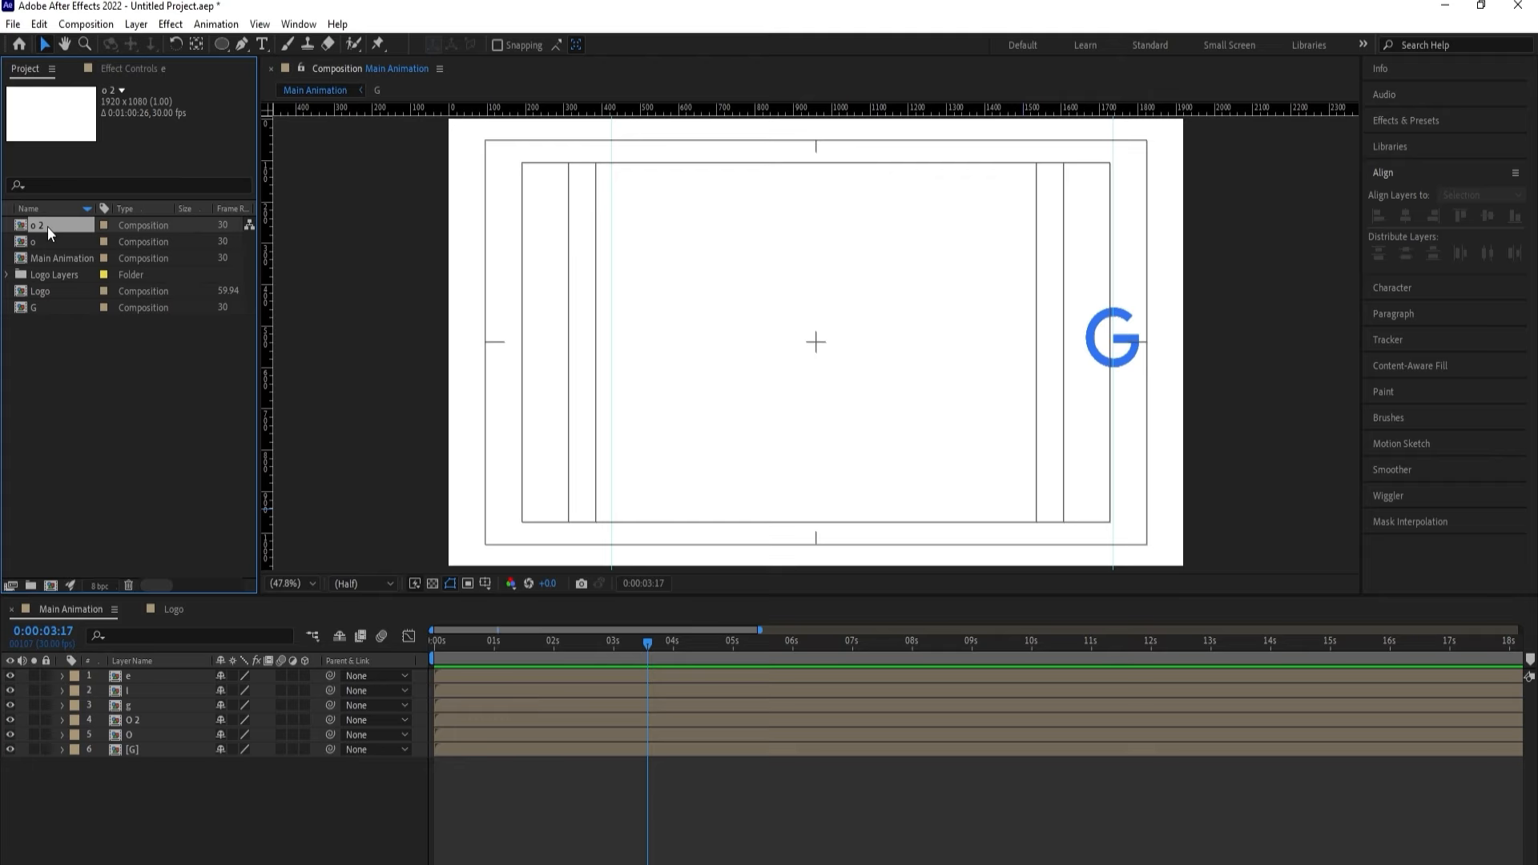
# Duplicate the o 2 composition and rename the copy g.
pyautogui.hotkey('ctrl', 'd')
pyautogui.write('g')
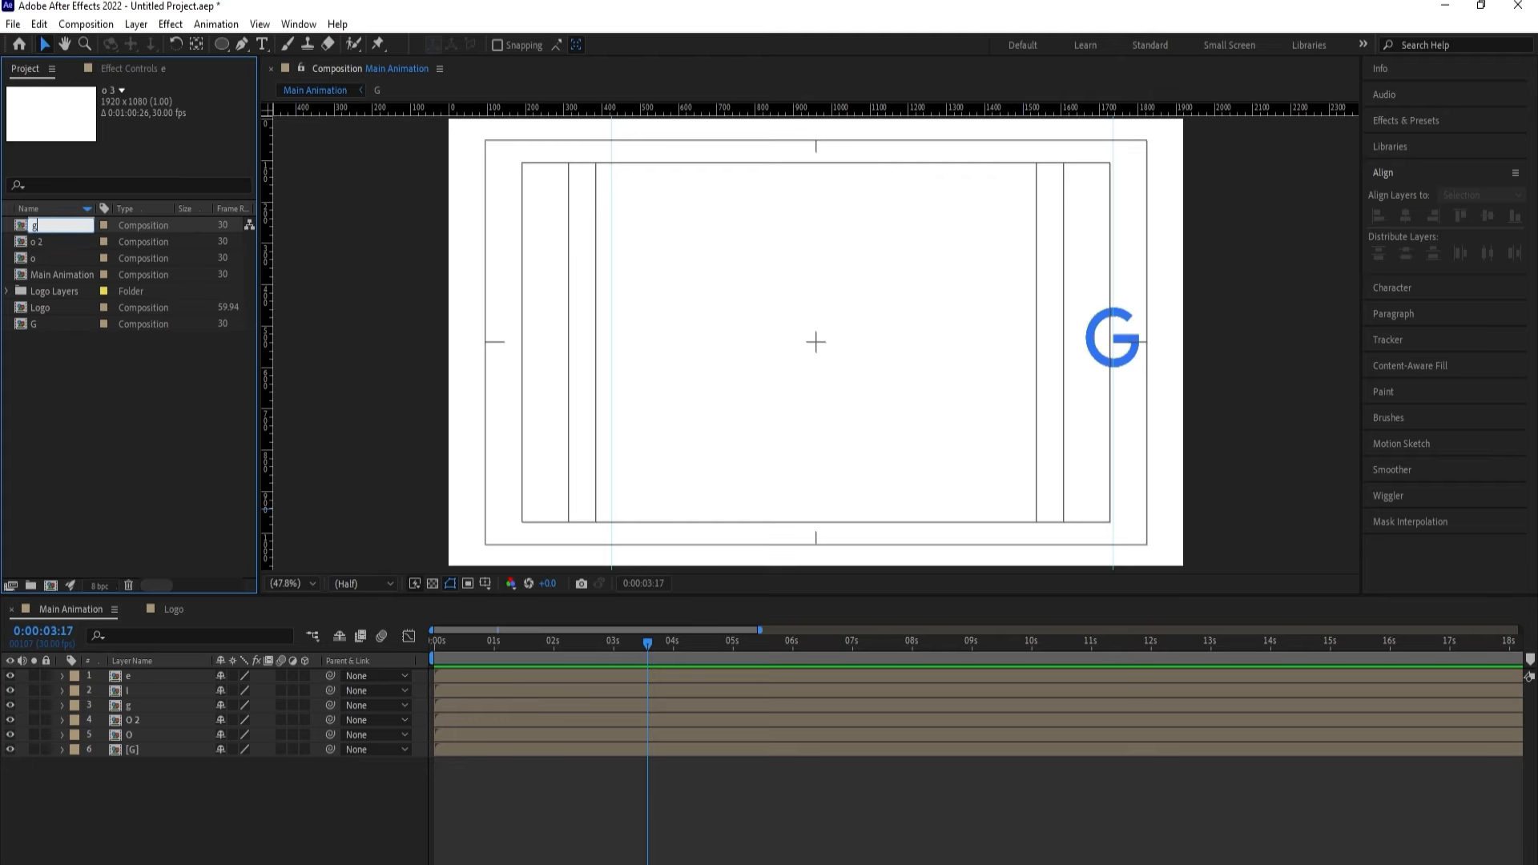
pyautogui.press('Return')
# Duplicate the g composition as l, and duplicate the l composition as e.
pyautogui.hotkey('ctrl', 'd')
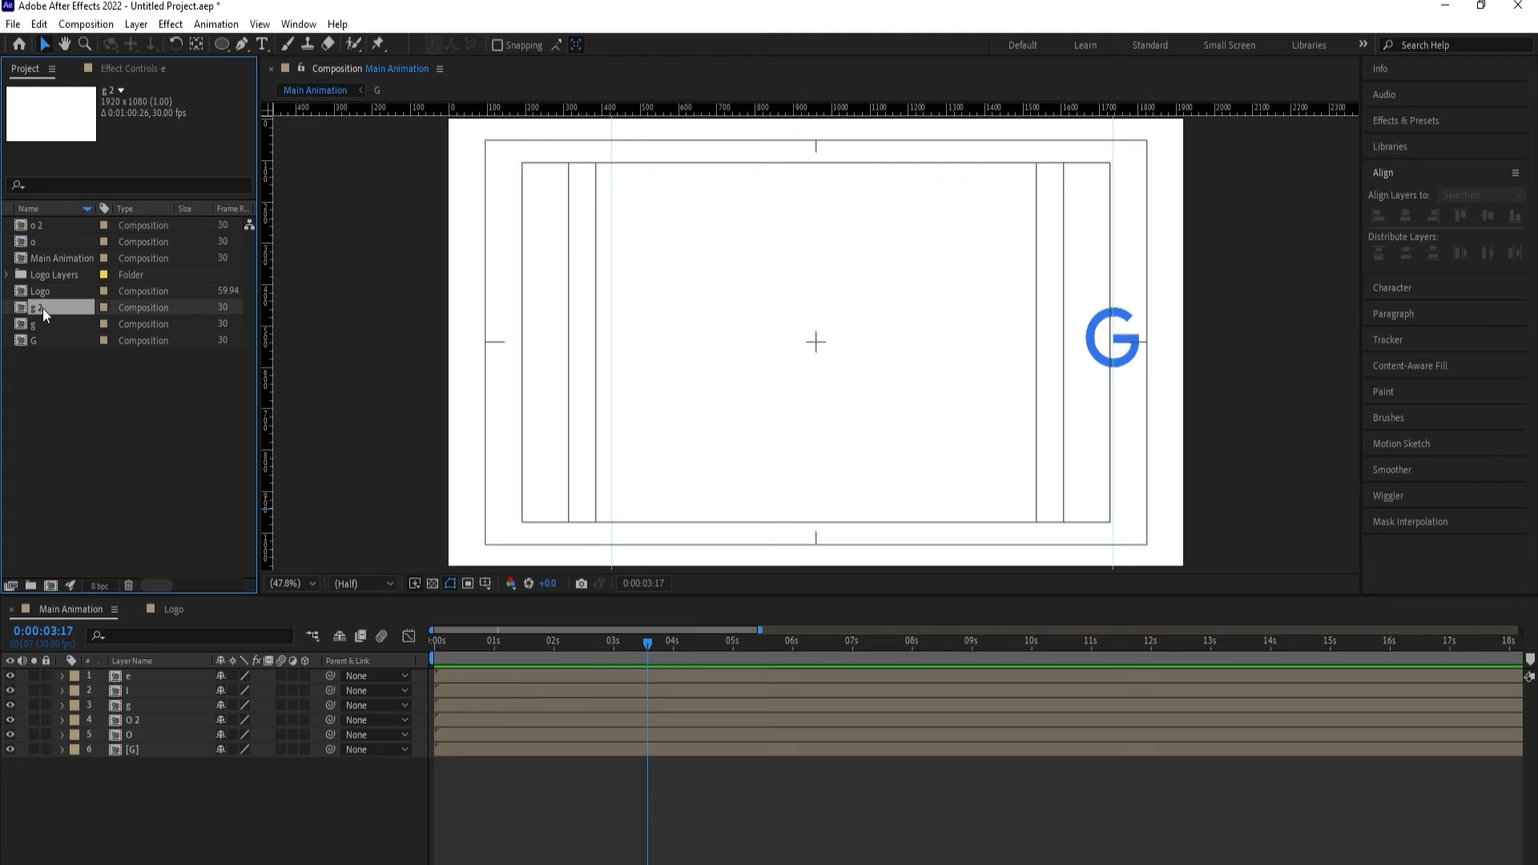
pyautogui.press('Return')
pyautogui.write('l')
pyautogui.press('Return')
pyautogui.hotkey('ctrl', 'd')
pyautogui.press('Return')
pyautogui.write('e')
pyautogui.press('Return')
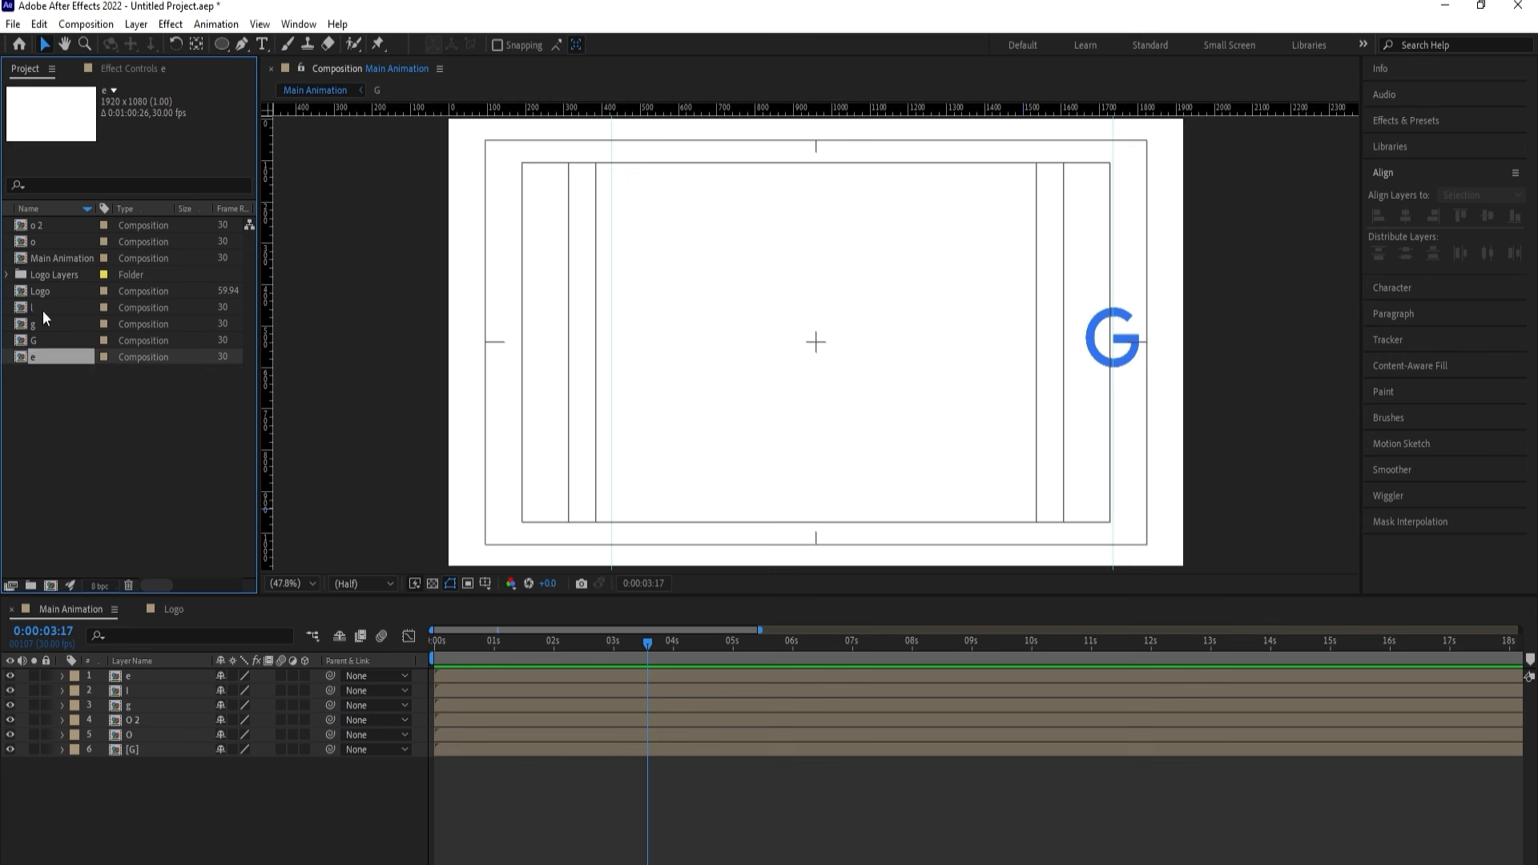
# Replace the sources of the O and O 2 layers with the o and o 2 compositions.
pyautogui.click(55, 241)
pyautogui.click(131, 735)
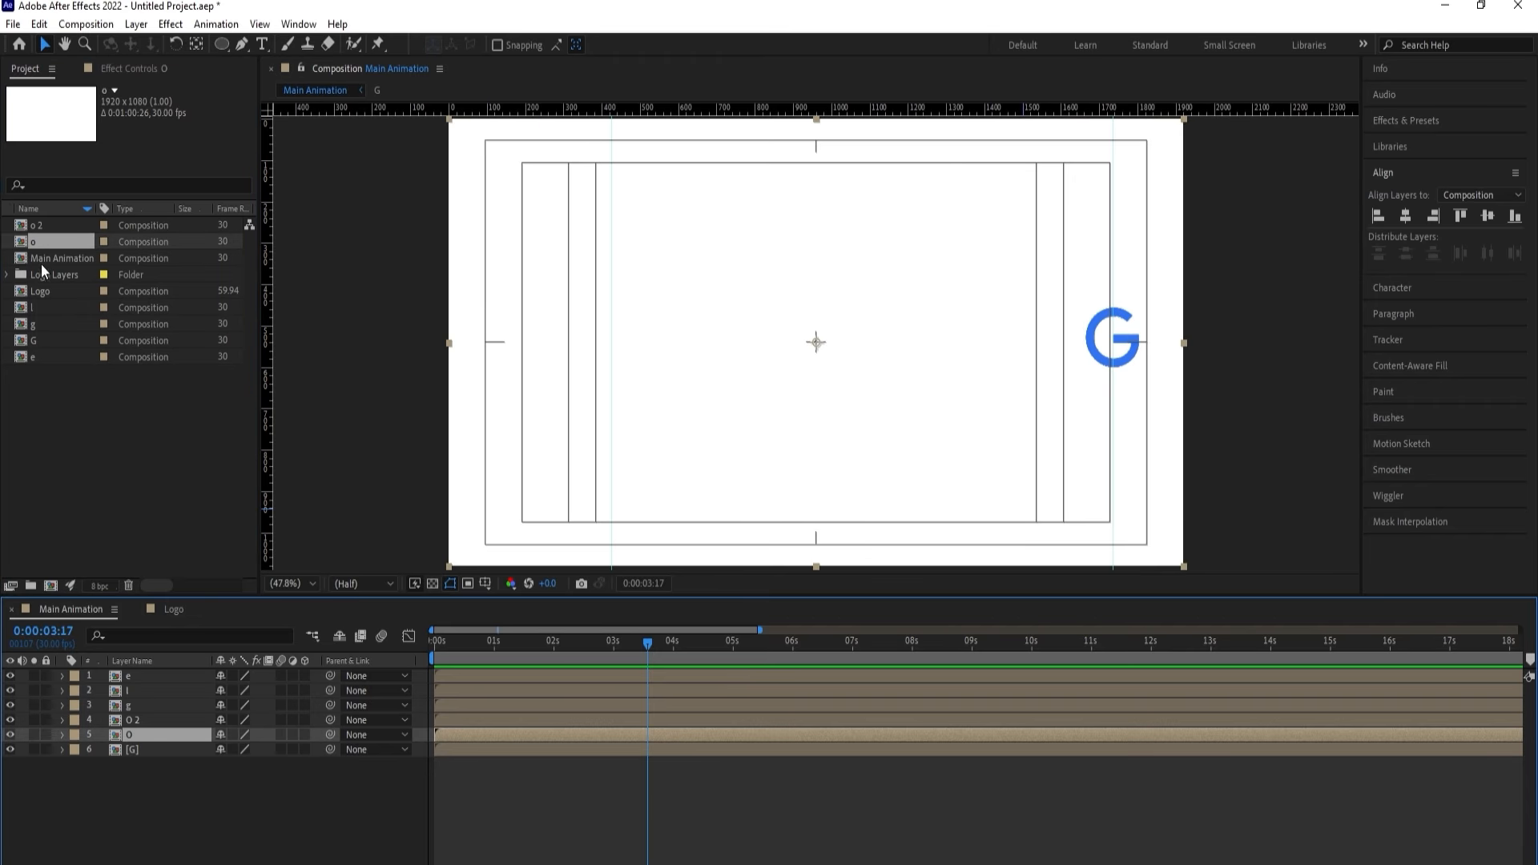
pyautogui.moveTo(40, 239); pyautogui.dragTo(138, 737)
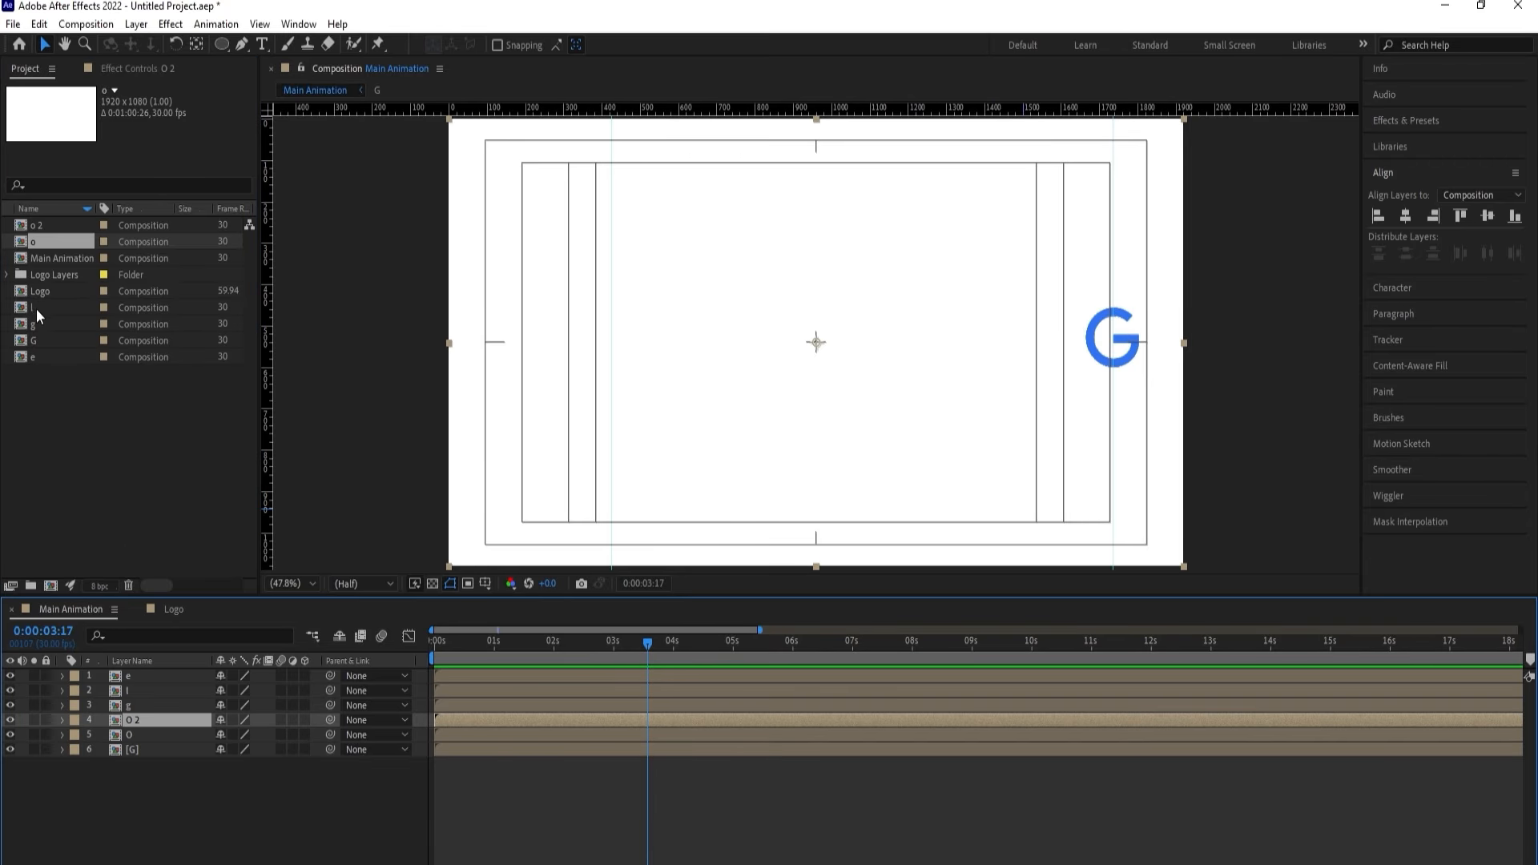
pyautogui.click(37, 227)
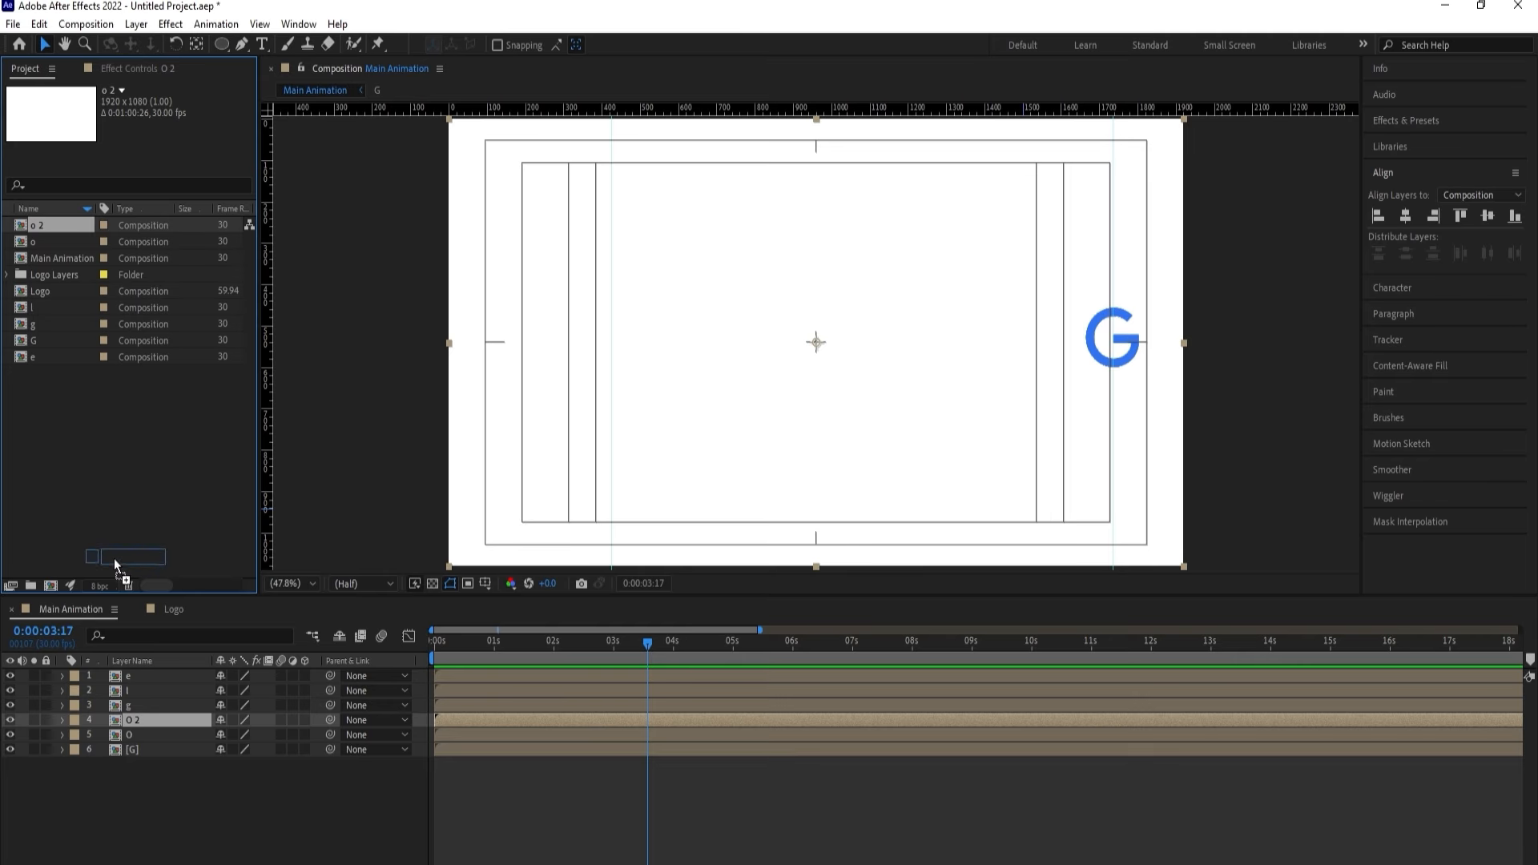
pyautogui.moveTo(114, 559); pyautogui.dragTo(143, 721)
# Replace the sources of the g and l layers with the matching g and l compositions.
pyautogui.click(137, 709)
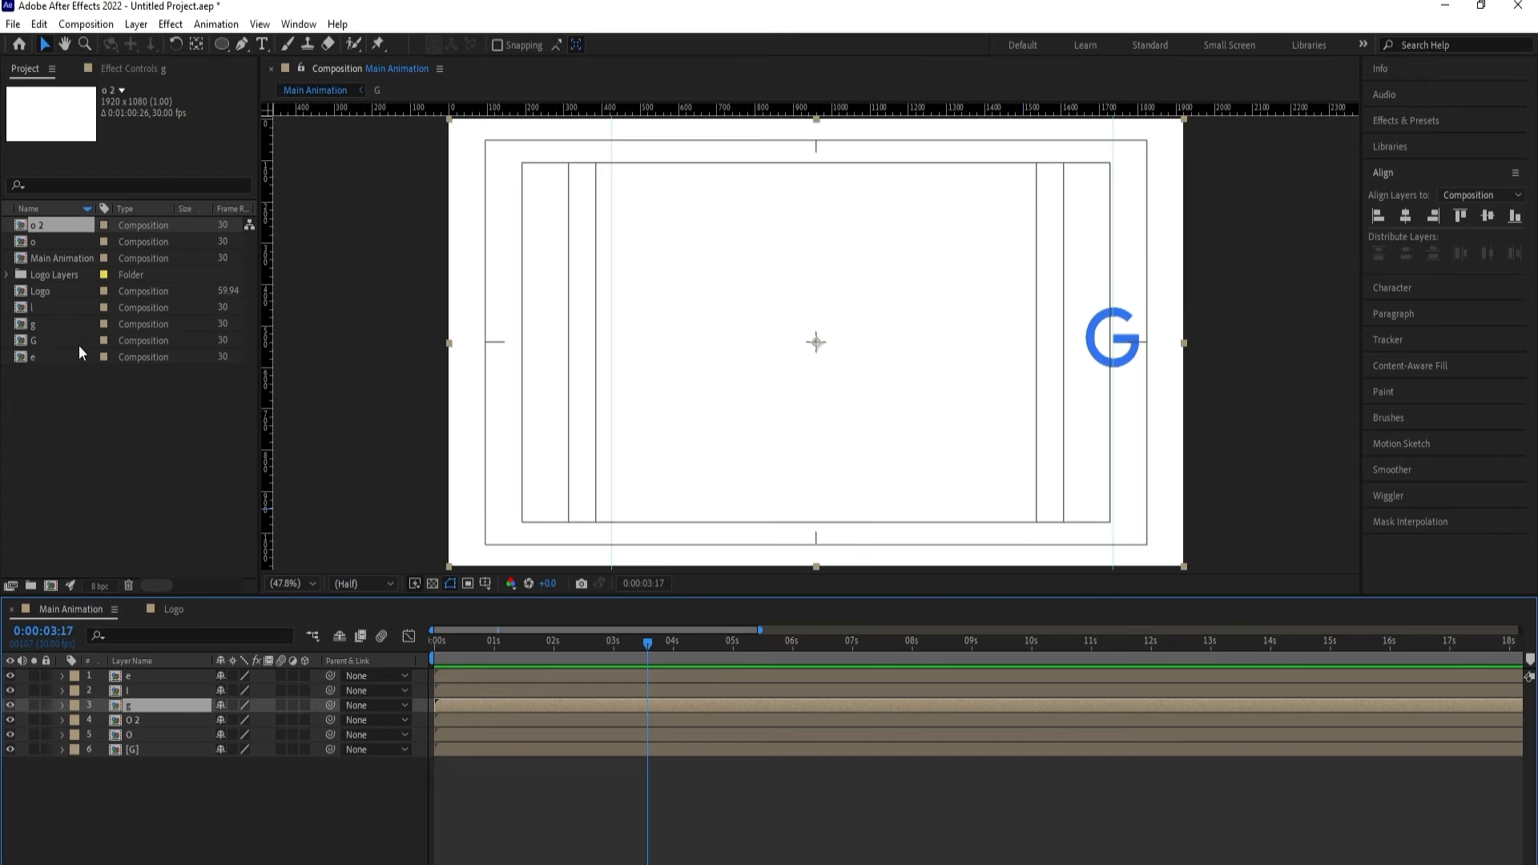
pyautogui.click(42, 325)
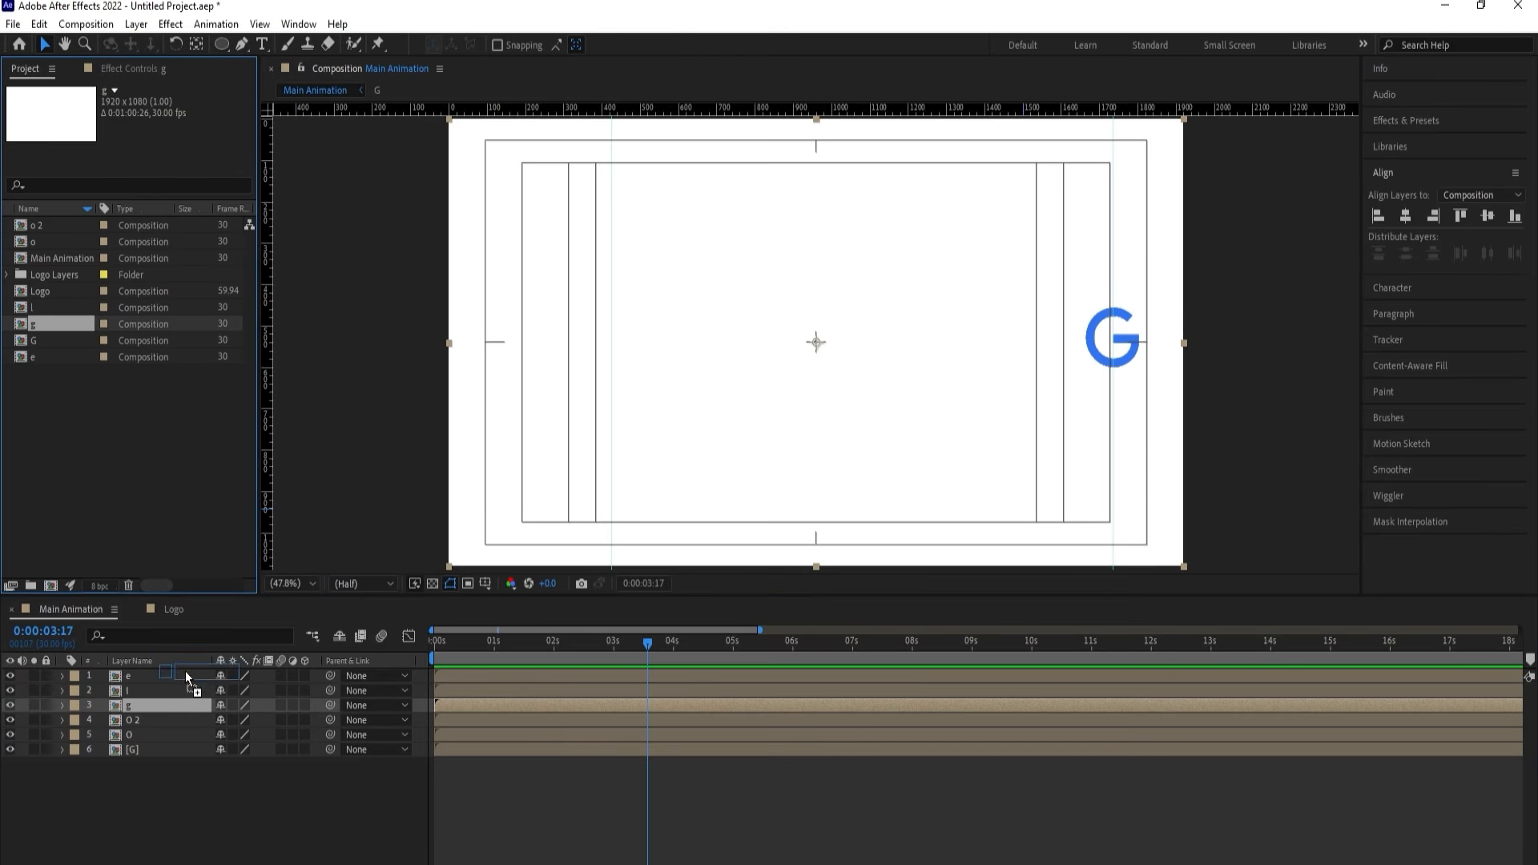
pyautogui.moveTo(182, 717); pyautogui.dragTo(179, 708)
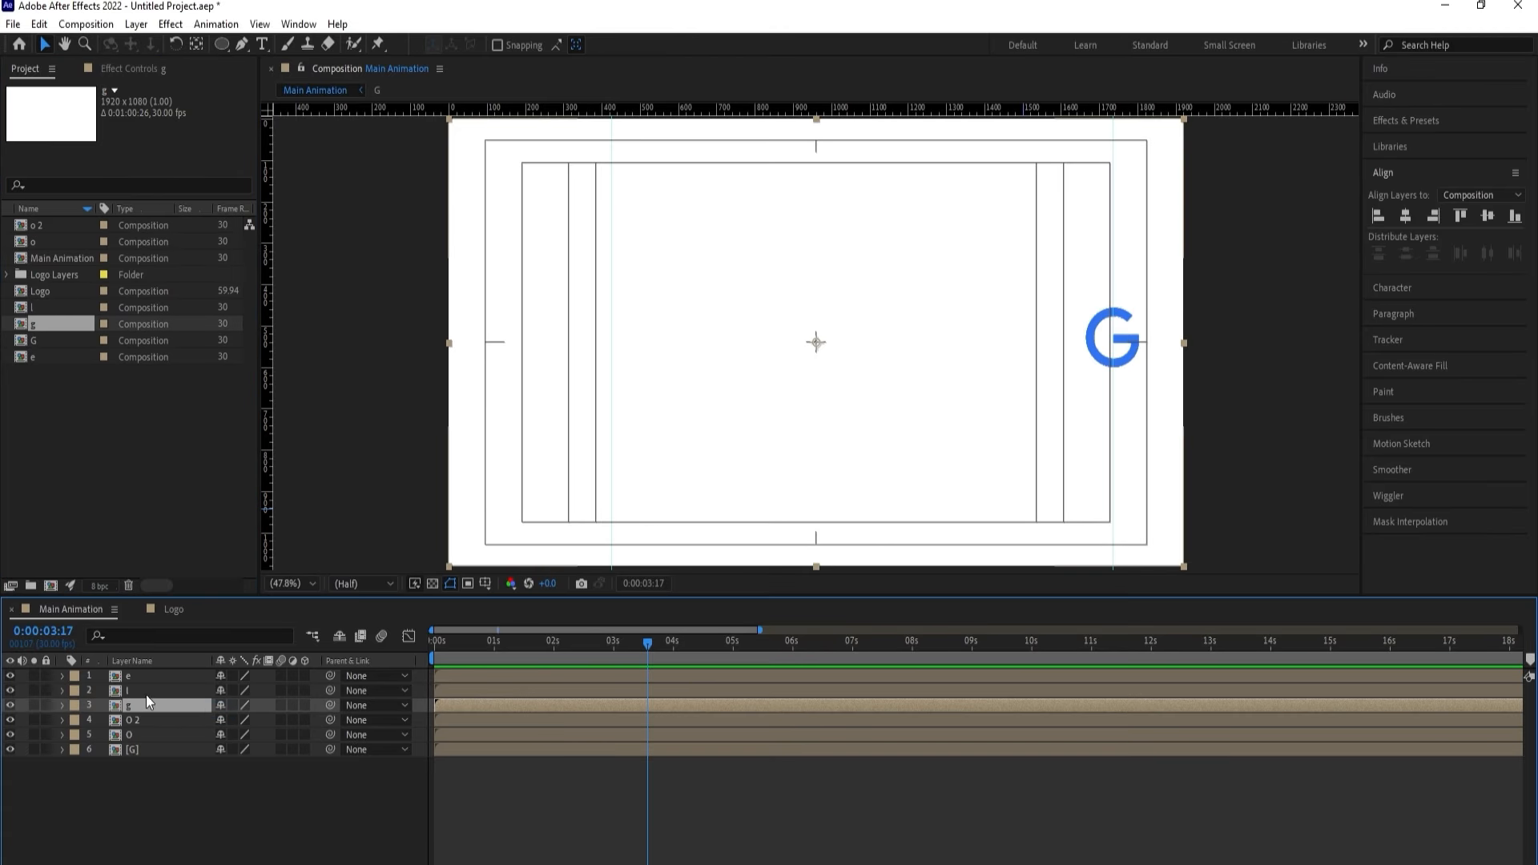
pyautogui.click(146, 692)
pyautogui.moveTo(37, 306); pyautogui.dragTo(134, 694)
# Replace the source of the e layer with the e composition.
pyautogui.click(131, 676)
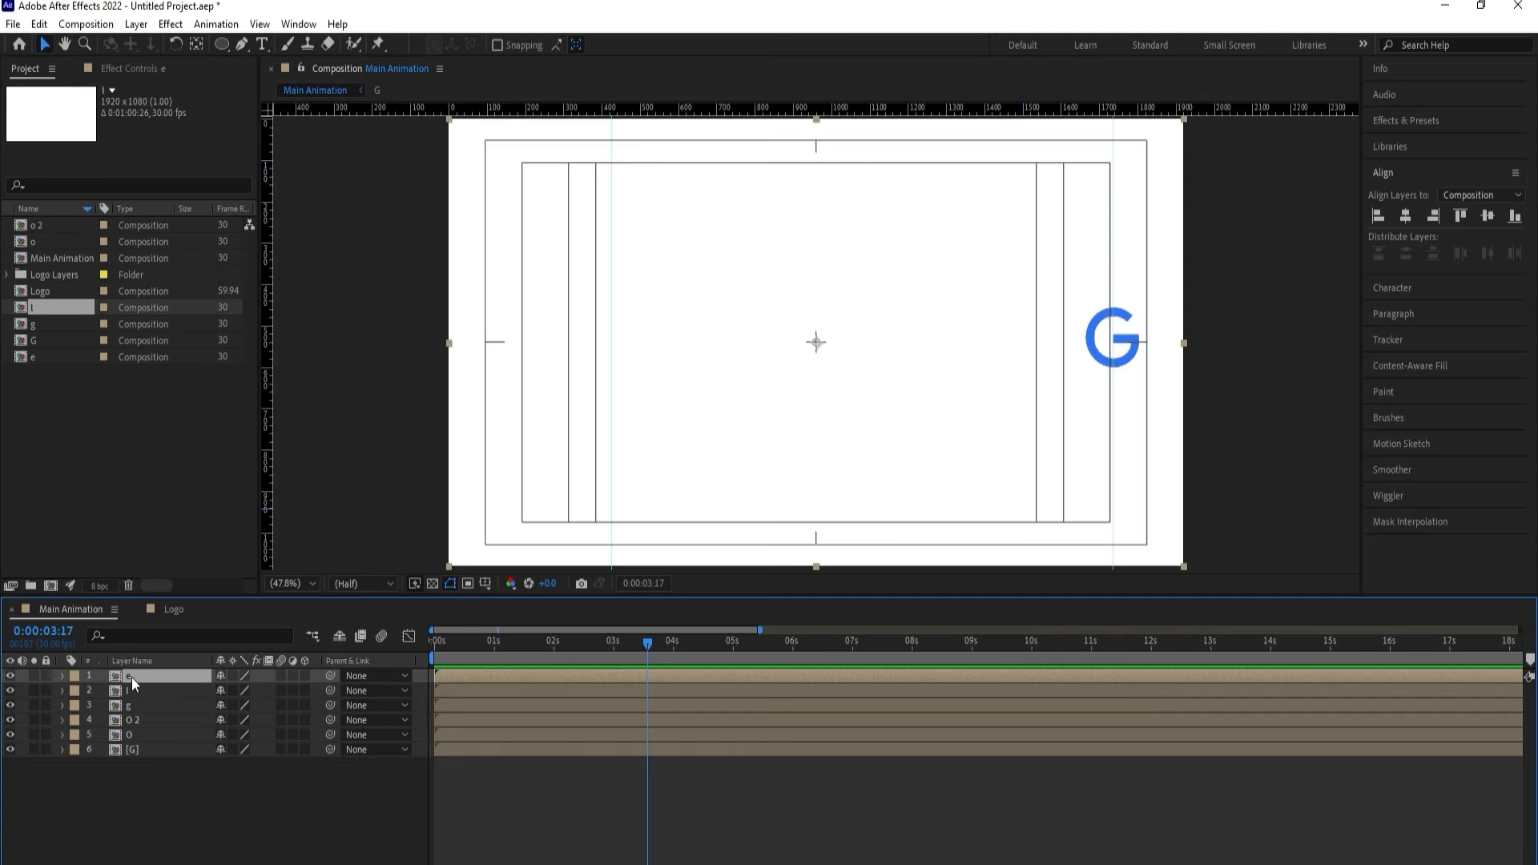
pyautogui.click(33, 357)
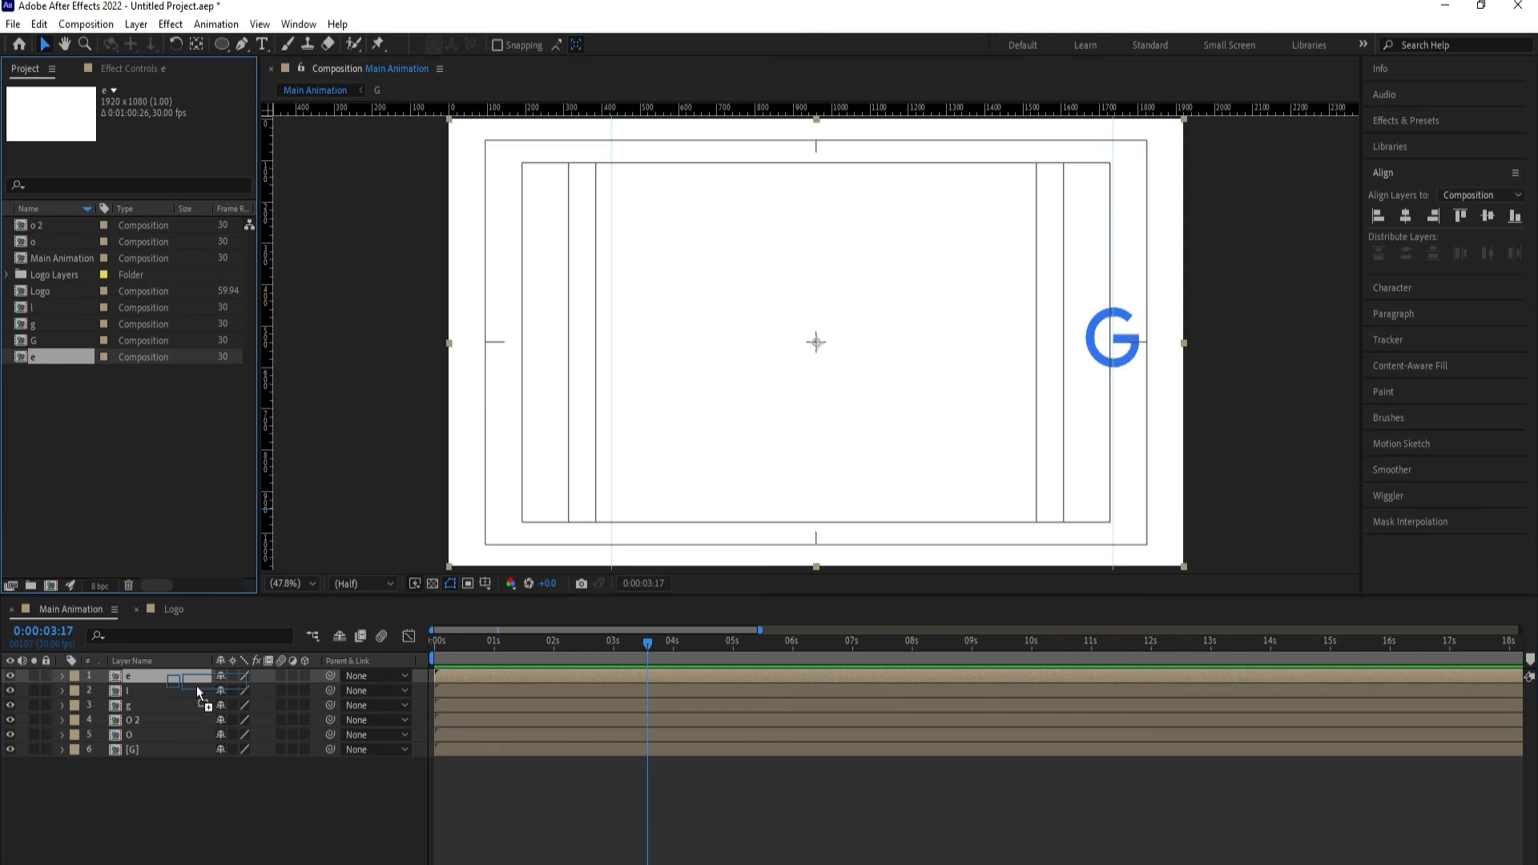
pyautogui.moveTo(193, 675); pyautogui.dragTo(194, 674)
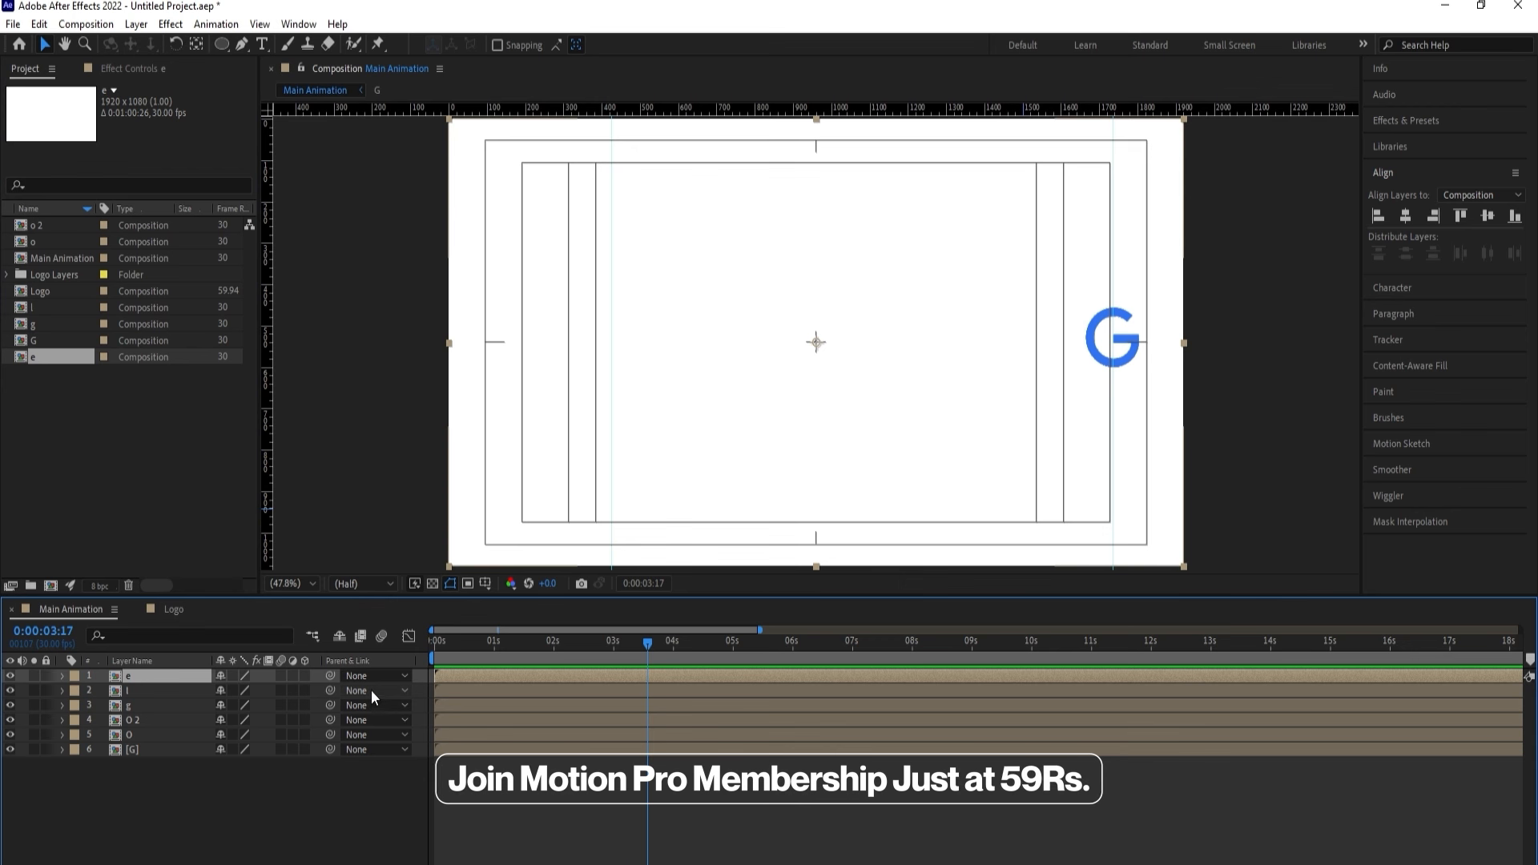
# Find the red o/Logo.psd in the Logo Layers folder, and open the O layer's composition with its G layer selected.
pyautogui.click(9, 274)
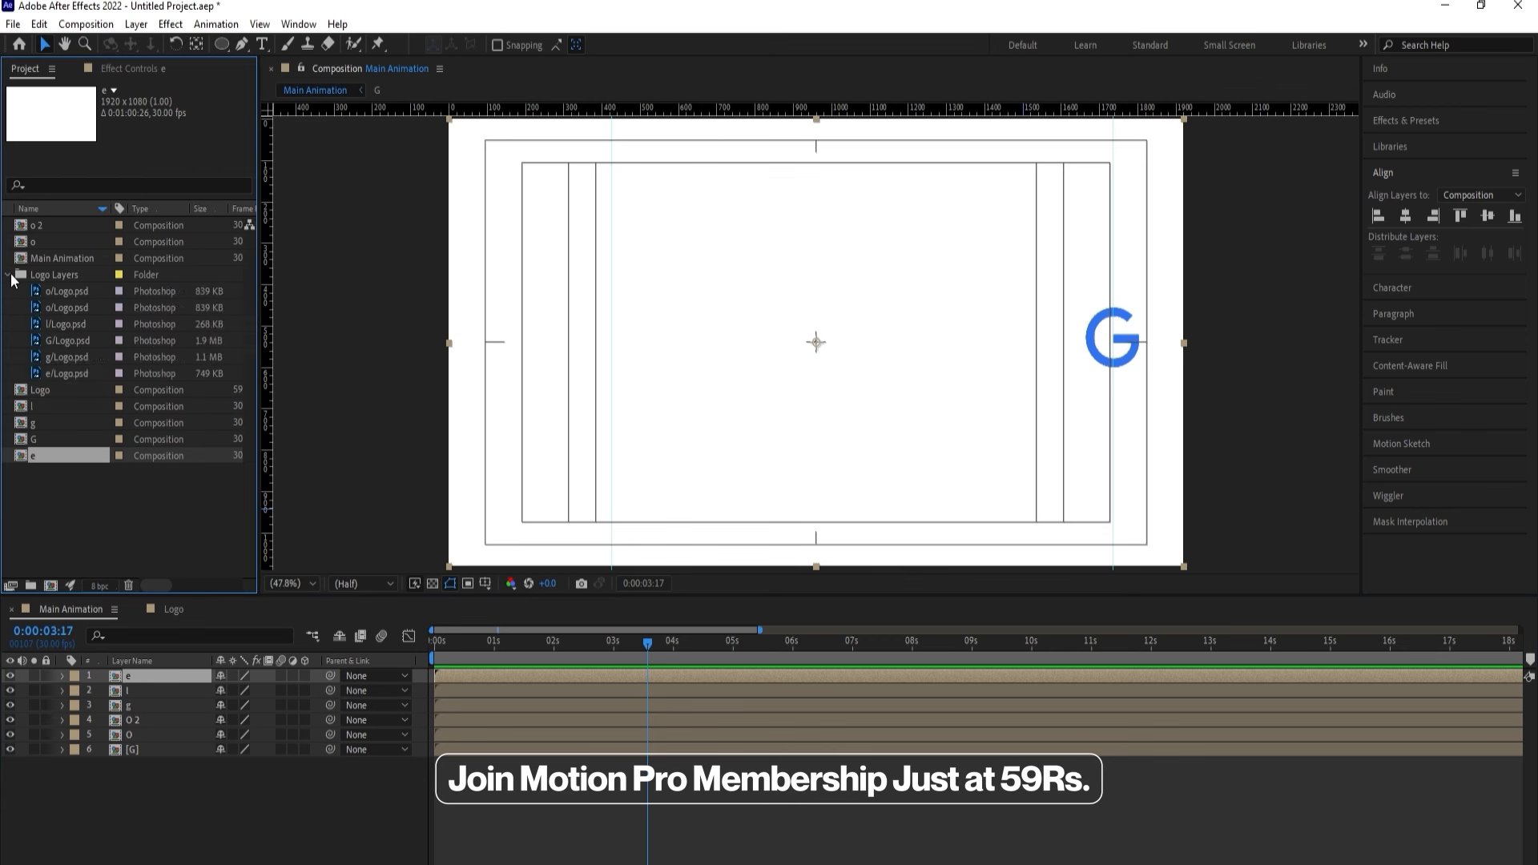
pyautogui.click(64, 341)
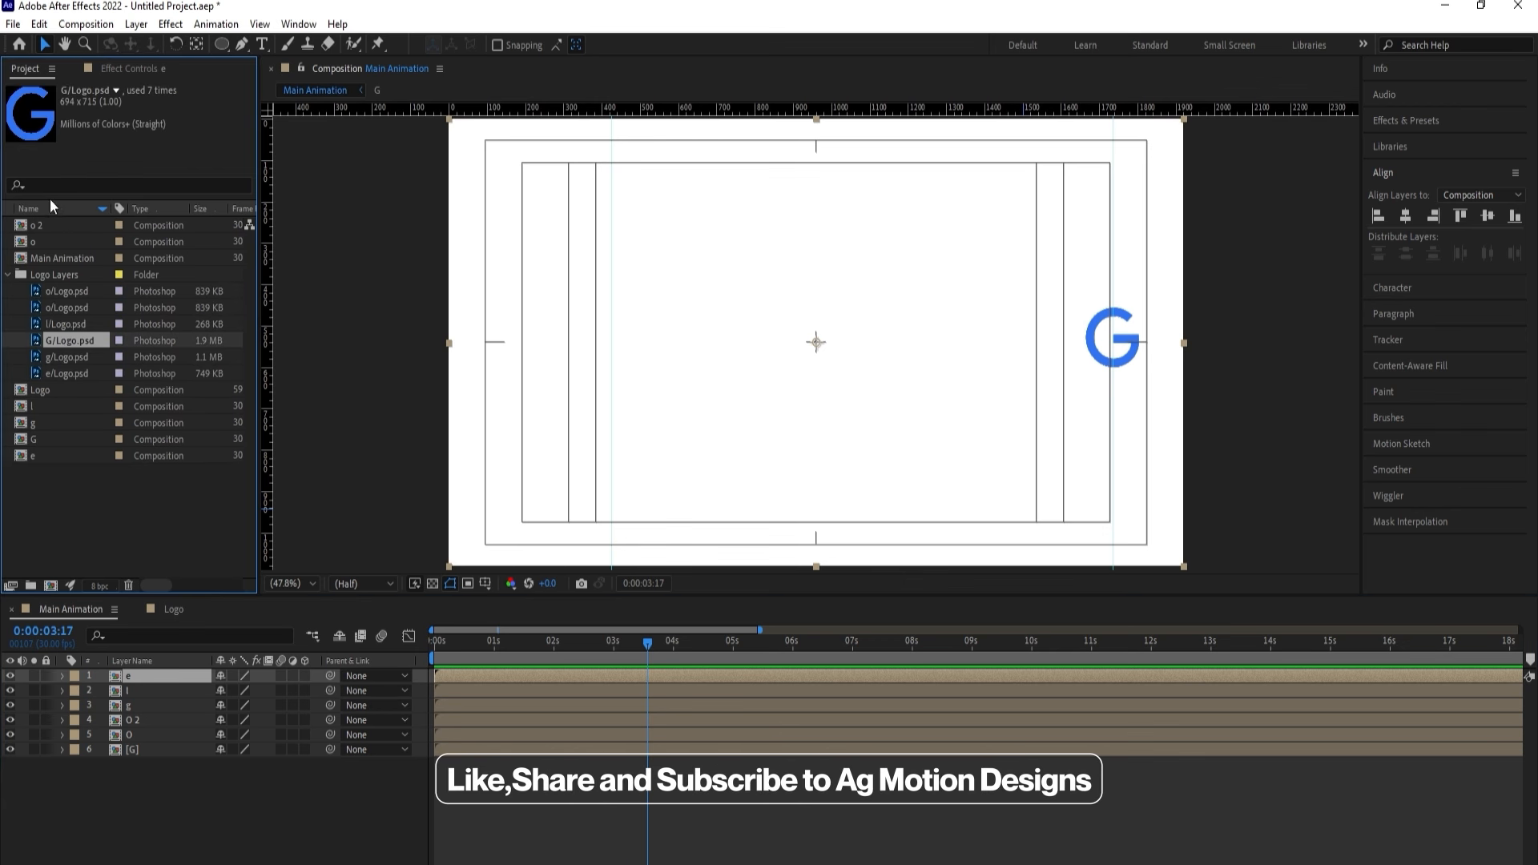
pyautogui.click(58, 291)
pyautogui.click(56, 308)
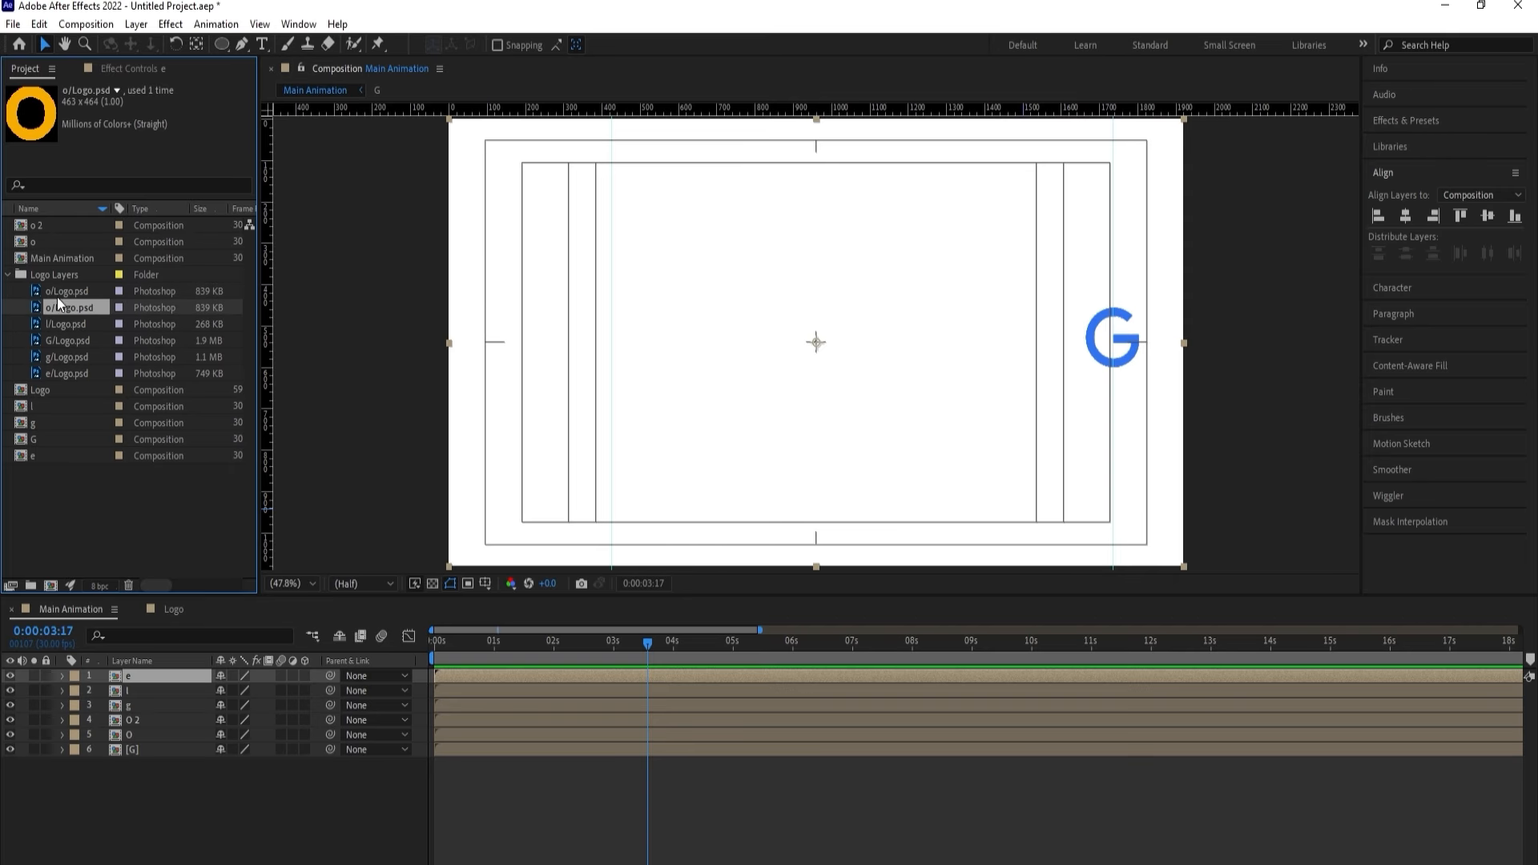
pyautogui.click(57, 293)
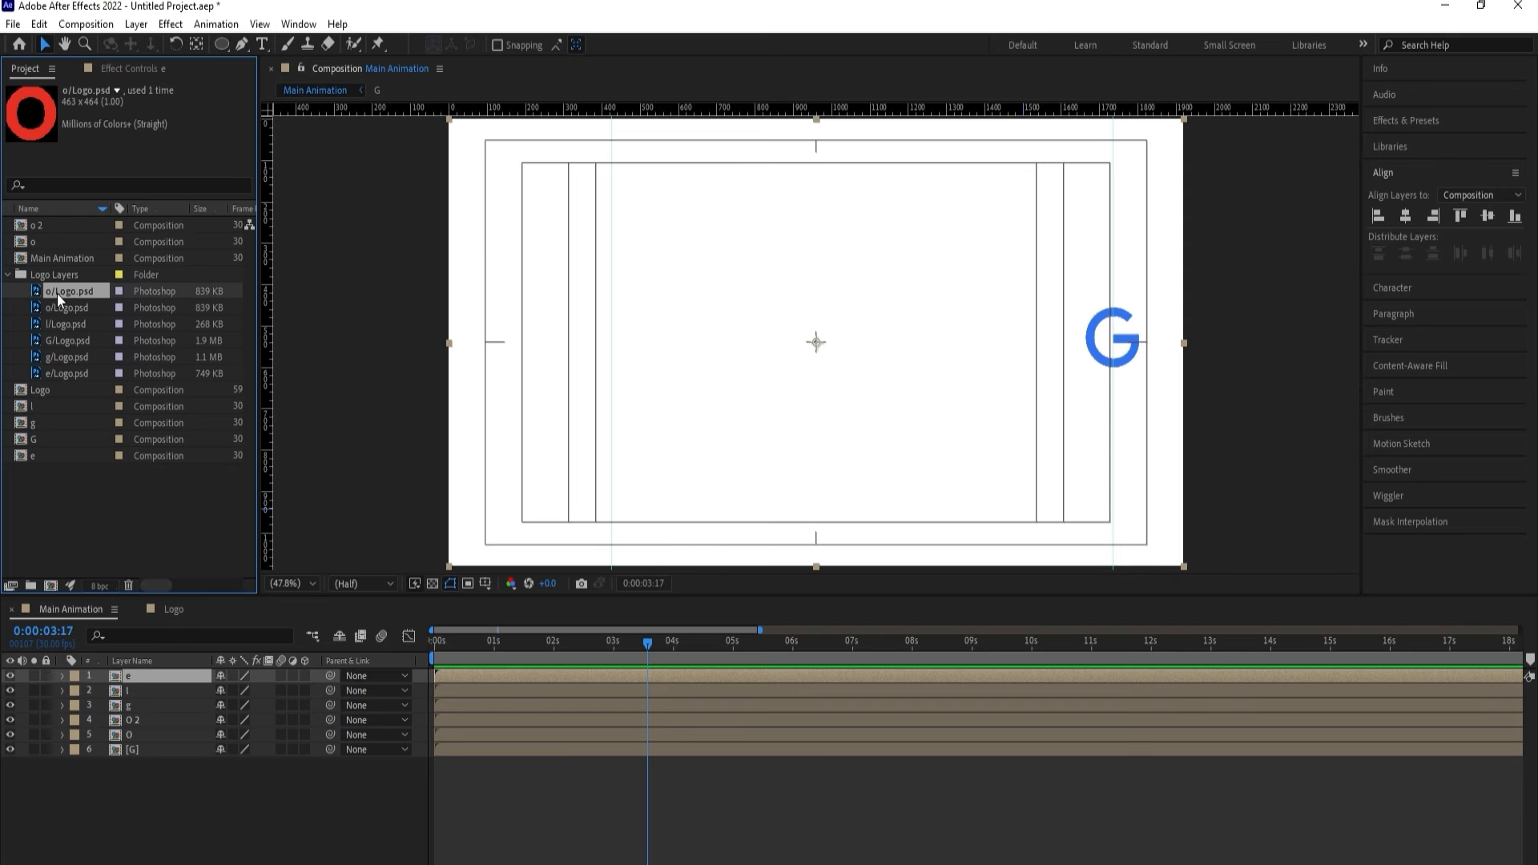
pyautogui.click(132, 736)
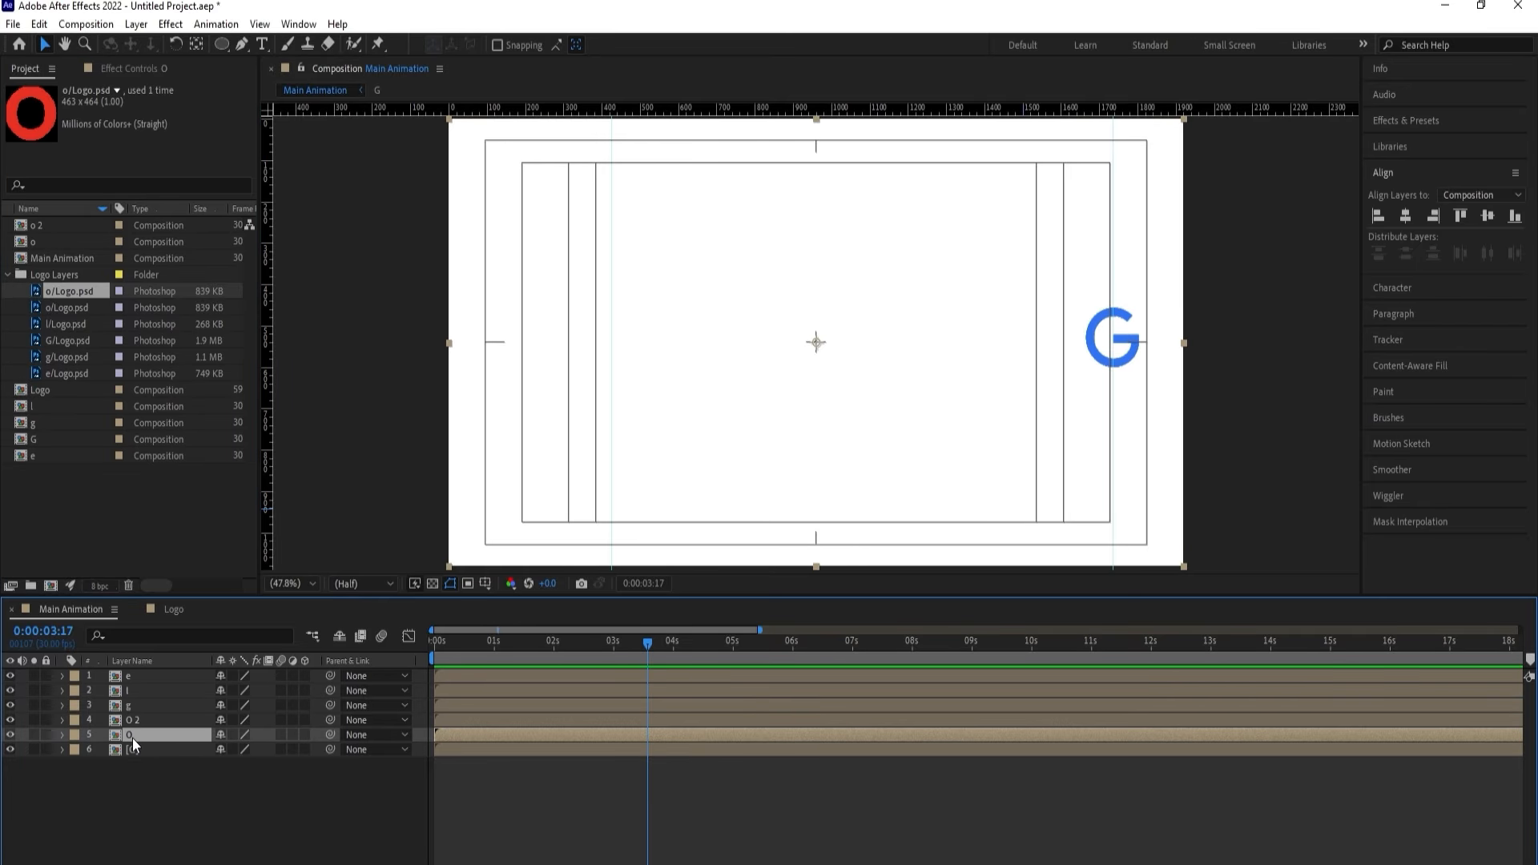
pyautogui.doubleClick(132, 737)
pyautogui.click(131, 680)
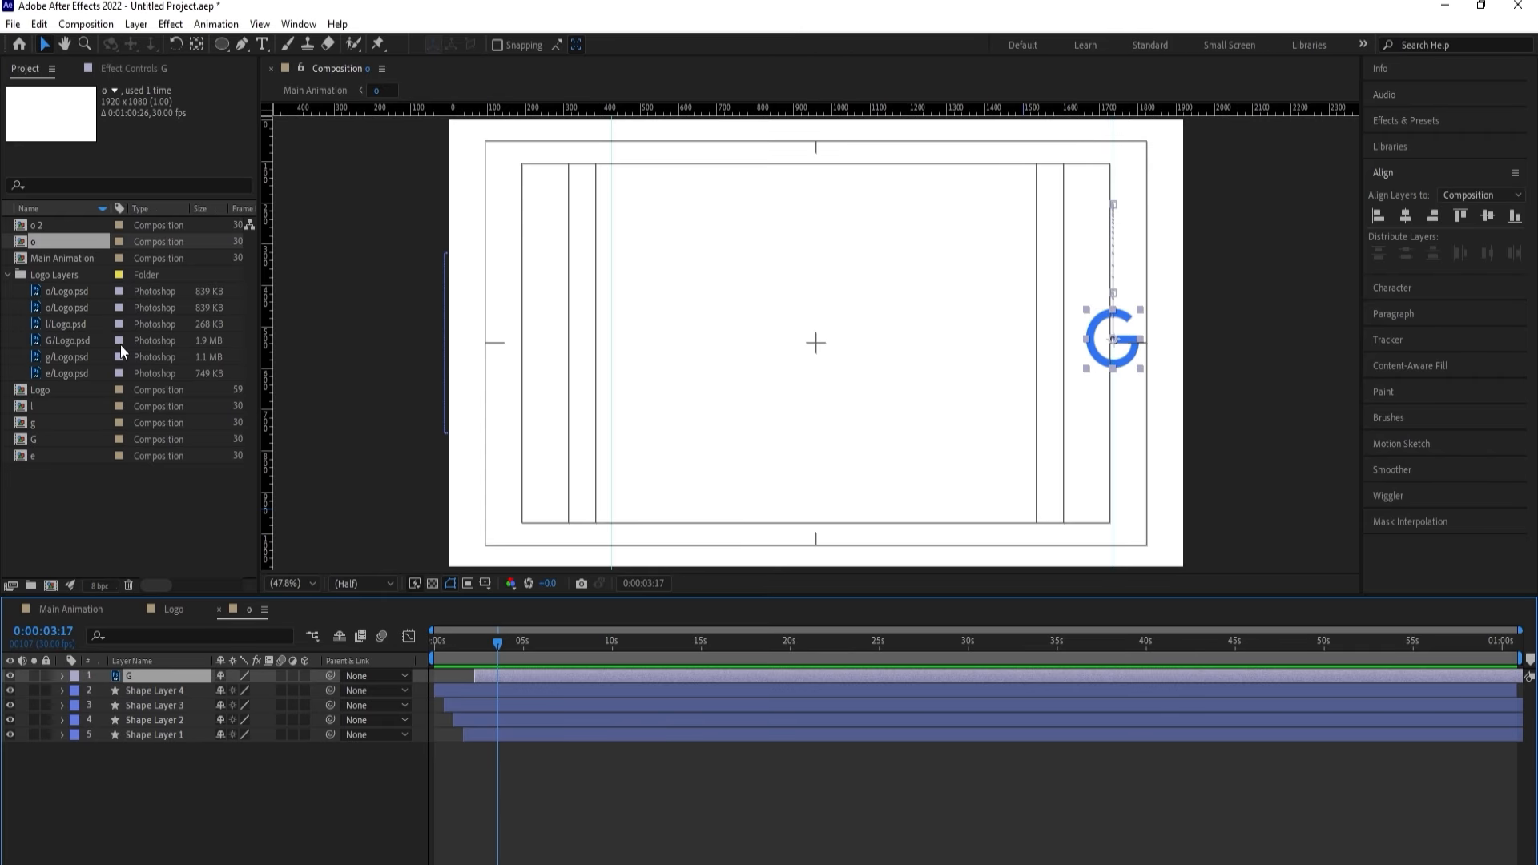
# Try replacing the G layer's source with the red o/Logo.psd, and undo the replacement.
pyautogui.click(77, 291)
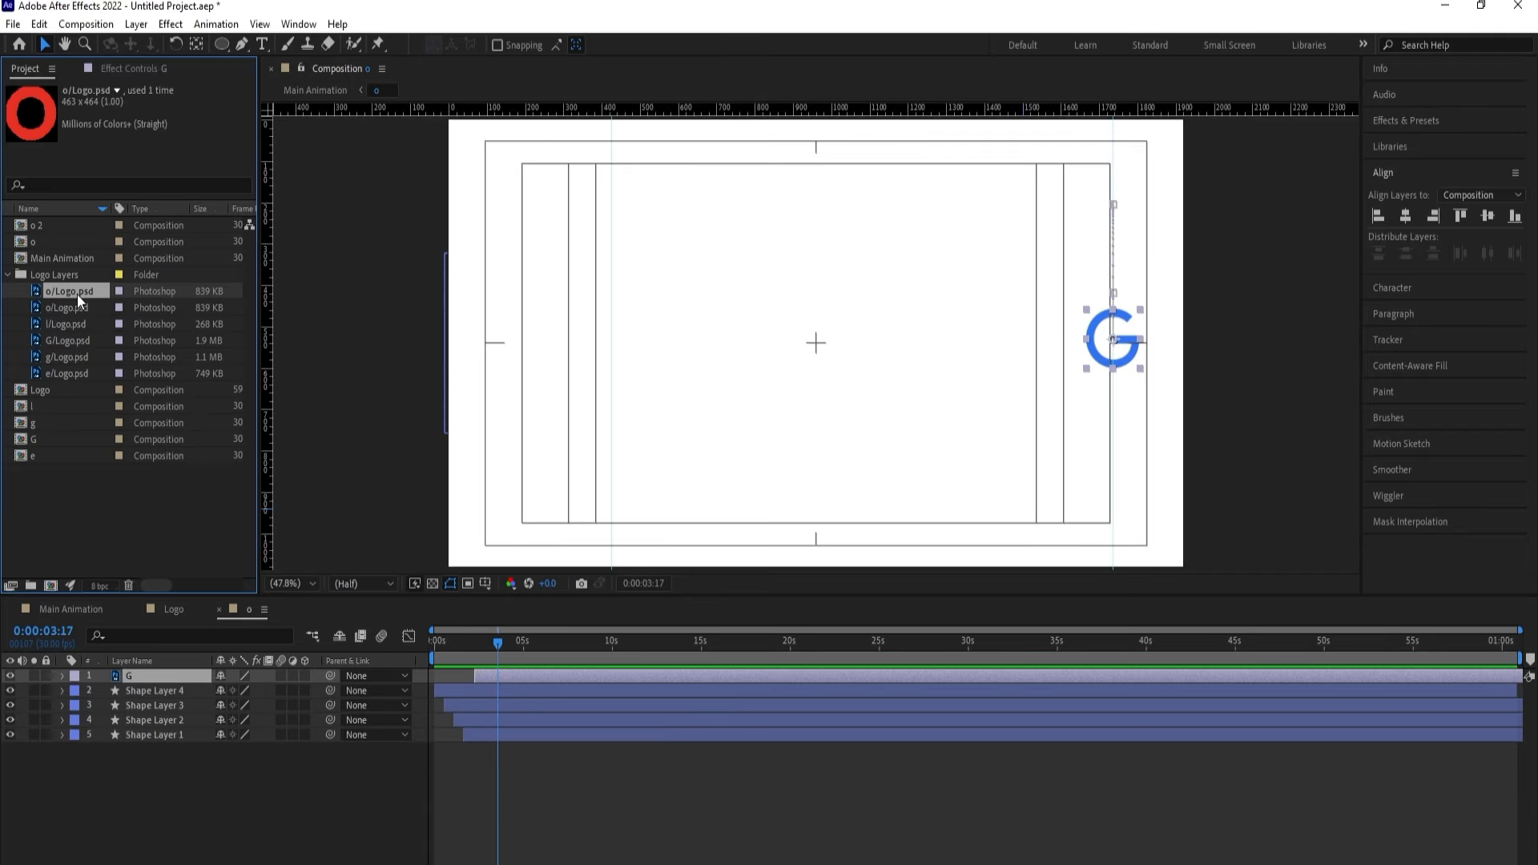
pyautogui.moveTo(77, 295); pyautogui.dragTo(165, 678)
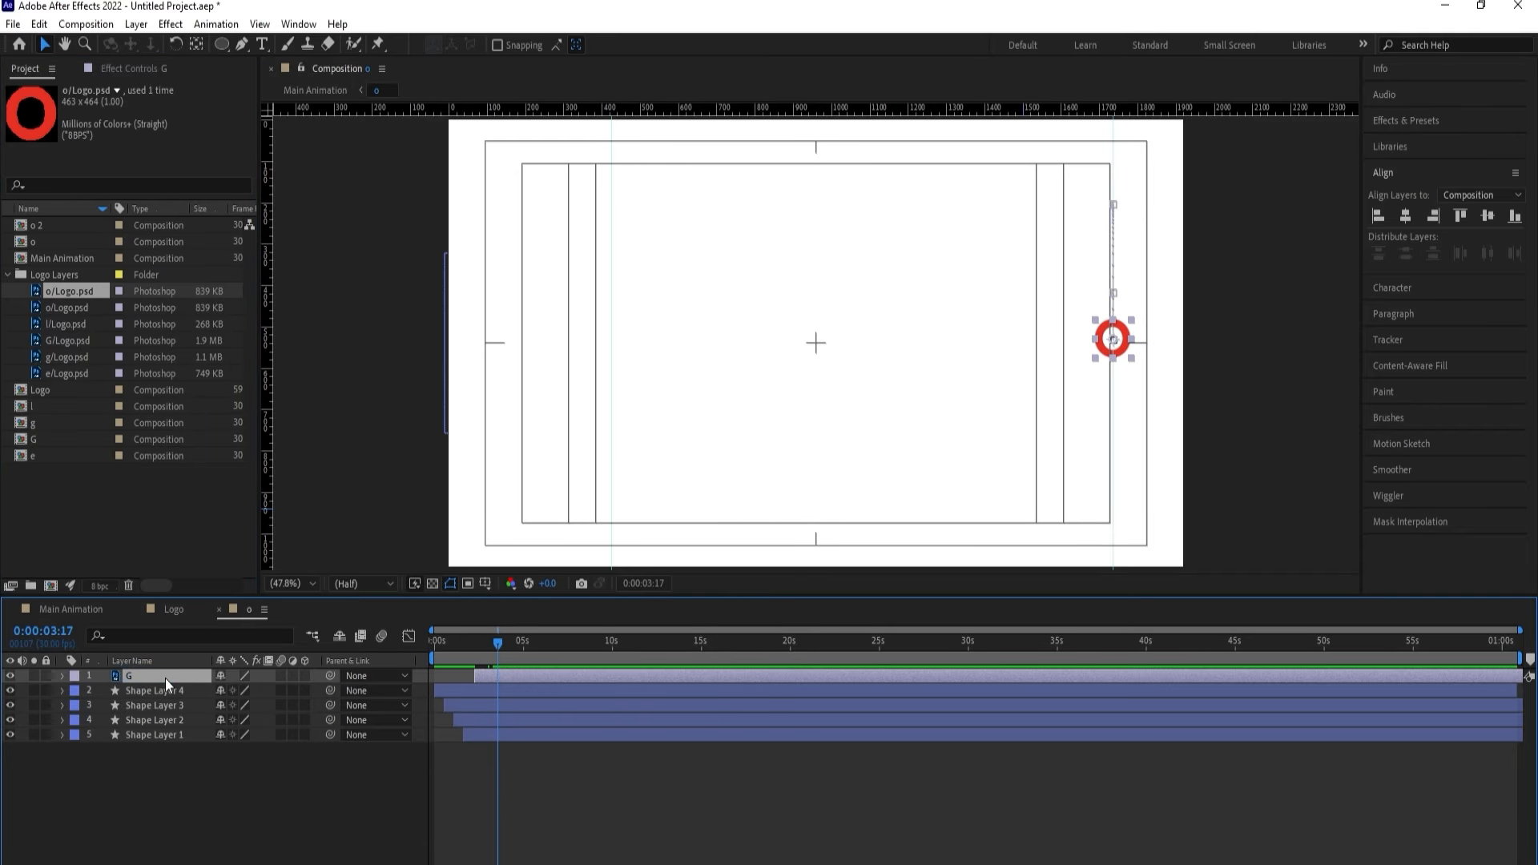
pyautogui.hotkey('ctrl', 'z')
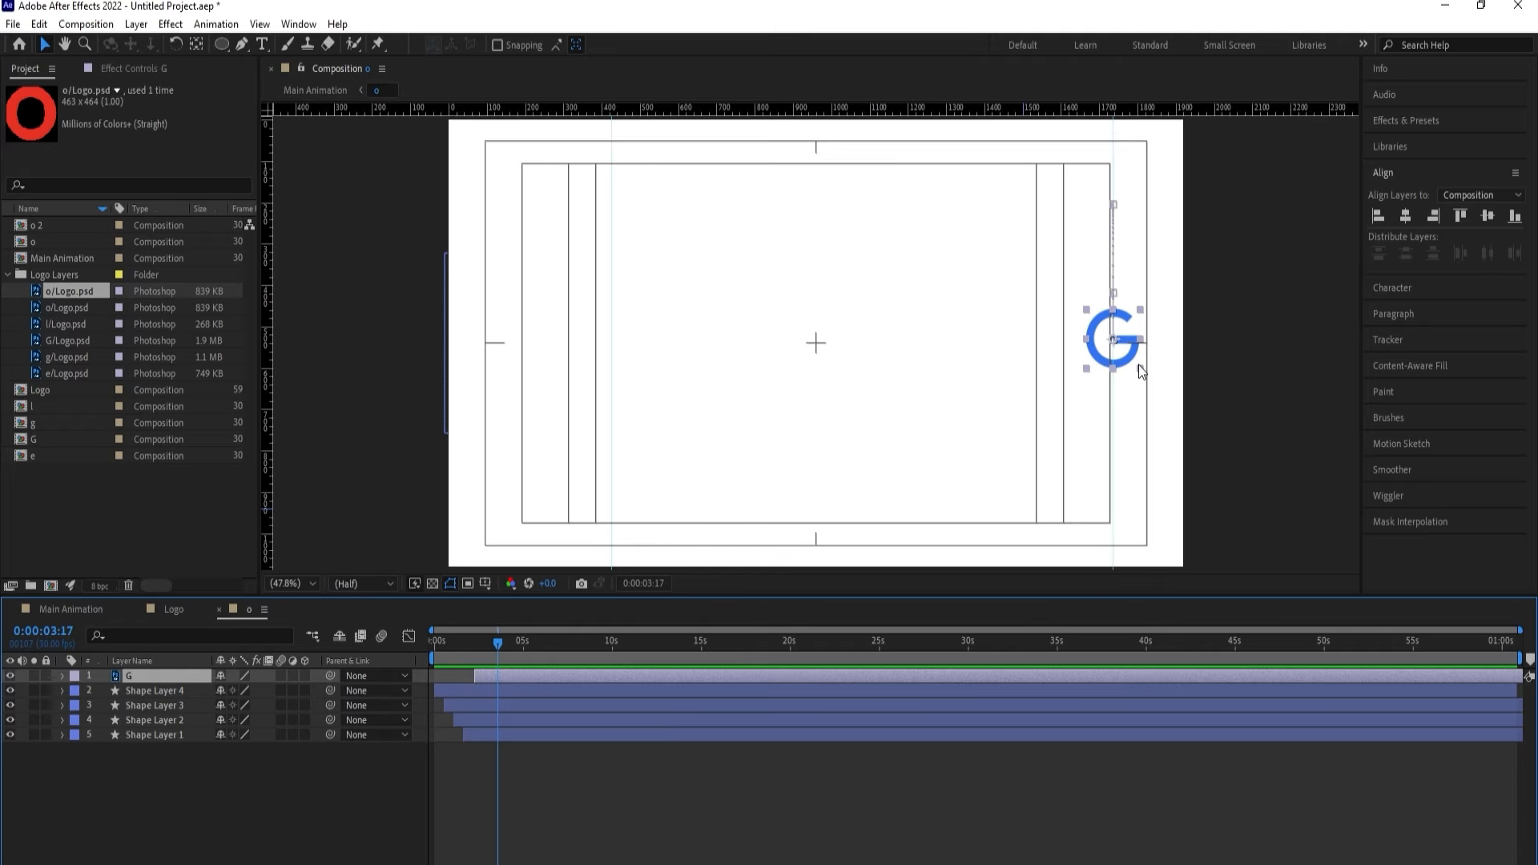
# Add a horizontal guide along the bottom edge of the G and replace the G layer's source with the red o/Logo.psd.
pyautogui.scroll(1, 1126, 248)
pyautogui.scroll(-1, 1107, 149)
pyautogui.hotkey('ctrl', 'r')
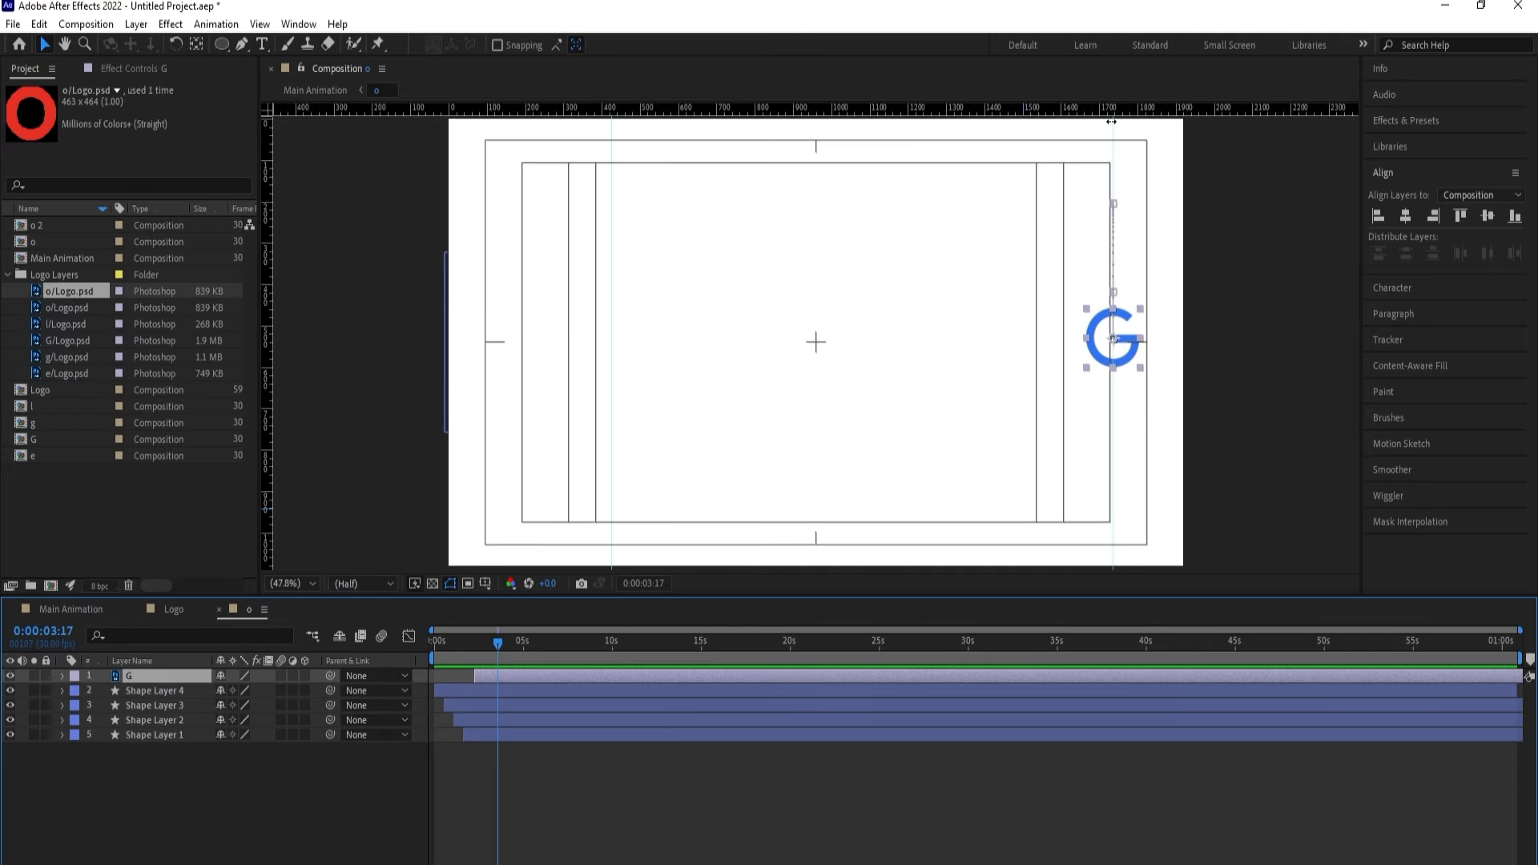
pyautogui.moveTo(1110, 110); pyautogui.dragTo(1133, 370)
pyautogui.scroll(10, 1132, 370)
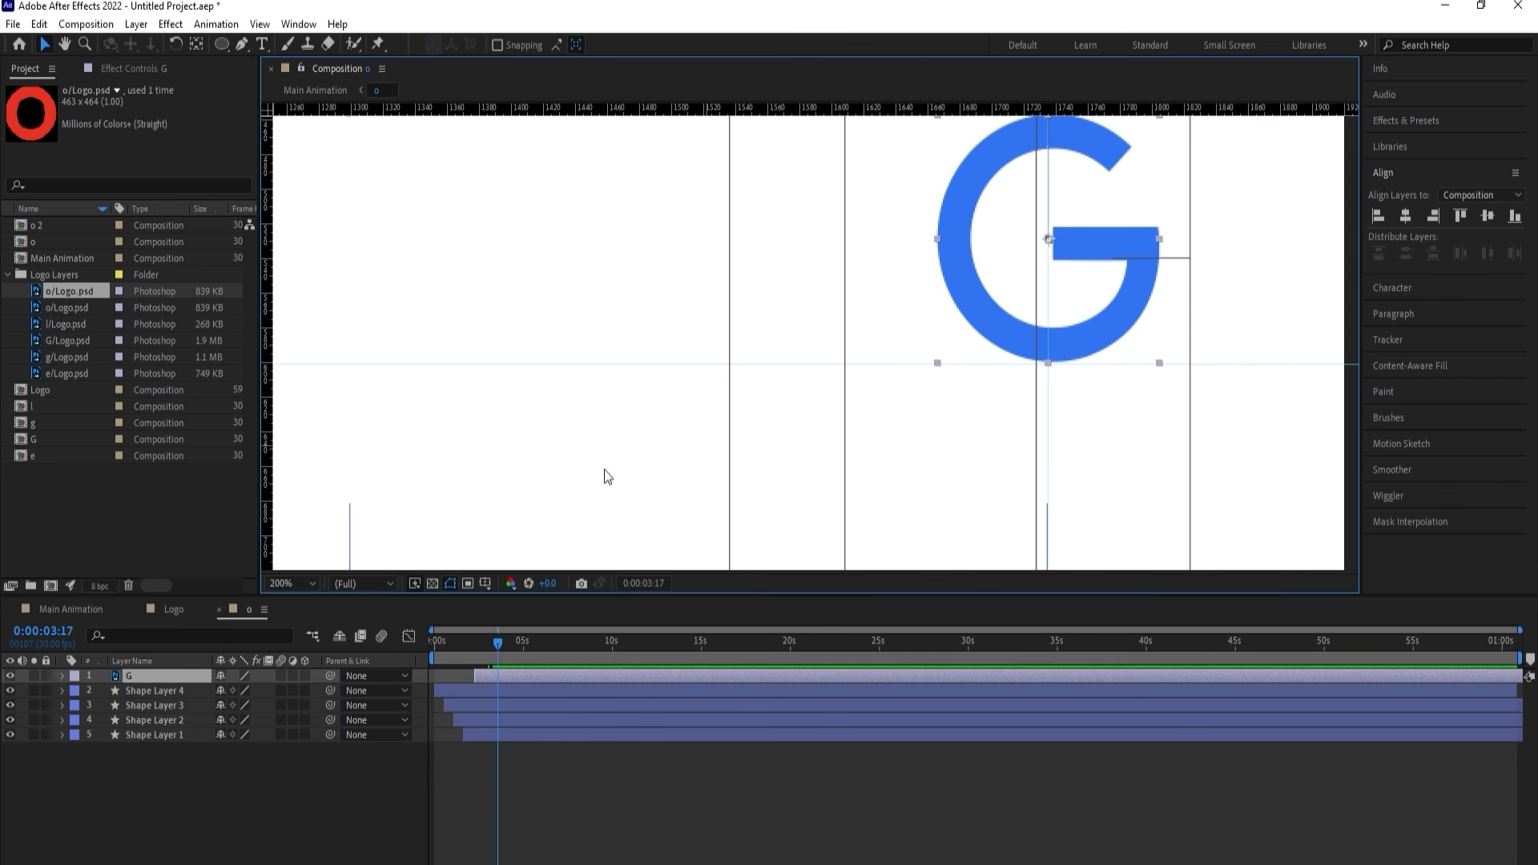
pyautogui.moveTo(56, 286); pyautogui.dragTo(128, 677)
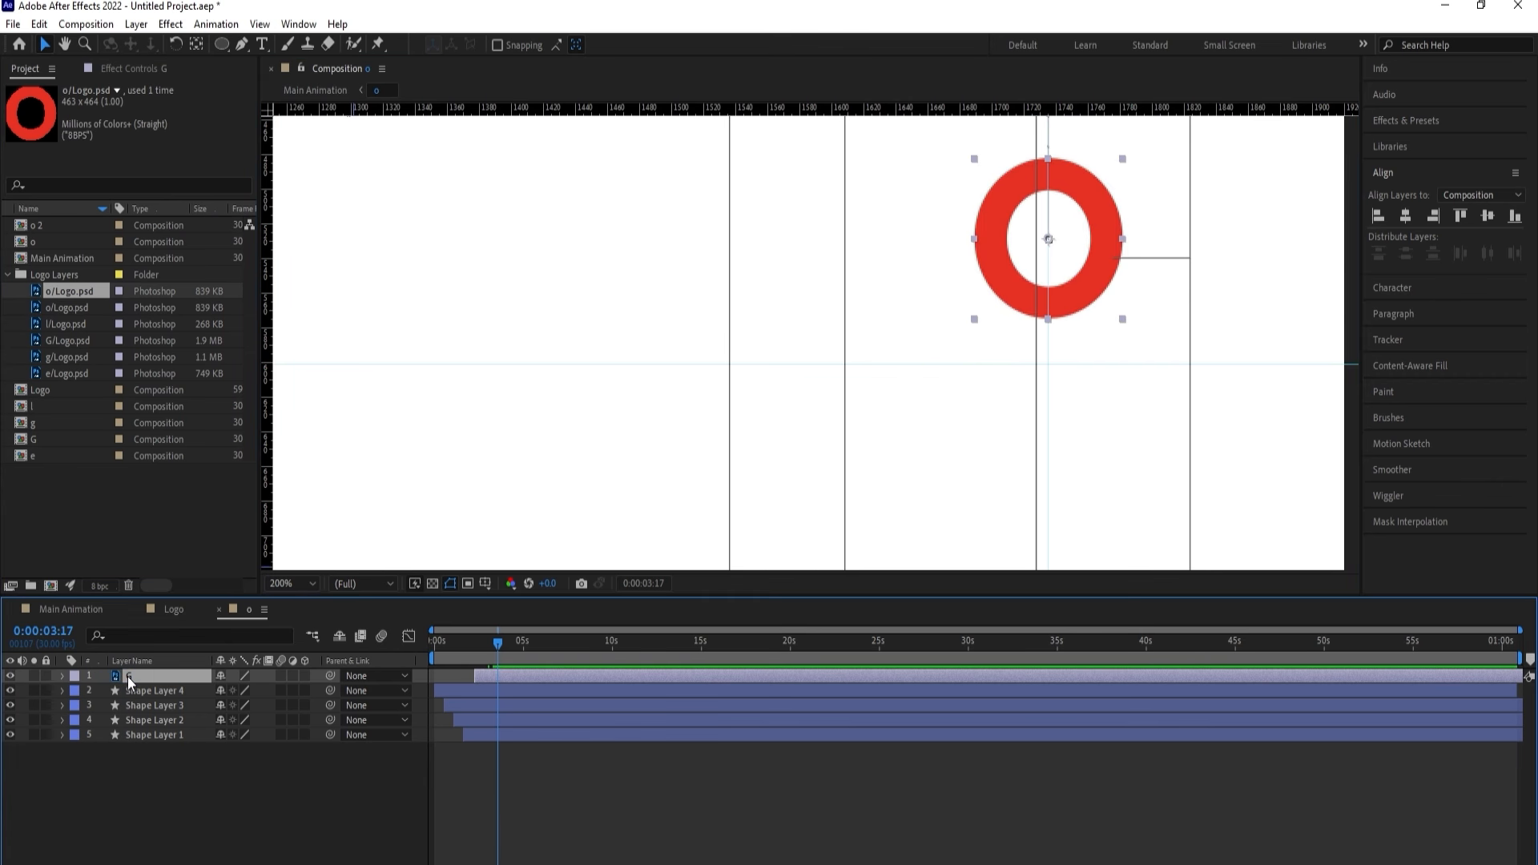
# Reveal the G layer's keyframes in the o composition and set its Y position to 555 at the 0:00:03:01 keyframe.
pyautogui.press('u')
pyautogui.press('j')
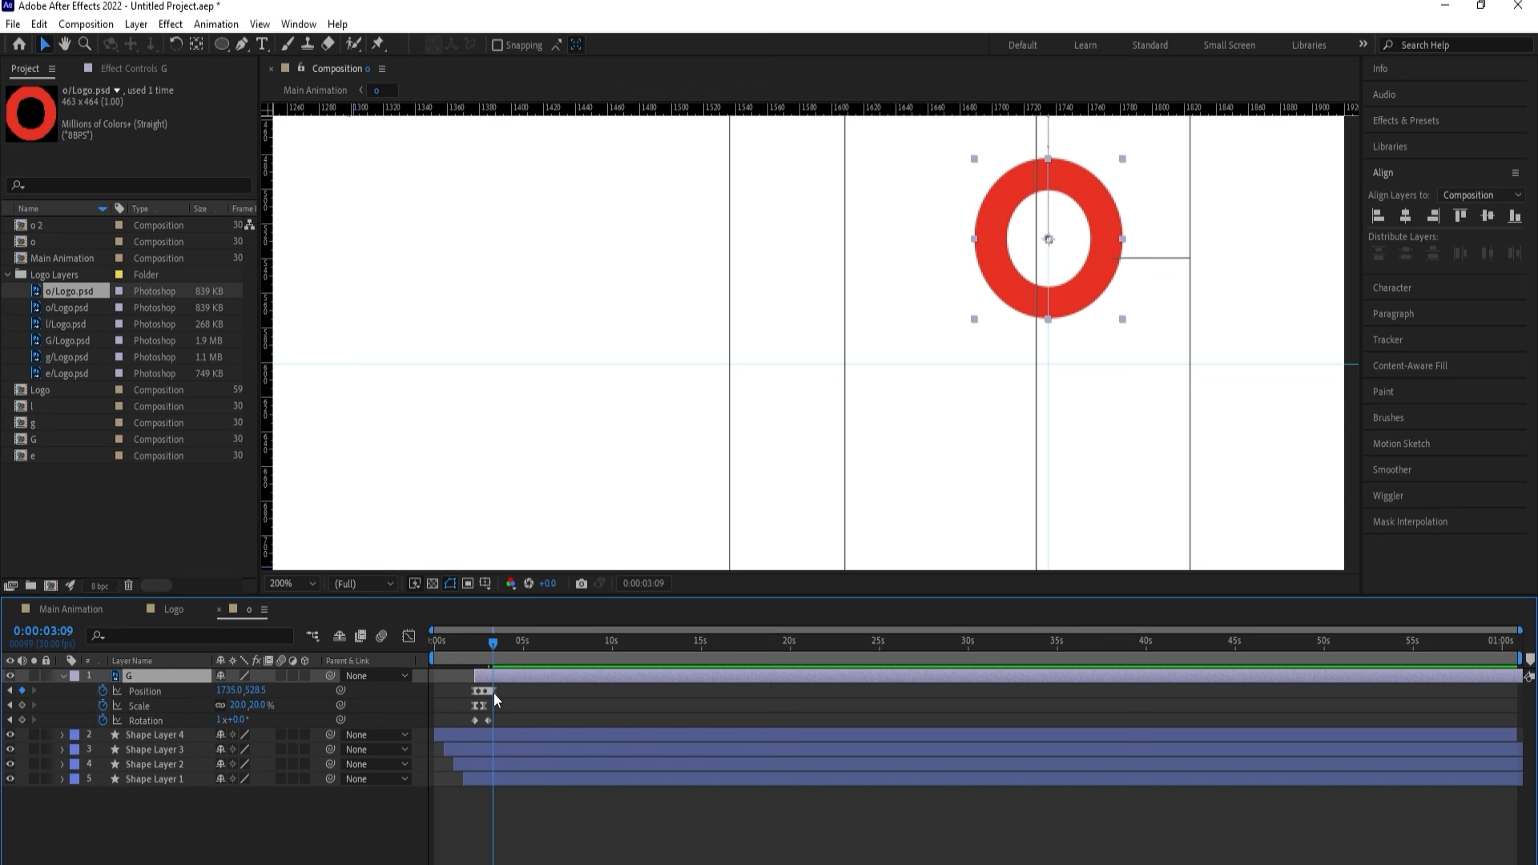
pyautogui.scroll(2, 494, 694)
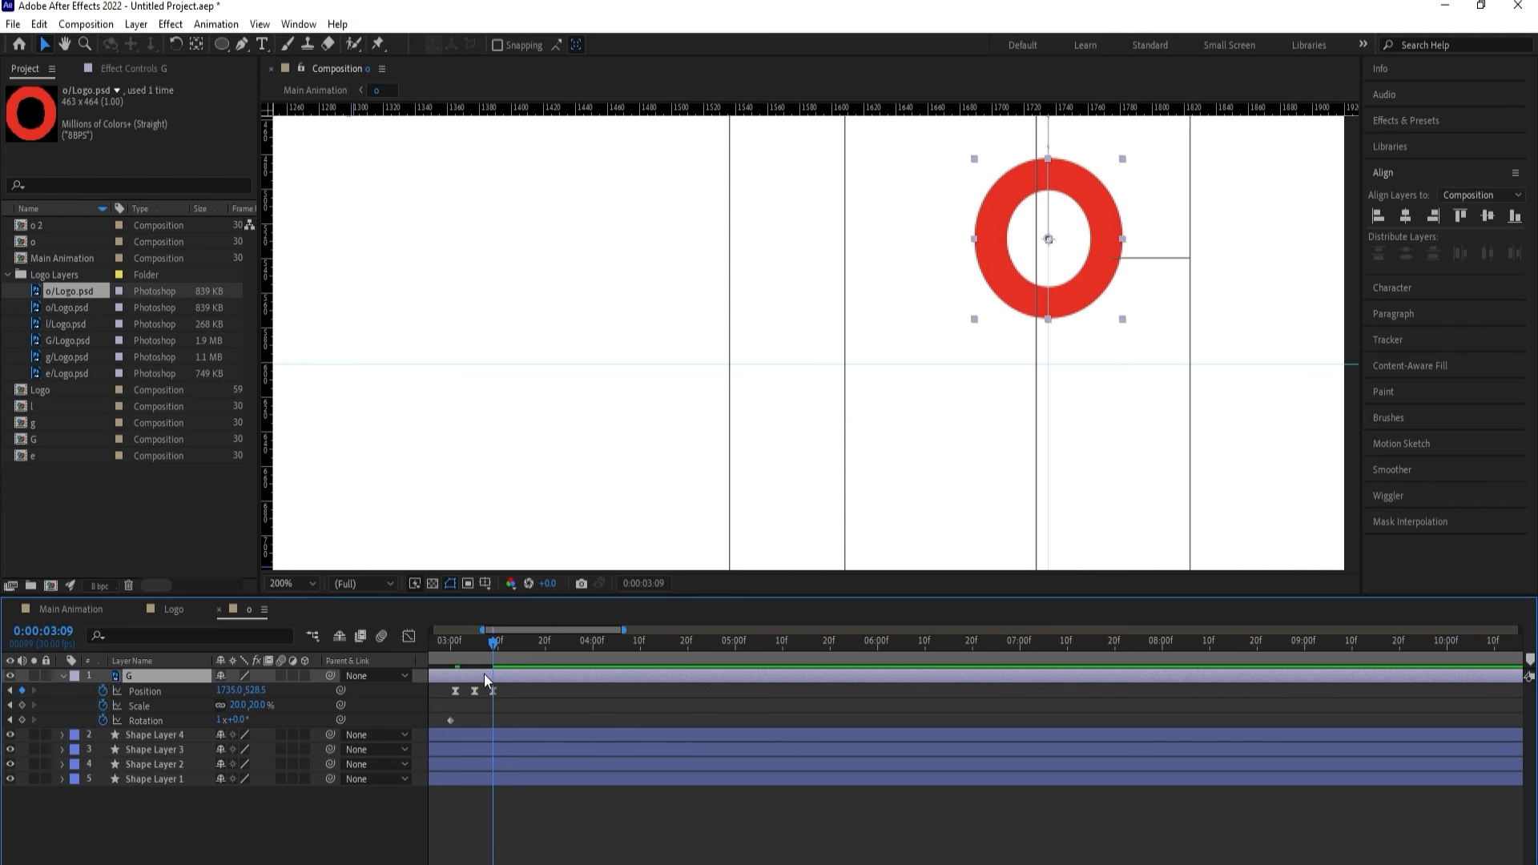
pyautogui.scroll(5, 475, 656)
pyautogui.press('j')
pyautogui.press('j')
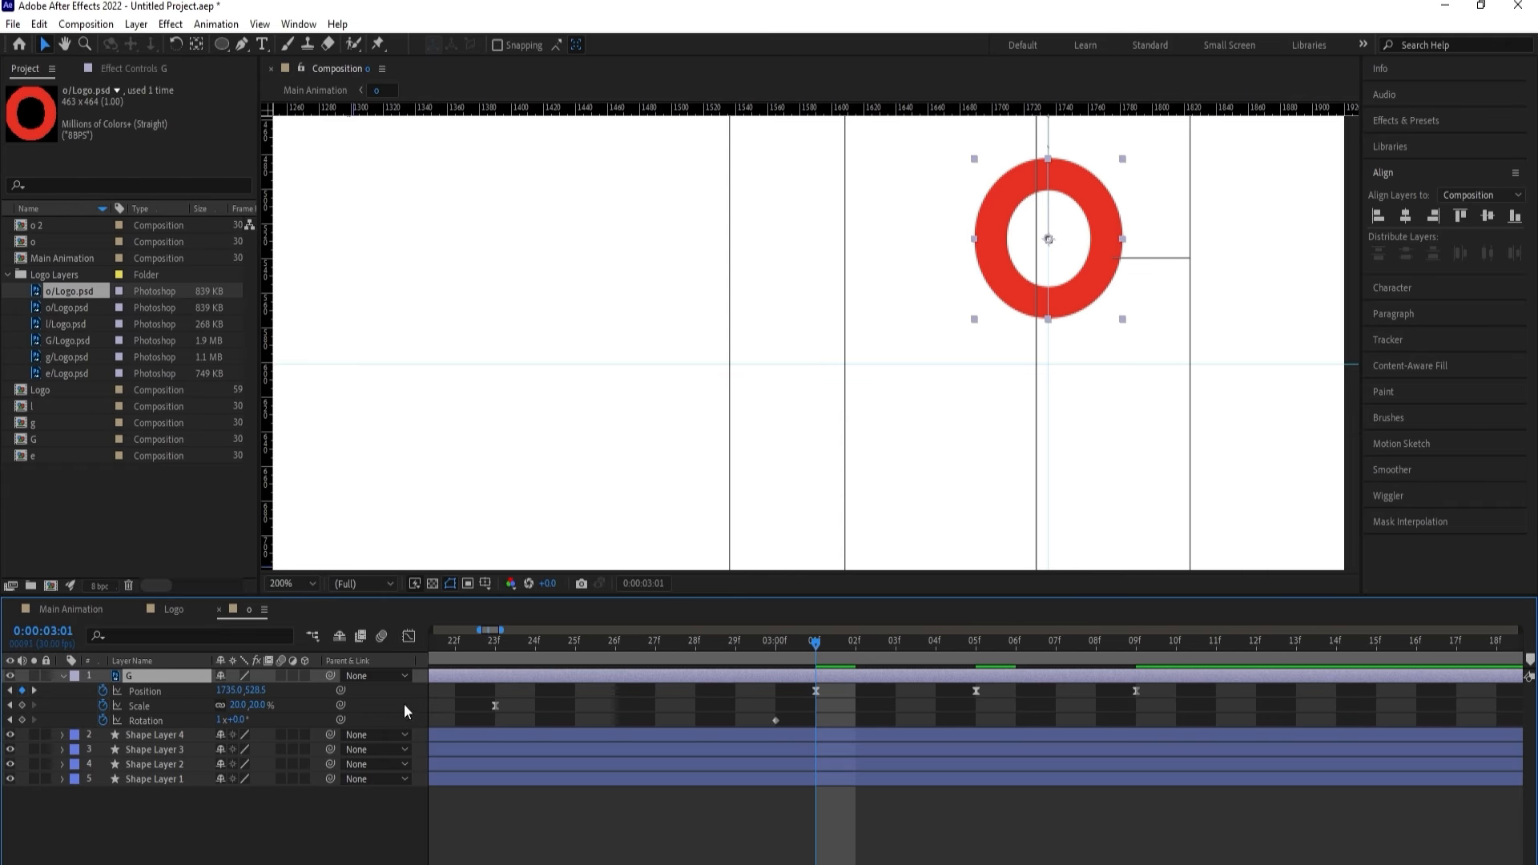
pyautogui.scroll(-5, 404, 704)
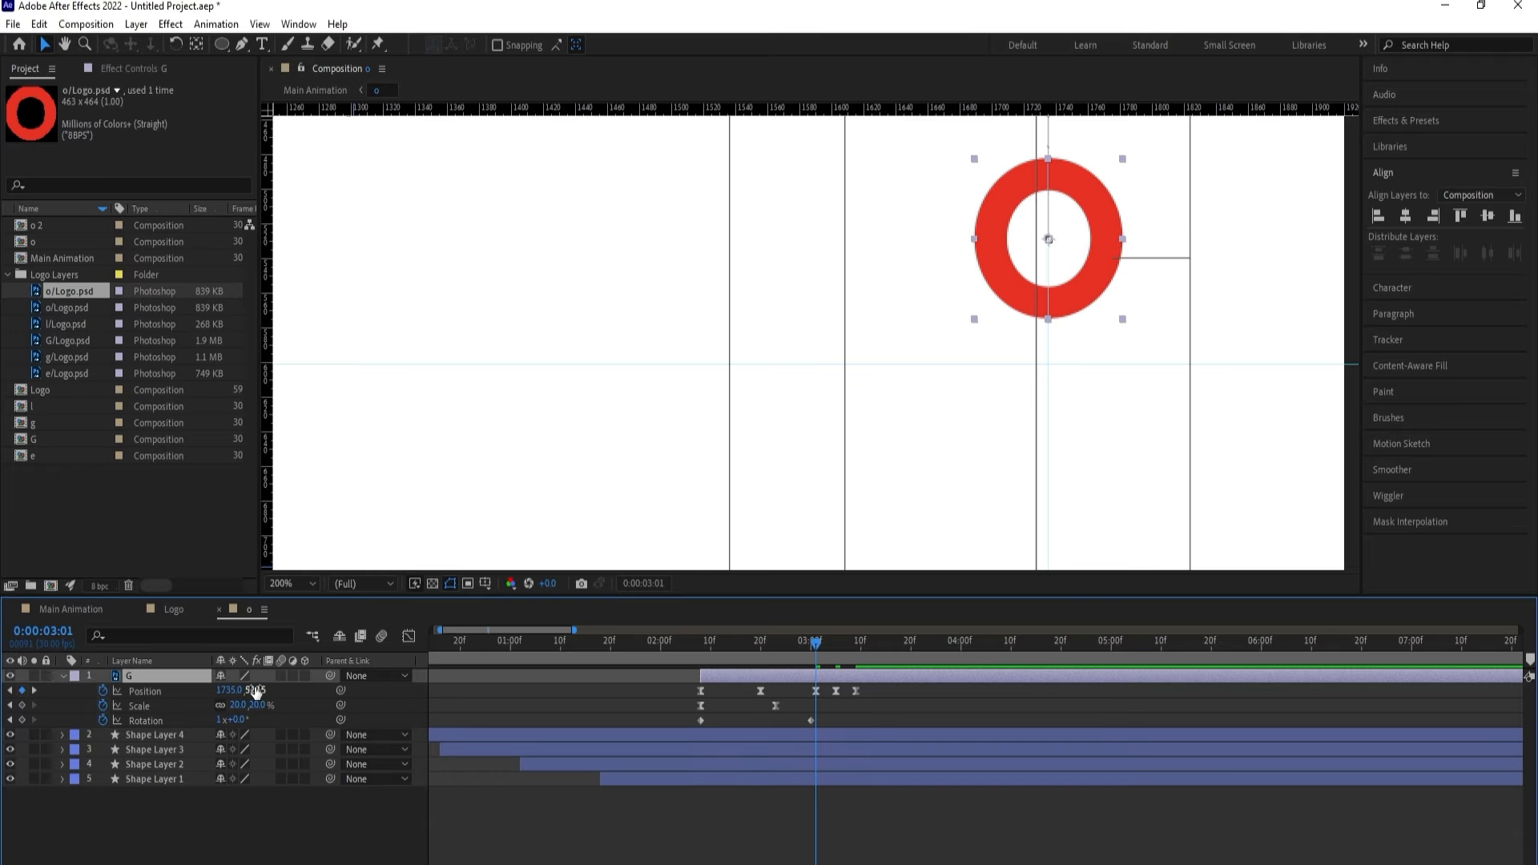
pyautogui.moveTo(256, 690); pyautogui.dragTo(265, 691)
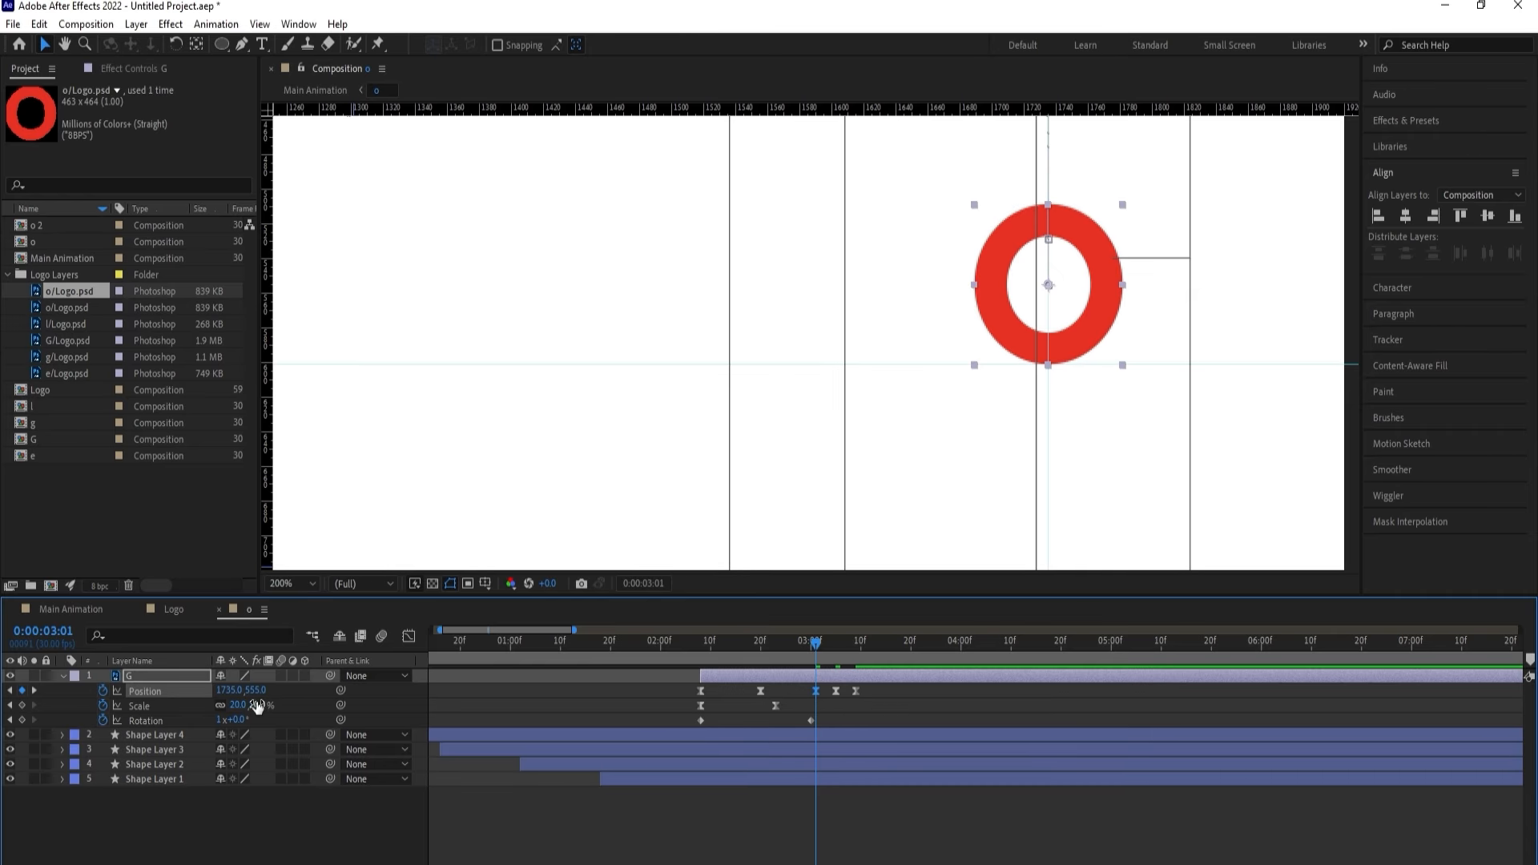
pyautogui.click(296, 701)
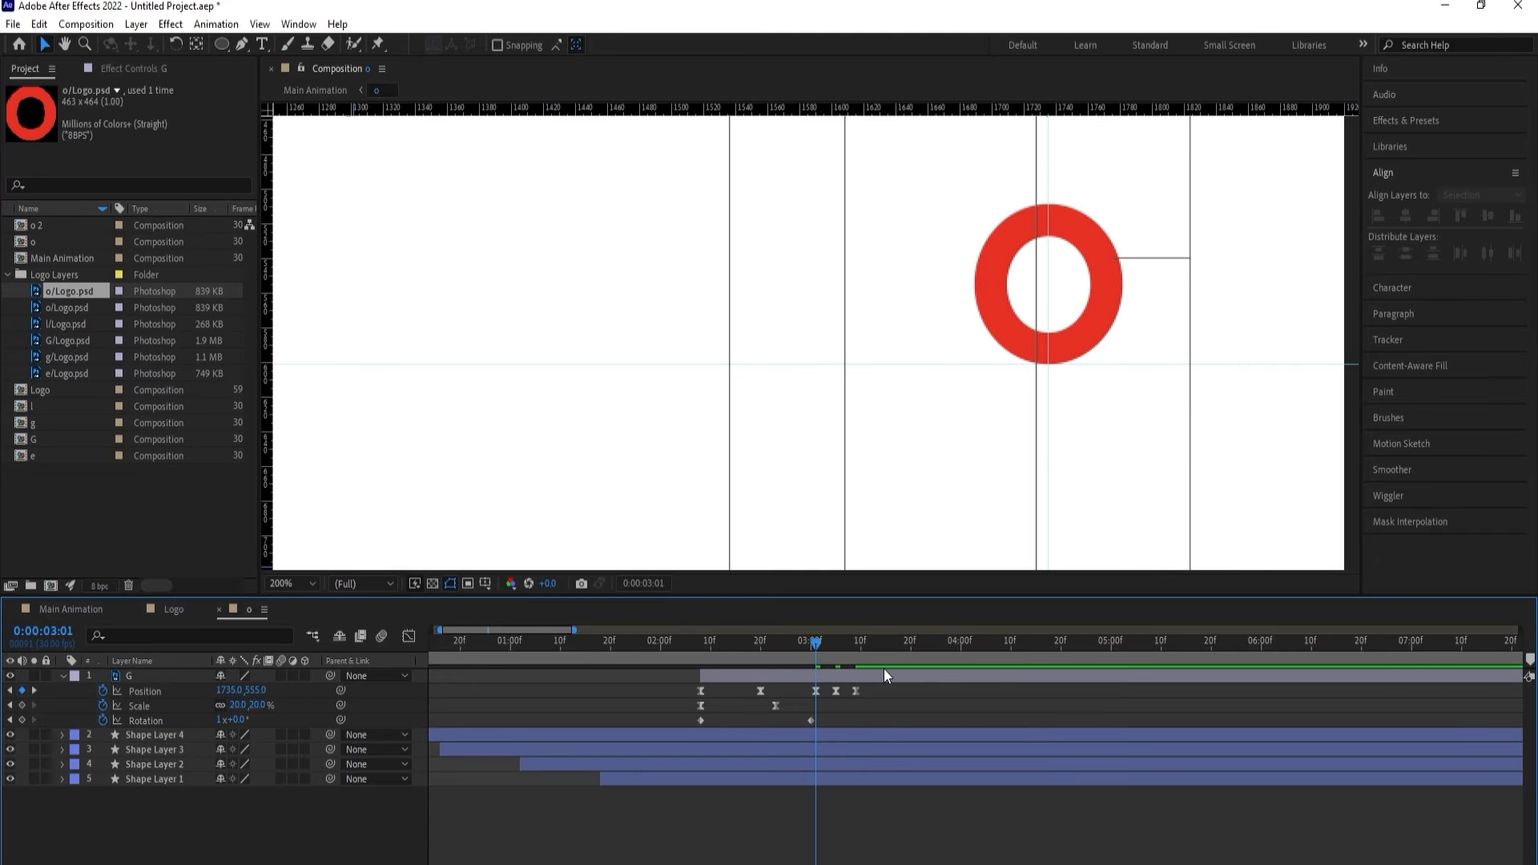
# Set the red O's Y position to 555 at its last position keyframe, 0:00:03:09.
pyautogui.click(853, 646)
pyautogui.click(865, 673)
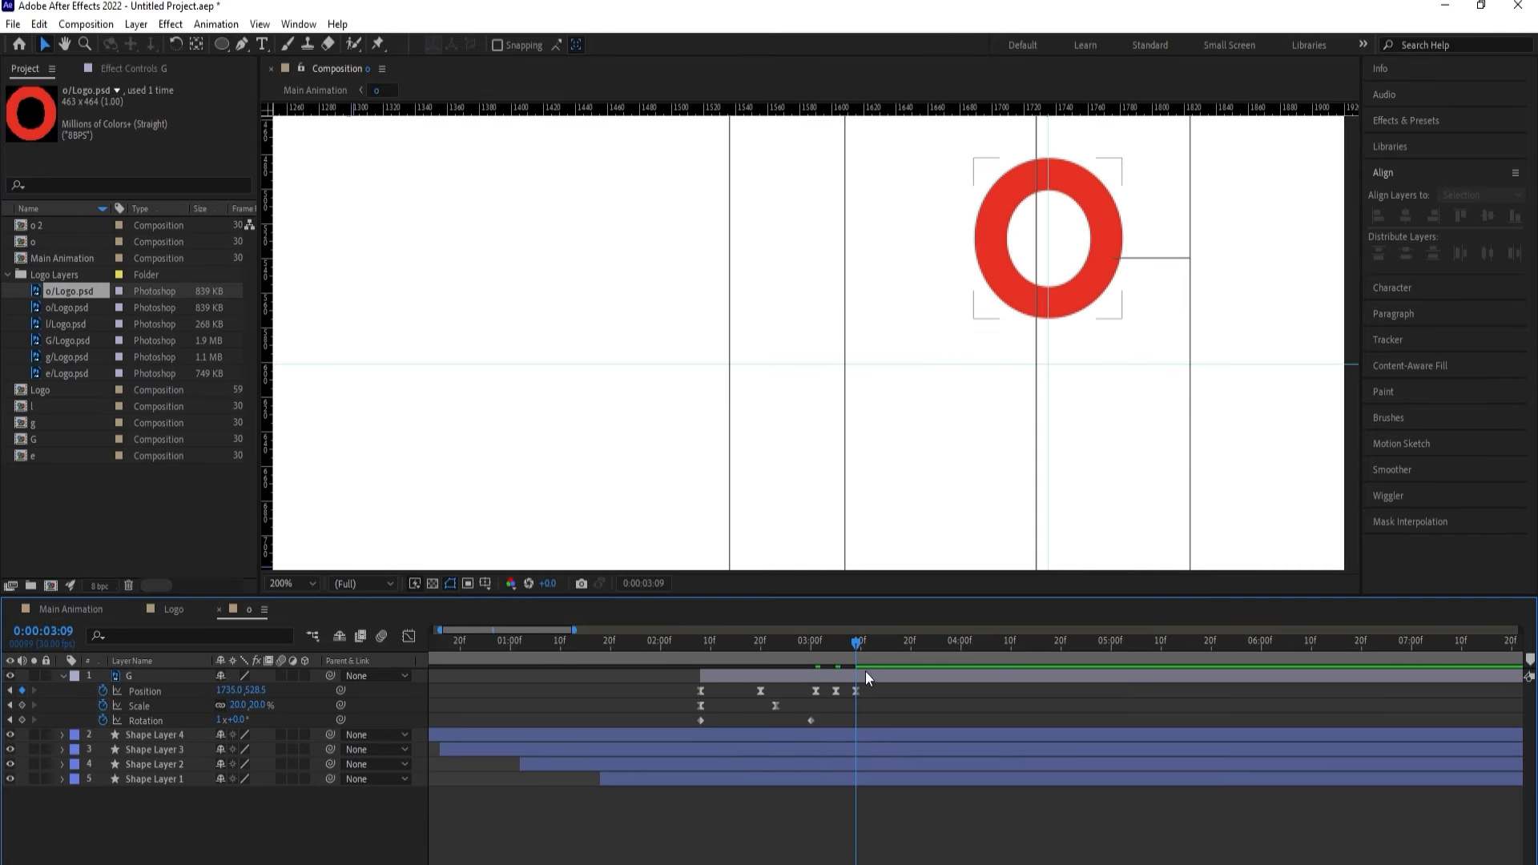
pyautogui.click(306, 699)
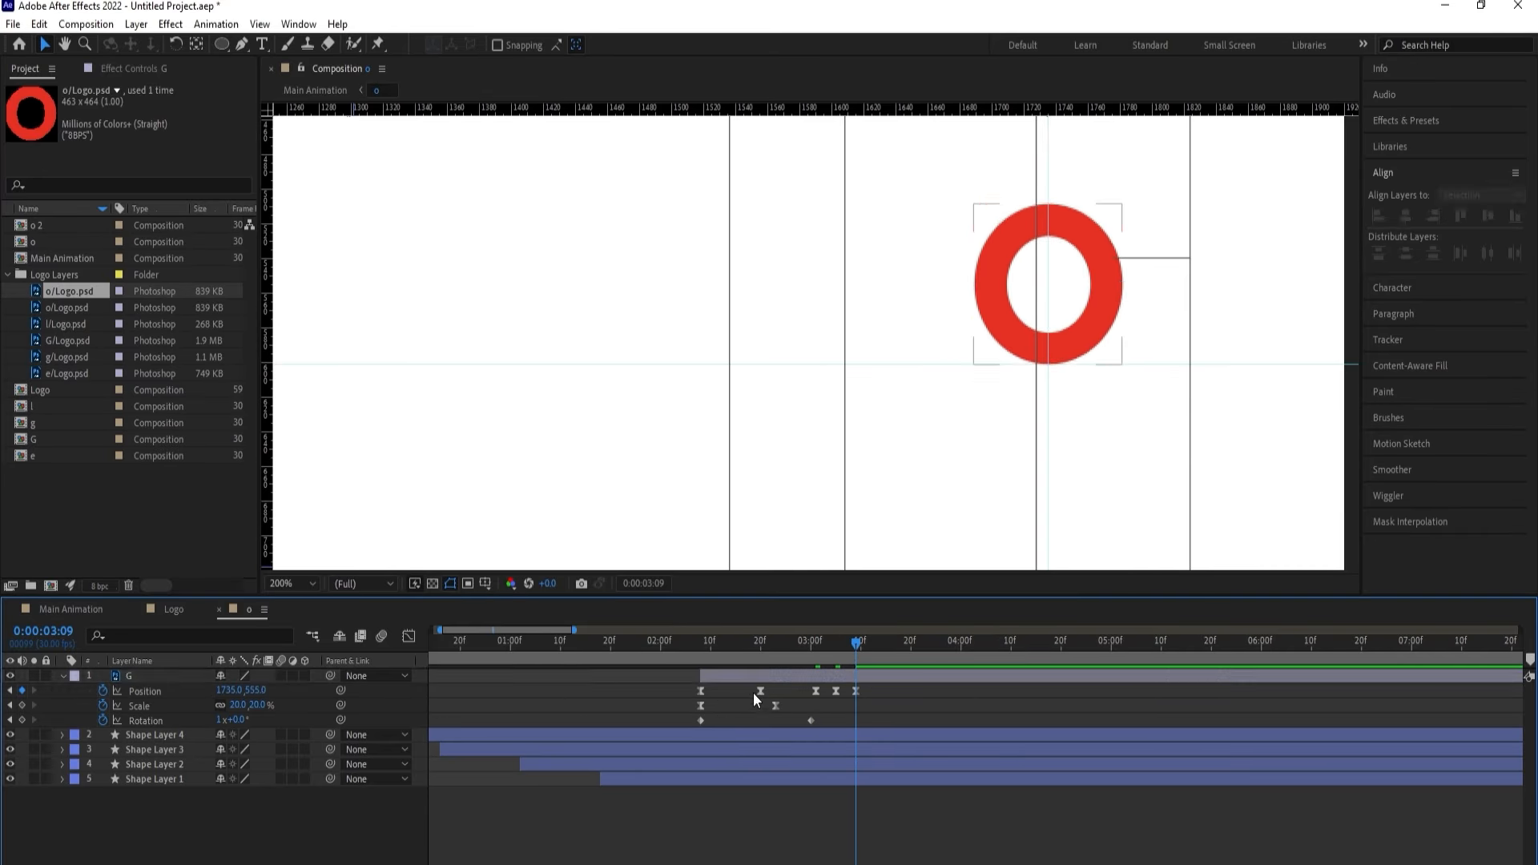
# Preview the red O's bounce from about 0:00:02:07, just before its first keyframes.
pyautogui.click(719, 645)
pyautogui.moveTo(719, 645); pyautogui.dragTo(695, 636)
pyautogui.press('space')
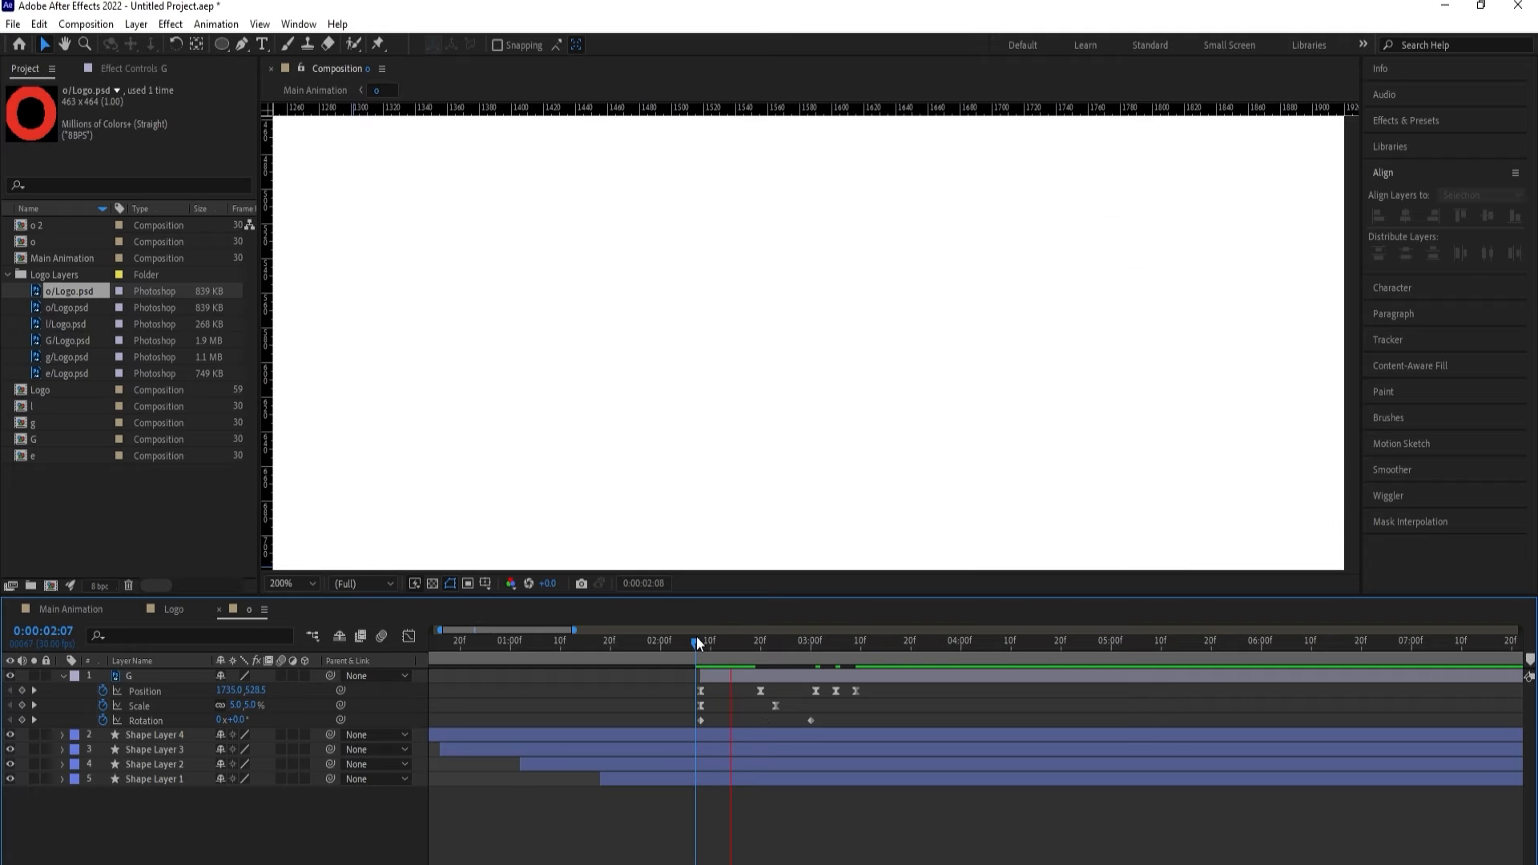
pyautogui.scroll(-4, 916, 366)
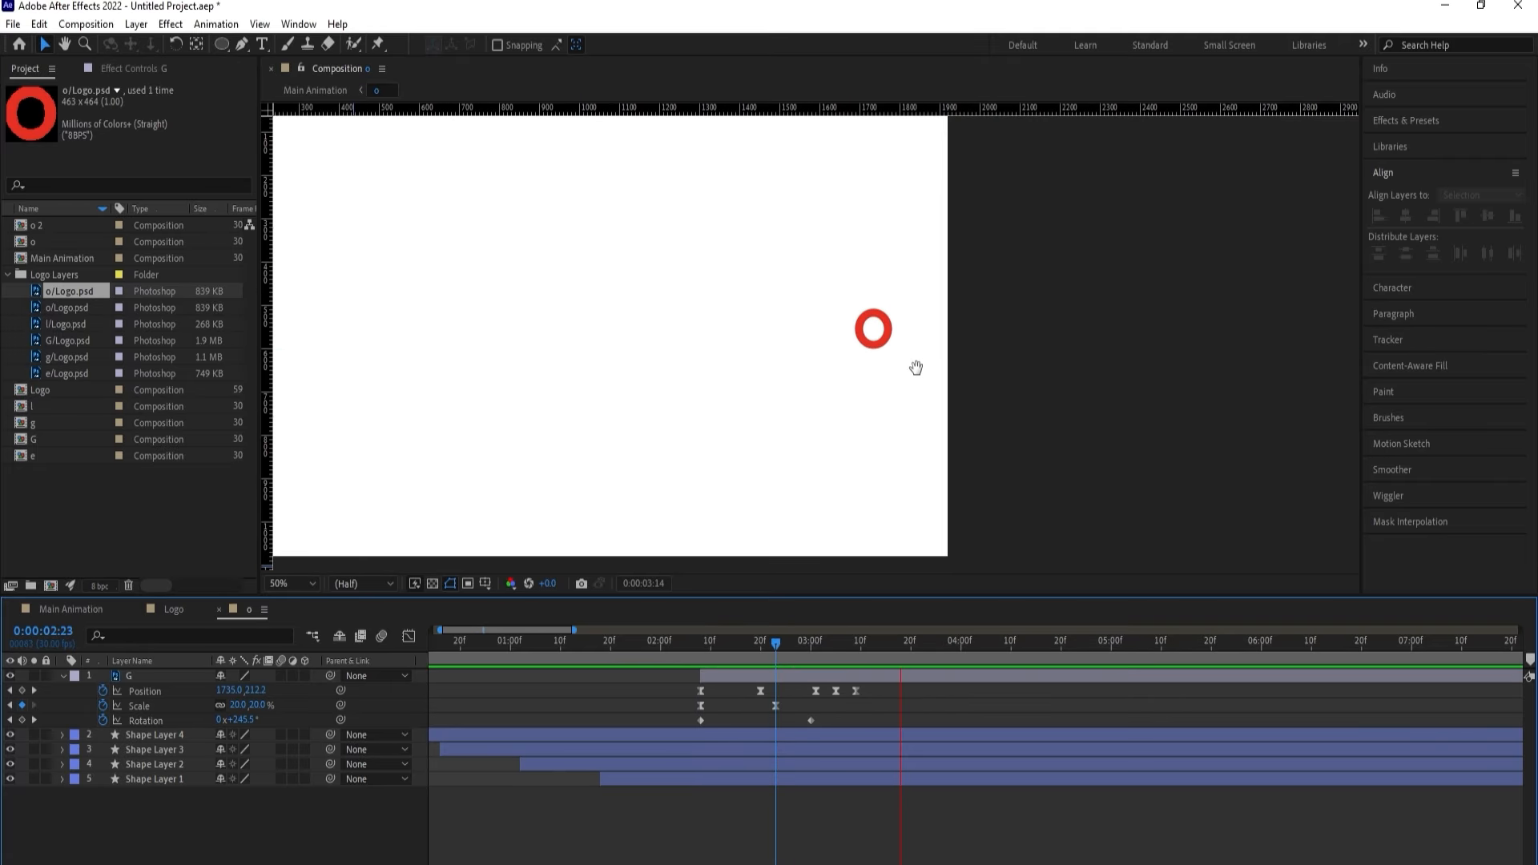
pyautogui.moveTo(732, 645); pyautogui.dragTo(873, 659)
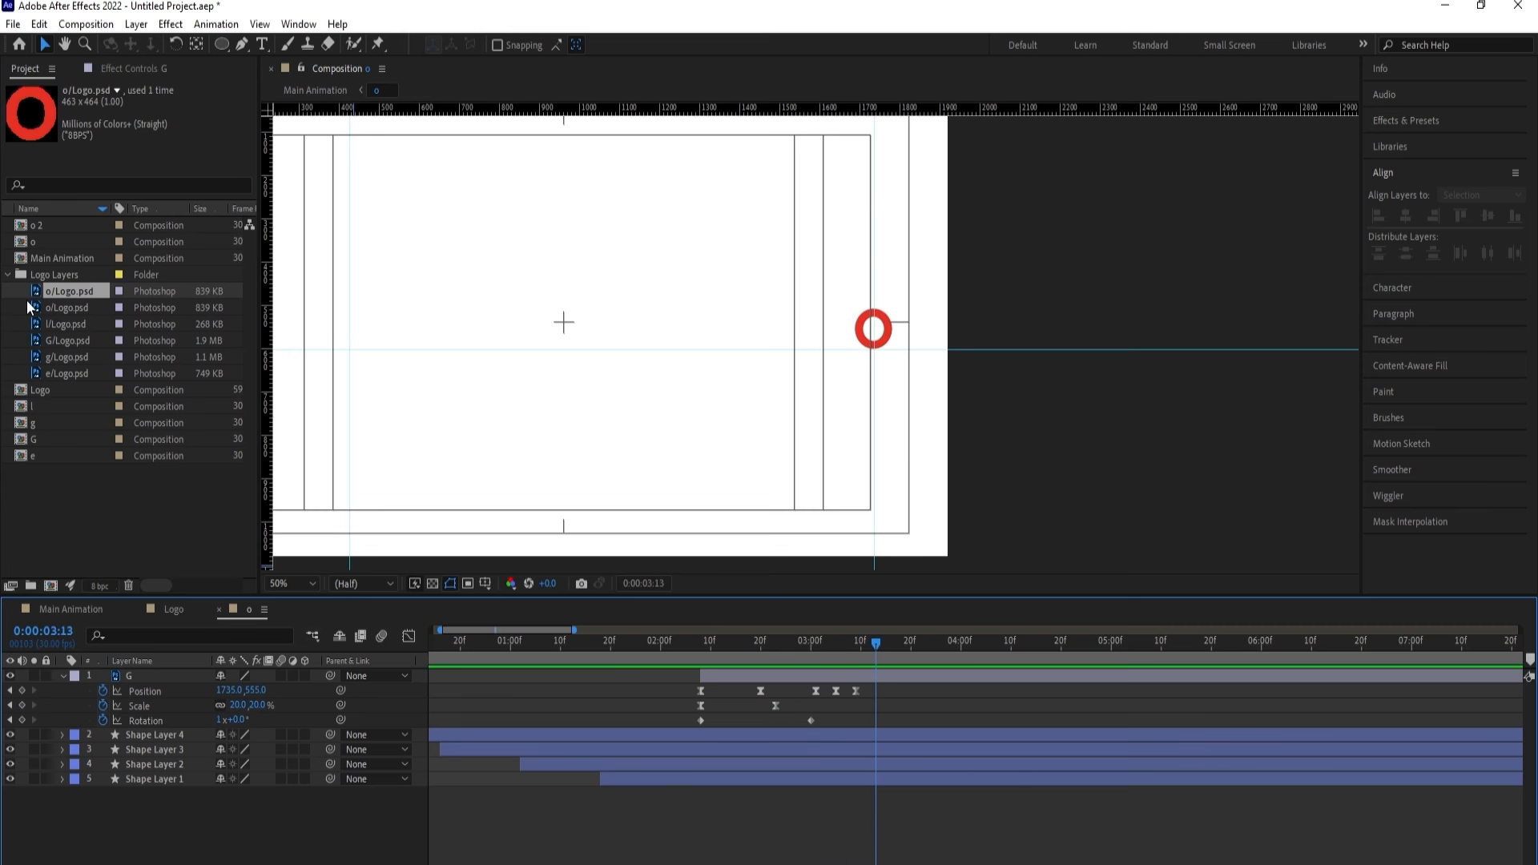
# In the o 2 composition, add a horizontal guide along the G's bottom edge and replace the G layer's source with the yellow o/Logo.psd.
pyautogui.click(47, 227)
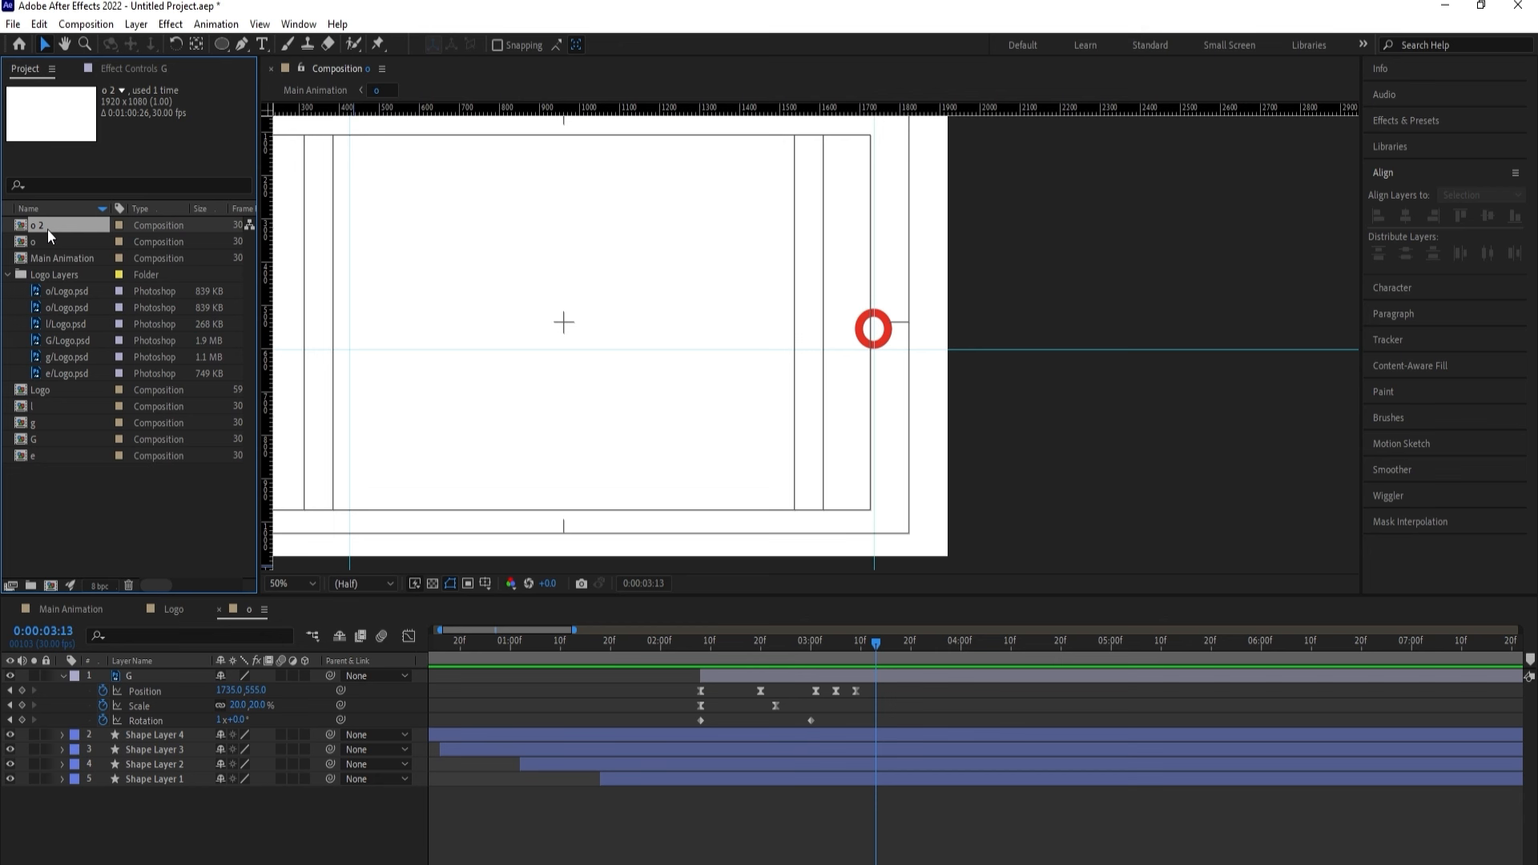
pyautogui.doubleClick(46, 229)
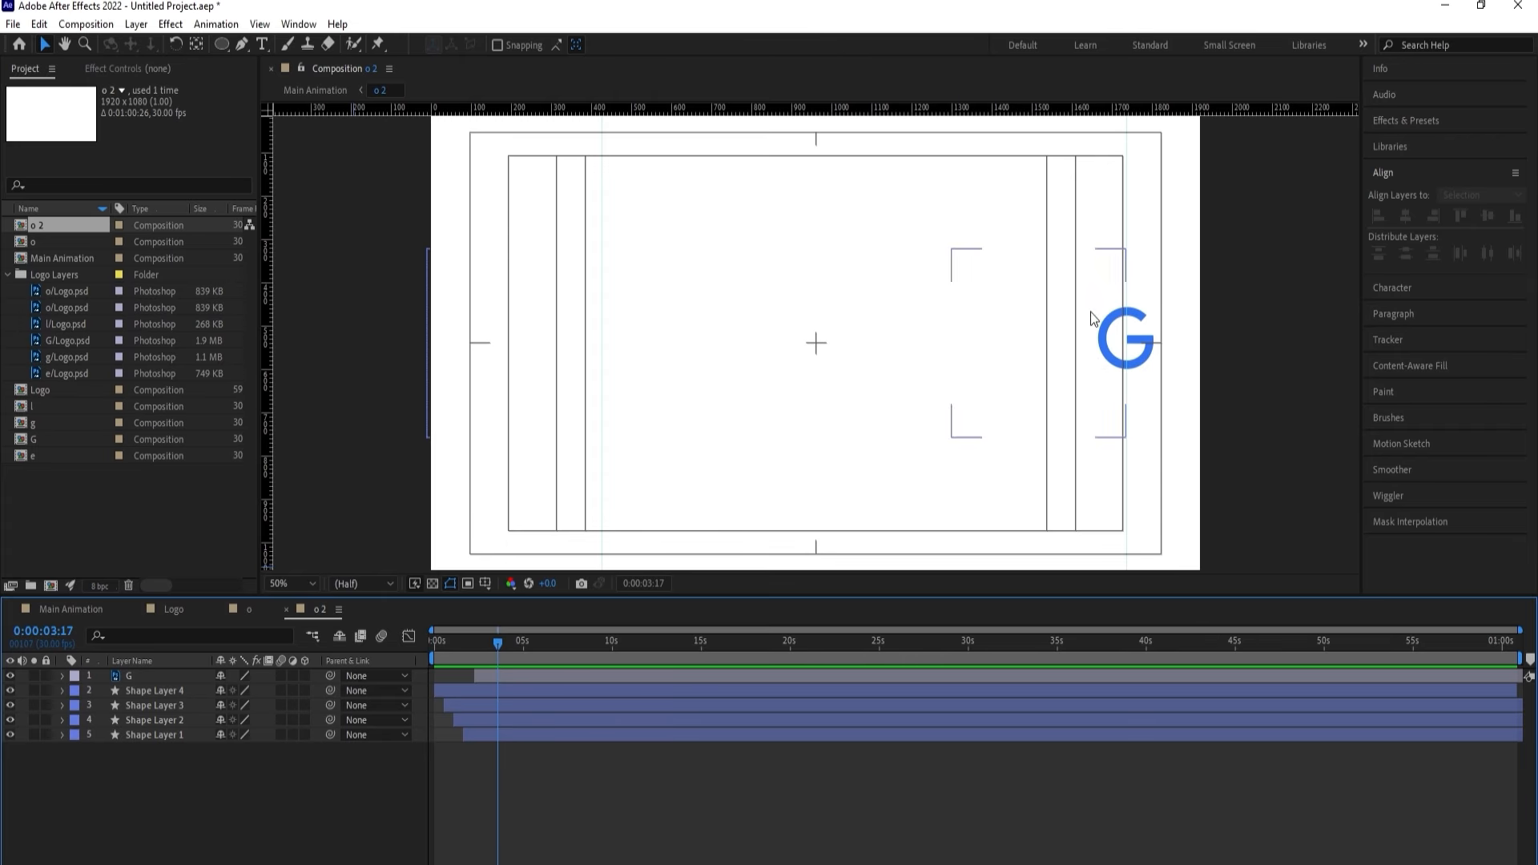
pyautogui.moveTo(1106, 109); pyautogui.dragTo(1108, 368)
pyautogui.click(147, 674)
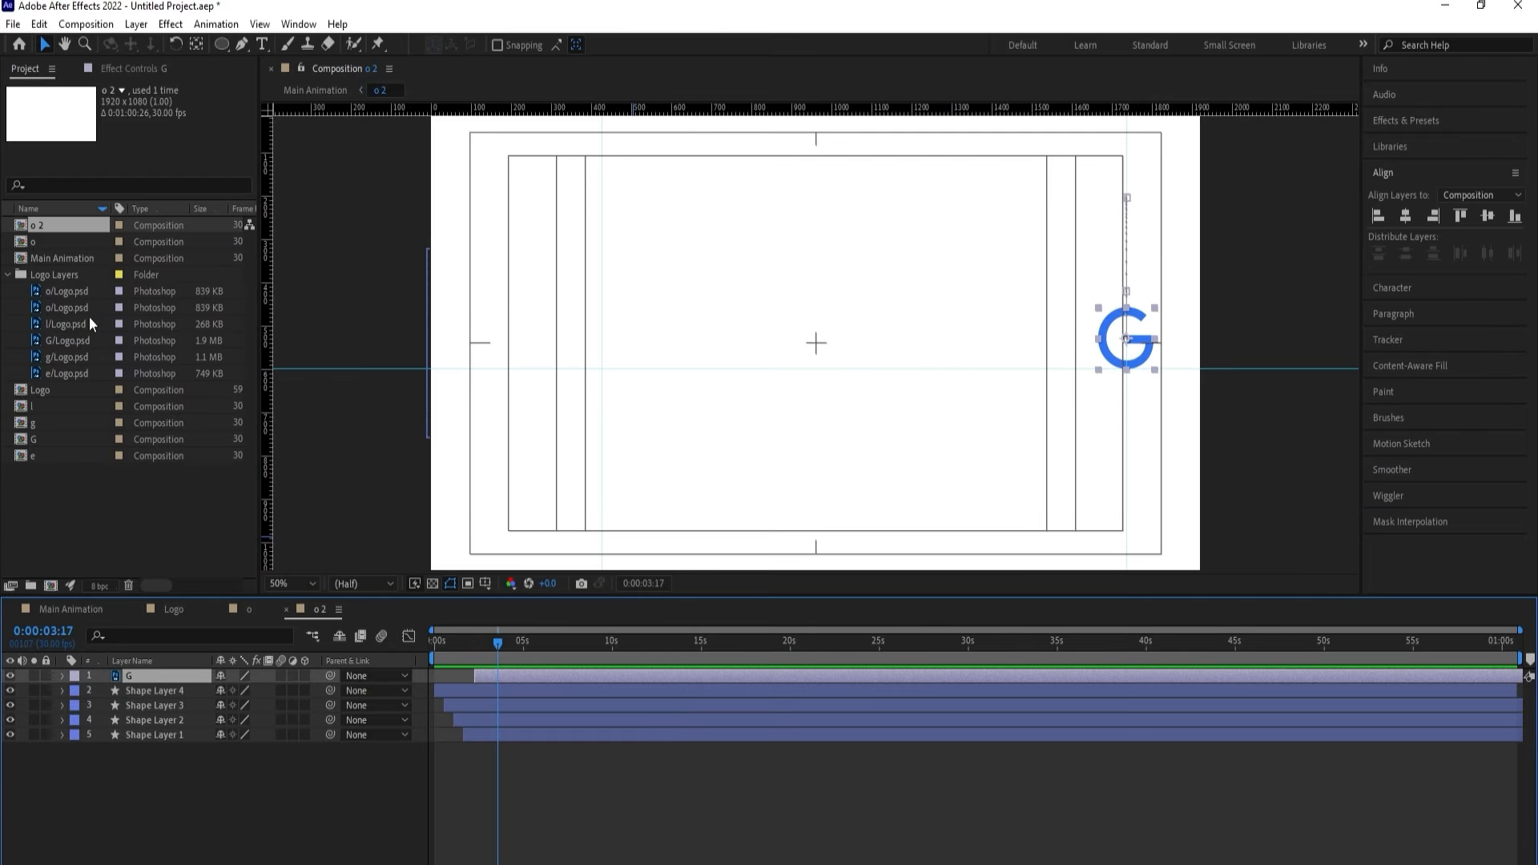
pyautogui.click(71, 293)
pyautogui.moveTo(66, 306); pyautogui.dragTo(150, 679)
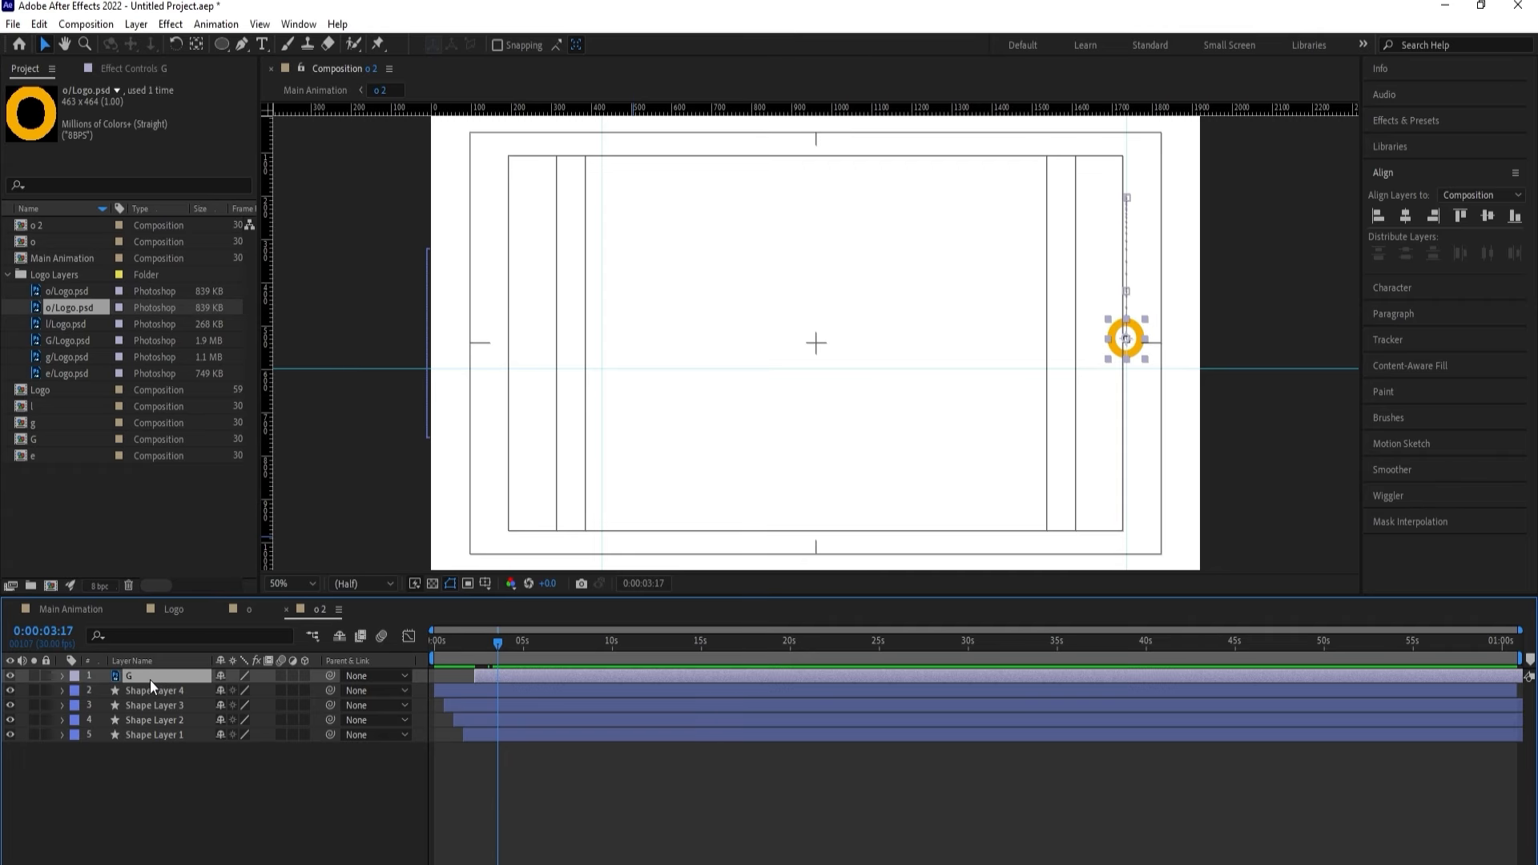
# Reveal the layer's keyframes in o 2 and set its Y position to 555 at 0:00:03:09.
pyautogui.press('u')
pyautogui.press('pageup')
pyautogui.press('pageup')
pyautogui.press('pageup')
pyautogui.press('pageup')
pyautogui.press('pageup')
pyautogui.press('pageup')
pyautogui.press('pageup')
pyautogui.press('pageup')
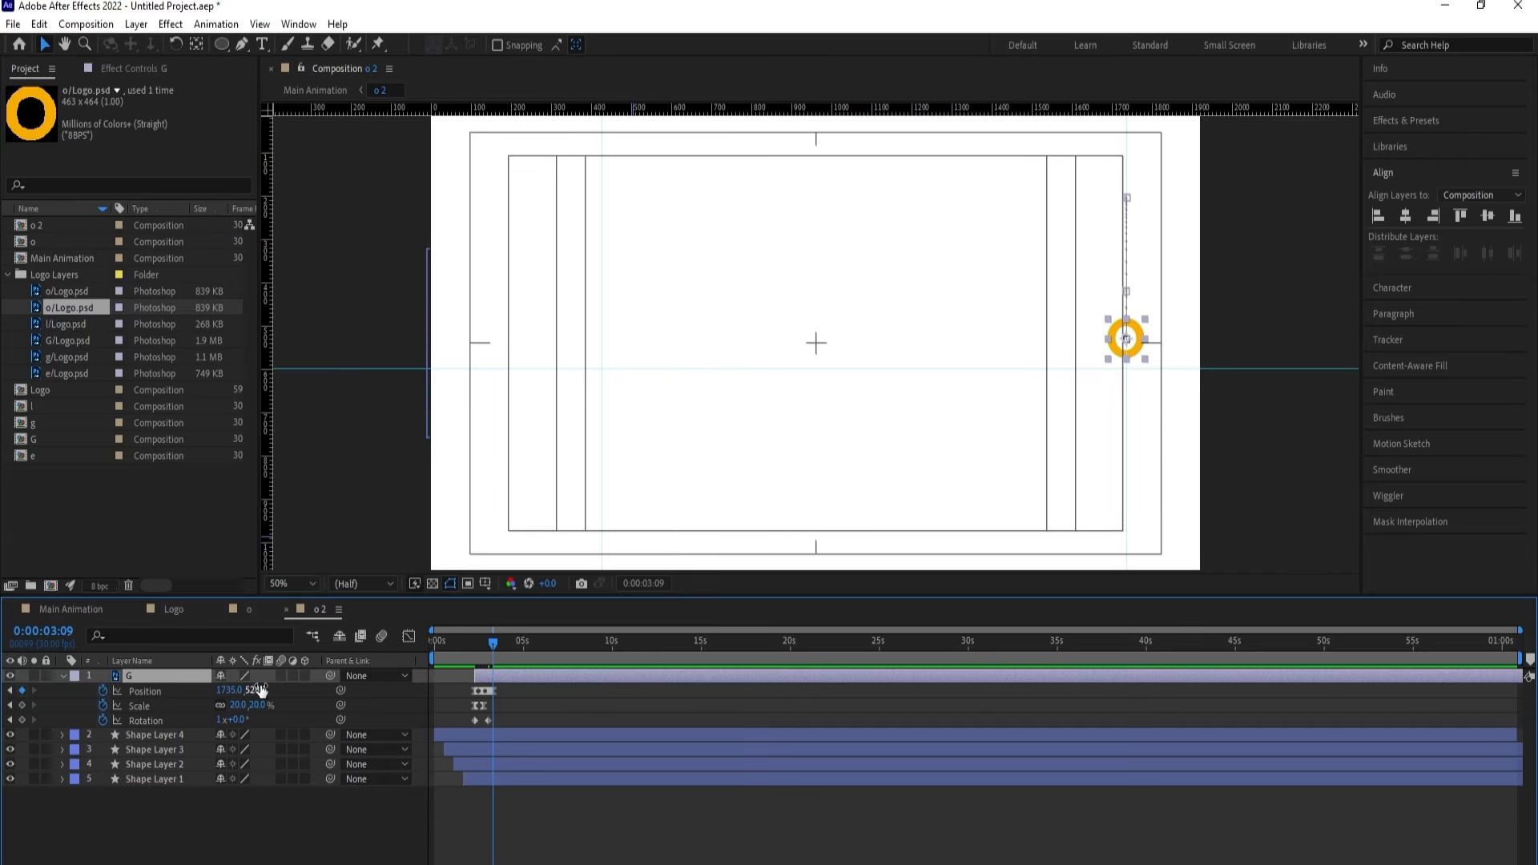
pyautogui.write('555')
pyautogui.click(300, 706)
# Set the yellow O's Y position to 555 at the 0:00:03:01 position keyframe.
pyautogui.press('=')
pyautogui.press('=')
pyautogui.press('=')
pyautogui.press('=')
pyautogui.press('=')
pyautogui.press('=')
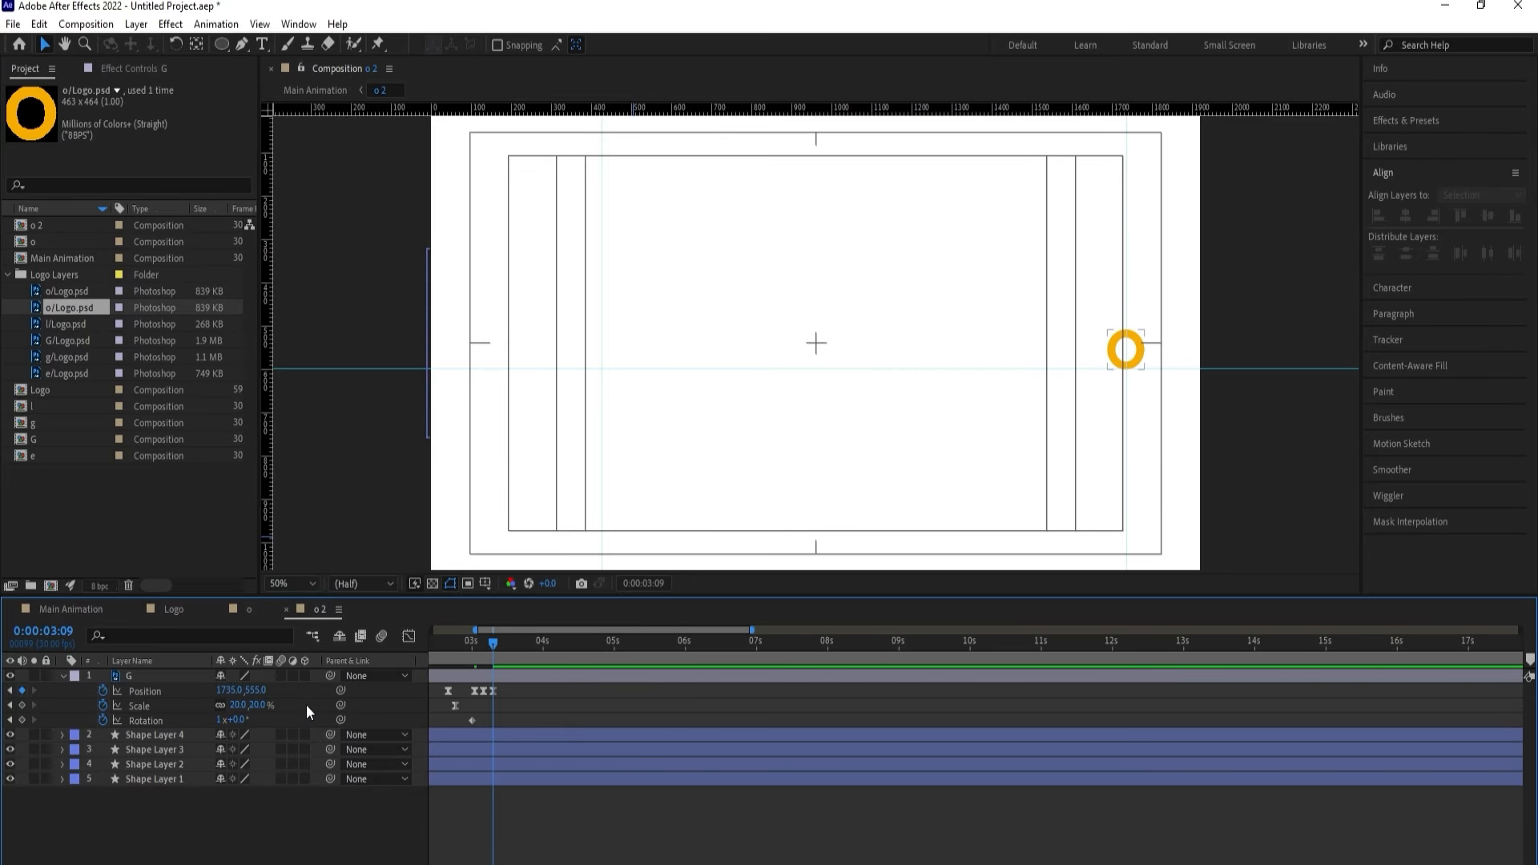
pyautogui.press('j')
pyautogui.press('j')
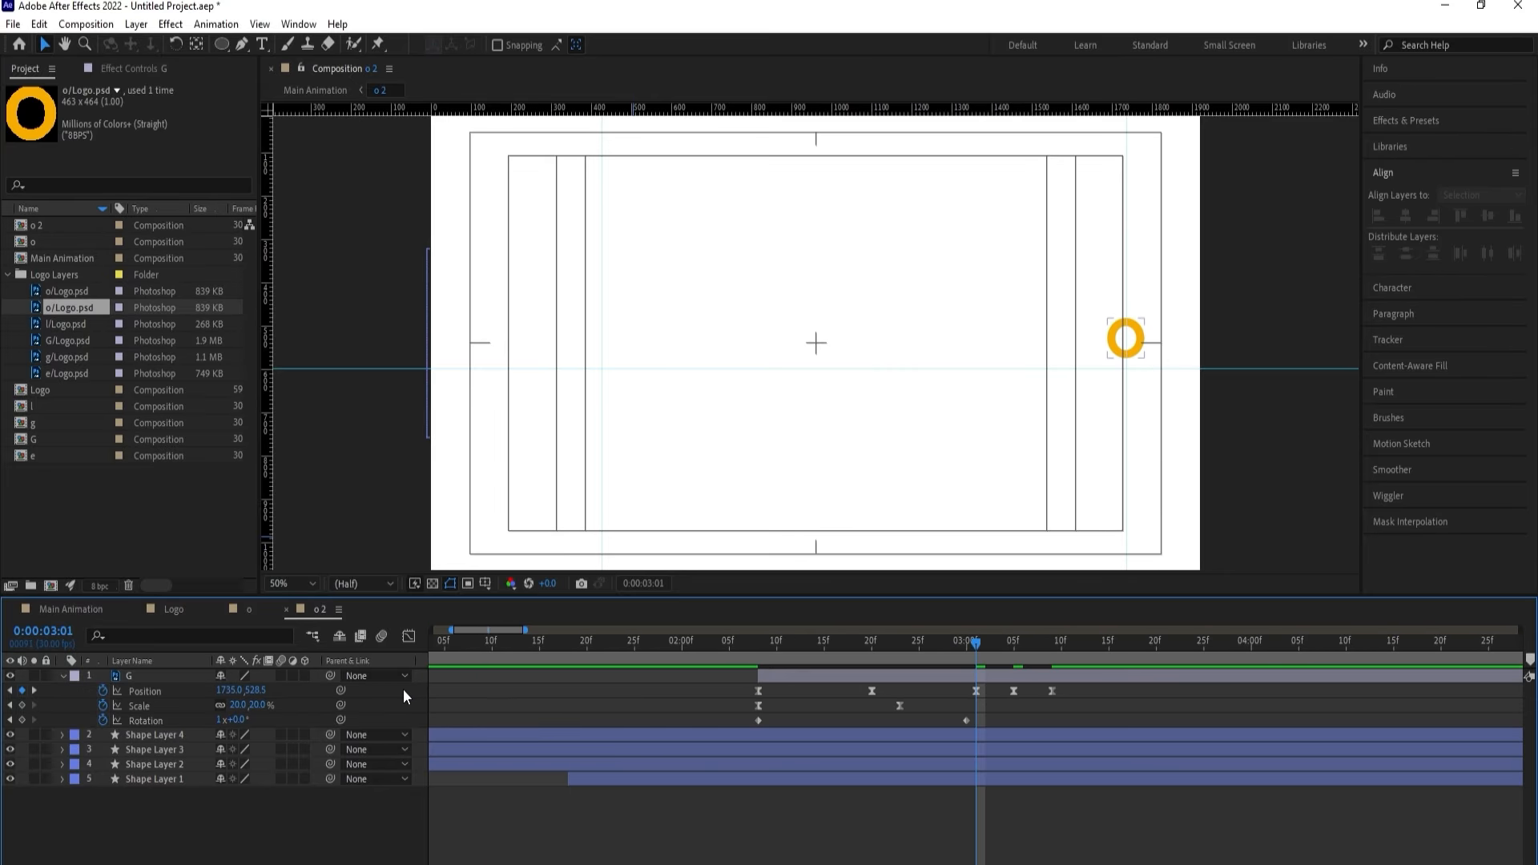
pyautogui.click(301, 695)
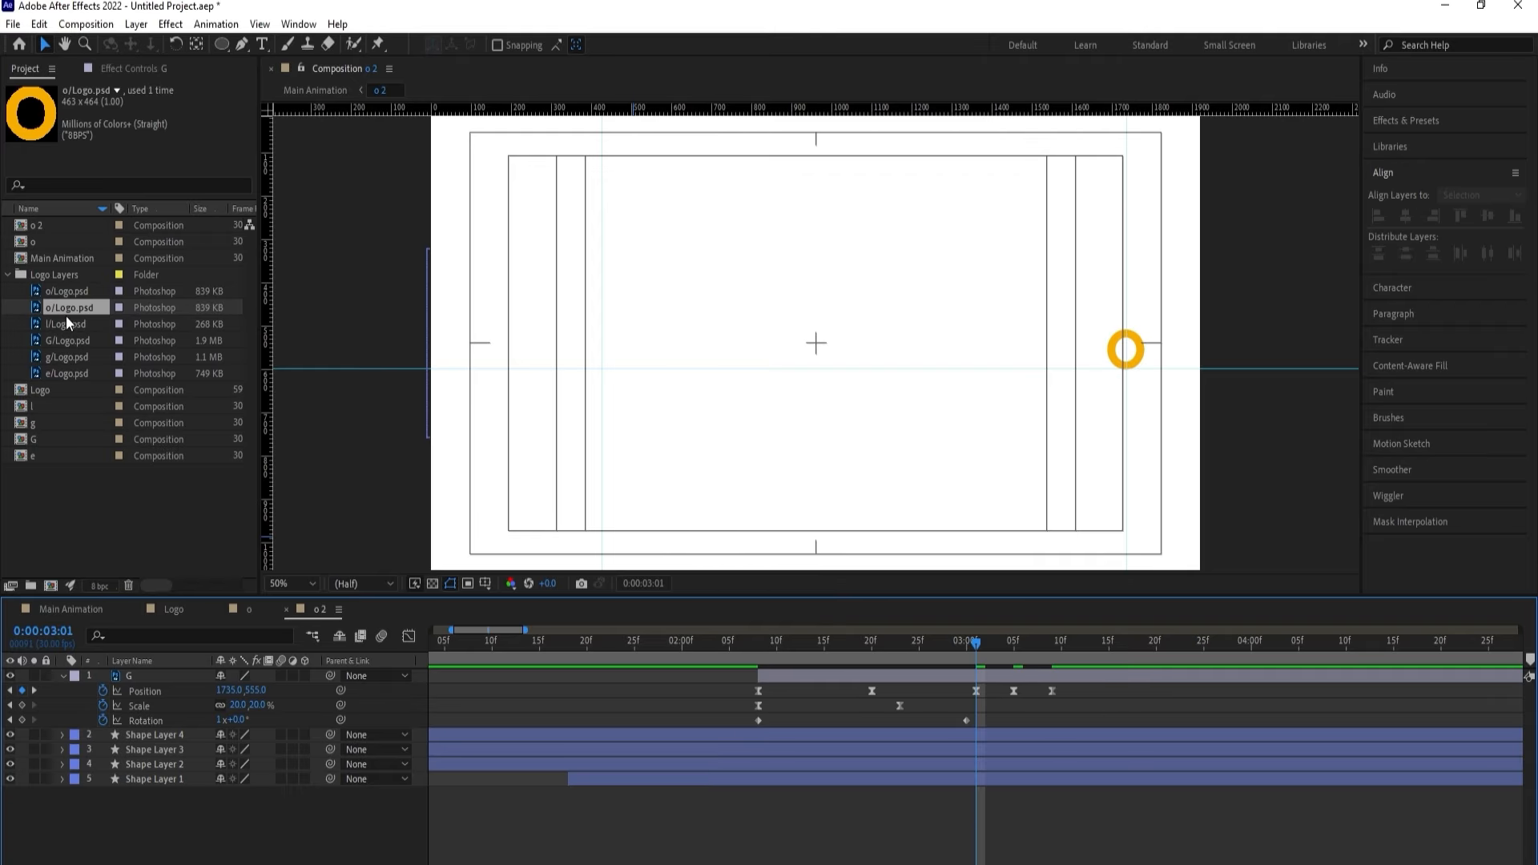
# In the g composition, add a horizontal guide along the G's bottom edge and replace the G layer's source with g/Logo.psd.
pyautogui.doubleClick(48, 422)
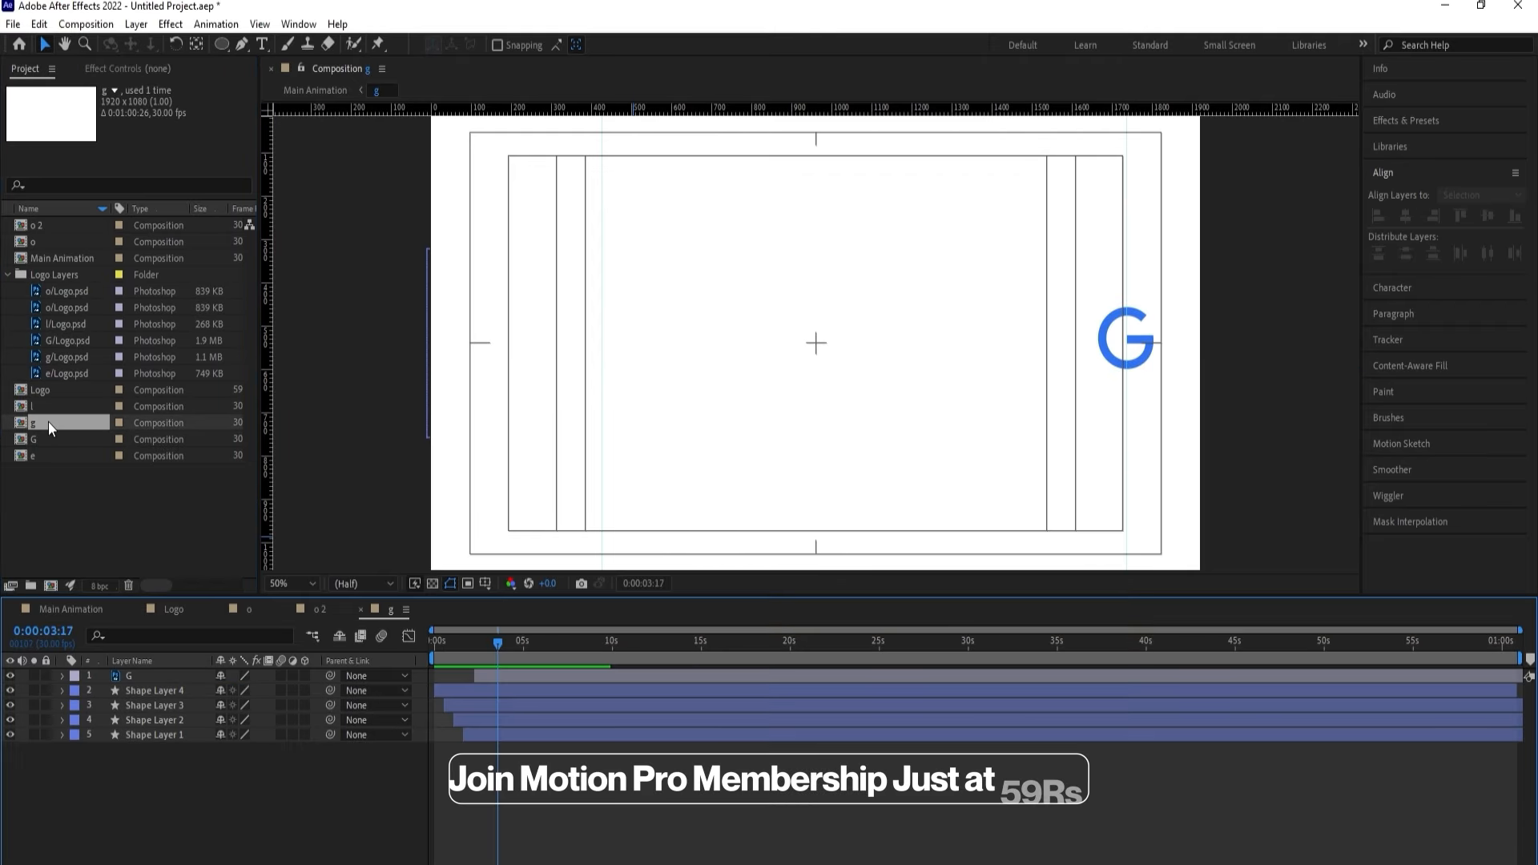
pyautogui.click(131, 676)
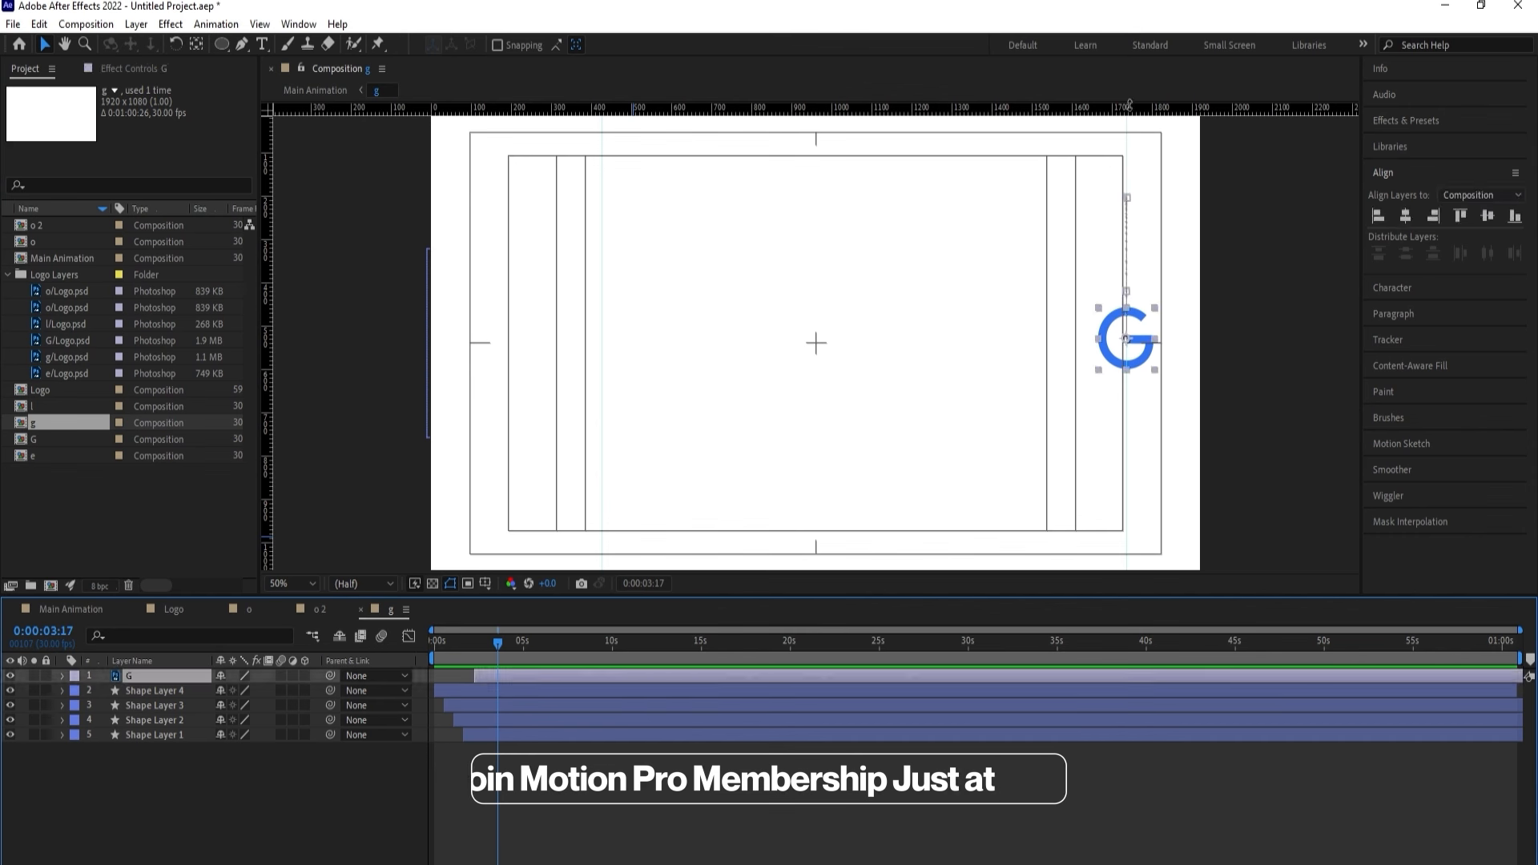
pyautogui.click(1143, 359)
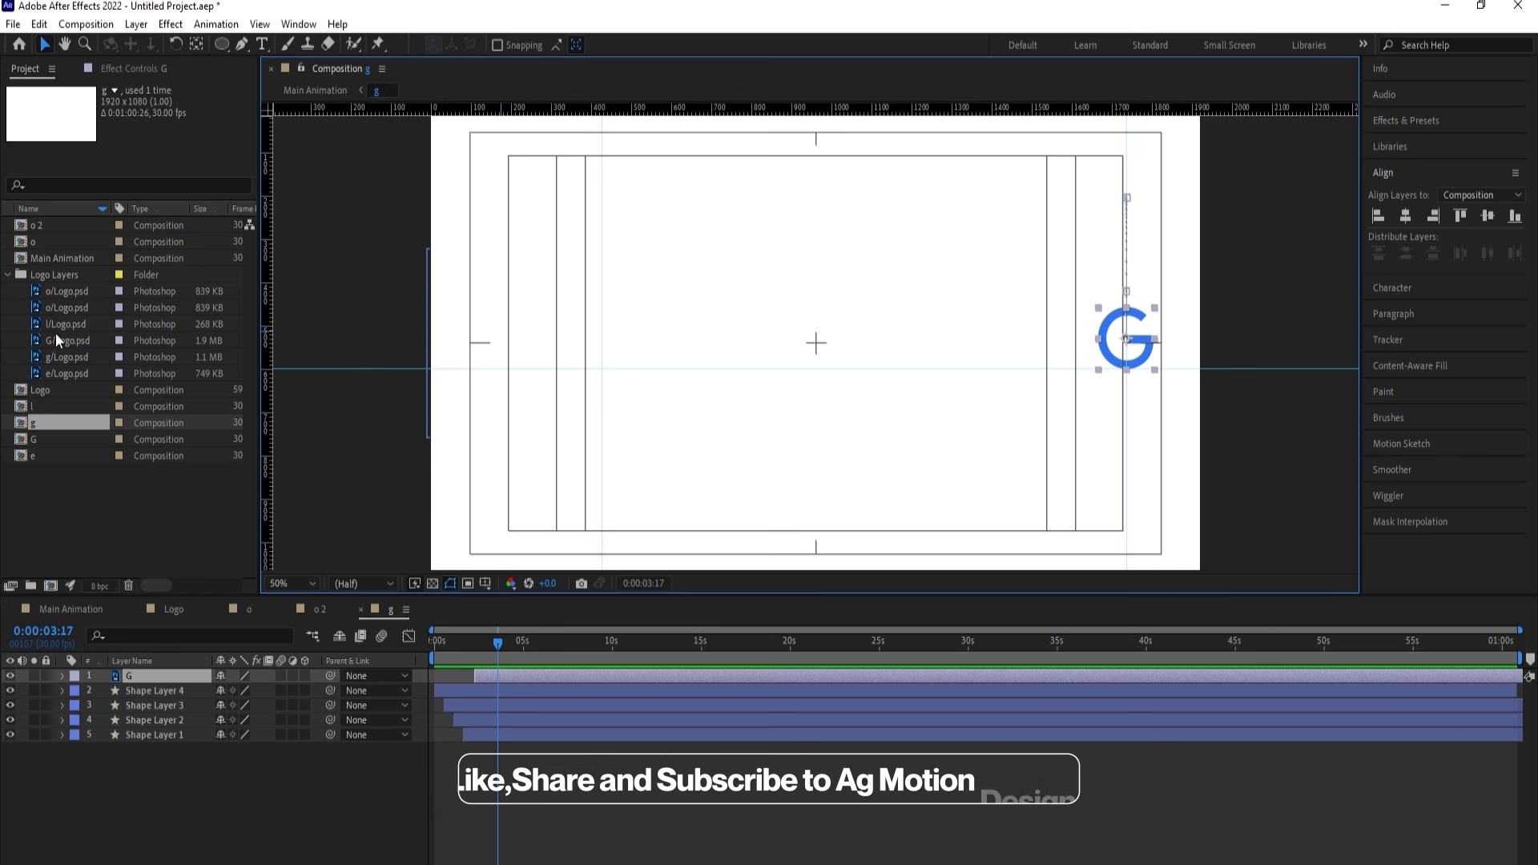
pyautogui.click(54, 357)
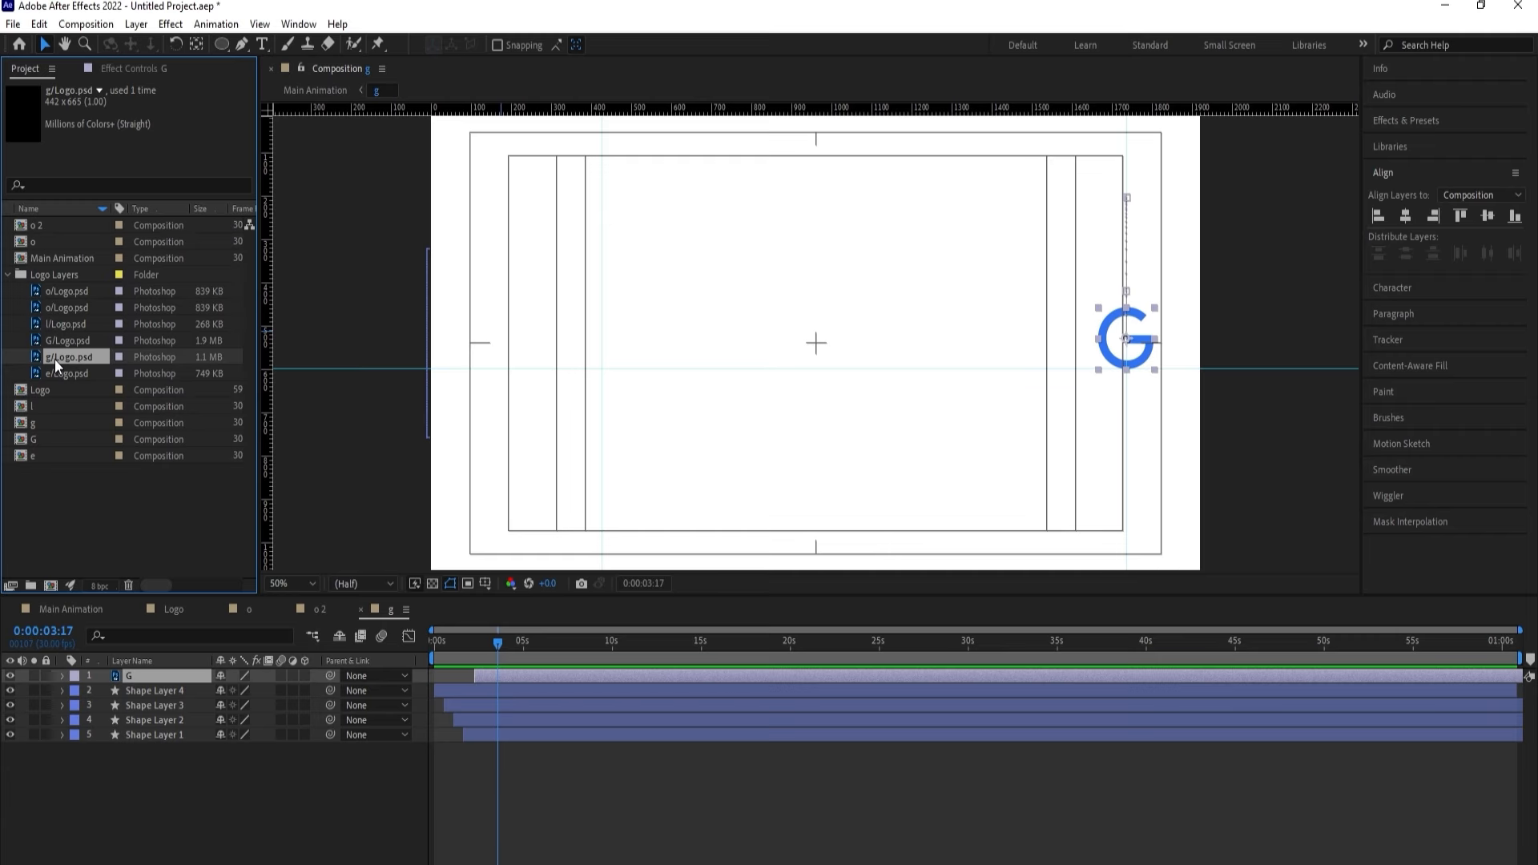
pyautogui.moveTo(54, 359); pyautogui.dragTo(179, 676)
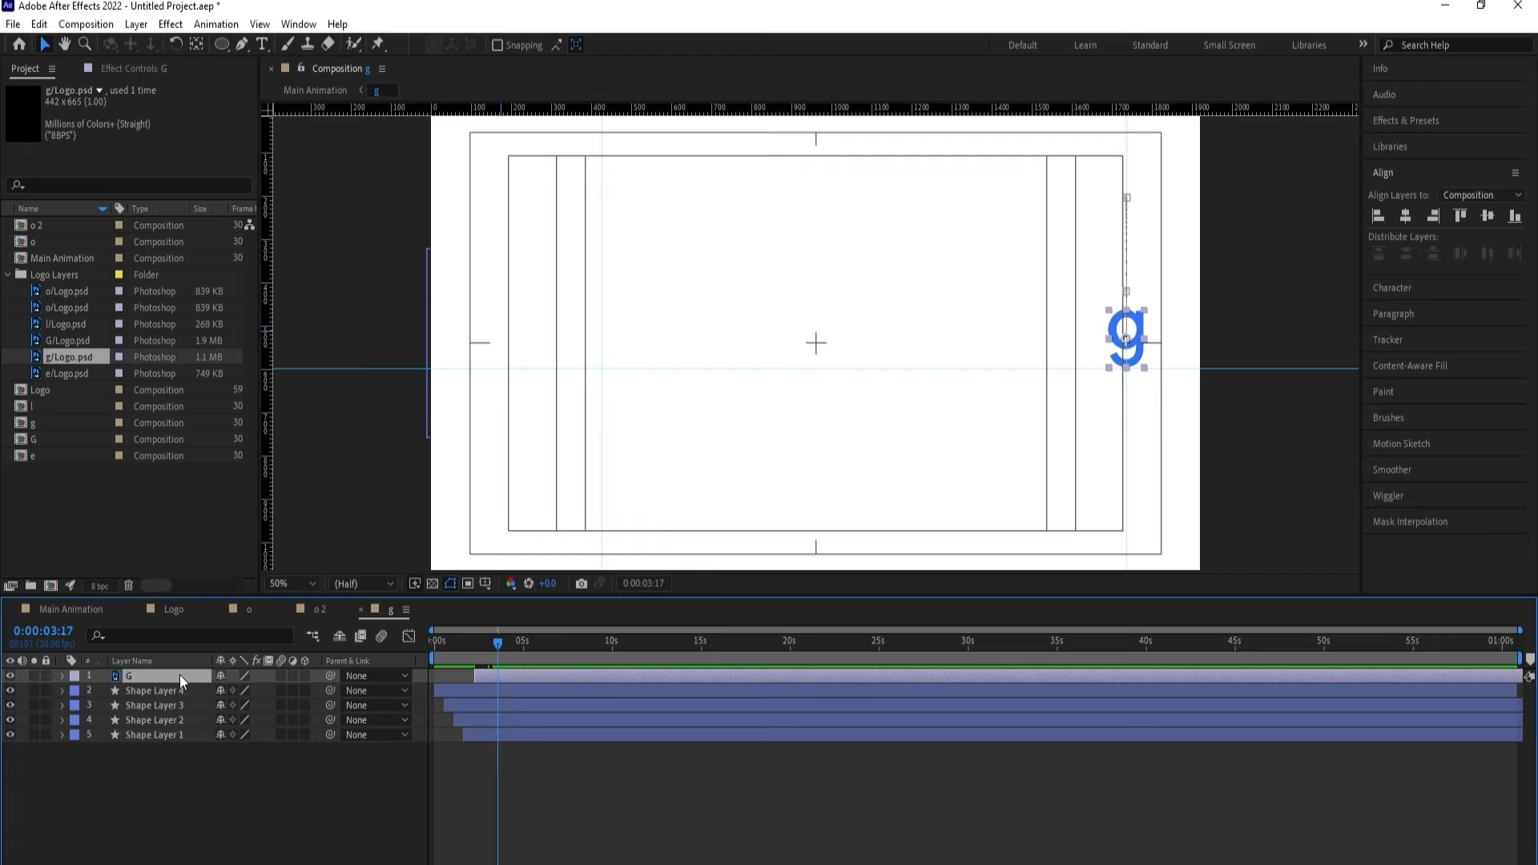
# Reveal the layer's position in the g composition and set its Y value to 575.5 at the last keyframe, 0:00:03:09.
pyautogui.press('p')
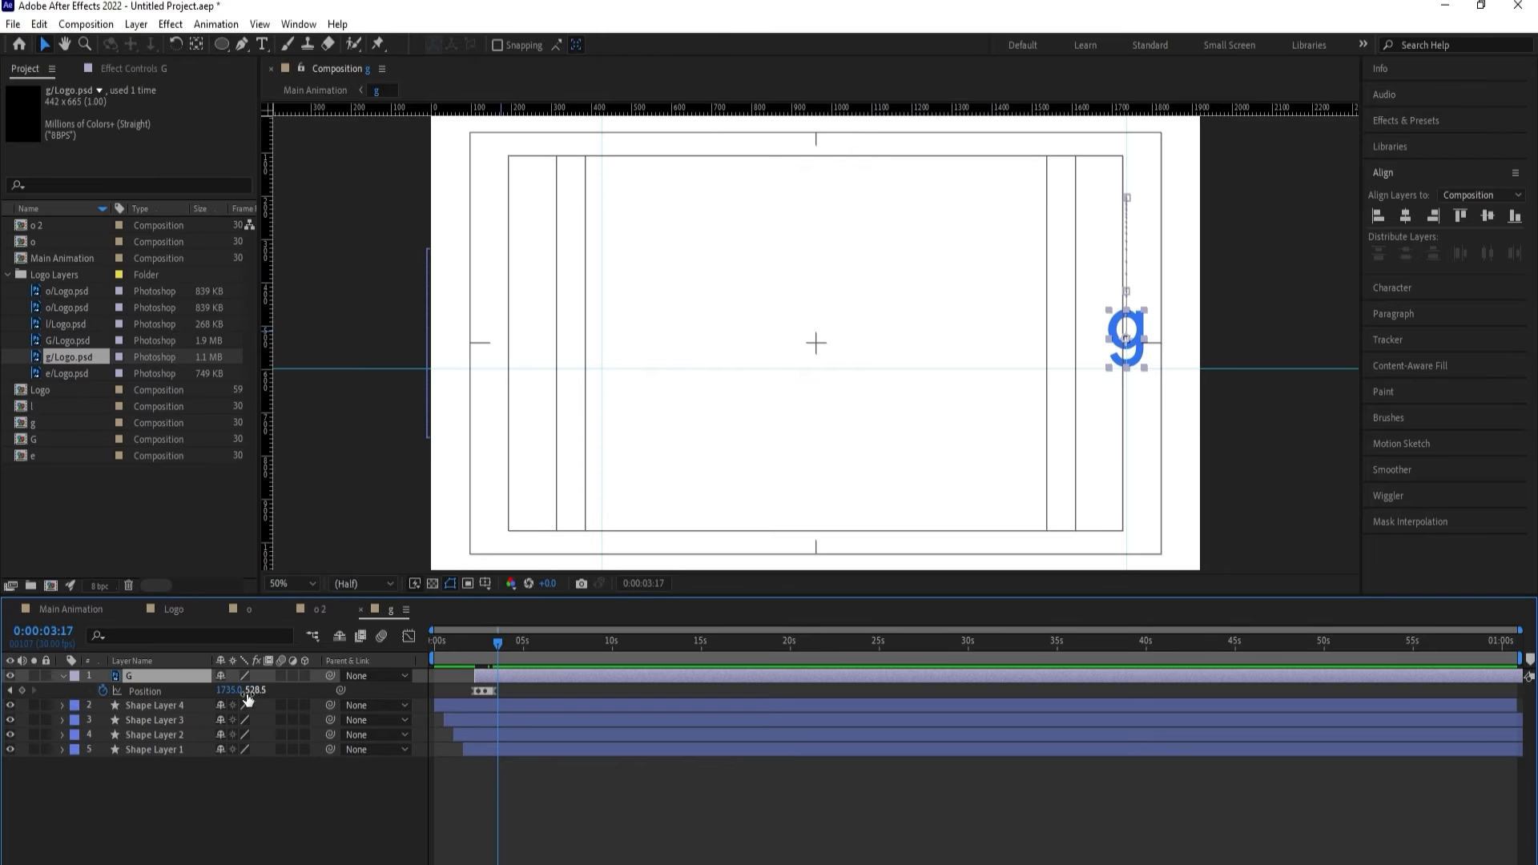
pyautogui.press('=')
pyautogui.press('=')
pyautogui.press('=')
pyautogui.press('=')
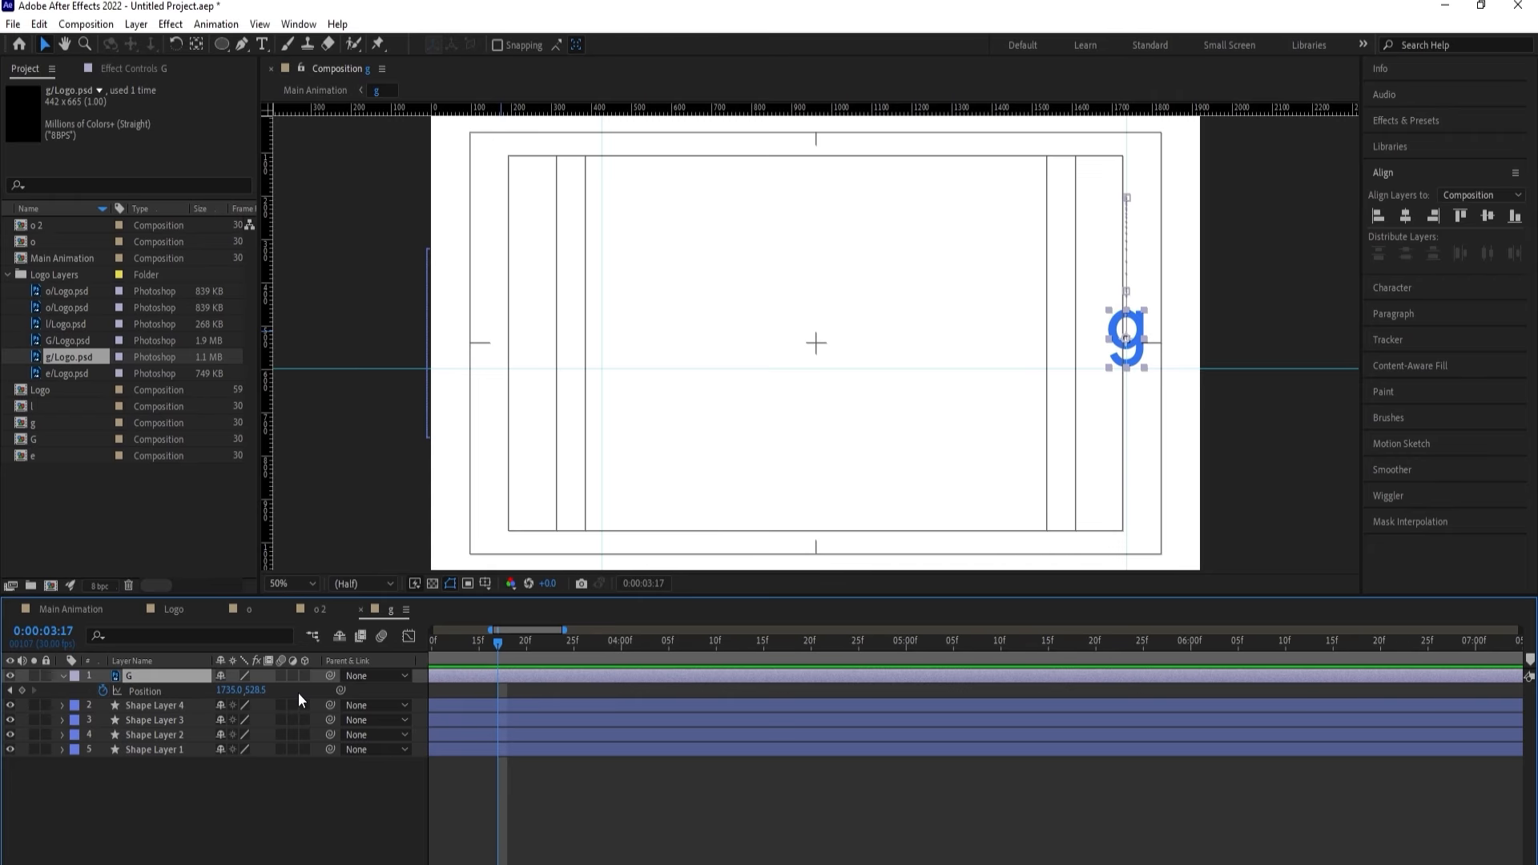
pyautogui.press('j')
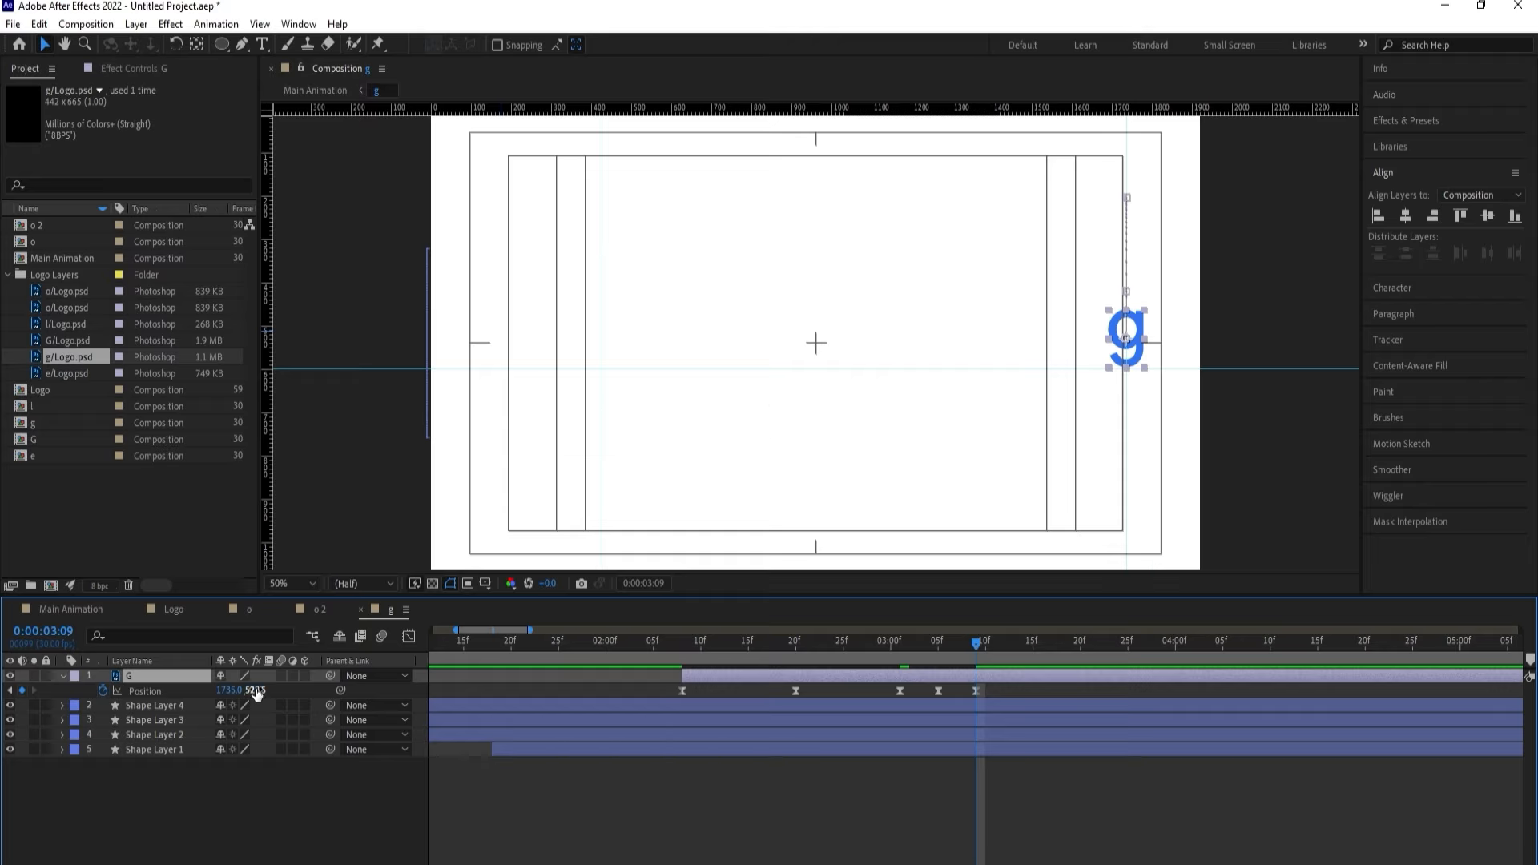
pyautogui.moveTo(256, 690); pyautogui.dragTo(320, 693)
pyautogui.click(250, 690)
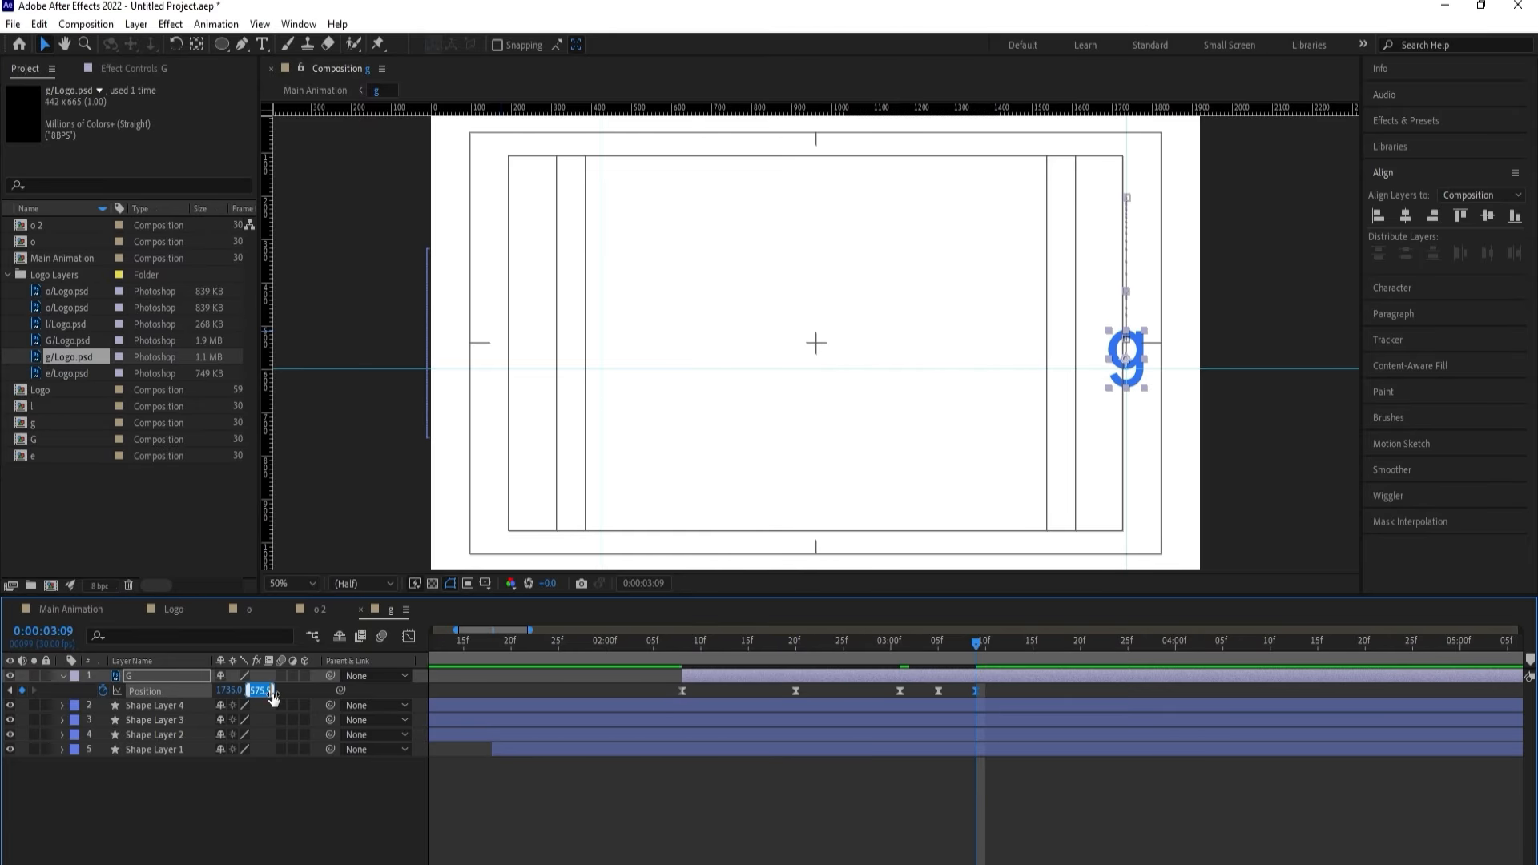
pyautogui.click(290, 695)
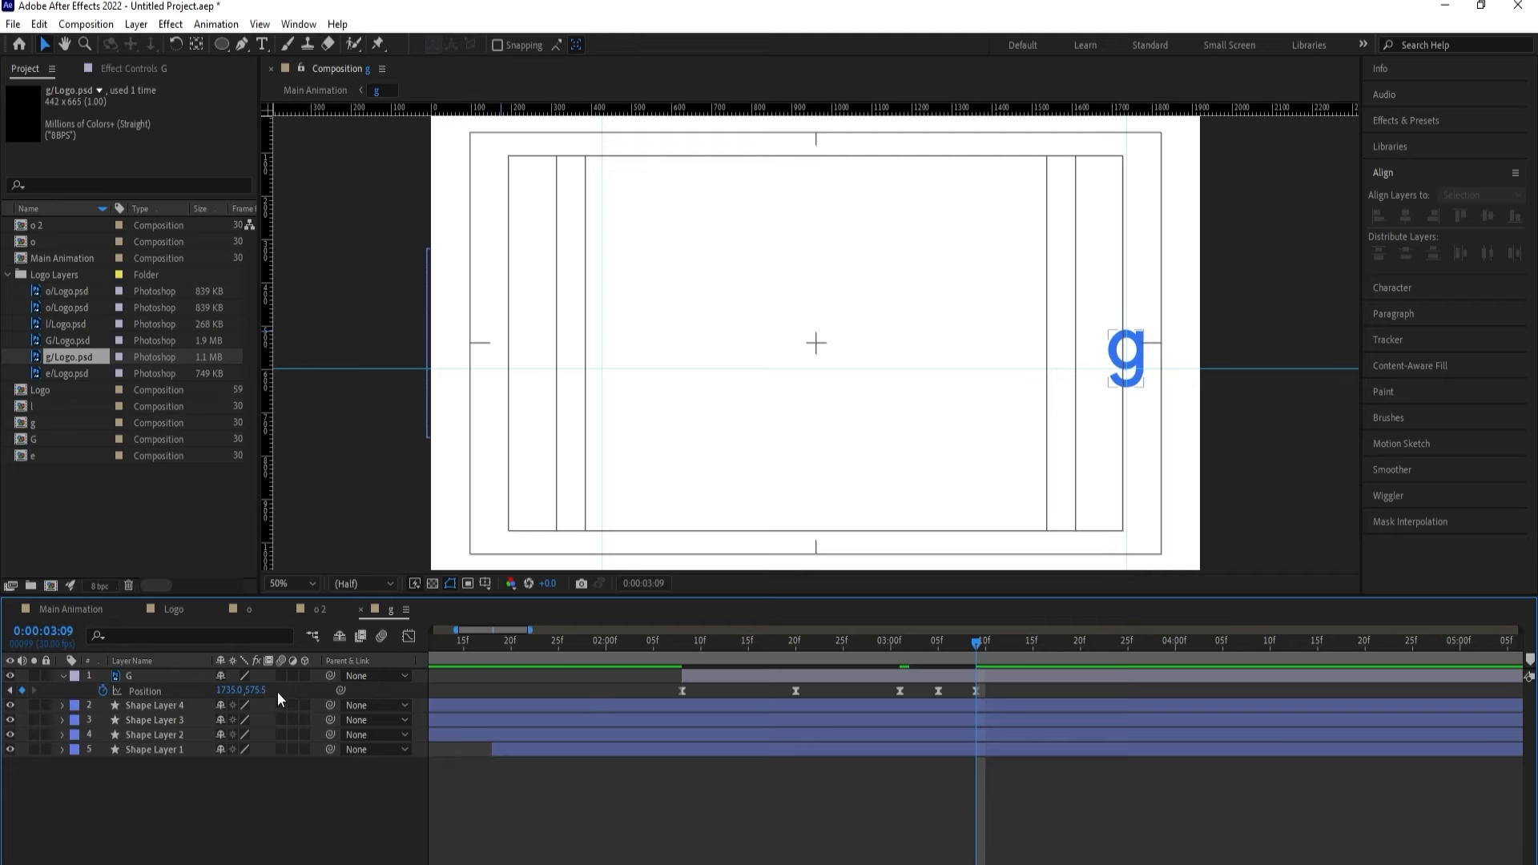
# Set the lowercase g's Y position to 575.5 at the 0:00:03:01 keyframe.
pyautogui.press('j')
pyautogui.press('j')
pyautogui.click(256, 690)
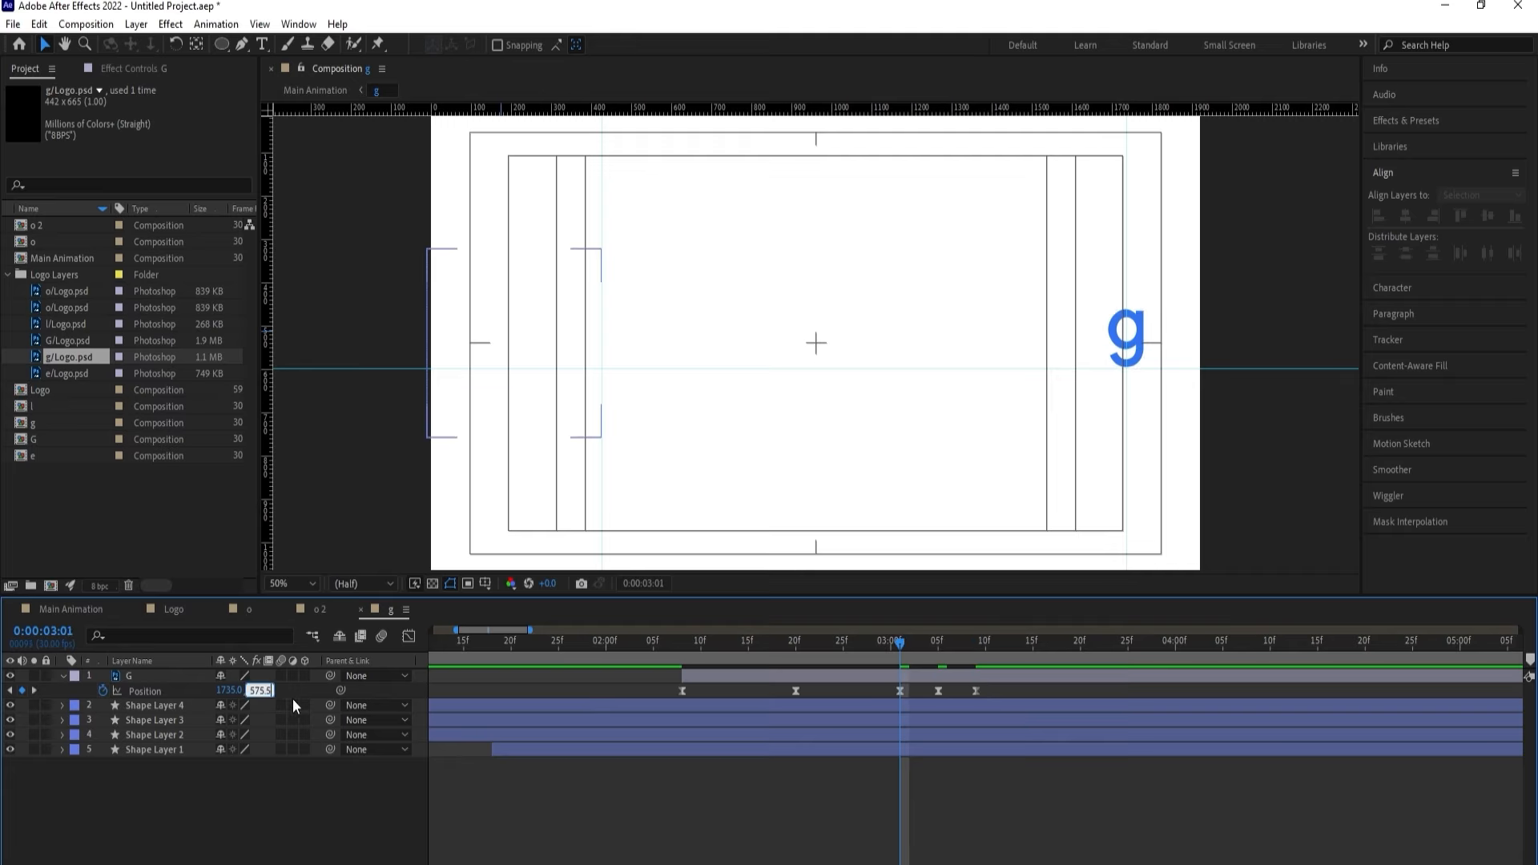
pyautogui.press('Return')
# Preview the lowercase g's bounce from its first position keyframe at 0:00:02:08.
pyautogui.press('j')
pyautogui.press('j')
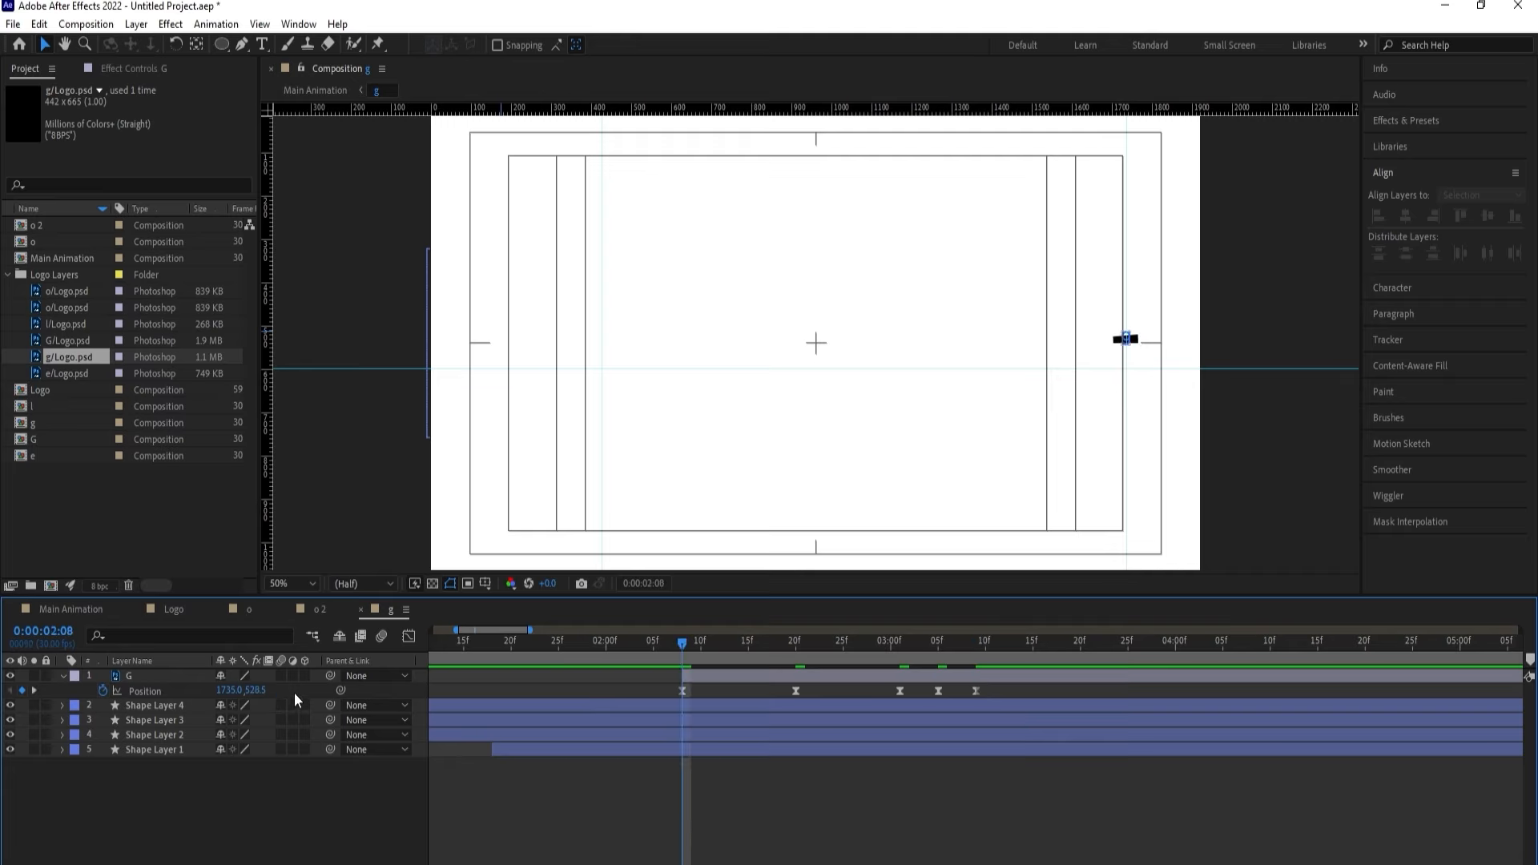
pyautogui.press('space')
pyautogui.press('space')
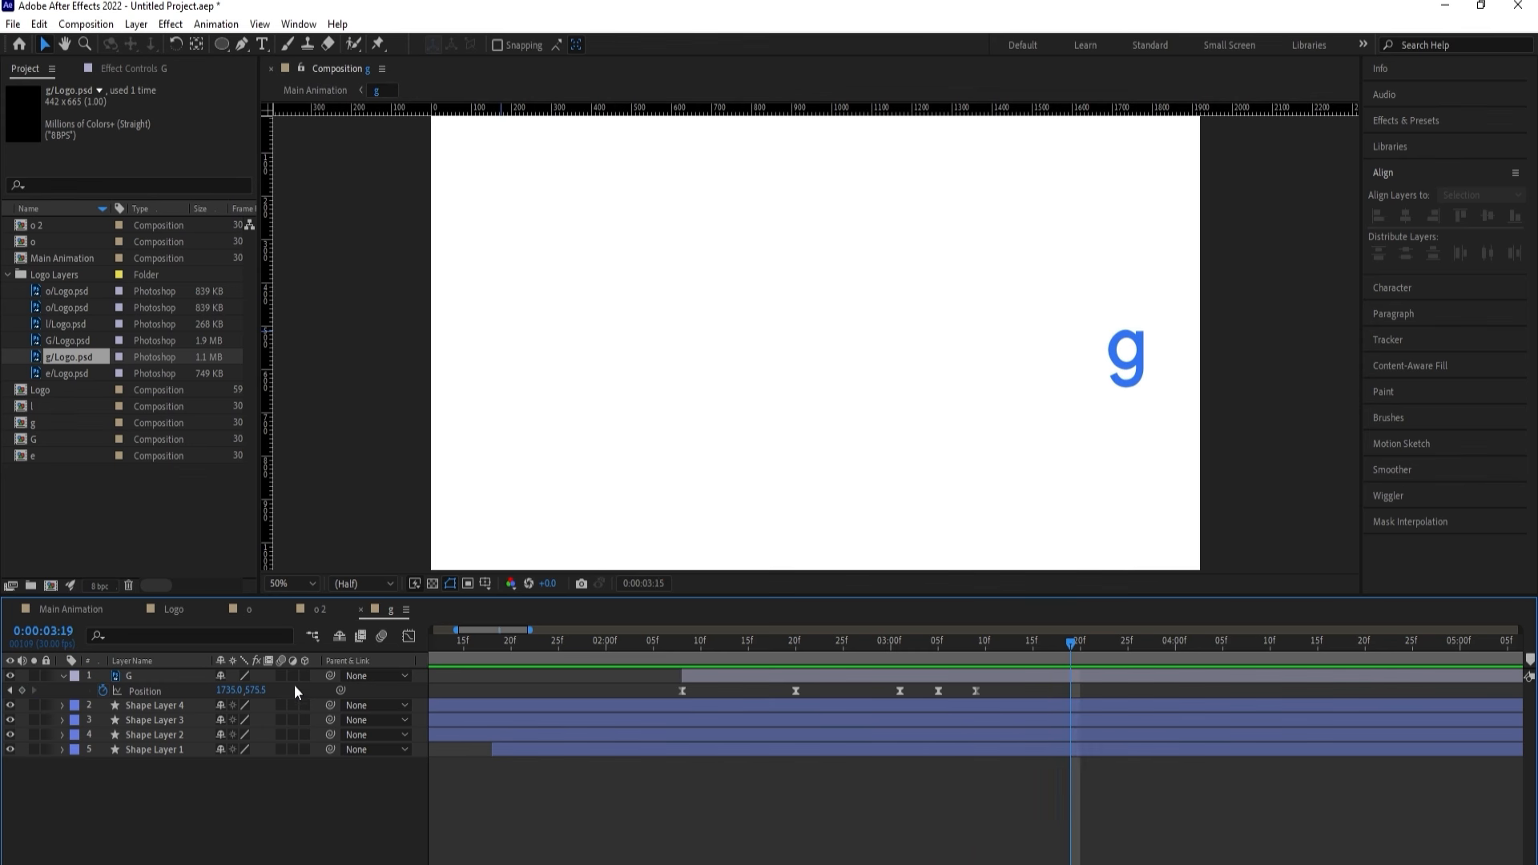
# In the l composition, add a horizontal guide along the G's bottom edge and replace the G layer's source with l/Logo.psd.
pyautogui.doubleClick(50, 406)
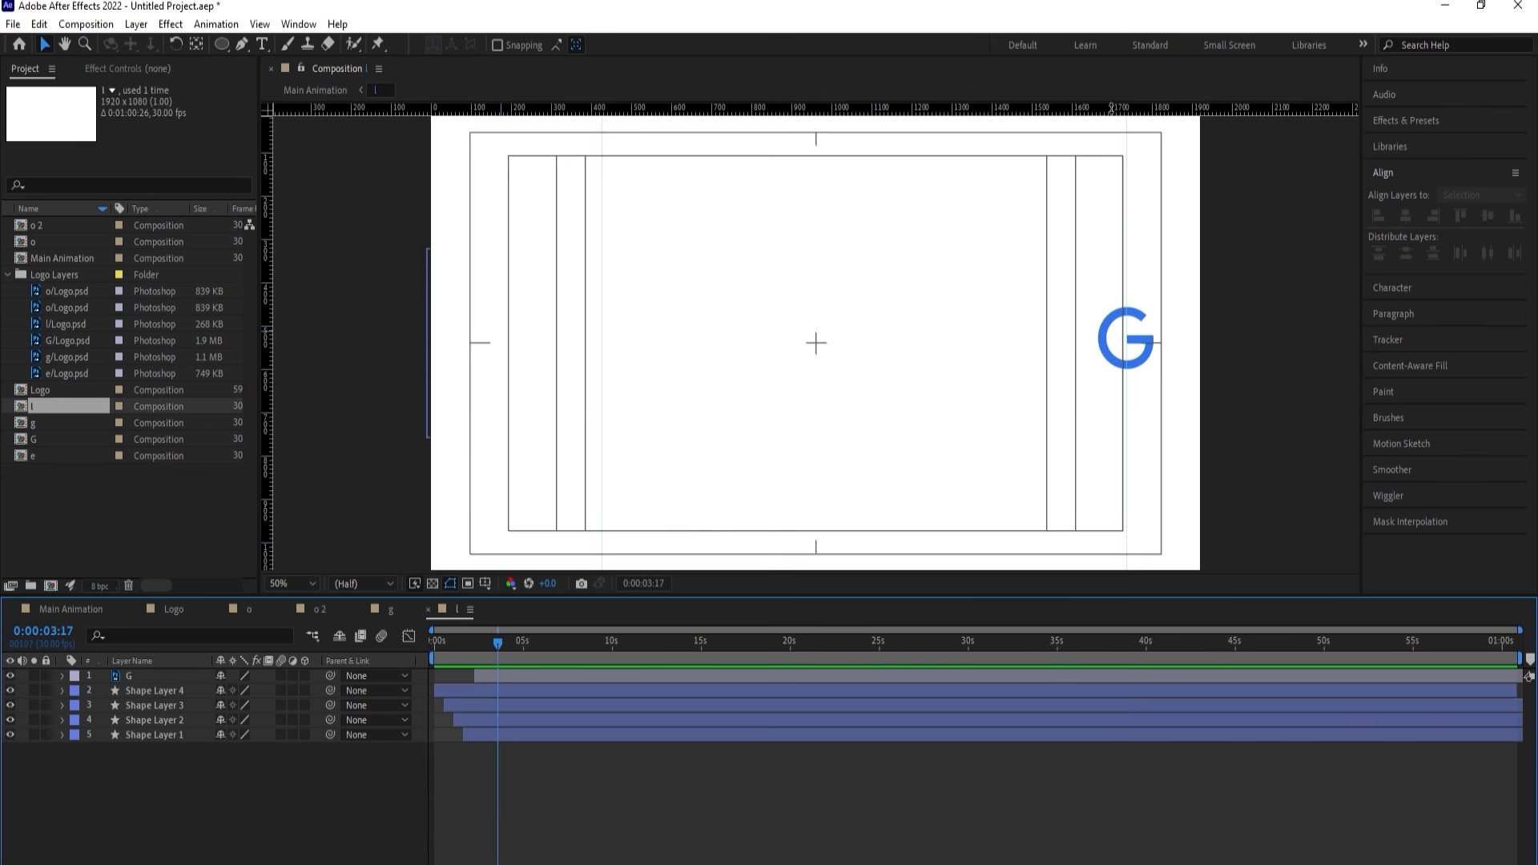
pyautogui.moveTo(1109, 116); pyautogui.dragTo(1111, 370)
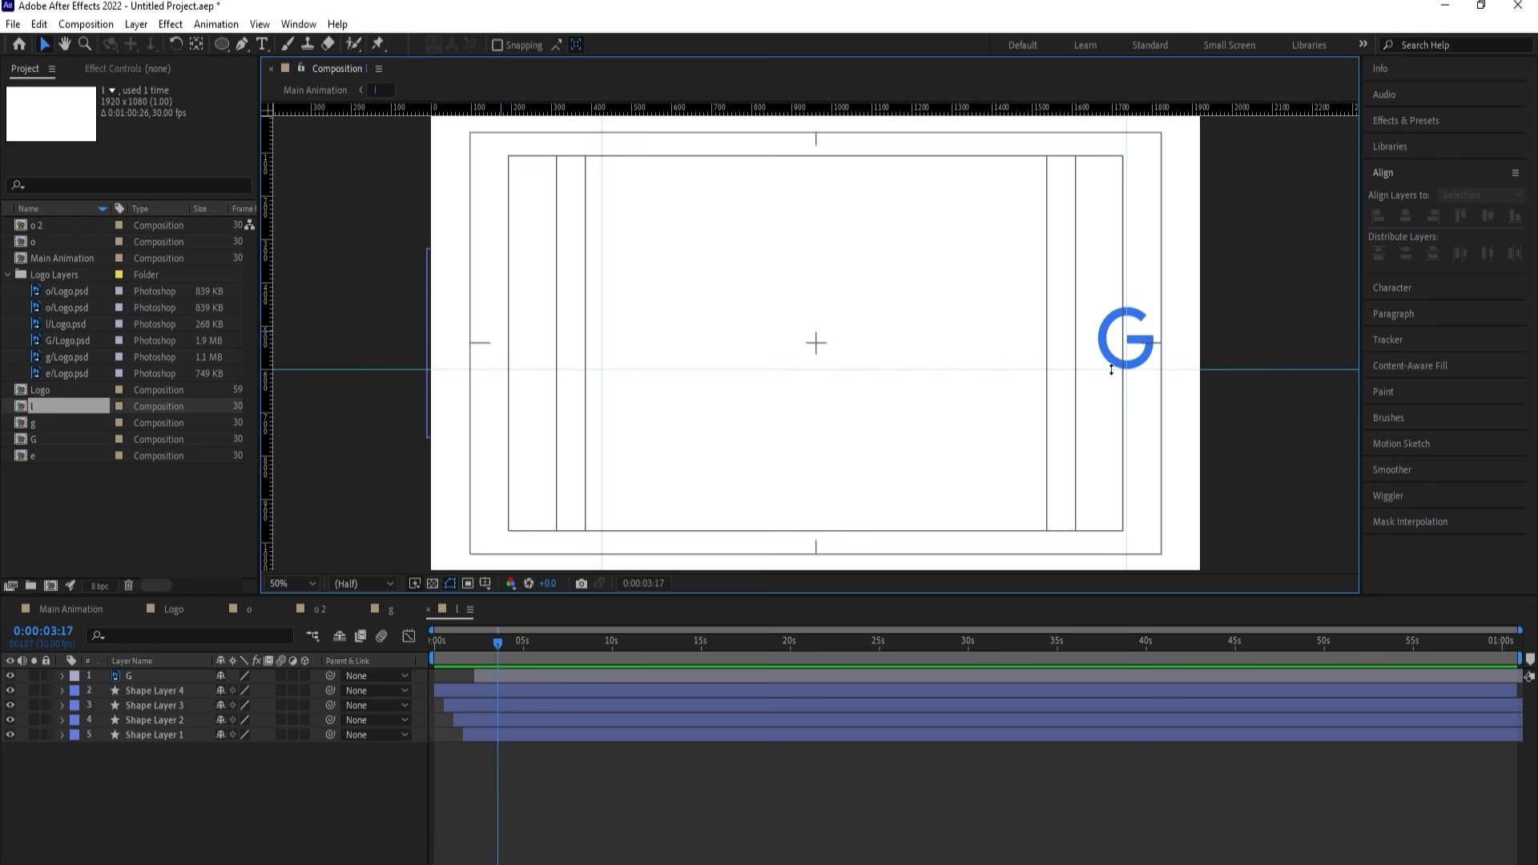
pyautogui.click(67, 325)
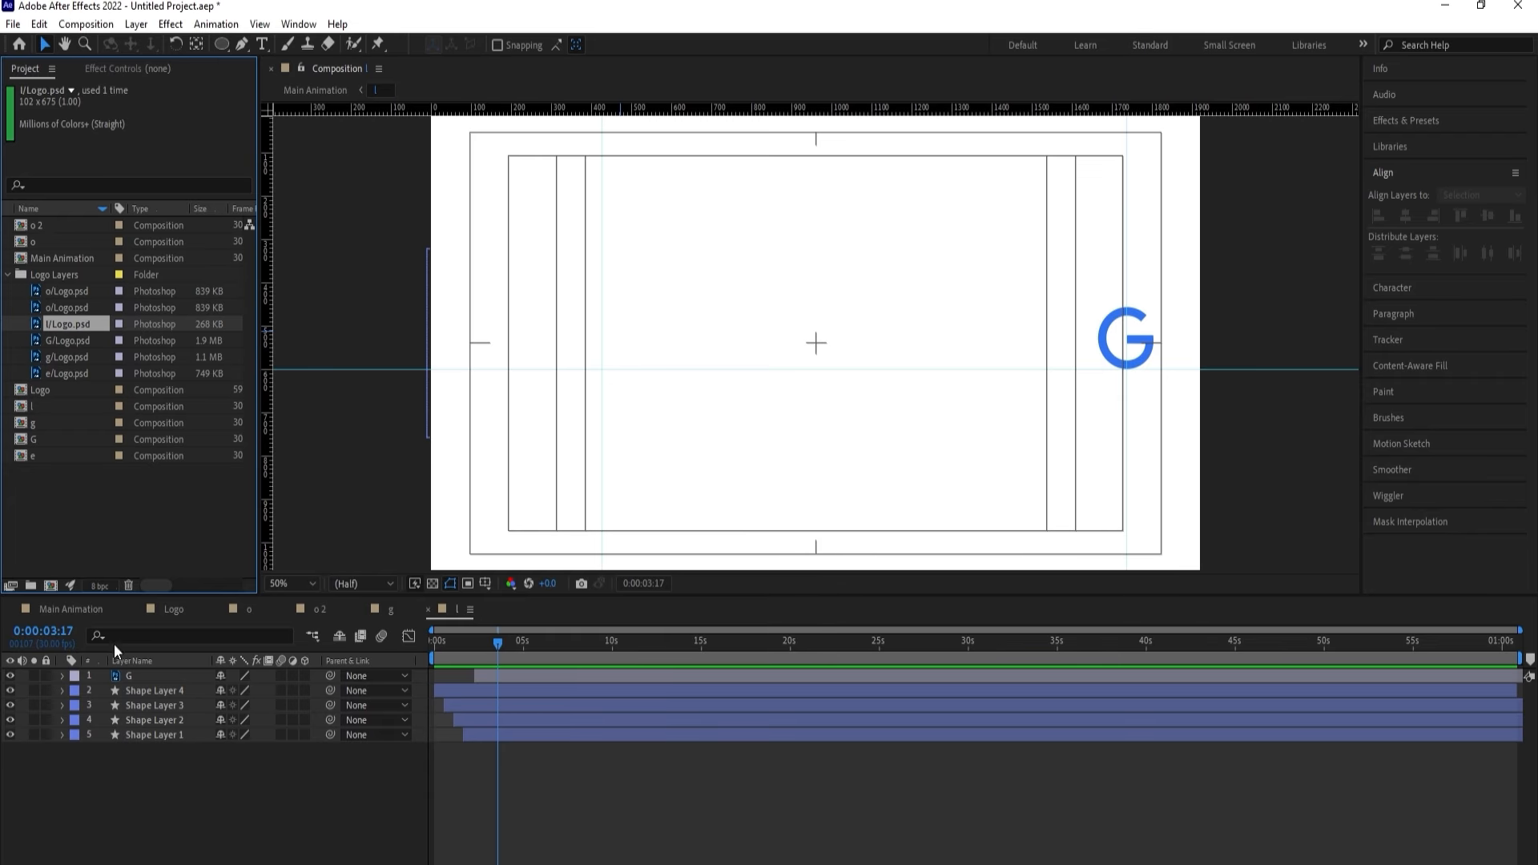
pyautogui.click(129, 675)
pyautogui.moveTo(66, 325); pyautogui.dragTo(157, 673)
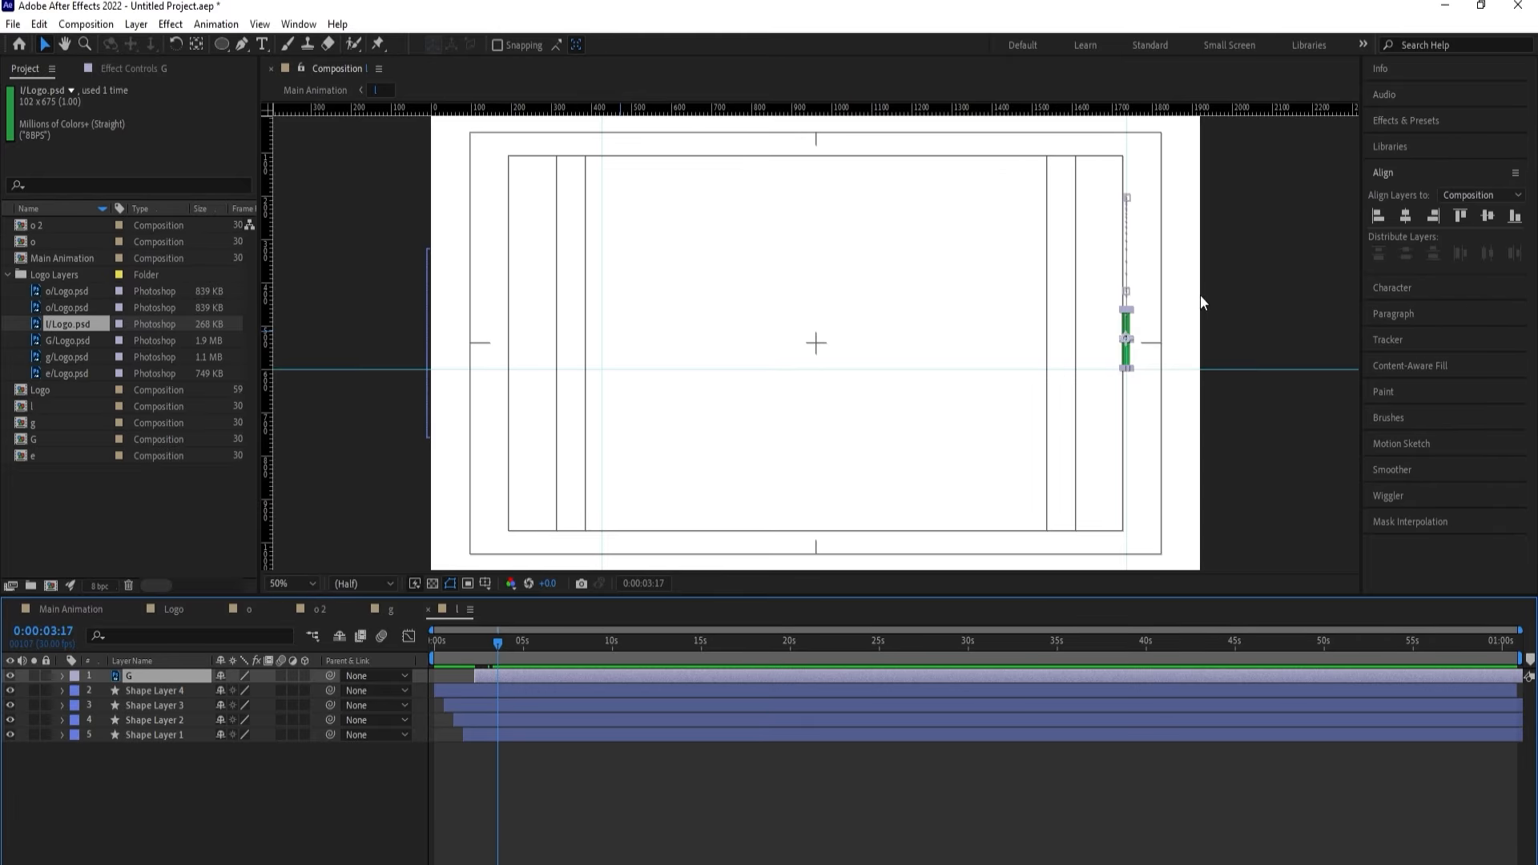
pyautogui.click(416, 754)
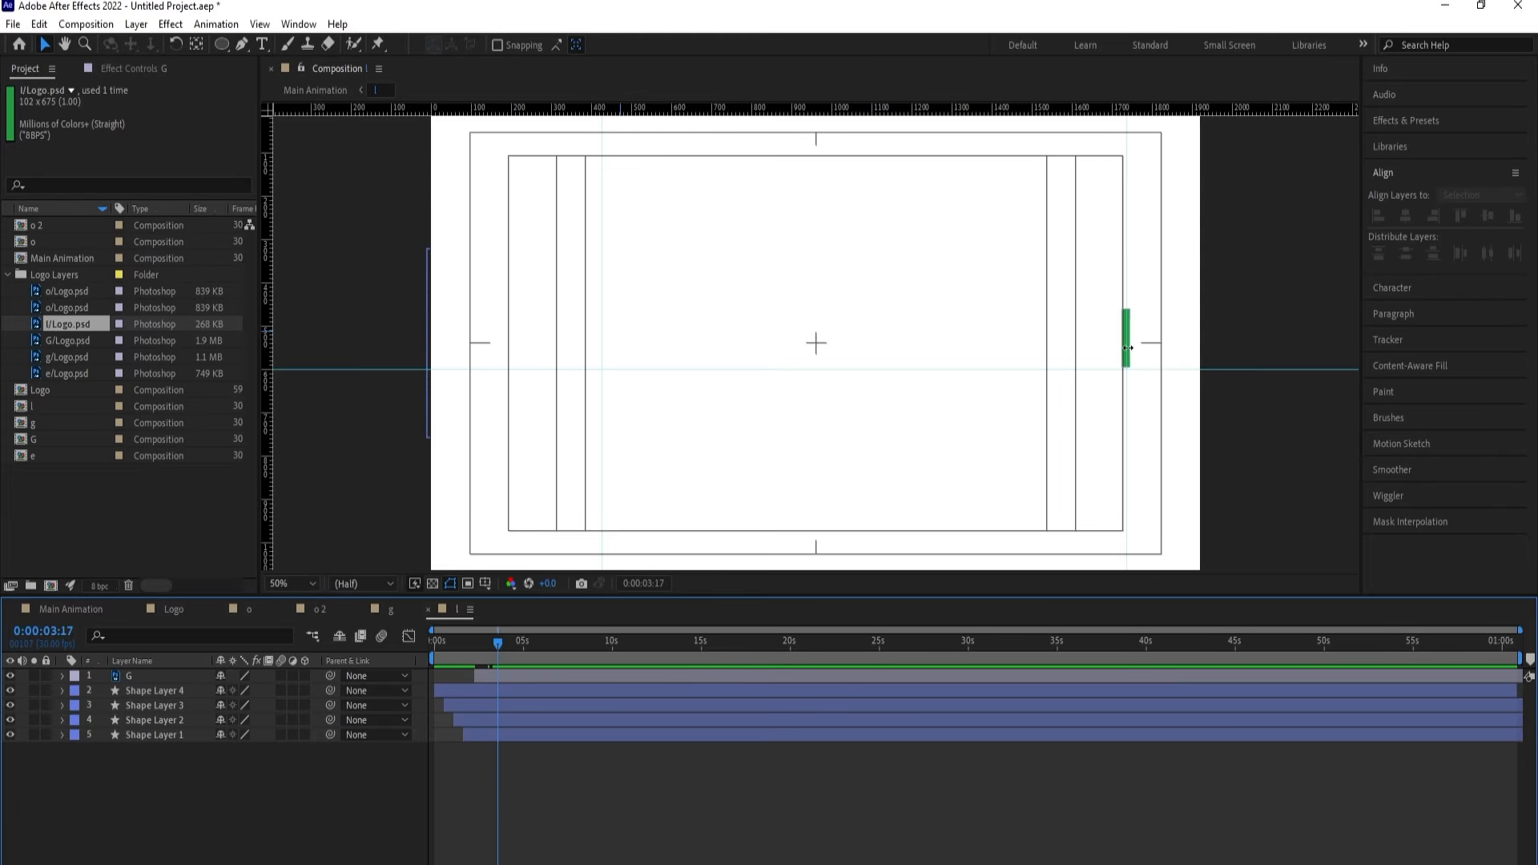
# Lower the l onto the horizontal guide at the 0:00:03:09 position keyframe, Y 531.8, and match the earlier landing keyframe.
pyautogui.scroll(6, 1129, 349)
pyautogui.click(1058, 437)
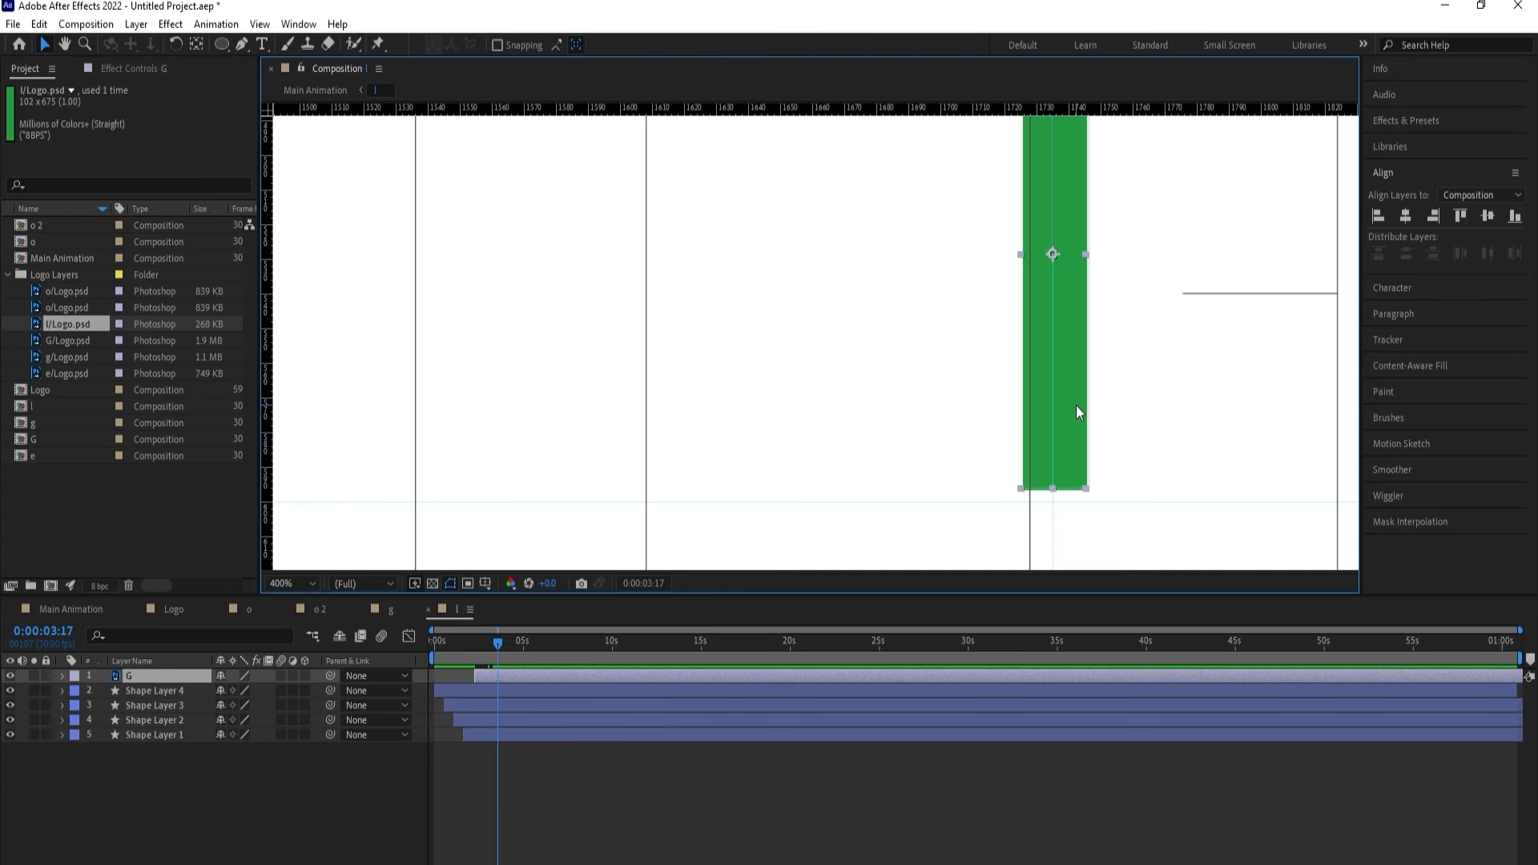
pyautogui.press('u')
pyautogui.press('j')
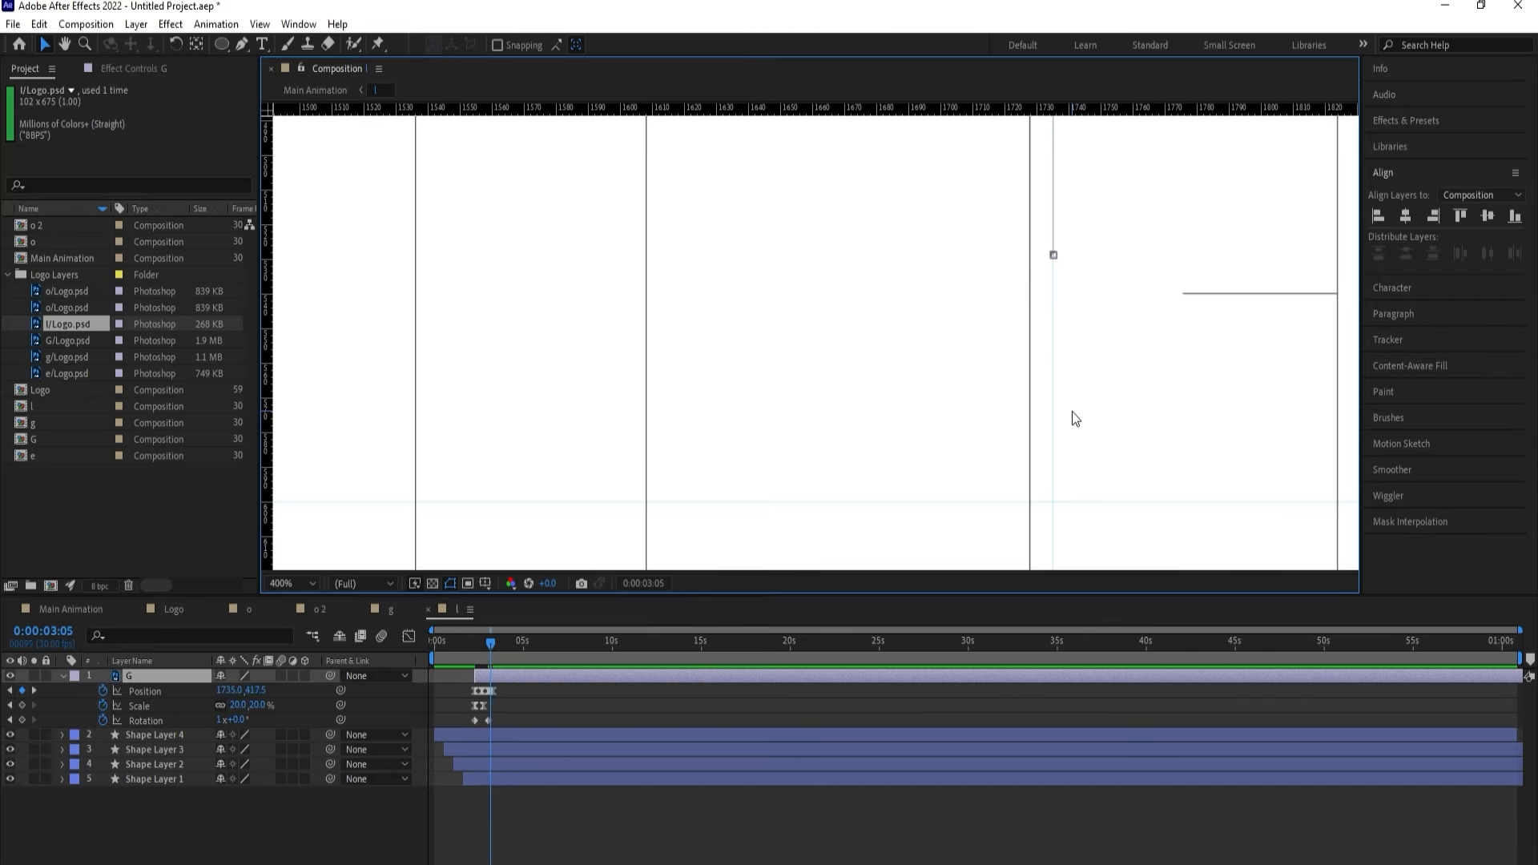
pyautogui.press('Down')
pyautogui.press('Down')
pyautogui.press('Down')
pyautogui.press('Down')
pyautogui.press('Down')
pyautogui.press('Down')
pyautogui.press('Down')
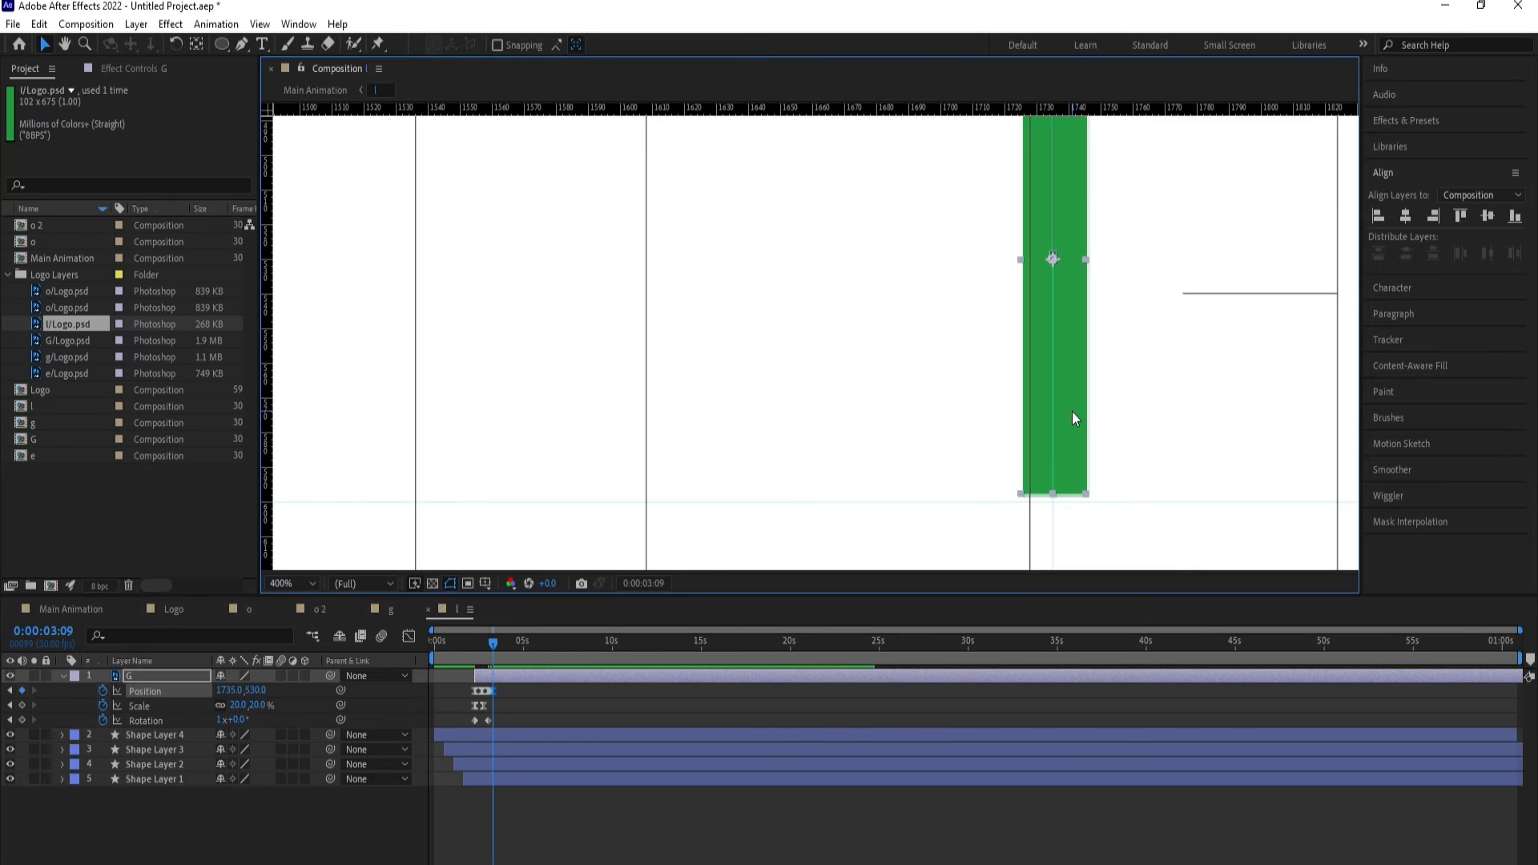
pyautogui.press('Down')
pyautogui.press('Down')
pyautogui.press('Down')
pyautogui.press('Down')
pyautogui.press('Down')
pyautogui.press('Down')
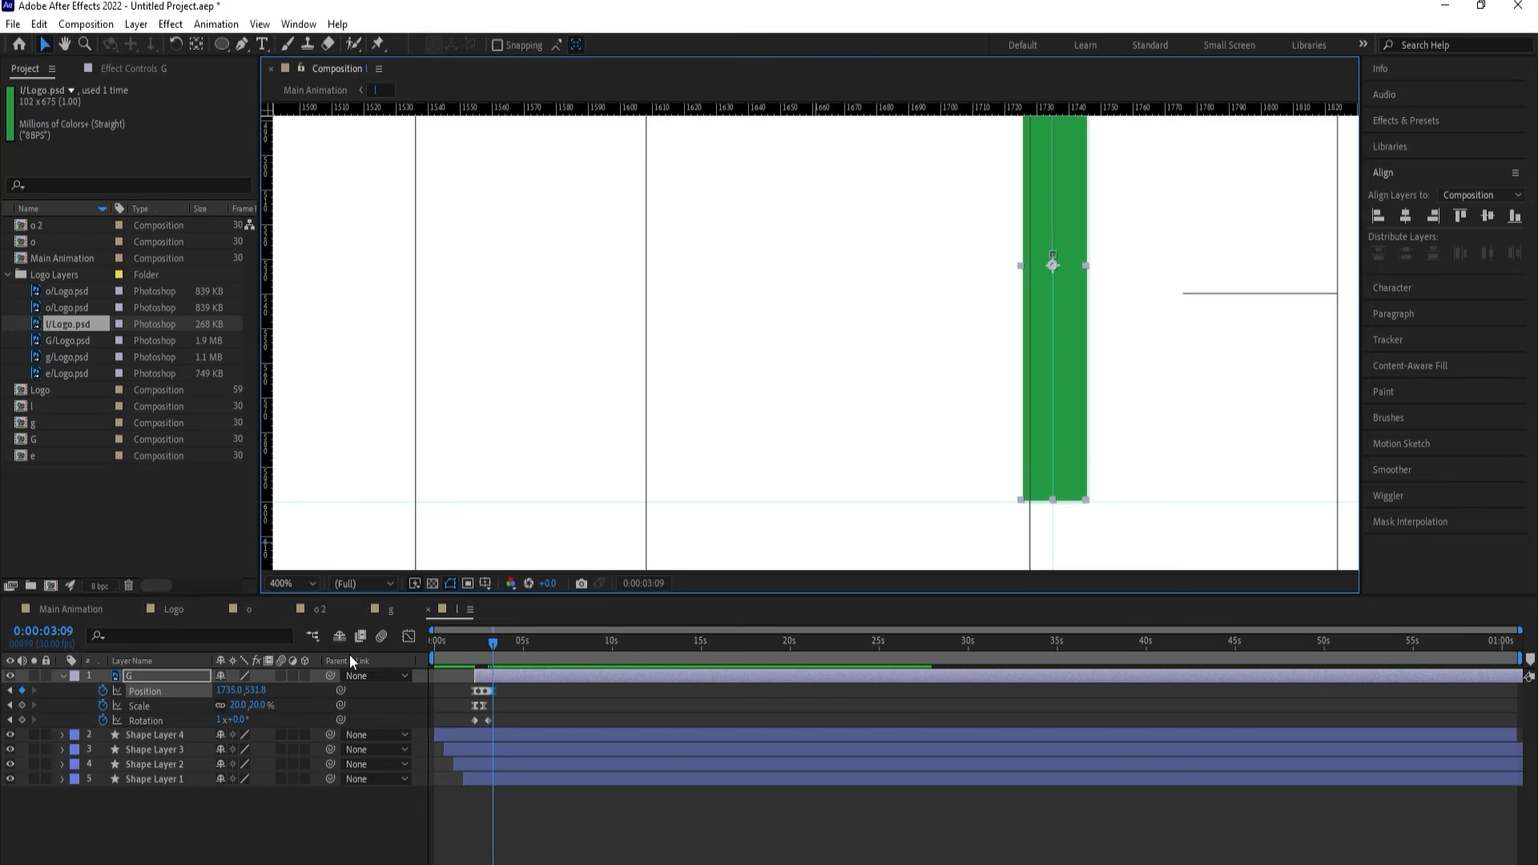
pyautogui.click(296, 712)
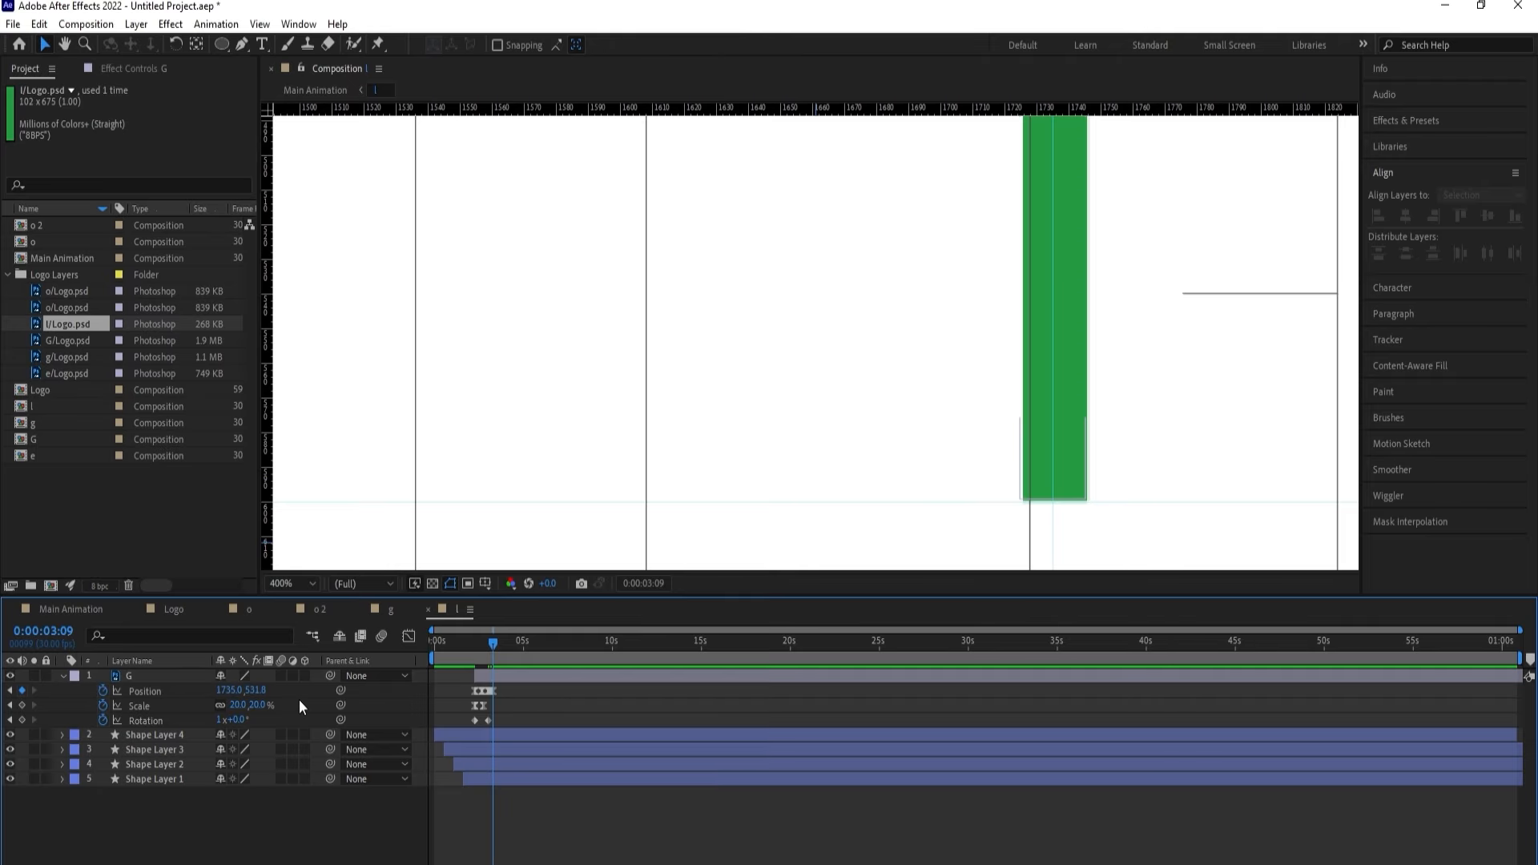
pyautogui.press('j')
pyautogui.press('Return')
# In the e composition, add a horizontal guide along the G's bottom edge and replace the G layer's source with e/Logo.psd.
pyautogui.doubleClick(41, 453)
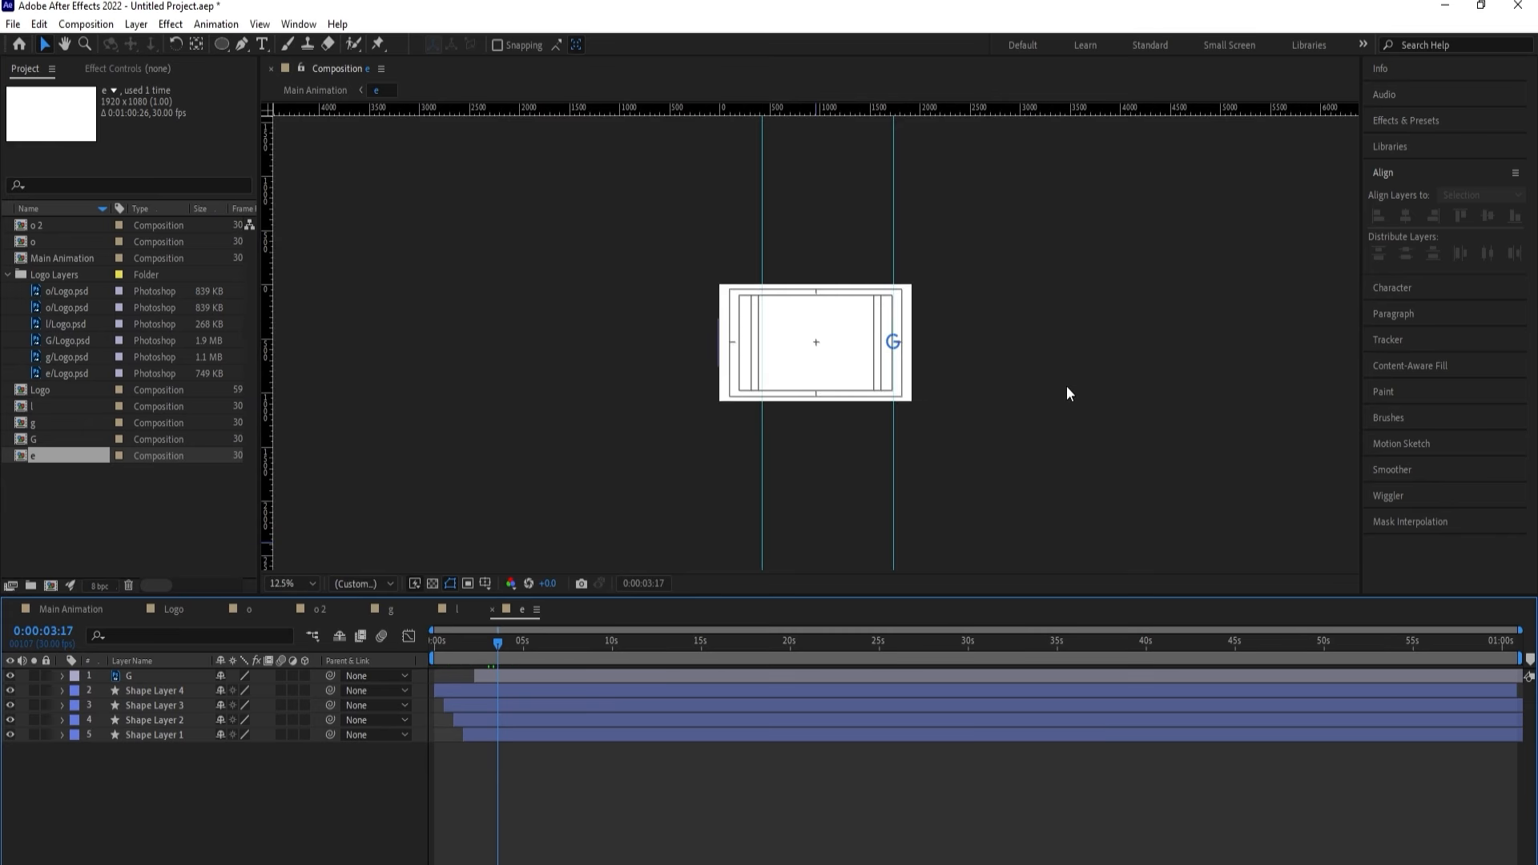
pyautogui.scroll(2, 1065, 386)
pyautogui.scroll(-1, 1054, 386)
pyautogui.moveTo(991, 112); pyautogui.dragTo(1011, 355)
pyautogui.scroll(1, 1008, 351)
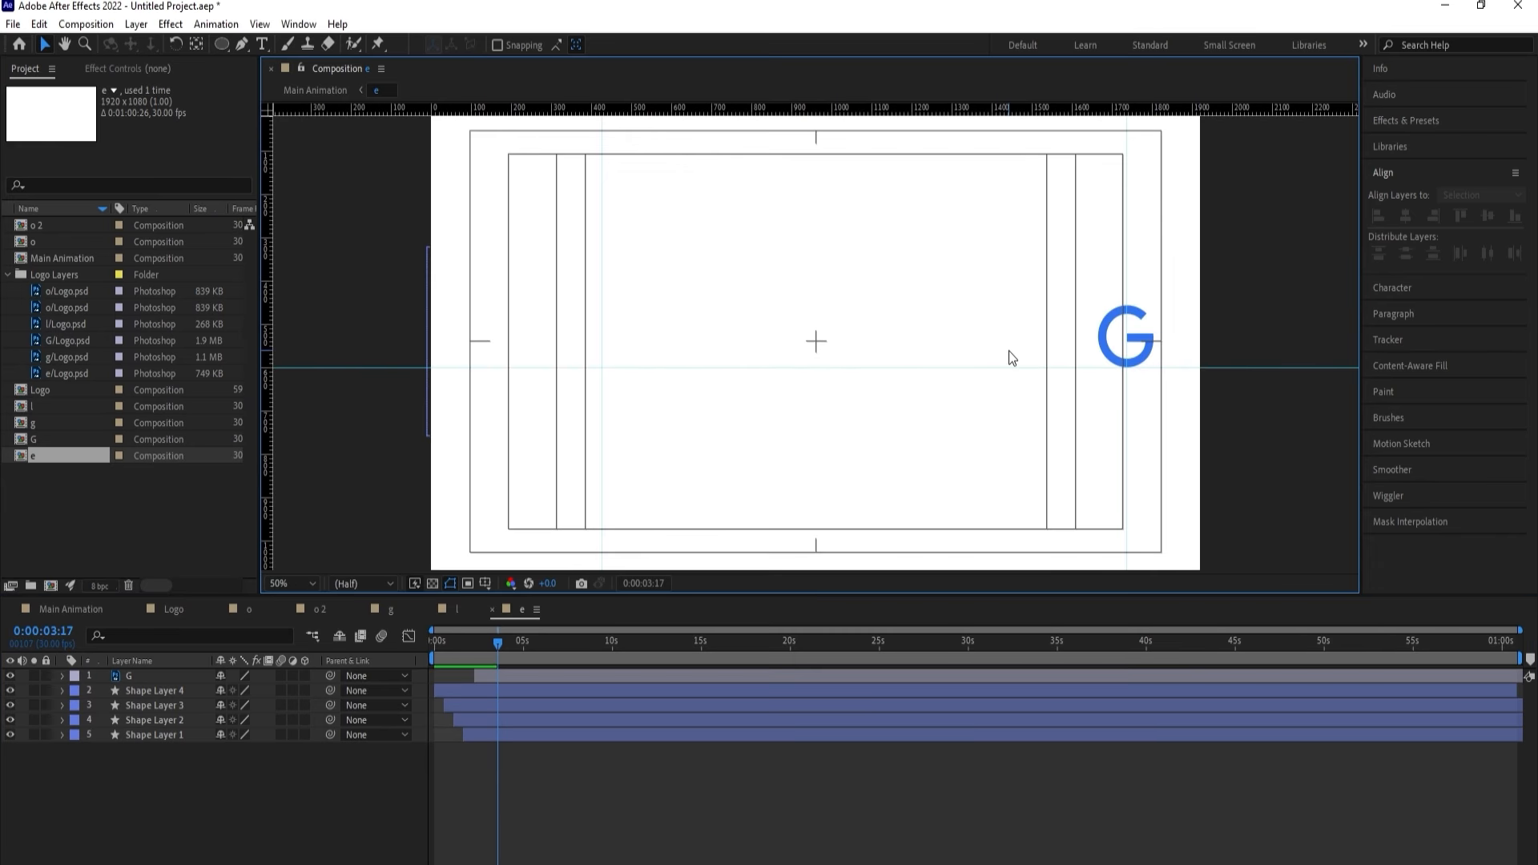
pyautogui.click(90, 373)
pyautogui.click(140, 676)
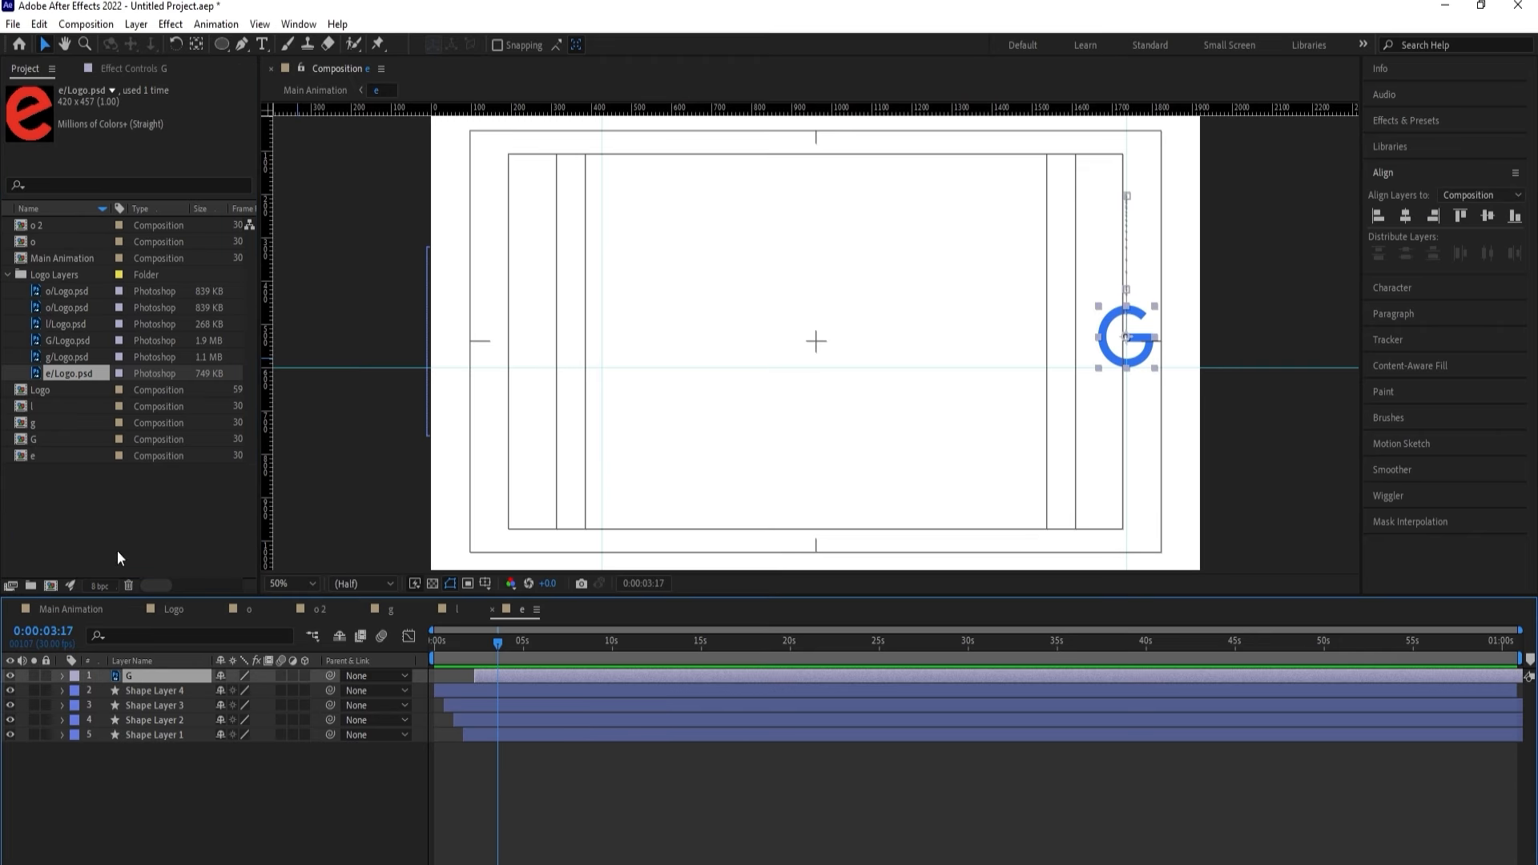
pyautogui.moveTo(70, 372); pyautogui.dragTo(138, 673)
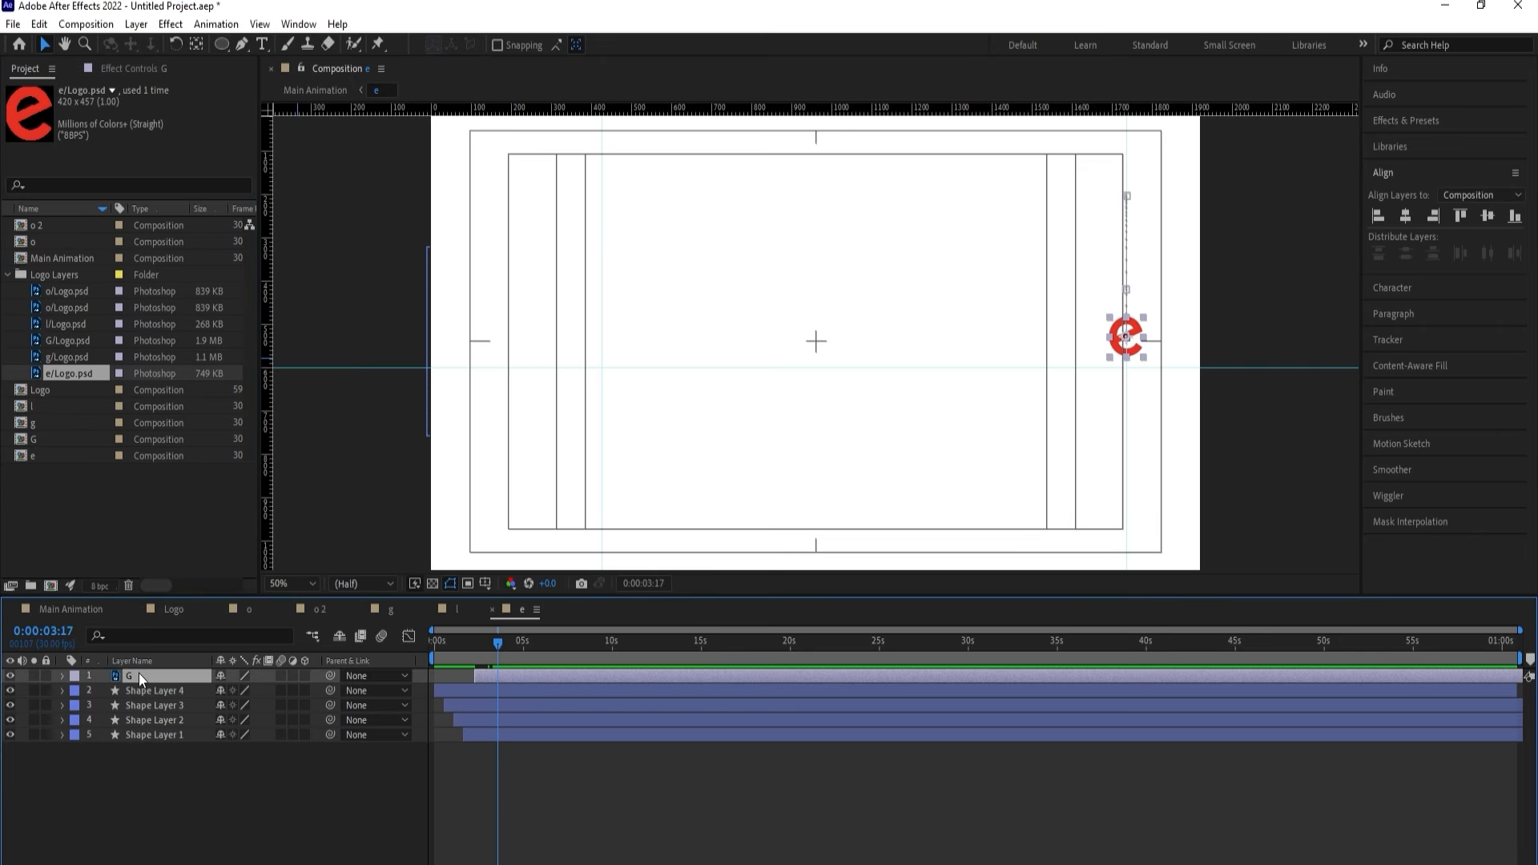
# Reveal the e layer's keyframes and set its Y position to 555.5 at 0:00:03:09 and at 0:00:03:01.
pyautogui.press('u')
pyautogui.press('j')
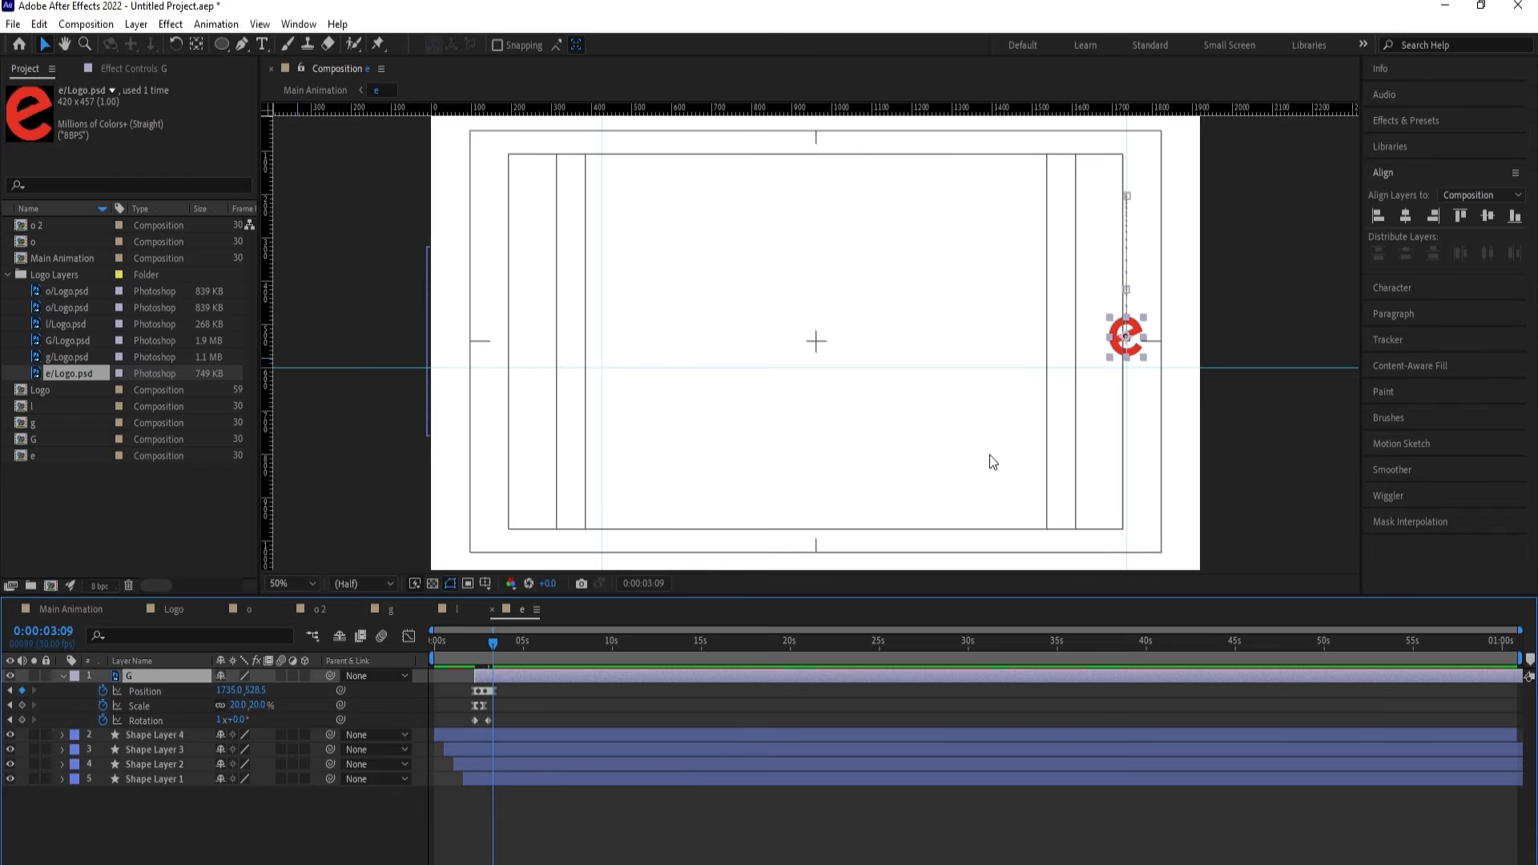
pyautogui.press('=')
pyautogui.press('=')
pyautogui.press('=')
pyautogui.press('=')
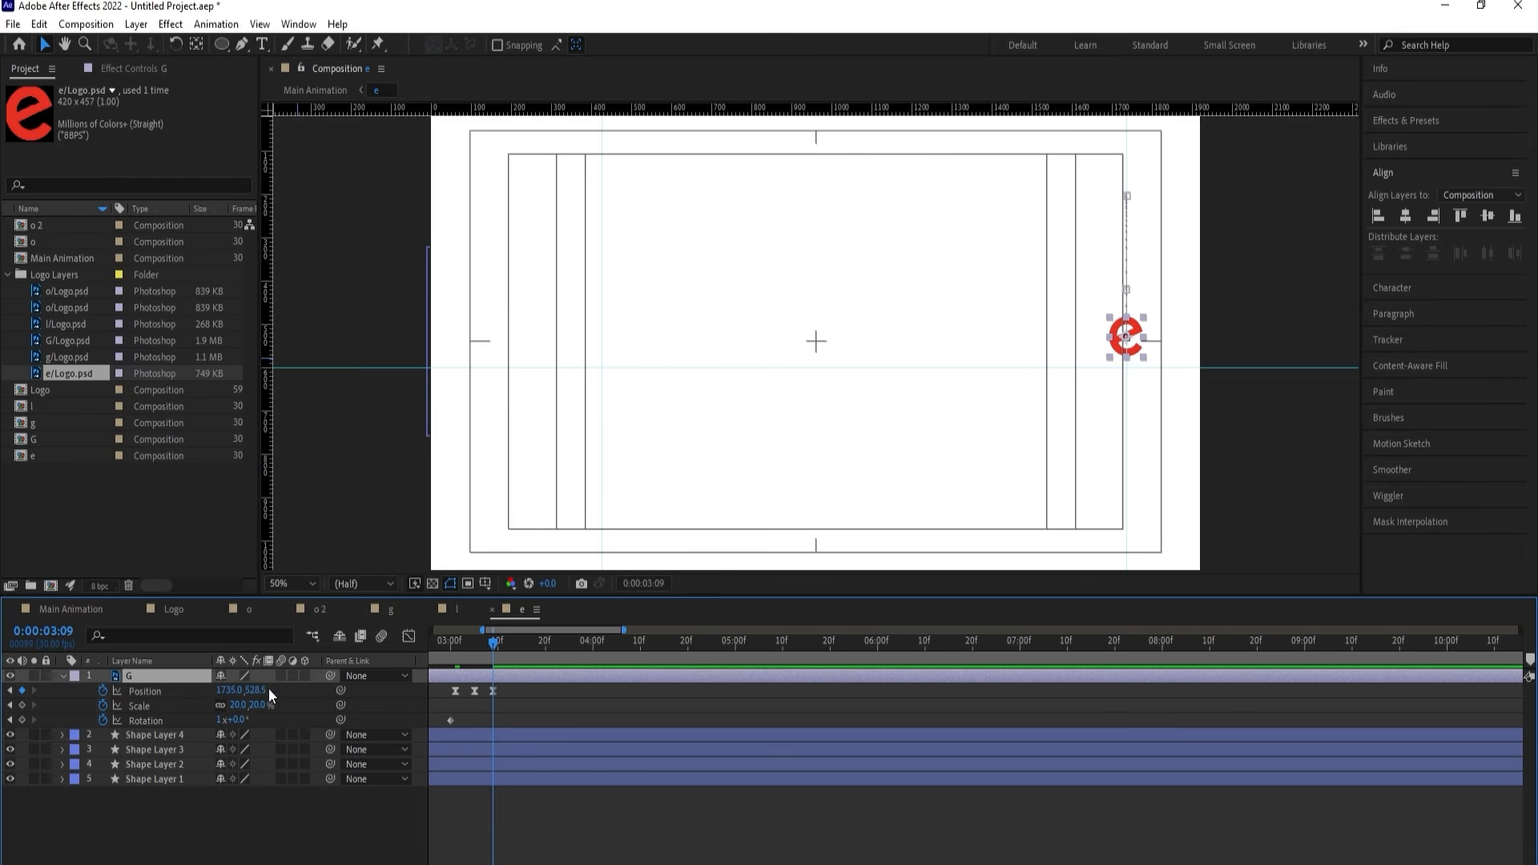
pyautogui.moveTo(260, 689); pyautogui.dragTo(280, 689)
pyautogui.click(289, 694)
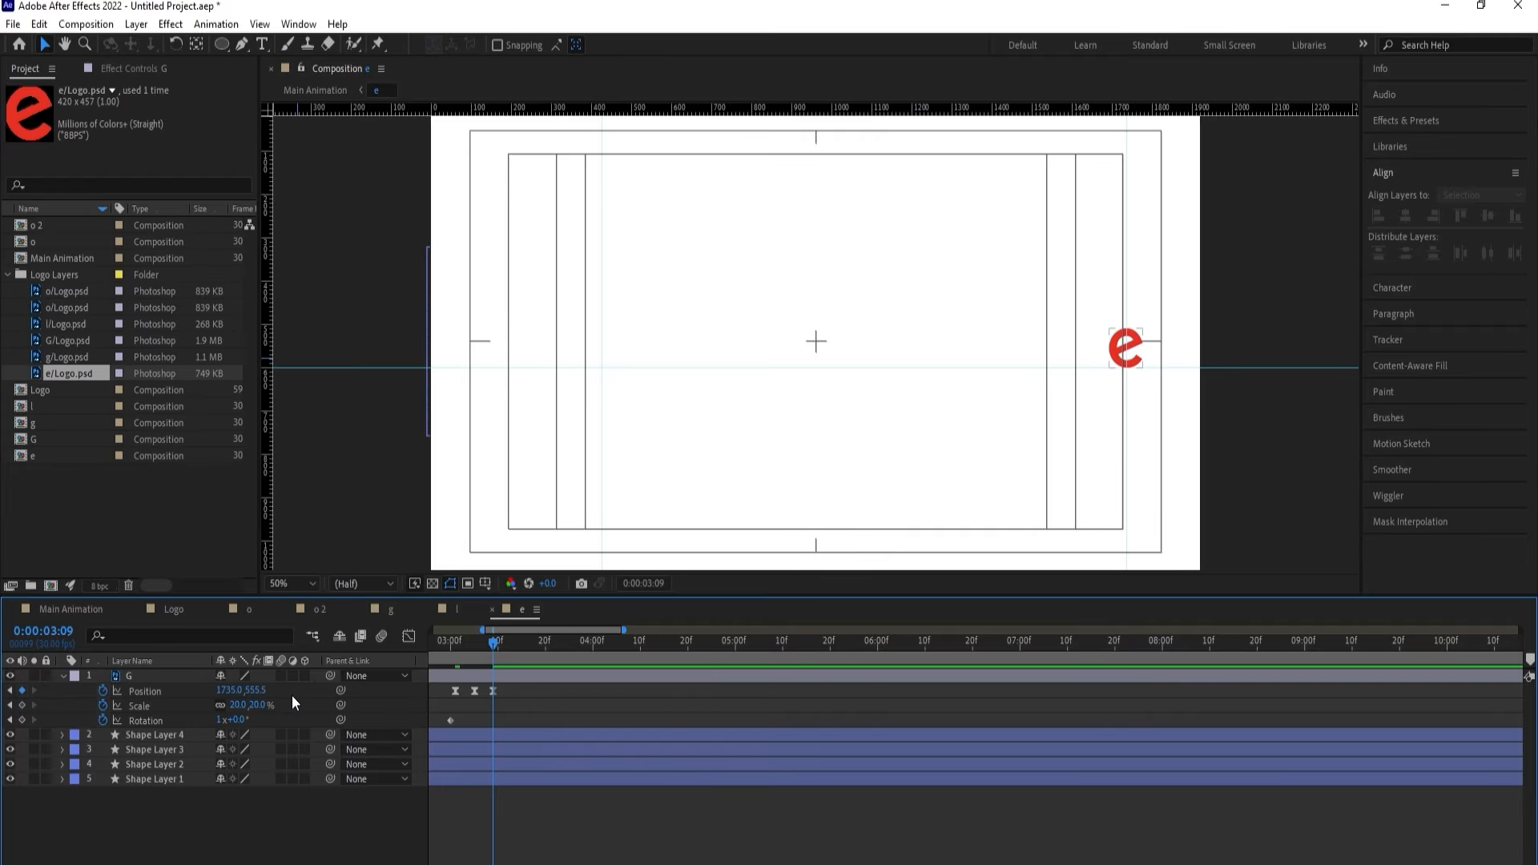
pyautogui.press('j')
pyautogui.press('j')
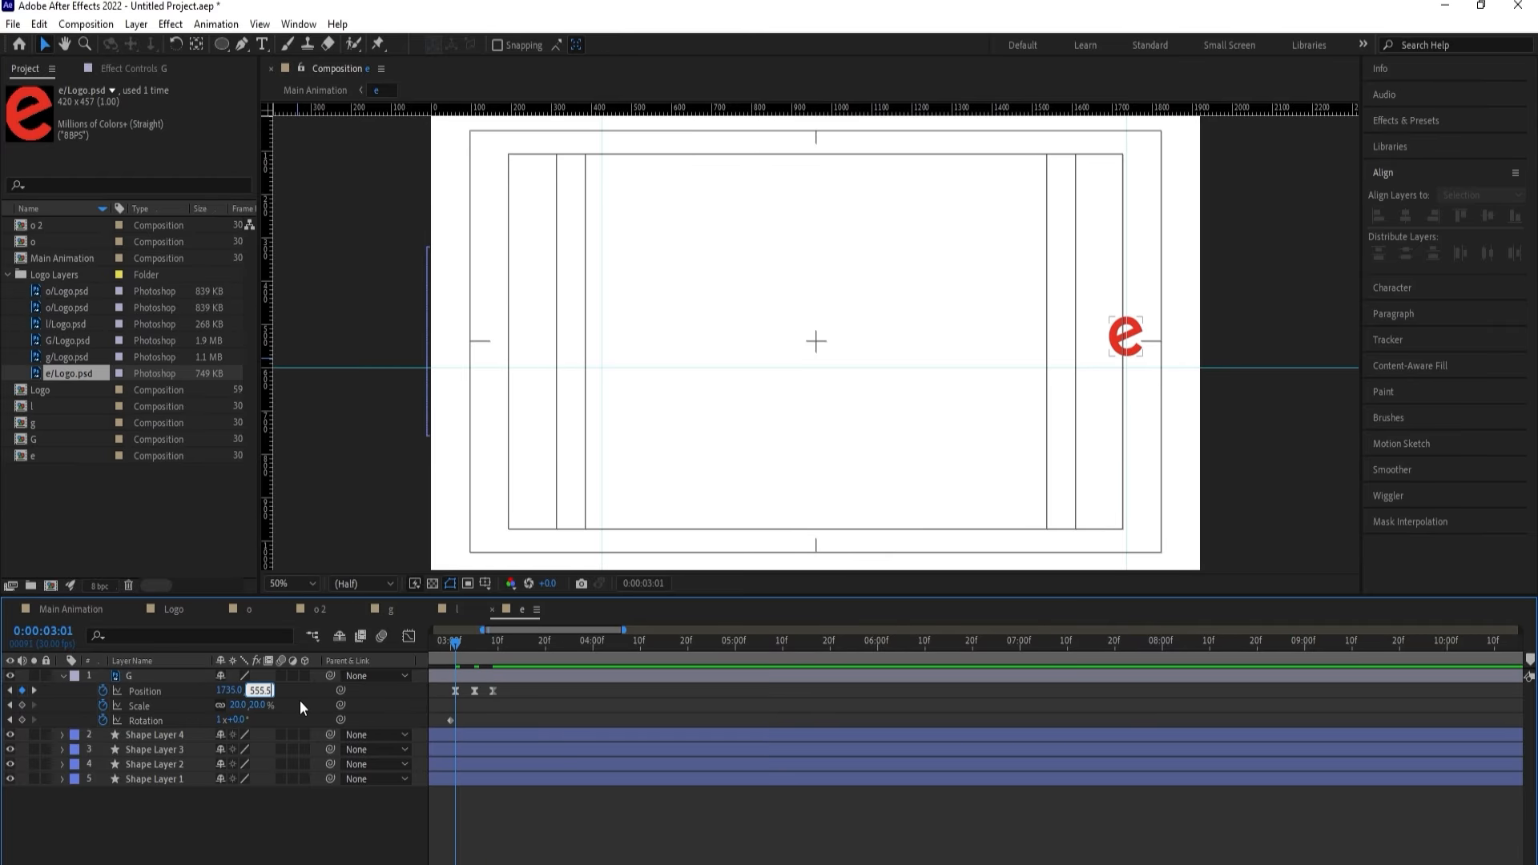
# Return to the Main Animation composition and preview all the letters' bounces from the start of the timeline.
pyautogui.click(69, 609)
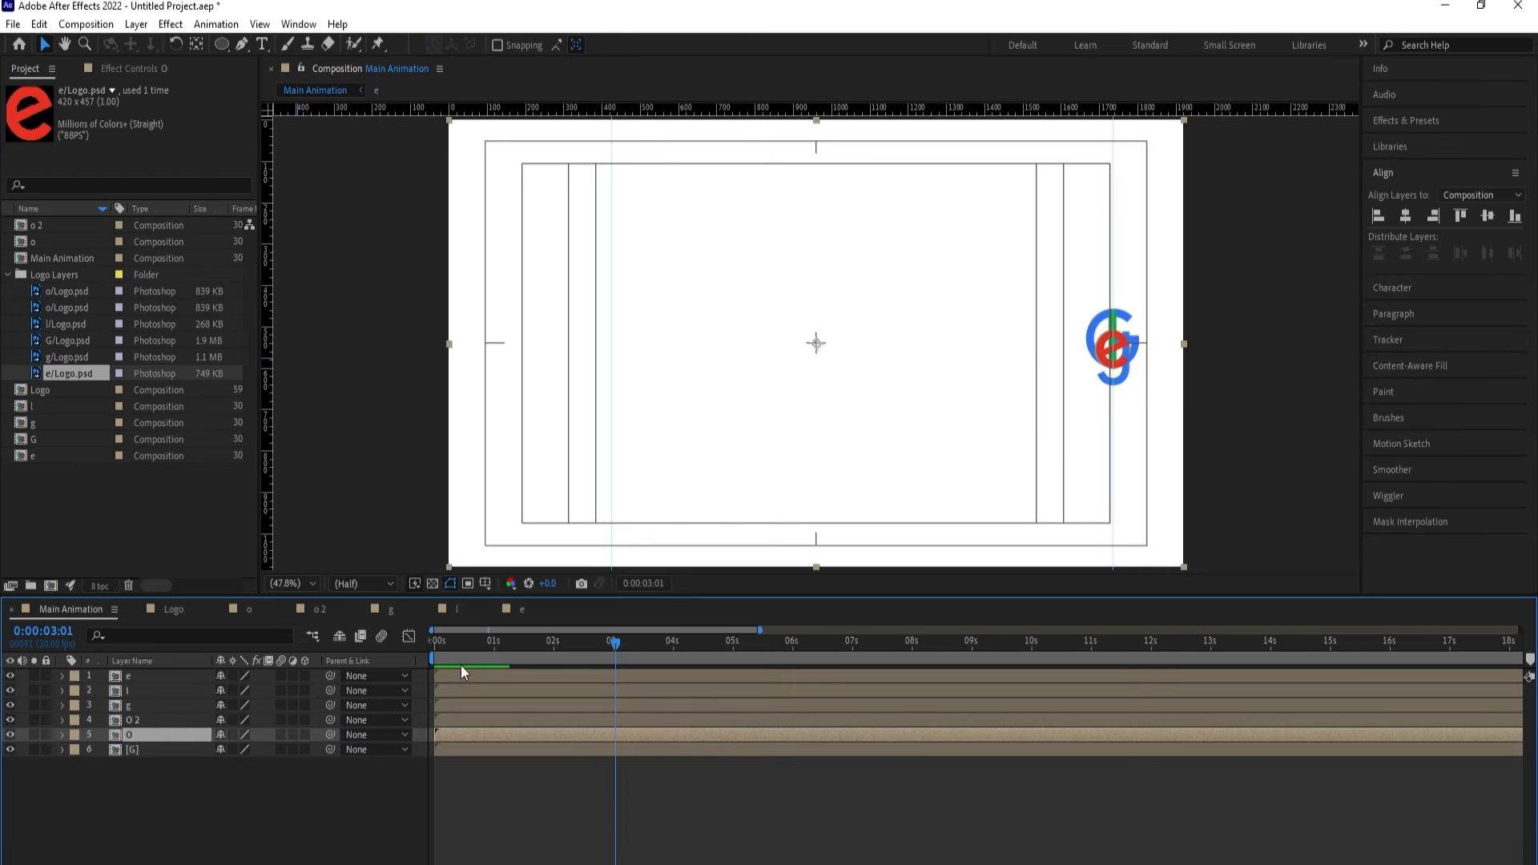
pyautogui.moveTo(493, 641); pyautogui.dragTo(412, 658)
pyautogui.press('space')
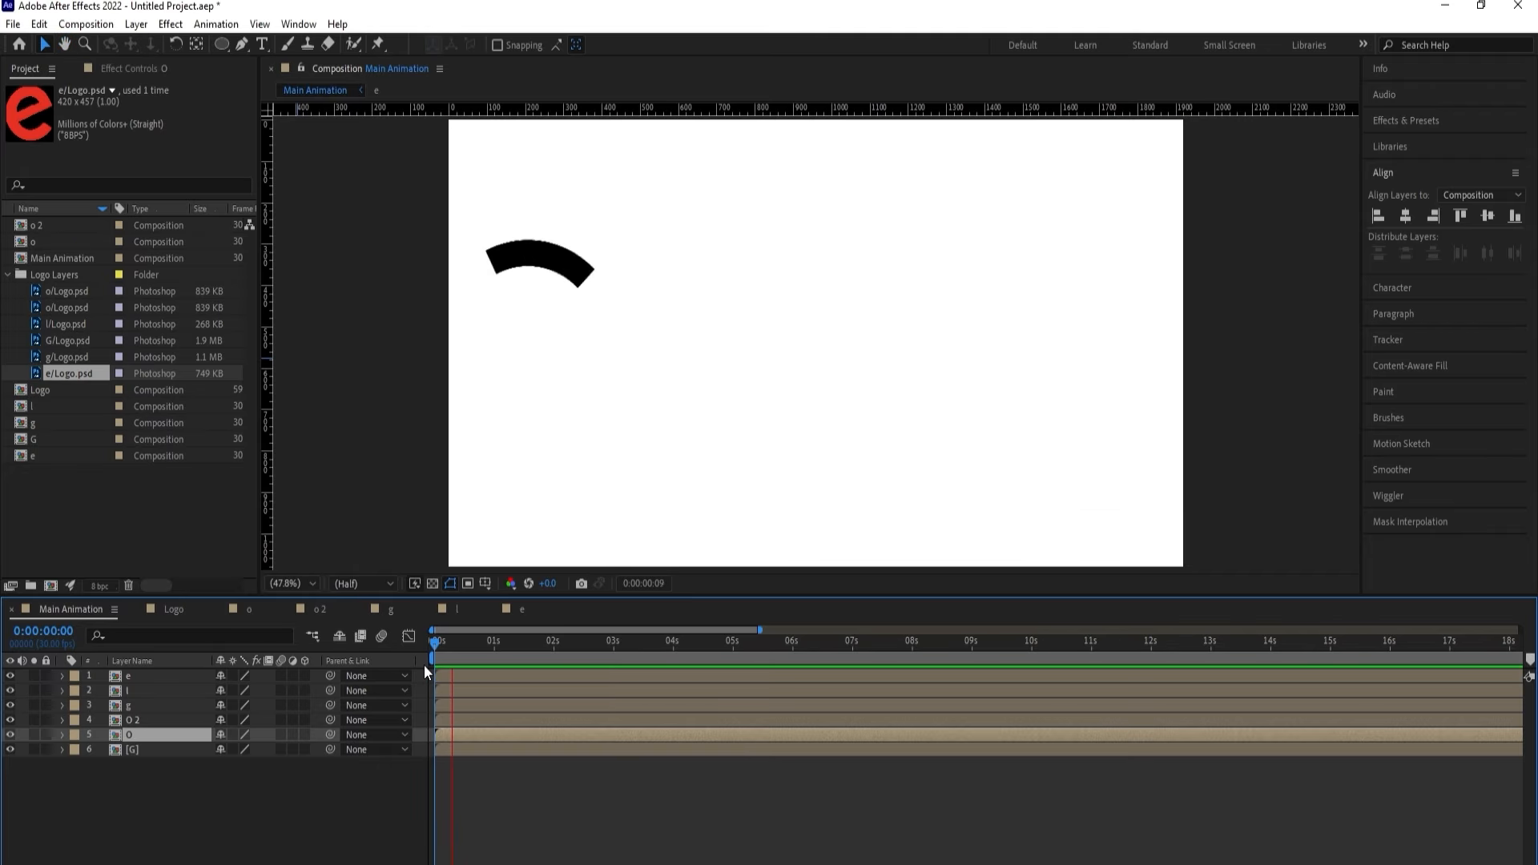
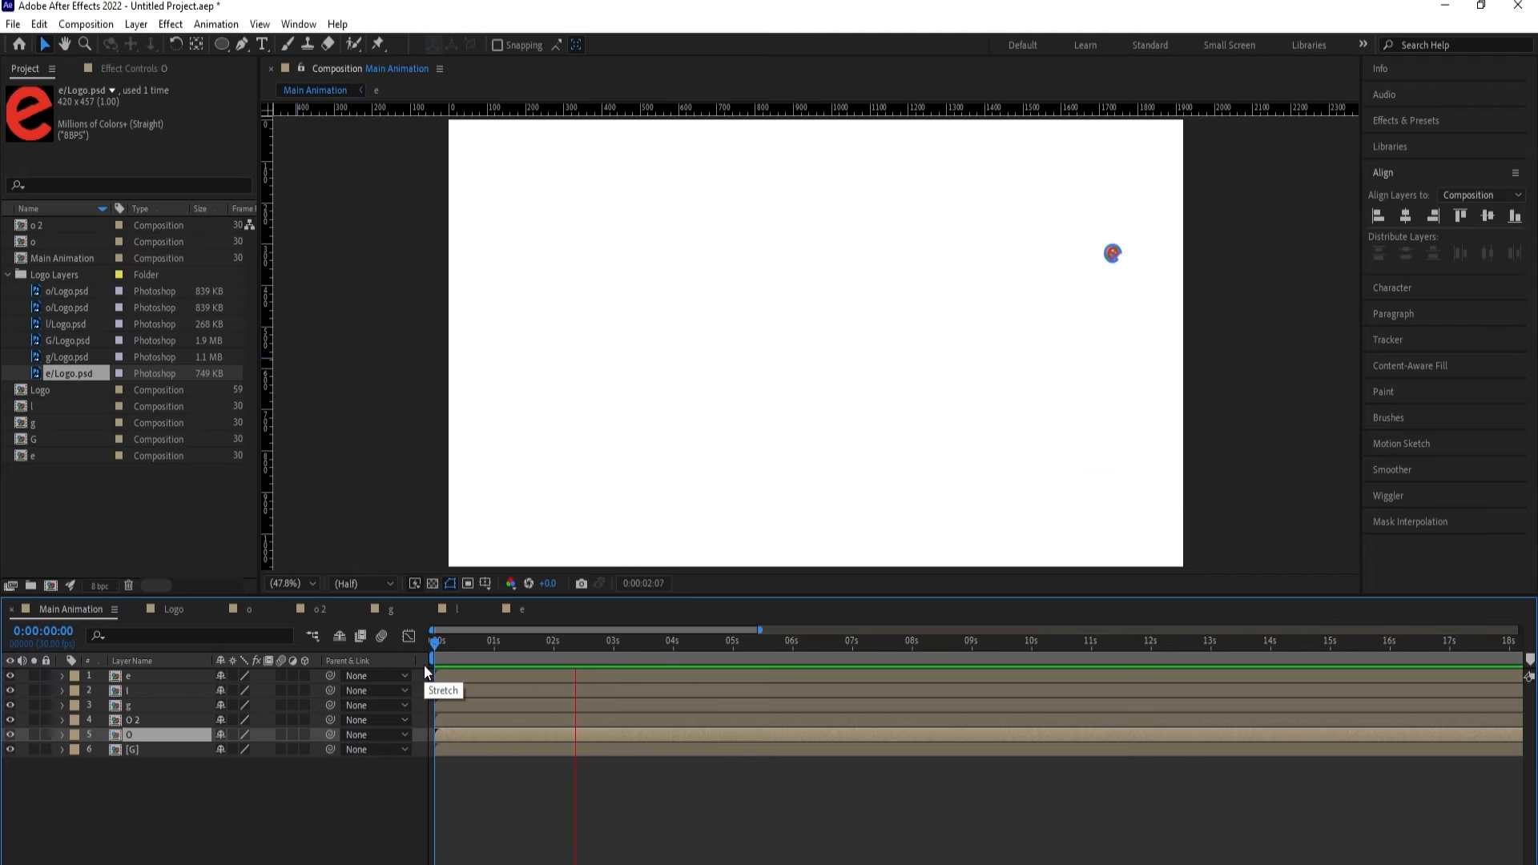
pyautogui.press('space')
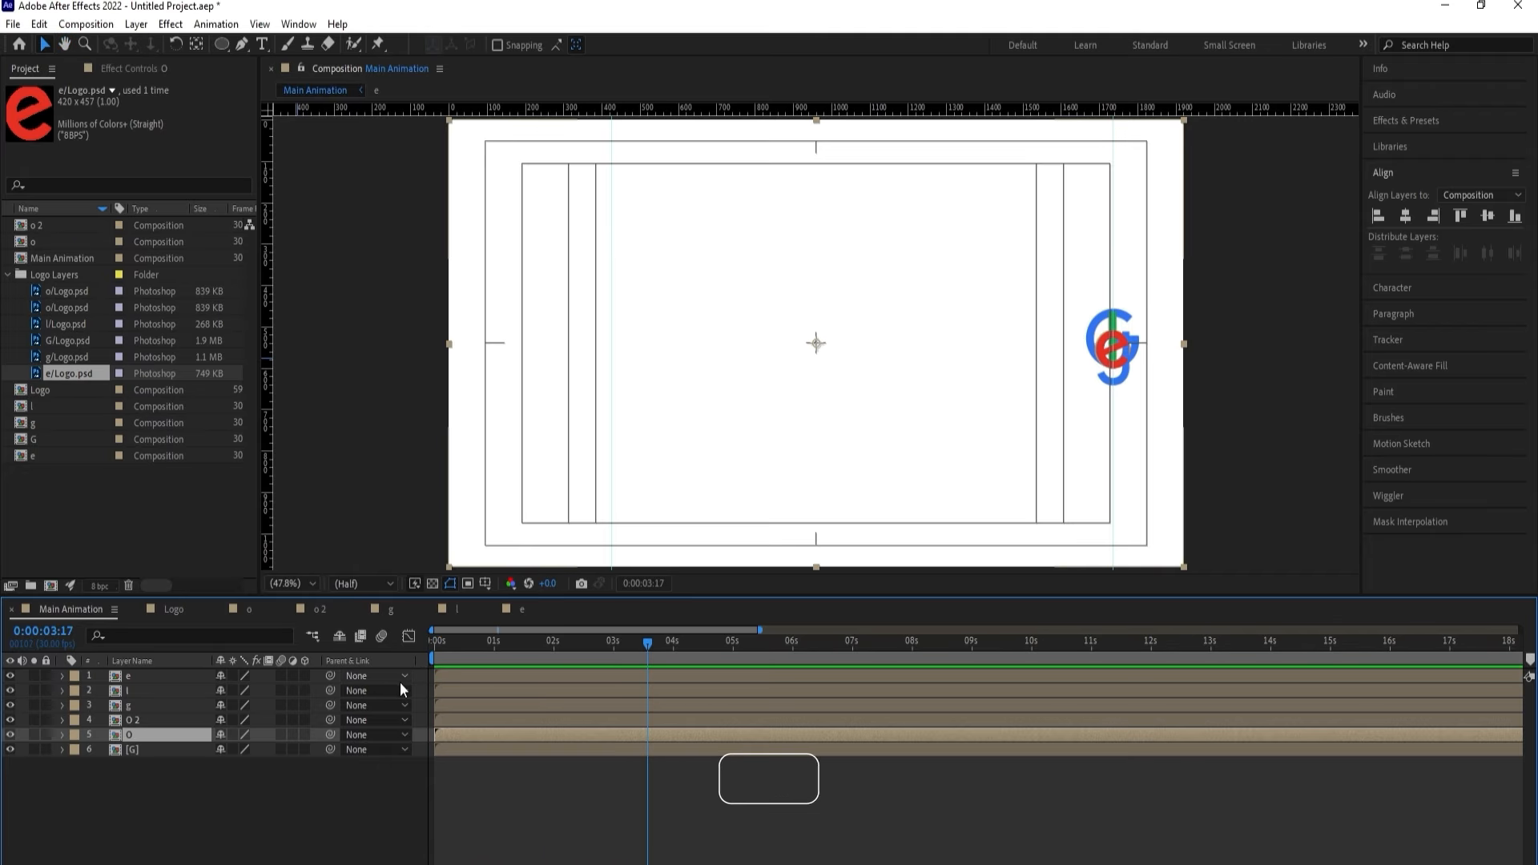
pyautogui.click(162, 782)
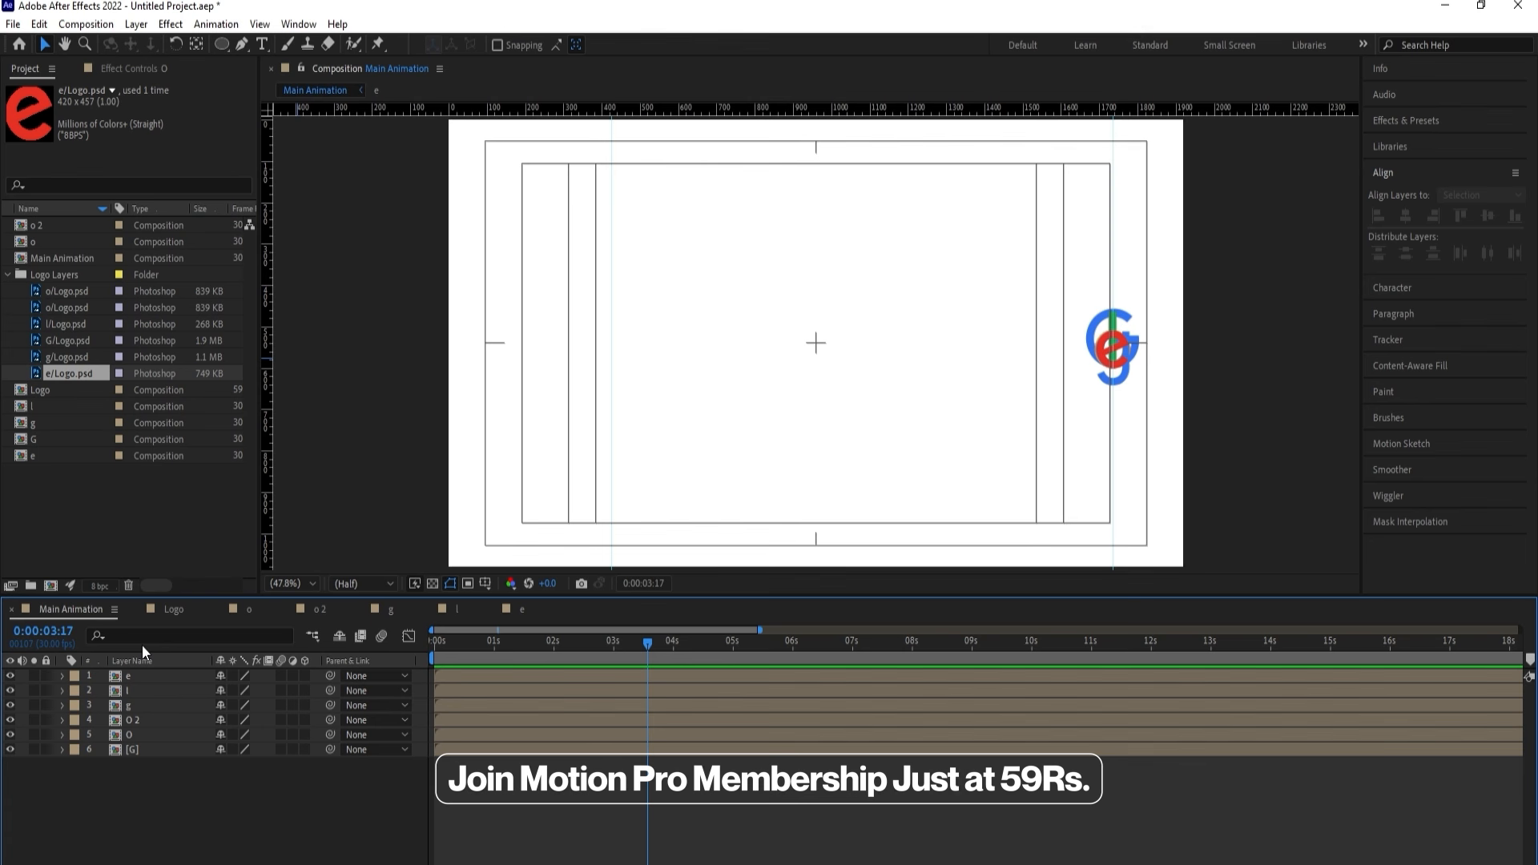
# Collapse the Logo Layers folder, add the Logo composition as the top layer of Main Animation and scale it to 18%.
pyautogui.click(8, 275)
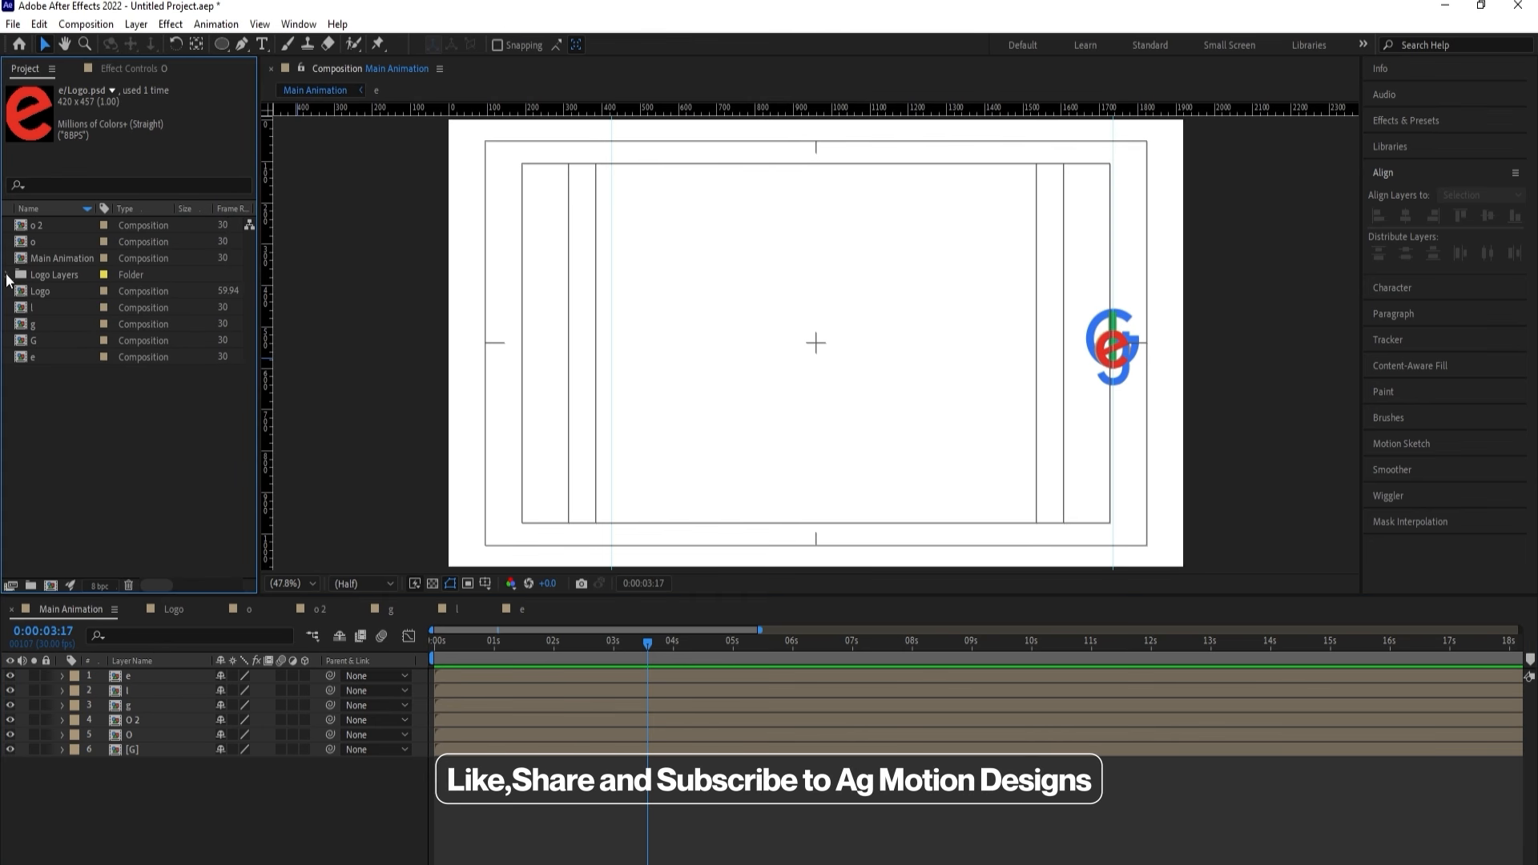
pyautogui.click(49, 291)
pyautogui.moveTo(46, 291); pyautogui.dragTo(177, 693)
pyautogui.press('s')
# Hide the e, l, g, O 2 and O layers, and move the G layer over the G of the full logo.
pyautogui.click(129, 778)
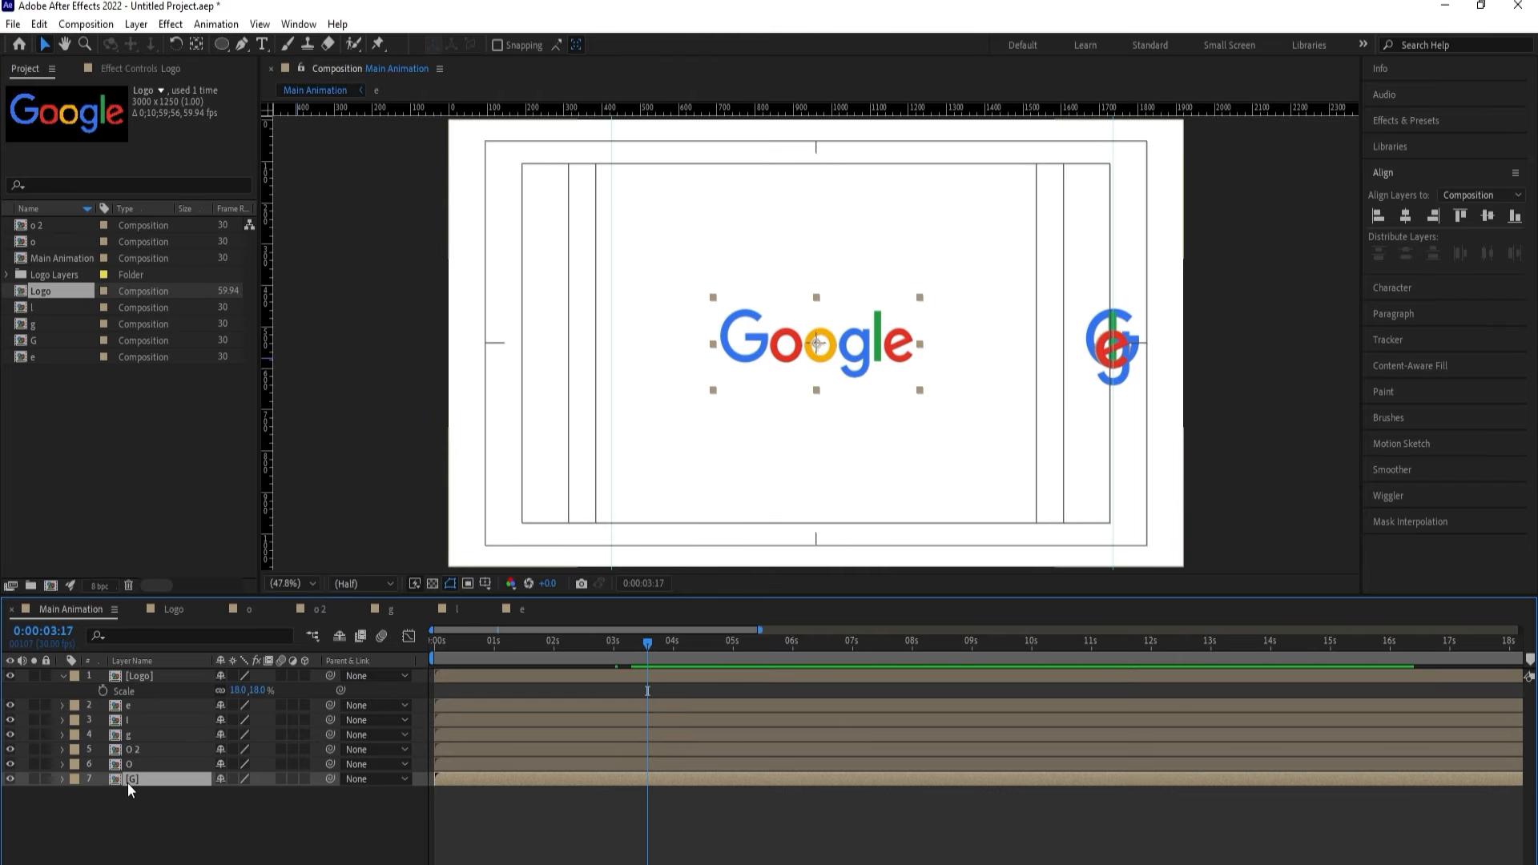
pyautogui.moveTo(1113, 360); pyautogui.dragTo(922, 346)
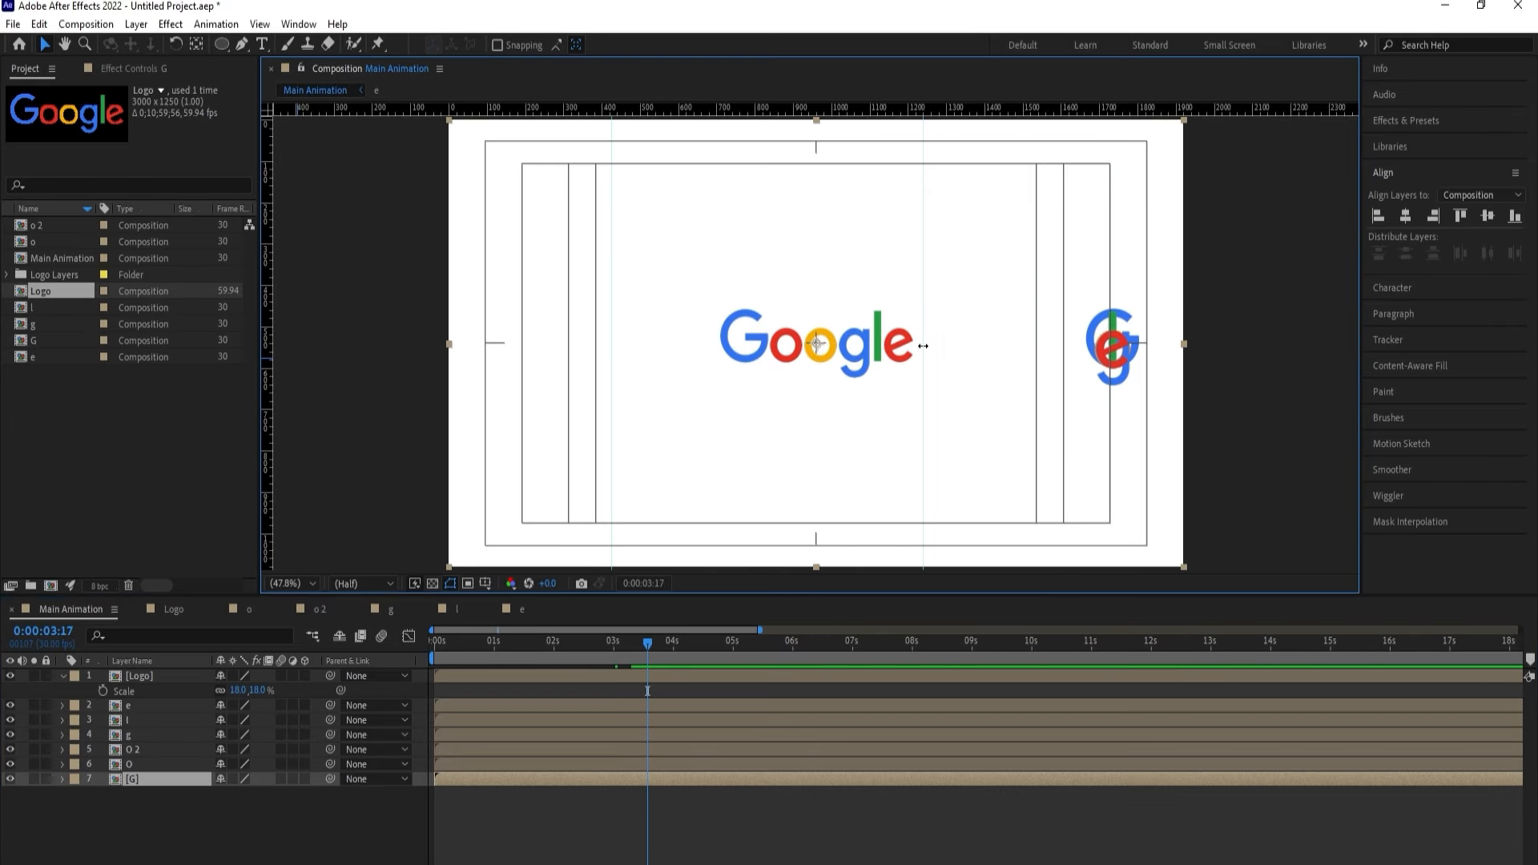
pyautogui.hotkey('ctrl', 'z')
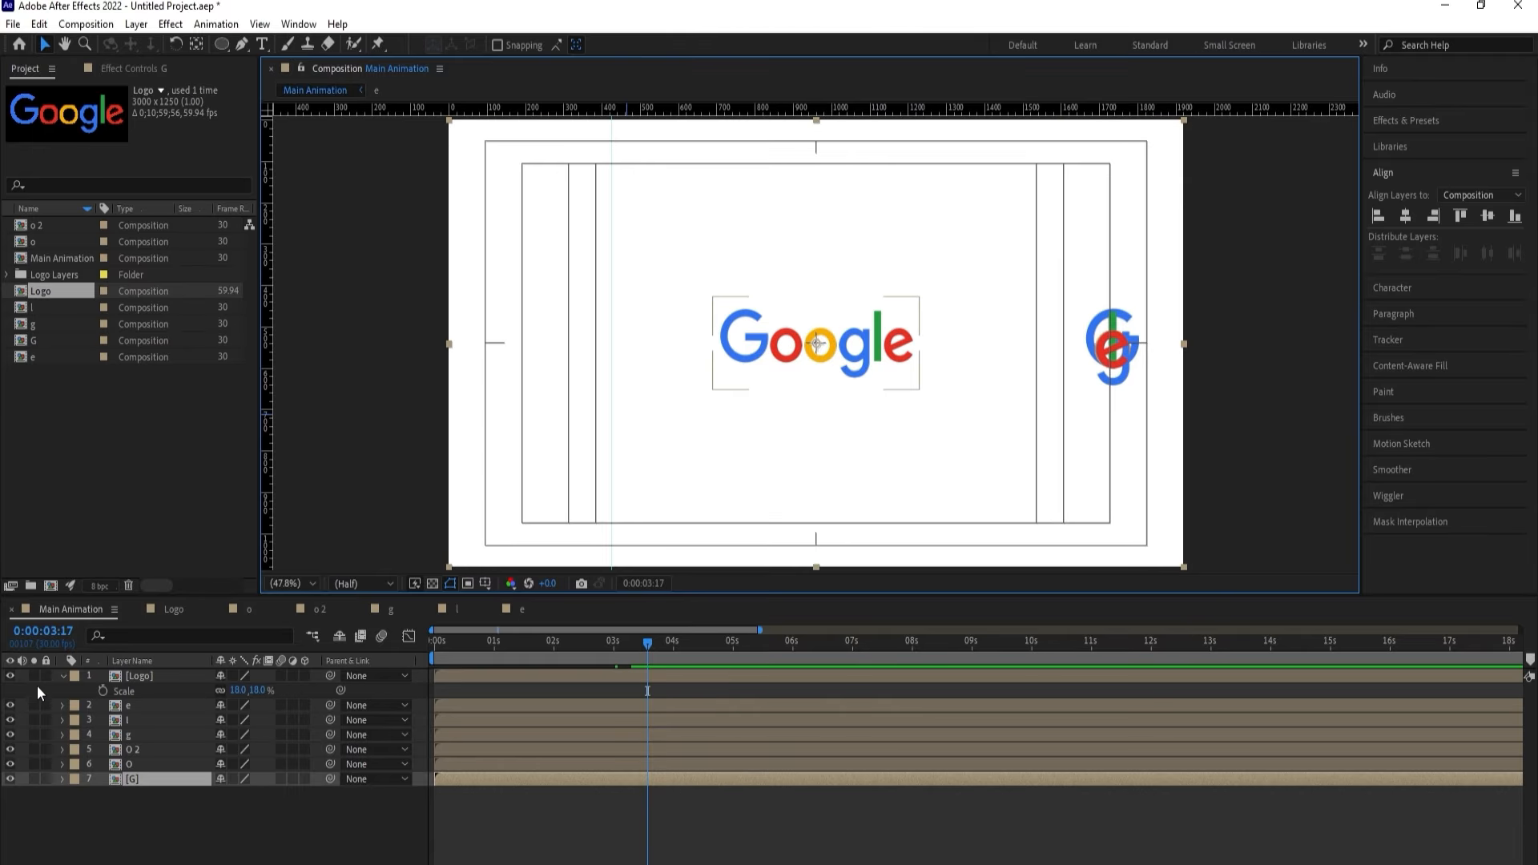
pyautogui.moveTo(10, 765); pyautogui.dragTo(11, 705)
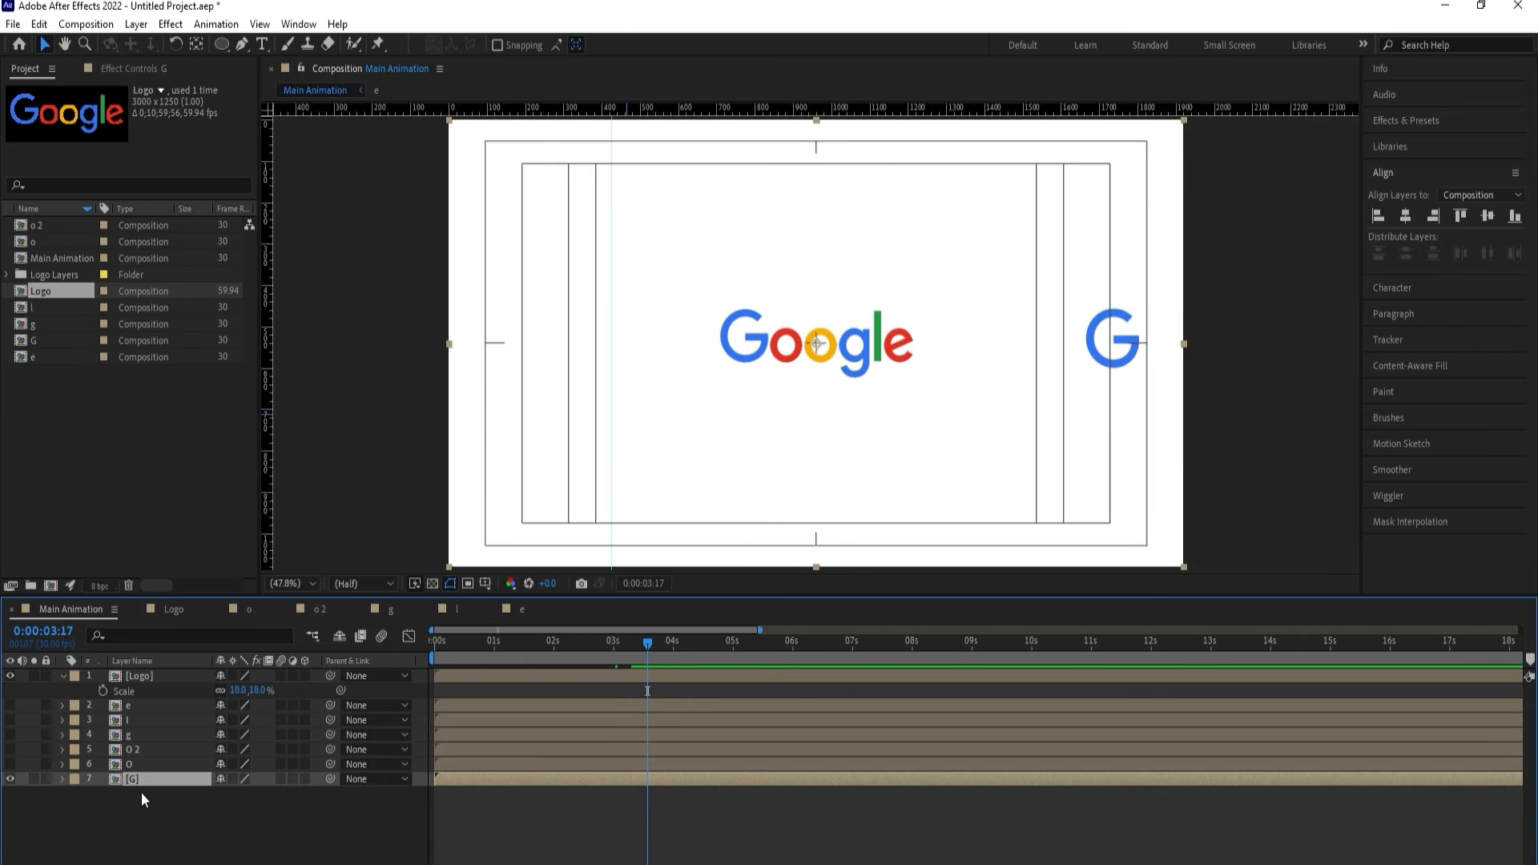
pyautogui.moveTo(1120, 333); pyautogui.dragTo(750, 327)
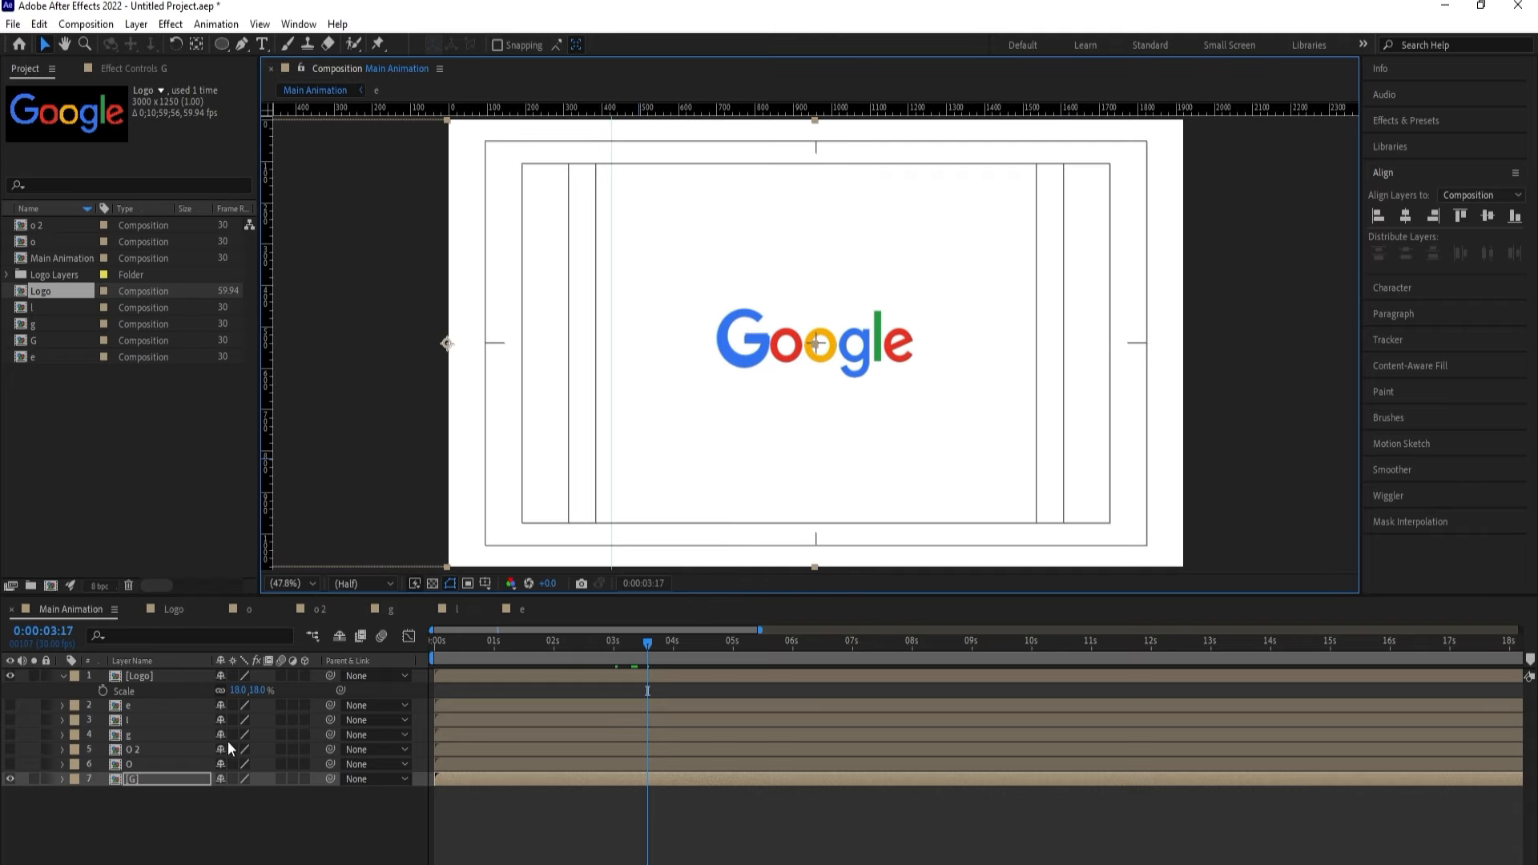
# Try the Logo layer at 19% scale against the animated G and set it back to 18%.
pyautogui.click(148, 677)
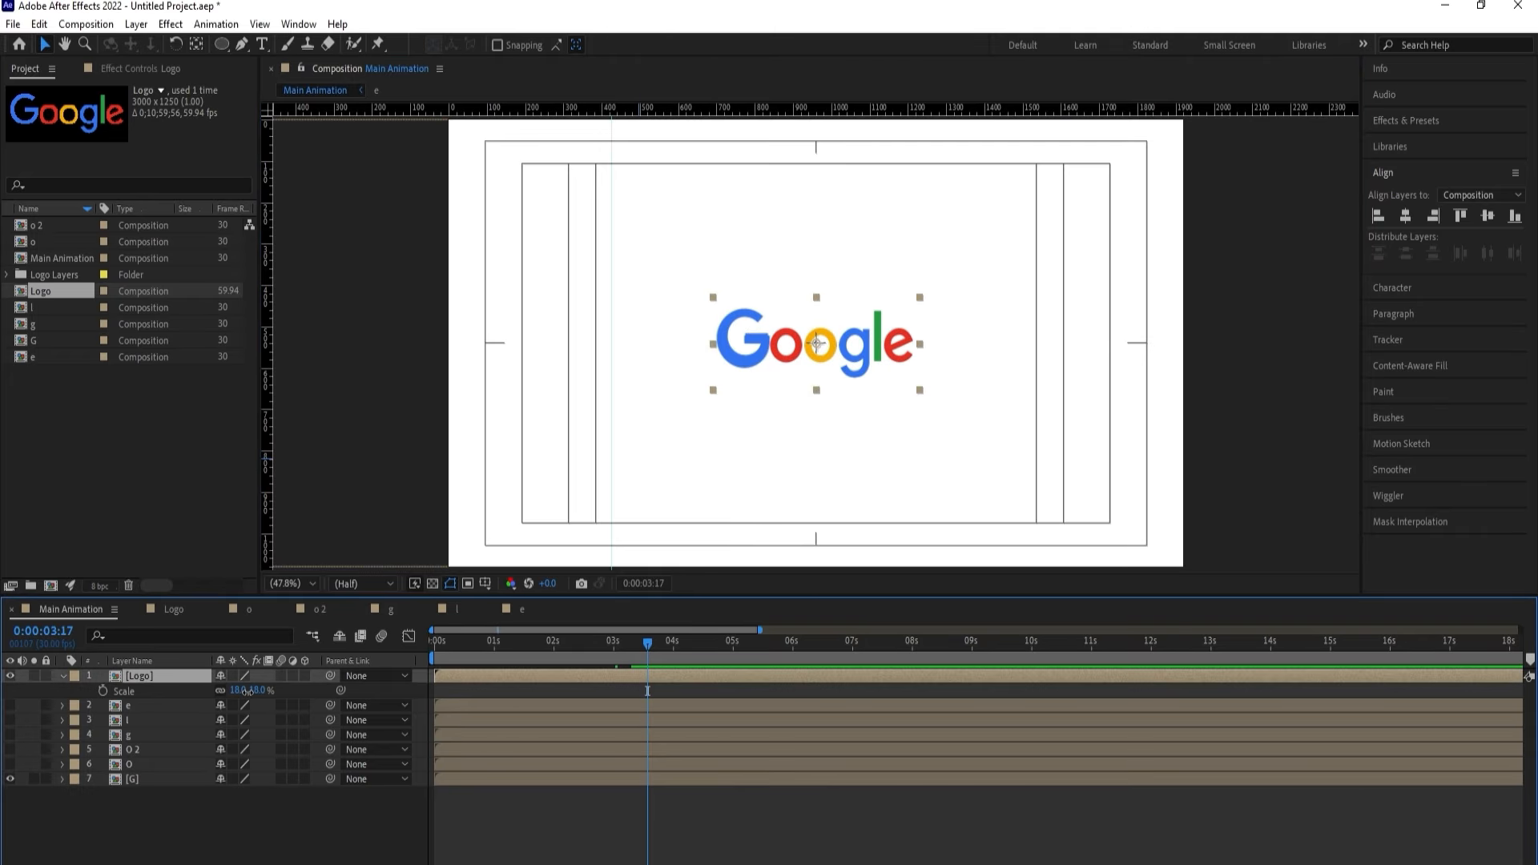
pyautogui.moveTo(246, 692); pyautogui.dragTo(245, 691)
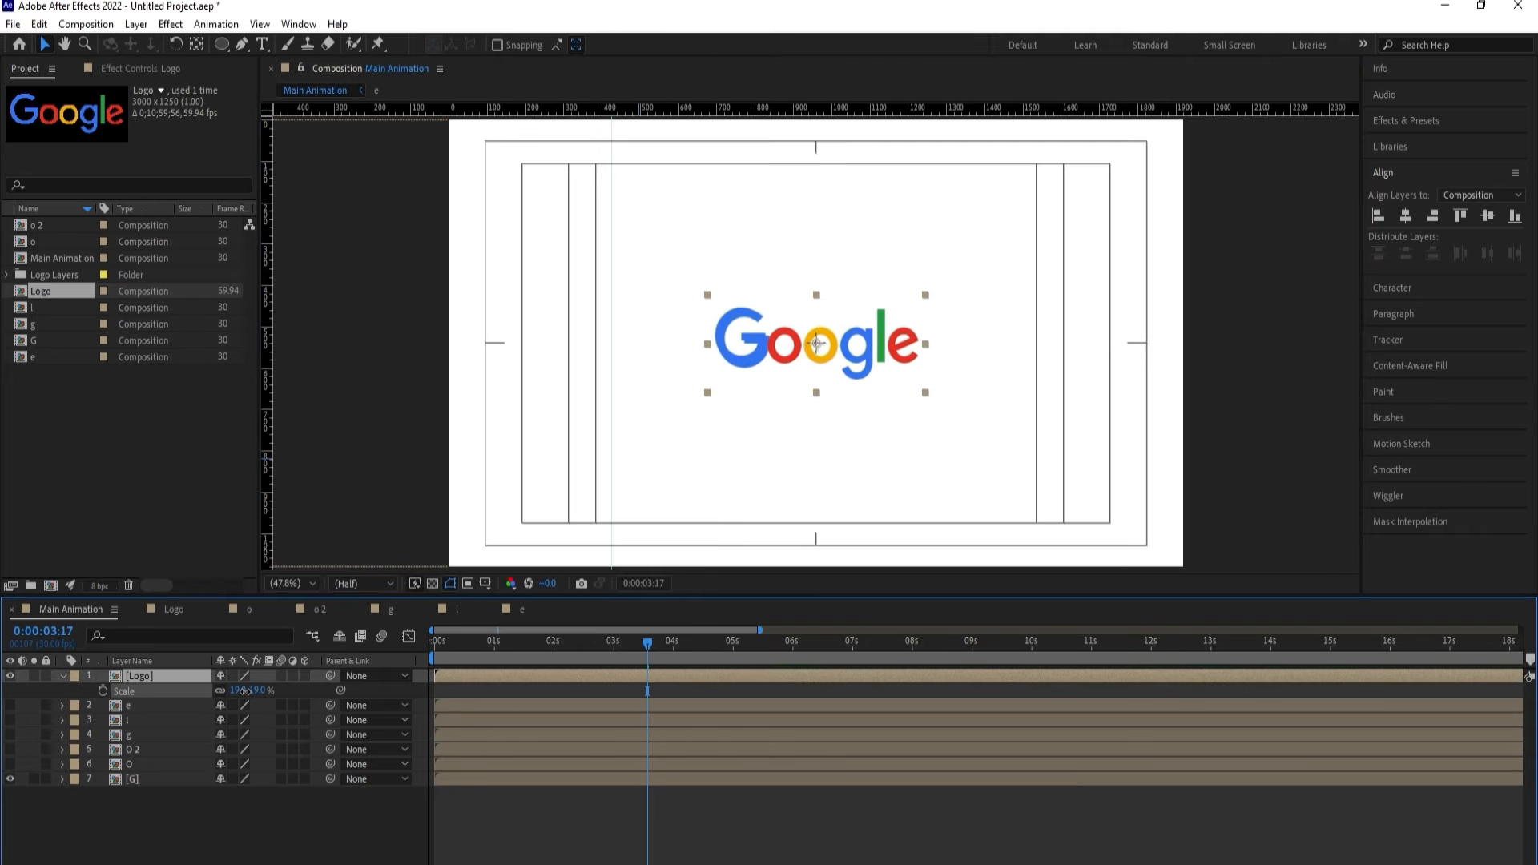
pyautogui.scroll(3, 773, 331)
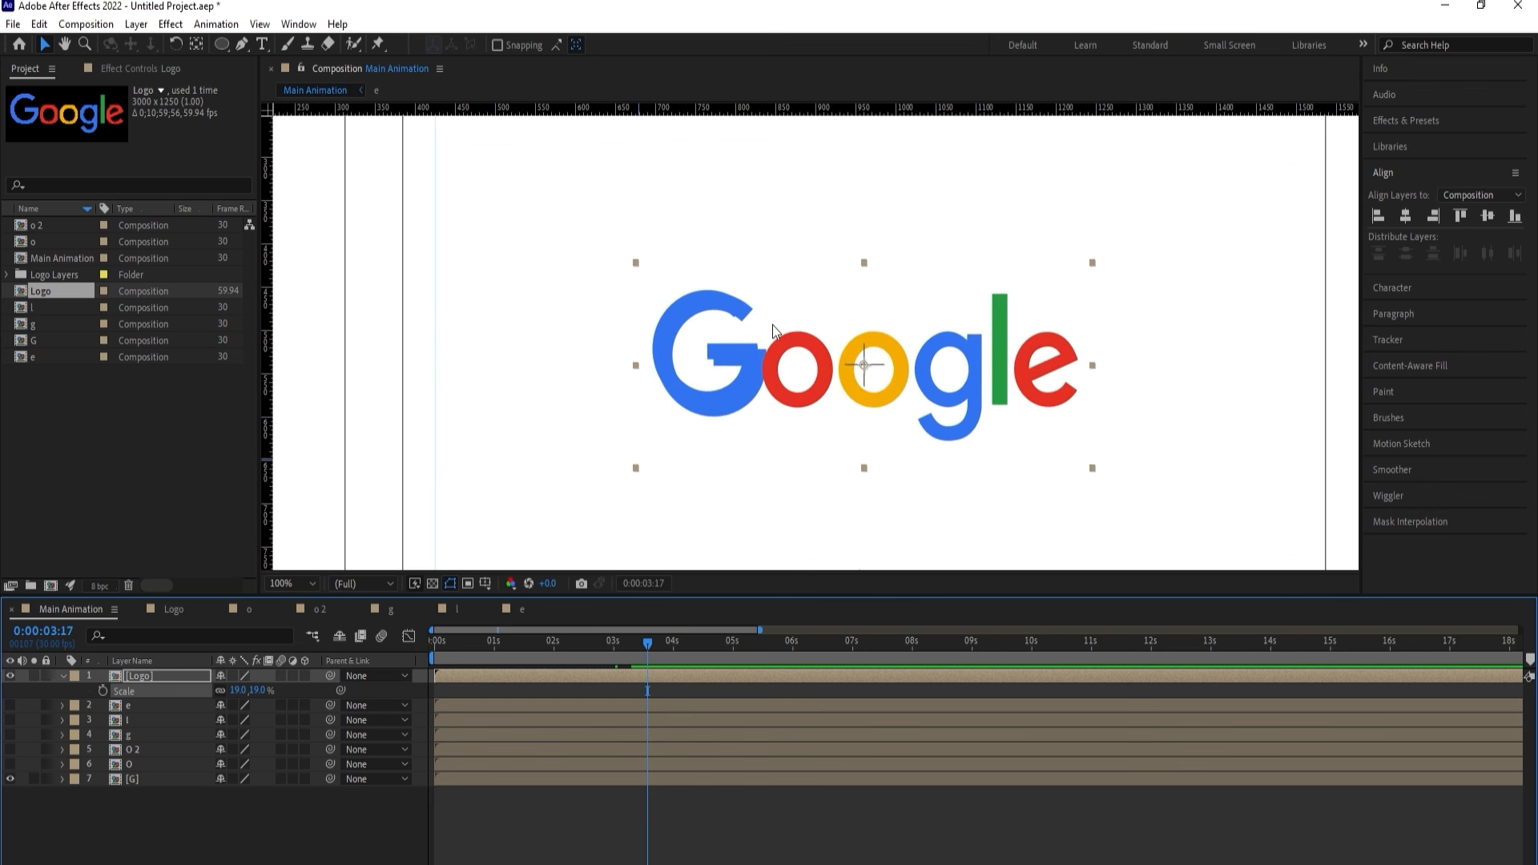
pyautogui.click(238, 691)
pyautogui.write('18')
pyautogui.press('Return')
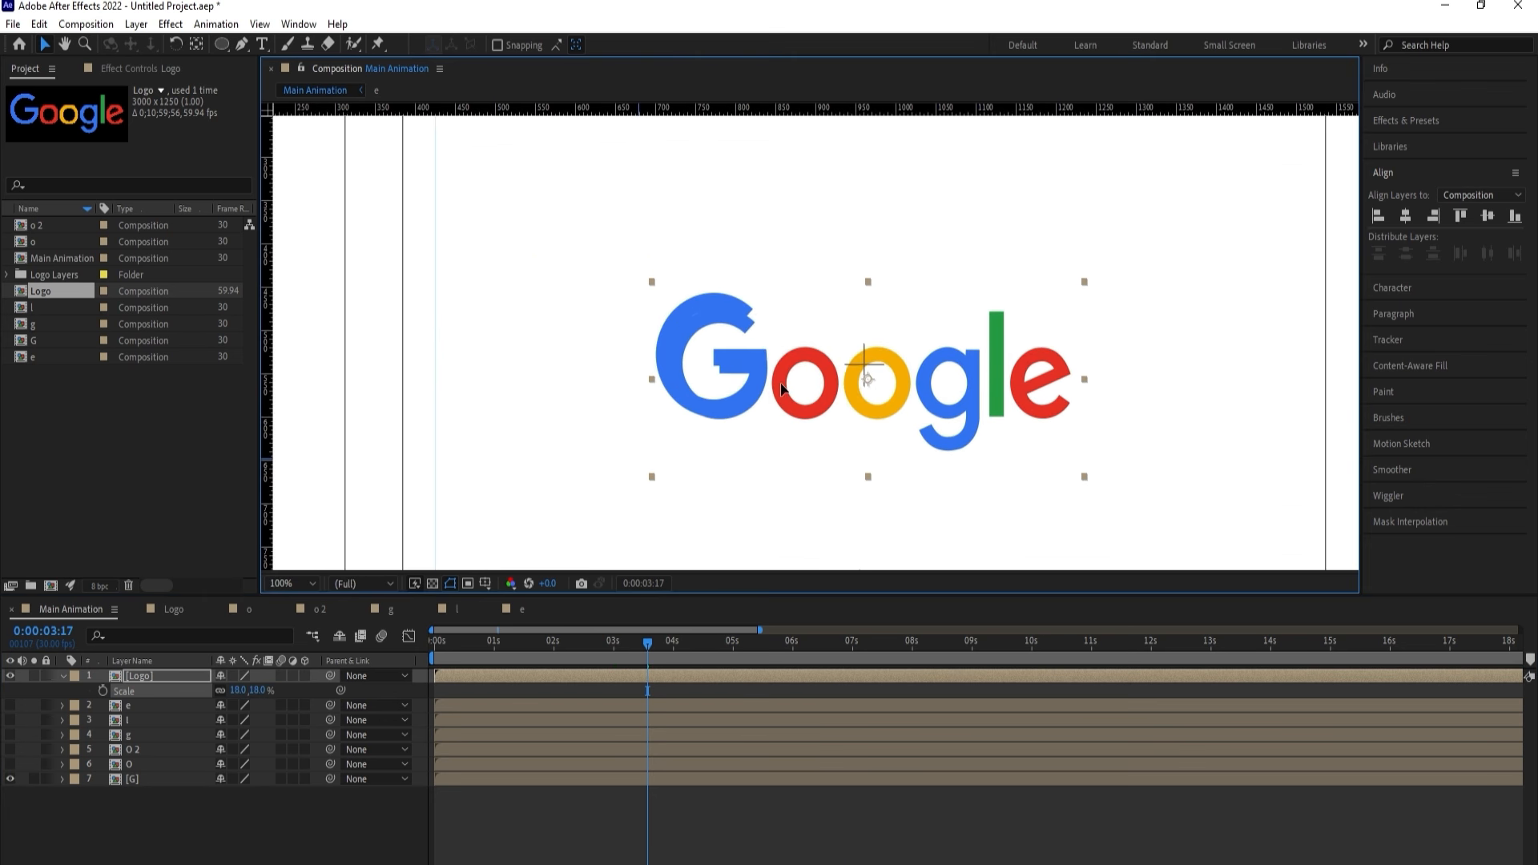
# Find the Fill effect and apply it to the Logo layer, keeping the default red color.
pyautogui.click(145, 677)
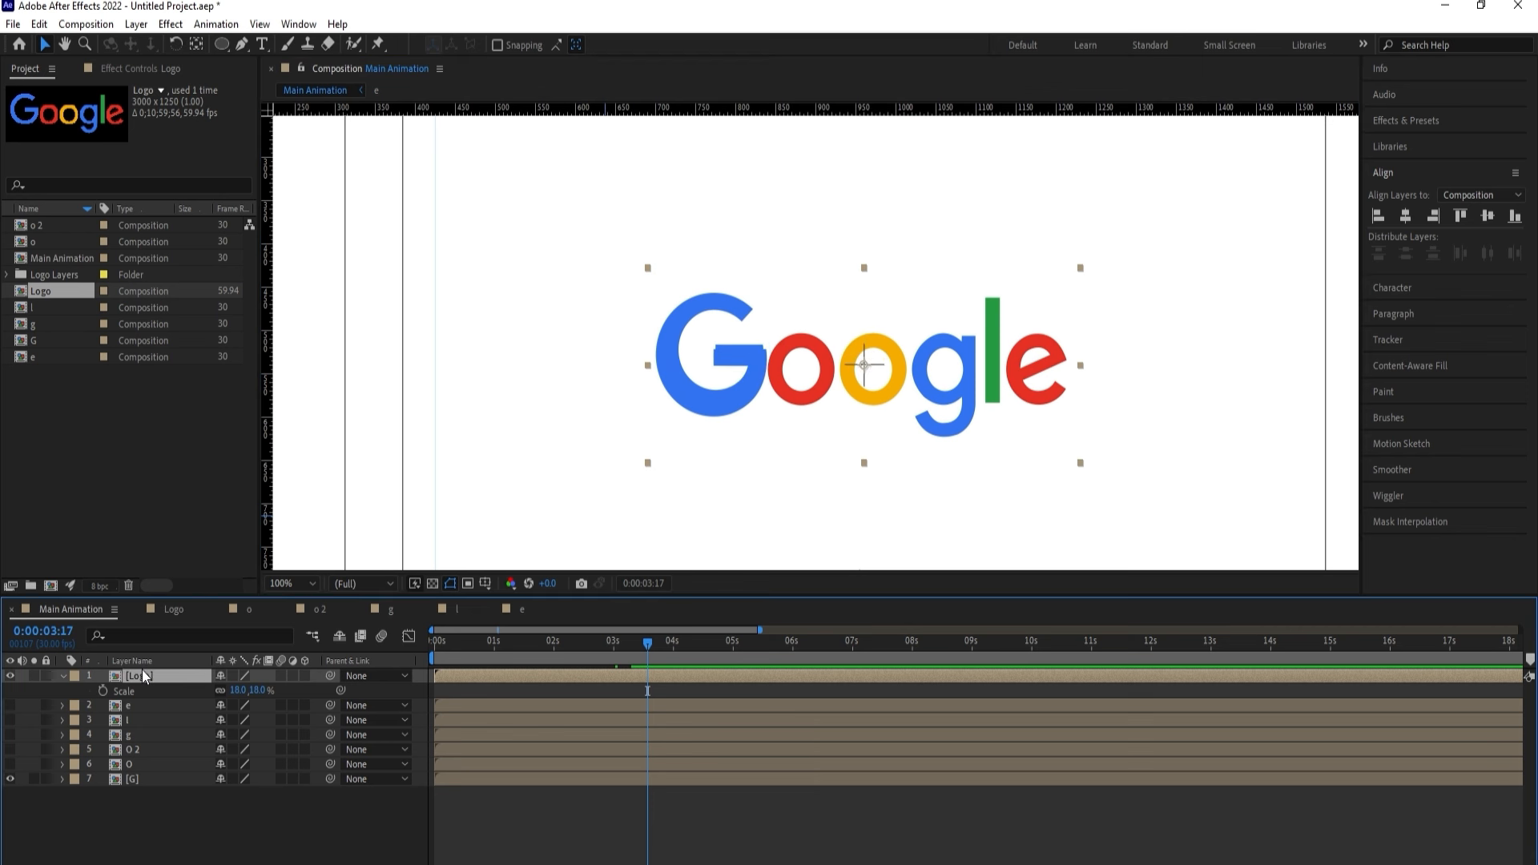
pyautogui.click(1406, 120)
pyautogui.doubleClick(1422, 144)
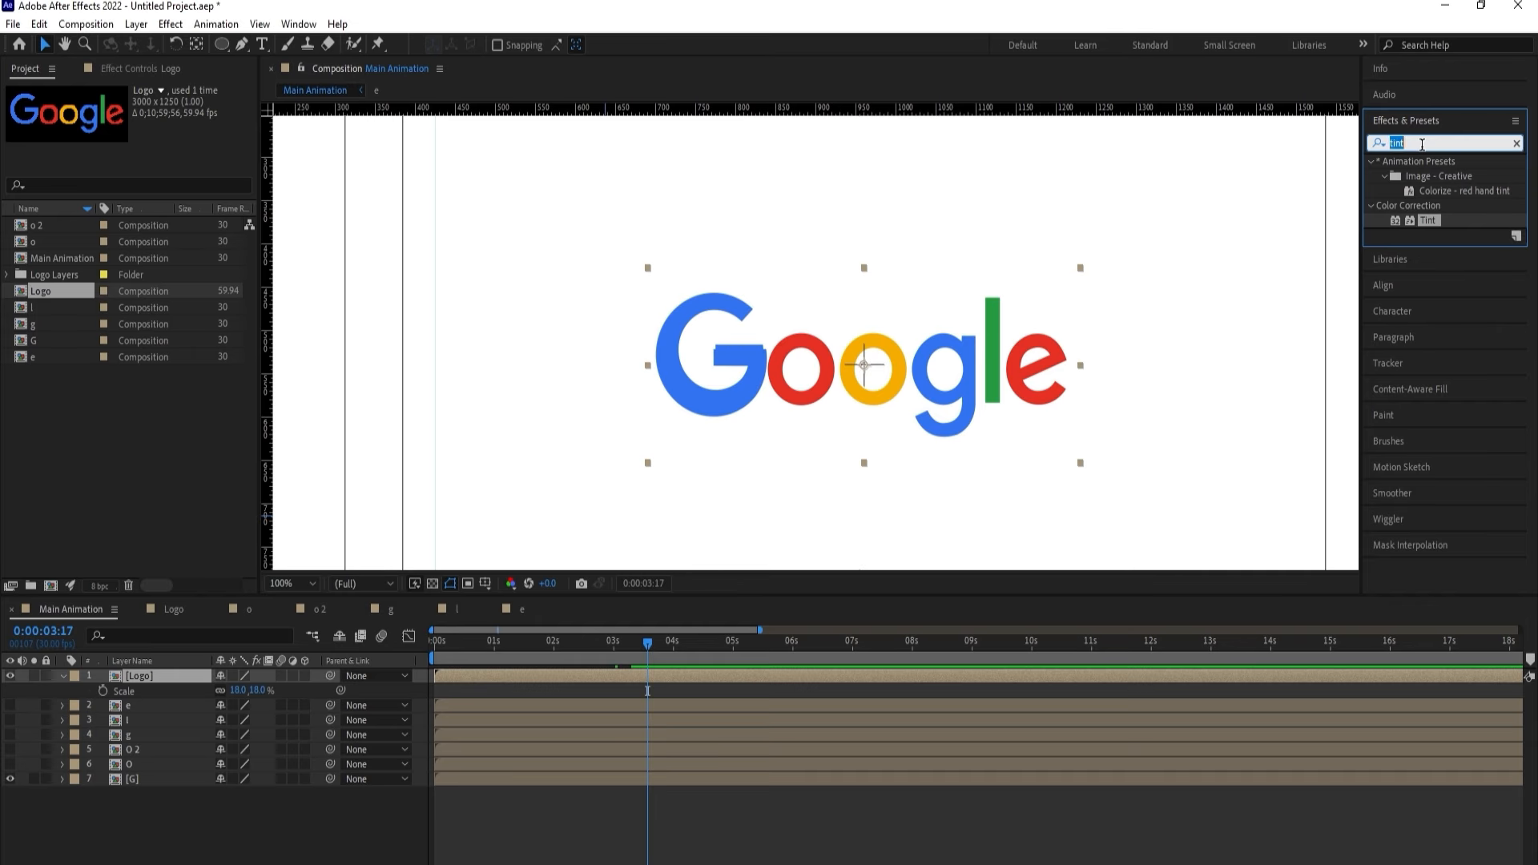
pyautogui.write('fill')
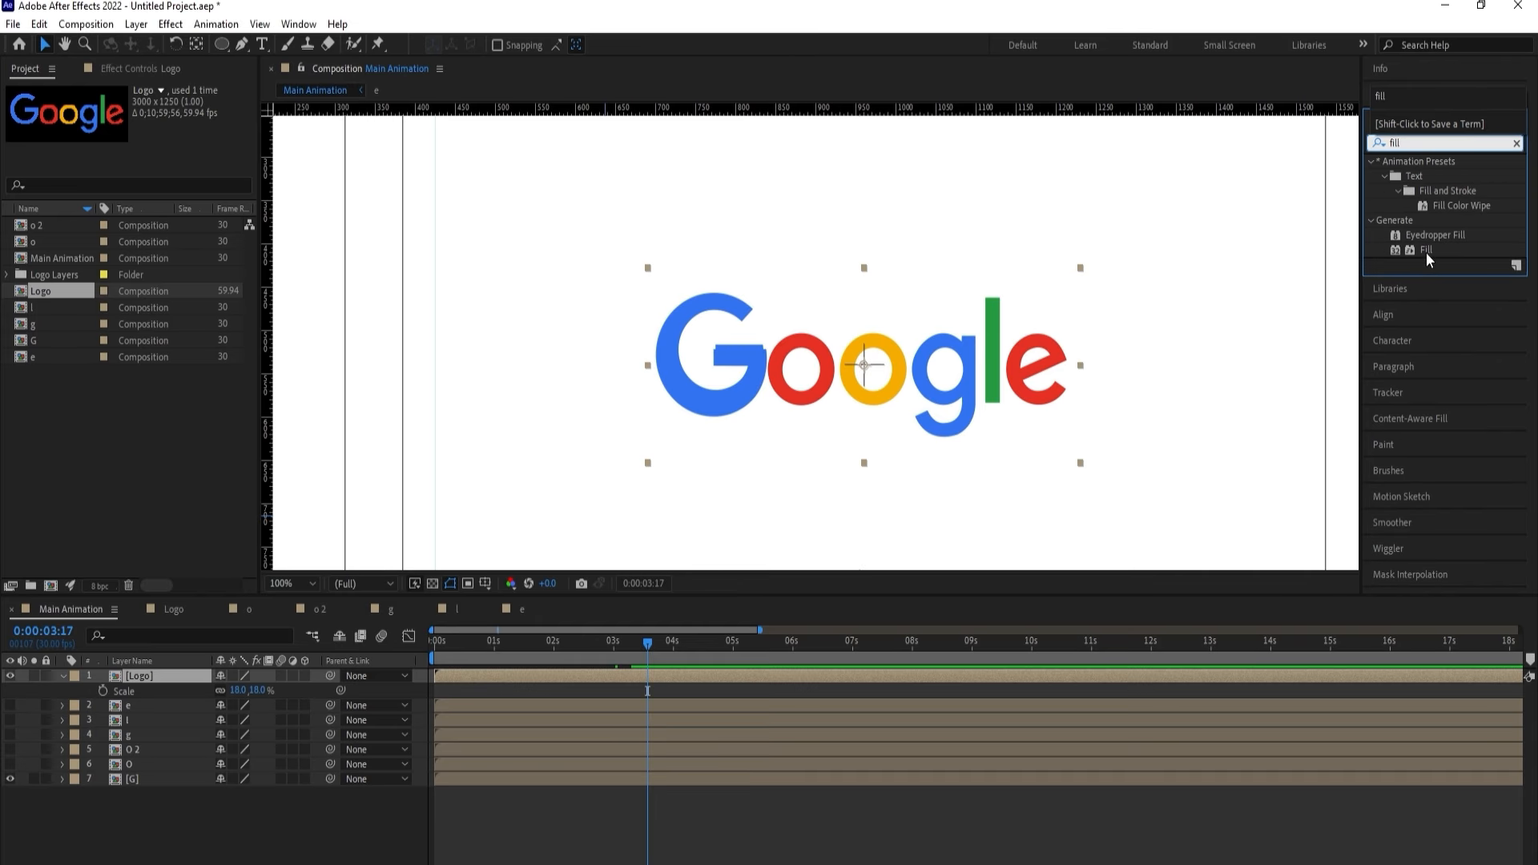
pyautogui.doubleClick(1426, 251)
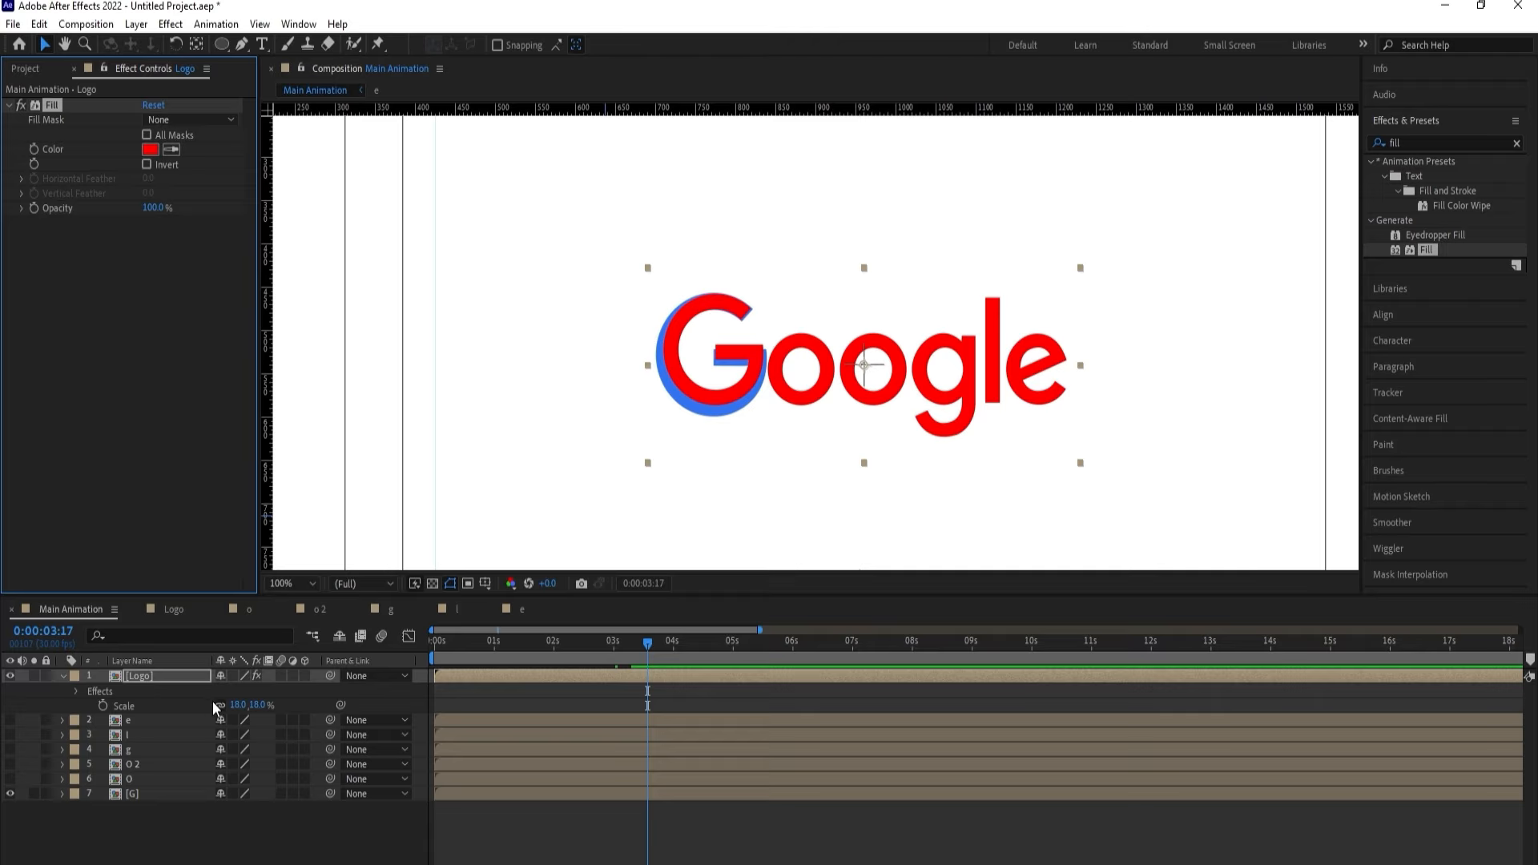
# Try the red Logo layer at 22% and 21% scale, moving its G over the animated blue G each time.
pyautogui.moveTo(235, 705); pyautogui.dragTo(237, 705)
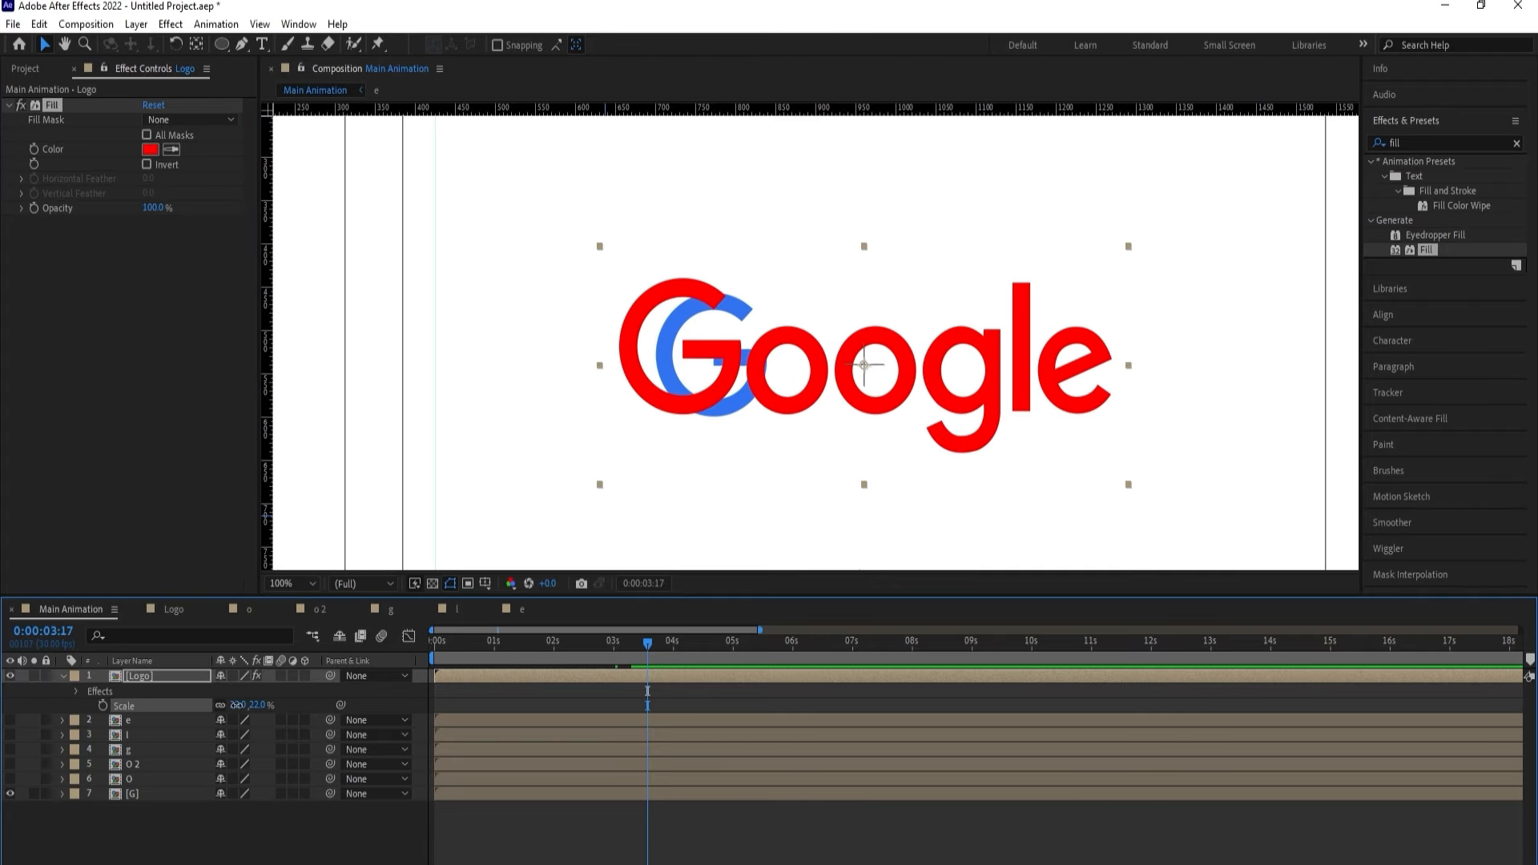
pyautogui.moveTo(681, 409); pyautogui.dragTo(720, 401)
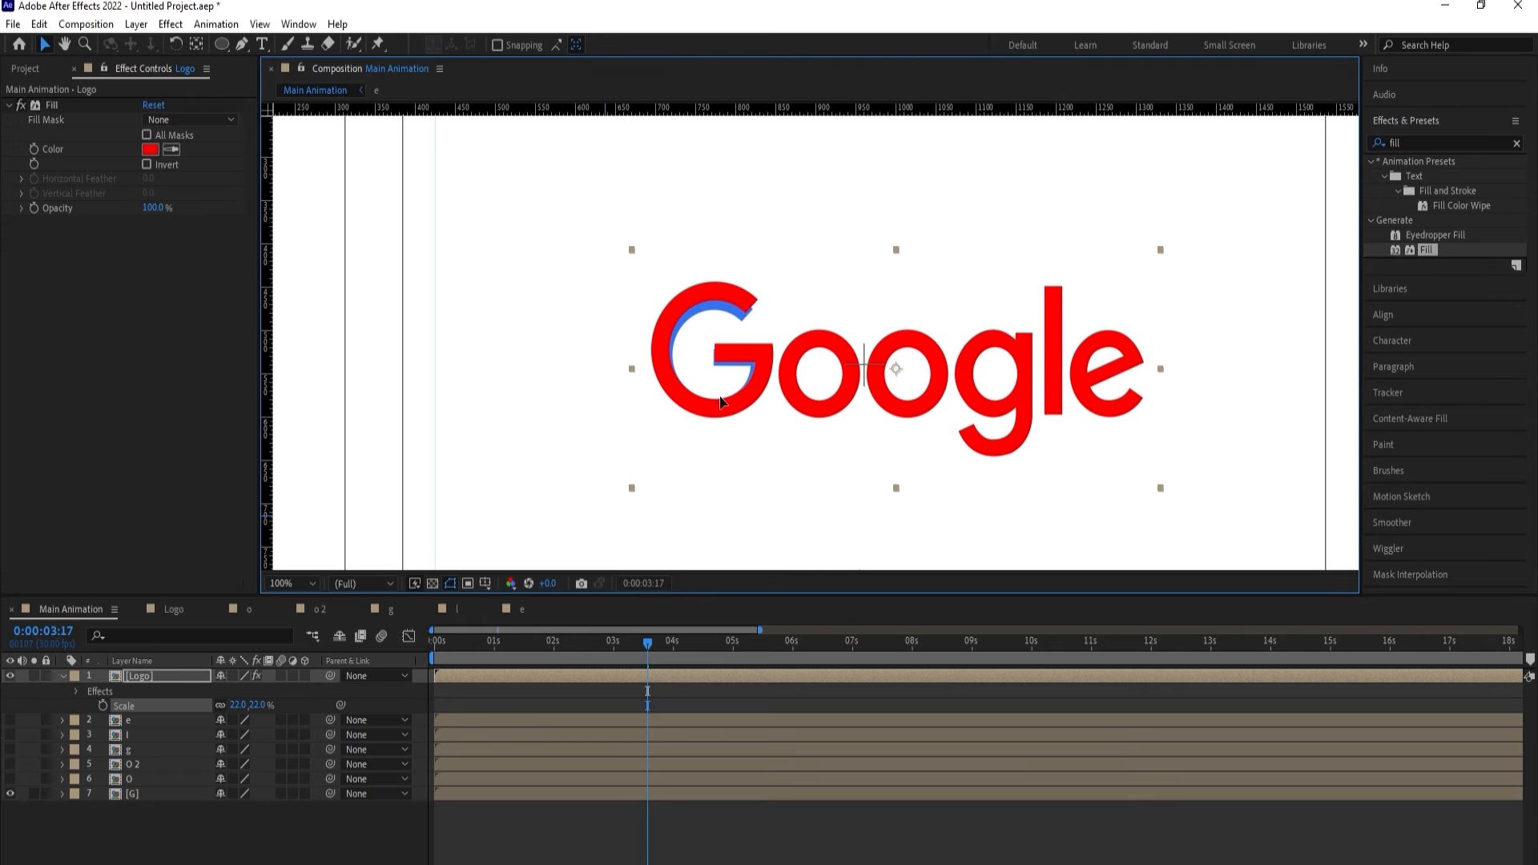
pyautogui.click(239, 705)
pyautogui.write('21')
pyautogui.press('Return')
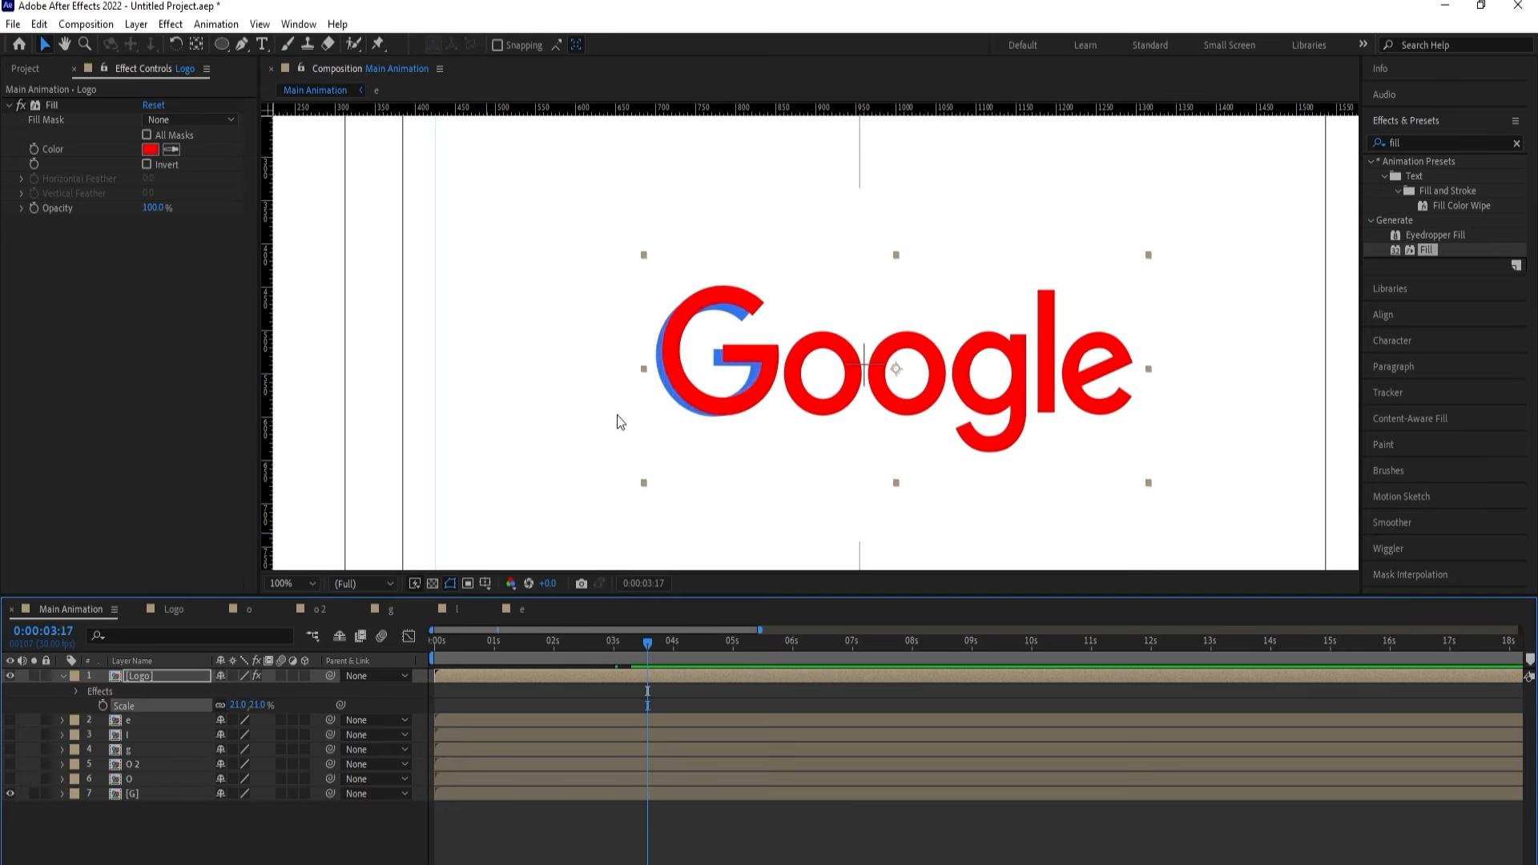
pyautogui.moveTo(746, 365); pyautogui.dragTo(737, 370)
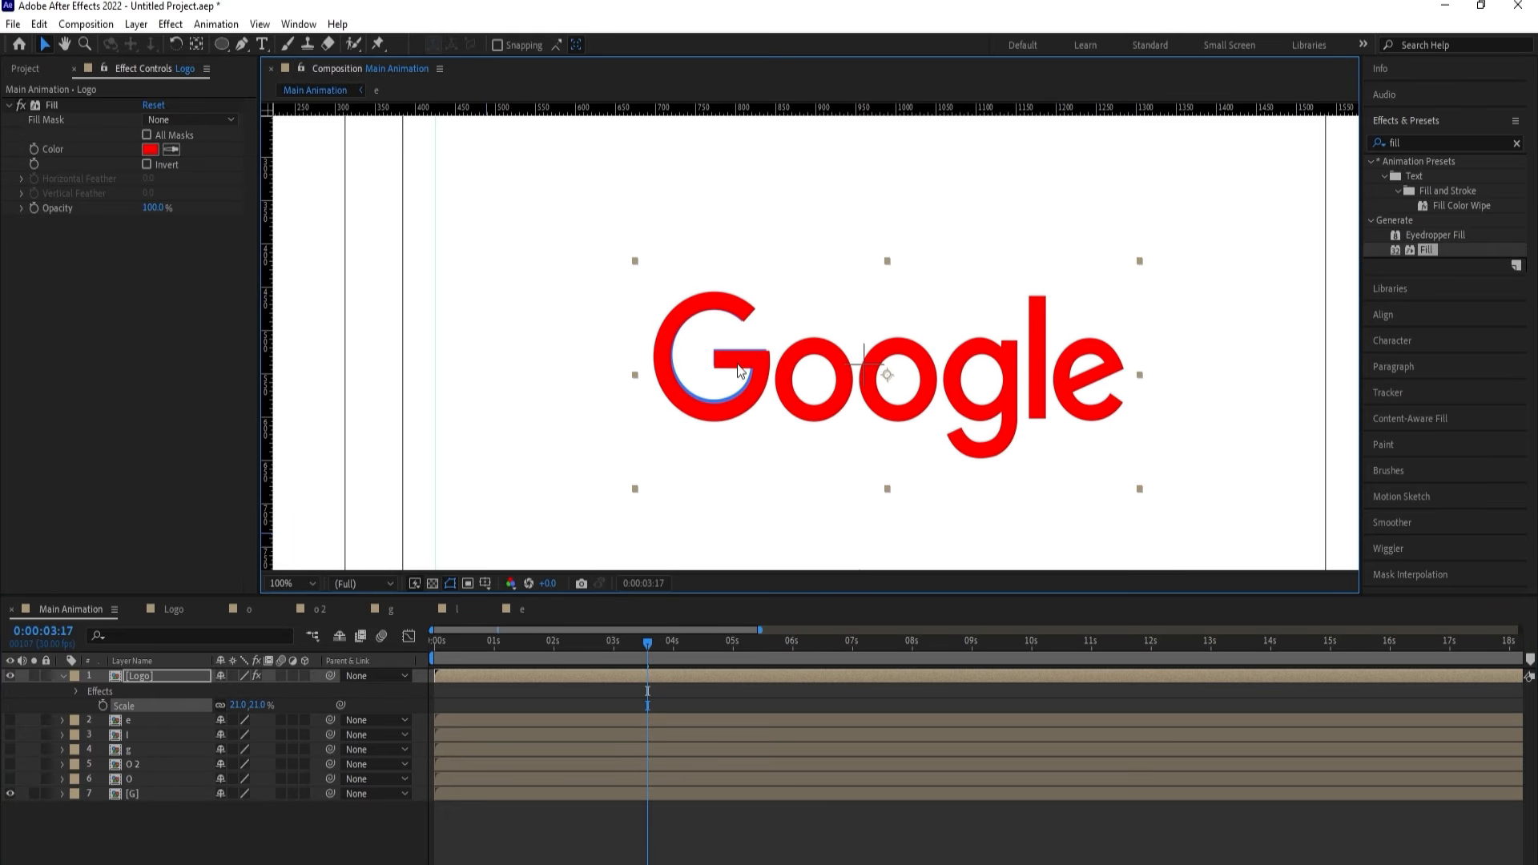
# Scale the Logo layer to 20% with its G covering the animated G, and lock it at the bottom of the layer stack.
pyautogui.click(238, 705)
pyautogui.write('20')
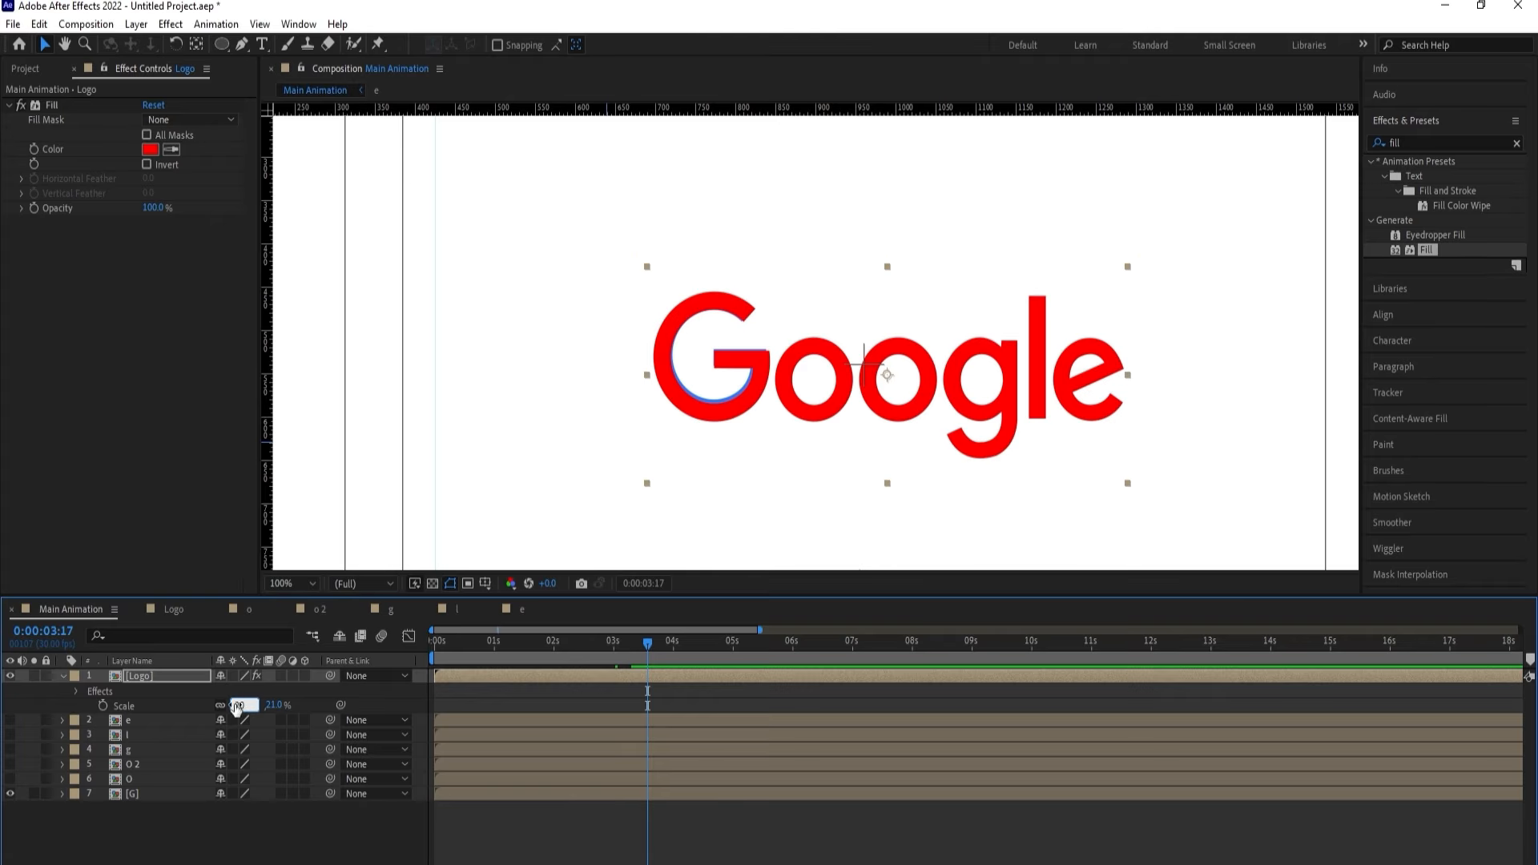
pyautogui.press('Return')
pyautogui.moveTo(744, 404); pyautogui.dragTo(734, 400)
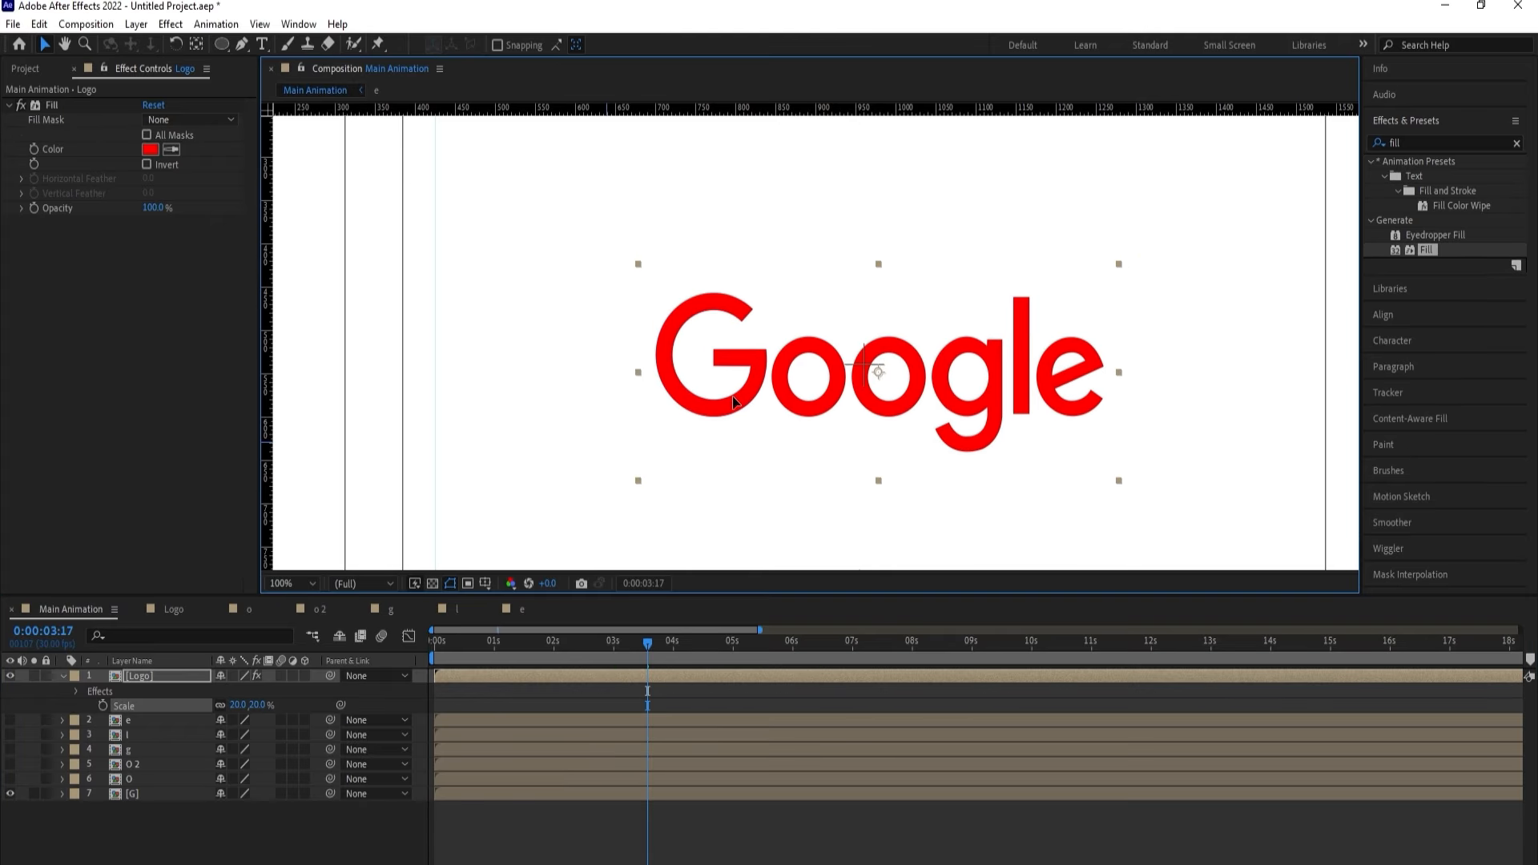
pyautogui.moveTo(173, 679); pyautogui.dragTo(161, 798)
pyautogui.click(47, 764)
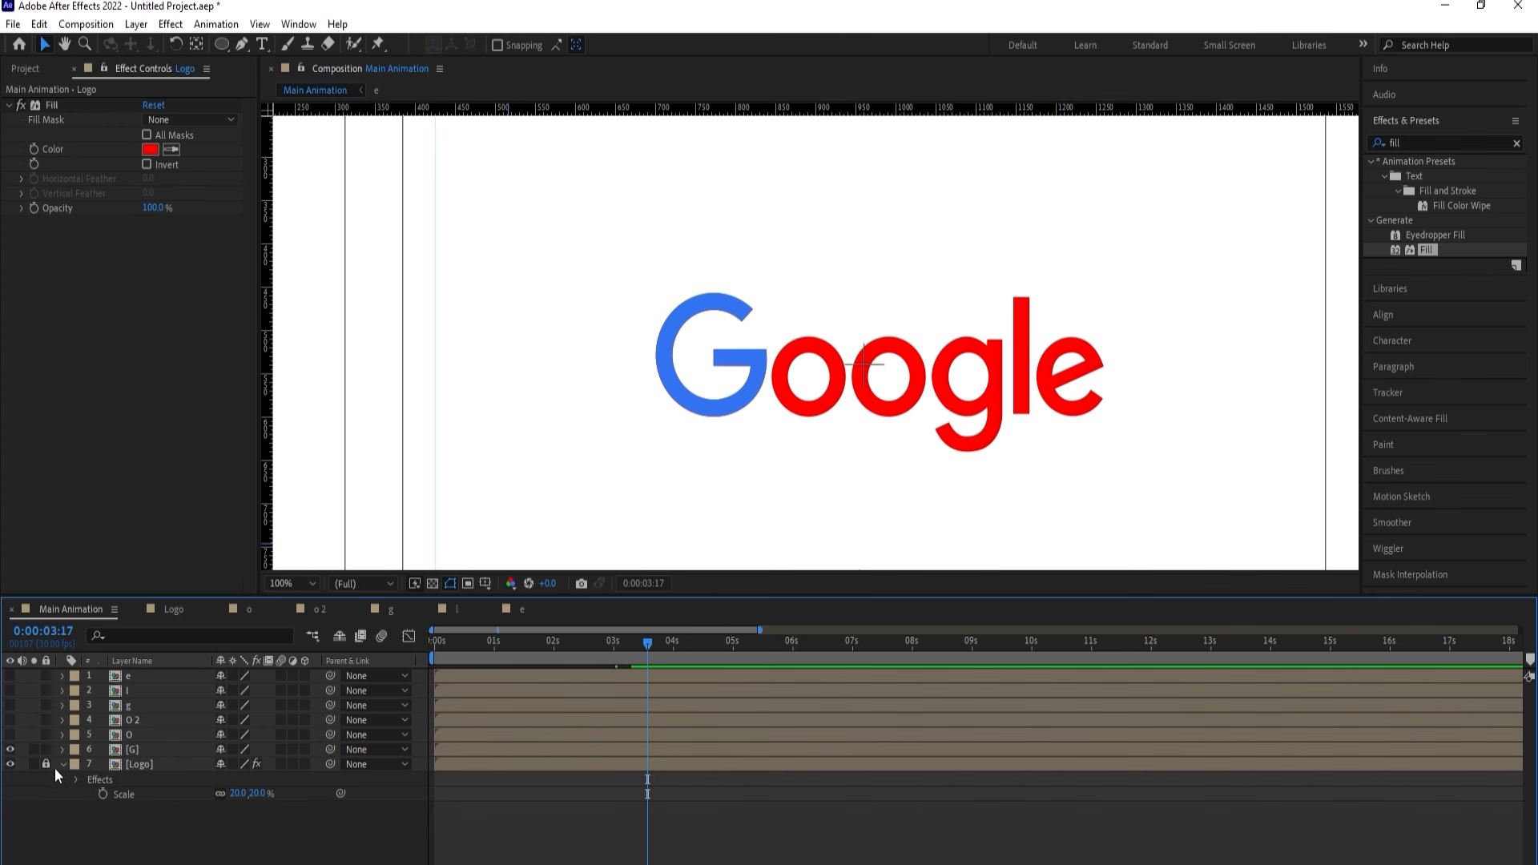
# Make the O and O 2 layers visible and move them onto the first and second o of the red reference logo.
pyautogui.click(9, 735)
pyautogui.click(130, 735)
pyautogui.press(',')
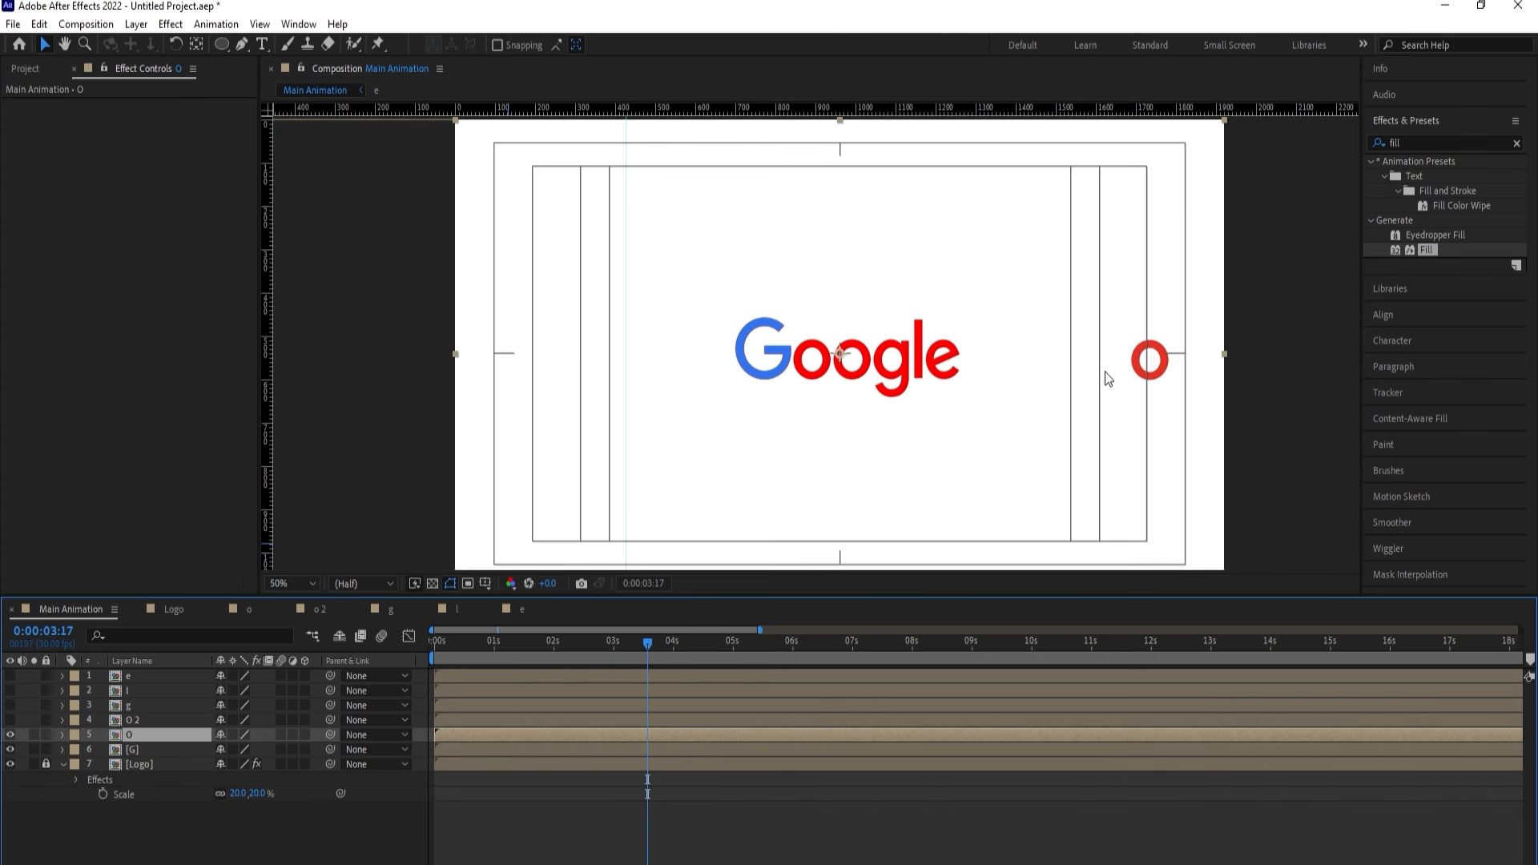
pyautogui.moveTo(1133, 365); pyautogui.dragTo(801, 377)
pyautogui.click(766, 412)
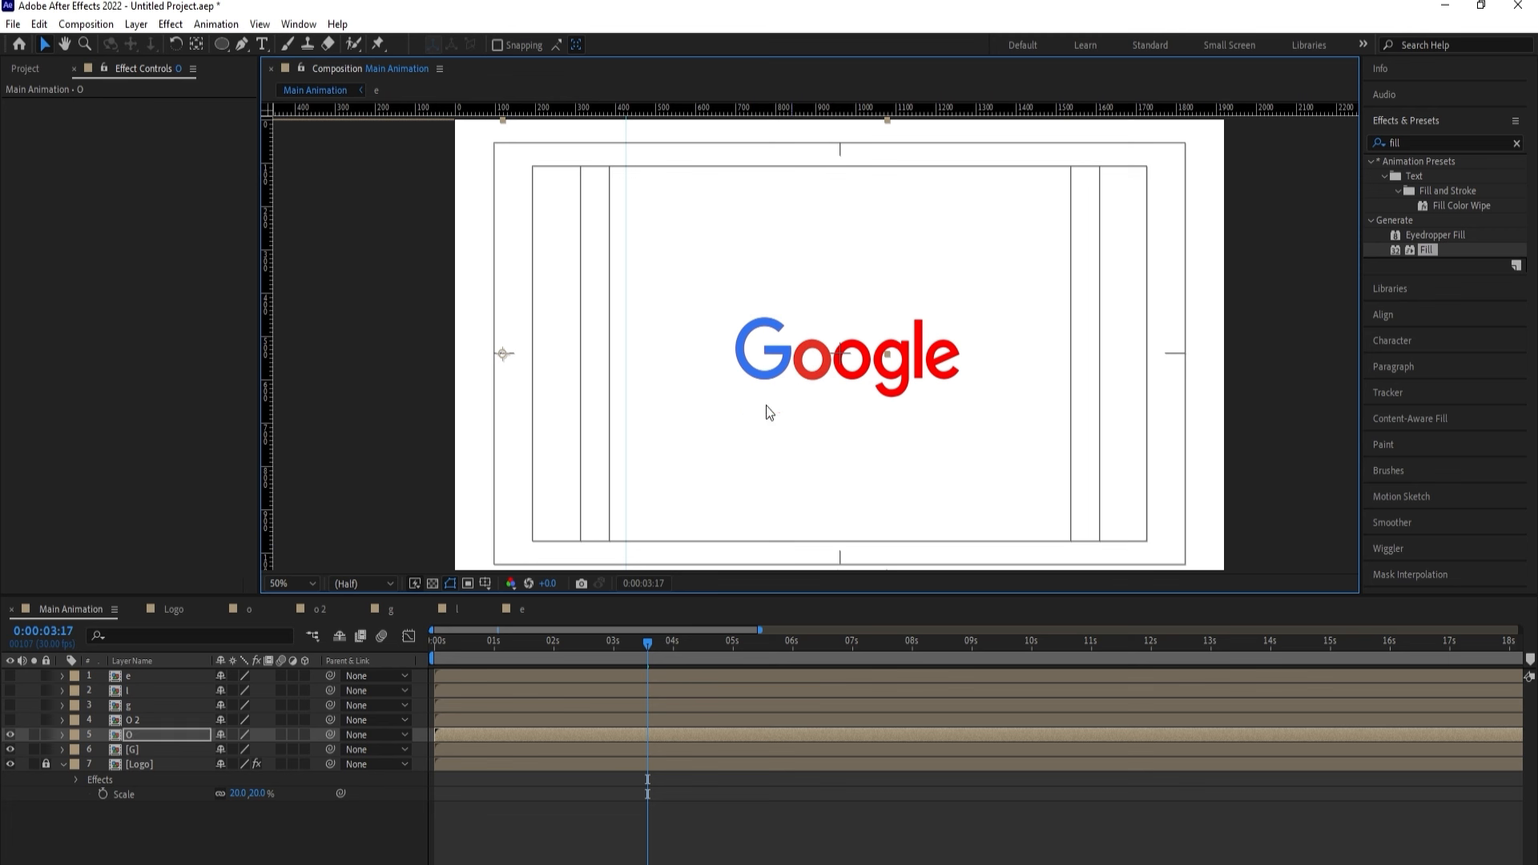
pyautogui.click(9, 719)
pyautogui.click(124, 721)
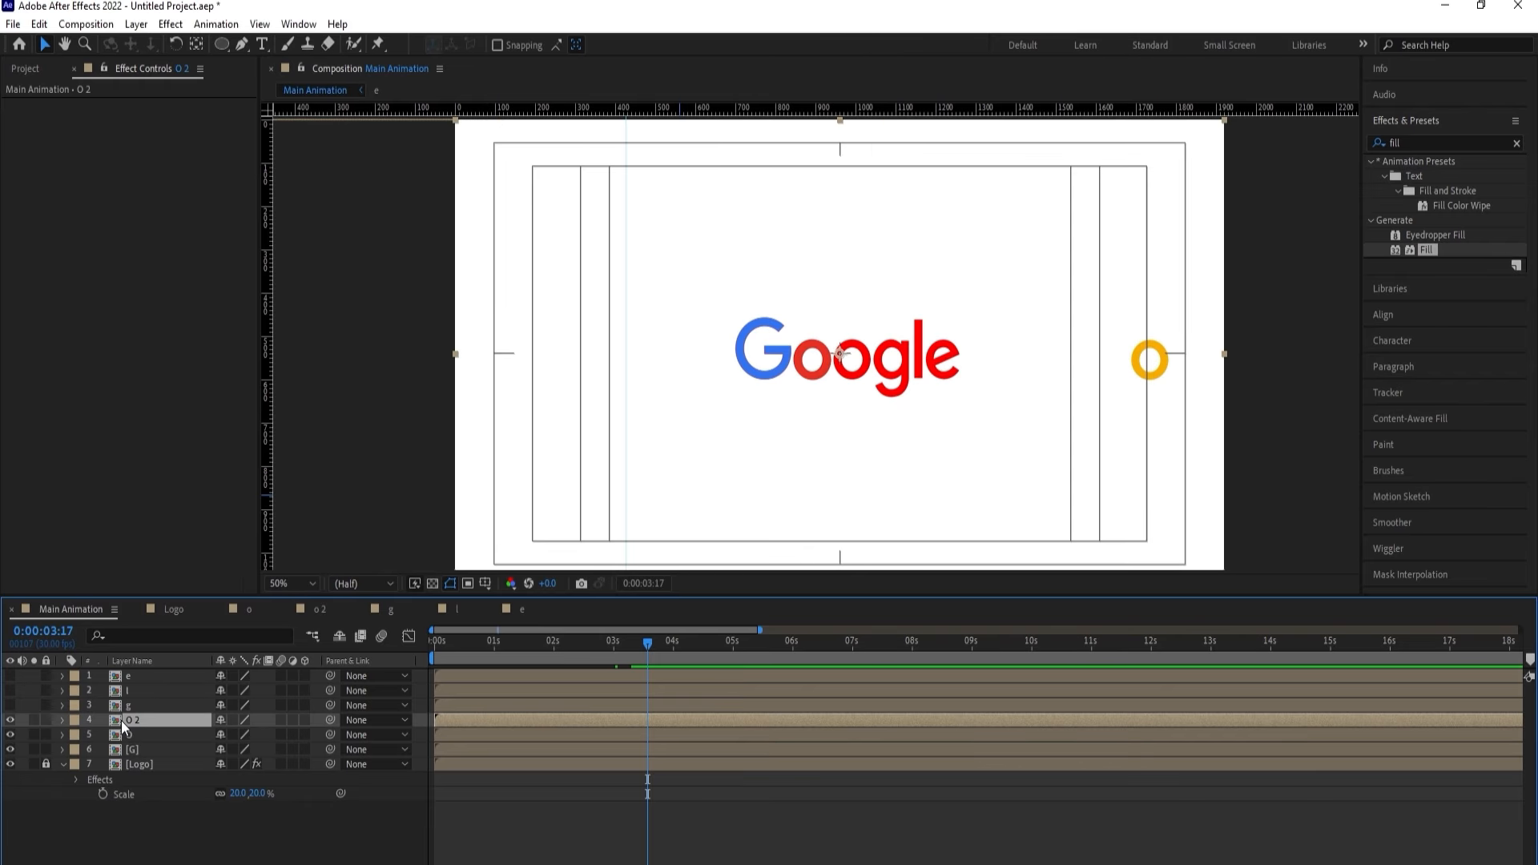
pyautogui.moveTo(1145, 369); pyautogui.dragTo(855, 375)
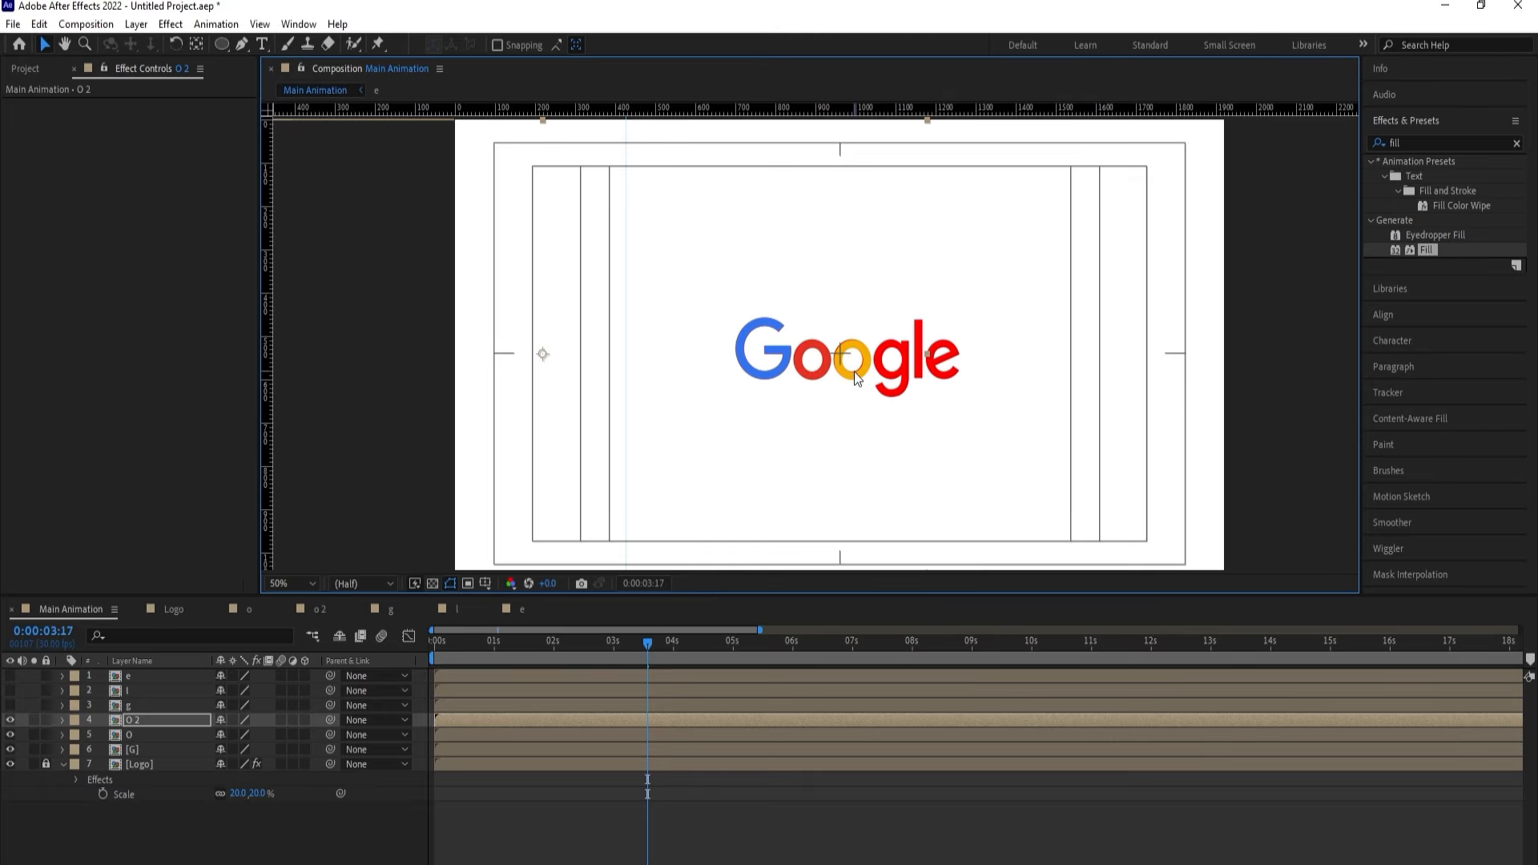
# Make the g and l layers visible and move each onto its matching letter of the reference logo.
pyautogui.click(10, 705)
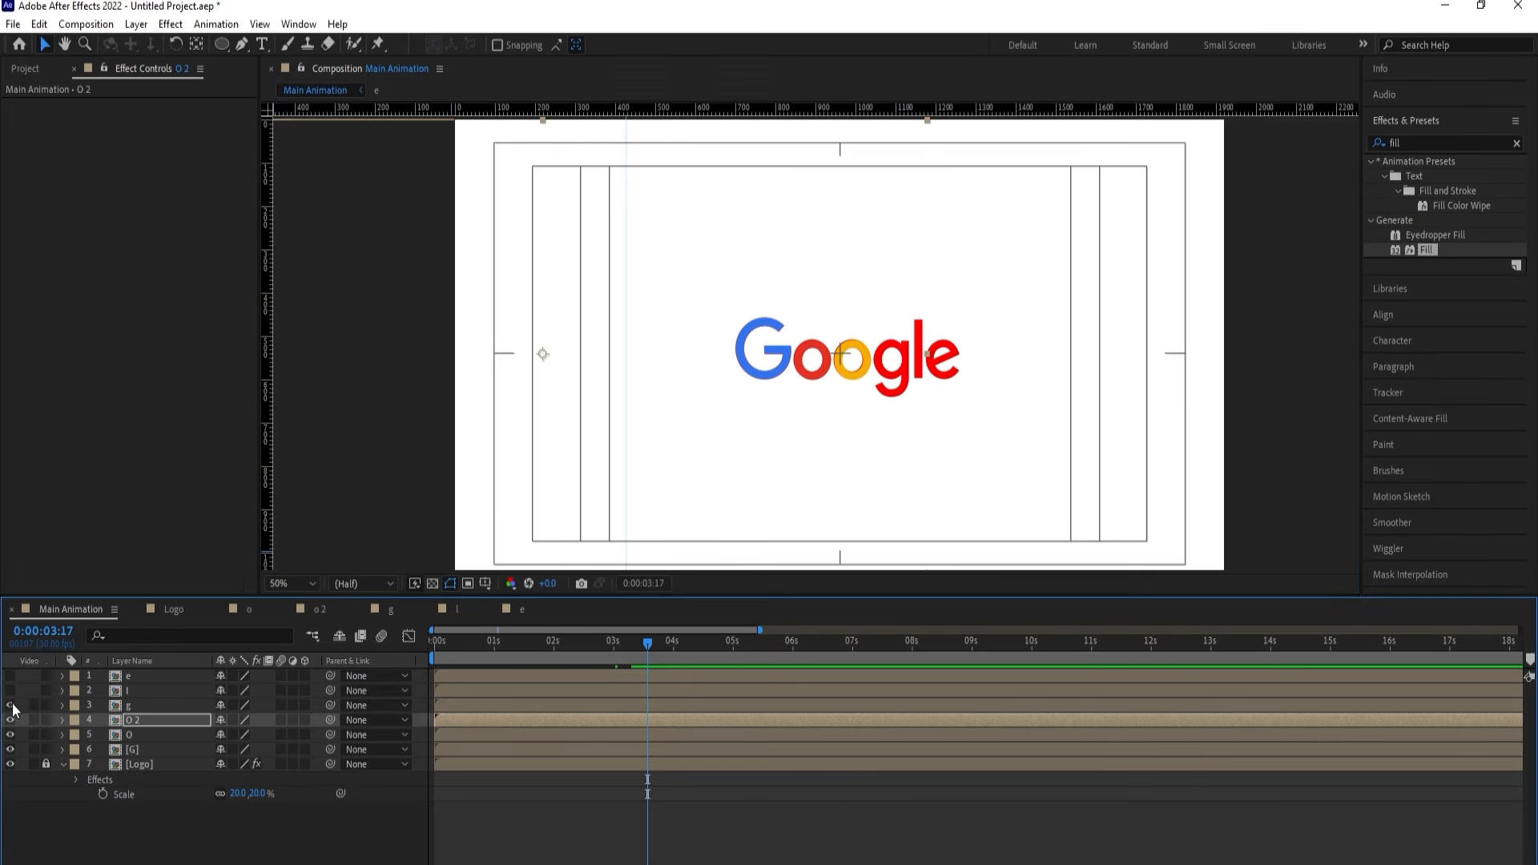
pyautogui.click(140, 706)
pyautogui.moveTo(1166, 370); pyautogui.dragTo(909, 367)
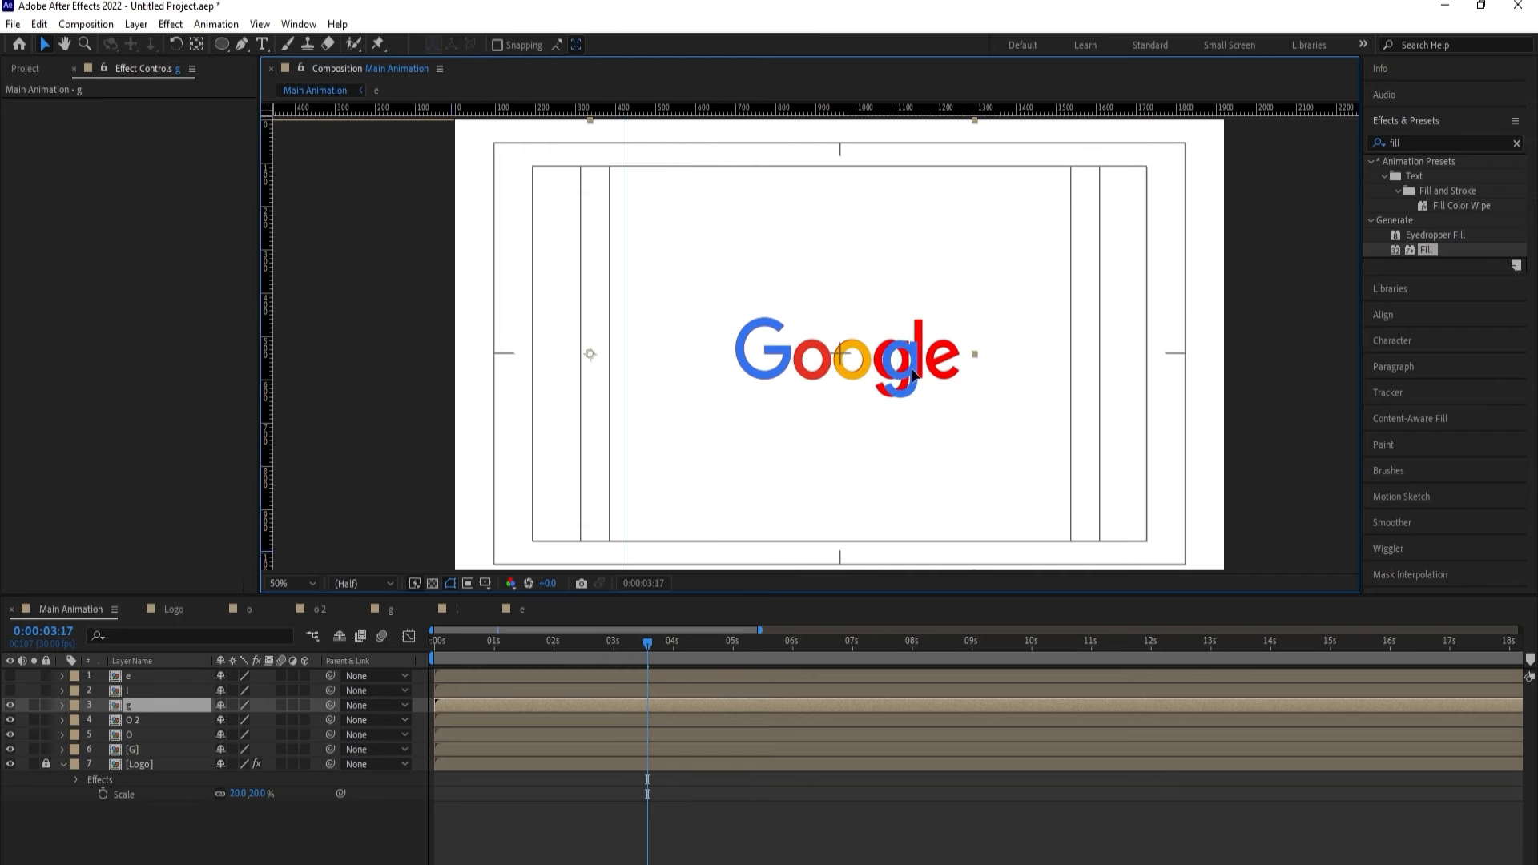
pyautogui.click(10, 690)
pyautogui.click(132, 691)
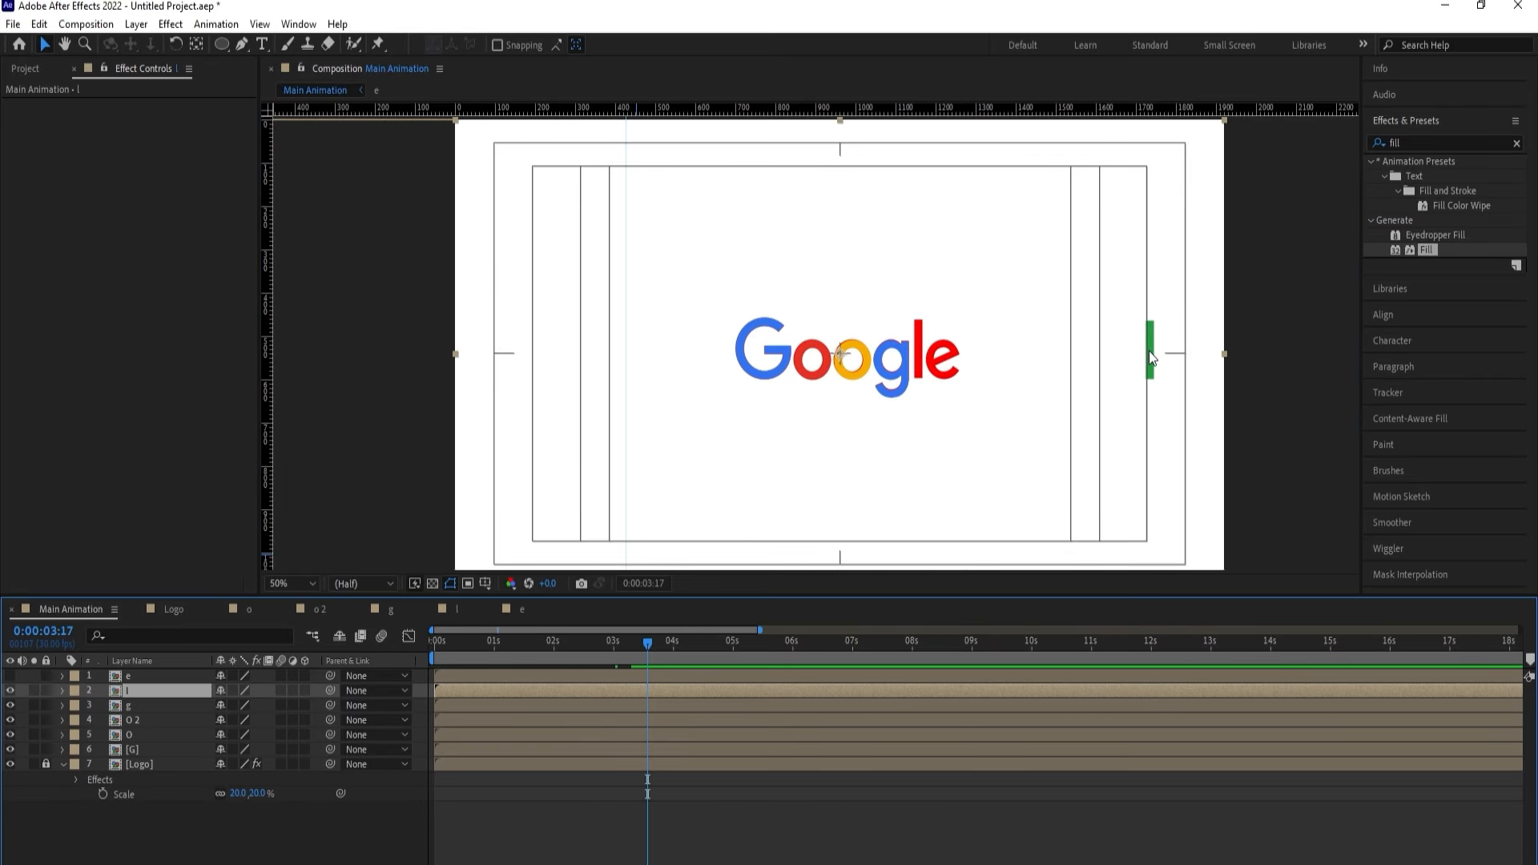
pyautogui.moveTo(1150, 357); pyautogui.dragTo(919, 346)
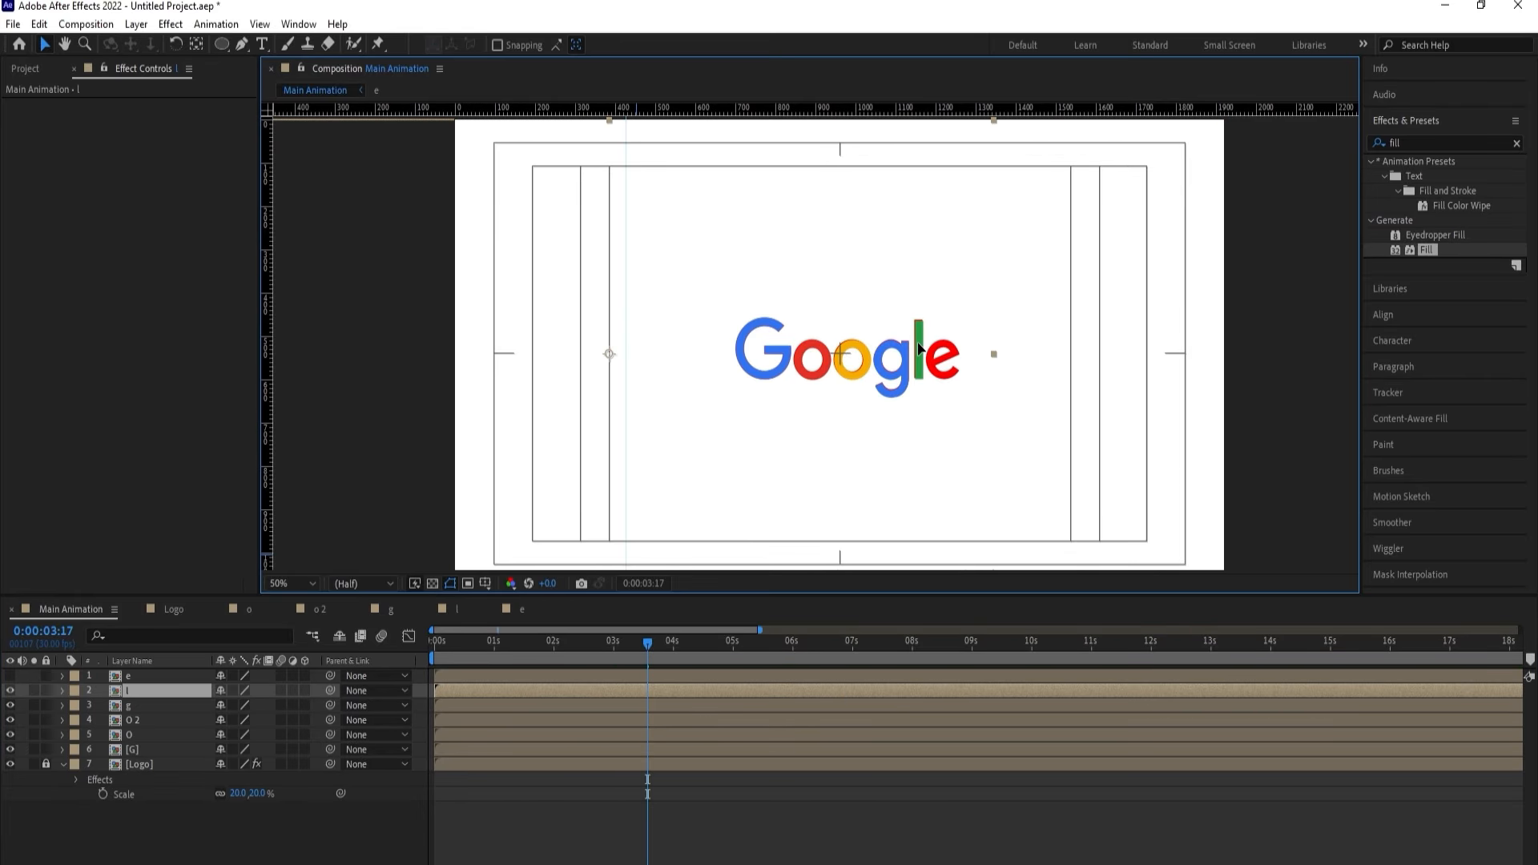
# Make the e layer visible and move it onto the last letter of the reference logo, nudging it into exact alignment.
pyautogui.click(10, 675)
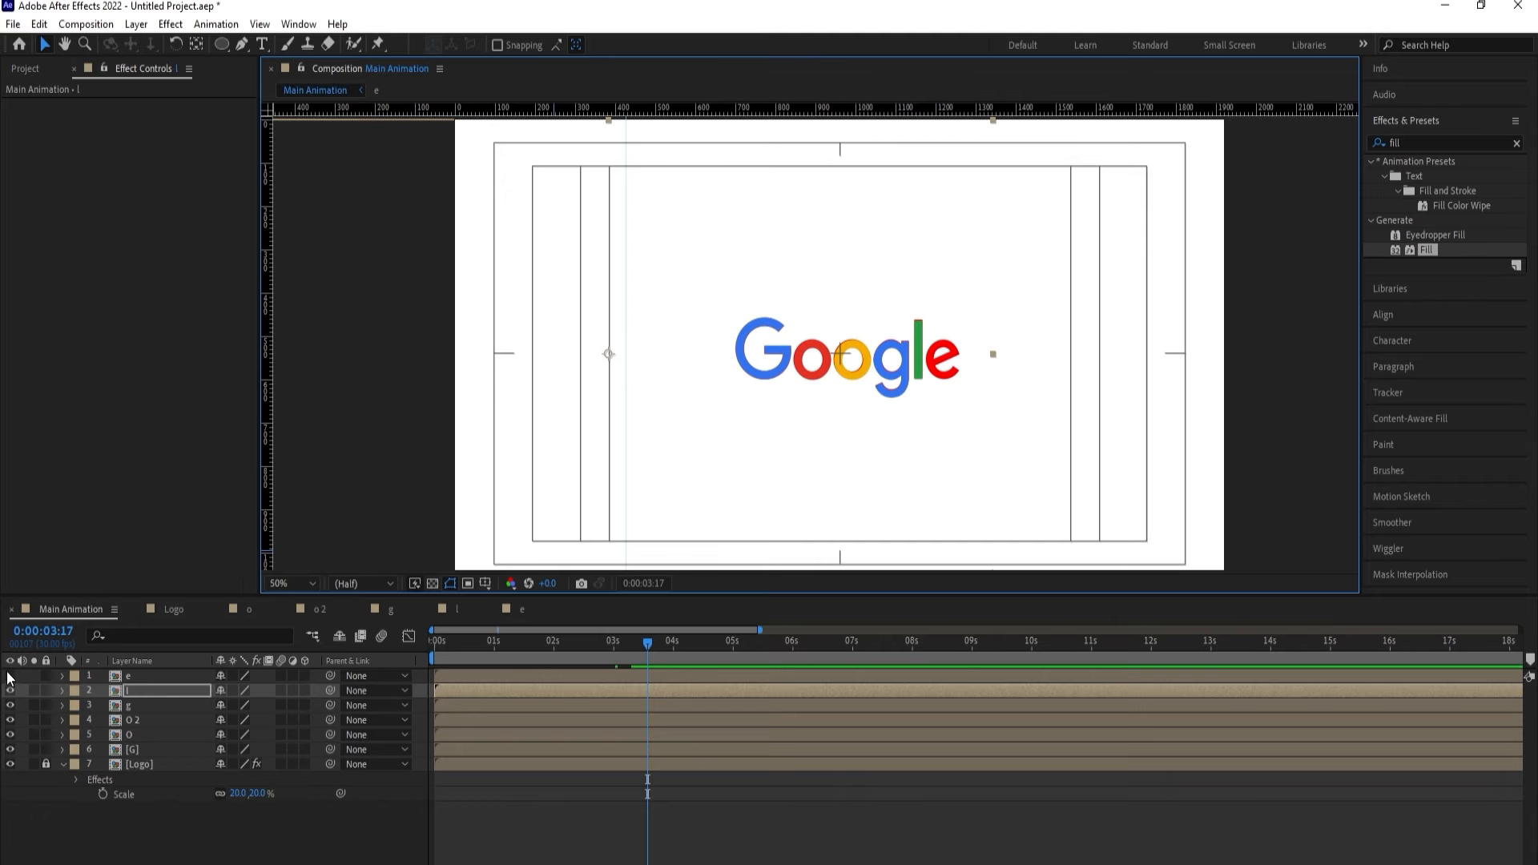
pyautogui.click(129, 678)
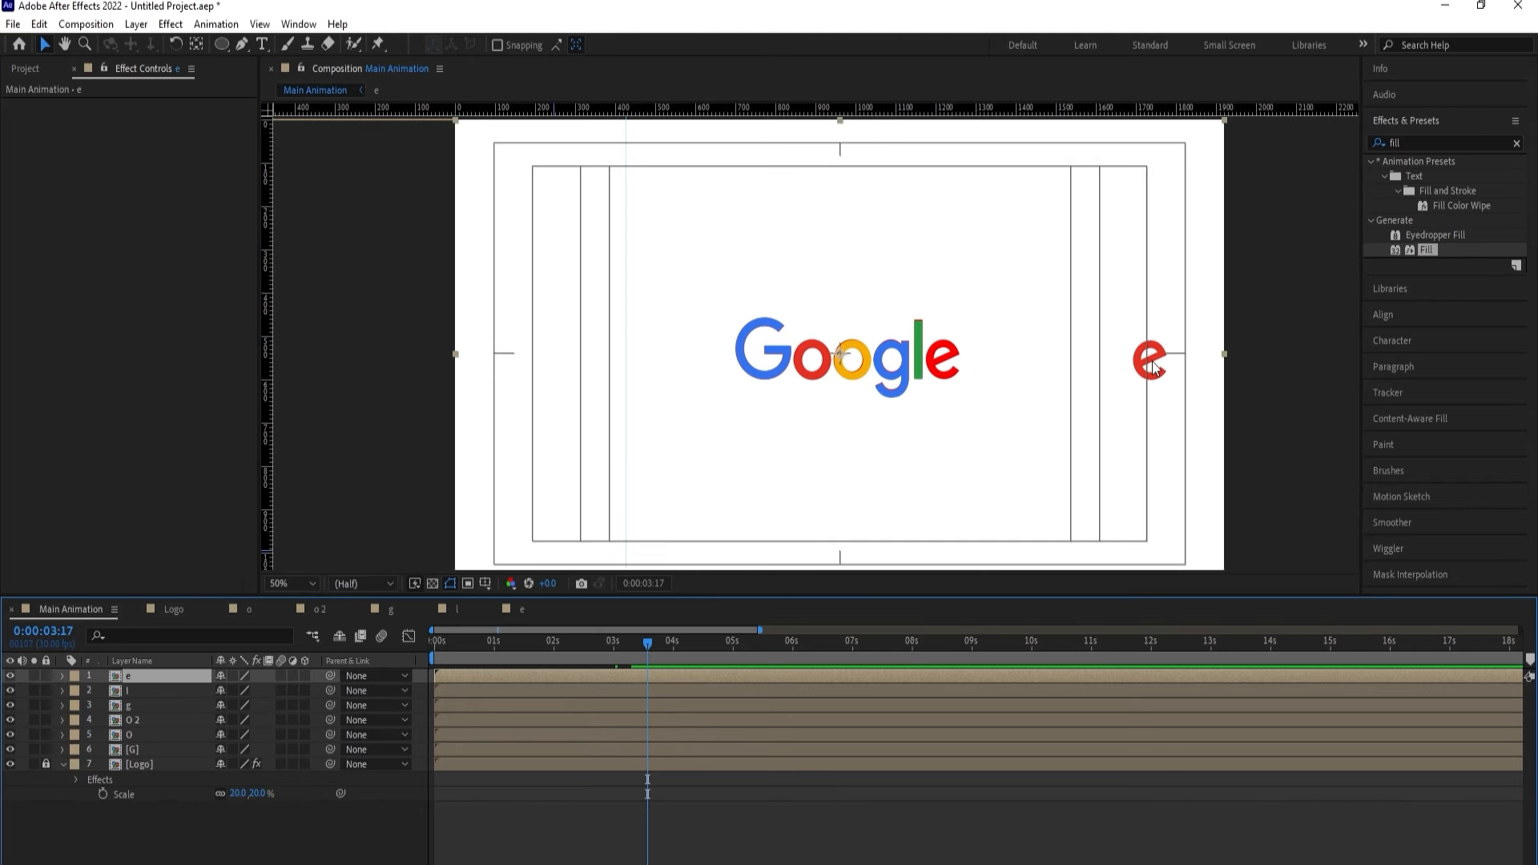
pyautogui.moveTo(1153, 366); pyautogui.dragTo(950, 354)
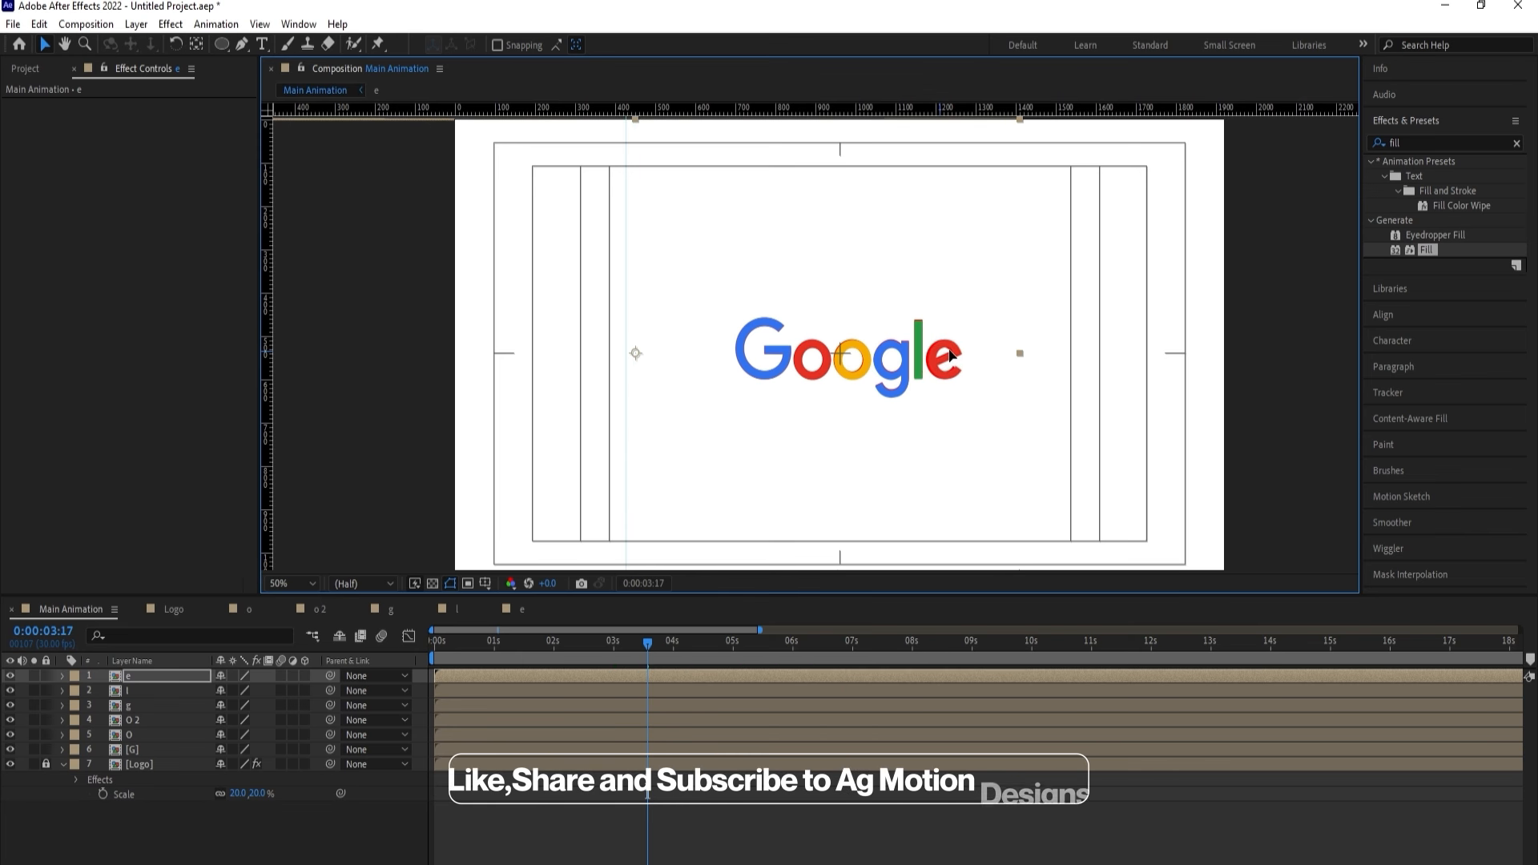
pyautogui.moveTo(960, 355); pyautogui.dragTo(950, 356)
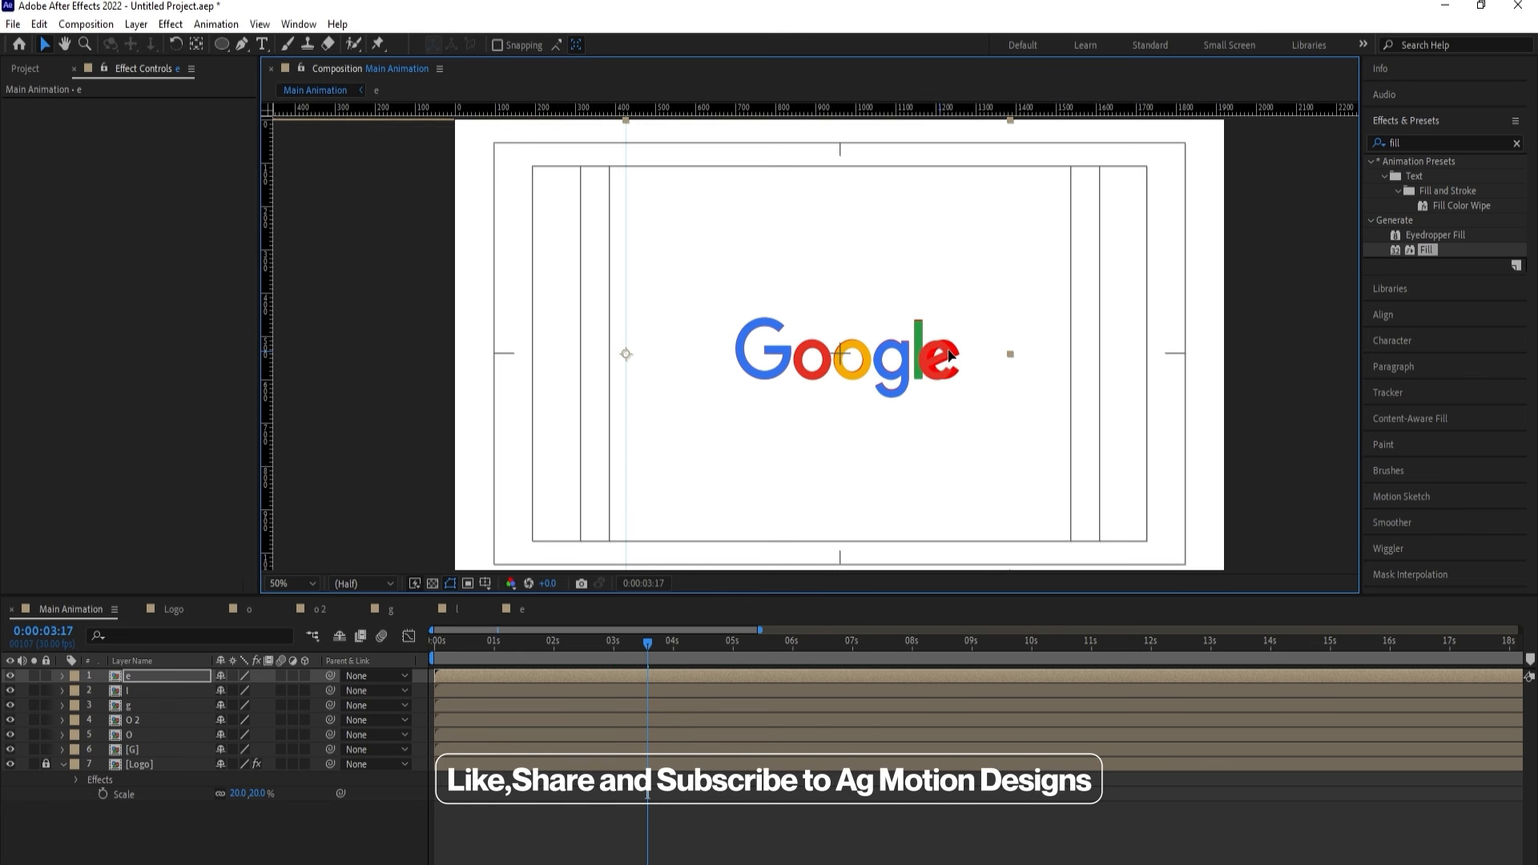
pyautogui.press('Right')
pyautogui.press('Right')
pyautogui.press('Right')
pyautogui.press('Right')
pyautogui.press('Right')
pyautogui.press('Right')
pyautogui.press('Right')
pyautogui.press('Right')
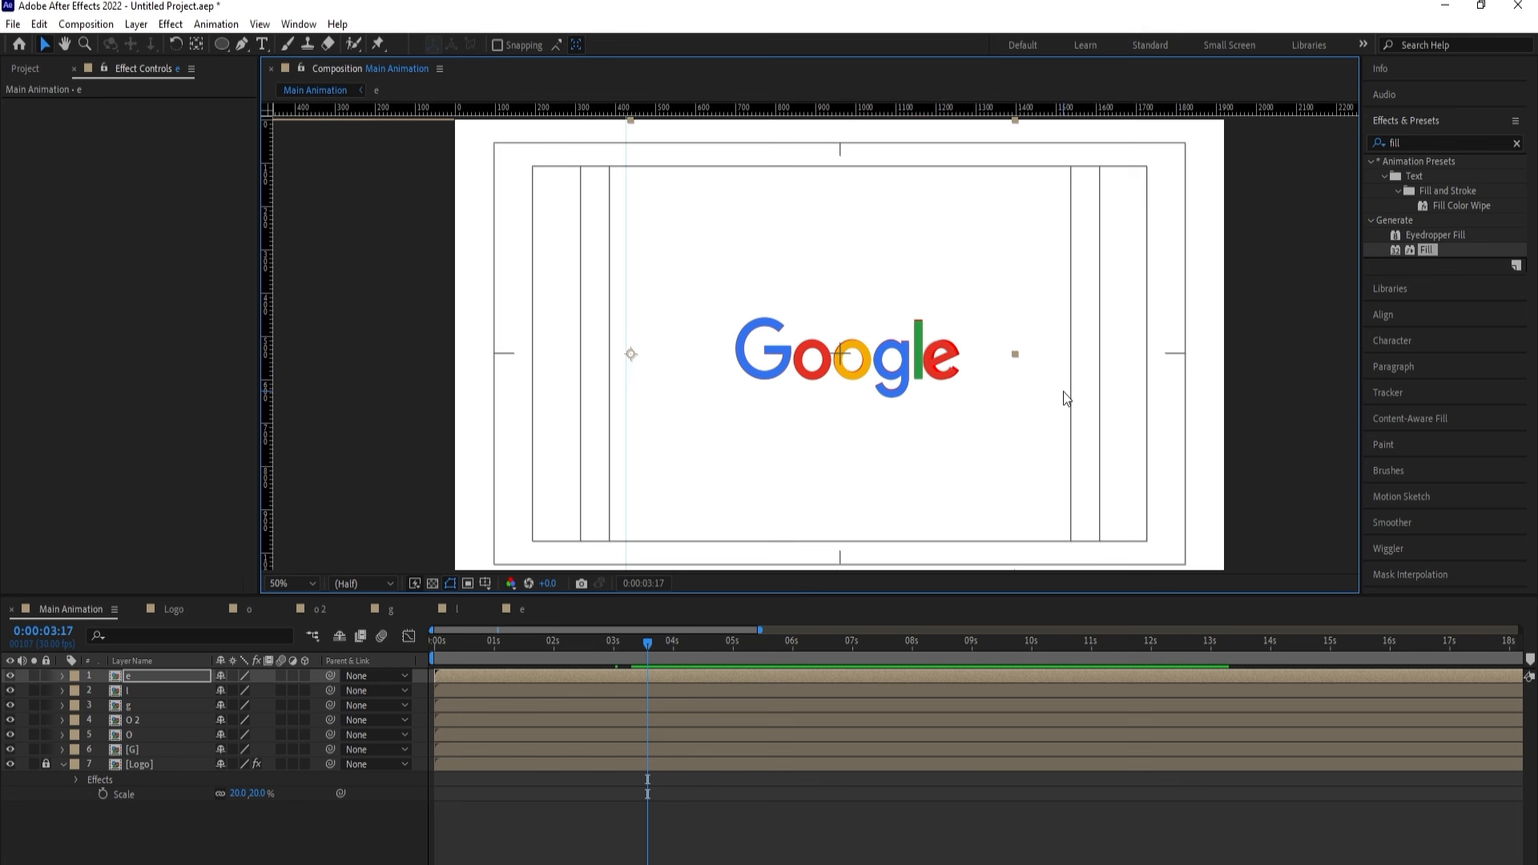
# Unlock the Logo layer and delete its Fill effect to restore the original colors.
pyautogui.click(45, 764)
pyautogui.click(167, 763)
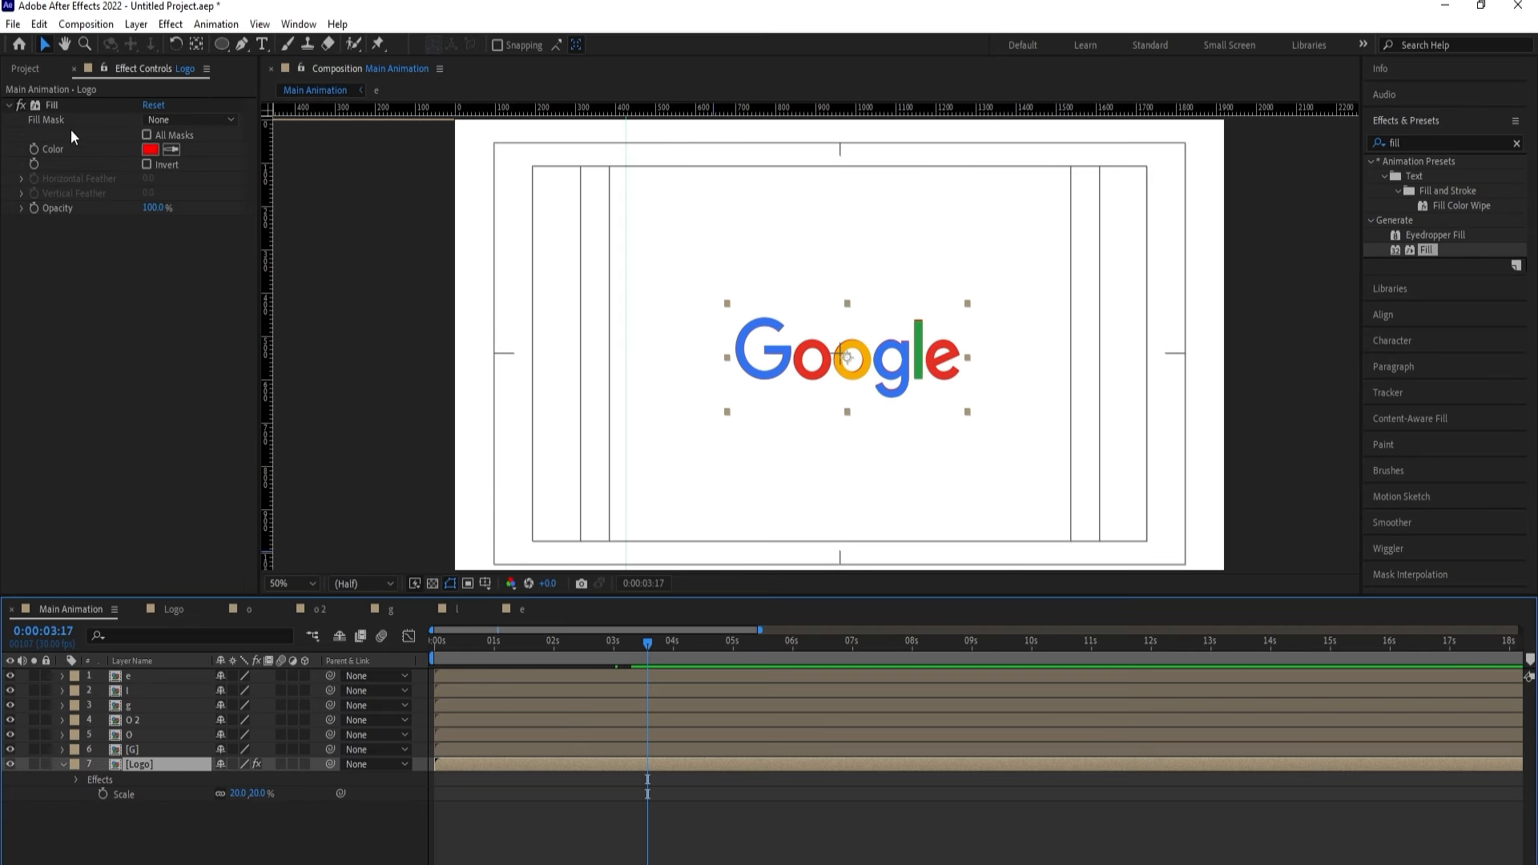
pyautogui.click(55, 108)
pyautogui.press('Delete')
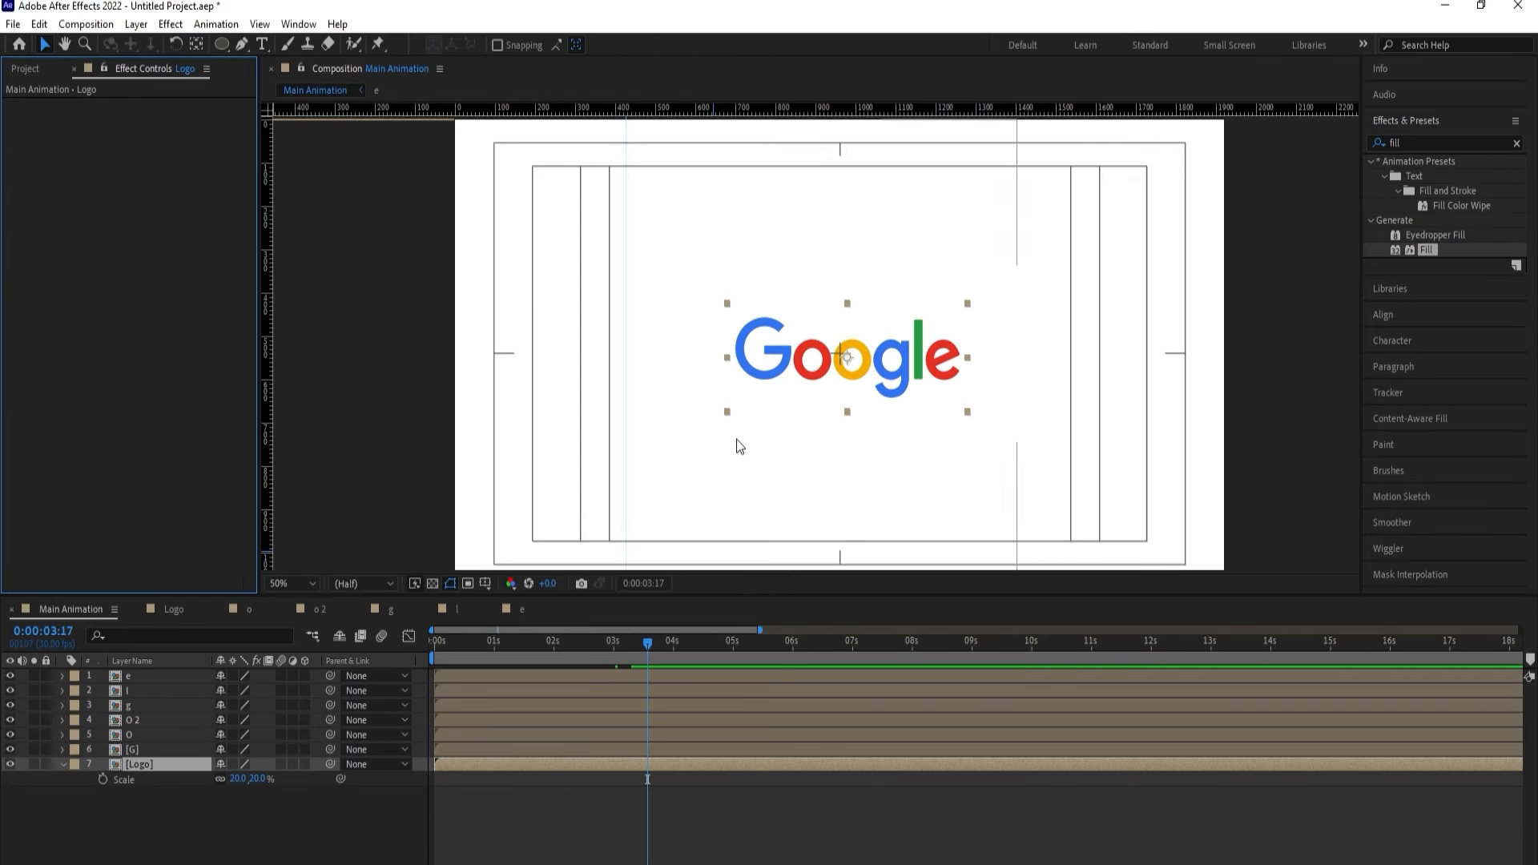
# Move the Logo layer up and to the right, clear of the assembled letters, as a color reference.
pyautogui.moveTo(736, 439); pyautogui.dragTo(913, 235)
pyautogui.hotkey('ctrl', 'z')
pyautogui.click(152, 764)
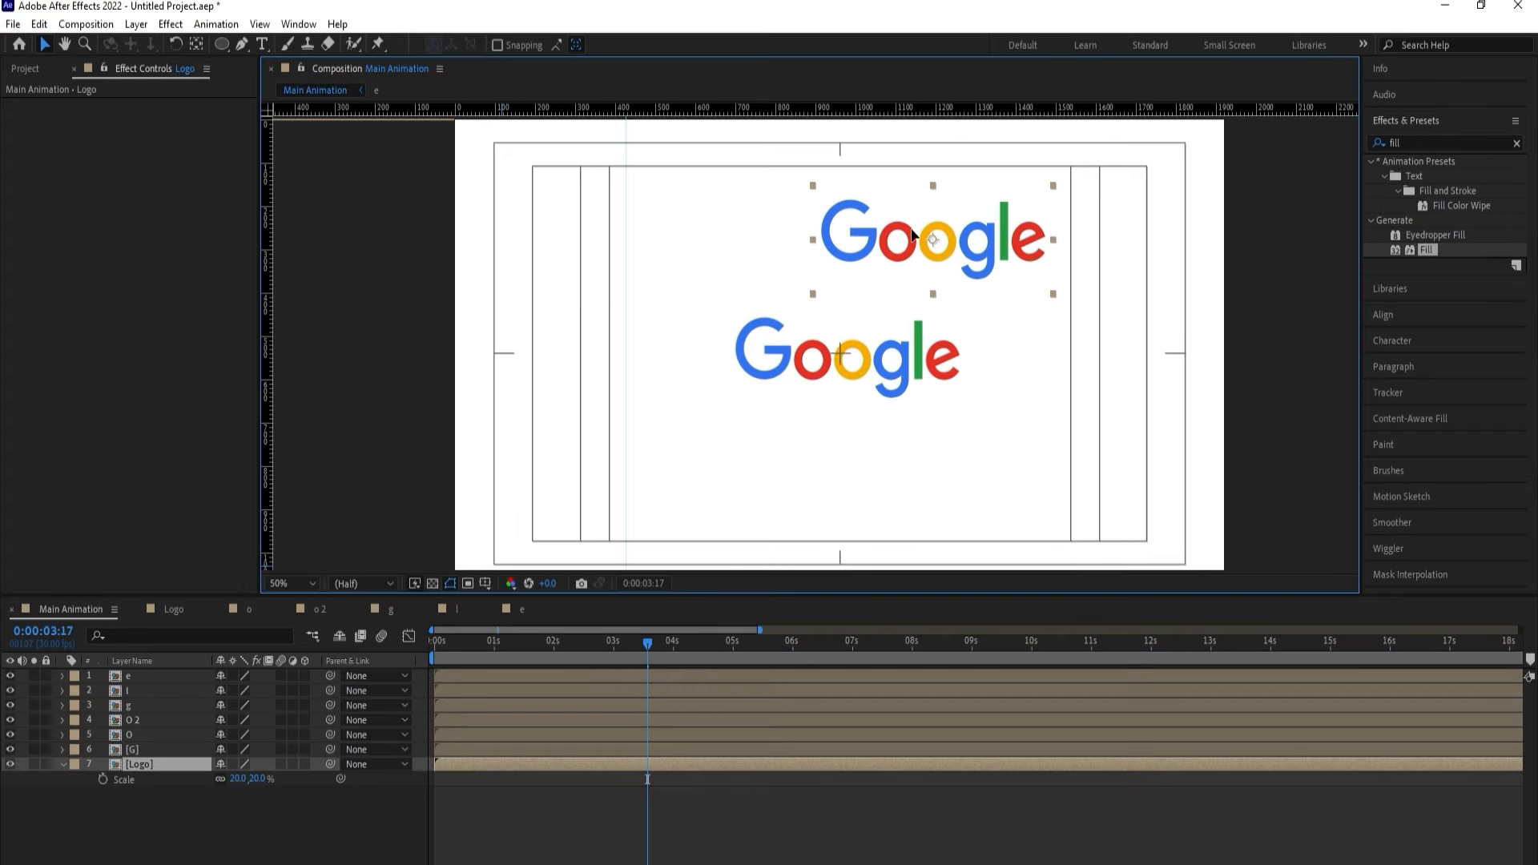
# Apply the Fill effect to the G layer and sample its blue color from the reference logo's G.
pyautogui.click(162, 753)
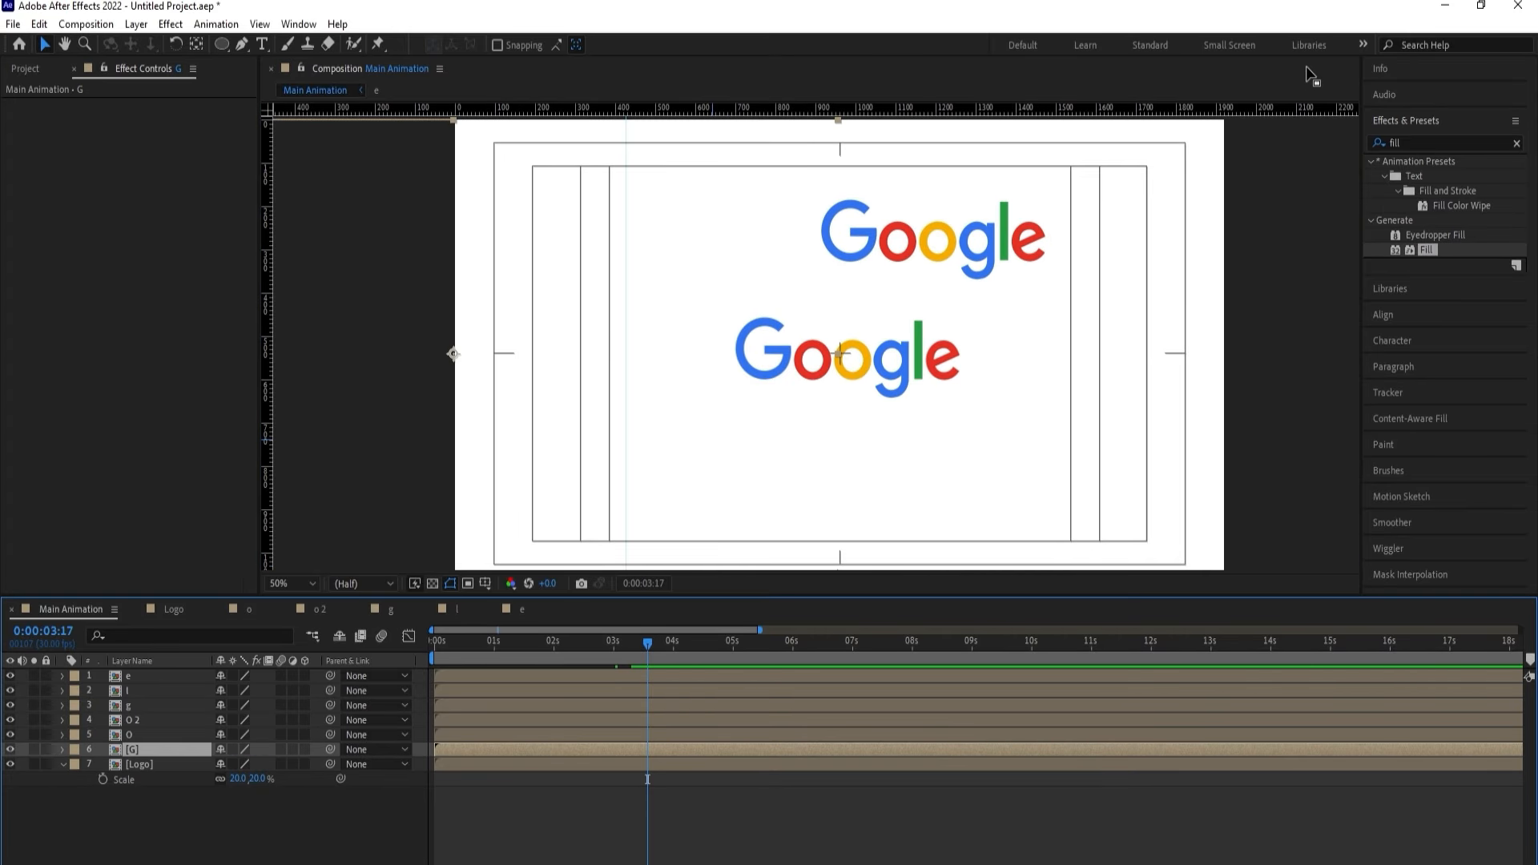
pyautogui.doubleClick(1431, 253)
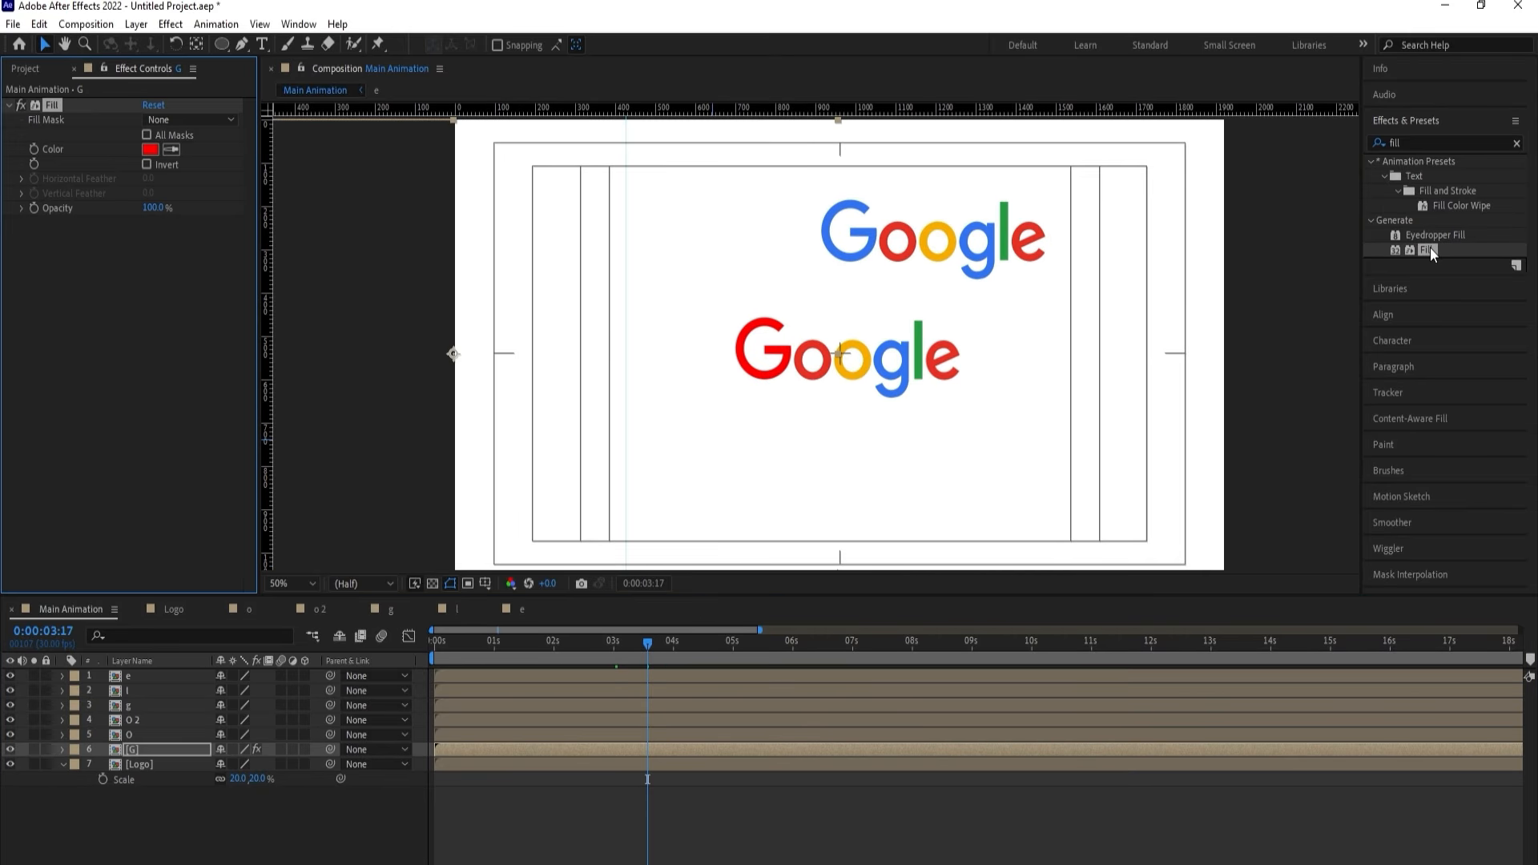
pyautogui.click(198, 152)
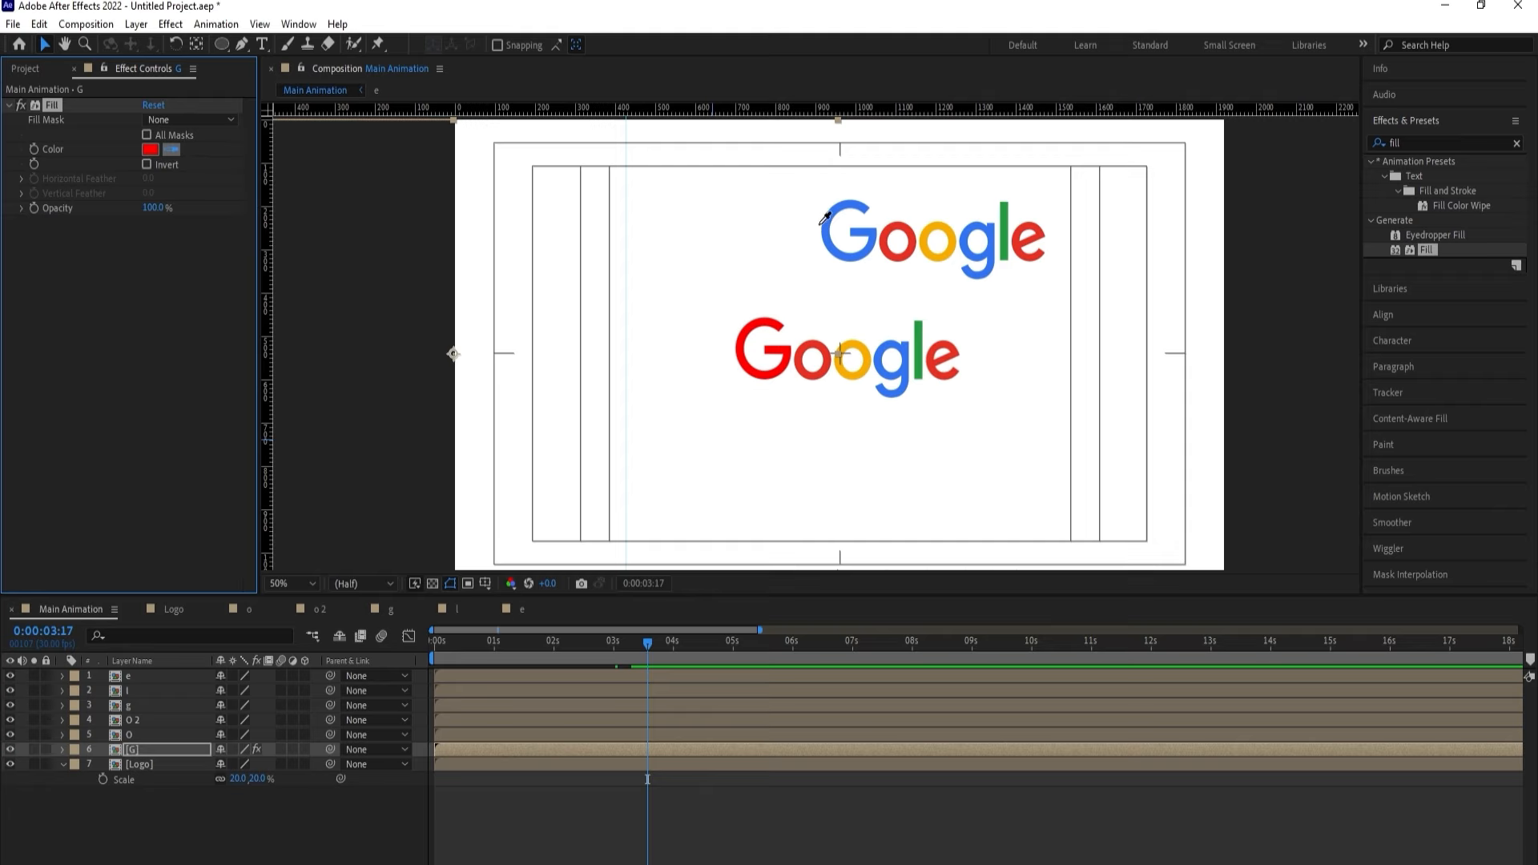
pyautogui.click(835, 215)
# Apply the Fill effect to the O layer and sample its red color from the reference logo's first o.
pyautogui.click(155, 737)
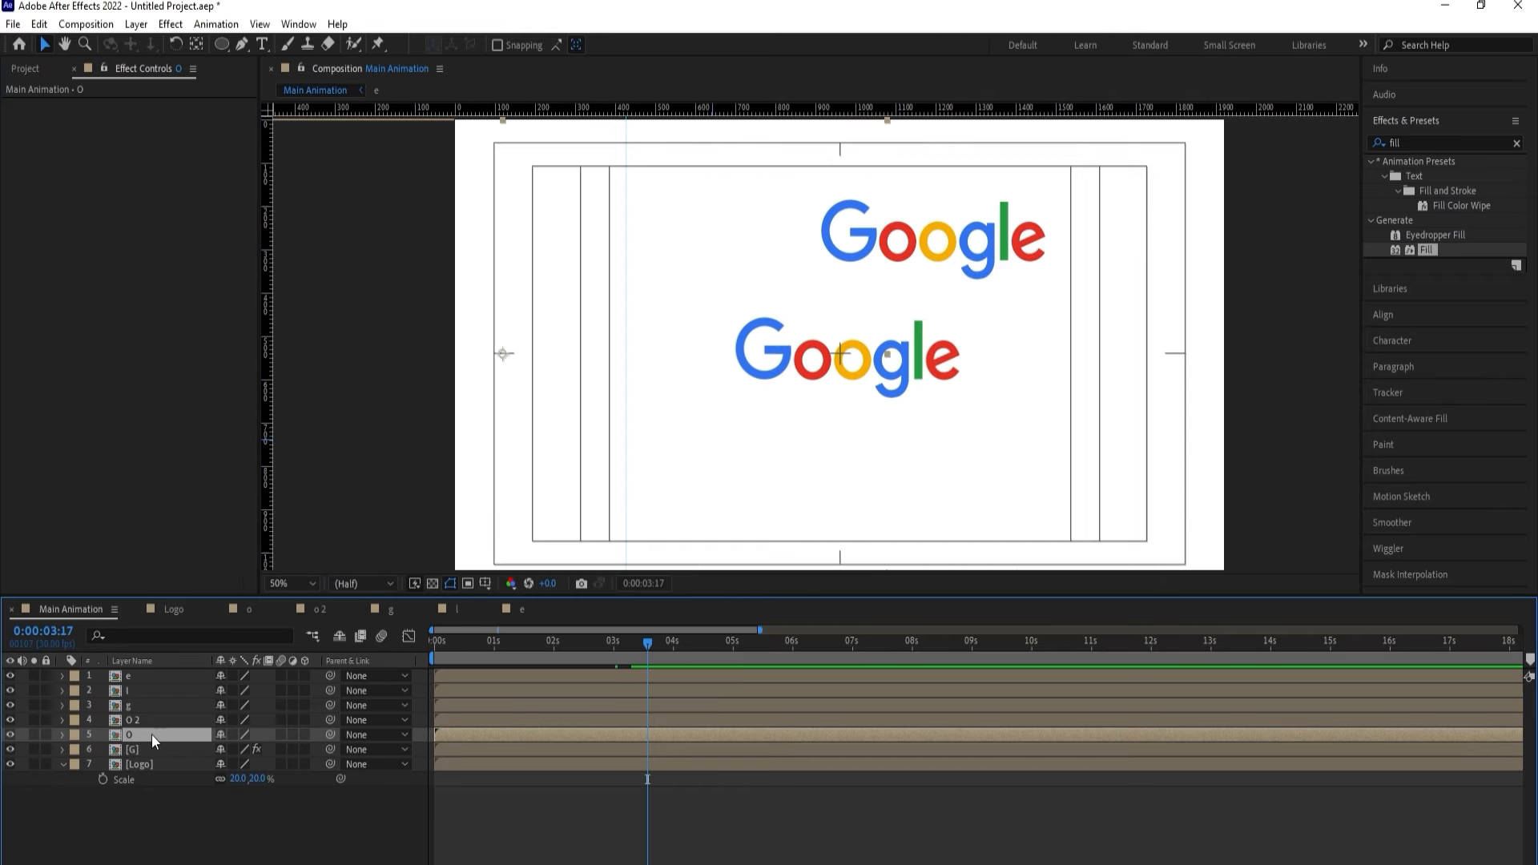
pyautogui.doubleClick(1431, 251)
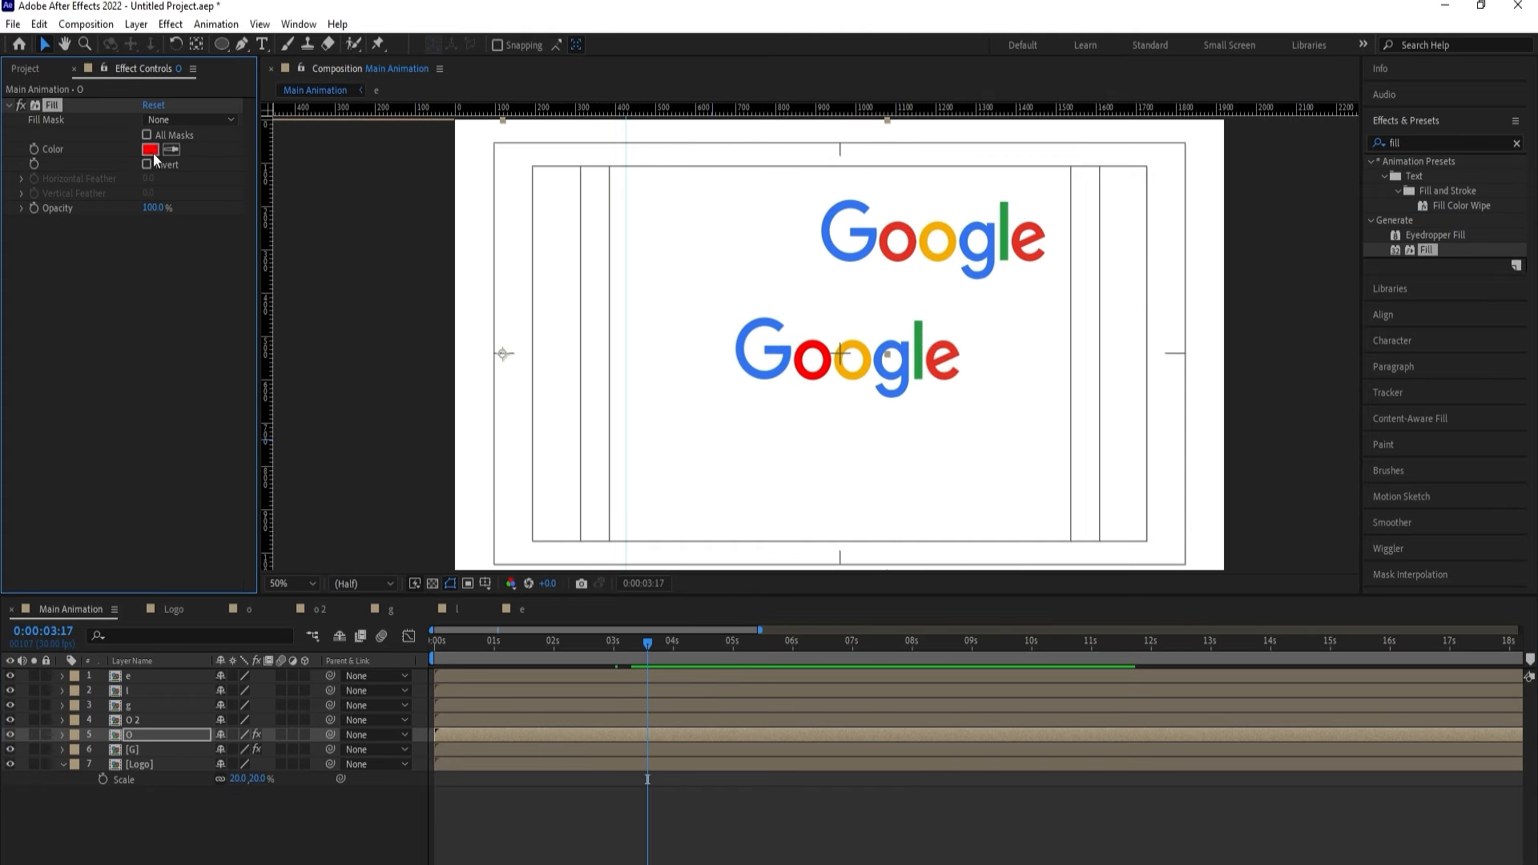
pyautogui.click(899, 218)
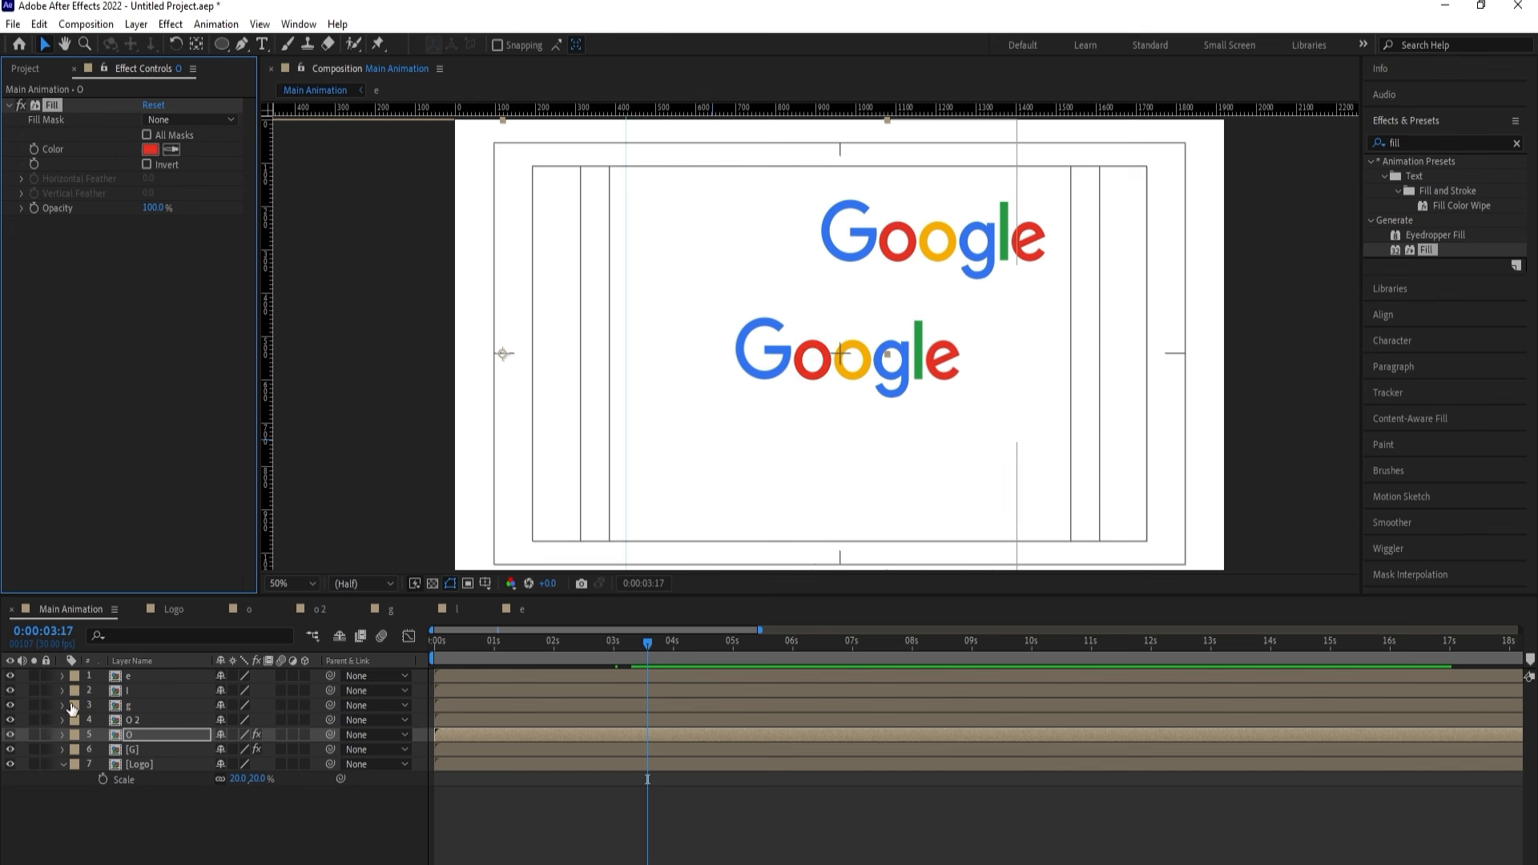
# Apply the Fill effect to the O 2 layer and sample its yellow color from the reference logo's second o.
pyautogui.click(170, 720)
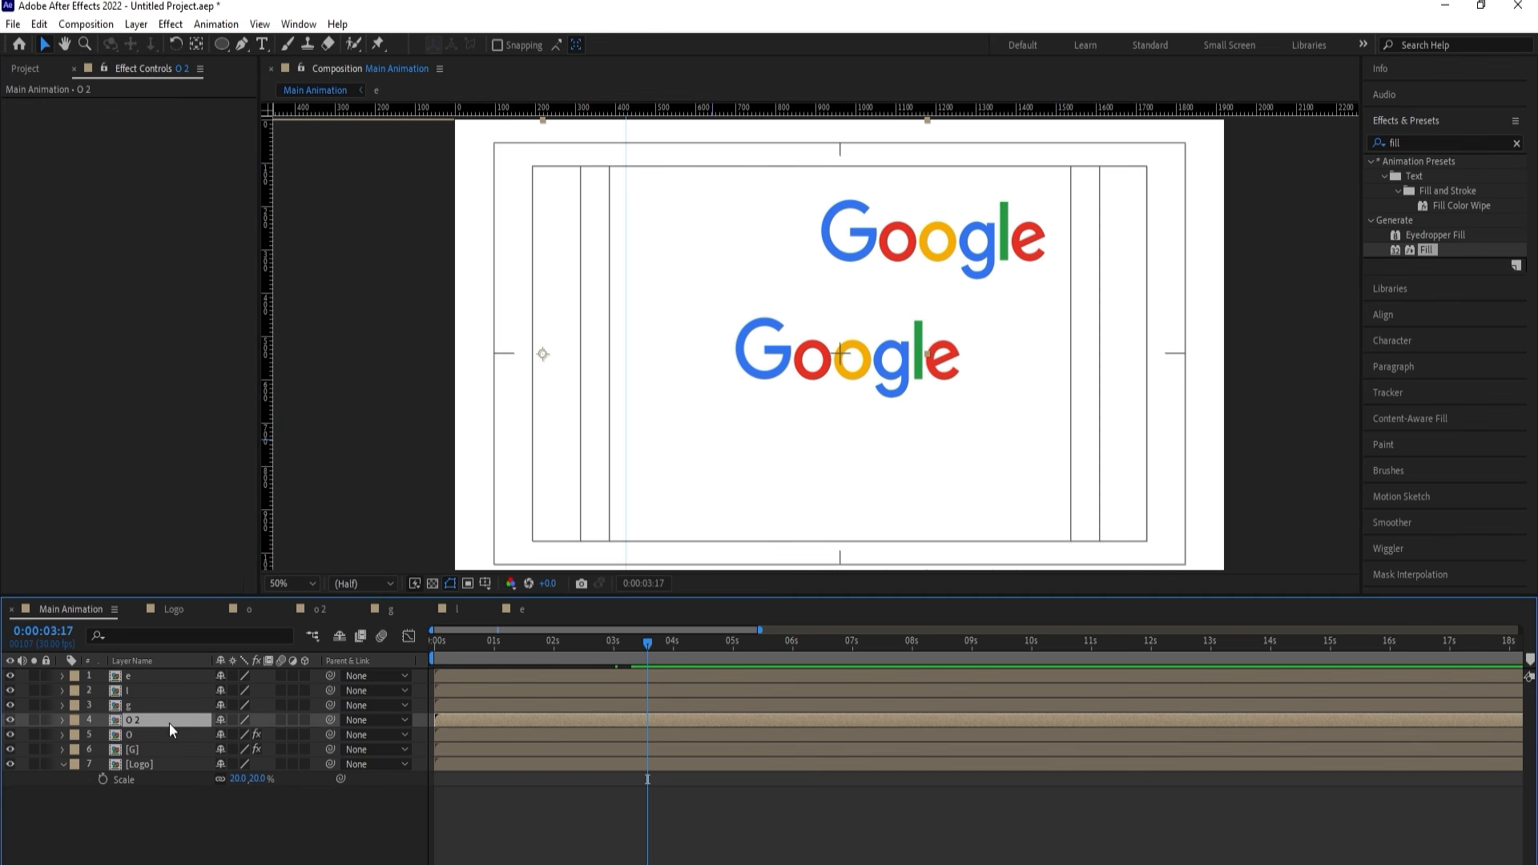
pyautogui.doubleClick(1430, 250)
pyautogui.click(171, 149)
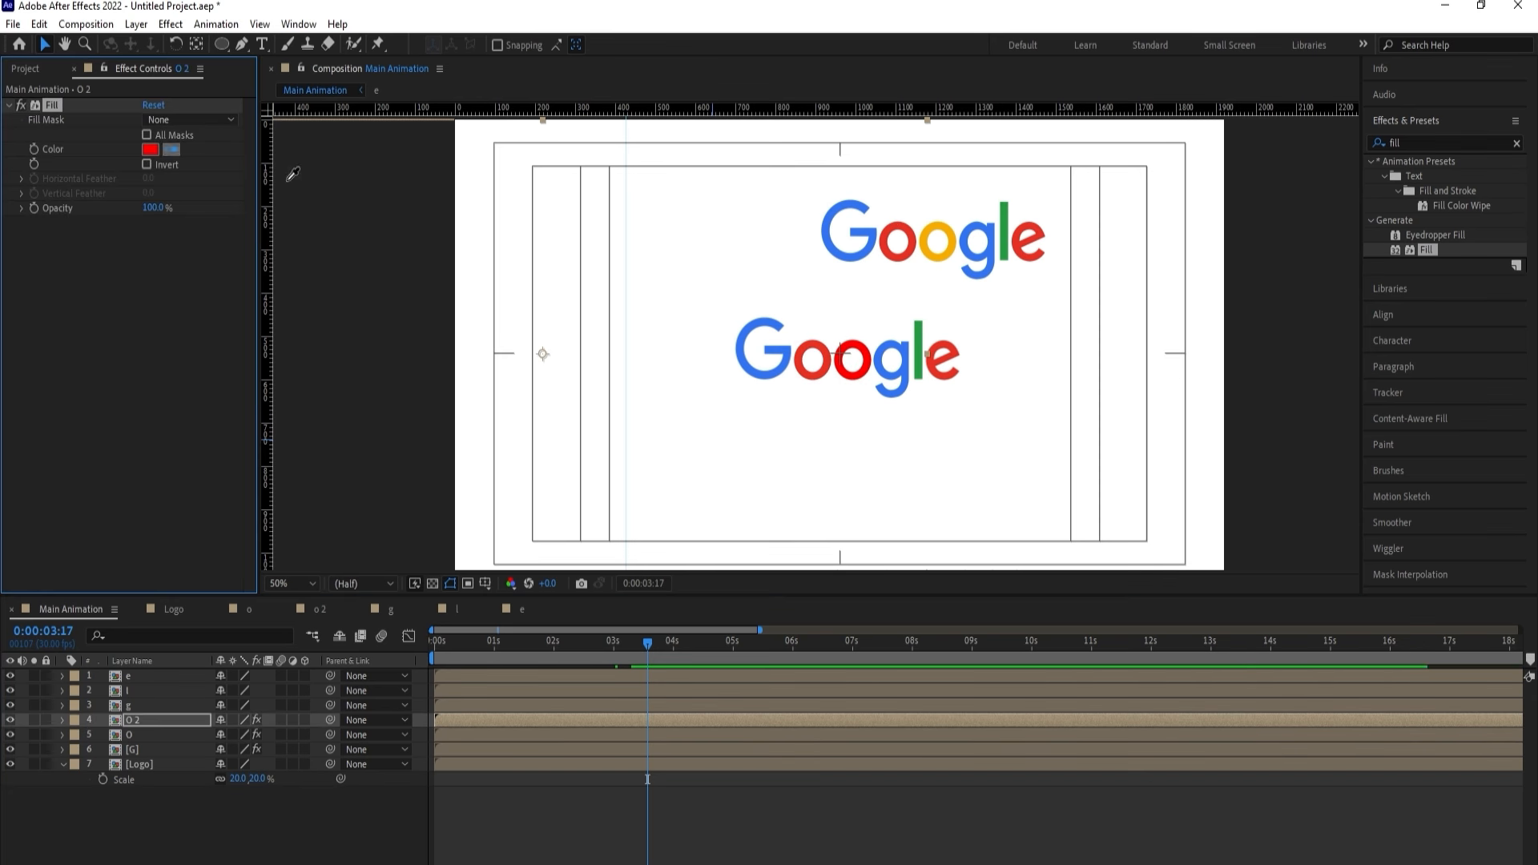
pyautogui.click(933, 235)
# Apply the Fill effect to the lowercase g layer and sample its blue color from the reference logo's g.
pyautogui.click(176, 705)
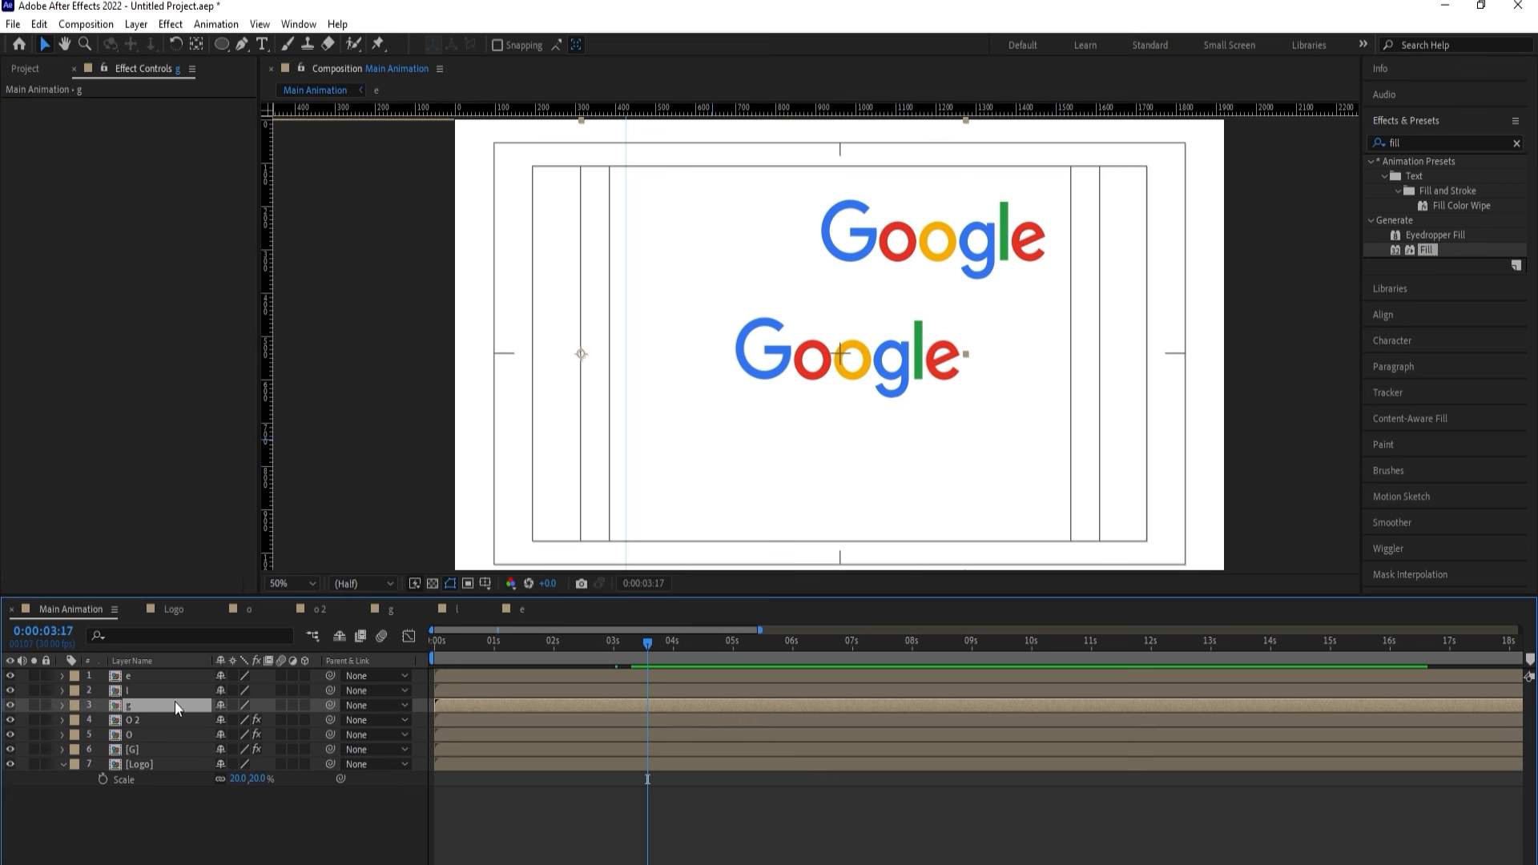
pyautogui.doubleClick(1426, 246)
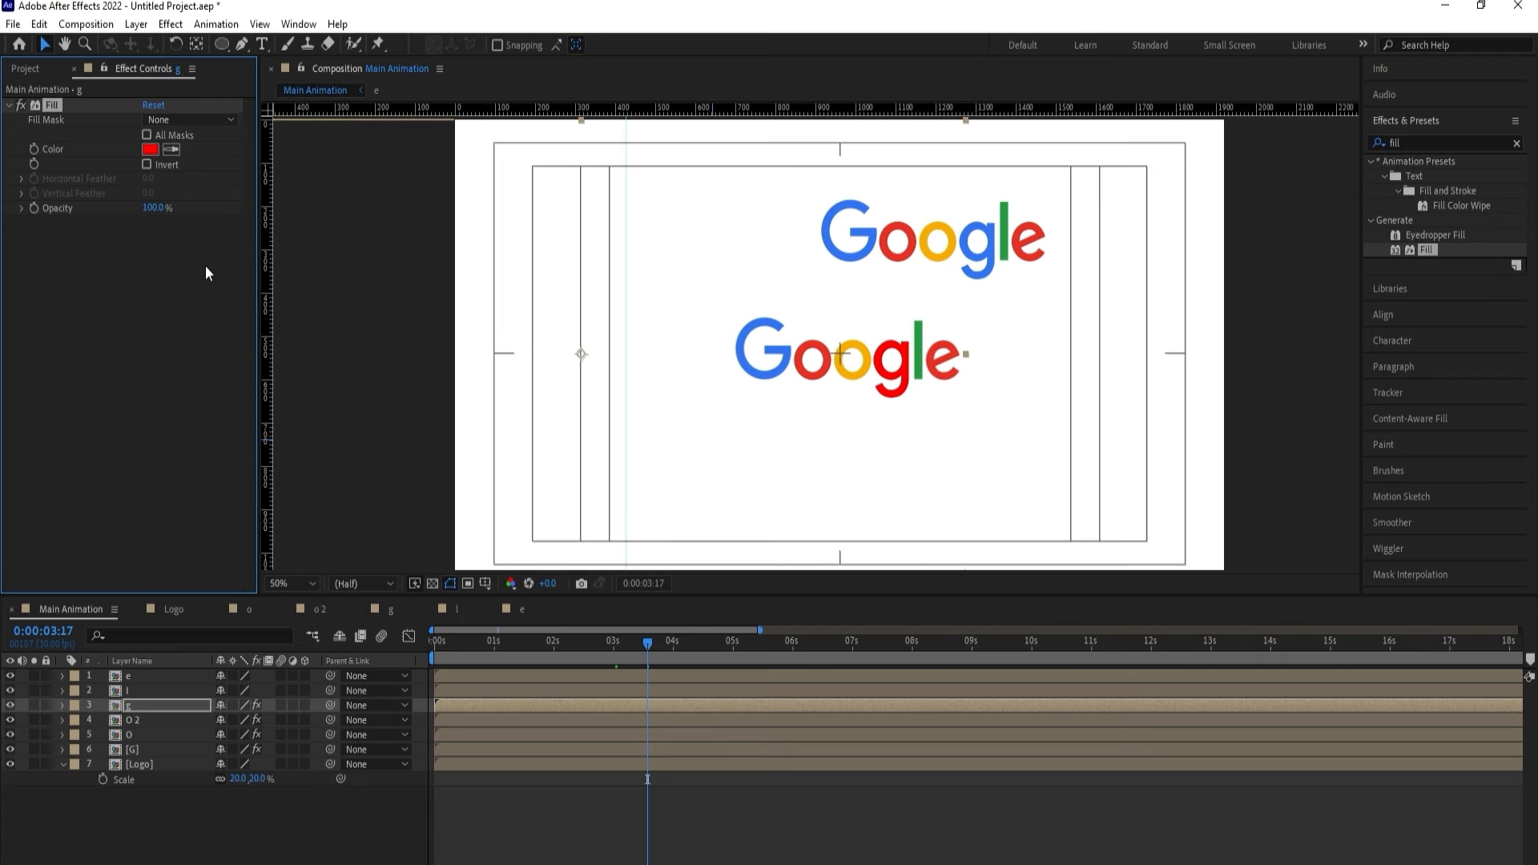
pyautogui.click(171, 149)
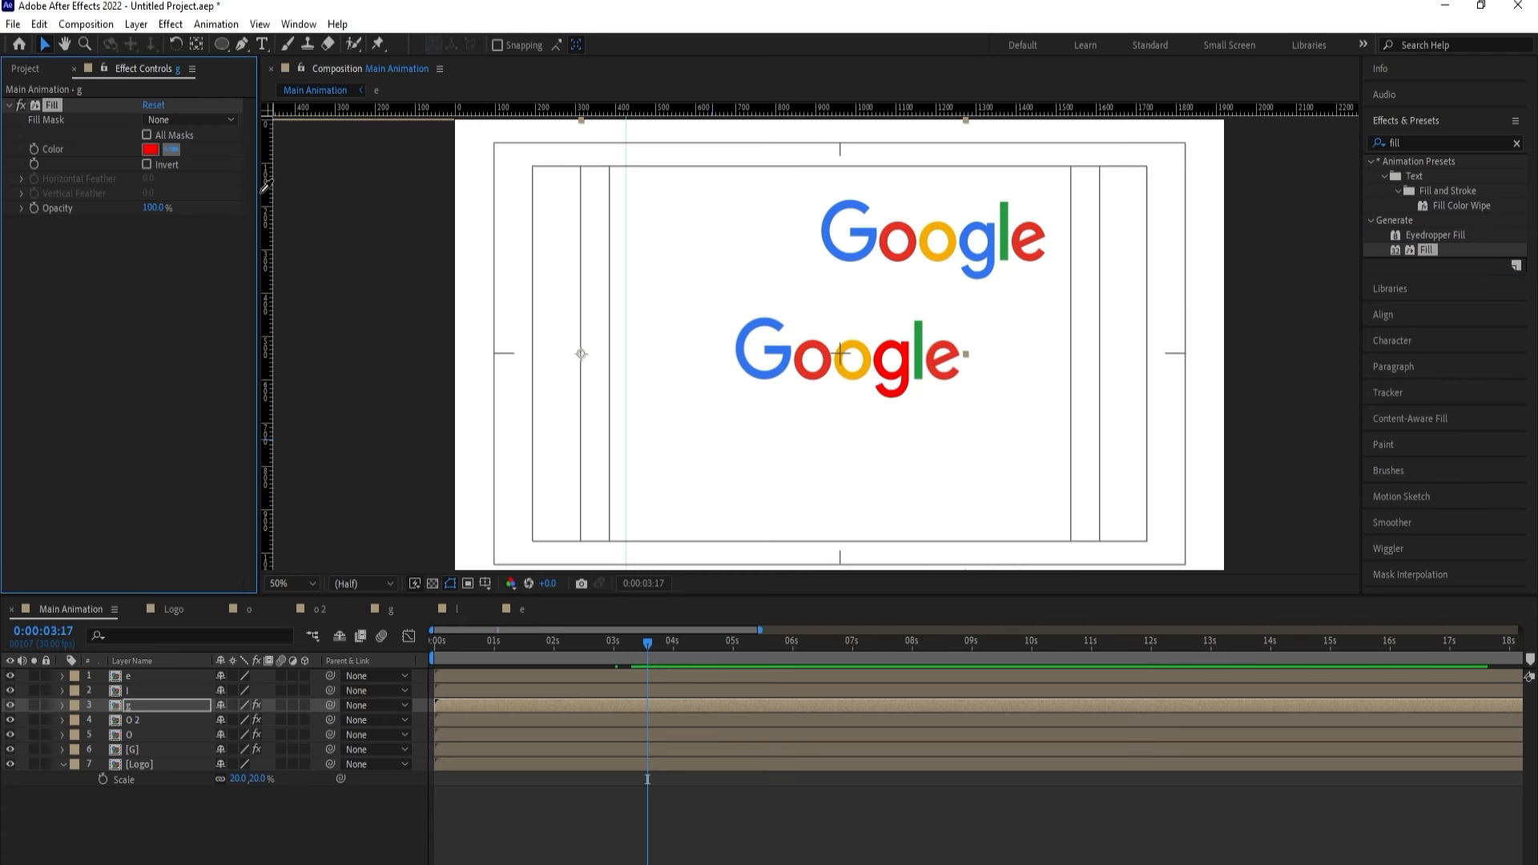
pyautogui.click(970, 226)
# Apply the Fill effect to the l layer and sample its green color from the reference logo's l.
pyautogui.click(164, 691)
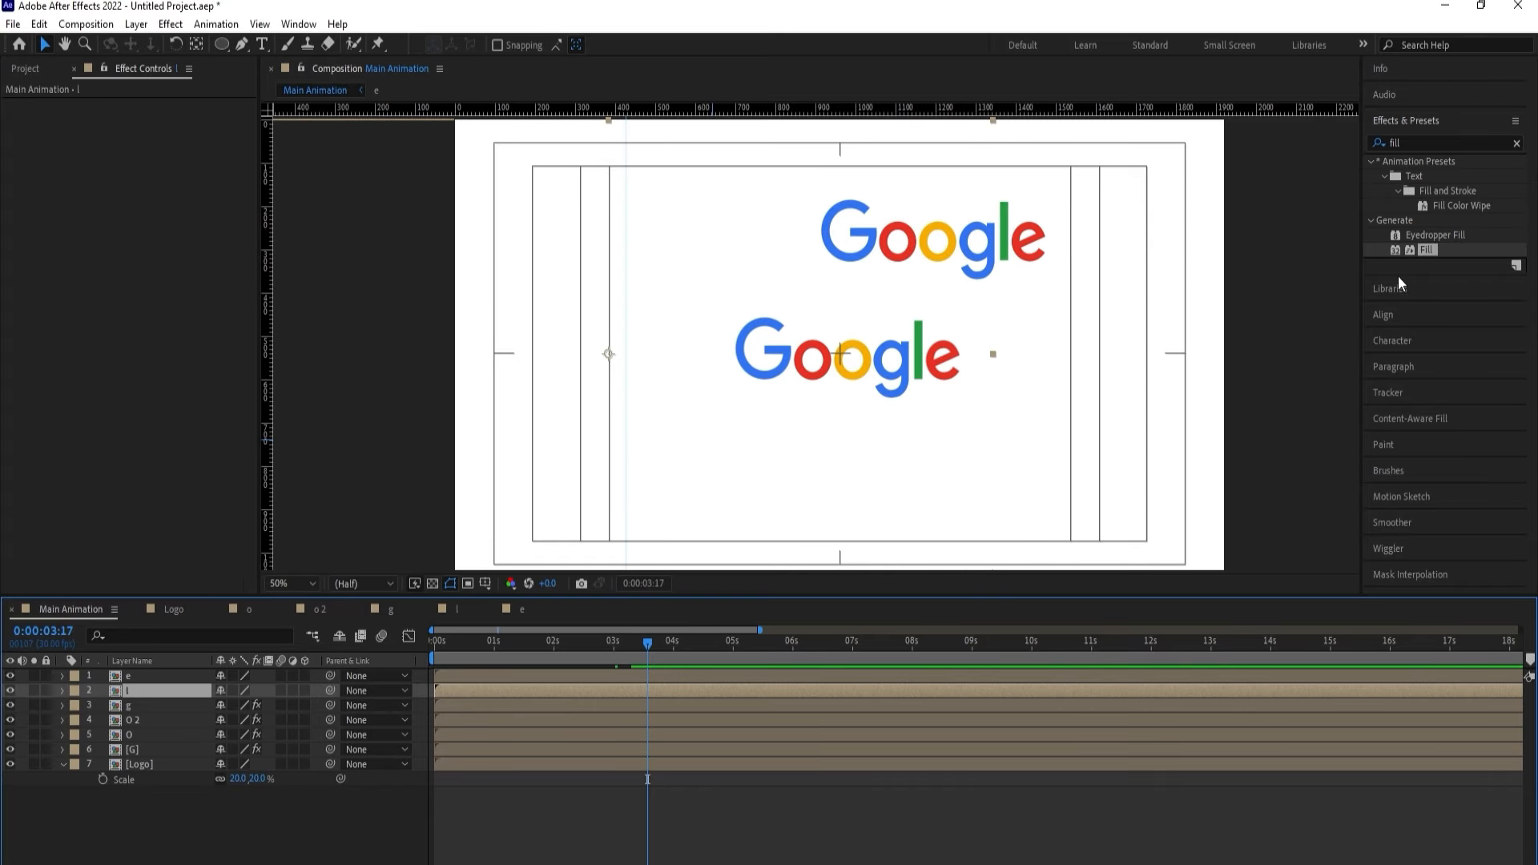
pyautogui.doubleClick(1425, 251)
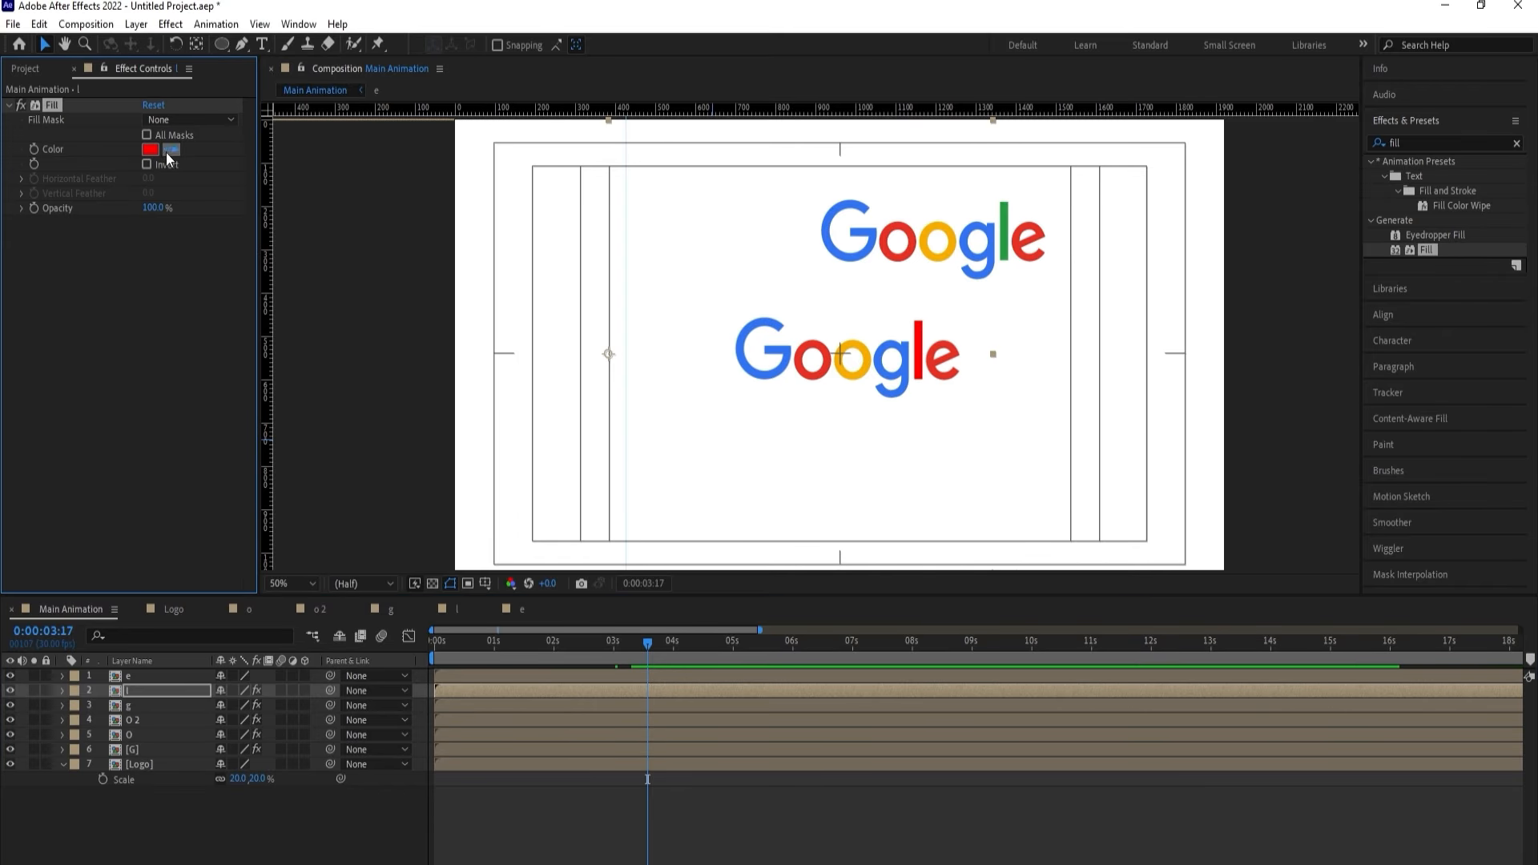
pyautogui.click(1007, 220)
# Apply the Fill effect to the e layer and sample its red color from the reference logo's e.
pyautogui.click(136, 676)
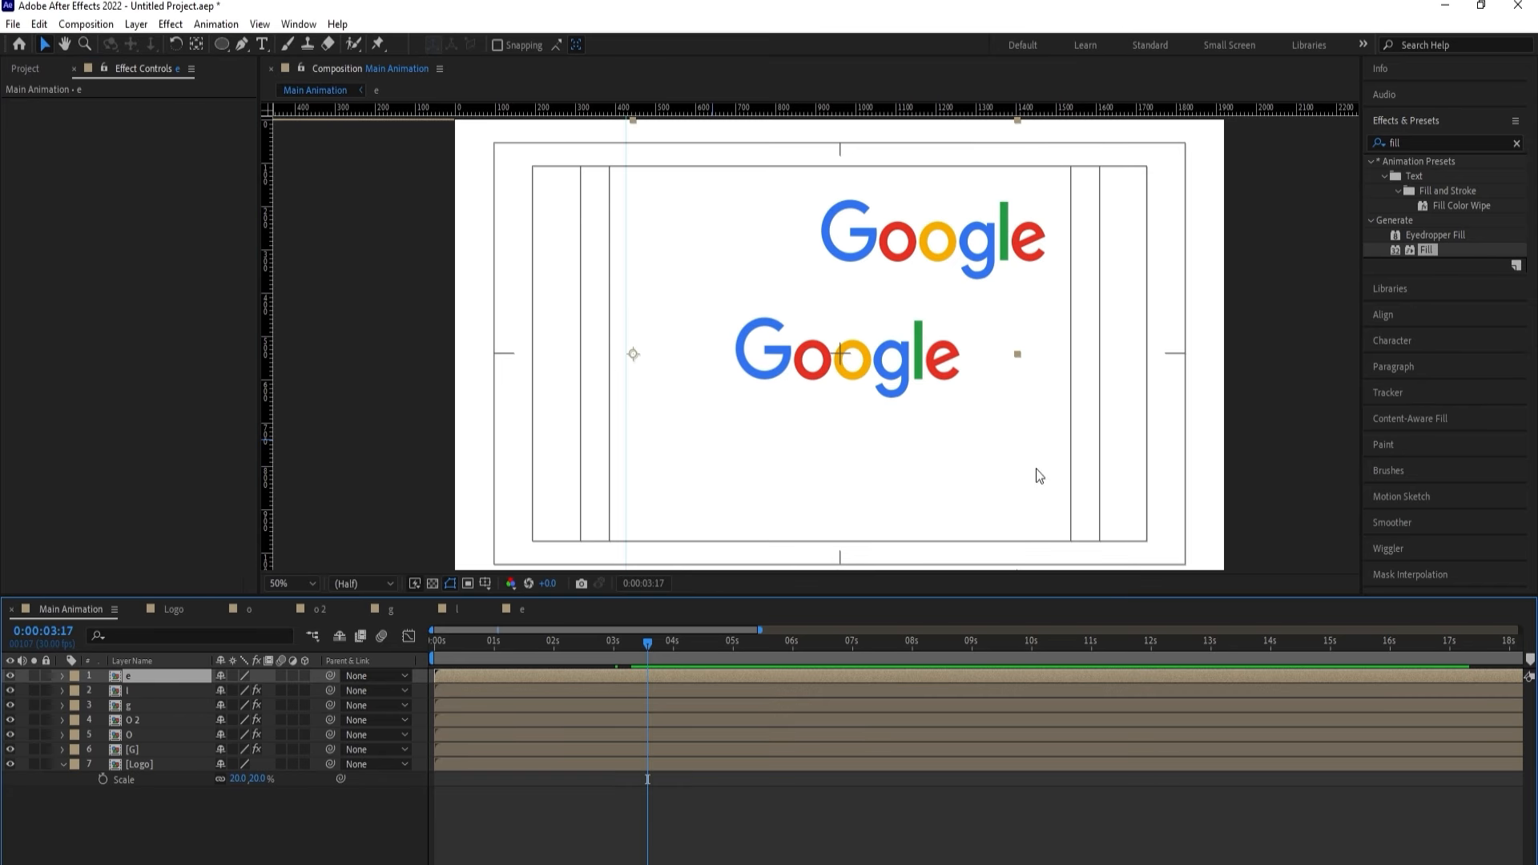
pyautogui.doubleClick(1424, 250)
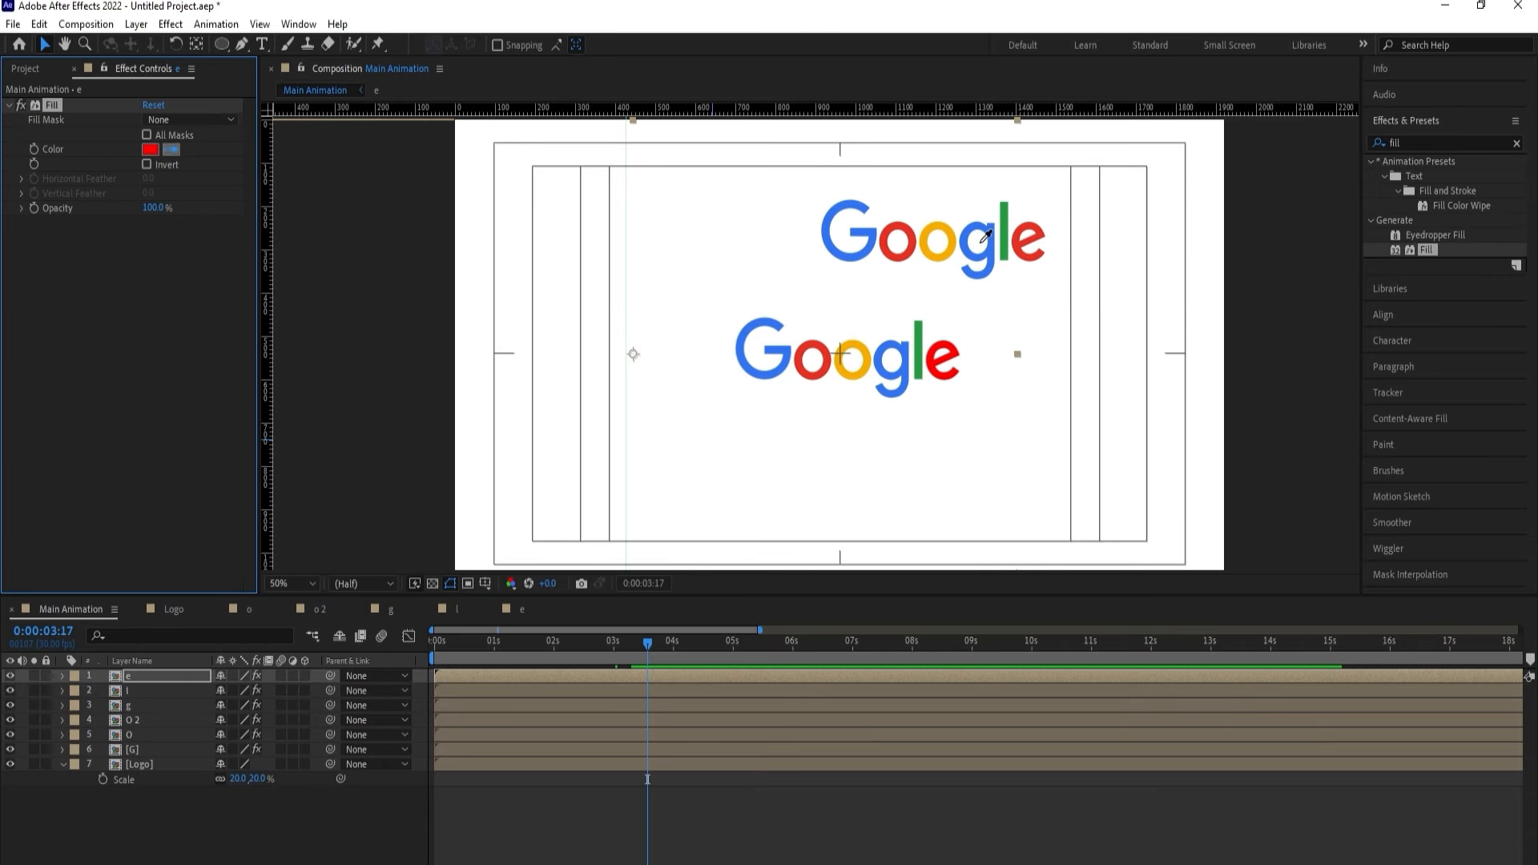
pyautogui.click(1023, 238)
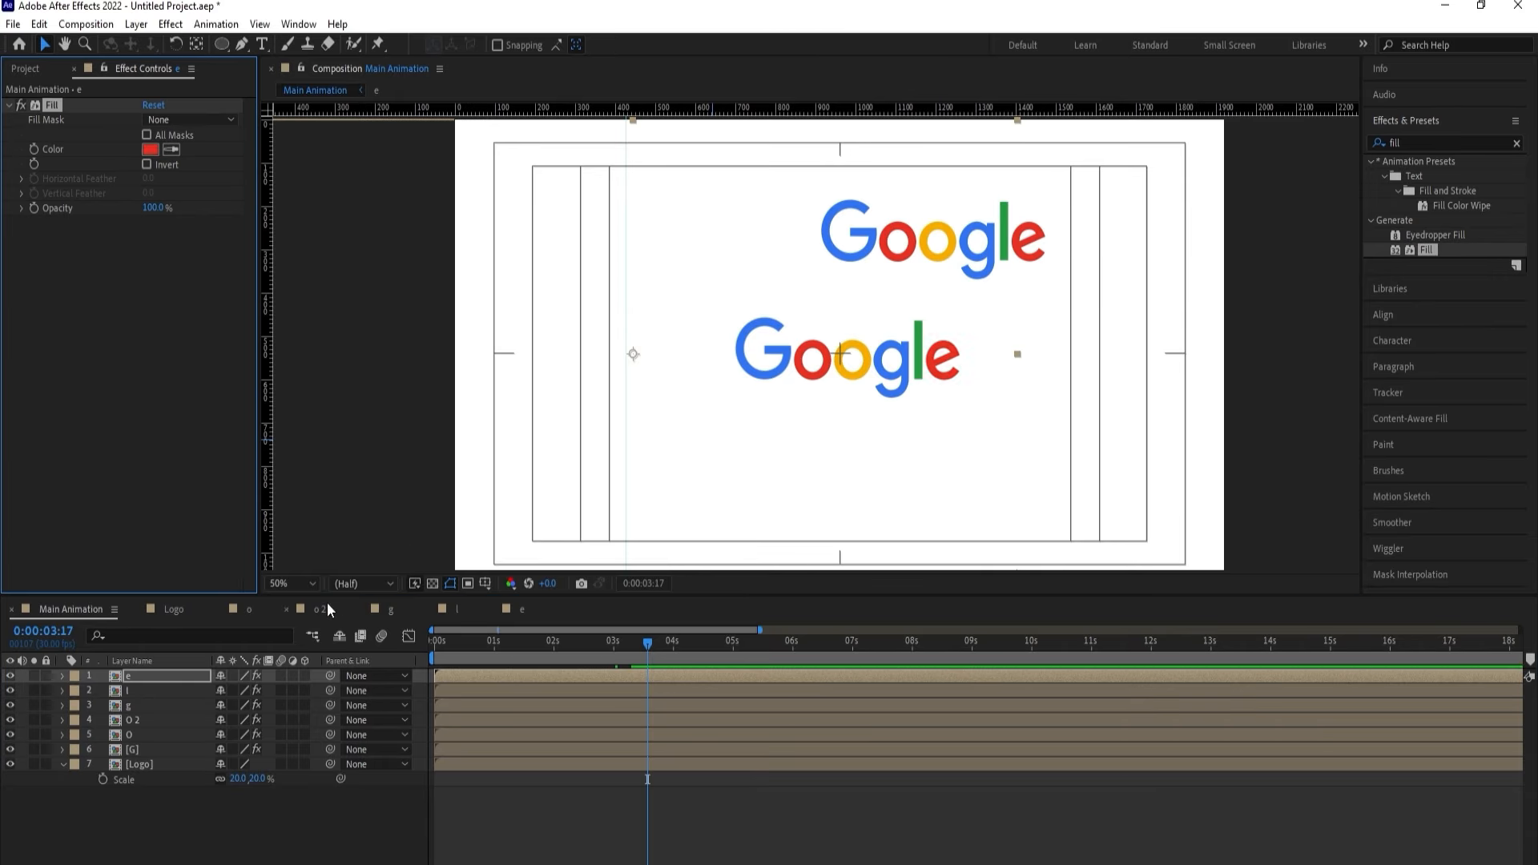
# Delete the reference Logo layer, preview the colored letter animation, and return to the beginning of the timeline.
pyautogui.click(137, 764)
pyautogui.press('Delete')
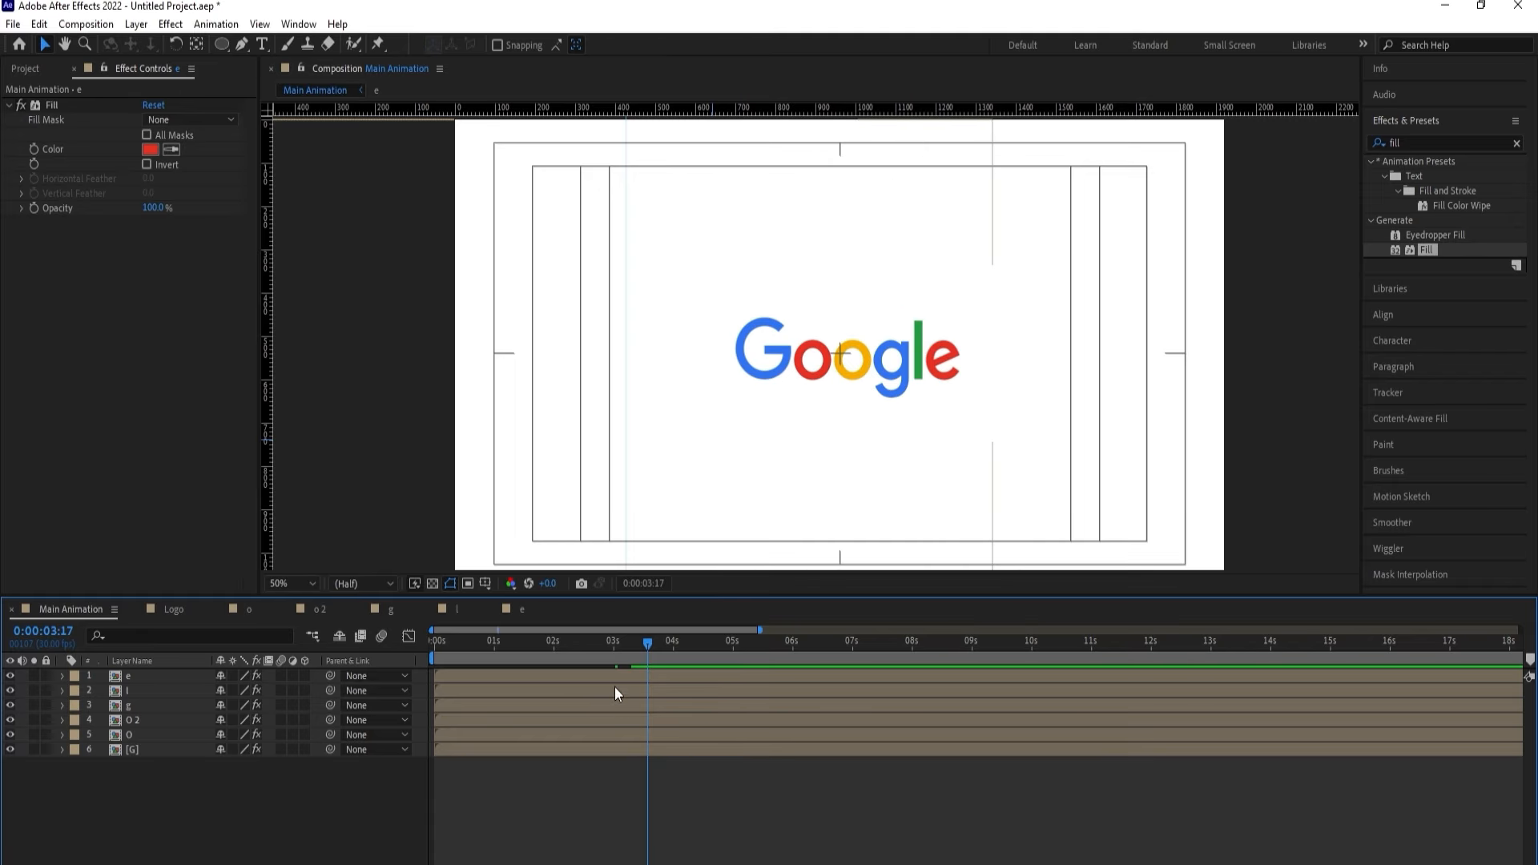
pyautogui.moveTo(603, 651); pyautogui.dragTo(439, 641)
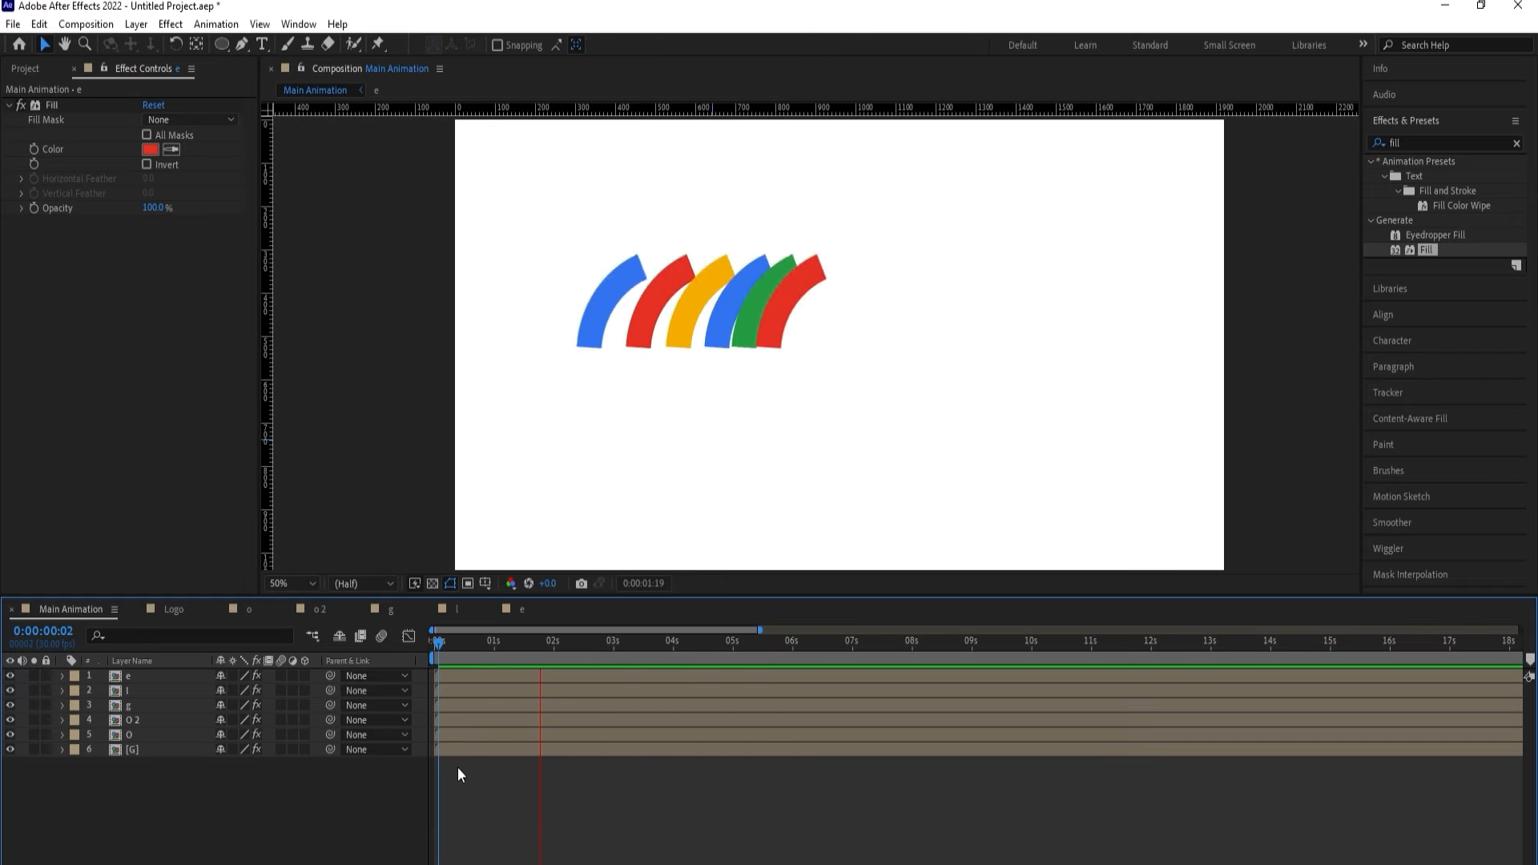
pyautogui.press('space')
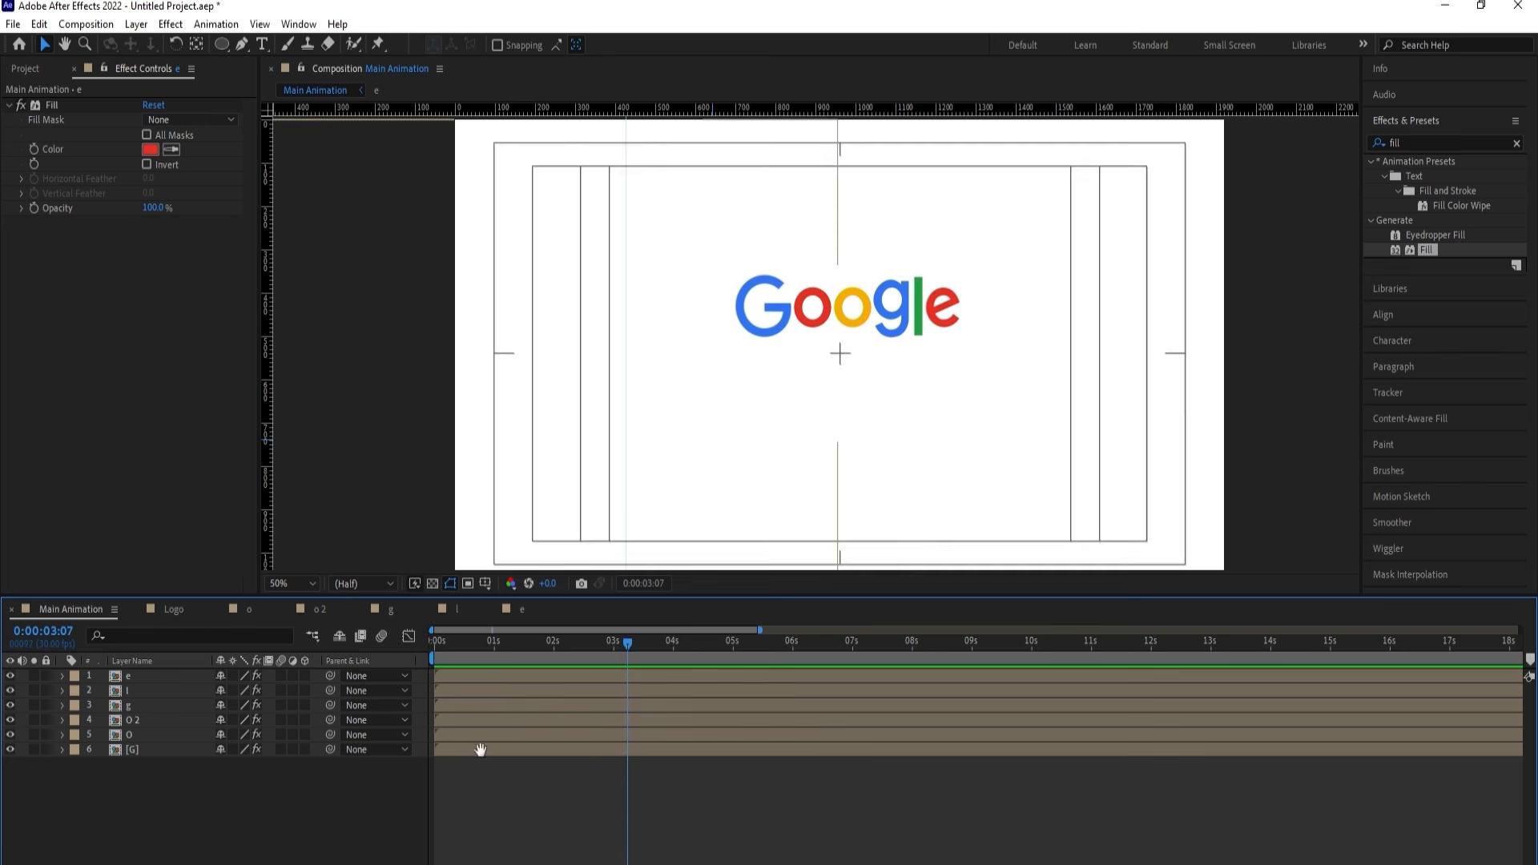
pyautogui.press('space')
pyautogui.press('space')
pyautogui.moveTo(455, 651); pyautogui.dragTo(391, 635)
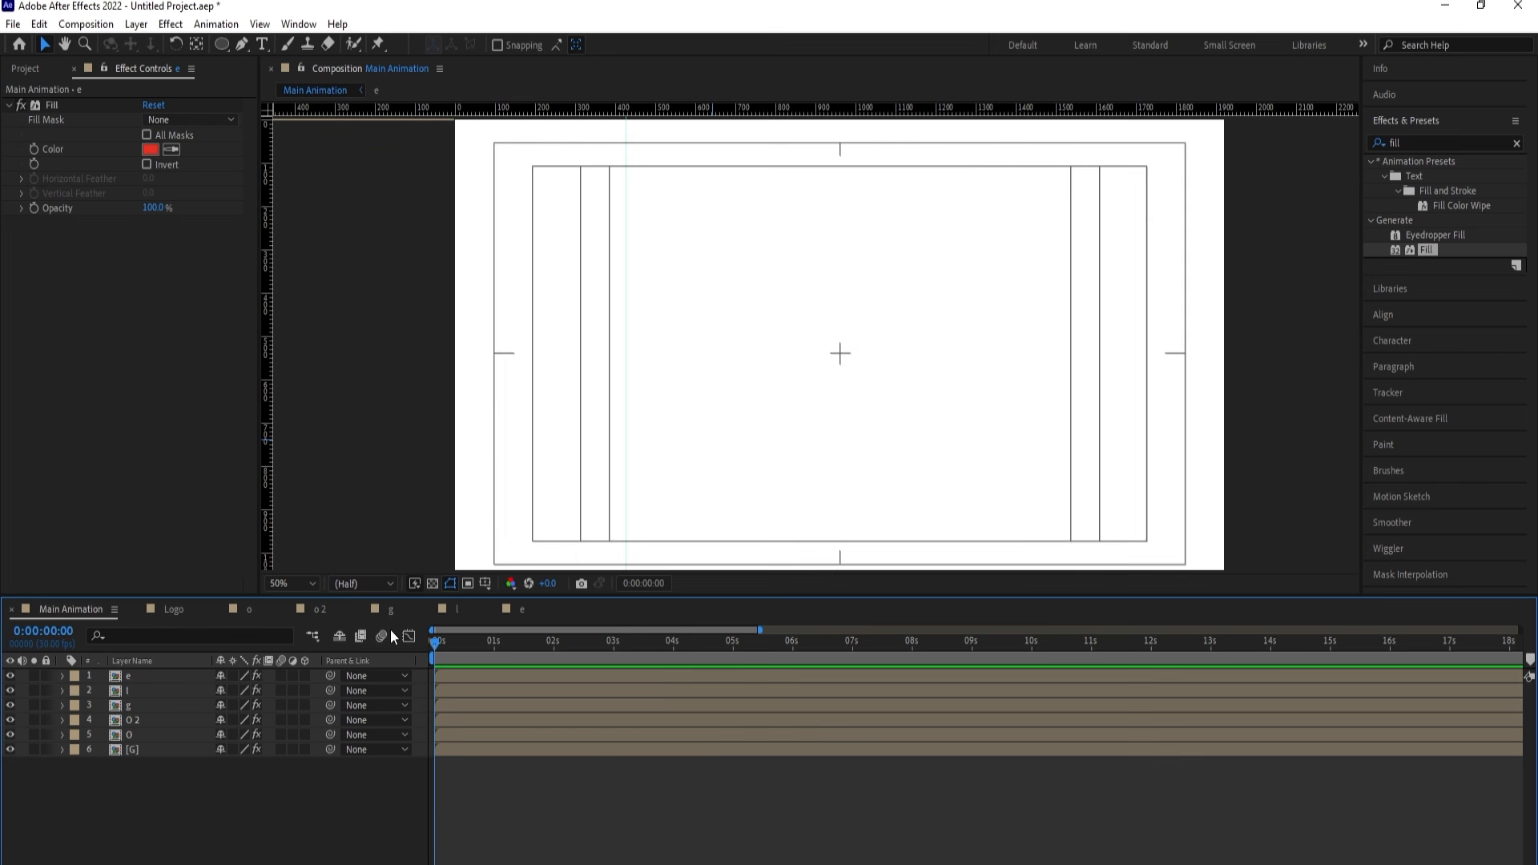
# Start the O layer at frame 5 and the O 2 layer at frame 10 in Main Animation.
pyautogui.press('=')
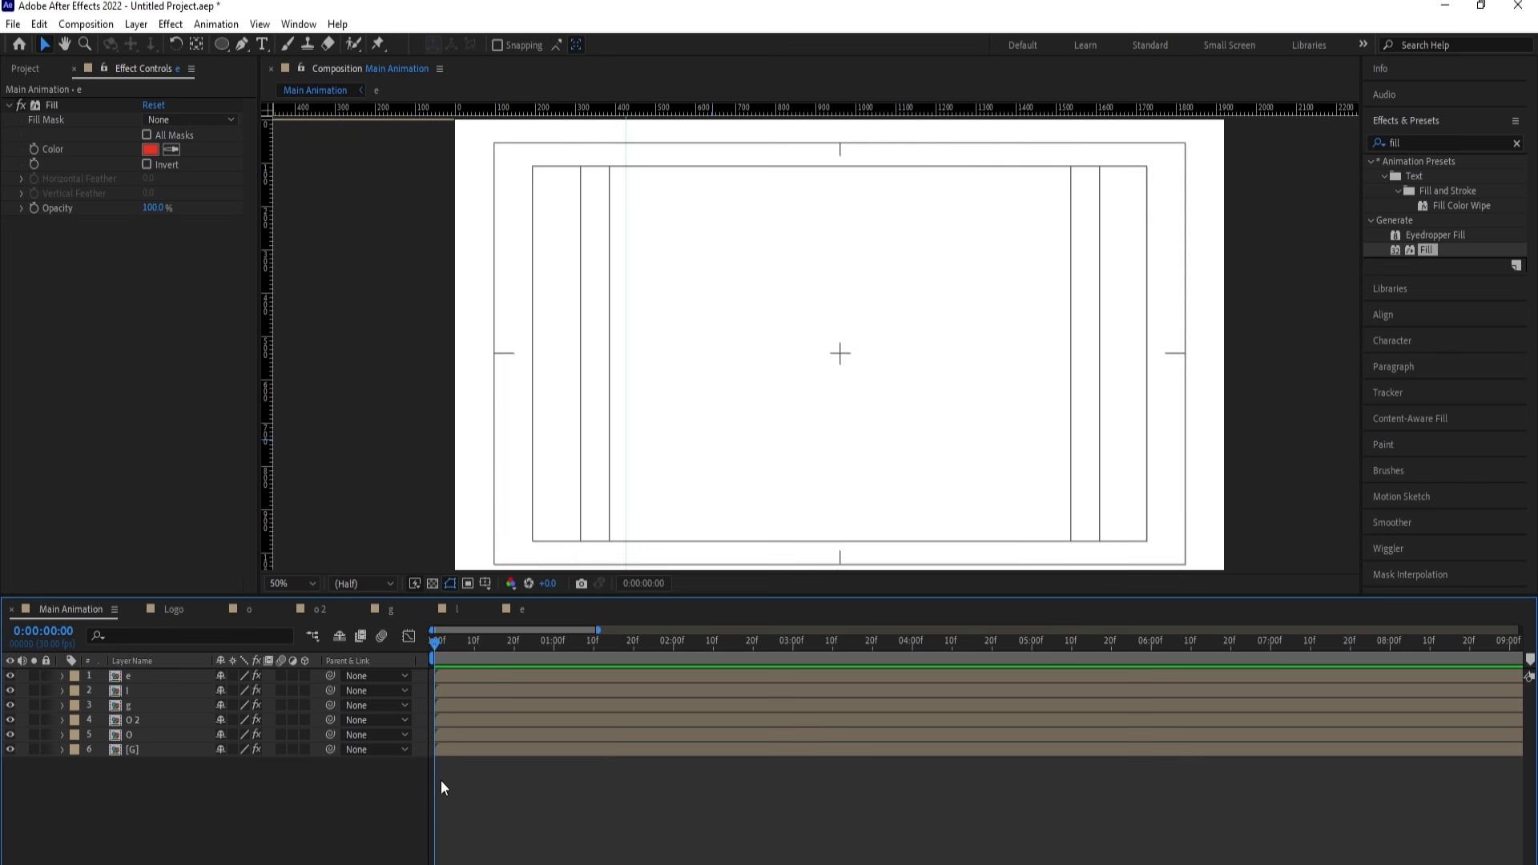
pyautogui.press('pagedown')
pyautogui.press('pagedown')
pyautogui.press('=')
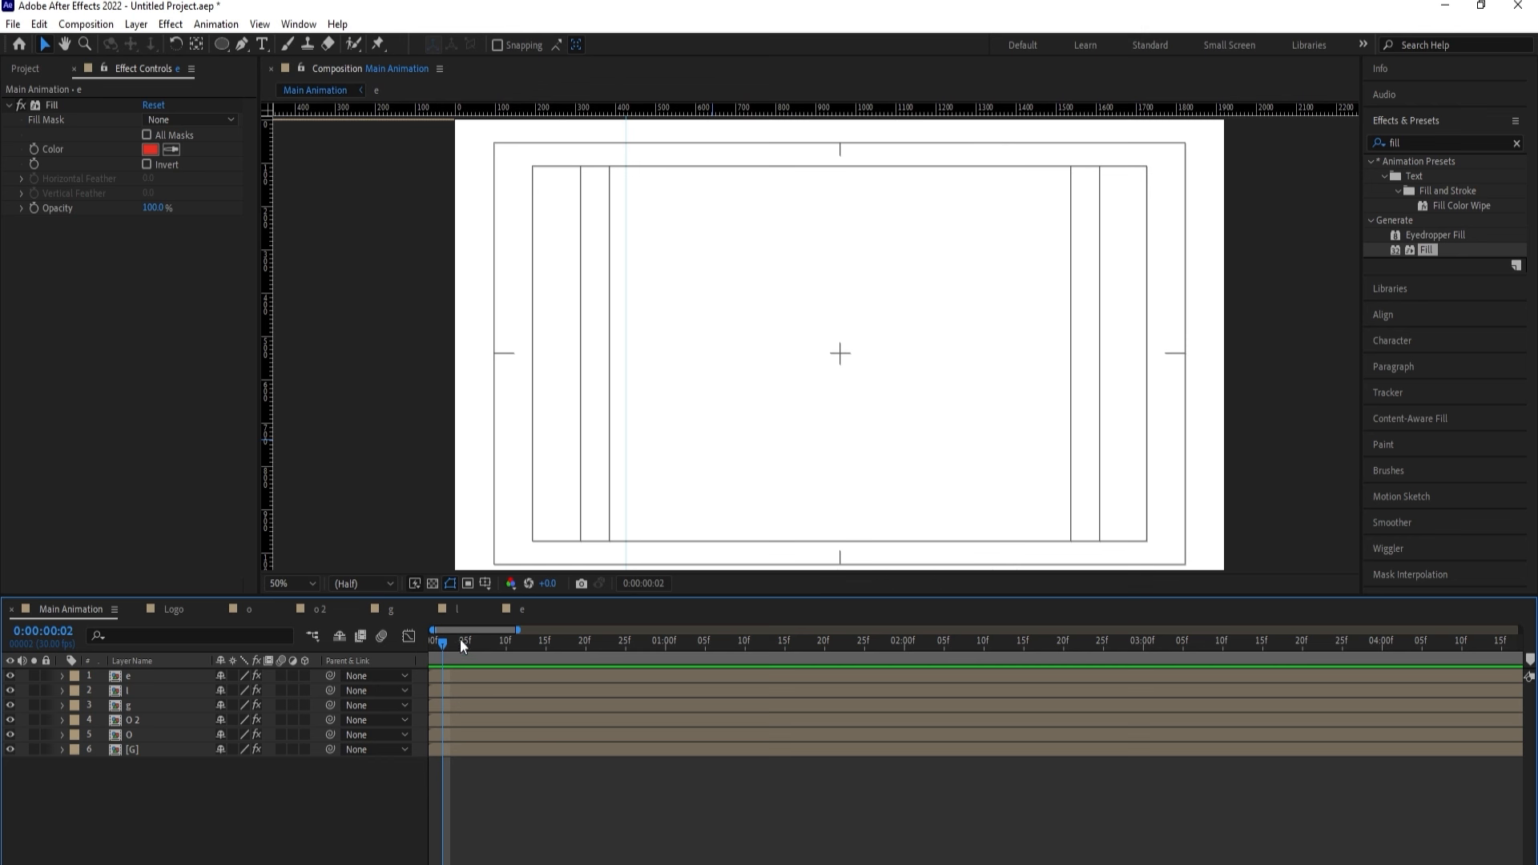
pyautogui.click(474, 661)
pyautogui.click(459, 736)
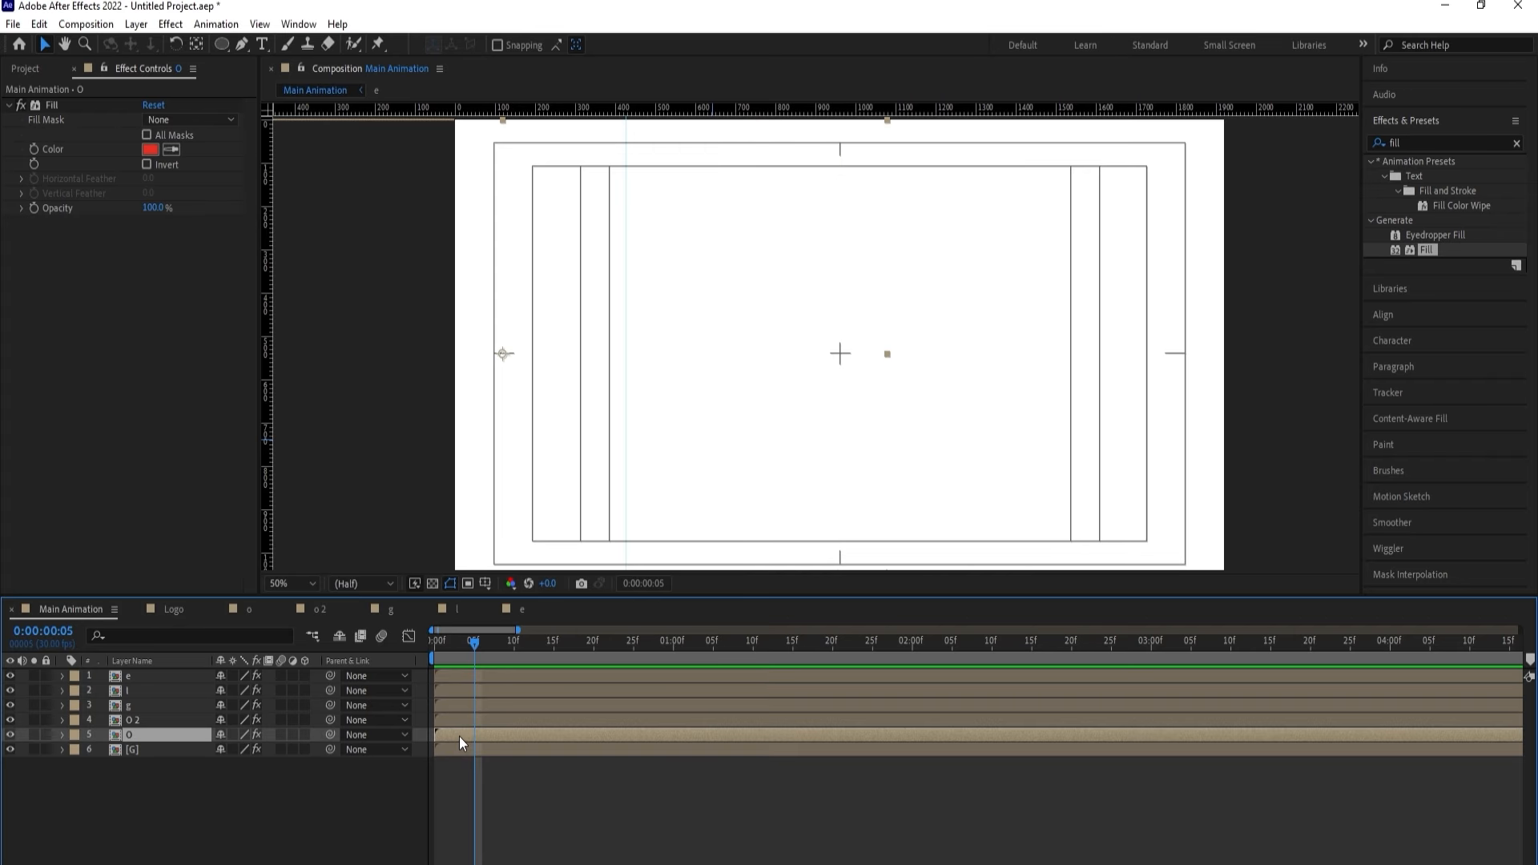
pyautogui.hotkey('alt', '[')
pyautogui.click(514, 641)
pyautogui.click(513, 719)
pyautogui.hotkey('alt', '[')
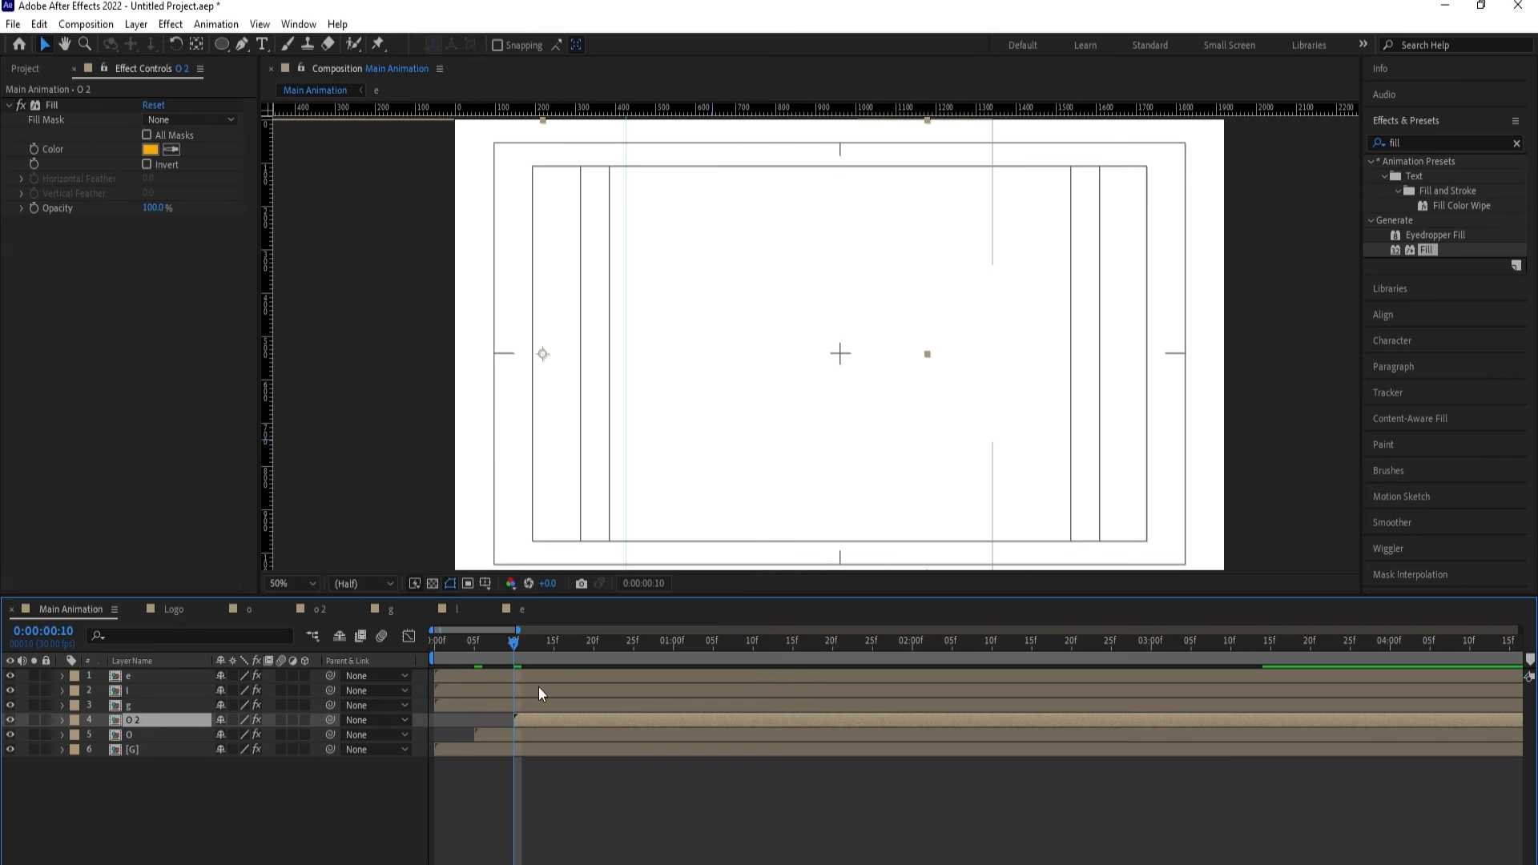
# Start the g layer at frame 15, the l layer at frame 20 and the e layer at frame 25.
pyautogui.click(555, 639)
pyautogui.click(548, 708)
pyautogui.hotkey('alt', '[')
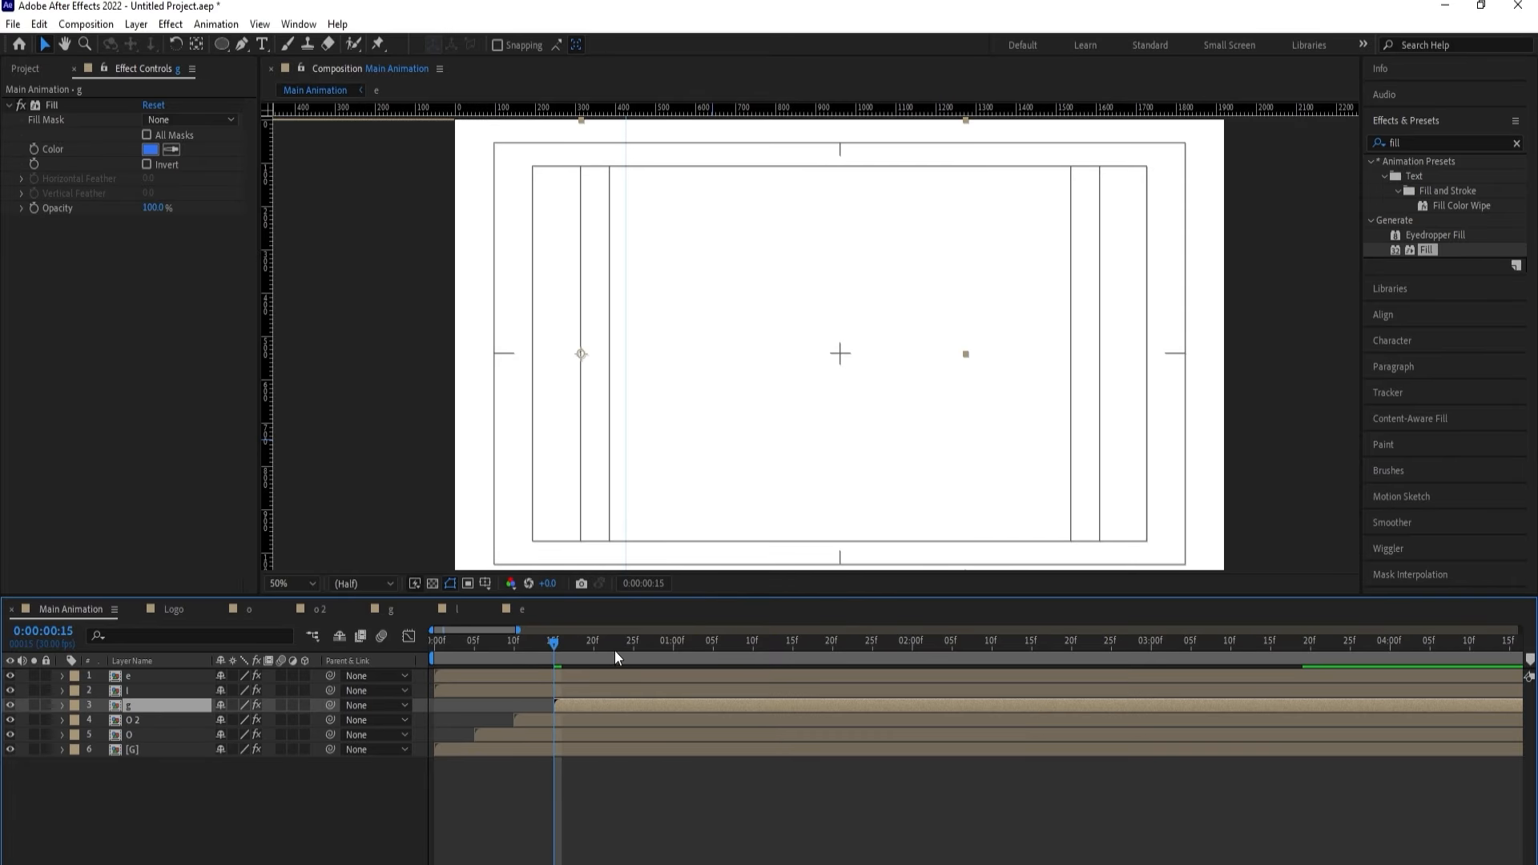
pyautogui.click(598, 639)
pyautogui.click(588, 690)
pyautogui.hotkey('alt', '[')
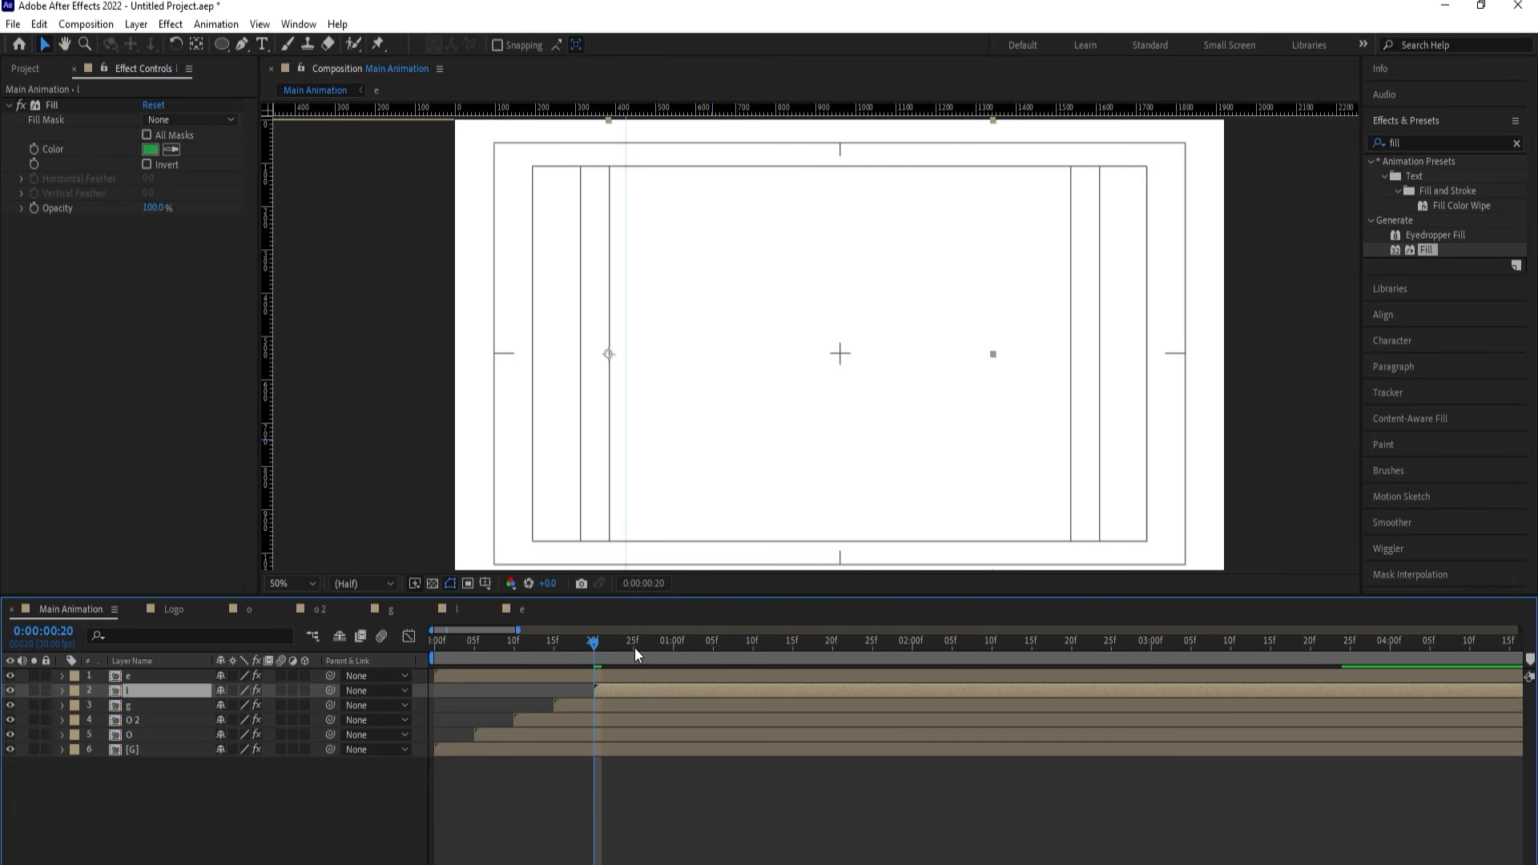
pyautogui.click(634, 643)
pyautogui.click(629, 677)
pyautogui.hotkey('alt', '[')
# Preview the letter animation with the five-frame stagger and return to the start of the timeline.
pyautogui.scroll(-5, 501, 796)
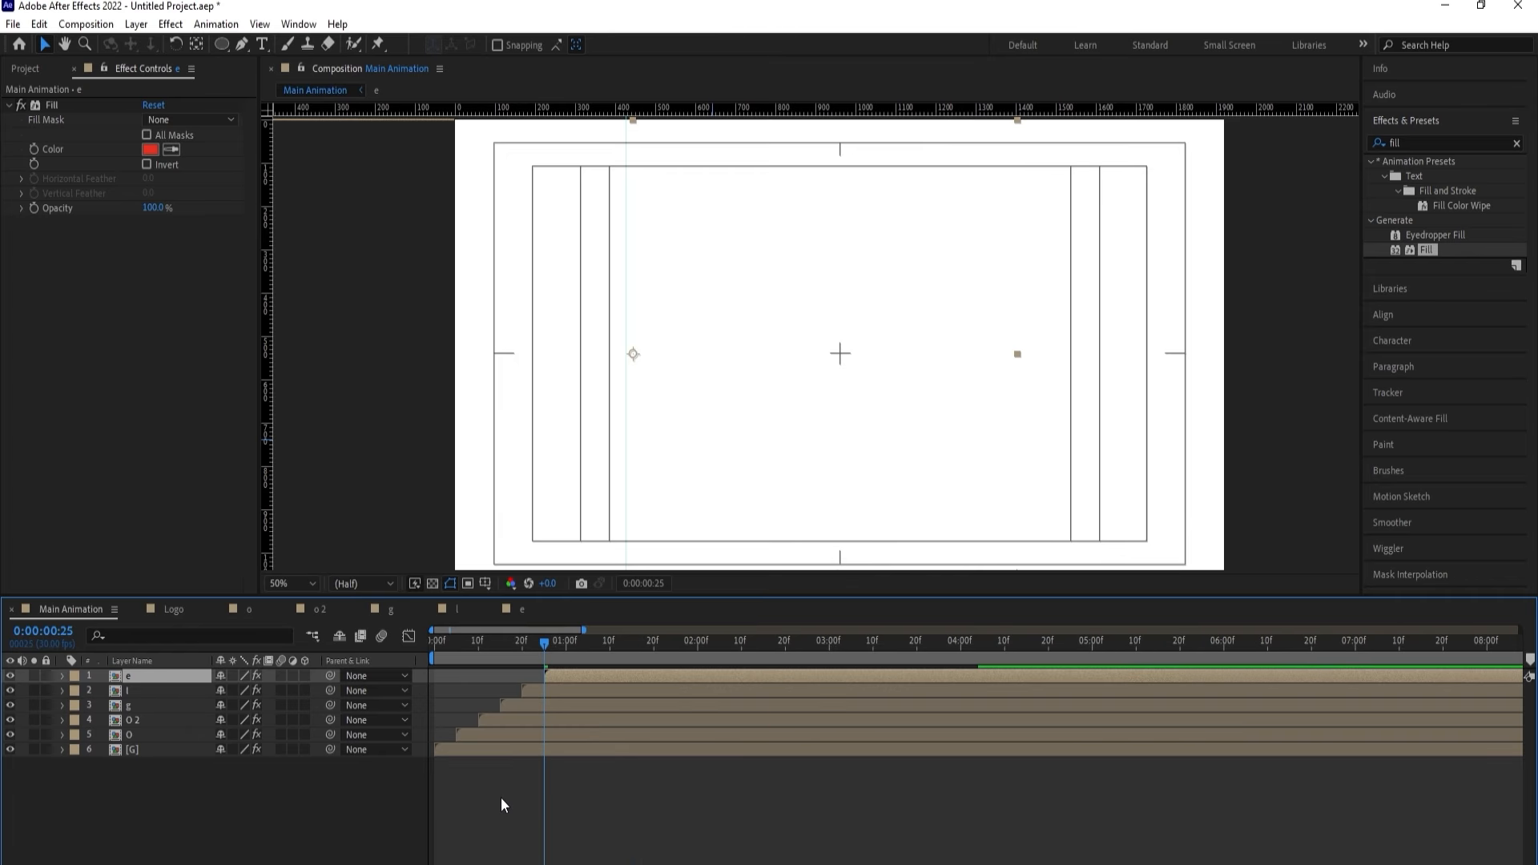
pyautogui.press('space')
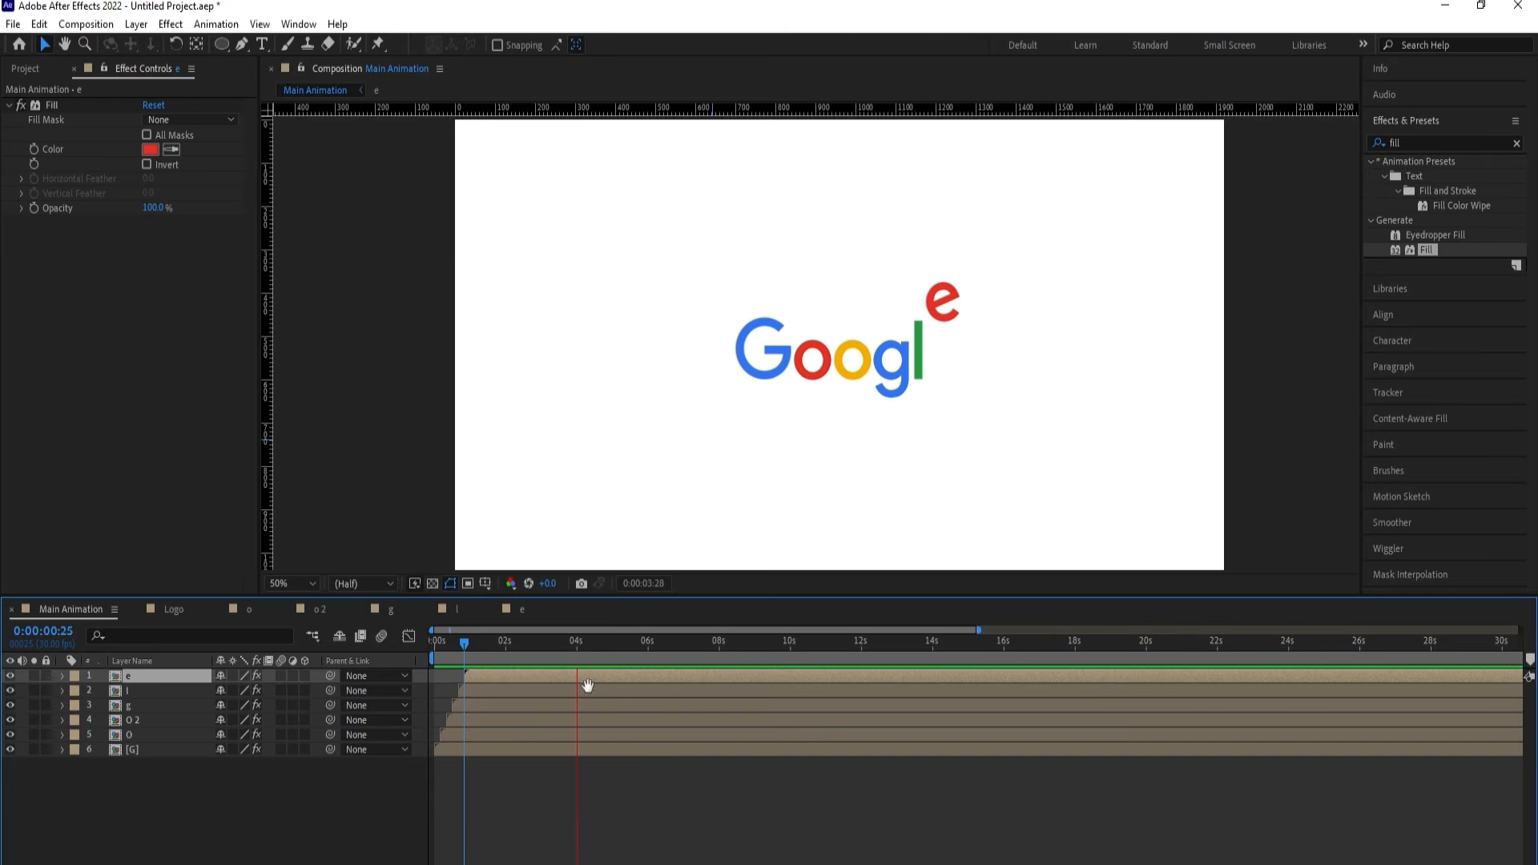
pyautogui.press("'")
pyautogui.press('Home')
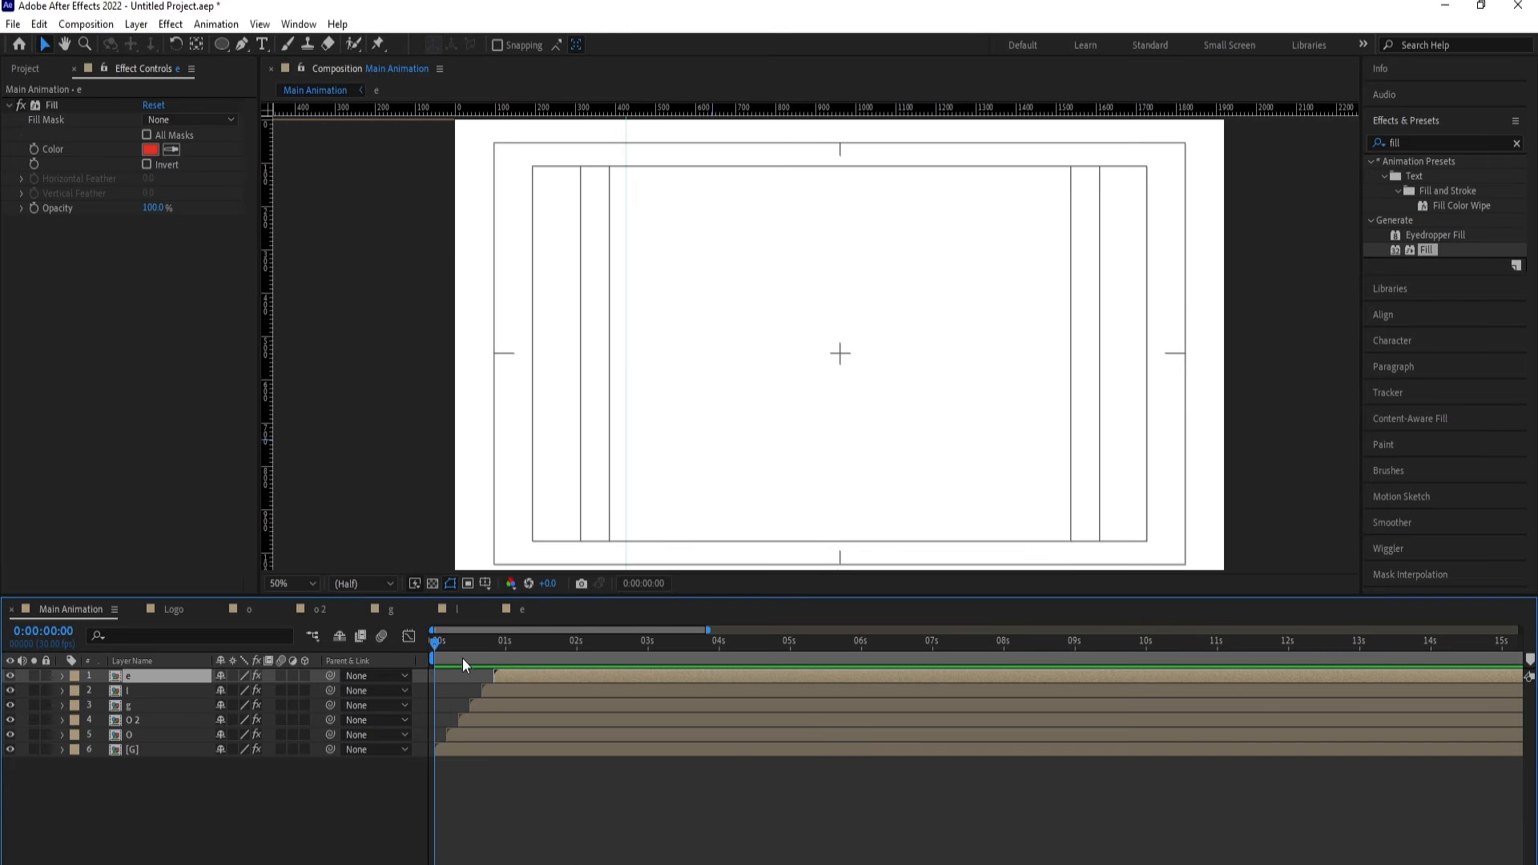
# Widen the stagger by moving the O layer's start to frame 10 and the O 2 layer's start to frame 20.
pyautogui.scroll(4, 478, 656)
pyautogui.click(477, 643)
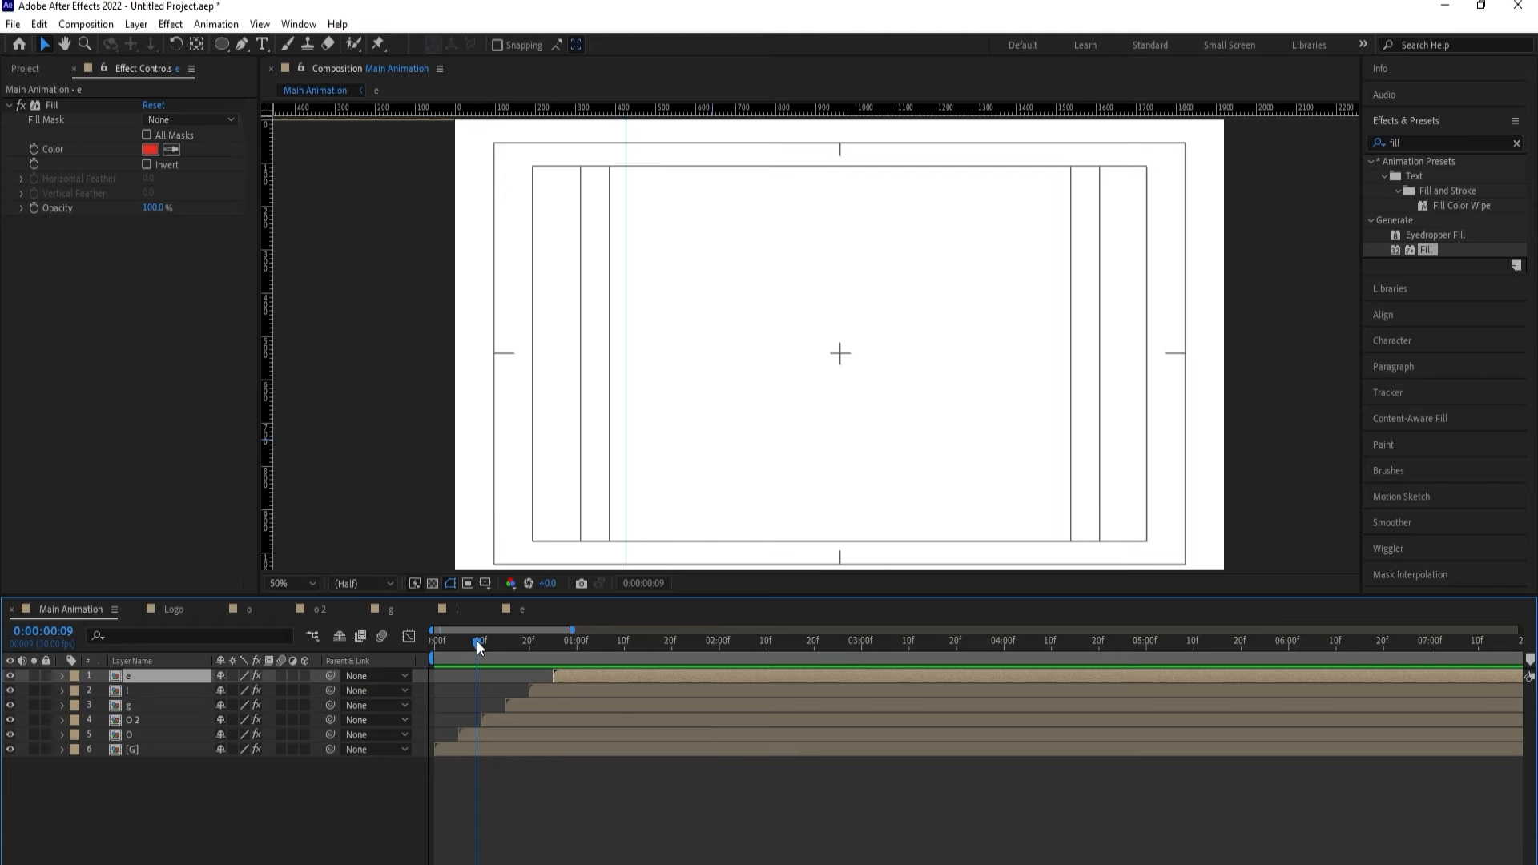
pyautogui.click(481, 642)
pyautogui.click(478, 736)
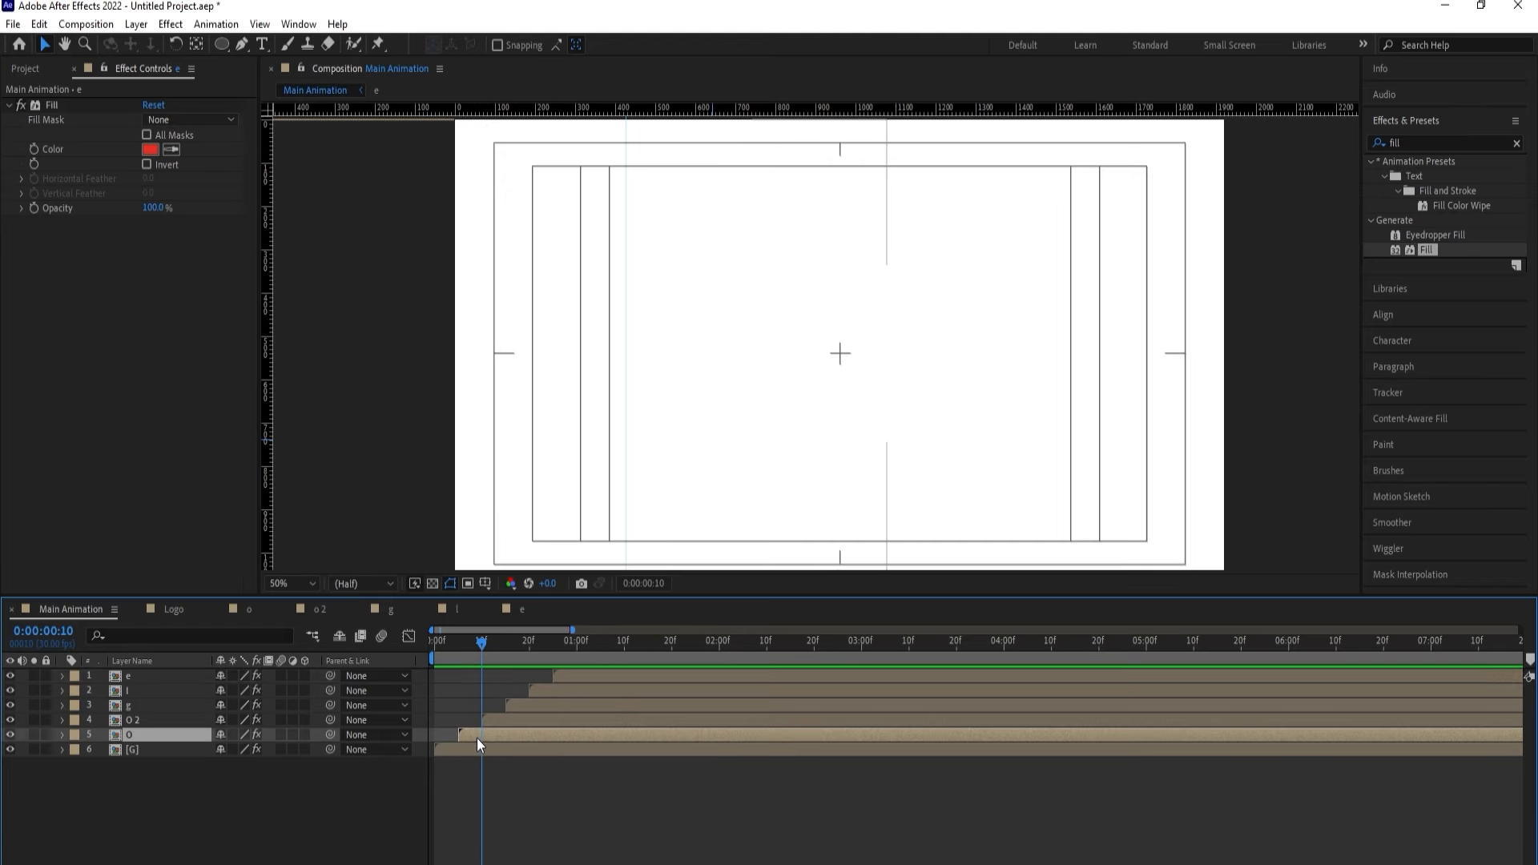
pyautogui.click(526, 653)
pyautogui.click(522, 716)
pyautogui.press('[')
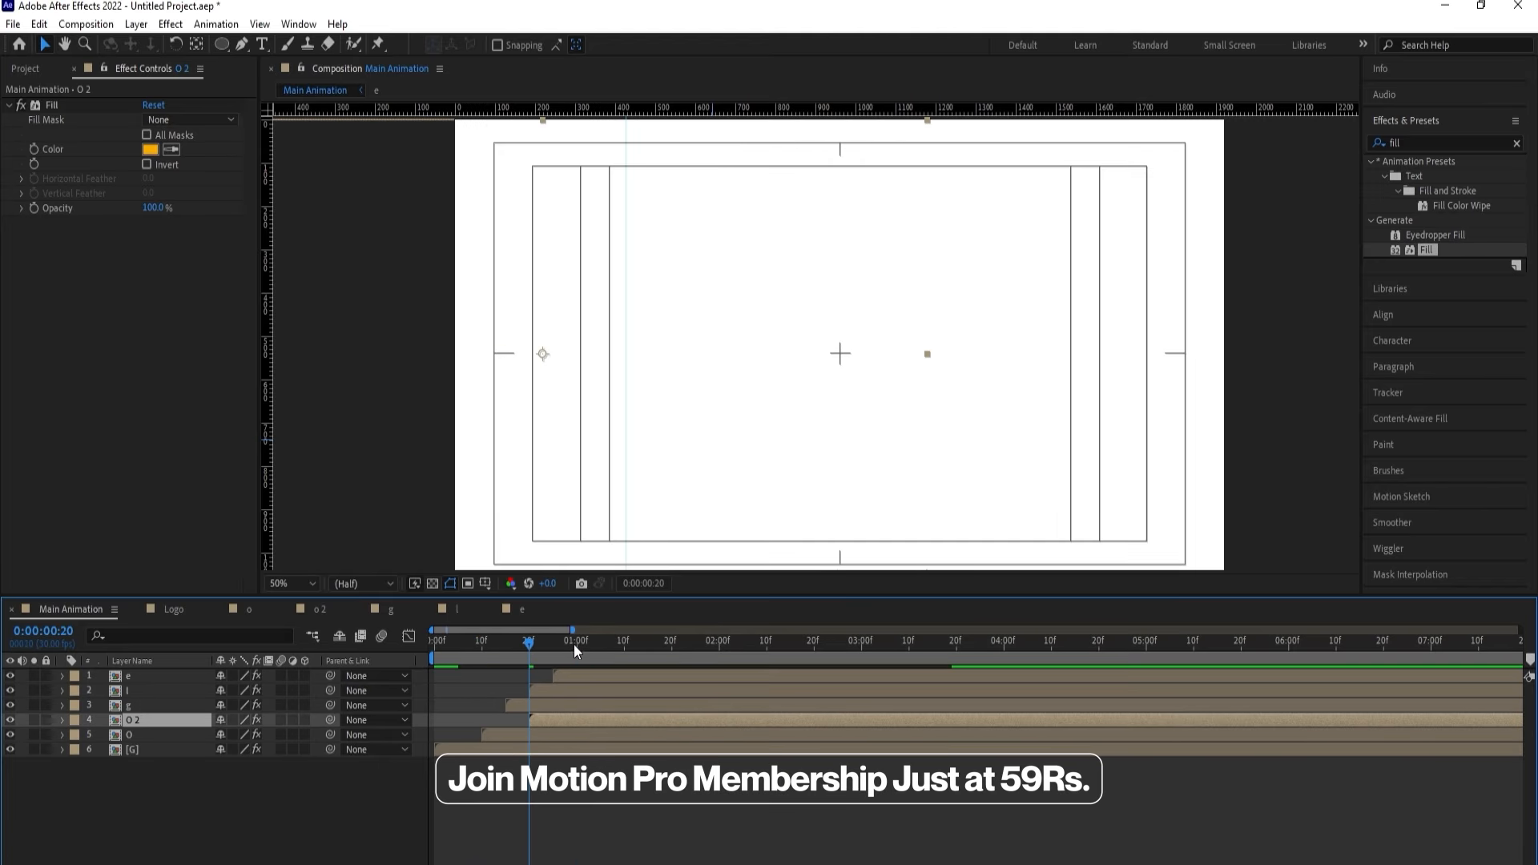
# Move the start of the g layer to 0:00:01:00, the l layer to 0:00:01:10 and the e layer to 0:00:01:20.
pyautogui.click(575, 643)
pyautogui.click(575, 704)
pyautogui.press('[')
pyautogui.click(623, 645)
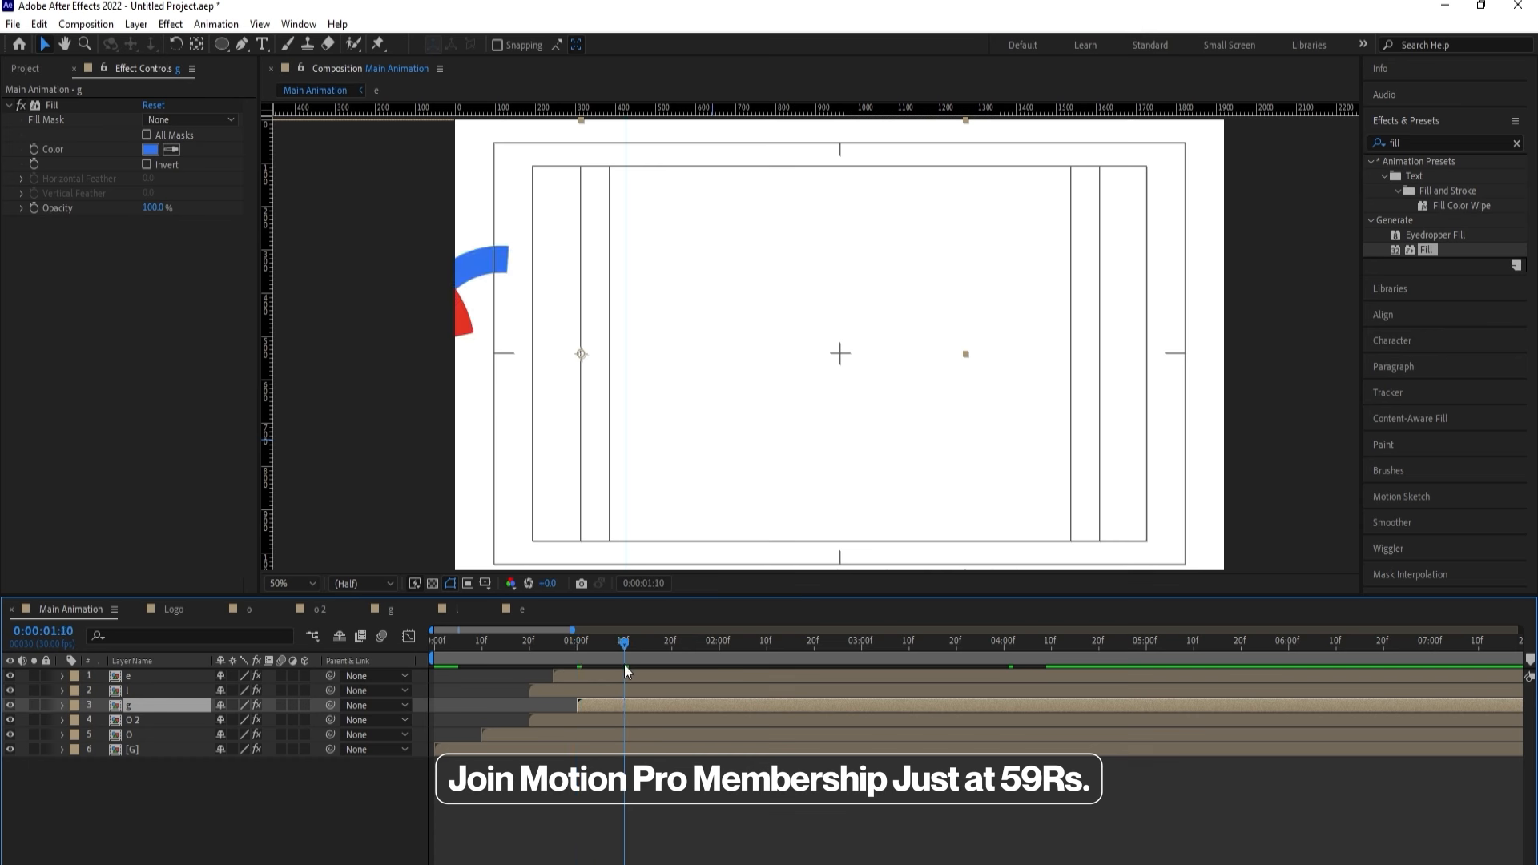
pyautogui.click(623, 687)
pyautogui.press('[')
pyautogui.click(671, 642)
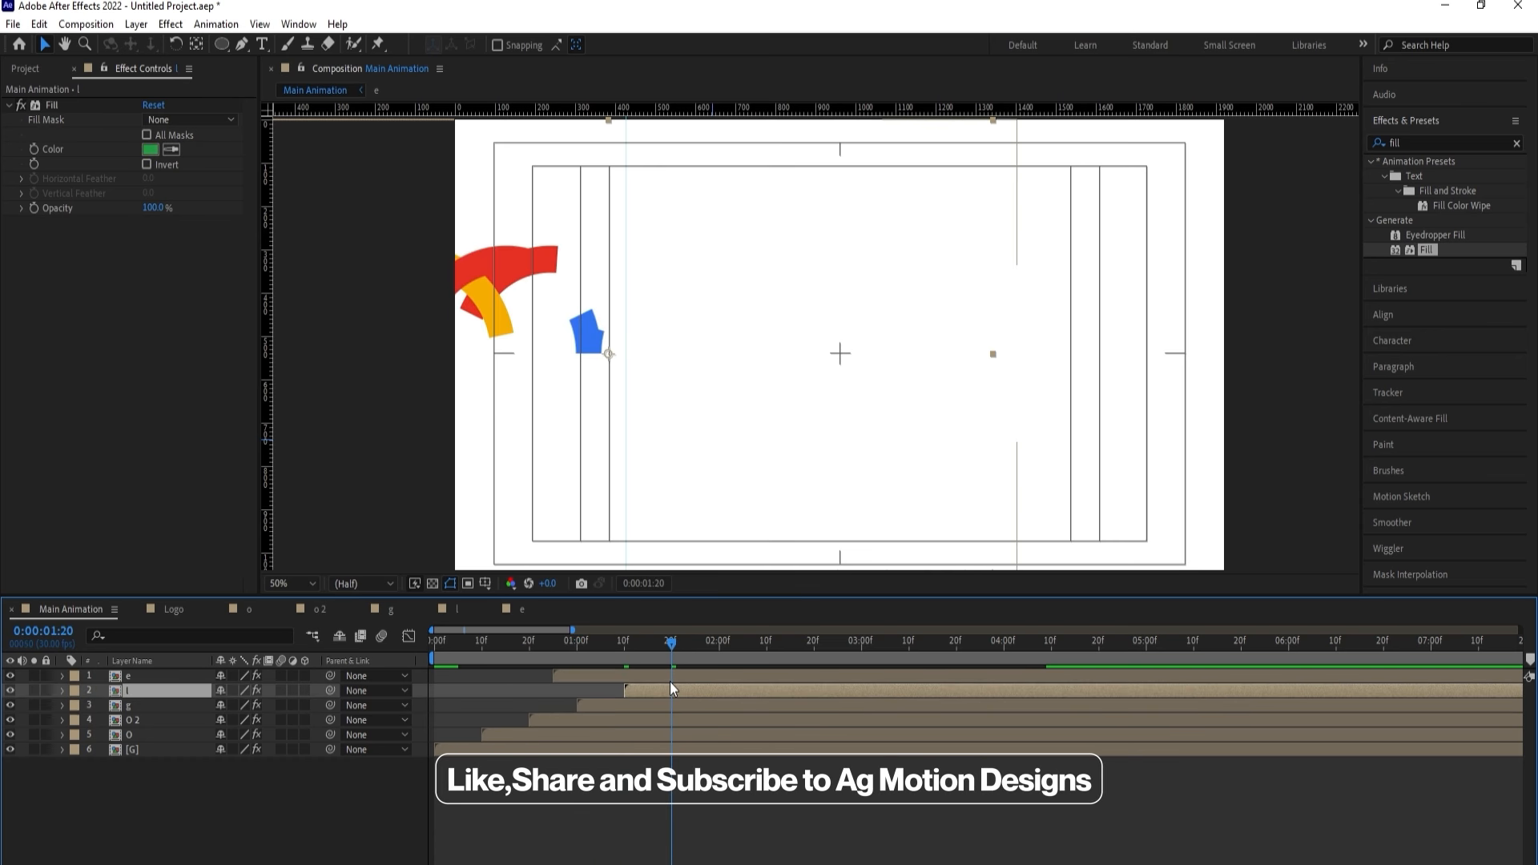
pyautogui.click(669, 672)
pyautogui.press('[')
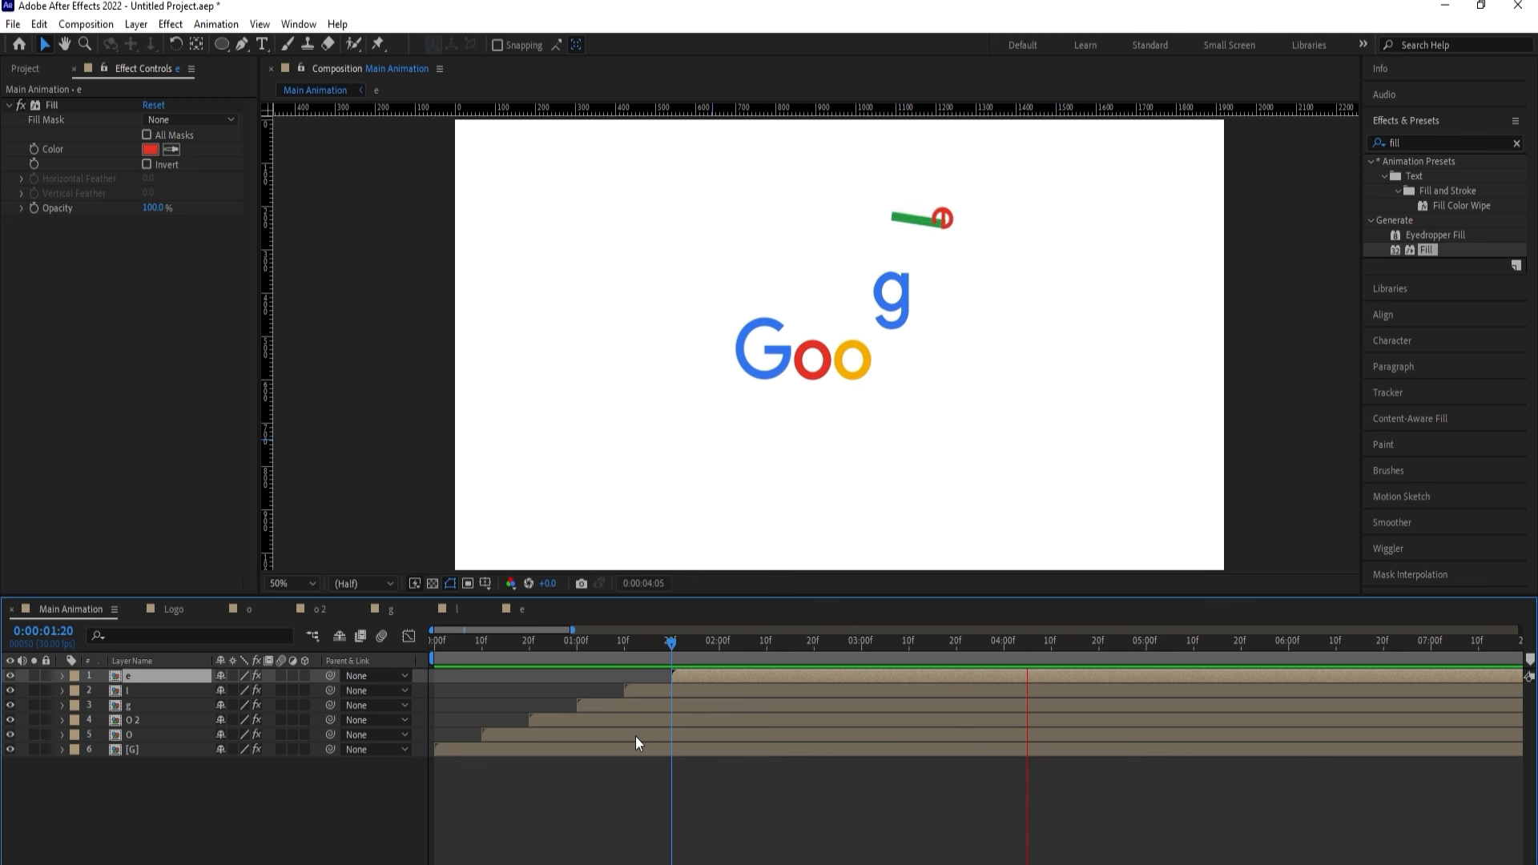
# Open the G composition and enable motion blur on all its layers, and do the same in the e composition.
pyautogui.doubleClick(138, 749)
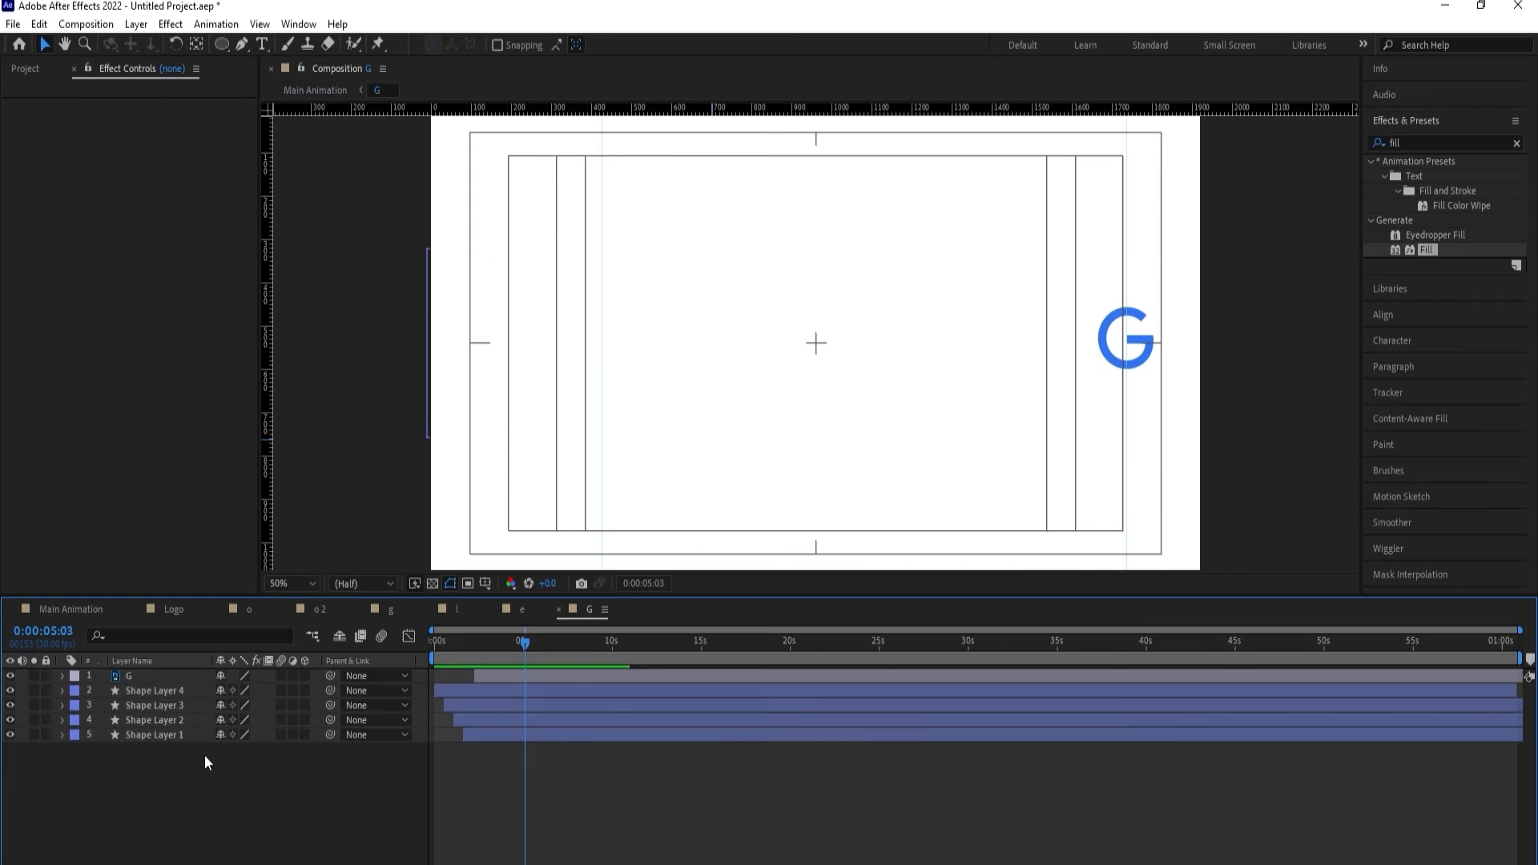
pyautogui.hotkey('ctrl', 'a')
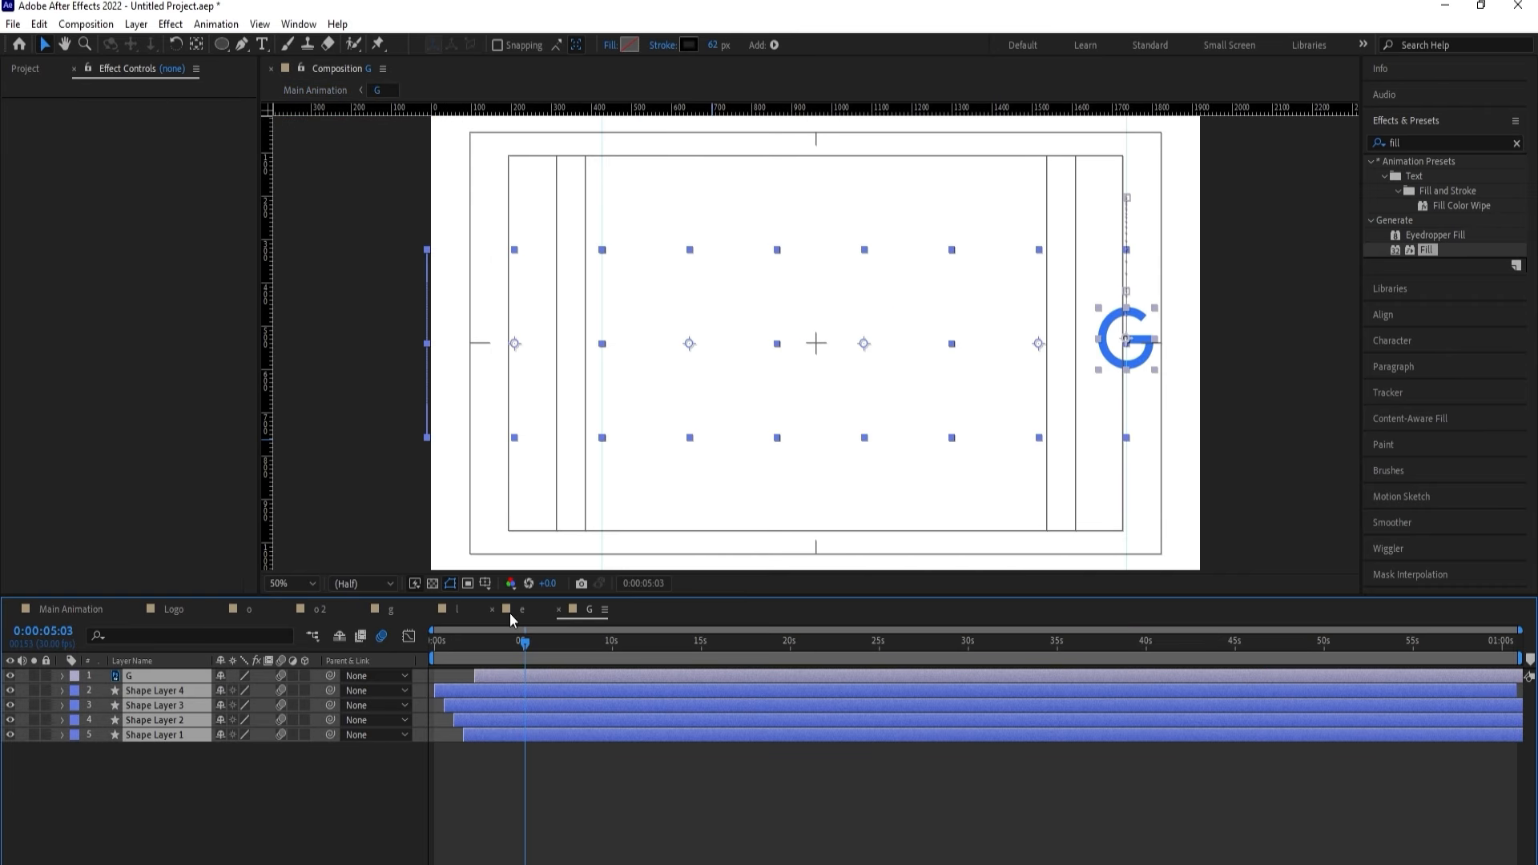
pyautogui.click(516, 610)
pyautogui.hotkey('ctrl', 'a')
pyautogui.press('u')
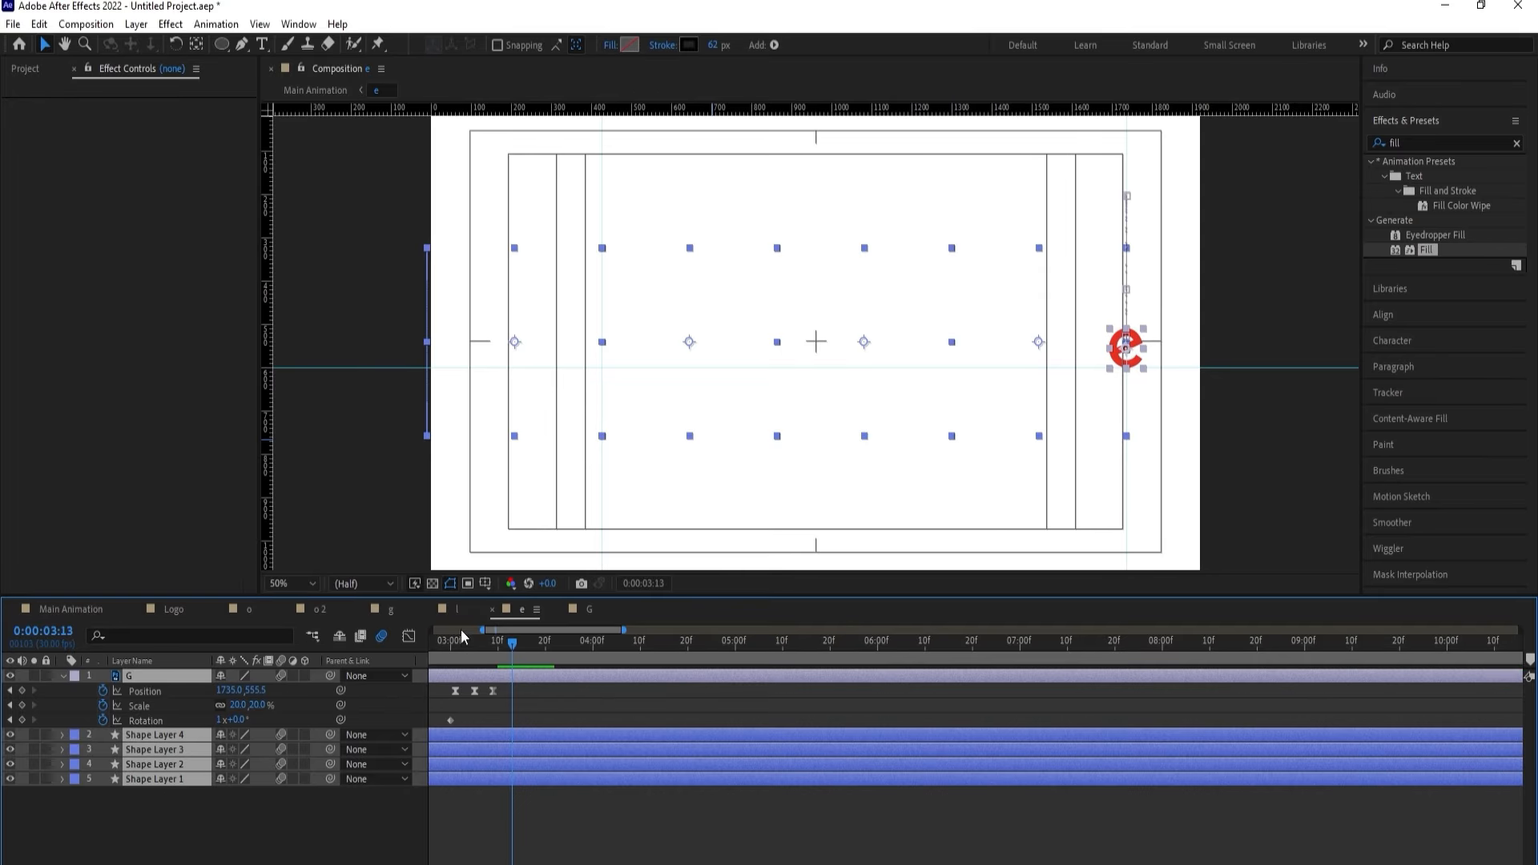
# Enable motion blur on all layers of the l, g, o 2 and o compositions.
pyautogui.click(453, 609)
pyautogui.hotkey('ctrl', 'a')
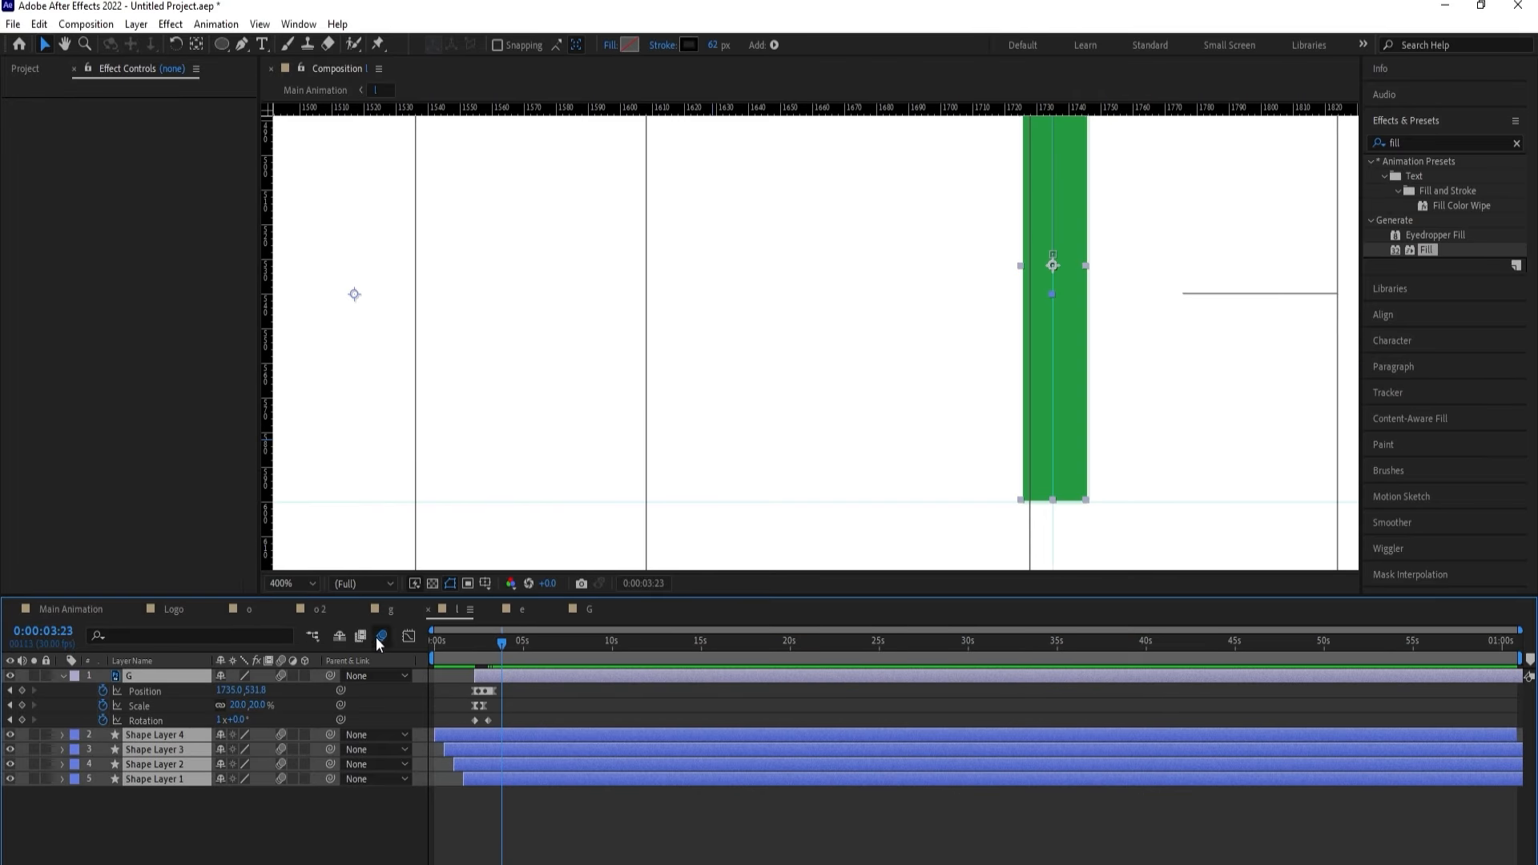
pyautogui.click(391, 609)
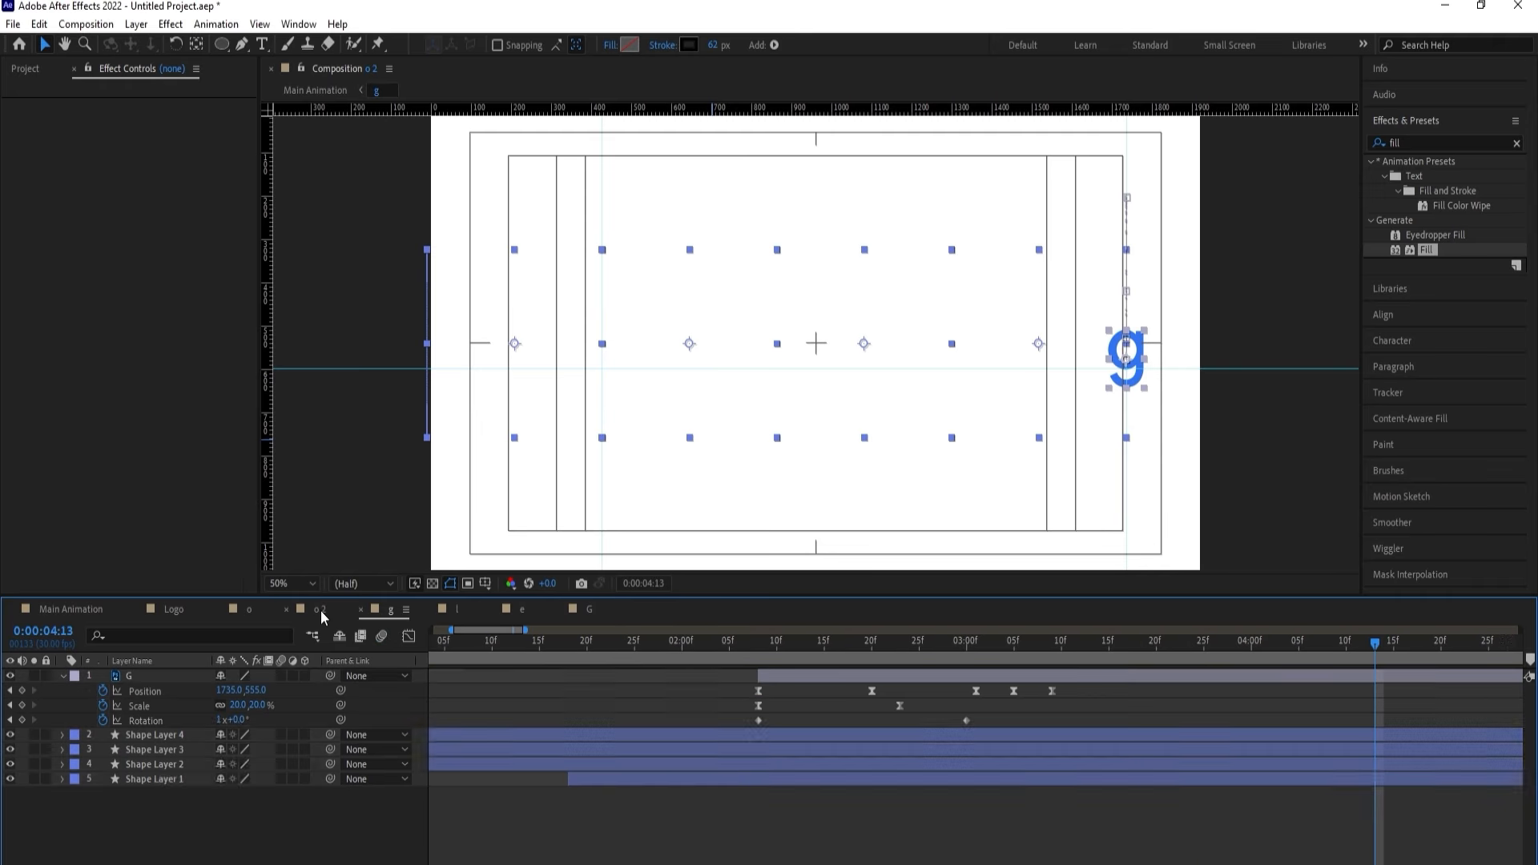
pyautogui.hotkey('ctrl', 'a')
pyautogui.click(255, 609)
pyautogui.hotkey('ctrl', 'a')
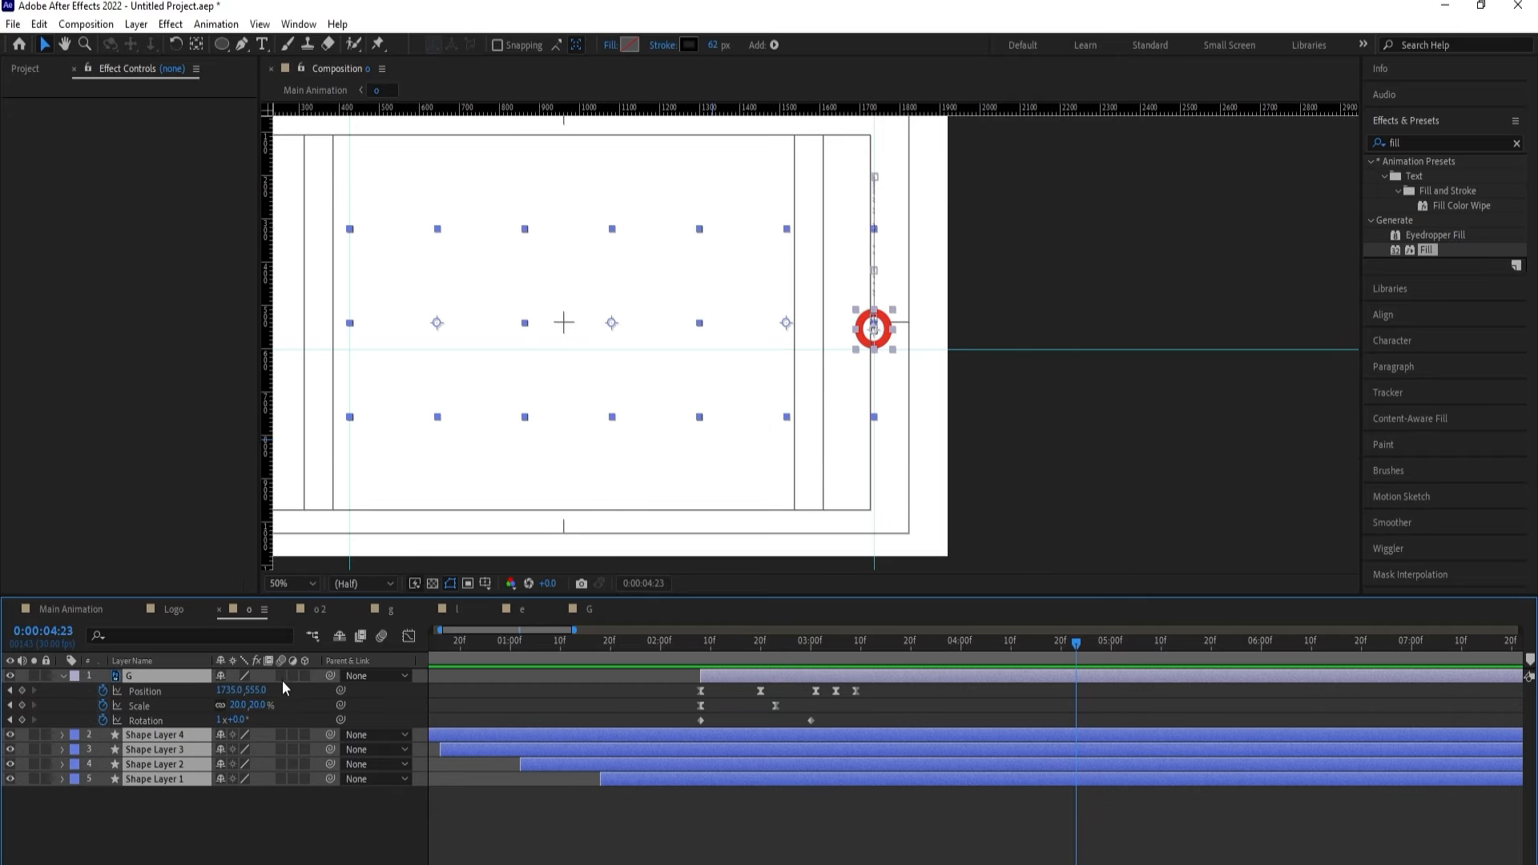
# Return to the Main Animation composition and set its frame rate to 59.94 fps.
pyautogui.click(94, 606)
pyautogui.click(141, 838)
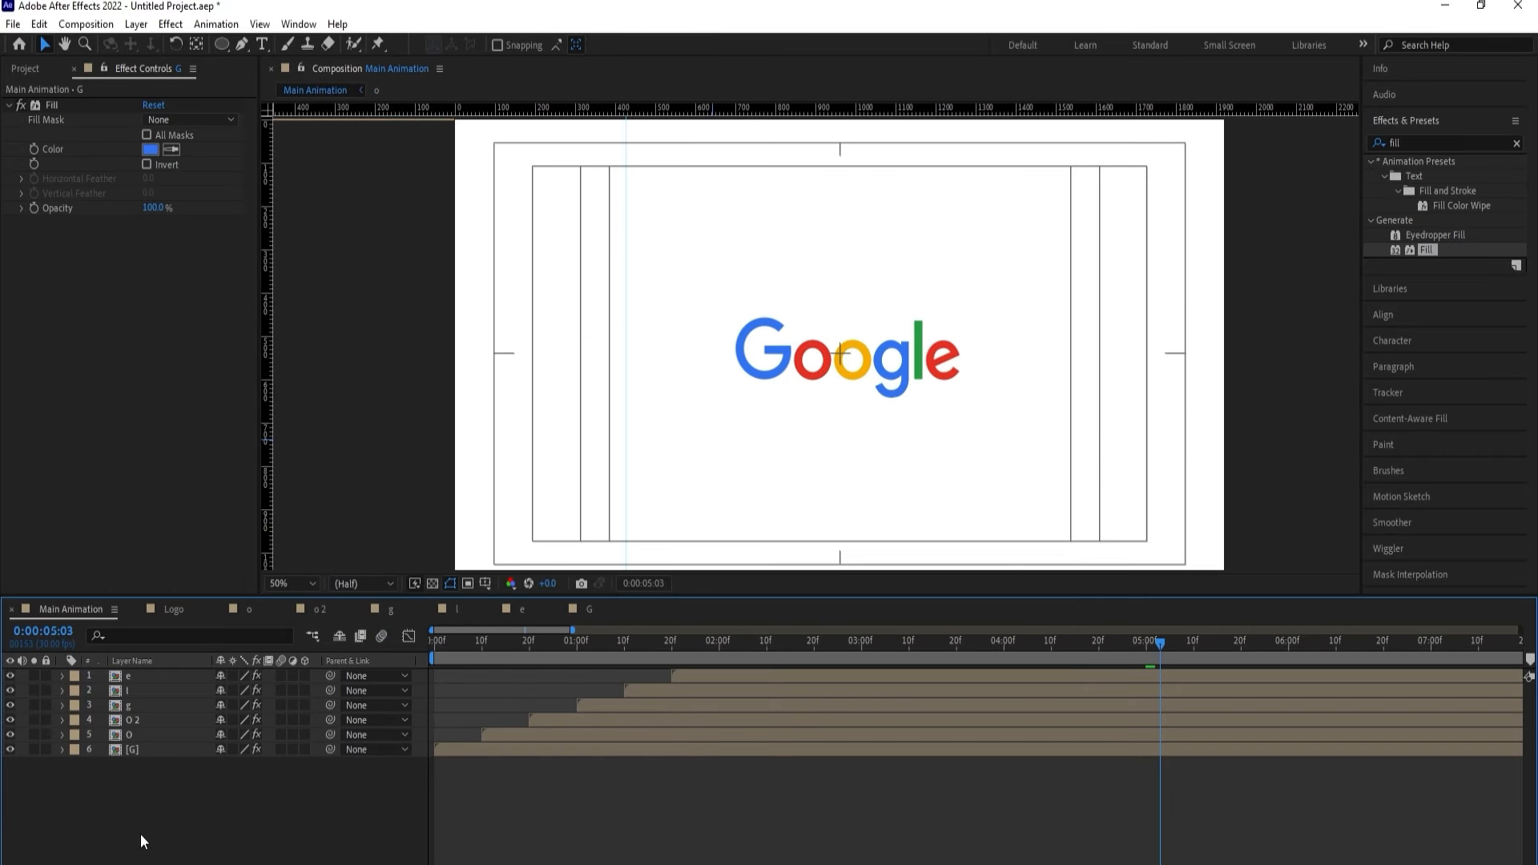
pyautogui.hotkey('ctrl', 'k')
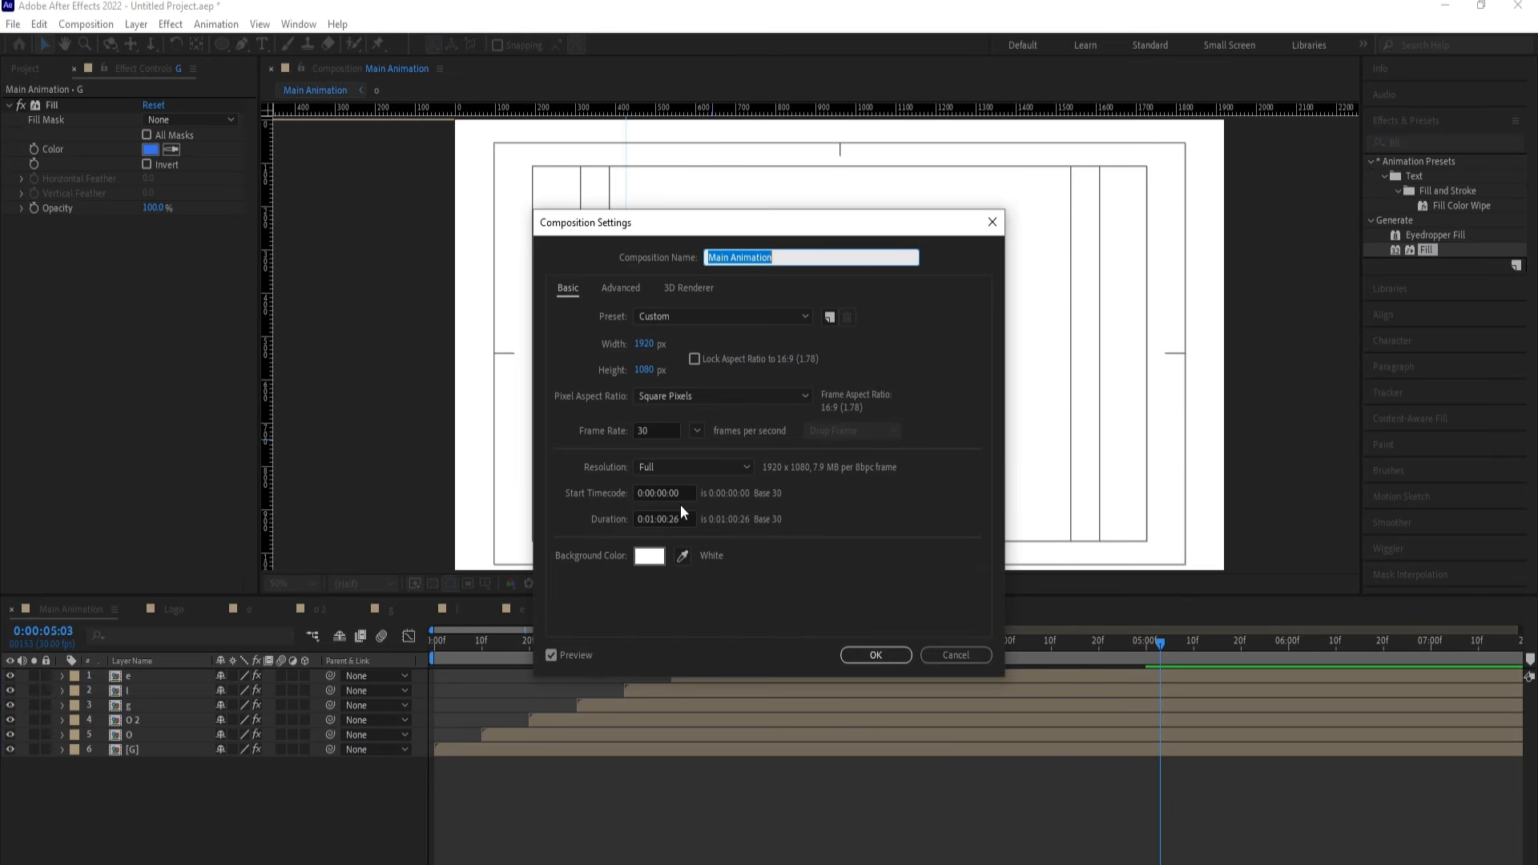
pyautogui.click(697, 431)
pyautogui.click(716, 618)
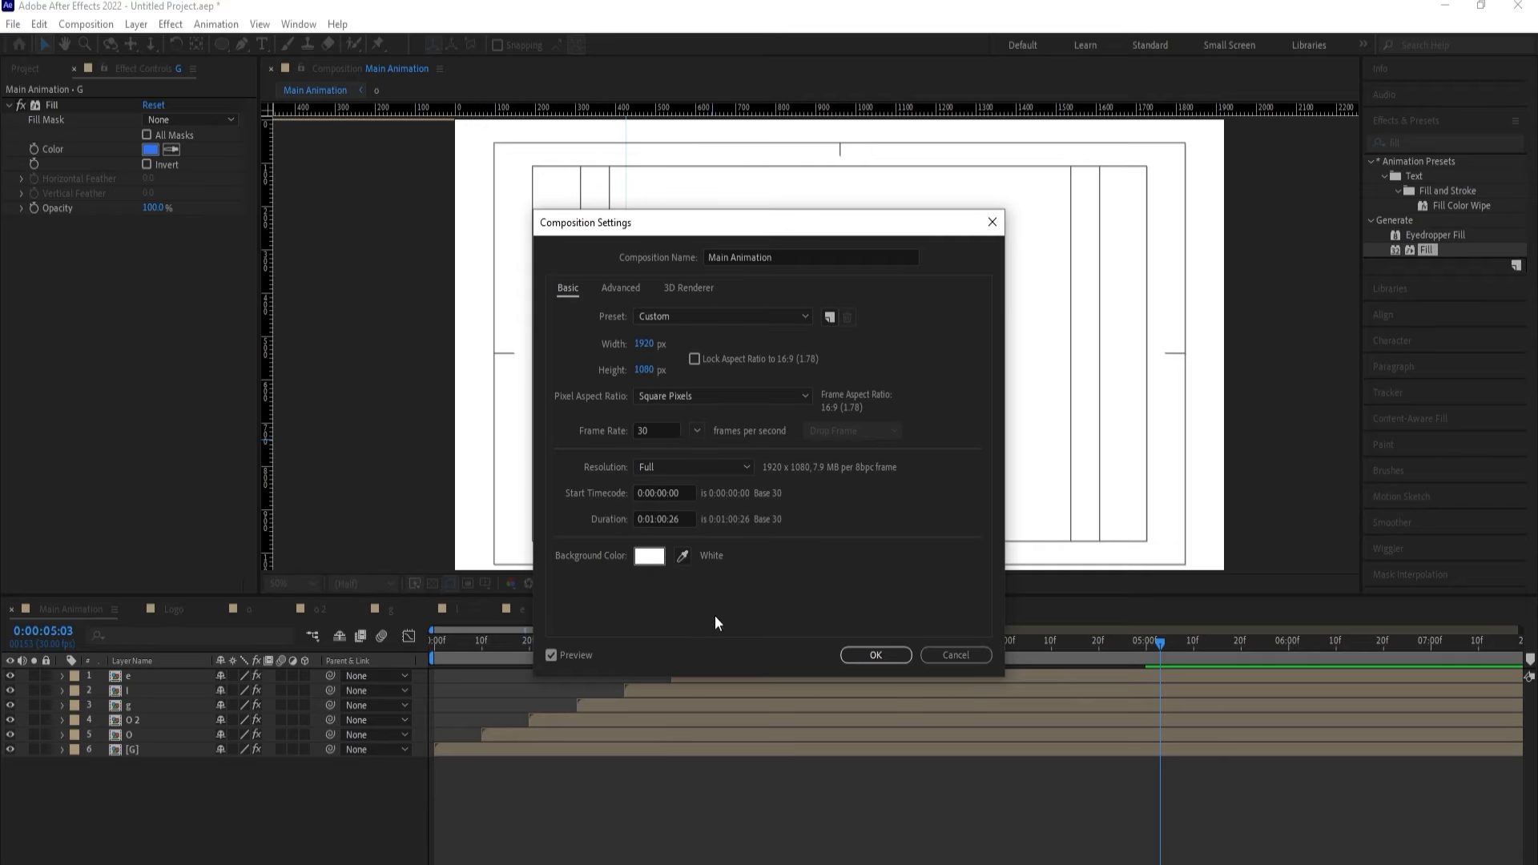
pyautogui.click(876, 654)
pyautogui.click(382, 772)
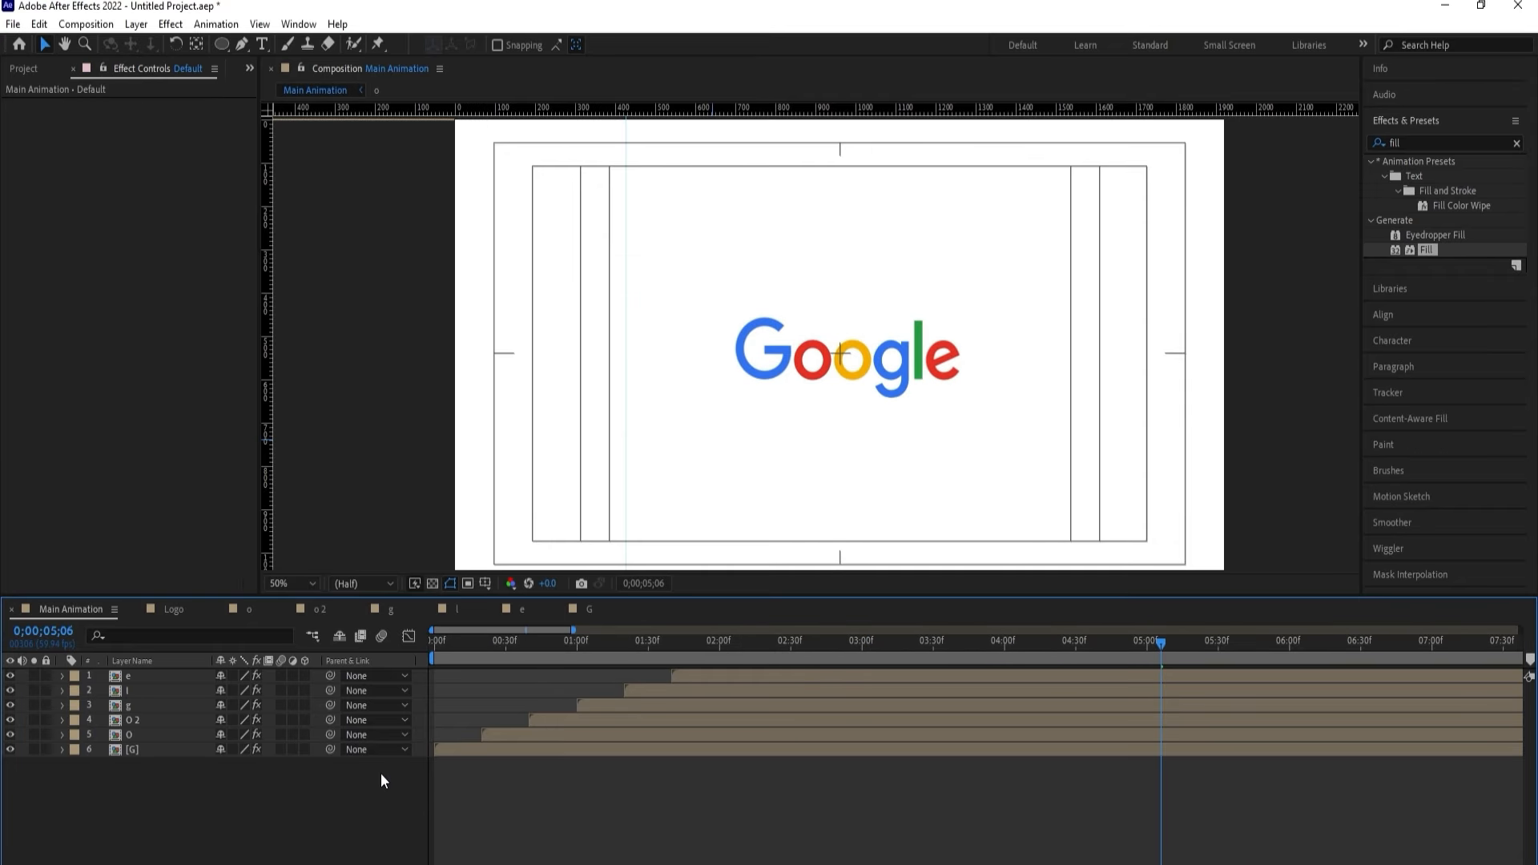
# Add a white solid to Main Animation and place it beneath all the letter layers.
pyautogui.hotkey('ctrl', 'y')
pyautogui.press('Return')
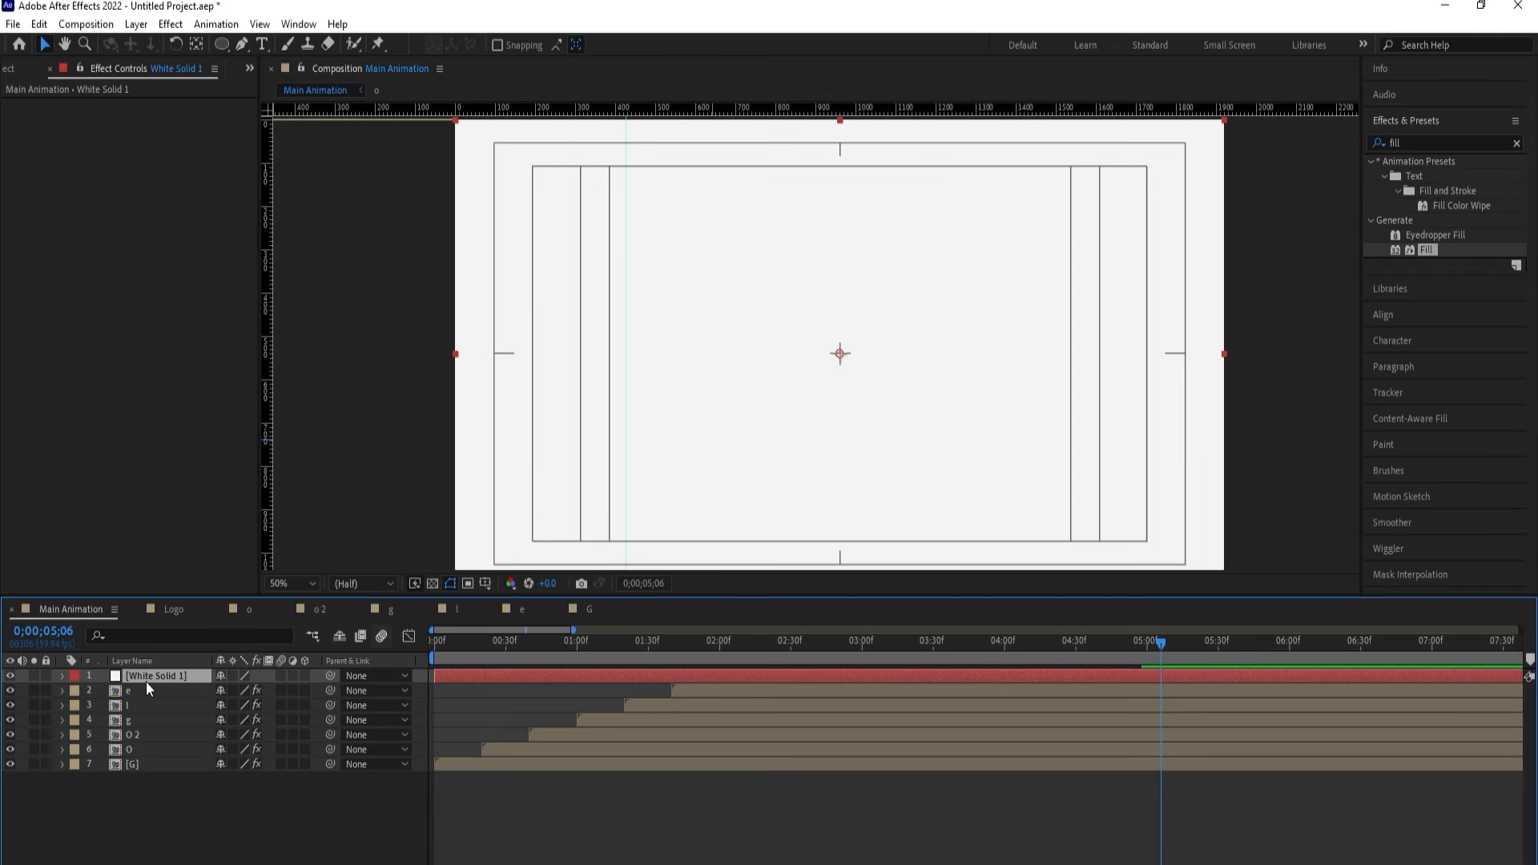
pyautogui.moveTo(146, 681); pyautogui.dragTo(140, 789)
# Preview the letter animation over the white solid from the start of the timeline.
pyautogui.press('-')
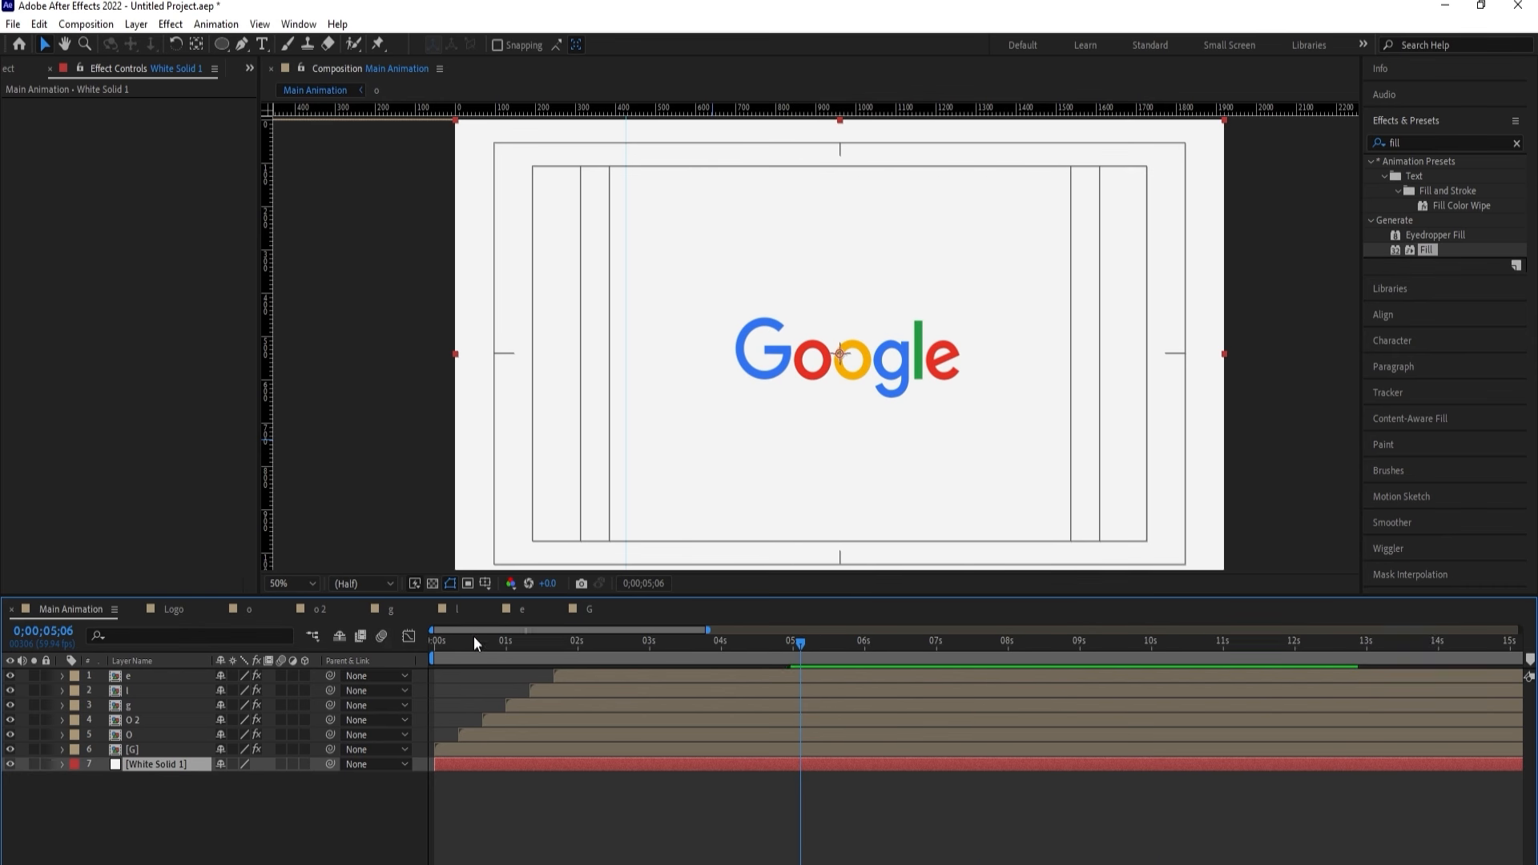
pyautogui.moveTo(478, 645); pyautogui.dragTo(435, 642)
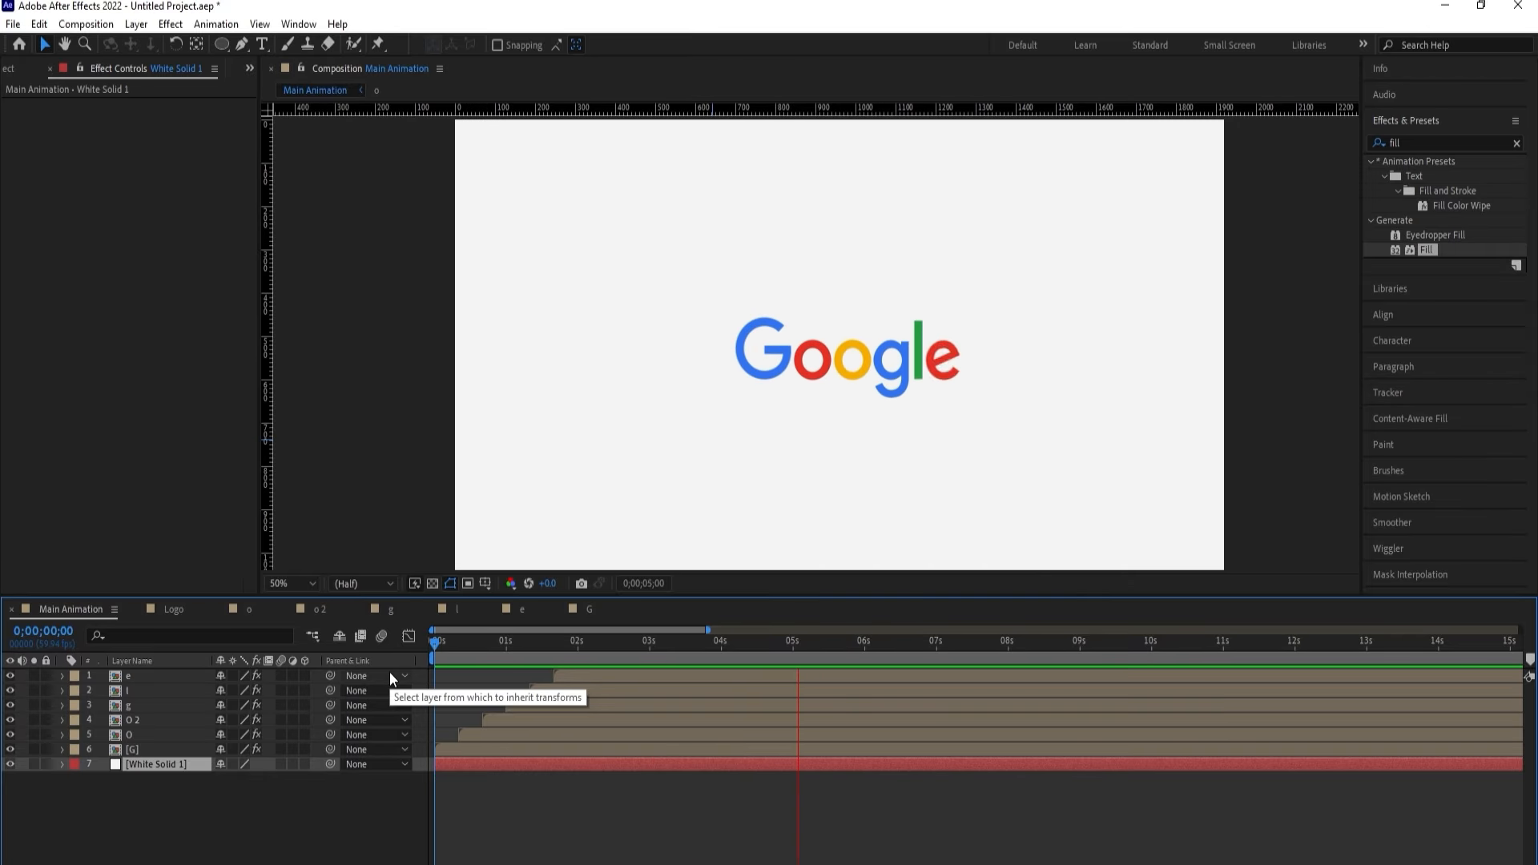
pyautogui.press('space')
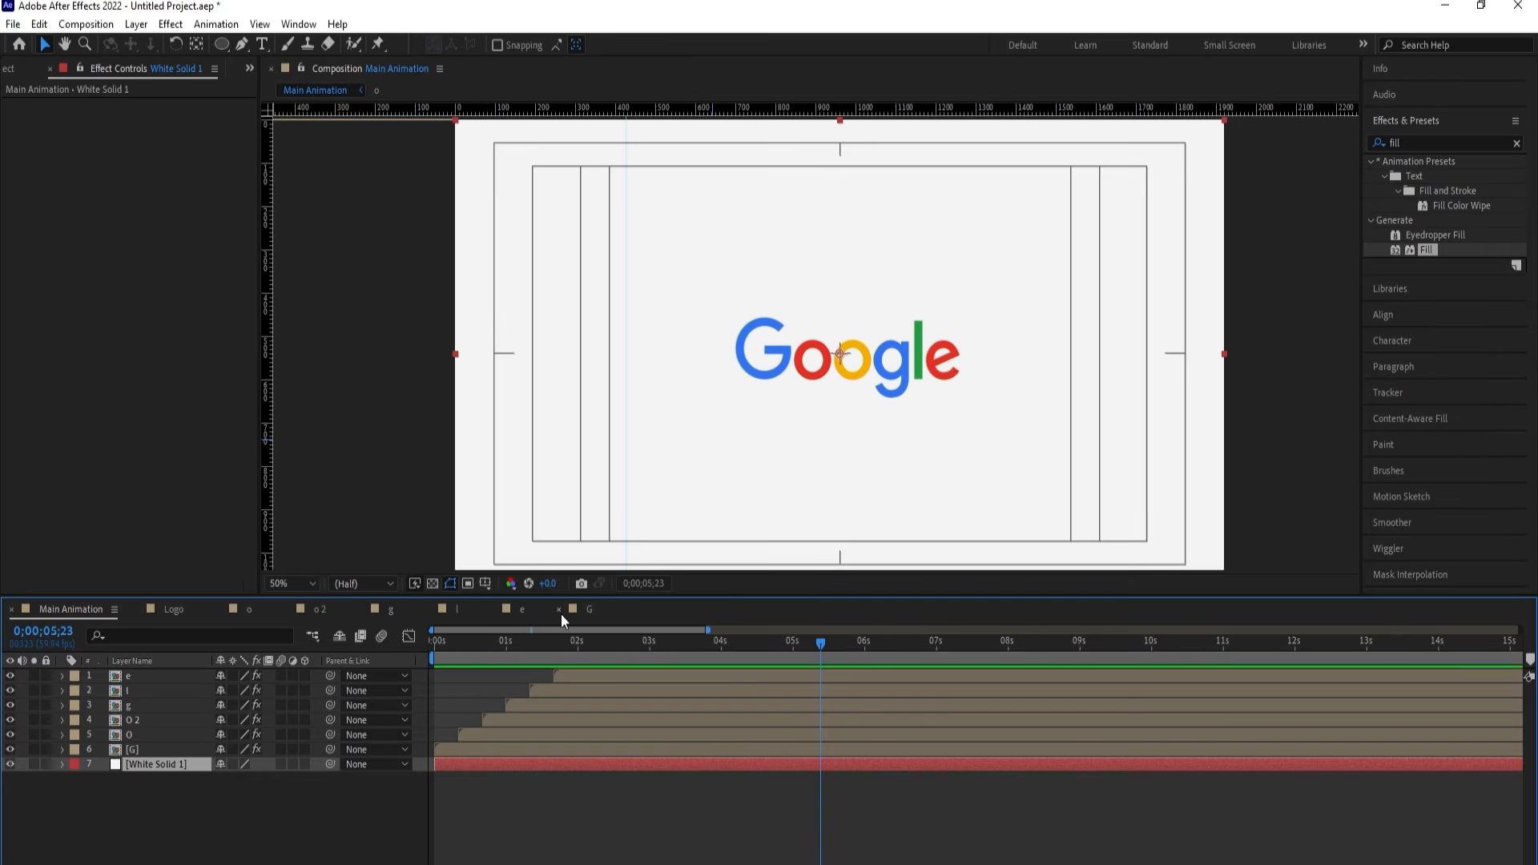
# Shift all six letter layers together slightly up and left so the logo sits nearer the frame's center.
pyautogui.click(132, 749)
pyautogui.keyDown('shift'); pyautogui.click(128, 675); pyautogui.keyUp('shift')
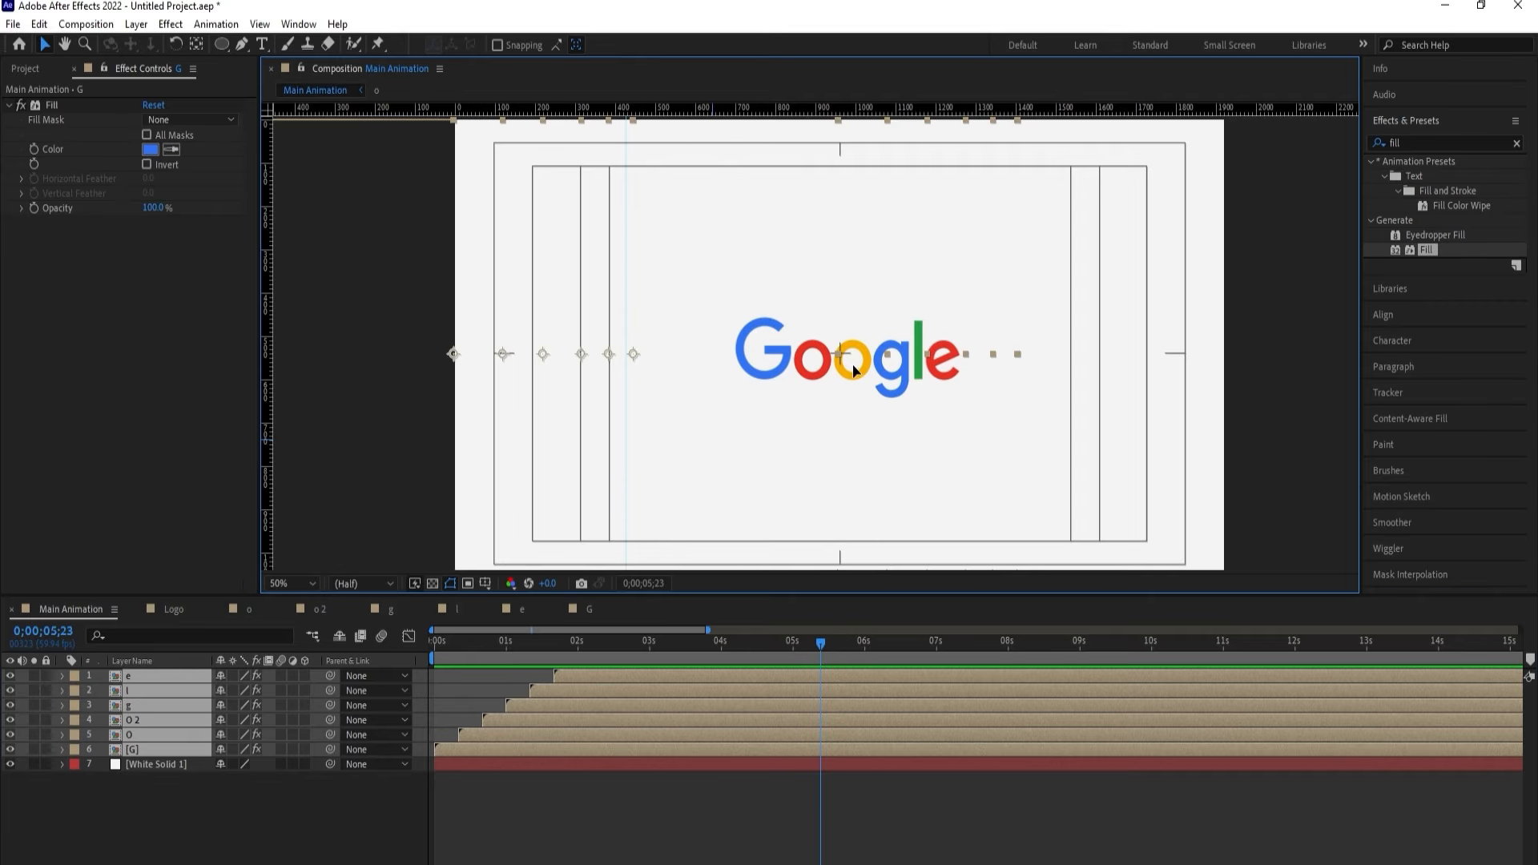
pyautogui.moveTo(855, 370); pyautogui.dragTo(843, 365)
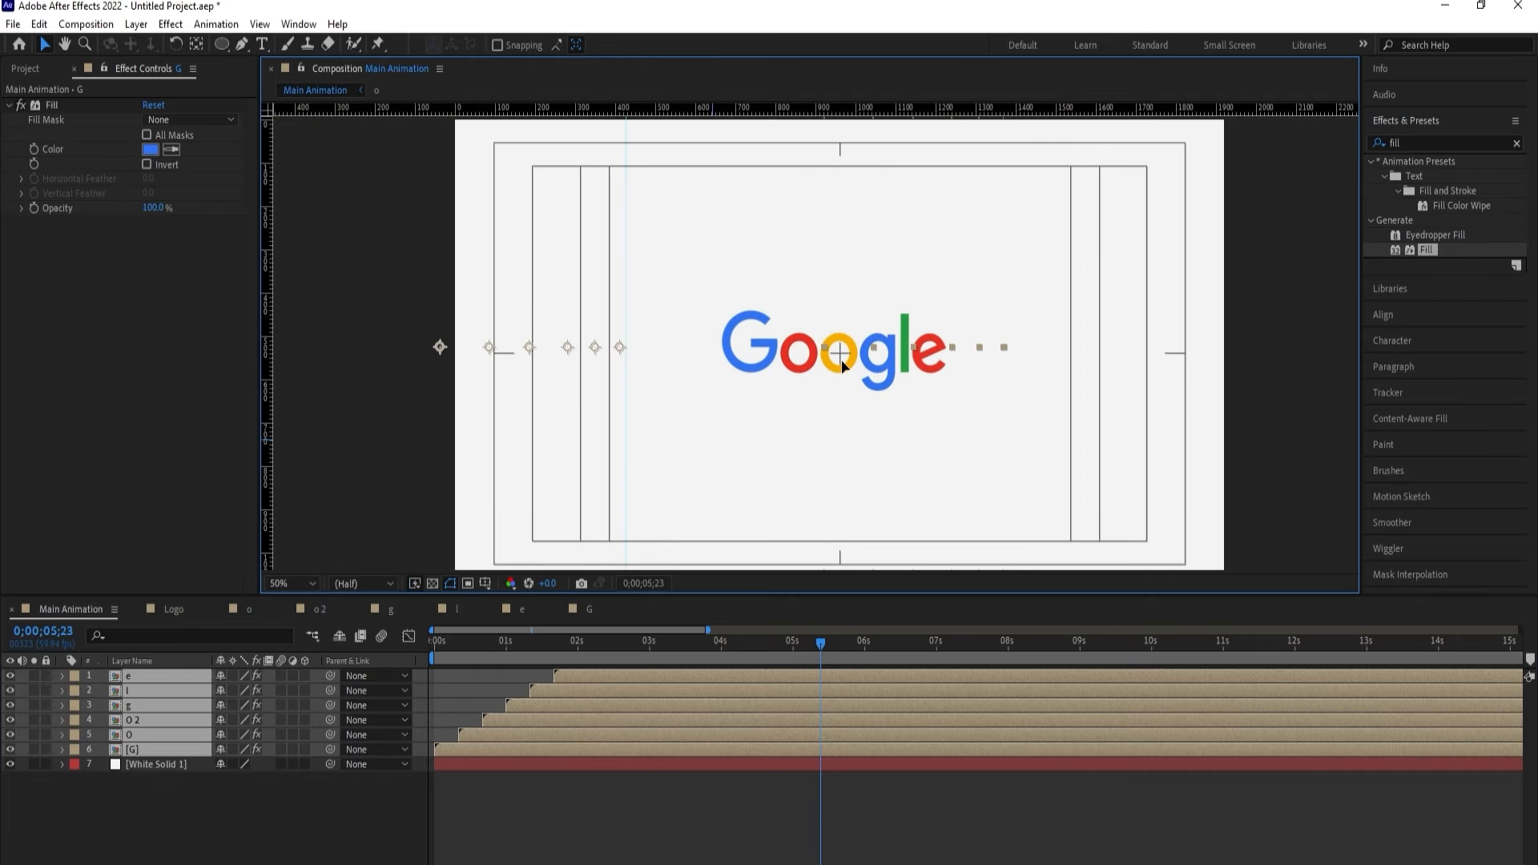
# Create a null object and parent the six letter layers, from G to e, to it.
pyautogui.click(147, 829)
pyautogui.rightClick(132, 841)
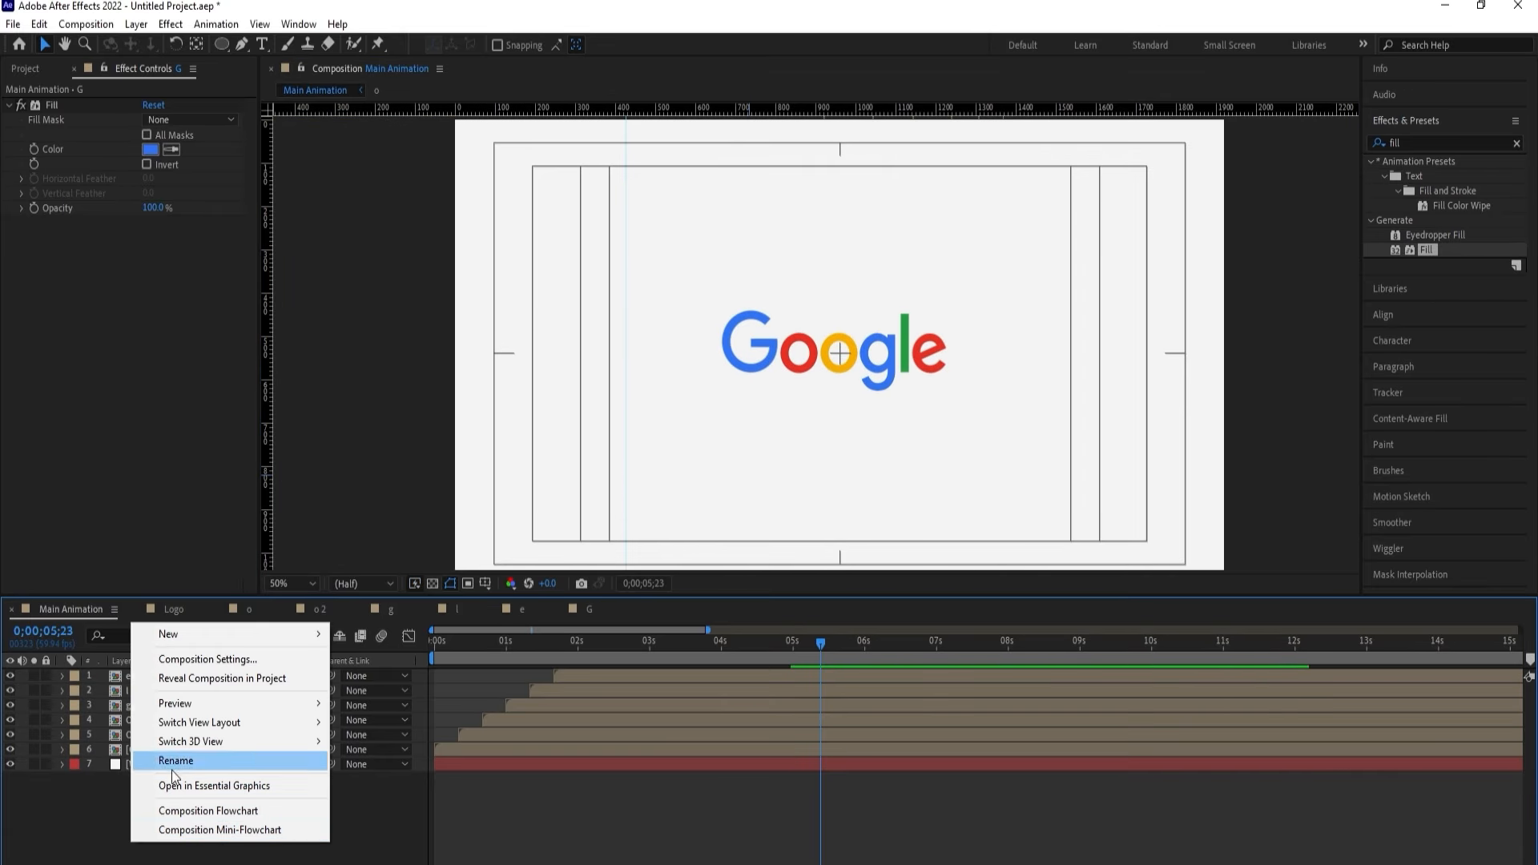
pyautogui.moveTo(184, 634)
pyautogui.click(377, 735)
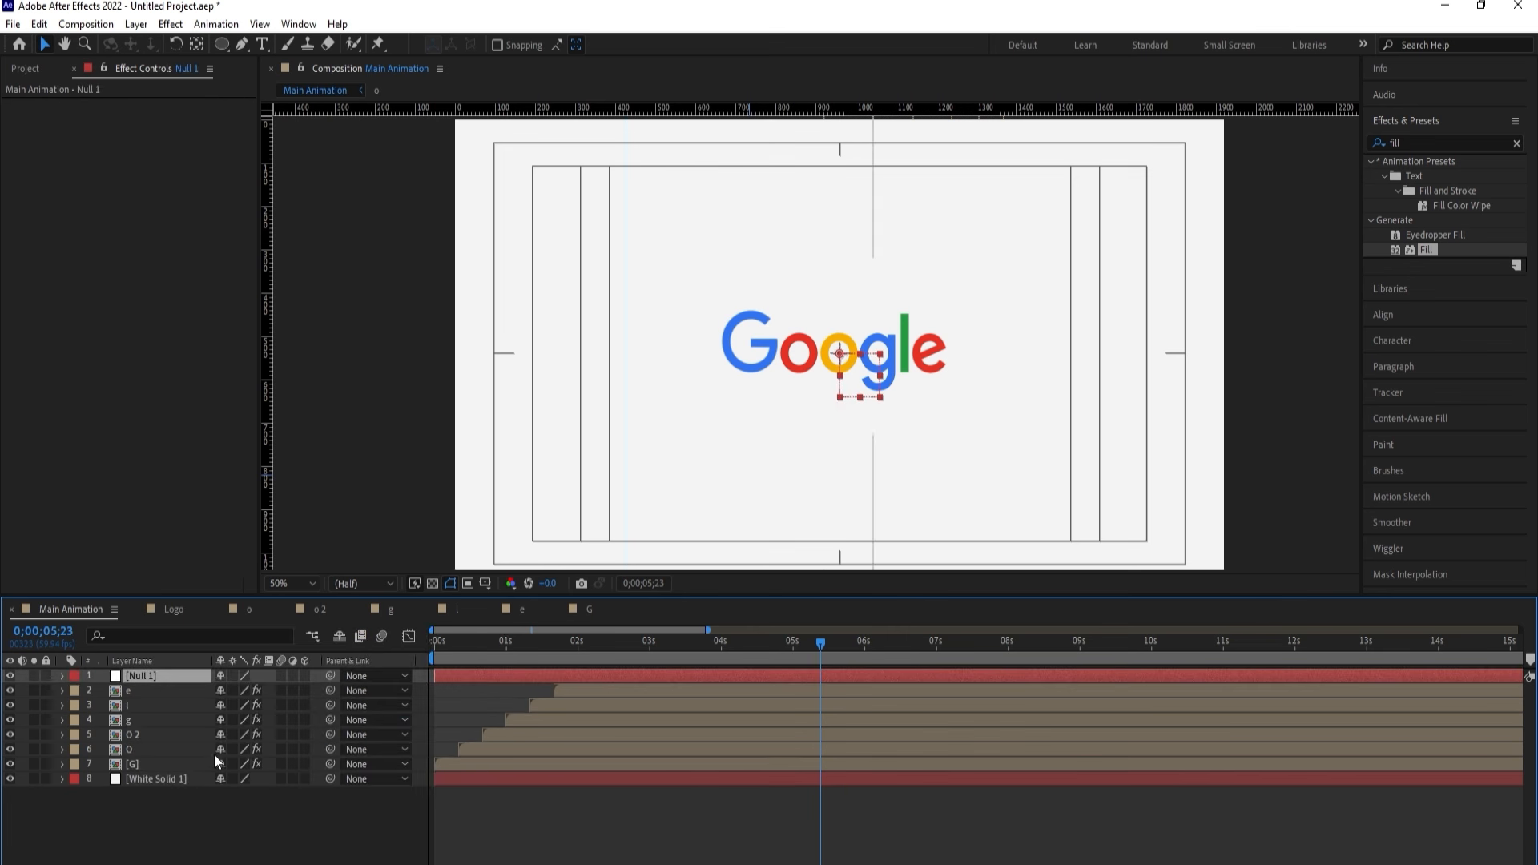
pyautogui.click(173, 761)
pyautogui.keyDown('shift'); pyautogui.click(153, 692); pyautogui.keyUp('shift')
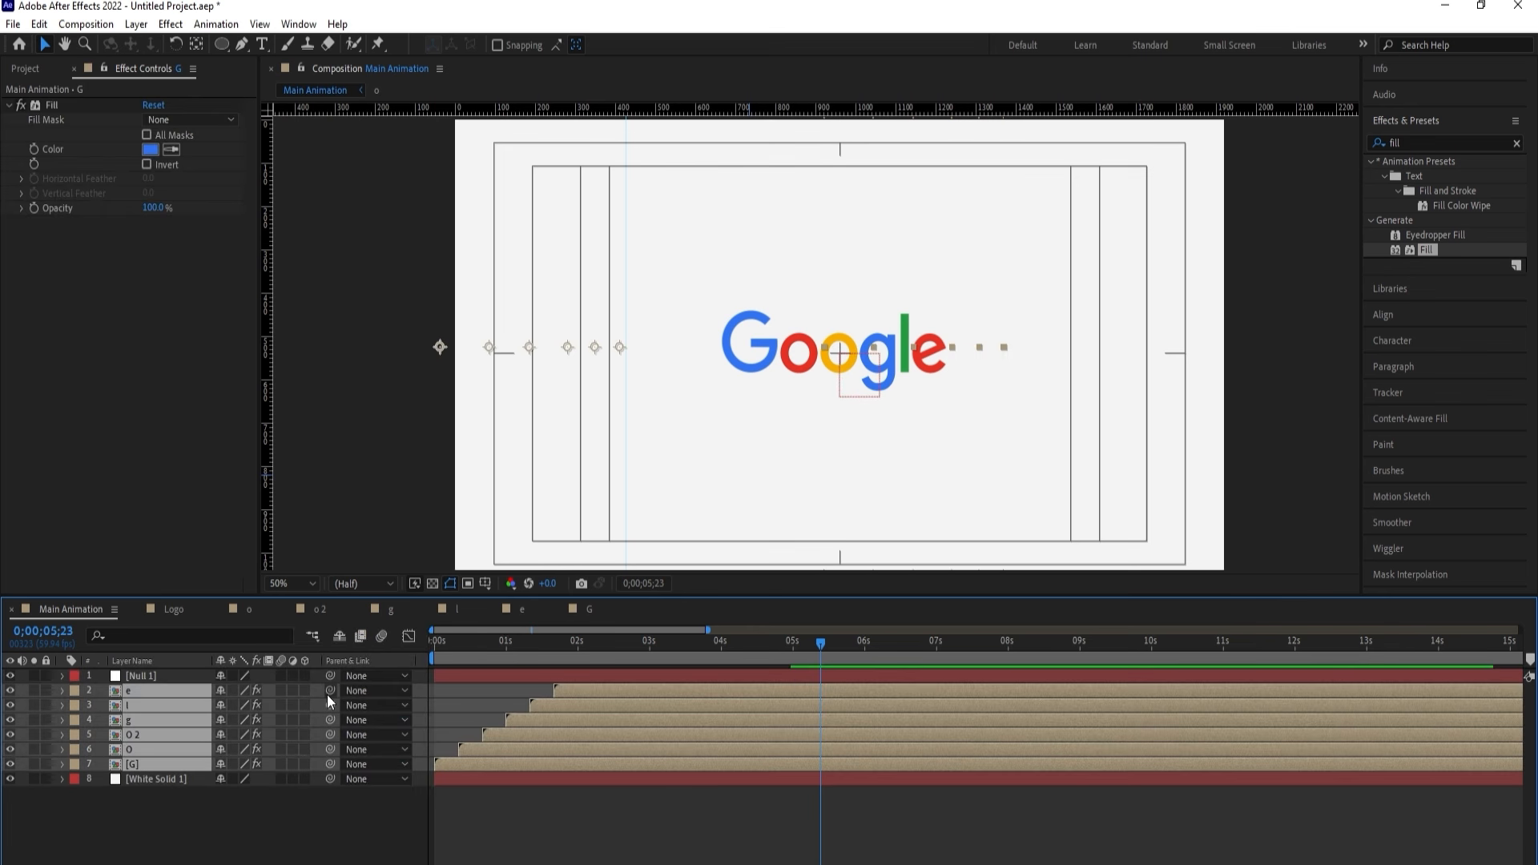
pyautogui.moveTo(329, 691); pyautogui.dragTo(272, 687)
# Scale the null to 141% and preview the enlarged logo animation from the start.
pyautogui.click(171, 676)
pyautogui.press('s')
pyautogui.moveTo(511, 655); pyautogui.dragTo(417, 660)
pyautogui.press('space')
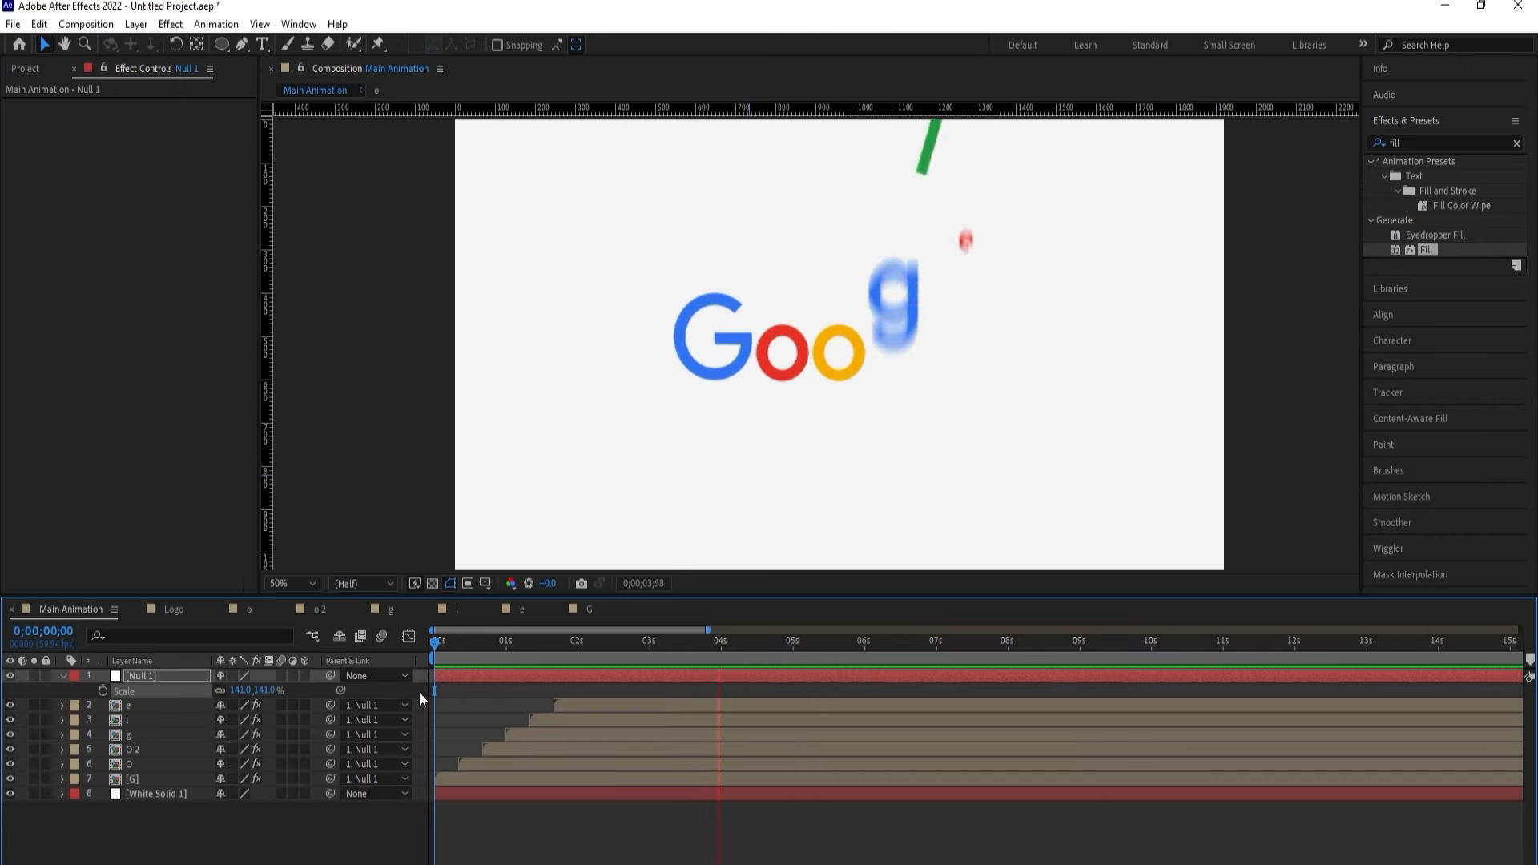
pyautogui.click(468, 673)
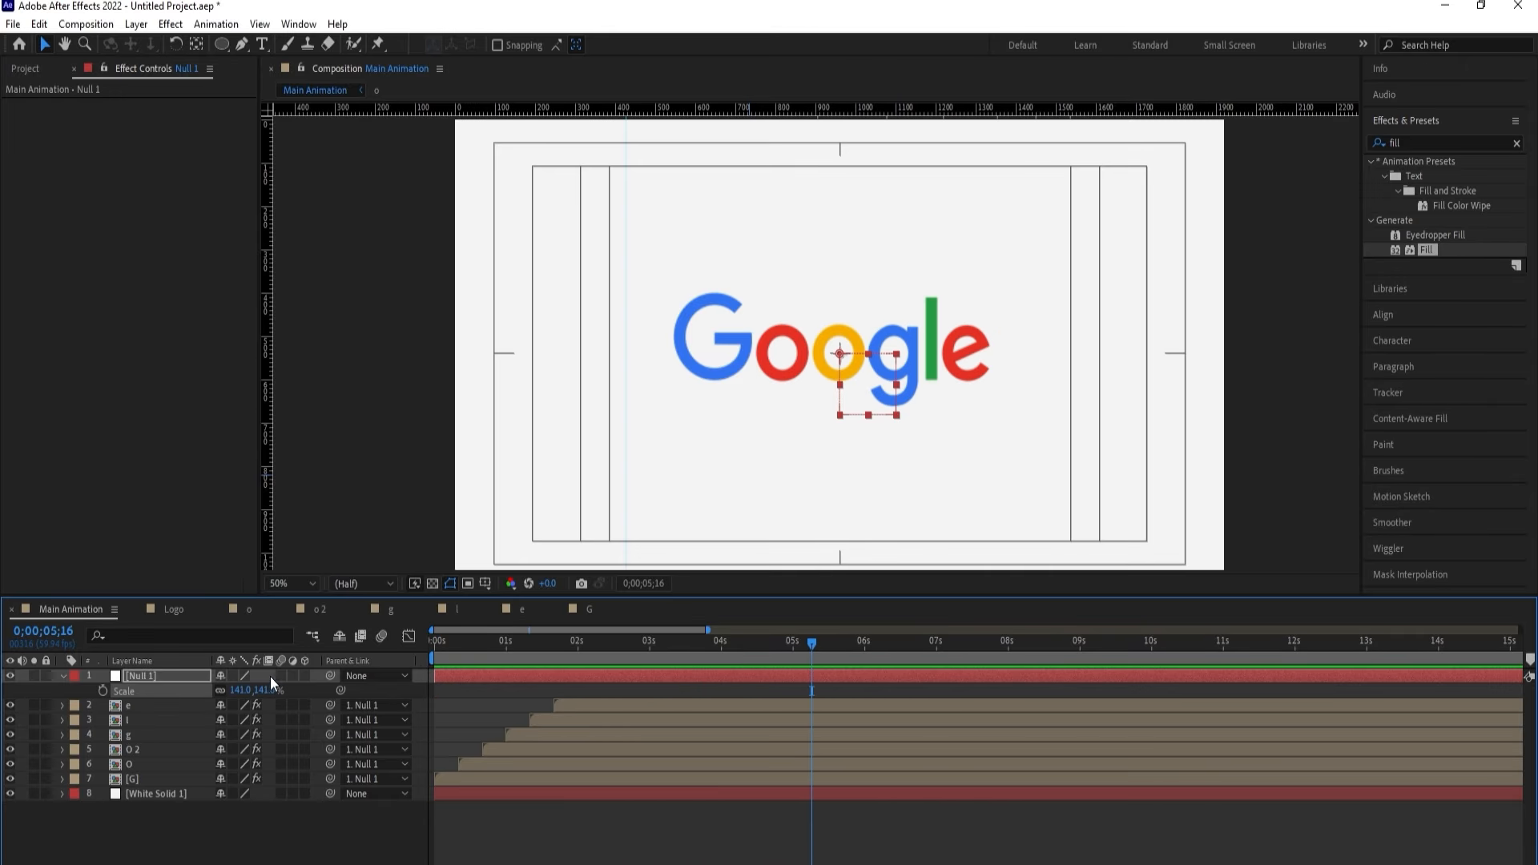
# Set the null's scale to 114% and preview the animation again from the beginning.
pyautogui.moveTo(244, 691); pyautogui.dragTo(216, 677)
pyautogui.moveTo(515, 653); pyautogui.dragTo(679, 637)
pyautogui.press('space')
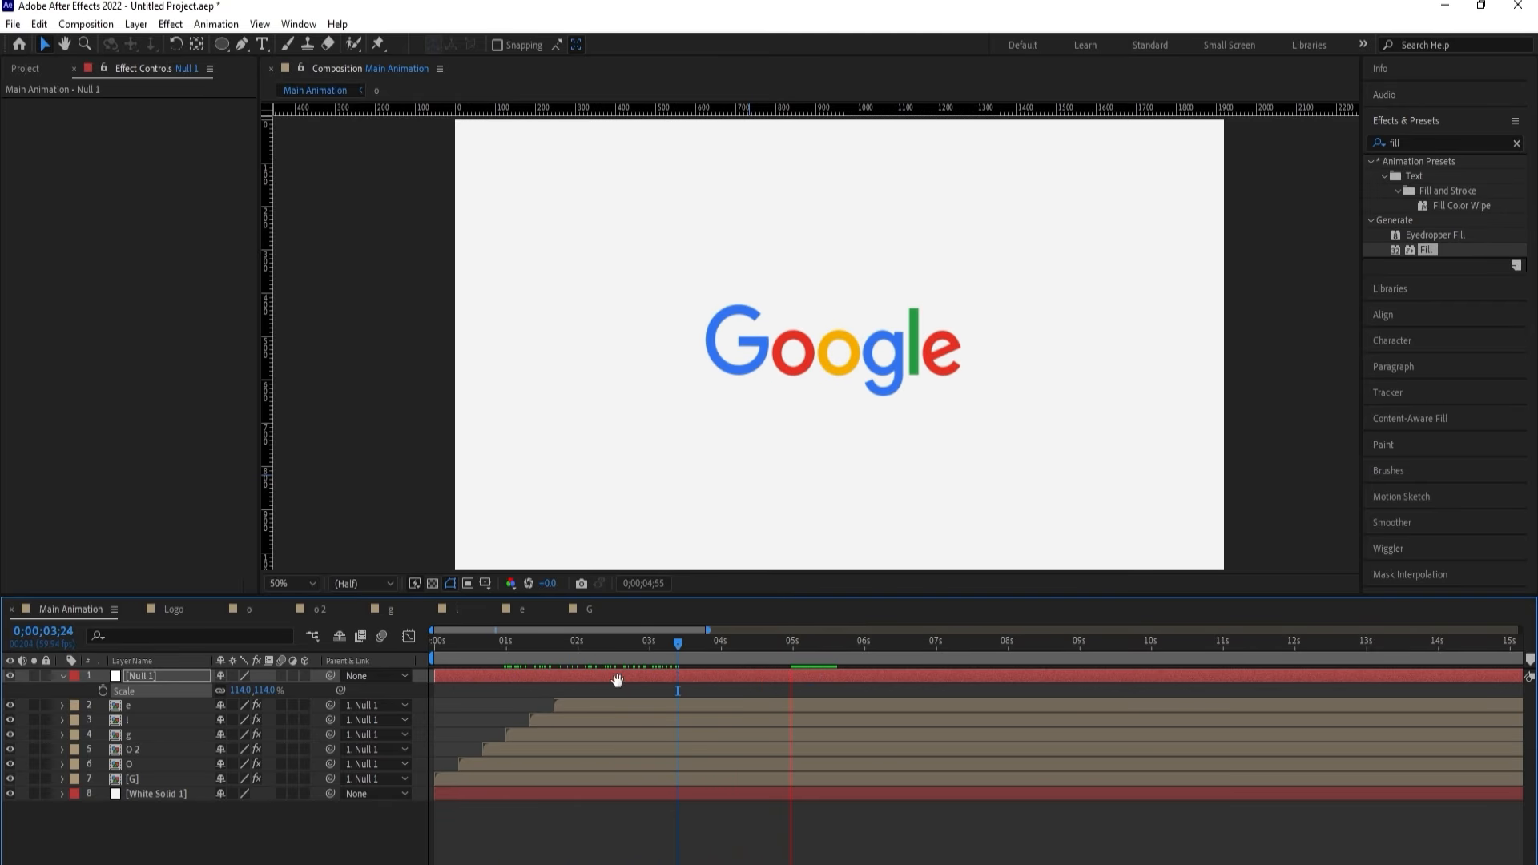
pyautogui.press('space')
pyautogui.click(440, 643)
pyautogui.moveTo(442, 645); pyautogui.dragTo(435, 644)
pyautogui.press('space')
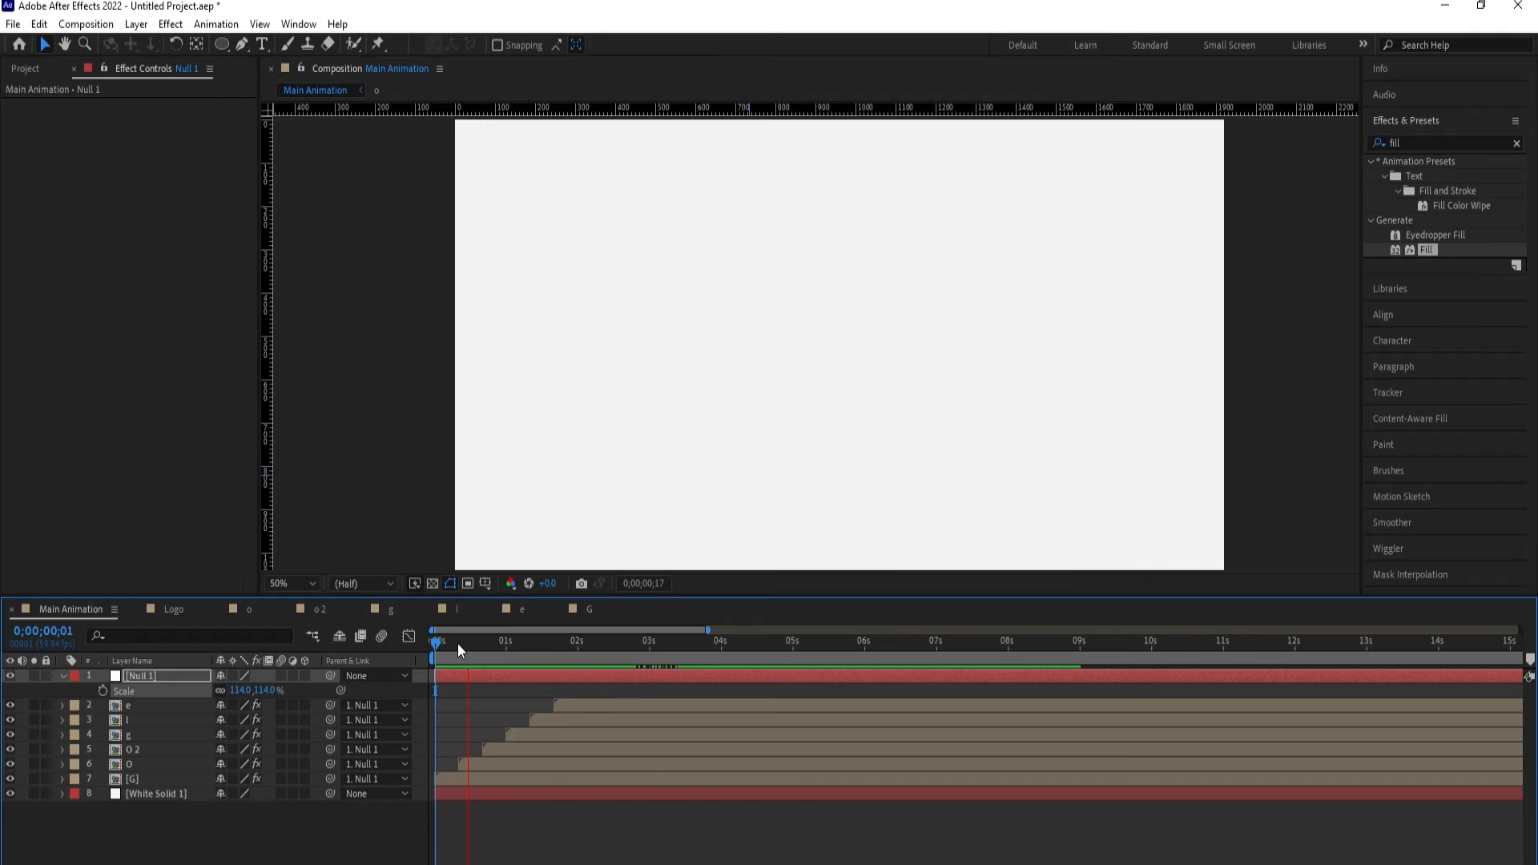
pyautogui.press('space')
# Delete the null object controlling the letter layers.
pyautogui.click(135, 780)
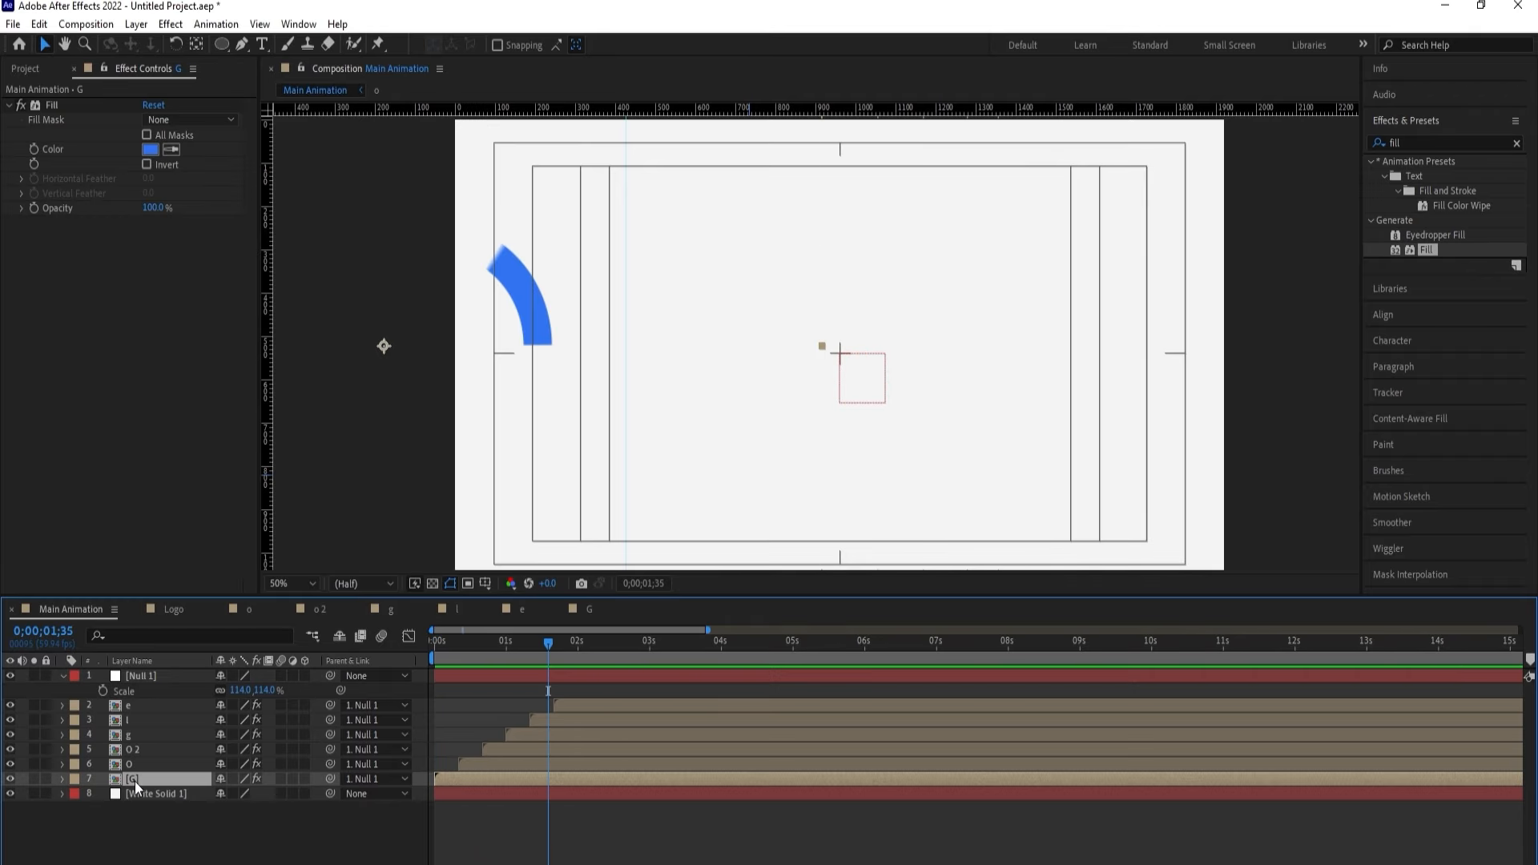
pyautogui.click(147, 676)
pyautogui.press('Delete')
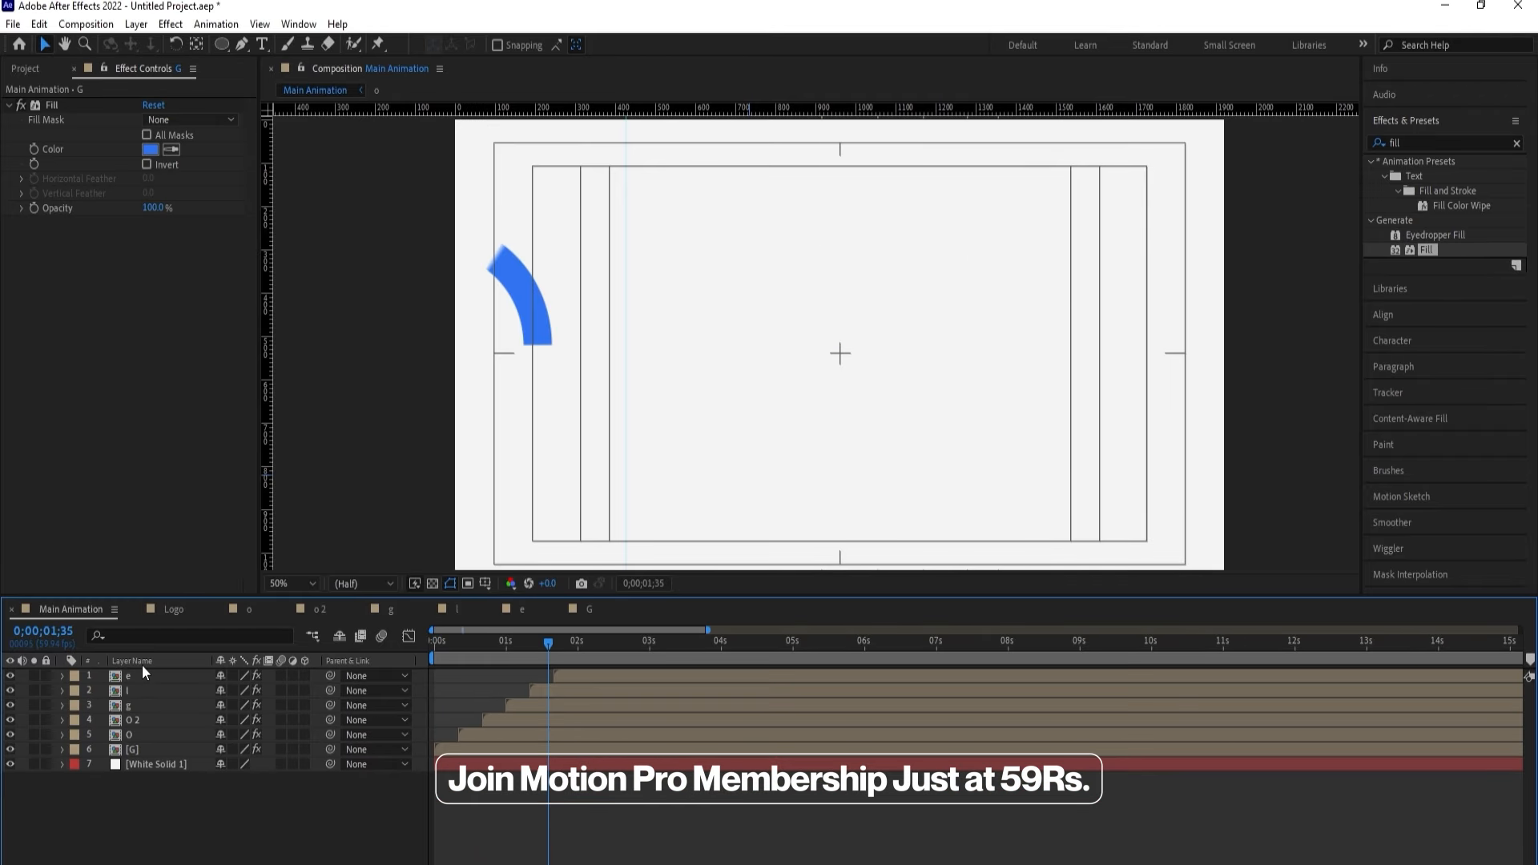
# Pre-compose the six letter layers into a composition named Animation.
pyautogui.click(134, 675)
pyautogui.keyDown('shift'); pyautogui.click(143, 748); pyautogui.keyUp('shift')
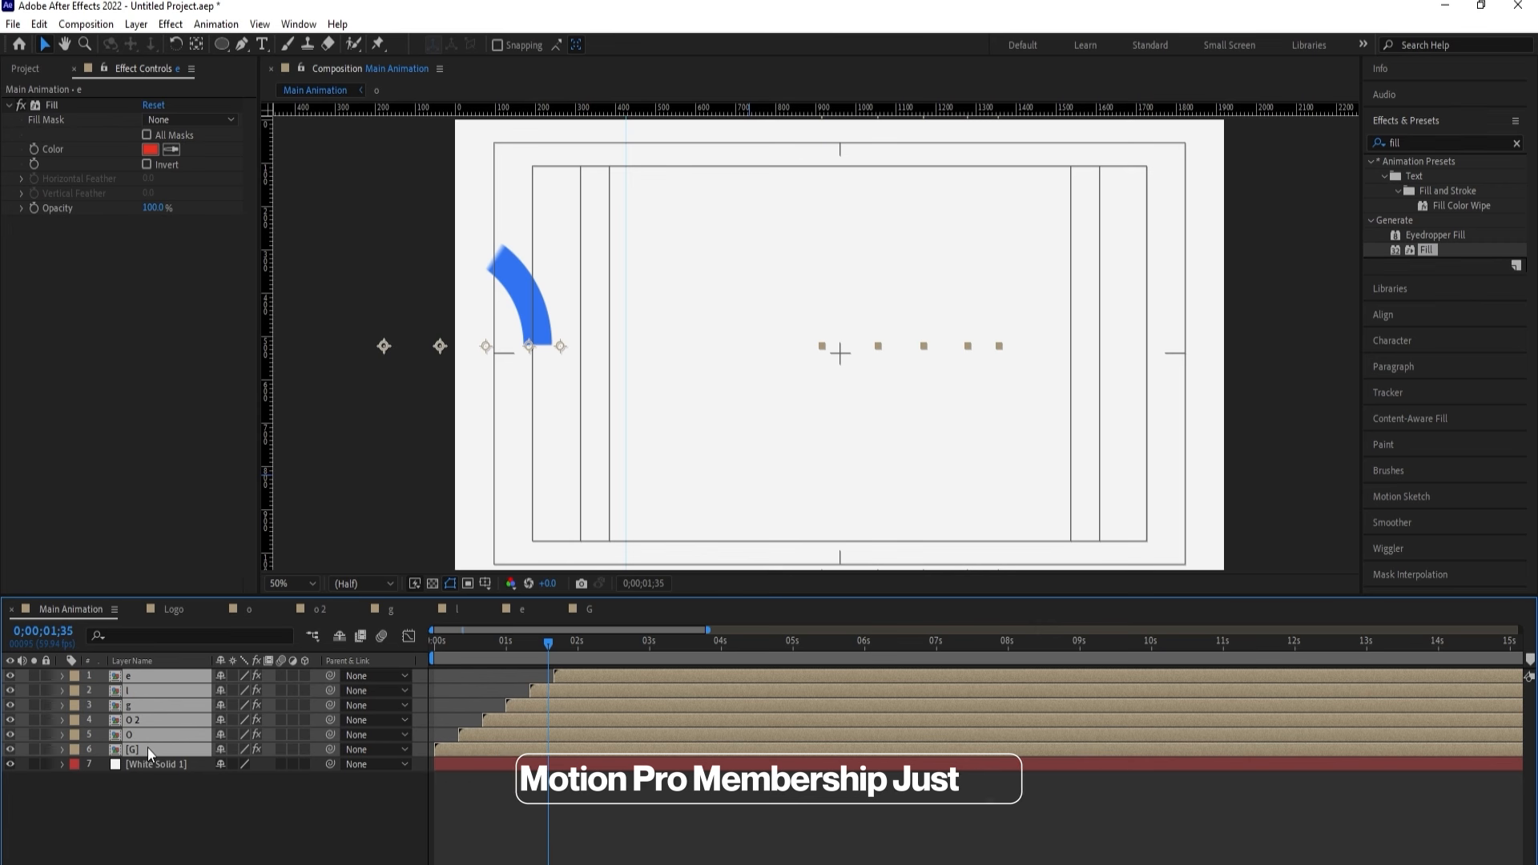
pyautogui.hotkey('ctrl', 'shift', 'c')
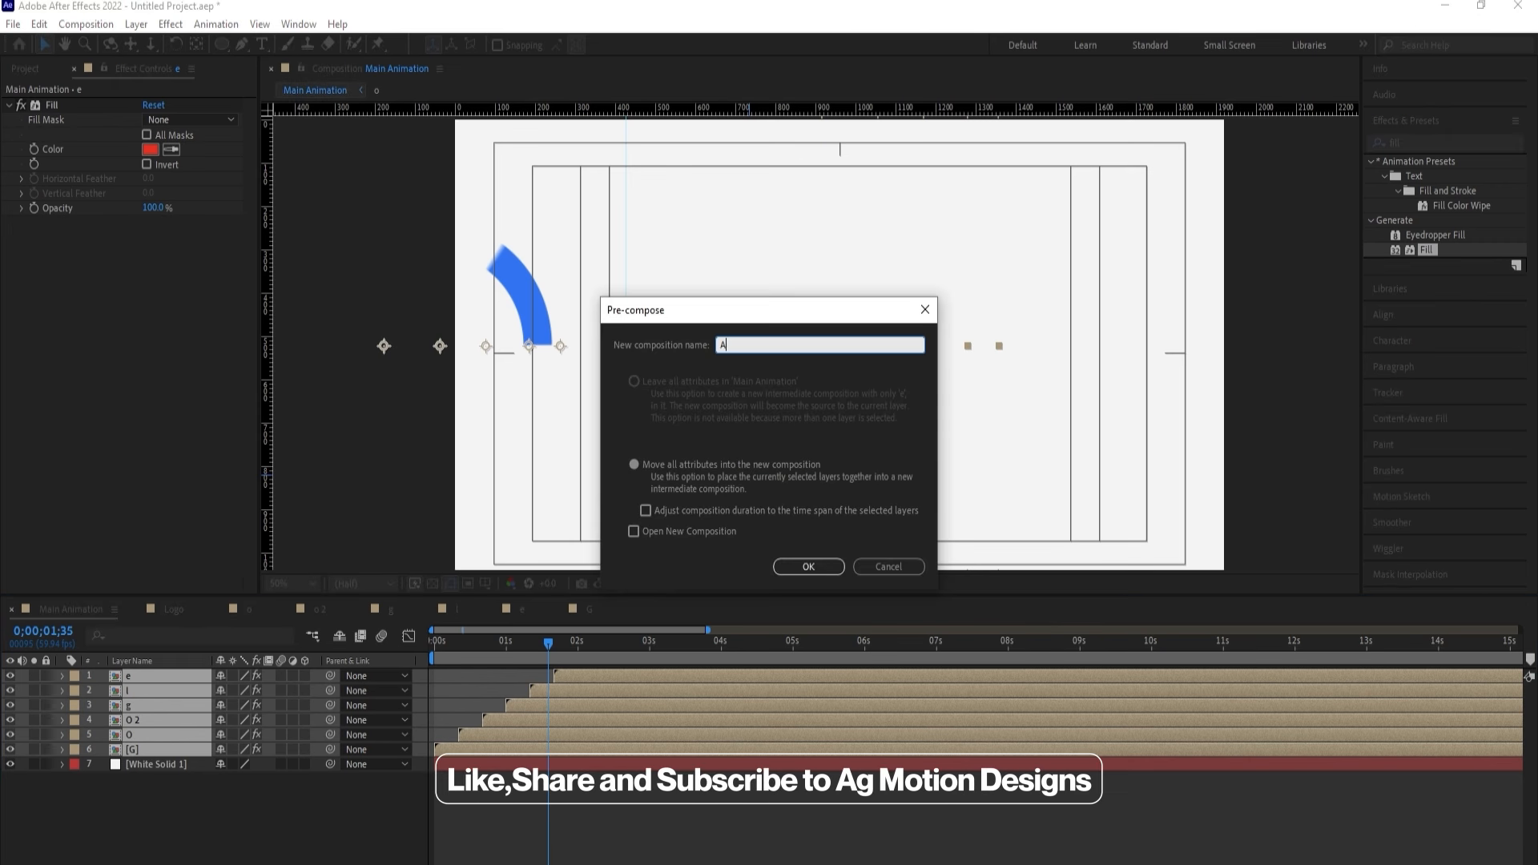
pyautogui.write('Animation')
pyautogui.press('Return')
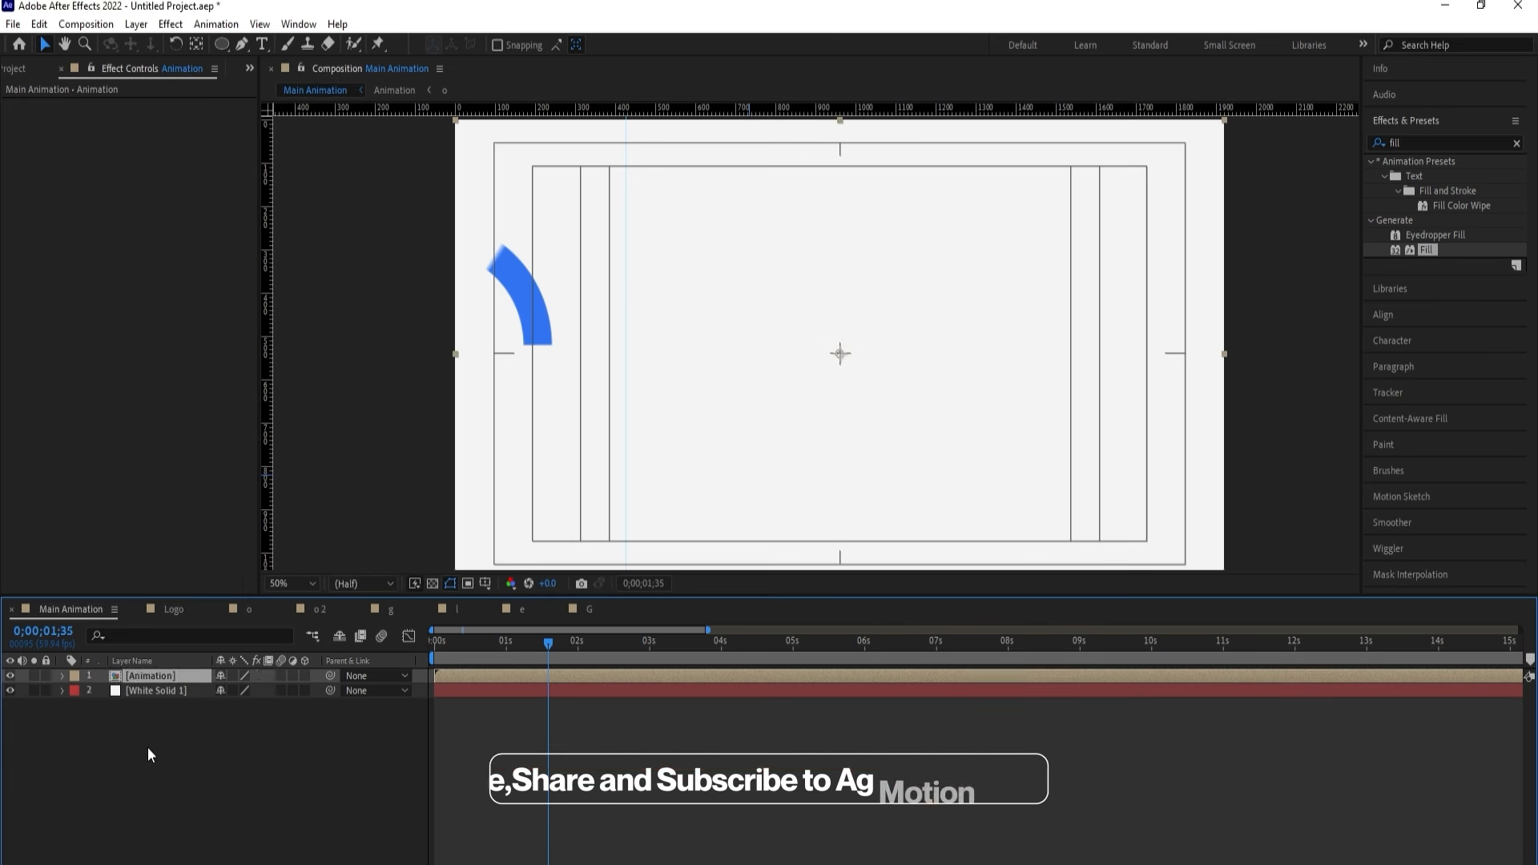
# Duplicate the Animation layer and apply Find Edges to the upper copy, leaving Invert off.
pyautogui.hotkey('ctrl', 'd')
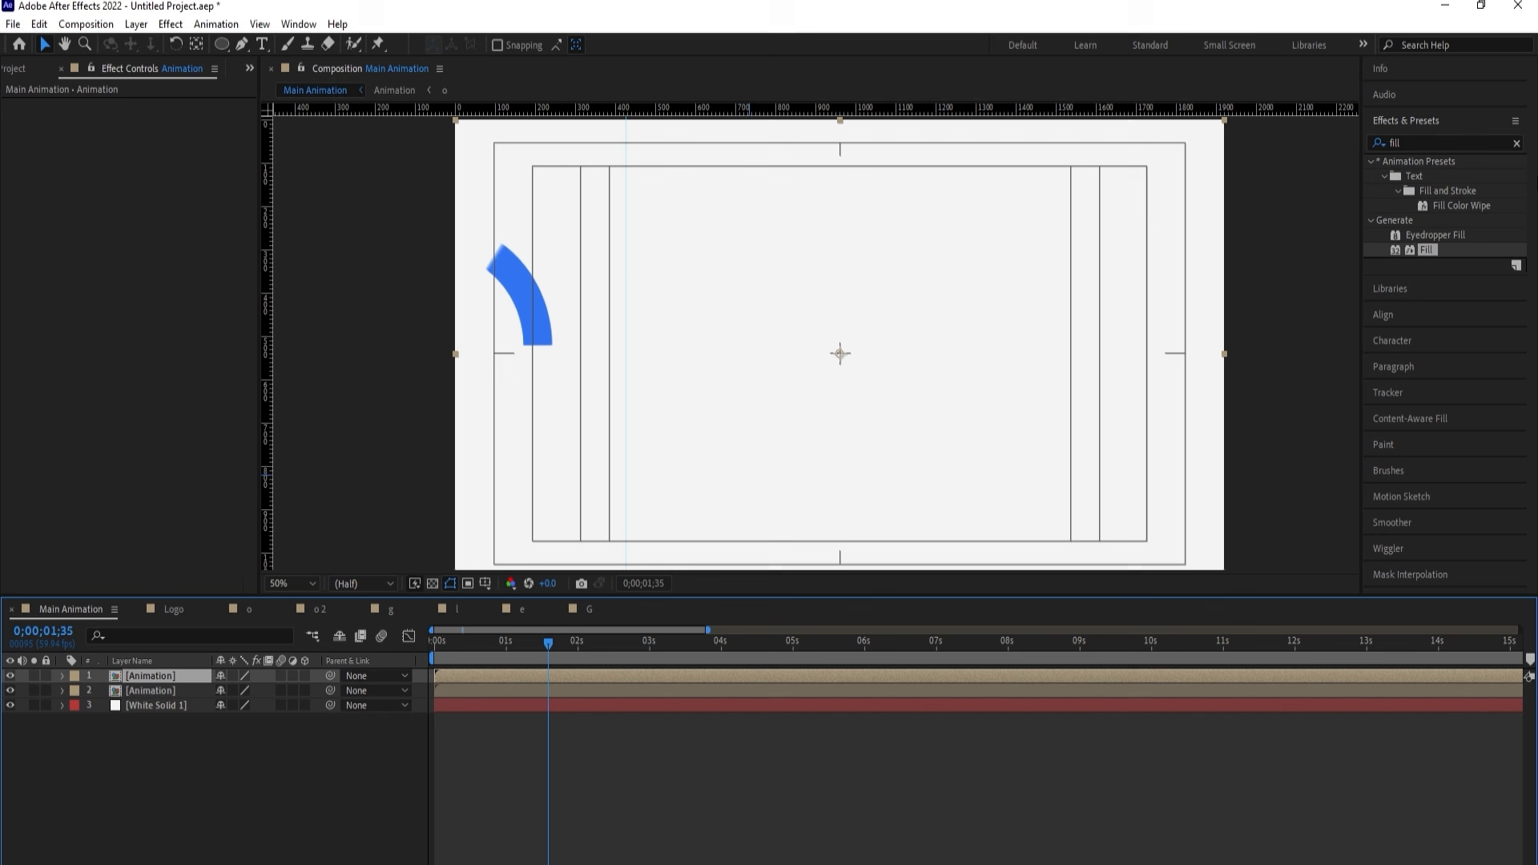
pyautogui.click(1427, 144)
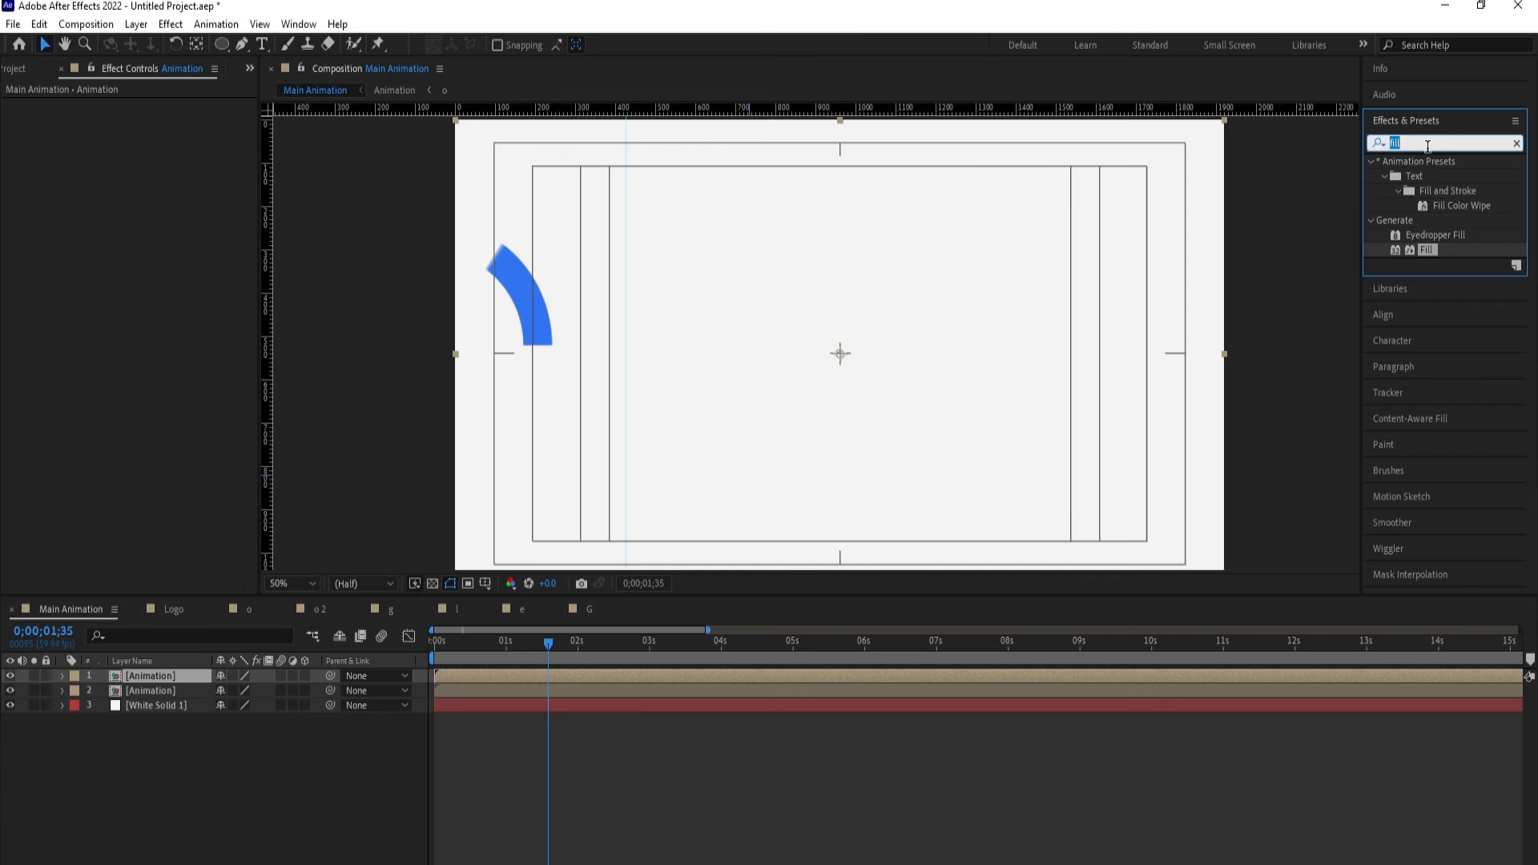
pyautogui.write('find')
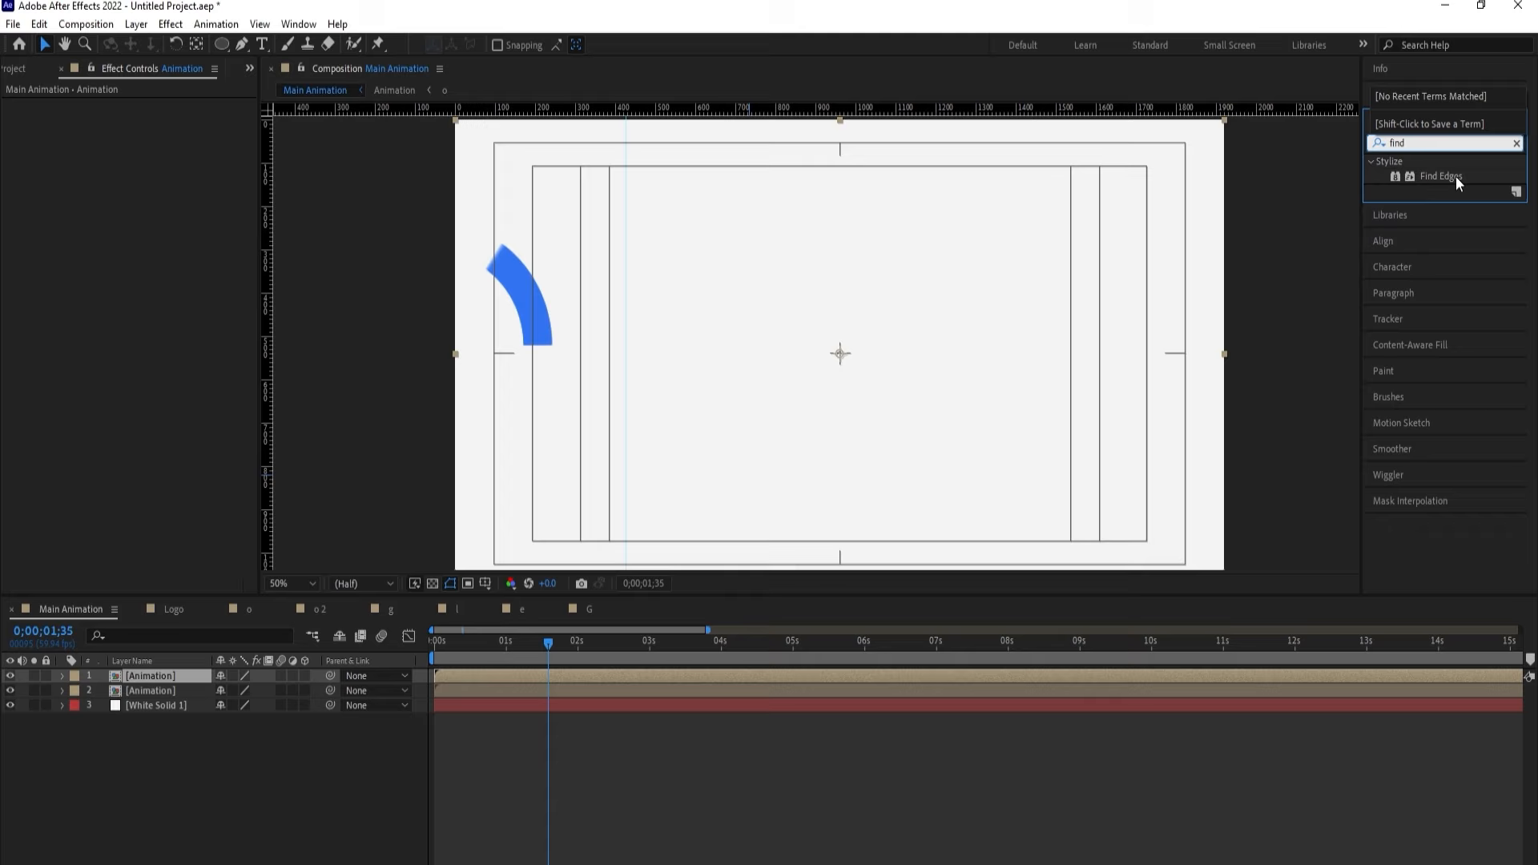
pyautogui.moveTo(1456, 182); pyautogui.dragTo(190, 165)
pyautogui.click(147, 121)
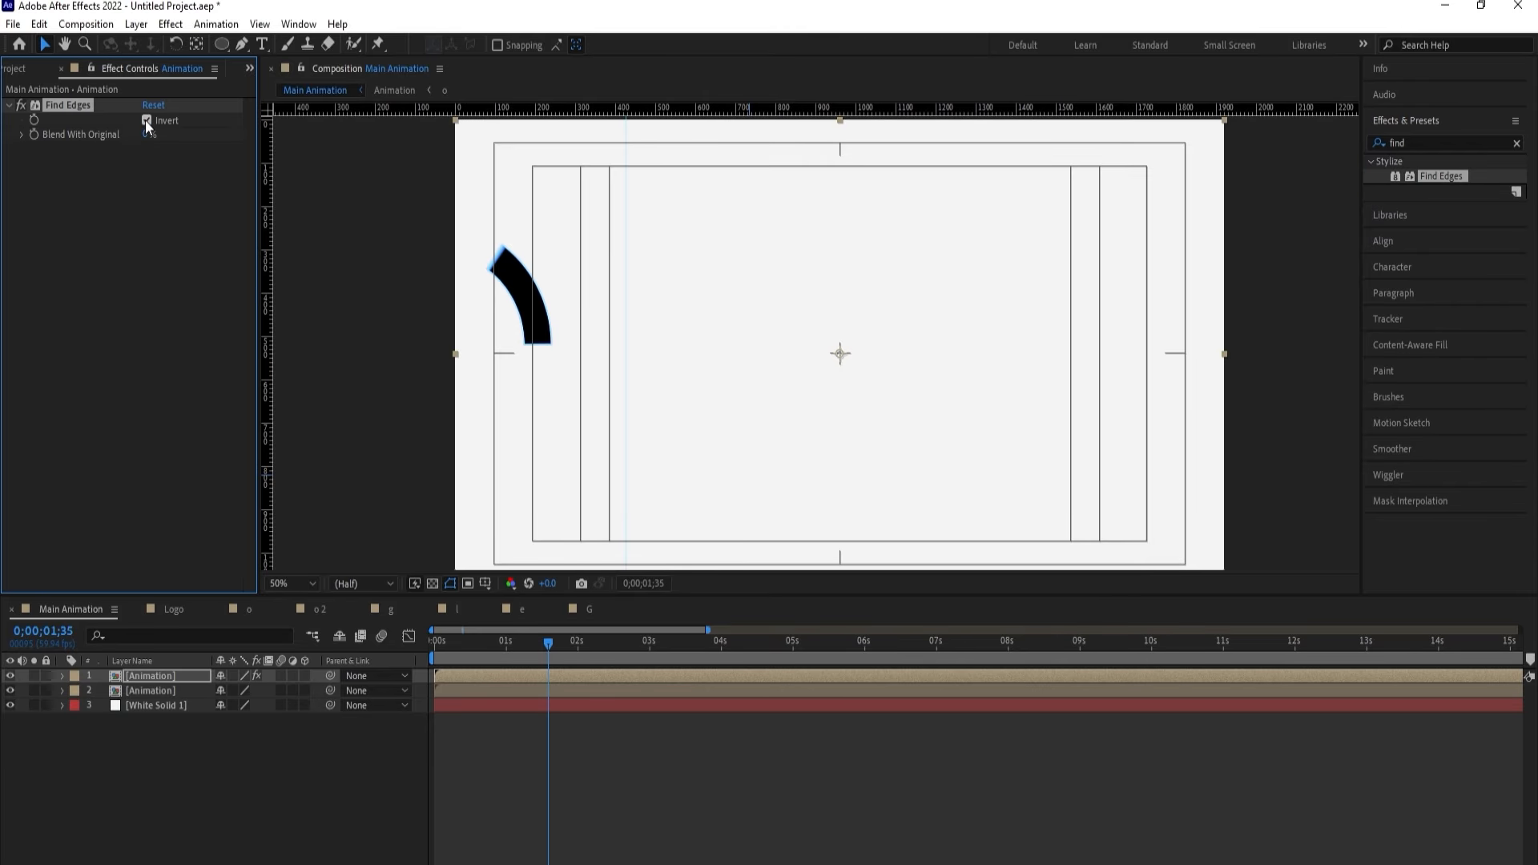
pyautogui.click(147, 121)
# Place the Find Edges copy beneath the plain Animation layer and offset its start to 0;00;00;02.
pyautogui.moveTo(160, 683)
pyautogui.mouseDown()
pyautogui.moveTo(169, 715)
pyautogui.moveTo(171, 702)
pyautogui.mouseUp()
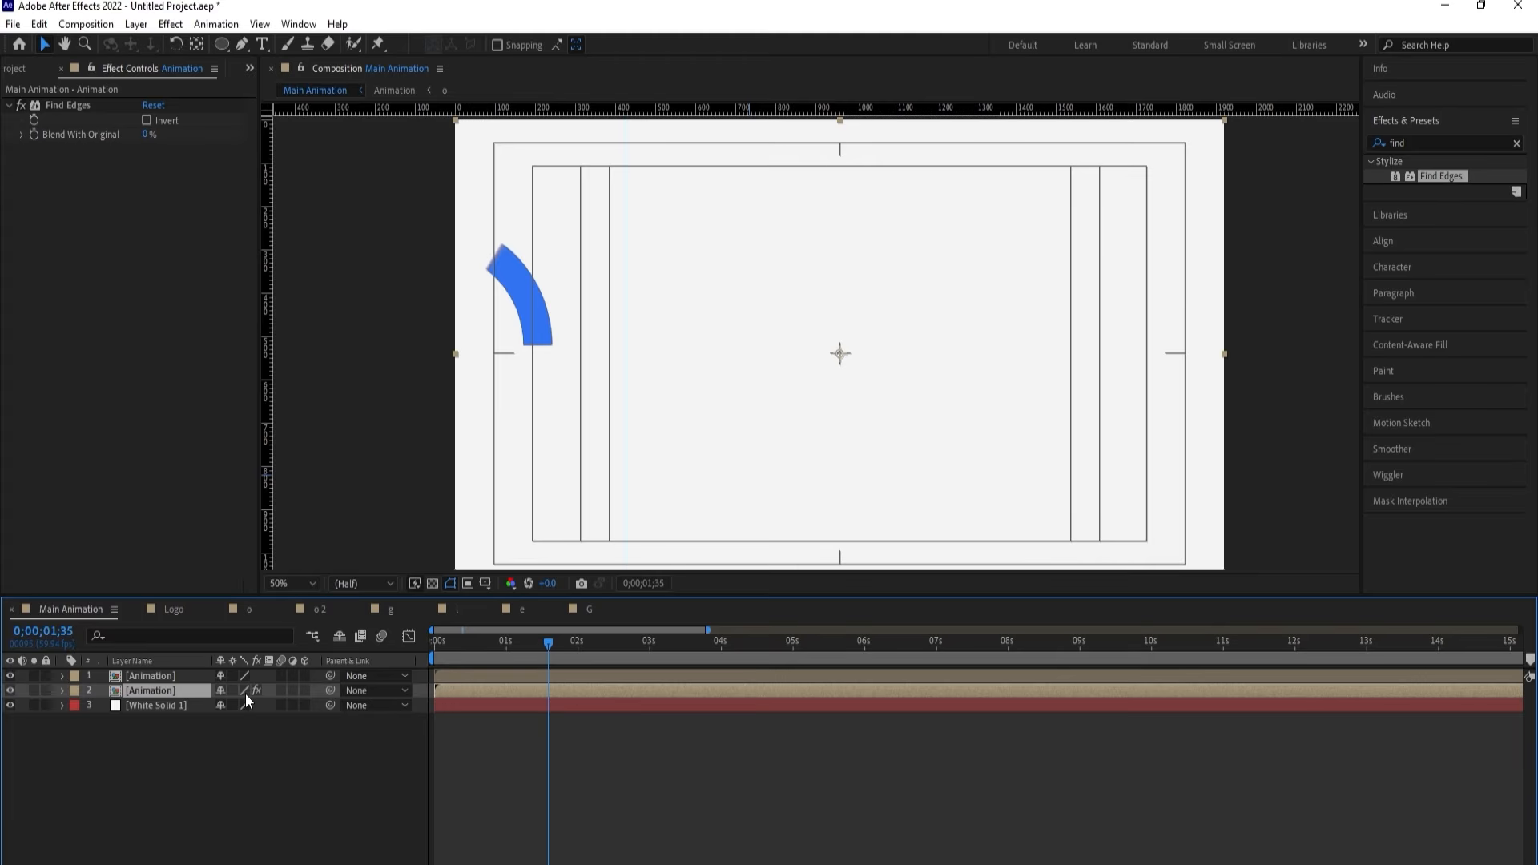
pyautogui.moveTo(442, 640); pyautogui.dragTo(416, 641)
pyautogui.press('=')
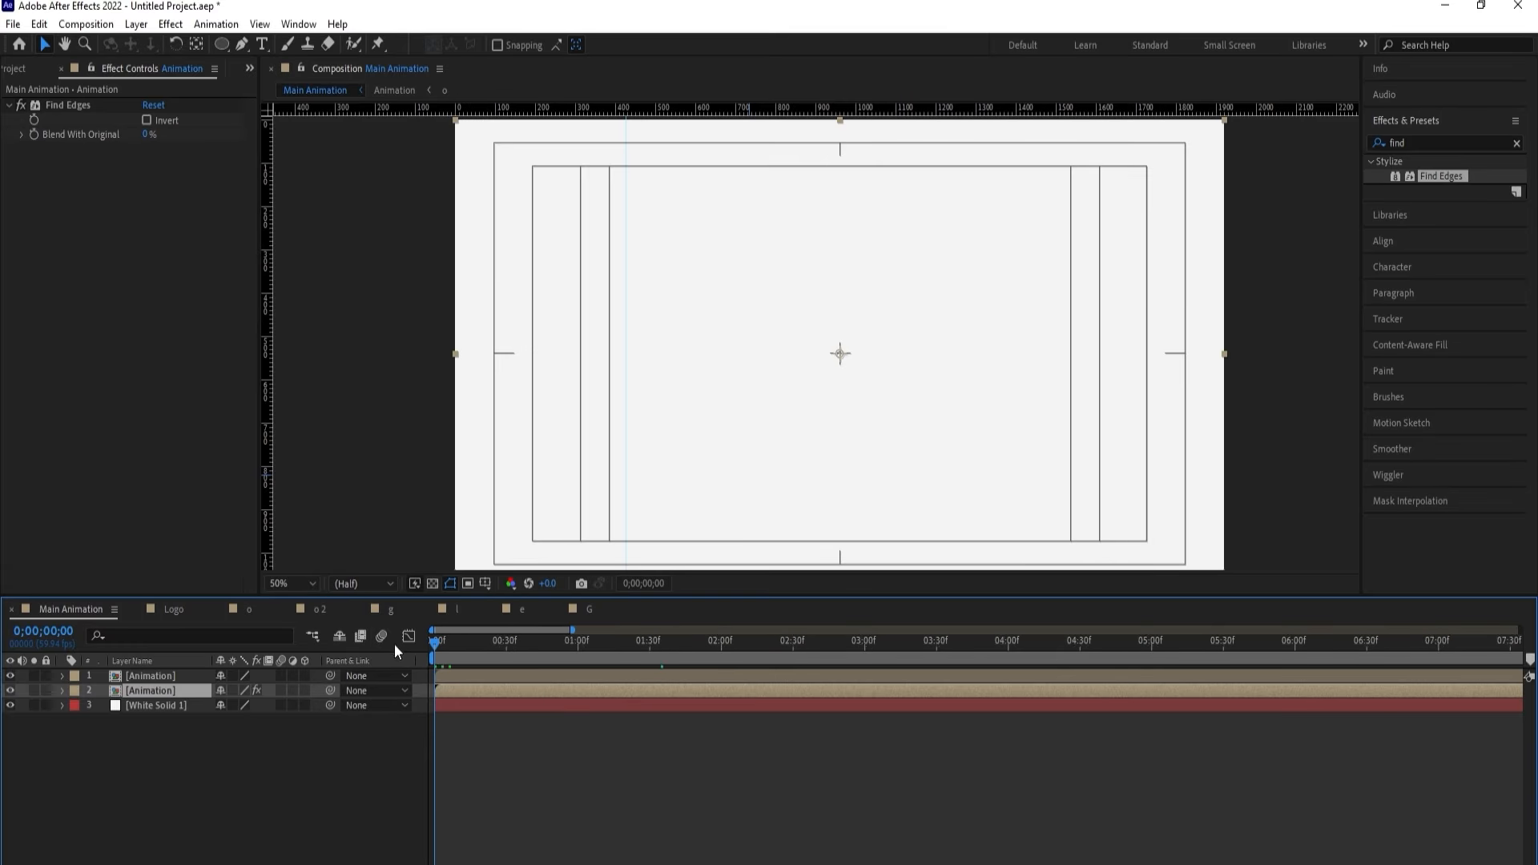
pyautogui.press('=')
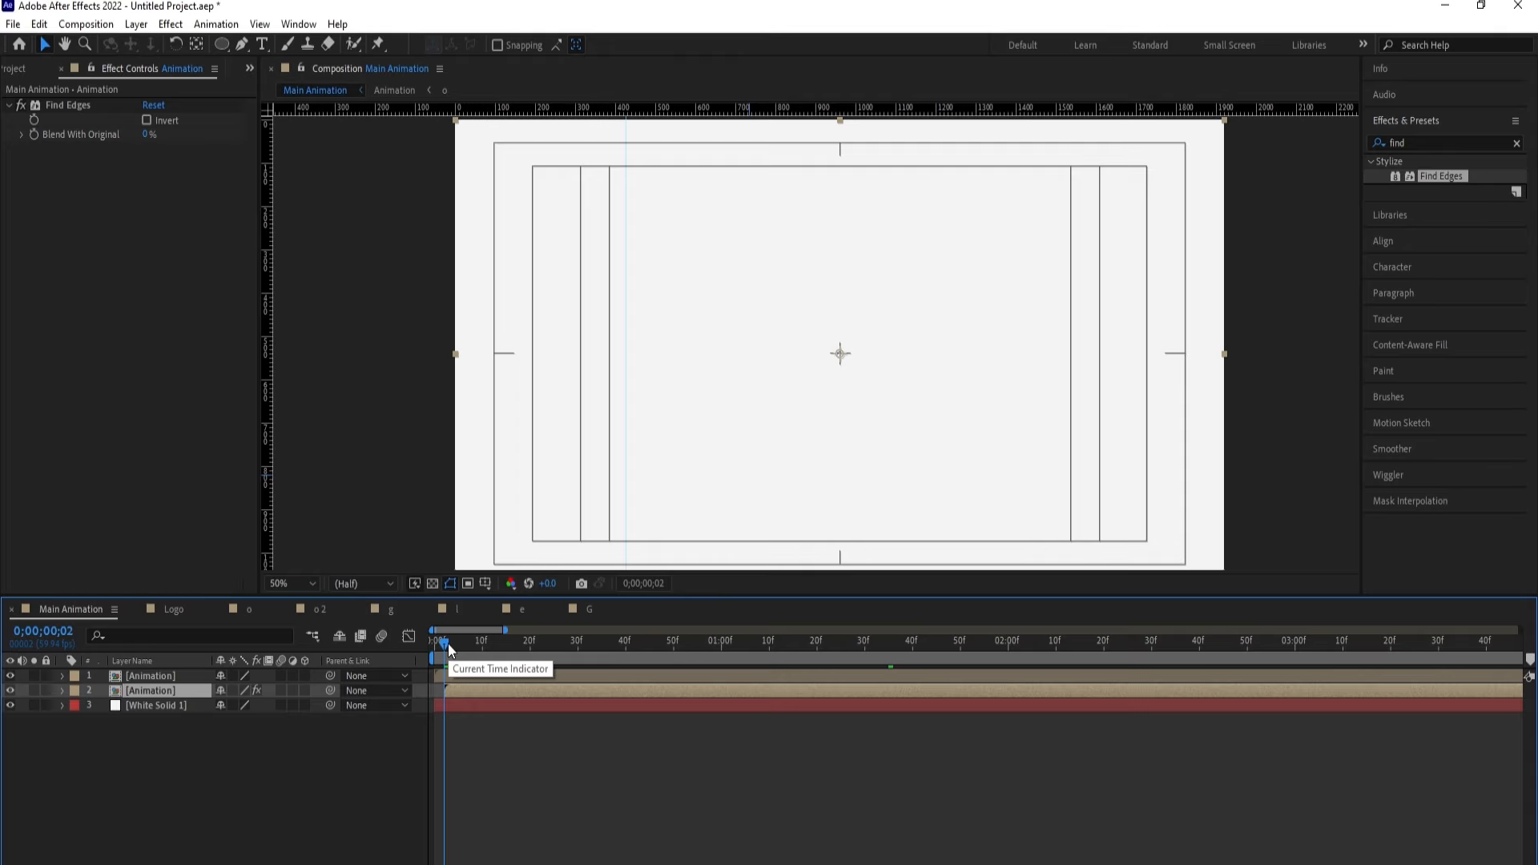
# Preview the logo animation with the two-frame offset outline copy behind the colored letters.
pyautogui.press('space')
pyautogui.press('-')
pyautogui.press('-')
pyautogui.press('-')
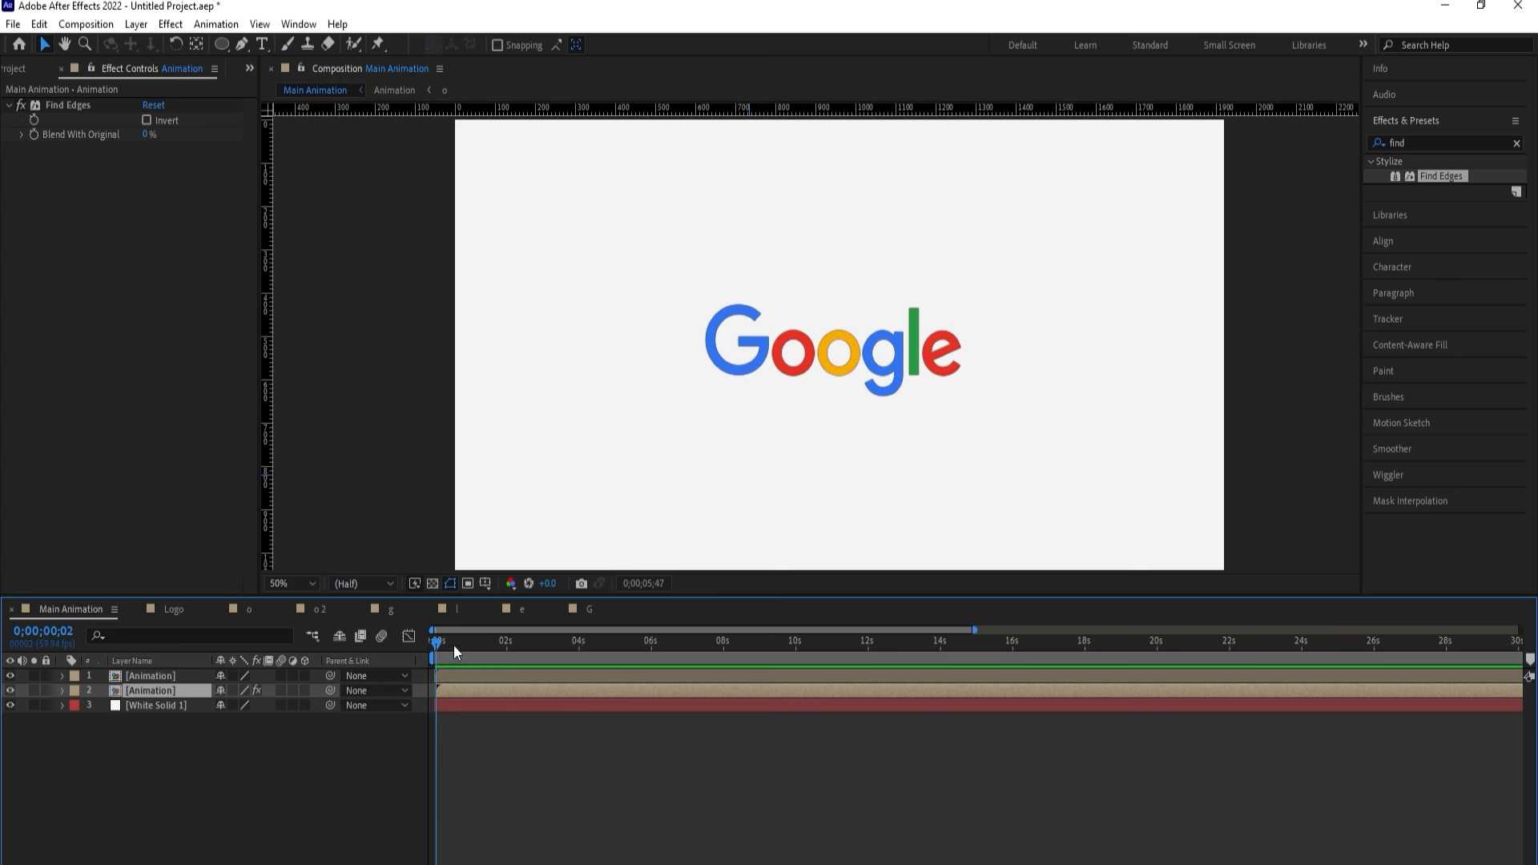
# Move the Find Edges copy above the plain Animation layer and preview from 0;00;01;48.
pyautogui.moveTo(454, 646); pyautogui.dragTo(499, 646)
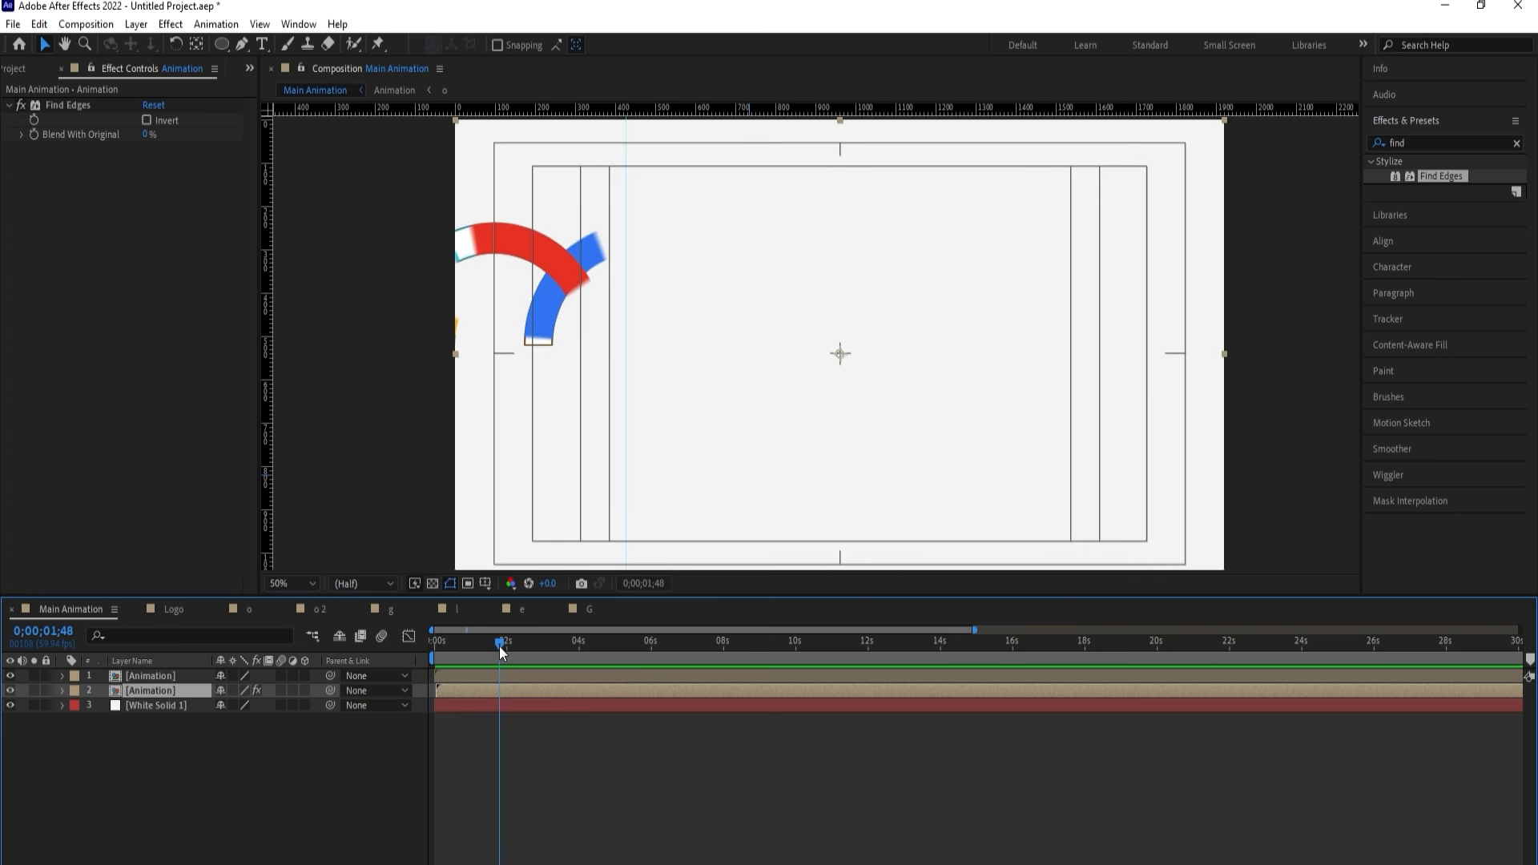
pyautogui.moveTo(138, 685); pyautogui.dragTo(136, 676)
pyautogui.press('space')
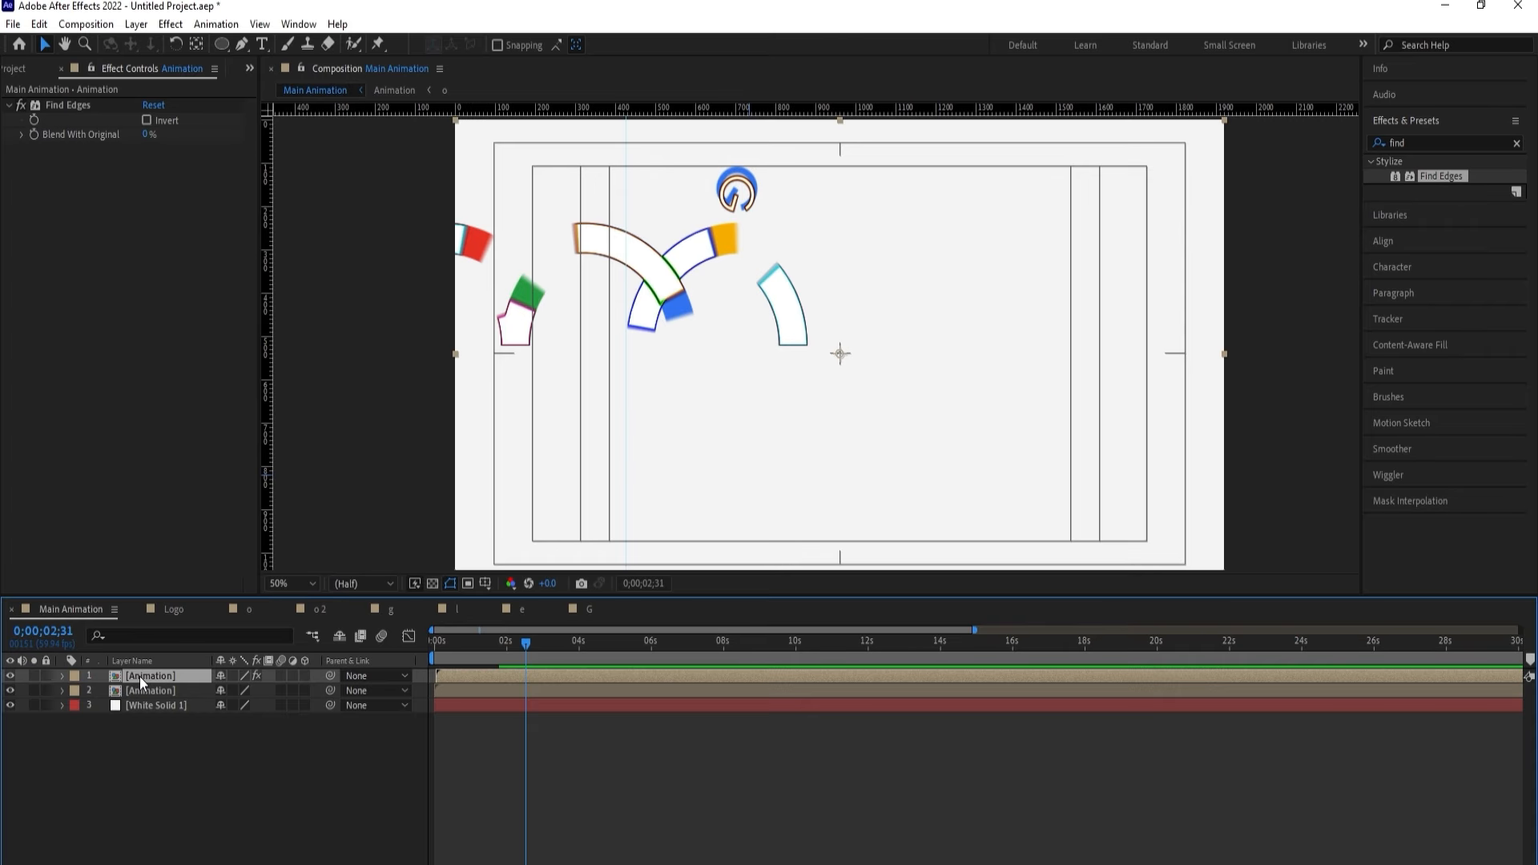
# Show the layer blending-mode options, set the upper Animation copy with Find Edges to Screen, and preview it.
pyautogui.press('F4')
pyautogui.click(233, 676)
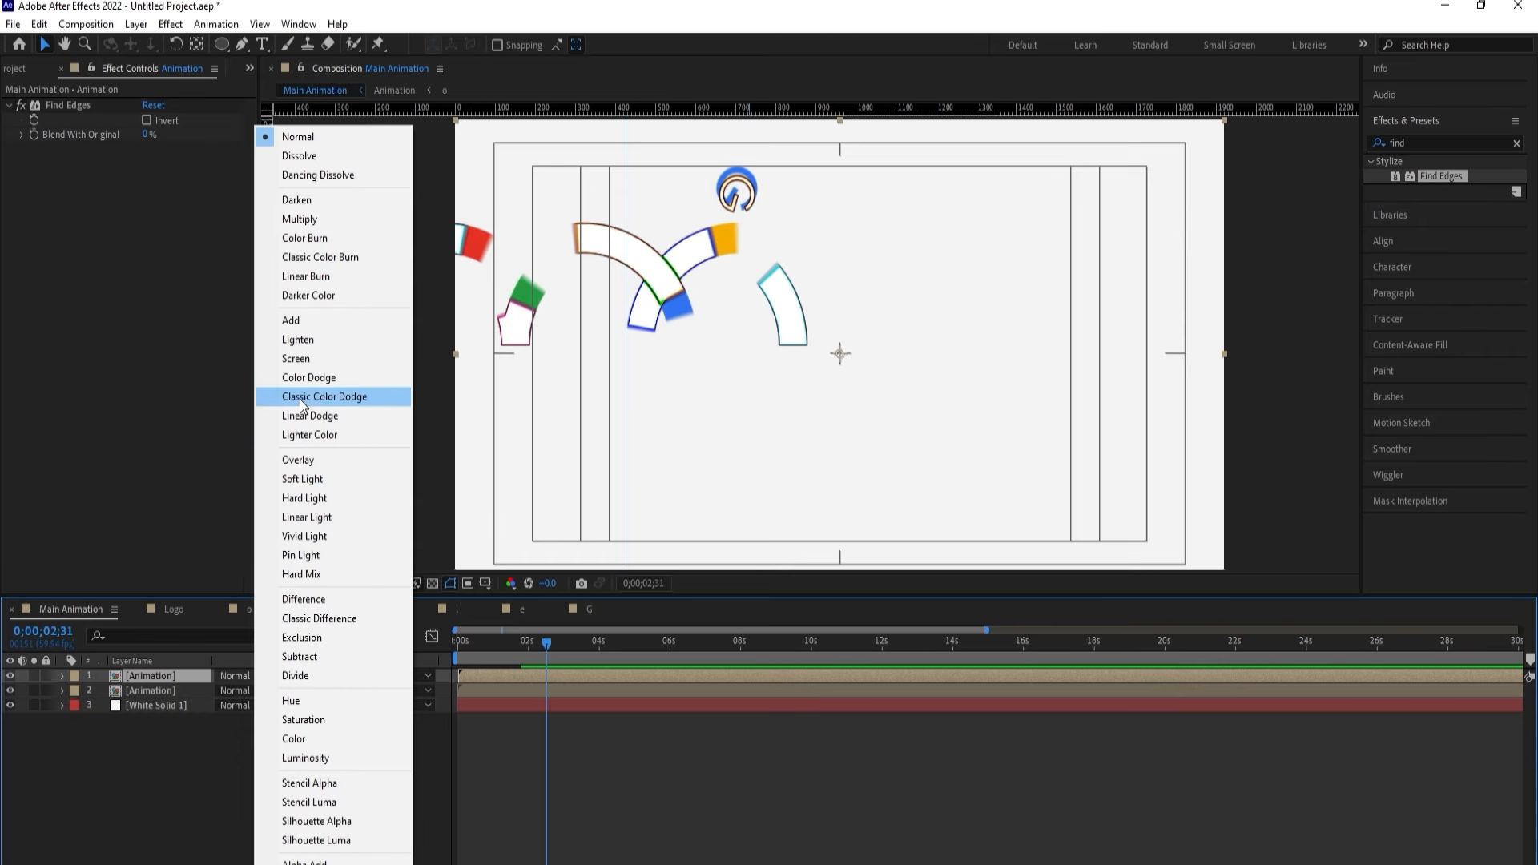
pyautogui.click(296, 356)
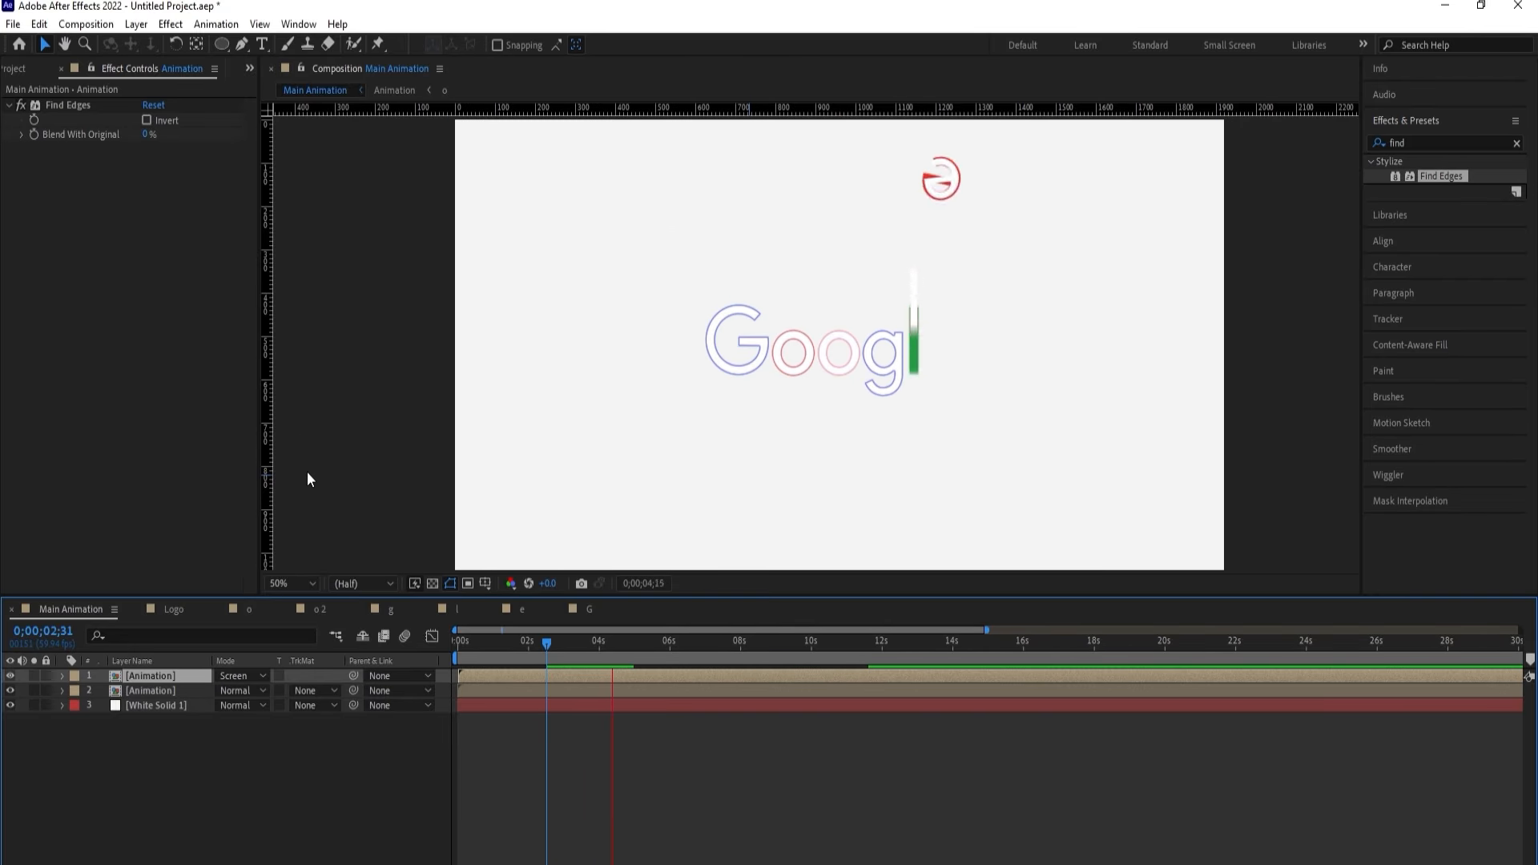
pyautogui.press('space')
# Change the Find Edges copy's blending mode to Multiply and preview the animation from the start.
pyautogui.click(258, 673)
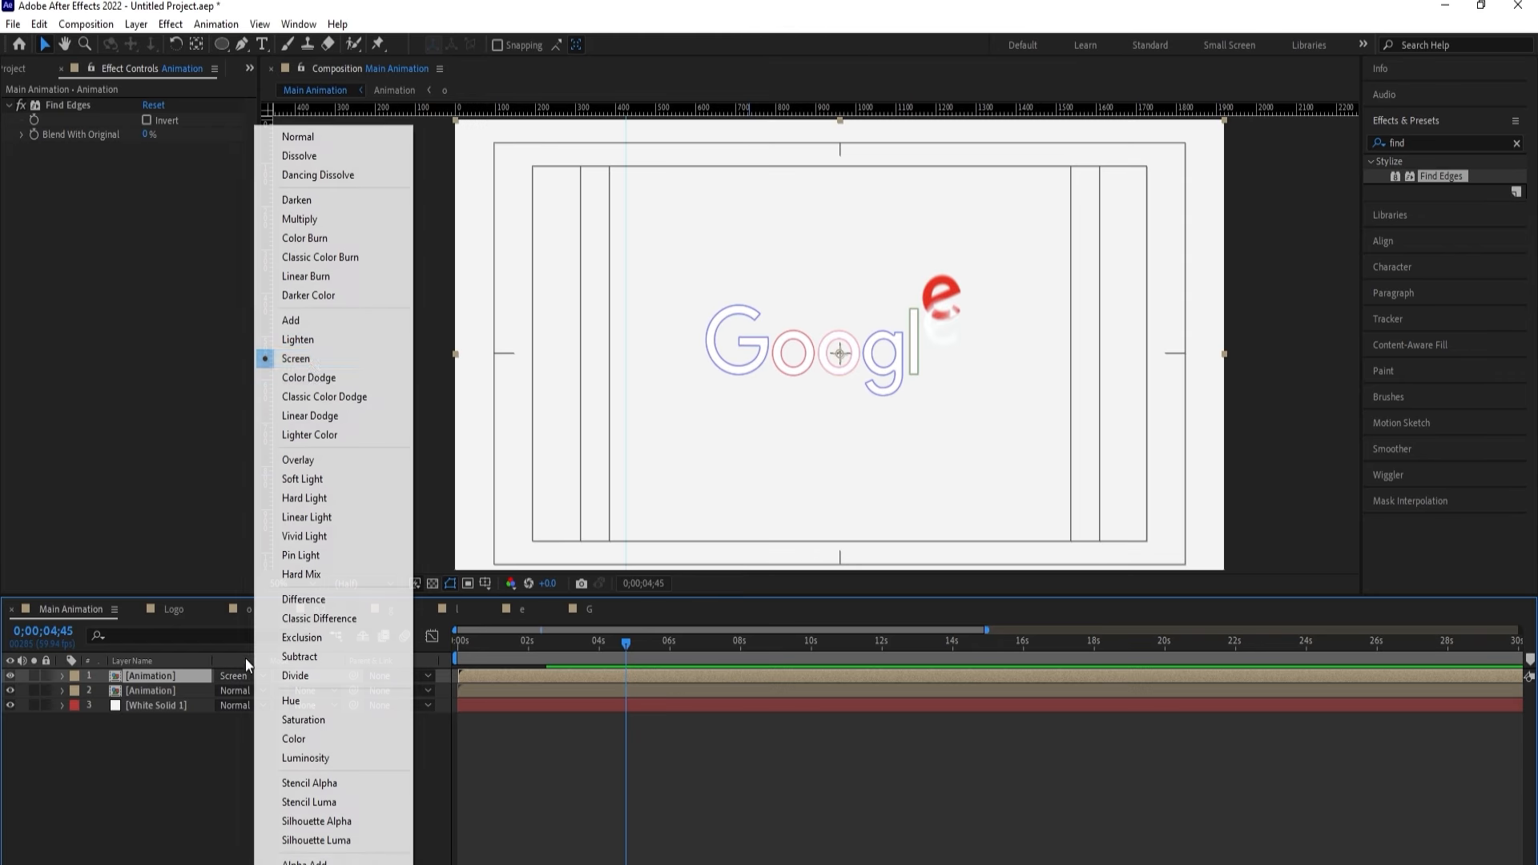
pyautogui.click(304, 219)
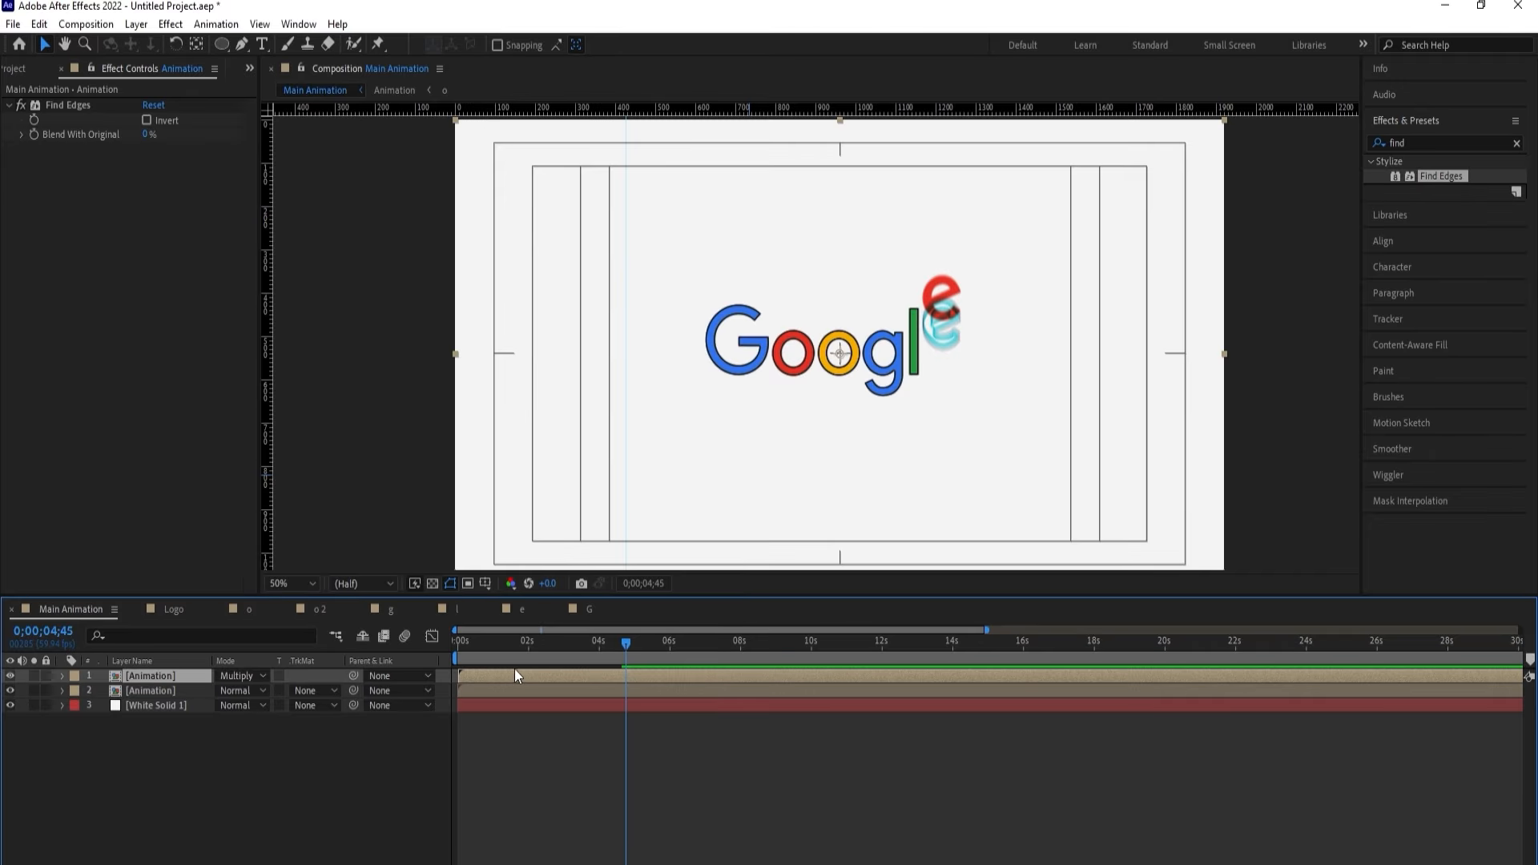
pyautogui.press('Home')
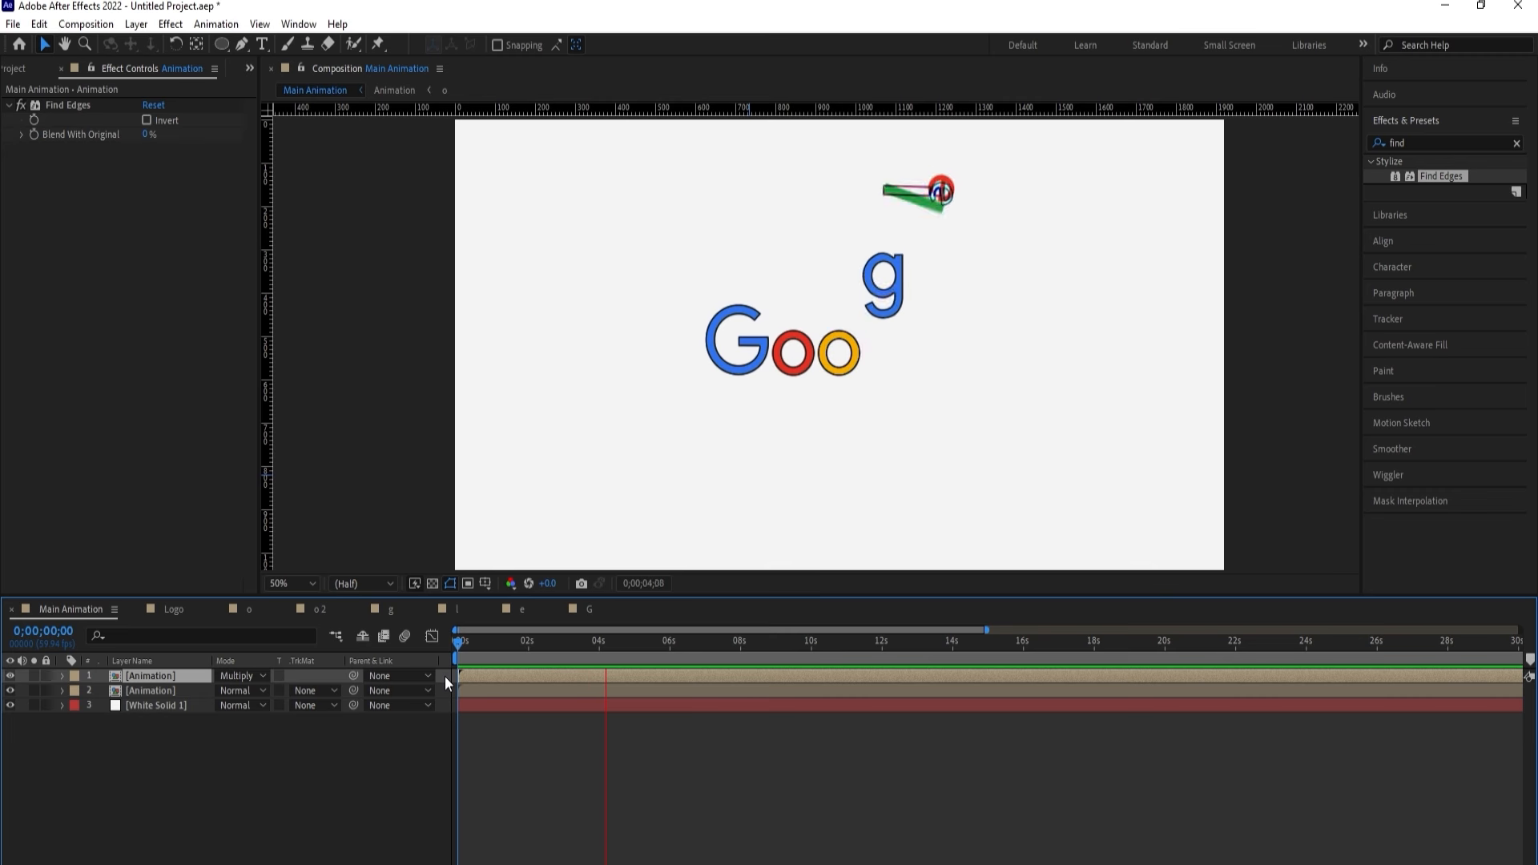
pyautogui.press('space')
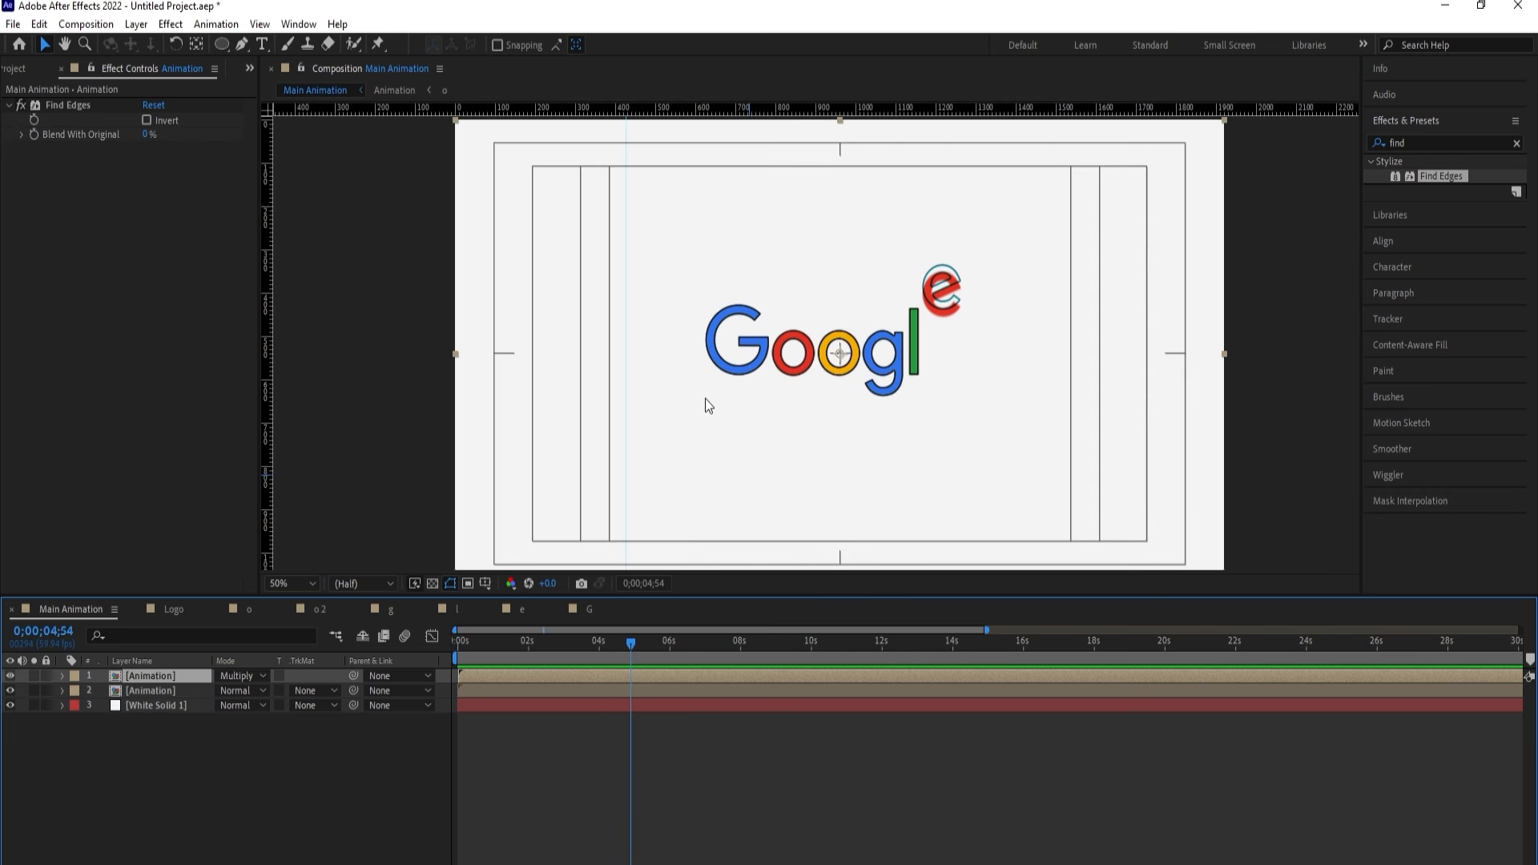
# Try Overlay blending on the Find Edges copy, switch it back to Screen, and turn on Invert.
pyautogui.click(242, 669)
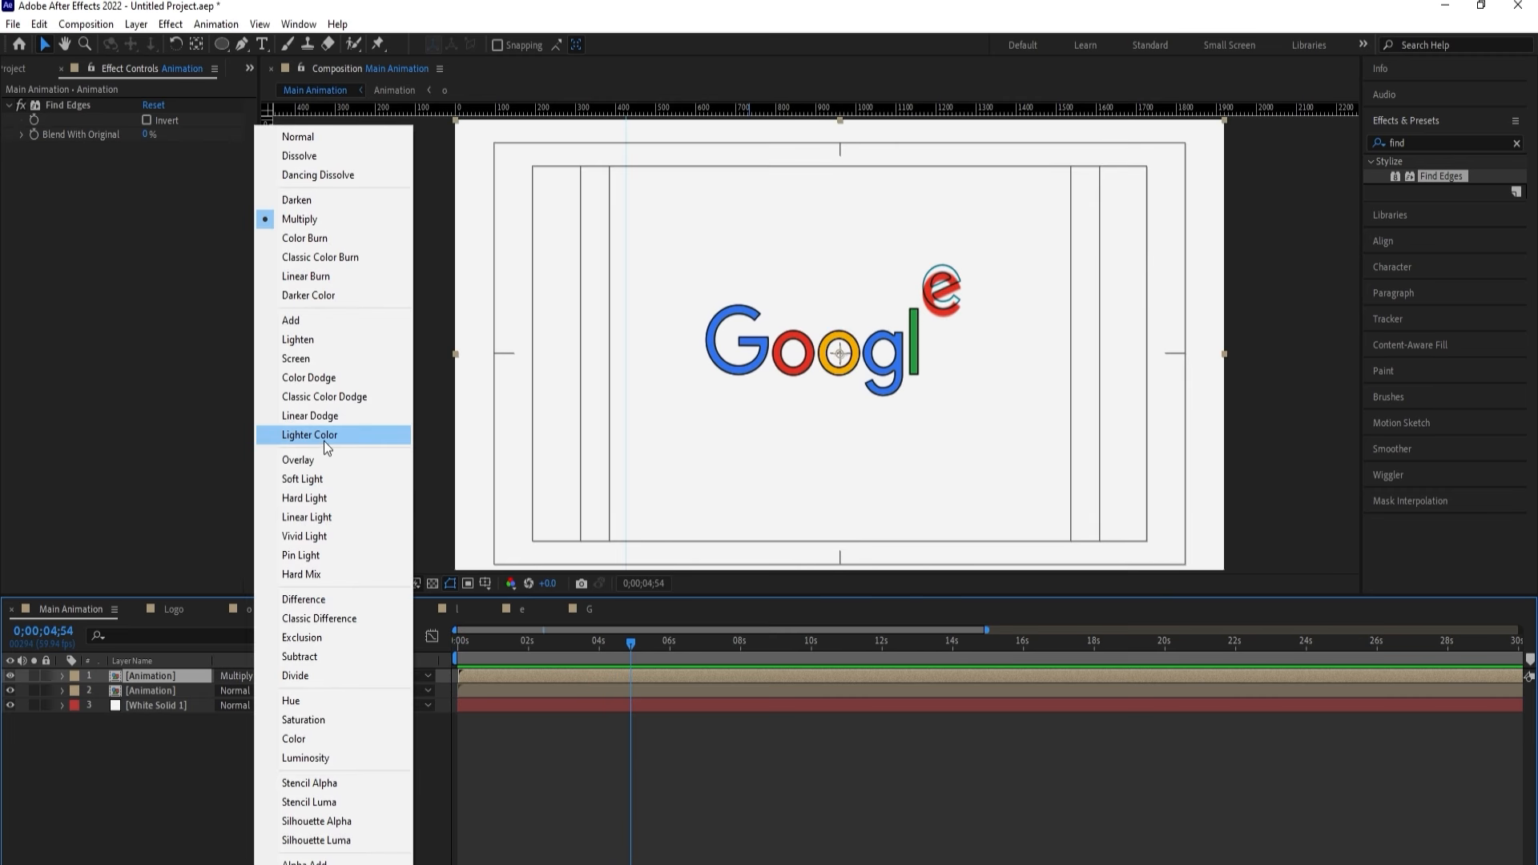
pyautogui.click(315, 453)
pyautogui.click(239, 675)
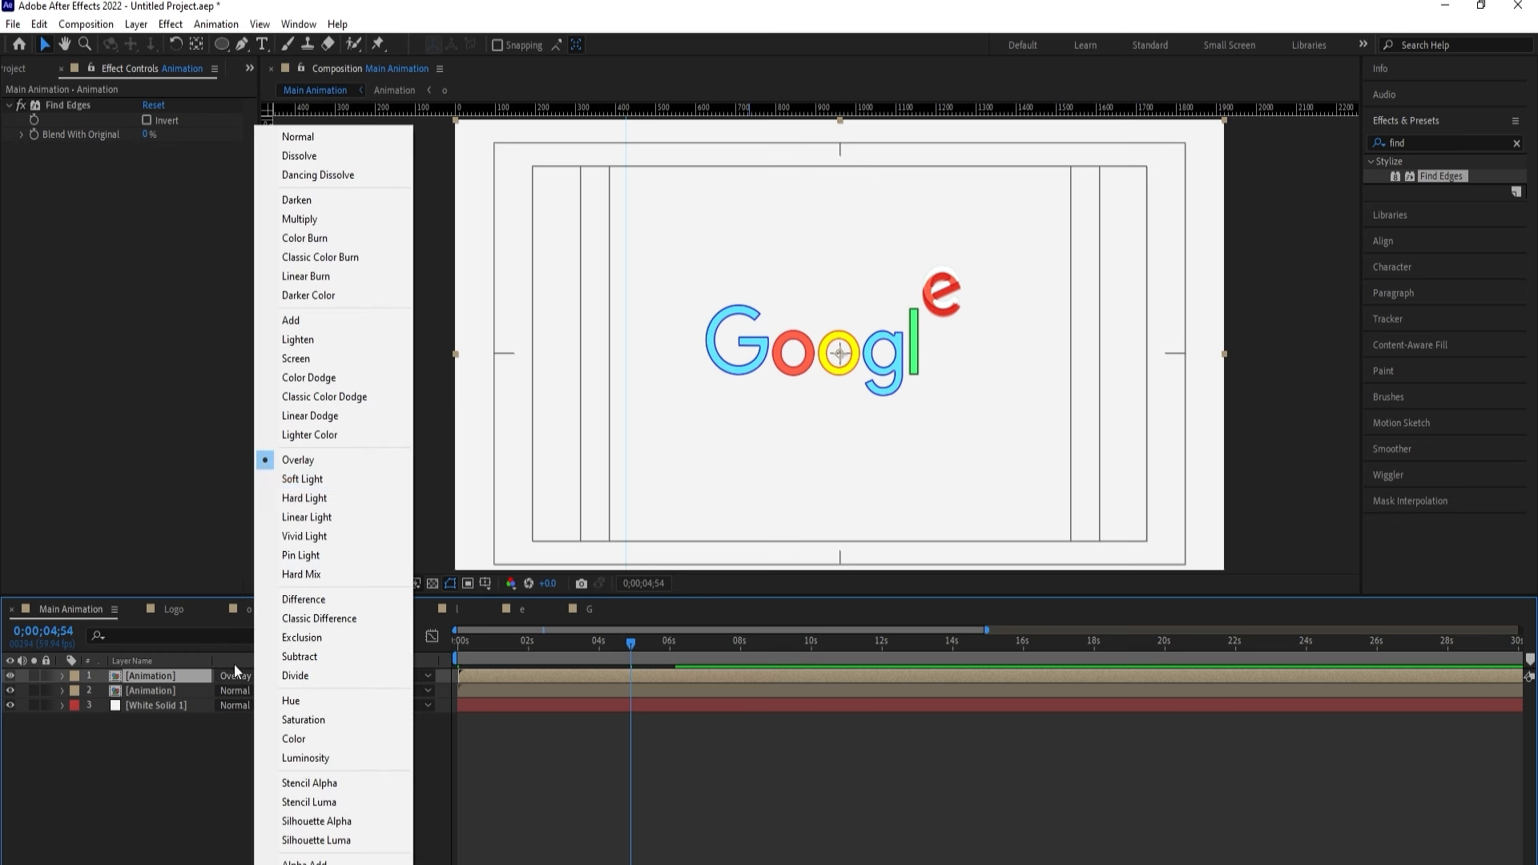
pyautogui.click(302, 360)
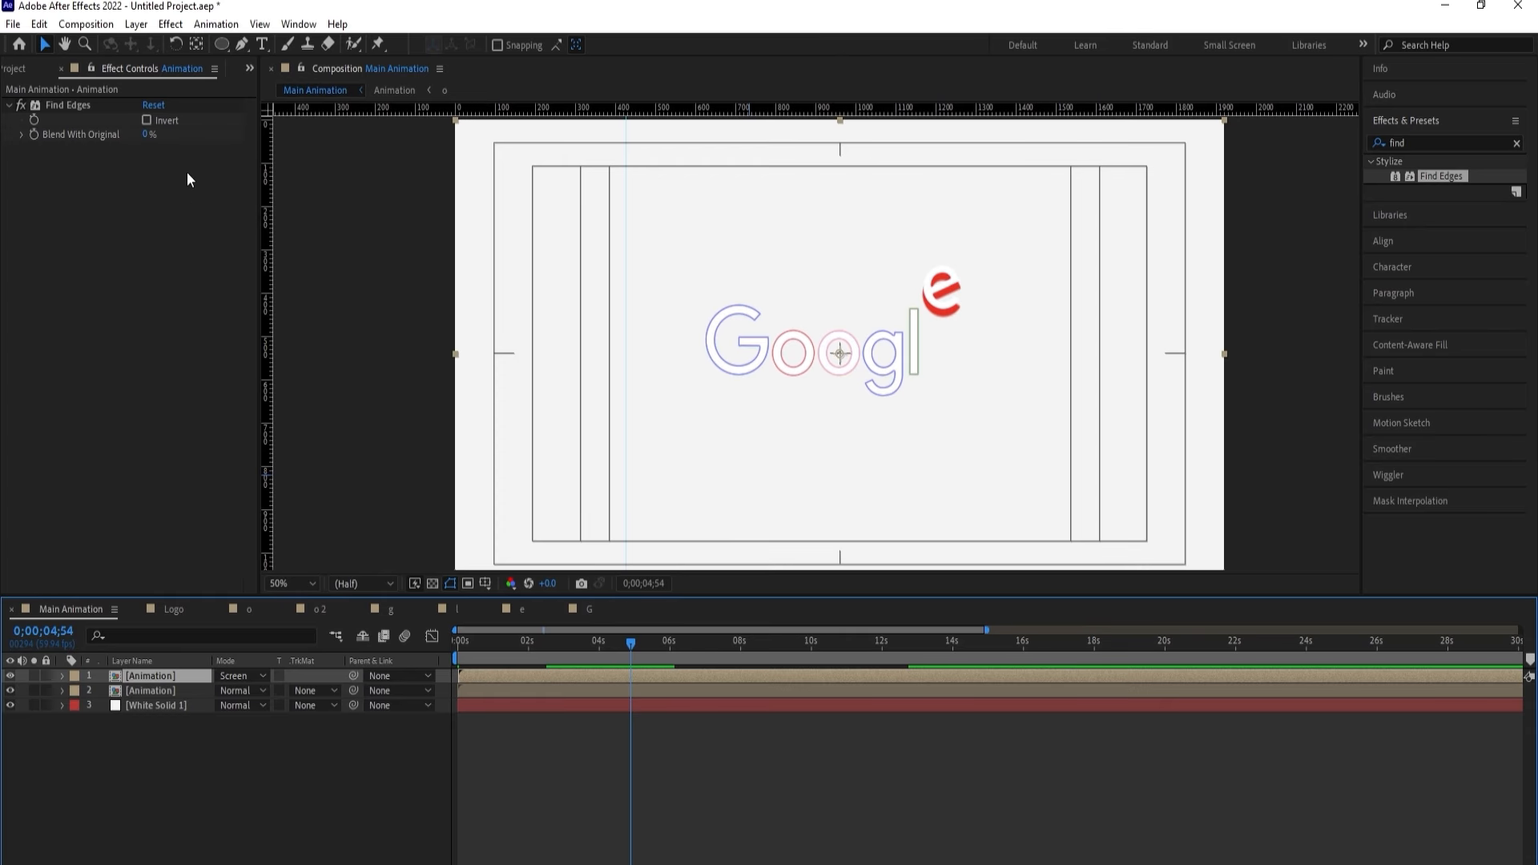
pyautogui.click(151, 118)
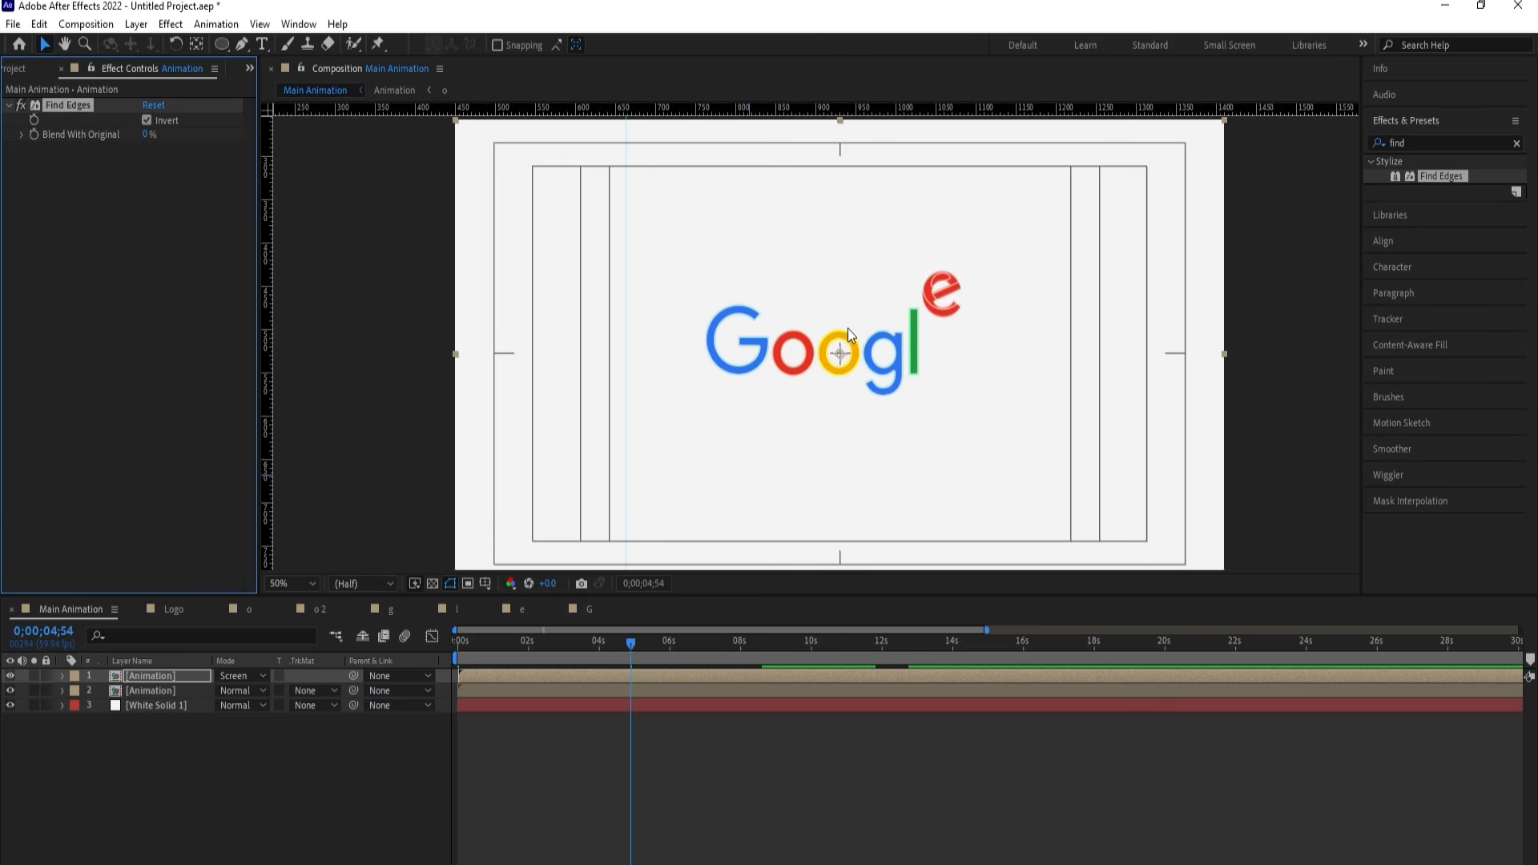
# Inspect the inverted outlines on the Google letters up close, and play the animation with the whole frame in view.
pyautogui.scroll(4, 848, 328)
pyautogui.moveTo(854, 365); pyautogui.dragTo(863, 362)
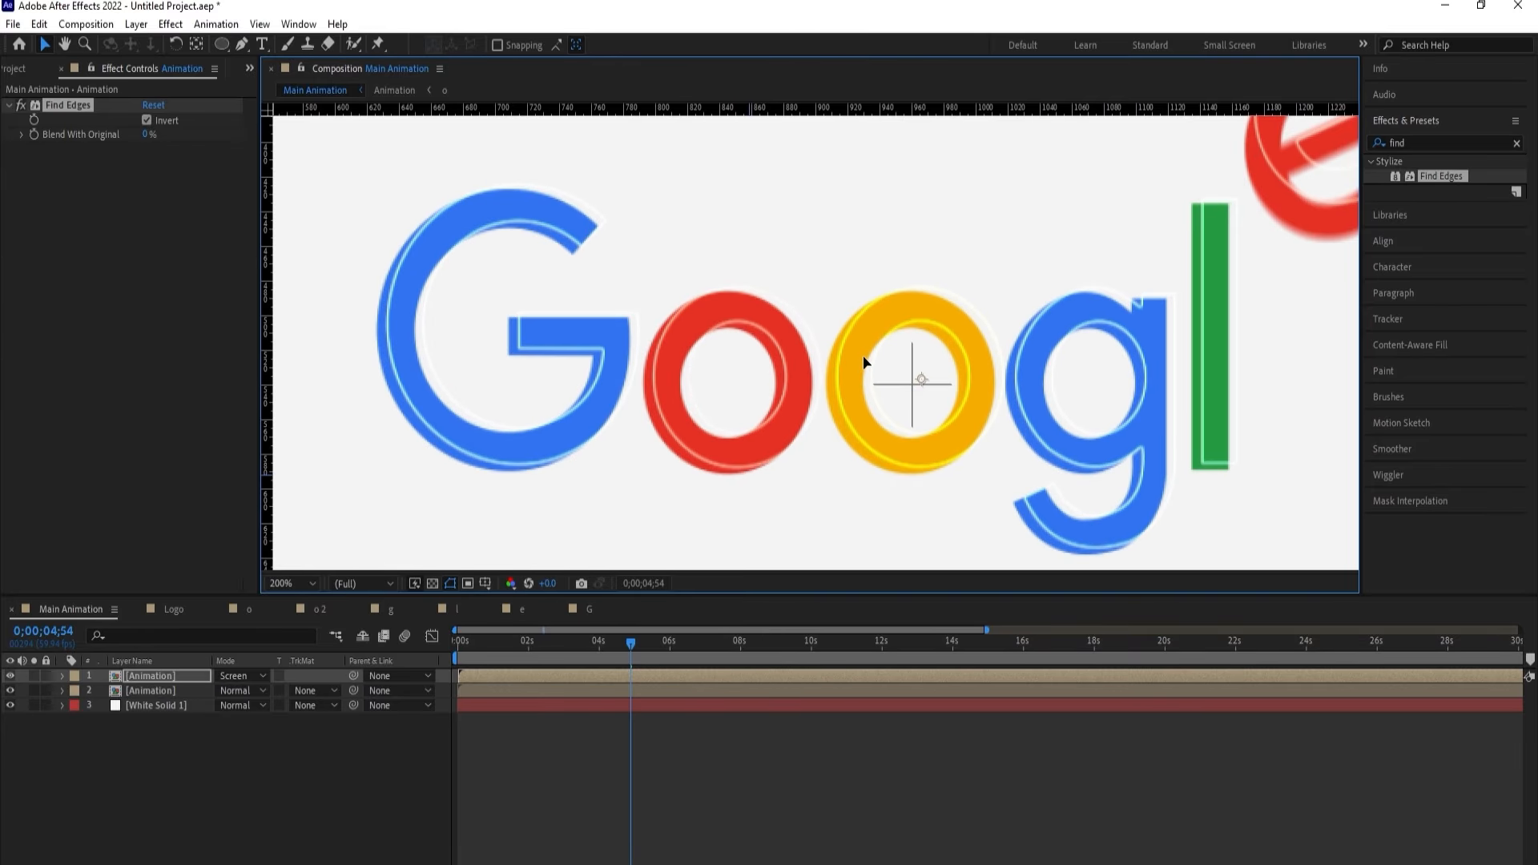
pyautogui.click(291, 588)
pyautogui.click(290, 277)
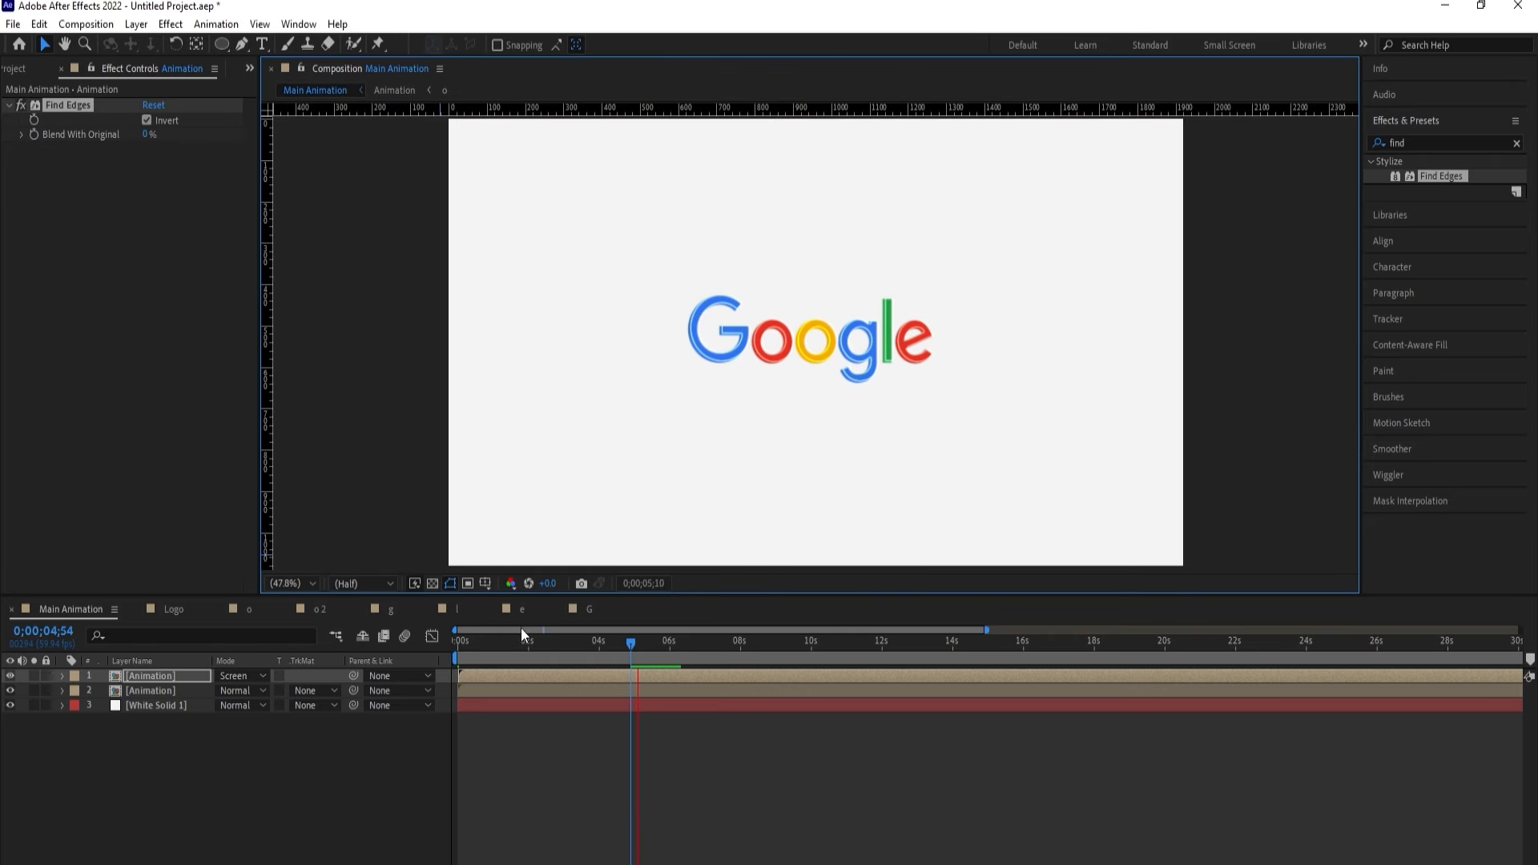
pyautogui.press('Home')
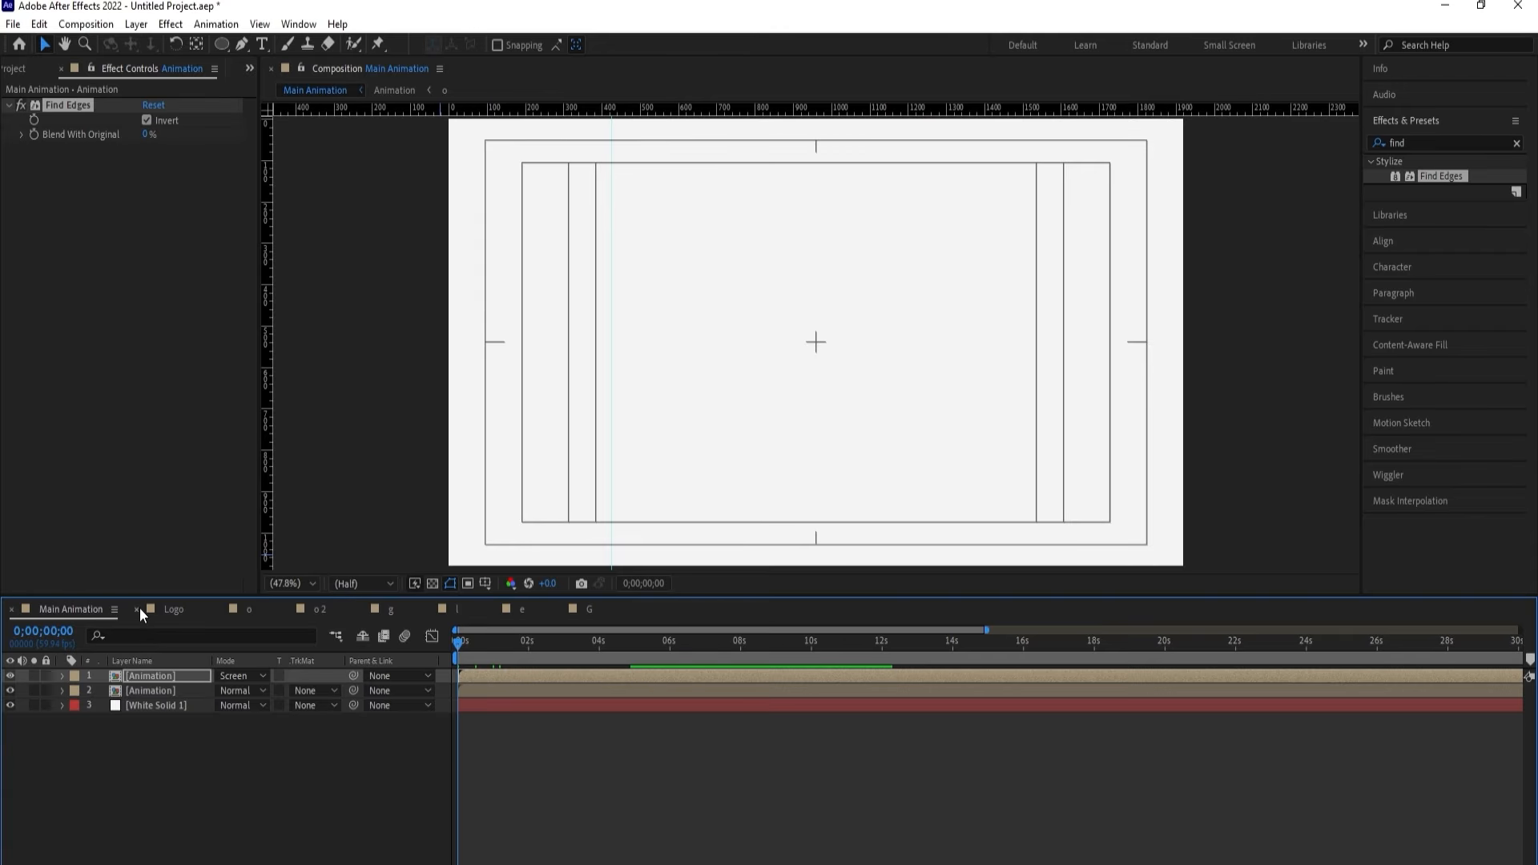
# Close the Logo, o, o 2, g, l, e and G composition timelines, leaving only Main Animation open.
pyautogui.click(140, 607)
pyautogui.click(139, 607)
pyautogui.click(139, 607)
pyautogui.click(139, 607)
pyautogui.click(139, 607)
pyautogui.click(139, 607)
pyautogui.click(139, 607)
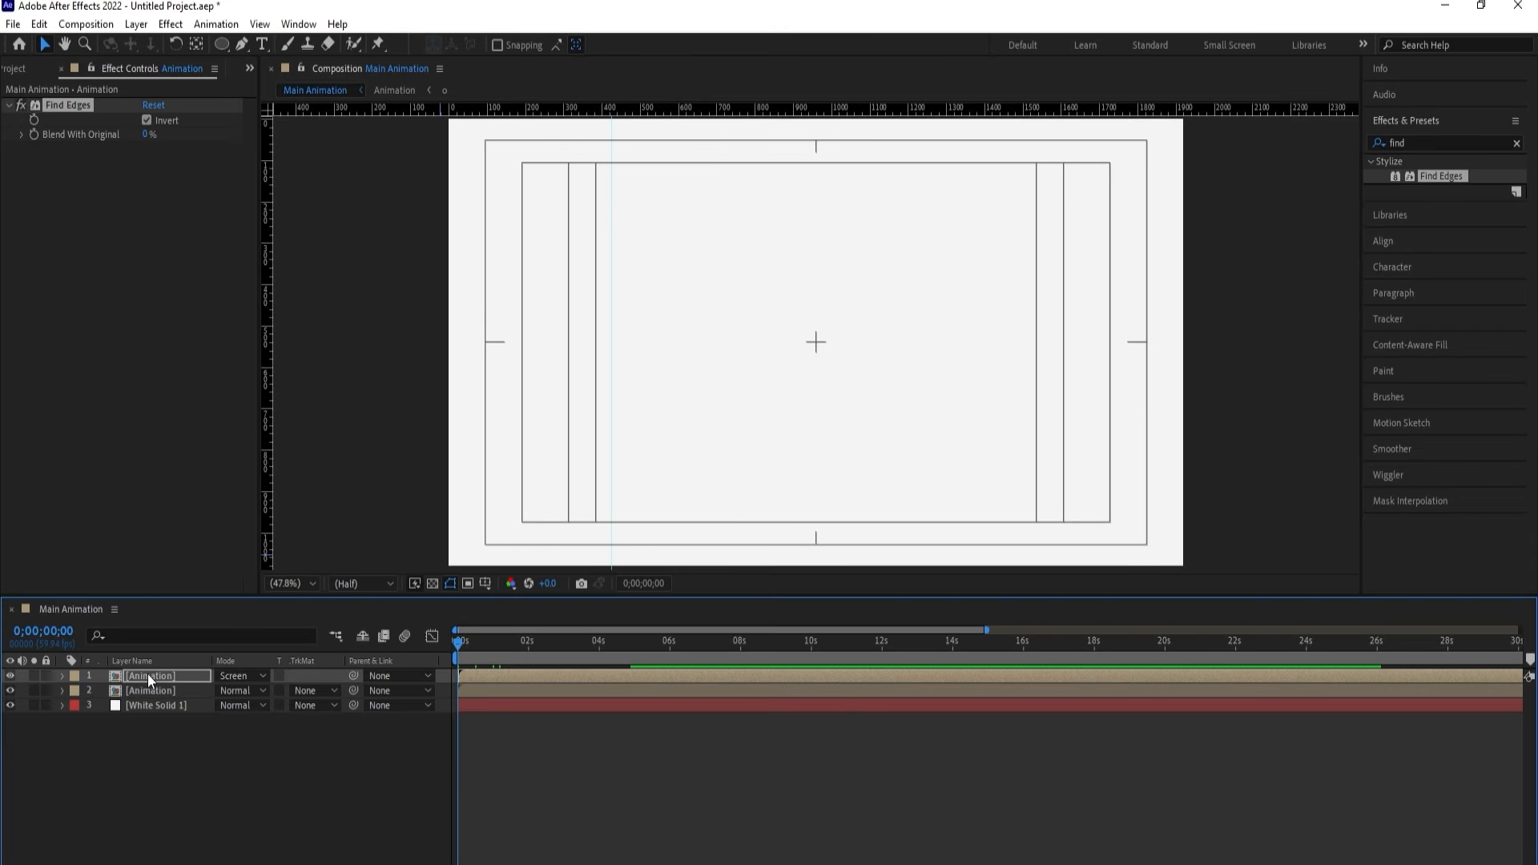
# Replace the inverted Find Edges copy with a fresh duplicate of the plain Animation layer and apply Find Edges to it.
pyautogui.click(147, 674)
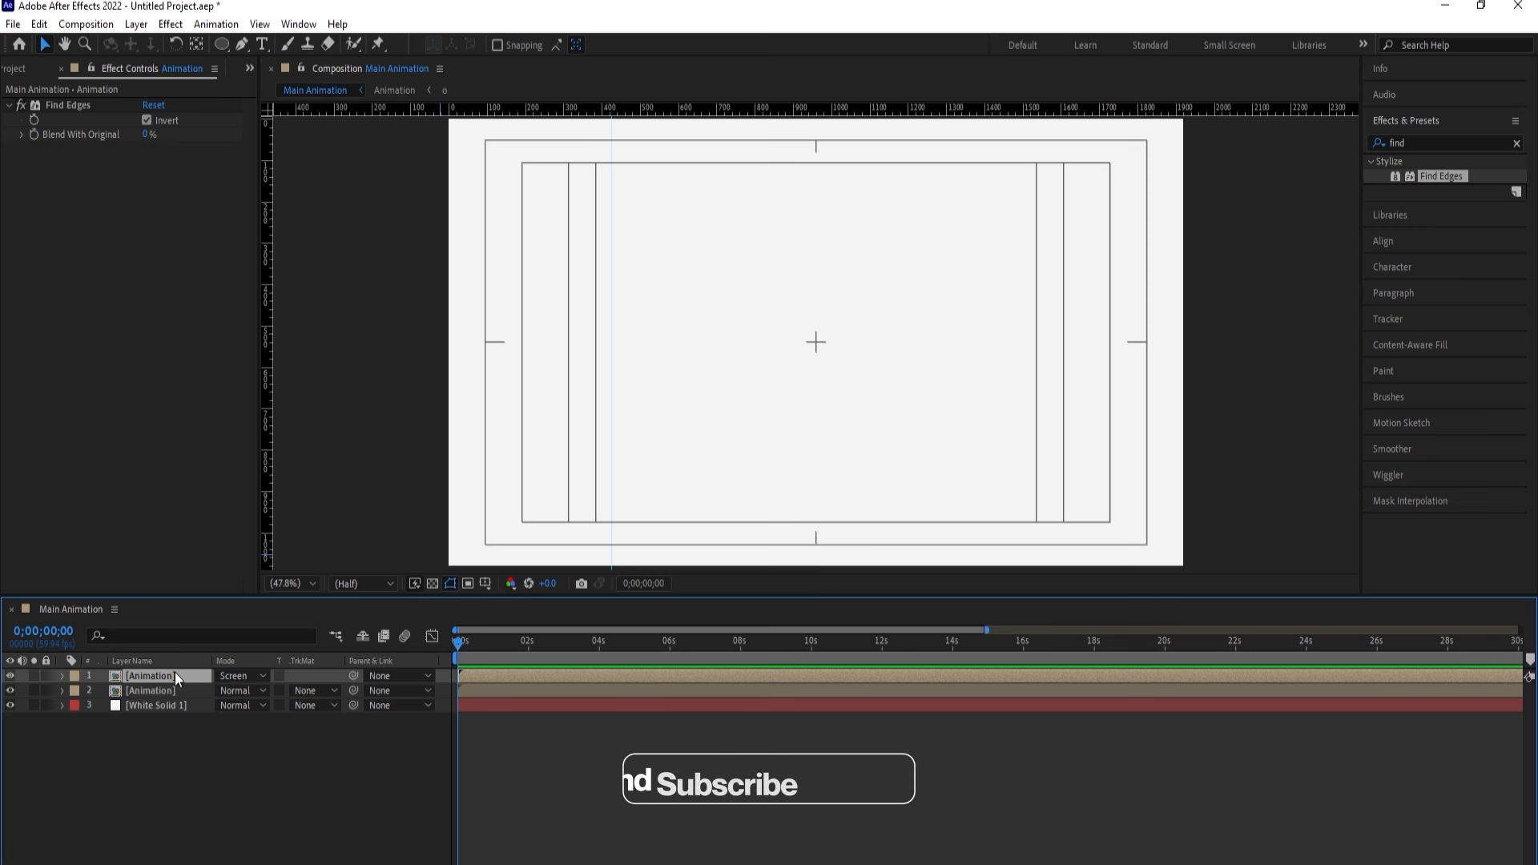
pyautogui.press('Delete')
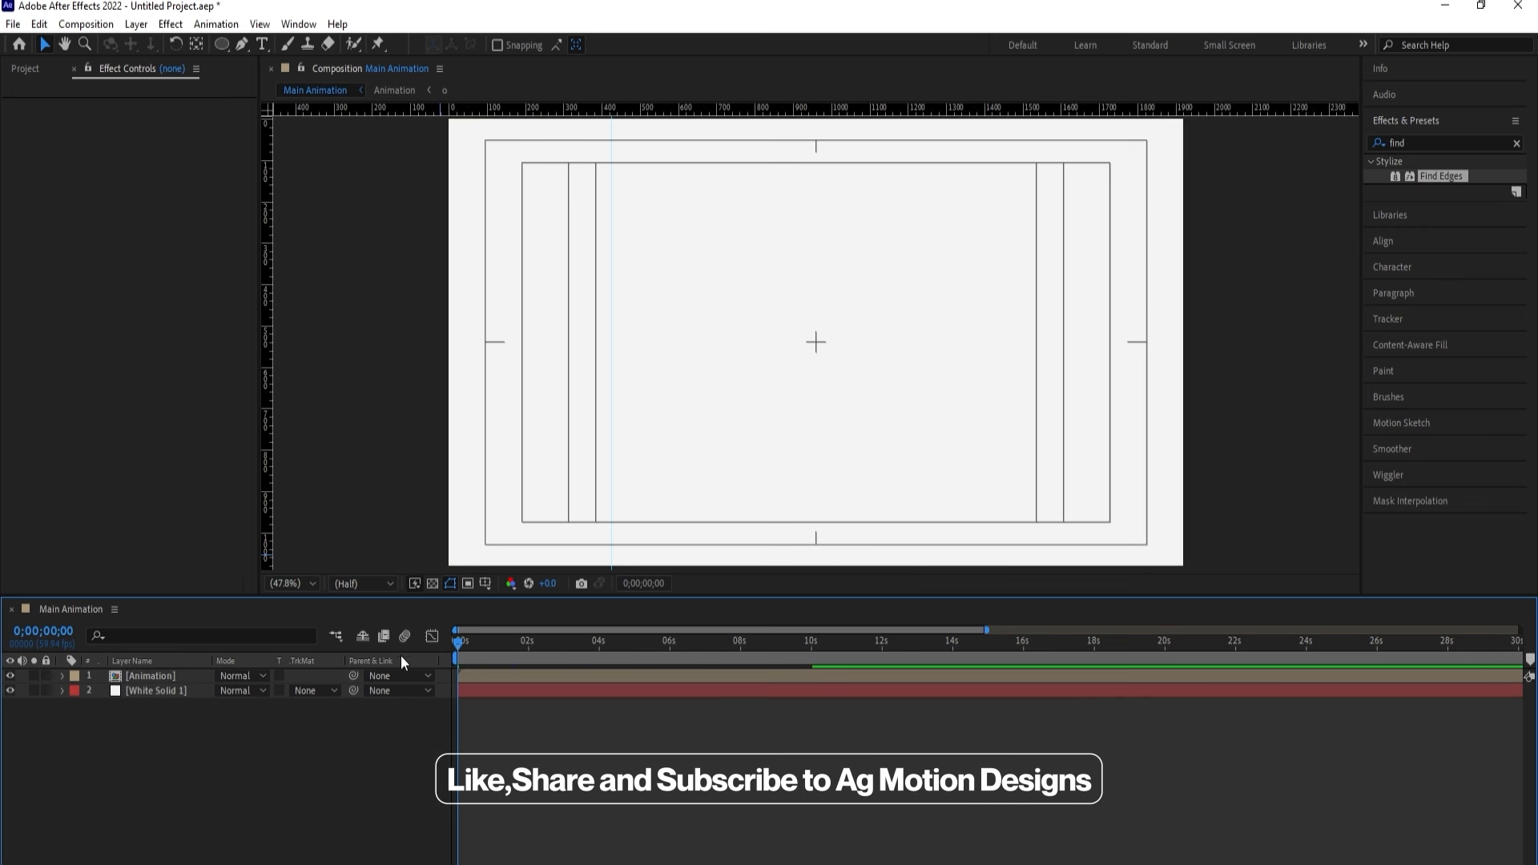
pyautogui.moveTo(501, 653); pyautogui.dragTo(627, 644)
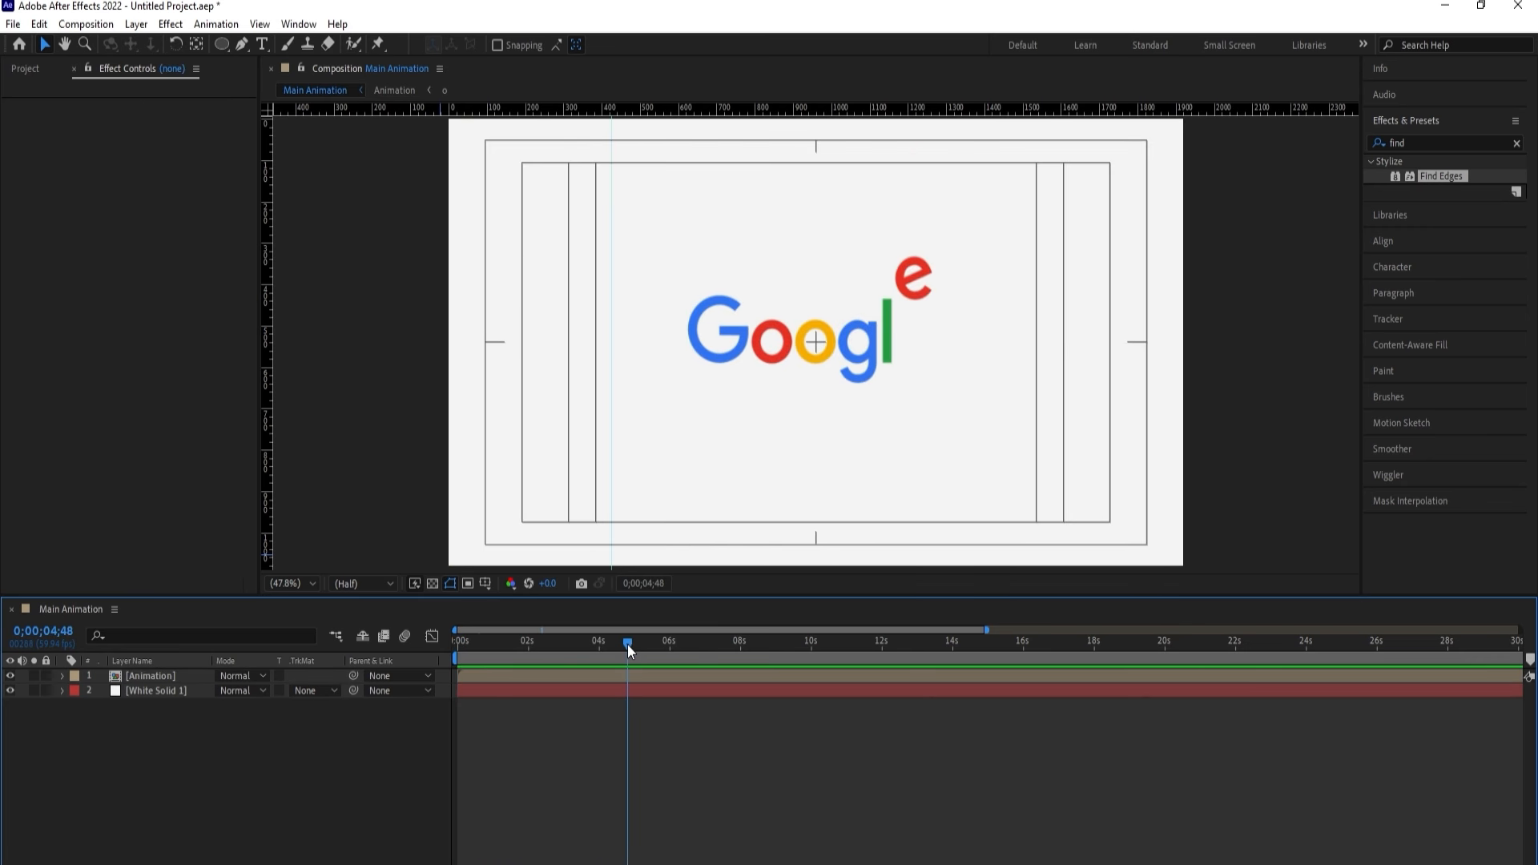
pyautogui.click(145, 676)
pyautogui.hotkey('ctrl', 'd')
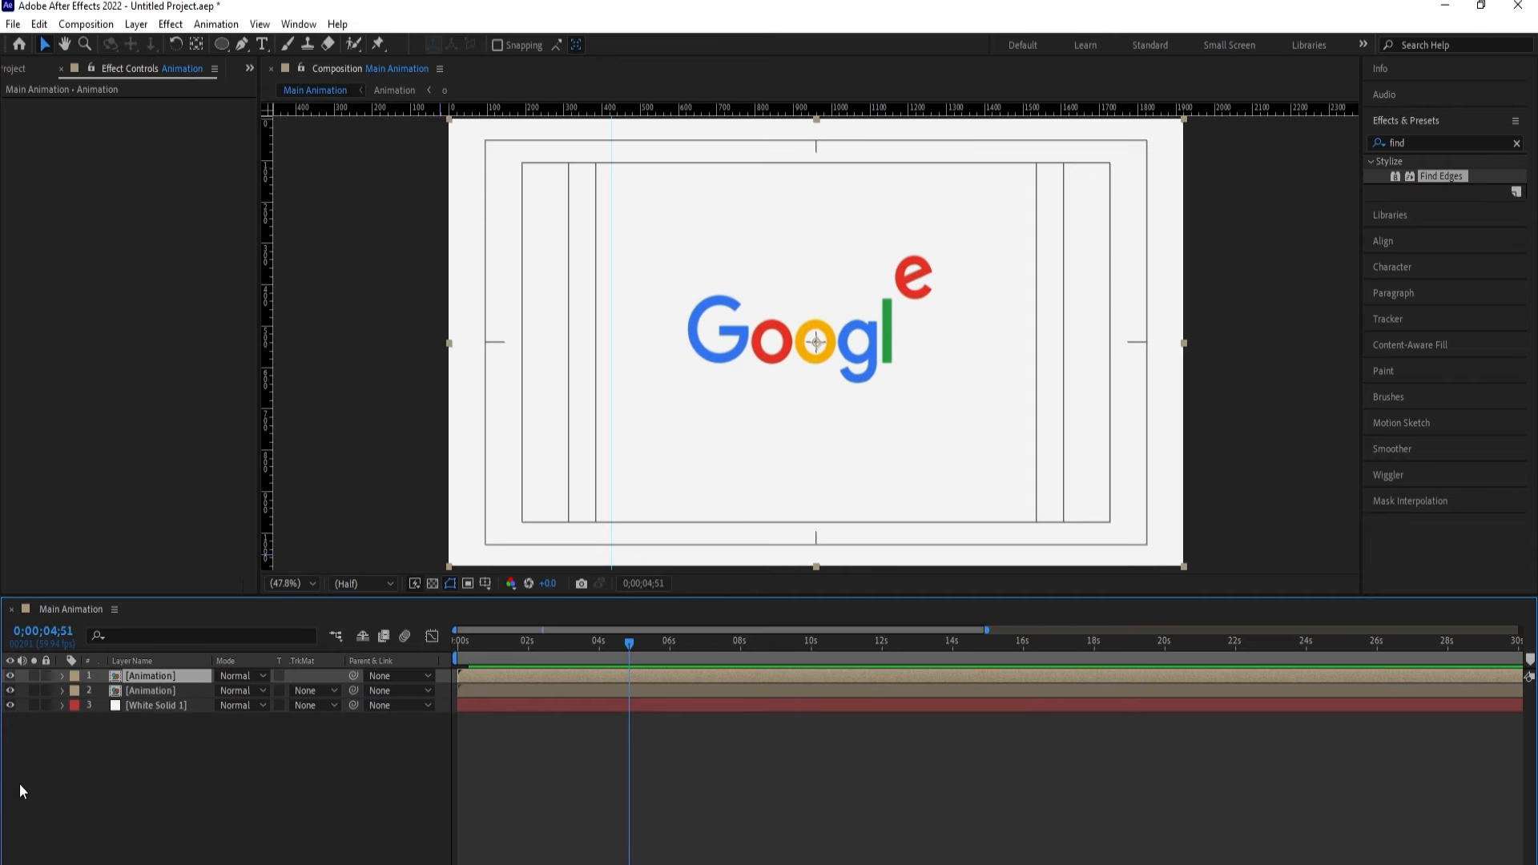
pyautogui.doubleClick(1430, 175)
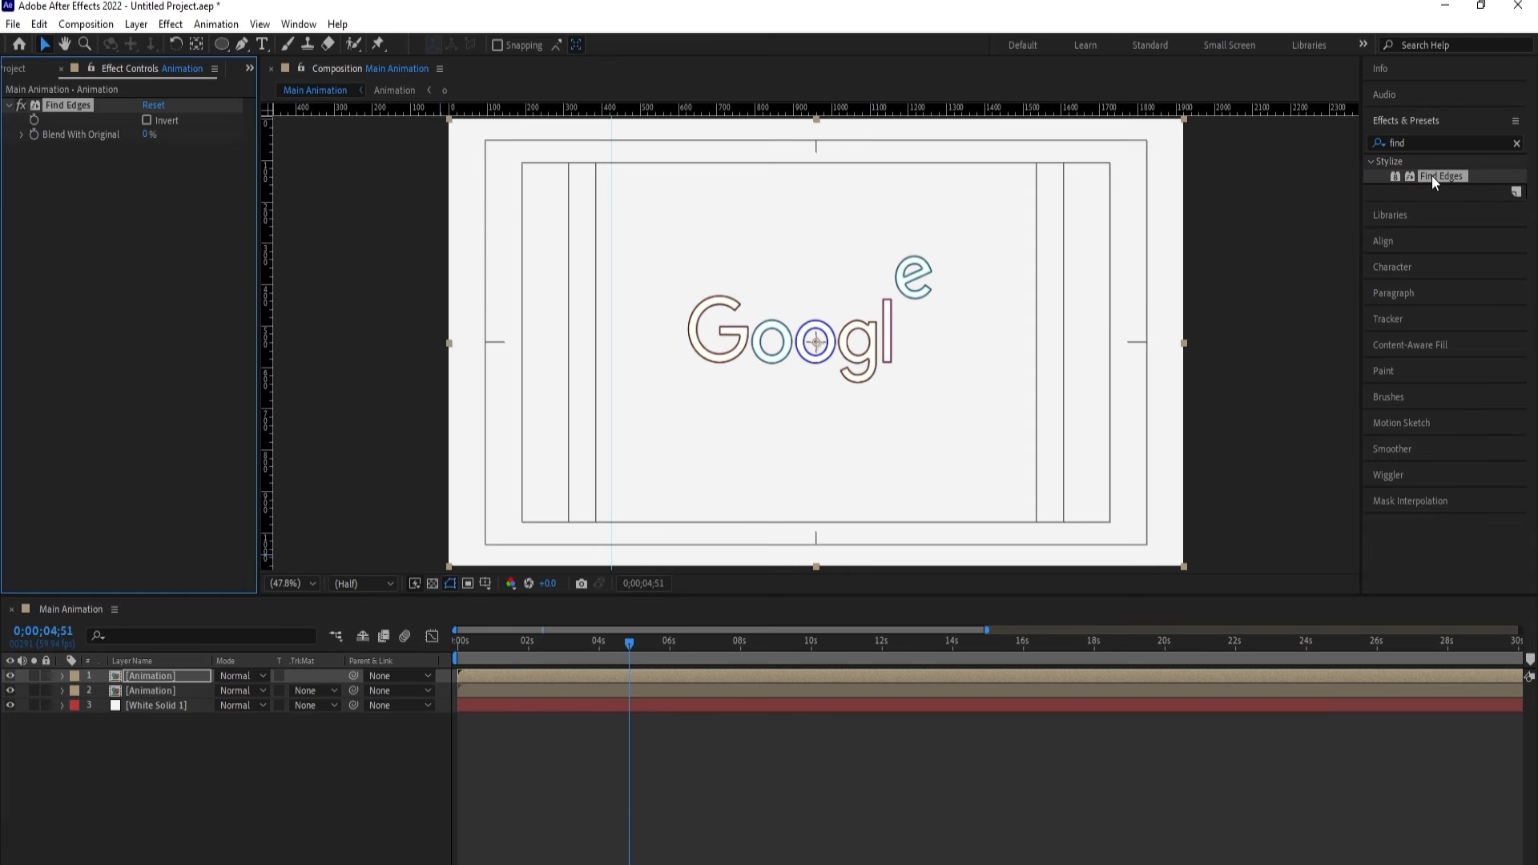
# Preview the outlined animation from the start, pausing at intervals to examine the letter edges.
pyautogui.click(479, 641)
pyautogui.press('space')
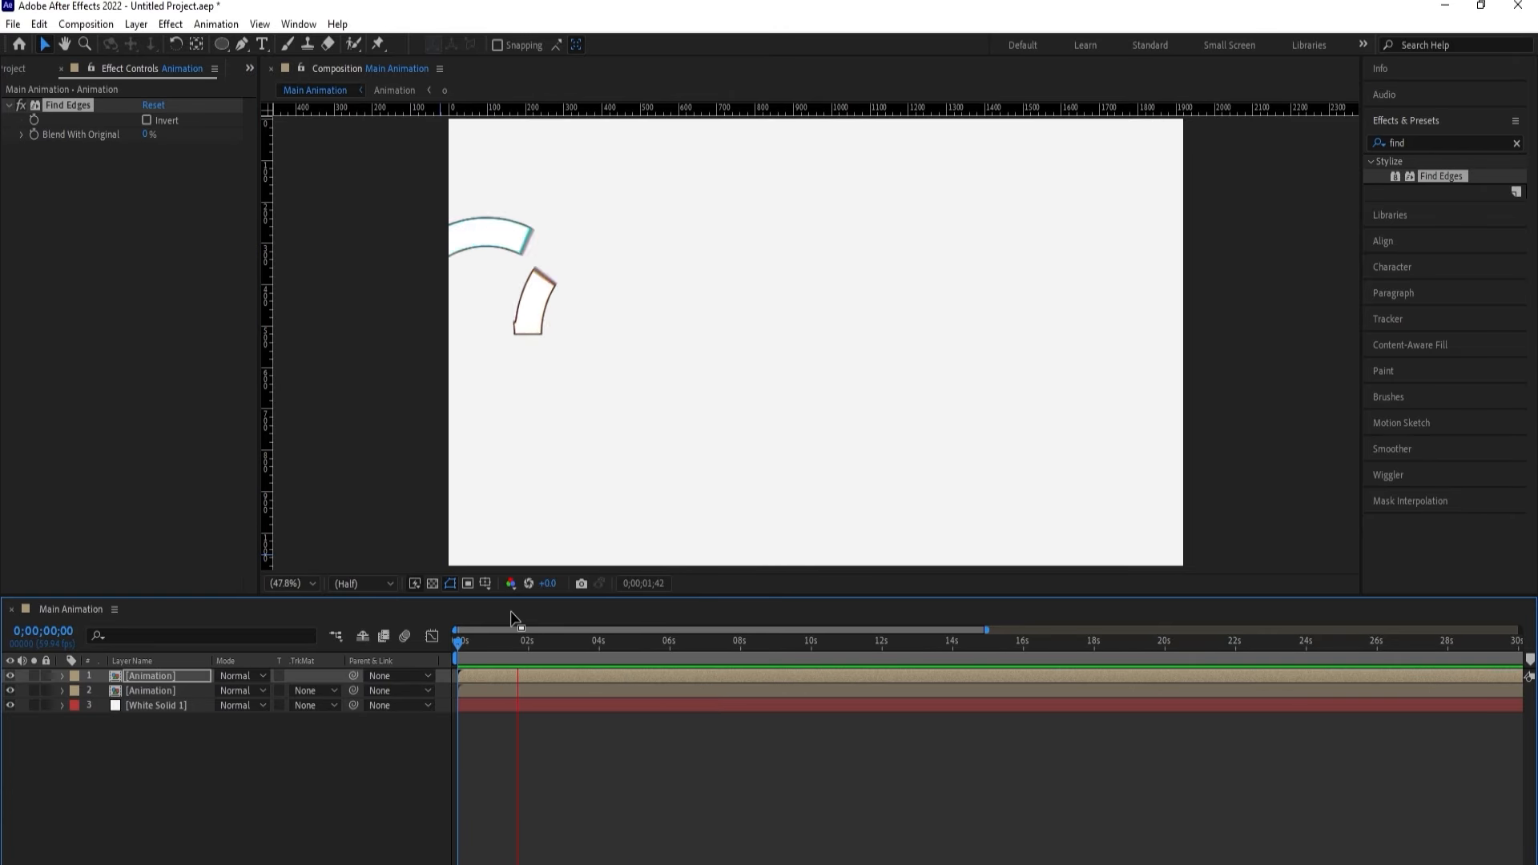
pyautogui.press('space')
pyautogui.press('space')
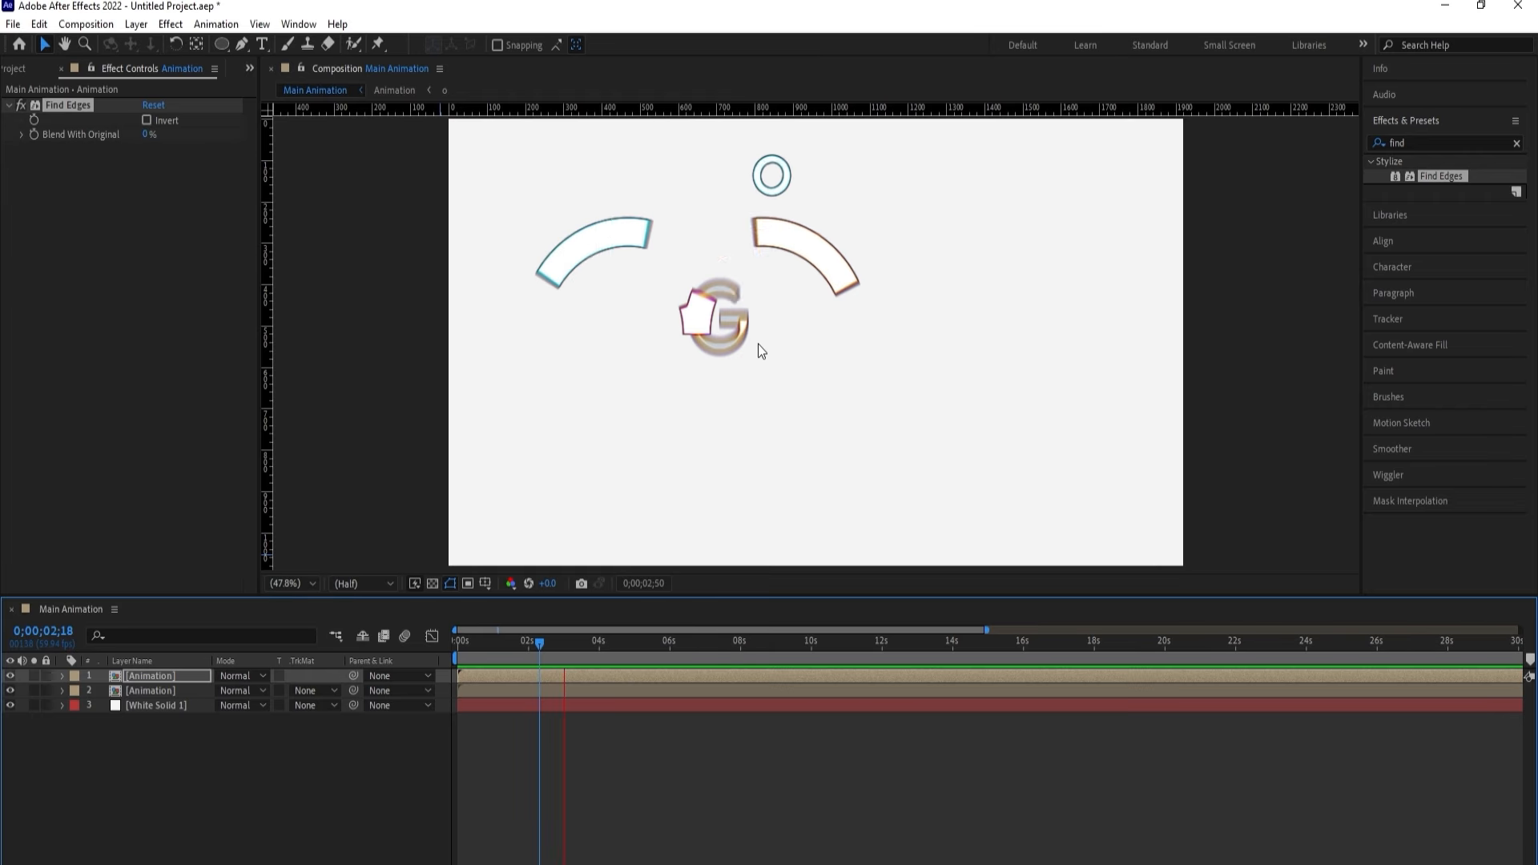
pyautogui.press('space')
pyautogui.press('space')
pyautogui.press('space')
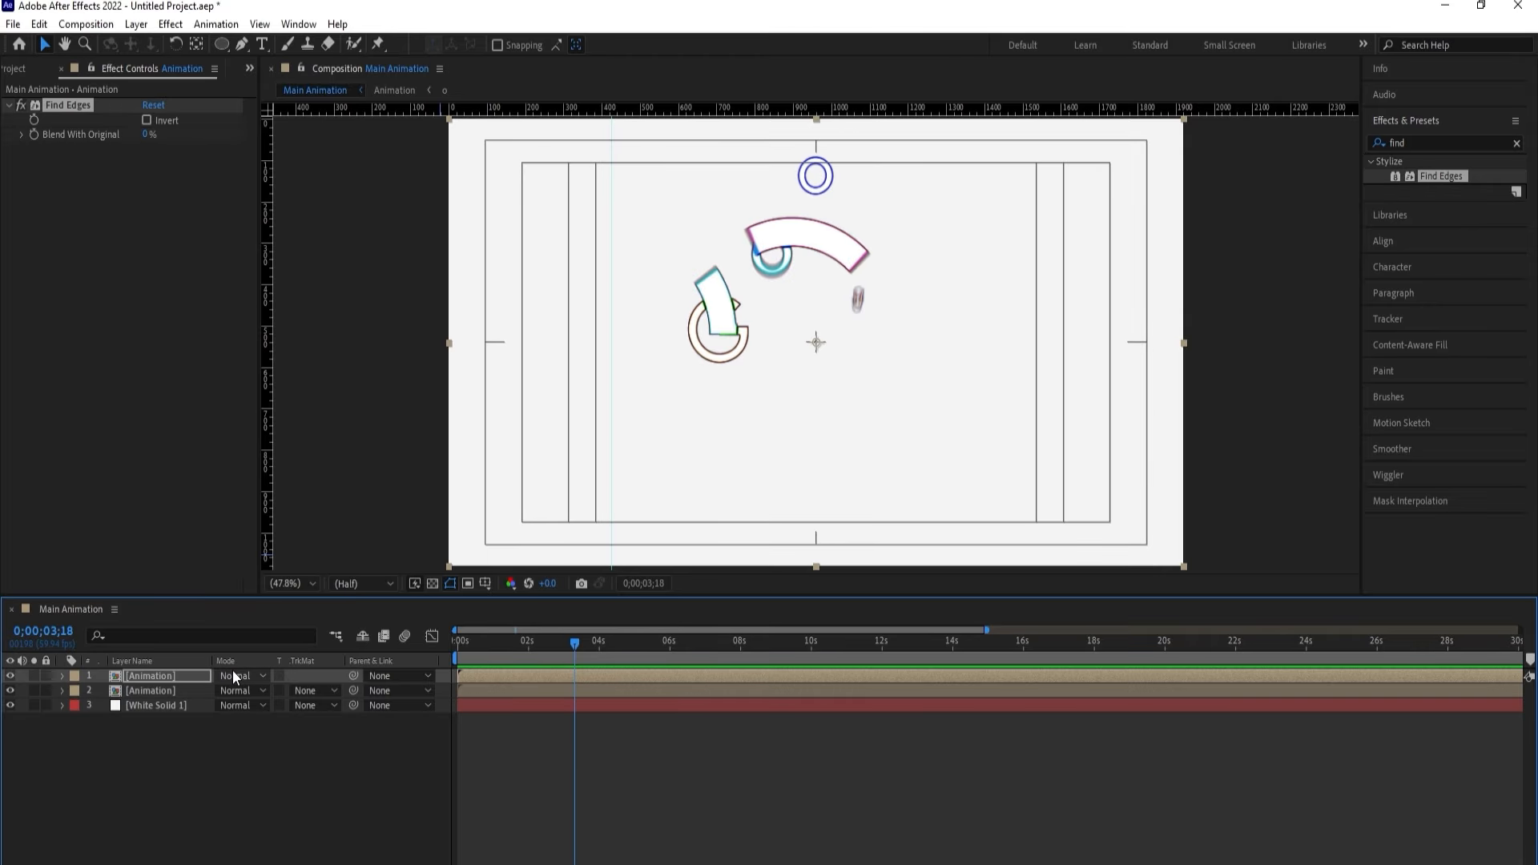
# Dismiss the browser notification, set the new Find Edges copy to Screen, and check the frame at 0;00;03;58.
pyautogui.click(233, 673)
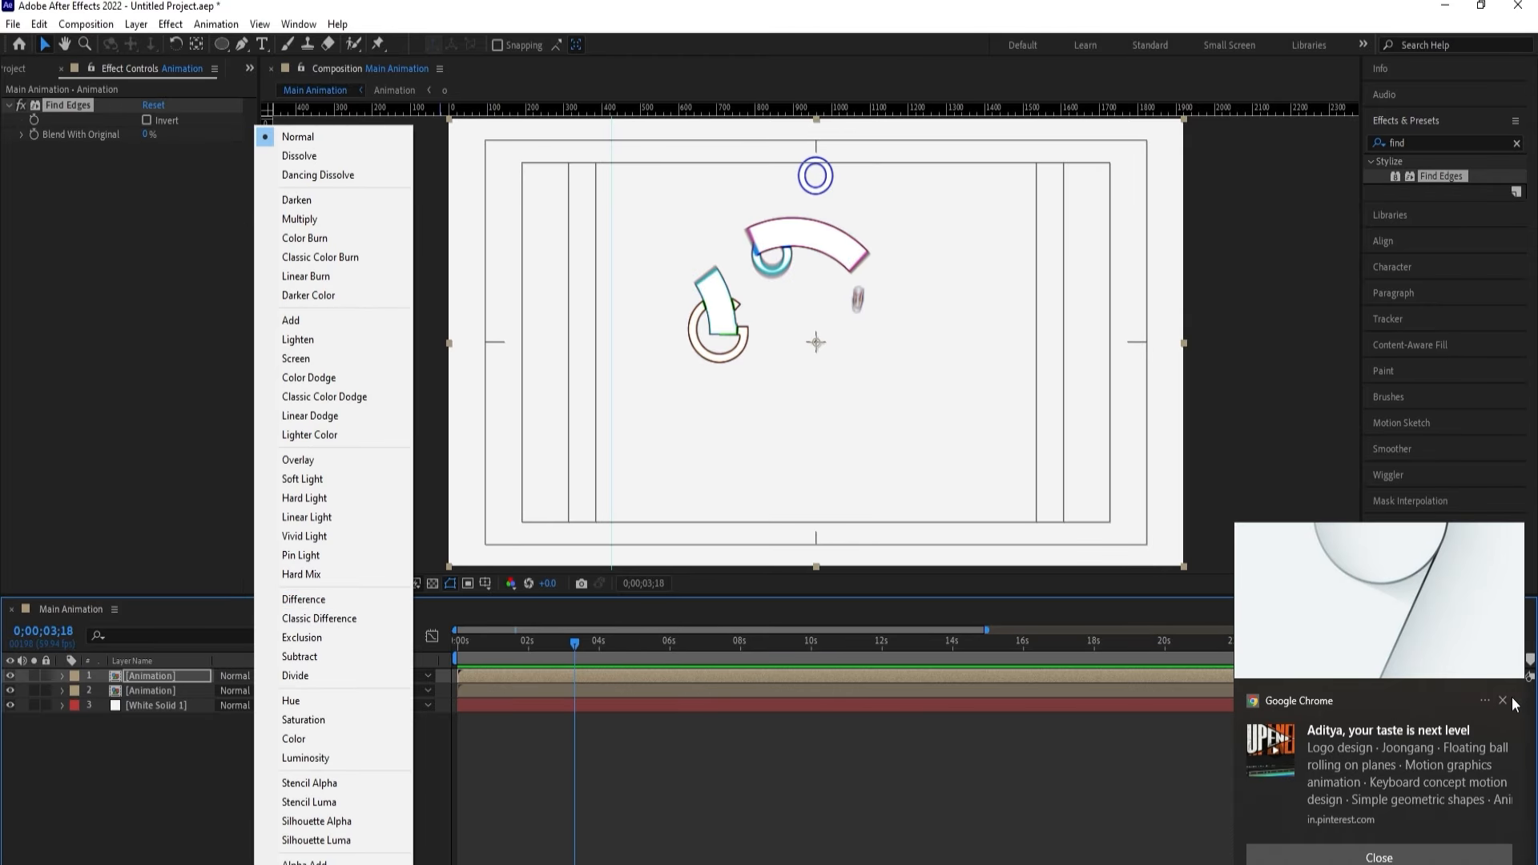
pyautogui.click(1513, 701)
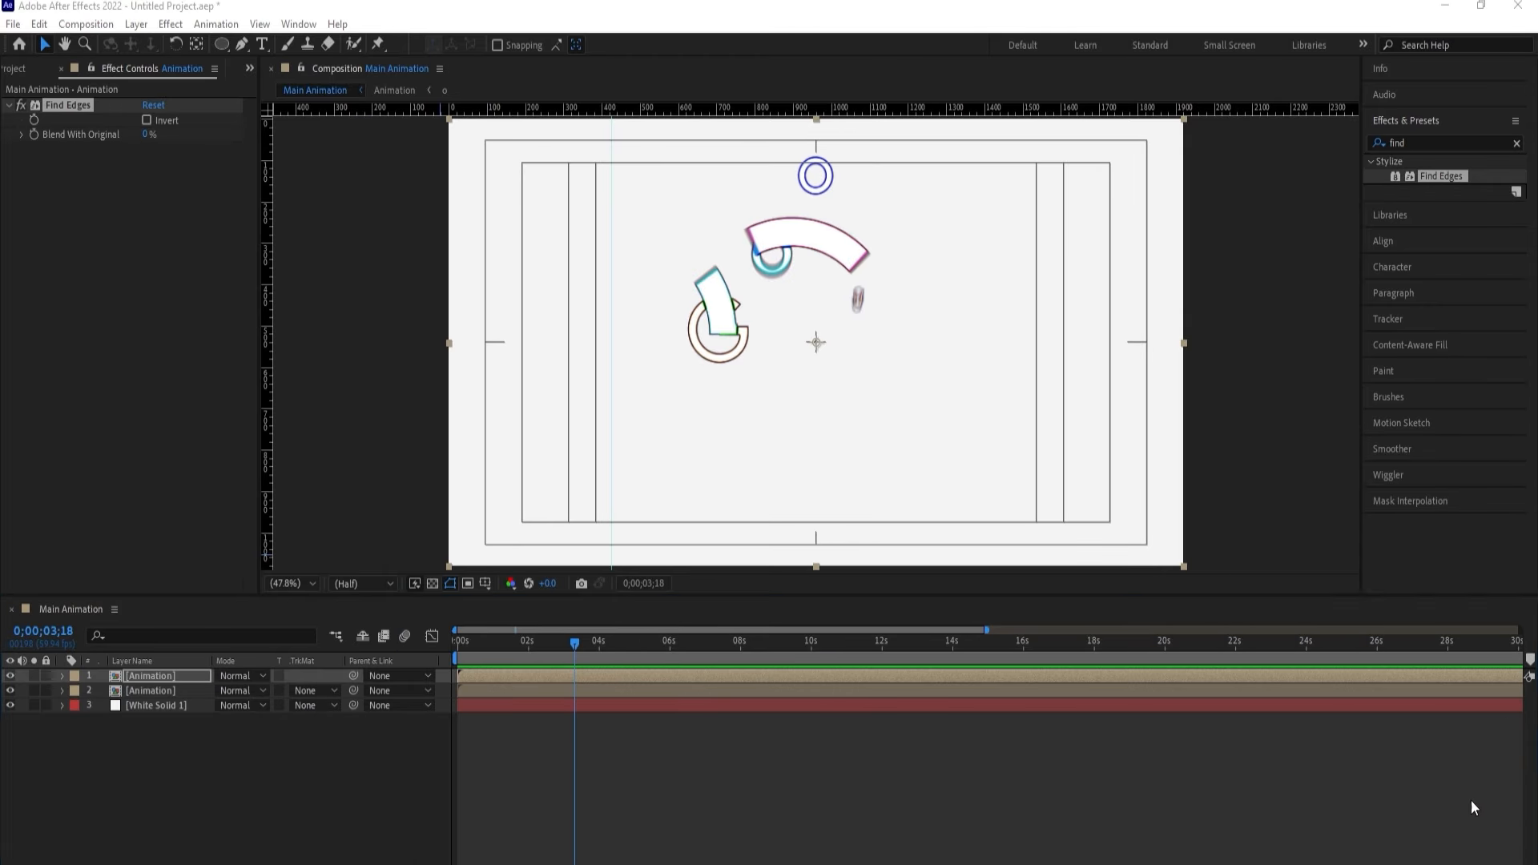
pyautogui.click(232, 674)
pyautogui.click(313, 358)
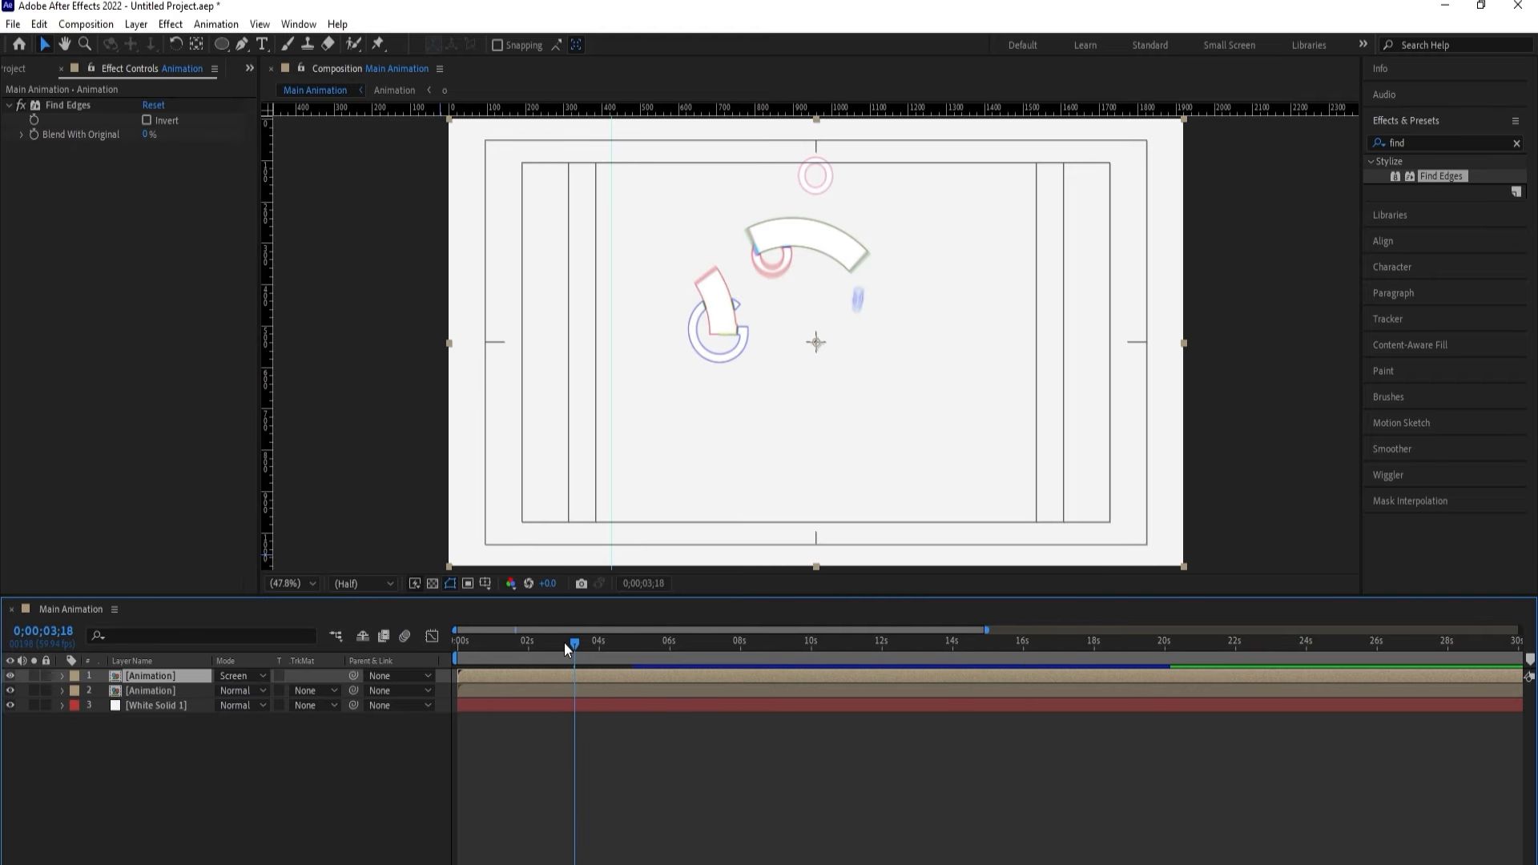
pyautogui.moveTo(564, 642); pyautogui.dragTo(599, 649)
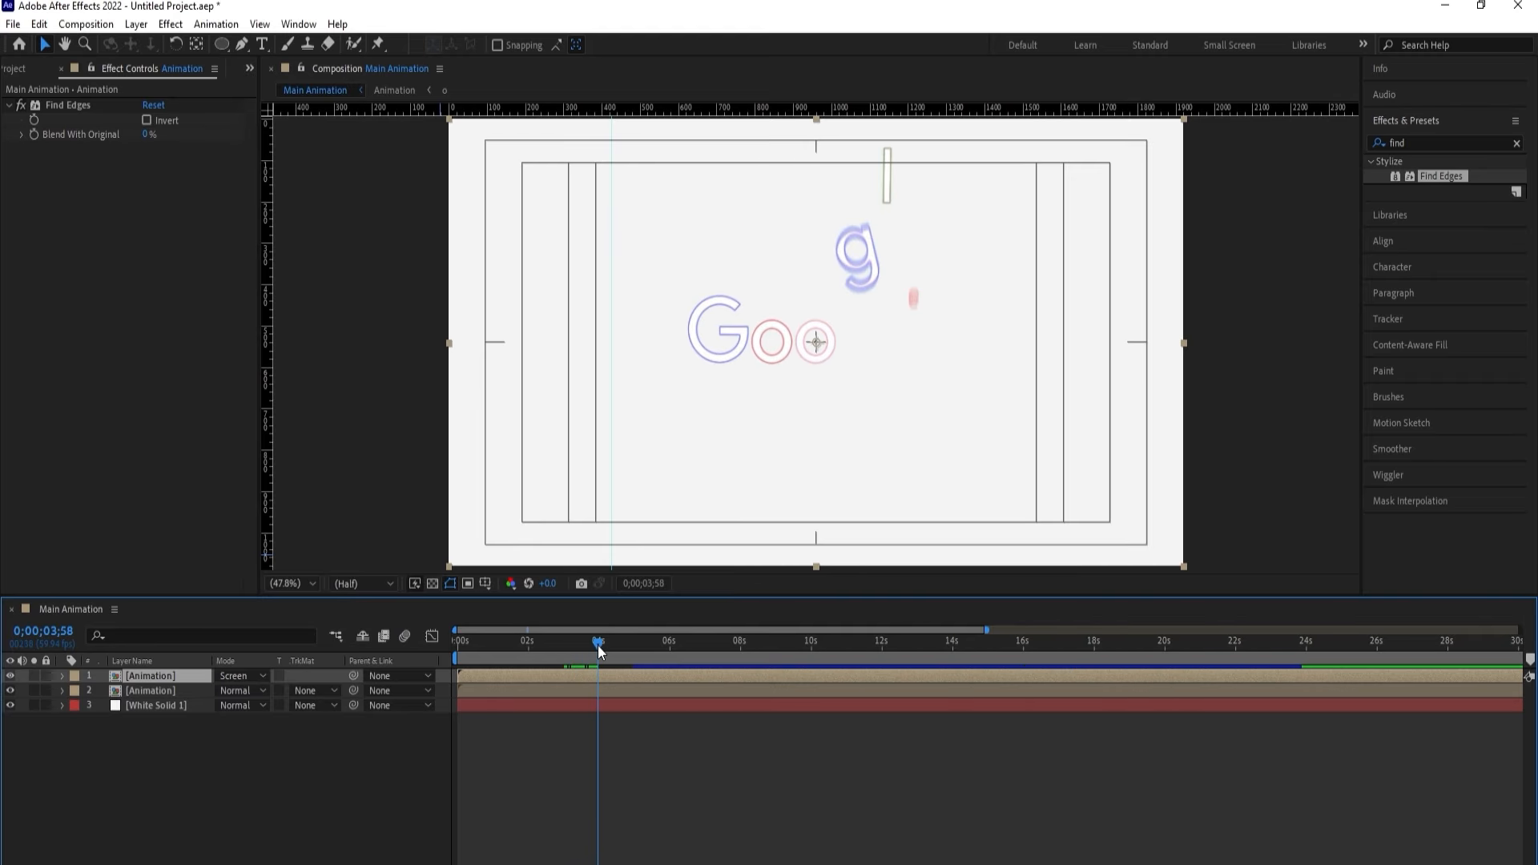
# Place the Find Edges copy beneath the plain Animation layer and offset its start to 0;00;00;10.
pyautogui.moveTo(152, 690)
pyautogui.mouseDown()
pyautogui.moveTo(166, 708)
pyautogui.moveTo(177, 699)
pyautogui.mouseUp()
pyautogui.moveTo(468, 642); pyautogui.dragTo(434, 639)
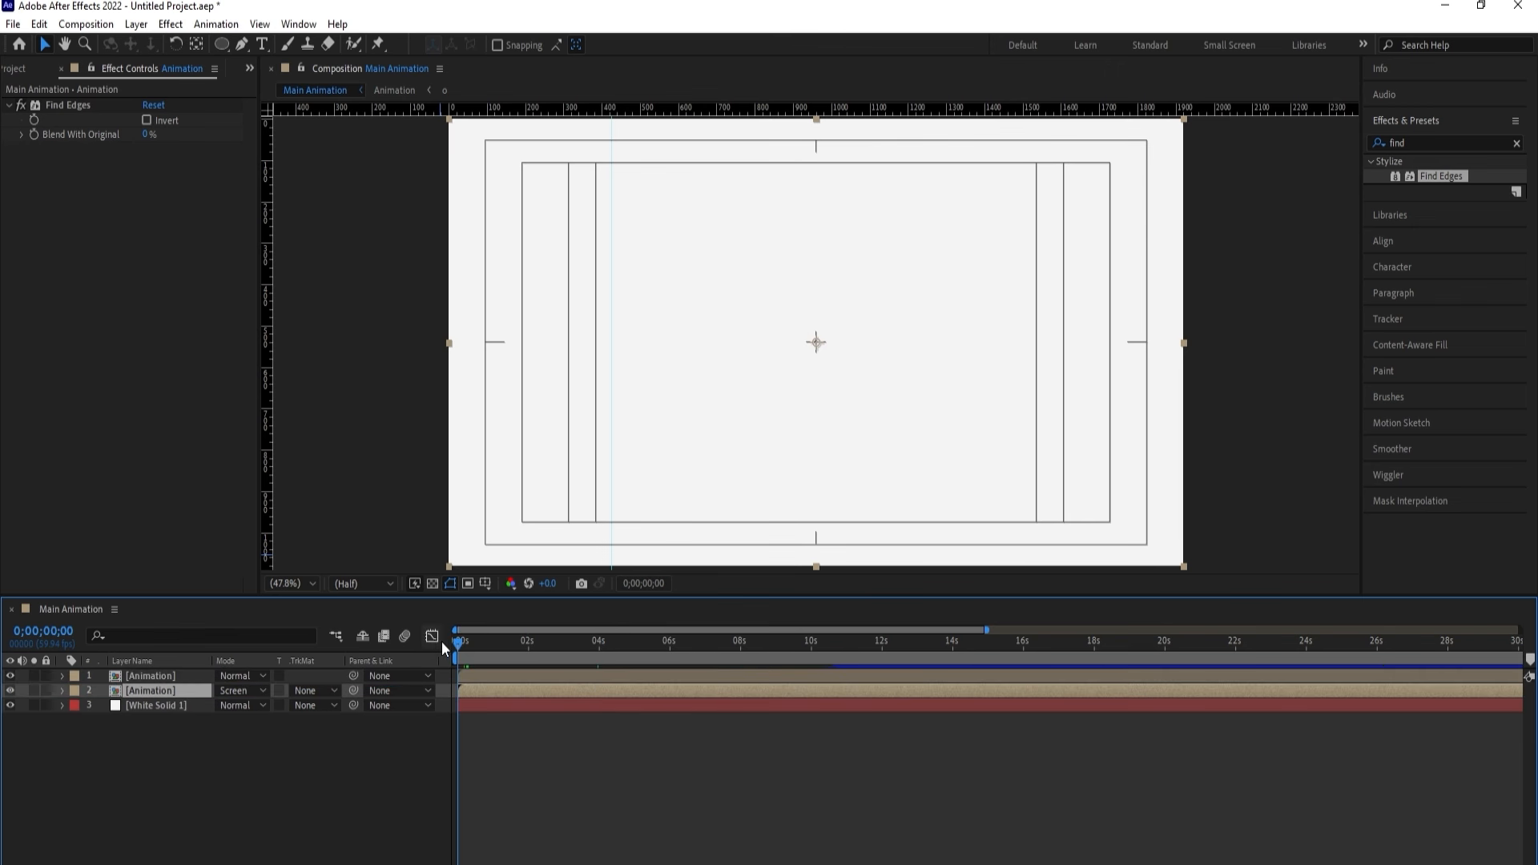
pyautogui.scroll(5, 464, 652)
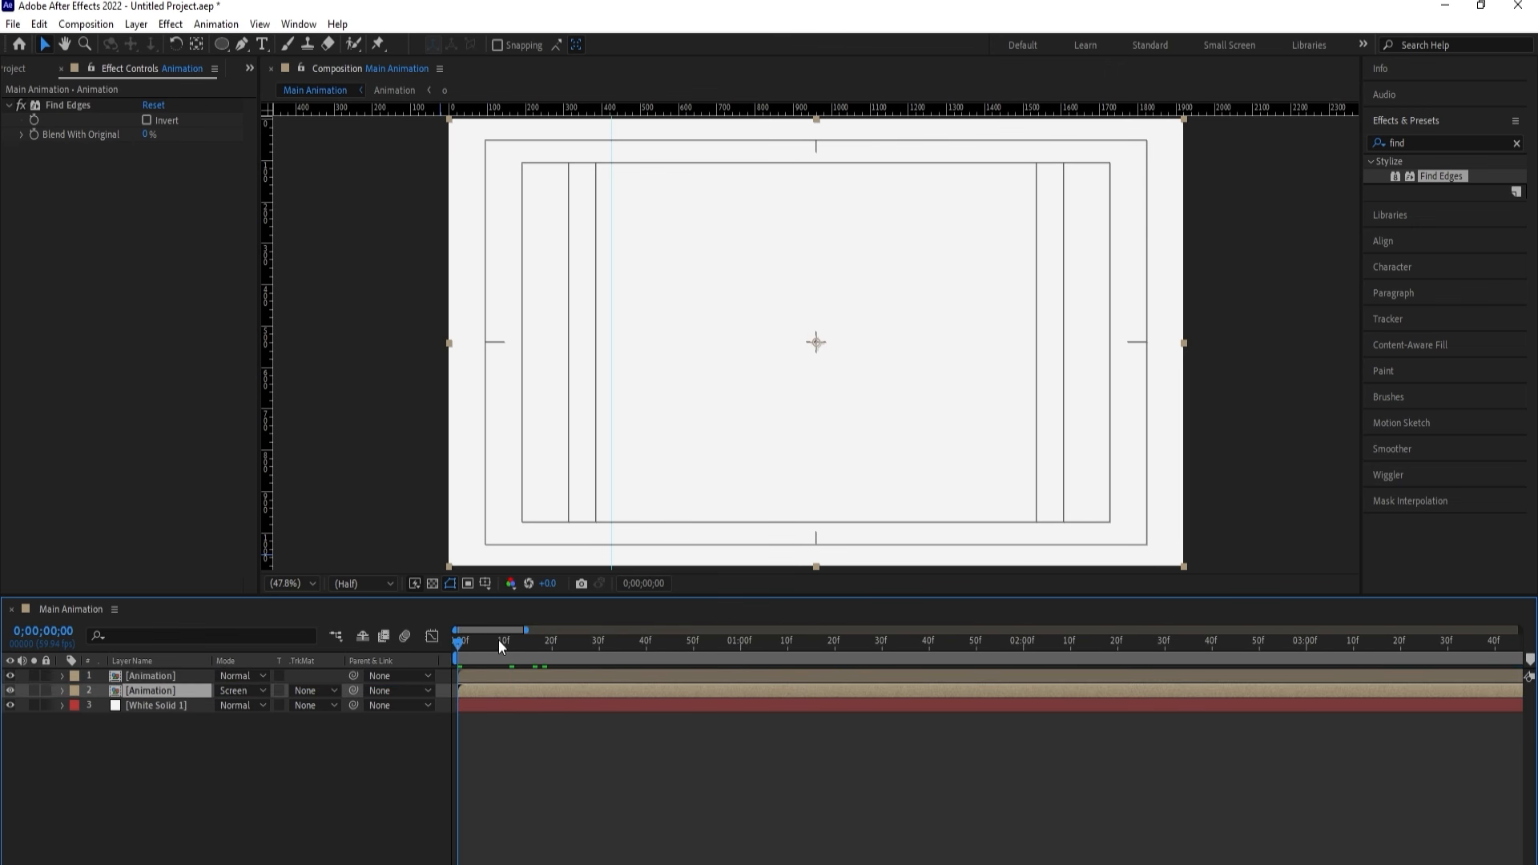
pyautogui.click(503, 641)
pyautogui.scroll(-5, 501, 652)
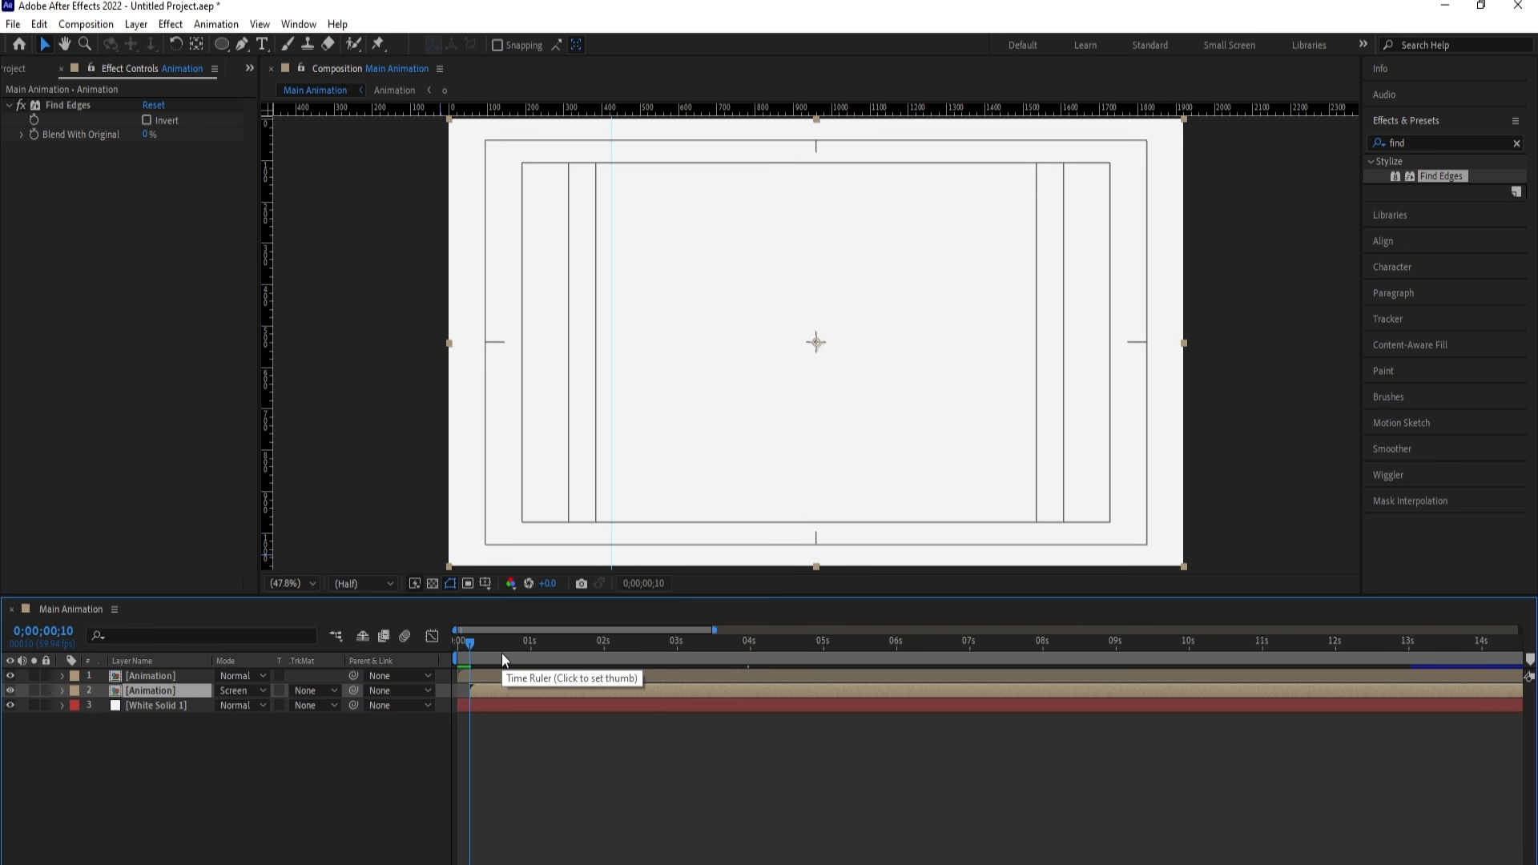
# Preview the delayed outline copy behind the letters, and compare it with Invert turned on and back off.
pyautogui.press('space')
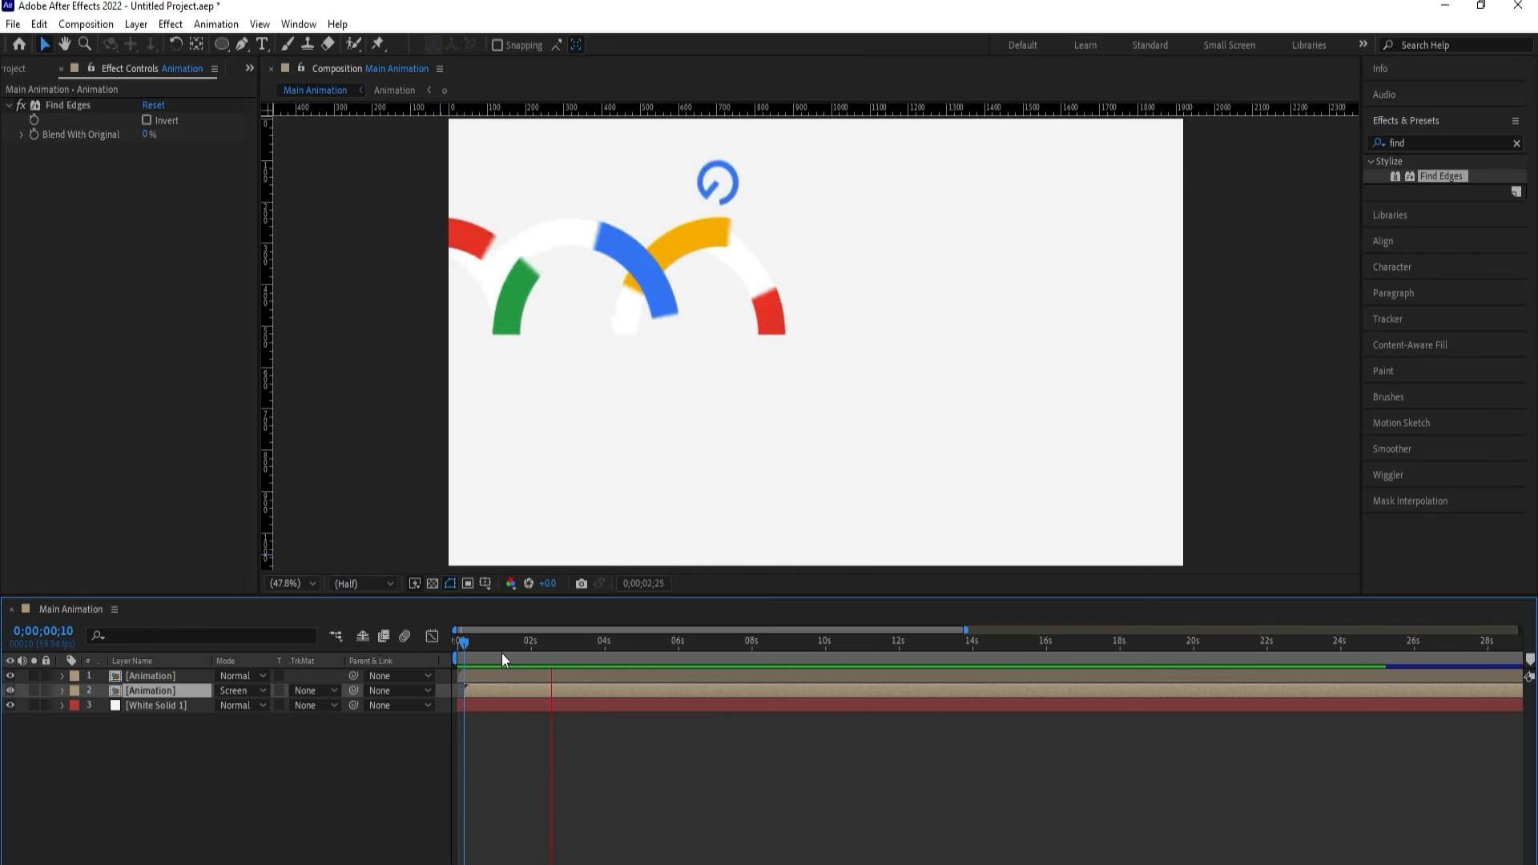
pyautogui.press('space')
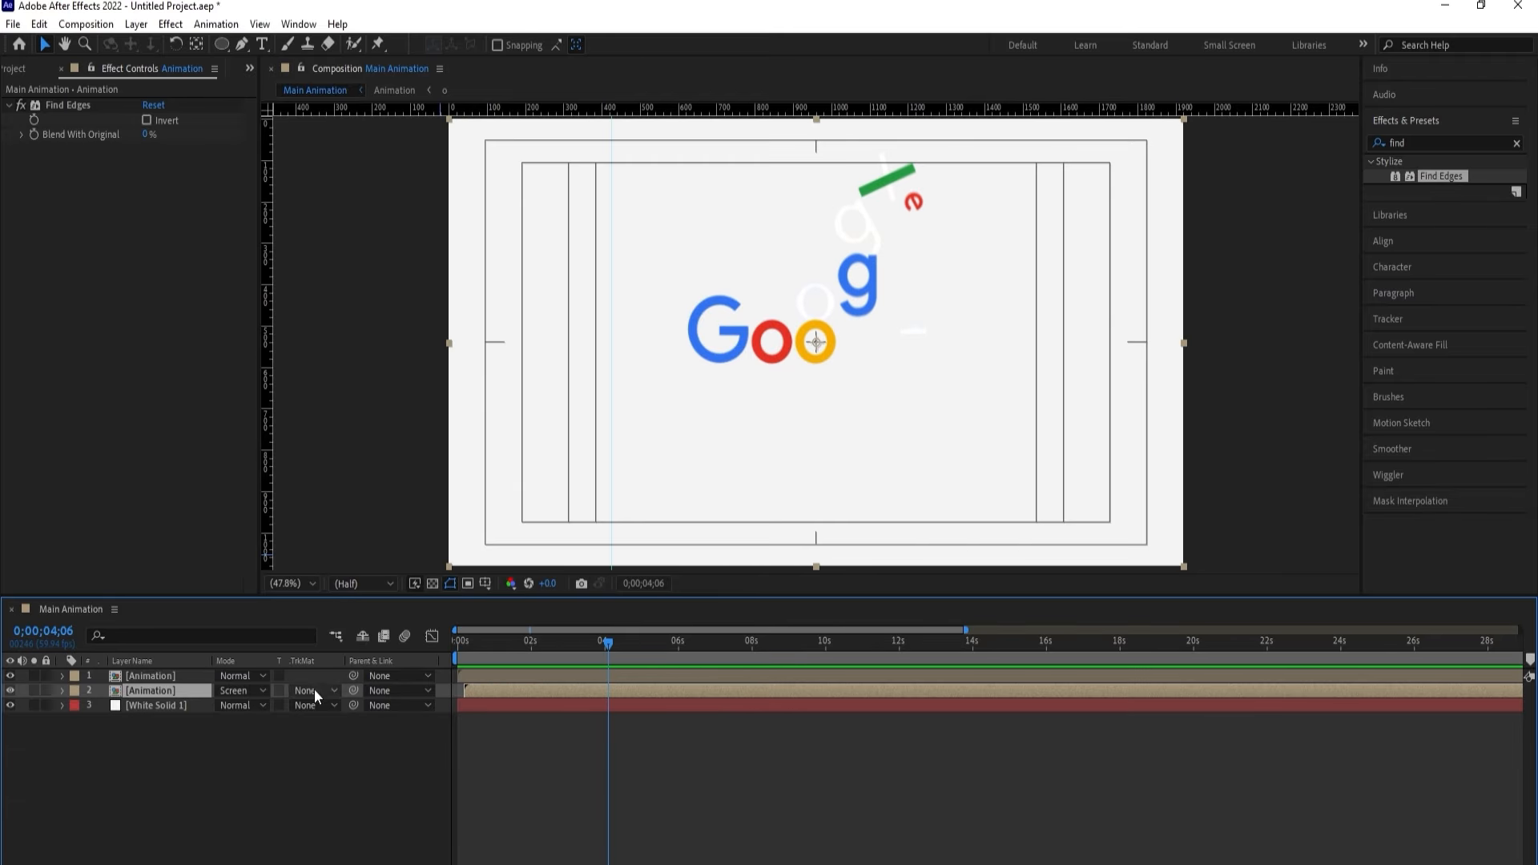
pyautogui.click(146, 121)
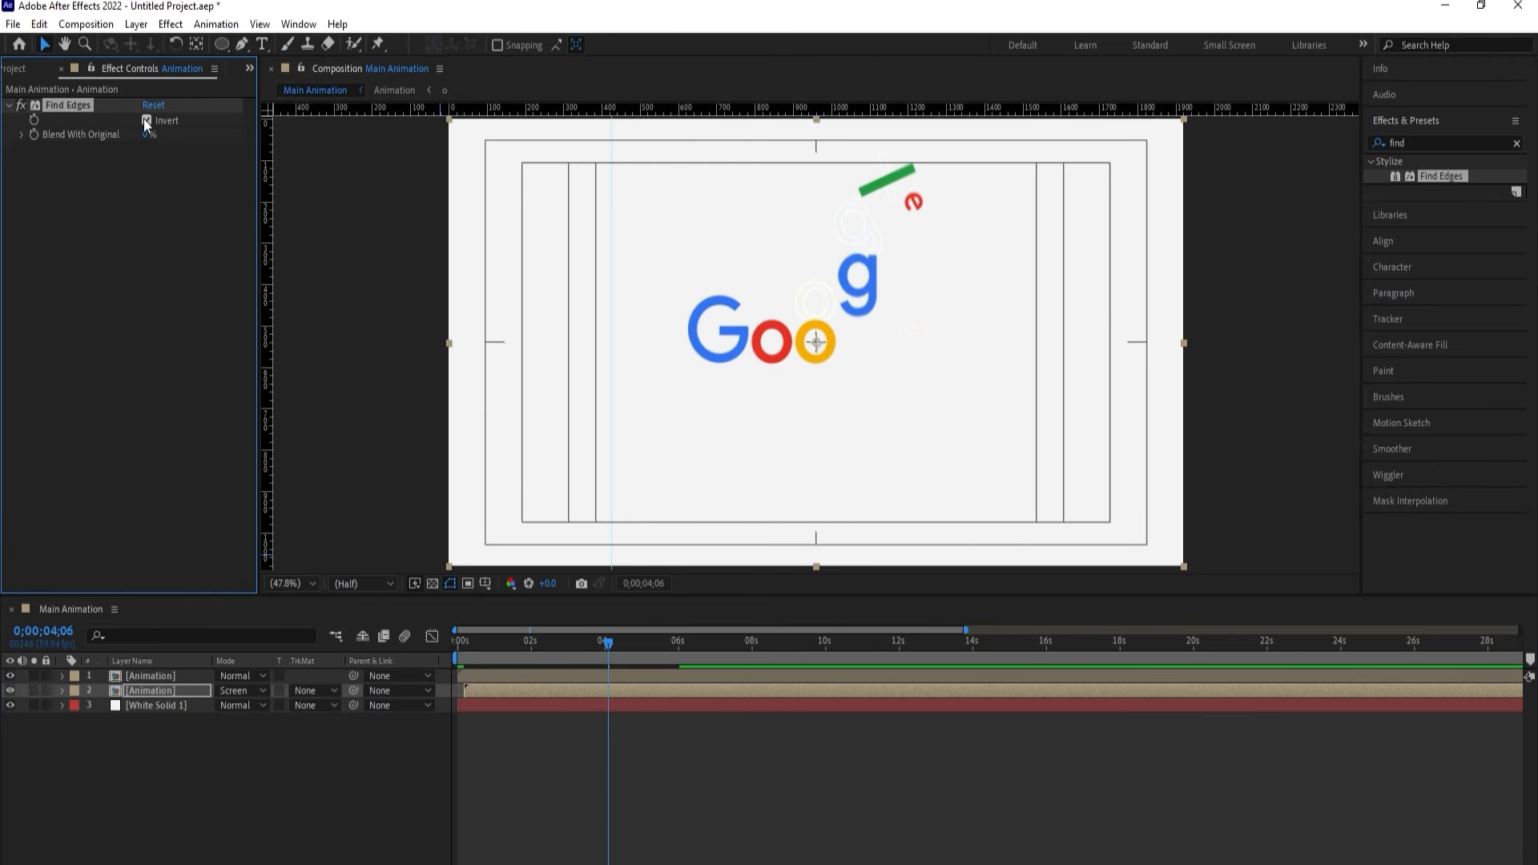
pyautogui.press('space')
pyautogui.click(147, 121)
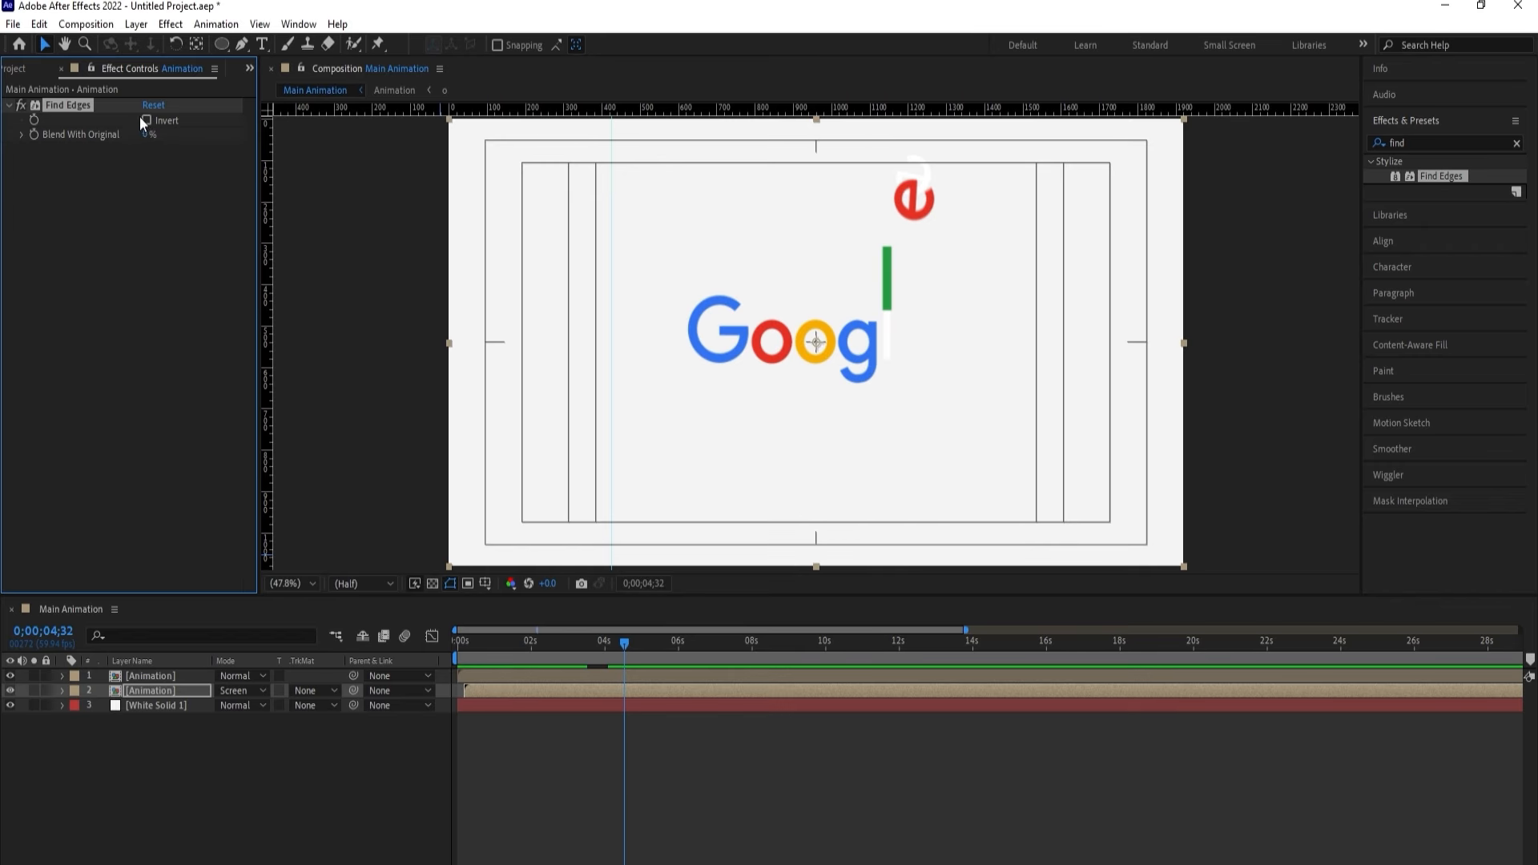
# Try Overlay blending on the lower Find Edges copy, and settle on Multiply instead.
pyautogui.click(252, 690)
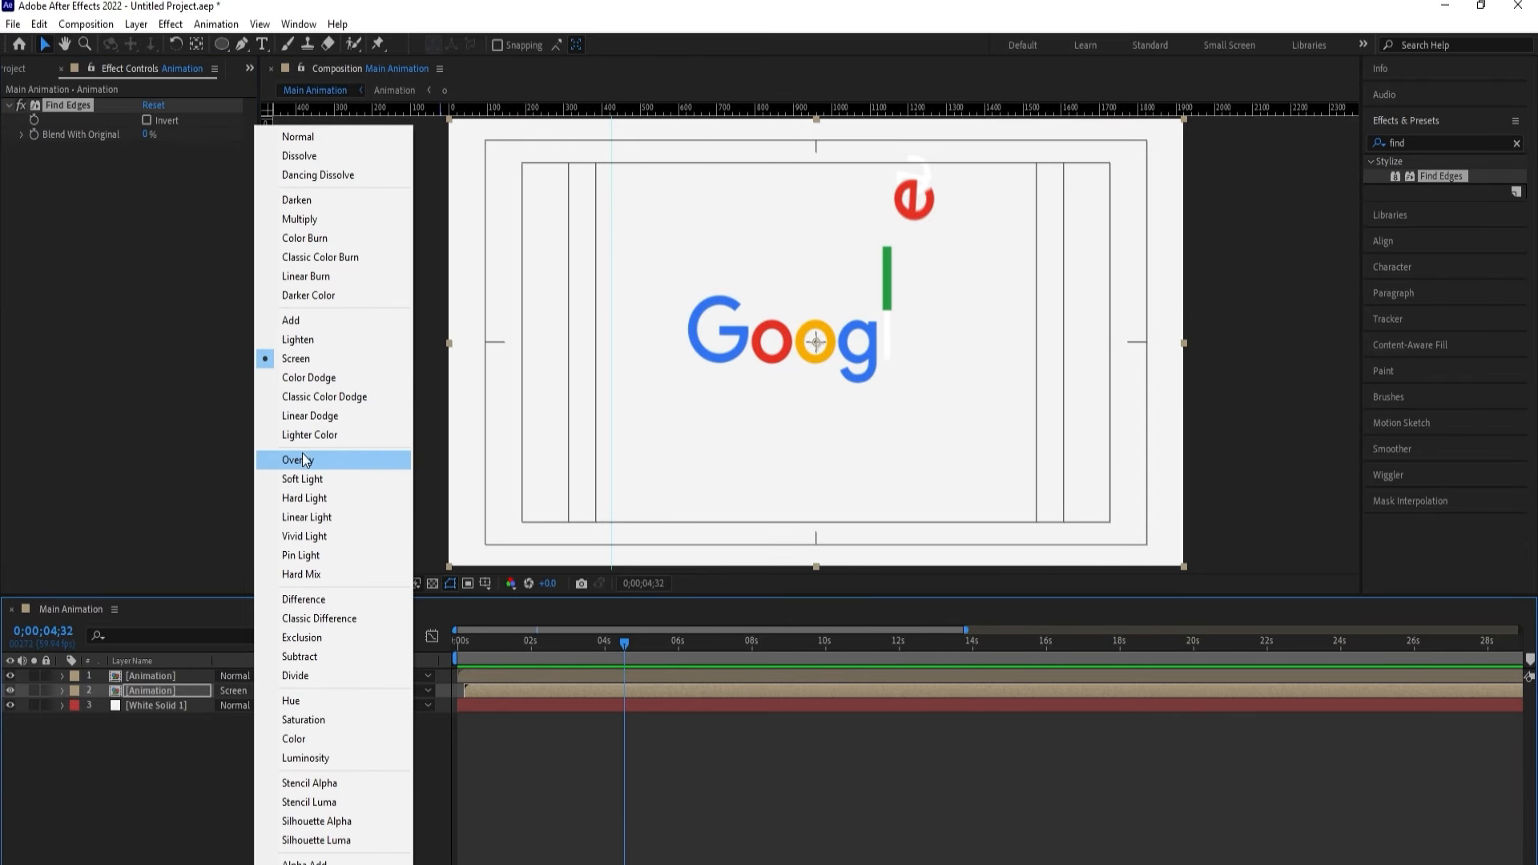
pyautogui.click(303, 458)
pyautogui.press('space')
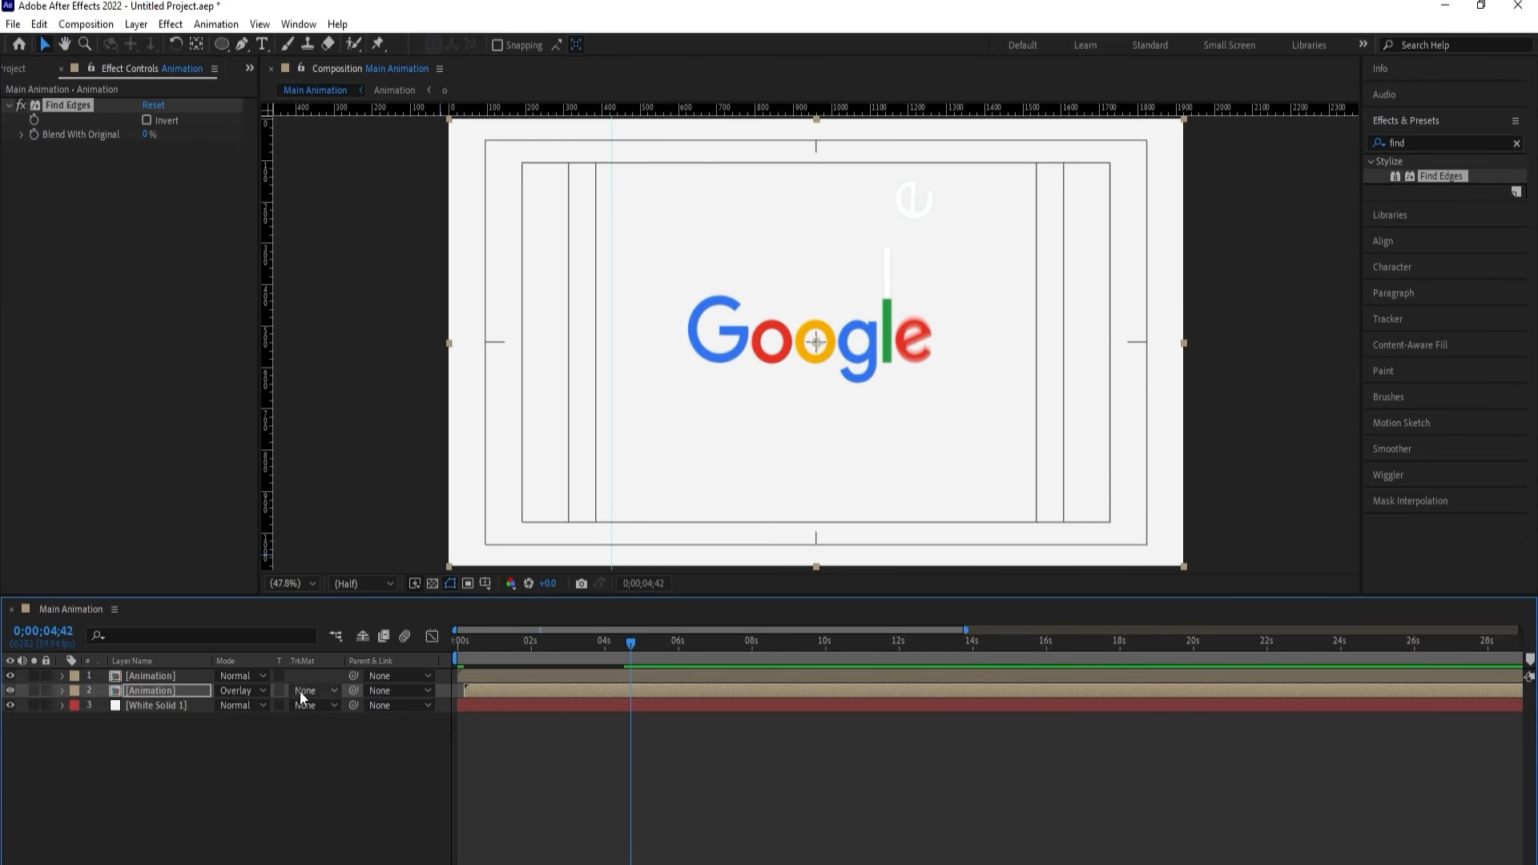
pyautogui.click(248, 691)
pyautogui.click(310, 223)
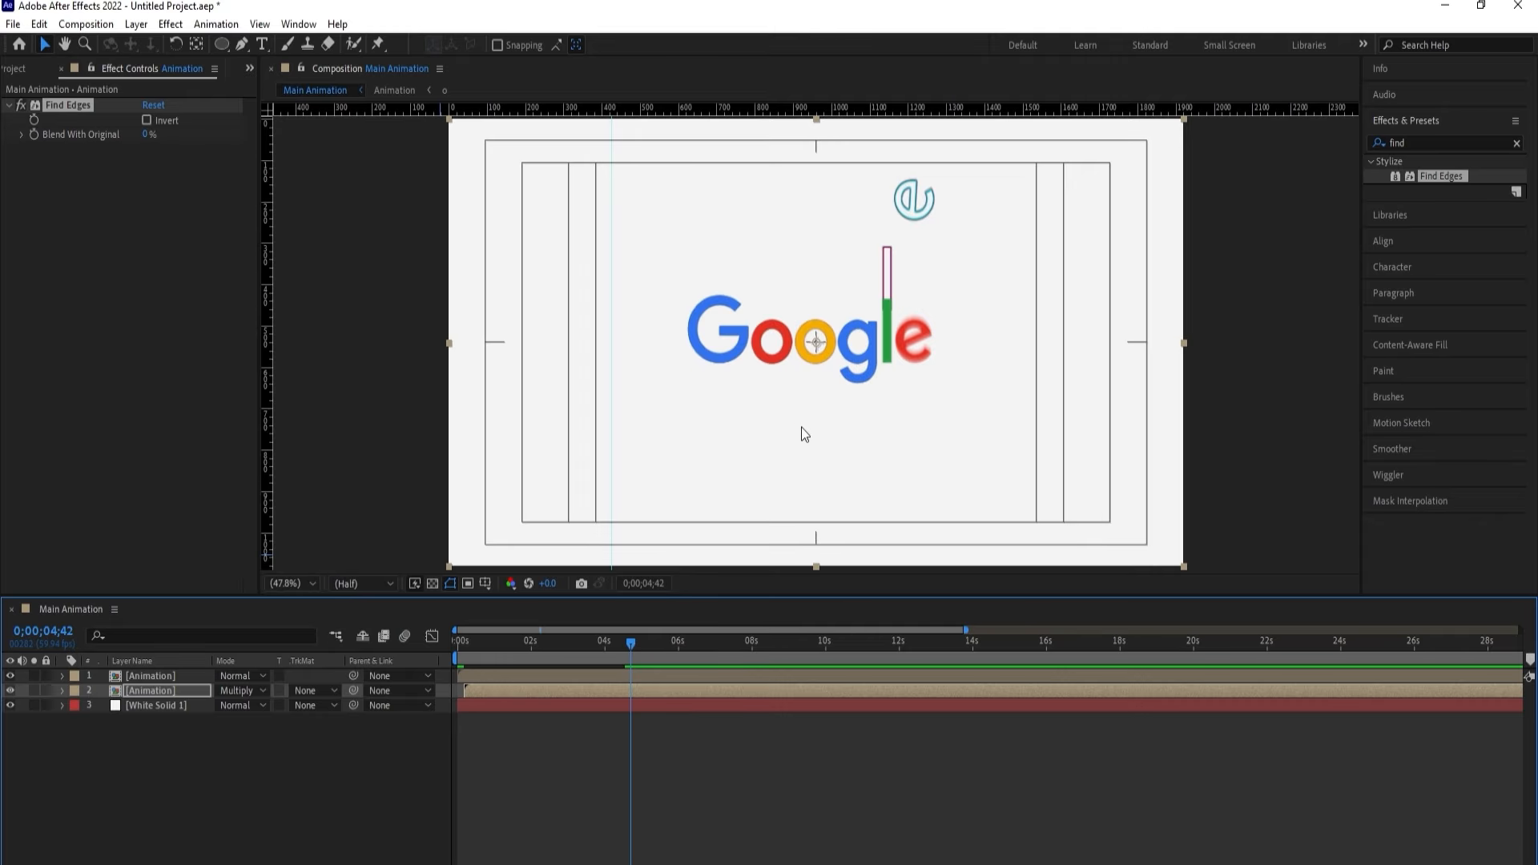
# Preview the Main Animation composition from its first frame.
pyautogui.moveTo(470, 652); pyautogui.dragTo(358, 636)
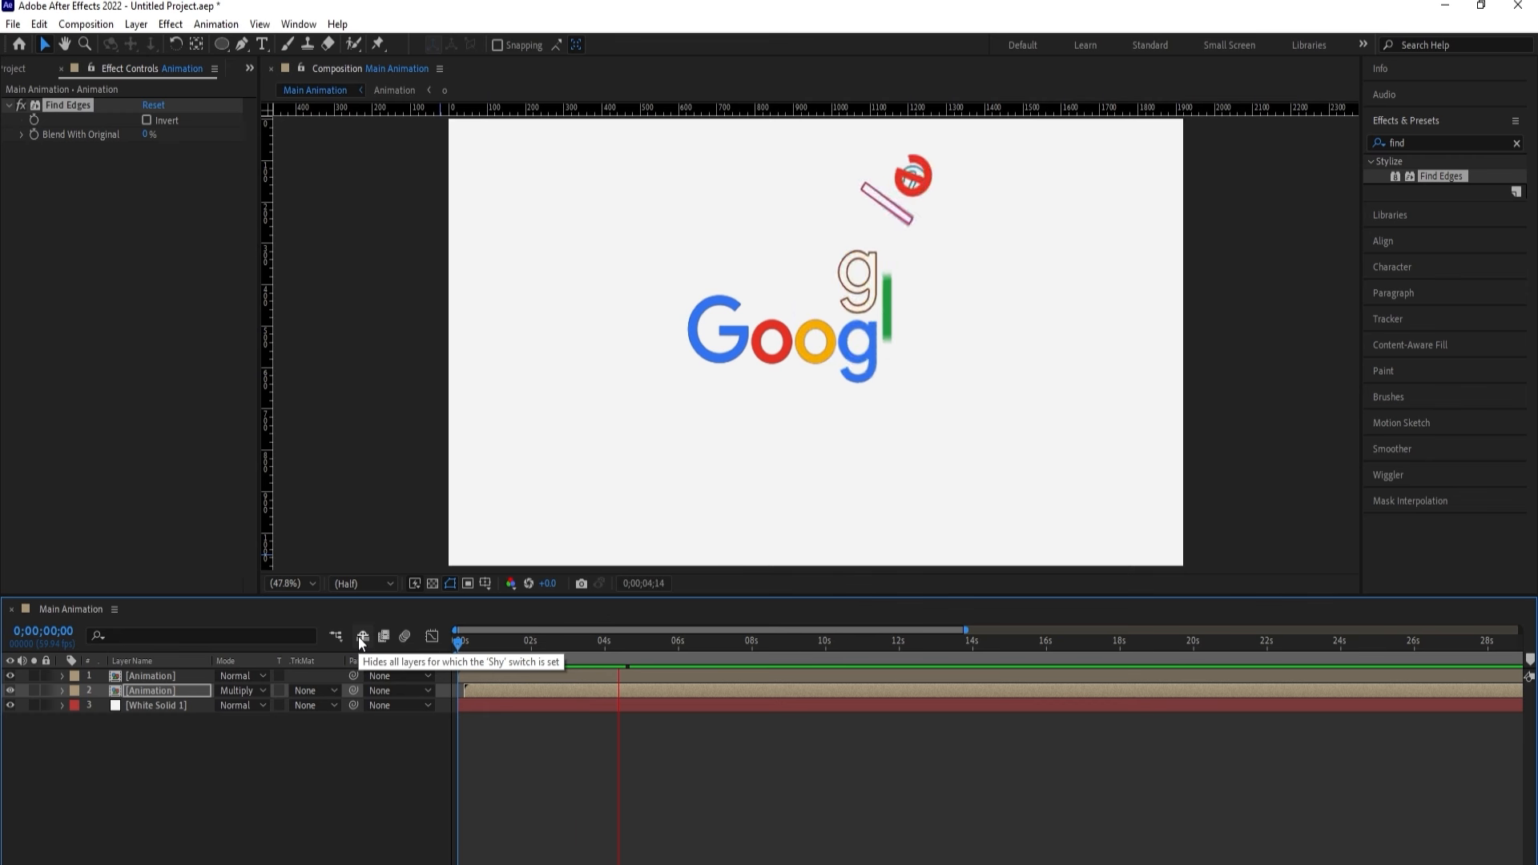
pyautogui.press('space')
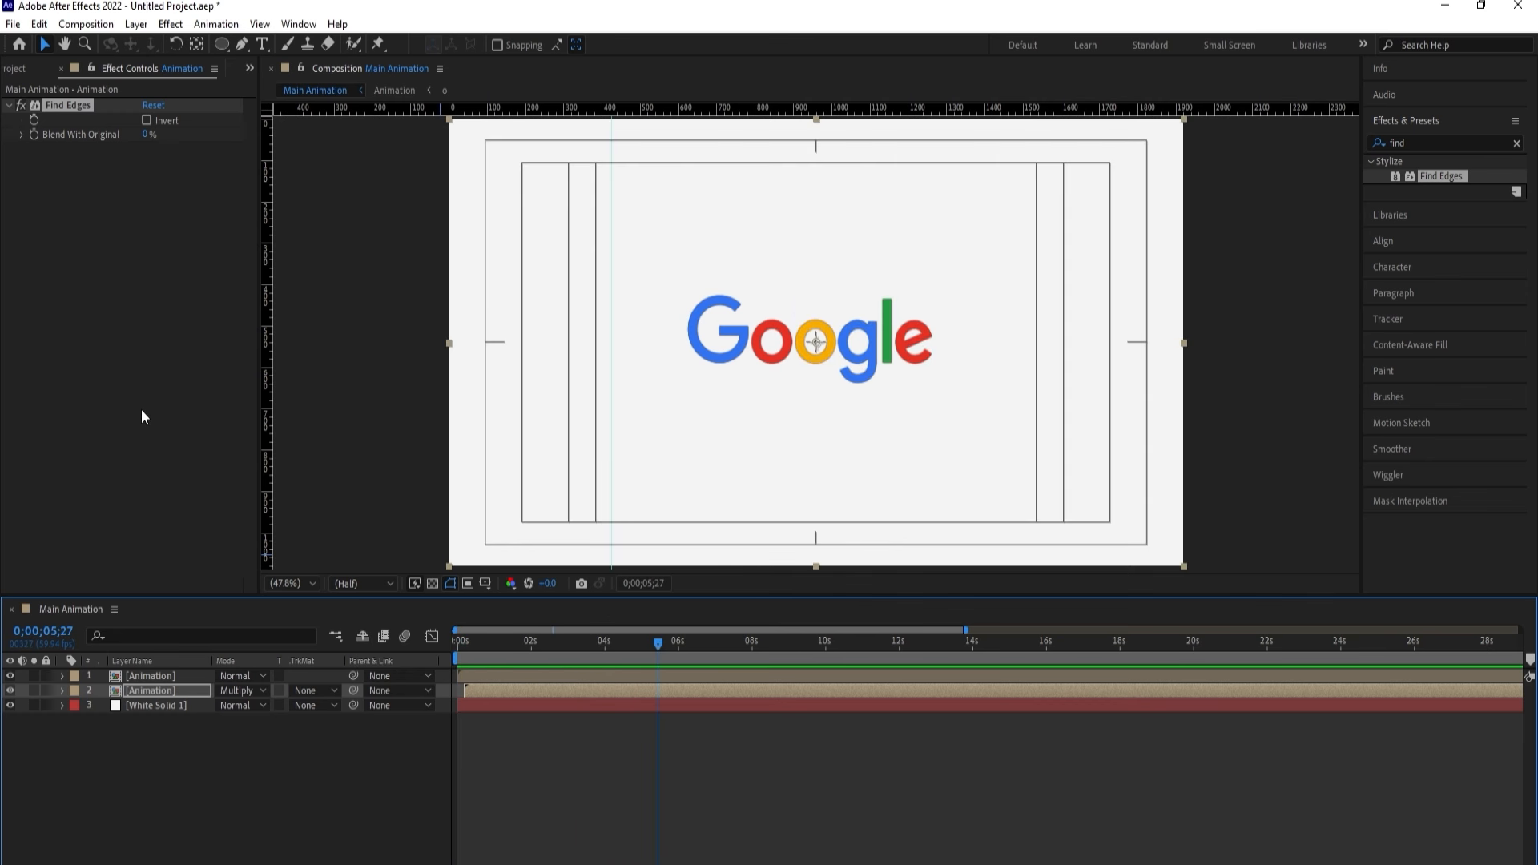
# Duplicate the Main Animation composition in the project and delete the surplus copies, keeping only Main Animation 2.
pyautogui.hotkey('ctrl', '0')
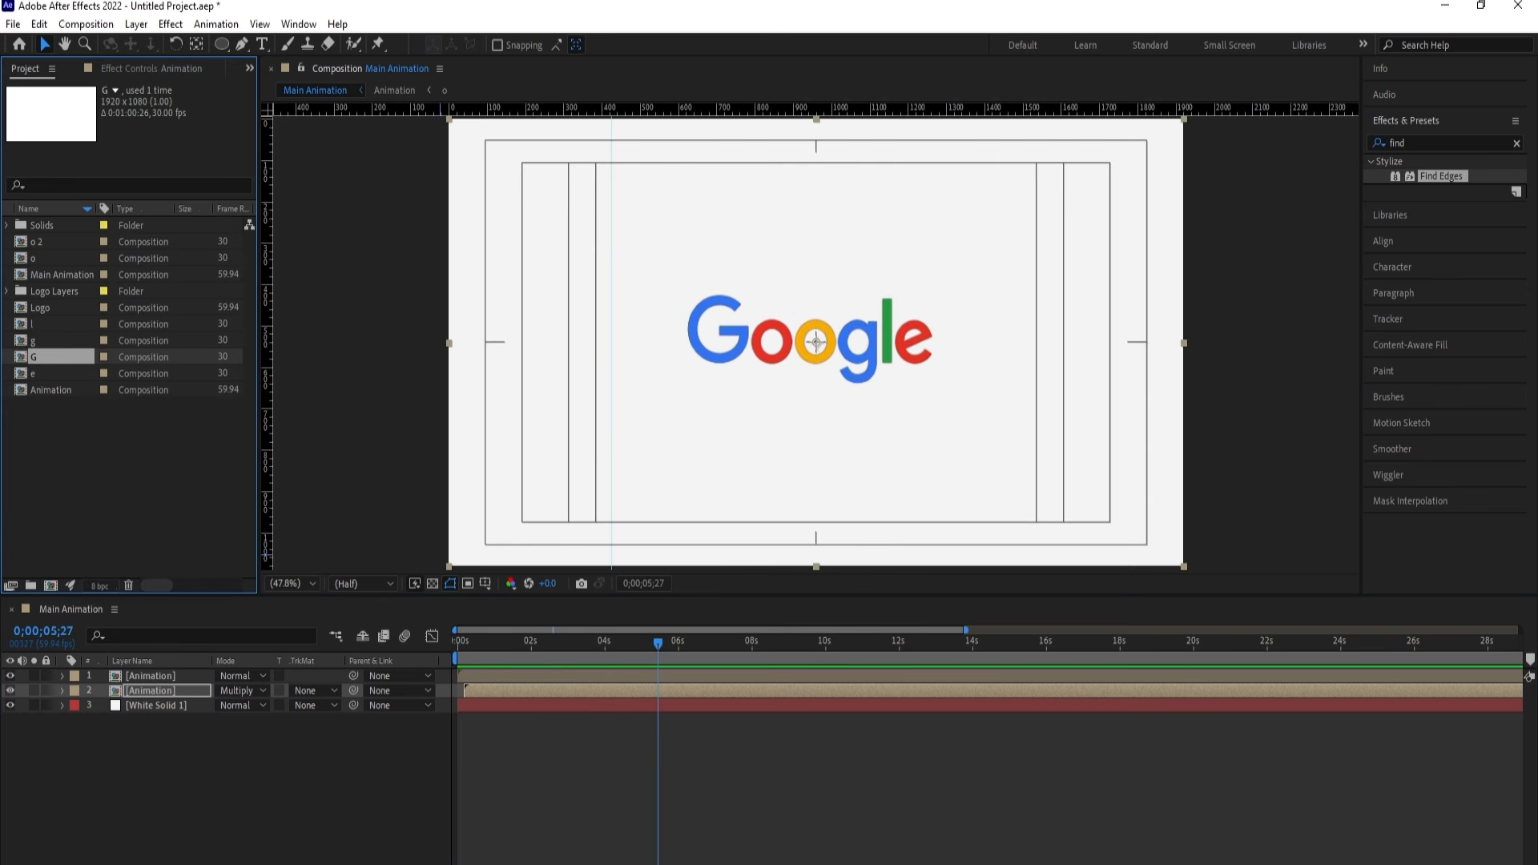
pyautogui.click(48, 274)
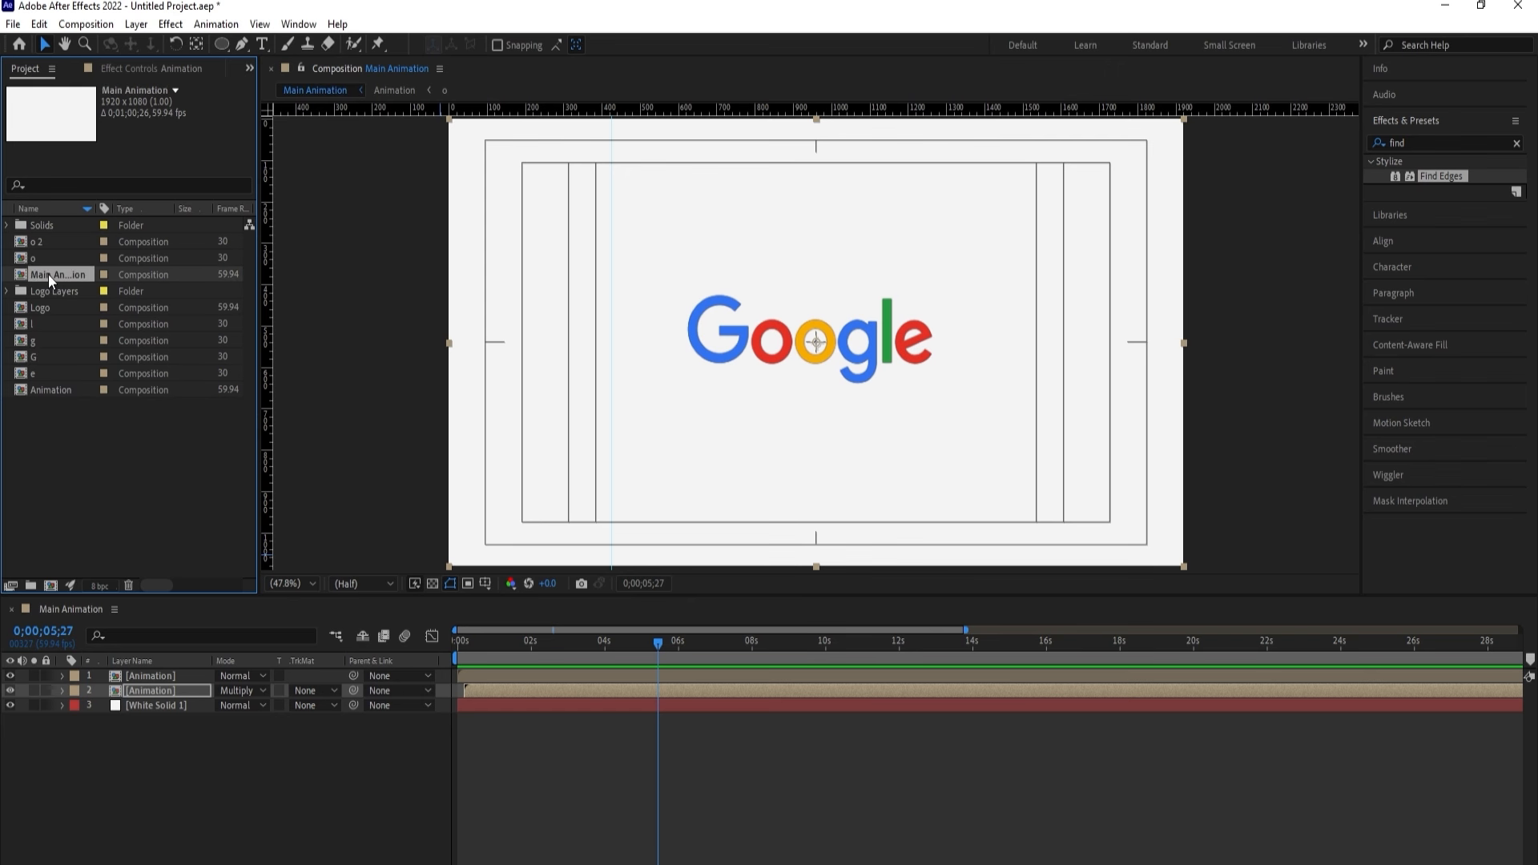
pyautogui.hotkey('ctrl', 'd')
pyautogui.hotkey('ctrl', 'd')
pyautogui.hotkey('ctrl', 'd')
pyautogui.hotkey('ctrl', 'd')
pyautogui.hotkey('ctrl', 'd')
pyautogui.hotkey('ctrl', 'd')
pyautogui.hotkey('ctrl', 'd')
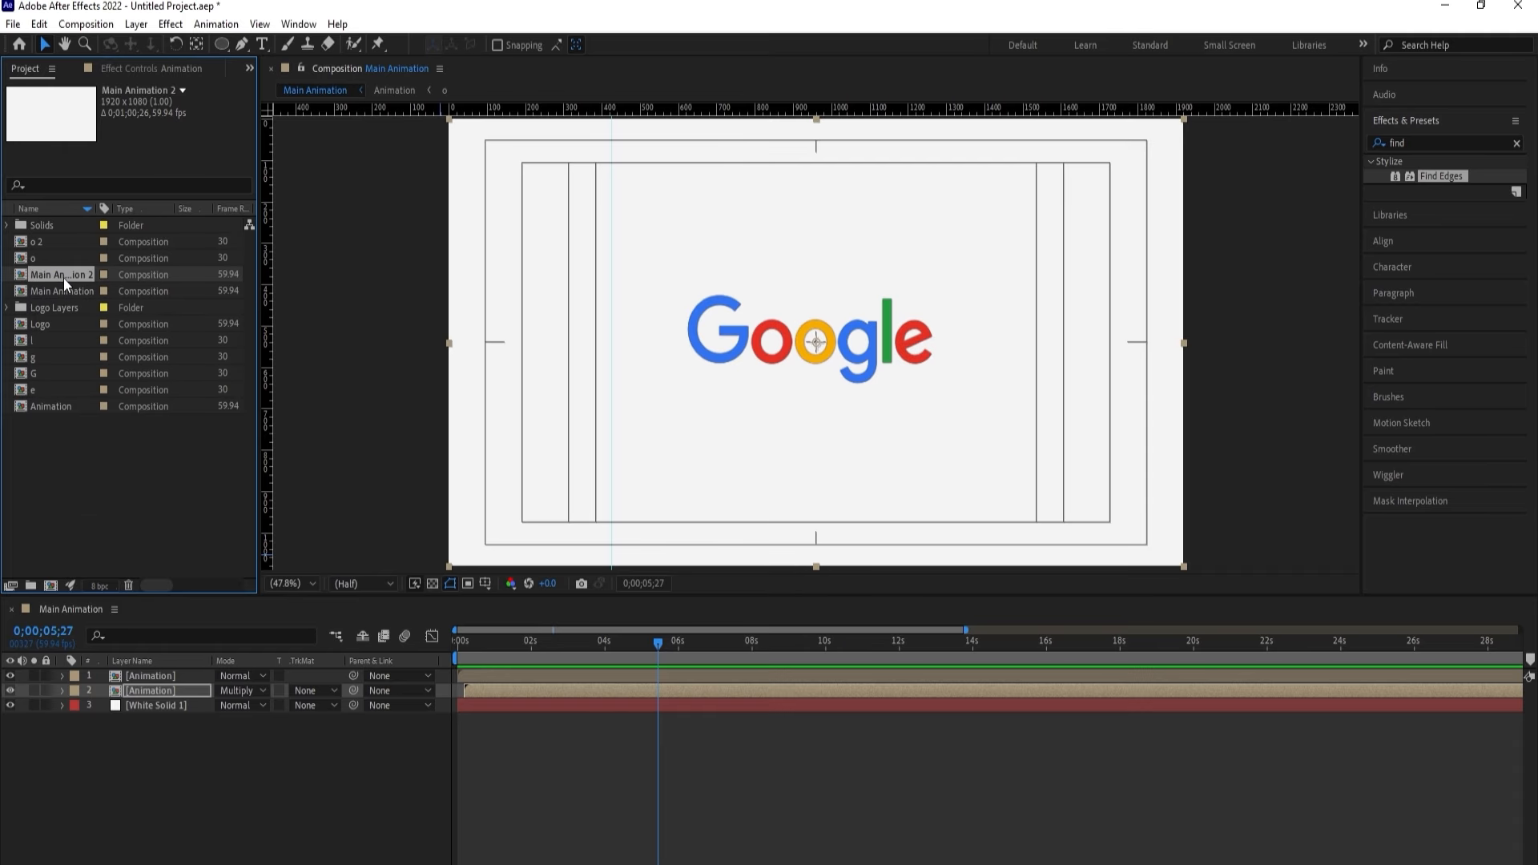
pyautogui.press('Delete')
pyautogui.press('Delete')
pyautogui.press('Delete')
pyautogui.press('Delete')
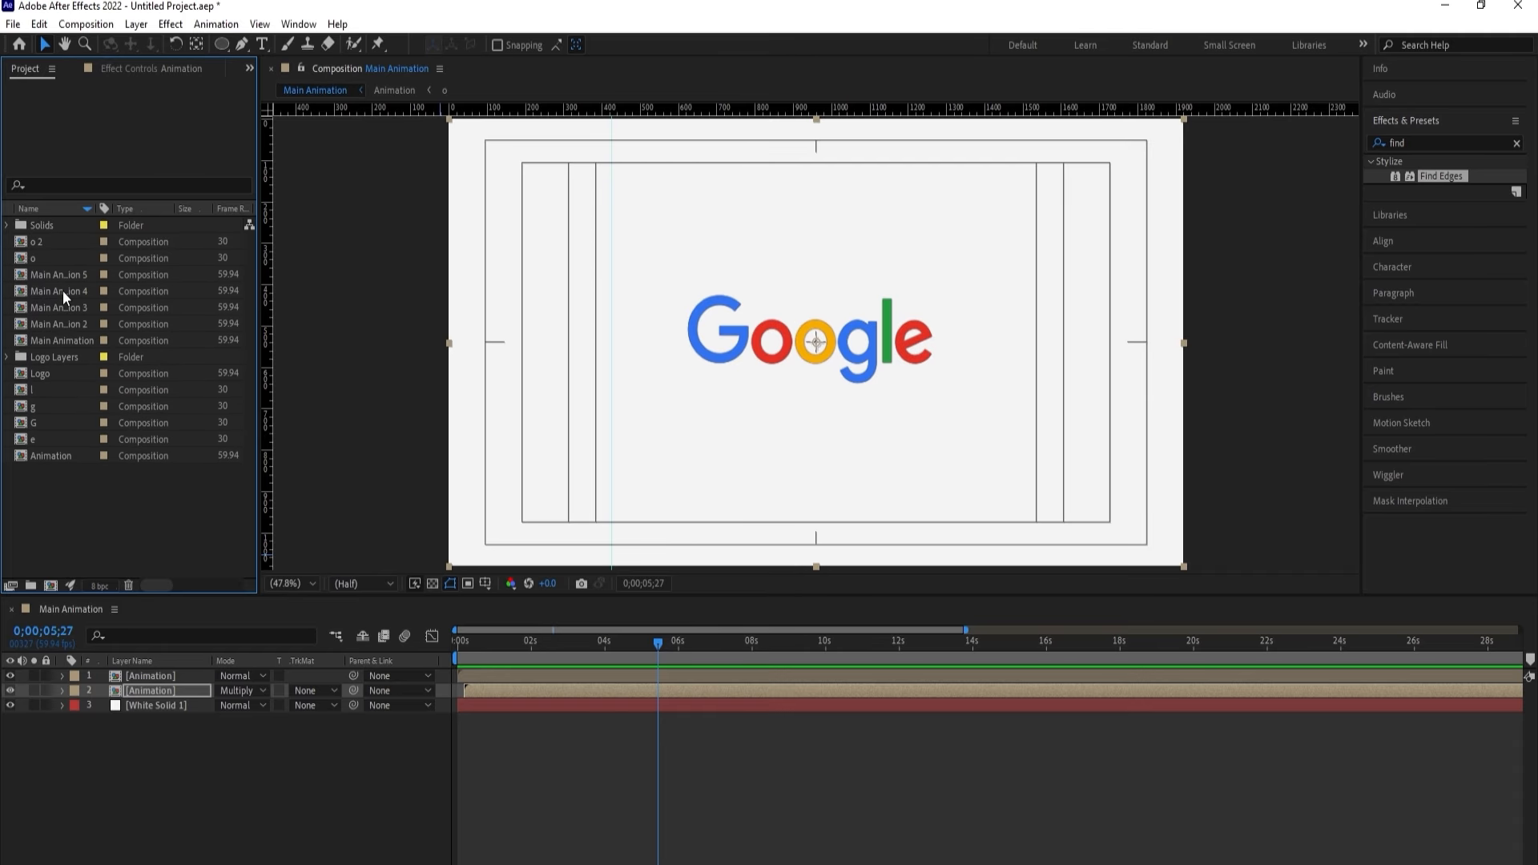
pyautogui.press('Delete')
pyautogui.press('Delete')
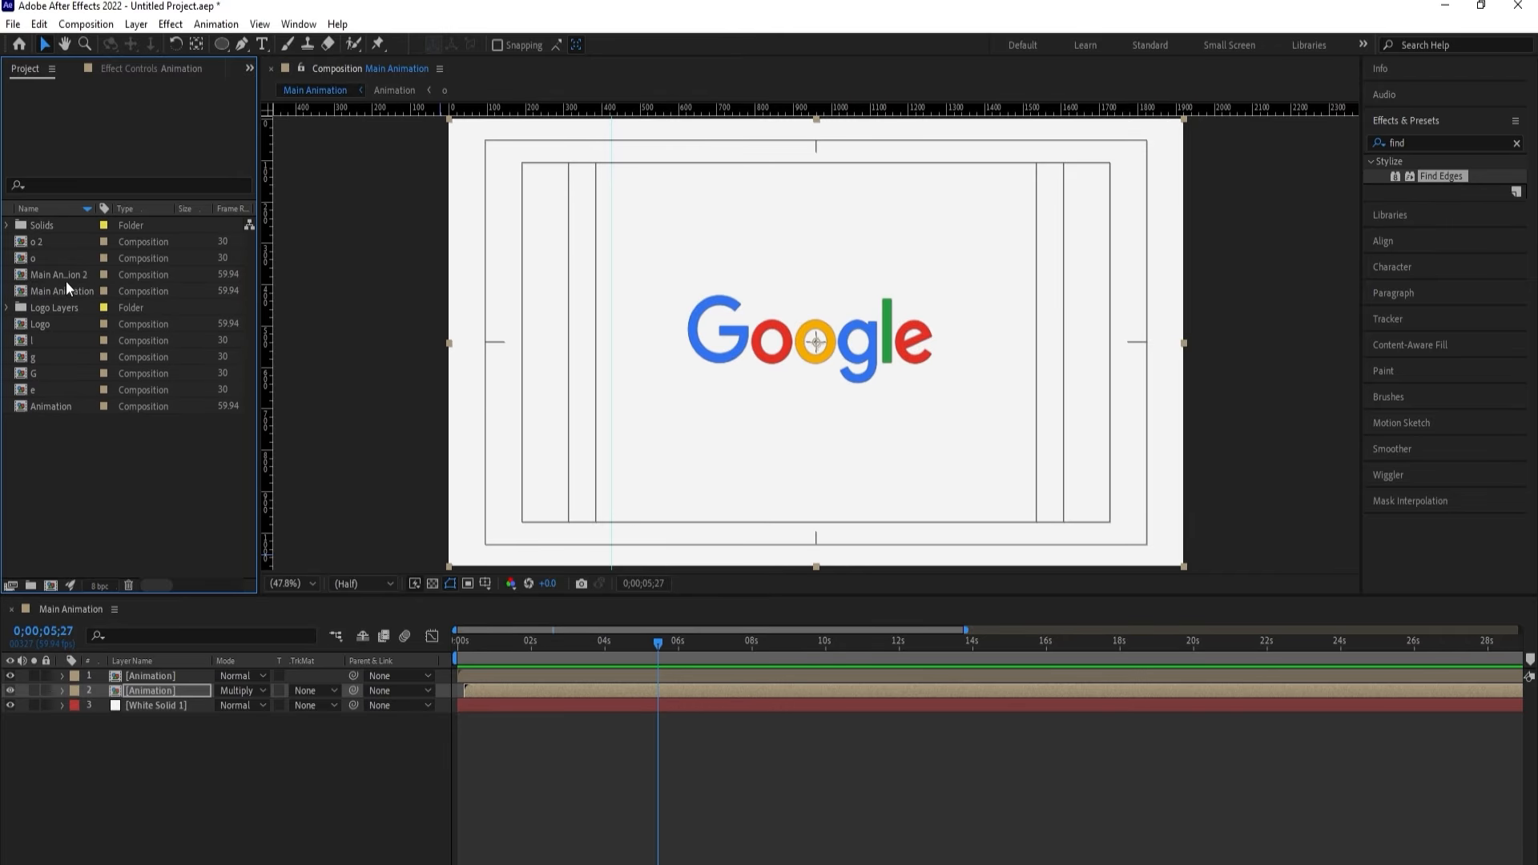
# Open Main Animation 2 and move the Multiply-mode Animation layer above the other Animation layer.
pyautogui.doubleClick(66, 279)
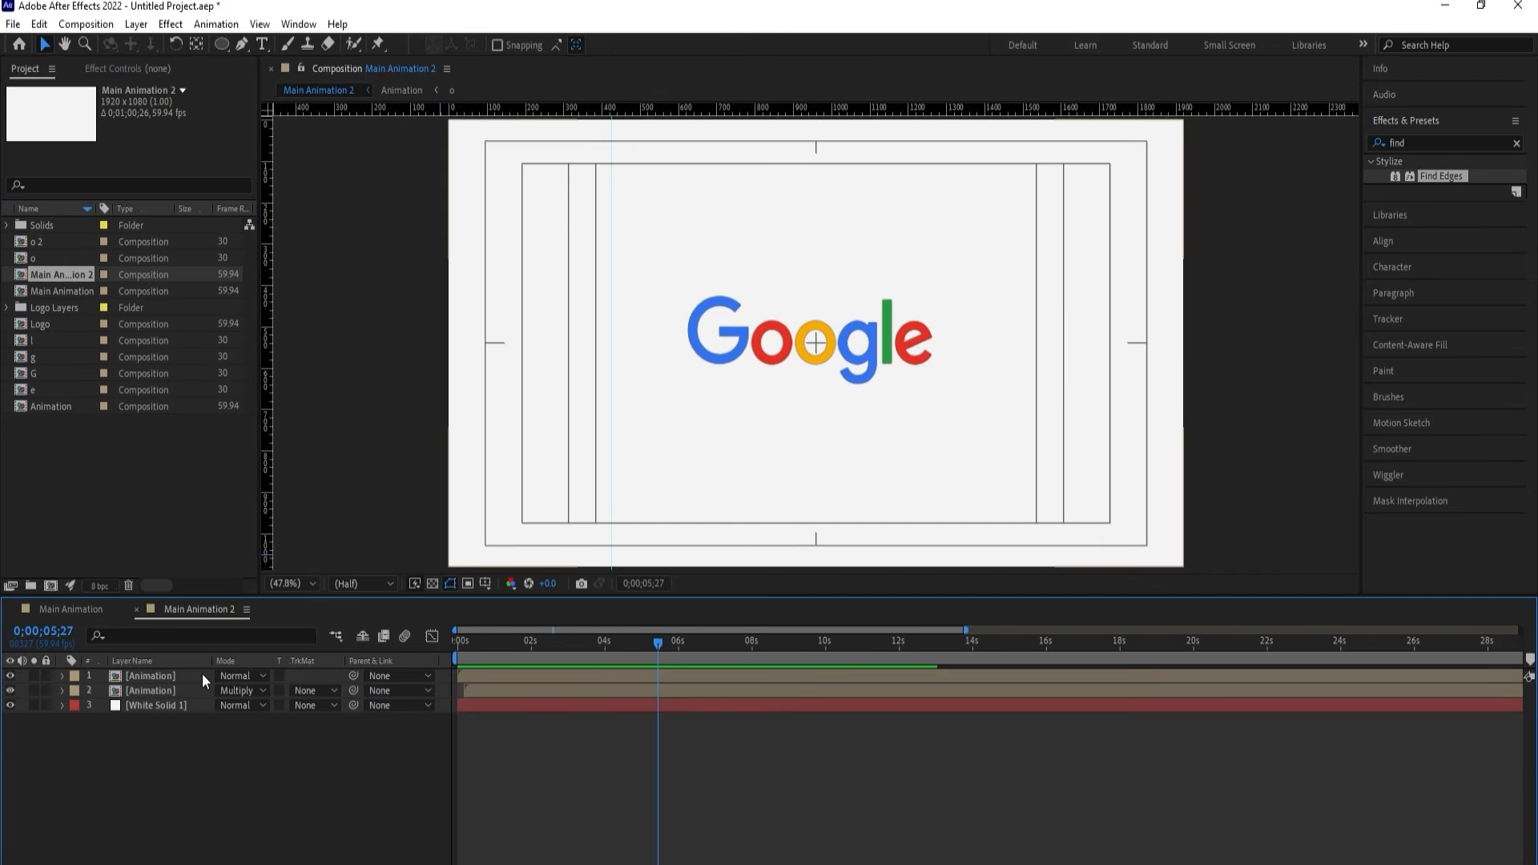
pyautogui.click(170, 689)
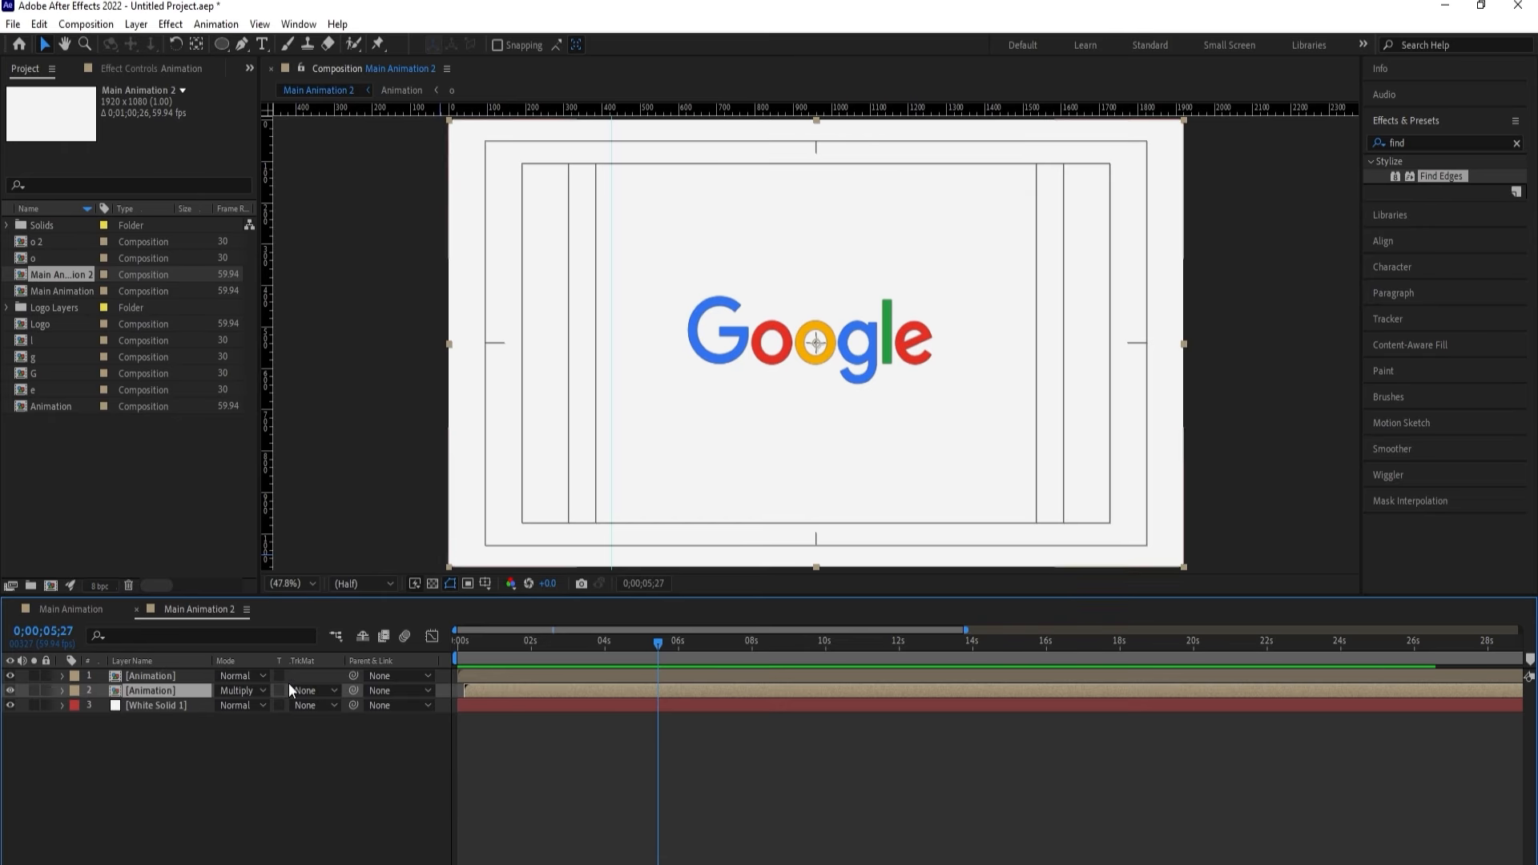
pyautogui.moveTo(170, 697); pyautogui.dragTo(167, 675)
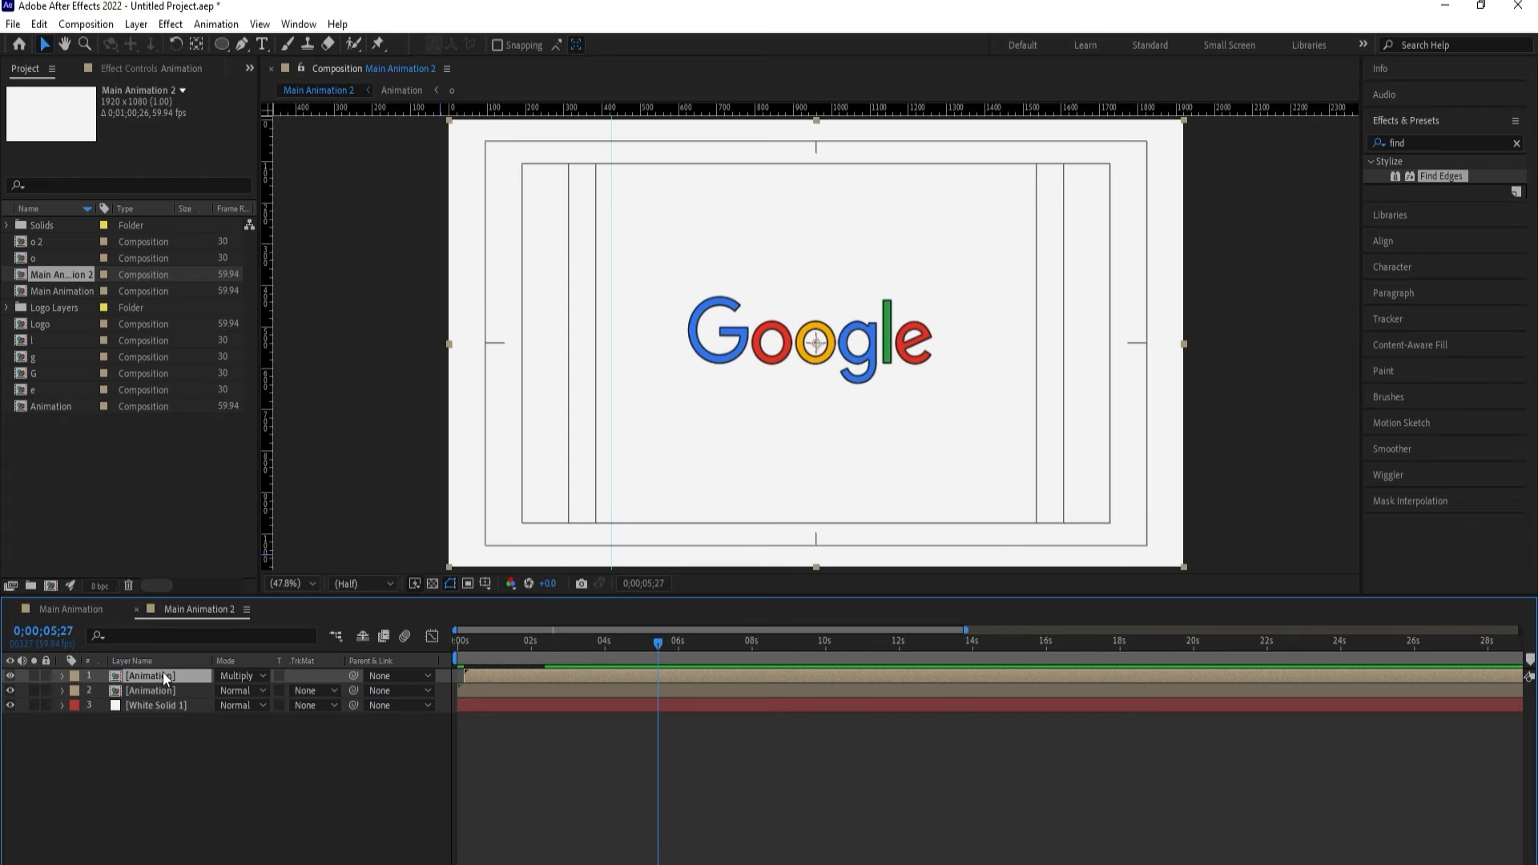
# Preview the Main Animation 2 composition from its first frame.
pyautogui.moveTo(521, 651); pyautogui.dragTo(460, 652)
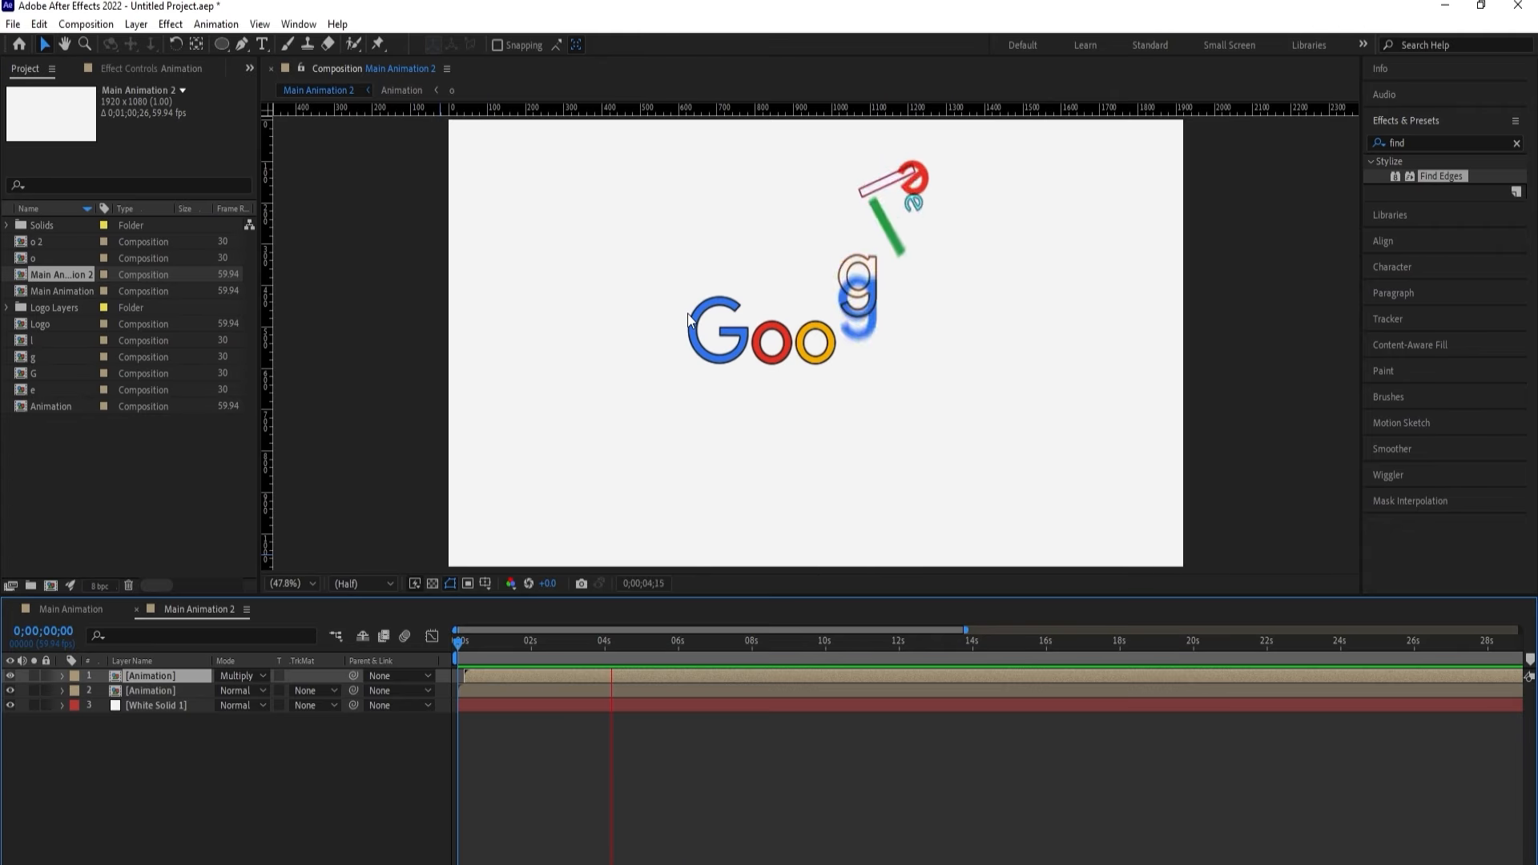
pyautogui.press('space')
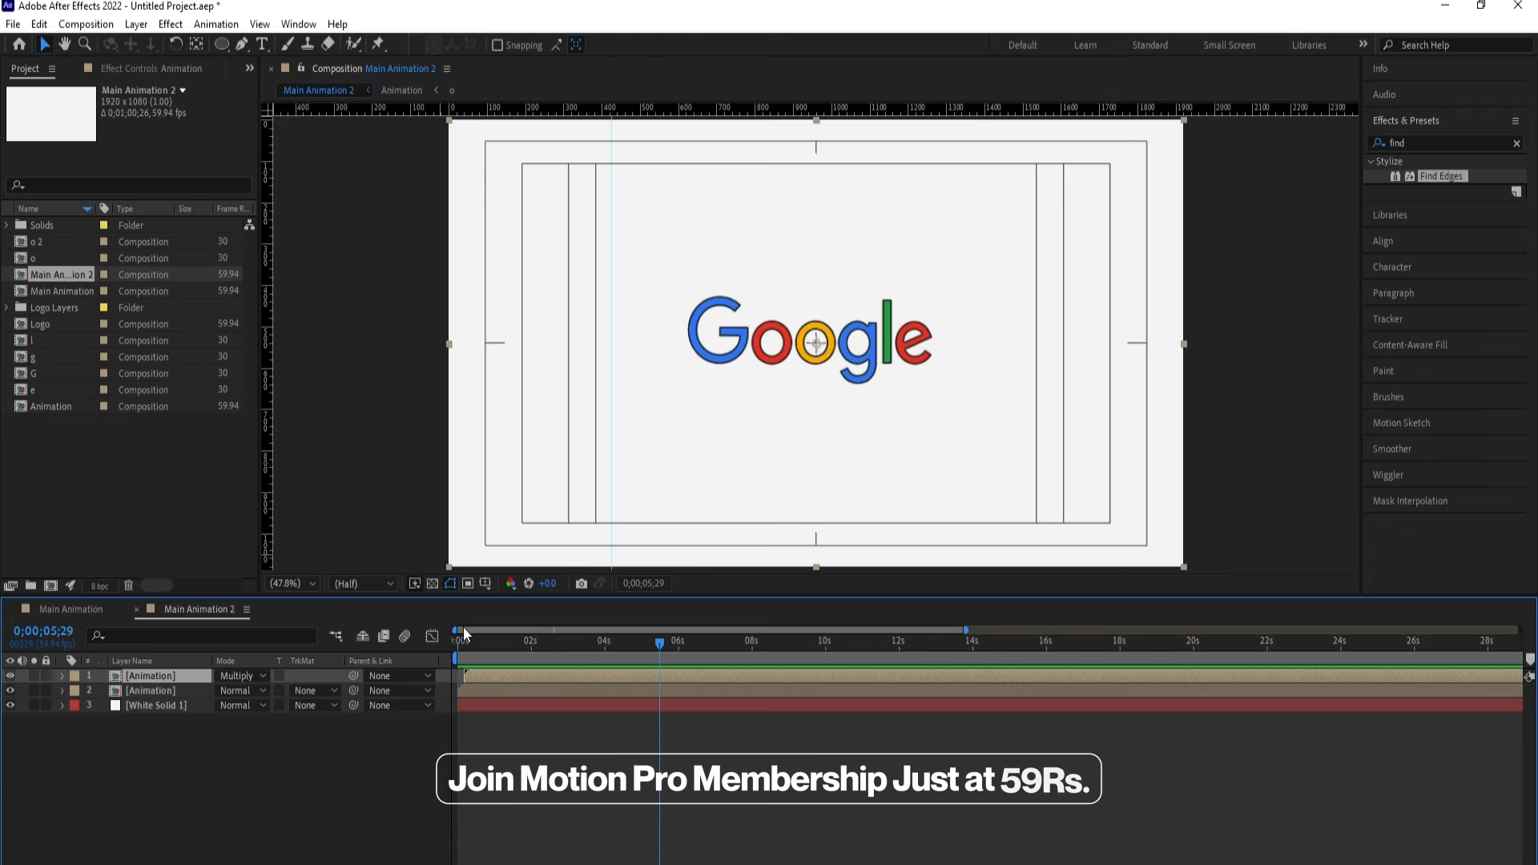
pyautogui.press('space')
# Duplicate Main Animation 2 in the project and open the copy, Main Animation 3.
pyautogui.click(65, 274)
pyautogui.hotkey('ctrl', 'd')
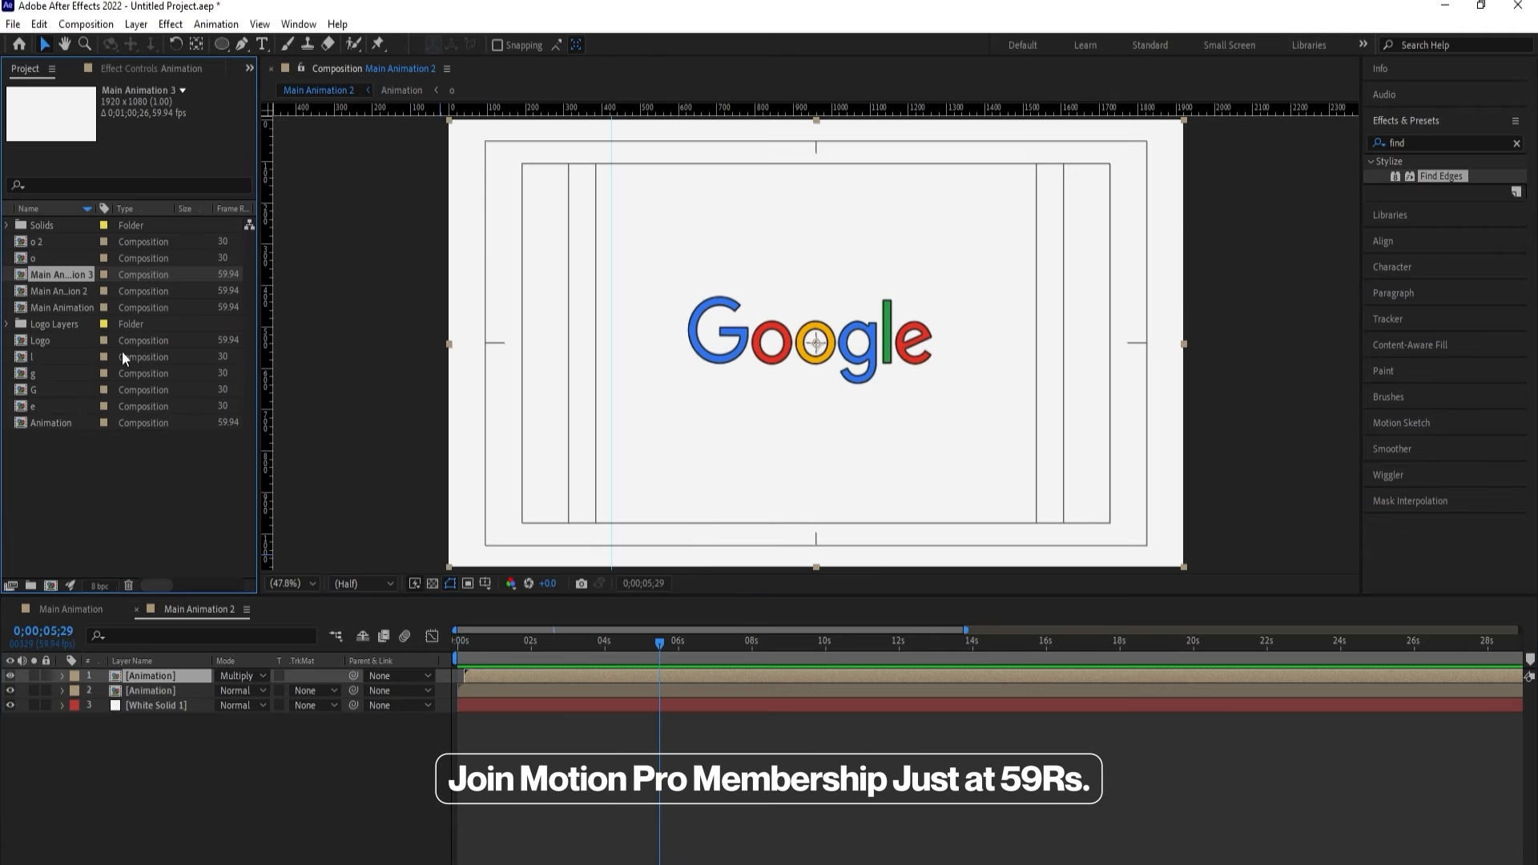
pyautogui.doubleClick(51, 279)
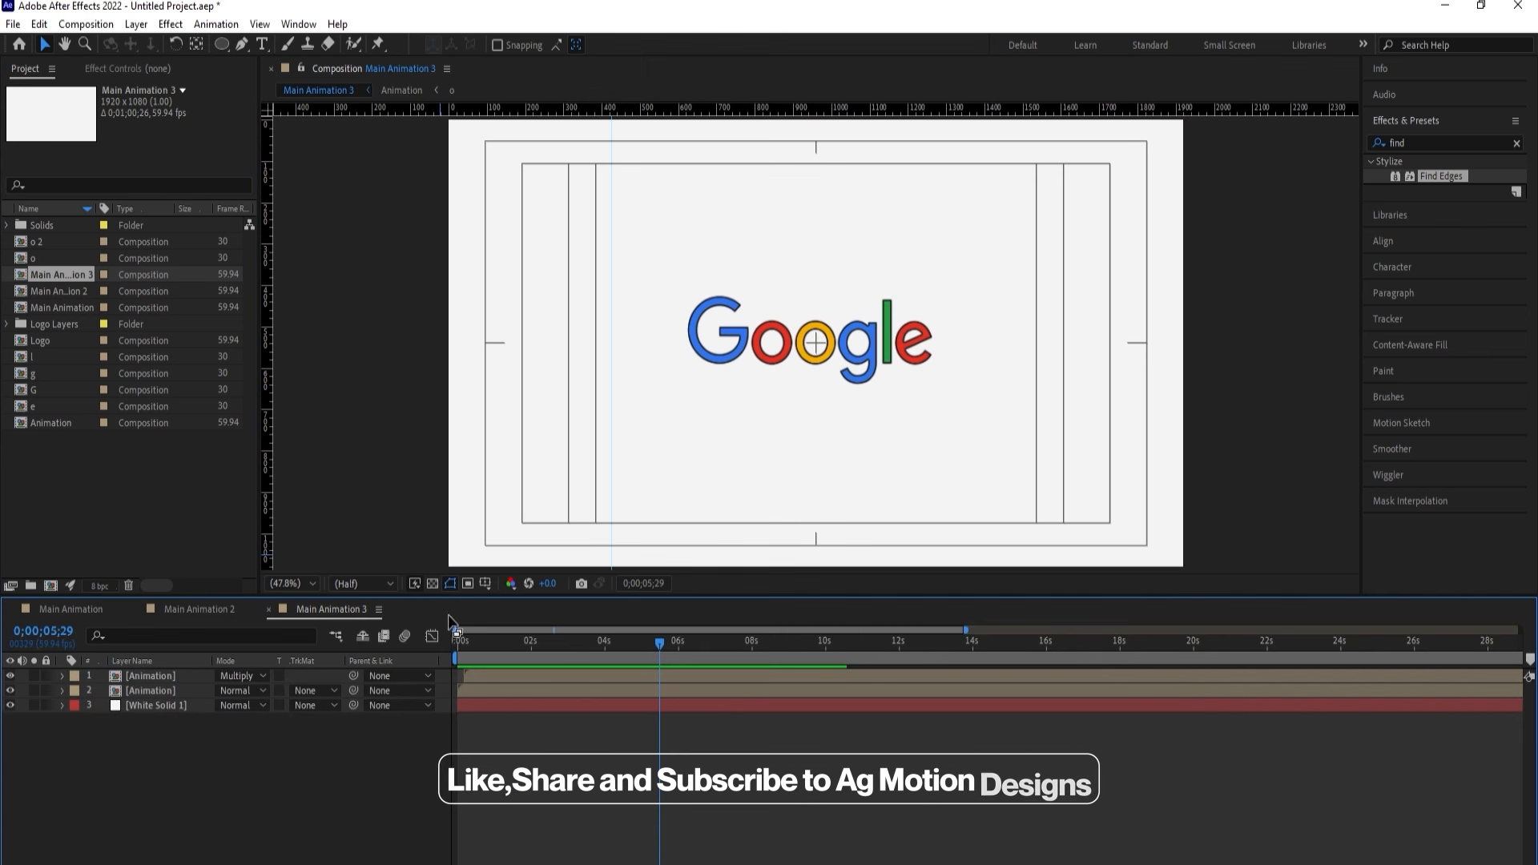
# Invert the Find Edges effect on Main Animation 3's top Animation layer and set that layer's blending mode to Screen.
pyautogui.moveTo(481, 647); pyautogui.dragTo(648, 640)
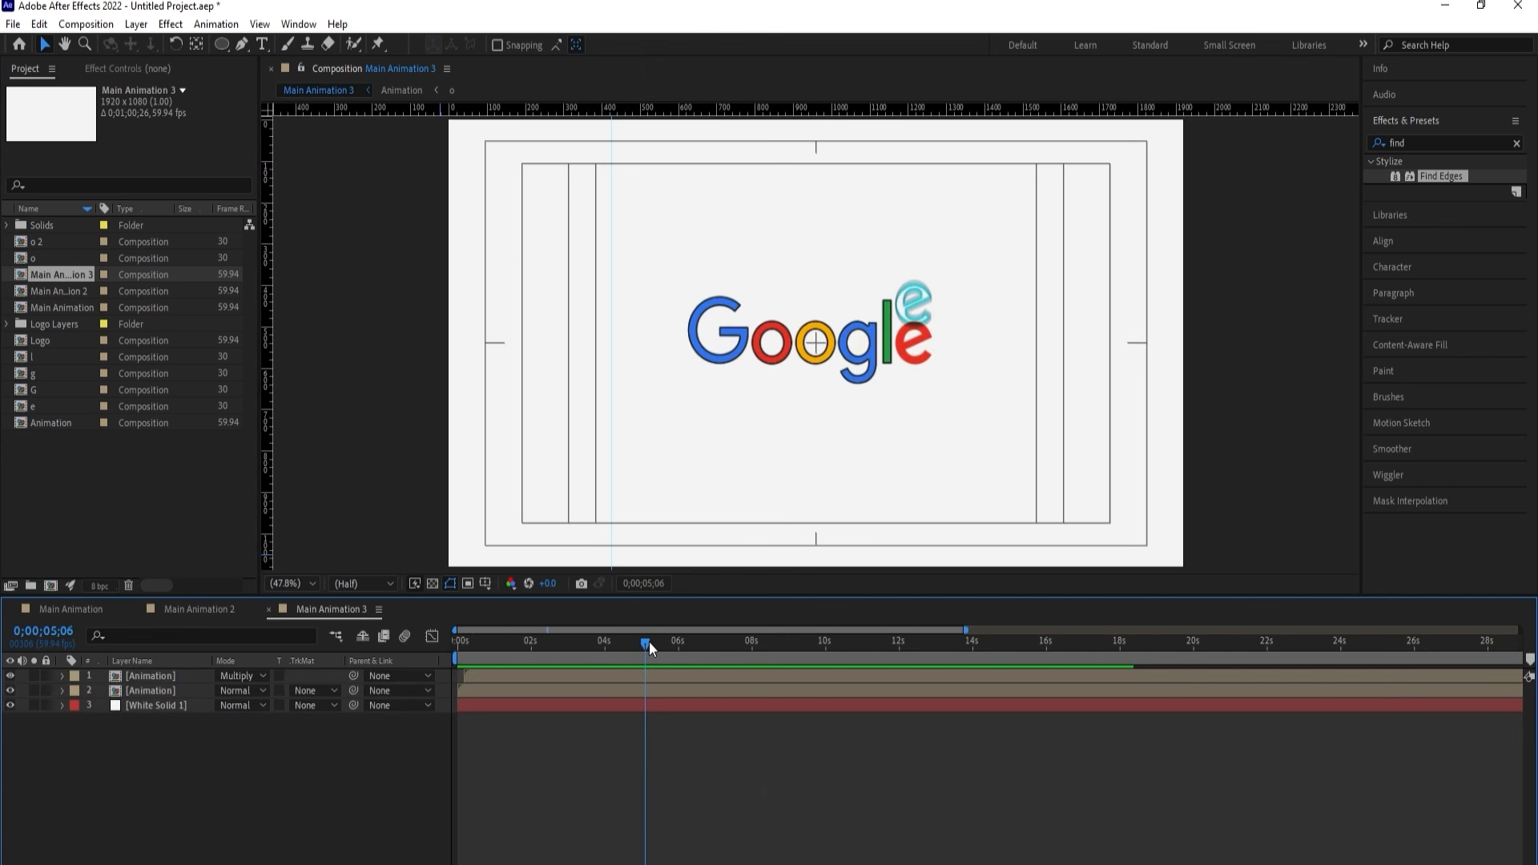
pyautogui.click(612, 675)
pyautogui.click(138, 69)
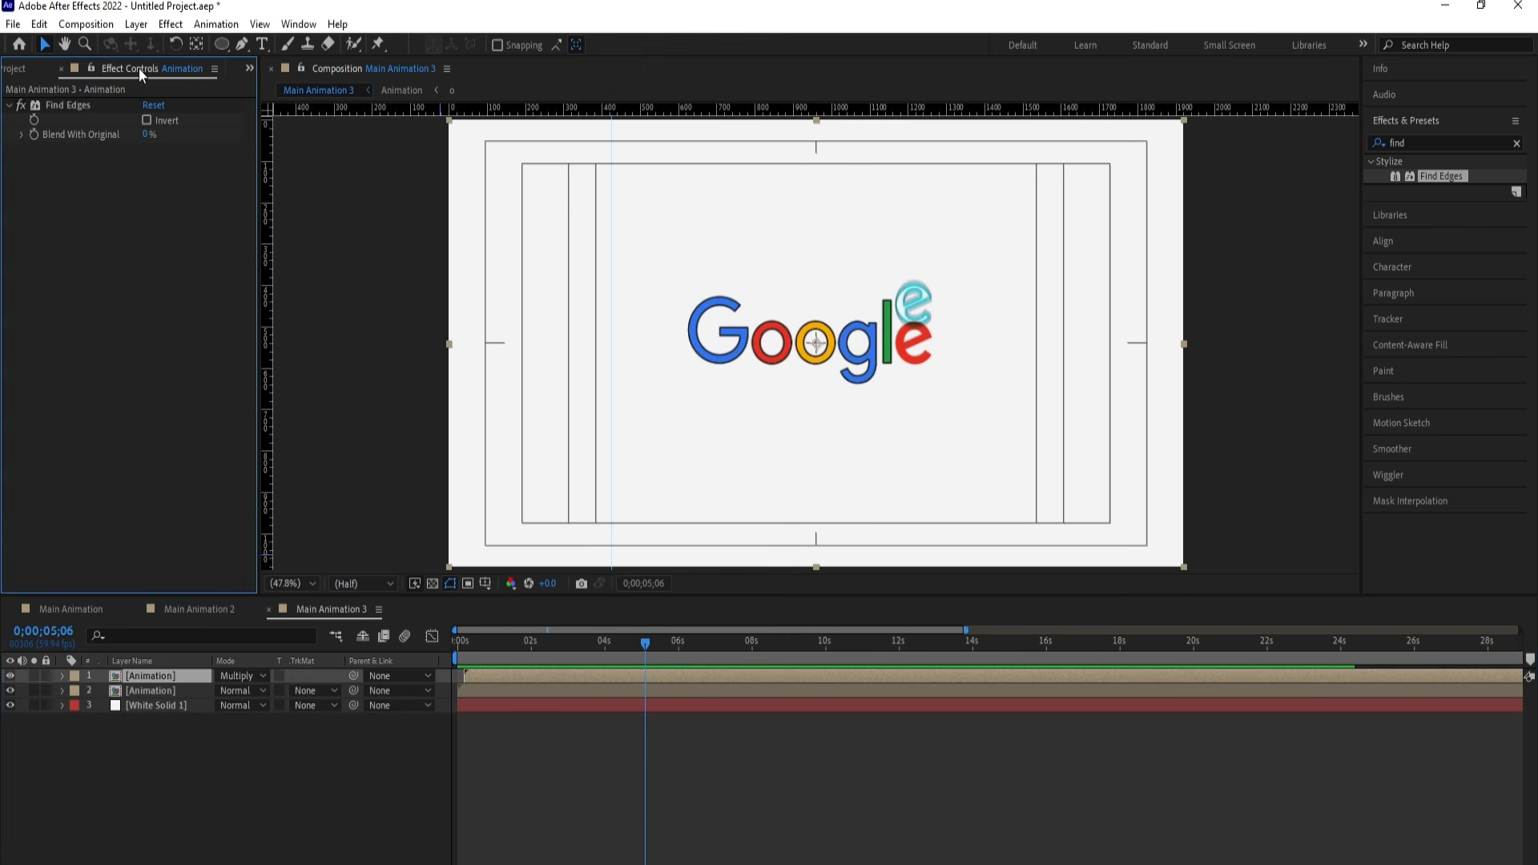
pyautogui.click(145, 120)
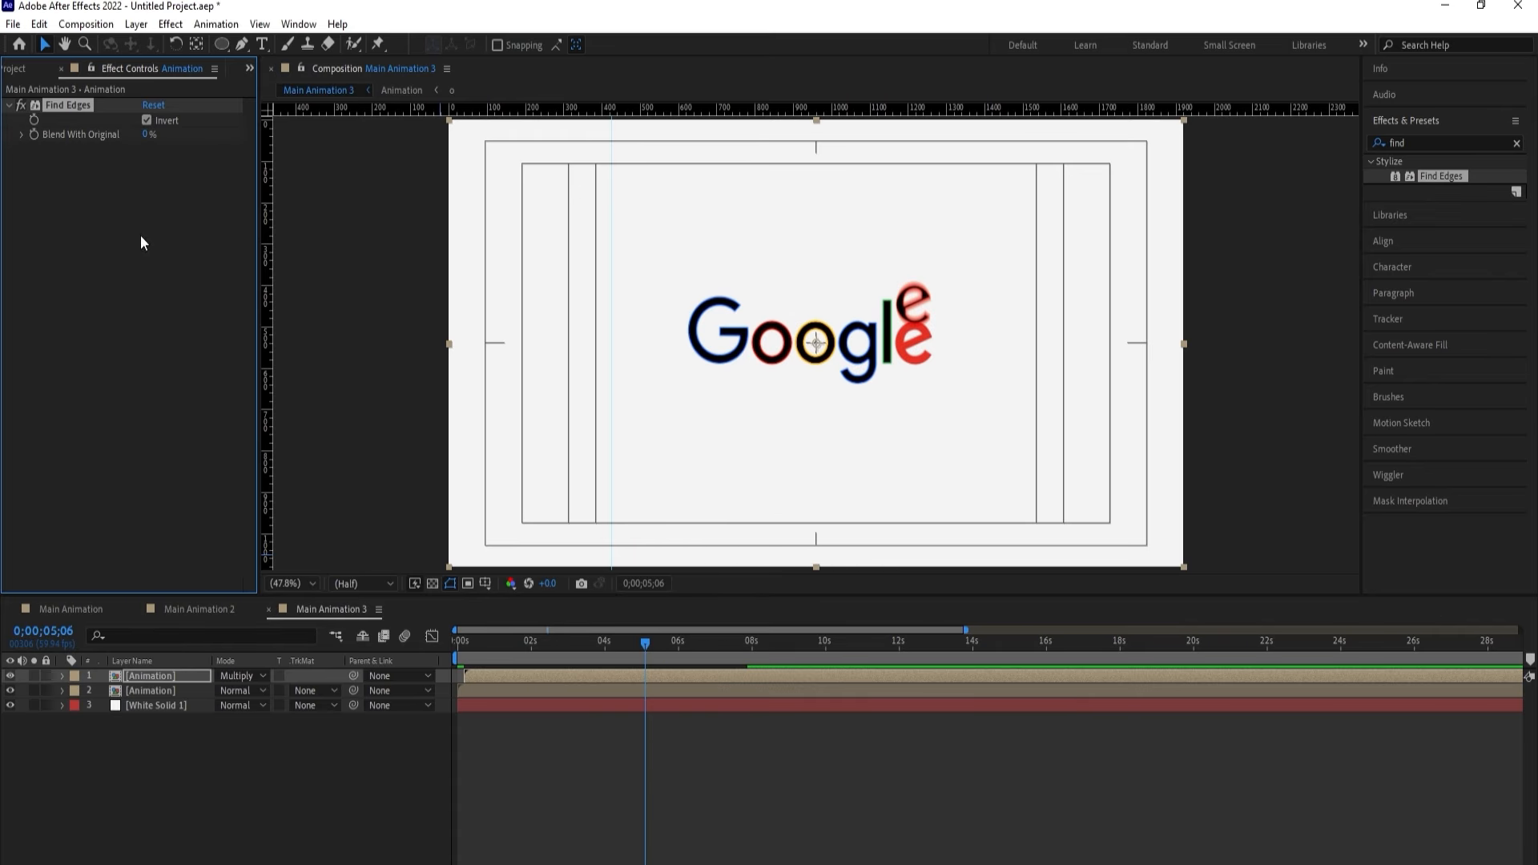
pyautogui.click(234, 675)
pyautogui.click(291, 358)
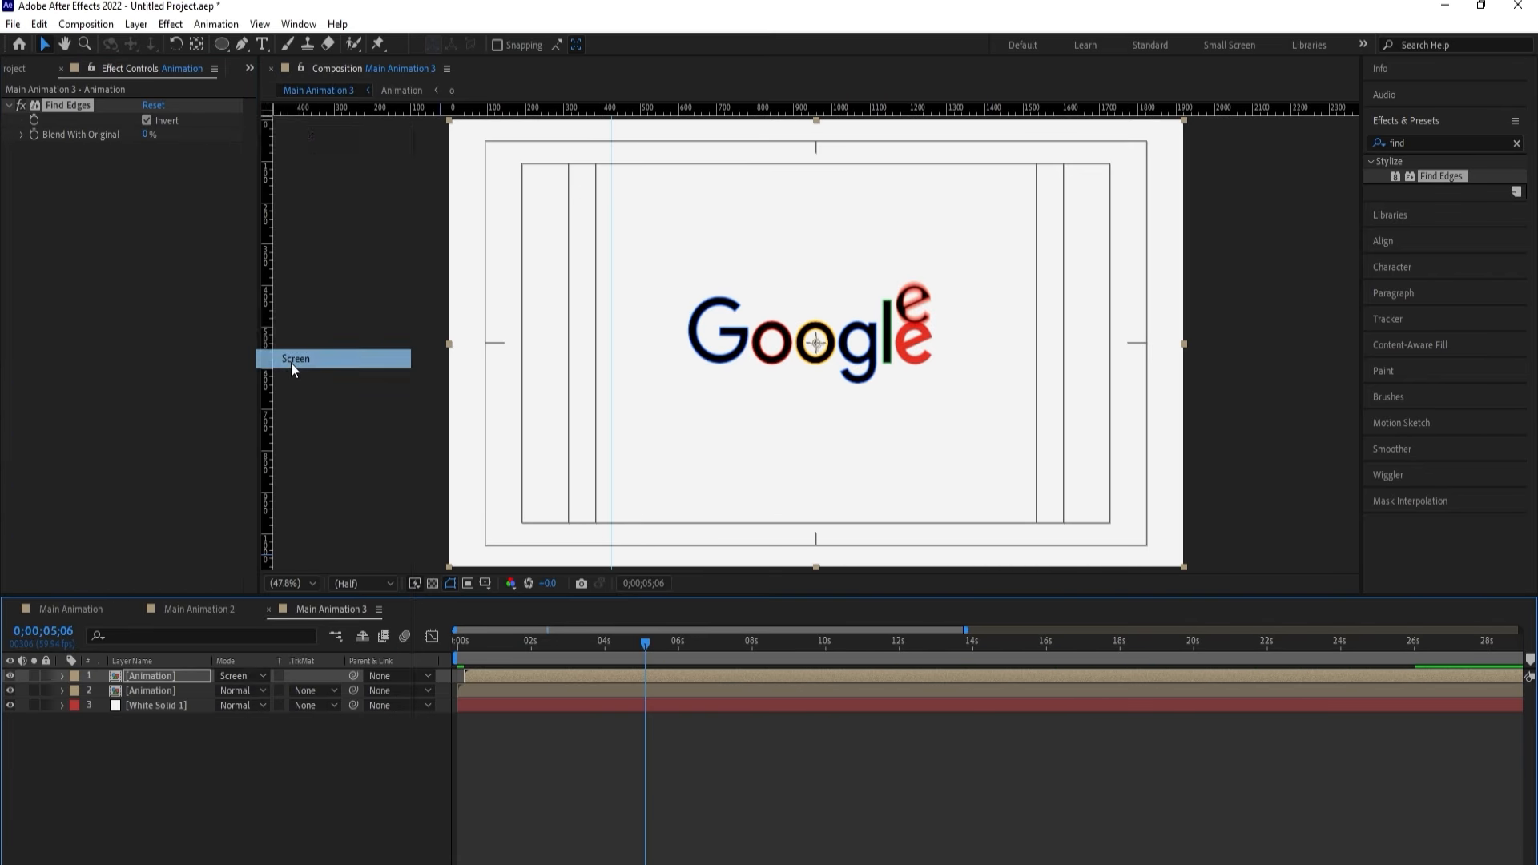
# Inspect the logo's edge highlights up close, and preview Main Animation 3 from the start at full-frame view.
pyautogui.scroll(4, 883, 358)
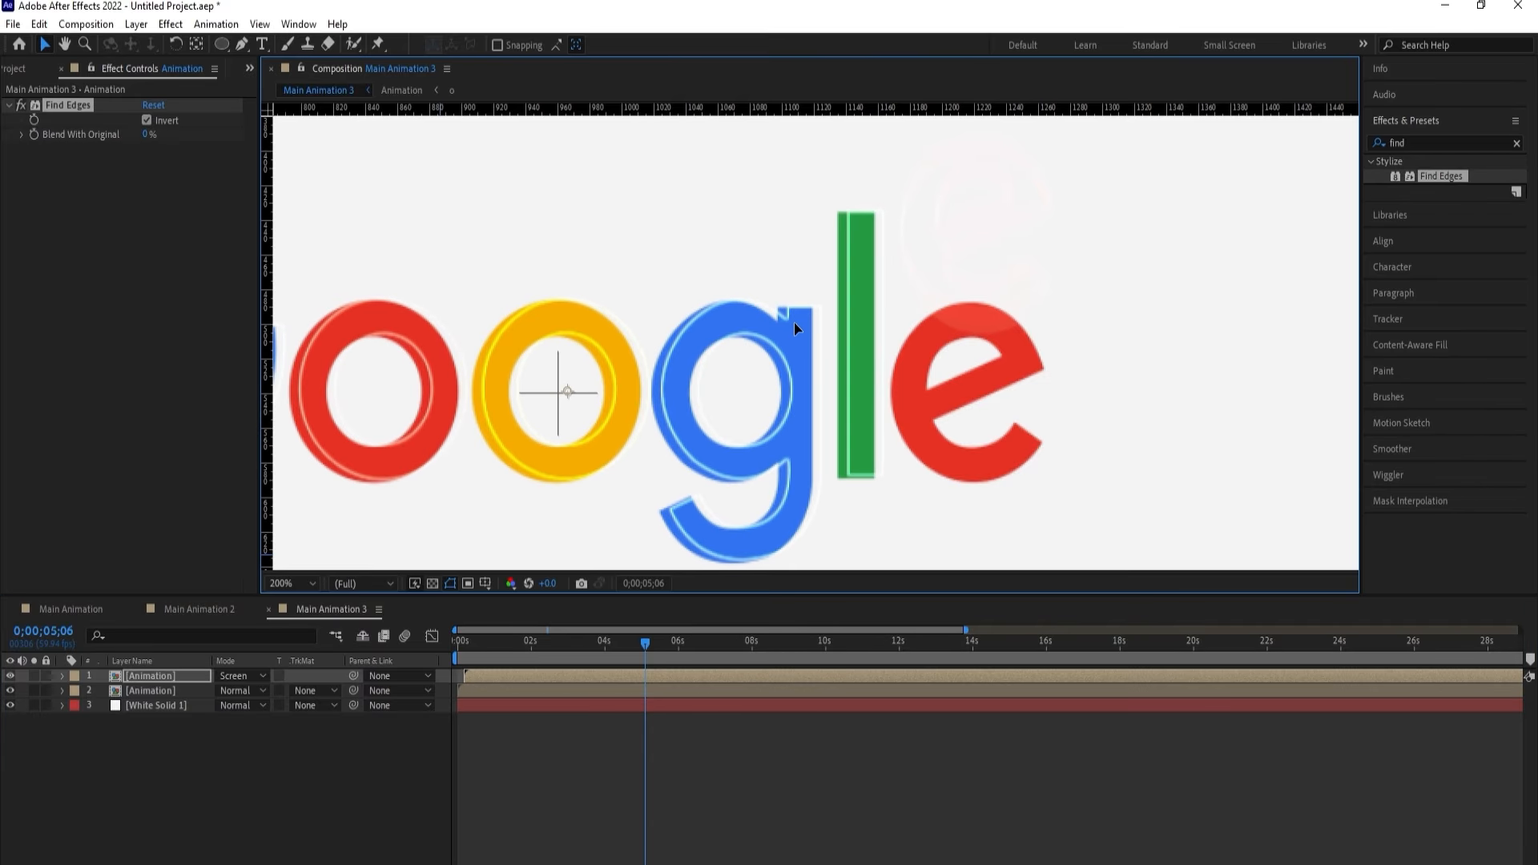
pyautogui.click(311, 583)
pyautogui.click(306, 282)
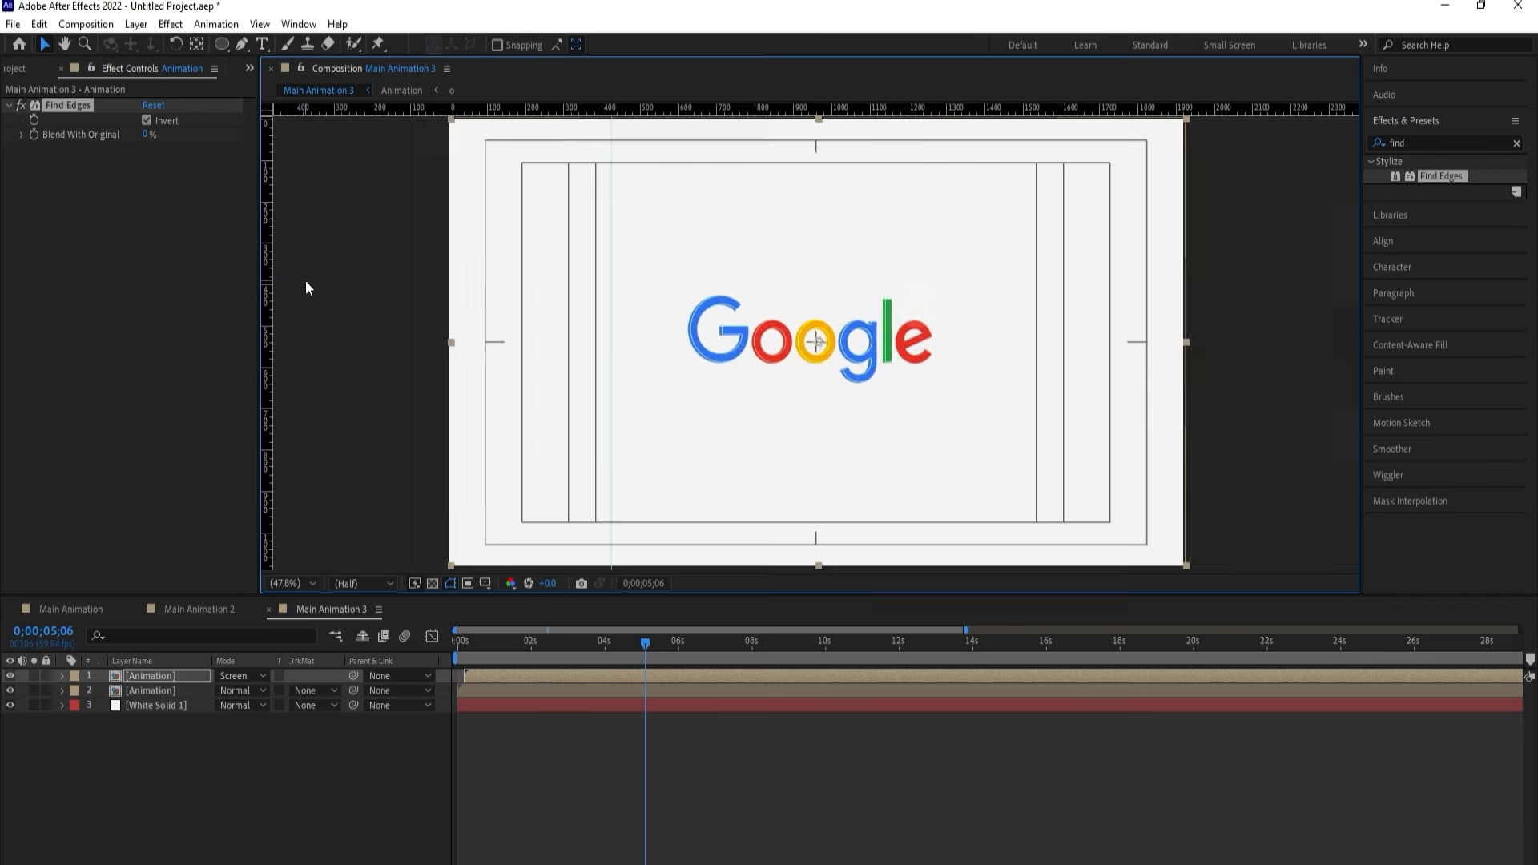
pyautogui.press('Home')
pyautogui.press('space')
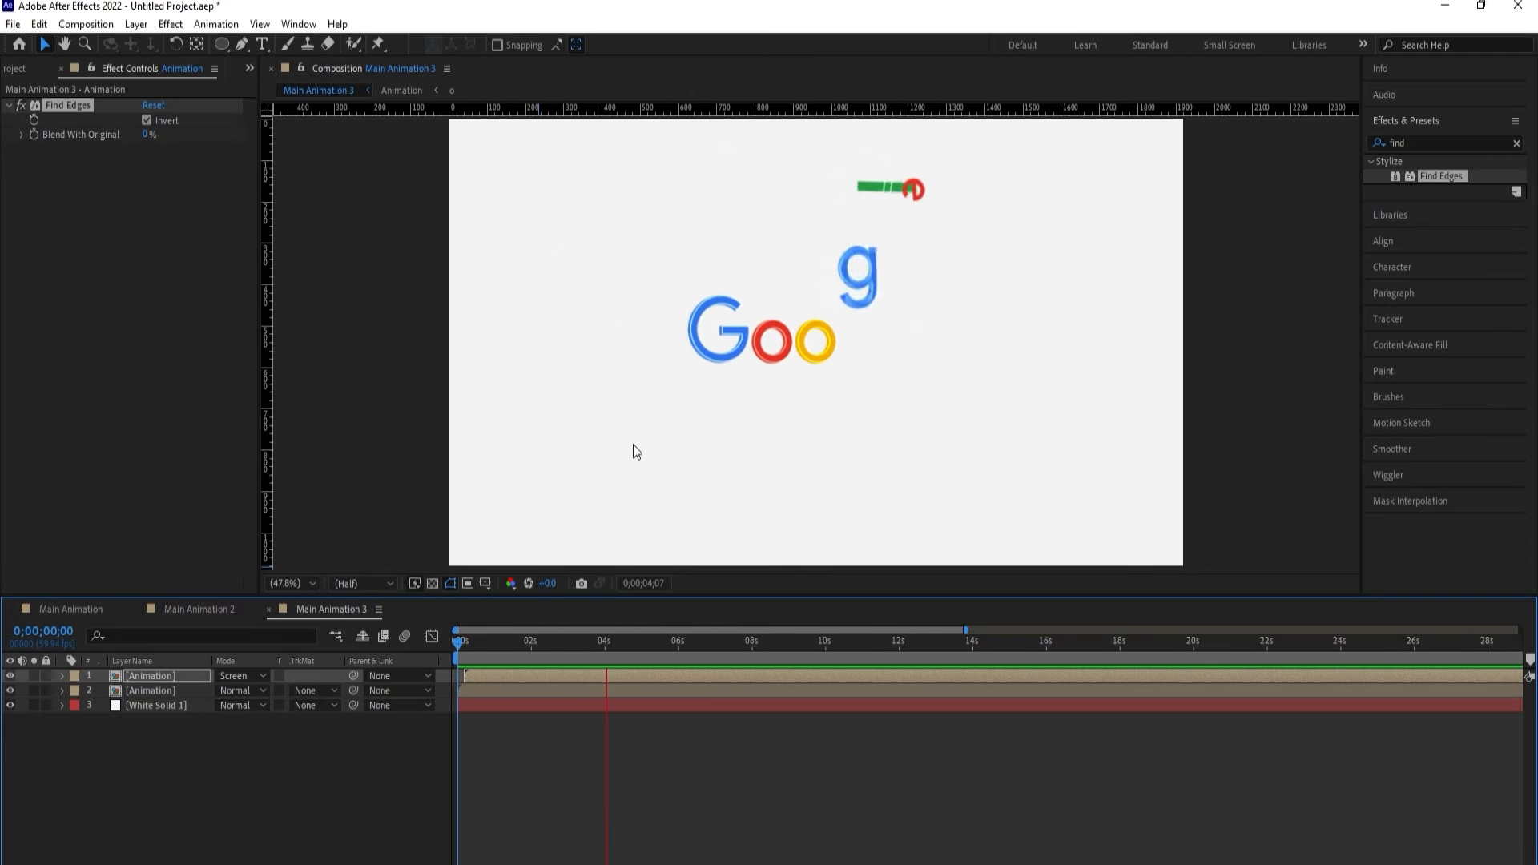
pyautogui.press('space')
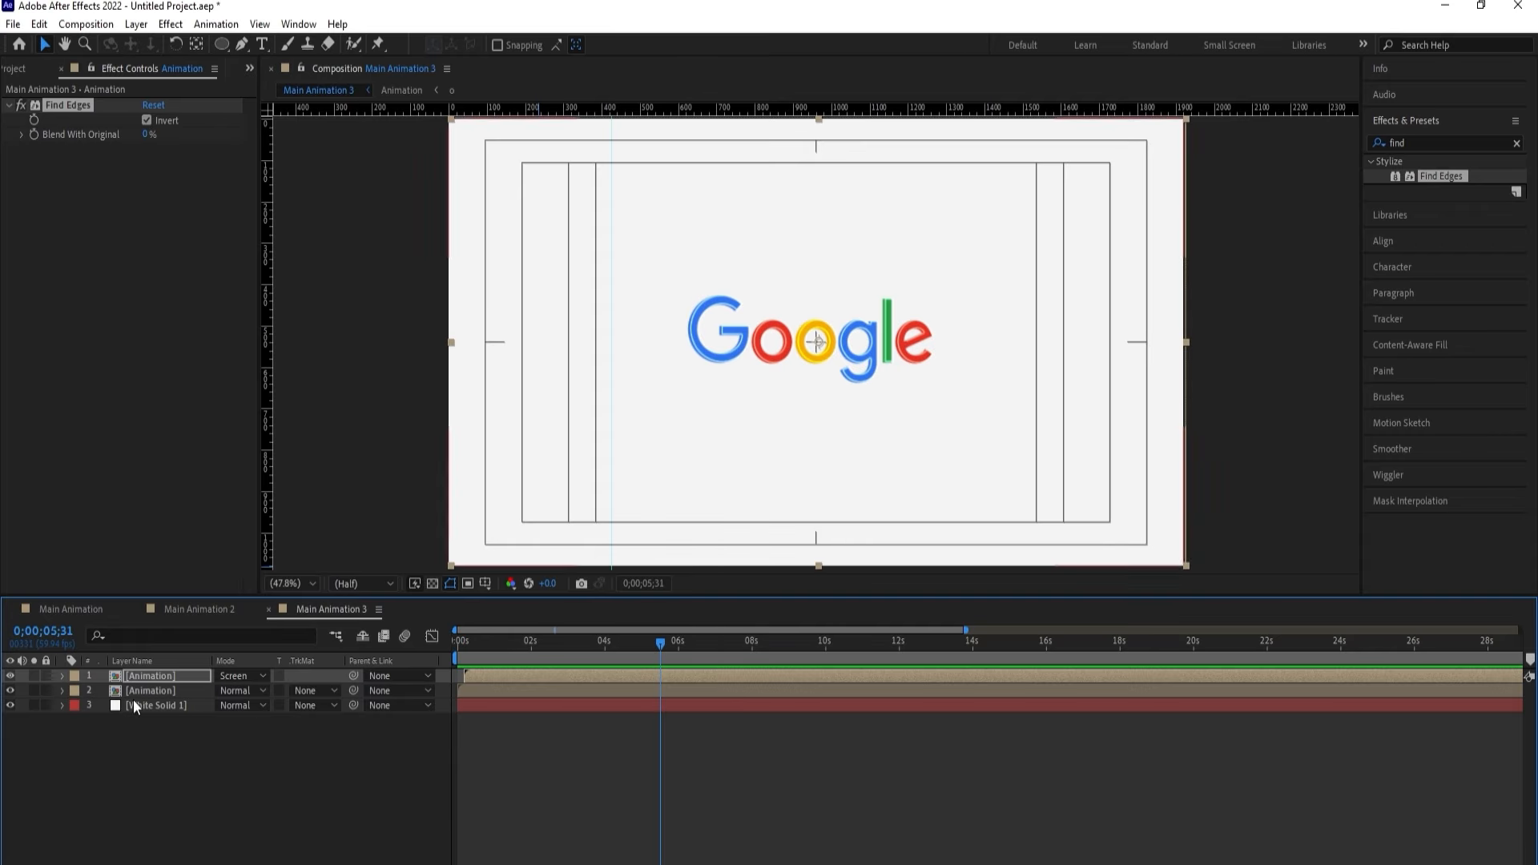
# Preview the Main Animation and Main Animation 2 compositions to compare the logo animation variants.
pyautogui.click(64, 613)
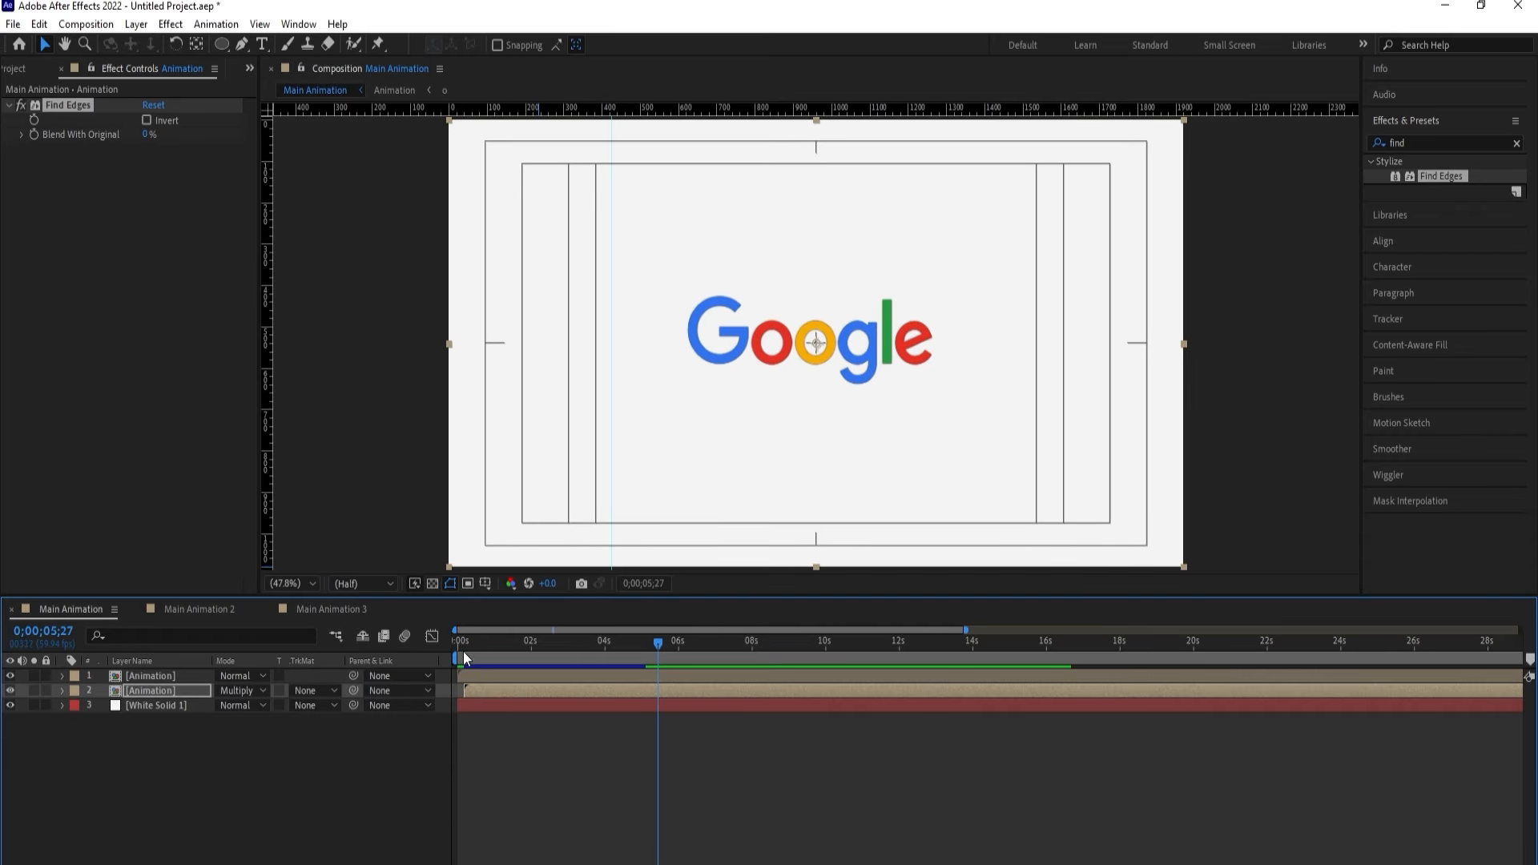
pyautogui.click(460, 647)
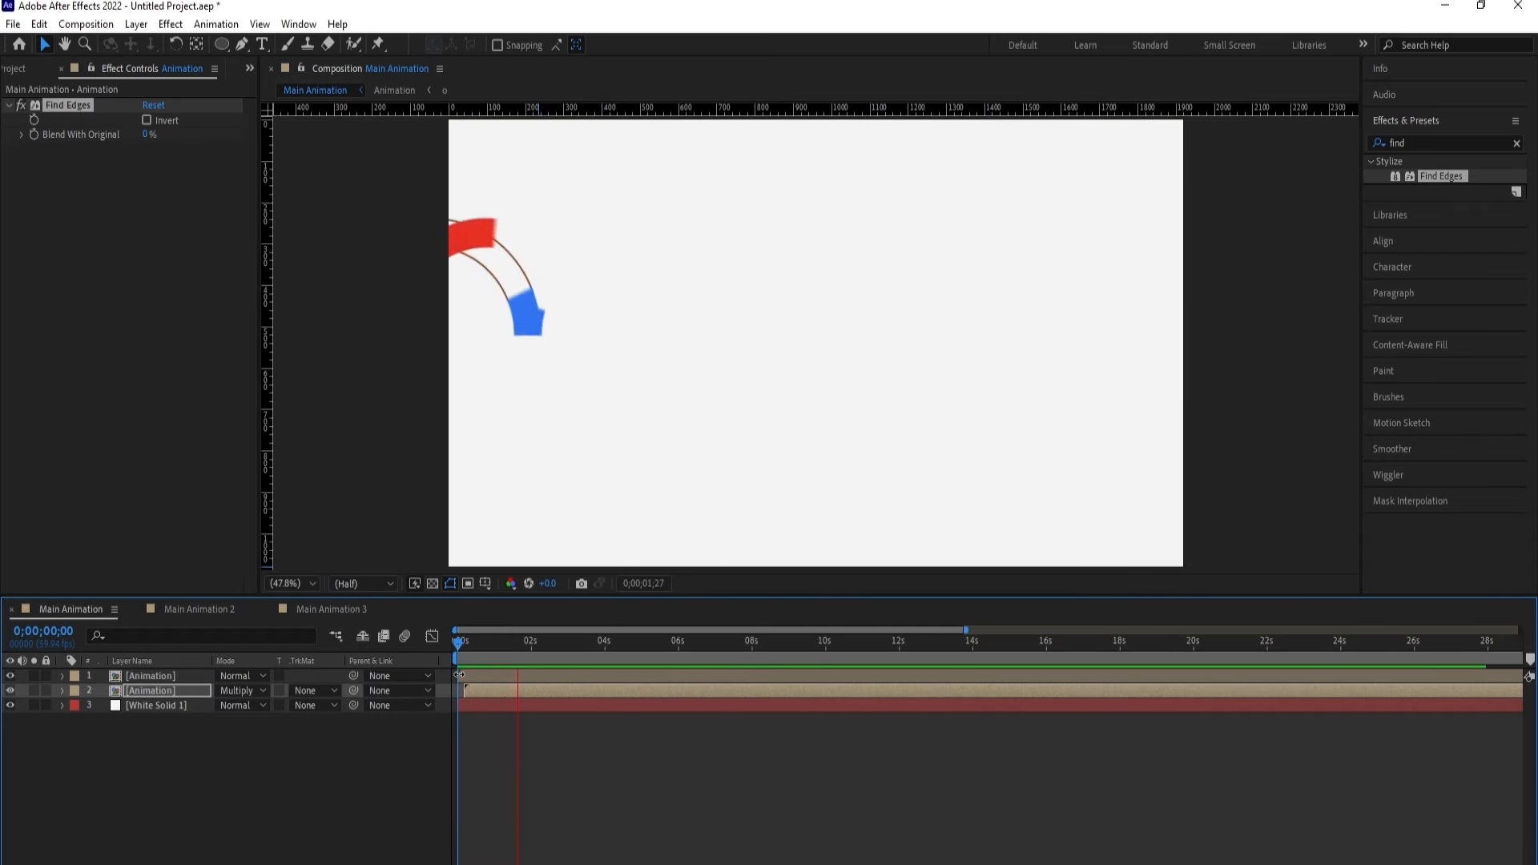
pyautogui.click(194, 617)
pyautogui.press('space')
pyautogui.click(505, 649)
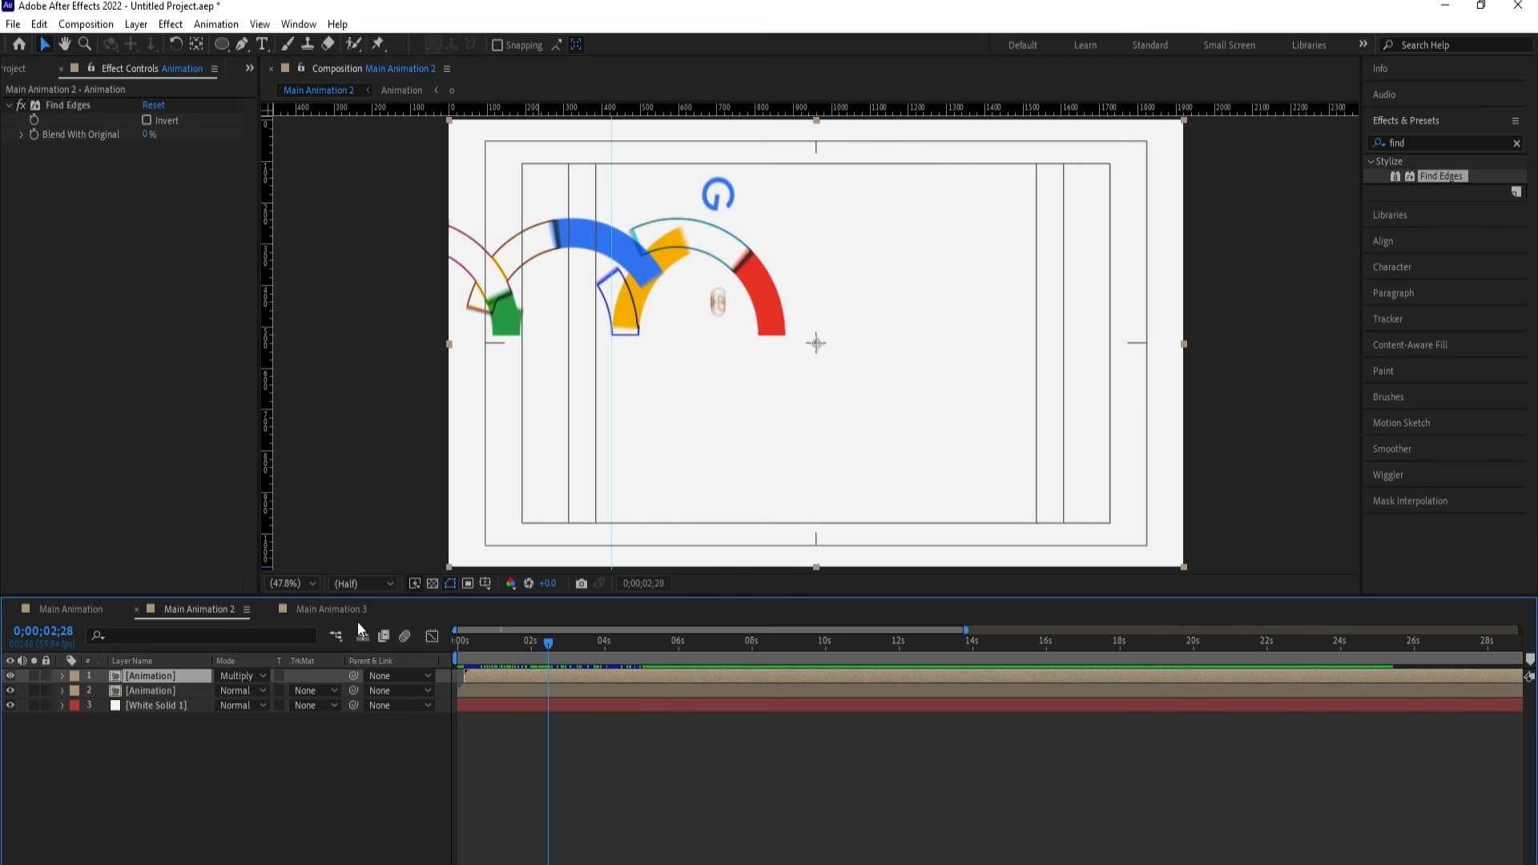
pyautogui.press('space')
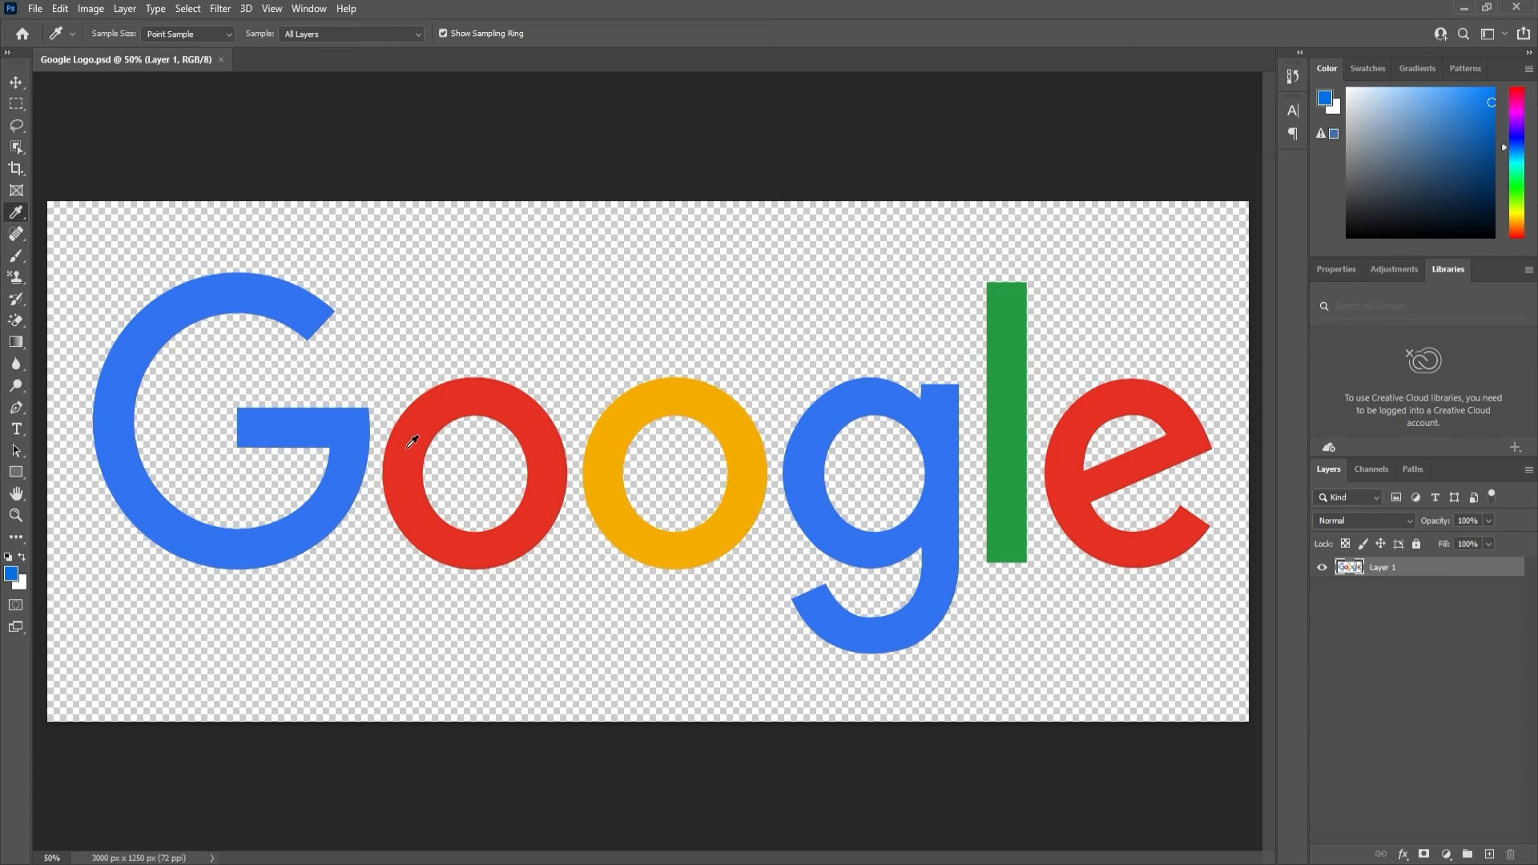
# In Photoshop, cut the blue capital G from Layer 1 of Google Logo.psd with a rectangular selection and paste it onto a new layer.
pyautogui.press('v')
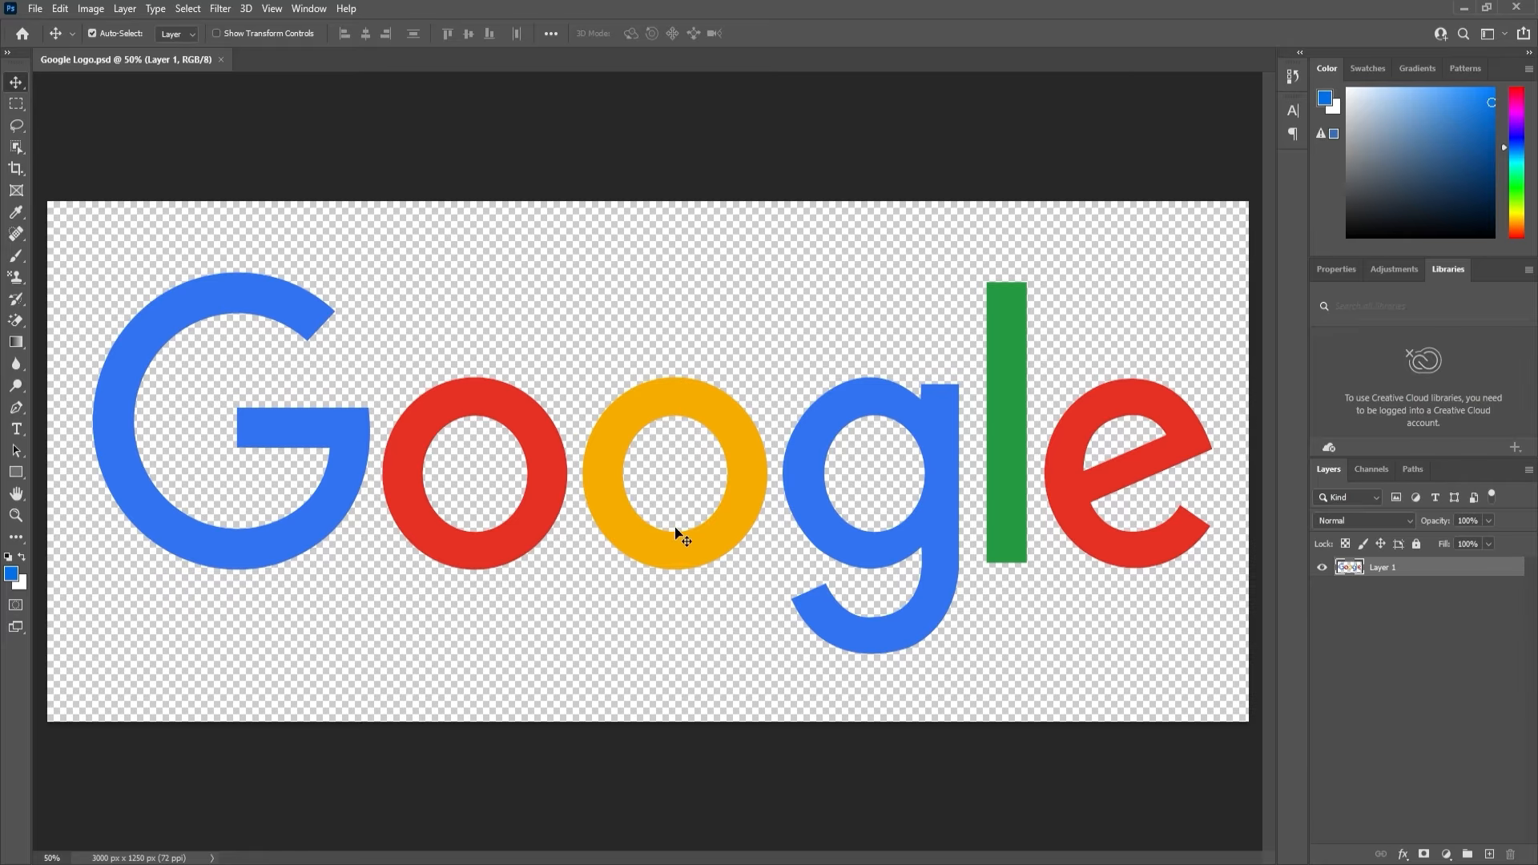
pyautogui.click(16, 104)
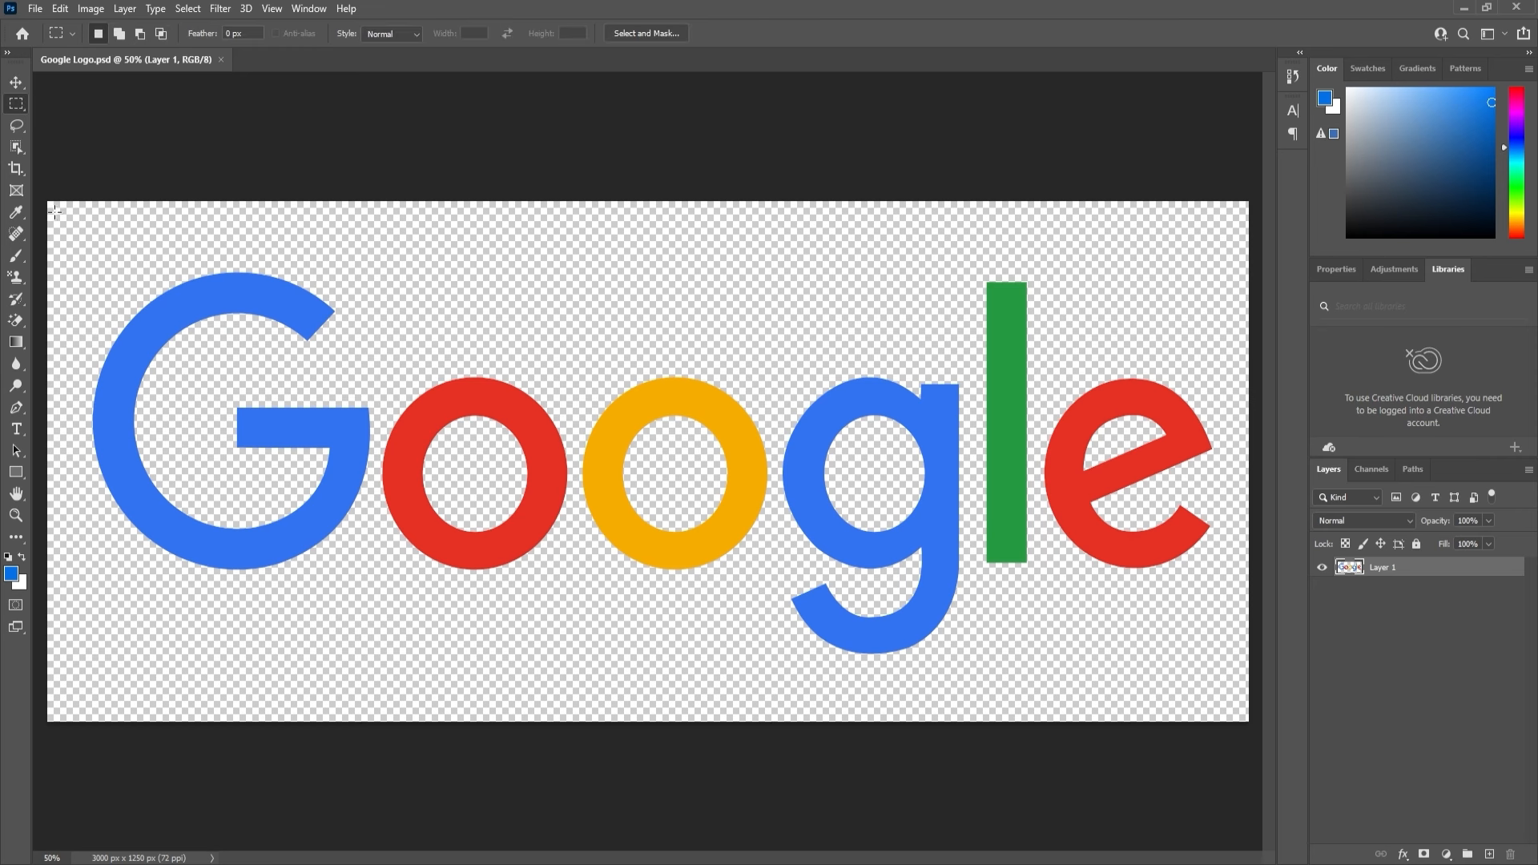
pyautogui.moveTo(54, 211); pyautogui.dragTo(375, 633)
pyautogui.hotkey('ctrl', 'x')
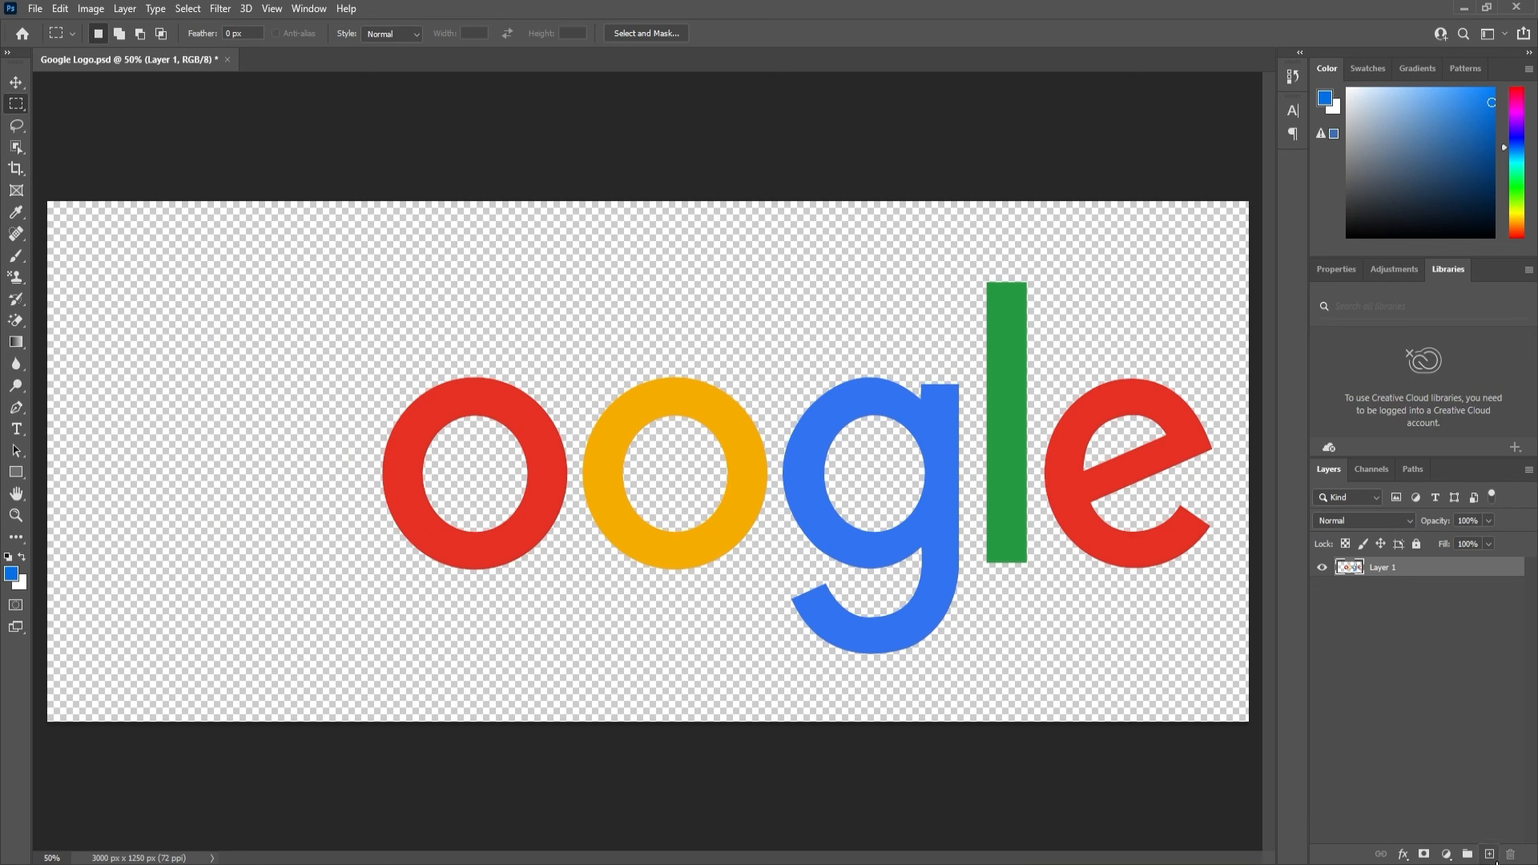
pyautogui.click(1489, 854)
pyautogui.hotkey('ctrl', 'v')
# Rename the pasted capital letter's layer as G and hide it.
pyautogui.doubleClick(1382, 567)
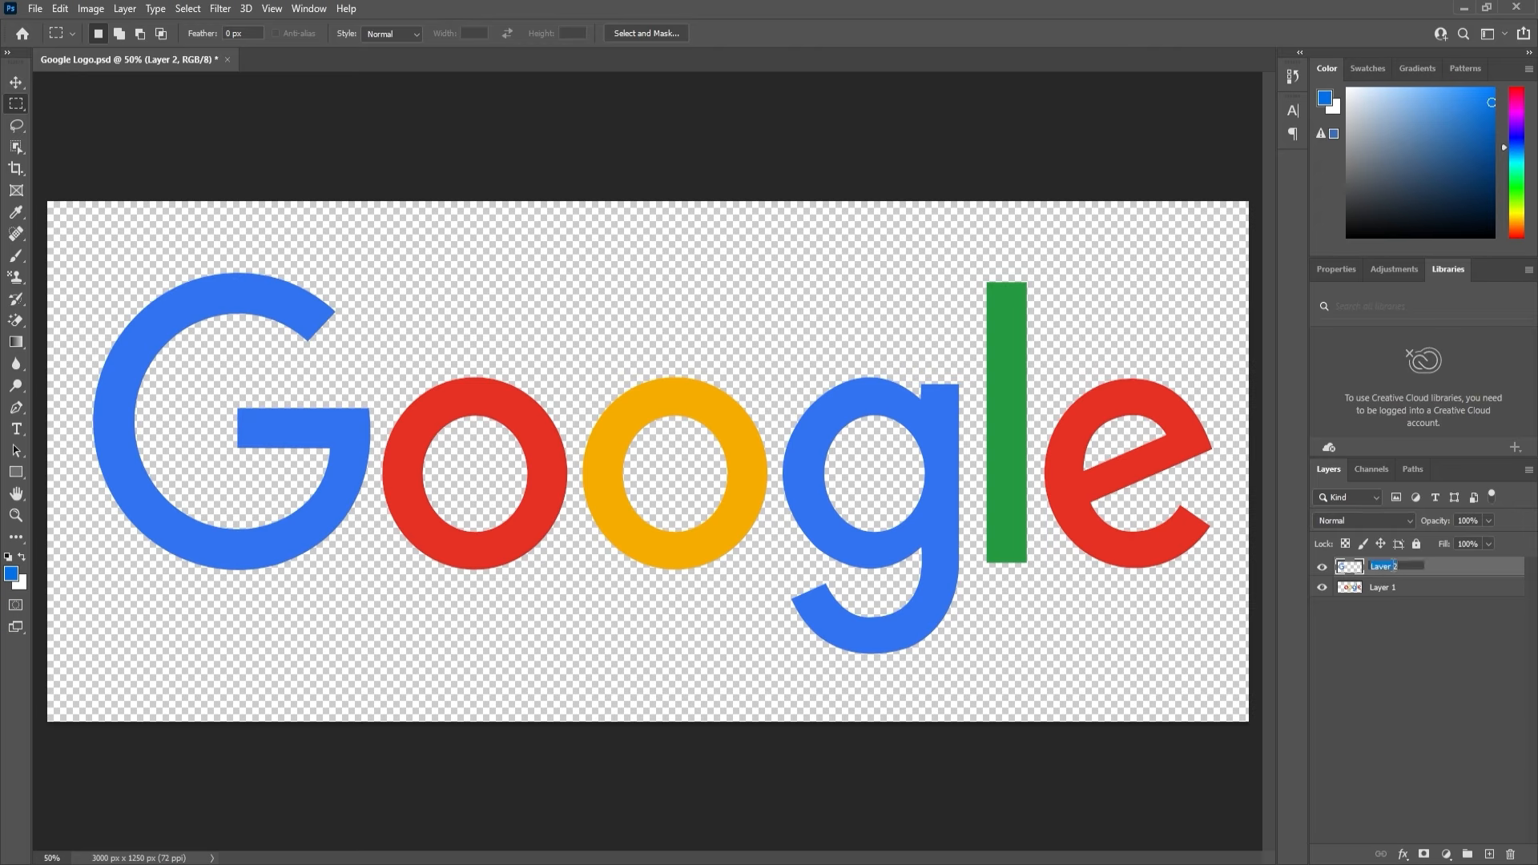
pyautogui.write('G')
pyautogui.press('Return')
pyautogui.click(1321, 566)
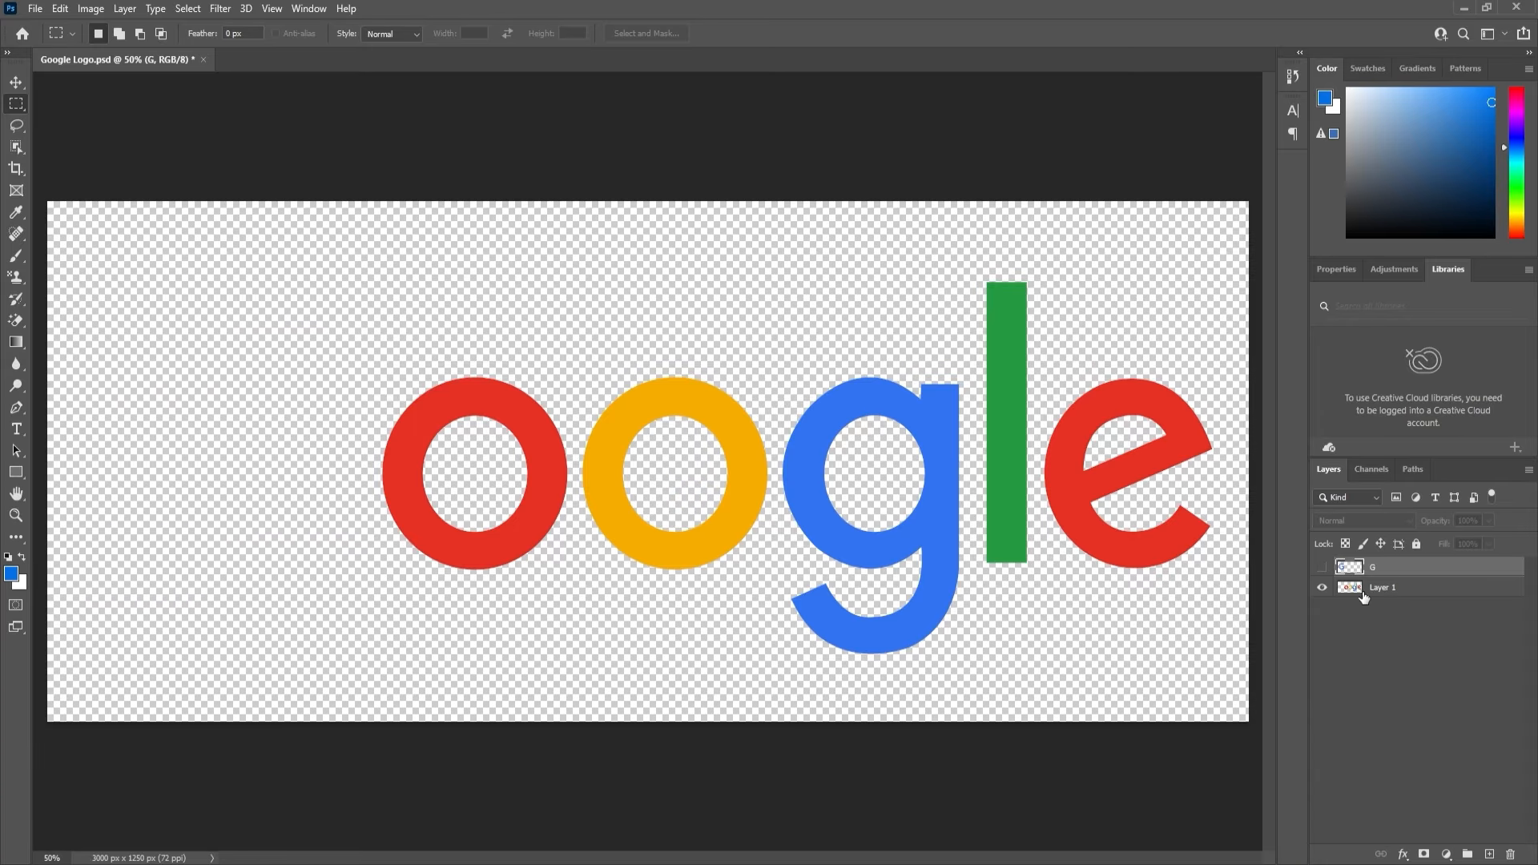
# Cut the red o from Layer 1 with a rectangular selection and paste it onto its own layer.
pyautogui.click(1369, 593)
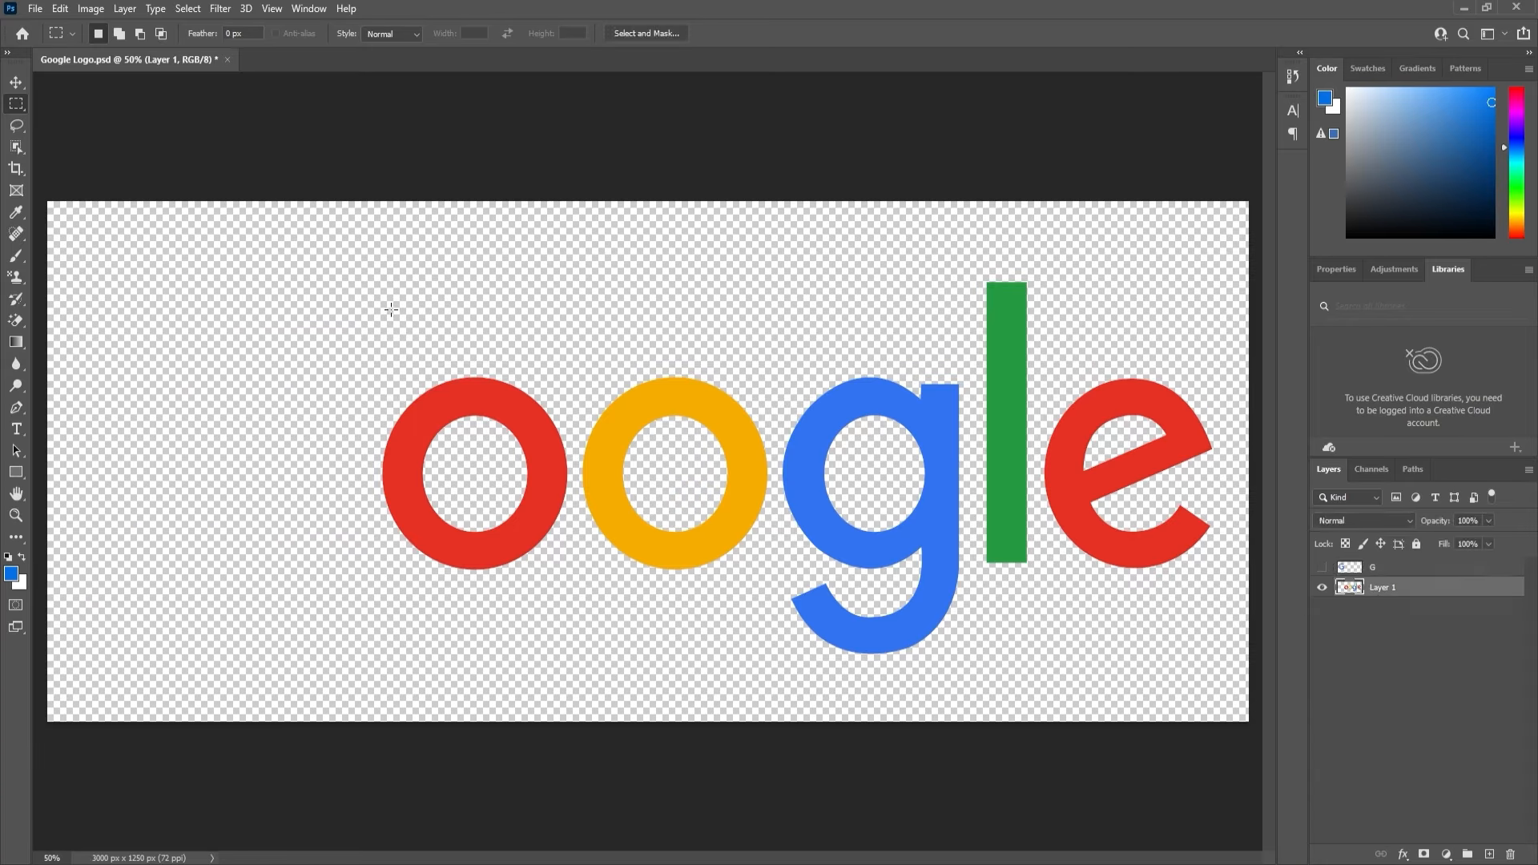
pyautogui.moveTo(347, 321); pyautogui.dragTo(569, 625)
pyautogui.hotkey('ctrl', 'x')
pyautogui.hotkey('ctrl', 'v')
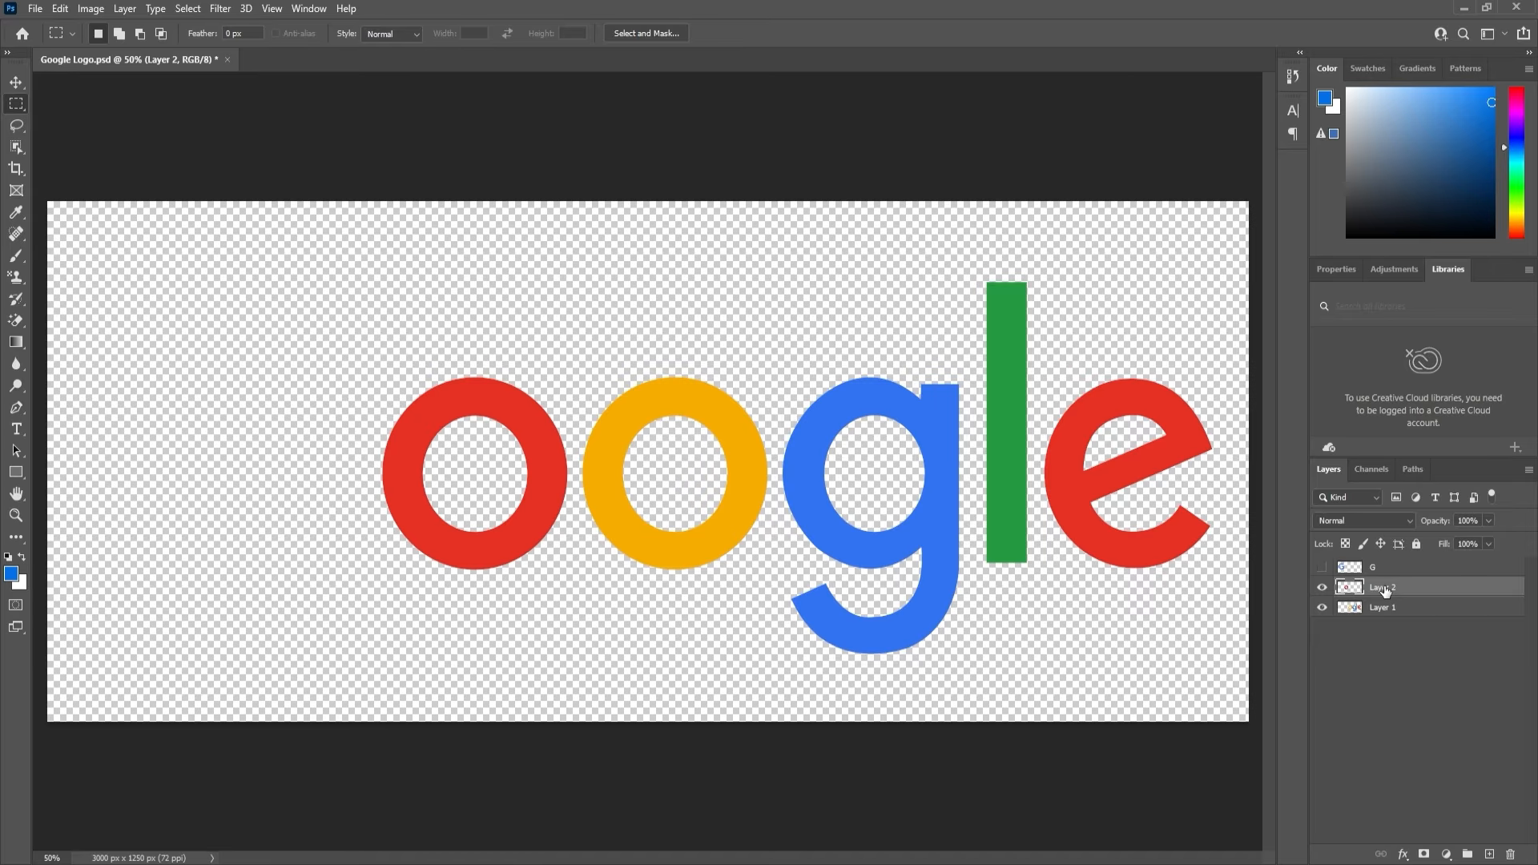
# Rename the red letter's layer as O and hide it.
pyautogui.doubleClick(1384, 587)
pyautogui.write('O')
pyautogui.press('Return')
pyautogui.click(1322, 587)
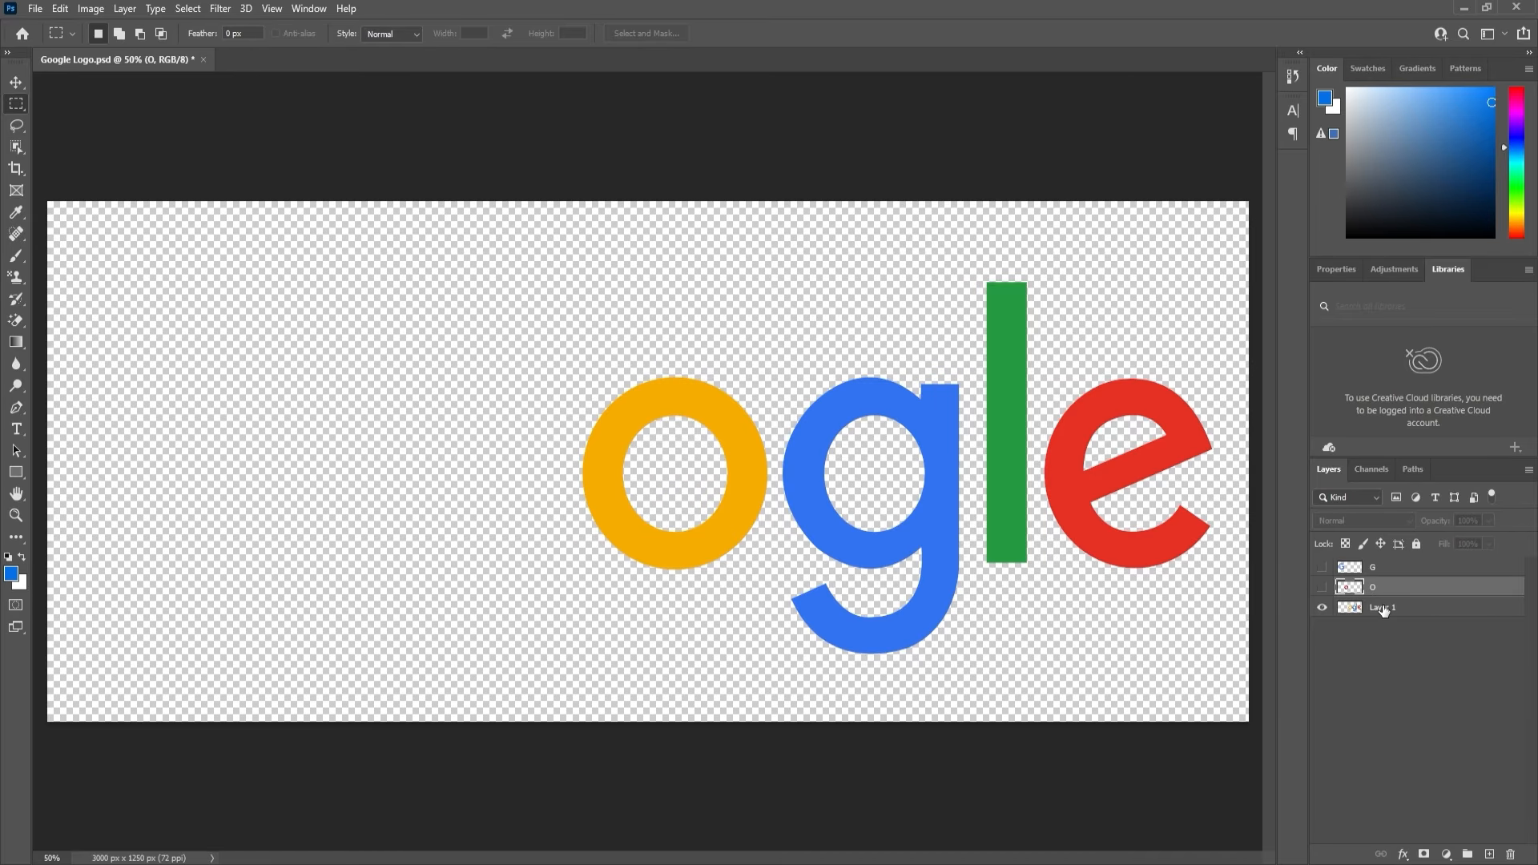
# Cut the yellow o from Layer 1 with a rectangular selection and paste it in place onto a new layer.
pyautogui.click(1379, 610)
pyautogui.moveTo(505, 334); pyautogui.dragTo(773, 609)
pyautogui.press('Delete')
pyautogui.click(1489, 854)
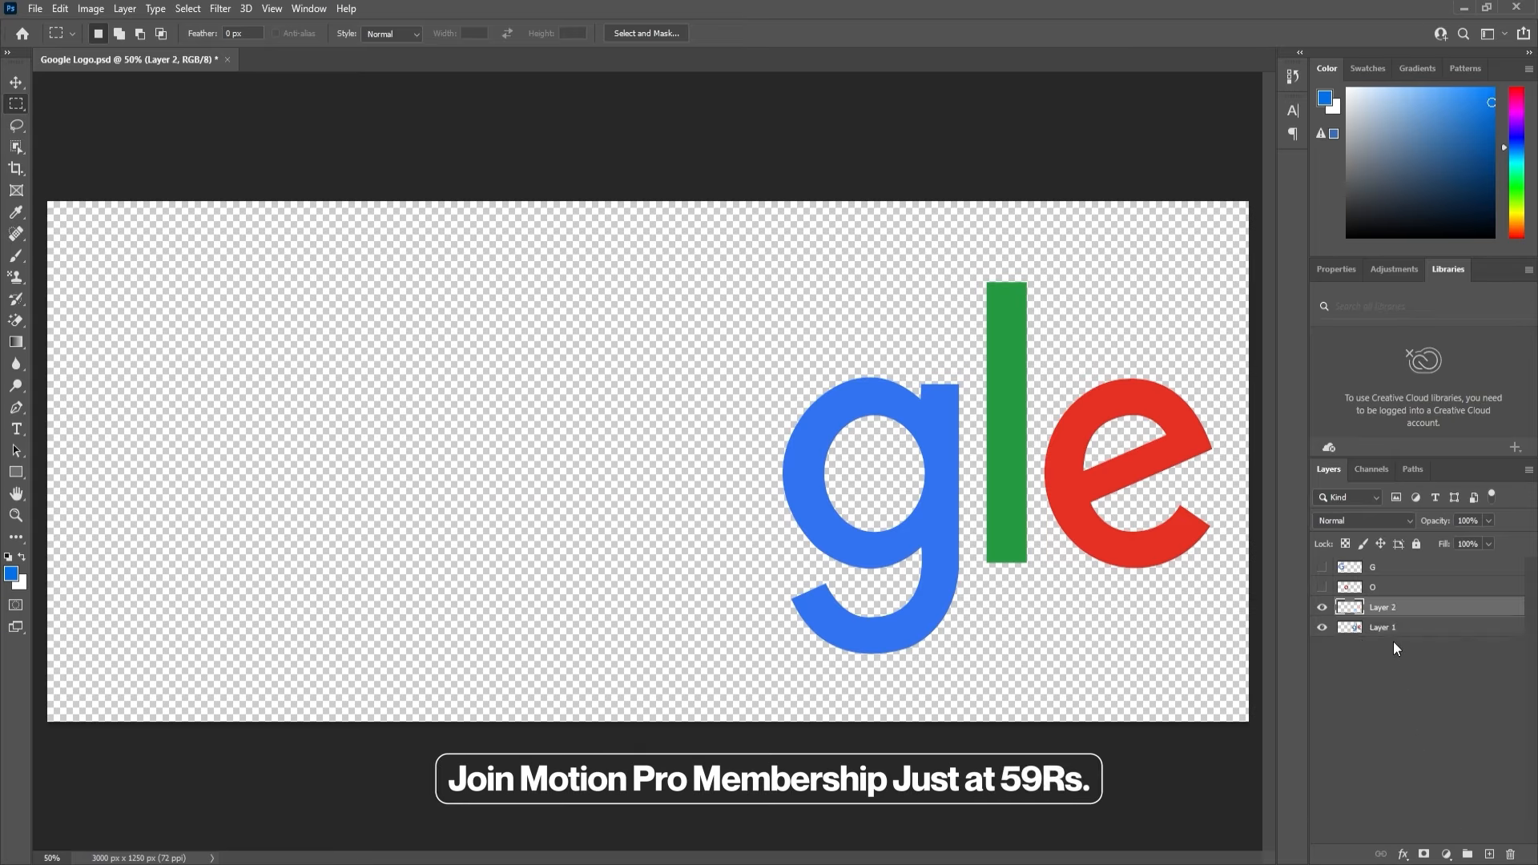
pyautogui.hotkey('ctrl', 'shift', 'v')
# Rename the yellow letter's layer as O and hide it.
pyautogui.doubleClick(1384, 607)
pyautogui.write('O')
pyautogui.press('Return')
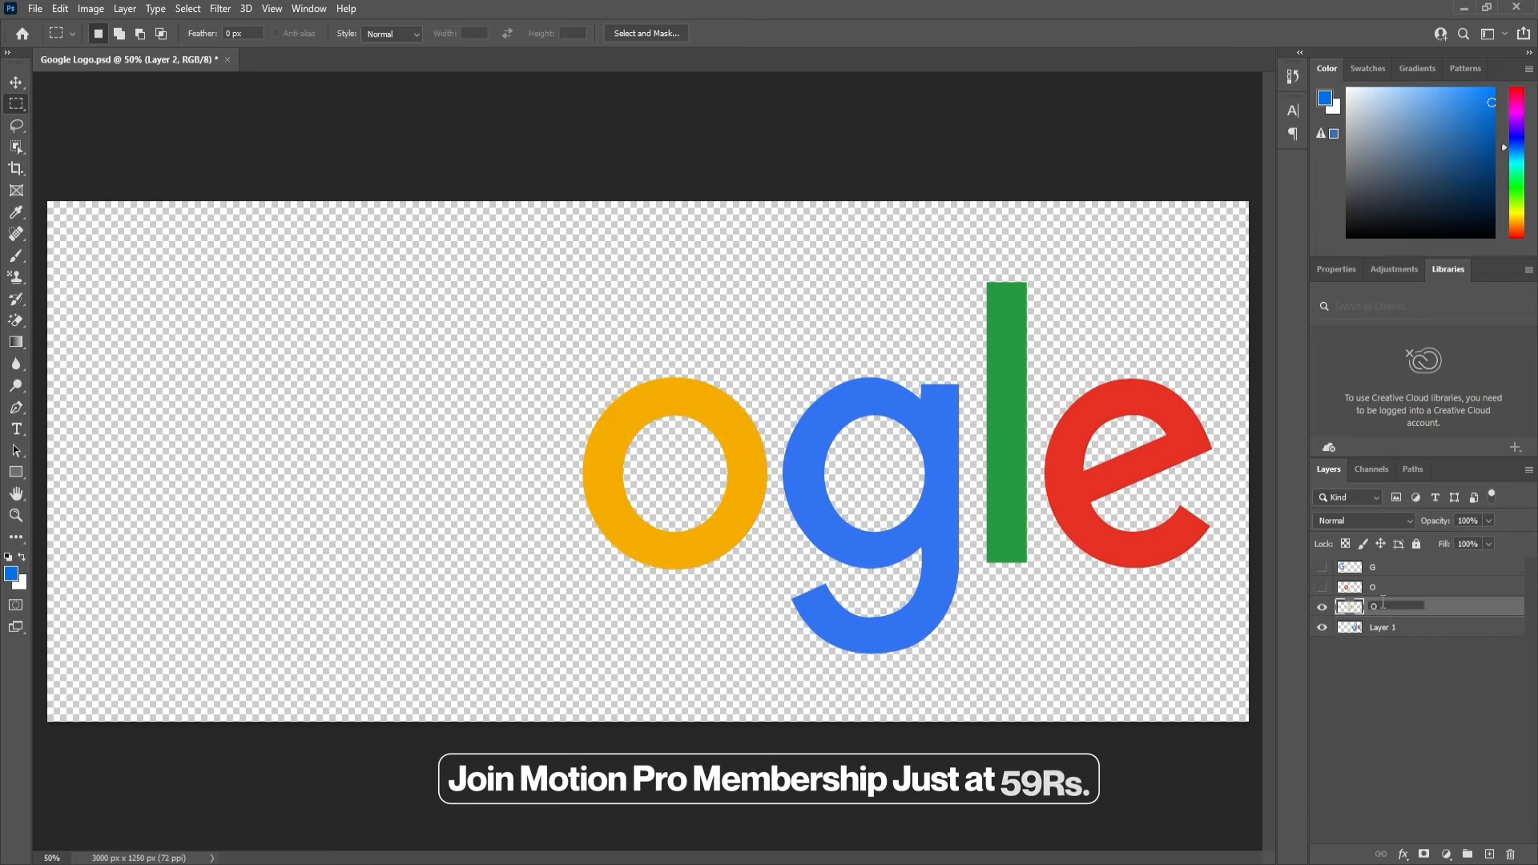
pyautogui.click(1322, 606)
# Cut the lowercase blue g from Layer 1 with a rectangular selection and paste it onto a new layer.
pyautogui.click(1384, 627)
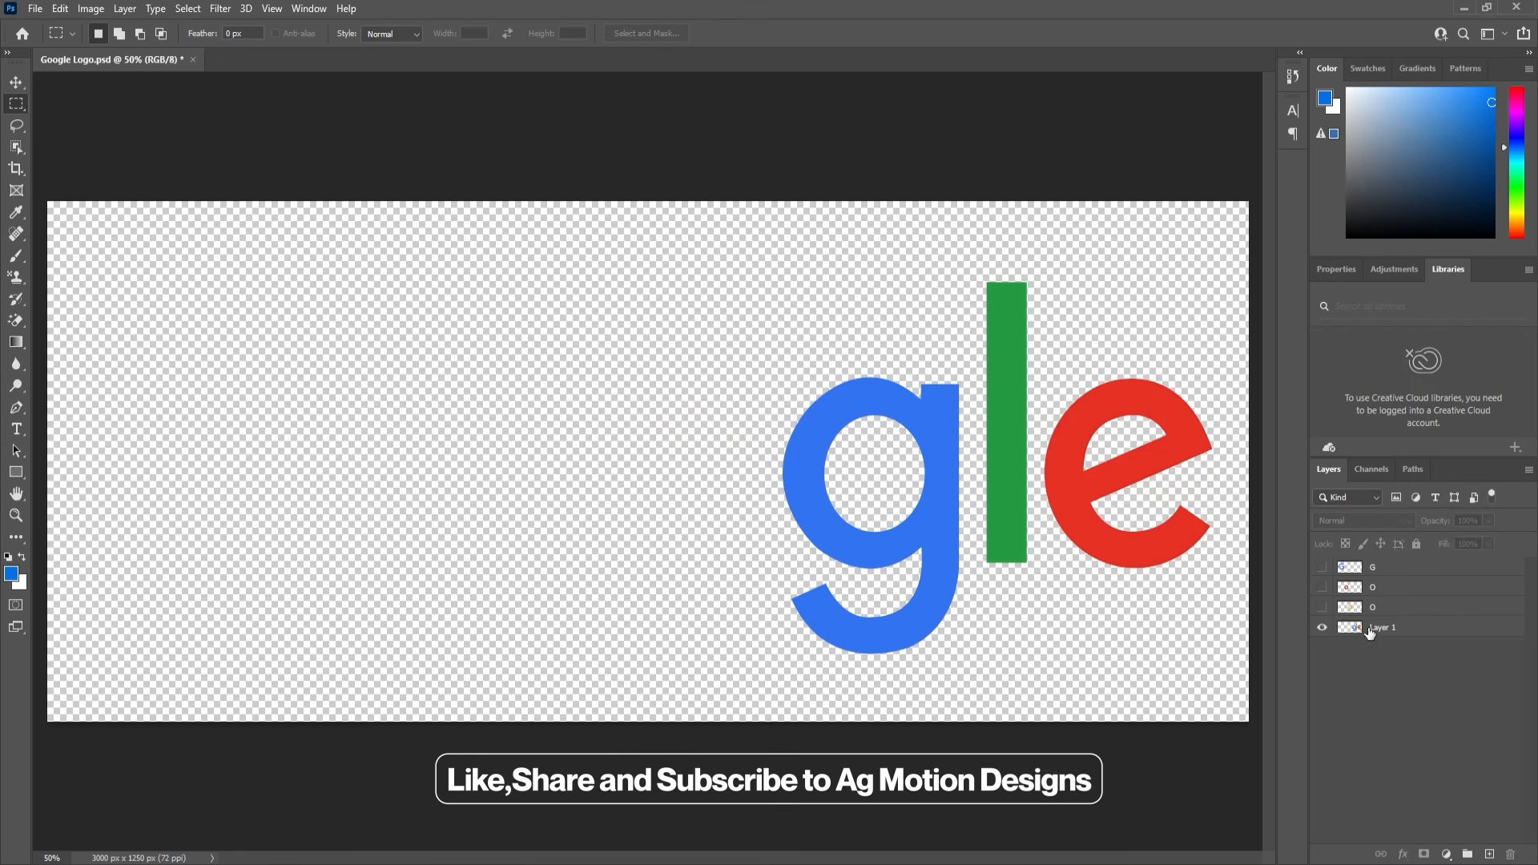
pyautogui.moveTo(735, 336); pyautogui.dragTo(971, 722)
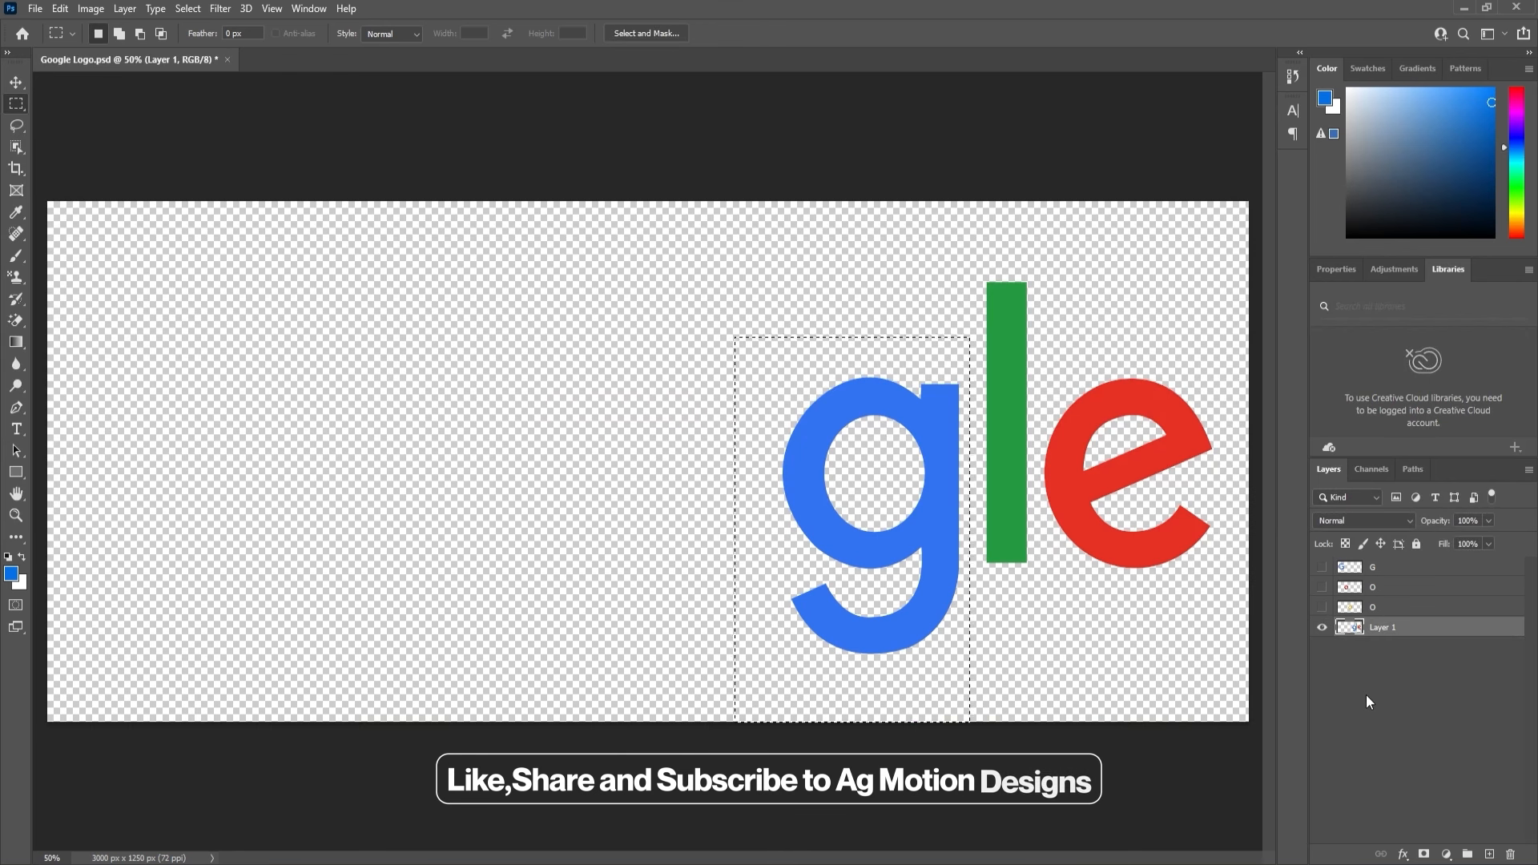
pyautogui.hotkey('ctrl', 'x')
pyautogui.click(1489, 853)
pyautogui.hotkey('ctrl', 'v')
# Rename the lowercase blue letter's layer as G and hide it.
pyautogui.doubleClick(1386, 628)
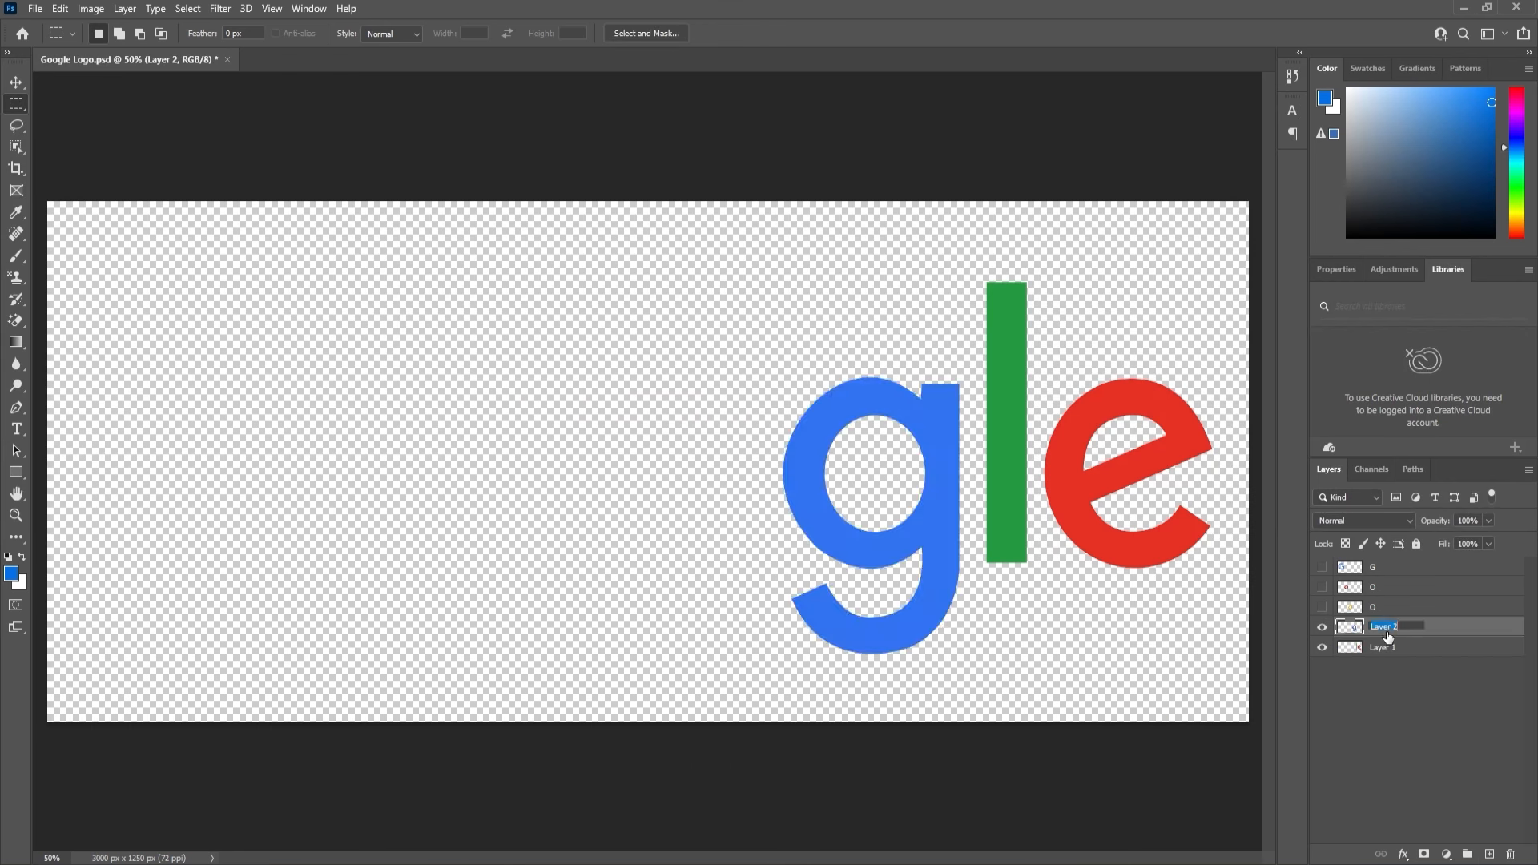
pyautogui.write('G')
pyautogui.press('Return')
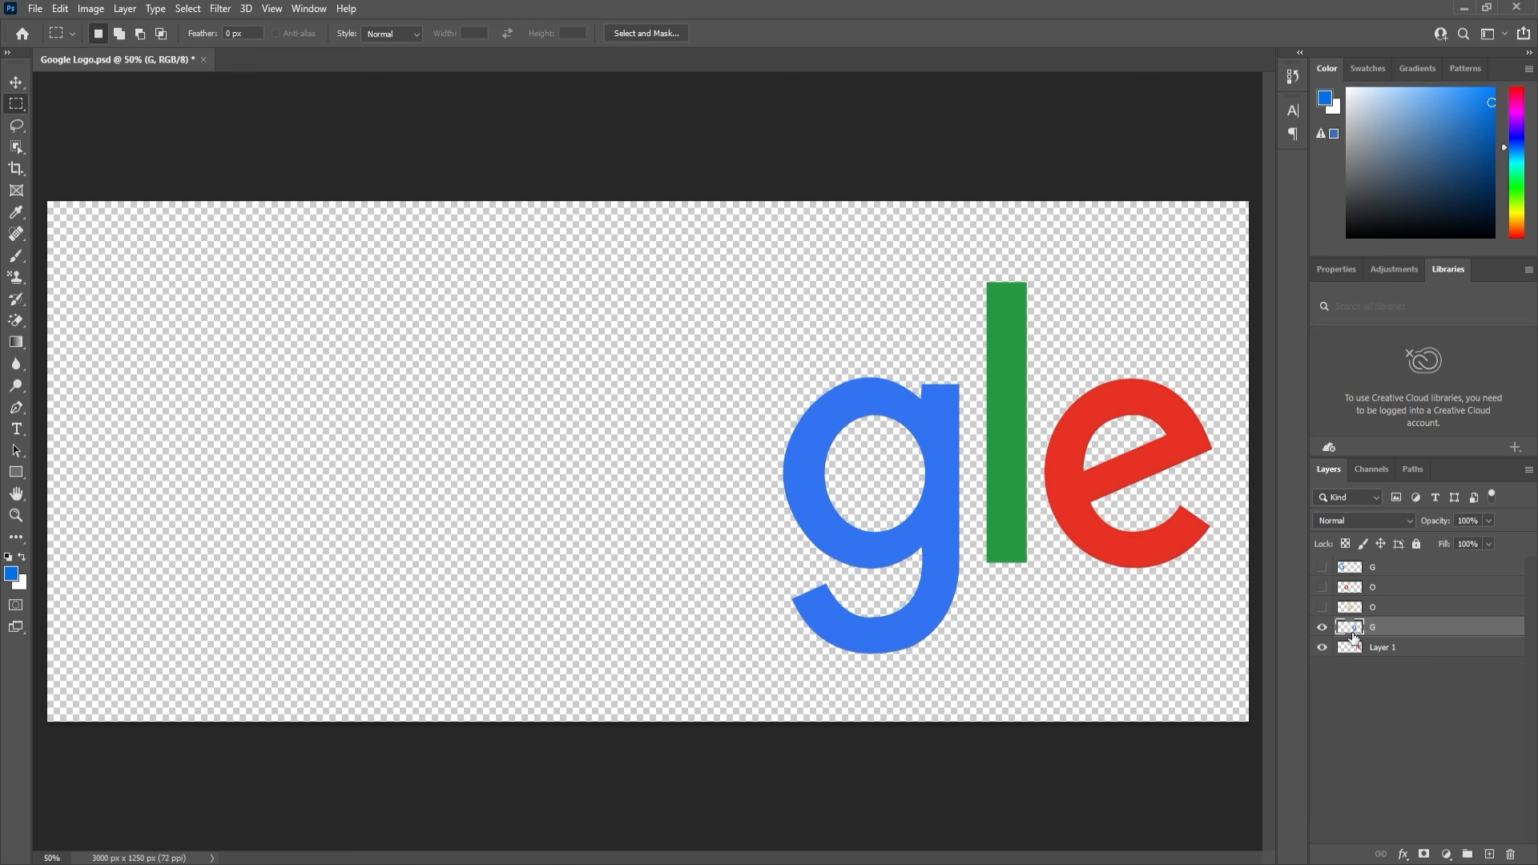
pyautogui.click(1321, 627)
# Cut the green l from Layer 1 with a rectangular selection and paste it onto a new layer.
pyautogui.click(1361, 650)
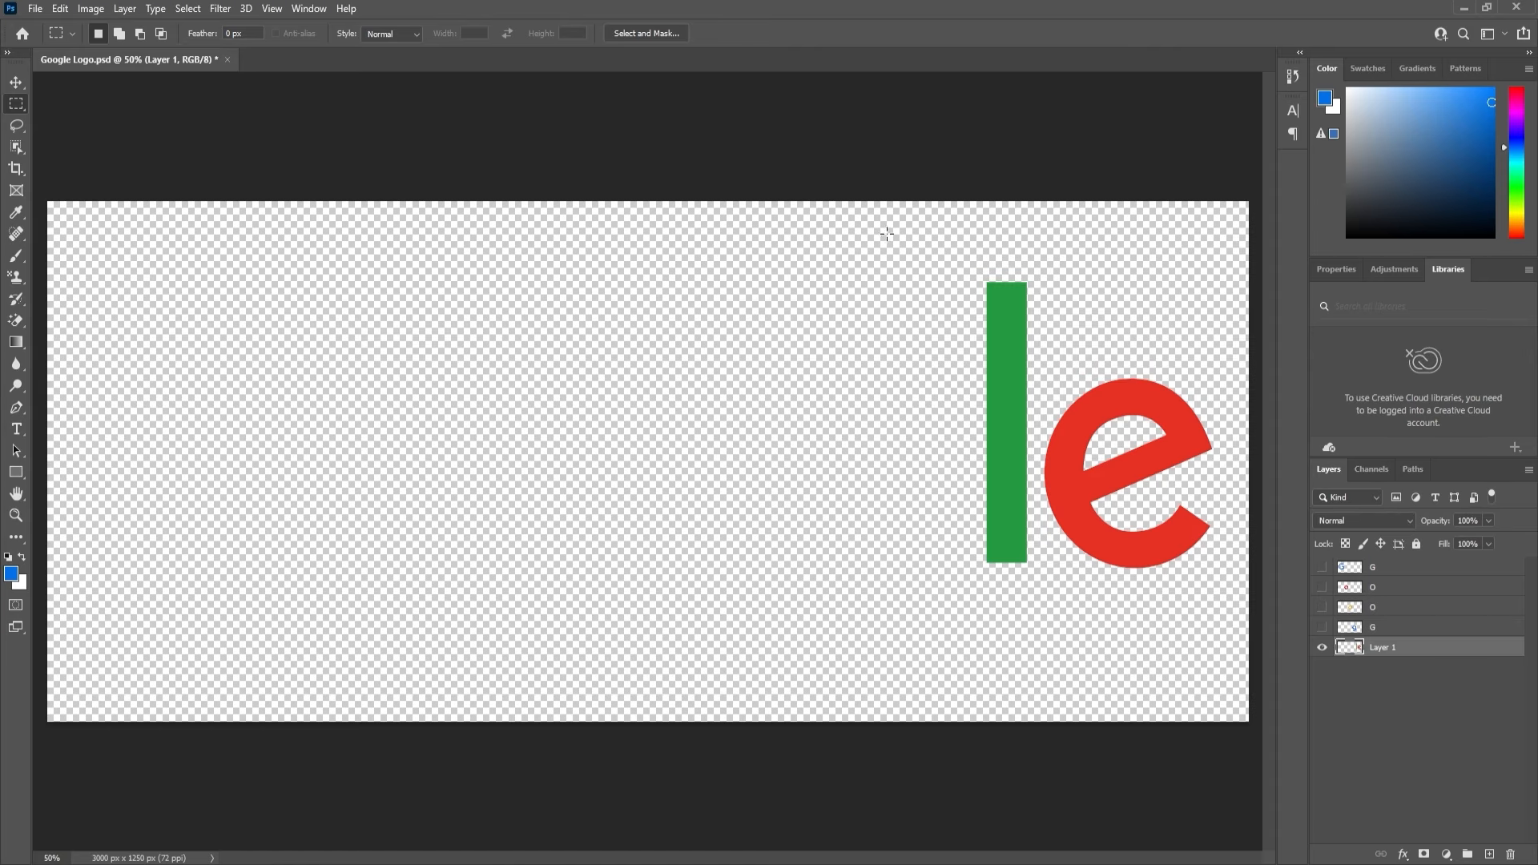
pyautogui.moveTo(887, 233); pyautogui.dragTo(1041, 614)
pyautogui.hotkey('ctrl', 'x')
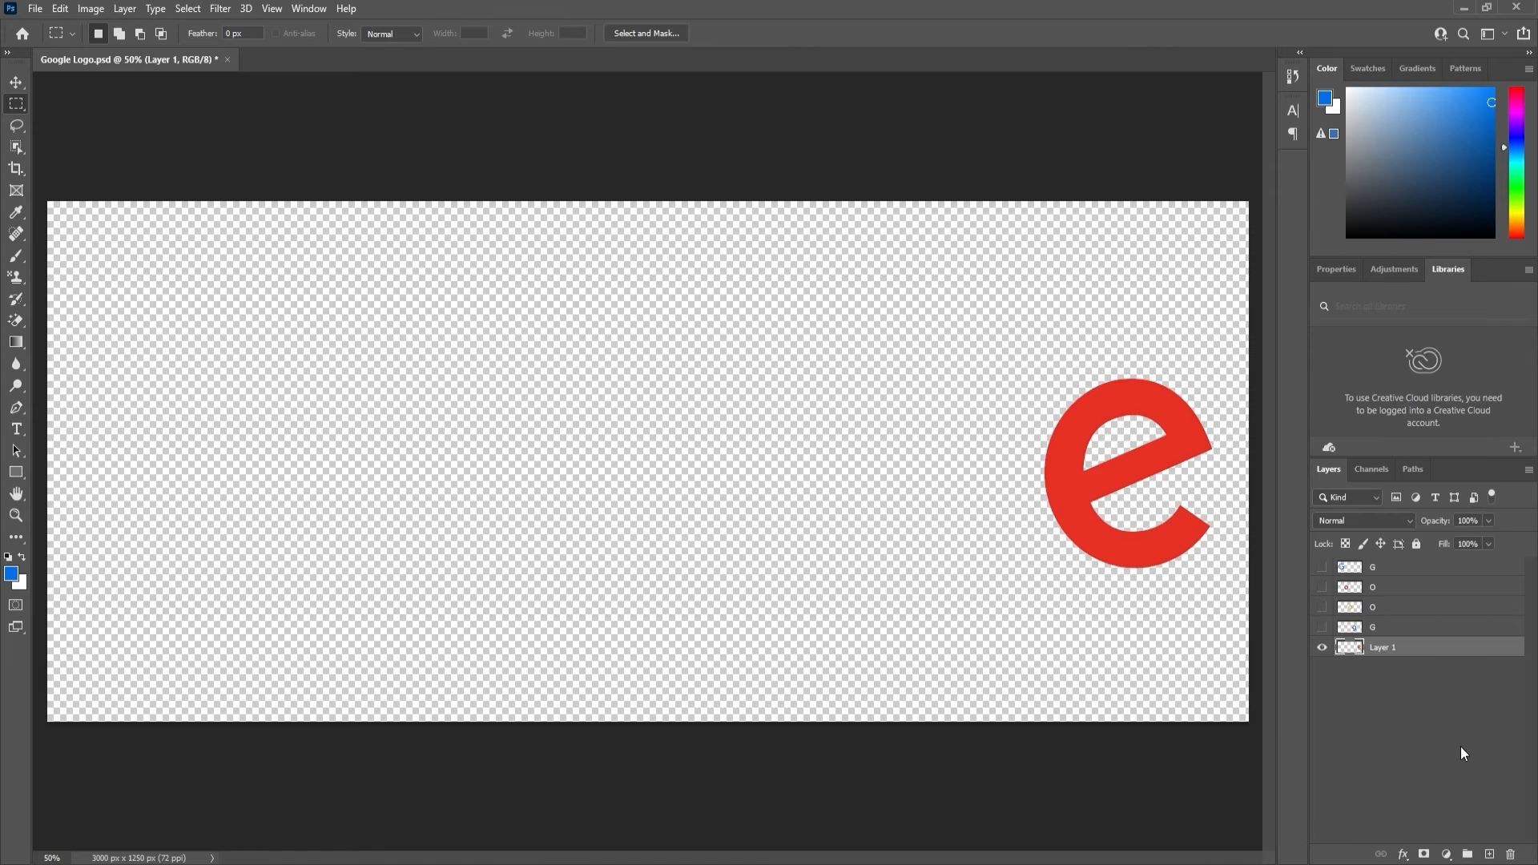
pyautogui.click(1492, 855)
pyautogui.hotkey('ctrl', 'v')
# Rename the green letter's layer as L and Layer 1, which holds the red e, as E.
pyautogui.doubleClick(1377, 646)
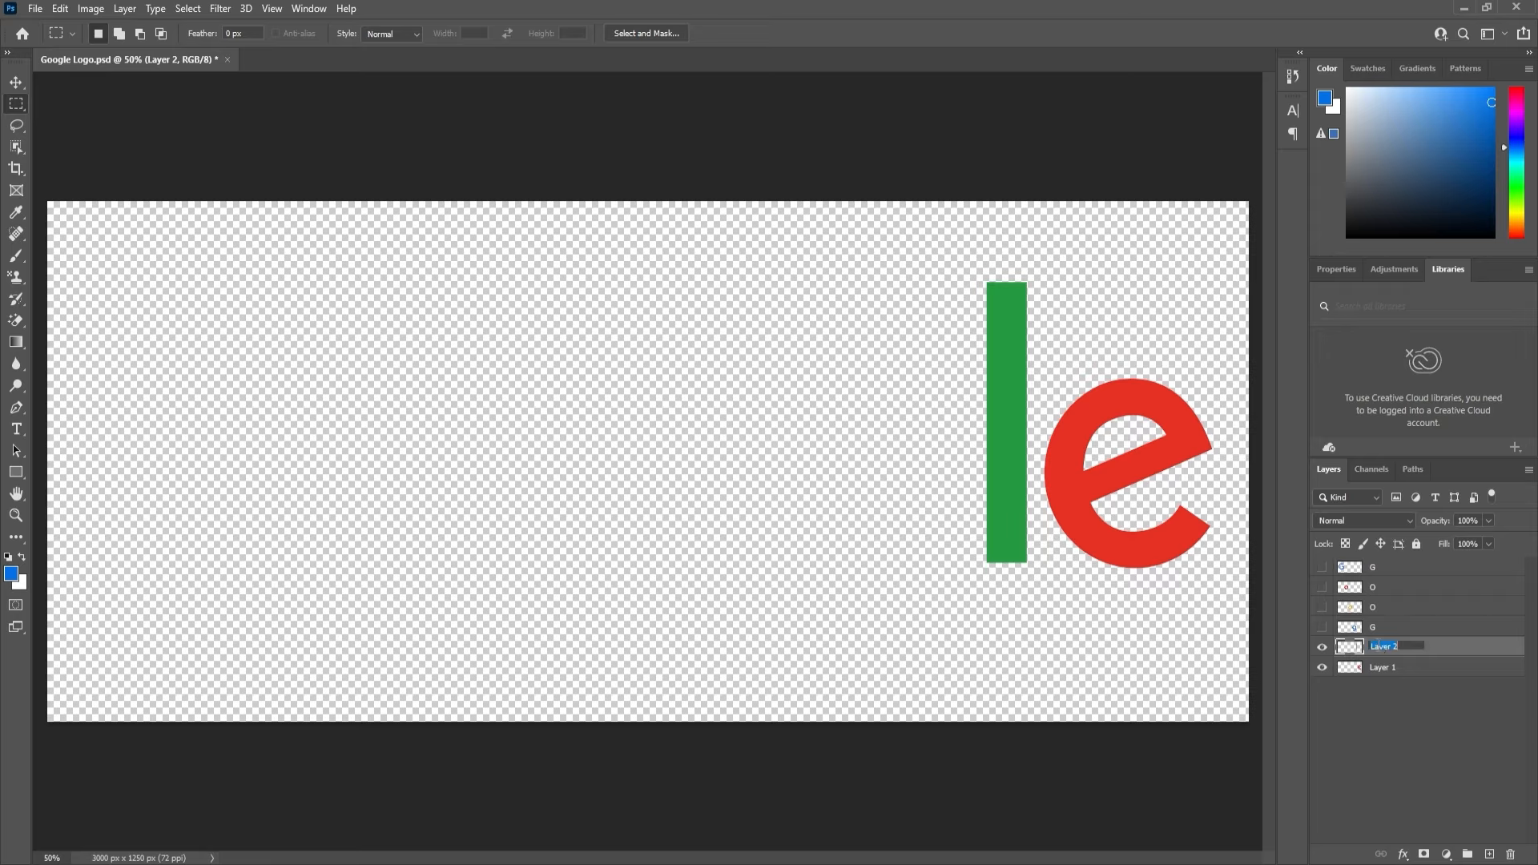
pyautogui.write('E')
pyautogui.press('Return')
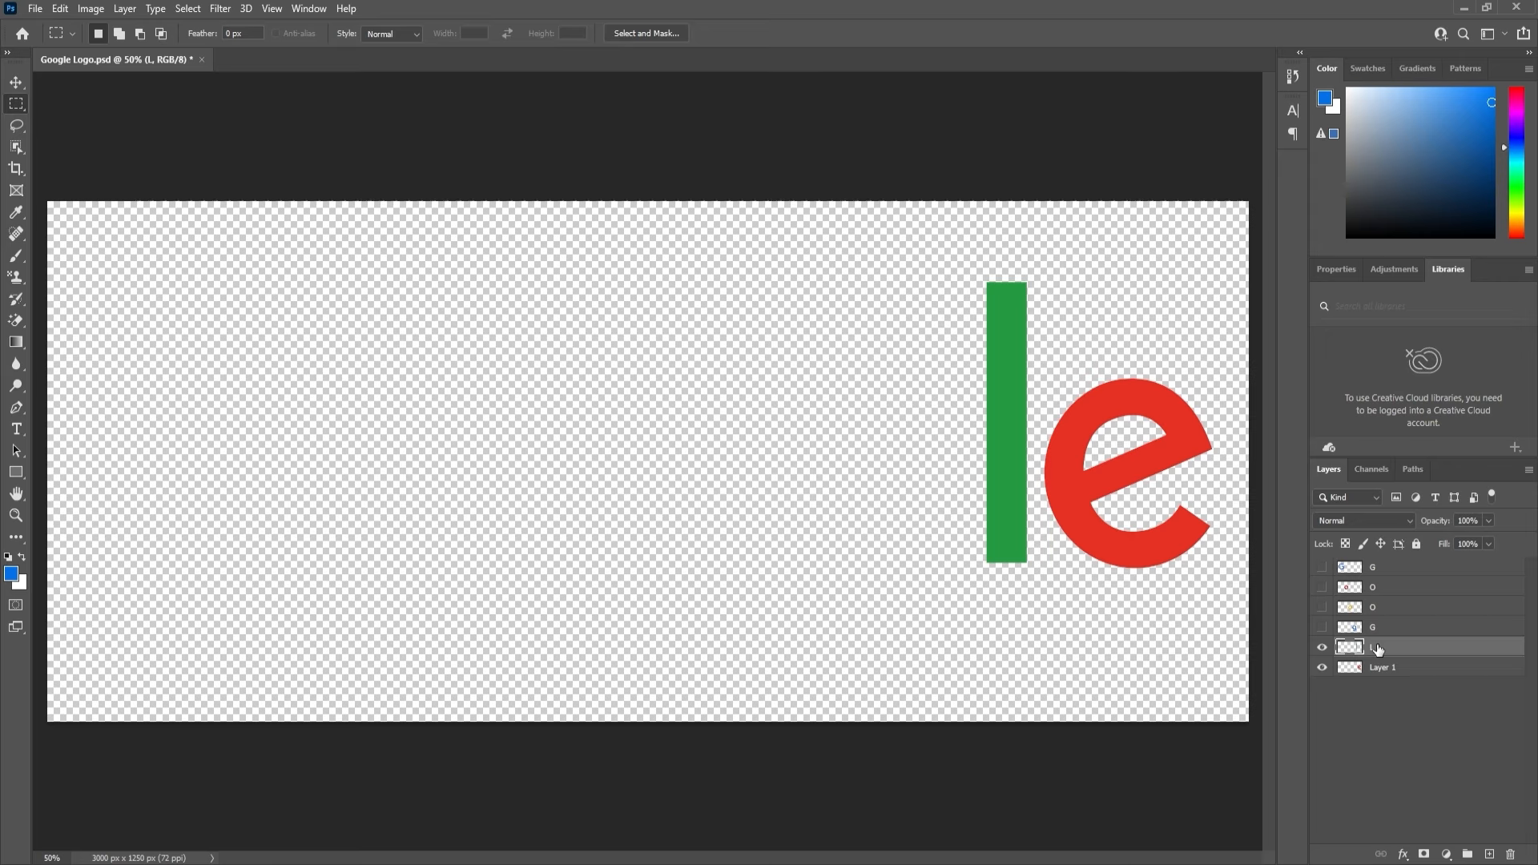
pyautogui.doubleClick(1383, 667)
pyautogui.write('E')
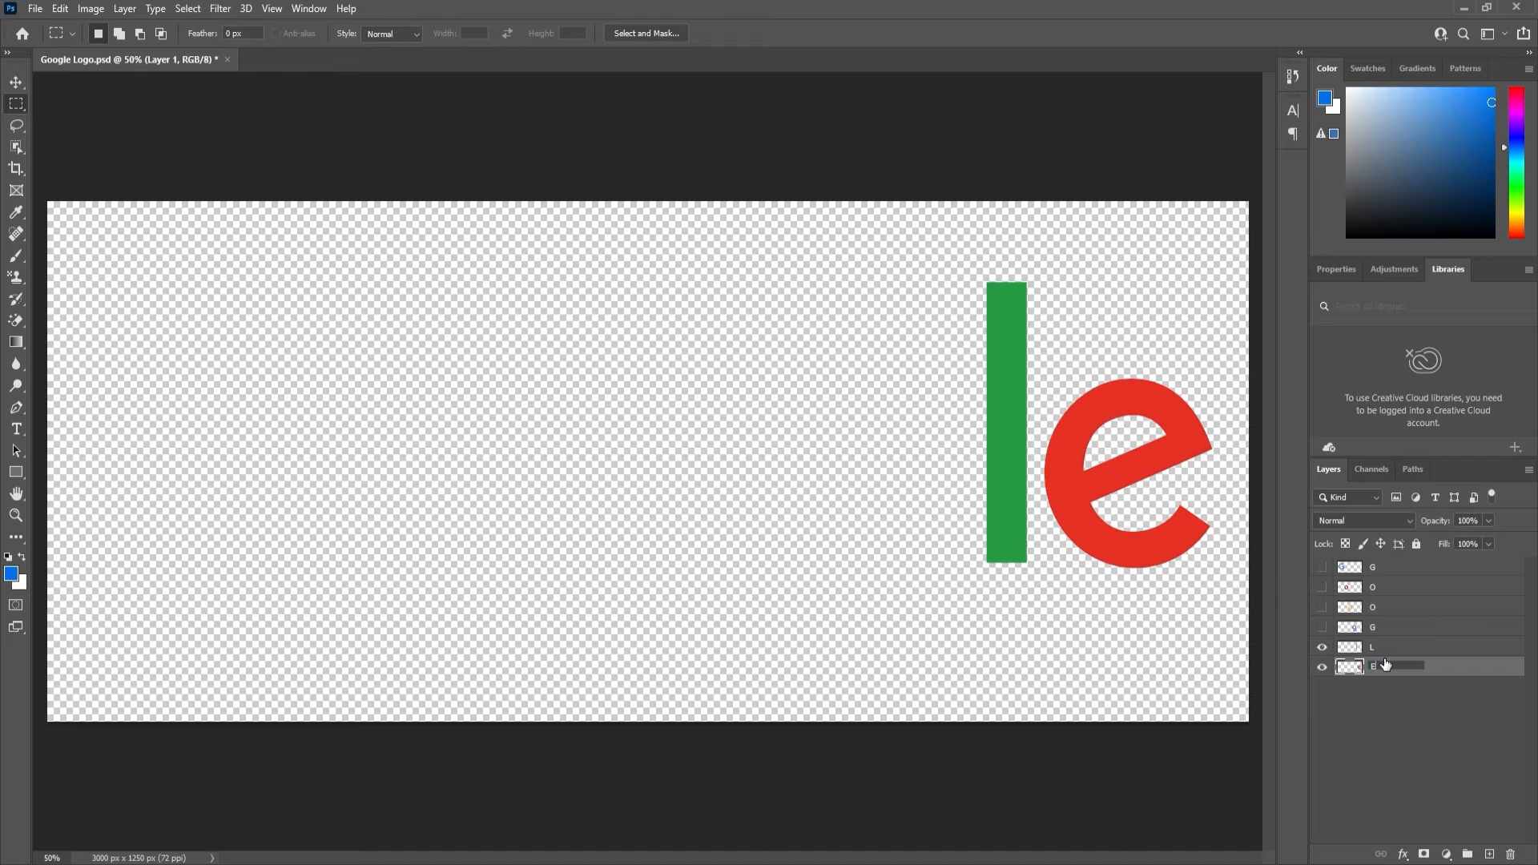
pyautogui.press('Return')
# Make the four hidden letter layers visible and save the Photoshop document.
pyautogui.moveTo(1323, 627); pyautogui.dragTo(1323, 564)
pyautogui.hotkey('ctrl', 's')
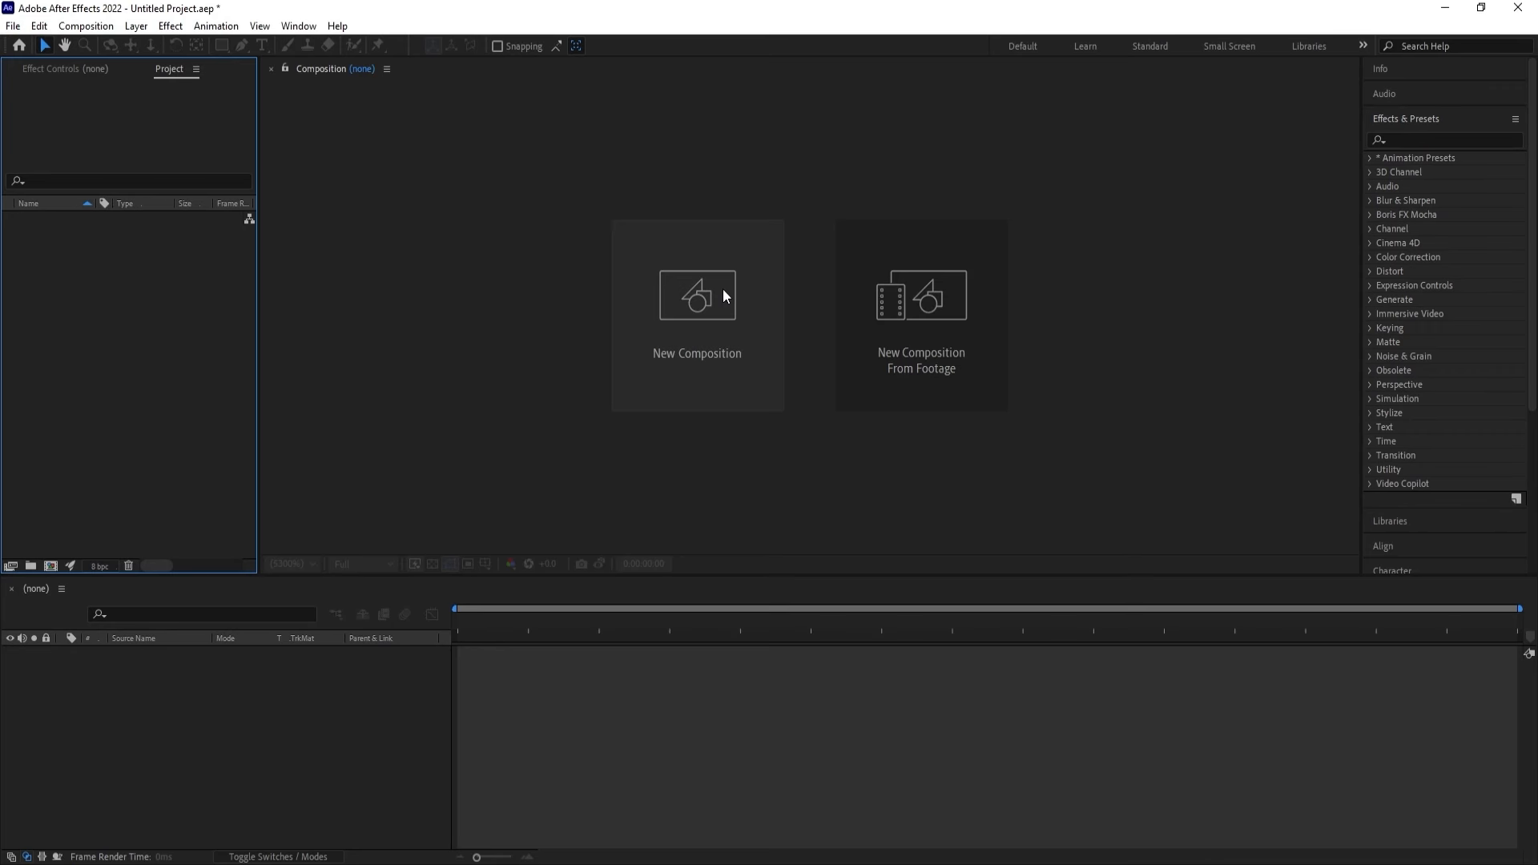
# In After Effects, create a 30 fps composition named Main Animation with a white FFFFFF background, and show its Title/Action Safe guides.
pyautogui.click(722, 289)
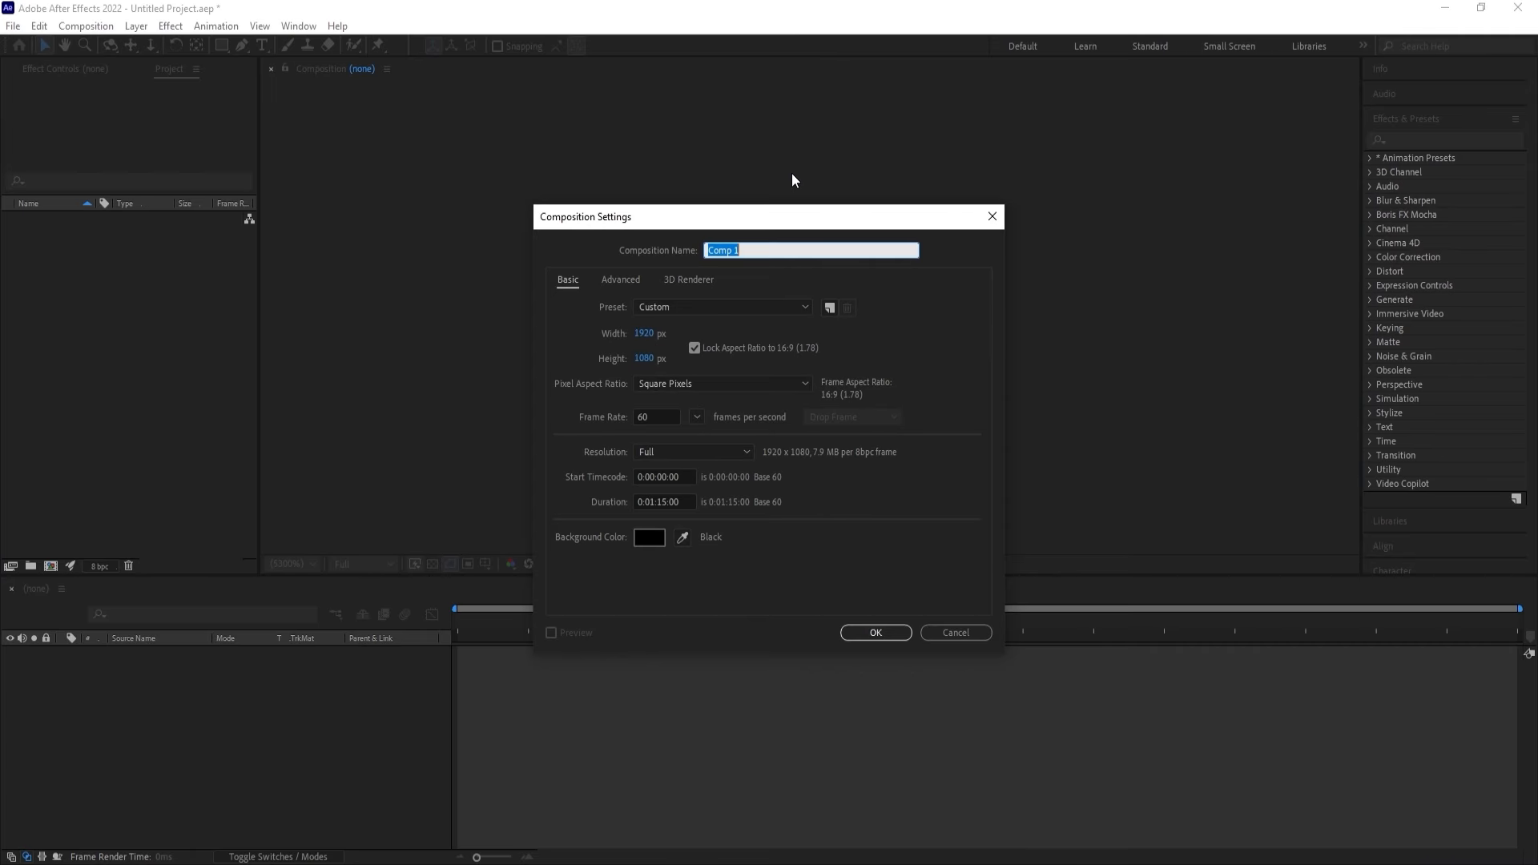
pyautogui.write('Main Animation')
pyautogui.click(696, 417)
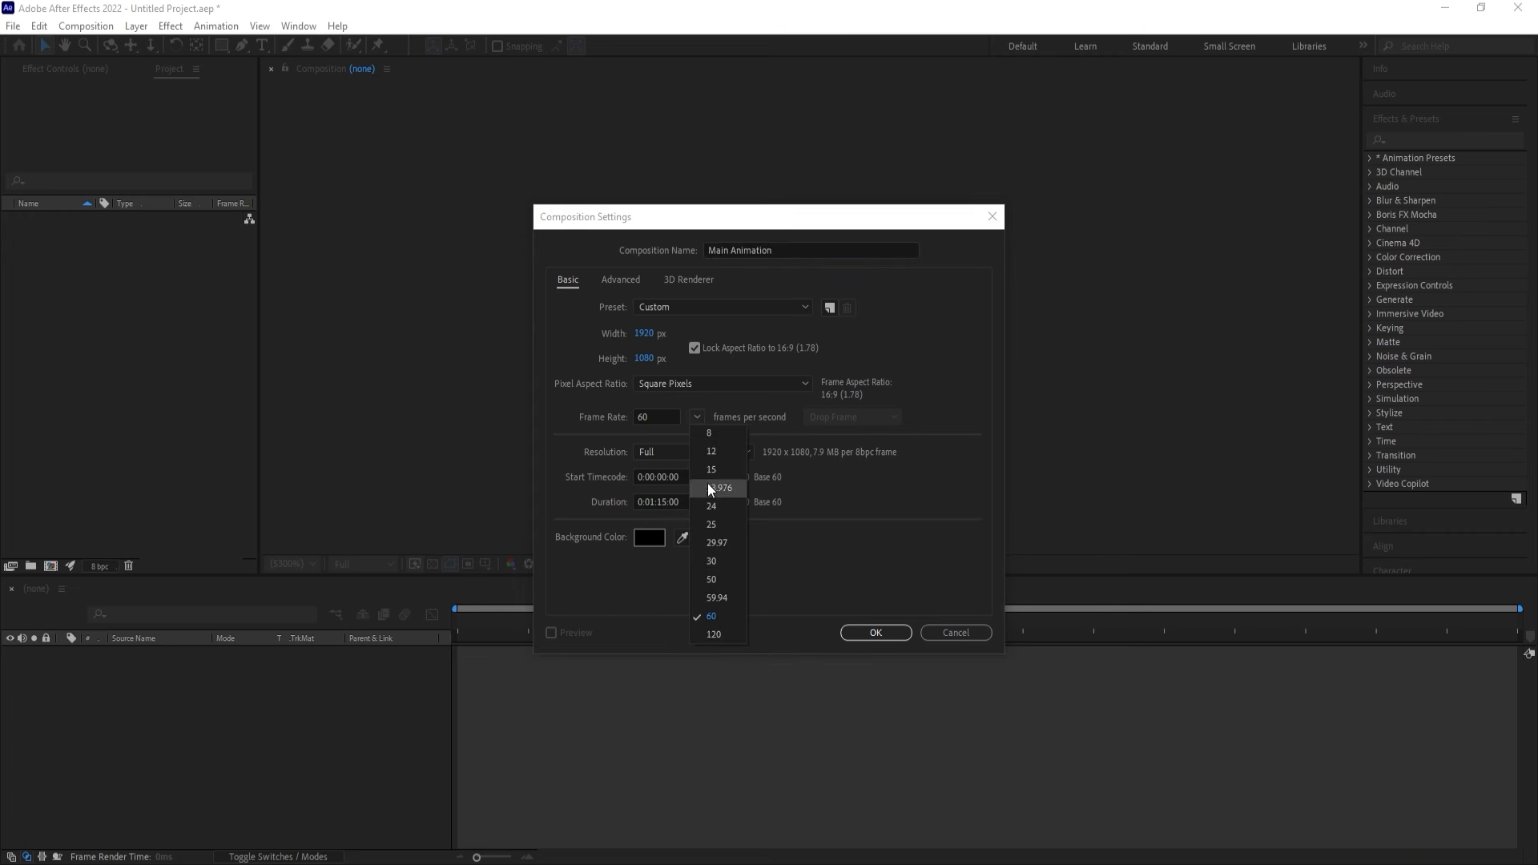
pyautogui.click(718, 561)
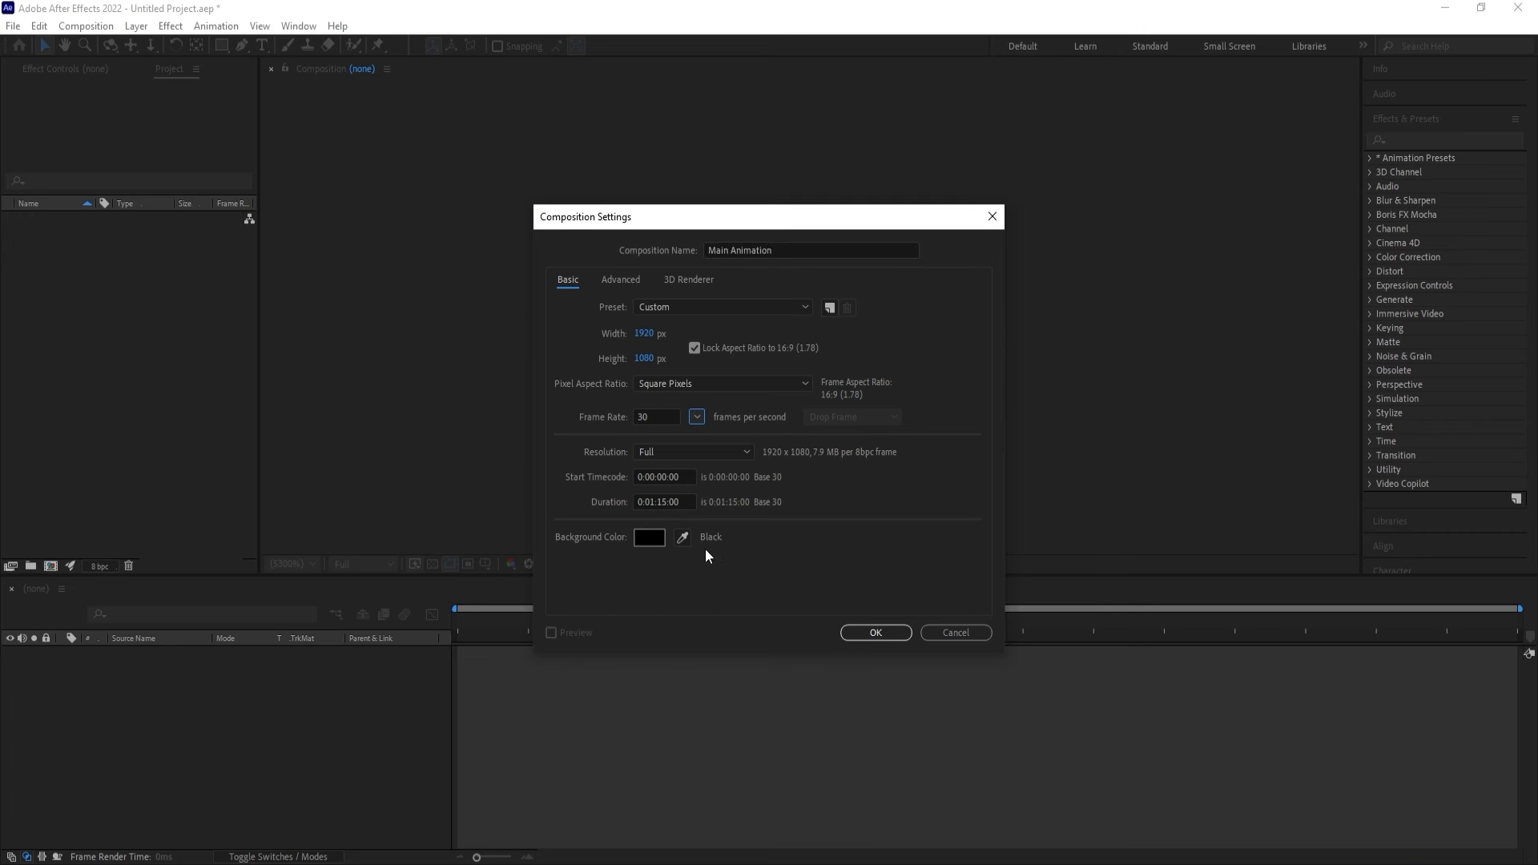
pyautogui.click(646, 535)
pyautogui.write('ffffff')
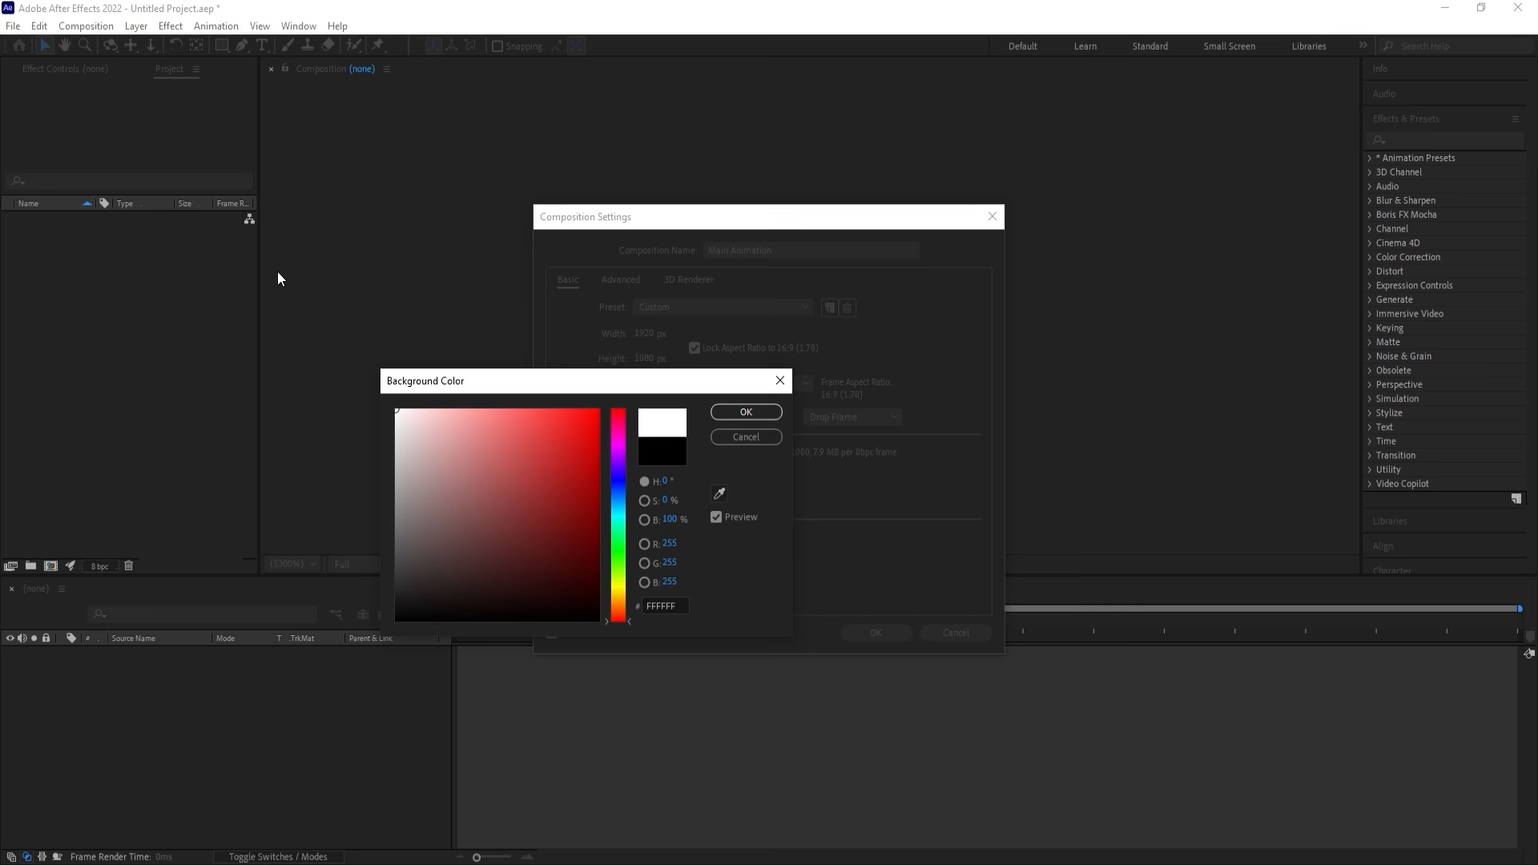
pyautogui.press('Return')
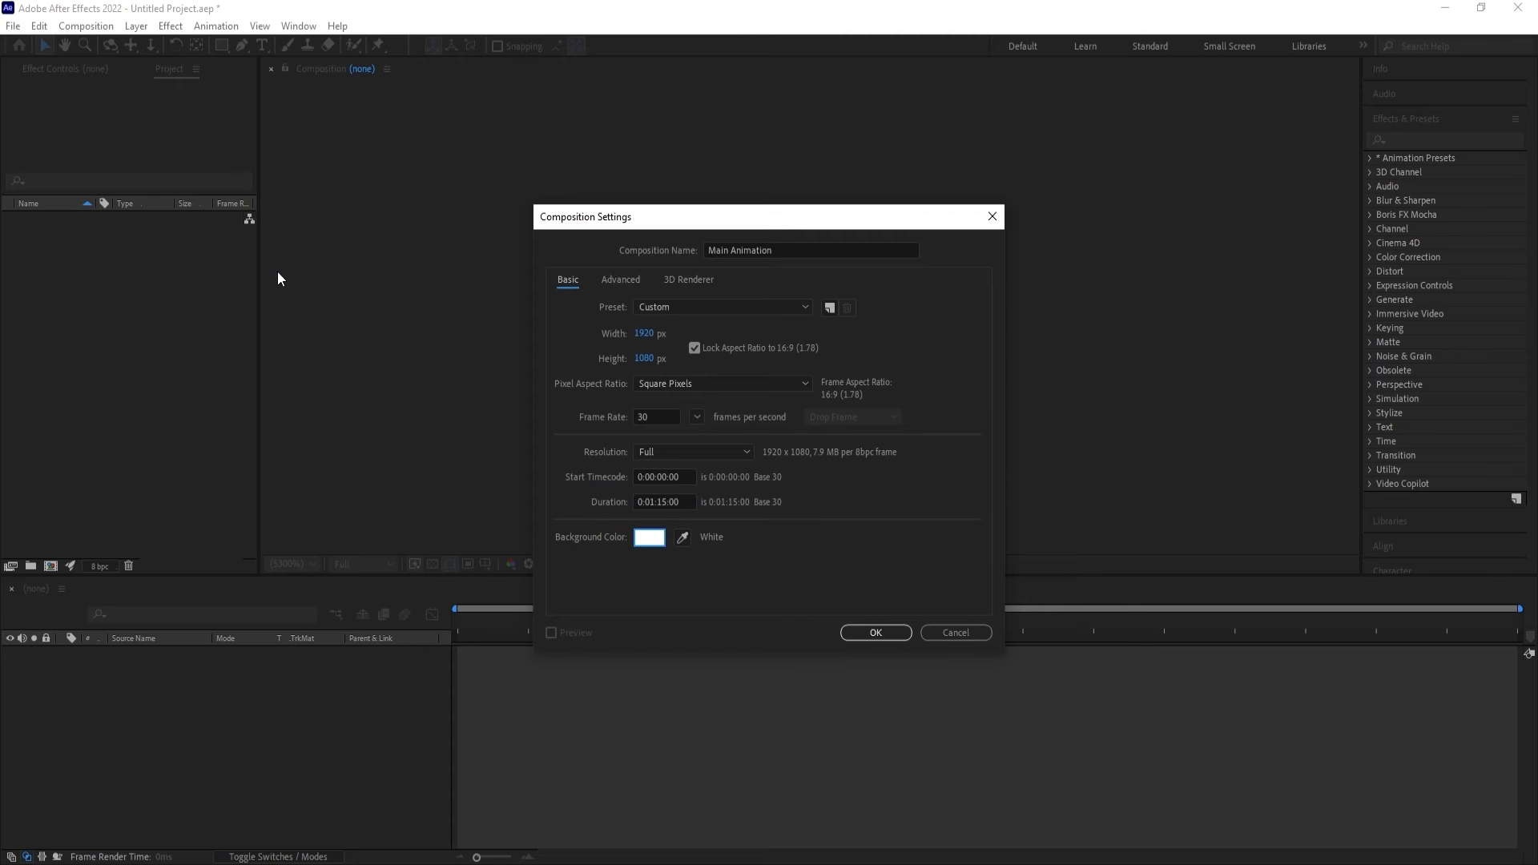
pyautogui.press('Return')
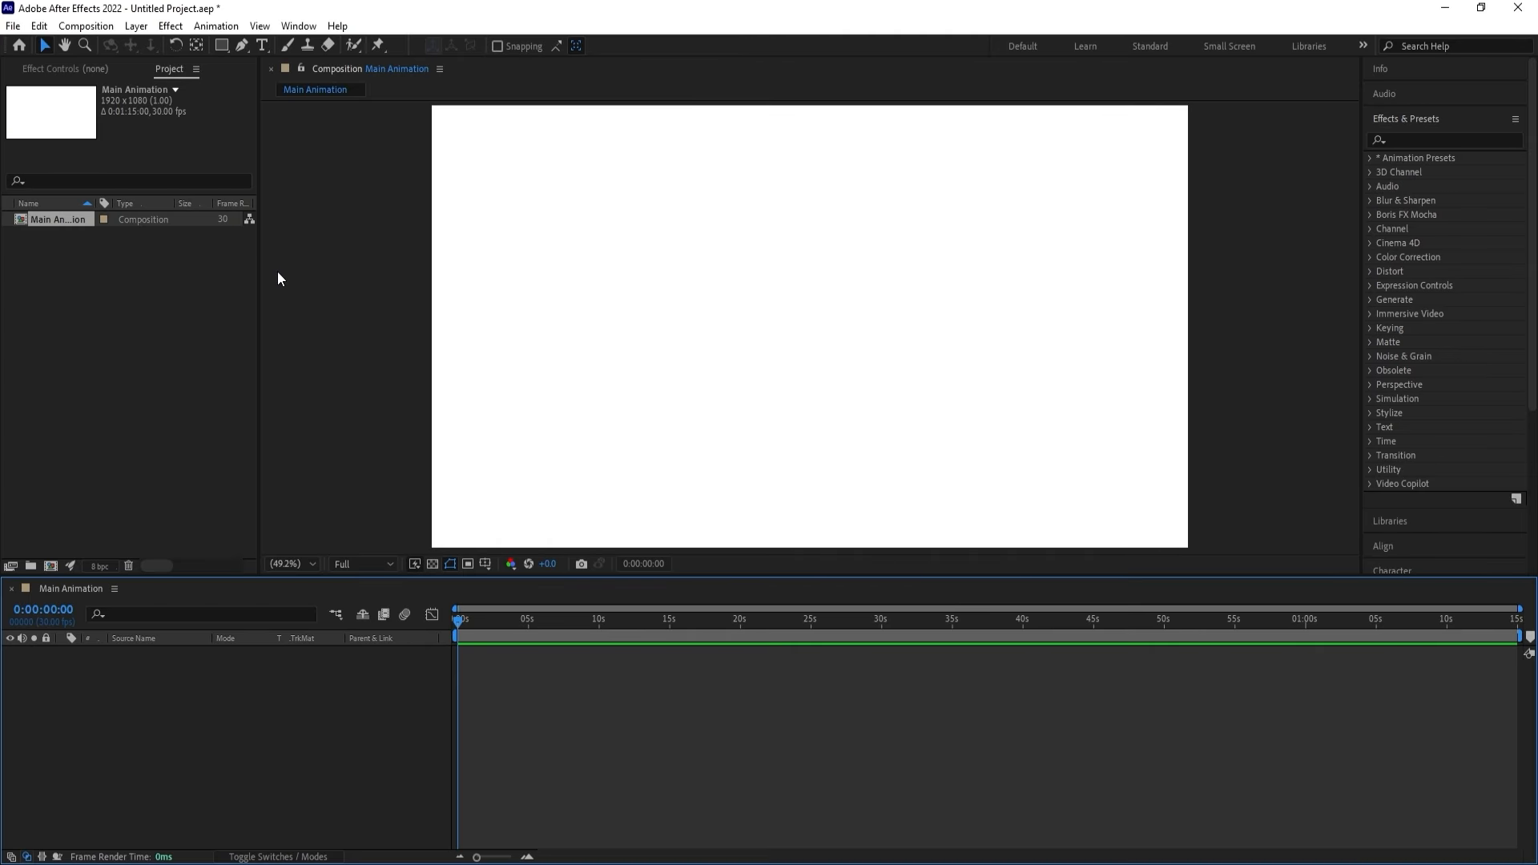
pyautogui.click(487, 563)
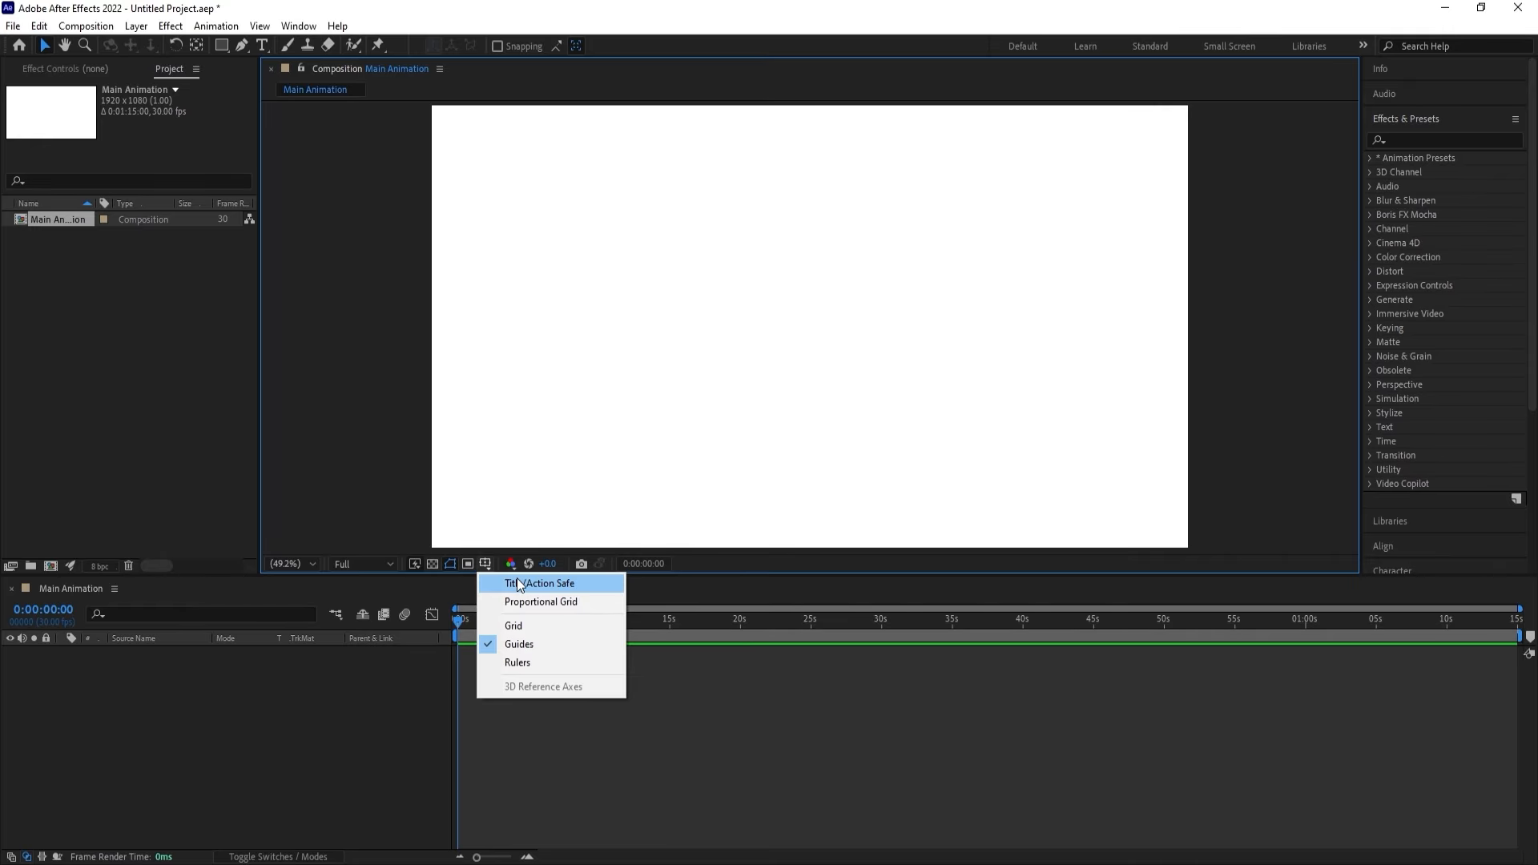
pyautogui.click(519, 584)
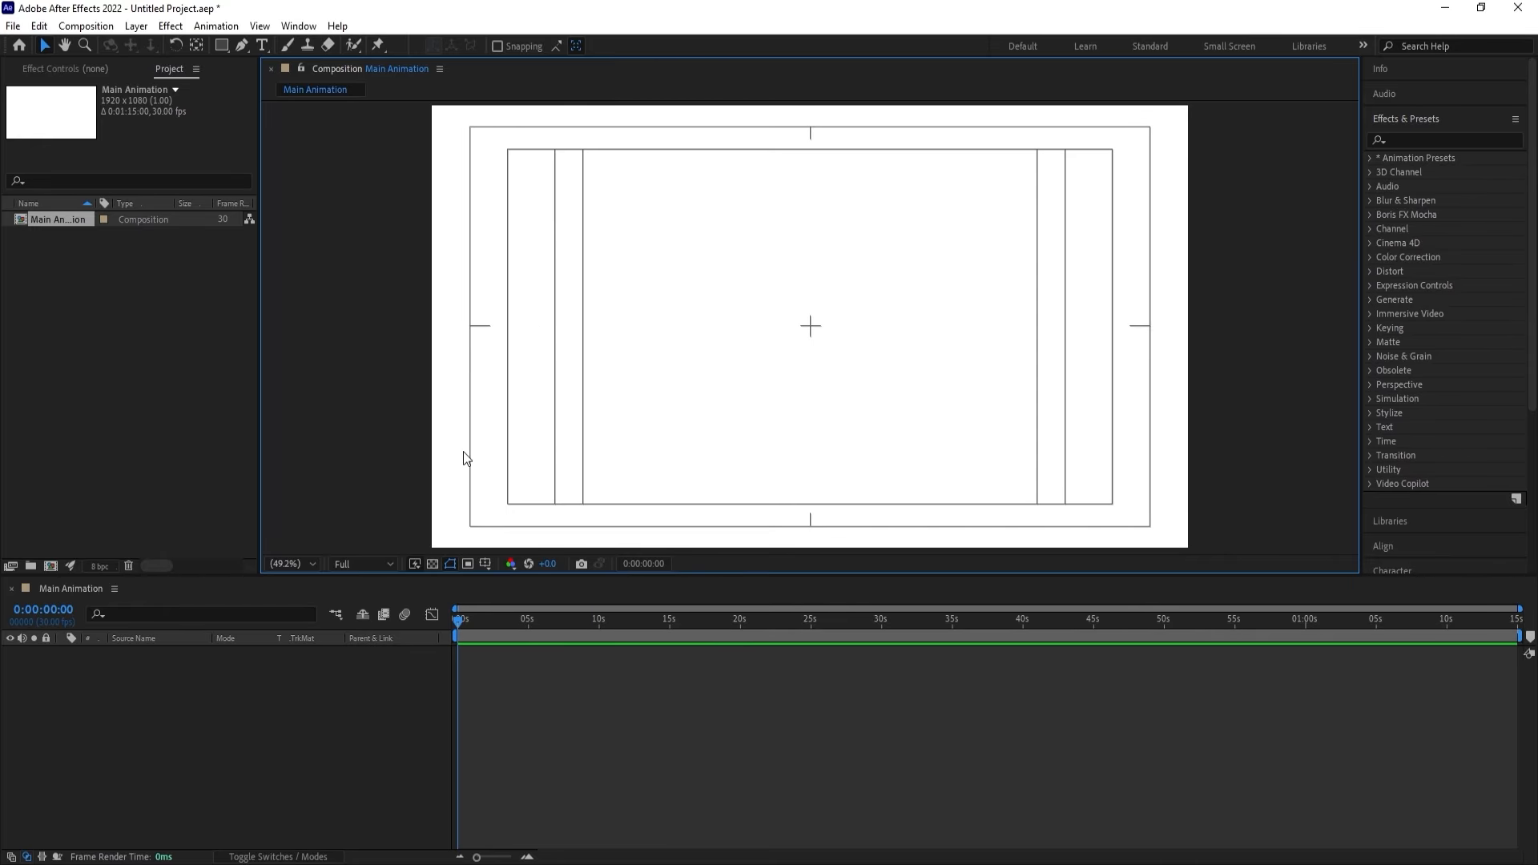
# Import the Google Logo PSD file as Composition - Retain Layer Sizes.
pyautogui.hotkey('ctrl', 'i')
pyautogui.click(188, 164)
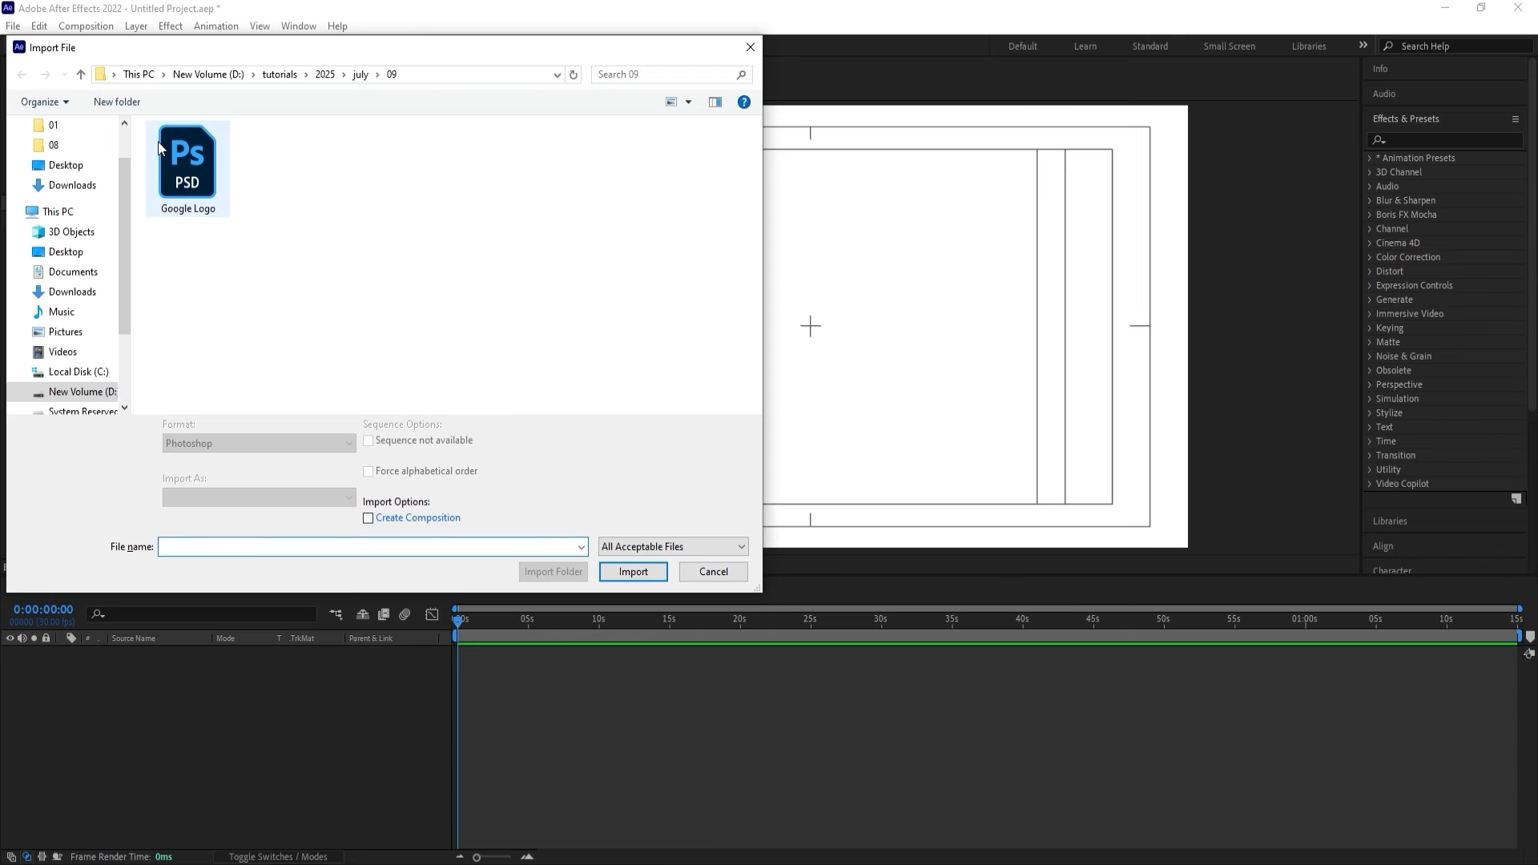
pyautogui.click(207, 503)
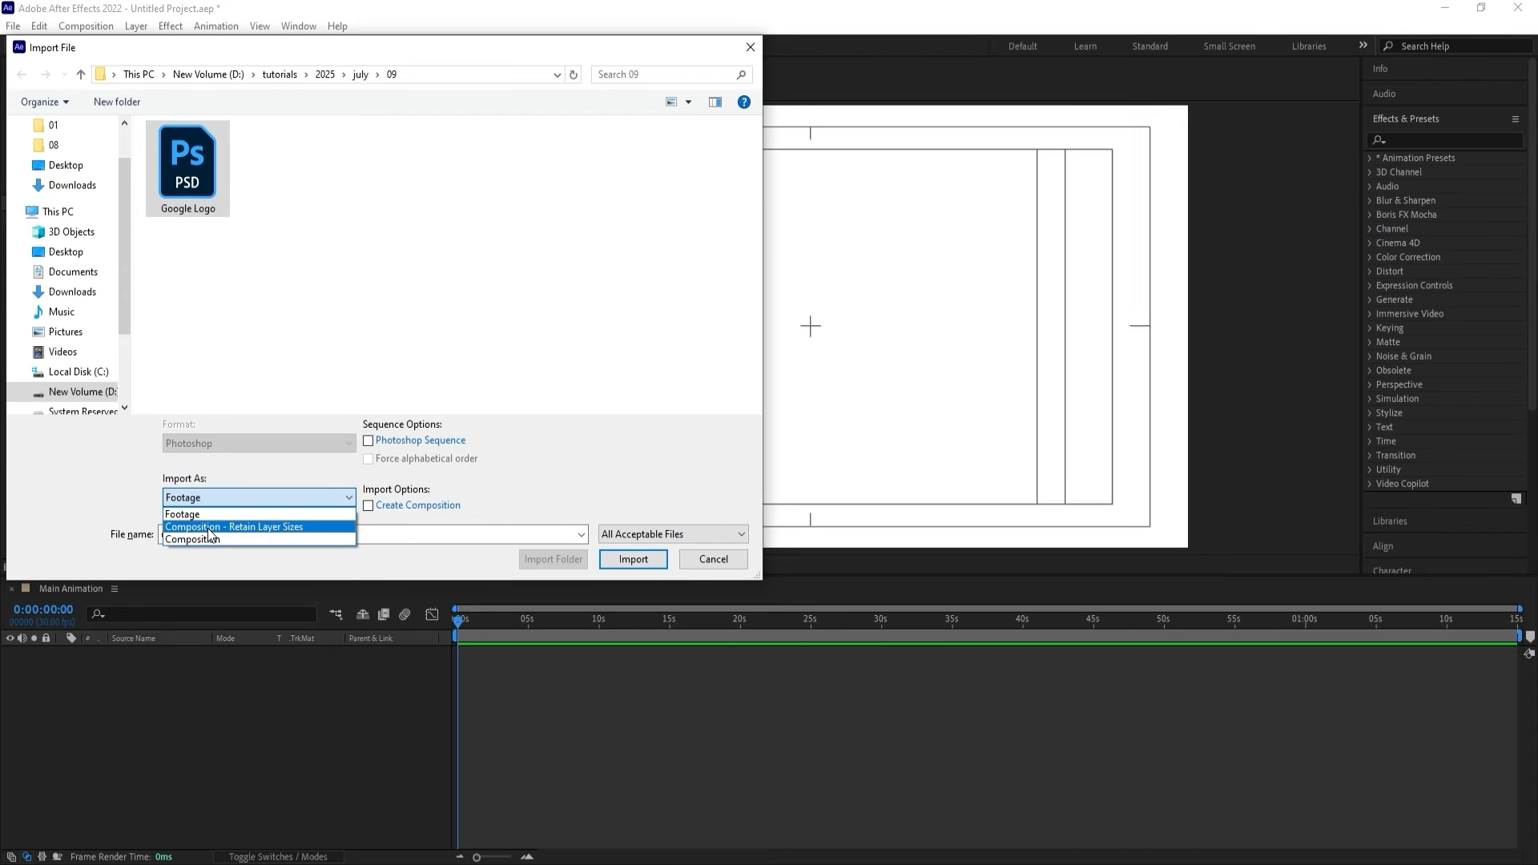
pyautogui.click(208, 527)
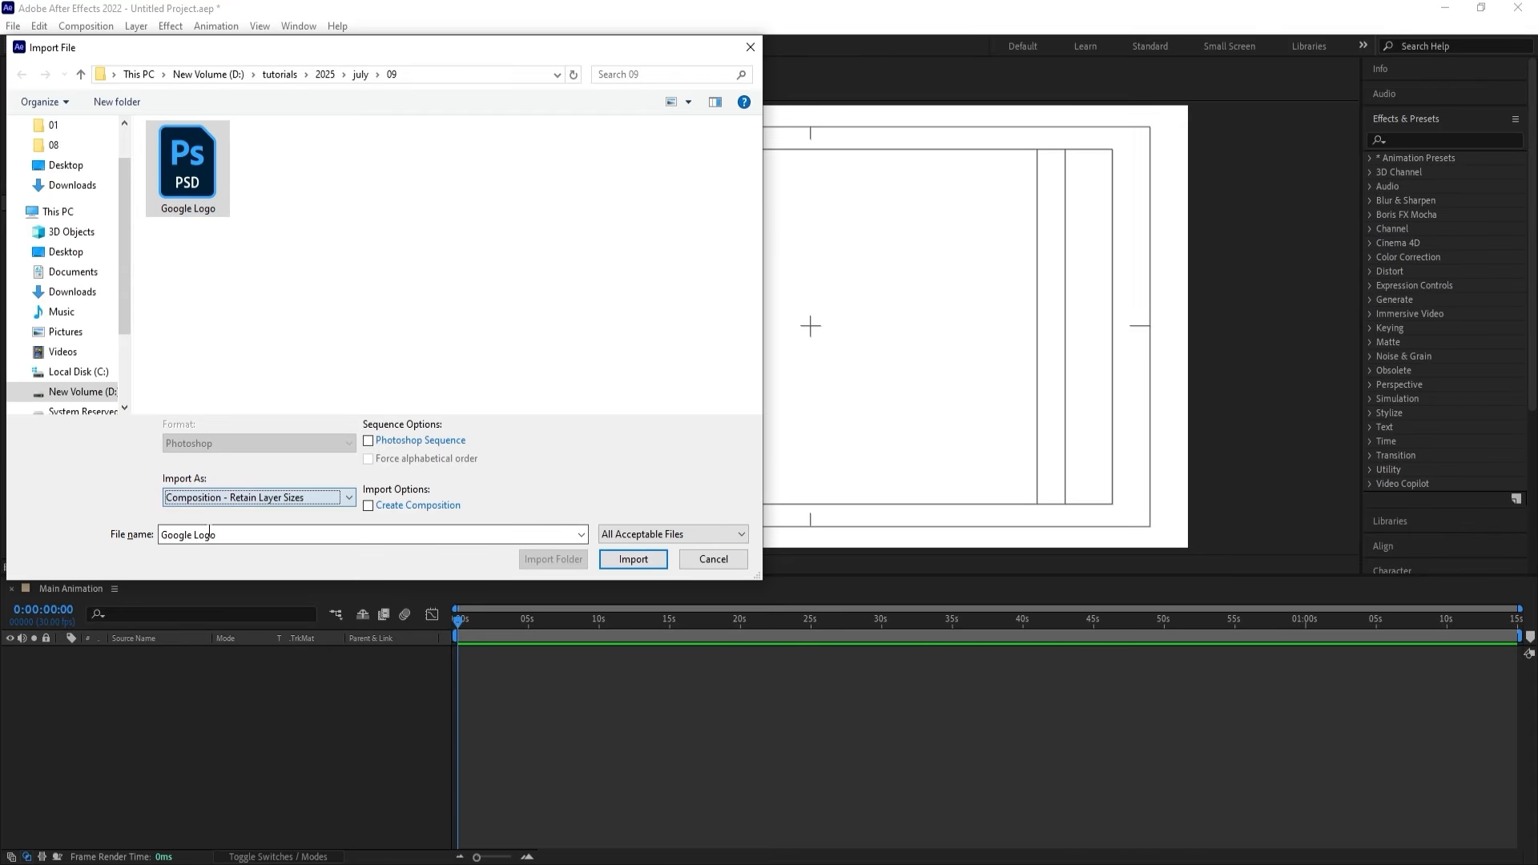
pyautogui.click(628, 558)
pyautogui.click(783, 538)
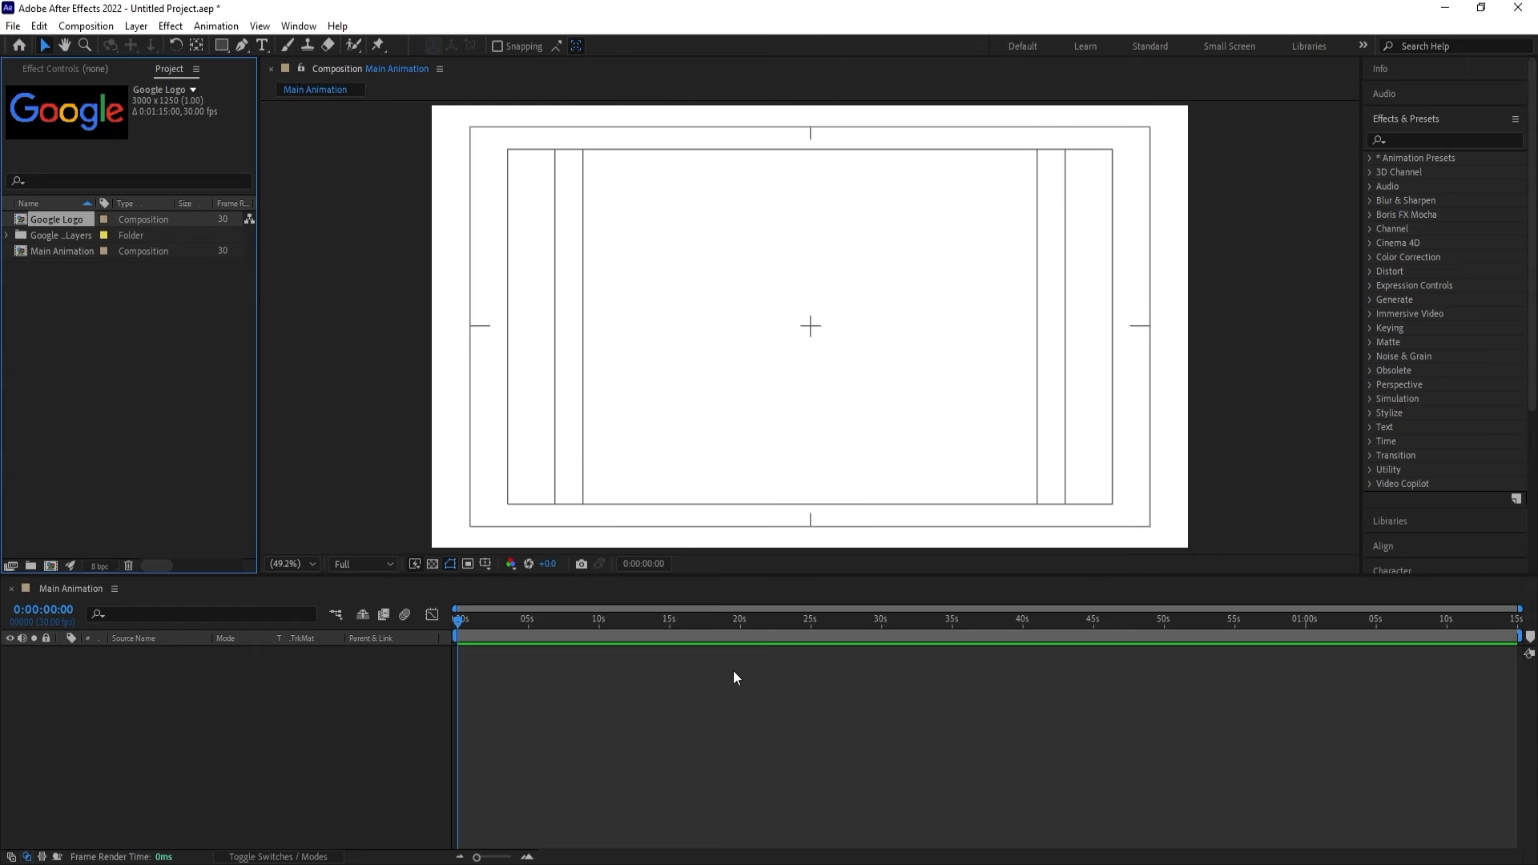
# Copy all six letter layers from the Google Logo composition into the Main Animation composition.
pyautogui.doubleClick(74, 224)
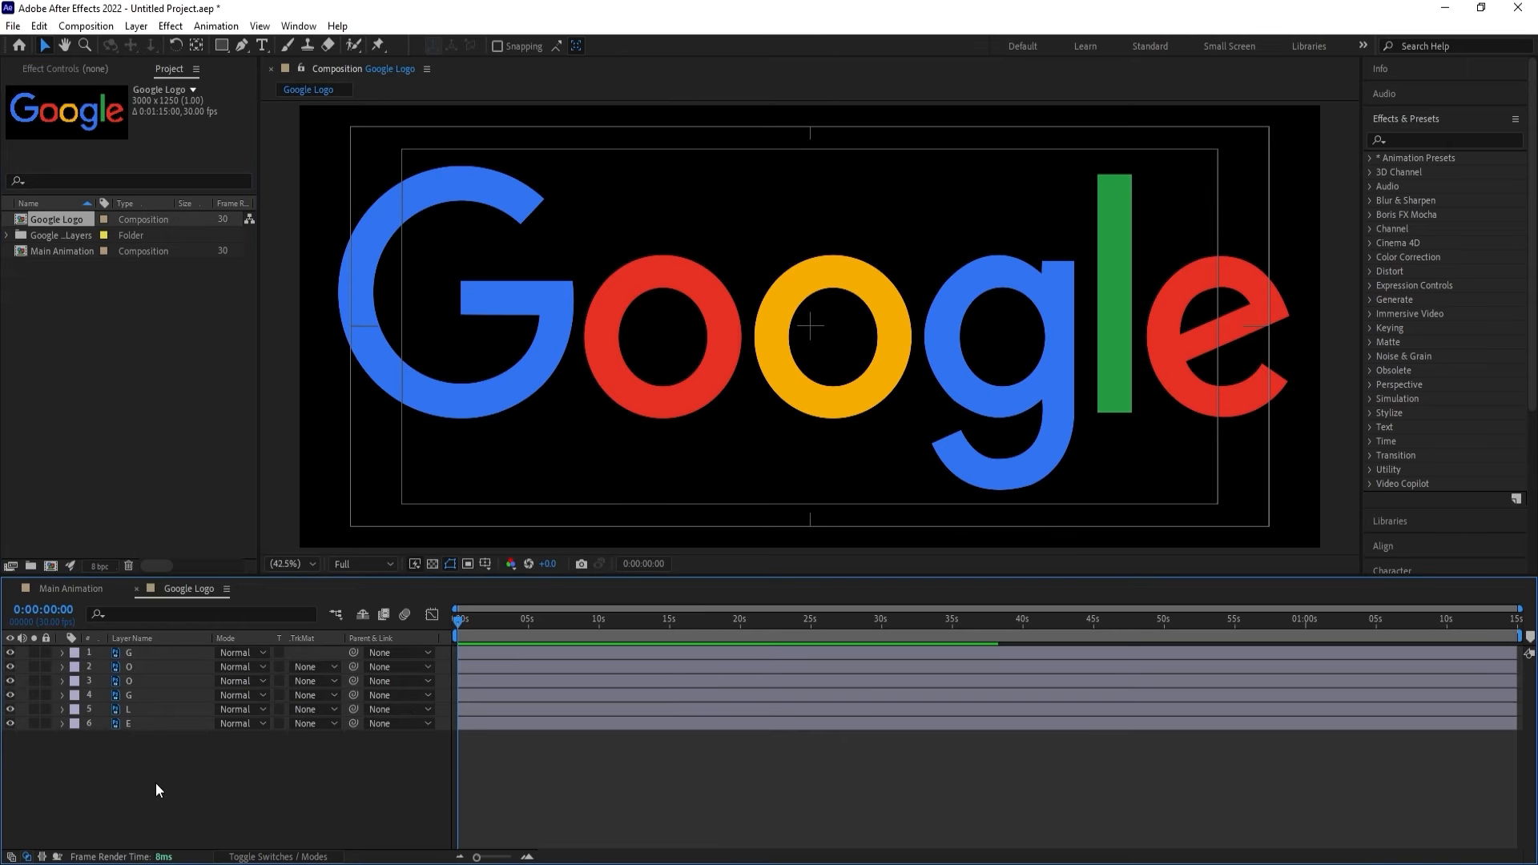
pyautogui.moveTo(155, 782); pyautogui.dragTo(120, 633)
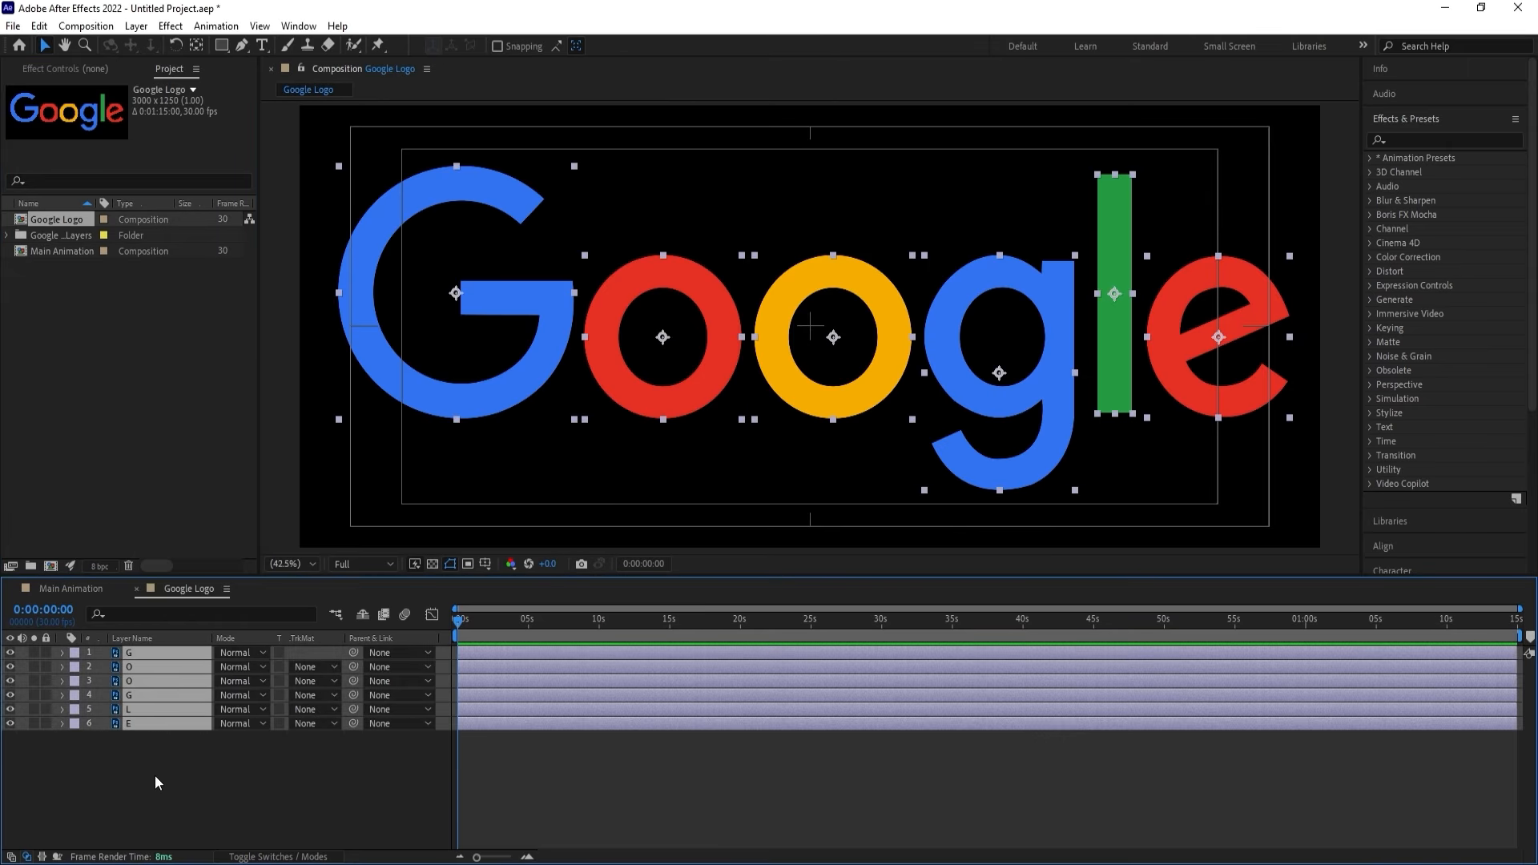
pyautogui.click(80, 588)
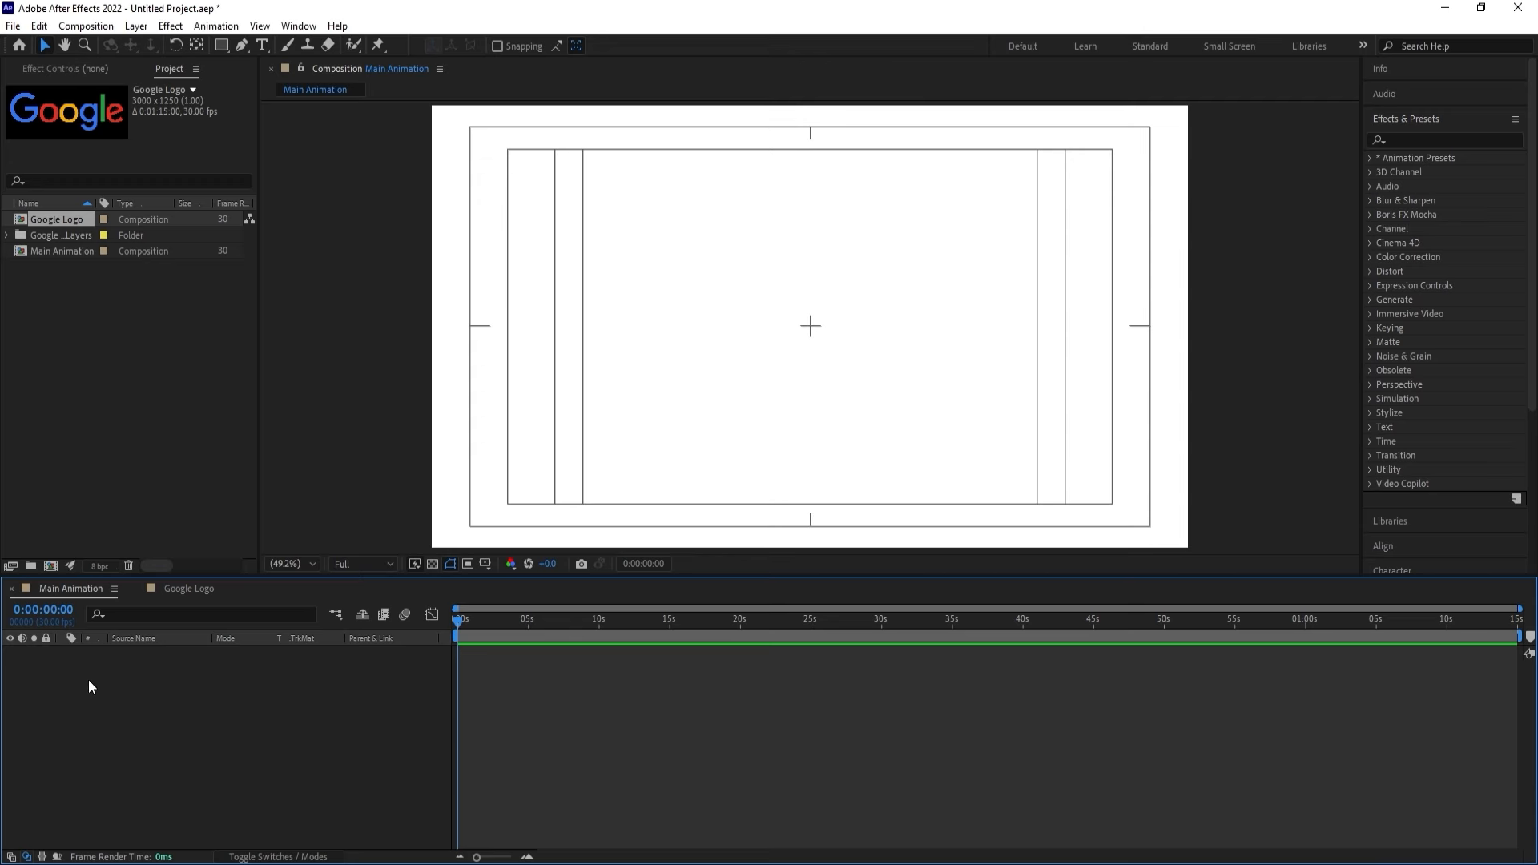
pyautogui.hotkey('ctrl', 'v')
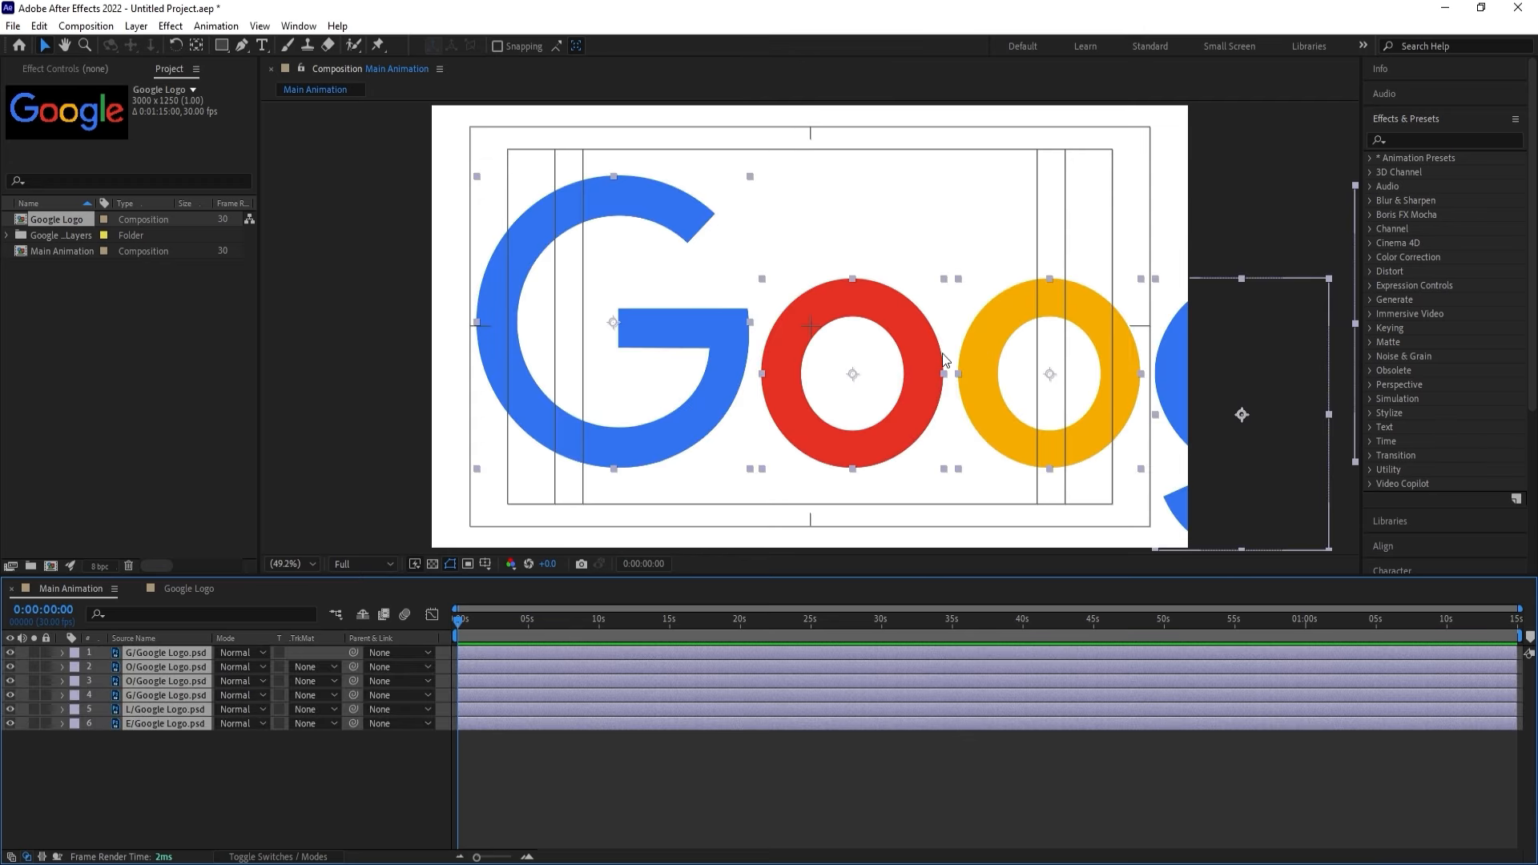
# Add a null object to Main Animation and parent all six letter layers to it.
pyautogui.click(187, 767)
pyautogui.rightClick(187, 767)
pyautogui.moveTo(244, 571)
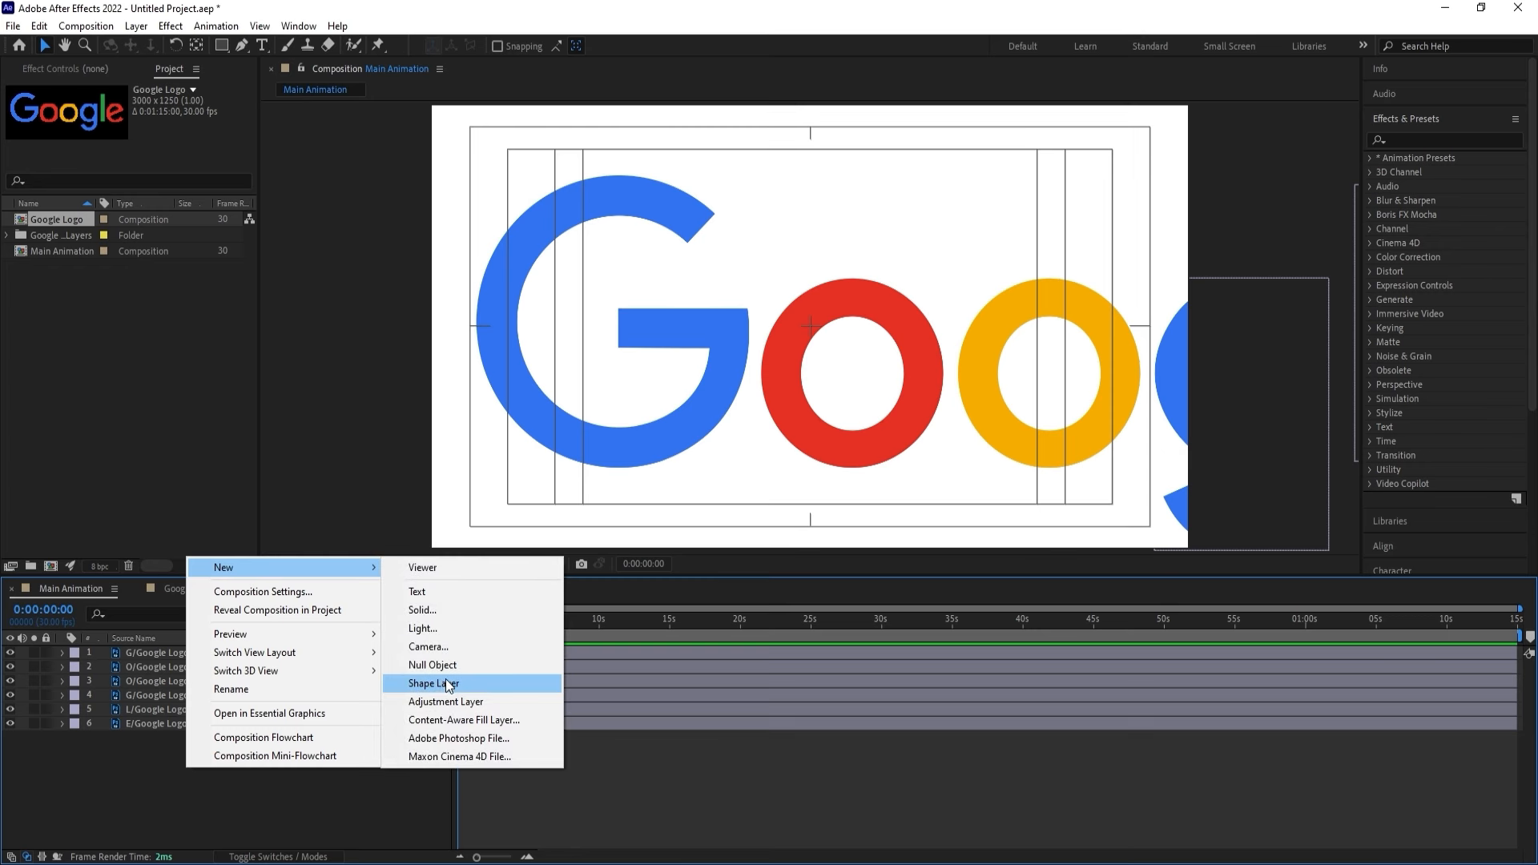
pyautogui.click(436, 664)
pyautogui.click(186, 668)
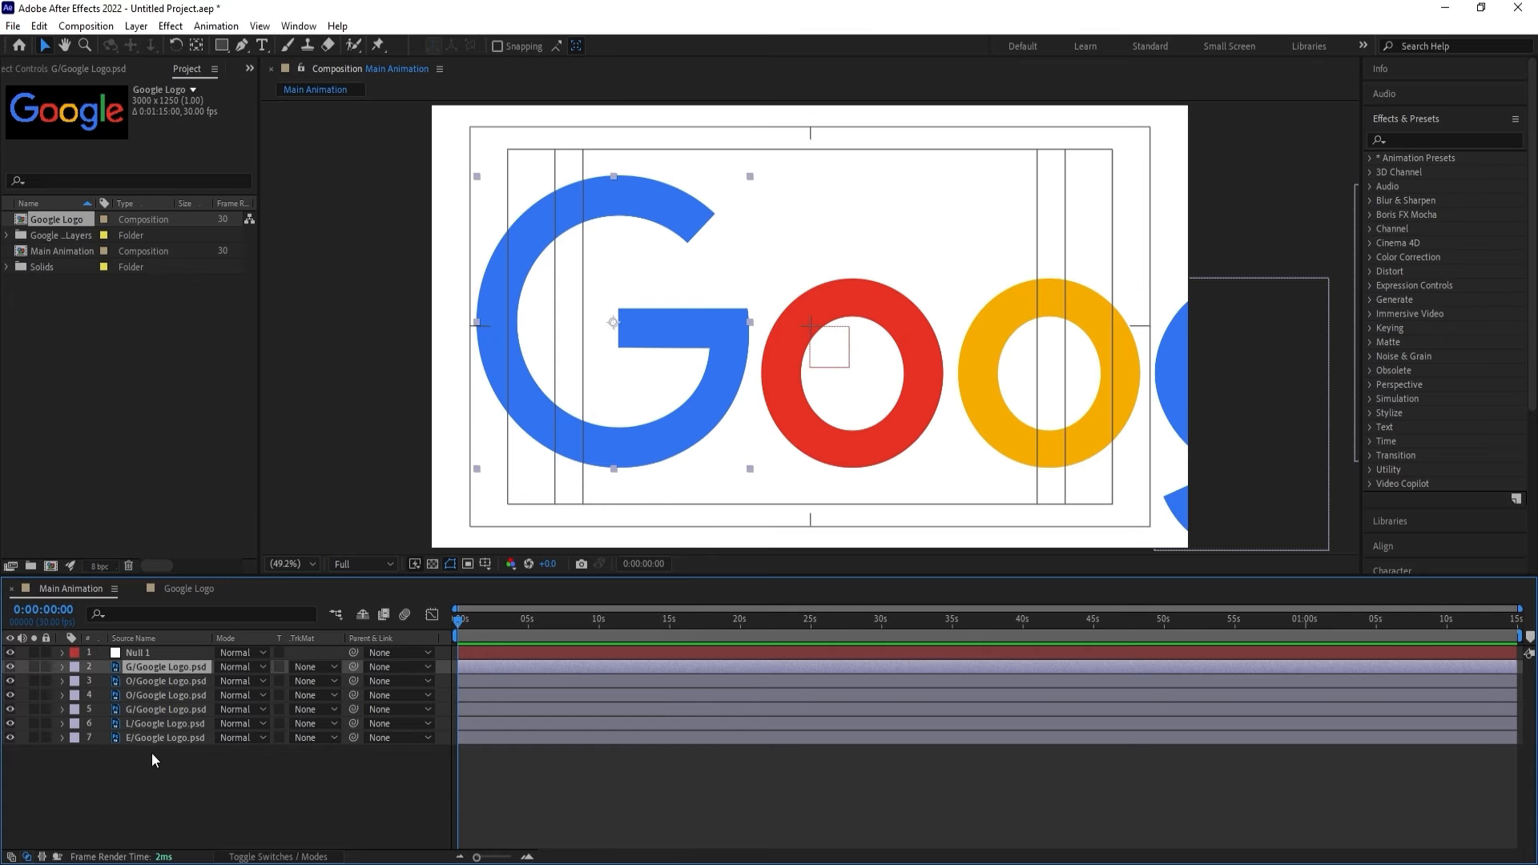
pyautogui.keyDown('shift'); pyautogui.click(151, 738); pyautogui.keyUp('shift')
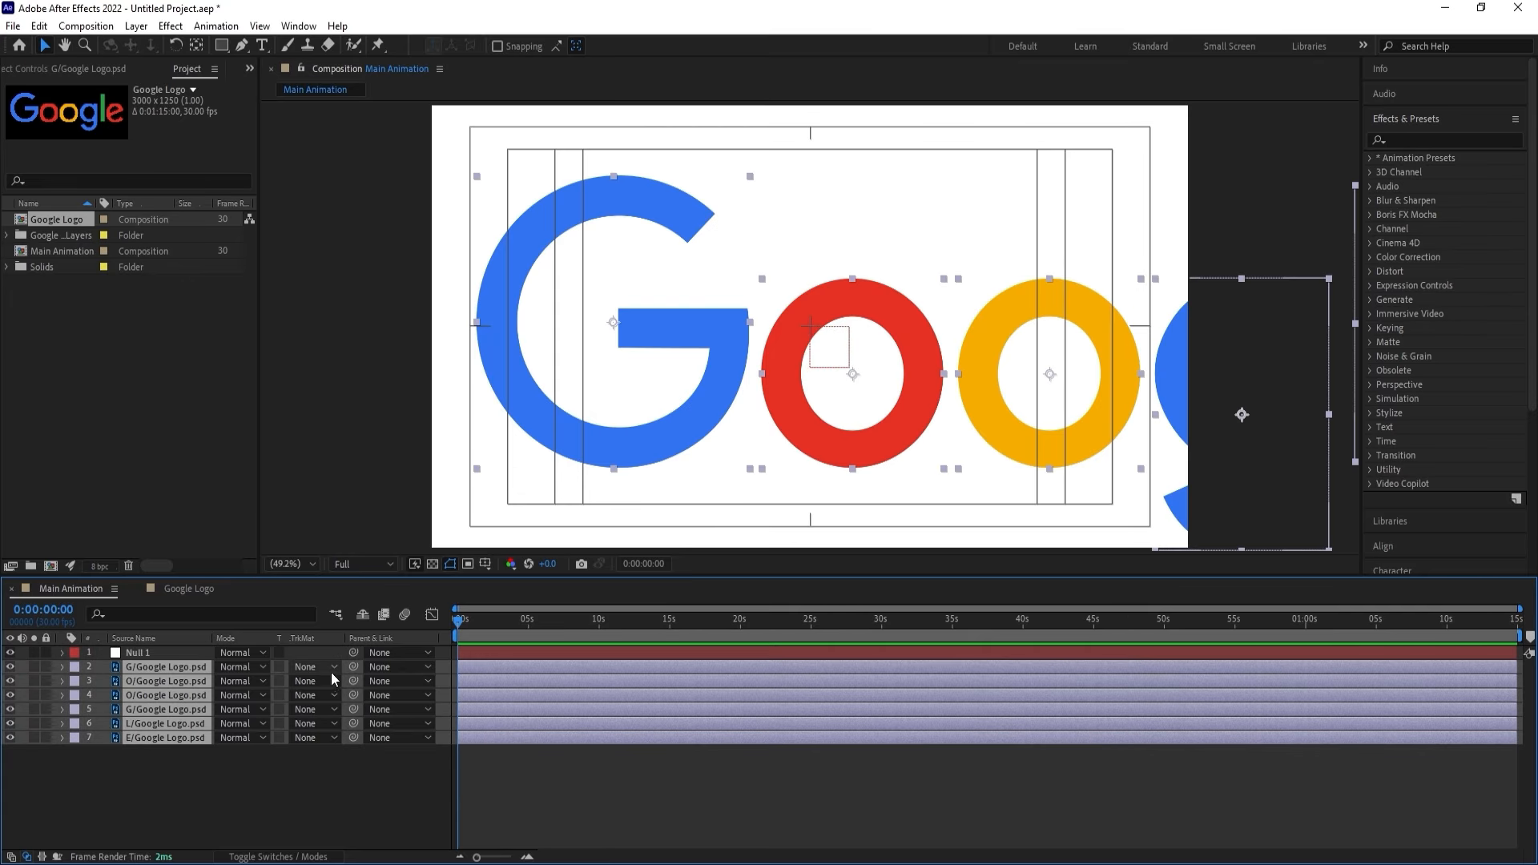
pyautogui.moveTo(353, 666); pyautogui.dragTo(138, 653)
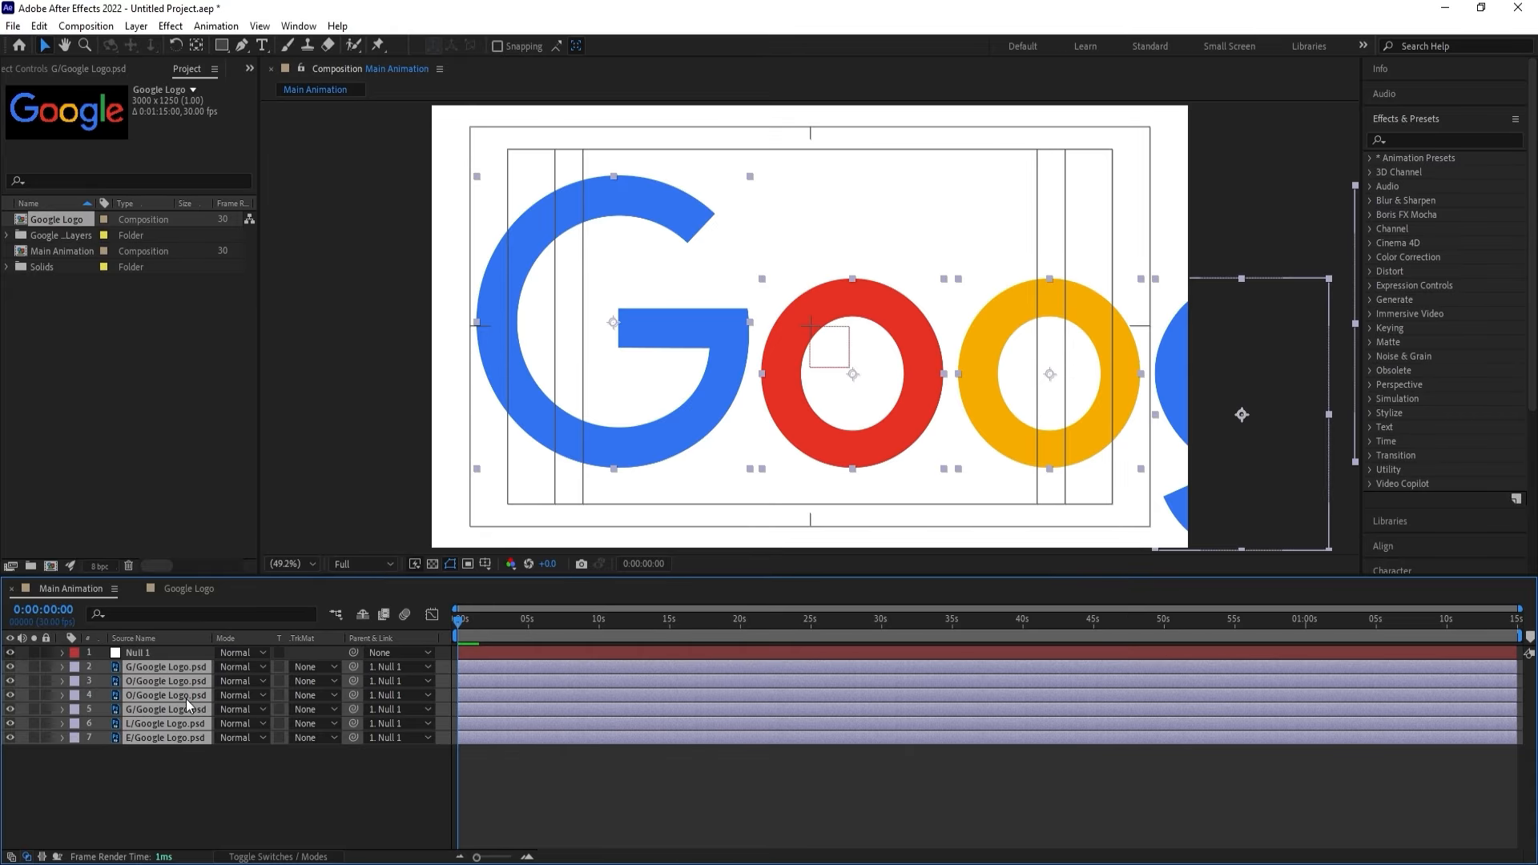
# Set the null layer's scale to 30% to shrink the whole logo.
pyautogui.click(172, 650)
pyautogui.press('s')
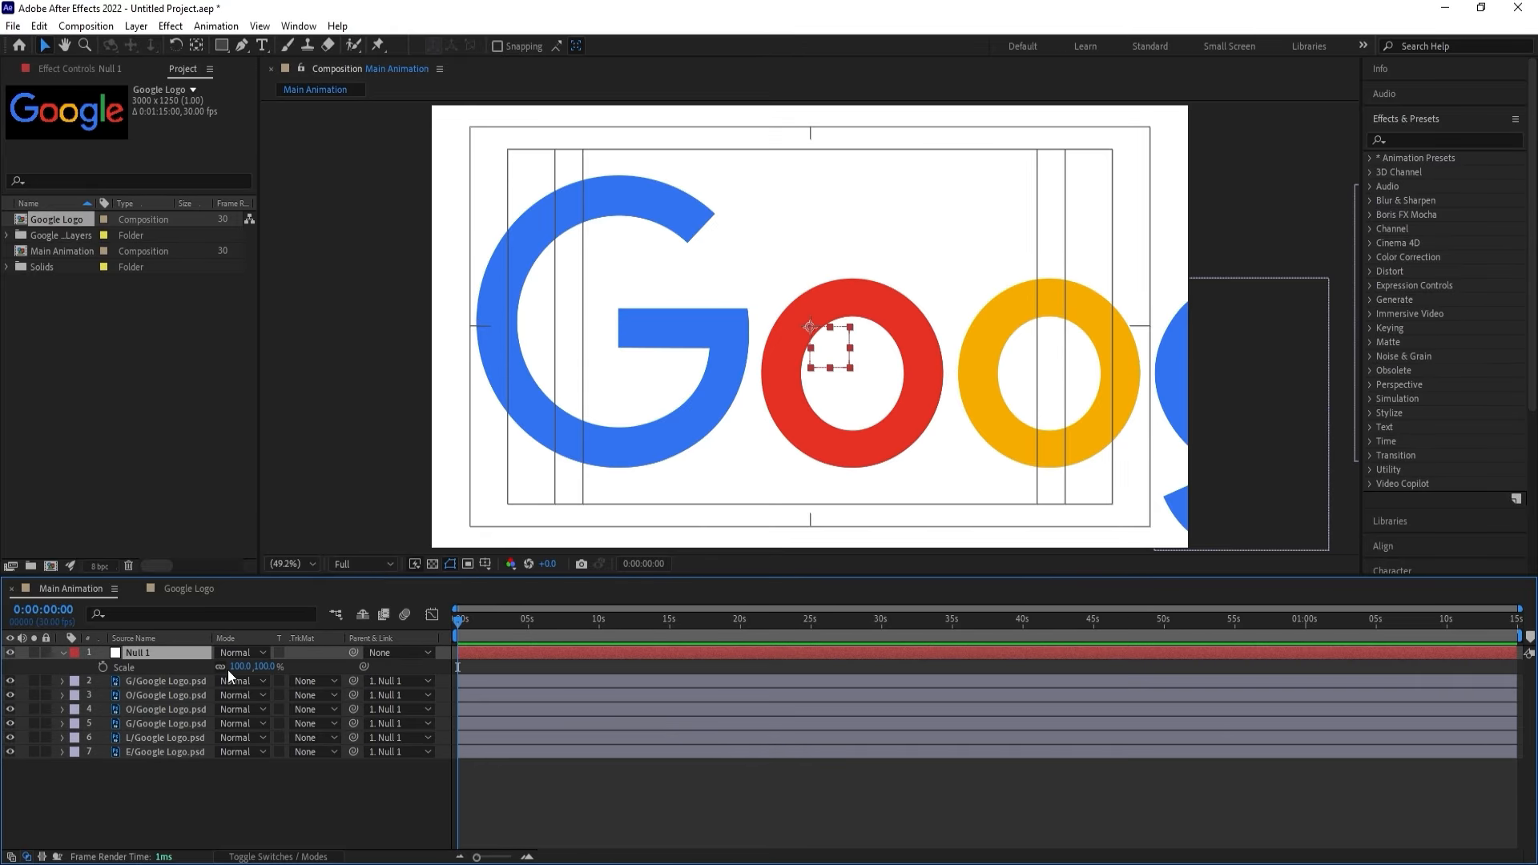
pyautogui.click(239, 667)
pyautogui.write('20')
pyautogui.press('Return')
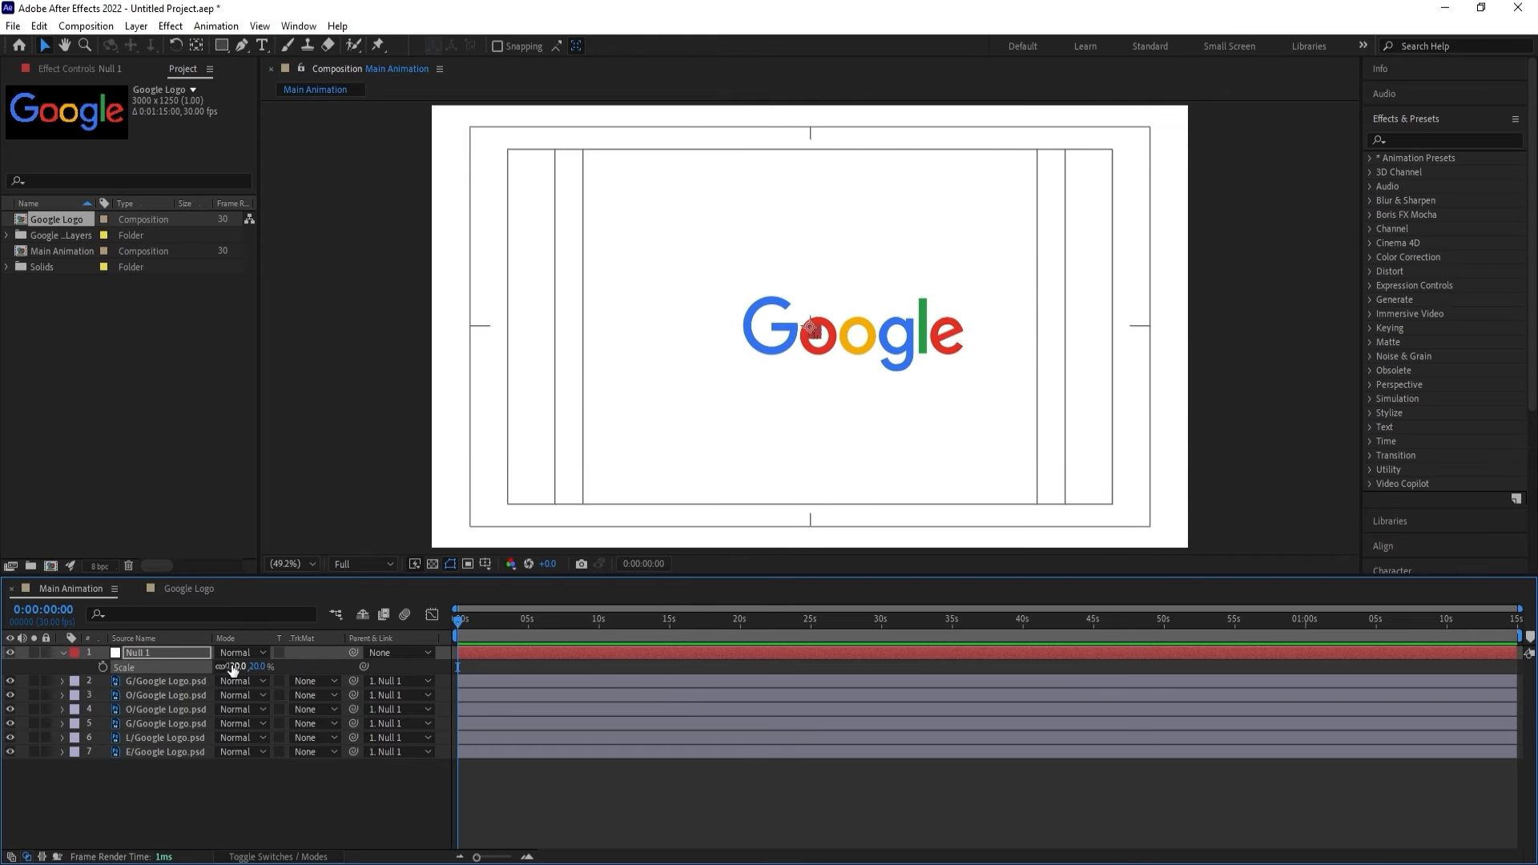
pyautogui.click(235, 668)
pyautogui.write('30')
pyautogui.press('Return')
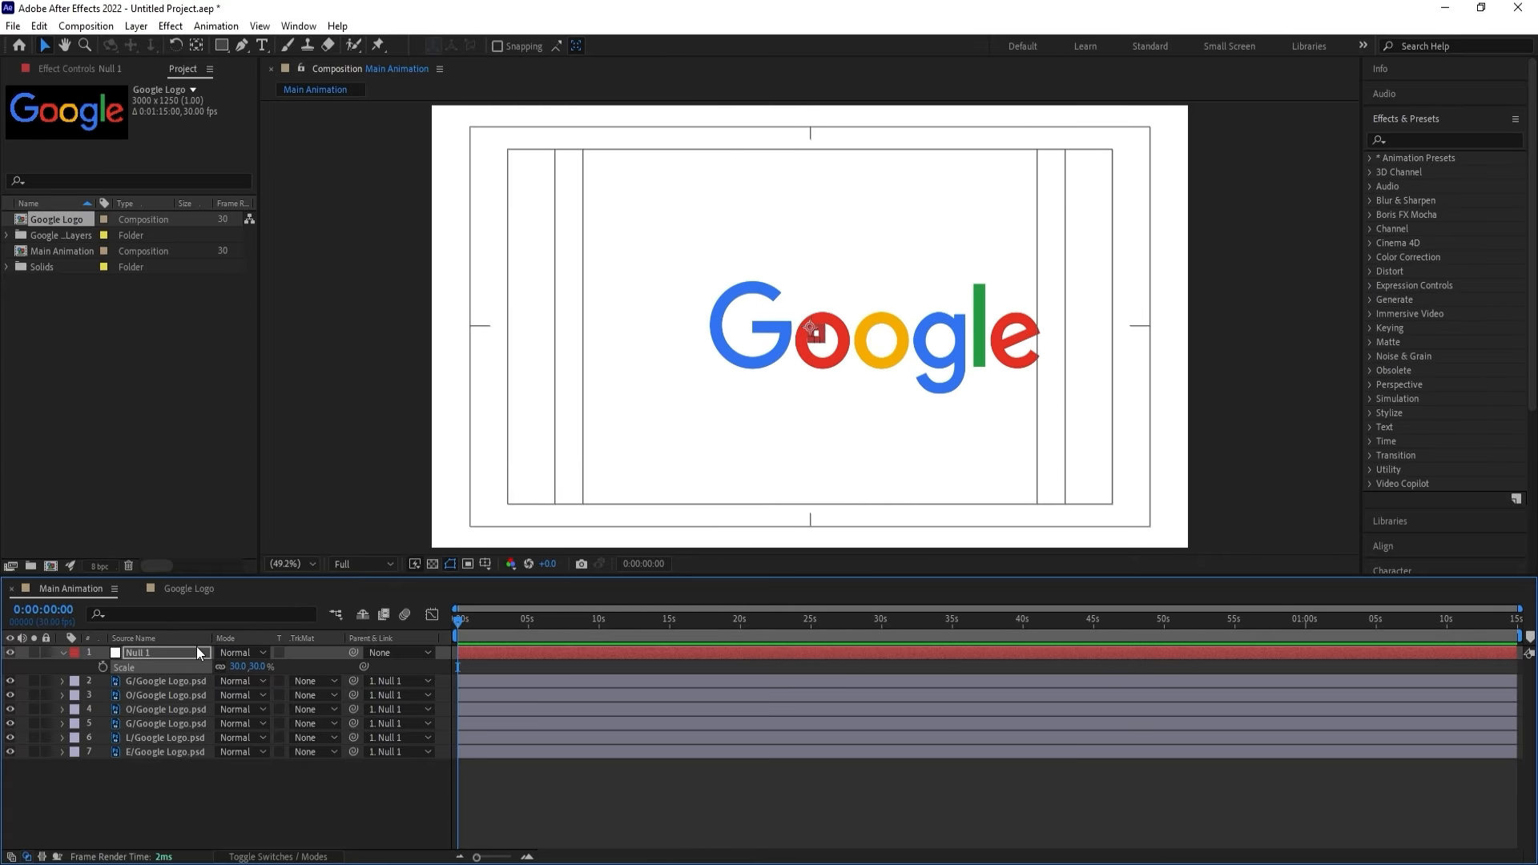
# Delete the null layer and move all six letters together so the logo sits at the centre of the composition.
pyautogui.press('Delete')
pyautogui.hotkey('ctrl', 'a')
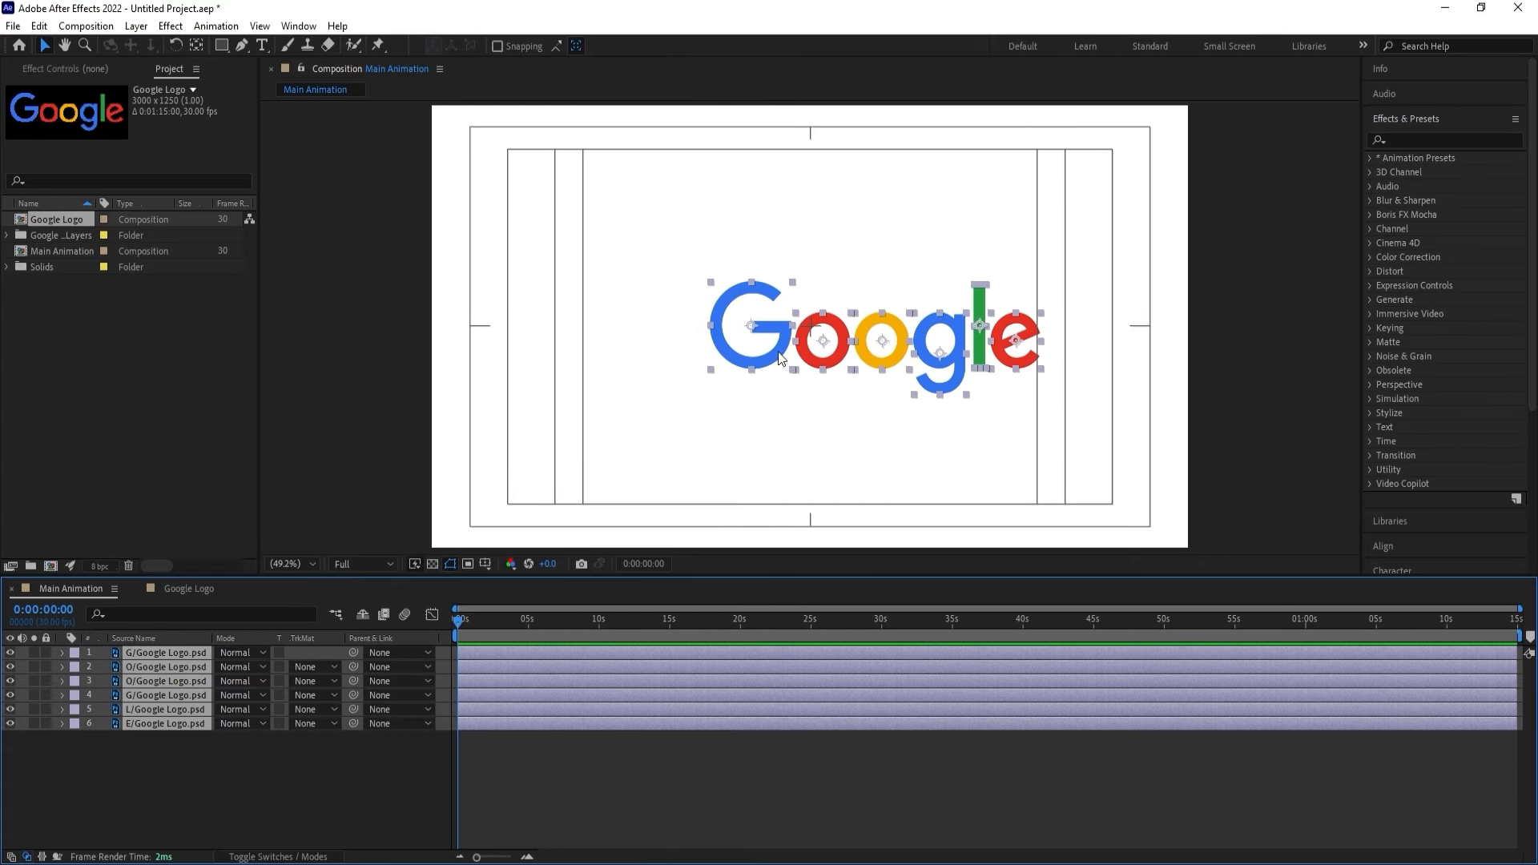
pyautogui.moveTo(781, 358); pyautogui.dragTo(702, 338)
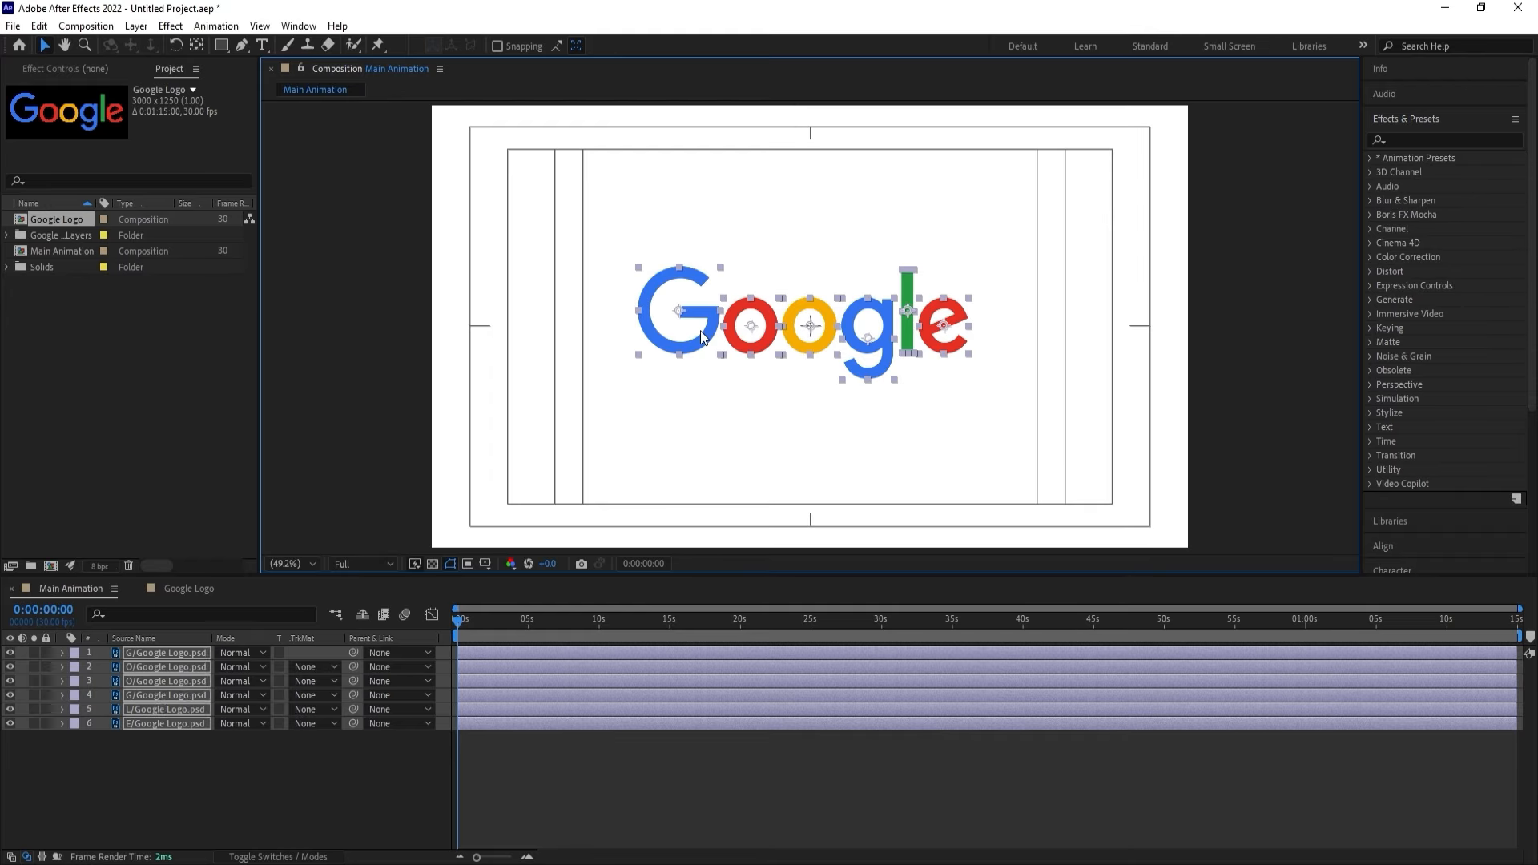
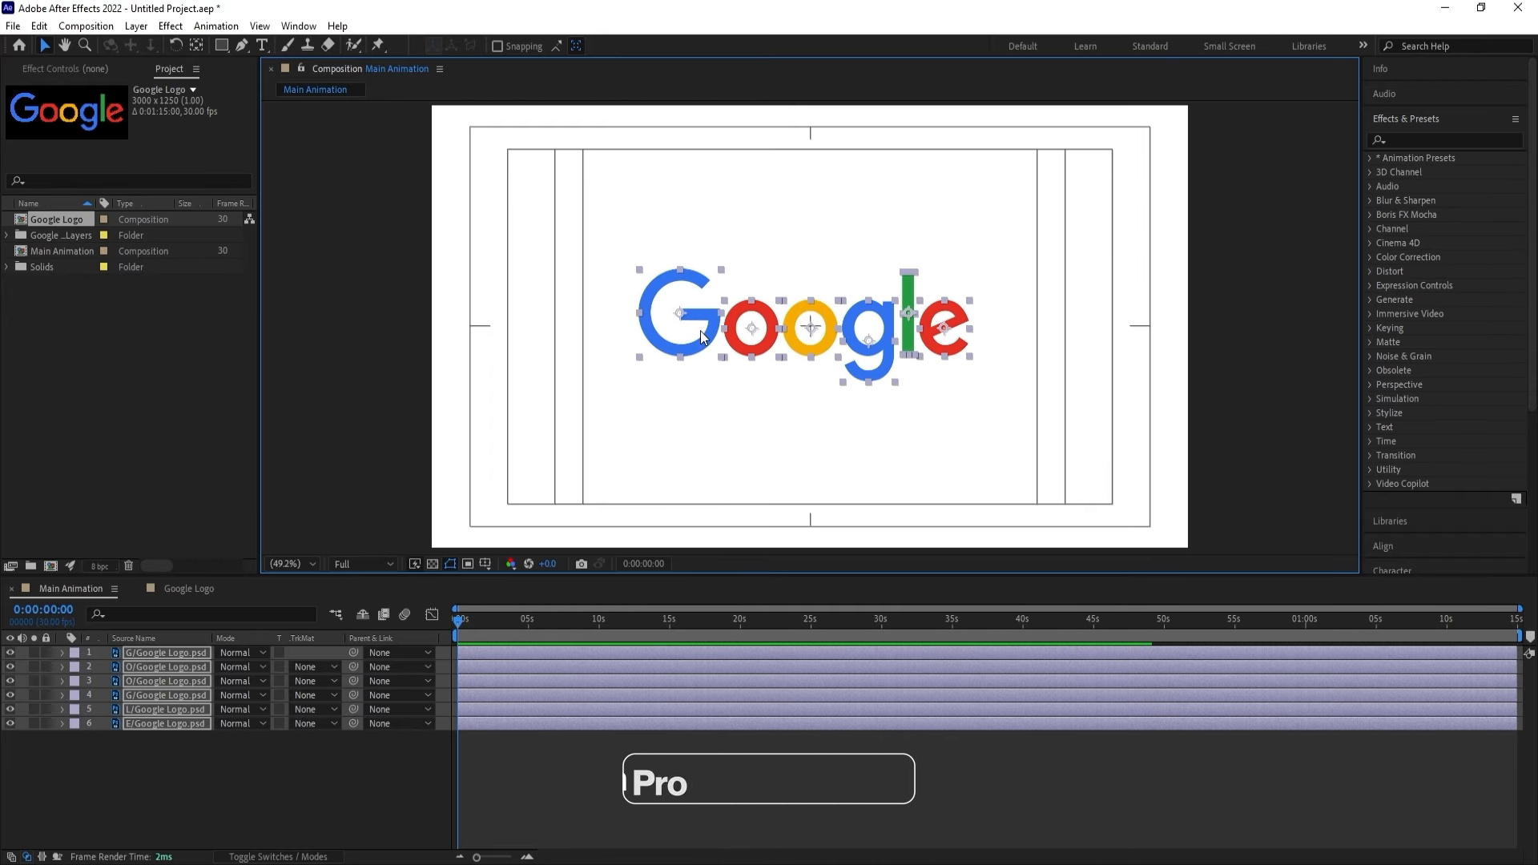
pyautogui.click(776, 429)
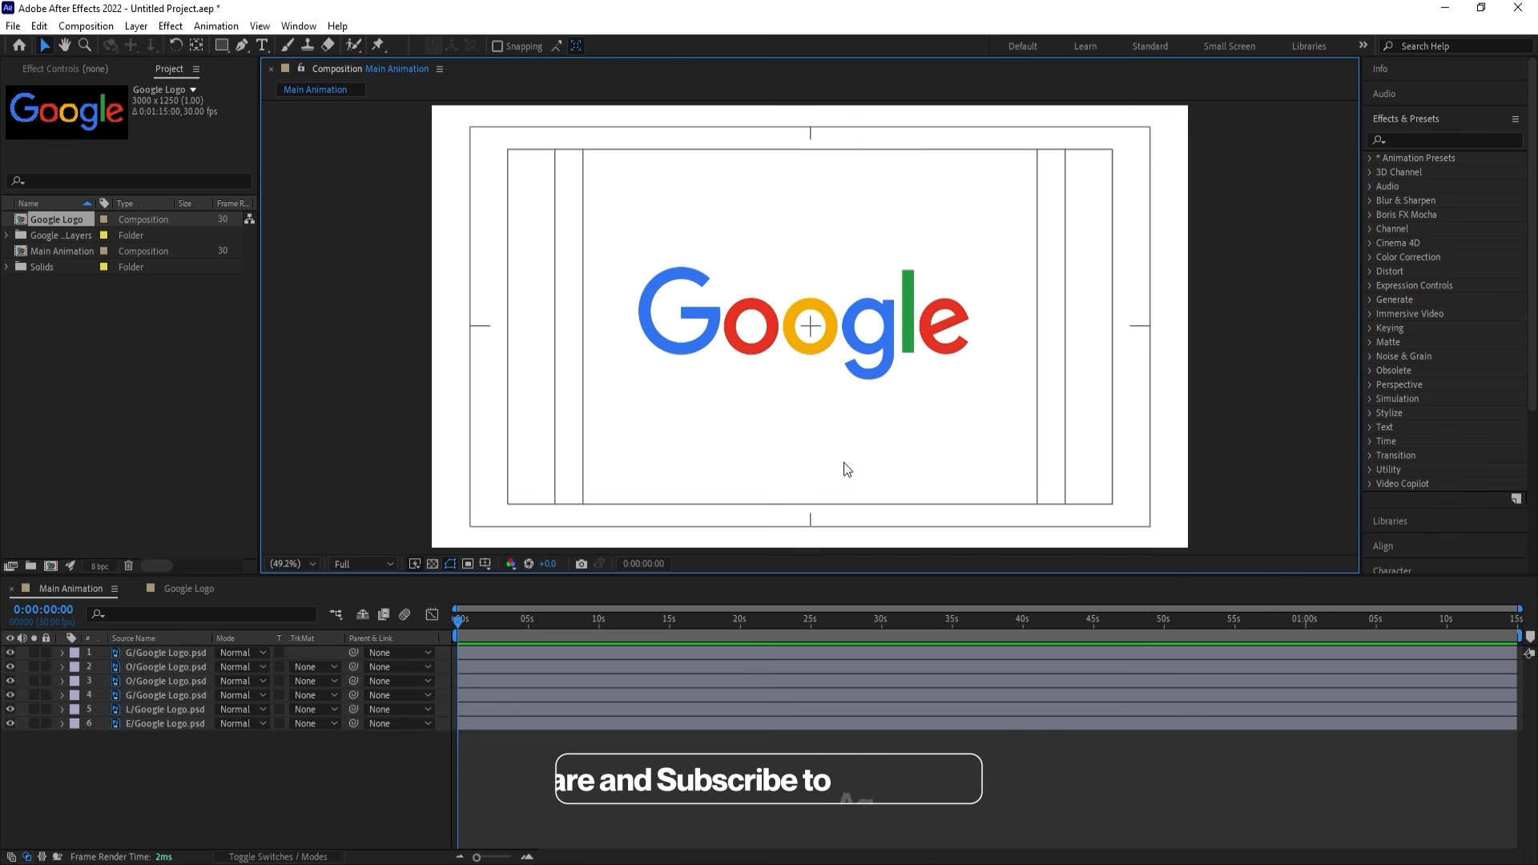
pyautogui.hotkey('ctrl', 'a')
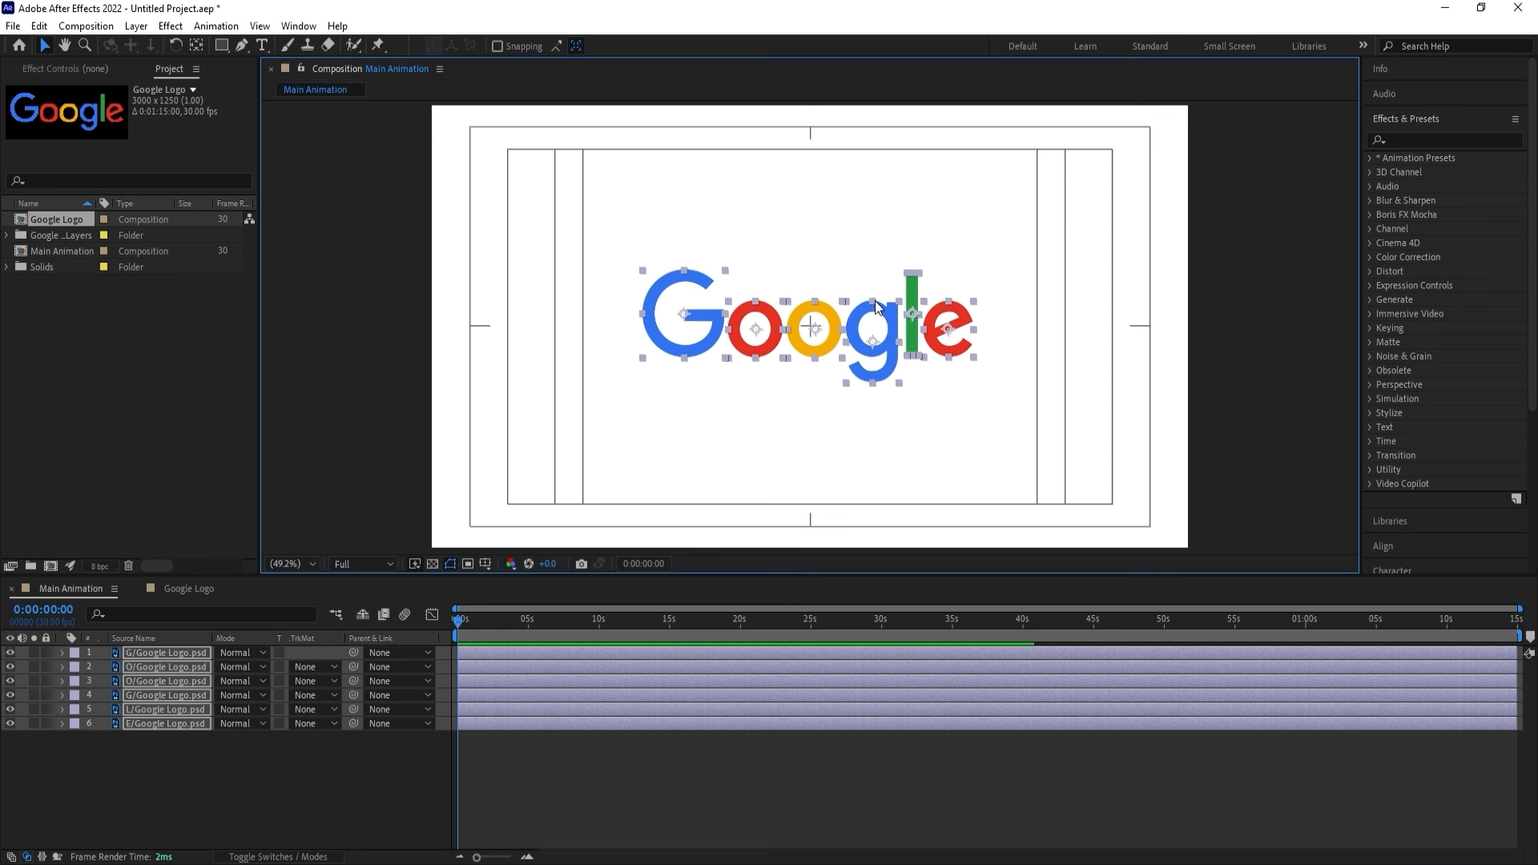
pyautogui.click(302, 773)
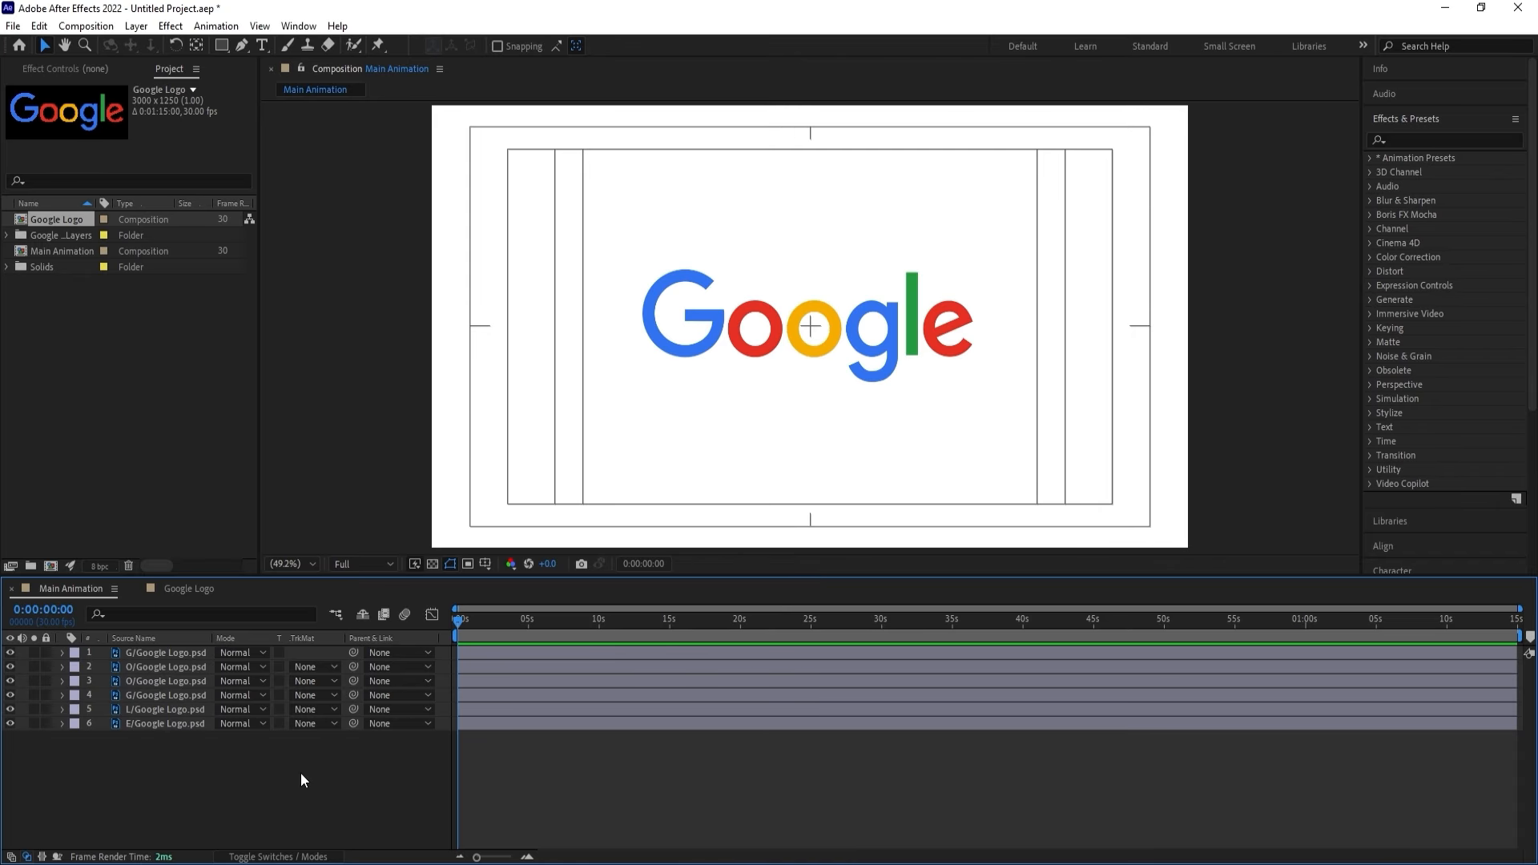
# Show the rulers and place a horizontal guide along the baseline of the logo's letters.
pyautogui.hotkey('ctrl', 'r')
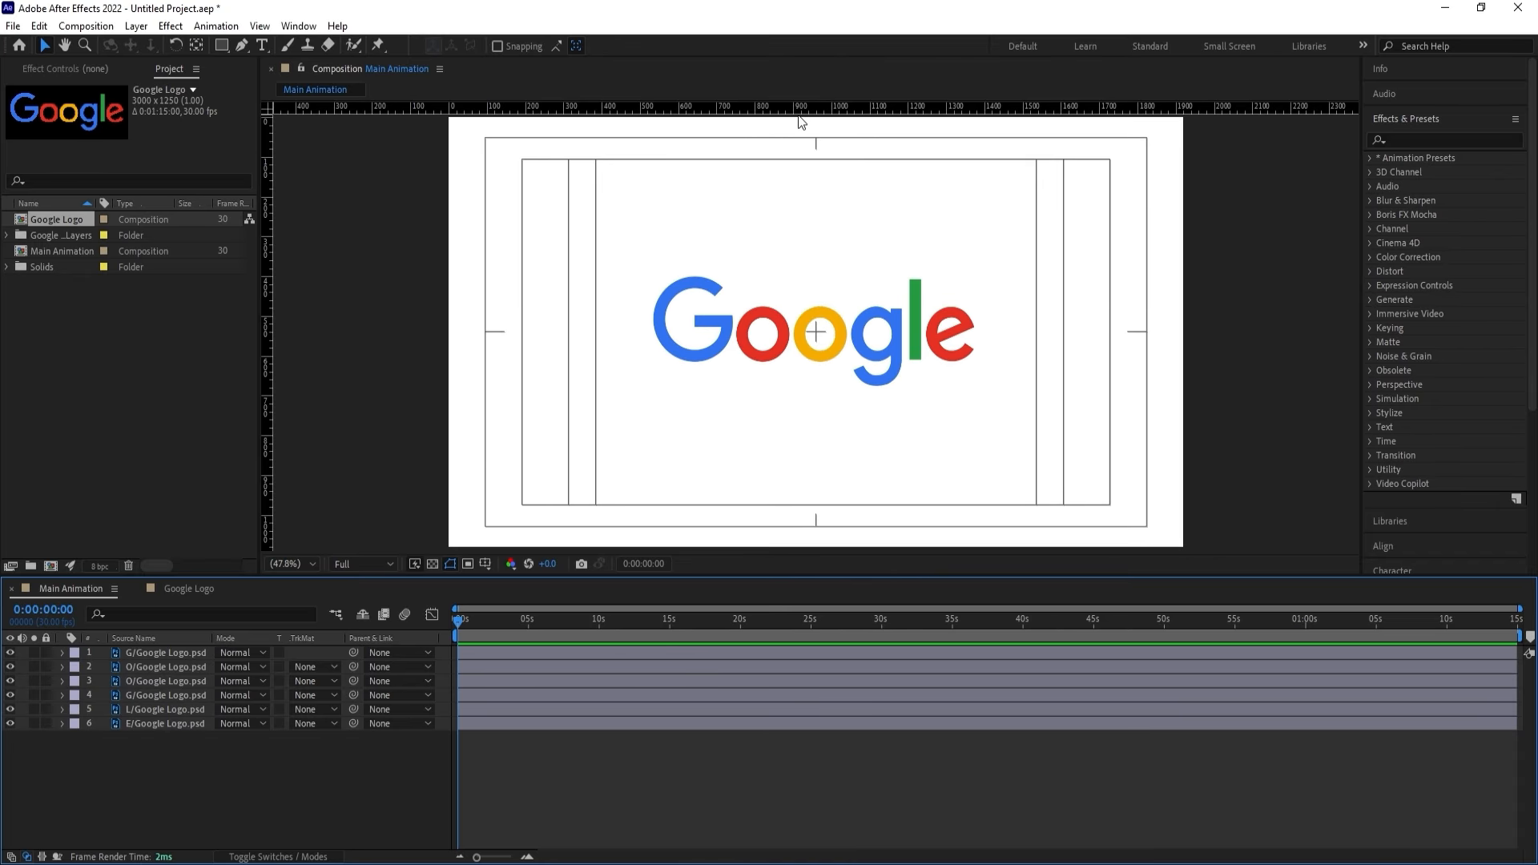
pyautogui.moveTo(801, 109); pyautogui.dragTo(804, 362)
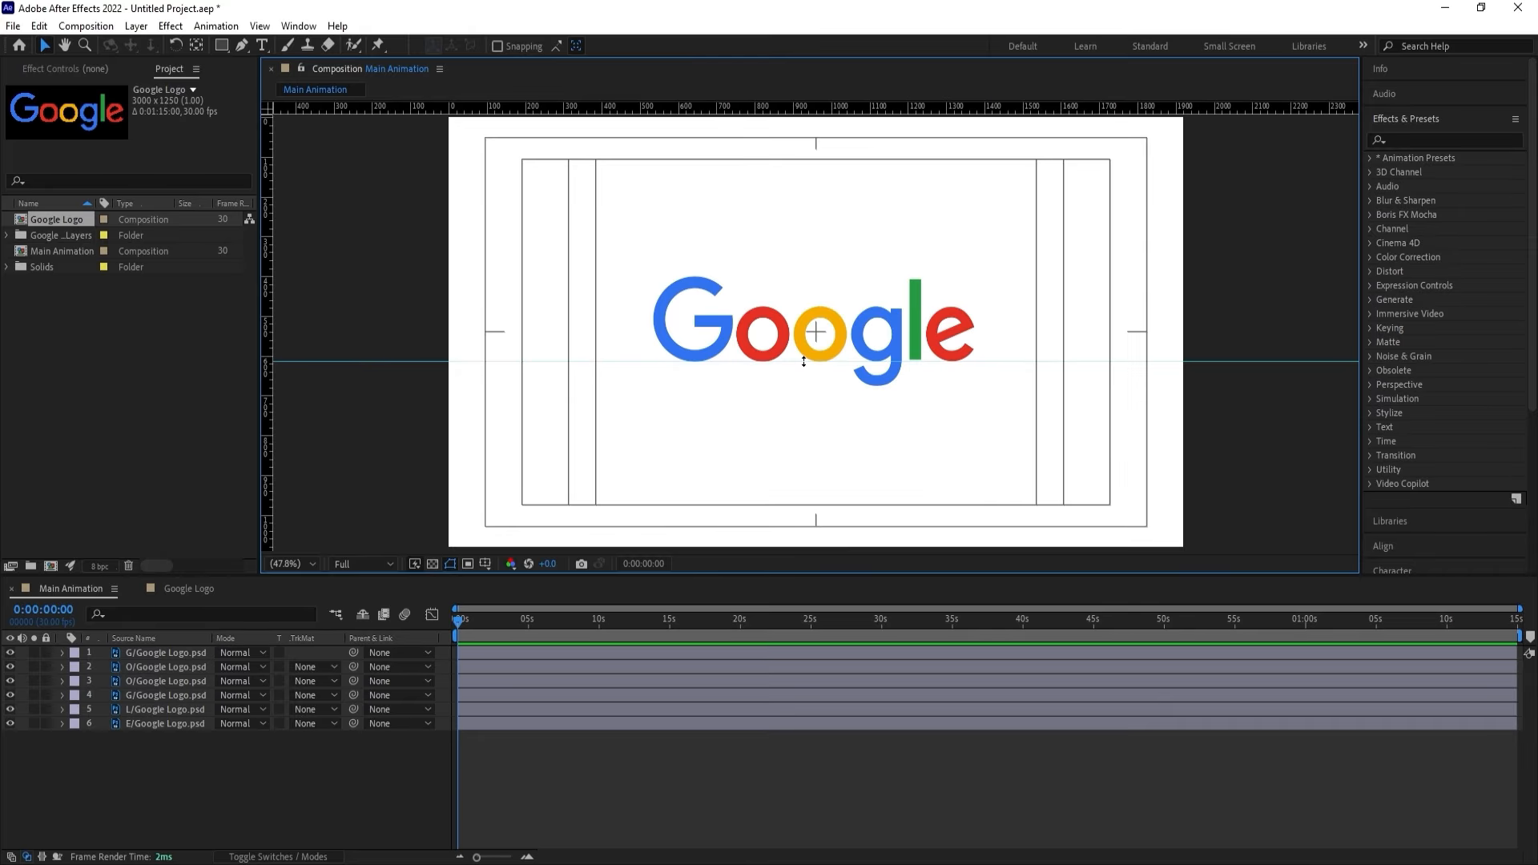
pyautogui.click(155, 753)
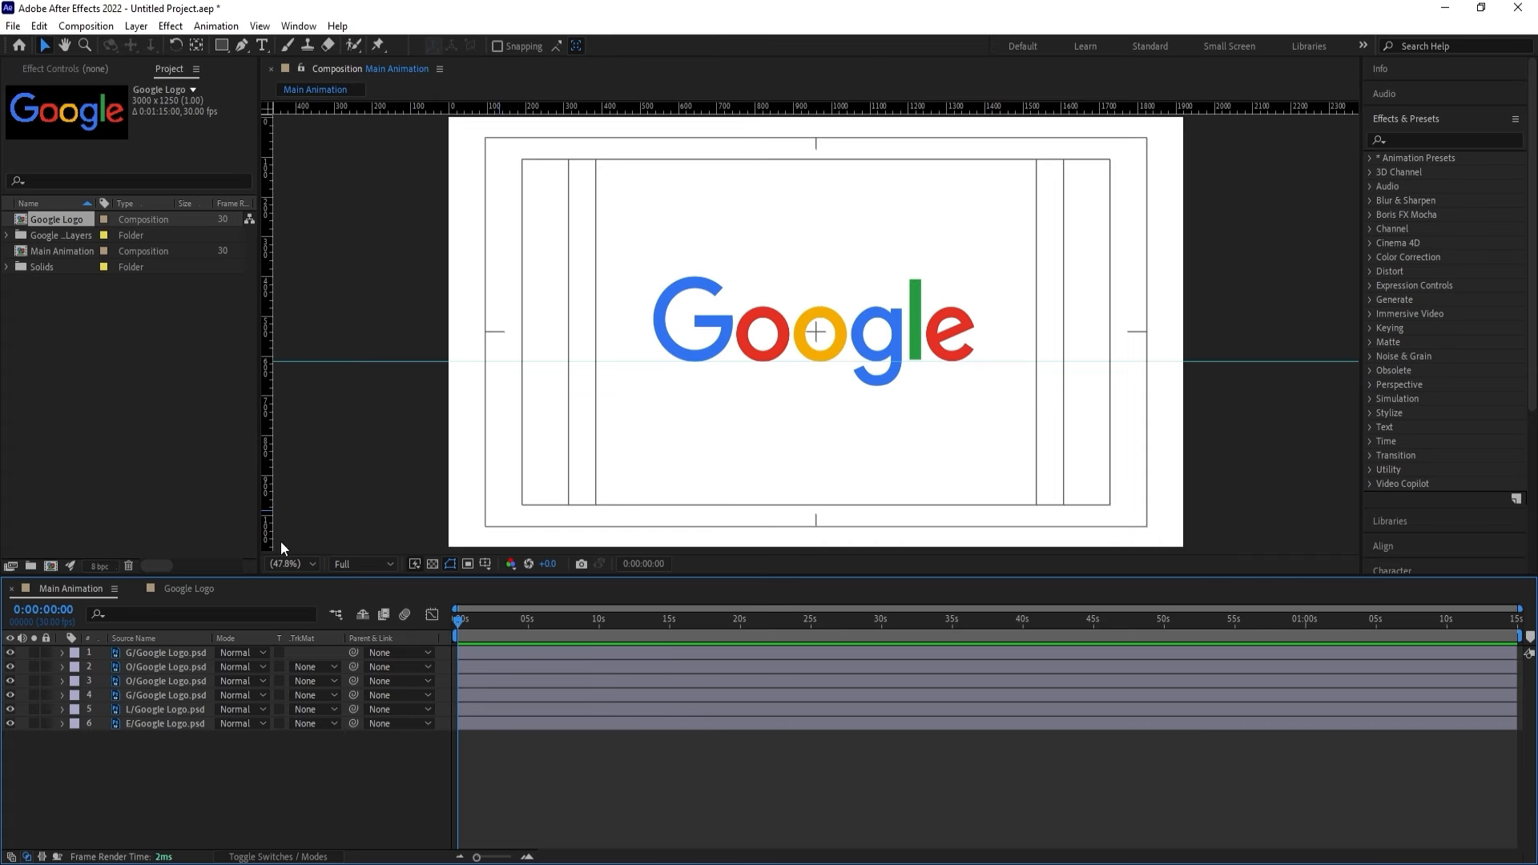
# Hide the five letter layers below the first G and centre that G horizontally in the composition.
pyautogui.moveTo(9, 667); pyautogui.dragTo(10, 723)
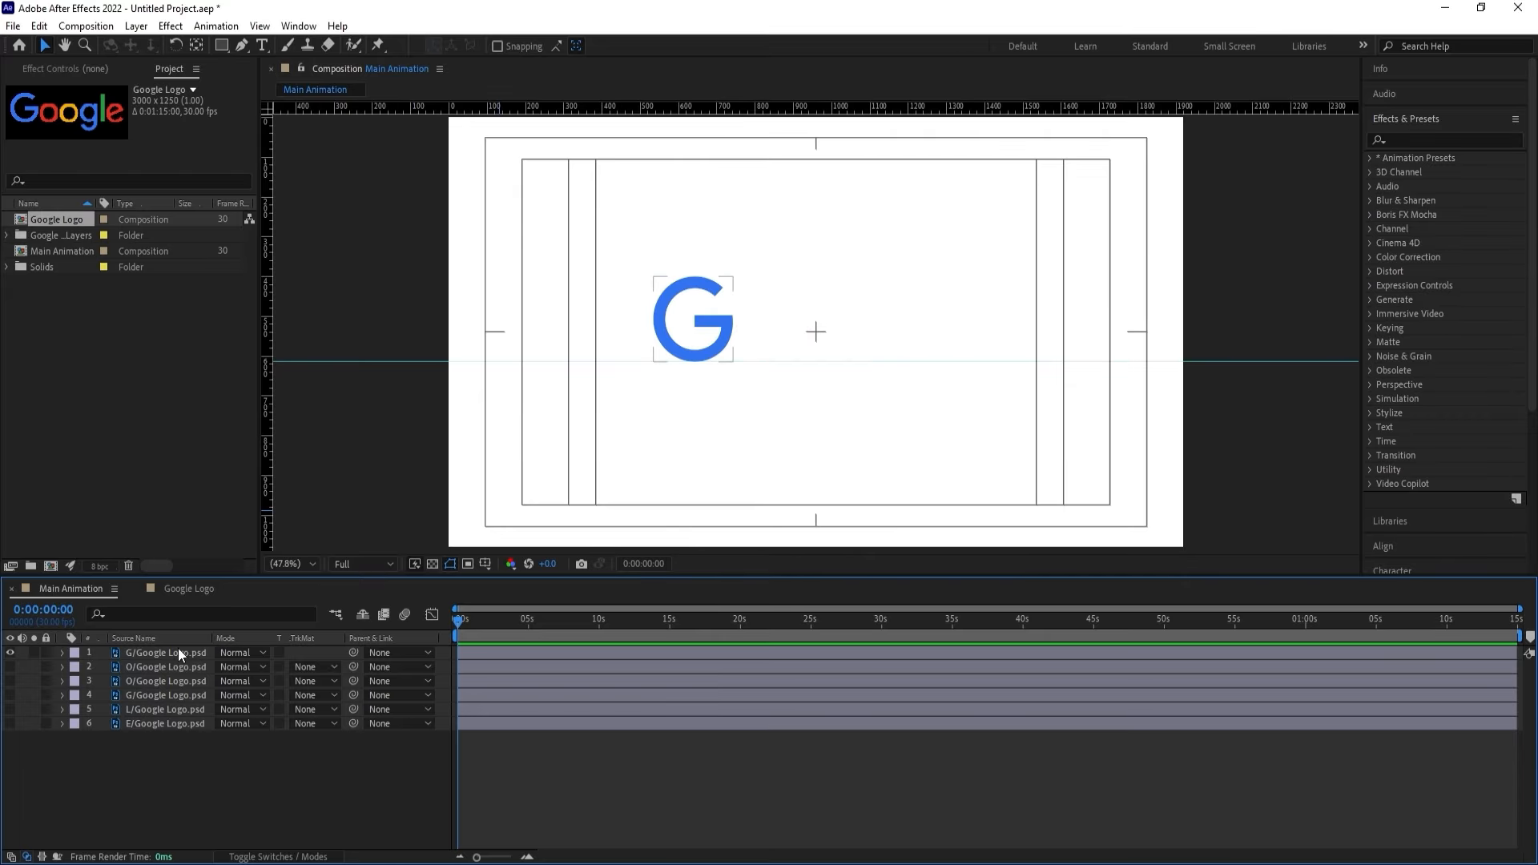
pyautogui.click(182, 653)
pyautogui.click(1400, 118)
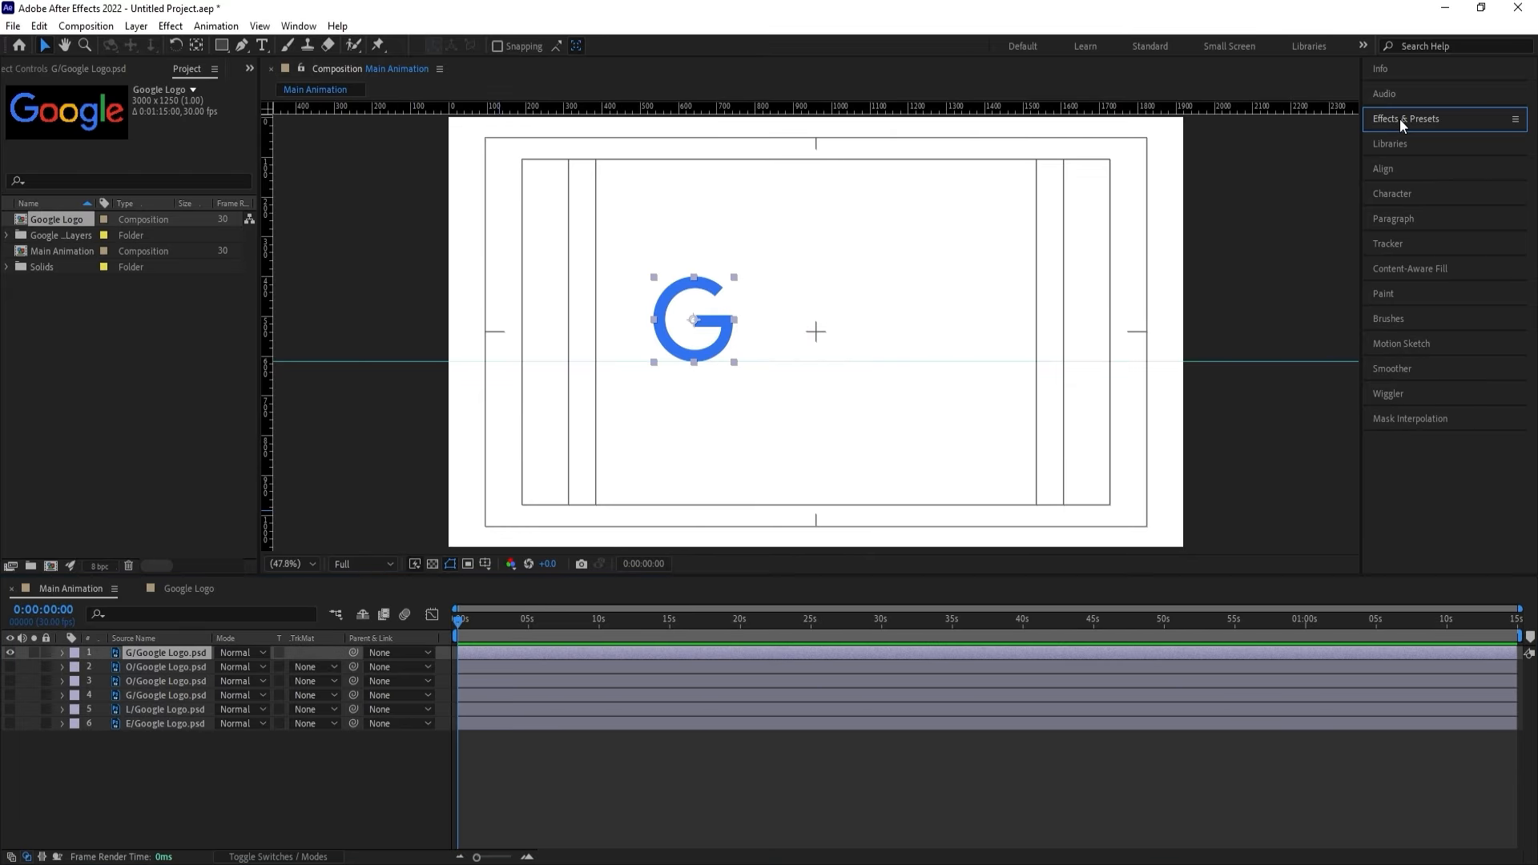
pyautogui.click(1386, 168)
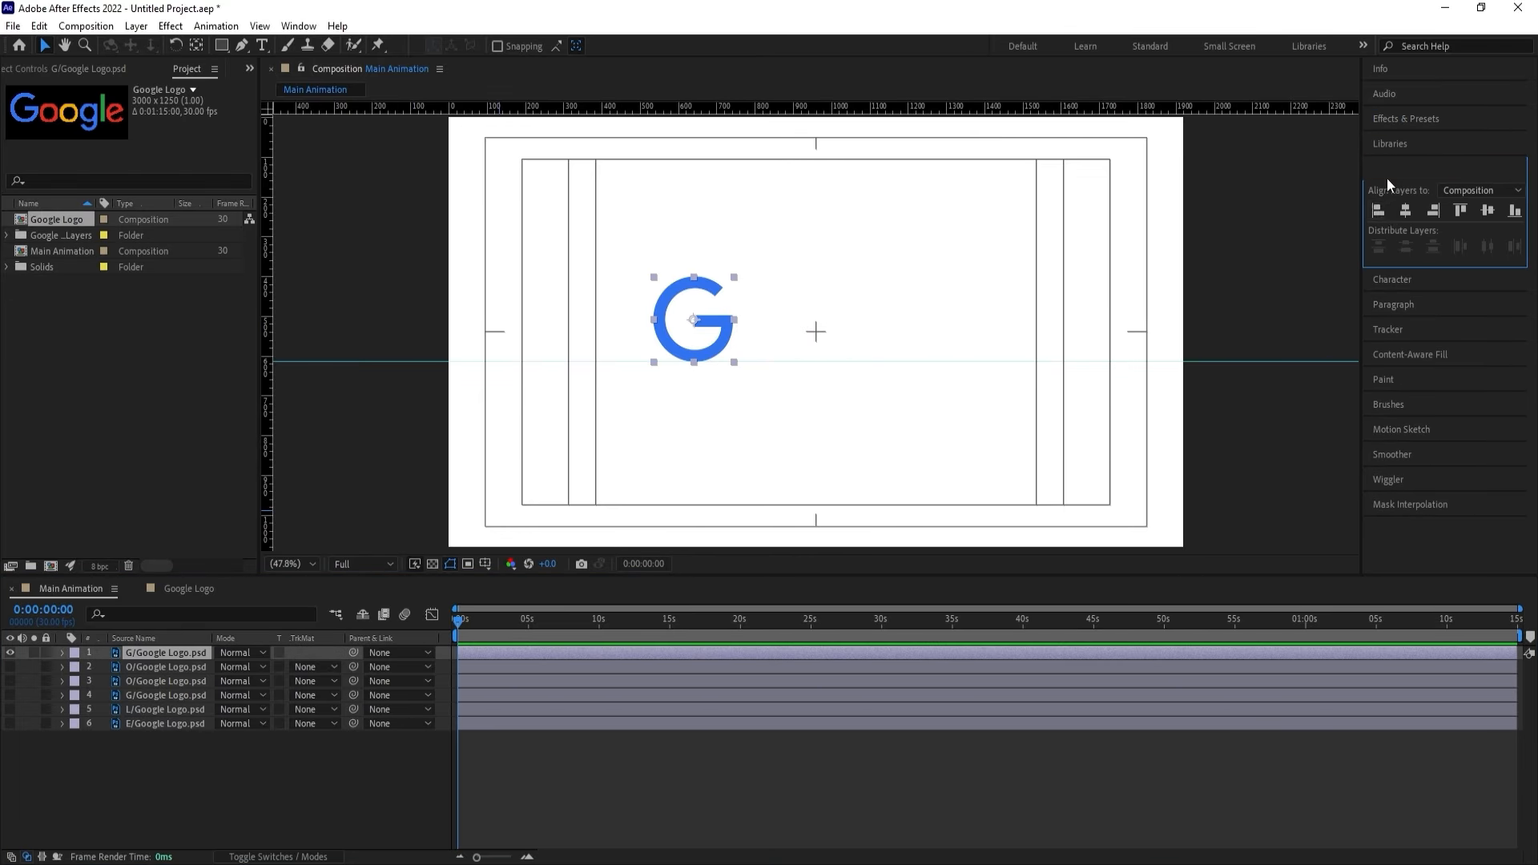
pyautogui.click(1407, 212)
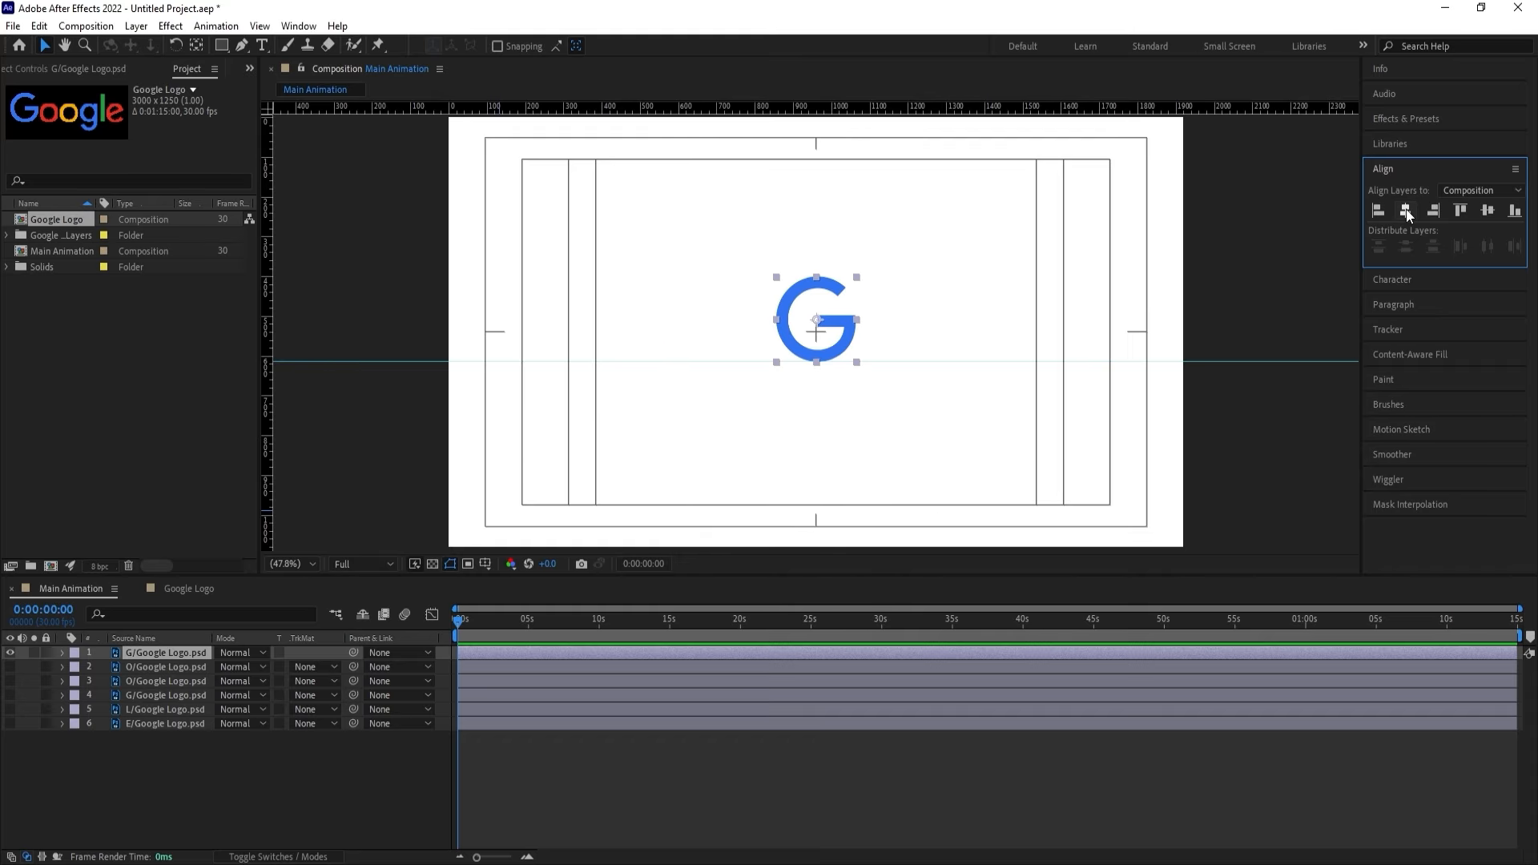
pyautogui.click(173, 787)
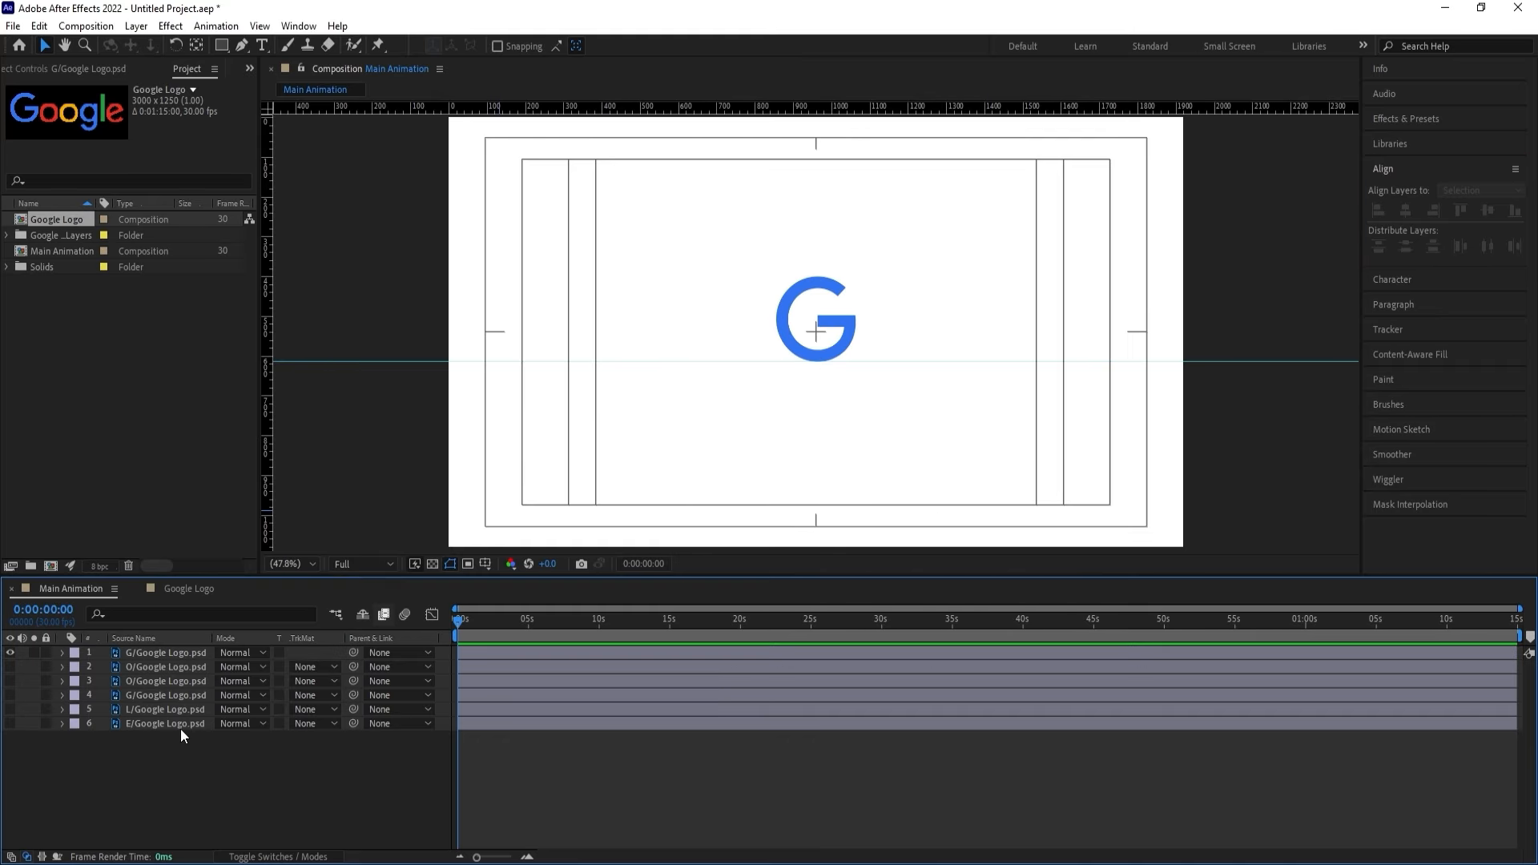
# Remove the baseline guide and draw a straight horizontal line under the G with the Pen tool, extending past both sides of it.
pyautogui.click(241, 45)
pyautogui.scroll(4, 909, 358)
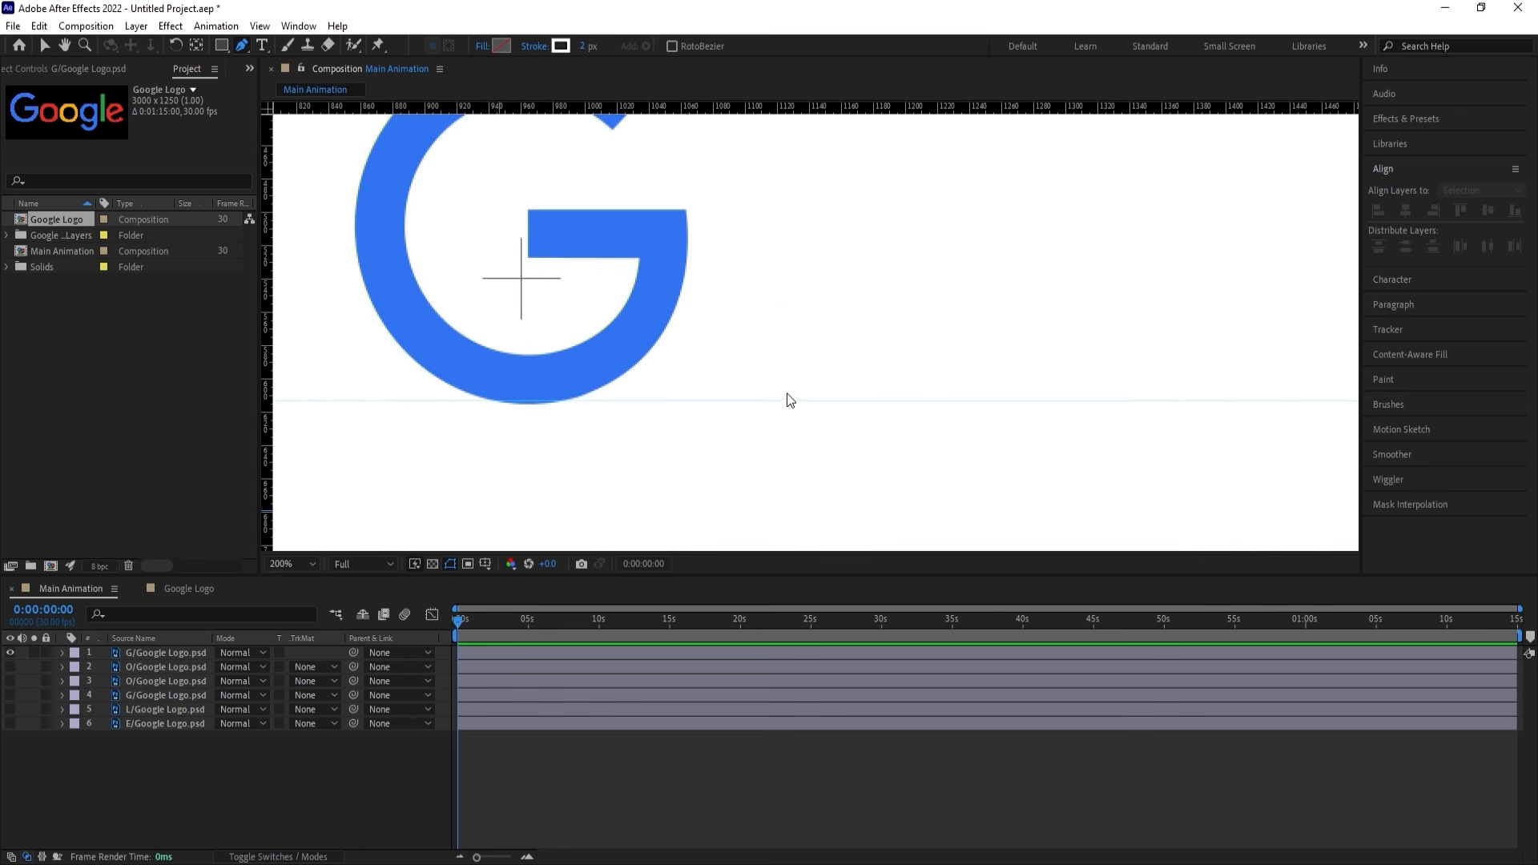
pyautogui.scroll(-2, 785, 402)
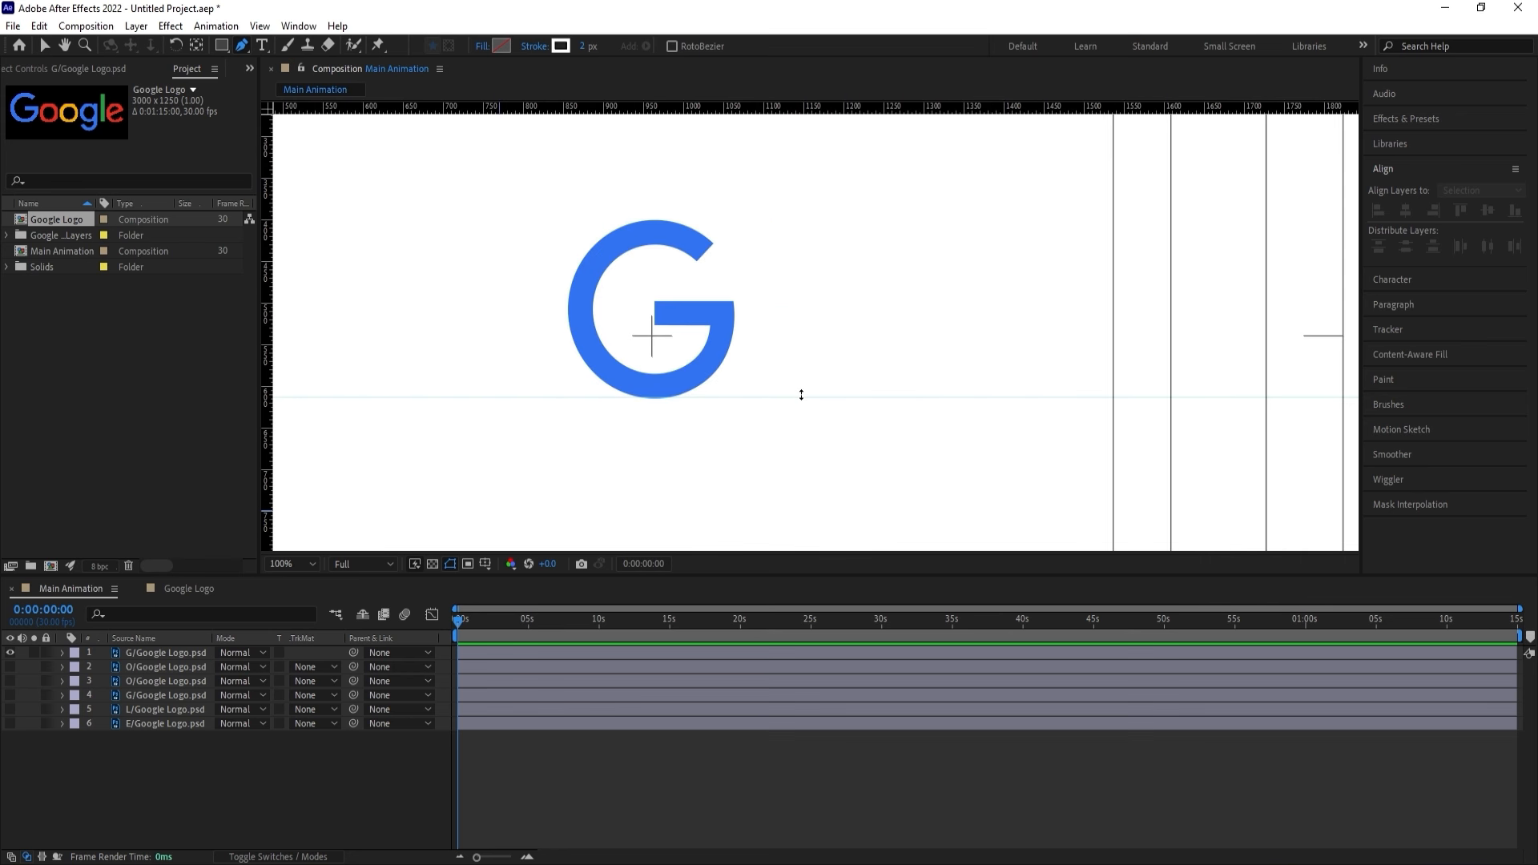
pyautogui.moveTo(798, 400); pyautogui.dragTo(796, 694)
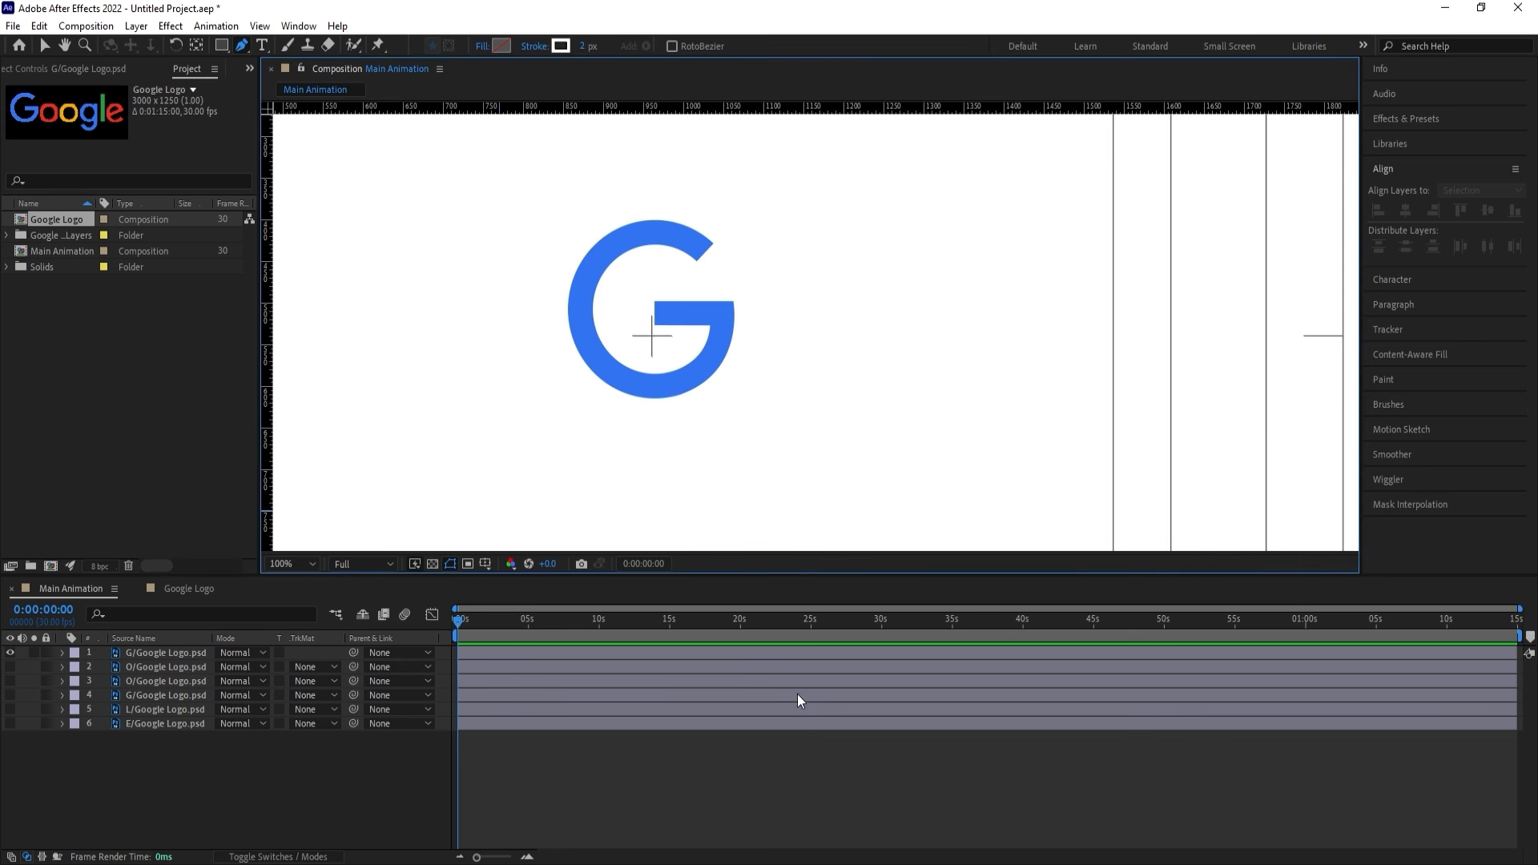
pyautogui.click(818, 395)
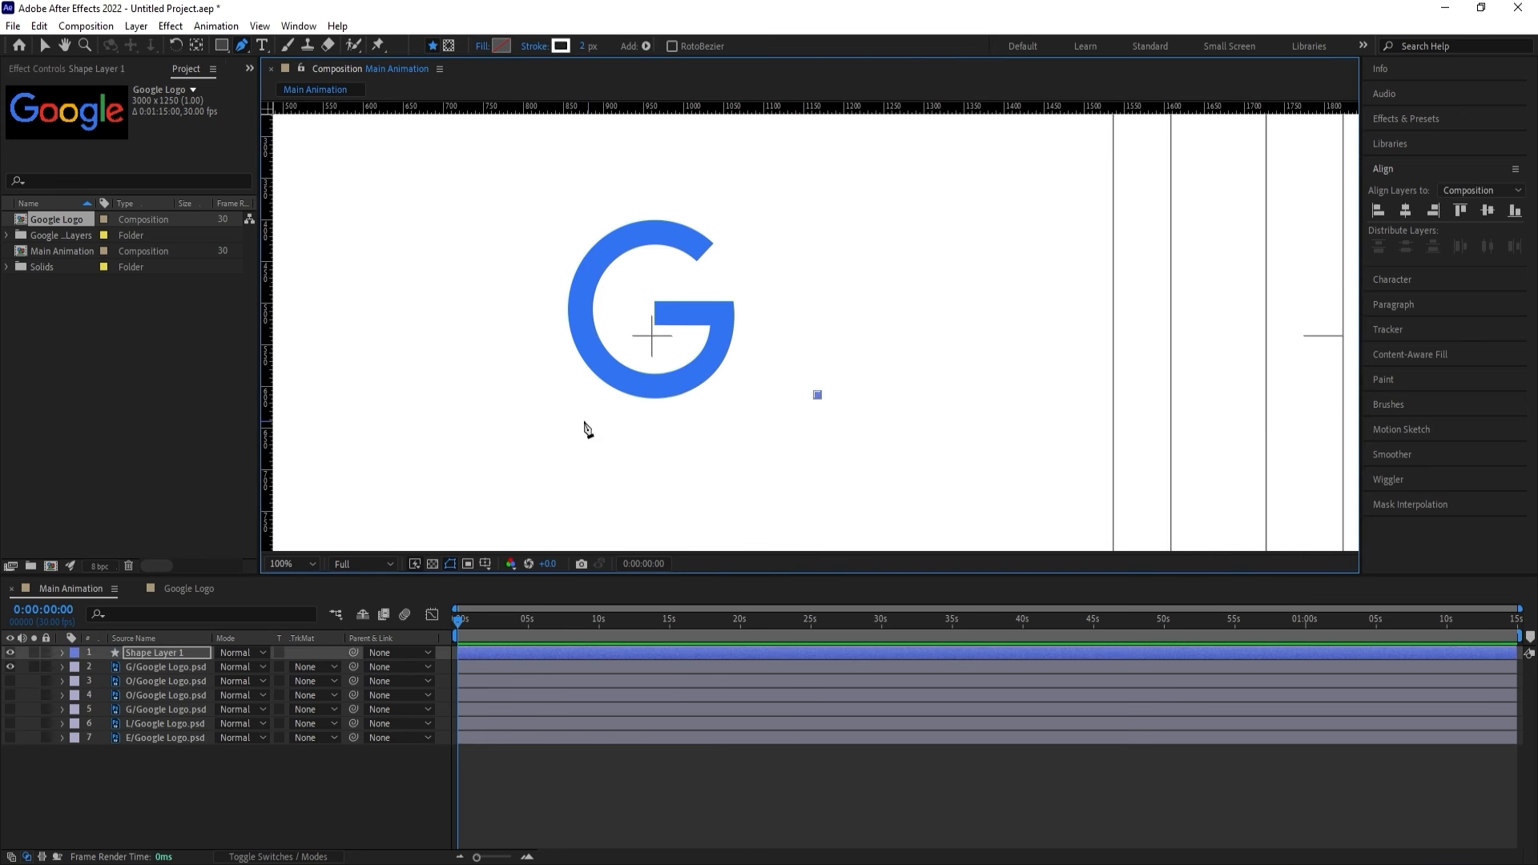
pyautogui.click(481, 395)
# Set the line's stroke colour to the blue sampled from the G, 3174F1.
pyautogui.click(563, 45)
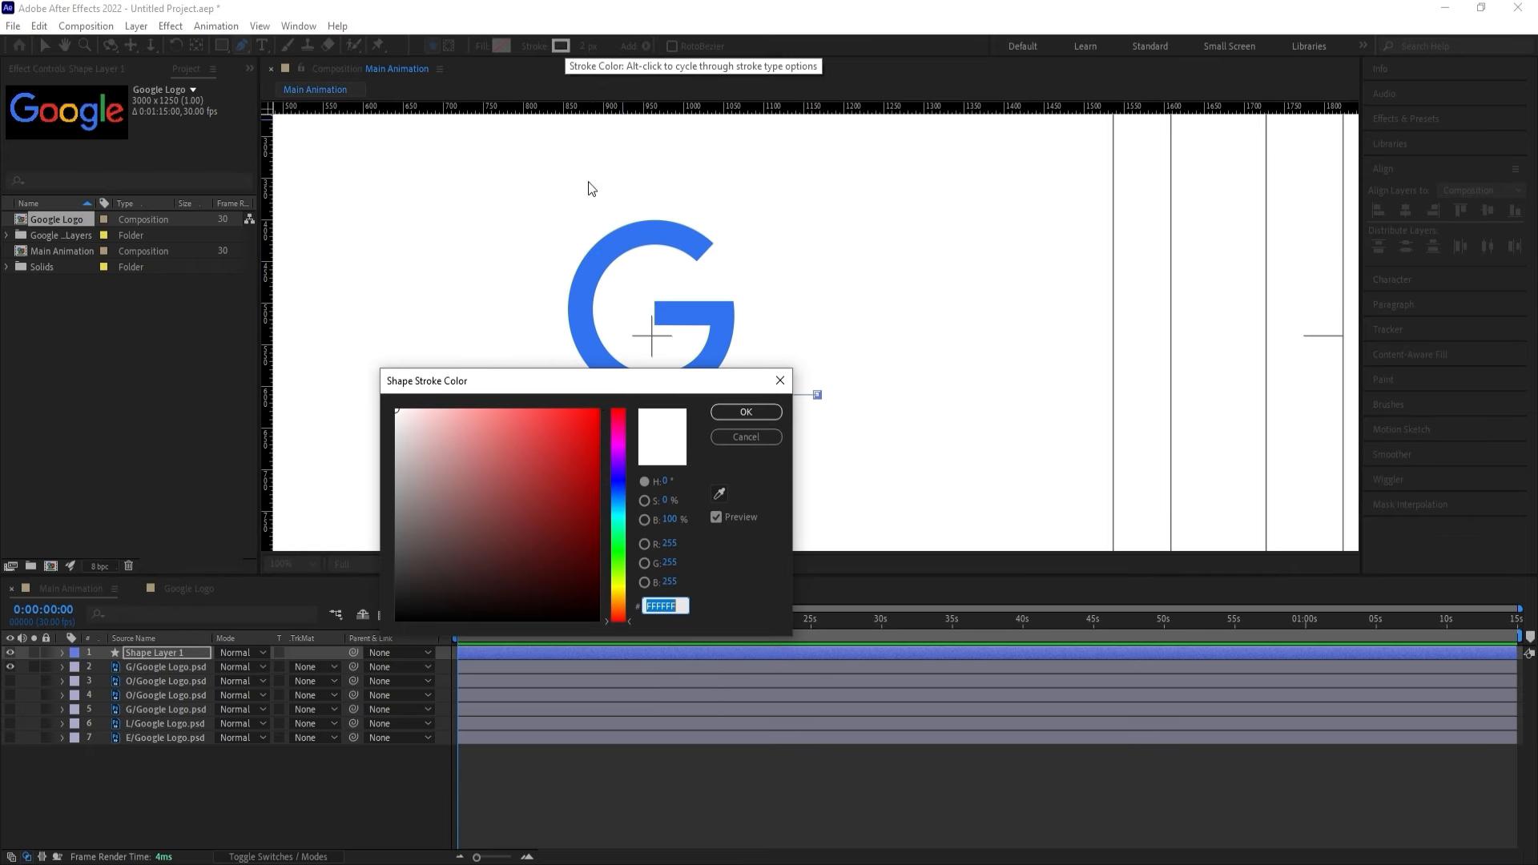
pyautogui.click(719, 492)
pyautogui.click(724, 328)
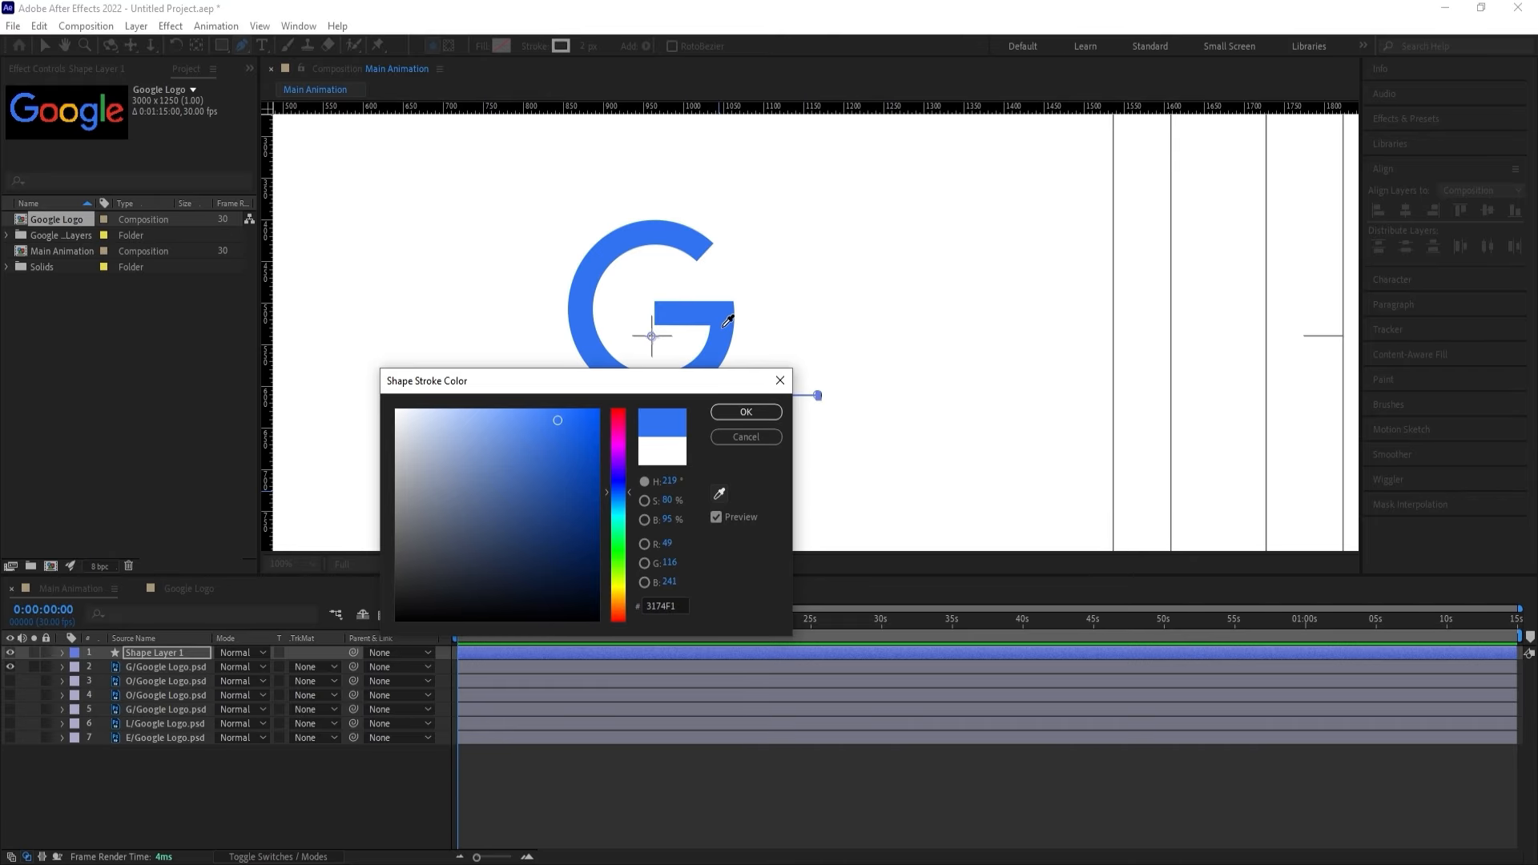
pyautogui.click(733, 422)
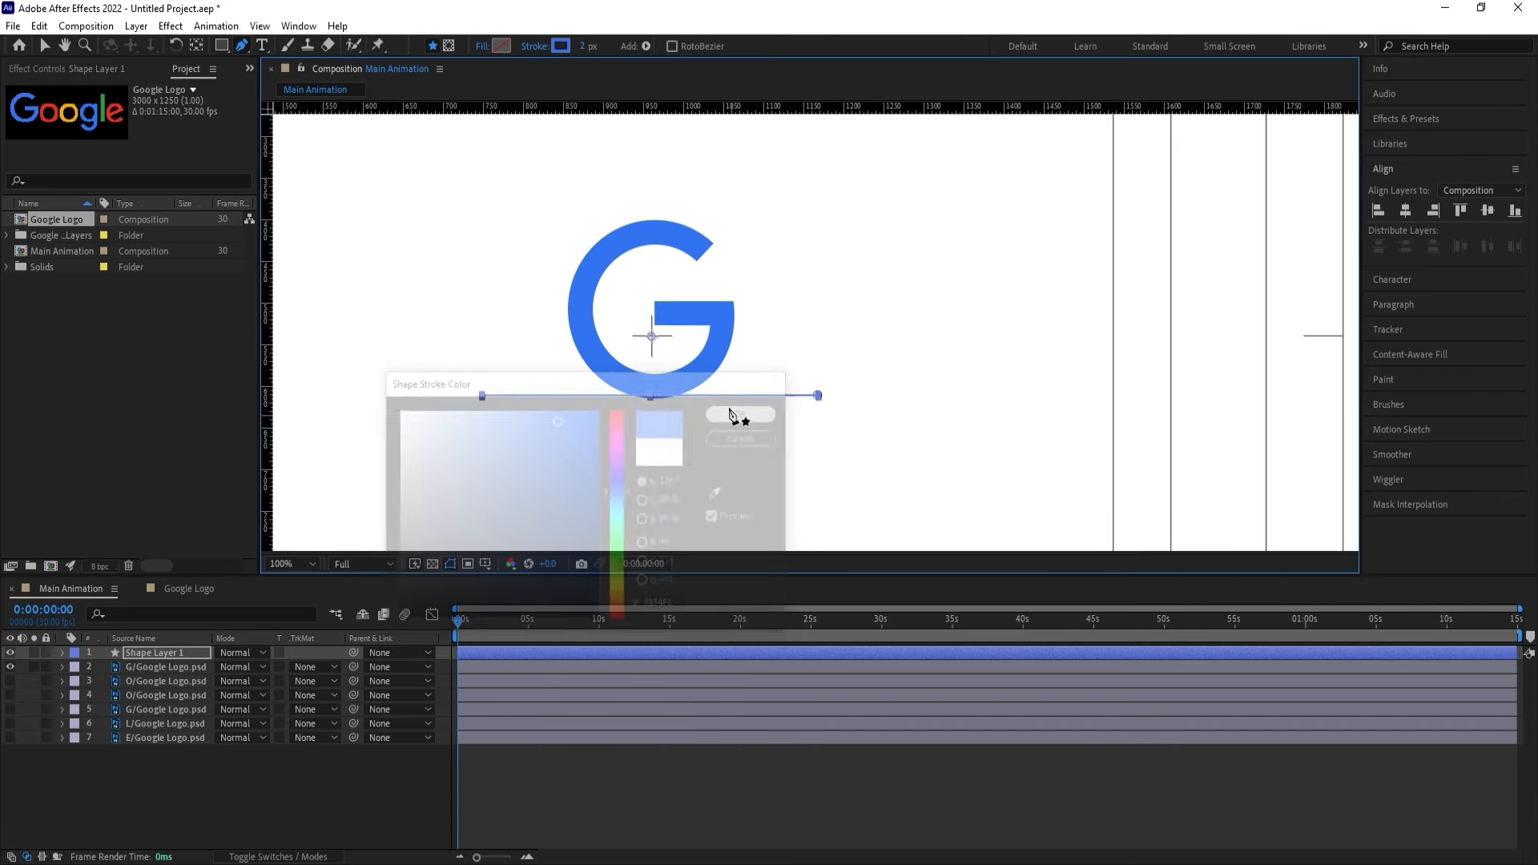
# Set the line's stroke width to 20 px.
pyautogui.moveTo(590, 46); pyautogui.dragTo(598, 46)
pyautogui.click(586, 46)
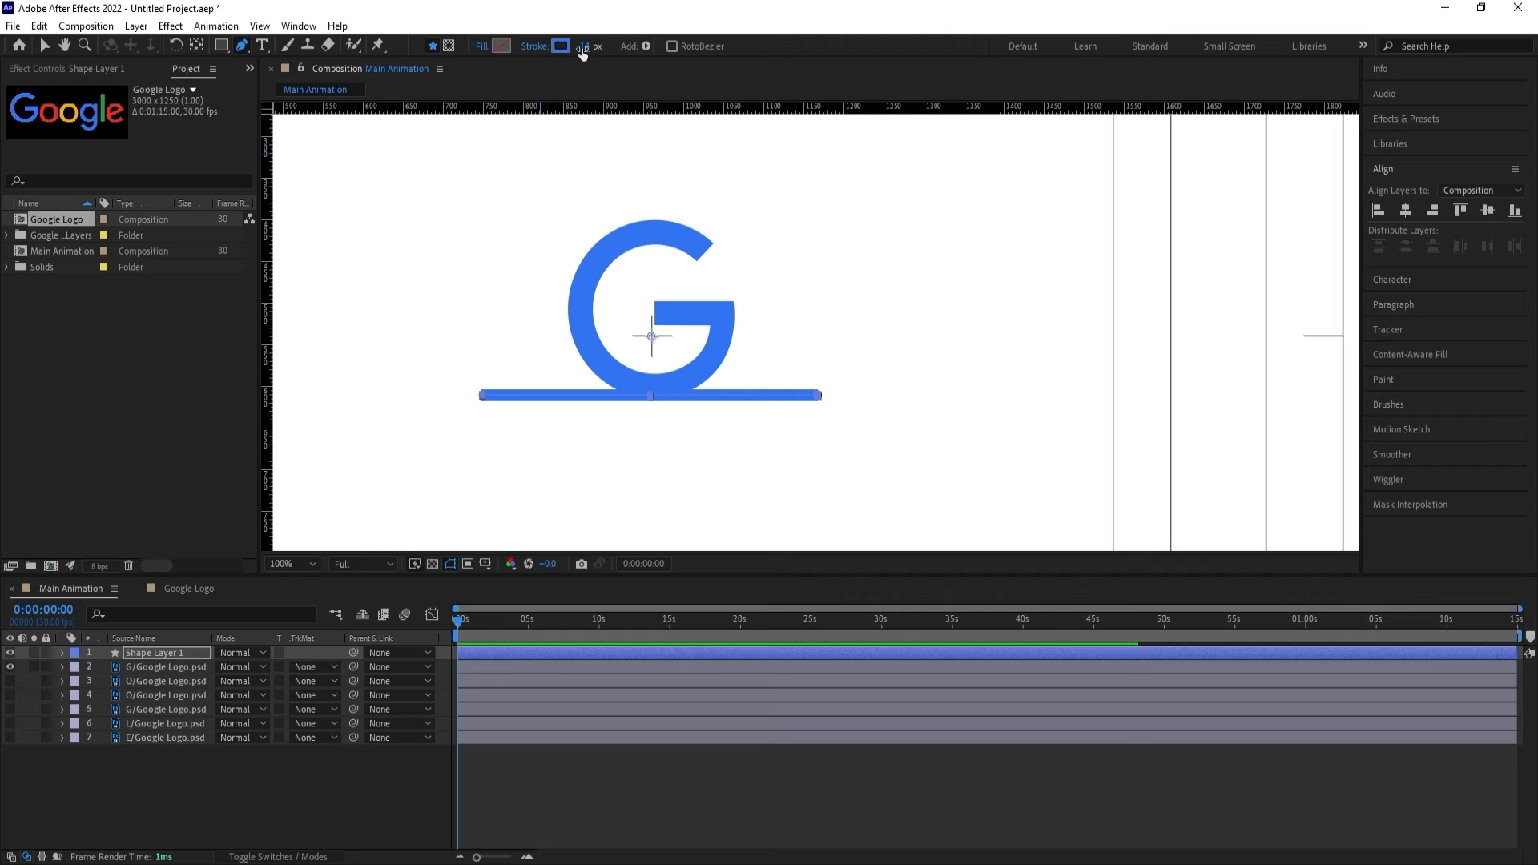
pyautogui.write('20')
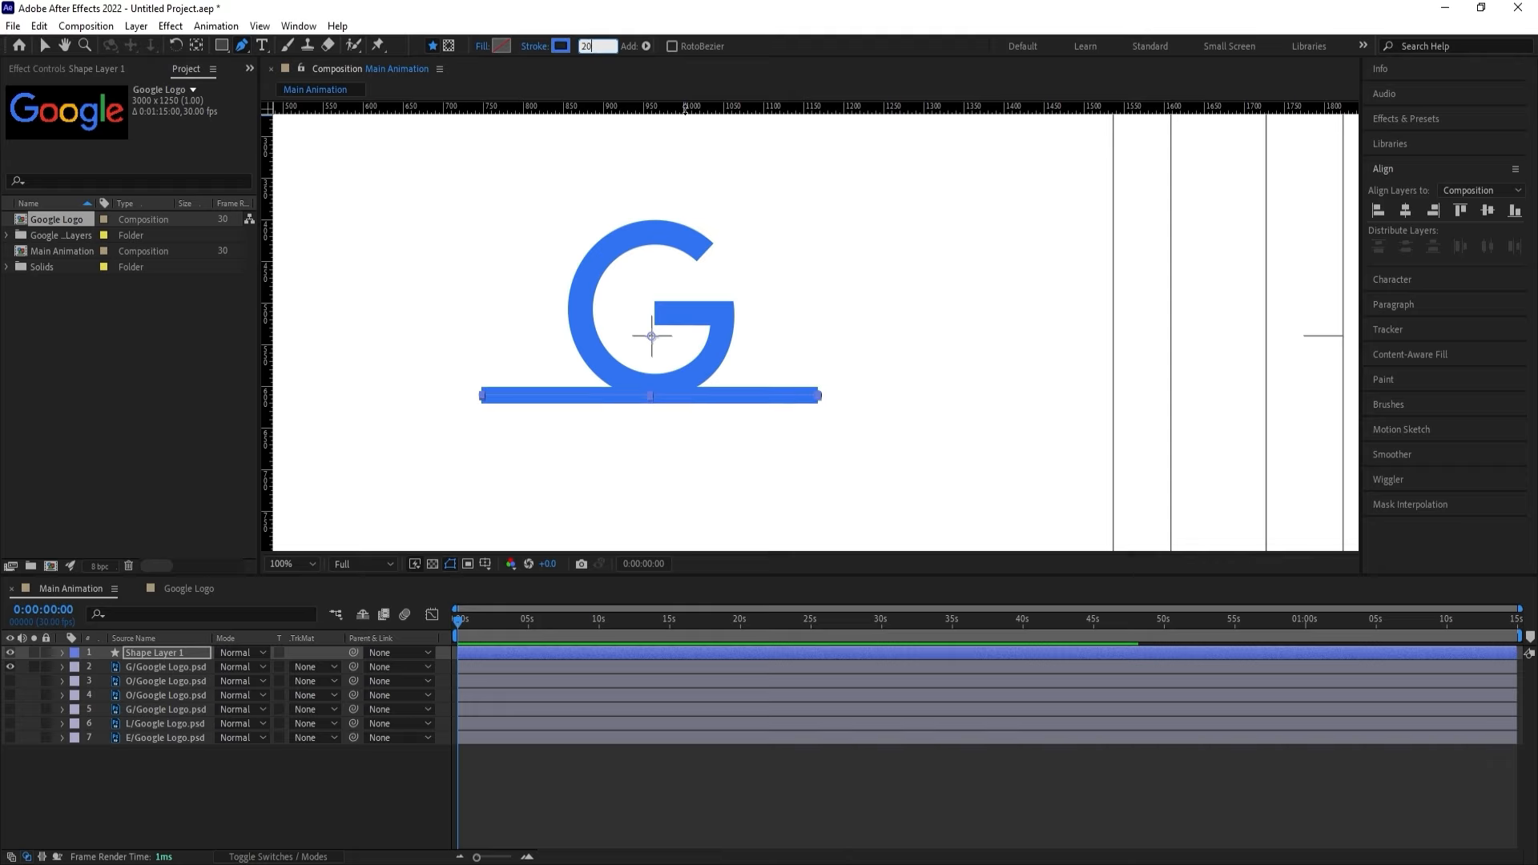
pyautogui.press('Return')
pyautogui.click(186, 754)
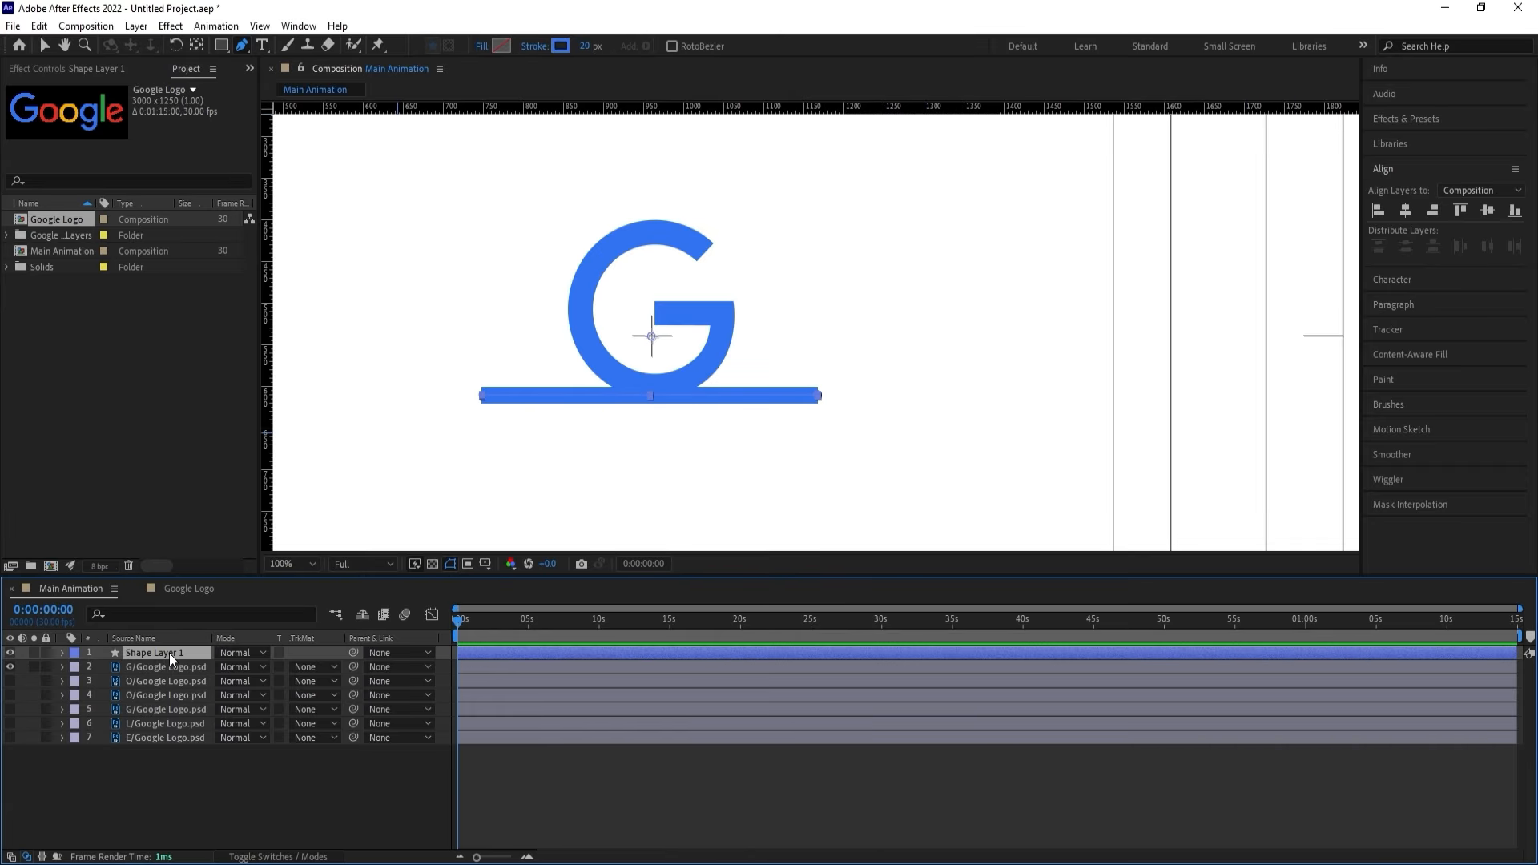
# Centre the line horizontally in the composition and move its anchor point to the line's left end.
pyautogui.click(170, 652)
pyautogui.click(1406, 210)
pyautogui.press('y')
pyautogui.moveTo(652, 396); pyautogui.dragTo(487, 400)
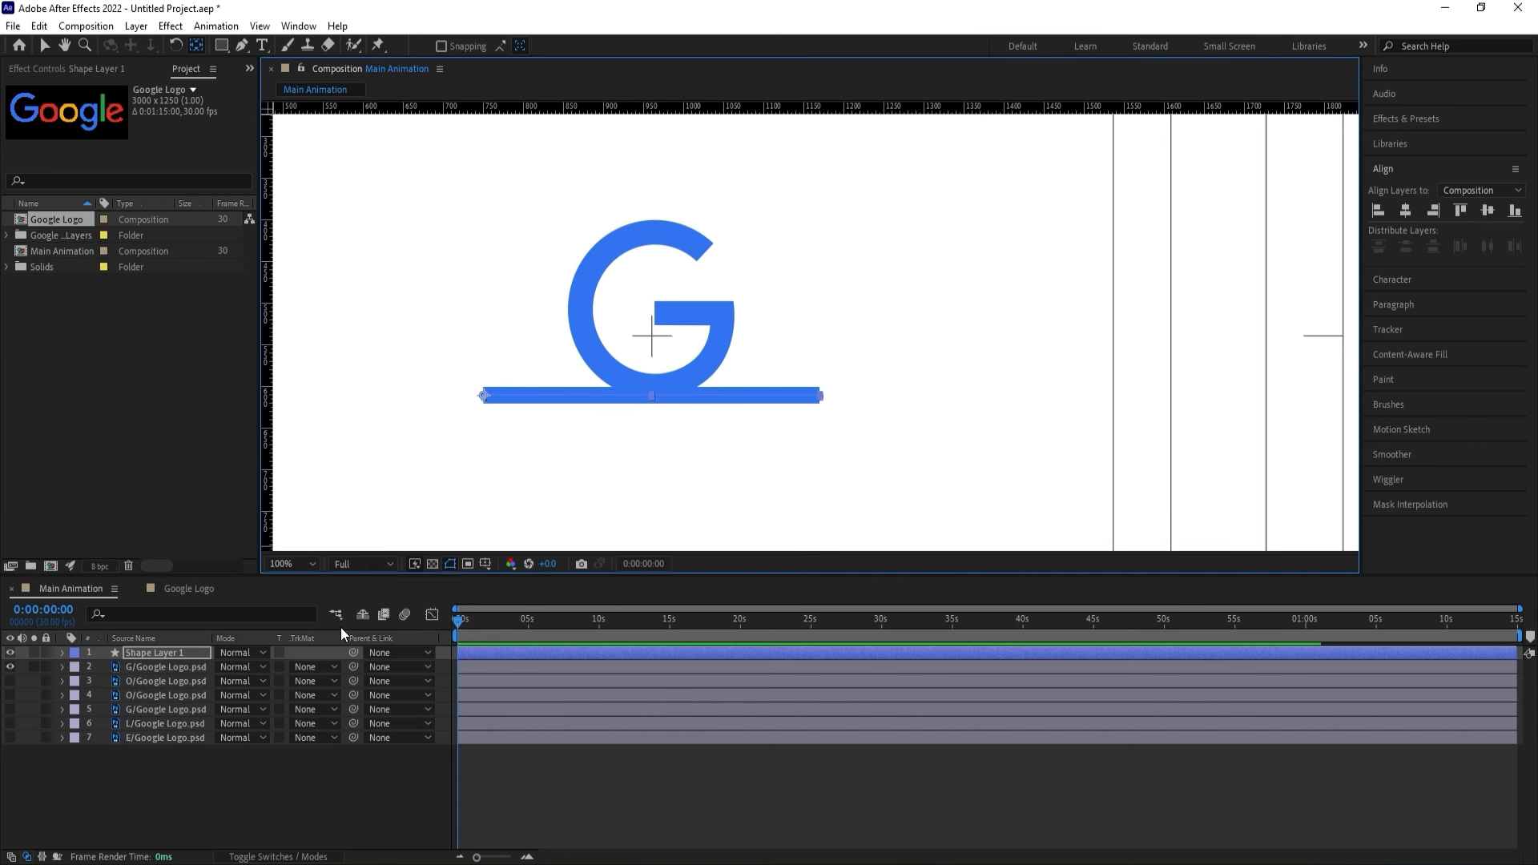
# Try rotating the line to -49° about its left-end anchor point, and undo the rotation.
pyautogui.click(137, 652)
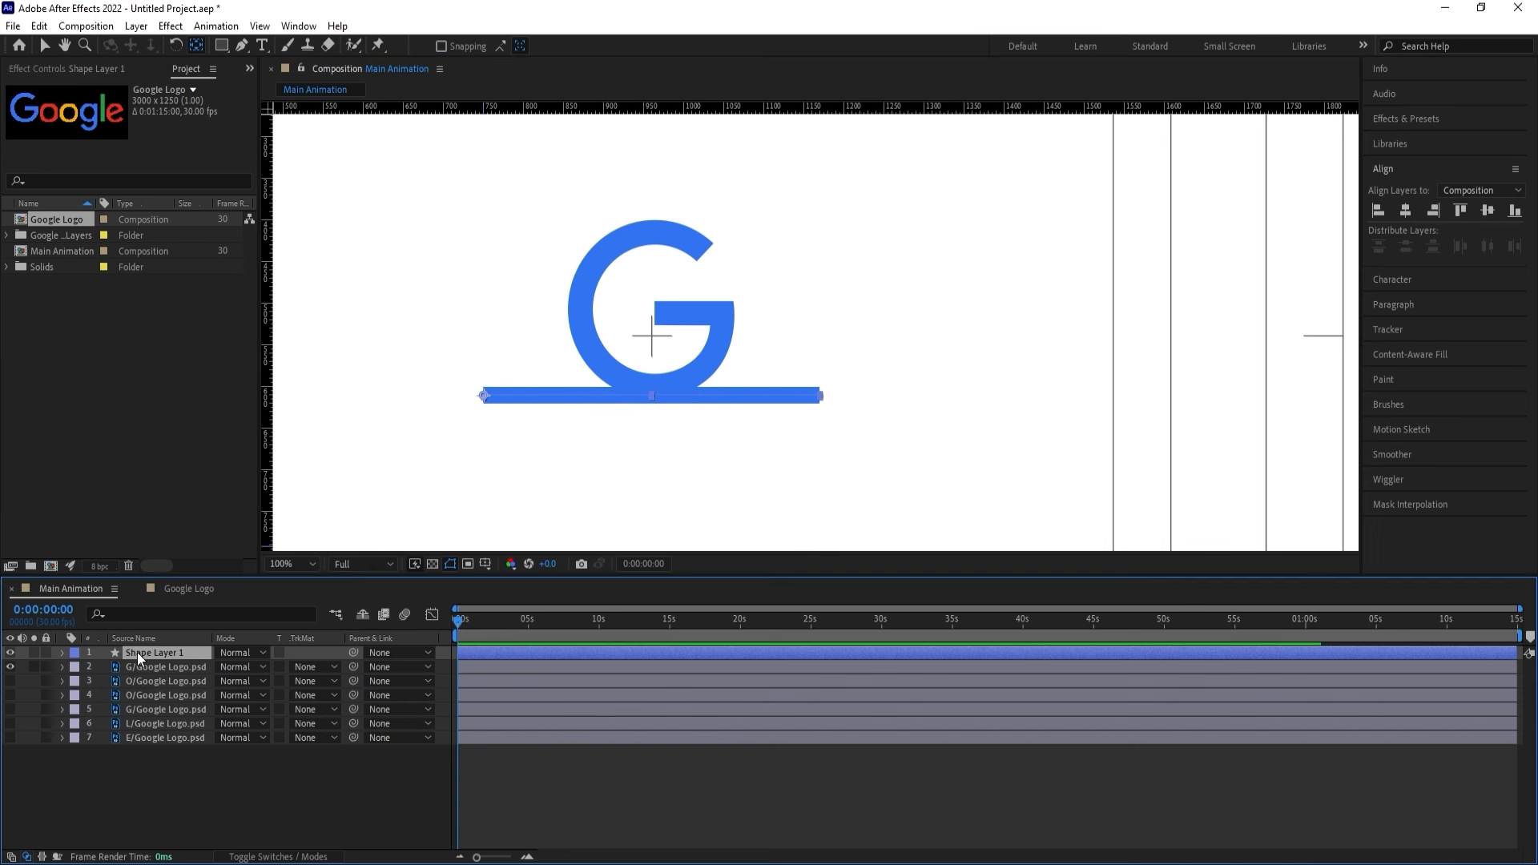
pyautogui.press('r')
pyautogui.moveTo(230, 667); pyautogui.dragTo(183, 640)
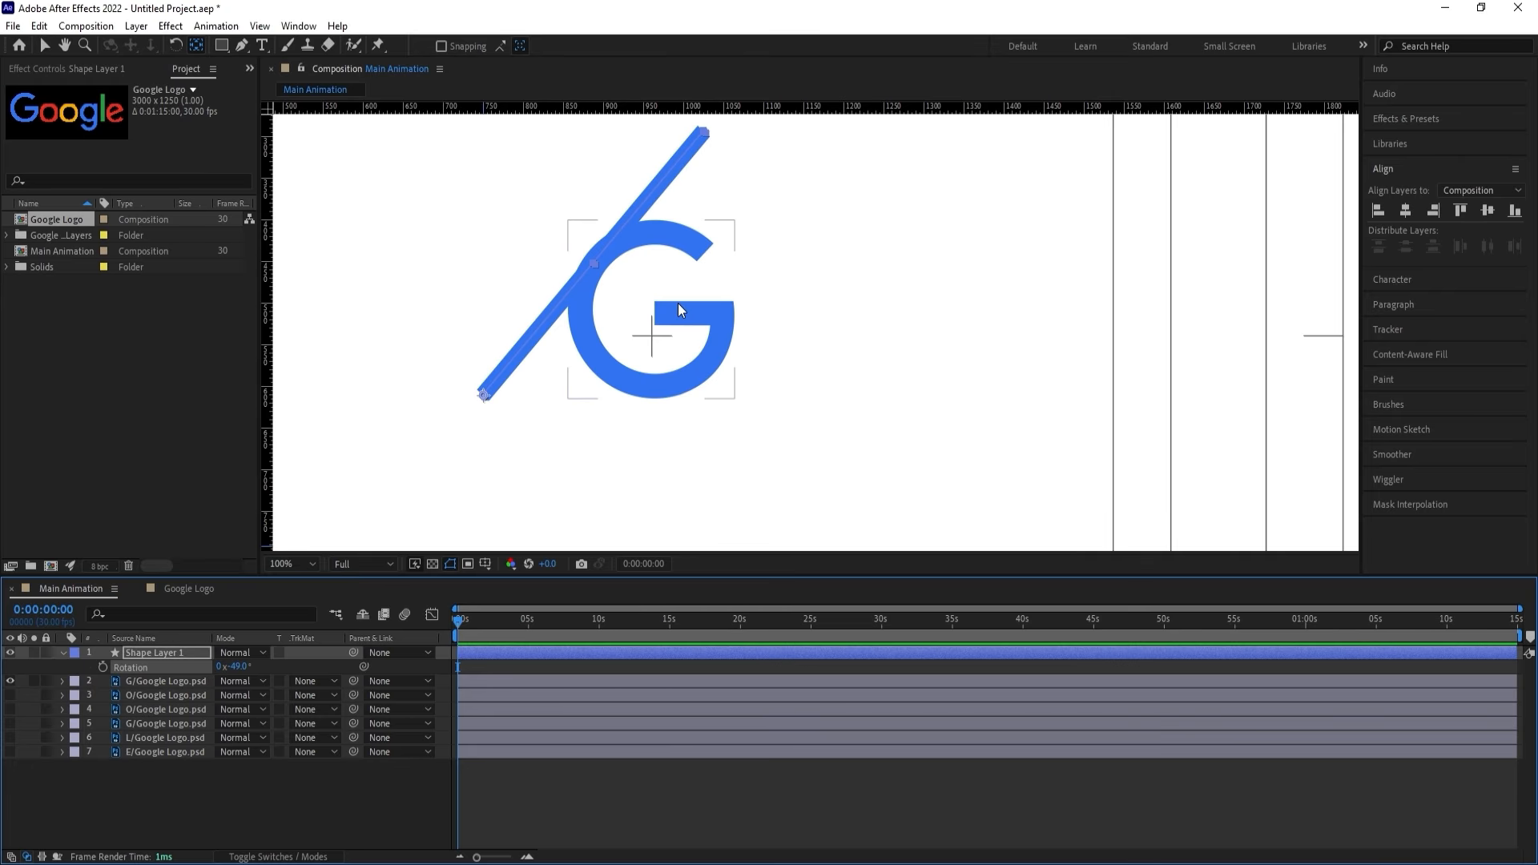
pyautogui.hotkey('ctrl', 'z')
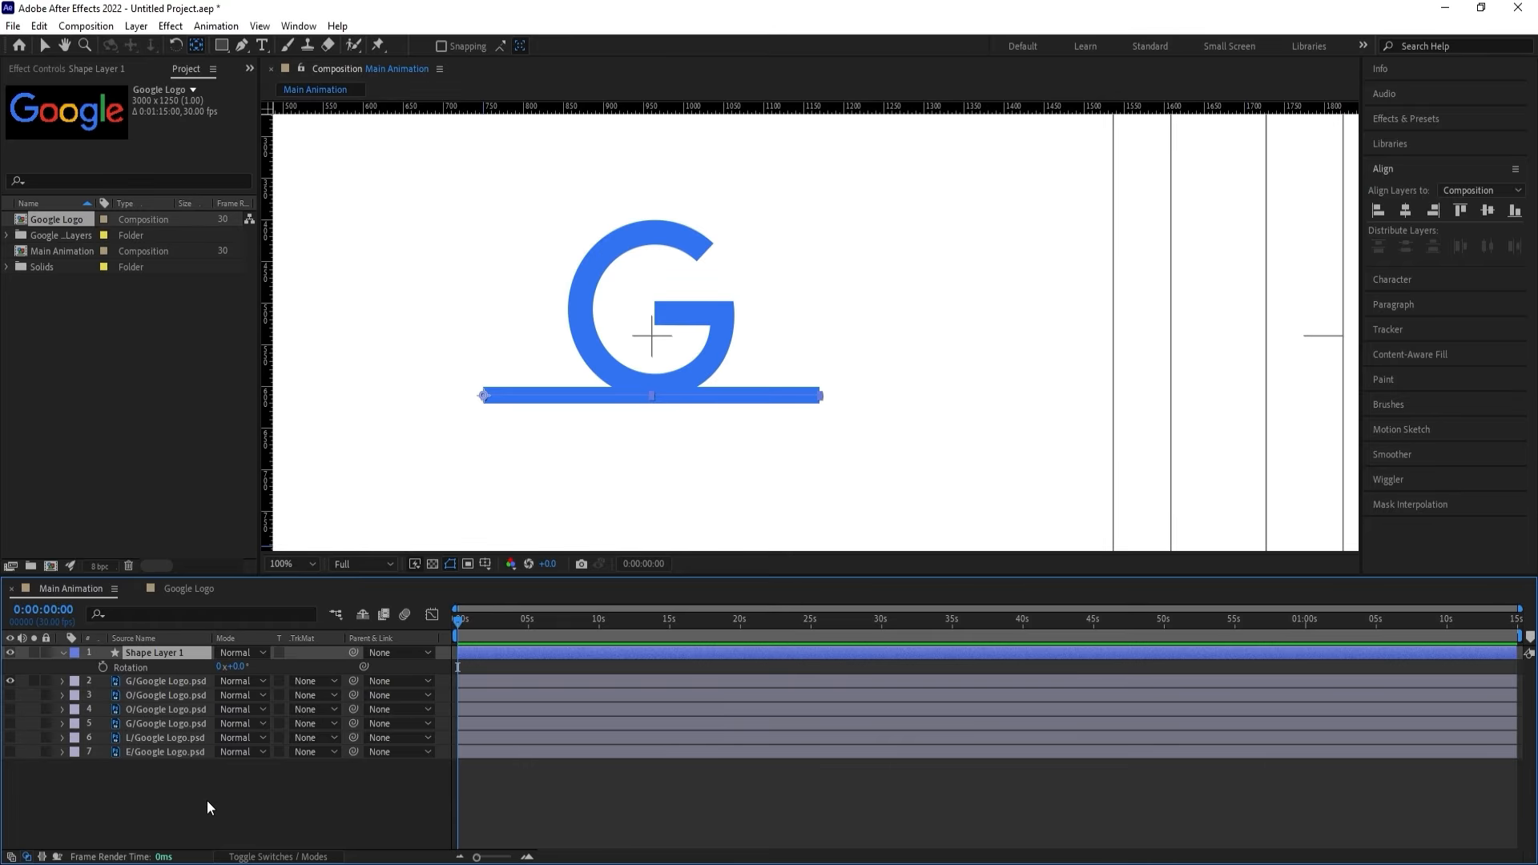
# Collapse the shape layer's properties and rename the layer to "G Line".
pyautogui.click(207, 801)
pyautogui.click(62, 652)
pyautogui.click(119, 665)
pyautogui.click(141, 655)
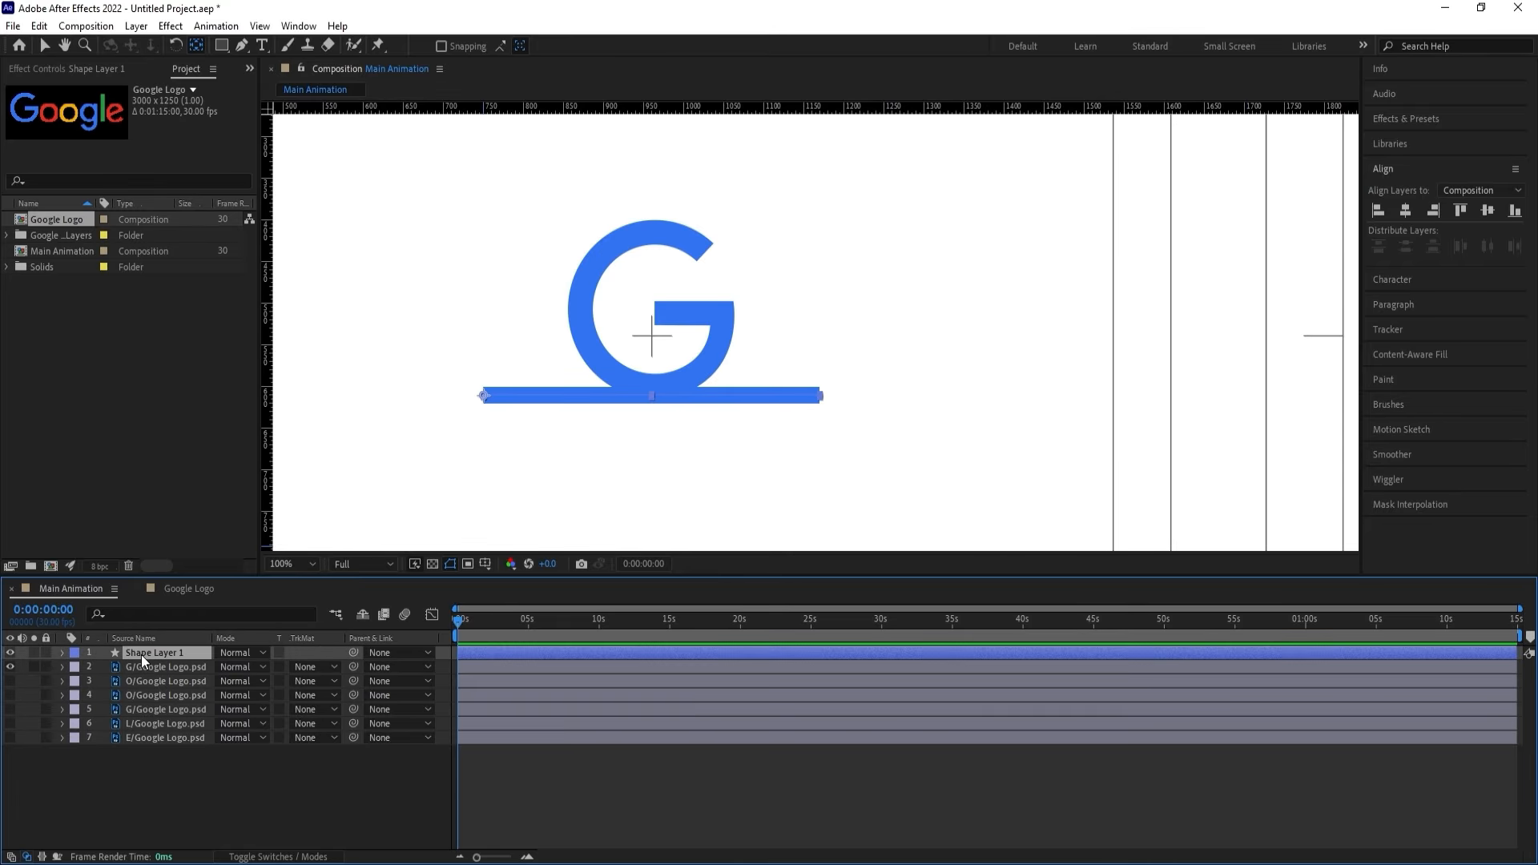
pyautogui.press('Return')
pyautogui.write('G')
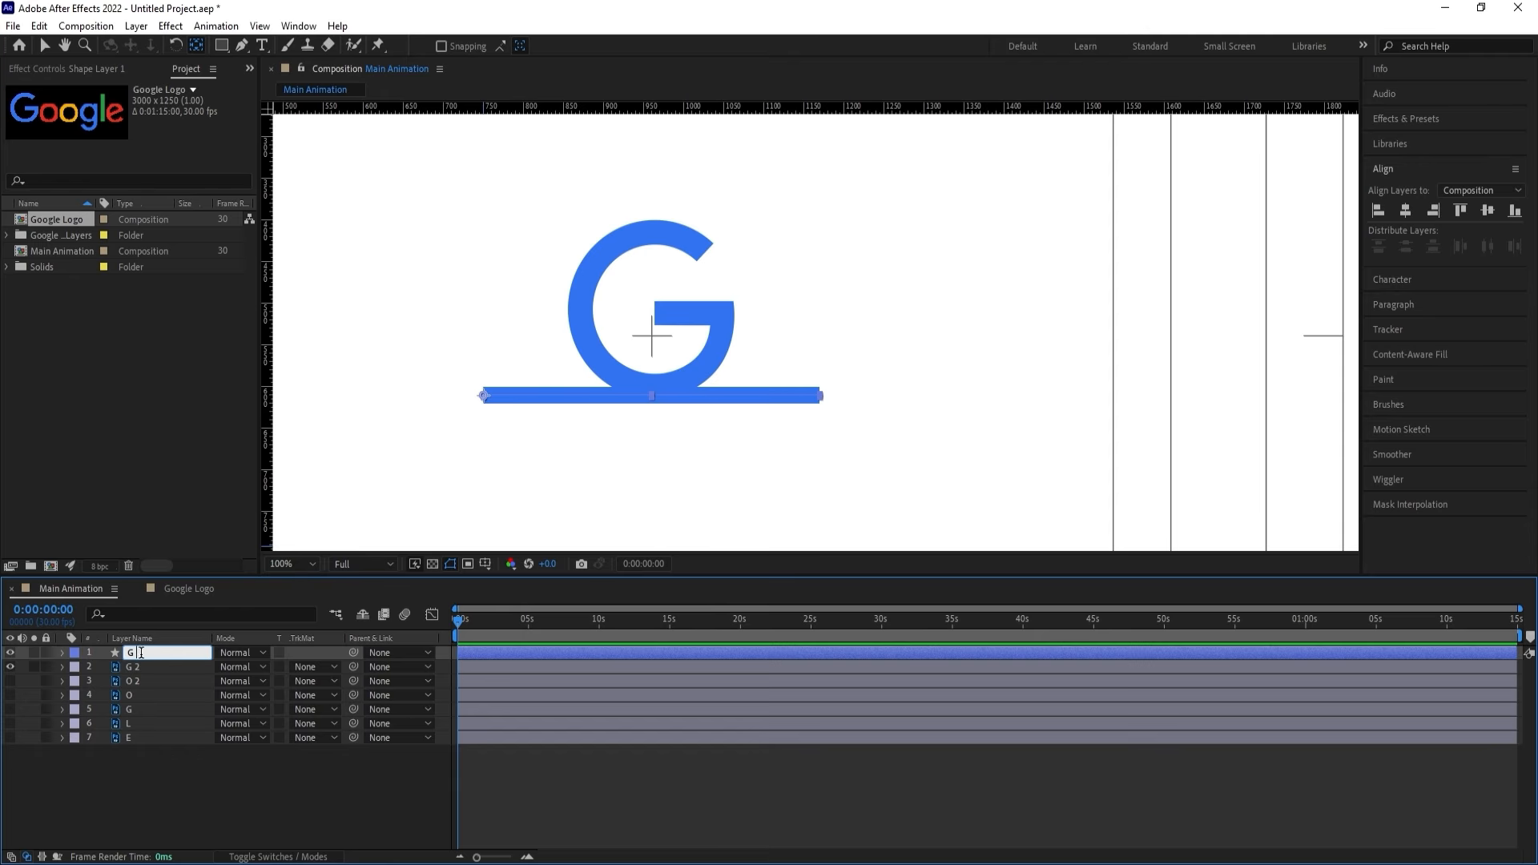
pyautogui.write(' Line')
pyautogui.press('Return')
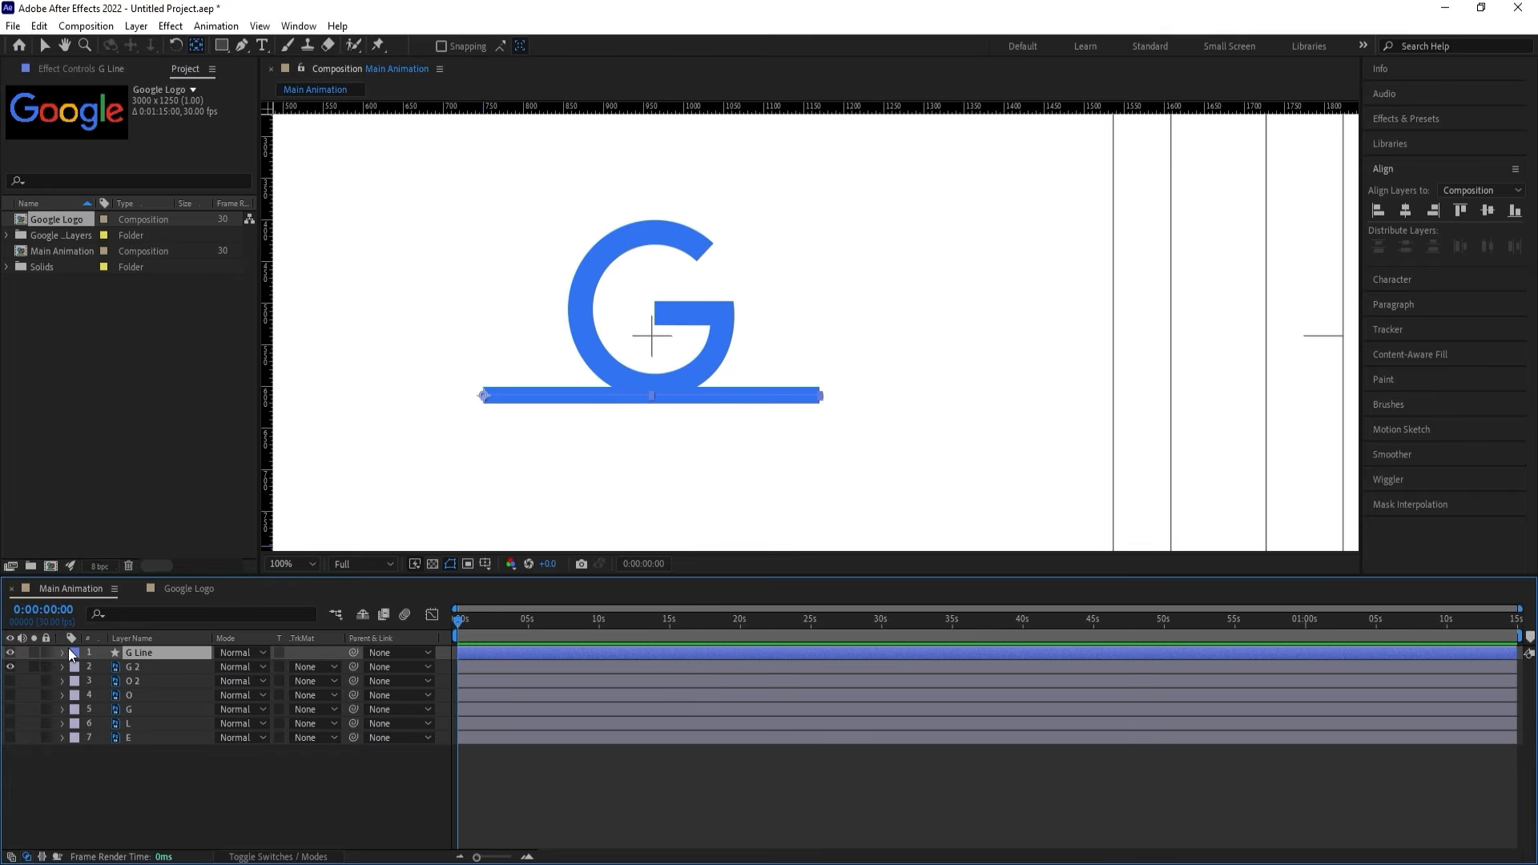
# Add Trim Paths to the G Line layer, set its End to 0% and keyframe it at 0:00:00:00.
pyautogui.click(62, 652)
pyautogui.click(336, 667)
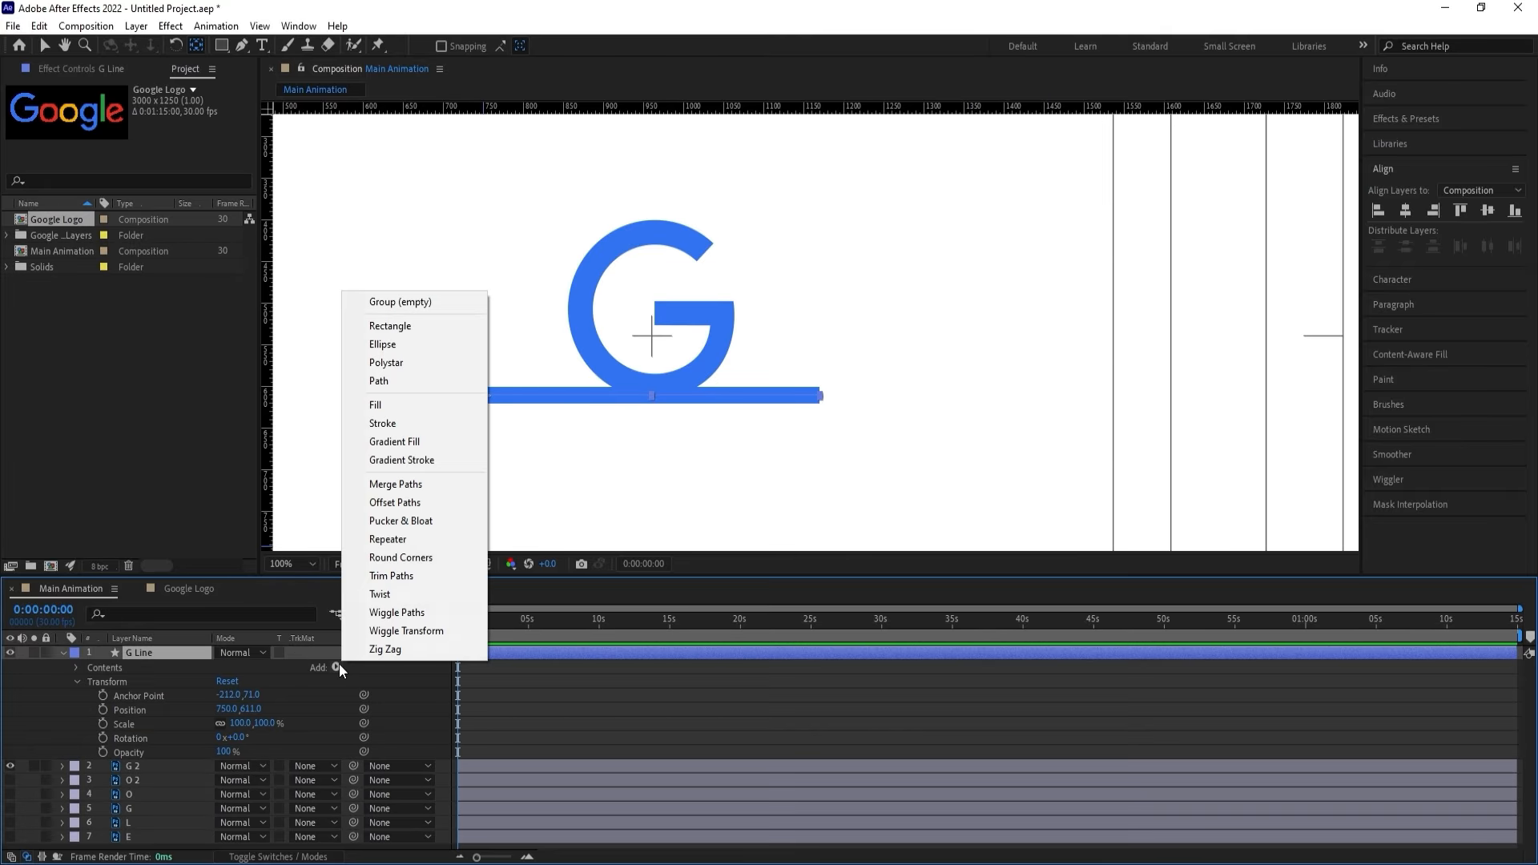
pyautogui.click(385, 578)
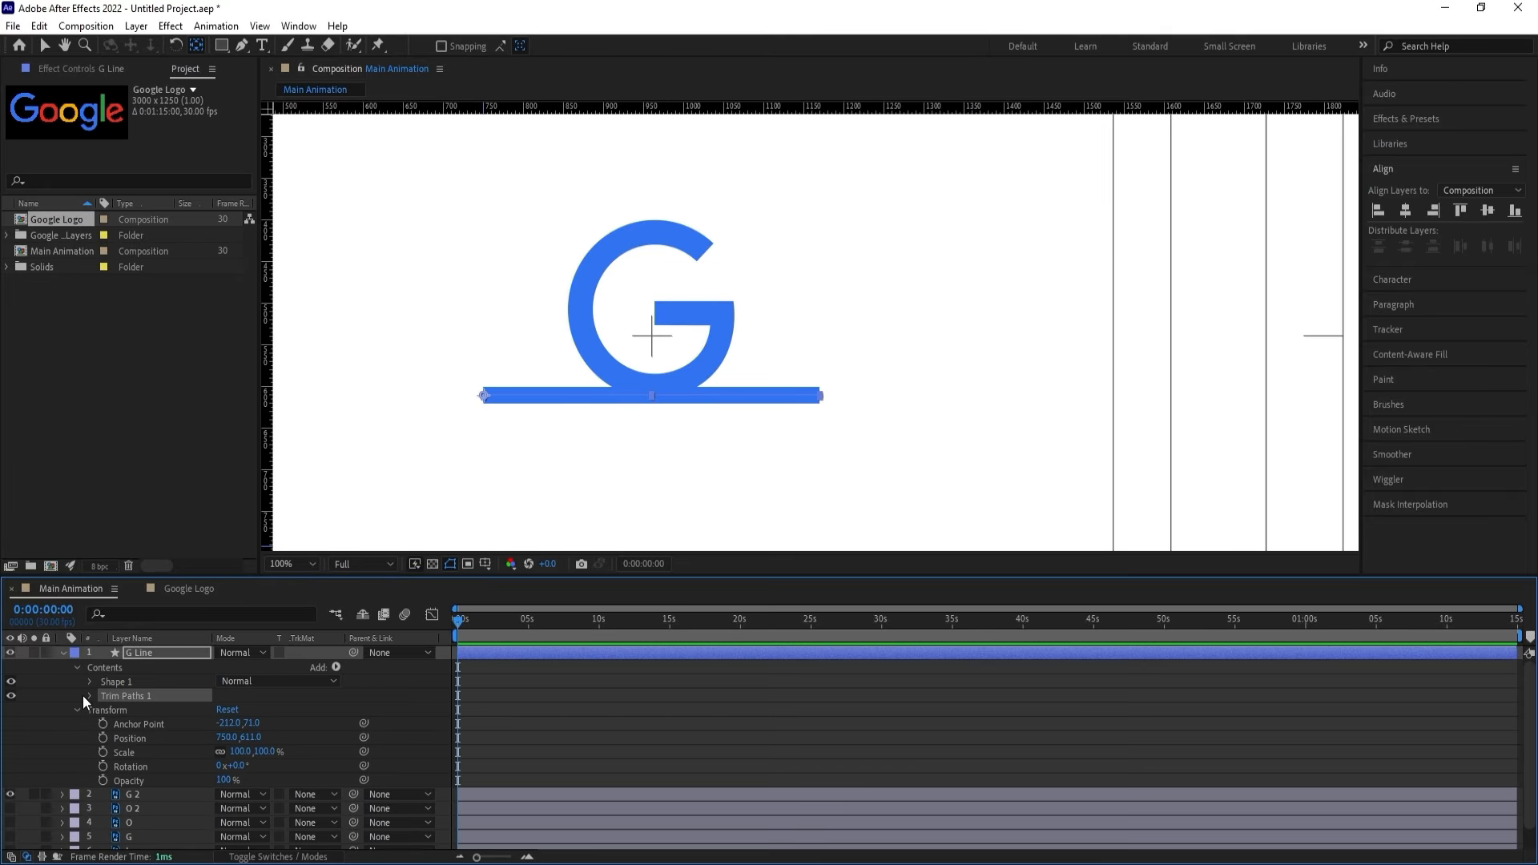
pyautogui.click(90, 695)
pyautogui.moveTo(226, 723); pyautogui.dragTo(140, 711)
pyautogui.moveTo(167, 712); pyautogui.dragTo(133, 712)
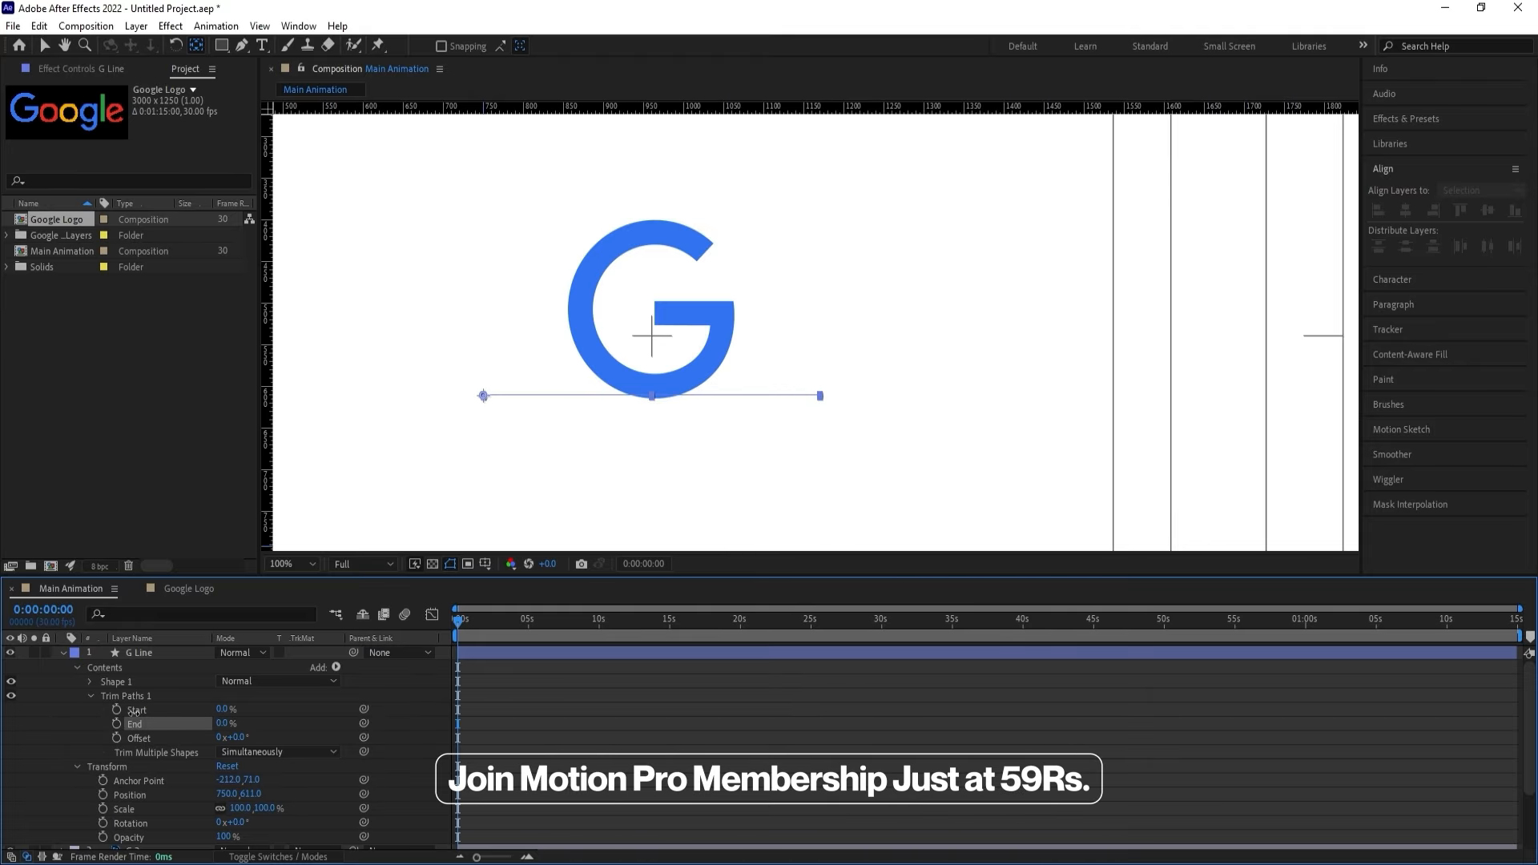
pyautogui.click(117, 724)
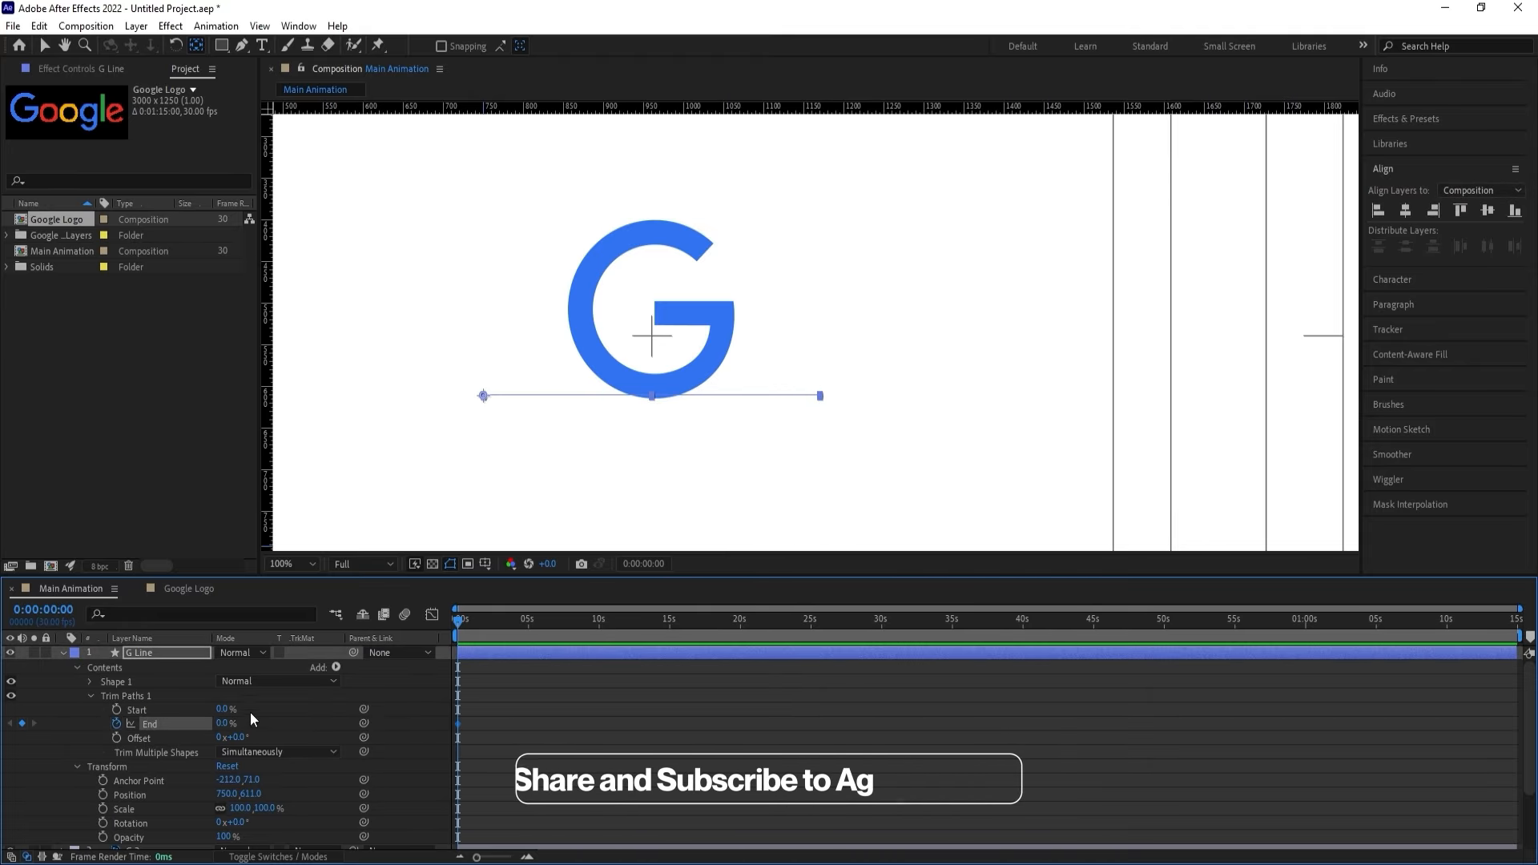
# Keyframe the G Line's Trim Paths End at 100% at 0:00:01:00 and apply Easy Ease to both End keyframes.
pyautogui.scroll(5, 556, 633)
pyautogui.click(516, 622)
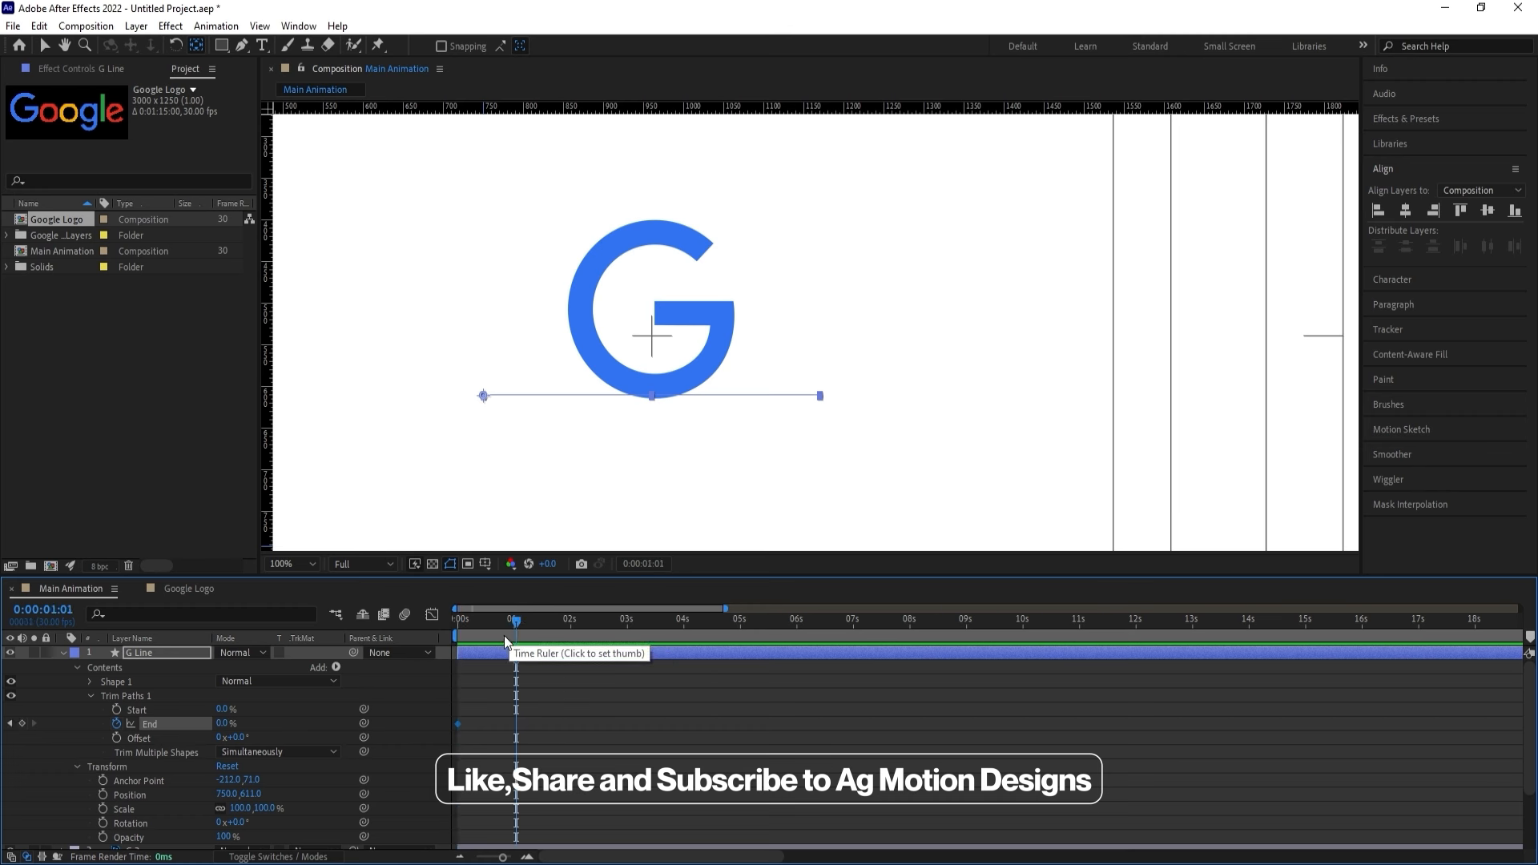
pyautogui.moveTo(243, 723); pyautogui.dragTo(385, 723)
pyautogui.scroll(3, 513, 663)
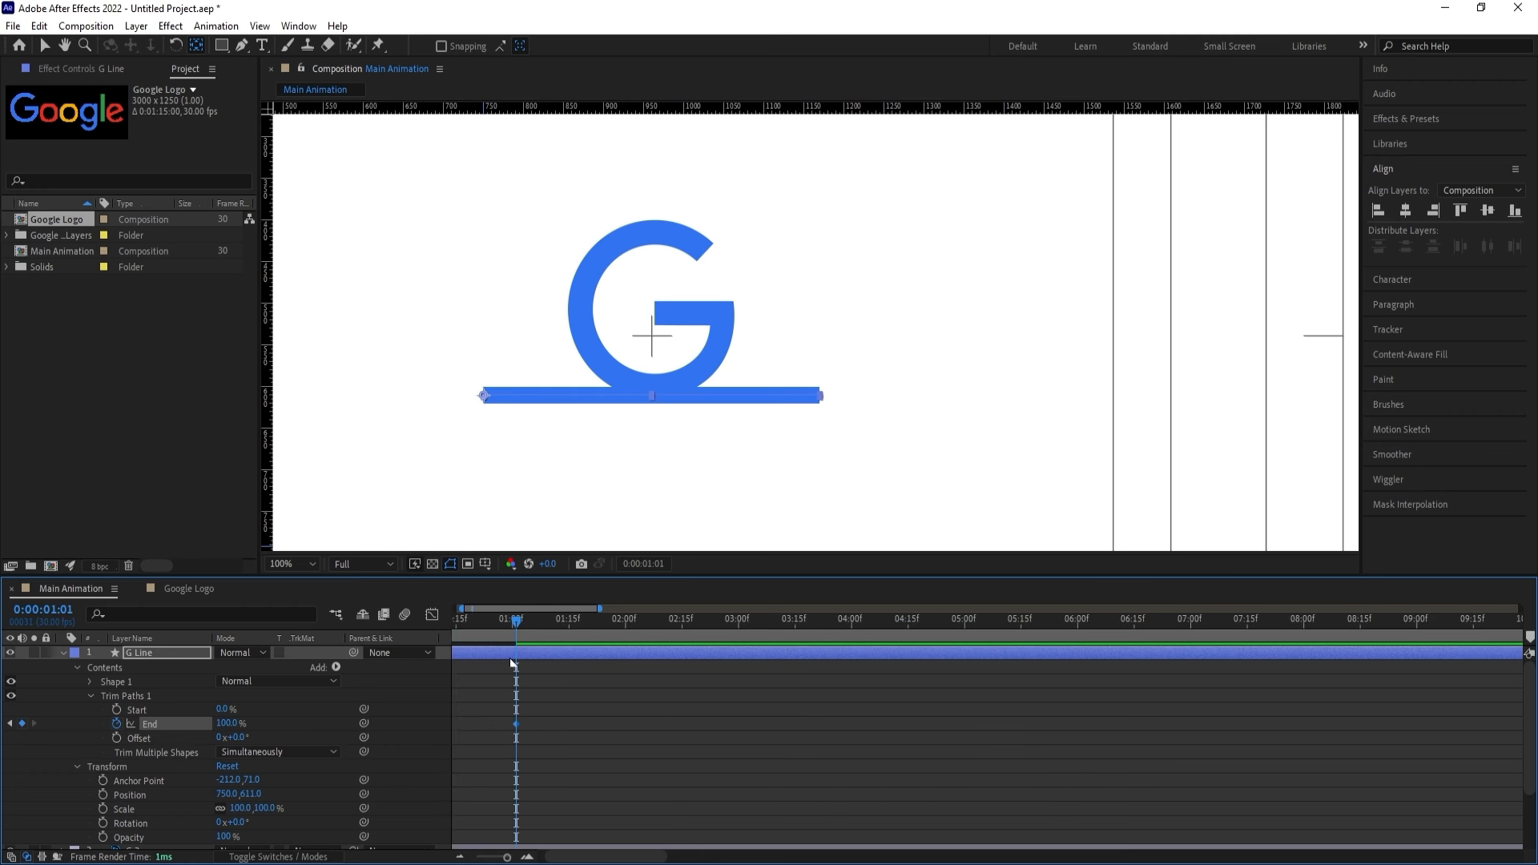
pyautogui.click(513, 618)
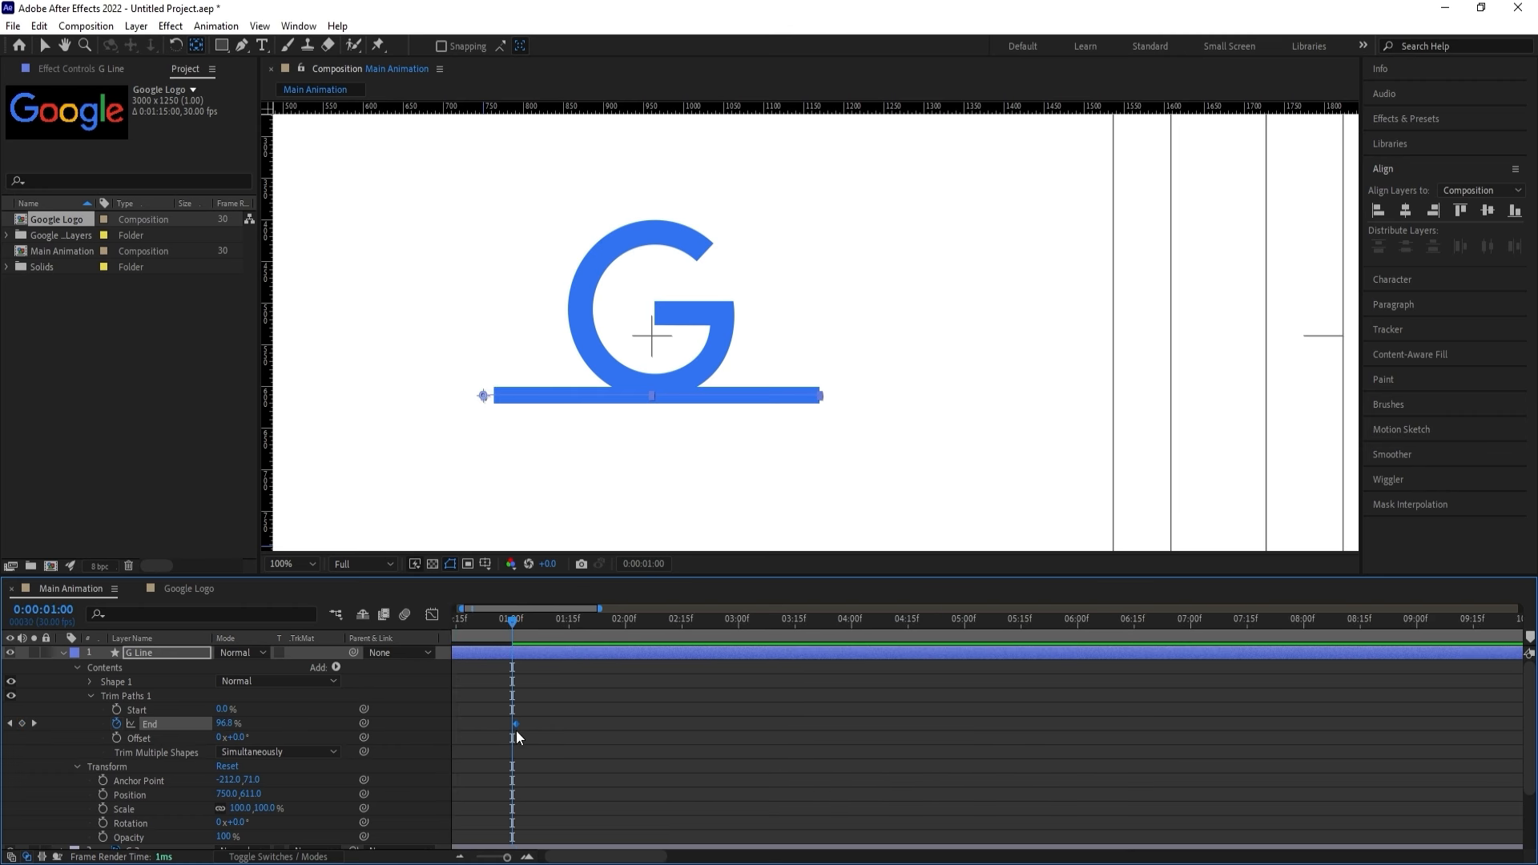
pyautogui.moveTo(516, 728); pyautogui.dragTo(439, 749)
pyautogui.scroll(-5, 514, 728)
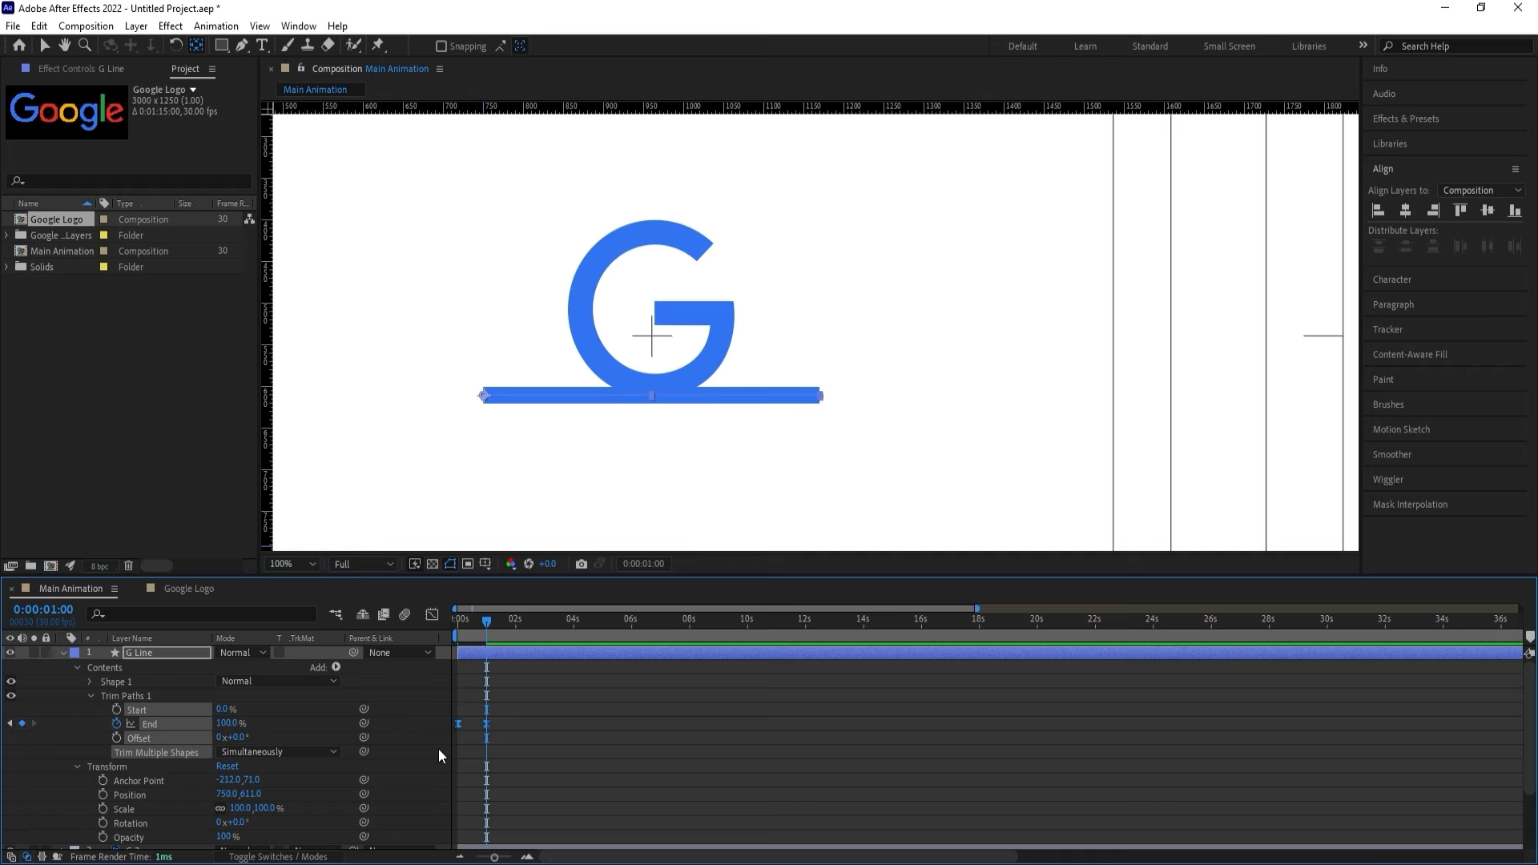
# Reshape the speed graph of the Trim Paths End keyframes for a fast start and slow finish, and preview the line.
pyautogui.press('=')
pyautogui.click(432, 615)
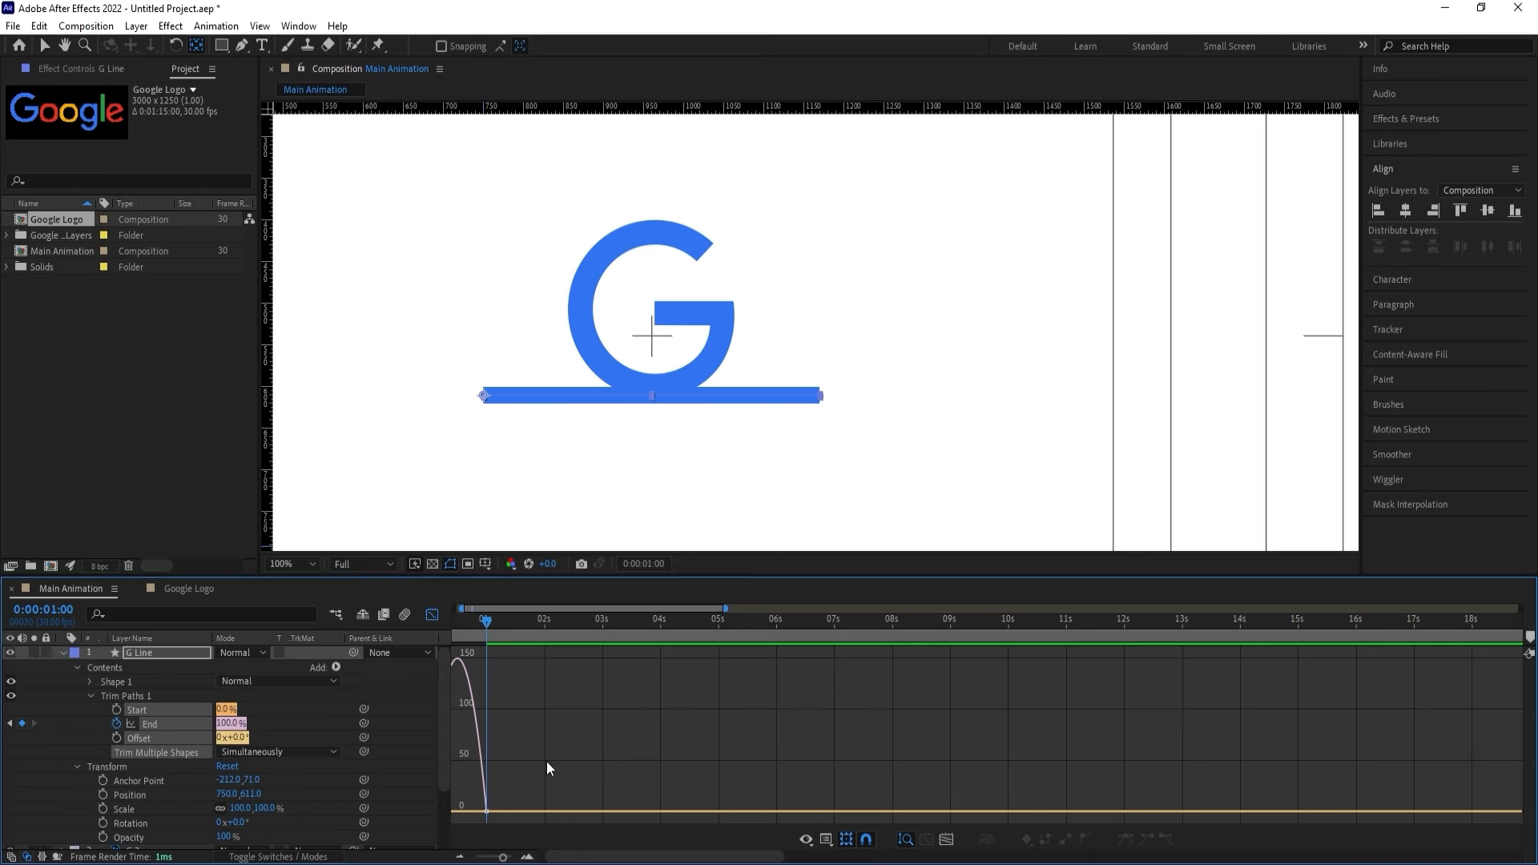
pyautogui.moveTo(551, 760); pyautogui.dragTo(473, 833)
pyautogui.moveTo(566, 859); pyautogui.dragTo(560, 860)
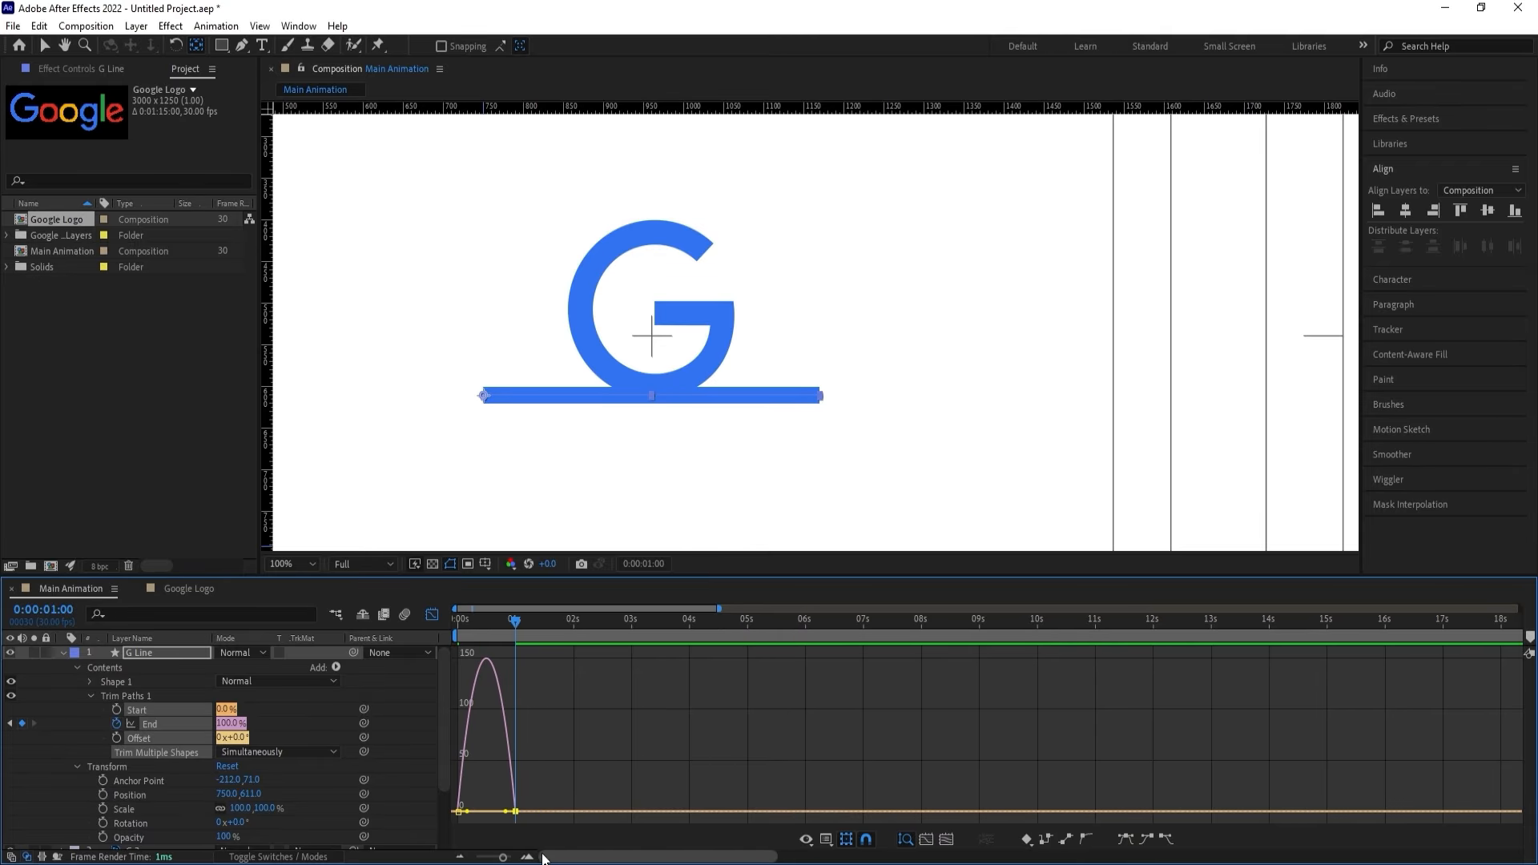
pyautogui.moveTo(507, 811); pyautogui.dragTo(479, 811)
pyautogui.click(433, 614)
pyautogui.press('Home')
pyautogui.press('space')
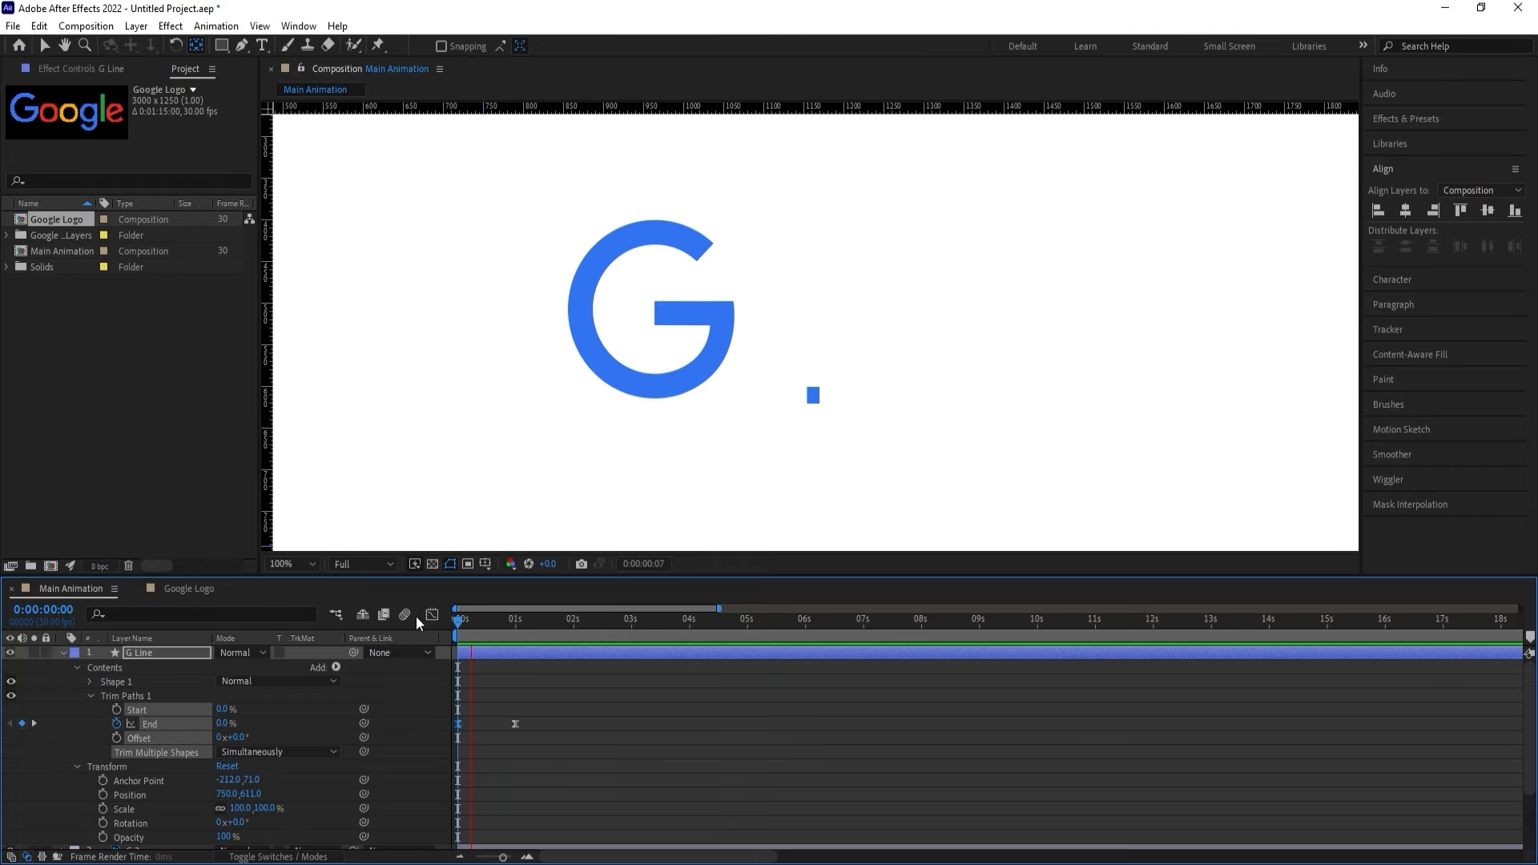
pyautogui.click(528, 716)
# Collapse the G Line layer and trim the start of the G 2 layer to 0:00:00:15.
pyautogui.press('=')
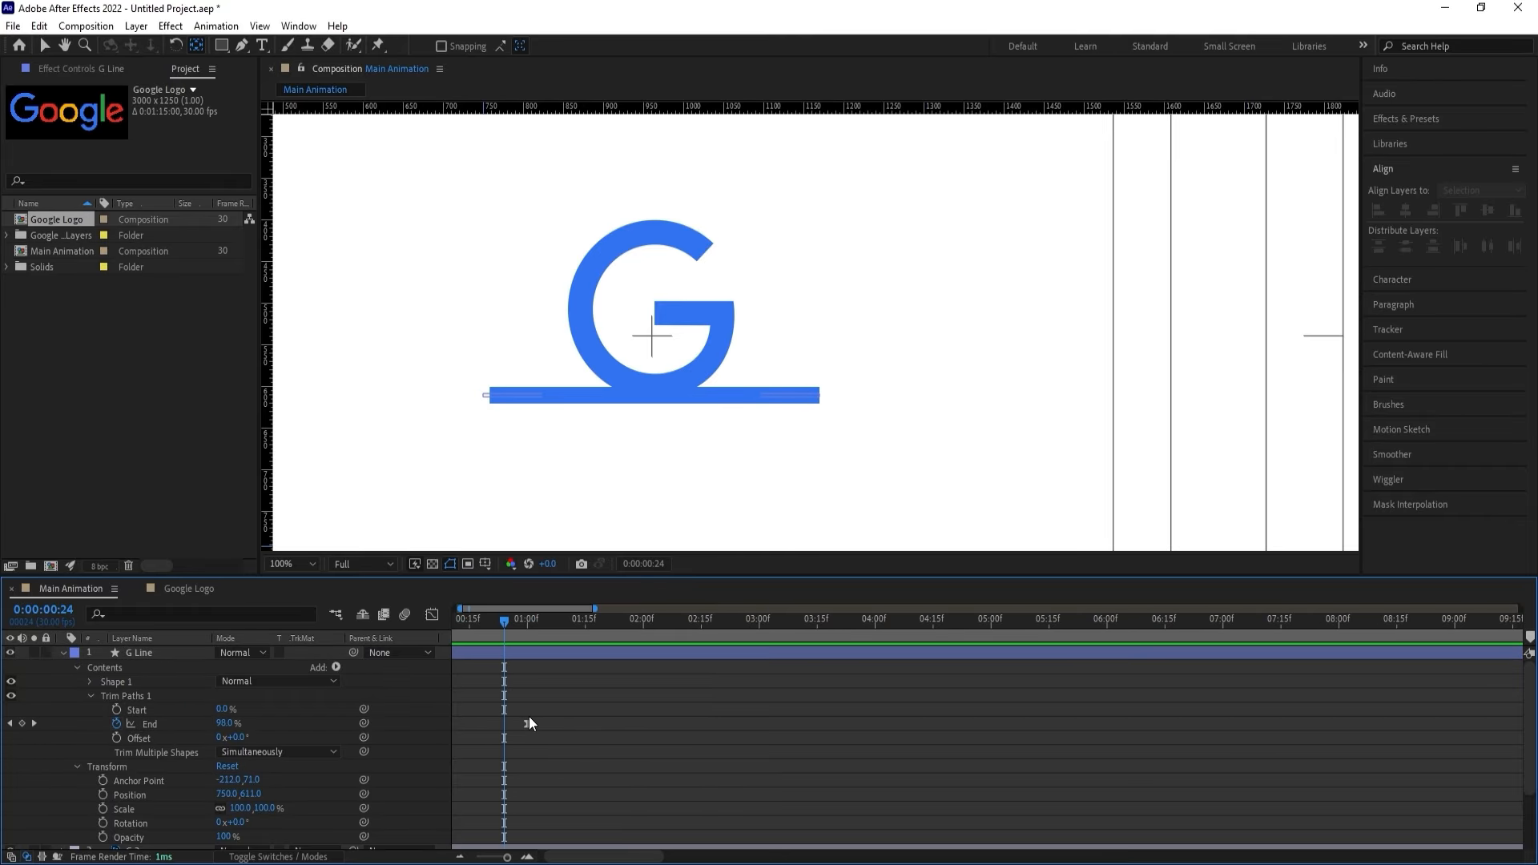
pyautogui.moveTo(503, 619)
pyautogui.mouseDown()
pyautogui.moveTo(377, 618)
pyautogui.moveTo(514, 632)
pyautogui.mouseUp()
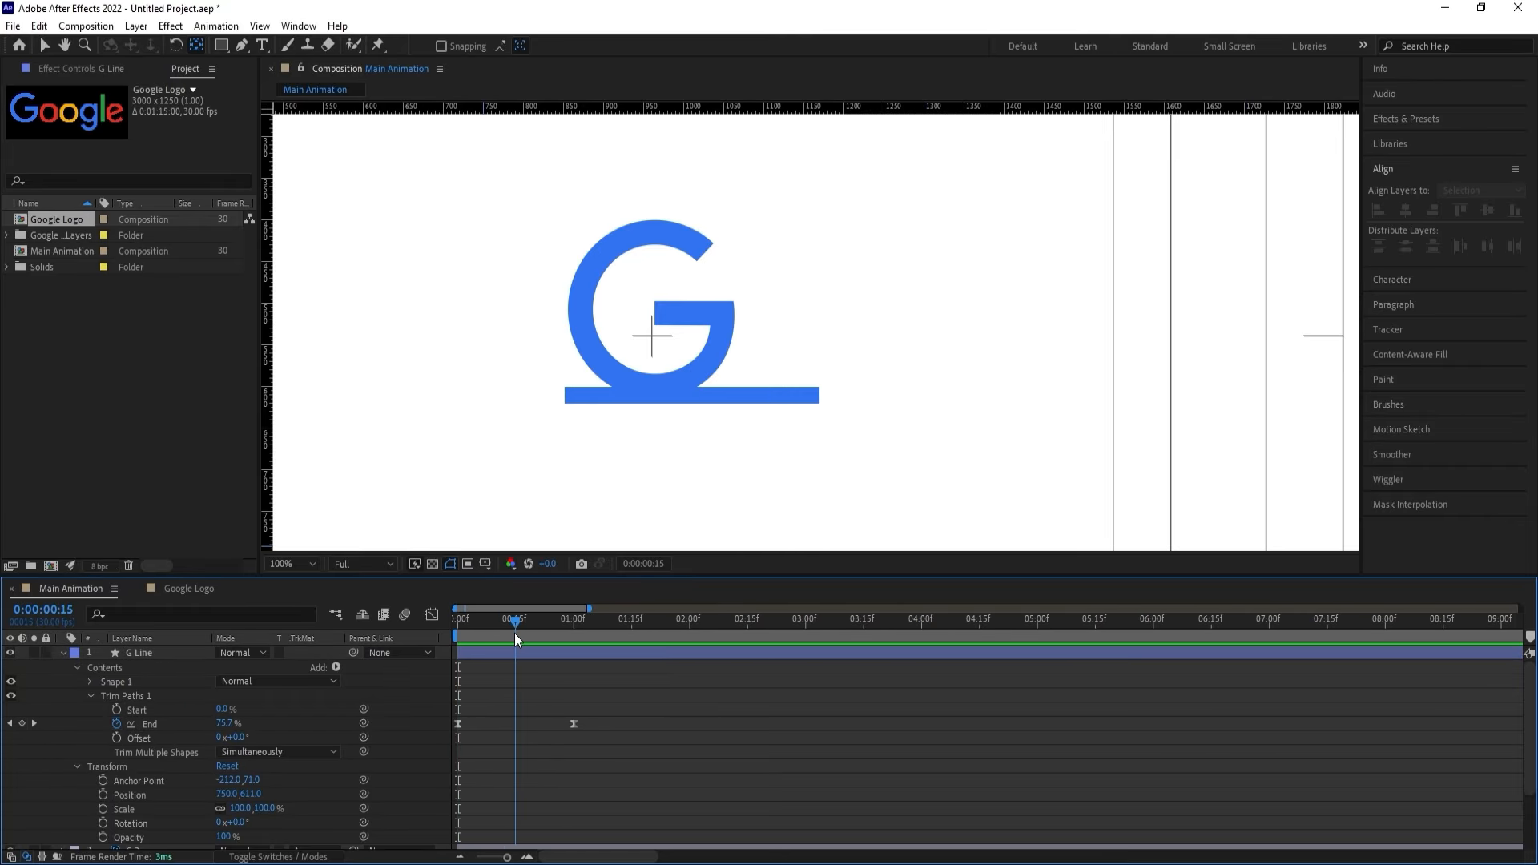
pyautogui.click(62, 653)
pyautogui.click(146, 665)
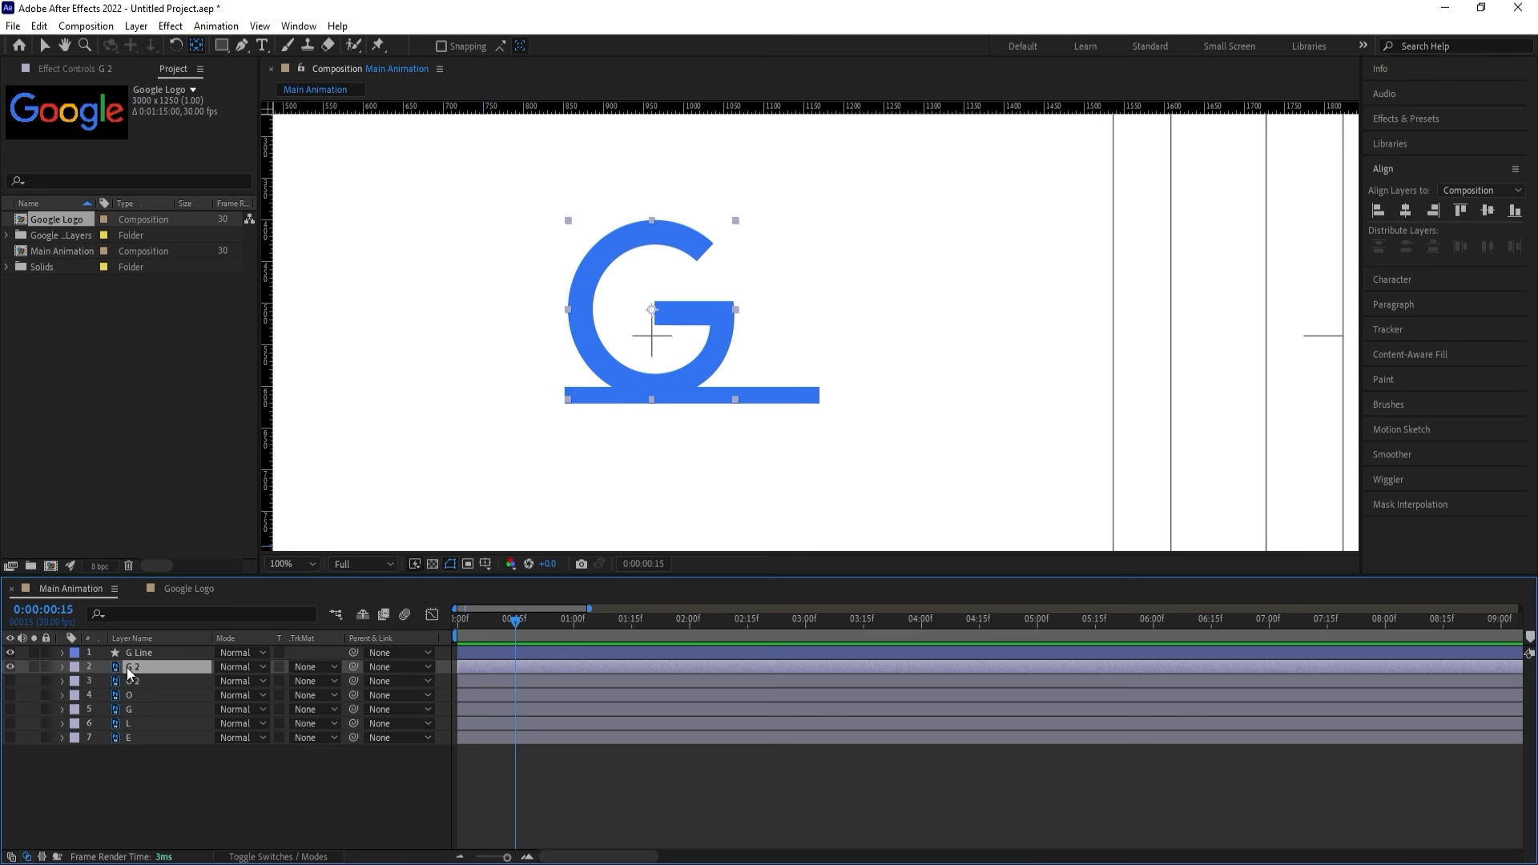
pyautogui.hotkey('alt', '[')
# Keyframe G 2's Position from 960, 716.9 at 0:00:00:15 to 960, 507.9 at 0:00:01:05, and preview the rise.
pyautogui.press('p')
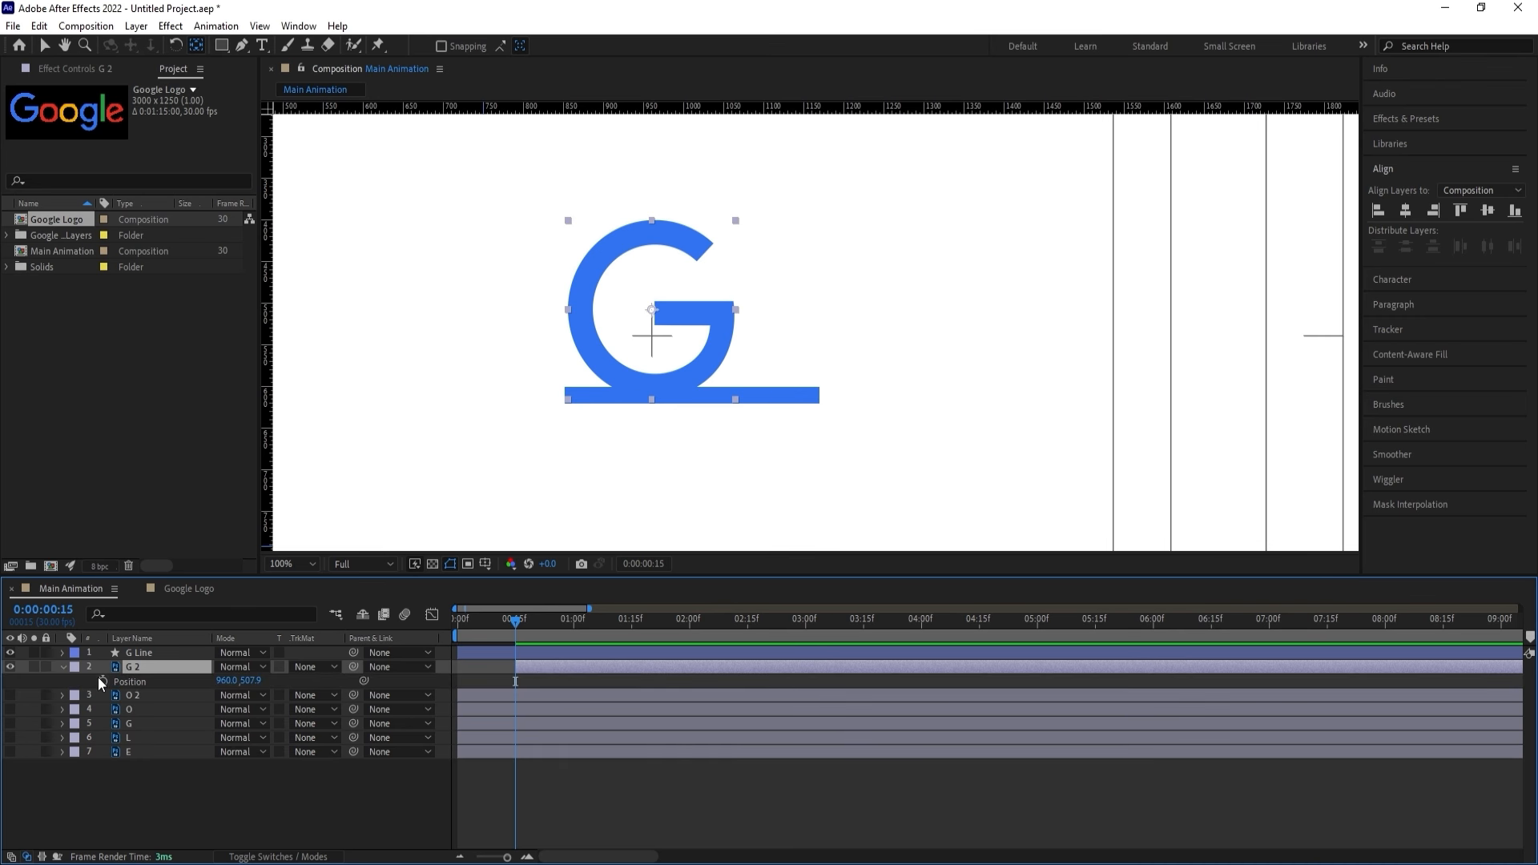
pyautogui.click(102, 680)
pyautogui.press('space')
pyautogui.press('space')
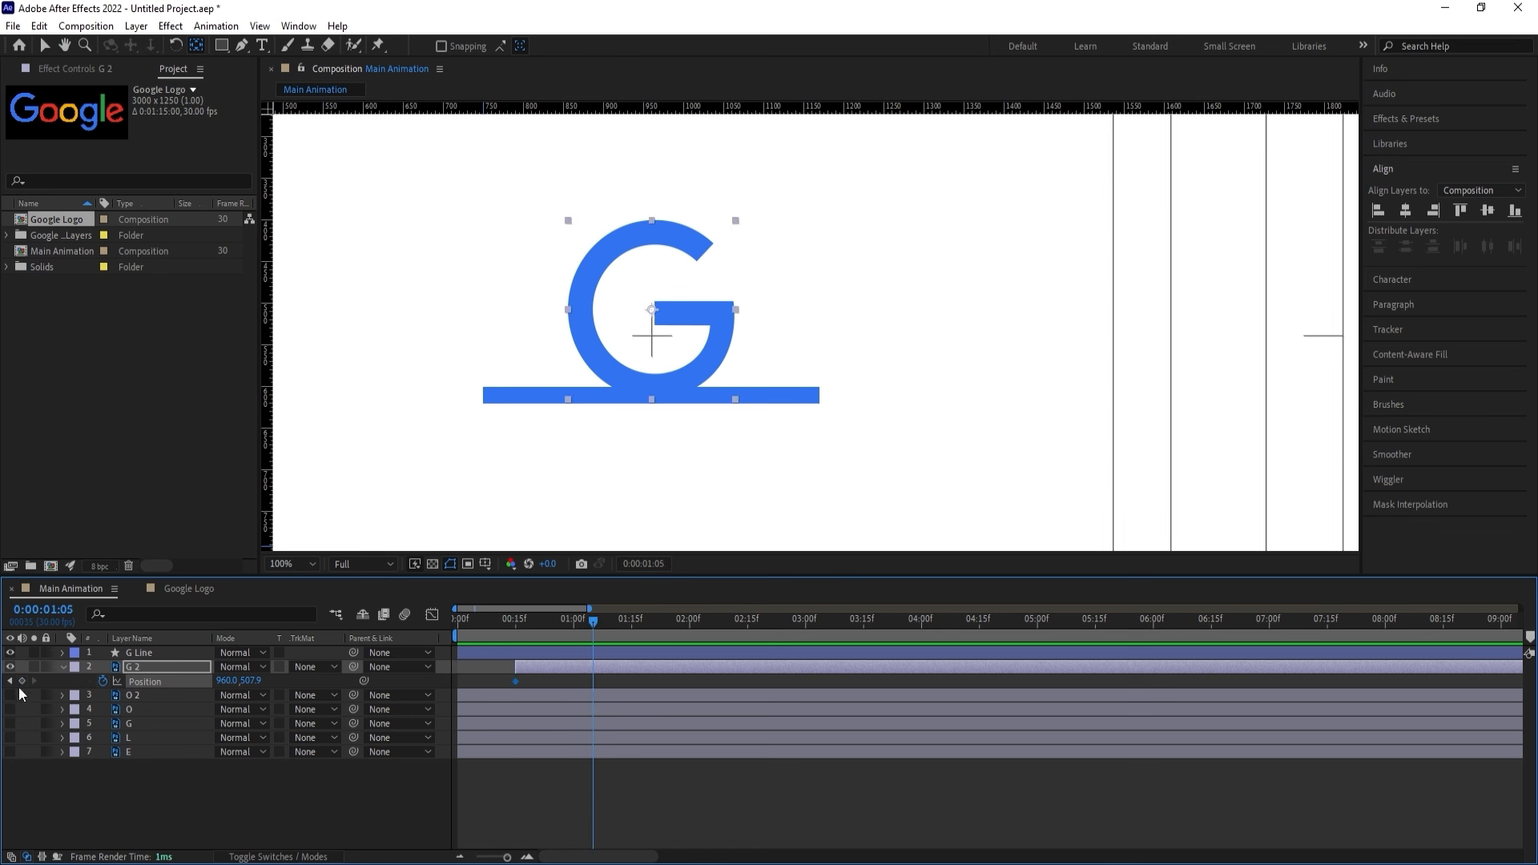
pyautogui.click(10, 680)
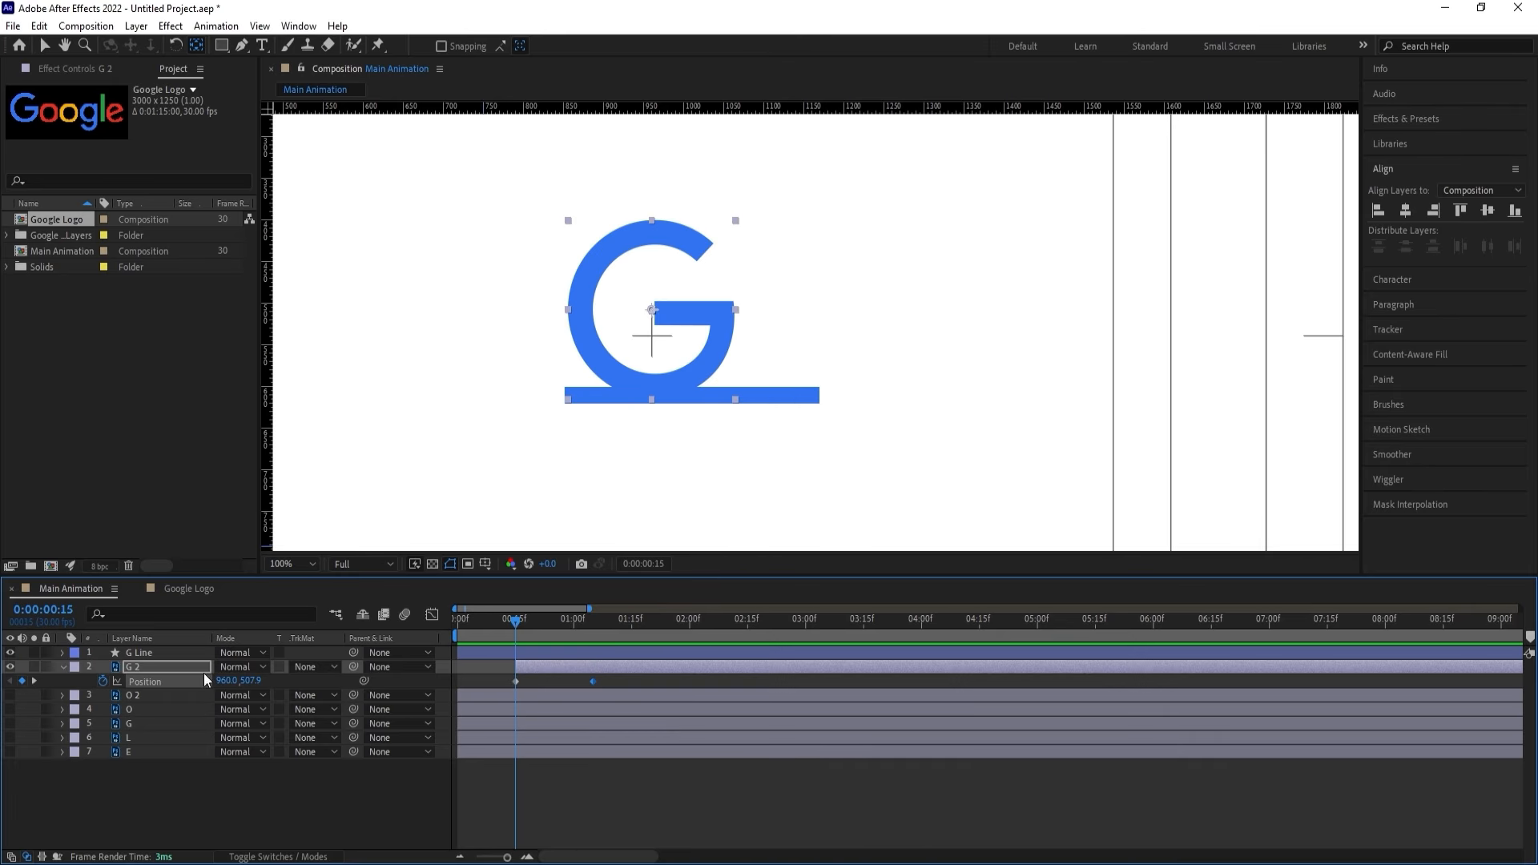
pyautogui.moveTo(257, 679); pyautogui.dragTo(417, 680)
pyautogui.press('space')
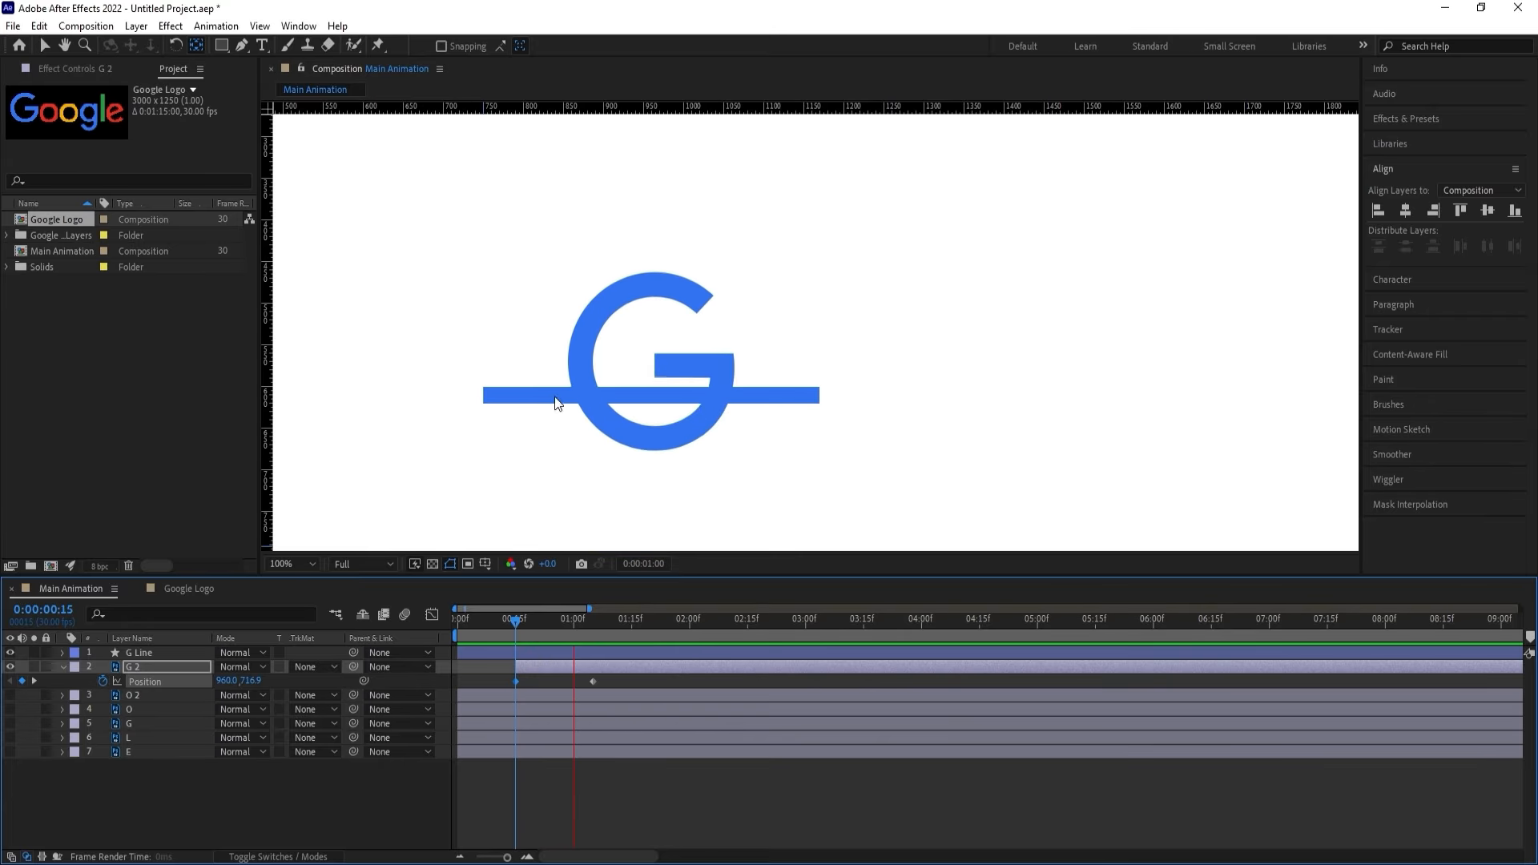
pyautogui.click(608, 681)
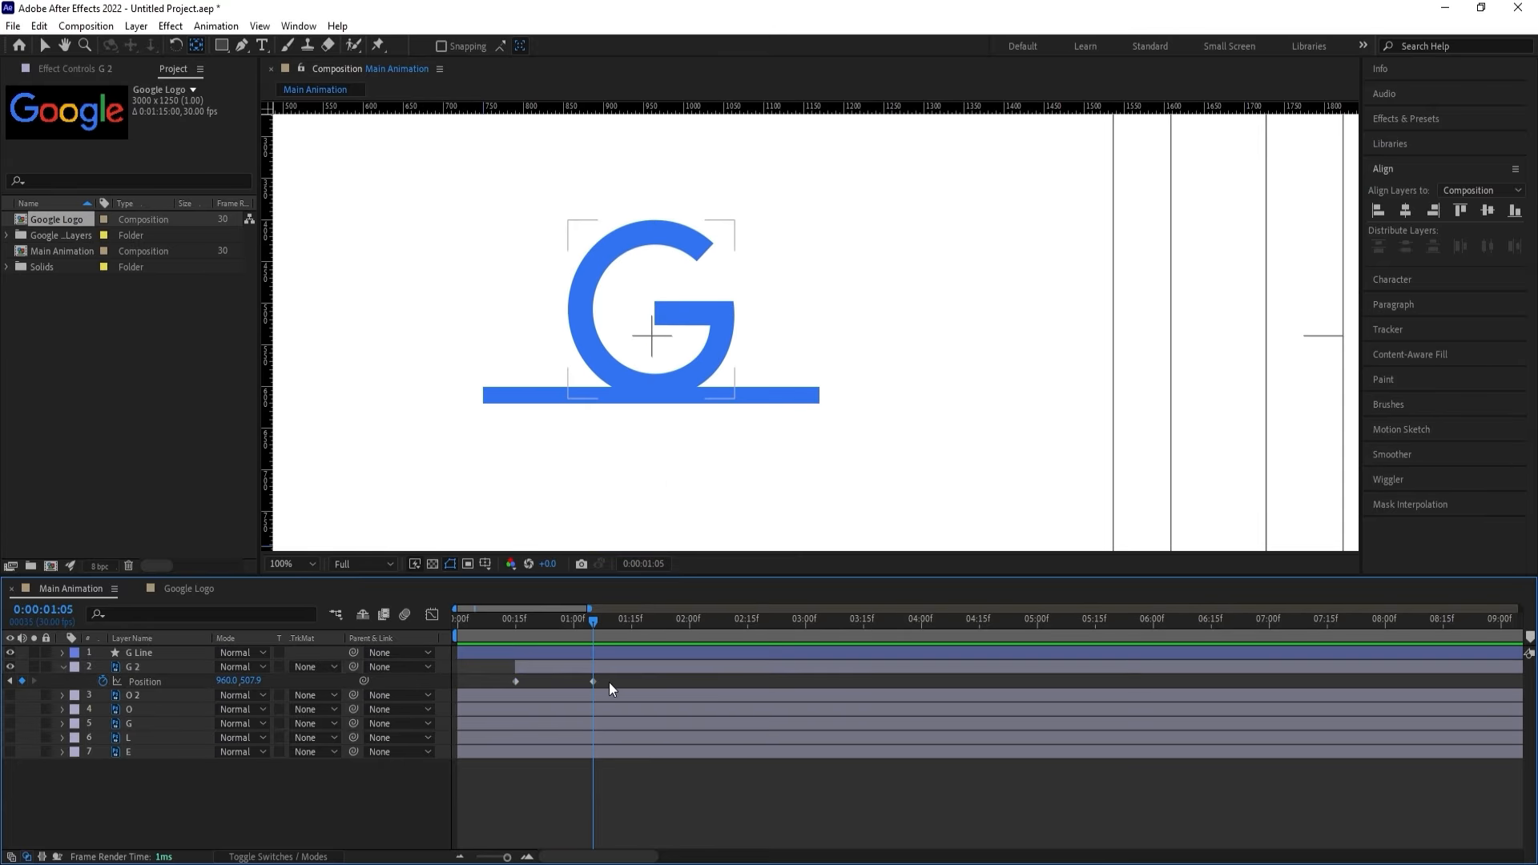
# Draw a rectangle with no stroke and an orange F6AD01 fill over the G, reaching down to the blue line.
pyautogui.click(222, 45)
pyautogui.press(',')
pyautogui.click(535, 47)
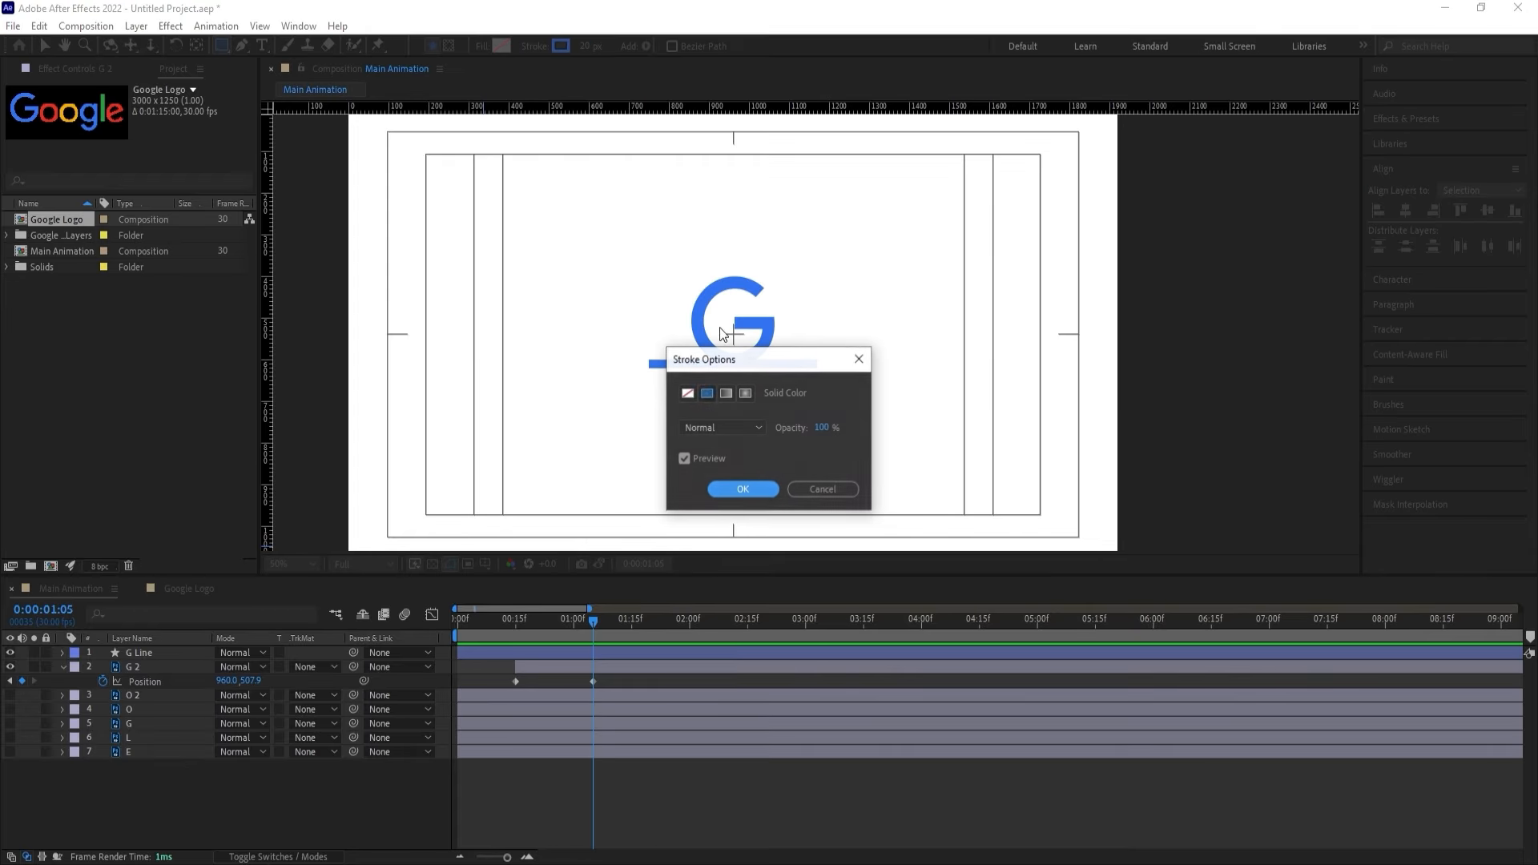
pyautogui.click(683, 388)
pyautogui.click(732, 487)
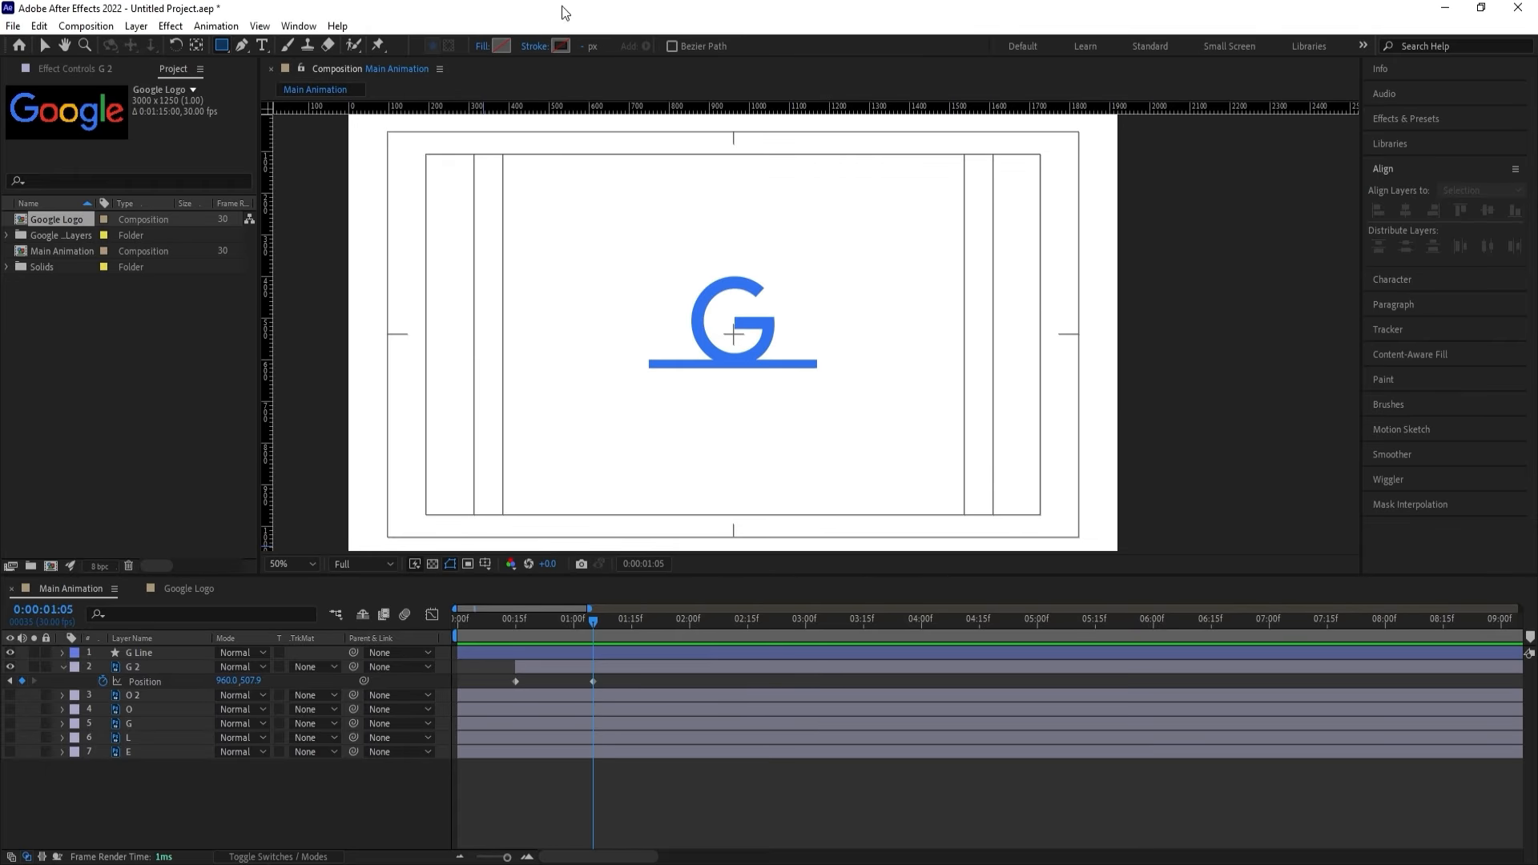
pyautogui.click(503, 46)
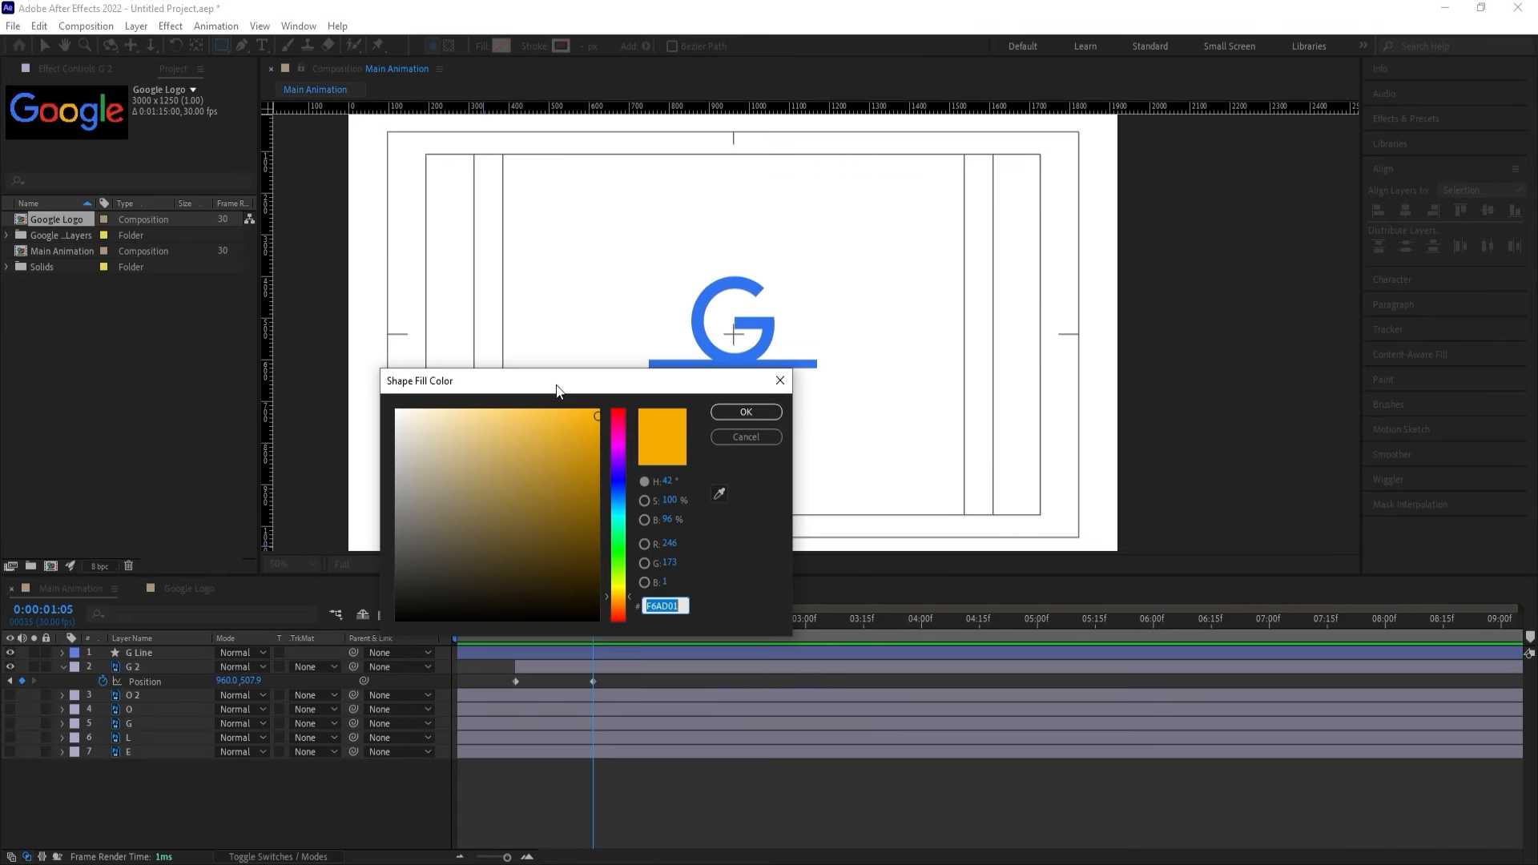
pyautogui.click(737, 413)
pyautogui.moveTo(636, 197); pyautogui.dragTo(829, 364)
# Rename the rectangle's layer to "G Mask" and parent it to the G Line layer.
pyautogui.click(146, 654)
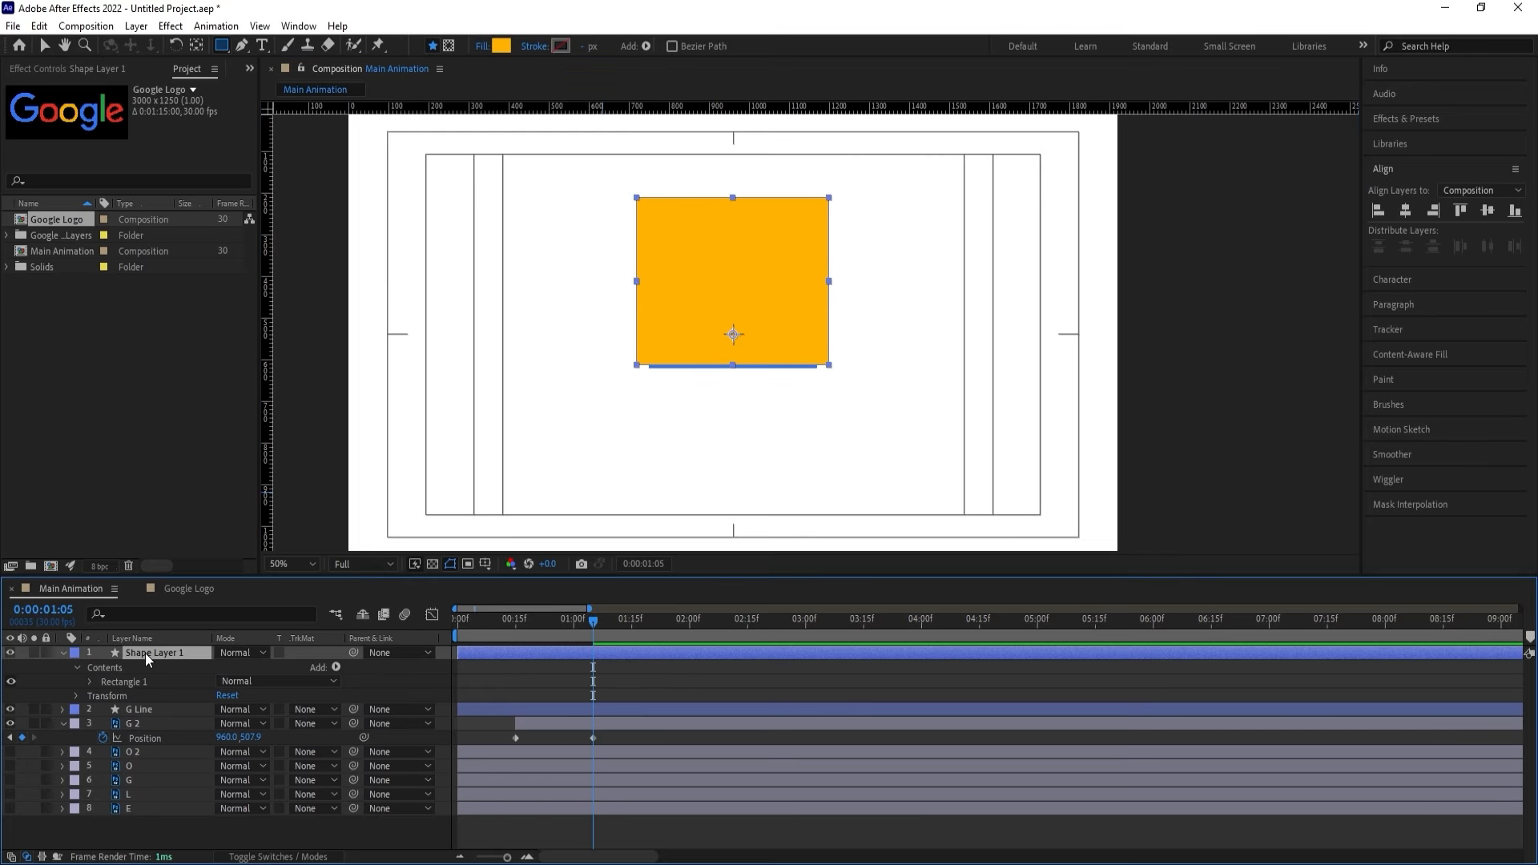
pyautogui.press('Return')
pyautogui.write('G Mask')
pyautogui.press('Return')
pyautogui.moveTo(353, 652); pyautogui.dragTo(181, 713)
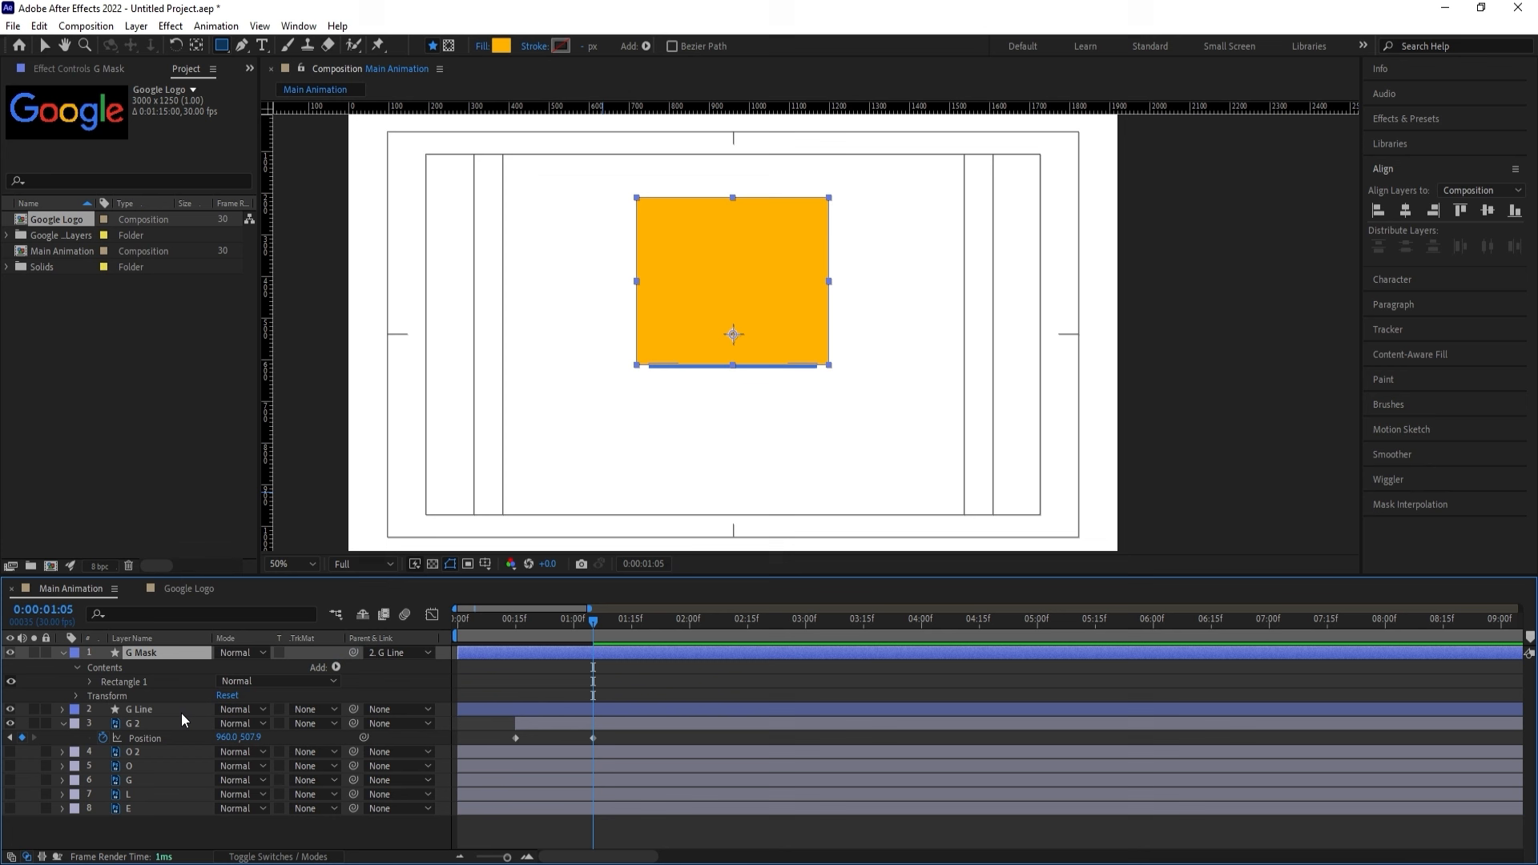
# Place G Mask between G Line and G 2, set G 2's track matte to Alpha Matte "G Mask", and preview the reveal.
pyautogui.click(64, 652)
pyautogui.moveTo(122, 650); pyautogui.dragTo(140, 671)
pyautogui.click(147, 680)
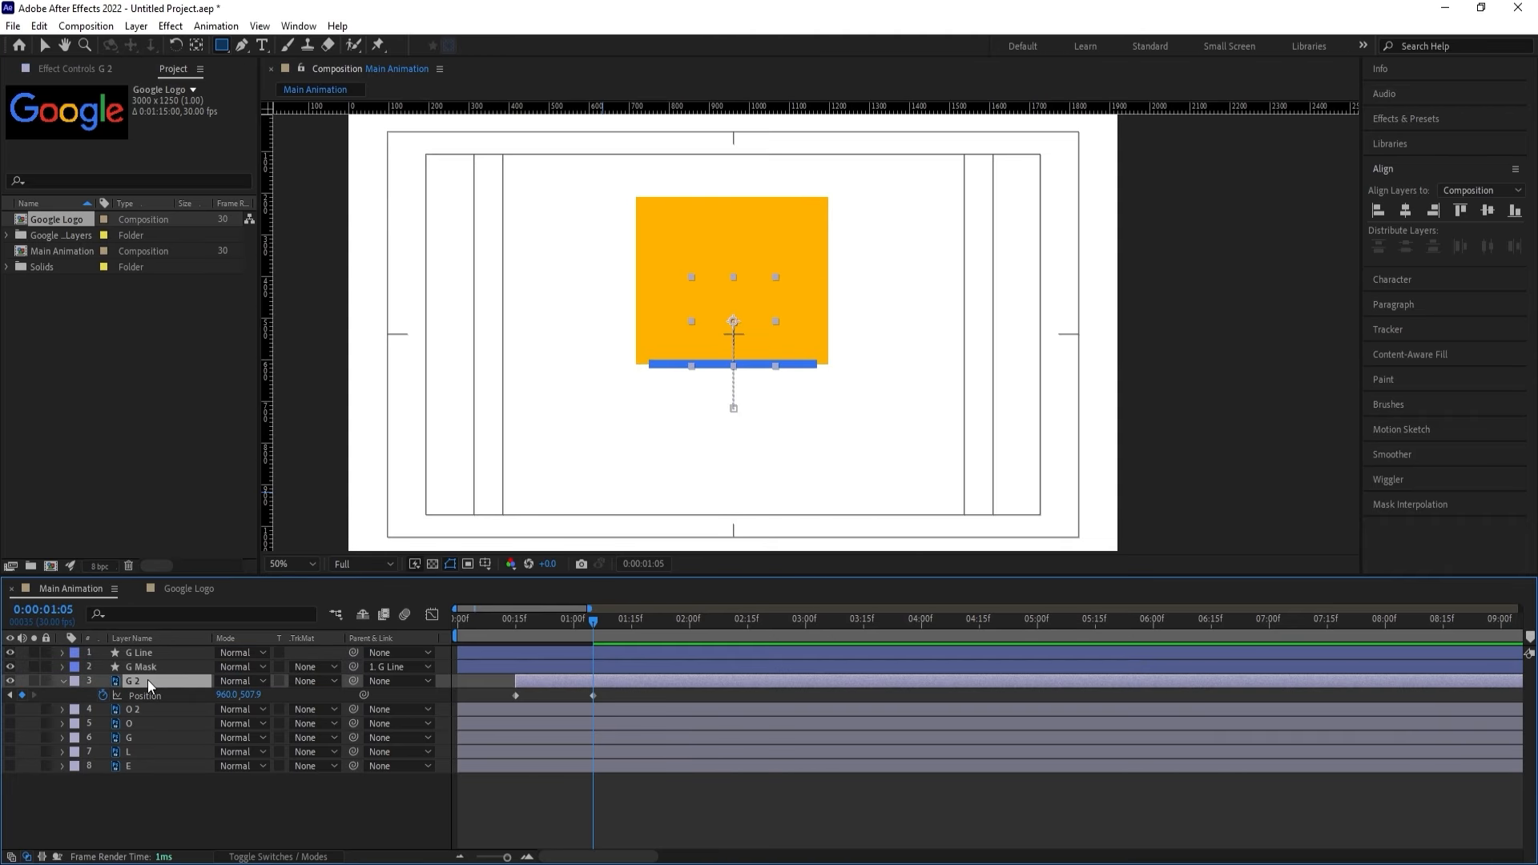
pyautogui.click(297, 680)
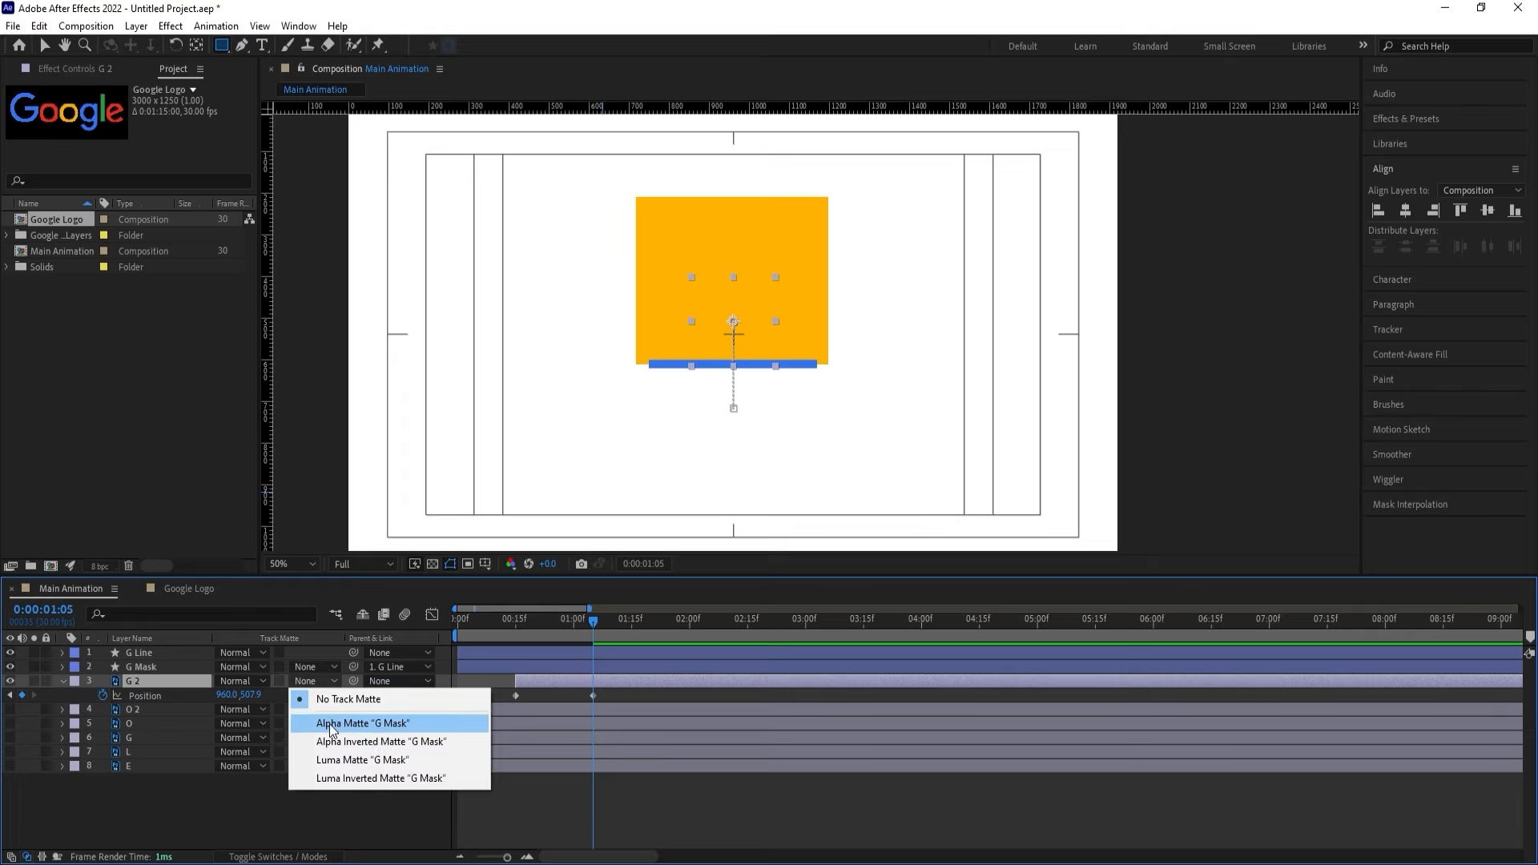
pyautogui.click(329, 724)
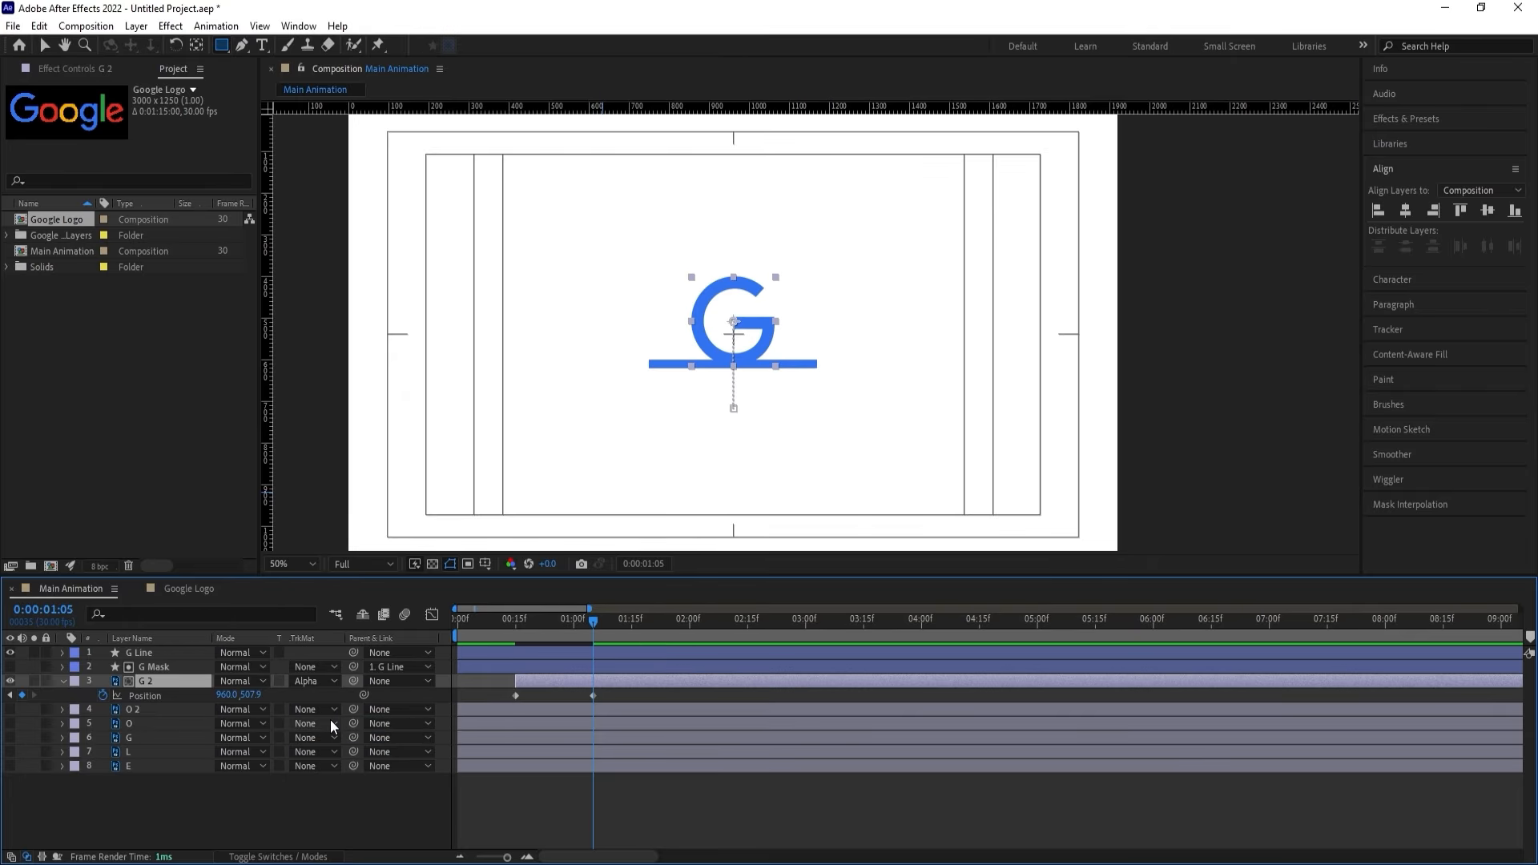
pyautogui.moveTo(522, 621); pyautogui.dragTo(507, 622)
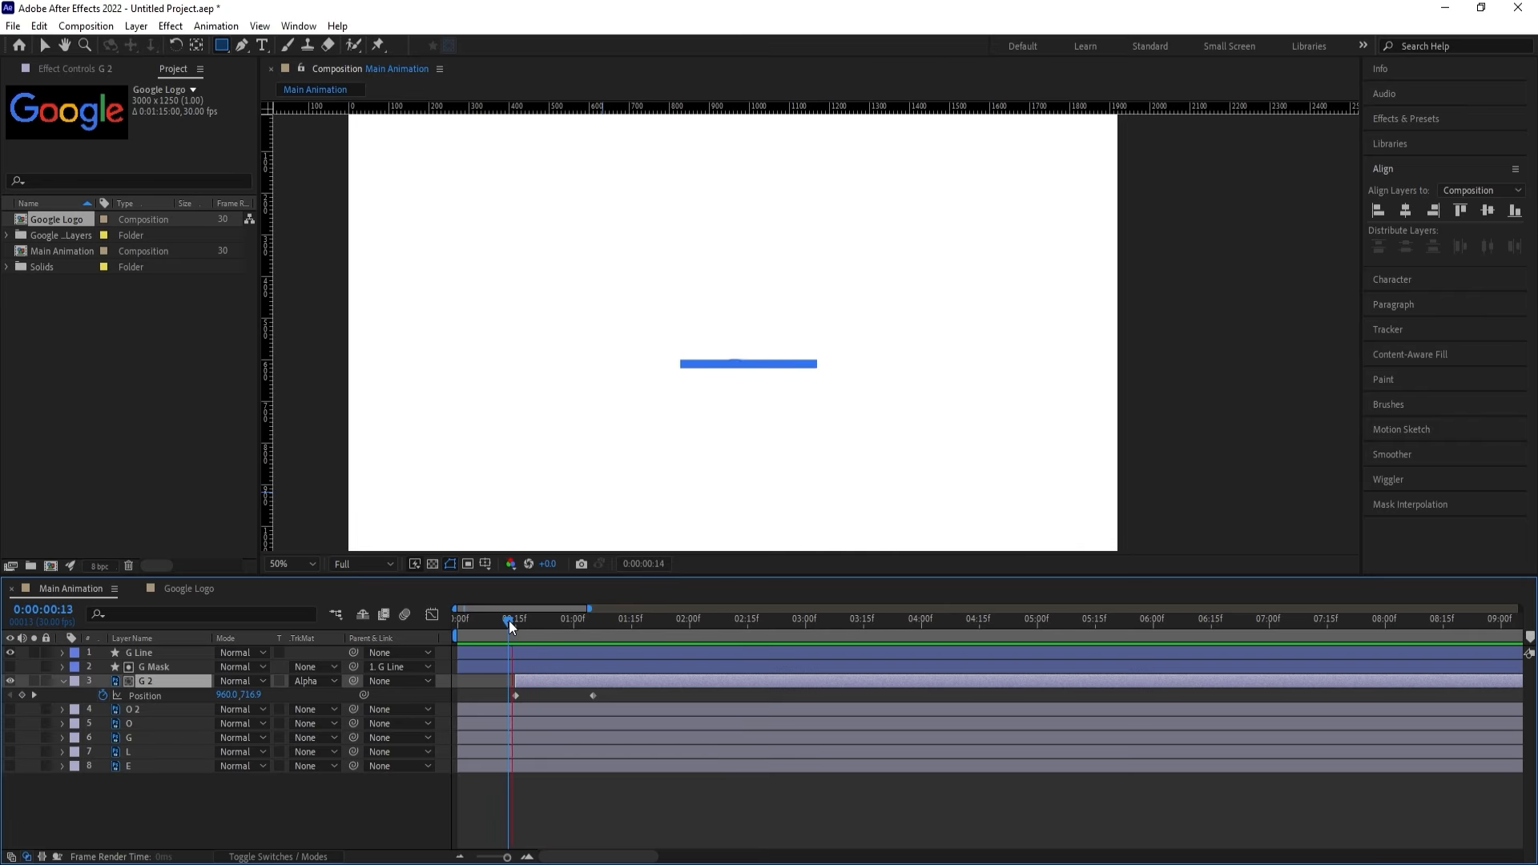
pyautogui.press('space')
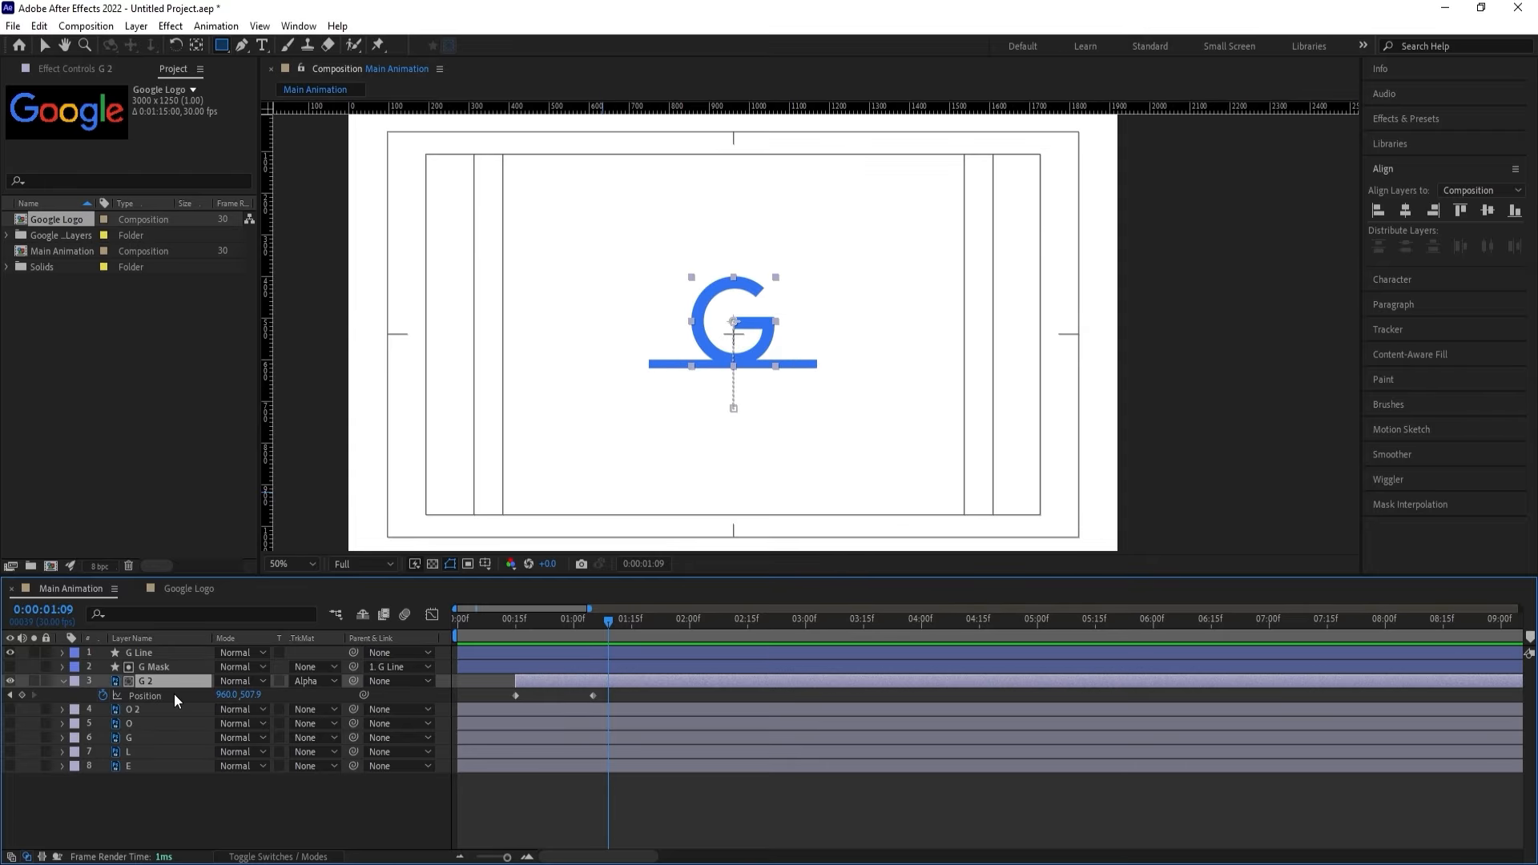
# Apply Easy Ease to G 2's Position keyframes, shape their speed graph for a fast start and slow finish, and preview.
pyautogui.click(139, 695)
pyautogui.press('F9')
pyautogui.click(432, 615)
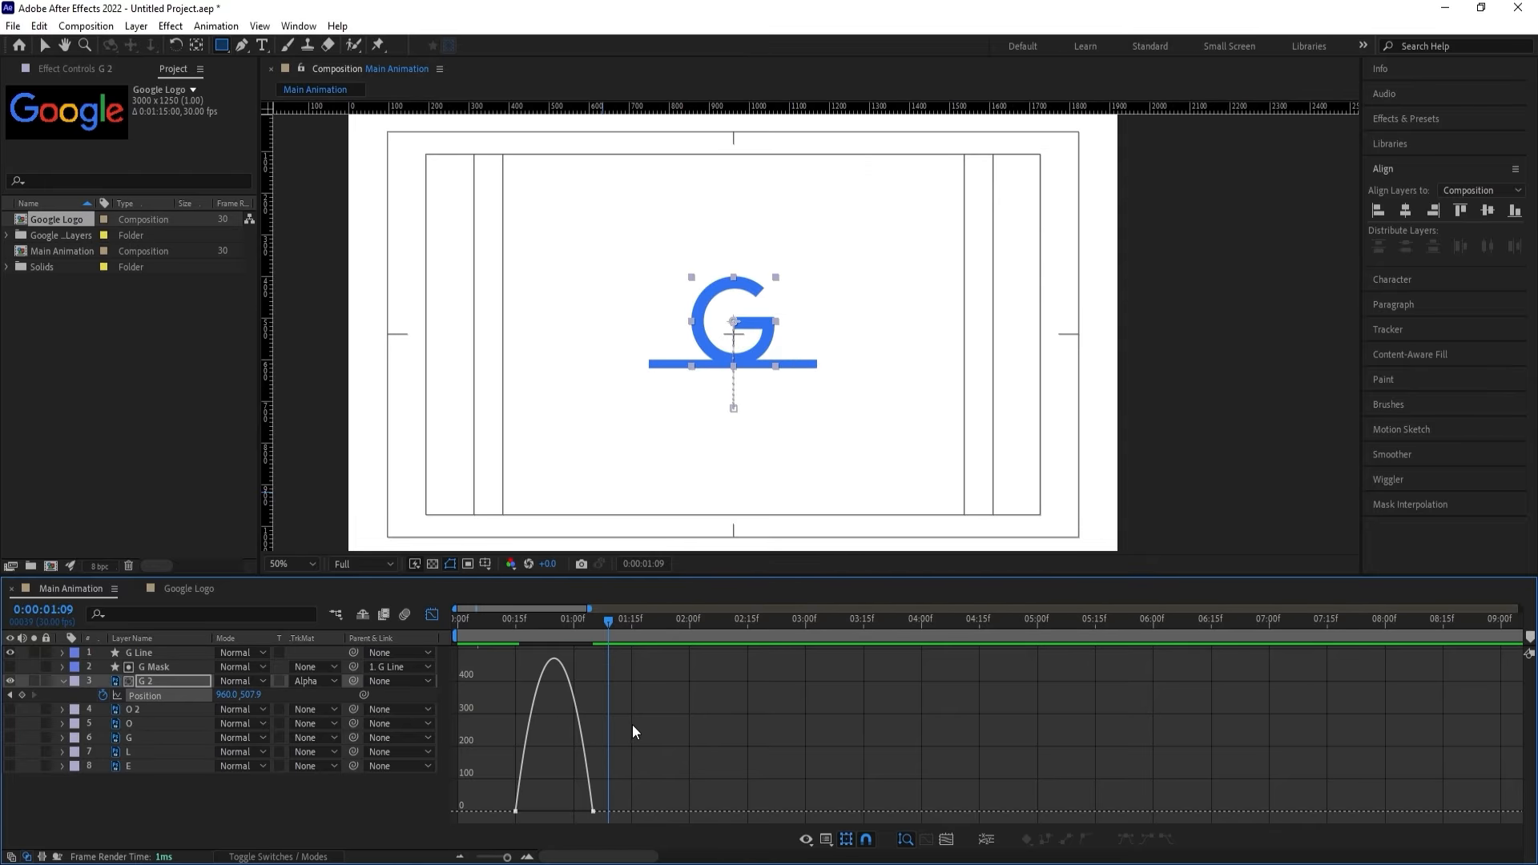
pyautogui.moveTo(580, 811); pyautogui.dragTo(554, 812)
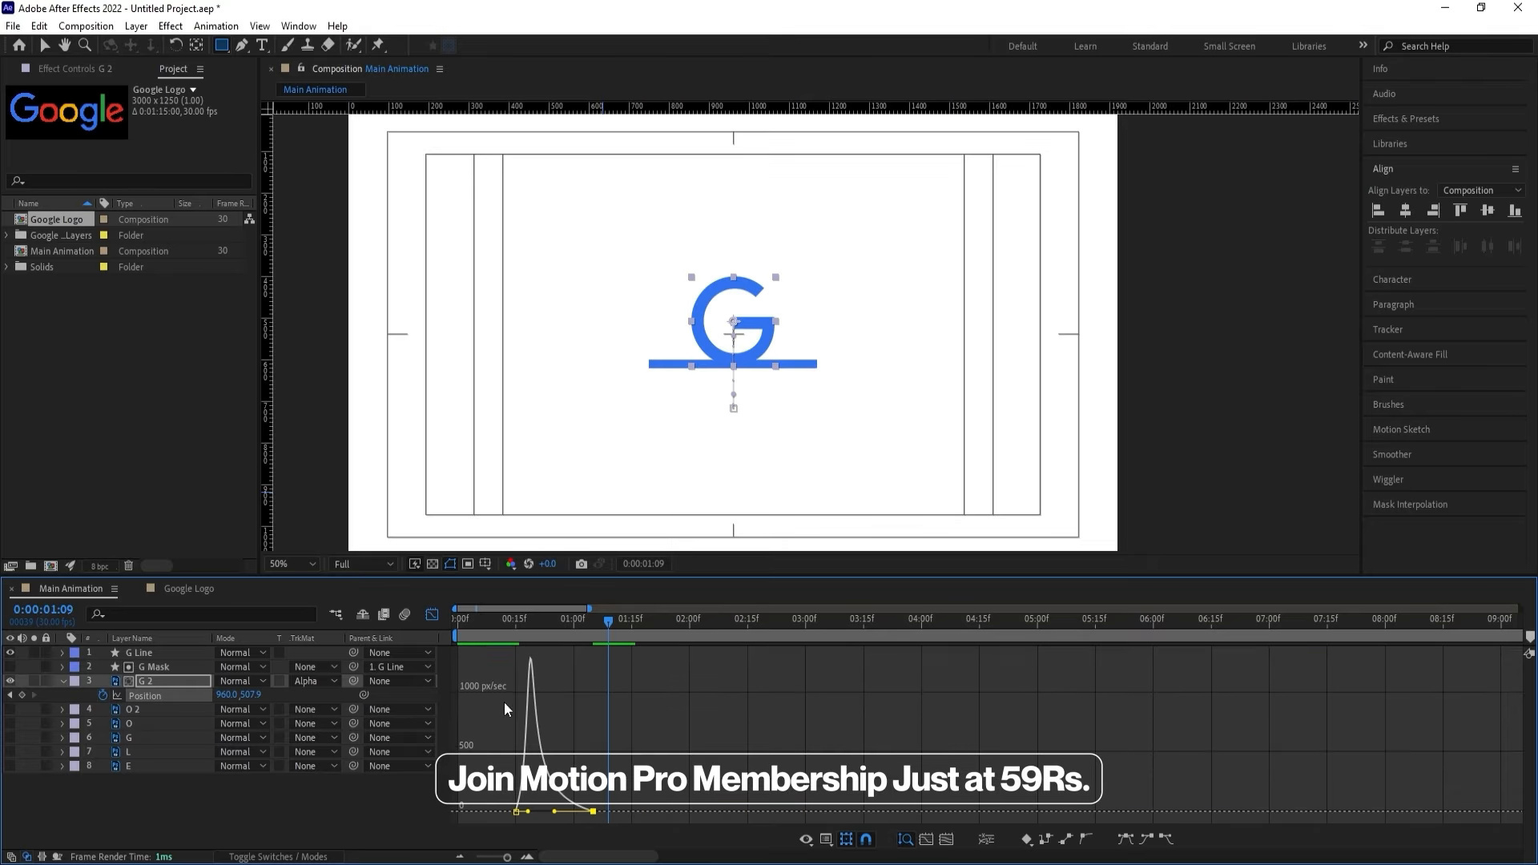
pyautogui.moveTo(481, 620); pyautogui.dragTo(335, 620)
pyautogui.press('space')
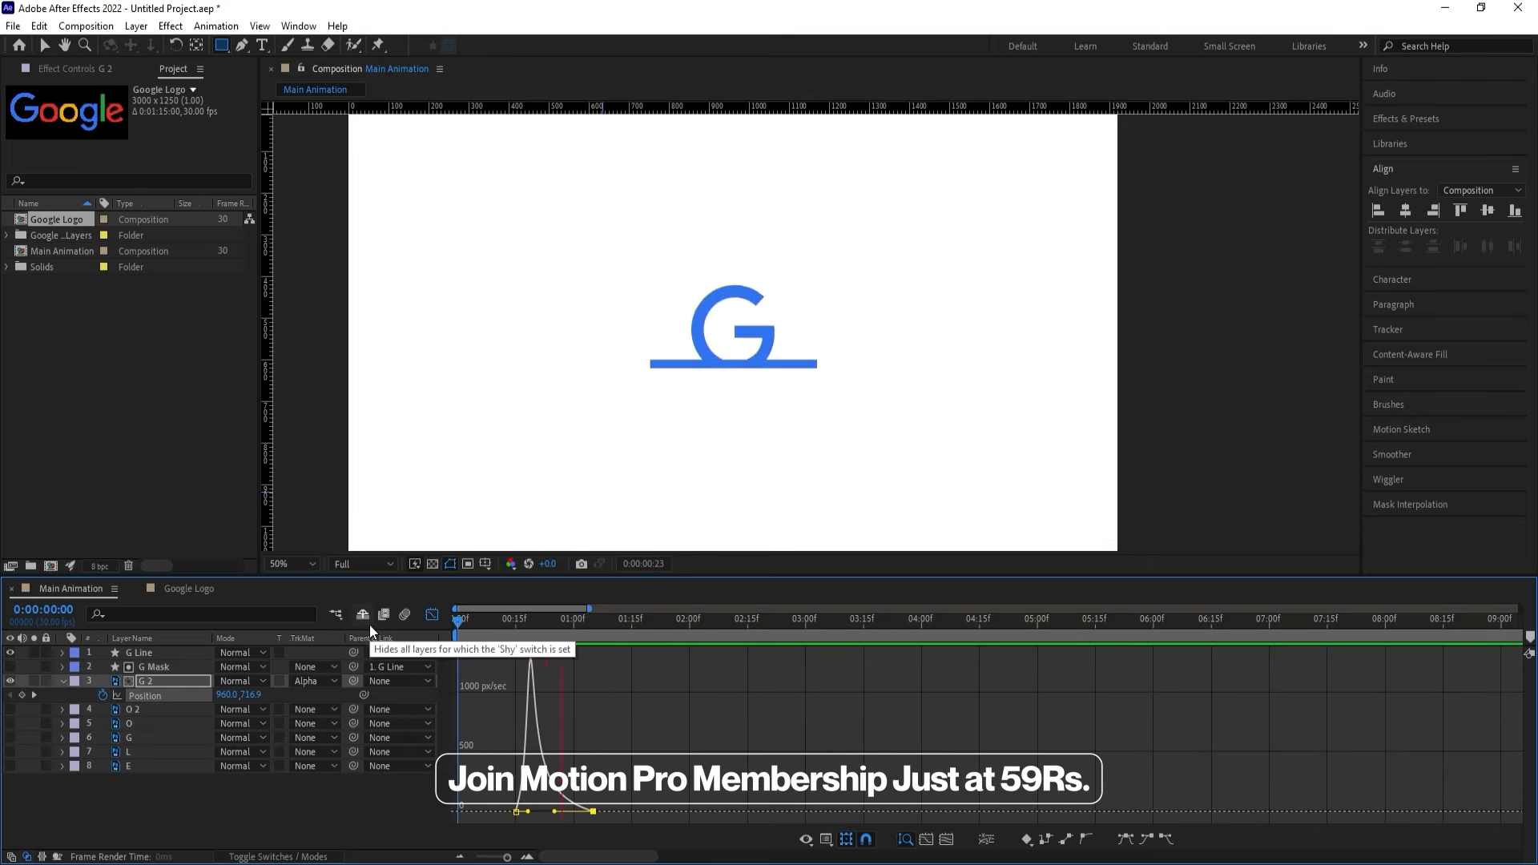
pyautogui.press('space')
pyautogui.click(434, 607)
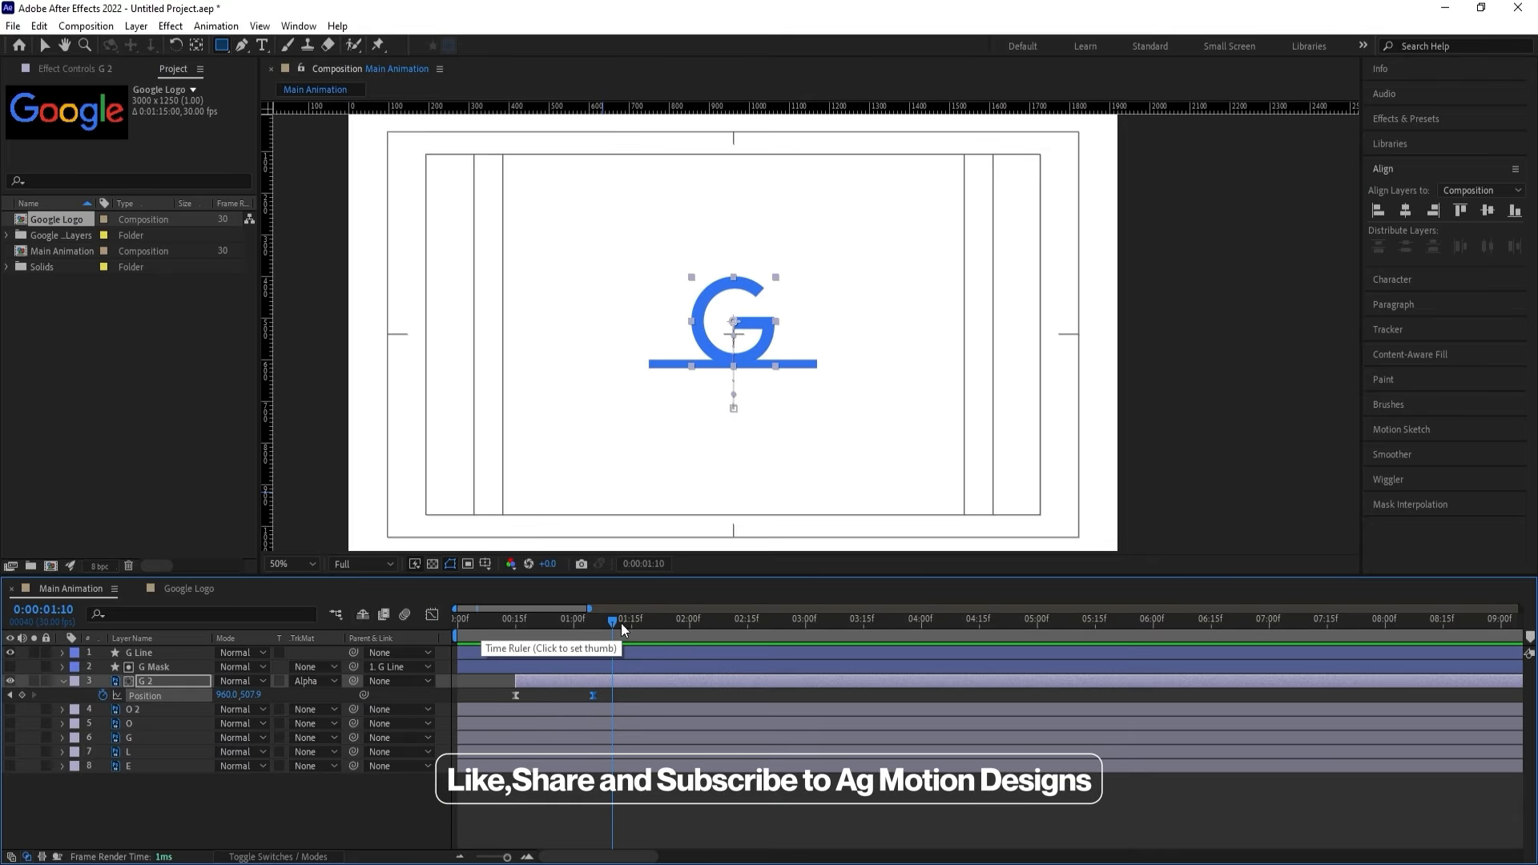
# Keyframe the G Line's Rotation at 0° at 0:00:01:15 and -74° at 0:00:02:06.
pyautogui.moveTo(622, 623); pyautogui.dragTo(635, 628)
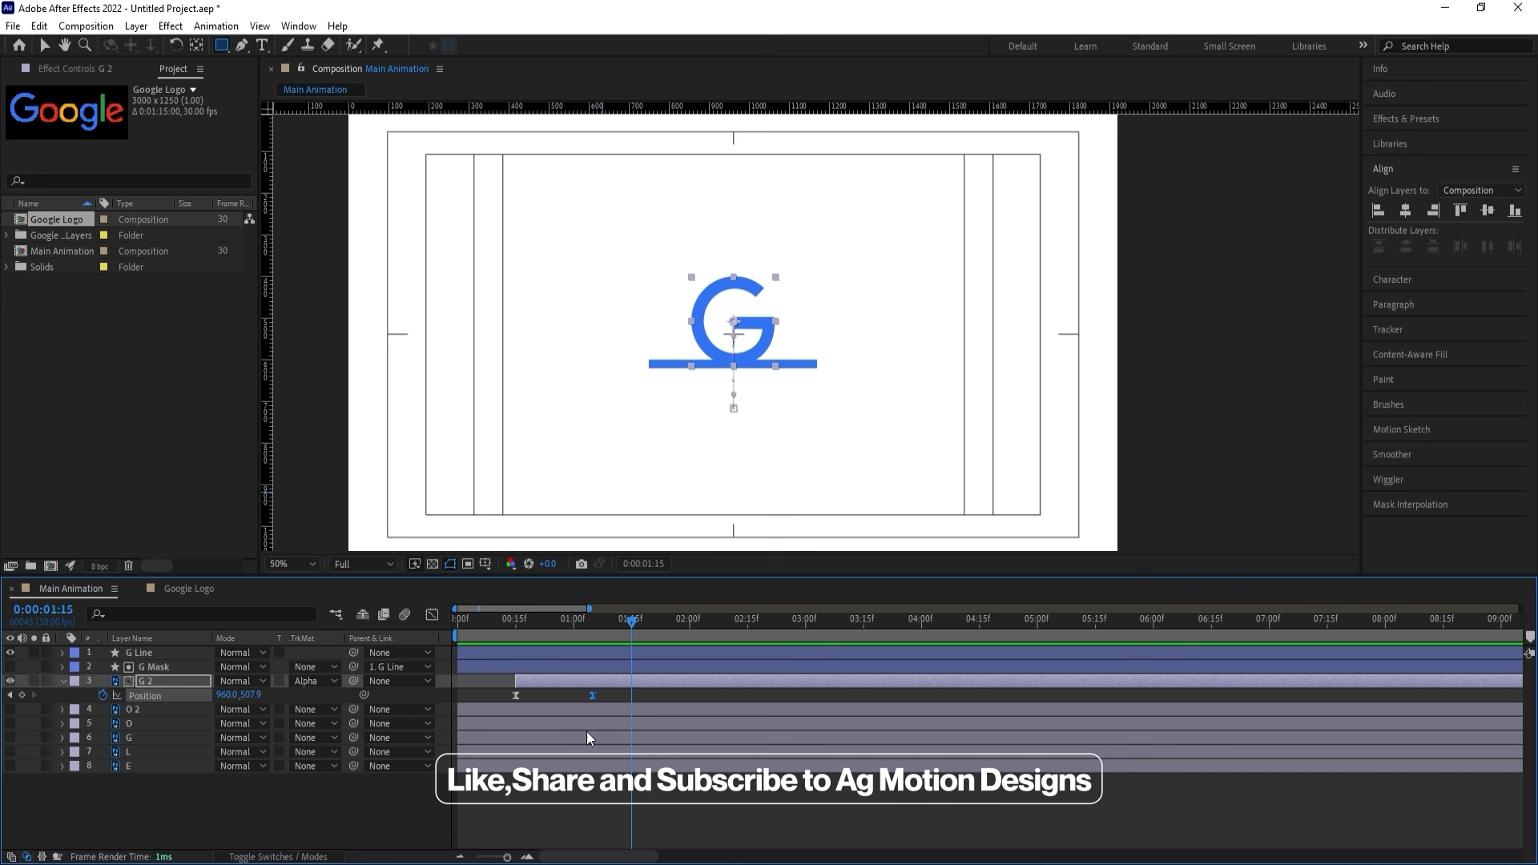
pyautogui.click(156, 651)
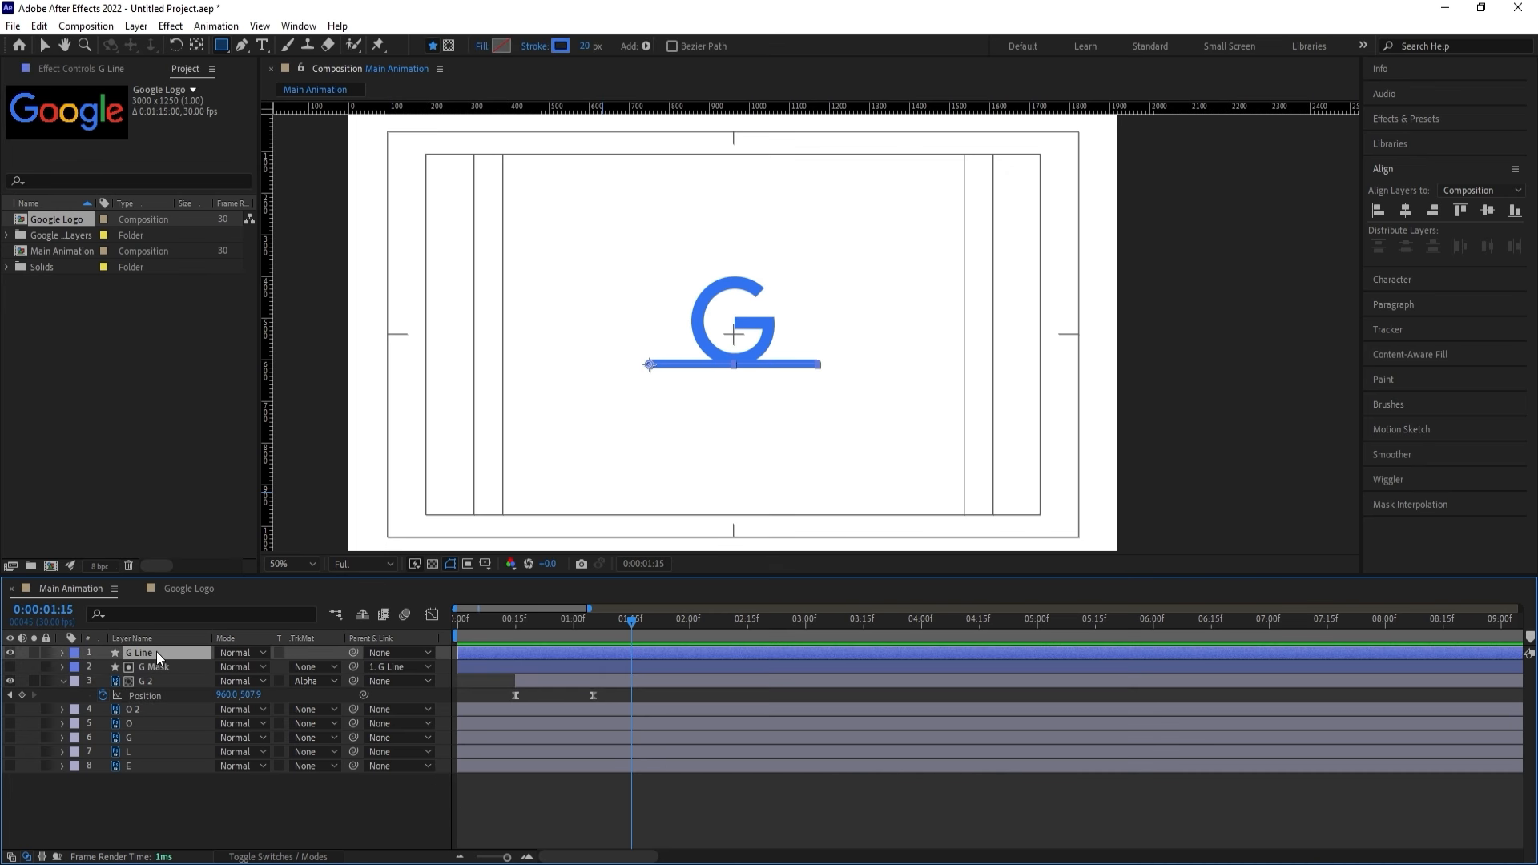
pyautogui.hotkey('alt', 'shift', 'r')
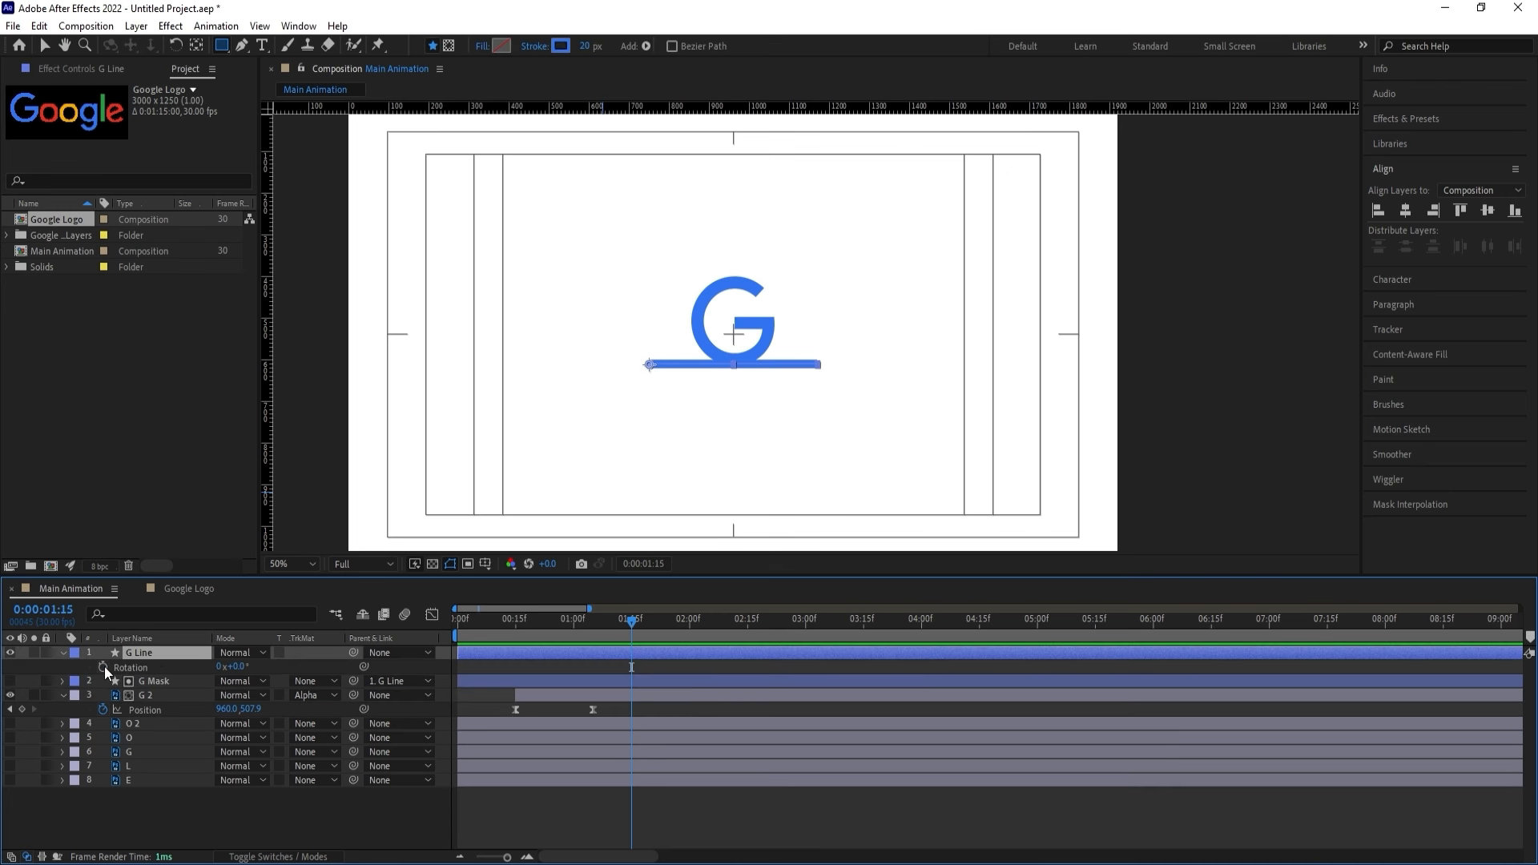
pyautogui.click(144, 666)
pyautogui.click(689, 620)
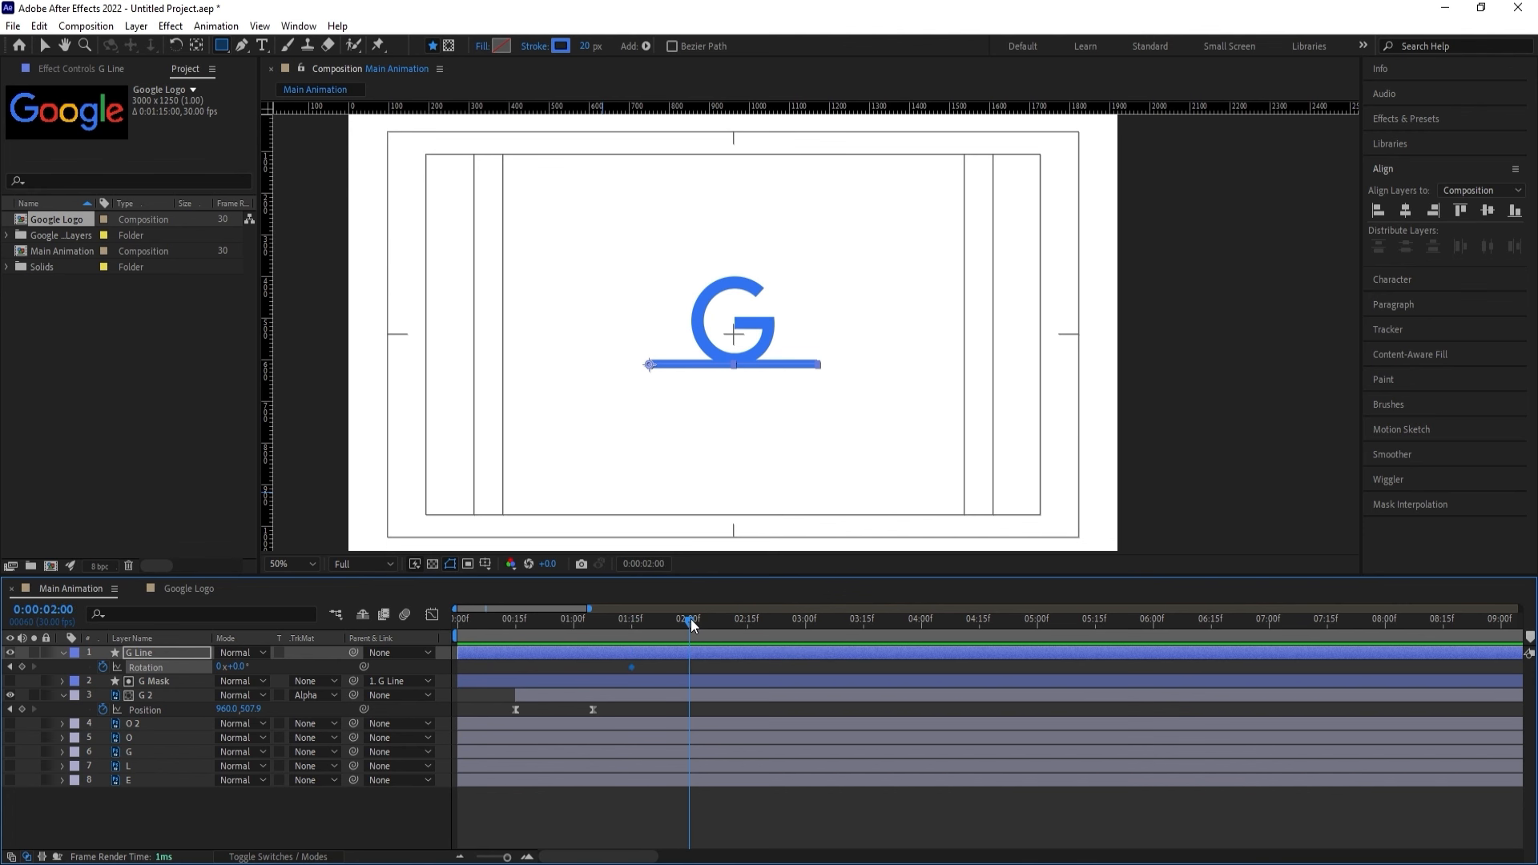
pyautogui.moveTo(692, 624); pyautogui.dragTo(712, 623)
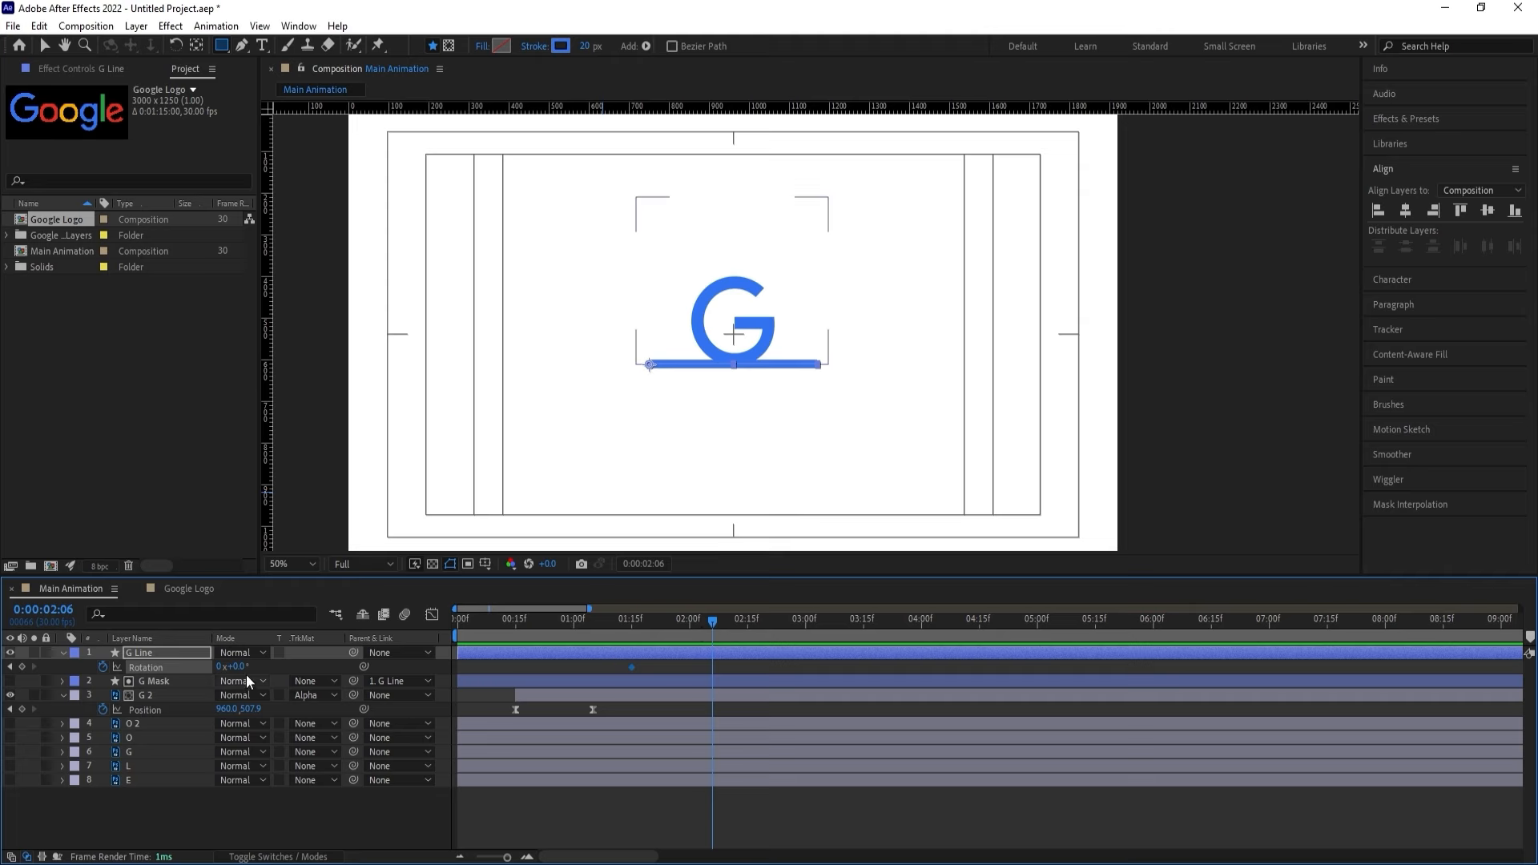
pyautogui.moveTo(239, 666); pyautogui.dragTo(176, 665)
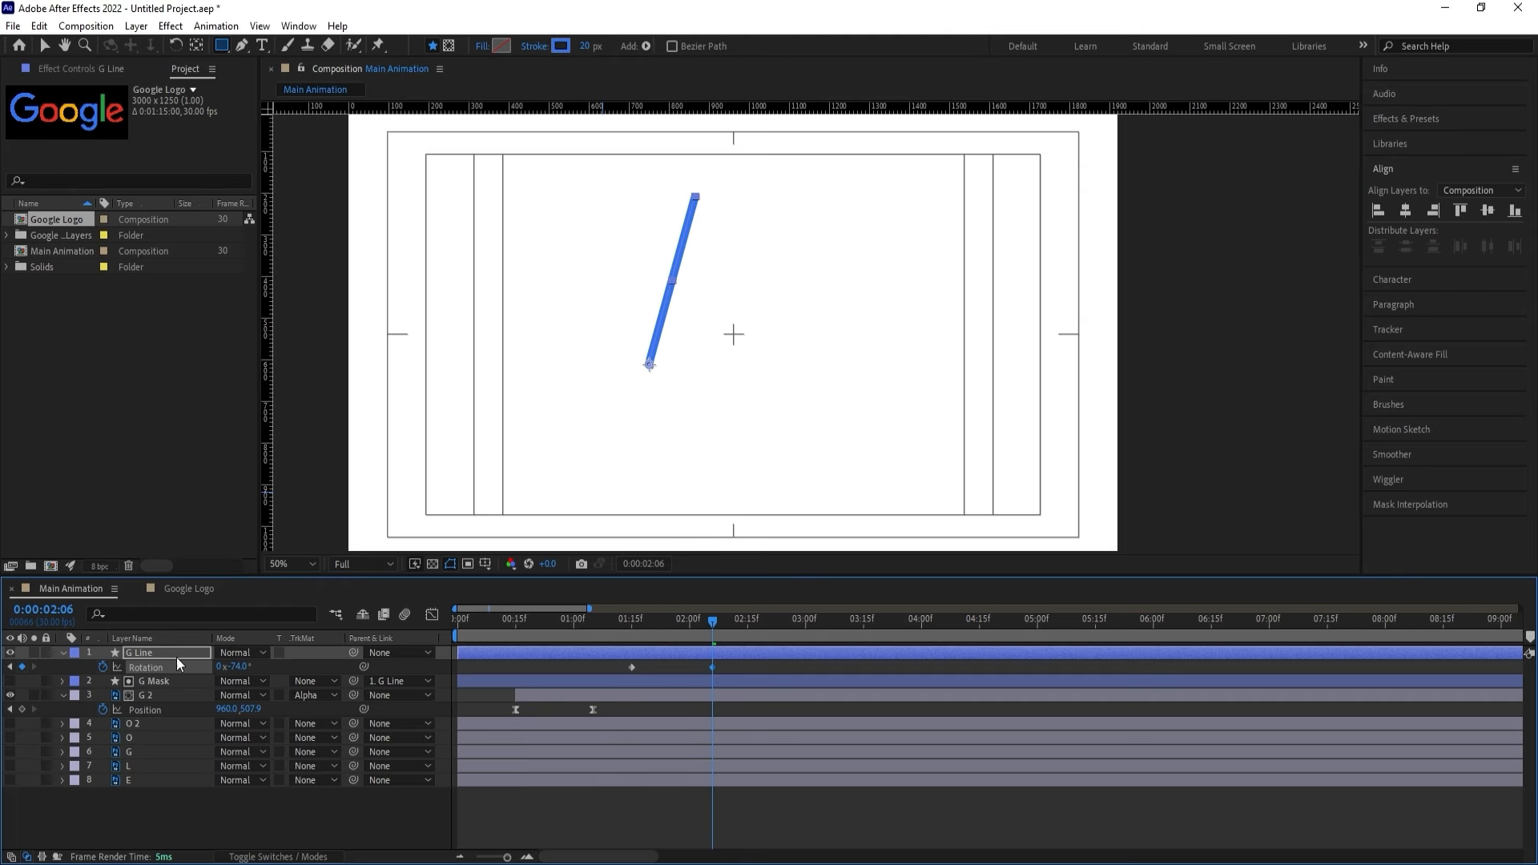
# Set the G Line's Rotation to -90° at 0:00:02:06, Easy Ease both Rotation keyframes, and return to the first one.
pyautogui.click(235, 667)
pyautogui.write('-90')
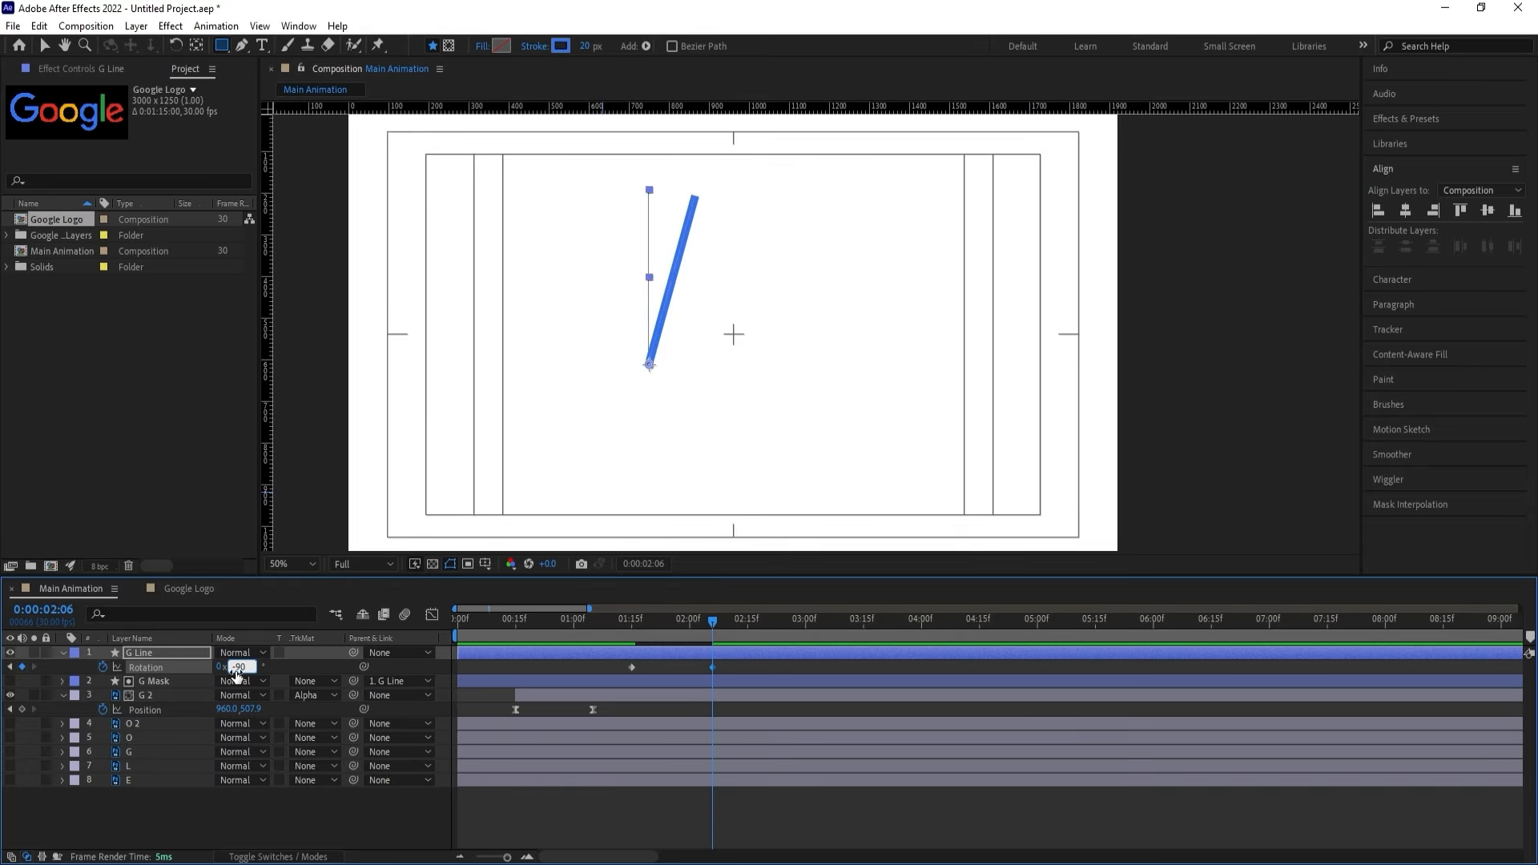
pyautogui.press('Return')
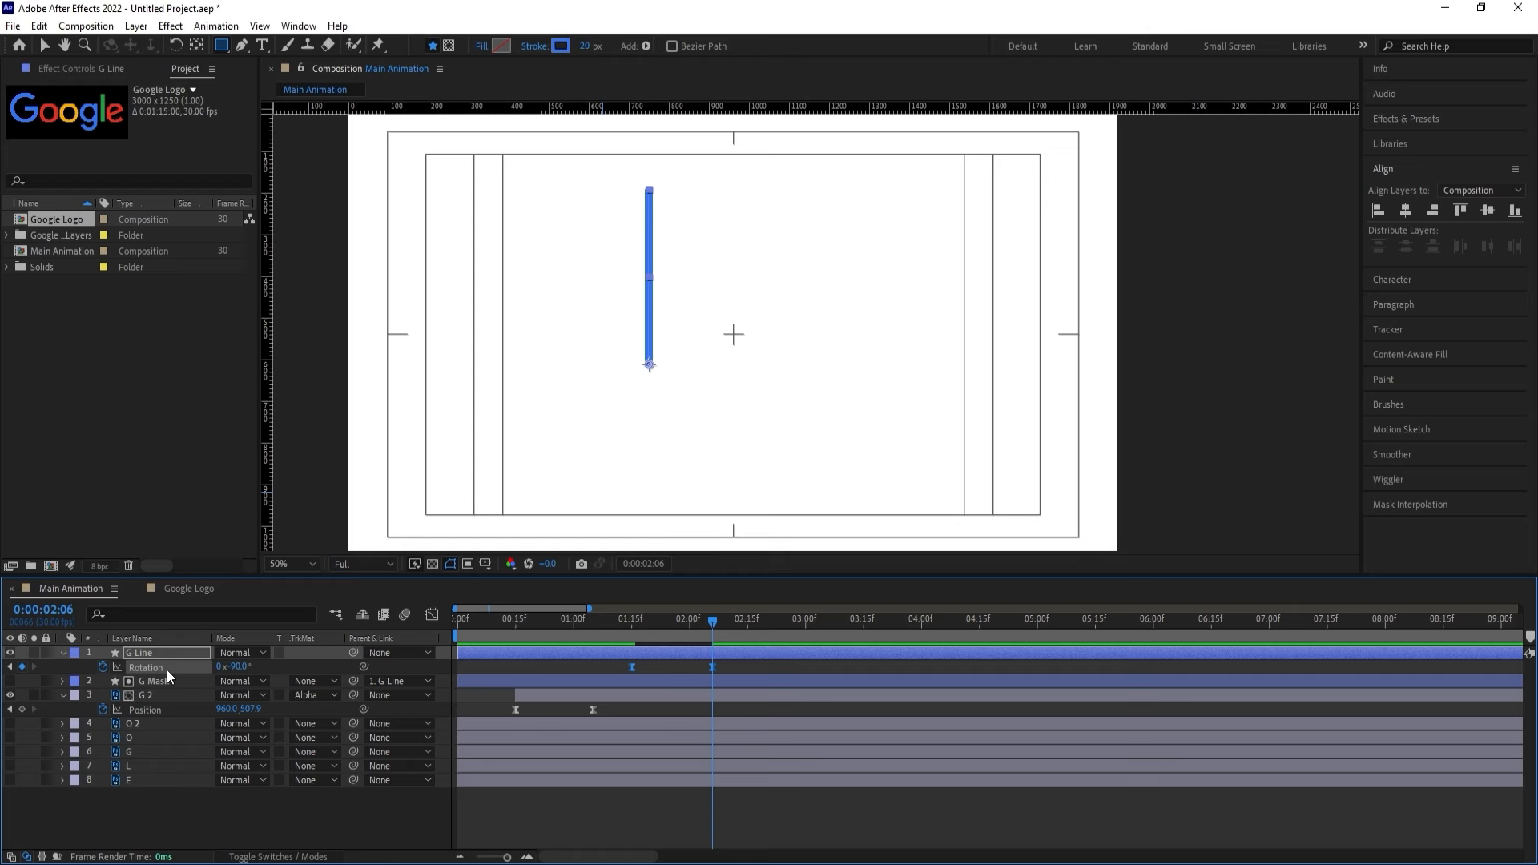
pyautogui.press('j')
pyautogui.hotkey('ctrl', 's')
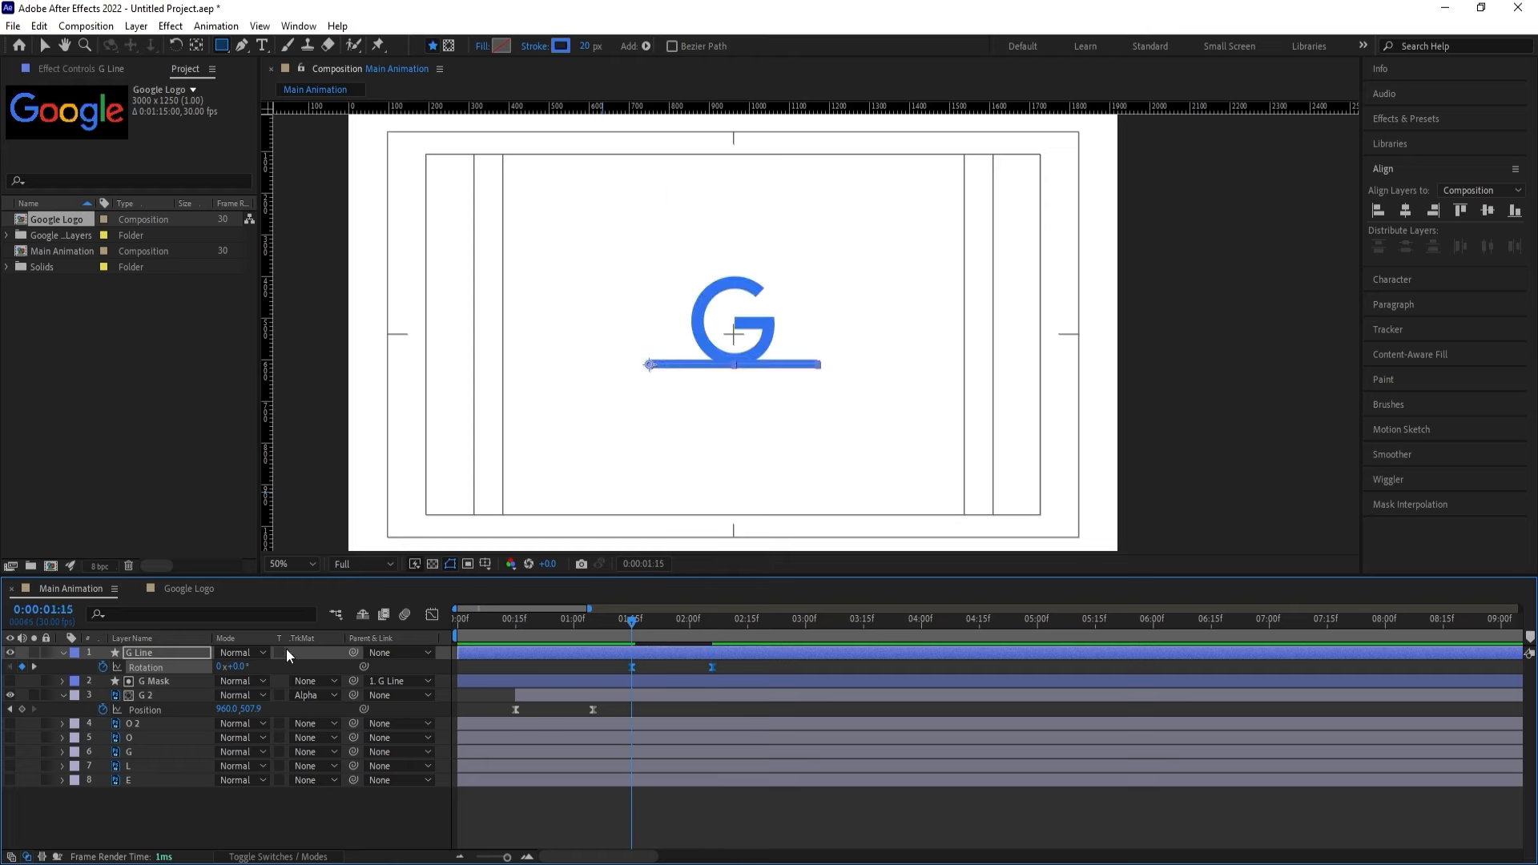
# Lengthen the ease influence on the G Line's Rotation speed graph for a steep mid-move peak, and preview the animation from the start.
pyautogui.click(432, 615)
pyautogui.press('=')
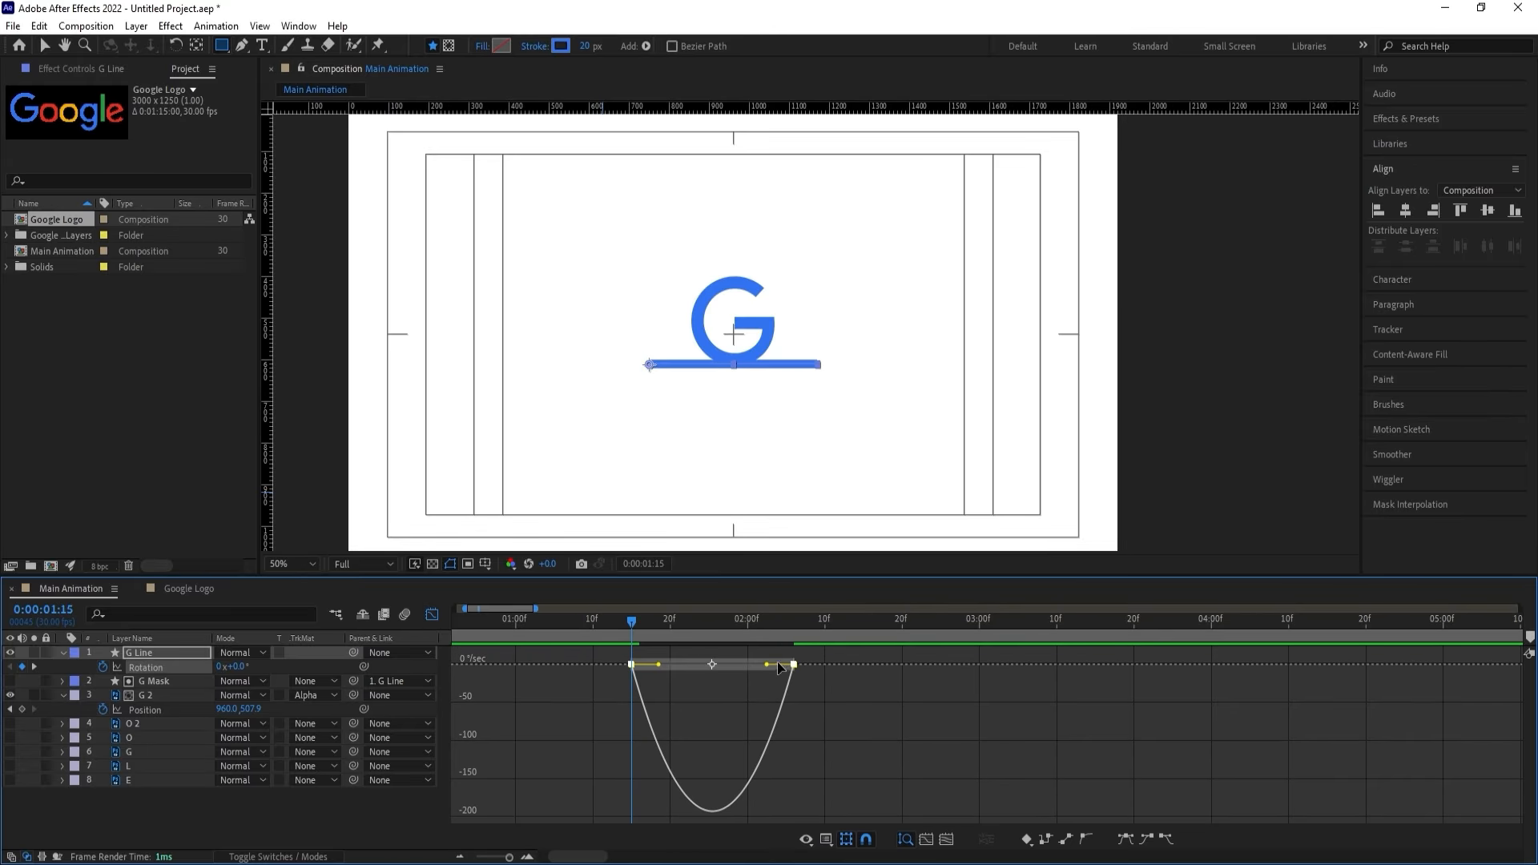
pyautogui.moveTo(766, 664); pyautogui.dragTo(688, 663)
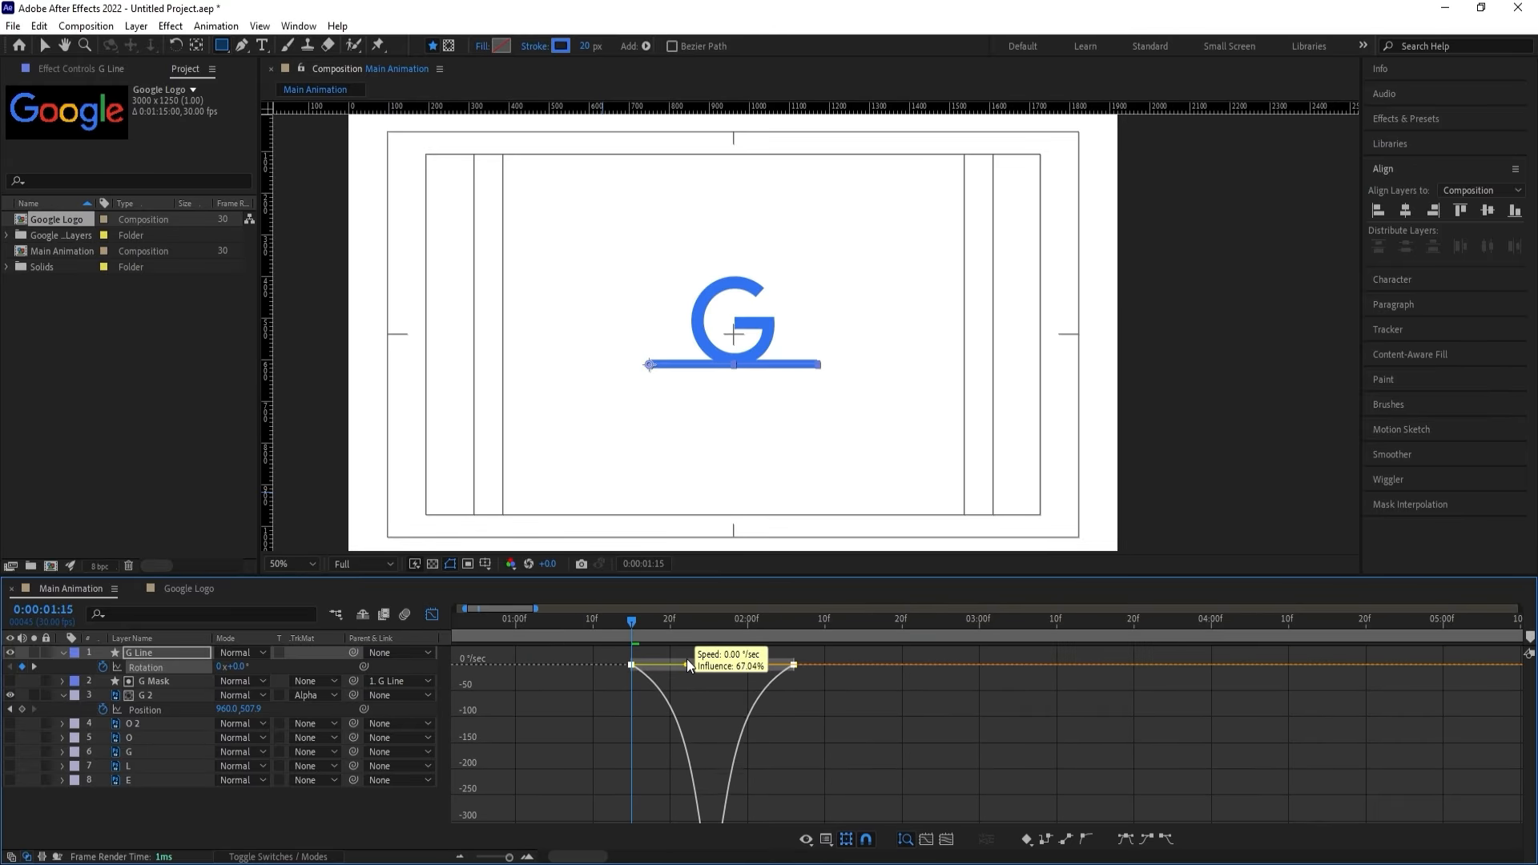
pyautogui.click(430, 616)
pyautogui.press('space')
pyautogui.press('space')
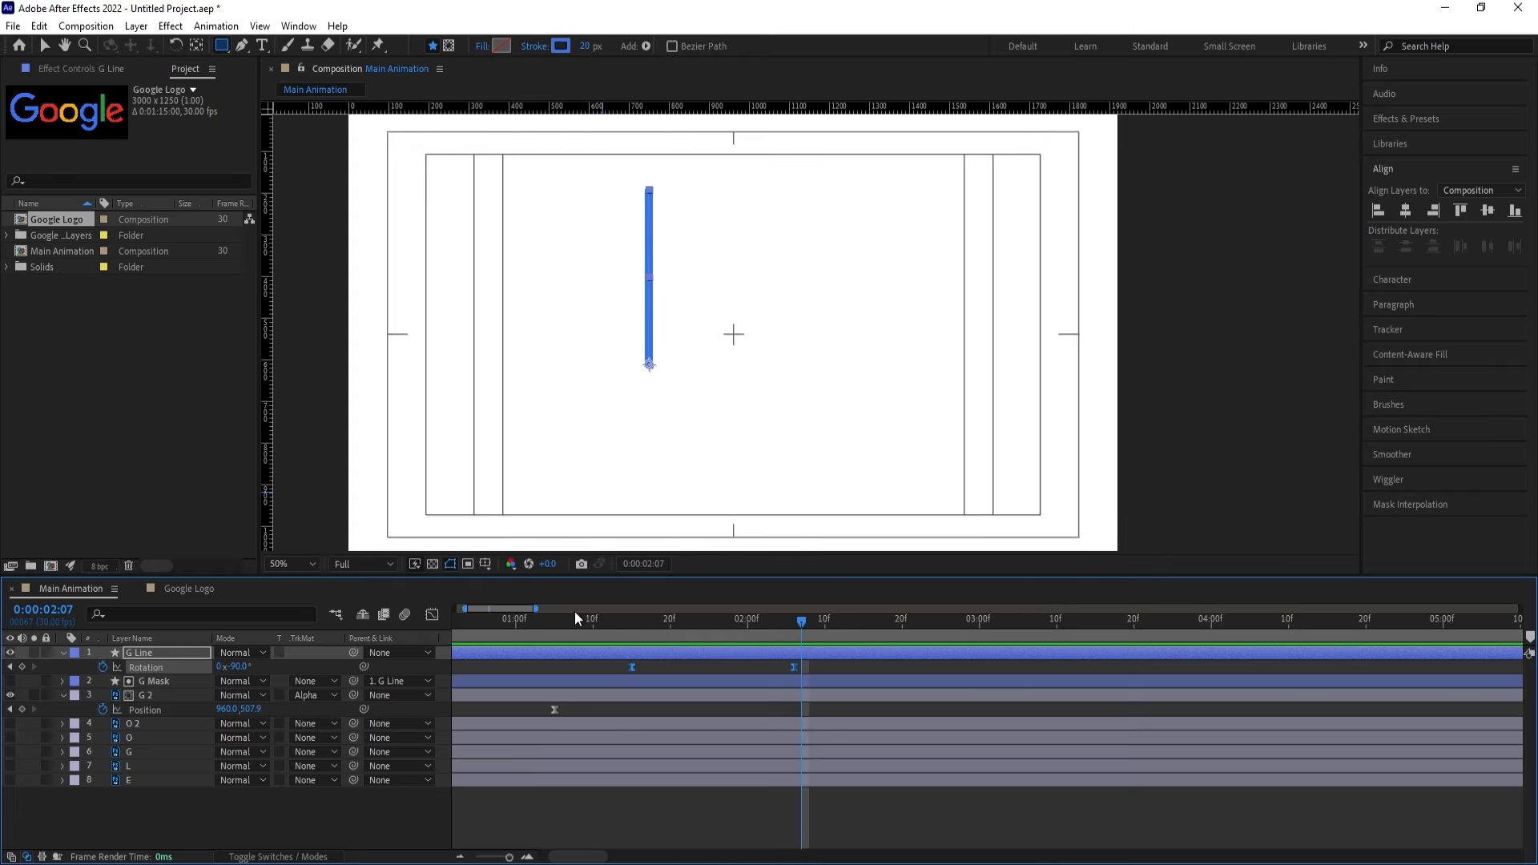
pyautogui.press('Home')
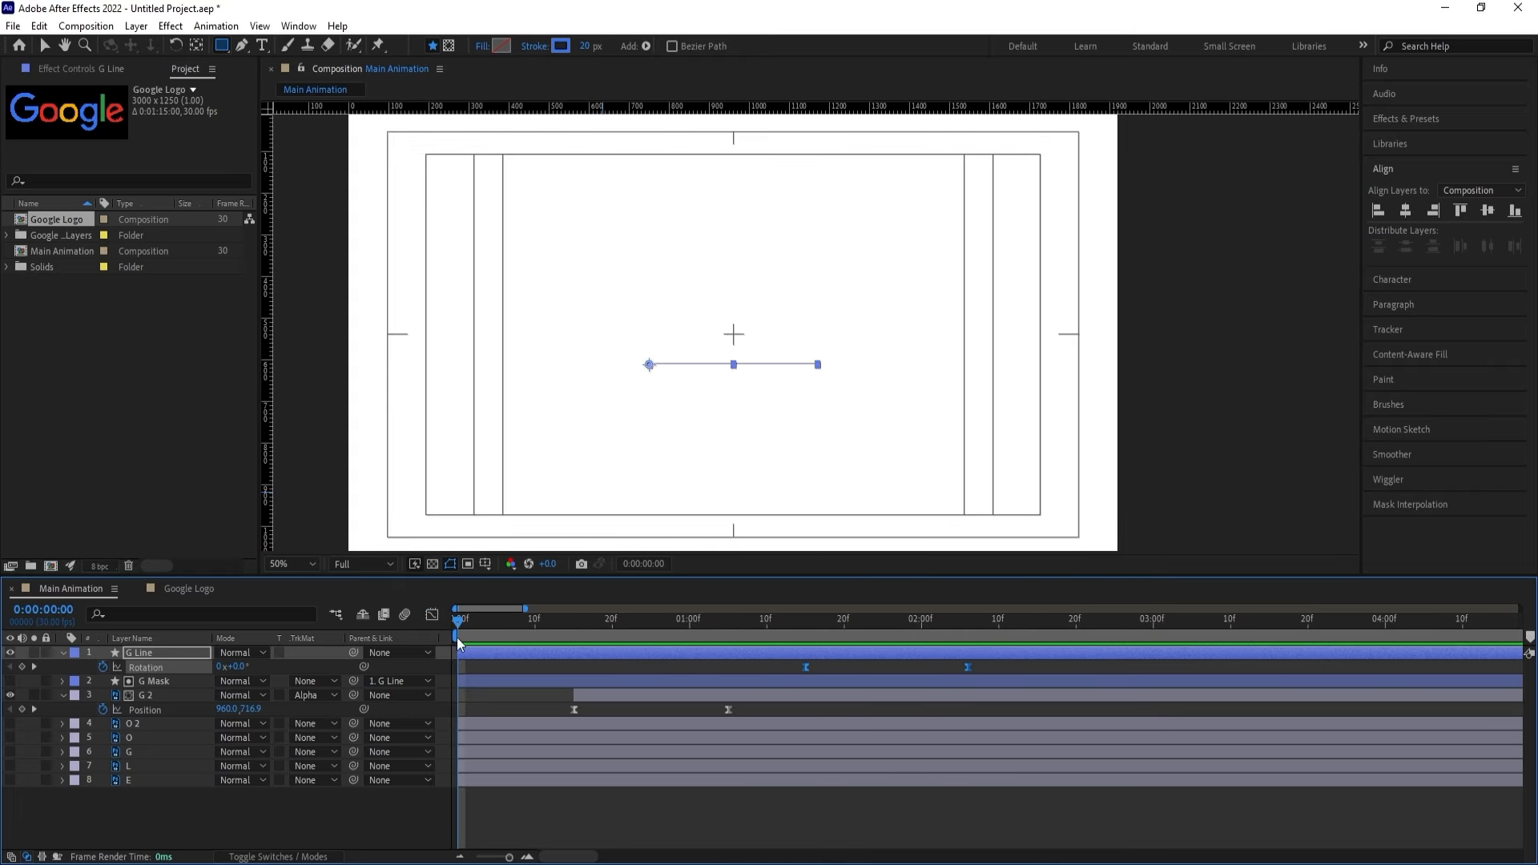
pyautogui.press('space')
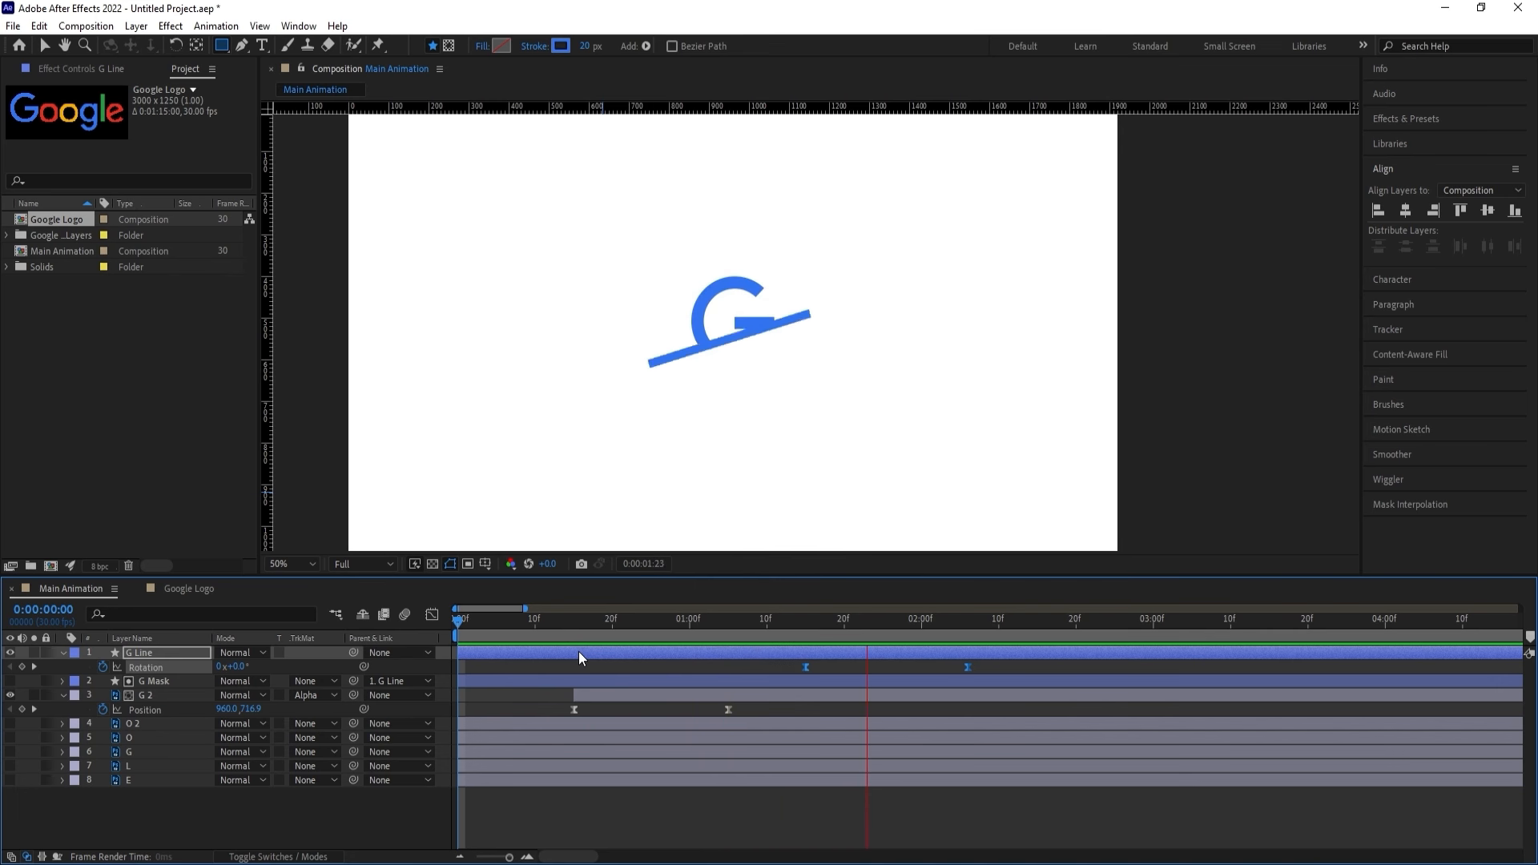
pyautogui.press('space')
pyautogui.moveTo(840, 631); pyautogui.dragTo(882, 655)
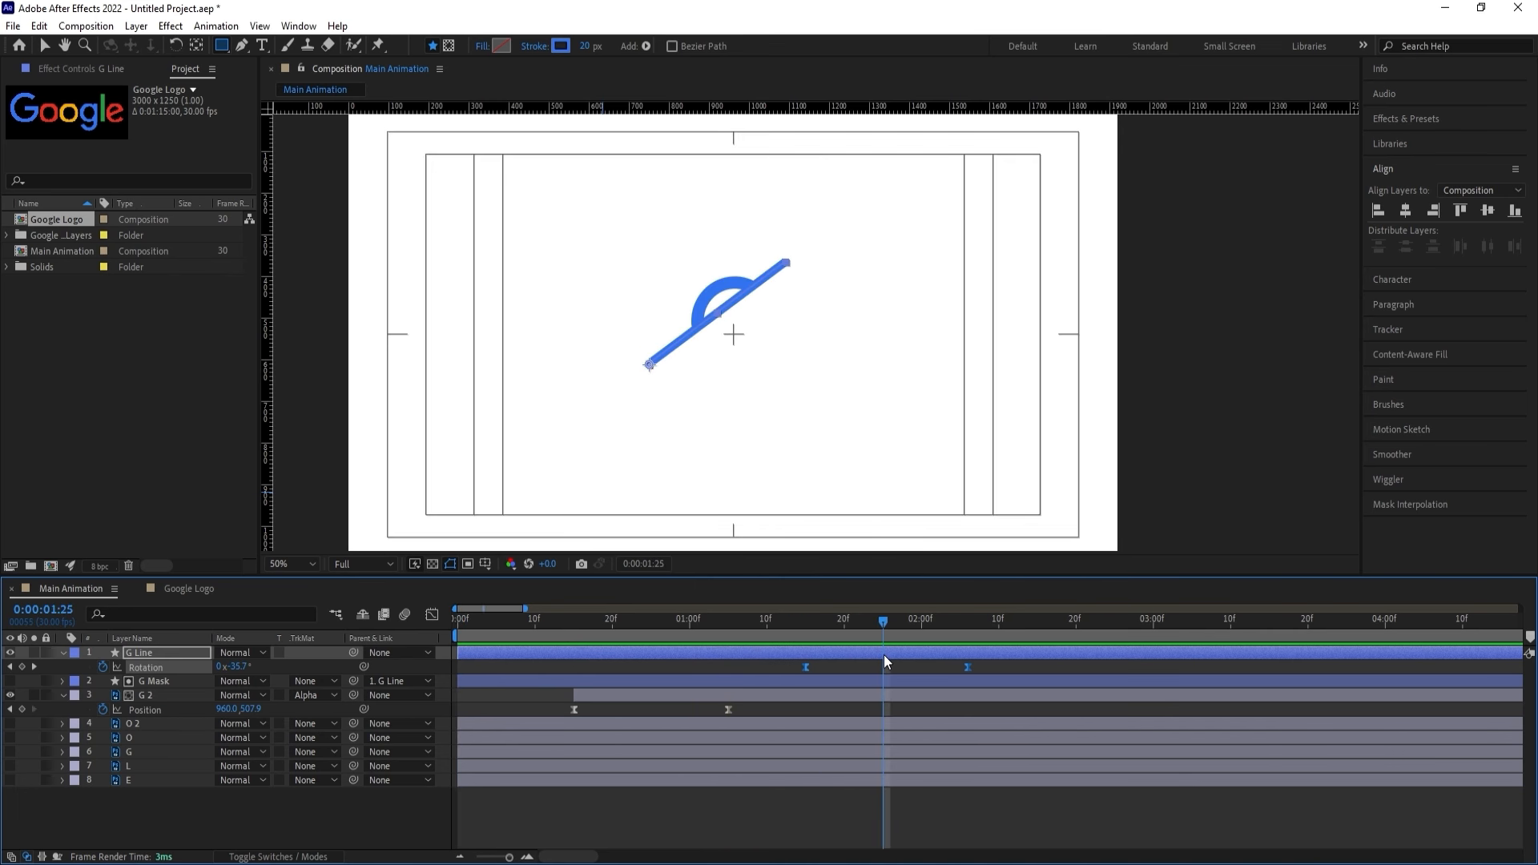
# Make the O 2 and O layers visible at 0:00:01:15, where the G Line starts rotating.
pyautogui.press('j')
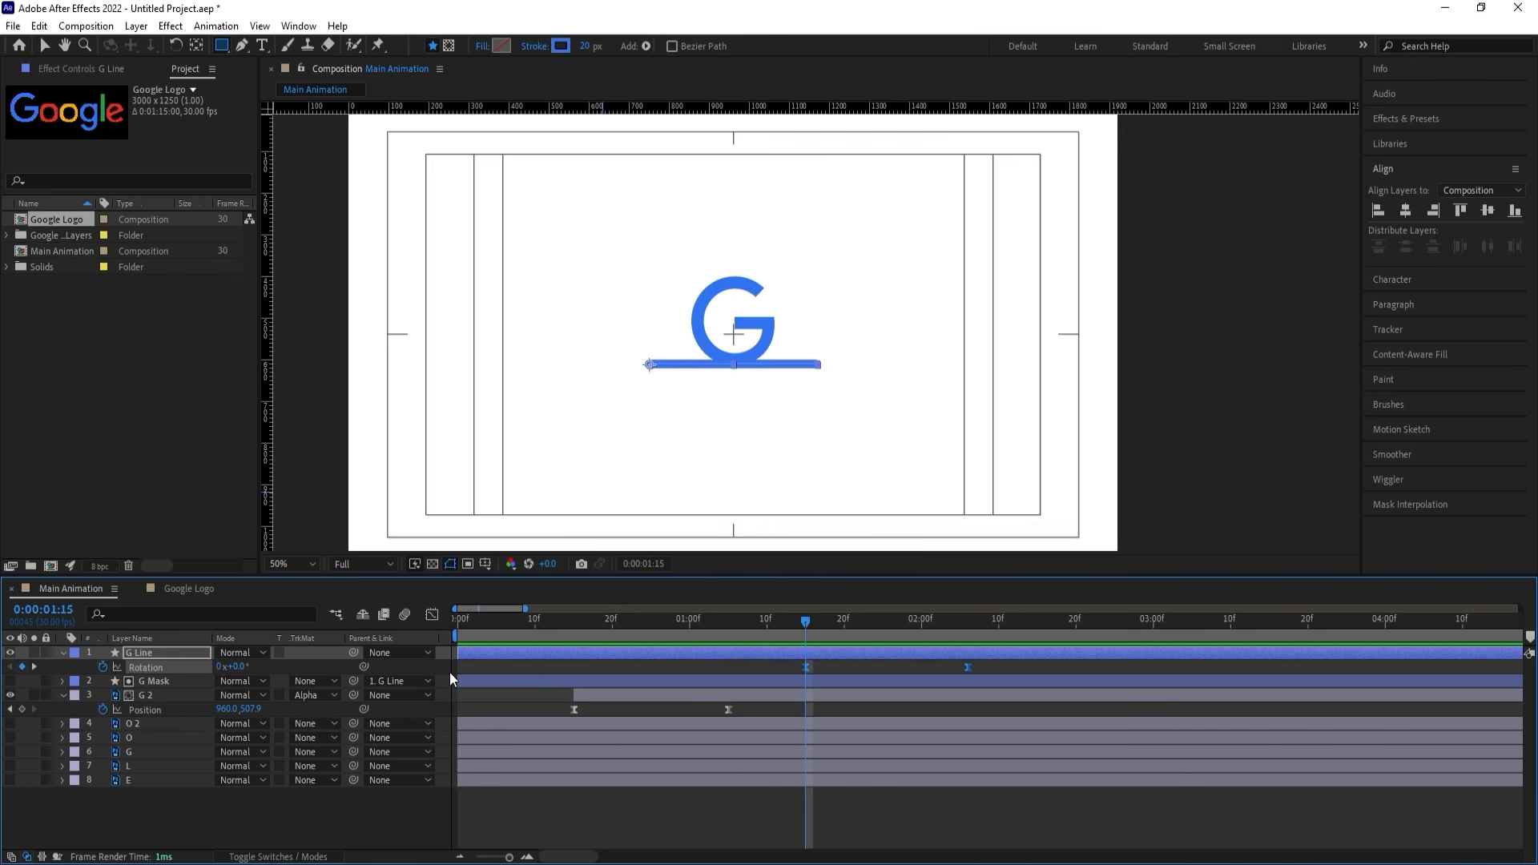
pyautogui.click(141, 726)
pyautogui.press('F2')
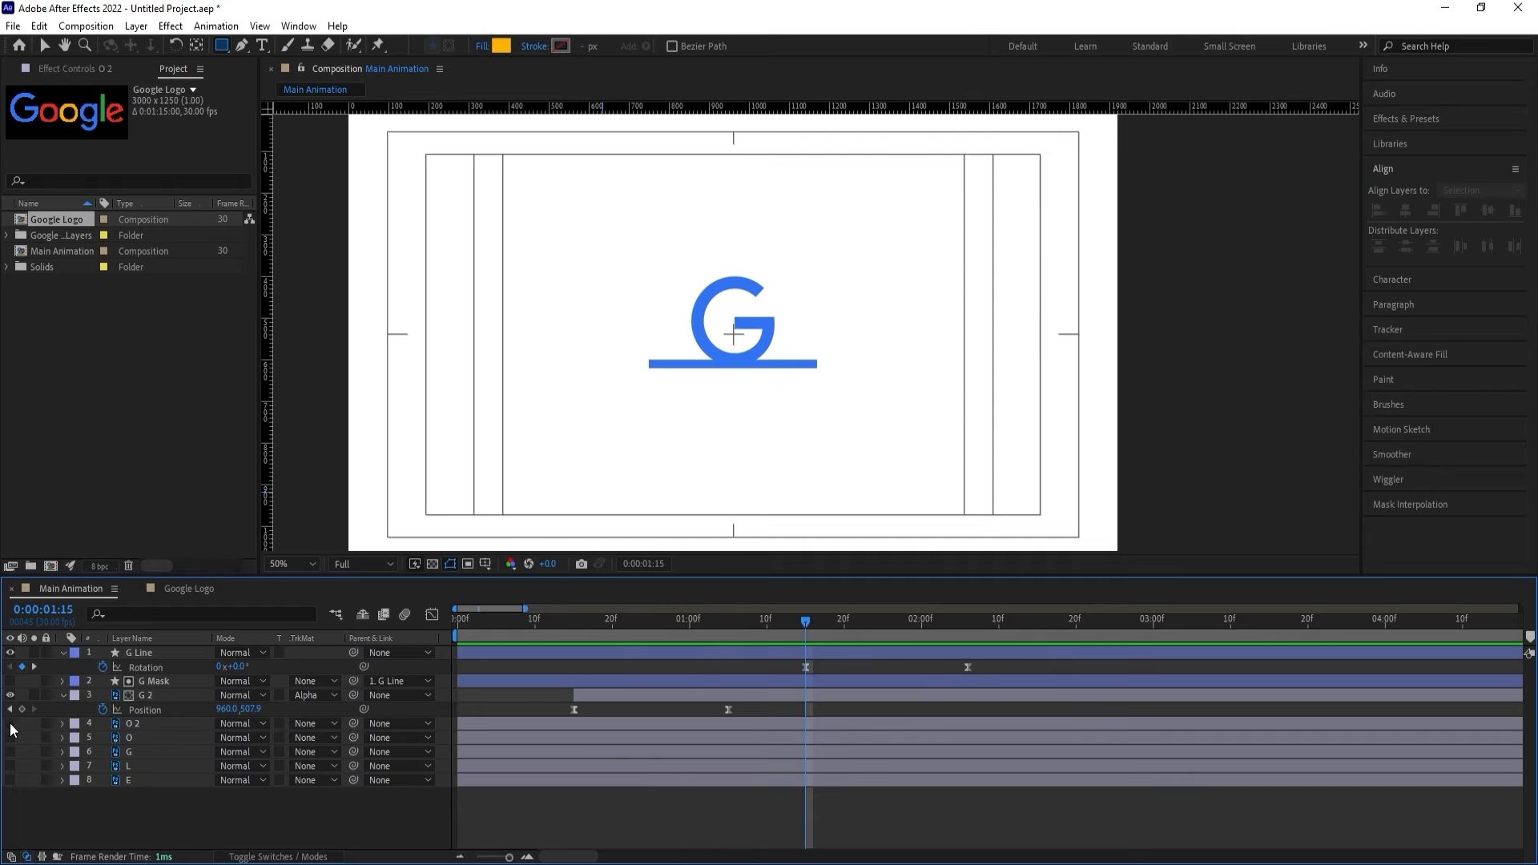
pyautogui.click(11, 724)
pyautogui.click(141, 726)
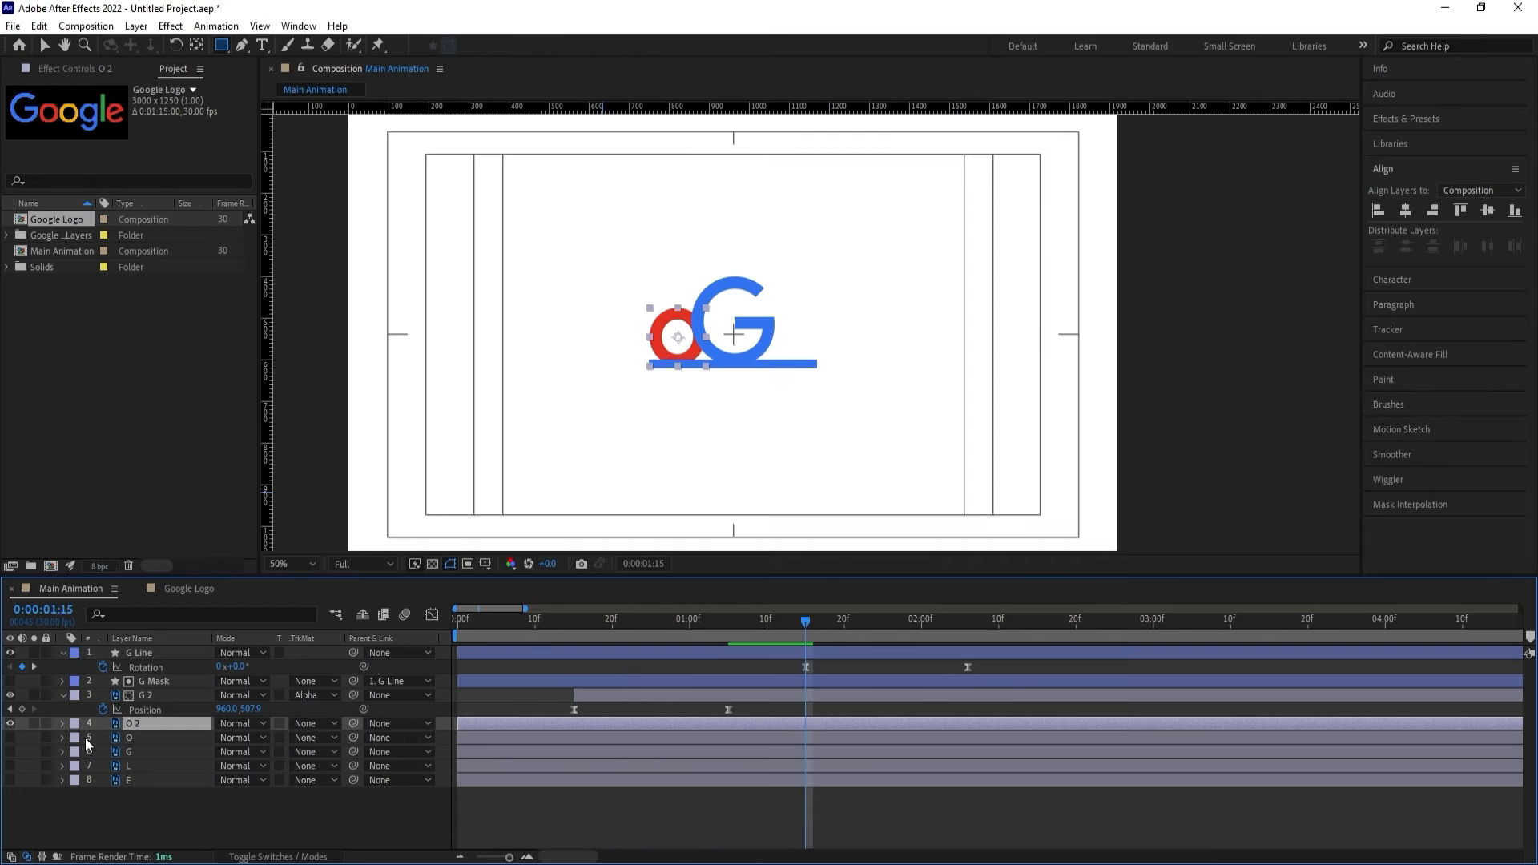
pyautogui.click(10, 737)
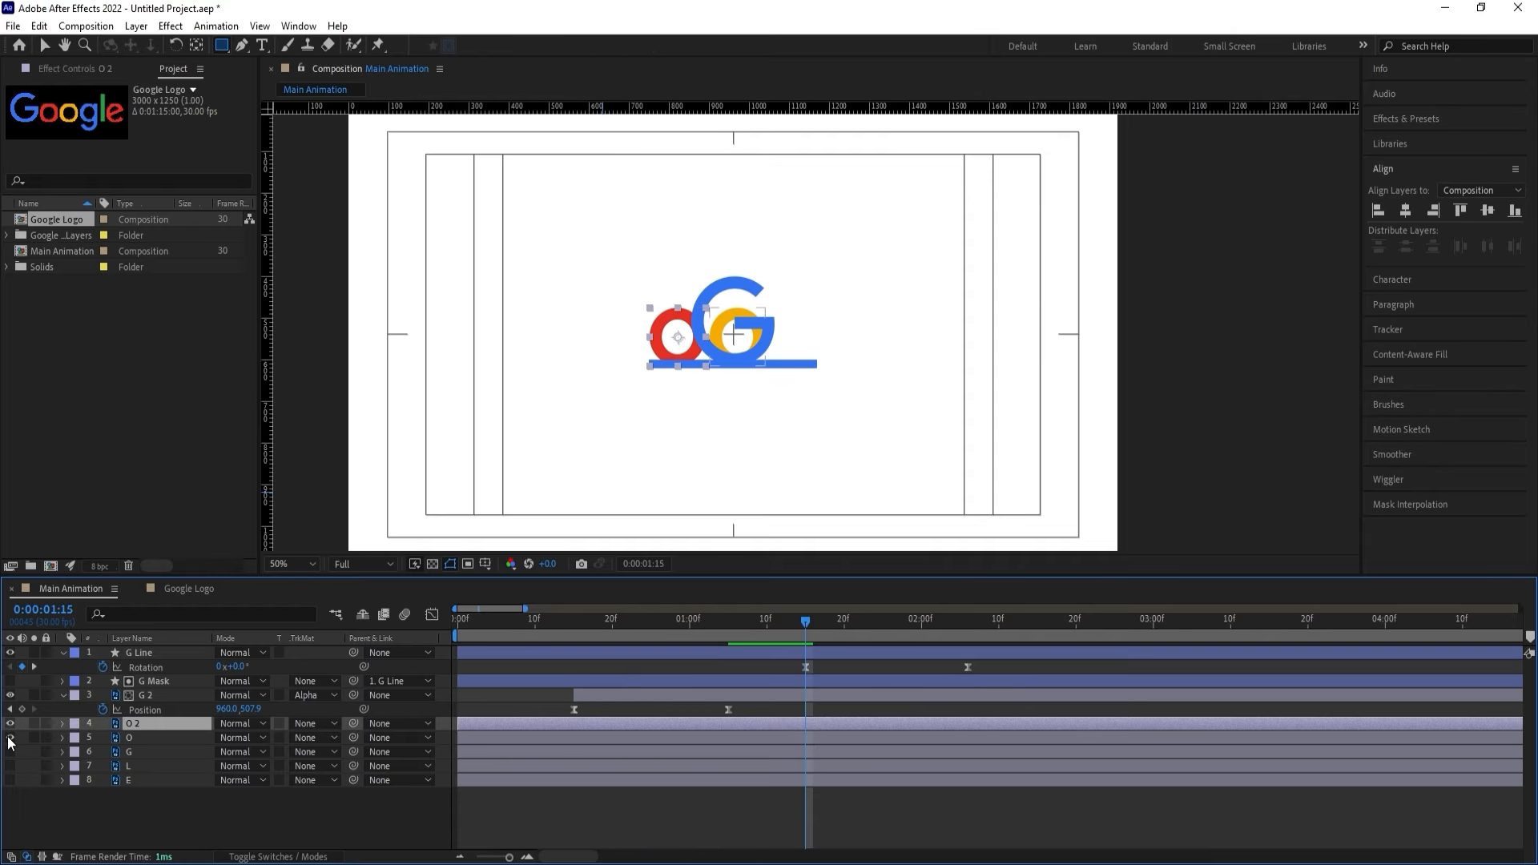
# Align the O 2 and O layers to each other's horizontal centre and move both to the horizontal middle of the composition.
pyautogui.click(133, 735)
pyautogui.keyDown('ctrl'); pyautogui.click(132, 725); pyautogui.keyUp('ctrl')
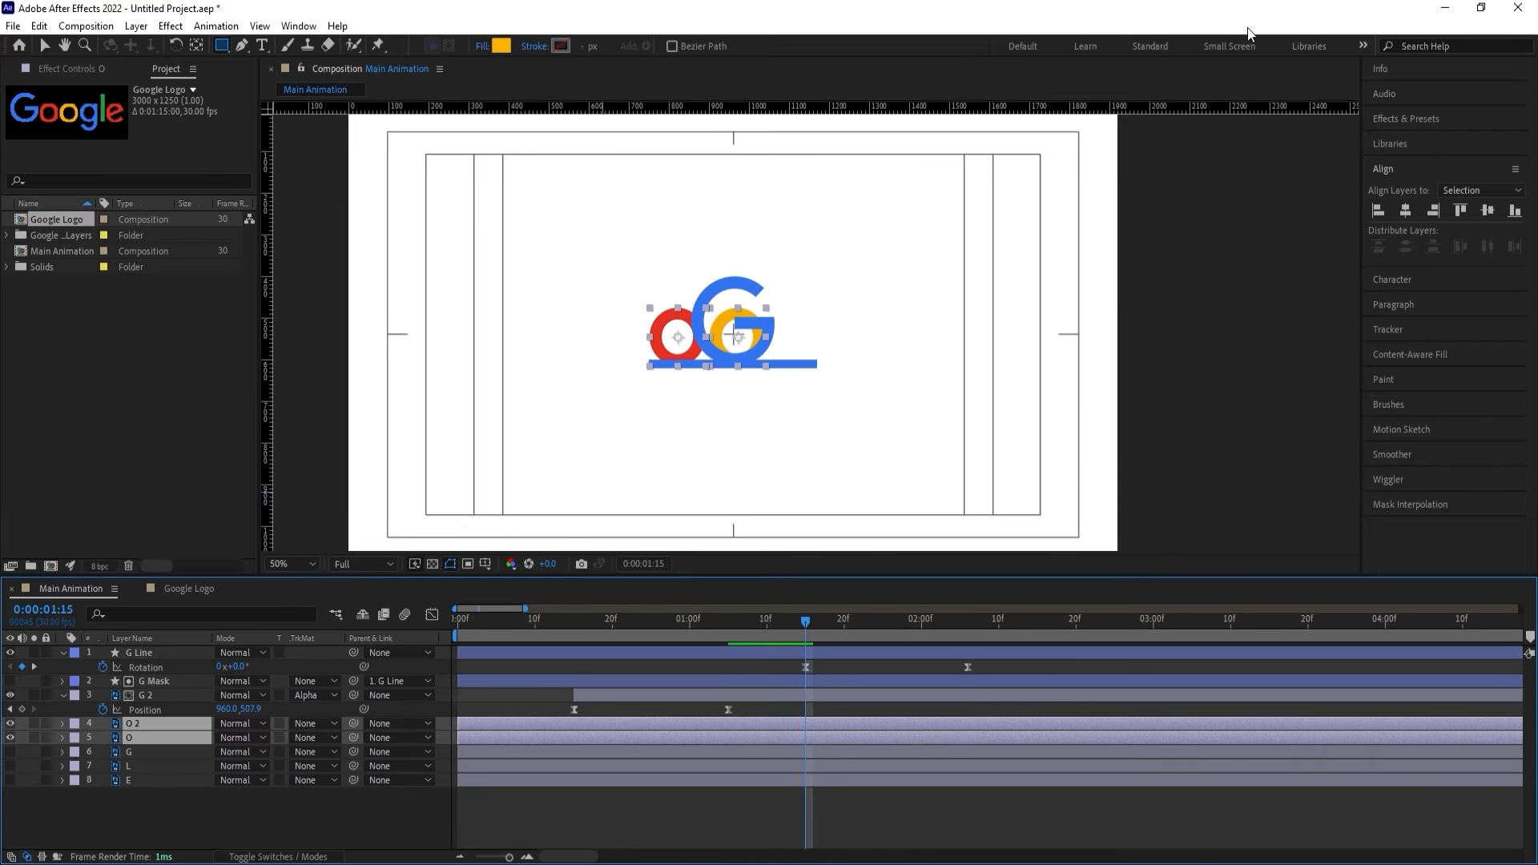
pyautogui.click(1407, 211)
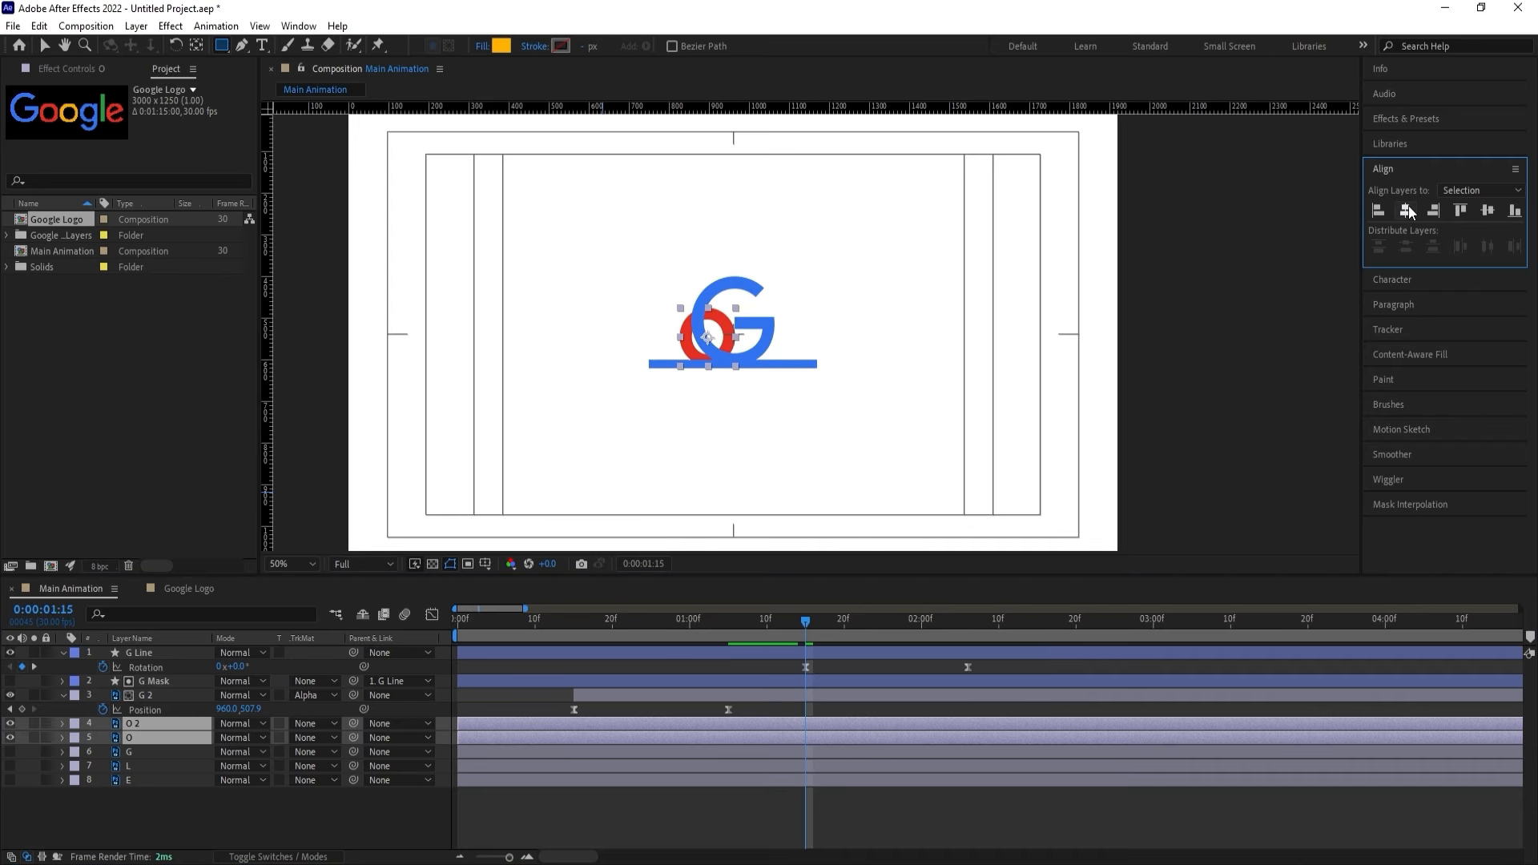
pyautogui.scroll(2, 738, 344)
pyautogui.scroll(1, 738, 344)
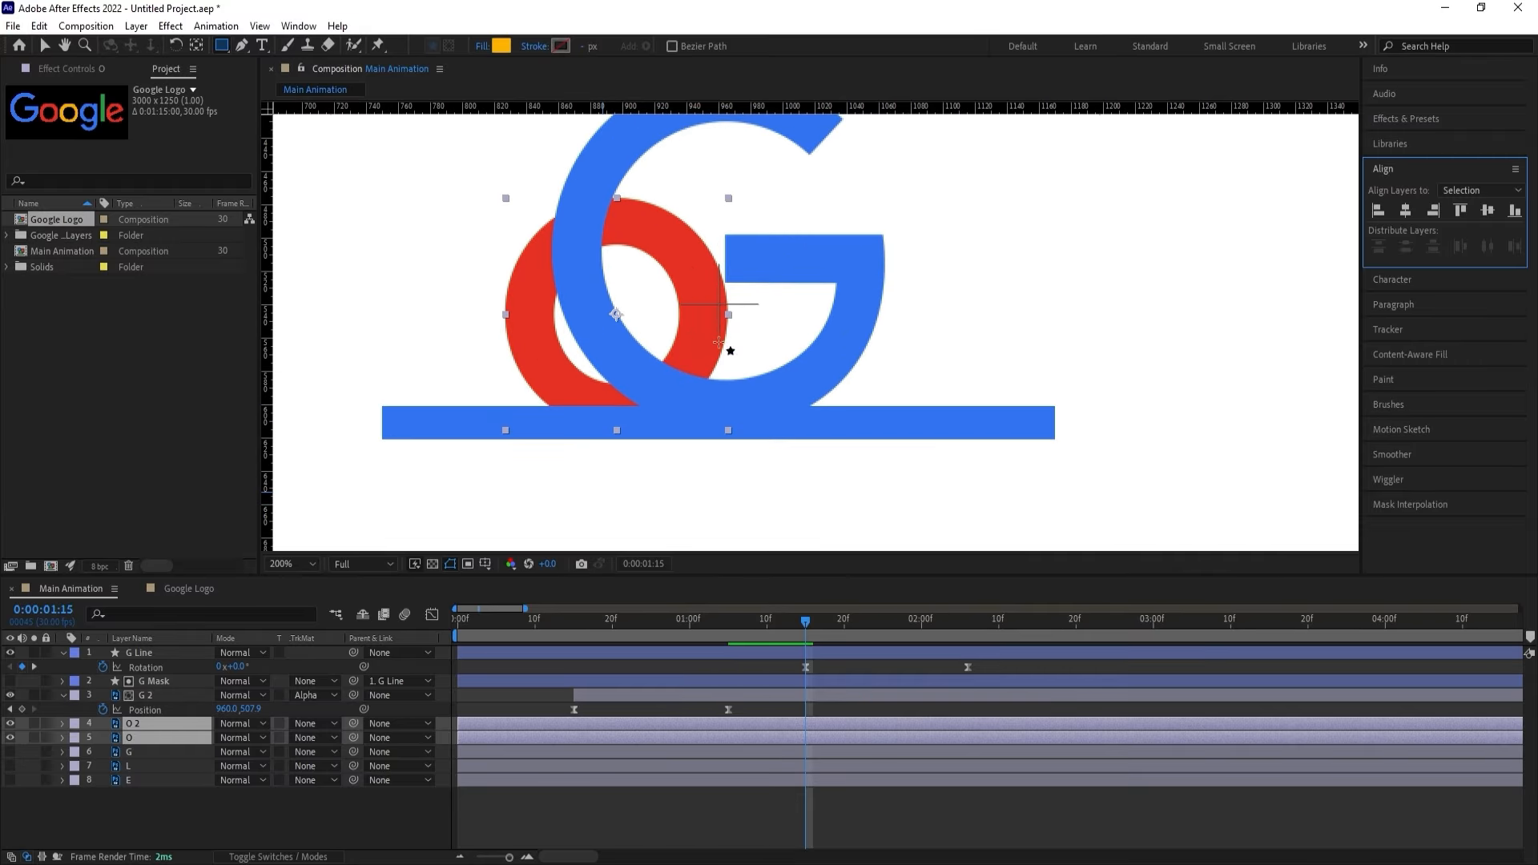
pyautogui.press('v')
pyautogui.moveTo(670, 294); pyautogui.dragTo(771, 288)
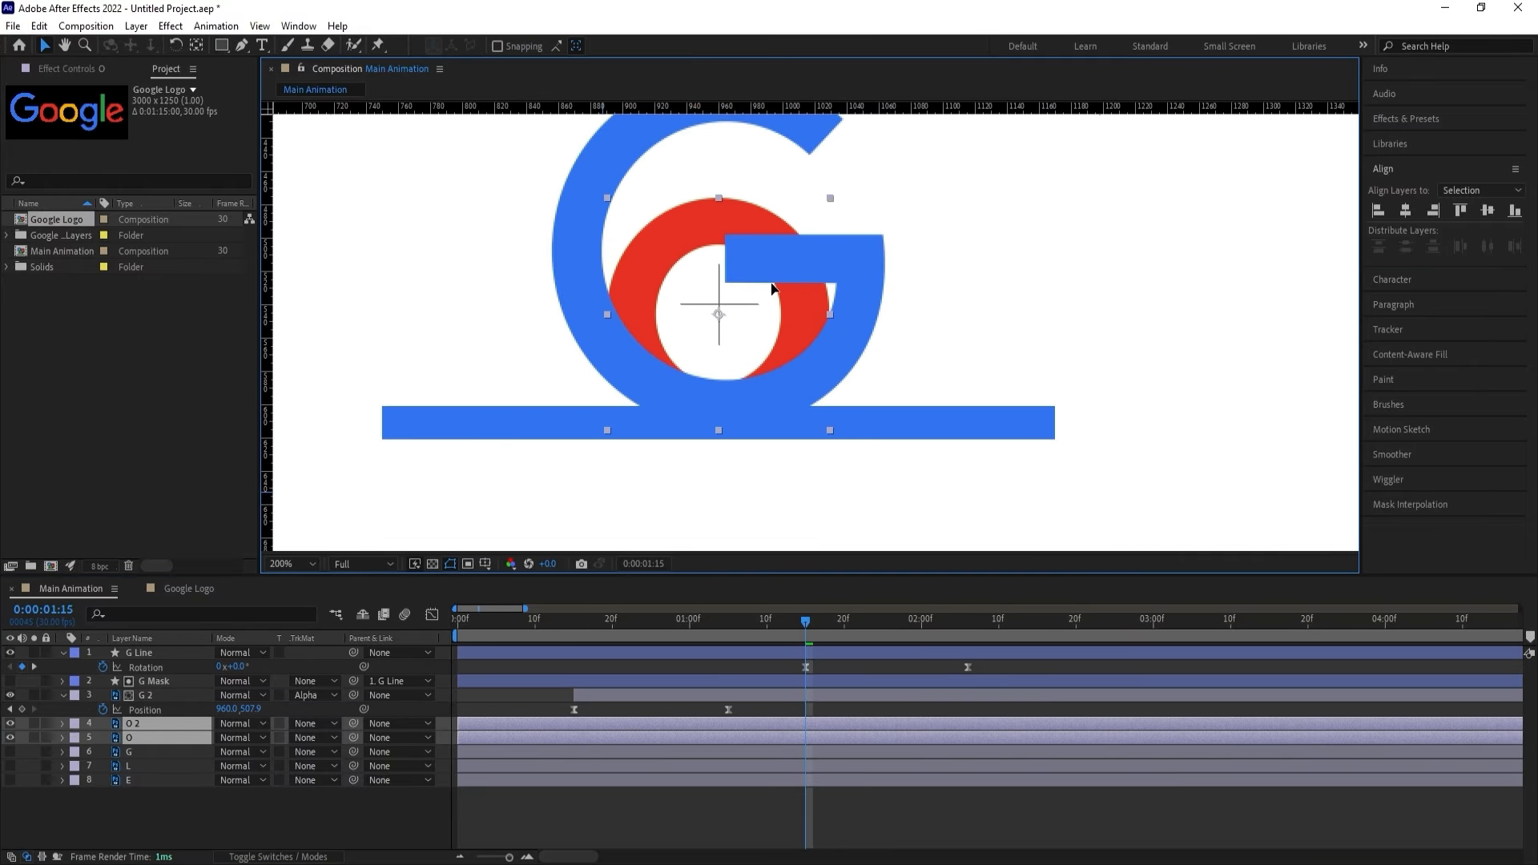
# Hide the O layer again and trim the start of O 2 to 0:00:01:15.
pyautogui.click(316, 481)
pyautogui.click(97, 811)
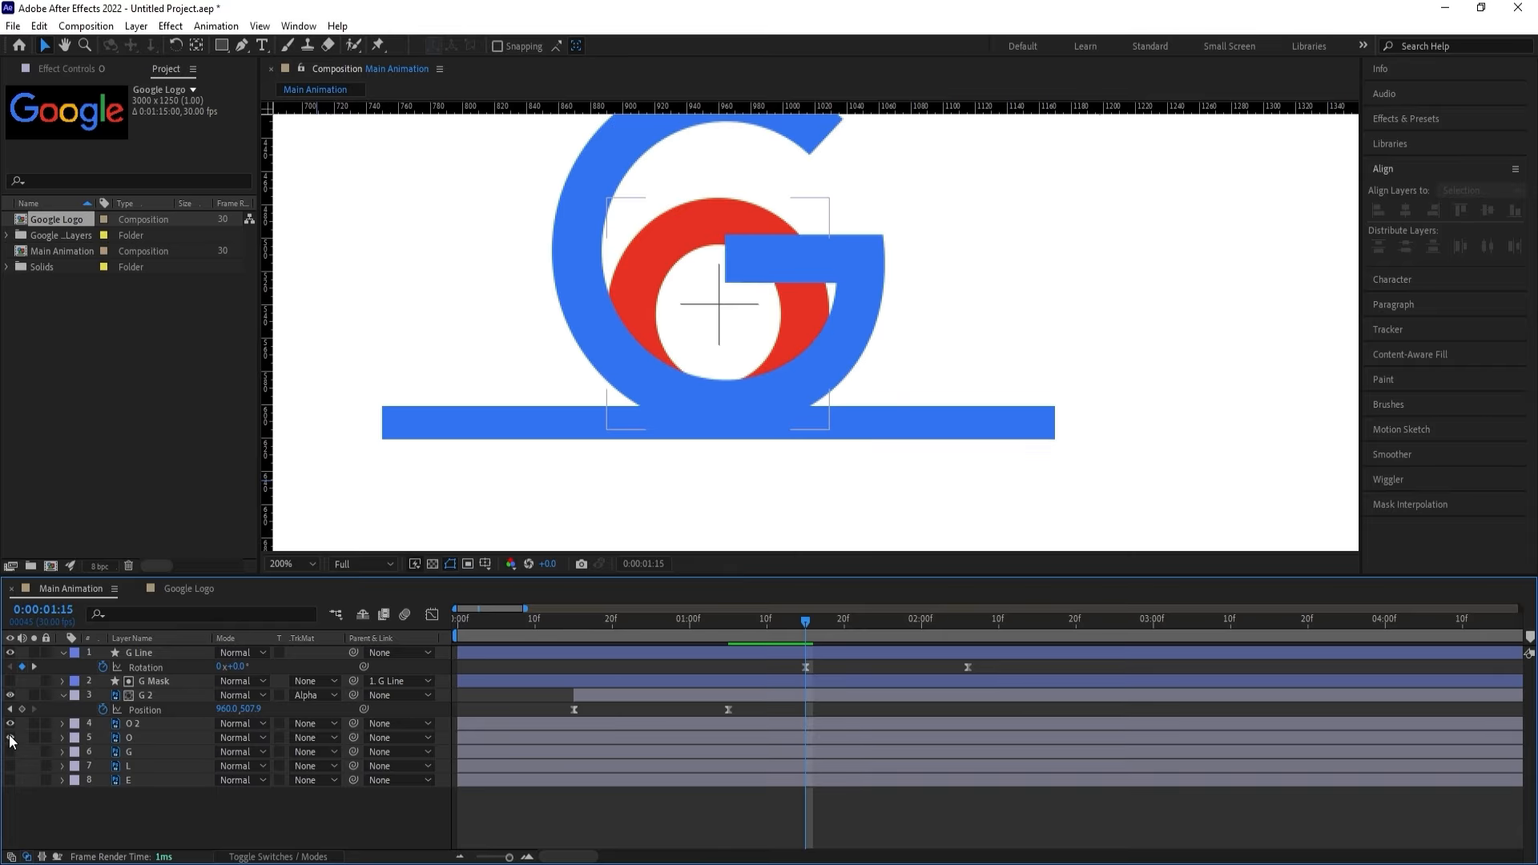
pyautogui.click(145, 723)
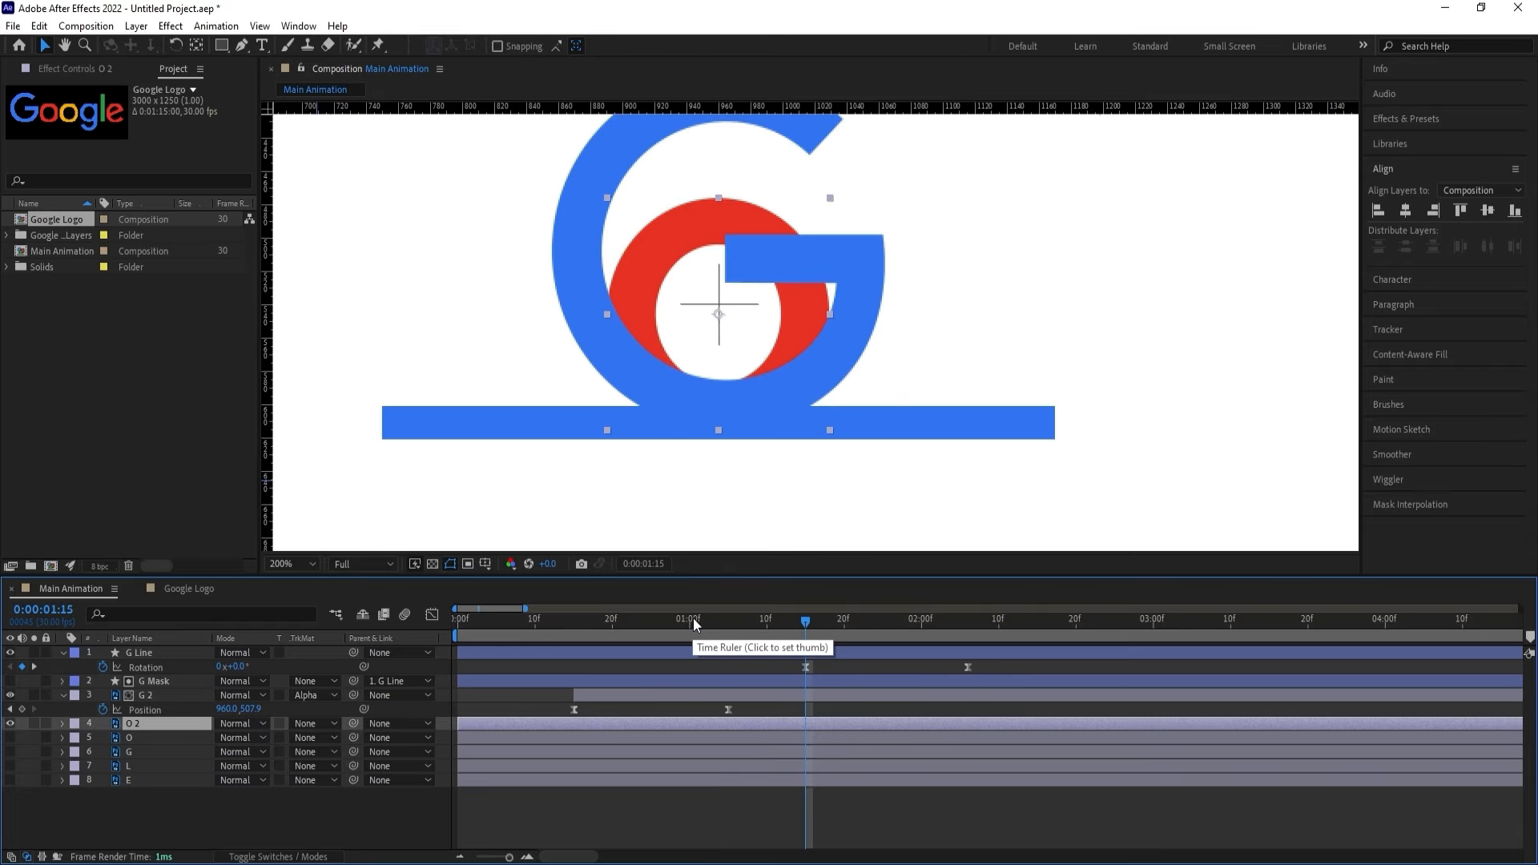
pyautogui.hotkey('alt', '[')
pyautogui.press('-')
pyautogui.press('-')
pyautogui.press('-')
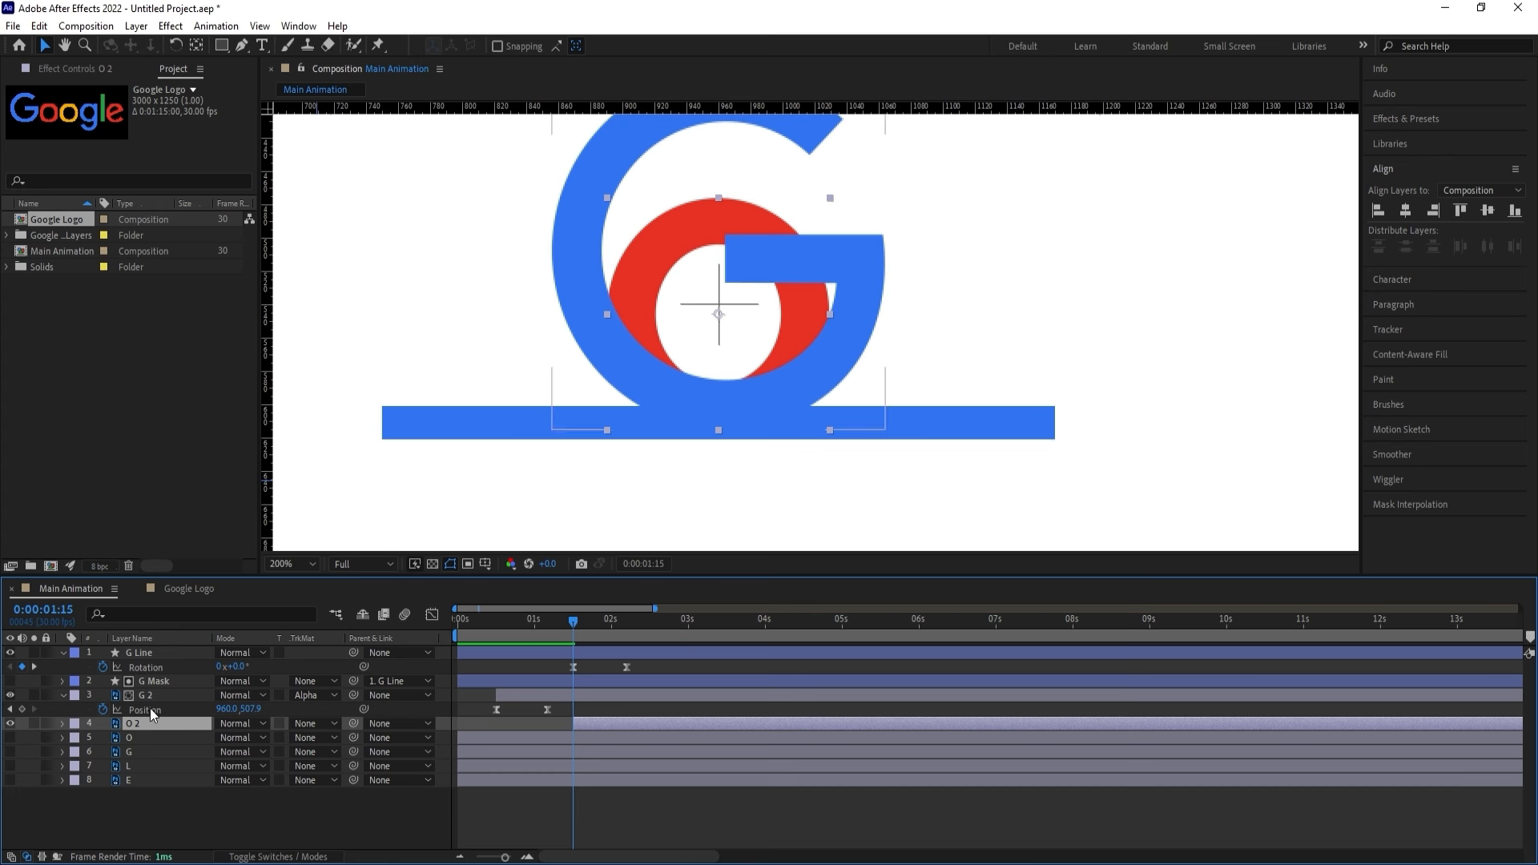
# Duplicate G Mask, place the copy directly above O 2, set O 2's track matte to Alpha Inverted Matte "G Mask 2", and preview.
pyautogui.click(150, 680)
pyautogui.press(',')
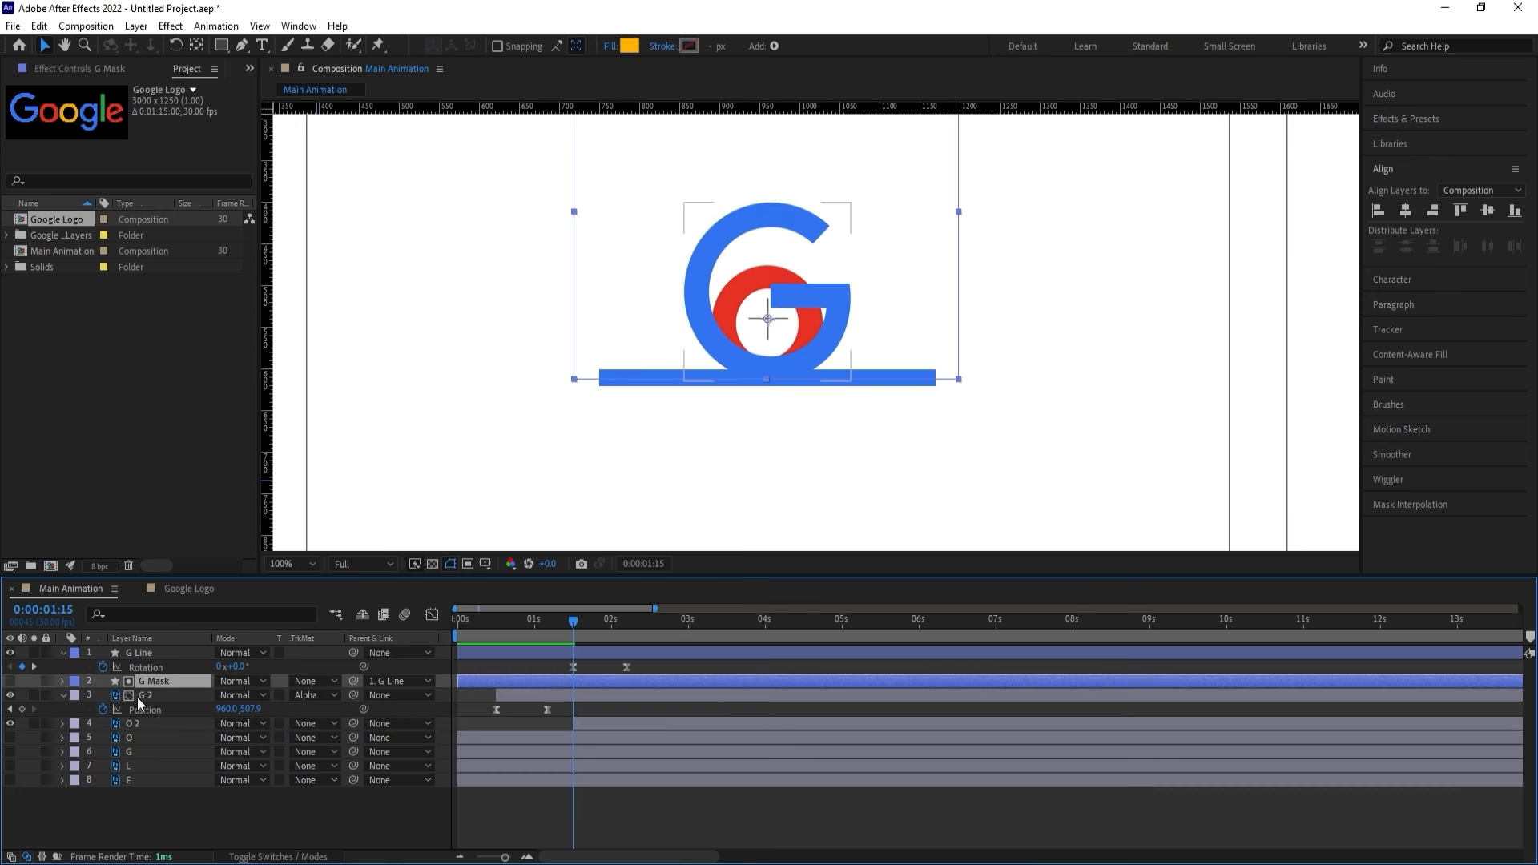
pyautogui.hotkey('ctrl', 'd')
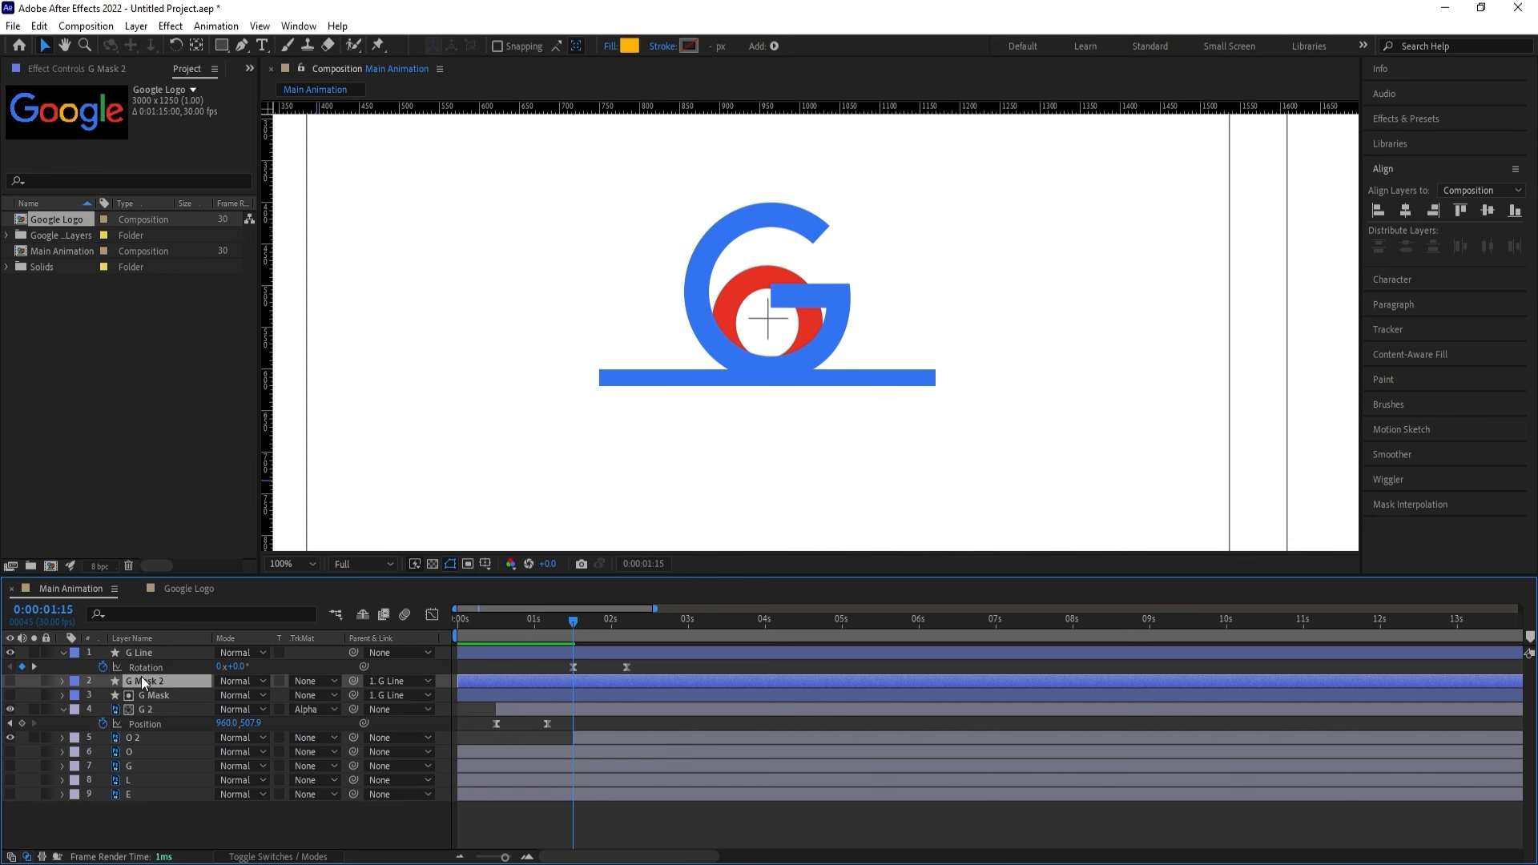
pyautogui.moveTo(141, 676); pyautogui.dragTo(152, 723)
pyautogui.click(143, 739)
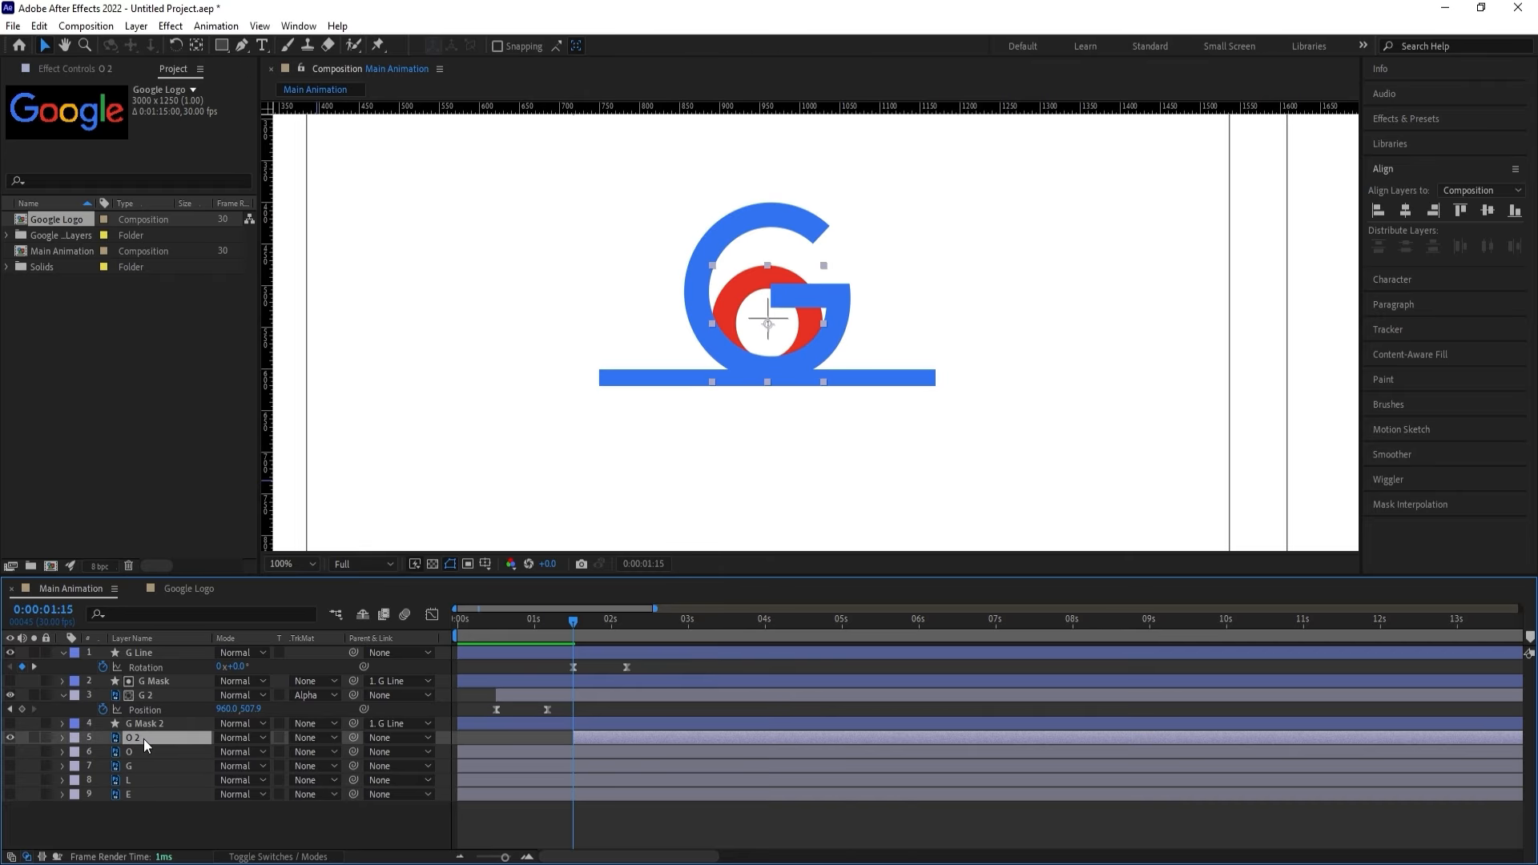
pyautogui.click(317, 737)
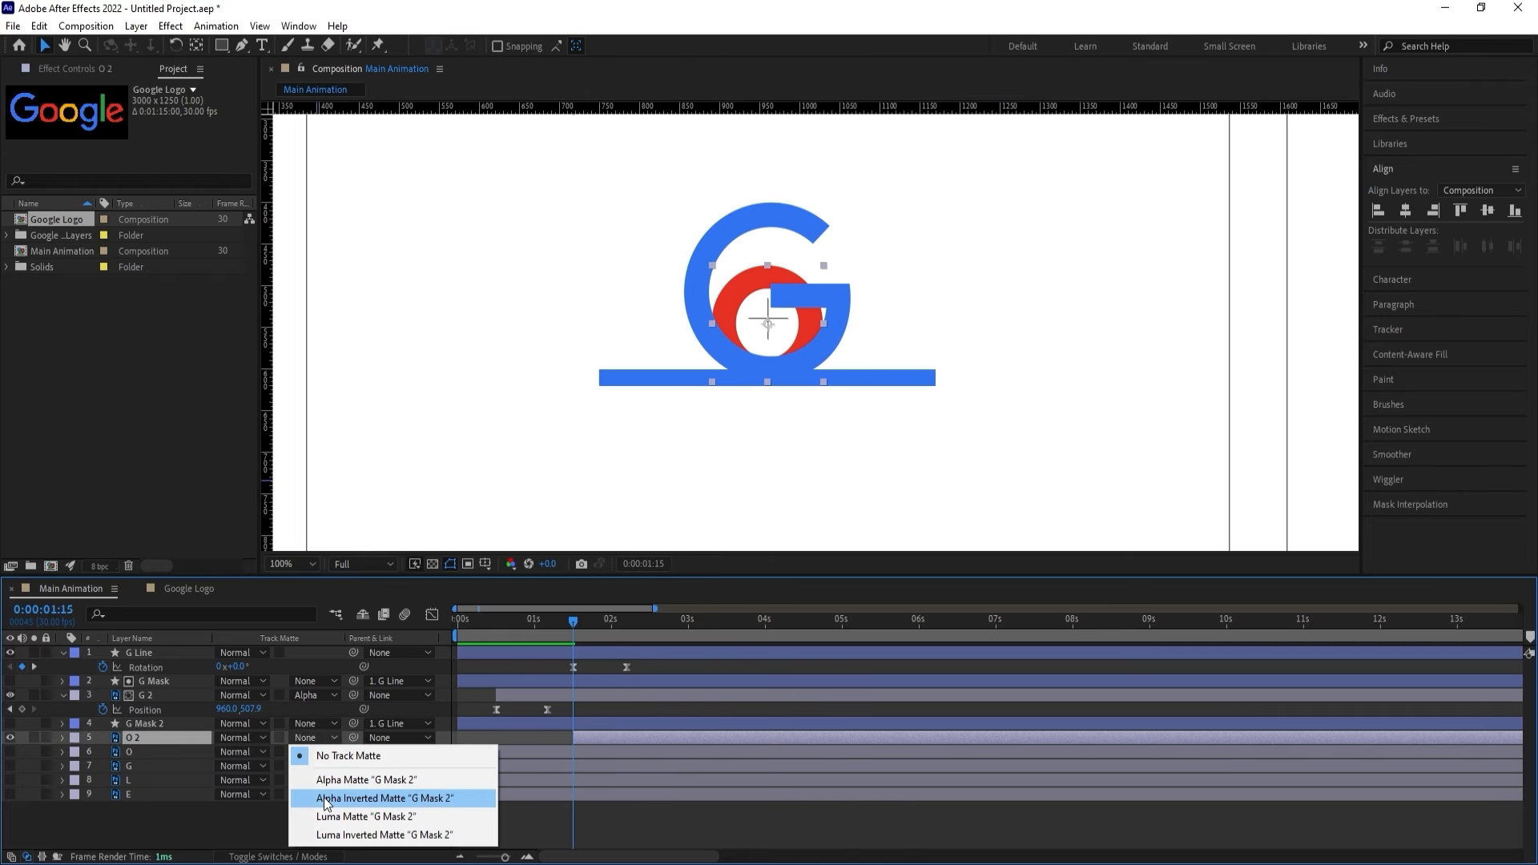
pyautogui.click(324, 799)
pyautogui.press('space')
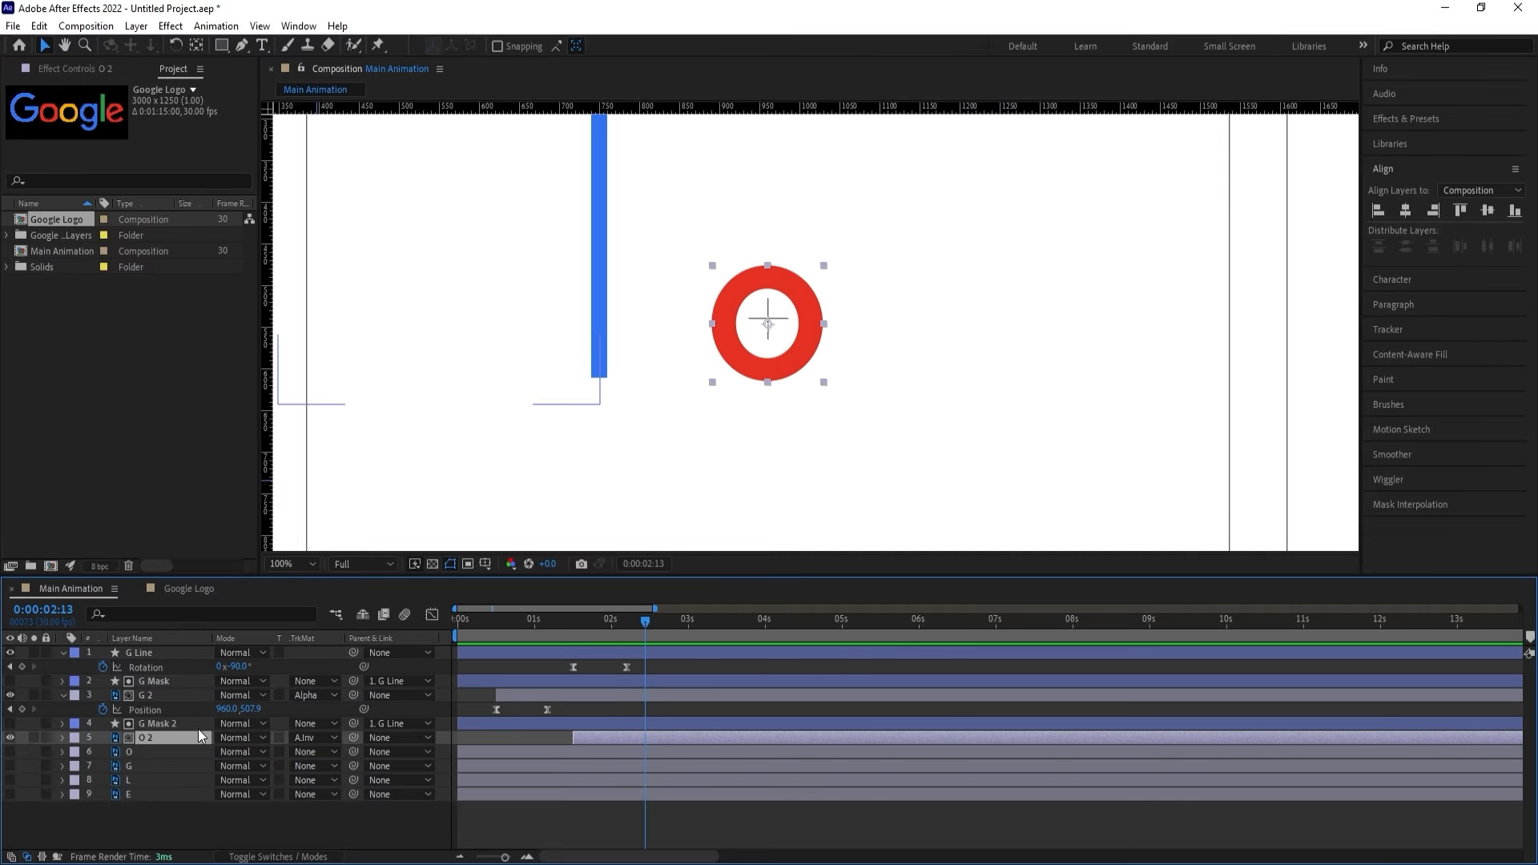
# Rename the duplicated mask layer above O 2 to "O Mask" and return to the composition's first frame.
pyautogui.click(163, 723)
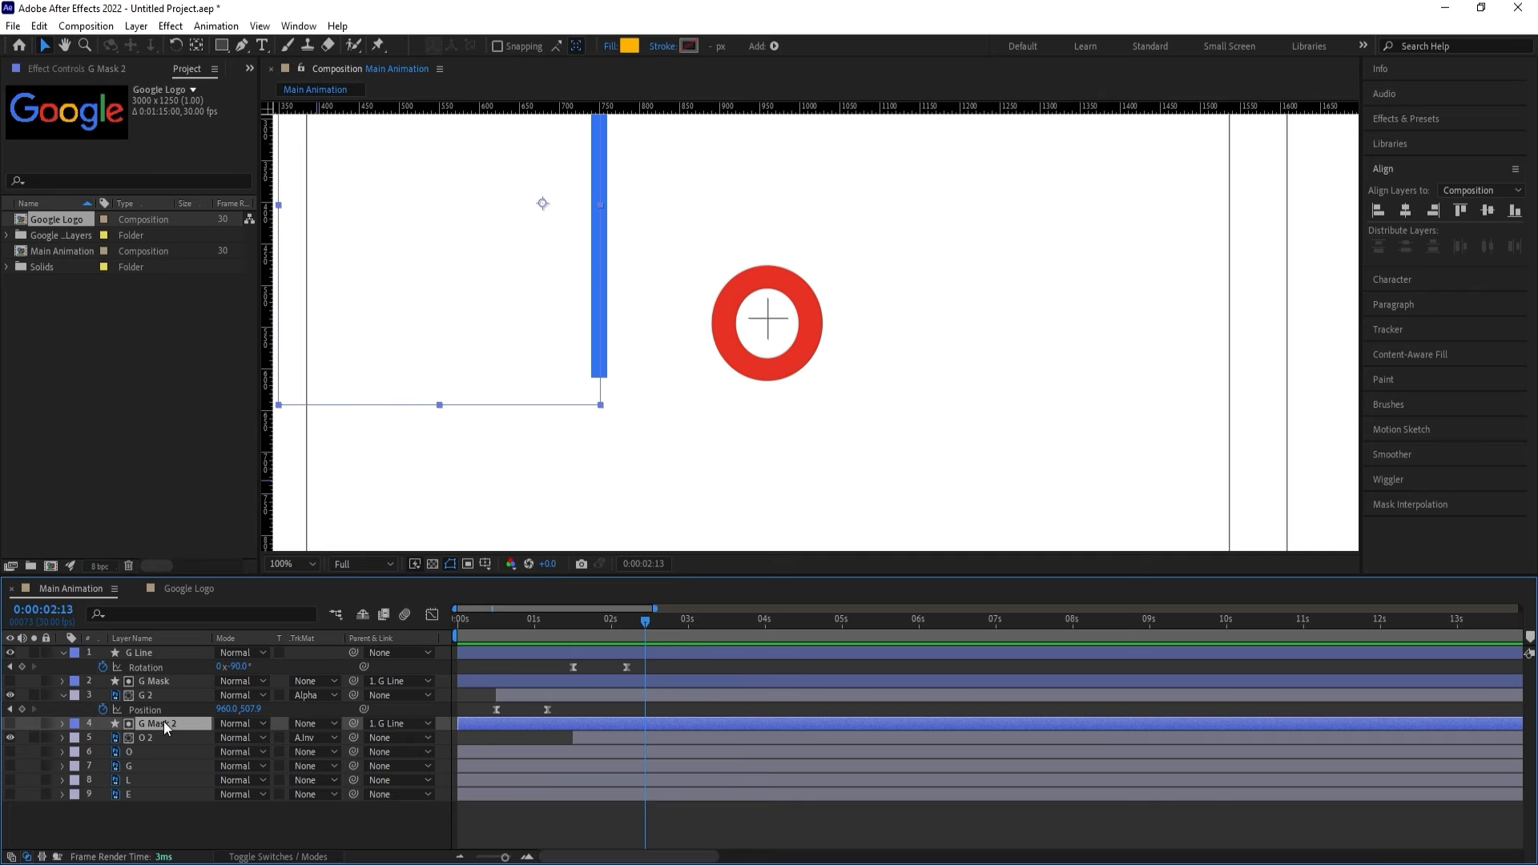
pyautogui.write('O')
pyautogui.press('Return')
pyautogui.moveTo(562, 623); pyautogui.dragTo(434, 625)
pyautogui.click(293, 564)
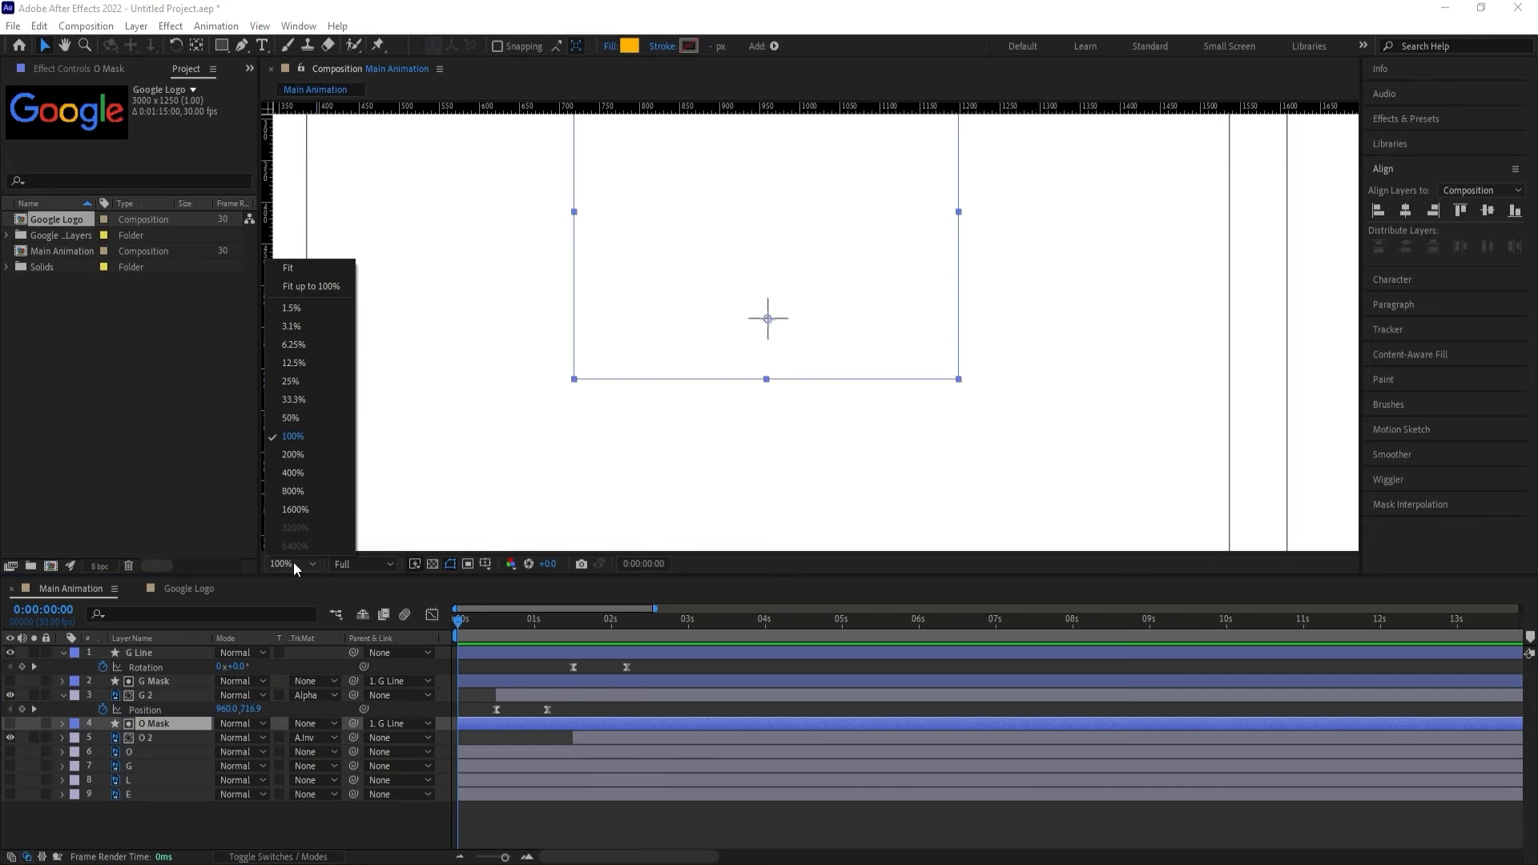
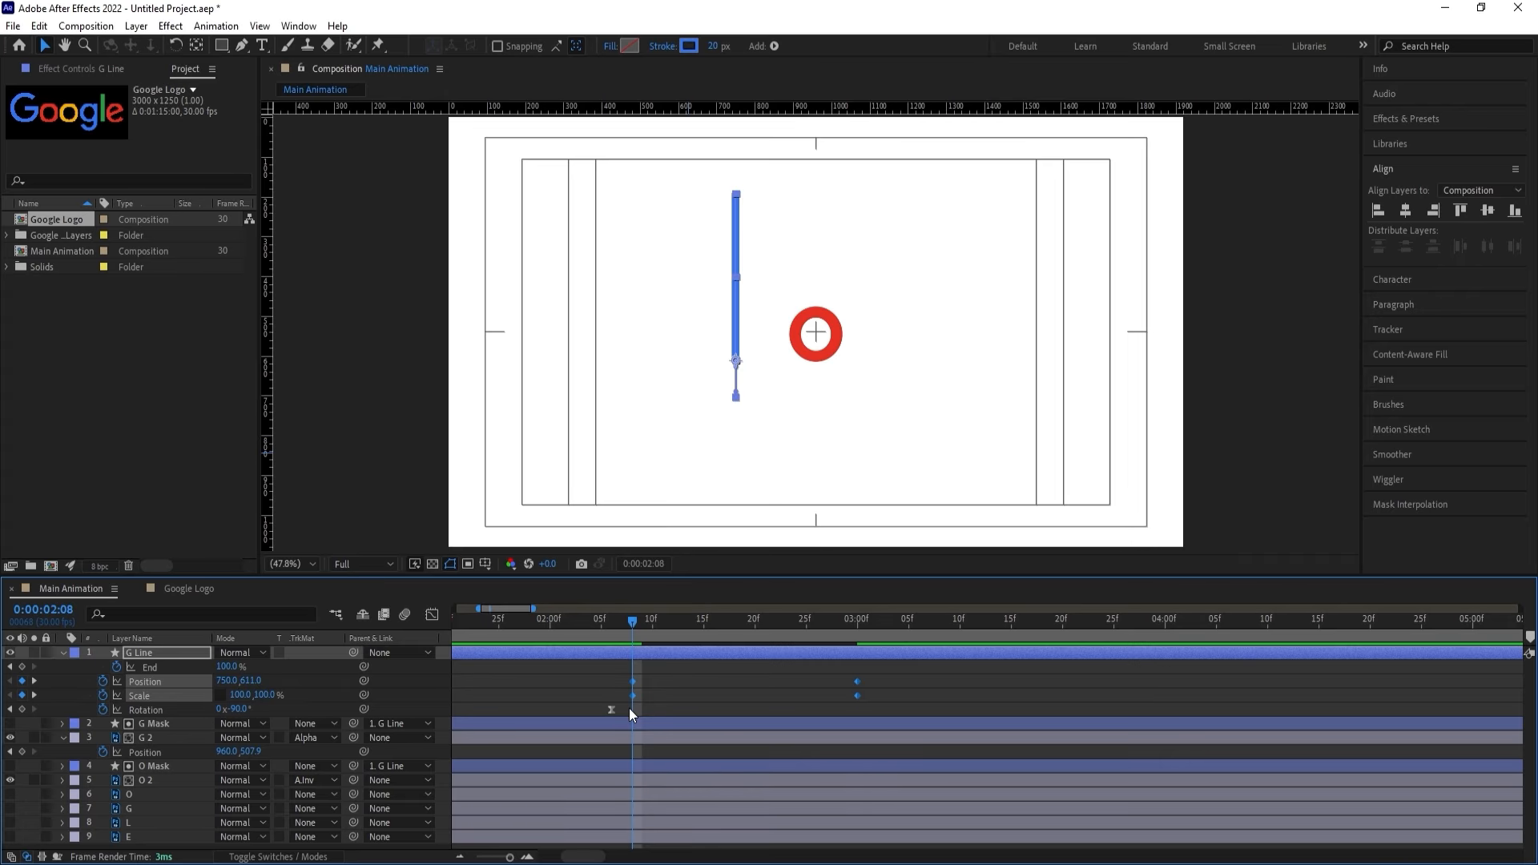
# Easy Ease the G Line's Position and Scale keyframes at 0:00:02:08 and 0:00:03:00, and lengthen their incoming and outgoing influence in the speed graph.
pyautogui.press('F9')
pyautogui.click(432, 615)
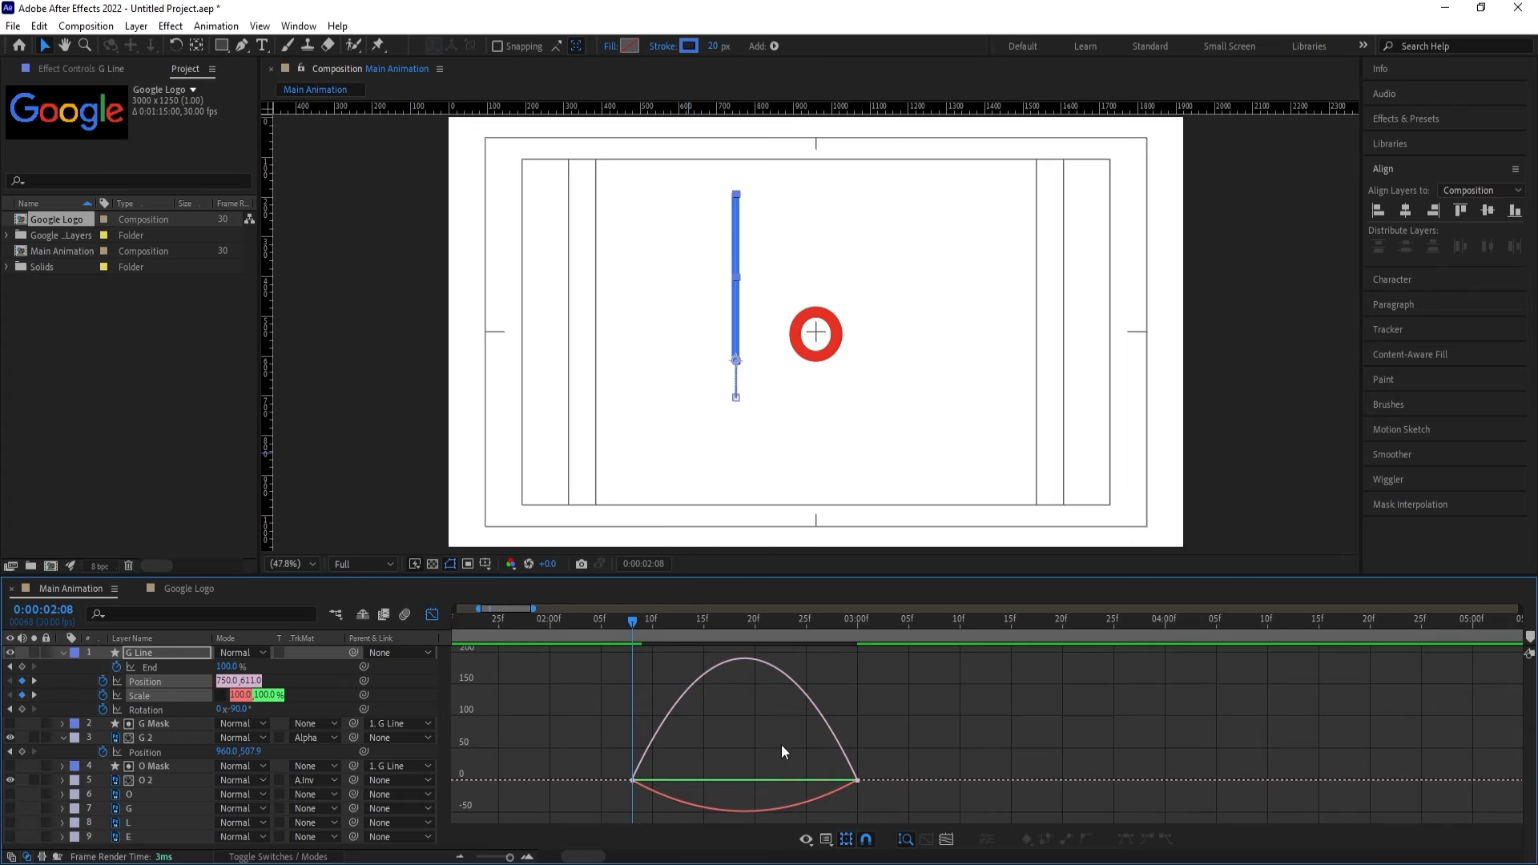
pyautogui.moveTo(820, 775); pyautogui.dragTo(612, 815)
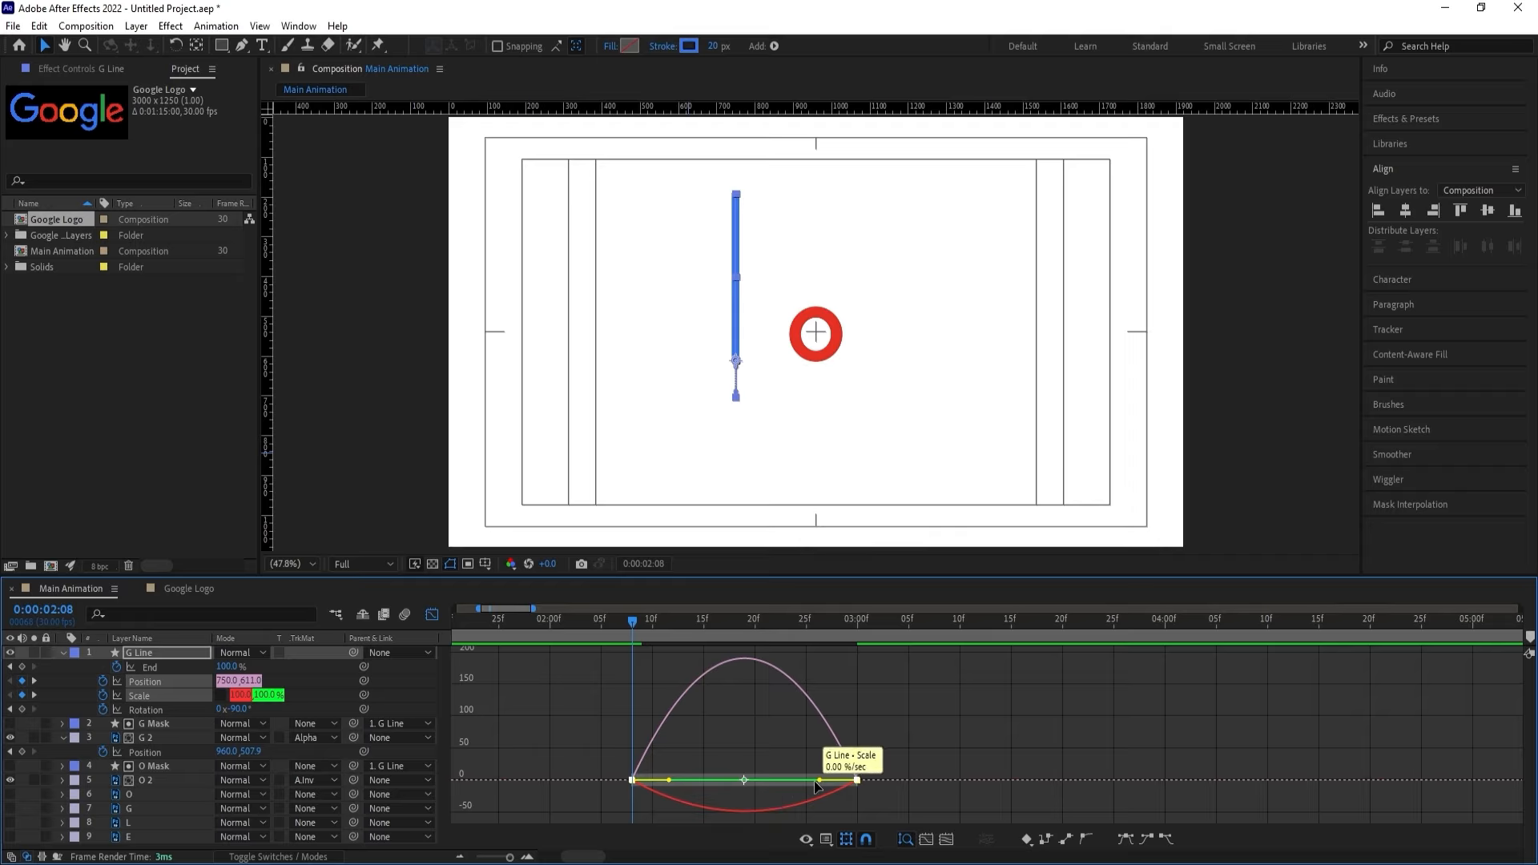
pyautogui.moveTo(820, 781); pyautogui.dragTo(777, 781)
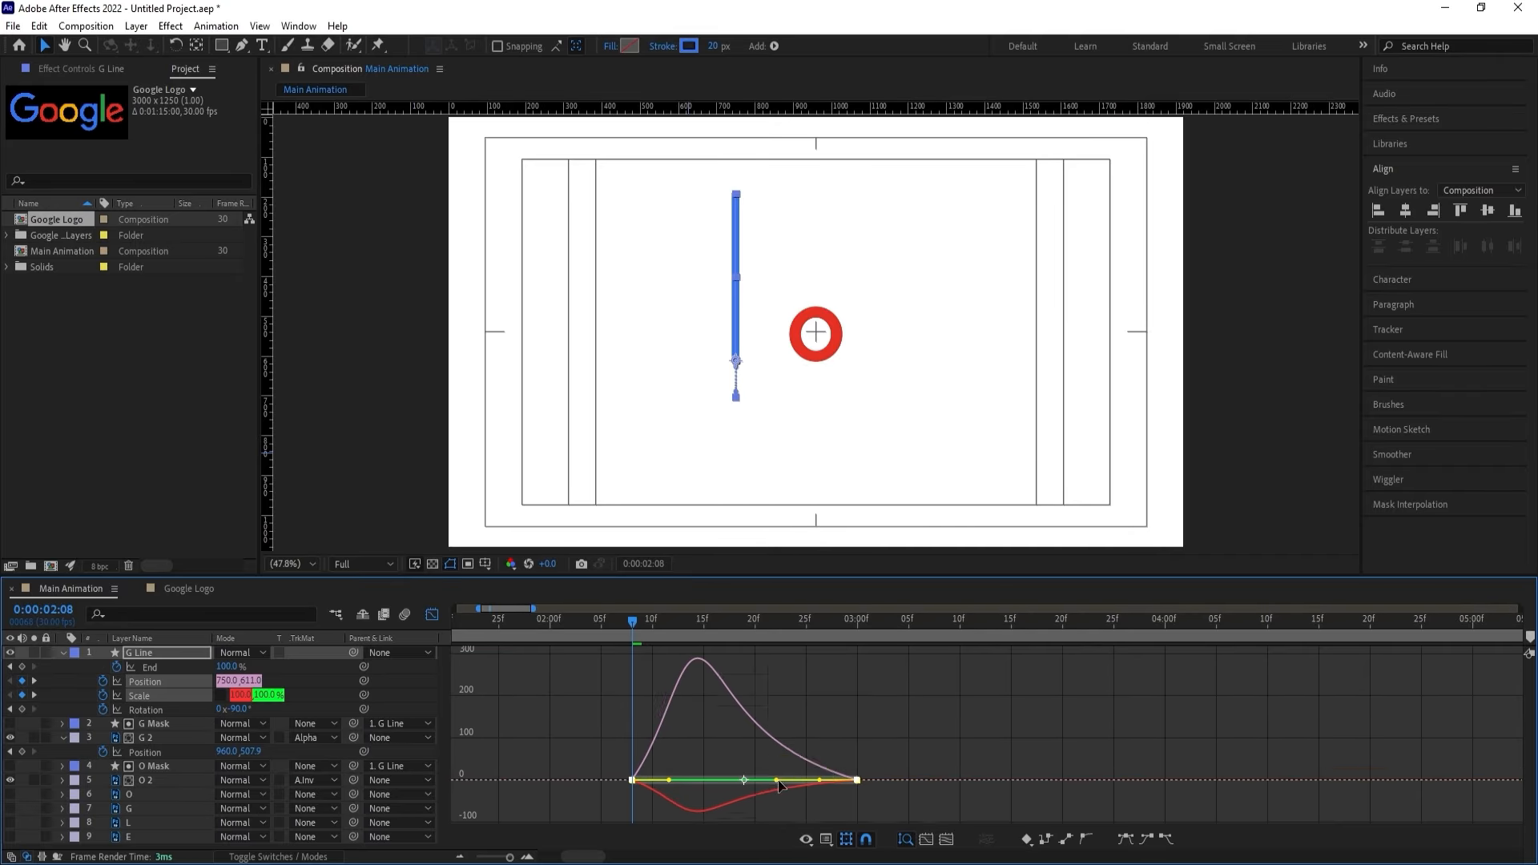
pyautogui.moveTo(670, 783); pyautogui.dragTo(709, 781)
pyautogui.click(431, 614)
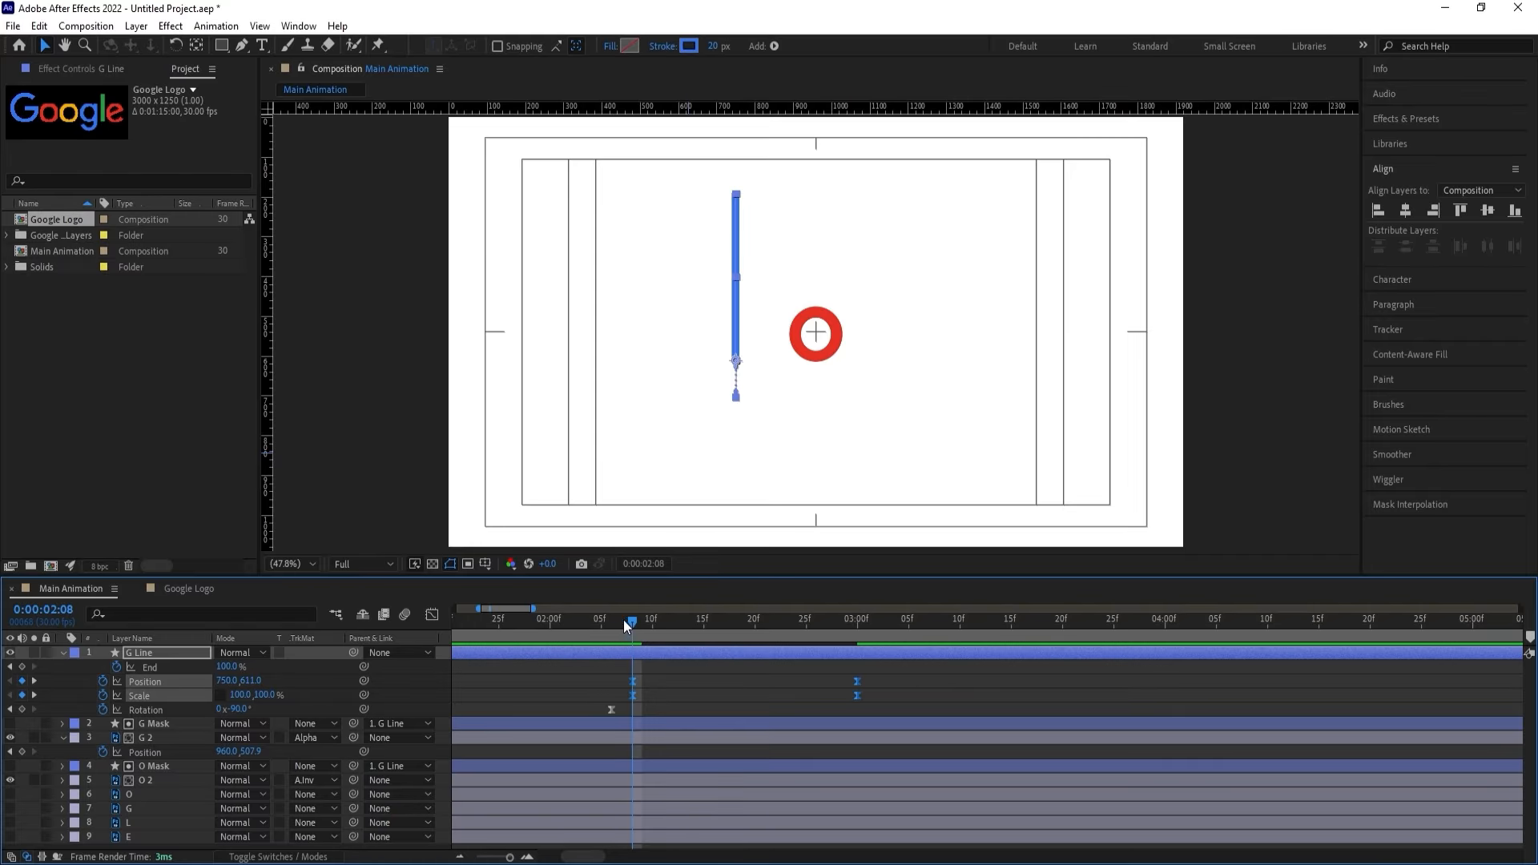
# Preview the G Line's downward move from 0:00:02:00 and the wider animation from 0:00:00:12.
pyautogui.moveTo(627, 624); pyautogui.dragTo(554, 620)
pyautogui.press('space')
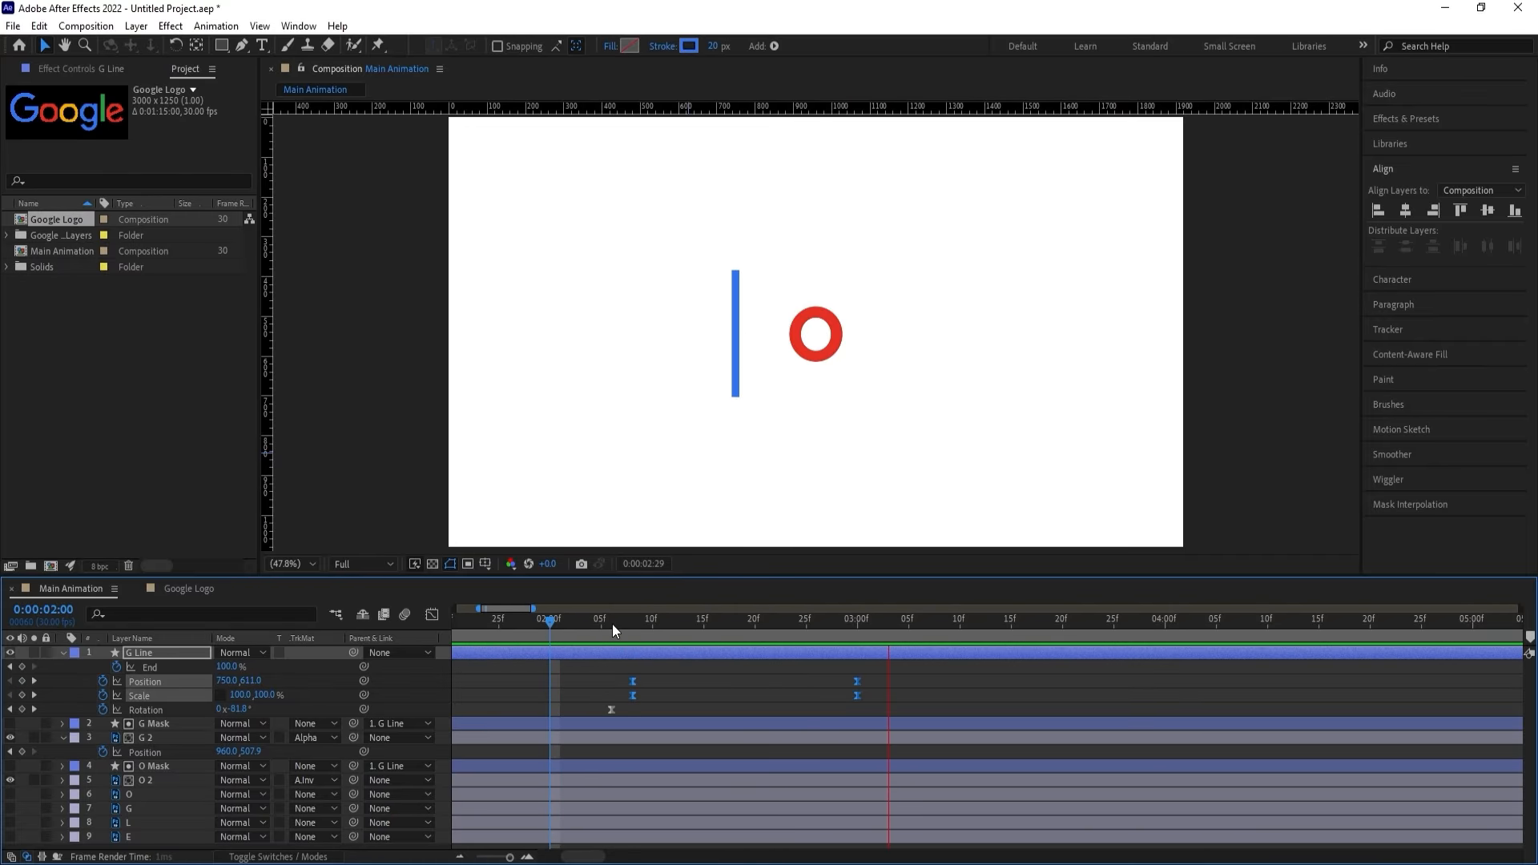
pyautogui.press('space')
pyautogui.press('-')
pyautogui.press('-')
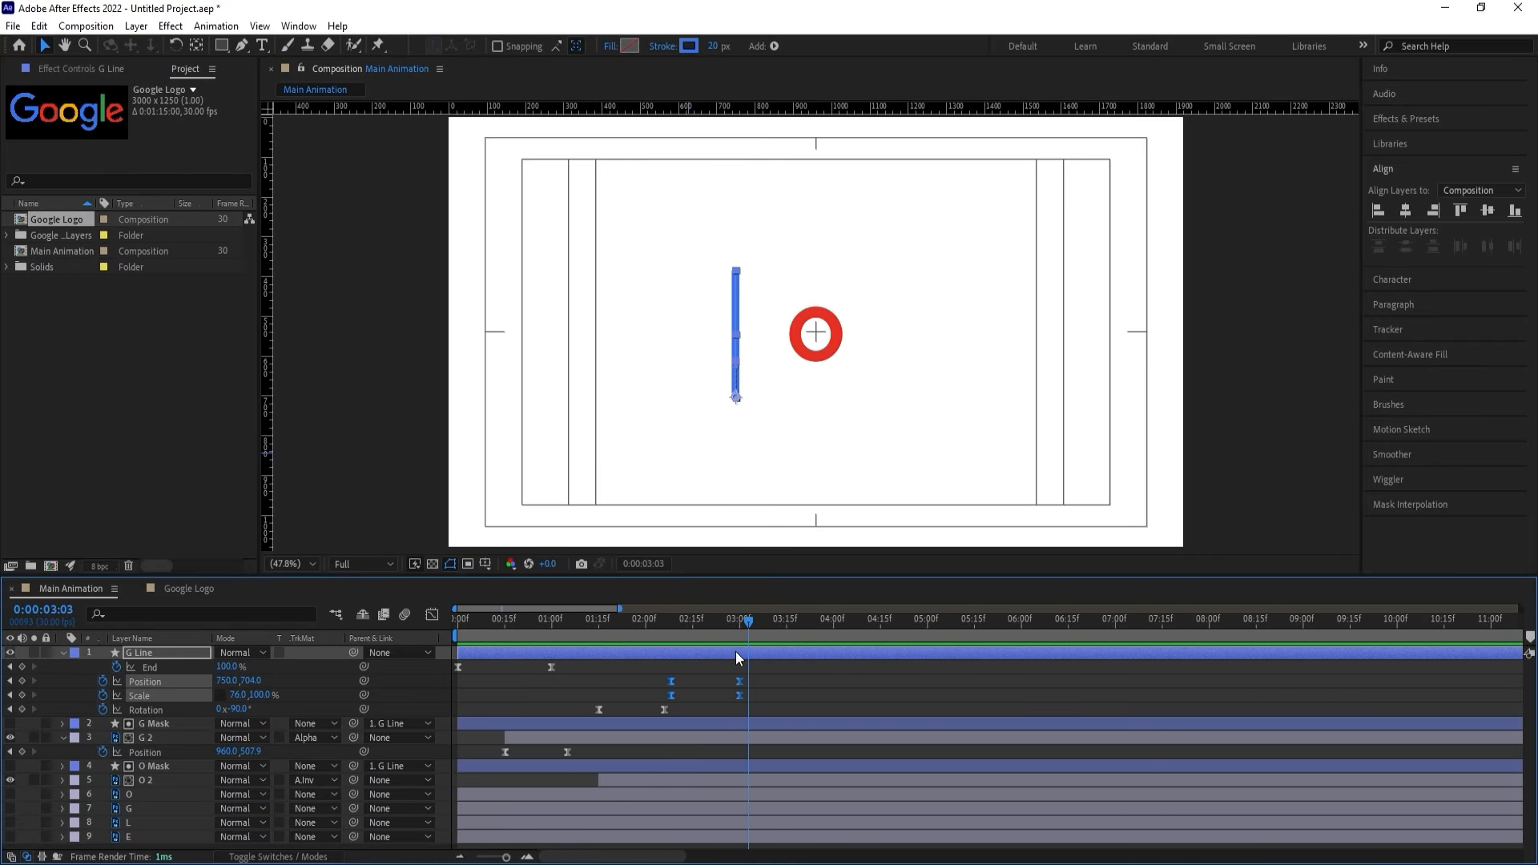
pyautogui.moveTo(736, 622); pyautogui.dragTo(495, 627)
pyautogui.press('space')
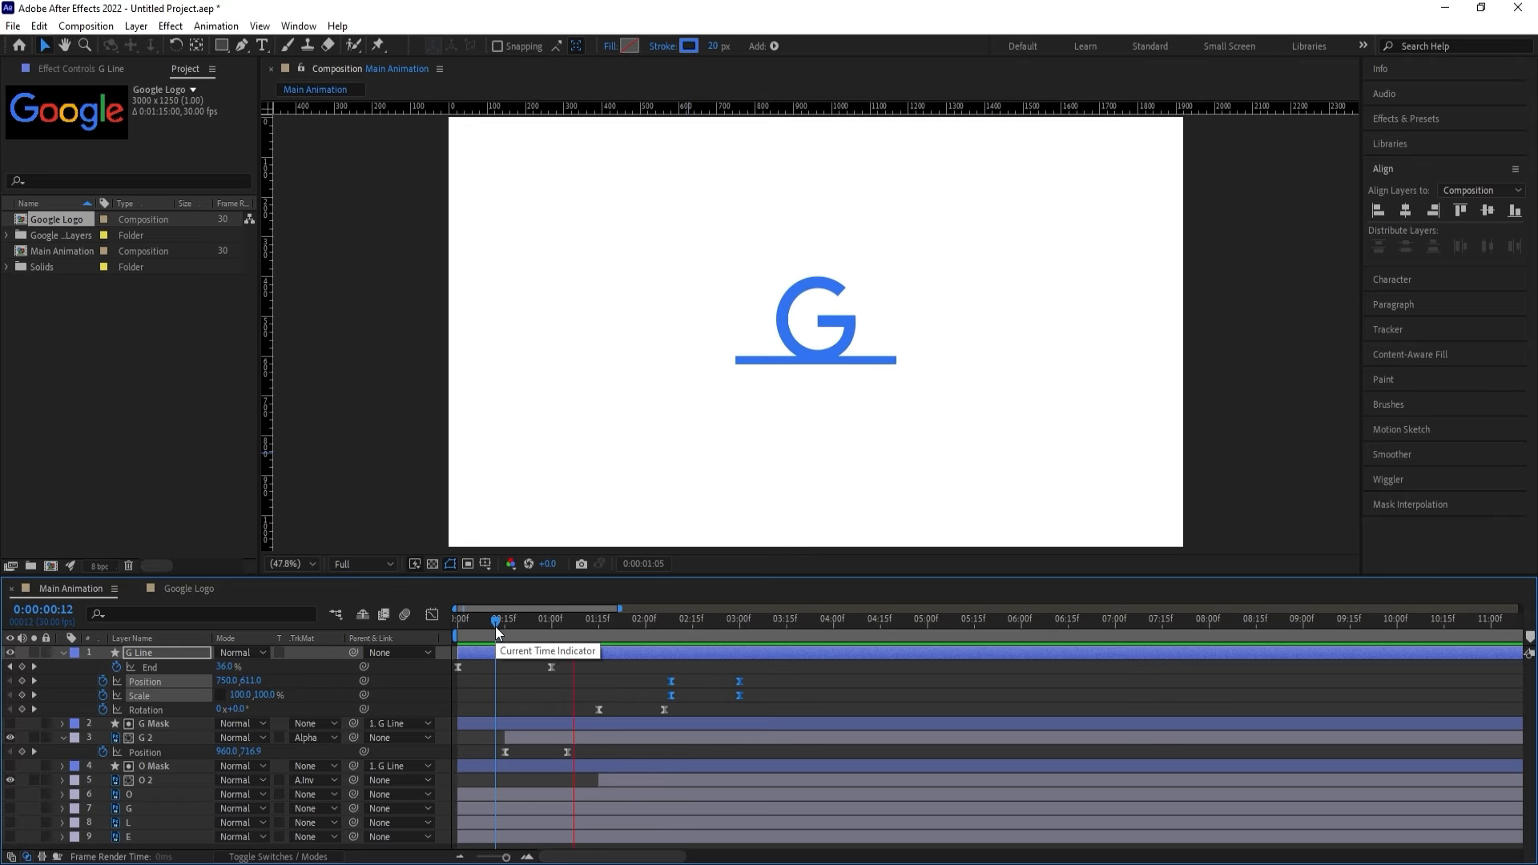
# Show the yellow O layer at the top of the layer stack and trim its start to 0:00:02:06.
pyautogui.press('space')
pyautogui.click(695, 669)
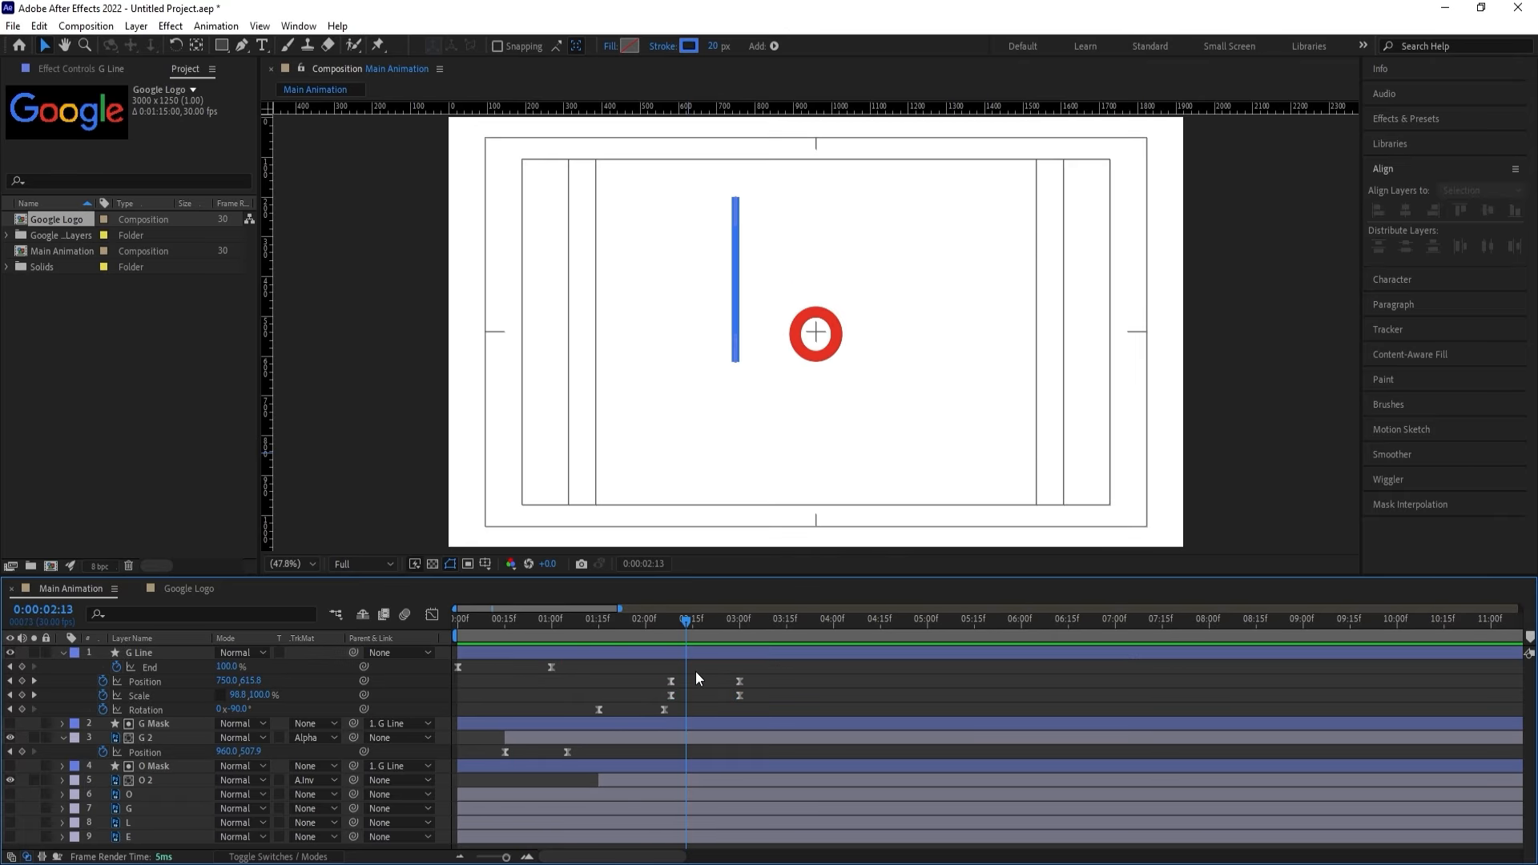
pyautogui.press('u')
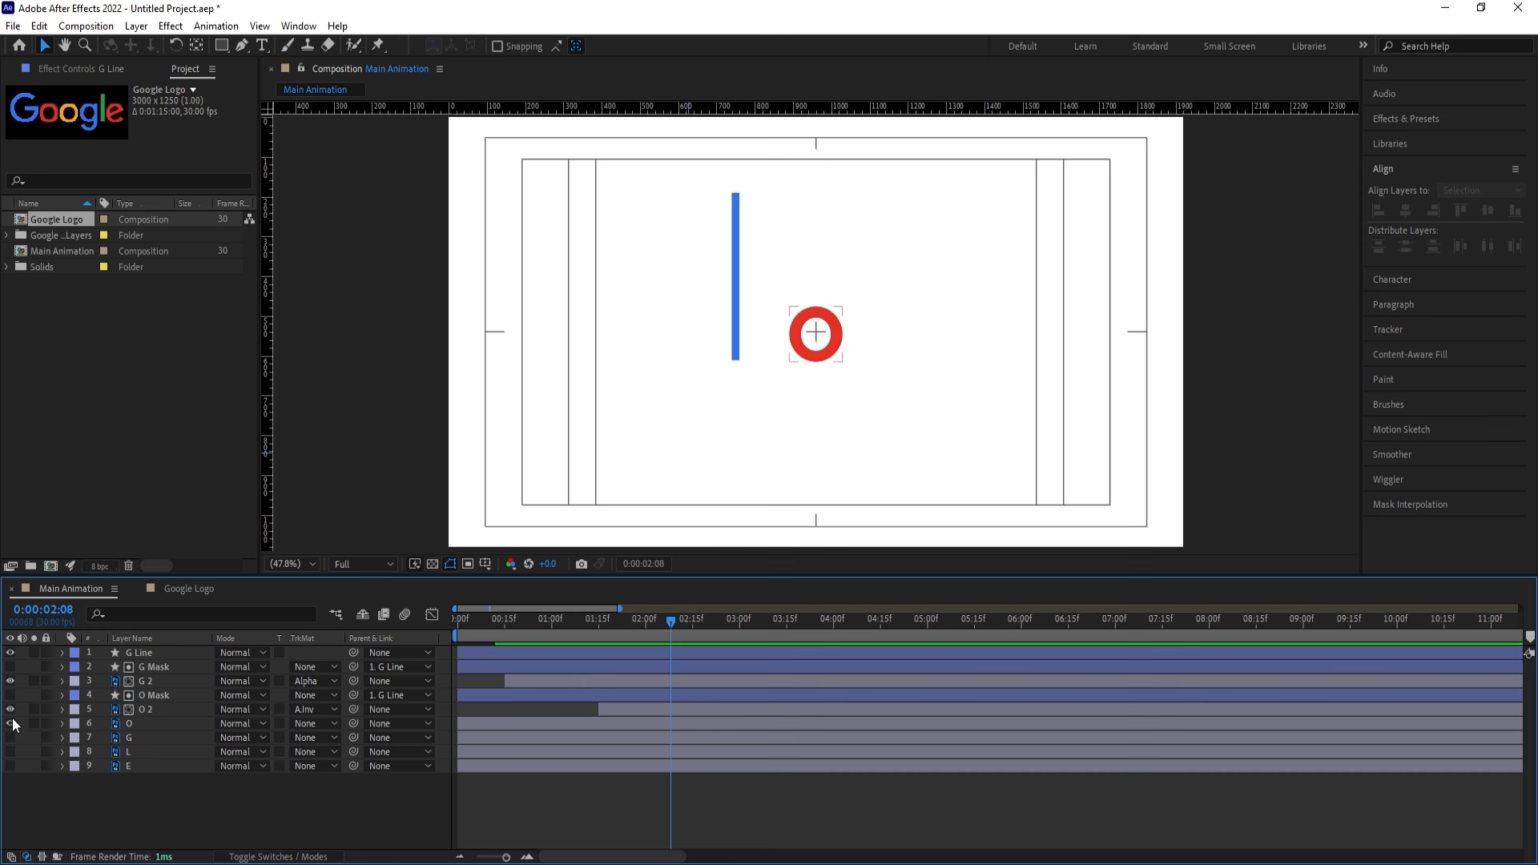
pyautogui.click(137, 722)
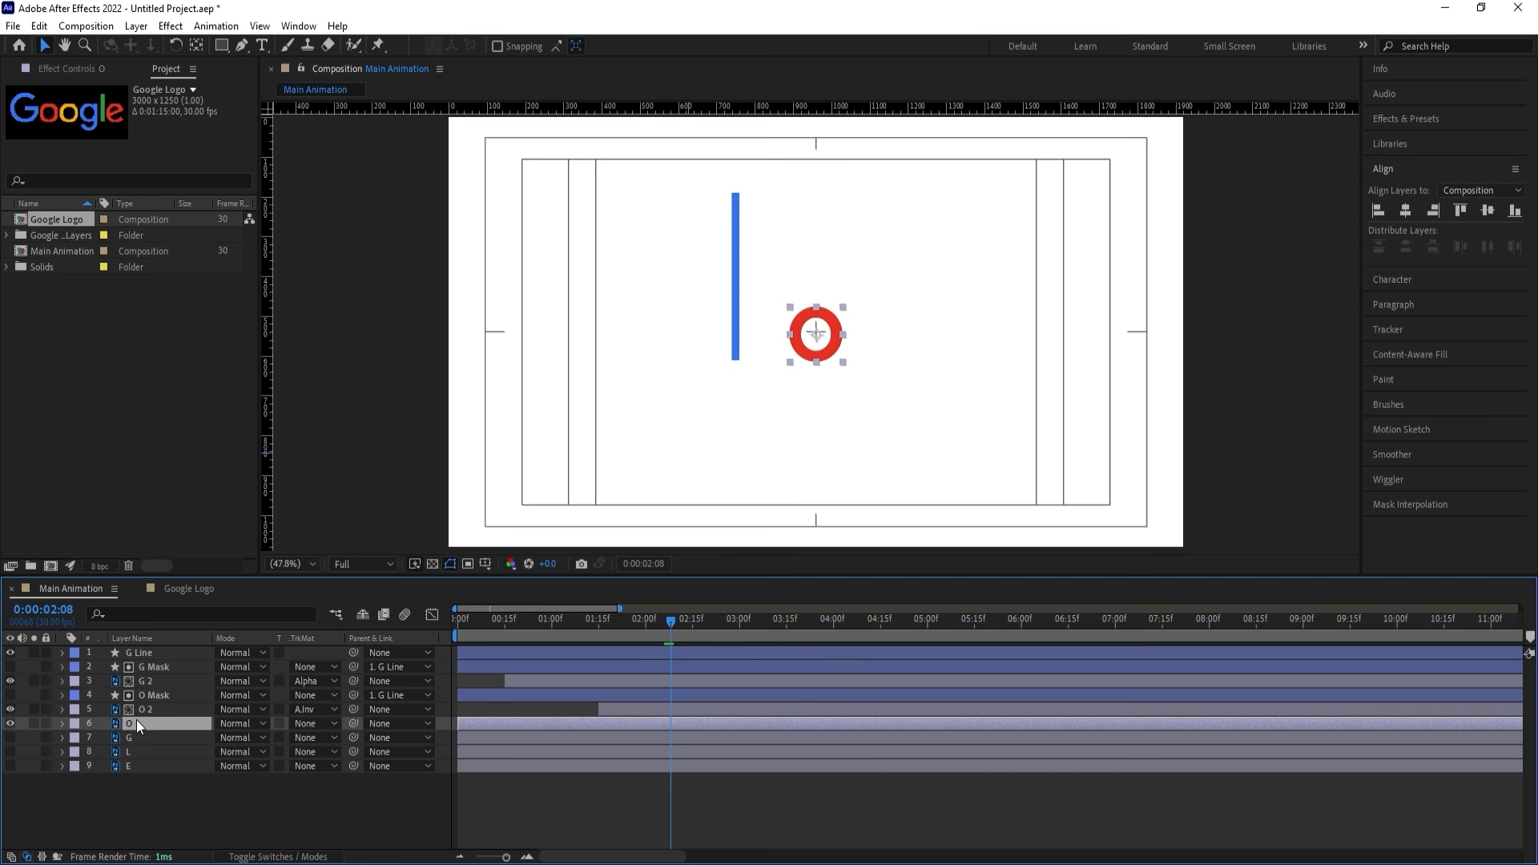
pyautogui.moveTo(136, 719); pyautogui.dragTo(136, 648)
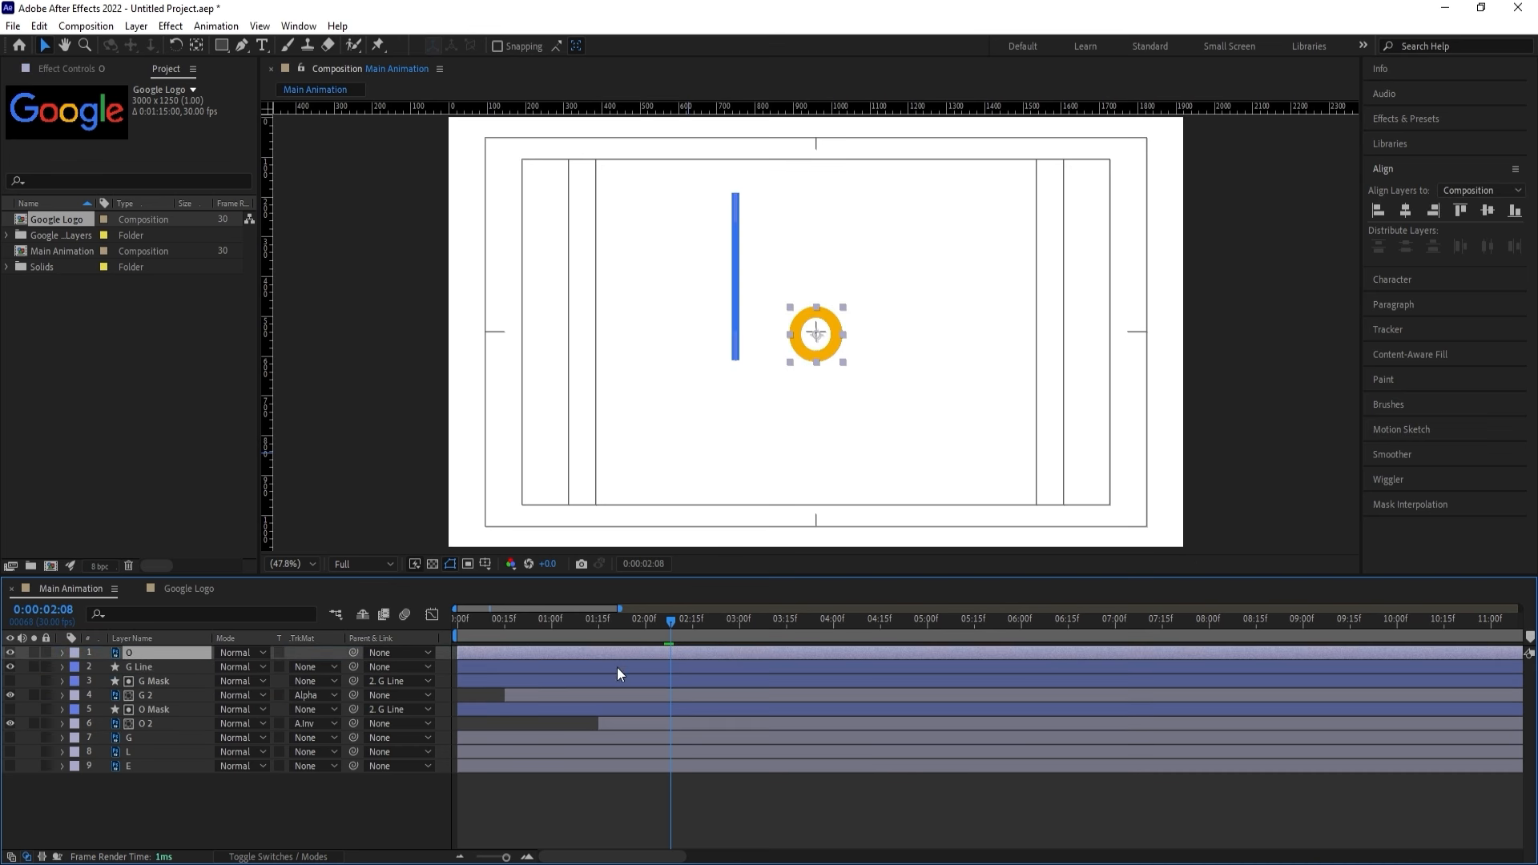
pyautogui.moveTo(671, 621)
pyautogui.mouseDown()
pyautogui.moveTo(636, 617)
pyautogui.moveTo(660, 630)
pyautogui.mouseUp()
pyautogui.hotkey('alt', '[')
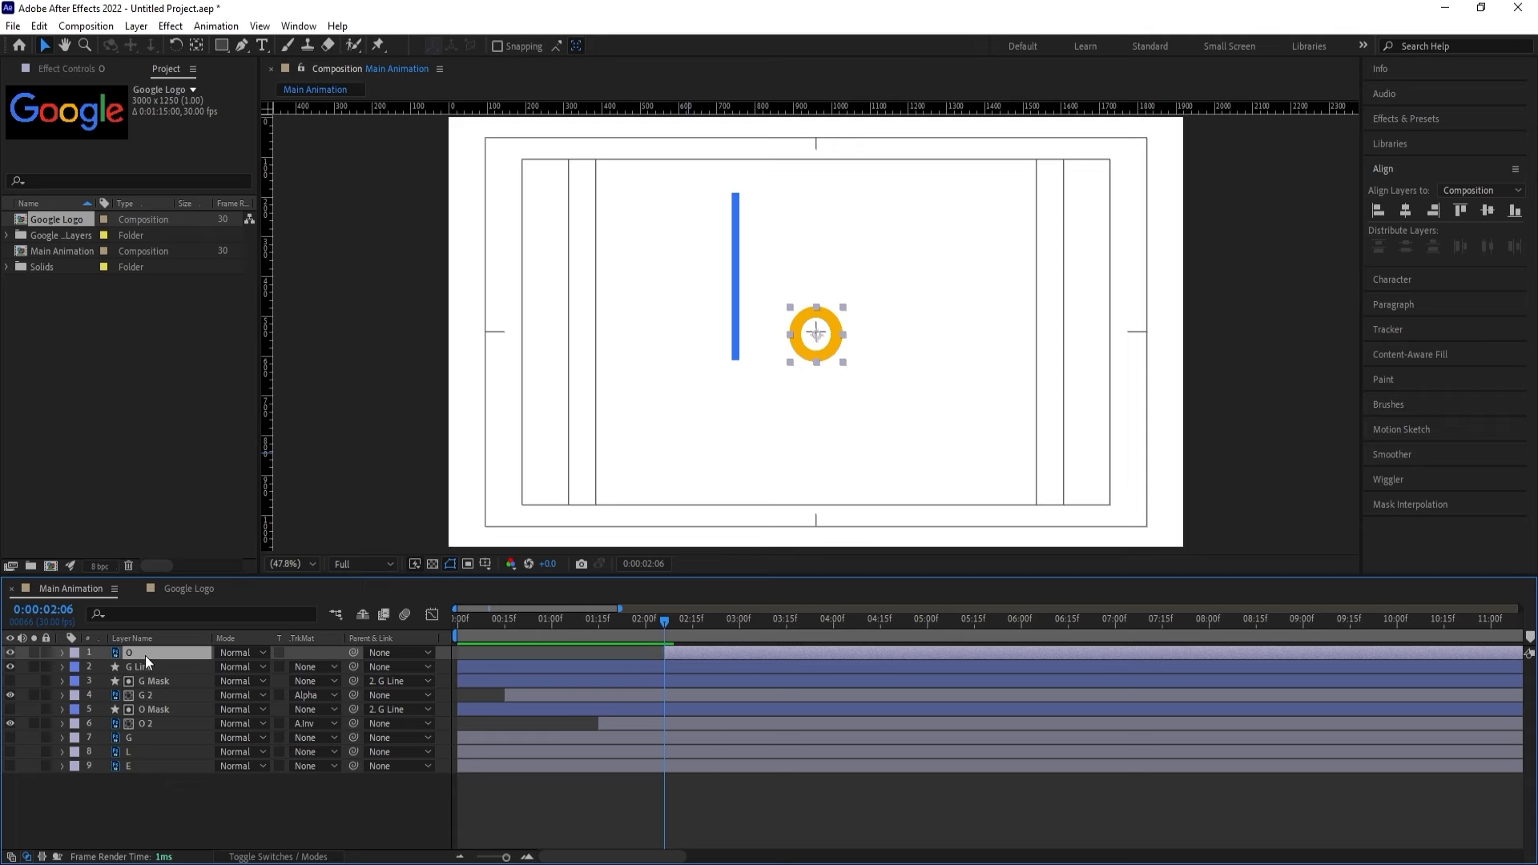
# Draw a small yellow circle above the O as a new shape layer with the Ellipse Tool and align it horizontally in the composition.
pyautogui.click(10, 652)
pyautogui.click(9, 652)
pyautogui.click(122, 809)
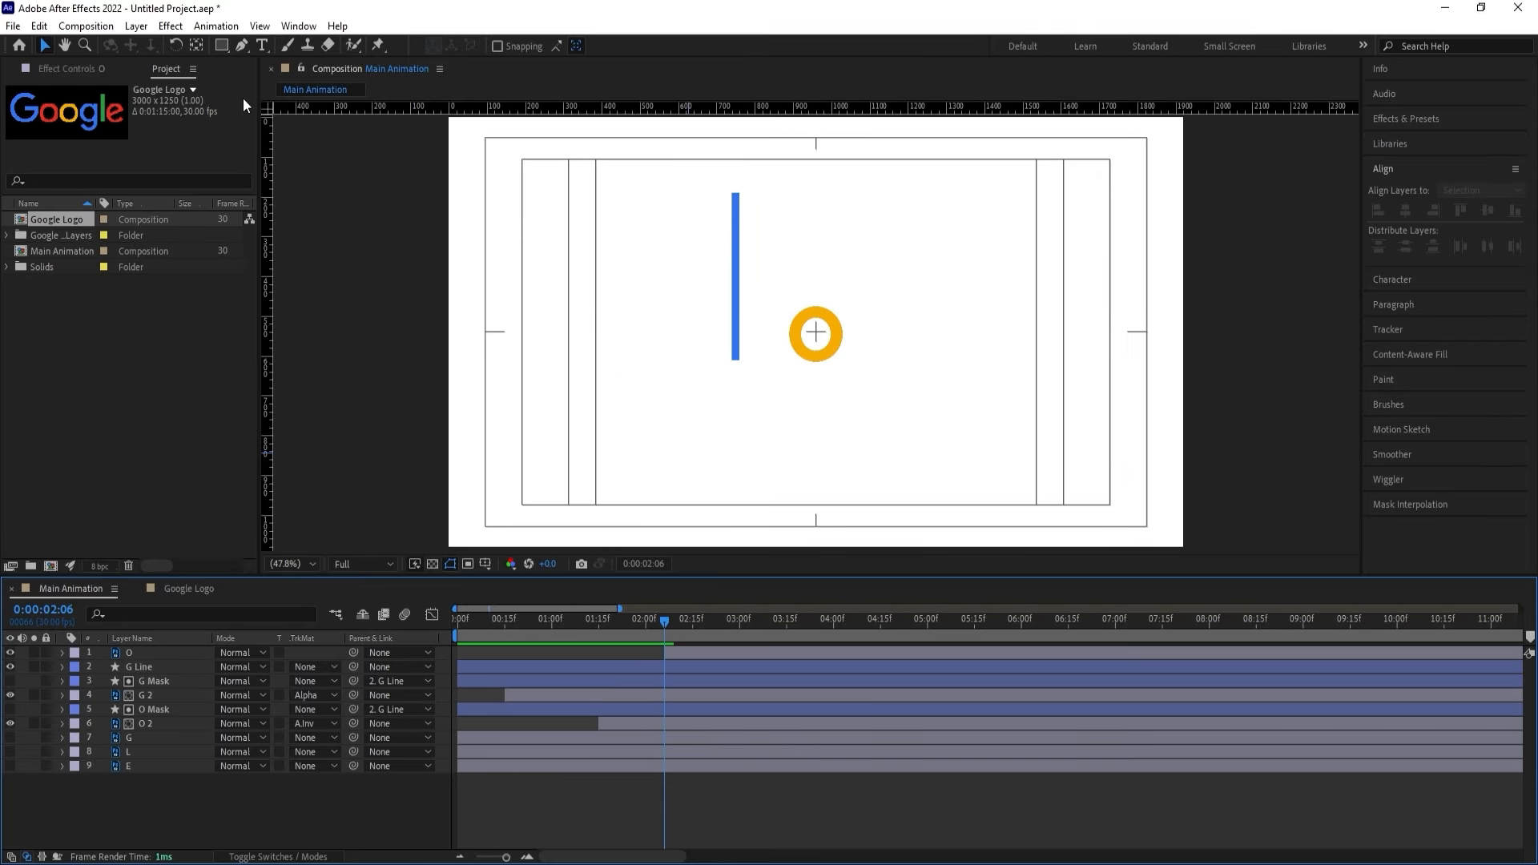
pyautogui.click(222, 45)
pyautogui.click(224, 42)
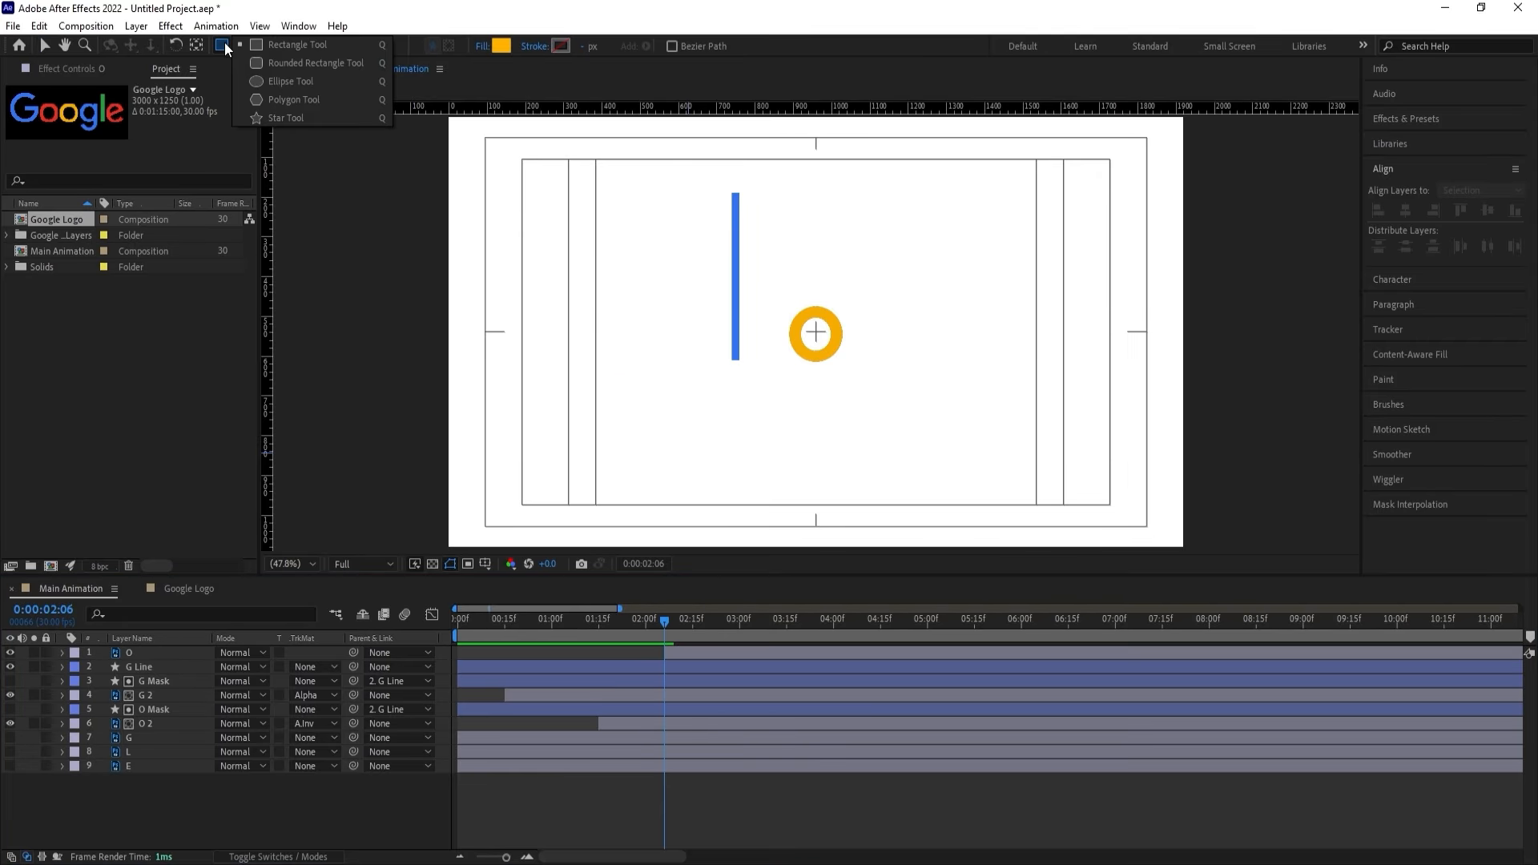
pyautogui.click(287, 80)
pyautogui.scroll(3, 828, 331)
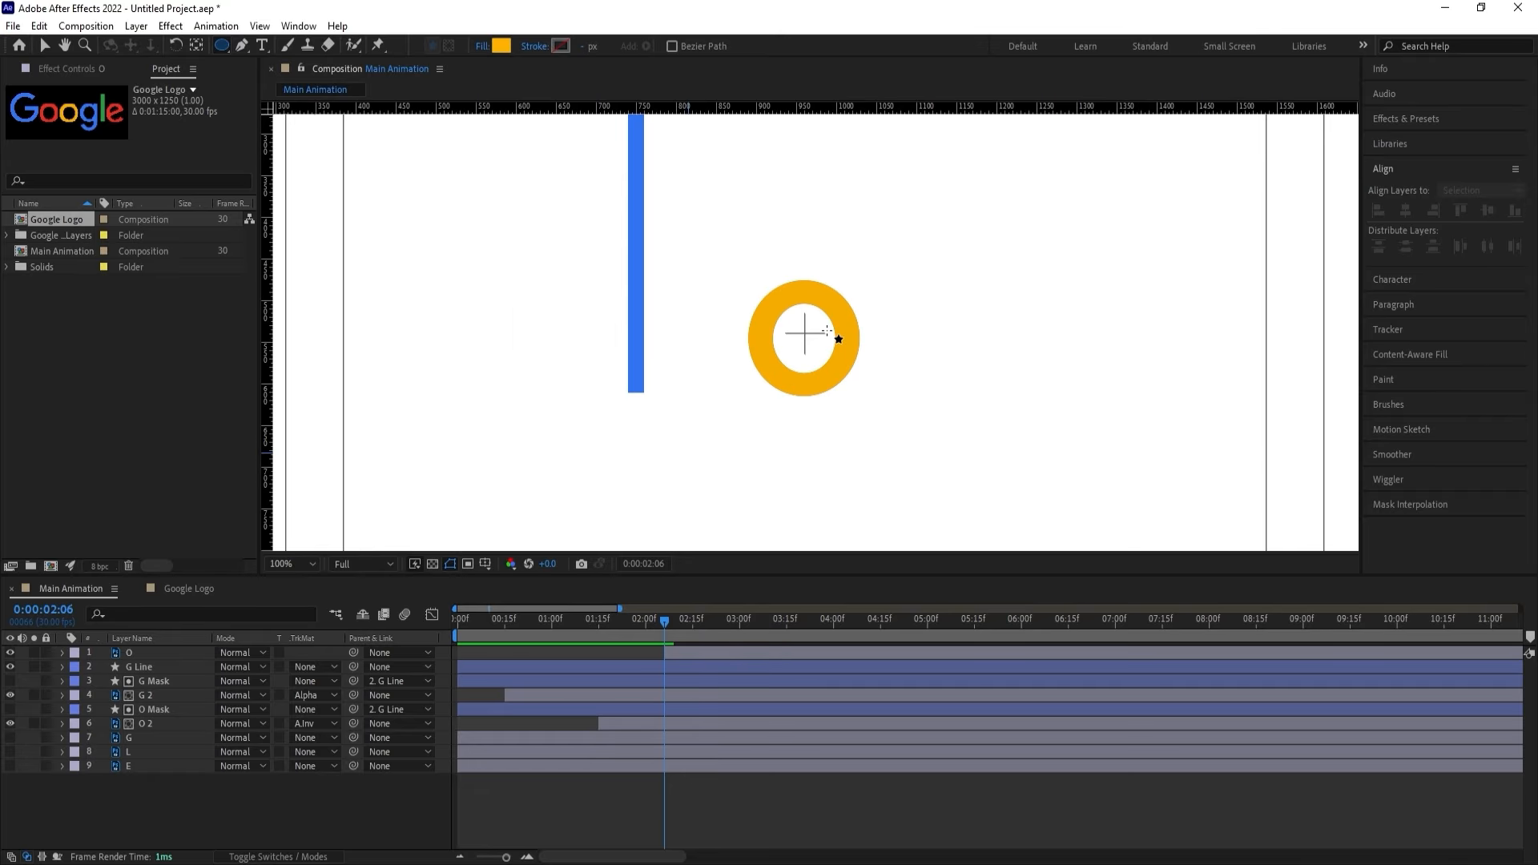
pyautogui.moveTo(797, 222); pyautogui.dragTo(816, 242)
pyautogui.click(665, 690)
pyautogui.click(671, 655)
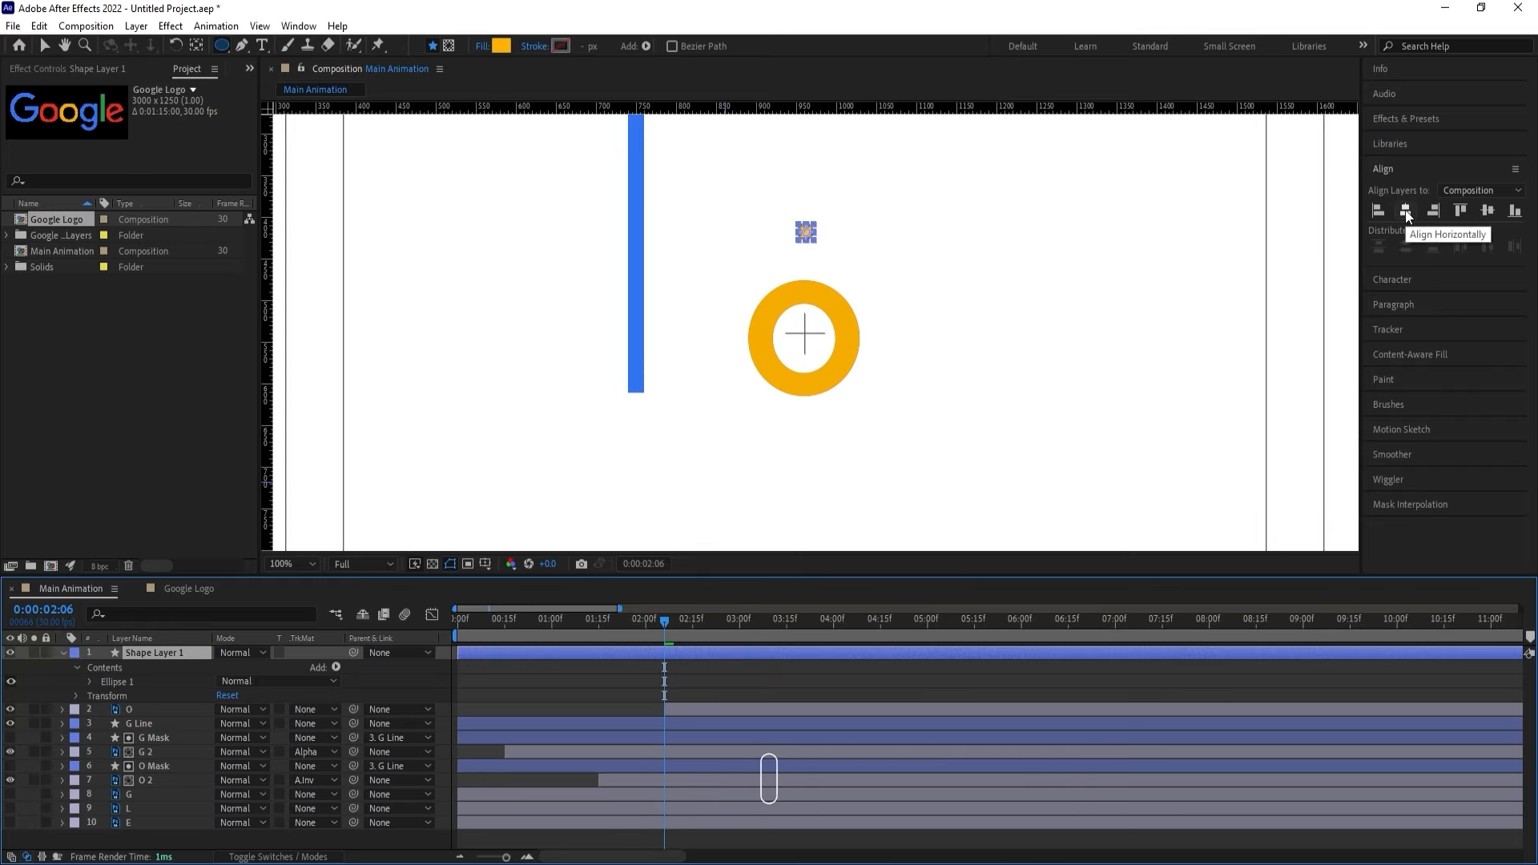
pyautogui.click(1365, 242)
# Keyframe the circle's Position from 960.0, -40.5 at 0:00:02:06 to 960.0, 457.5 at 0:00:02:24.
pyautogui.click(192, 652)
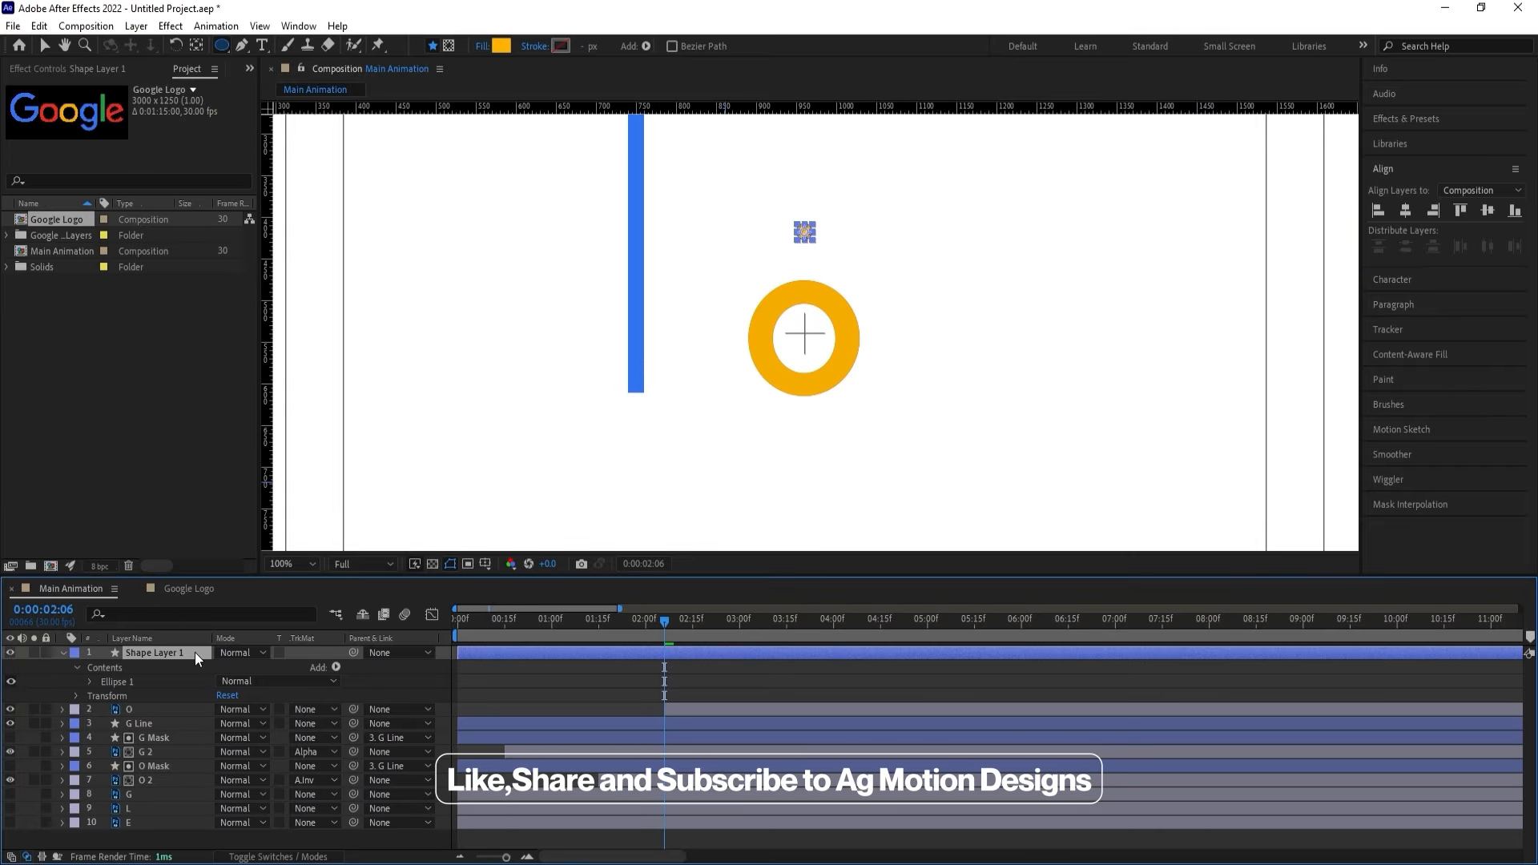
pyautogui.press('p')
pyautogui.click(295, 564)
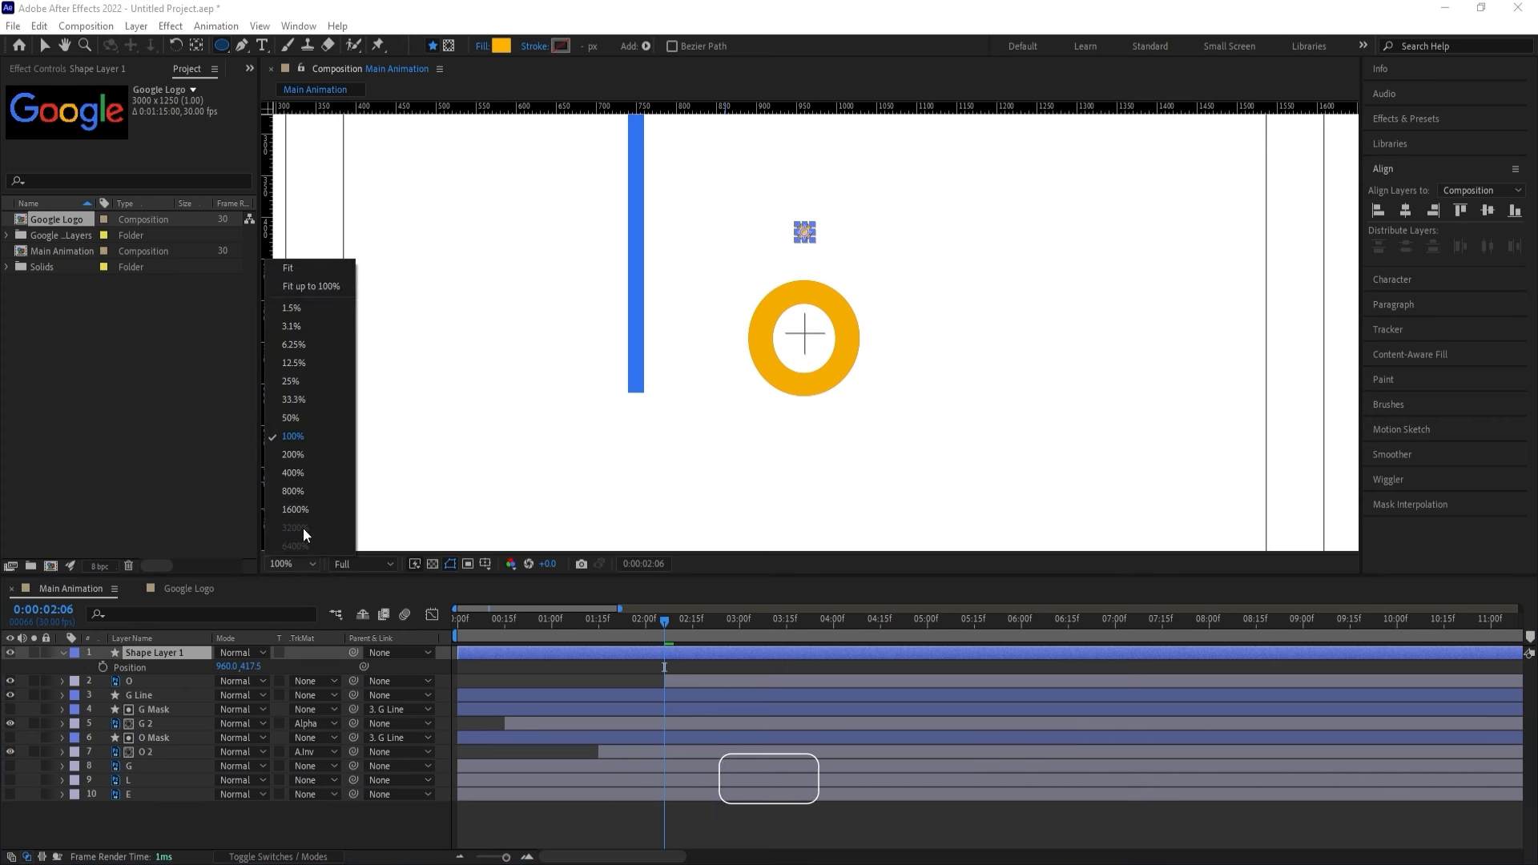
pyautogui.click(307, 259)
pyautogui.moveTo(250, 666); pyautogui.dragTo(5, 548)
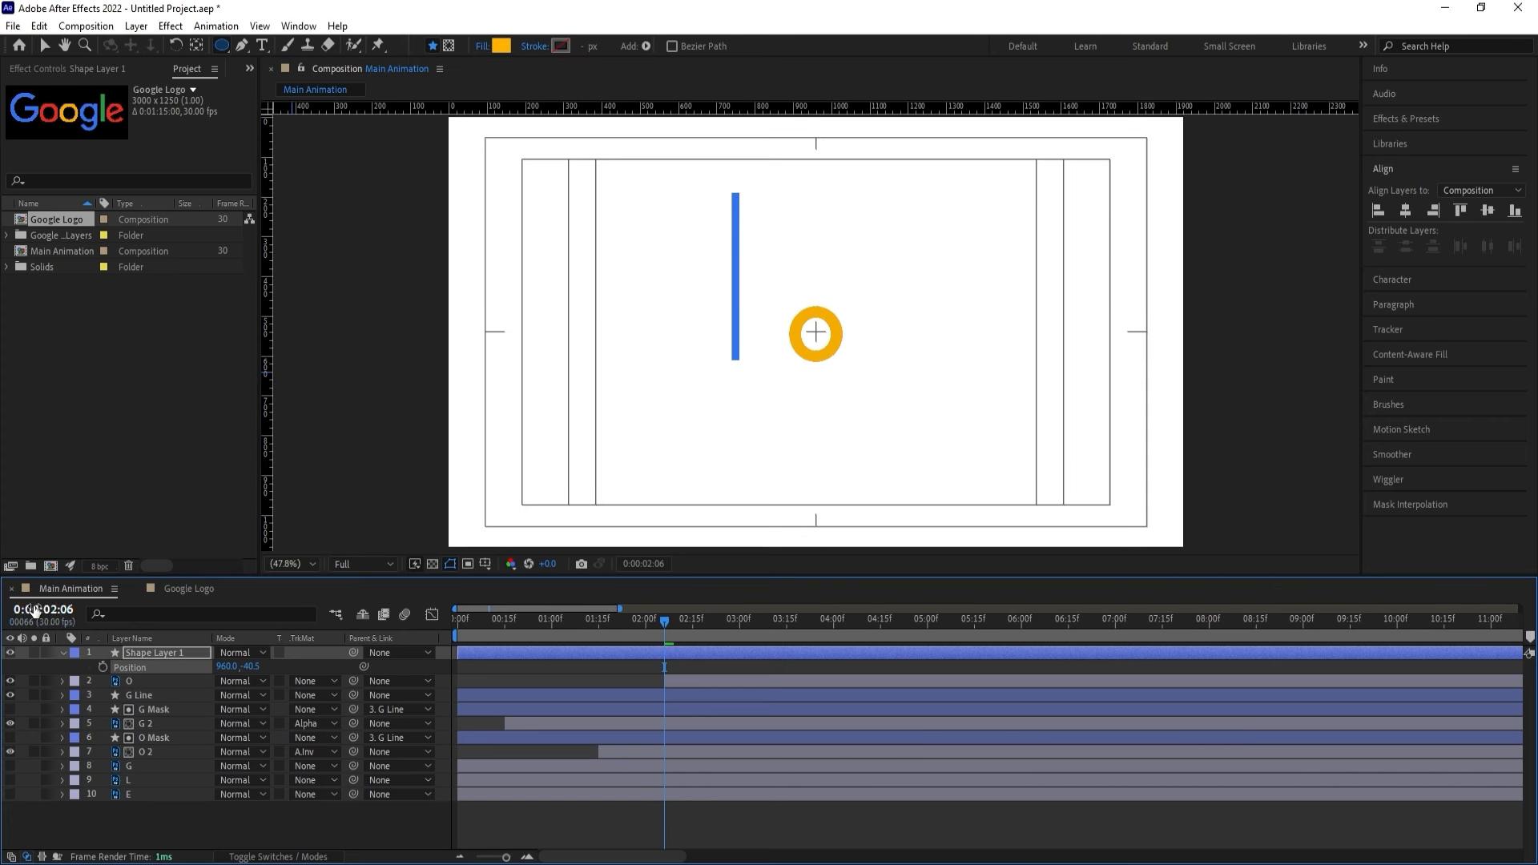
pyautogui.click(104, 668)
pyautogui.press('space')
pyautogui.press('space')
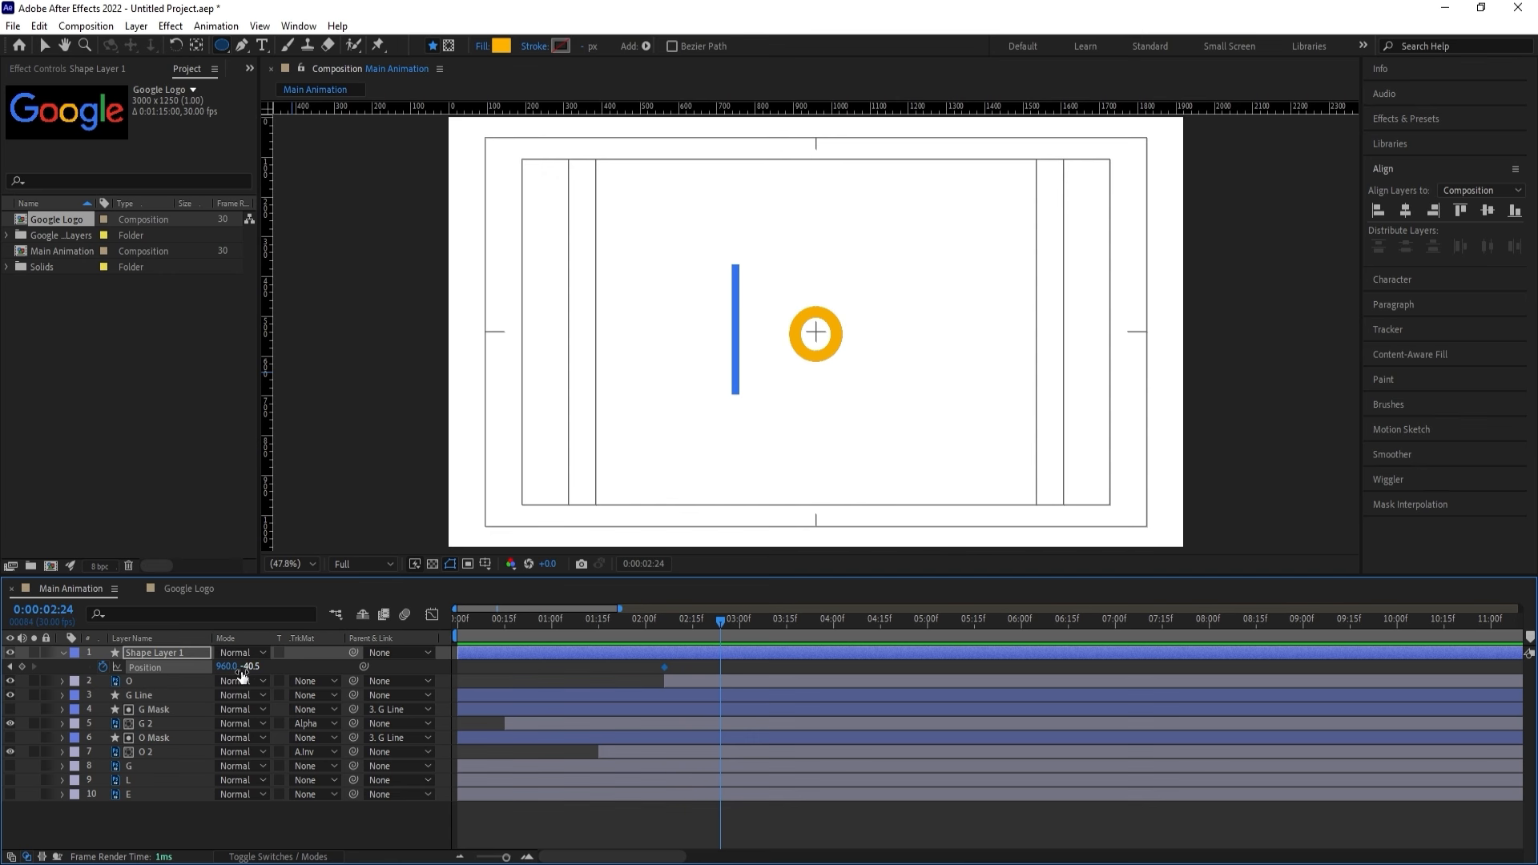
pyautogui.moveTo(241, 667); pyautogui.dragTo(641, 678)
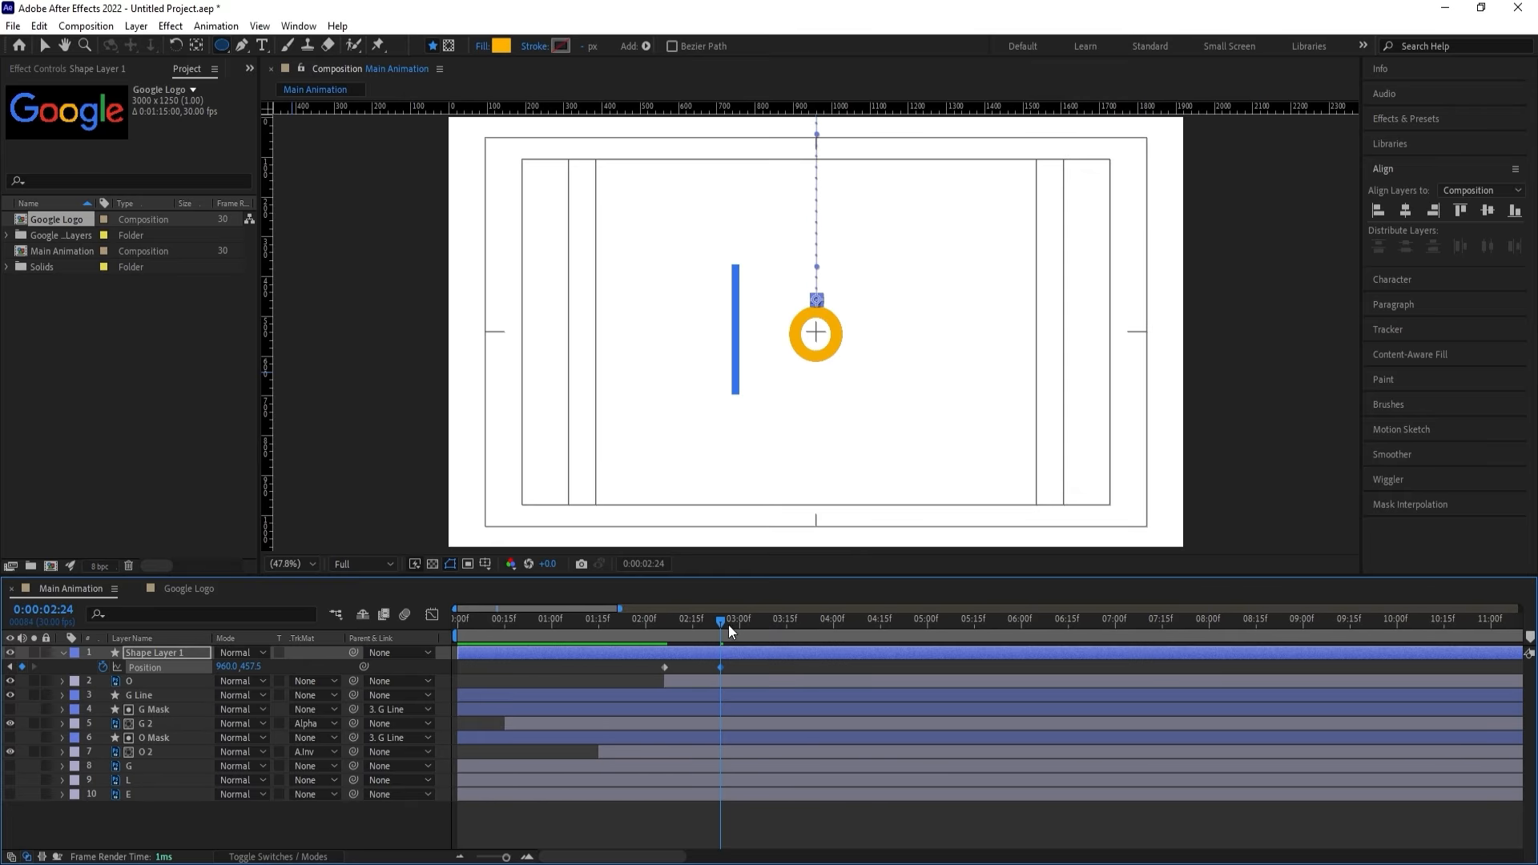
# Return to the circle's Position keyframe at 0:00:02:24 and rename the shape layer "O Drop".
pyautogui.moveTo(719, 622); pyautogui.dragTo(758, 622)
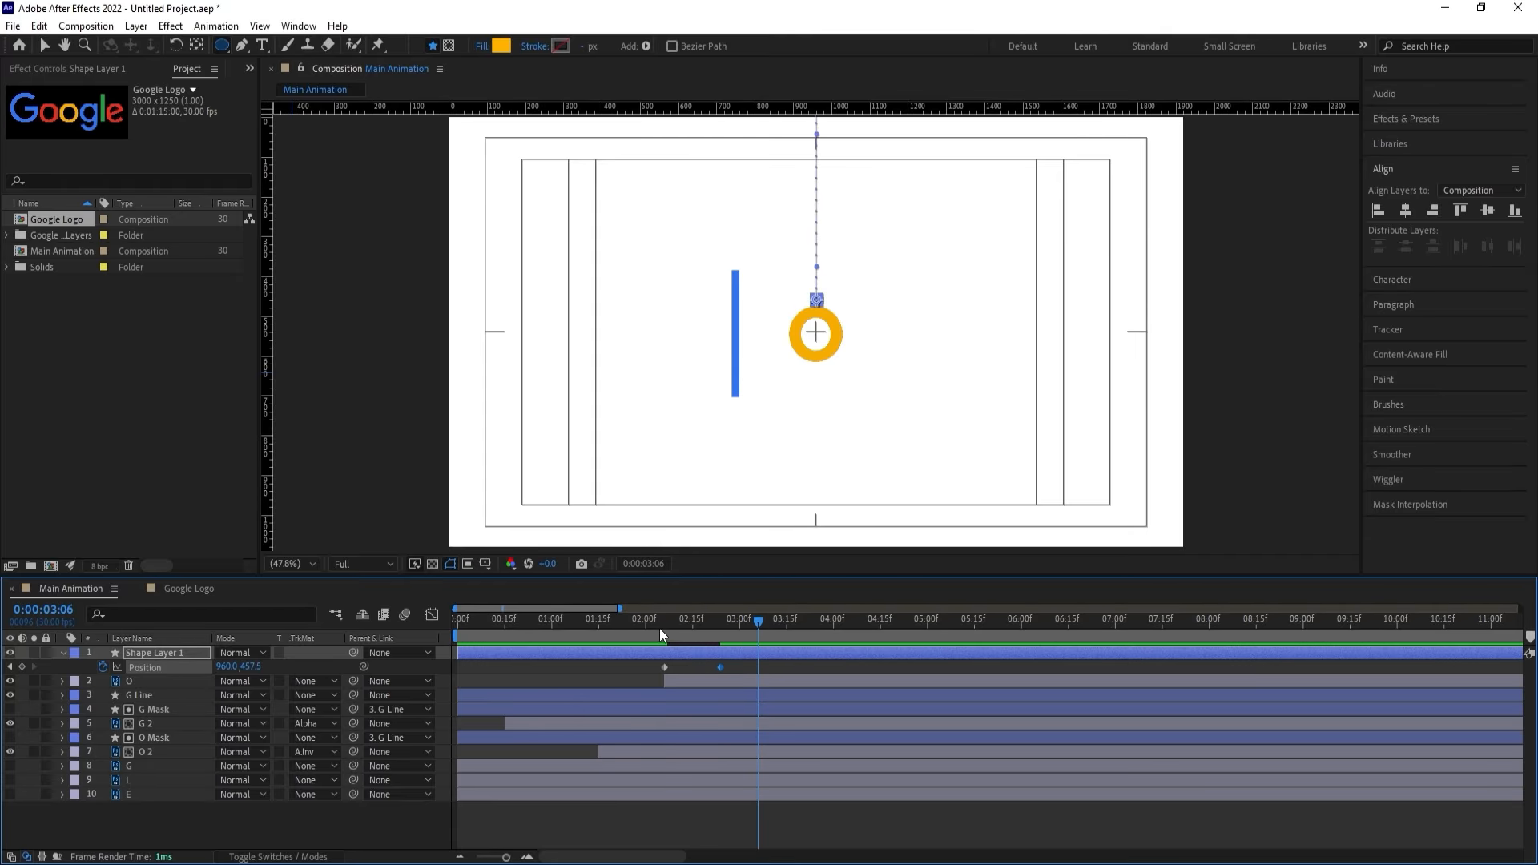
pyautogui.press('j')
pyautogui.press('Return')
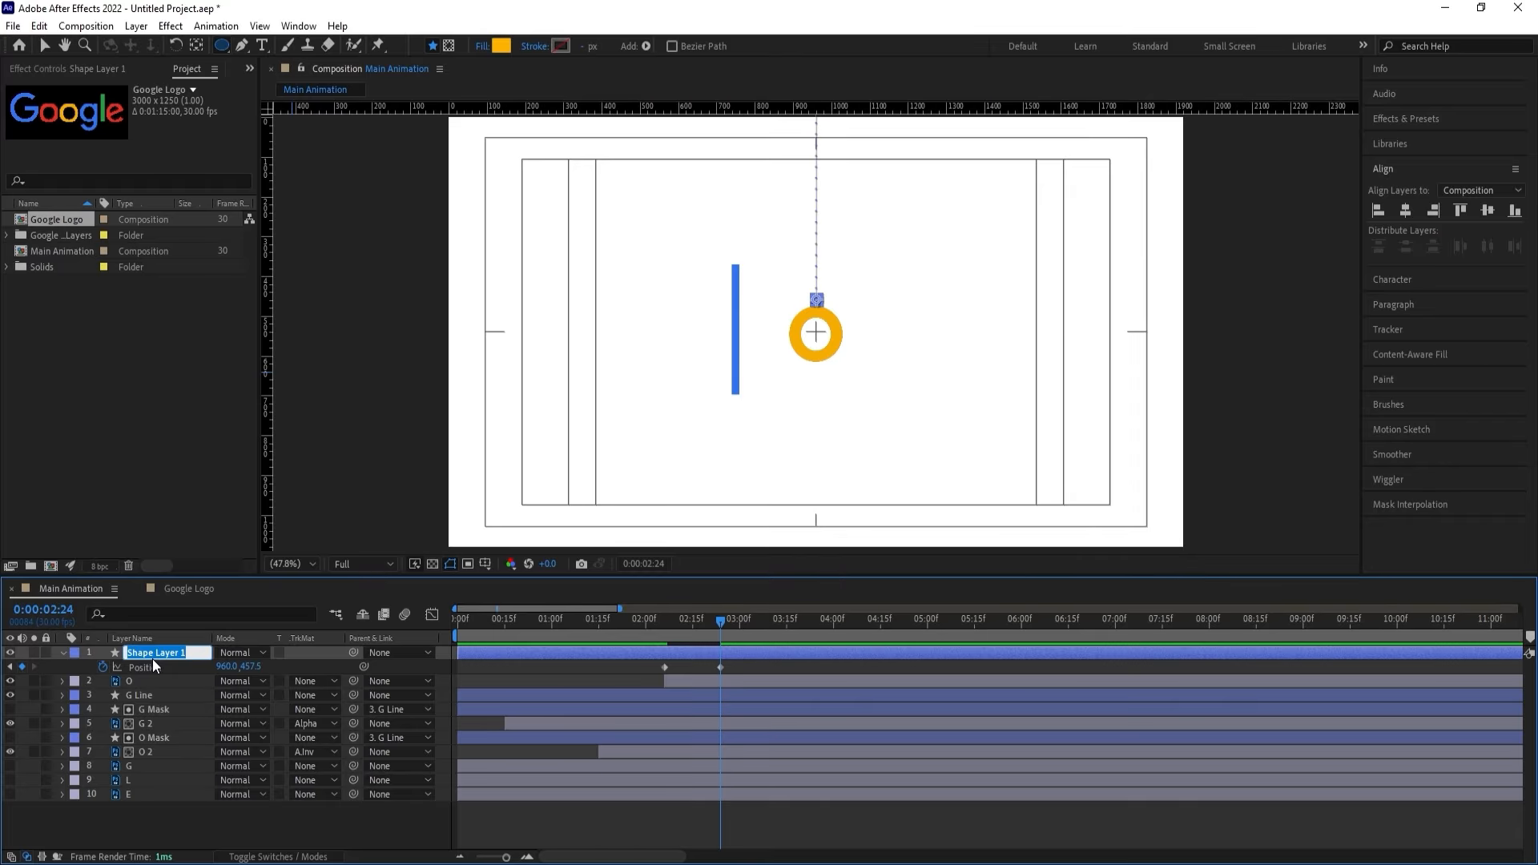
pyautogui.write('O Drop')
pyautogui.press('Return')
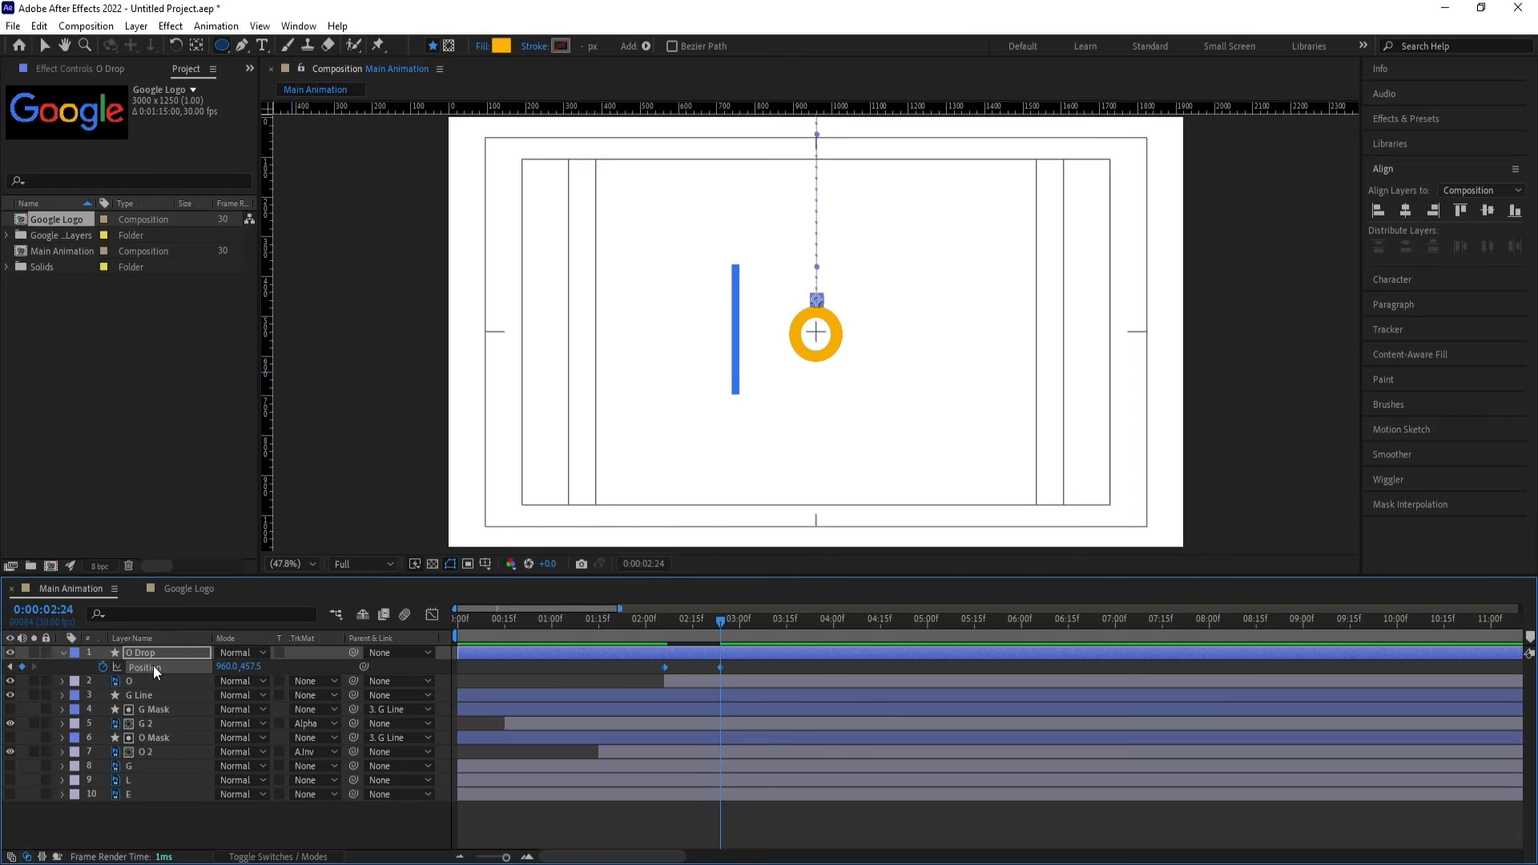
# Separate the dimensions of O Drop's Position and apply Easy Ease to its X and Y Position keyframes.
pyautogui.rightClick(154, 668)
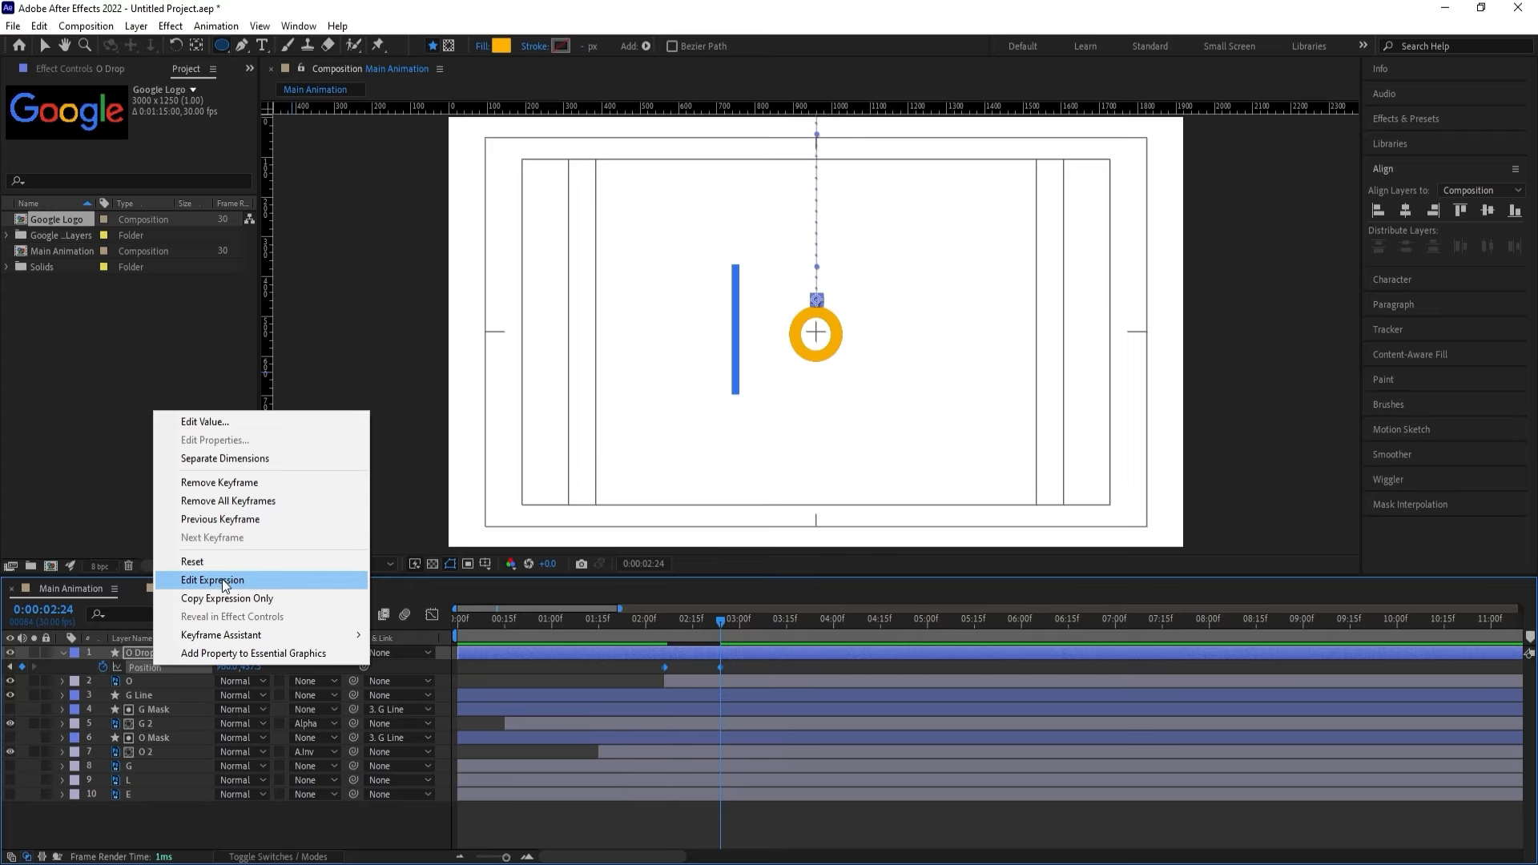
pyautogui.click(225, 458)
pyautogui.click(759, 675)
pyautogui.moveTo(701, 619)
pyautogui.mouseDown()
pyautogui.moveTo(665, 615)
pyautogui.moveTo(744, 631)
pyautogui.moveTo(723, 613)
pyautogui.mouseUp()
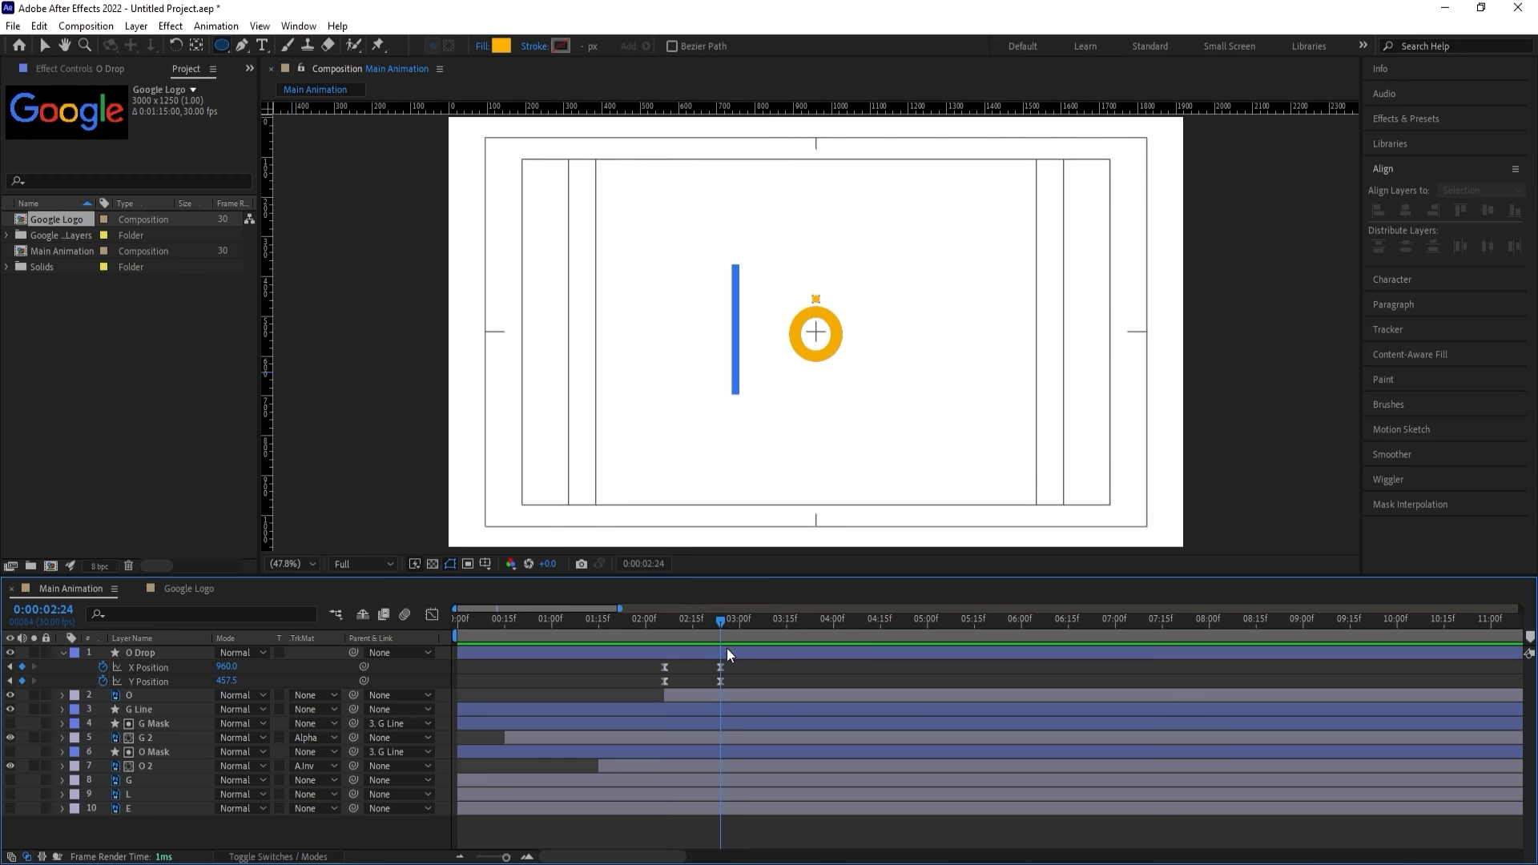
# Lower O Drop at 0:00:02:24 to Y Position 466.5 so it touches the top of the yellow O.
pyautogui.click(727, 647)
pyautogui.scroll(6, 813, 302)
pyautogui.press('v')
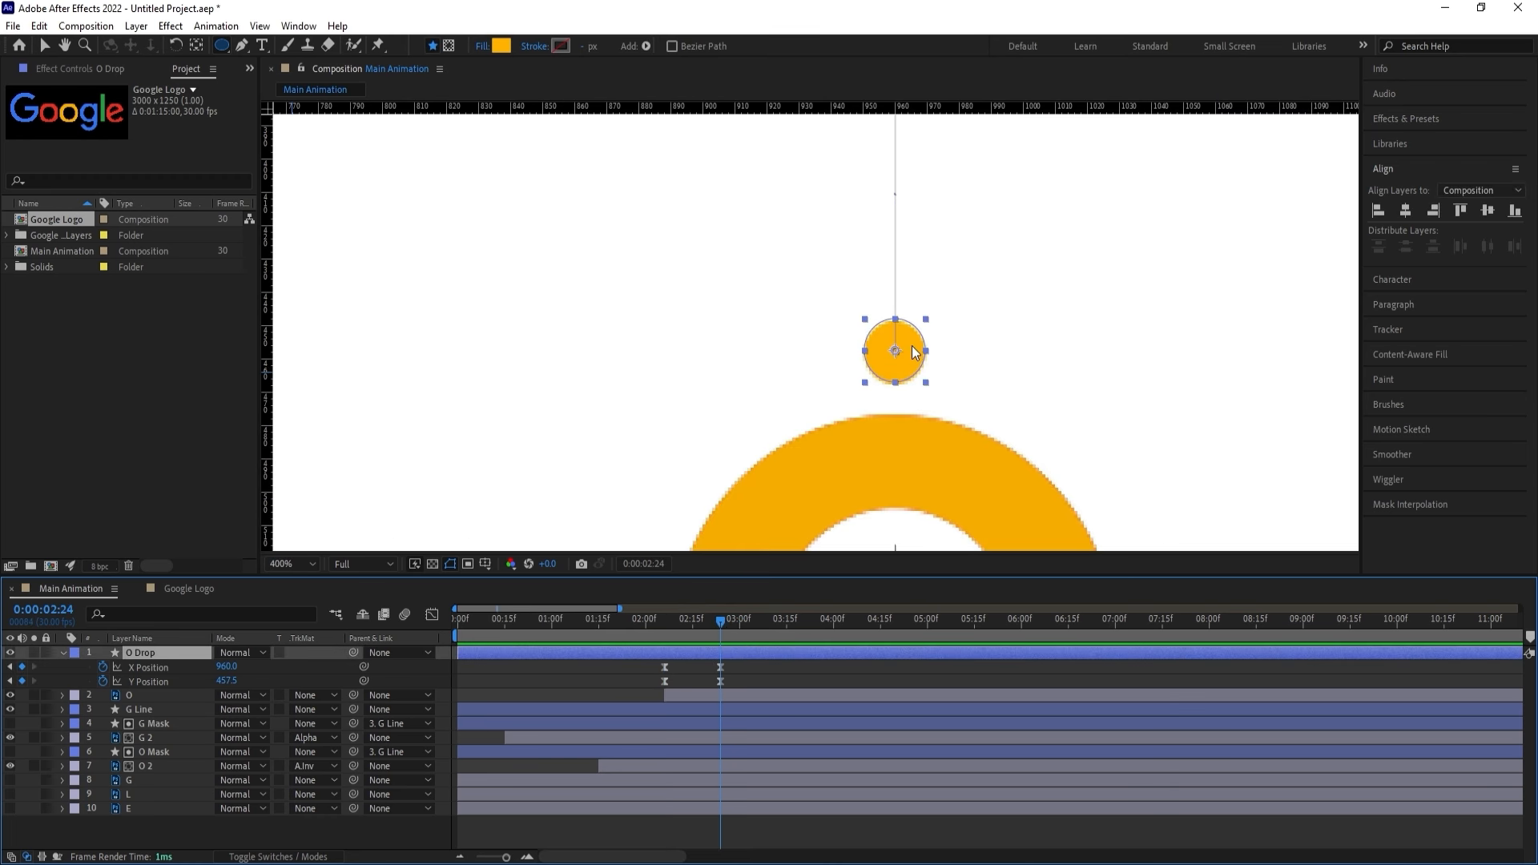
pyautogui.moveTo(916, 353); pyautogui.dragTo(918, 381)
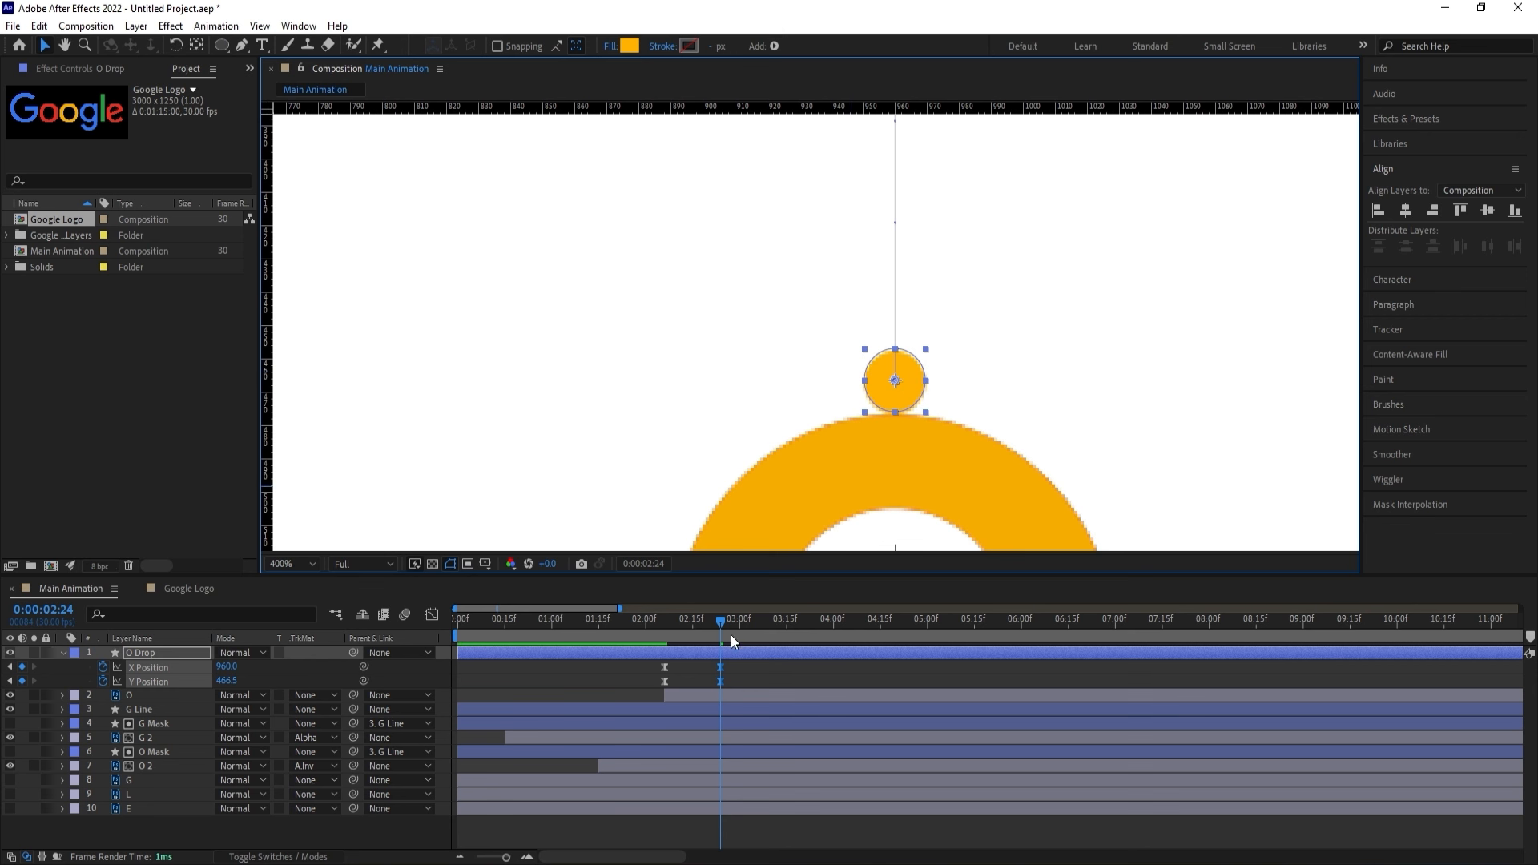
# Keyframe O Drop at 0:00:03:25 with X Position 1261.0 and Y Position 1089.5, at the composition's lower edge.
pyautogui.moveTo(721, 623); pyautogui.dragTo(817, 625)
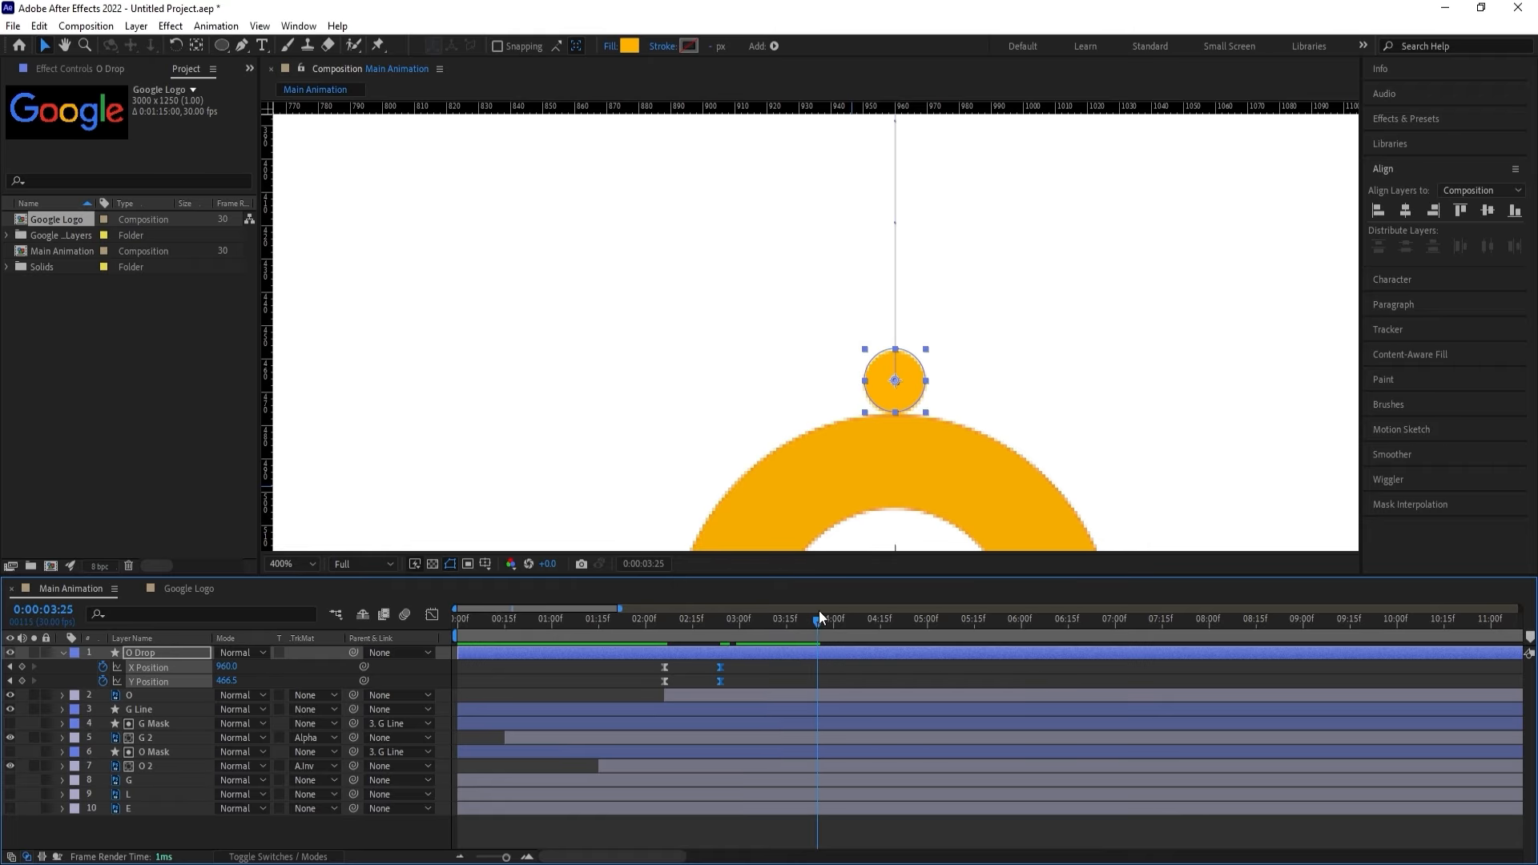
pyautogui.scroll(-2, 859, 355)
pyautogui.moveTo(226, 666); pyautogui.dragTo(414, 640)
pyautogui.press(',')
pyautogui.press(',')
pyautogui.press(',')
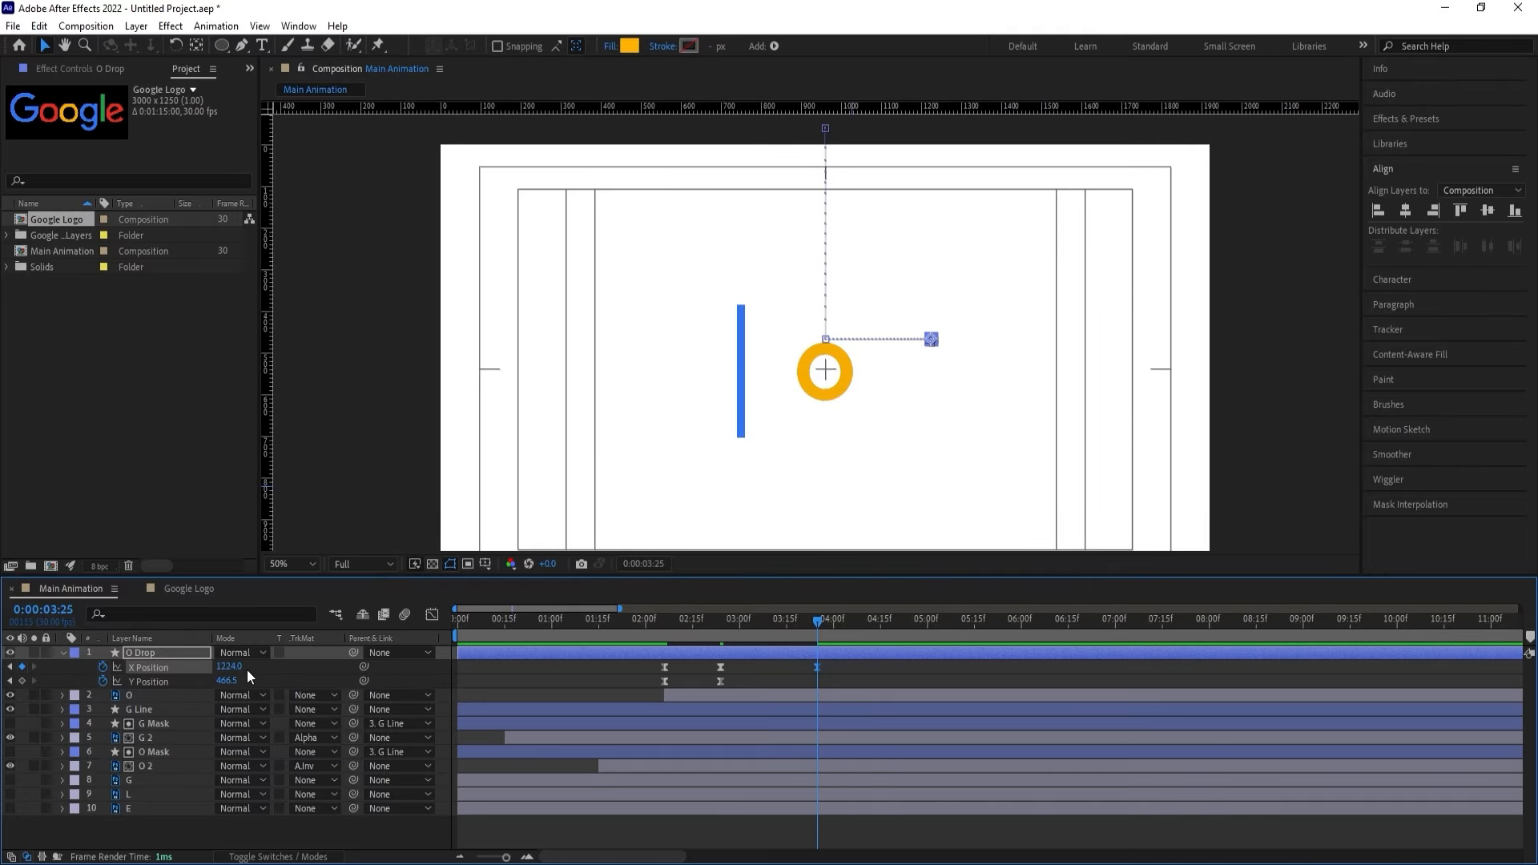
pyautogui.moveTo(237, 667); pyautogui.dragTo(394, 574)
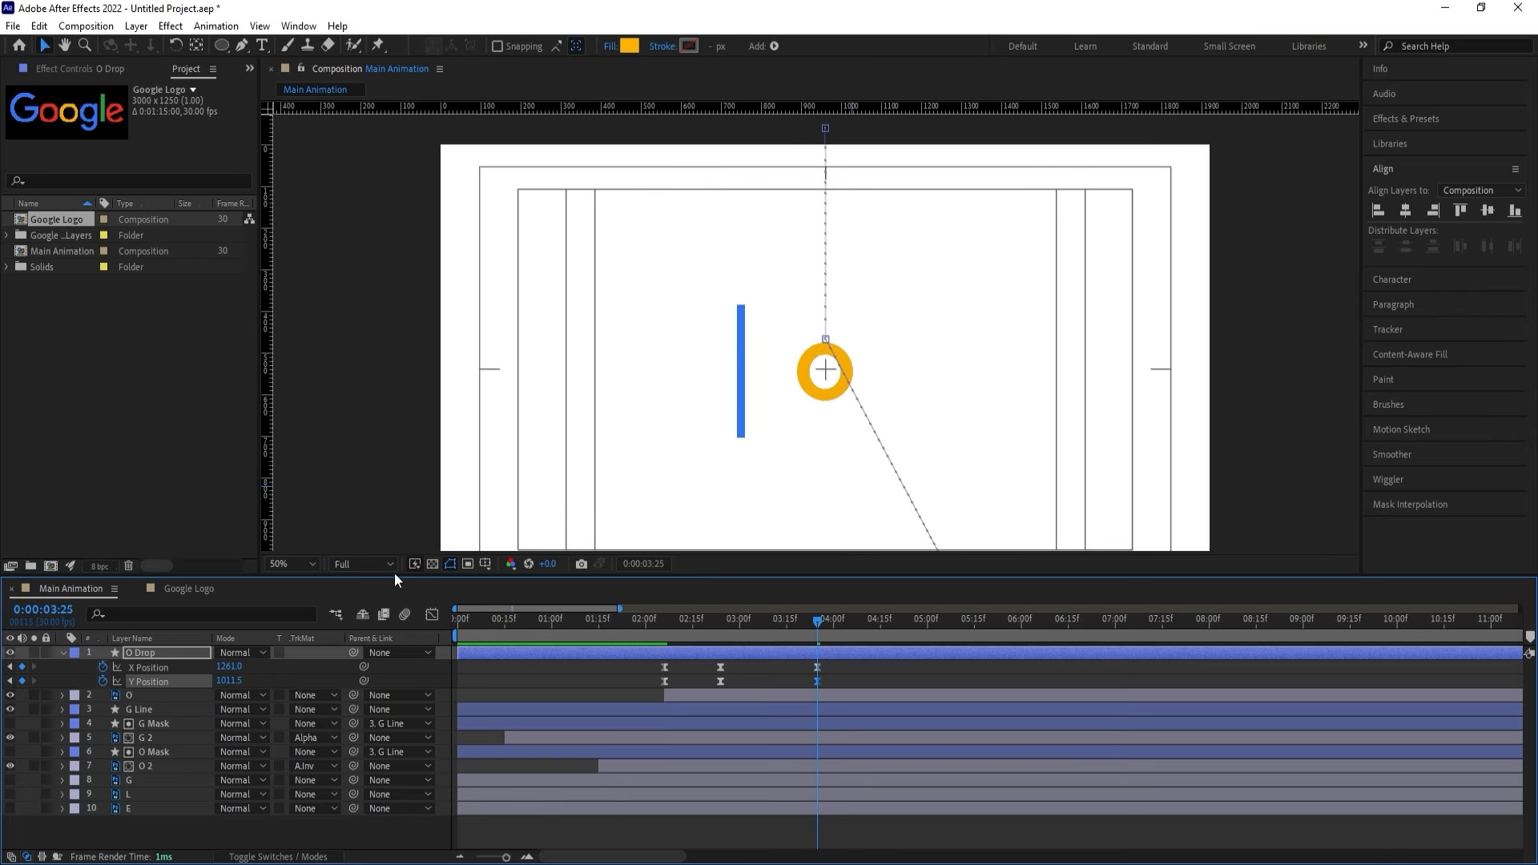
pyautogui.click(305, 569)
pyautogui.click(302, 262)
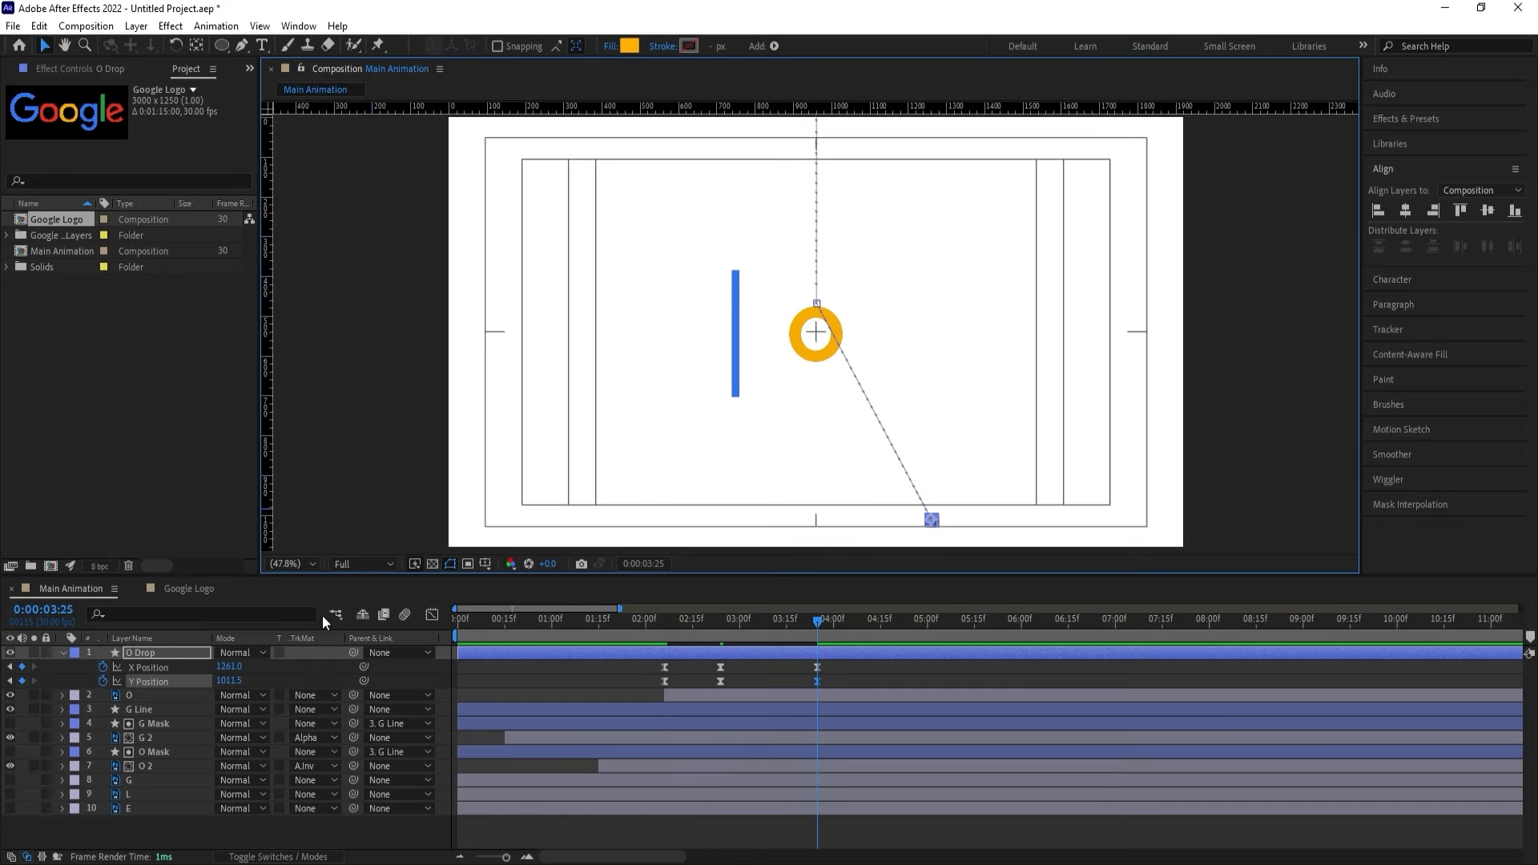
pyautogui.moveTo(229, 681); pyautogui.dragTo(290, 689)
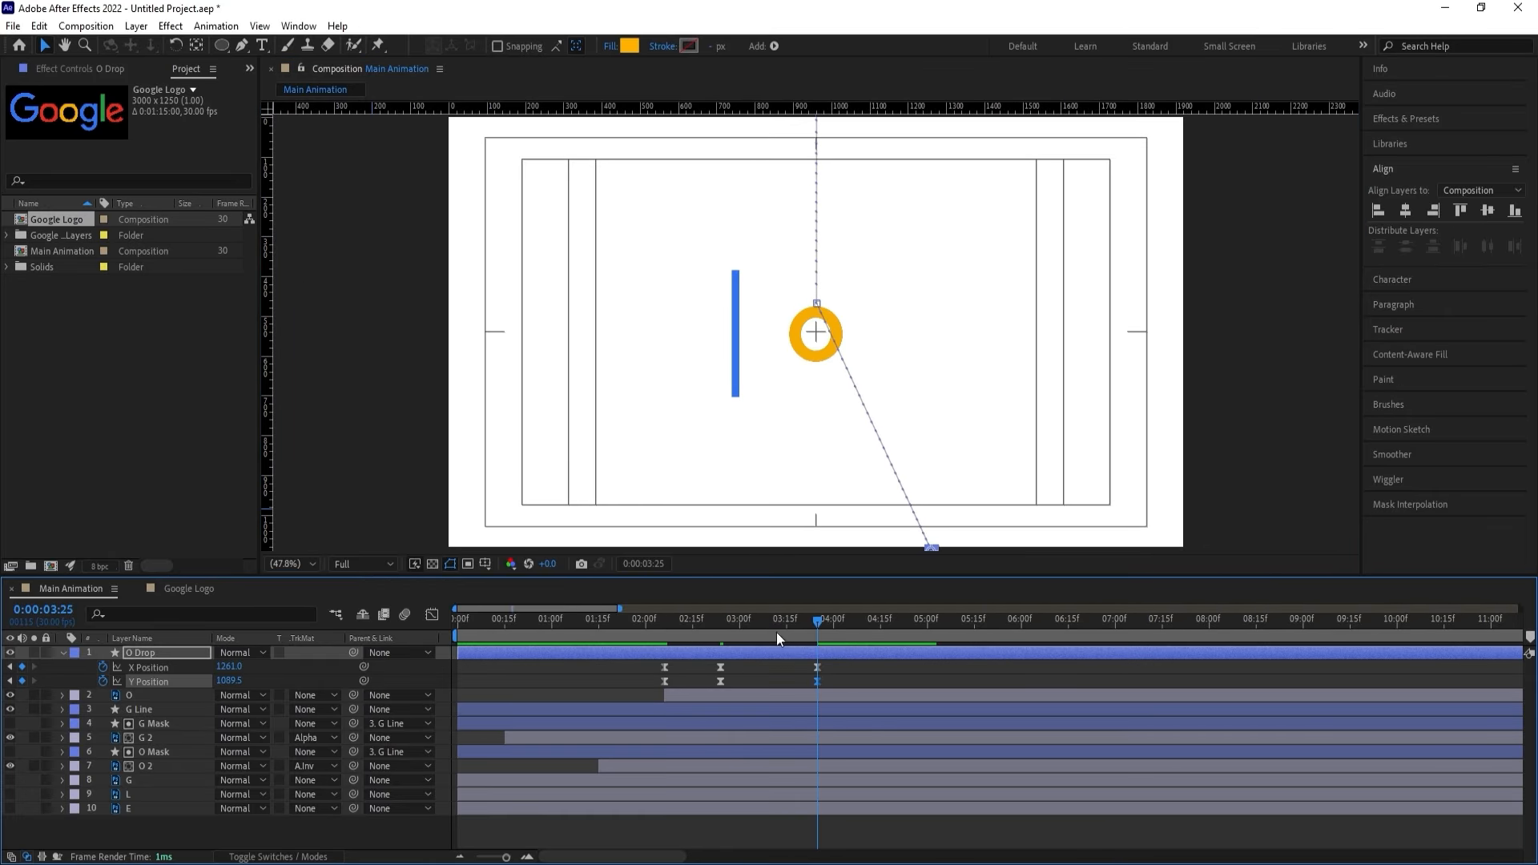
# Set O Drop's Y Position to 290.3 at 0:00:03:09 to form a bounce arc, and preview it from 0:00:02:03.
pyautogui.moveTo(777, 629); pyautogui.dragTo(765, 620)
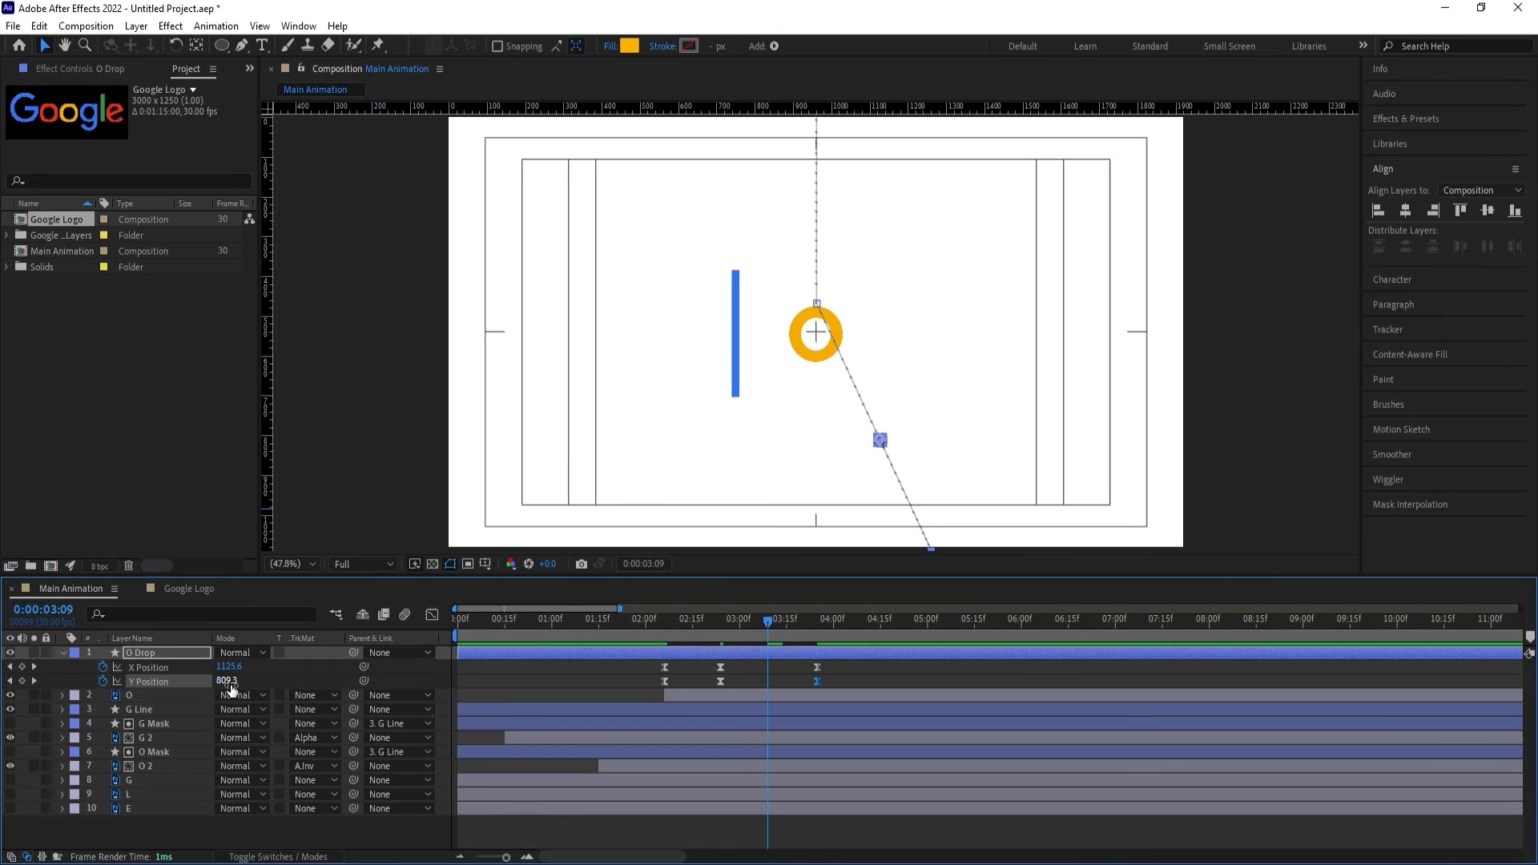
pyautogui.moveTo(227, 681); pyautogui.dragTo(202, 681)
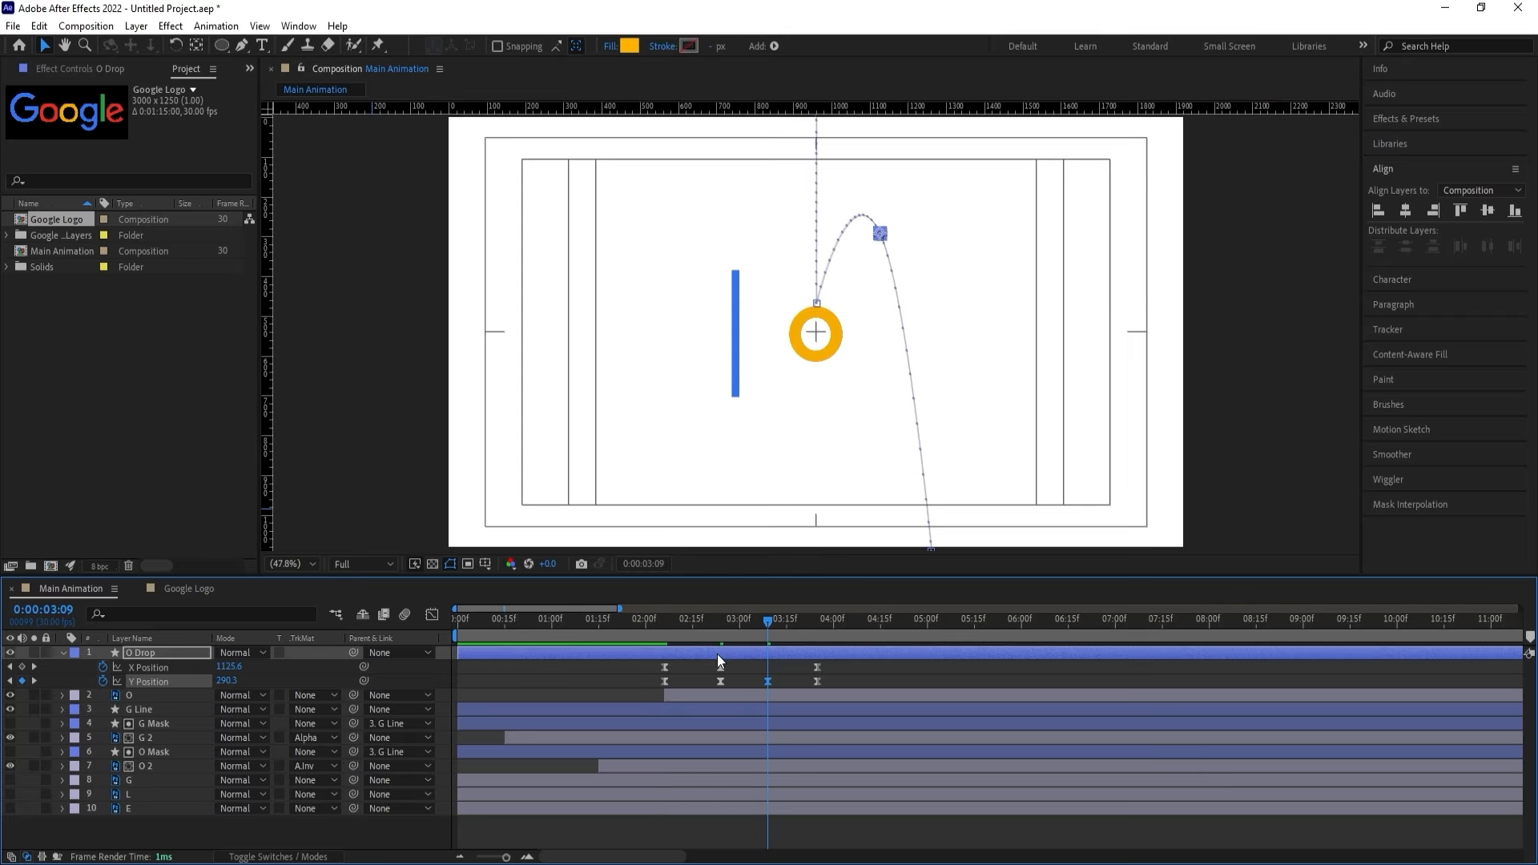
pyautogui.click(656, 623)
pyautogui.press('space')
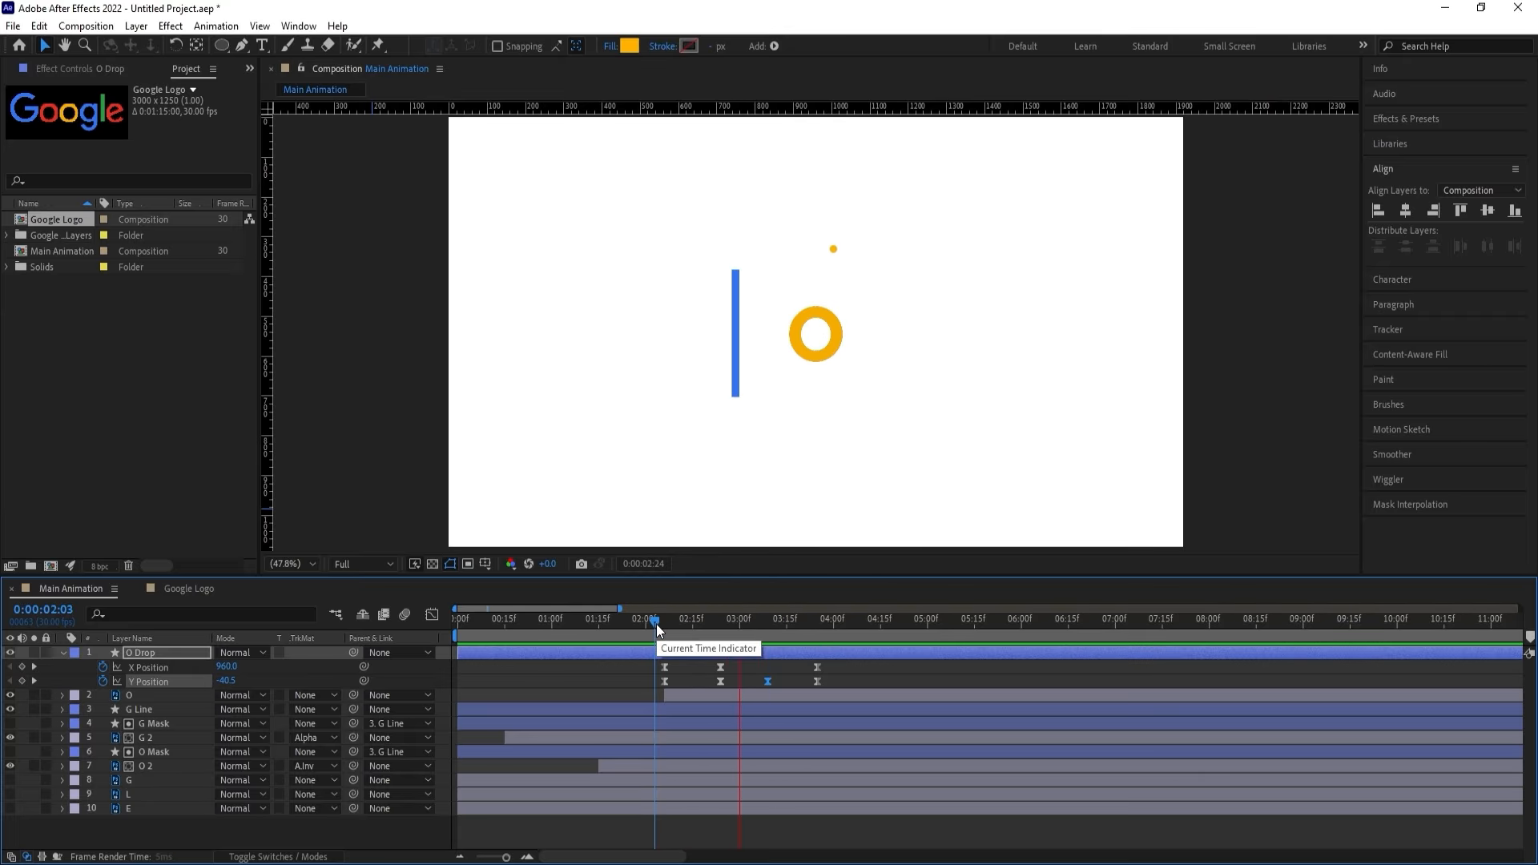
pyautogui.press('space')
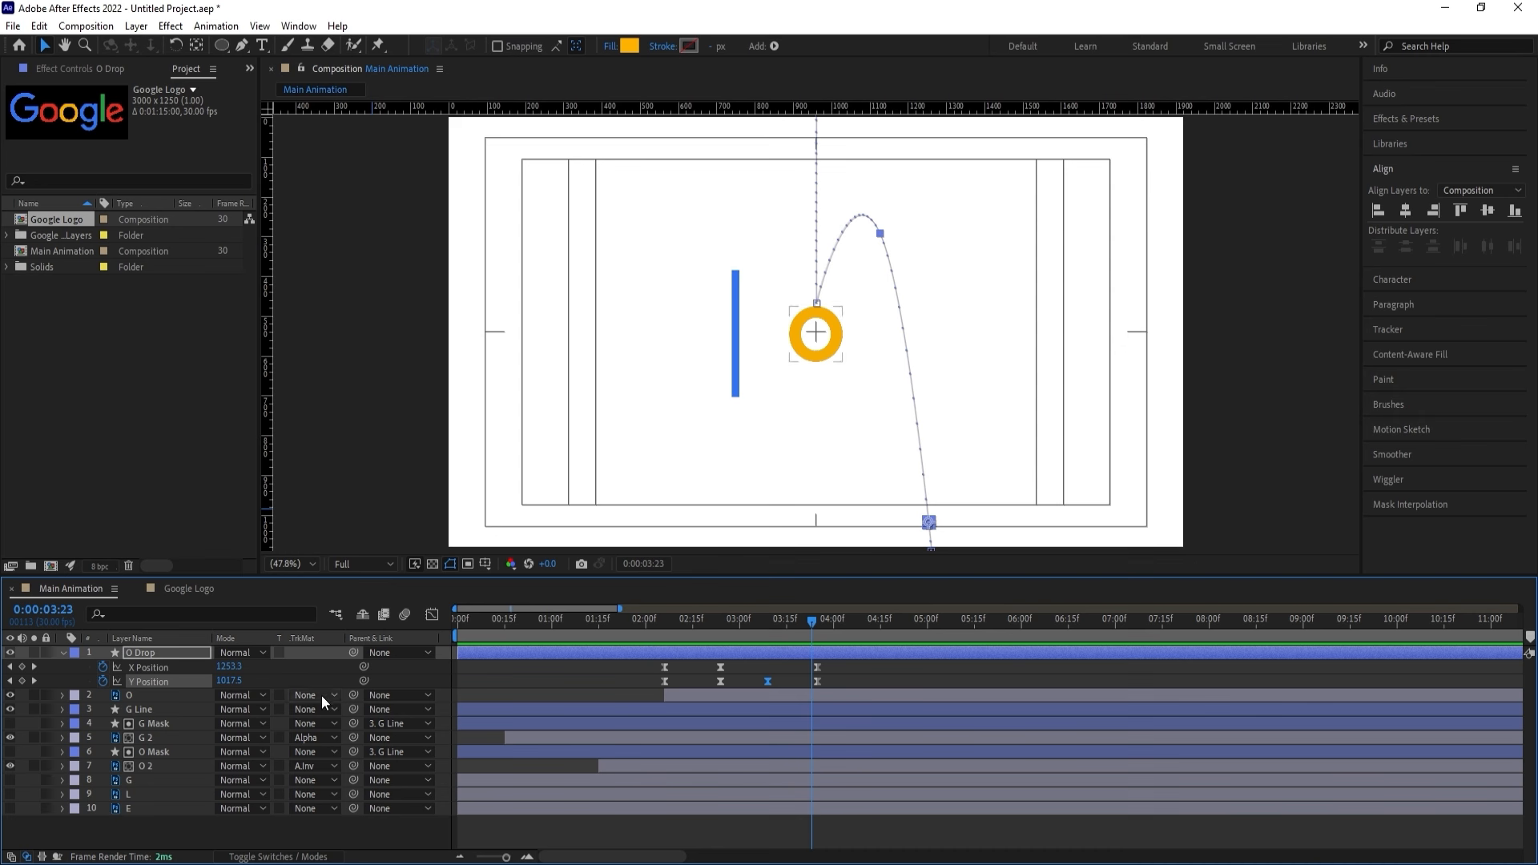
# Select all of O Drop's Y Position keyframes and apply Easy Ease to them.
pyautogui.press('=')
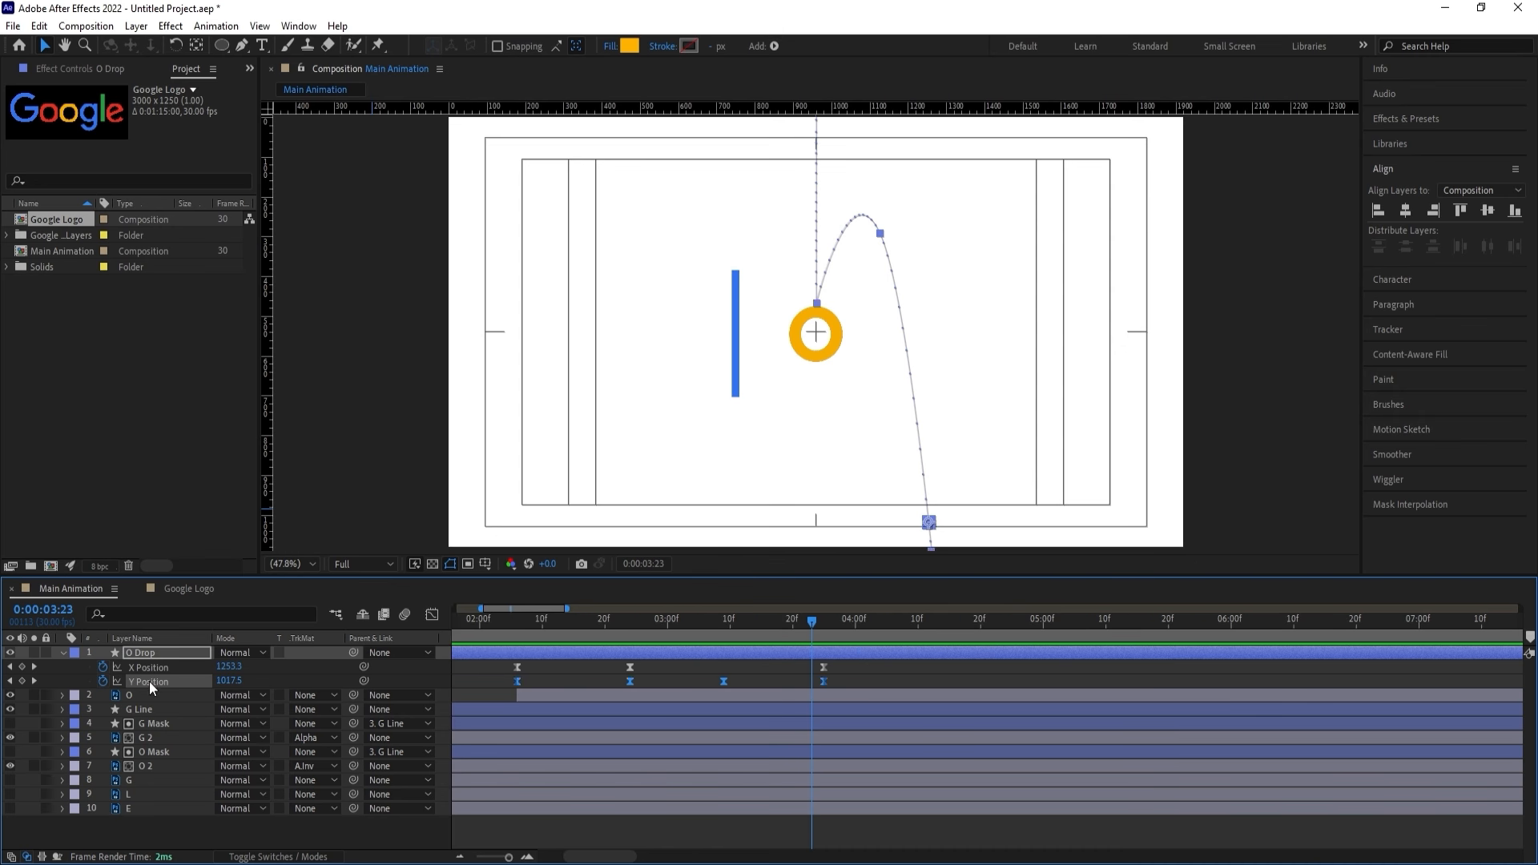
pyautogui.press('Down')
pyautogui.press('Down')
pyautogui.press('Down')
pyautogui.press('Down')
pyautogui.press('Down')
pyautogui.press('Down')
pyautogui.press('Down')
pyautogui.press('Down')
pyautogui.press('Down')
pyautogui.press('Down')
pyautogui.press('Down')
pyautogui.press('Down')
pyautogui.press('Down')
pyautogui.press('Down')
pyautogui.press('Down')
pyautogui.press('Down')
pyautogui.press('Down')
pyautogui.press('Down')
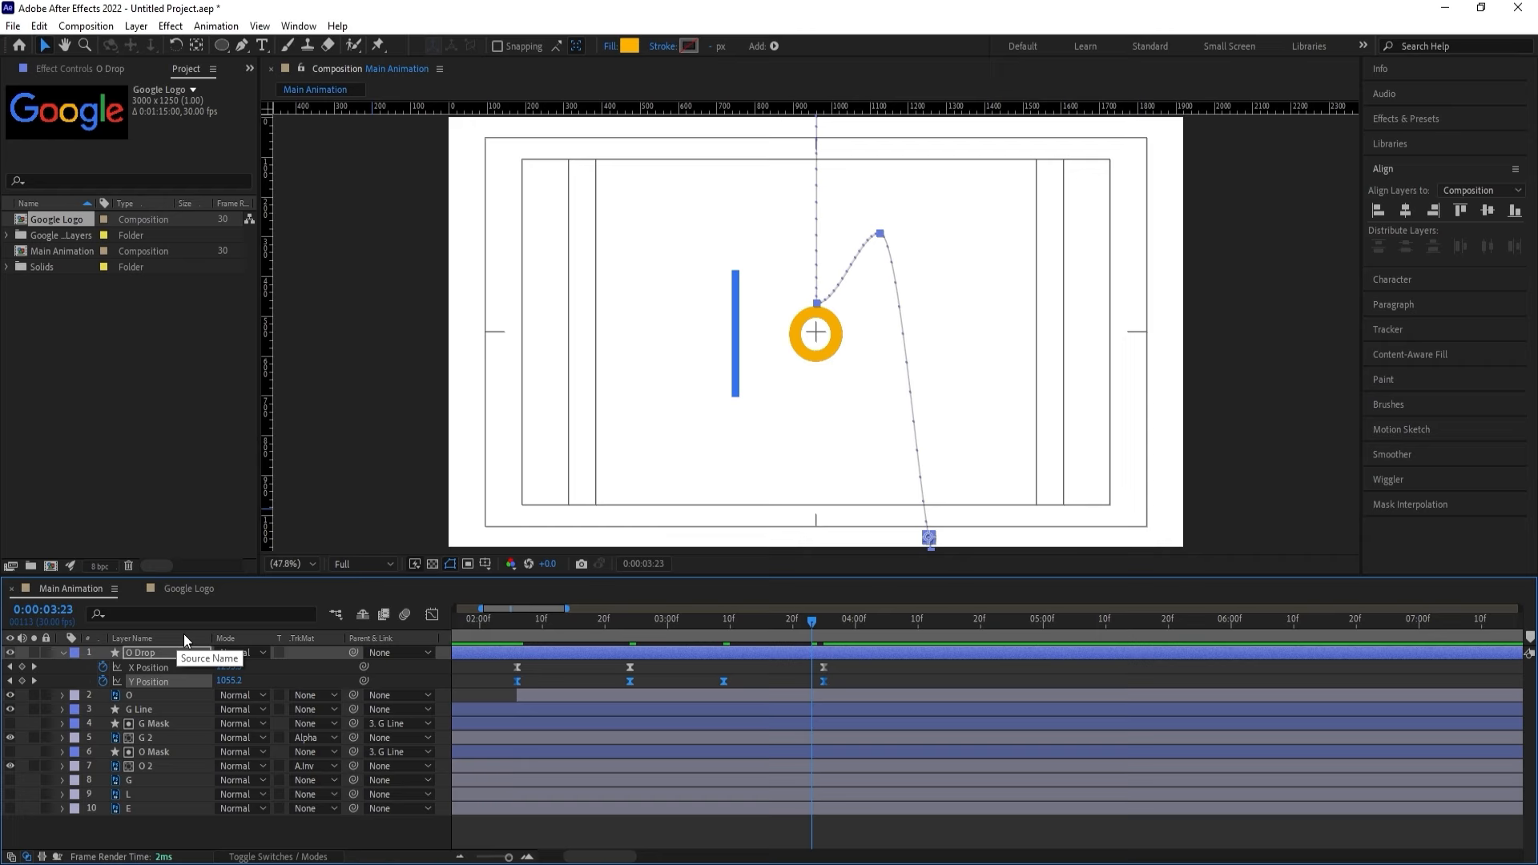
# In the Y Position speed graph, shorten the influence at O Drop's 0:00:02:24 bounce and final keyframe, and lengthen the incoming influence at 0:00:03:09.
pyautogui.click(432, 615)
pyautogui.moveTo(548, 814); pyautogui.dragTo(622, 789)
pyautogui.moveTo(697, 746); pyautogui.dragTo(764, 780)
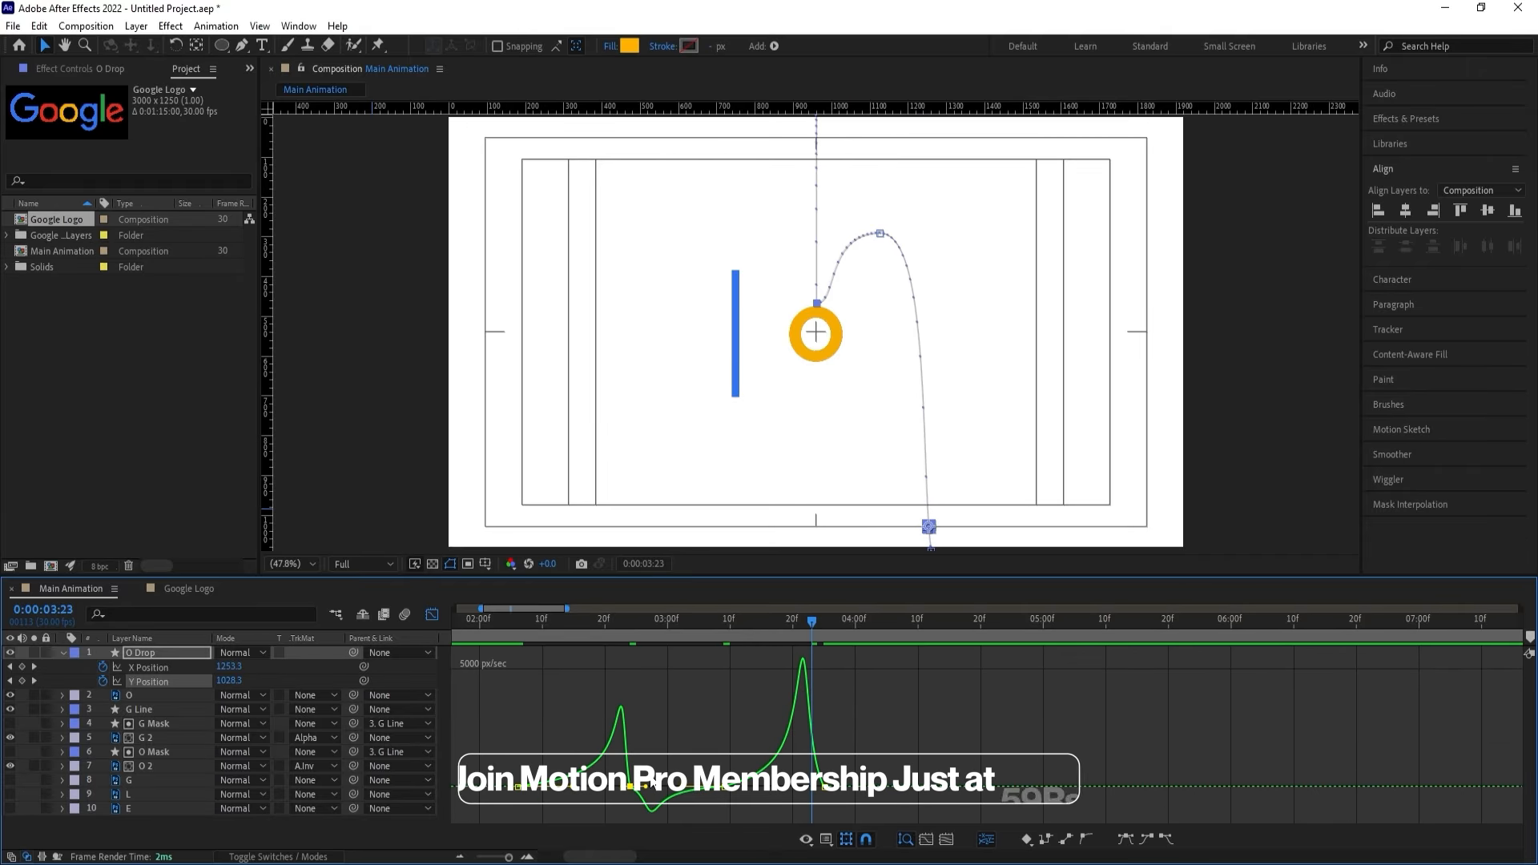
pyautogui.moveTo(614, 801); pyautogui.dragTo(633, 788)
pyautogui.moveTo(847, 743); pyautogui.dragTo(790, 837)
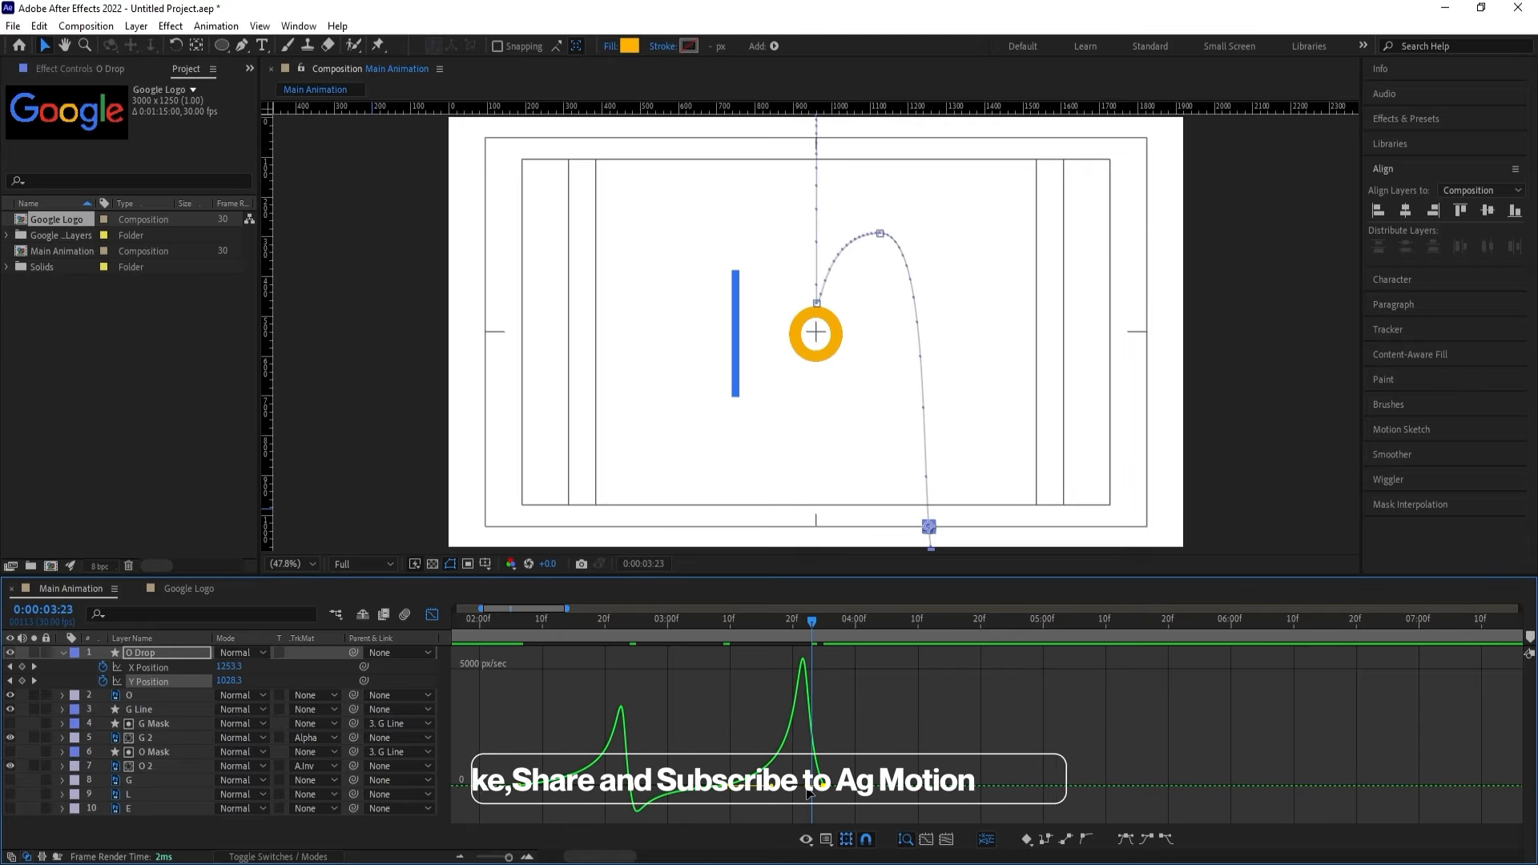
pyautogui.moveTo(897, 785); pyautogui.dragTo(821, 793)
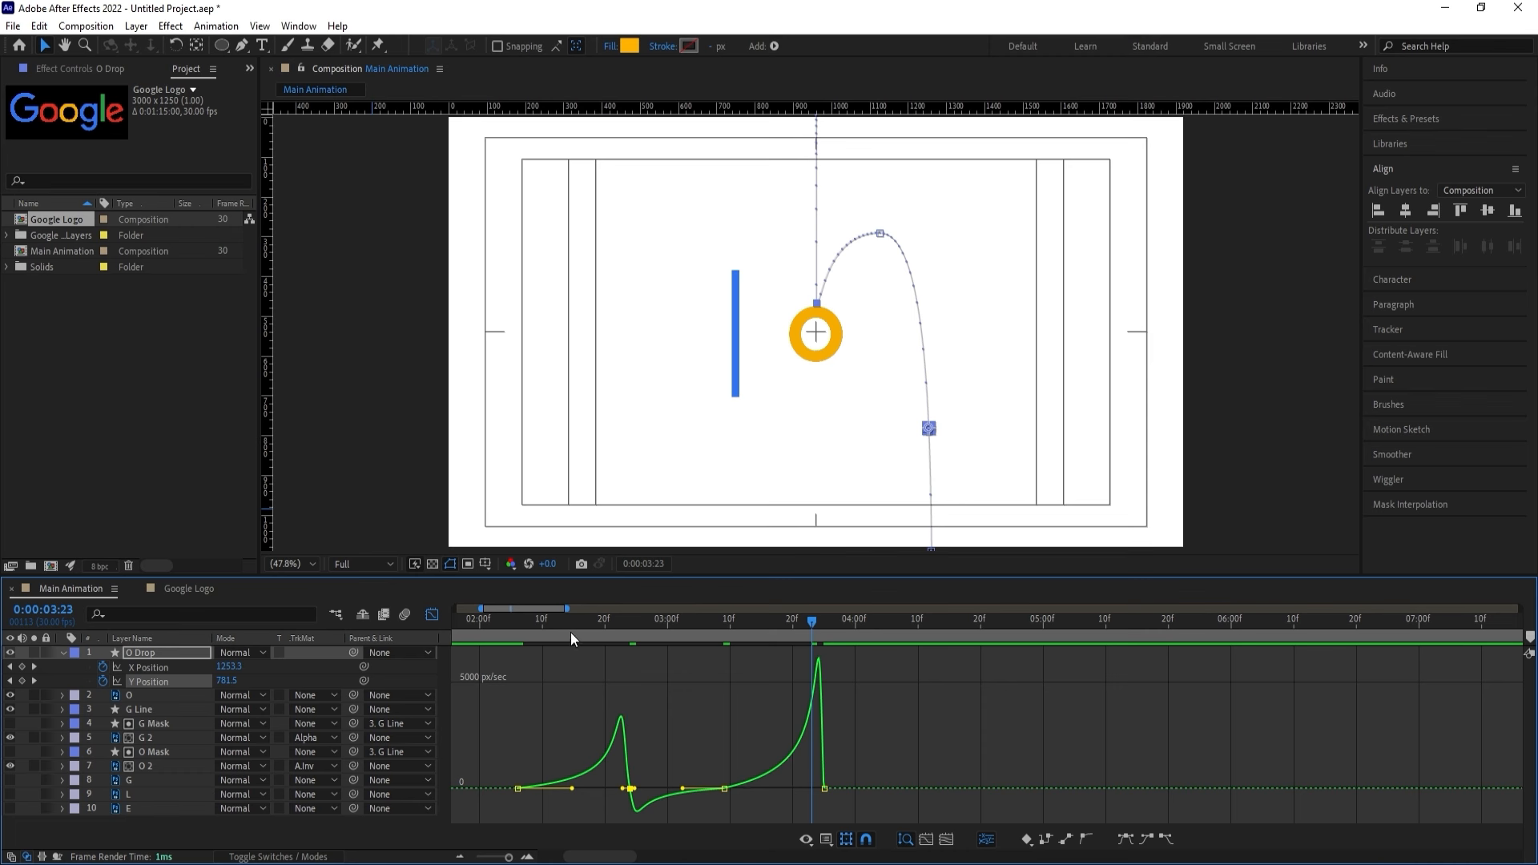
# Preview O Drop's bounce from 0:00:02:03 and return the timeline to the layer bar view.
pyautogui.click(498, 623)
pyautogui.press('space')
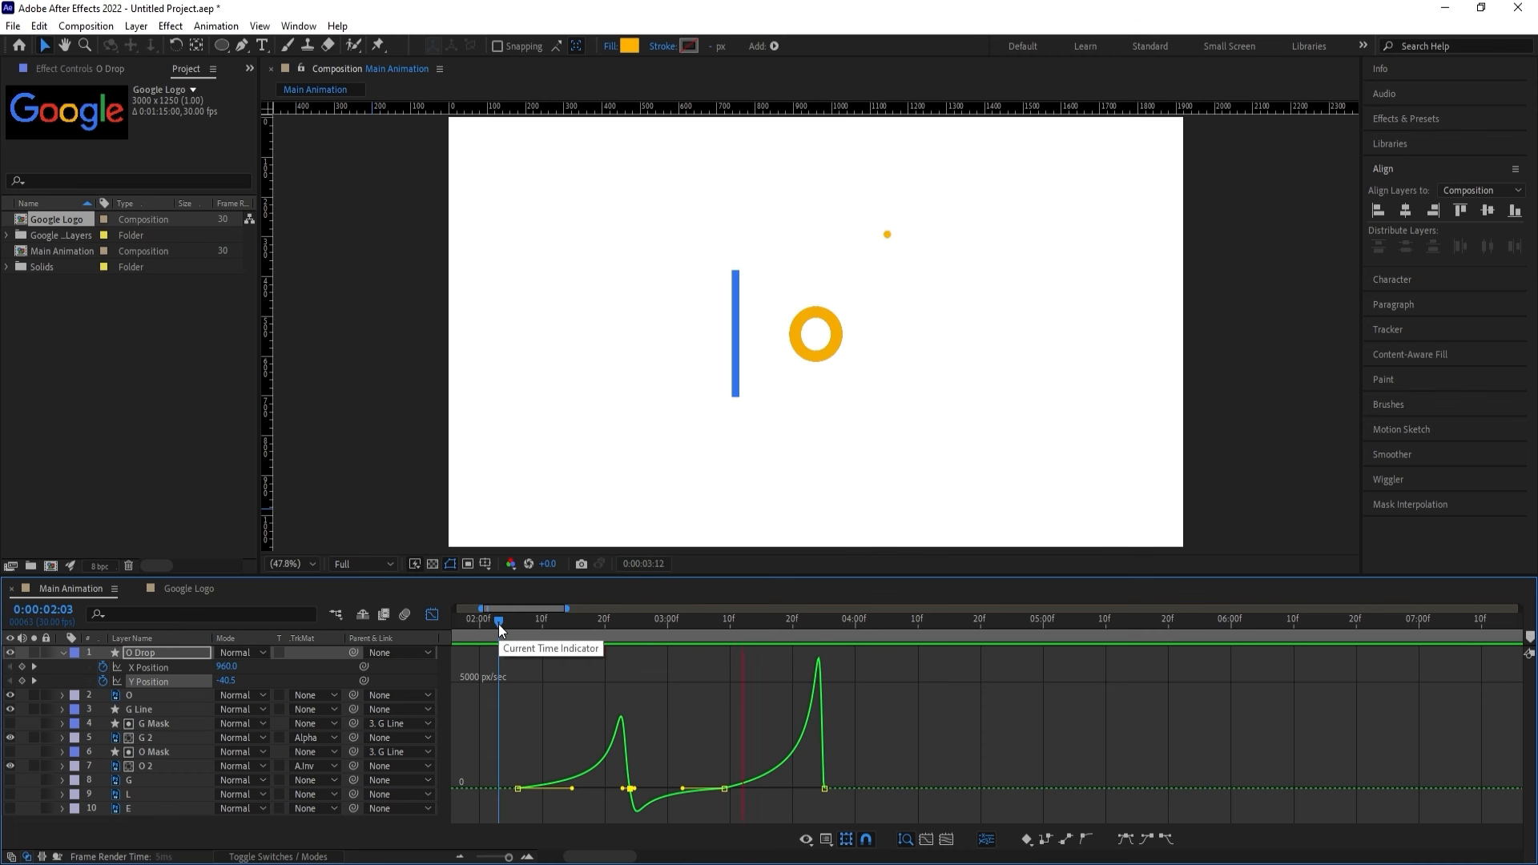
pyautogui.press('space')
pyautogui.click(432, 615)
# Shift the start of the yellow O layer to 0:00:02:24, the moment the drop lands.
pyautogui.moveTo(629, 621); pyautogui.dragTo(631, 627)
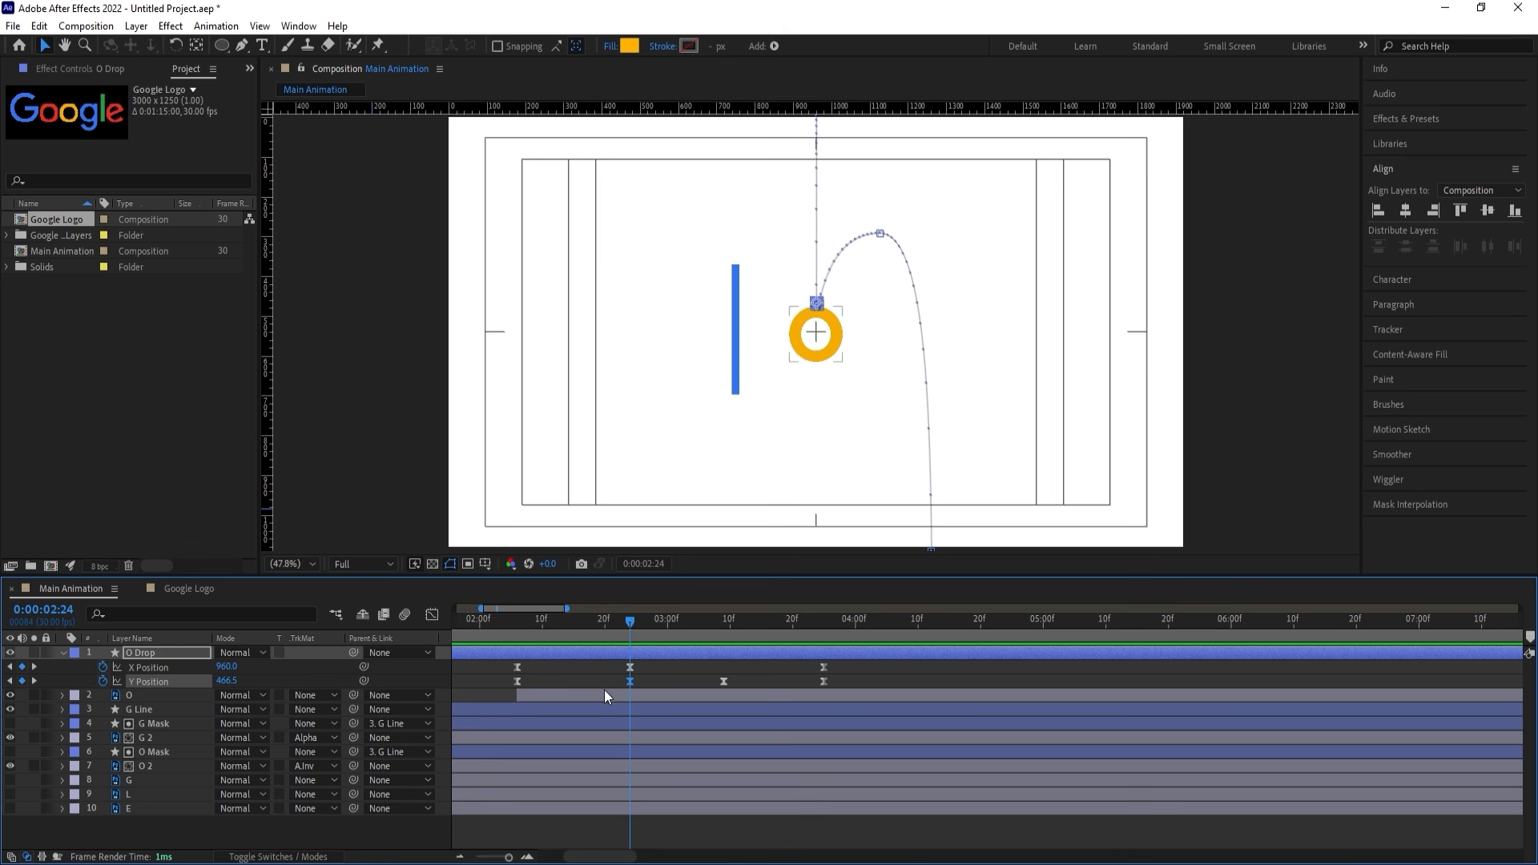
pyautogui.click(535, 694)
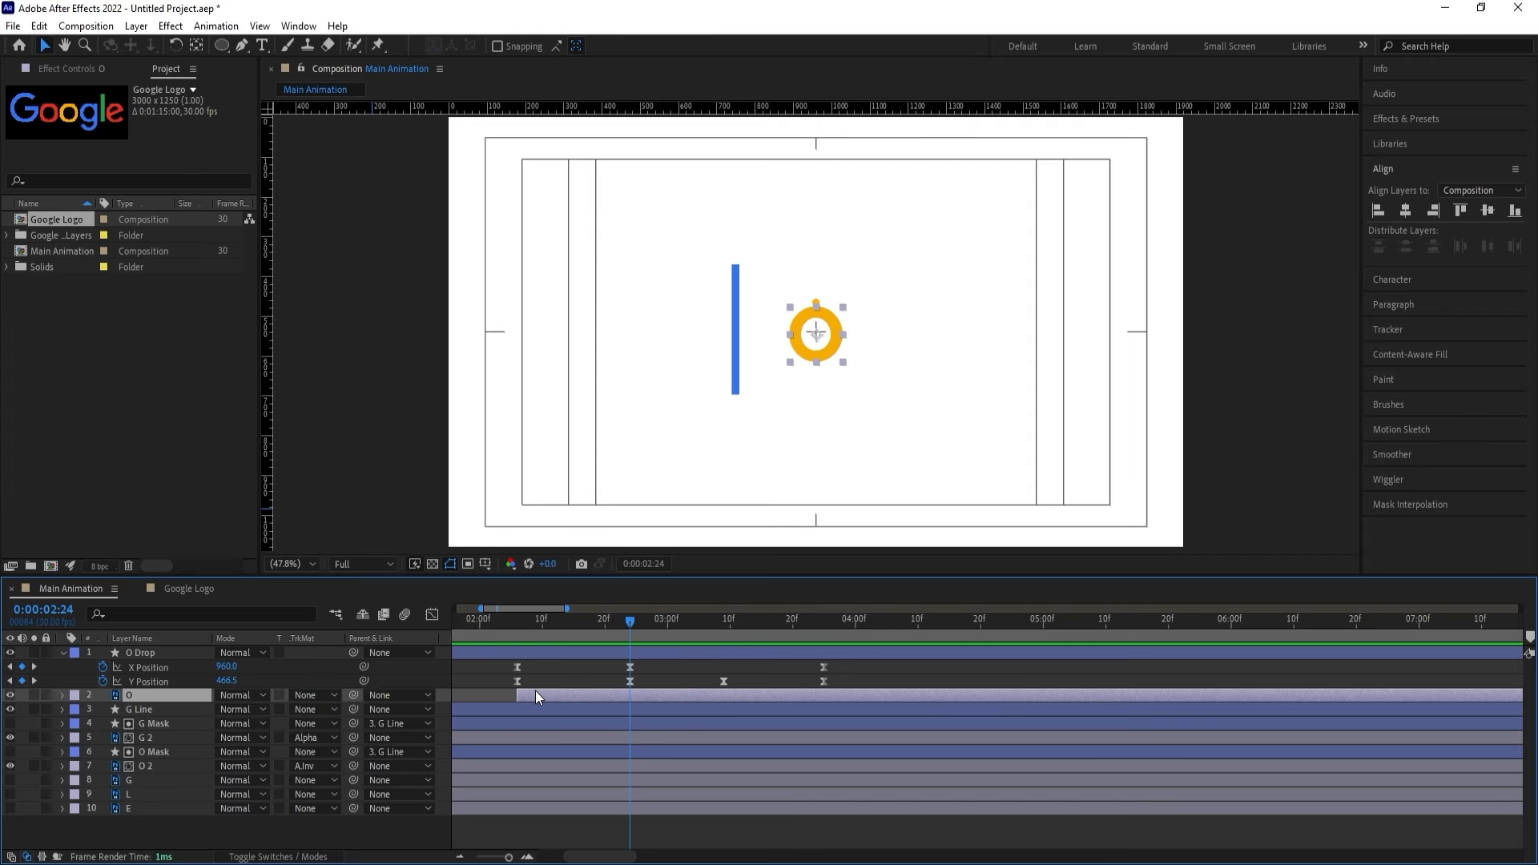
pyautogui.moveTo(535, 694); pyautogui.dragTo(636, 705)
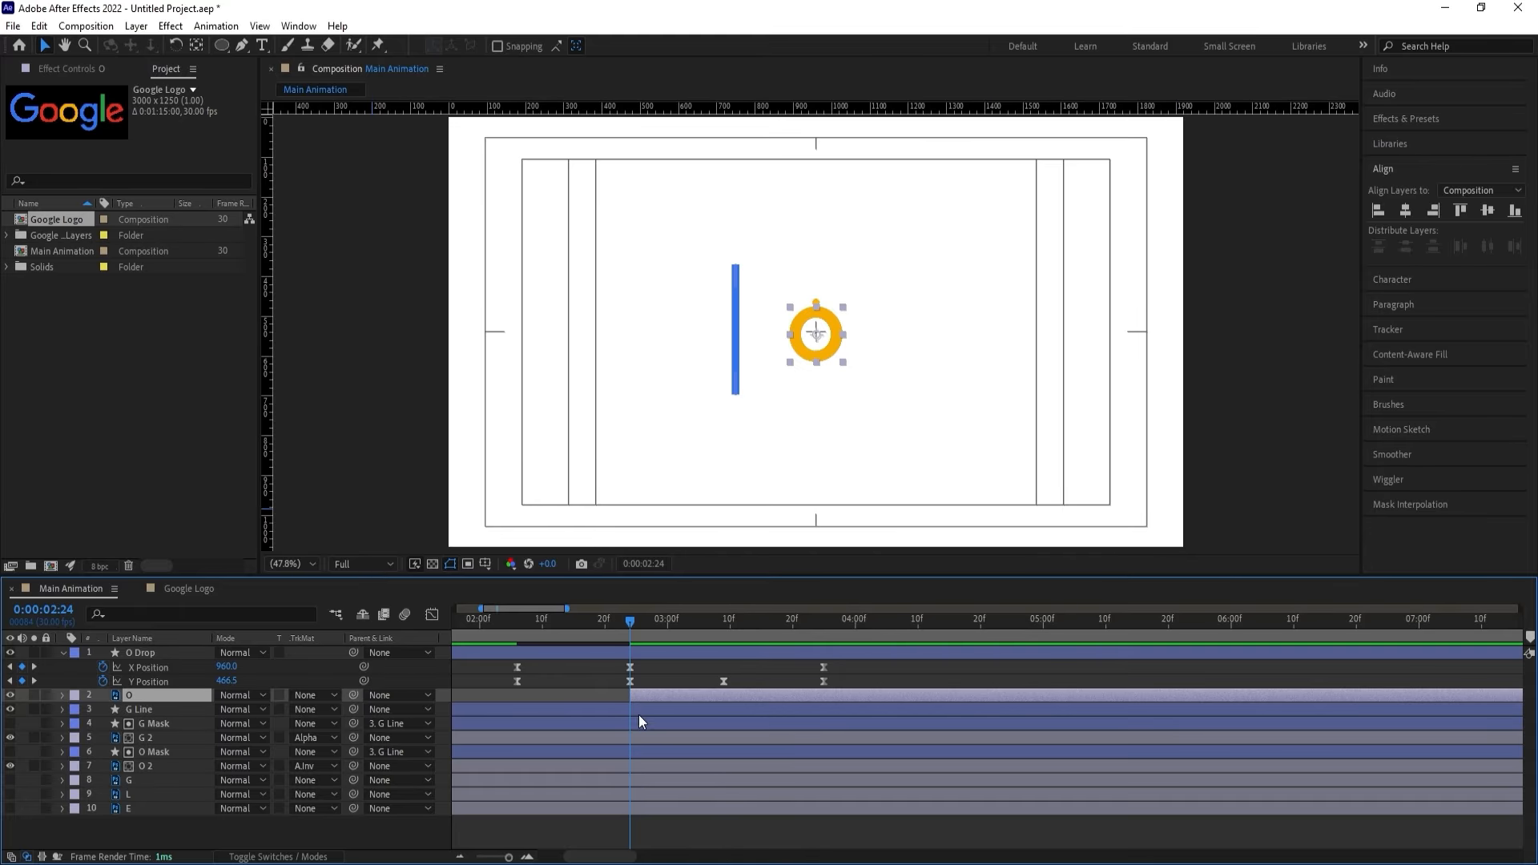
# Trim the ends of the O Mask and O 2 layers to 0:00:02:24.
pyautogui.click(158, 761)
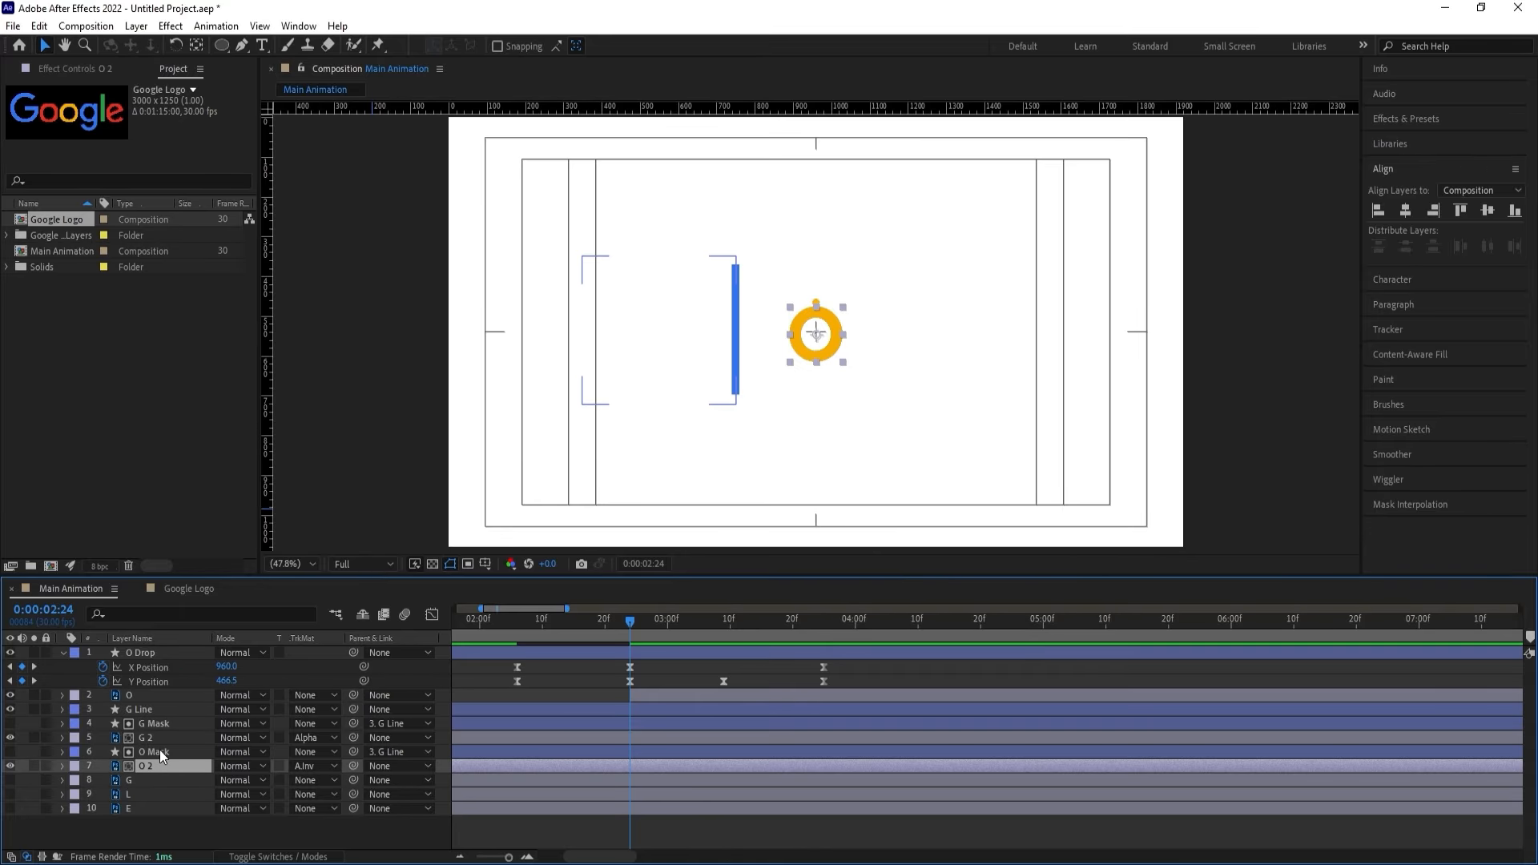
pyautogui.keyDown('ctrl'); pyautogui.click(161, 750); pyautogui.keyUp('ctrl')
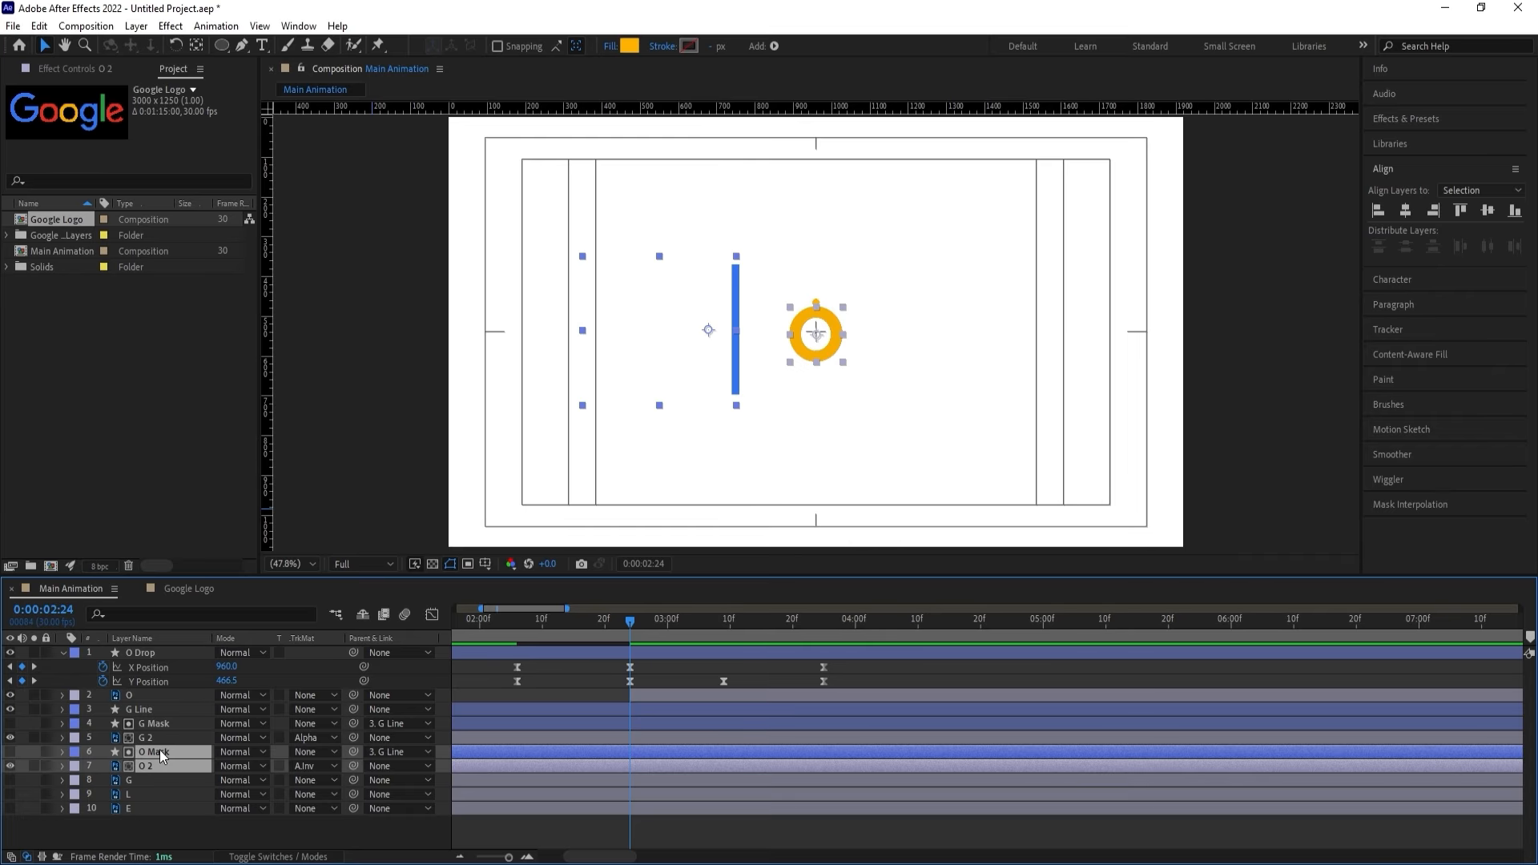
pyautogui.hotkey('alt', ']')
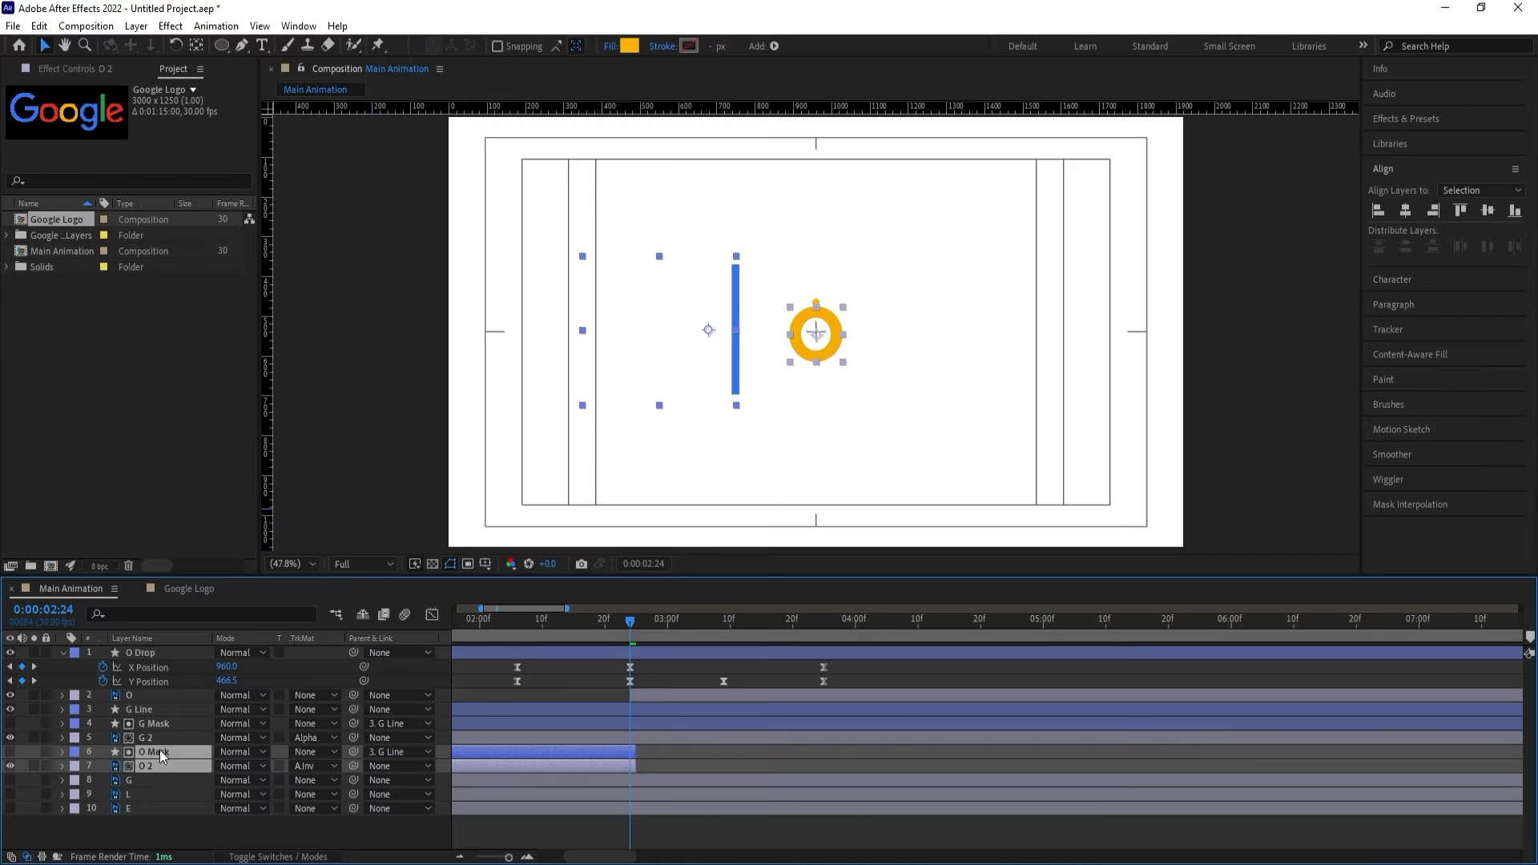
# Play back the drop and O color change from 0:00:02:05, then preview the whole animation from the start.
pyautogui.press('space')
pyautogui.click(513, 618)
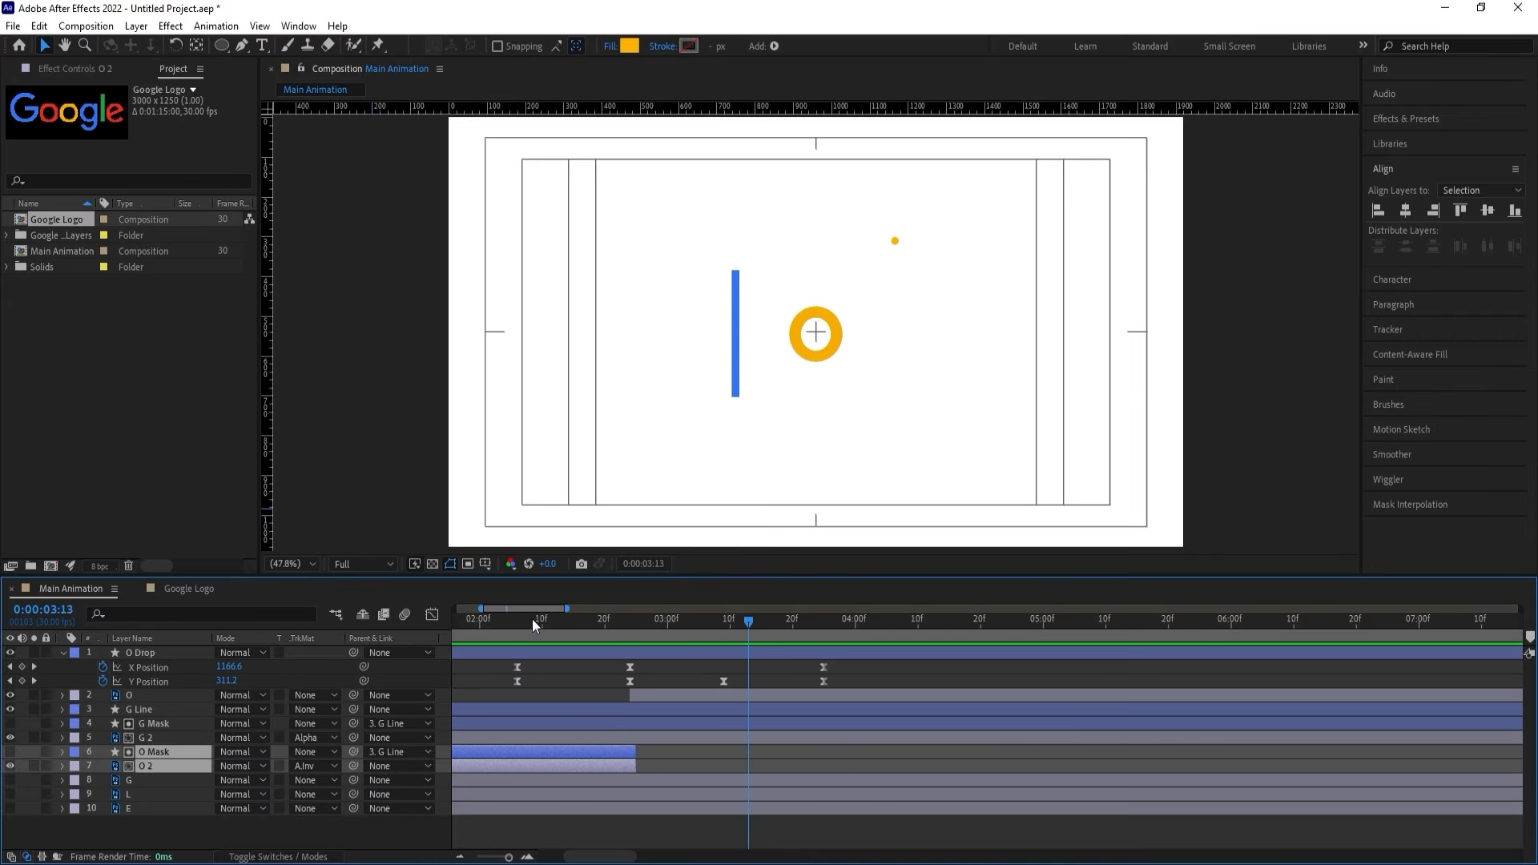
pyautogui.press('space')
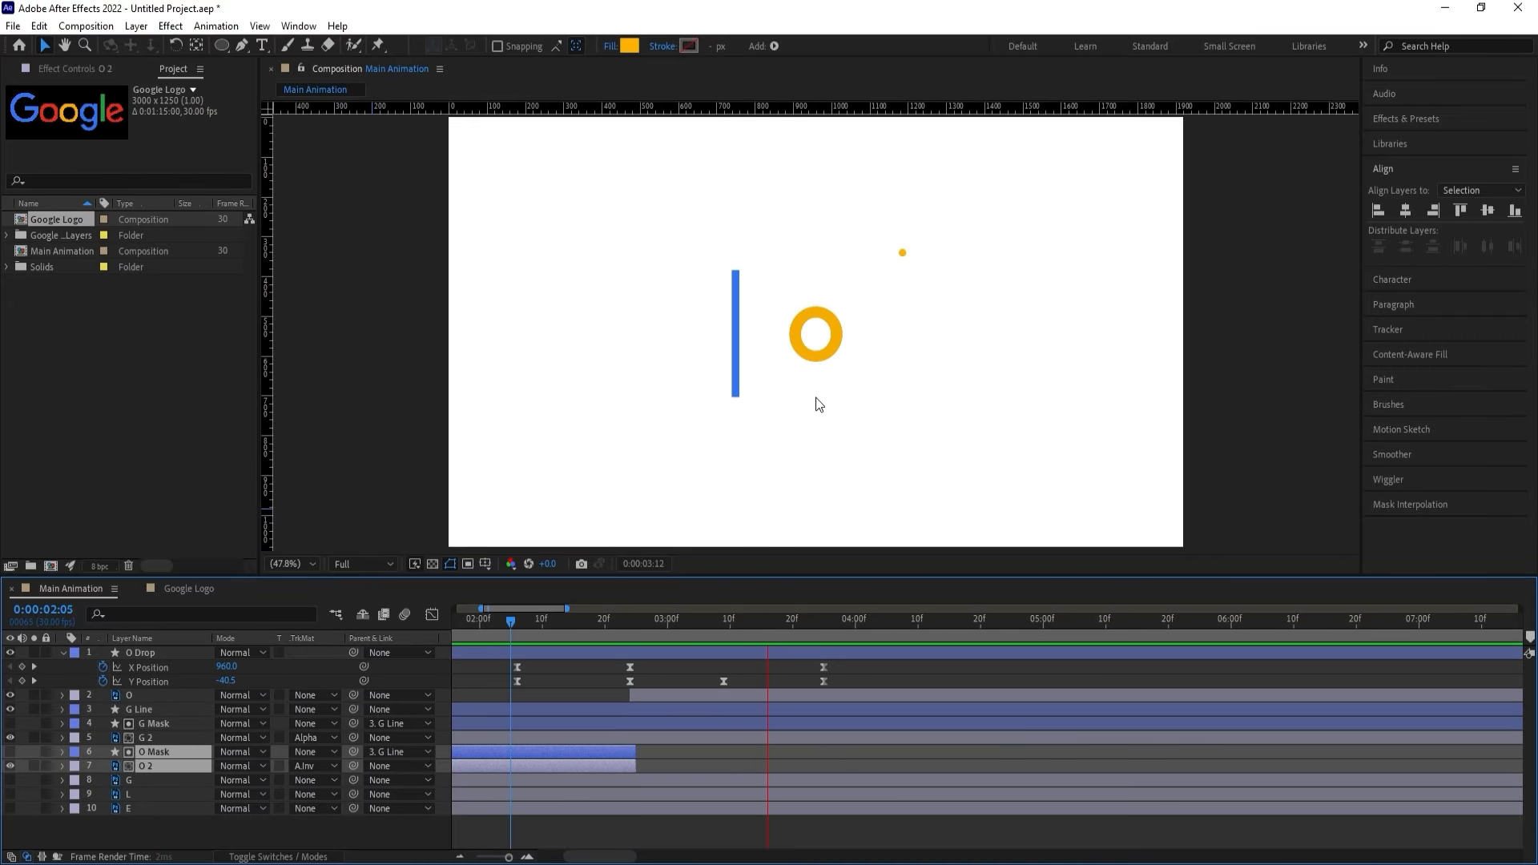
pyautogui.press('space')
pyautogui.press('-')
pyautogui.moveTo(550, 631); pyautogui.dragTo(457, 620)
pyautogui.press('space')
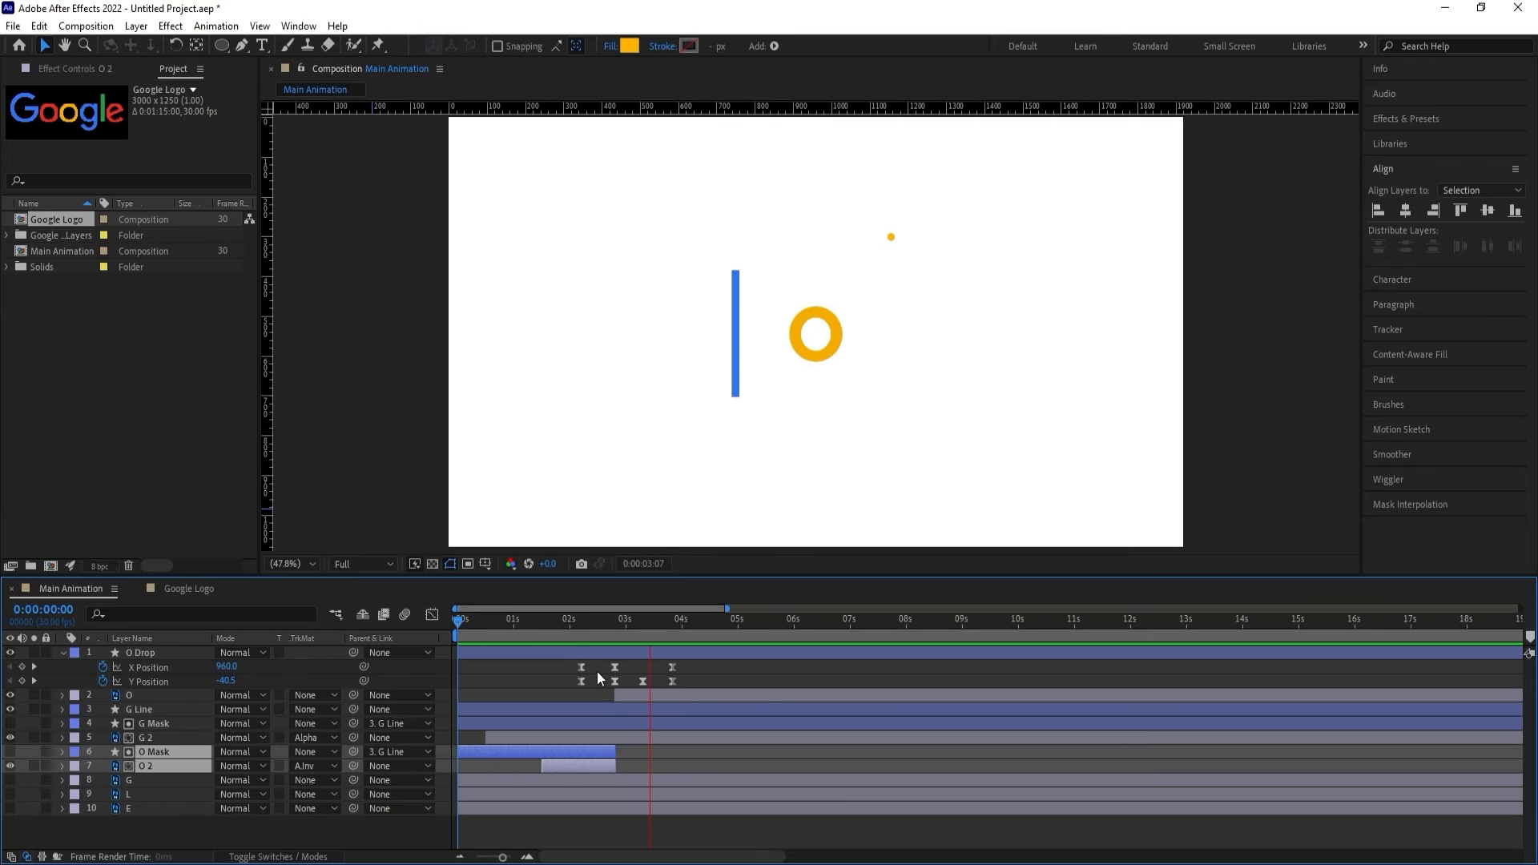
pyautogui.press('space')
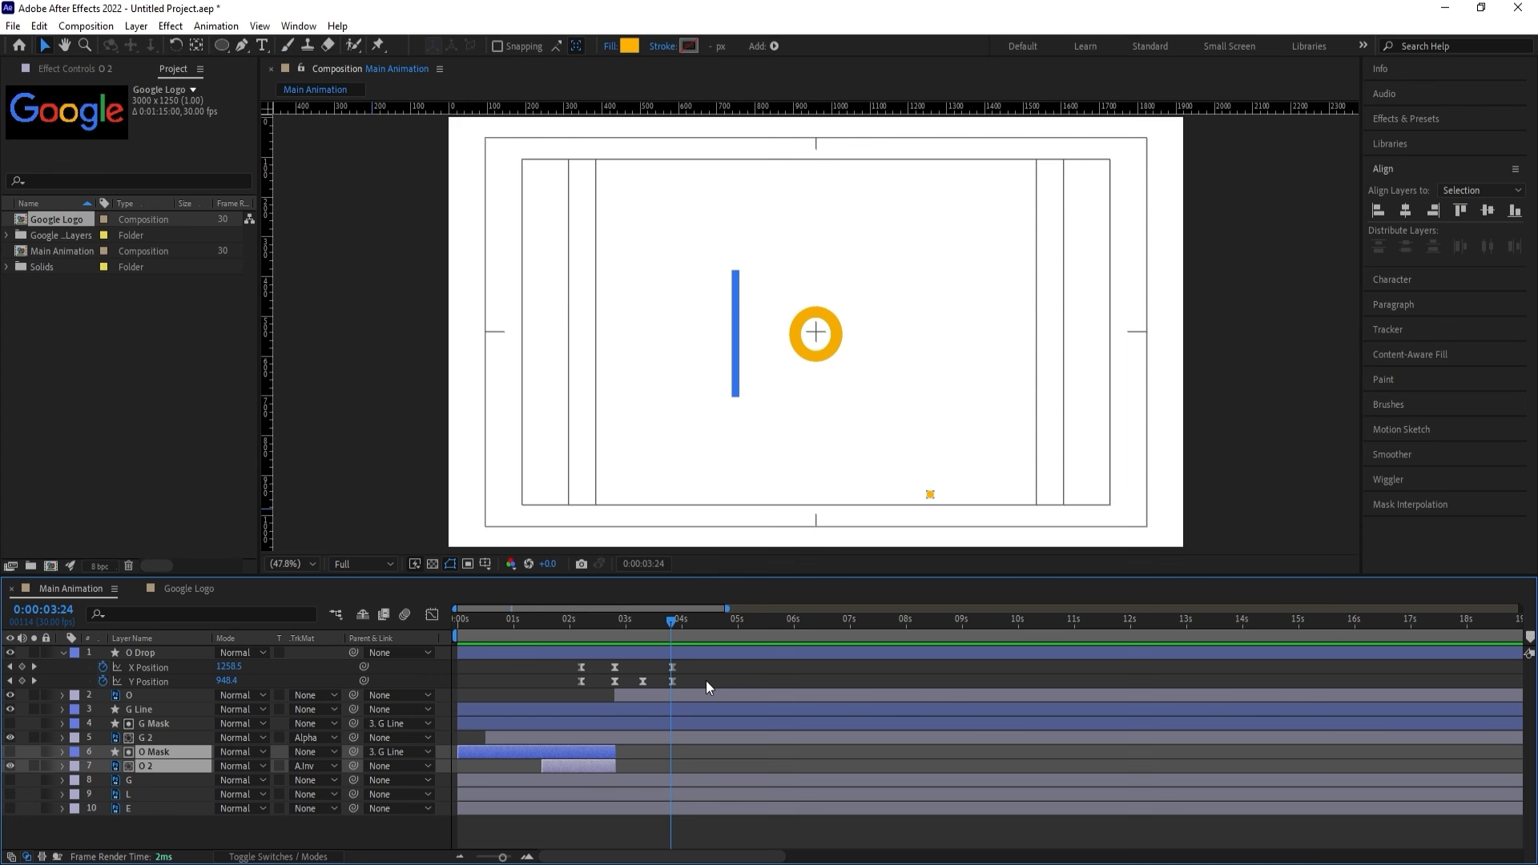
# At 0:00:03:23, make the lowercase G layer visible and move it to the top of the layer stack.
pyautogui.moveTo(673, 631); pyautogui.dragTo(669, 631)
pyautogui.click(139, 783)
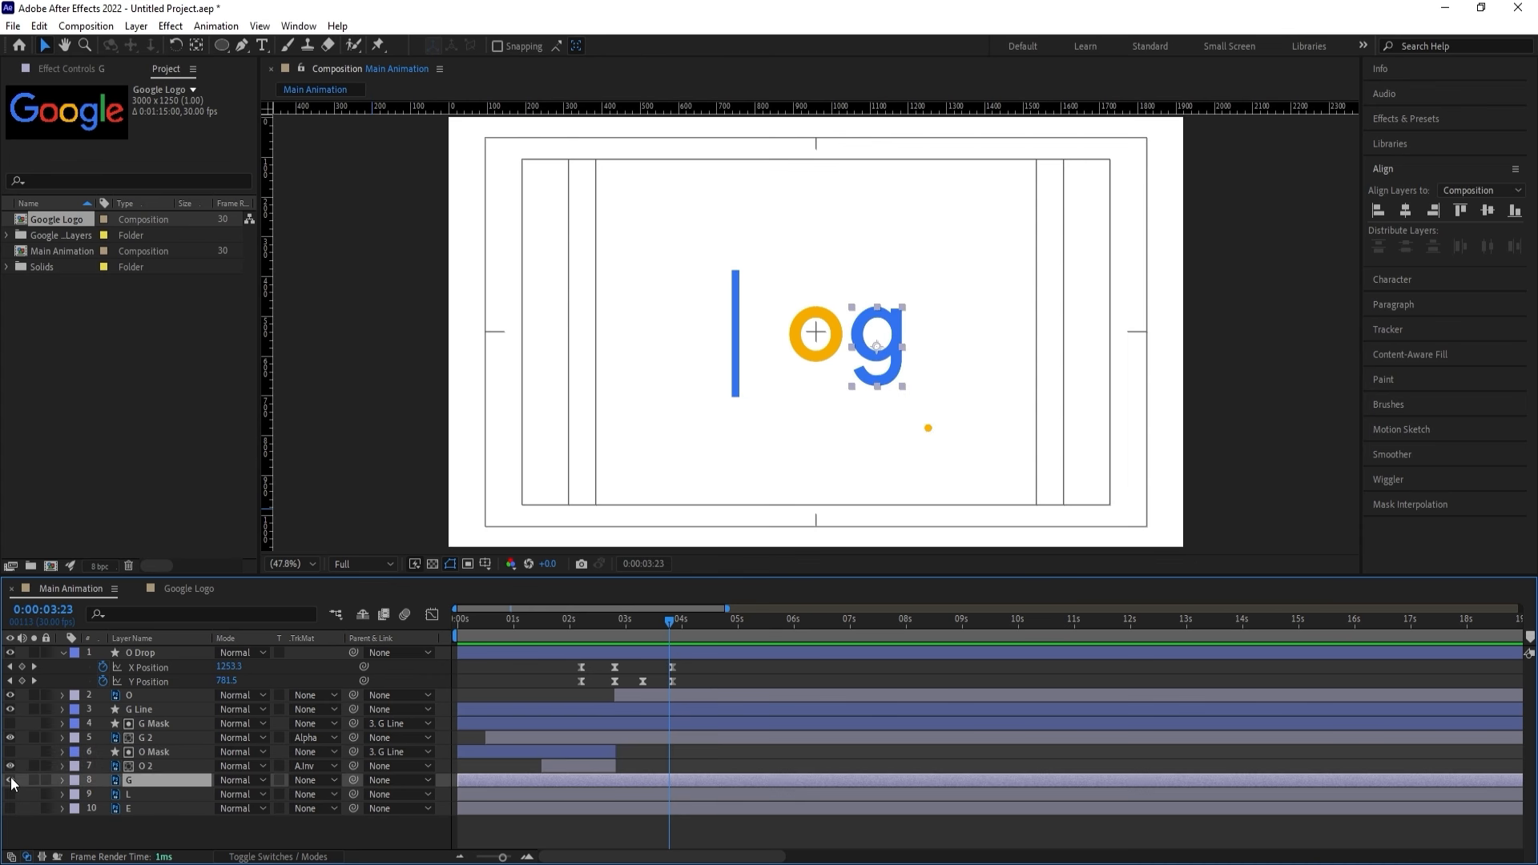
pyautogui.click(10, 780)
pyautogui.click(10, 780)
pyautogui.click(10, 780)
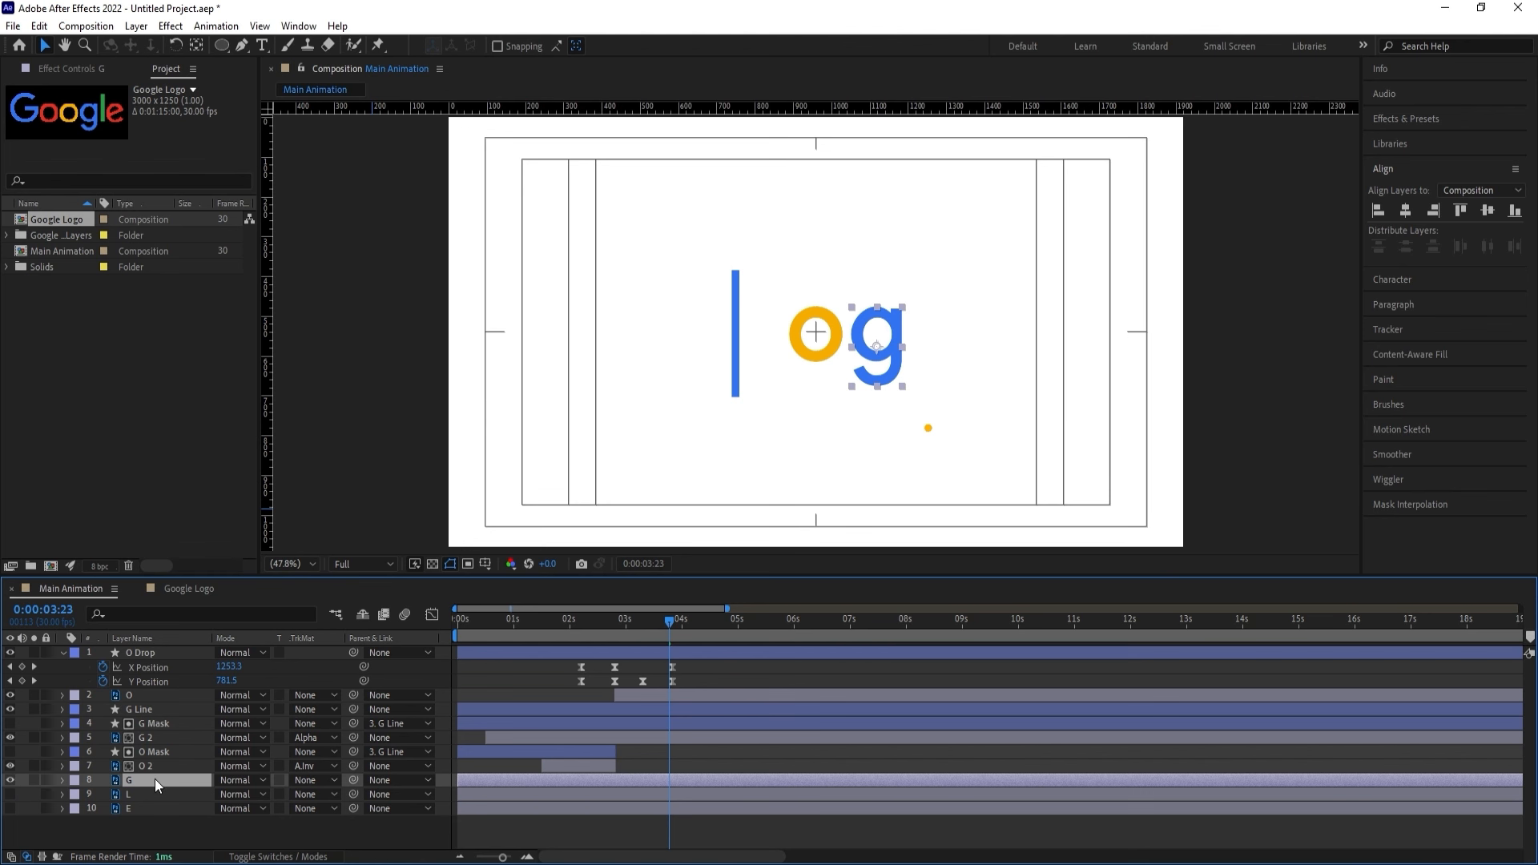
pyautogui.moveTo(159, 783); pyautogui.dragTo(166, 650)
# Move the G Line layer above G to the top of the stack and preview the animation from the start.
pyautogui.click(137, 723)
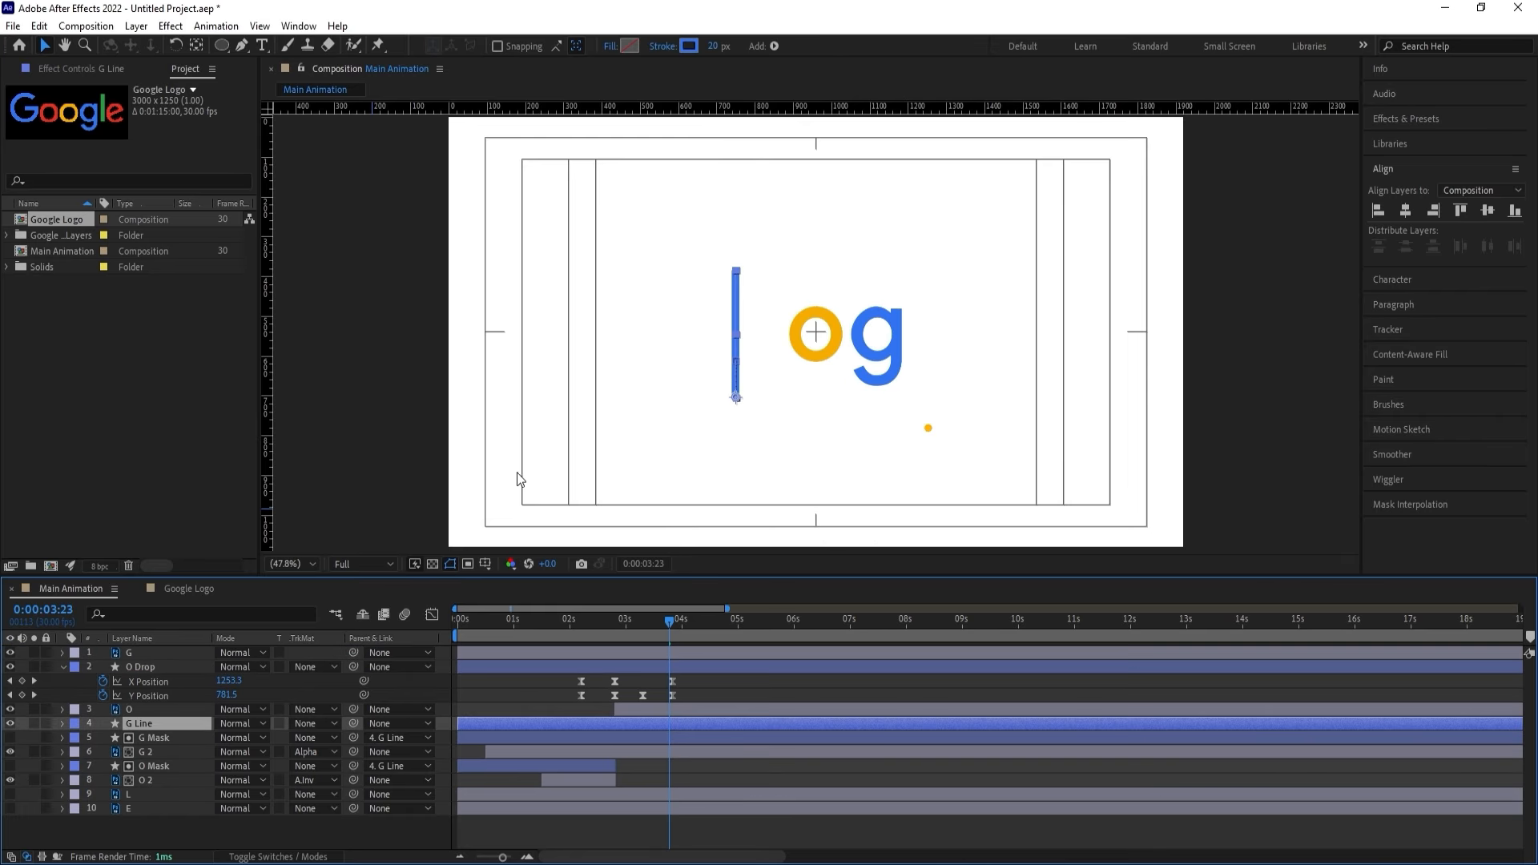
pyautogui.moveTo(148, 720); pyautogui.dragTo(141, 651)
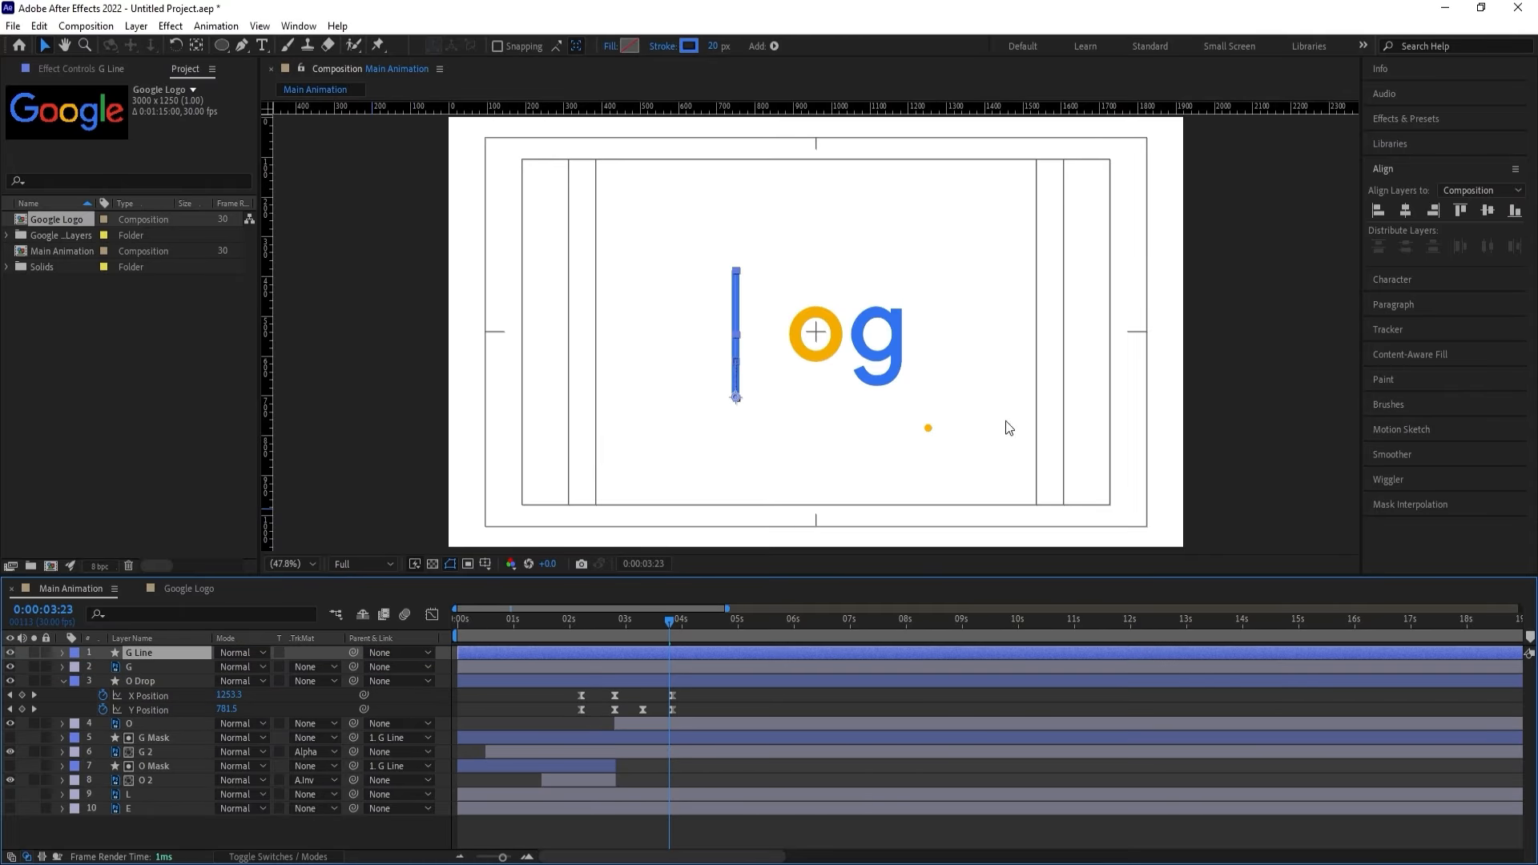
pyautogui.press('space')
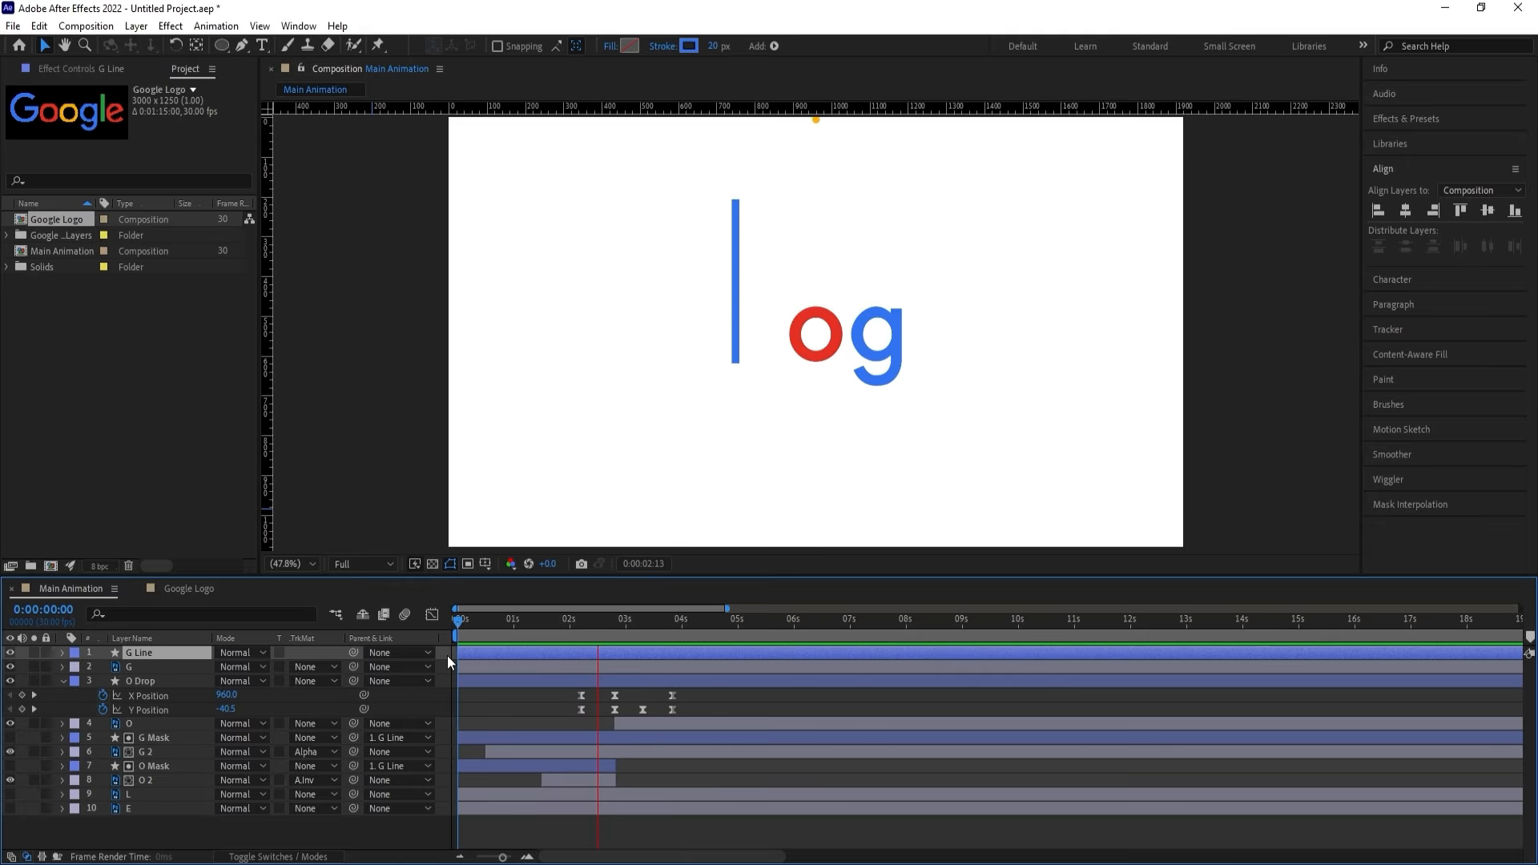
pyautogui.press('space')
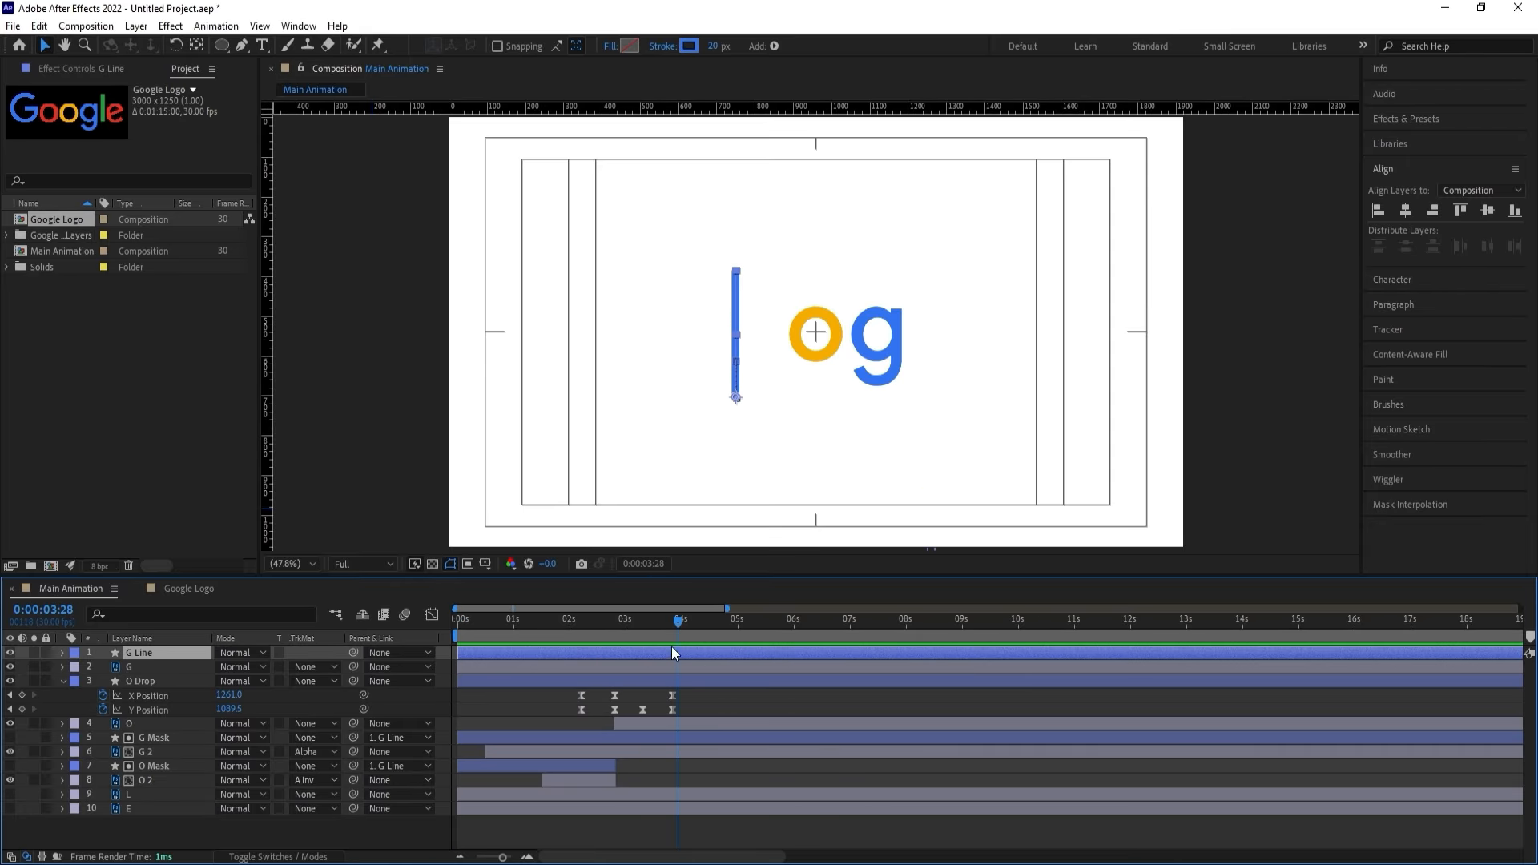
# Try to keyframe G Line's Position from 0:00:03:24 to 1300.0, 704.0 at 0:00:05:03.
pyautogui.moveTo(663, 631); pyautogui.dragTo(671, 632)
pyautogui.press('=')
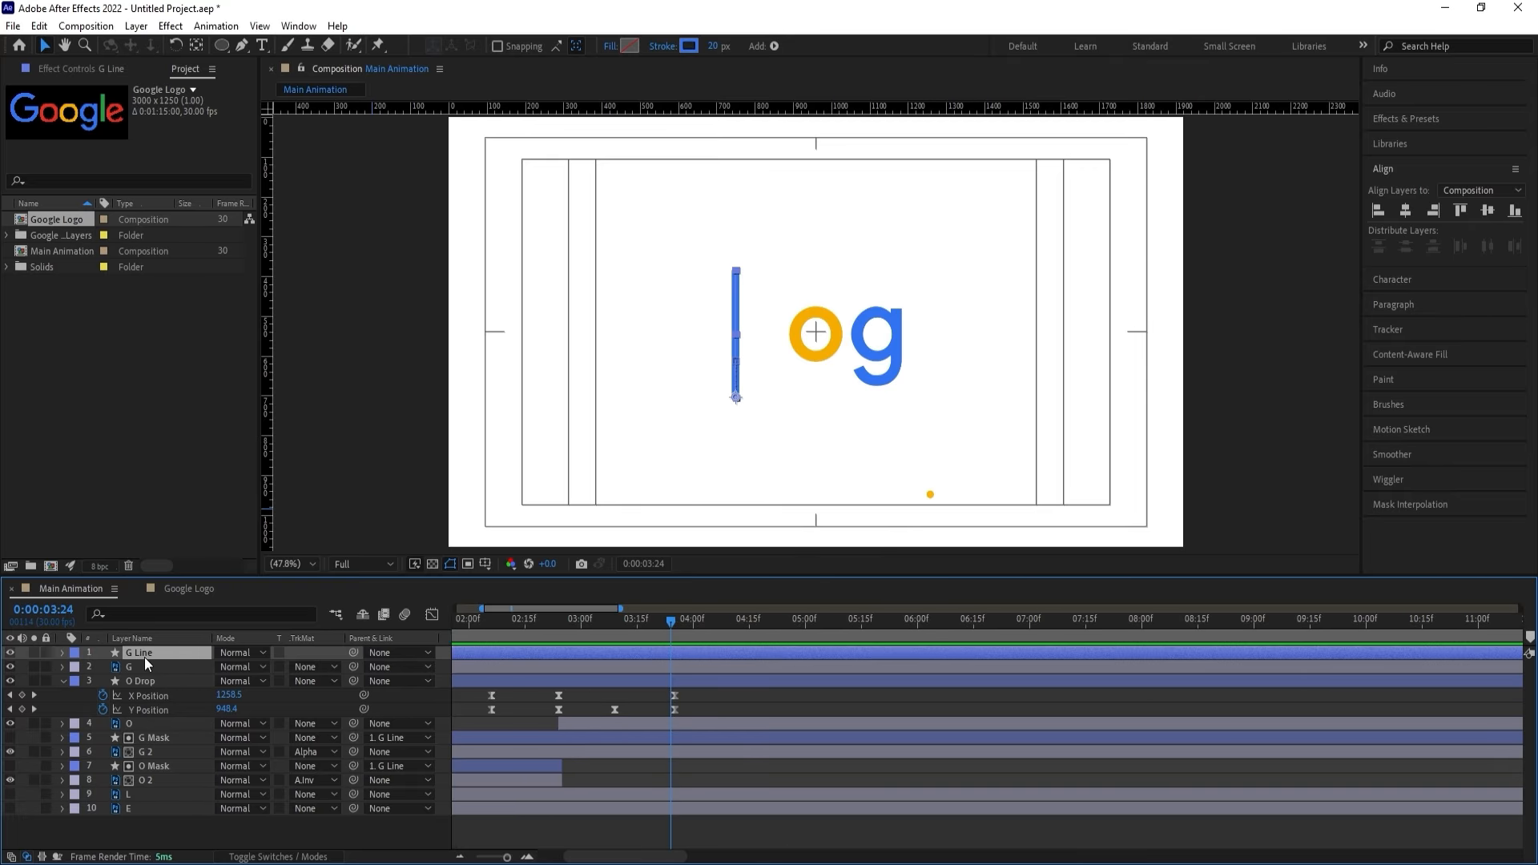
pyautogui.press('p')
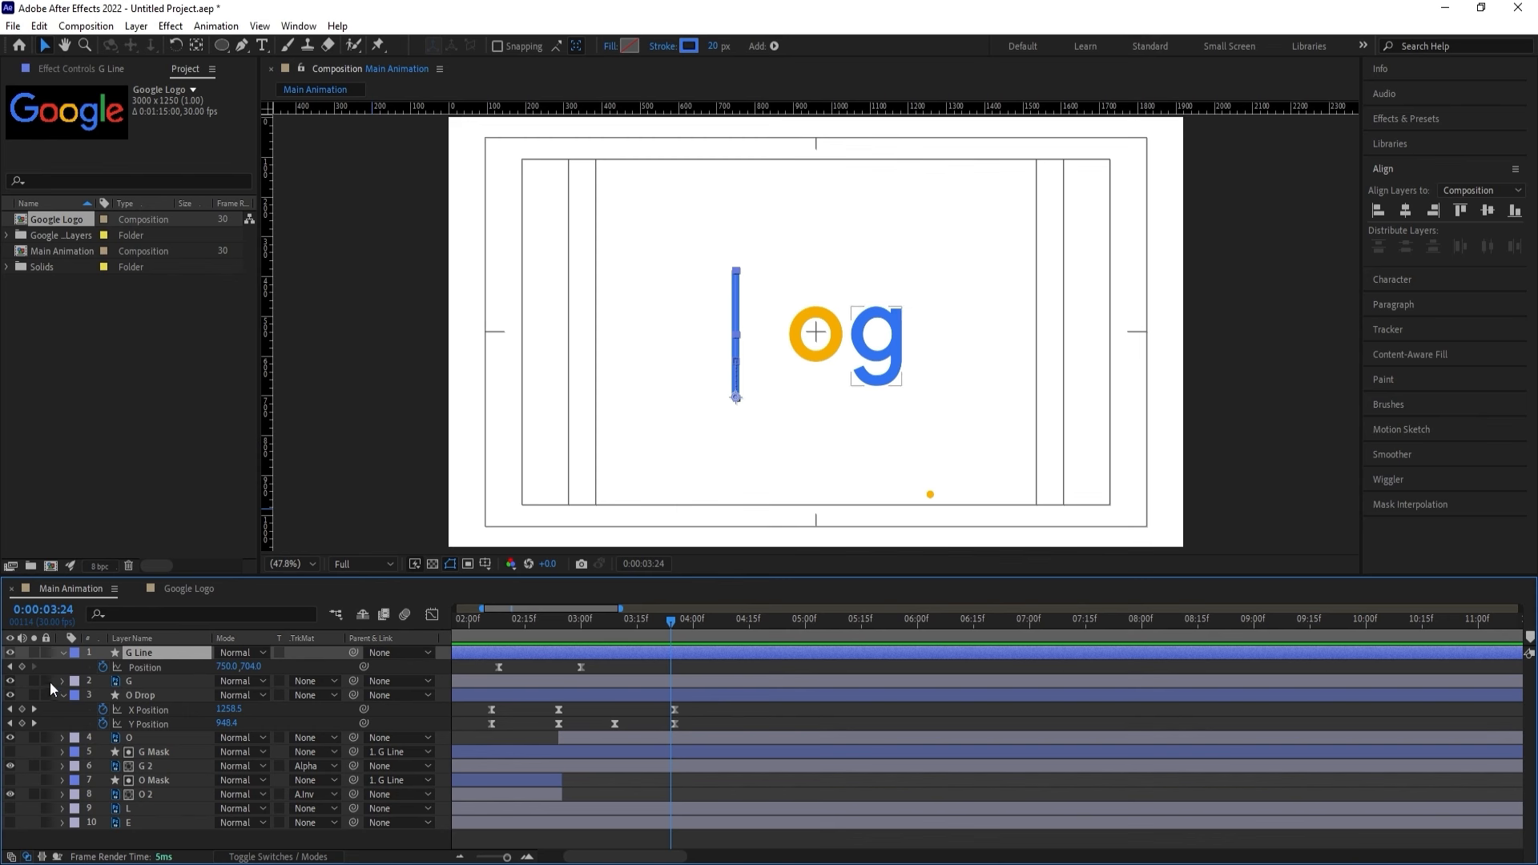
pyautogui.click(22, 667)
pyautogui.press('space')
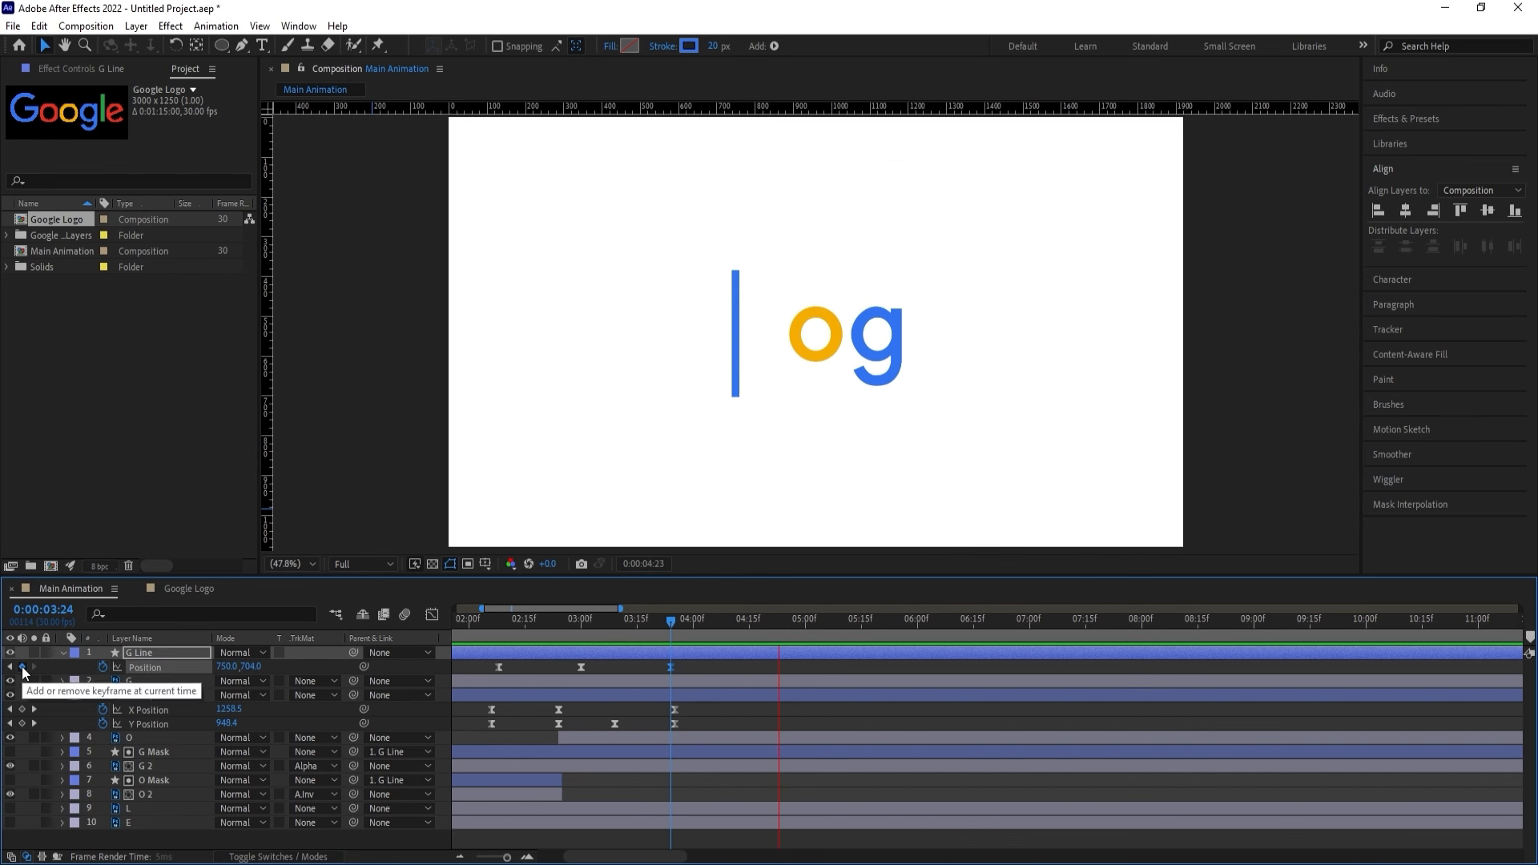
pyautogui.press('space')
pyautogui.press('pagedown')
pyautogui.press('pagedown')
pyautogui.press('pagedown')
pyautogui.moveTo(225, 669); pyautogui.dragTo(615, 613)
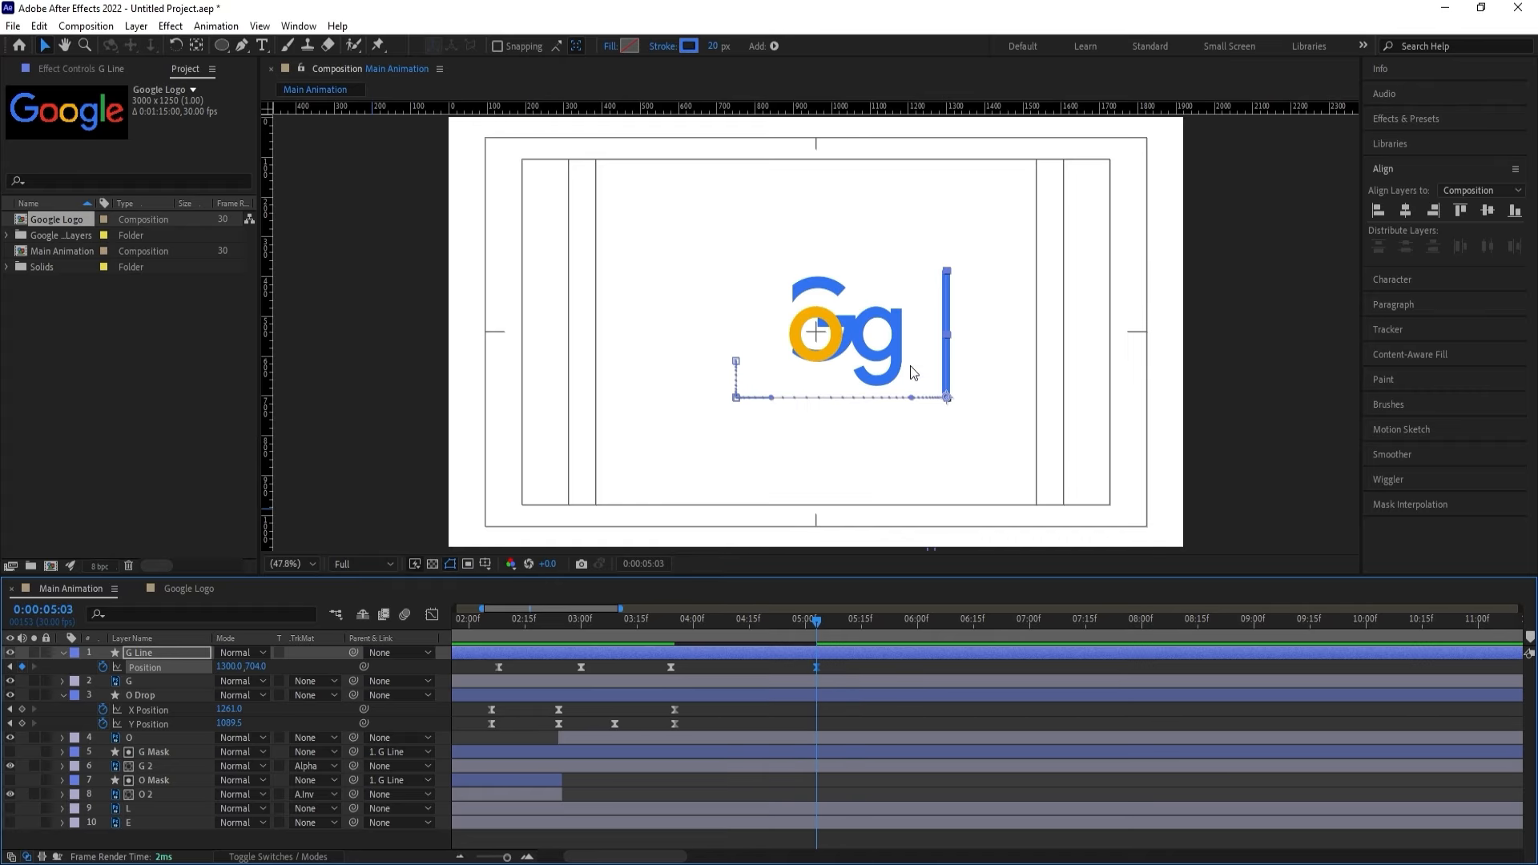
pyautogui.hotkey('ctrl', 'z')
pyautogui.press('j')
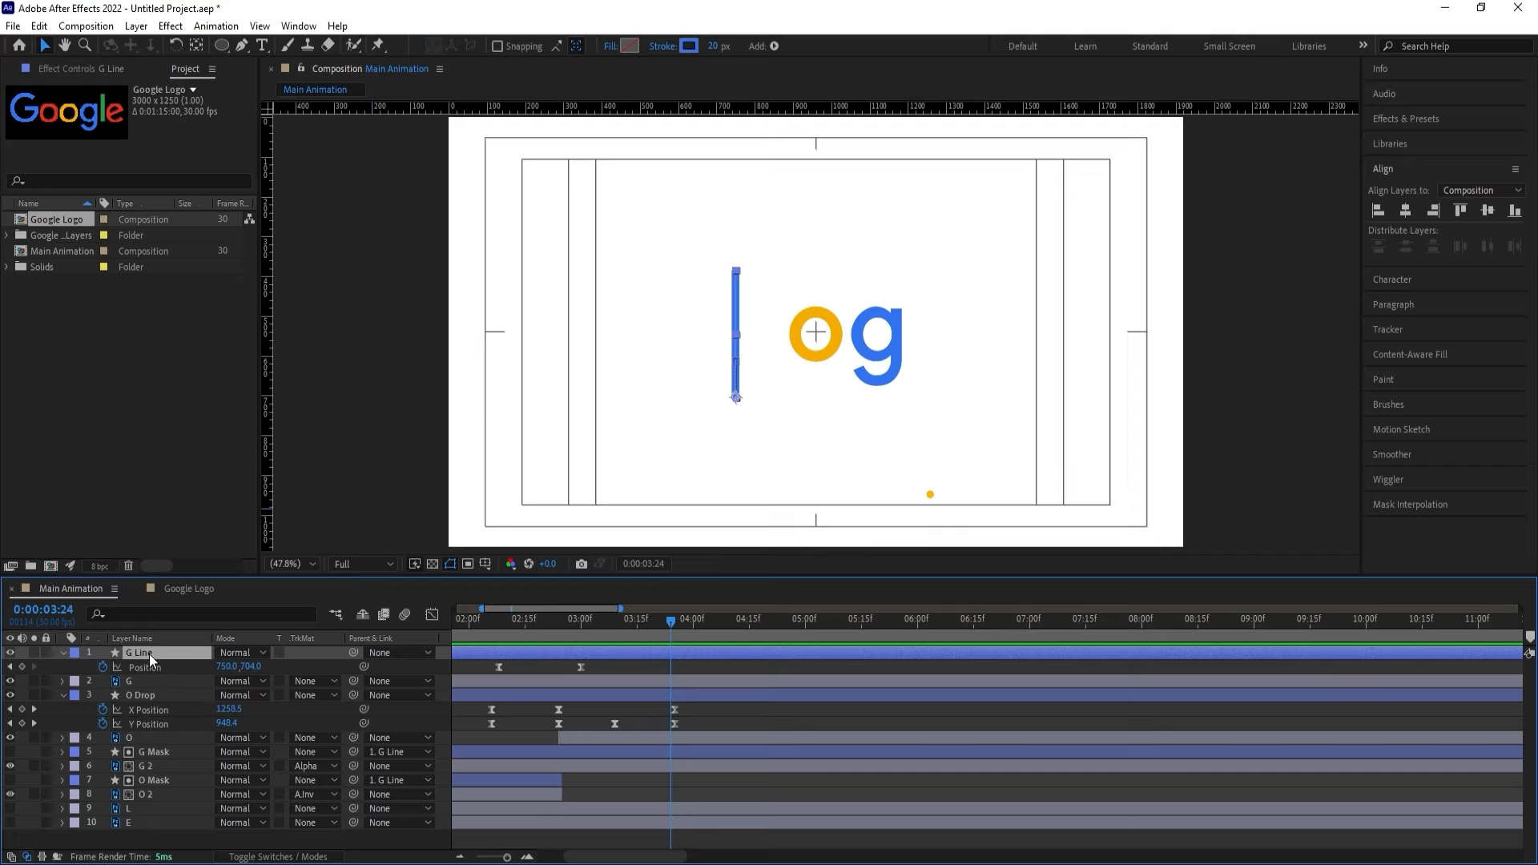
# Split the G Line layer at its last Position keyframe, 0:00:03:00.
pyautogui.moveTo(593, 625)
pyautogui.mouseDown()
pyautogui.moveTo(545, 620)
pyautogui.moveTo(586, 627)
pyautogui.mouseUp()
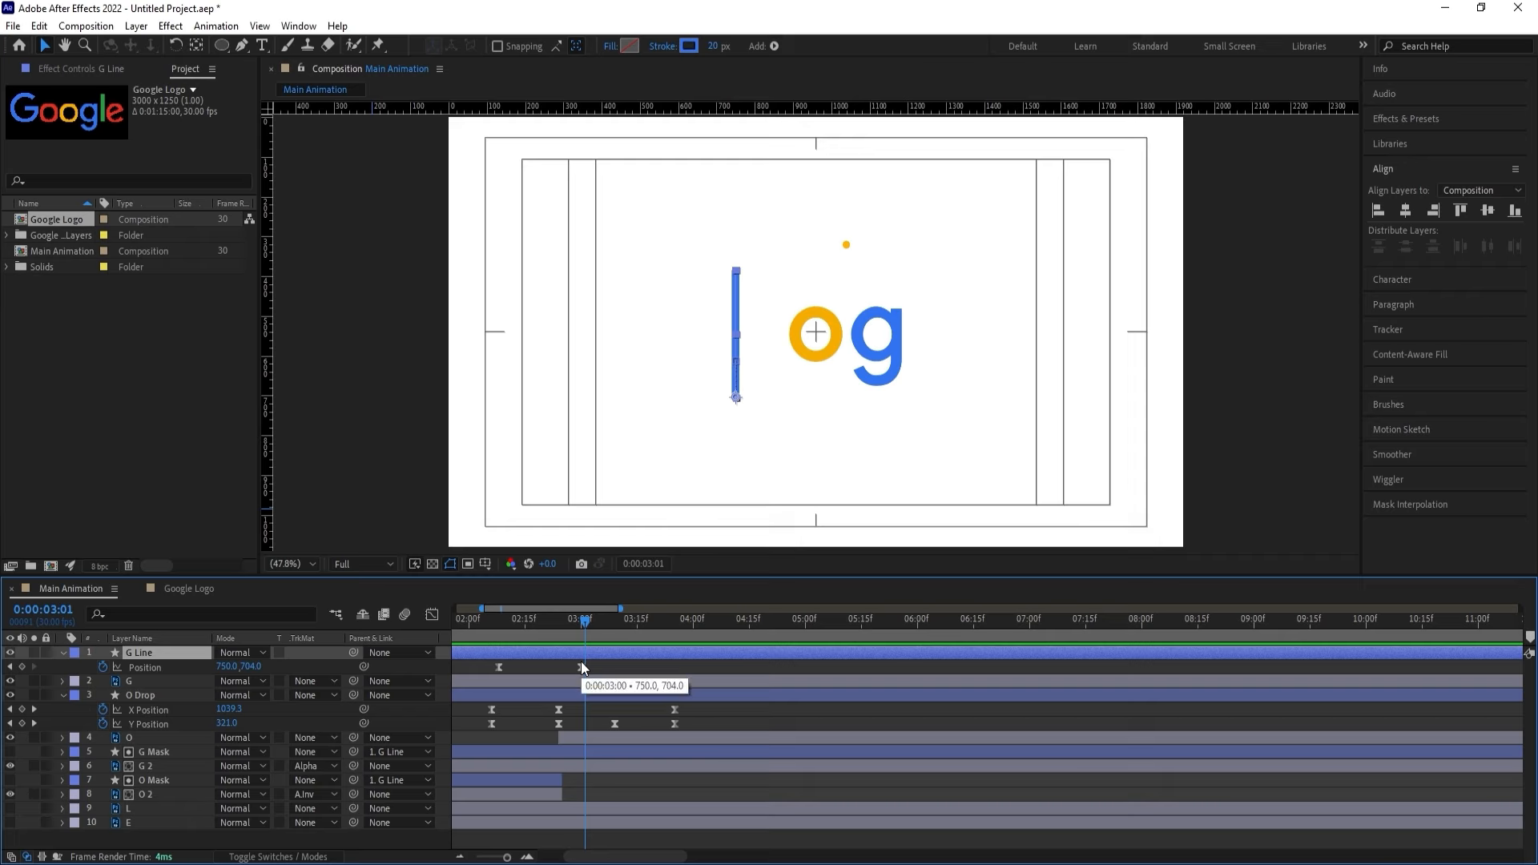
pyautogui.click(594, 667)
pyautogui.click(595, 653)
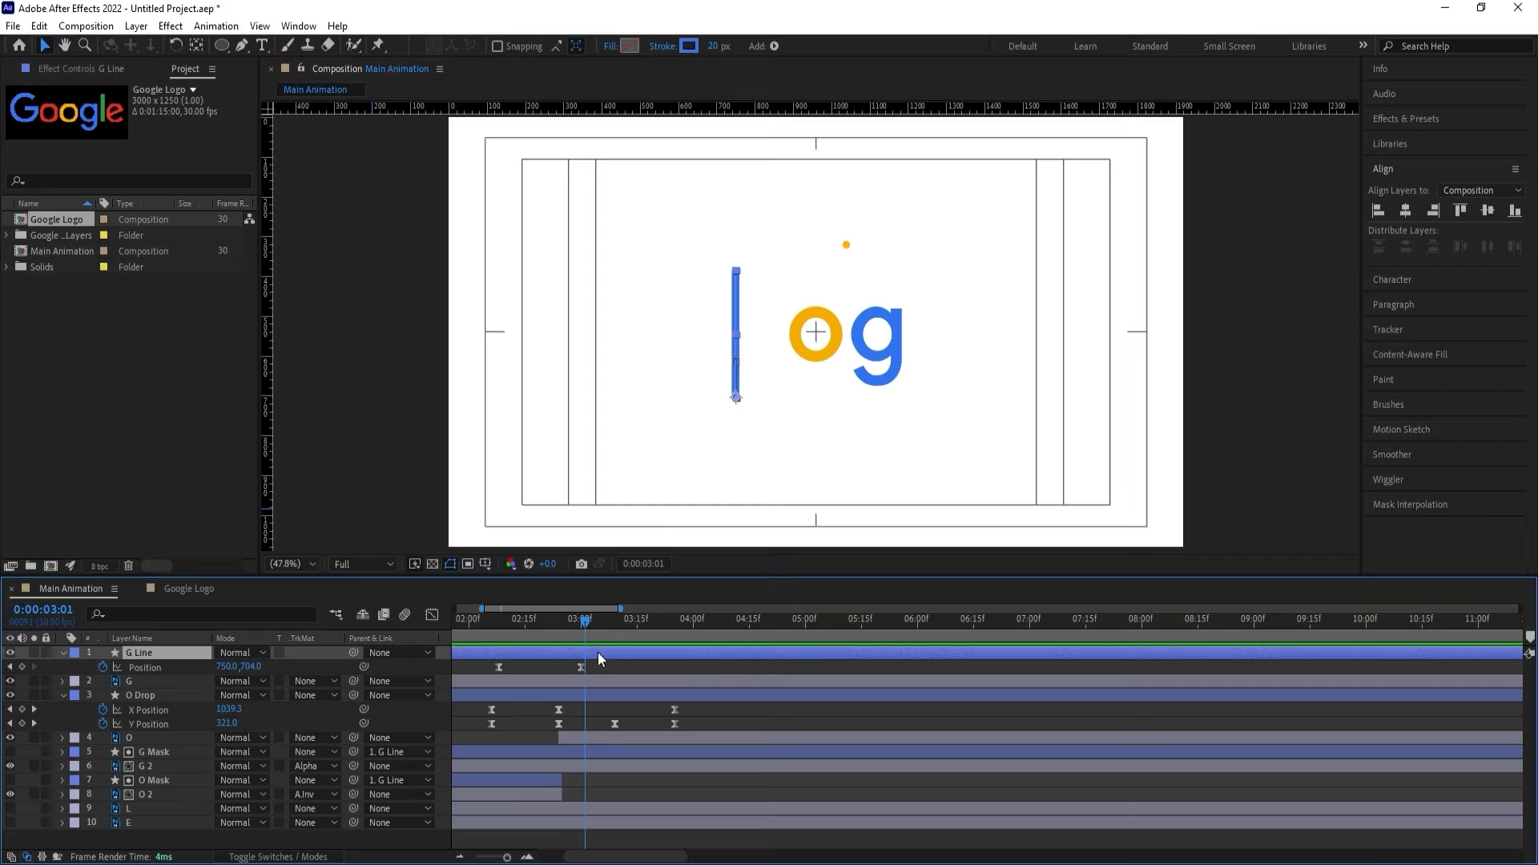
pyautogui.press('j')
pyautogui.hotkey('ctrl', 'shift', 'd')
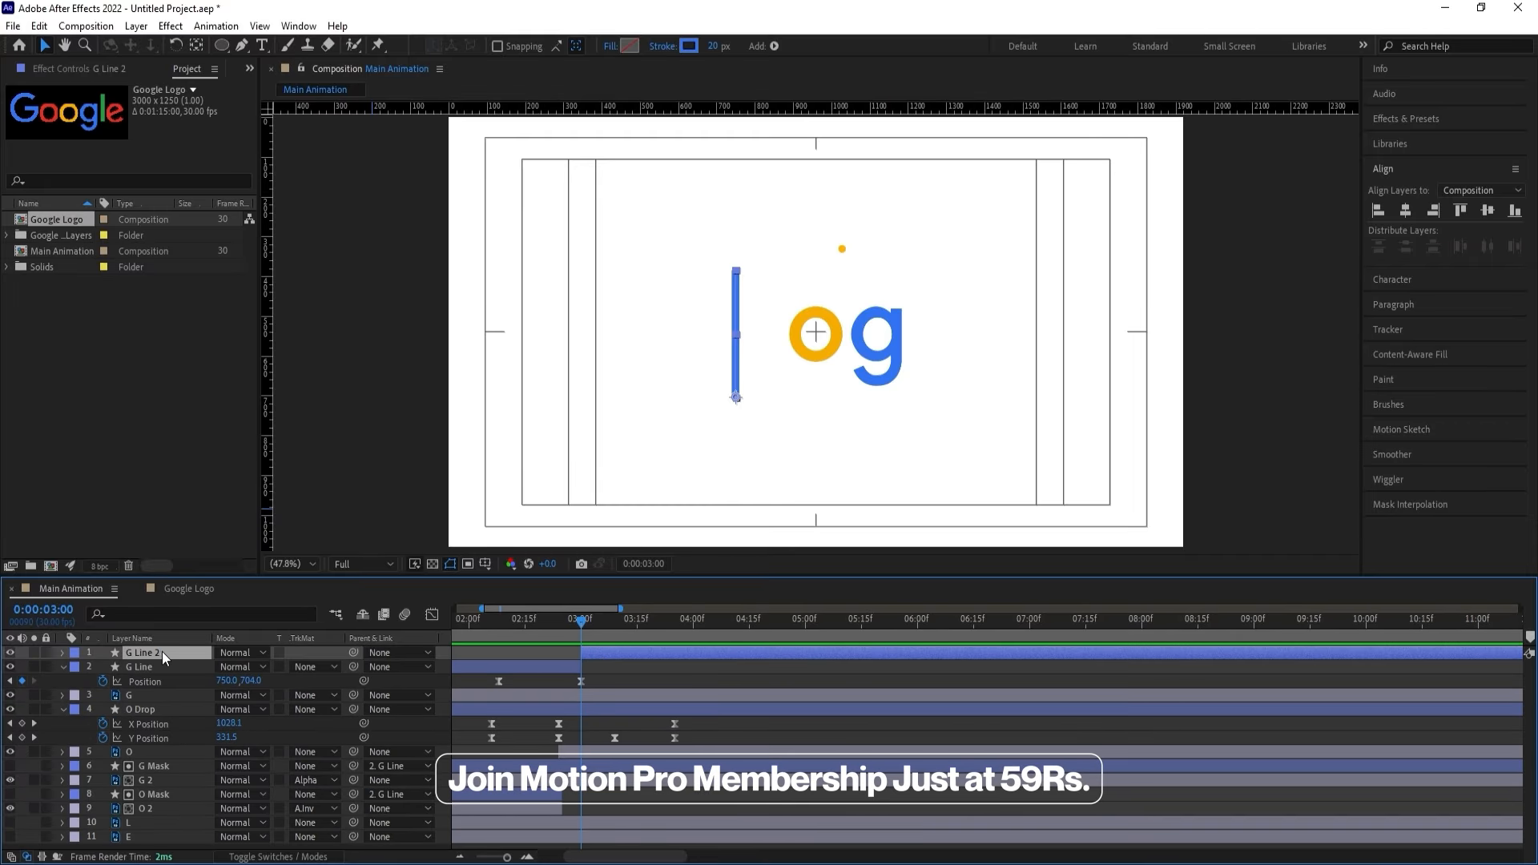
# Rename the new line layer from the split to g Line 2.
pyautogui.press('Return')
pyautogui.write('g')
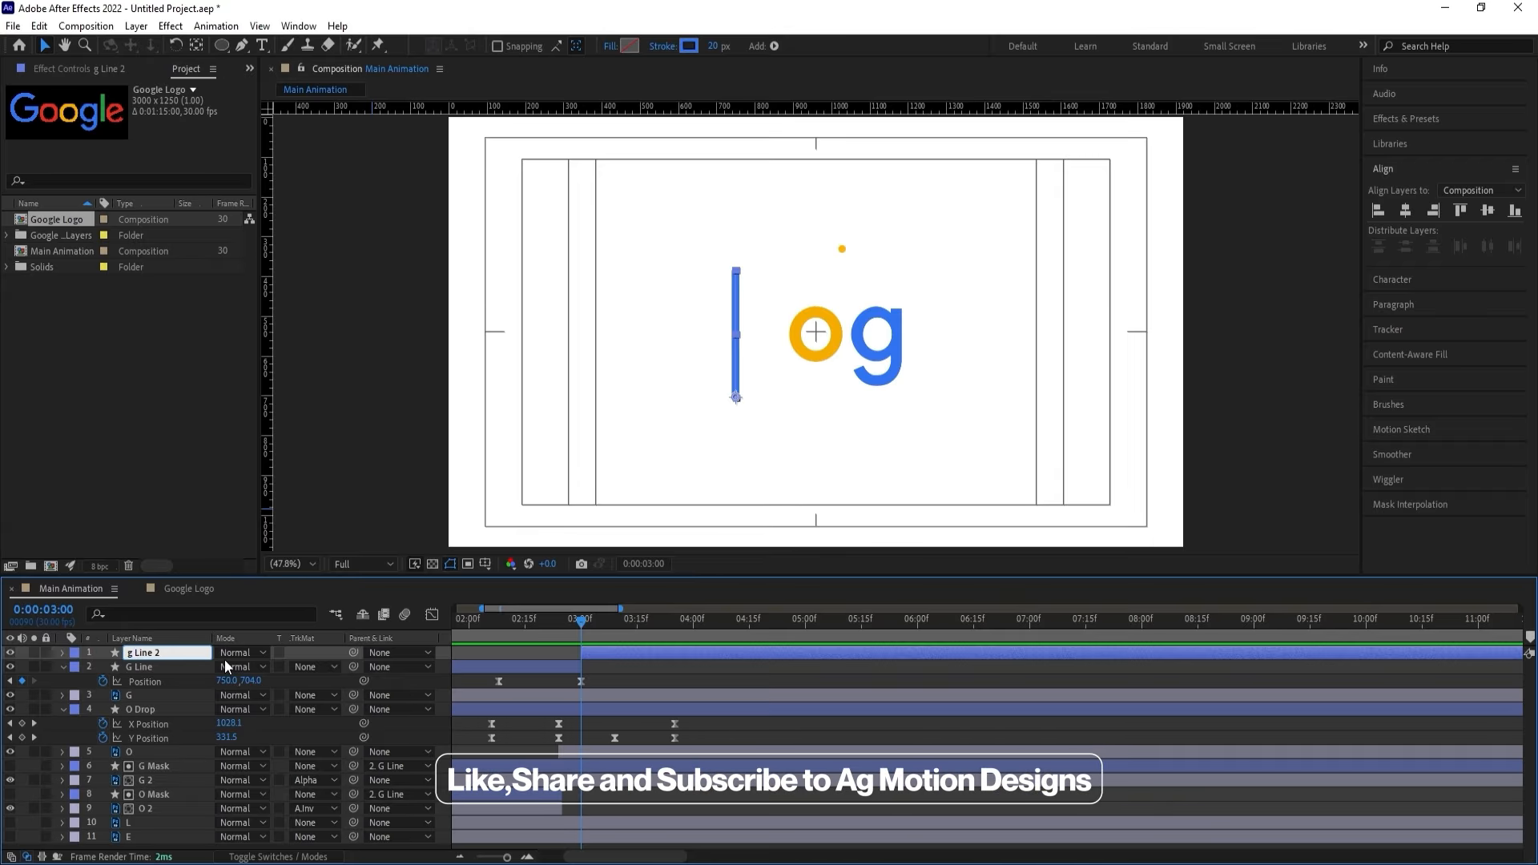
pyautogui.press('Return')
pyautogui.click(599, 676)
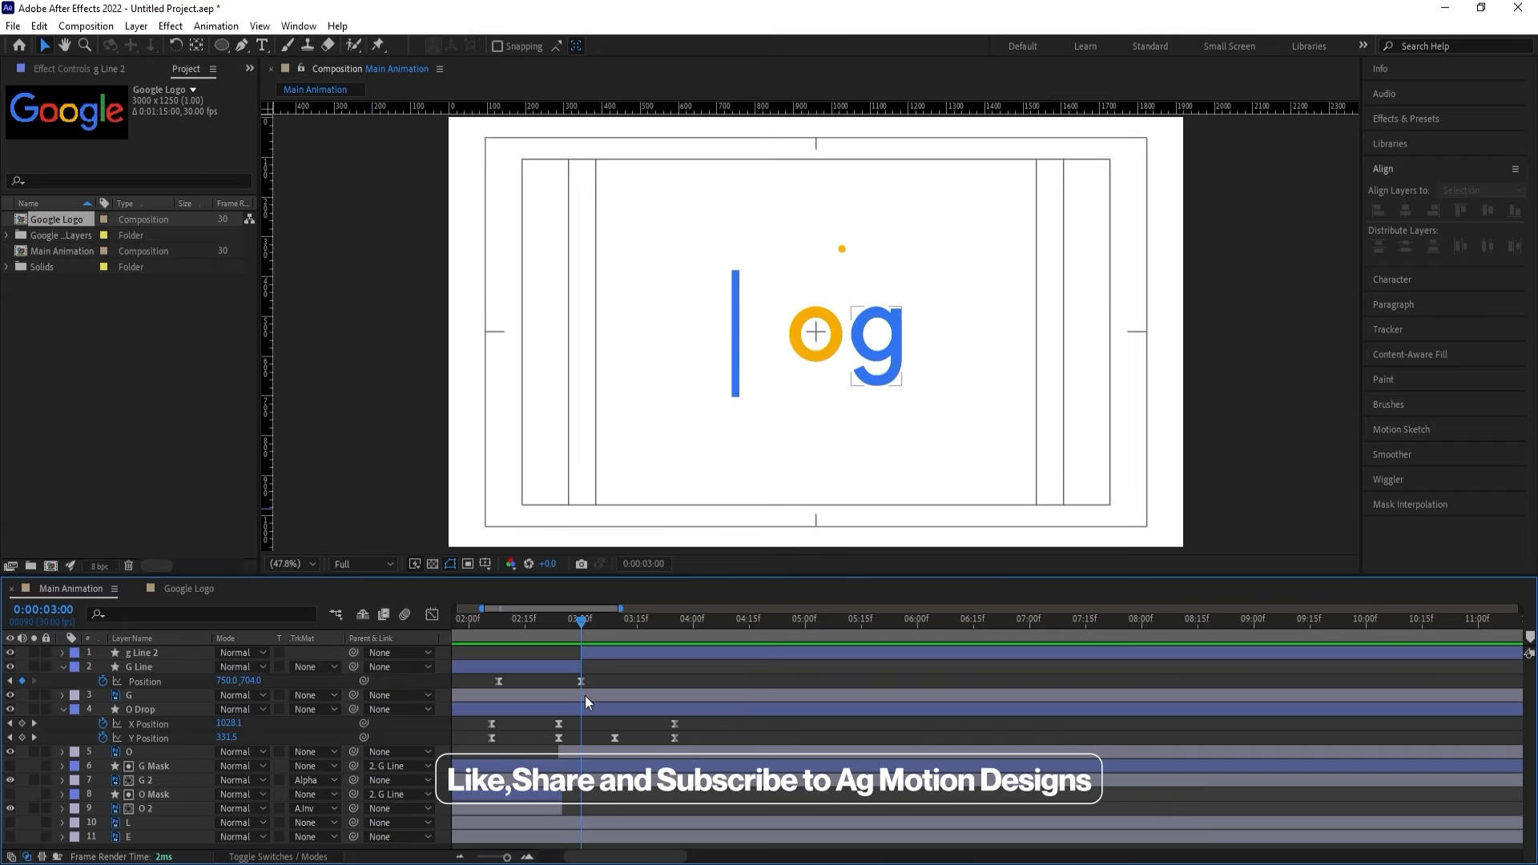
# Delete all End, Position, Scale and Rotation keyframes from g Line 2.
pyautogui.click(593, 655)
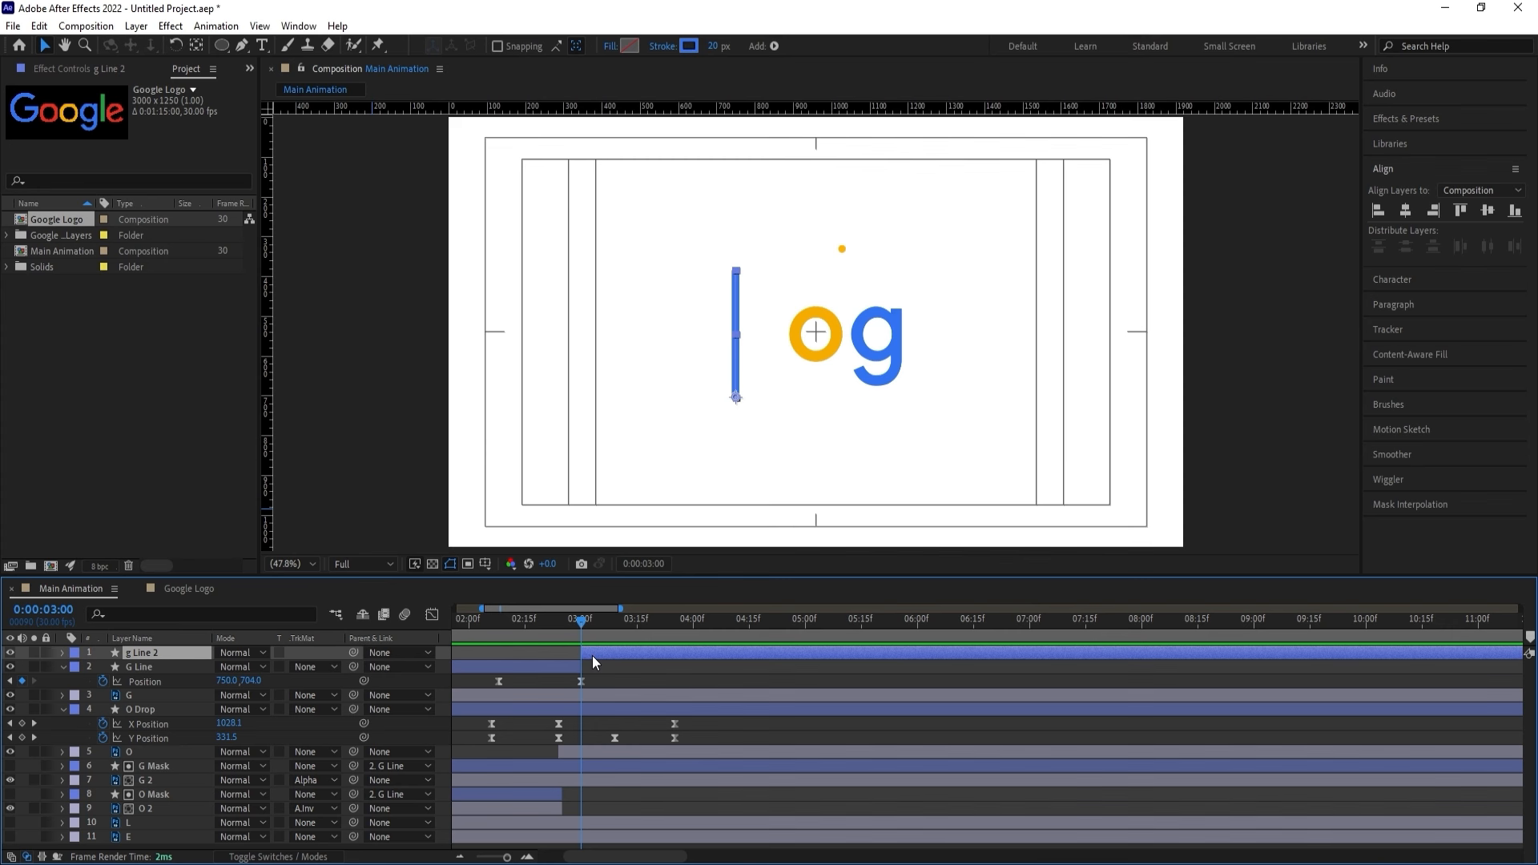
pyautogui.press('y')
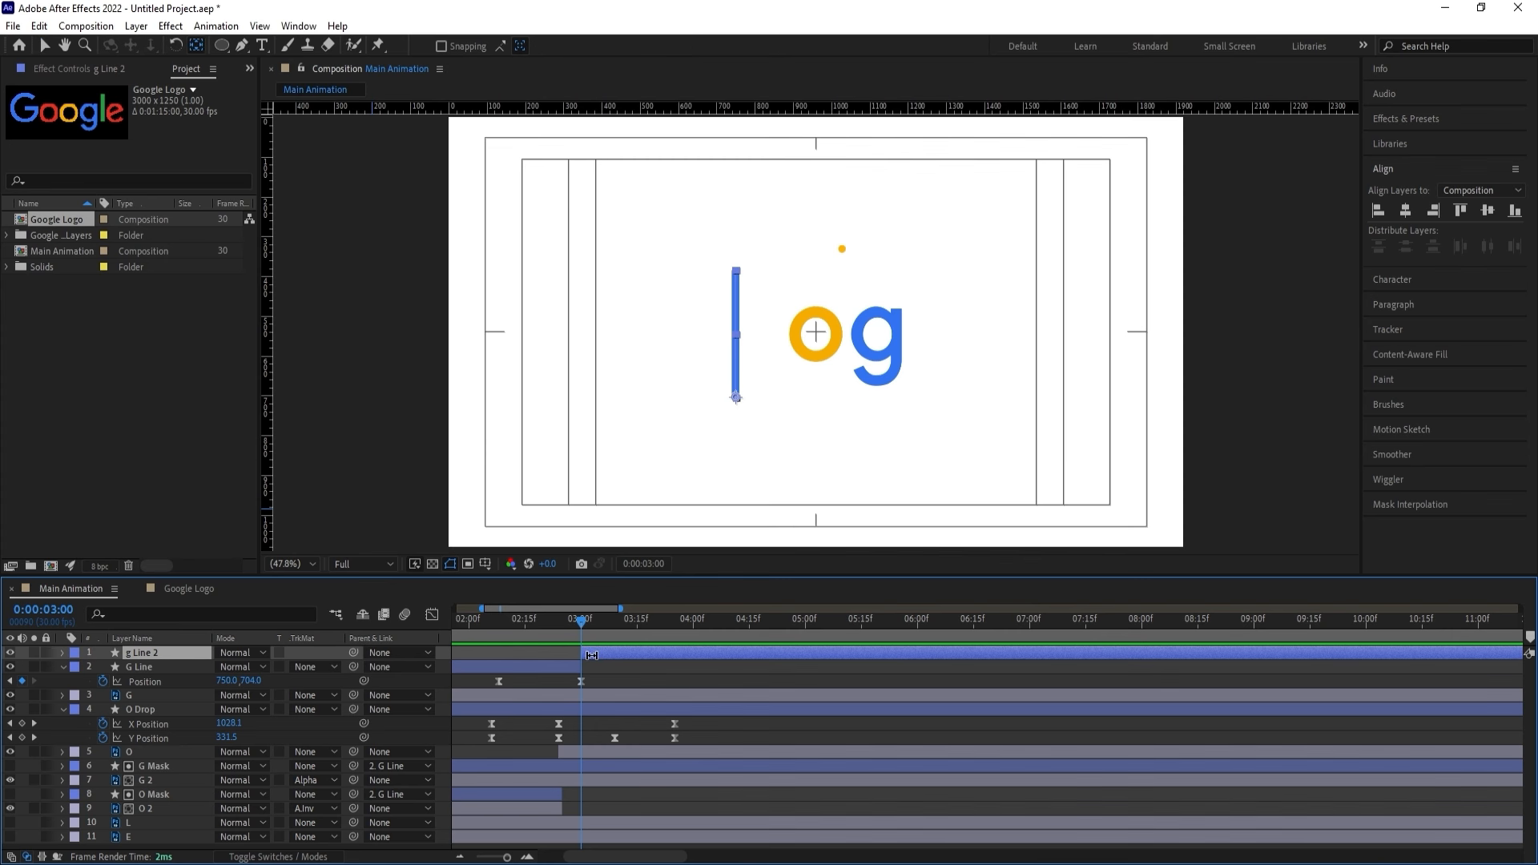
pyautogui.press('u')
pyautogui.click(141, 680)
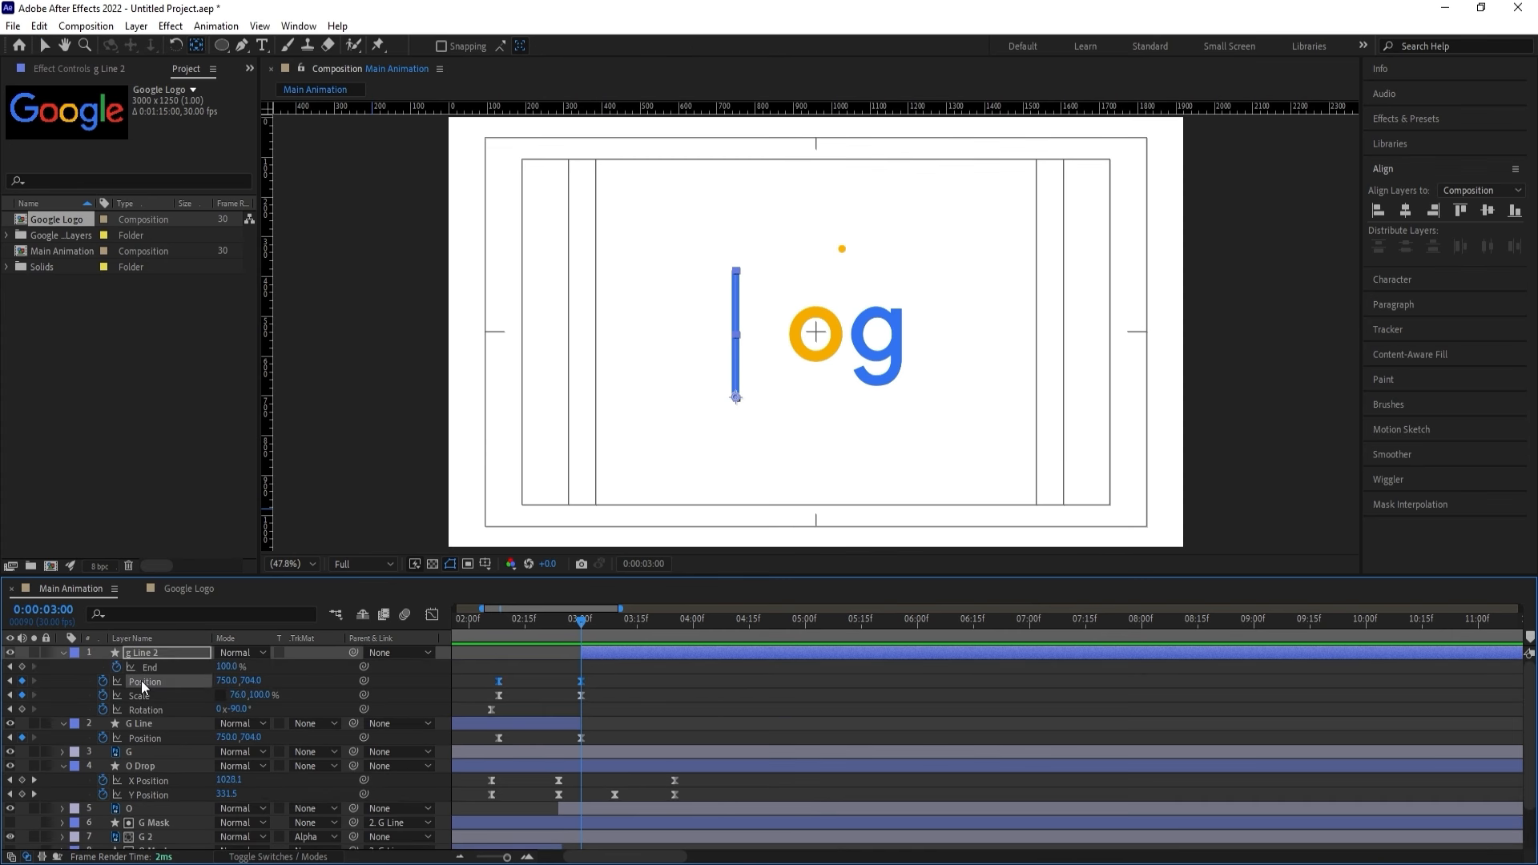
pyautogui.click(141, 690)
pyautogui.press('Delete')
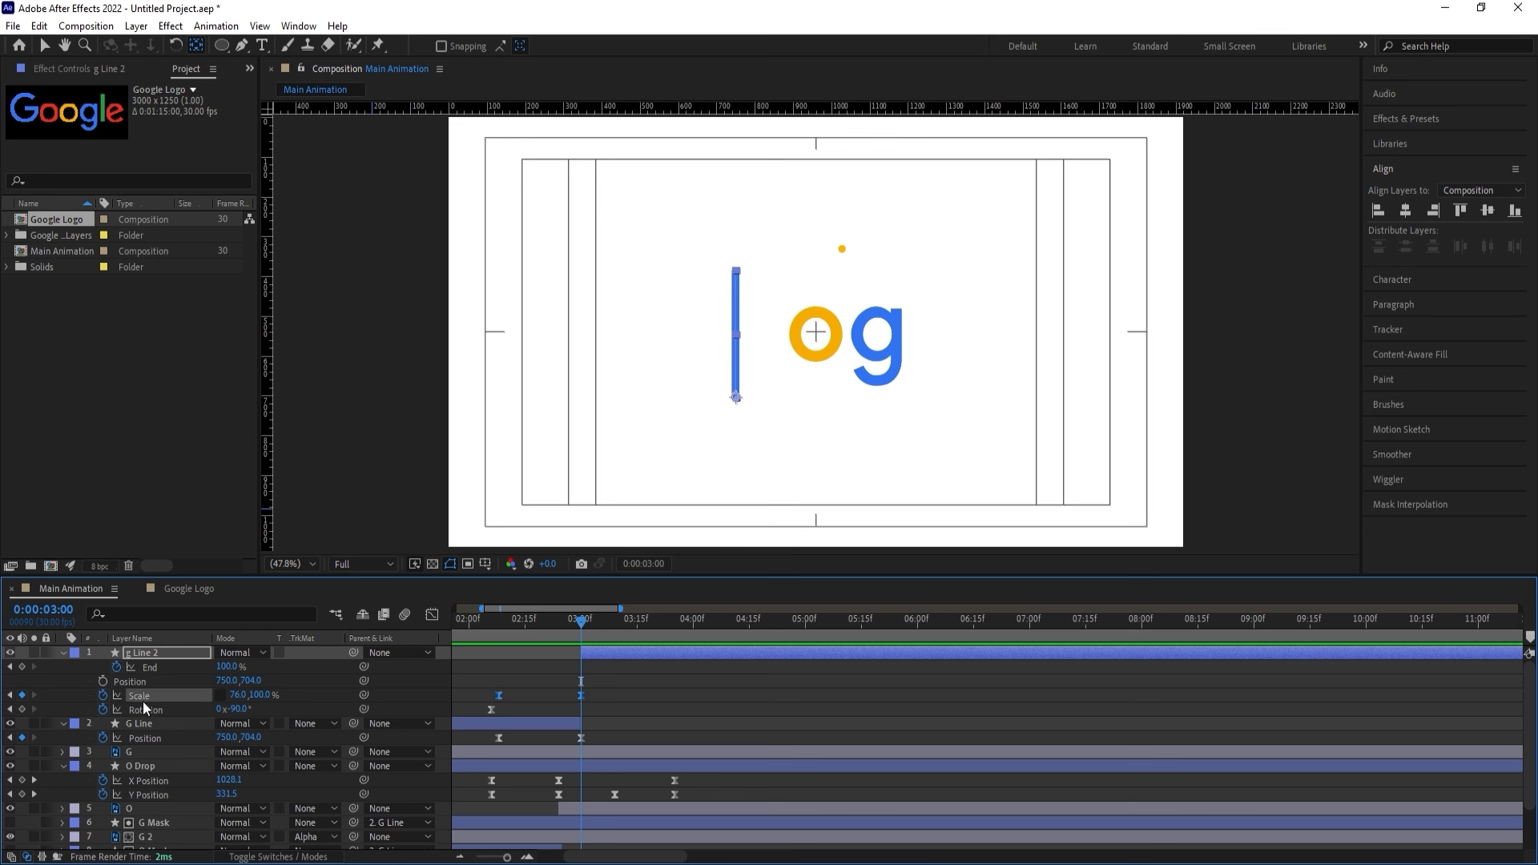
pyautogui.click(143, 704)
pyautogui.press('Delete')
pyautogui.click(148, 667)
pyautogui.press('Delete')
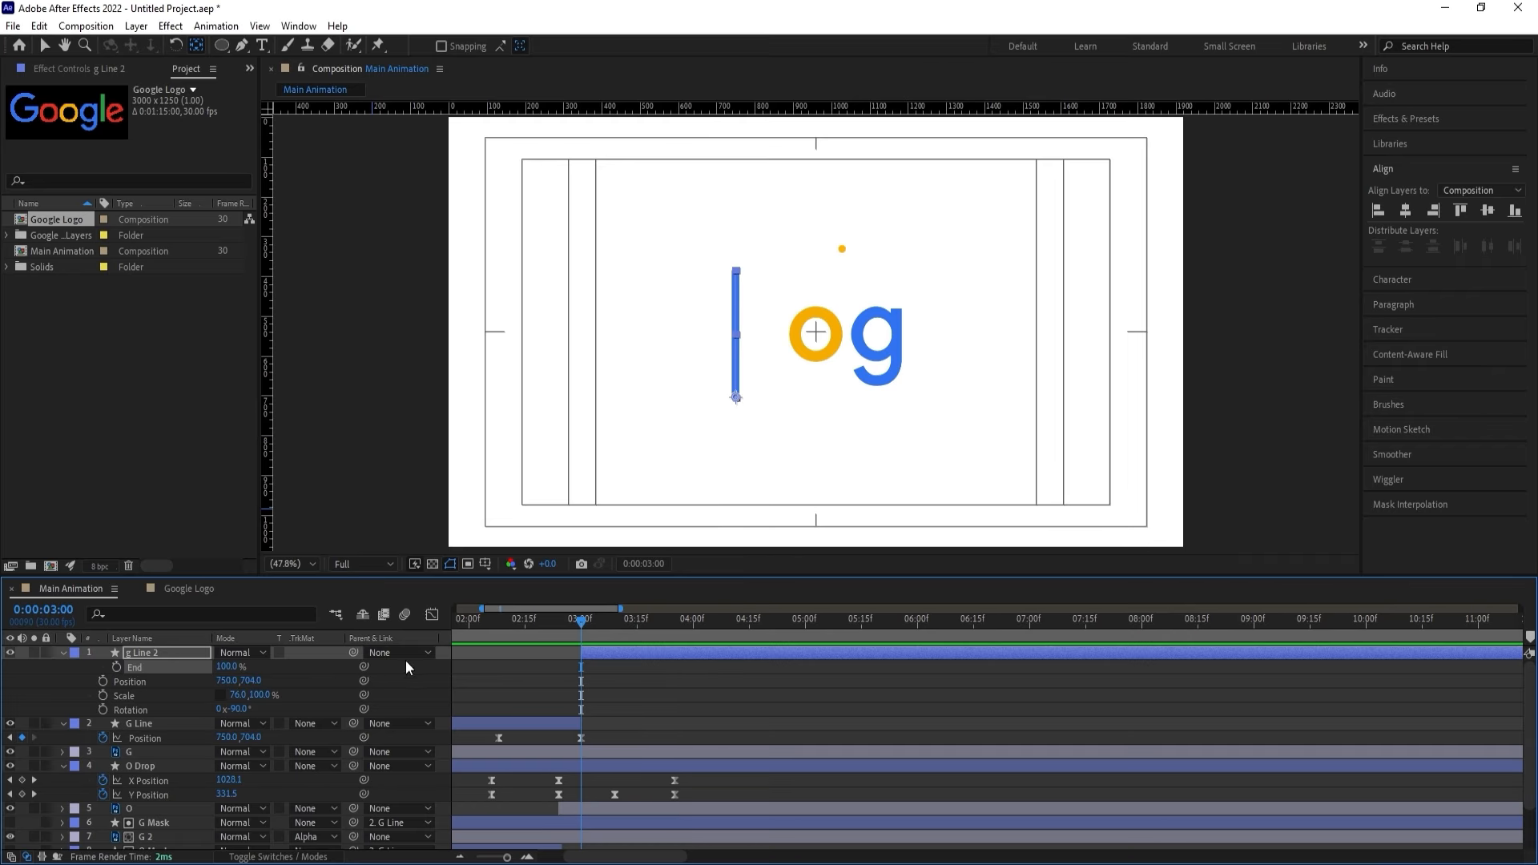
# Center g Line 2's anchor point within its line.
pyautogui.click(601, 671)
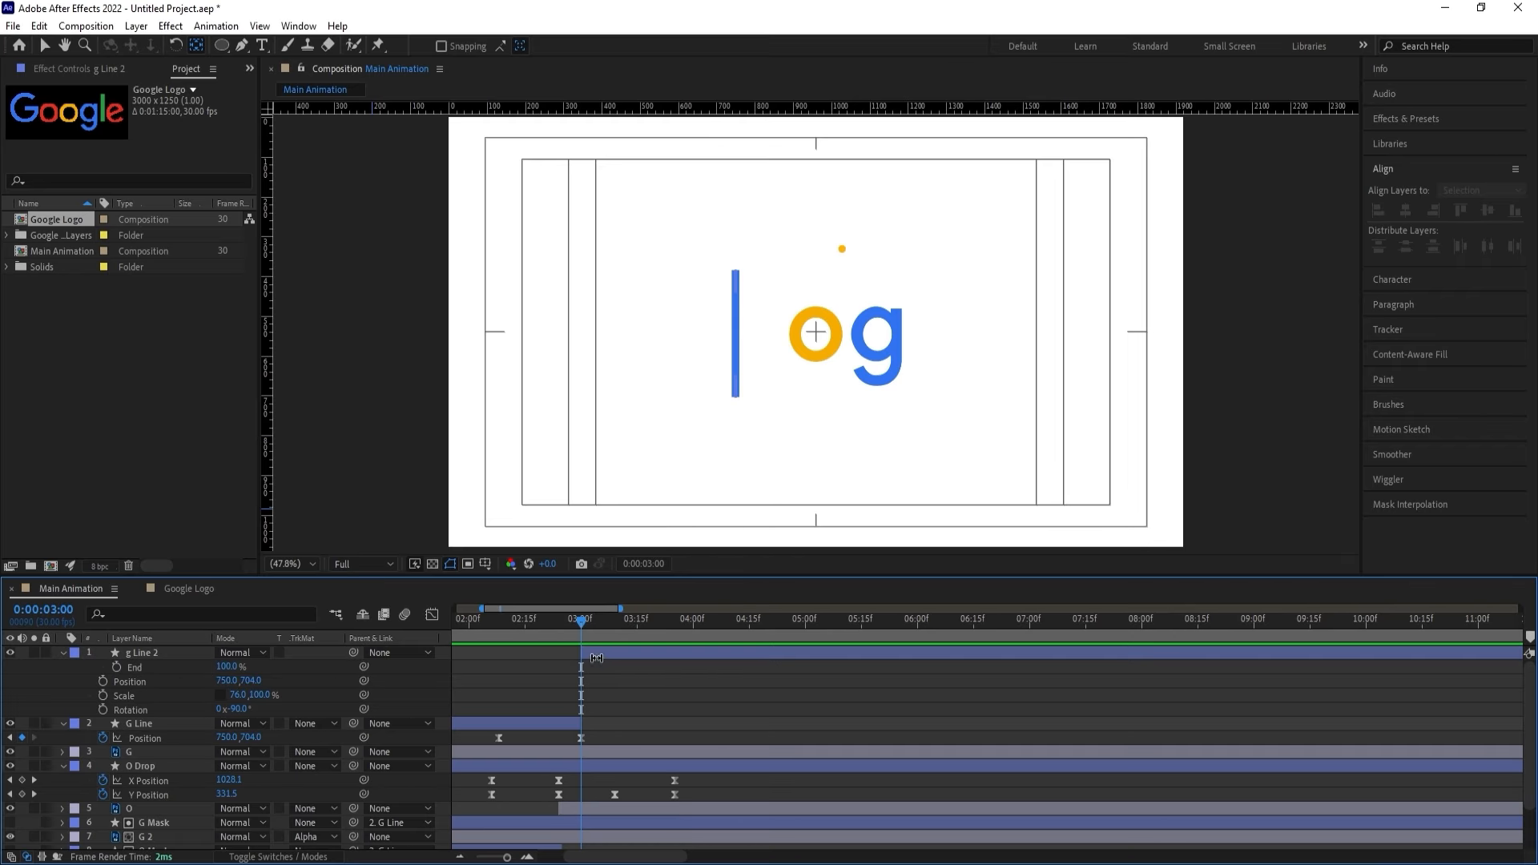
pyautogui.click(594, 652)
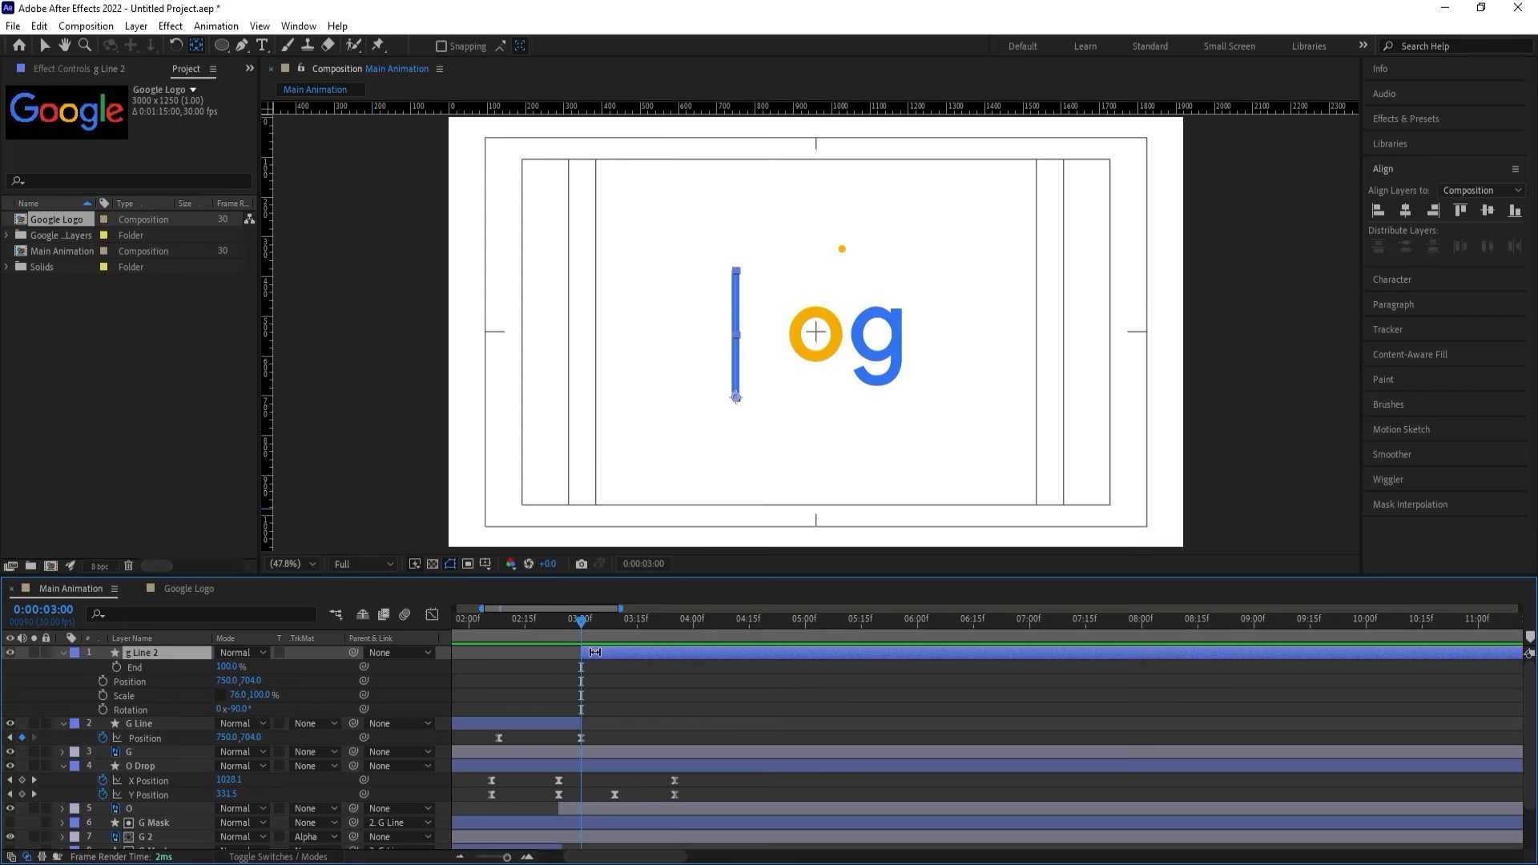
pyautogui.hotkey('ctrl', 'alt', 'Home')
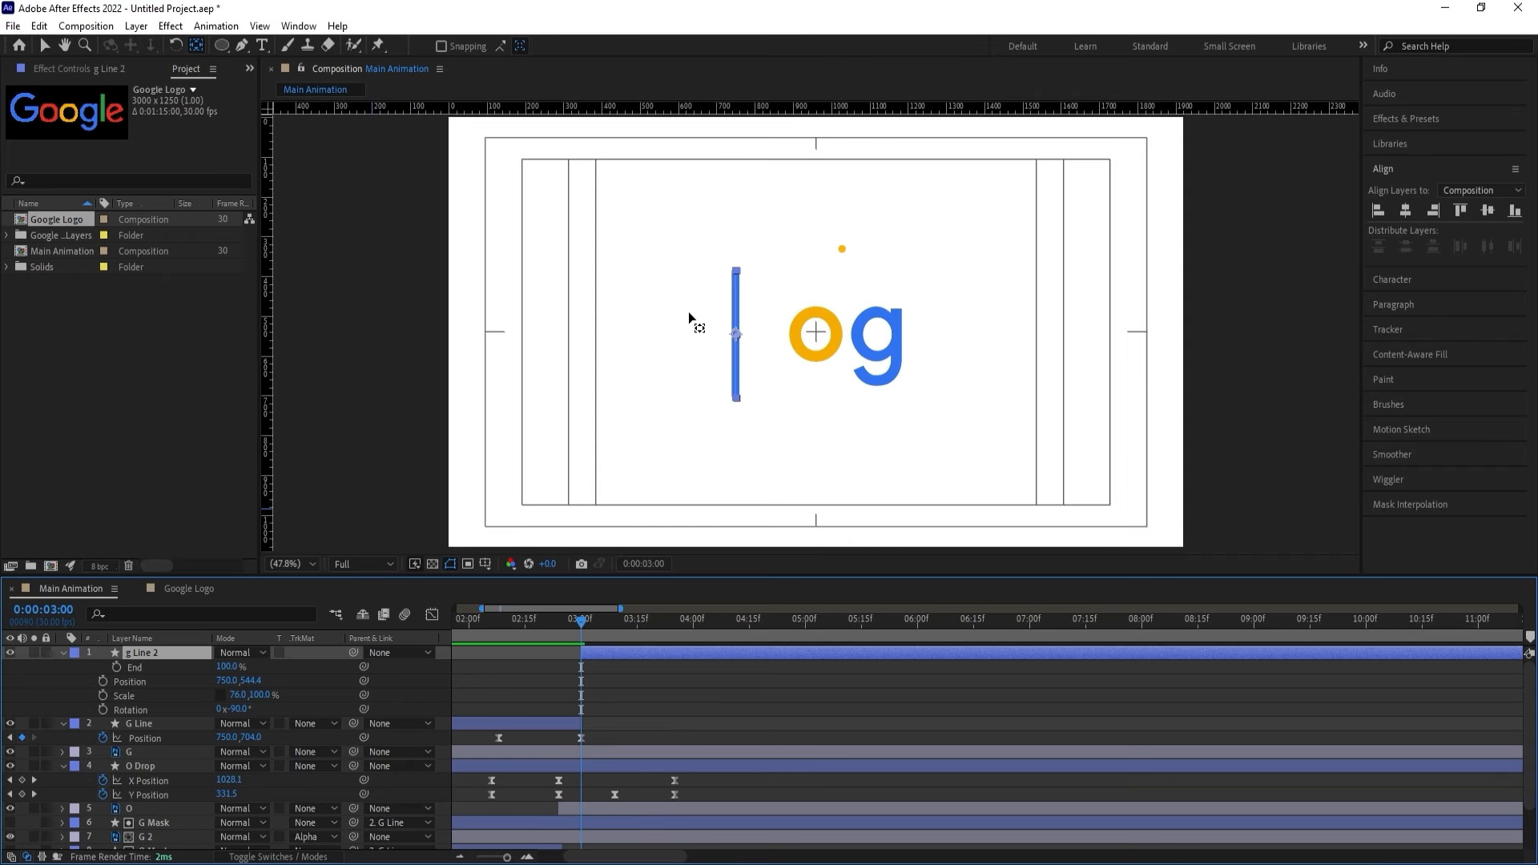
# Animate g Line 2's Position from X 750 at 0:00:03:00 to X 1159 at 0:00:04:00 with eased keyframes, then preview the move.
pyautogui.click(610, 689)
pyautogui.click(591, 653)
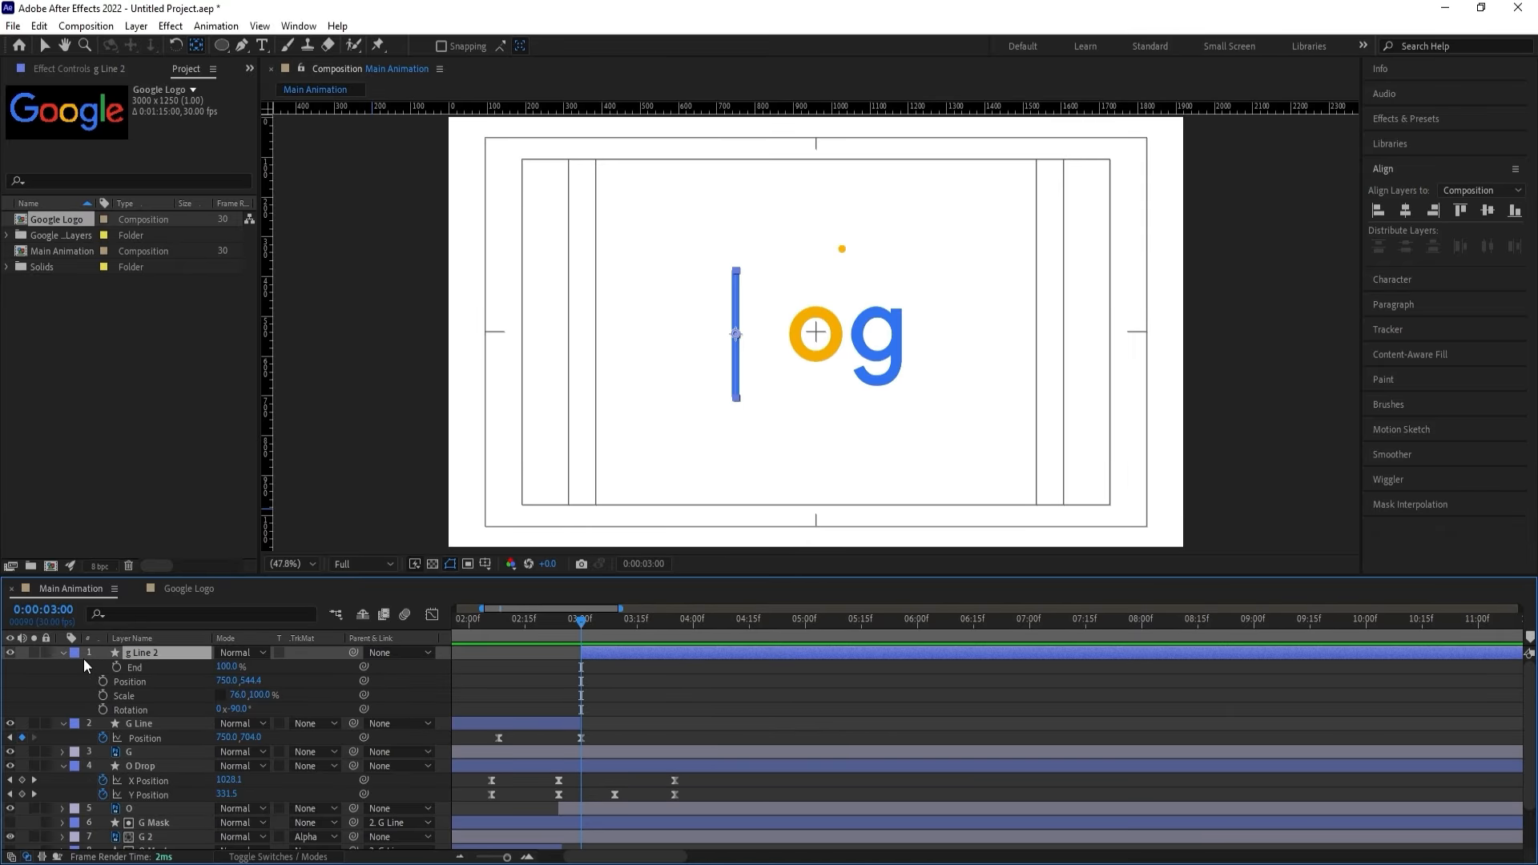
pyautogui.press('p')
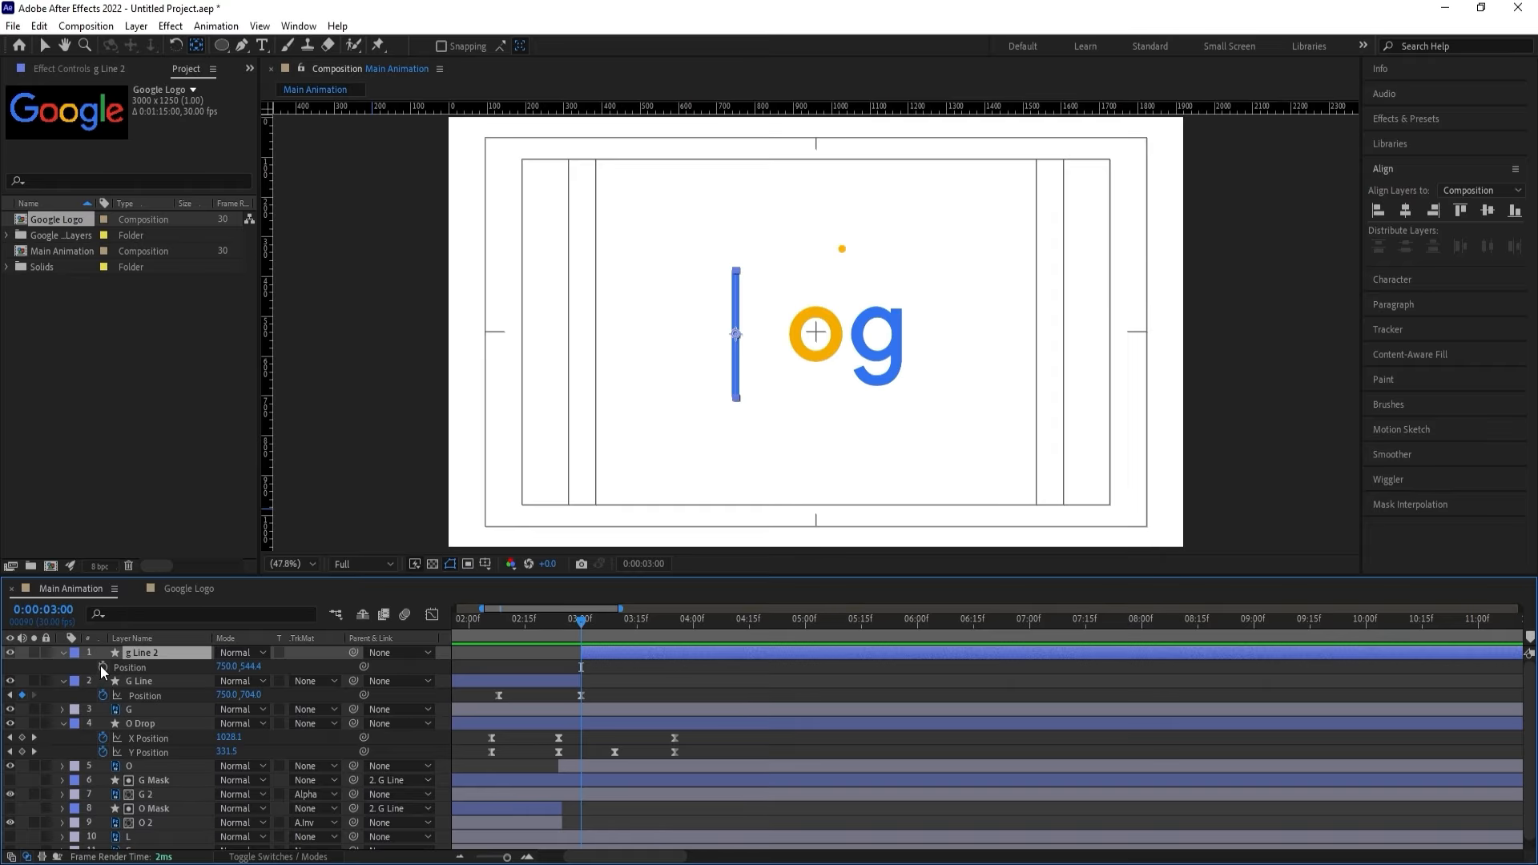
pyautogui.click(101, 667)
pyautogui.moveTo(637, 618); pyautogui.dragTo(694, 623)
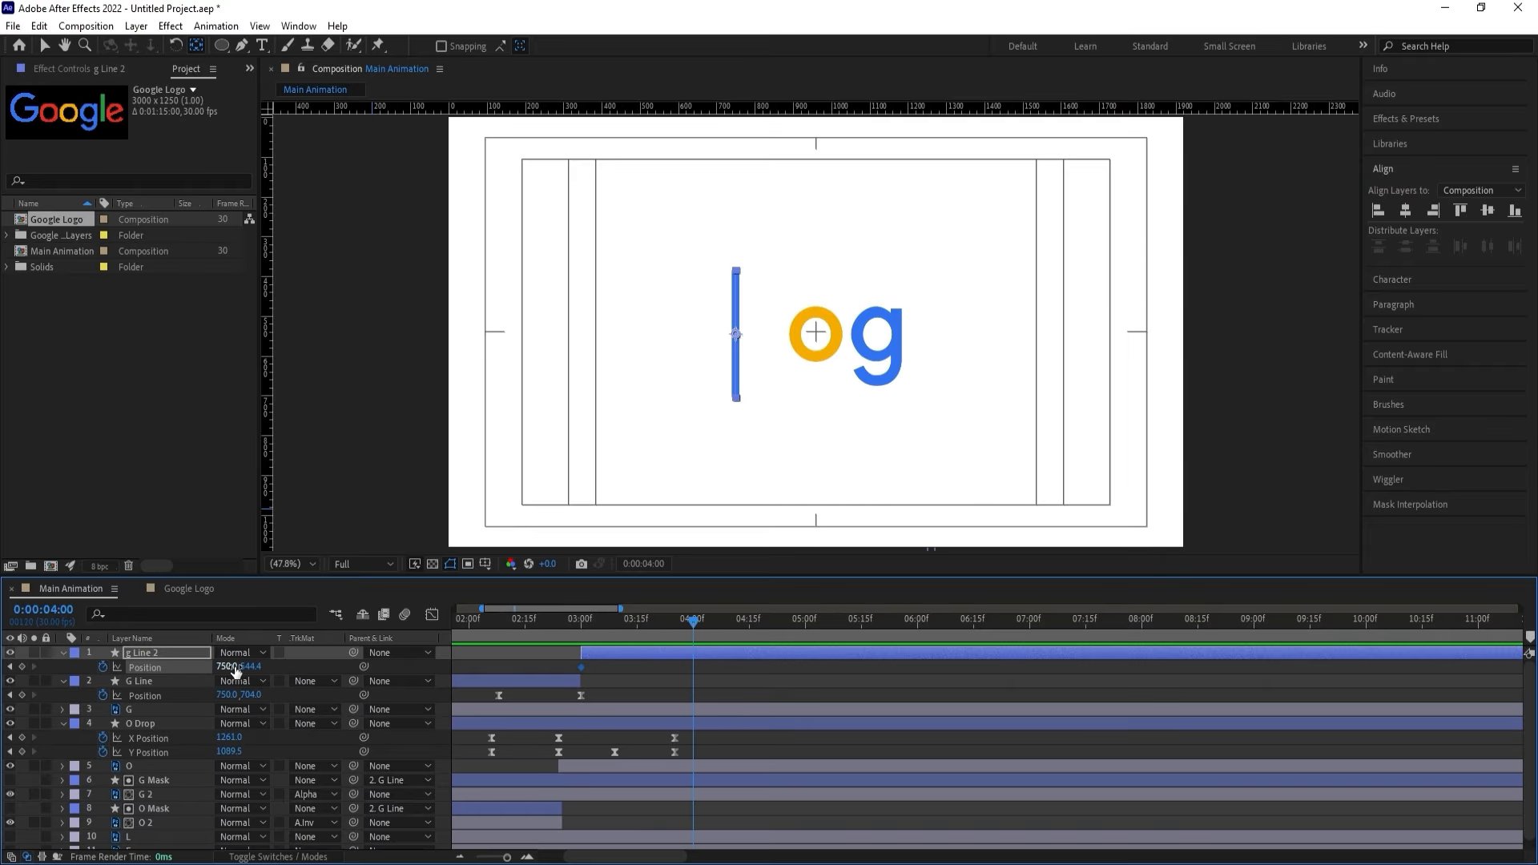
pyautogui.moveTo(234, 668); pyautogui.dragTo(750, 671)
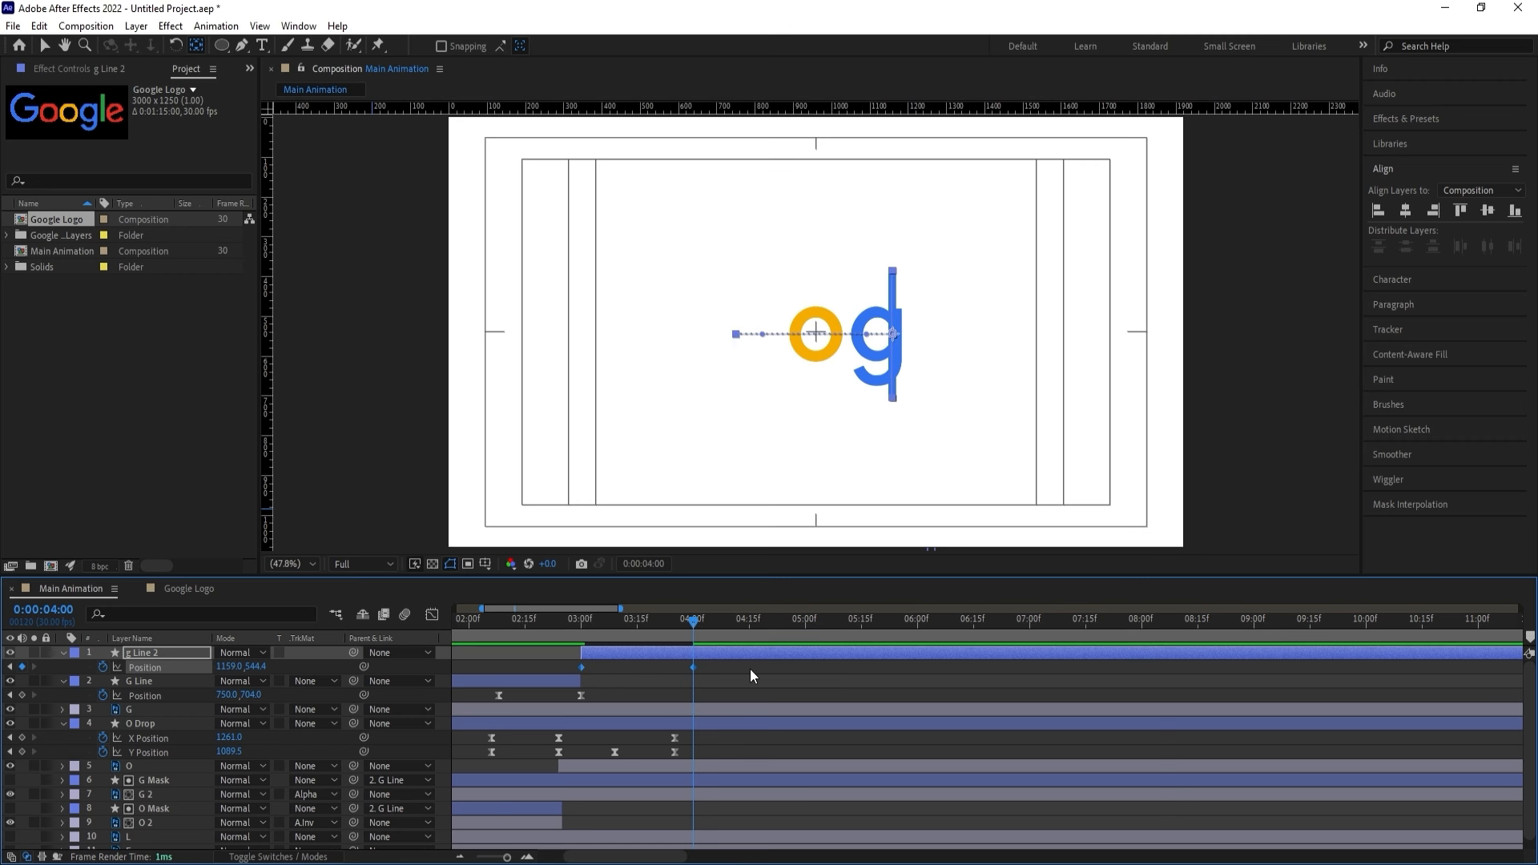
pyautogui.press('i')
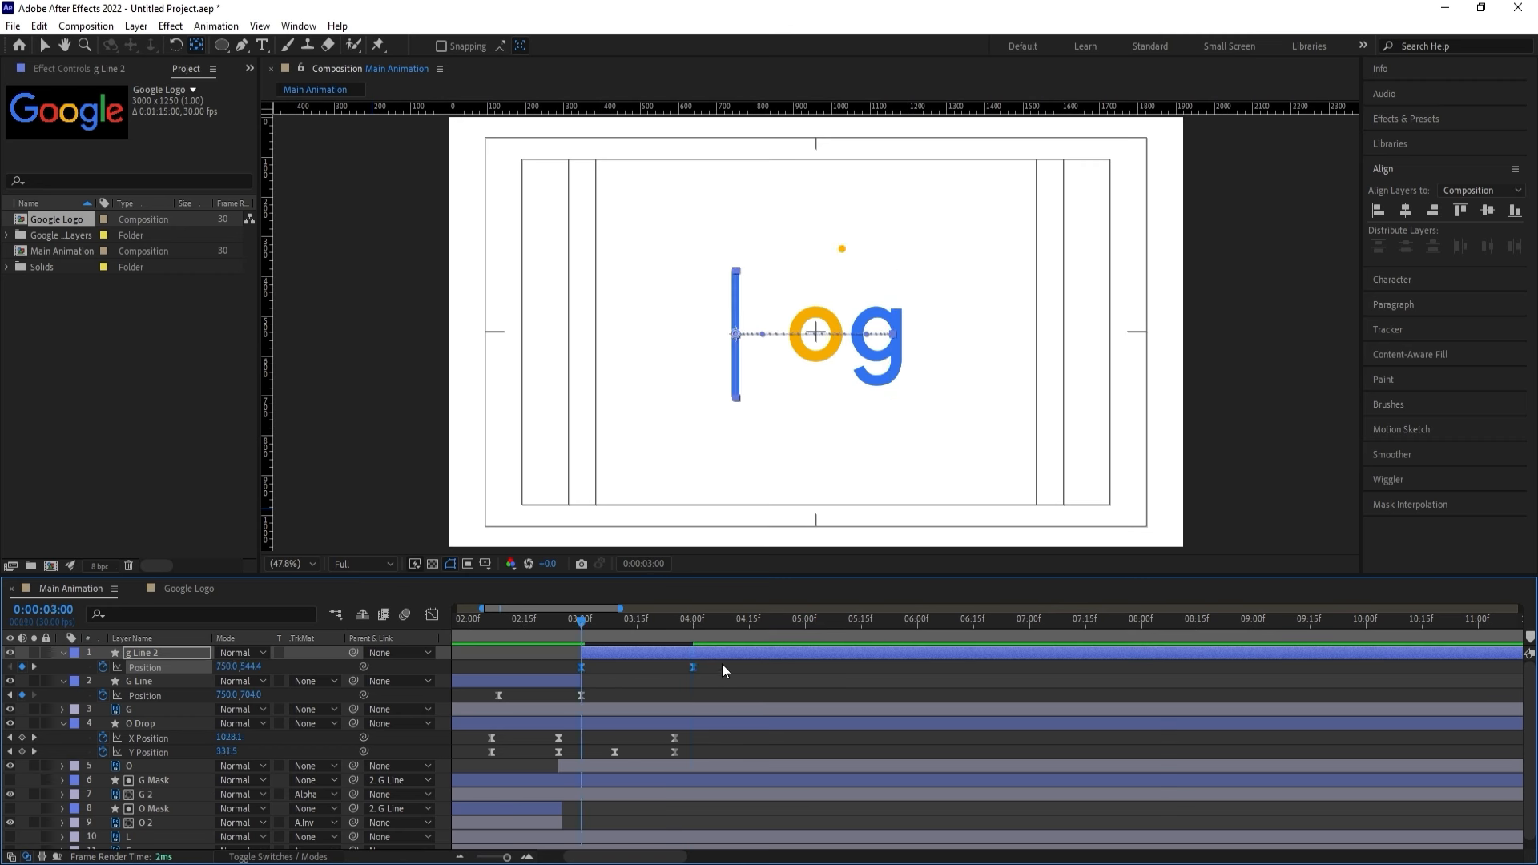
pyautogui.press('space')
pyautogui.press('space')
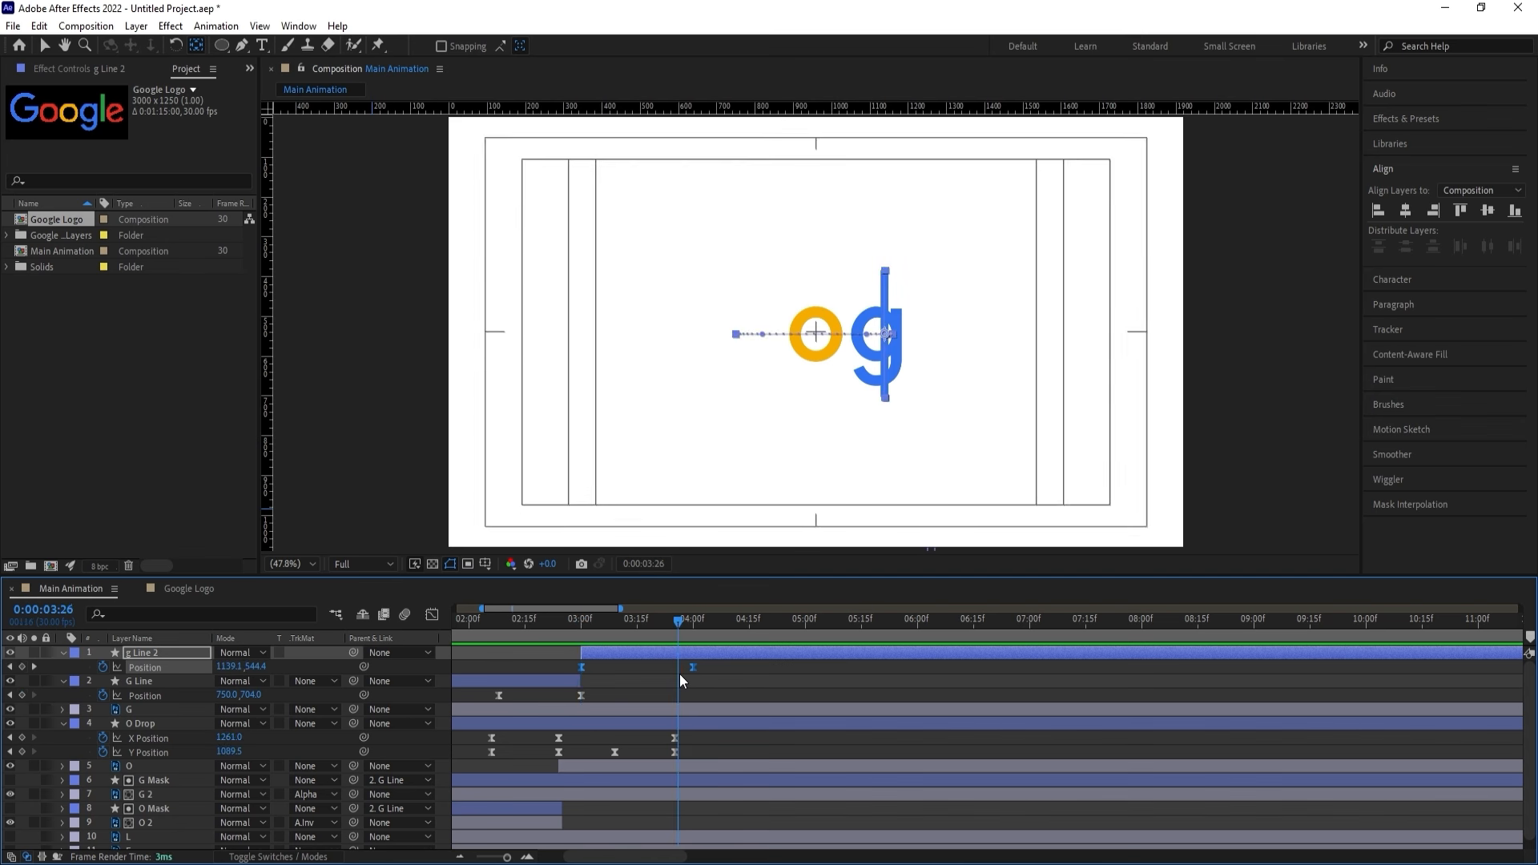
pyautogui.click(722, 686)
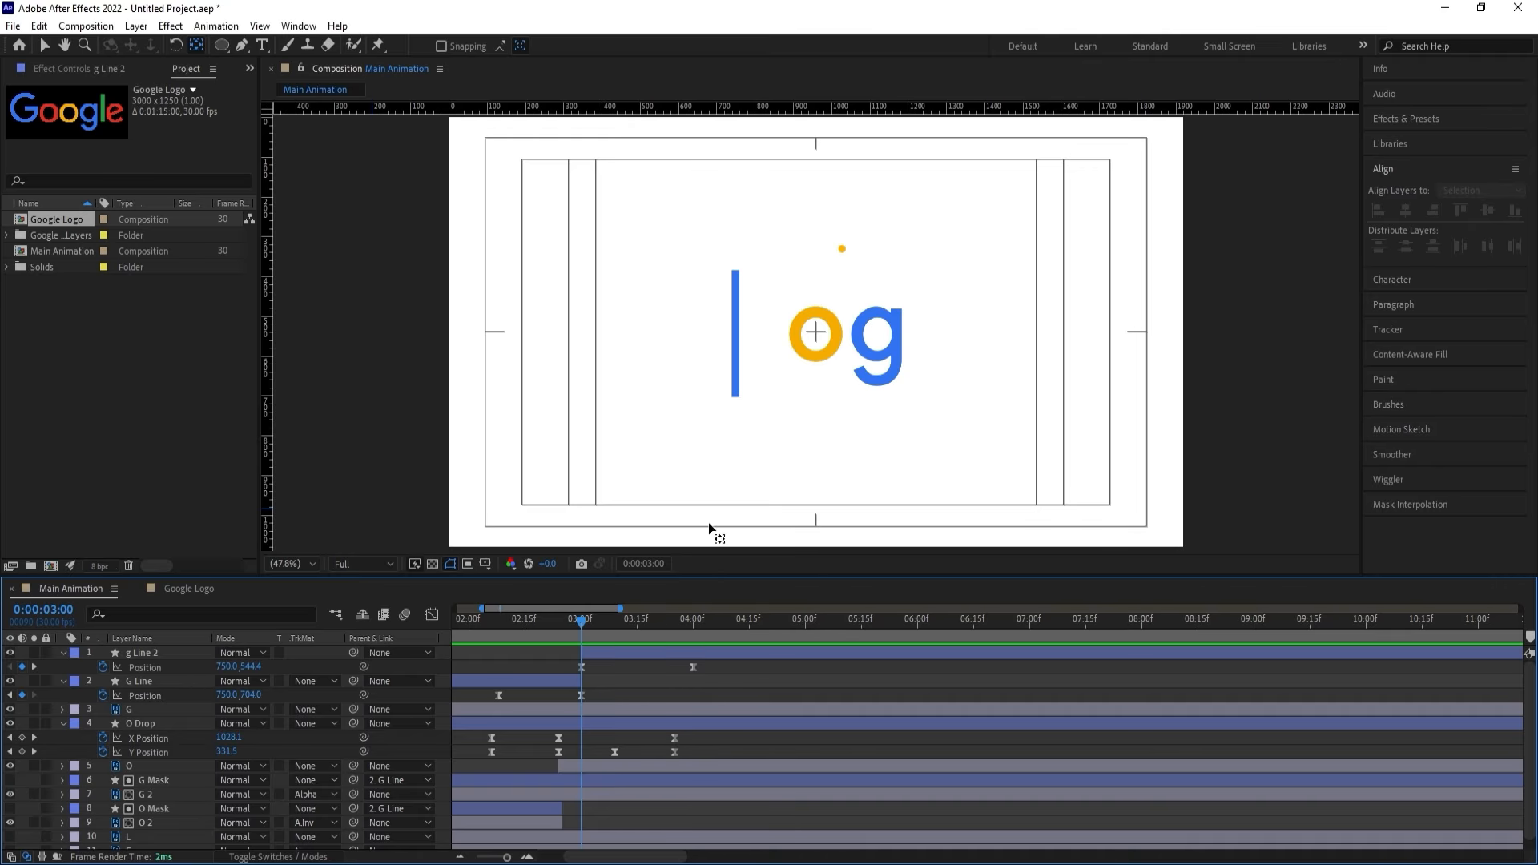
# Delay the g Line 2 layer with its keyframes to start at 0:00:03:11 and extend G Line's end to meet it.
pyautogui.moveTo(551, 623); pyautogui.dragTo(461, 621)
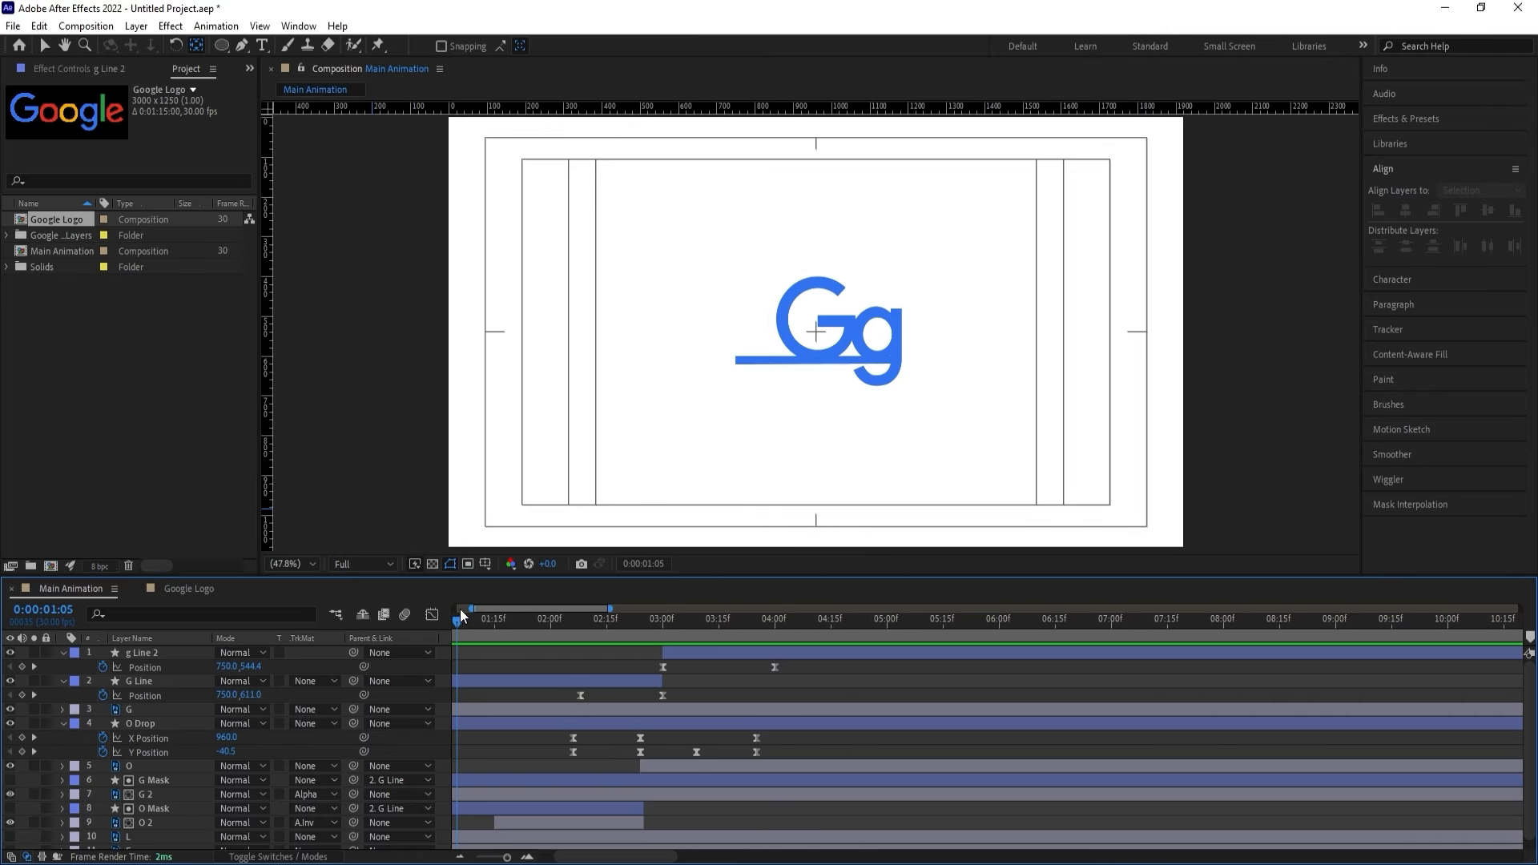
pyautogui.press('space')
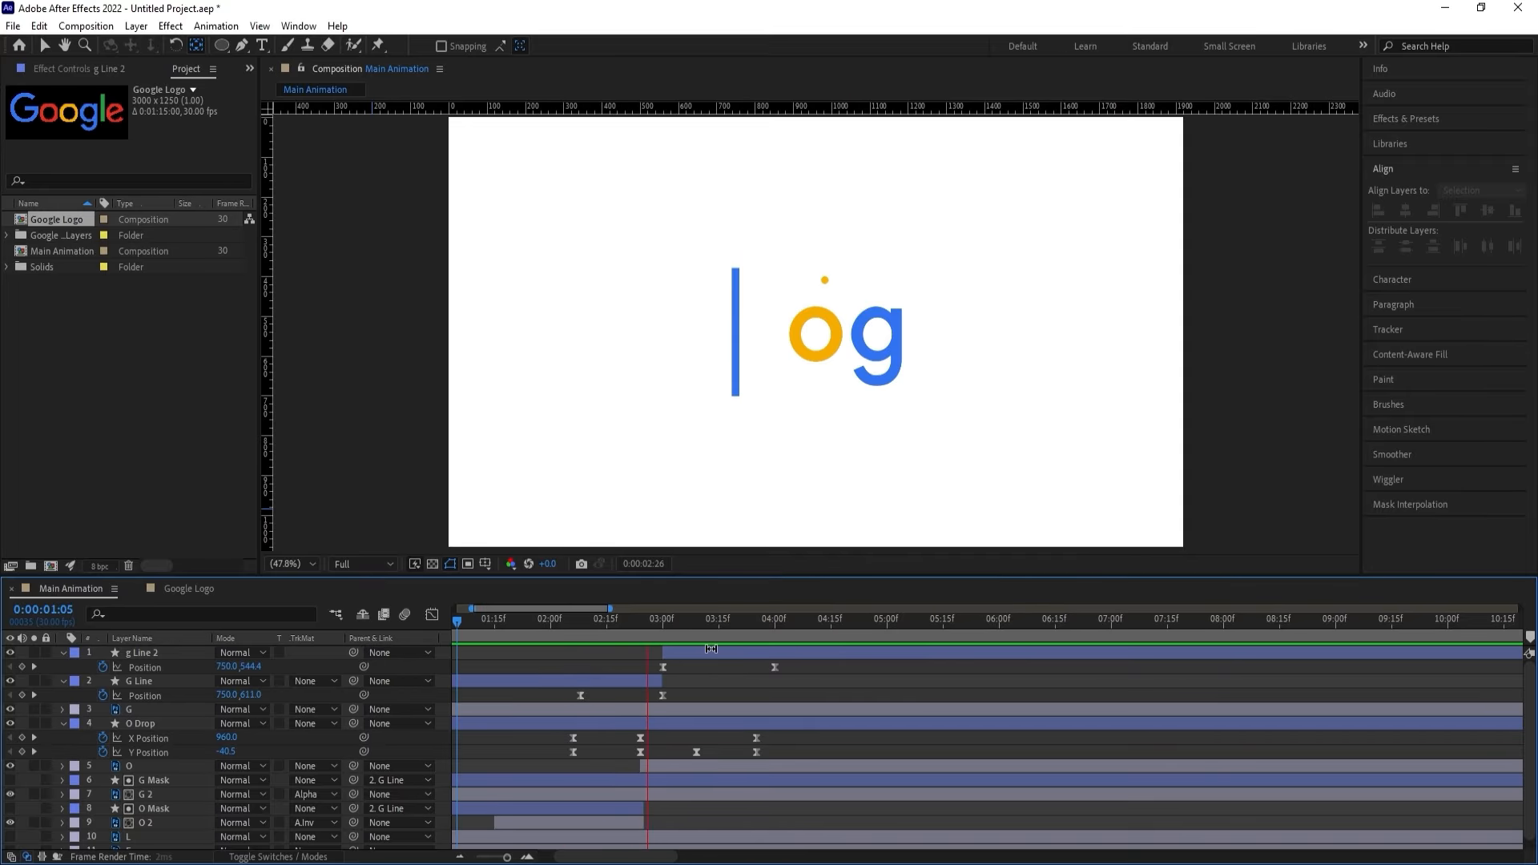
pyautogui.press('space')
pyautogui.click(690, 652)
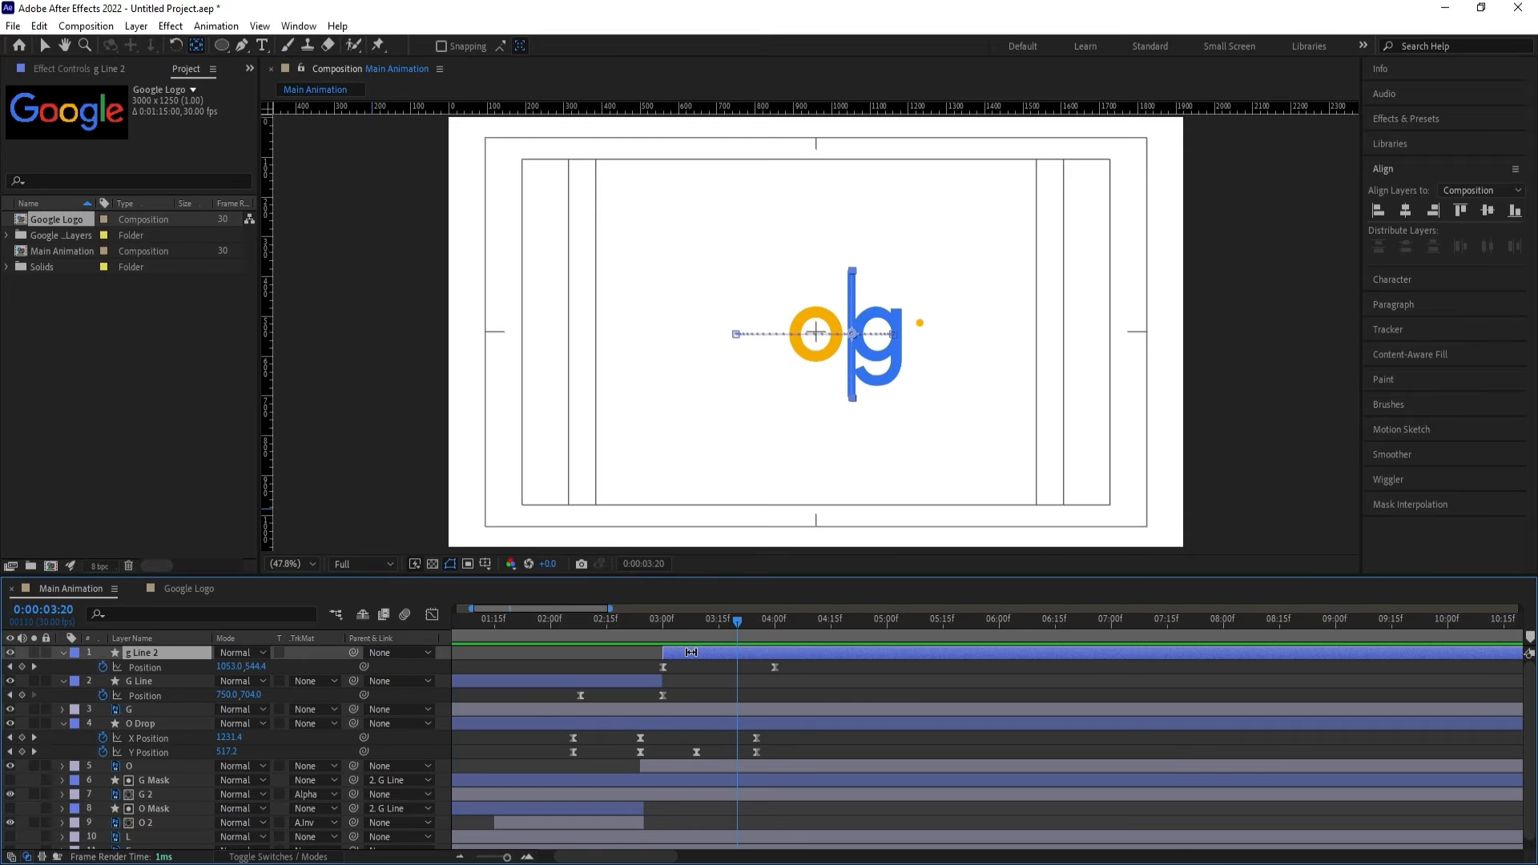
pyautogui.moveTo(690, 652); pyautogui.dragTo(707, 683)
pyautogui.click(651, 679)
pyautogui.click(686, 619)
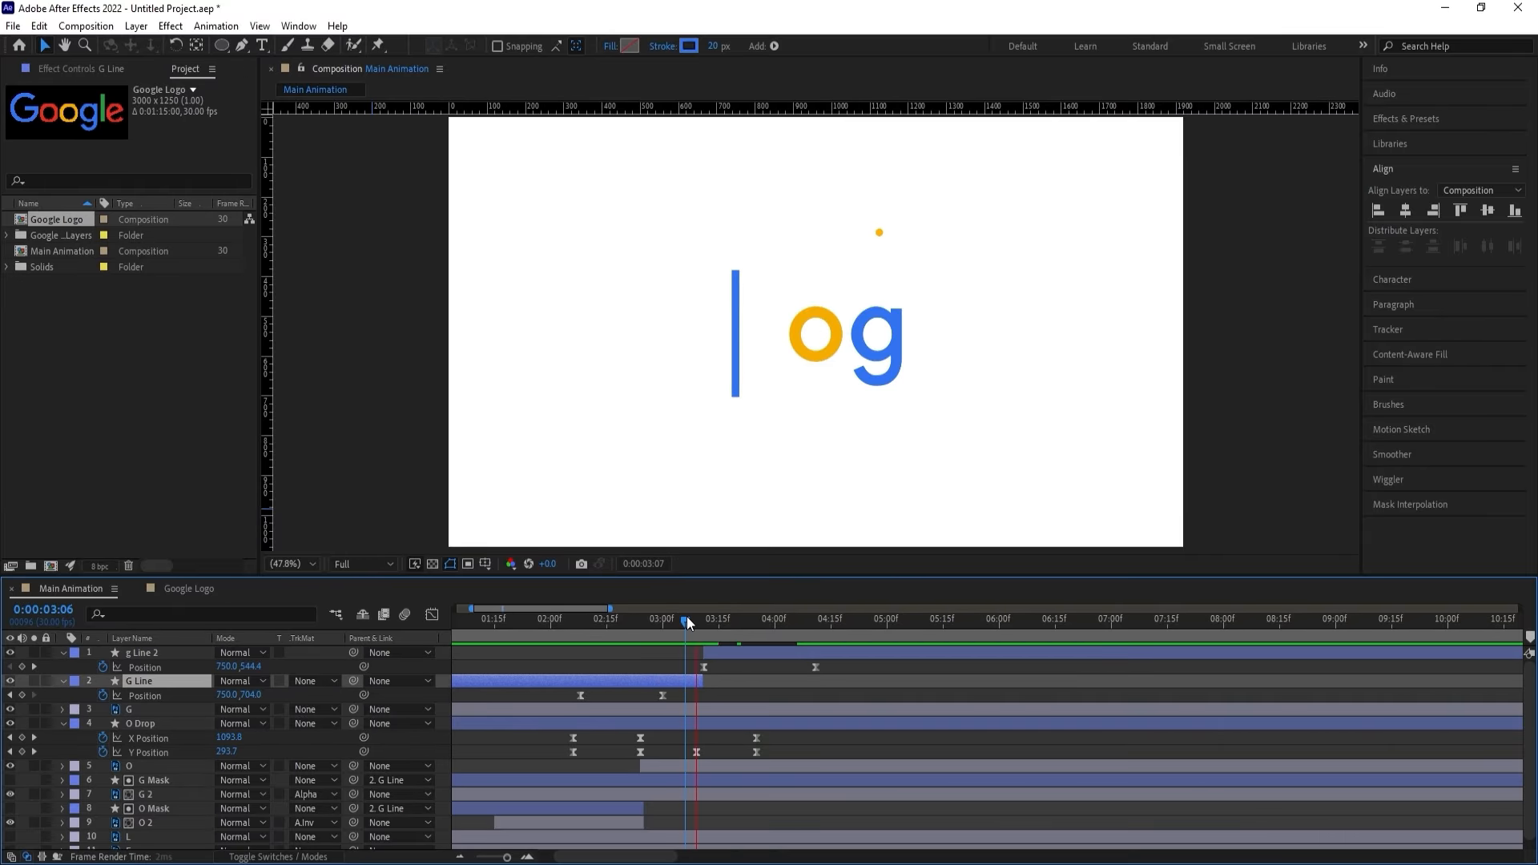
pyautogui.moveTo(685, 619); pyautogui.dragTo(703, 622)
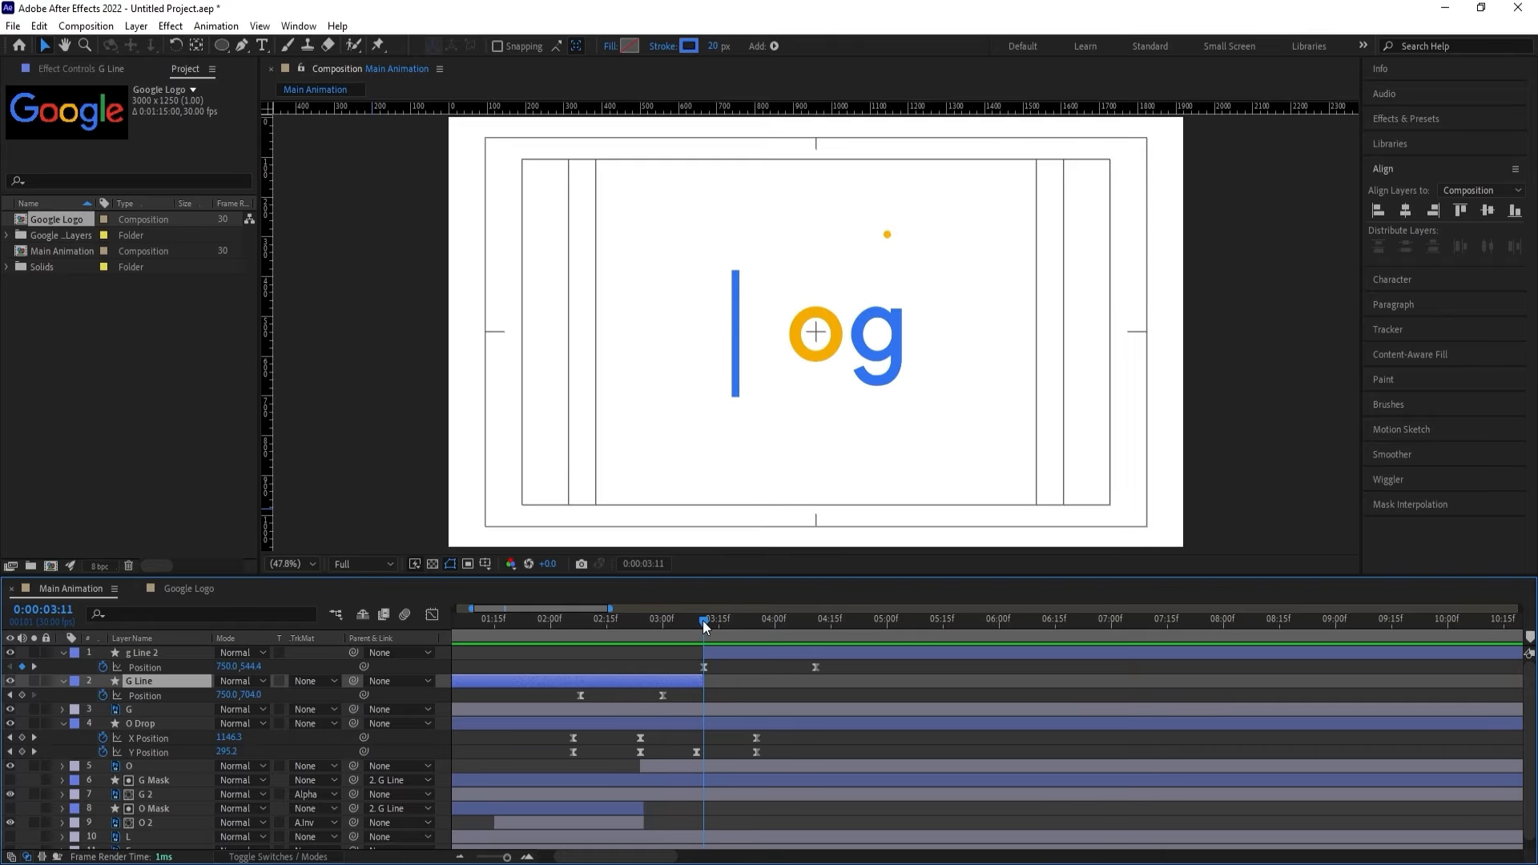
# Reshape g Line 2's Position speed graph into a steep central peak with long easing on both keyframes, and preview it.
pyautogui.click(171, 668)
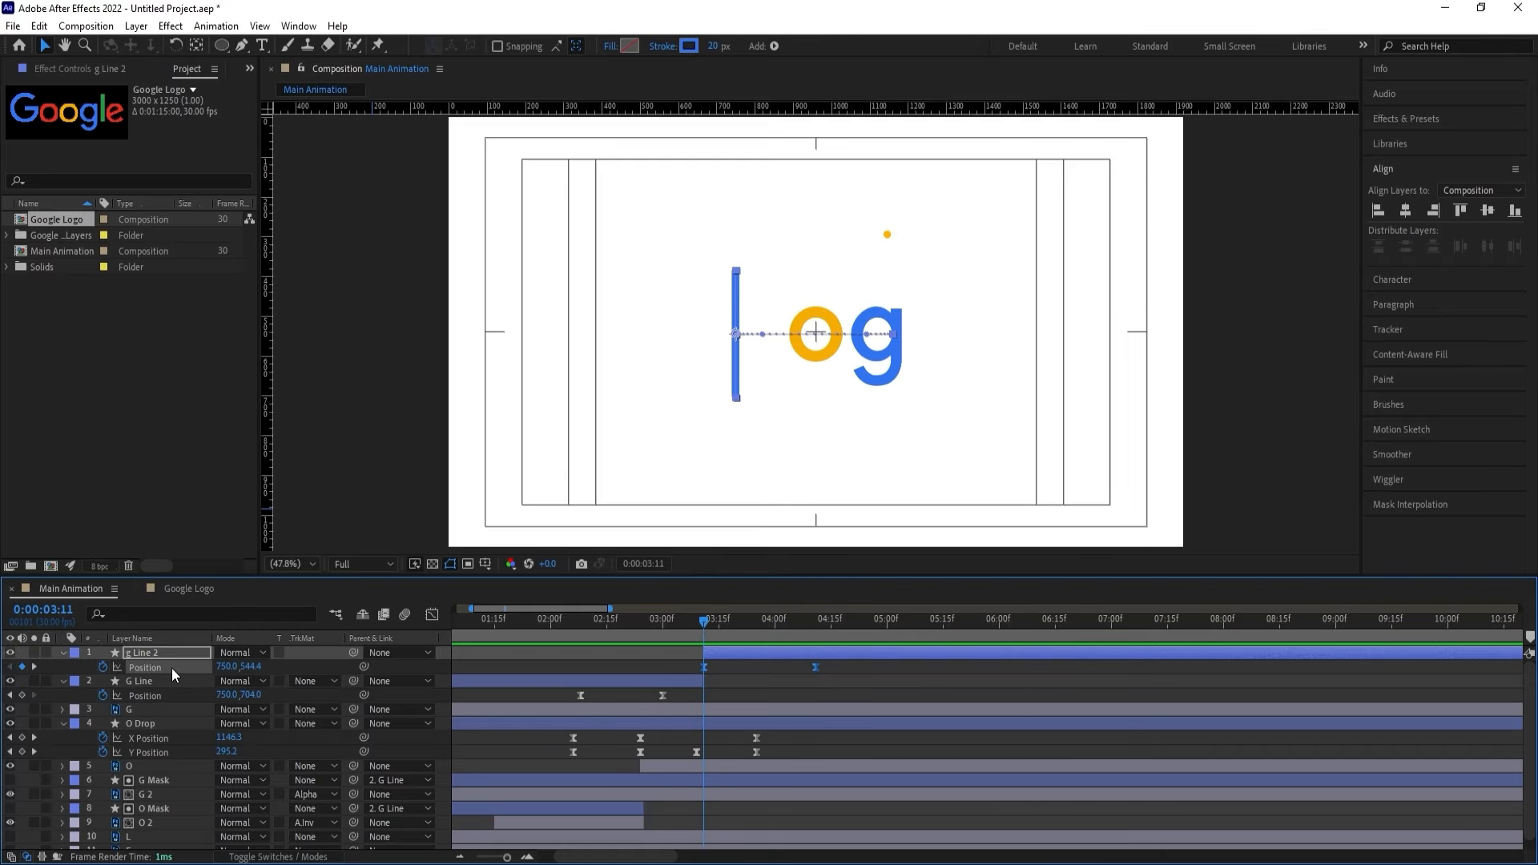
pyautogui.click(432, 615)
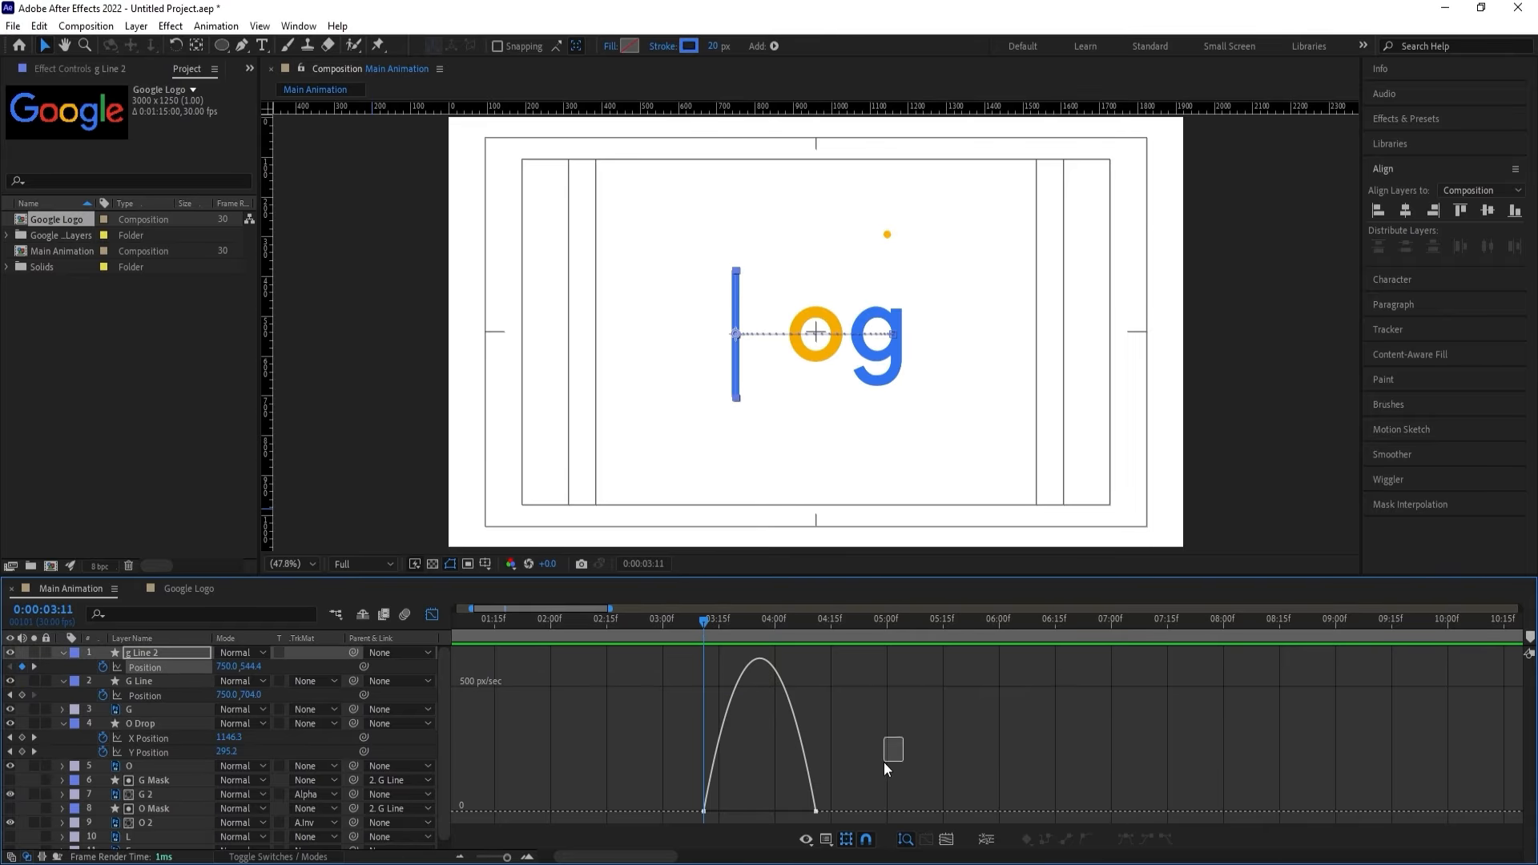
pyautogui.moveTo(883, 762); pyautogui.dragTo(681, 818)
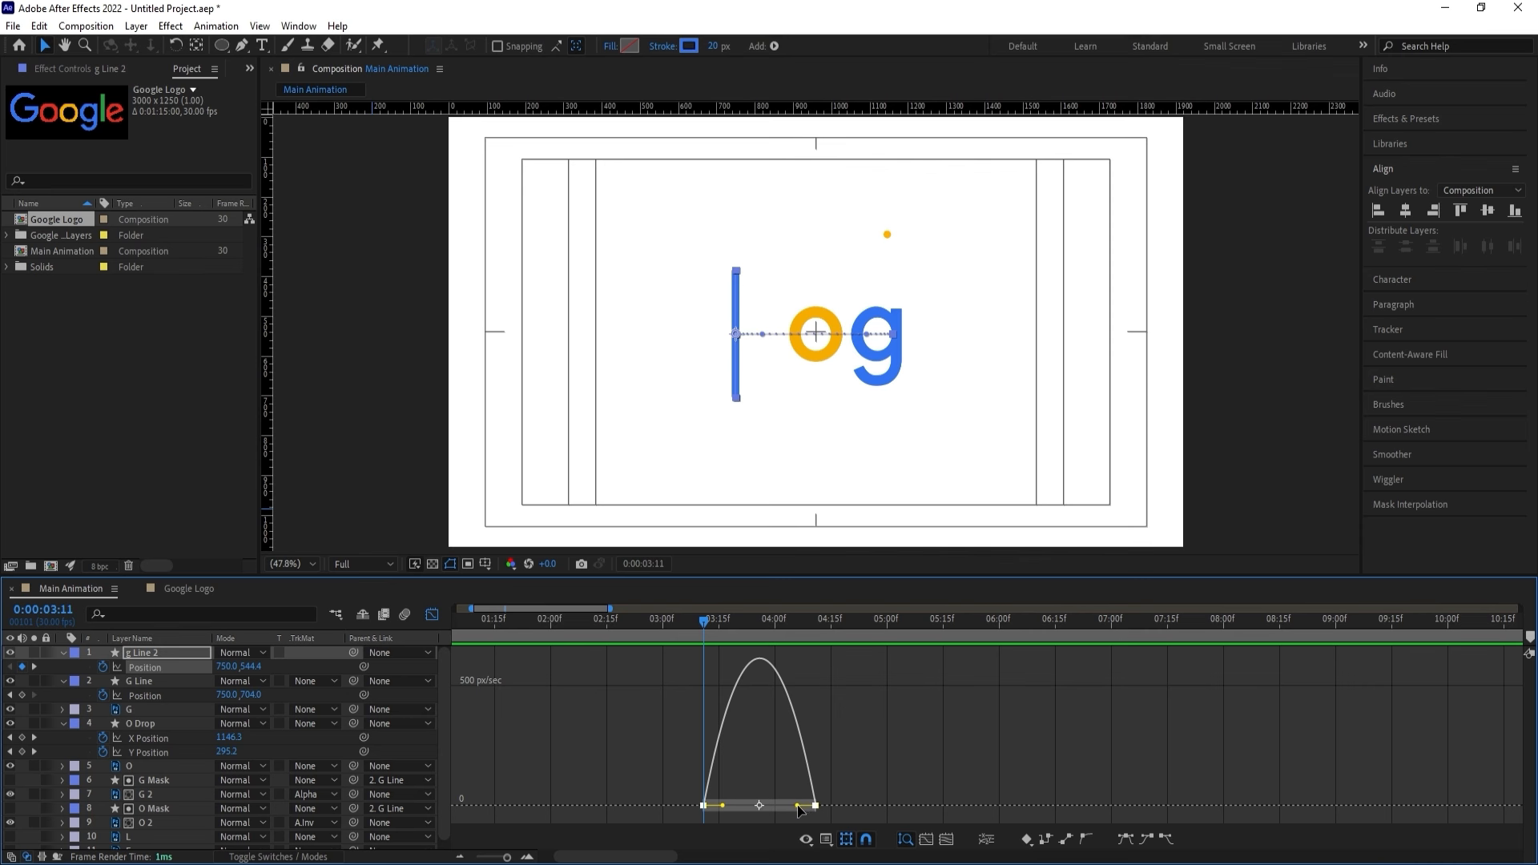
pyautogui.moveTo(798, 806); pyautogui.dragTo(743, 807)
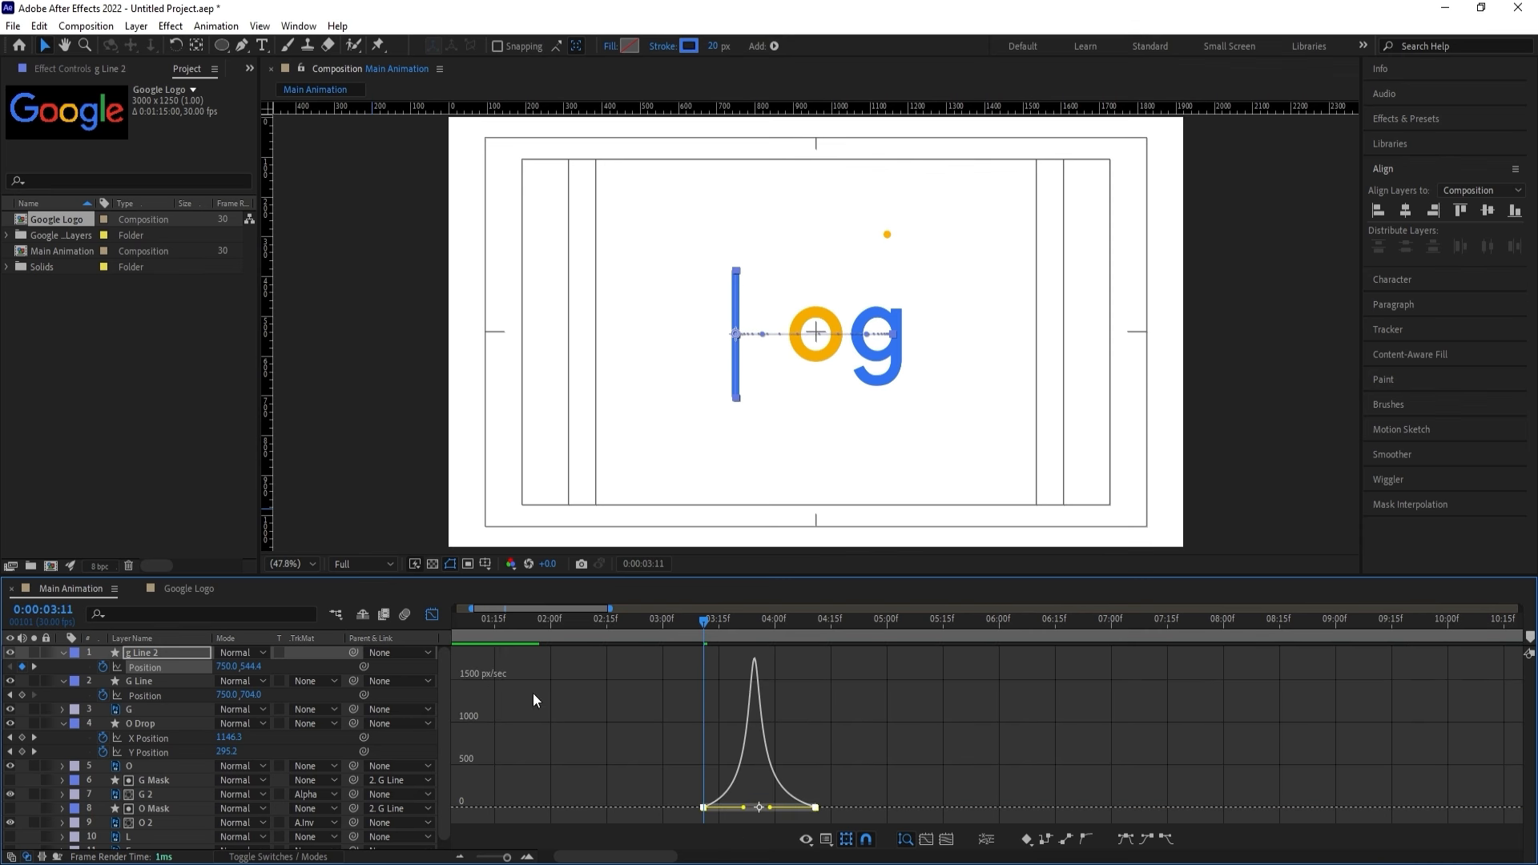
pyautogui.click(439, 616)
pyautogui.press('space')
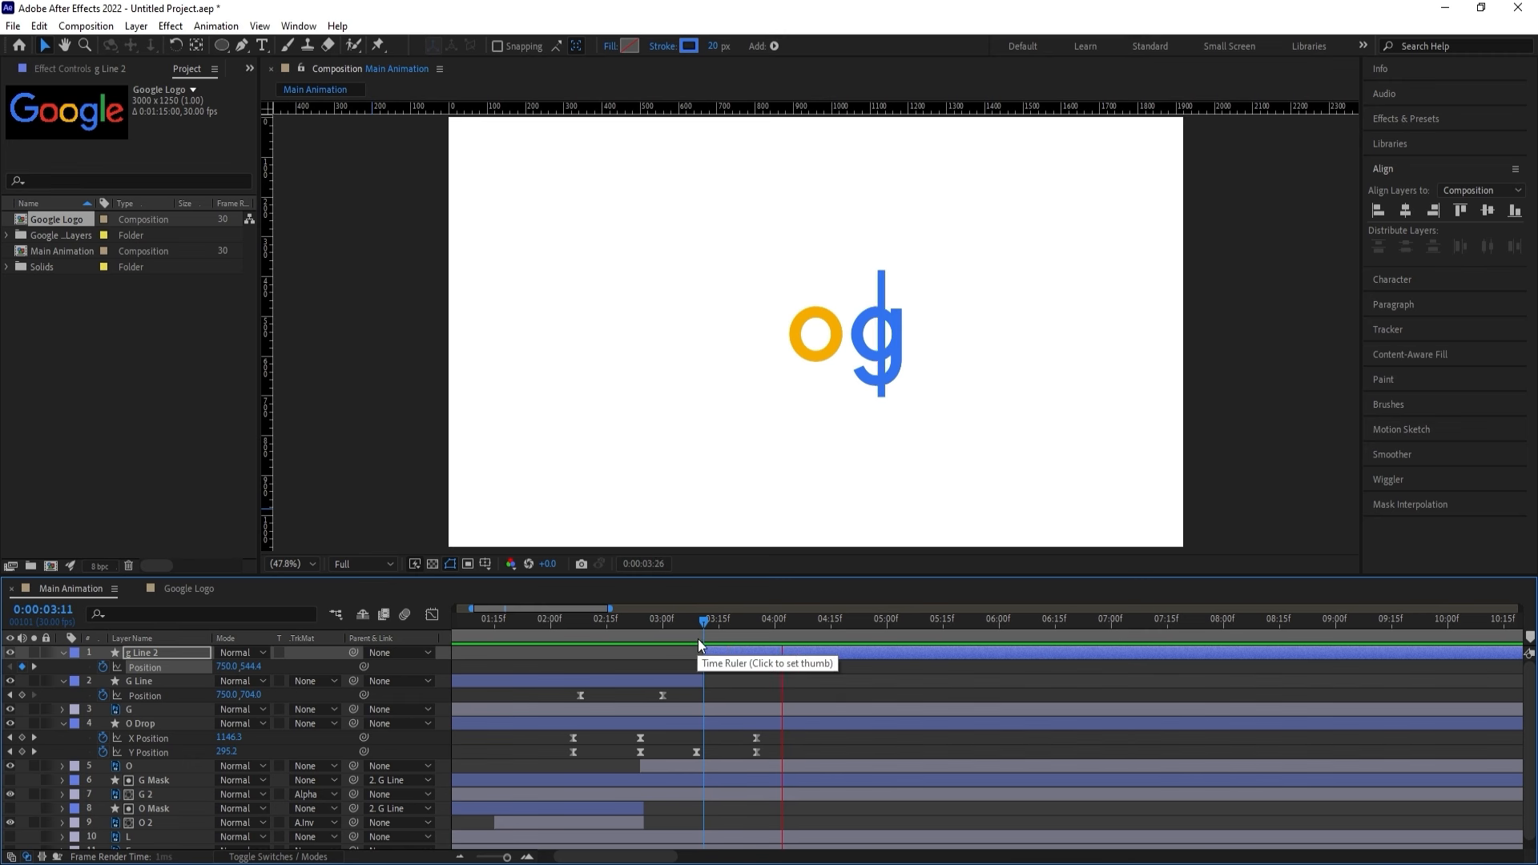
pyautogui.press('space')
pyautogui.press('j')
pyautogui.press('j')
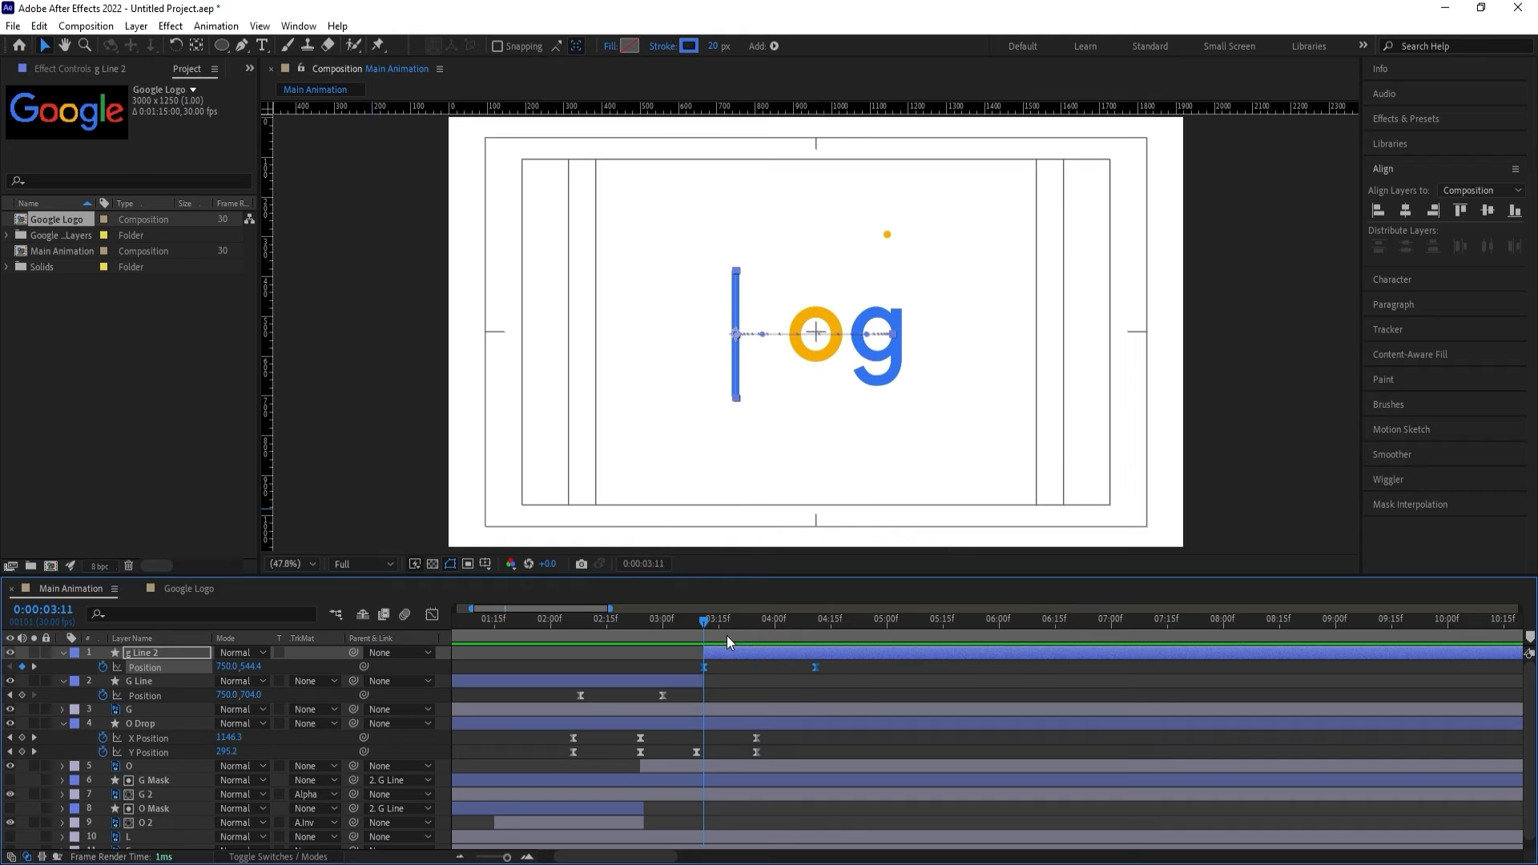
# Collapse all layer properties and center the lowercase g layer horizontally in the composition.
pyautogui.click(729, 675)
pyautogui.press('u')
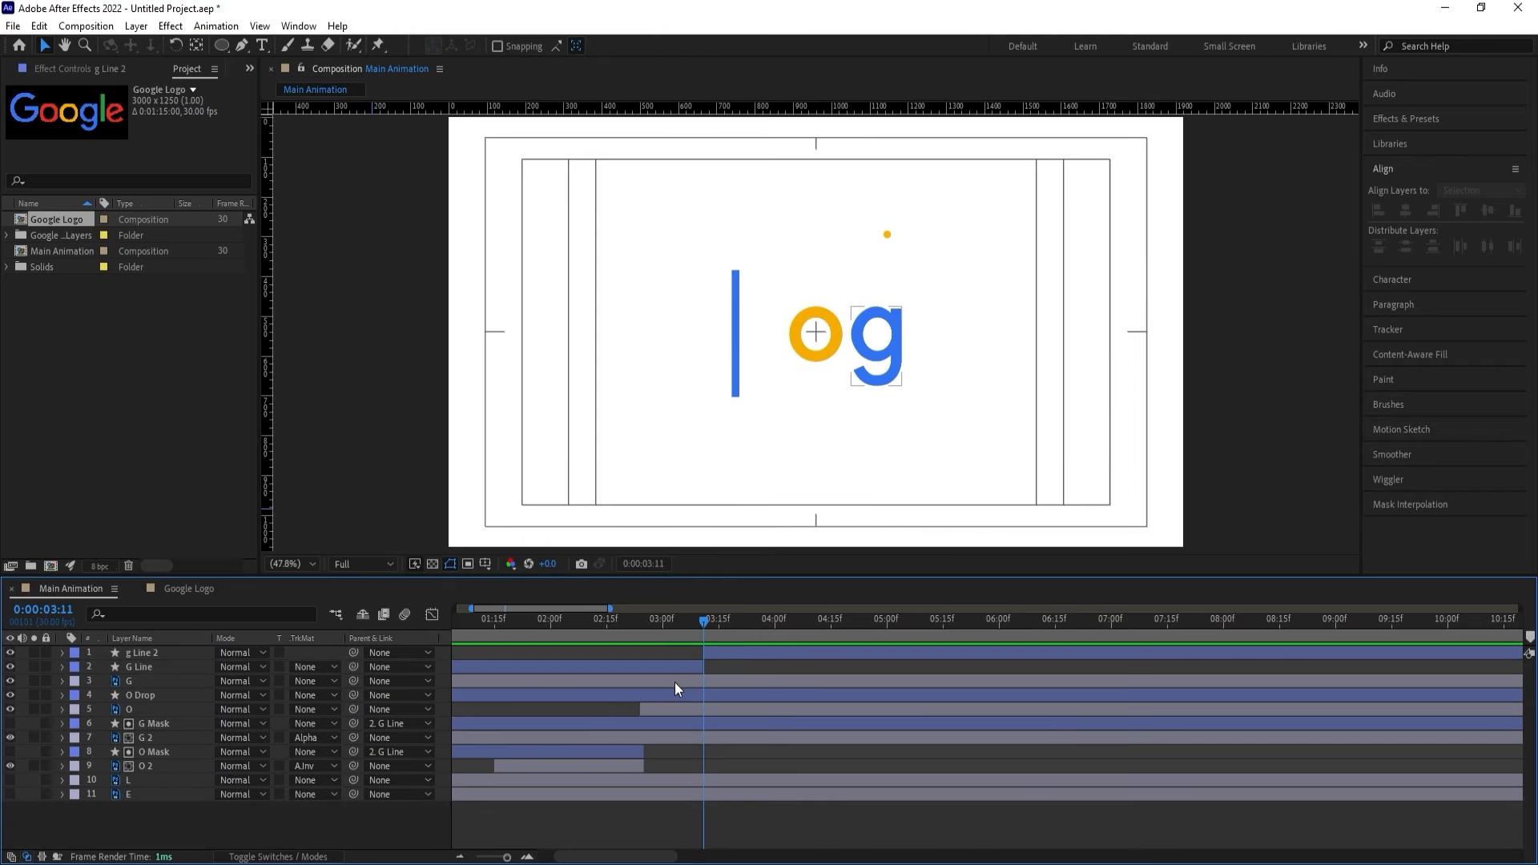
pyautogui.click(116, 680)
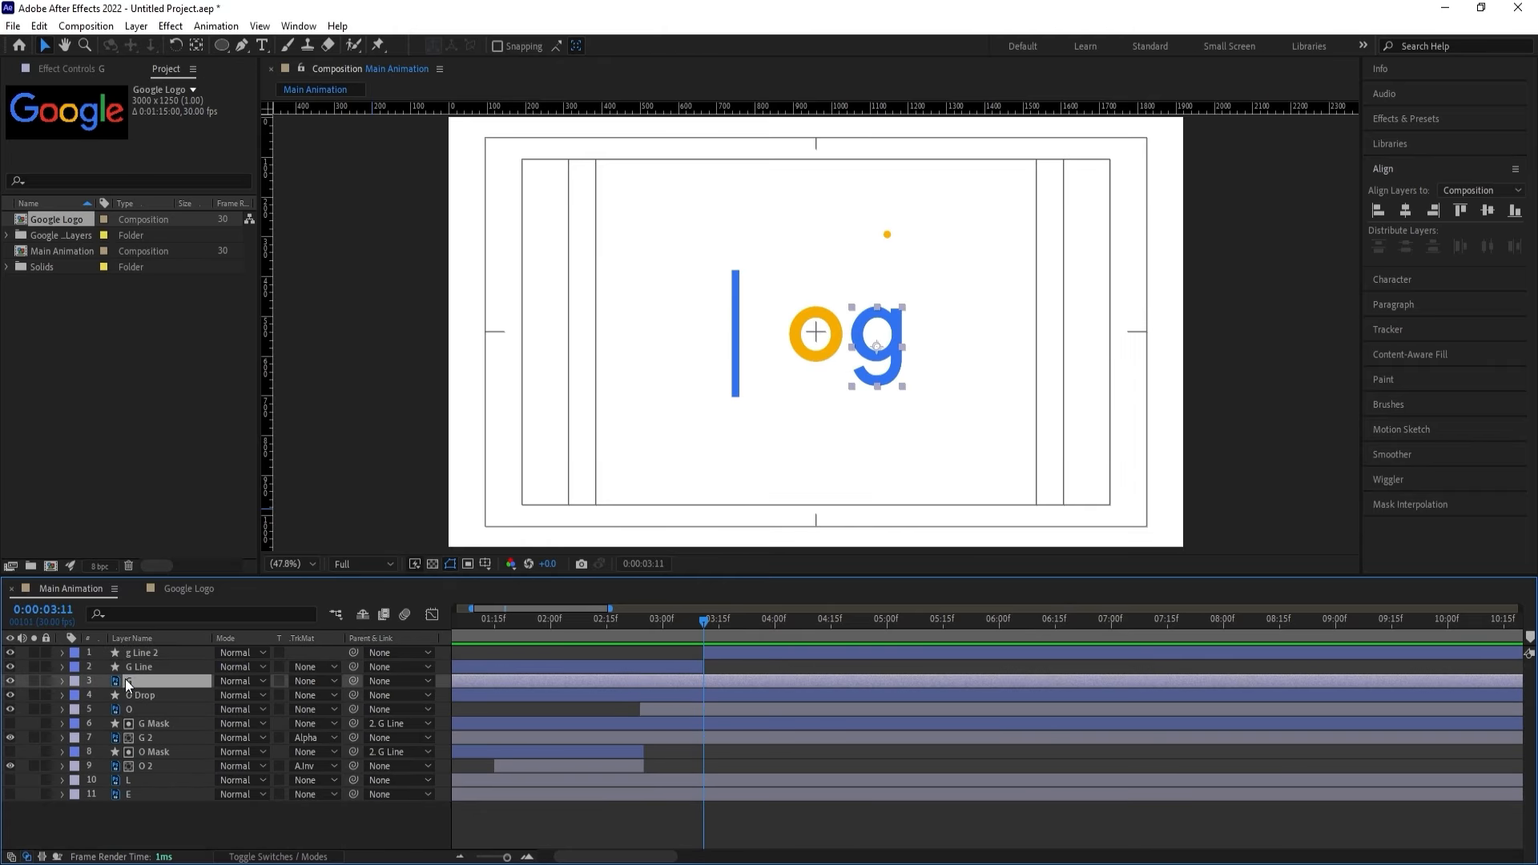
pyautogui.click(1403, 215)
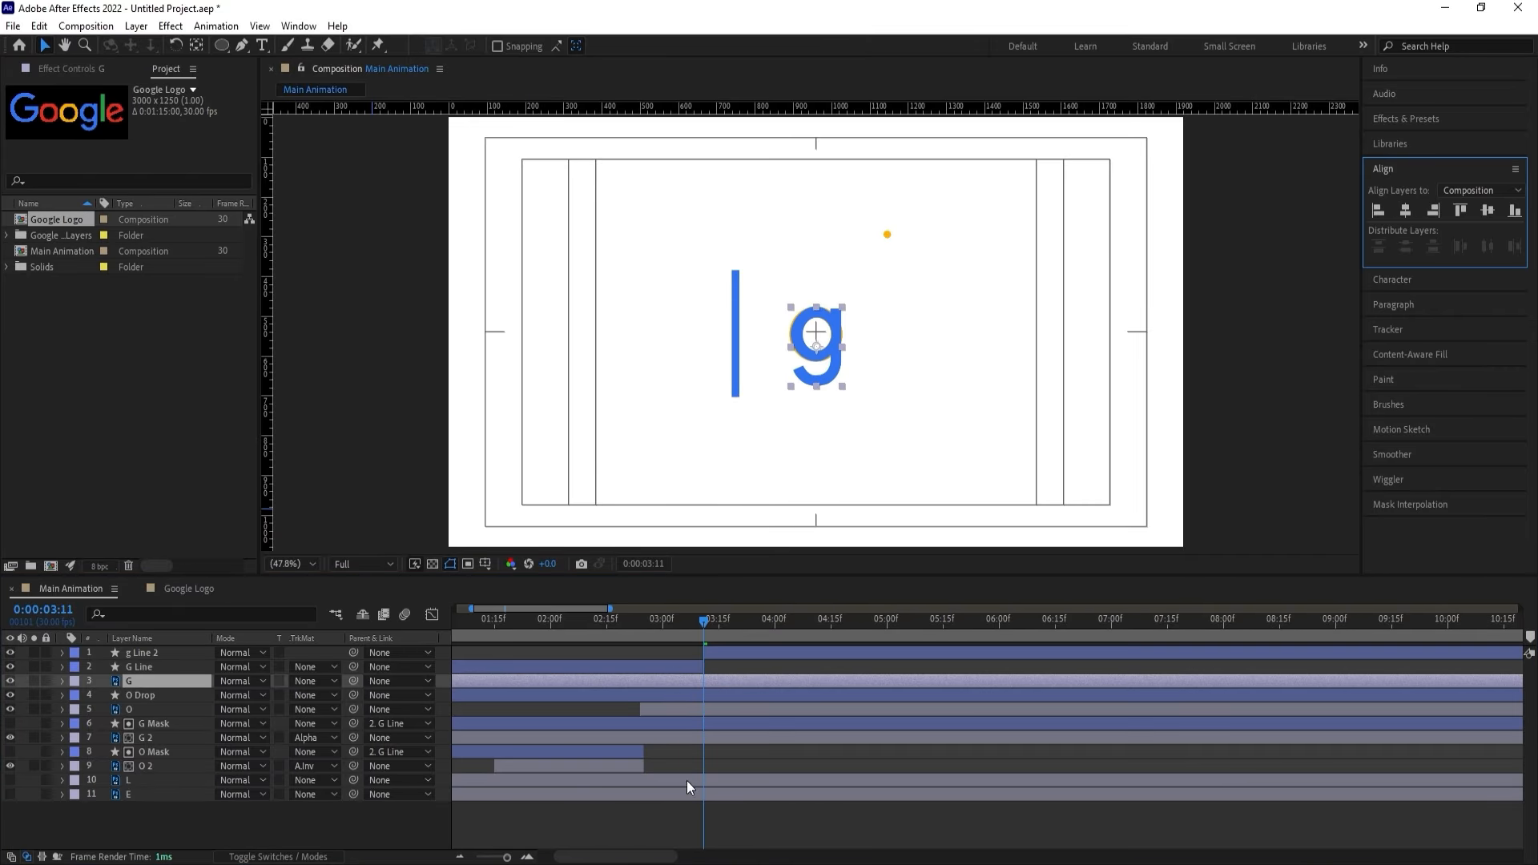
# Draw a filled orange rectangle as a new shape layer, spanning the blue line's height and extending from the line past the g.
pyautogui.click(711, 838)
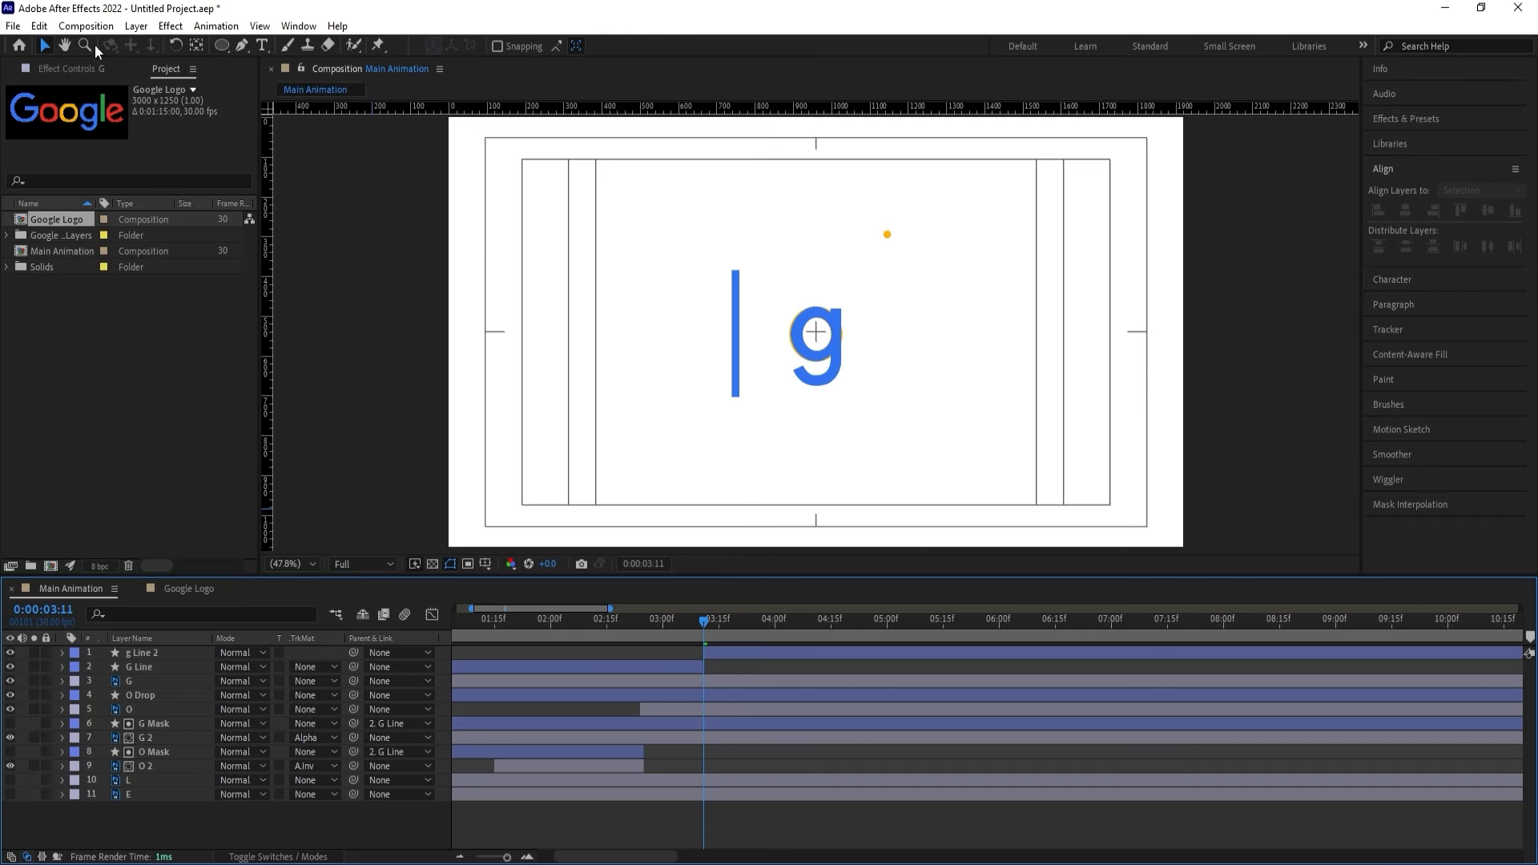
pyautogui.moveTo(215, 44); pyautogui.dragTo(252, 46)
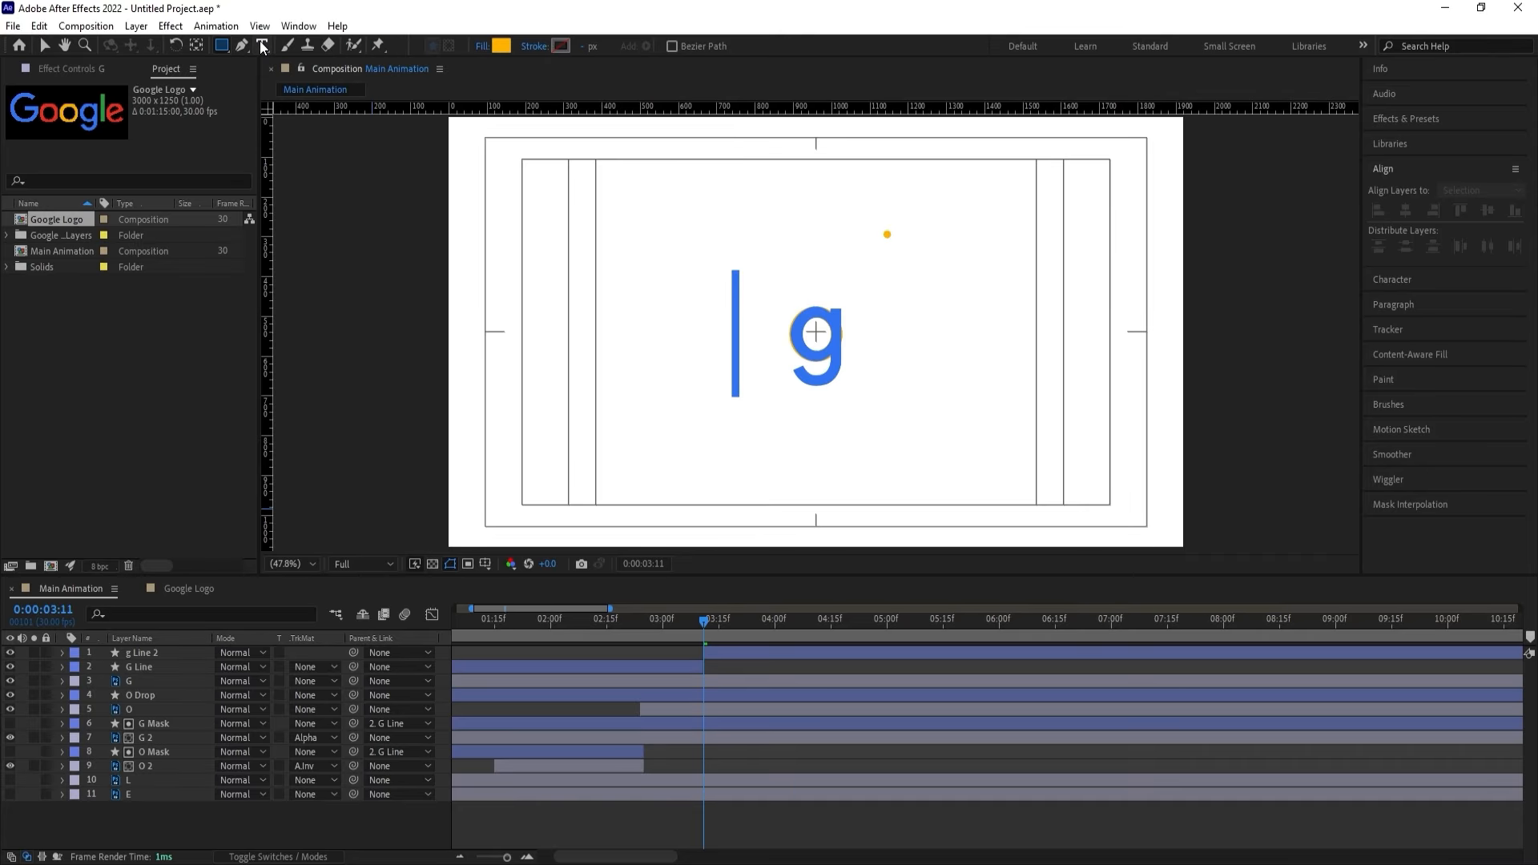
pyautogui.moveTo(735, 273); pyautogui.dragTo(900, 399)
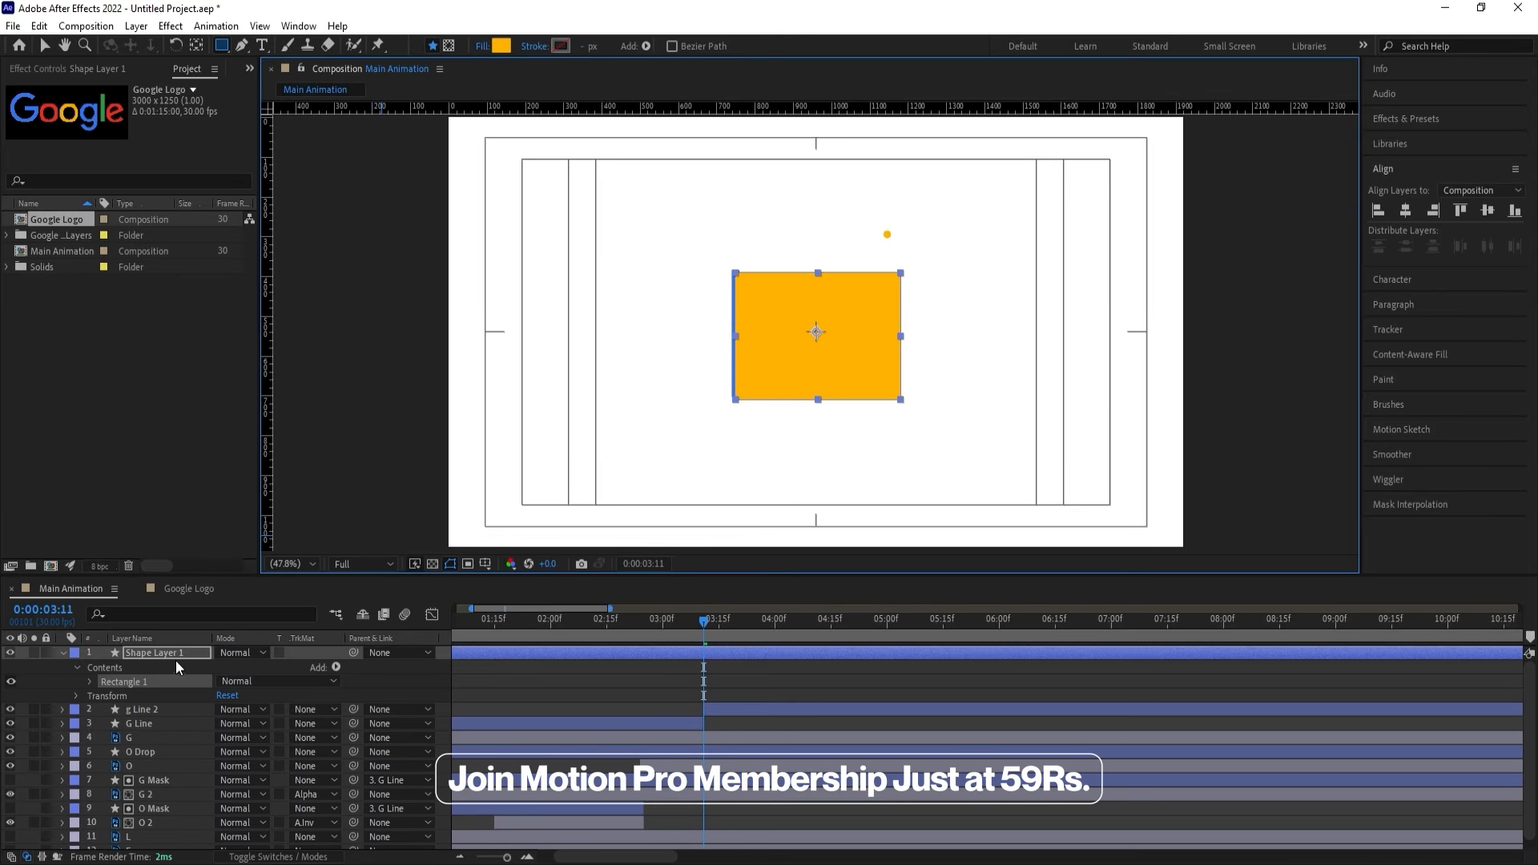
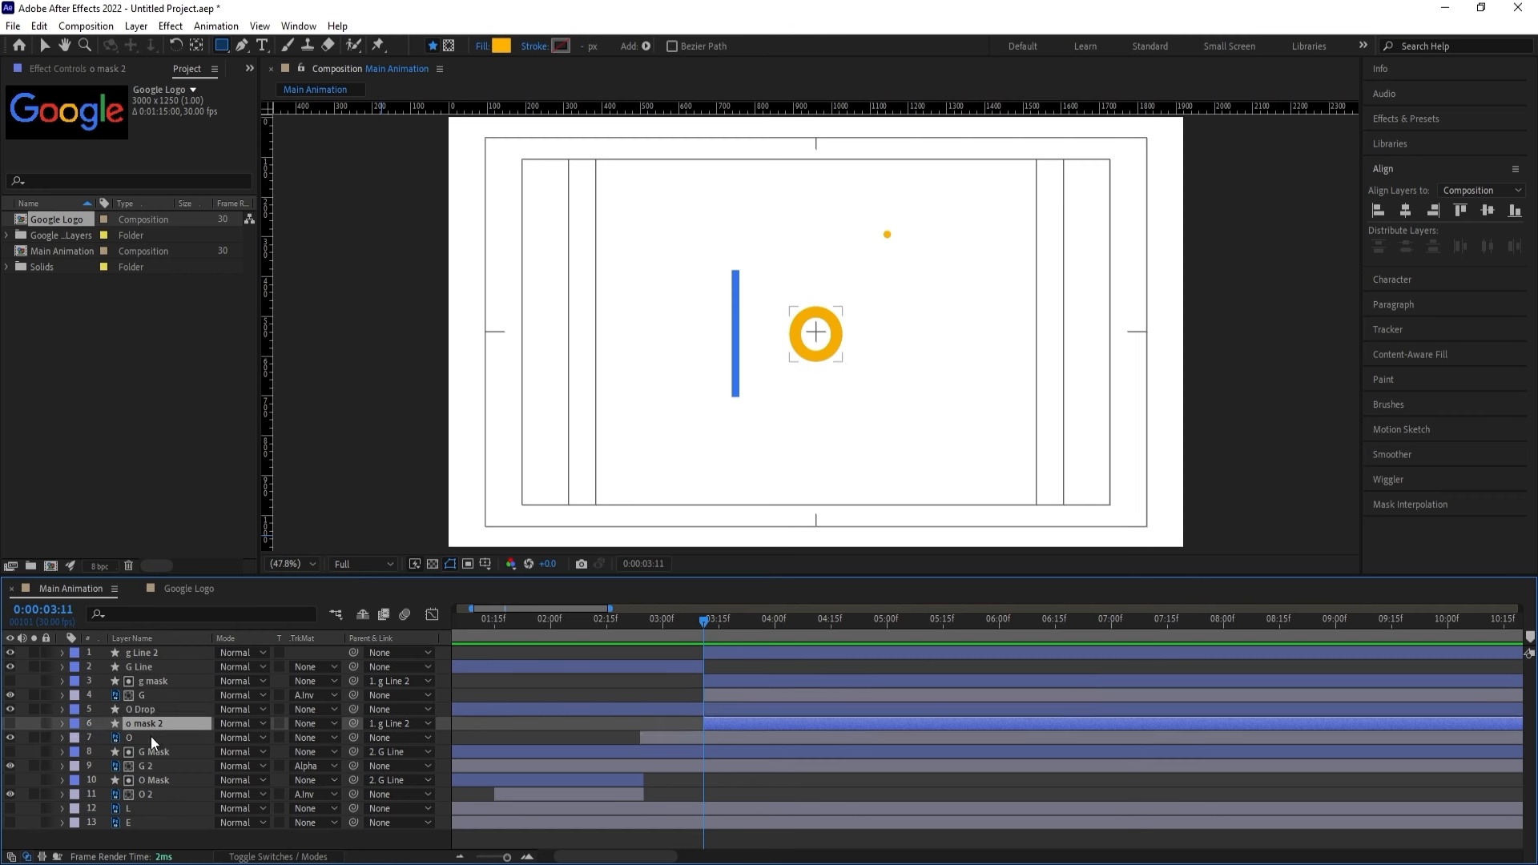
# Set the yellow O layer's track matte to Alpha using o mask 2, and preview the result.
pyautogui.click(150, 736)
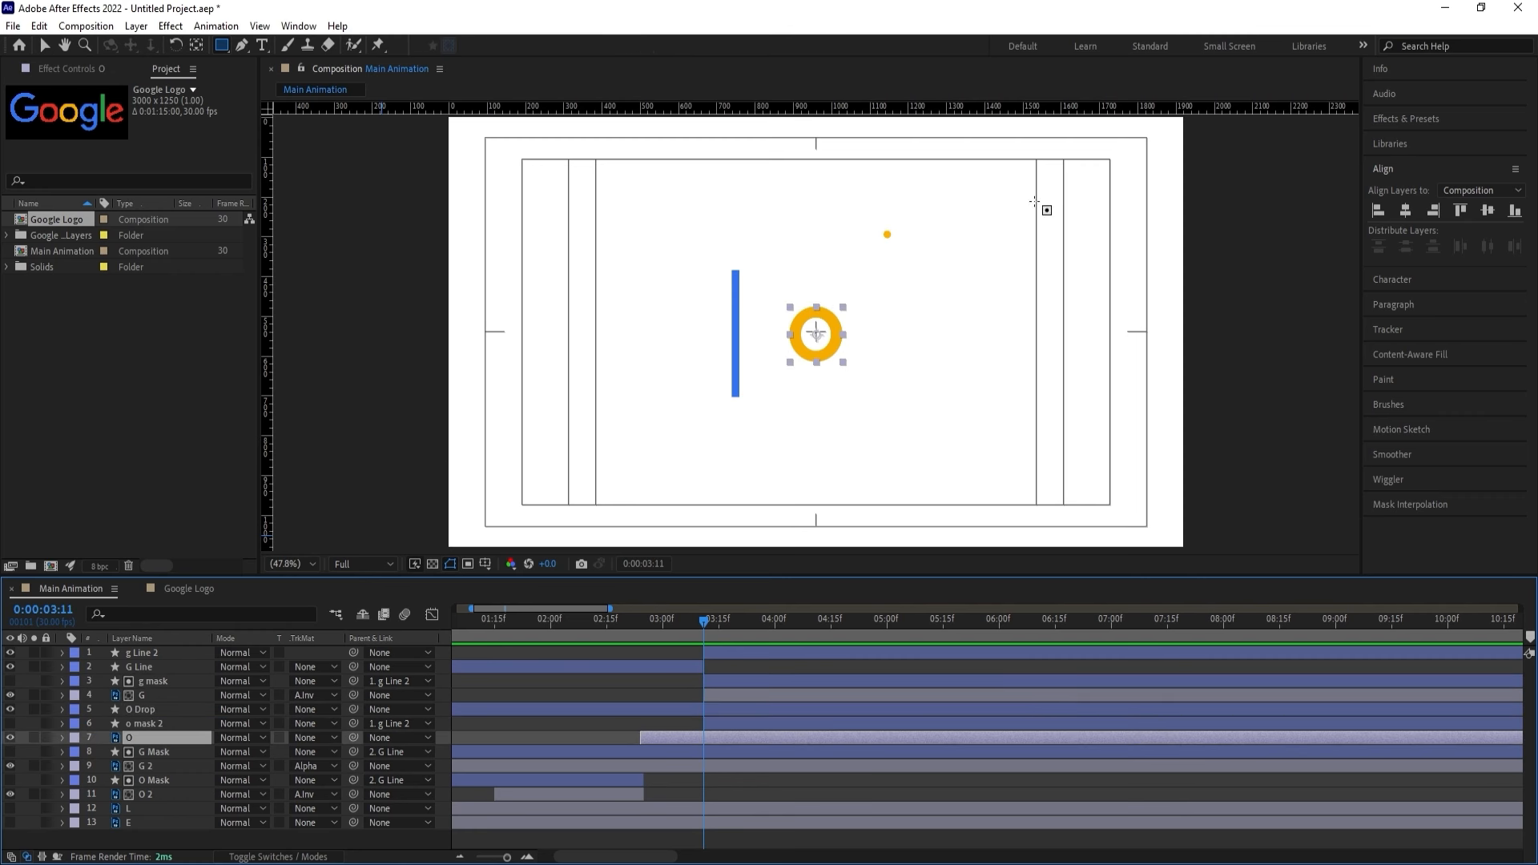
pyautogui.click(311, 736)
pyautogui.click(322, 772)
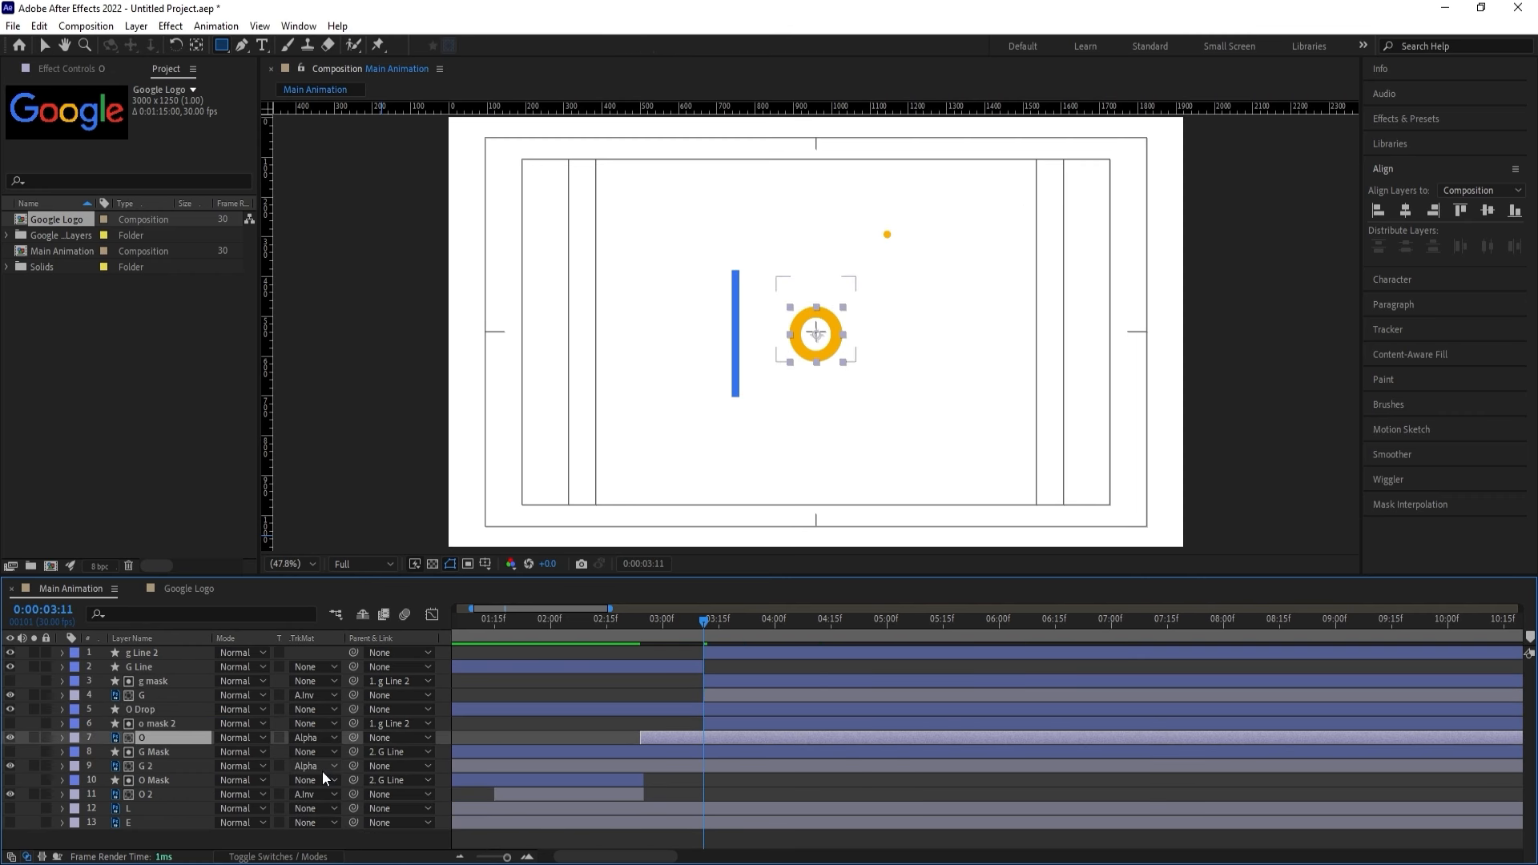
pyautogui.press('space')
pyautogui.press('space')
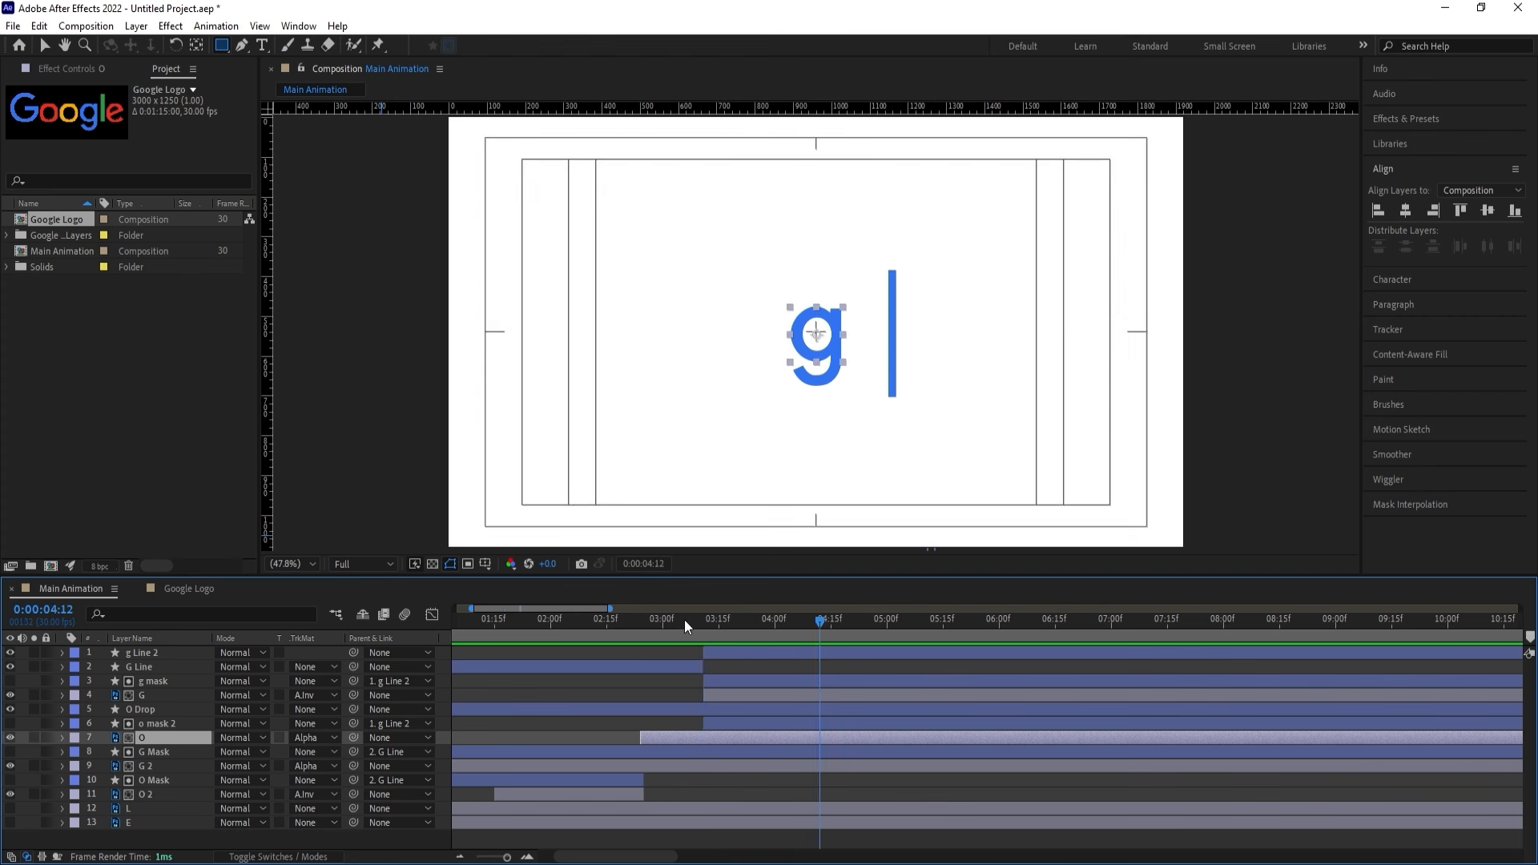
# Extend the start of o mask 2 back to 0:00:02:24 to match the O layer, and replay the animation.
pyautogui.moveTo(684, 619); pyautogui.dragTo(611, 619)
pyautogui.press('space')
pyautogui.press('space')
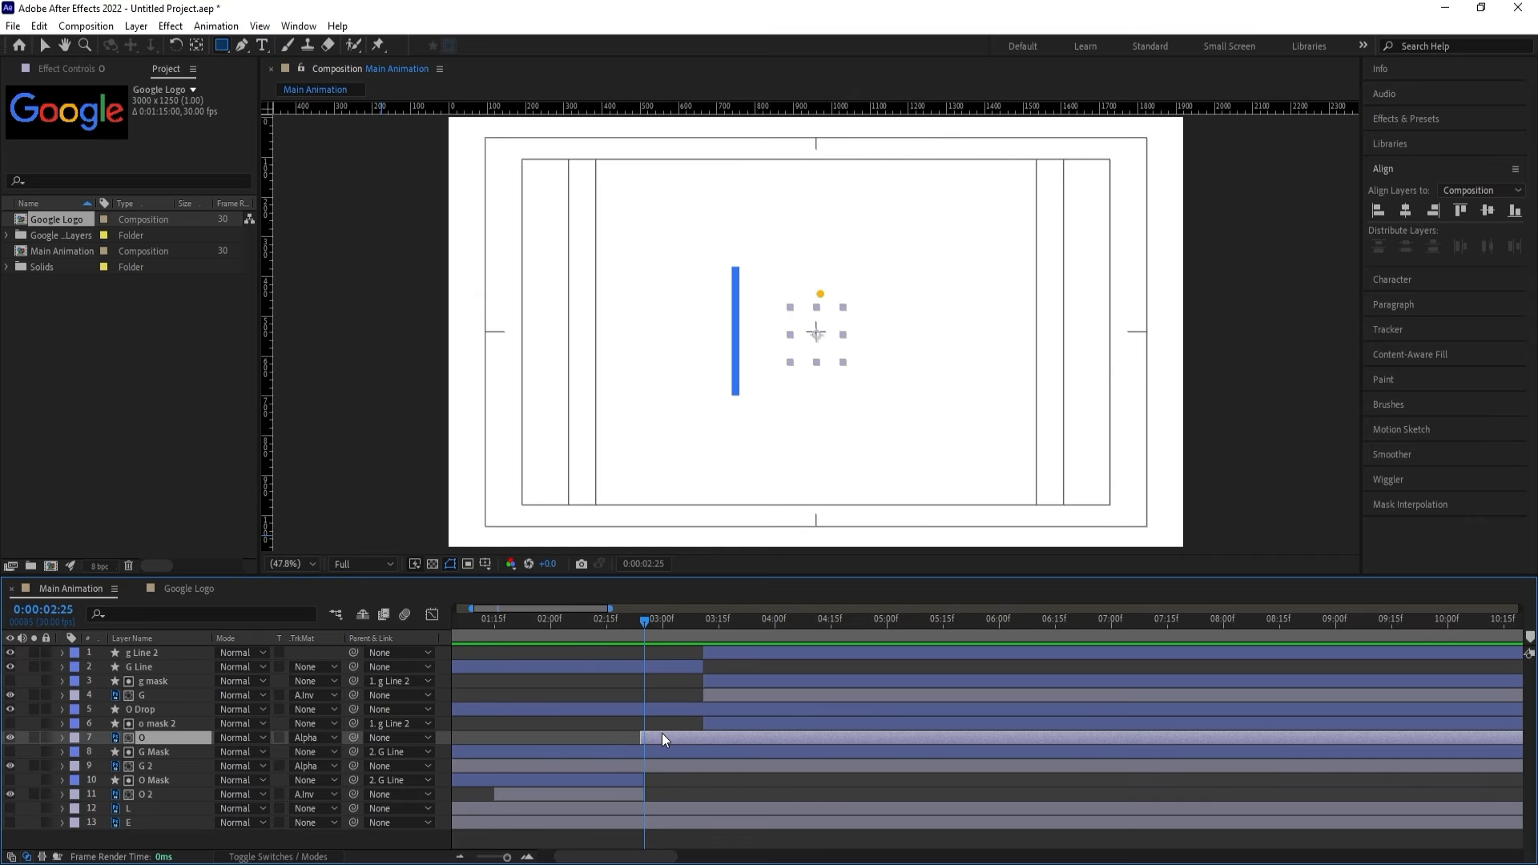
pyautogui.press('pageup')
pyautogui.click(705, 724)
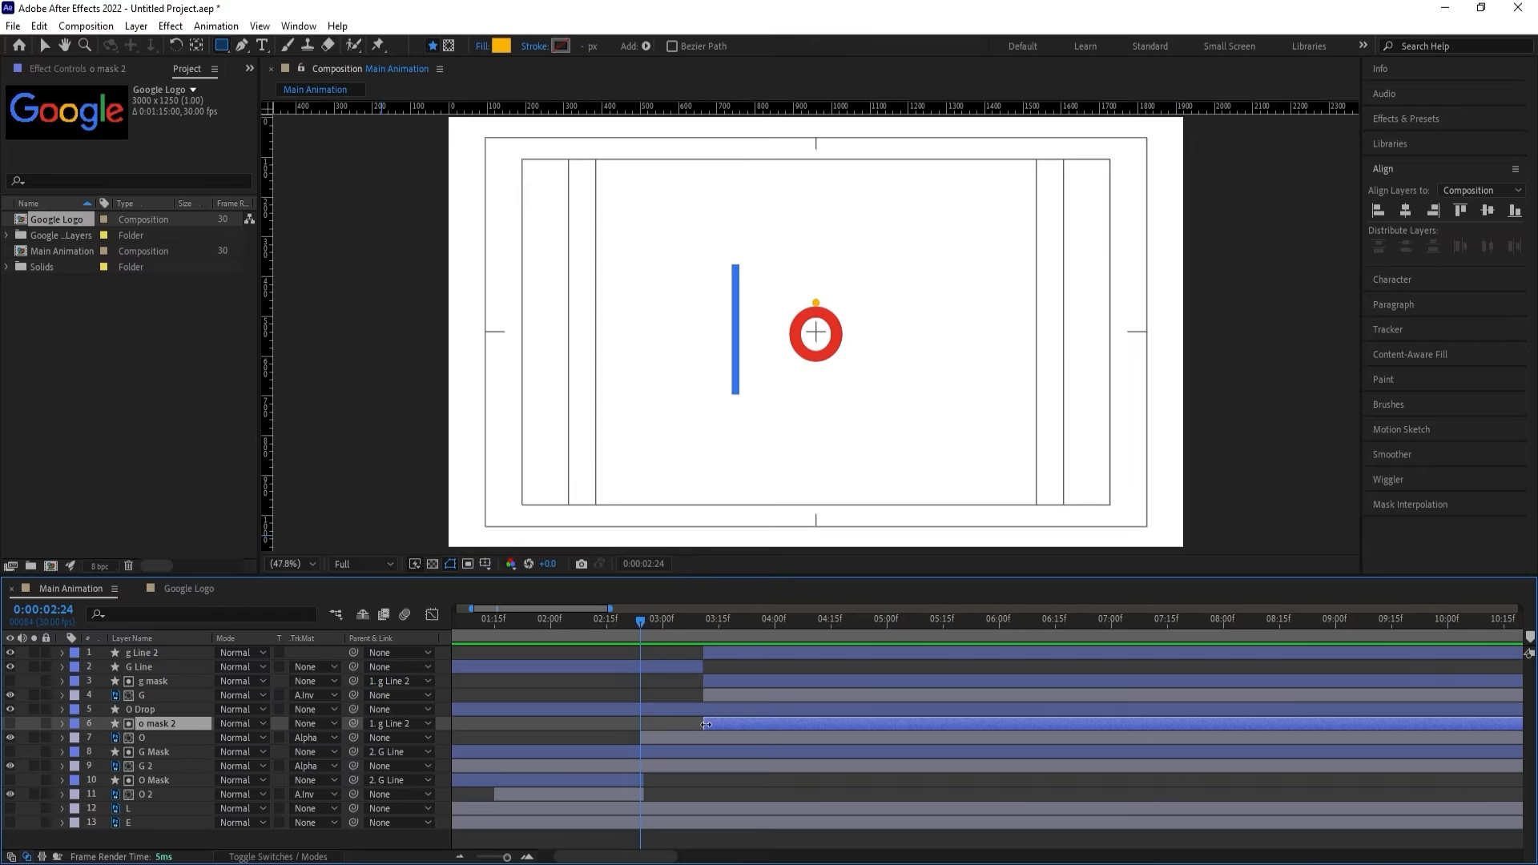
pyautogui.moveTo(702, 724); pyautogui.dragTo(644, 724)
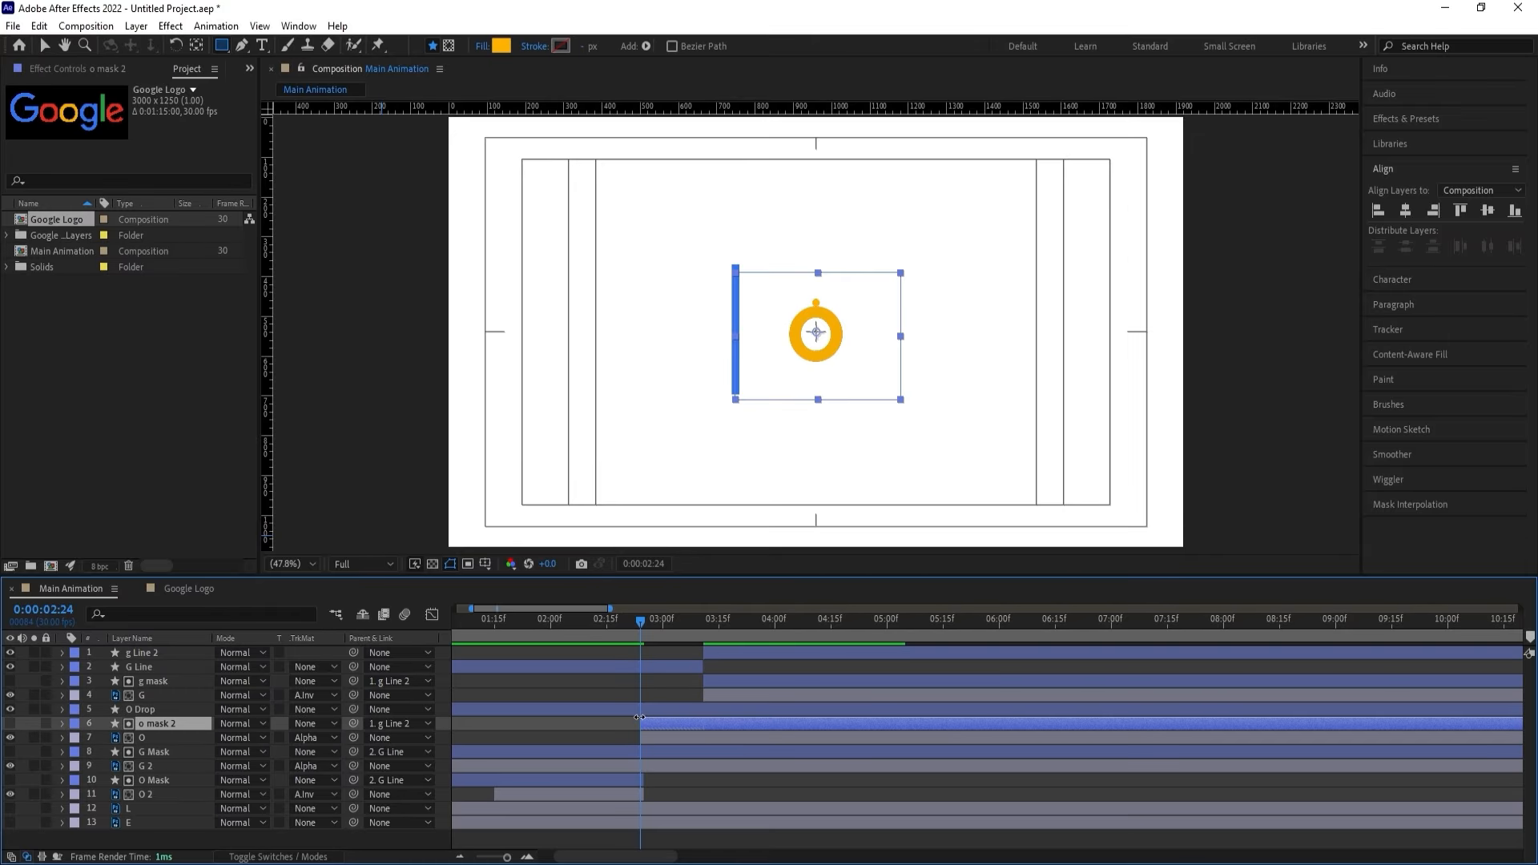
pyautogui.press('space')
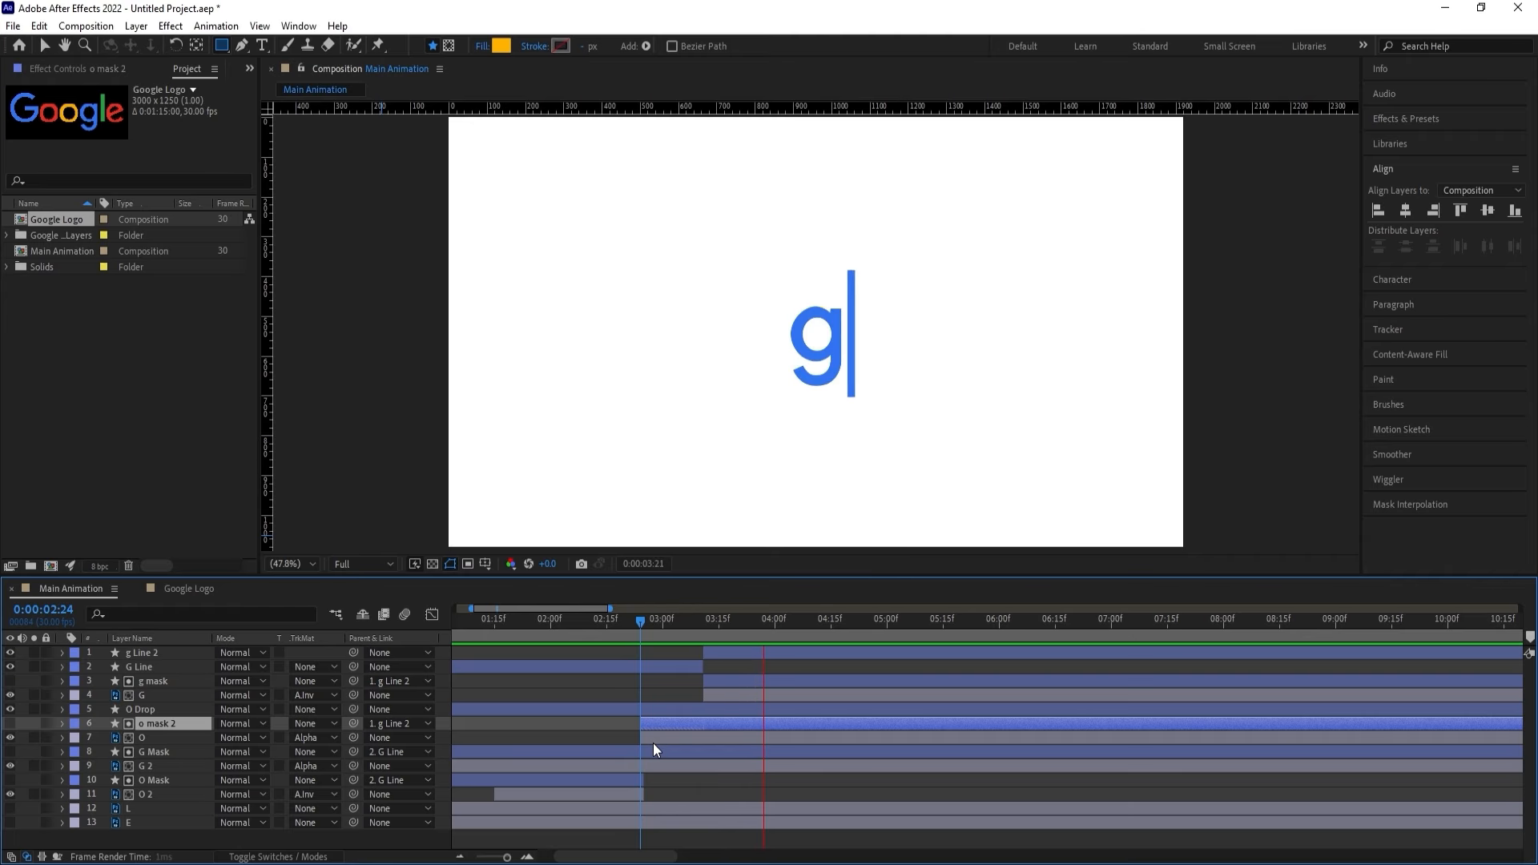
pyautogui.moveTo(640, 622); pyautogui.dragTo(573, 622)
pyautogui.press('space')
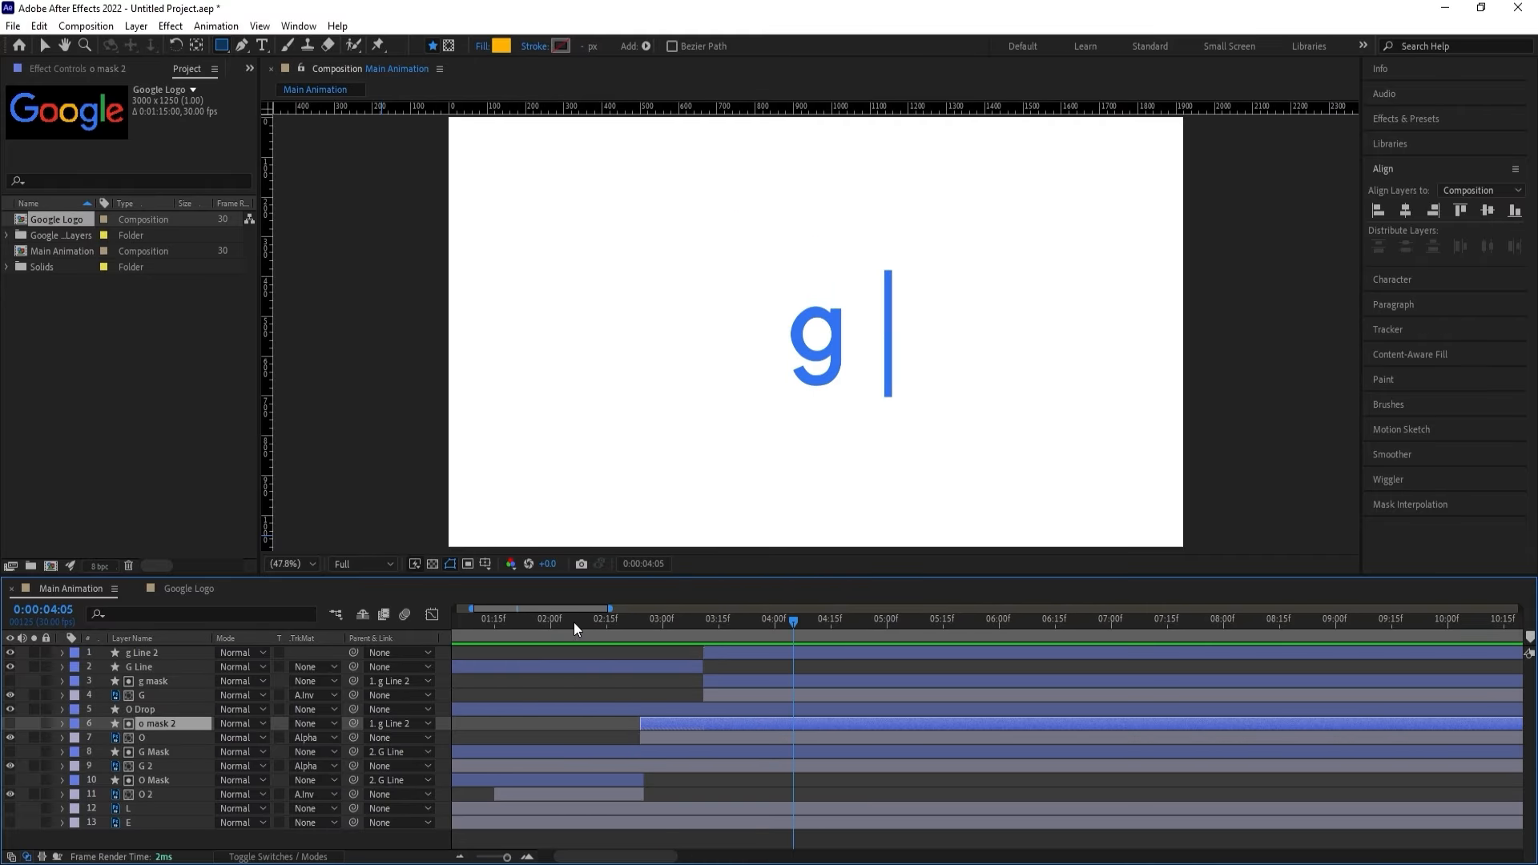
# Deselect all layers and turn on visibility for the green L layer with the playhead at 0:00:04:16.
pyautogui.click(710, 652)
pyautogui.click(781, 664)
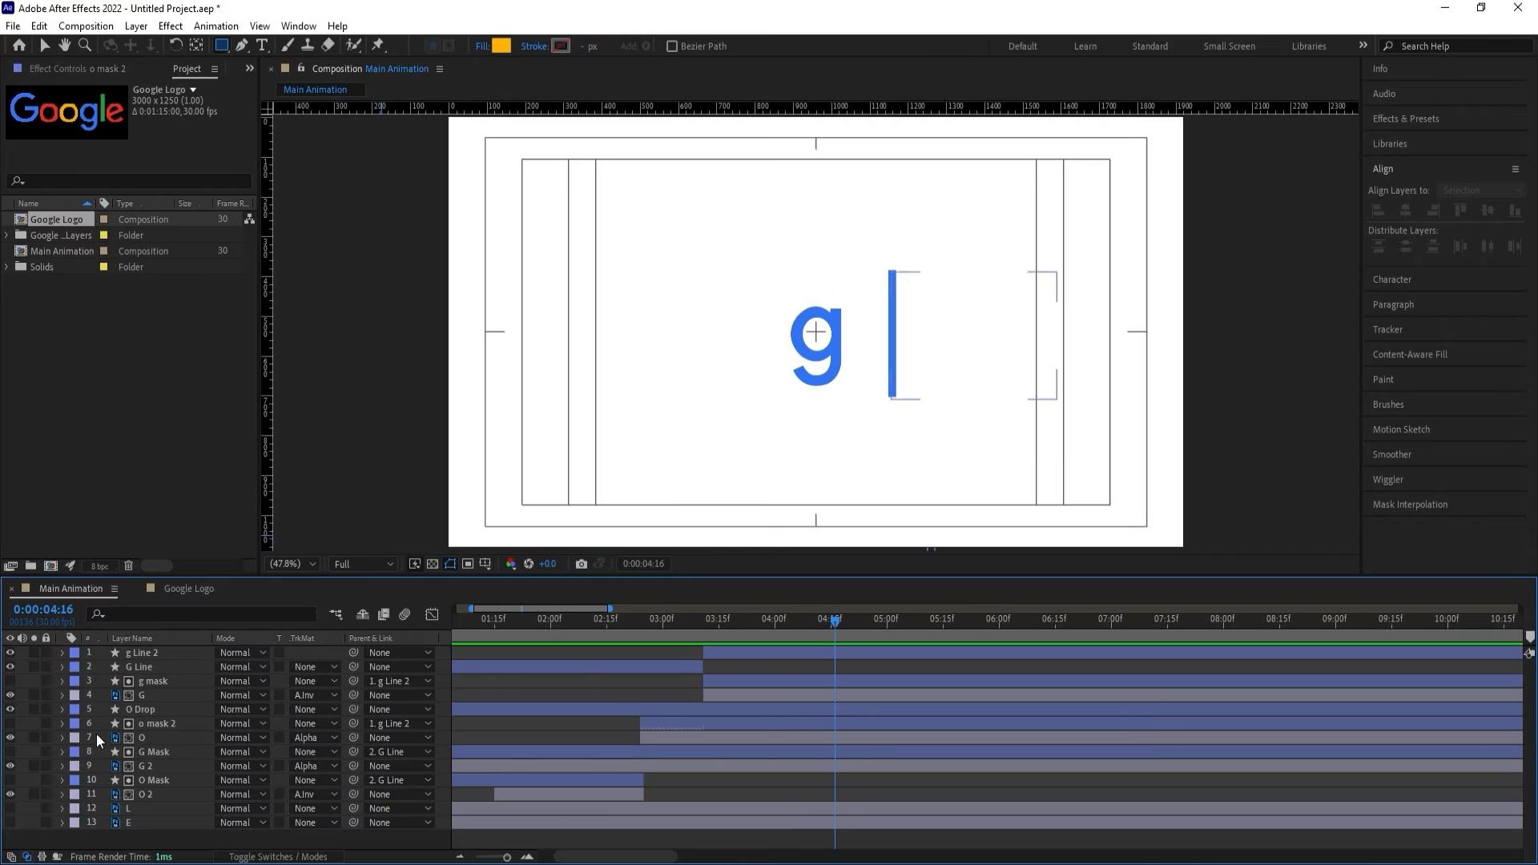
pyautogui.click(11, 807)
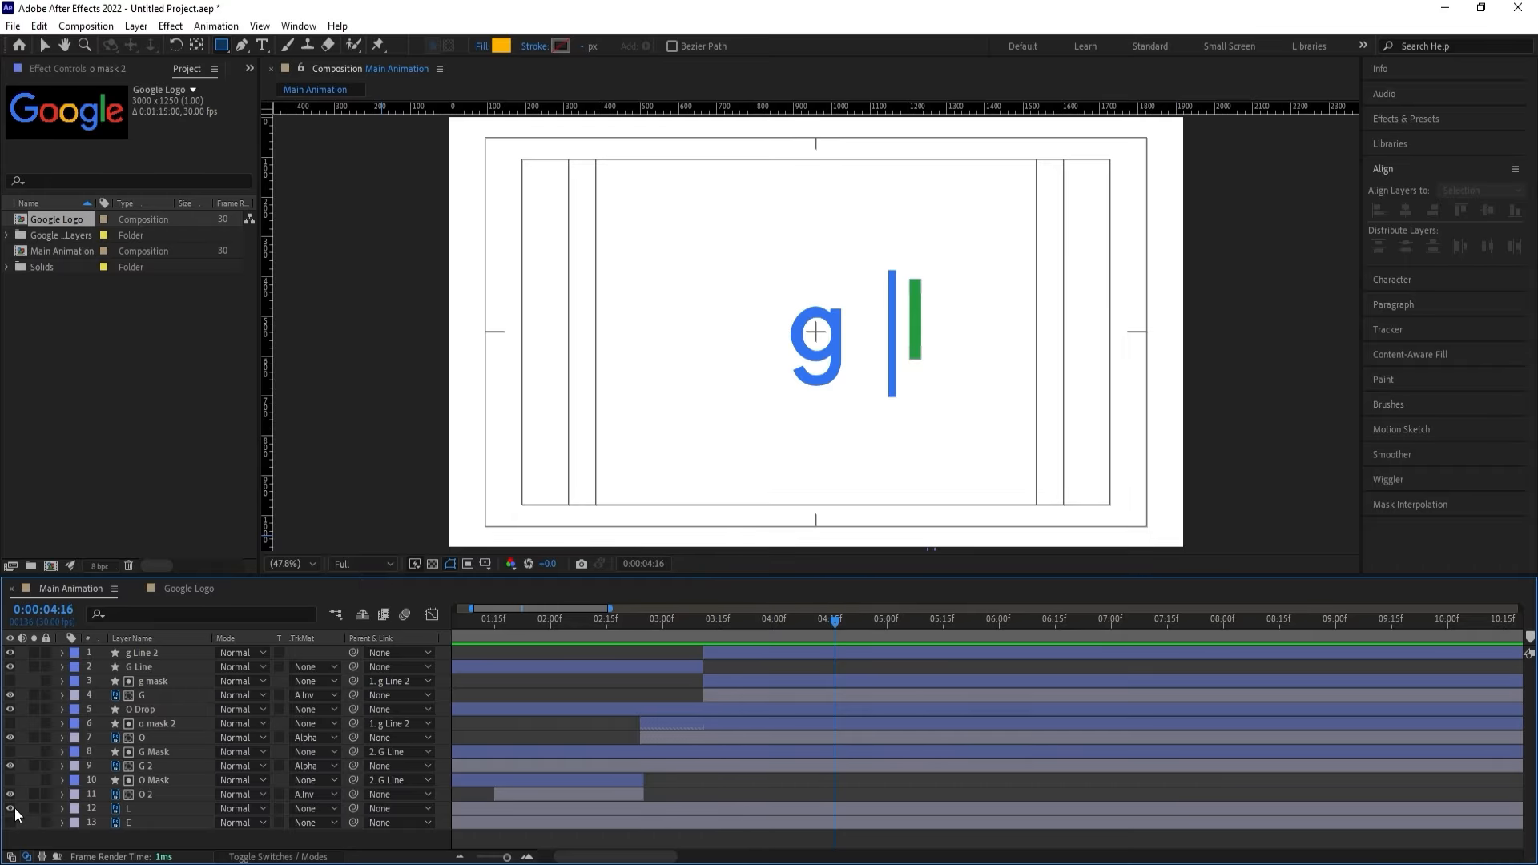
# Move the L layer to the top of the layer stack and centre it horizontally and vertically in the composition.
pyautogui.click(138, 808)
pyautogui.moveTo(141, 805); pyautogui.dragTo(137, 649)
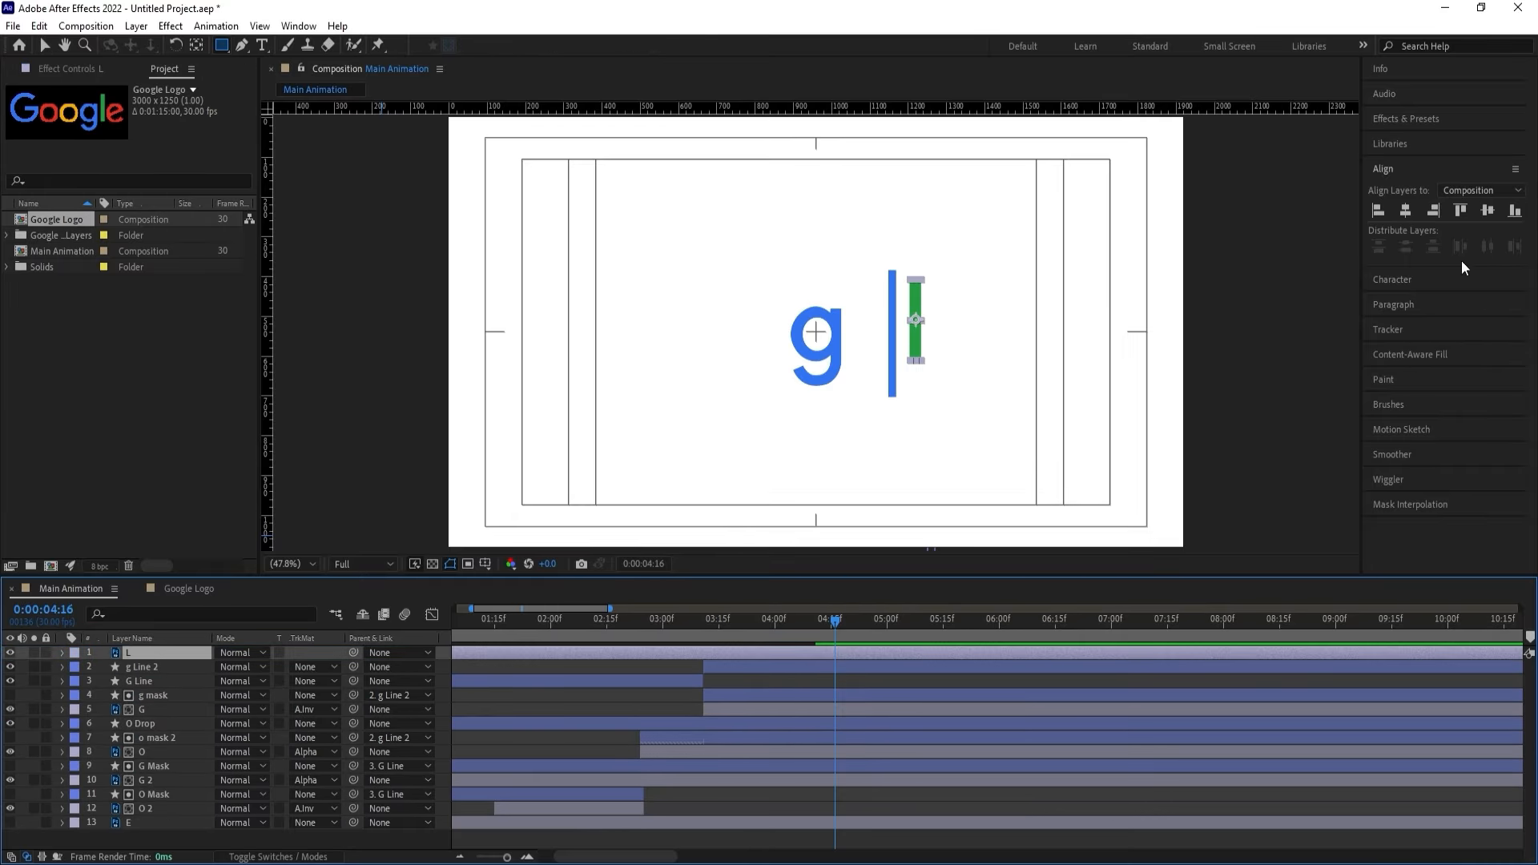
pyautogui.click(1404, 211)
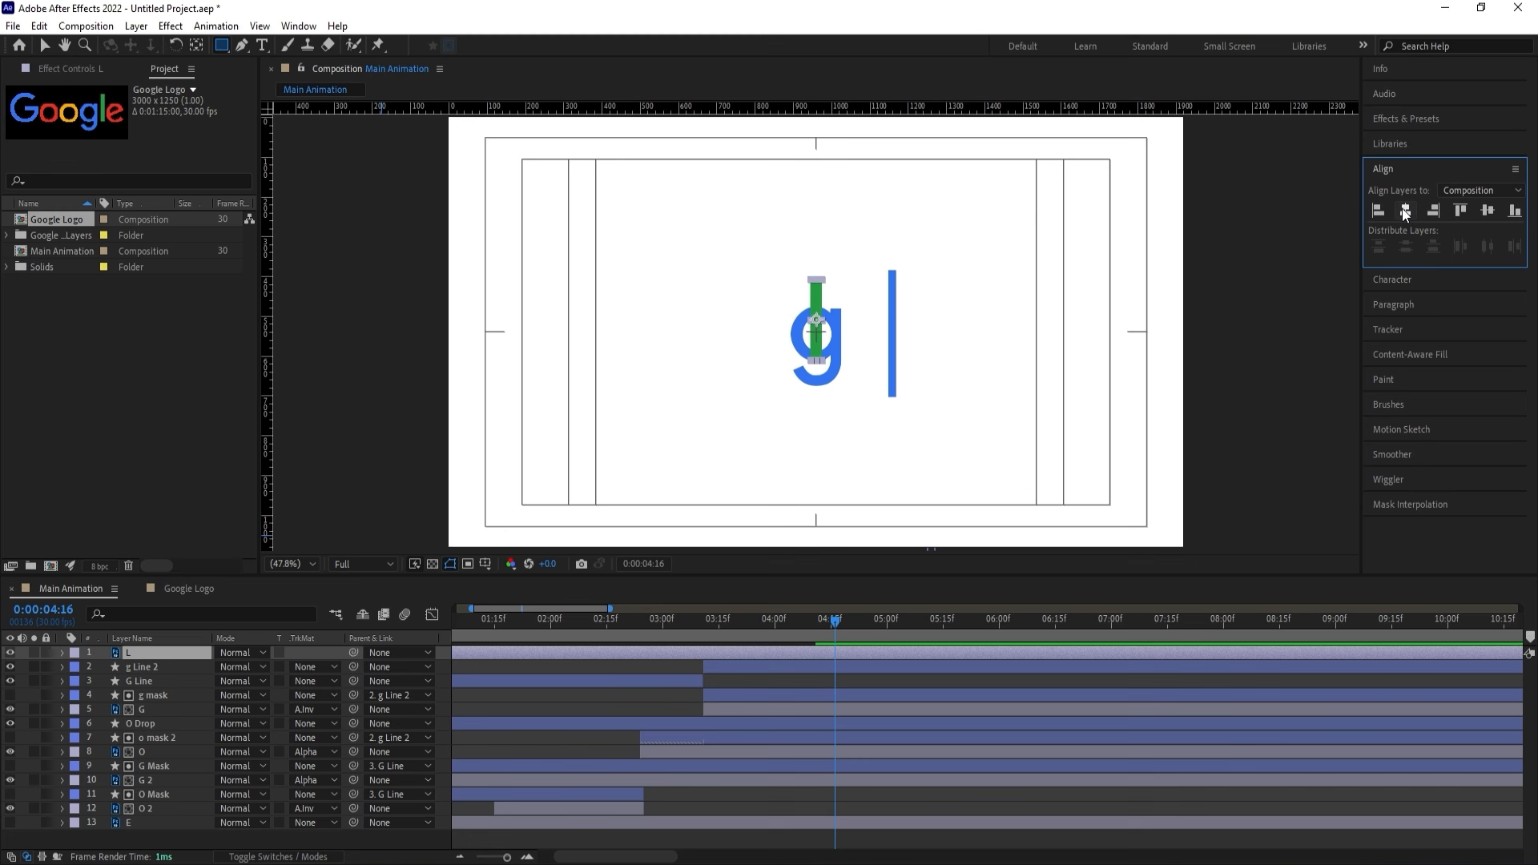
pyautogui.click(1487, 212)
# Add a position keyframe to the g Line 2 layer at 0:00:05:03, keeping its current position.
pyautogui.click(141, 667)
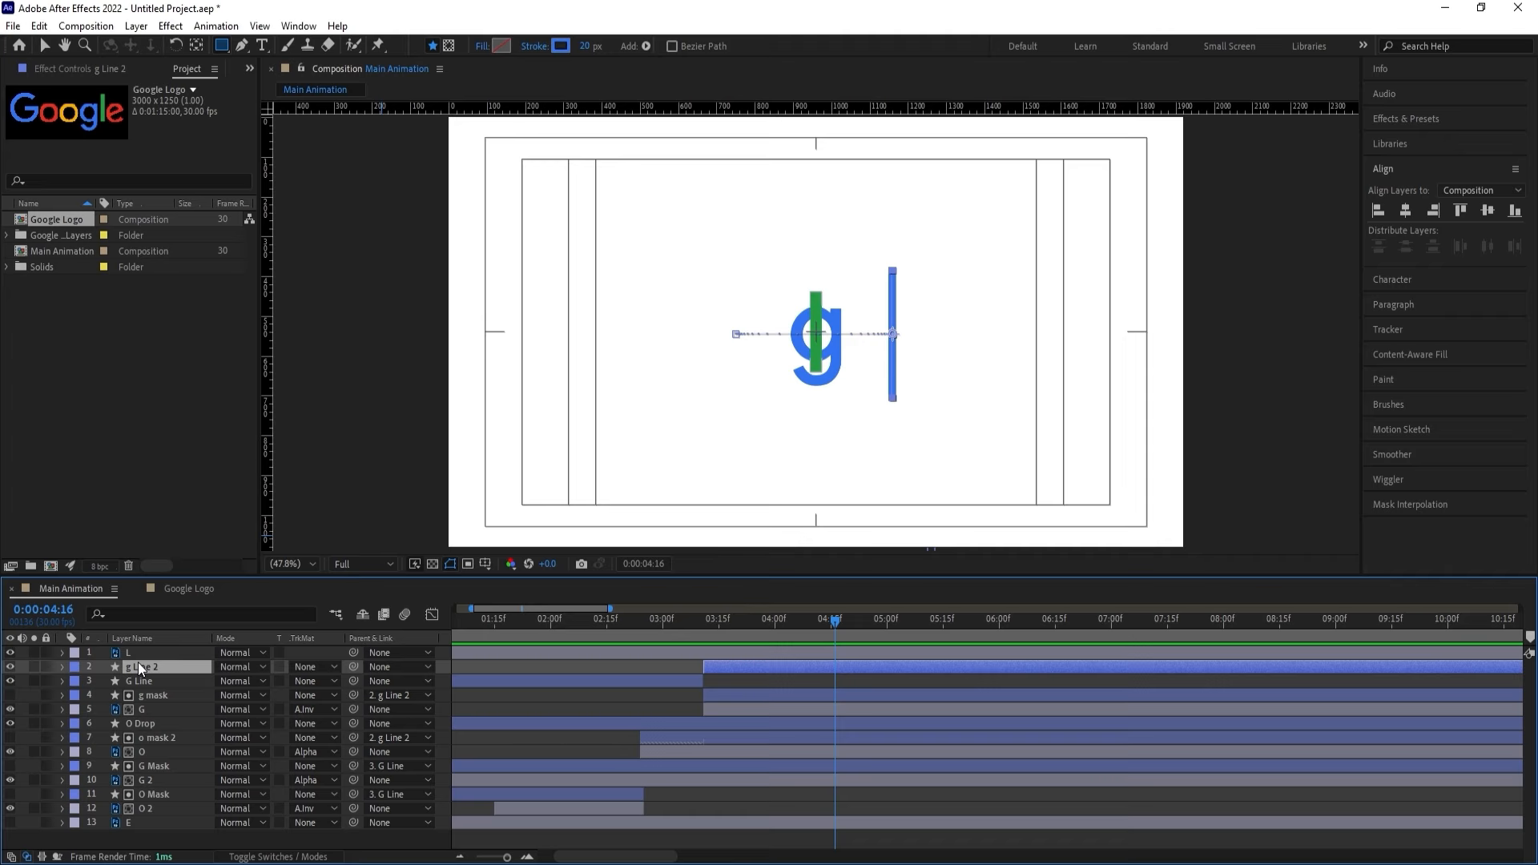
pyautogui.press('p')
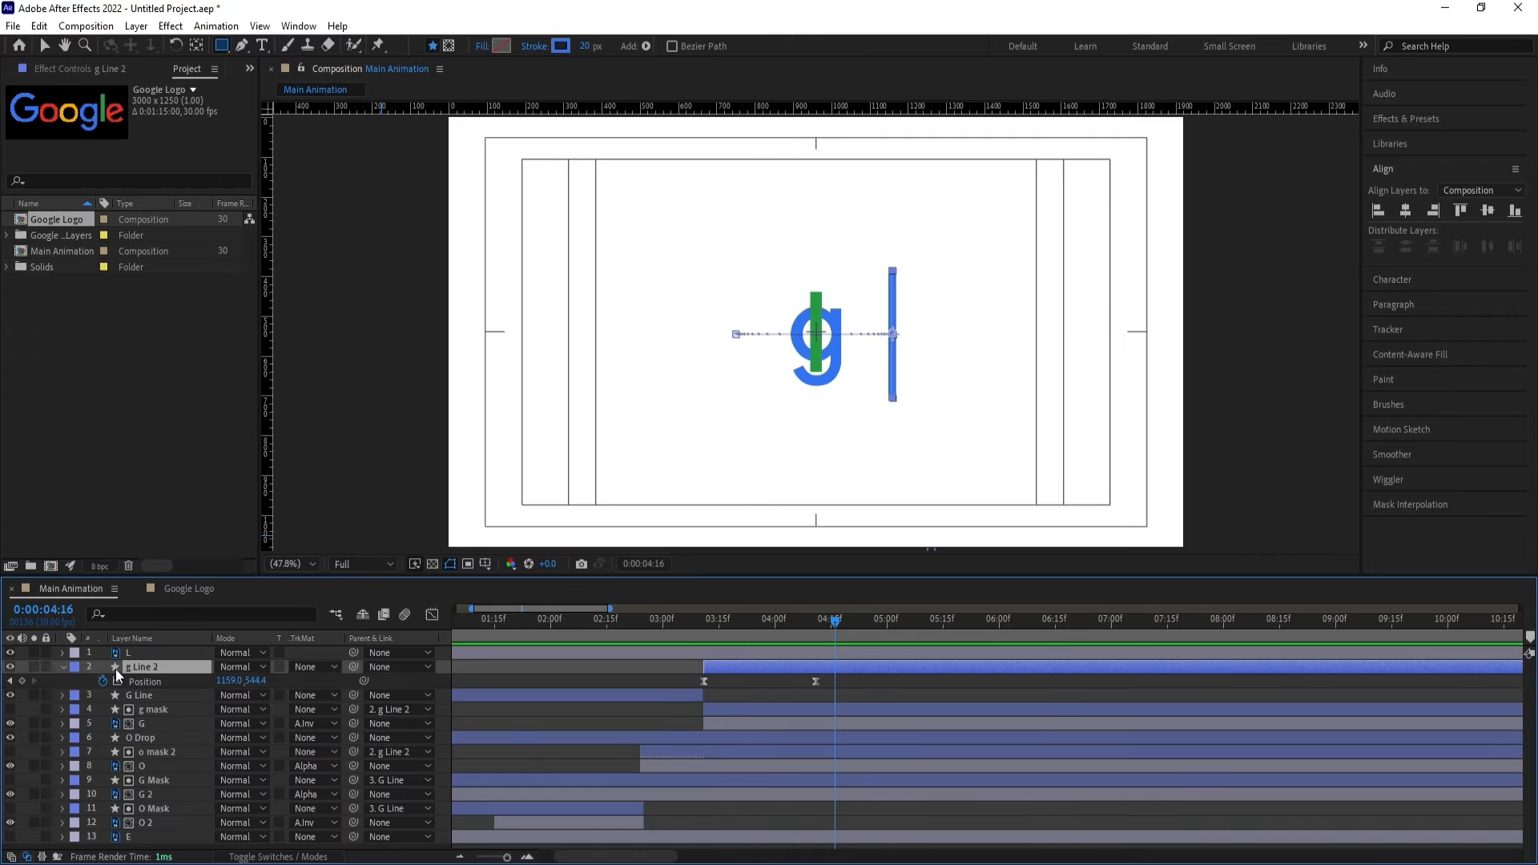
pyautogui.press('space')
pyautogui.press('space')
pyautogui.hotkey('alt', 'shift', 'p')
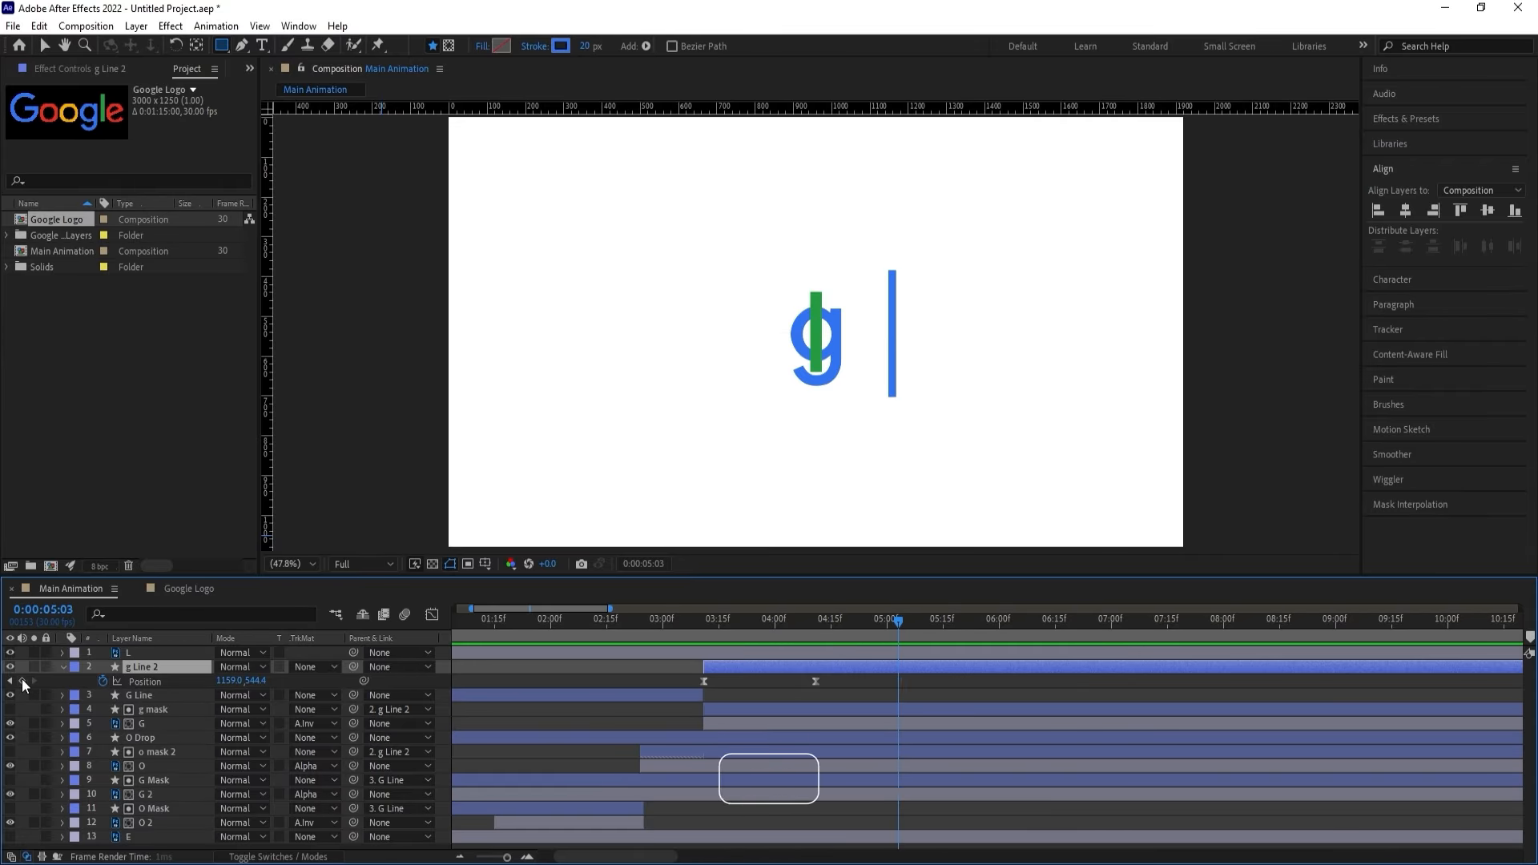
# Start keyframing g Line 2's stroke width and fill colour at 0:00:05:03, and show only its animated properties.
pyautogui.click(120, 615)
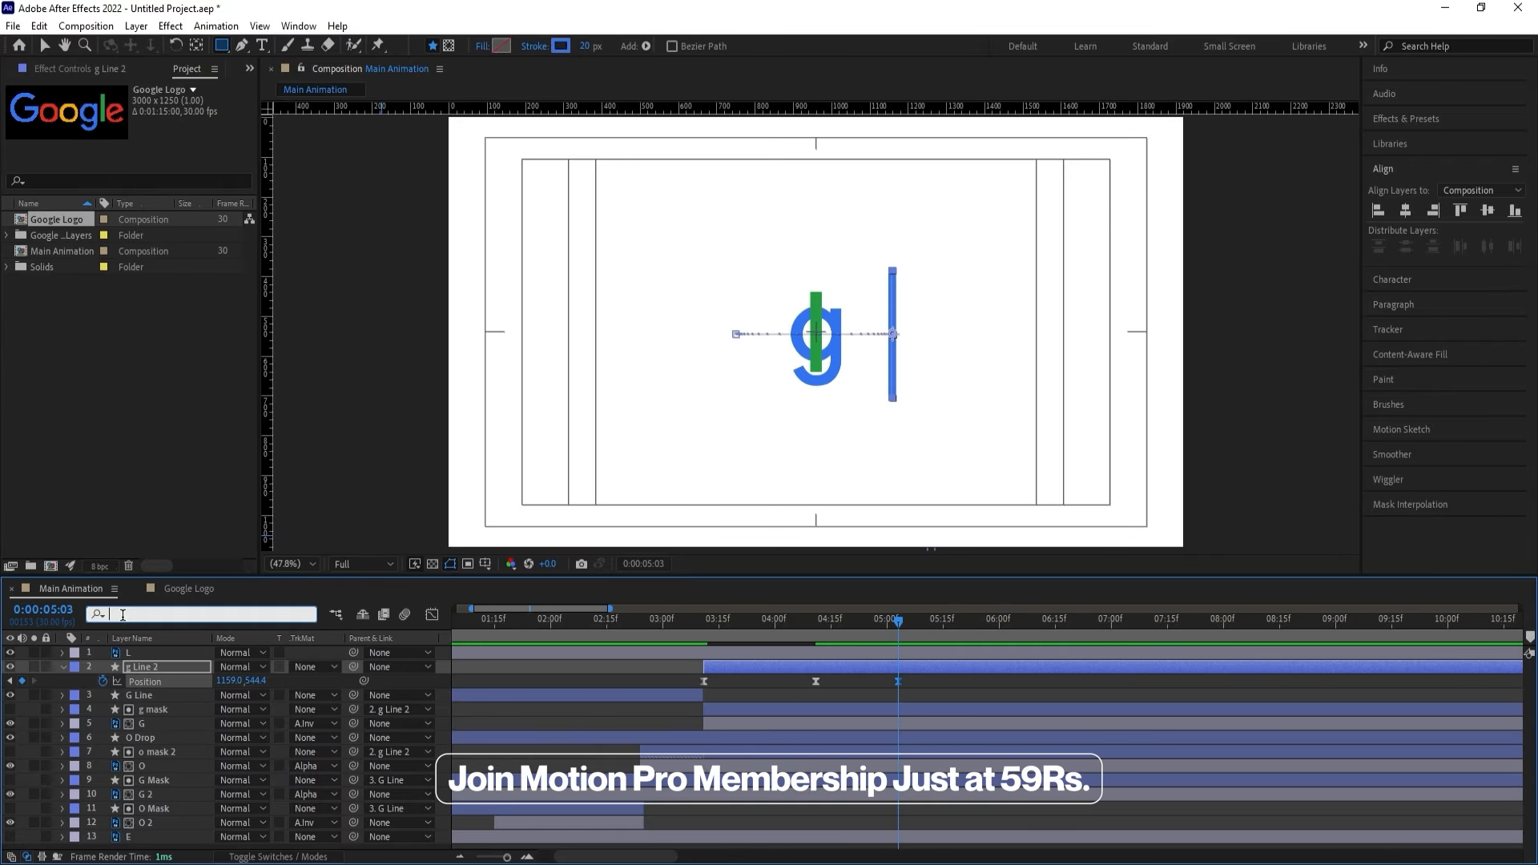
pyautogui.write('st')
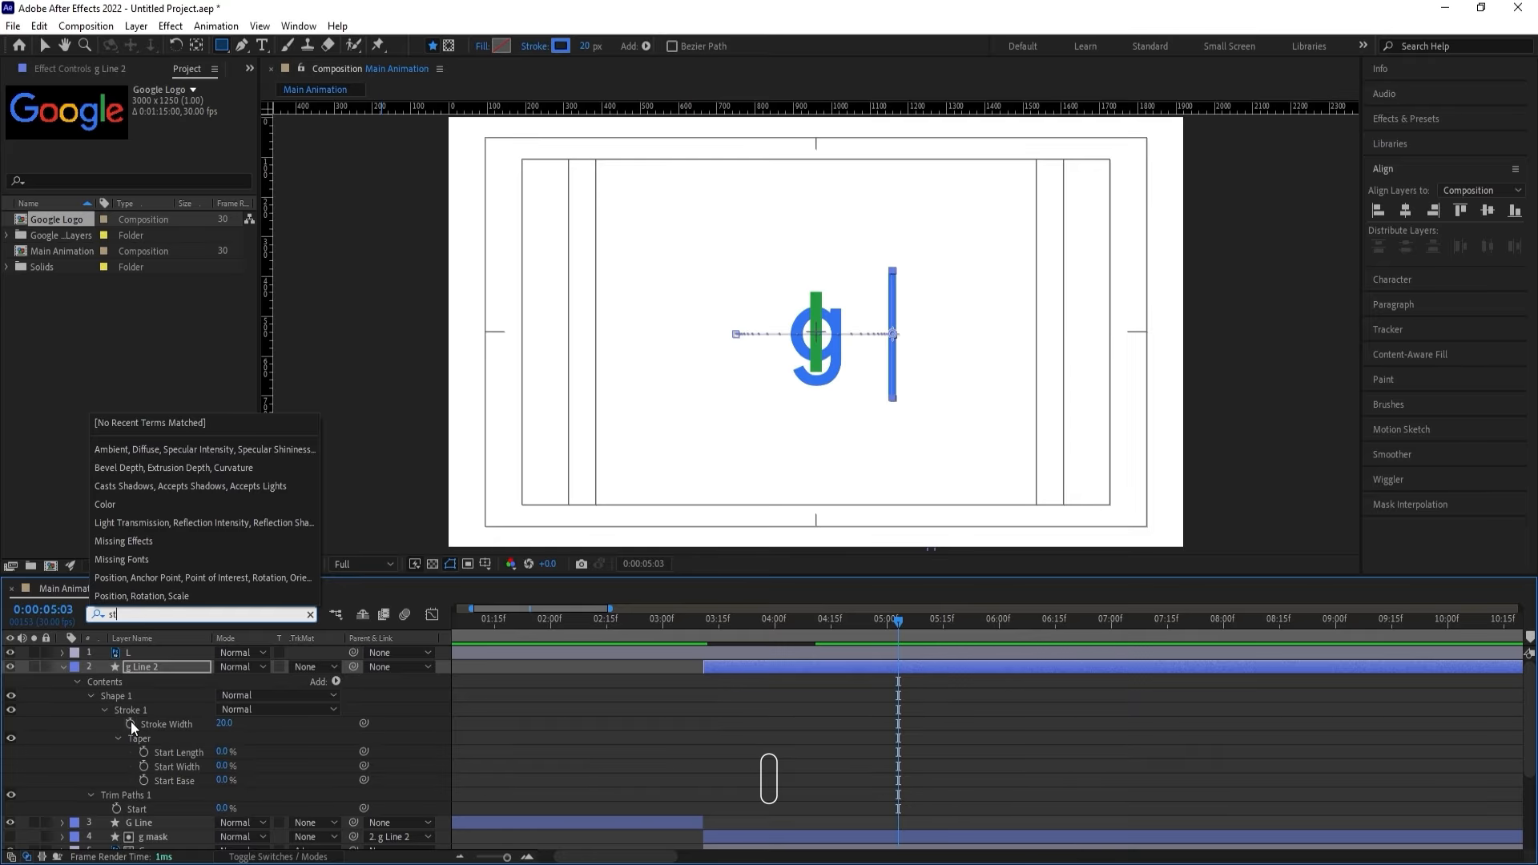
pyautogui.click(132, 721)
pyautogui.click(133, 723)
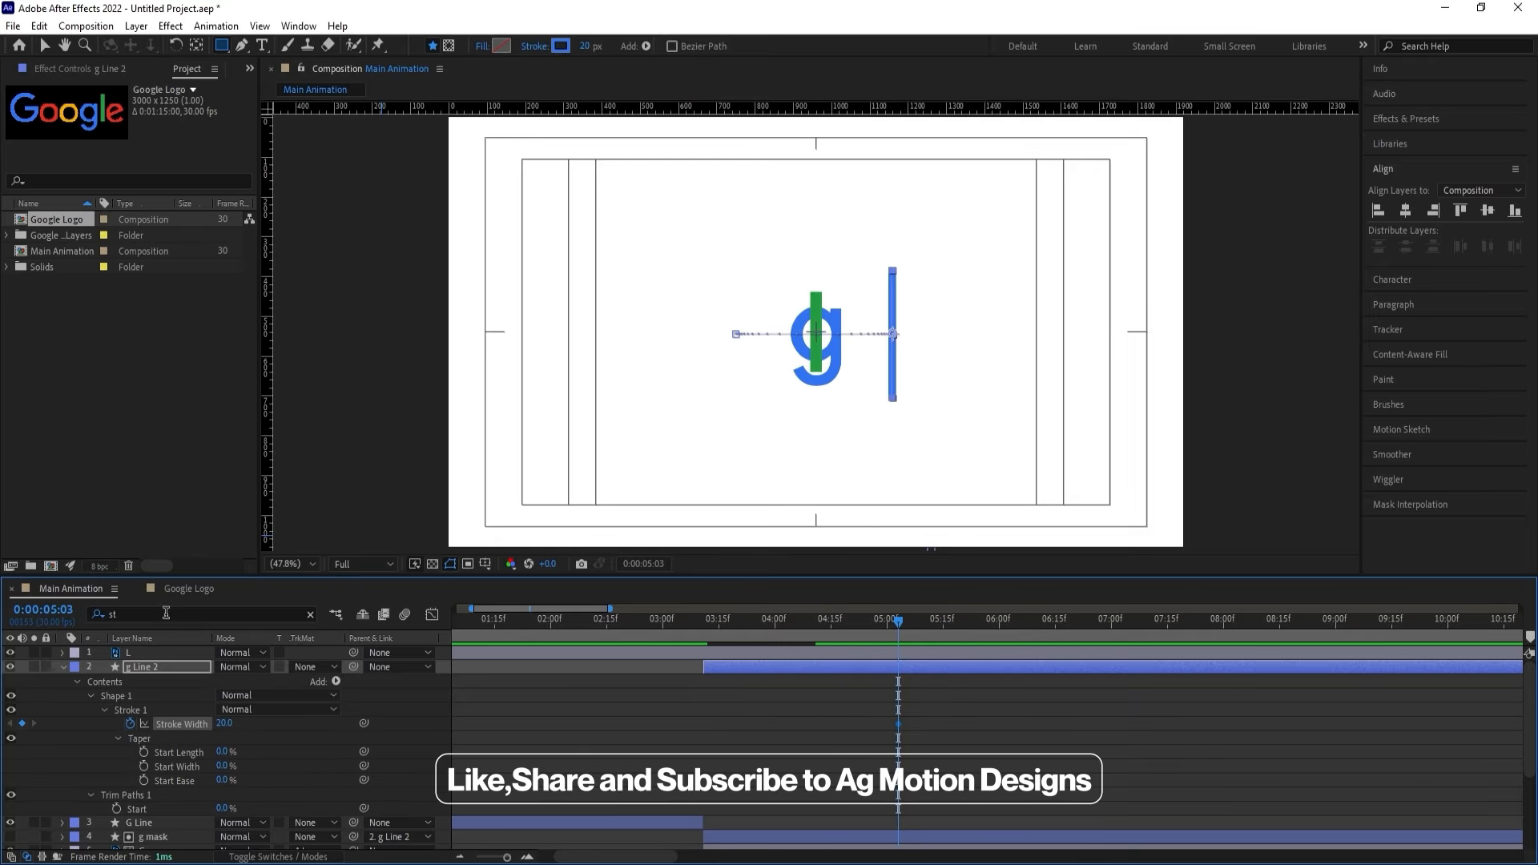
pyautogui.click(166, 612)
pyautogui.write('fil')
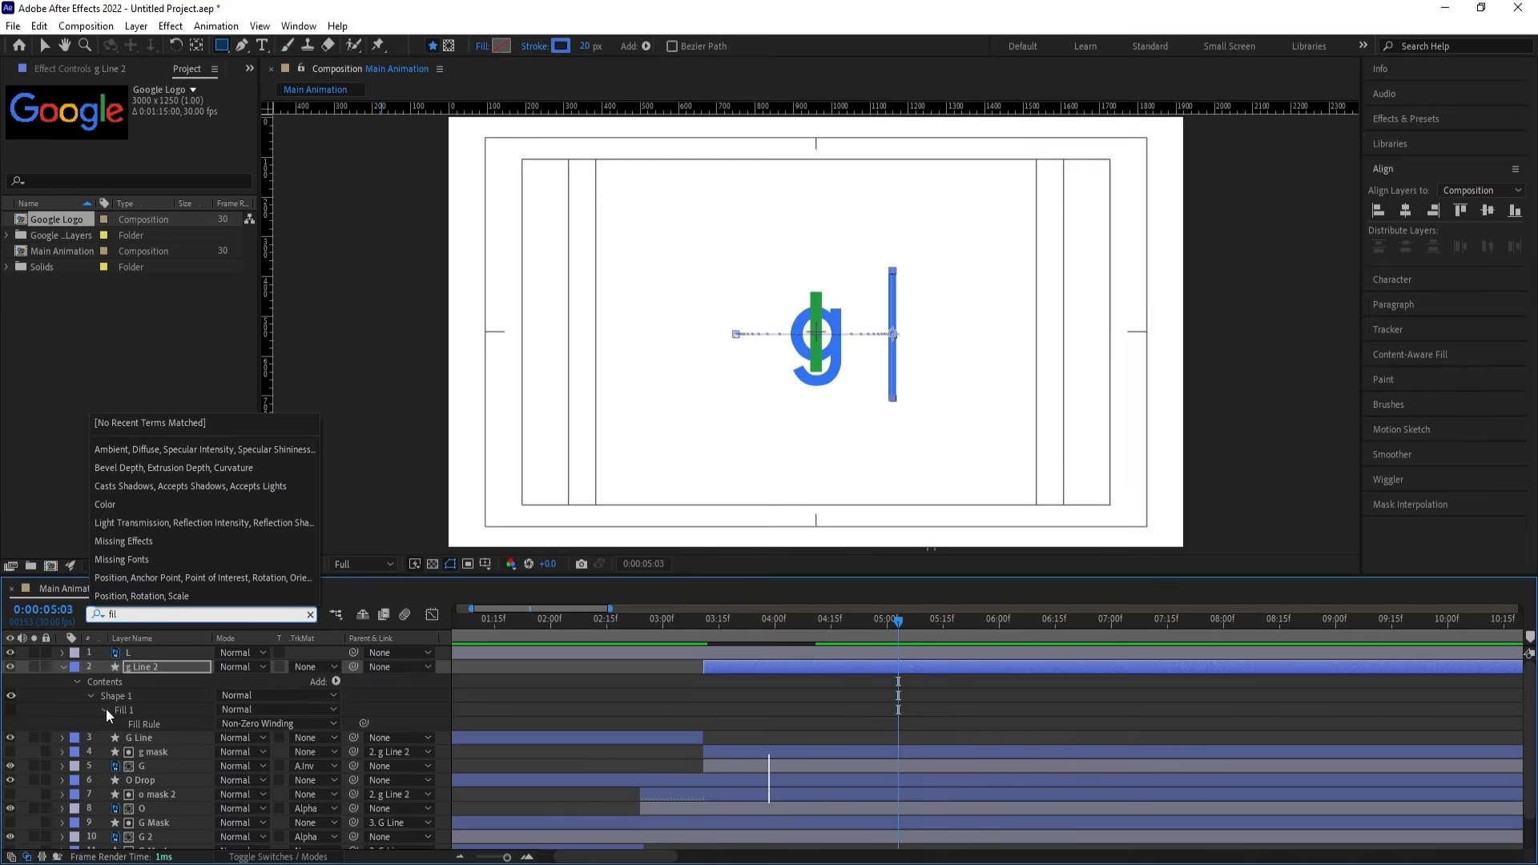
pyautogui.click(106, 708)
pyautogui.click(105, 709)
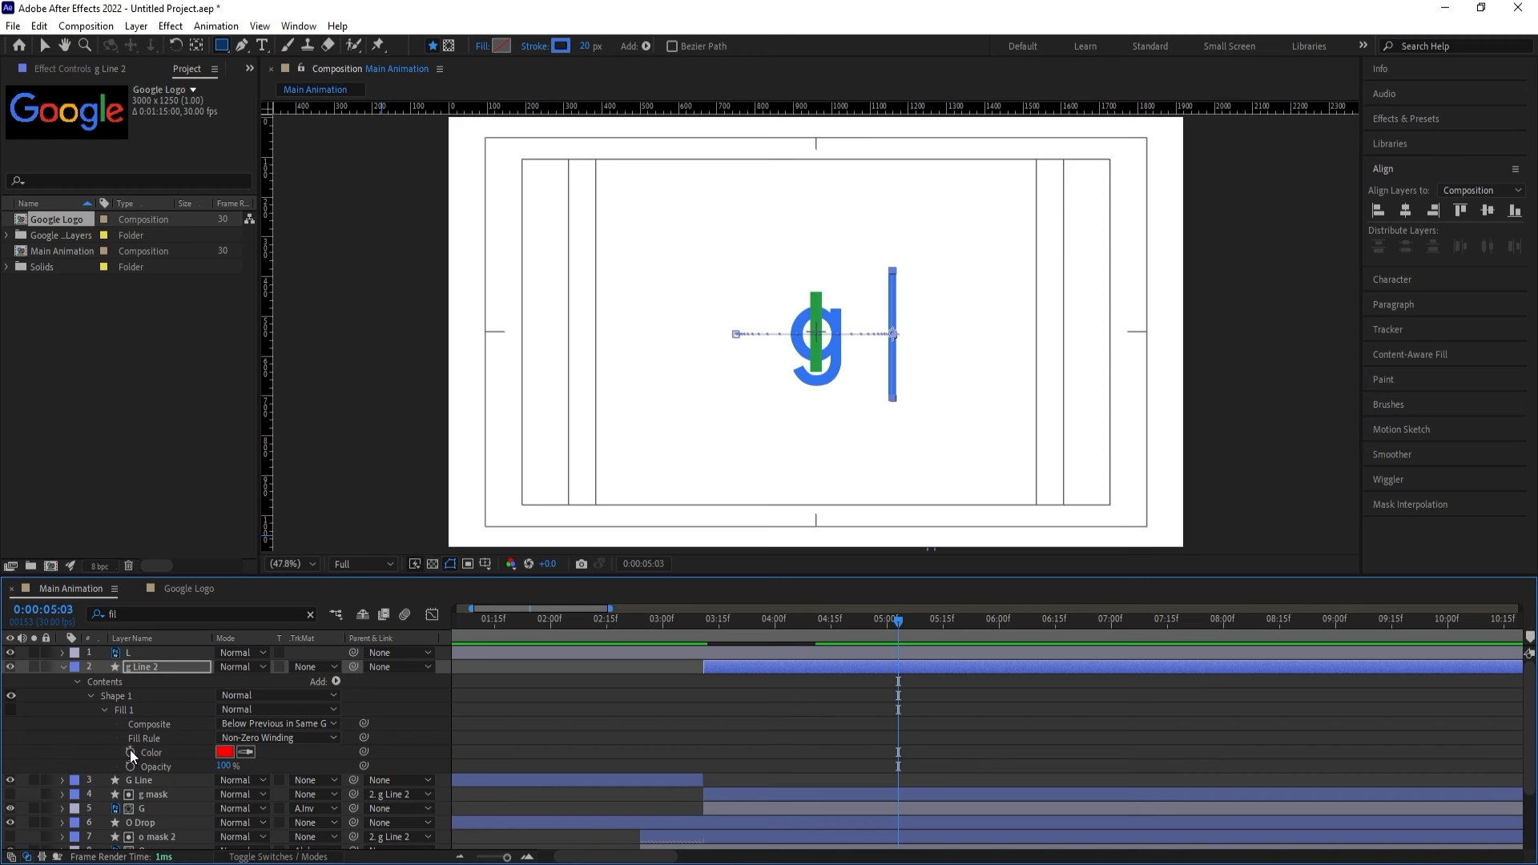
pyautogui.click(130, 752)
pyautogui.press('u')
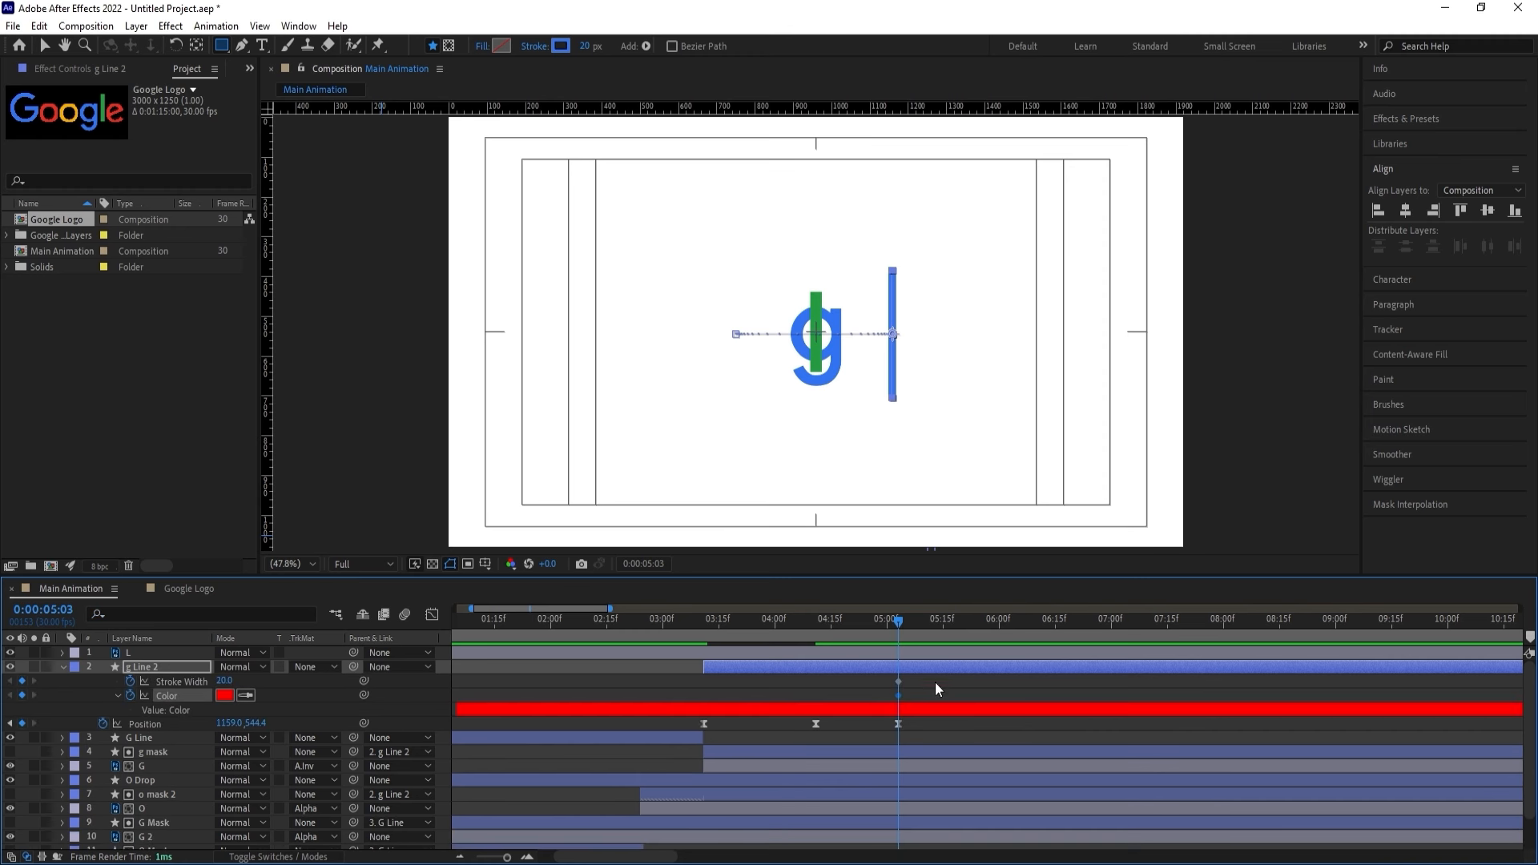
# Centre g Line 2 horizontally in the composition at 0:00:06:00 to keyframe its move onto the L.
pyautogui.moveTo(899, 622); pyautogui.dragTo(1000, 623)
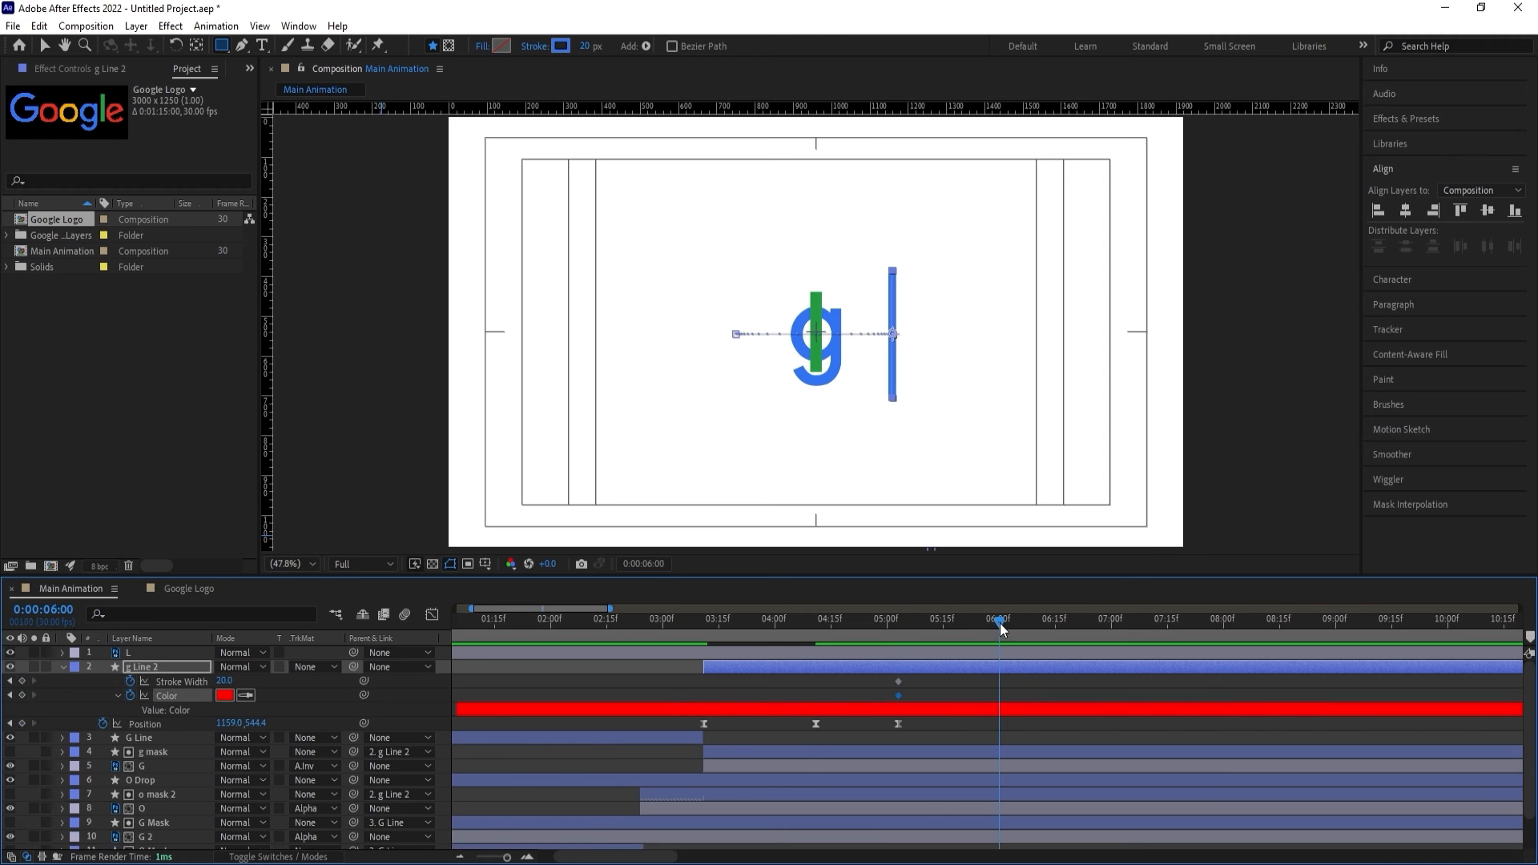
pyautogui.click(968, 691)
pyautogui.click(977, 666)
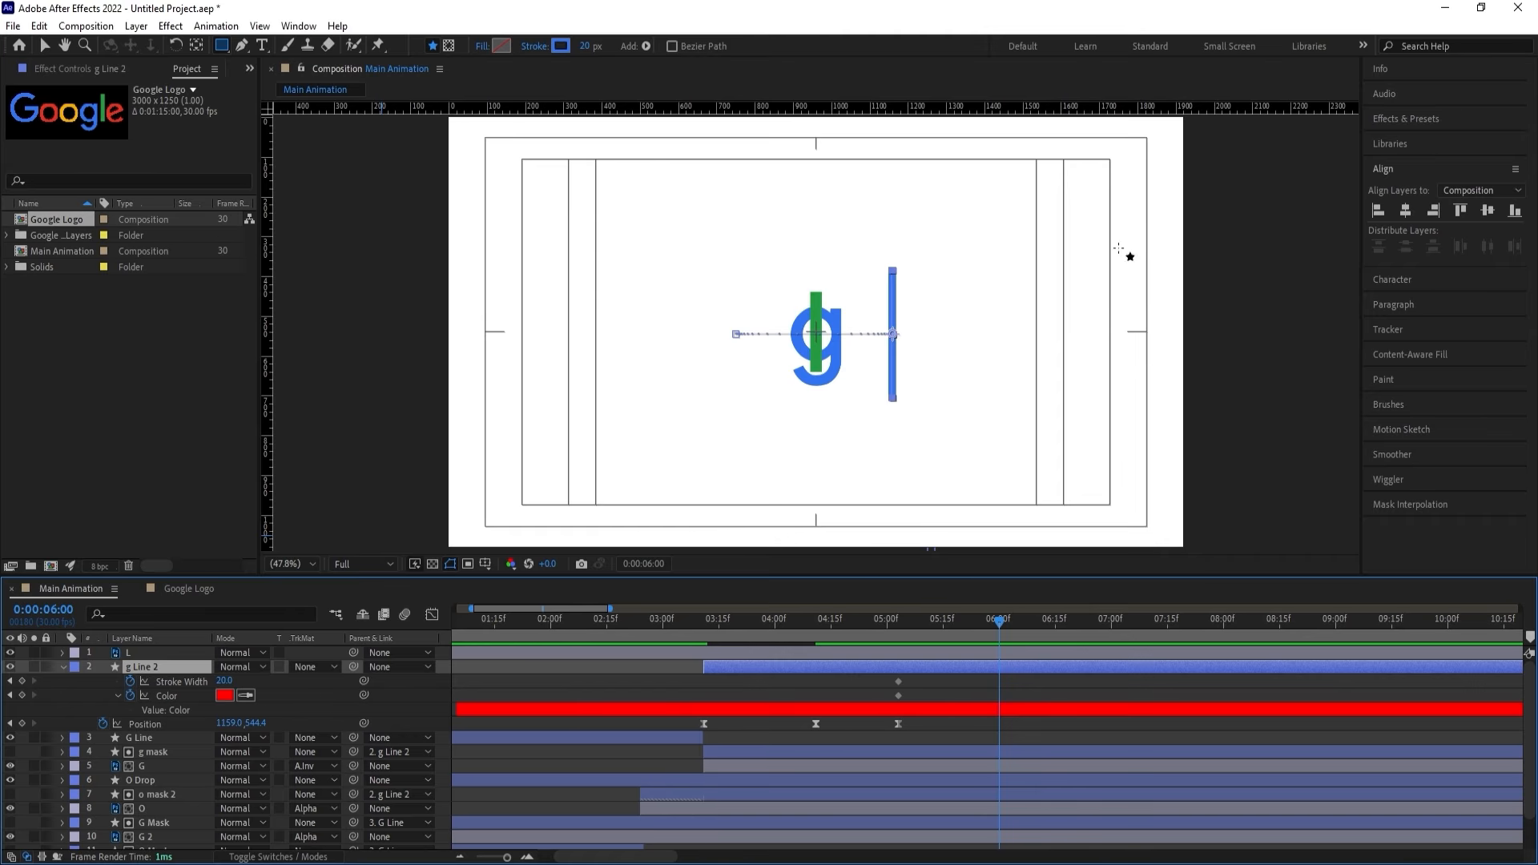
pyautogui.click(1403, 212)
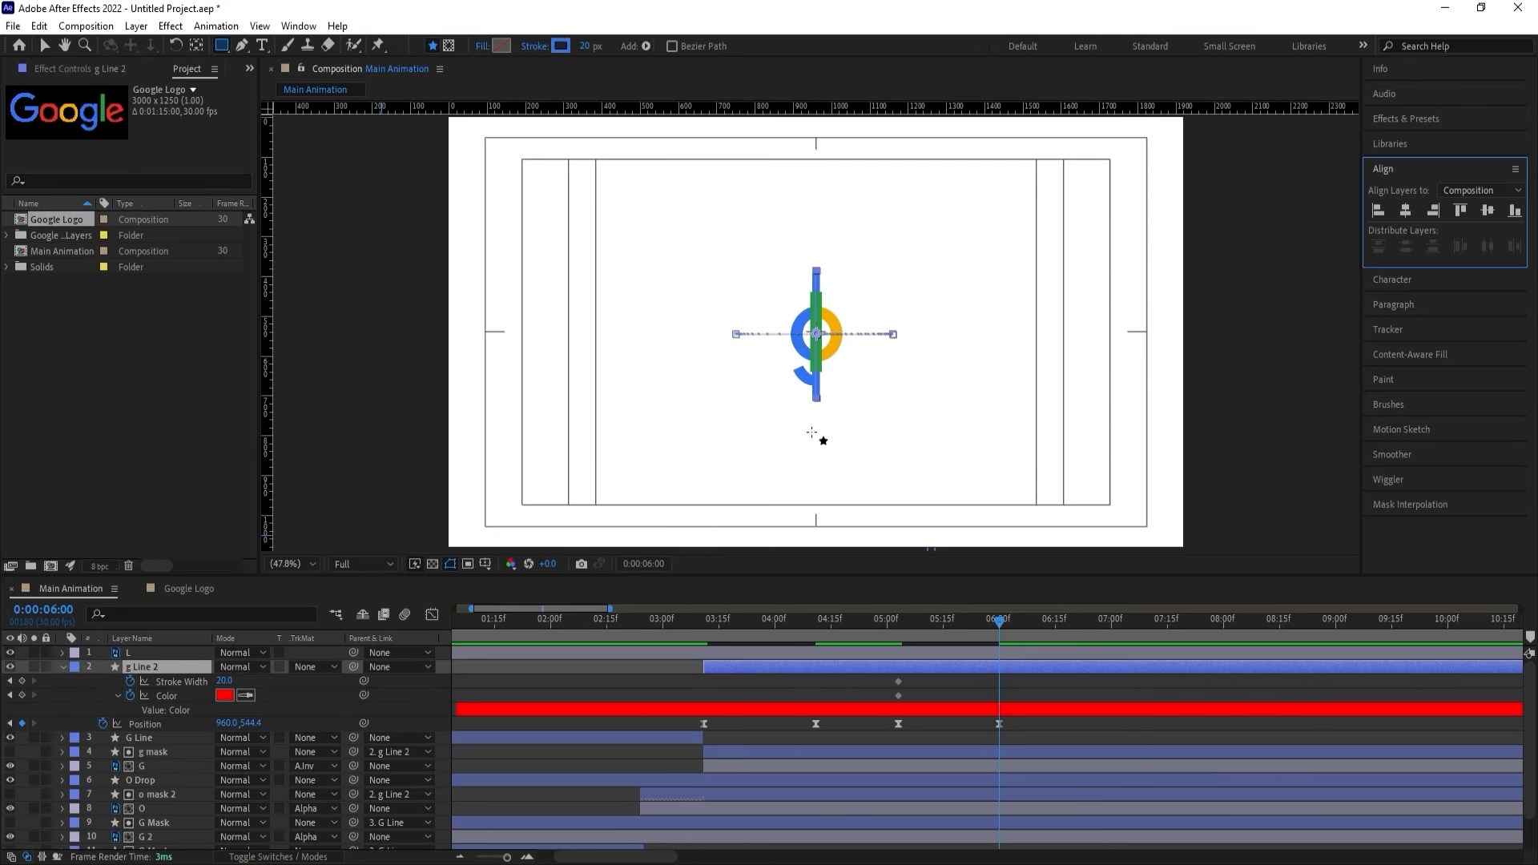
# At 0:00:06:00, set g Line 2's stroke width to 29 and sample its fill colour from the green L.
pyautogui.scroll(3, 813, 436)
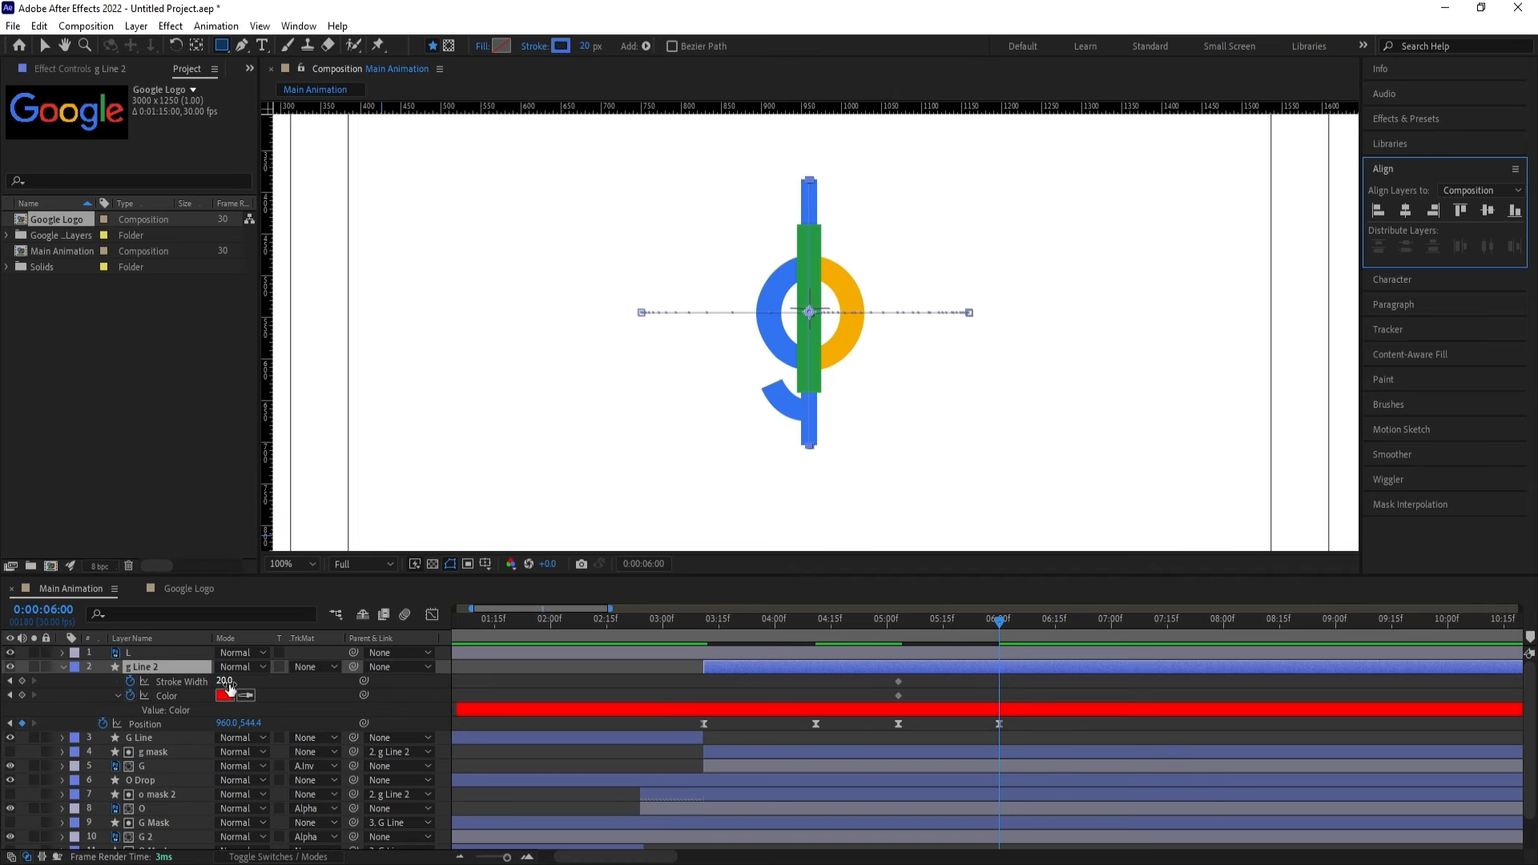
pyautogui.moveTo(229, 683); pyautogui.dragTo(234, 681)
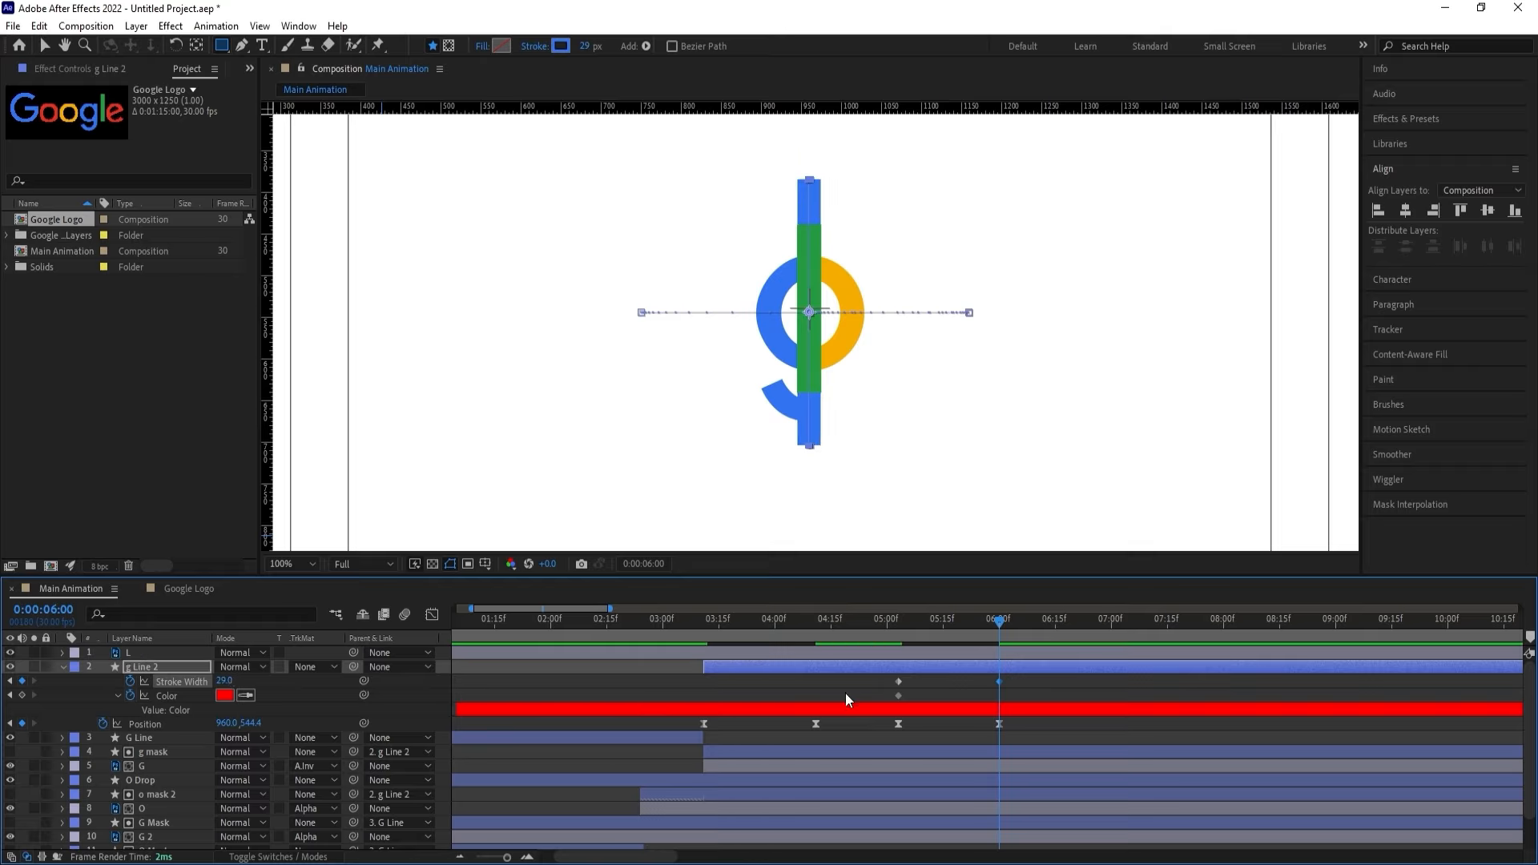
pyautogui.click(245, 695)
pyautogui.click(814, 342)
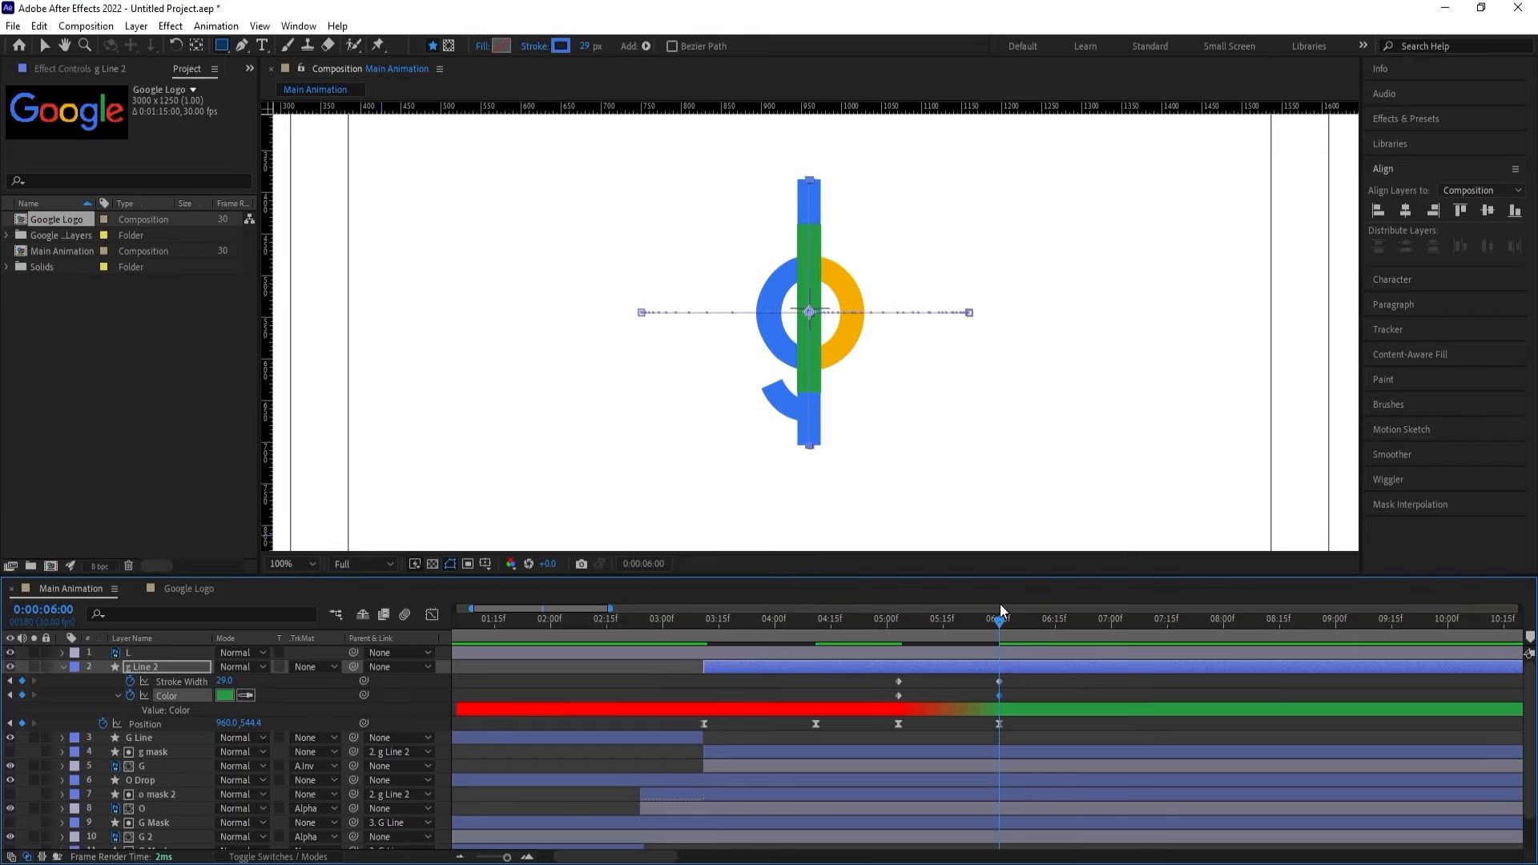
# Split the g Line 2 layer at 0:00:05:03 and move the new part above the L layer.
pyautogui.moveTo(923, 623); pyautogui.dragTo(899, 623)
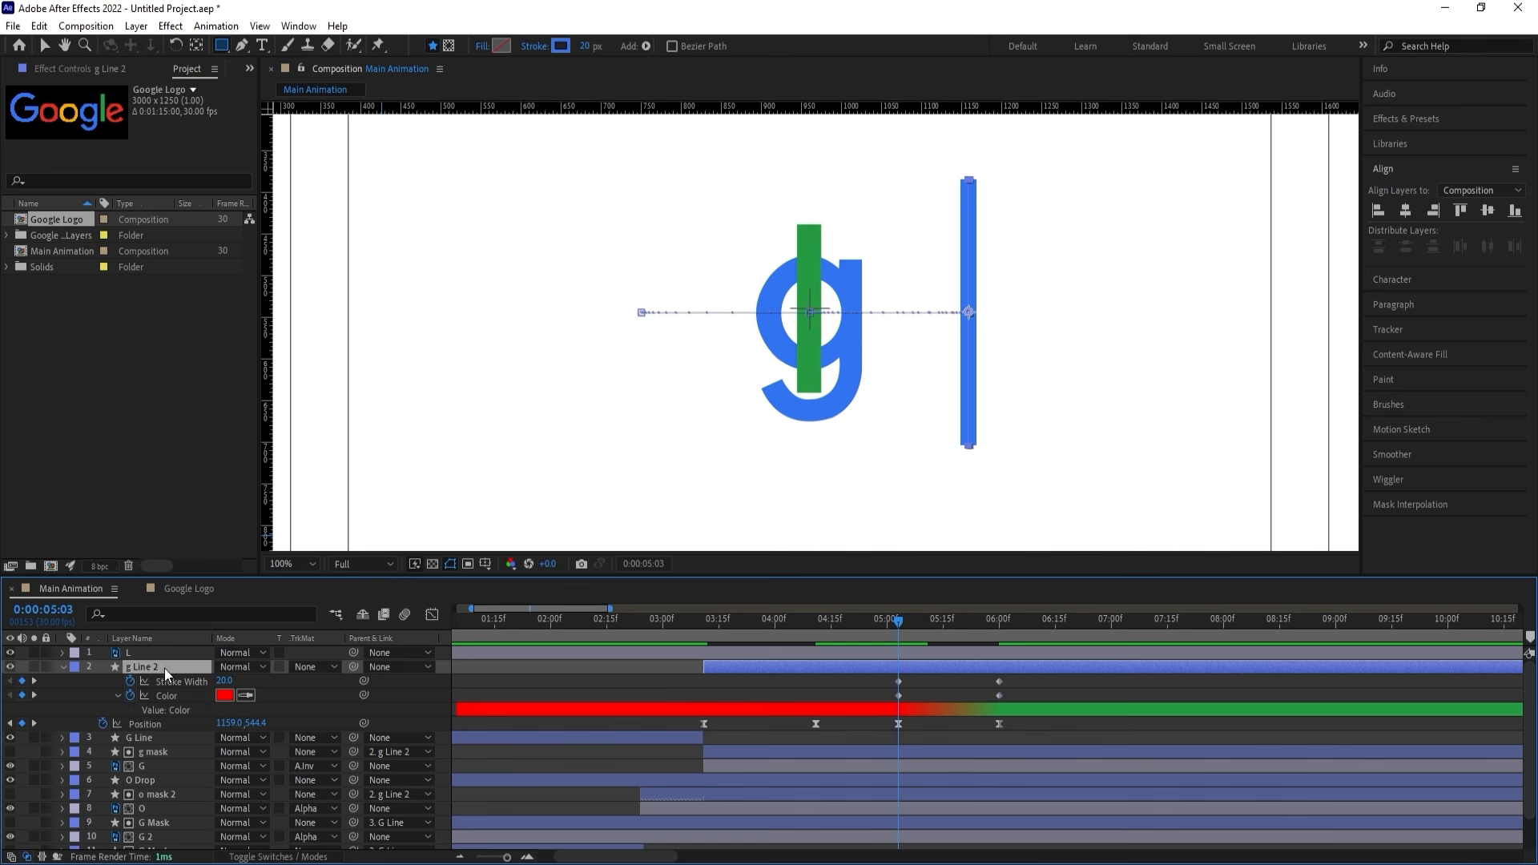
pyautogui.hotkey('ctrl', 'shift', 'd')
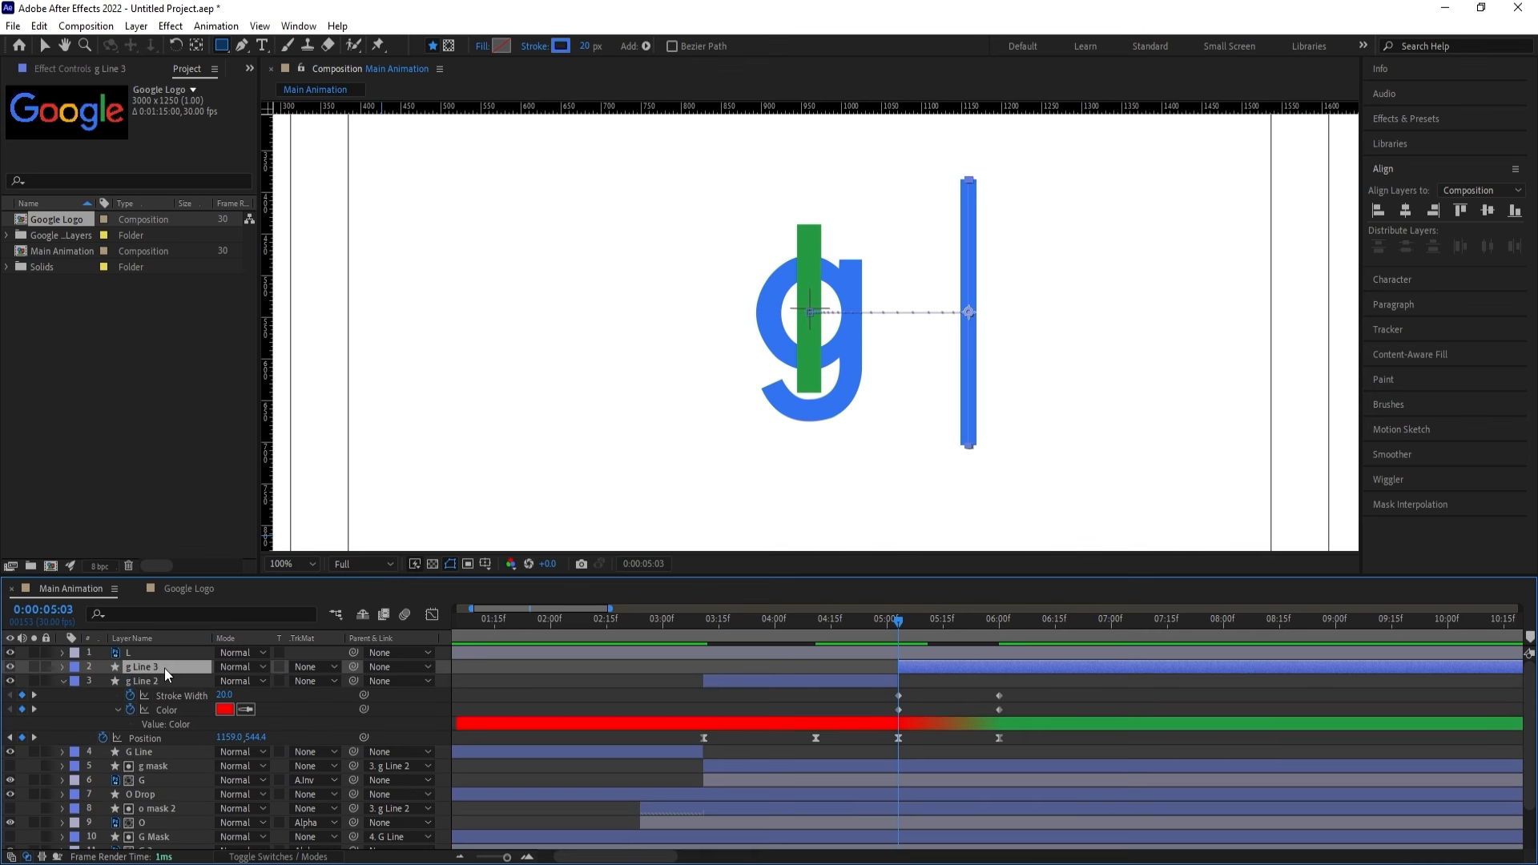
pyautogui.moveTo(162, 668); pyautogui.dragTo(152, 651)
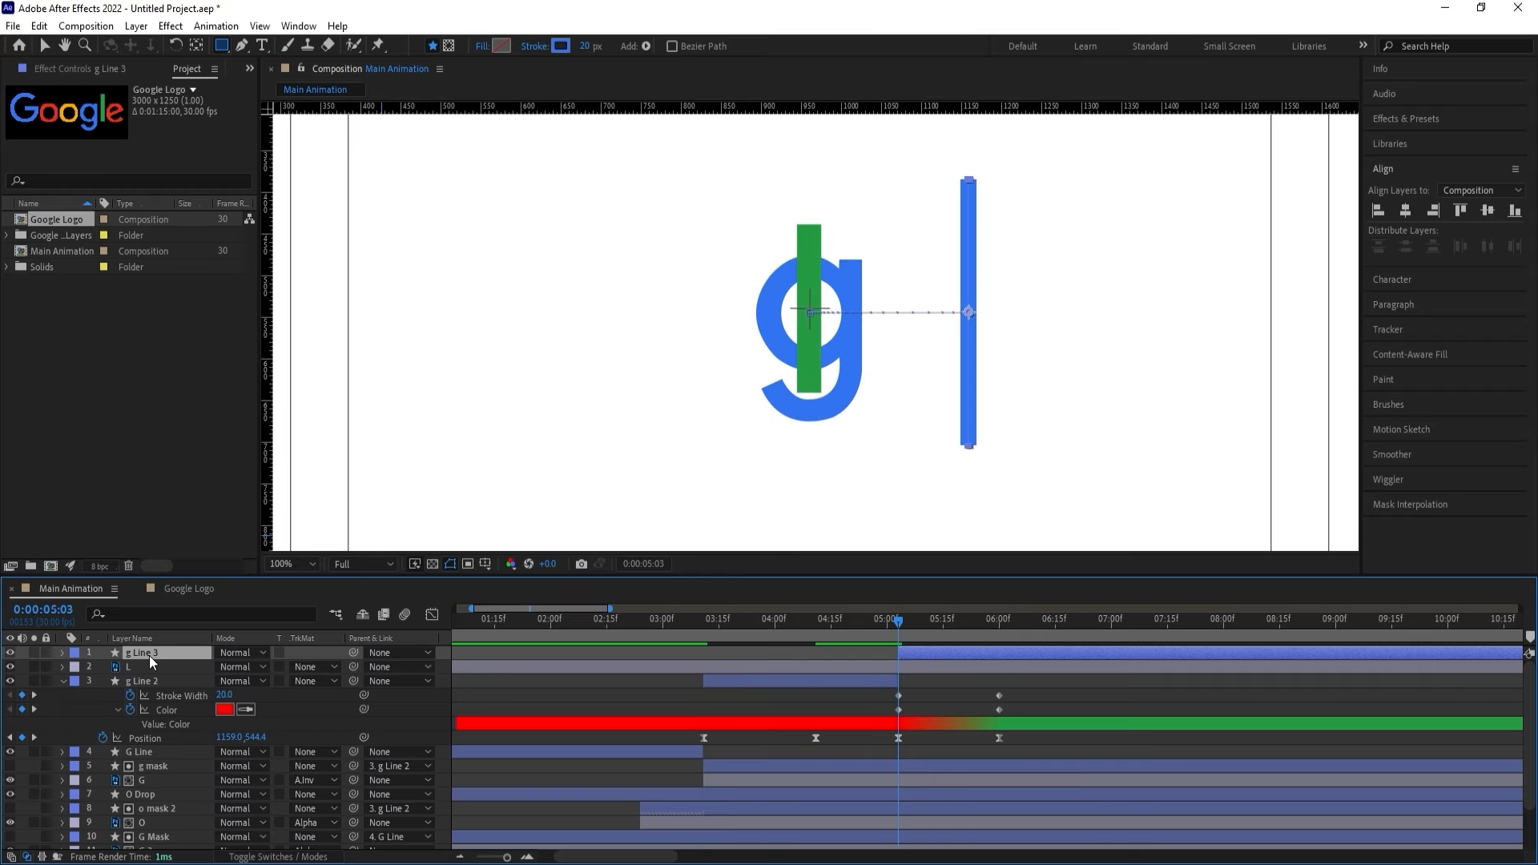
# Rename the split-off line layer as L Line 3.
pyautogui.press('Return')
pyautogui.click(129, 654)
pyautogui.write('L')
pyautogui.press('Return')
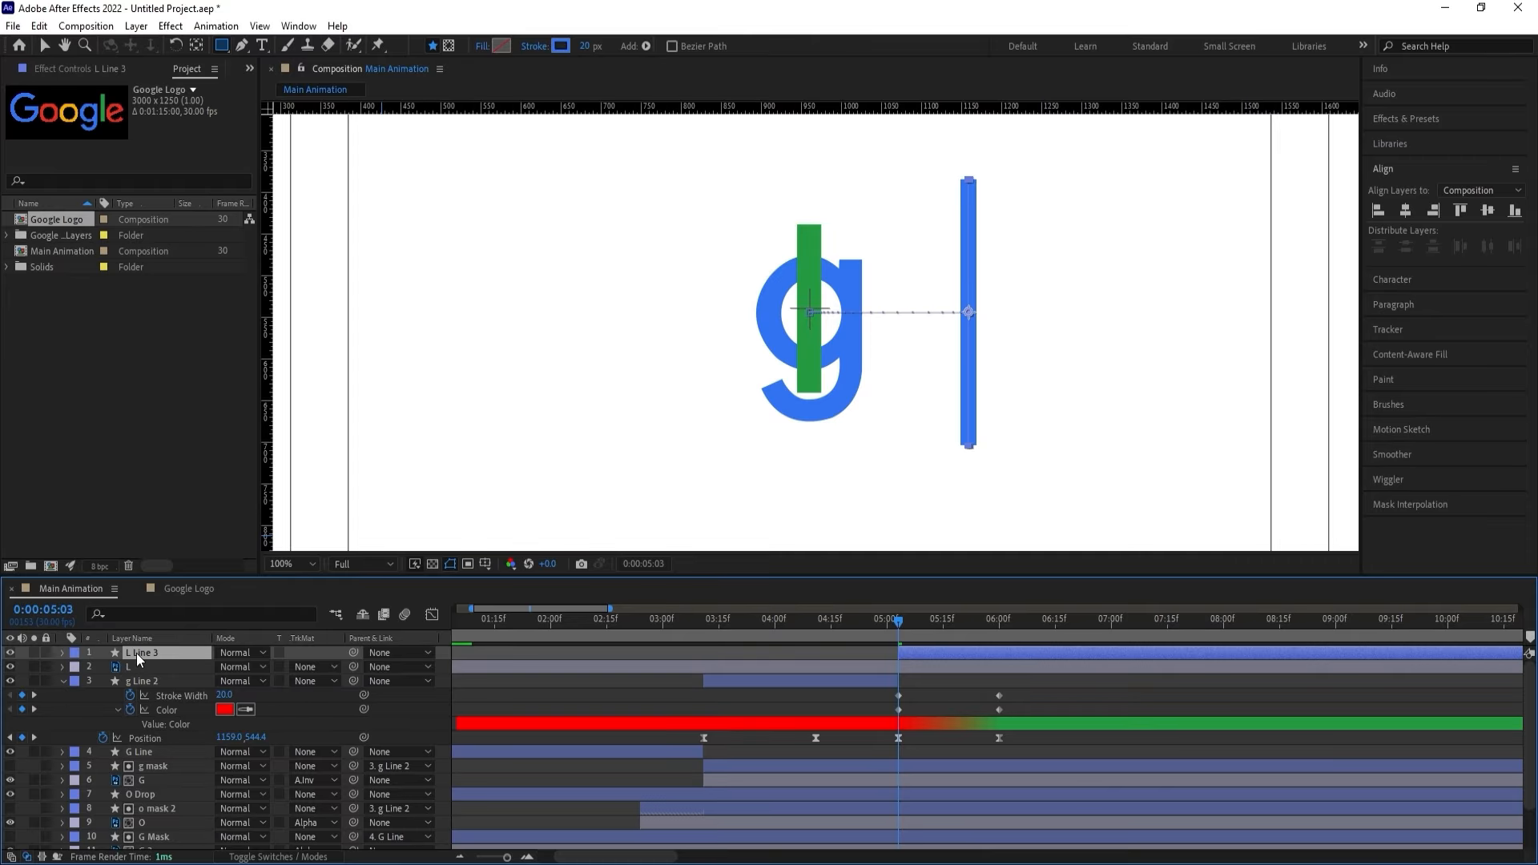
# Delete g Line 2's stroke width, colour and position keyframes at 0:00:05:03 and 0:00:06:00.
pyautogui.press('u')
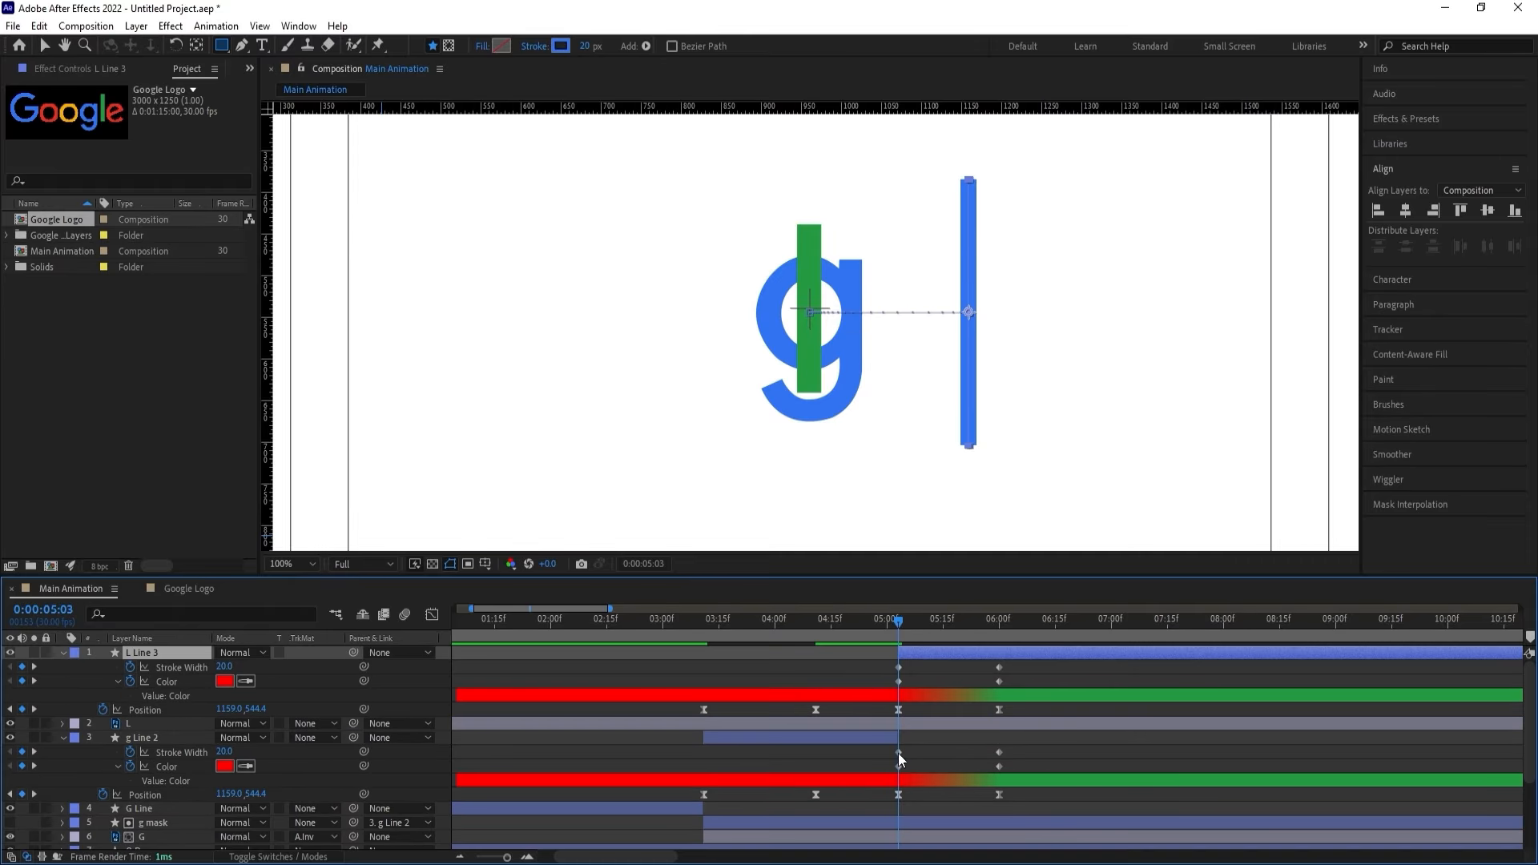
pyautogui.moveTo(887, 746); pyautogui.dragTo(1021, 799)
pyautogui.press('Delete')
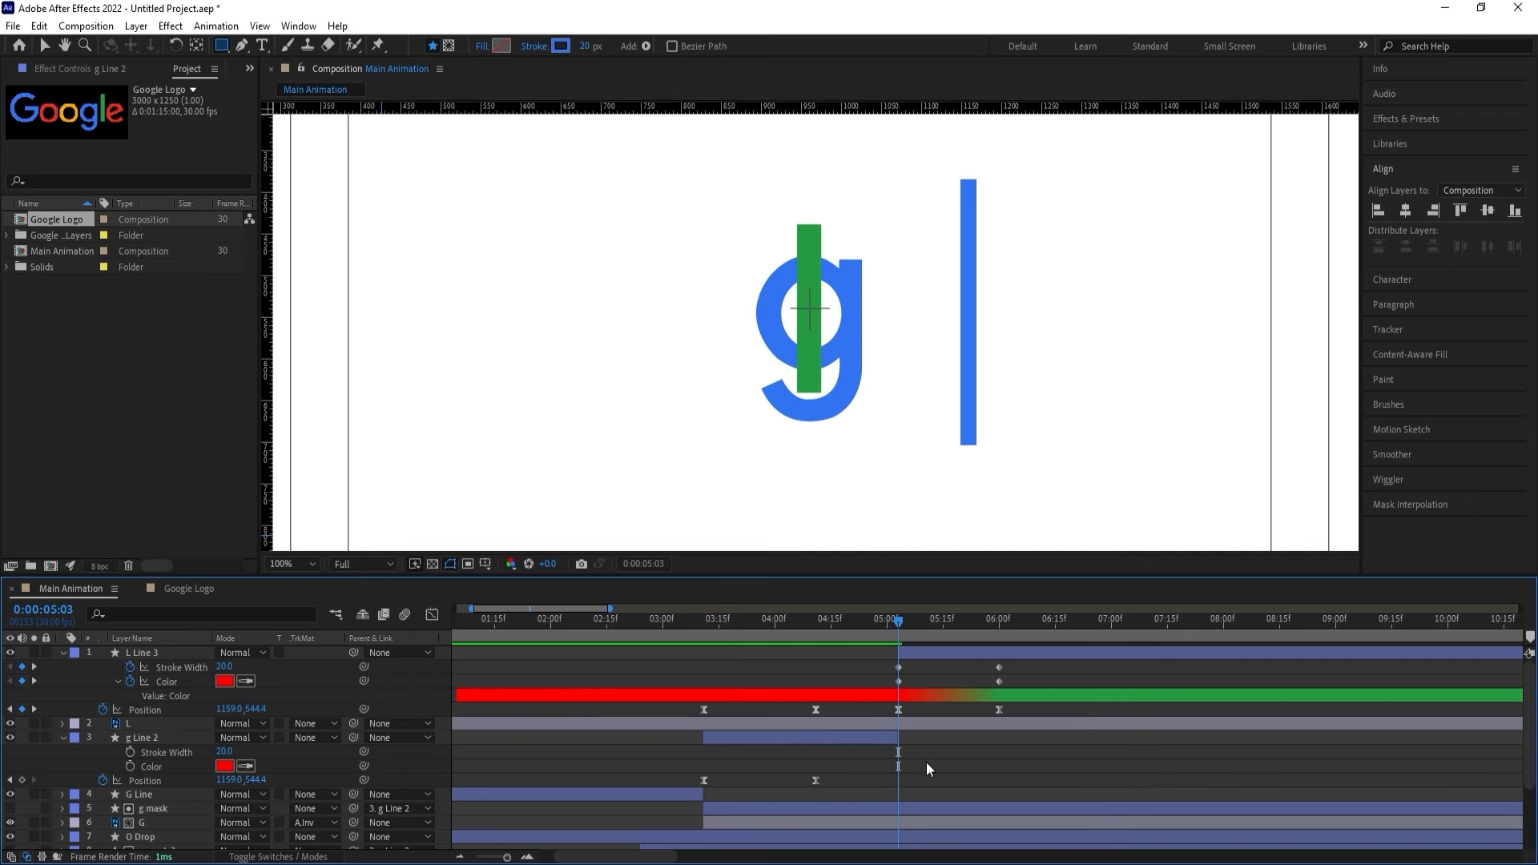
# Preview L Line 3's move and widening from 0:00:05:03.
pyautogui.moveTo(908, 657); pyautogui.dragTo(934, 658)
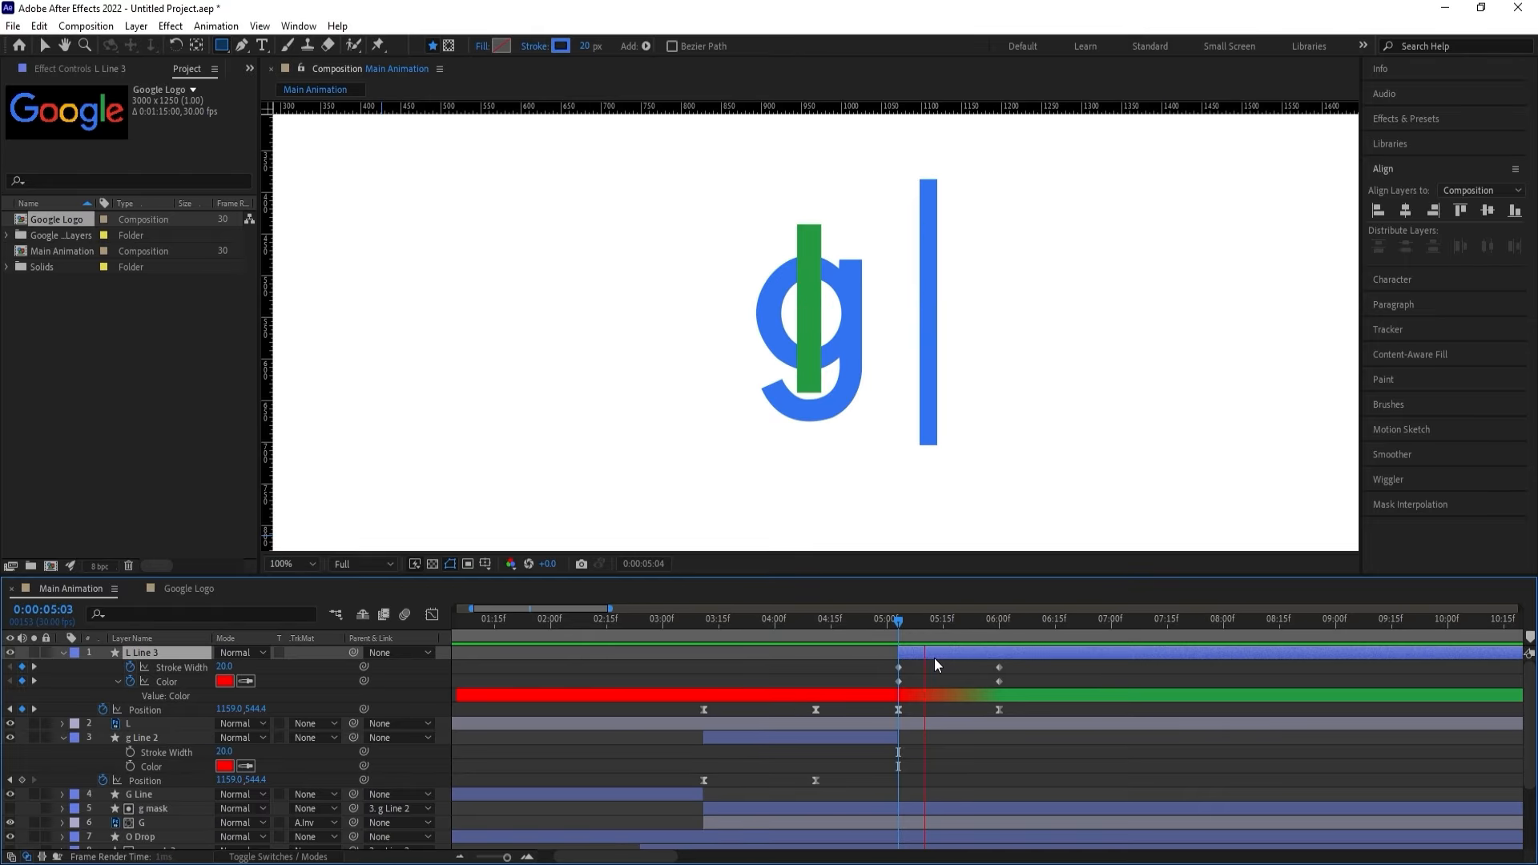
pyautogui.press('space')
pyautogui.press('j')
pyautogui.press('j')
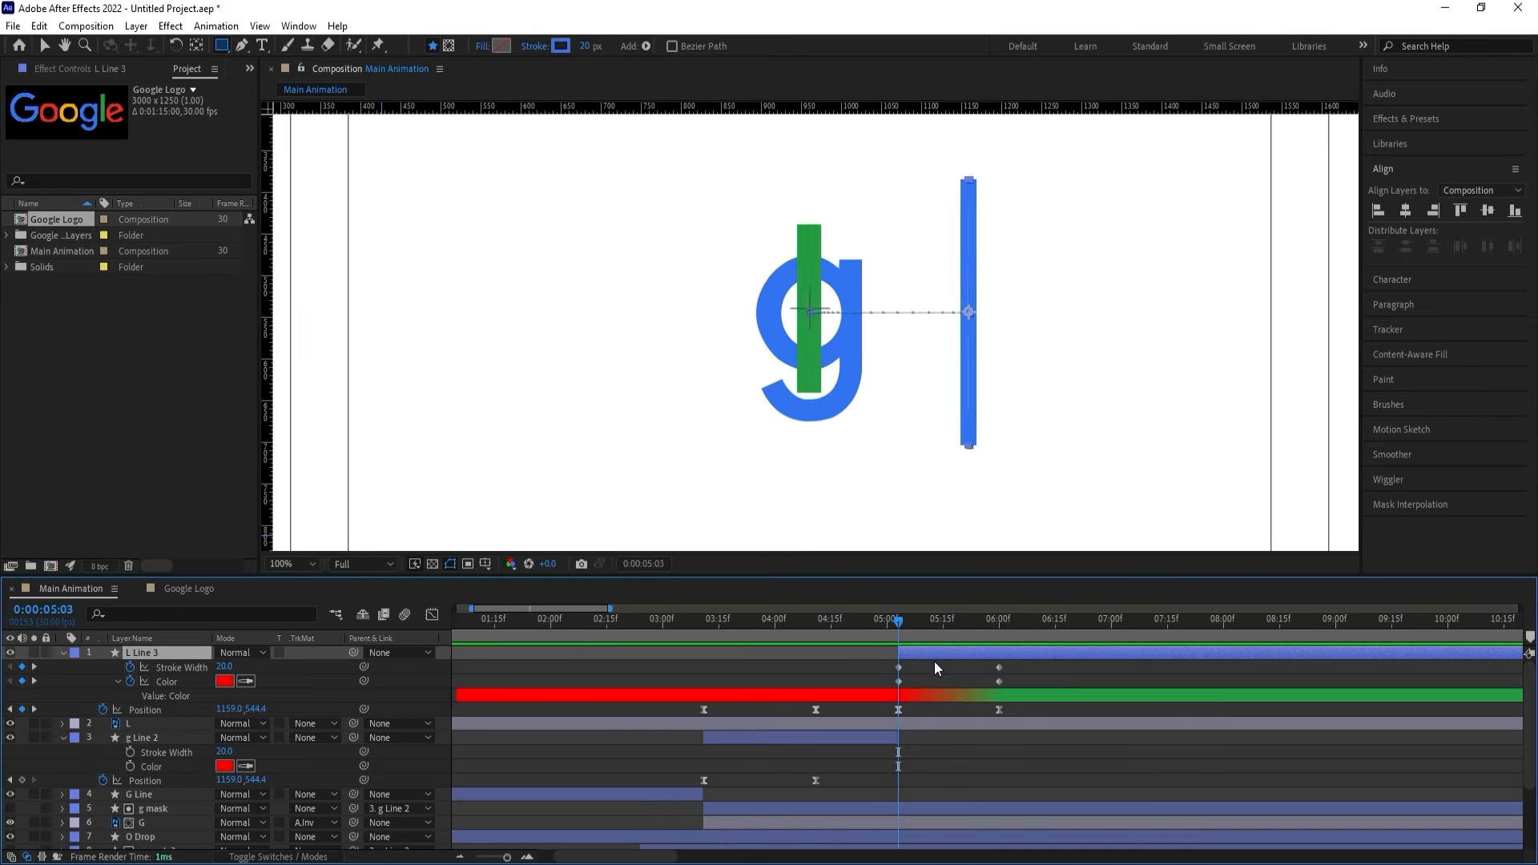
pyautogui.press('space')
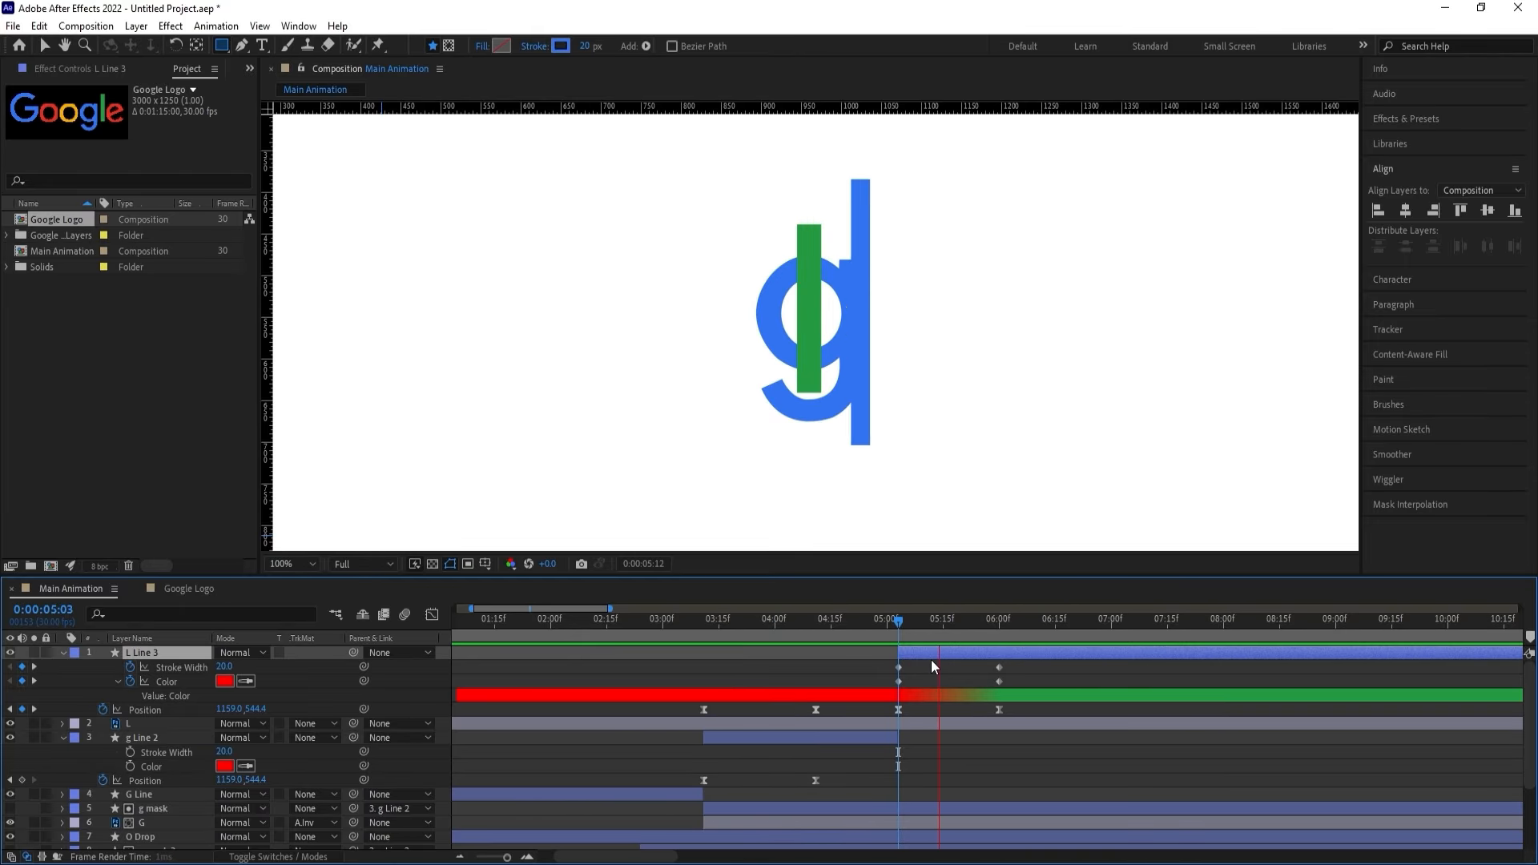
pyautogui.press('space')
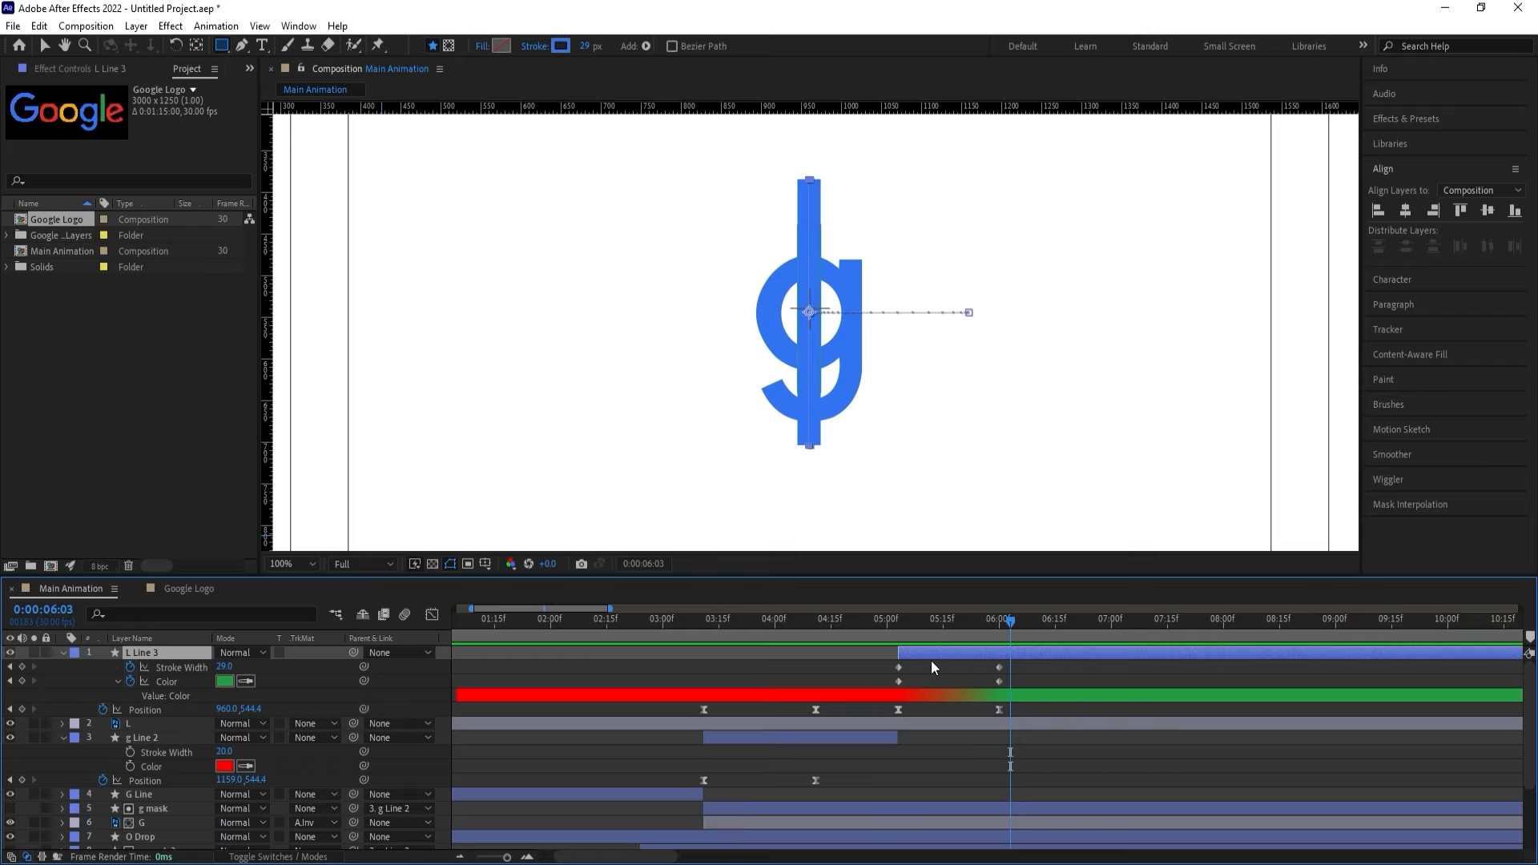
# Apply Easy Ease to L Line 3's stroke width, colour and position keyframes at 0:00:05:03 and 0:00:06:00.
pyautogui.press('j')
pyautogui.click(1020, 666)
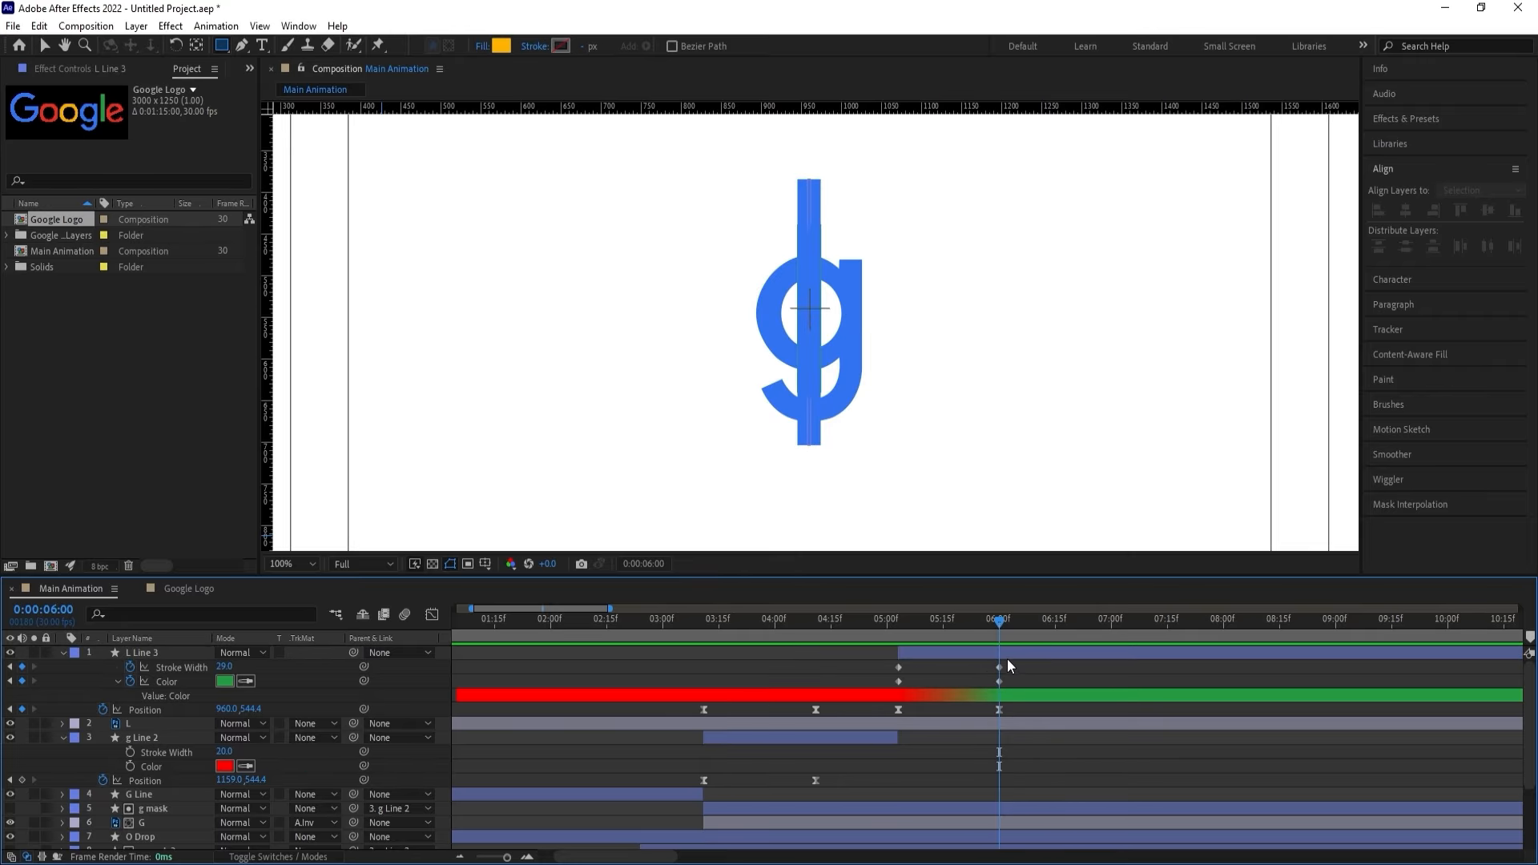
pyautogui.click(1006, 656)
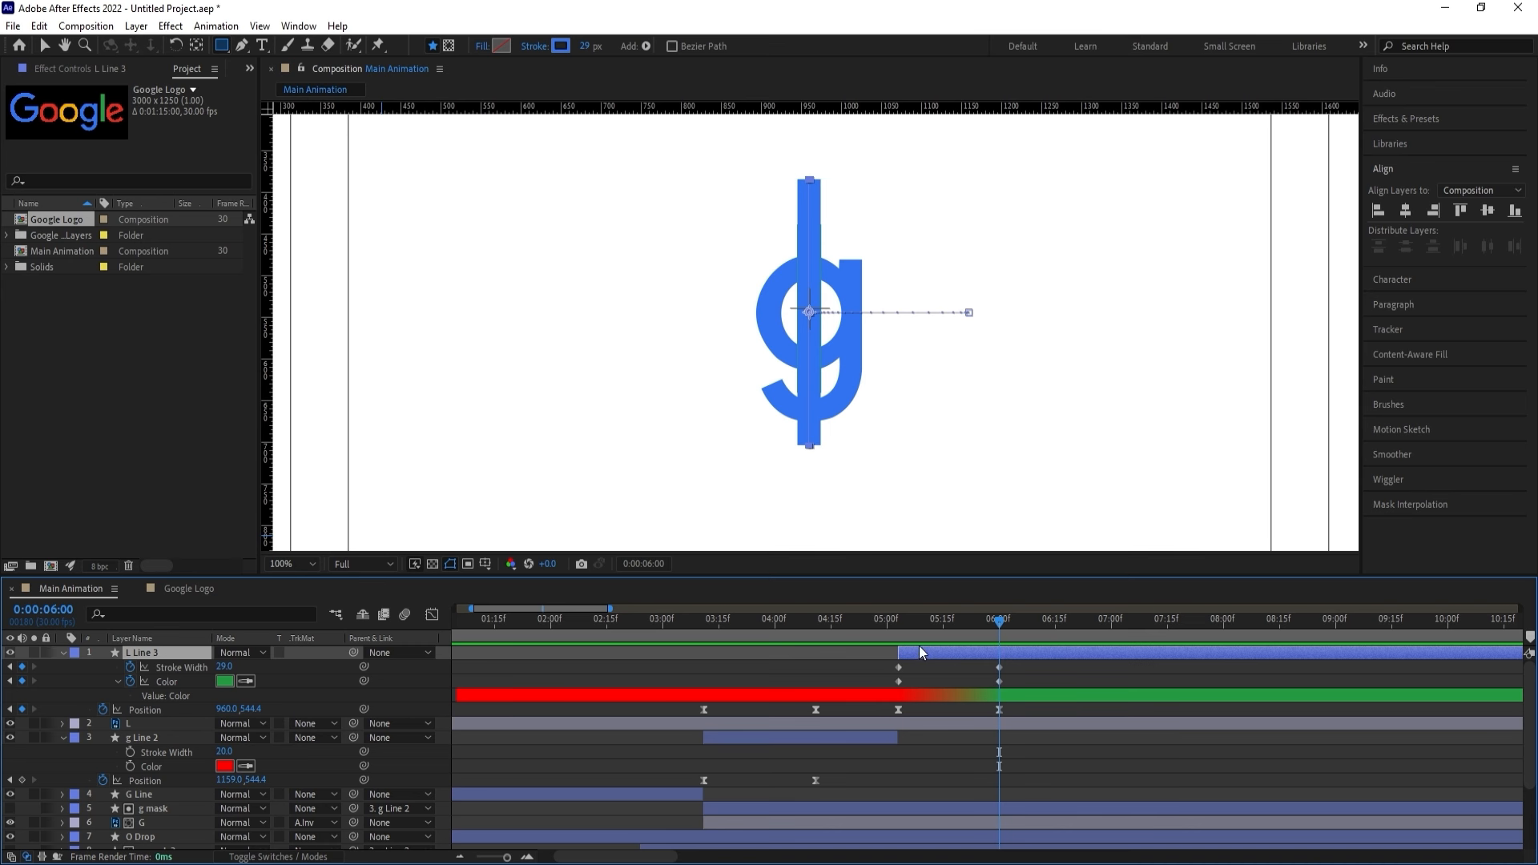
pyautogui.moveTo(876, 671)
pyautogui.mouseDown()
pyautogui.moveTo(993, 688)
pyautogui.moveTo(1021, 715)
pyautogui.mouseUp()
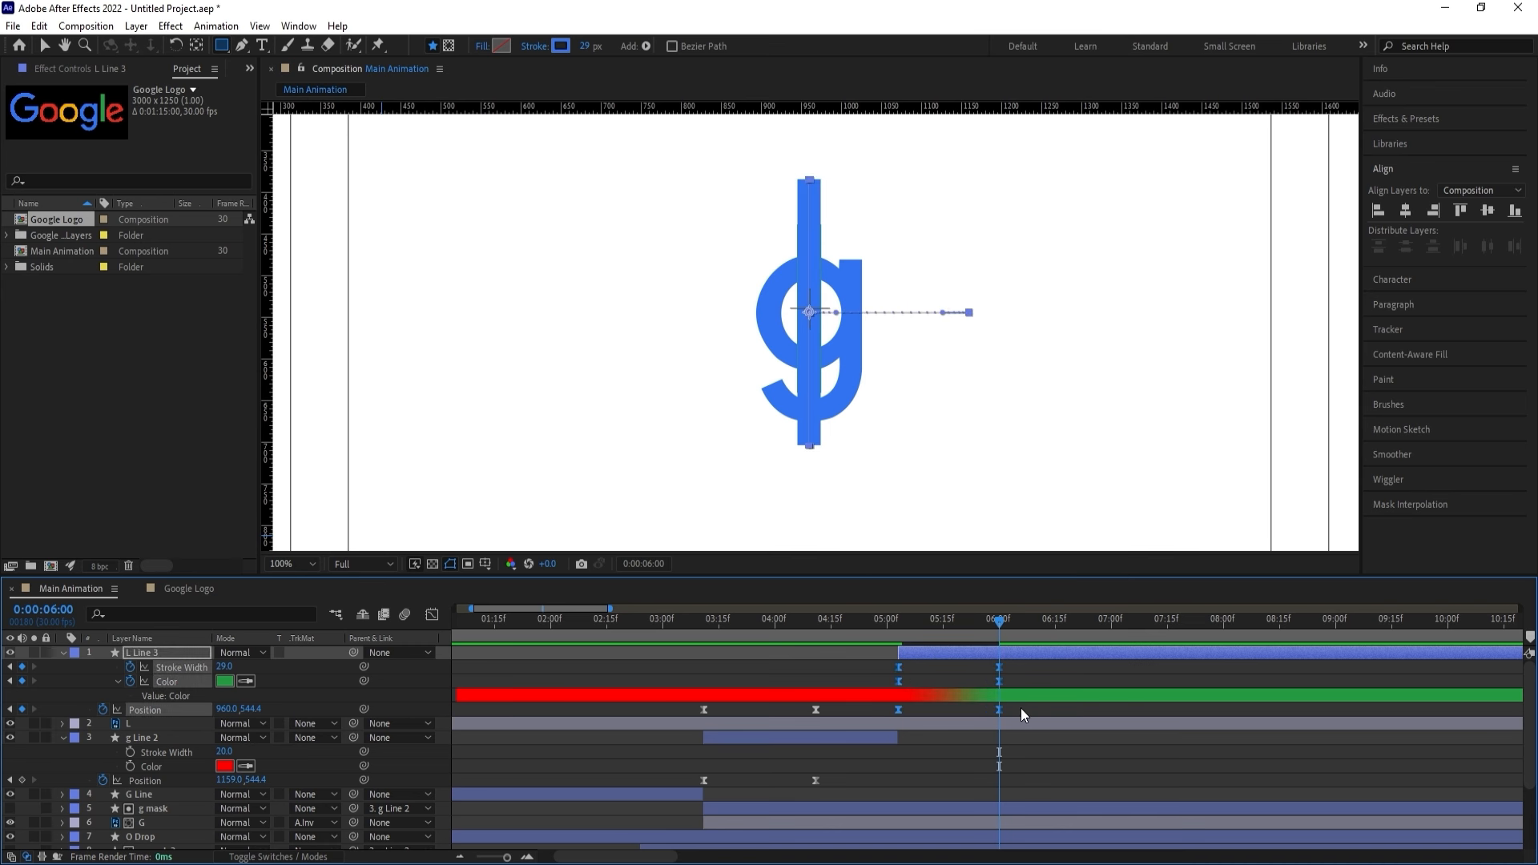
pyautogui.click(938, 672)
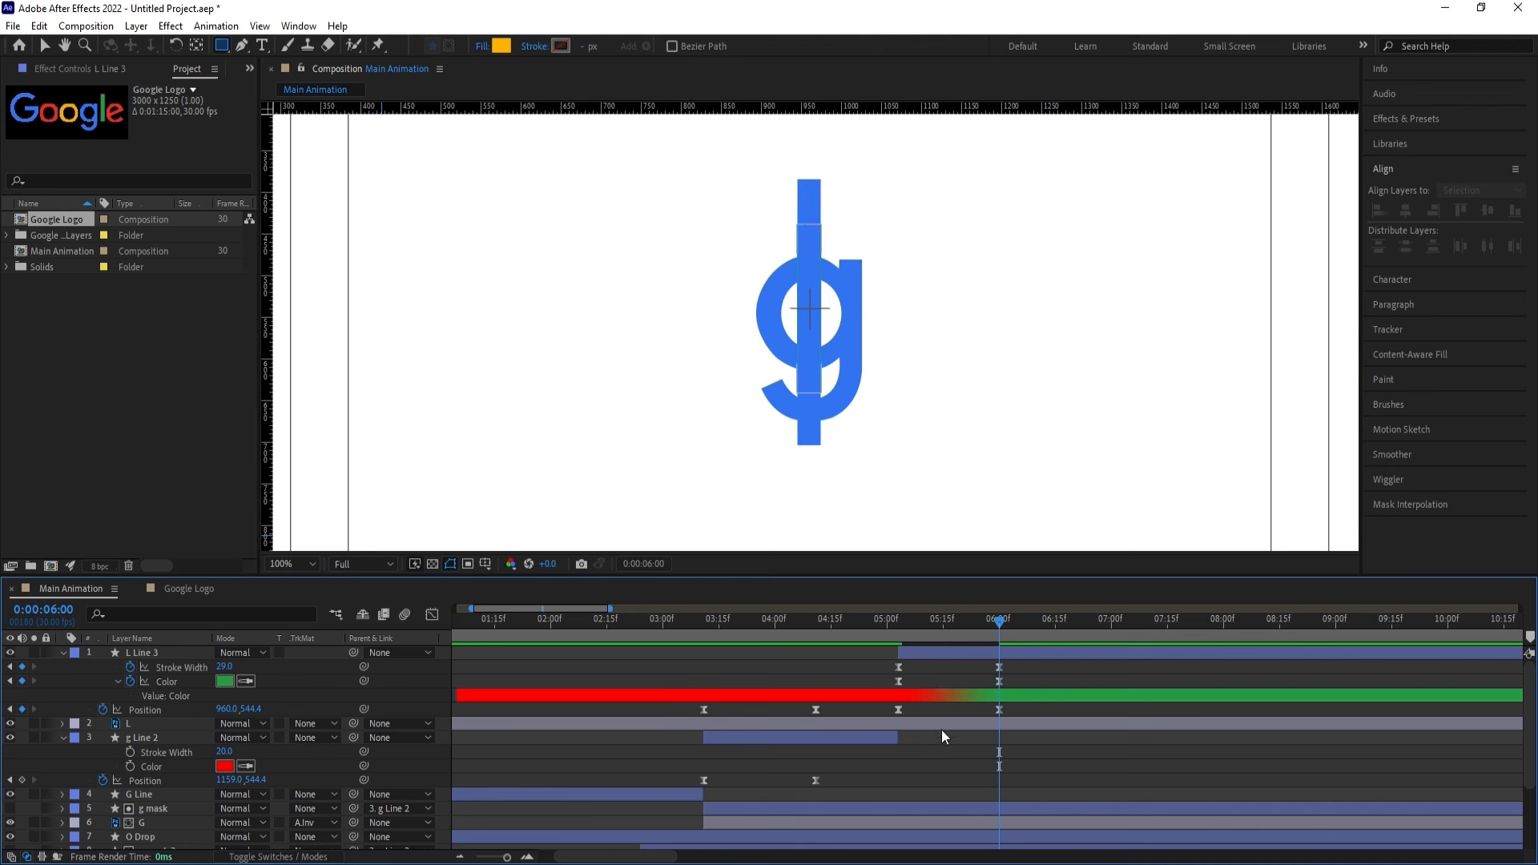
# Fit the composition in the viewer, preview L Line 3's eased move from 0:00:05:00, and show its effect controls.
pyautogui.click(886, 621)
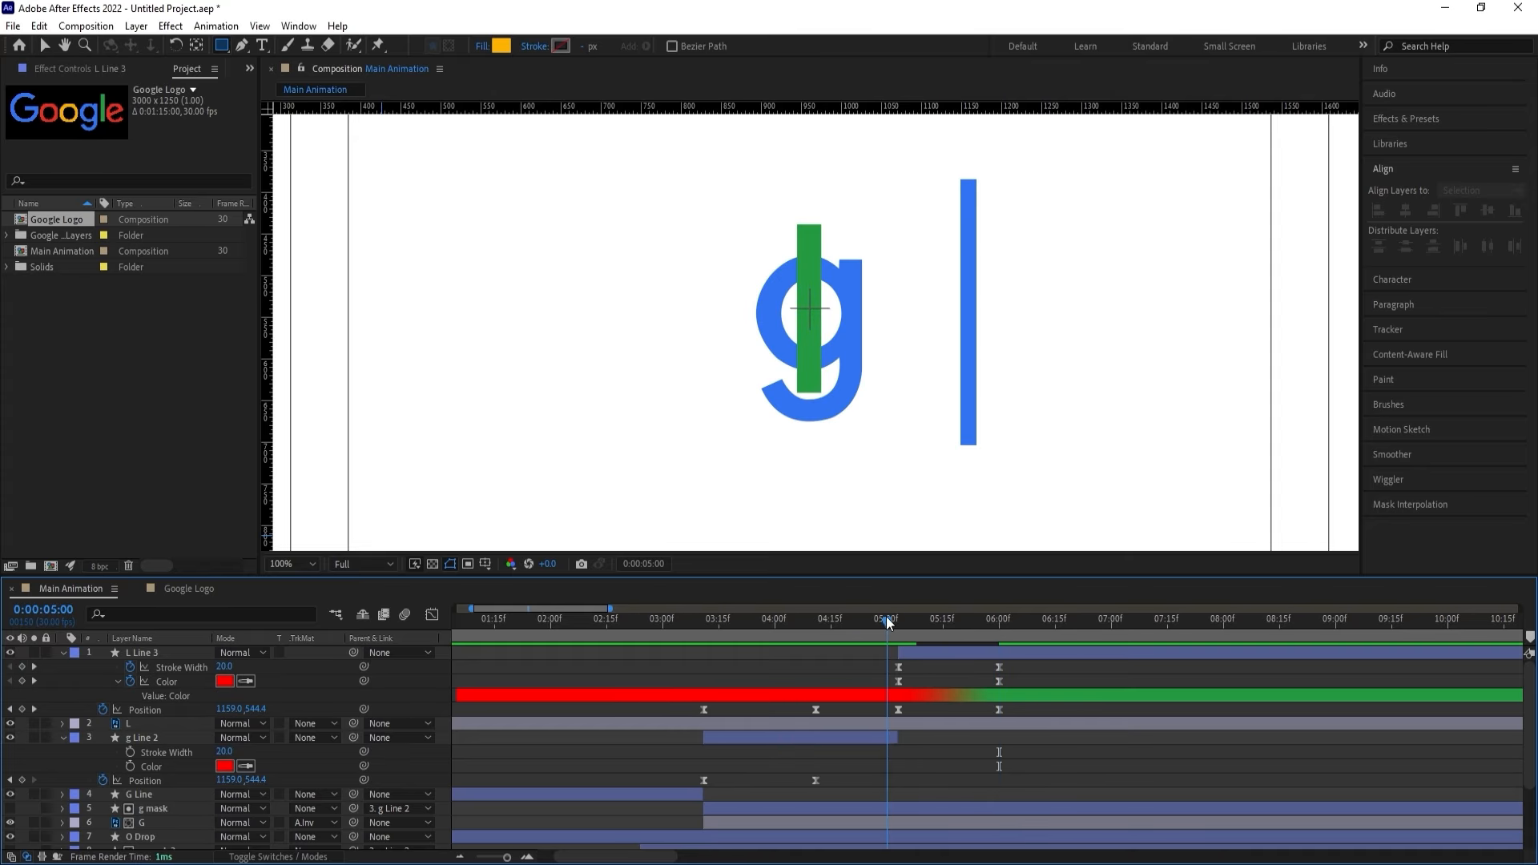
pyautogui.click(312, 563)
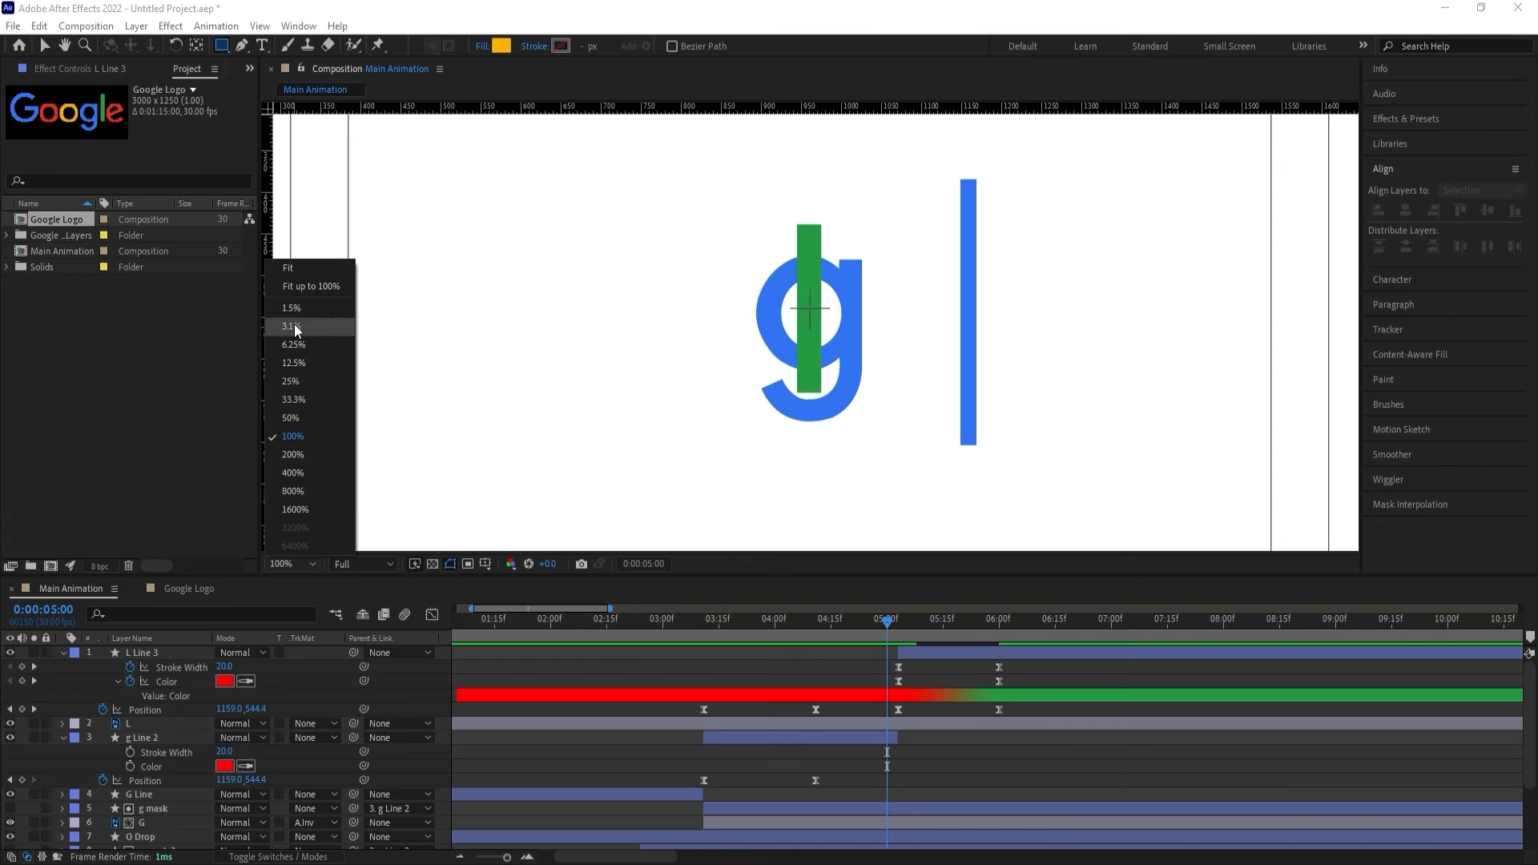
pyautogui.click(291, 272)
pyautogui.click(917, 656)
pyautogui.press('space')
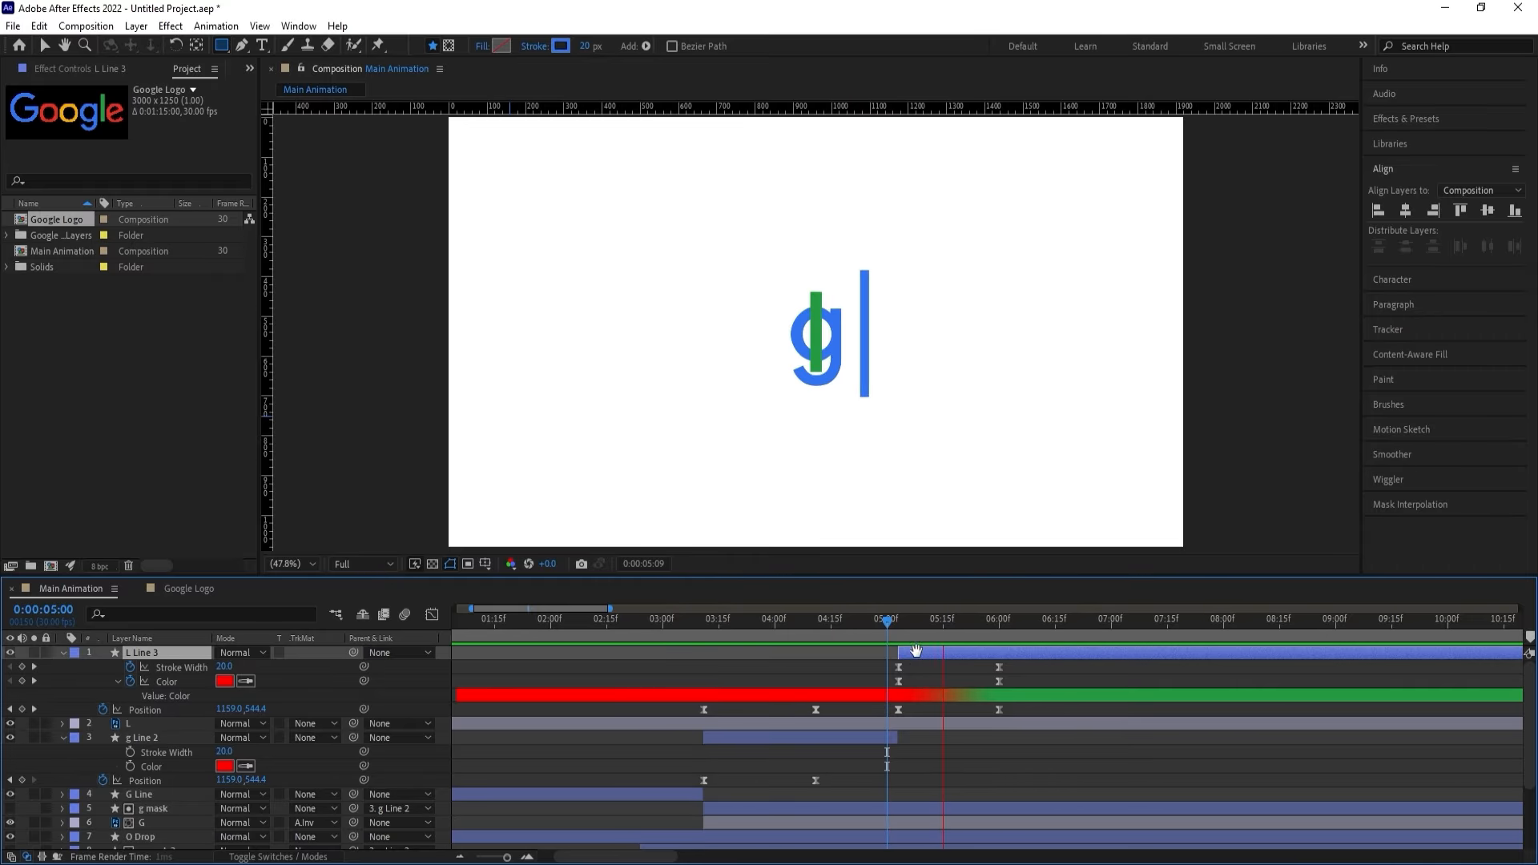
pyautogui.press('space')
pyautogui.click(68, 69)
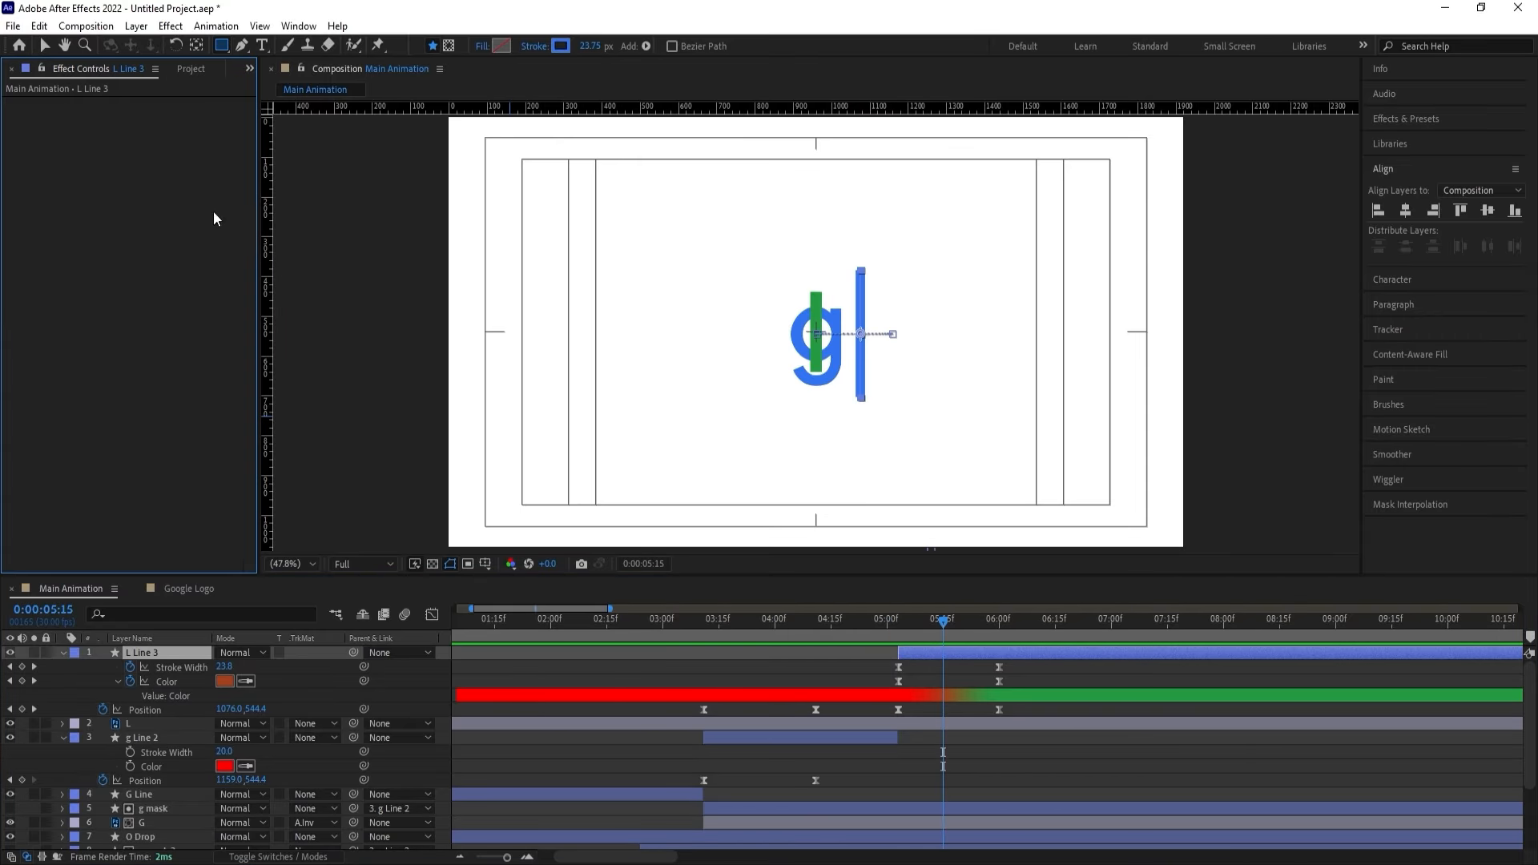
# Preview L Line 3's move up to 0:00:06:05 and inspect its stroke properties and keyframes.
pyautogui.press('space')
pyautogui.press('space')
pyautogui.press('space')
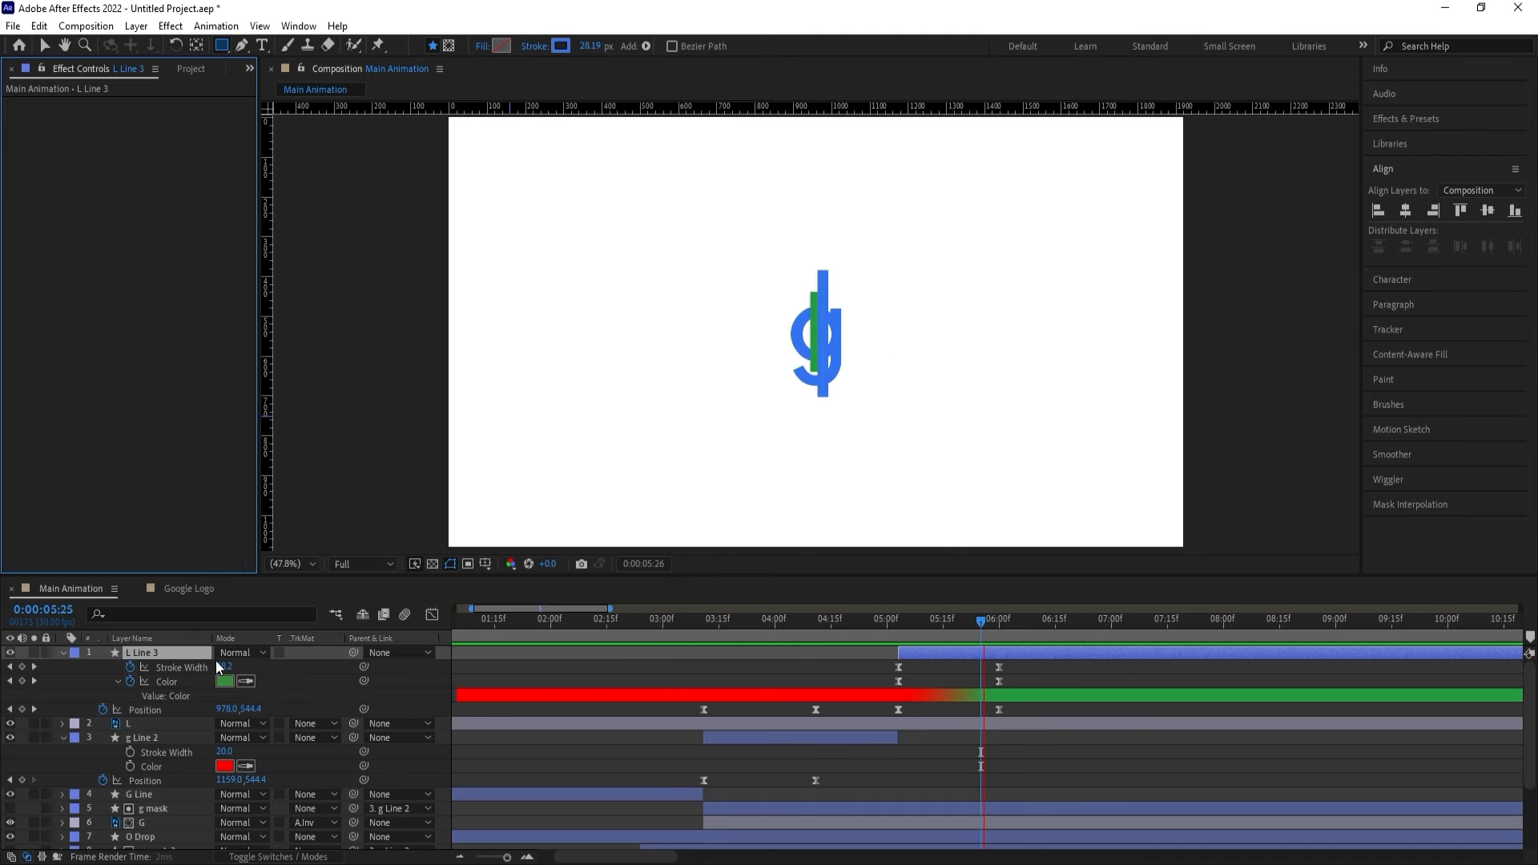
pyautogui.press('space')
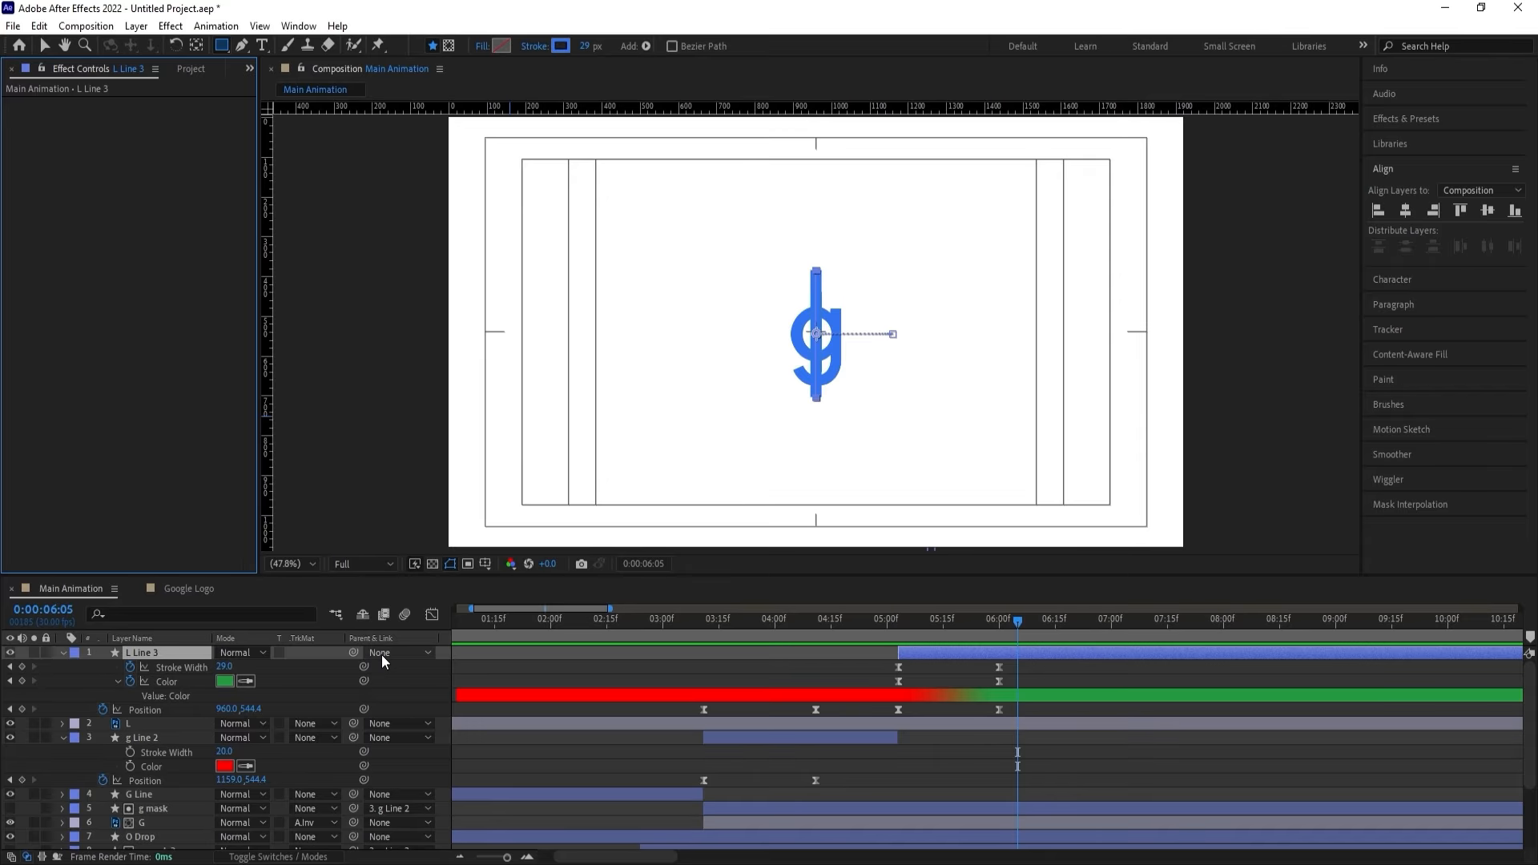
pyautogui.click(63, 652)
pyautogui.click(63, 652)
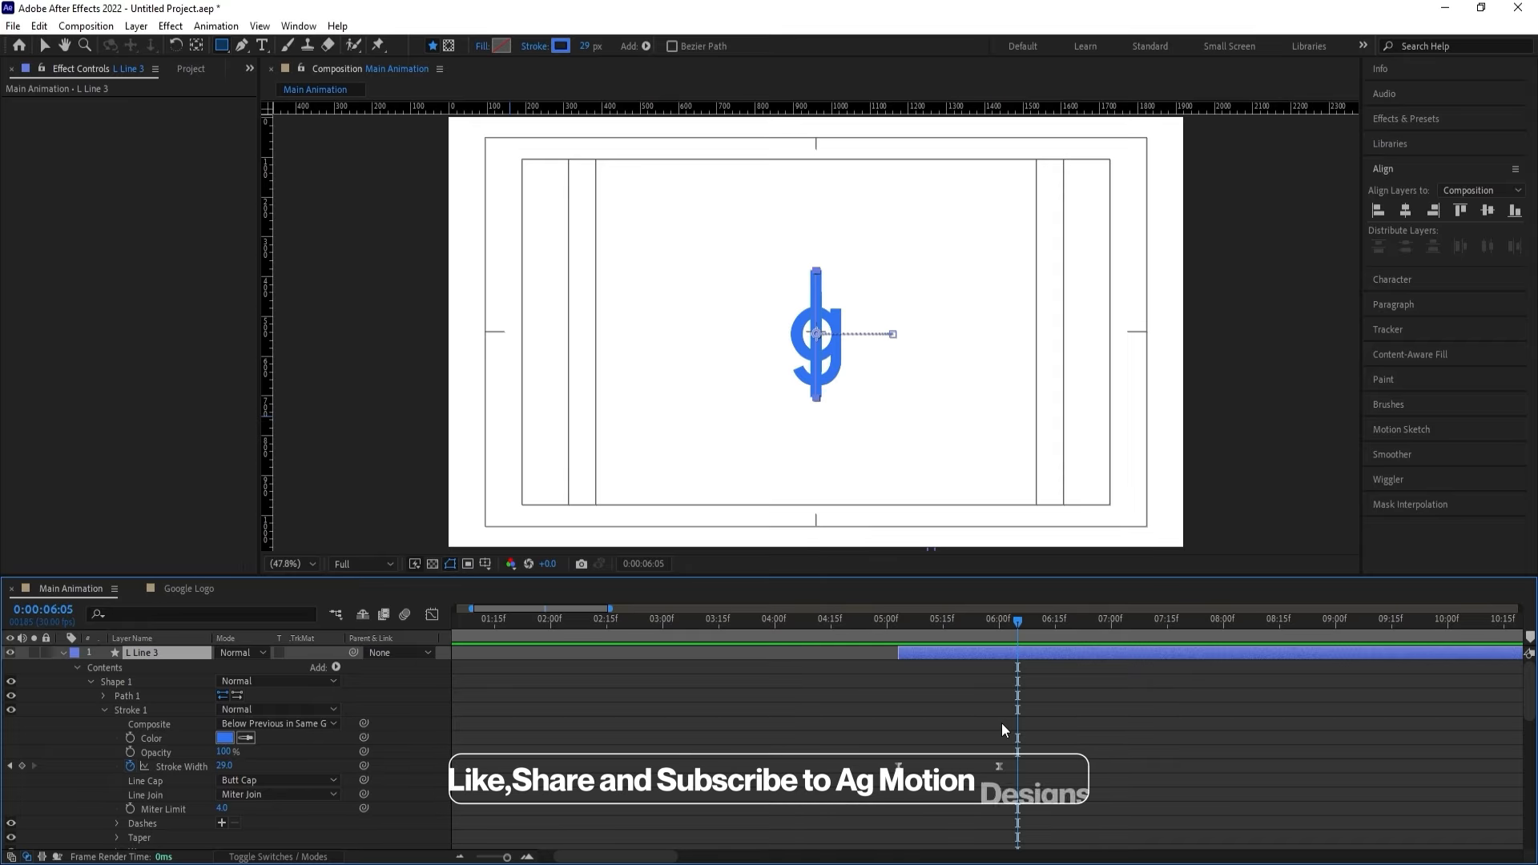
pyautogui.press('u')
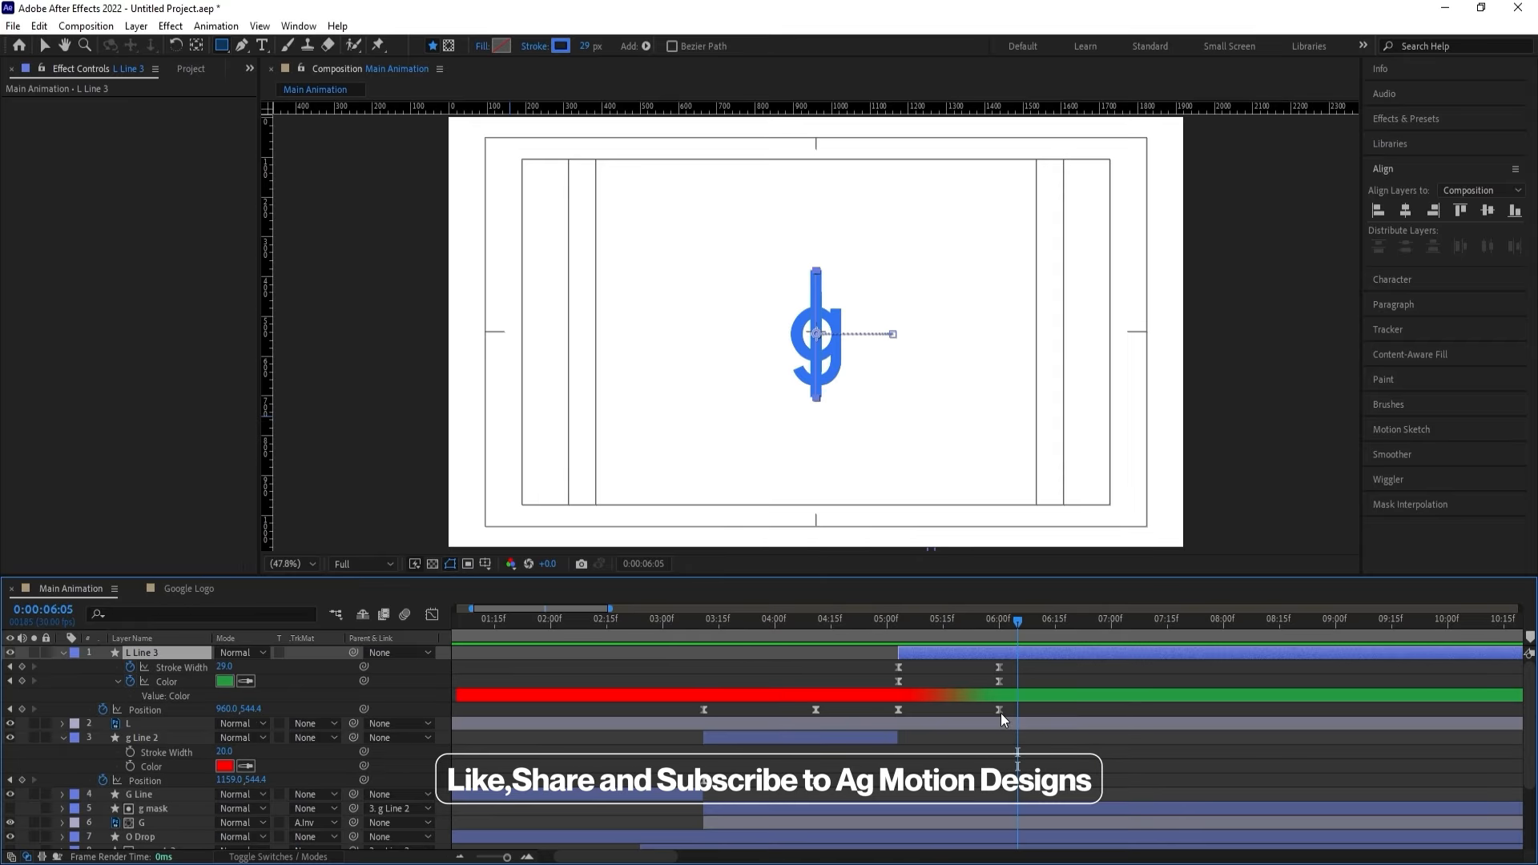
# Preview L Line 3 from 0:00:05:03 and delete its position keyframes at 0:00:05:03 and 0:00:06:00.
pyautogui.click(906, 616)
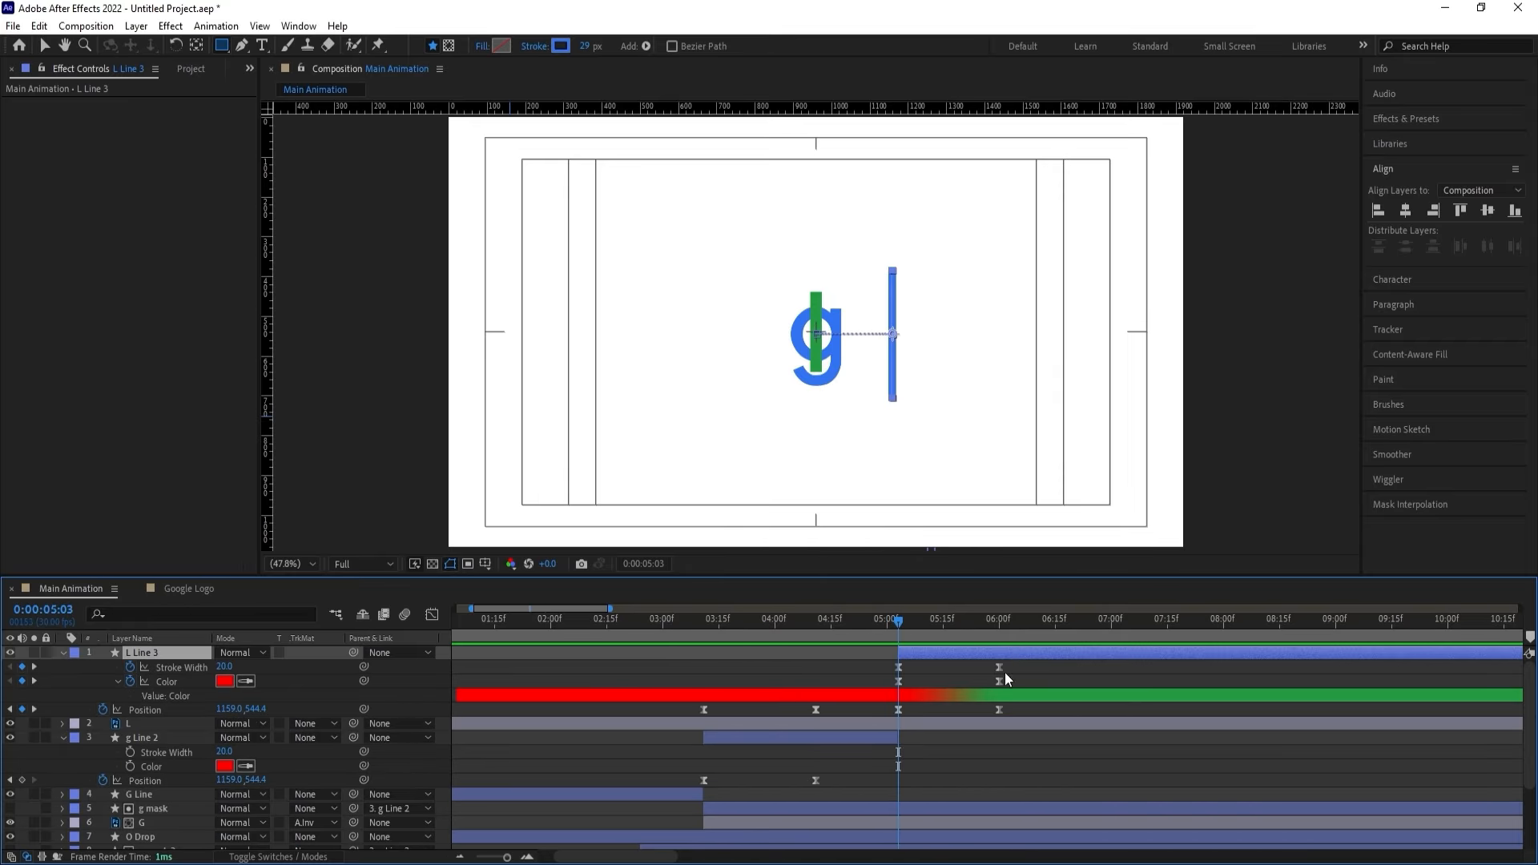
pyautogui.press('space')
pyautogui.press('space')
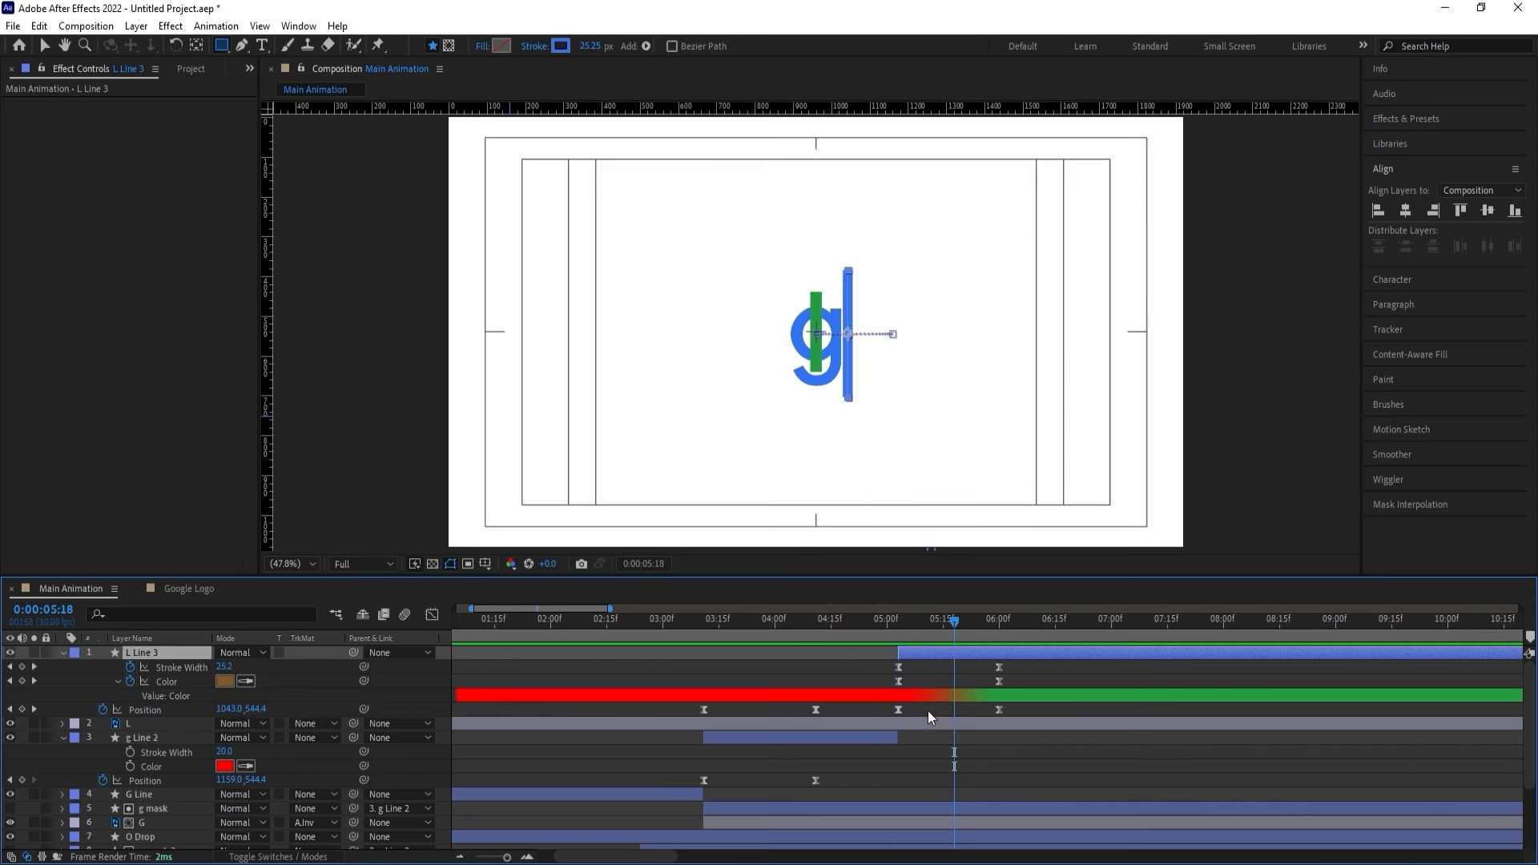
pyautogui.moveTo(887, 705); pyautogui.dragTo(1021, 725)
pyautogui.press('Delete')
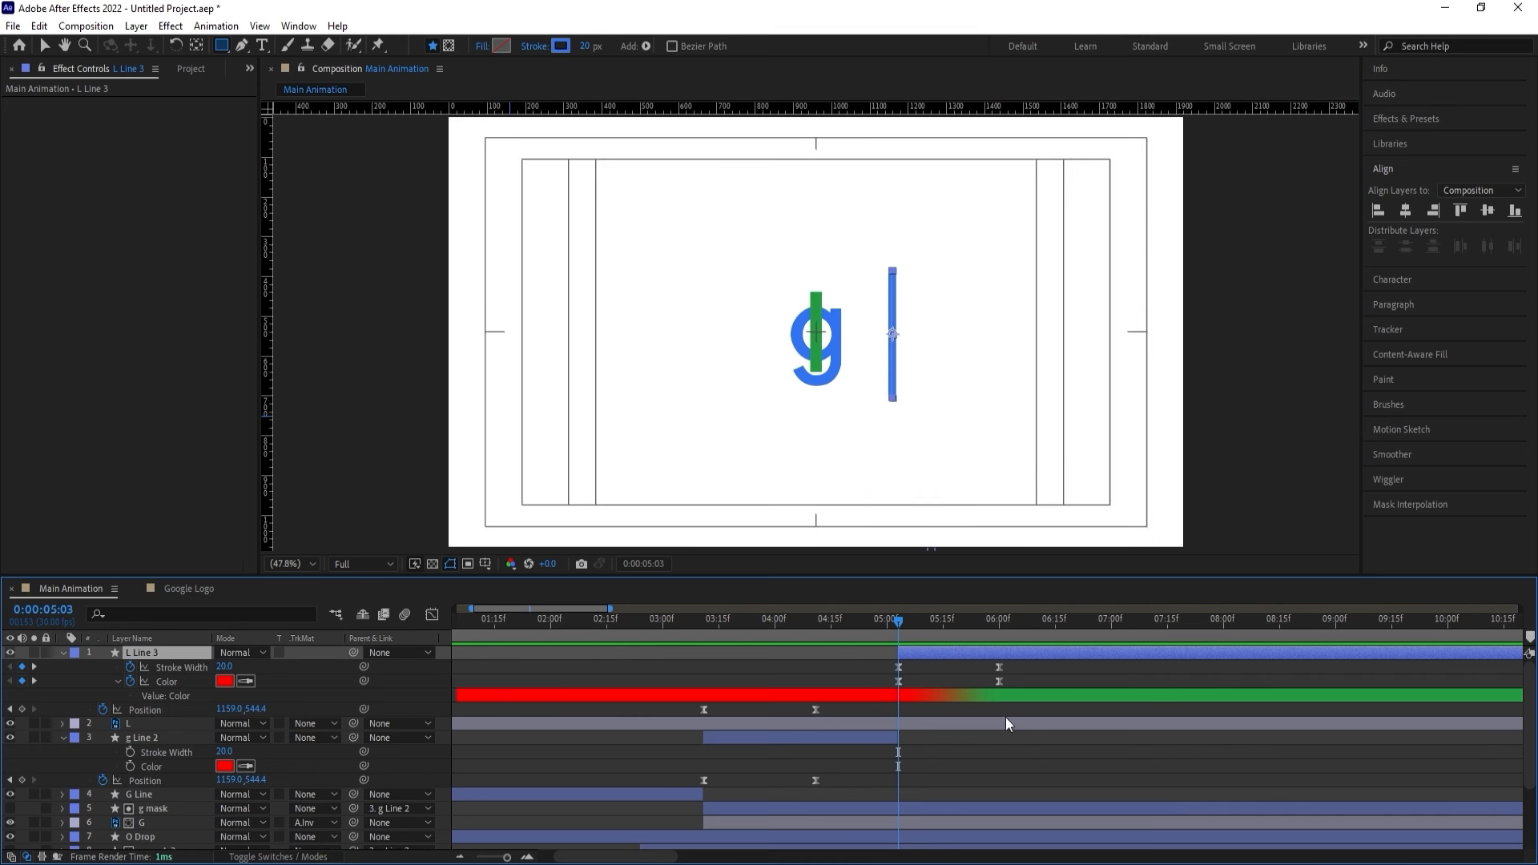
# Keyframe L Line 3's Stroke 1 colour at 0:00:05:03, sample the L's green for it at 0:00:06:00, and Easy Ease both keyframes.
pyautogui.click(61, 652)
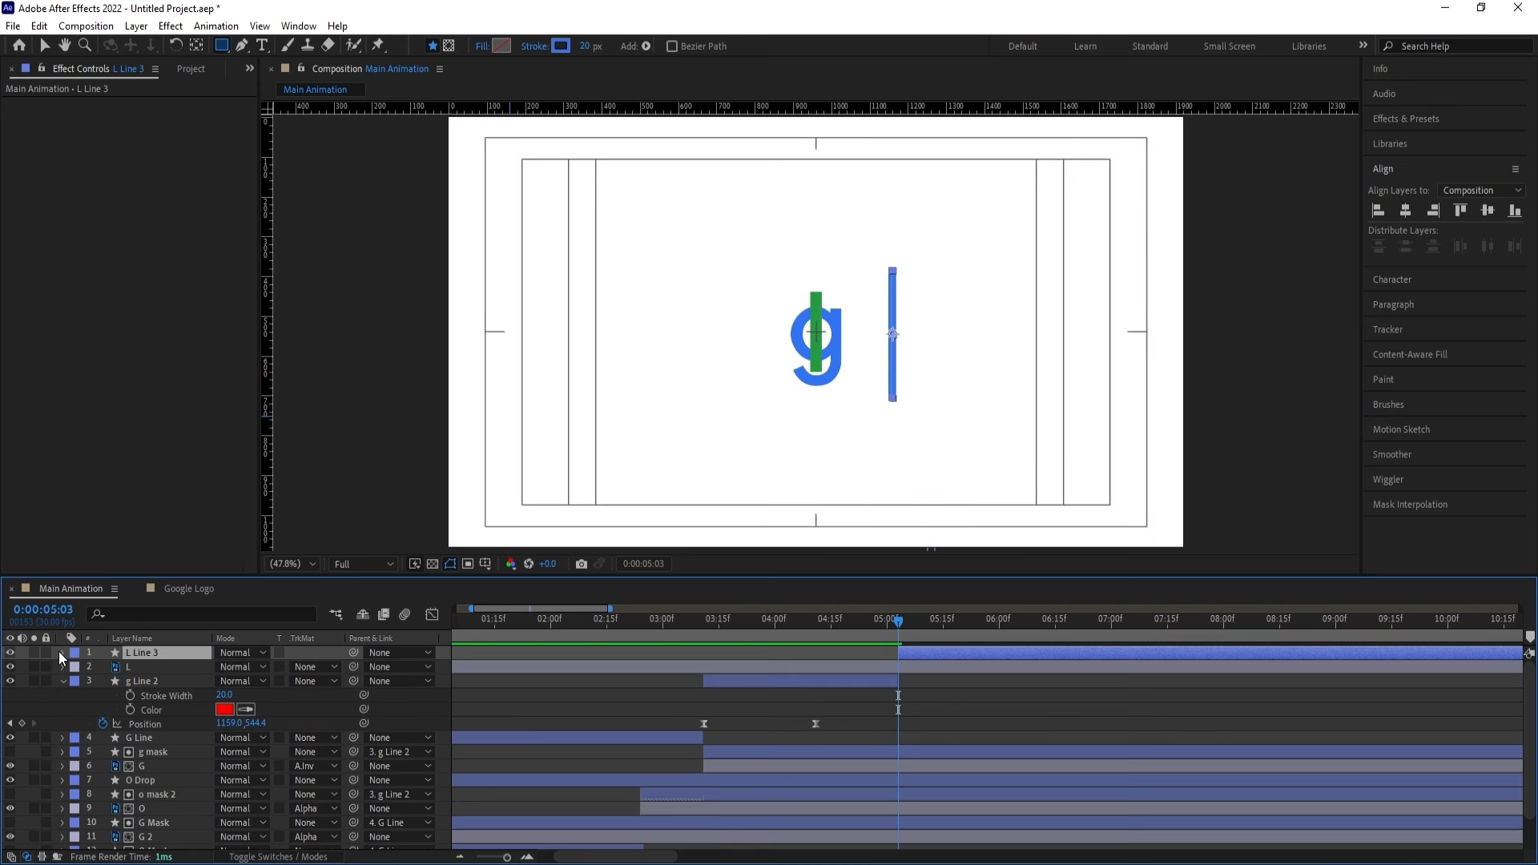
pyautogui.click(62, 653)
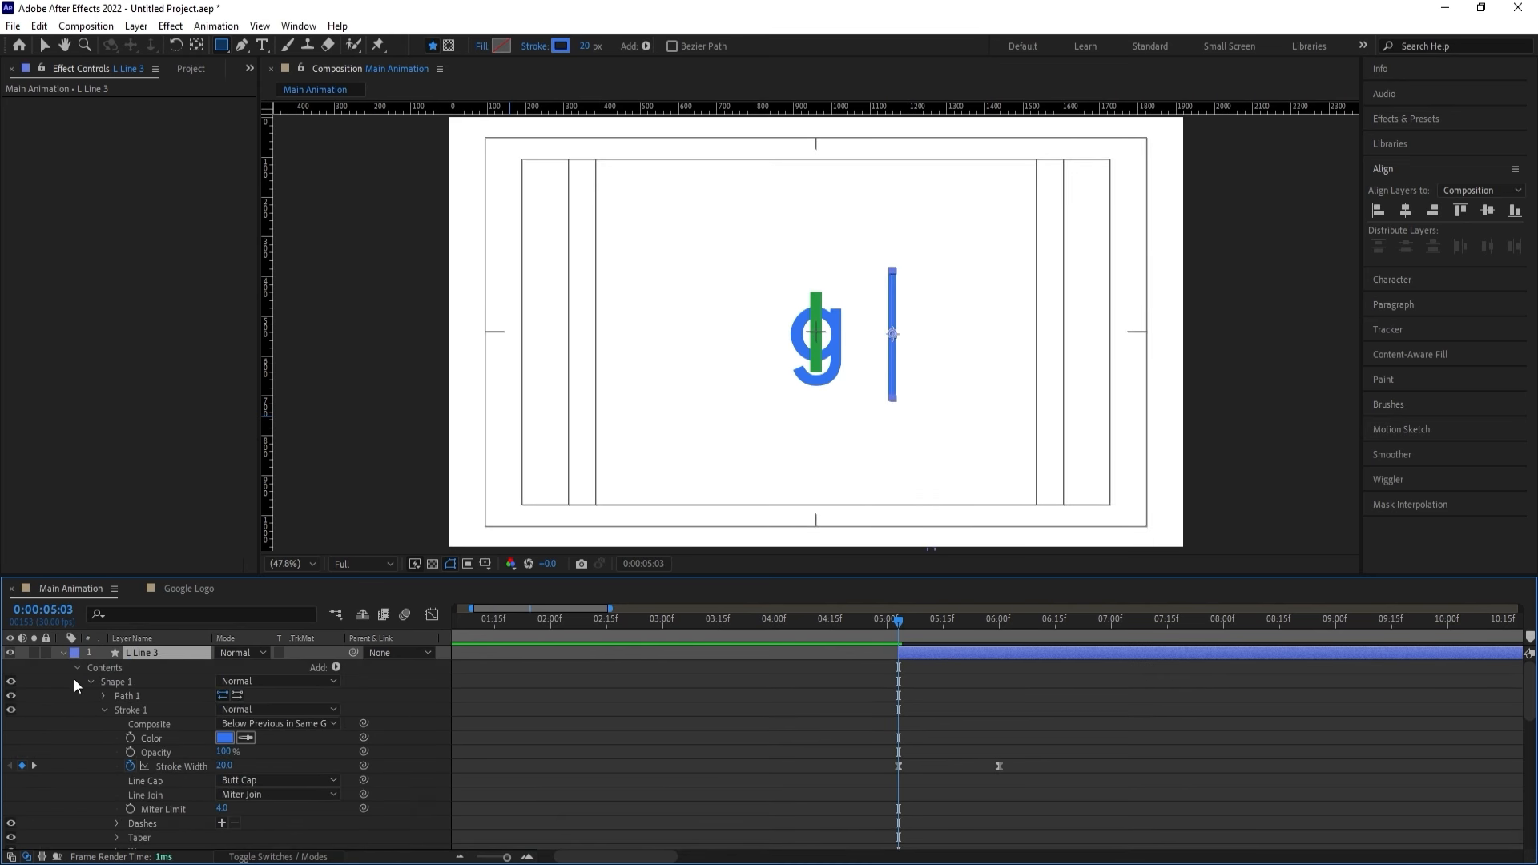
pyautogui.click(130, 737)
pyautogui.press('k')
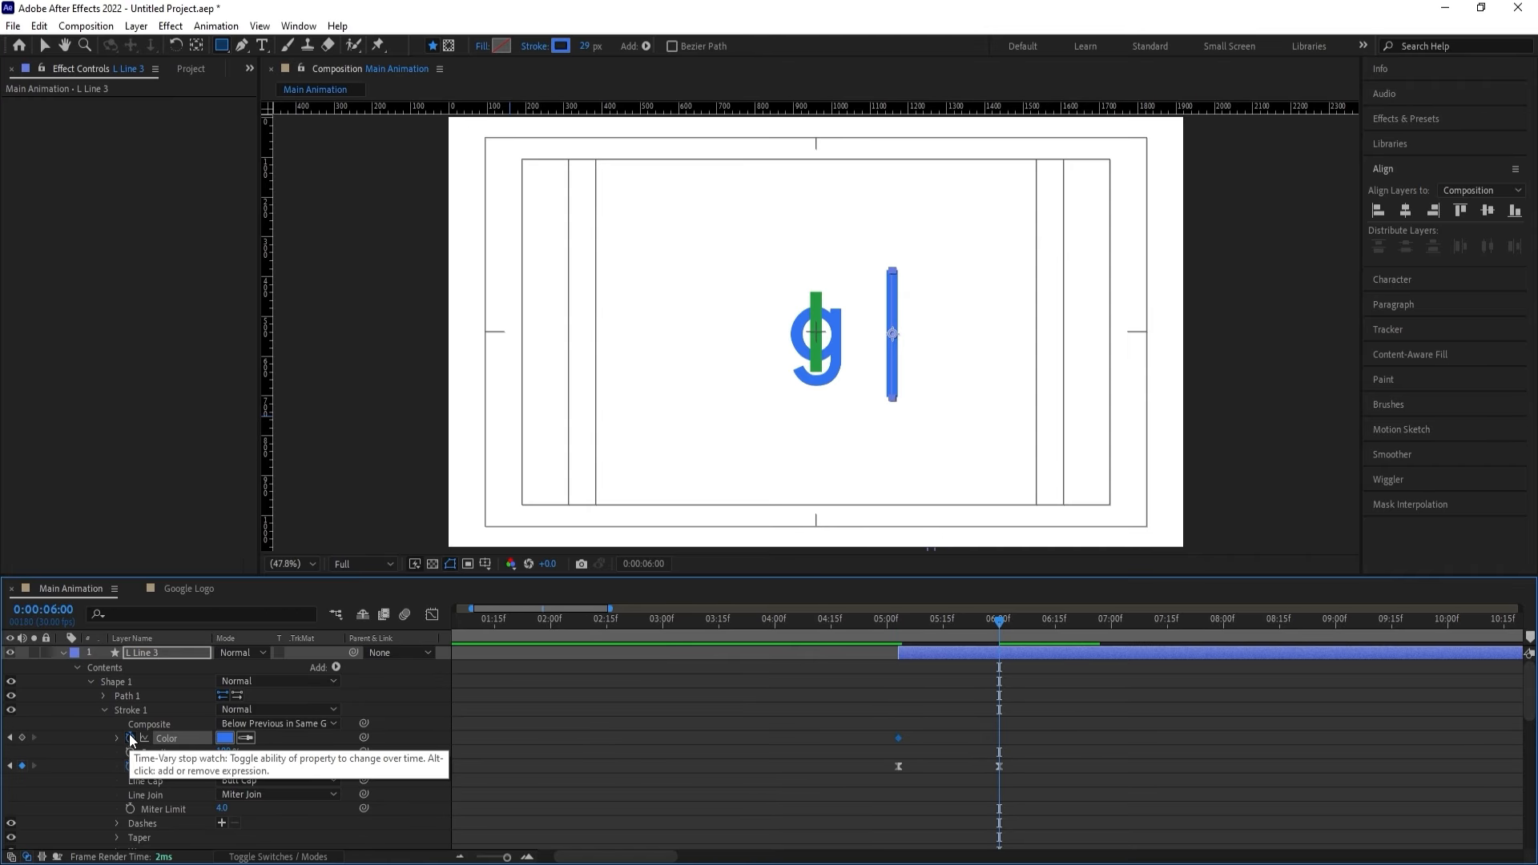
pyautogui.click(246, 738)
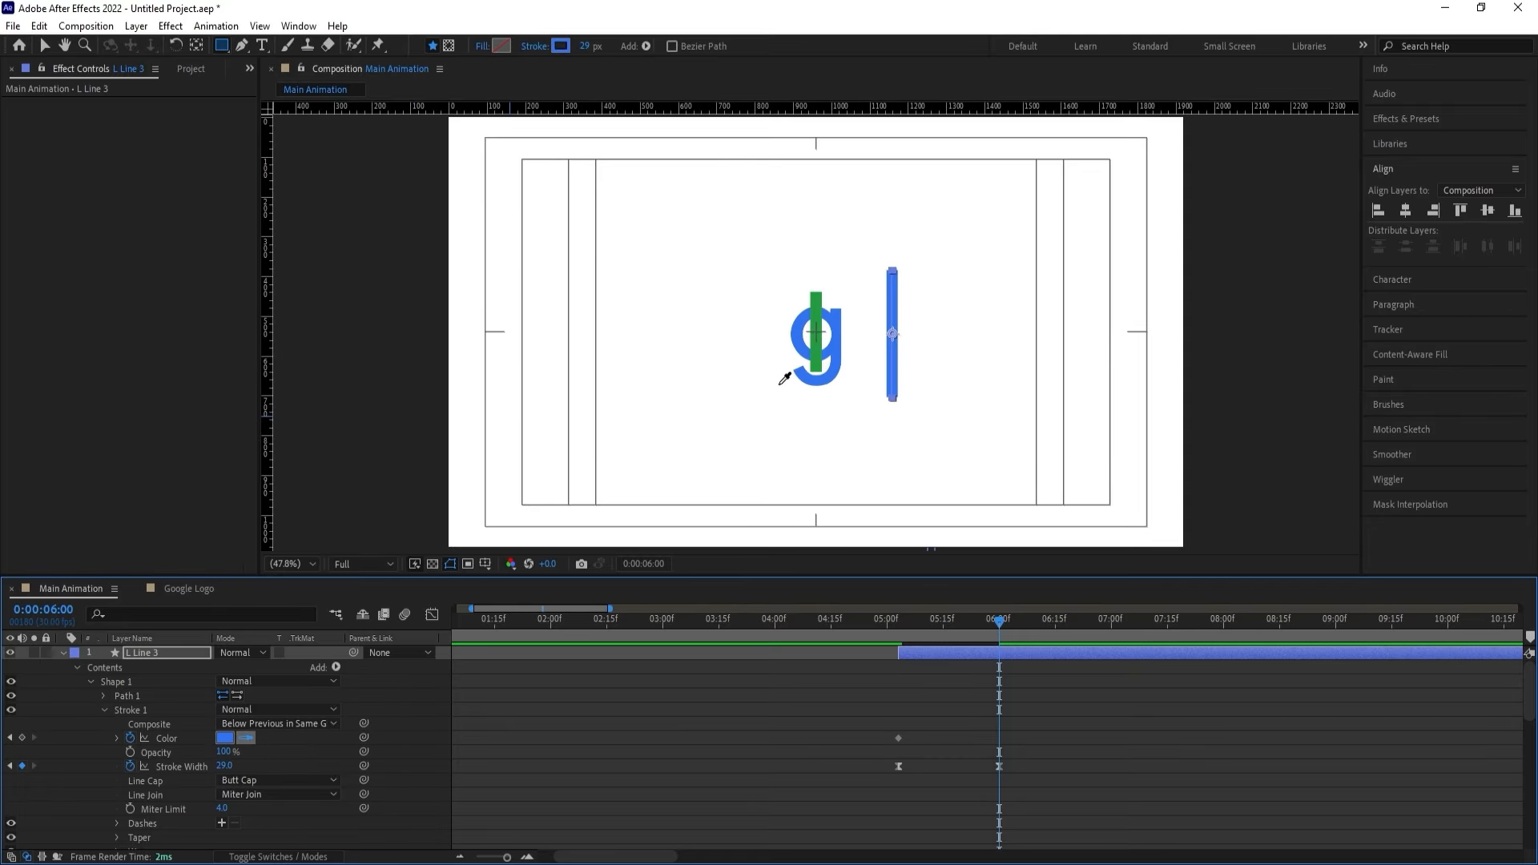
pyautogui.click(817, 298)
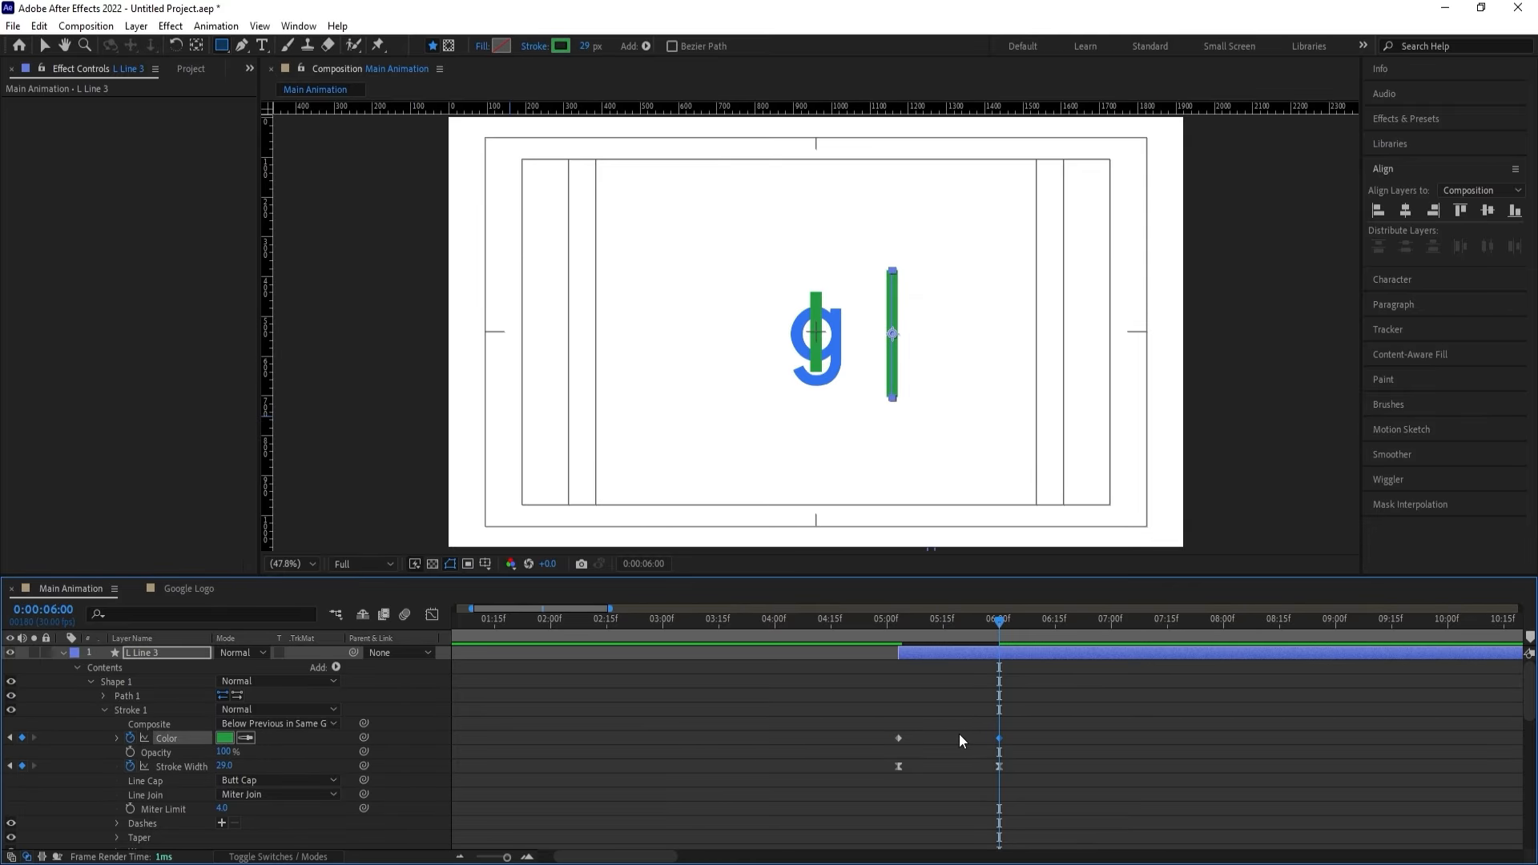
pyautogui.moveTo(883, 725); pyautogui.dragTo(1066, 752)
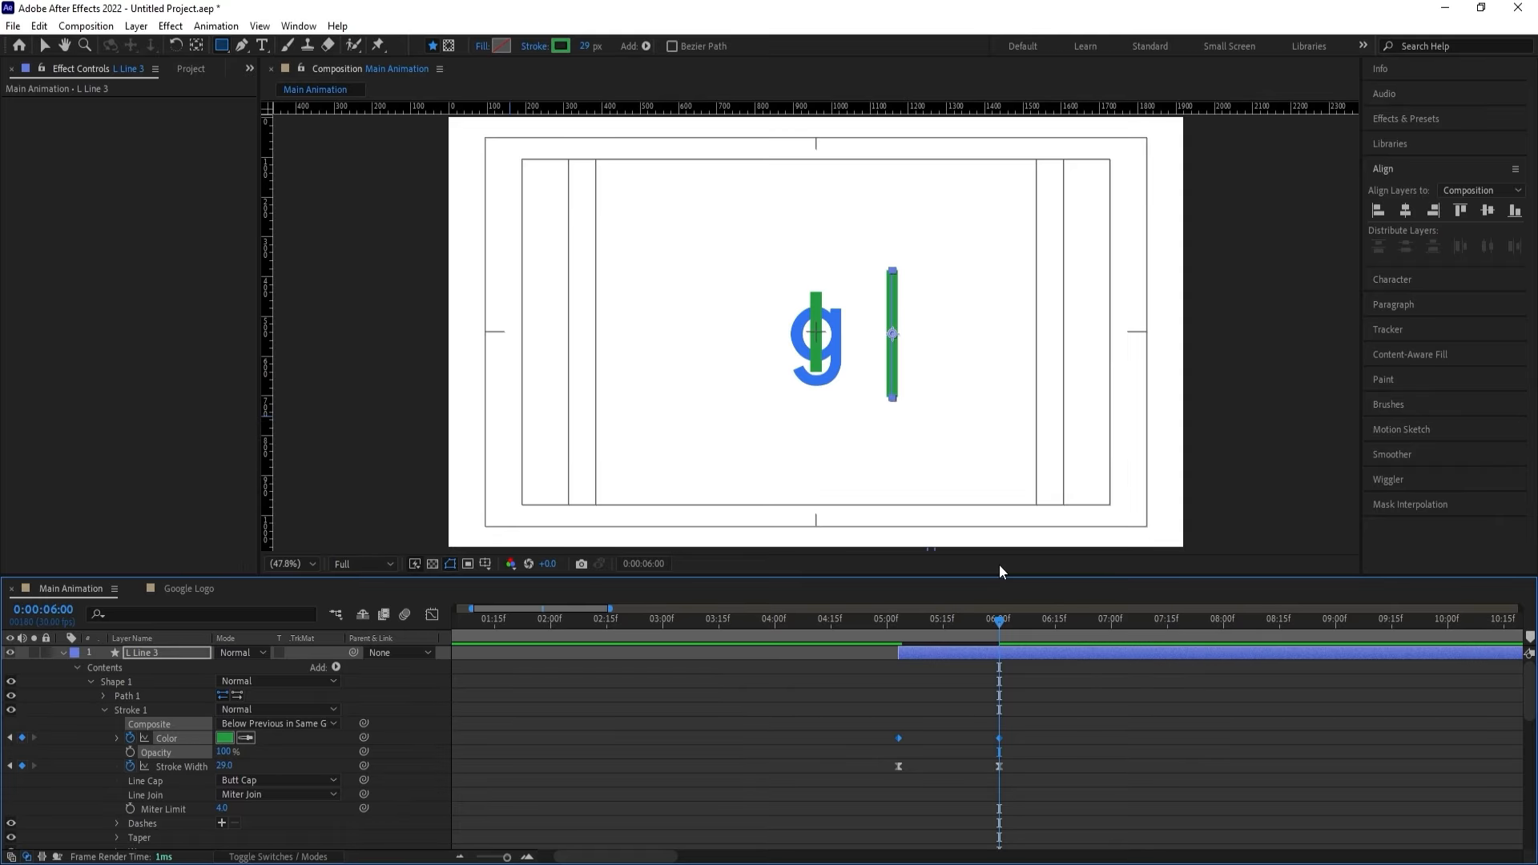
# Centre L Line 3 horizontally at 0:00:06:00 and keyframe its scale at 76, 100% at 0:00:05:03 and 47, 100% at 0:00:06:00.
pyautogui.click(1017, 657)
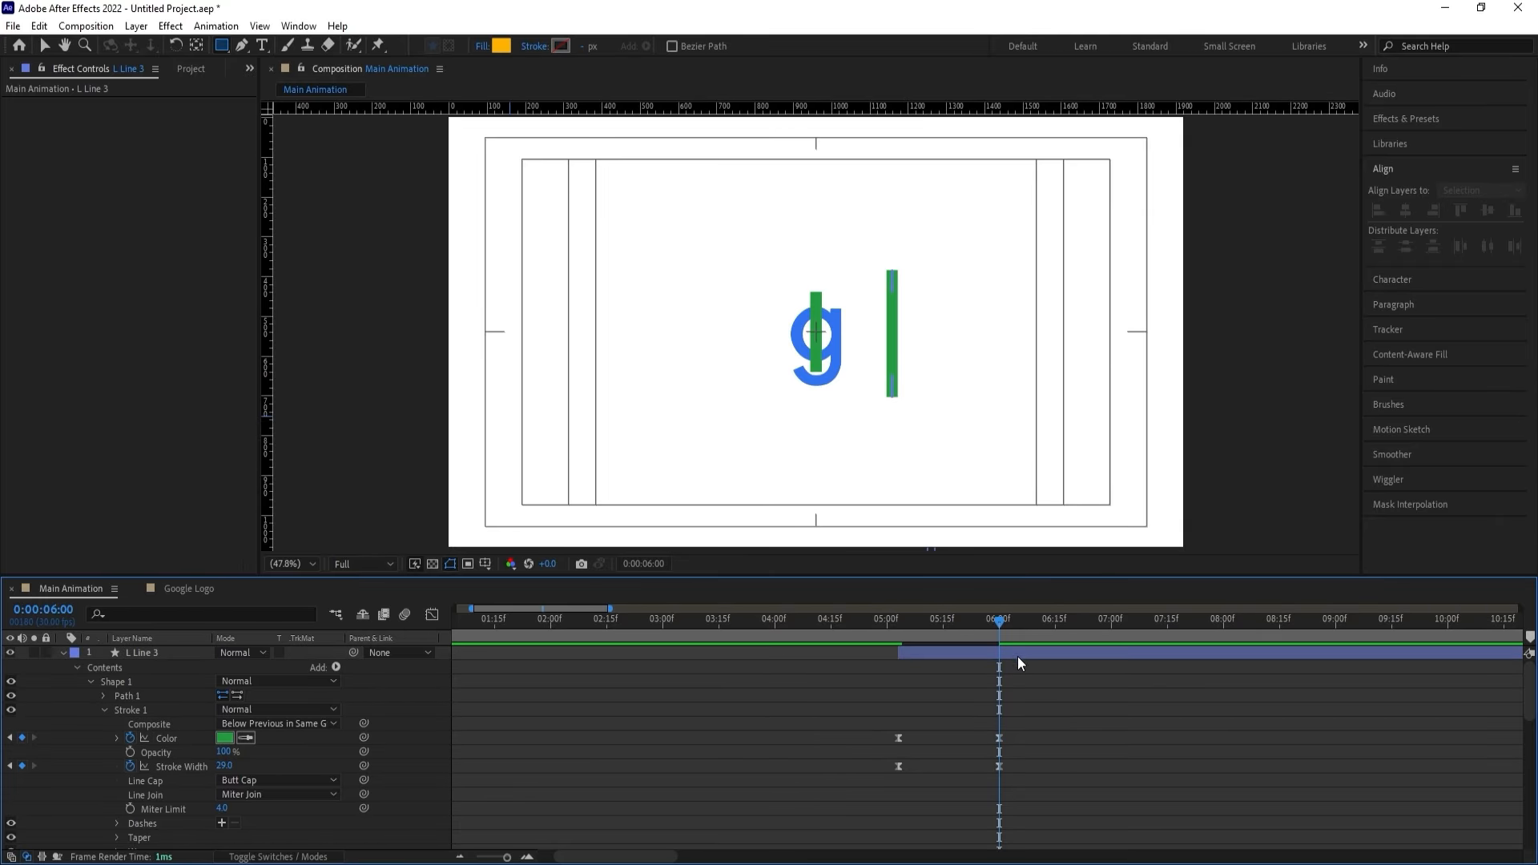
pyautogui.click(1405, 210)
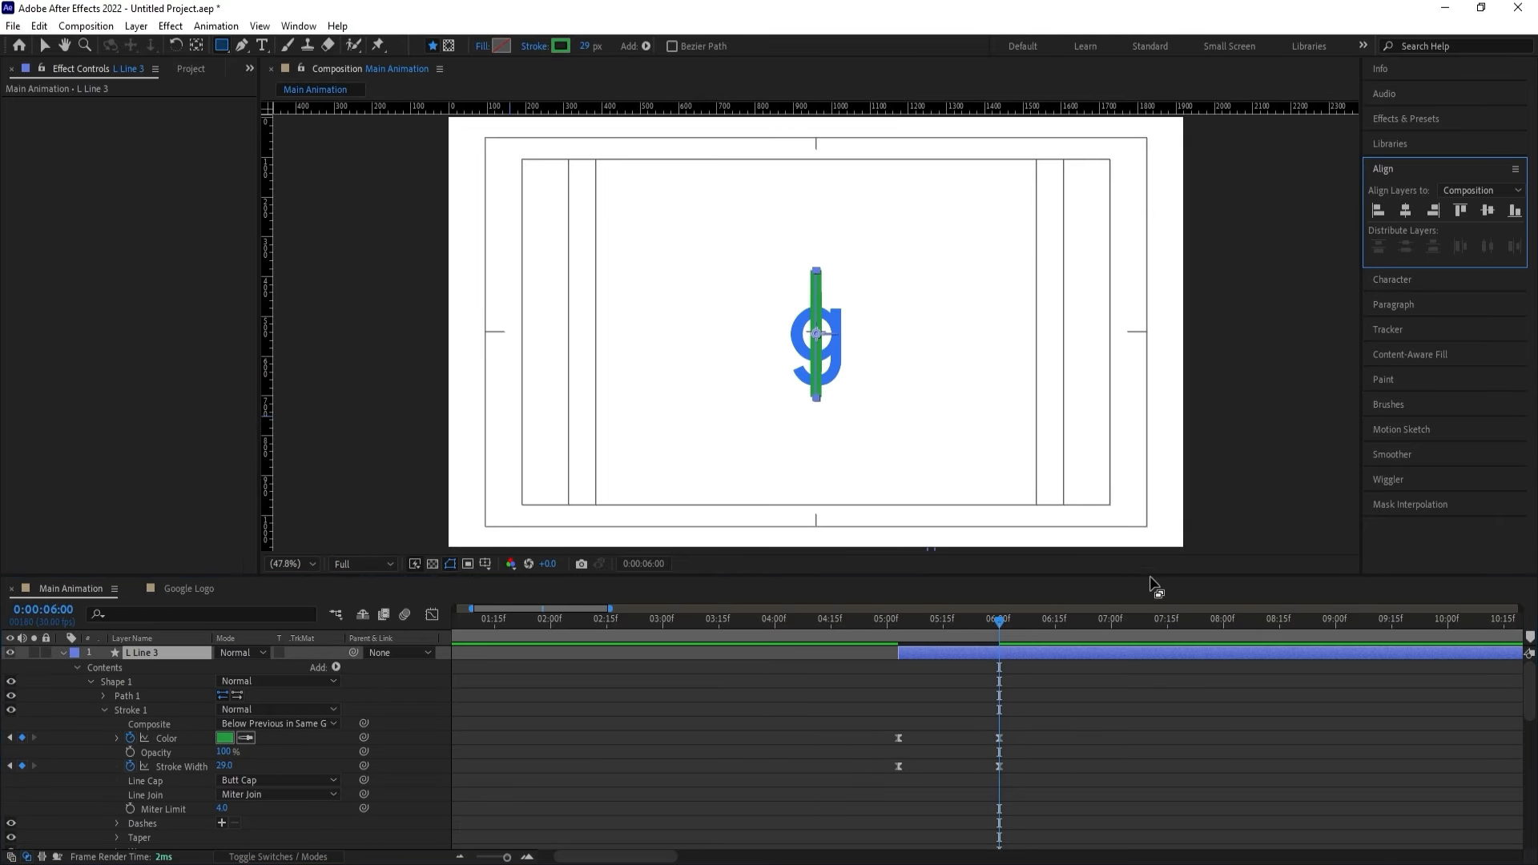
pyautogui.moveTo(999, 621); pyautogui.dragTo(898, 621)
pyautogui.press('s')
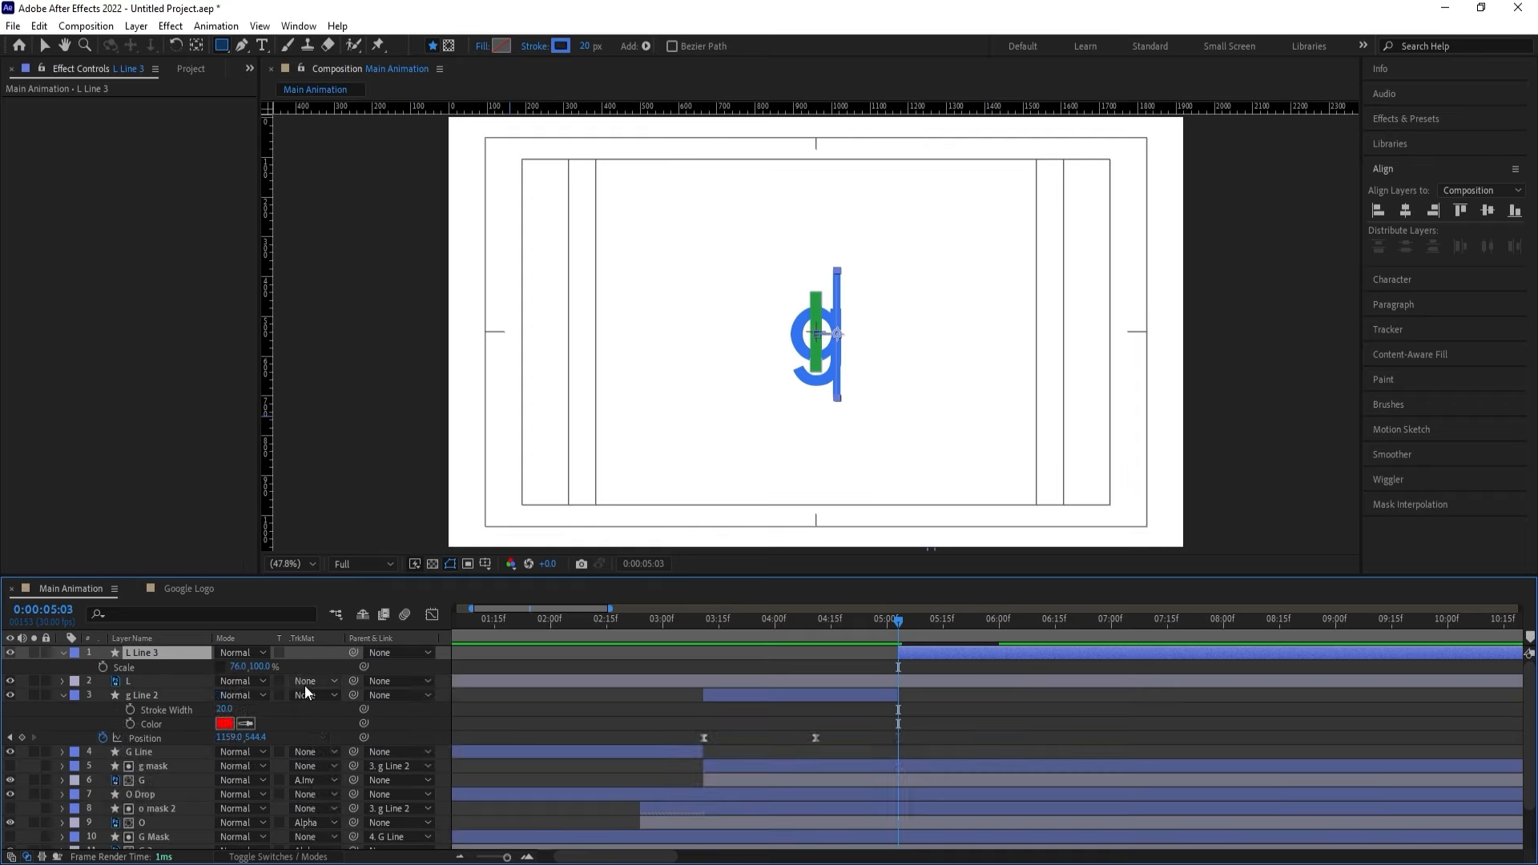
pyautogui.press('u')
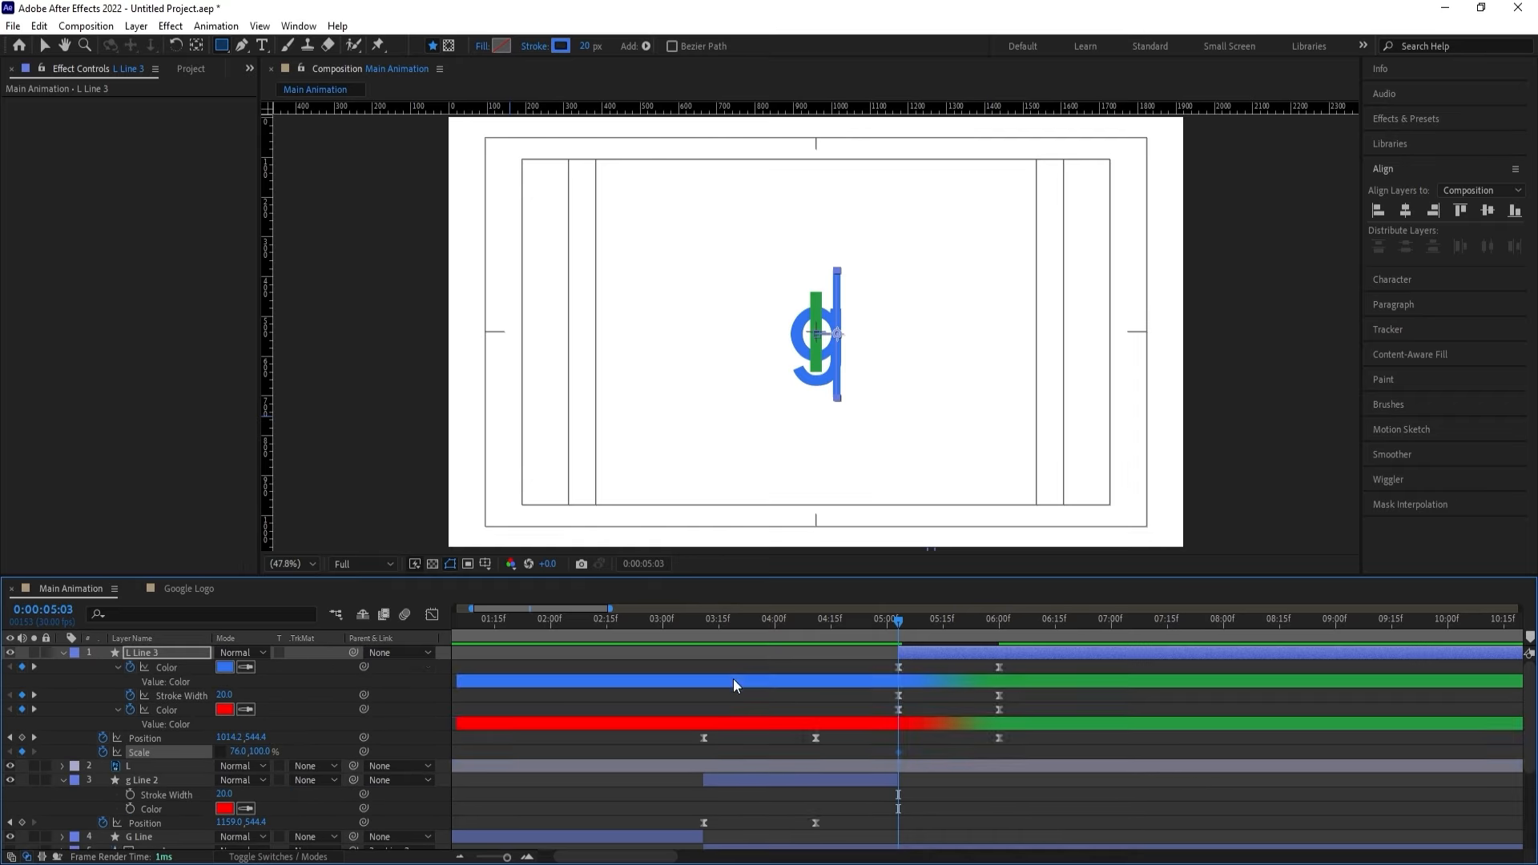
pyautogui.press('k')
pyautogui.scroll(4, 899, 383)
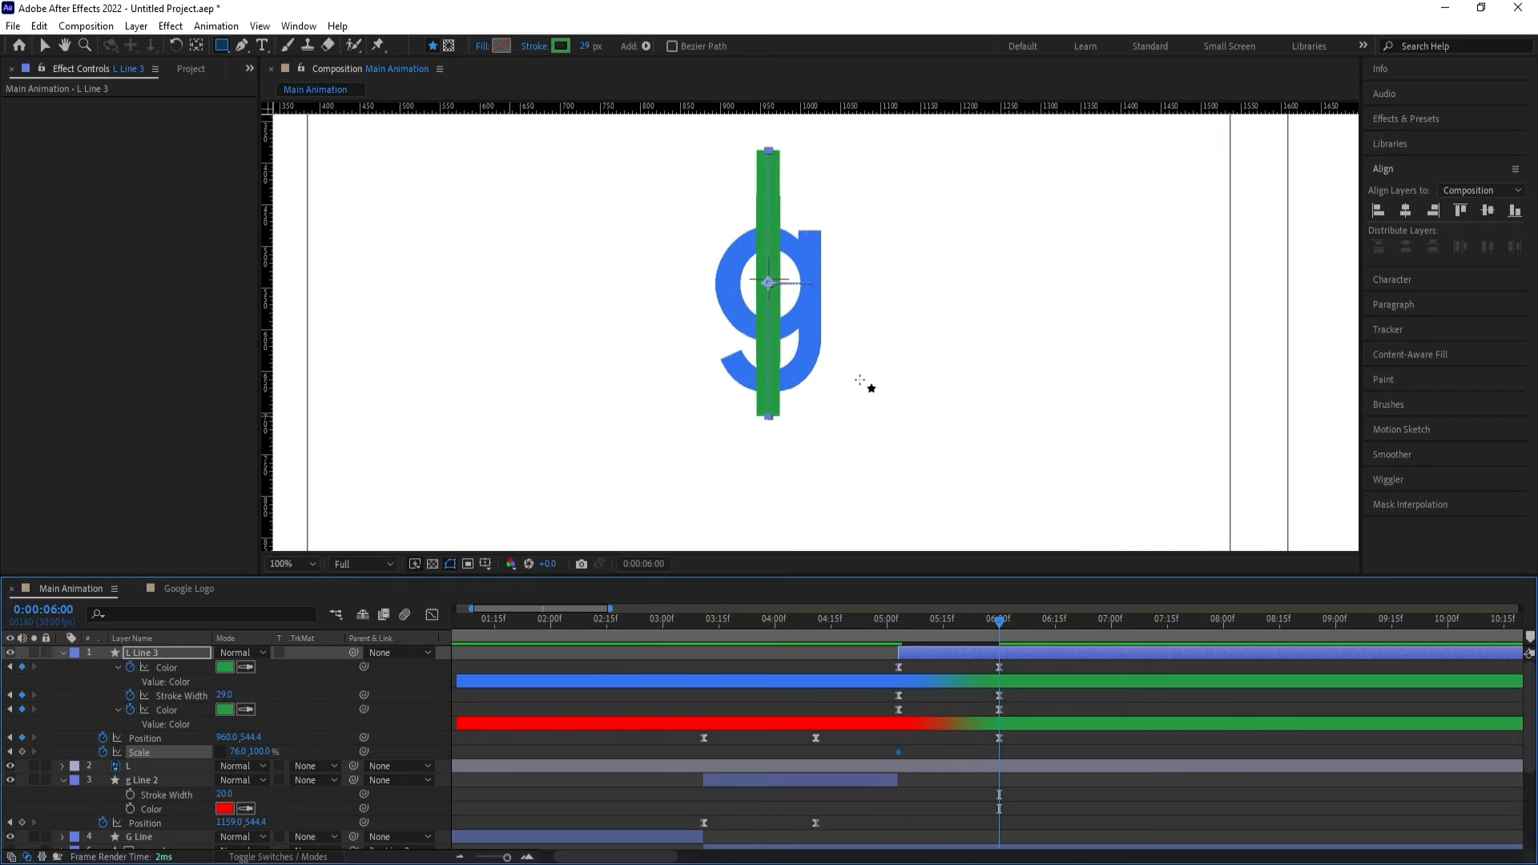
pyautogui.scroll(-2, 858, 382)
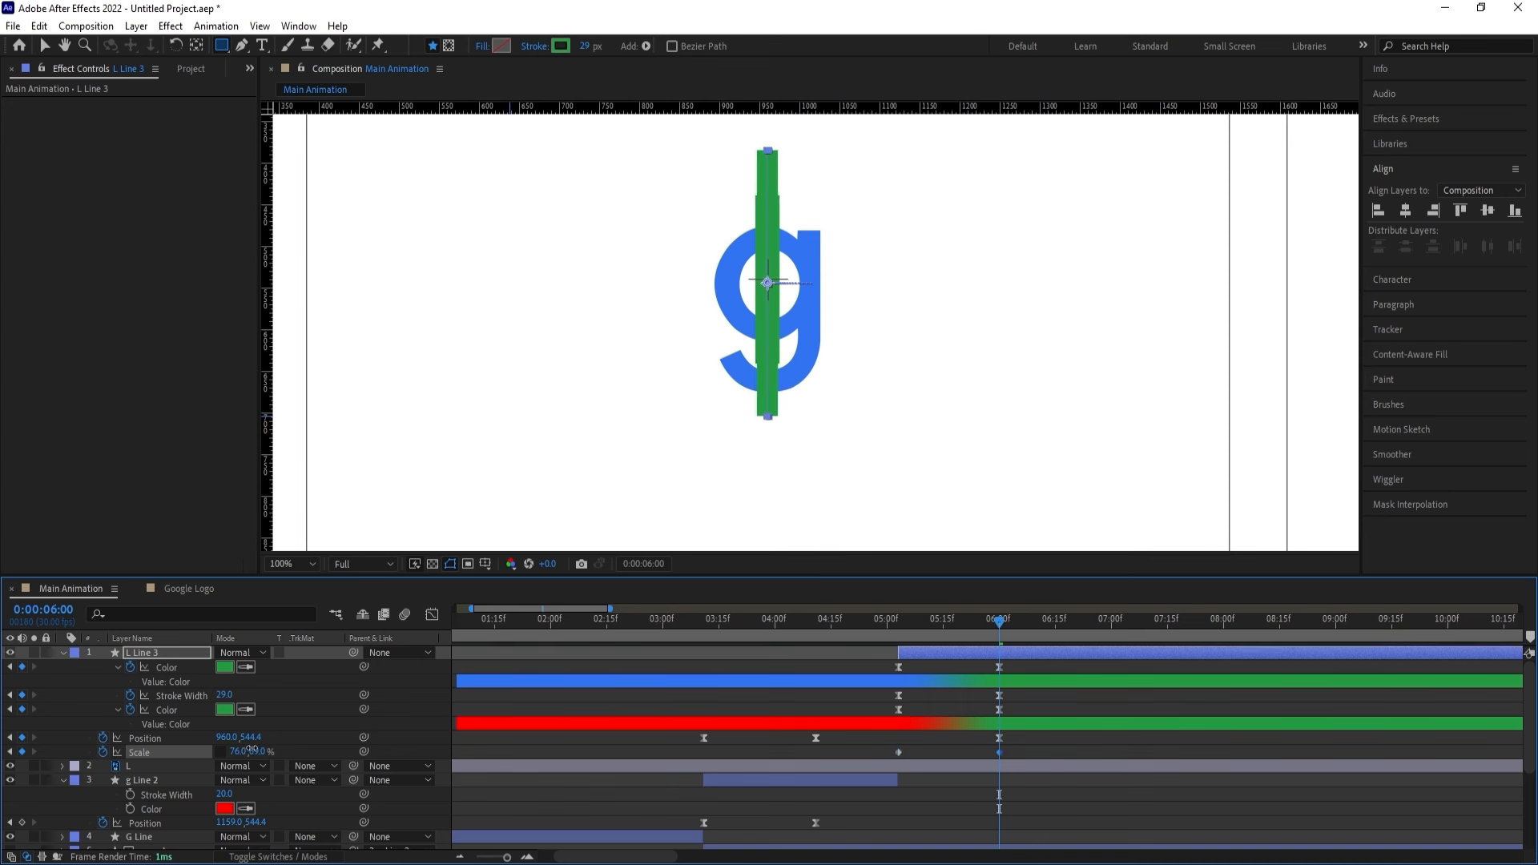
pyautogui.moveTo(237, 751); pyautogui.dragTo(209, 744)
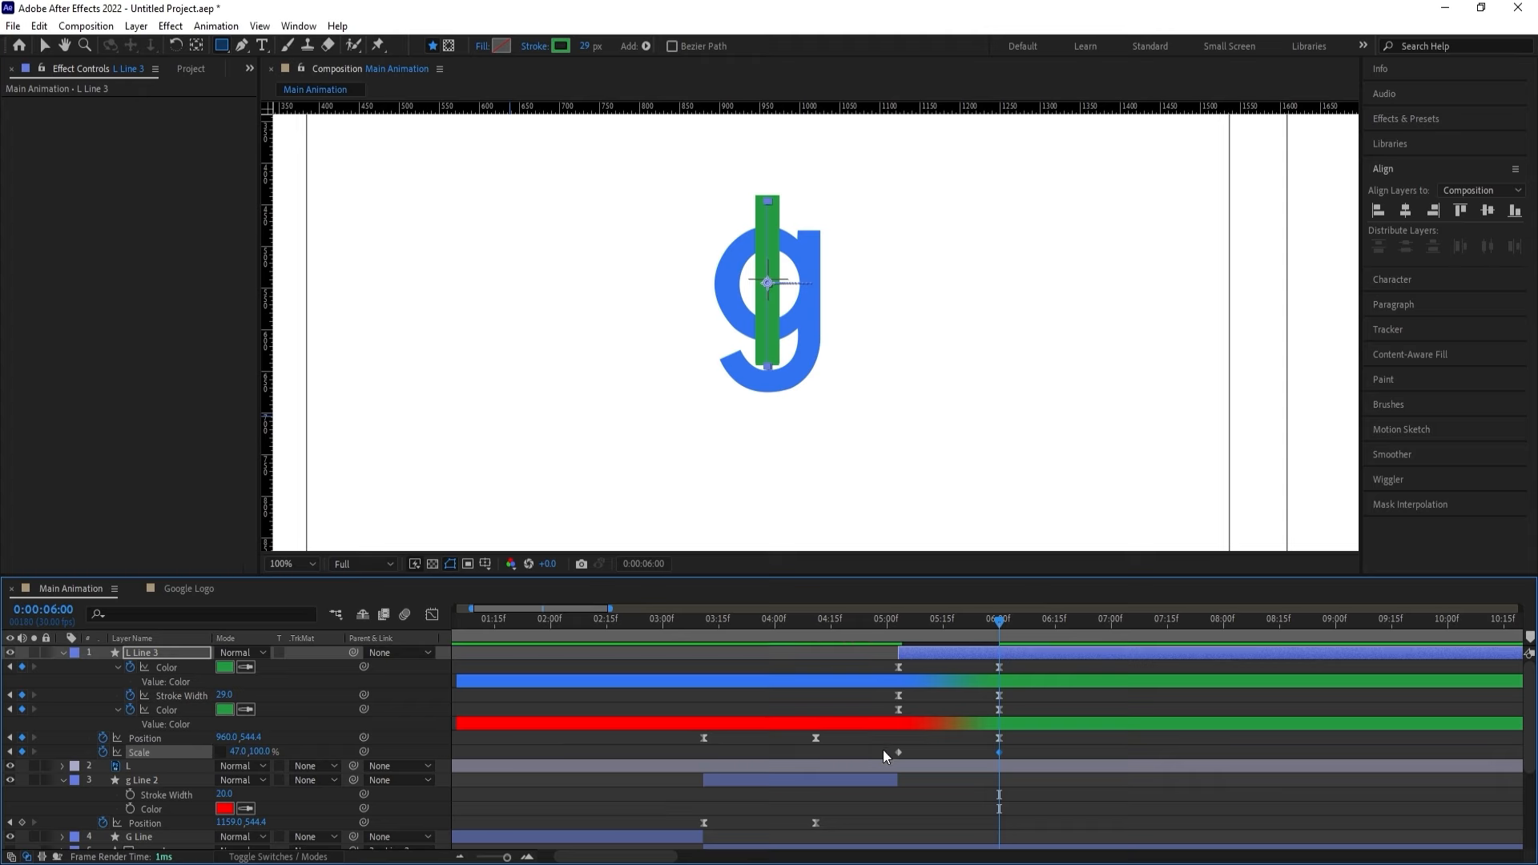
# Apply Easy Ease to L Line 3's colour, stroke width, position and scale keyframes between 0:00:05:03 and 0:00:06:00.
pyautogui.moveTo(876, 665); pyautogui.dragTo(1021, 751)
pyautogui.press('j')
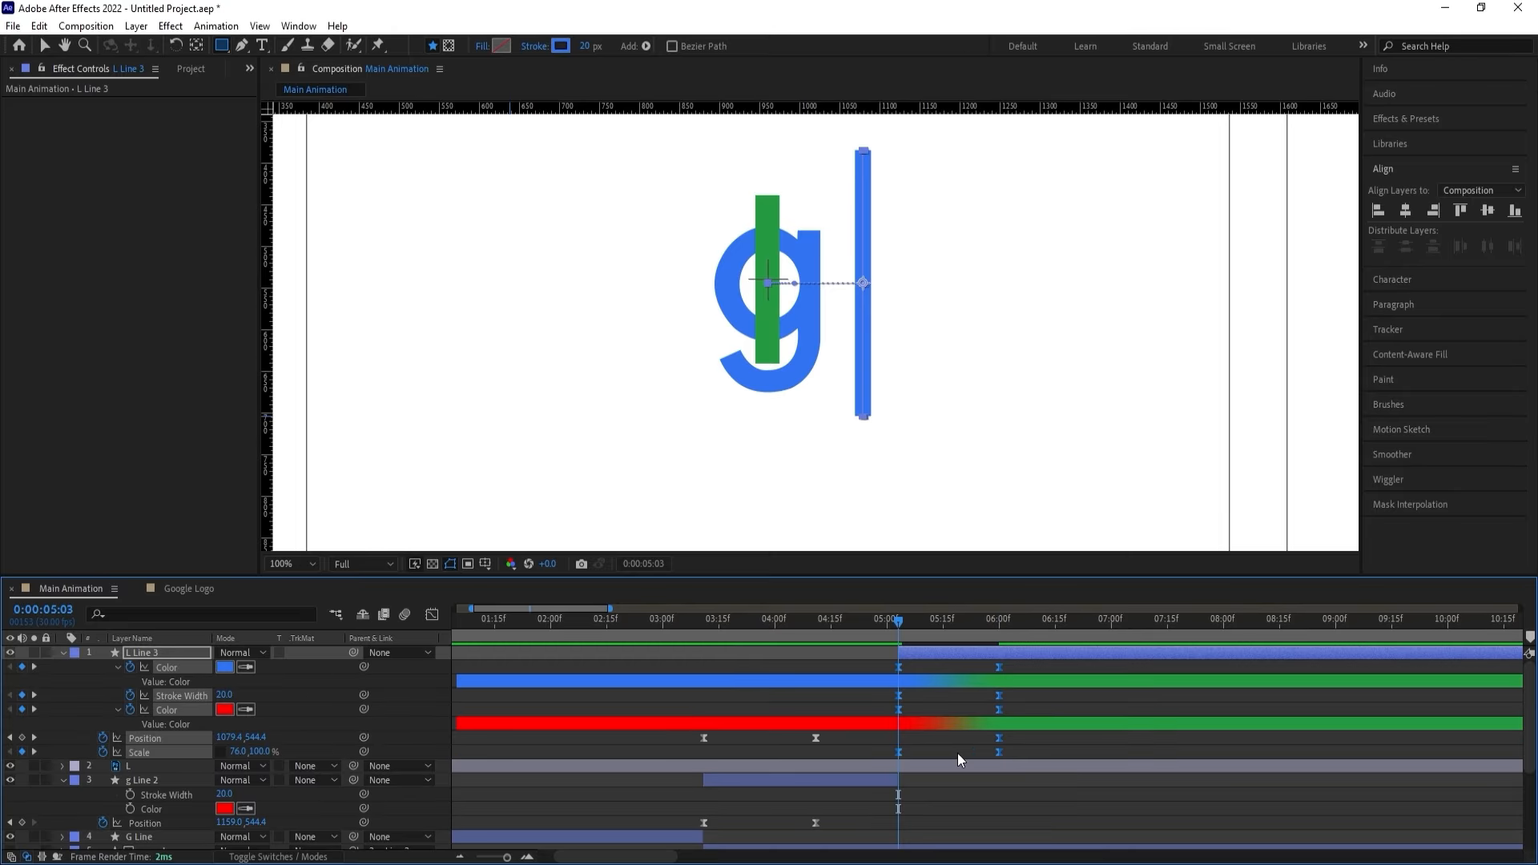
pyautogui.click(941, 749)
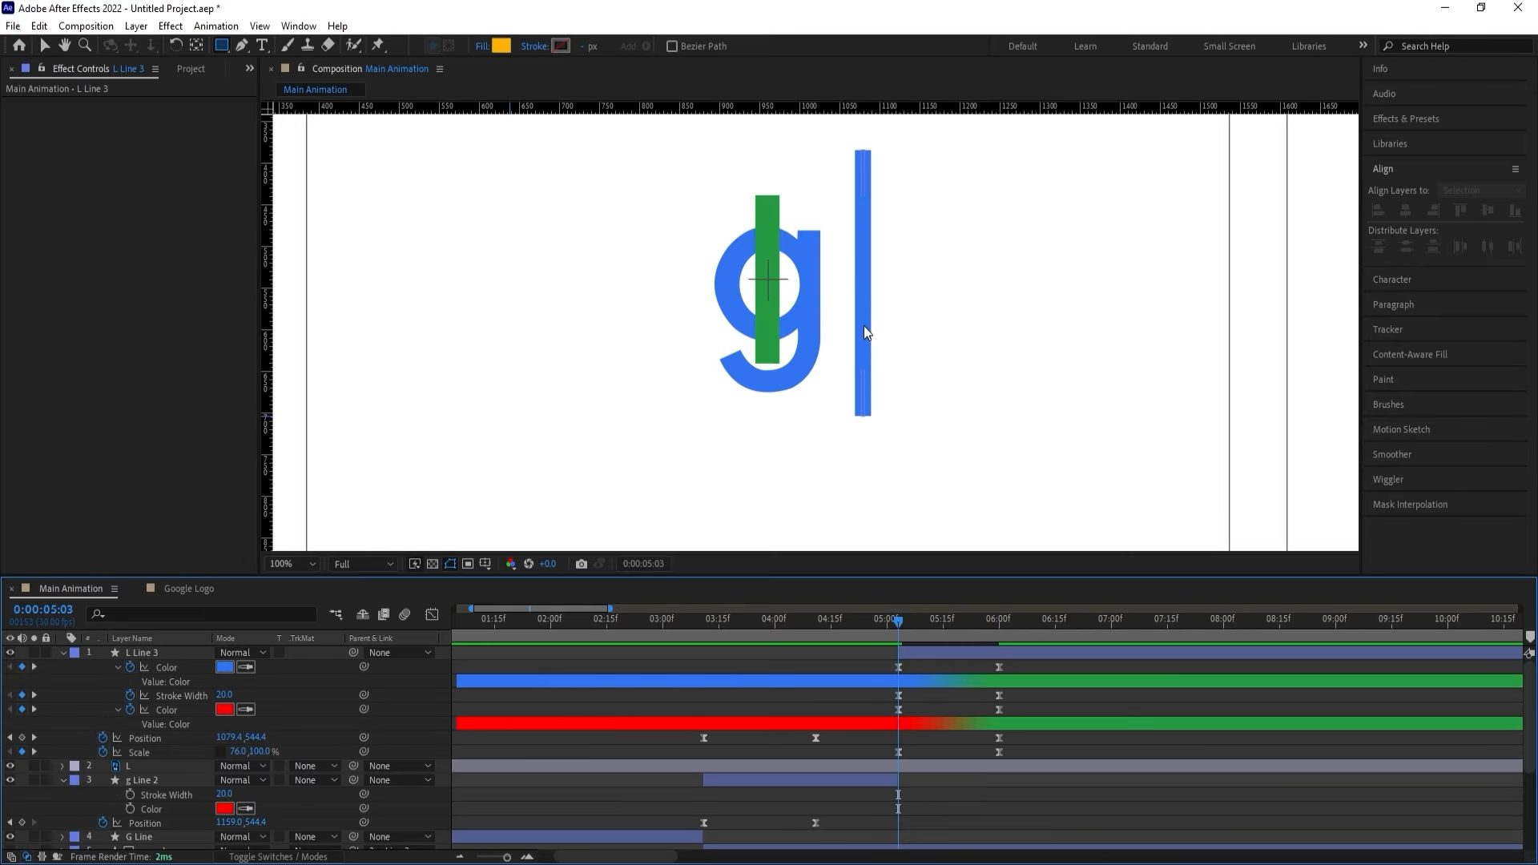
# Delete the green L layer and fit the whole composition in the viewer.
pyautogui.press('v')
pyautogui.click(766, 210)
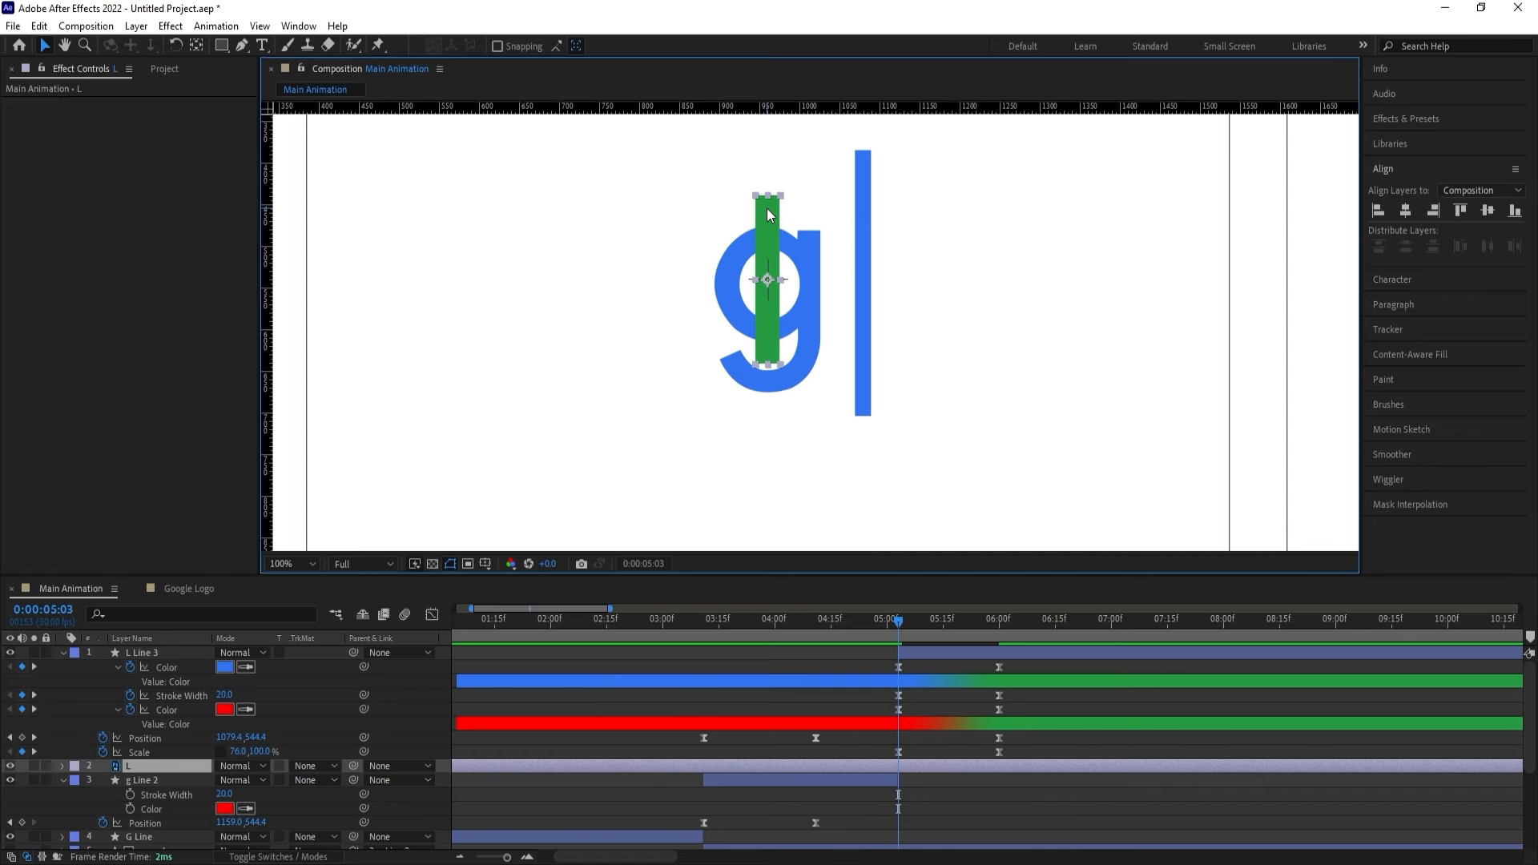
pyautogui.press('Delete')
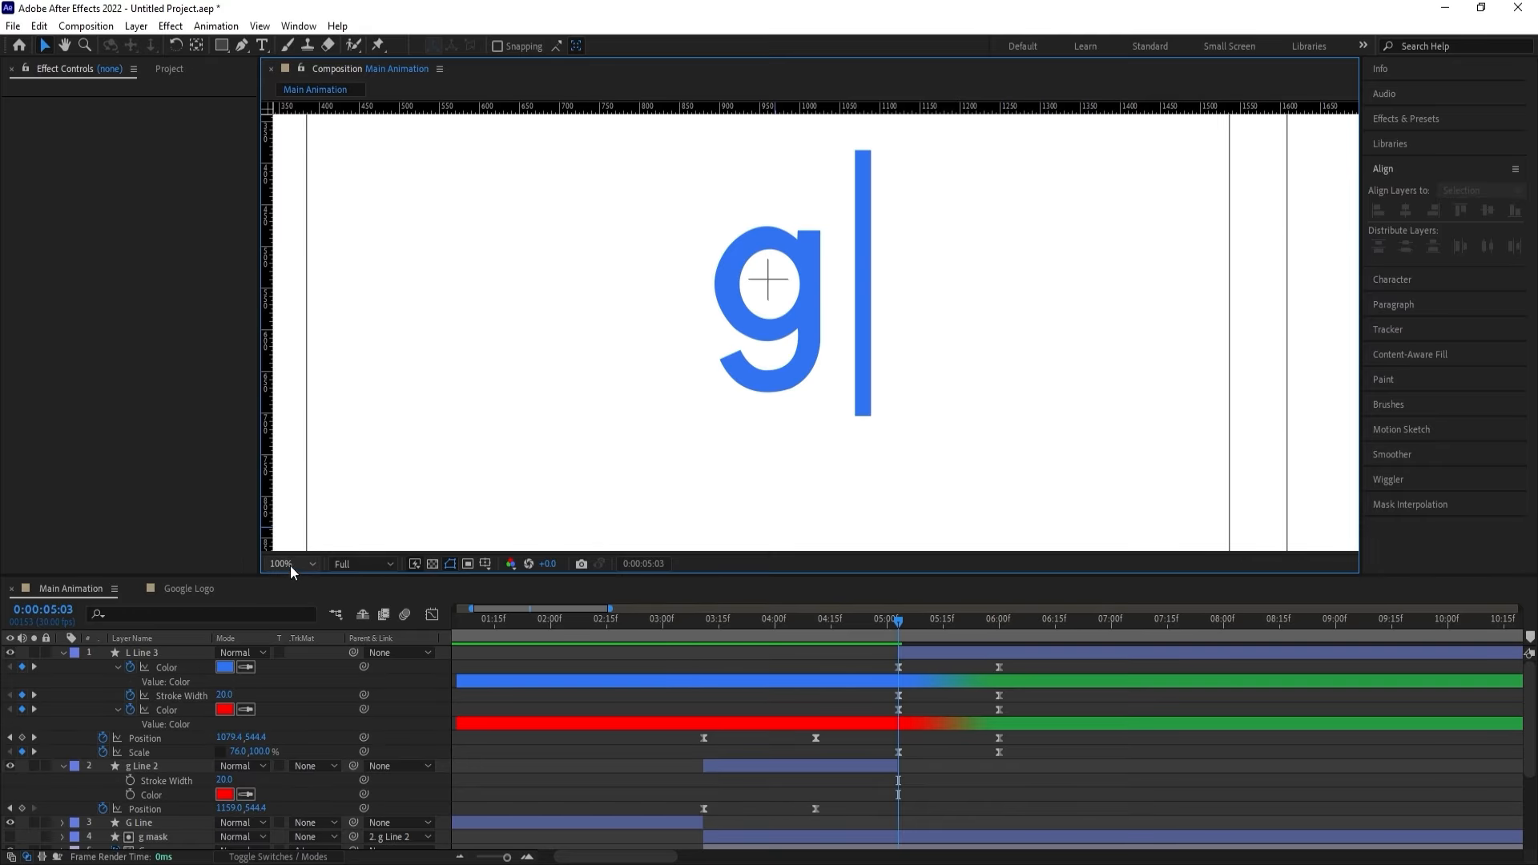
pyautogui.click(290, 566)
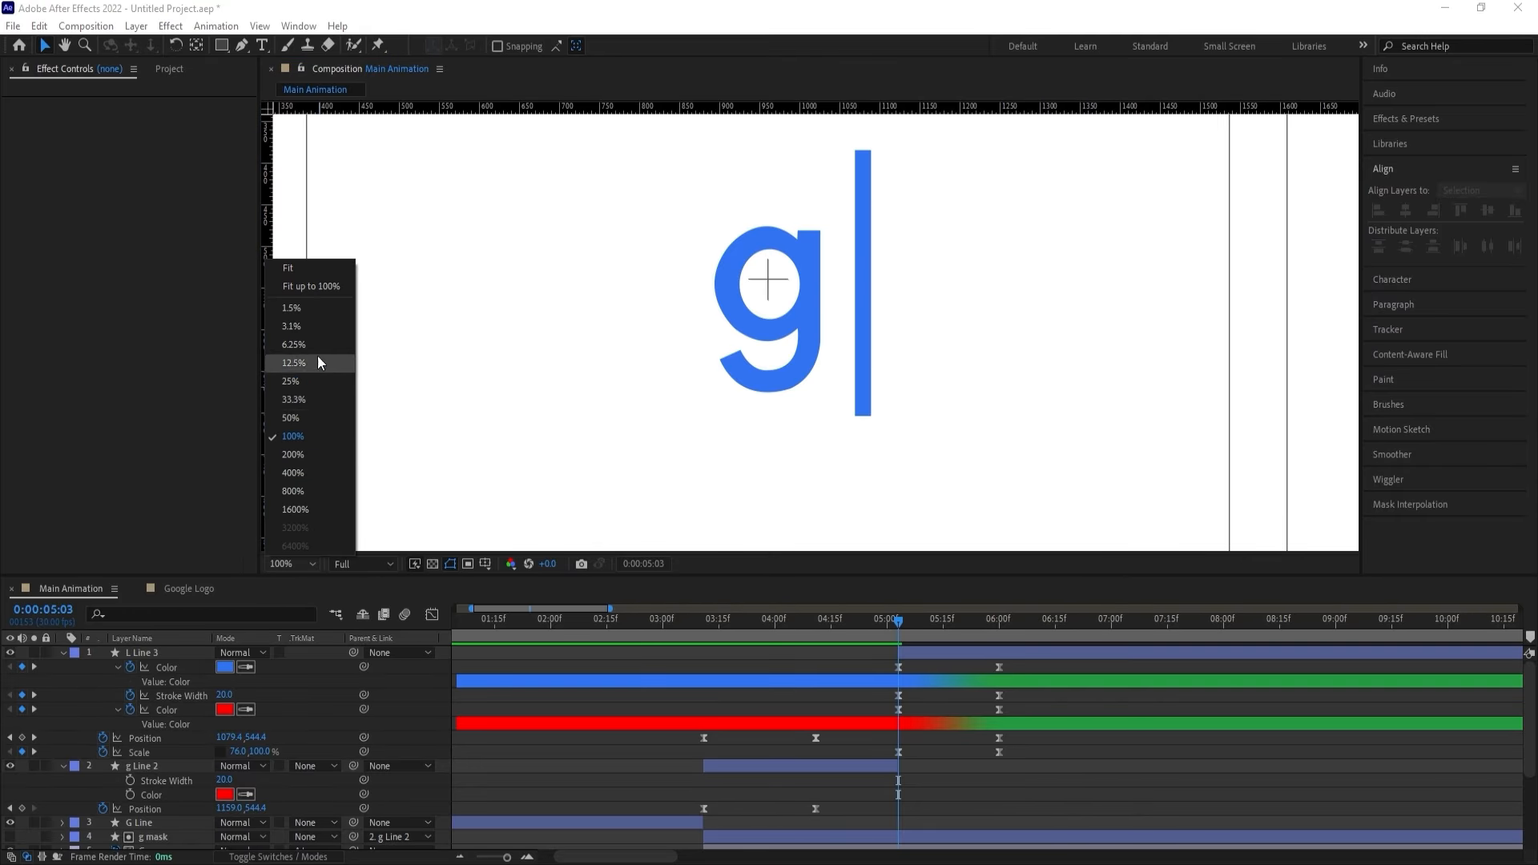
pyautogui.click(924, 666)
pyautogui.hotkey('ctrl', '`')
# Select L Line 3's keyframes from 0:00:05:03 to 0:00:06:00 and inspect their speed curves in the Graph Editor.
pyautogui.click(914, 654)
pyautogui.press('u')
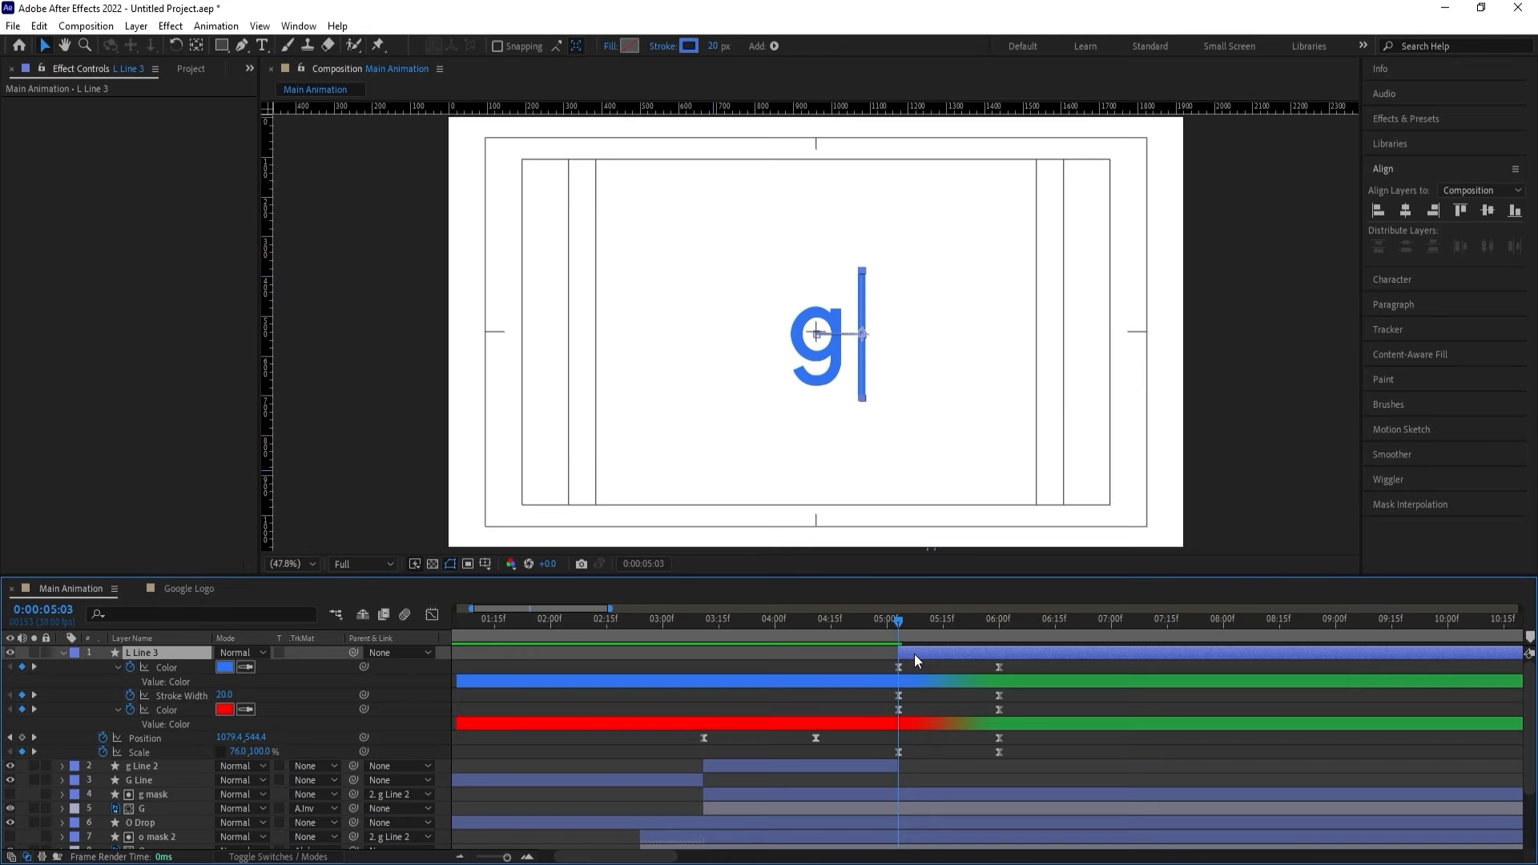
pyautogui.moveTo(901, 633)
pyautogui.mouseDown()
pyautogui.moveTo(873, 618)
pyautogui.moveTo(935, 631)
pyautogui.moveTo(897, 612)
pyautogui.moveTo(942, 636)
pyautogui.moveTo(877, 628)
pyautogui.moveTo(953, 650)
pyautogui.moveTo(931, 625)
pyautogui.moveTo(892, 624)
pyautogui.moveTo(921, 632)
pyautogui.moveTo(901, 666)
pyautogui.moveTo(1040, 756)
pyautogui.mouseUp()
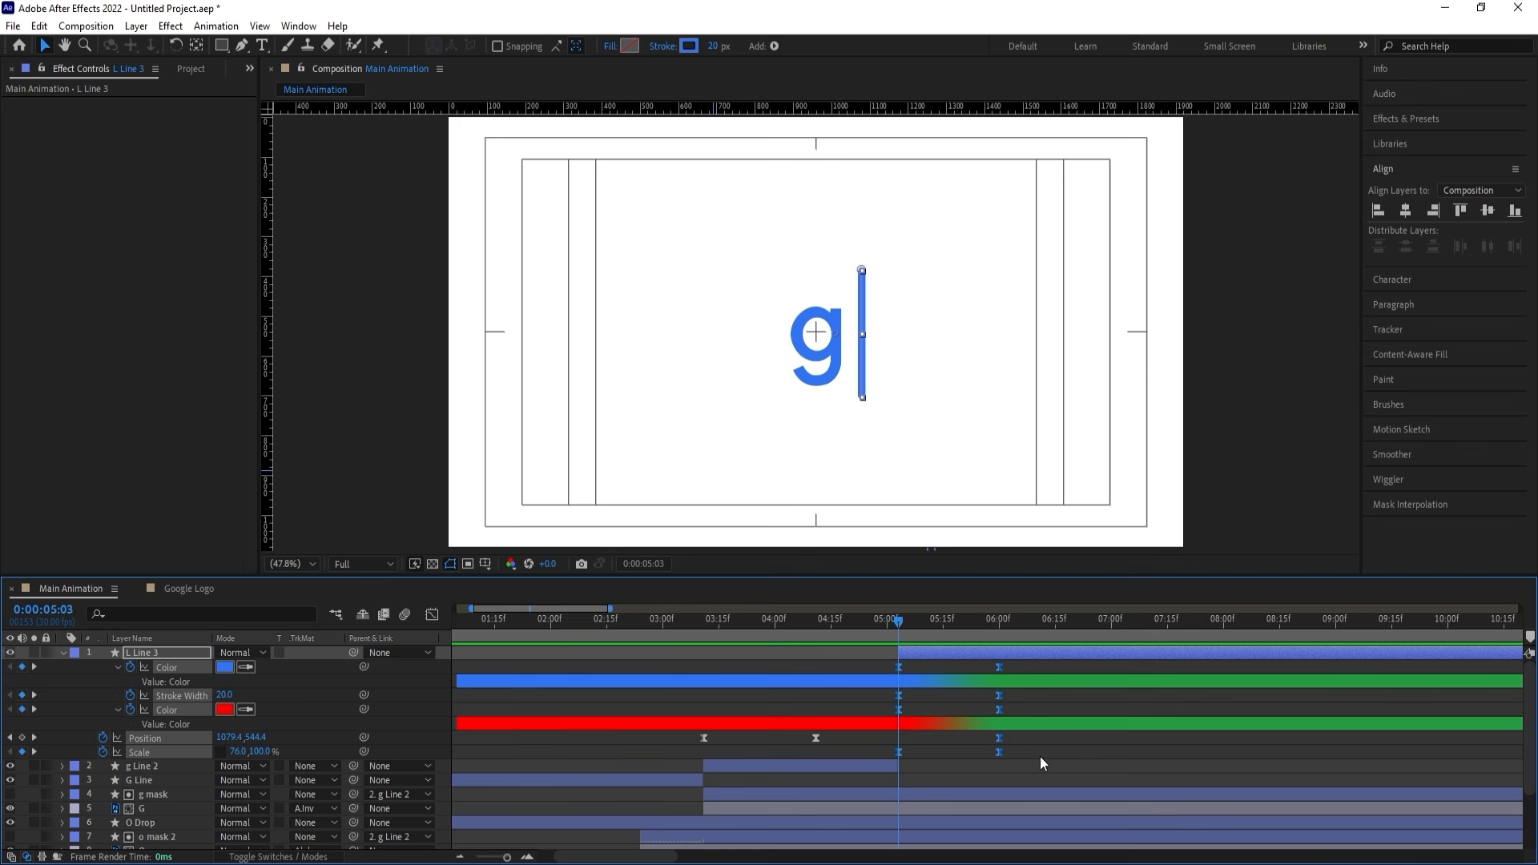
pyautogui.click(427, 617)
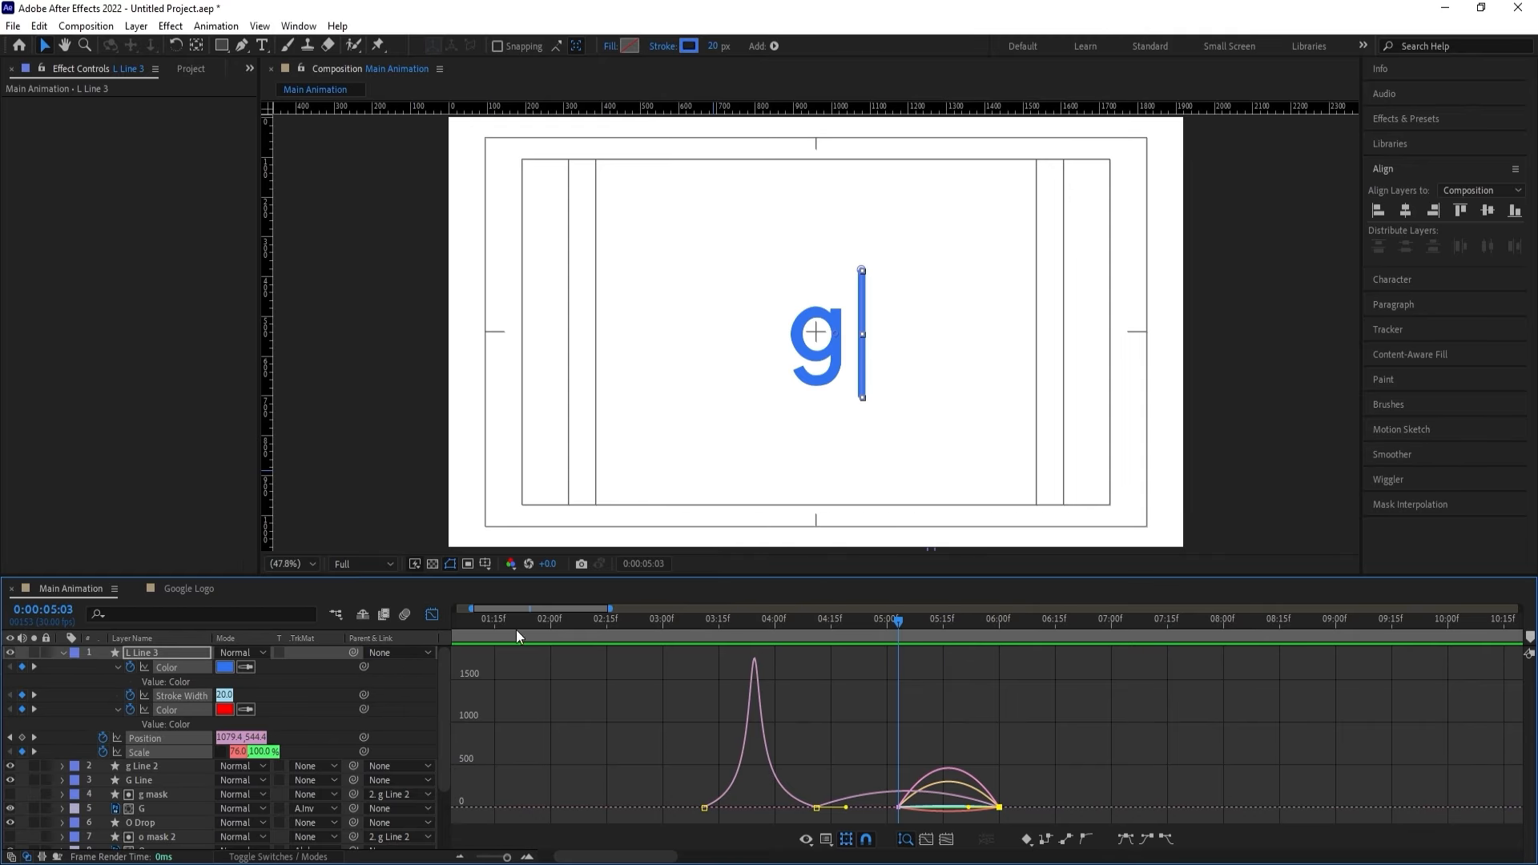
pyautogui.click(430, 615)
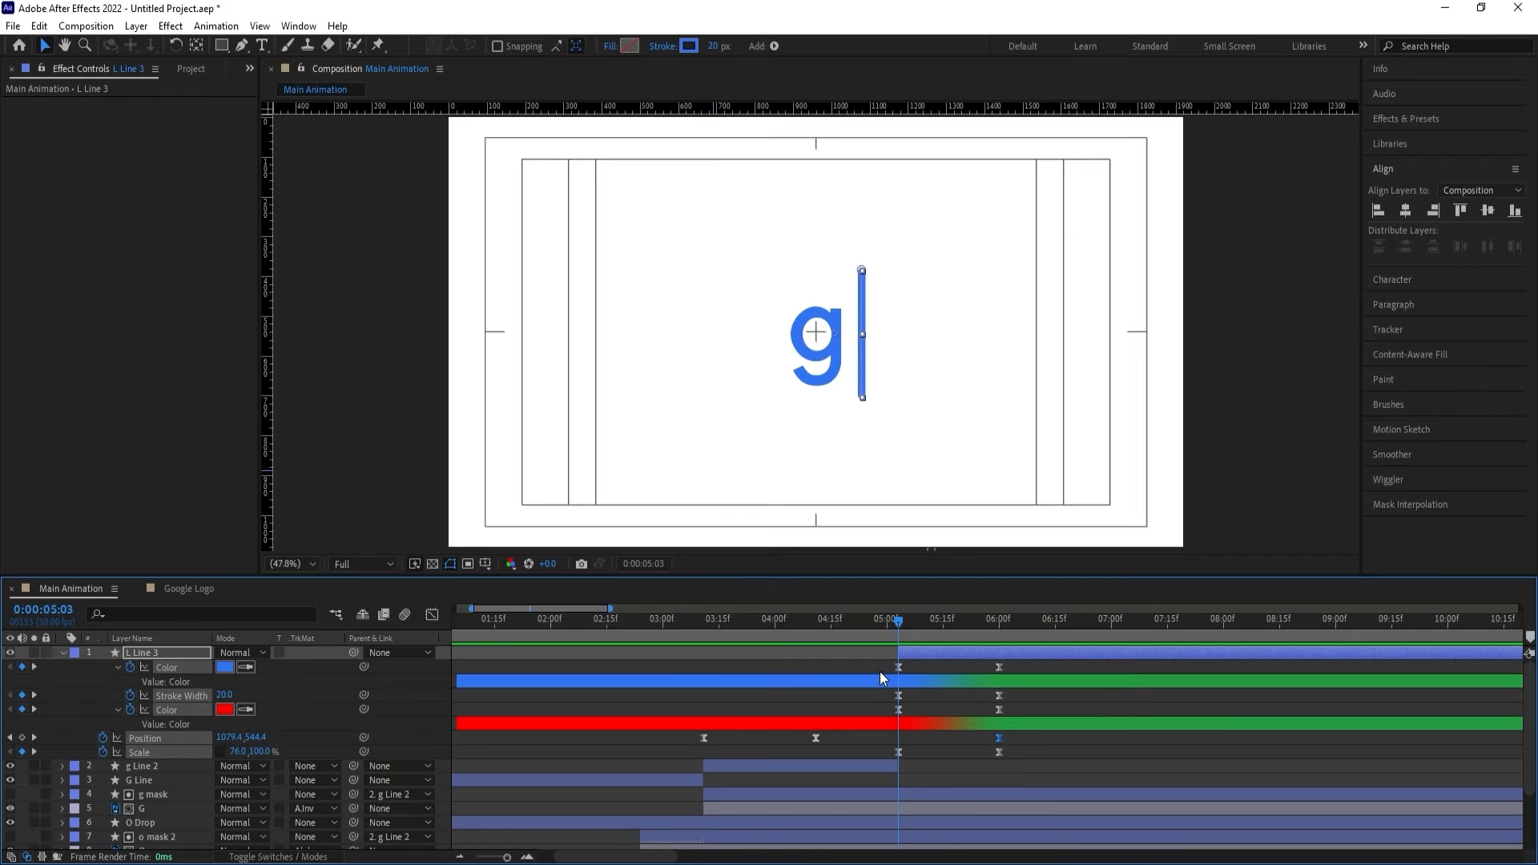
pyautogui.moveTo(880, 670); pyautogui.dragTo(990, 755)
pyautogui.click(914, 743)
pyautogui.click(907, 656)
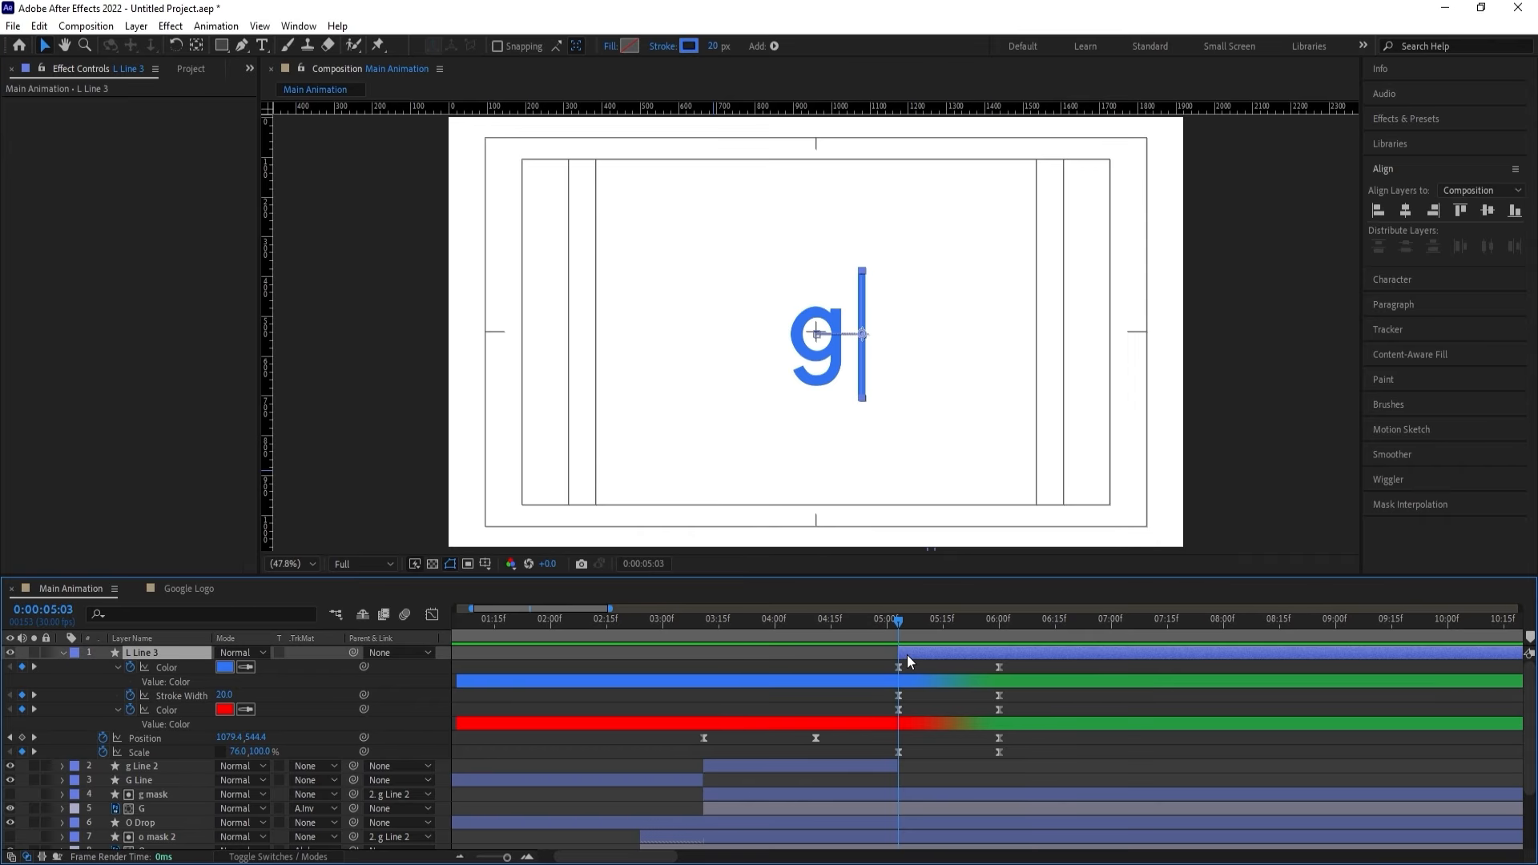
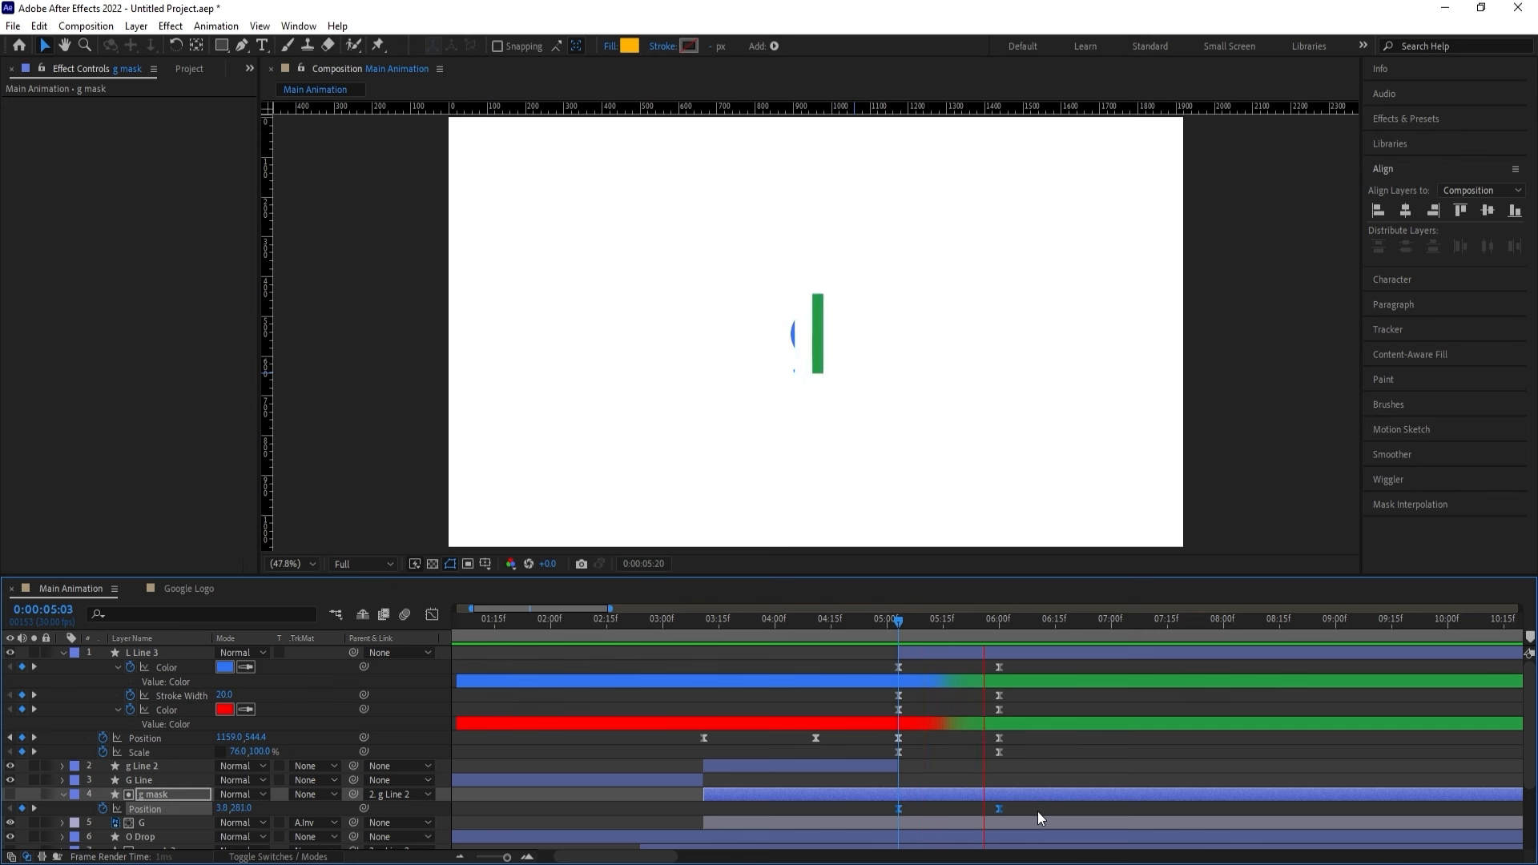
# Steepen g mask's position speed curve to peak midway between 0:00:05:03 and 0:00:06:00, and preview from 0:00:04:09.
pyautogui.press('space')
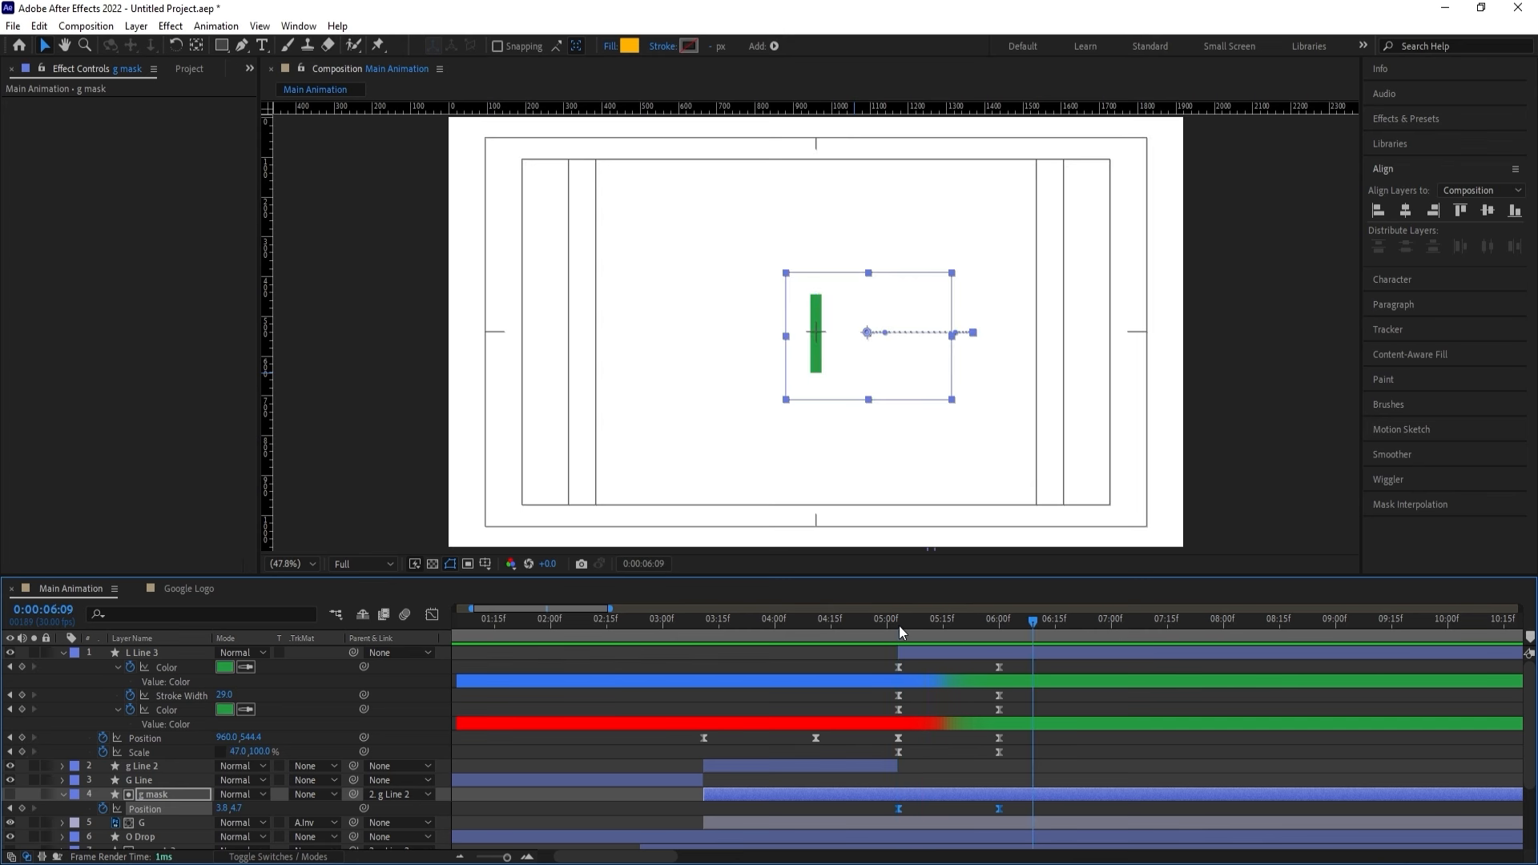
pyautogui.click(899, 627)
pyautogui.click(434, 615)
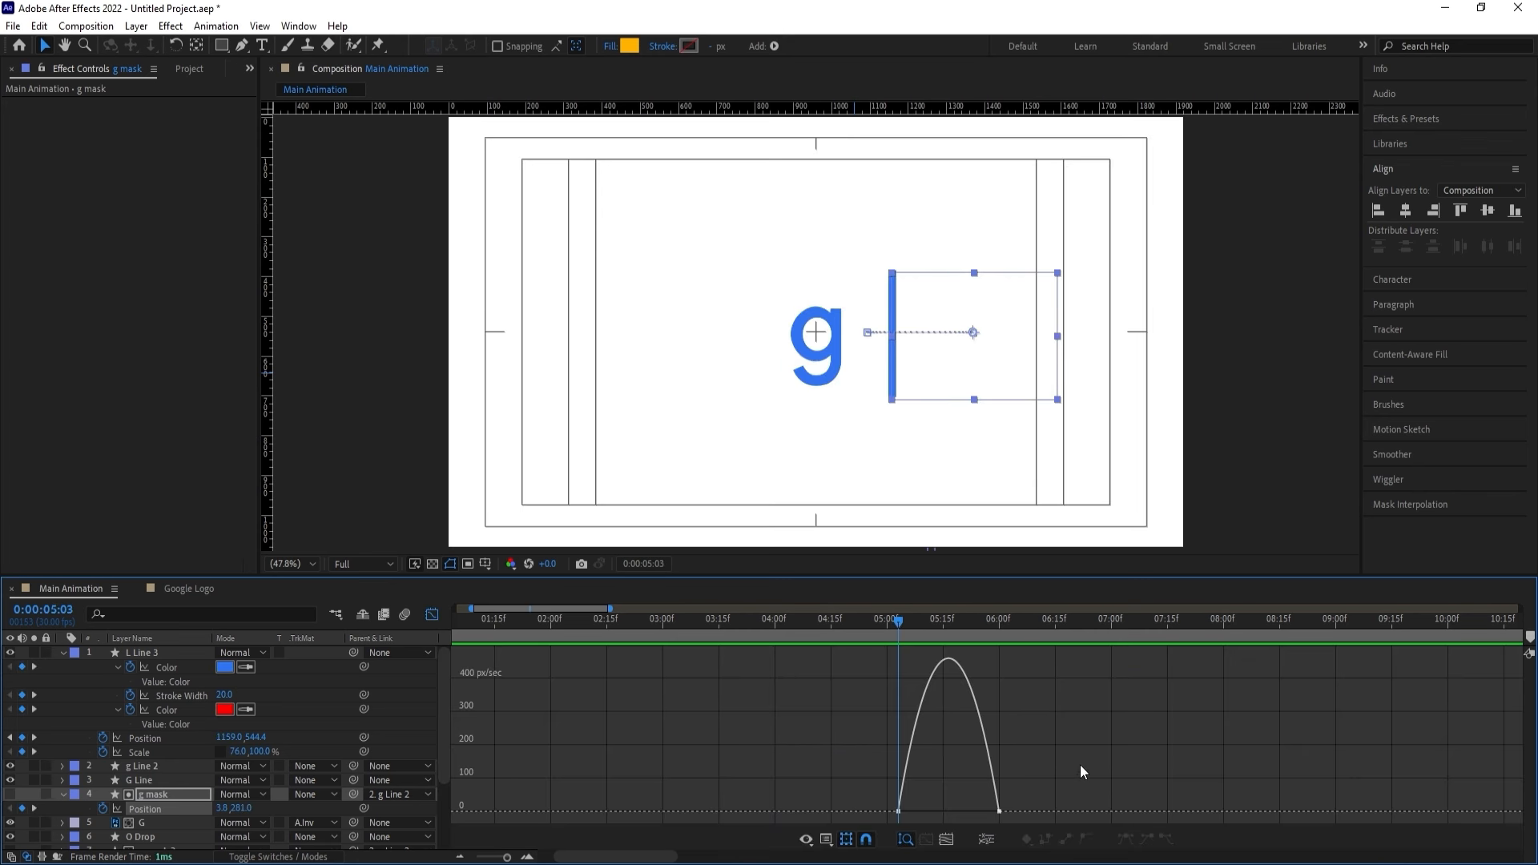
pyautogui.moveTo(1081, 771); pyautogui.dragTo(811, 860)
pyautogui.moveTo(982, 806); pyautogui.dragTo(930, 806)
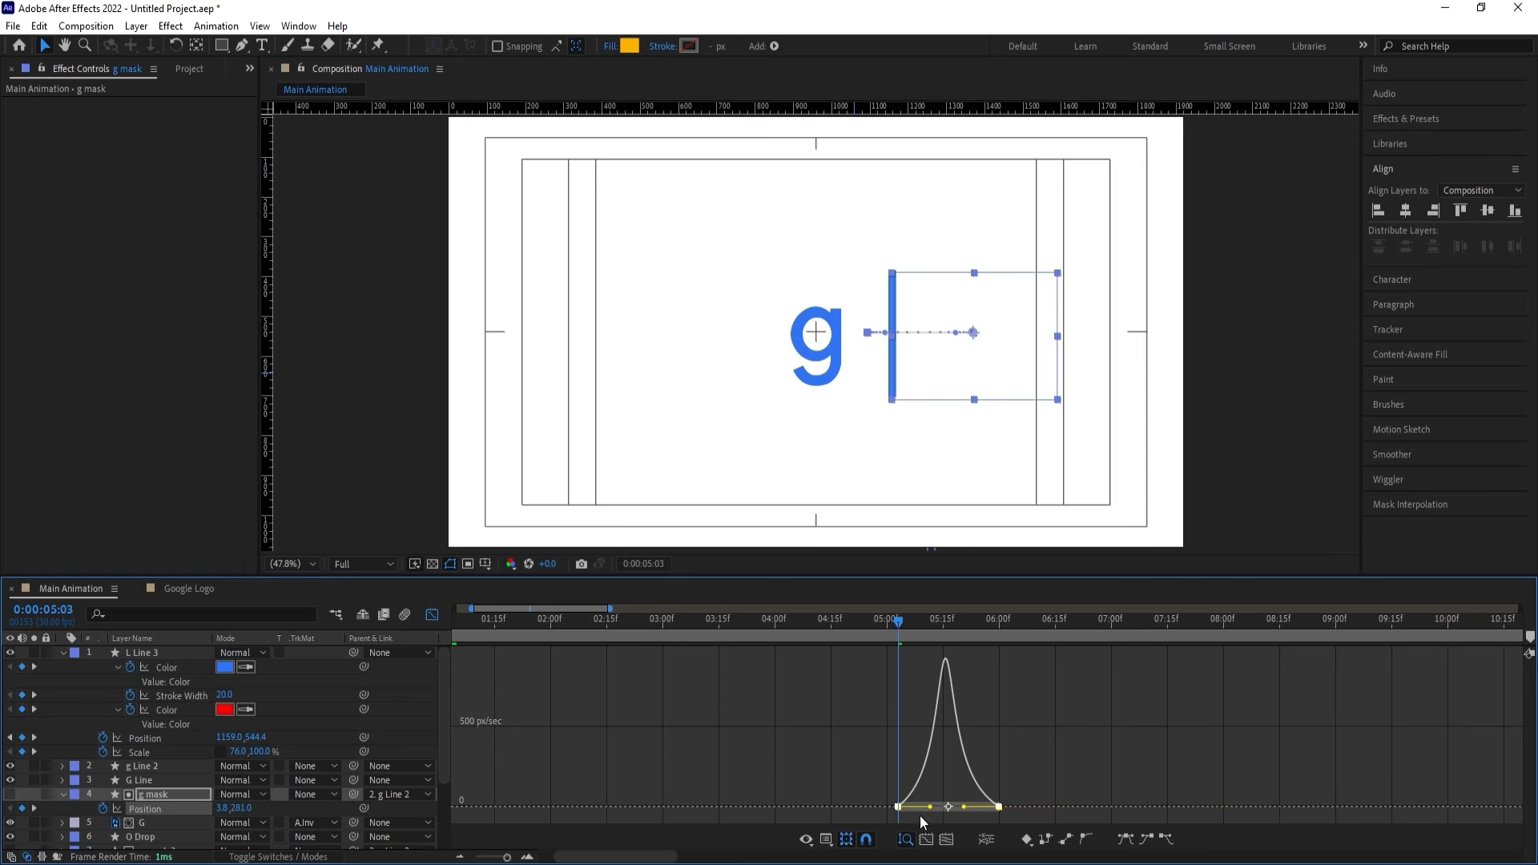
pyautogui.click(432, 615)
pyautogui.moveTo(860, 618); pyautogui.dragTo(806, 617)
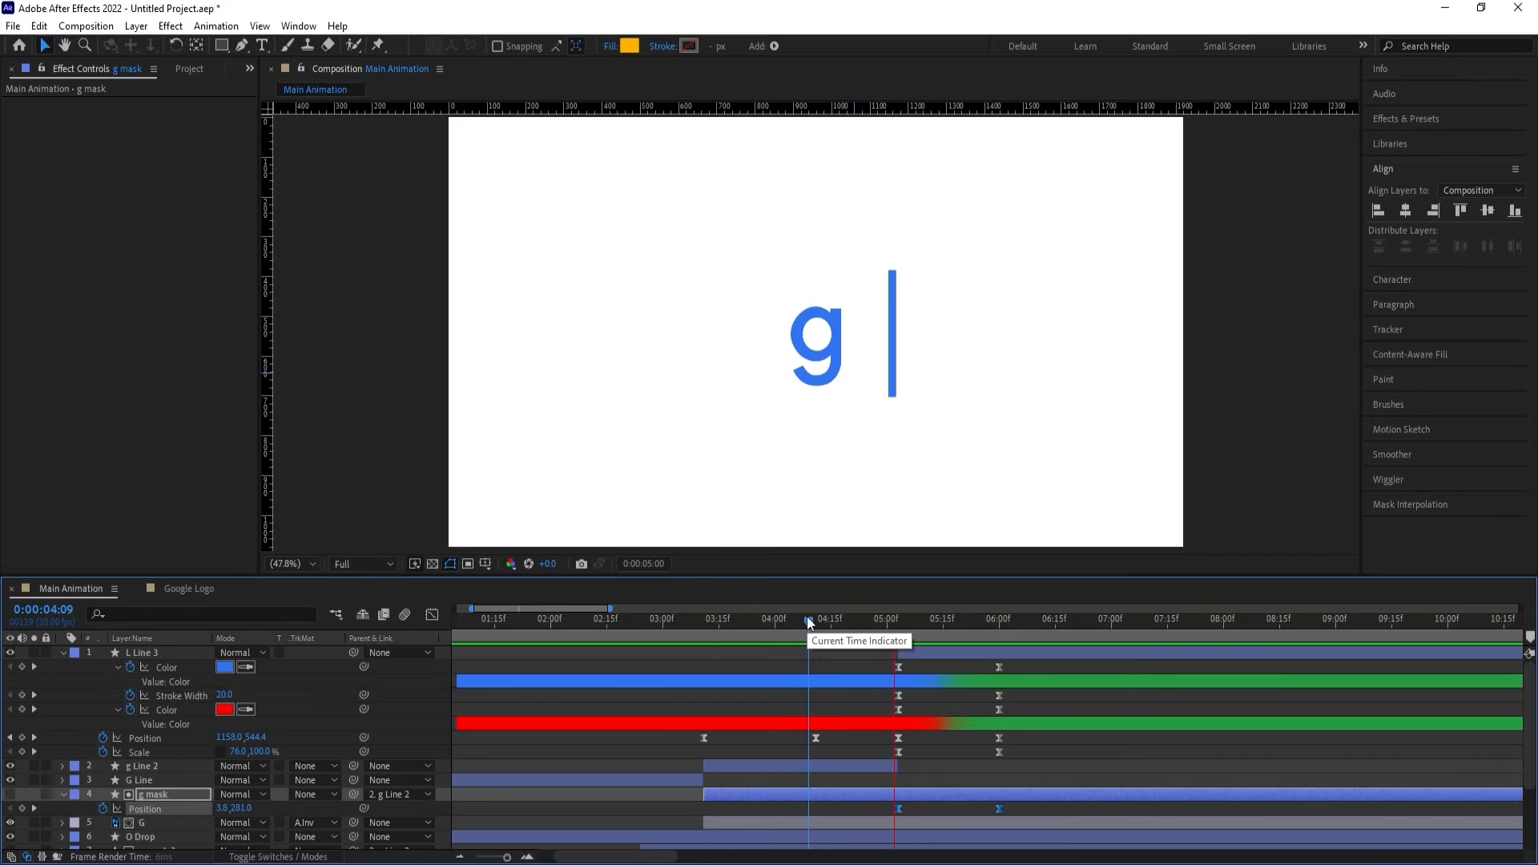
# Collapse all layer properties and preview the whole animation from 0:00:00:00.
pyautogui.press('space')
pyautogui.scroll(-2, 613, 665)
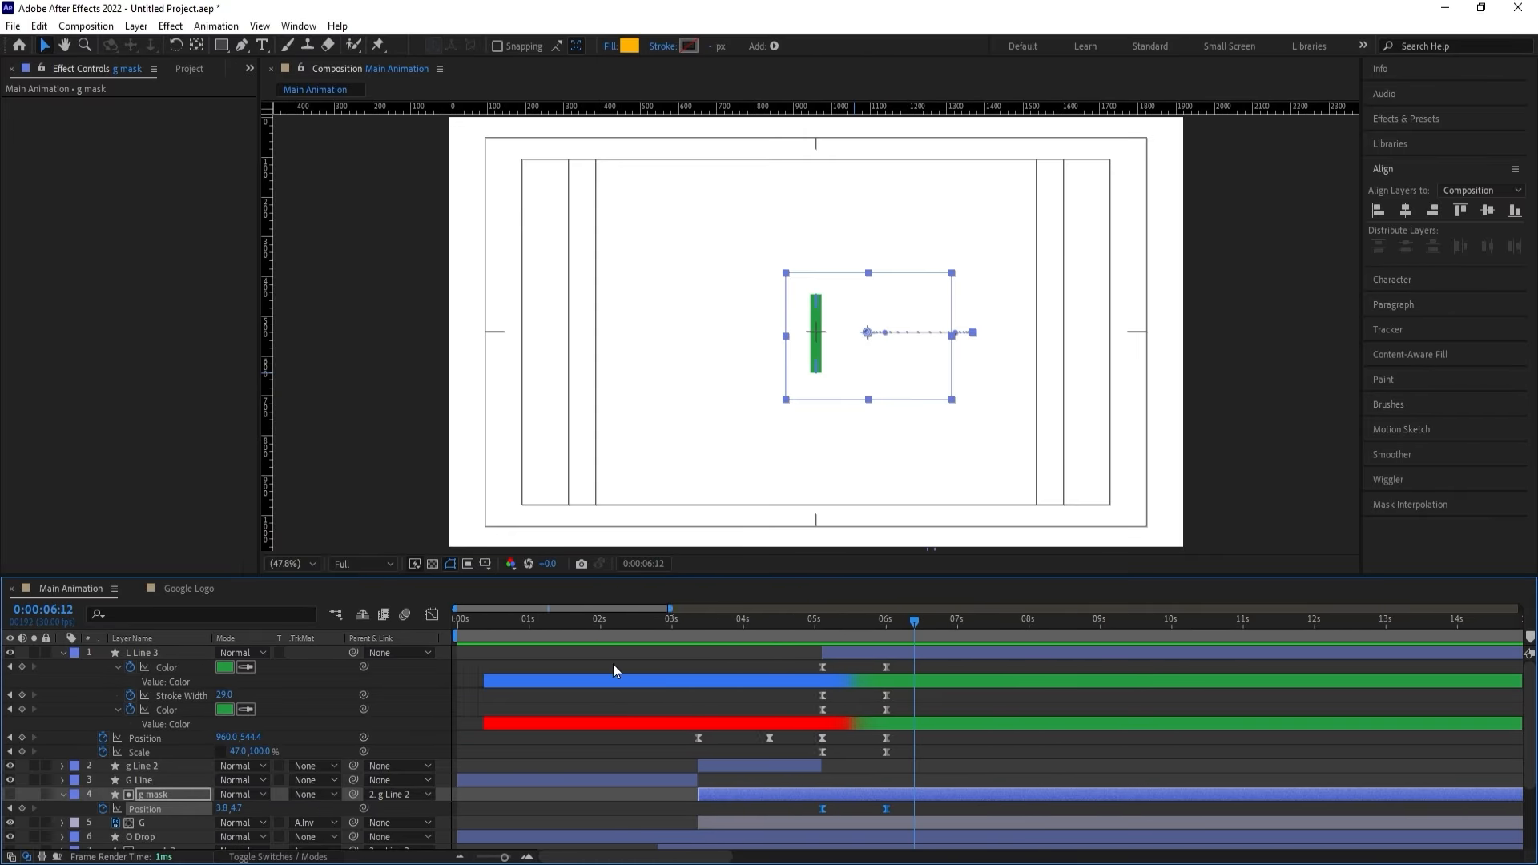
pyautogui.scroll(-1, 612, 665)
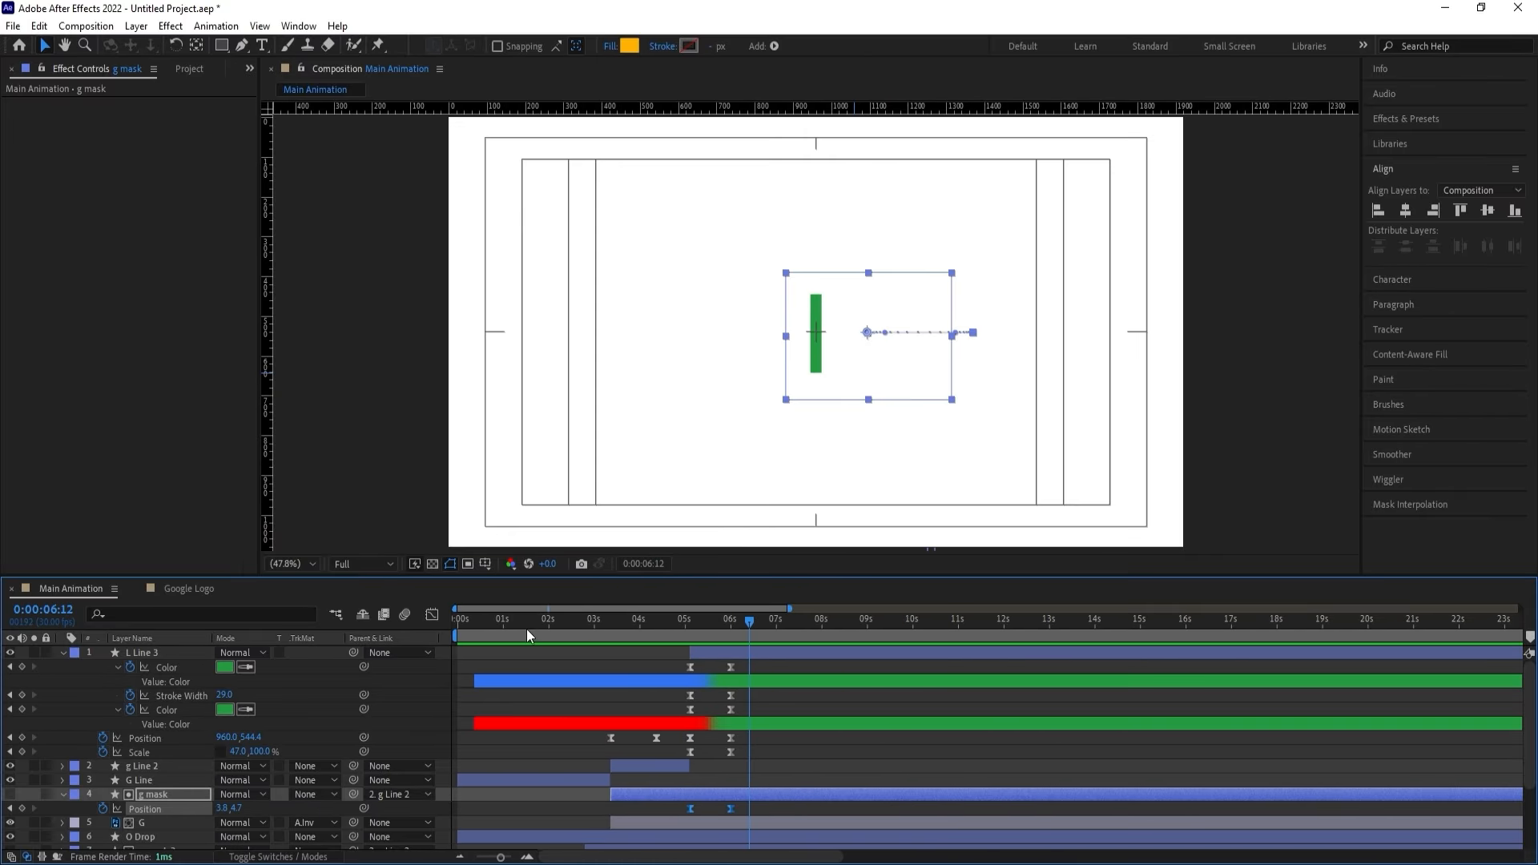
pyautogui.press('Home')
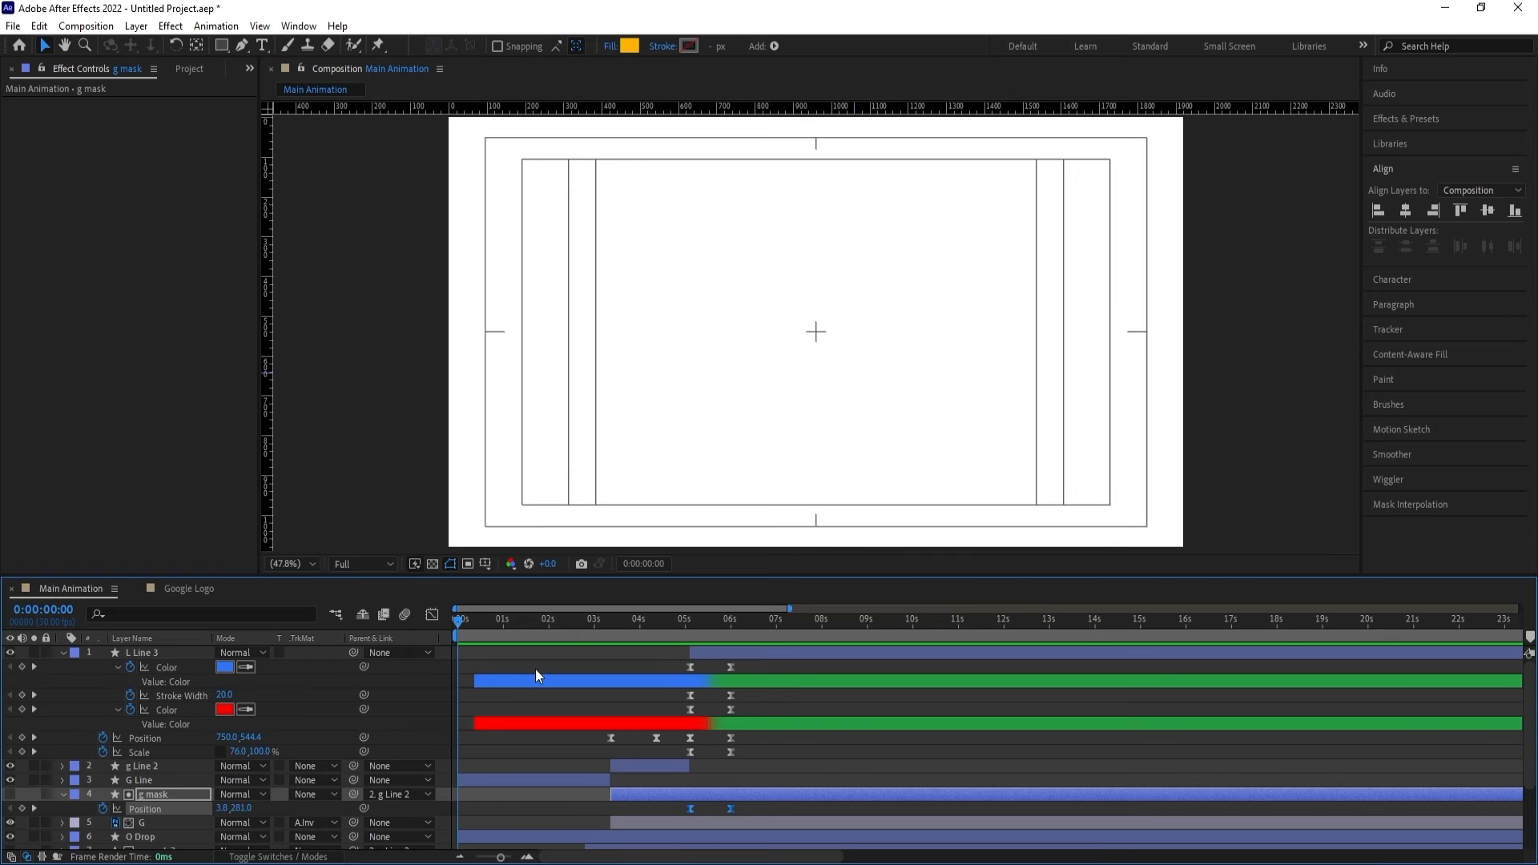
pyautogui.press('F2')
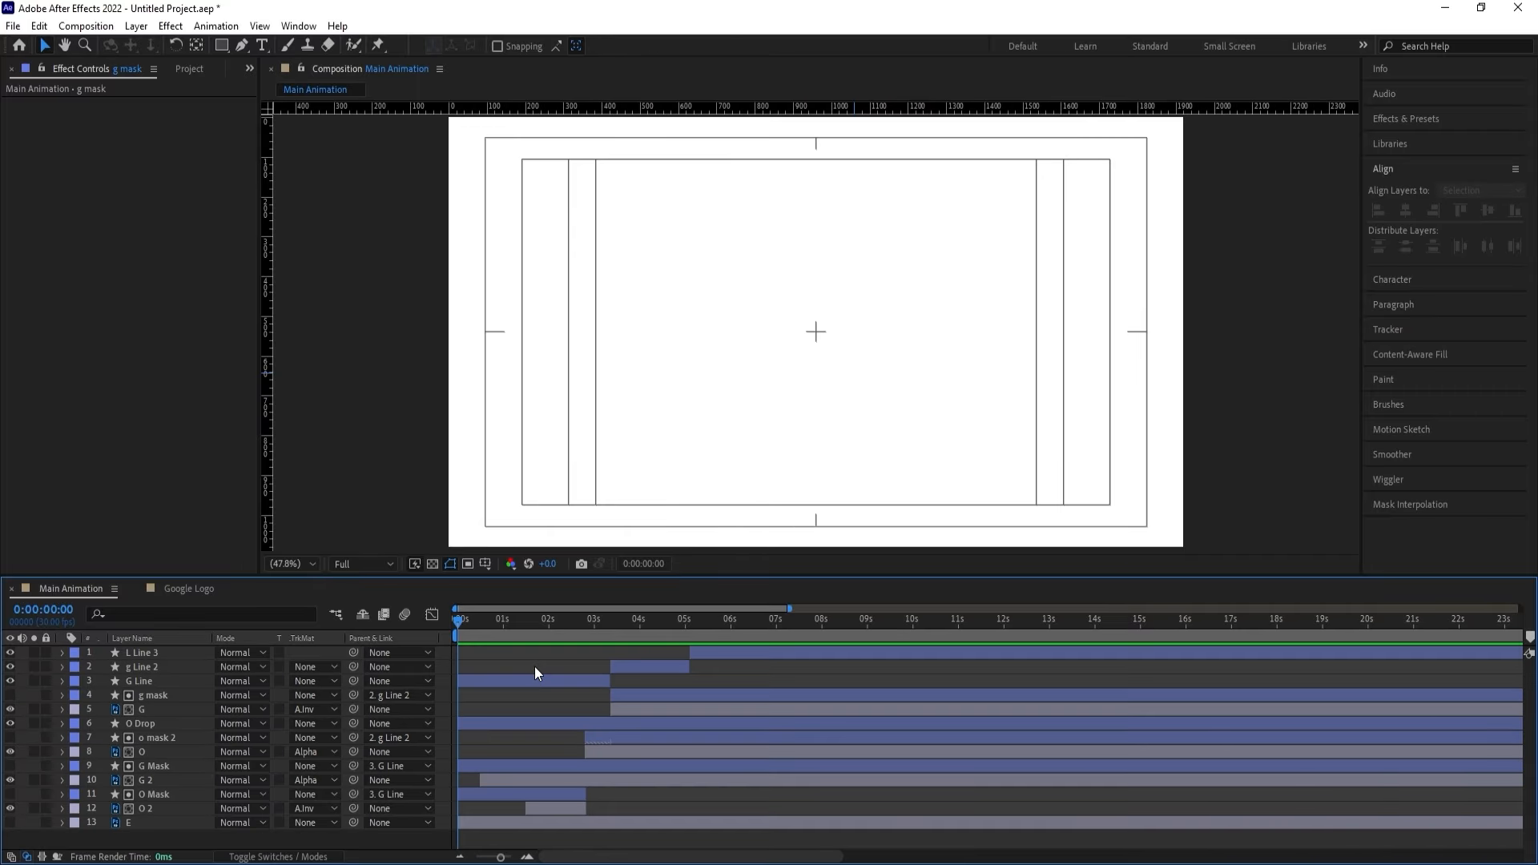
pyautogui.hotkey('ctrl', '`')
pyautogui.press('space')
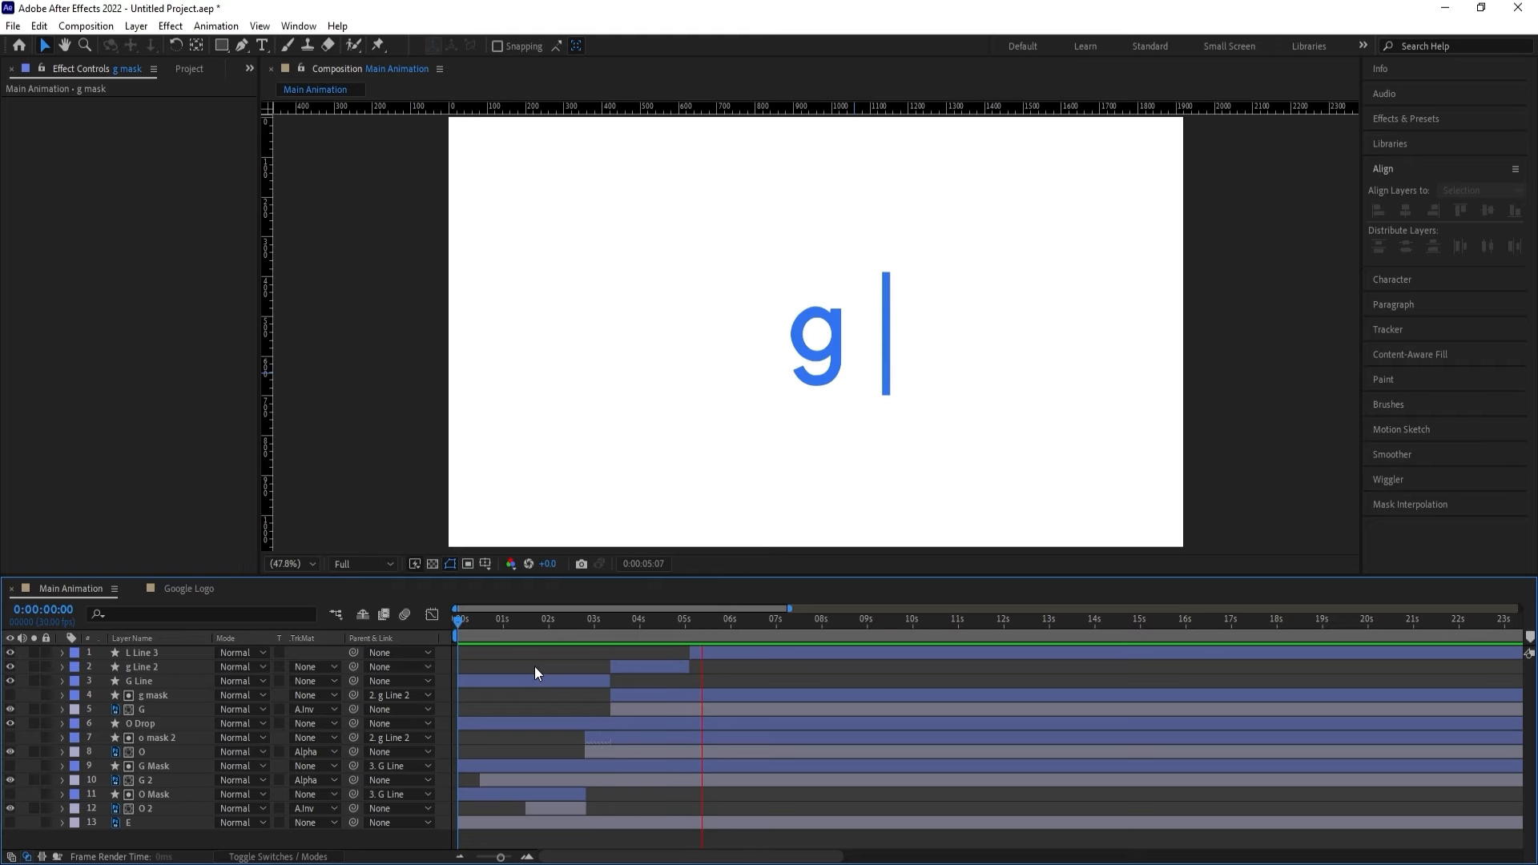
pyautogui.press('space')
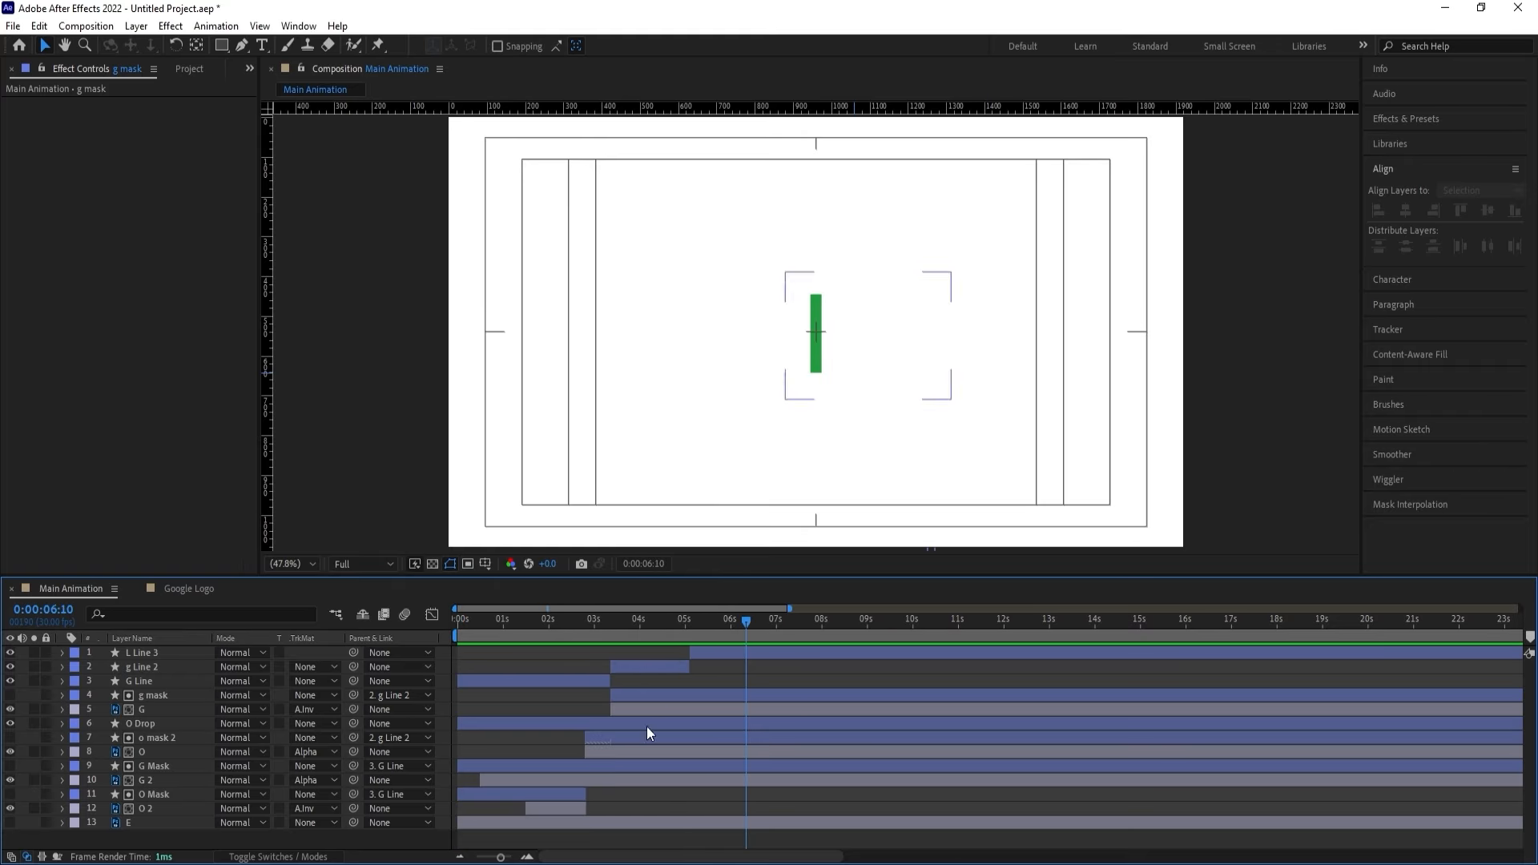
# Make layer E visible, move it to the top of the layer stack, and preview from 0:00:03:15.
pyautogui.click(139, 825)
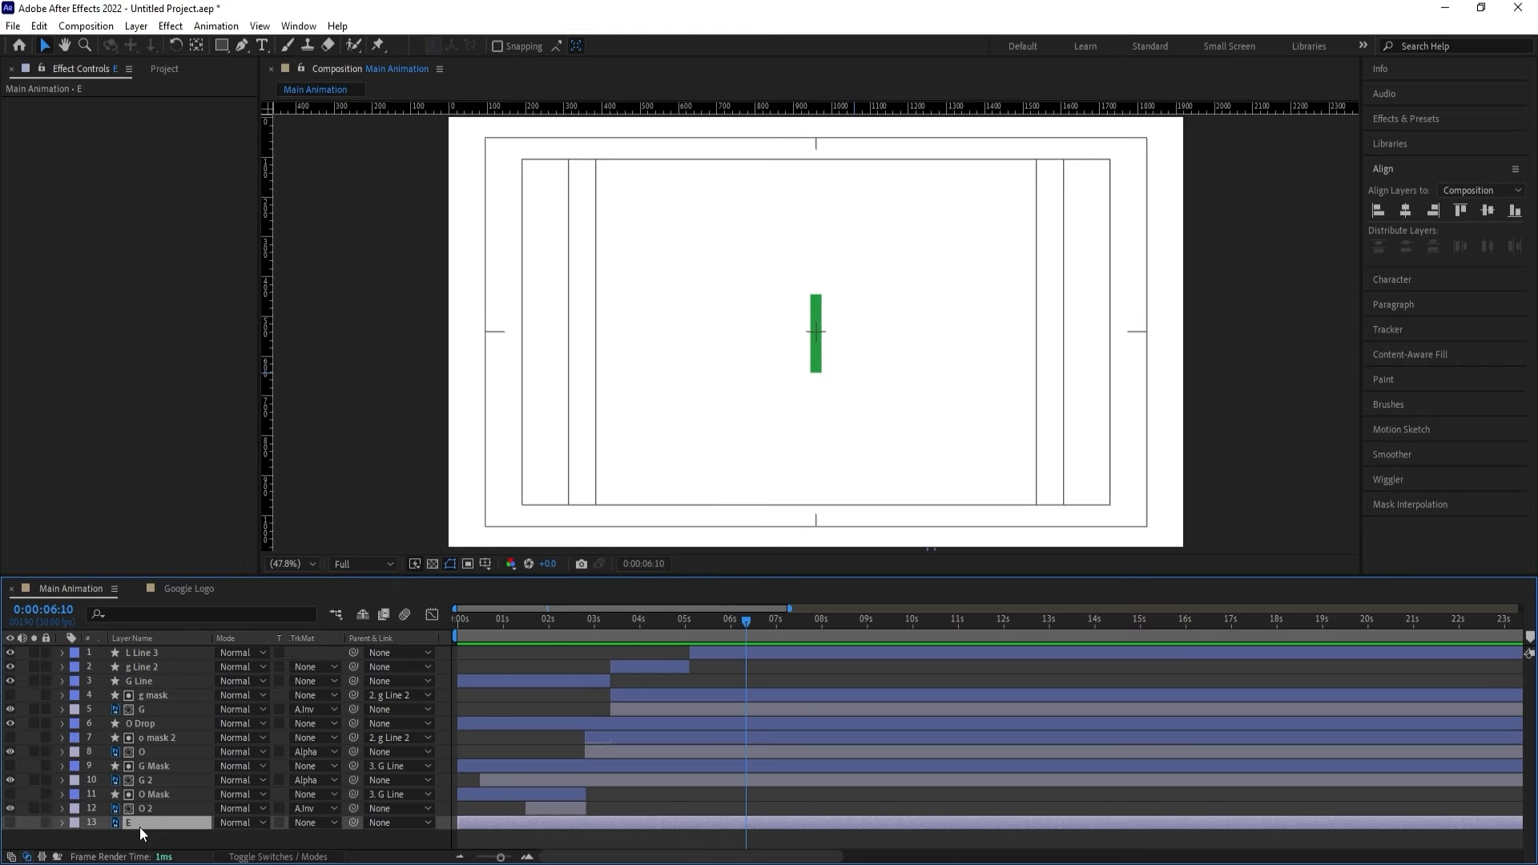
pyautogui.click(10, 824)
pyautogui.moveTo(116, 825); pyautogui.dragTo(148, 649)
pyautogui.moveTo(715, 626); pyautogui.dragTo(617, 621)
pyautogui.press('space')
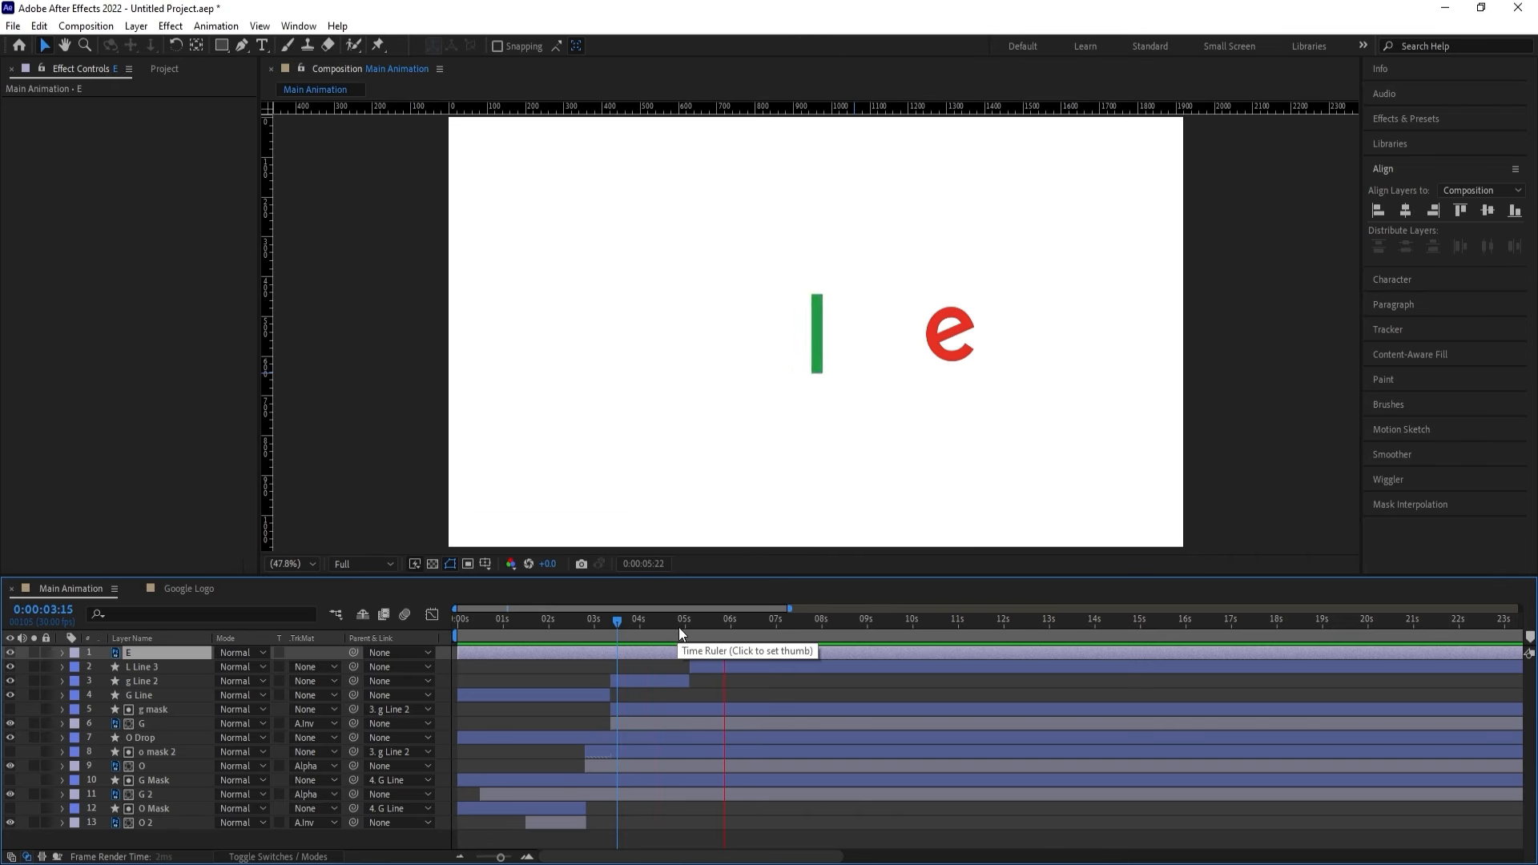
pyautogui.press('space')
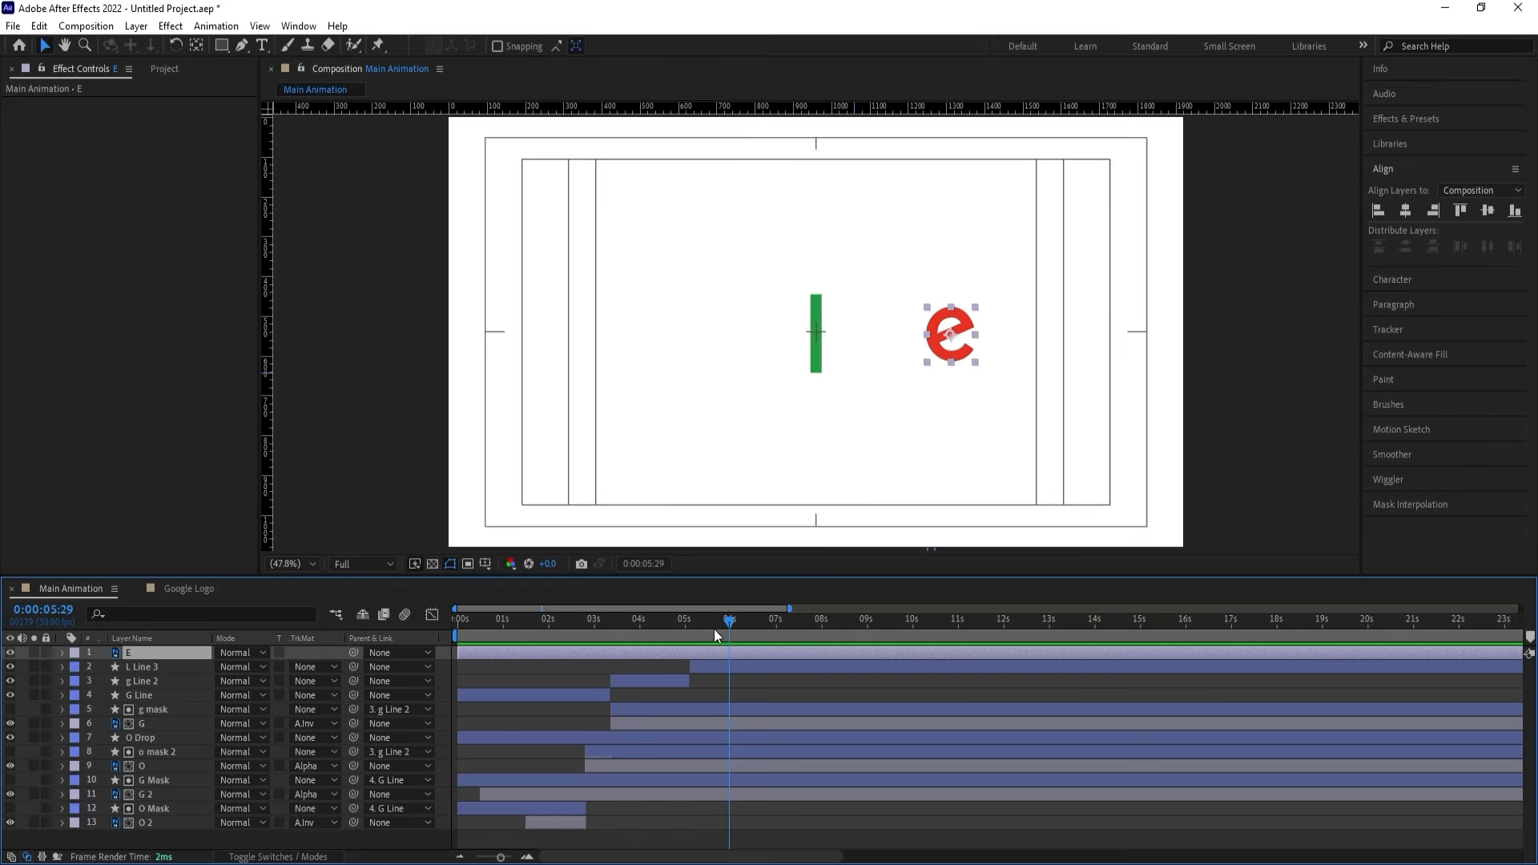
# Separate layer E's Position into X and Y dimensions and trim the layer's start to 0:00:06:00.
pyautogui.press('p')
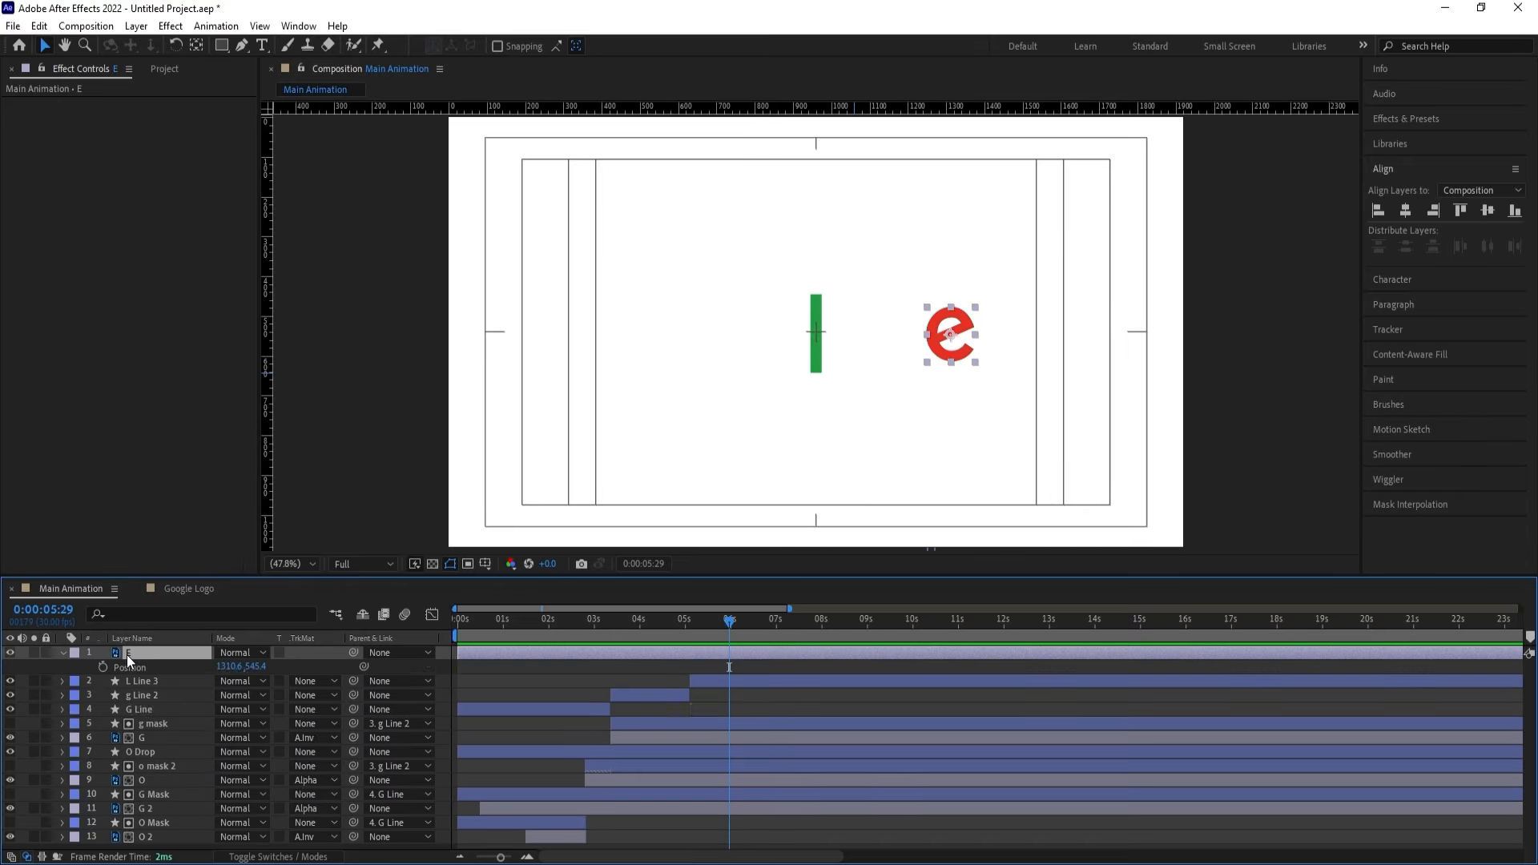
pyautogui.rightClick(117, 668)
pyautogui.click(144, 461)
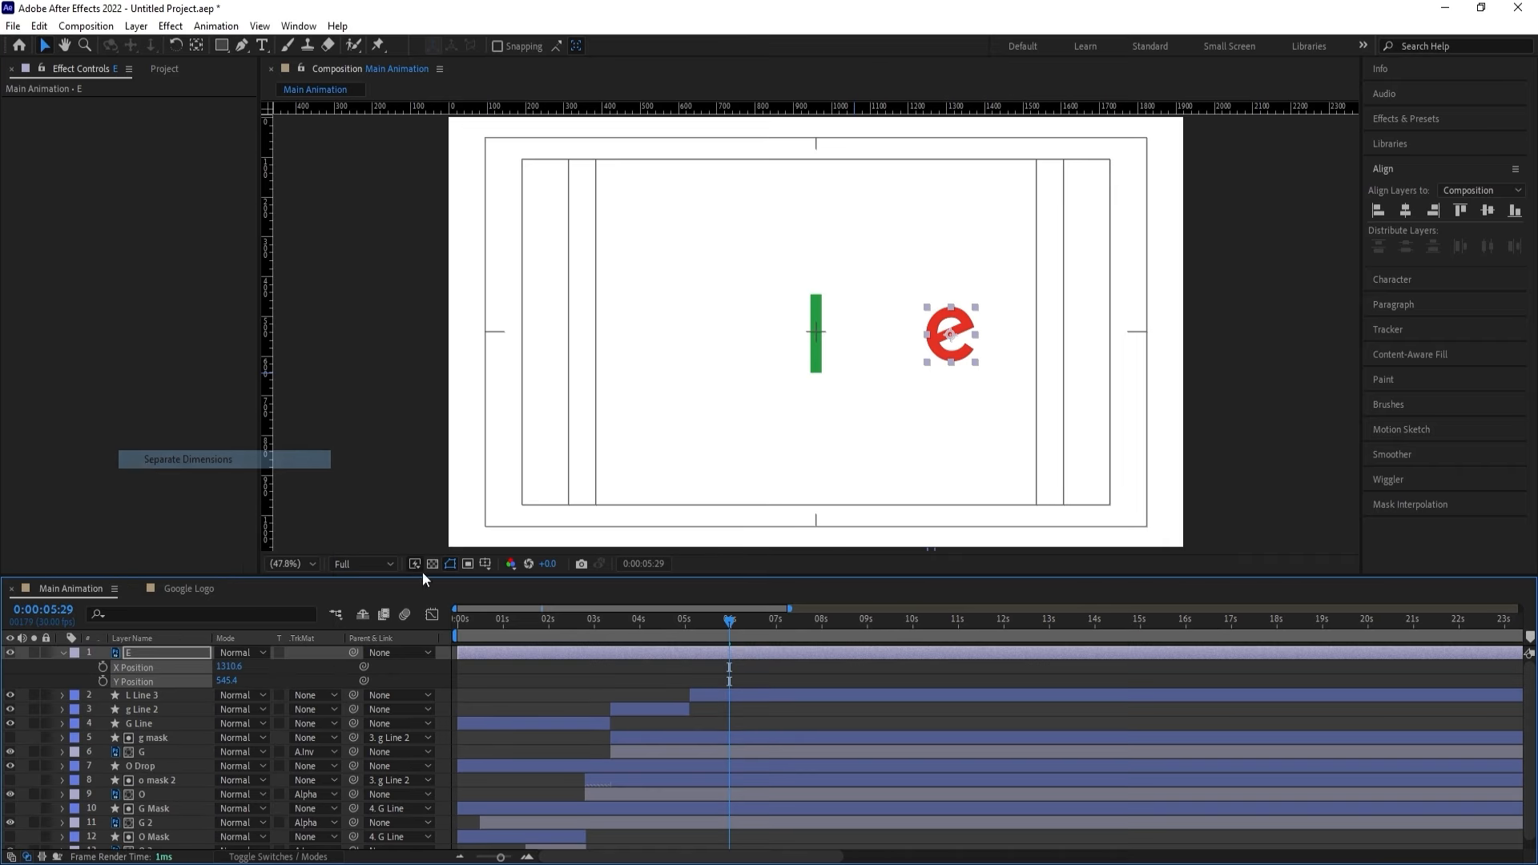
pyautogui.moveTo(716, 617)
pyautogui.mouseDown()
pyautogui.moveTo(647, 608)
pyautogui.moveTo(724, 618)
pyautogui.moveTo(644, 623)
pyautogui.moveTo(730, 638)
pyautogui.mouseUp()
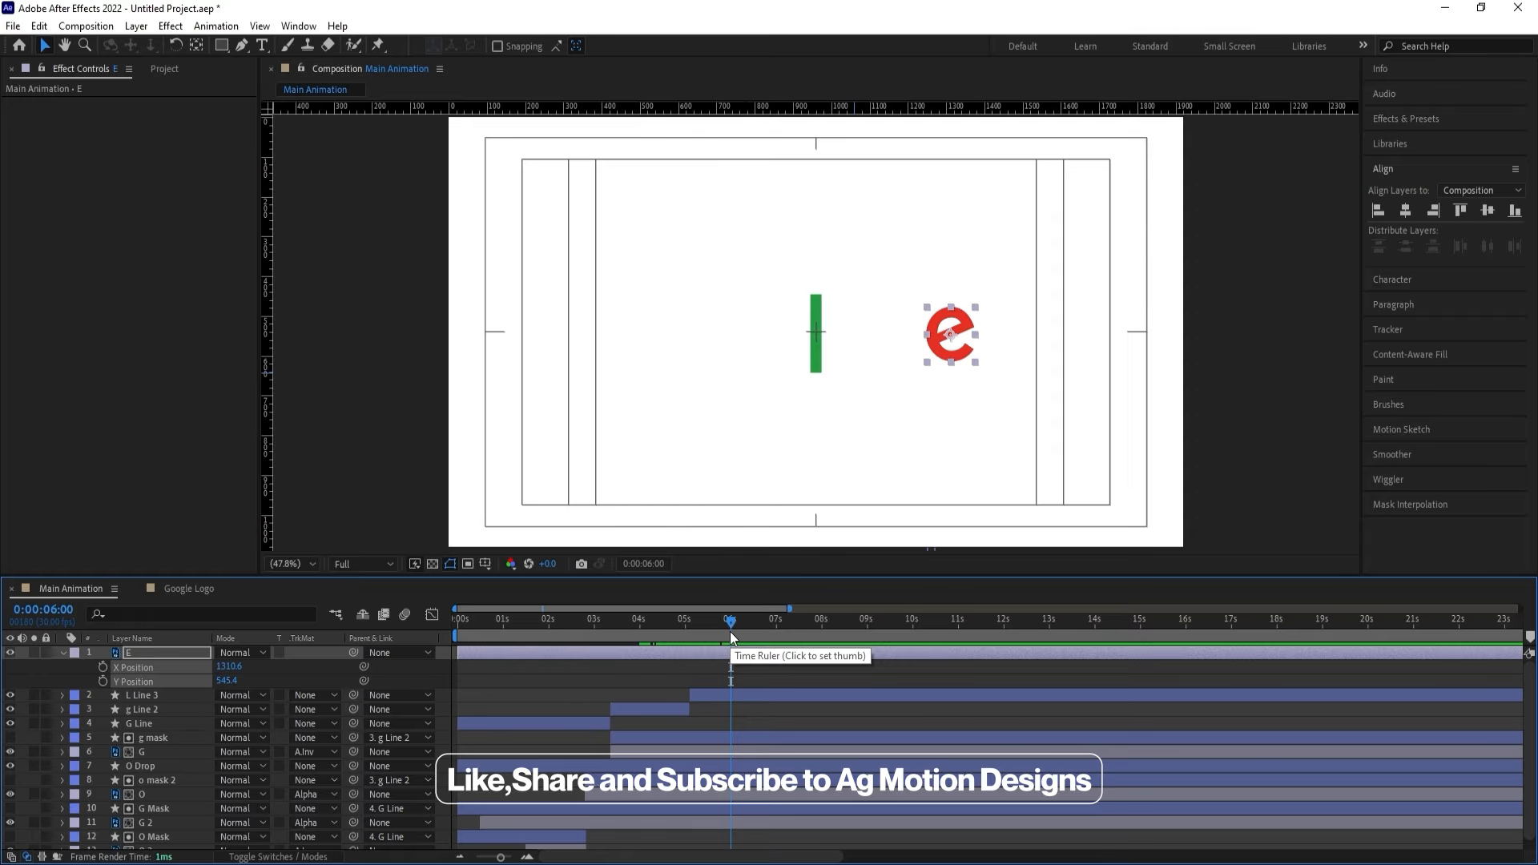
pyautogui.hotkey('alt', '[')
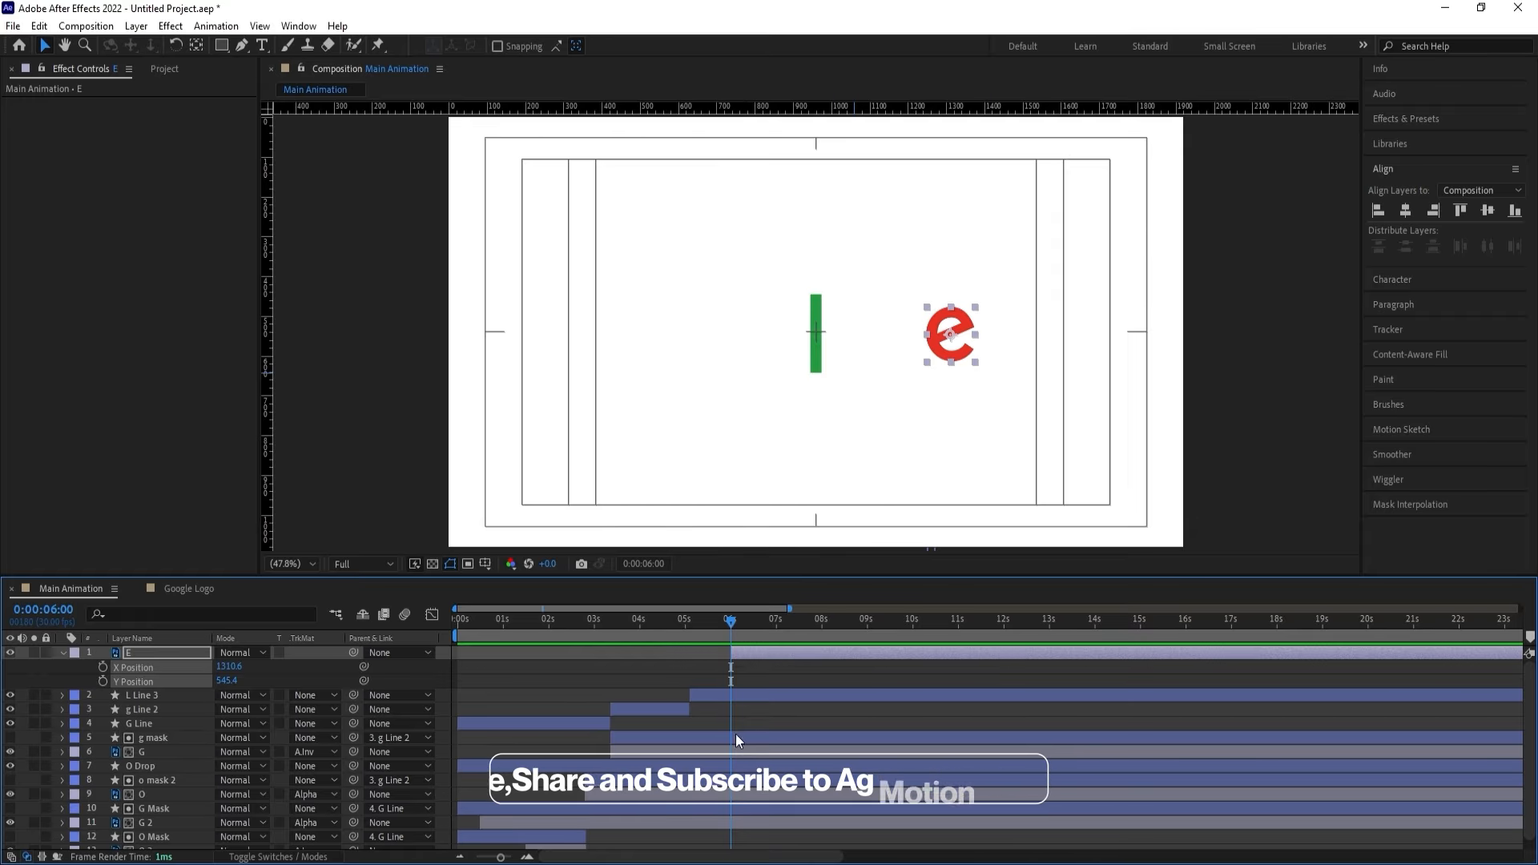
# Centre layer E horizontally in the composition and set X and Y Position keyframes at 0:00:06:00.
pyautogui.click(270, 674)
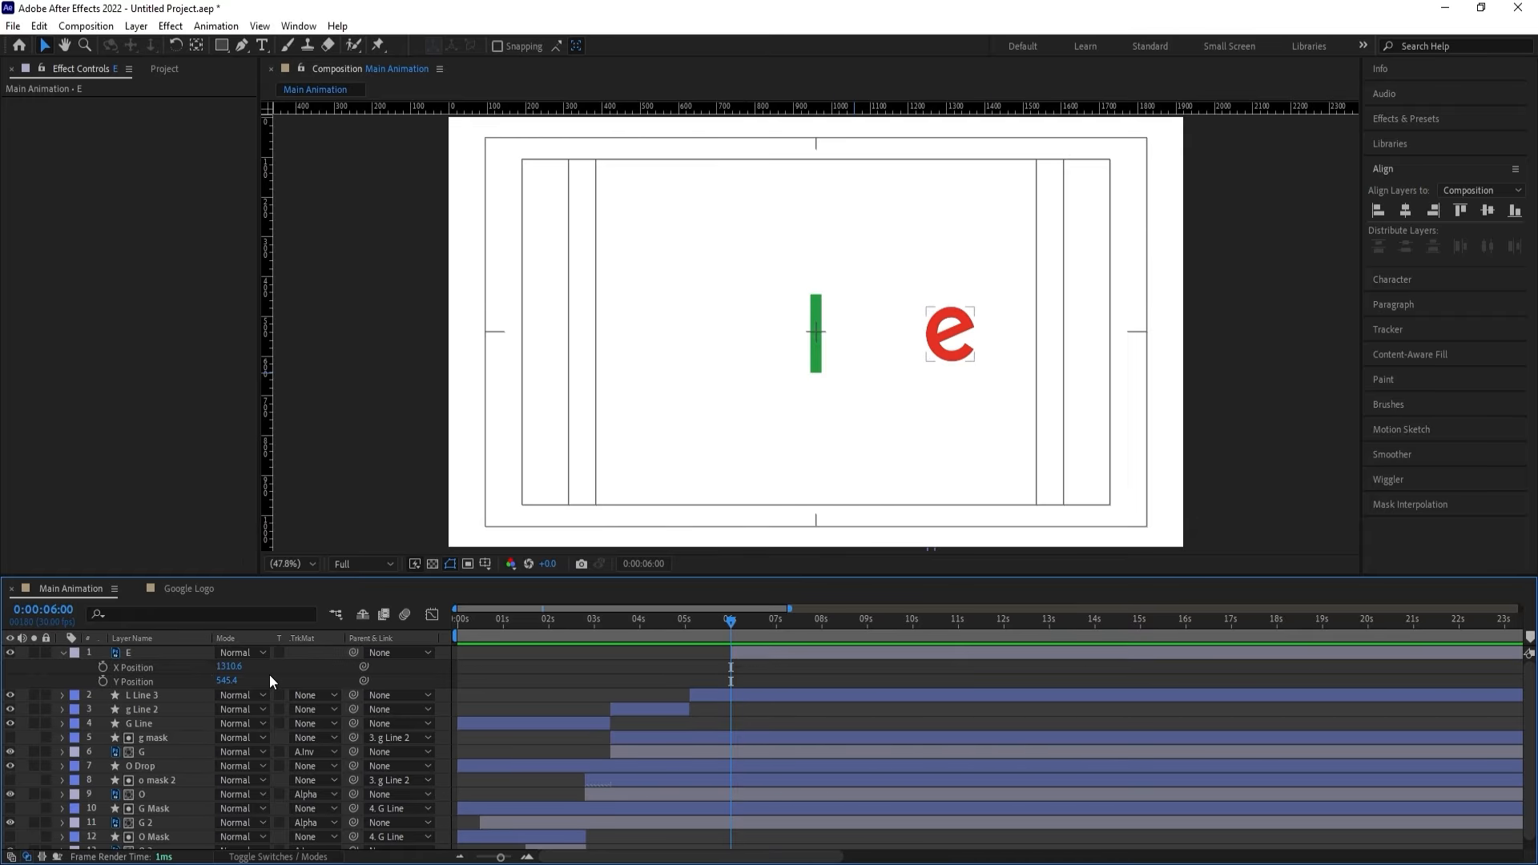
pyautogui.click(164, 652)
pyautogui.click(1407, 210)
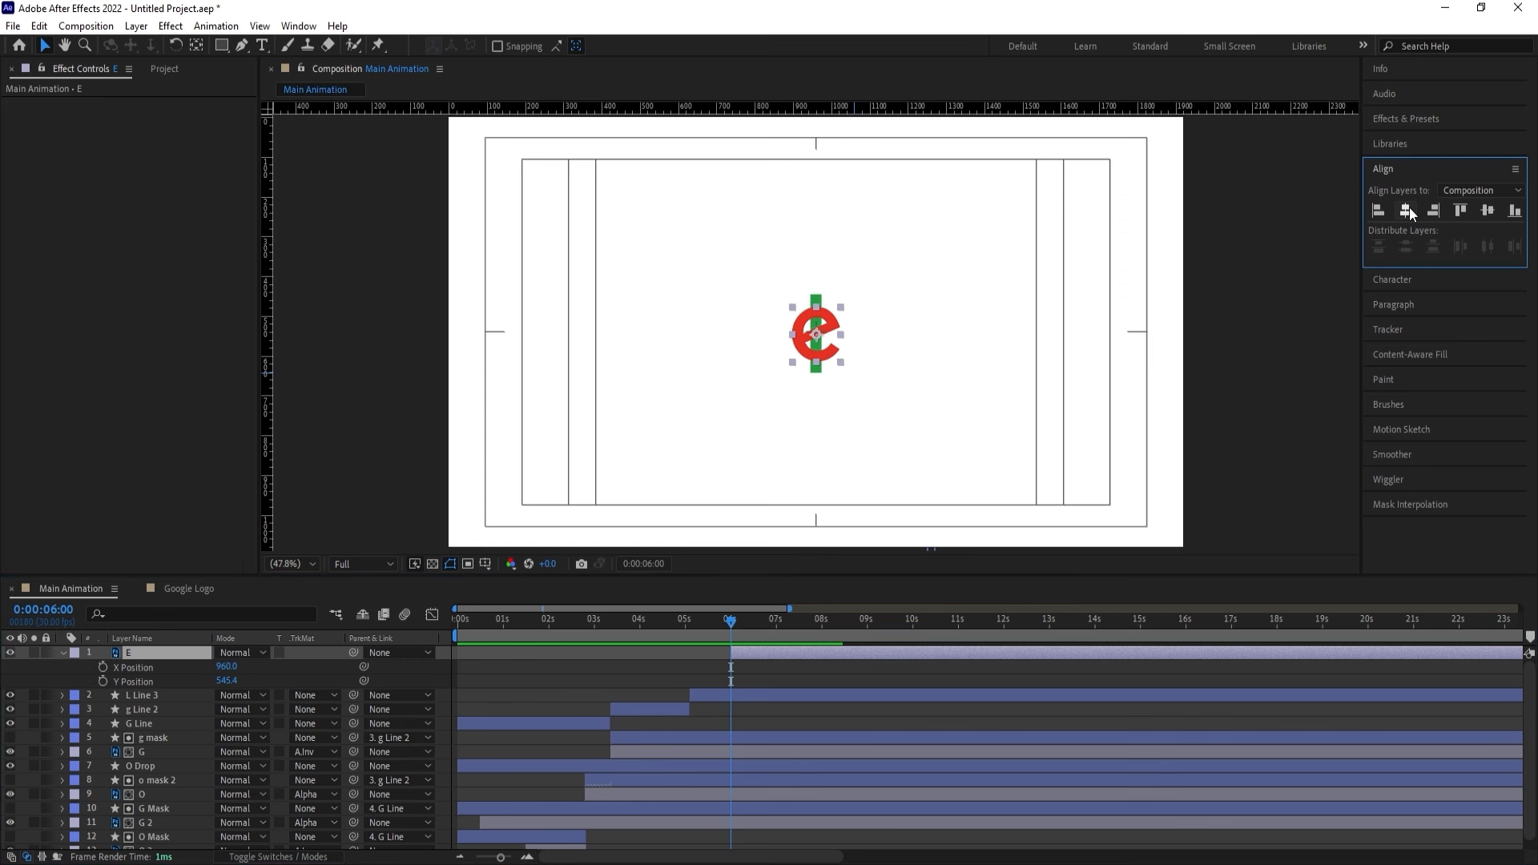
pyautogui.click(103, 666)
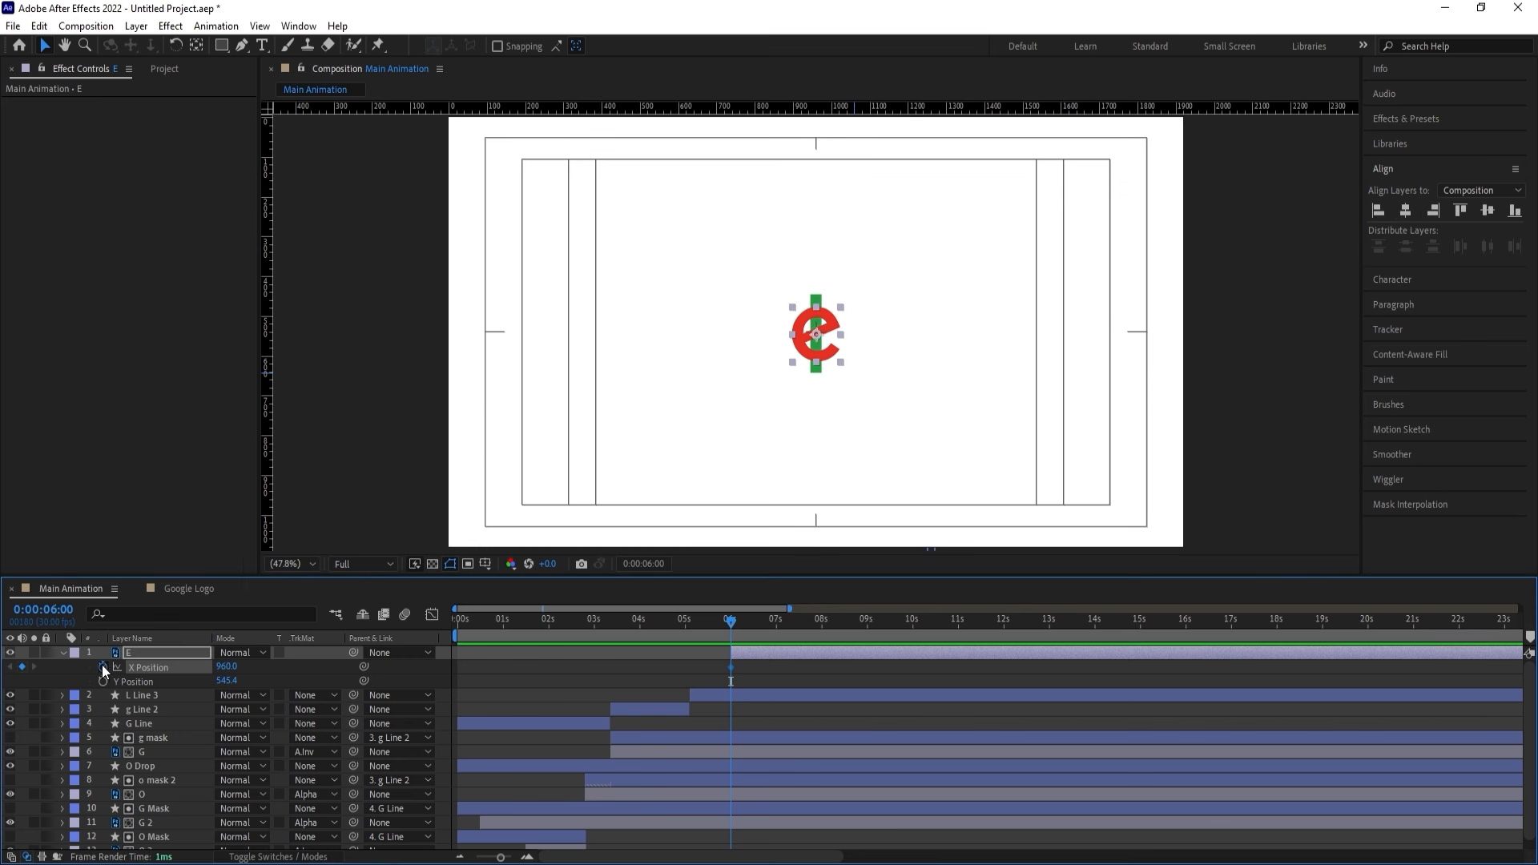
pyautogui.click(102, 681)
# Add X and Y Position keyframes for layer E at 0:00:09:00, keeping its centred position.
pyautogui.press('=')
pyautogui.click(769, 675)
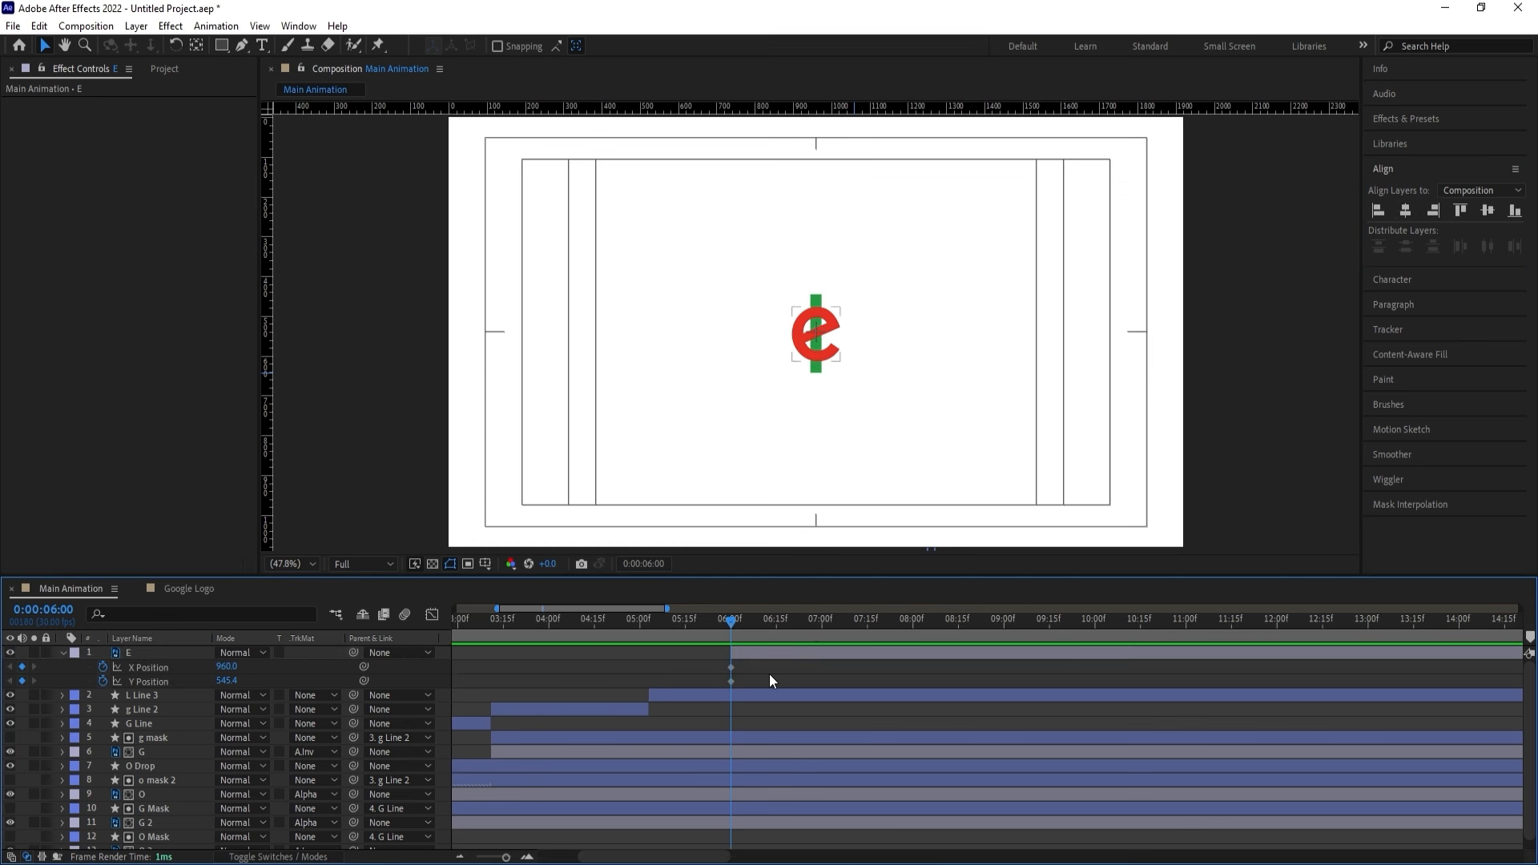
pyautogui.moveTo(815, 619); pyautogui.dragTo(1004, 628)
pyautogui.click(21, 666)
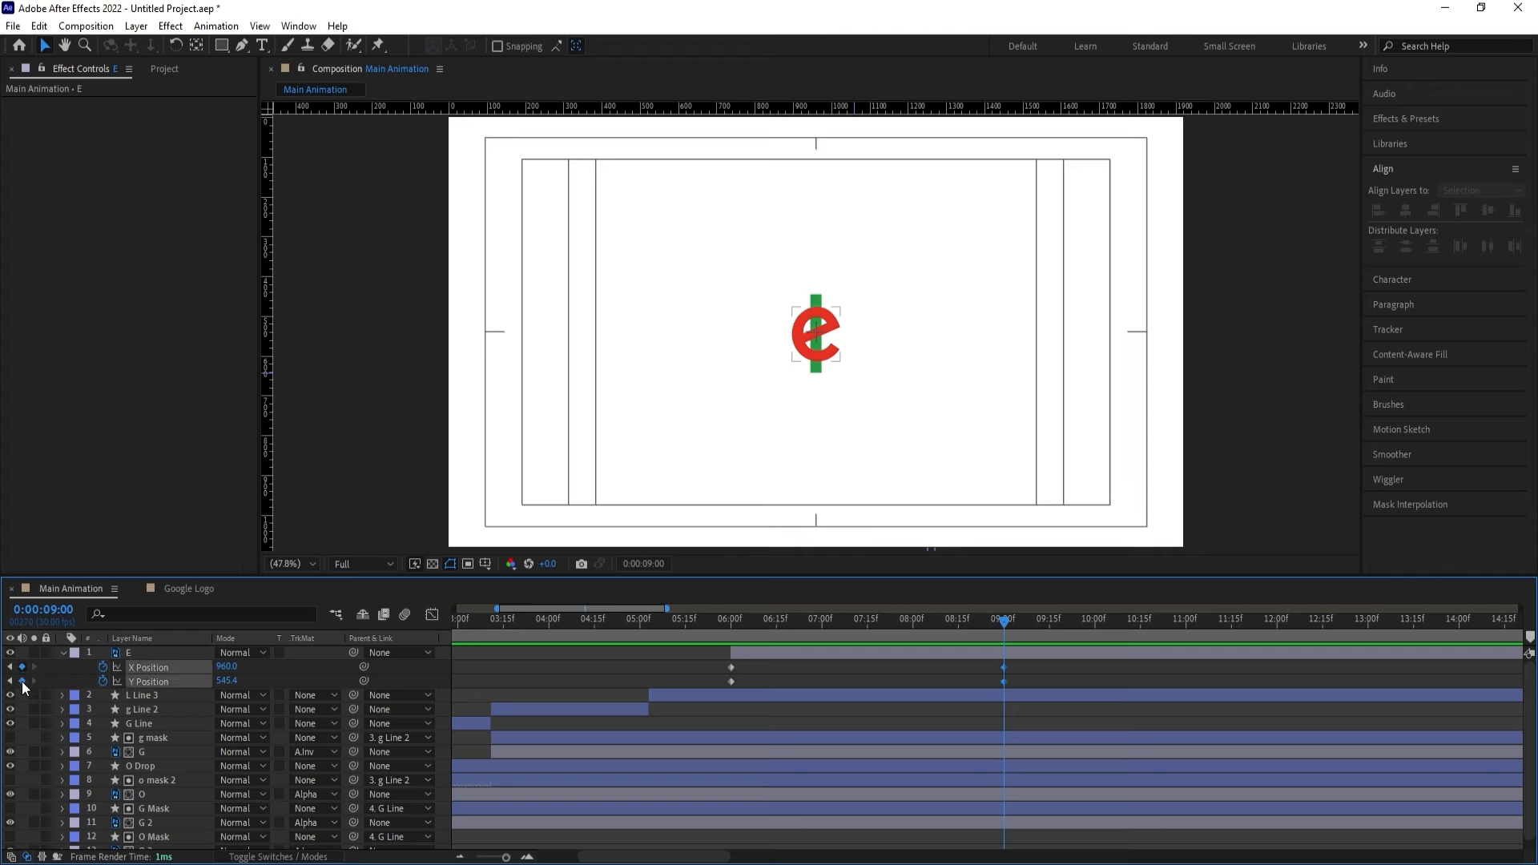
pyautogui.click(21, 681)
# Set layer E's X Position at 0:00:06:00 to 2003, outside the canvas, and go to 0:00:07:00.
pyautogui.click(189, 652)
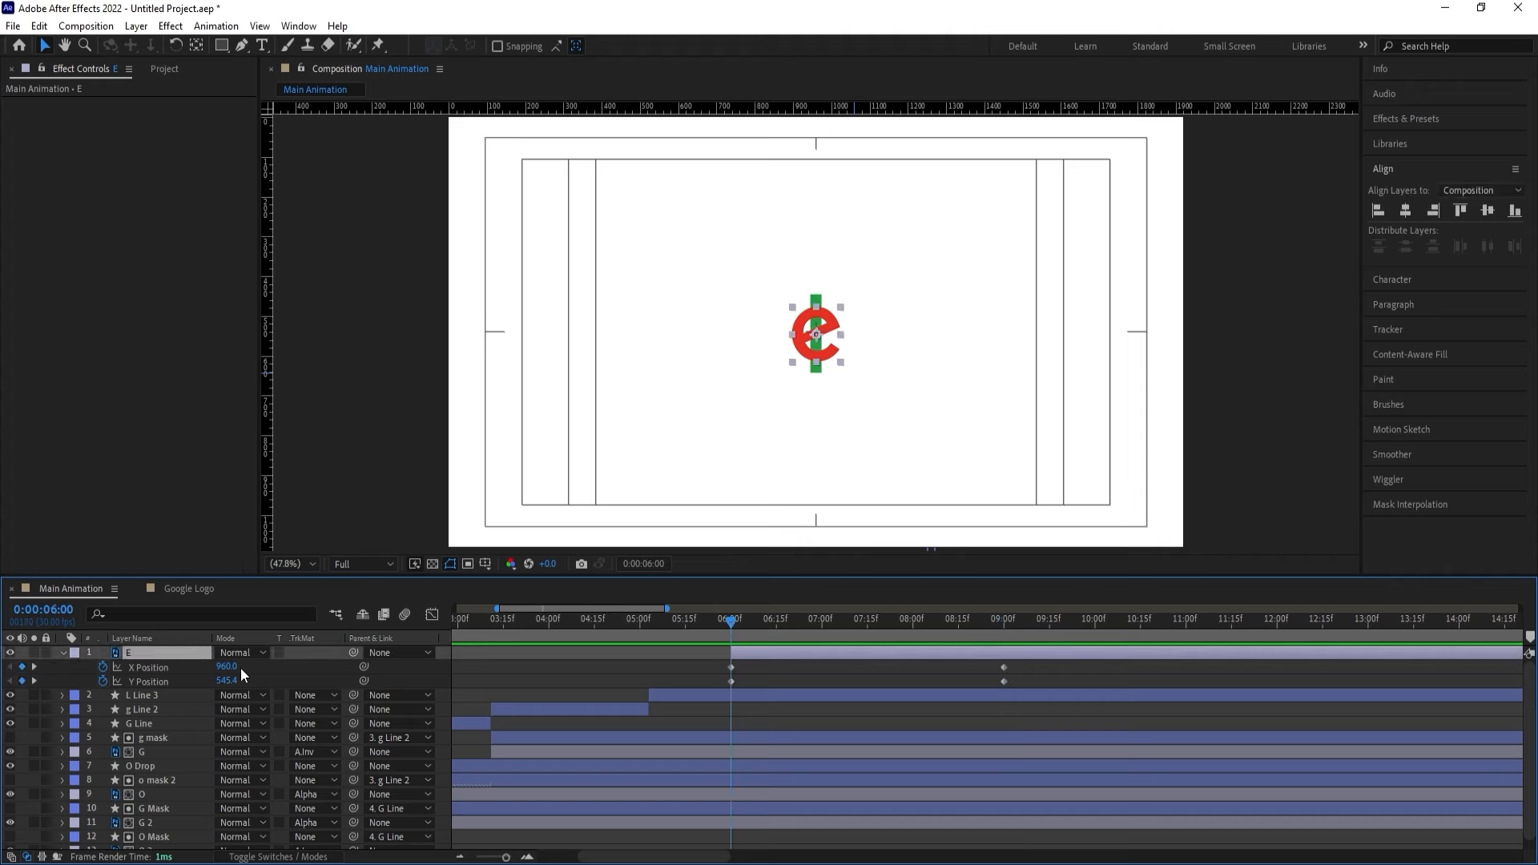
pyautogui.moveTo(232, 666); pyautogui.dragTo(842, 629)
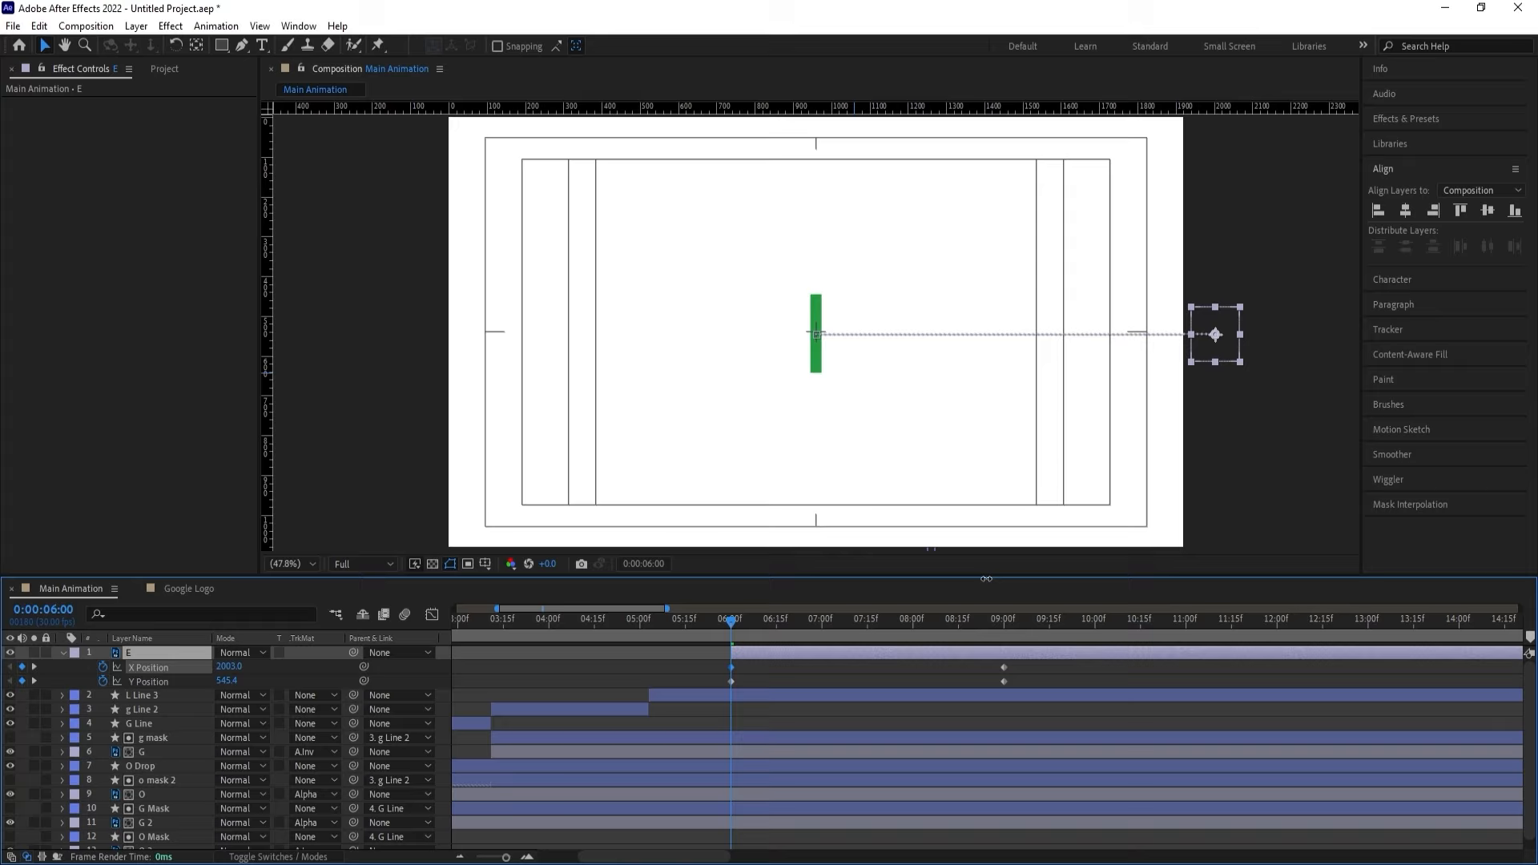
pyautogui.click(825, 619)
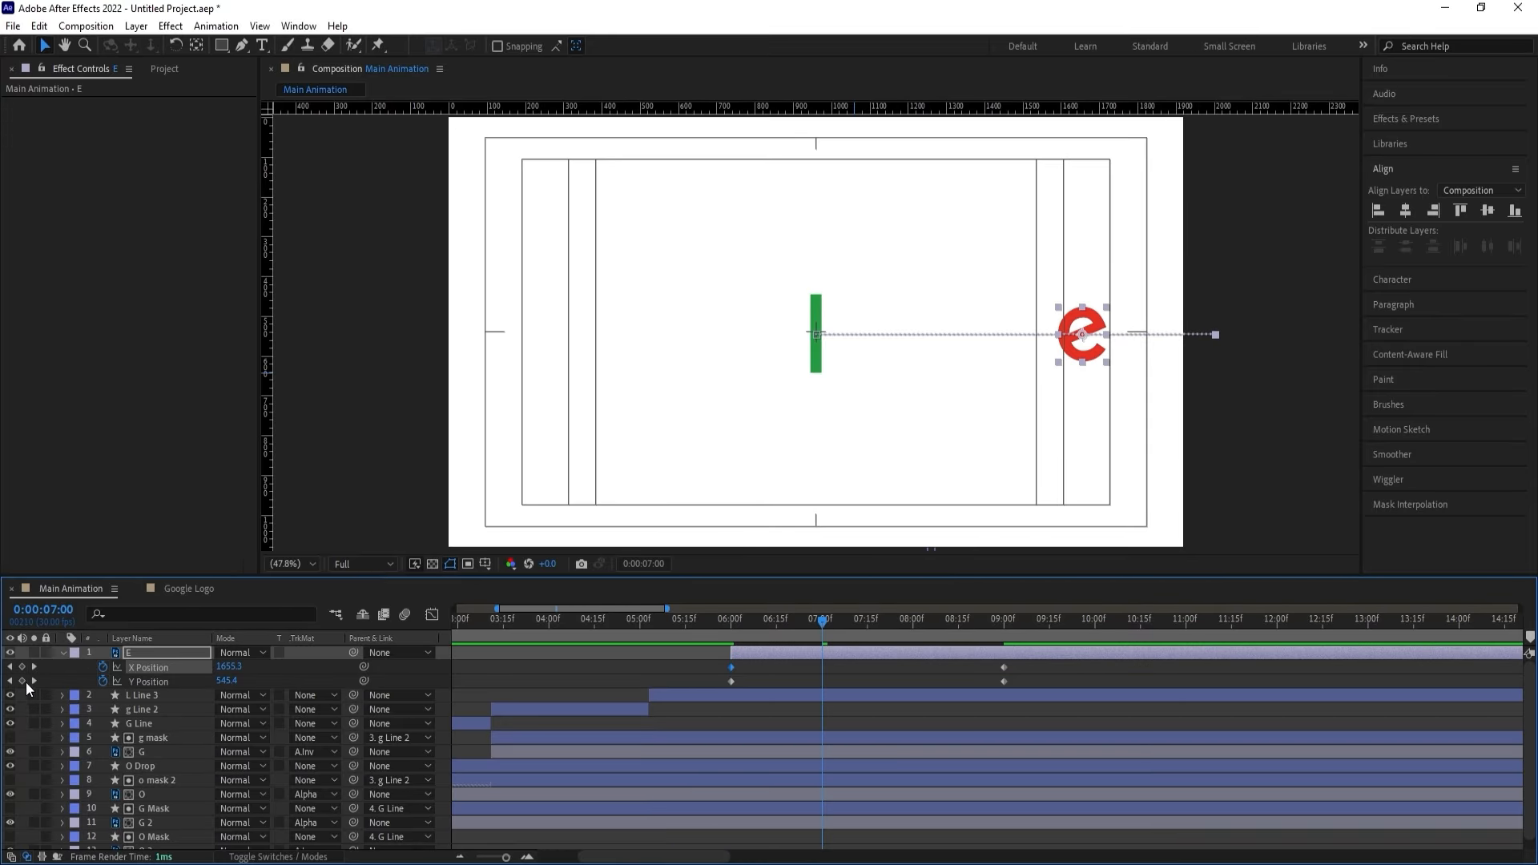
# Add Y Position keyframes to the E layer at 7:00 and 8:01, and set its Y Position to 315.4 at 6:14.
pyautogui.click(22, 681)
pyautogui.click(916, 619)
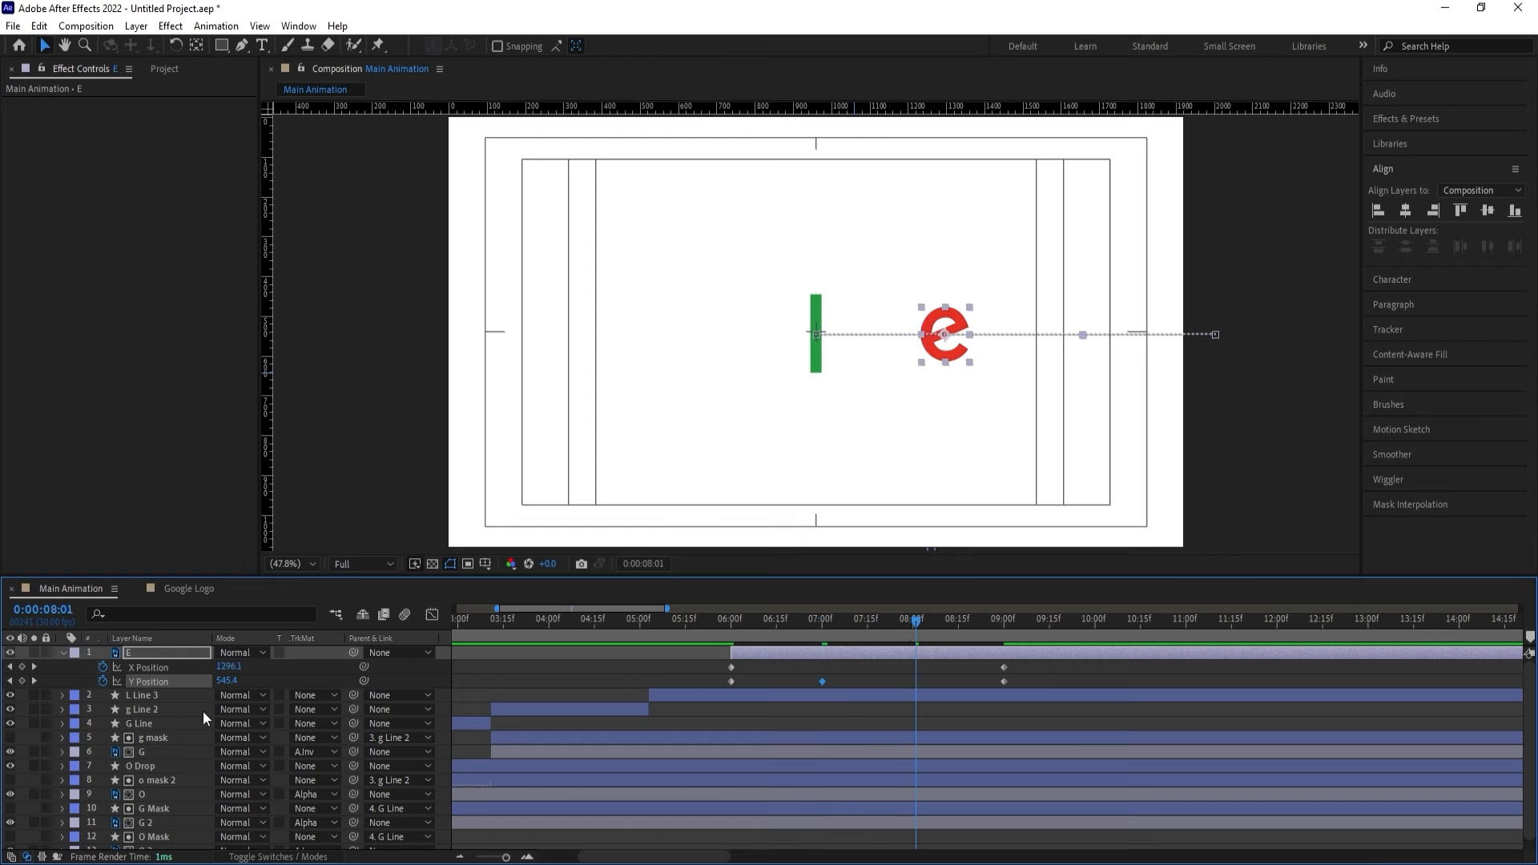
pyautogui.click(773, 631)
pyautogui.moveTo(215, 680); pyautogui.dragTo(170, 681)
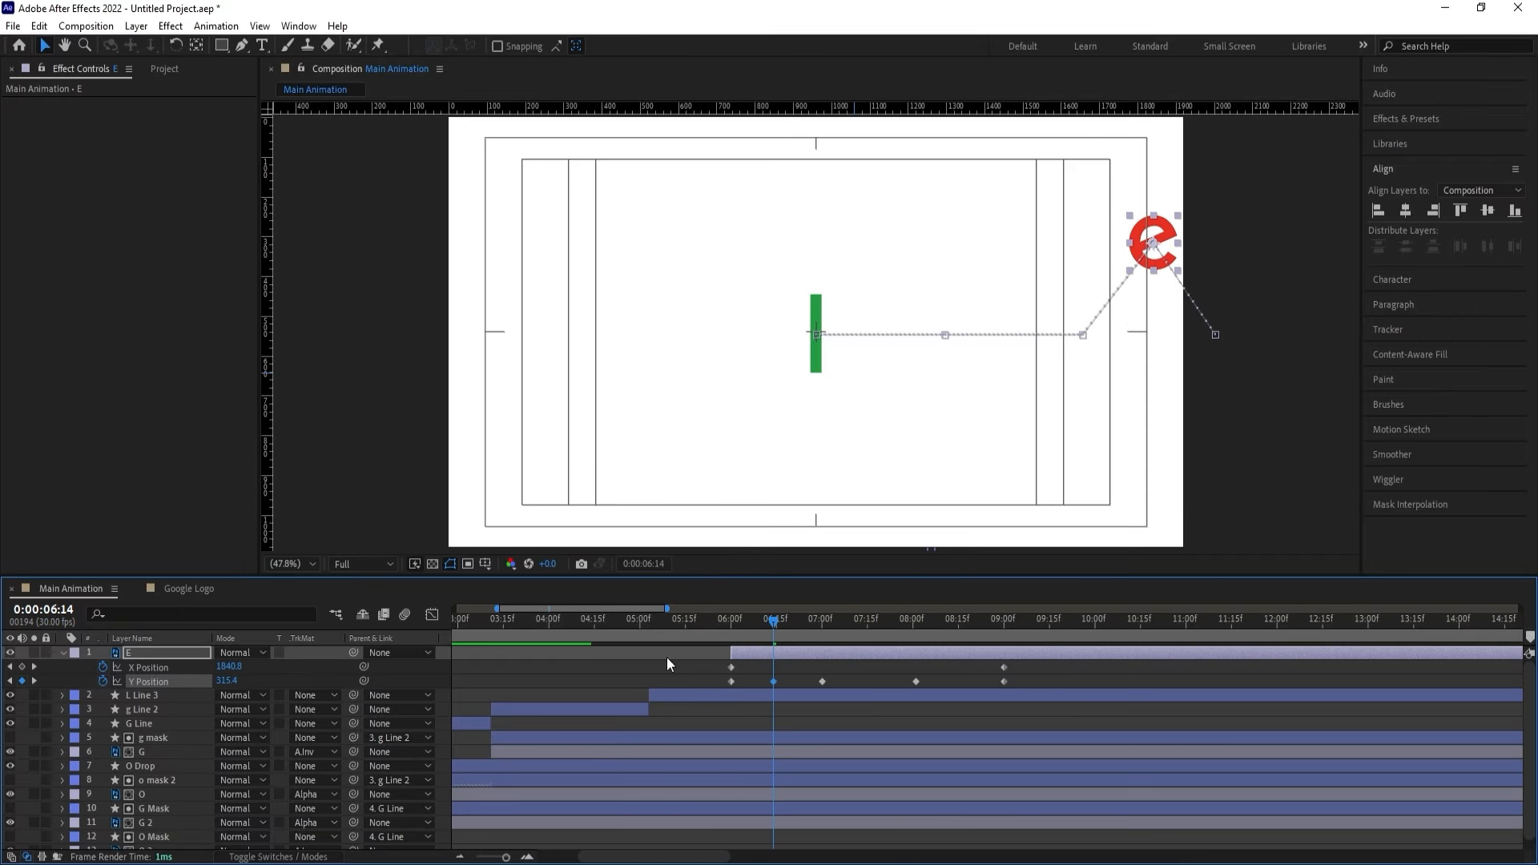
# Copy the raised Y Position keyframe of the E layer to 7:16 and 8:15.
pyautogui.click(870, 631)
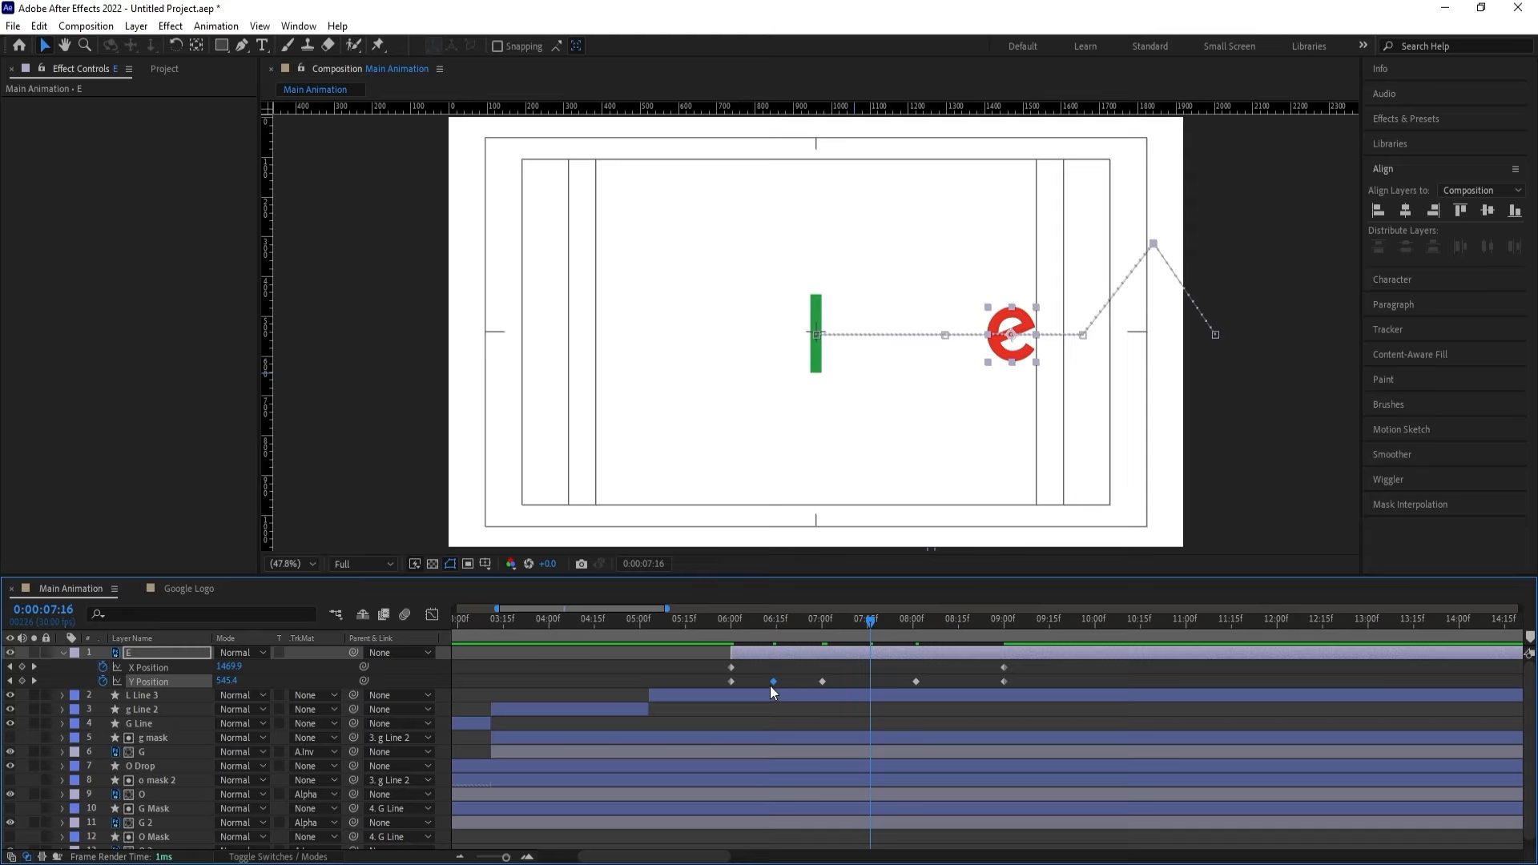
pyautogui.hotkey('ctrl', 'v')
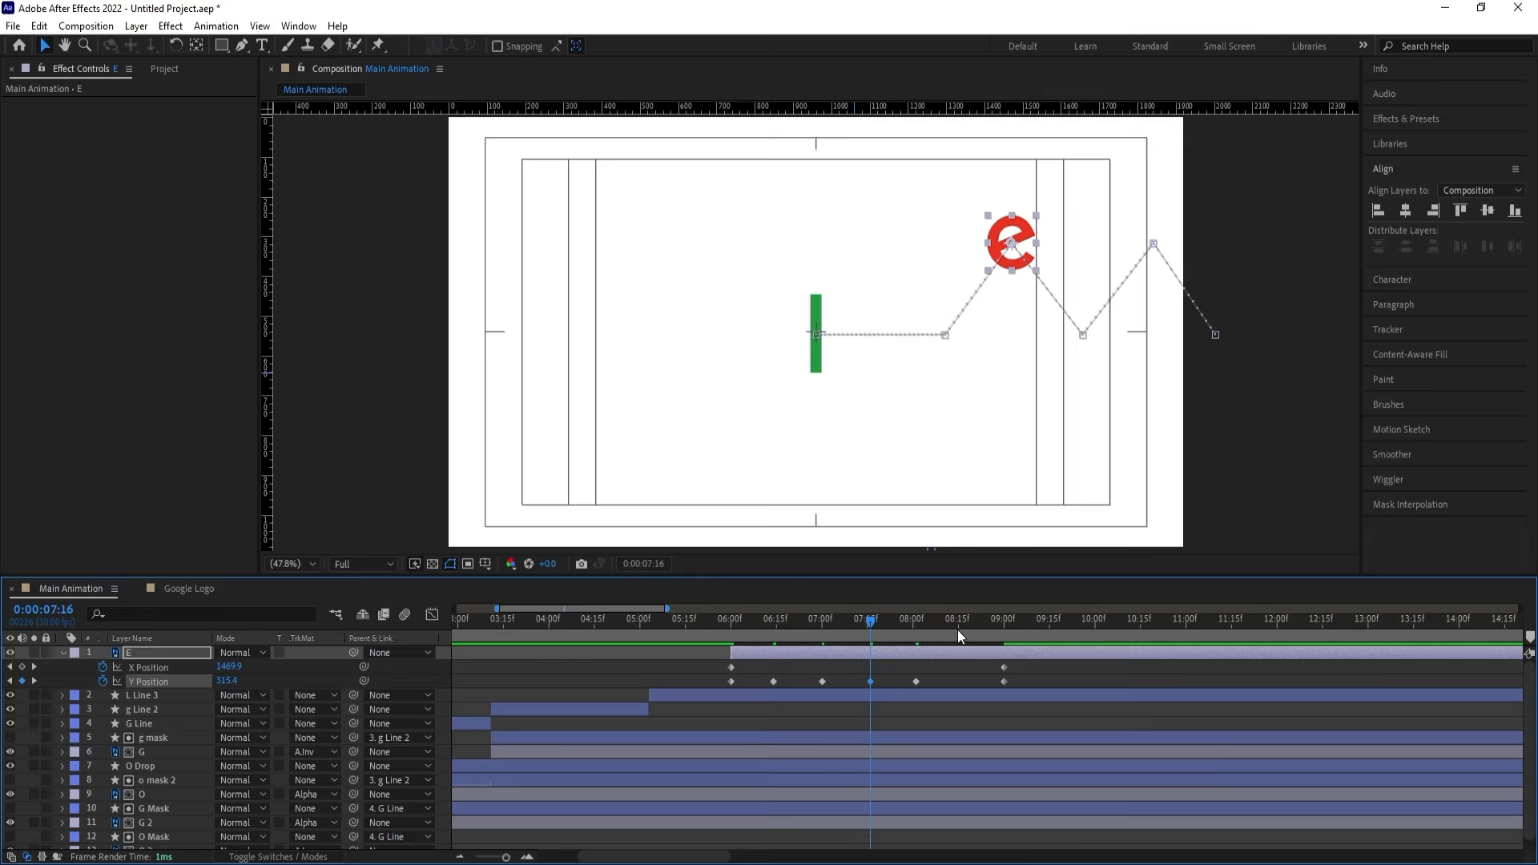
pyautogui.click(958, 630)
pyautogui.hotkey('ctrl', 'v')
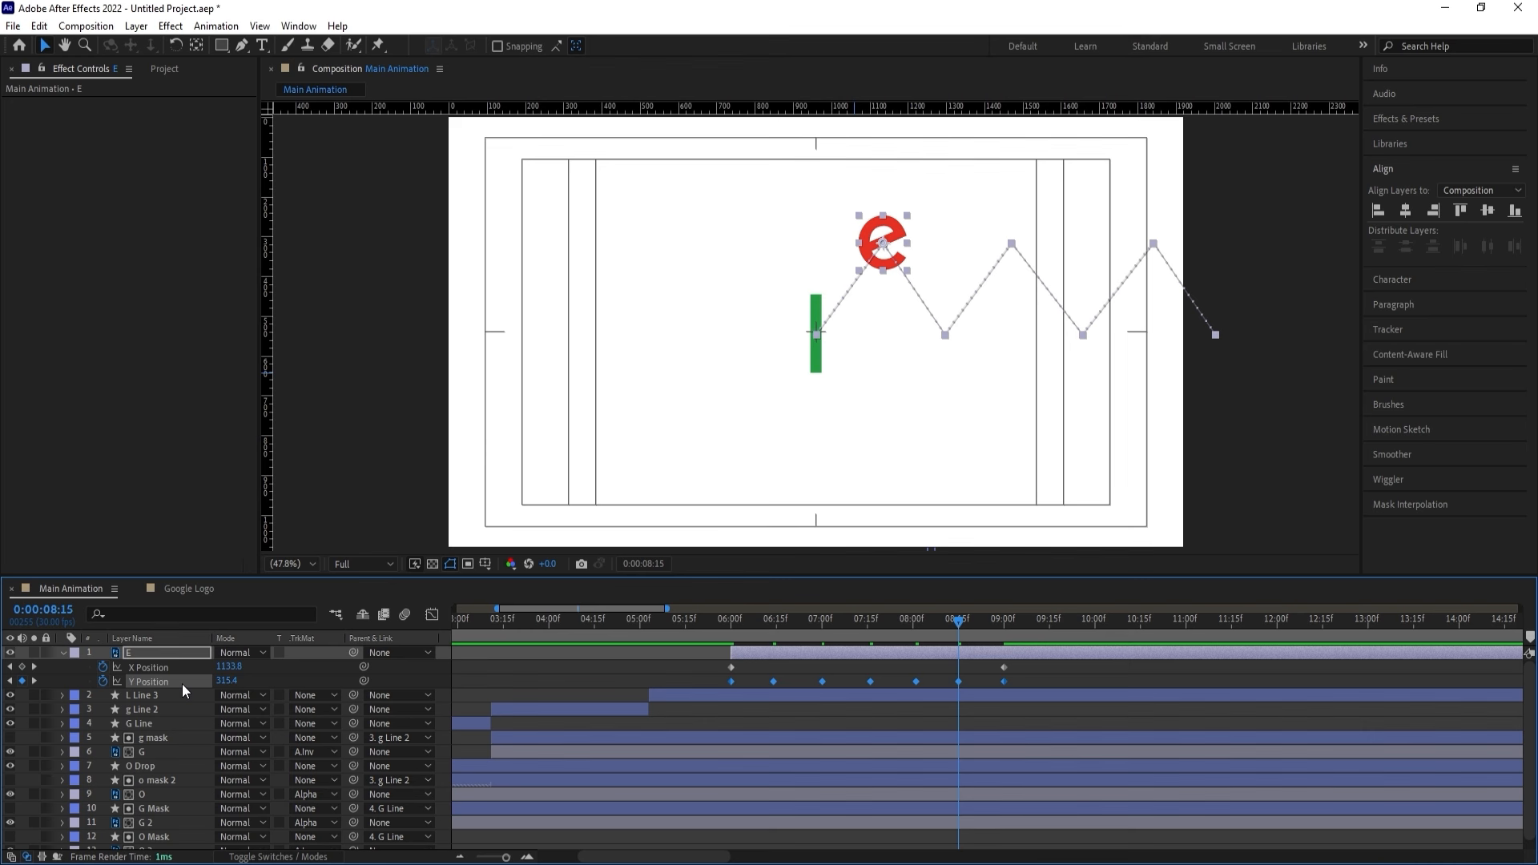
# Easy Ease all Y Position keyframes and reshape their speed graph so the letter lingers at the peaks and moves fastest at each ground contact.
pyautogui.press('F9')
pyautogui.click(431, 615)
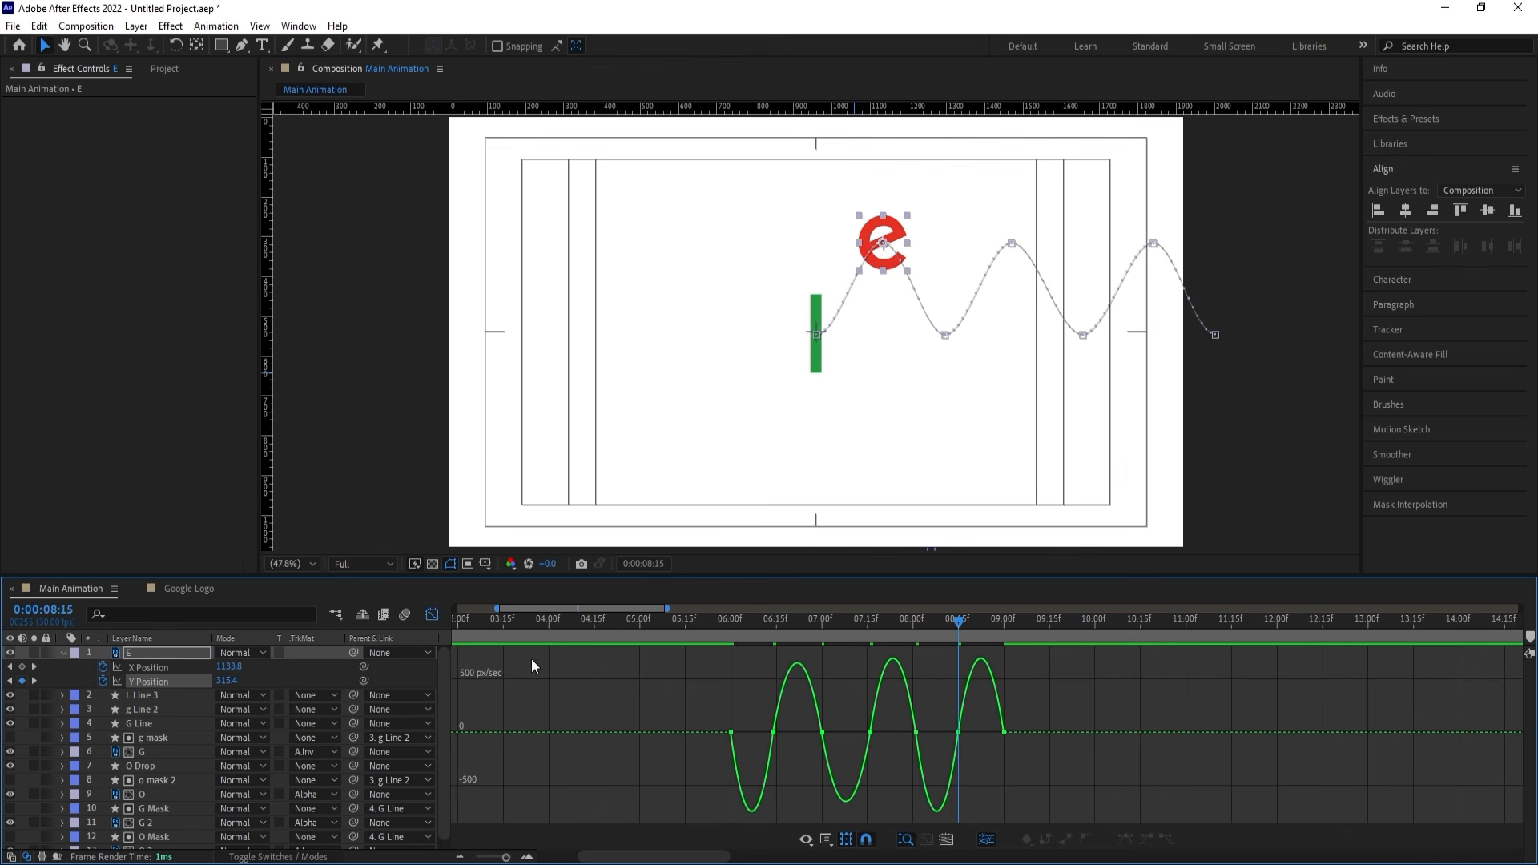
pyautogui.moveTo(569, 703); pyautogui.dragTo(648, 702)
pyautogui.click(503, 730)
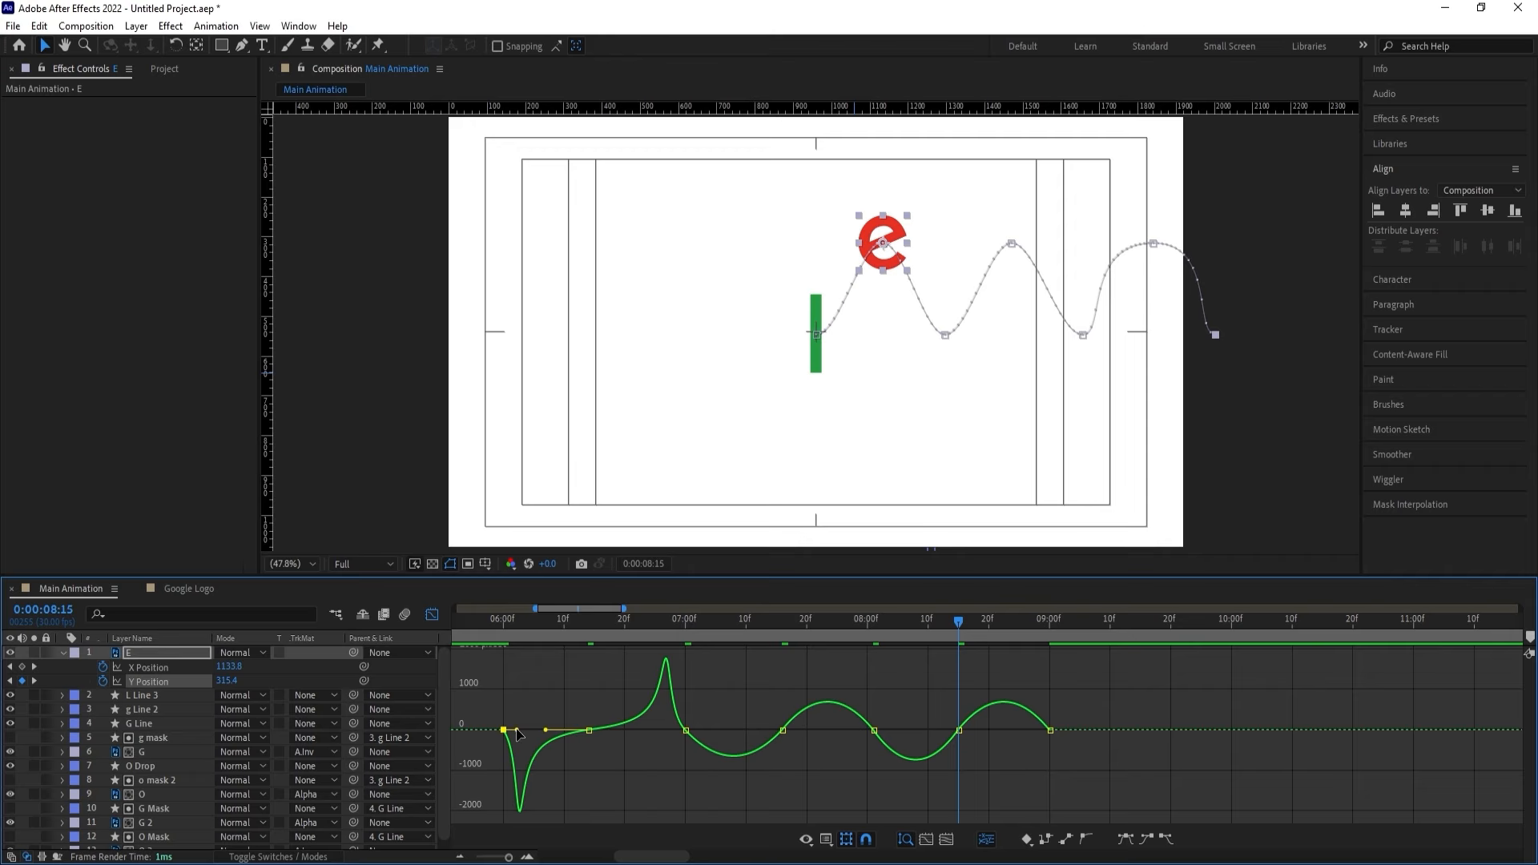
pyautogui.moveTo(546, 730); pyautogui.dragTo(842, 732)
pyautogui.click(685, 722)
pyautogui.moveTo(701, 727); pyautogui.dragTo(693, 729)
pyautogui.moveTo(900, 718); pyautogui.dragTo(1004, 728)
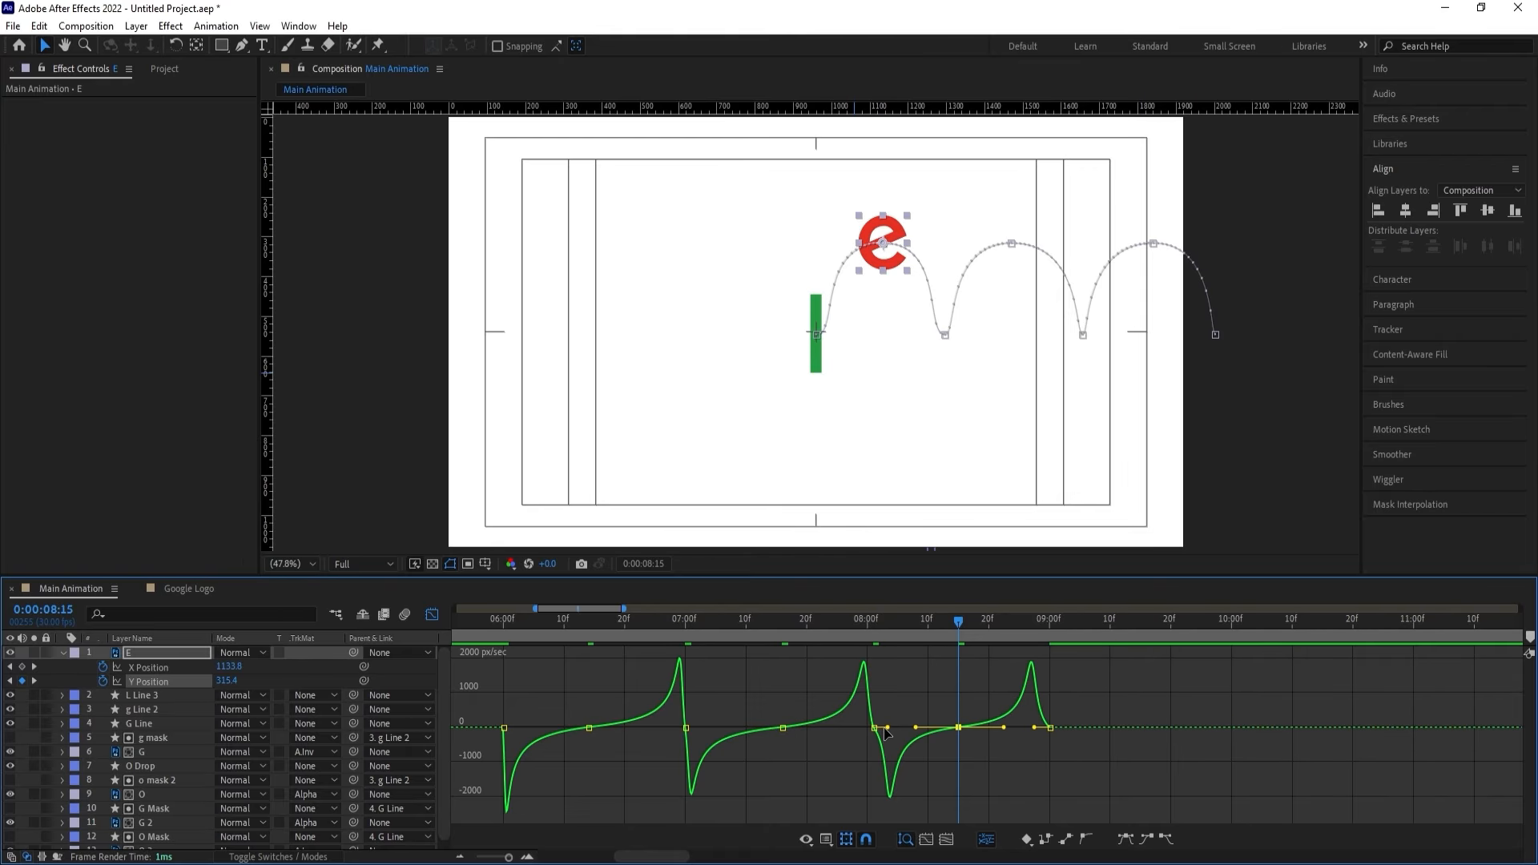
pyautogui.moveTo(887, 731); pyautogui.dragTo(881, 728)
pyautogui.moveTo(1070, 708); pyautogui.dragTo(1045, 728)
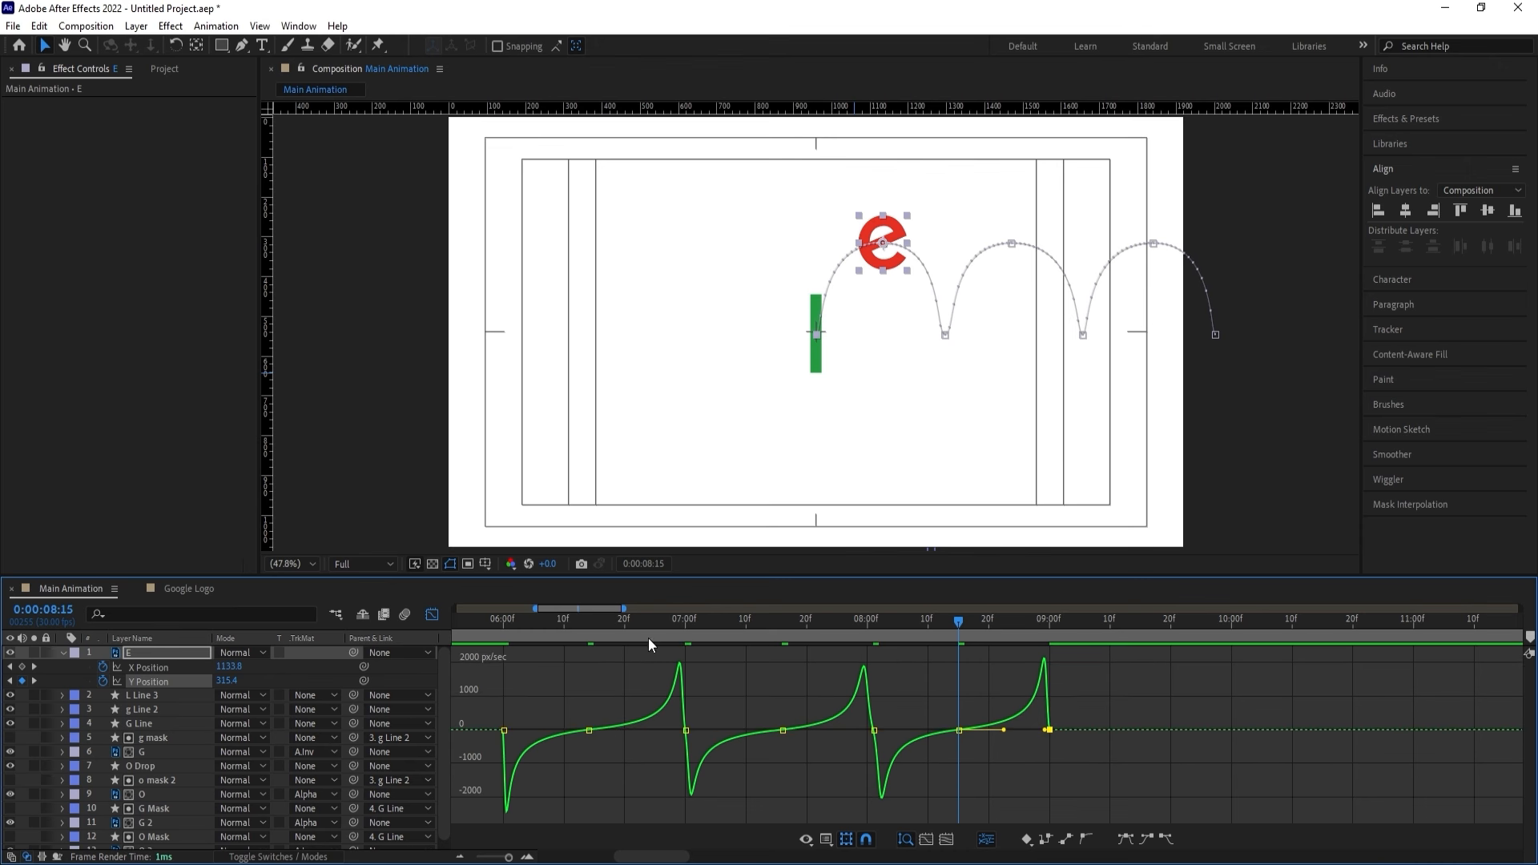
# Preview the letter's bounce from just before 6:00 and return the timeline to the layer bar view.
pyautogui.click(487, 617)
pyautogui.press('space')
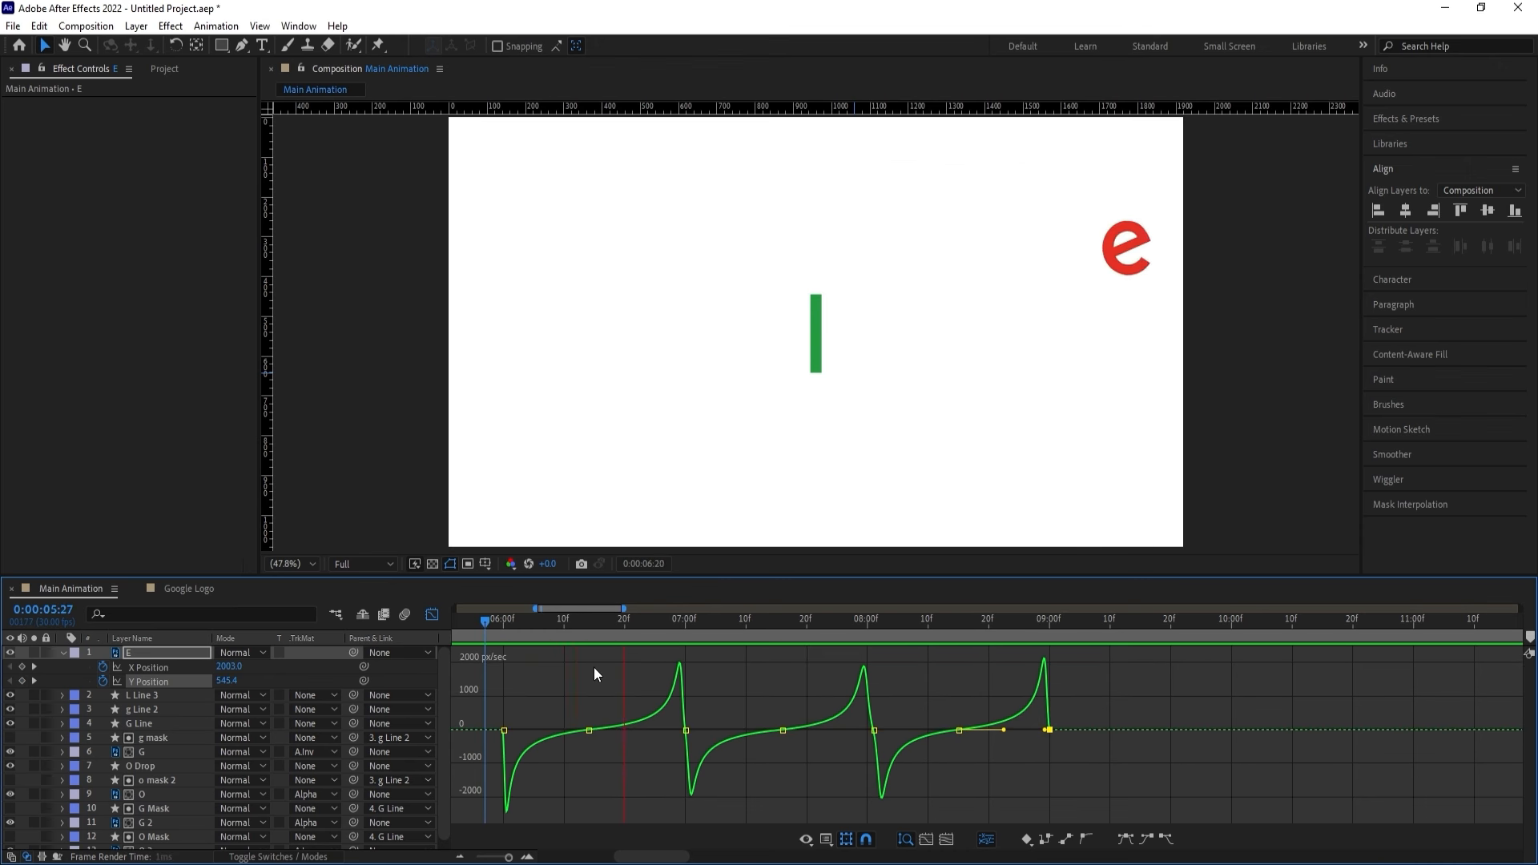
pyautogui.press('space')
pyautogui.click(432, 614)
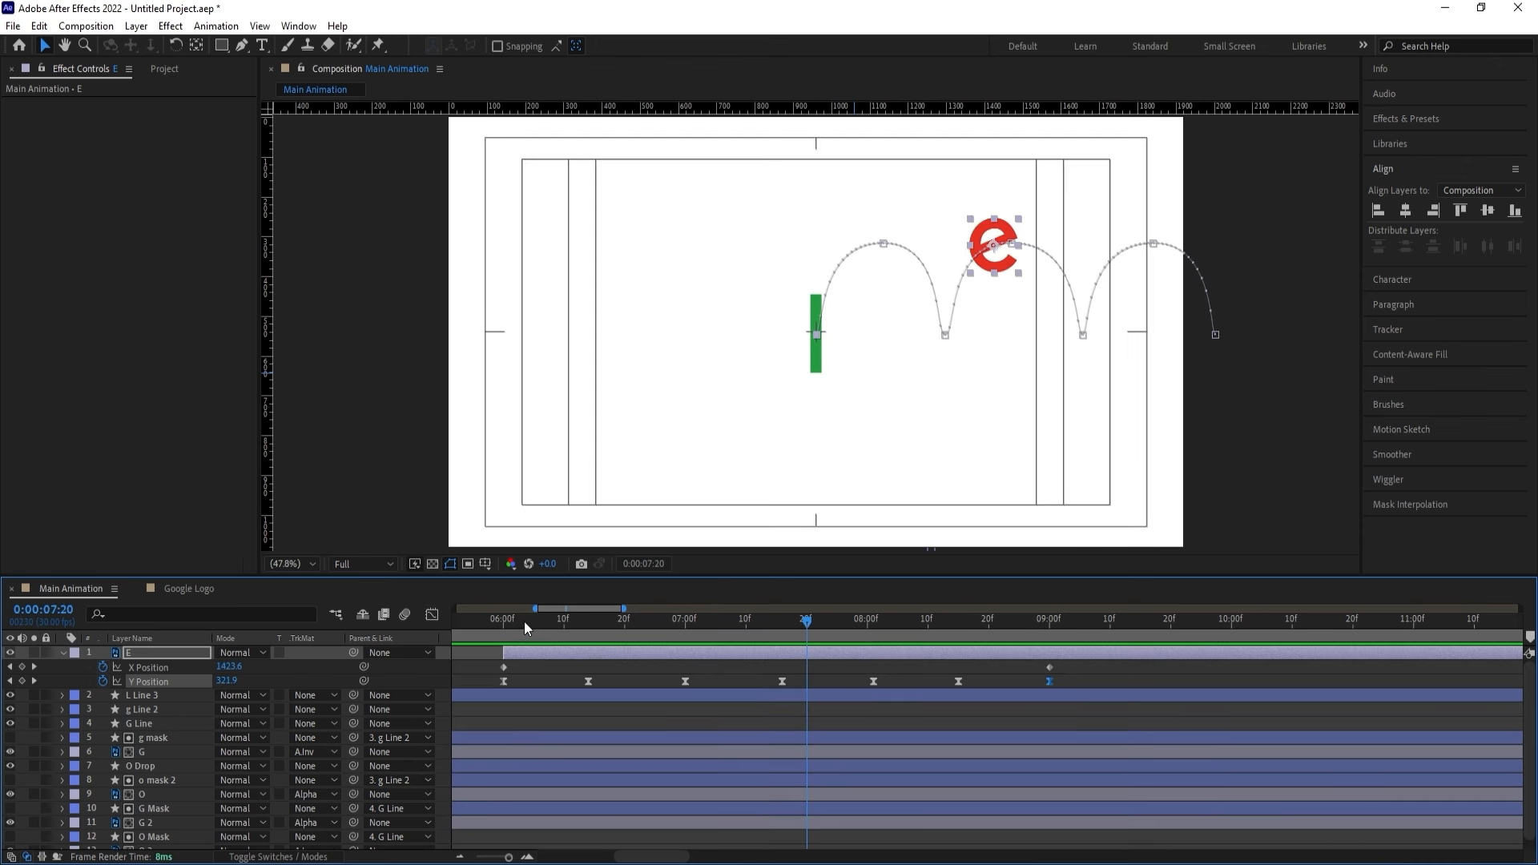
# Add a Rotation keyframe to the E layer at 6:00 and show it together with the position properties.
pyautogui.click(511, 621)
pyautogui.moveTo(512, 625); pyautogui.dragTo(505, 624)
pyautogui.press('r')
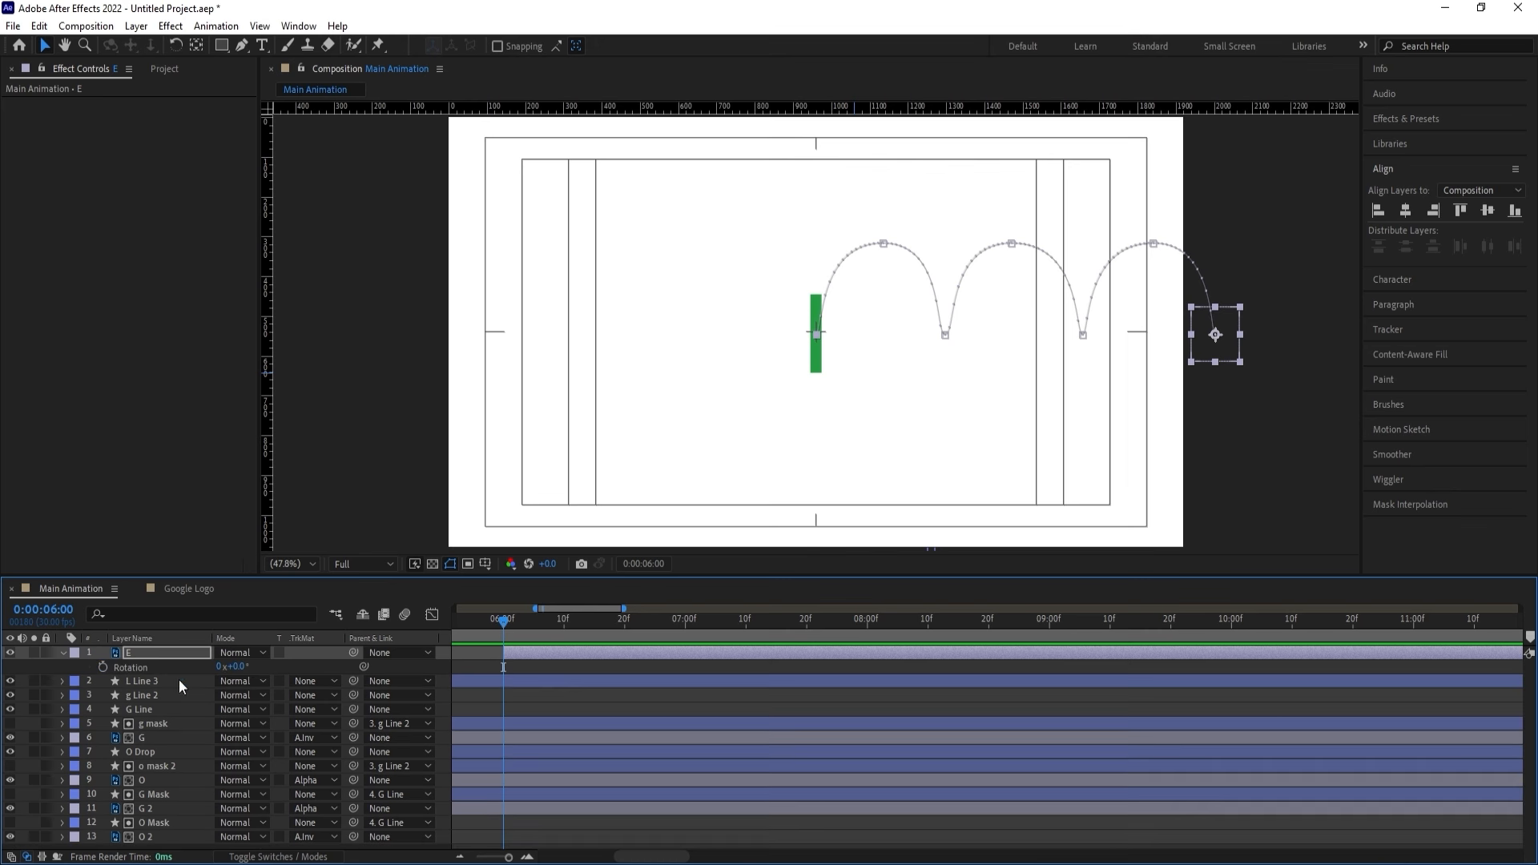
pyautogui.hotkey('shift', 'p')
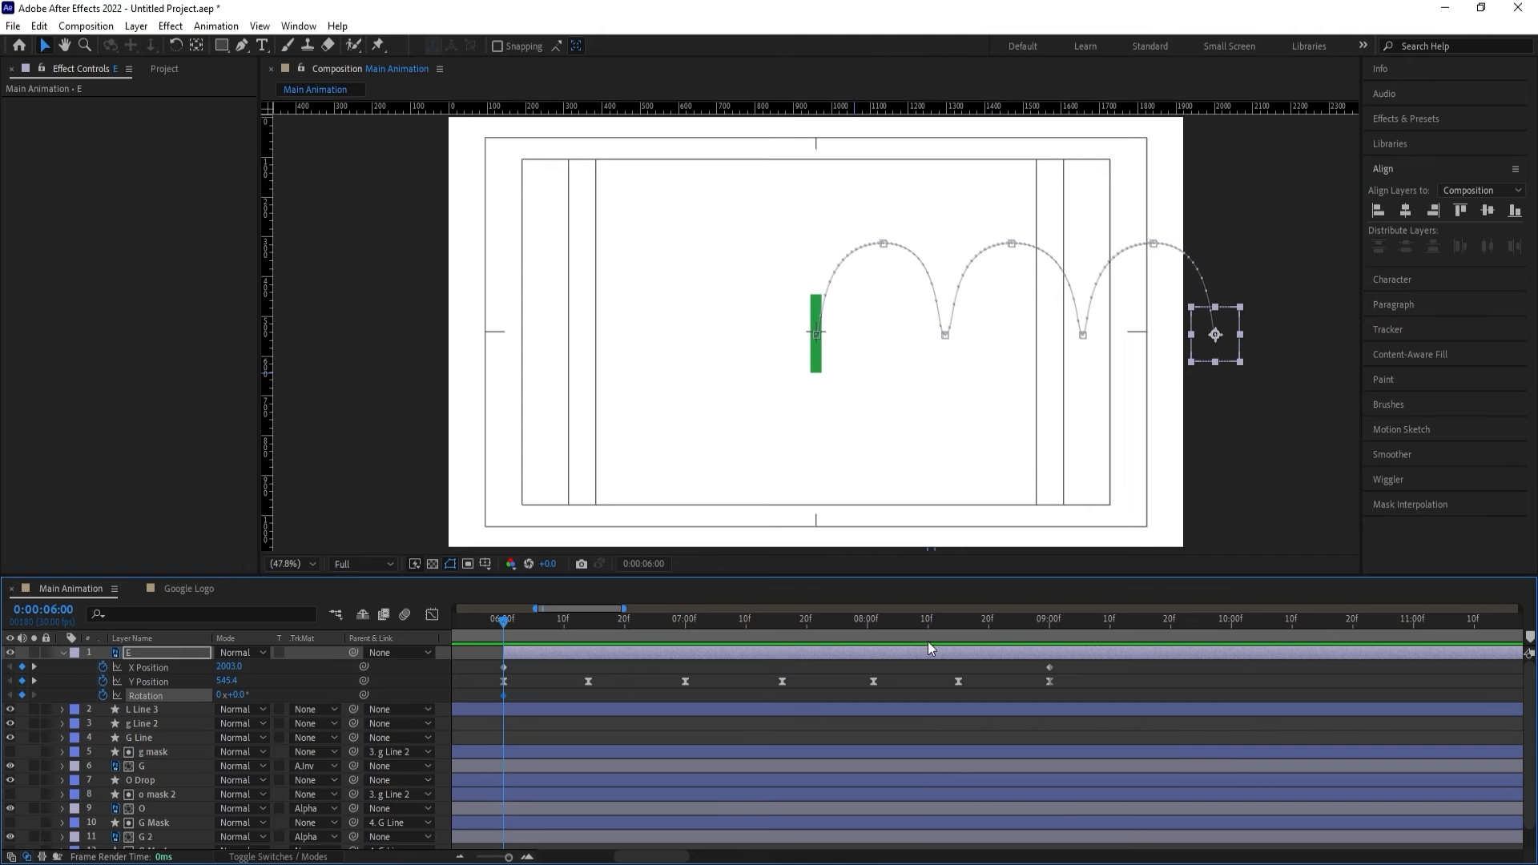
# Set the E layer's rotation to -3 full revolutions at 9:00 and preview the rolling bounce.
pyautogui.click(974, 626)
pyautogui.moveTo(974, 626); pyautogui.dragTo(993, 633)
pyautogui.press('k')
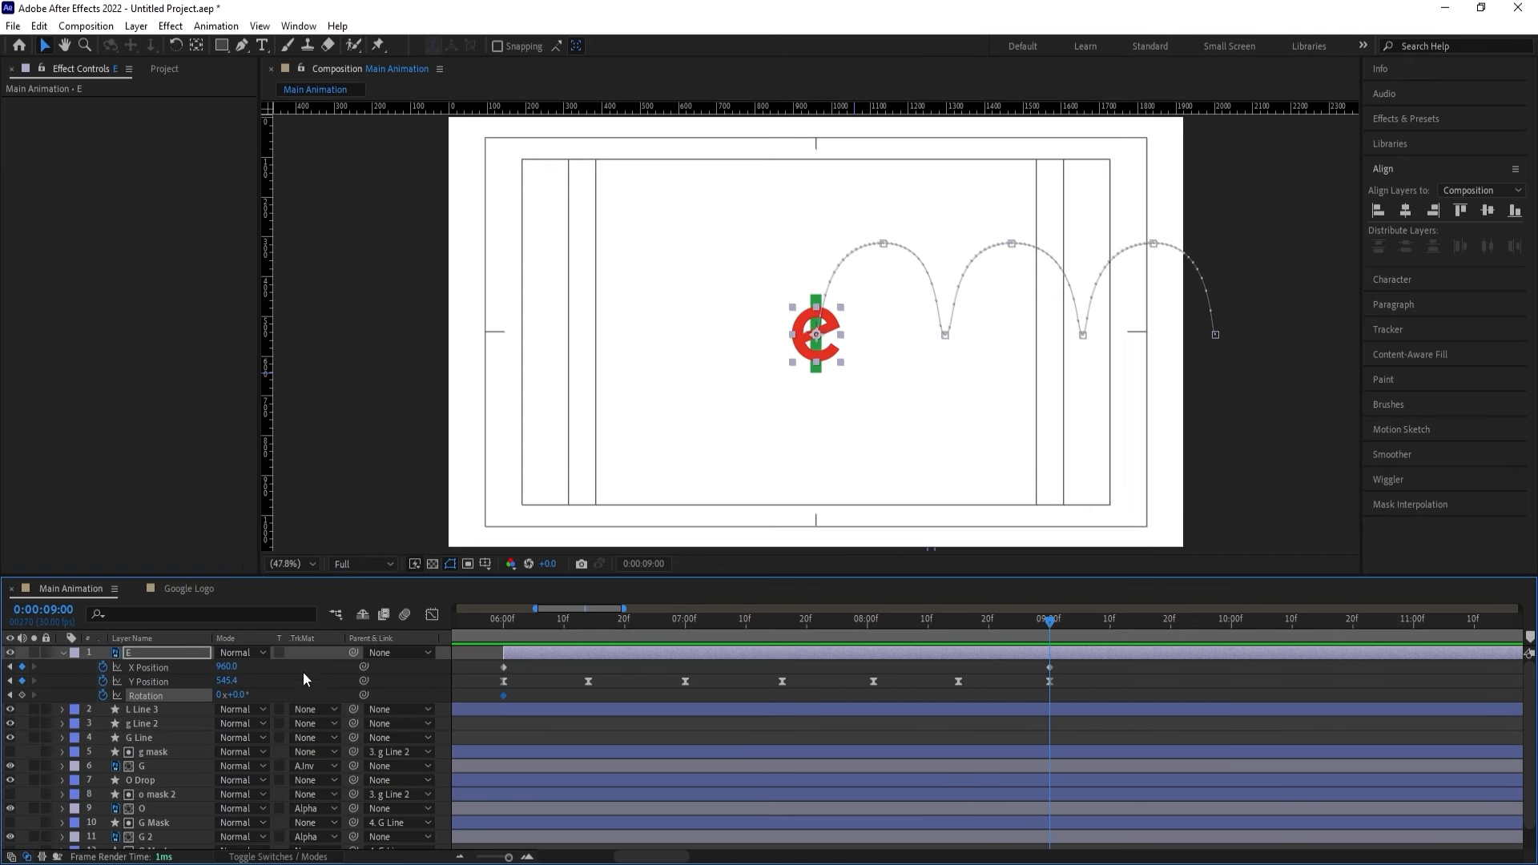
pyautogui.moveTo(241, 699); pyautogui.dragTo(217, 697)
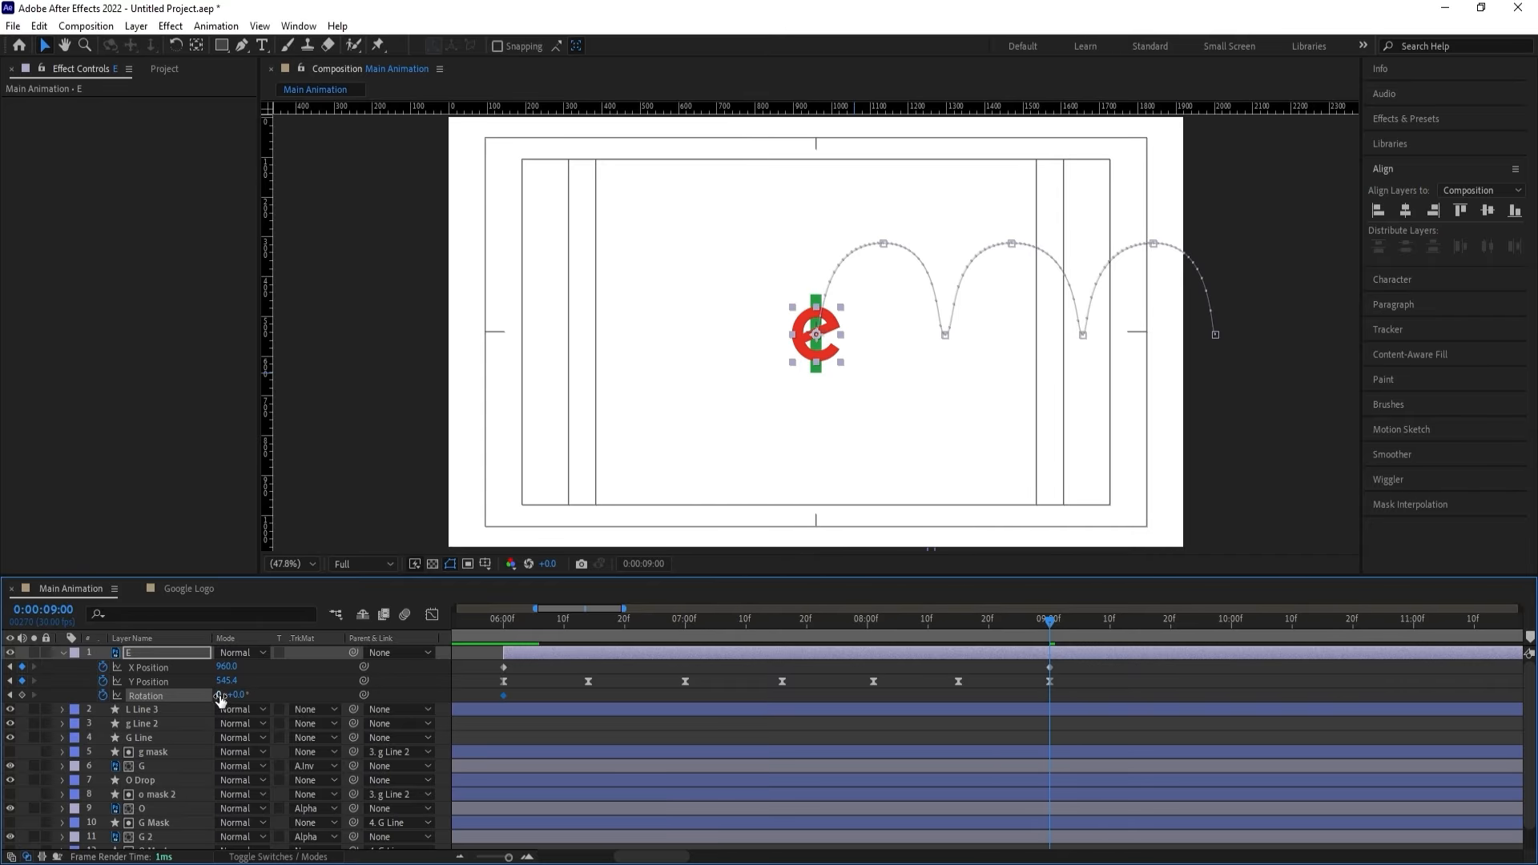
pyautogui.click(219, 695)
pyautogui.write('-3')
pyautogui.press('Return')
pyautogui.click(497, 619)
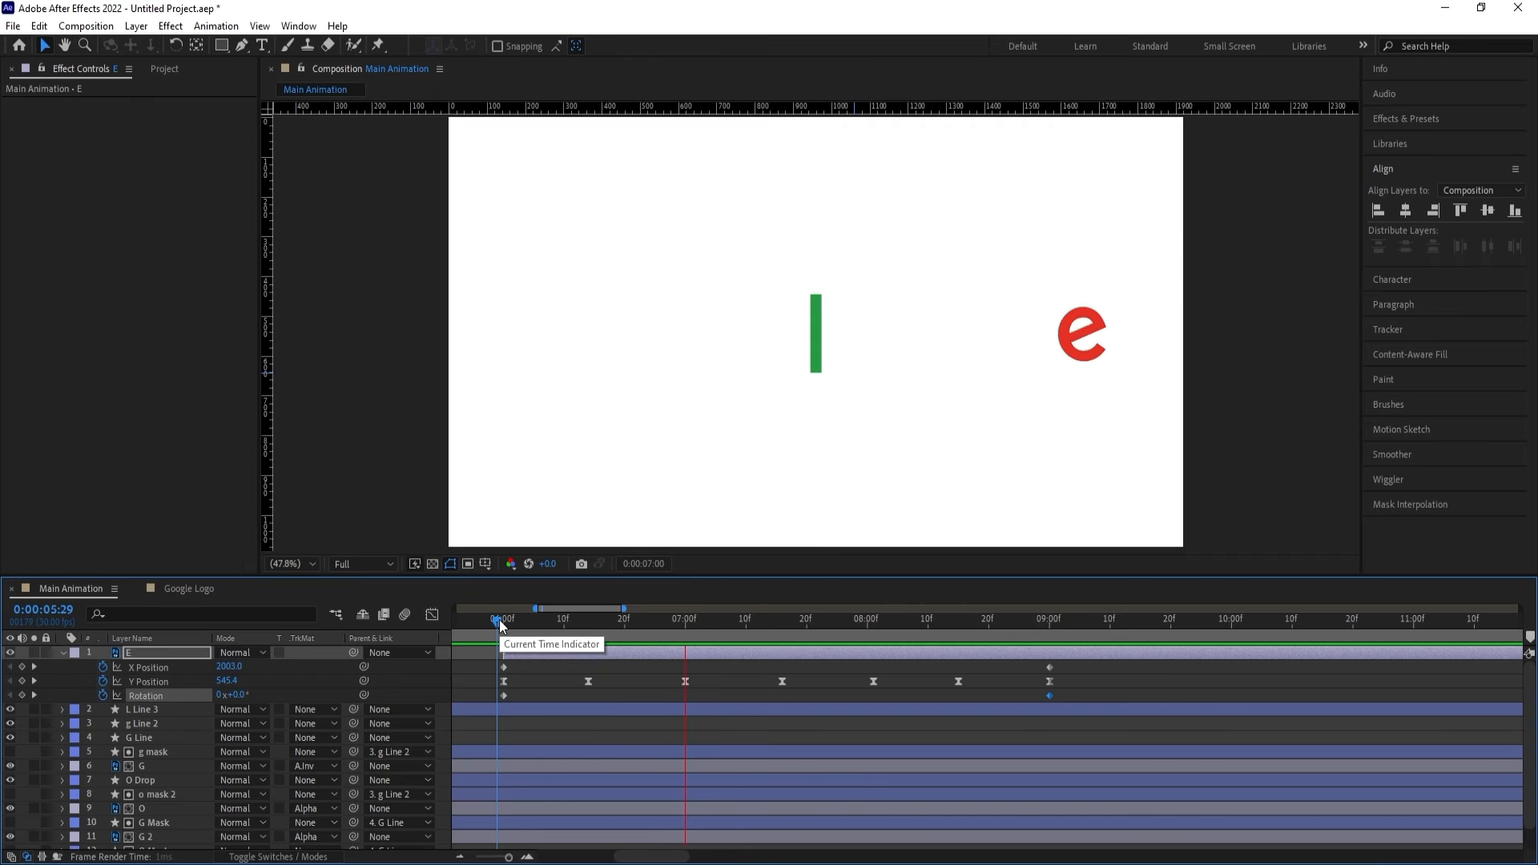
pyautogui.press('space')
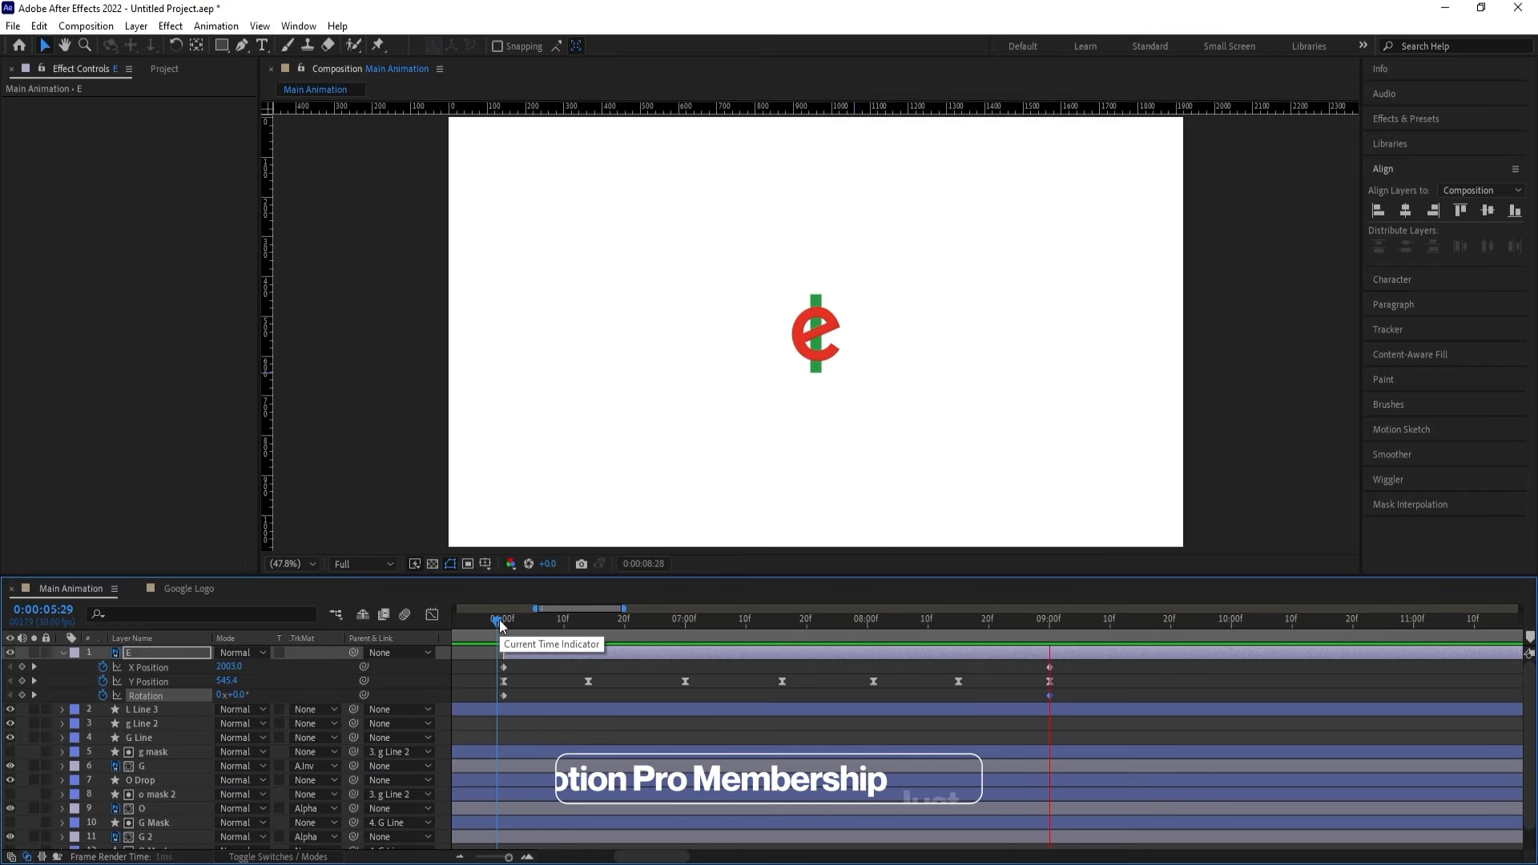
# Move the E layer earlier in time so it starts at about 3:27, previewing its timing against the other letters.
pyautogui.press(';')
pyautogui.moveTo(849, 632); pyautogui.dragTo(299, 636)
pyautogui.press('space')
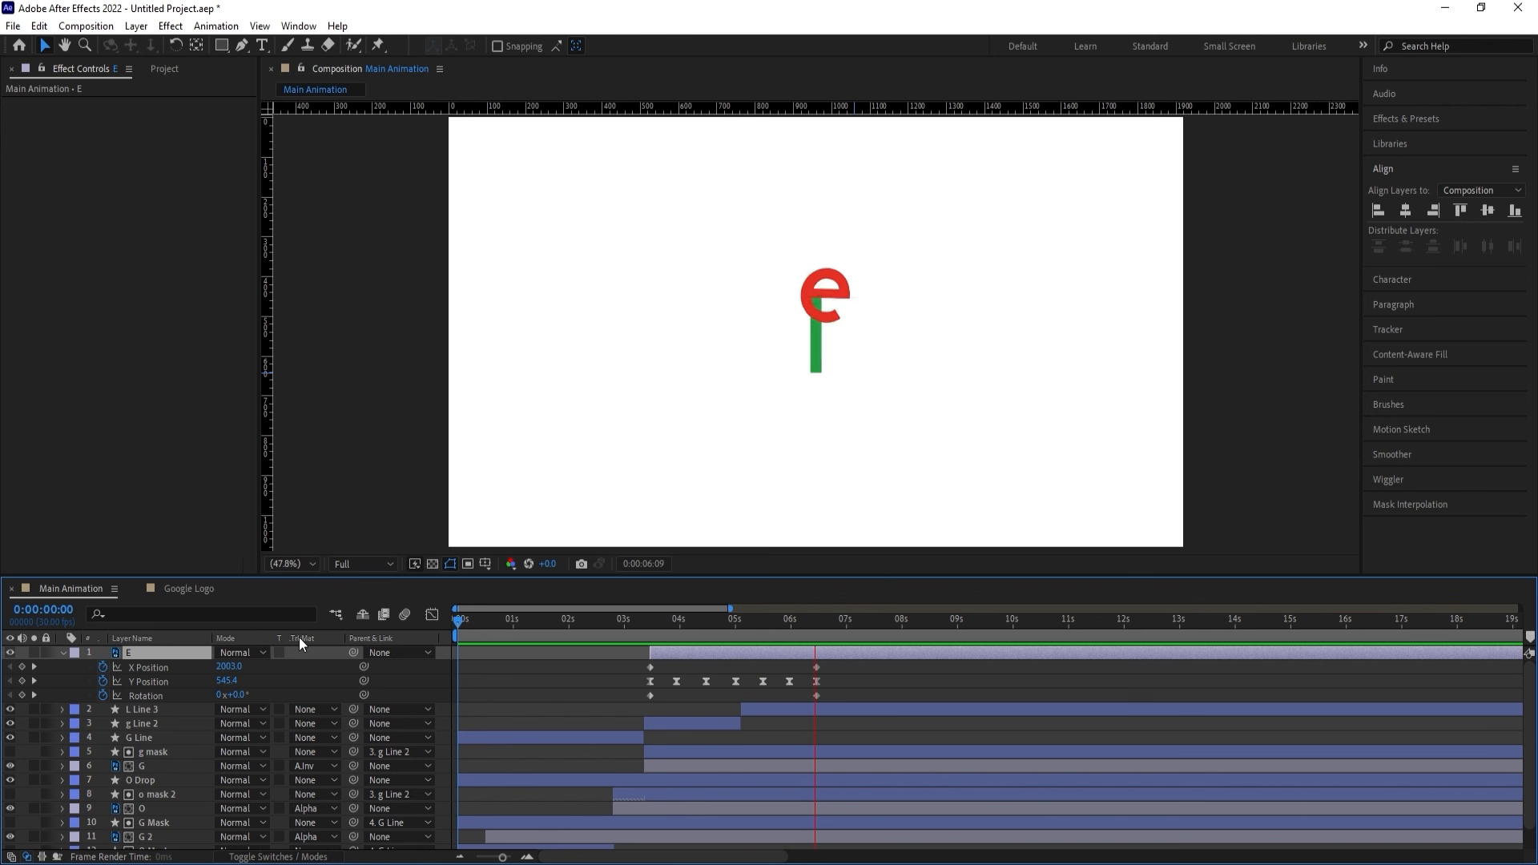
pyautogui.press('space')
pyautogui.moveTo(697, 652); pyautogui.dragTo(758, 616)
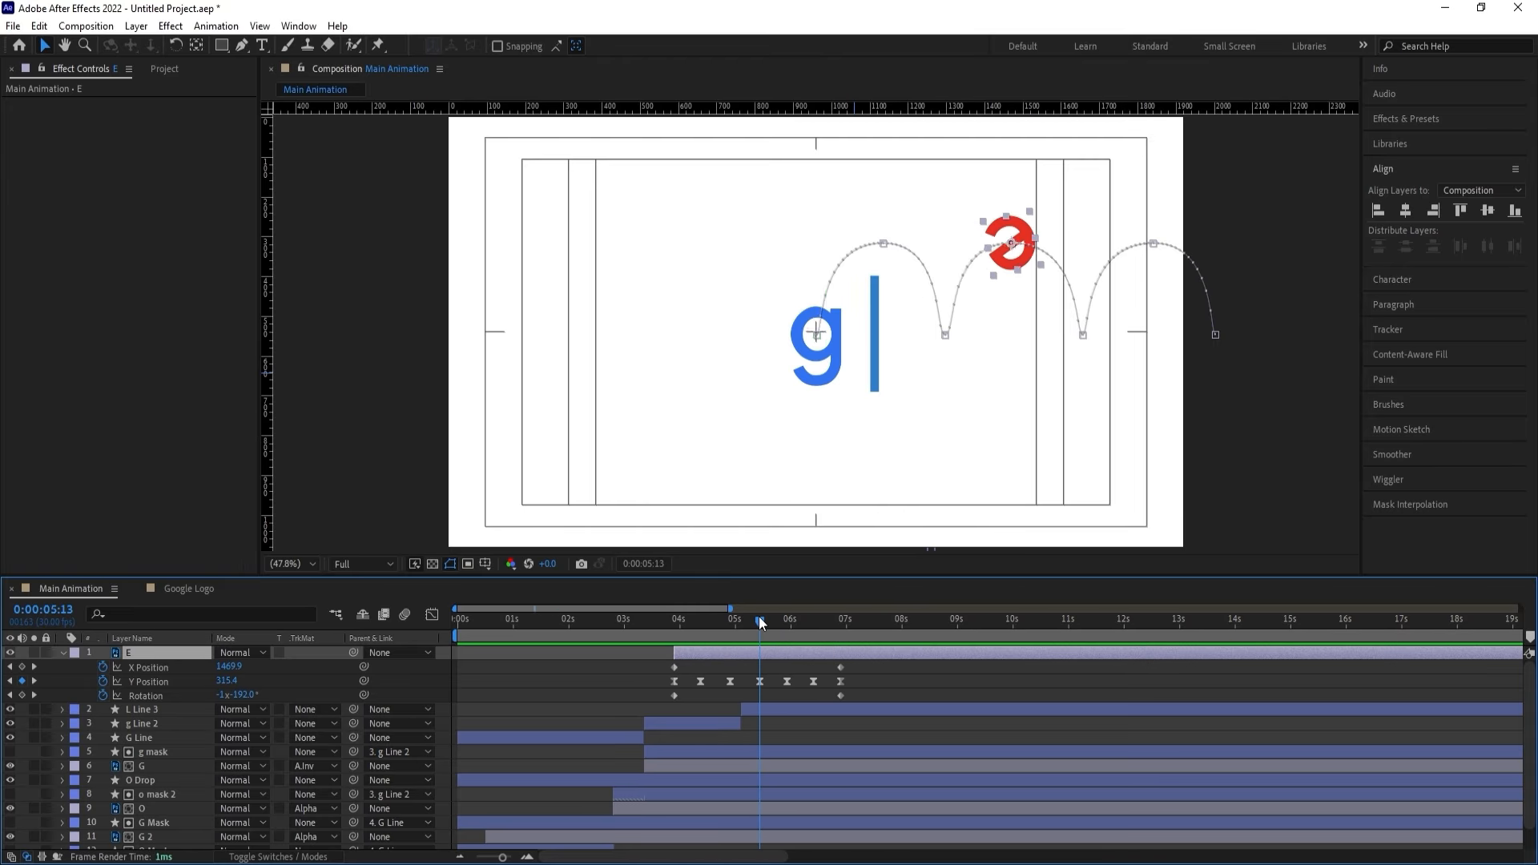
pyautogui.press('space')
pyautogui.press('space')
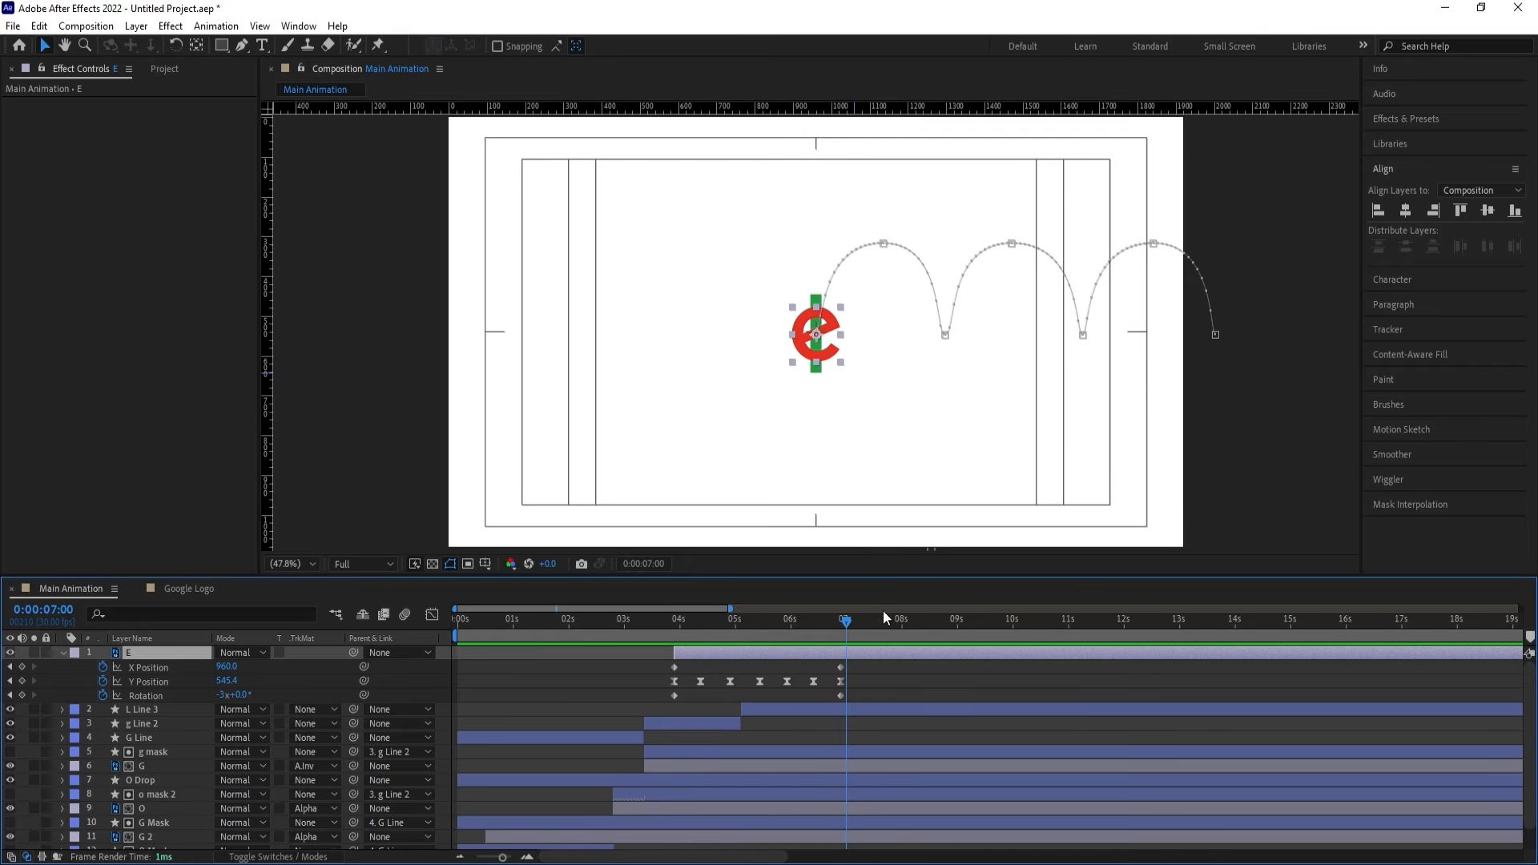
# Split the L Line 3 layer at 6:23, just before the bouncing e lands.
pyautogui.press('=')
pyautogui.moveTo(824, 622); pyautogui.dragTo(795, 622)
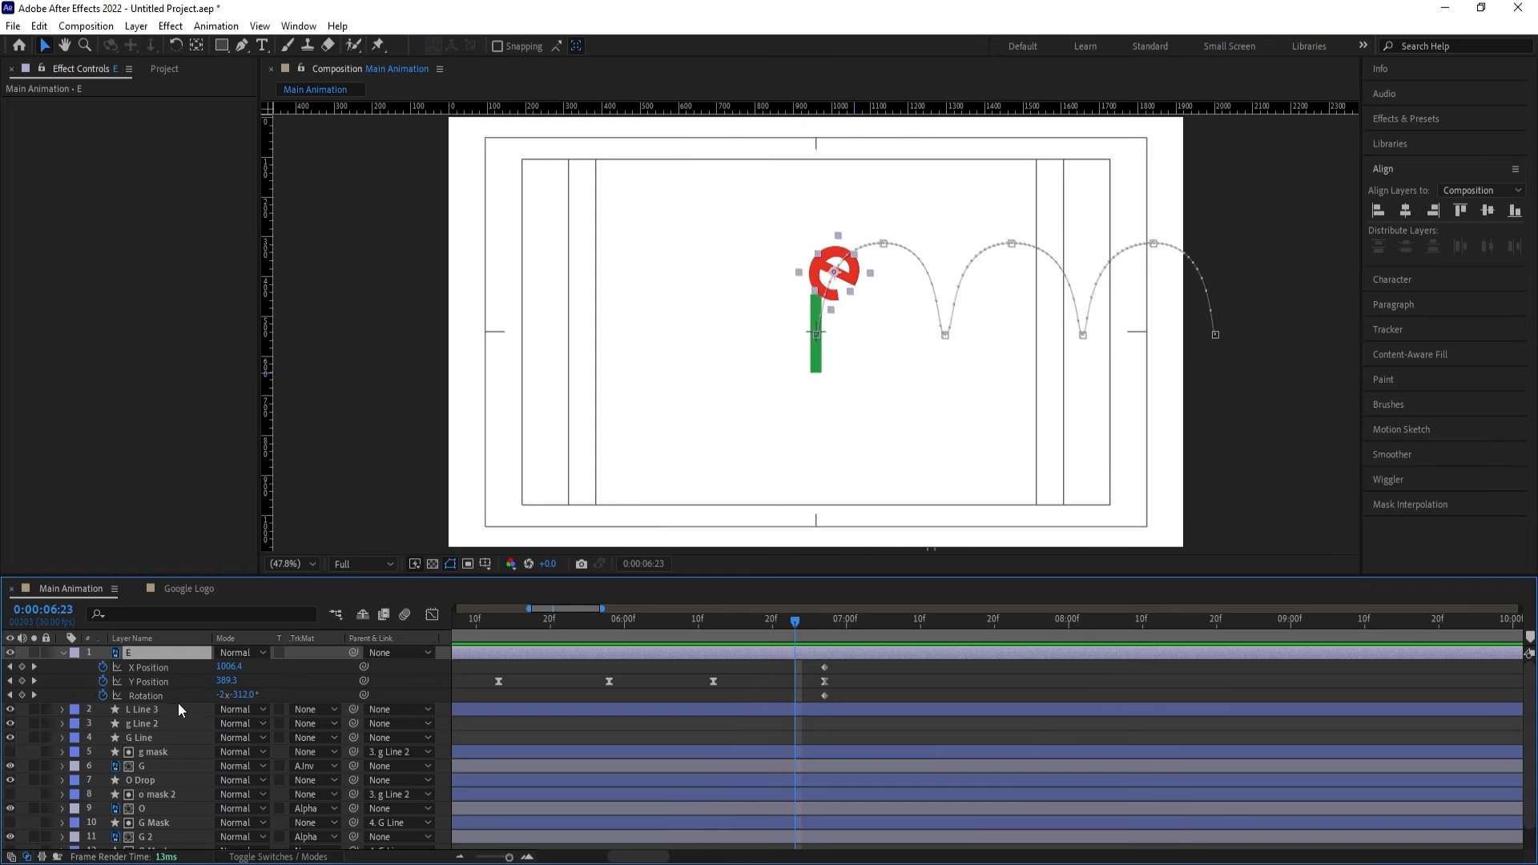
pyautogui.click(156, 708)
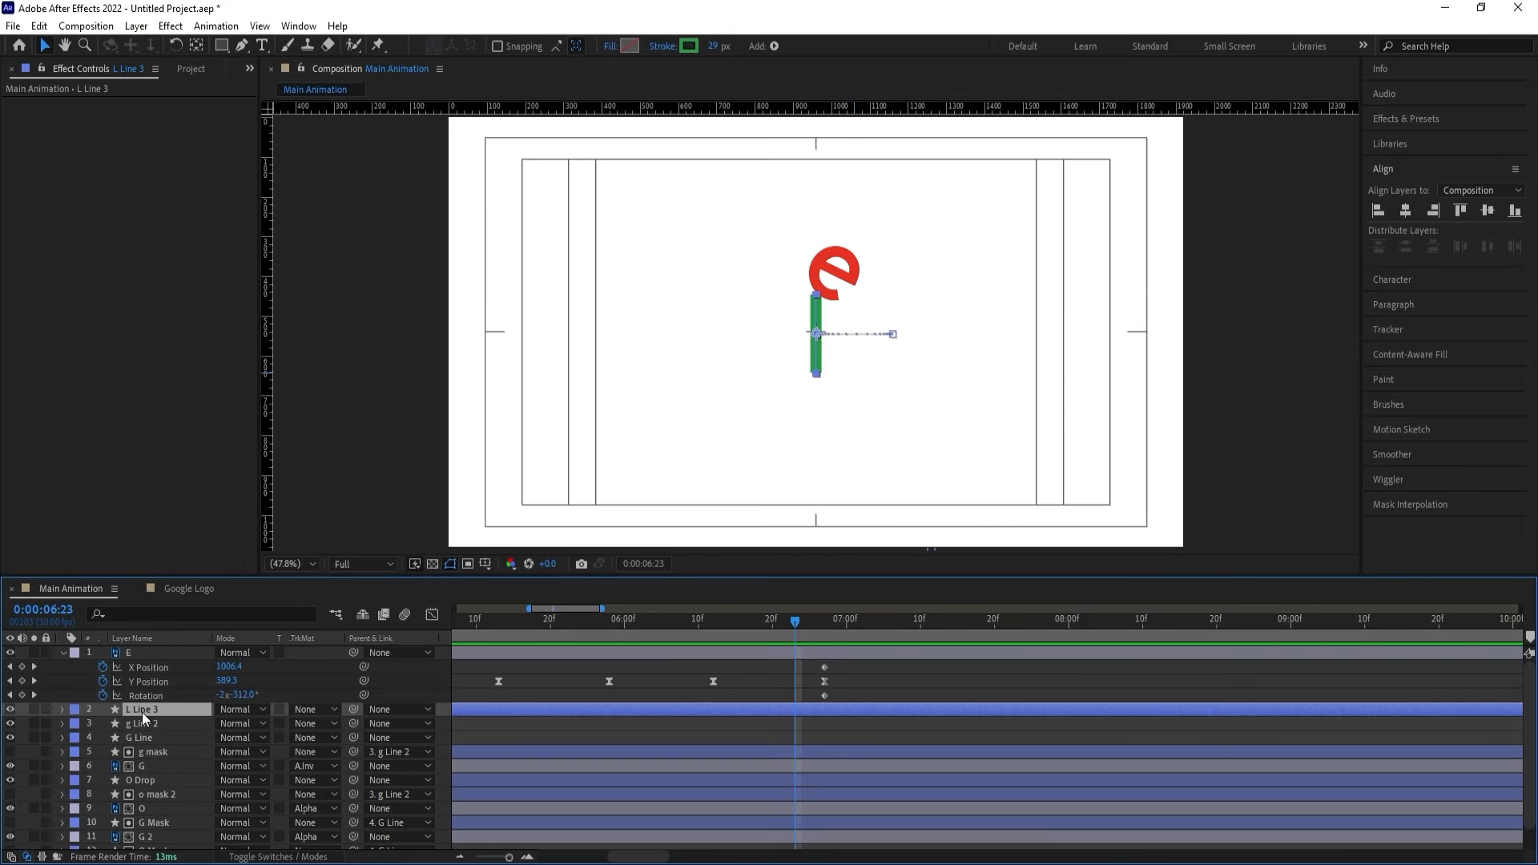
pyautogui.hotkey('ctrl', 'shift', 'd')
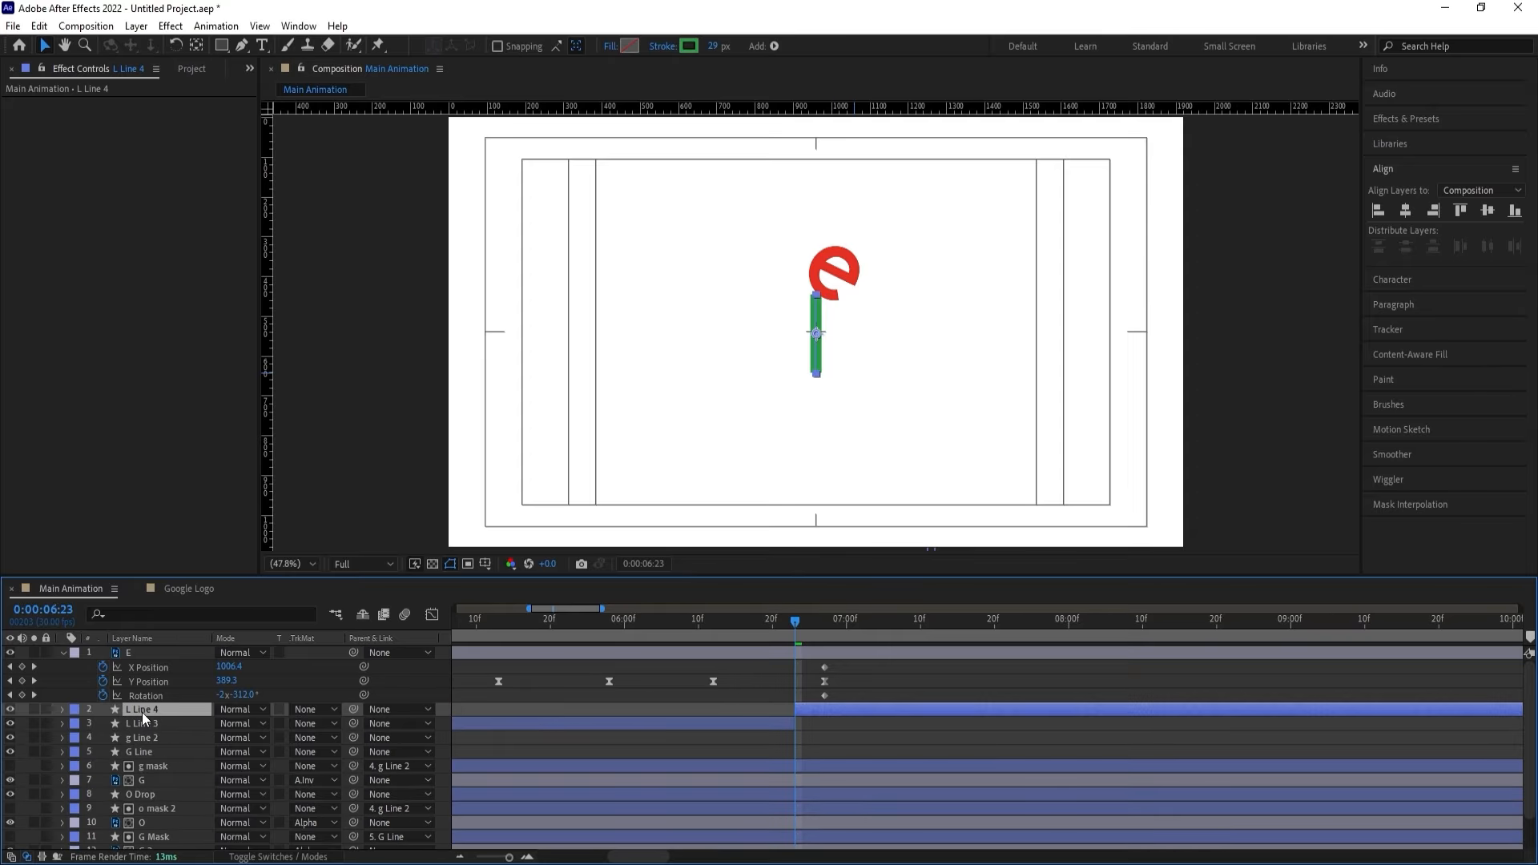
# Delete all color, stroke width, position and scale keyframes from the L Line 4 layer.
pyautogui.press('u')
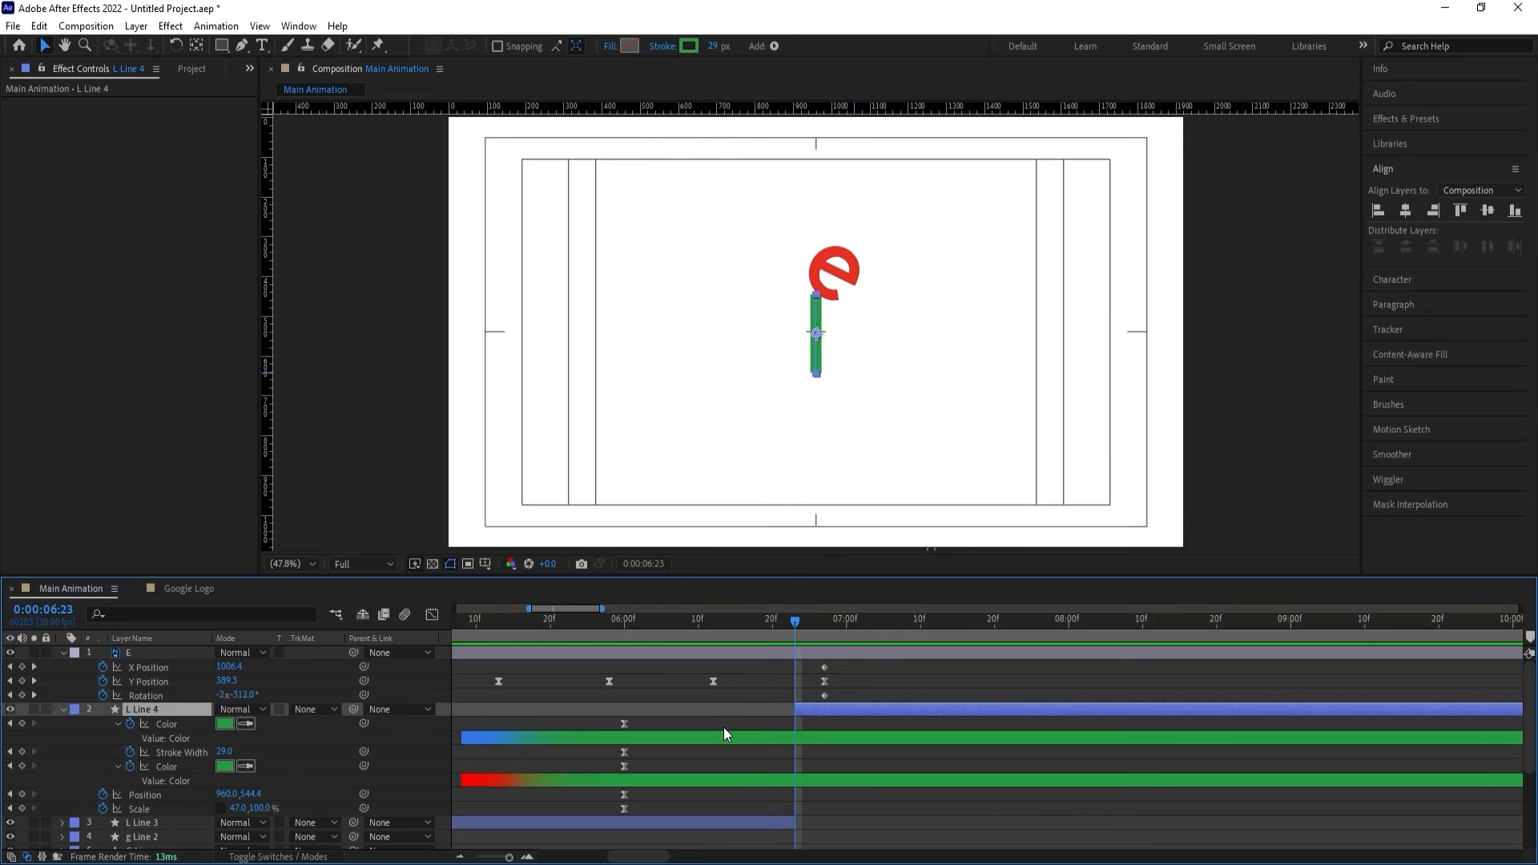
pyautogui.press('-')
pyautogui.press('-')
pyautogui.moveTo(765, 721); pyautogui.dragTo(564, 815)
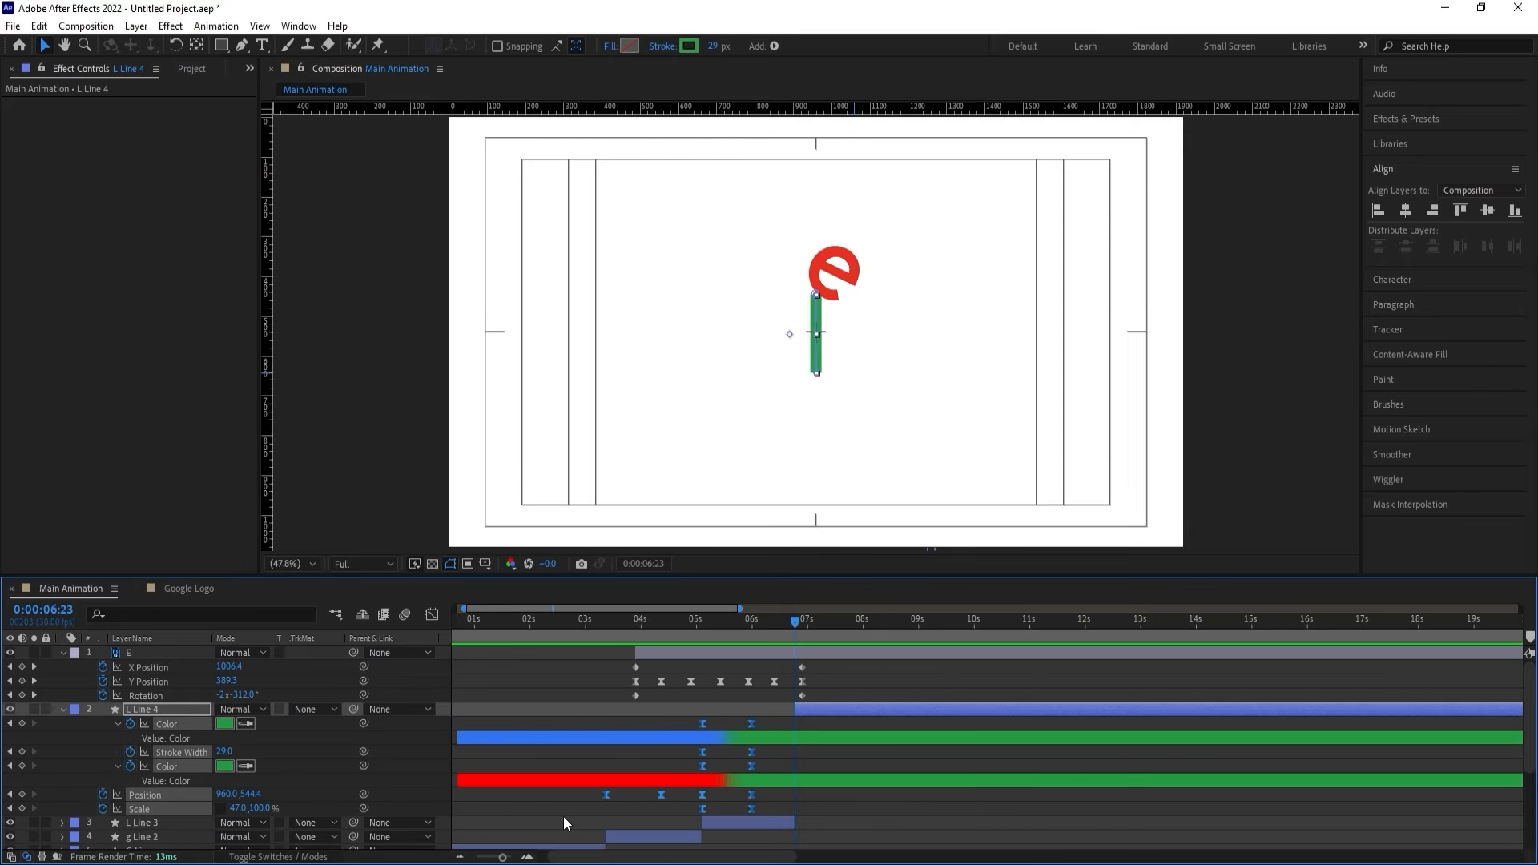
pyautogui.press('Delete')
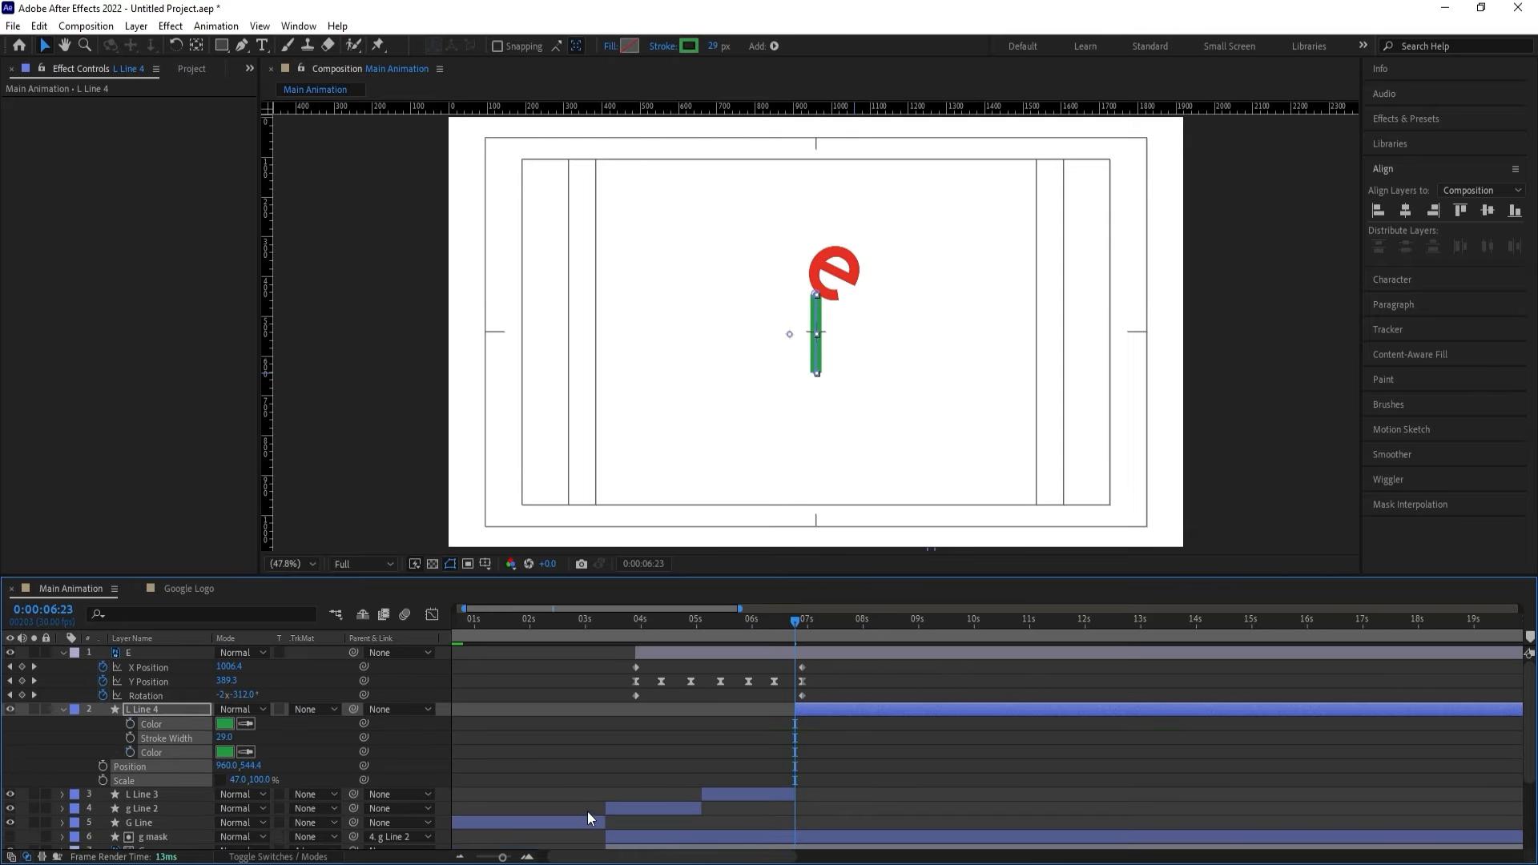
# Move the anchor point of the L Line 4 layer to the bottom end of the green line.
pyautogui.click(805, 709)
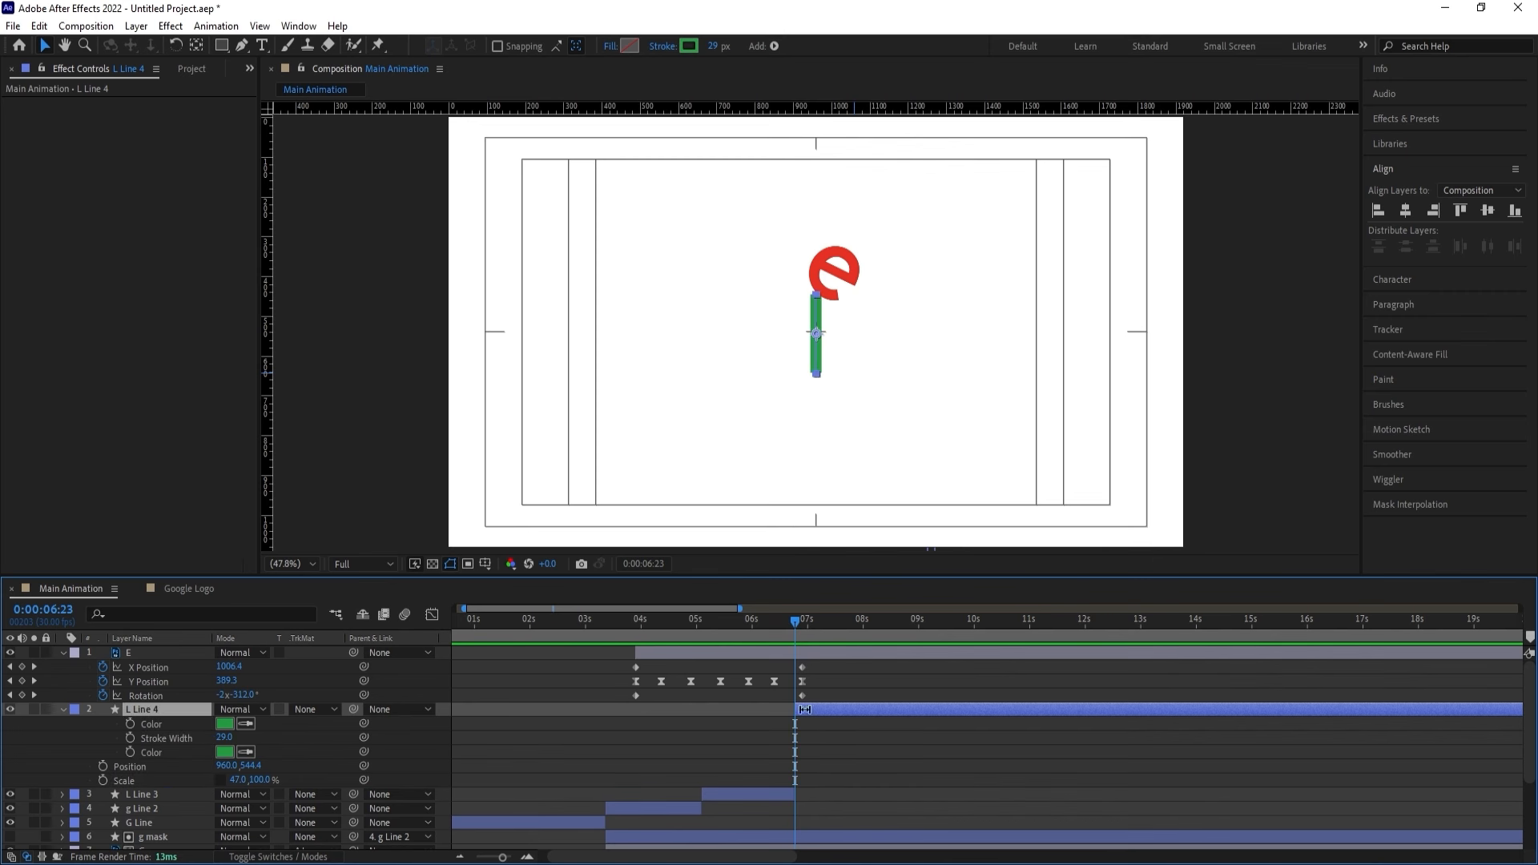
pyautogui.press('y')
pyautogui.scroll(3, 813, 340)
pyautogui.moveTo(819, 334); pyautogui.dragTo(818, 412)
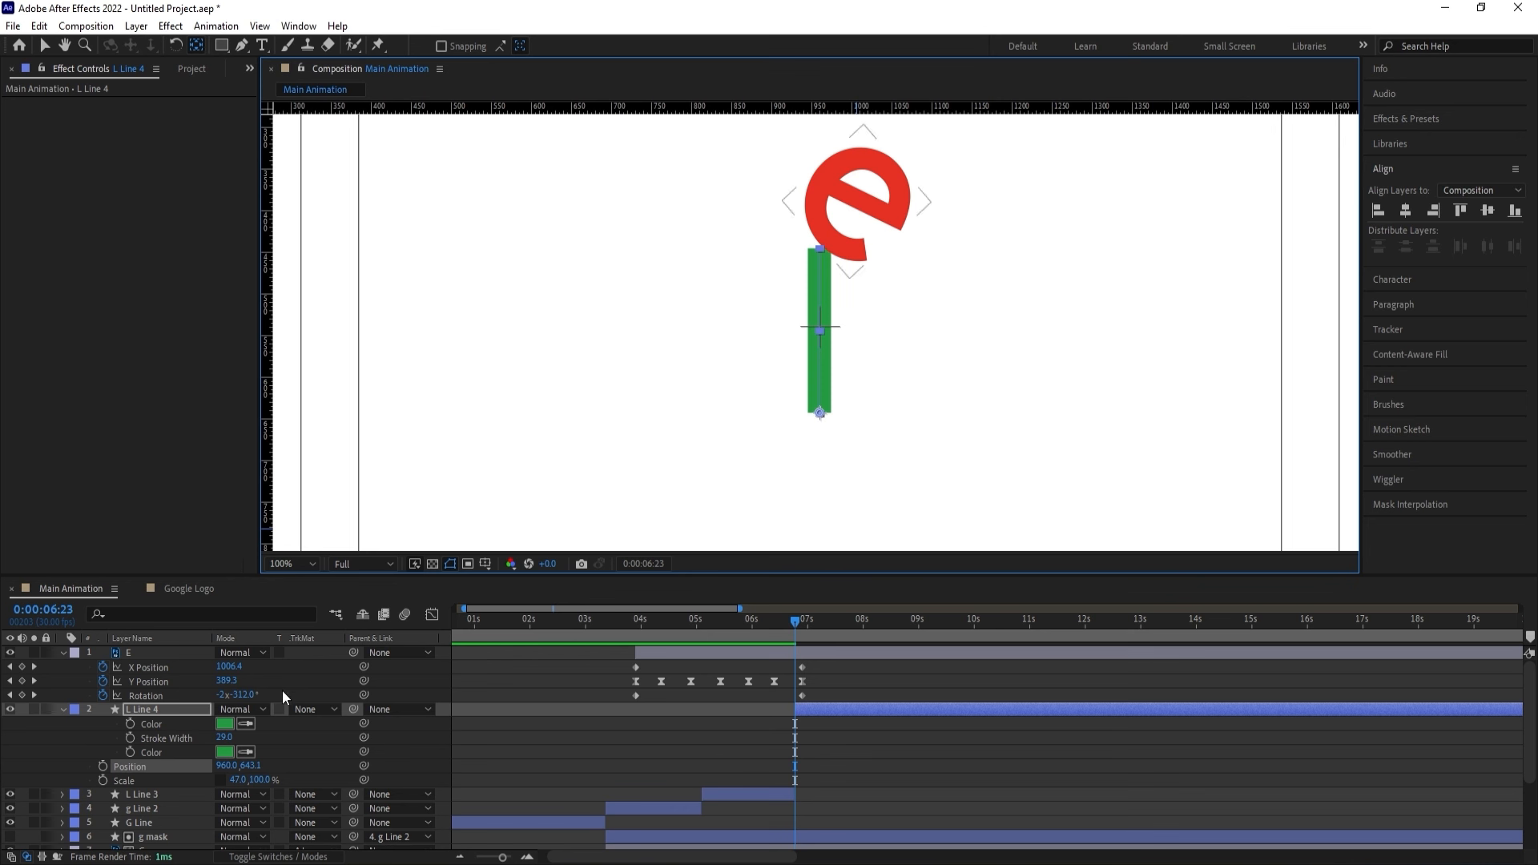
# Add a Scale keyframe to the L Line 4 layer at 6:23 and show only its keyframed properties.
pyautogui.click(102, 780)
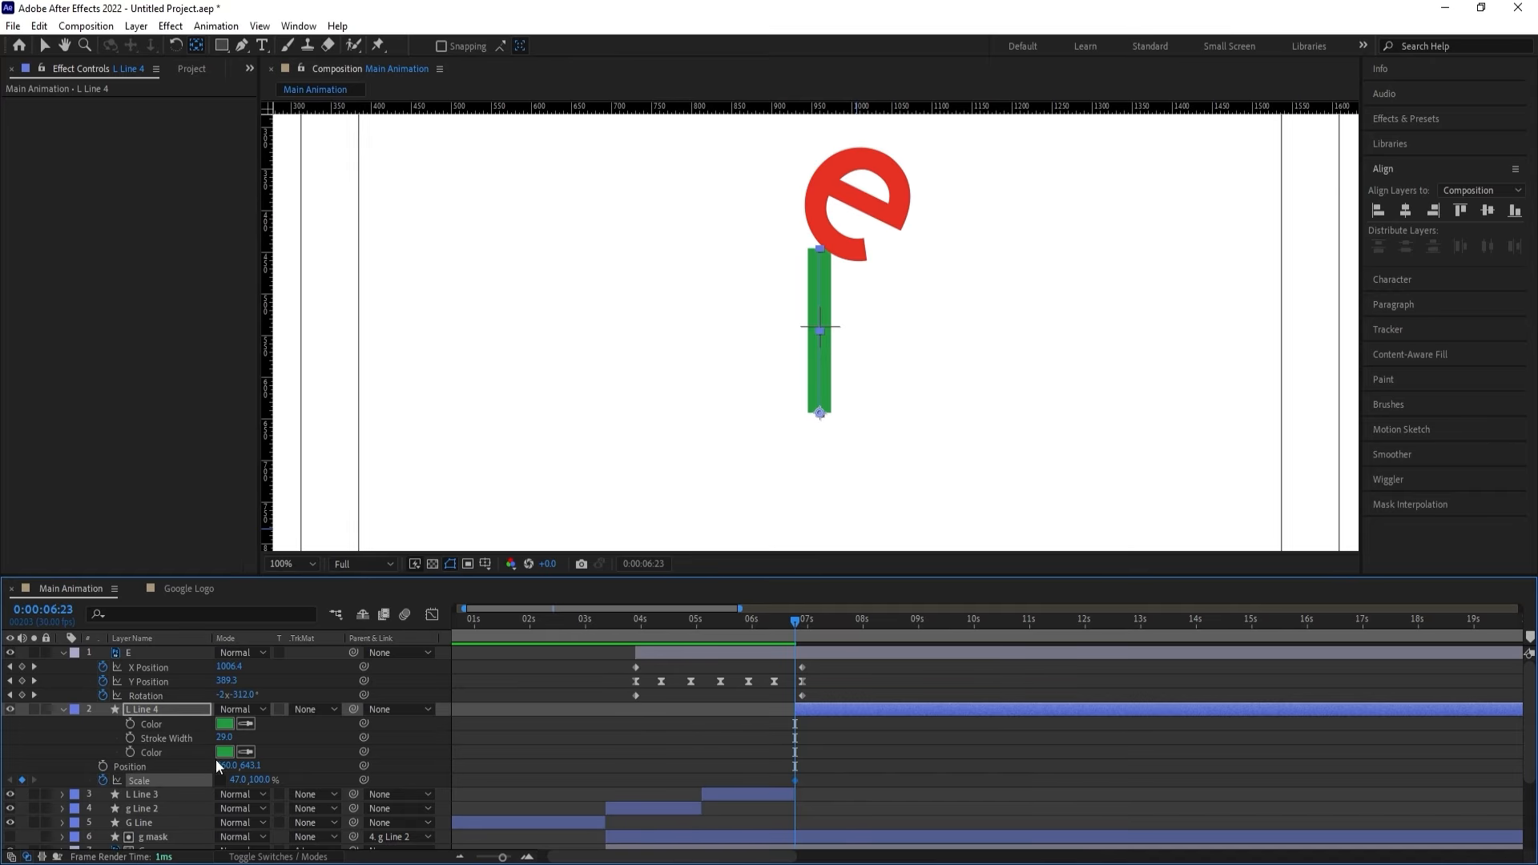
pyautogui.hotkey('ctrl', '`')
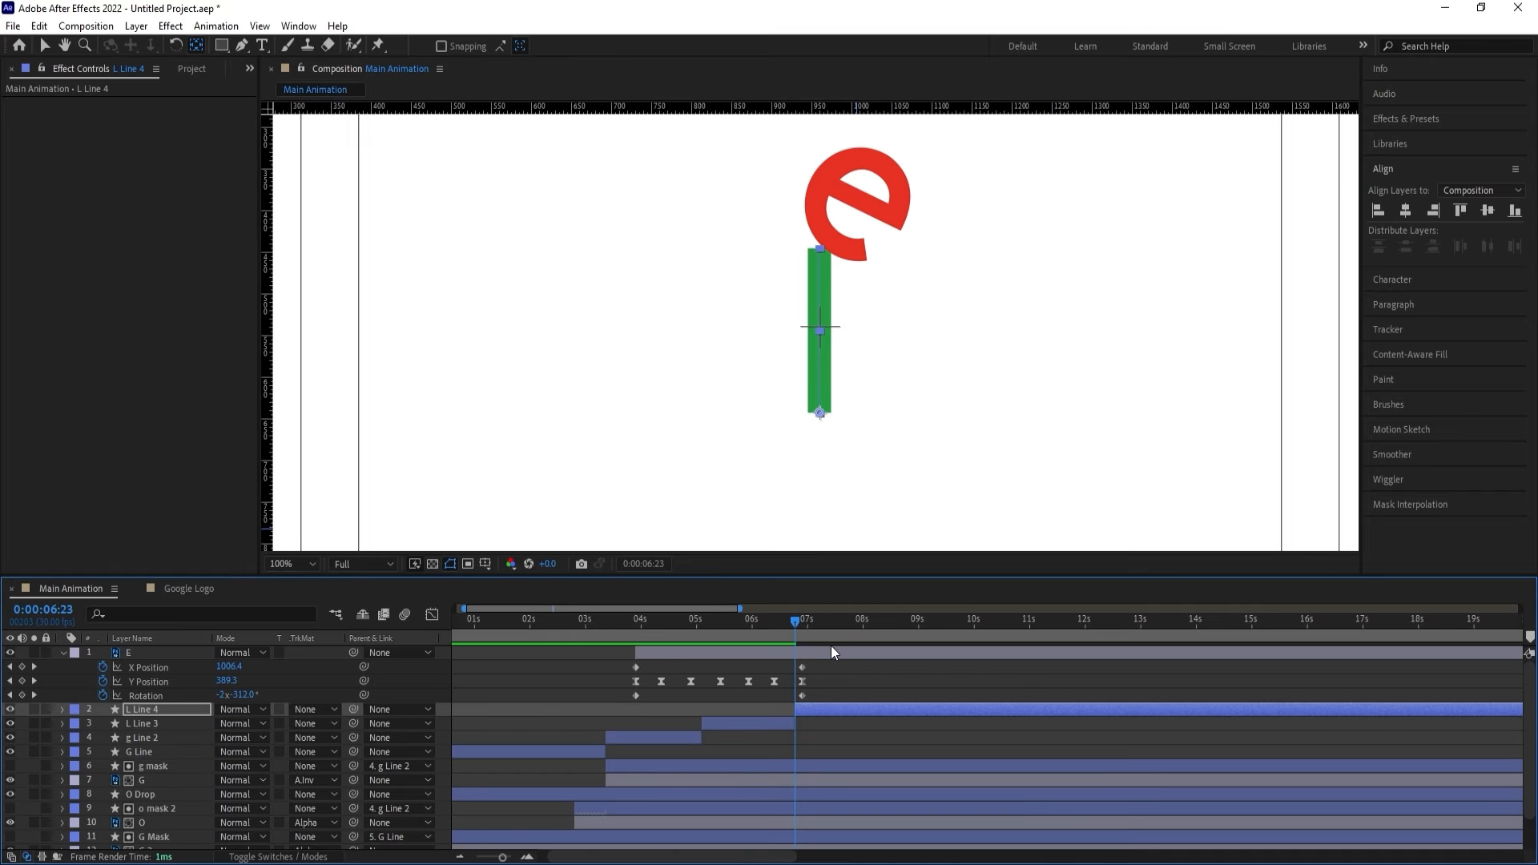
pyautogui.press('u')
pyautogui.press('=')
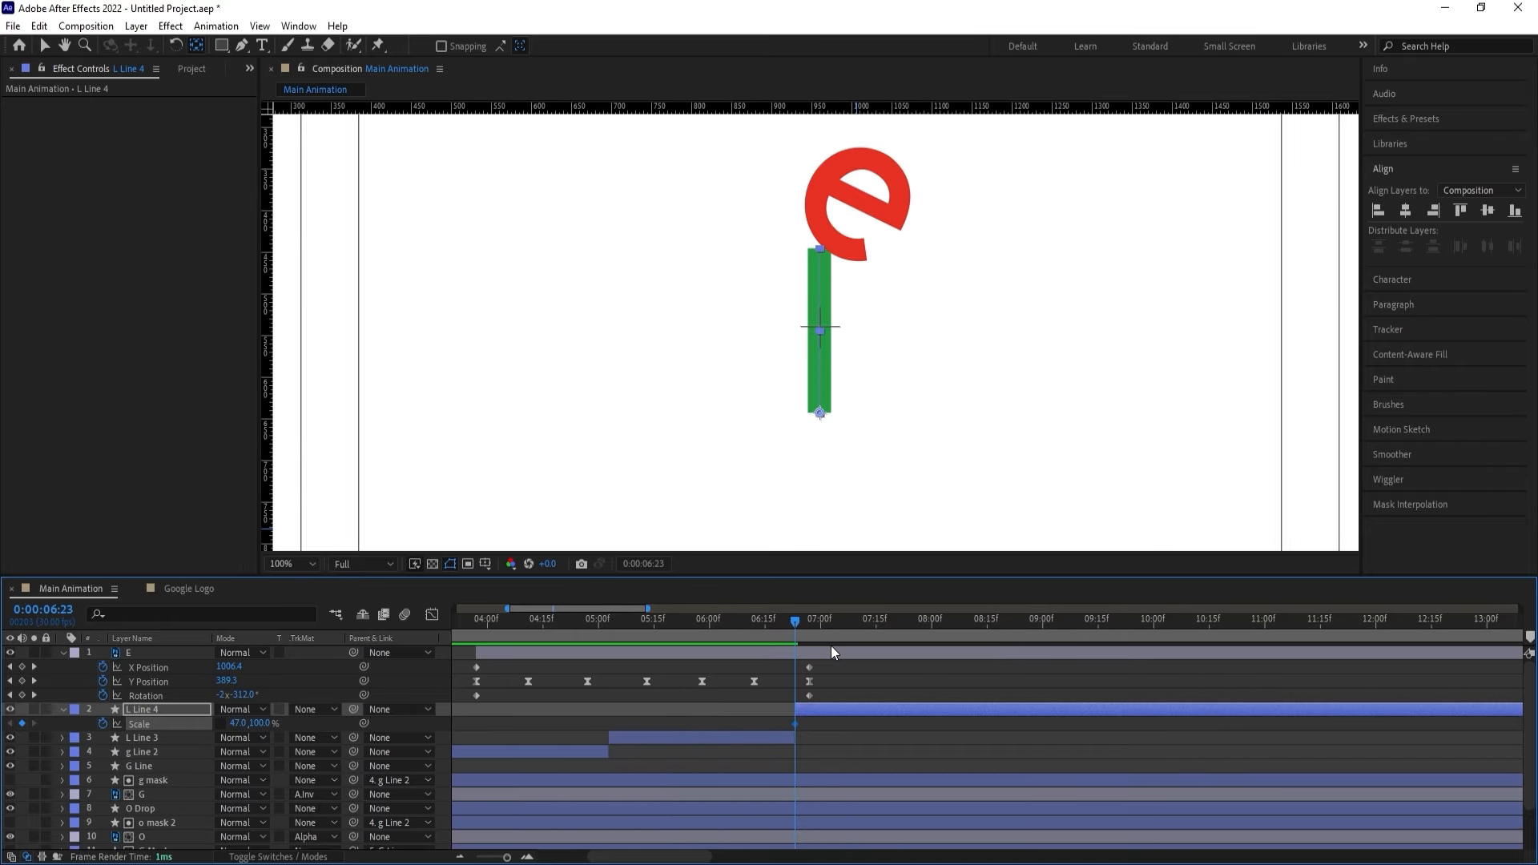
# Set the L Line 4 layer's horizontal scale to 0% at 6:27 and scrub through the line's disappearance.
pyautogui.press('pagedown')
pyautogui.press('pagedown')
pyautogui.press('pagedown')
pyautogui.press('pagedown')
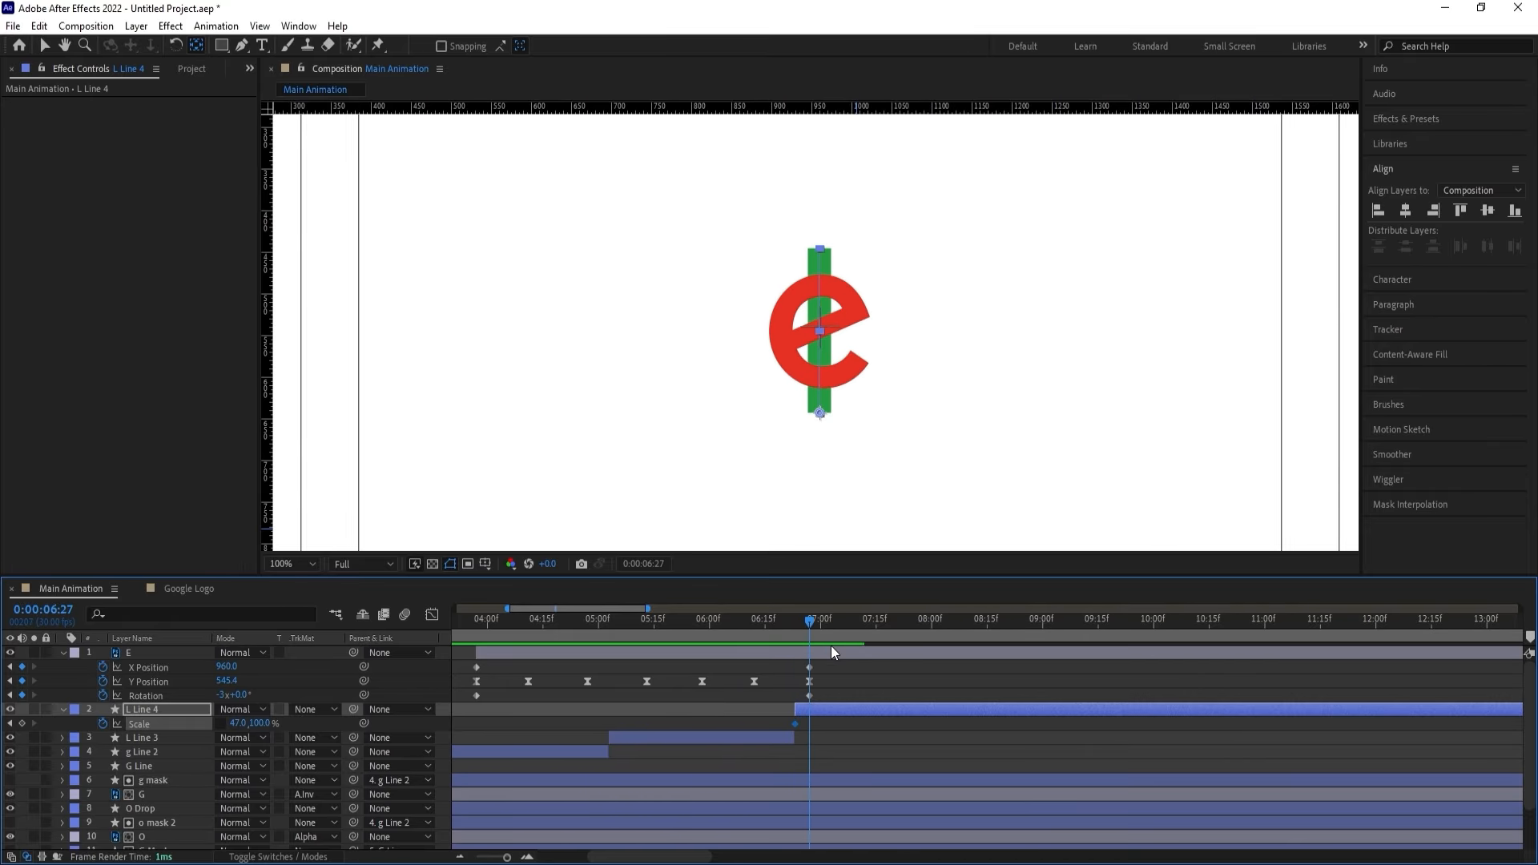
pyautogui.moveTo(254, 725); pyautogui.dragTo(249, 724)
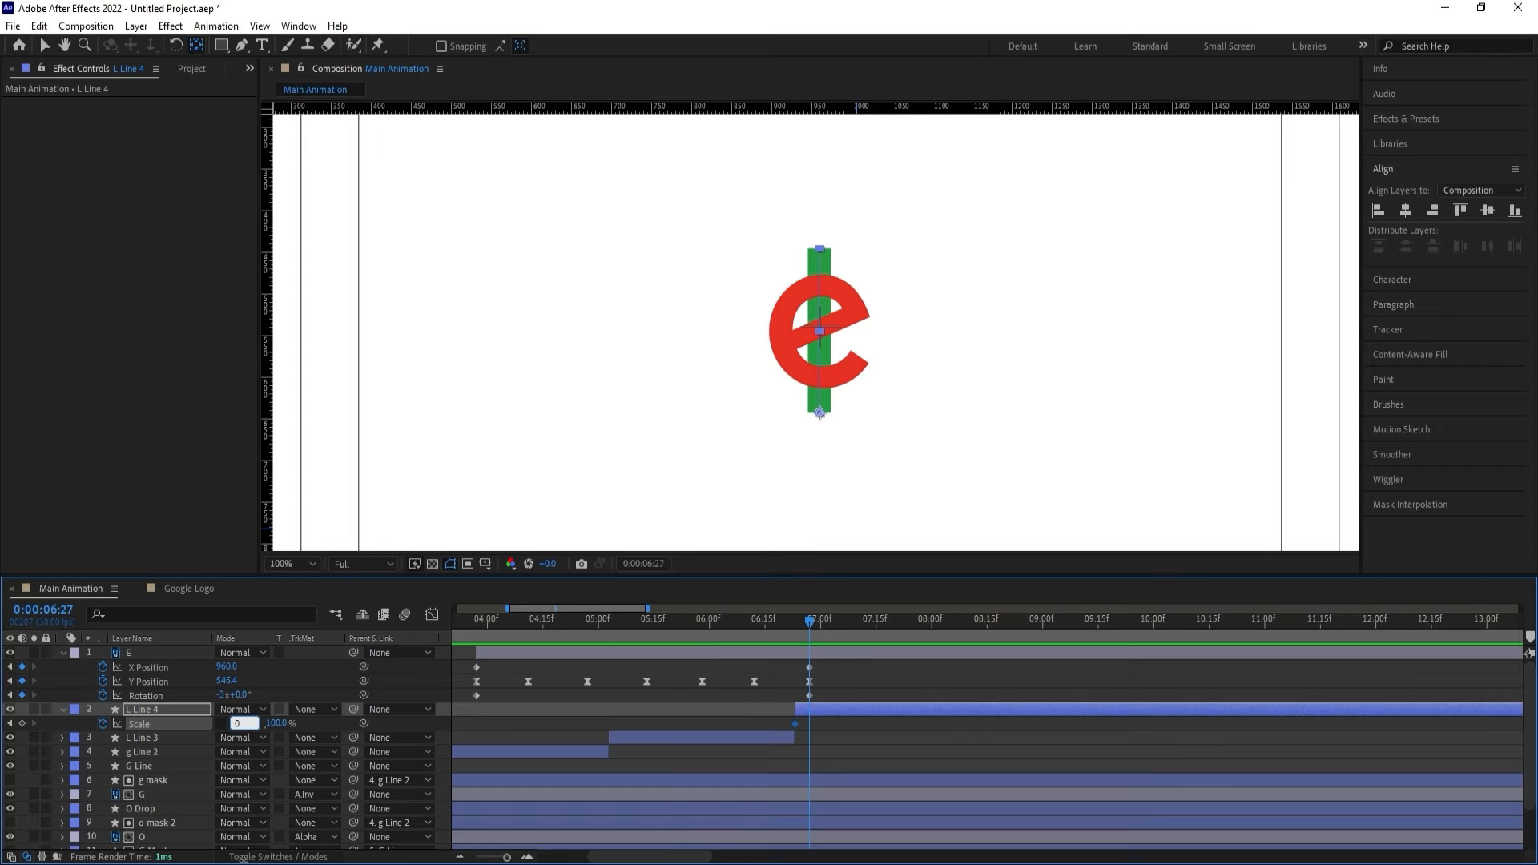
pyautogui.write('0')
pyautogui.press('Return')
pyautogui.moveTo(791, 618)
pyautogui.mouseDown()
pyautogui.moveTo(841, 621)
pyautogui.moveTo(811, 623)
pyautogui.mouseUp()
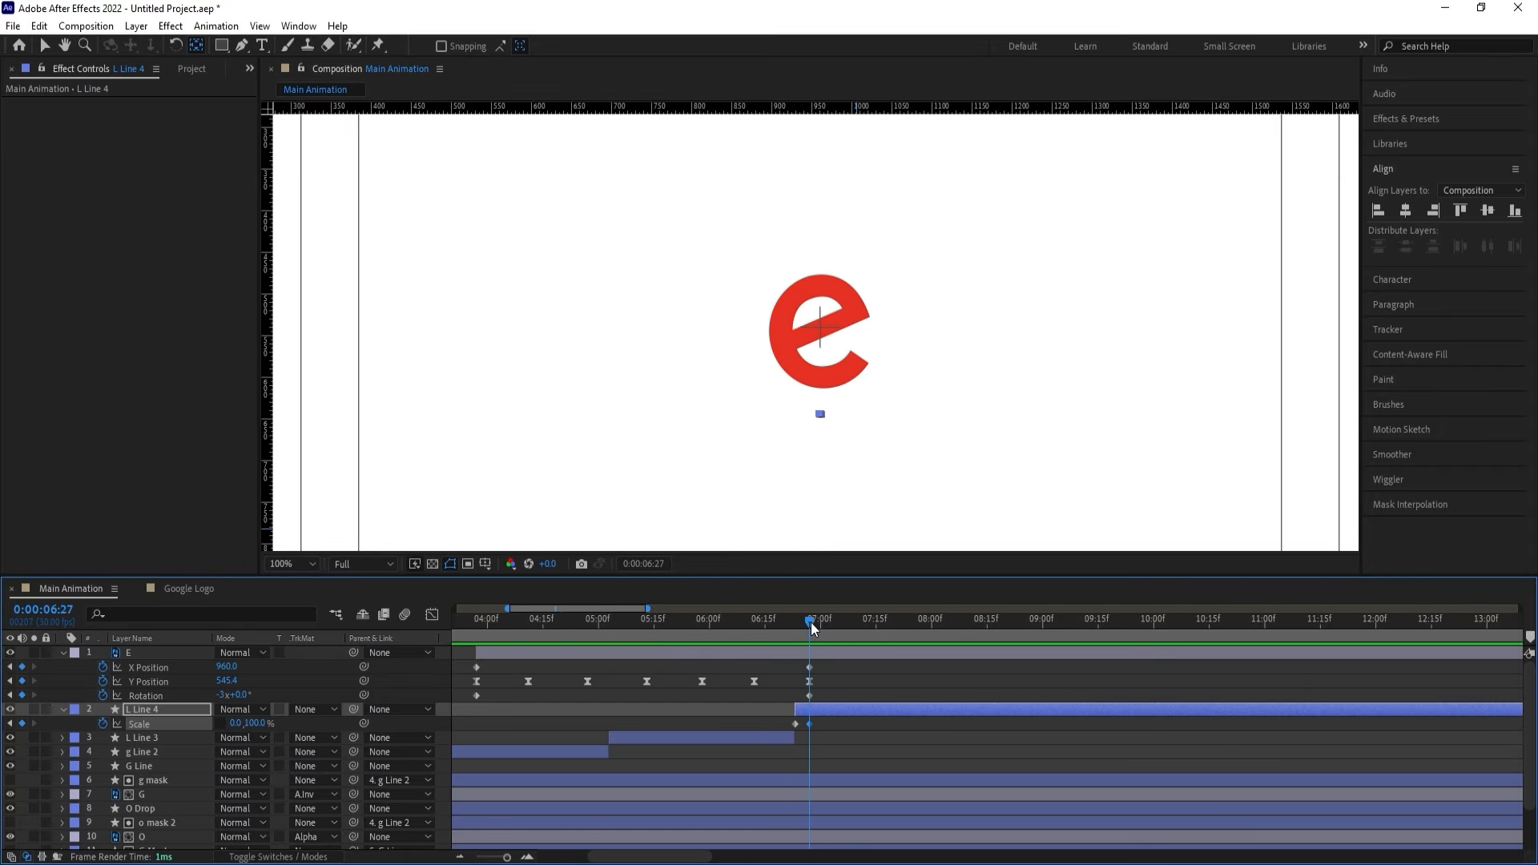
# Lower the e layer at 6:27 to a Y Position of 576.4 so it rests where the line ends, and preview the landing.
pyautogui.click(817, 653)
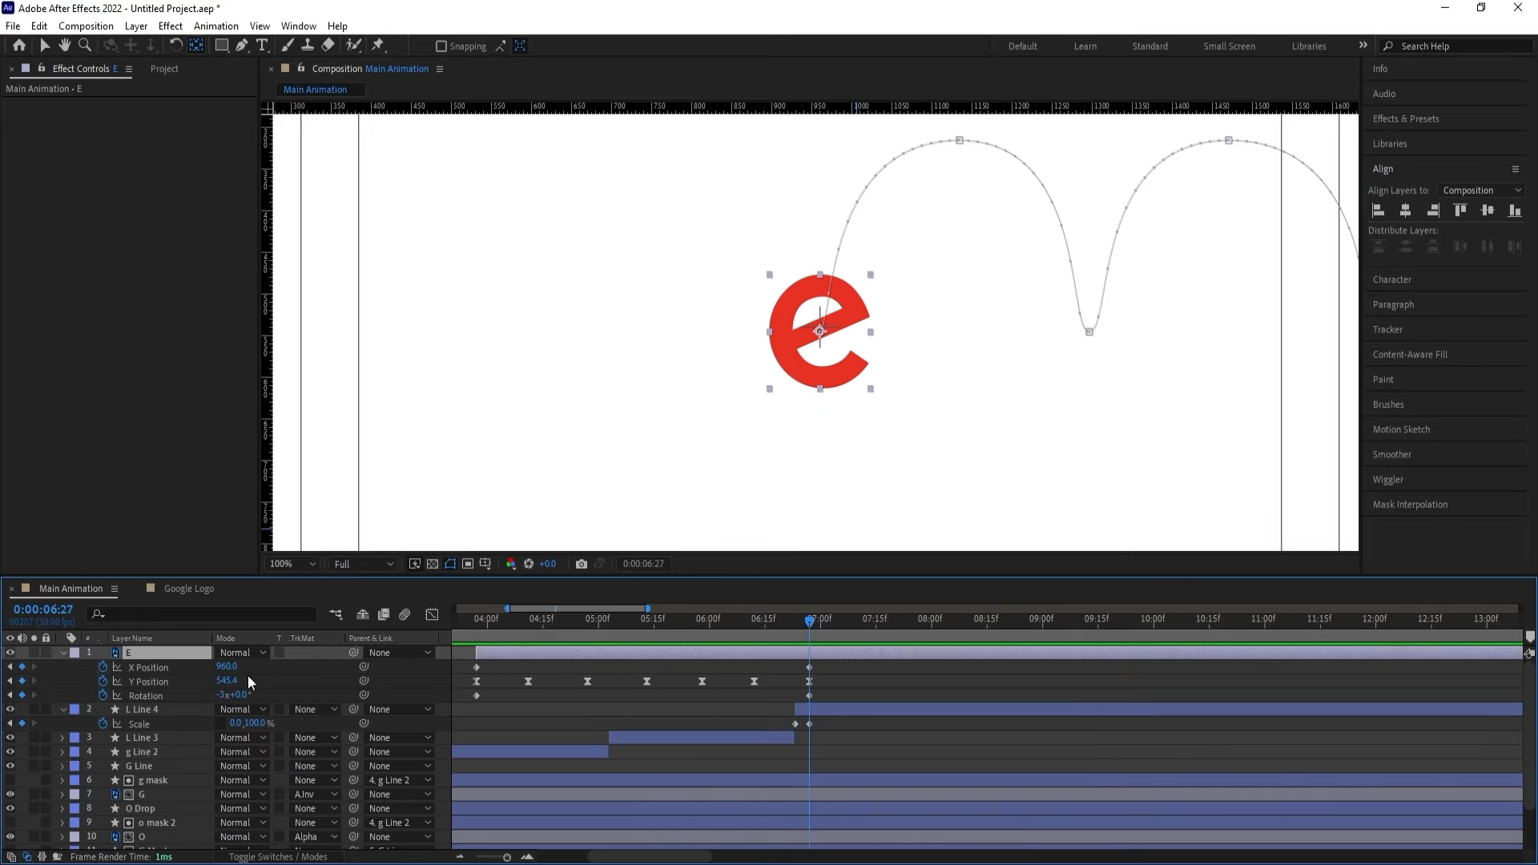
pyautogui.press('Down')
pyautogui.press('Down')
pyautogui.press('Down')
pyautogui.press('Down')
pyautogui.press('Down')
pyautogui.press('Down')
pyautogui.press('Down')
pyautogui.press('Down')
pyautogui.press('Down')
pyautogui.press('Down')
pyautogui.press('Down')
pyautogui.press('Down')
pyautogui.press('Down')
pyautogui.press('Down')
pyautogui.press('Down')
pyautogui.press('Down')
pyautogui.press('Down')
pyautogui.press('Down')
pyautogui.press('Down')
pyautogui.press('Down')
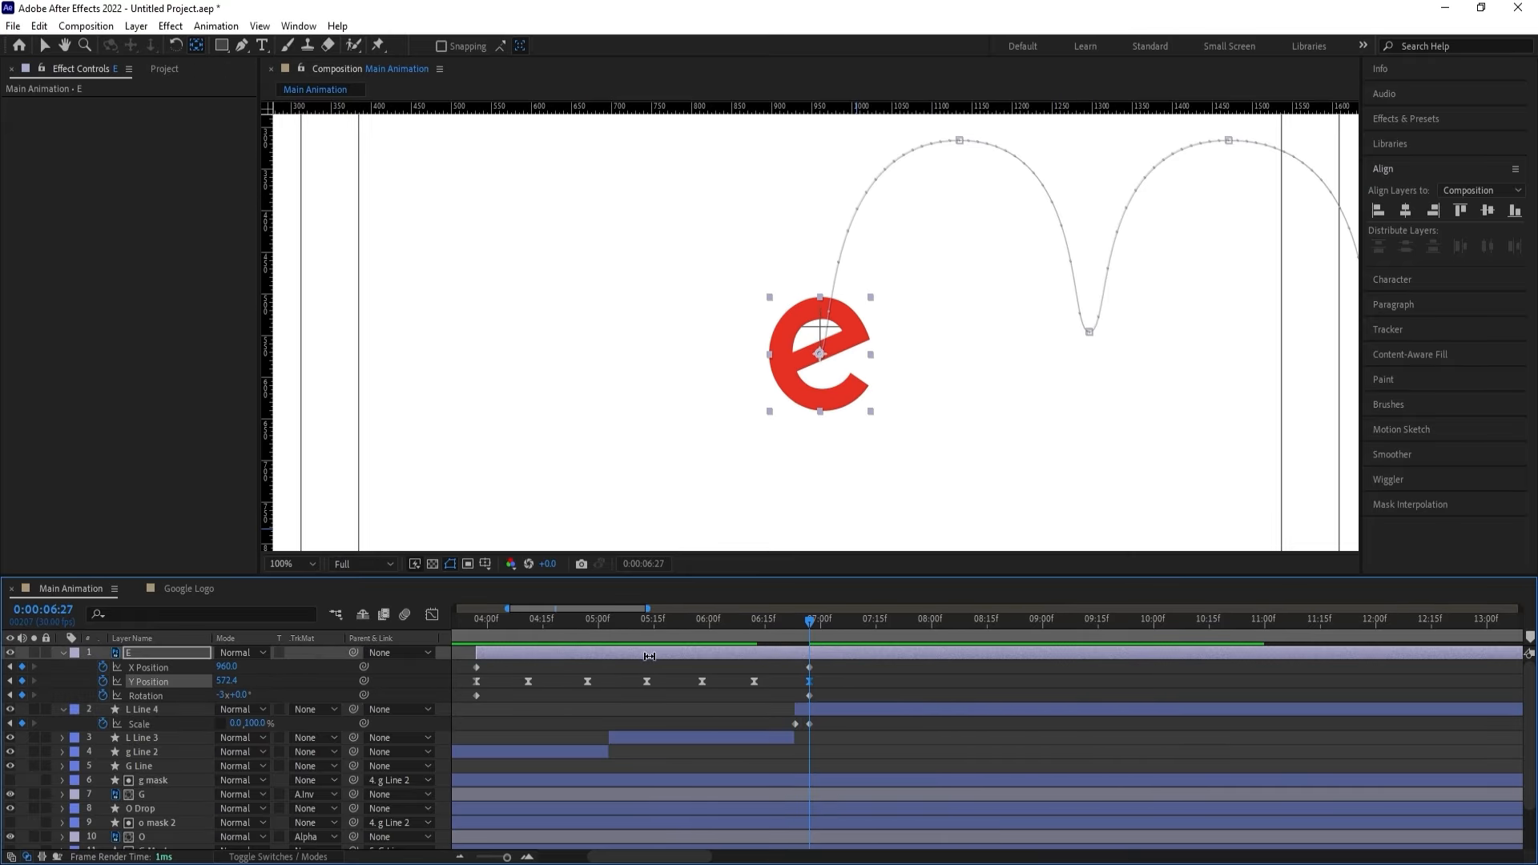
pyautogui.moveTo(790, 627); pyautogui.dragTo(781, 628)
pyautogui.press('space')
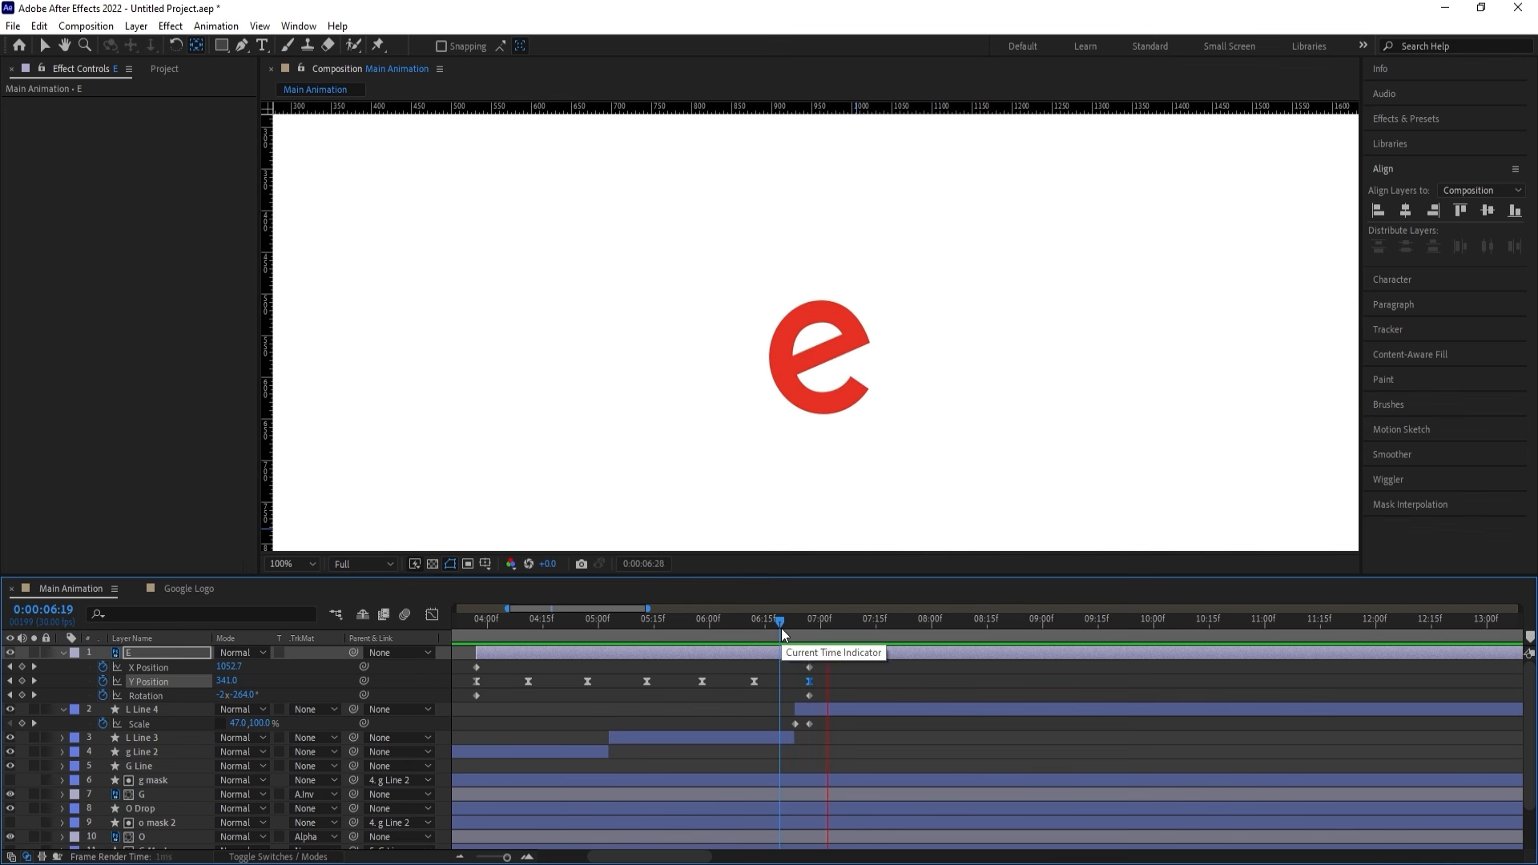
# Apply Easy Ease to both Scale keyframes of the L Line 4 layer and preview the line's disappearance.
pyautogui.moveTo(781, 725); pyautogui.dragTo(830, 743)
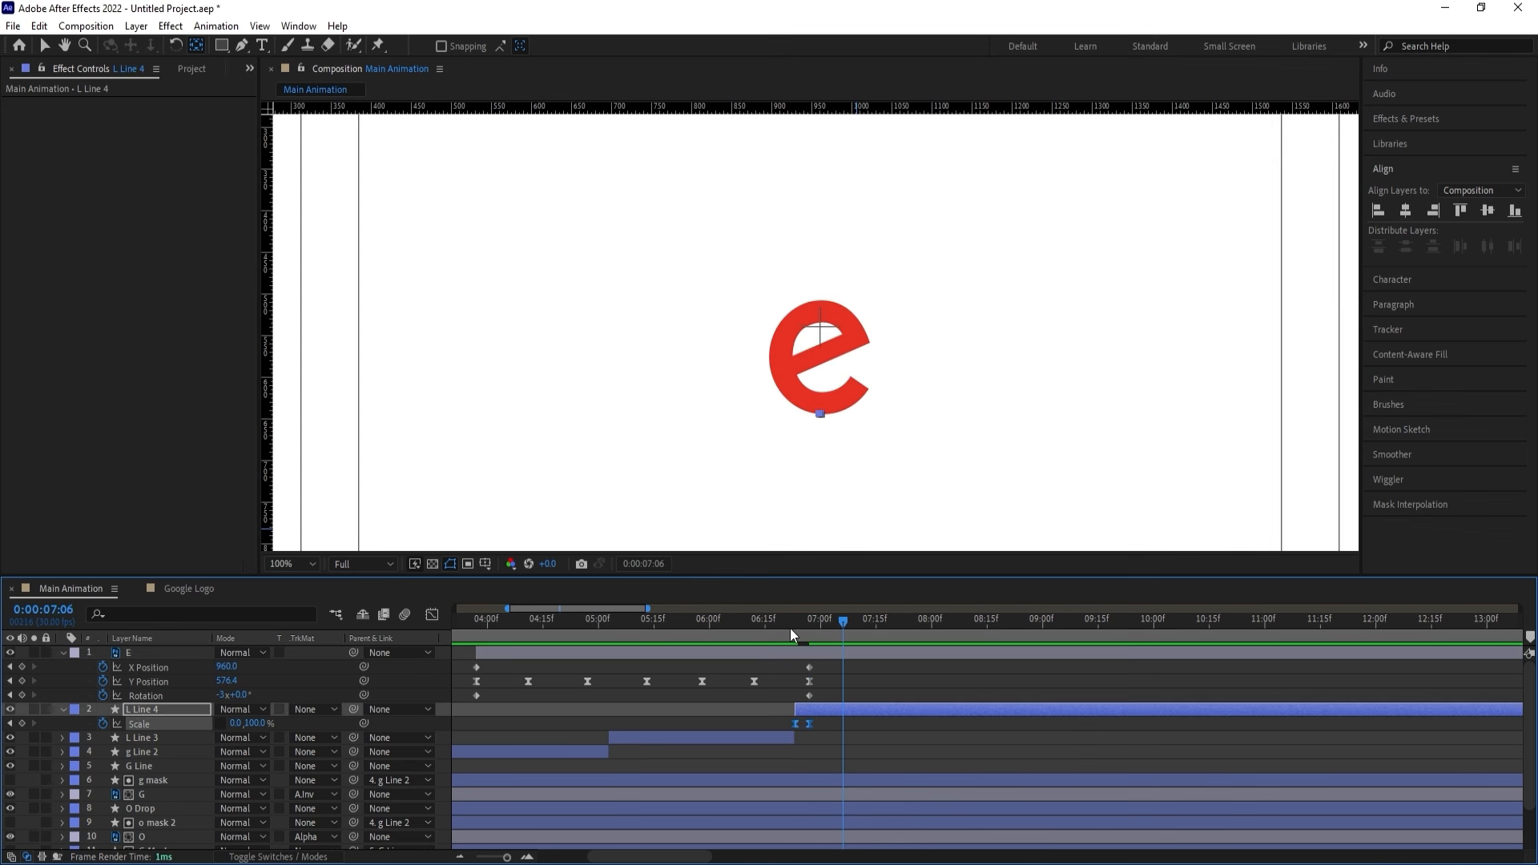
pyautogui.press('space')
pyautogui.press('space')
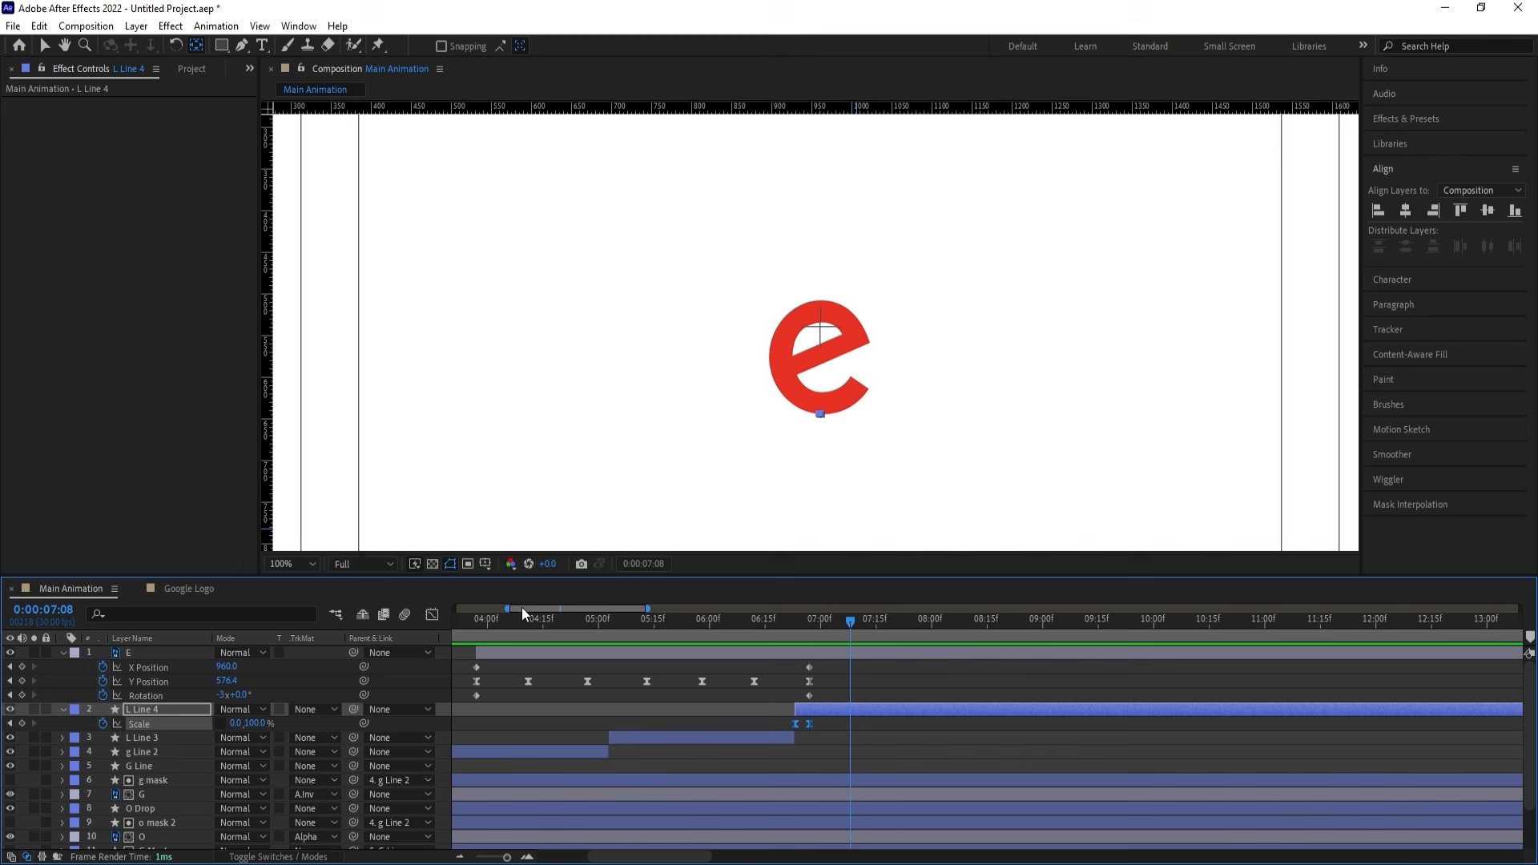
# Fit the whole composition in the viewer, show a longer time range and preview the animation from the start.
pyautogui.click(303, 563)
pyautogui.click(292, 264)
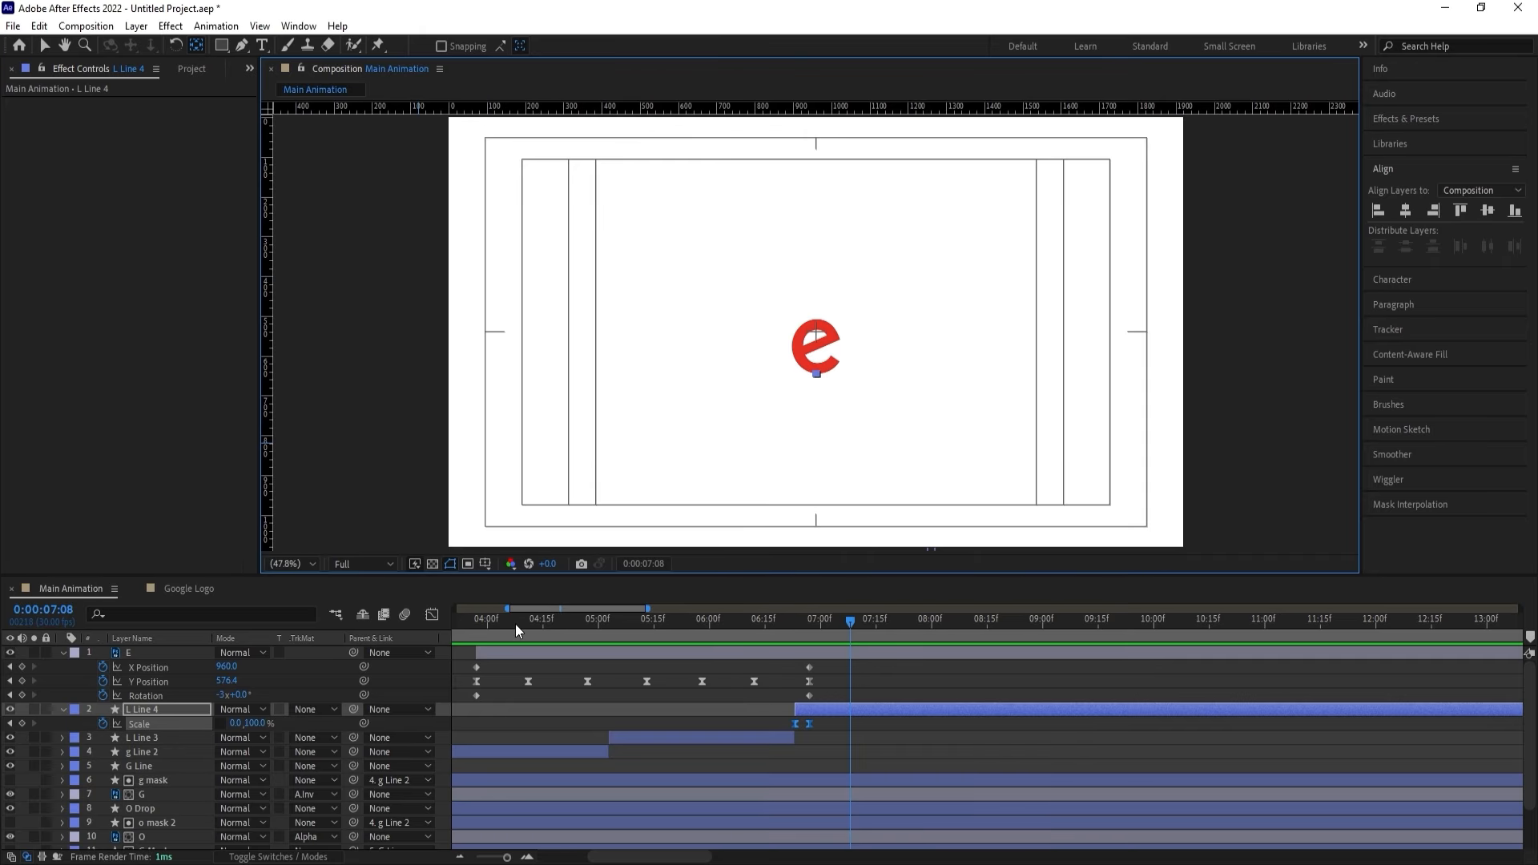
pyautogui.press('-')
pyautogui.press('-')
pyautogui.press('-')
pyautogui.press('Home')
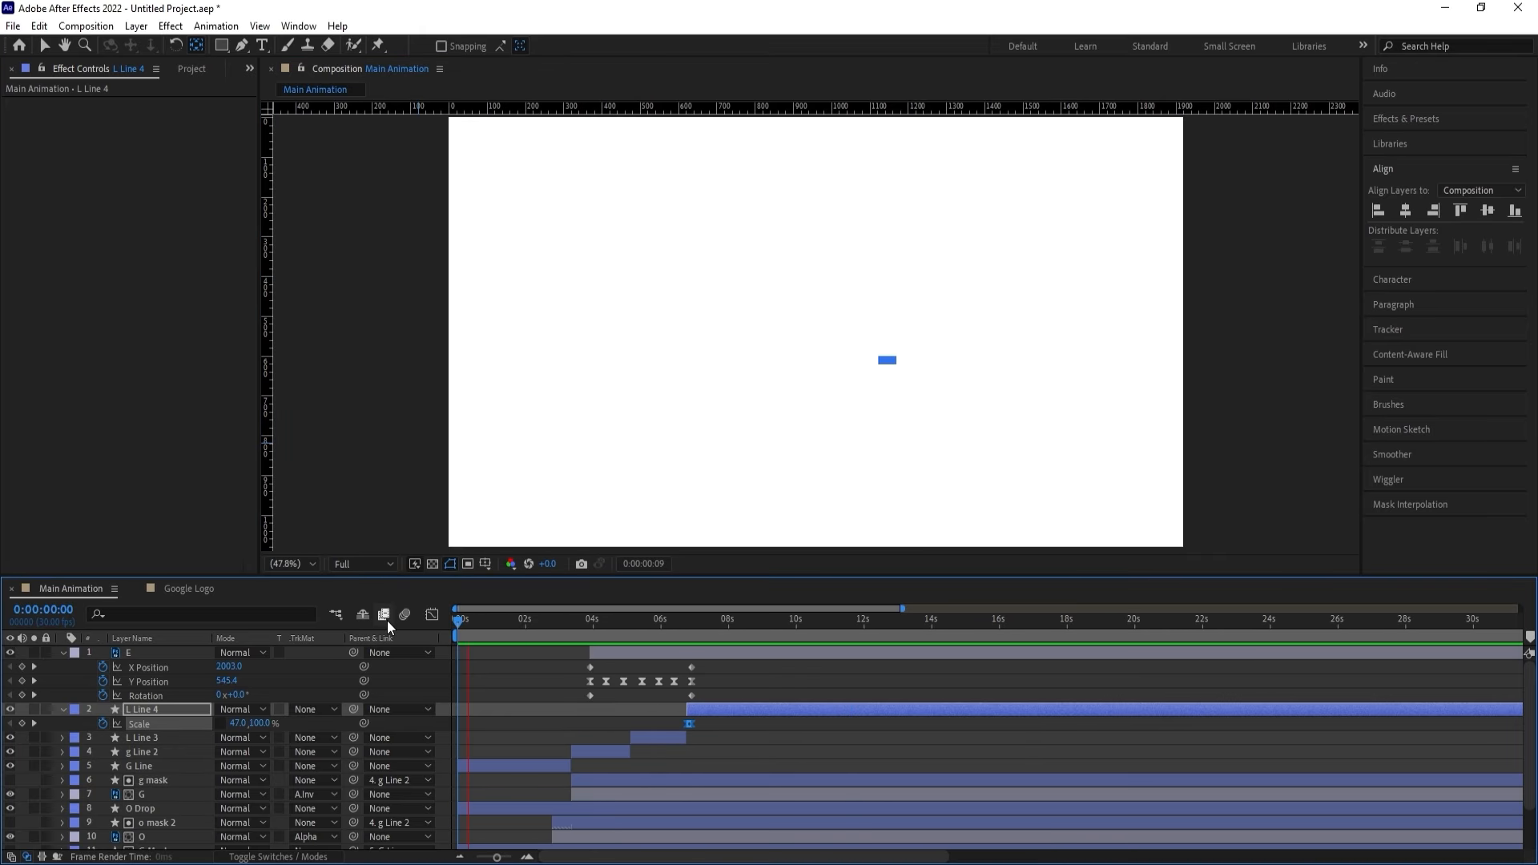
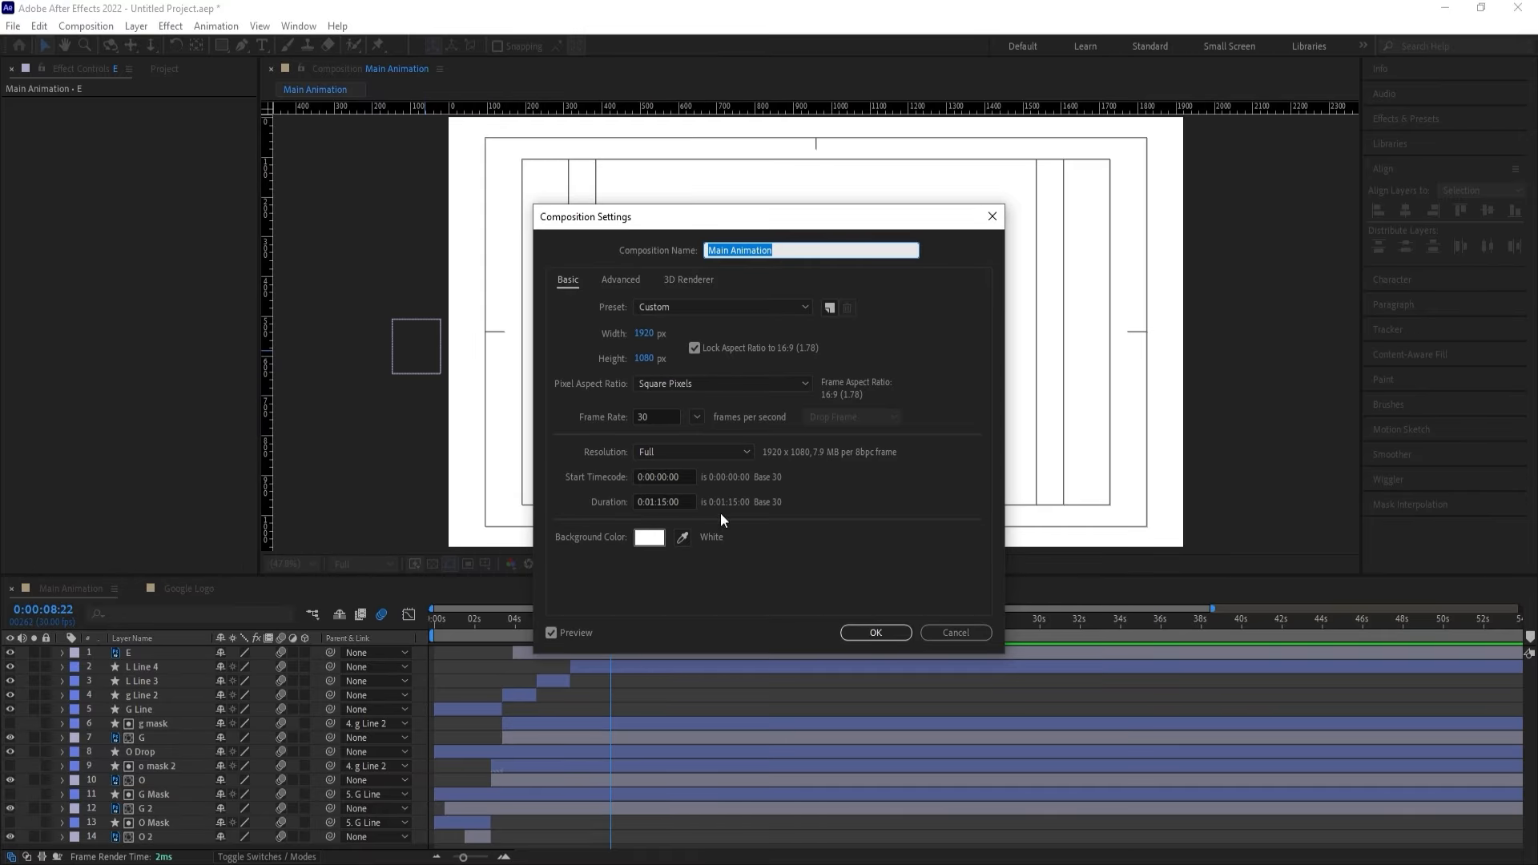
# Set the Main Animation composition's frame rate to 59.94 frames per second.
pyautogui.click(696, 418)
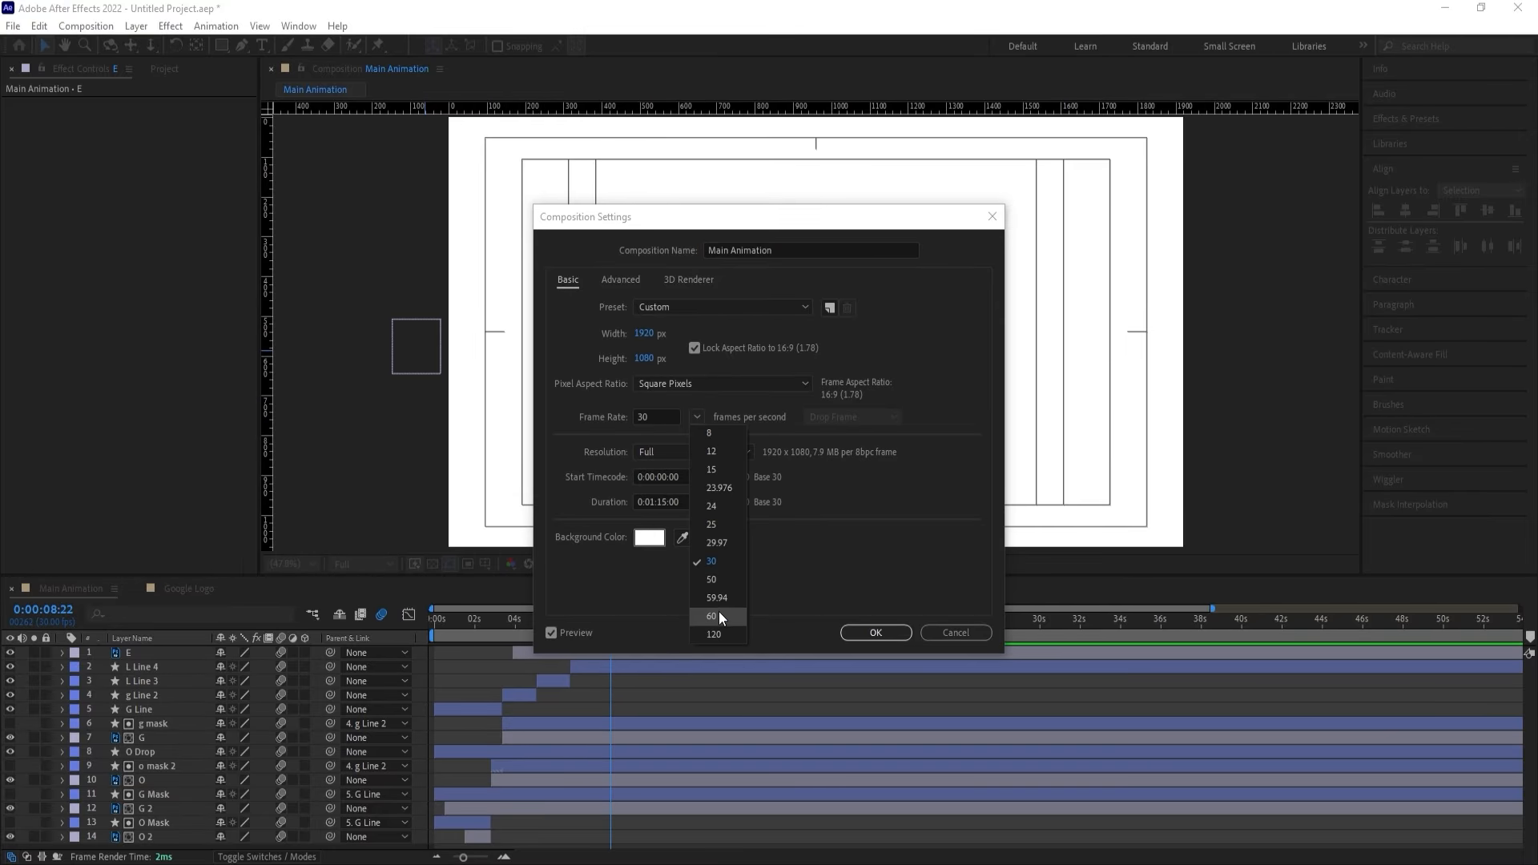
pyautogui.click(718, 598)
pyautogui.press('Return')
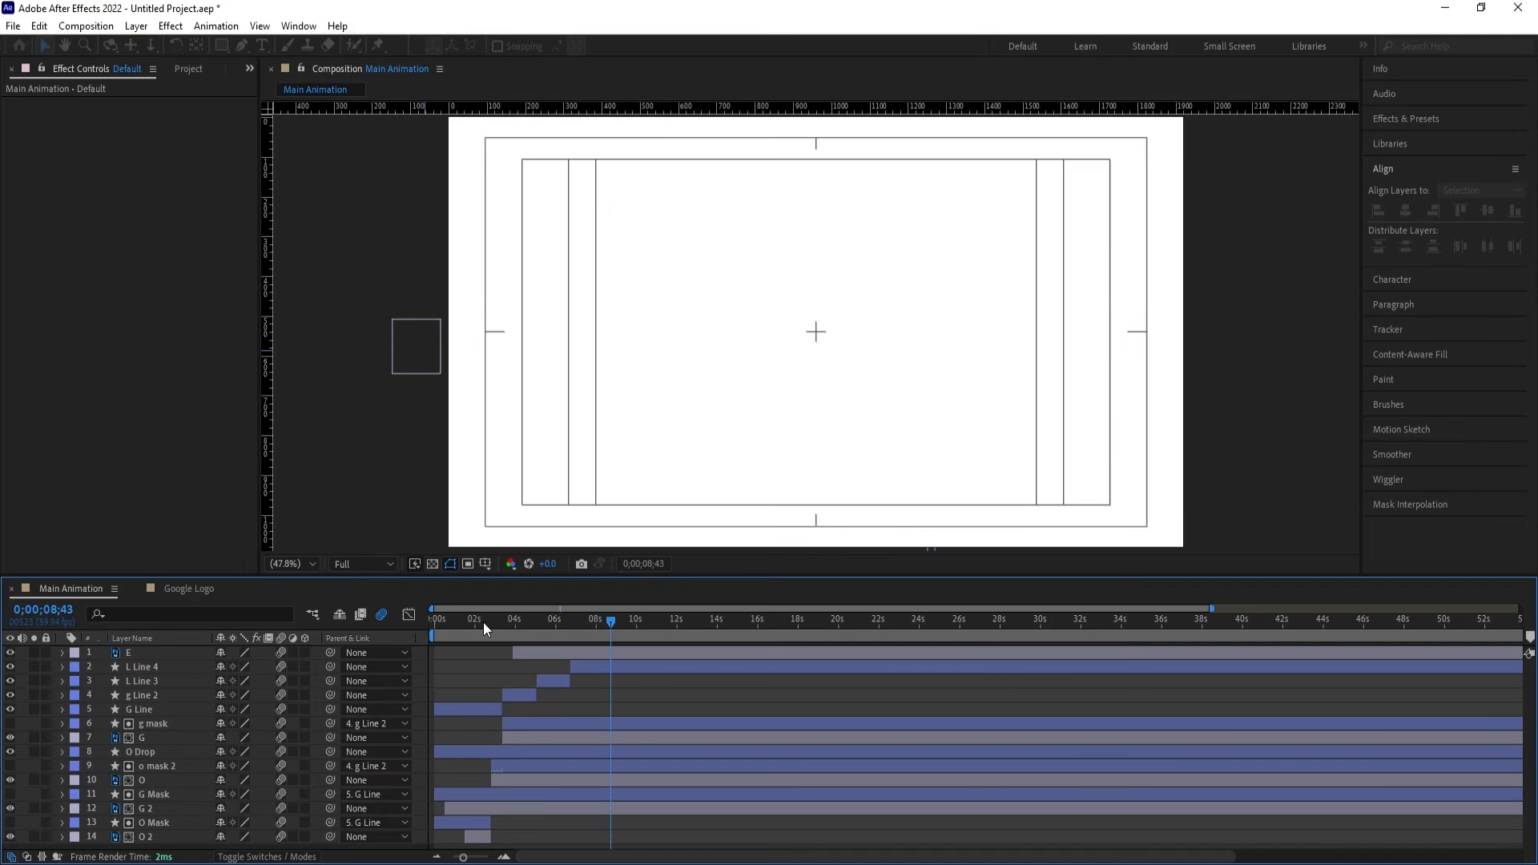
# Preview the animation from the start and end the work area at 0;00;08;48, just after the e has left.
pyautogui.press('Home')
pyautogui.press('space')
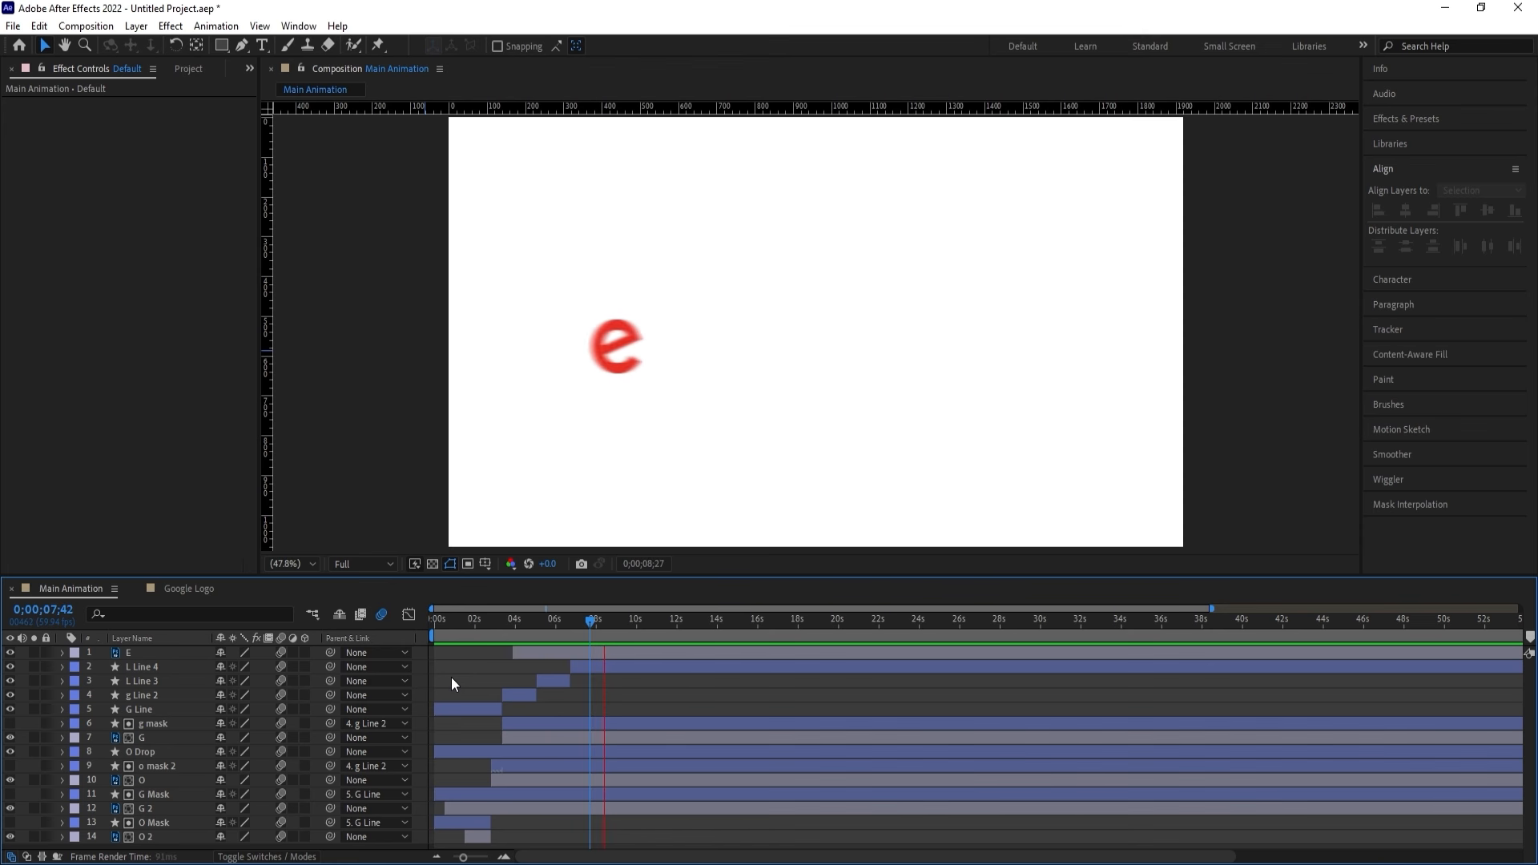
pyautogui.press('n')
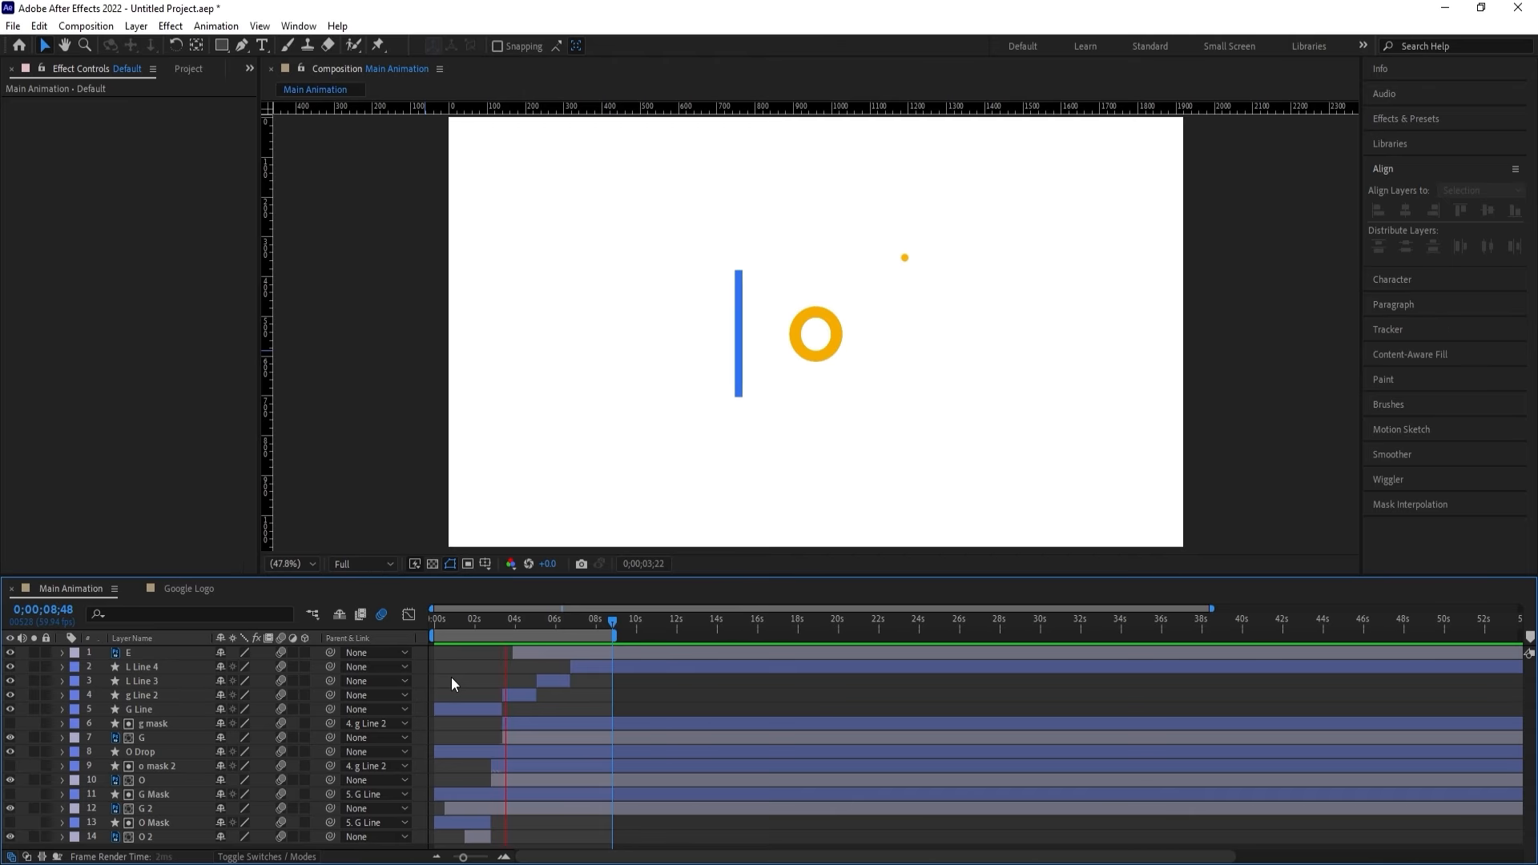
pyautogui.press('space')
# Pre-compose all layers of Main Animation into a new composition named Animation.
pyautogui.hotkey('ctrl', 'a')
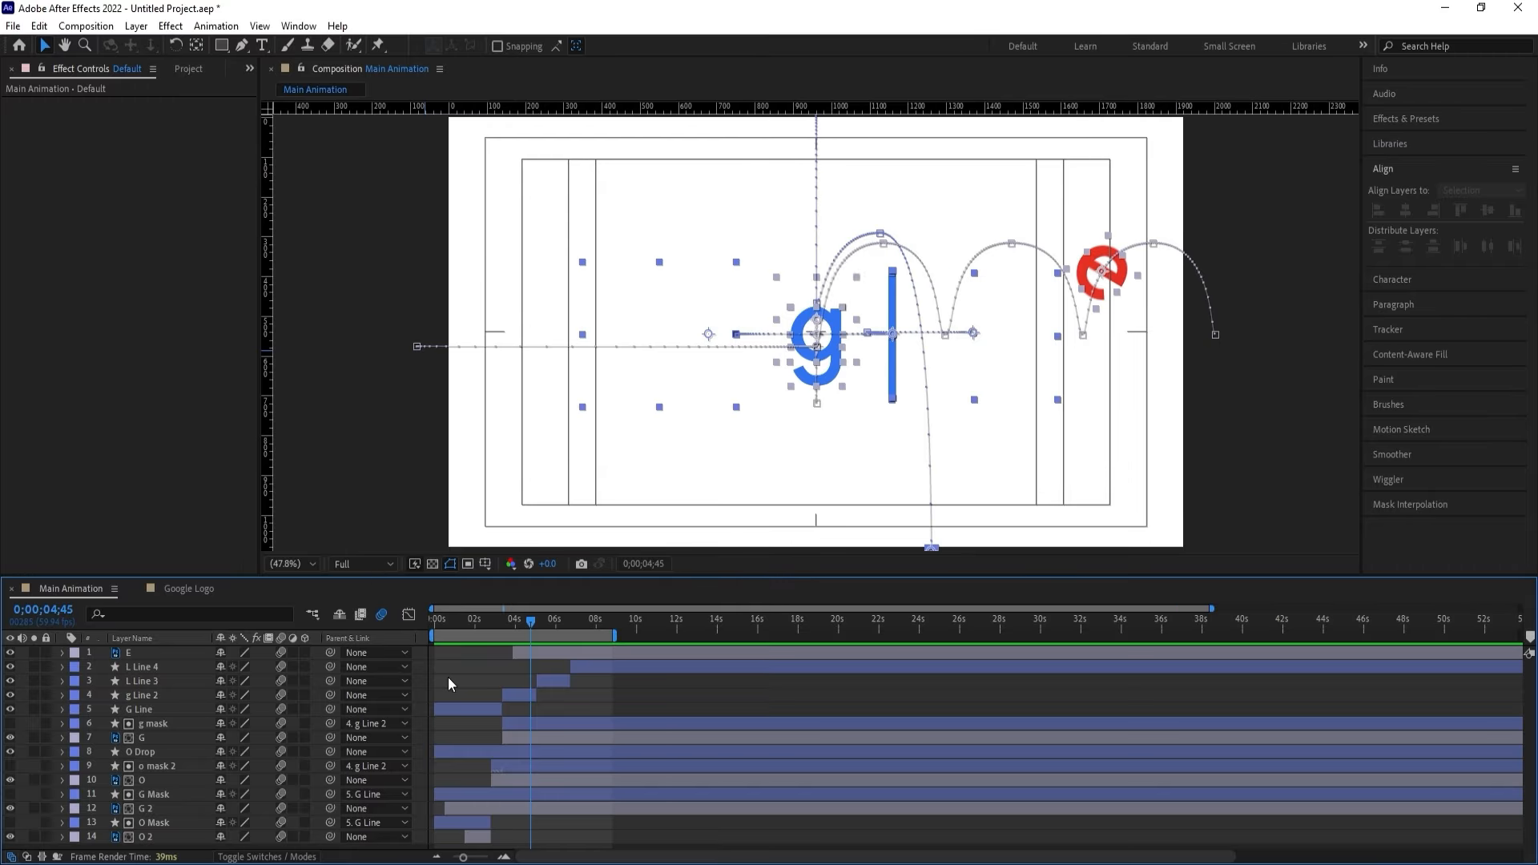
pyautogui.hotkey('ctrl', 'shift', 'c')
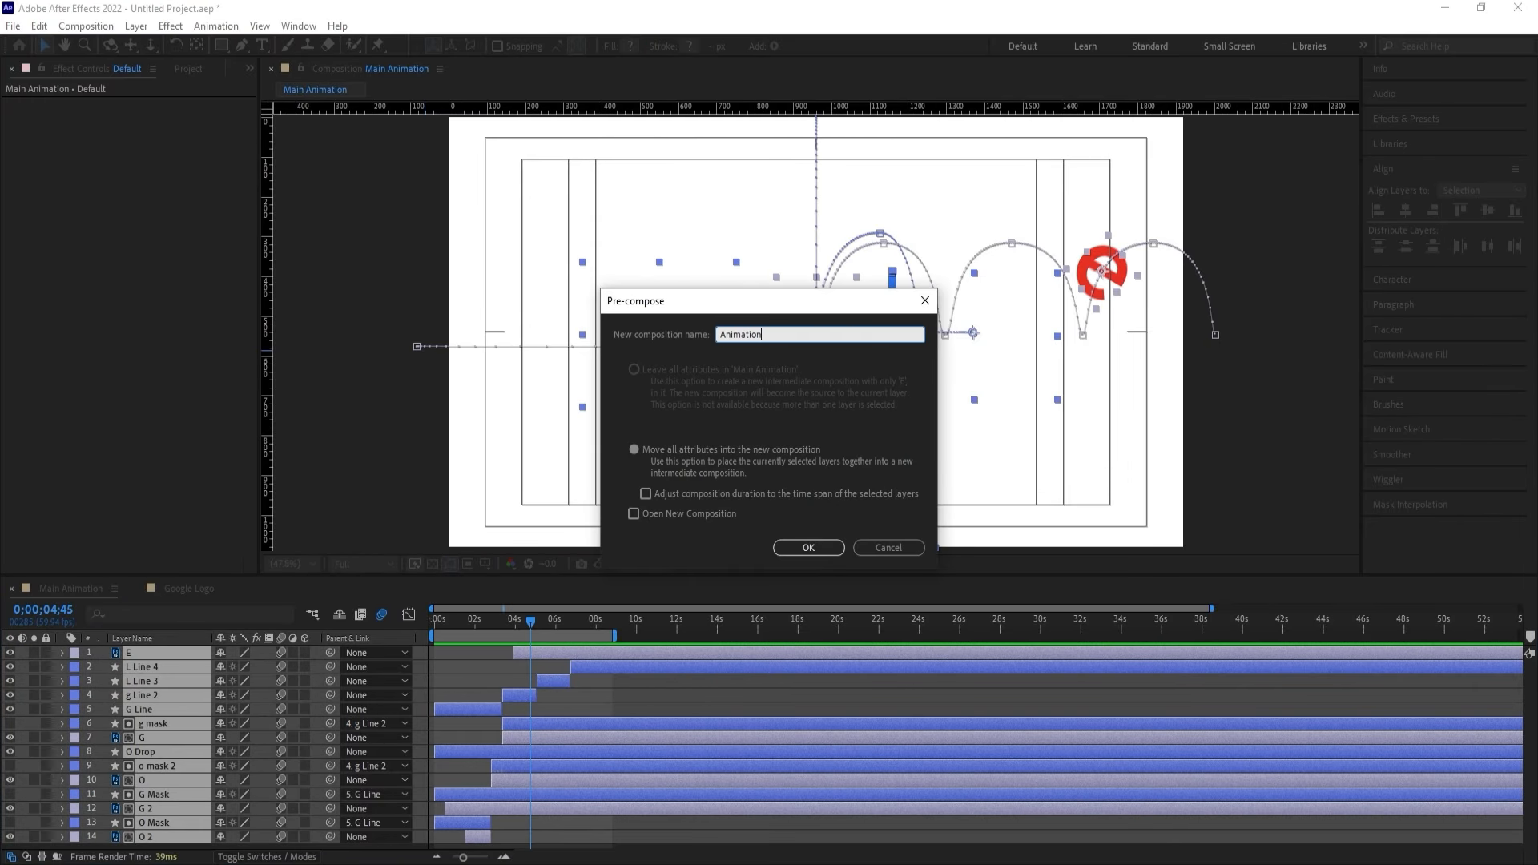
pyautogui.press('Return')
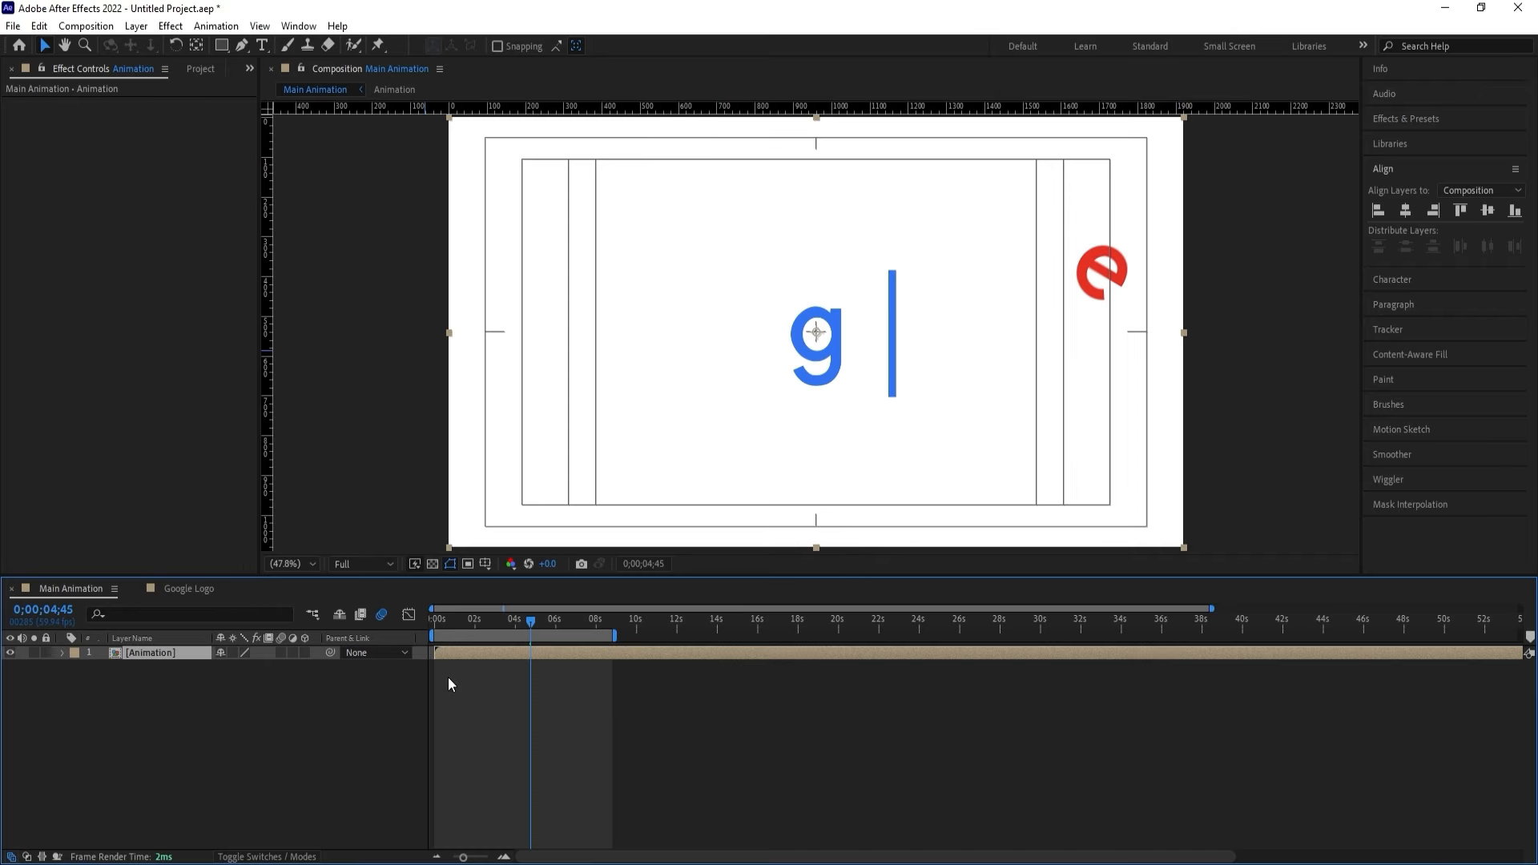
# Create a full-size white solid and place it beneath the Animation layer as the background.
pyautogui.hotkey('ctrl', 'y')
pyautogui.press('Return')
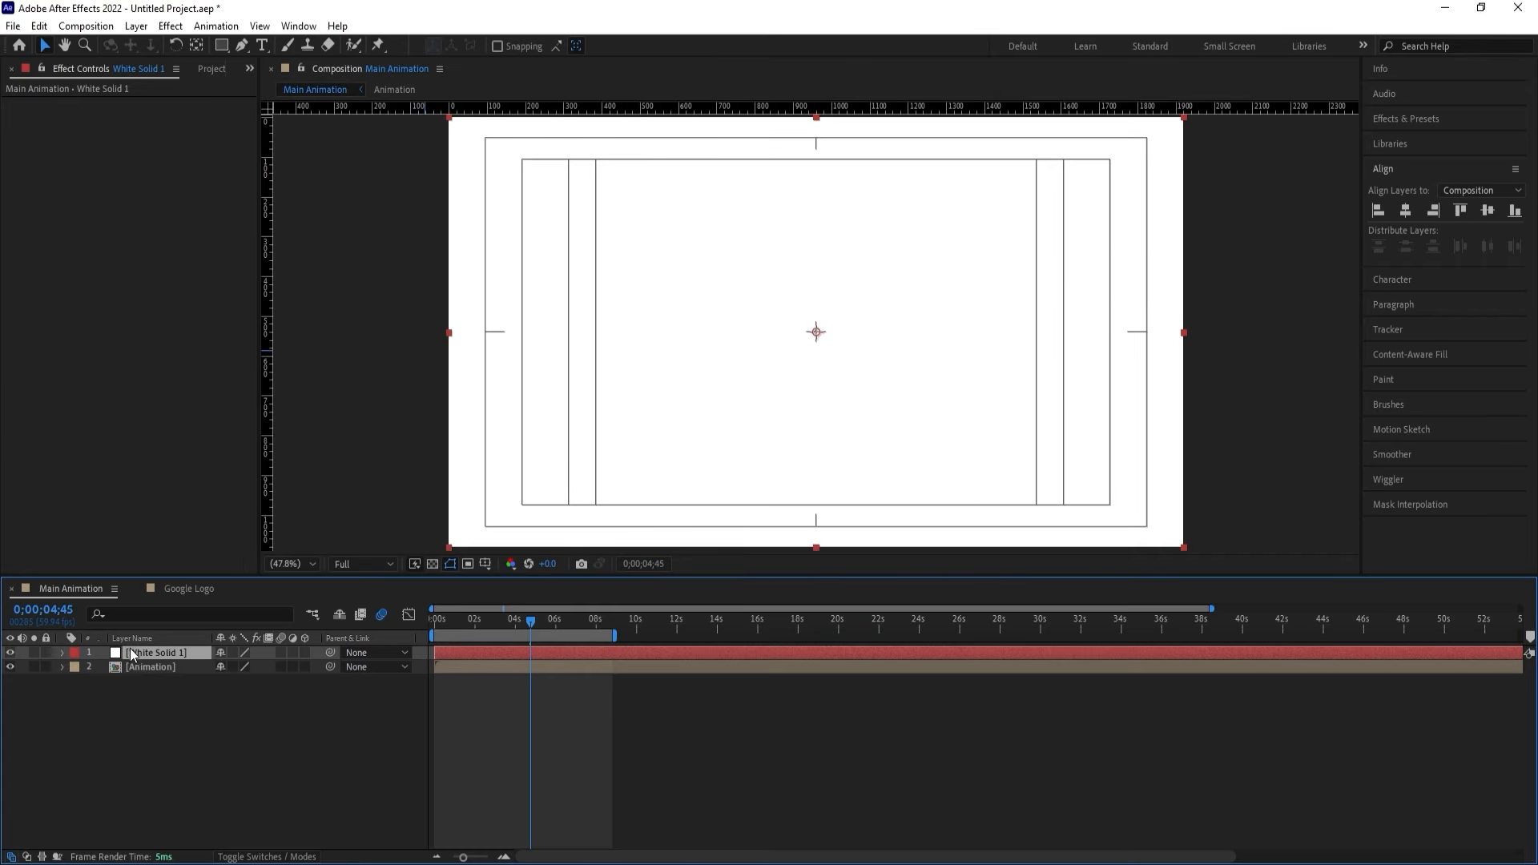
pyautogui.moveTo(132, 655); pyautogui.dragTo(146, 708)
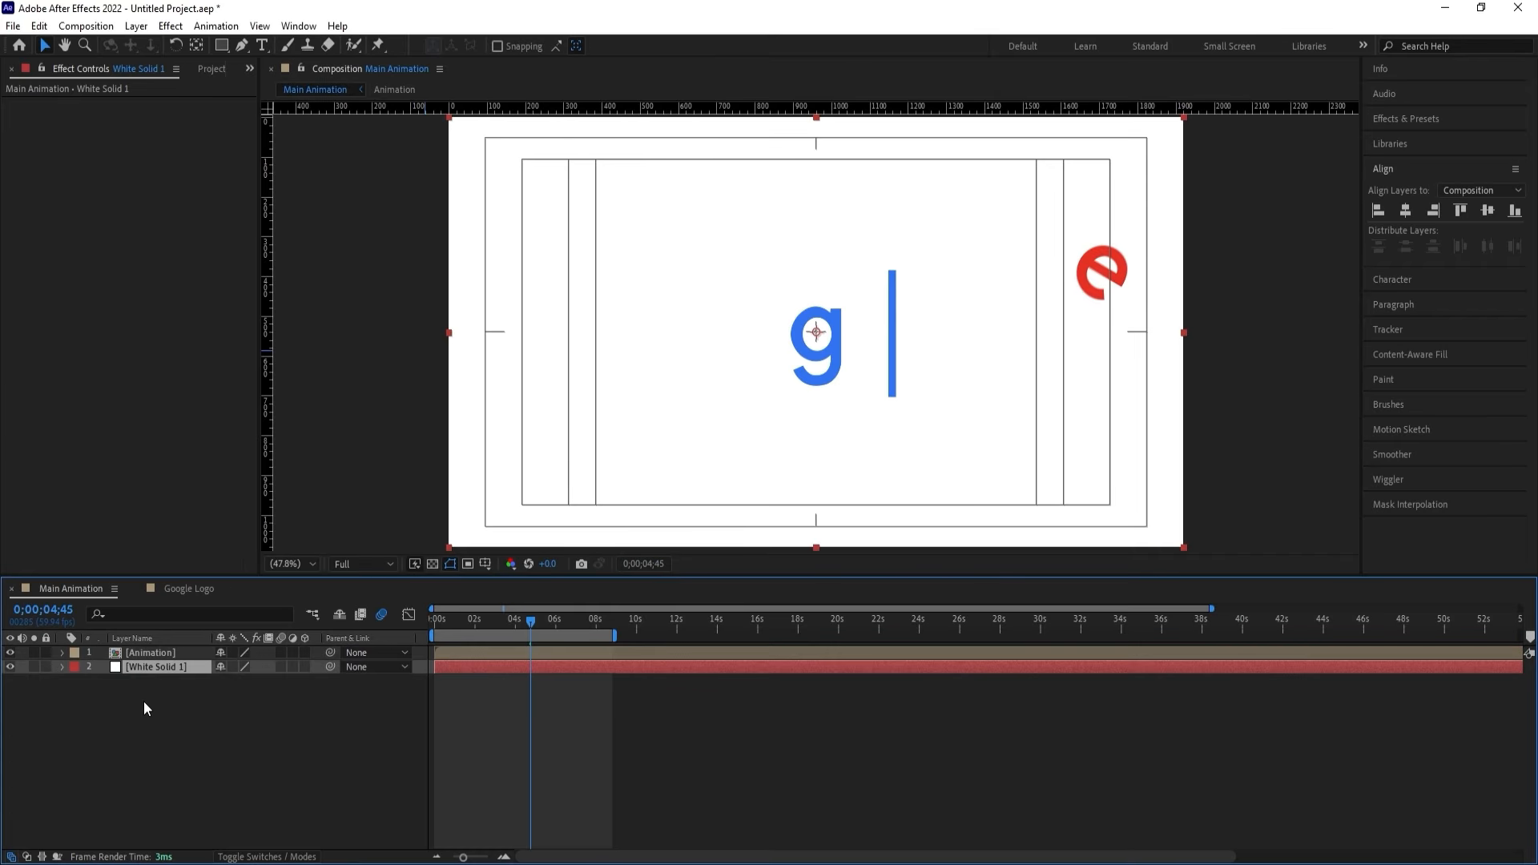
# Apply the Drop Shadow effect to the Animation layer.
pyautogui.click(145, 655)
pyautogui.click(1432, 119)
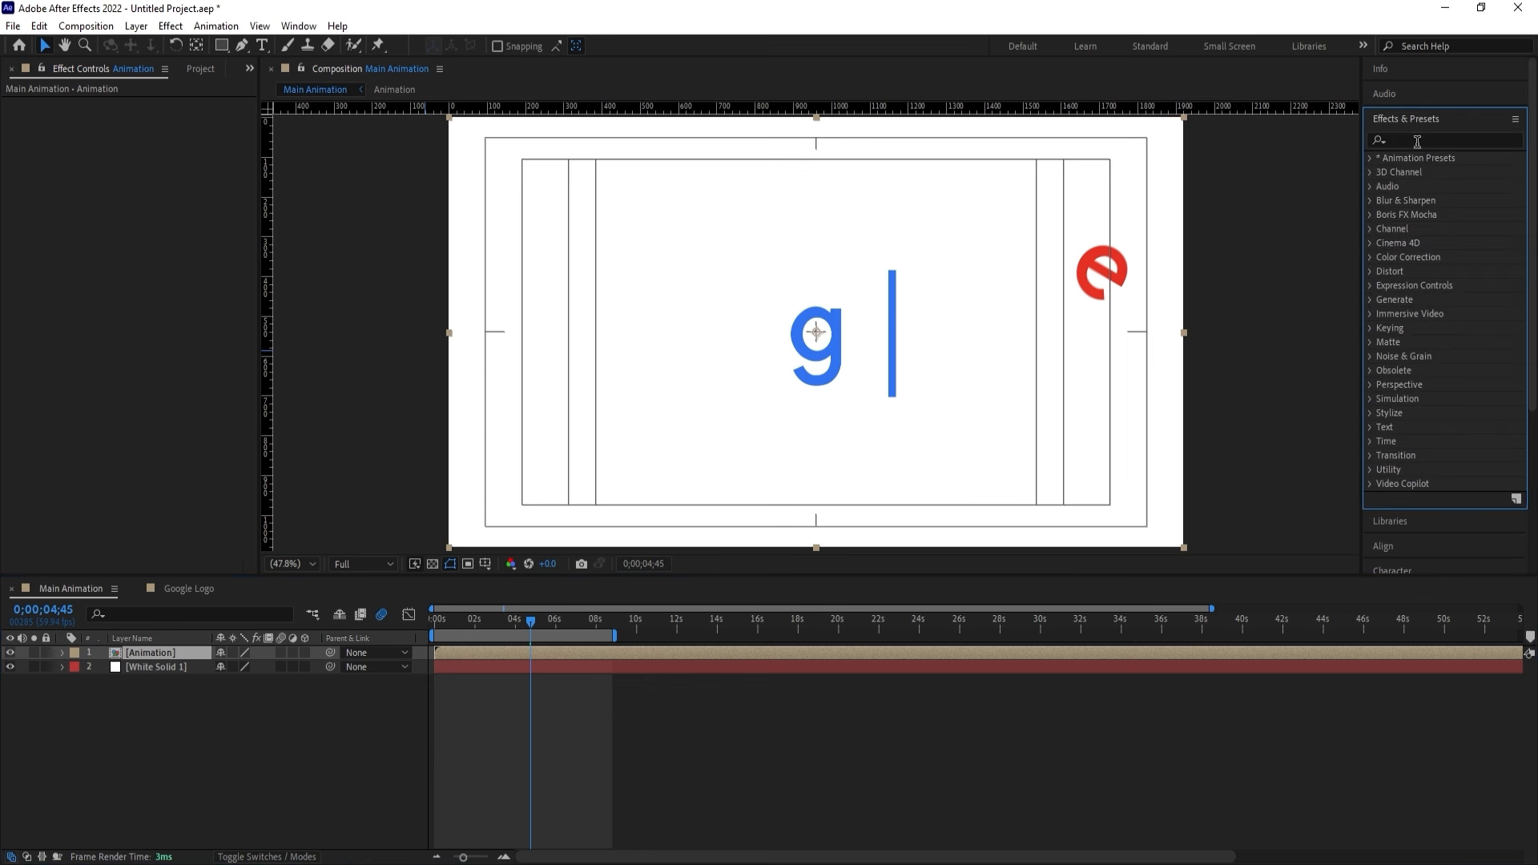
pyautogui.click(1426, 136)
pyautogui.write('drop')
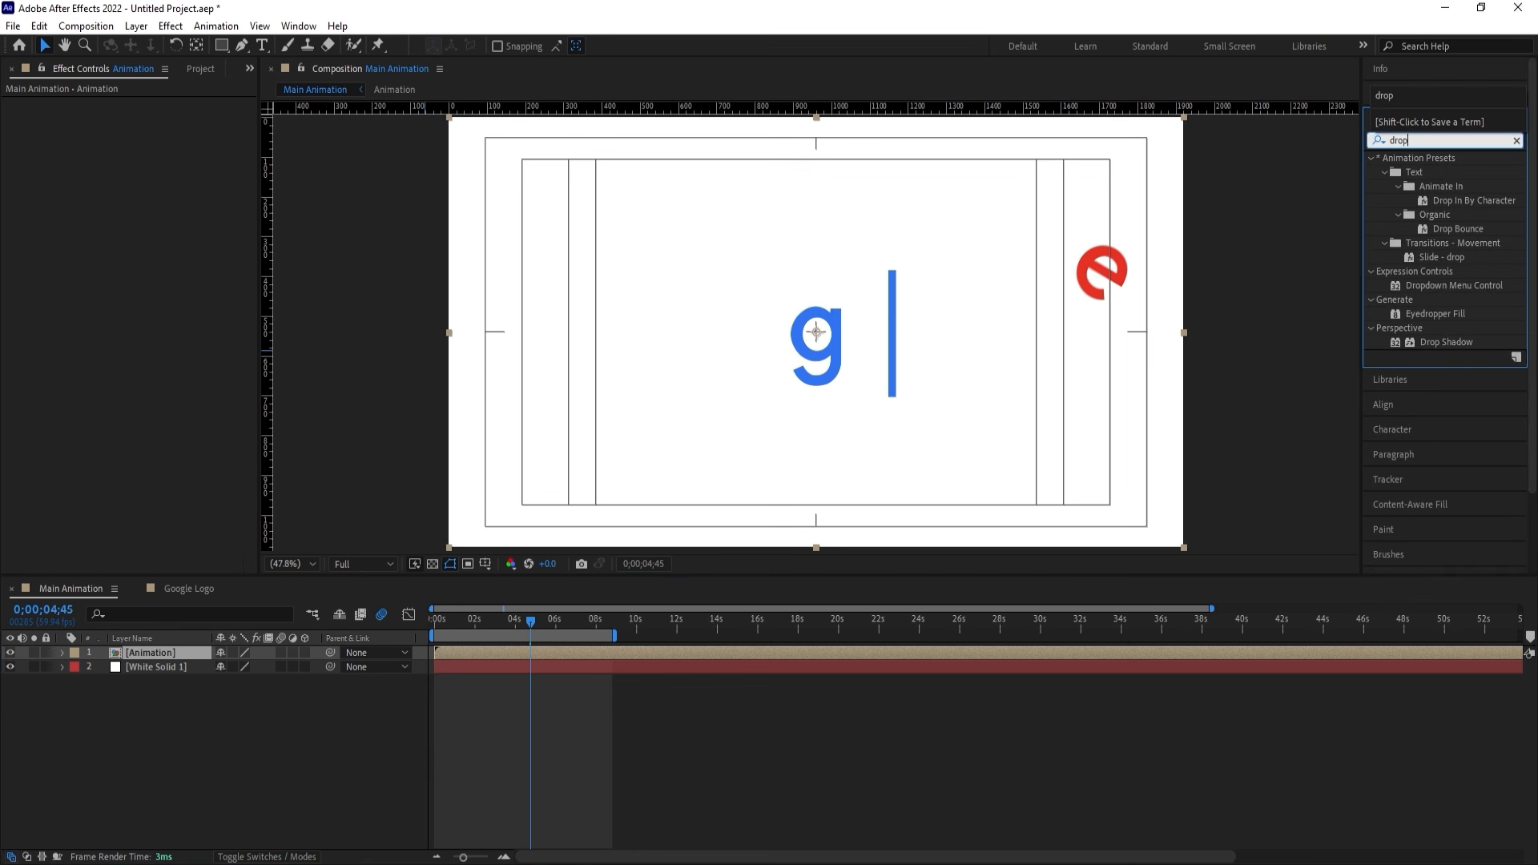
pyautogui.doubleClick(1445, 342)
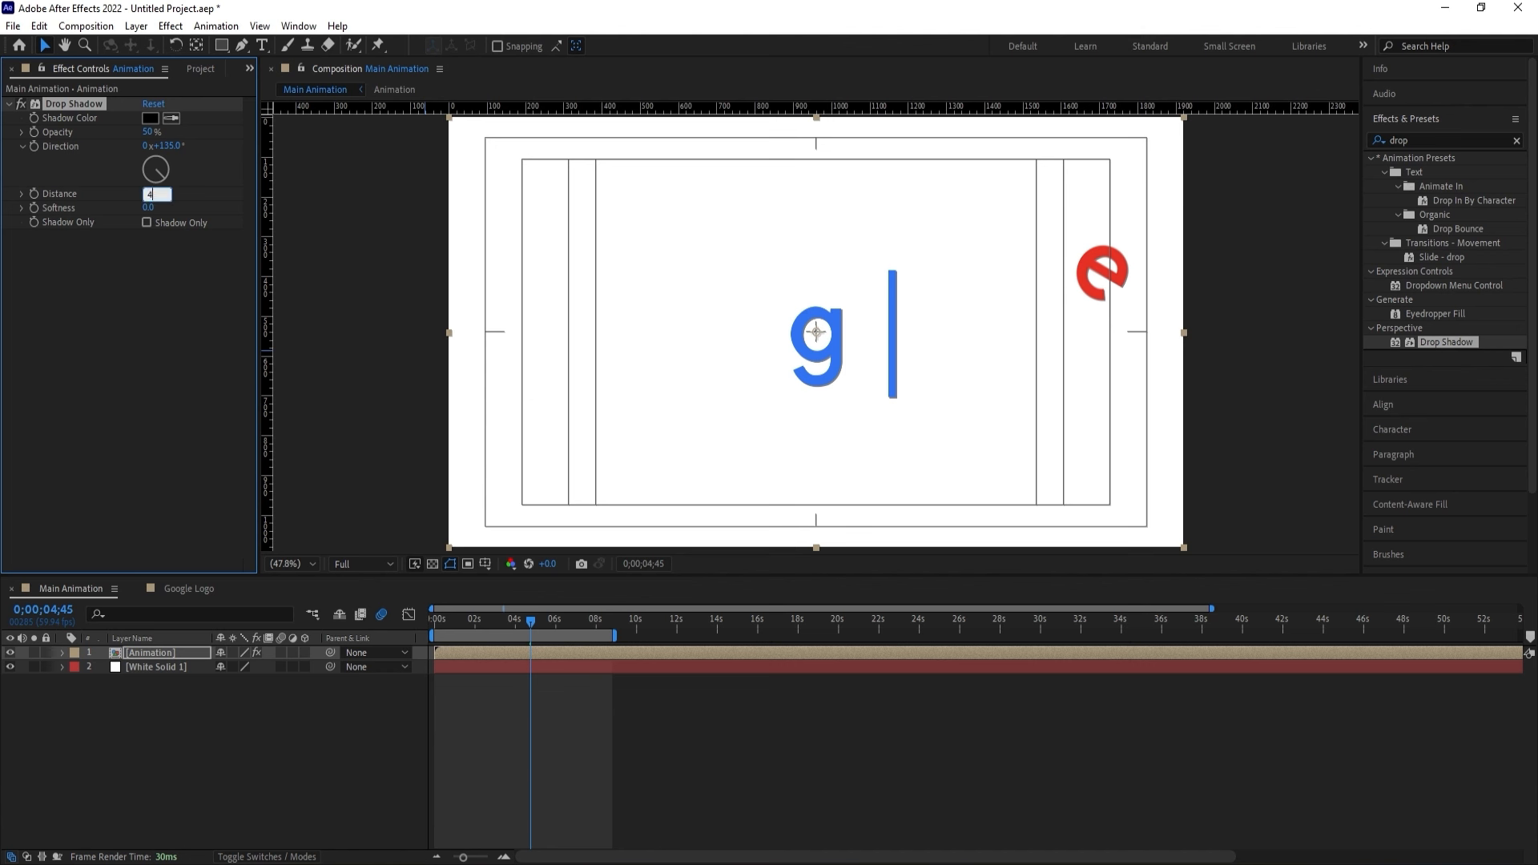
# Set the Drop Shadow's distance to 40 and softness to 500, sample its color from the blue g and preview it.
pyautogui.moveTo(149, 194); pyautogui.dragTo(150, 195)
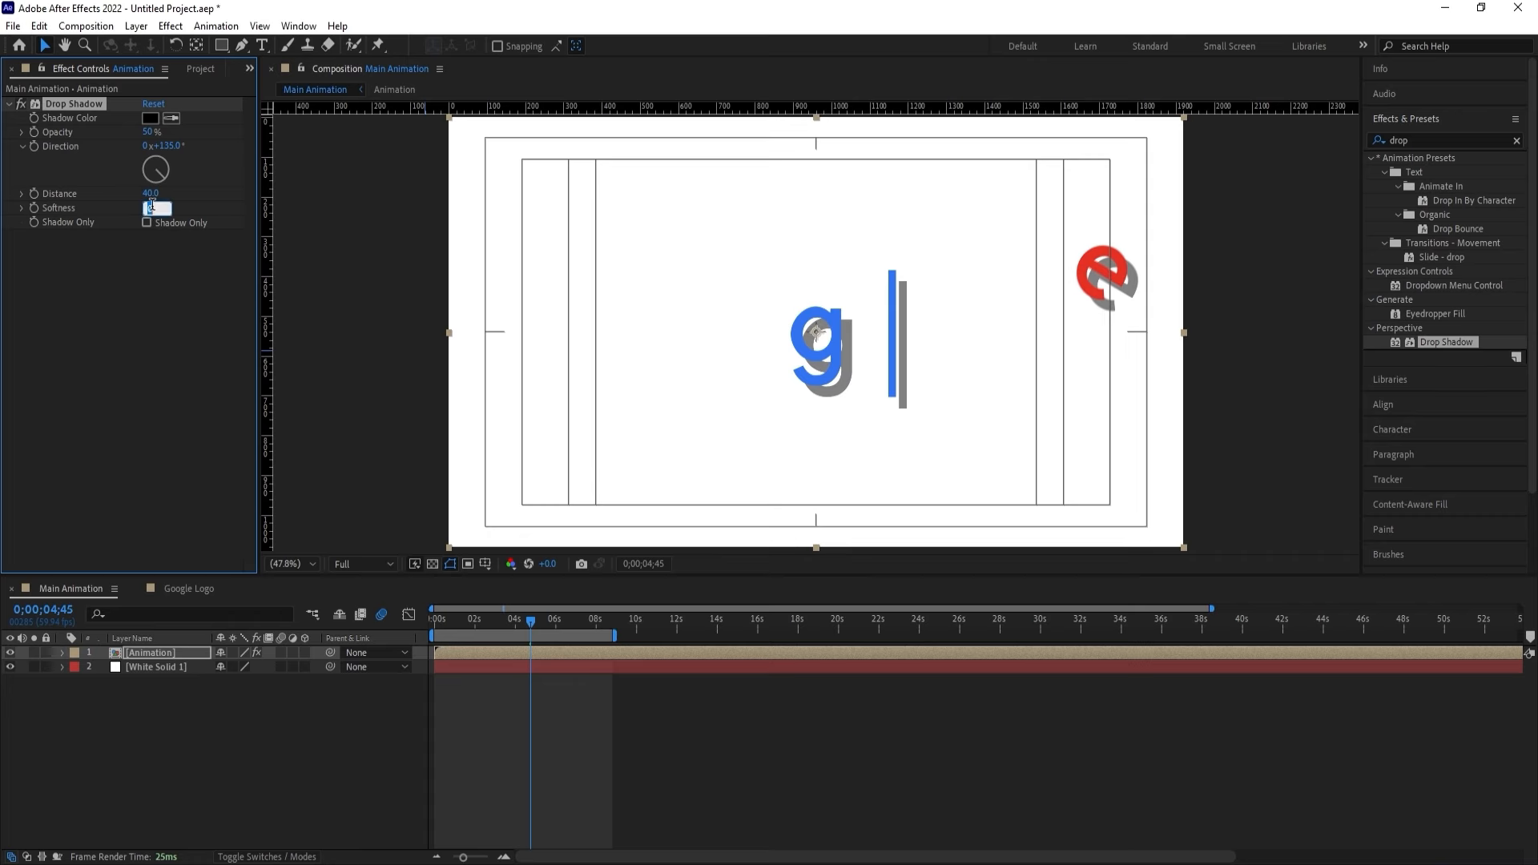
pyautogui.press('Return')
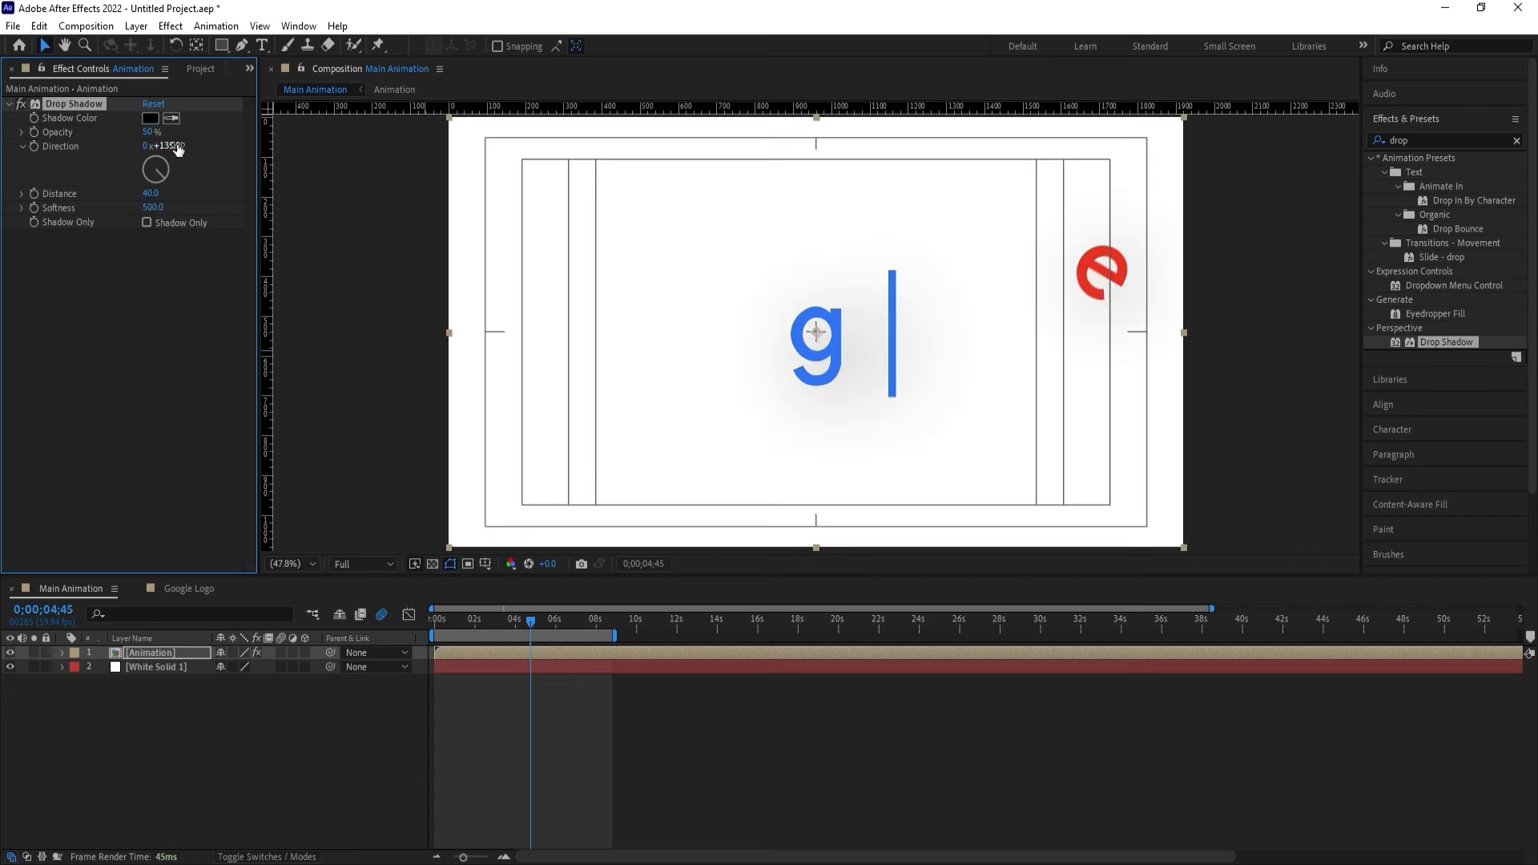
pyautogui.click(837, 316)
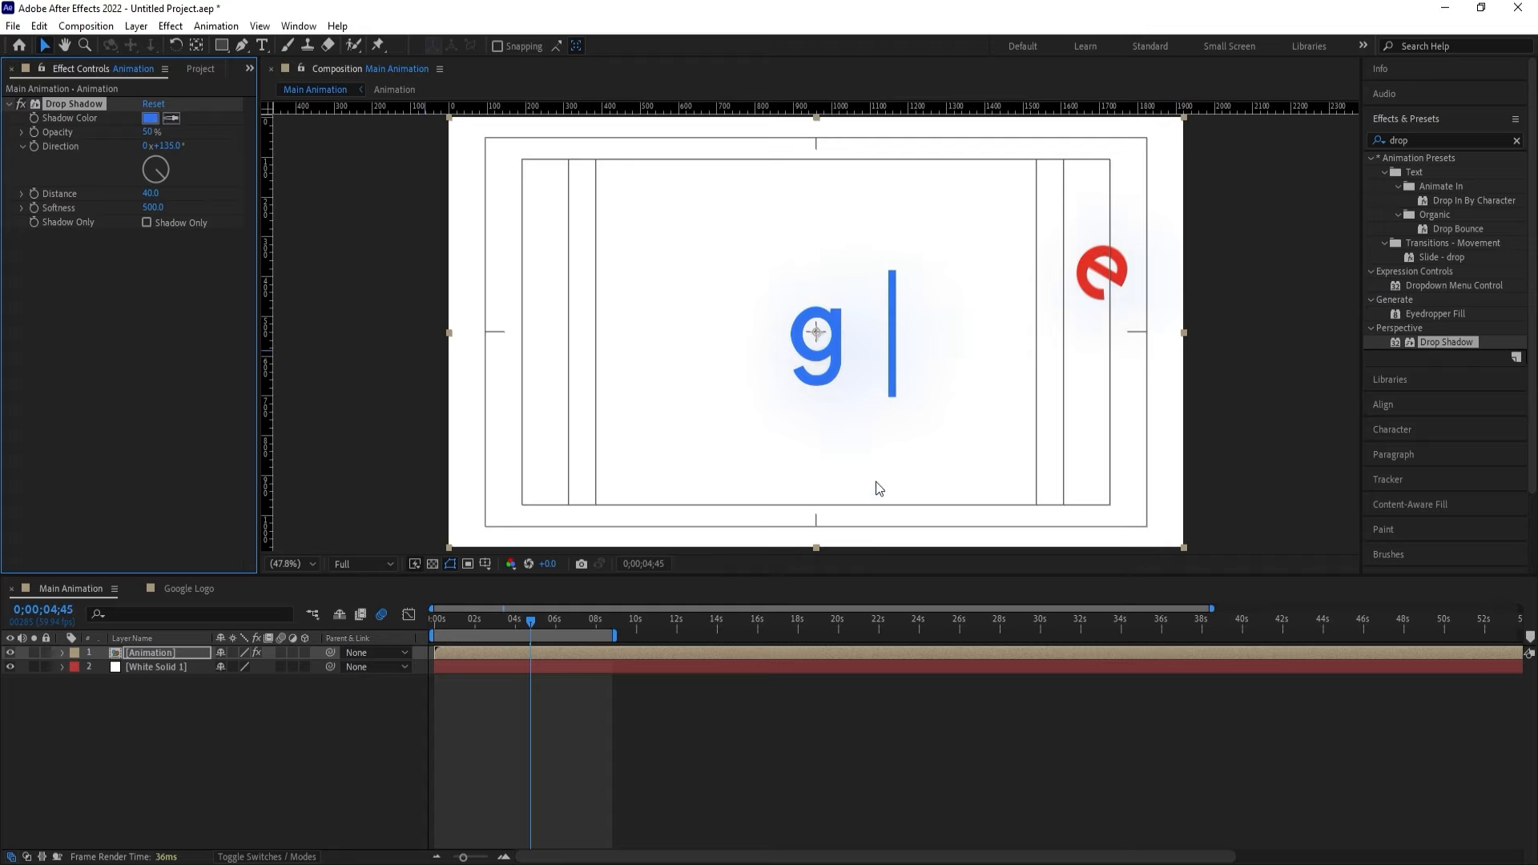
pyautogui.press('space')
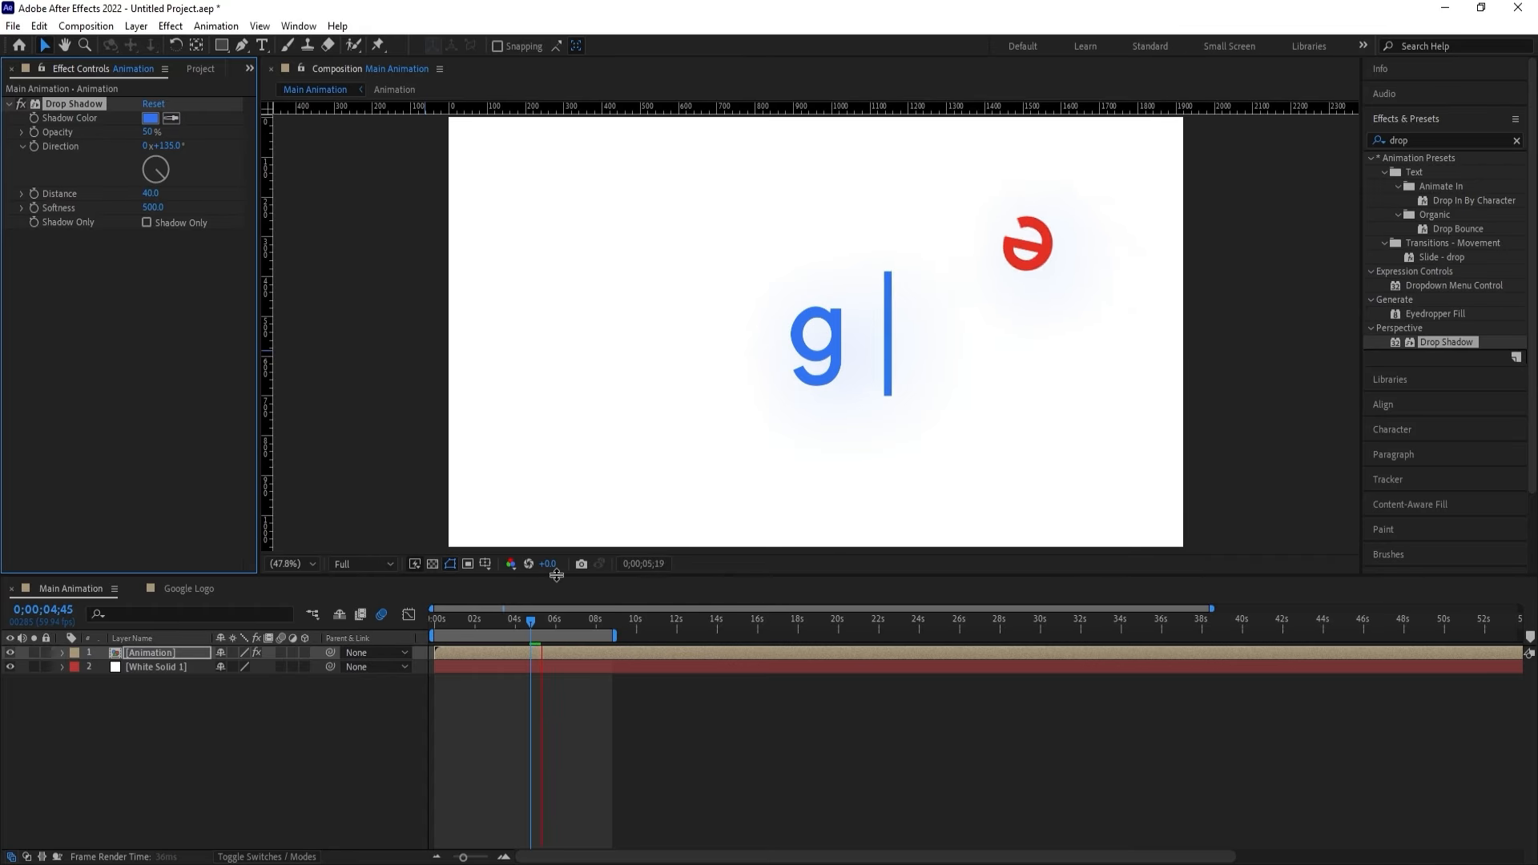
pyautogui.press('space')
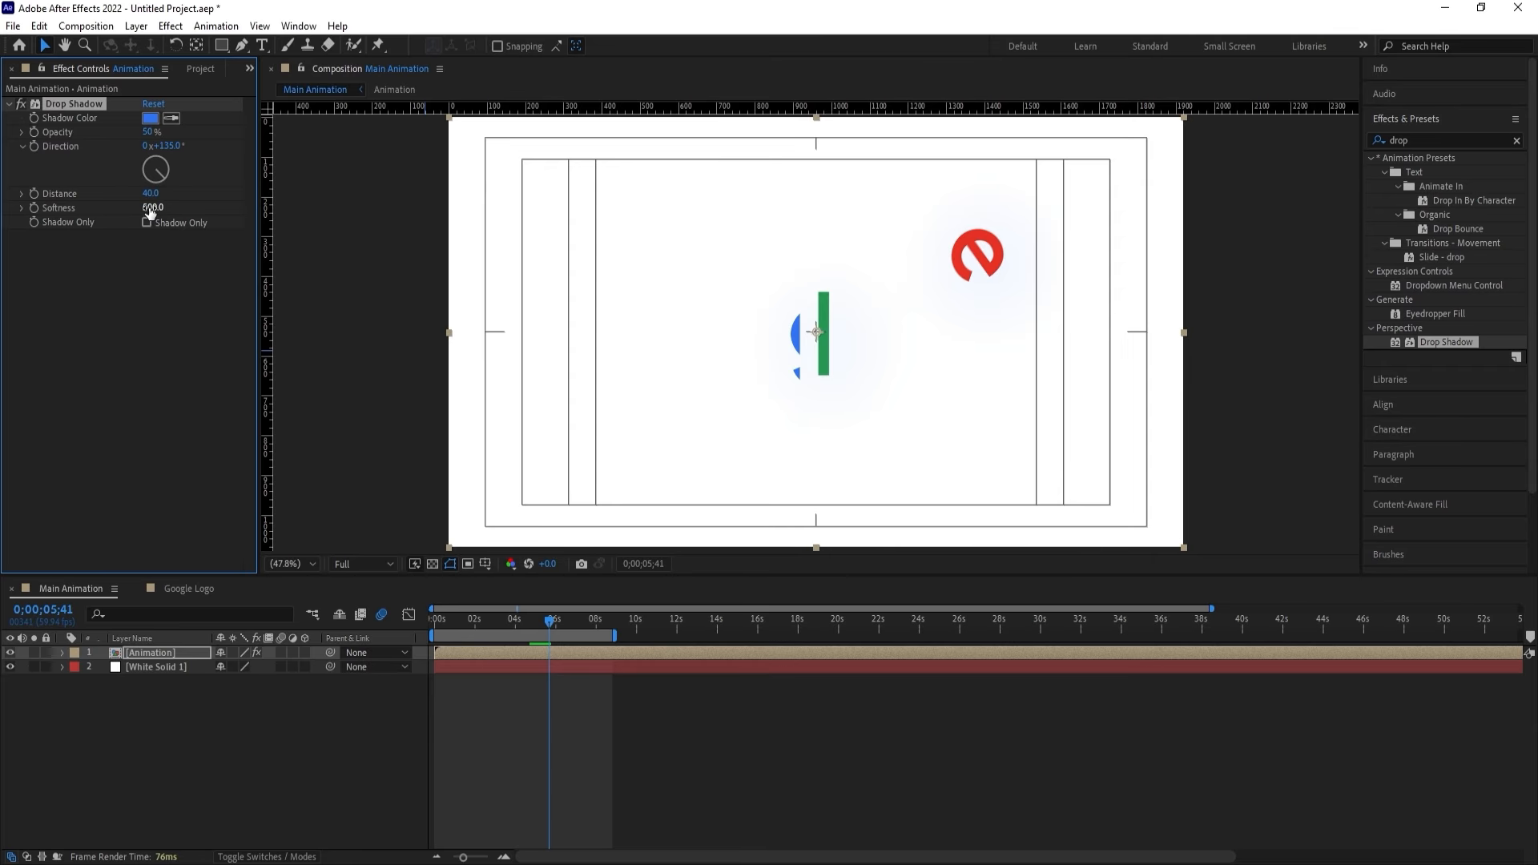
# Set the Drop Shadow's softness to 300 and its distance to 20.
pyautogui.write('30')
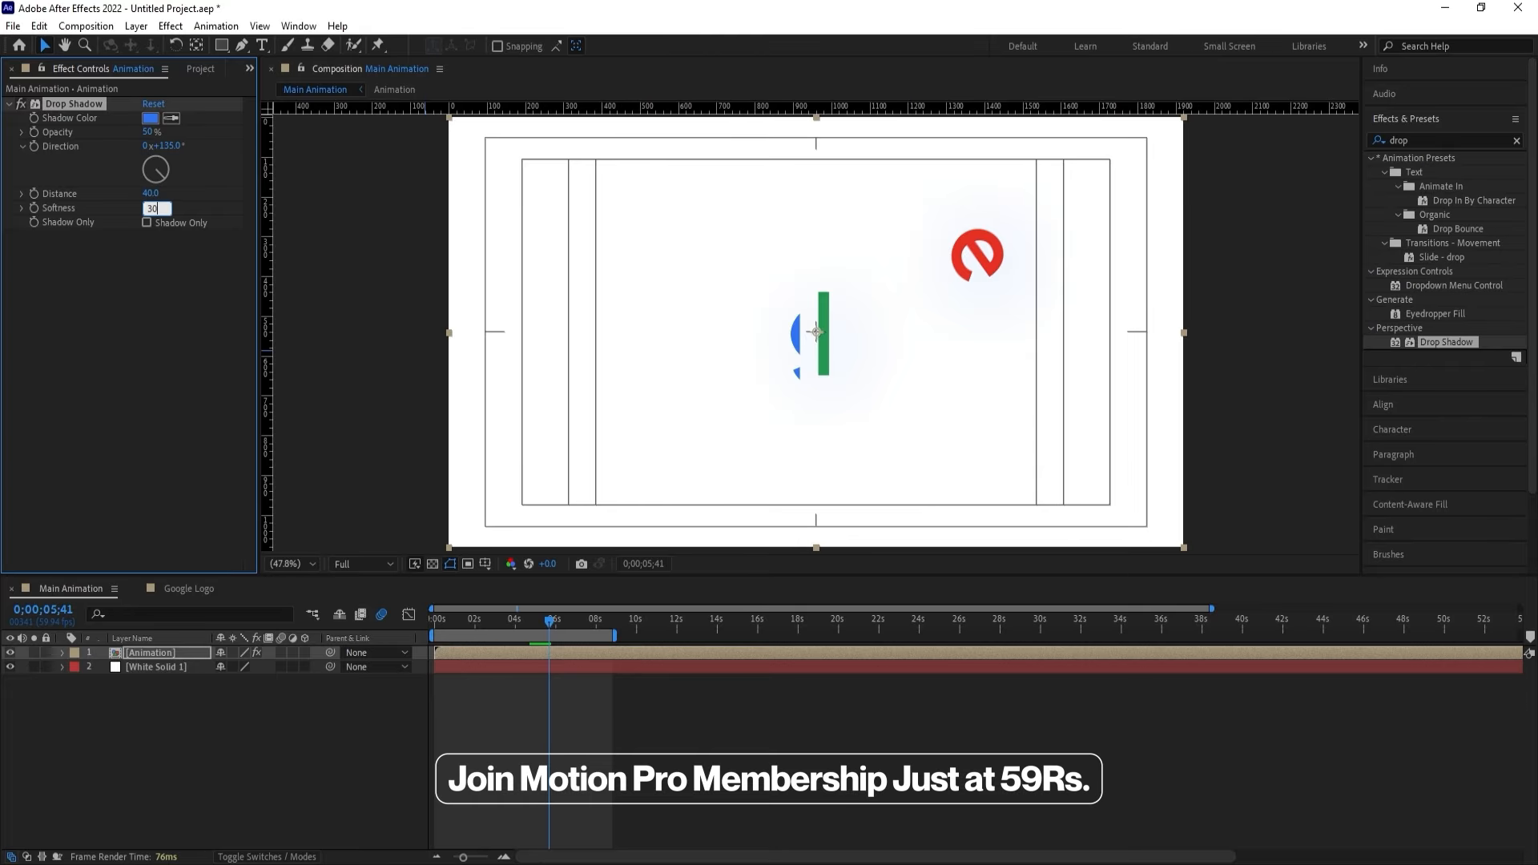
pyautogui.click(150, 194)
pyautogui.write('20')
pyautogui.press('Return')
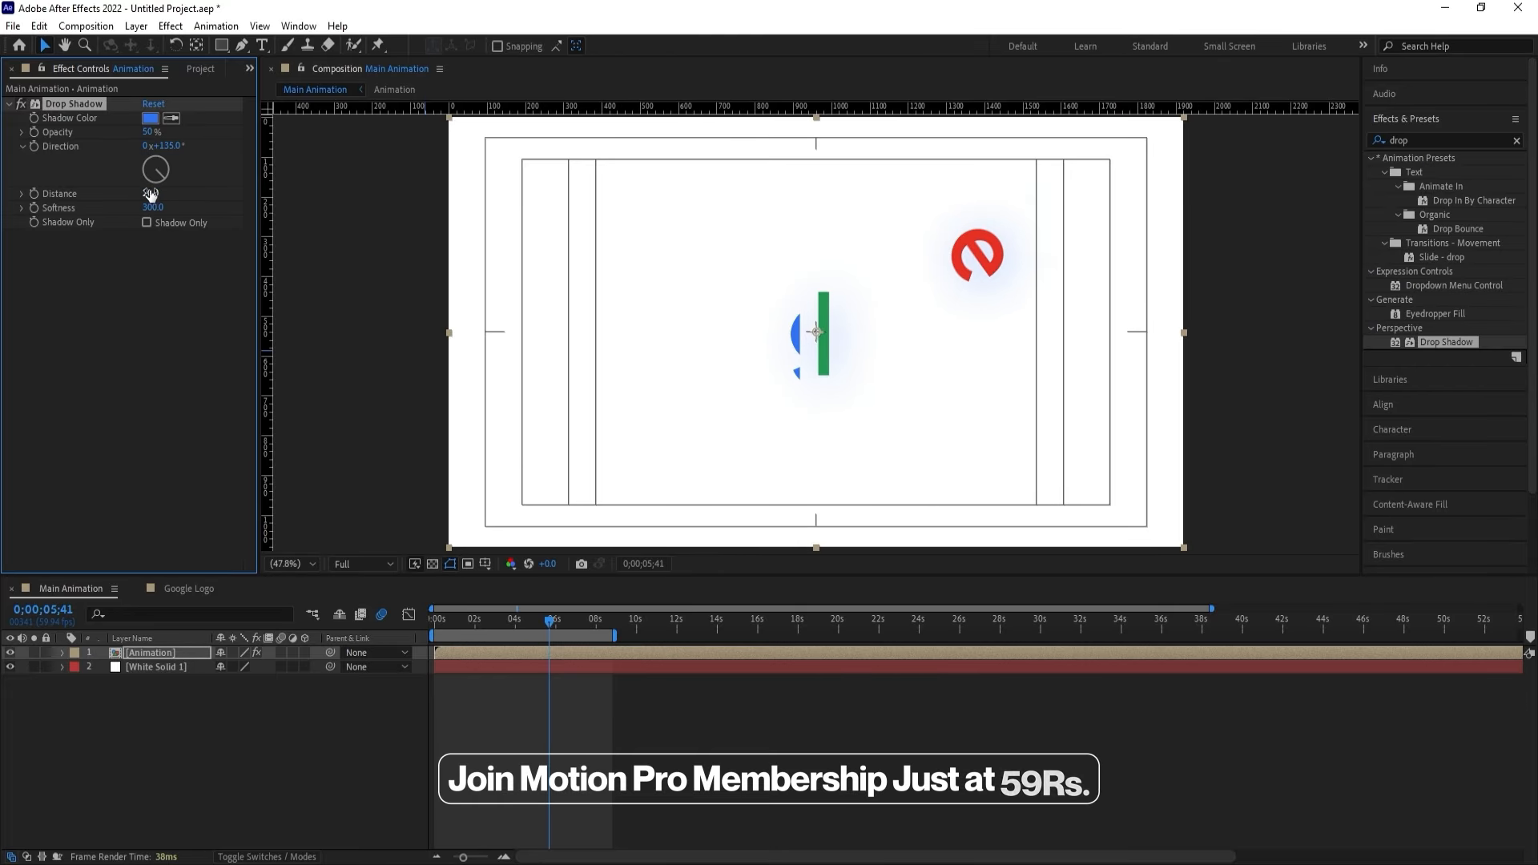
# Change the Drop Shadow's color to a darker, muted blue and set its opacity to 25%.
pyautogui.click(148, 119)
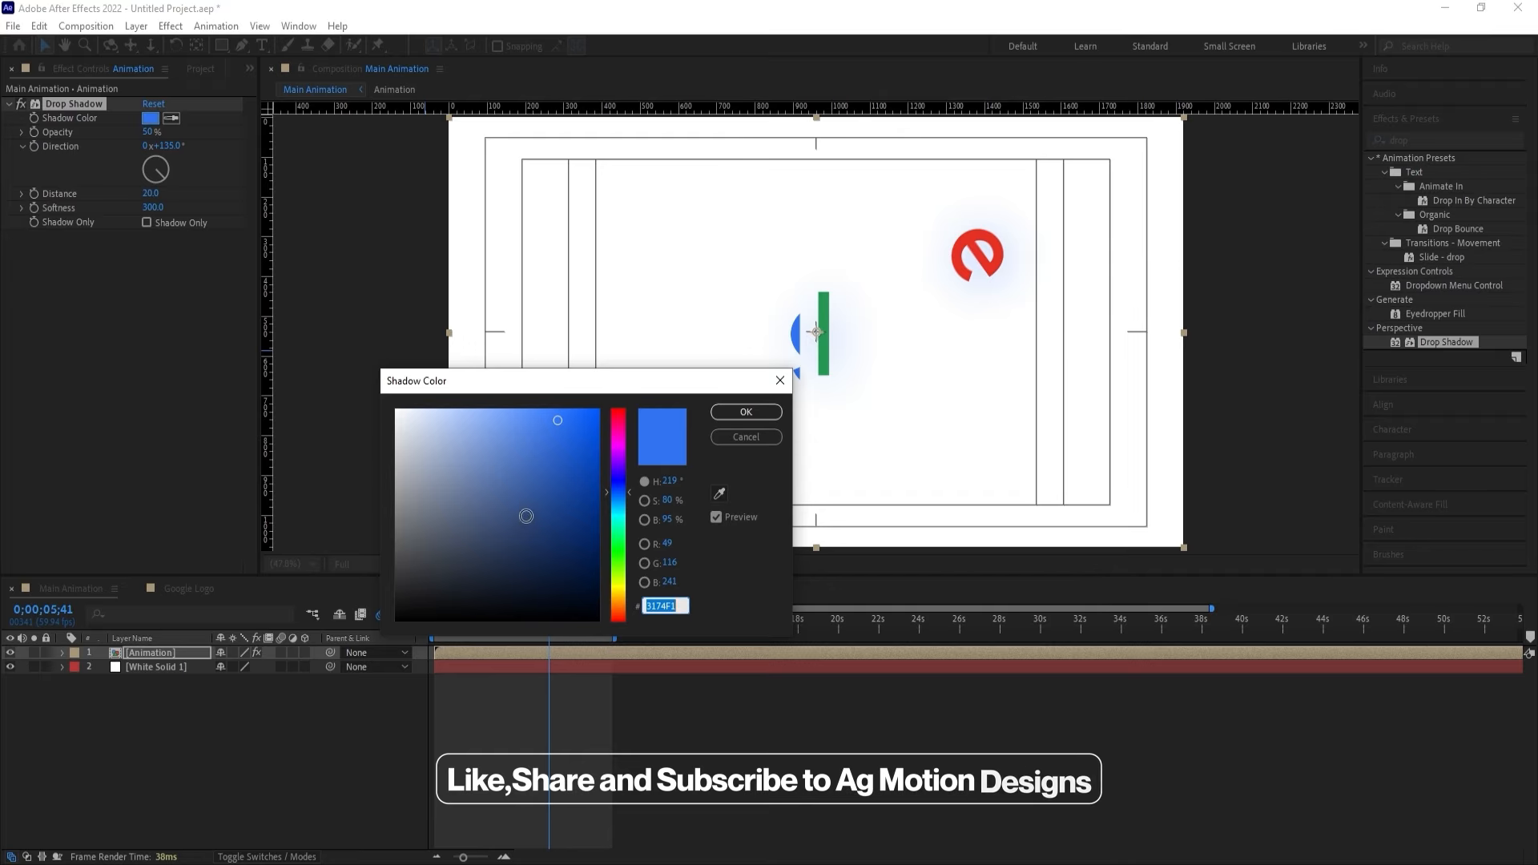
pyautogui.moveTo(528, 515)
pyautogui.mouseDown()
pyautogui.moveTo(562, 523)
pyautogui.moveTo(503, 491)
pyautogui.mouseUp()
pyautogui.click(740, 418)
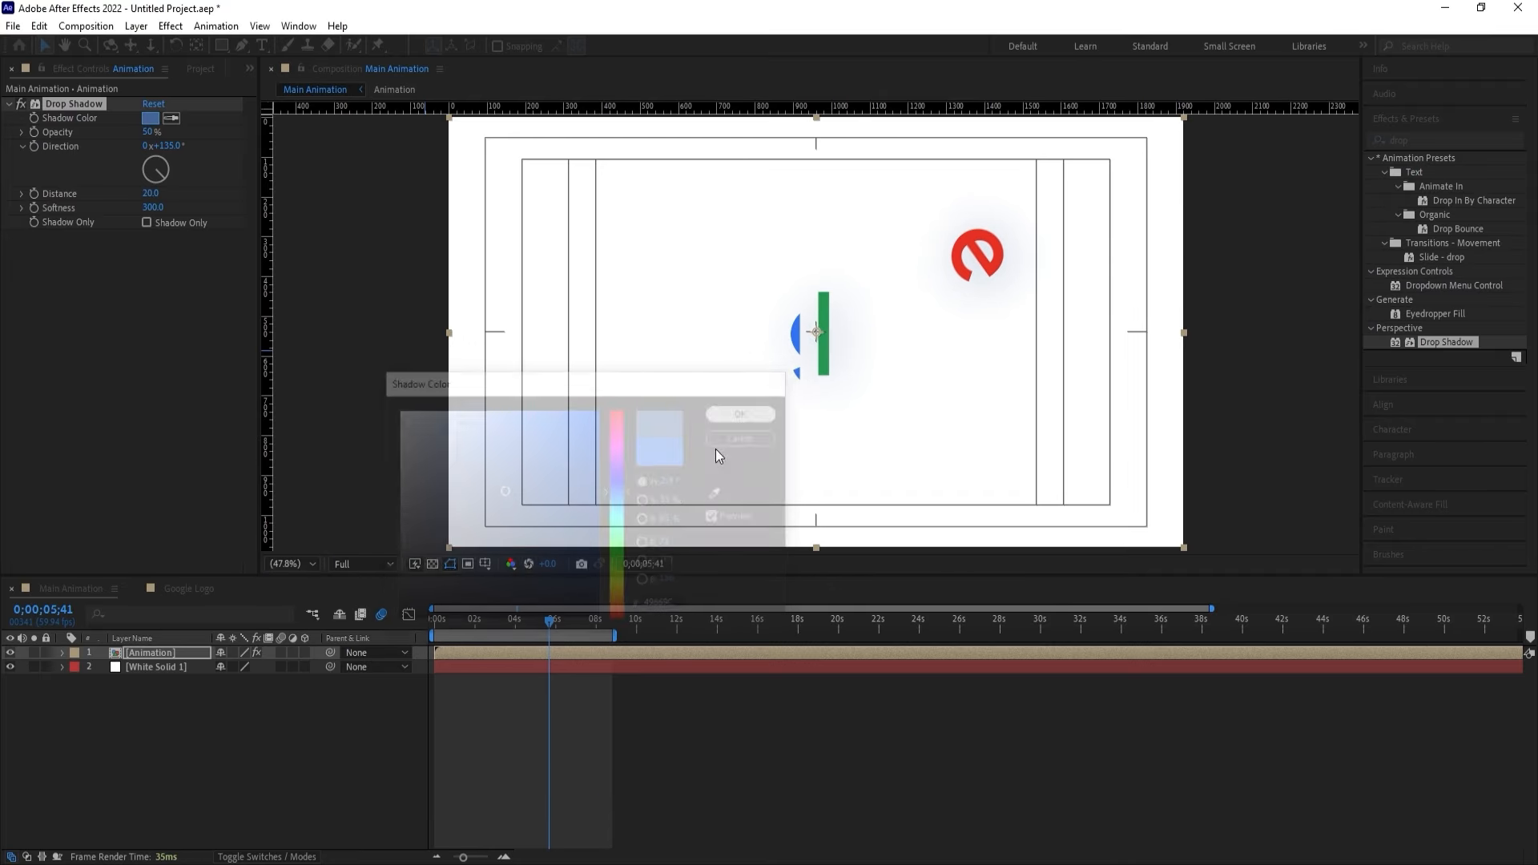
pyautogui.click(582, 620)
pyautogui.moveTo(546, 618)
pyautogui.mouseDown()
pyautogui.moveTo(534, 616)
pyautogui.moveTo(555, 621)
pyautogui.mouseUp()
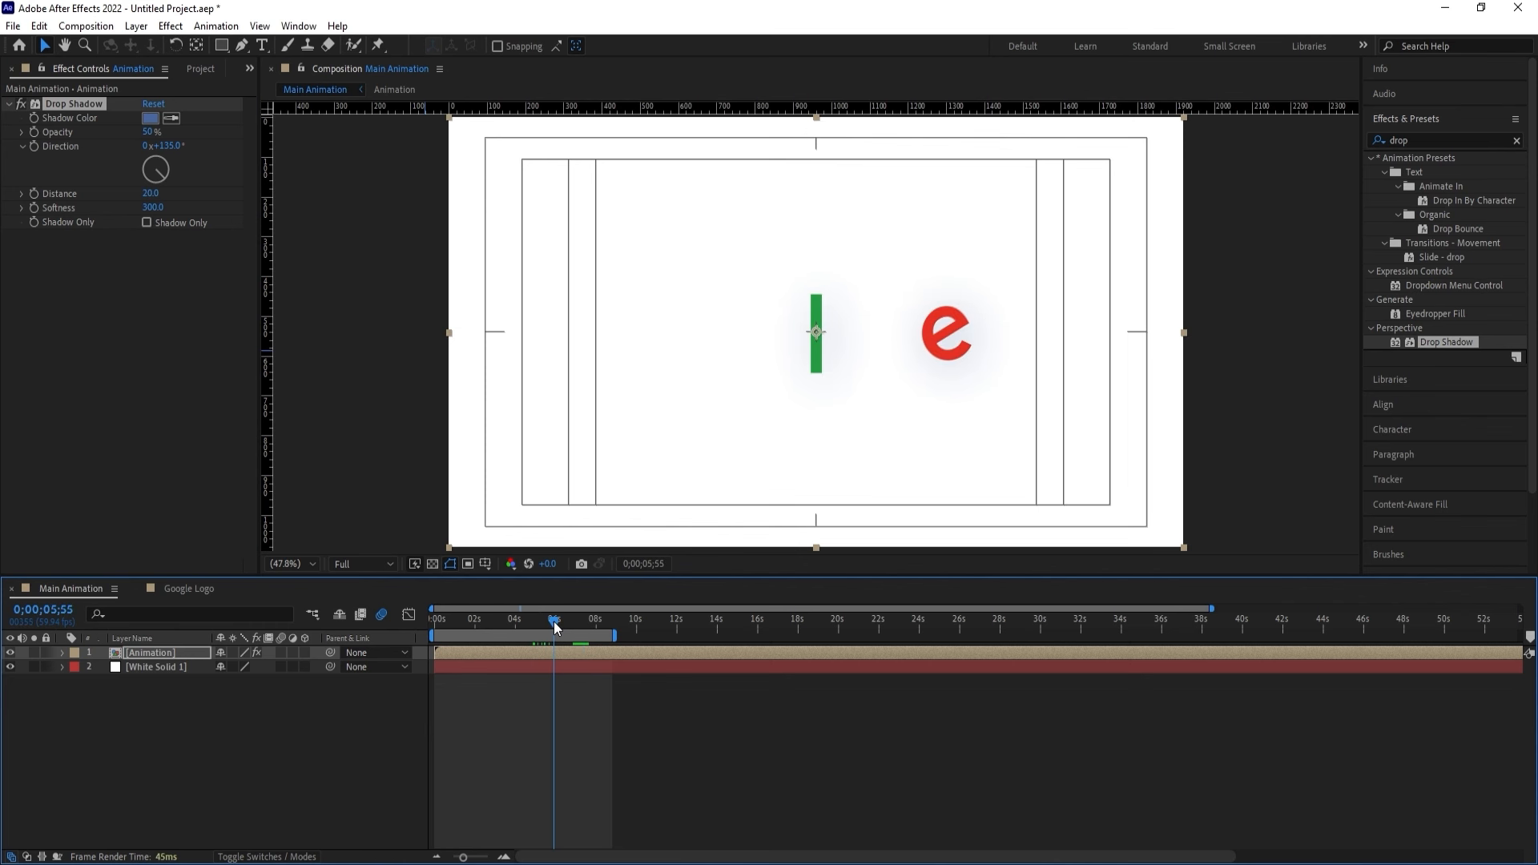
pyautogui.click(149, 131)
pyautogui.press('Return')
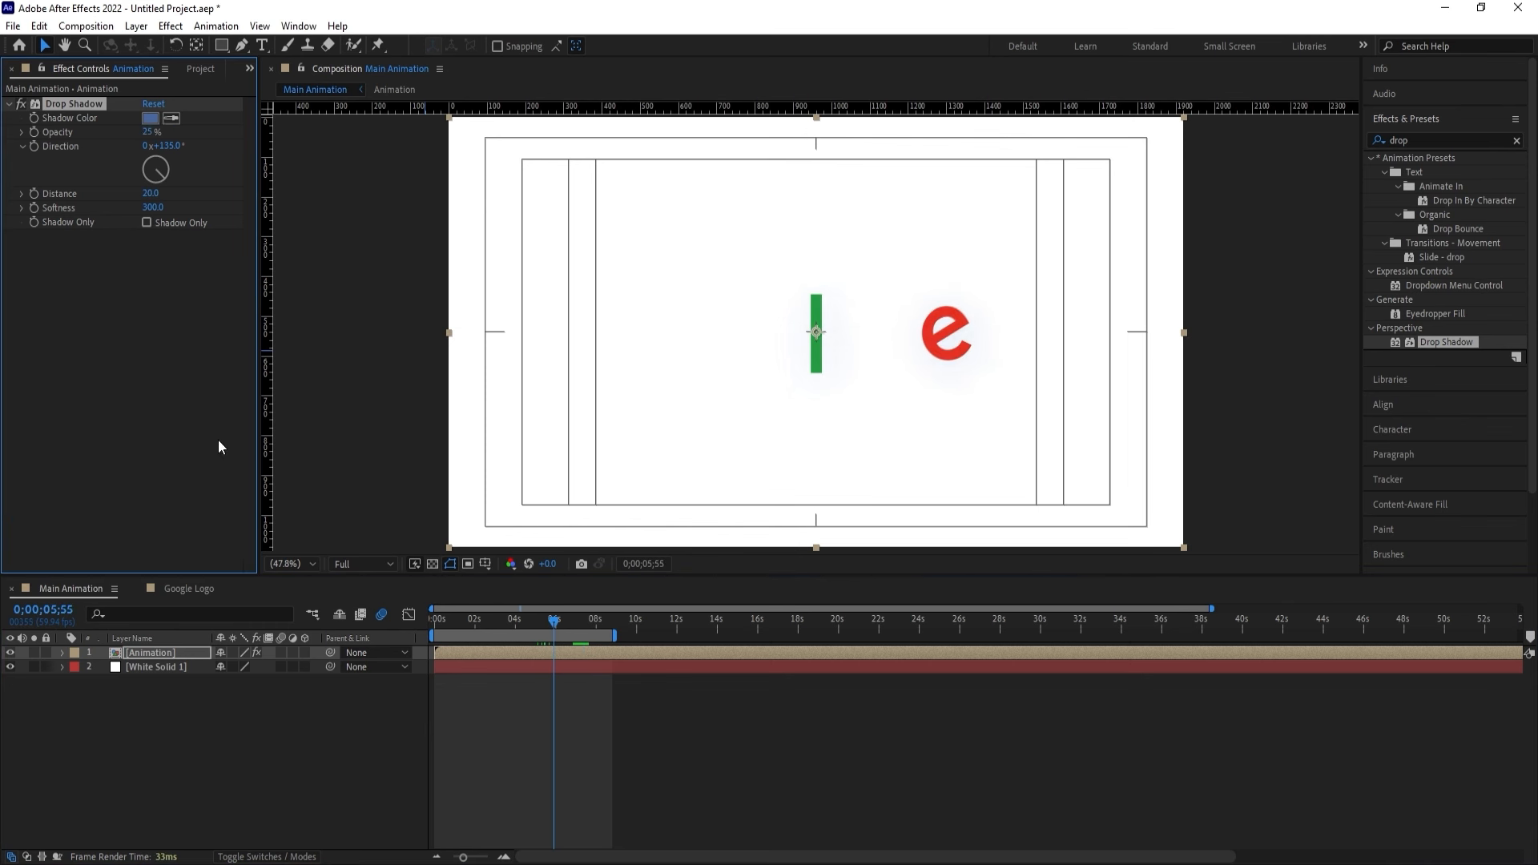
# Add a Bevel and Emboss layer style to the Animation layer and expand its properties.
pyautogui.rightClick(151, 651)
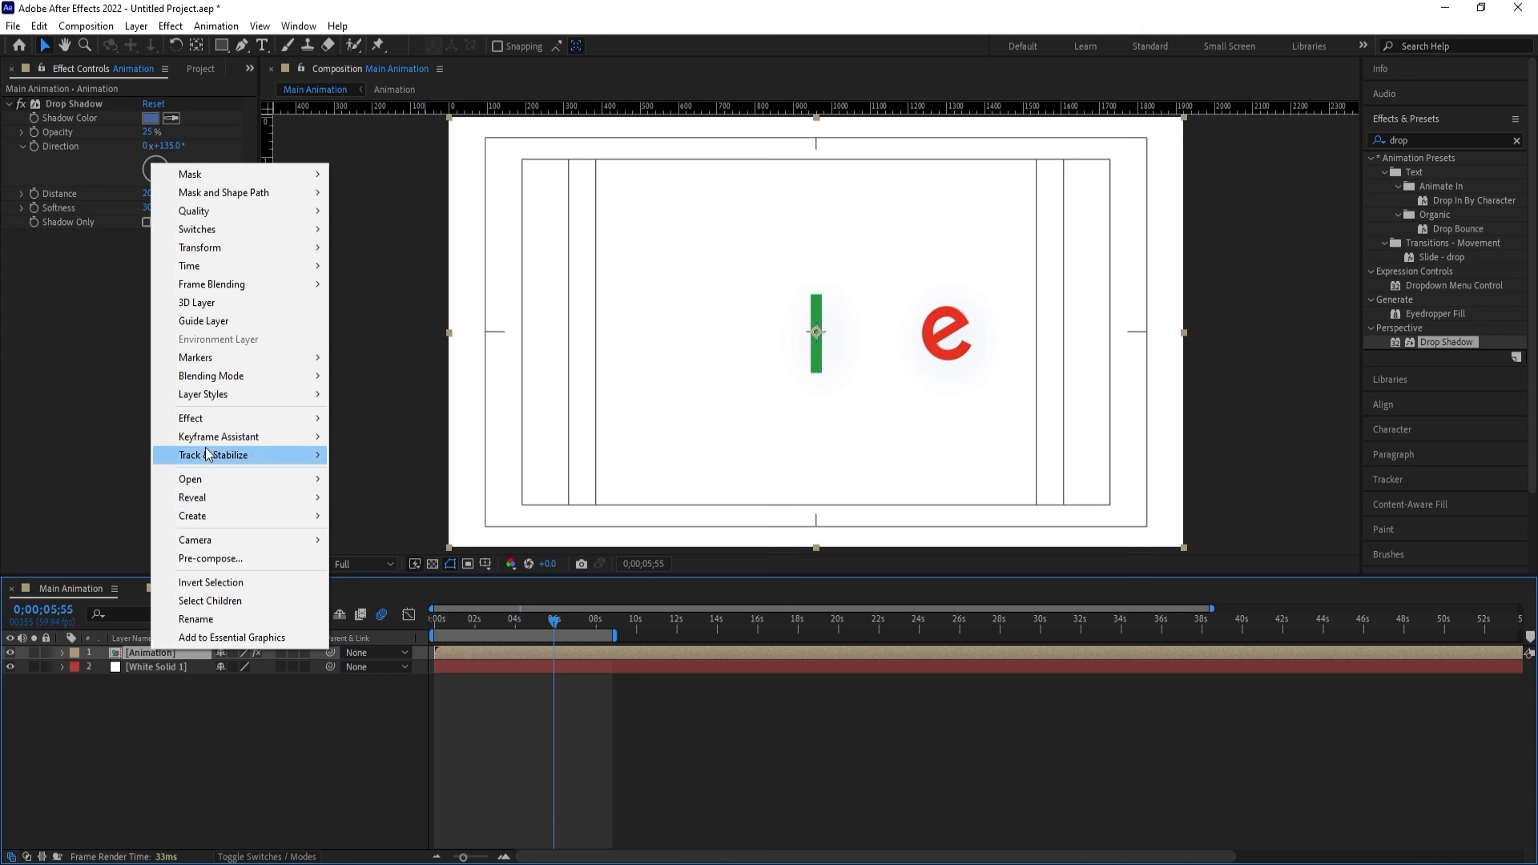
pyautogui.moveTo(202, 393)
pyautogui.click(392, 525)
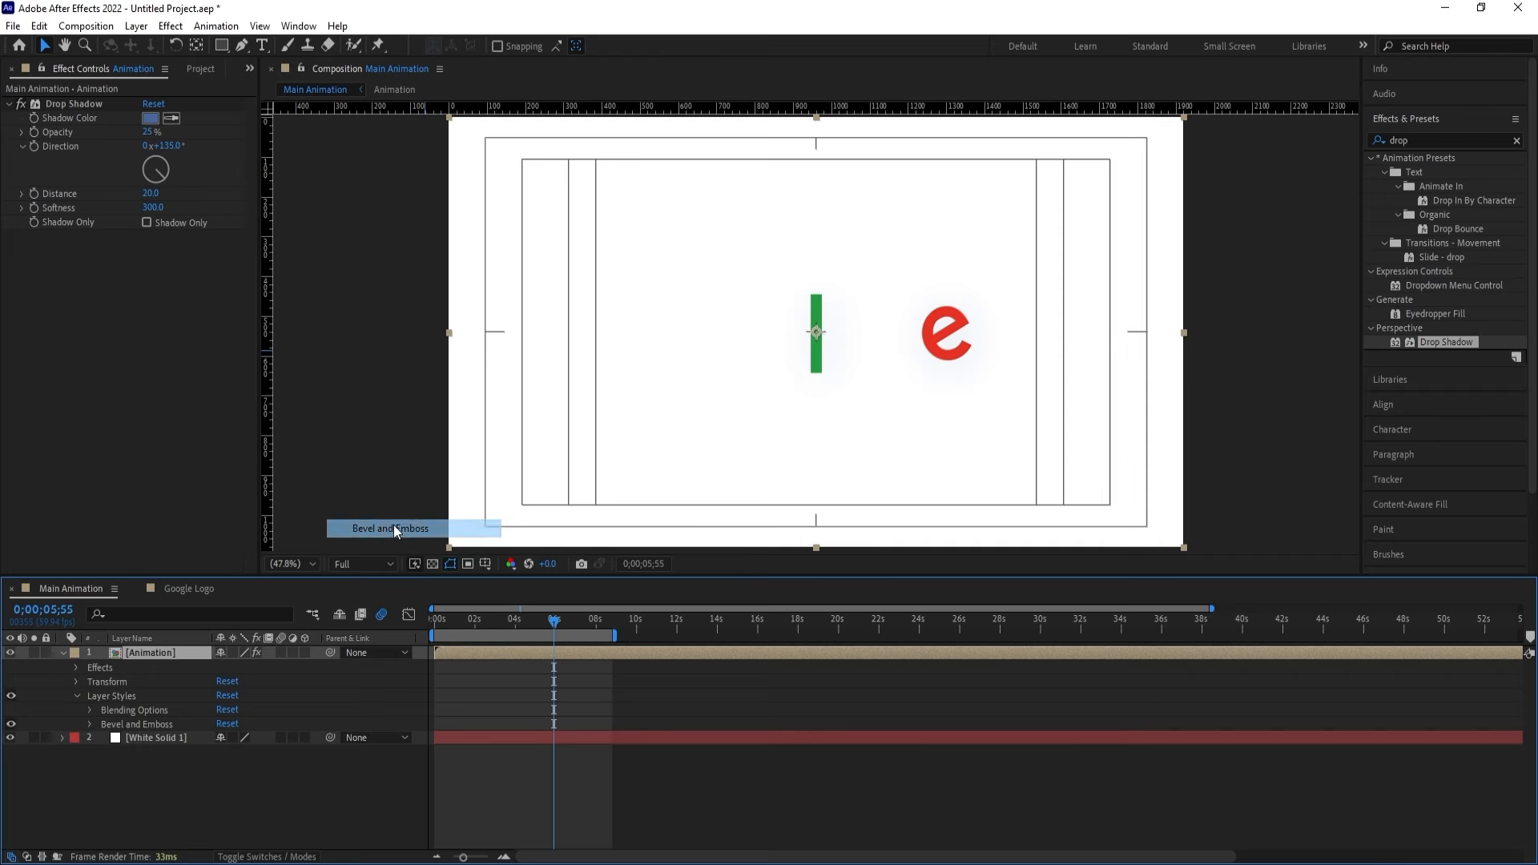
pyautogui.click(91, 723)
# Set the Bevel and Emboss style's Soften to 16 and its Size to 37.
pyautogui.moveTo(225, 739); pyautogui.dragTo(898, 710)
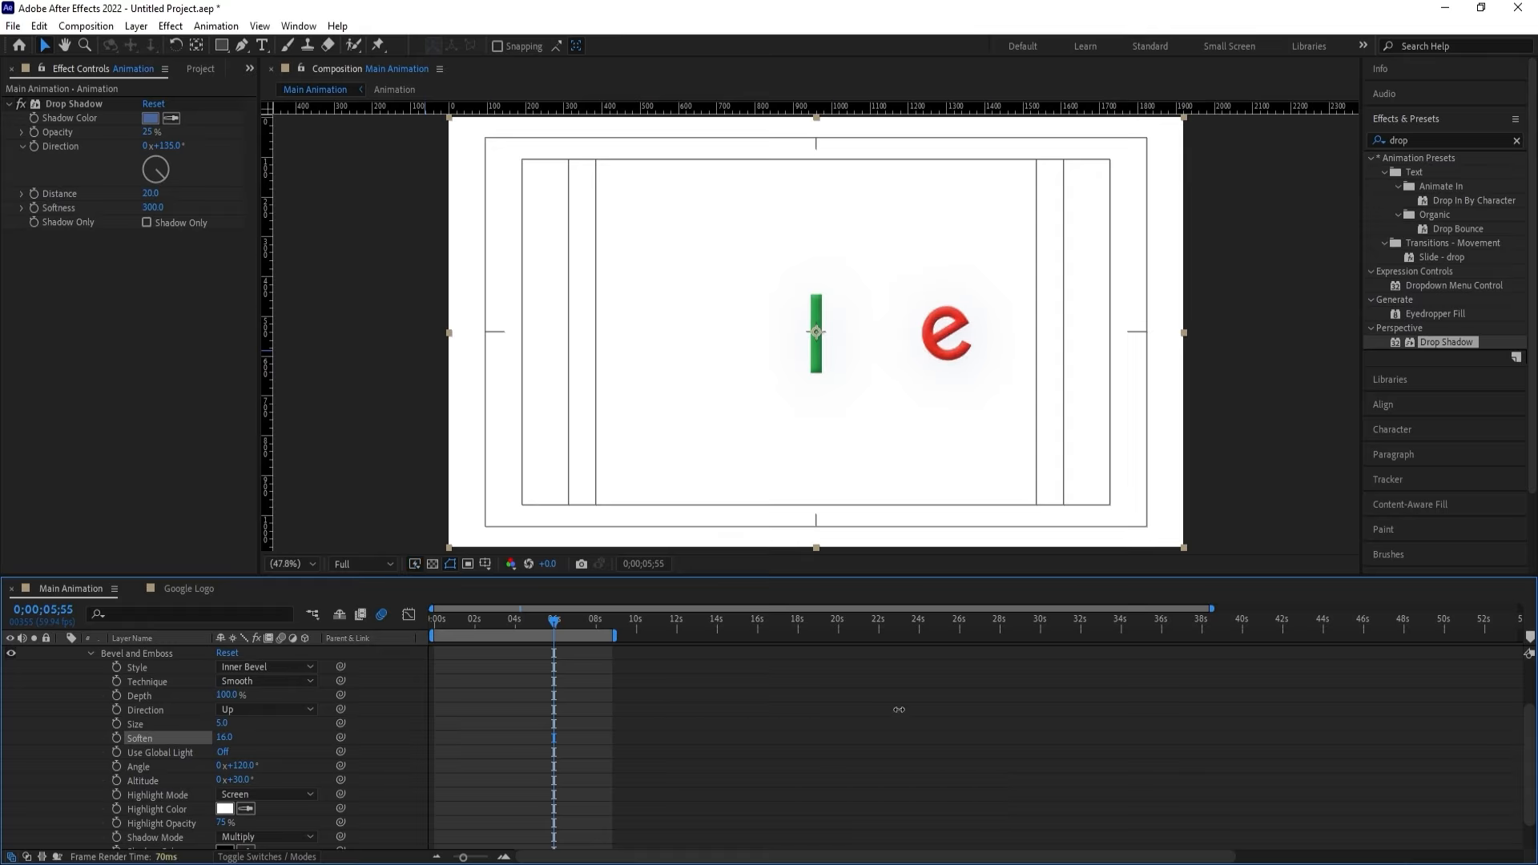
pyautogui.moveTo(219, 725); pyautogui.dragTo(248, 723)
pyautogui.scroll(-1, 290, 777)
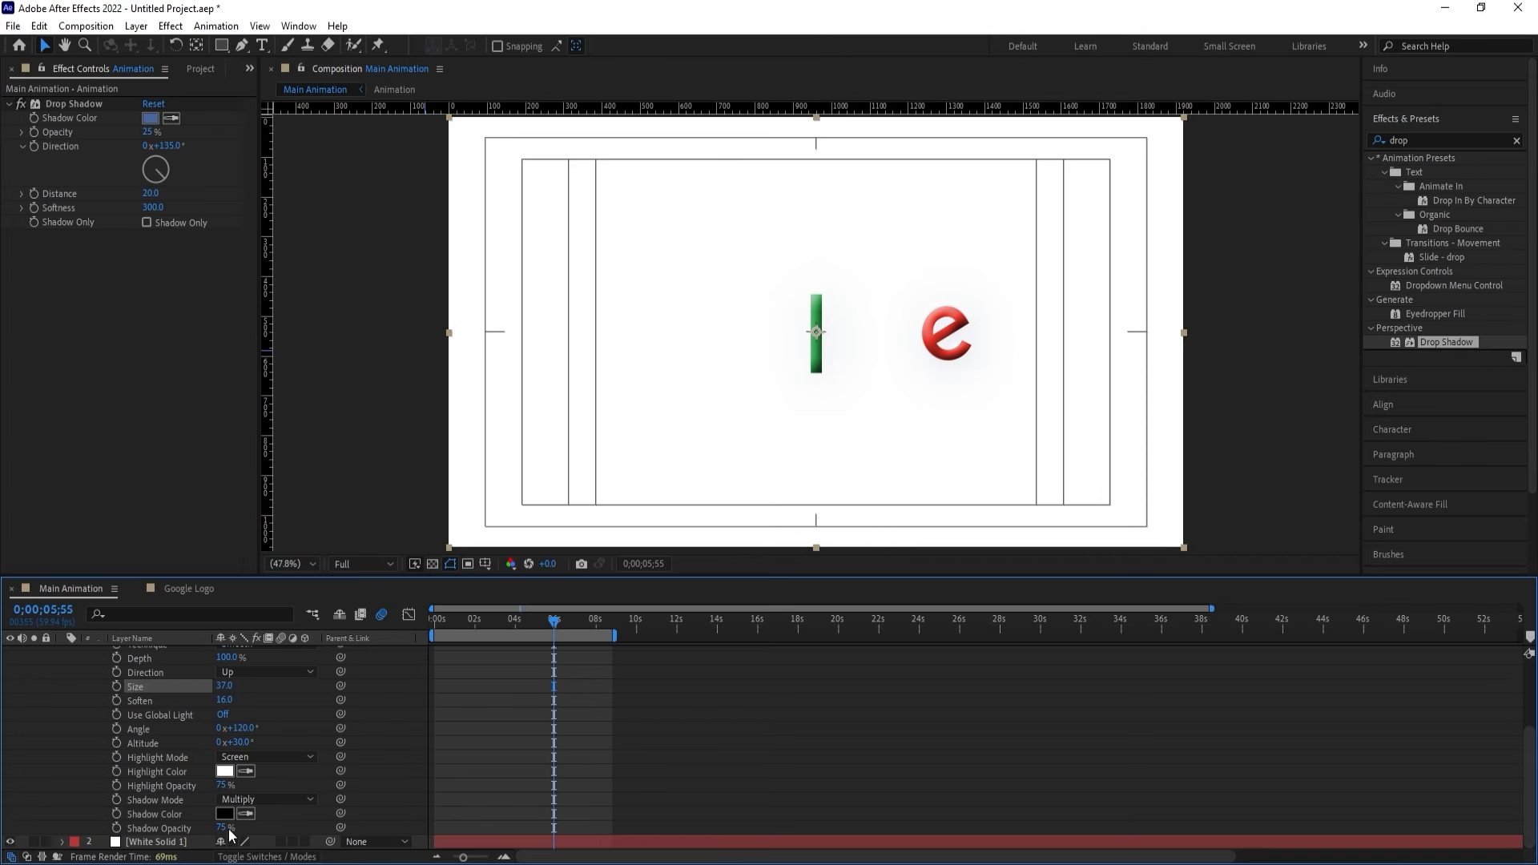
# Lower the Bevel and Emboss style's Shadow Opacity to about 19%, then preview the Google letter animation.
pyautogui.moveTo(229, 831); pyautogui.dragTo(198, 825)
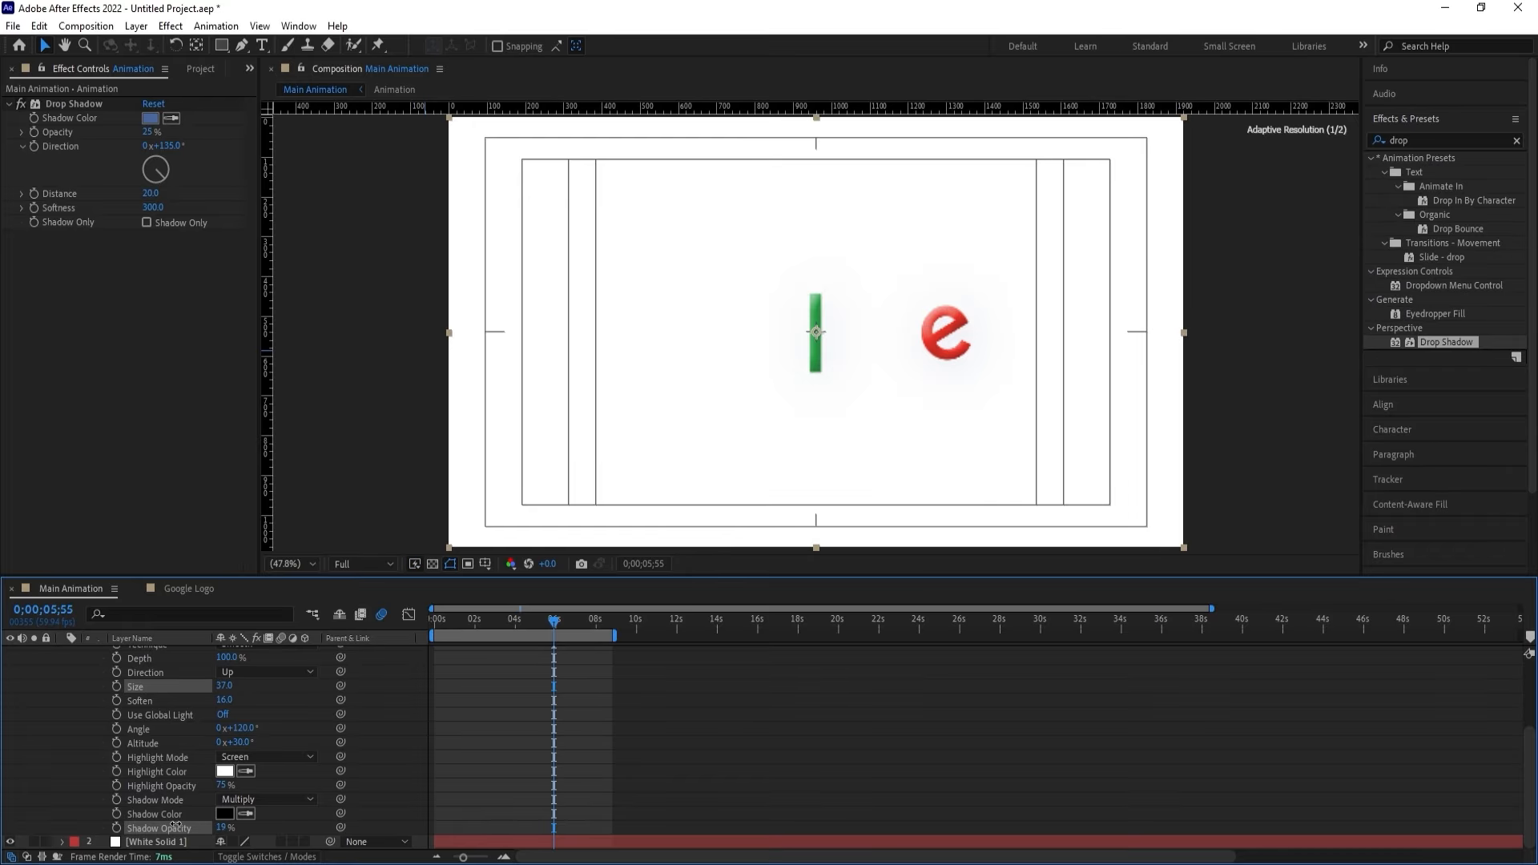
pyautogui.click(472, 750)
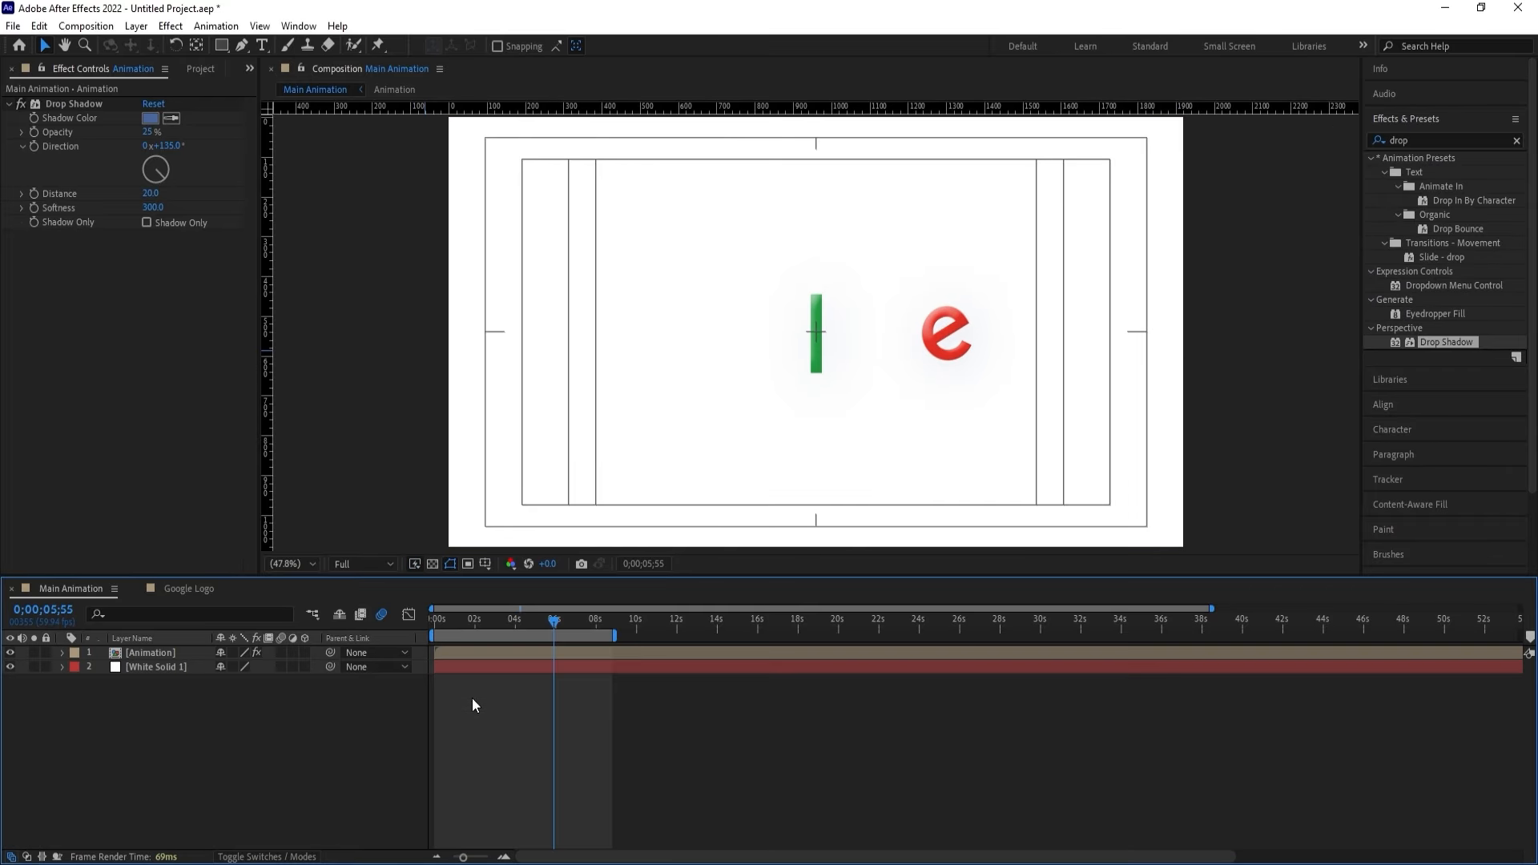
pyautogui.click(468, 626)
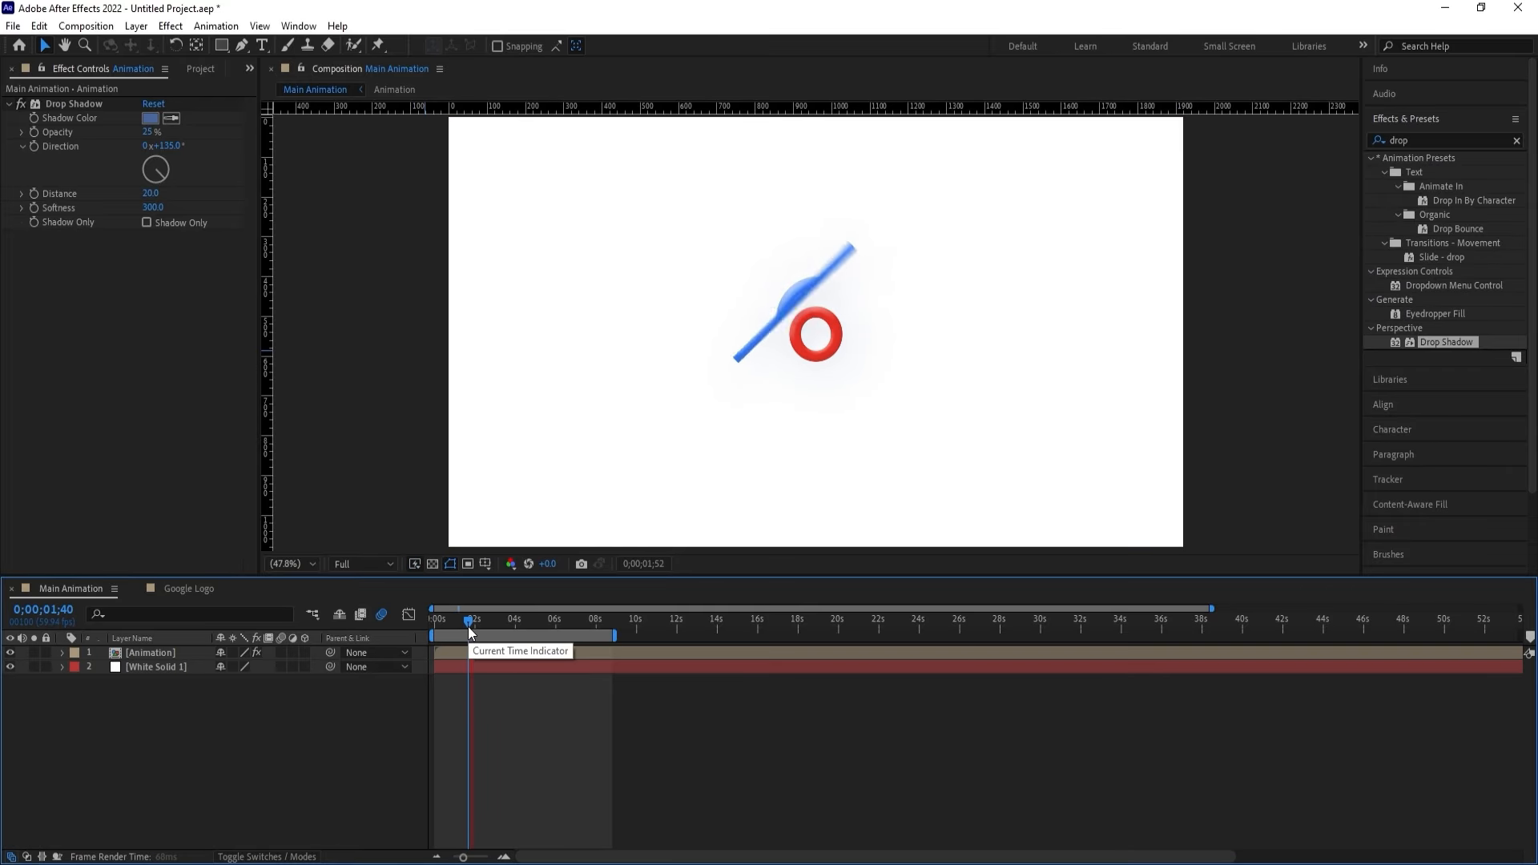
pyautogui.moveTo(467, 626); pyautogui.dragTo(393, 624)
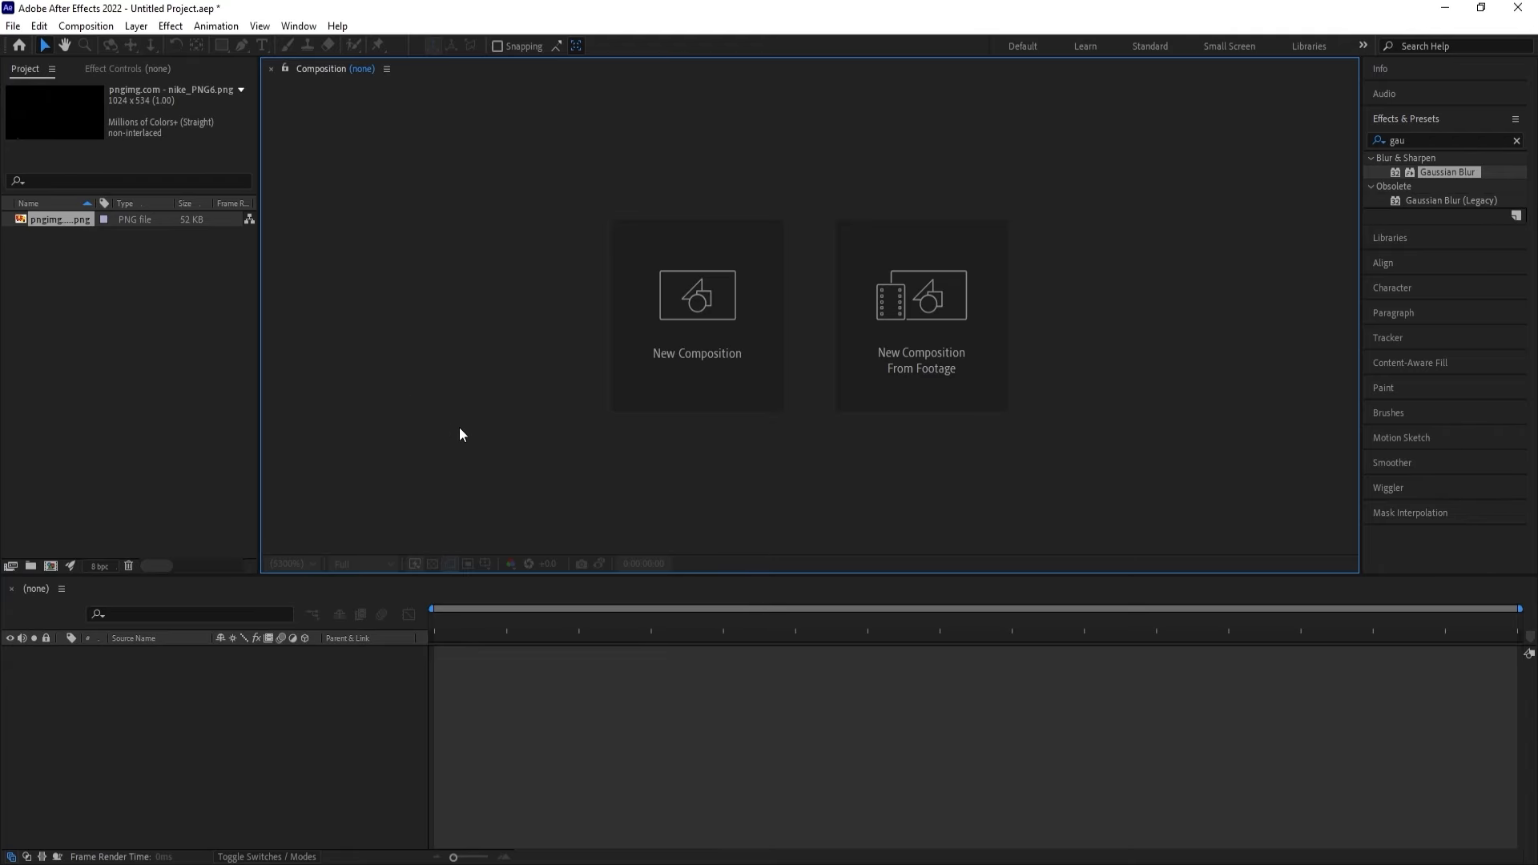
# Create a new composition named Main Animation with a frame rate of 30 fps and a black background.
pyautogui.click(728, 353)
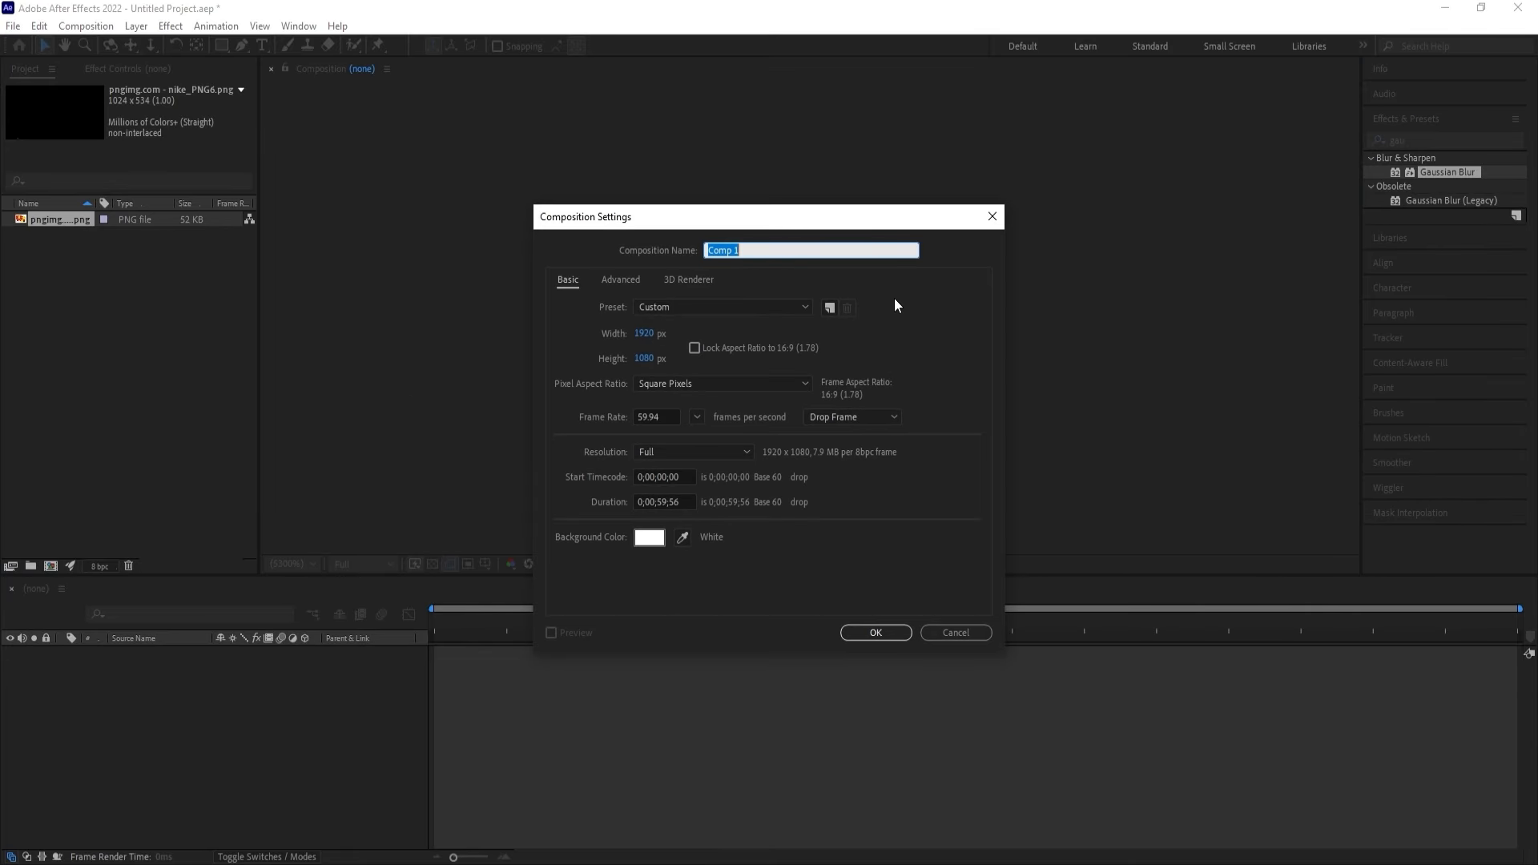
pyautogui.write('Main Animation')
pyautogui.click(699, 416)
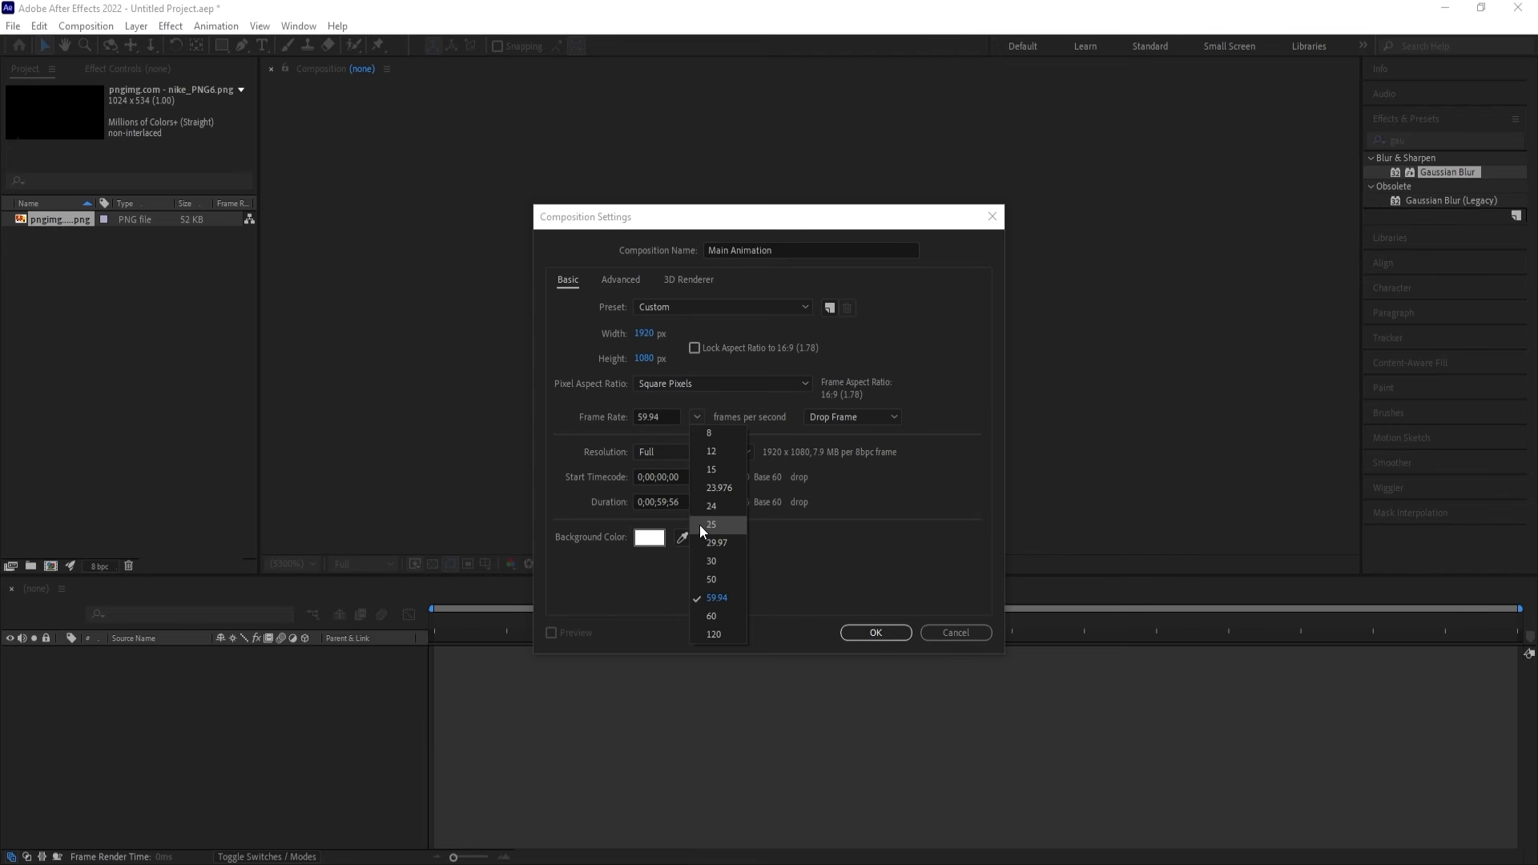
pyautogui.click(714, 553)
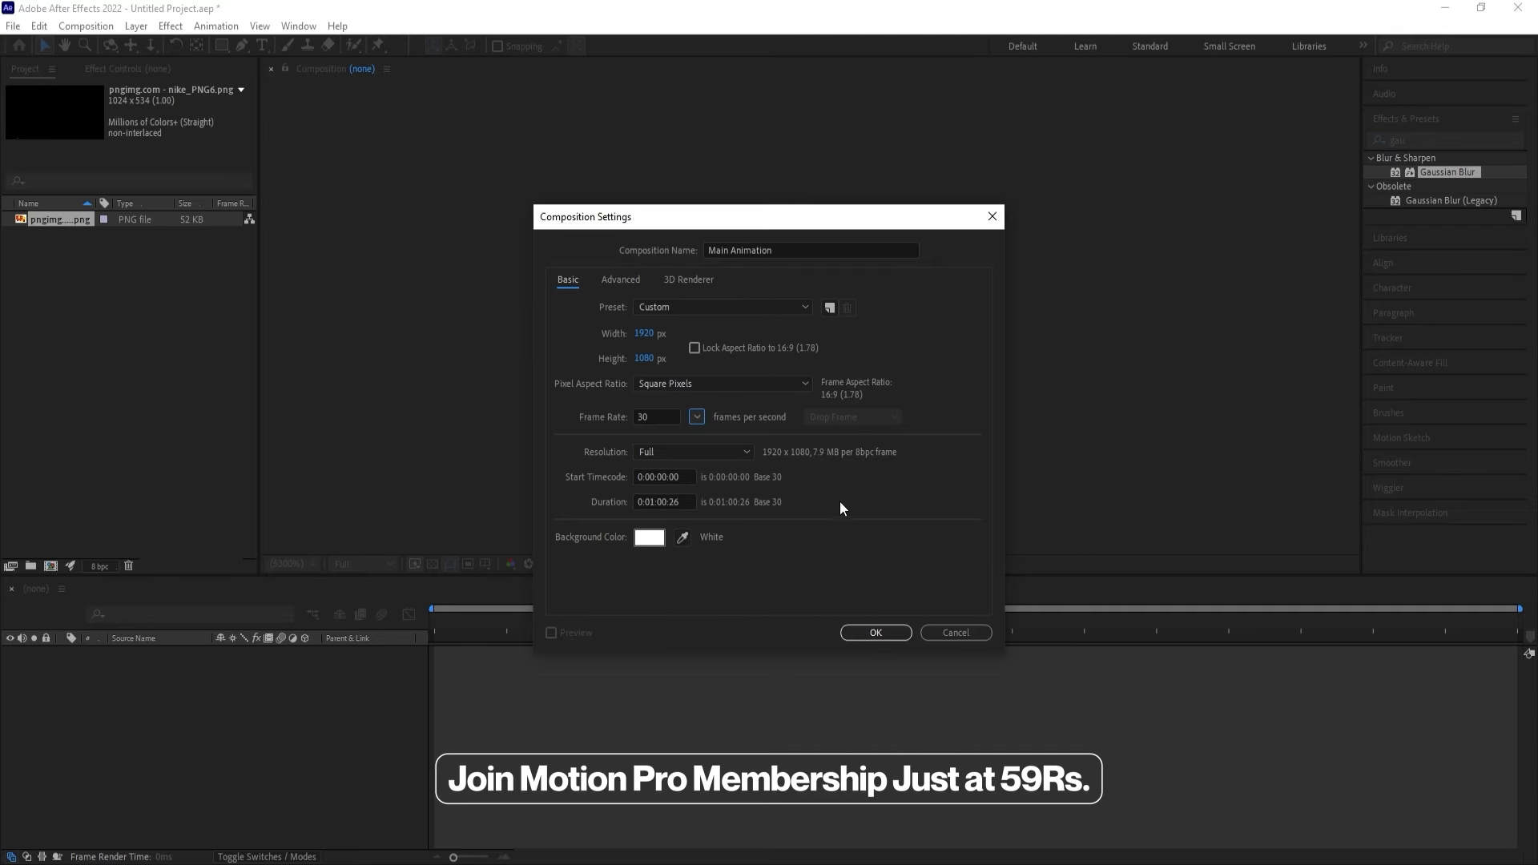
pyautogui.click(648, 537)
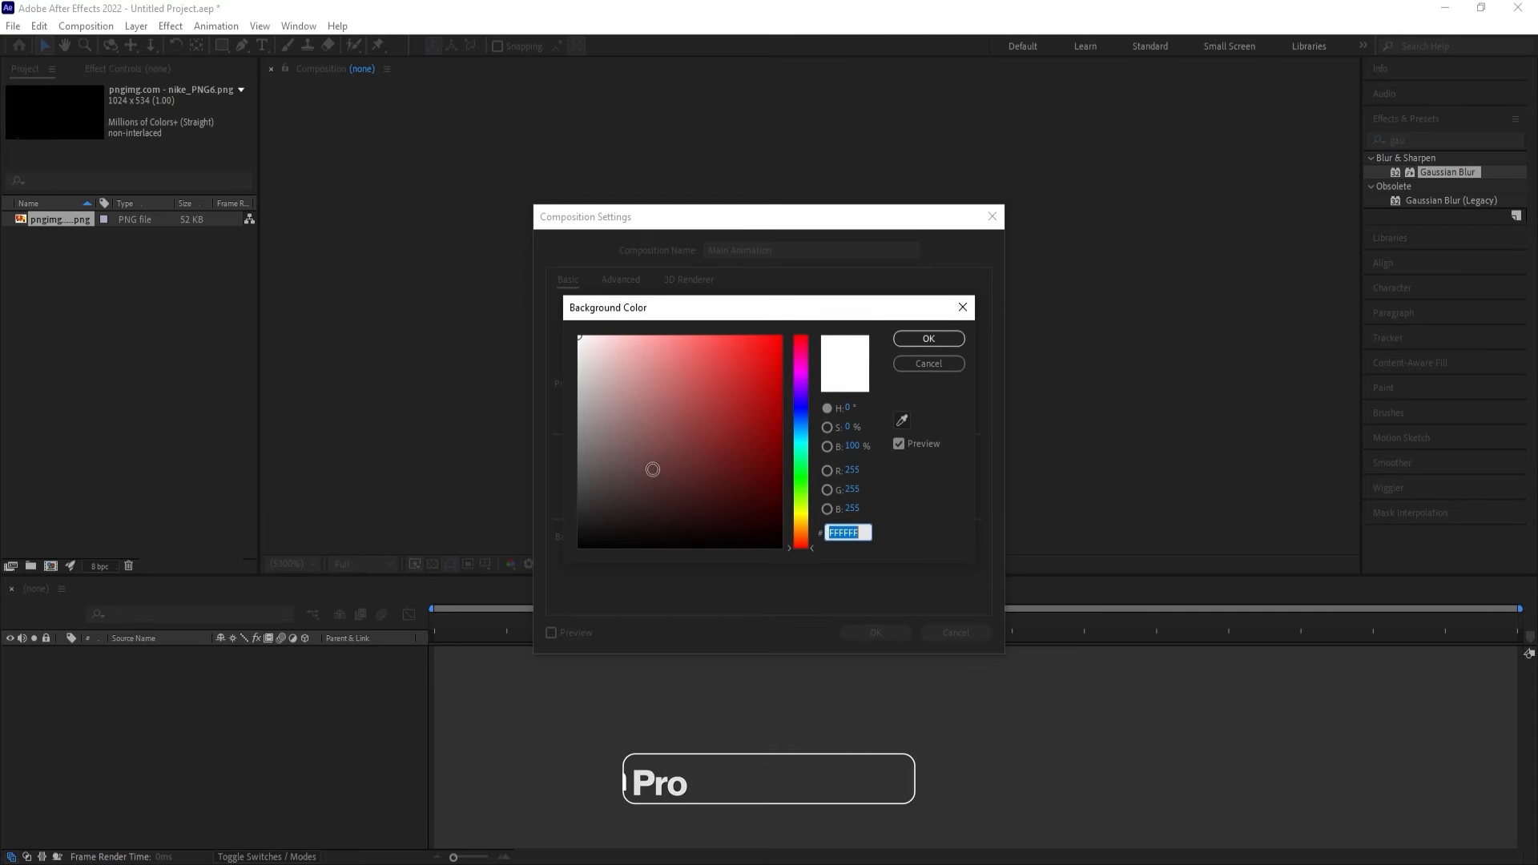
pyautogui.moveTo(652, 464); pyautogui.dragTo(381, 707)
pyautogui.press('Return')
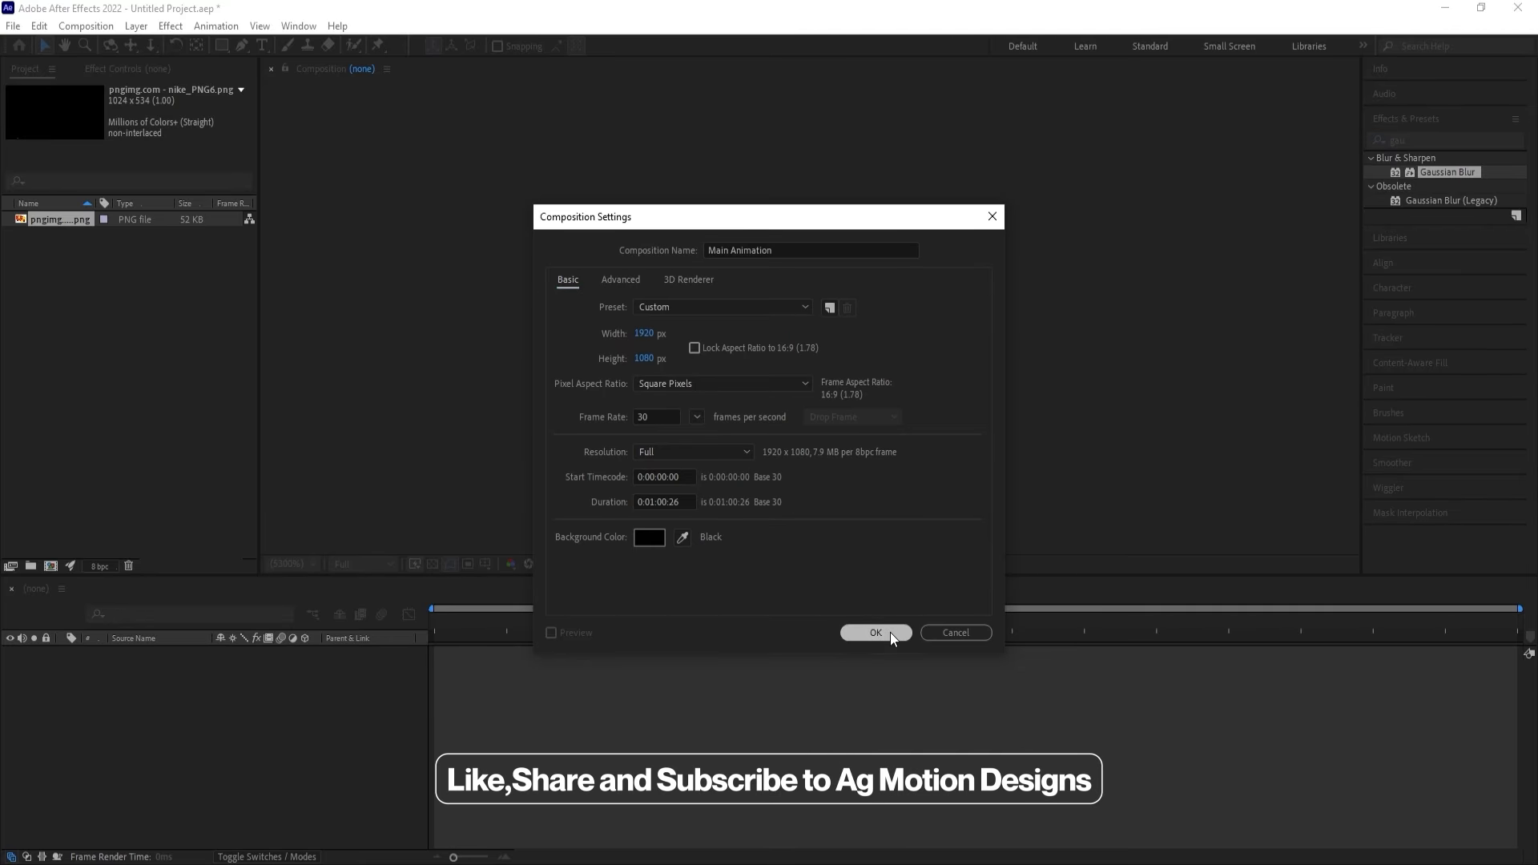
pyautogui.click(890, 632)
# Turn on the title/action safe guides and add the Nike logo PNG as a layer in the Main Animation composition.
pyautogui.click(486, 564)
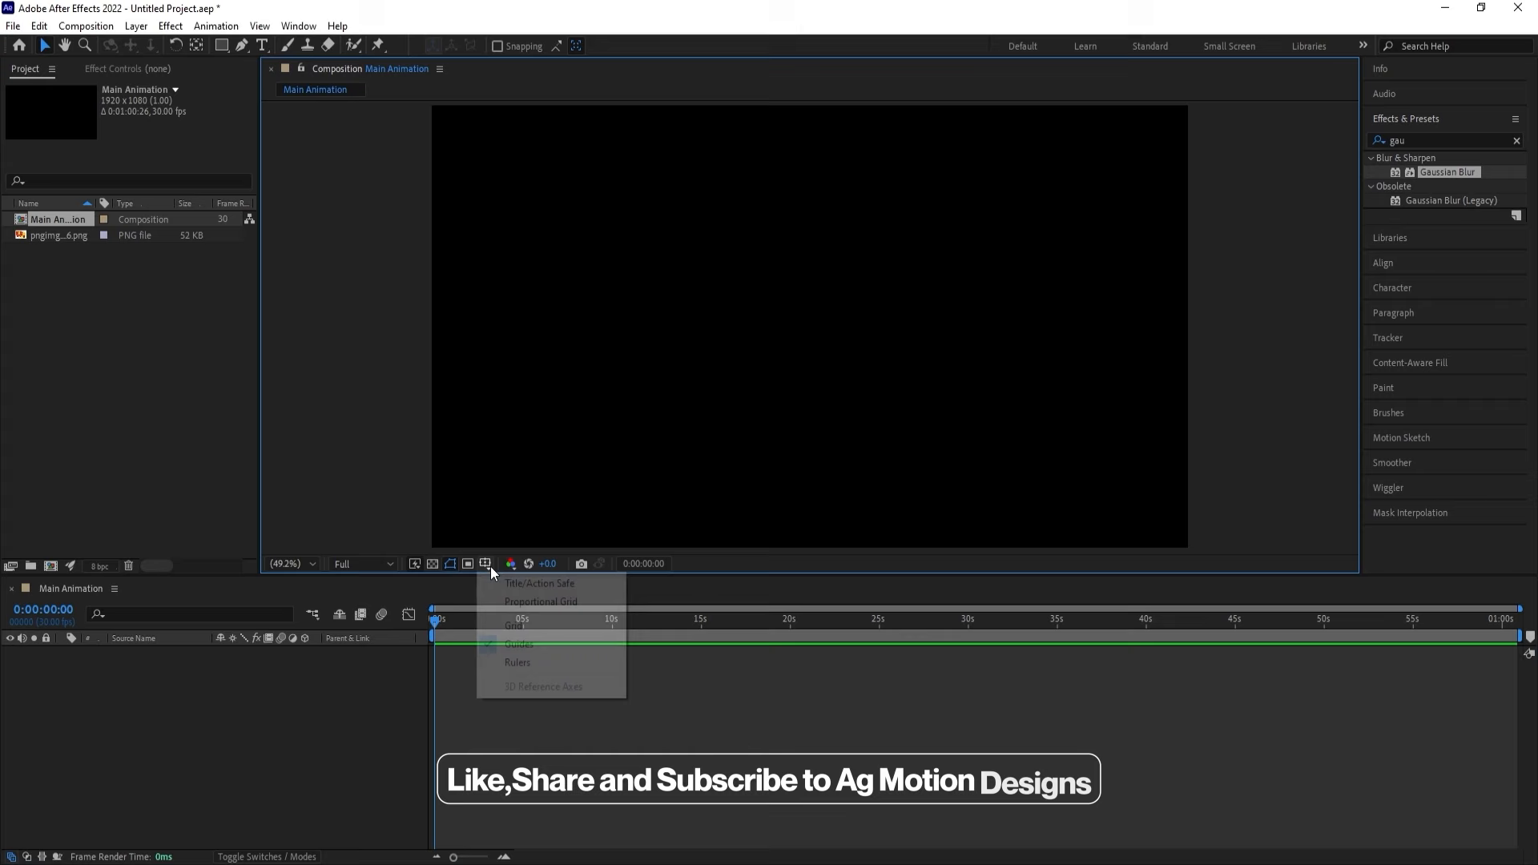
pyautogui.click(534, 583)
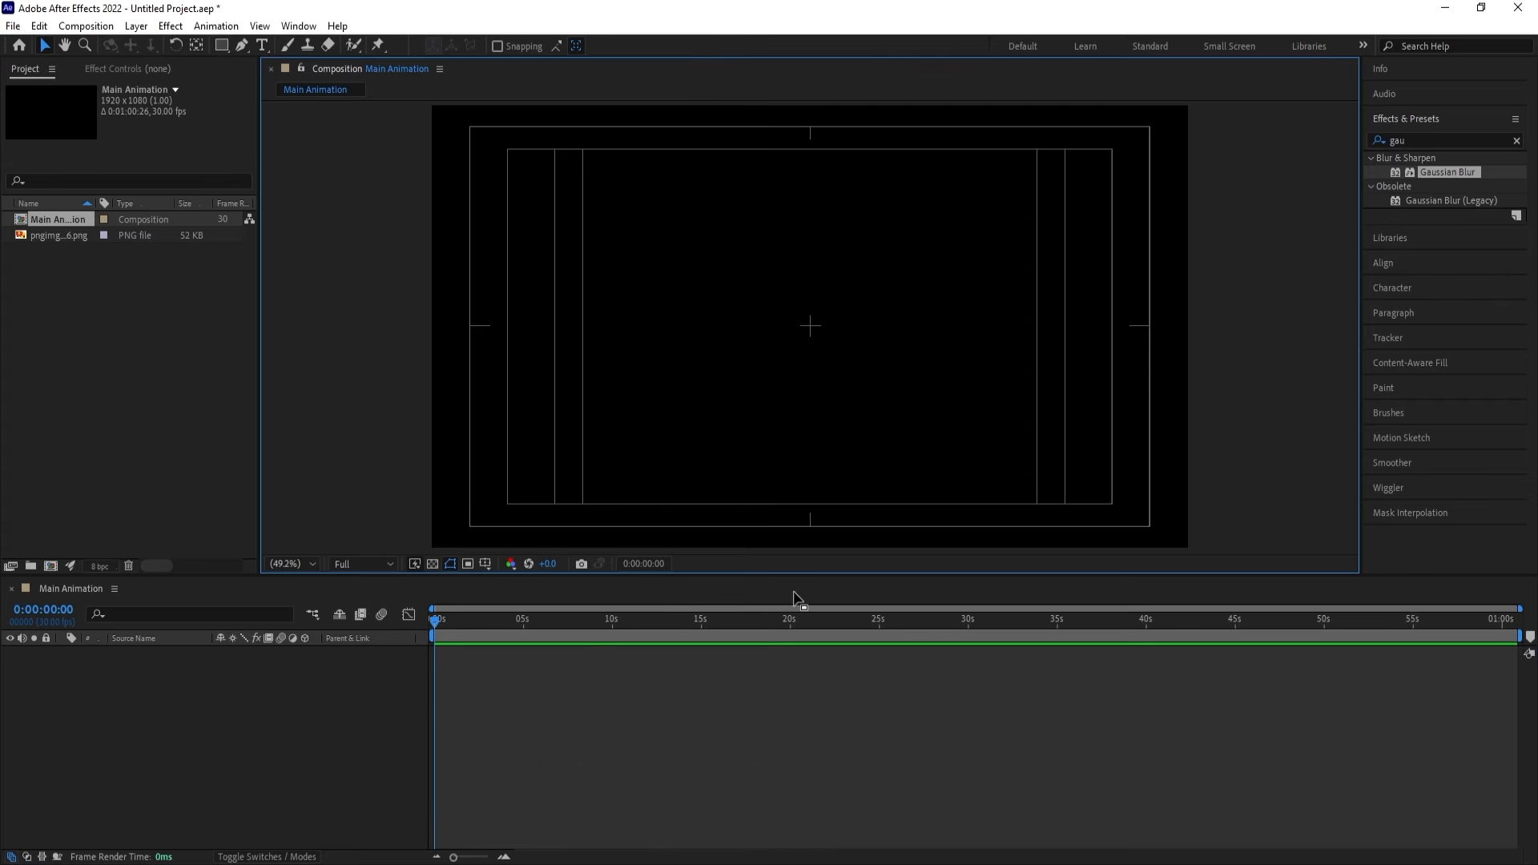
pyautogui.click(1516, 144)
pyautogui.moveTo(49, 236); pyautogui.dragTo(266, 715)
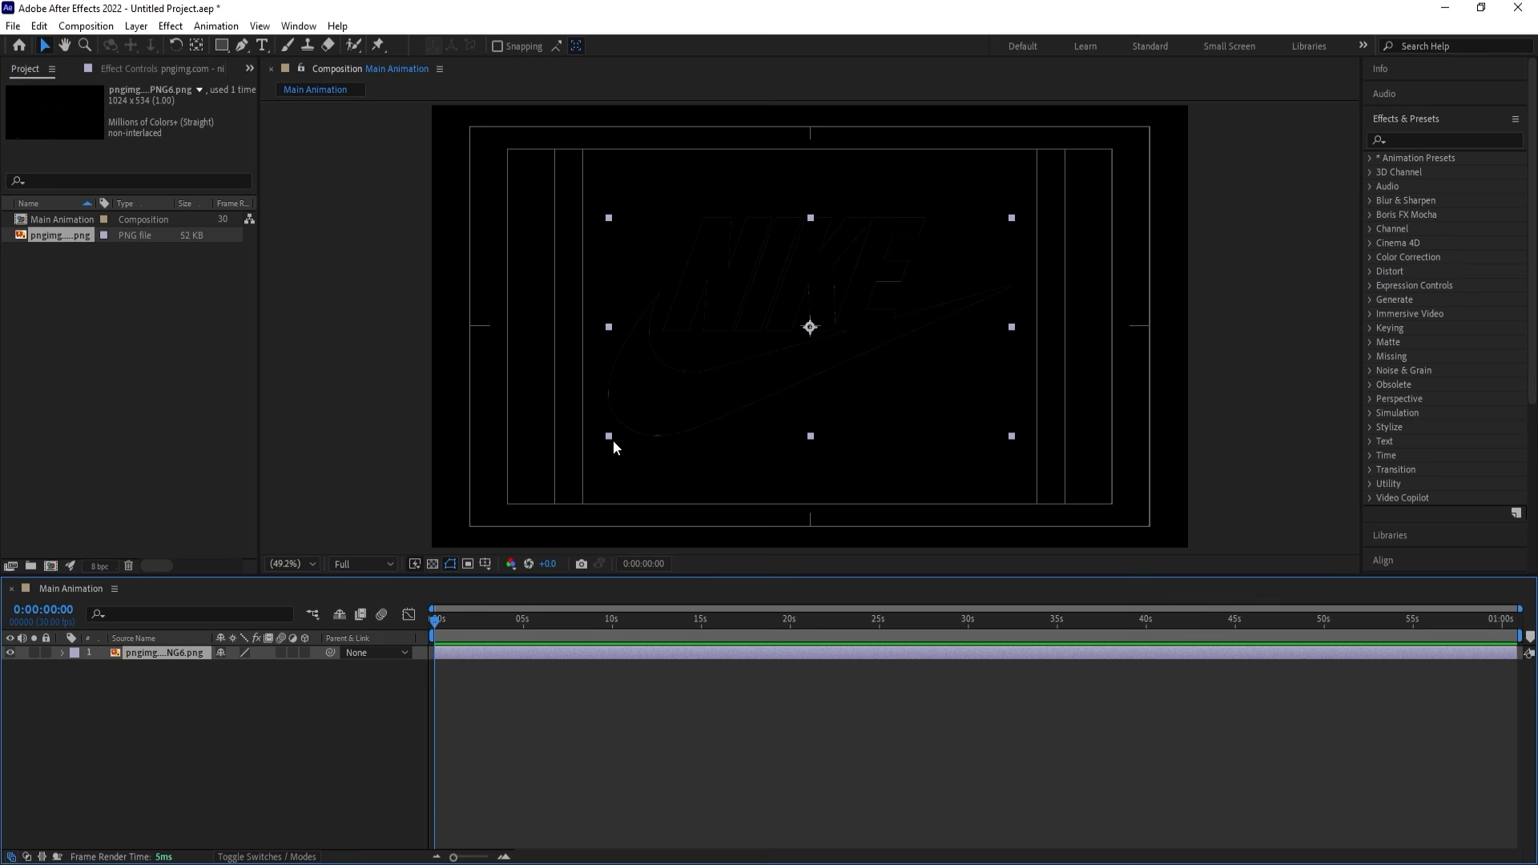
# Apply the Fill effect to the Nike logo layer and set its color to white (FFFFFF).
pyautogui.click(1399, 140)
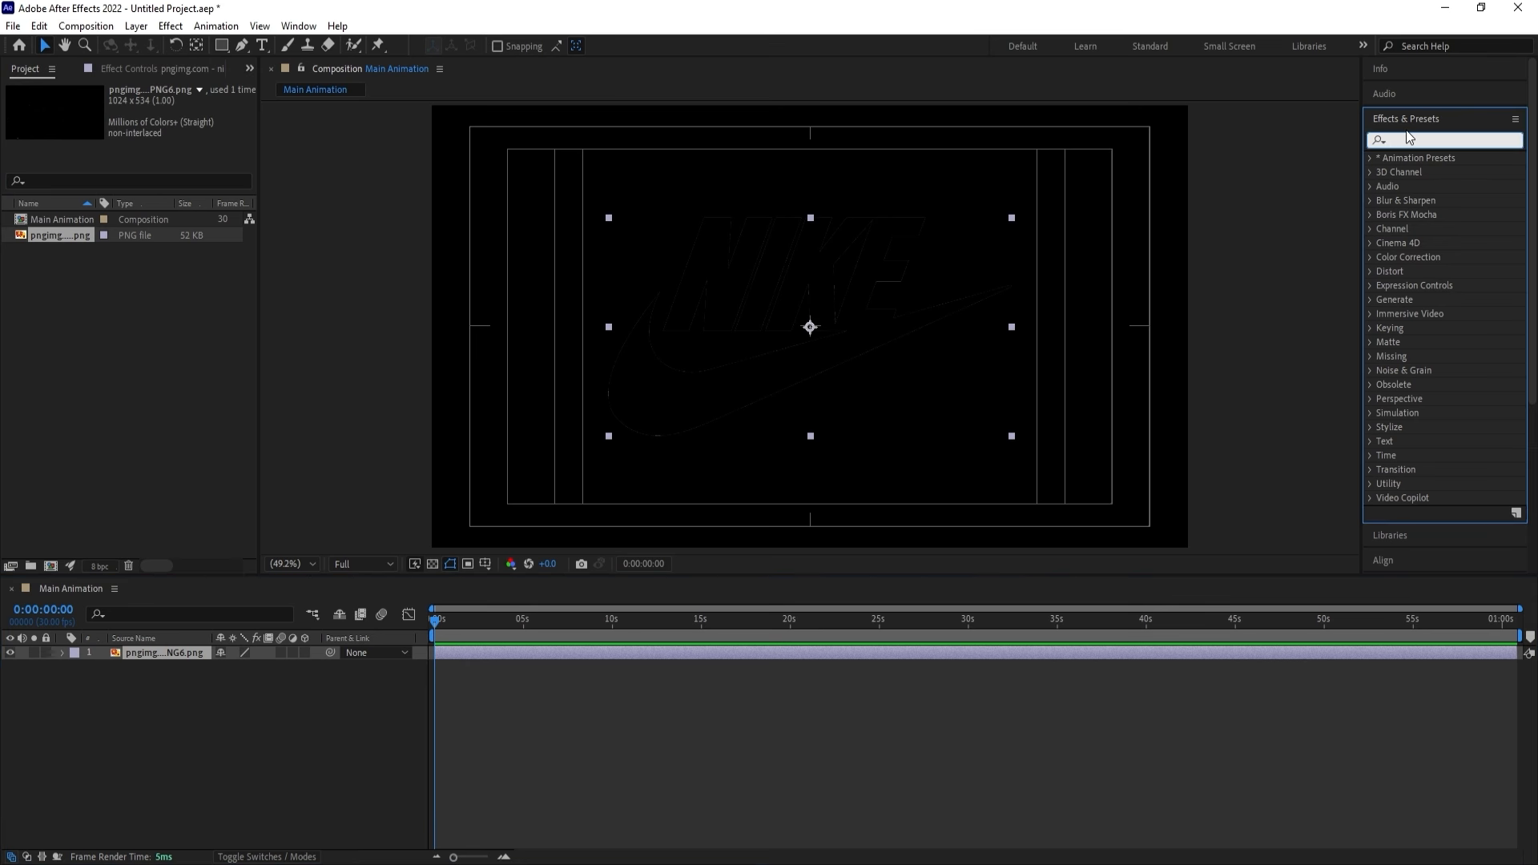
pyautogui.write('fill')
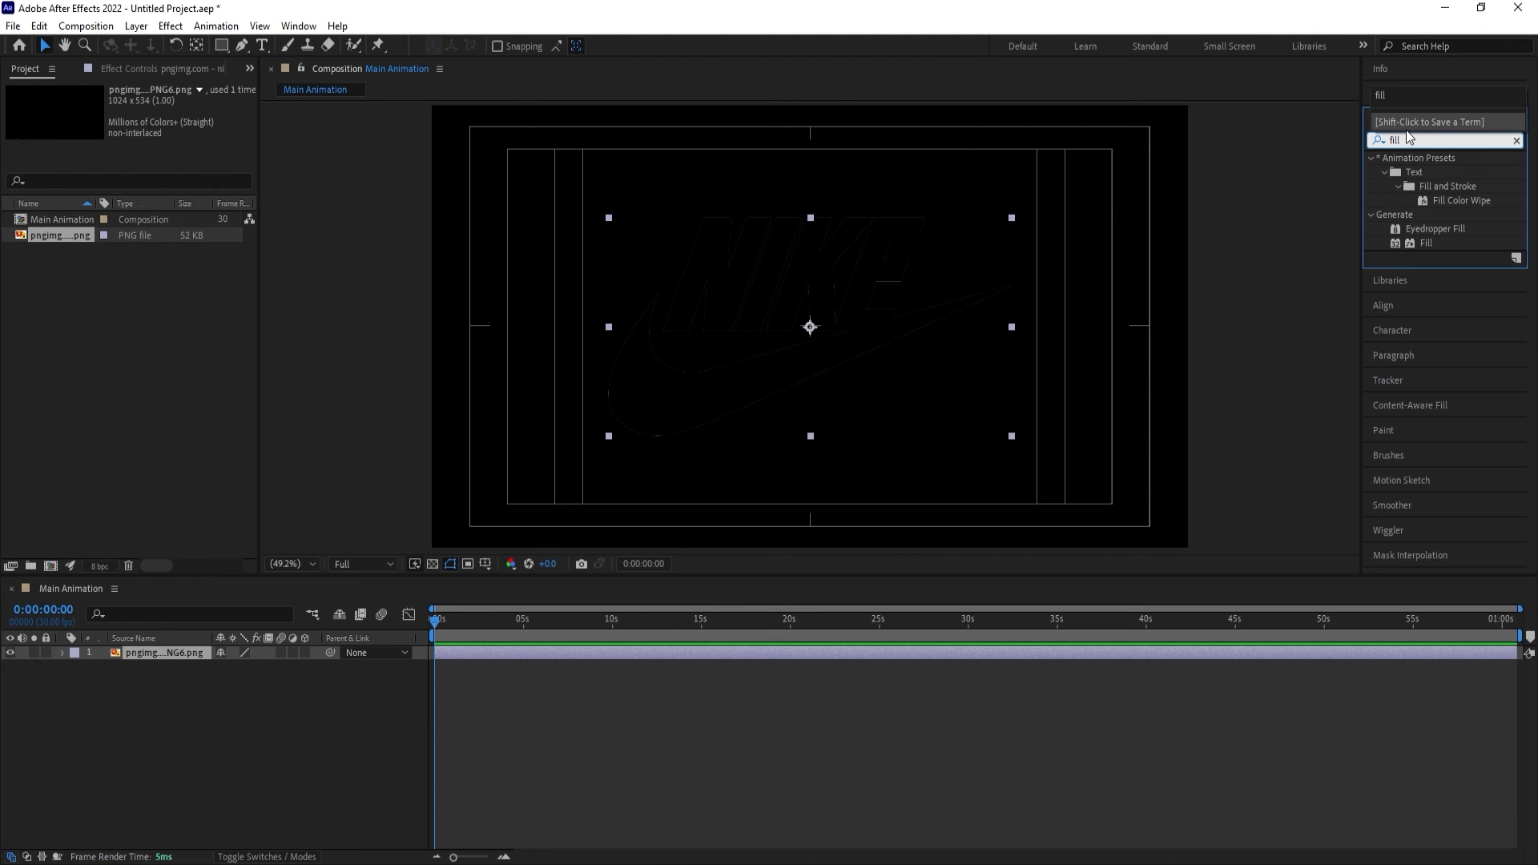
pyautogui.doubleClick(1426, 243)
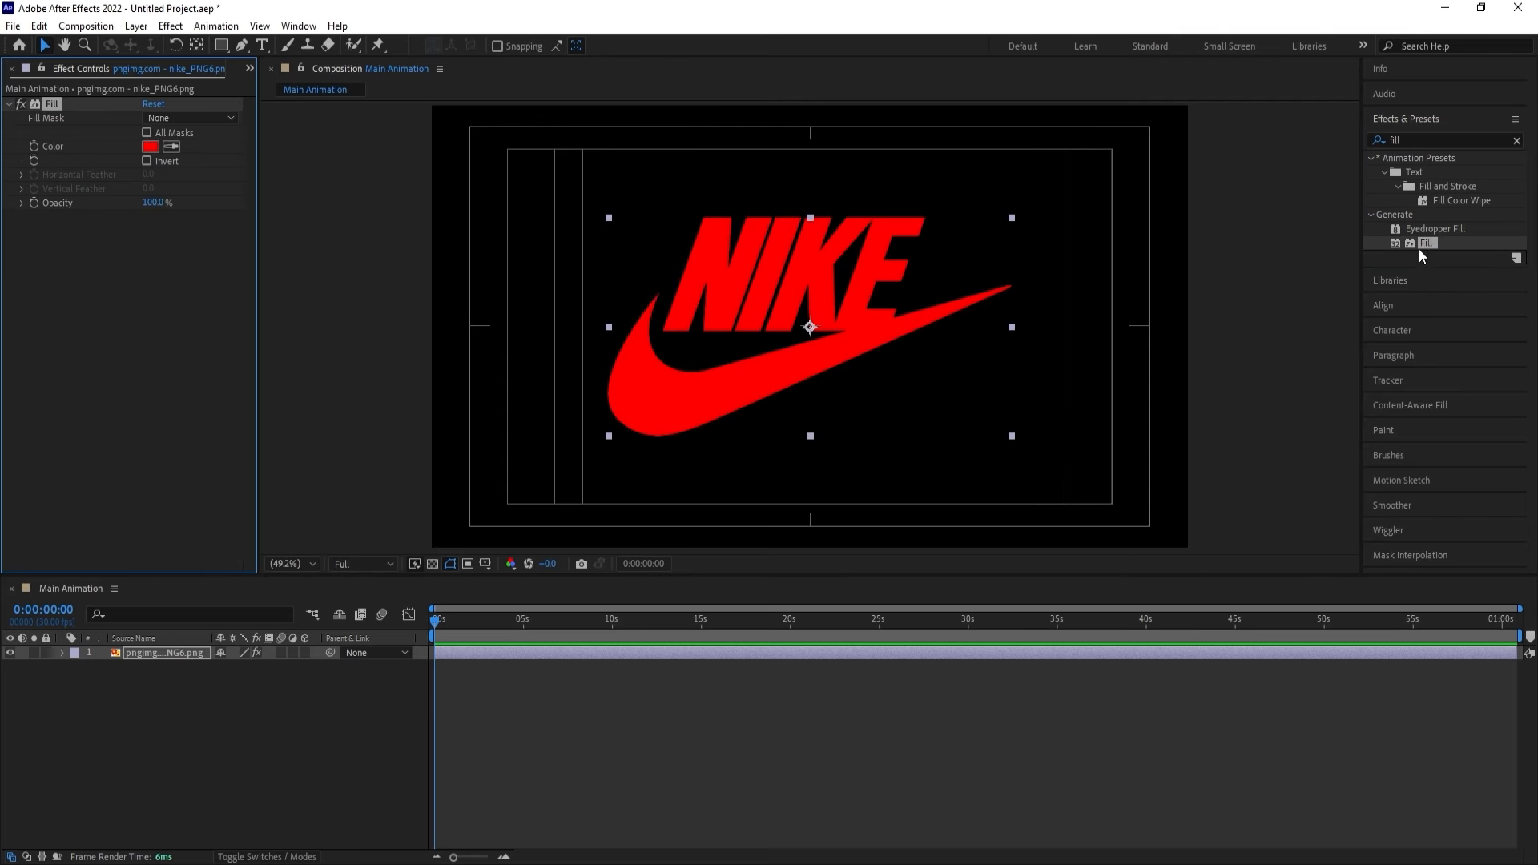
pyautogui.click(150, 146)
pyautogui.click(578, 338)
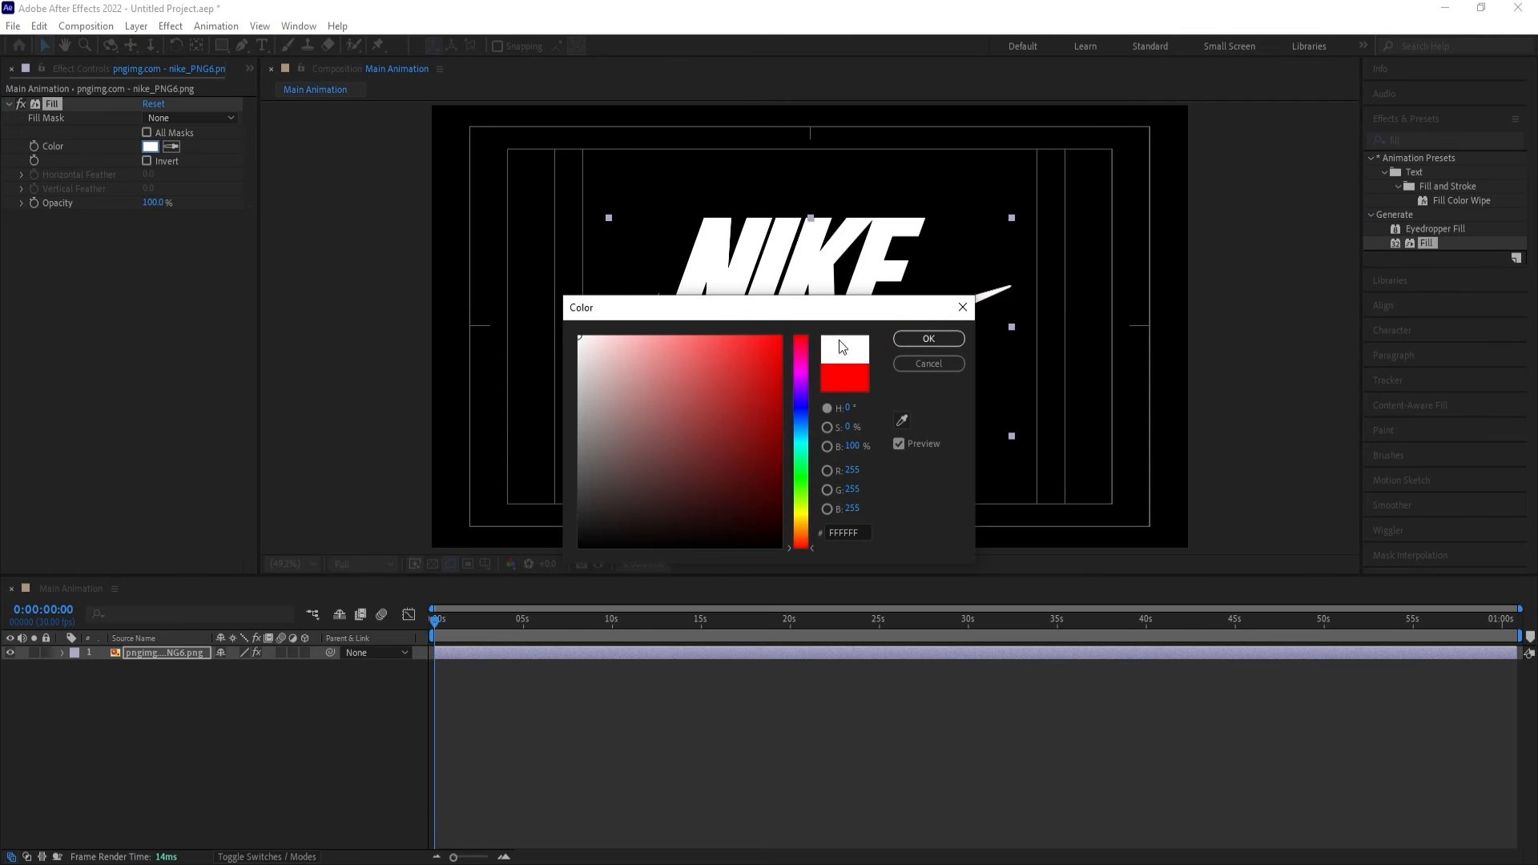
pyautogui.click(930, 338)
# Set the Nike logo layer's scale to 70%.
pyautogui.press('s')
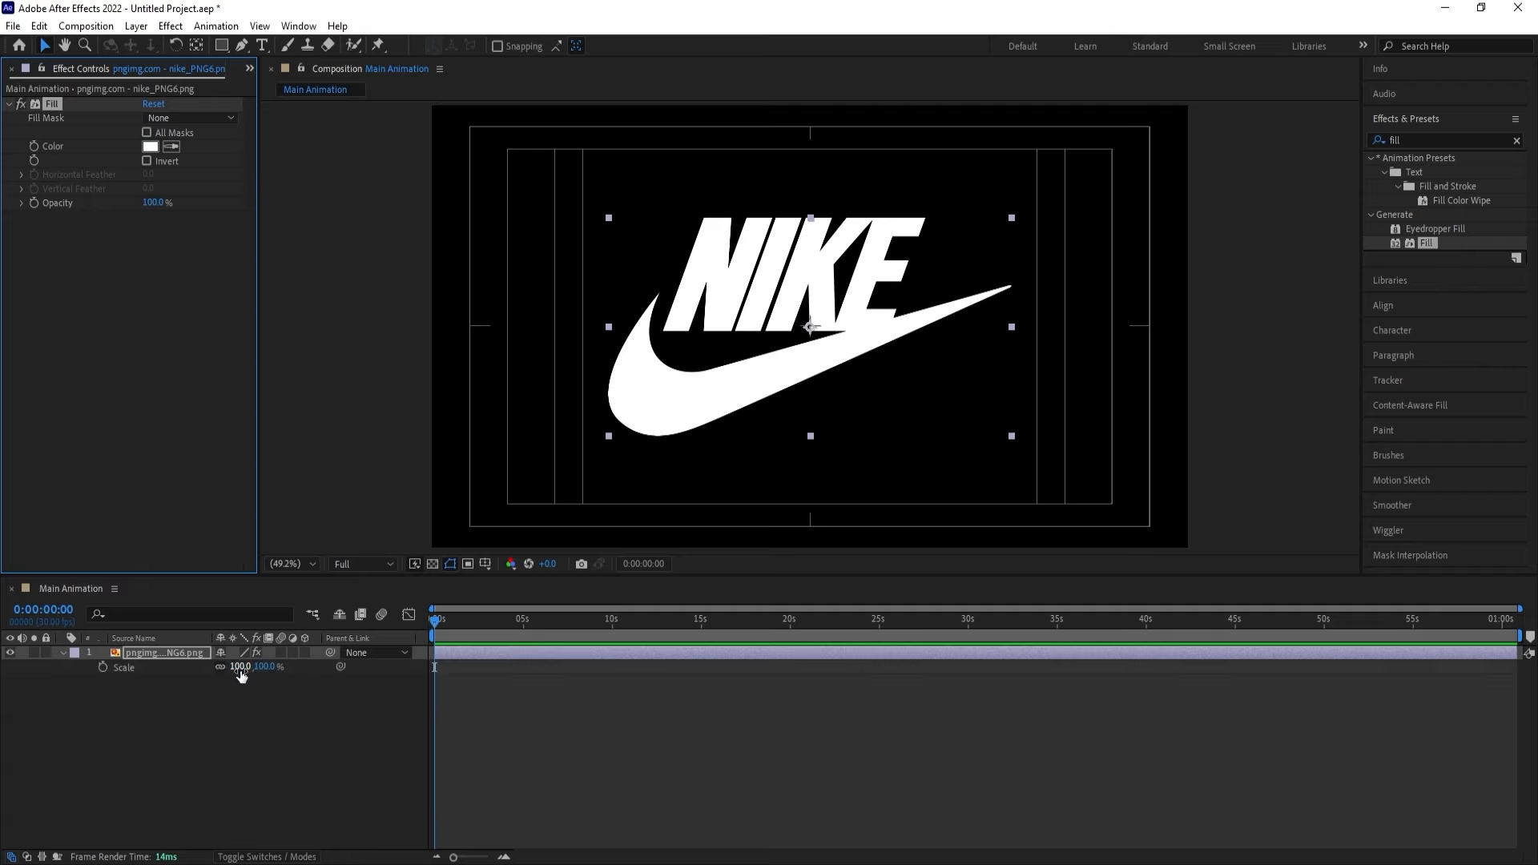
pyautogui.click(240, 666)
pyautogui.write('70')
pyautogui.press('Return')
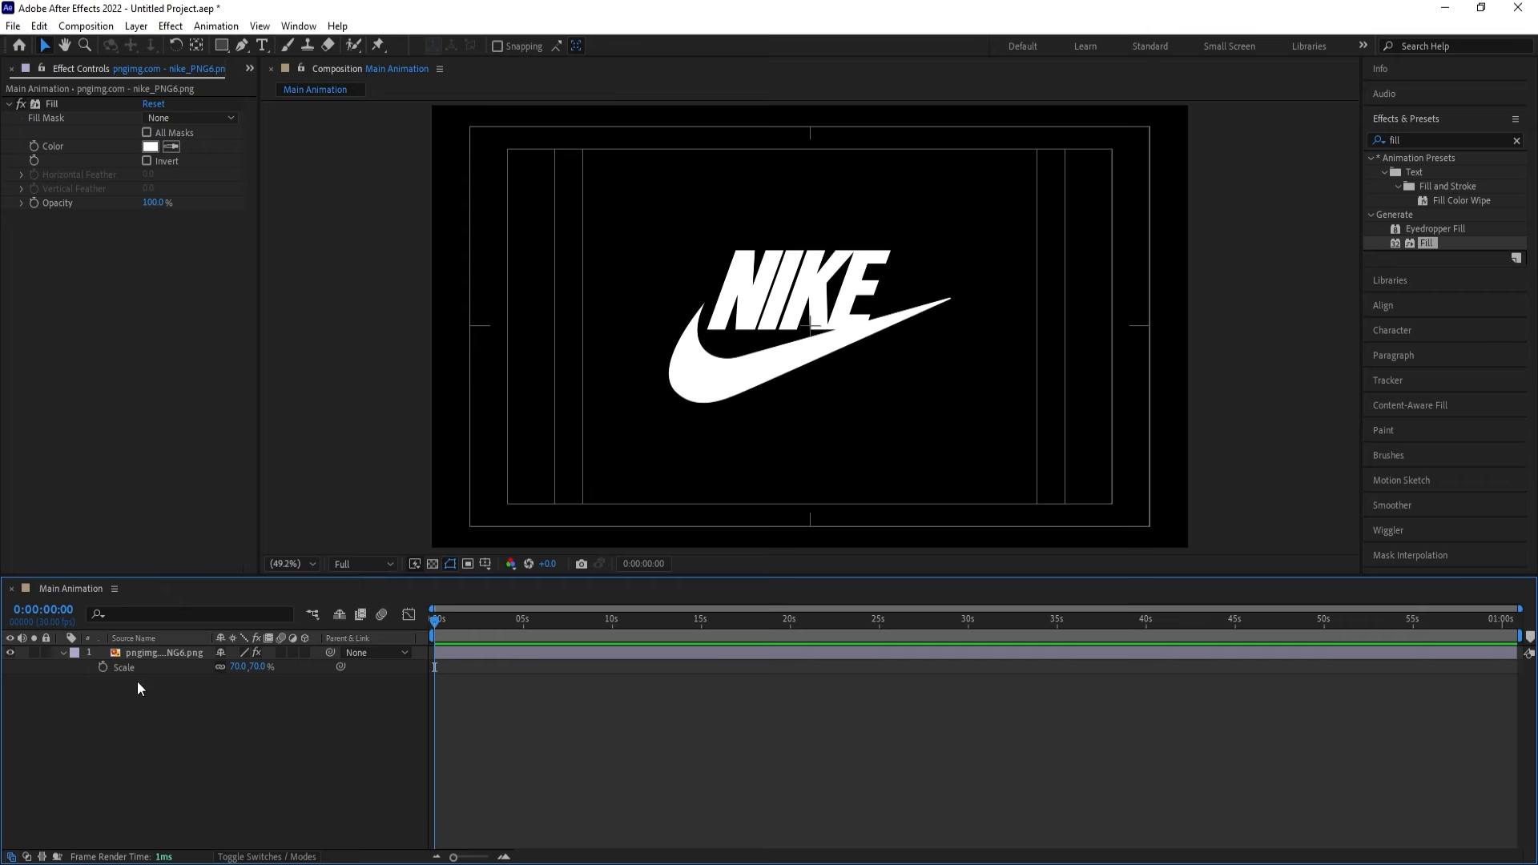
# Pre-compose the Nike logo layer as 01 Nike, moving all attributes into the new composition.
pyautogui.click(138, 650)
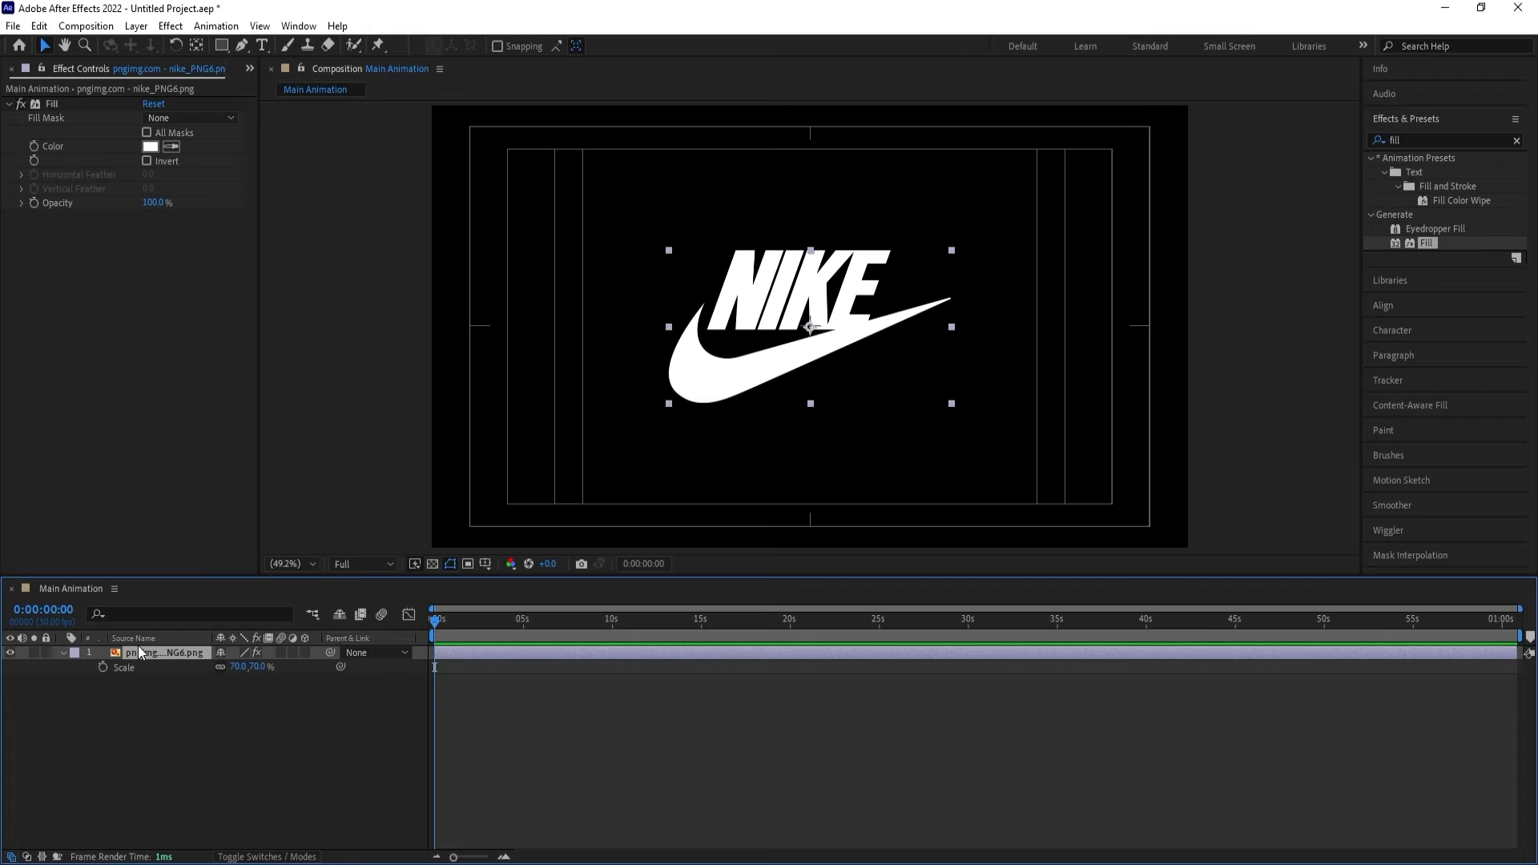
pyautogui.hotkey('ctrl', 'shift', 'c')
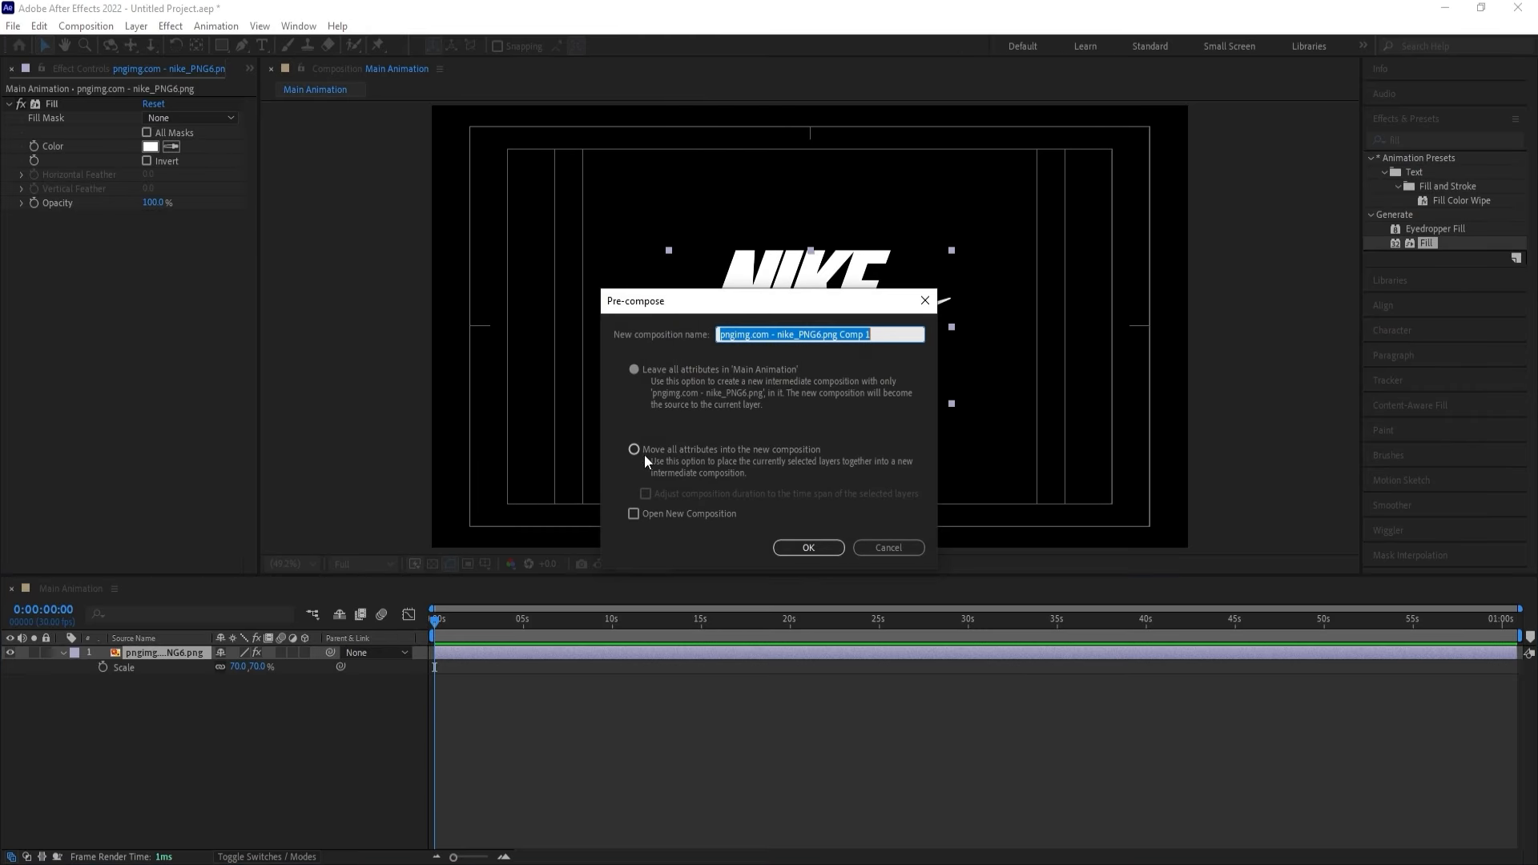
pyautogui.click(633, 450)
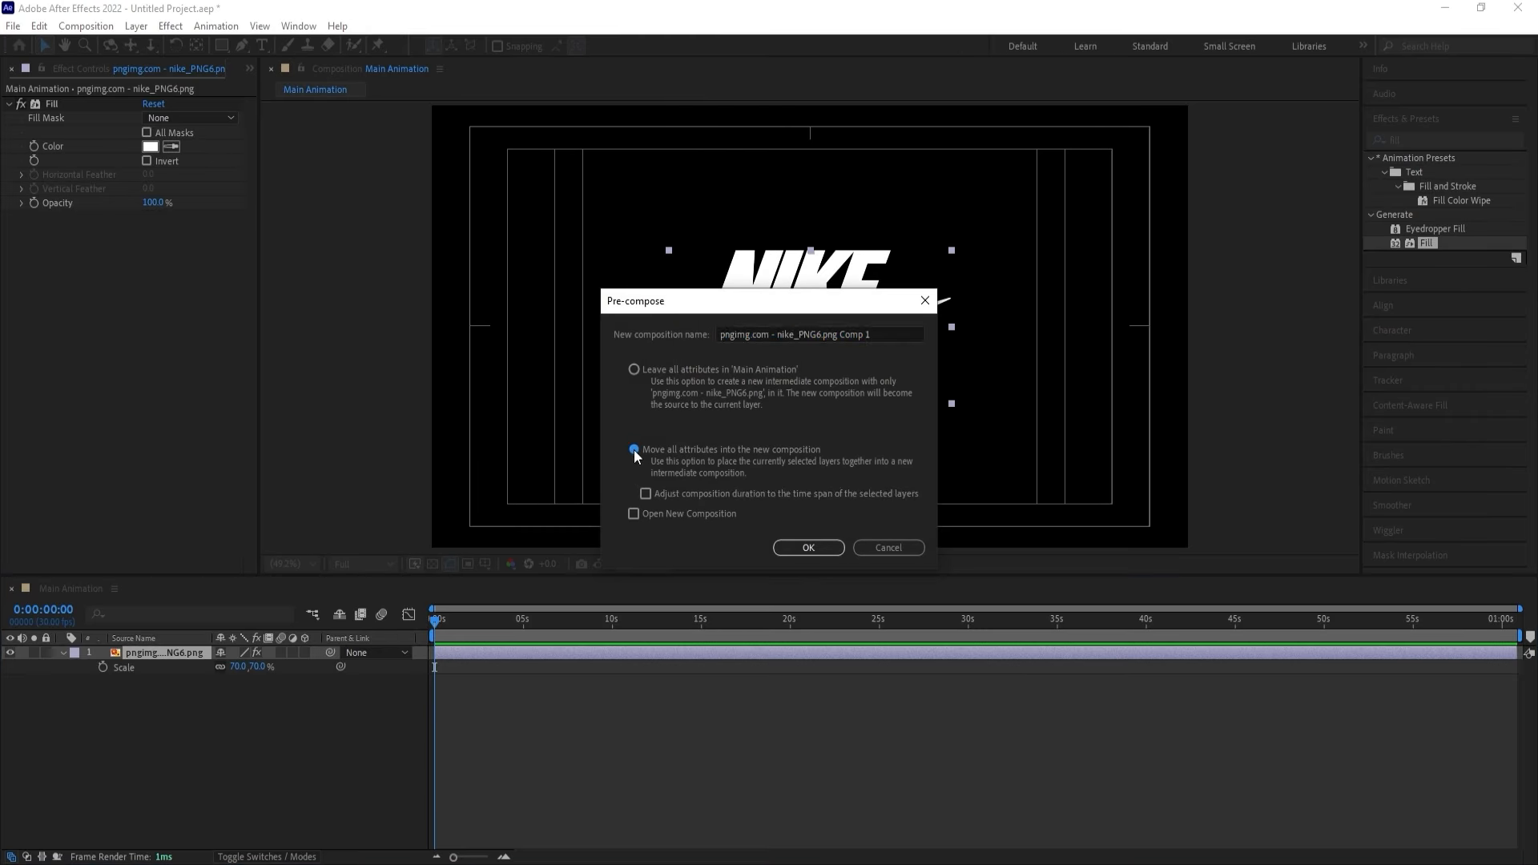
pyautogui.tripleClick(851, 331)
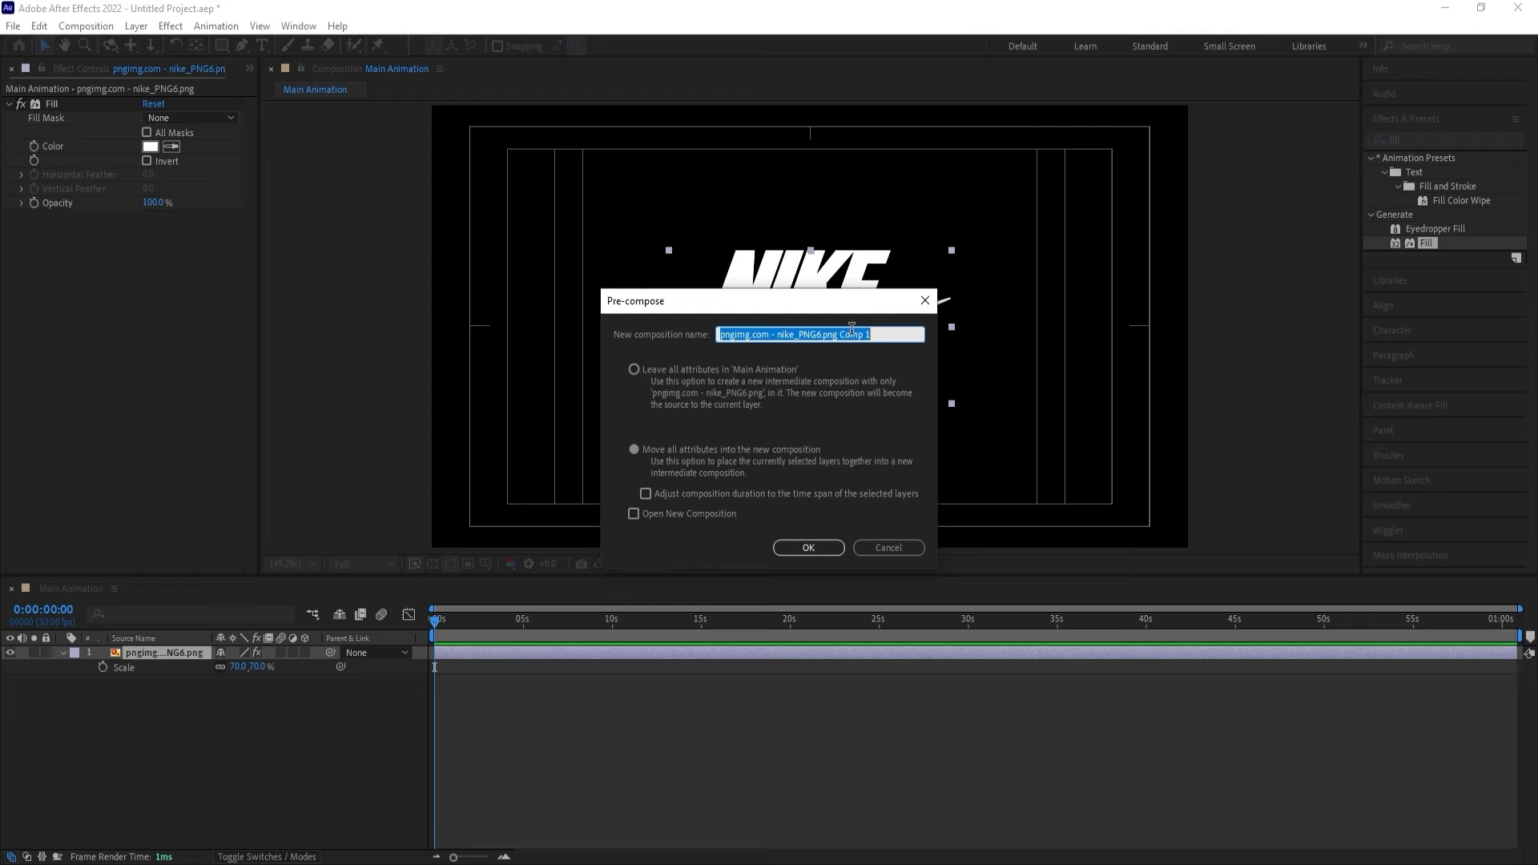
pyautogui.write('01 Nike')
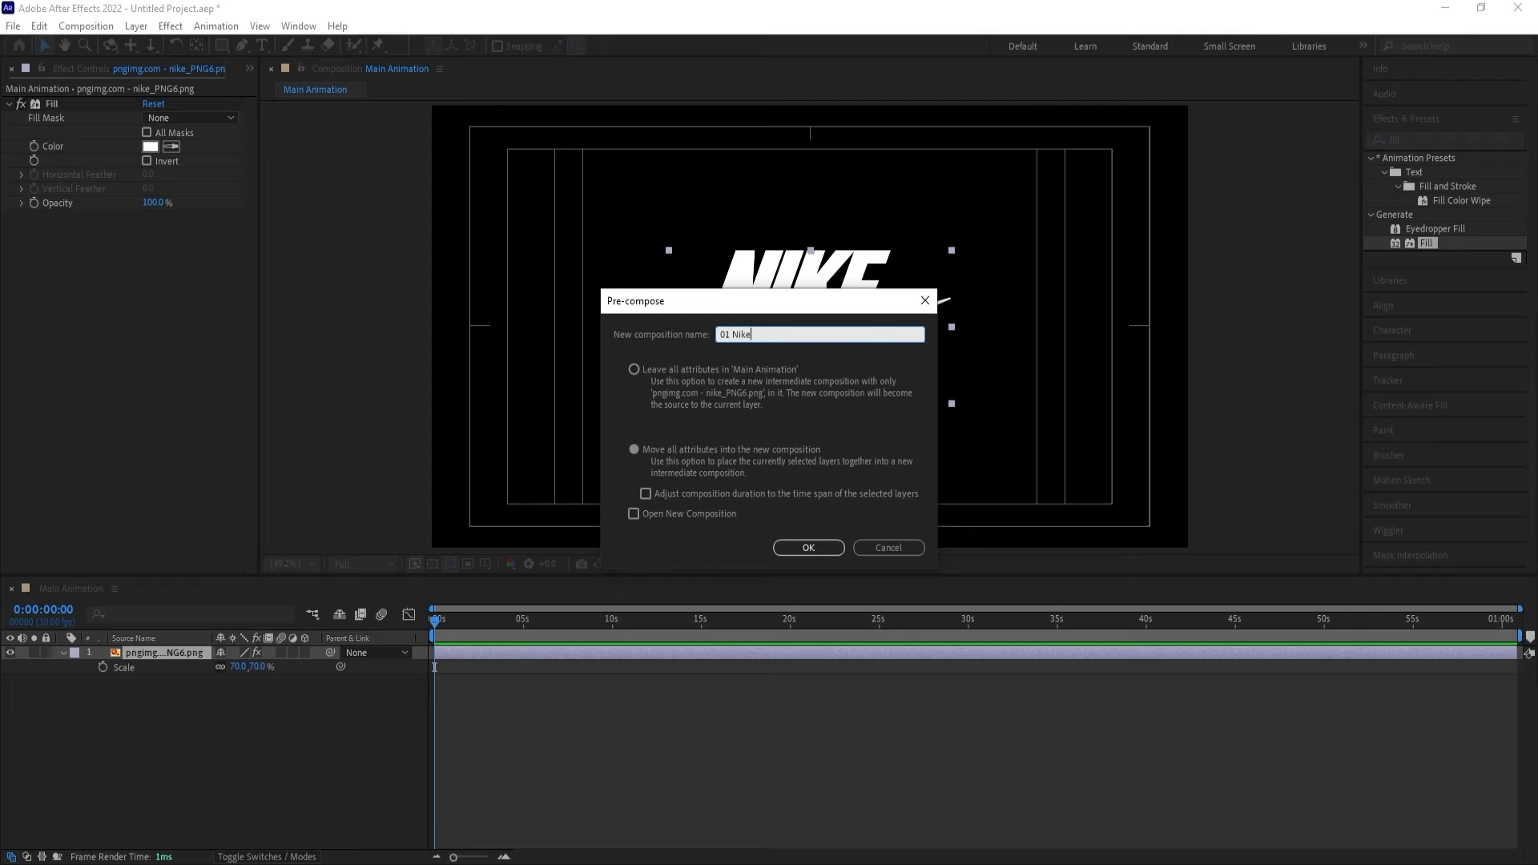
pyautogui.press('Return')
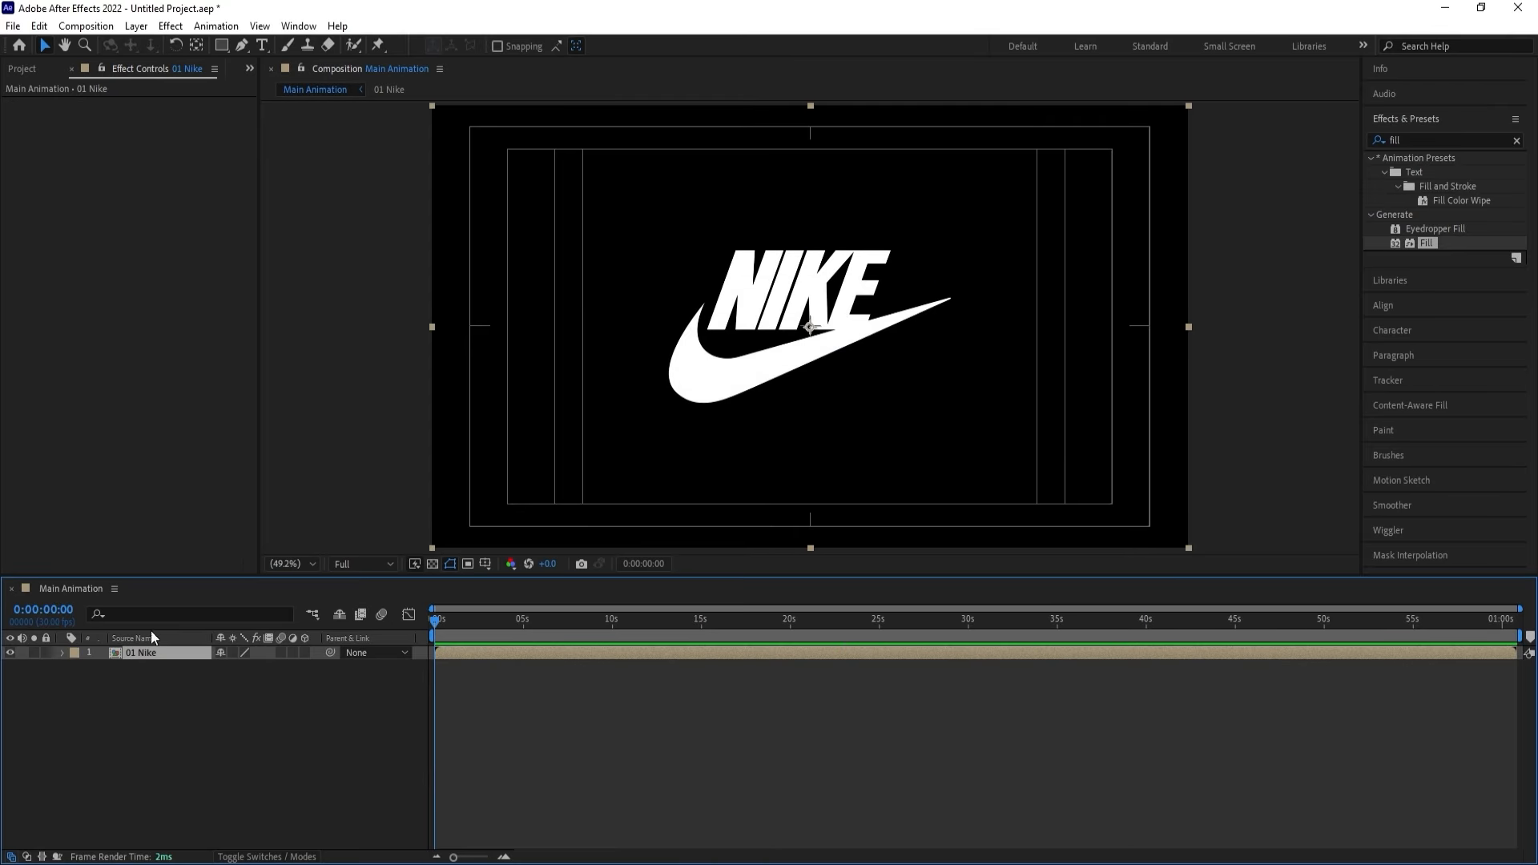
# Open the 01 Nike composition and shift the logo left to an X position of 695.
pyautogui.doubleClick(132, 654)
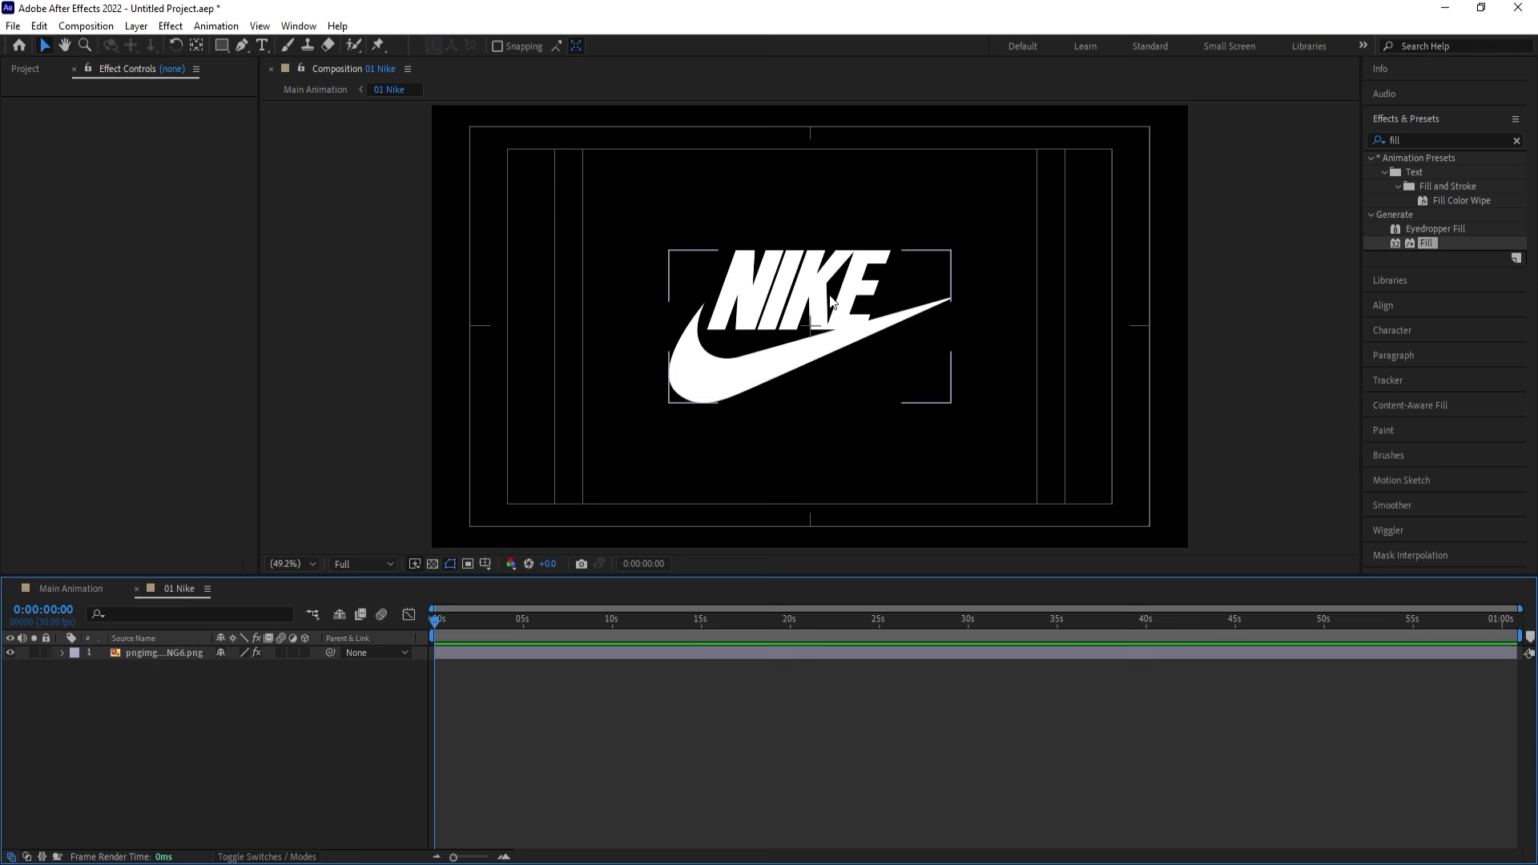
pyautogui.click(145, 654)
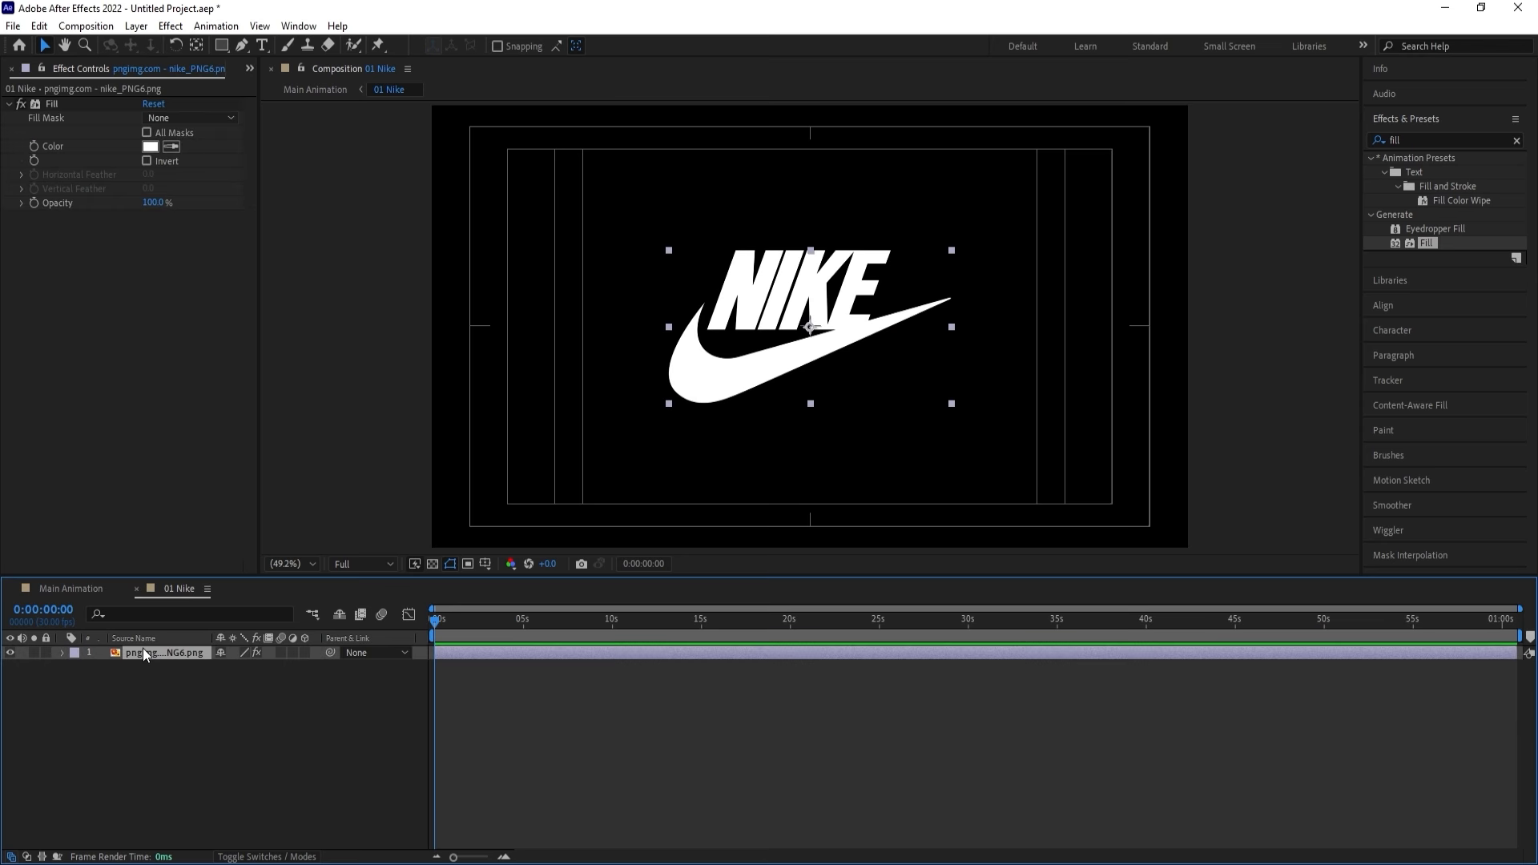
pyautogui.press('p')
pyautogui.moveTo(235, 670); pyautogui.dragTo(82, 698)
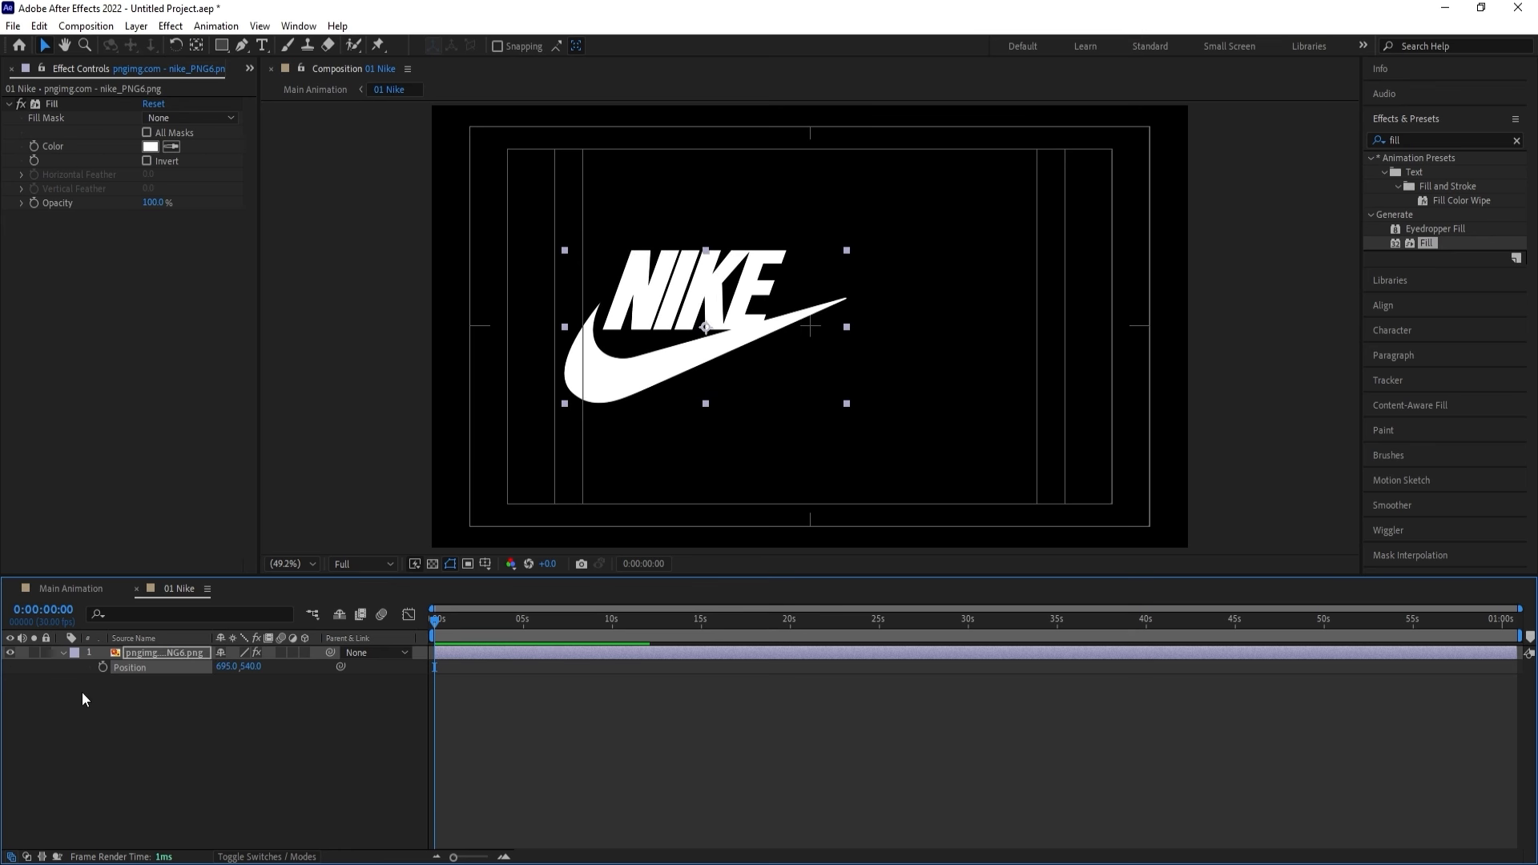
# Add starting Position and Scale keyframes to the logo layer at the first frame and show both properties.
pyautogui.press('s')
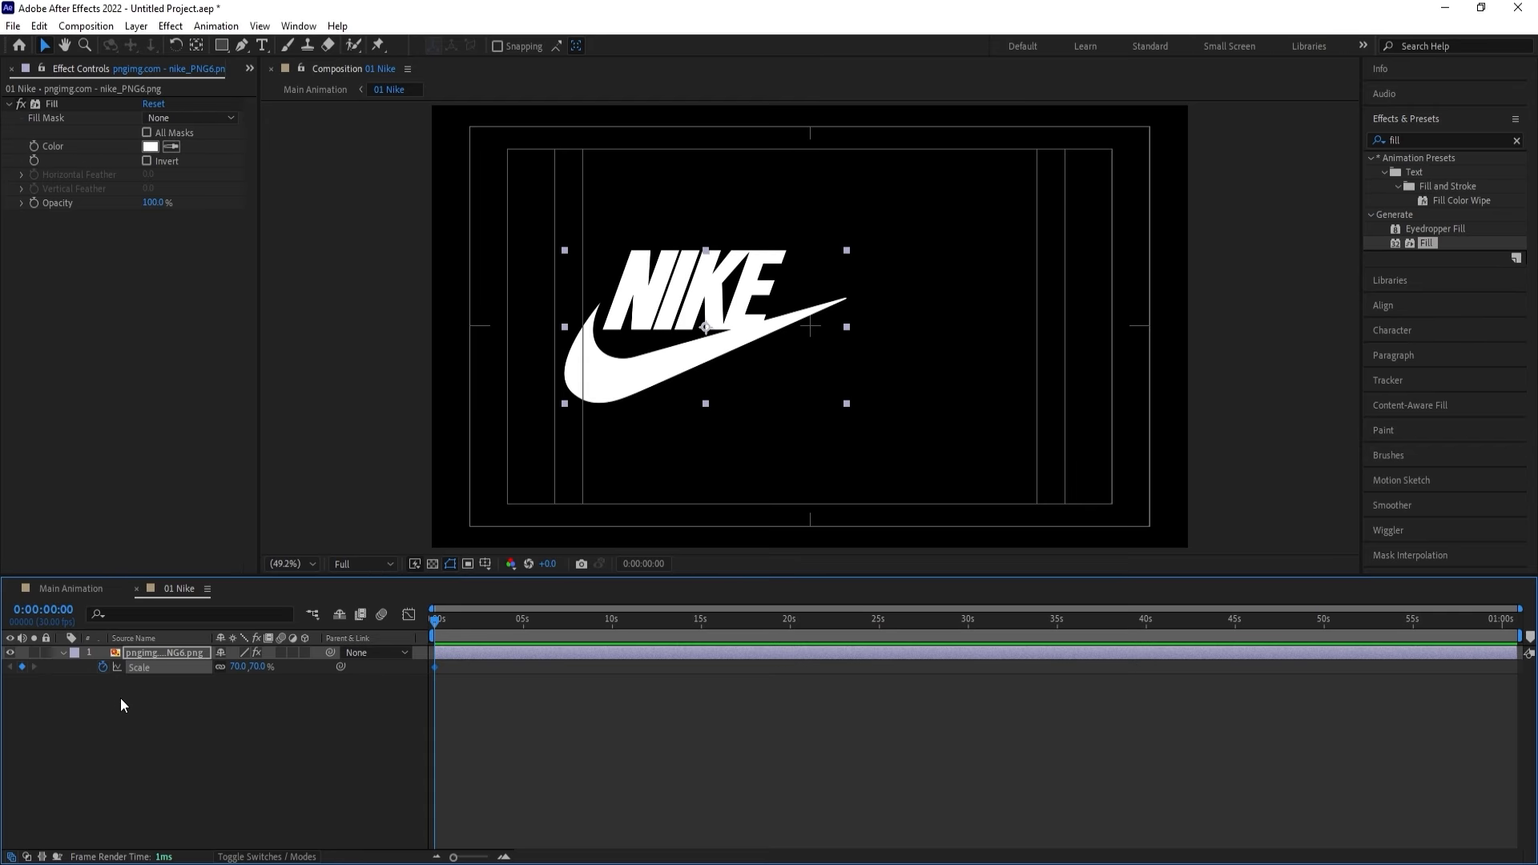
pyautogui.press('p')
pyautogui.hotkey('shift', 's')
# At 0:00:01:00, keyframe the logo's X position at 960 and add a Scale keyframe at 70%.
pyautogui.press('=')
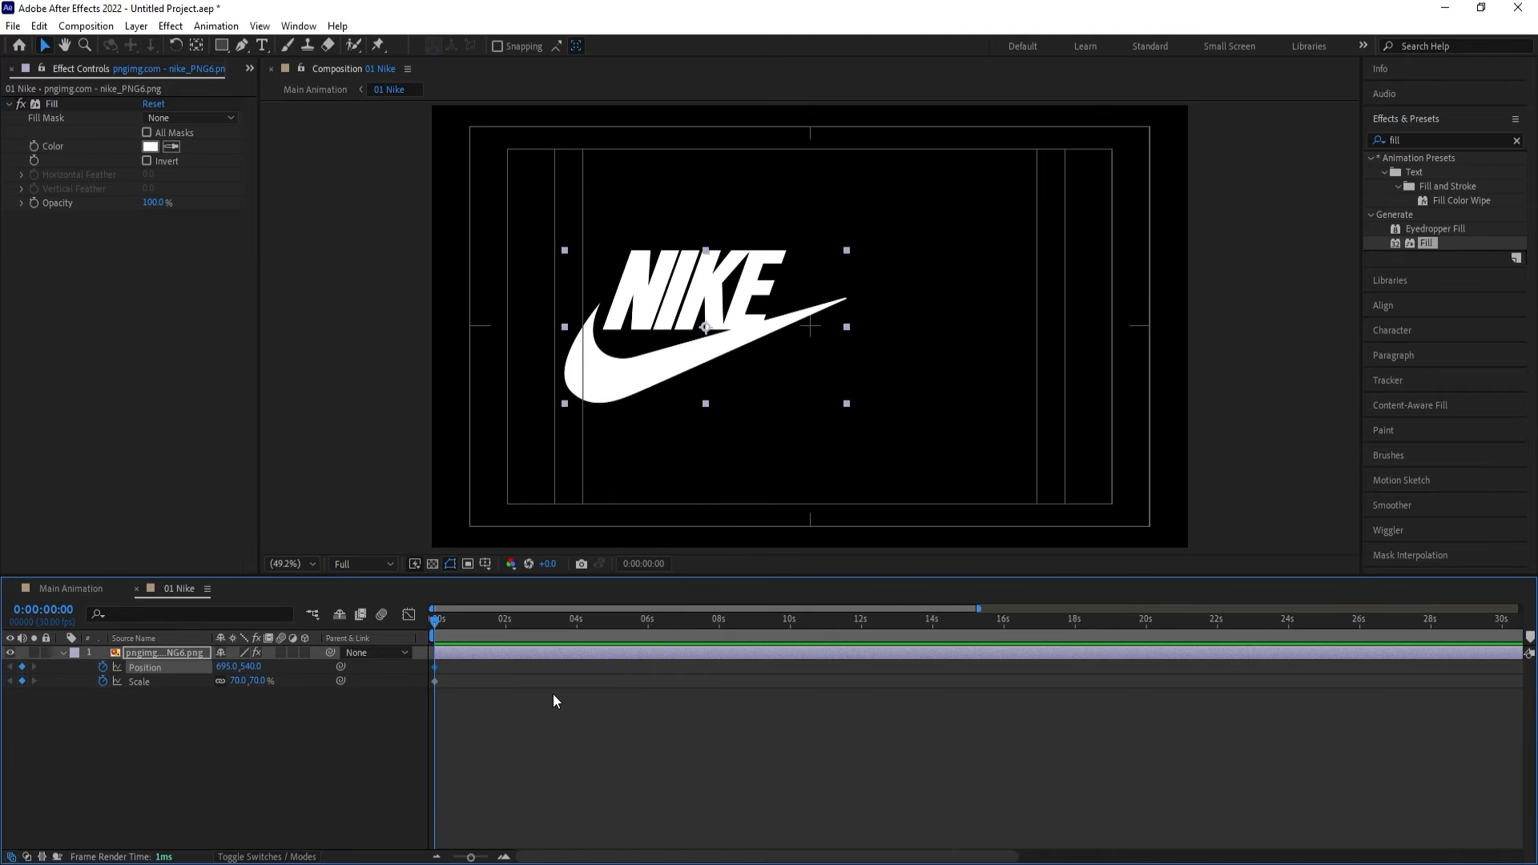
pyautogui.press('=')
pyautogui.press('=')
pyautogui.moveTo(529, 626); pyautogui.dragTo(577, 636)
pyautogui.click(198, 719)
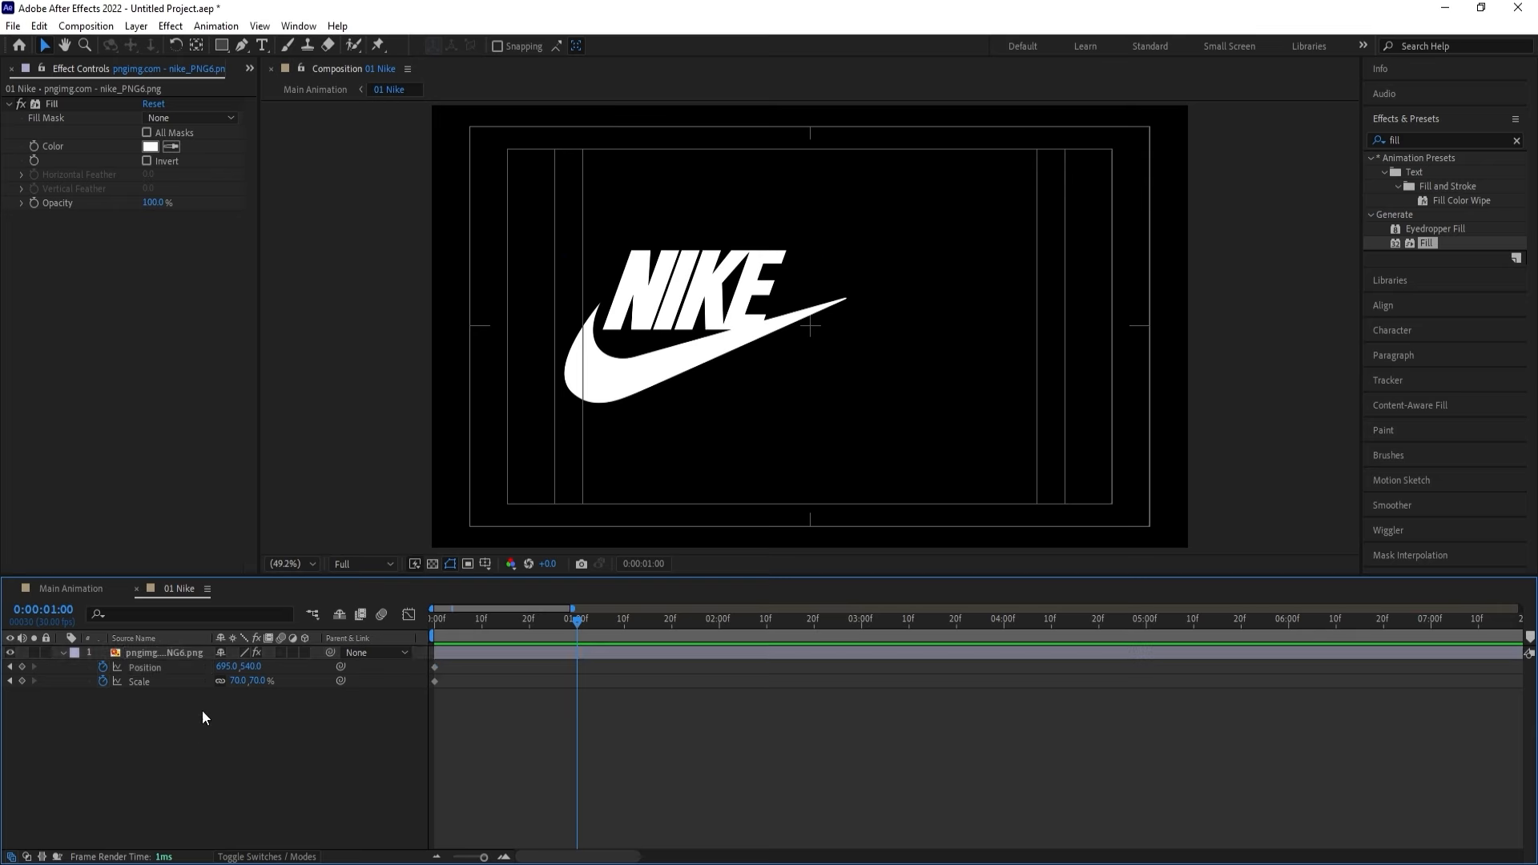
pyautogui.click(161, 655)
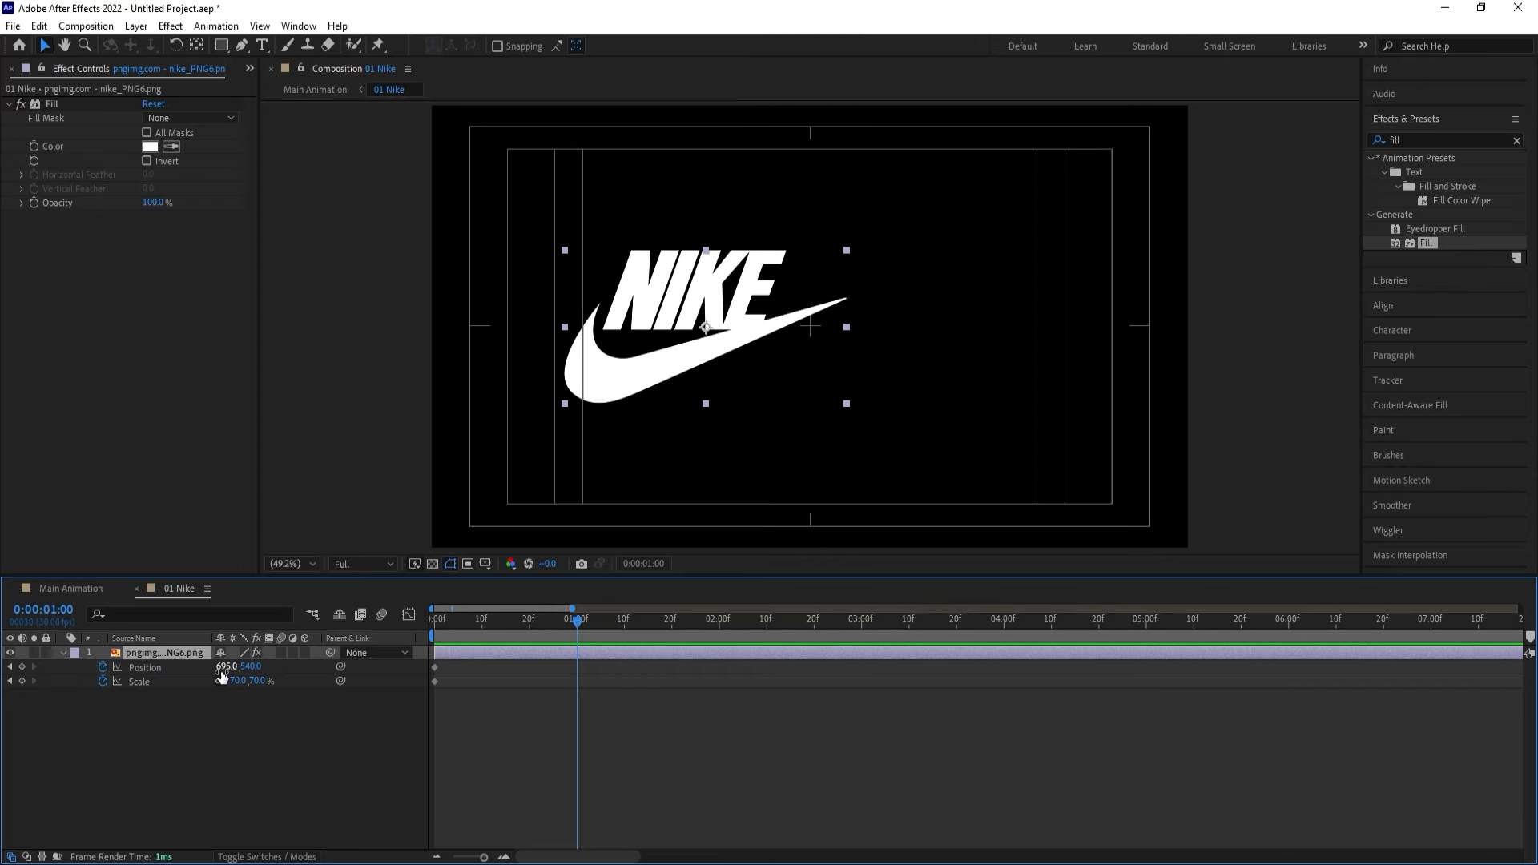
pyautogui.click(222, 667)
pyautogui.write('960')
pyautogui.press('Return')
pyautogui.click(140, 740)
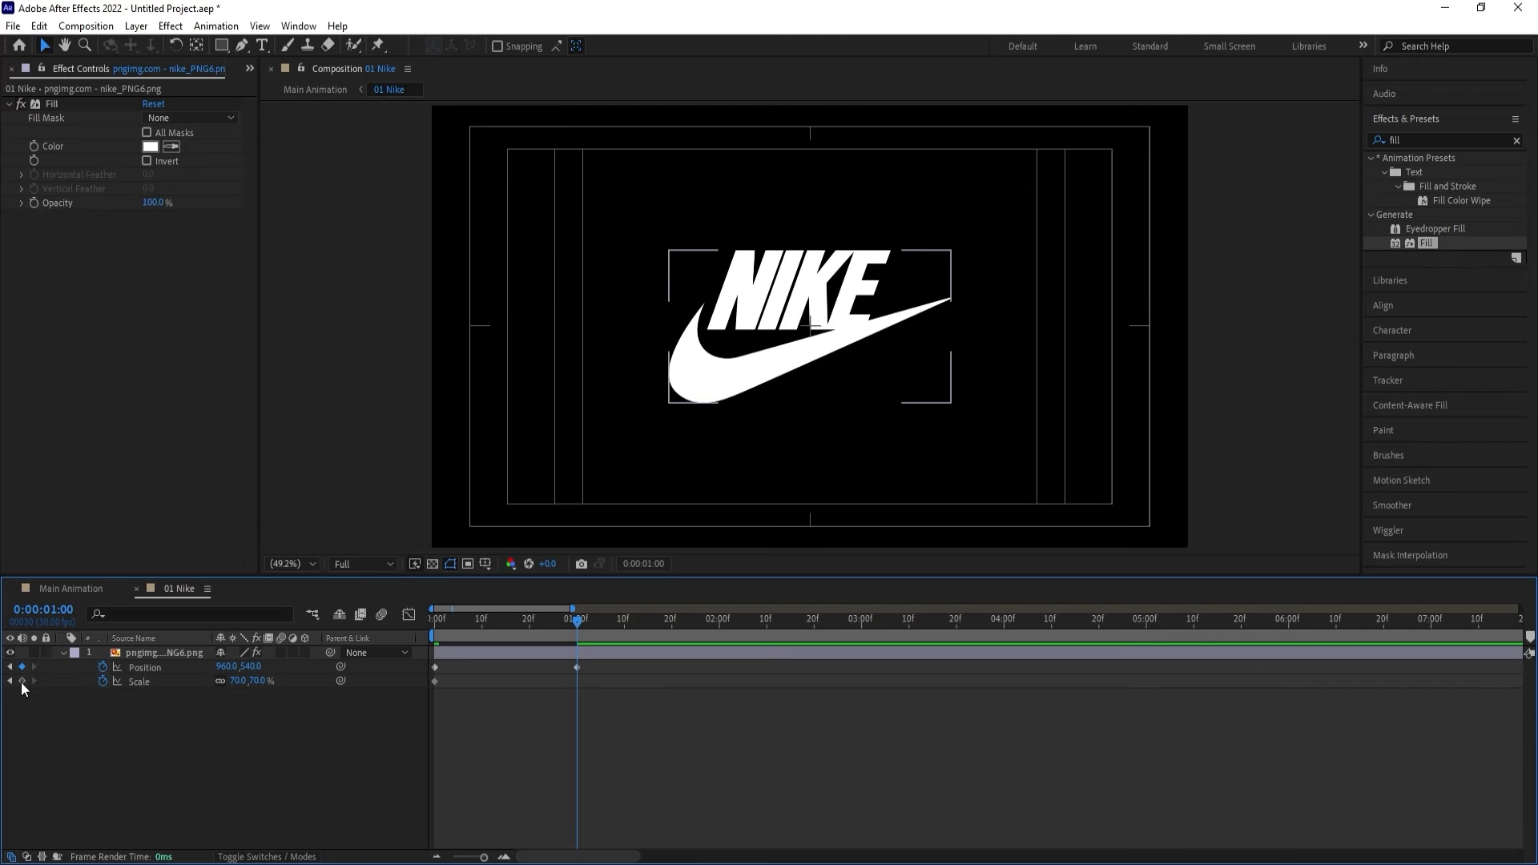
pyautogui.click(22, 681)
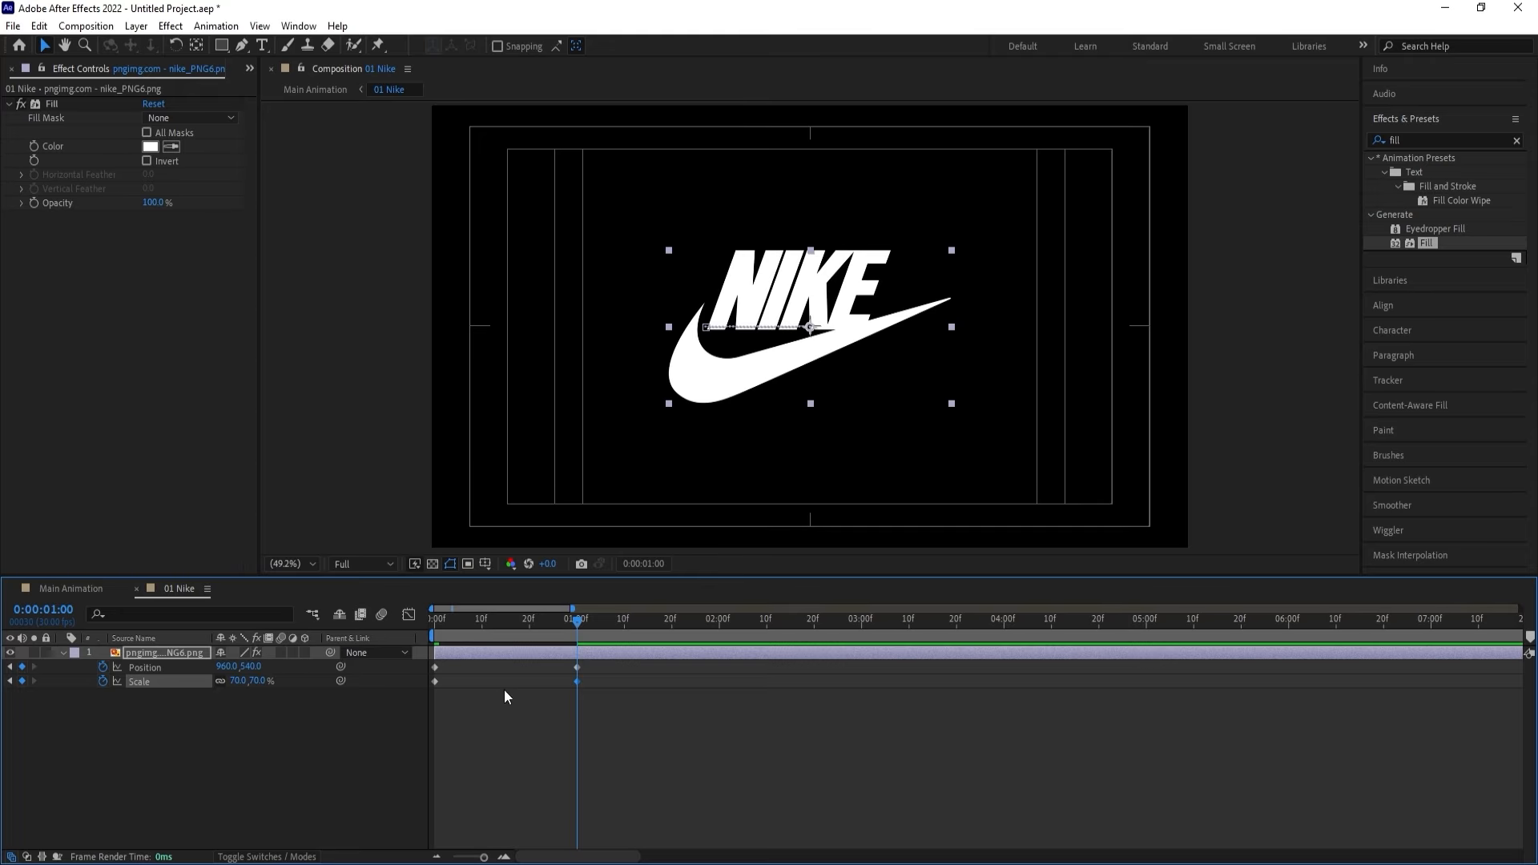
# Set the logo's Scale keyframe at the first frame to 0%.
pyautogui.press('Home')
pyautogui.click(237, 681)
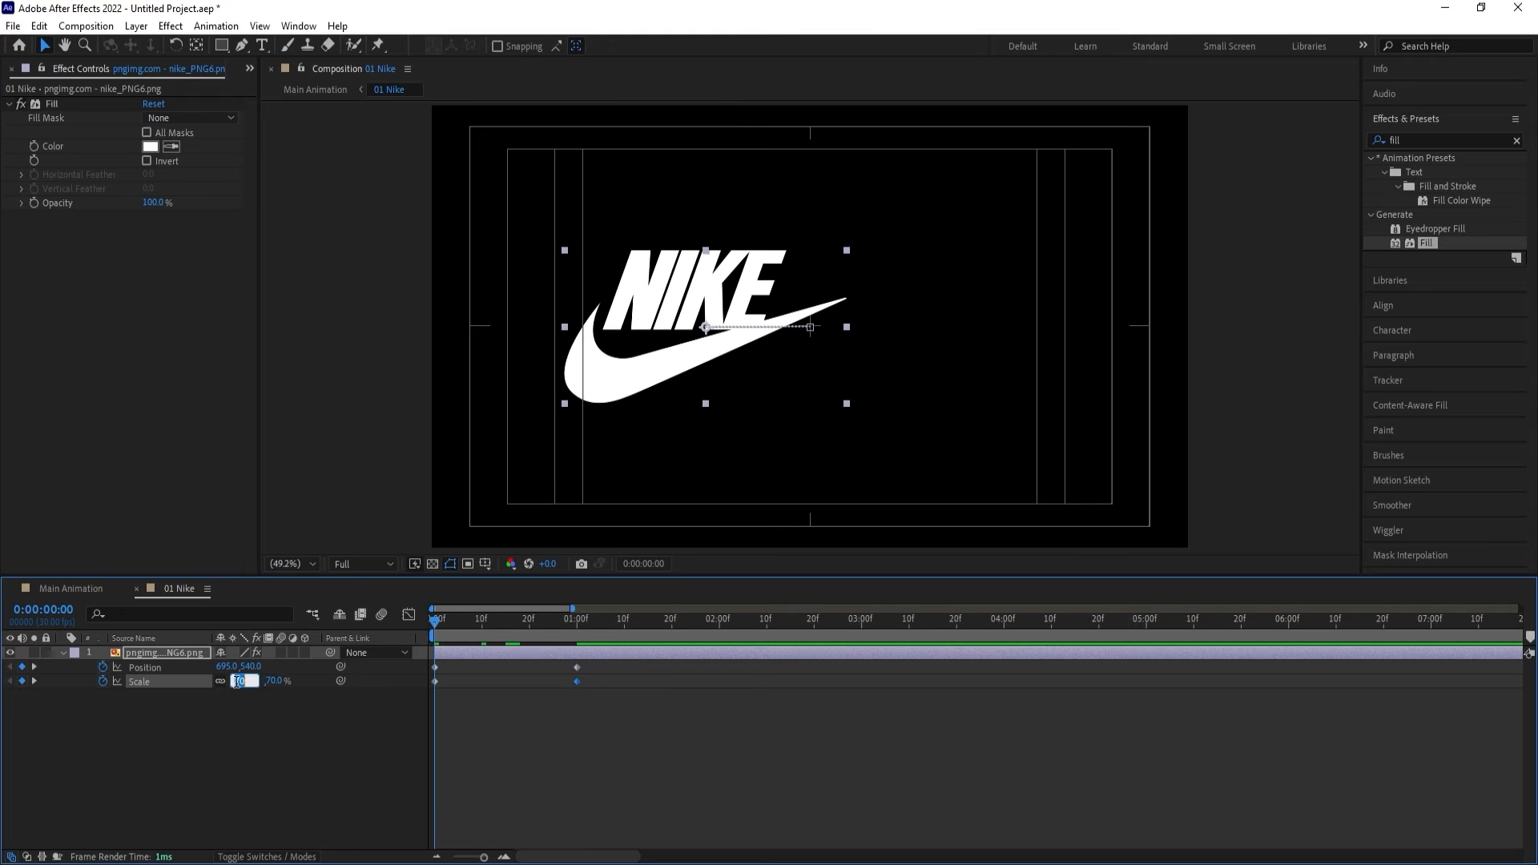
pyautogui.write('0')
pyautogui.press('Return')
# At 0:00:02:00, keyframe the logo's X position at 1215 and its Scale at 0%, and play the animation from the first frame.
pyautogui.moveTo(710, 621); pyautogui.dragTo(718, 622)
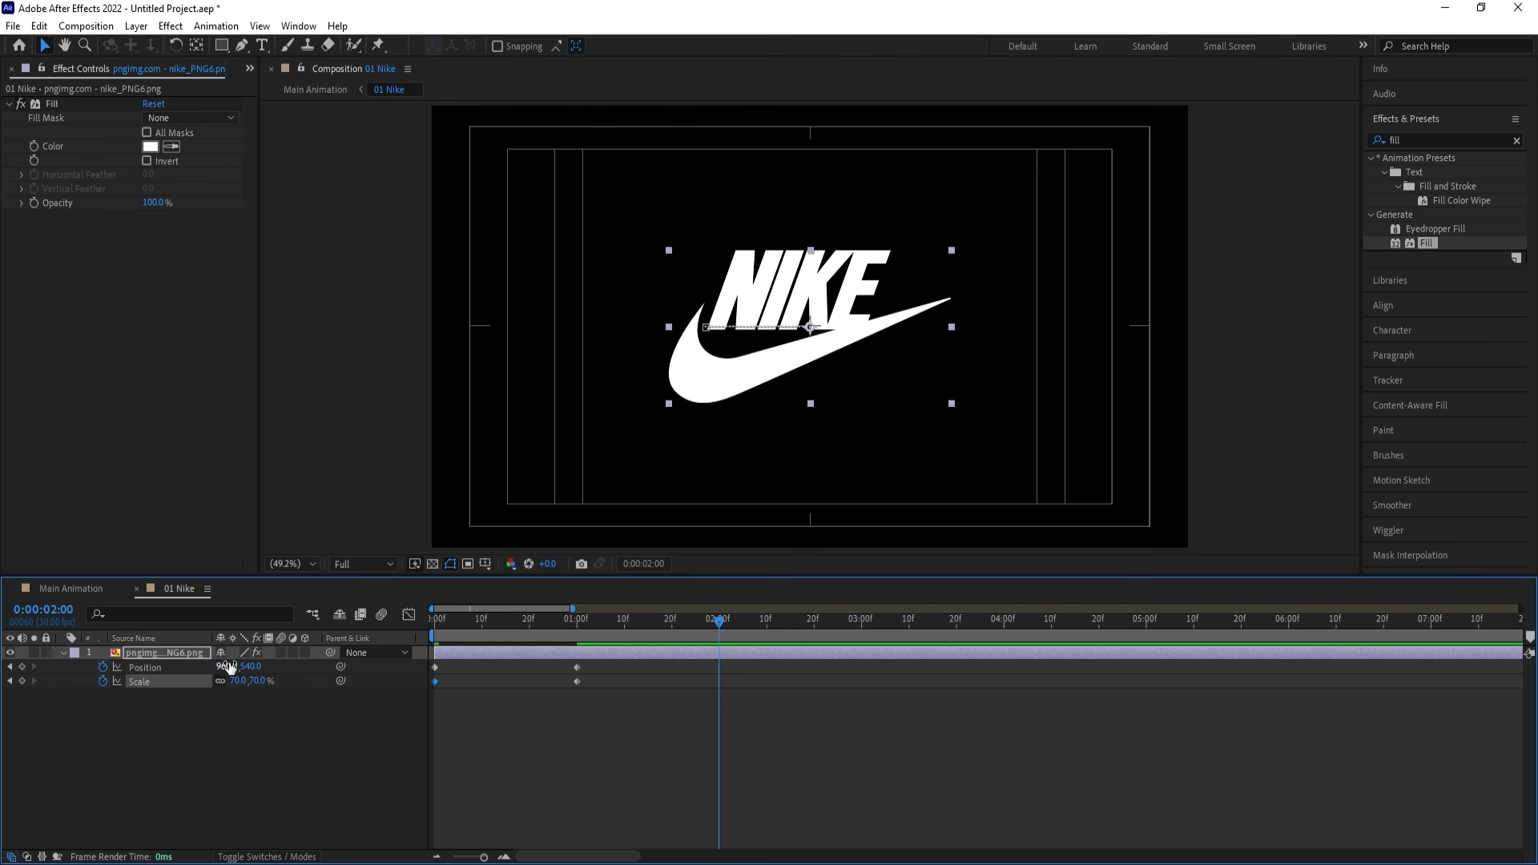
pyautogui.moveTo(227, 666); pyautogui.dragTo(413, 642)
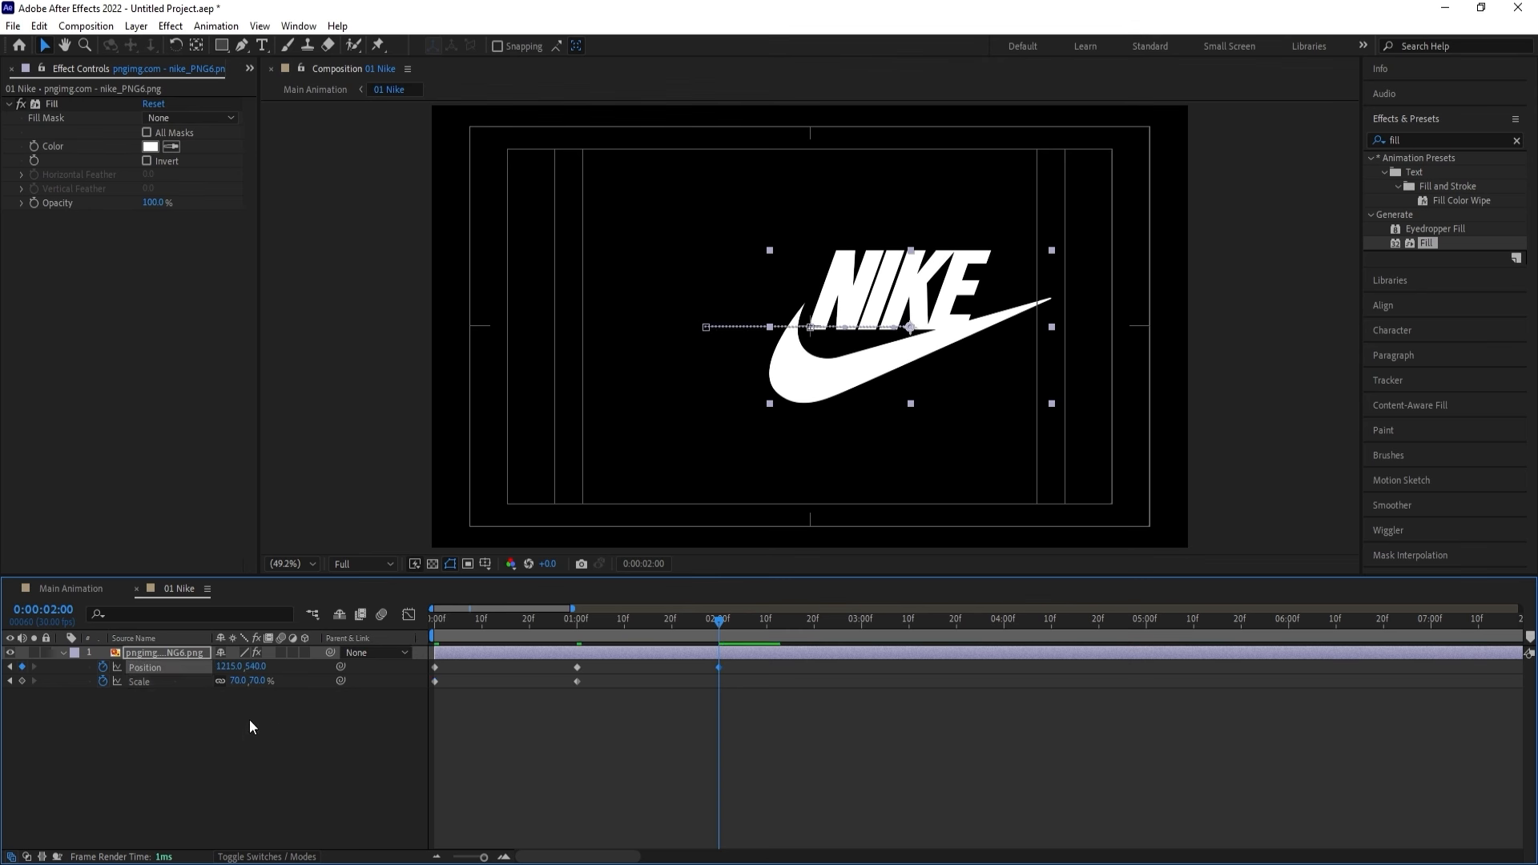
pyautogui.click(237, 681)
pyautogui.write('0')
pyautogui.press('Return')
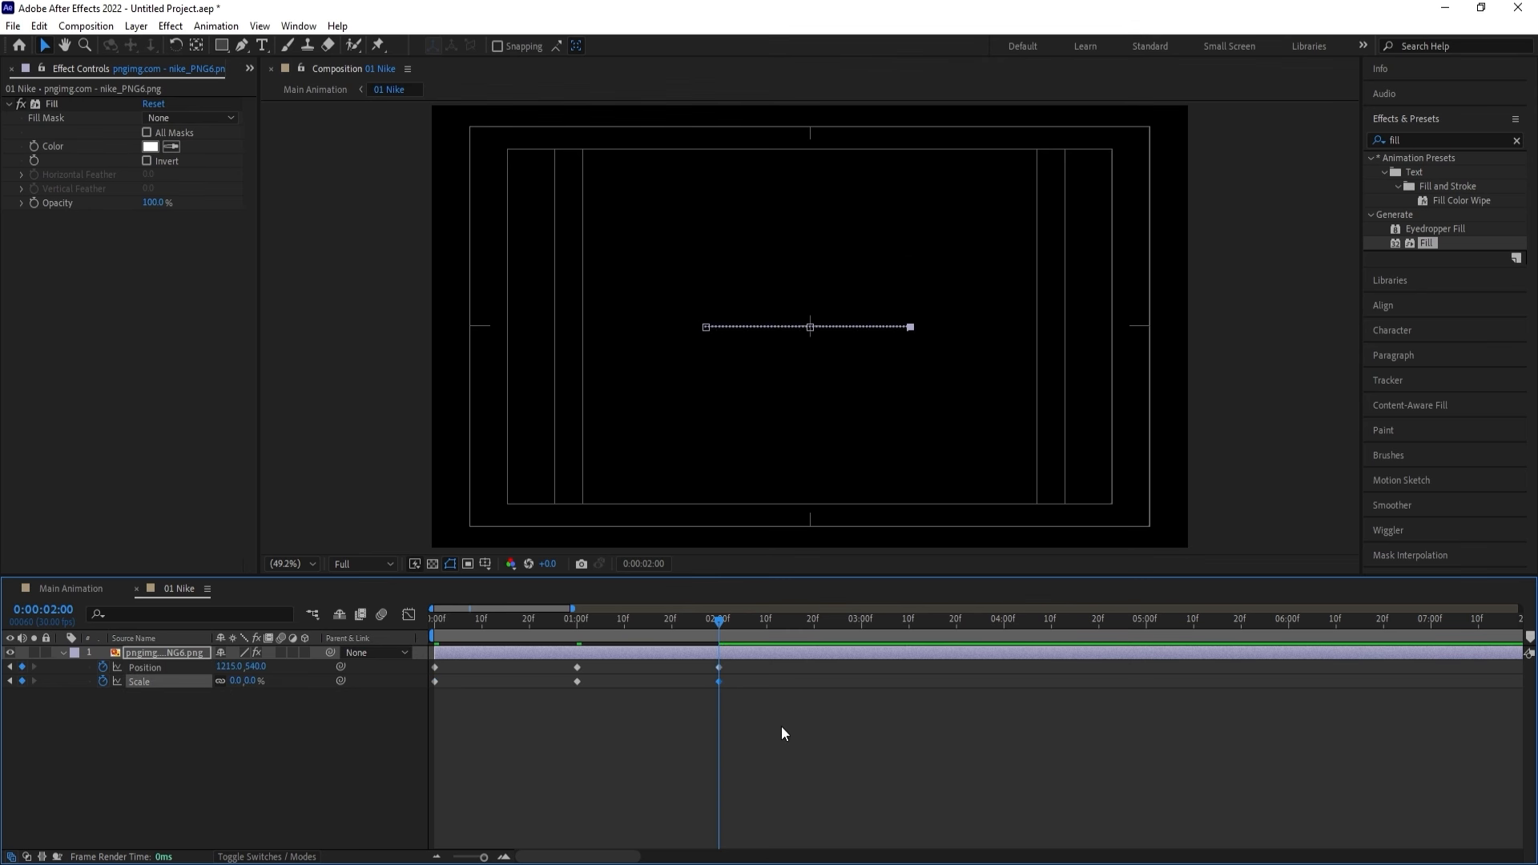
pyautogui.press('Home')
pyautogui.press('space')
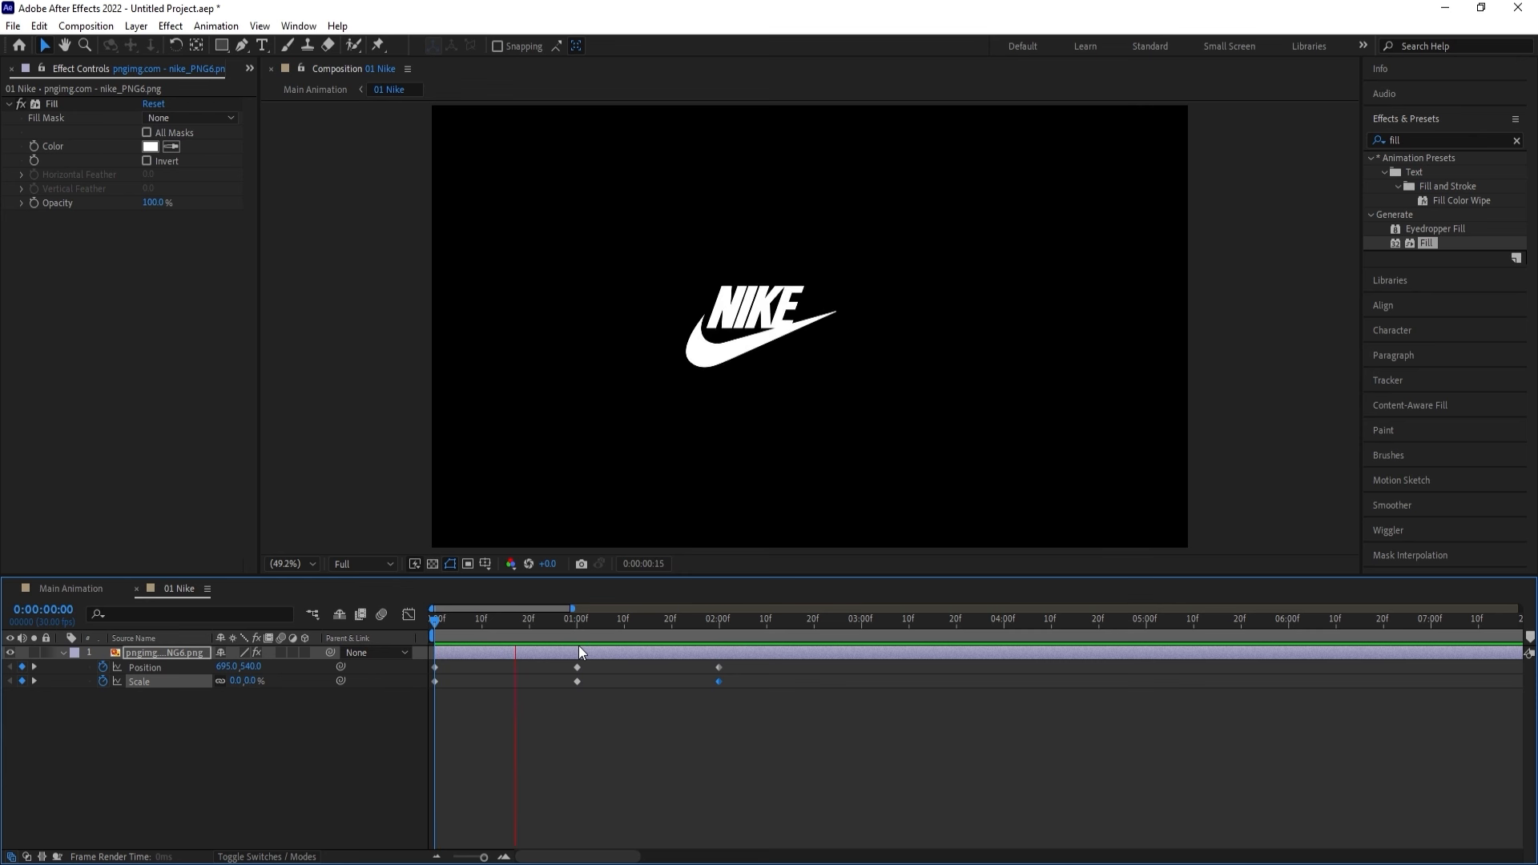
pyautogui.press('space')
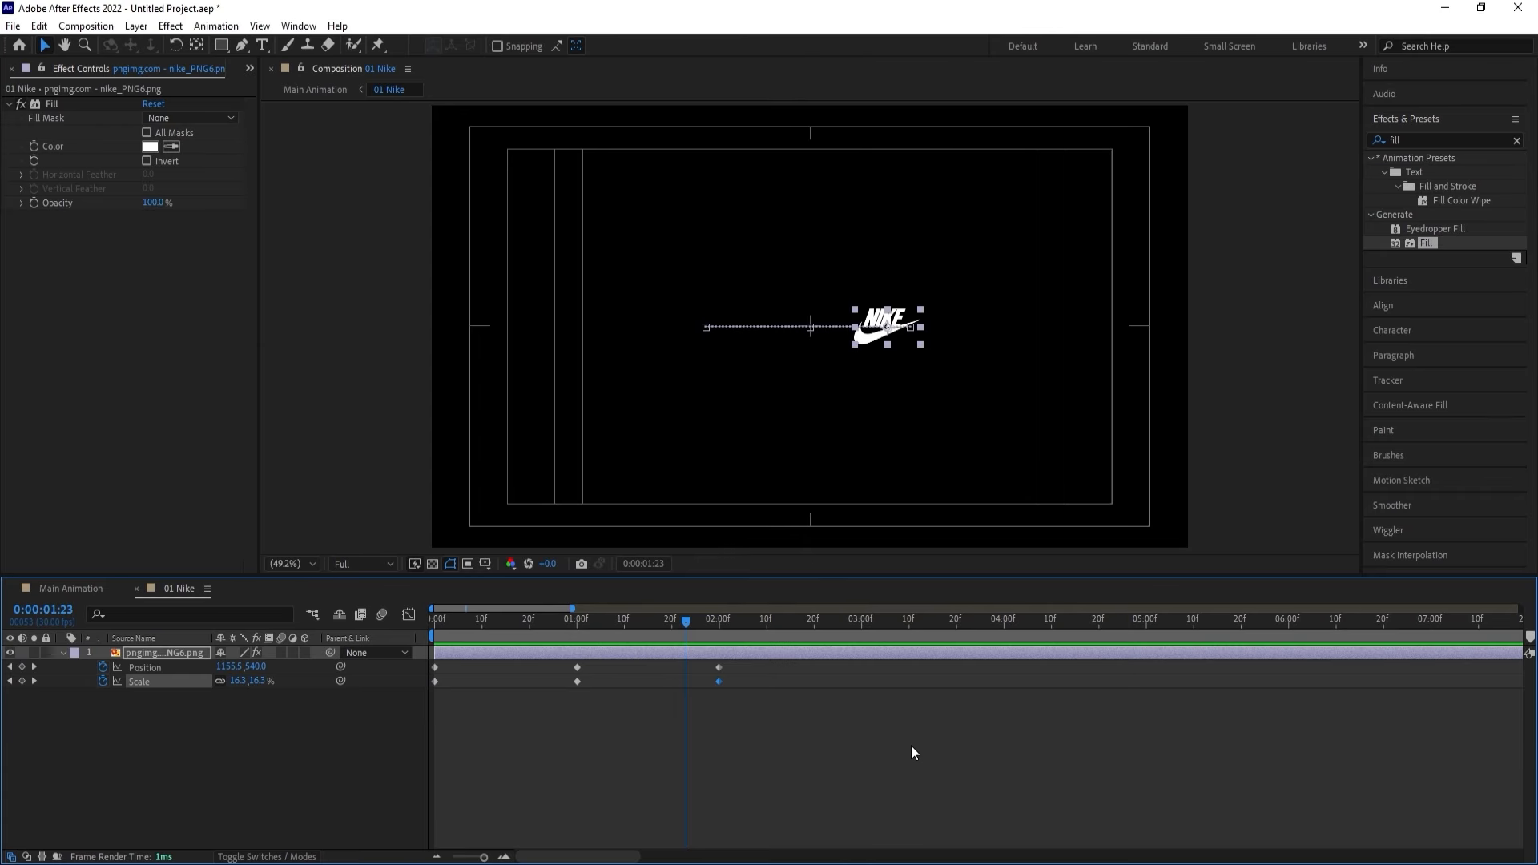
# Apply Easy Ease to all the logo's Position and Scale keyframes and show their speed curves in the Graph Editor.
pyautogui.moveTo(910, 745); pyautogui.dragTo(402, 637)
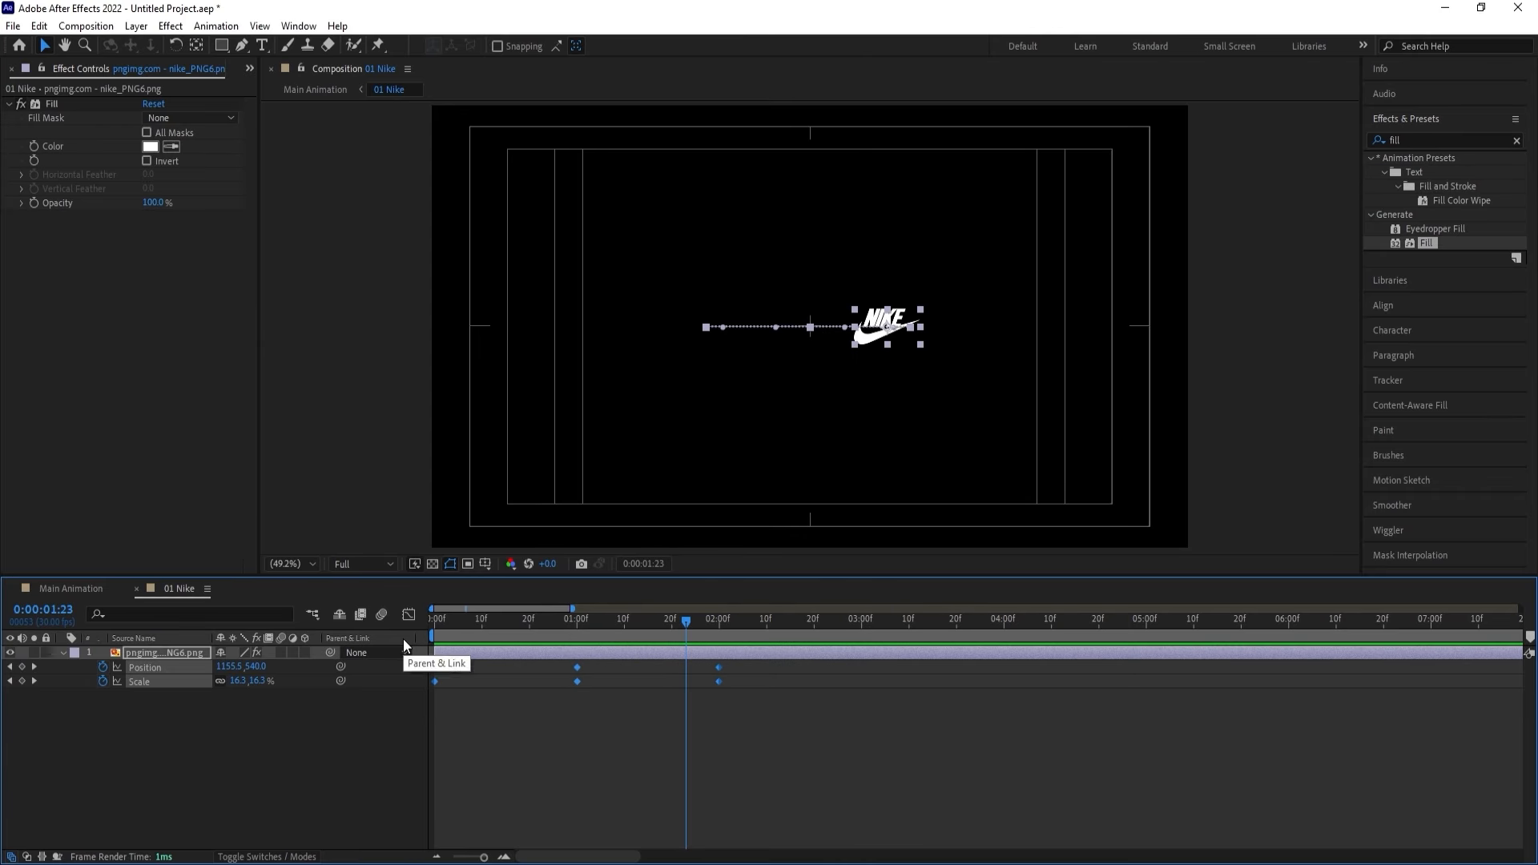
pyautogui.press('F9')
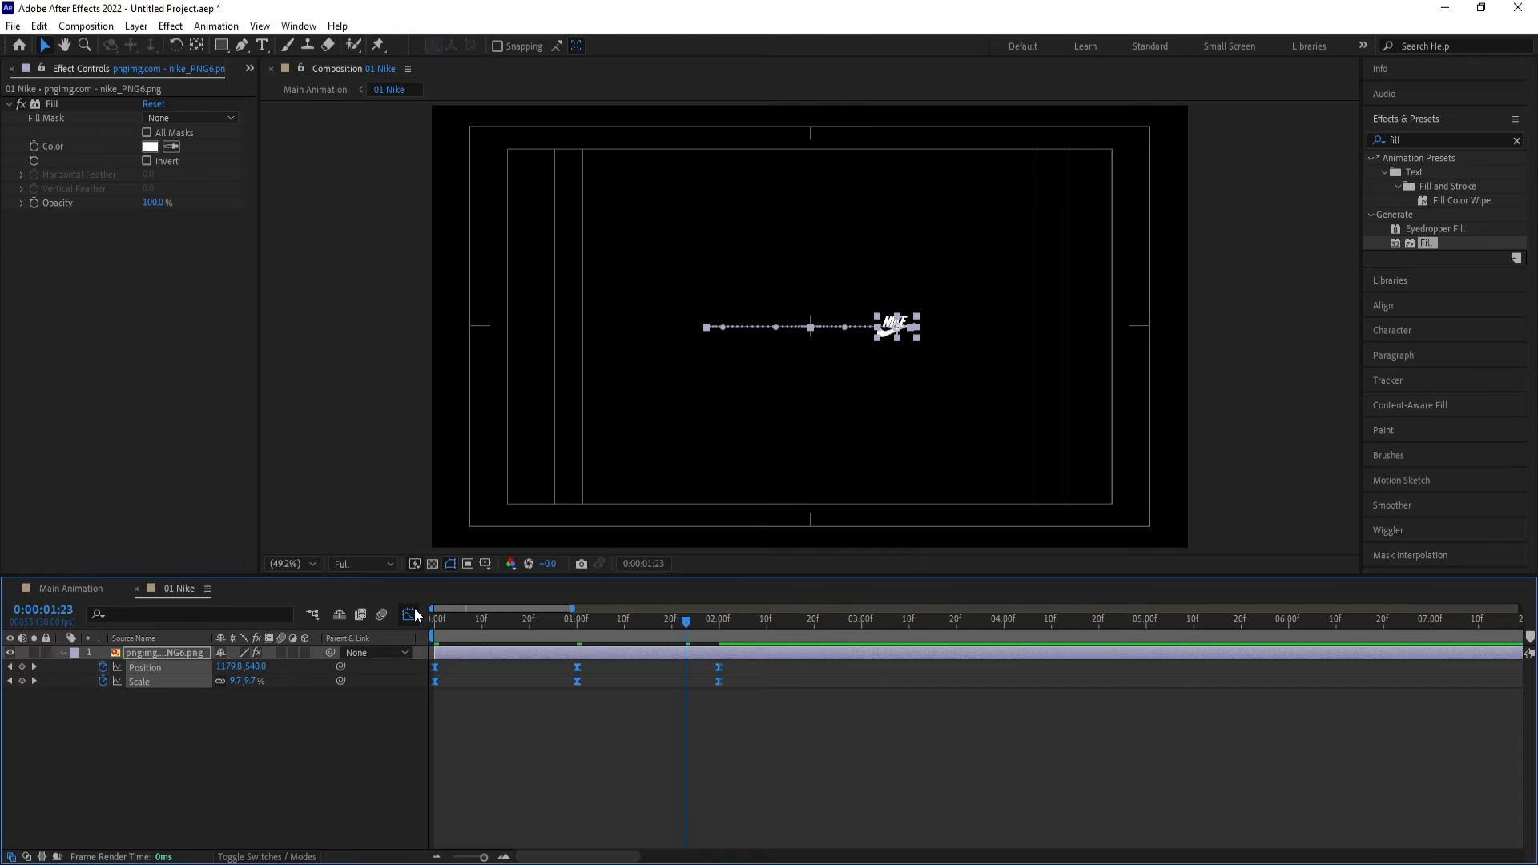
pyautogui.click(409, 613)
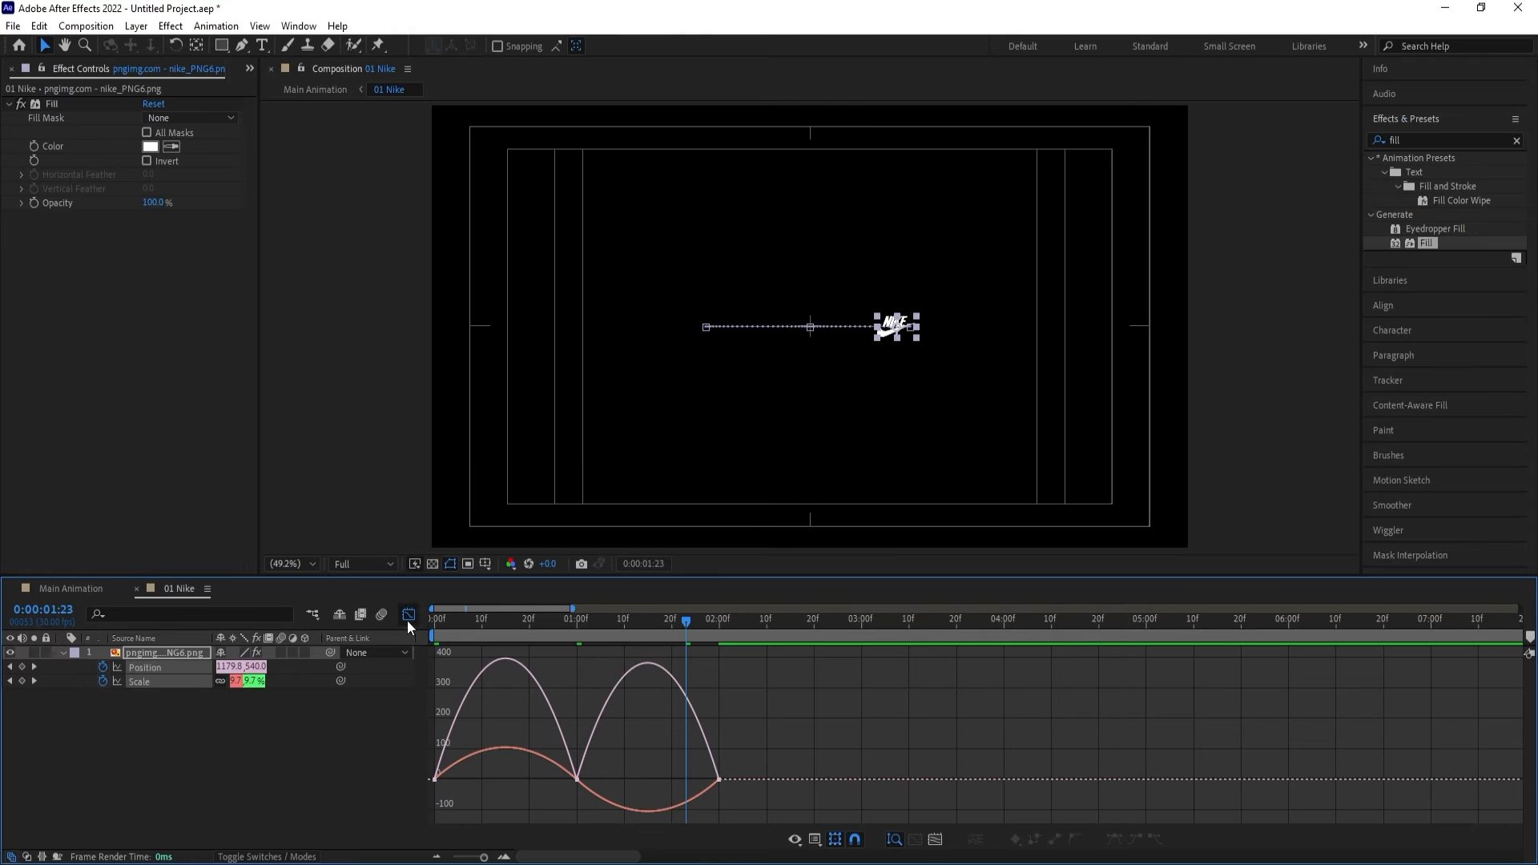
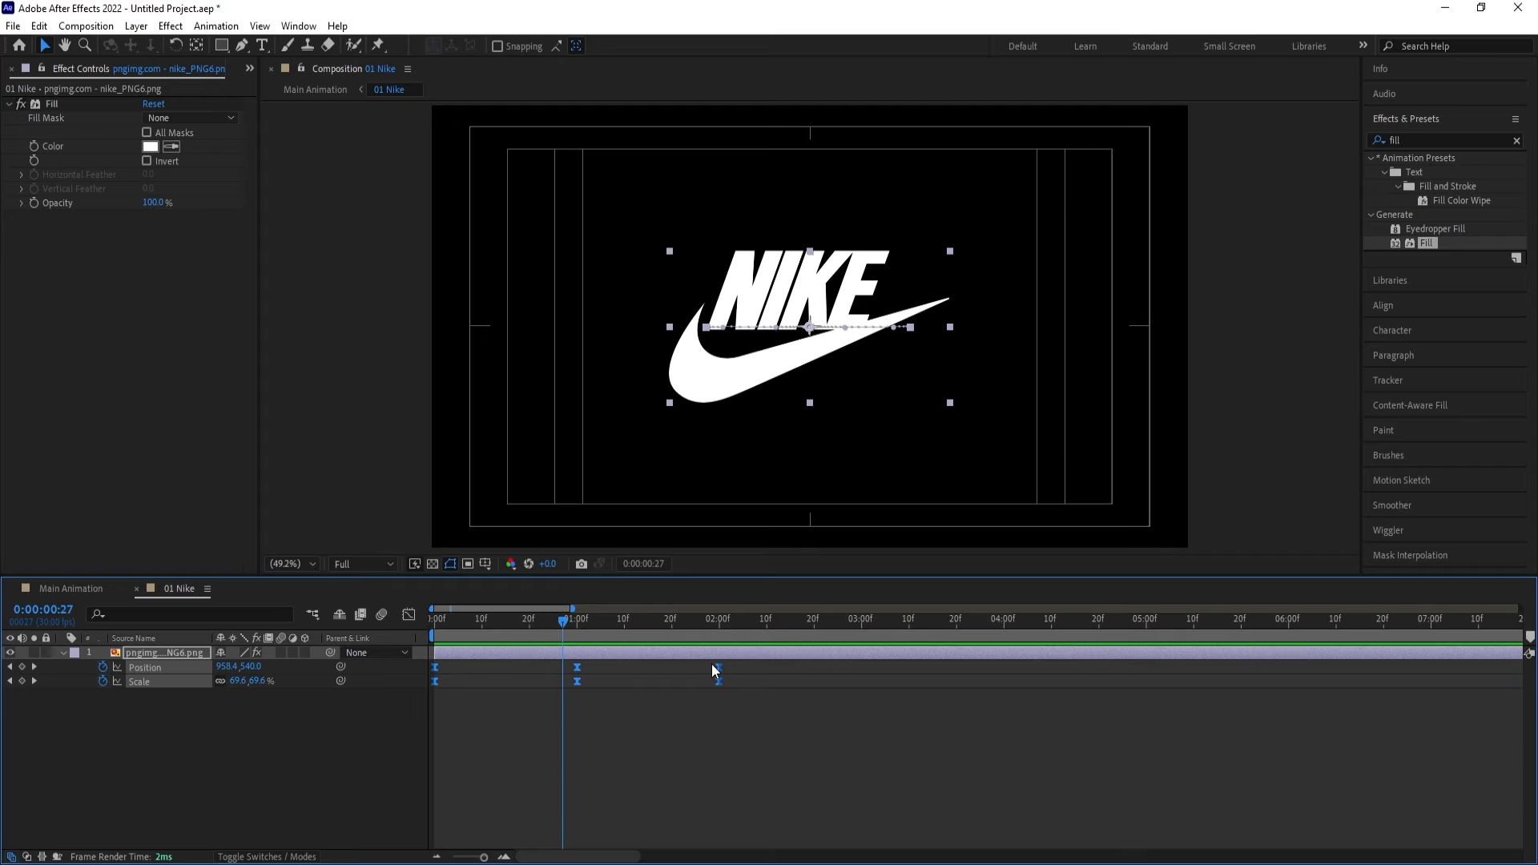
# Compress the logo's keyframes proportionally so the middle pair sits at frame 20 and the last at 0:00:01:10, and preview the timing.
pyautogui.moveTo(717, 667); pyautogui.dragTo(427, 633)
pyautogui.press('space')
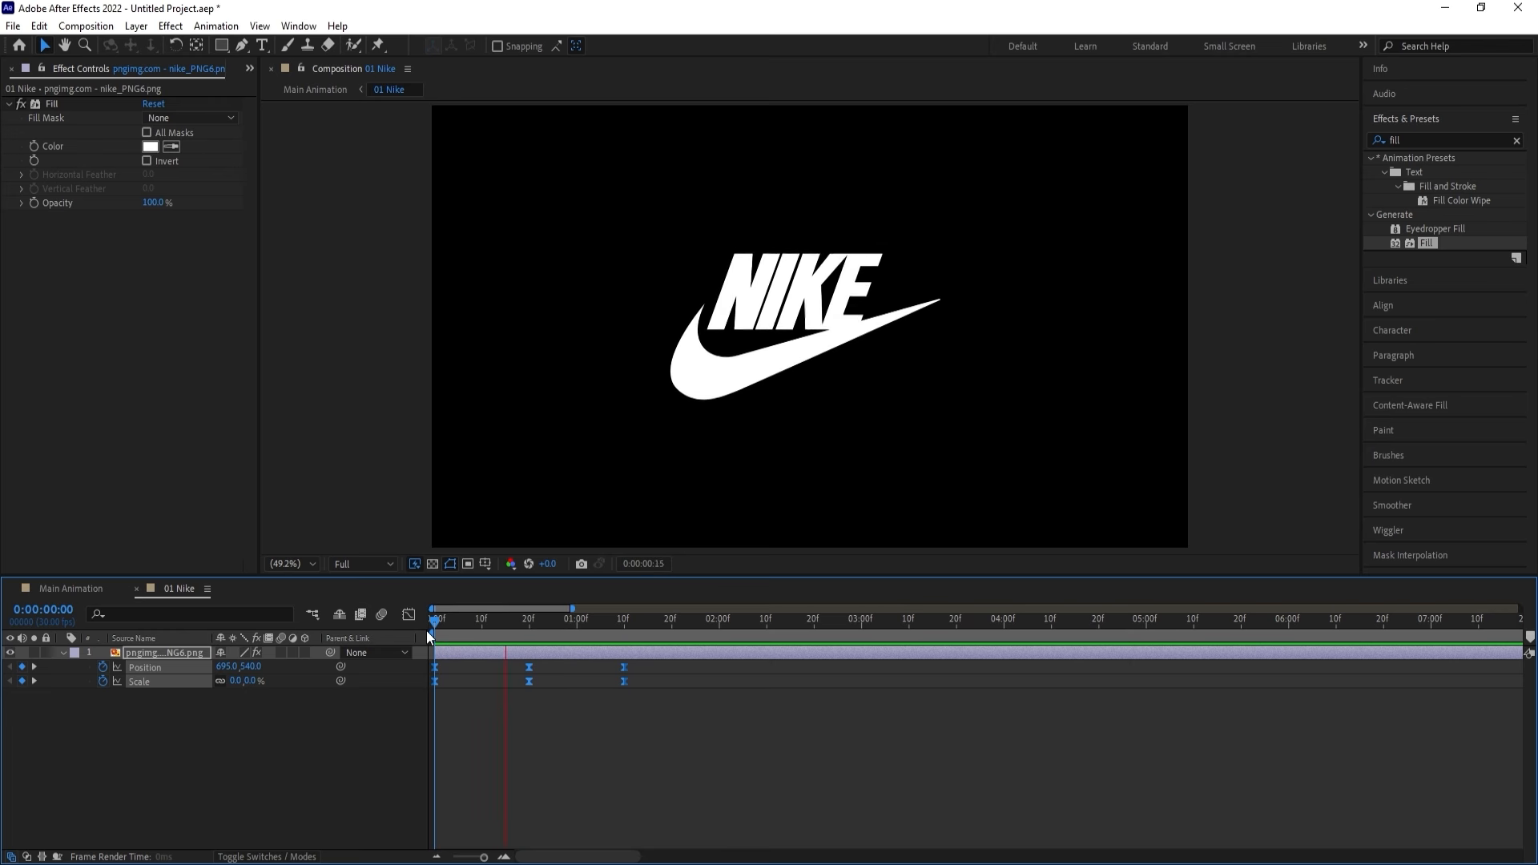
pyautogui.press('space')
# Shift all the logo's Position and Scale keyframes to start at 0:00:01:00 and play the composition from the first frame.
pyautogui.click(501, 753)
pyautogui.moveTo(683, 746); pyautogui.dragTo(577, 673)
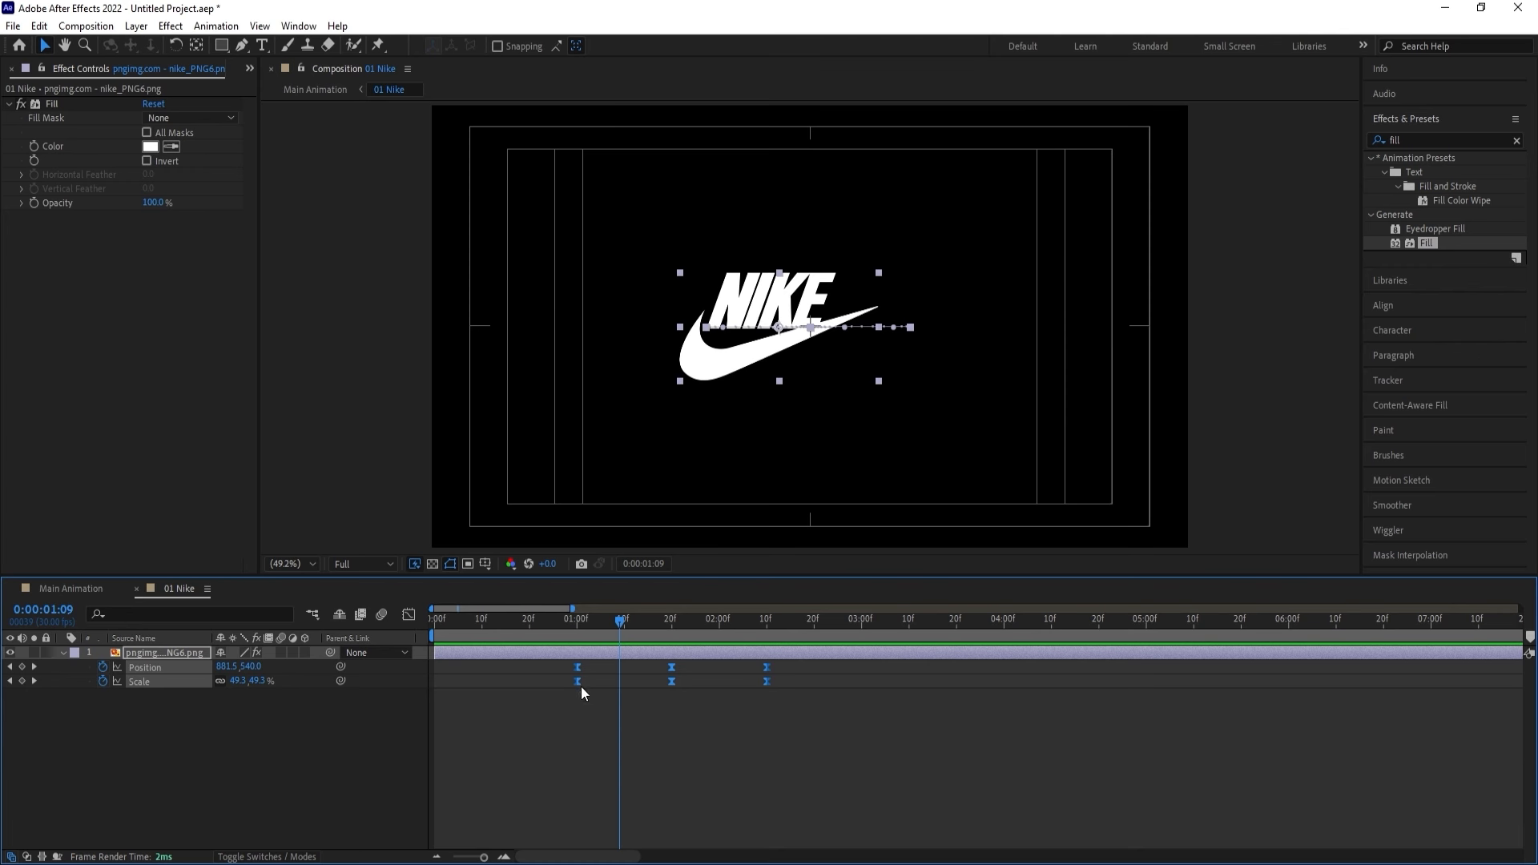
pyautogui.moveTo(572, 618); pyautogui.dragTo(352, 615)
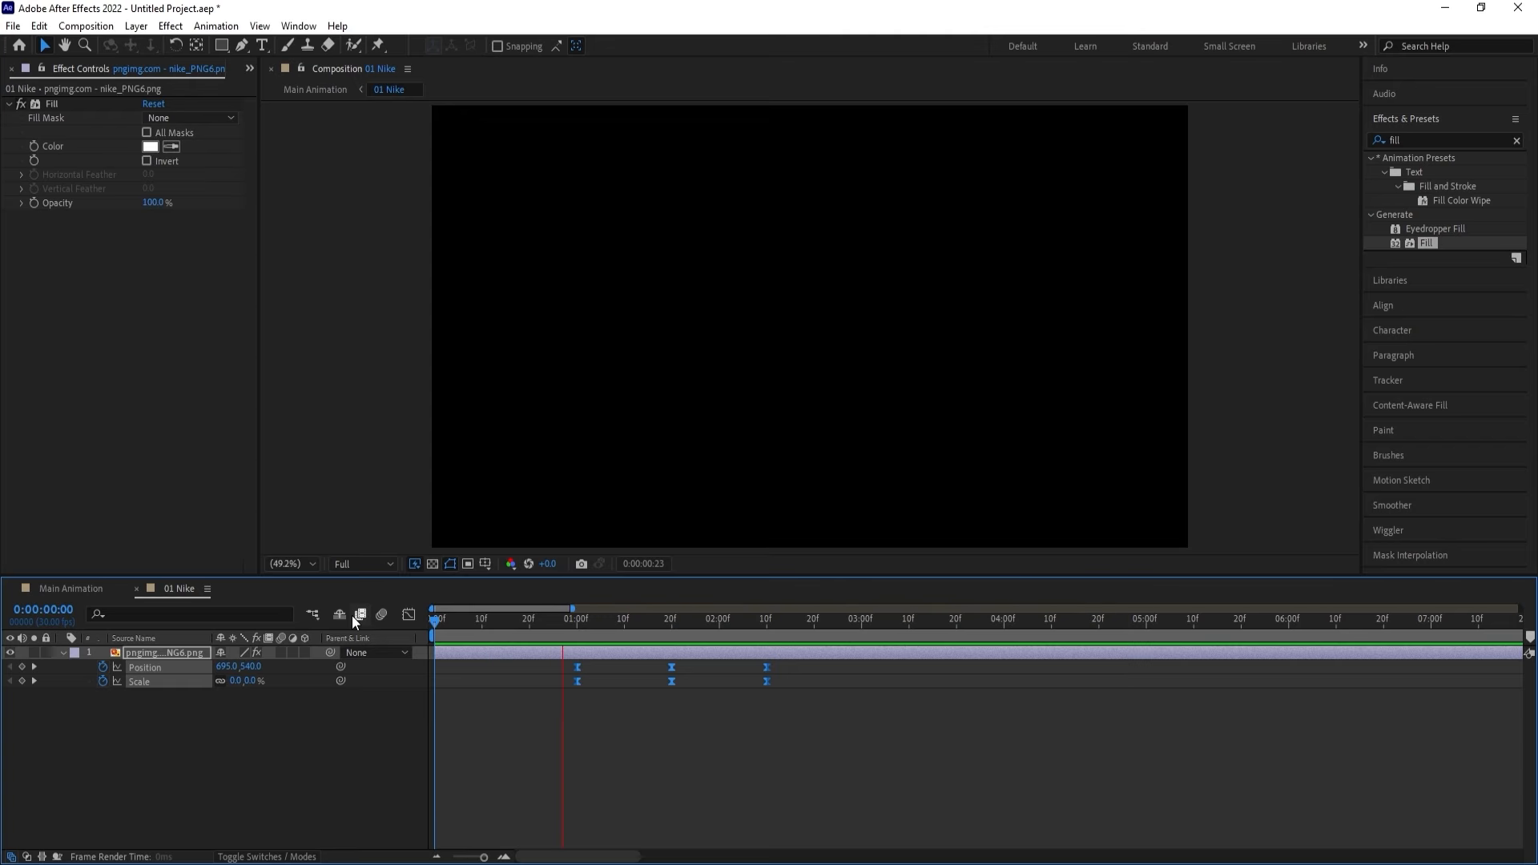
pyautogui.press('space')
pyautogui.press('space')
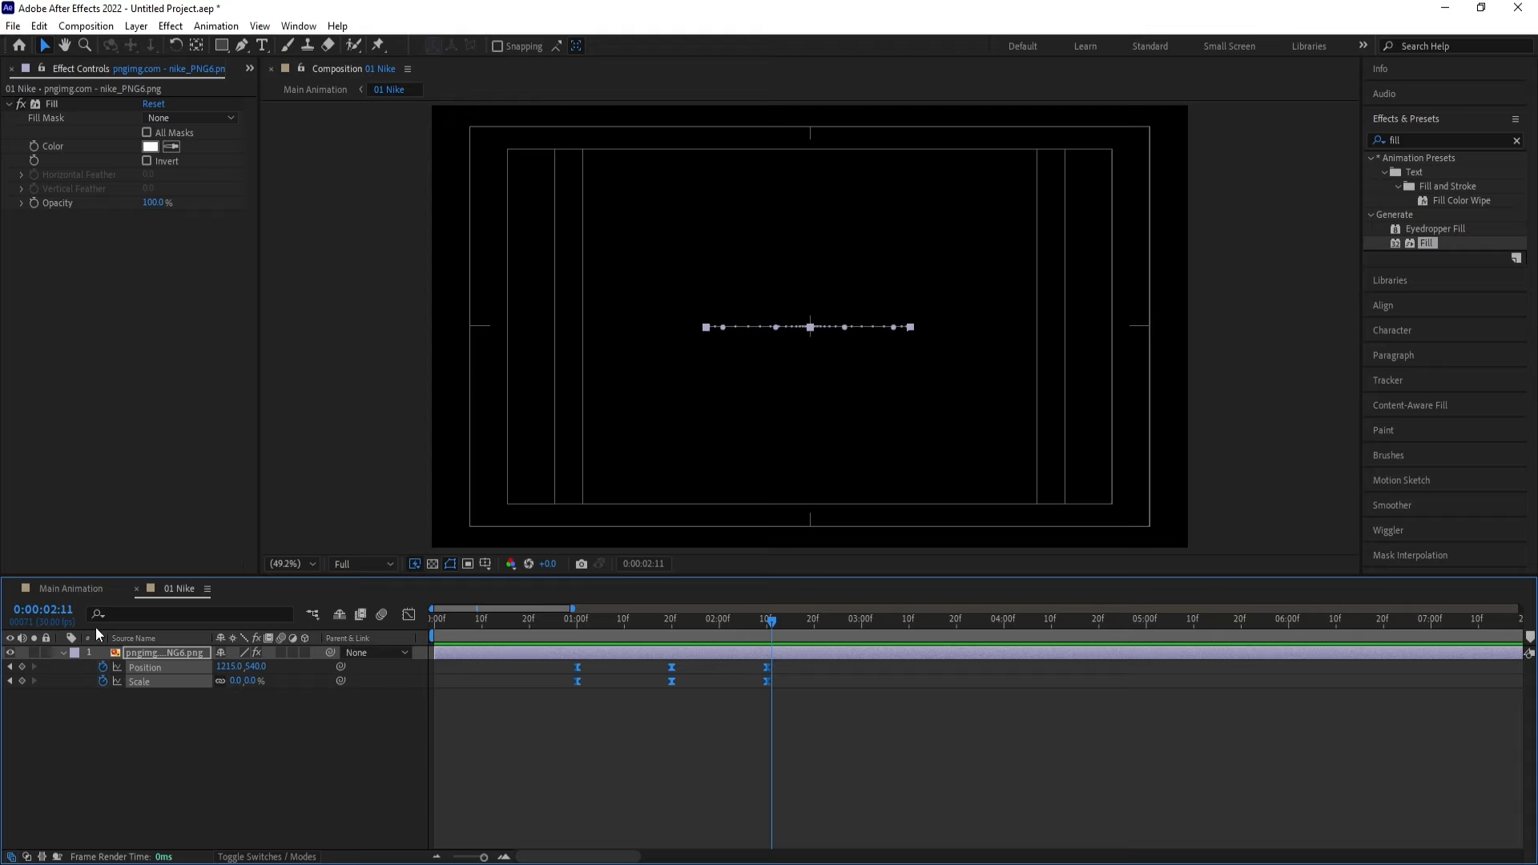
# Add a full-size 1920 x 1080 solid with colour 000000 to the Main Animation composition.
pyautogui.click(73, 590)
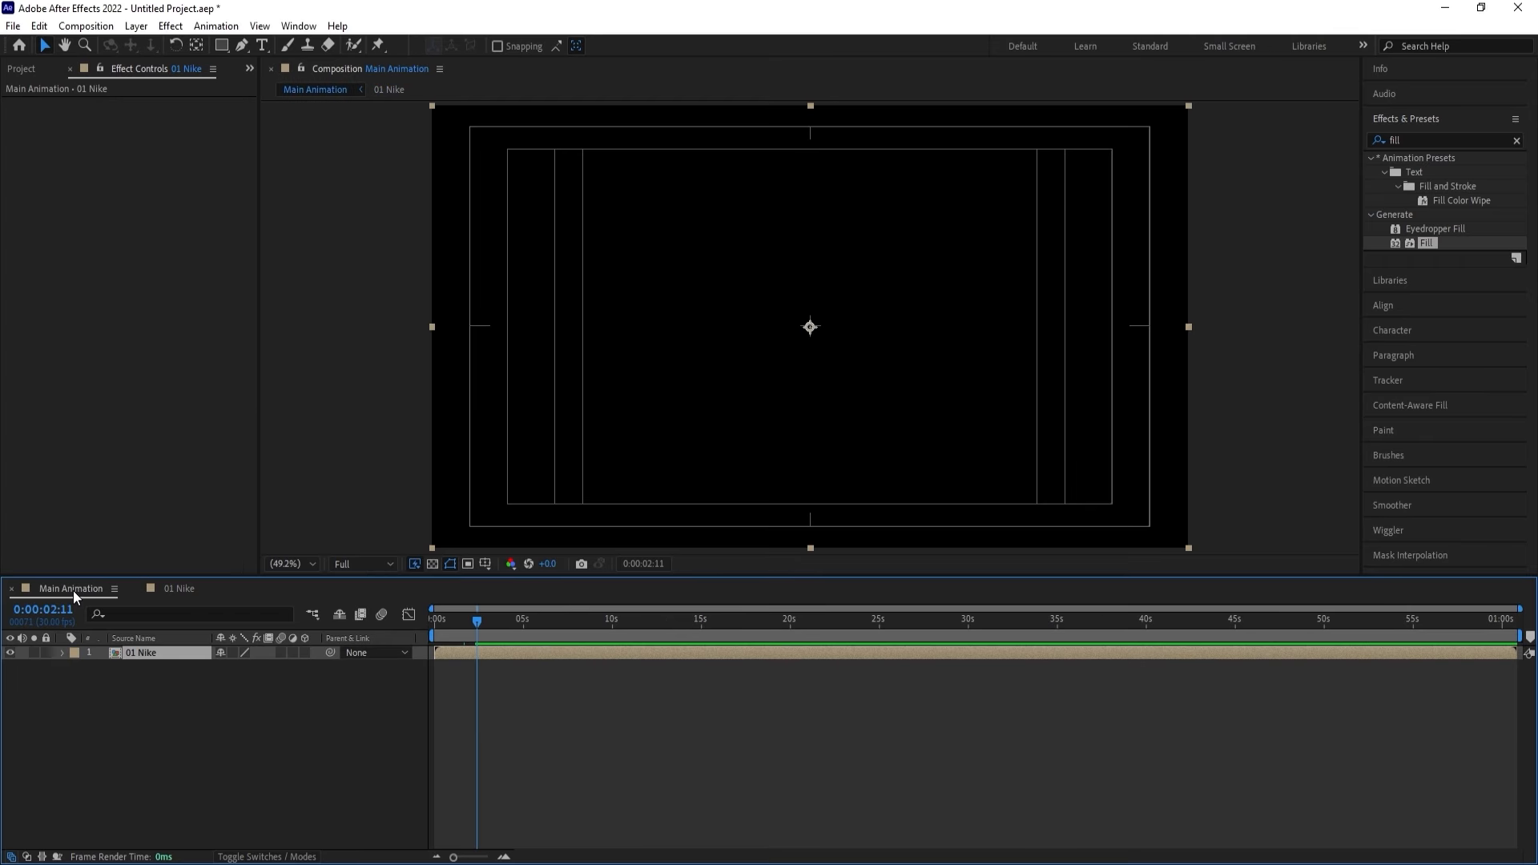
pyautogui.click(176, 747)
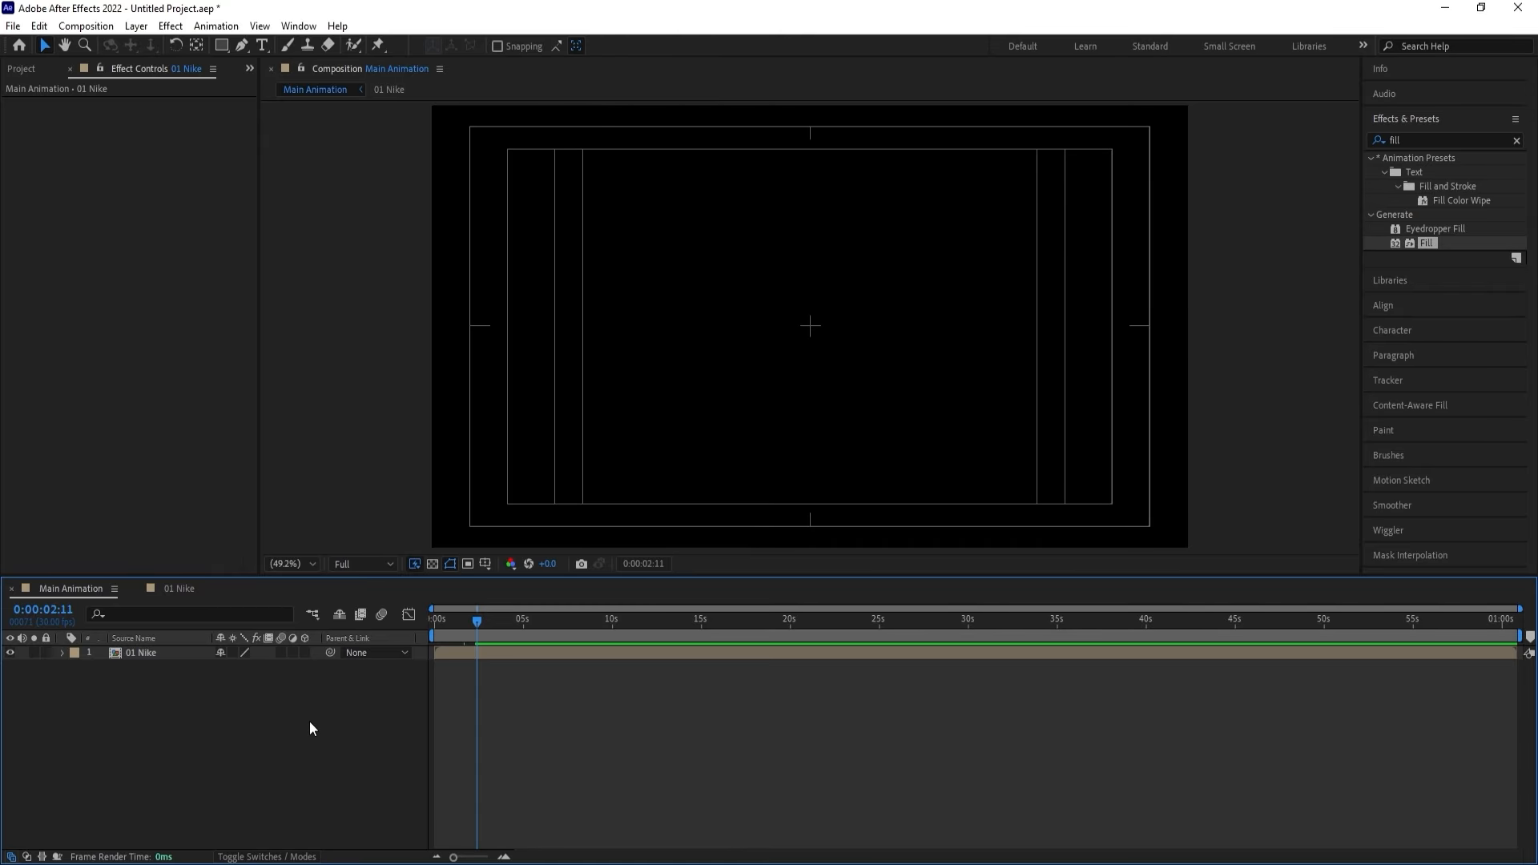
pyautogui.hotkey('ctrl', 'y')
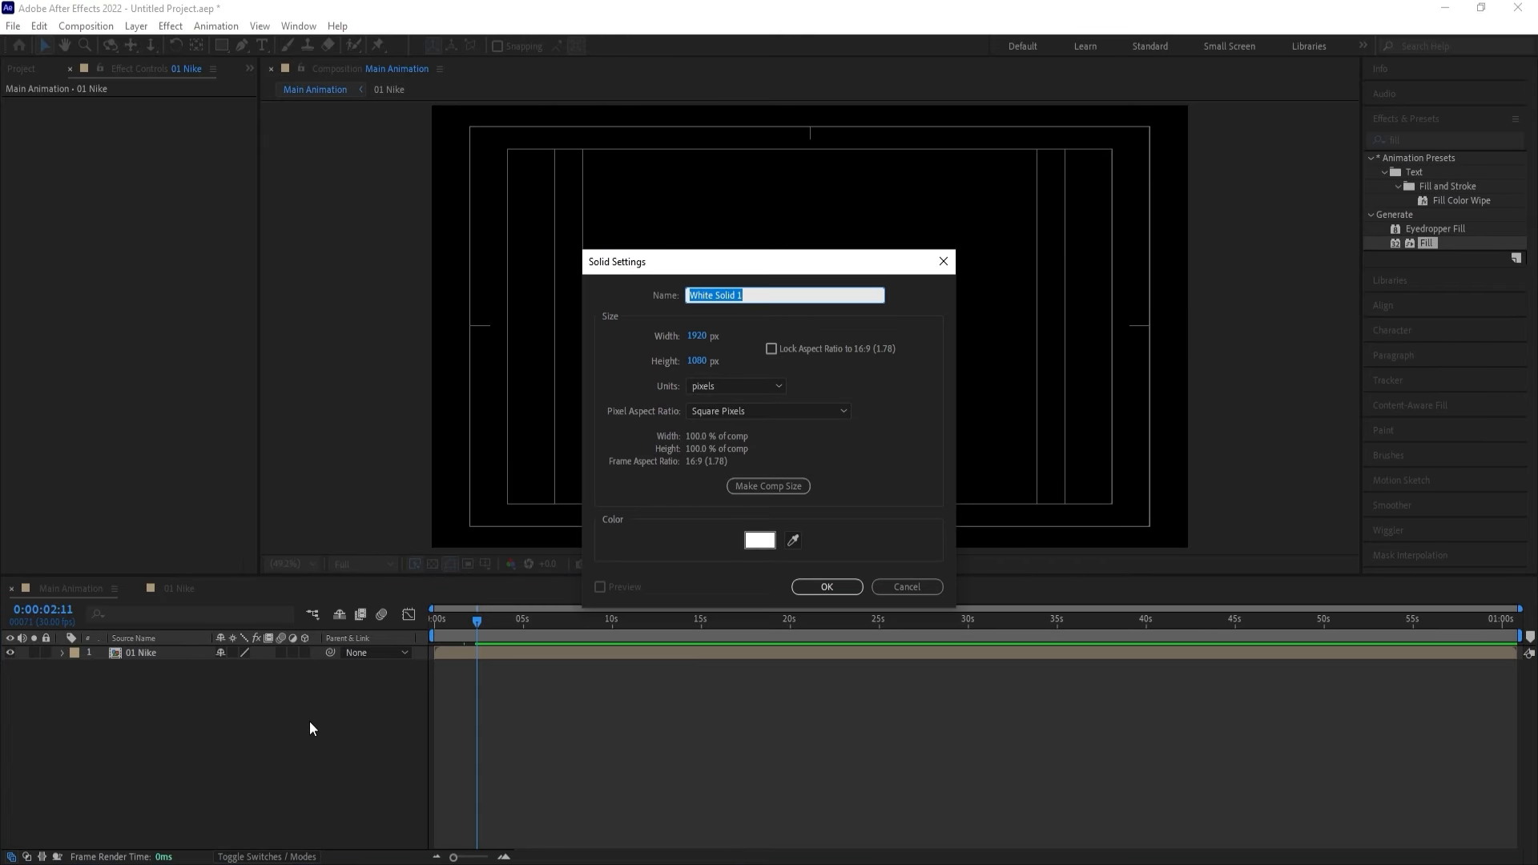
pyautogui.click(769, 542)
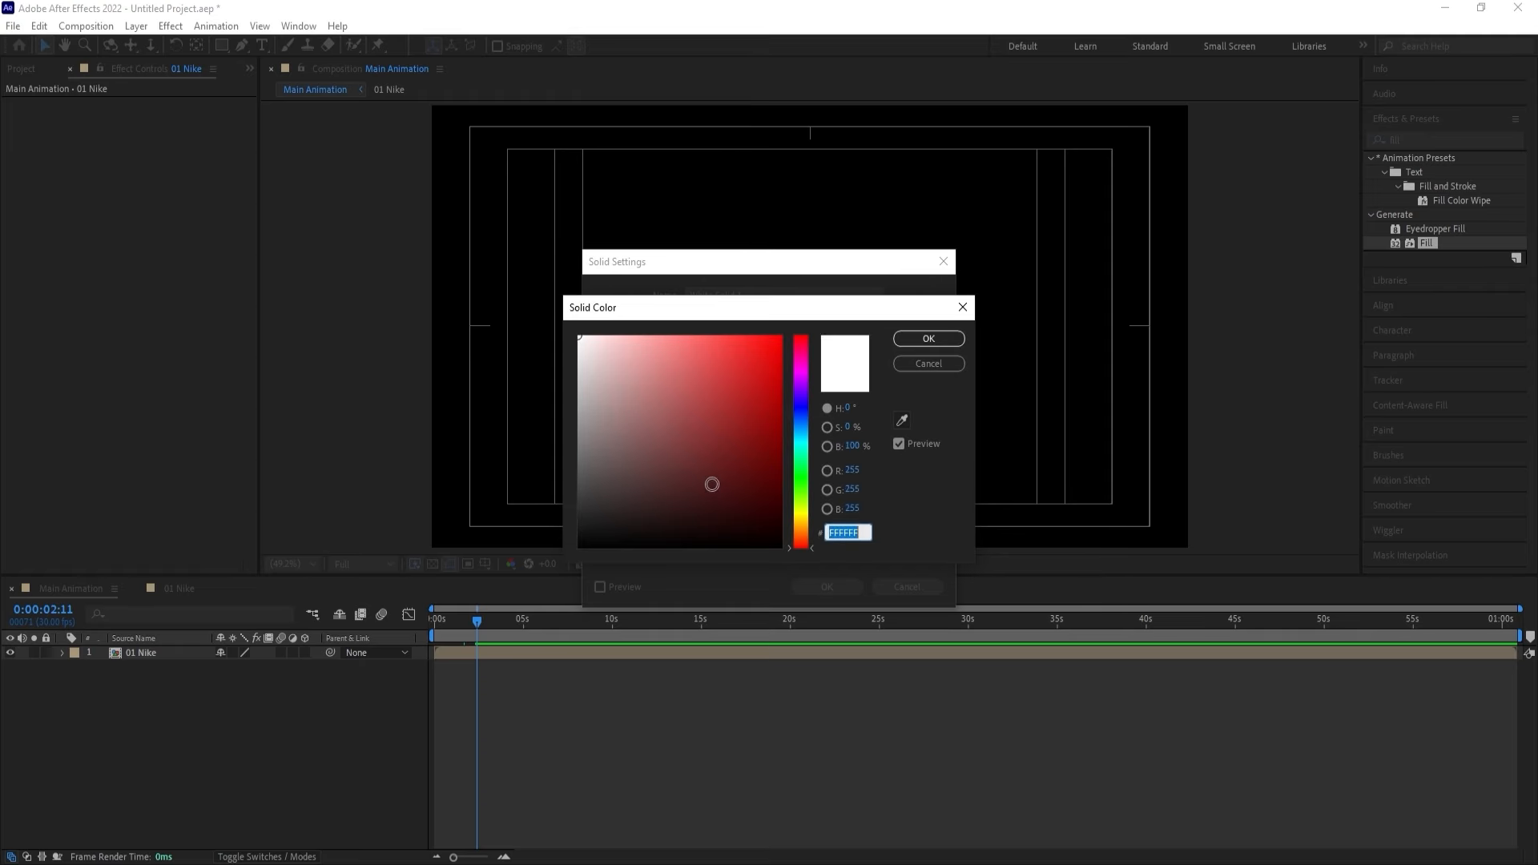
pyautogui.write('000000')
pyautogui.press('Return')
pyautogui.press('Return')
pyautogui.click(449, 716)
# Pre-compose the black solid as Map and open the new composition.
pyautogui.click(162, 652)
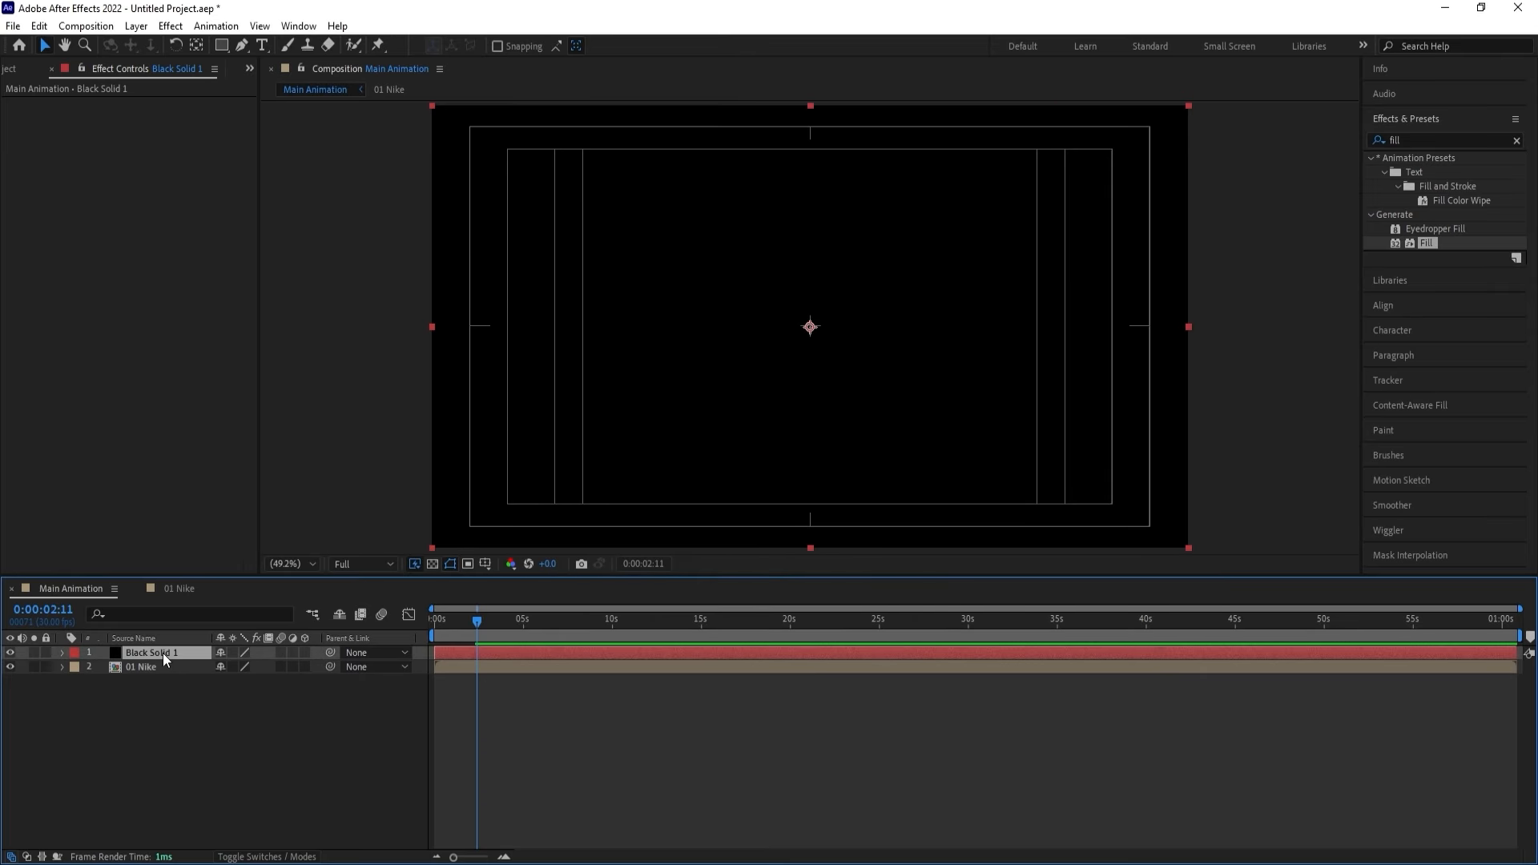
pyautogui.hotkey('ctrl', 'shift', 'c')
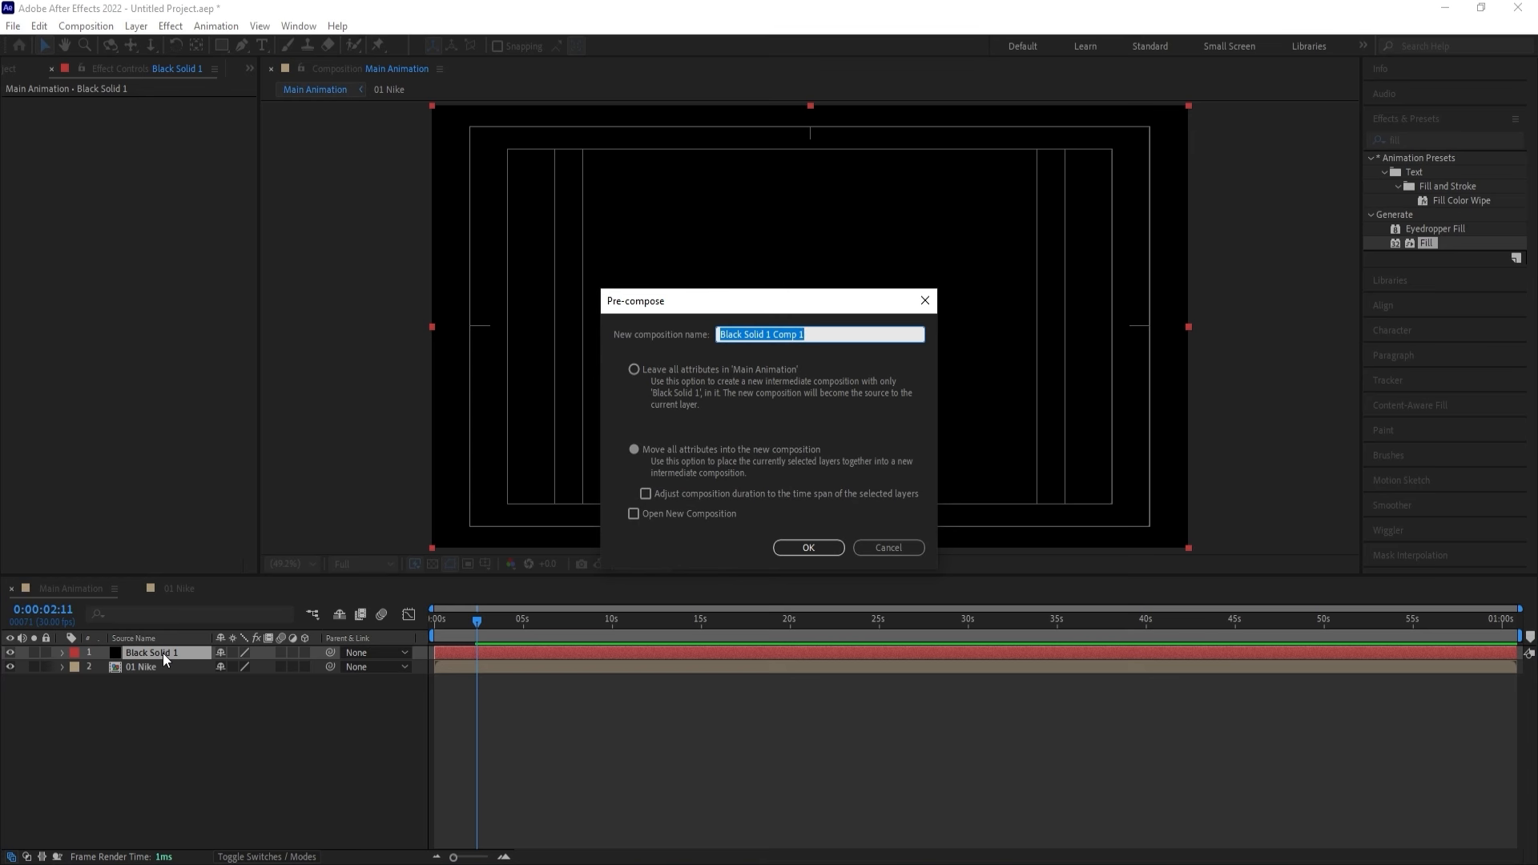
pyautogui.write('Map')
pyautogui.press('Return')
pyautogui.doubleClick(162, 652)
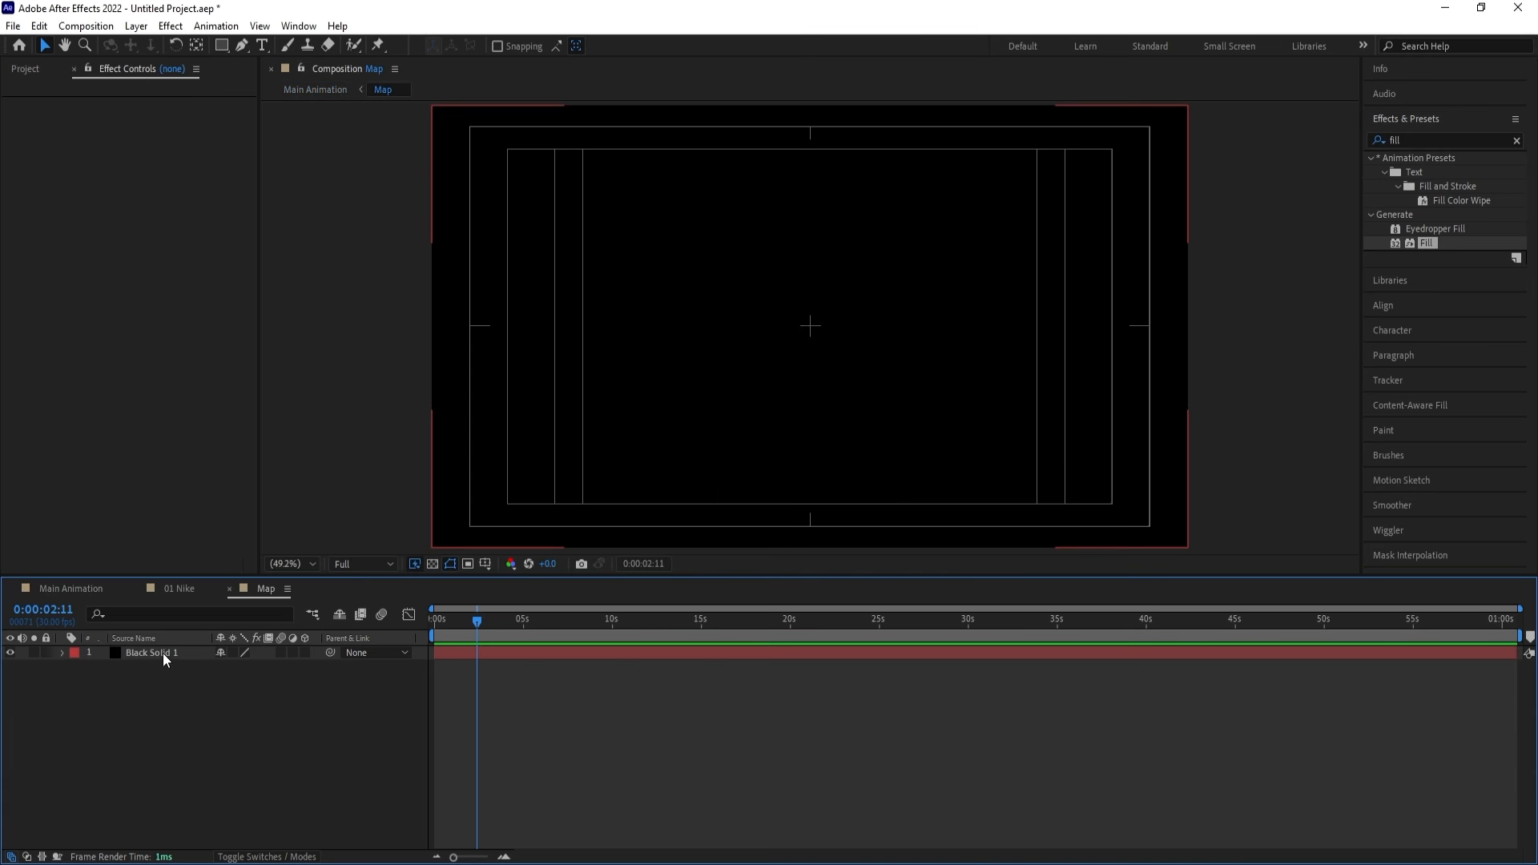
# Draw a wide rectangle with white fill and no stroke, extending past both side edges of the Map composition.
pyautogui.click(219, 46)
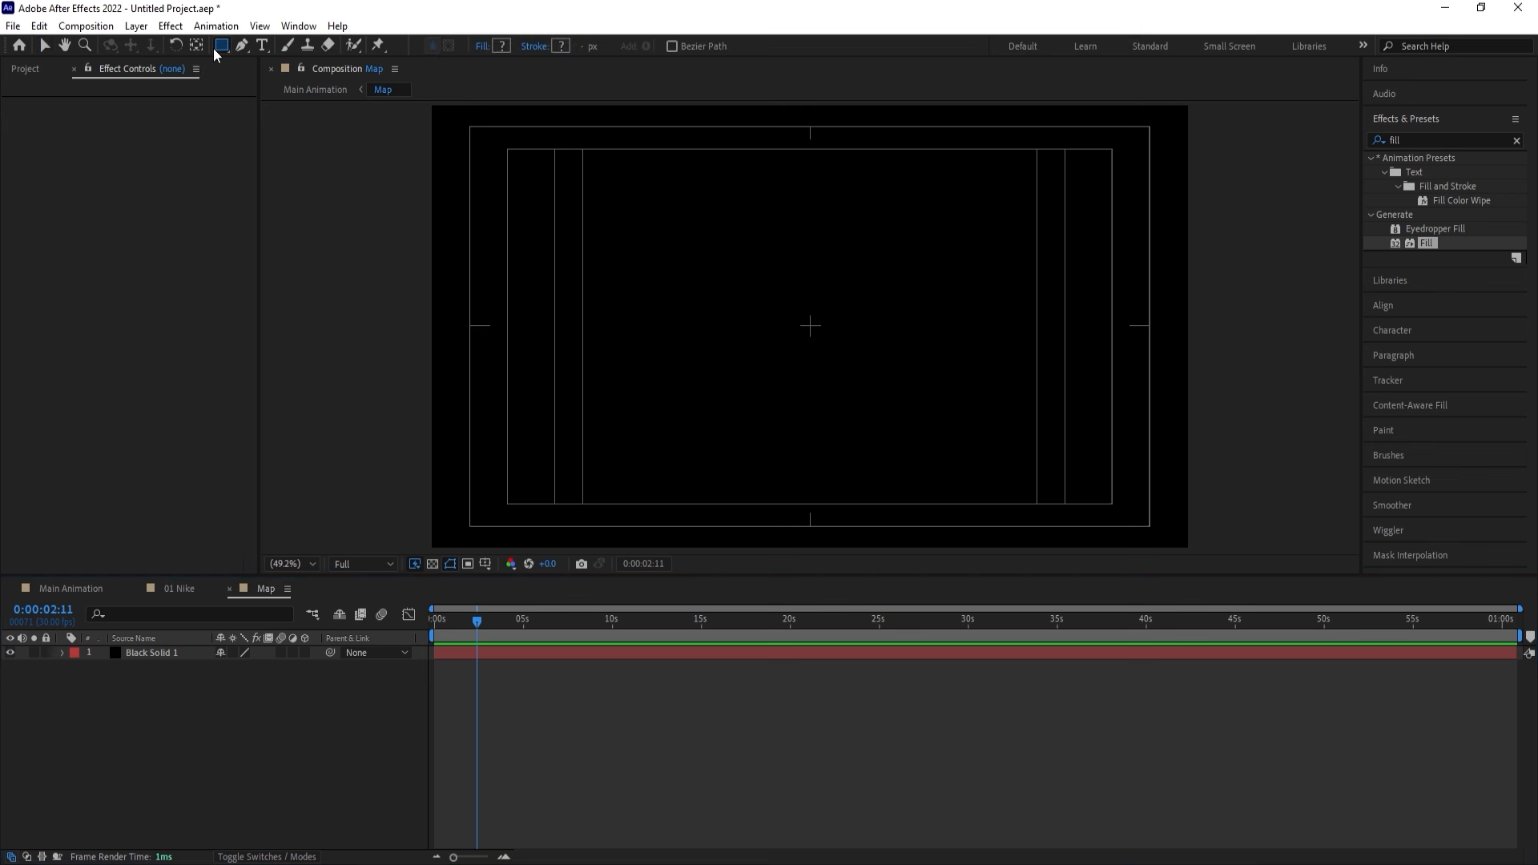
pyautogui.click(530, 48)
pyautogui.click(687, 394)
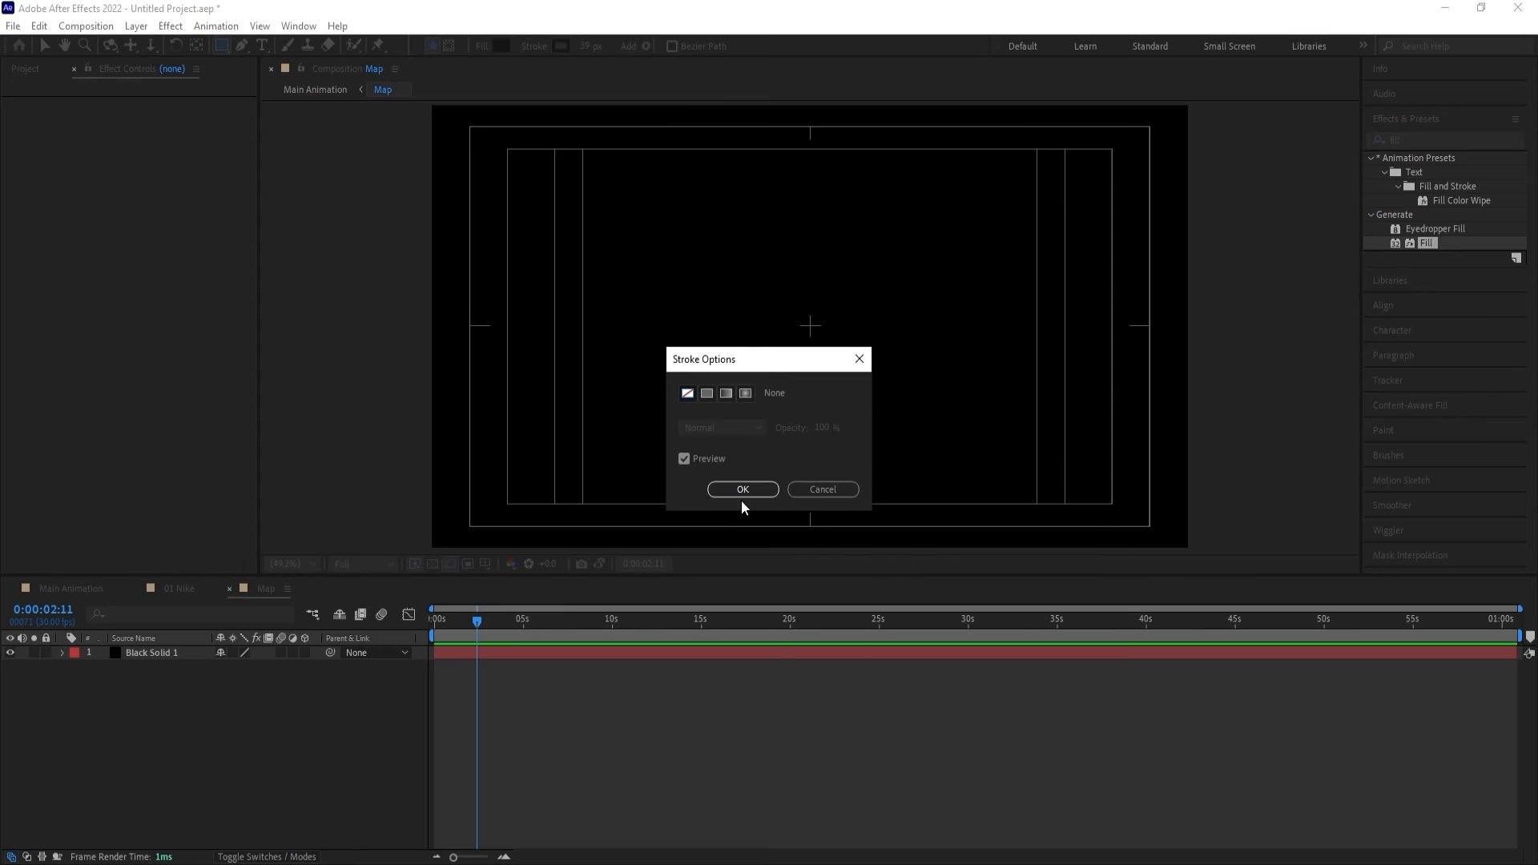
pyautogui.click(741, 493)
pyautogui.click(501, 47)
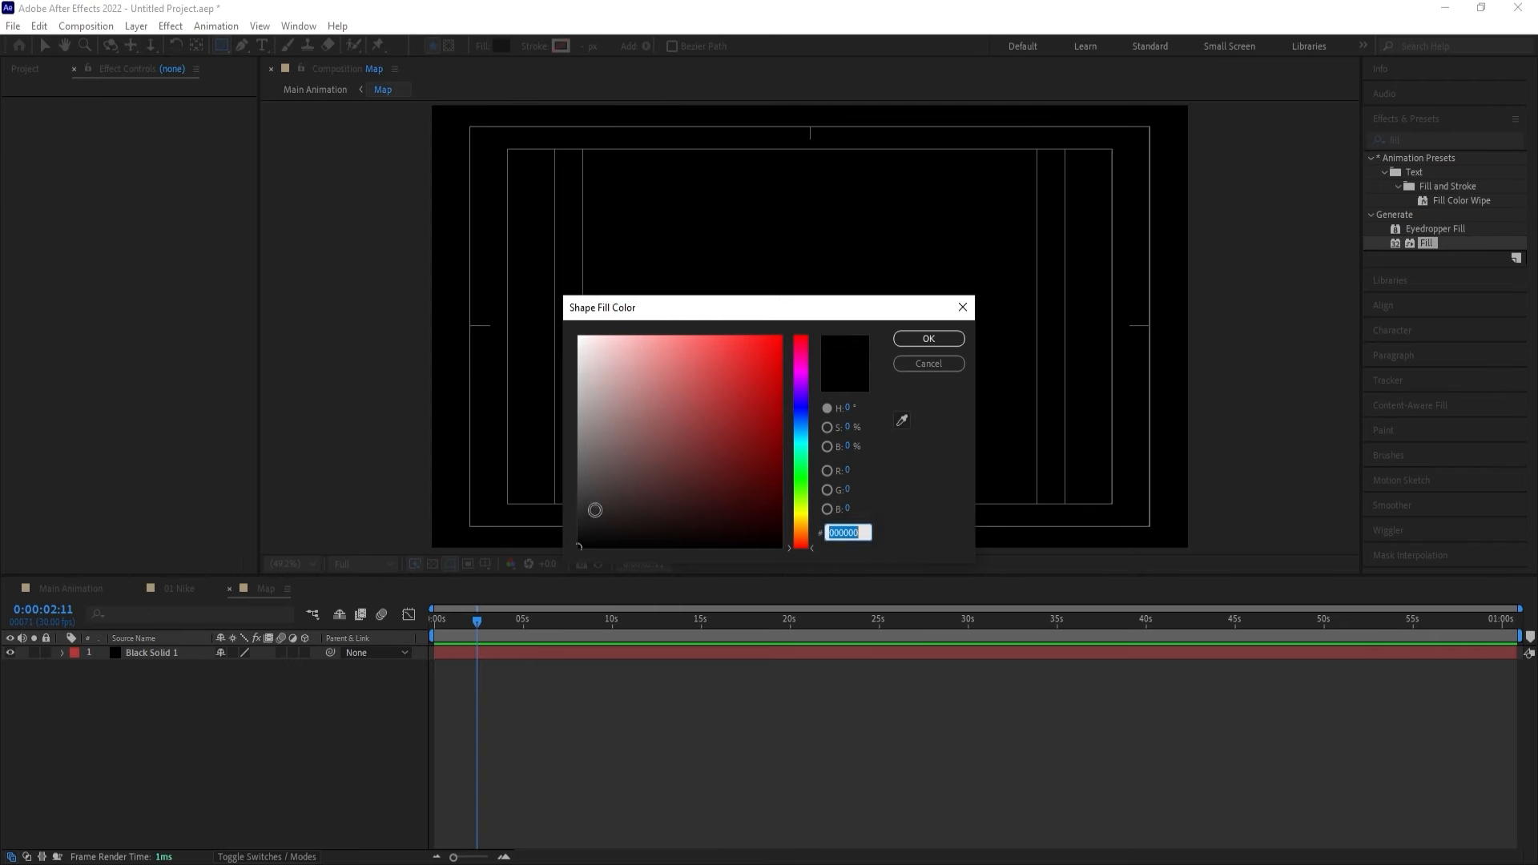
pyautogui.click(928, 338)
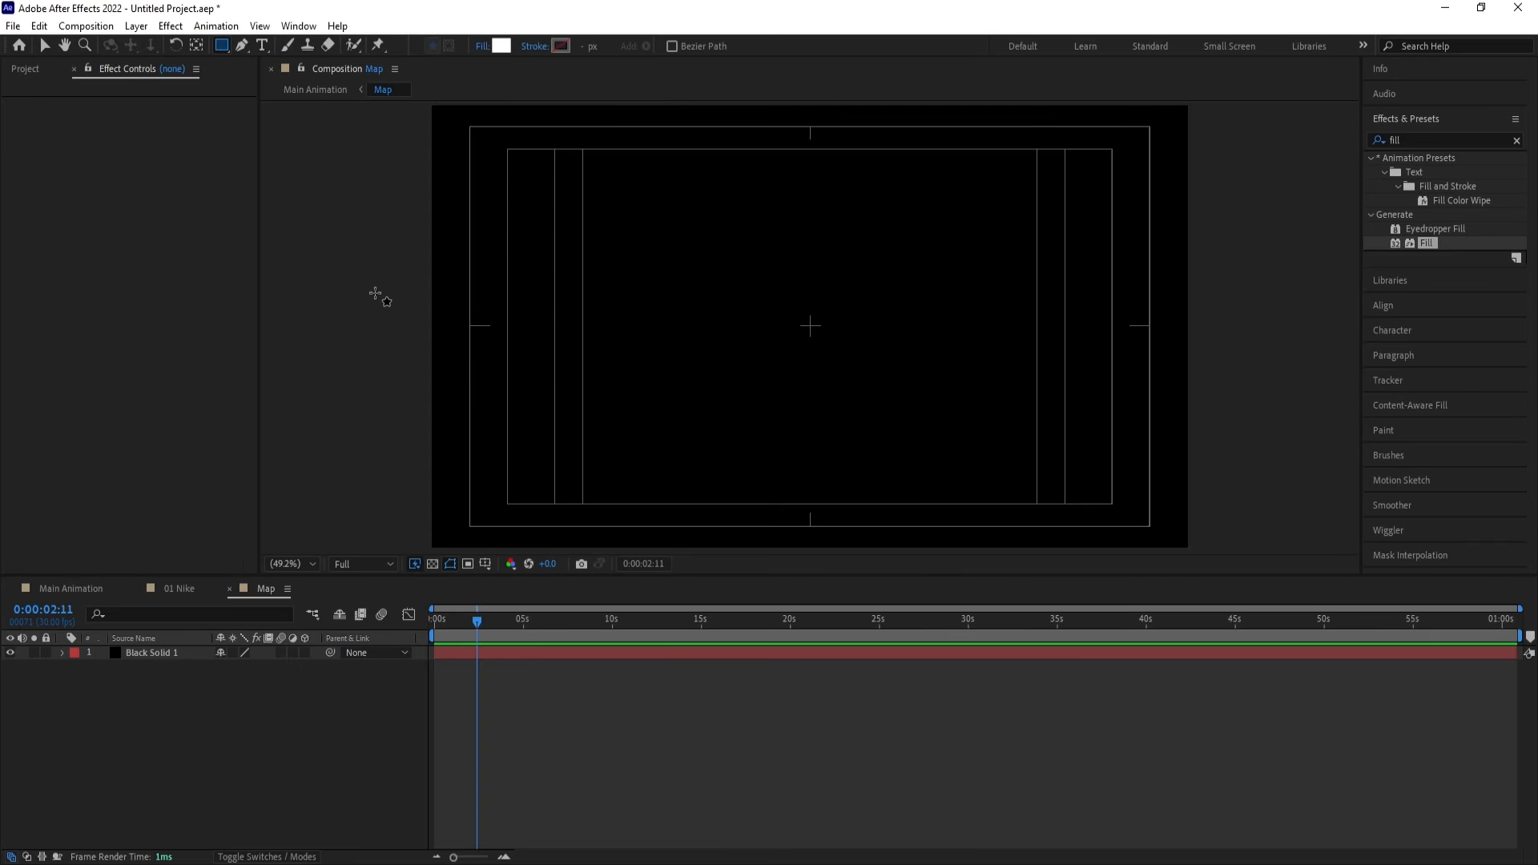
pyautogui.moveTo(310, 257); pyautogui.dragTo(1316, 346)
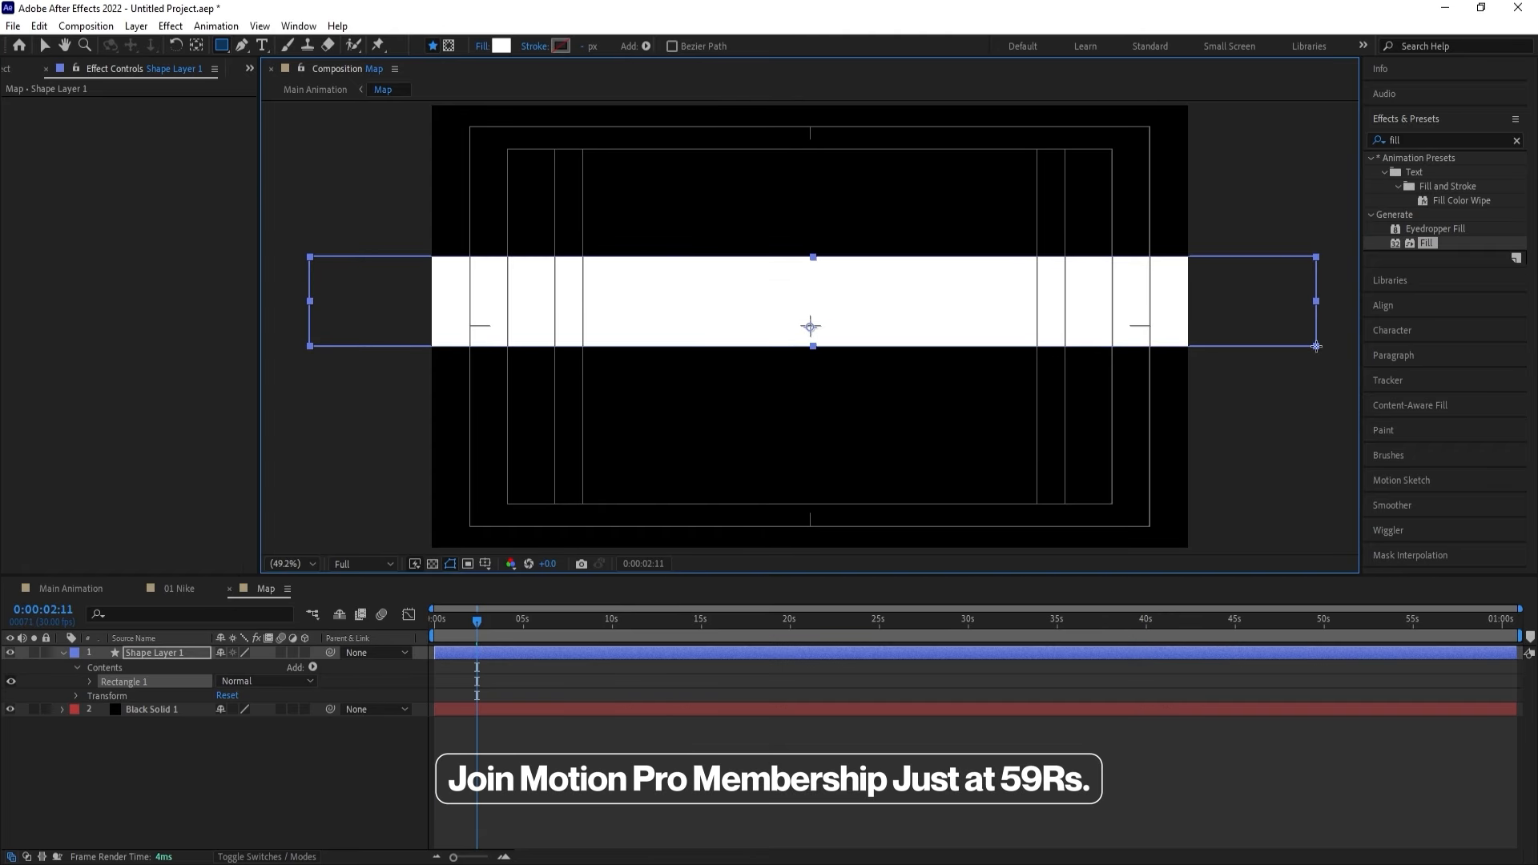
# Centre the rectangle layer's anchor point and align the layer horizontally and vertically to the centre of the composition.
pyautogui.click(146, 655)
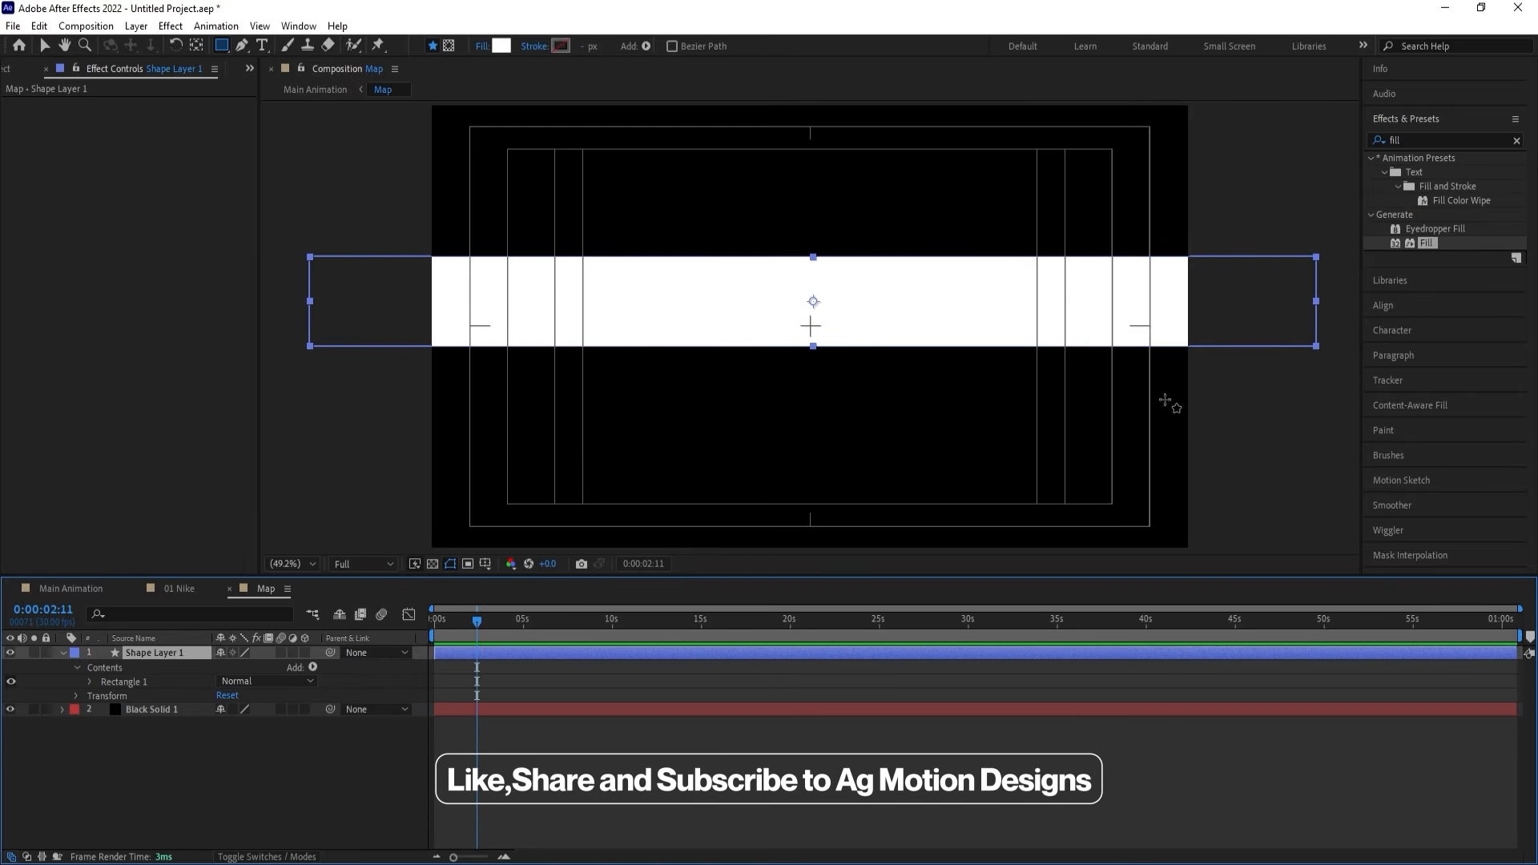
pyautogui.click(1416, 300)
pyautogui.click(1400, 209)
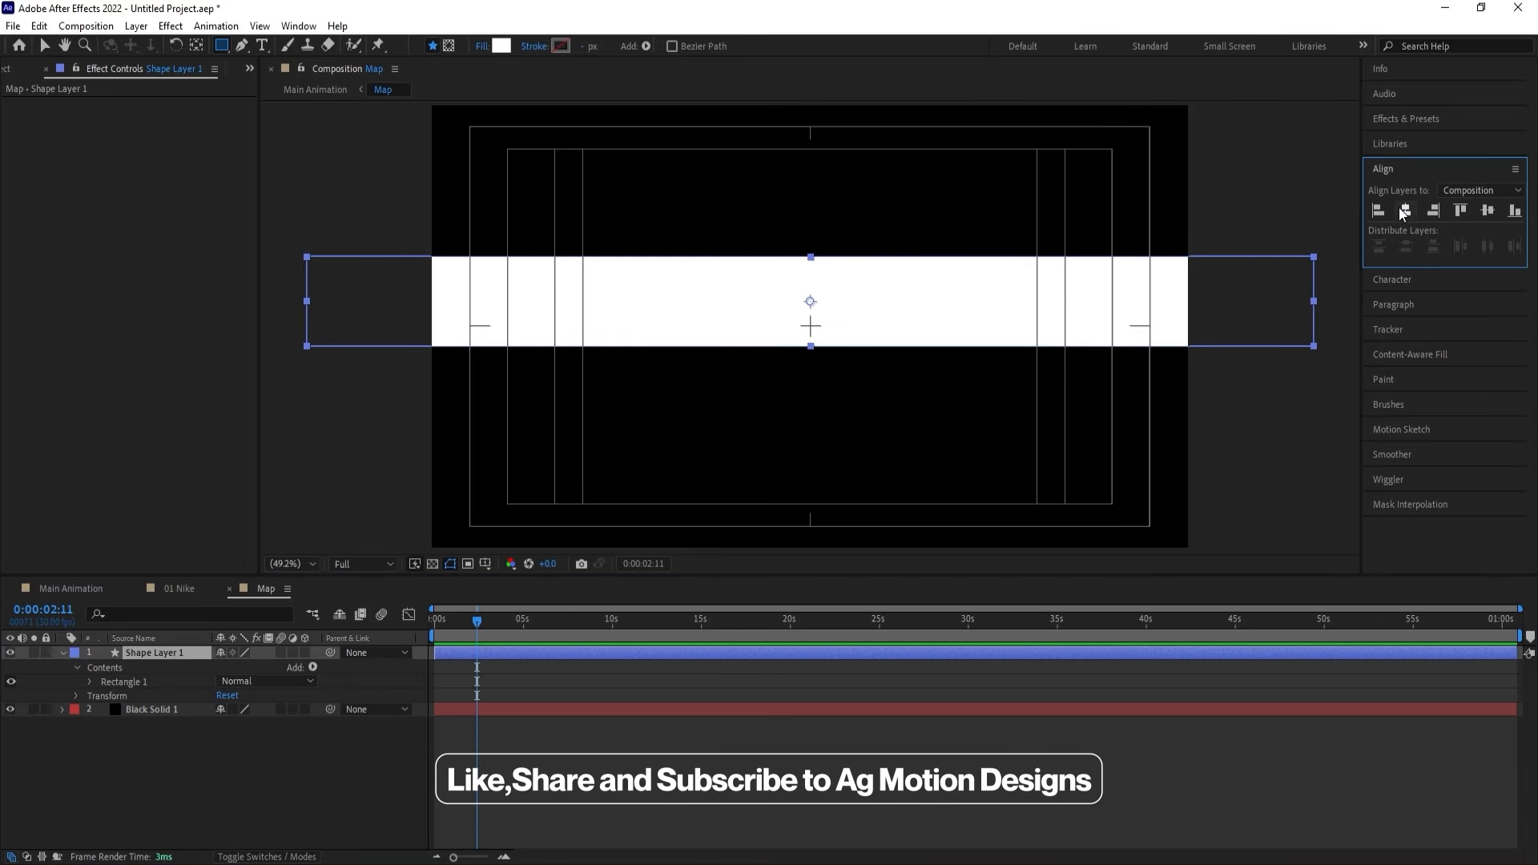
pyautogui.click(1489, 212)
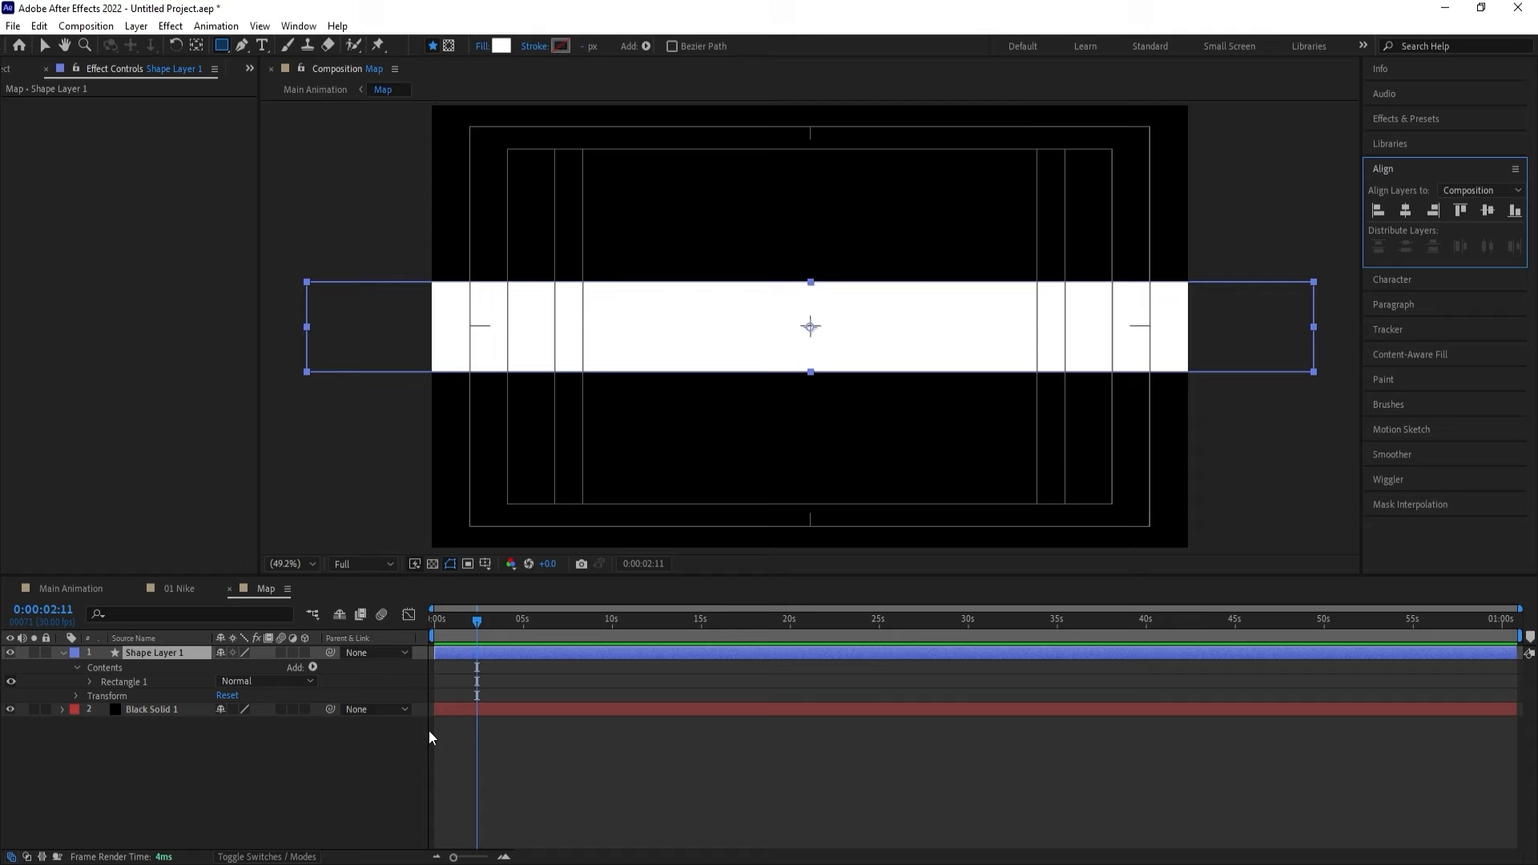
# Add an adjustment layer above the rectangle and apply the Mosaic effect to it.
pyautogui.rightClick(279, 781)
pyautogui.moveTo(325, 574)
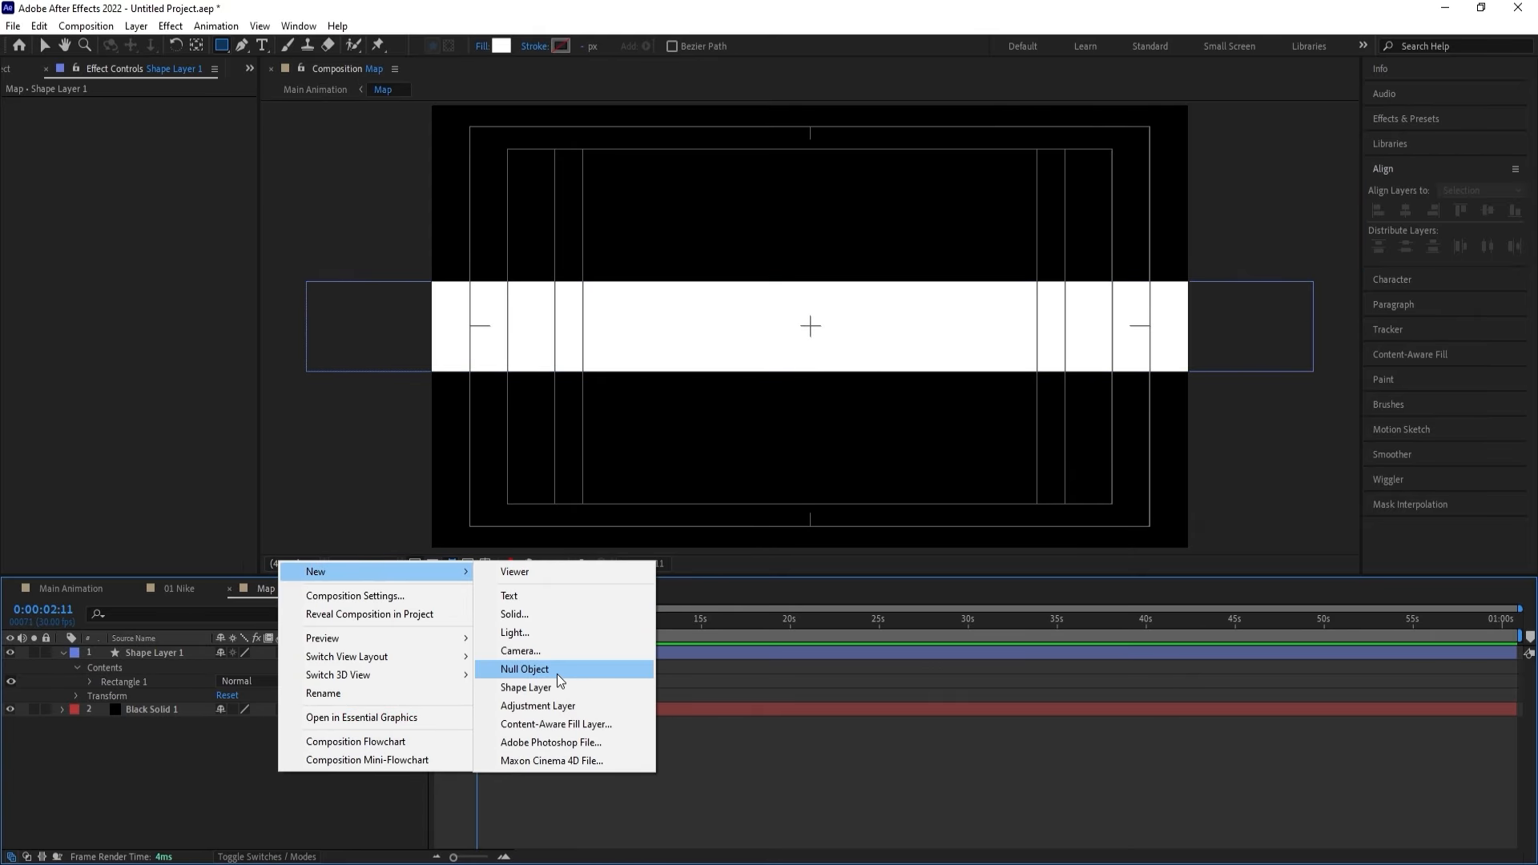
pyautogui.click(535, 706)
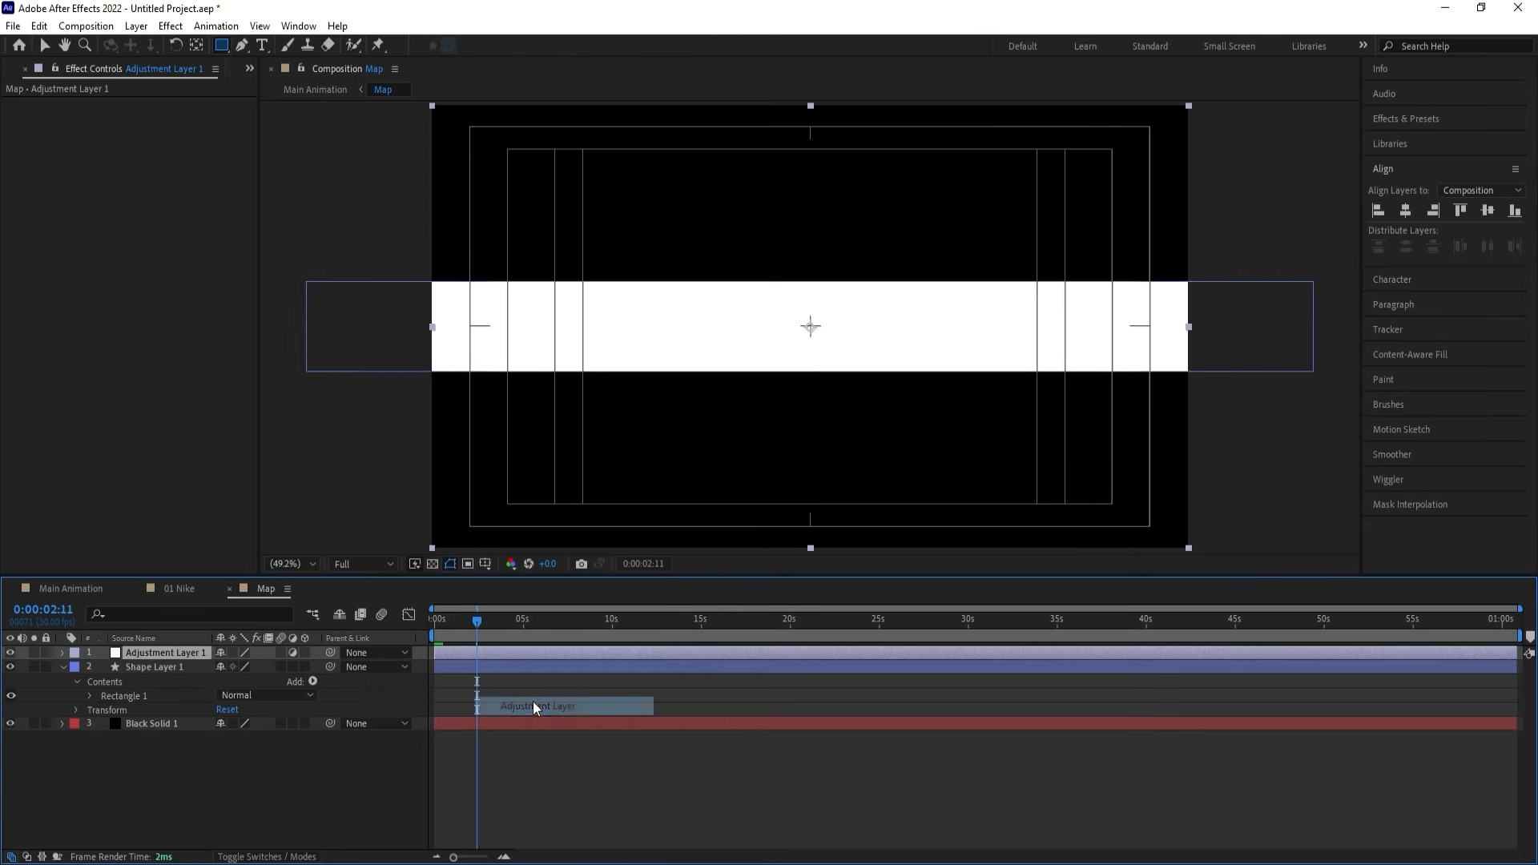
pyautogui.click(1404, 117)
pyautogui.click(1417, 140)
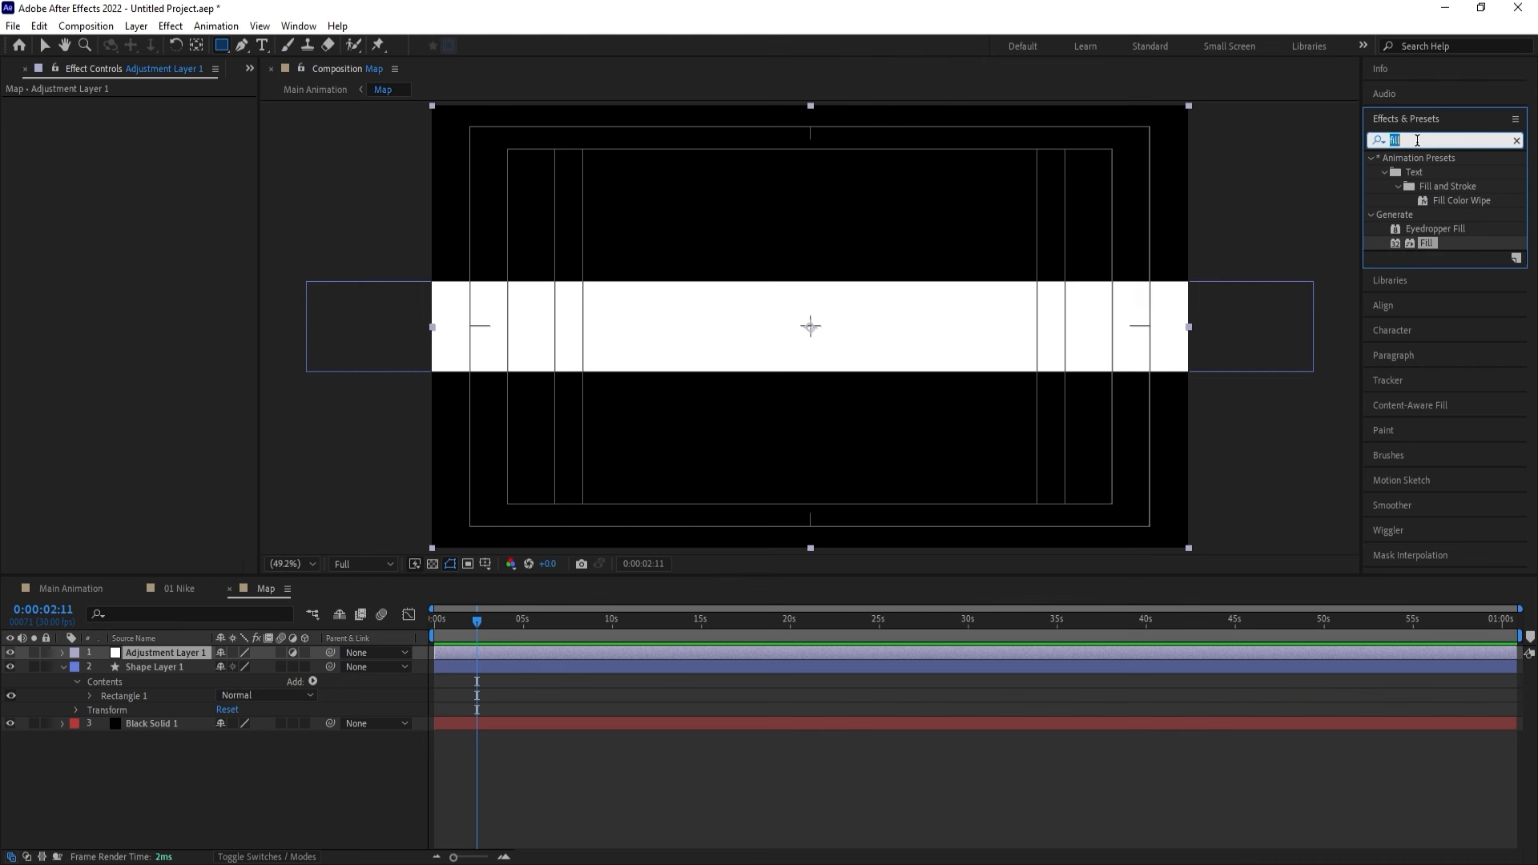
pyautogui.write('mos')
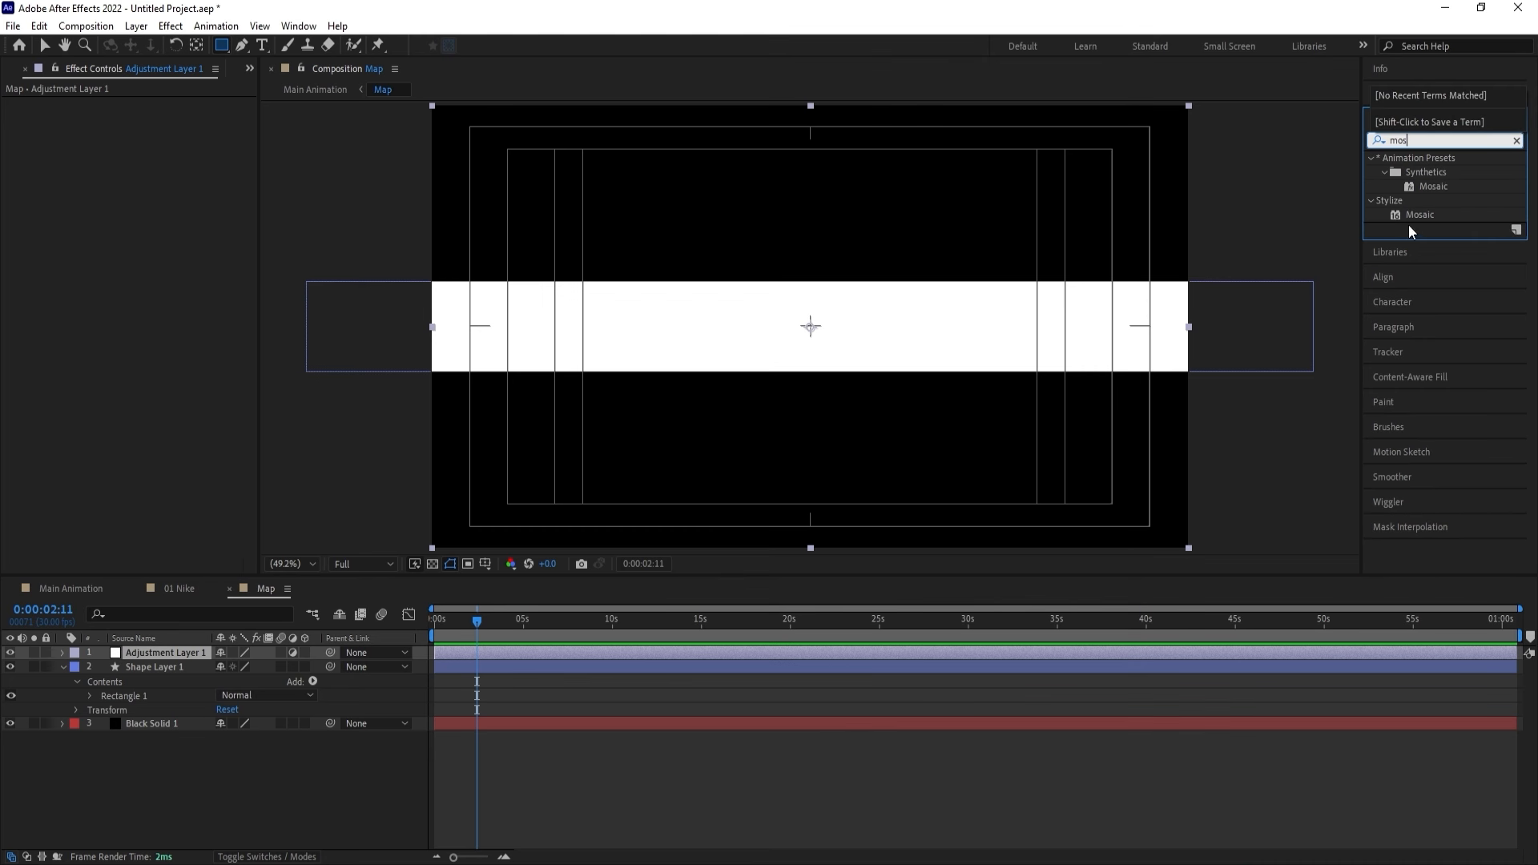
pyautogui.doubleClick(1415, 214)
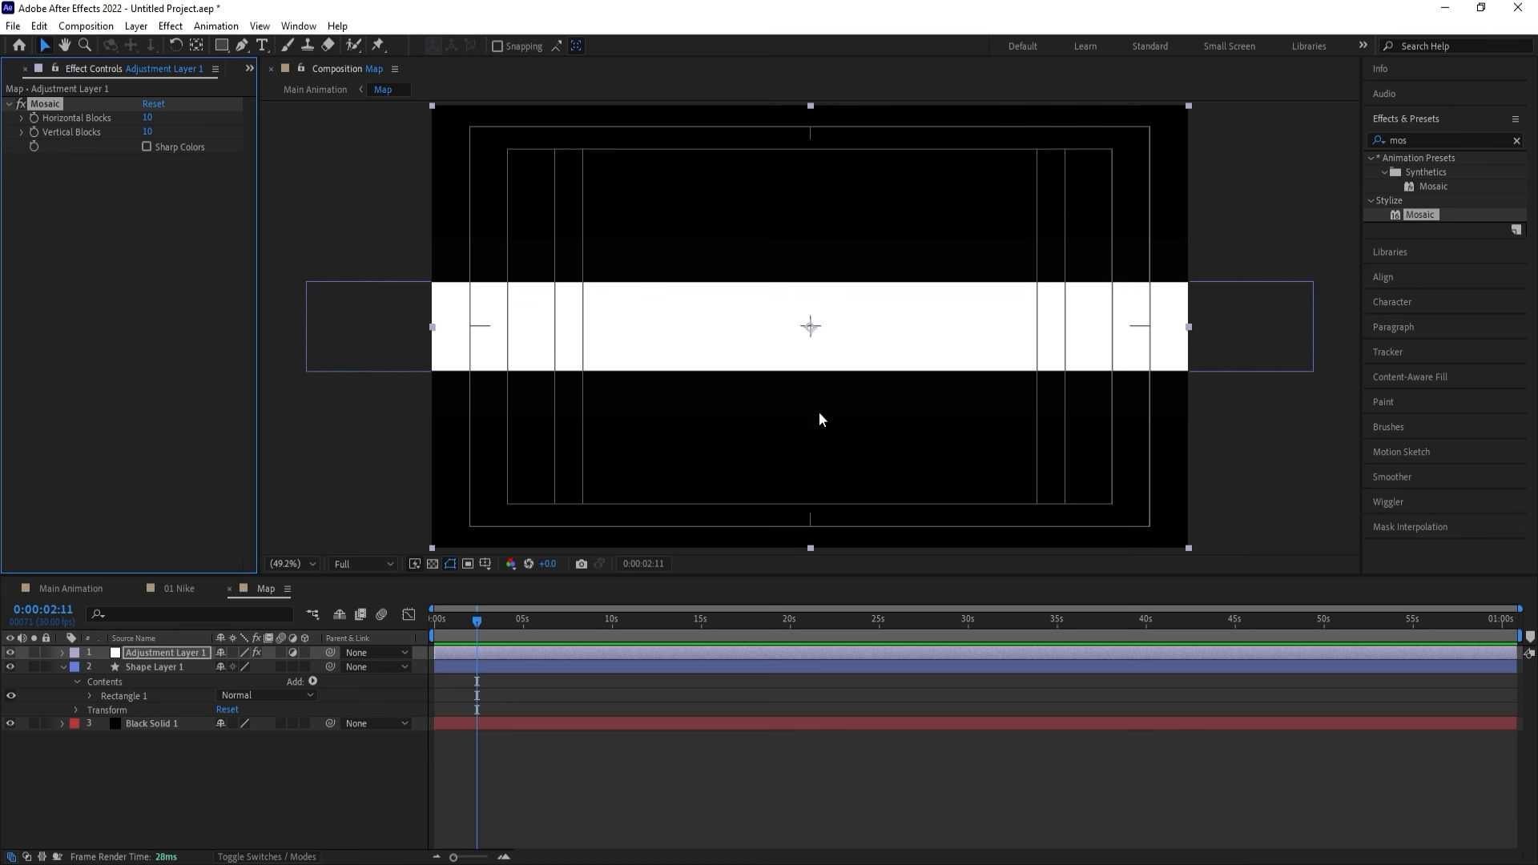
# Apply Gaussian Blur to the white rectangle shape layer and set its Blurriness to 400.
pyautogui.click(63, 667)
pyautogui.click(124, 668)
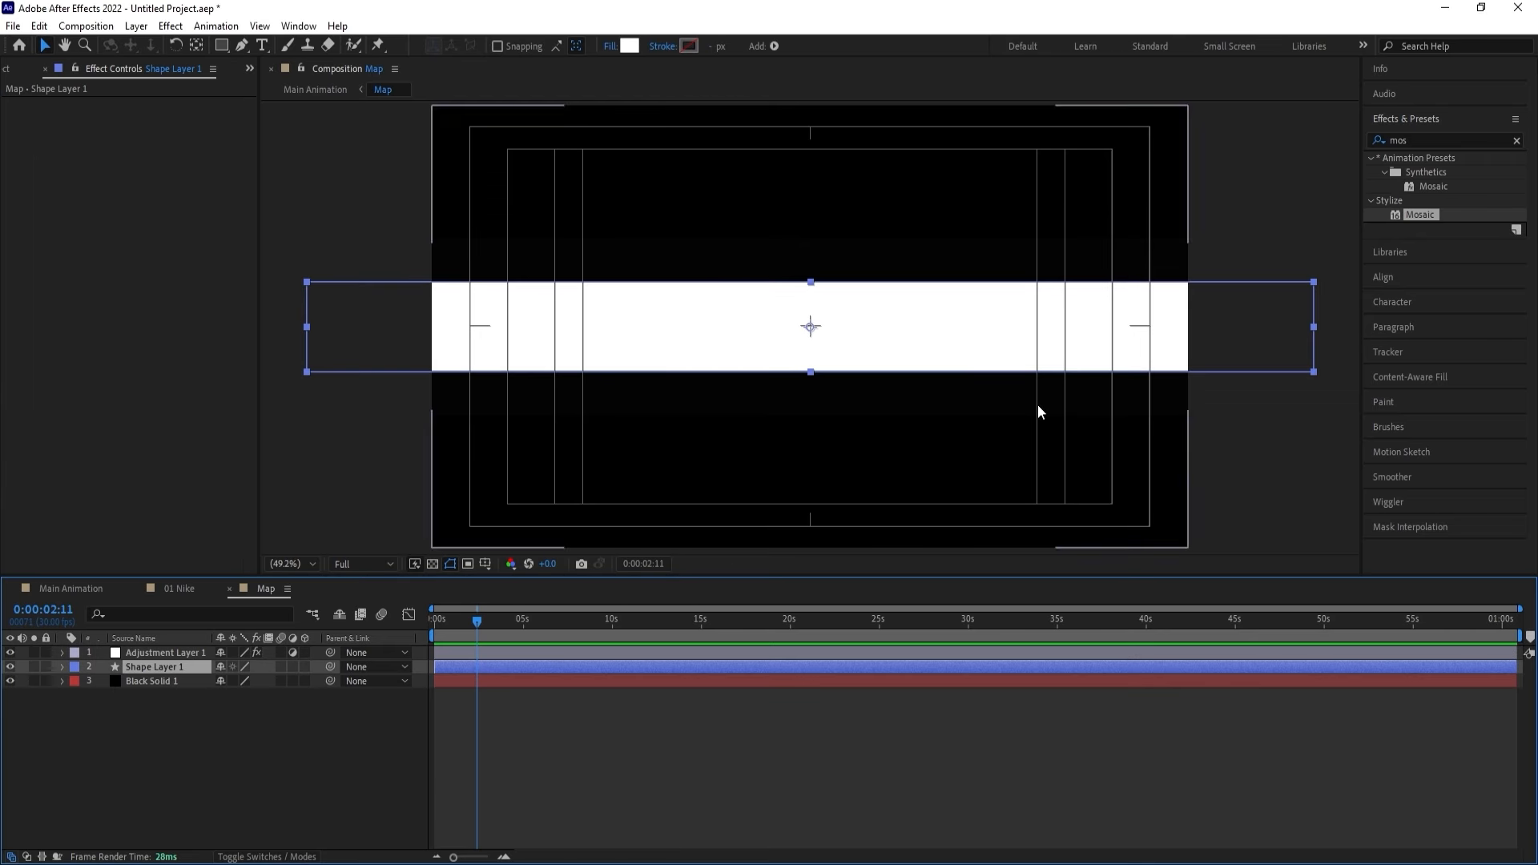
pyautogui.click(1428, 141)
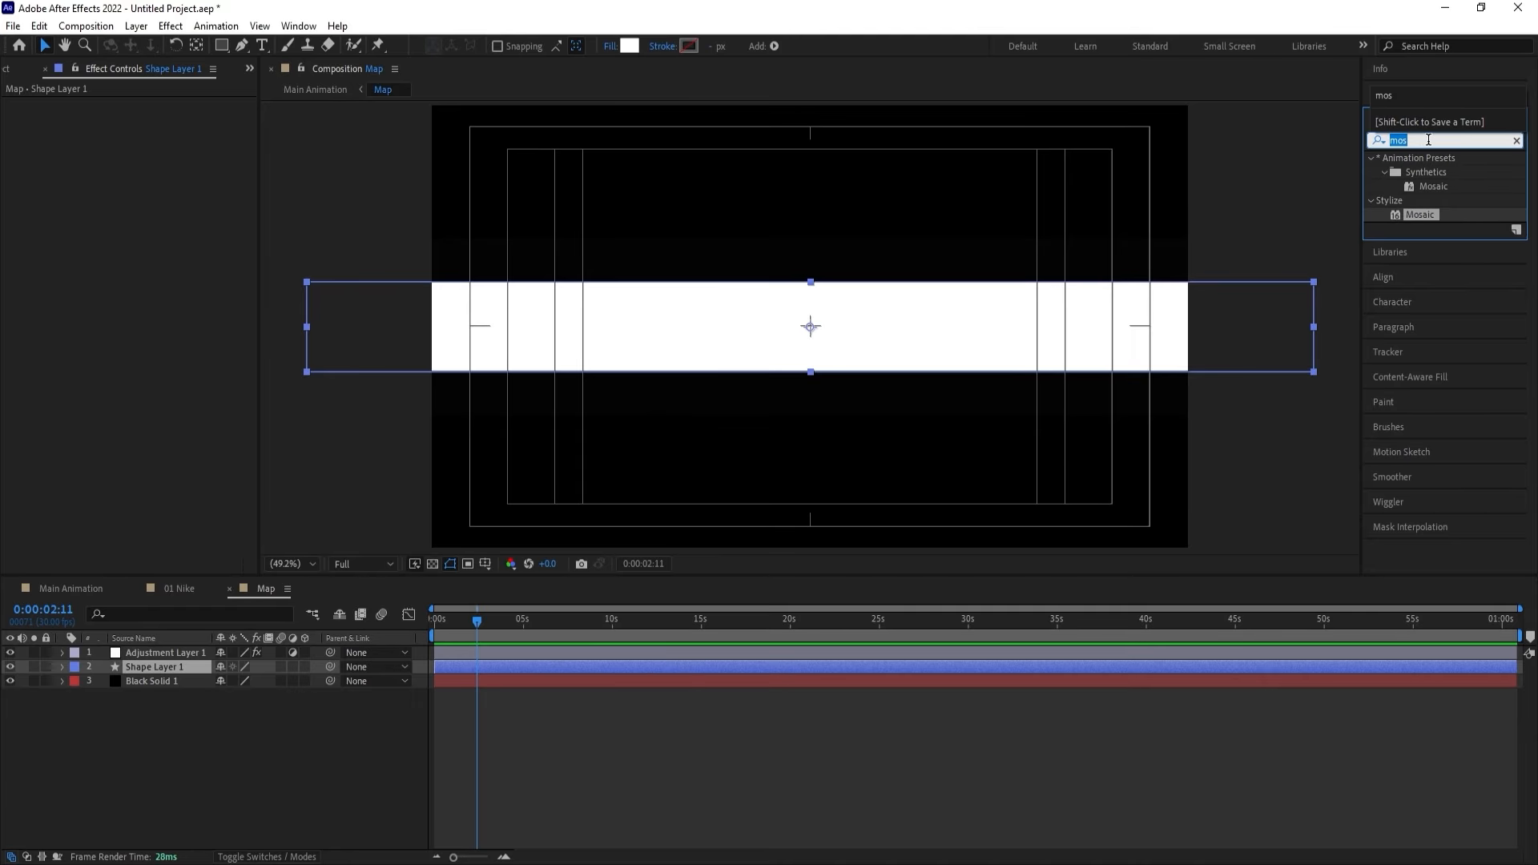
pyautogui.write('ga')
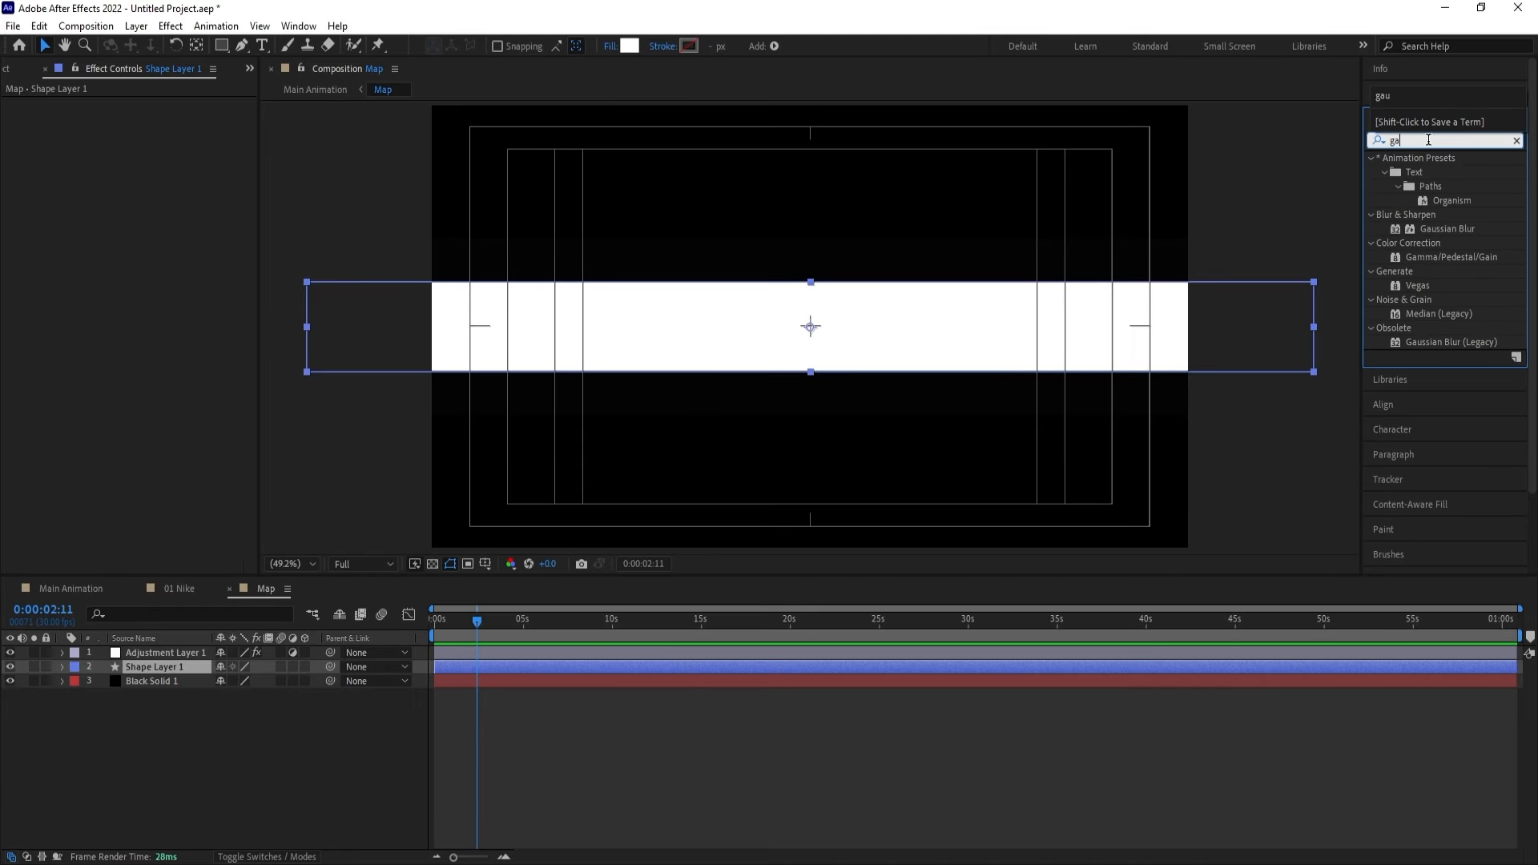
pyautogui.doubleClick(1449, 229)
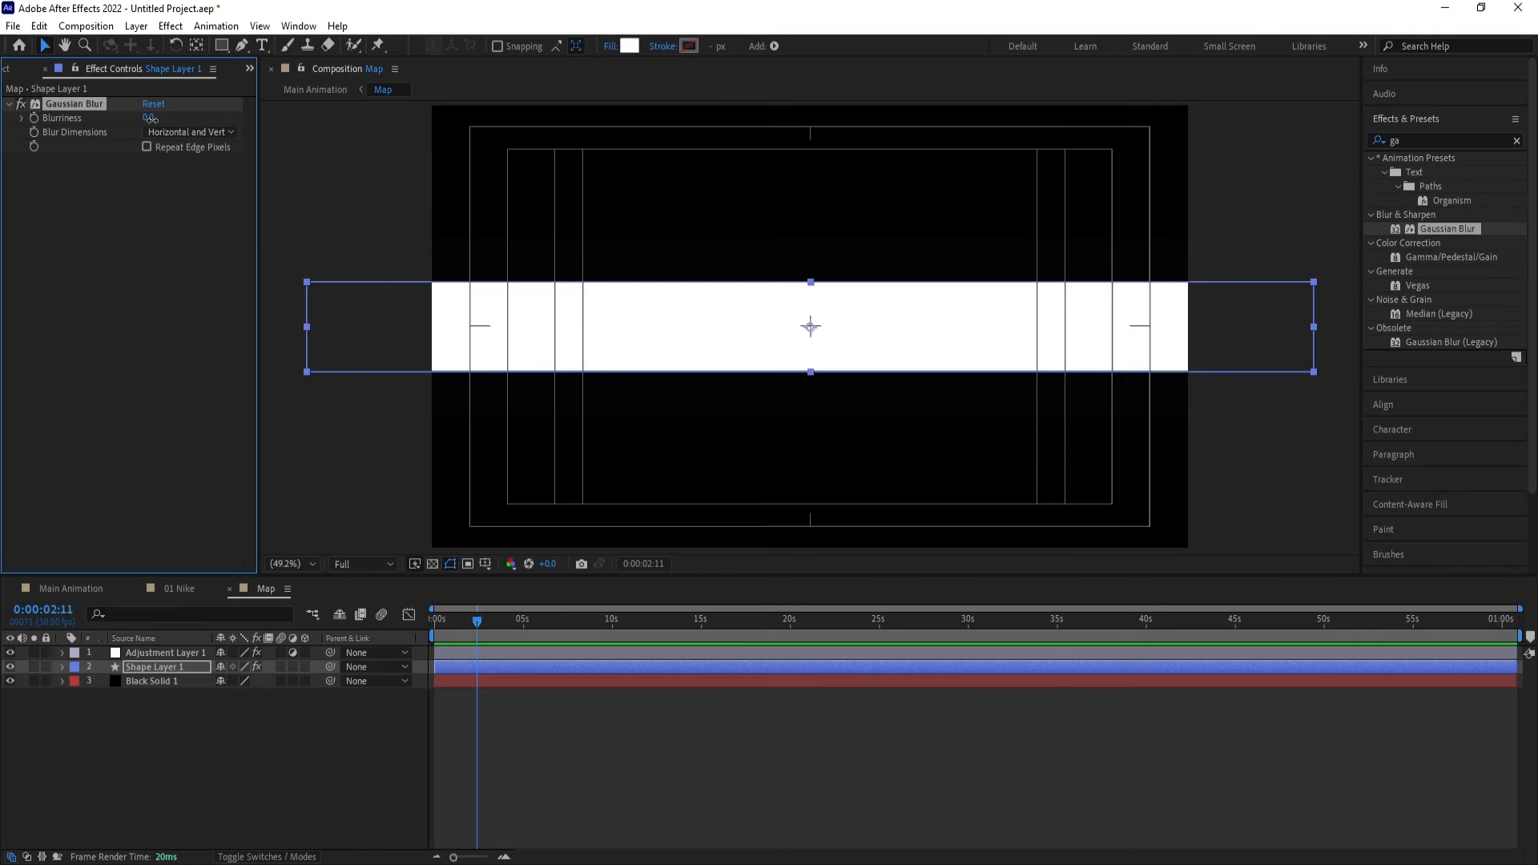
pyautogui.moveTo(151, 118); pyautogui.dragTo(324, 117)
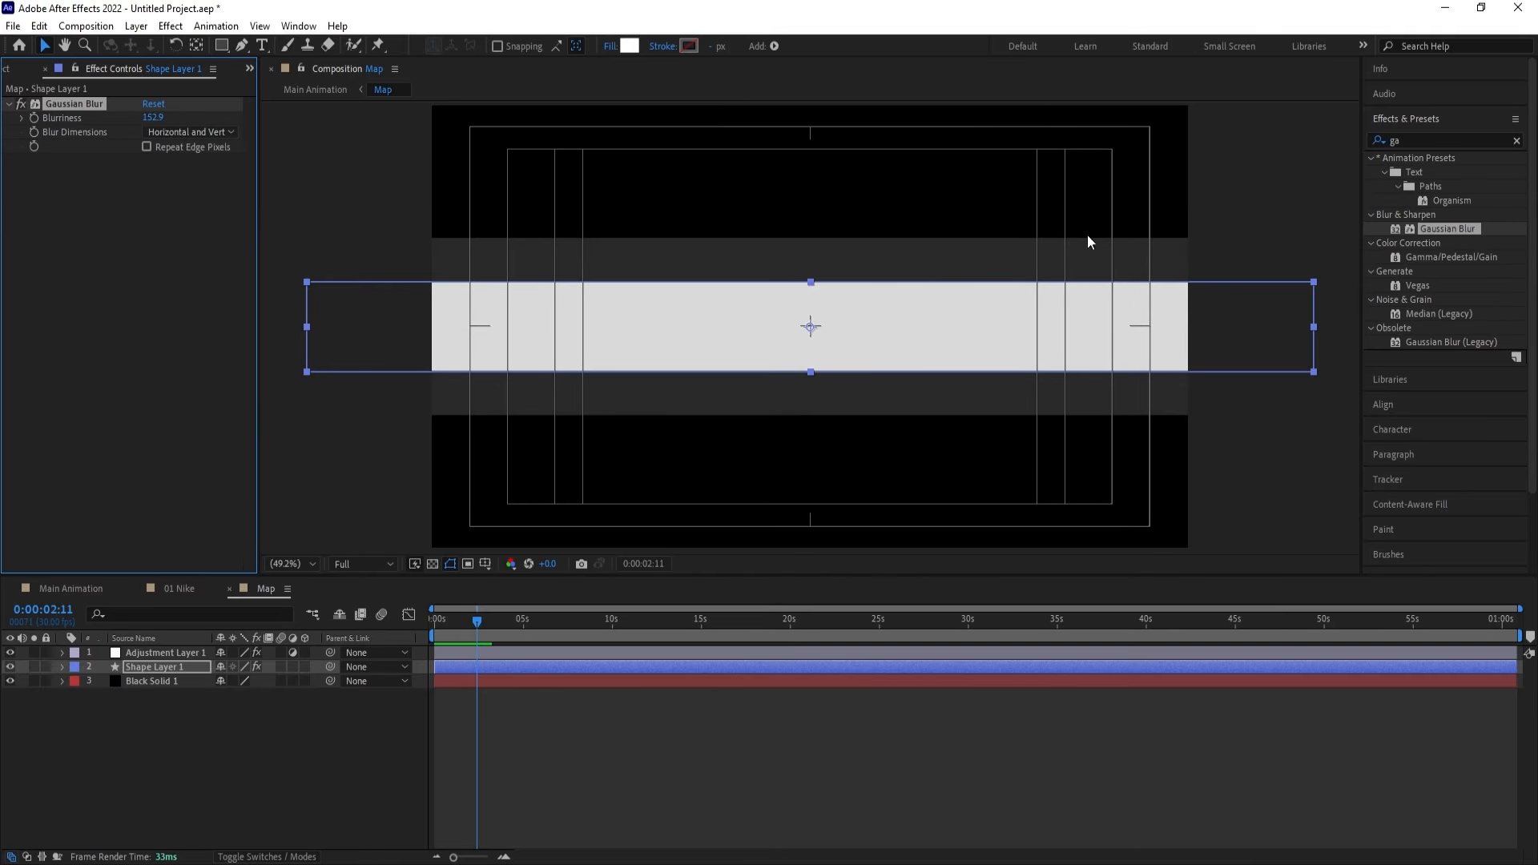
pyautogui.click(157, 122)
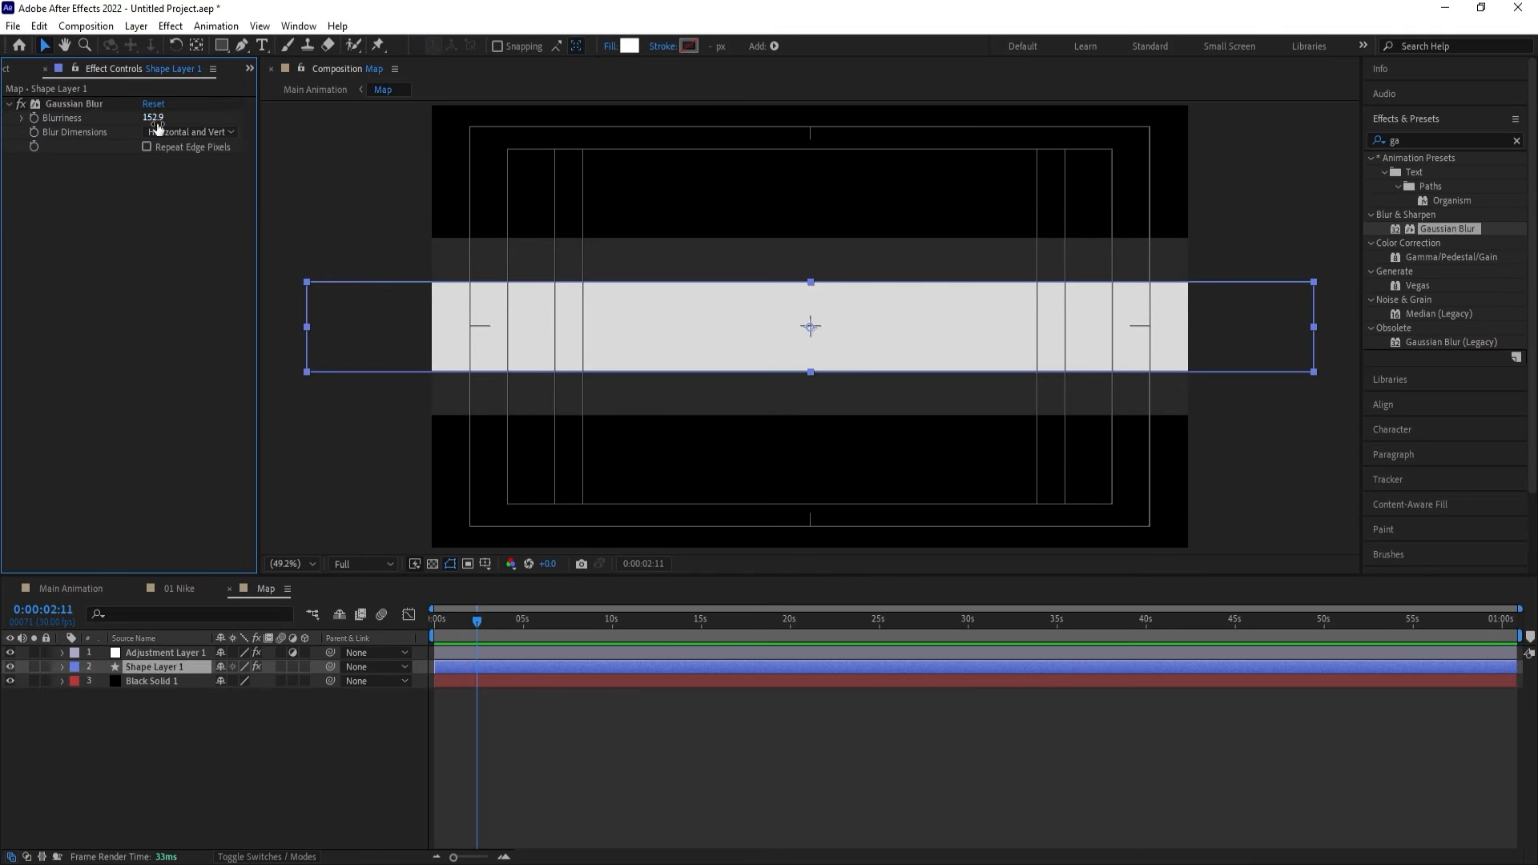
pyautogui.write('400')
pyautogui.press('Return')
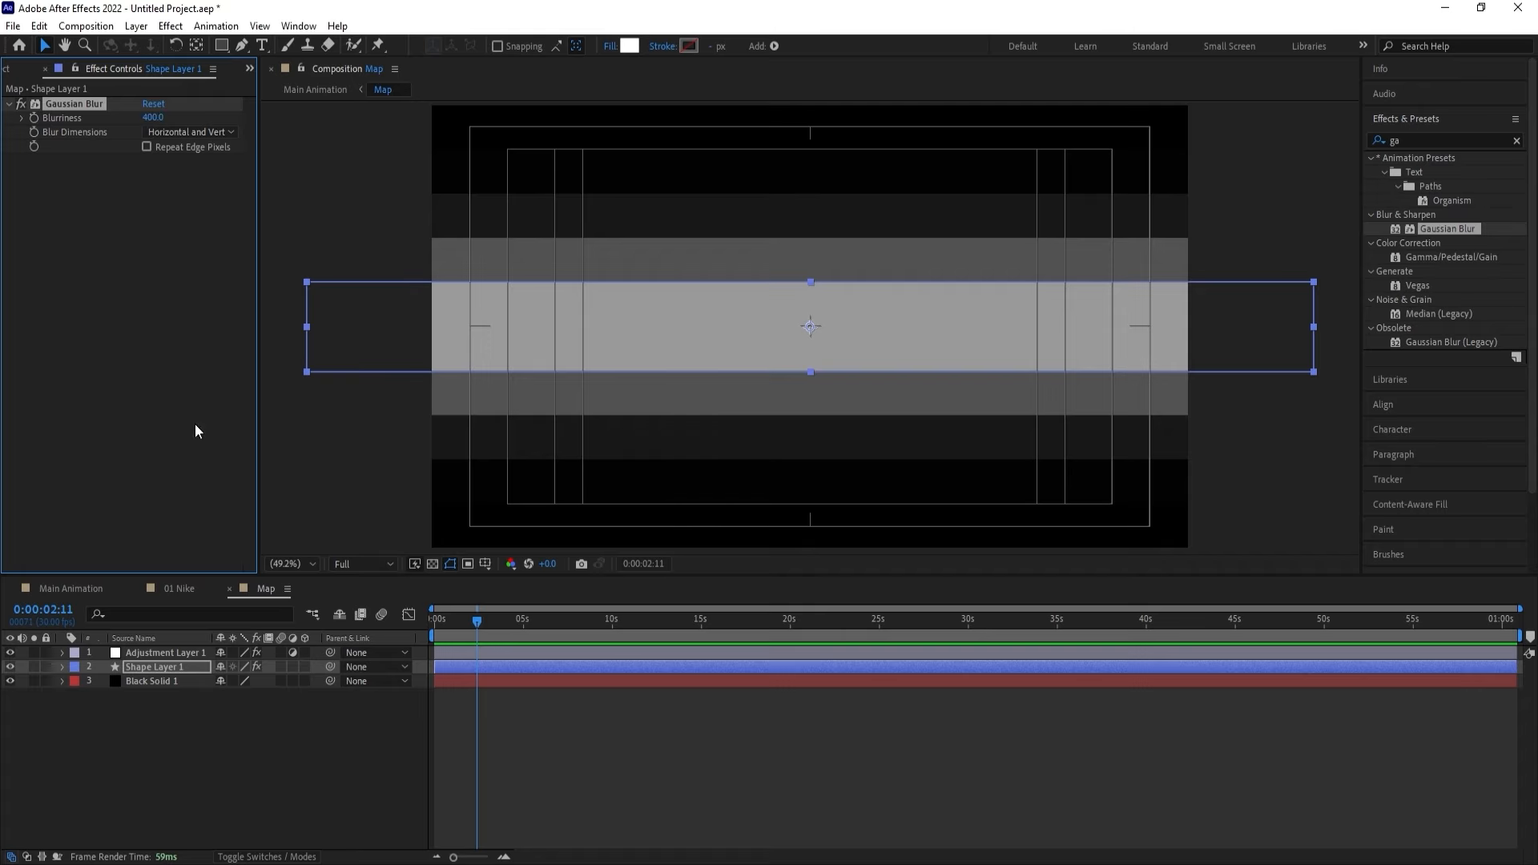
# Set the adjustment layer's Mosaic effect to 30 horizontal and 30 vertical blocks.
pyautogui.click(161, 653)
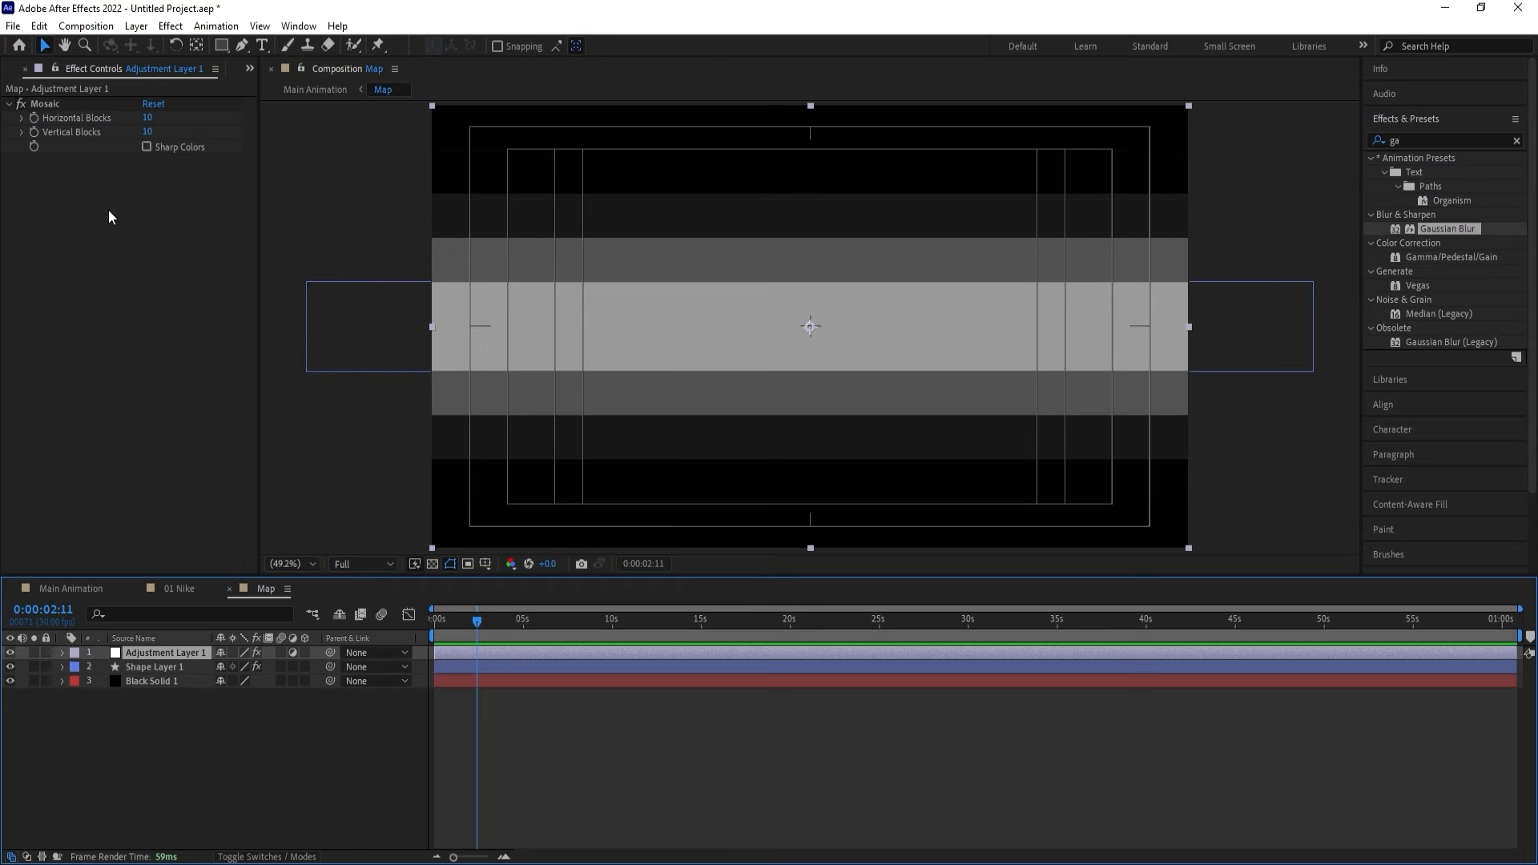
pyautogui.click(148, 117)
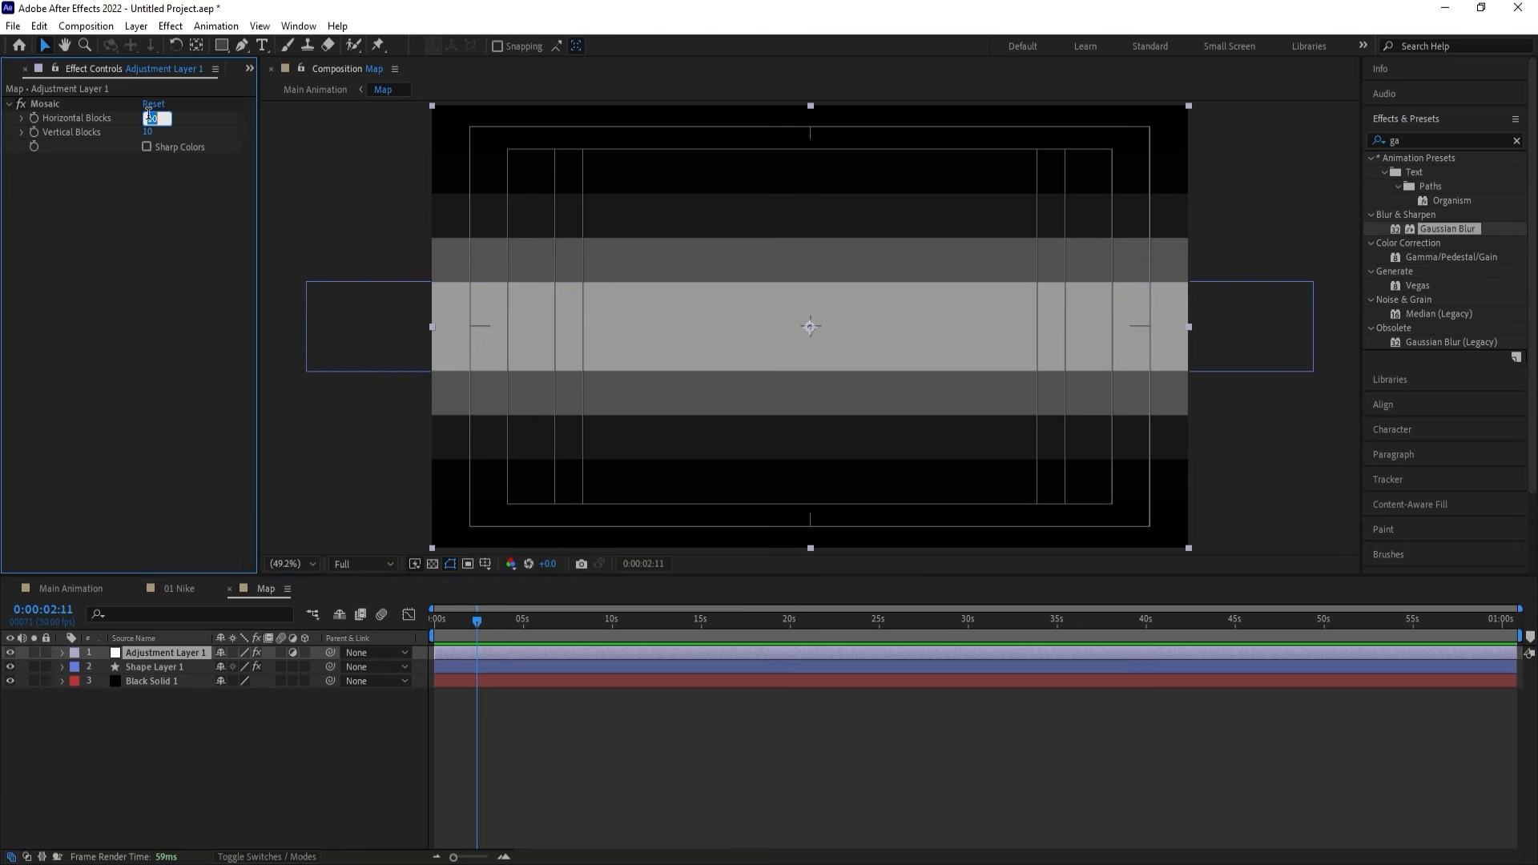
pyautogui.write('30')
pyautogui.click(150, 131)
pyautogui.write('3')
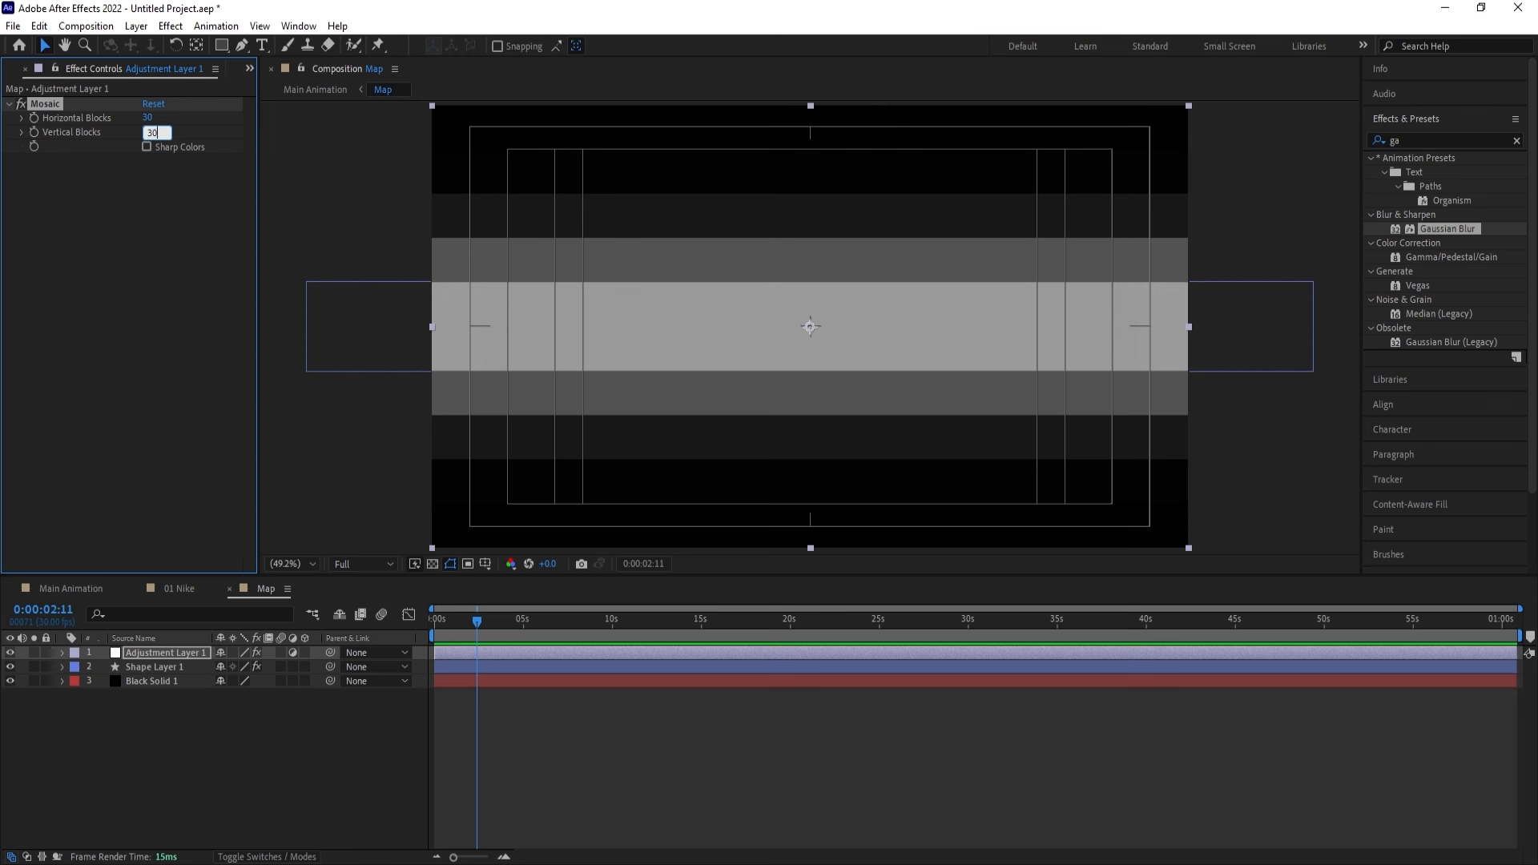
pyautogui.write('0')
pyautogui.press('Return')
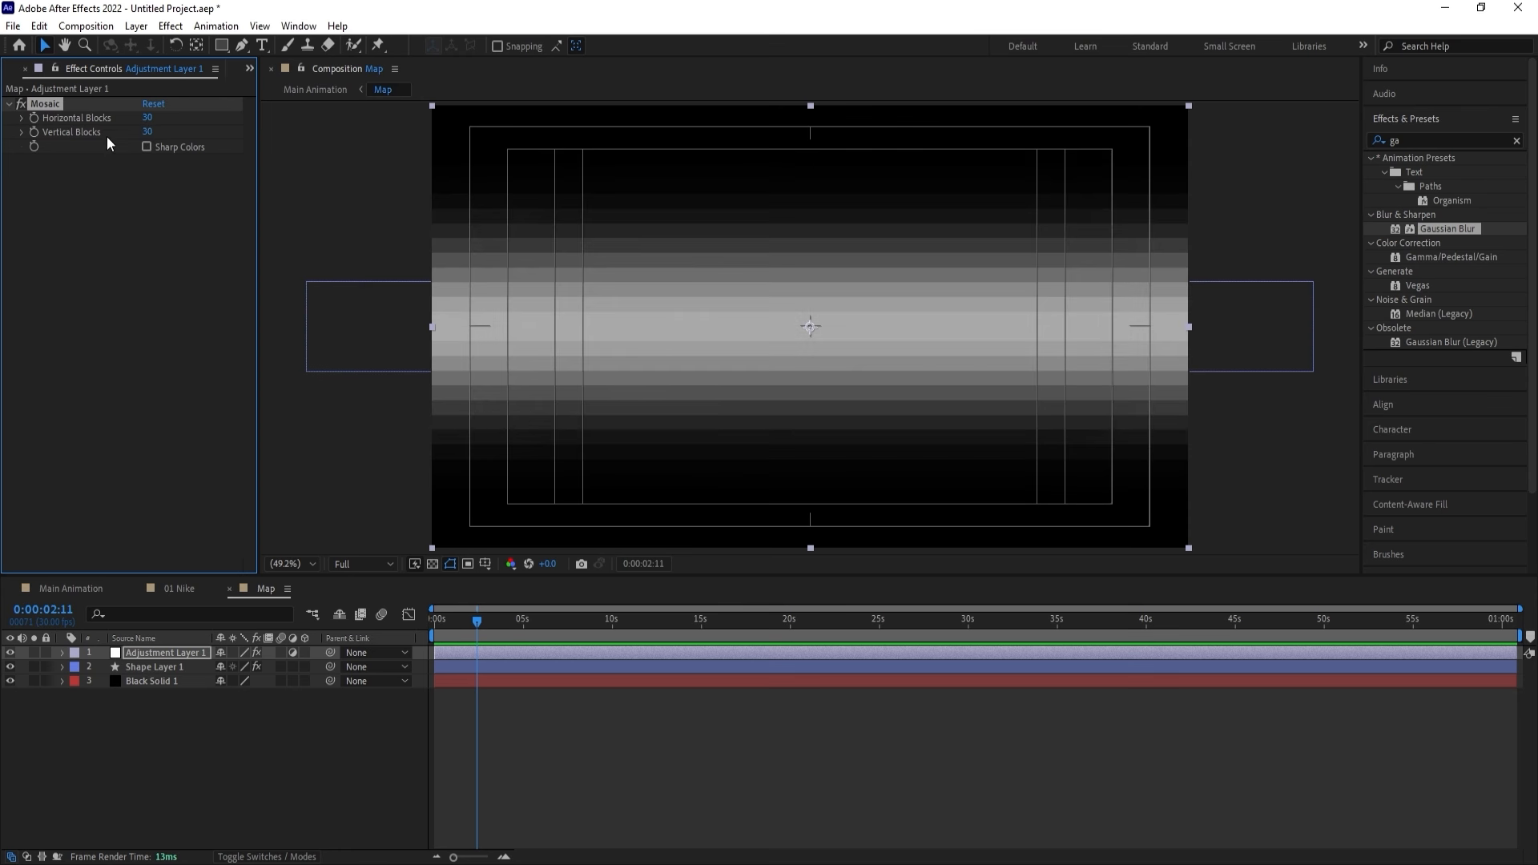
# Set both the vertical and horizontal blocks of the Mosaic effect to 20.
pyautogui.click(147, 131)
pyautogui.write('20')
pyautogui.press('Return')
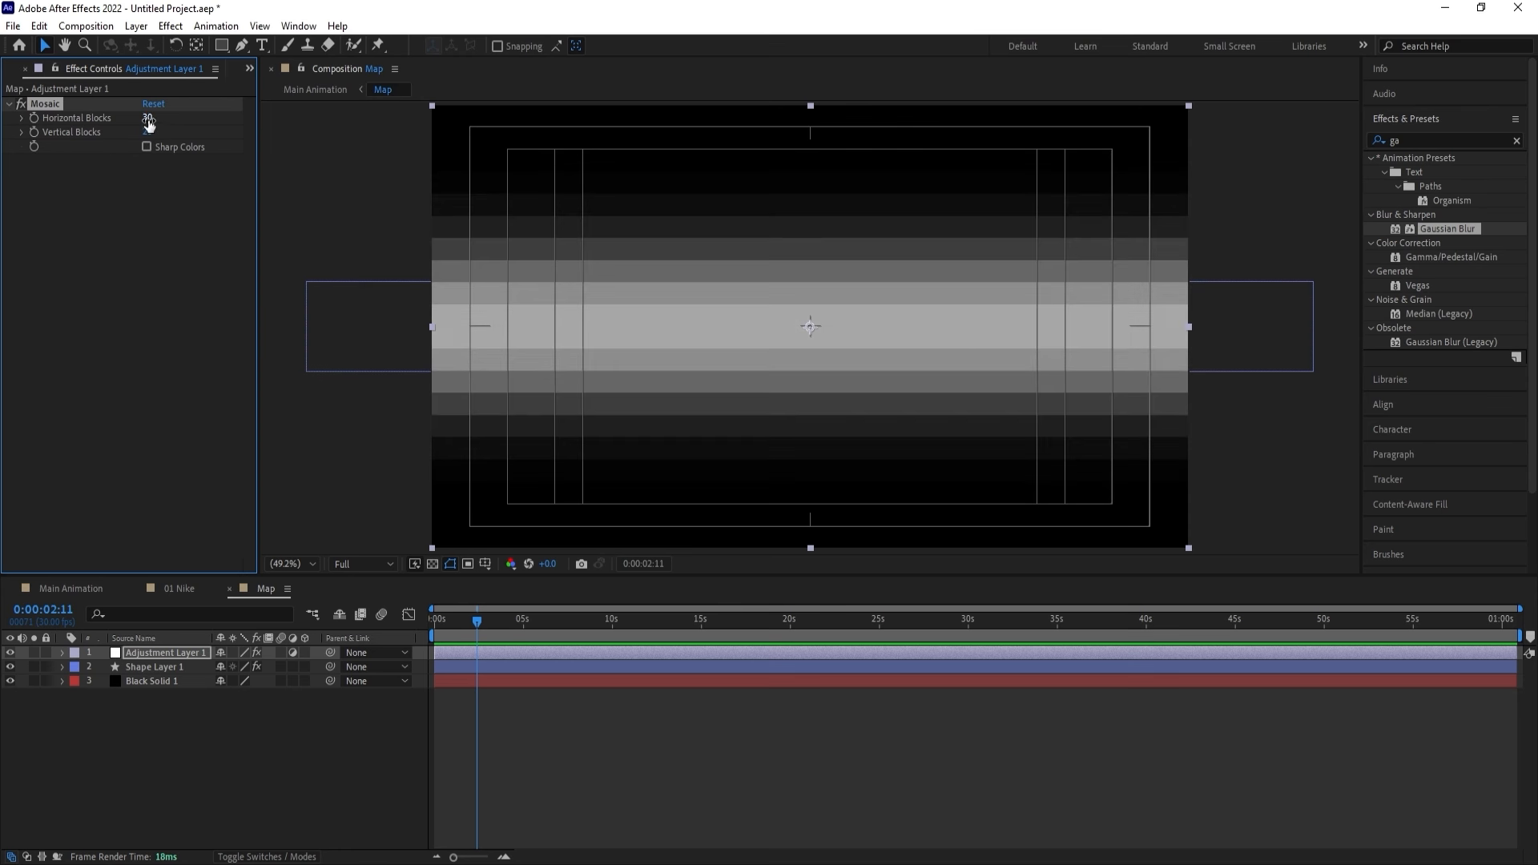
pyautogui.click(148, 117)
pyautogui.write('20')
pyautogui.press('Return')
pyautogui.click(208, 744)
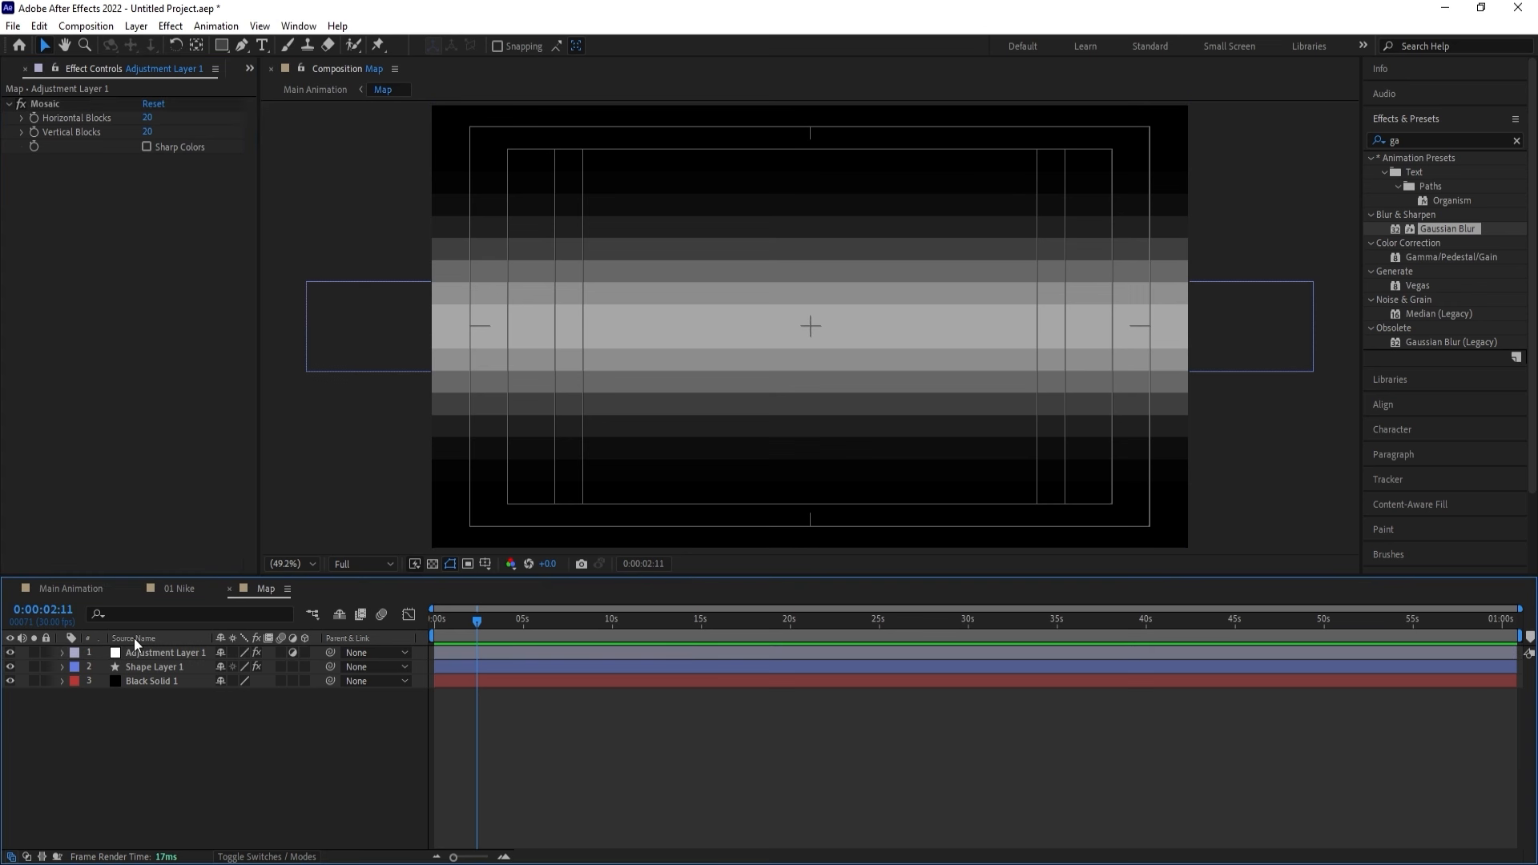
# In Main Animation, hide the Map layer and apply Time Displacement to 01 Nike with Map as the displacement layer.
pyautogui.click(85, 588)
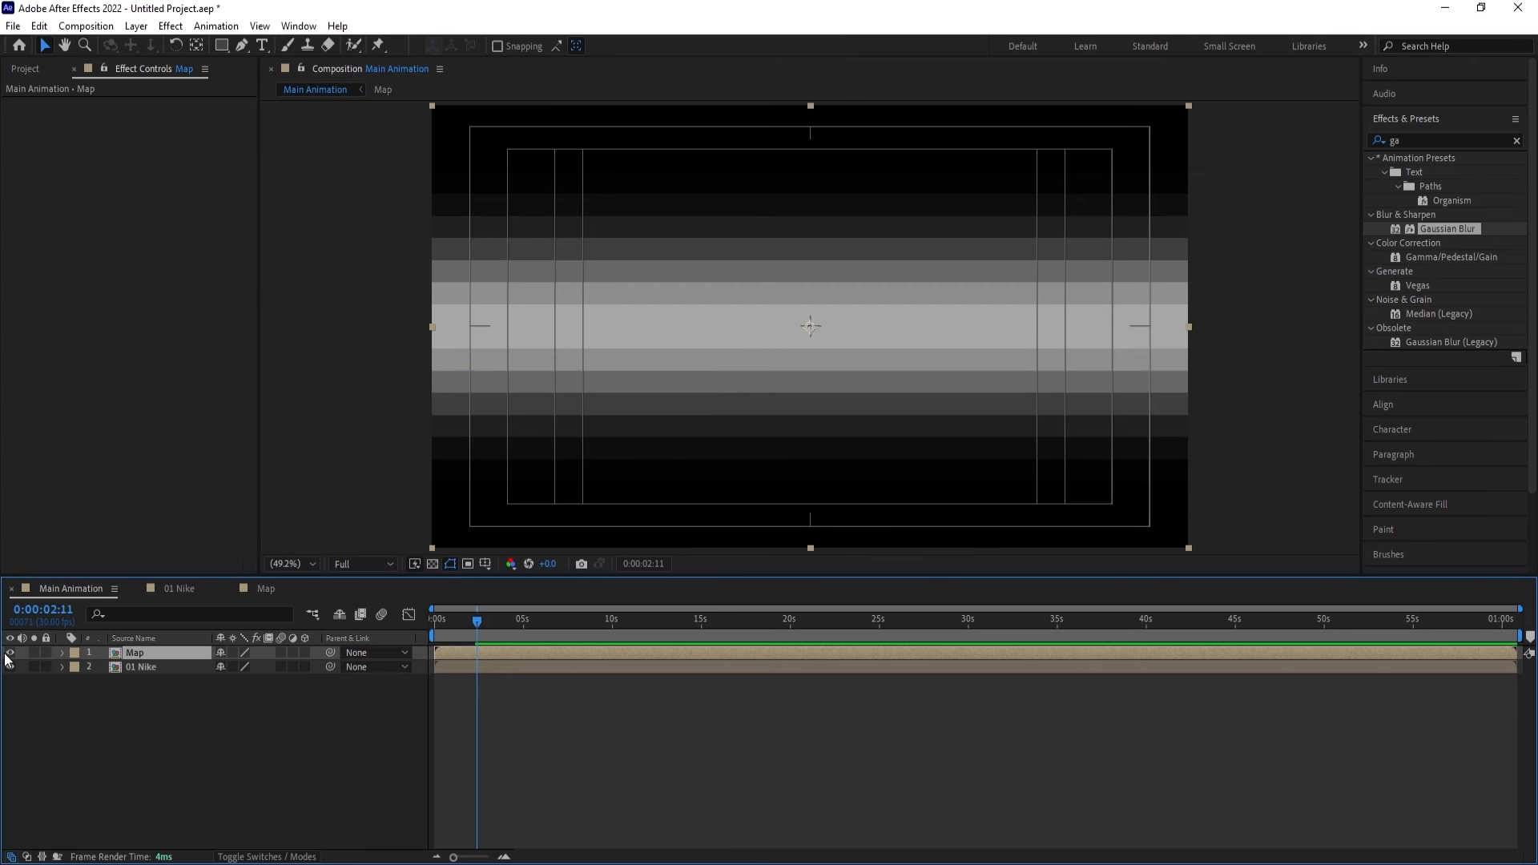
pyautogui.click(11, 654)
pyautogui.click(141, 668)
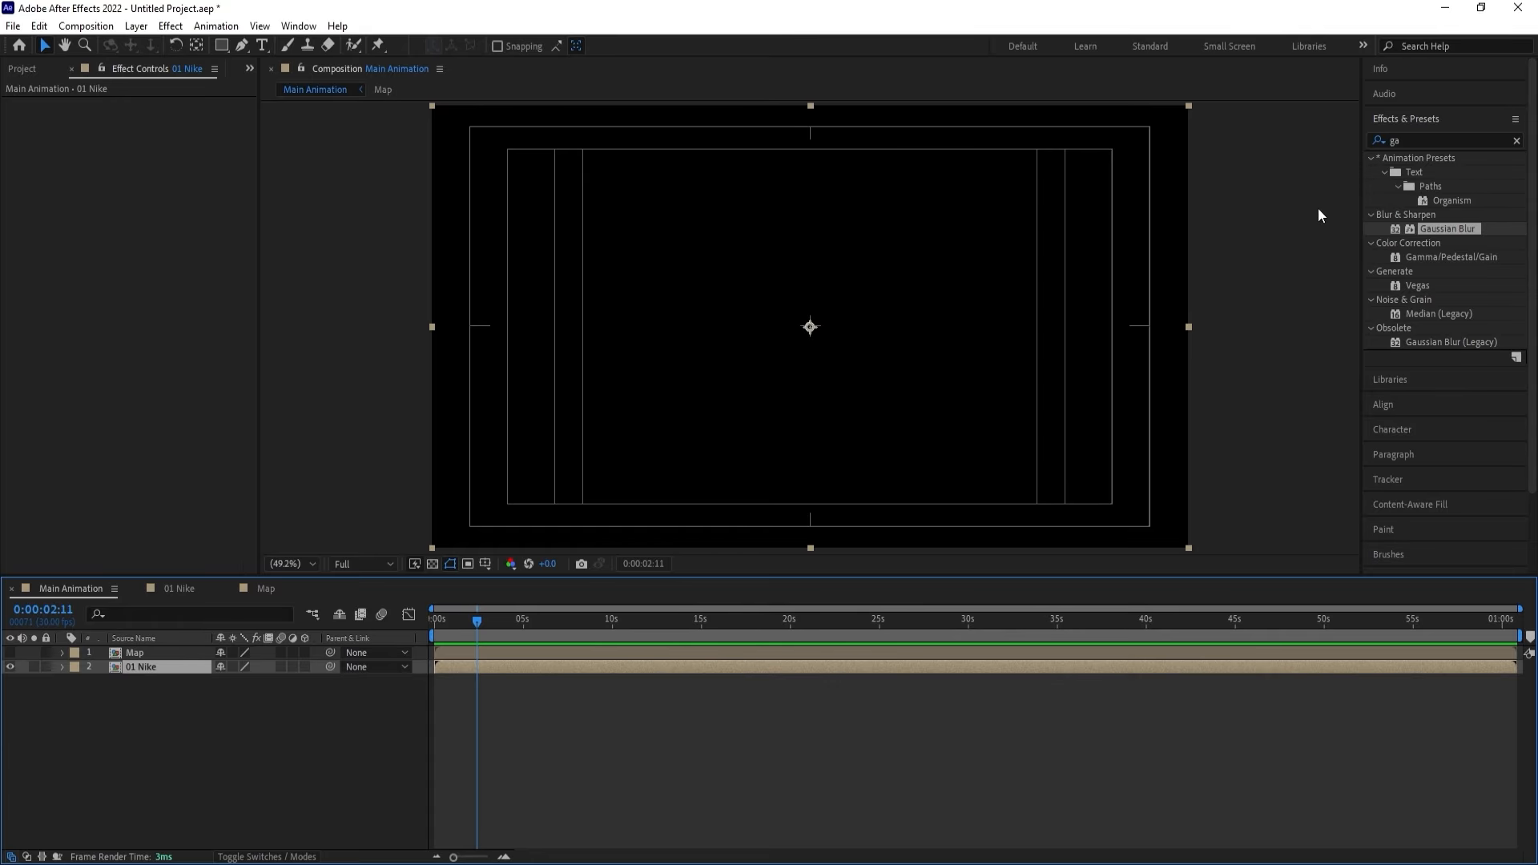
pyautogui.click(1403, 142)
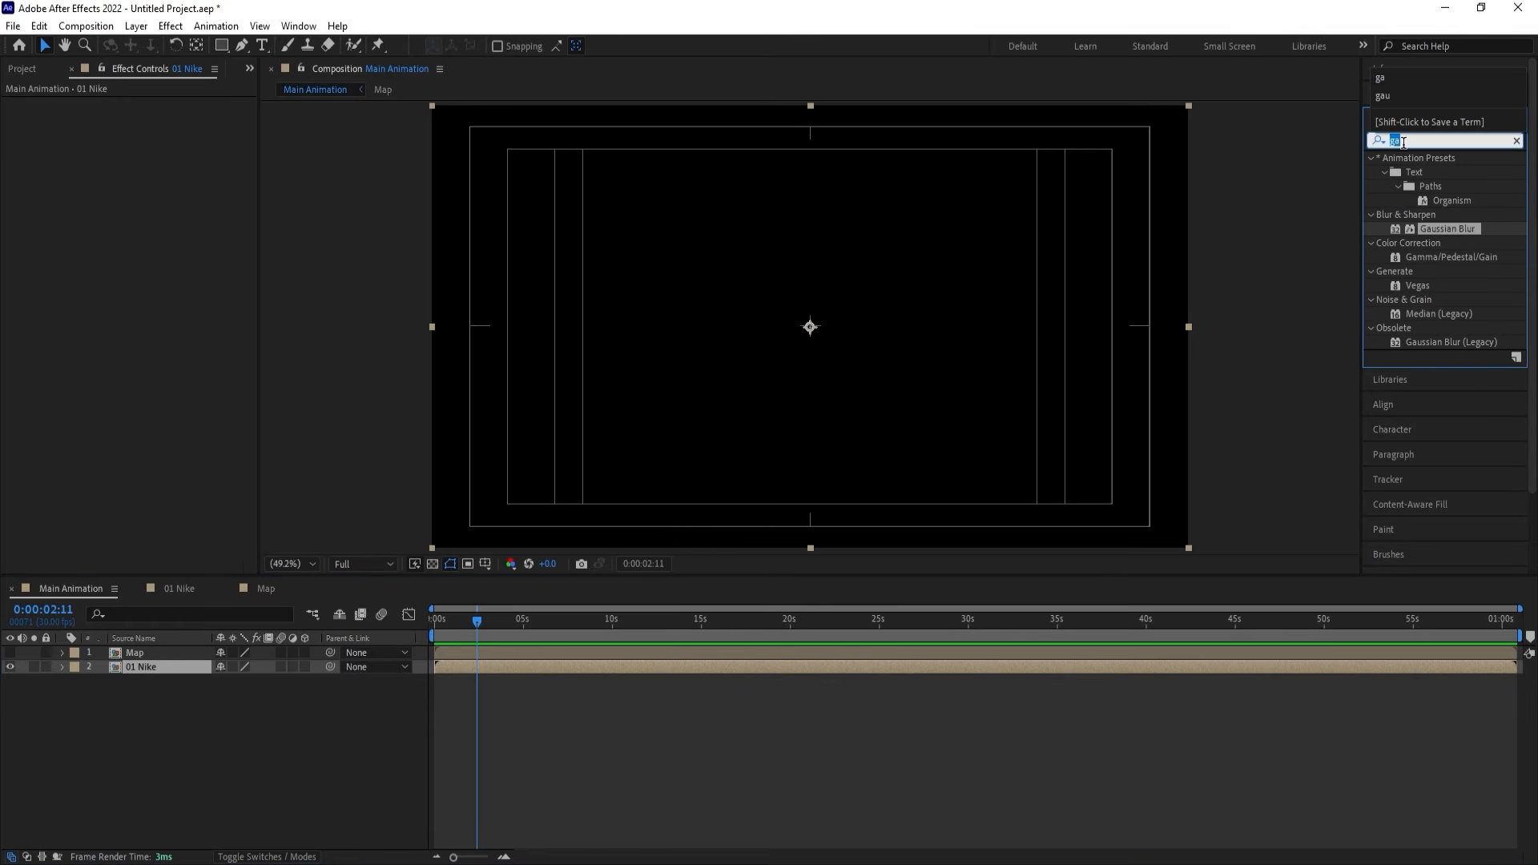
pyautogui.write('tim')
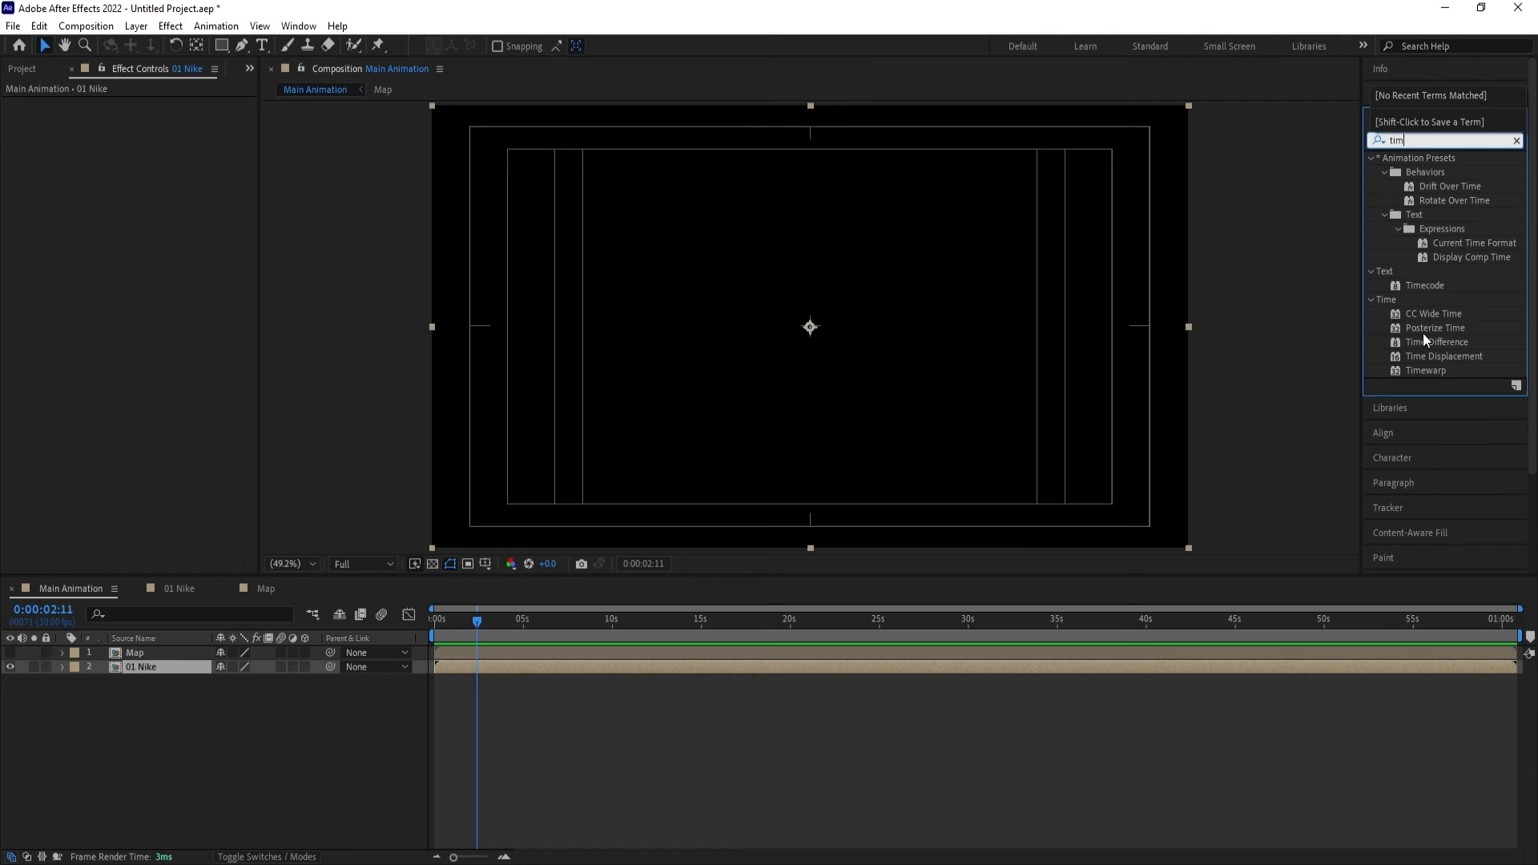
pyautogui.doubleClick(1431, 354)
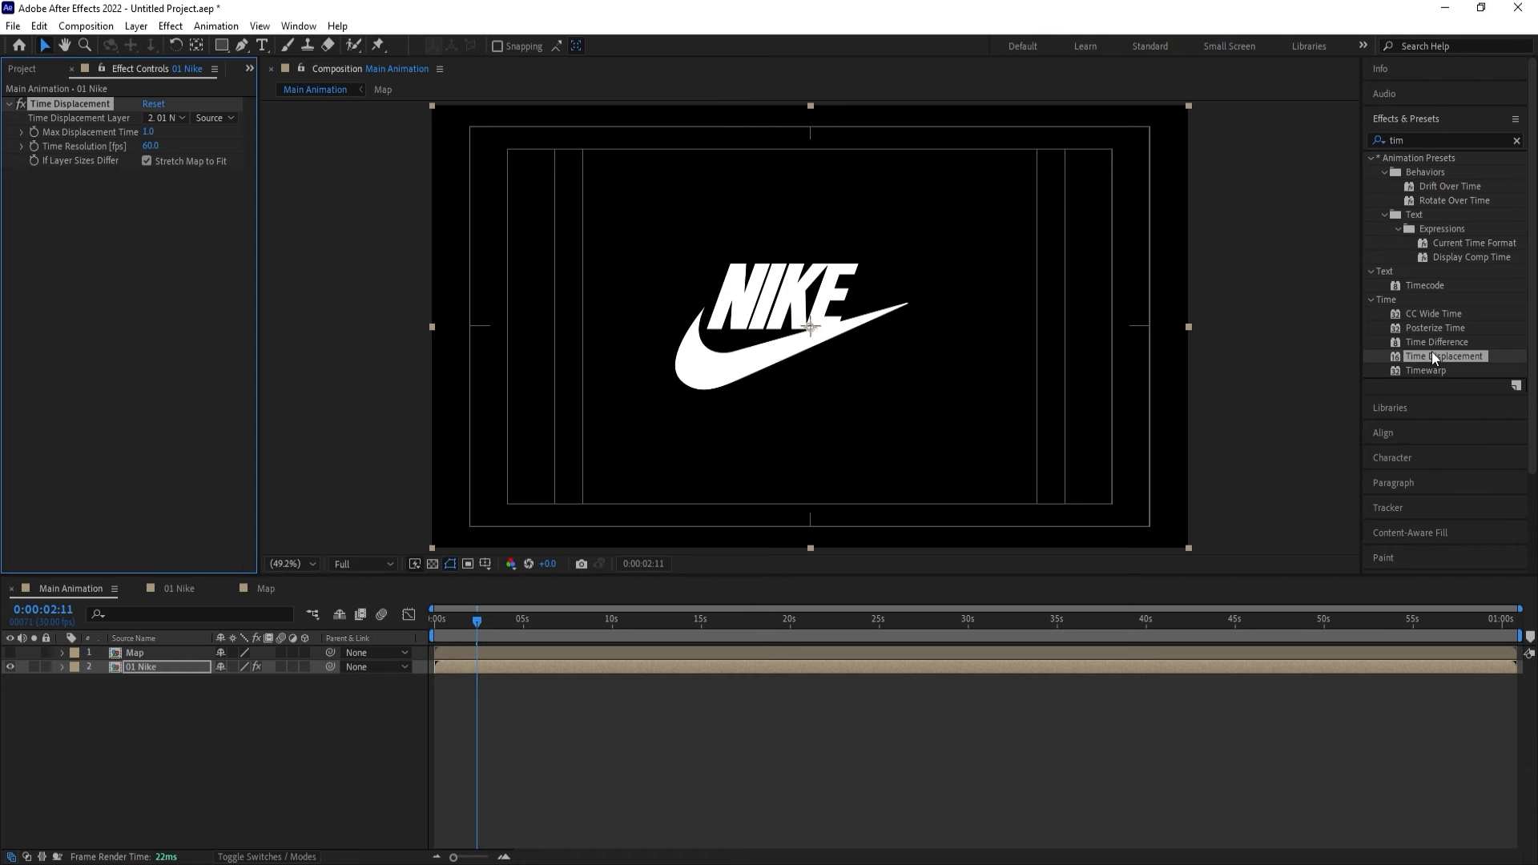
pyautogui.click(166, 118)
pyautogui.click(164, 160)
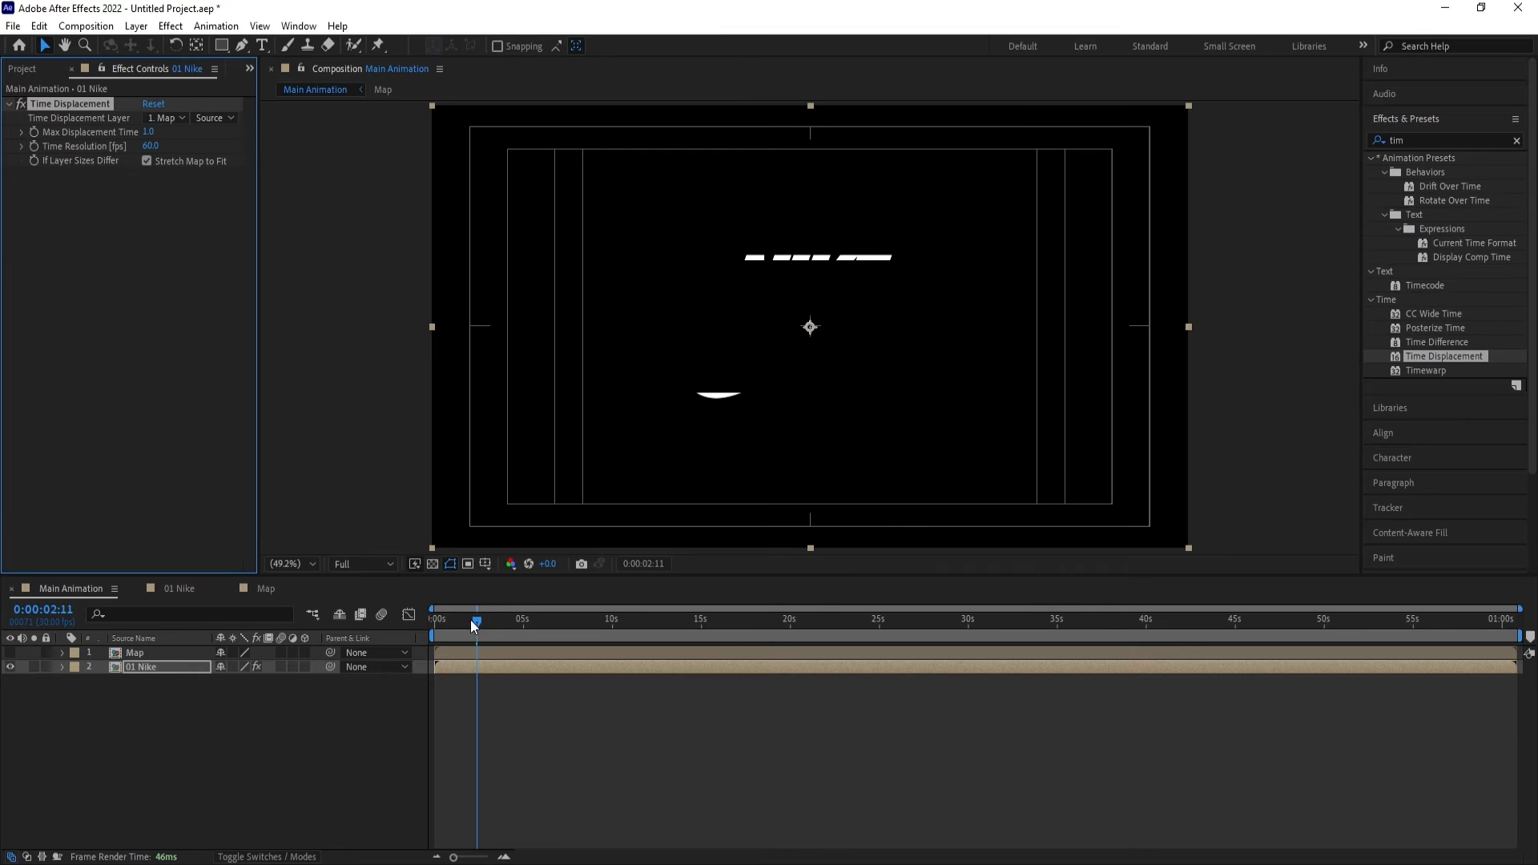
# Preview the time-displaced logo animation in Main Animation from the beginning.
pyautogui.moveTo(474, 625); pyautogui.dragTo(435, 621)
pyautogui.click(563, 716)
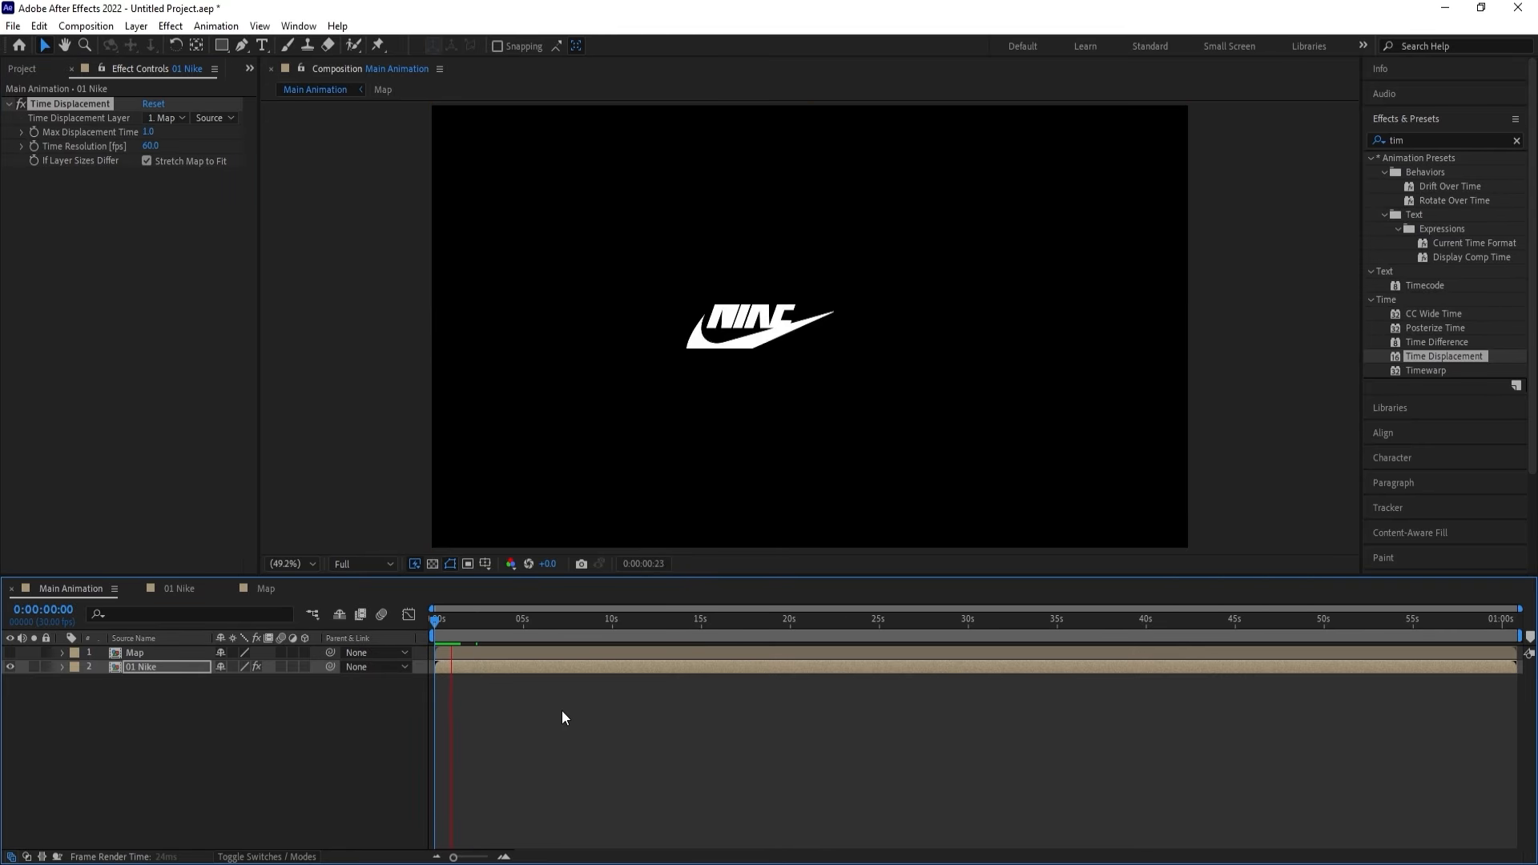
pyautogui.press('space')
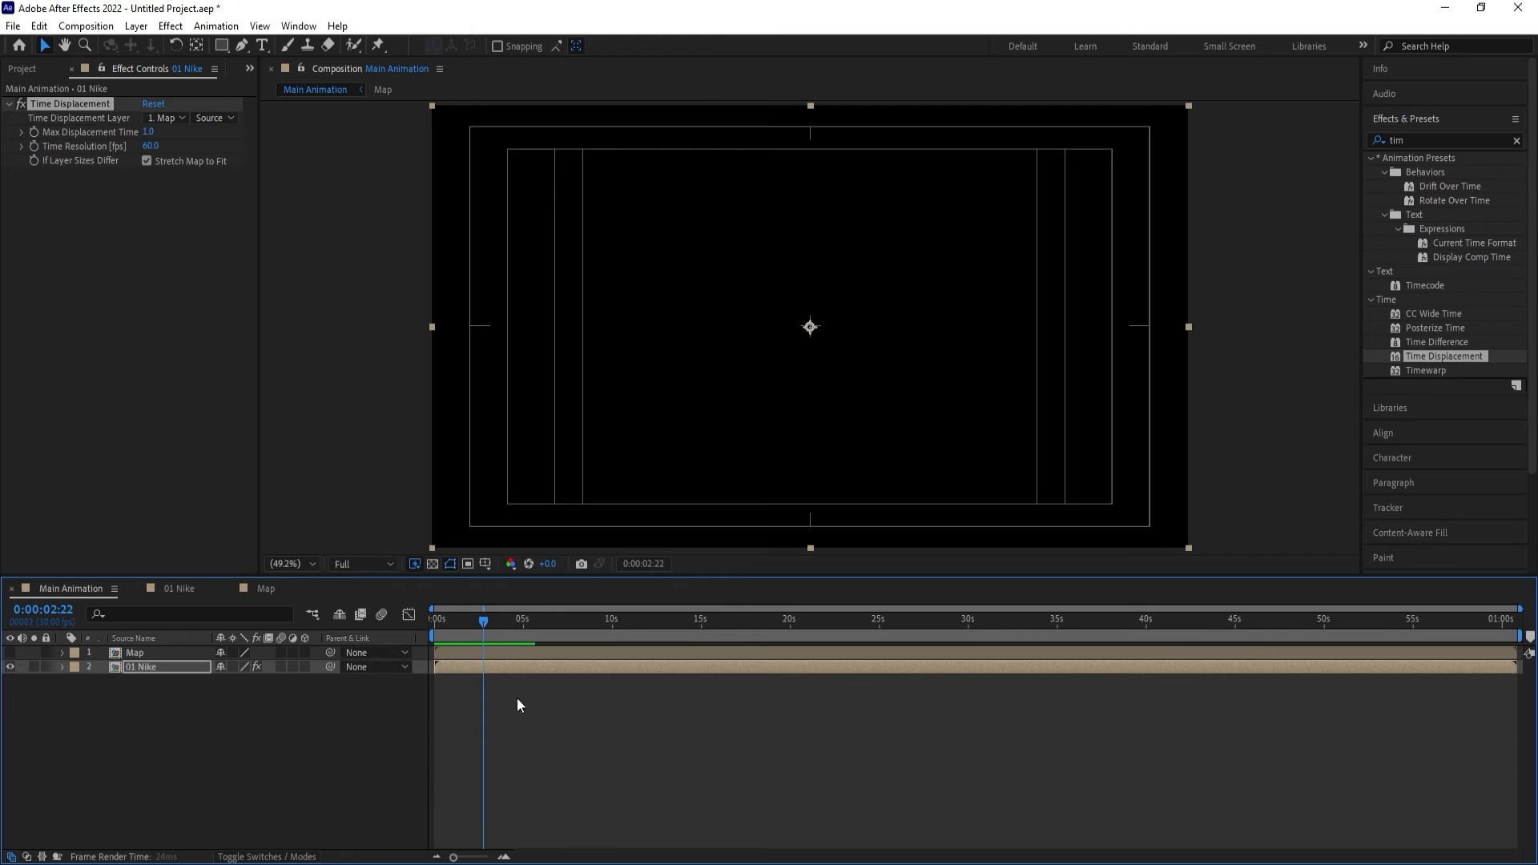
pyautogui.press('Home')
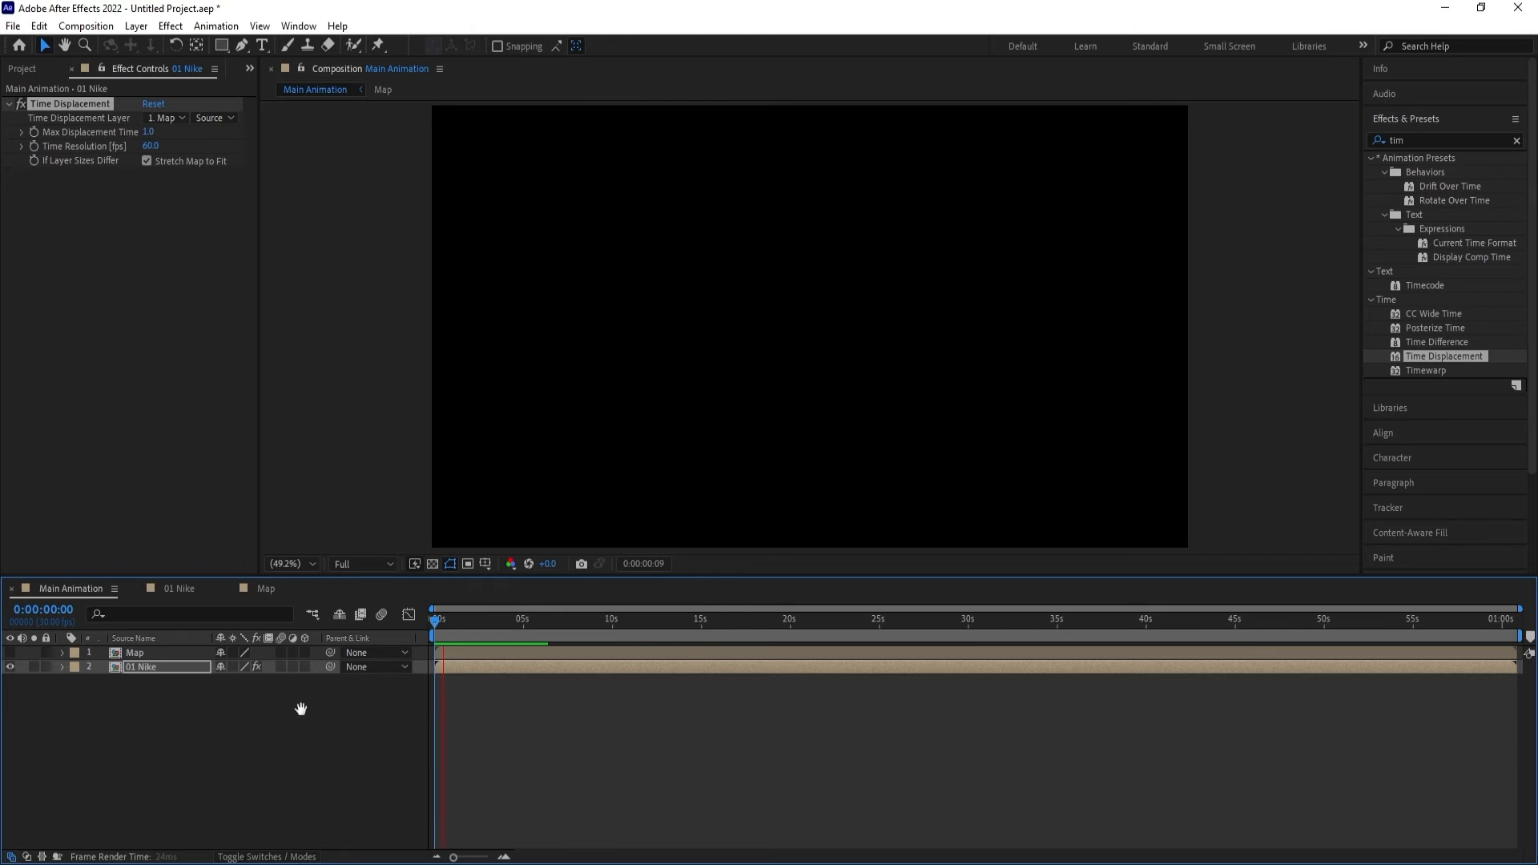
pyautogui.click(166, 673)
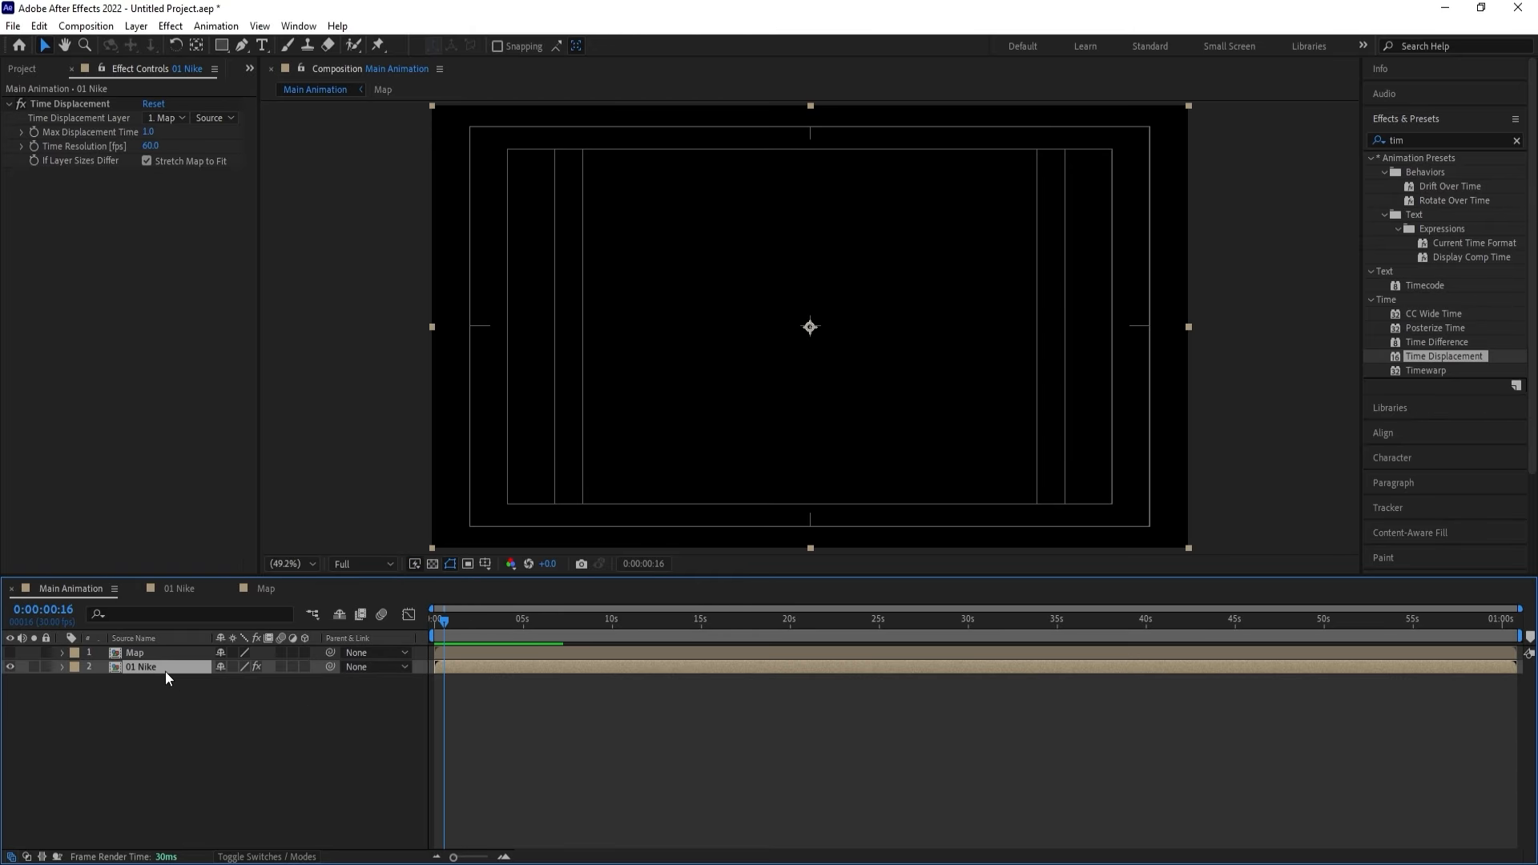
pyautogui.press('=')
pyautogui.press('=')
pyautogui.moveTo(436, 623); pyautogui.dragTo(364, 617)
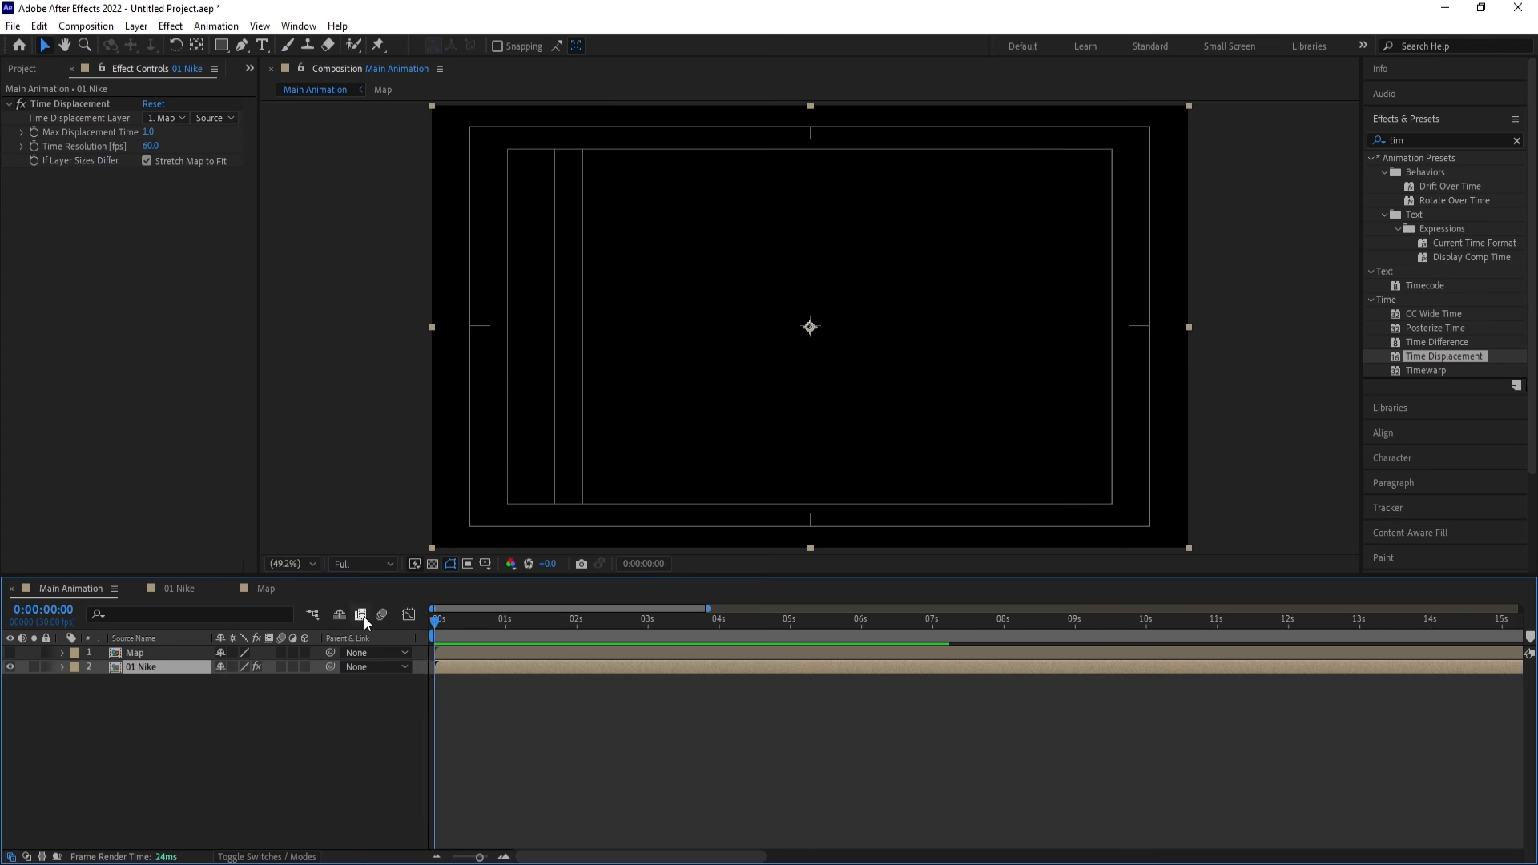
pyautogui.click(484, 637)
pyautogui.press('space')
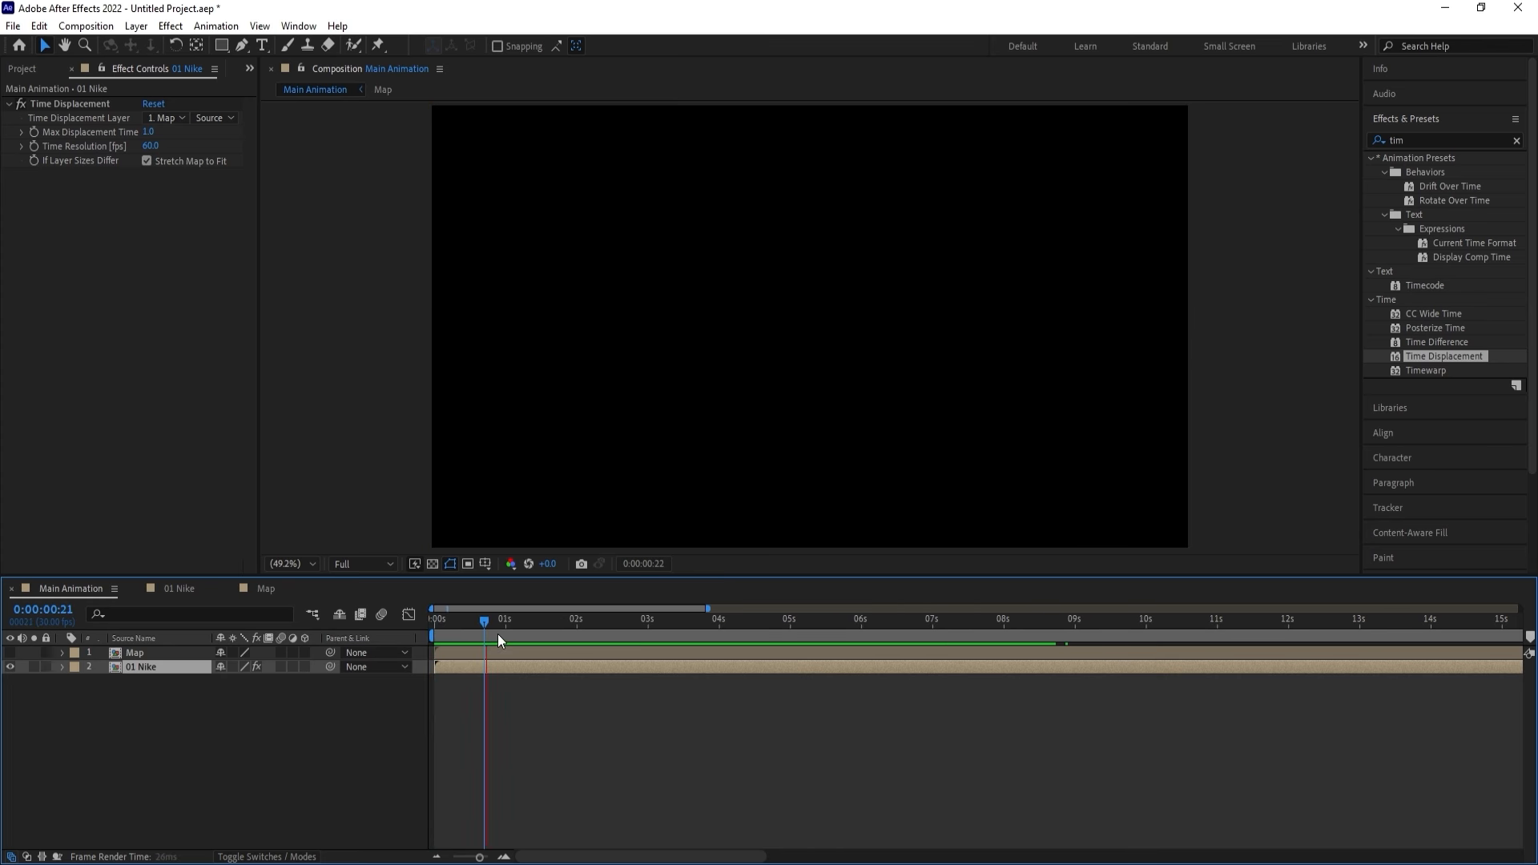
pyautogui.click(173, 668)
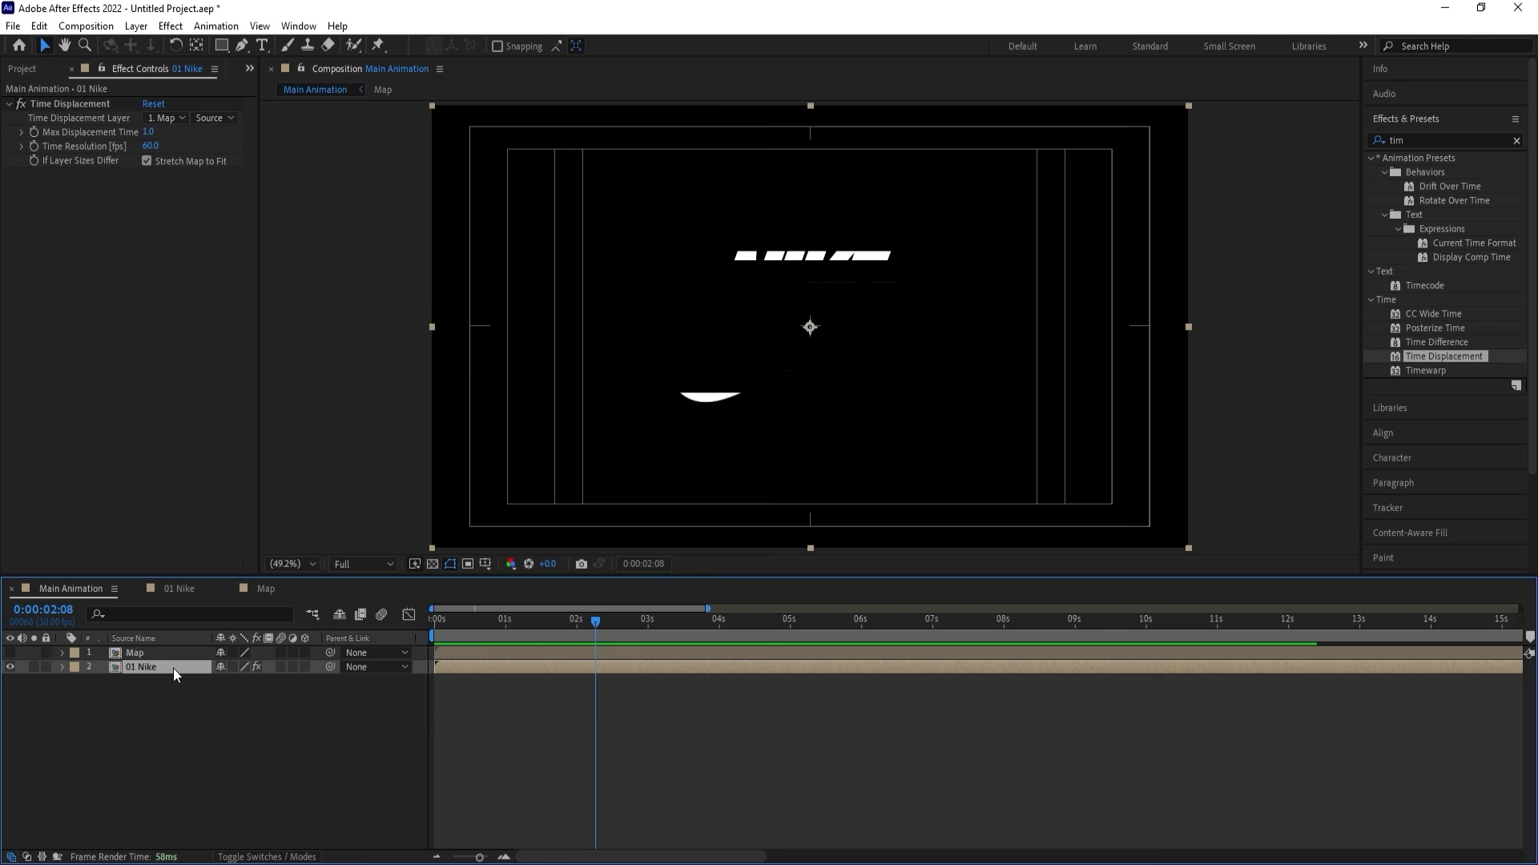
pyautogui.hotkey('ctrl', 'd')
pyautogui.moveTo(441, 666); pyautogui.dragTo(535, 661)
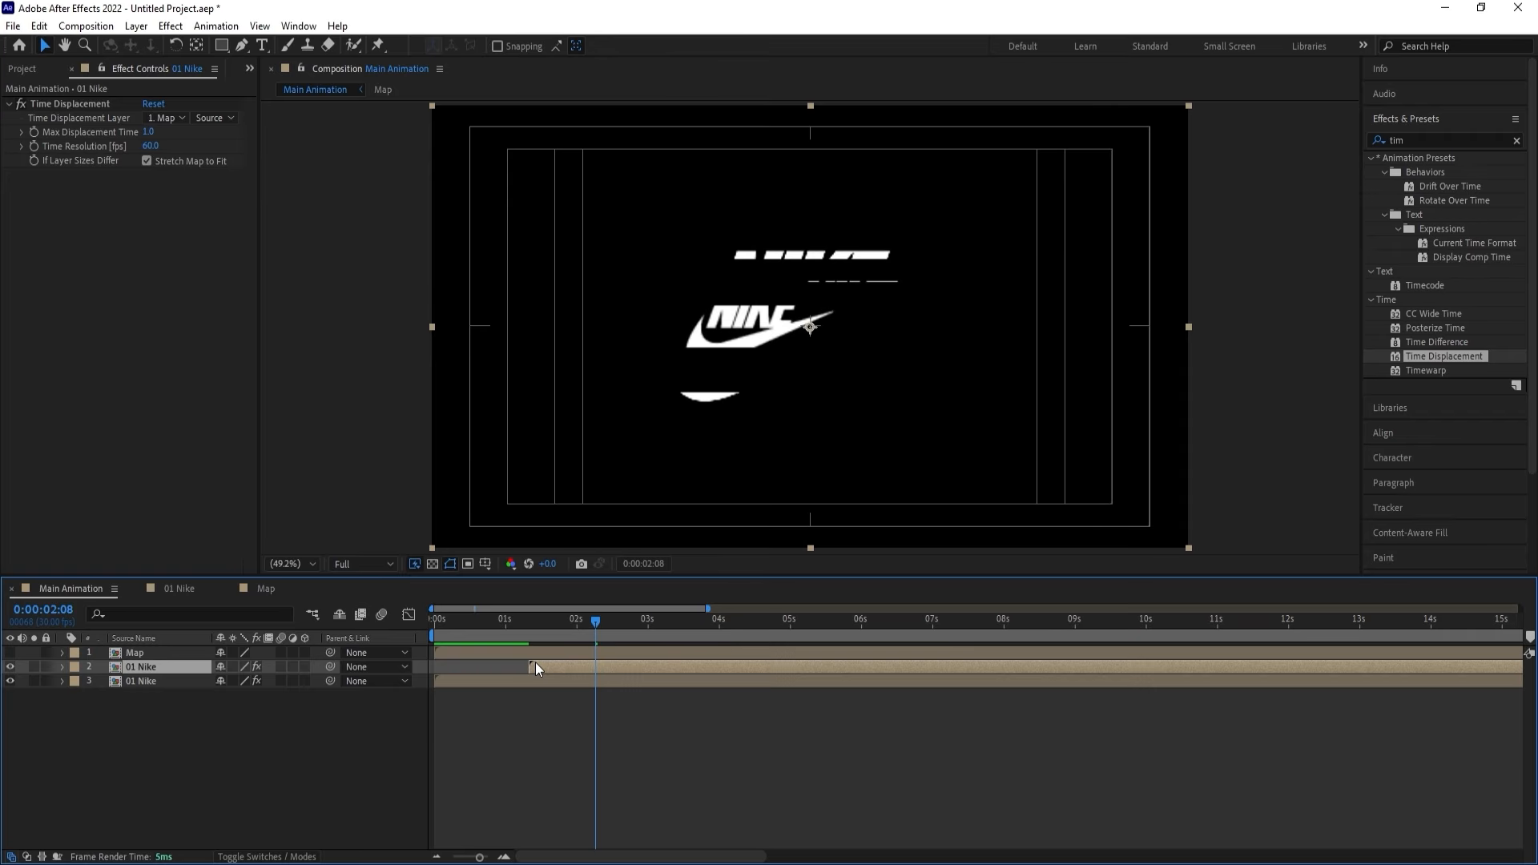
pyautogui.hotkey('ctrl', 'z')
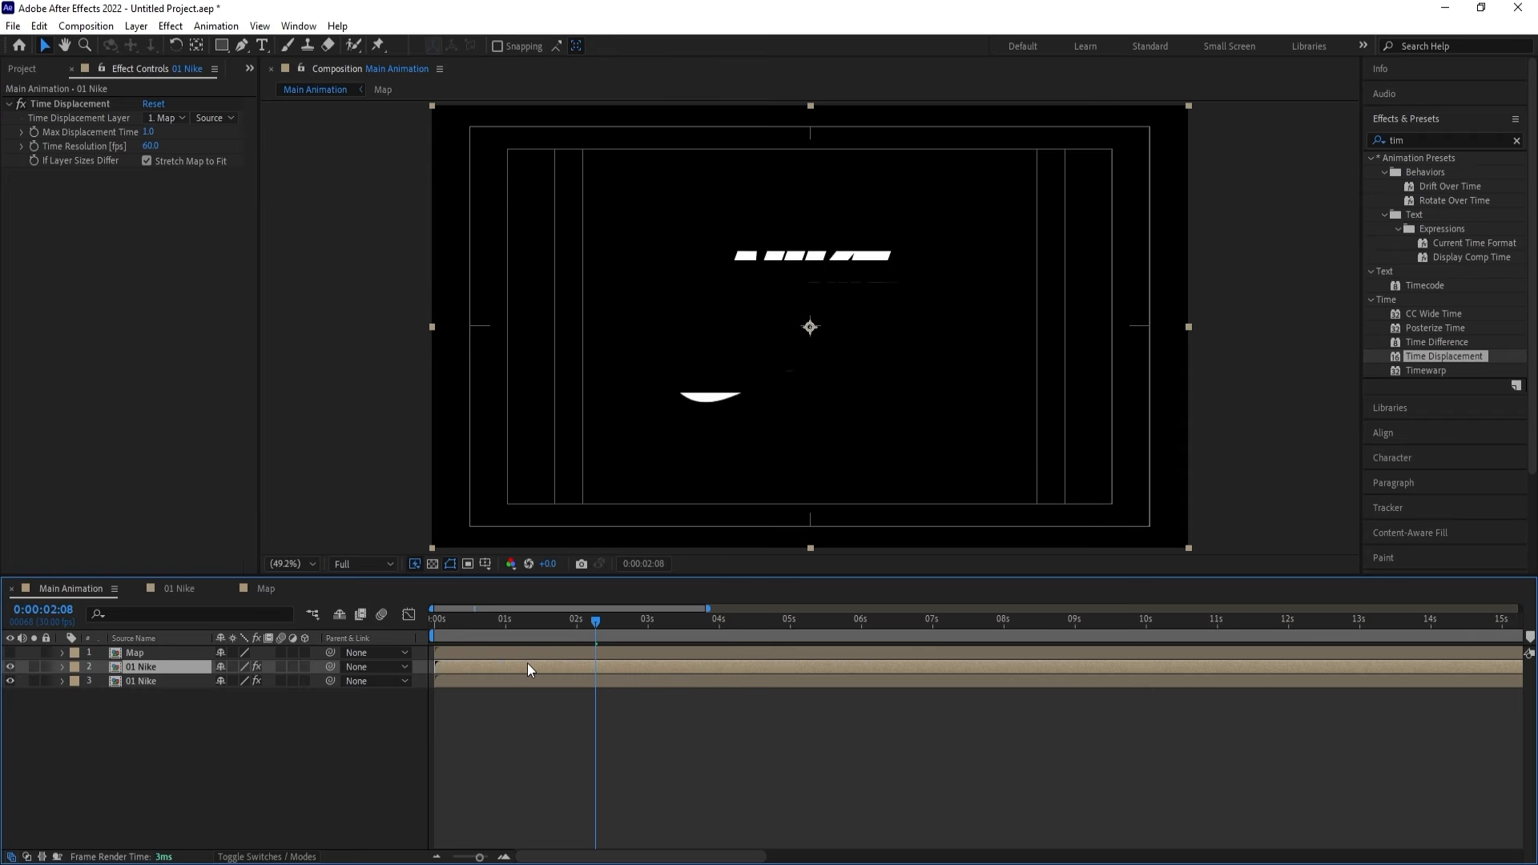
pyautogui.press('Delete')
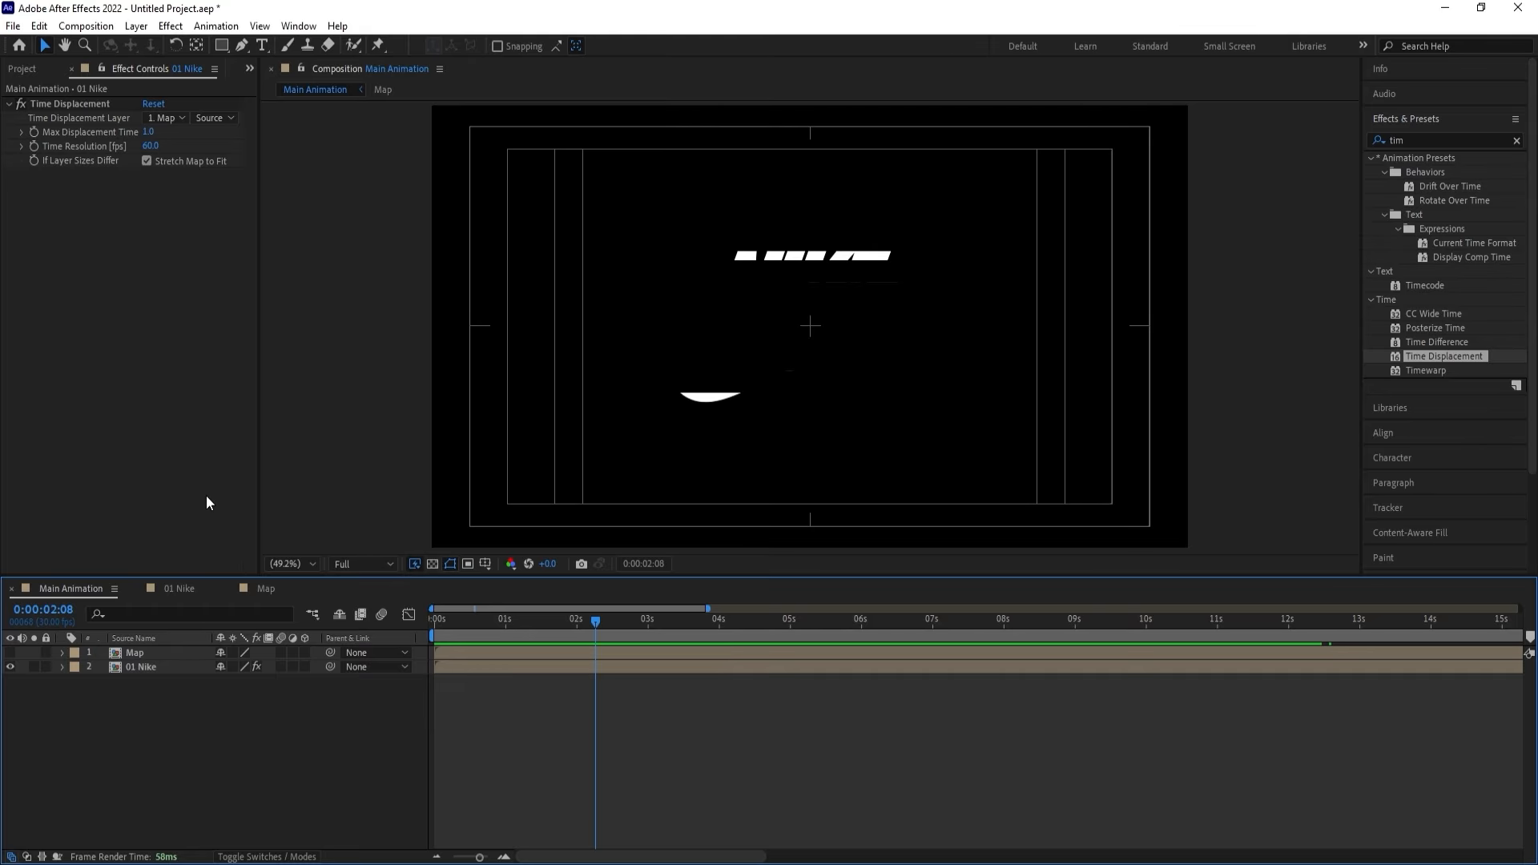
# Duplicate the 01 Nike composition in the project and open the duplicate.
pyautogui.hotkey('ctrl', '0')
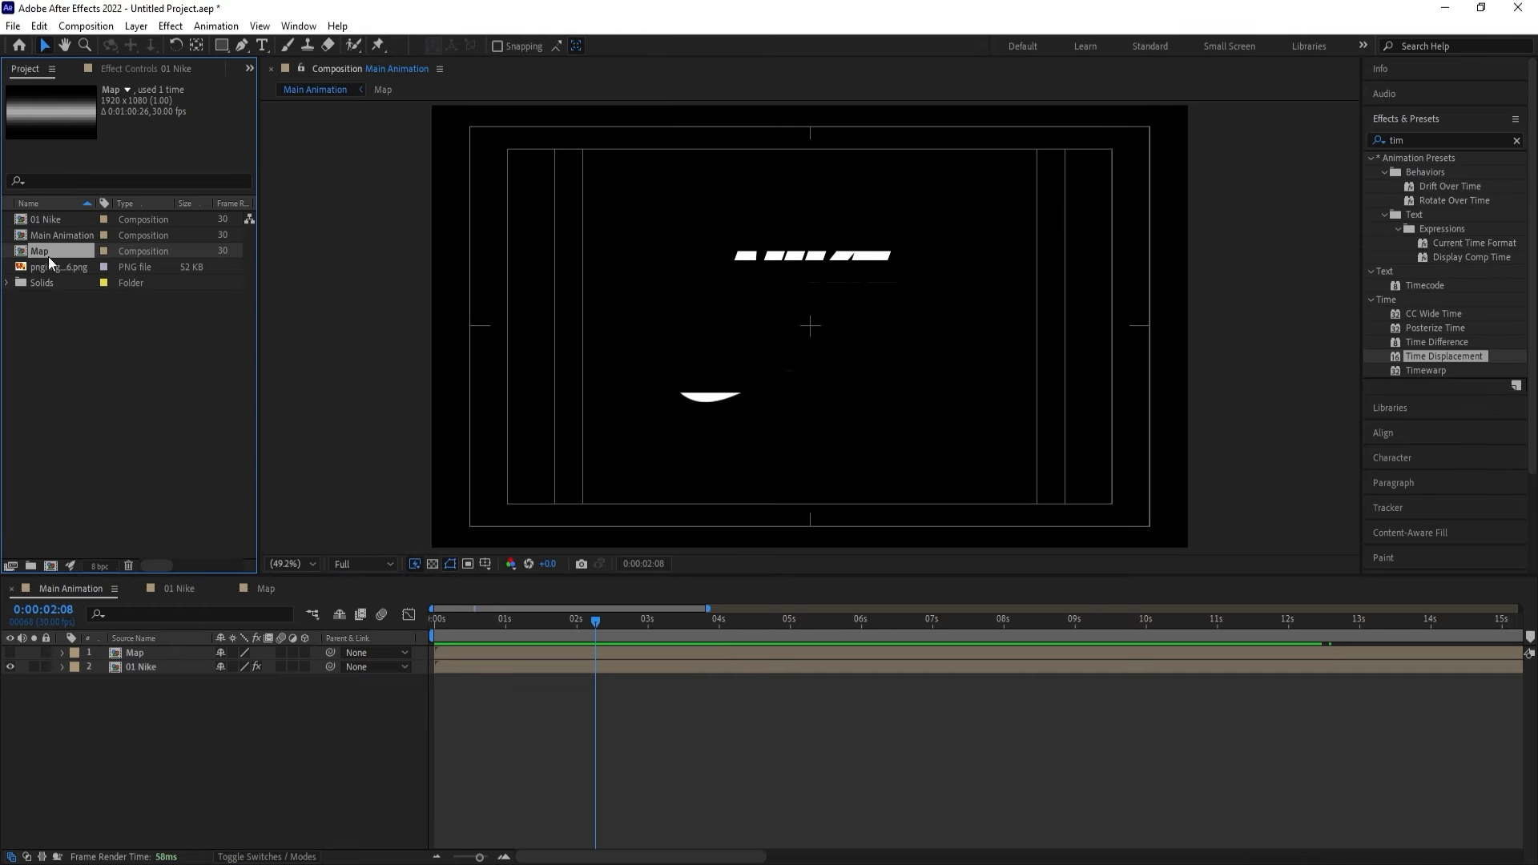
pyautogui.click(43, 223)
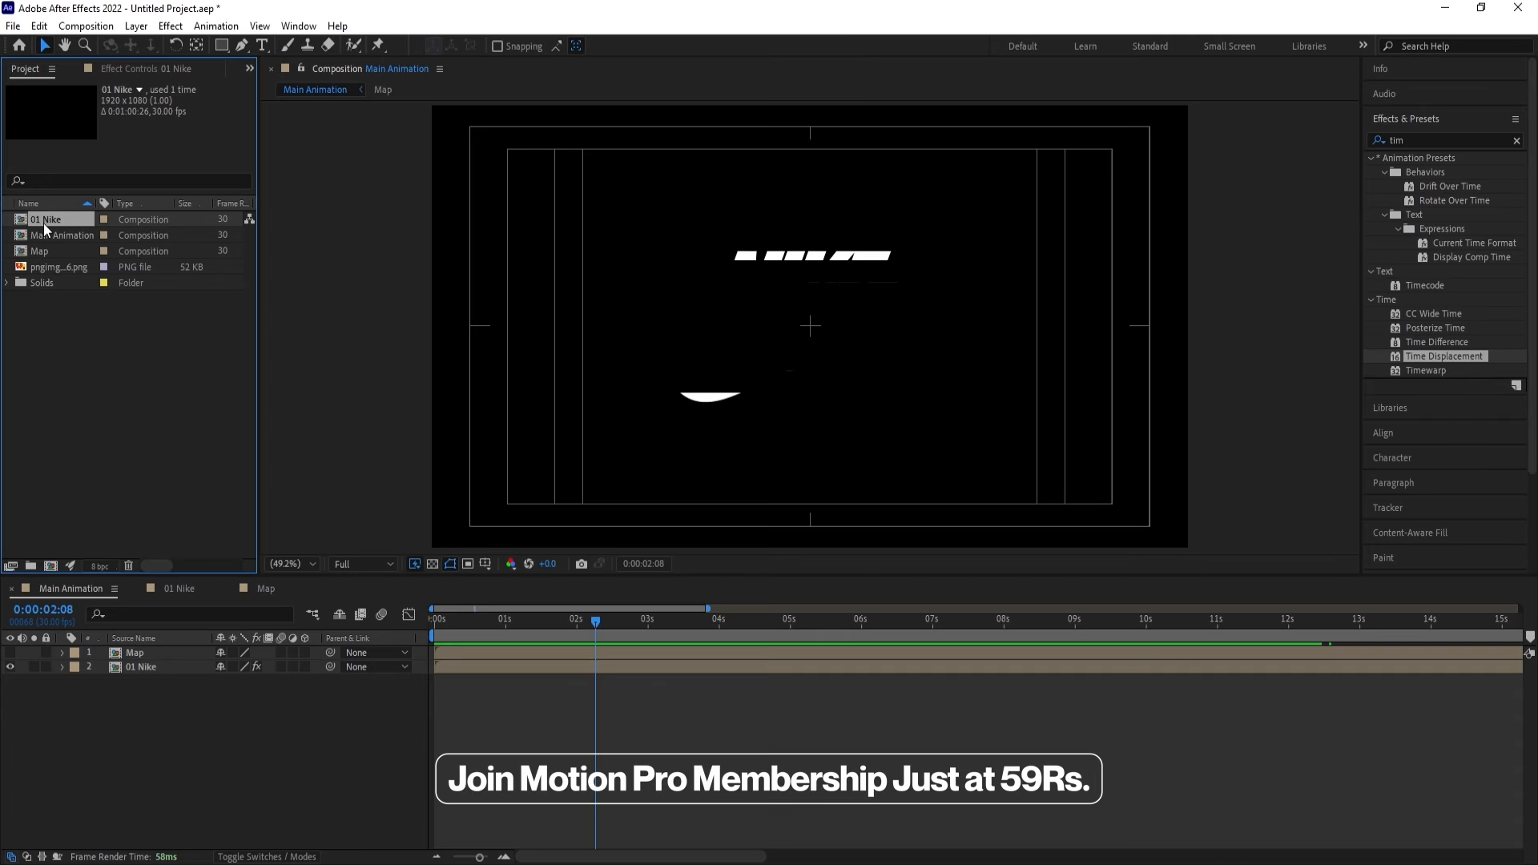
pyautogui.hotkey('ctrl', 'd')
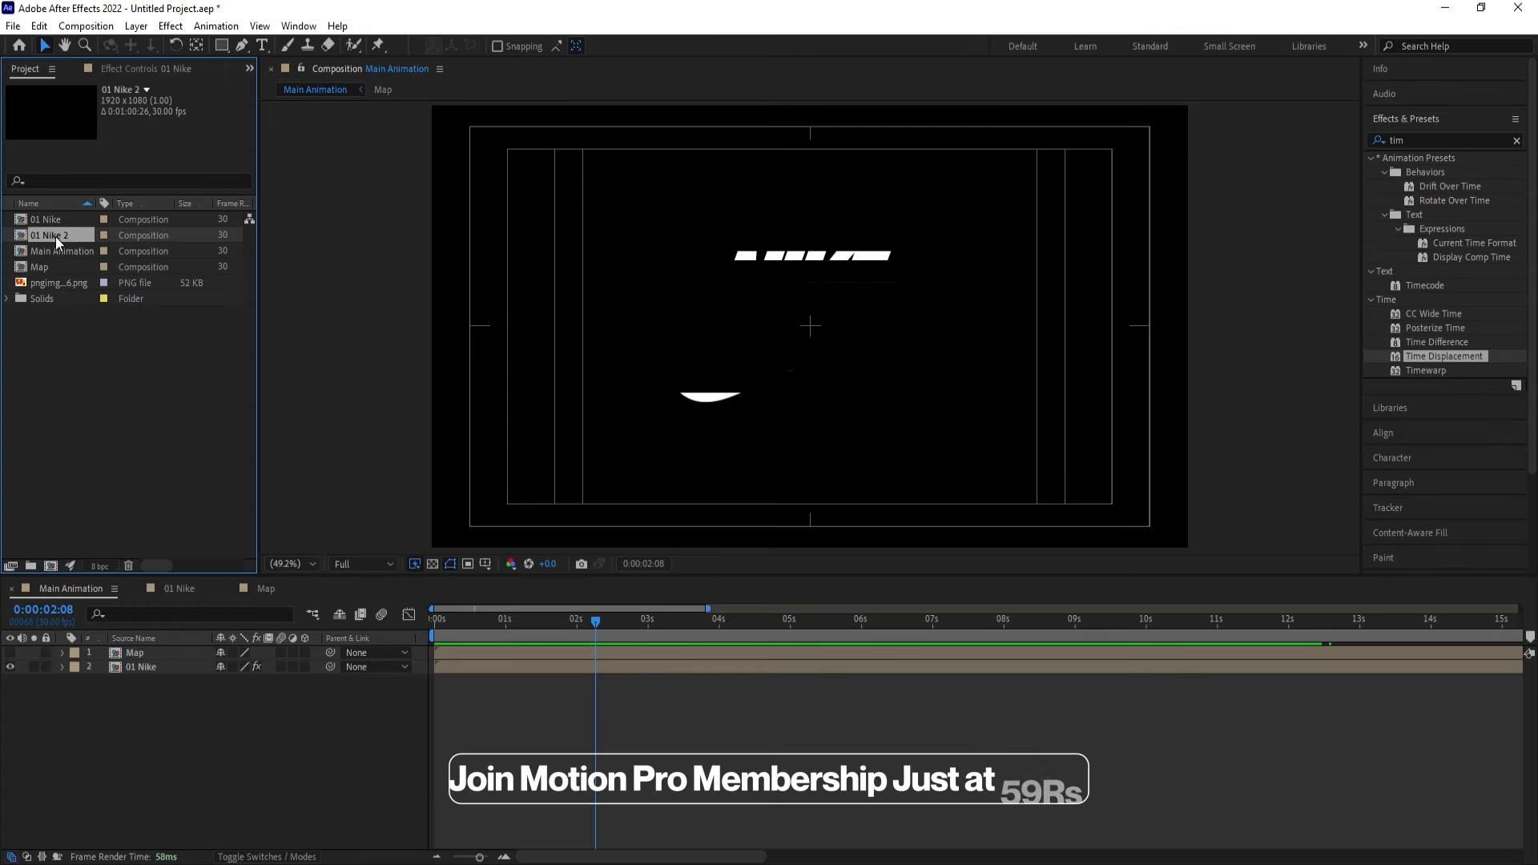
pyautogui.doubleClick(55, 238)
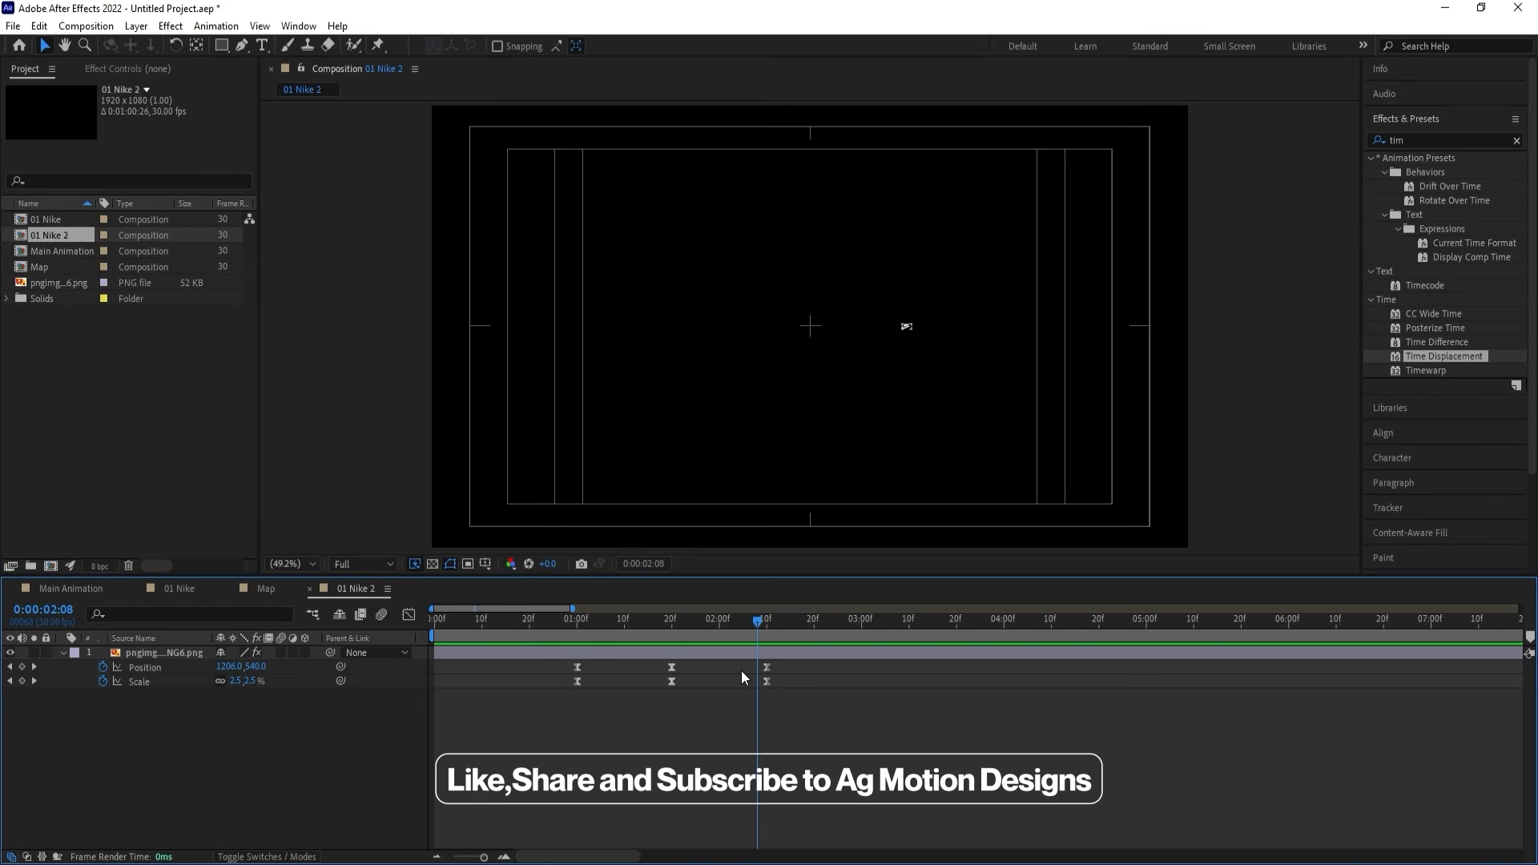
# Delete the logo layer's last position and scale keyframes, keeping the pairs at 1:00 and 1:20.
pyautogui.moveTo(693, 623); pyautogui.dragTo(674, 618)
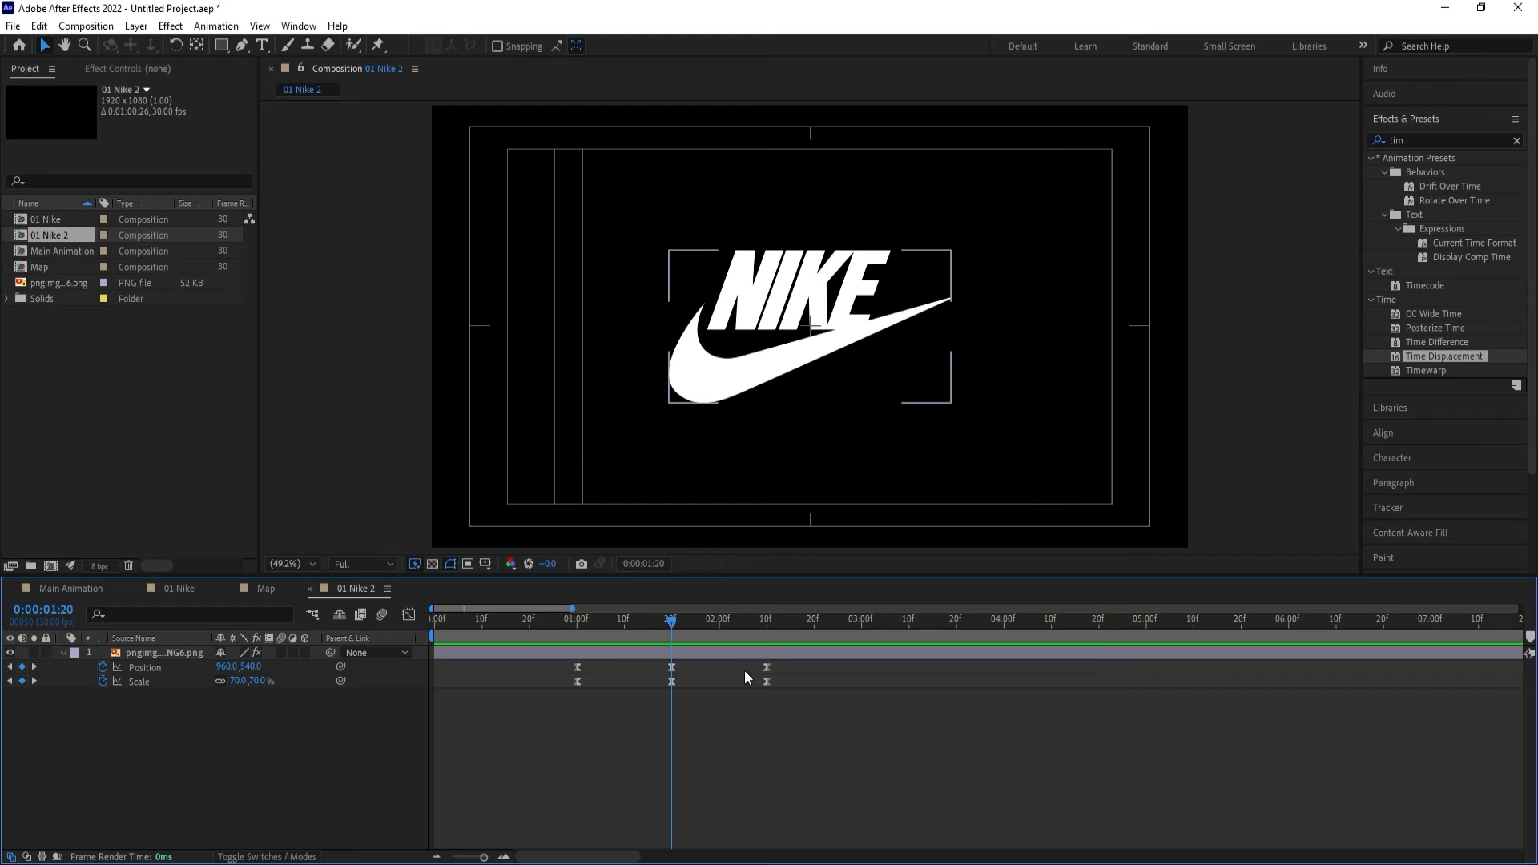
pyautogui.moveTo(733, 662); pyautogui.dragTo(801, 716)
pyautogui.press('Delete')
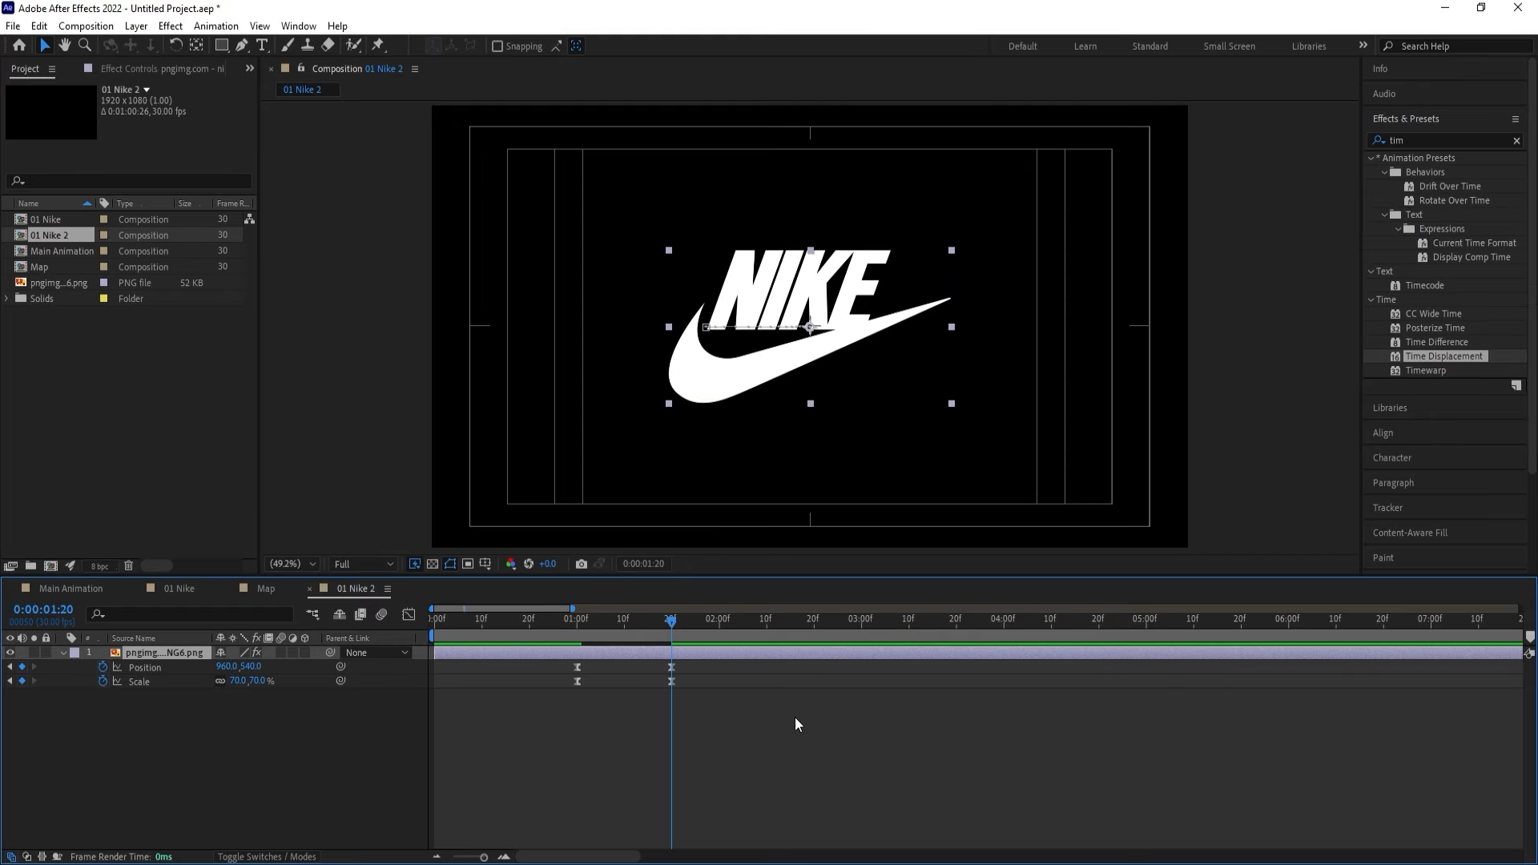
# In Main Animation, trim the start of the 01 Nike layer at 0:20 and move the trimmed layer to the composition's start.
pyautogui.click(70, 588)
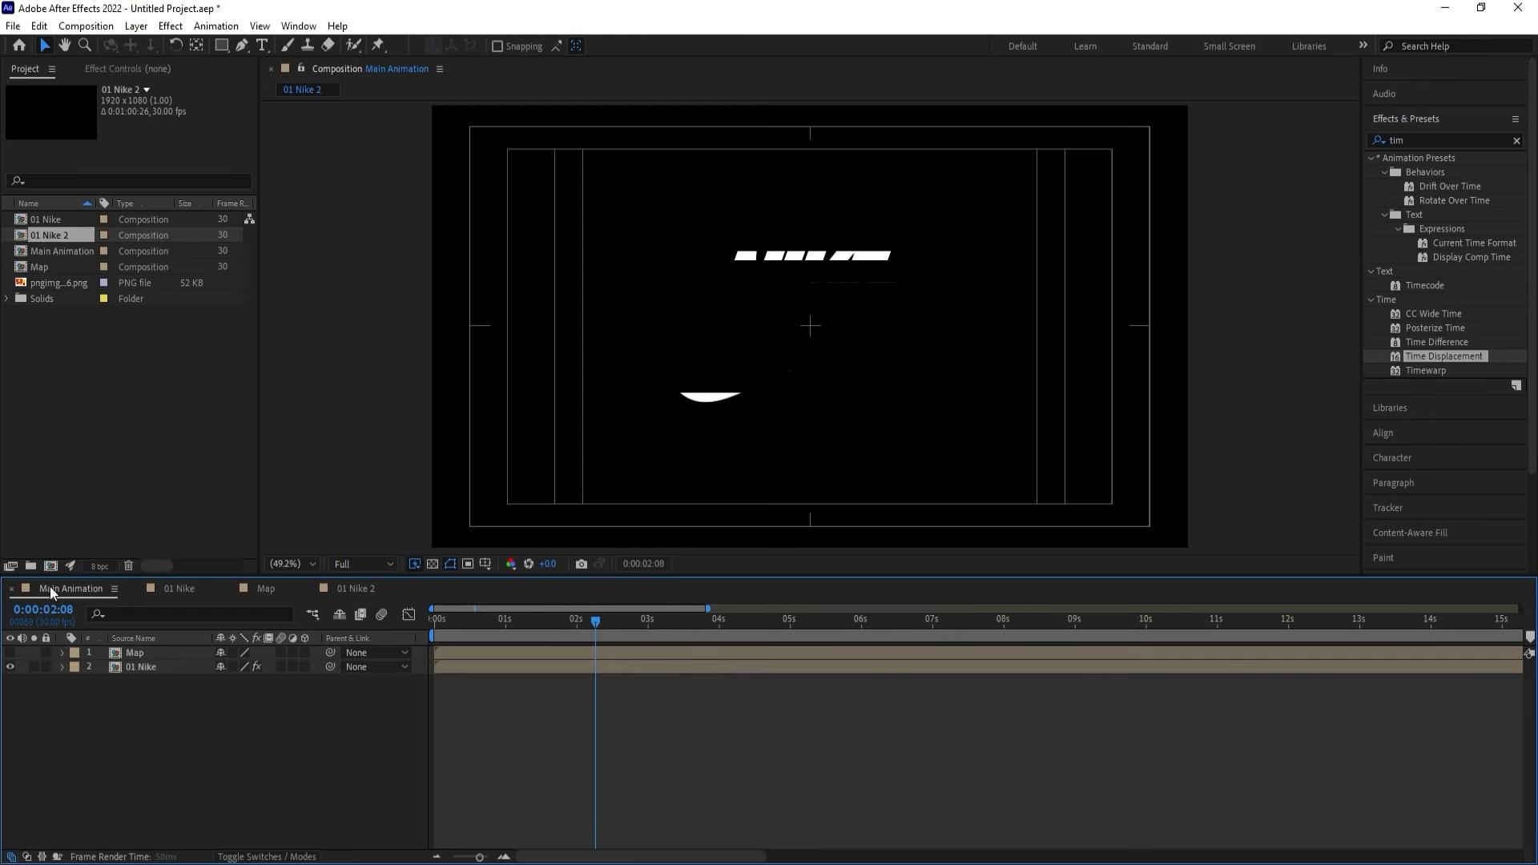
pyautogui.press('space')
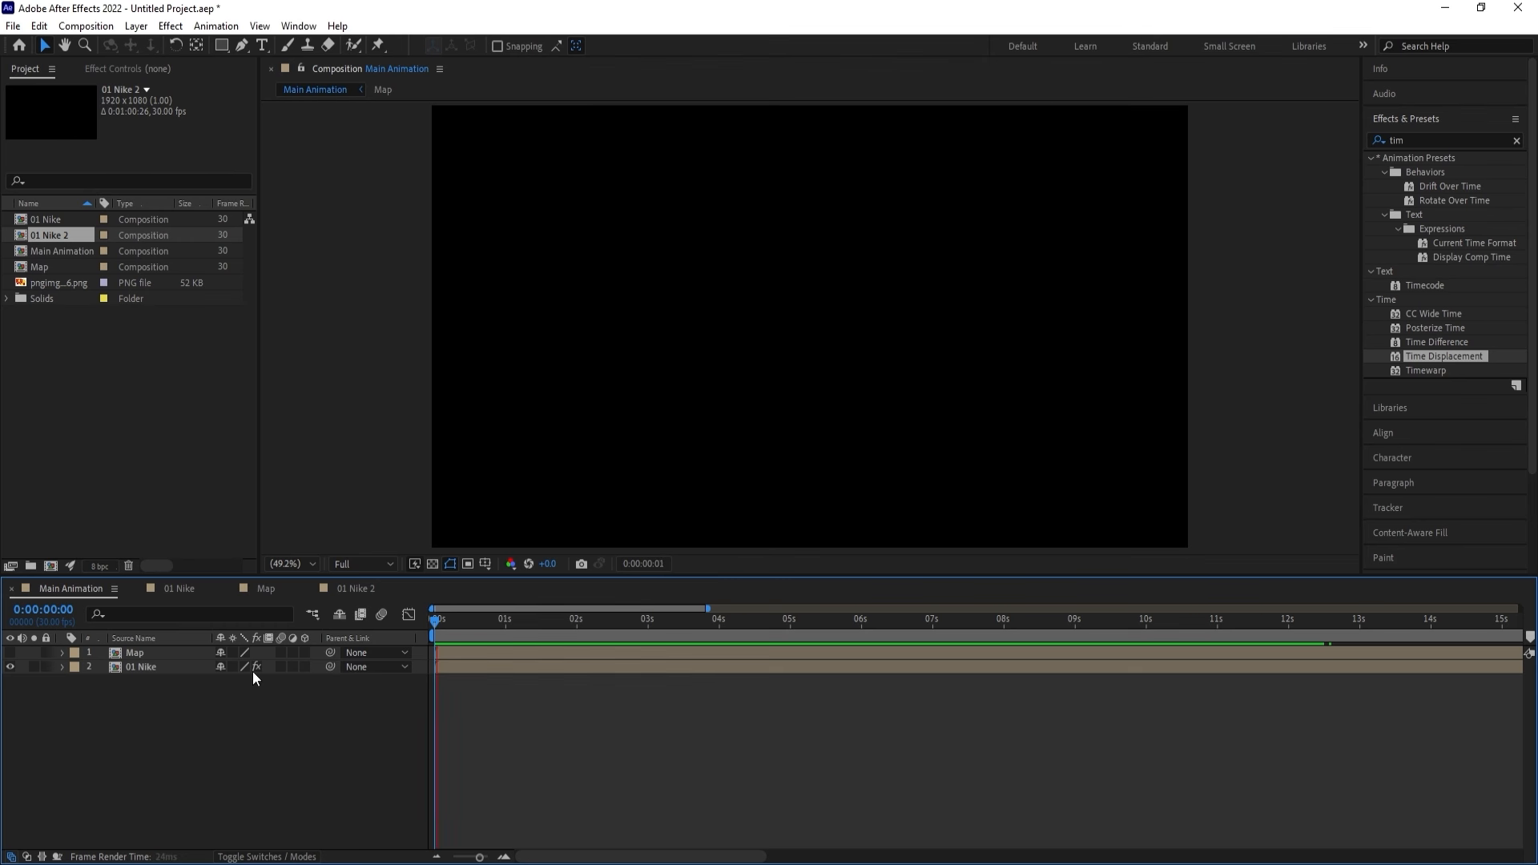
pyautogui.press('=')
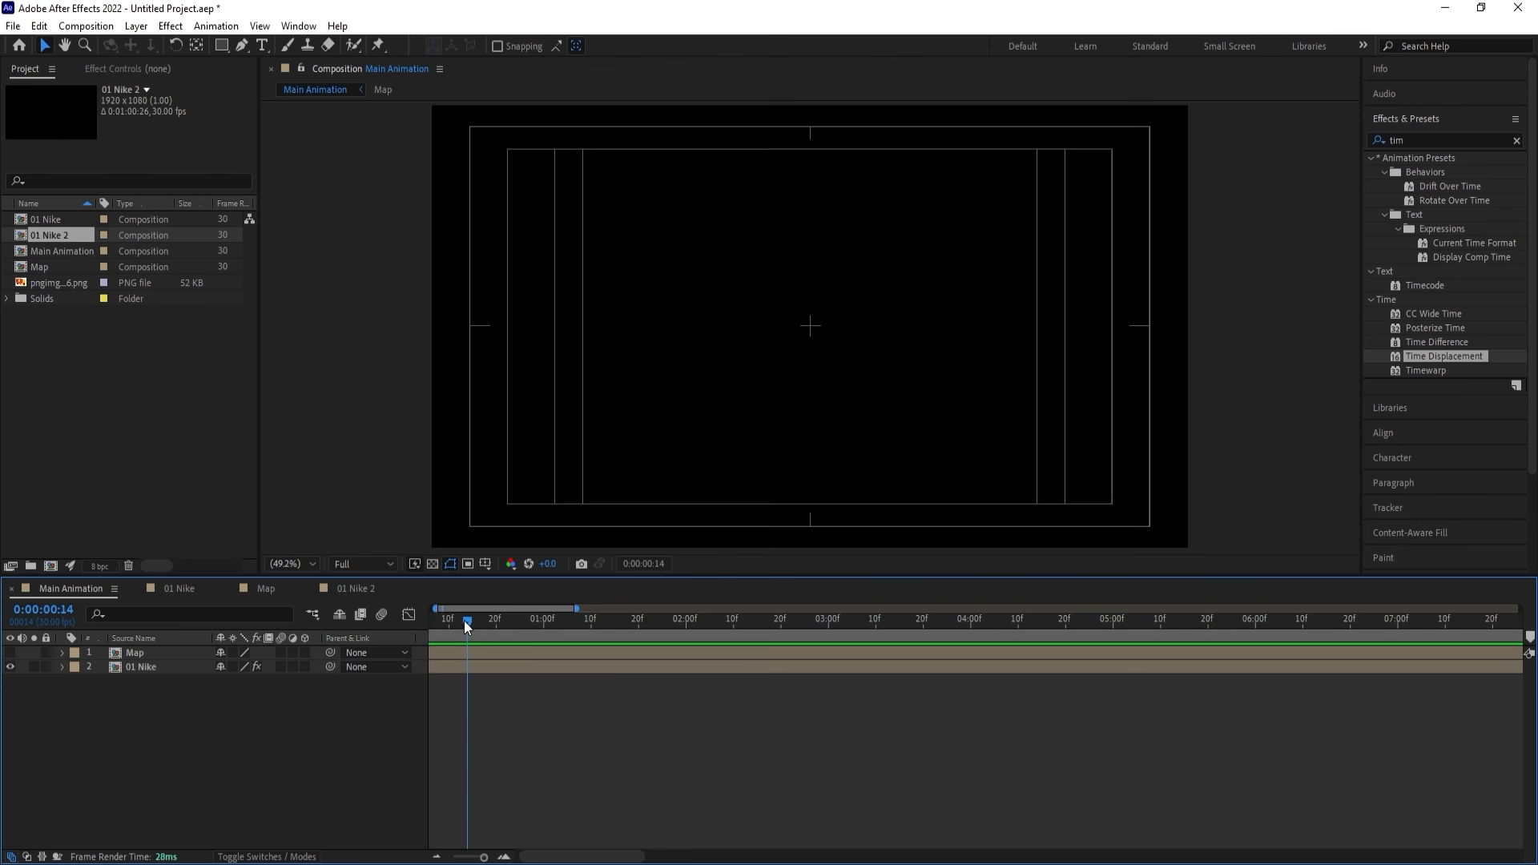
pyautogui.moveTo(464, 620); pyautogui.dragTo(526, 636)
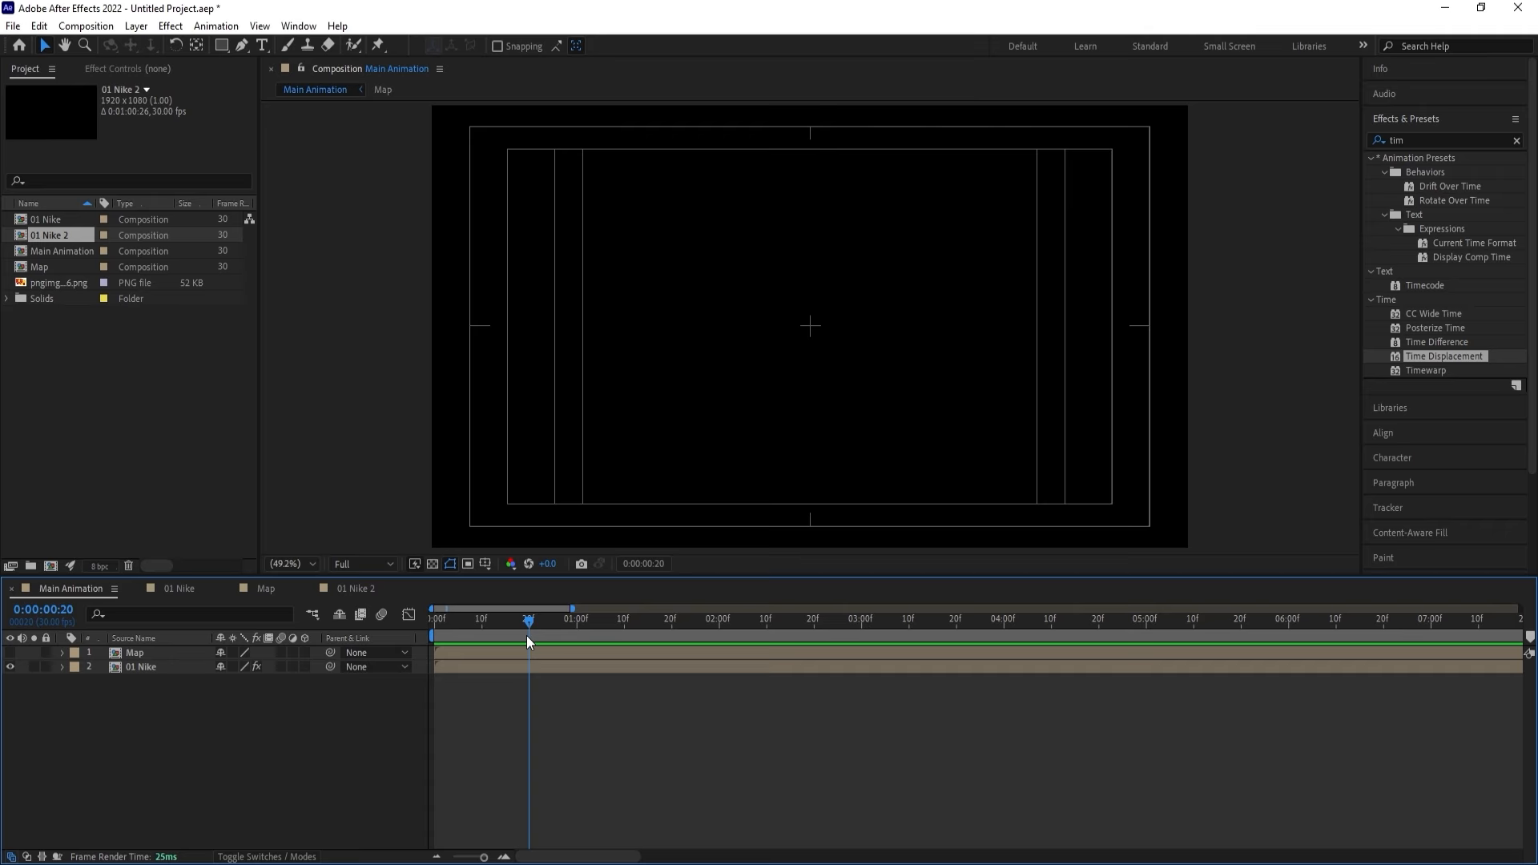
pyautogui.click(521, 667)
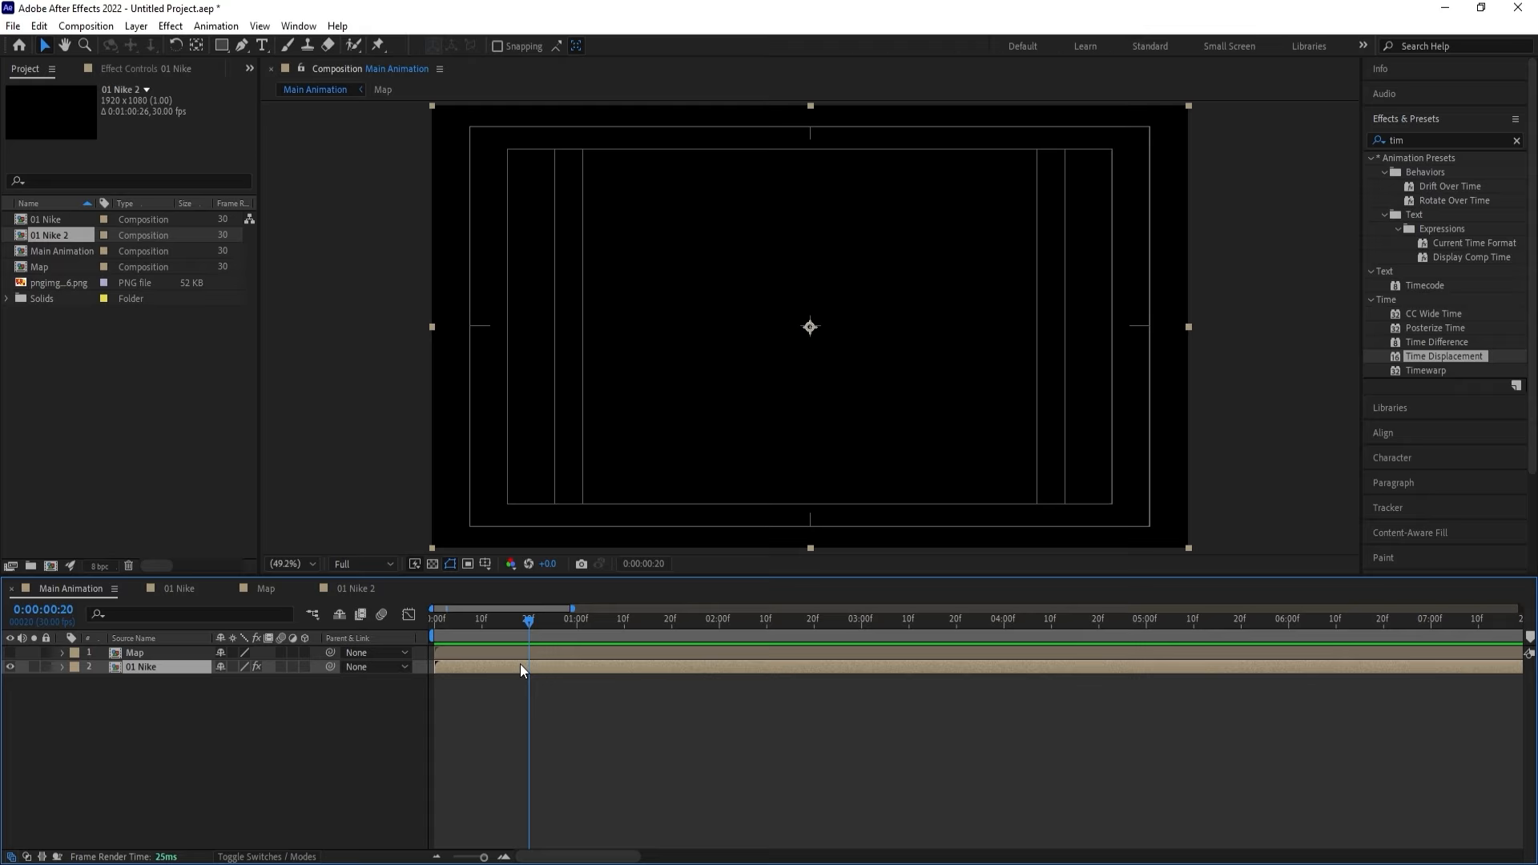
pyautogui.hotkey('alt', '[')
pyautogui.press('Home')
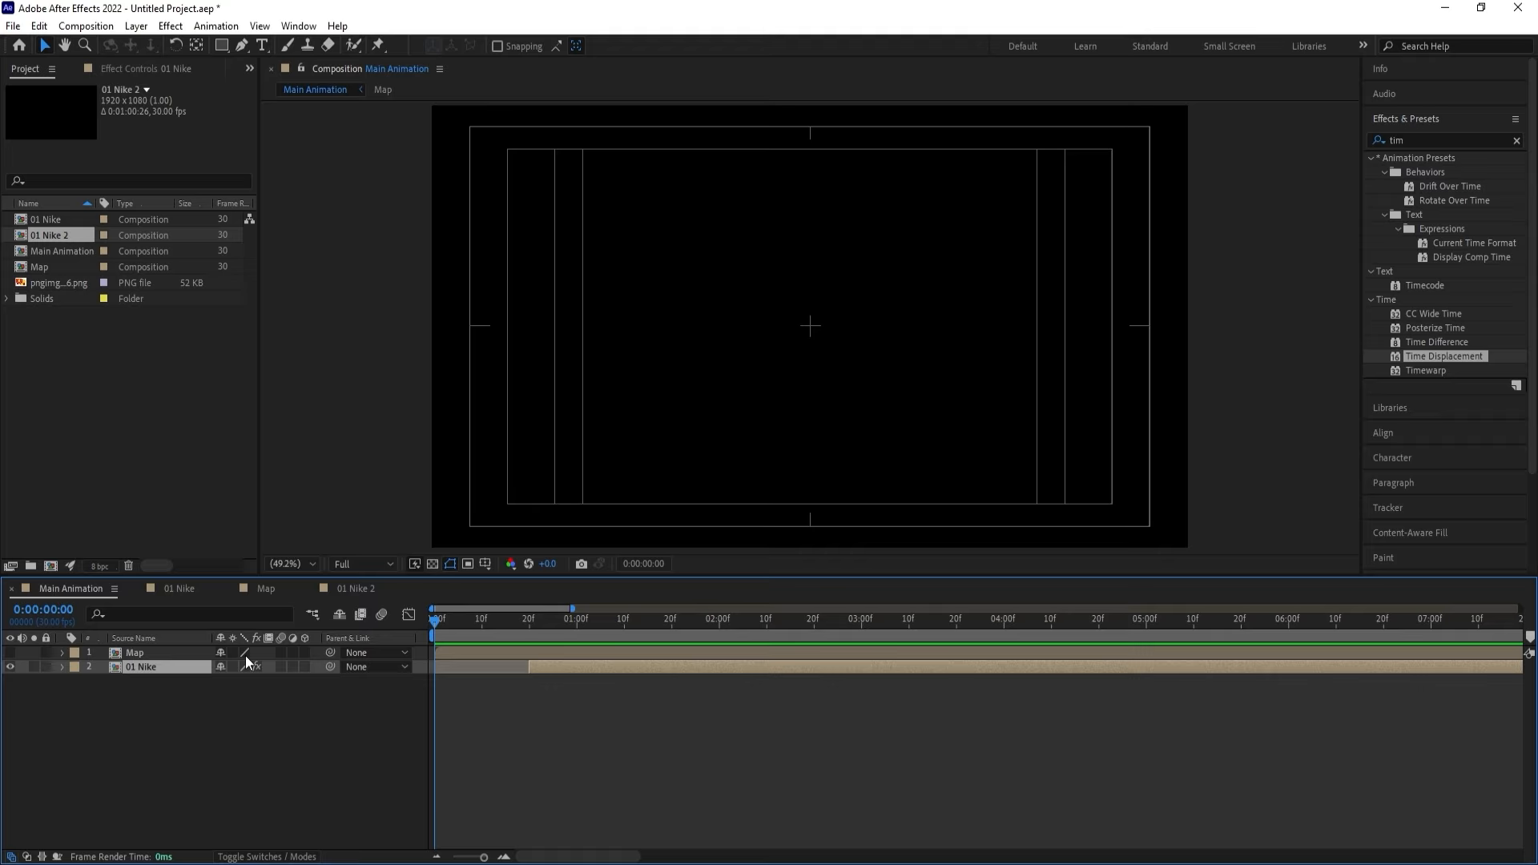
pyautogui.hotkey('ctrl', 'z')
# Preview the trimmed logo animation in Main Animation from the beginning.
pyautogui.press('space')
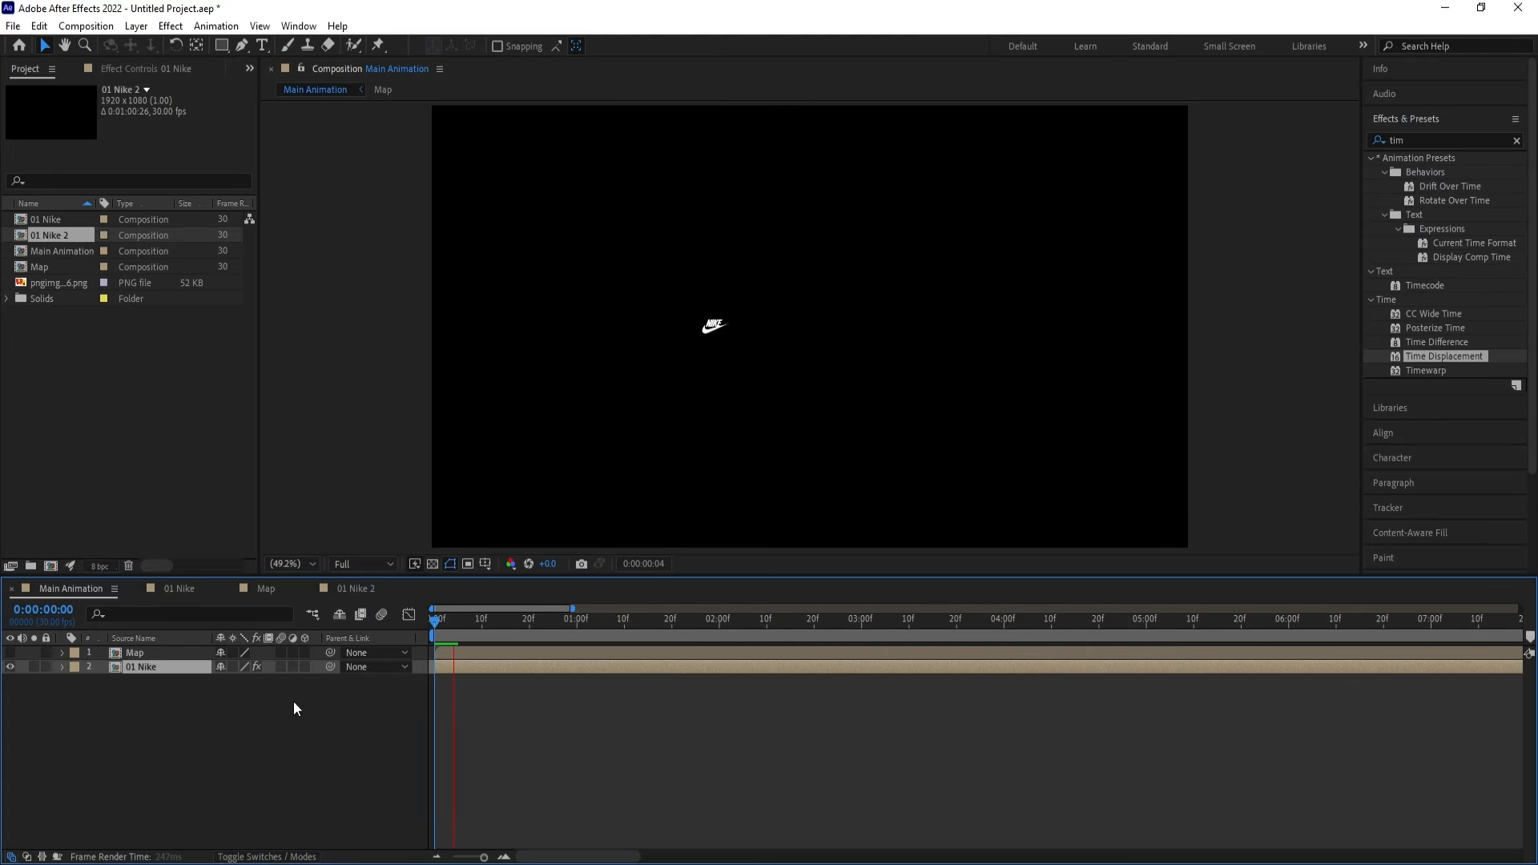
pyautogui.moveTo(463, 618); pyautogui.dragTo(455, 615)
pyautogui.press('Home')
pyautogui.press('space')
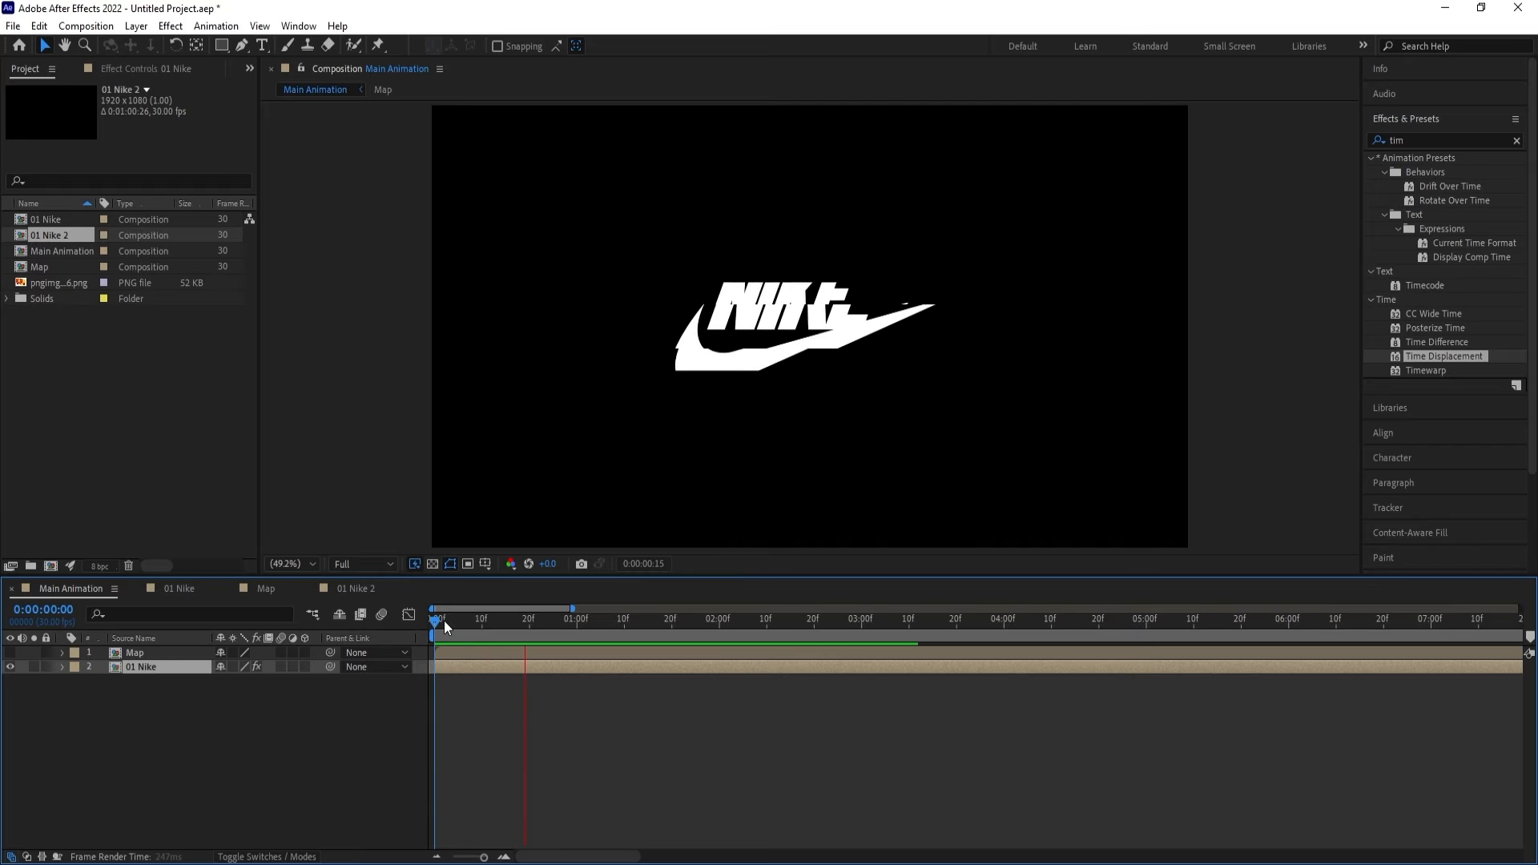
pyautogui.press('space')
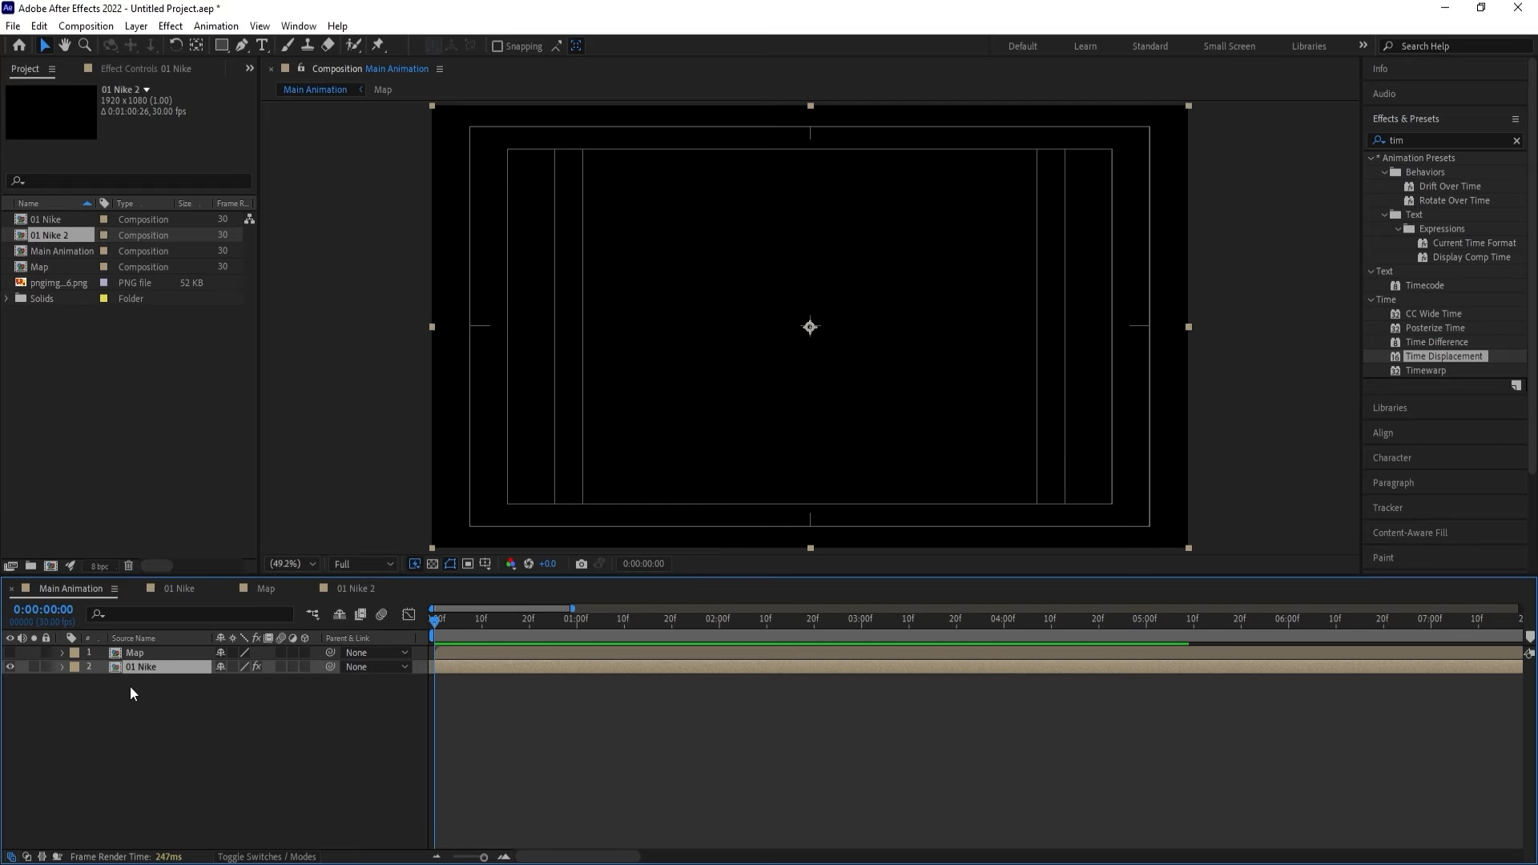
# Duplicate the 01 Nike layer three times, staggering the copies three frames apart to start at 0:03, 0:06 and 0:09.
pyautogui.hotkey('ctrl', 'd')
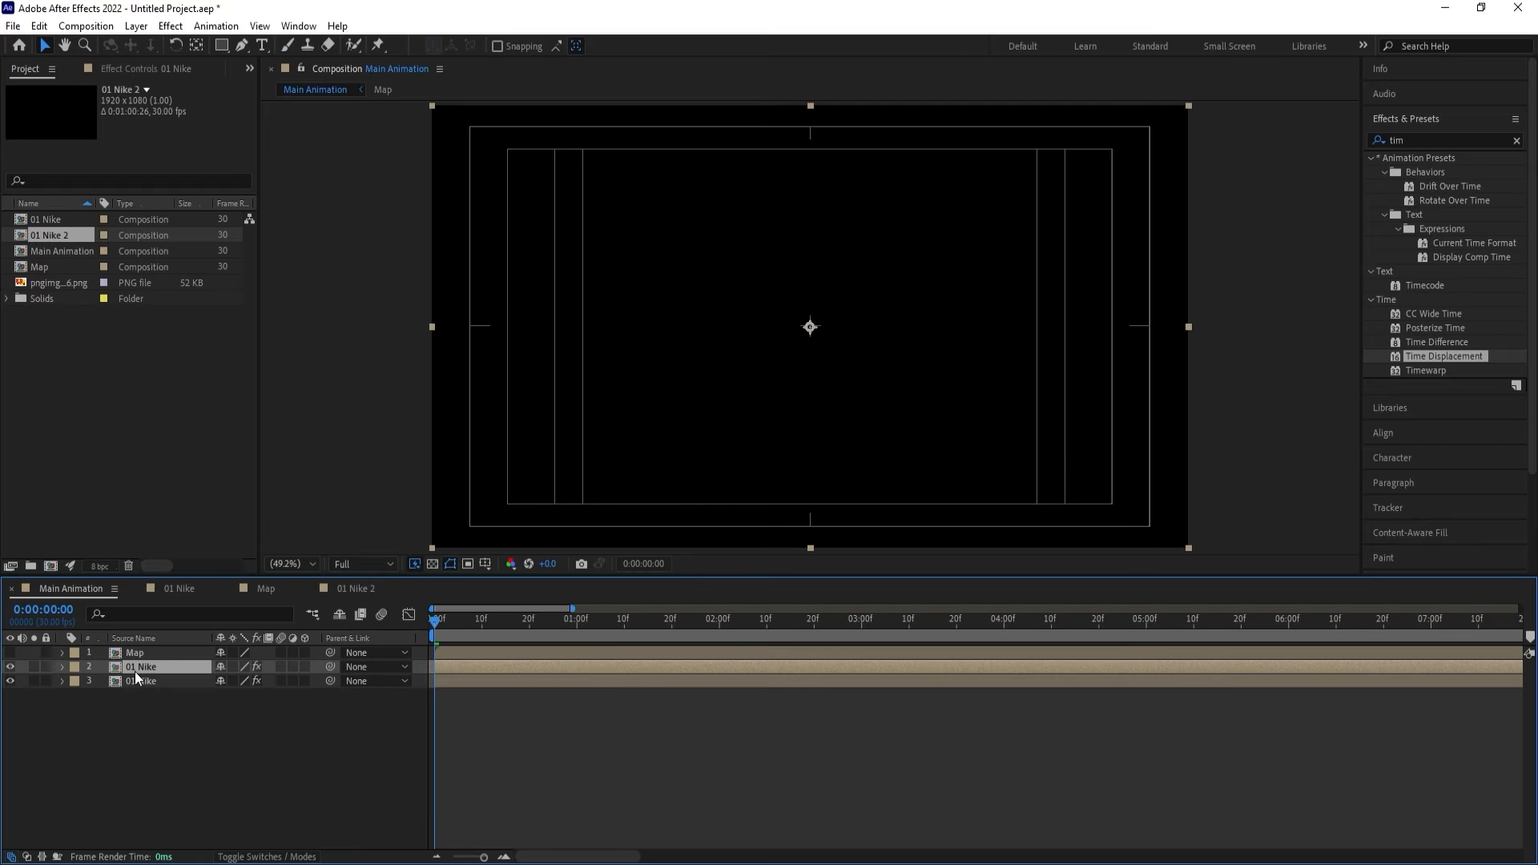
pyautogui.press('space')
pyautogui.hotkey('ctrl', 'd')
pyautogui.press('space')
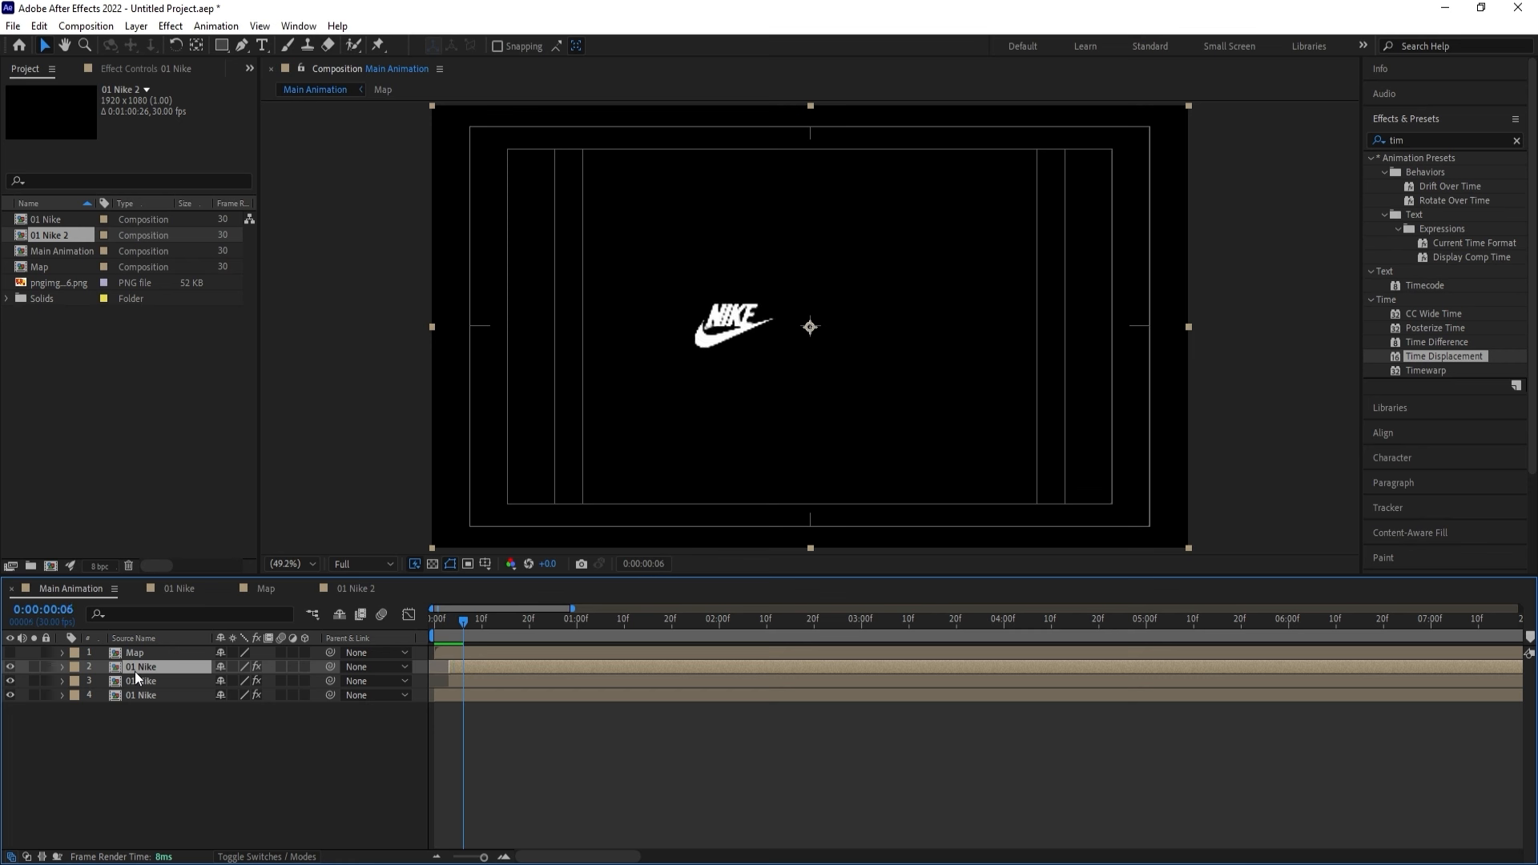
pyautogui.press('[')
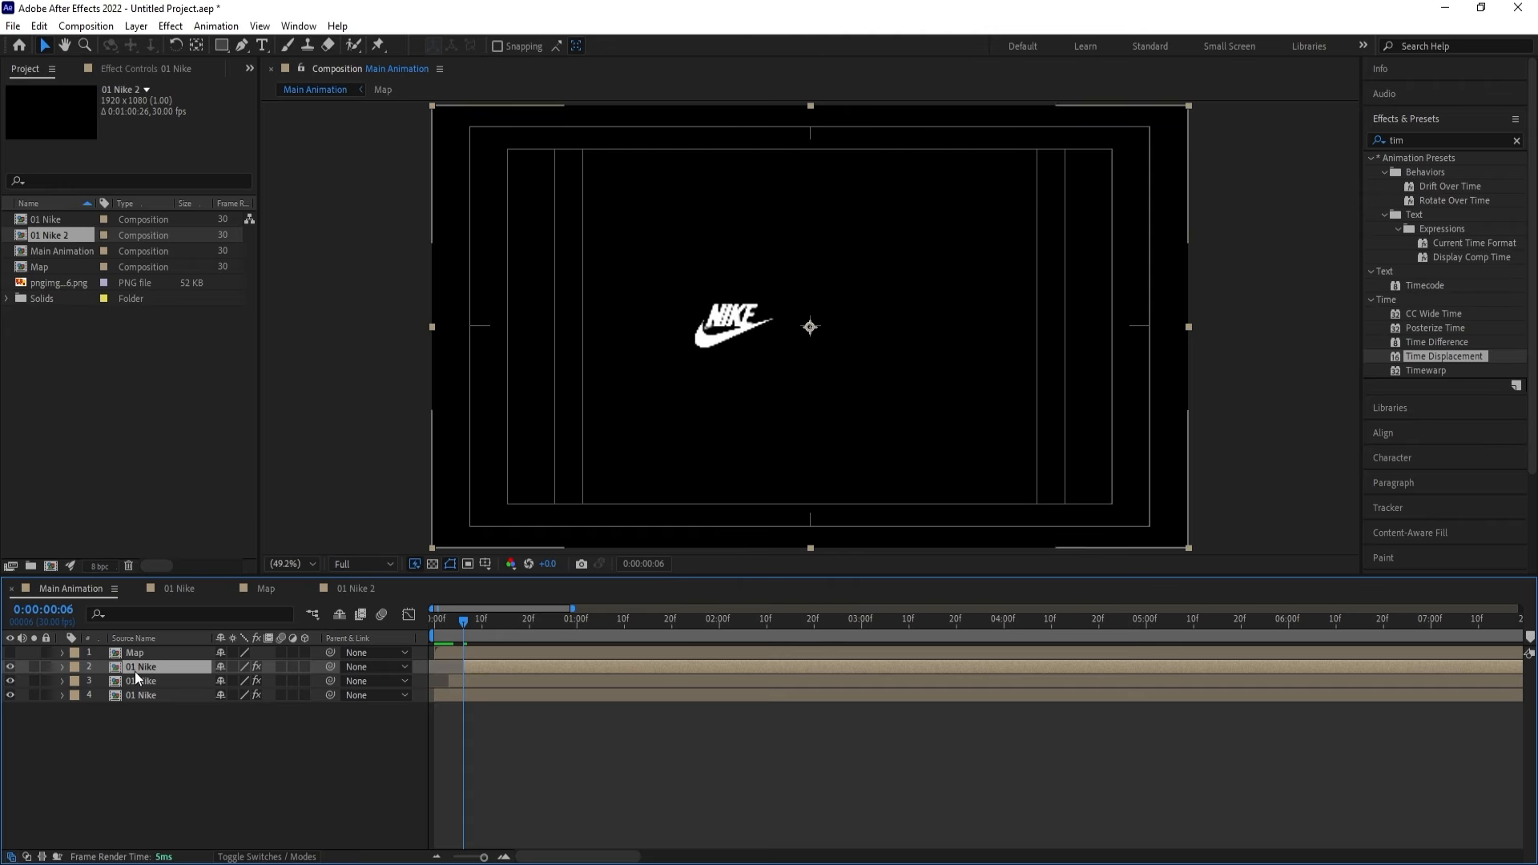
pyautogui.hotkey('ctrl', 'd')
pyautogui.press('pagedown')
pyautogui.press('pagedown')
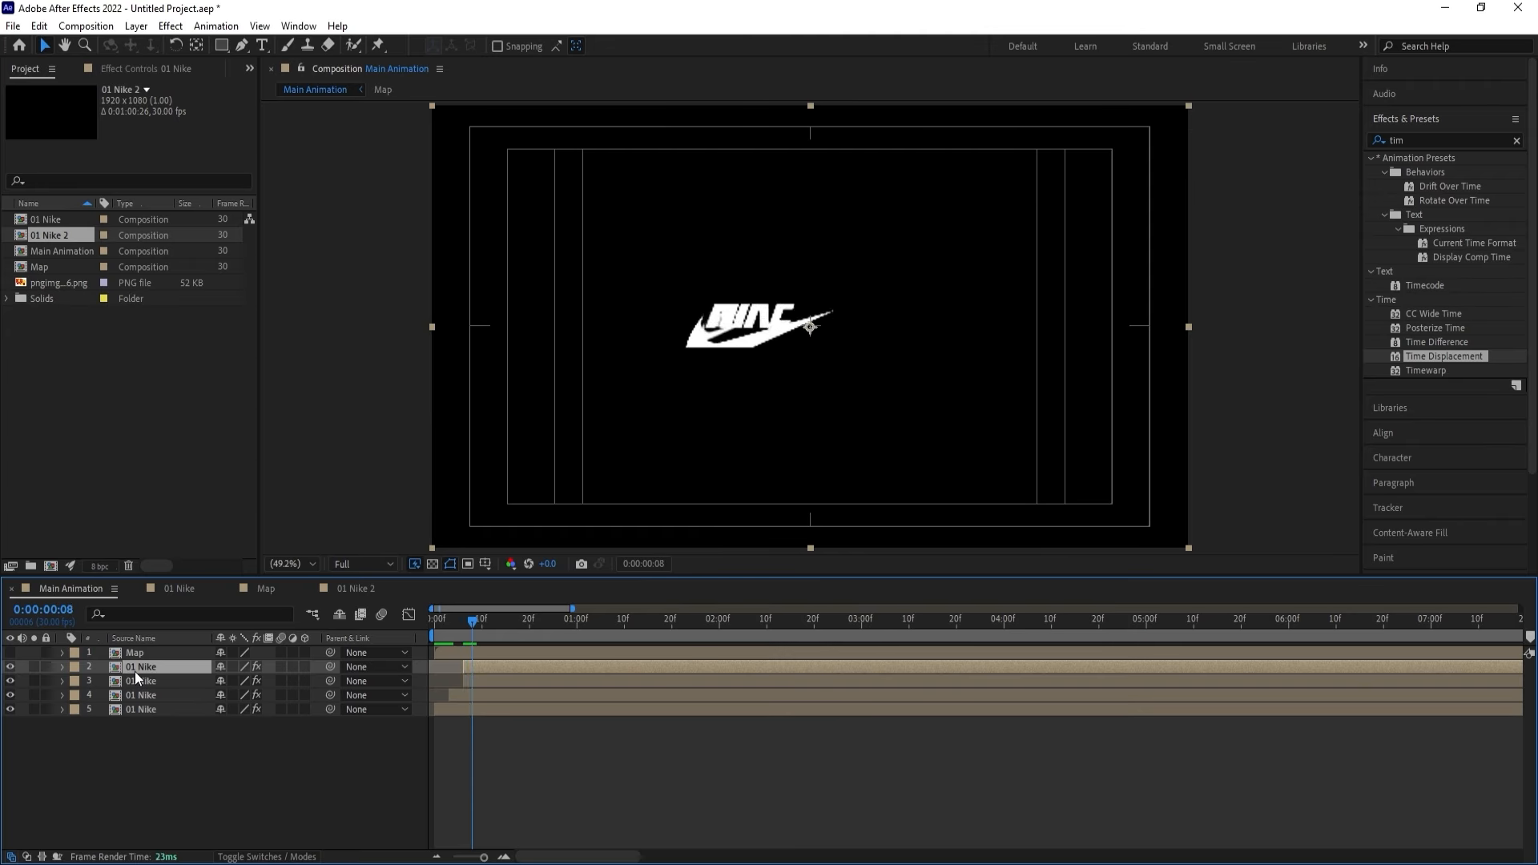
pyautogui.press('pagedown')
pyautogui.hotkey('alt', '[')
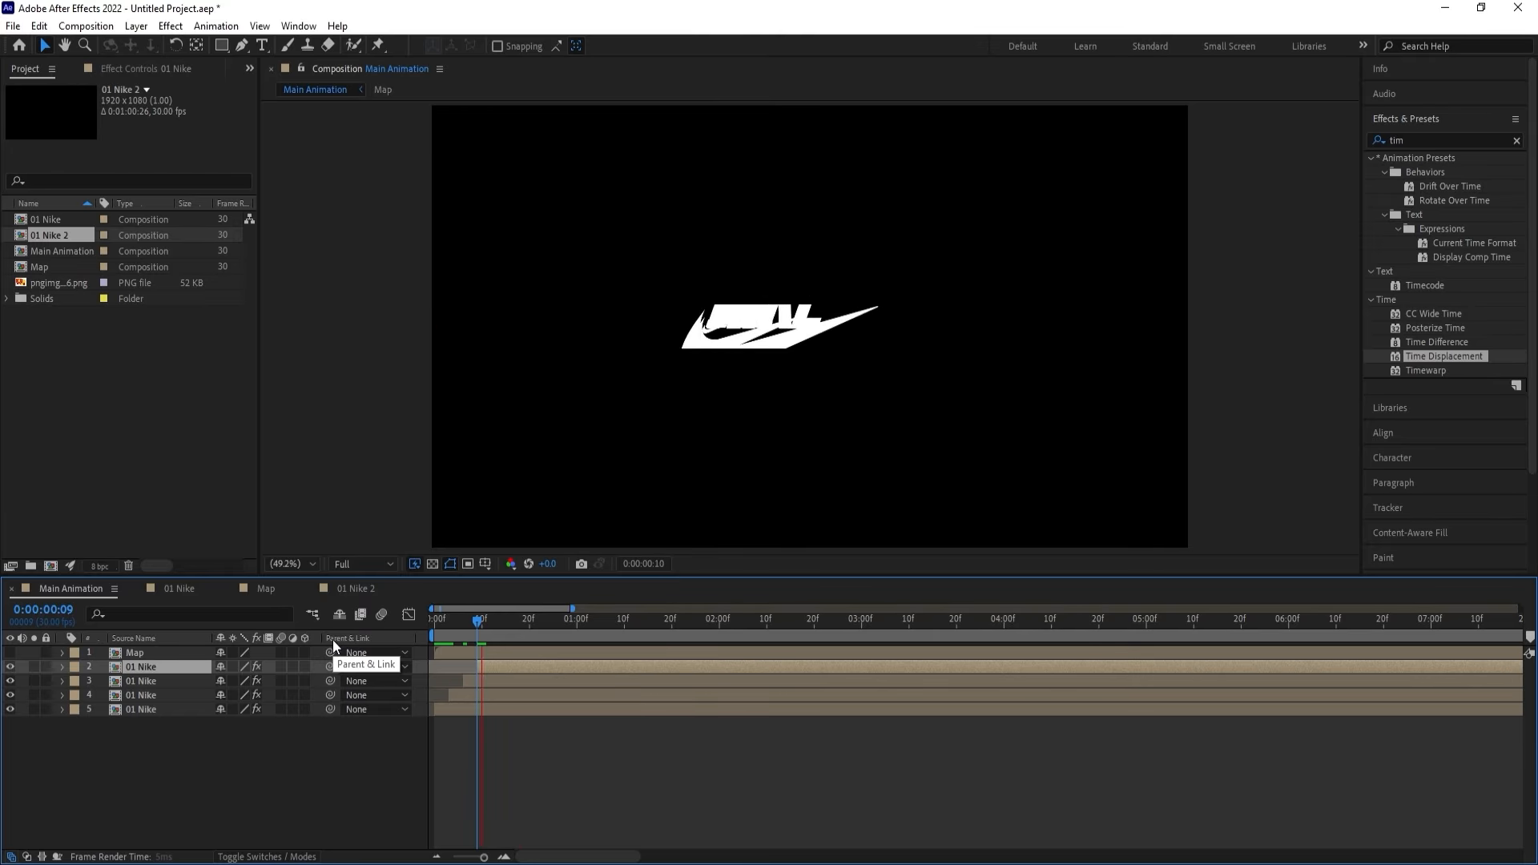
pyautogui.press('space')
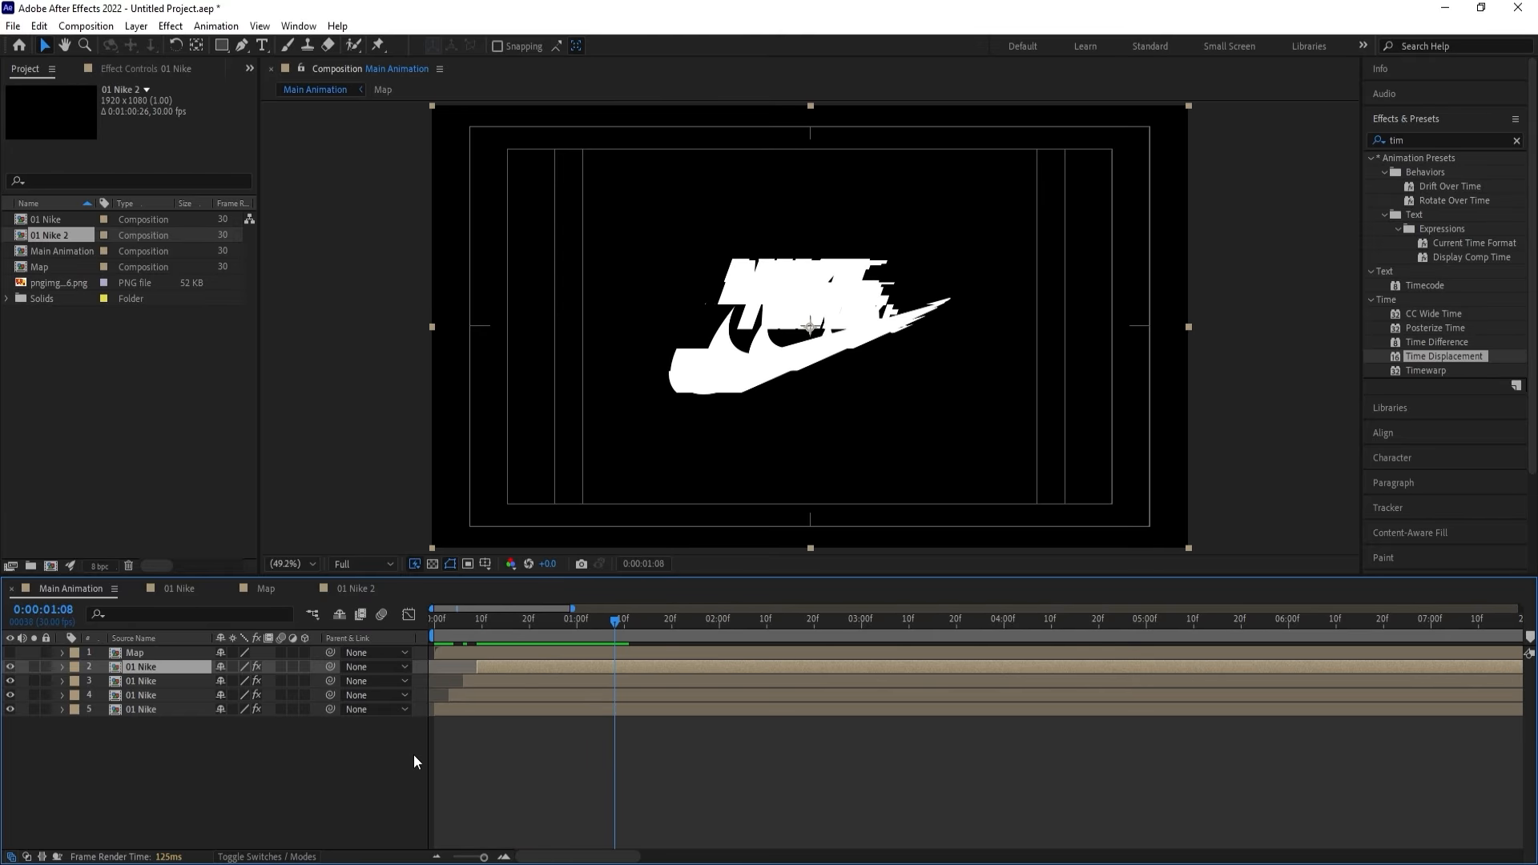
# Apply the Fill effect in red to the bottom 01 Nike layer.
pyautogui.click(444, 708)
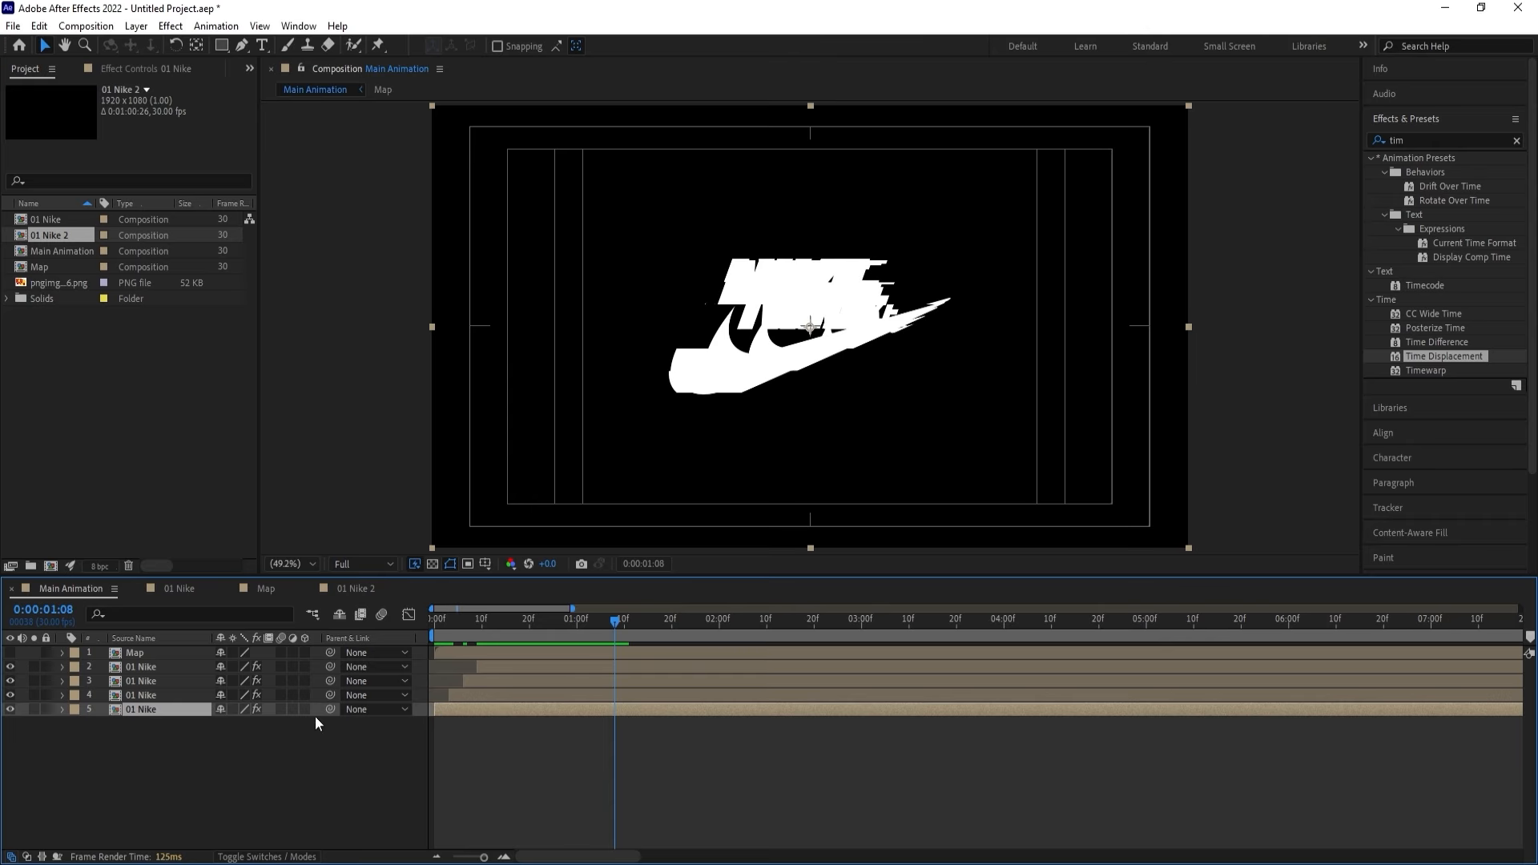
pyautogui.click(1415, 137)
pyautogui.write('fill')
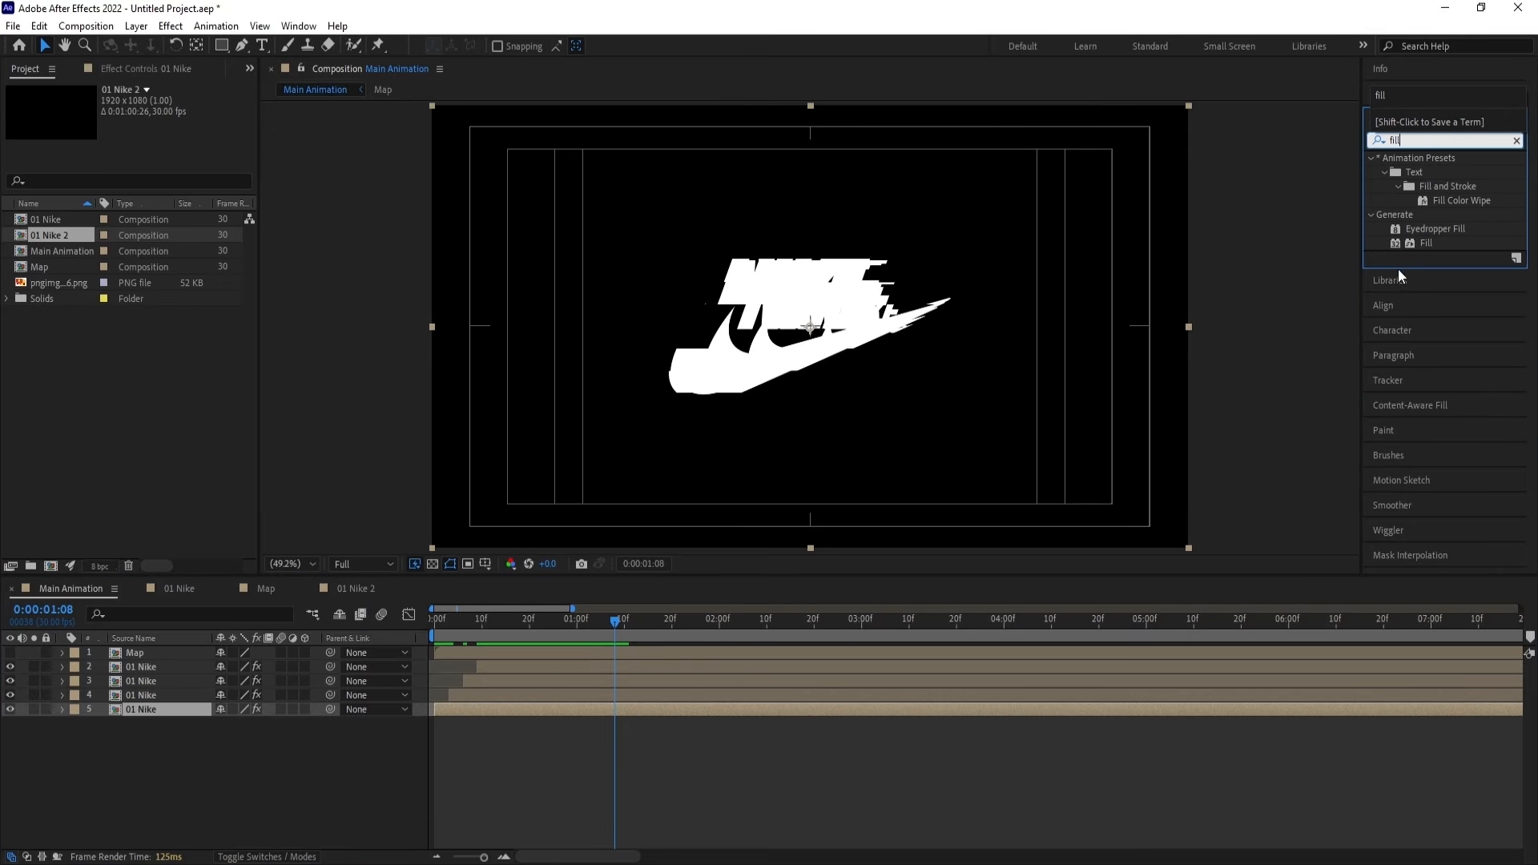
pyautogui.click(1428, 243)
pyautogui.doubleClick(1431, 242)
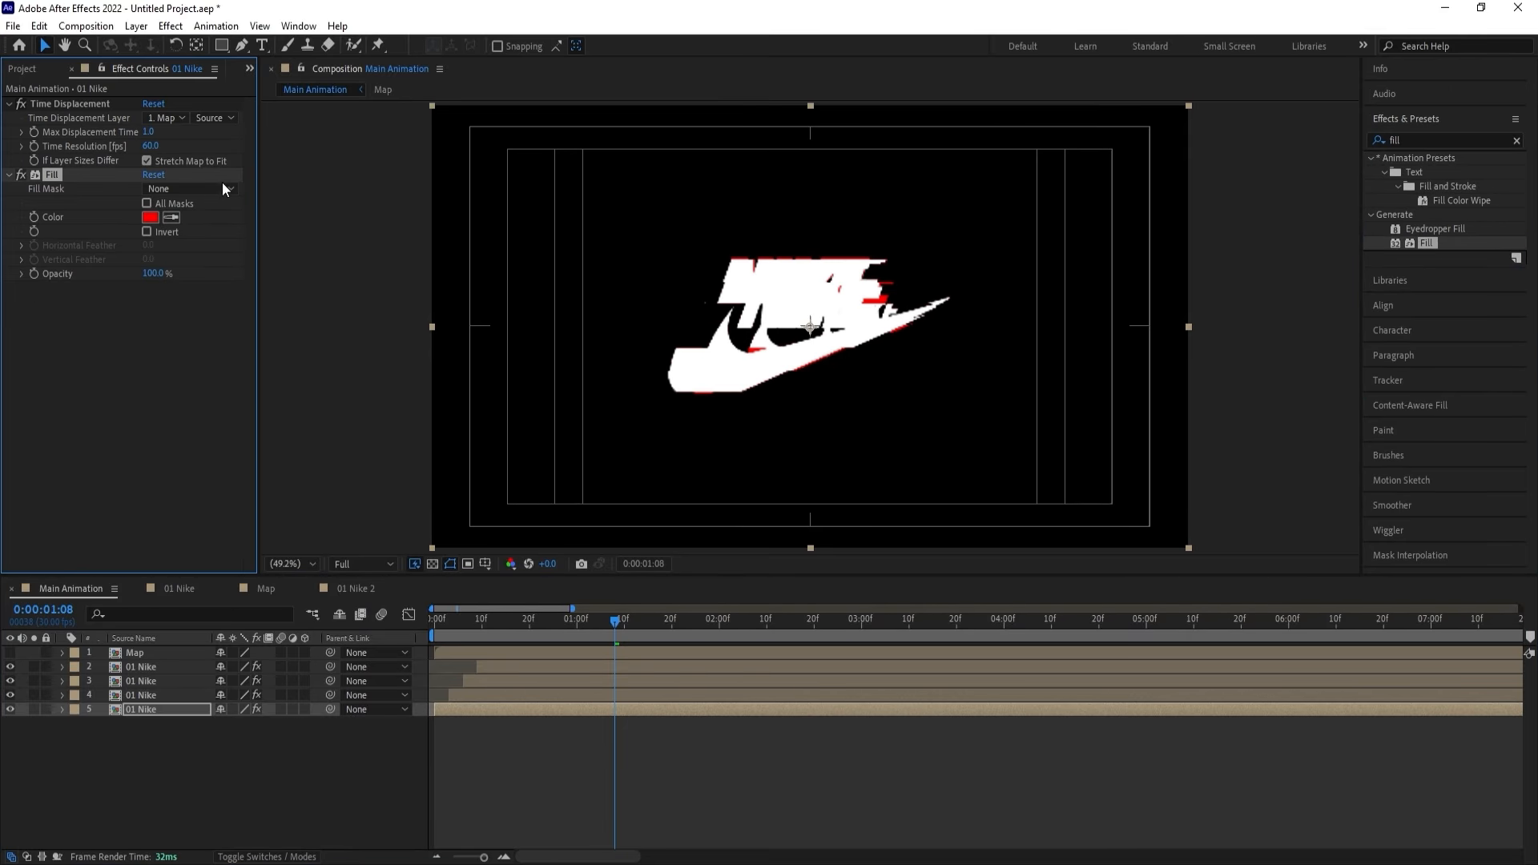
# Apply Fill to the 01 Nike copy starting at 0:03 and set its colour to green 00FF3C.
pyautogui.click(141, 696)
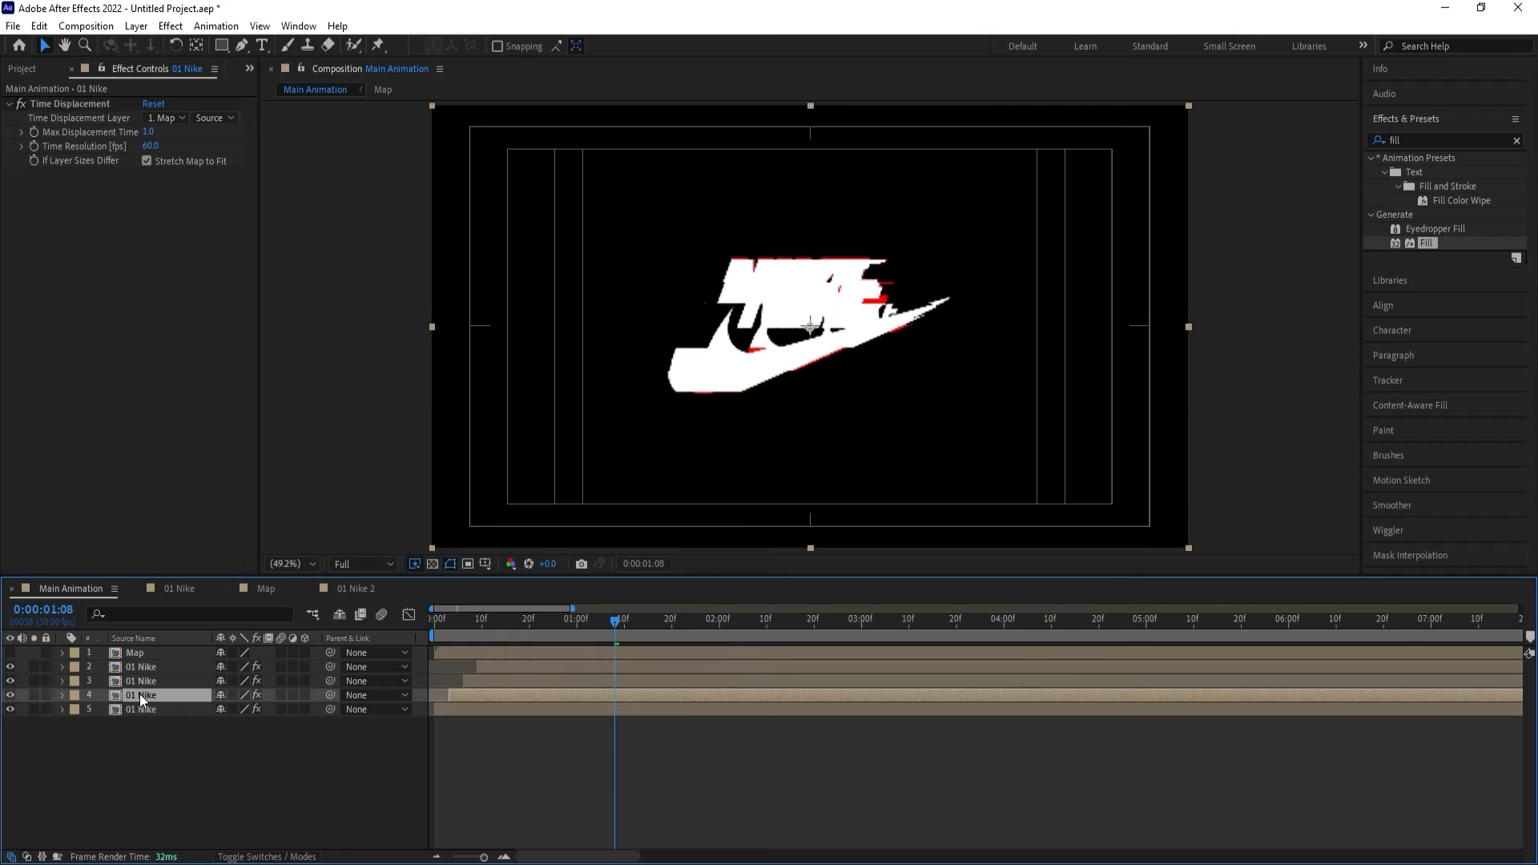
pyautogui.doubleClick(1431, 242)
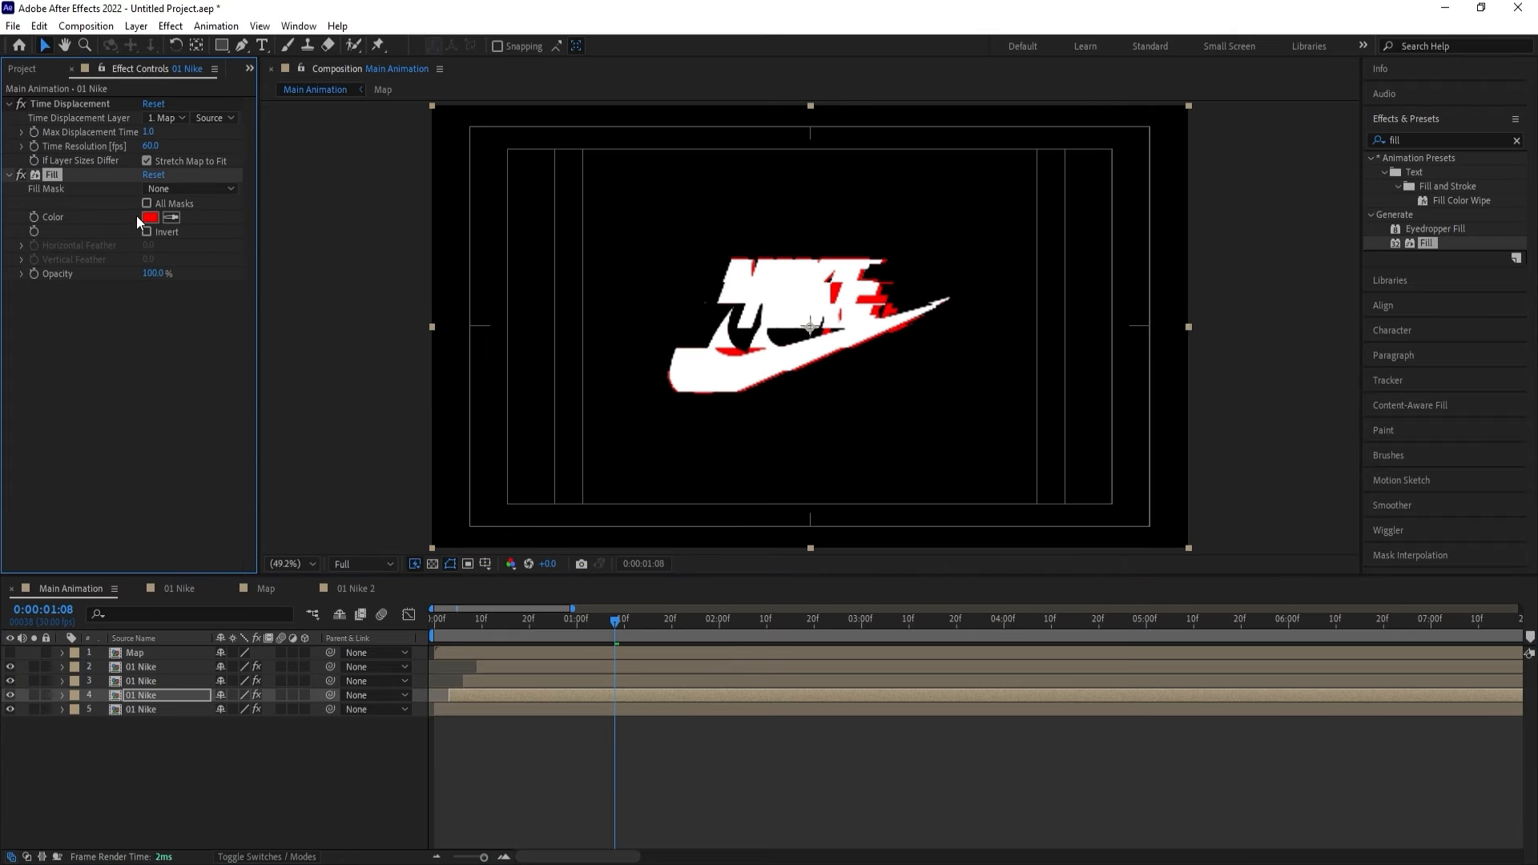
pyautogui.click(150, 217)
pyautogui.moveTo(803, 476); pyautogui.dragTo(801, 469)
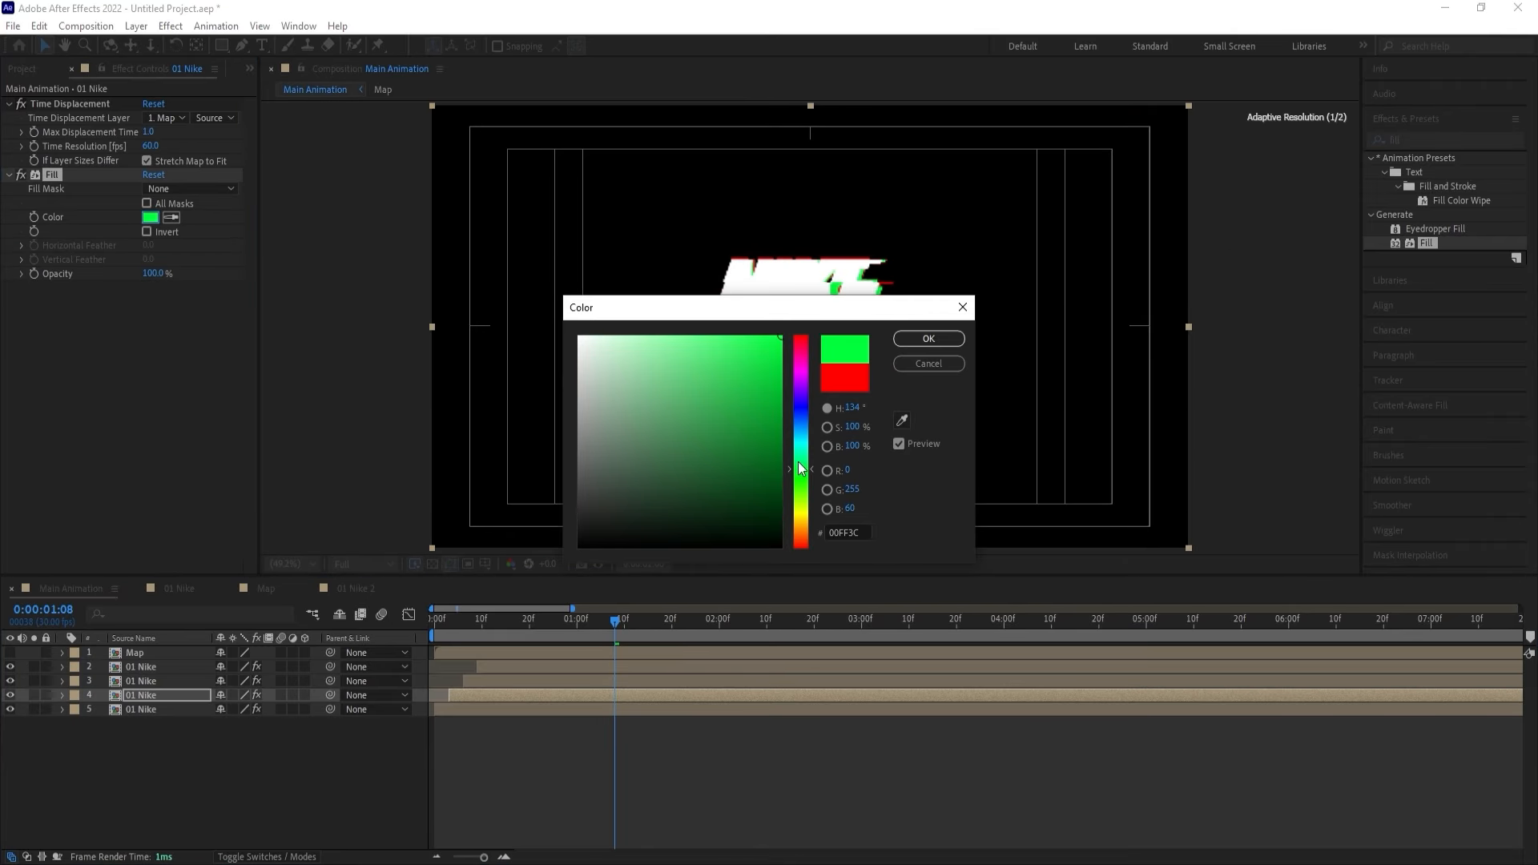
pyautogui.click(910, 344)
# Apply Fill in blue 005AFF to the 01 Nike copy starting at 0:06 and preview the coloured trail.
pyautogui.click(131, 680)
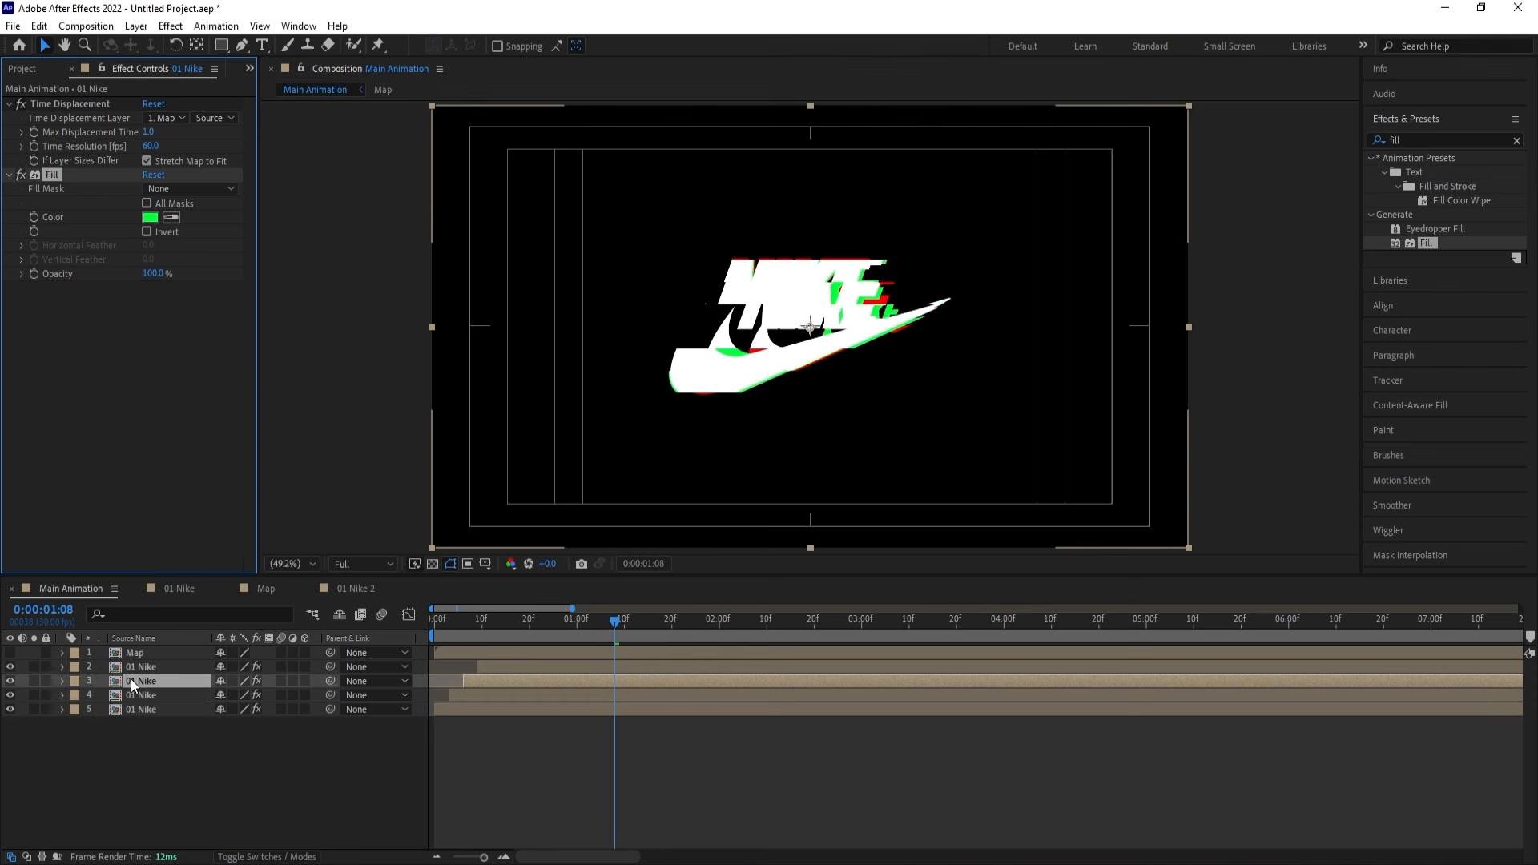
pyautogui.doubleClick(1425, 242)
pyautogui.click(149, 220)
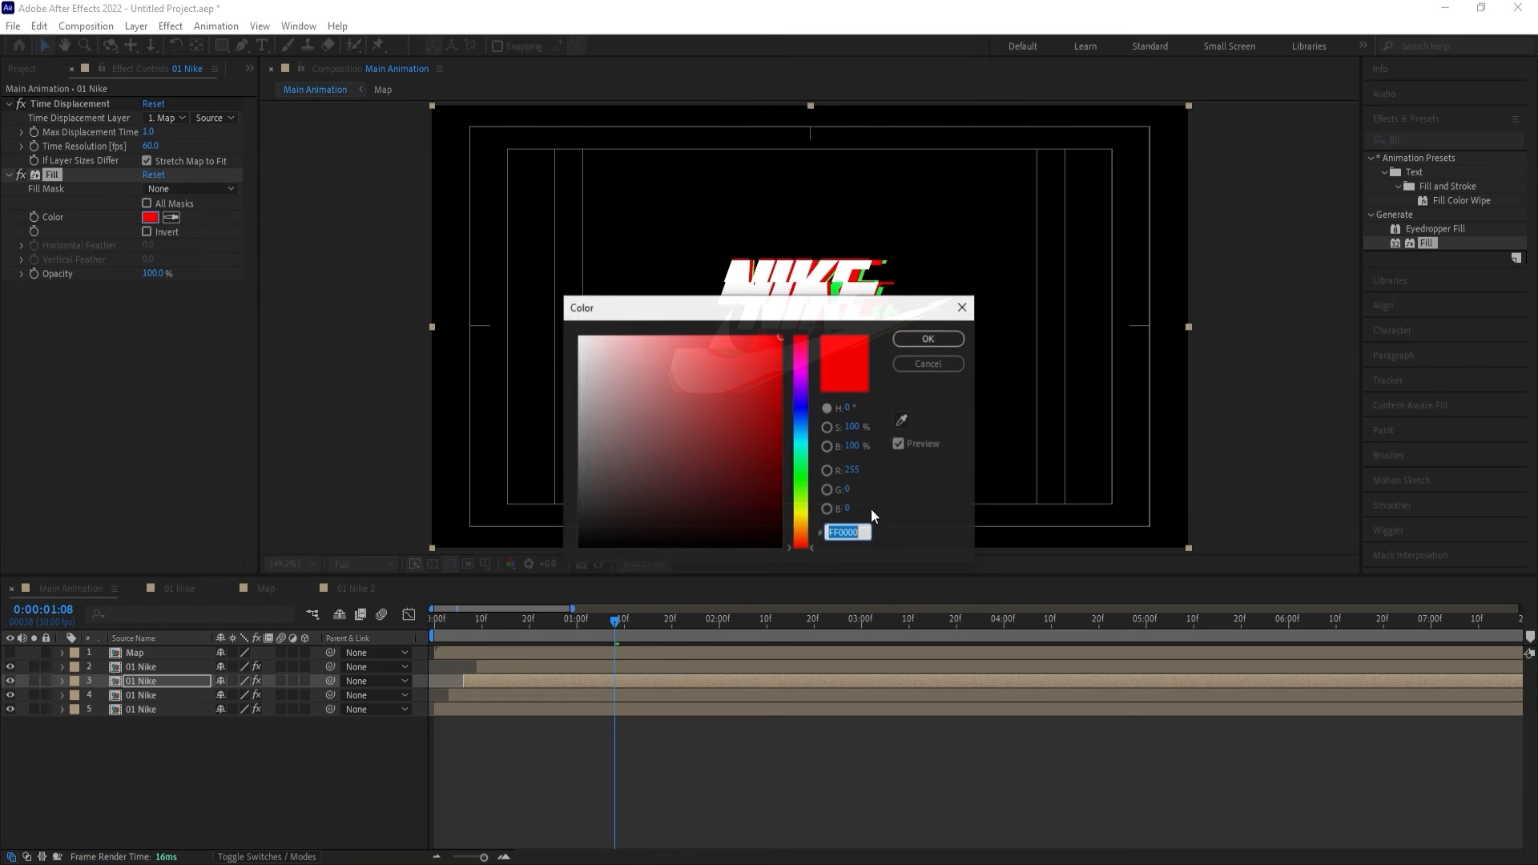
pyautogui.click(799, 422)
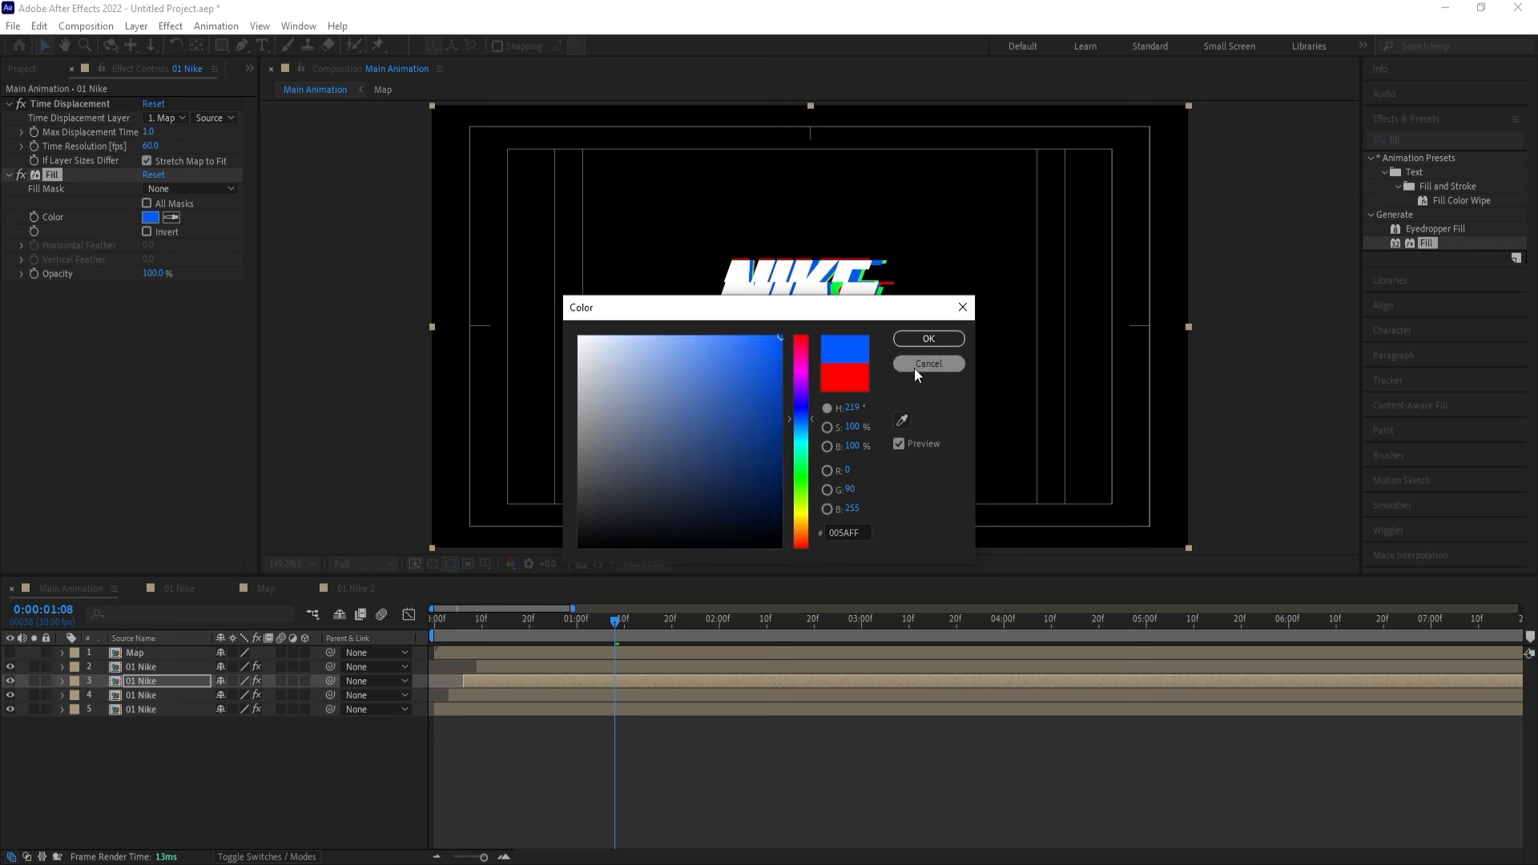
pyautogui.click(929, 338)
pyautogui.moveTo(444, 627); pyautogui.dragTo(432, 625)
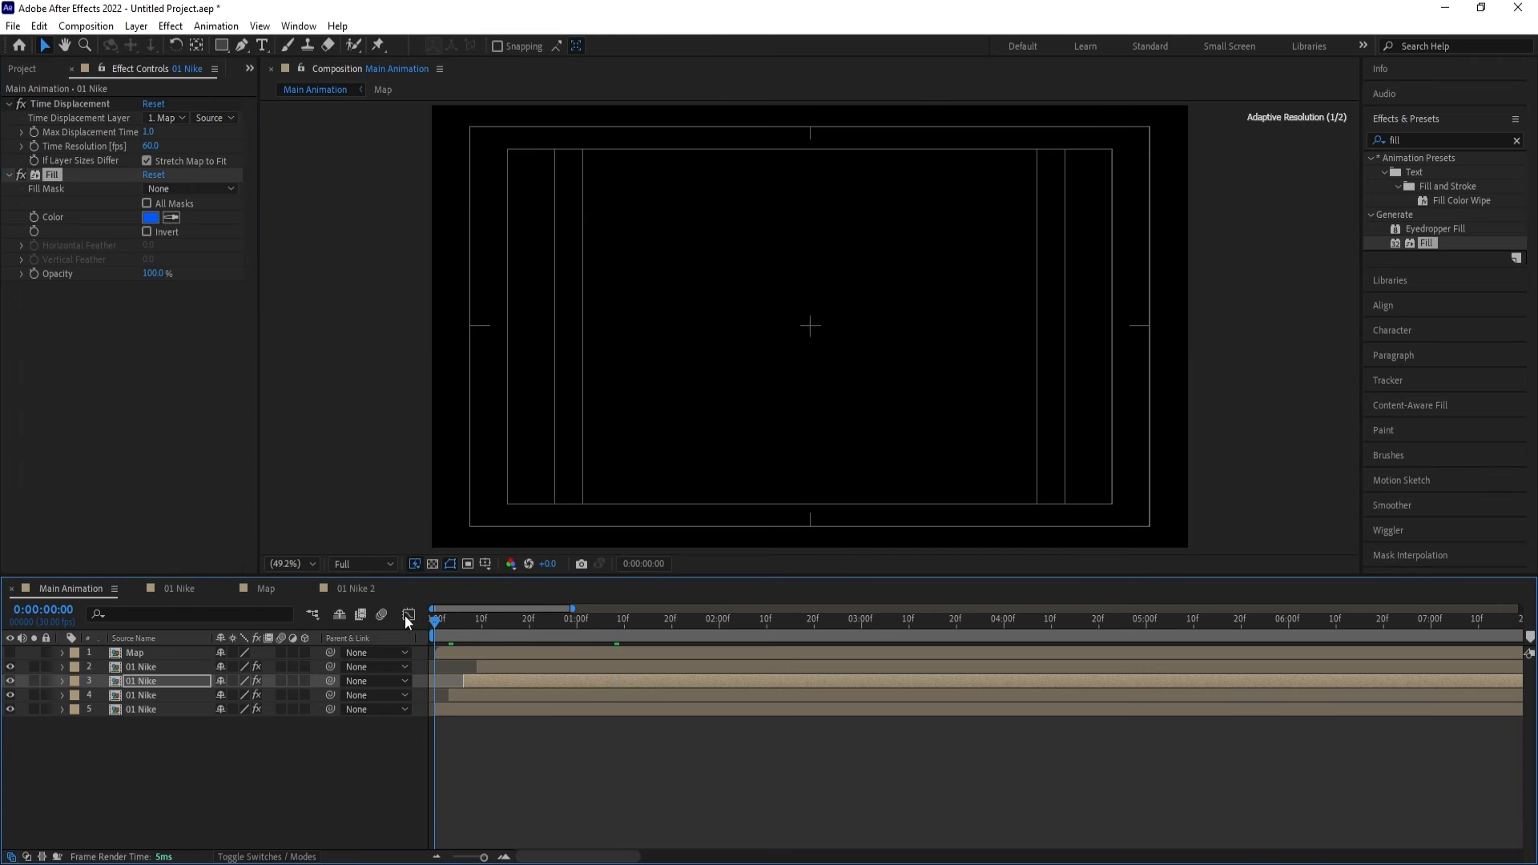
pyautogui.press('space')
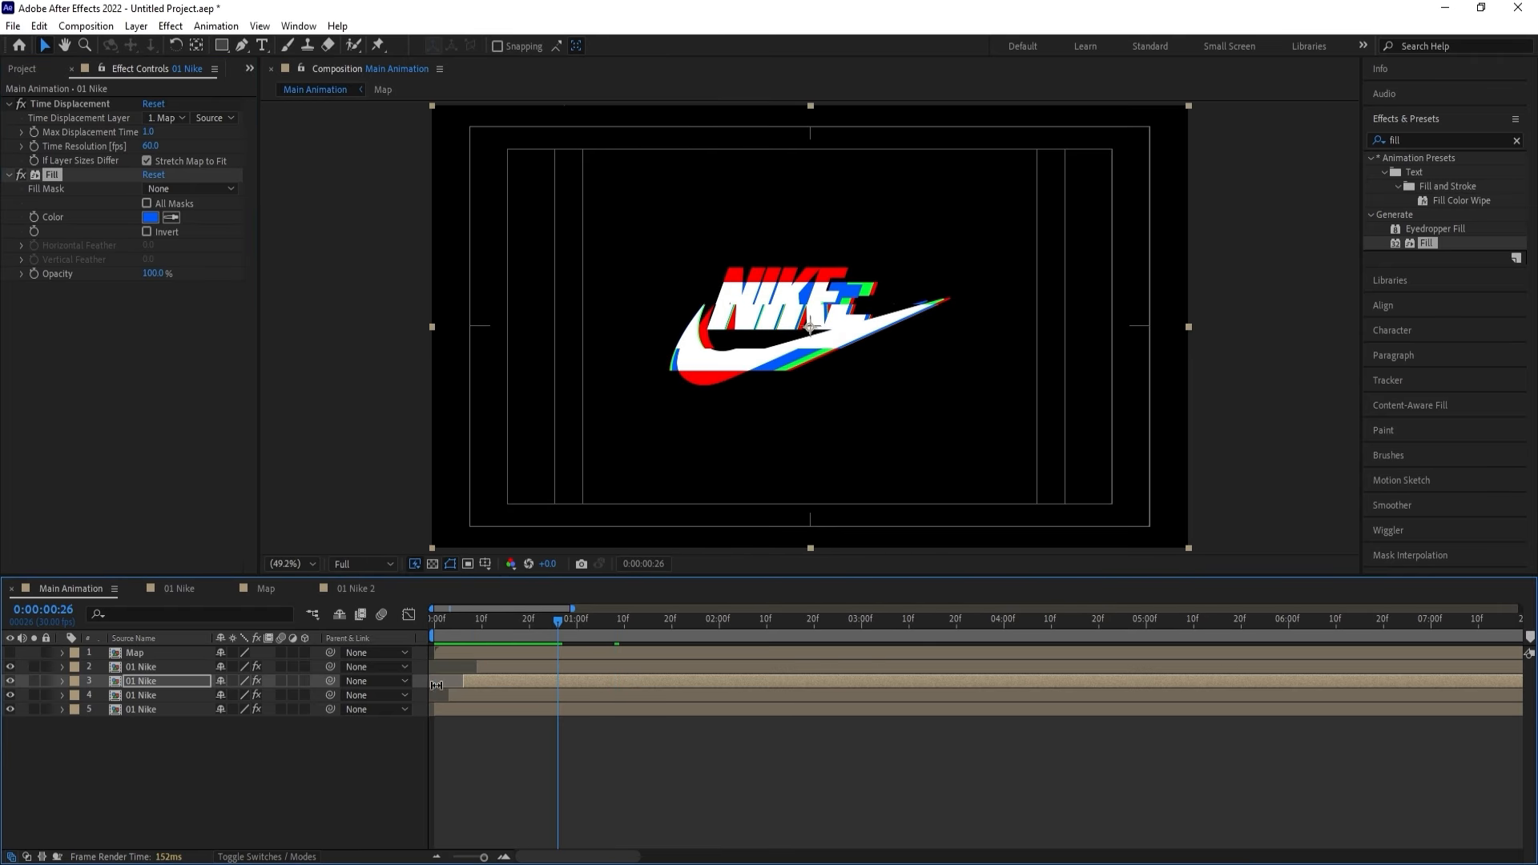
# Apply Fill to the top 01 Nike copy, starting at 0:09, and set its colour to black.
pyautogui.click(506, 666)
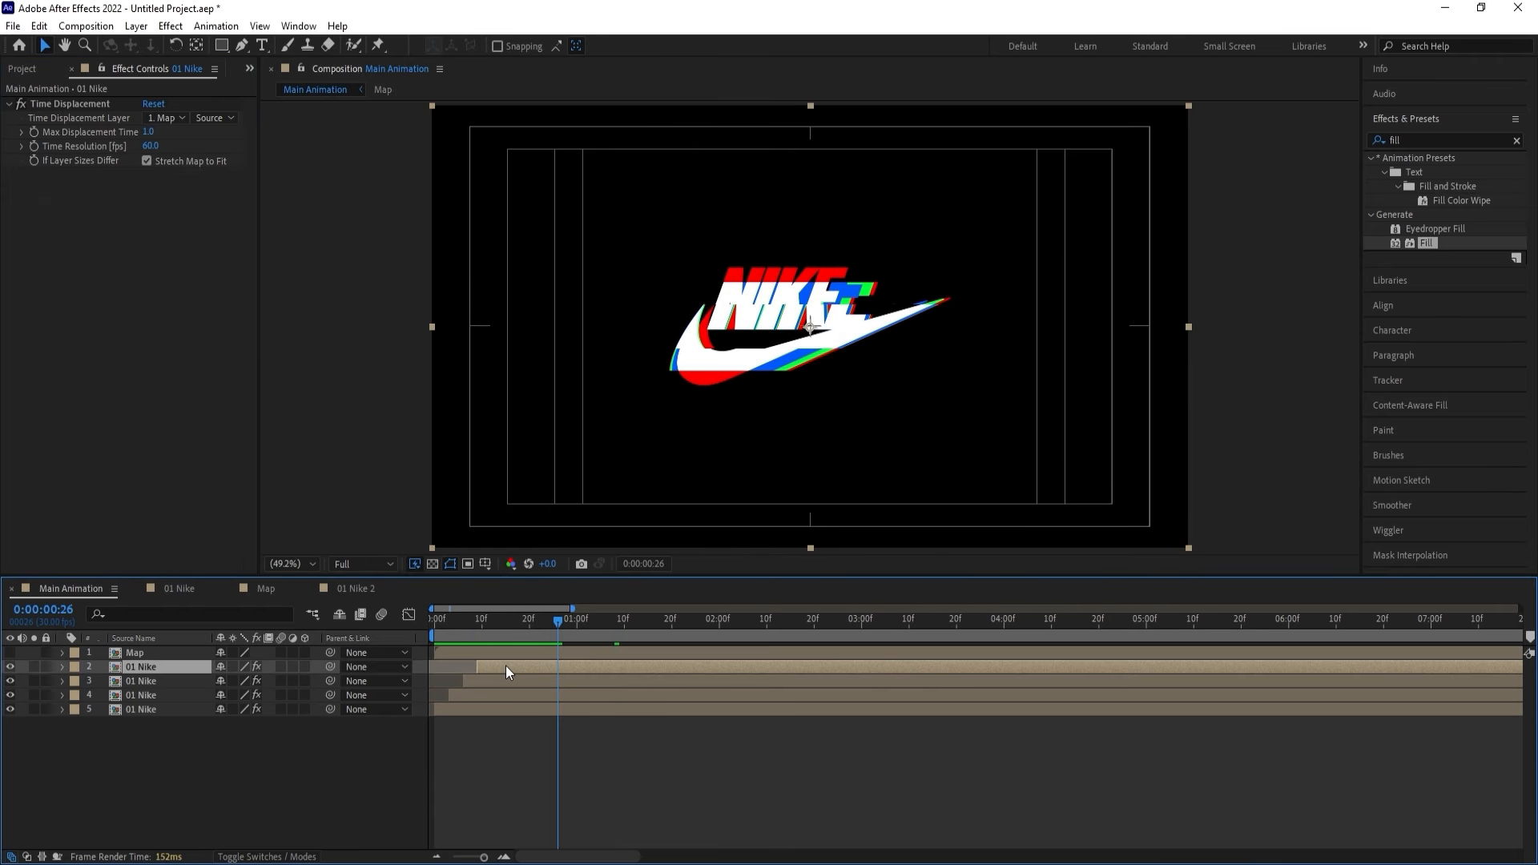
pyautogui.doubleClick(1424, 244)
pyautogui.click(150, 219)
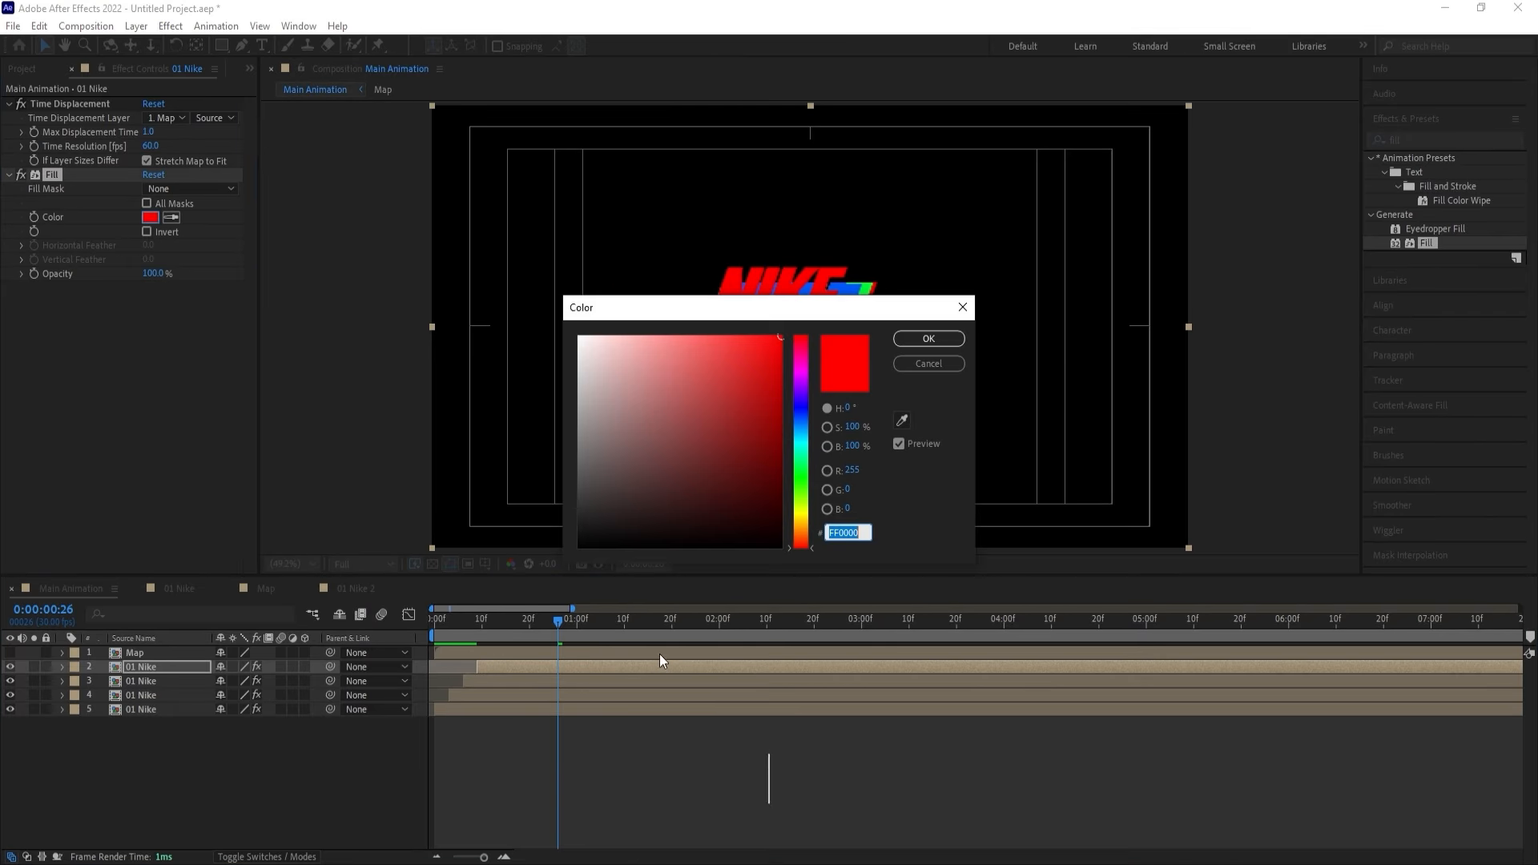
pyautogui.click(632, 515)
pyautogui.press('Return')
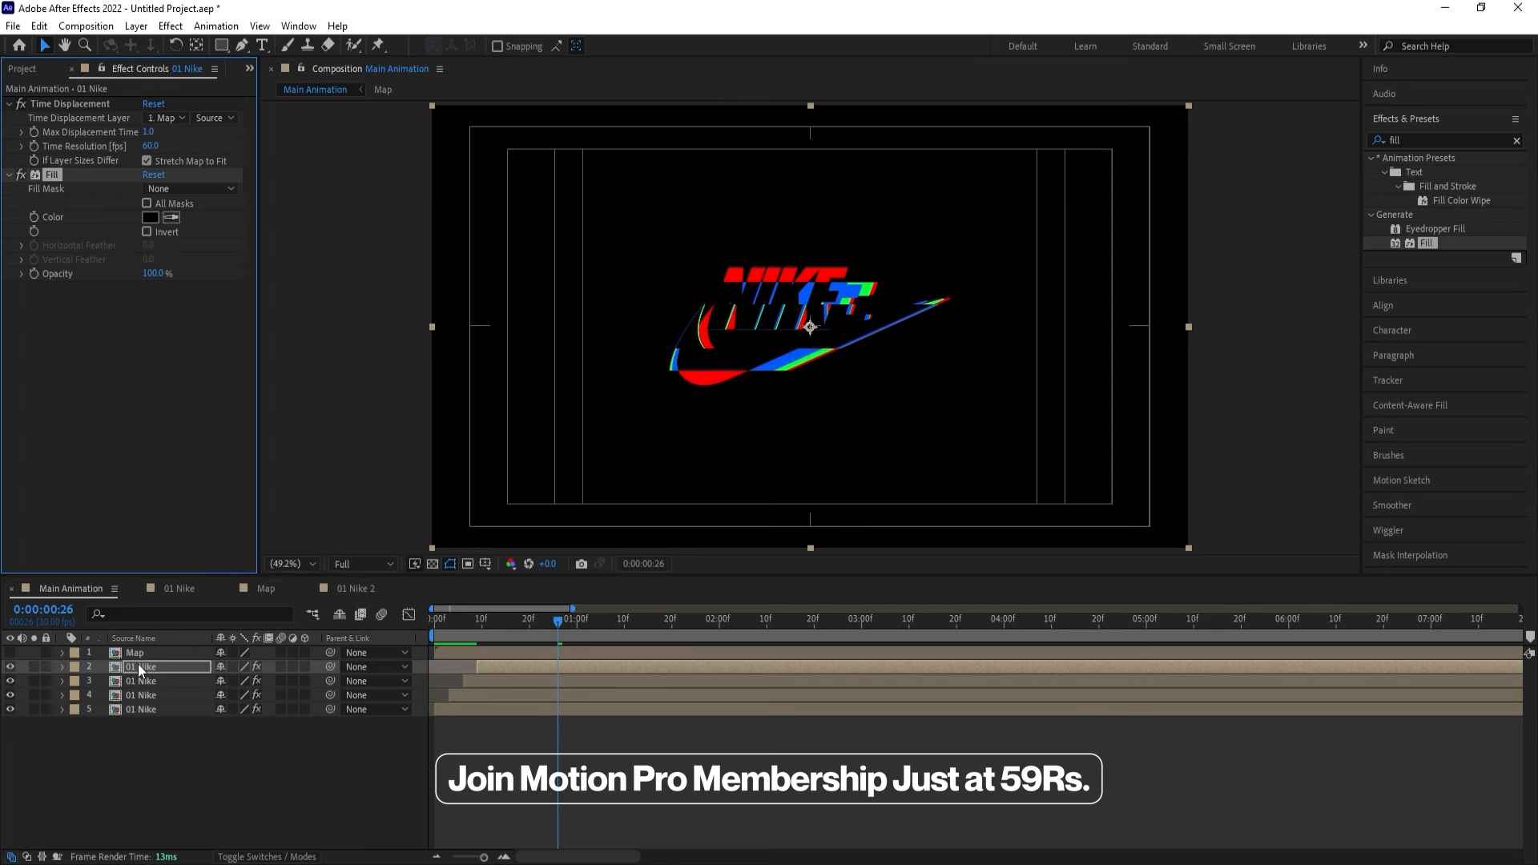
# Duplicate the black-filled 01 Nike layer and set the duplicate's Fill colour to white FFFFFF.
pyautogui.click(141, 665)
pyautogui.hotkey('ctrl', 'd')
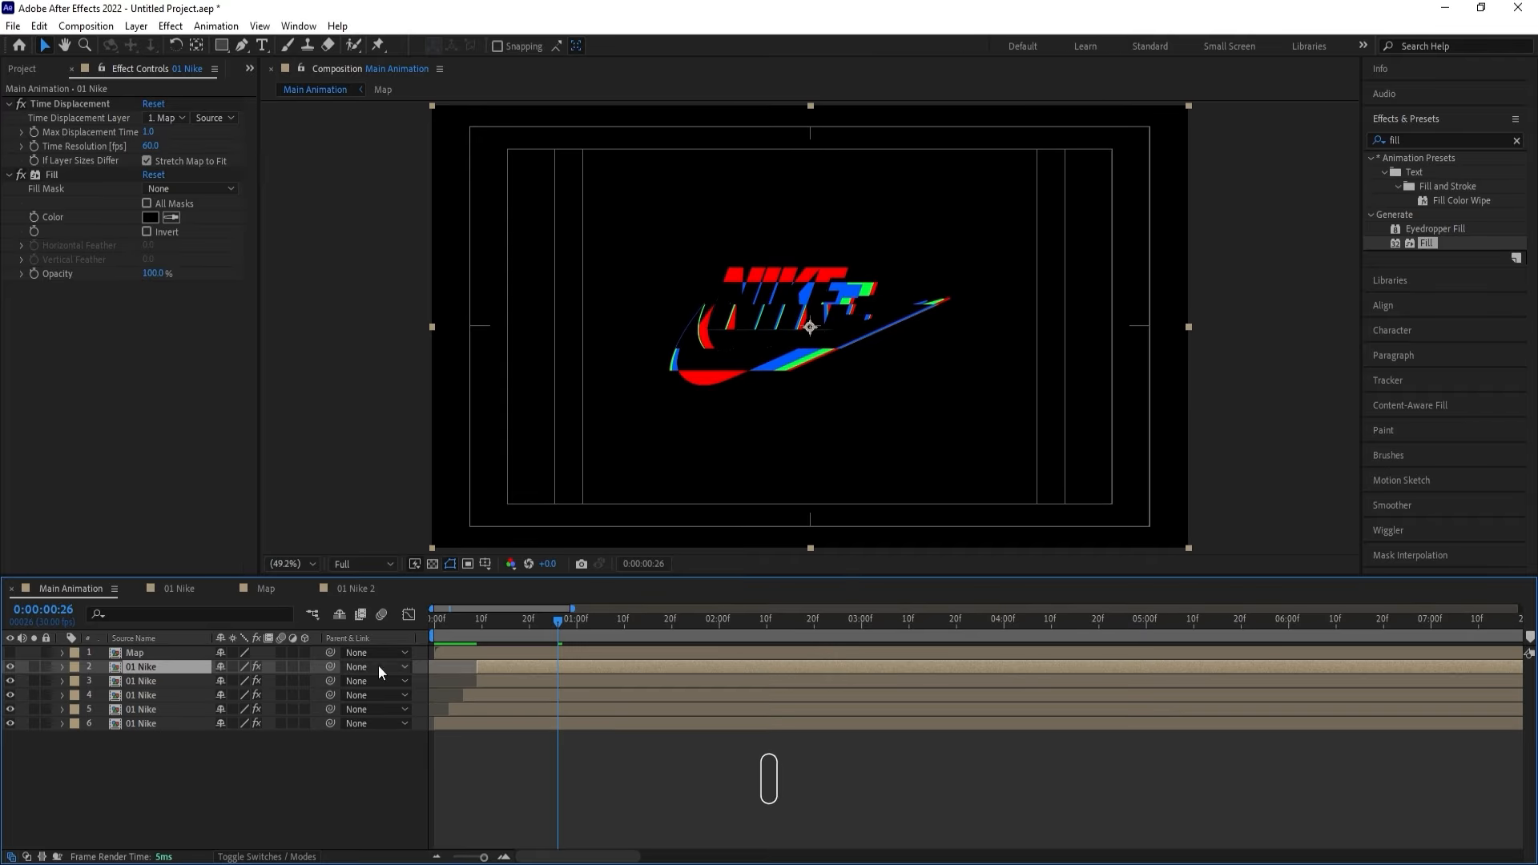
pyautogui.click(151, 218)
pyautogui.write('ffffff')
pyautogui.press('Return')
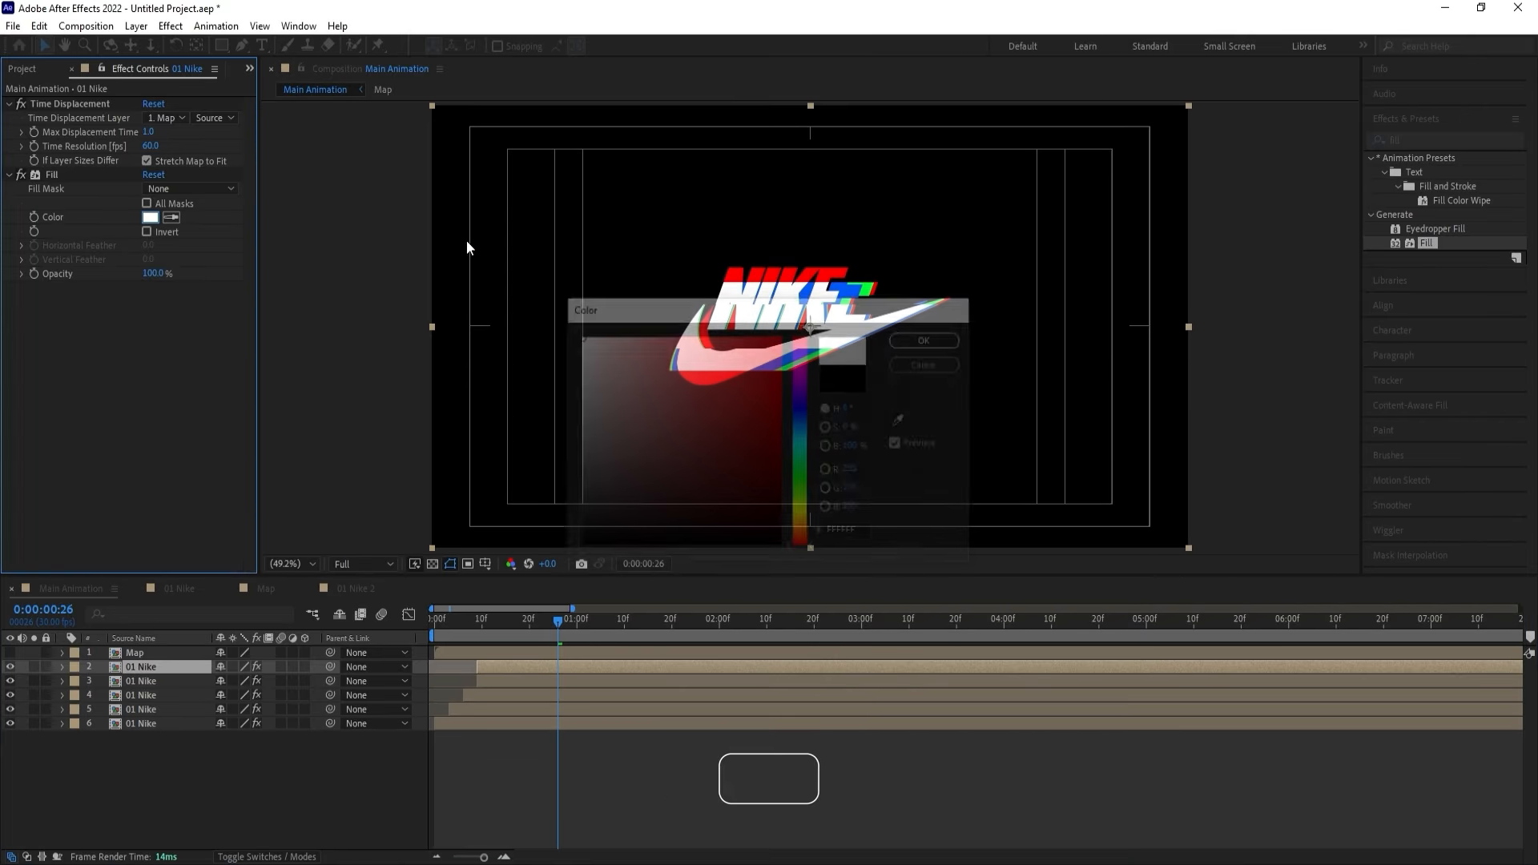
# Apply Find Edges with Invert enabled to the white 01 Nike copy and shift that layer about three frames later.
pyautogui.click(1445, 140)
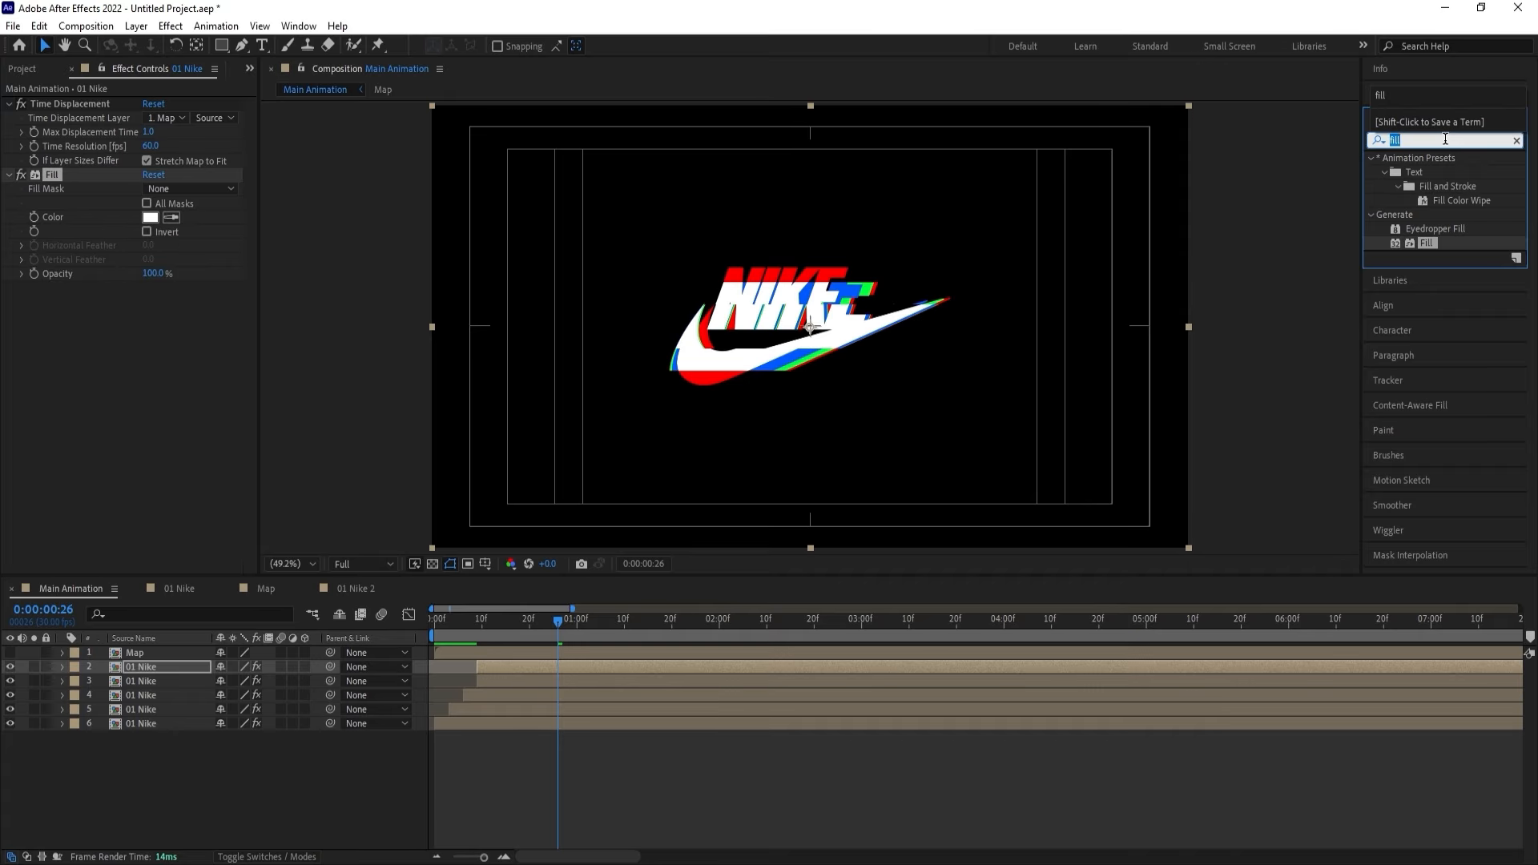
pyautogui.write('find')
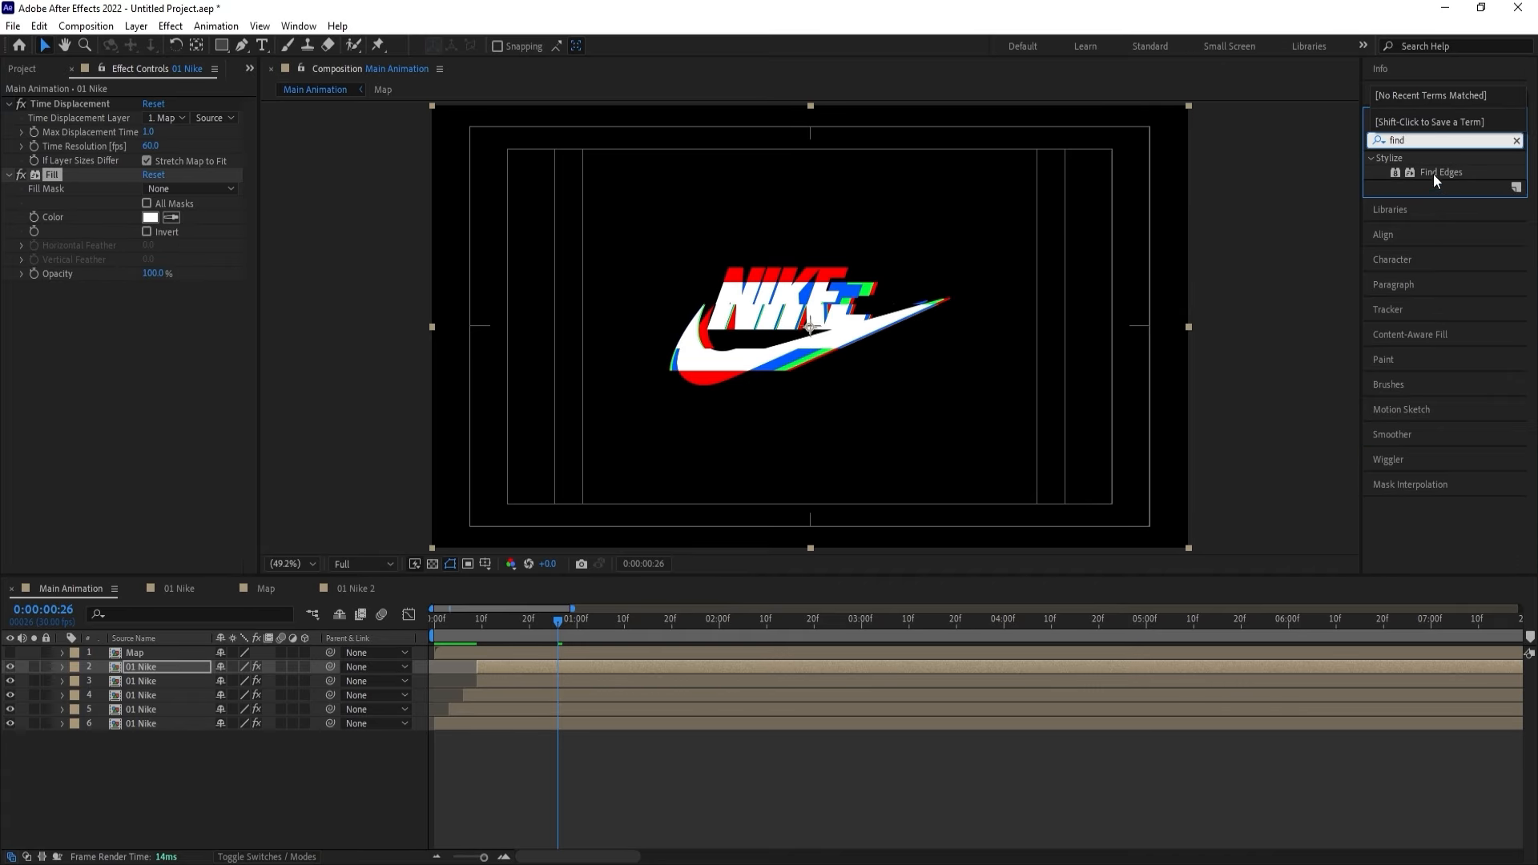
pyautogui.doubleClick(1434, 174)
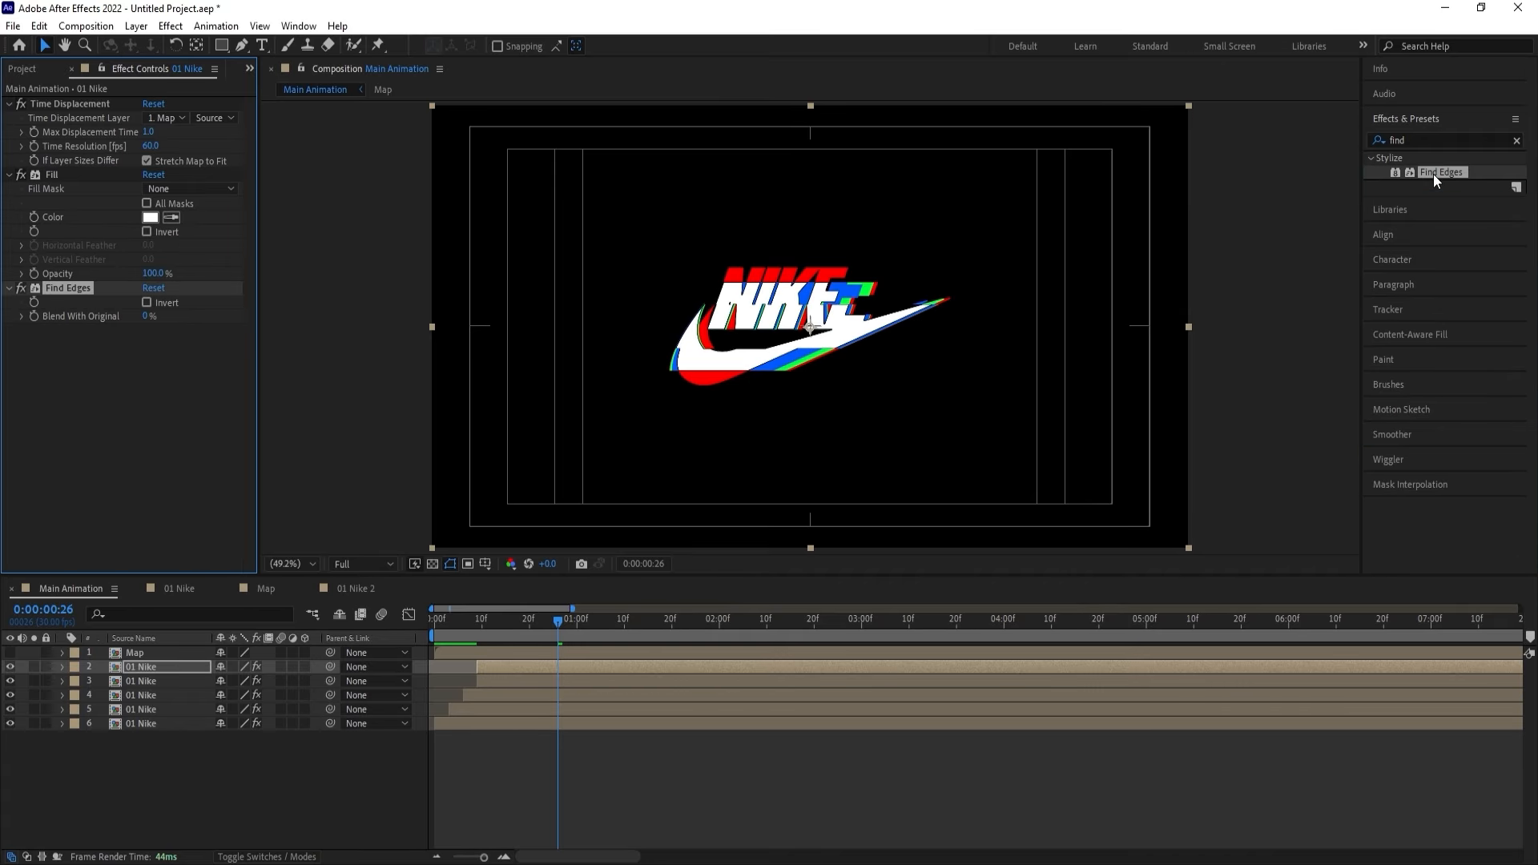
pyautogui.click(147, 303)
pyautogui.moveTo(495, 670); pyautogui.dragTo(506, 671)
pyautogui.press('space')
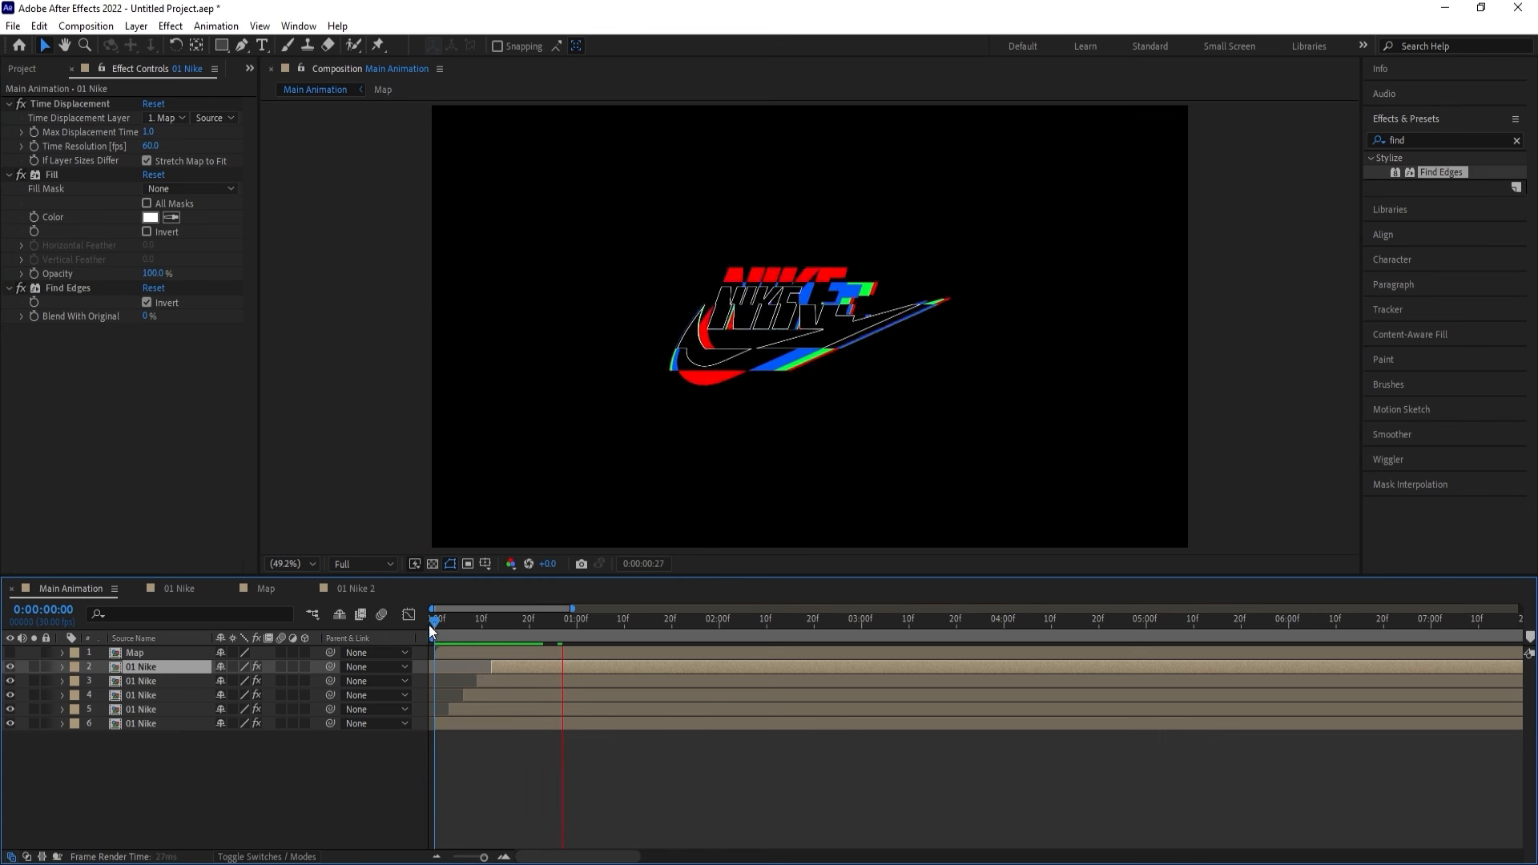
# Duplicate the outlined 01 Nike layer, replace the duplicate's source with the 01 Nike 2 composition, and preview the animation from the start.
pyautogui.press('space')
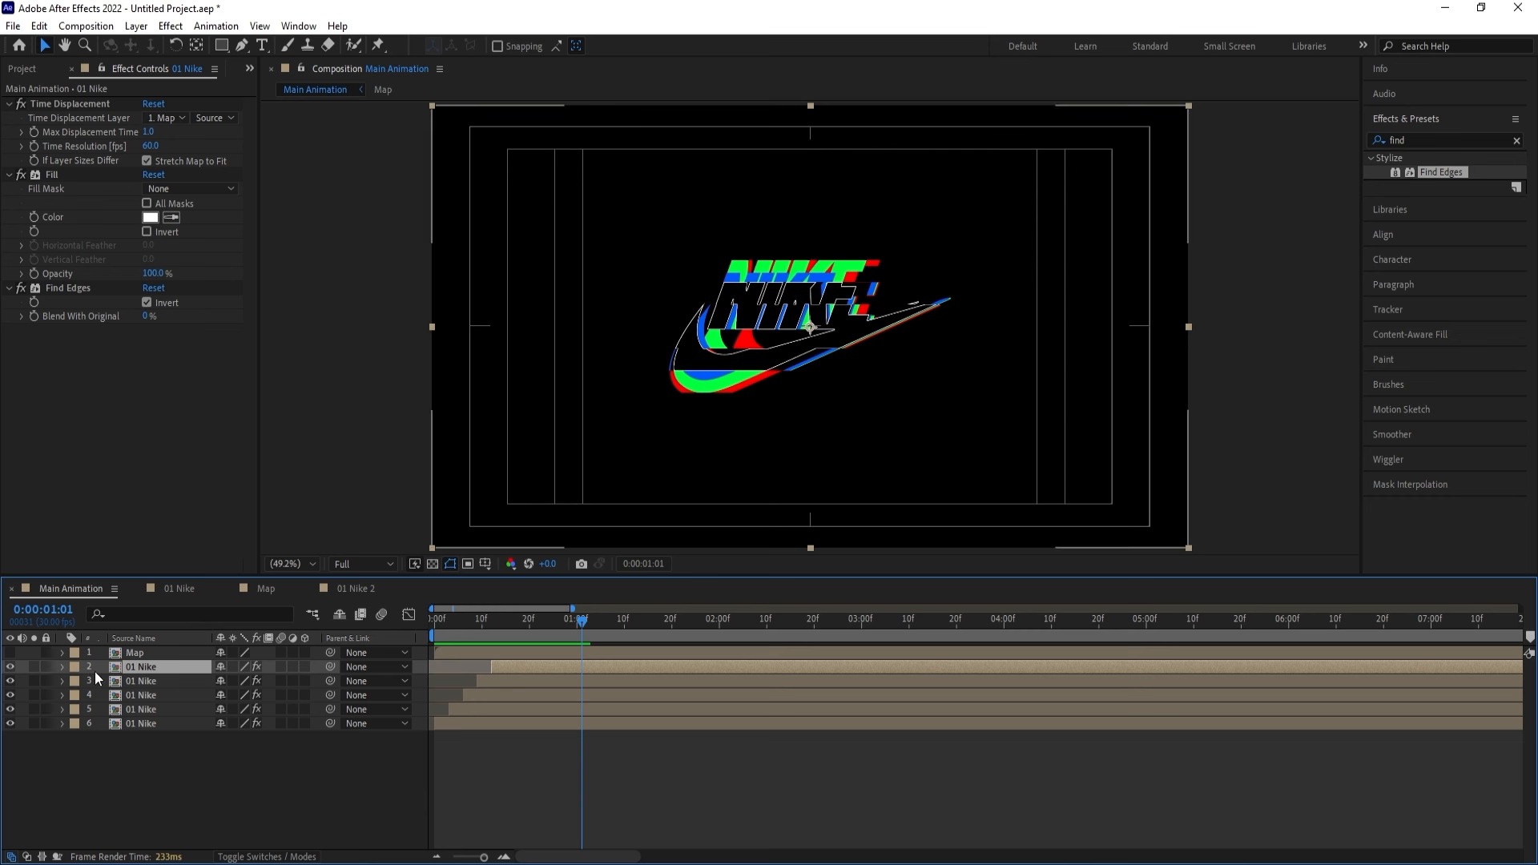
pyautogui.hotkey('ctrl', '0')
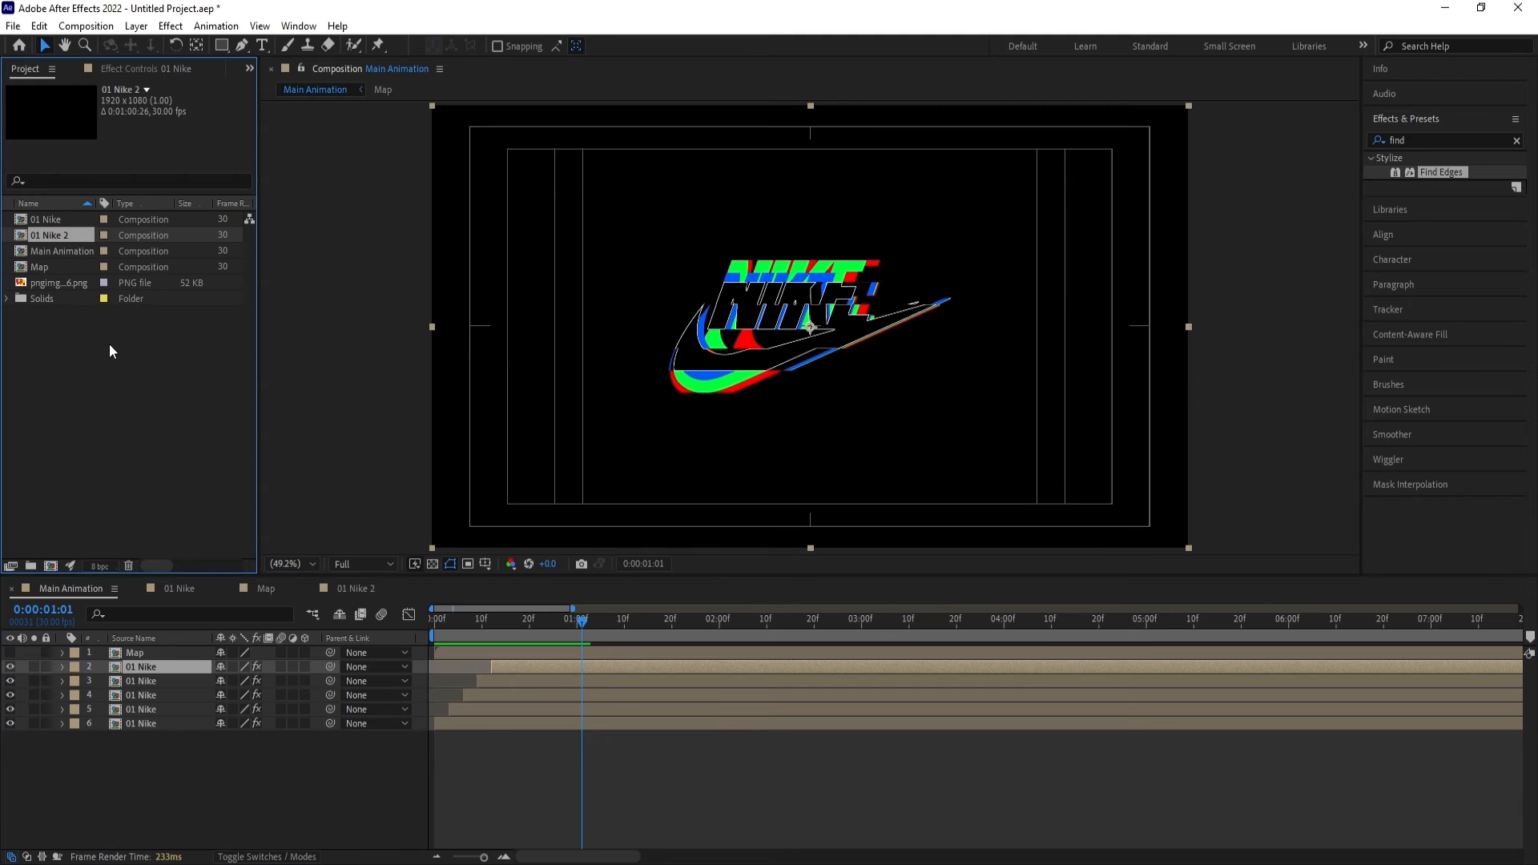
pyautogui.click(133, 667)
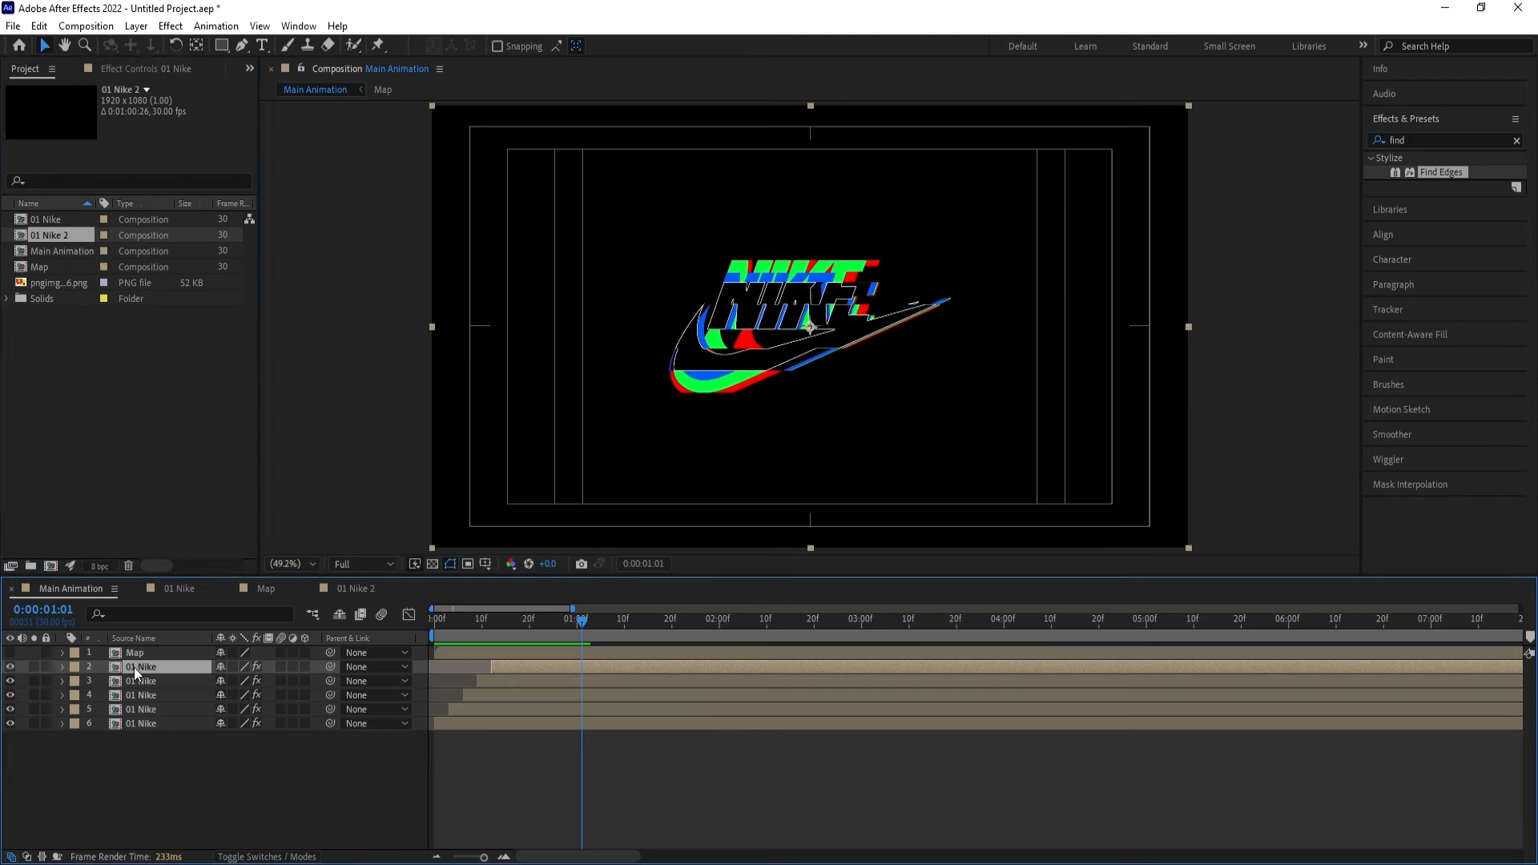
pyautogui.hotkey('ctrl', 'd')
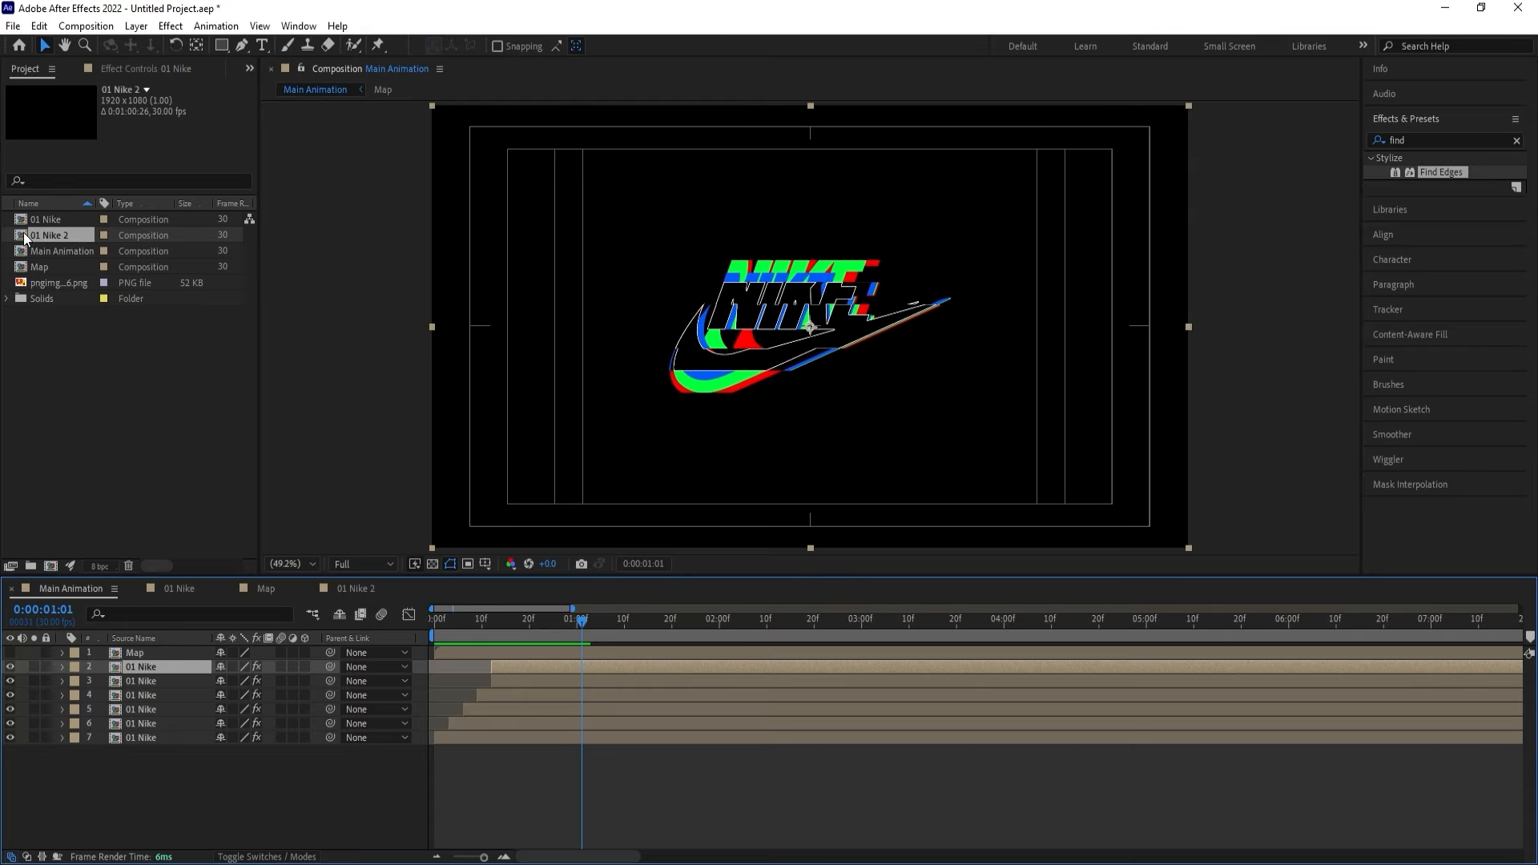
pyautogui.click(45, 237)
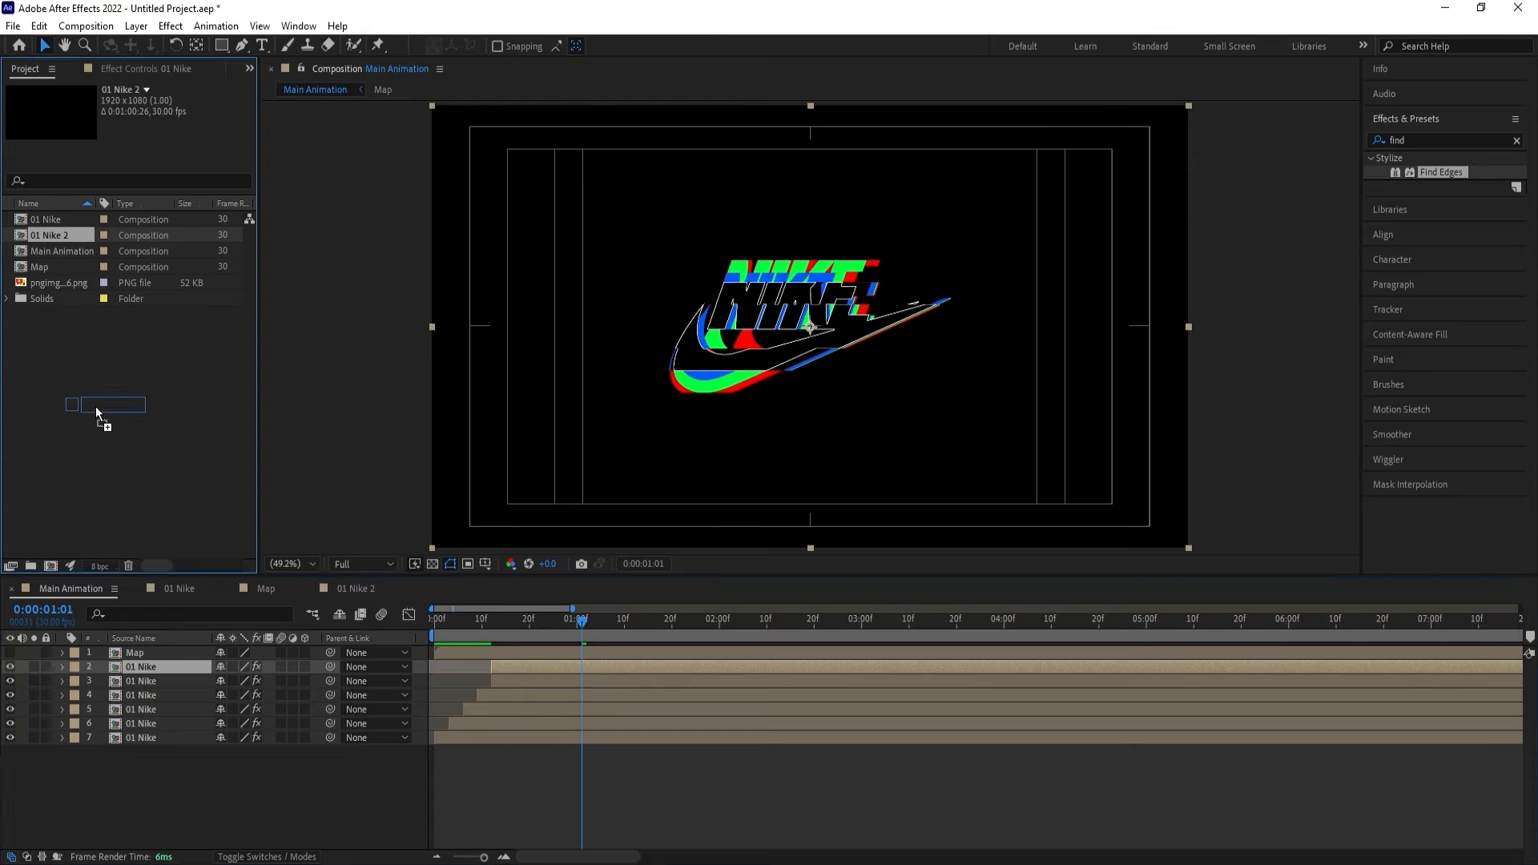
pyautogui.moveTo(168, 662); pyautogui.dragTo(171, 666)
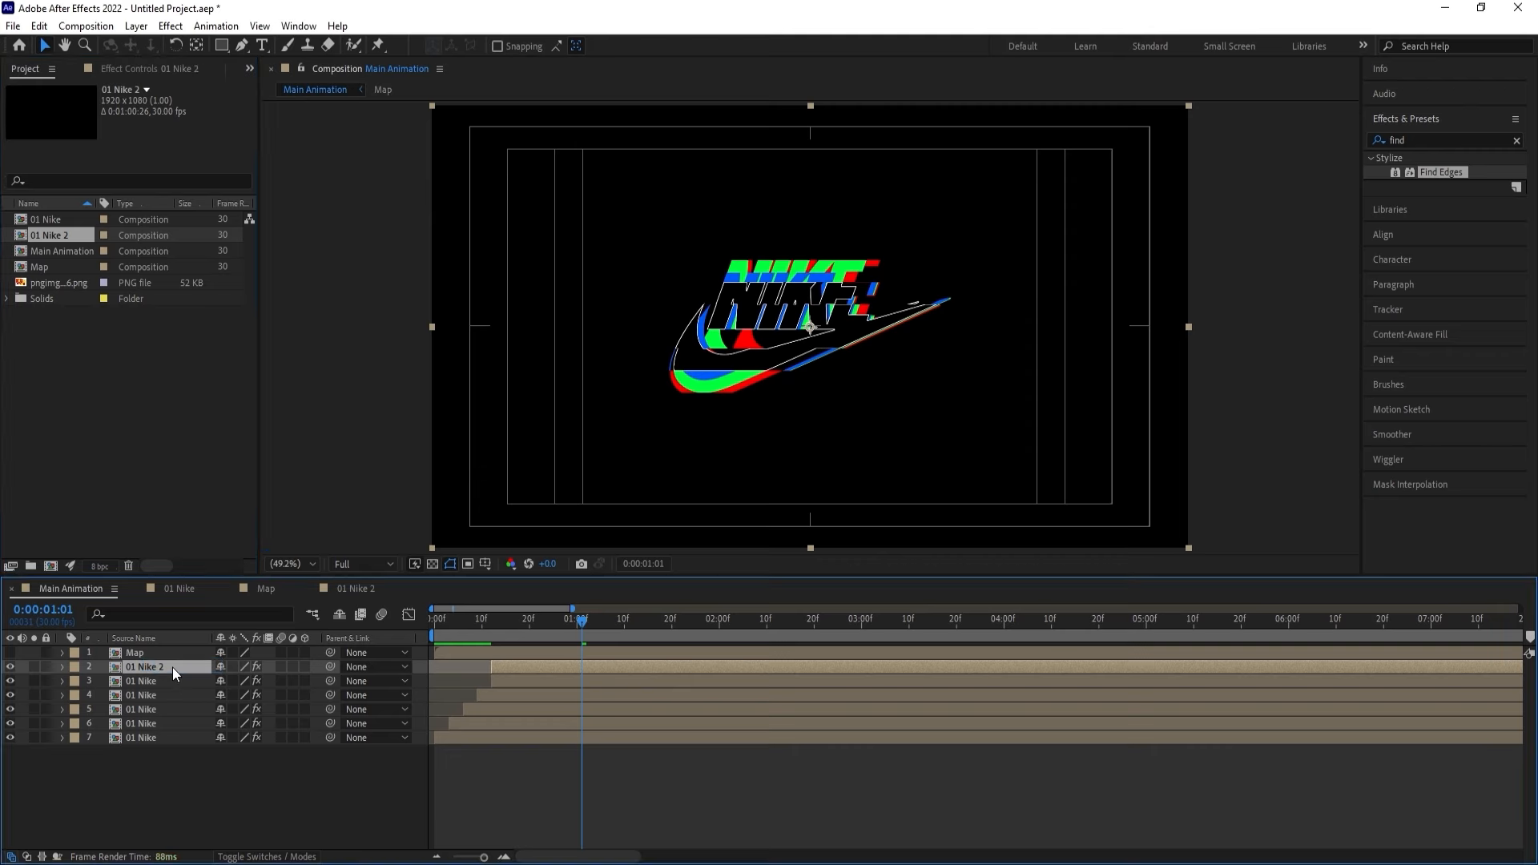
pyautogui.press('Home')
pyautogui.press('space')
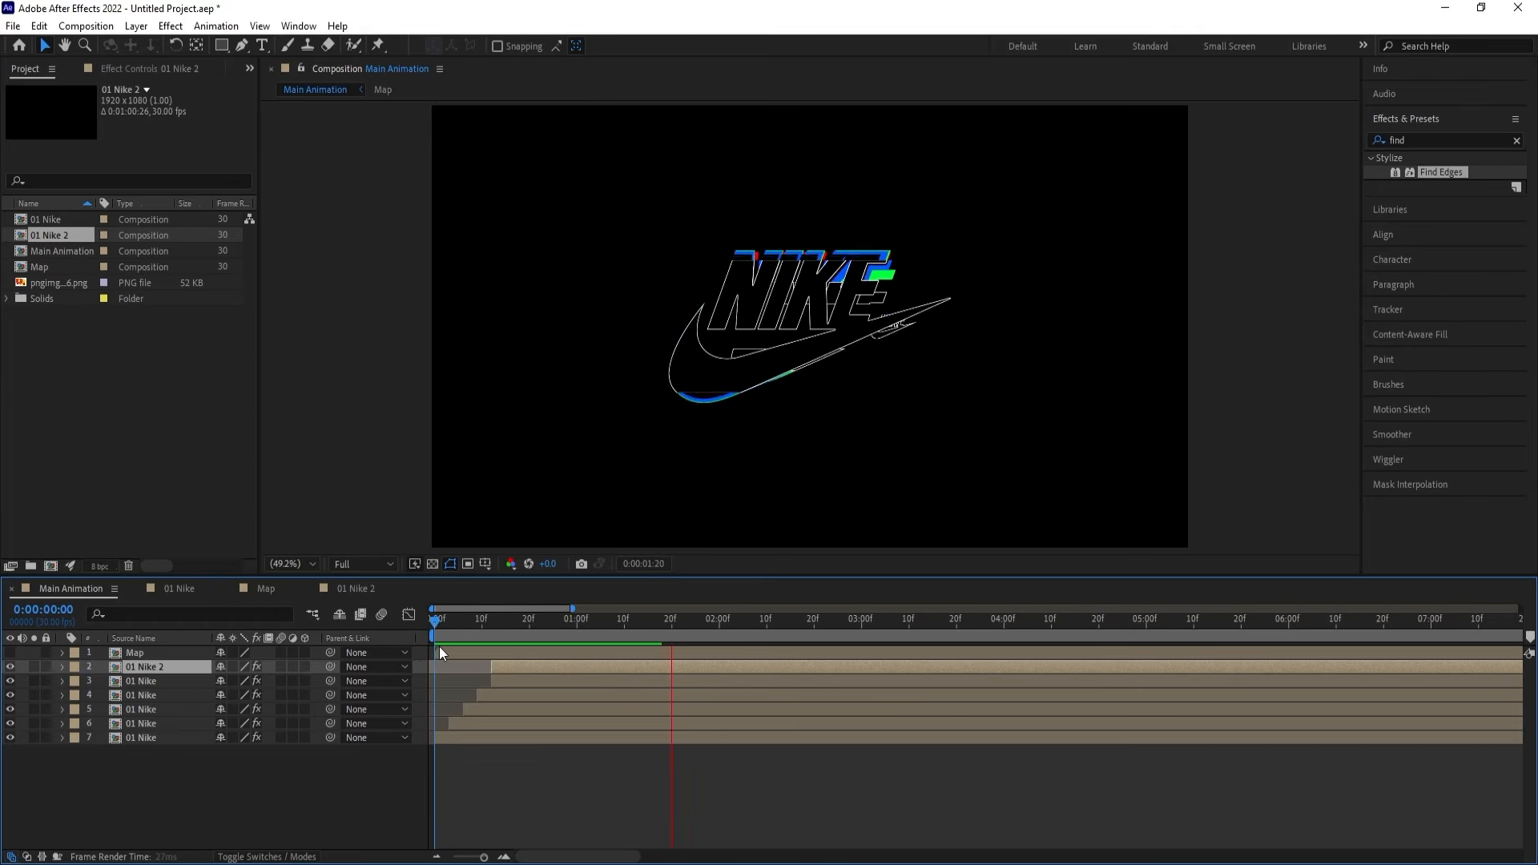
pyautogui.press('space')
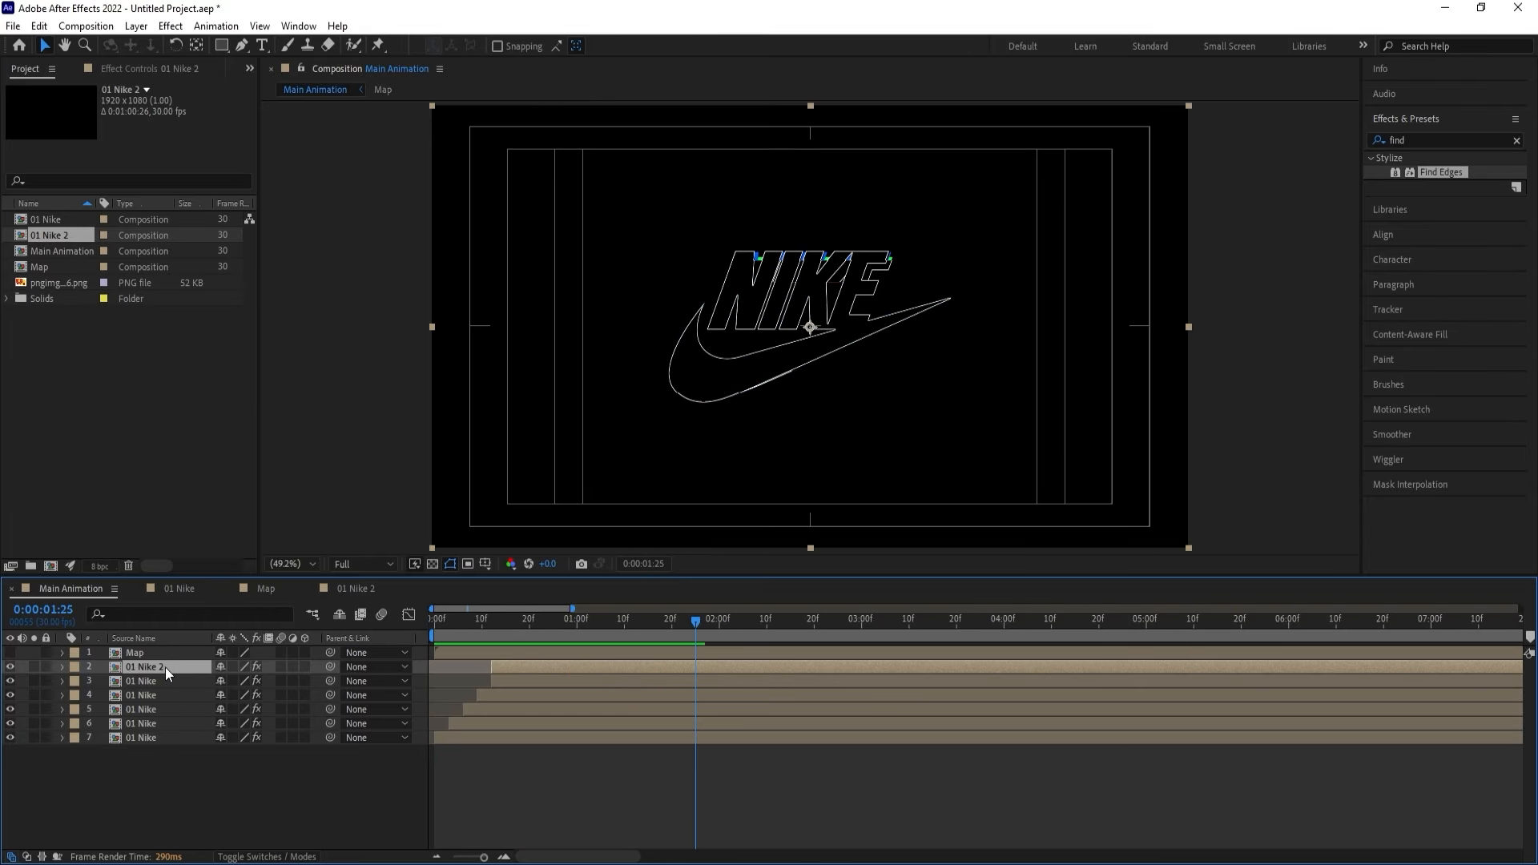
# Move the outlined 01 Nike 2 layer below the black-filled 01 Nike copy and preview the animation from the start.
pyautogui.moveTo(165, 666); pyautogui.dragTo(175, 709)
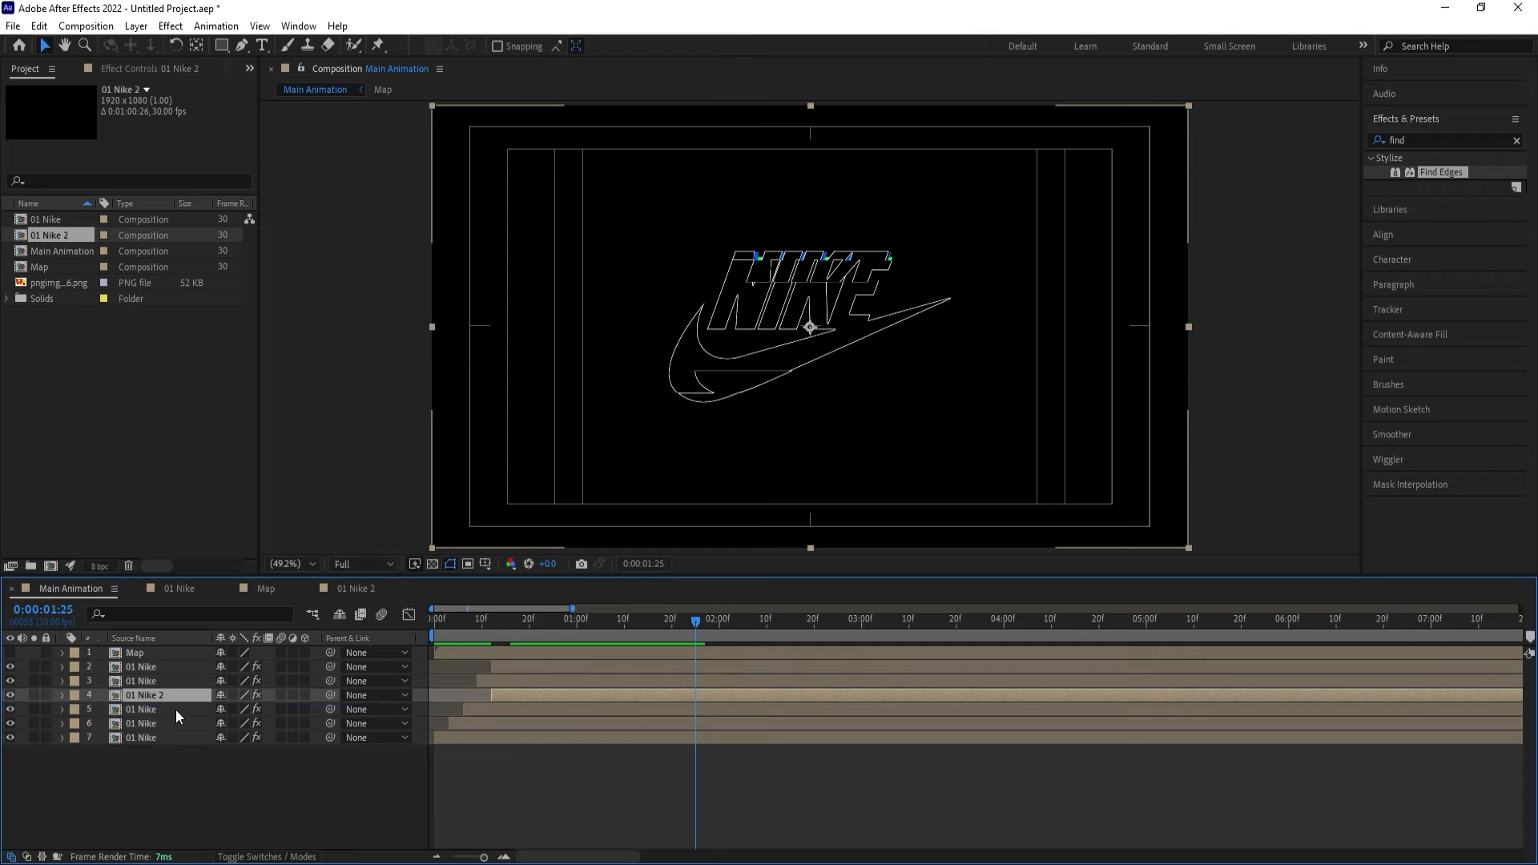
pyautogui.press('pagedown')
pyautogui.press('pagedown')
pyautogui.press('pagedown')
pyautogui.press('pagedown')
pyautogui.press('pagedown')
pyautogui.press('pagedown')
pyautogui.press('Home')
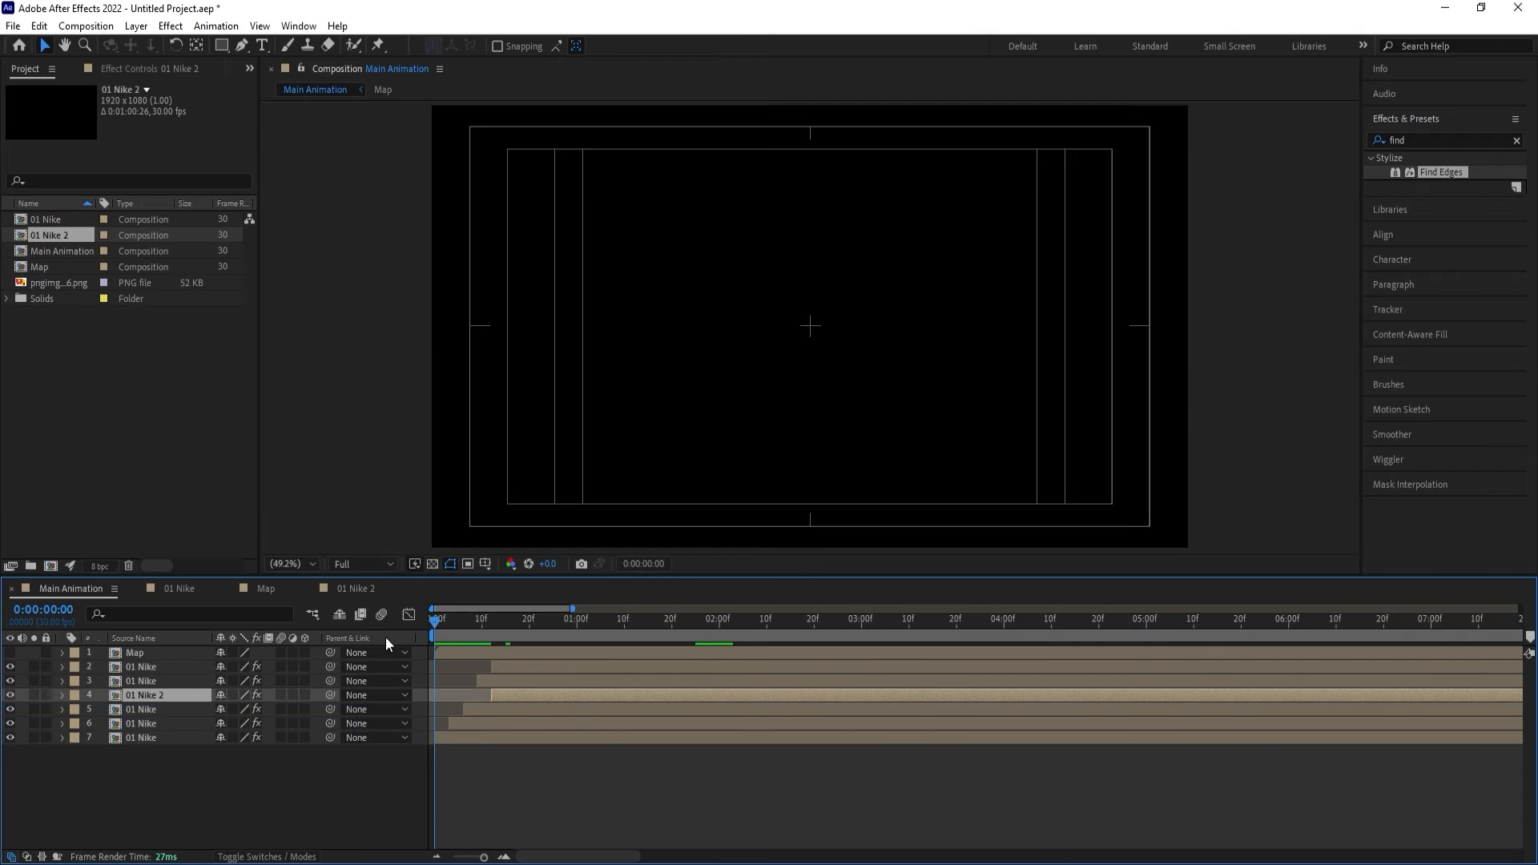
pyautogui.press('space')
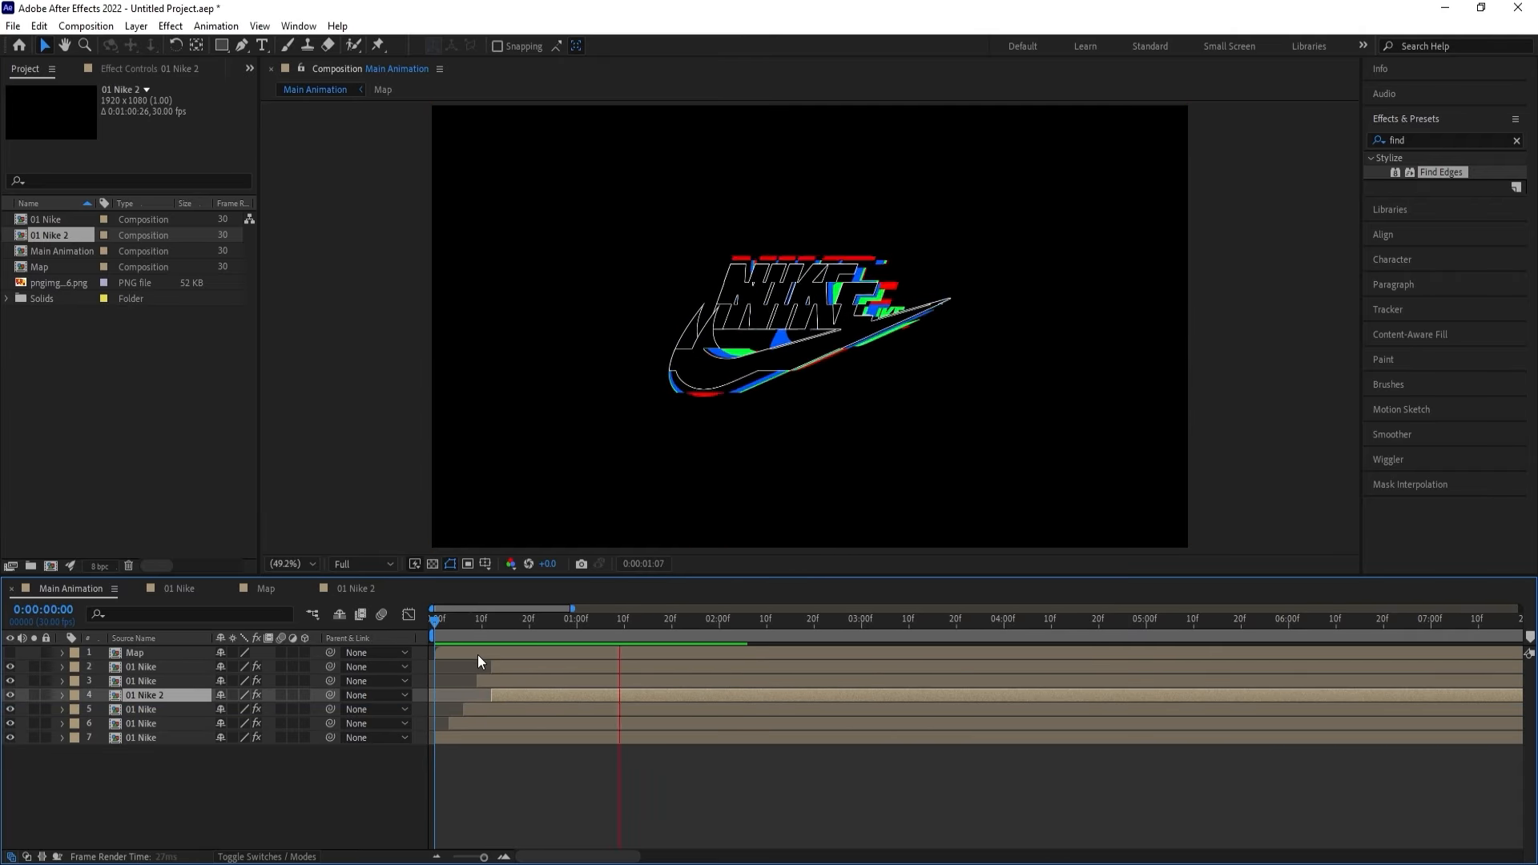
pyautogui.press('space')
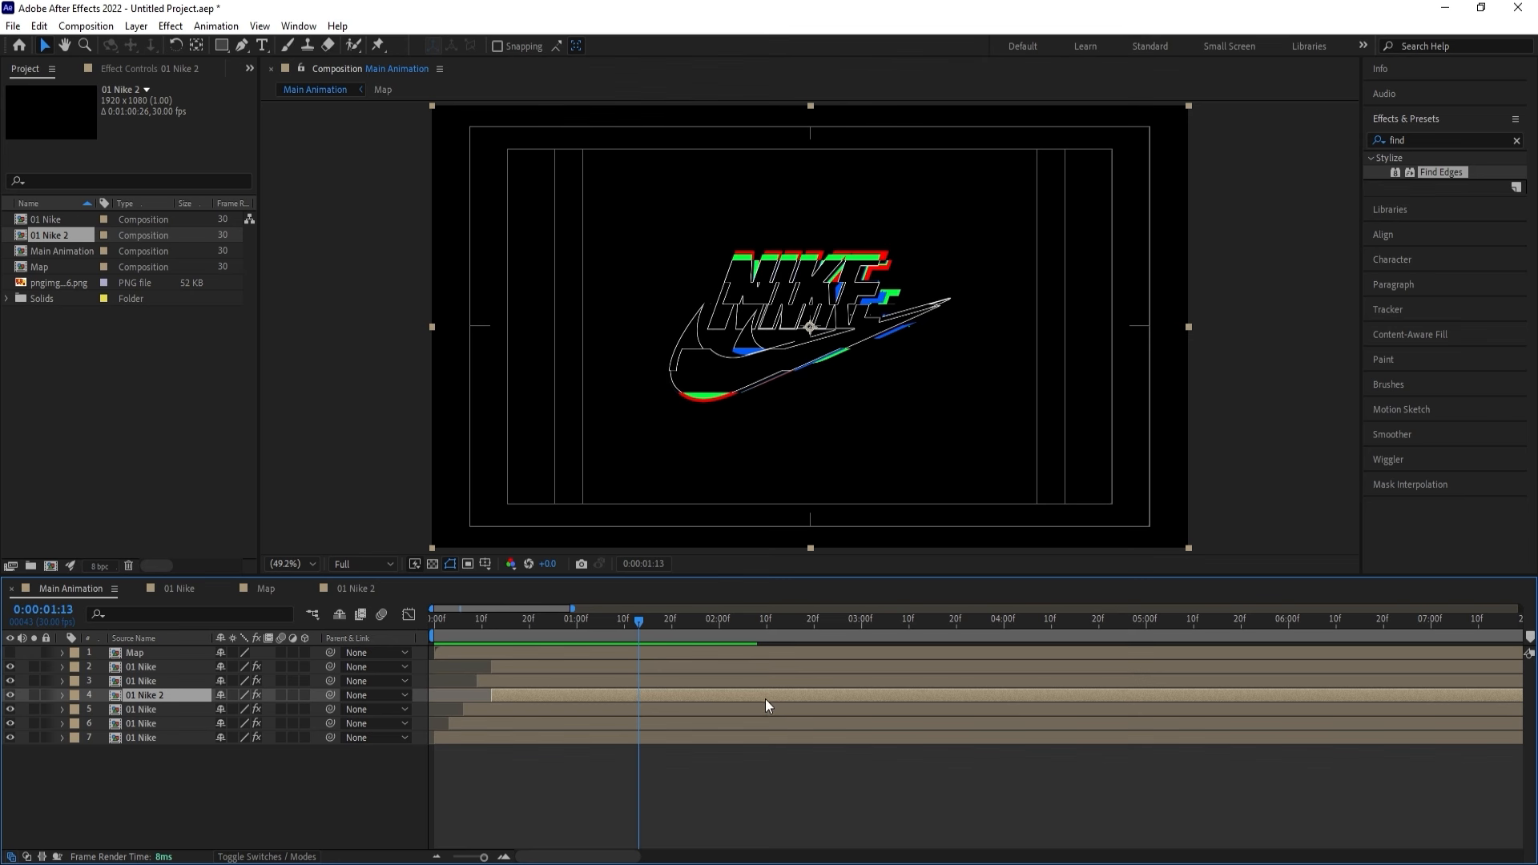
# Duplicate the 01 Nike 2 layer and remove the Find Edges effect from the upper duplicate.
pyautogui.hotkey('ctrl', 'd')
pyautogui.click(124, 68)
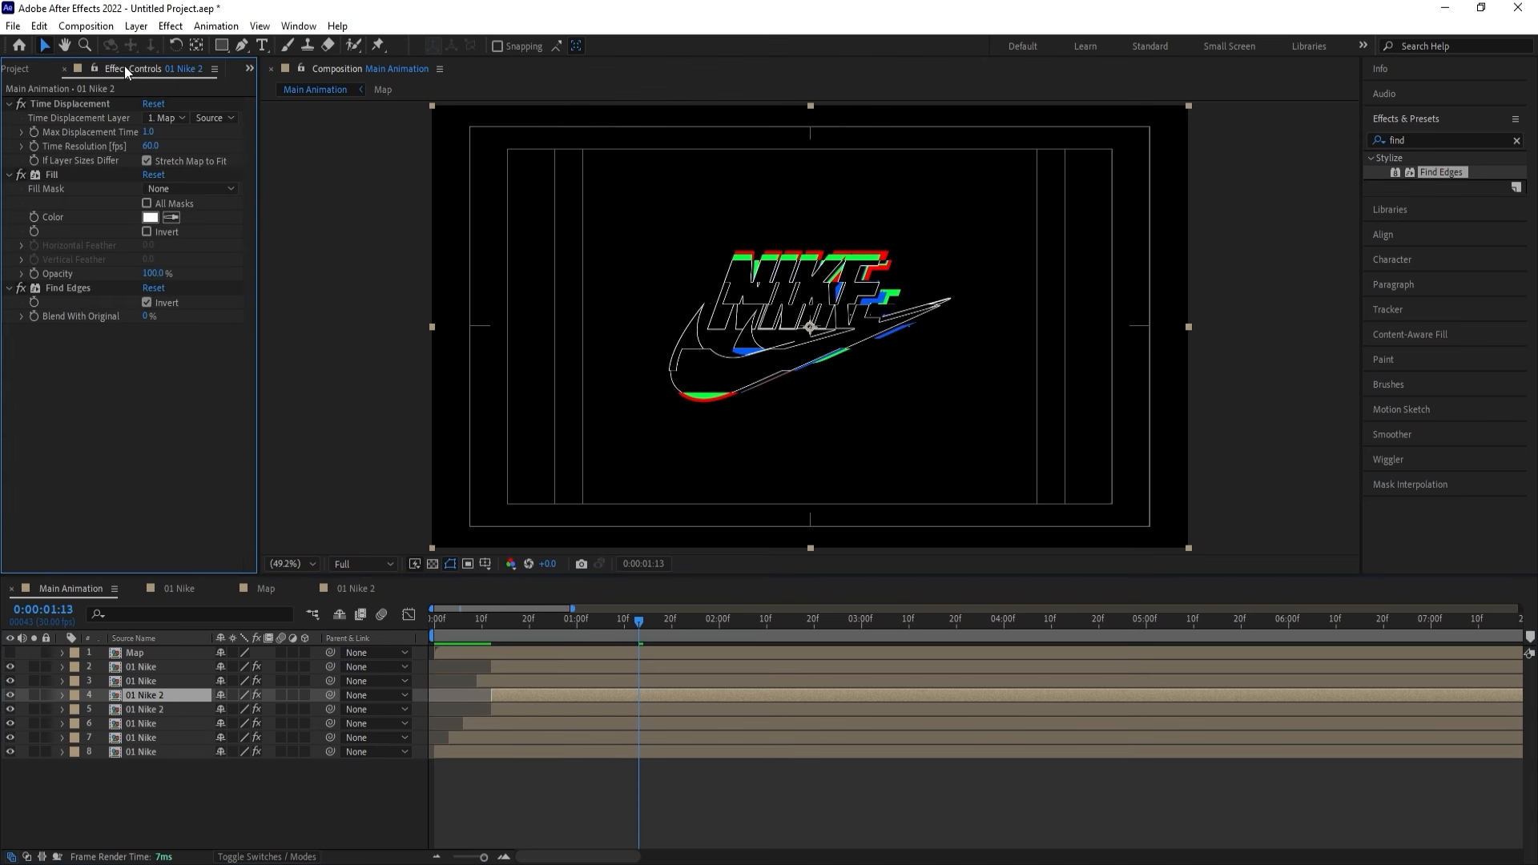
pyautogui.click(51, 286)
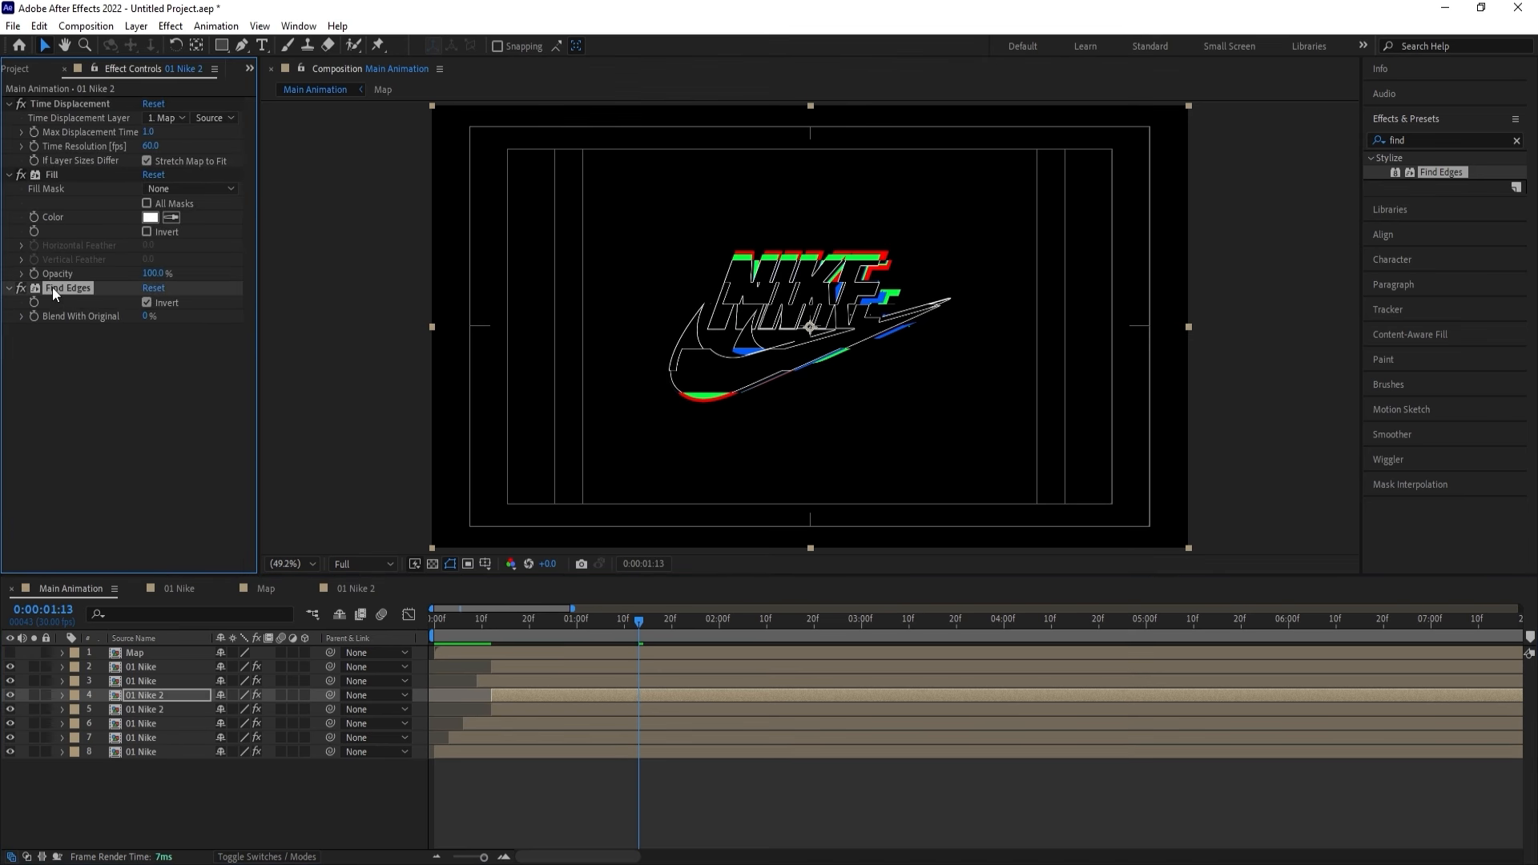
pyautogui.press('Delete')
# Preview the Main Animation from the start and again from 0:13 to check the ending on the filled white logo.
pyautogui.press('space')
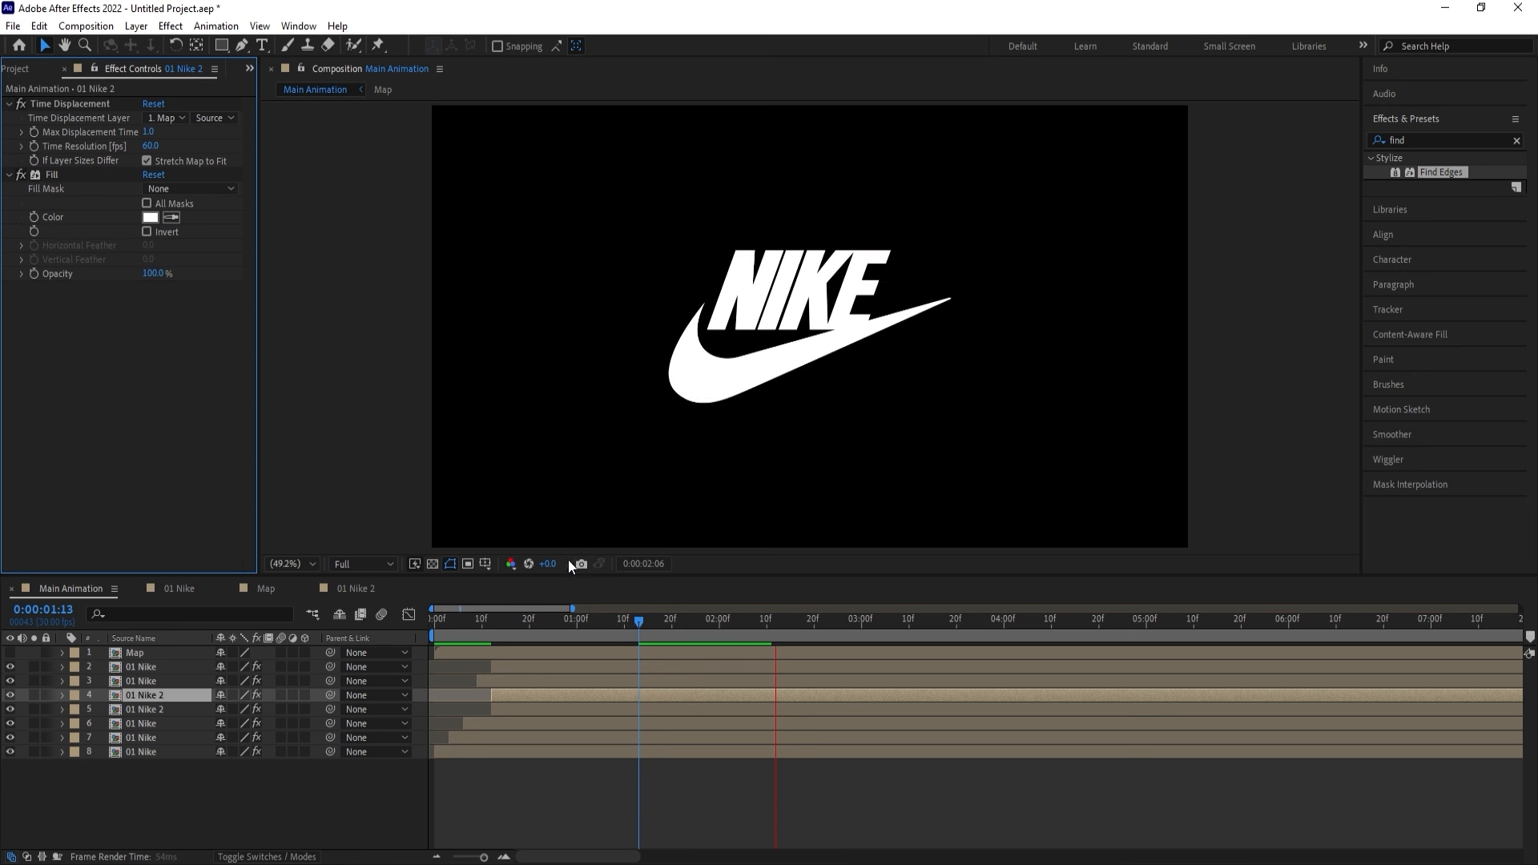
pyautogui.press("'")
pyautogui.press('Home')
pyautogui.press("'")
pyautogui.press('space')
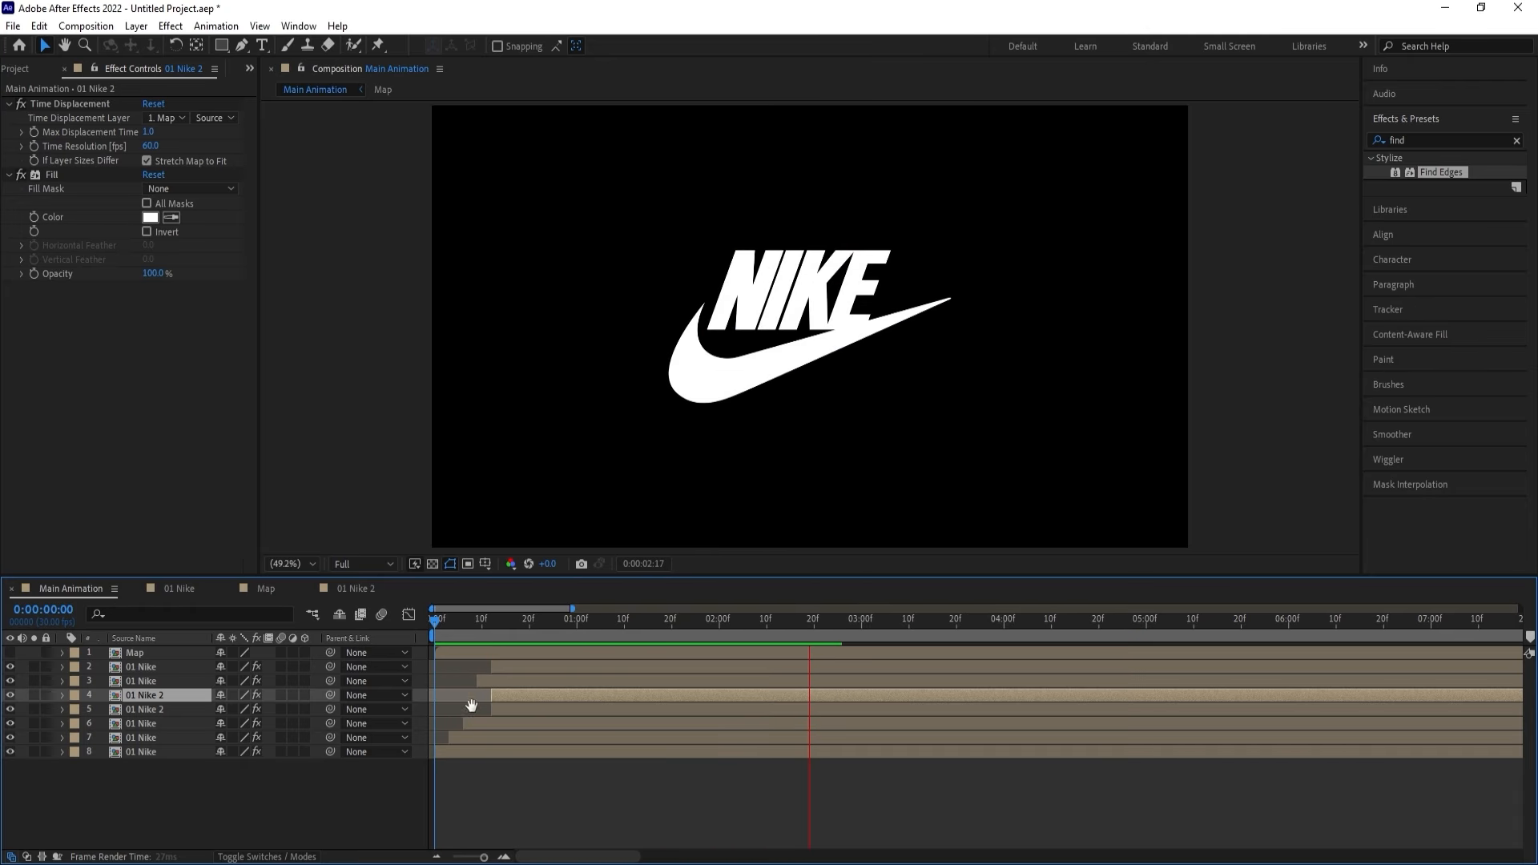
pyautogui.press("'")
pyautogui.click(496, 631)
pyautogui.press("'")
pyautogui.press('space')
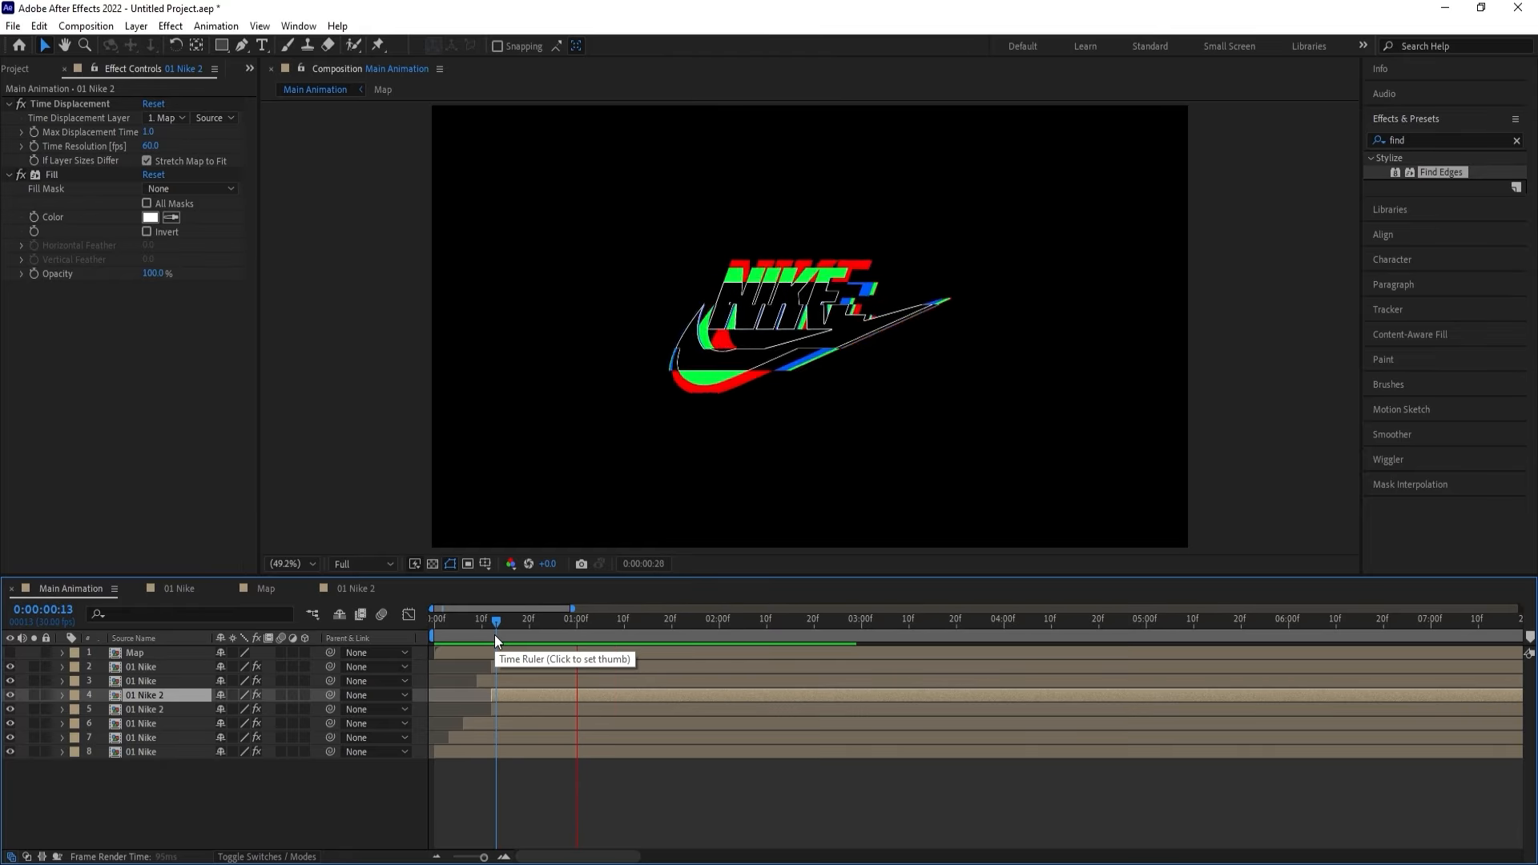
pyautogui.press('space')
pyautogui.press('space')
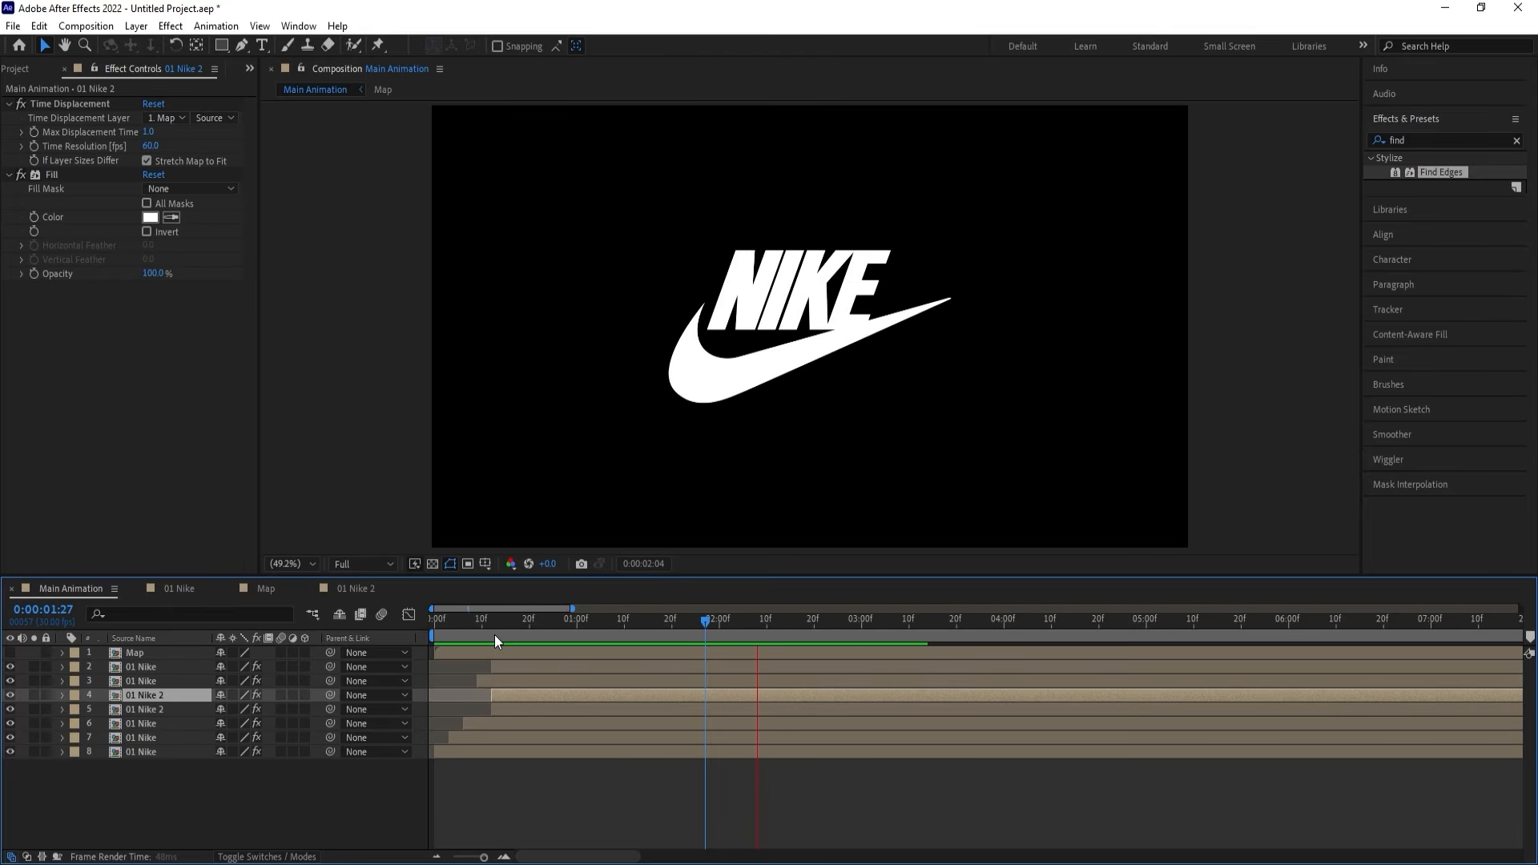
pyautogui.press('space')
# In the 01 Nike composition, set the logo's Position X to 491 at the 1:00 keyframe and preview the movement.
pyautogui.doubleClick(162, 708)
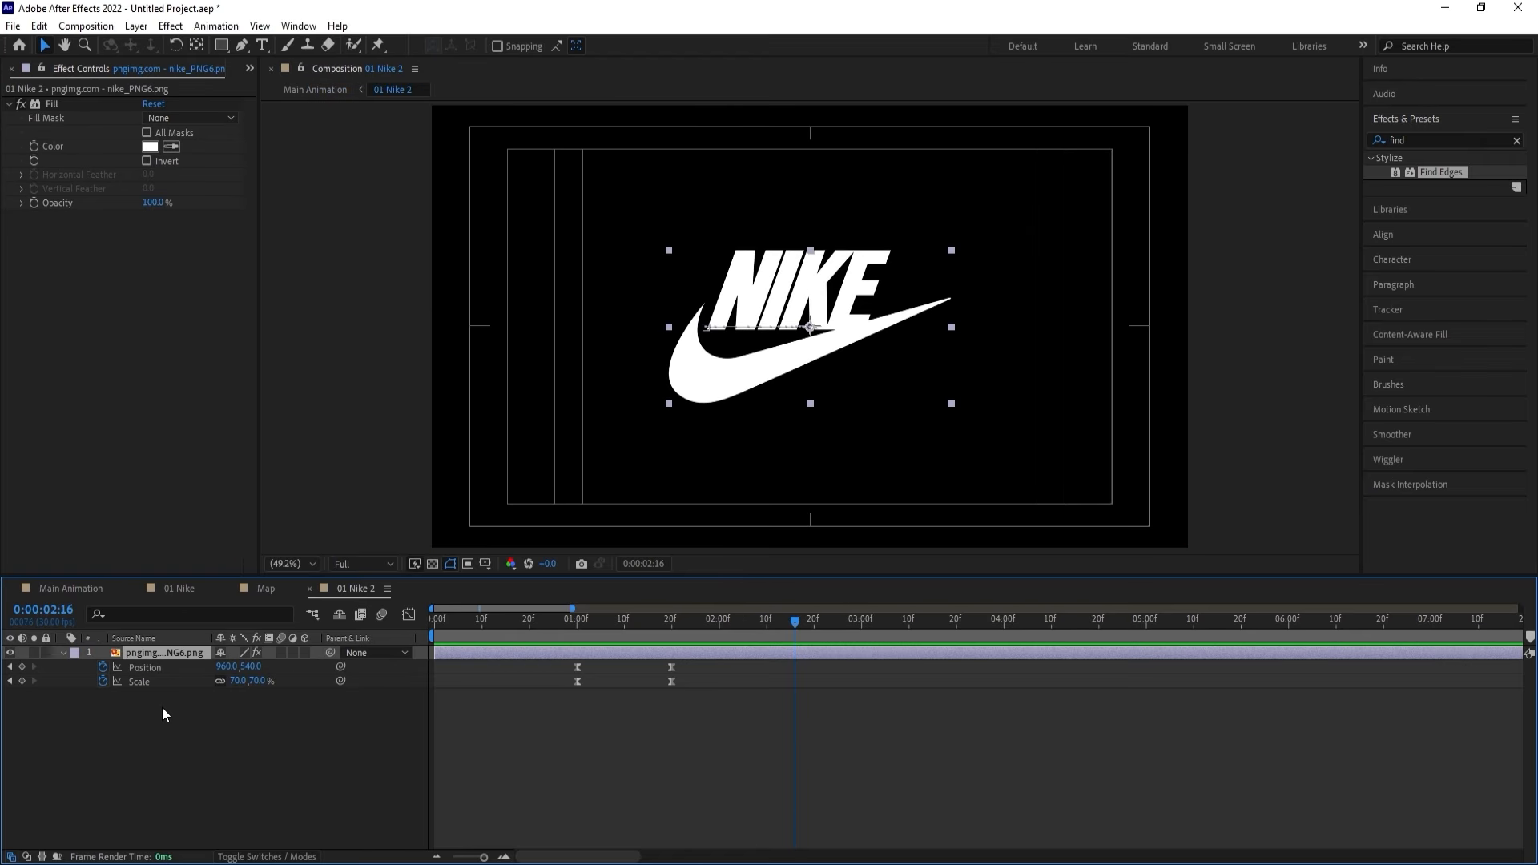
pyautogui.click(198, 580)
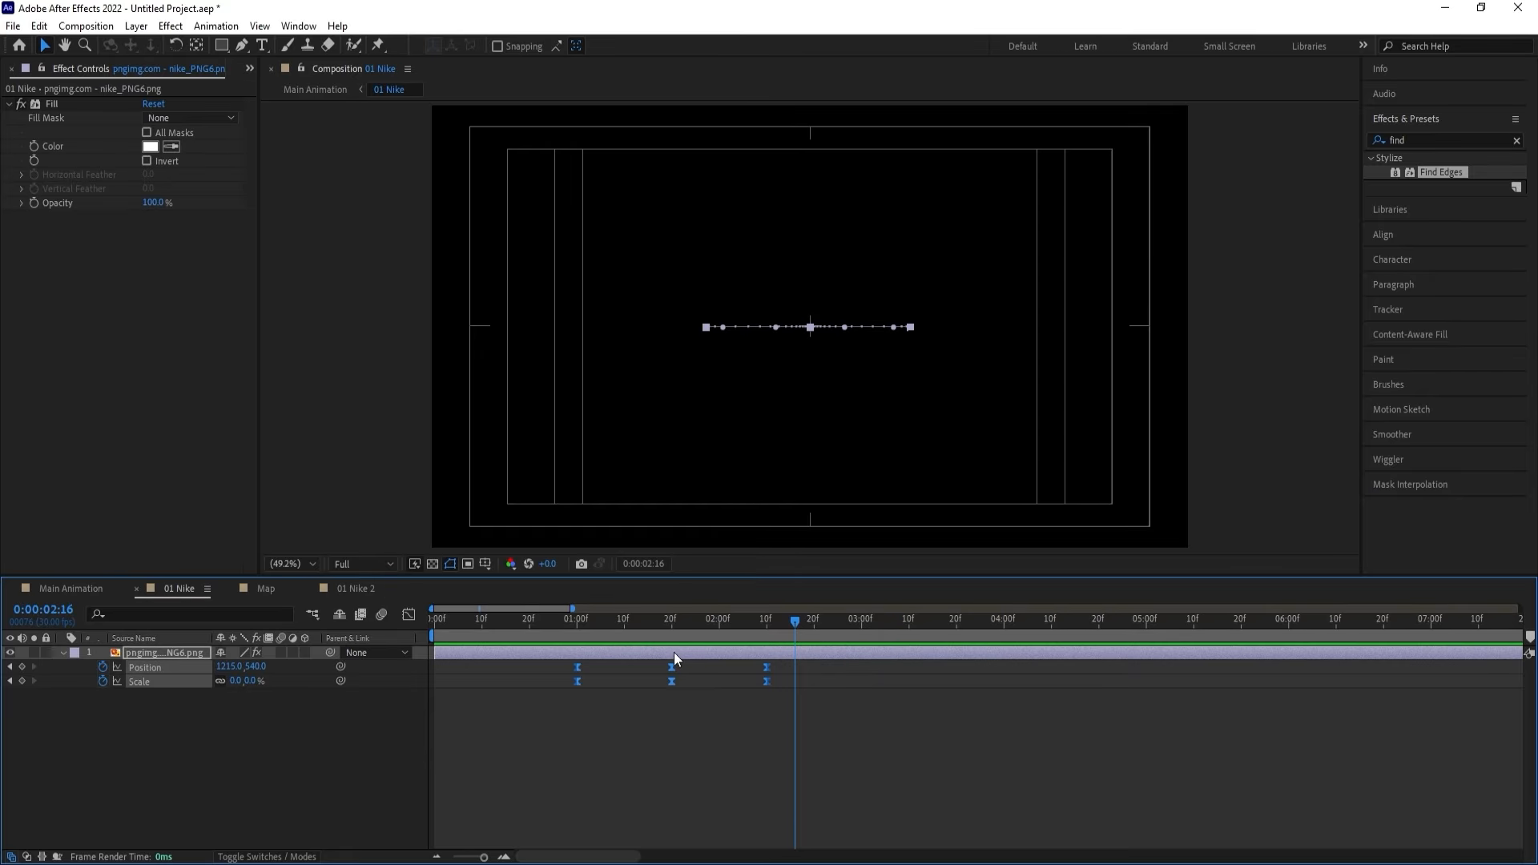
pyautogui.moveTo(697, 625); pyautogui.dragTo(587, 622)
pyautogui.click(609, 719)
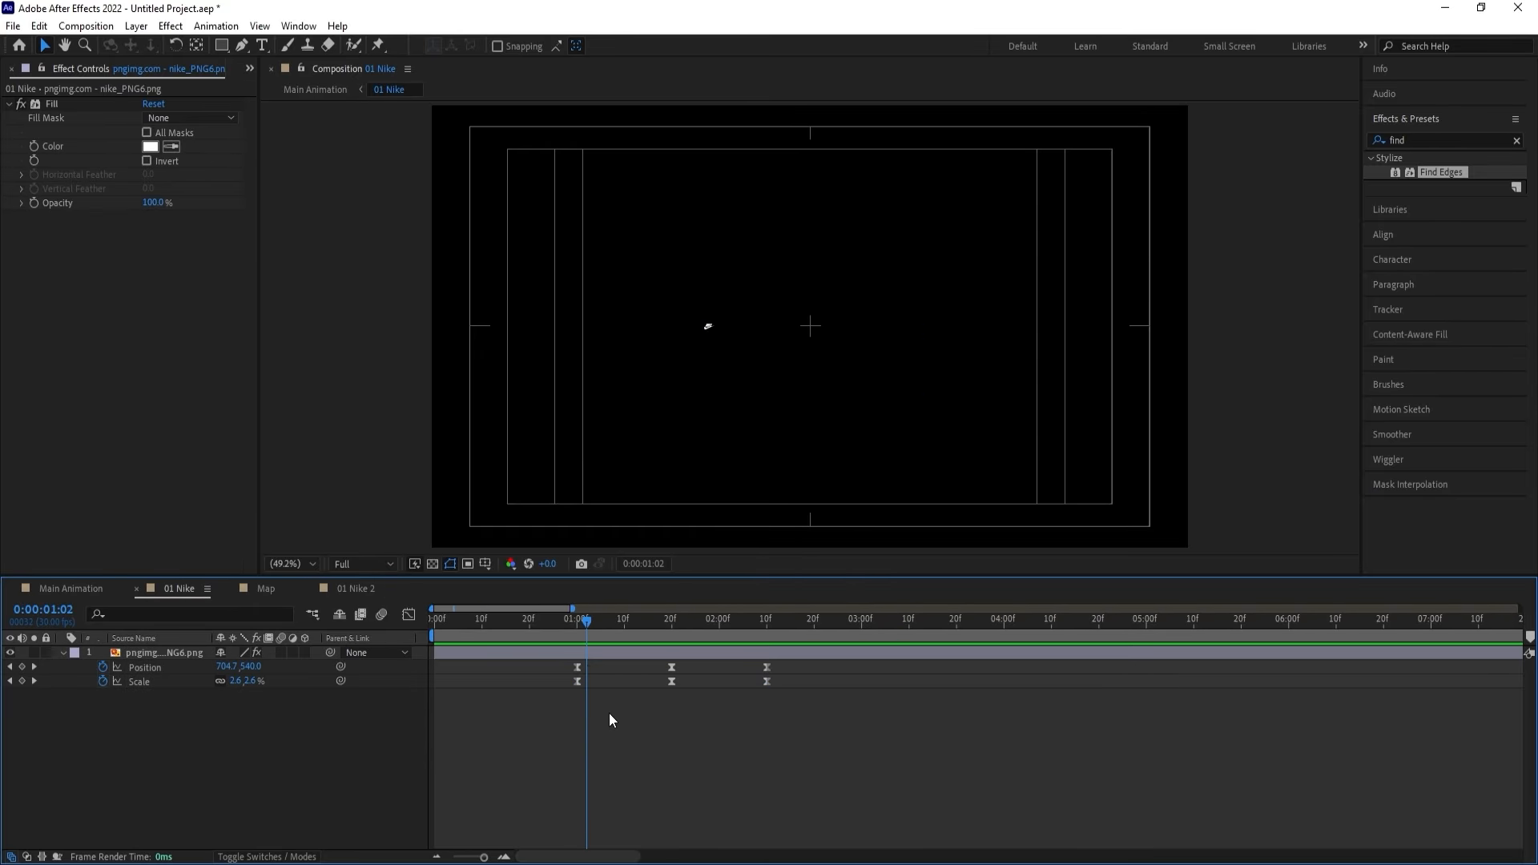
pyautogui.click(581, 653)
pyautogui.press('j')
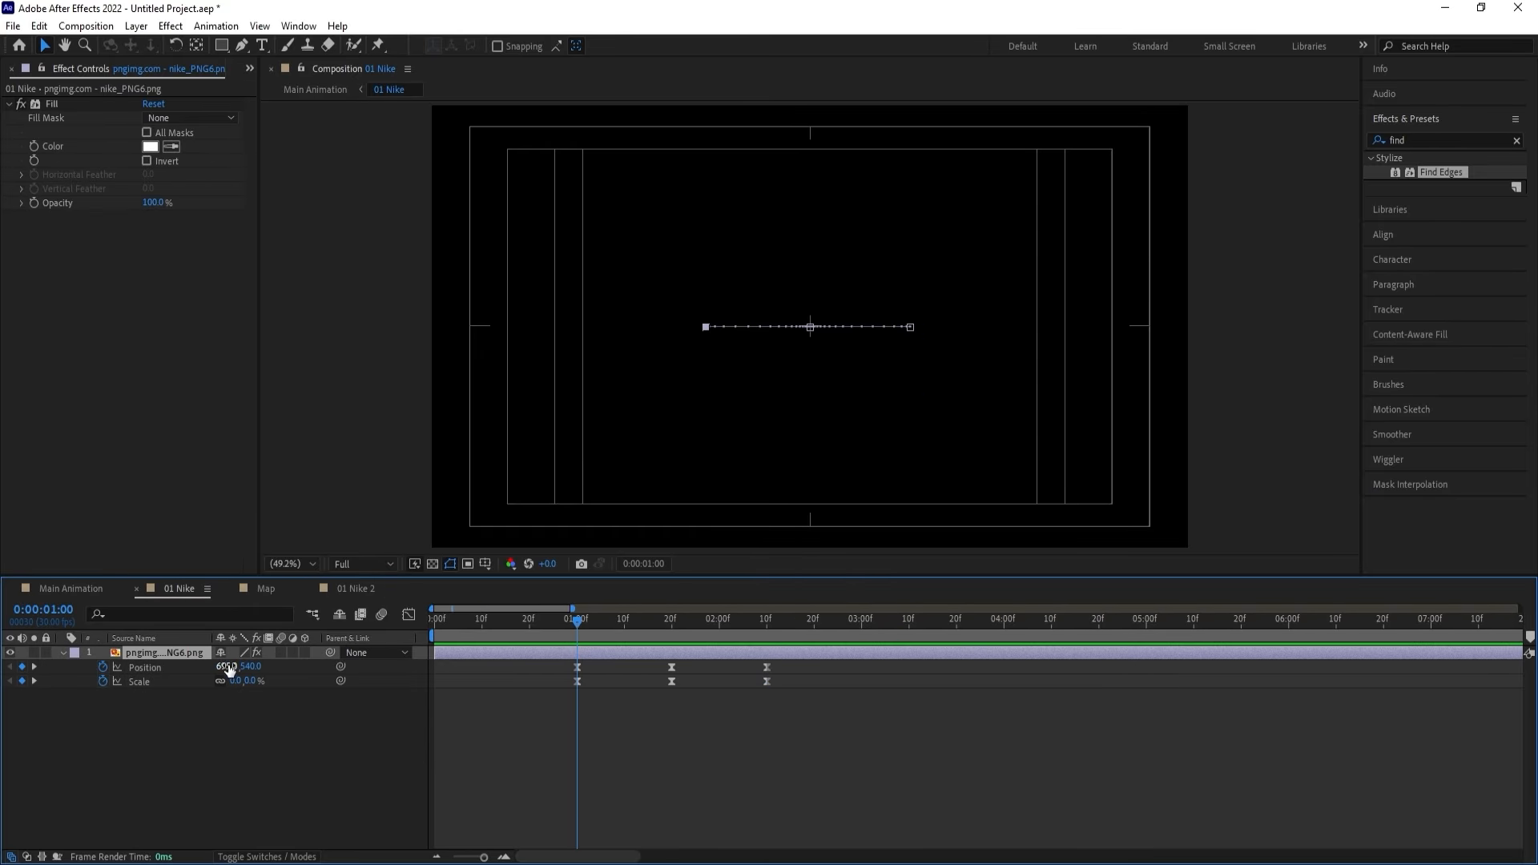
pyautogui.moveTo(228, 669); pyautogui.dragTo(212, 664)
pyautogui.press('space')
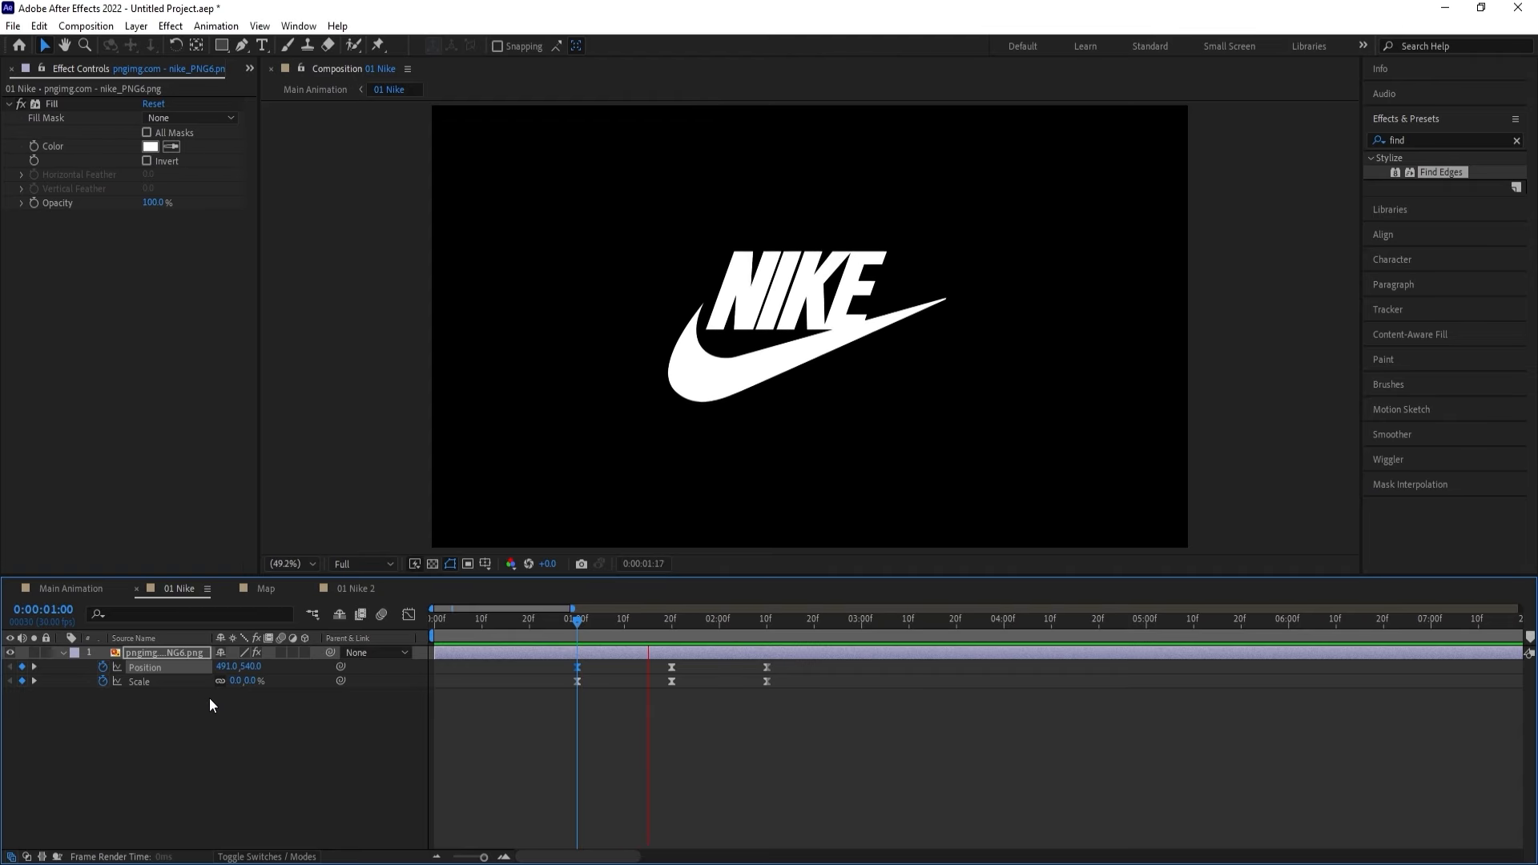
# Increase the 01 Nike logo's Position X to about 1350 at the final keyframe at 2:10.
pyautogui.click(723, 643)
pyautogui.press('k')
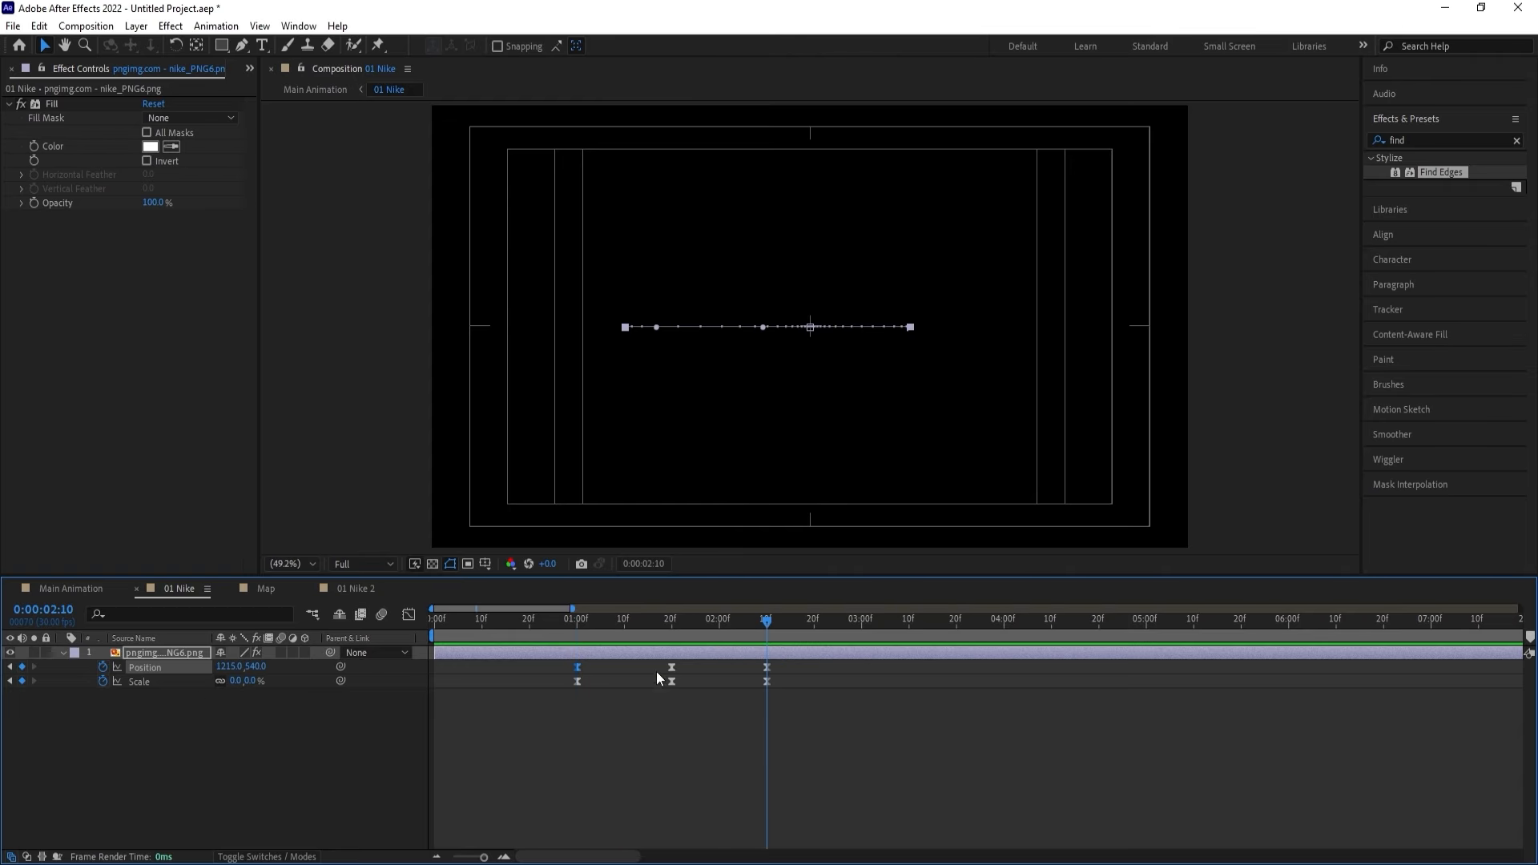
pyautogui.moveTo(227, 666); pyautogui.dragTo(276, 668)
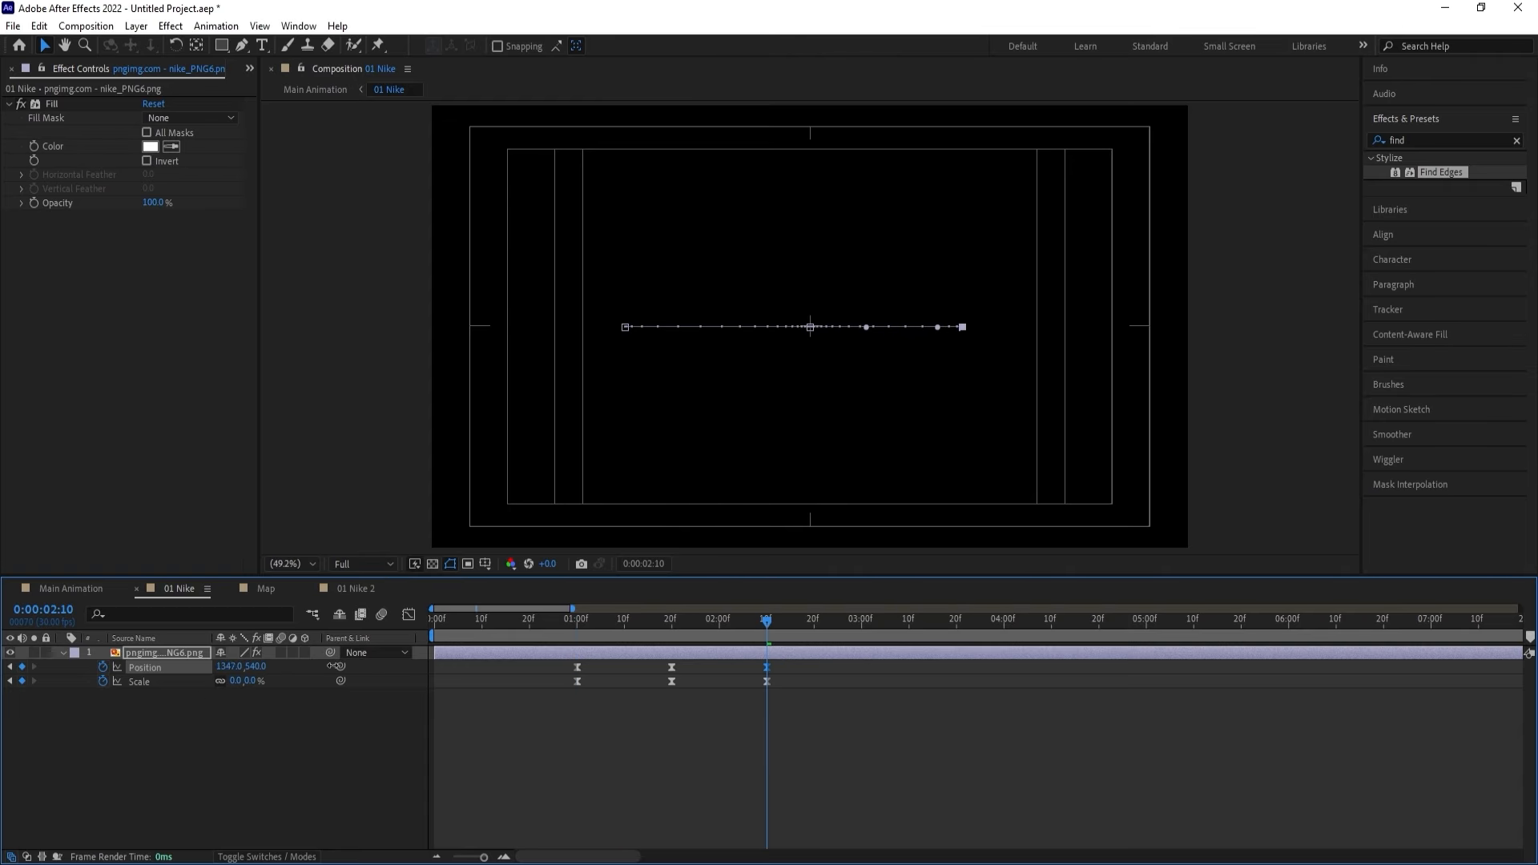
pyautogui.click(562, 625)
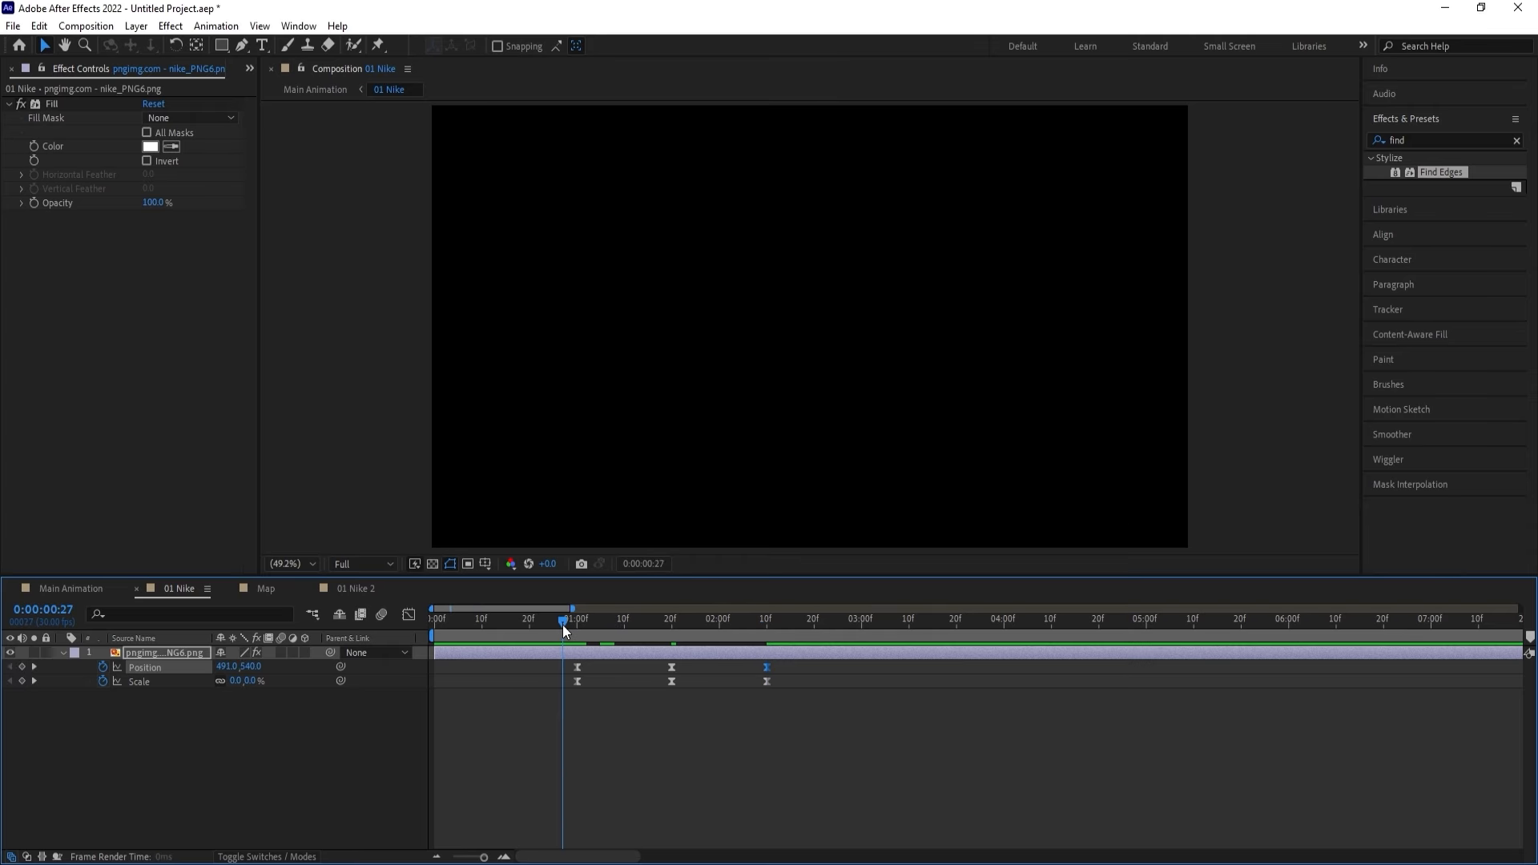
# Return to the Main Animation composition and preview the wider logo movement from the start.
pyautogui.click(83, 597)
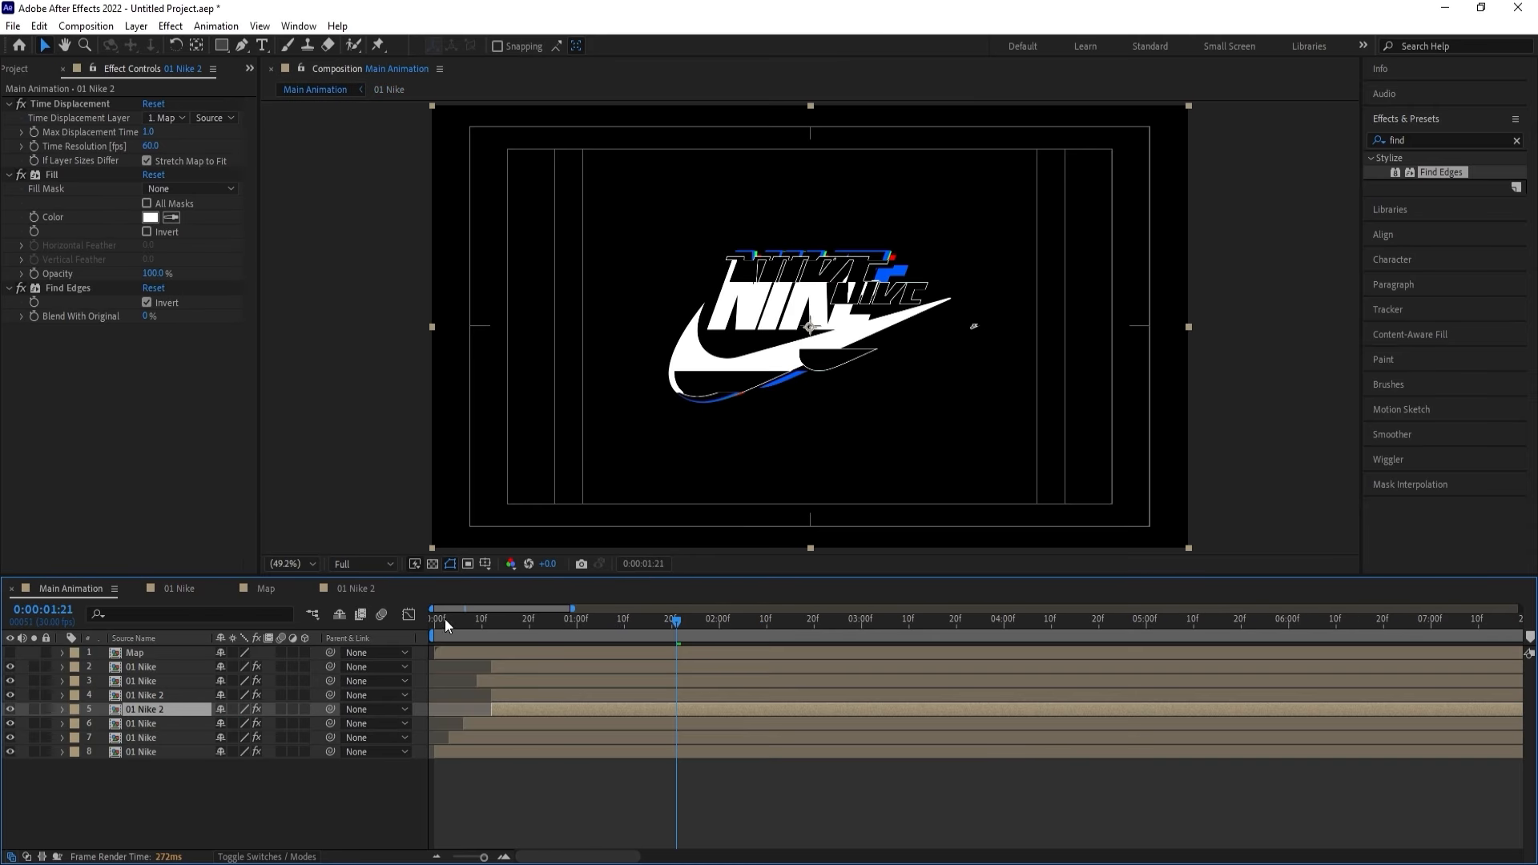
pyautogui.moveTo(445, 618); pyautogui.dragTo(373, 619)
pyautogui.press('space')
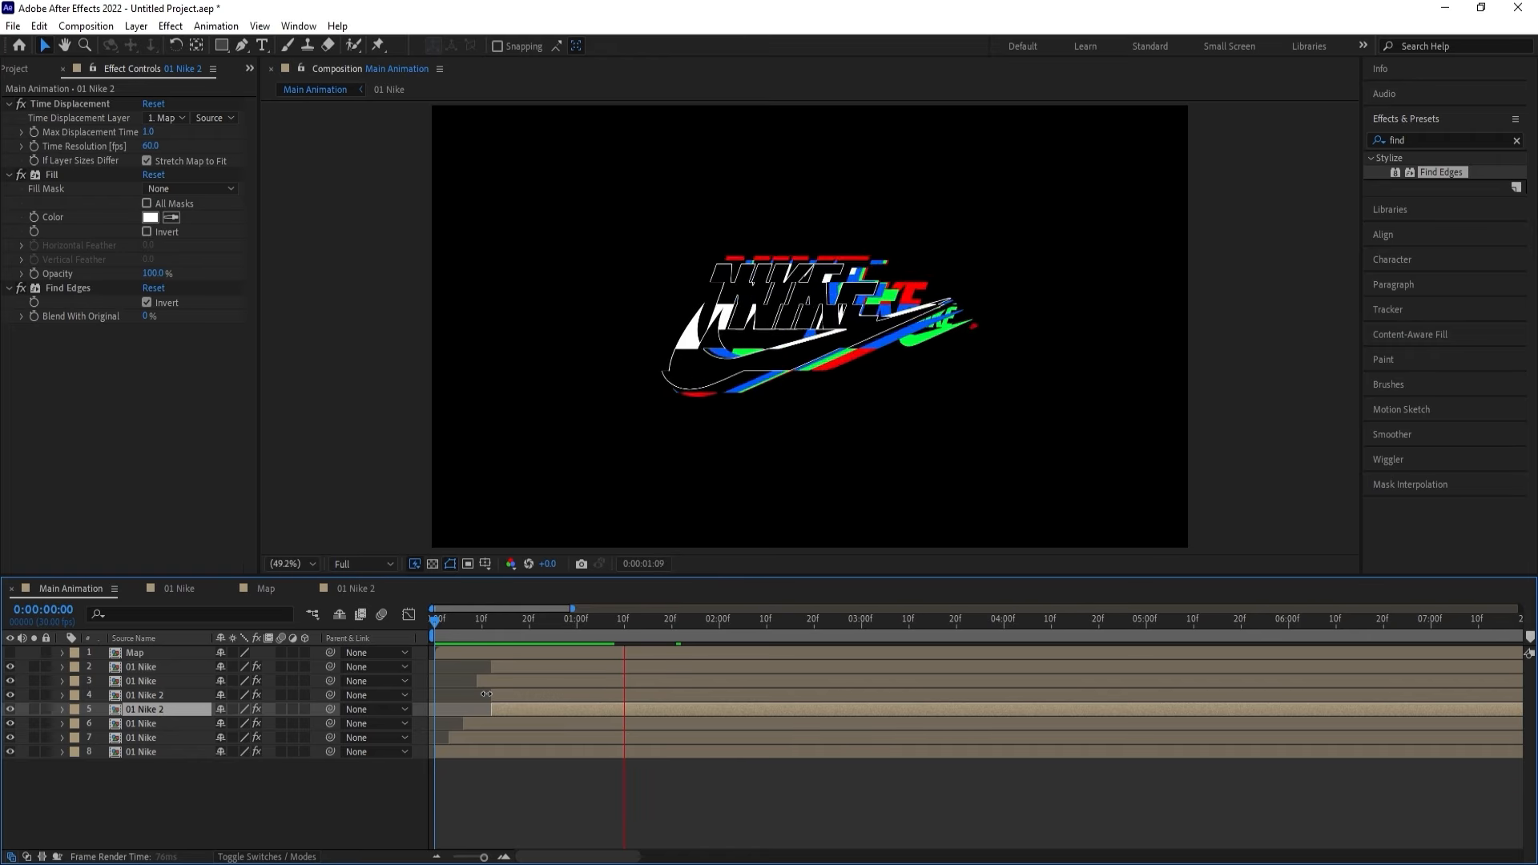
pyautogui.press('space')
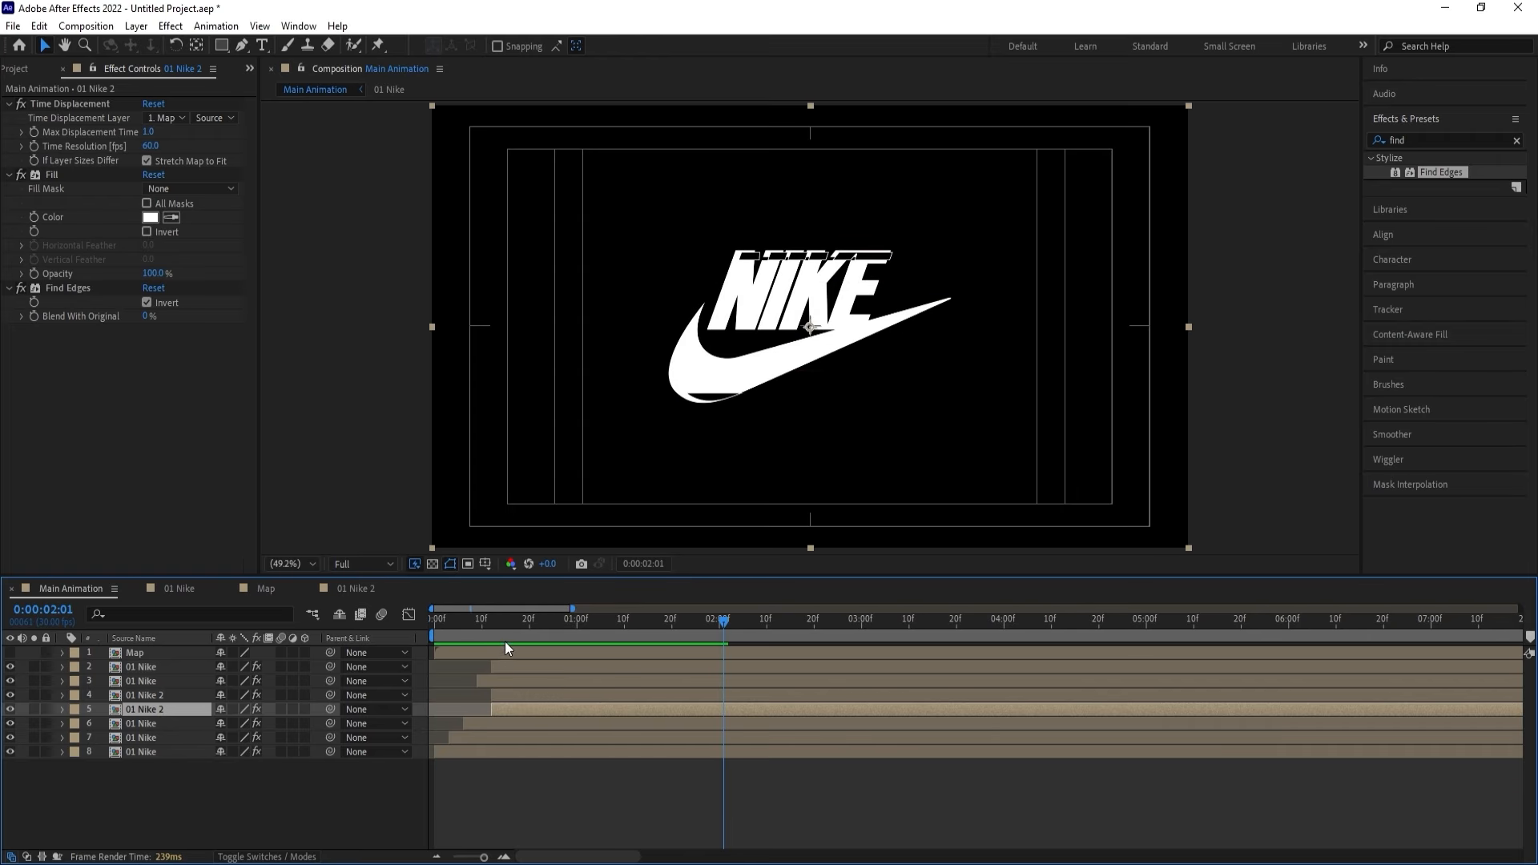
pyautogui.press('space')
pyautogui.press('space')
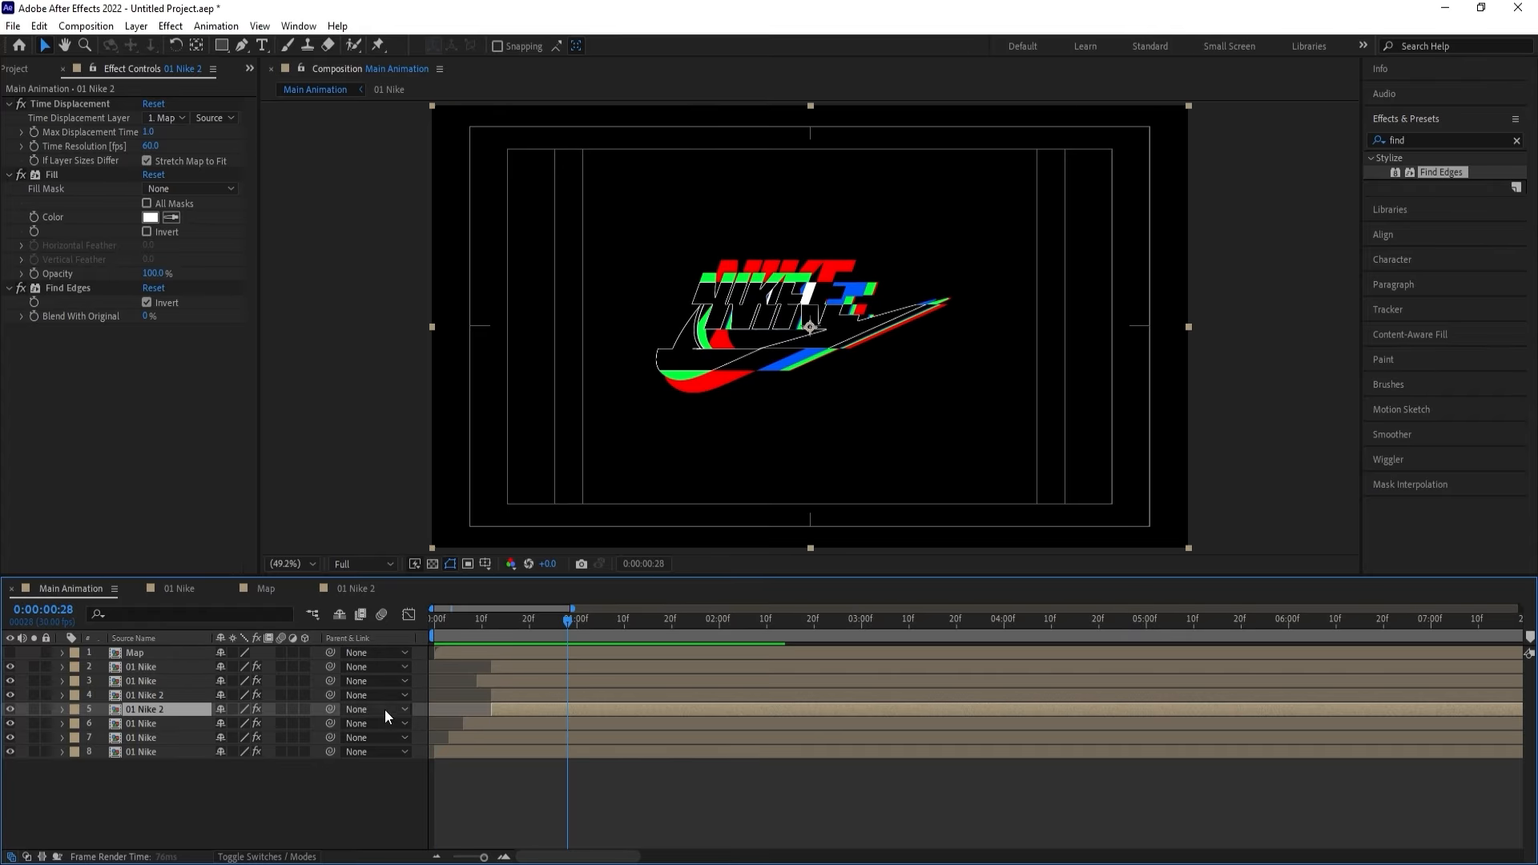
# Add a composition-sized black solid, place it beneath all the other layers, and preview the animation.
pyautogui.click(180, 722)
pyautogui.click(171, 776)
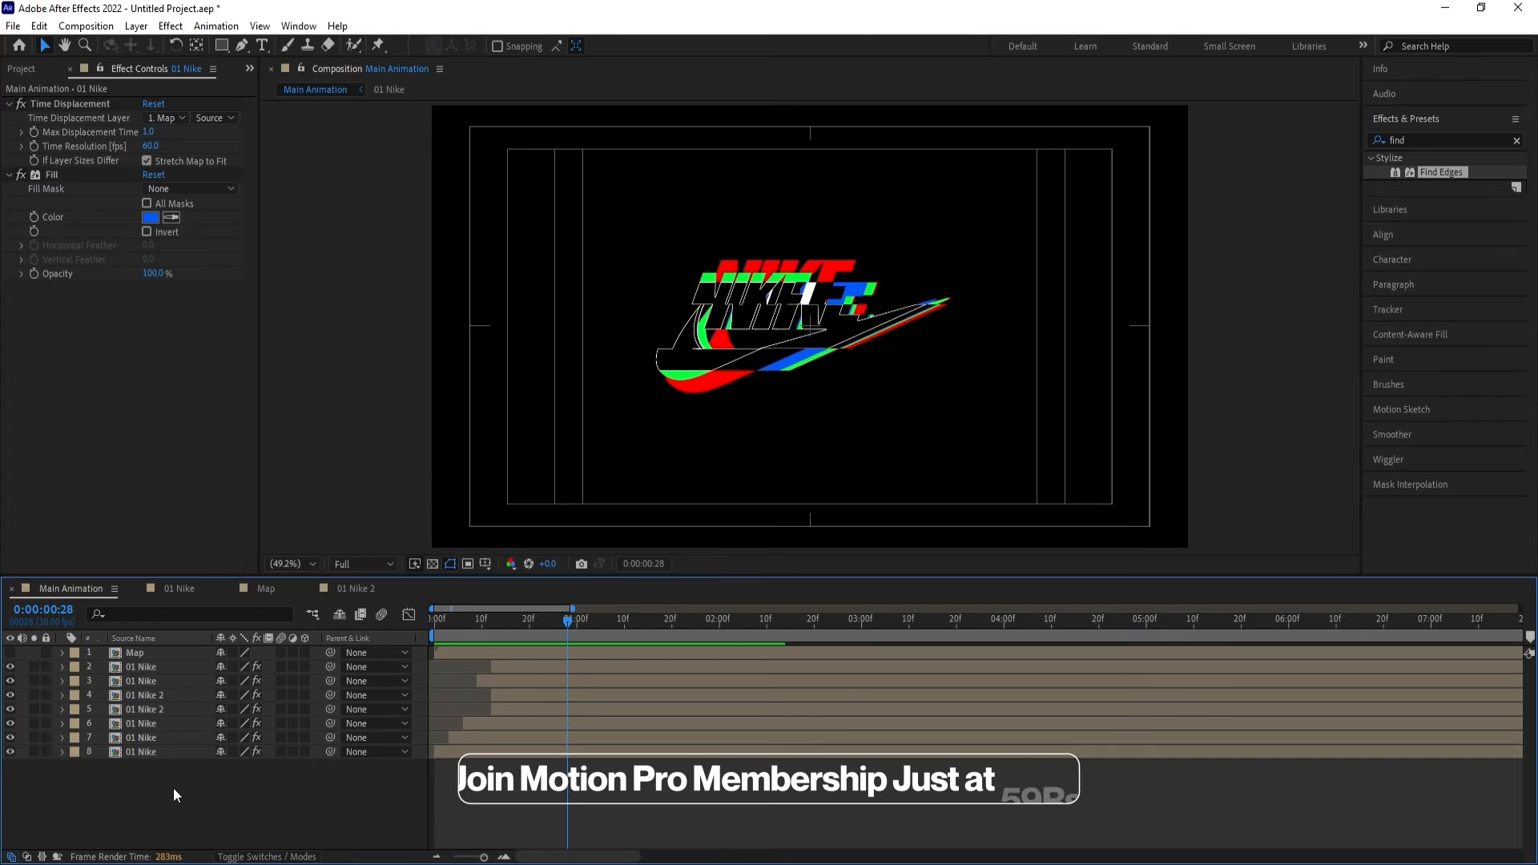
pyautogui.hotkey('ctrl', 'y')
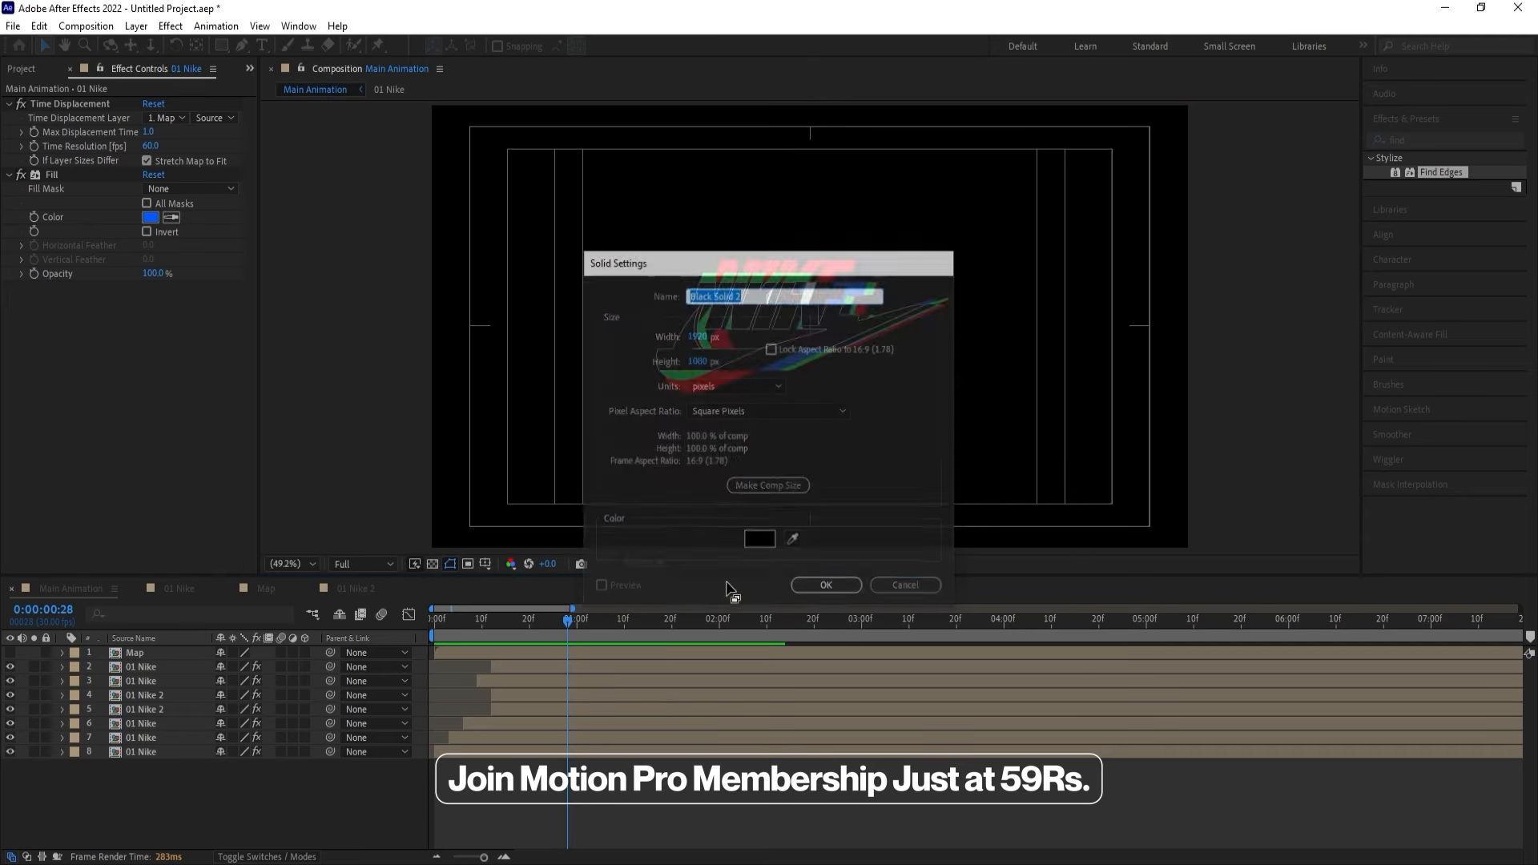
pyautogui.press('Return')
pyautogui.moveTo(170, 653); pyautogui.dragTo(184, 789)
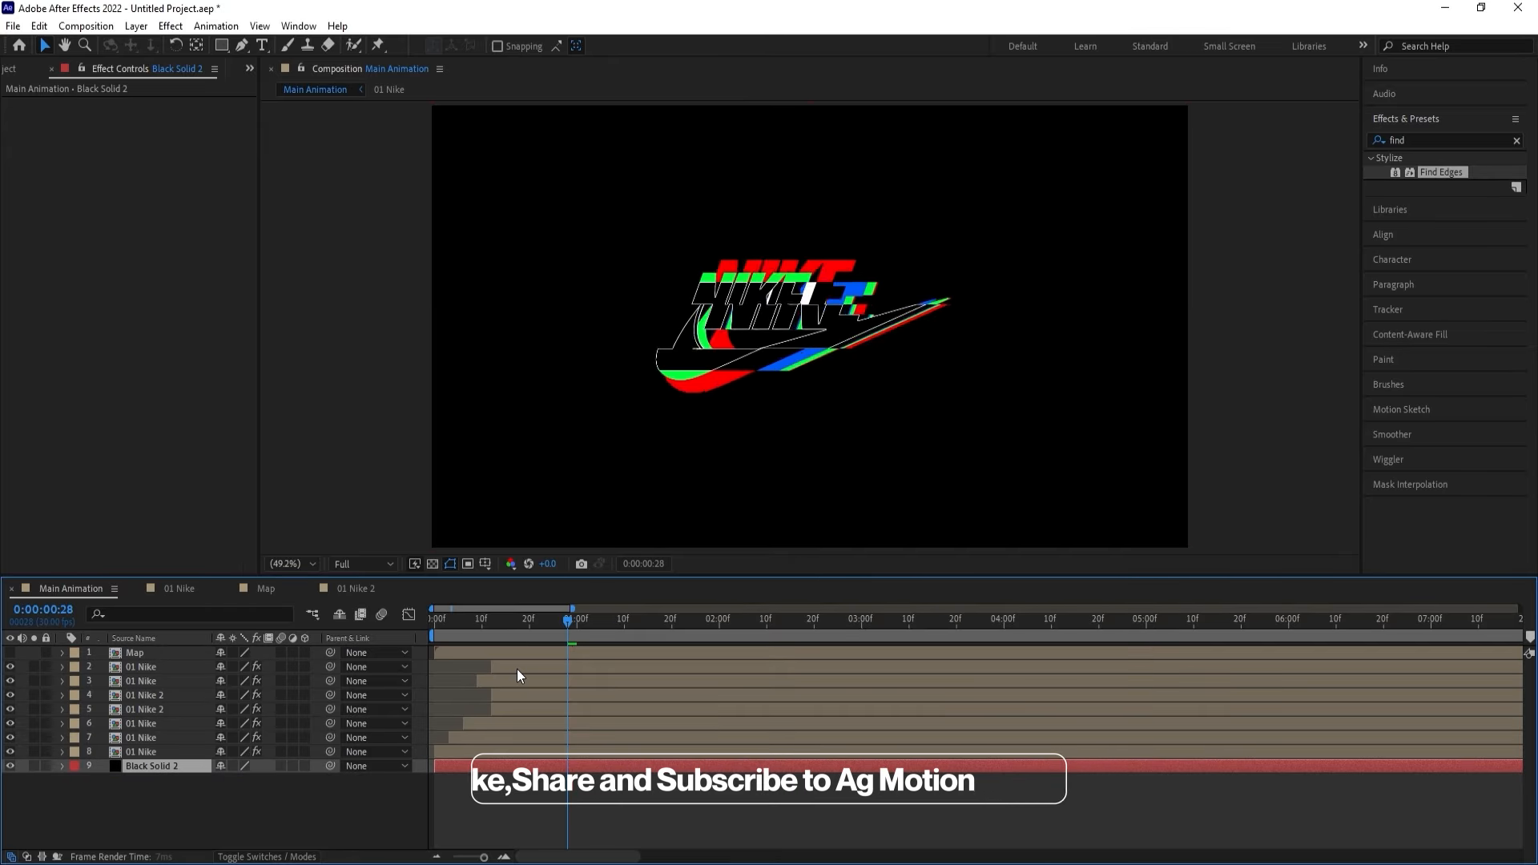
pyautogui.press('space')
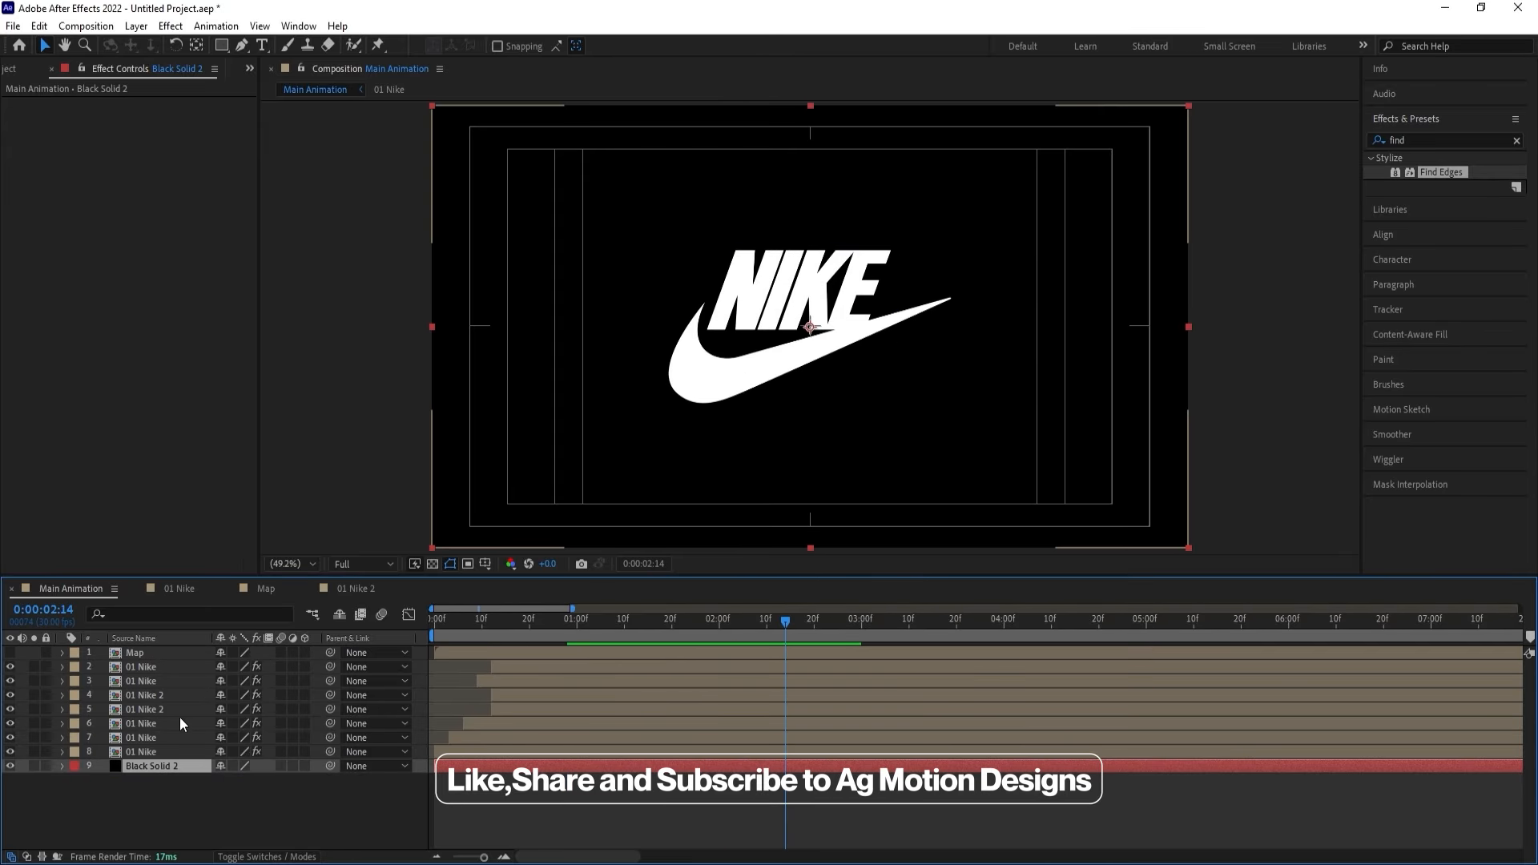
# Pre-compose the Map layer and all the Nike logo layers above the black solid into a composition named Logo Animation.
pyautogui.click(149, 747)
pyautogui.keyDown('shift'); pyautogui.click(138, 655); pyautogui.keyUp('shift')
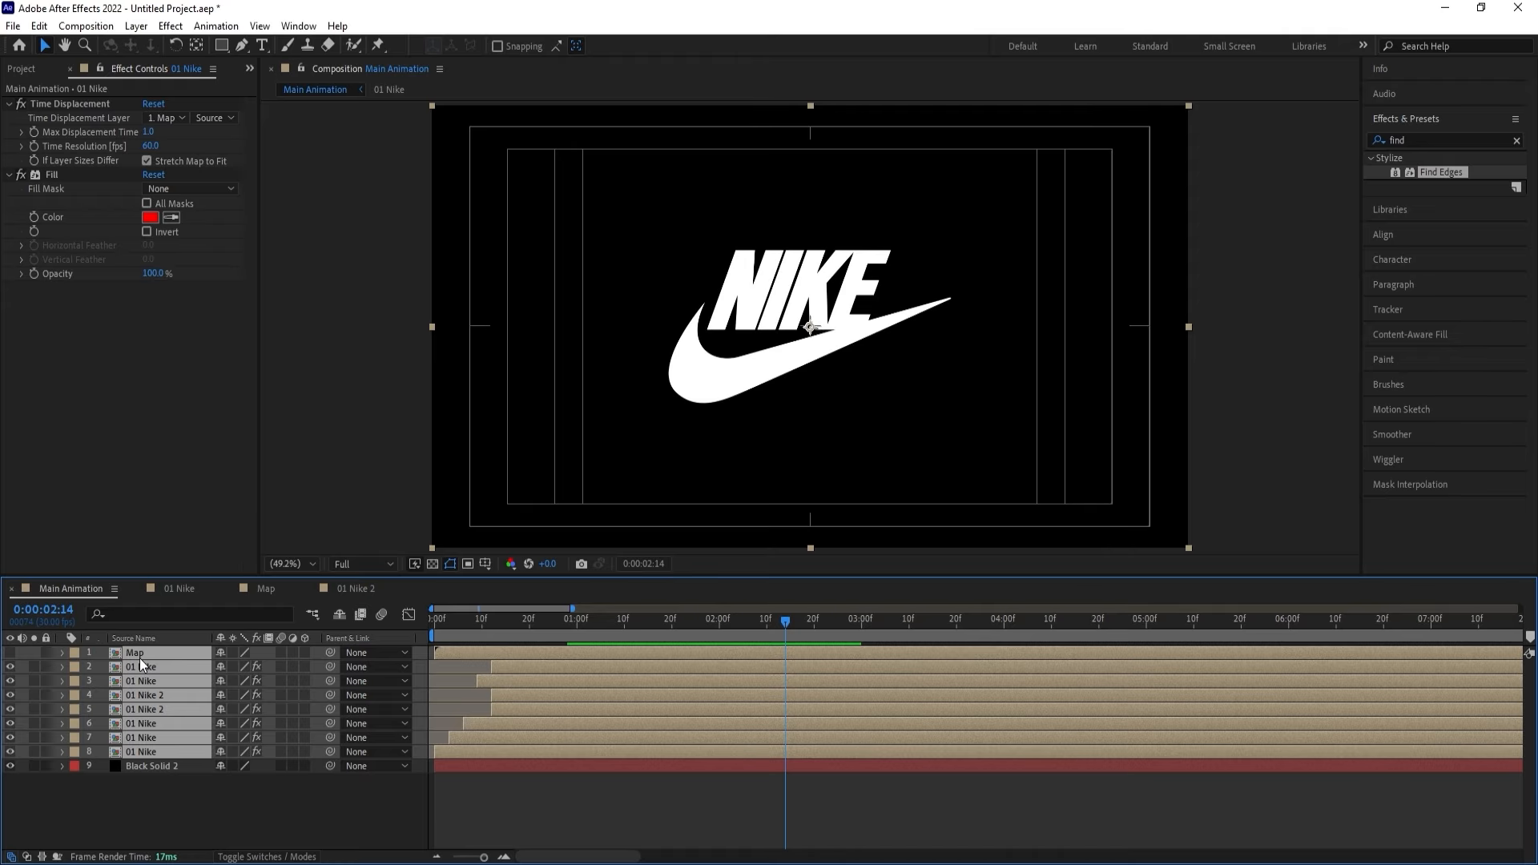
pyautogui.hotkey('ctrl', 'shift', 'c')
pyautogui.write('Logo Animation')
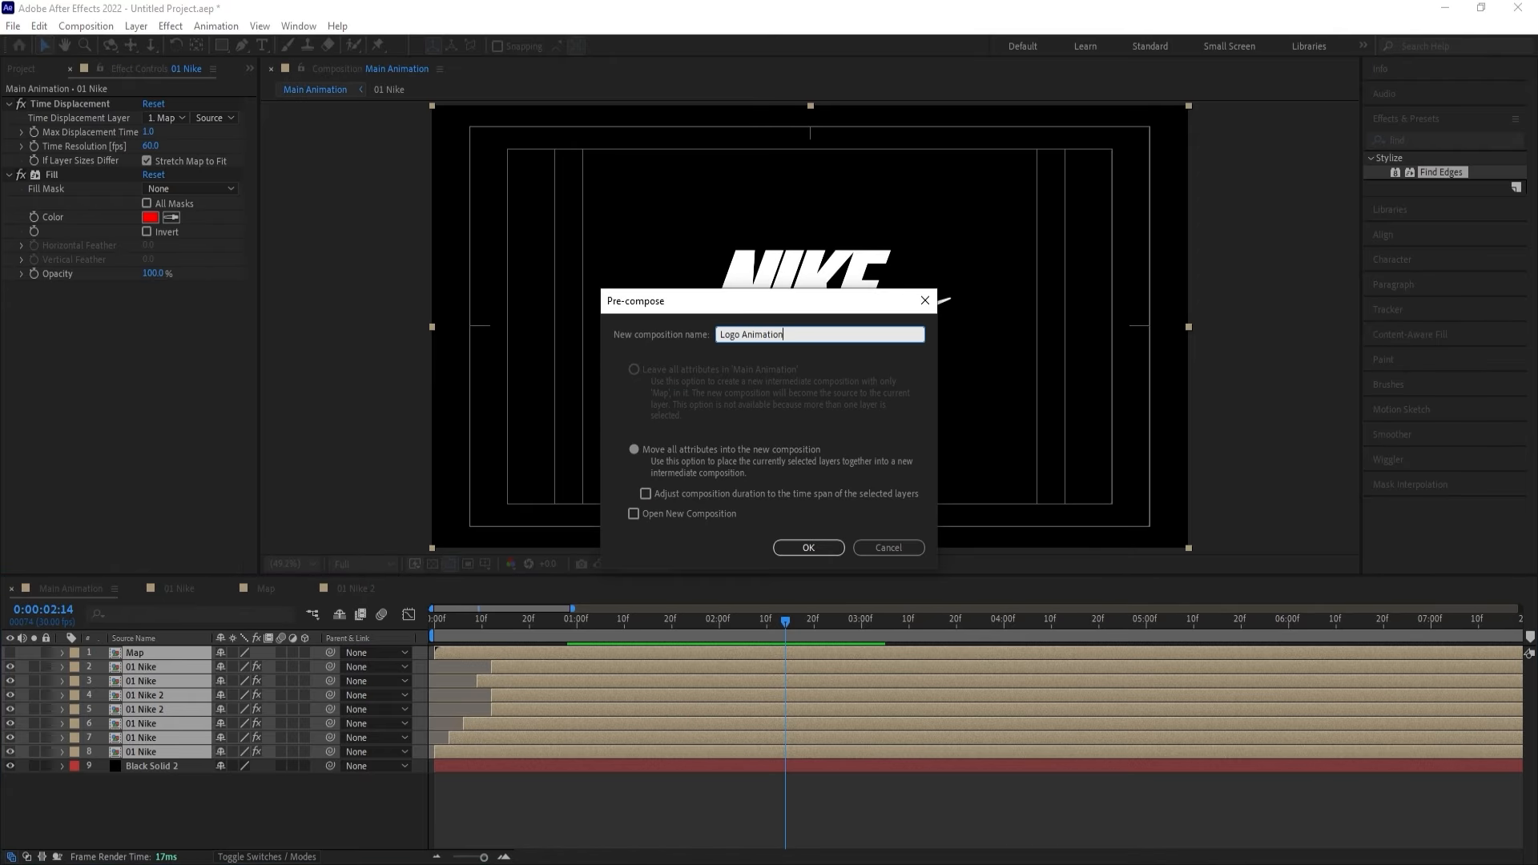
pyautogui.press('Return')
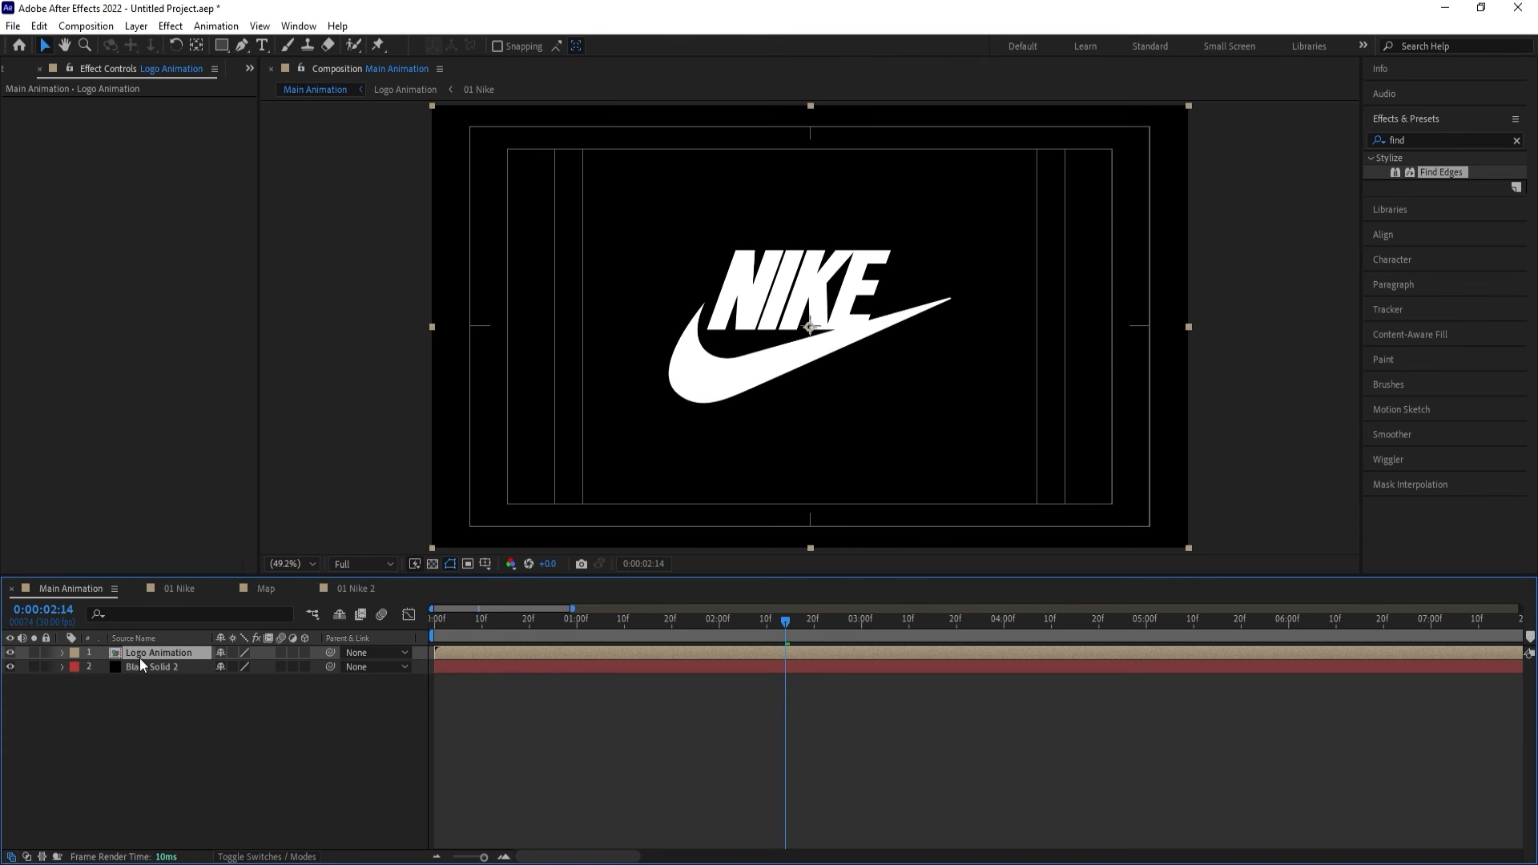
# Duplicate the Logo Animation layer and flip the copy vertically by setting its Y Scale to -100%.
pyautogui.hotkey('ctrl', 'd')
pyautogui.press('s')
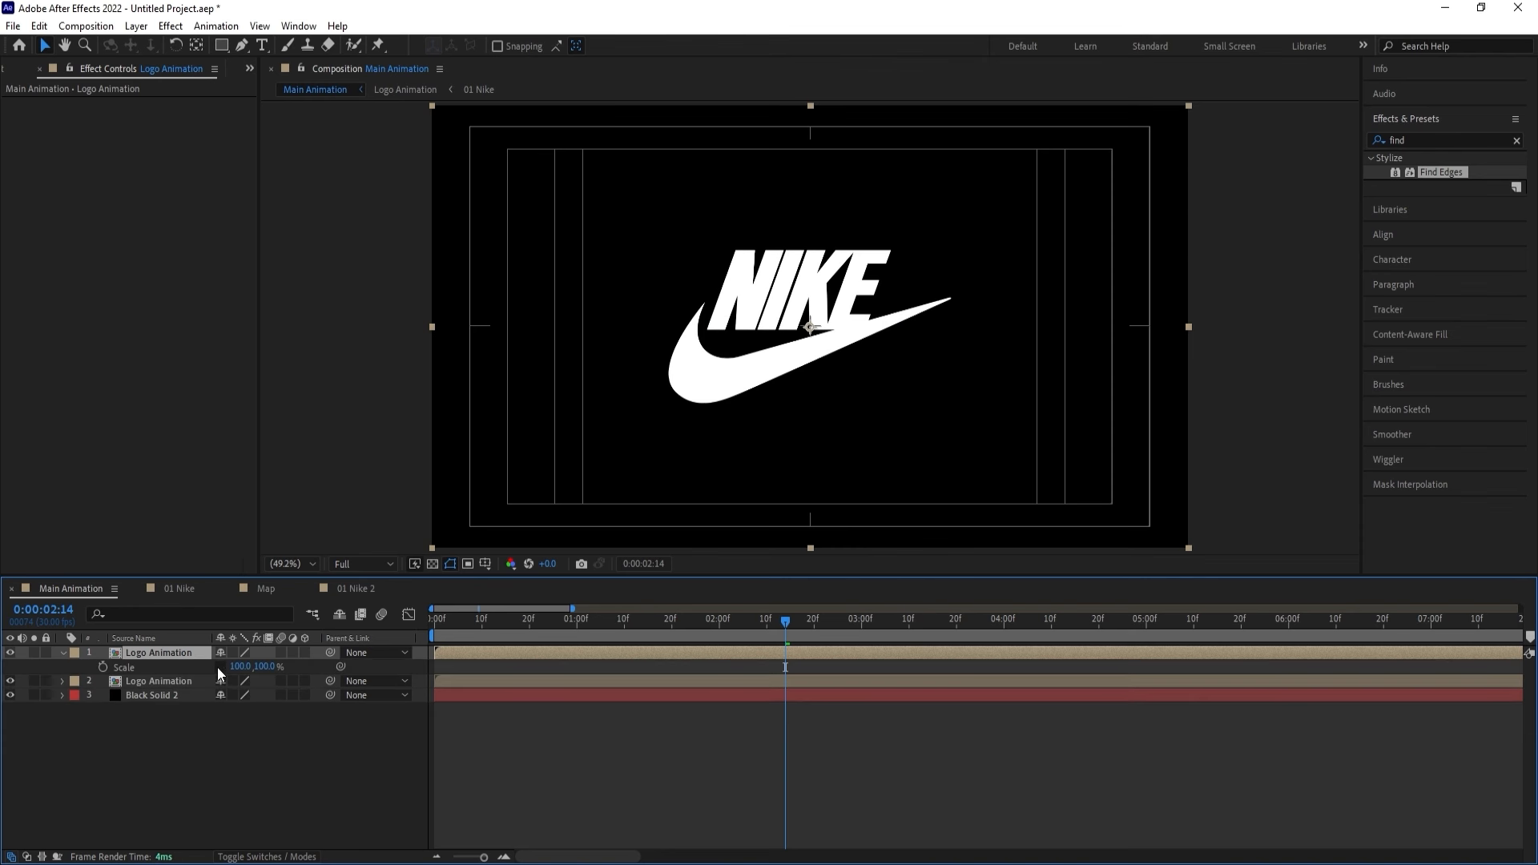
pyautogui.click(259, 667)
pyautogui.write('-100')
pyautogui.press('Return')
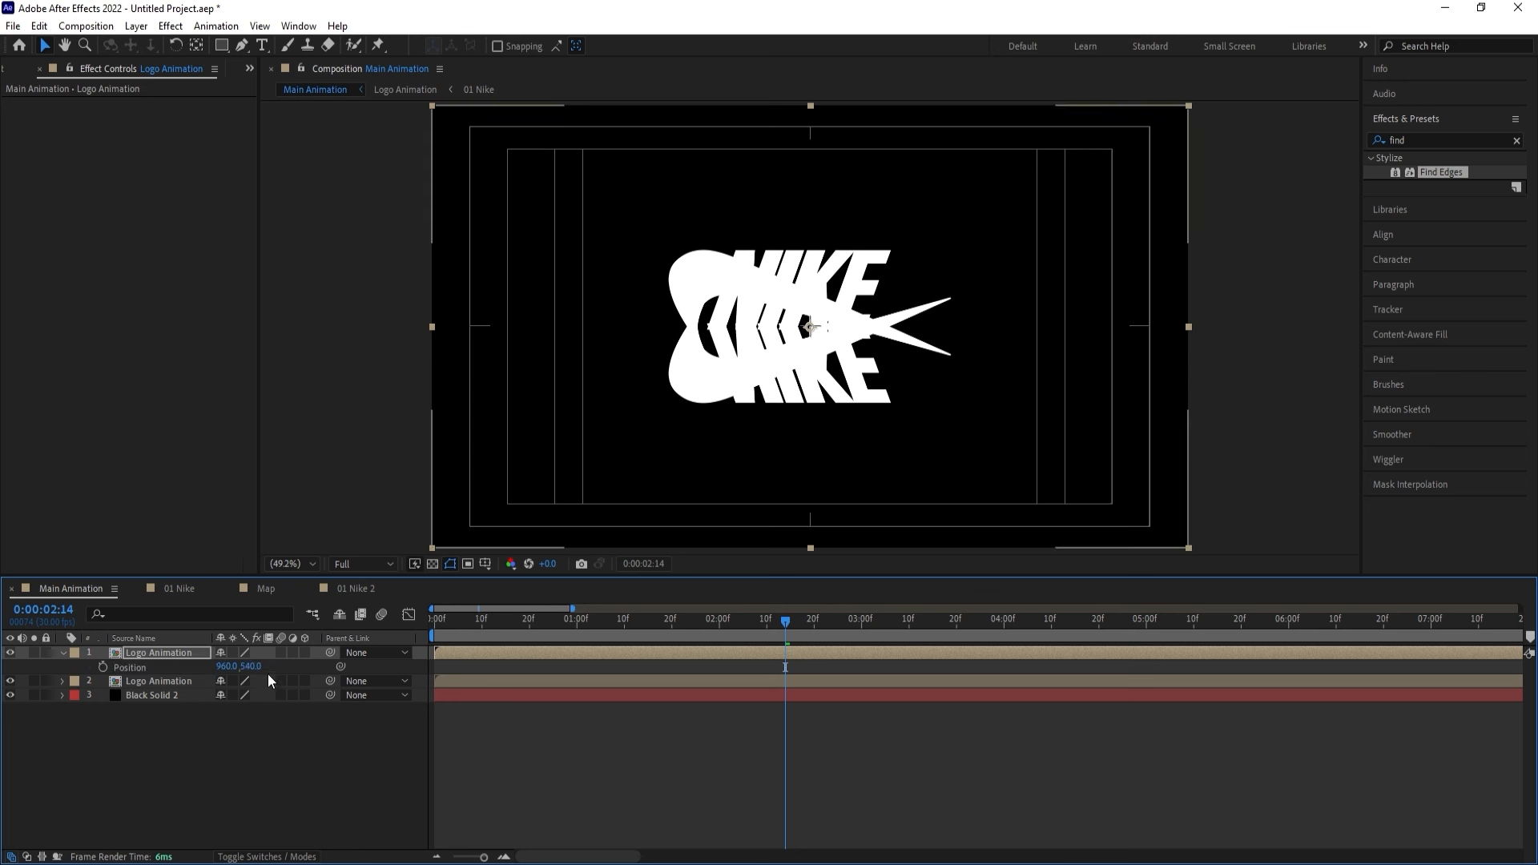
# Lower the flipped Logo Animation copy to Y Position 920 and squash only its vertical Scale to about -59%.
pyautogui.press('p')
pyautogui.moveTo(250, 666); pyautogui.dragTo(491, 718)
pyautogui.press('s')
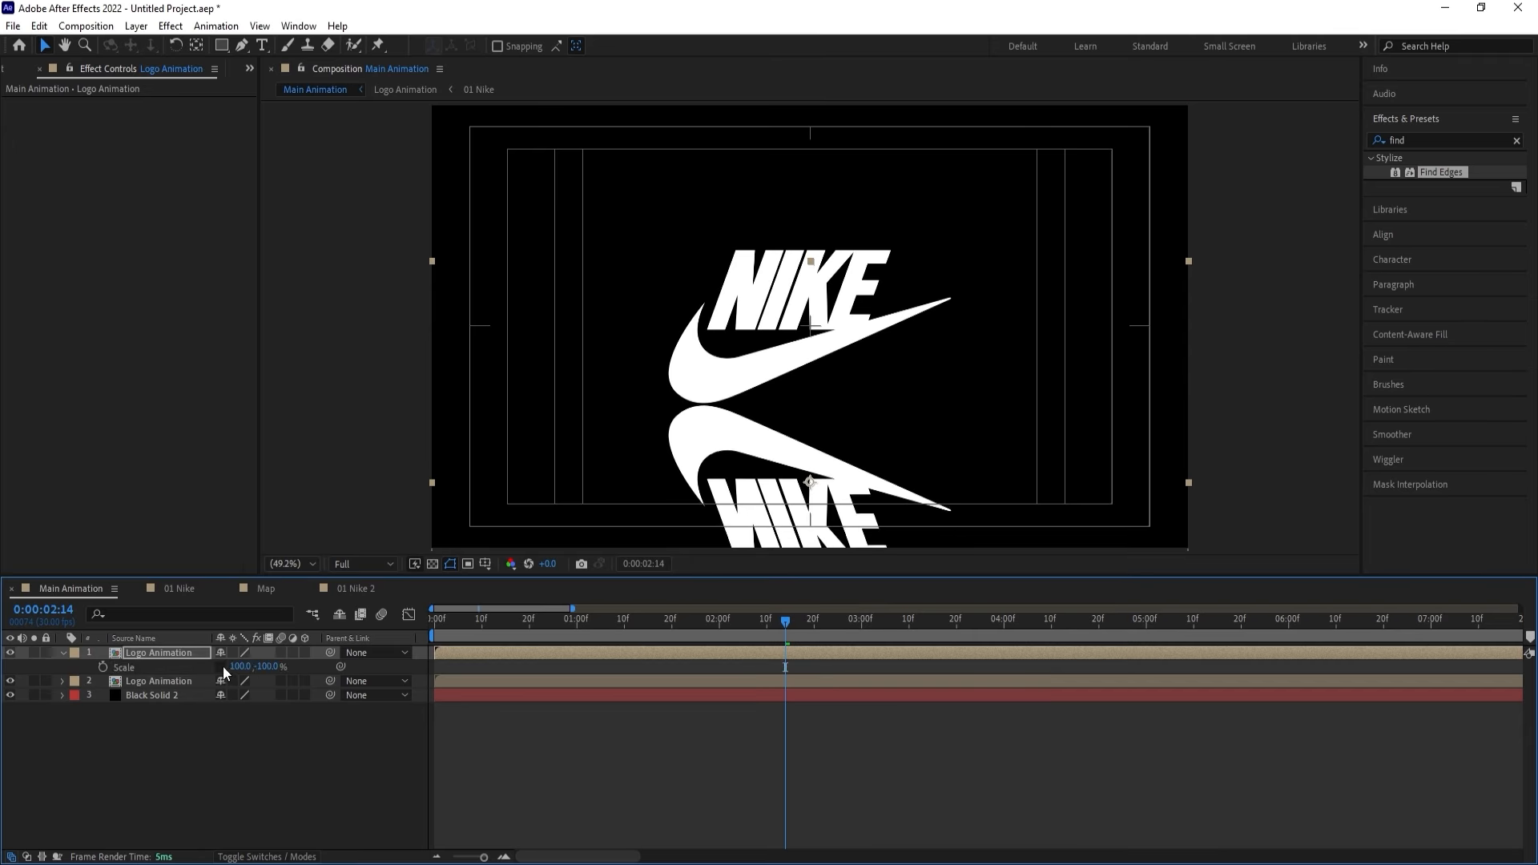
pyautogui.click(221, 666)
pyautogui.moveTo(266, 671); pyautogui.dragTo(296, 666)
pyautogui.hotkey('ctrl', 'z')
pyautogui.click(221, 667)
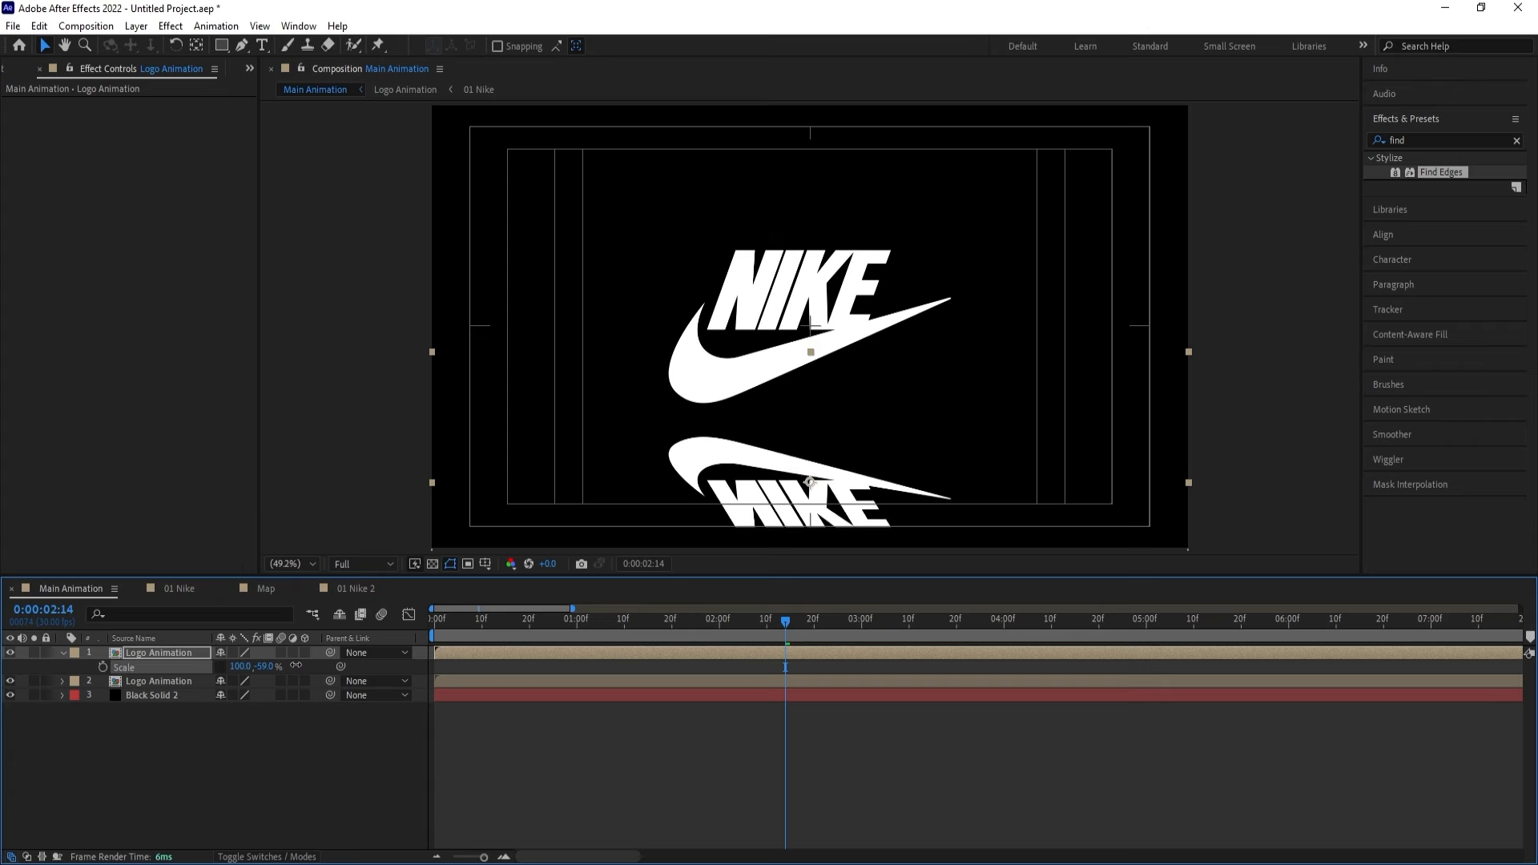
pyautogui.click(264, 666)
# Raise the flipped Logo Animation copy closer beneath the logo by setting its Y Position to 864.
pyautogui.click(159, 654)
pyautogui.press('p')
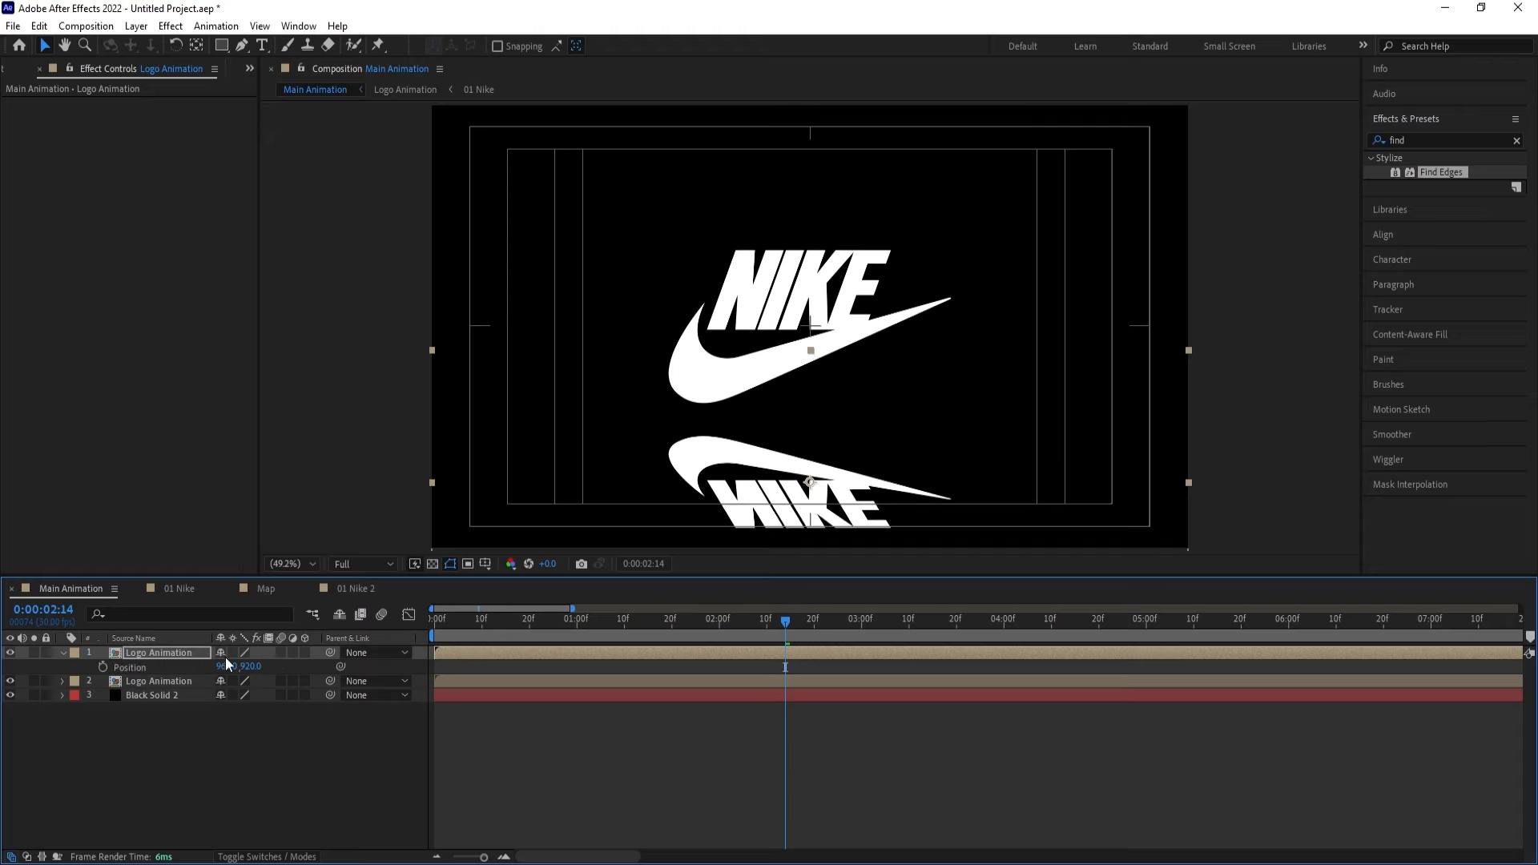
pyautogui.moveTo(252, 667); pyautogui.dragTo(216, 658)
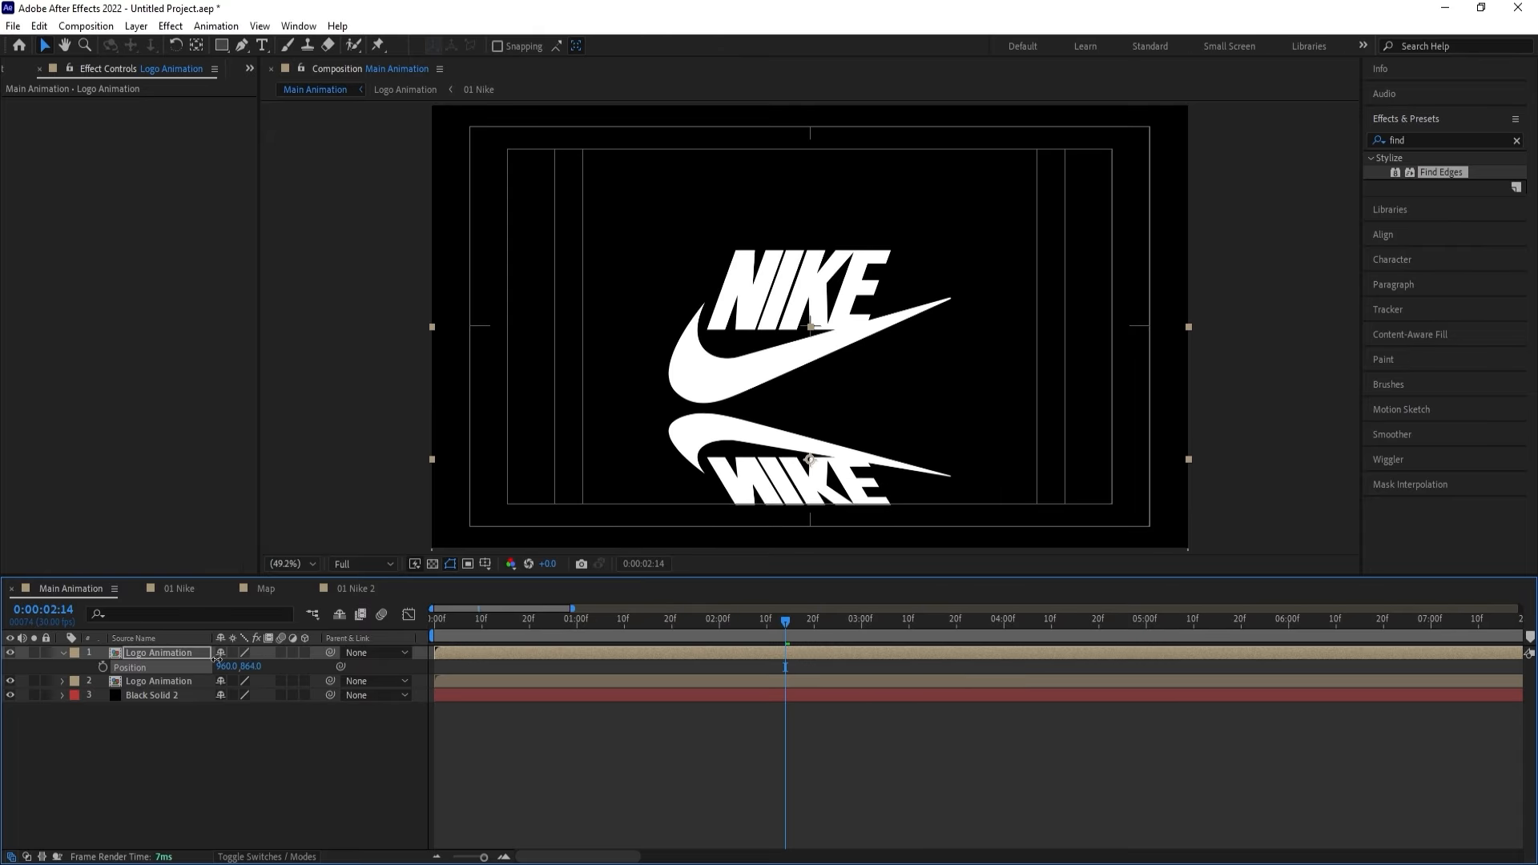
# Draw a wide rectangular mask over the upper part of the reflection layer and set its Mask Feather to 258 pixels.
pyautogui.click(168, 651)
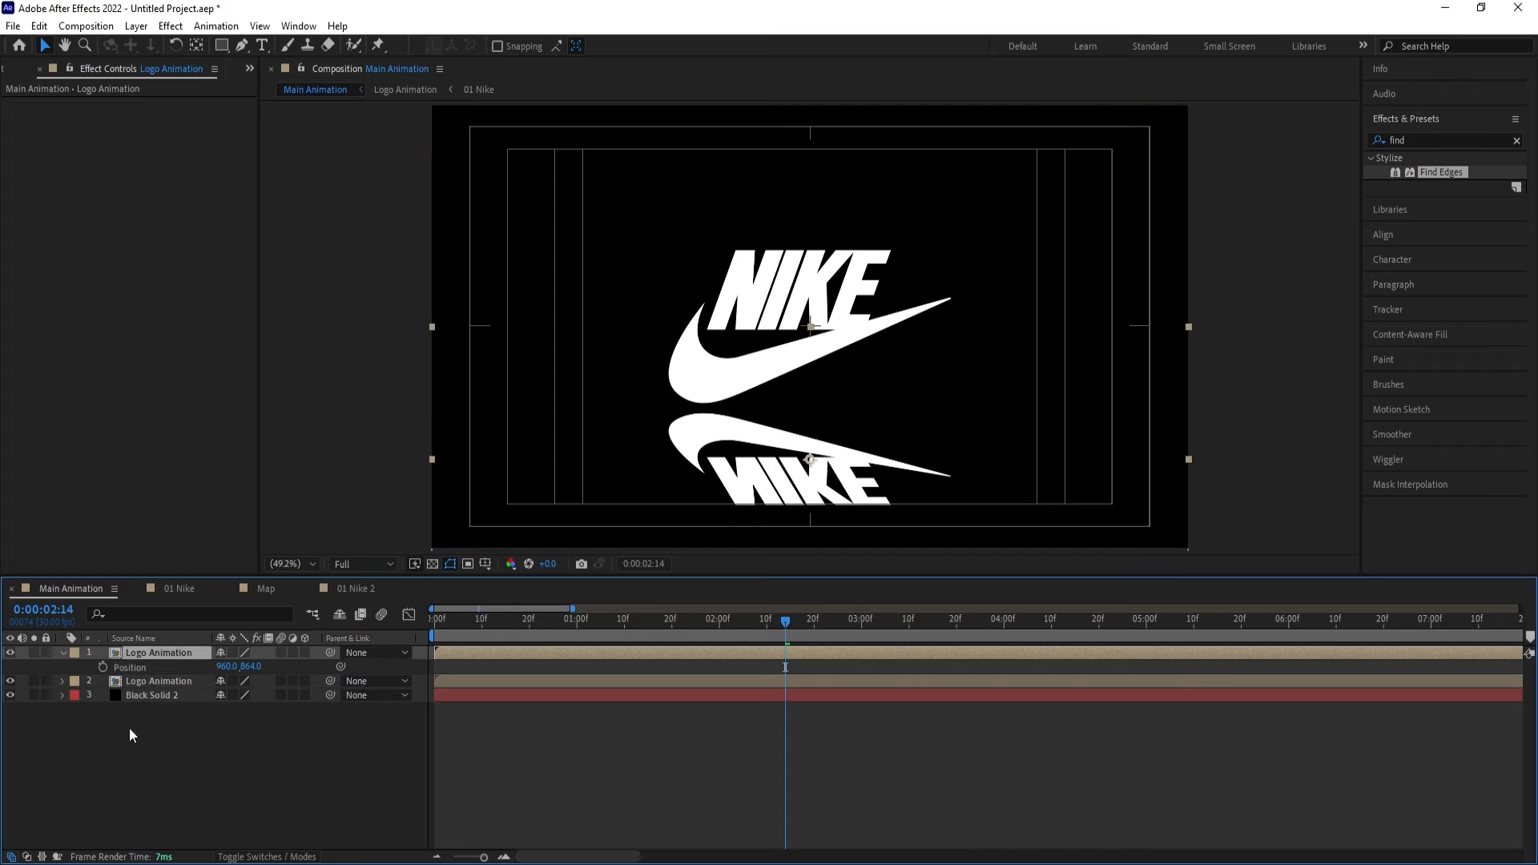
pyautogui.click(224, 51)
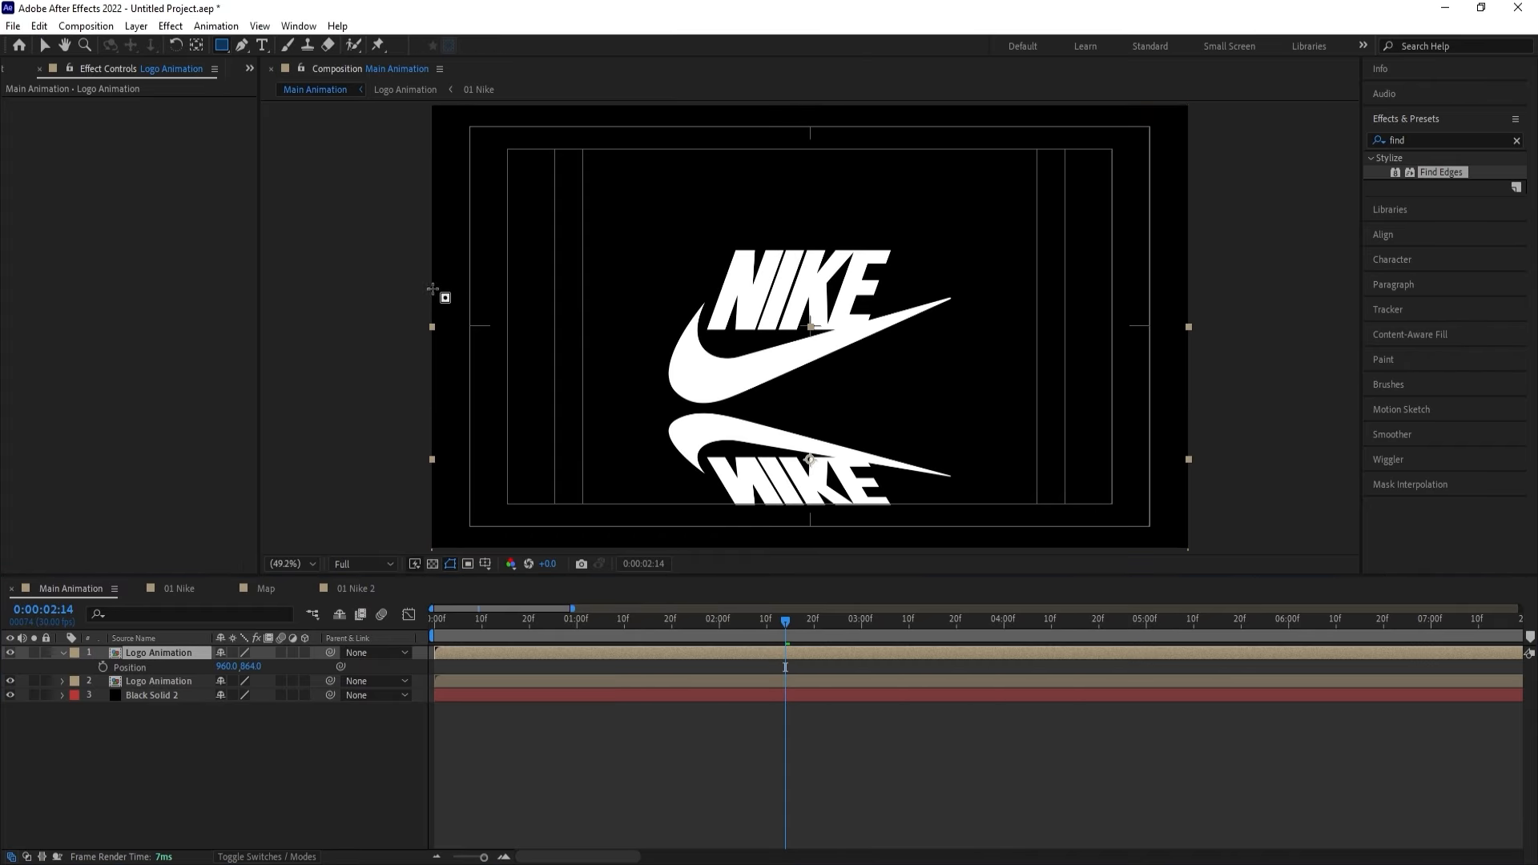
pyautogui.moveTo(395, 287); pyautogui.dragTo(1199, 441)
pyautogui.click(88, 681)
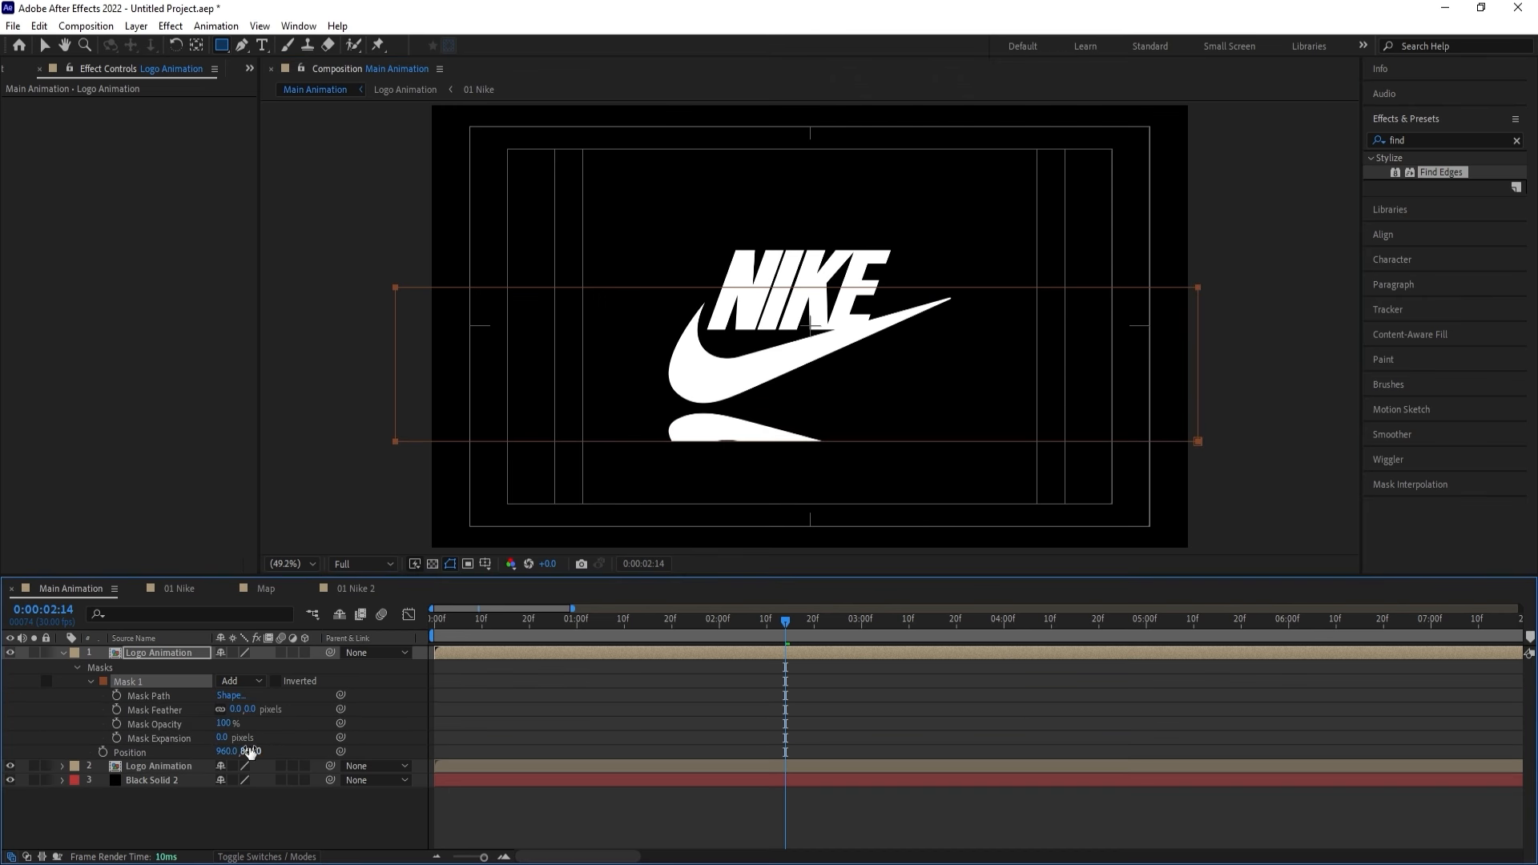
pyautogui.moveTo(238, 708); pyautogui.dragTo(431, 687)
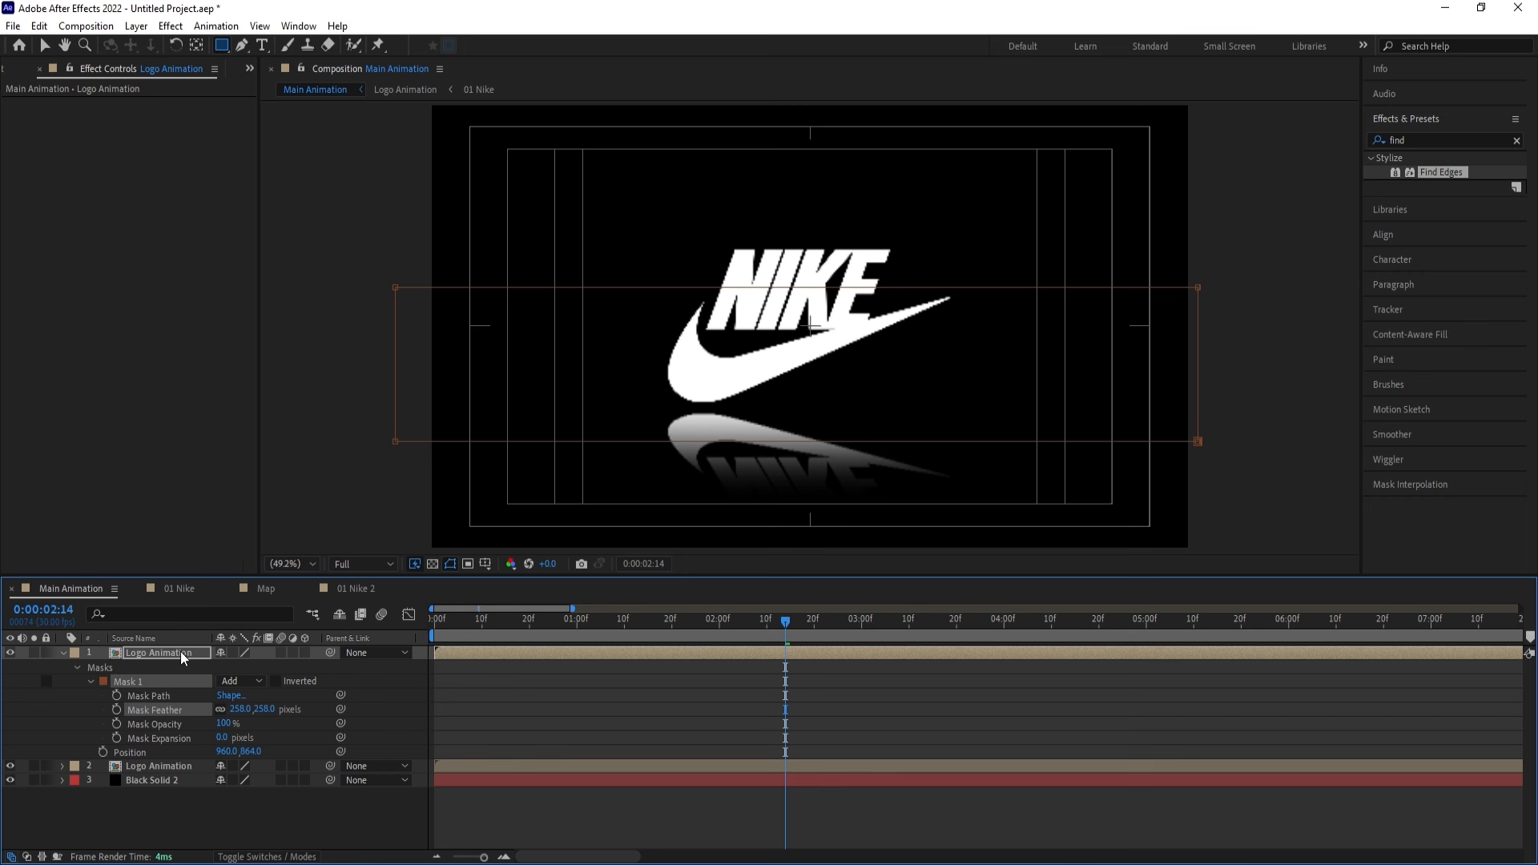
# Set the reflection layer's Opacity to 30% and preview the animation from the start.
pyautogui.press('t')
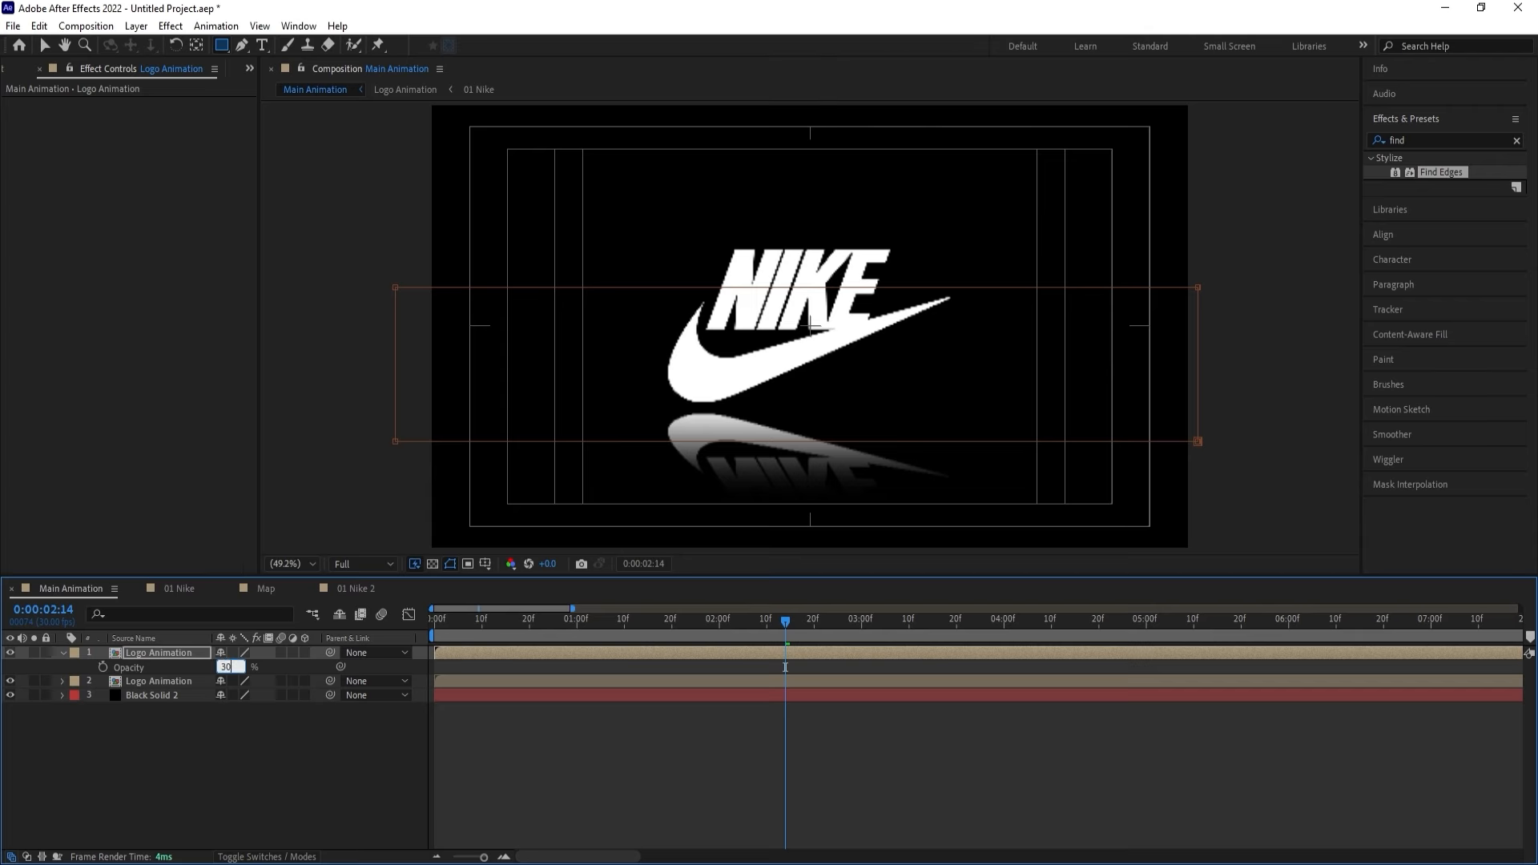
pyautogui.press('Return')
pyautogui.press('Home')
pyautogui.press('space')
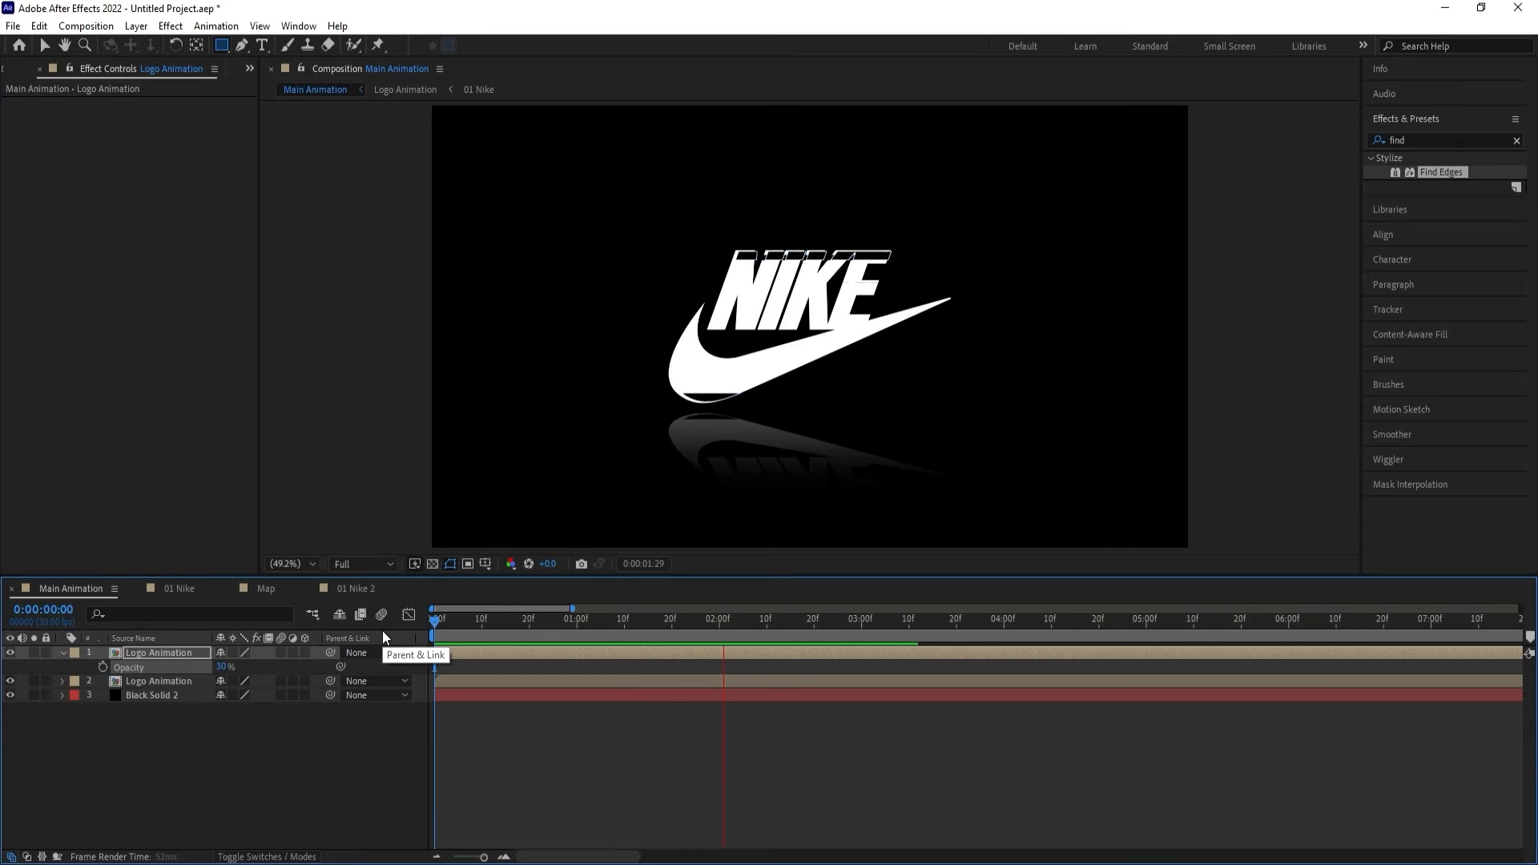
pyautogui.press('space')
# Add a null object and parent both Logo Animation layers to it.
pyautogui.click(215, 770)
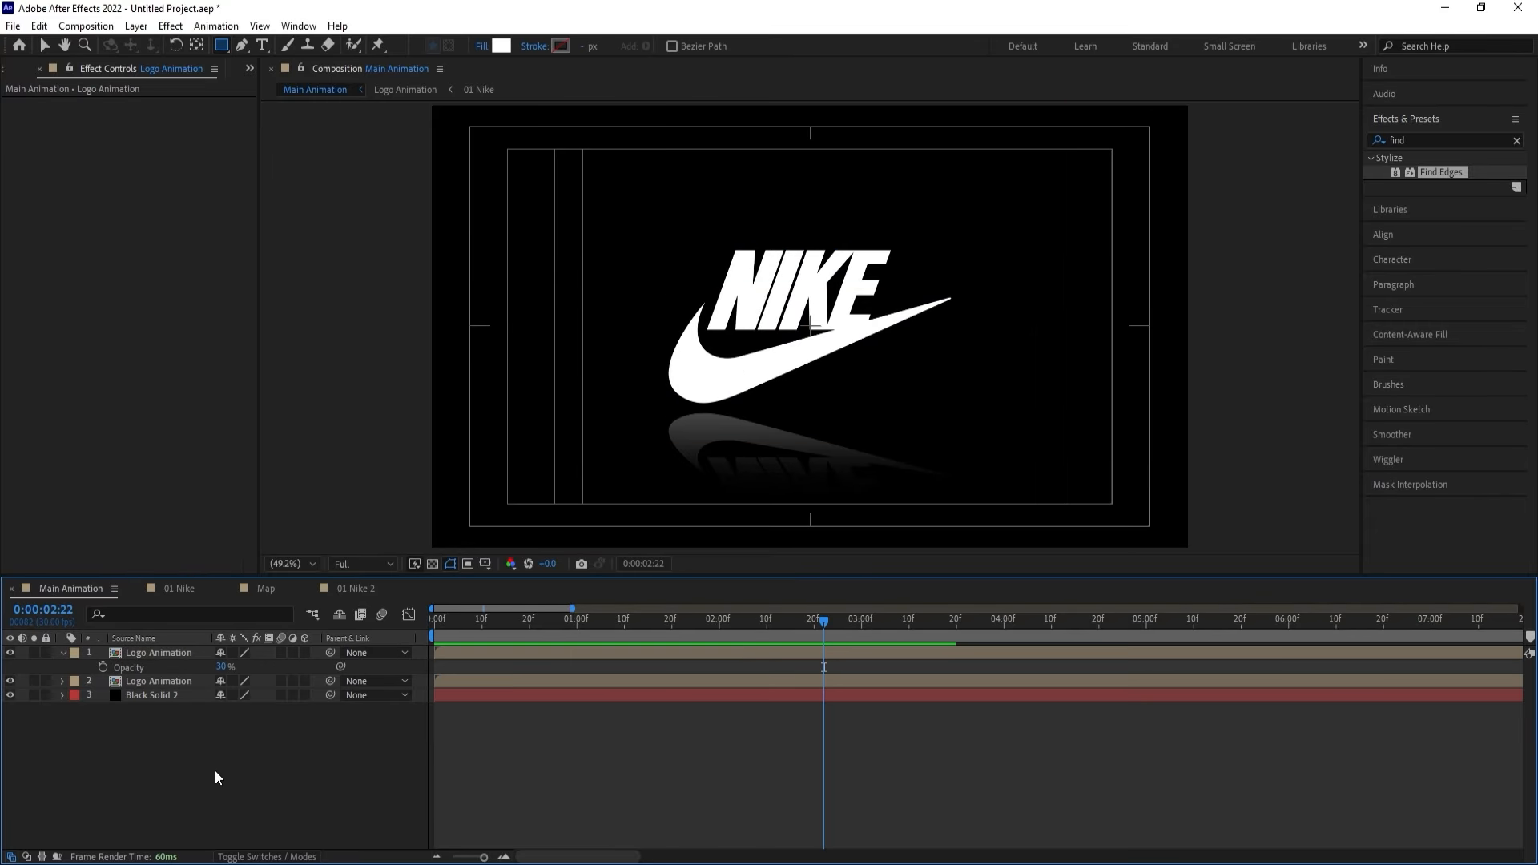
pyautogui.rightClick(155, 744)
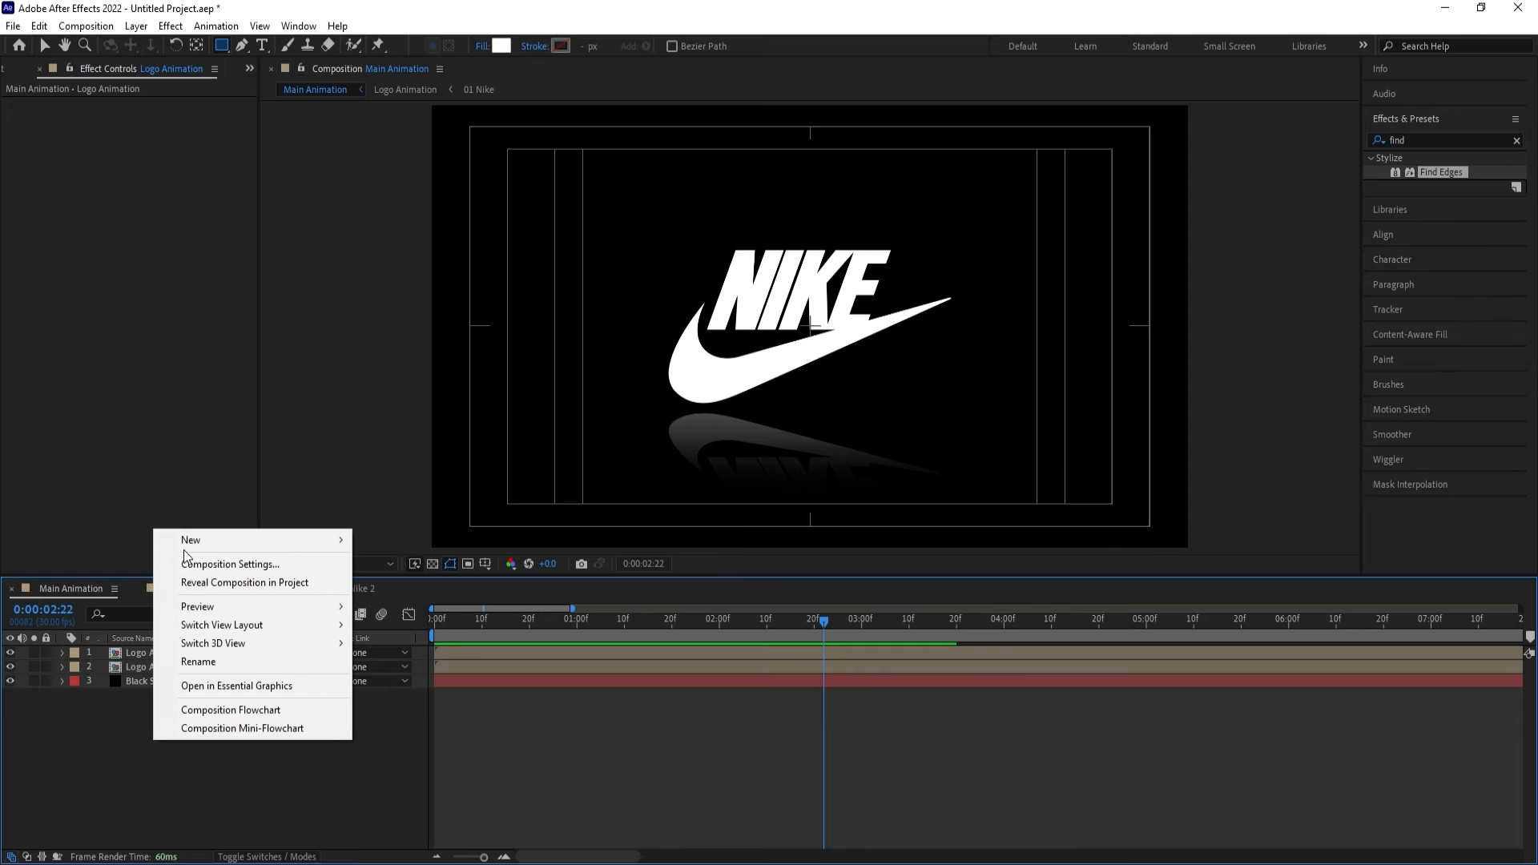
pyautogui.moveTo(201, 541)
pyautogui.click(422, 641)
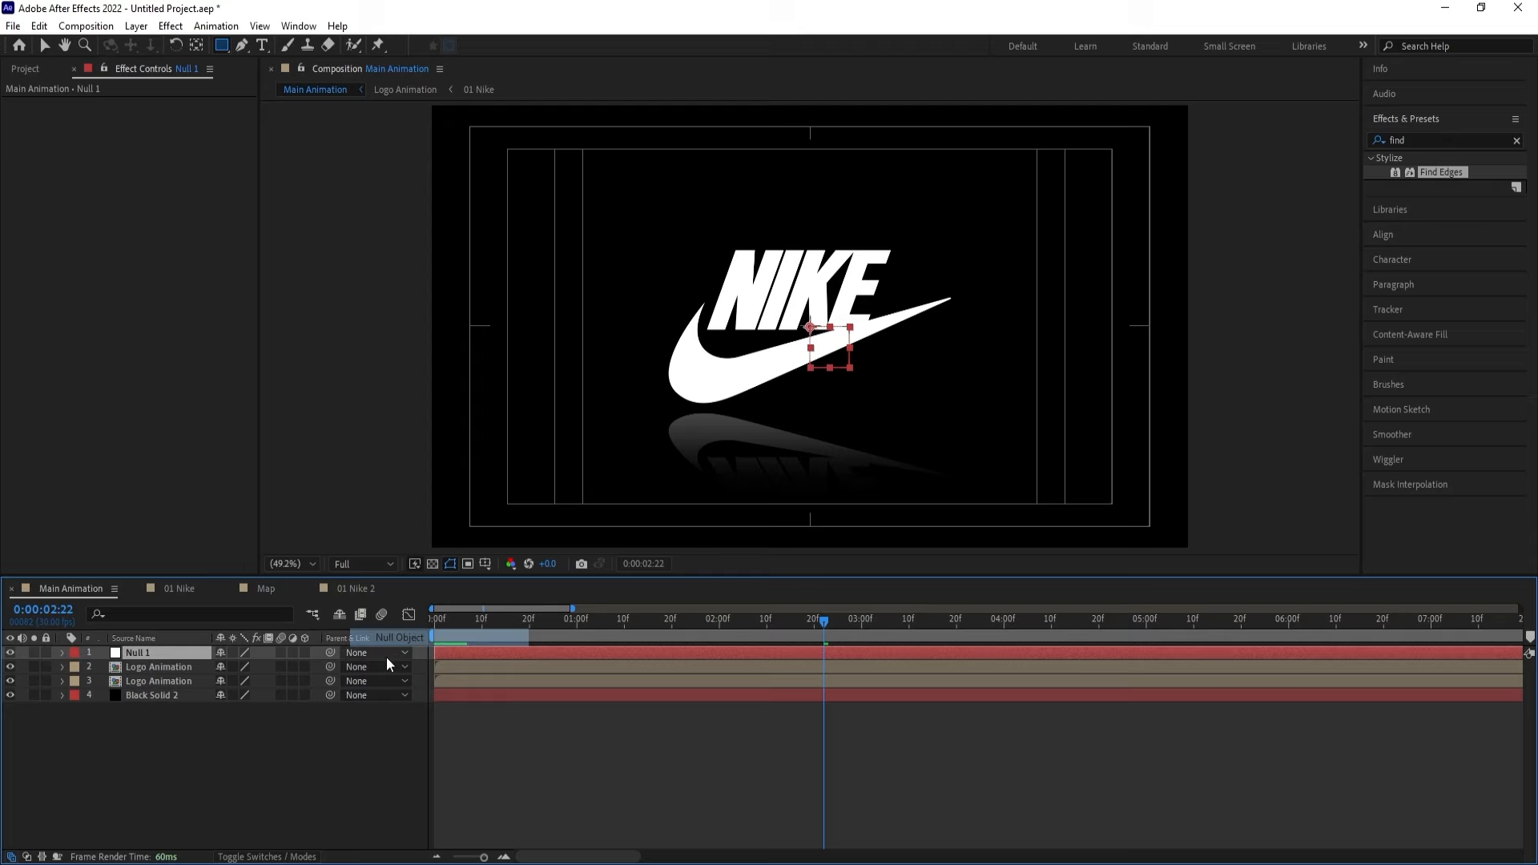
pyautogui.click(168, 672)
pyautogui.keyDown('shift'); pyautogui.click(151, 679); pyautogui.keyUp('shift')
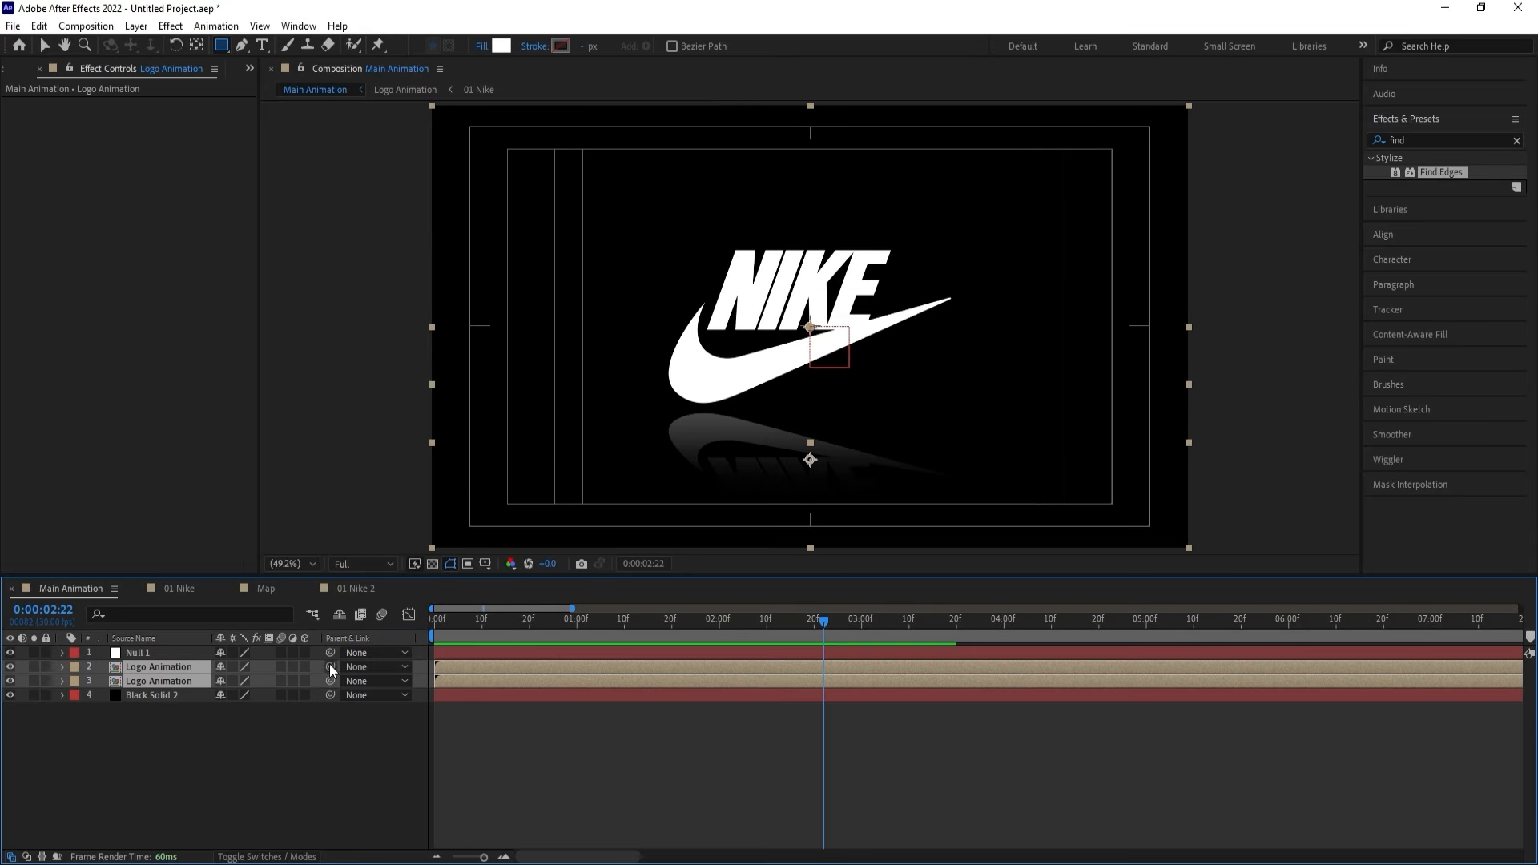
pyautogui.moveTo(329, 667); pyautogui.dragTo(186, 657)
# Add the expression wiggle(3,3) to the null's Position and preview the animation from the start.
pyautogui.click(185, 655)
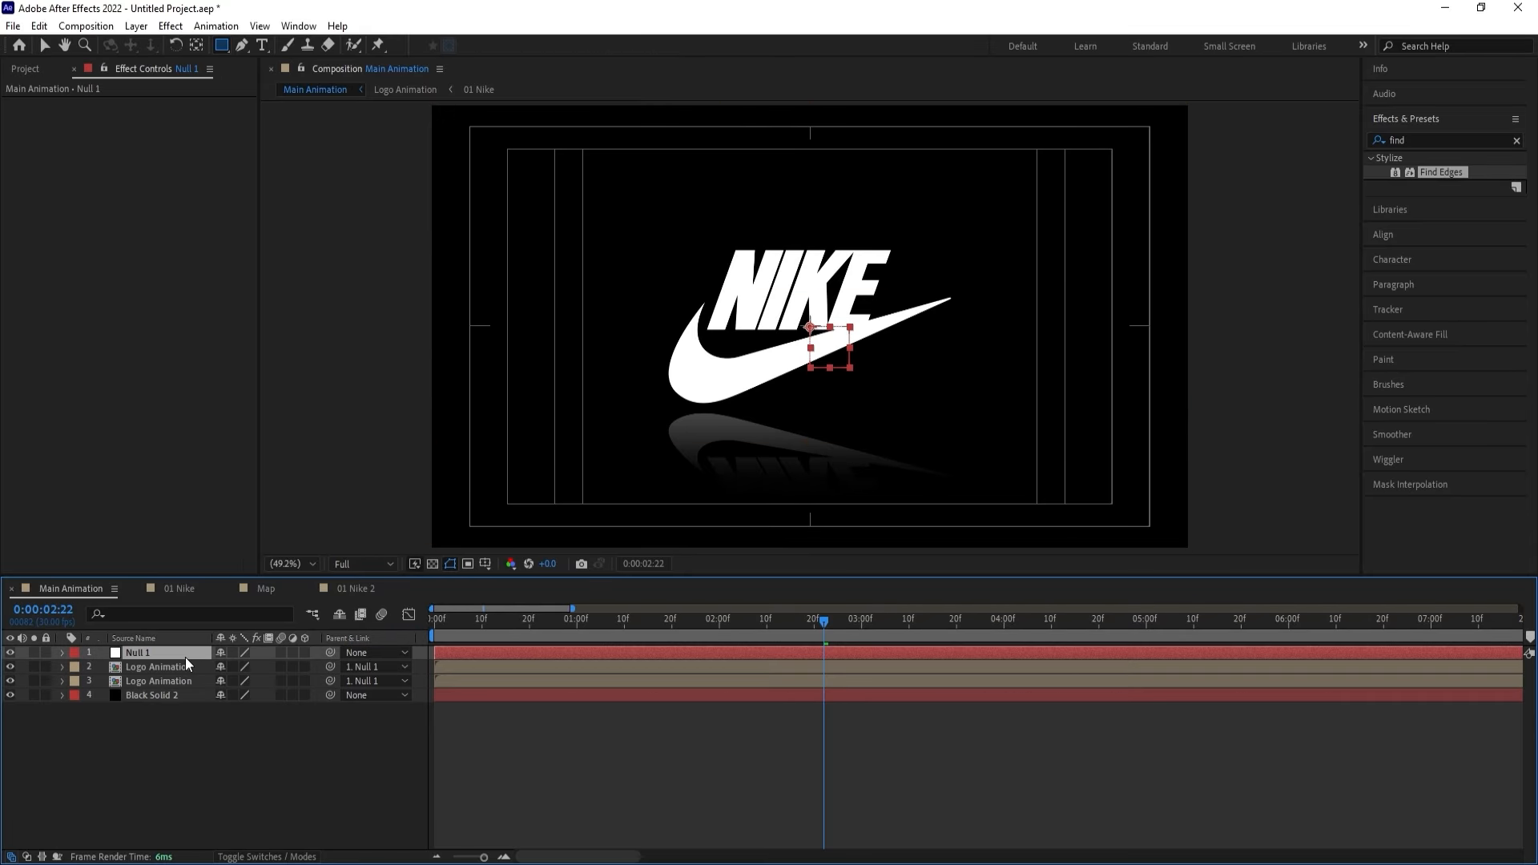
pyautogui.press('p')
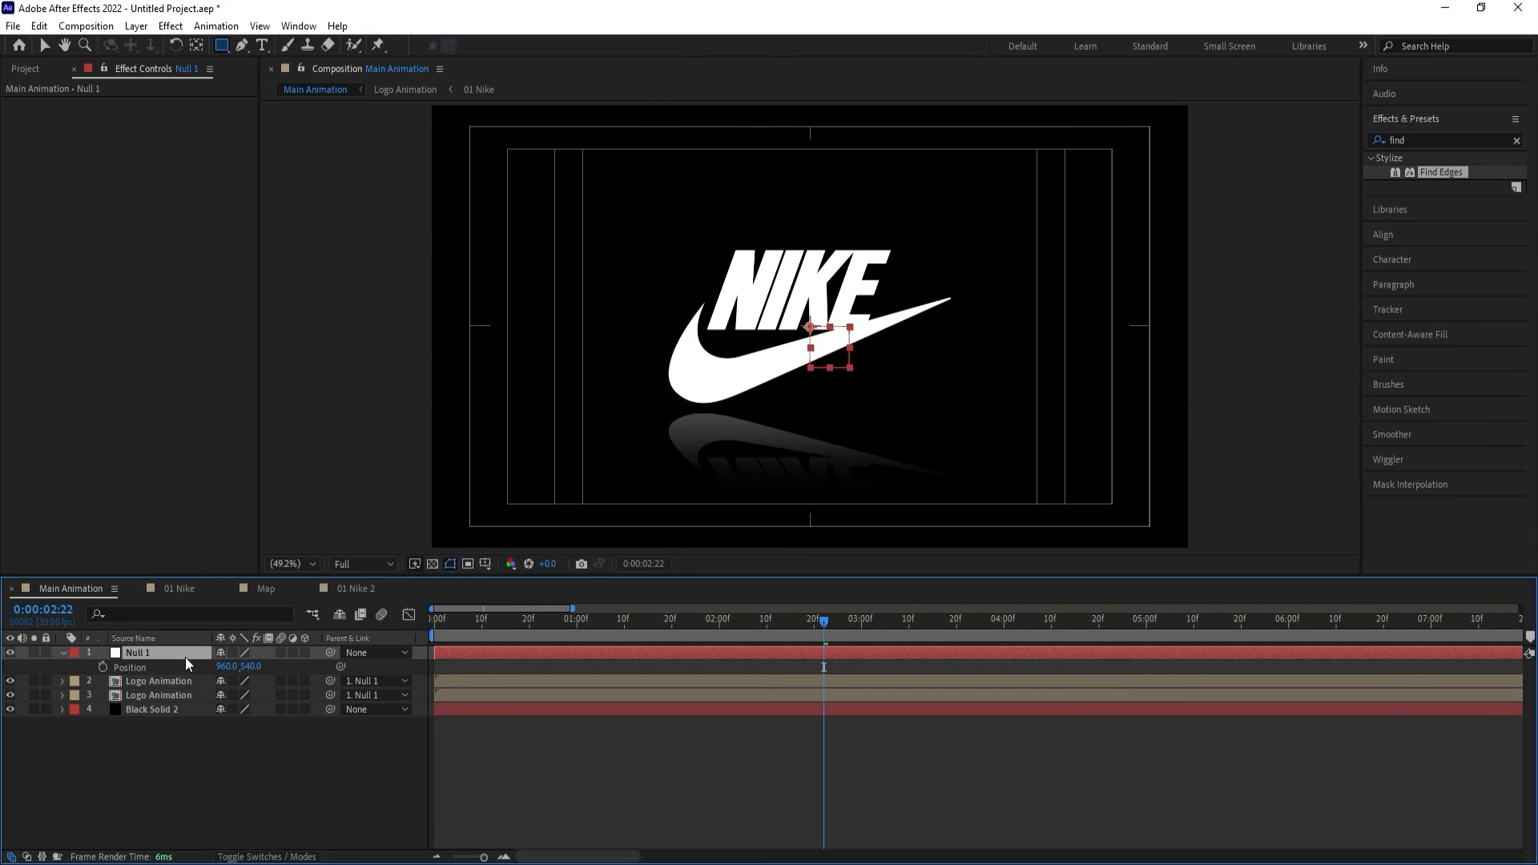
pyautogui.keyDown('alt'); pyautogui.click(103, 665); pyautogui.keyUp('alt')
pyautogui.write('wiggle()')
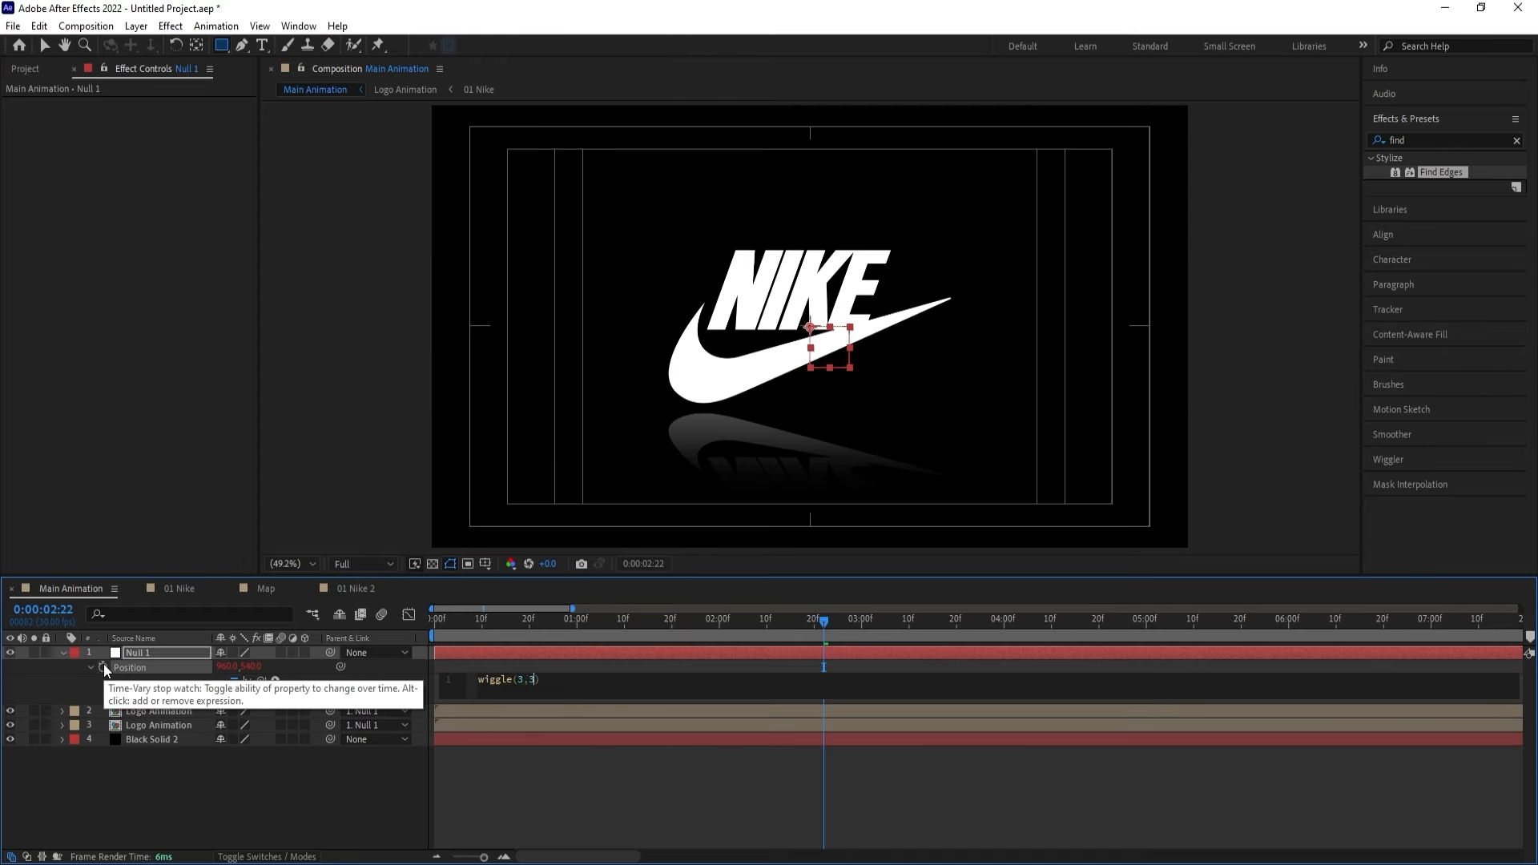
pyautogui.click(189, 768)
pyautogui.moveTo(468, 615); pyautogui.dragTo(373, 612)
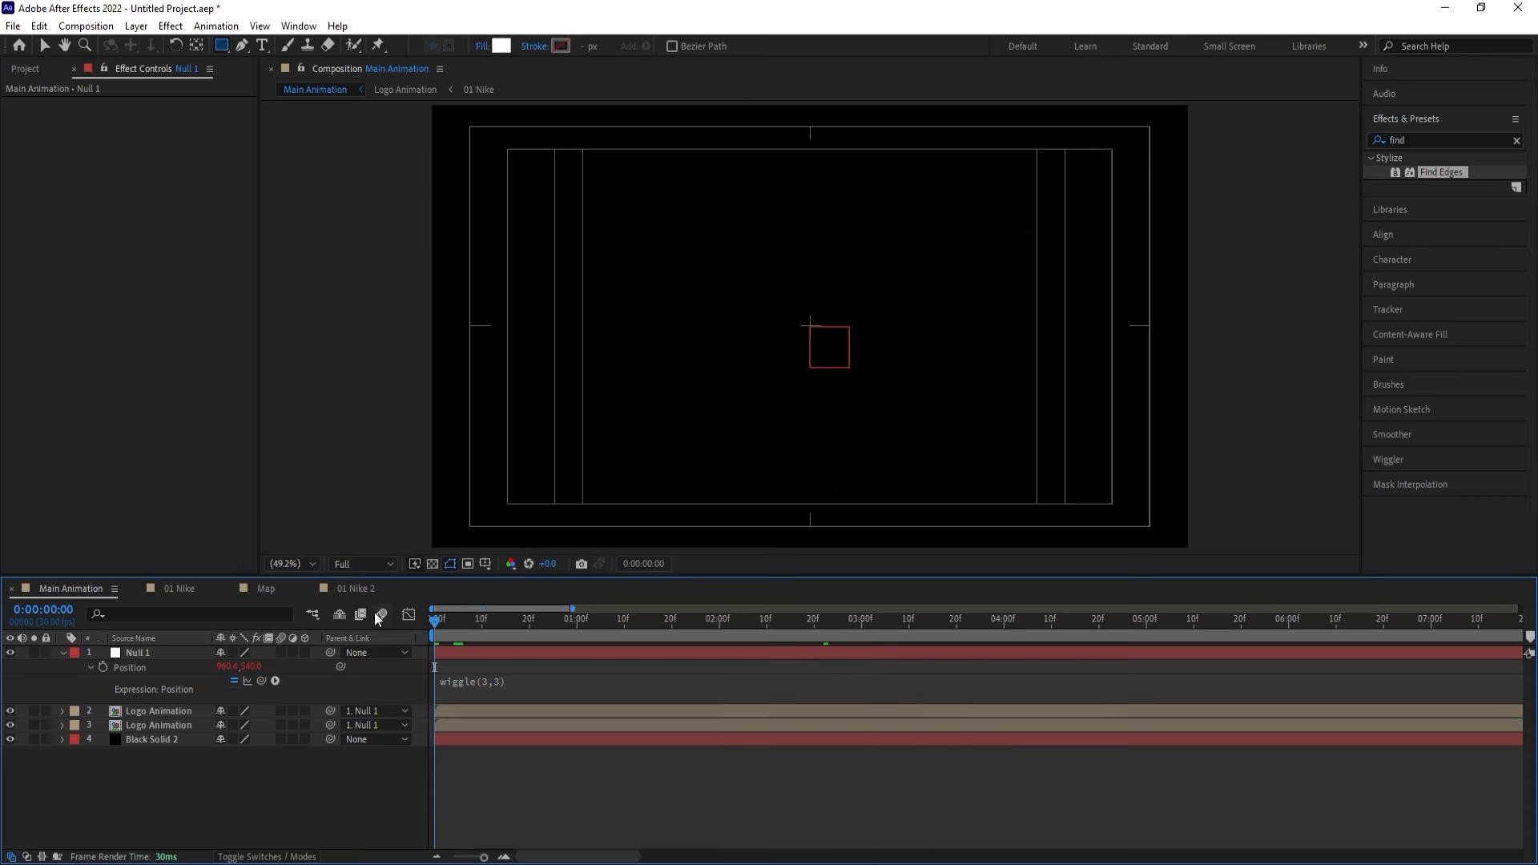
pyautogui.press('space')
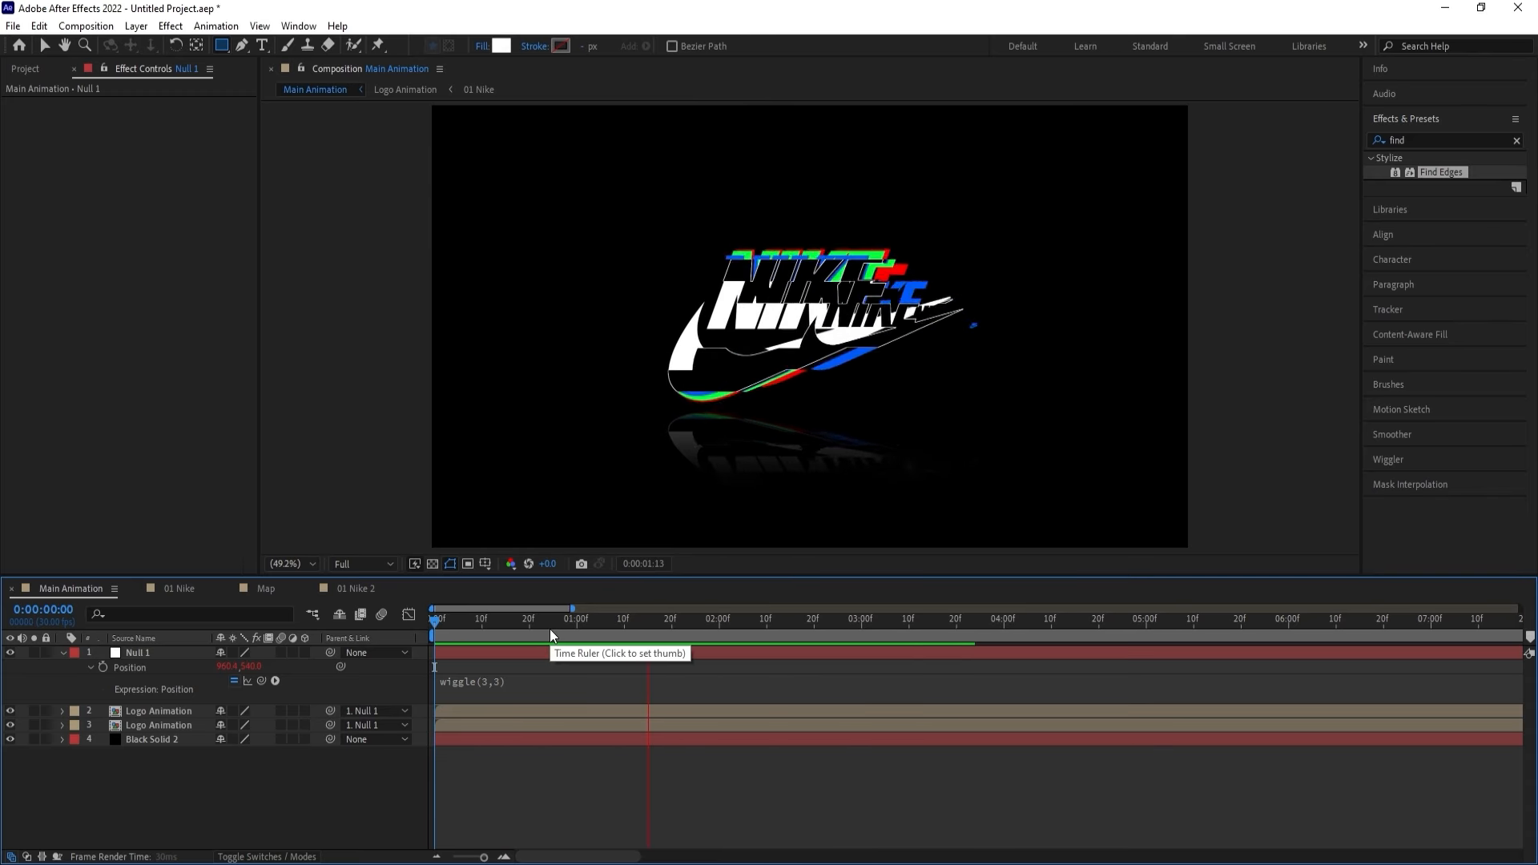
pyautogui.press('space')
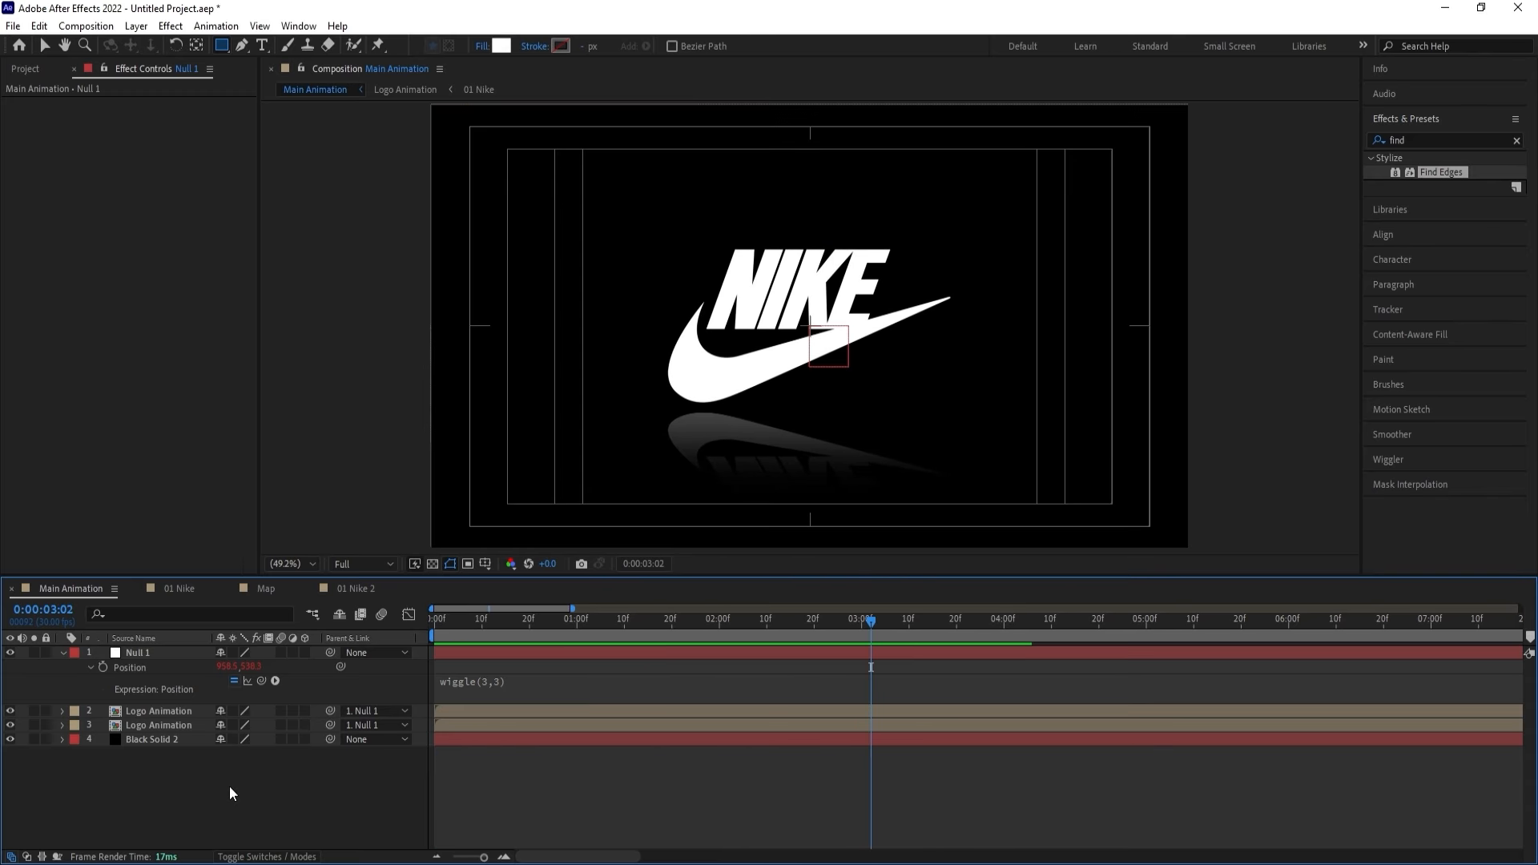
# Add an adjustment layer above all the layers and apply the Stylize Glow effect to it.
pyautogui.rightClick(217, 795)
pyautogui.moveTo(281, 598)
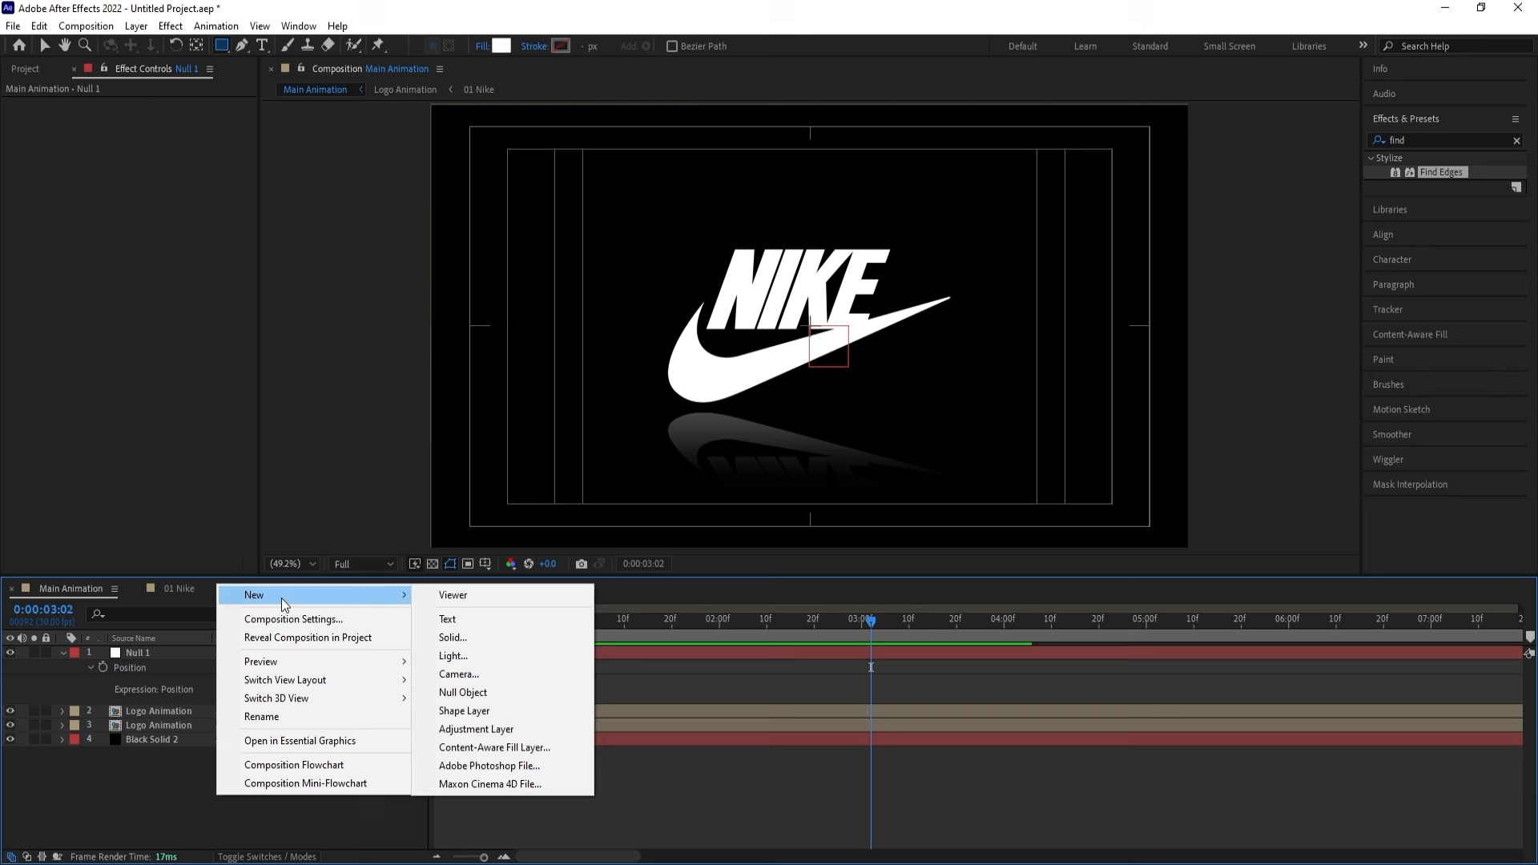
pyautogui.click(446, 728)
pyautogui.click(1405, 141)
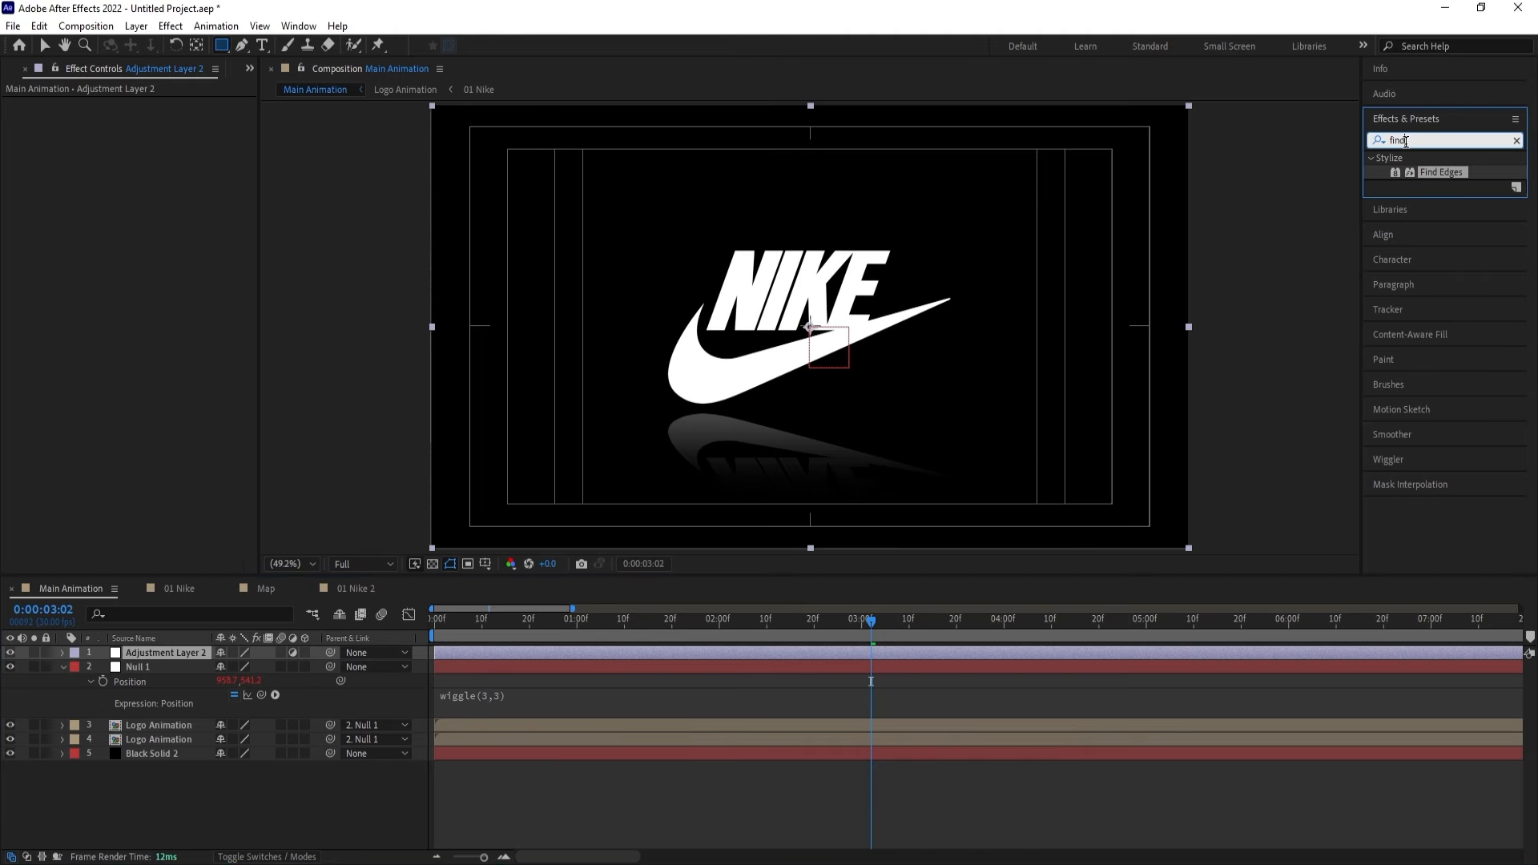
pyautogui.write('glow')
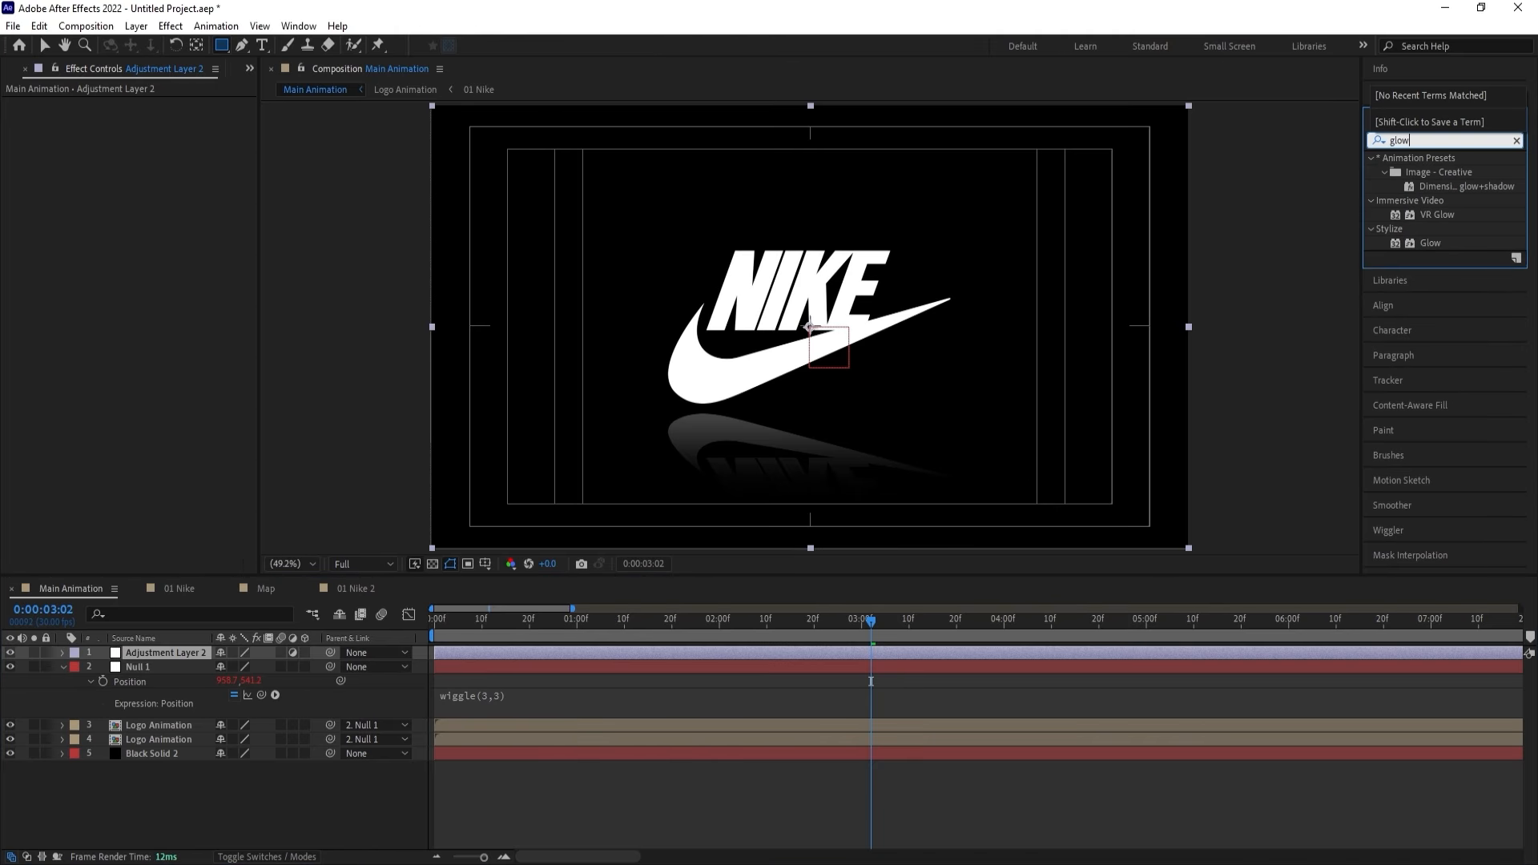
pyautogui.doubleClick(1428, 244)
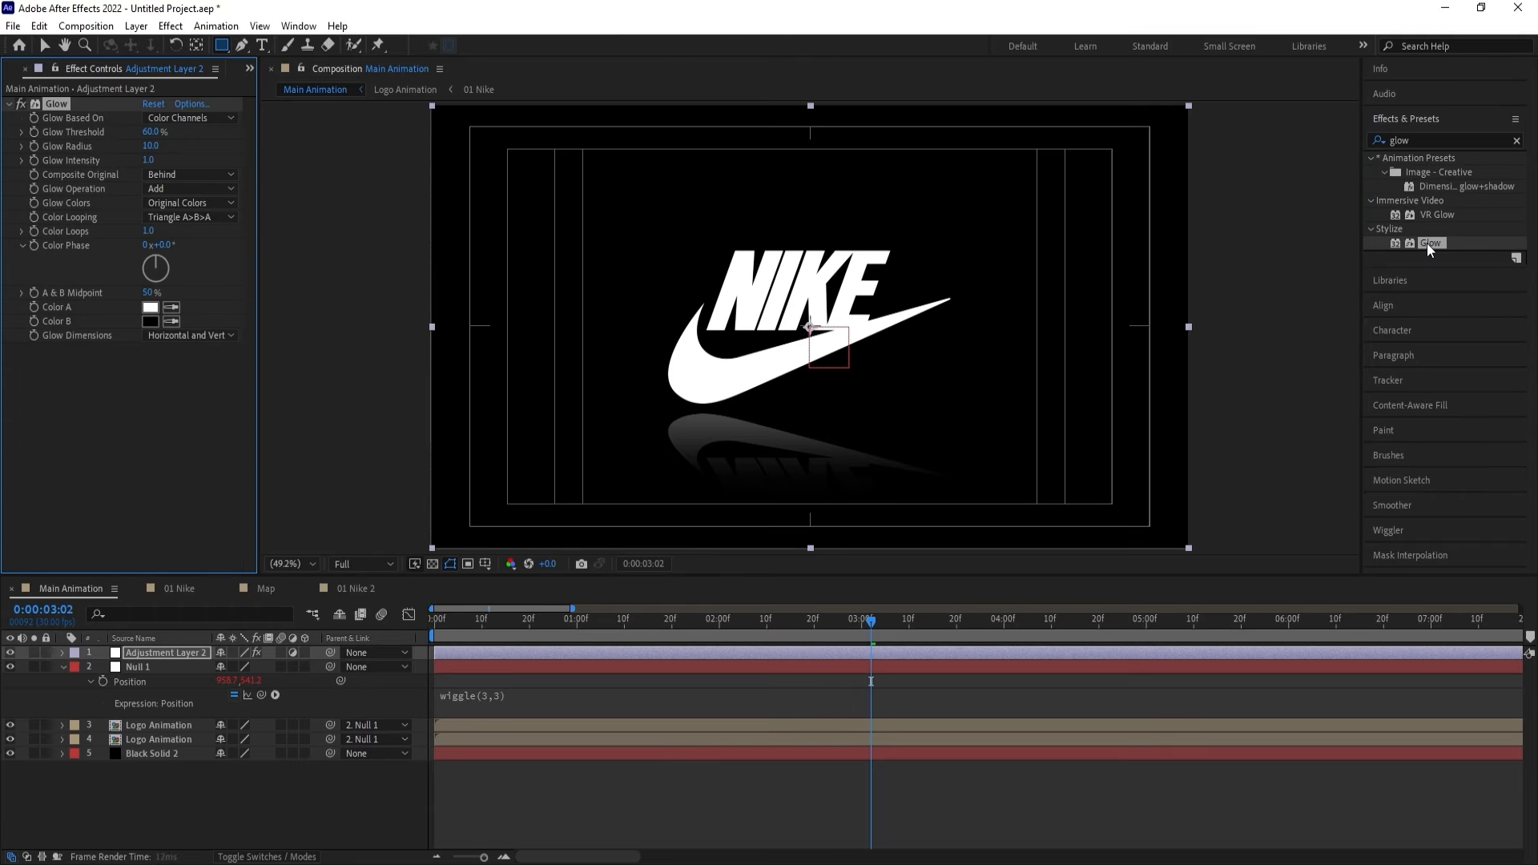
# Set the Glow Threshold to 90%, Radius to 120 and Intensity to 0.2, and preview the glowing animation from the start.
pyautogui.click(151, 133)
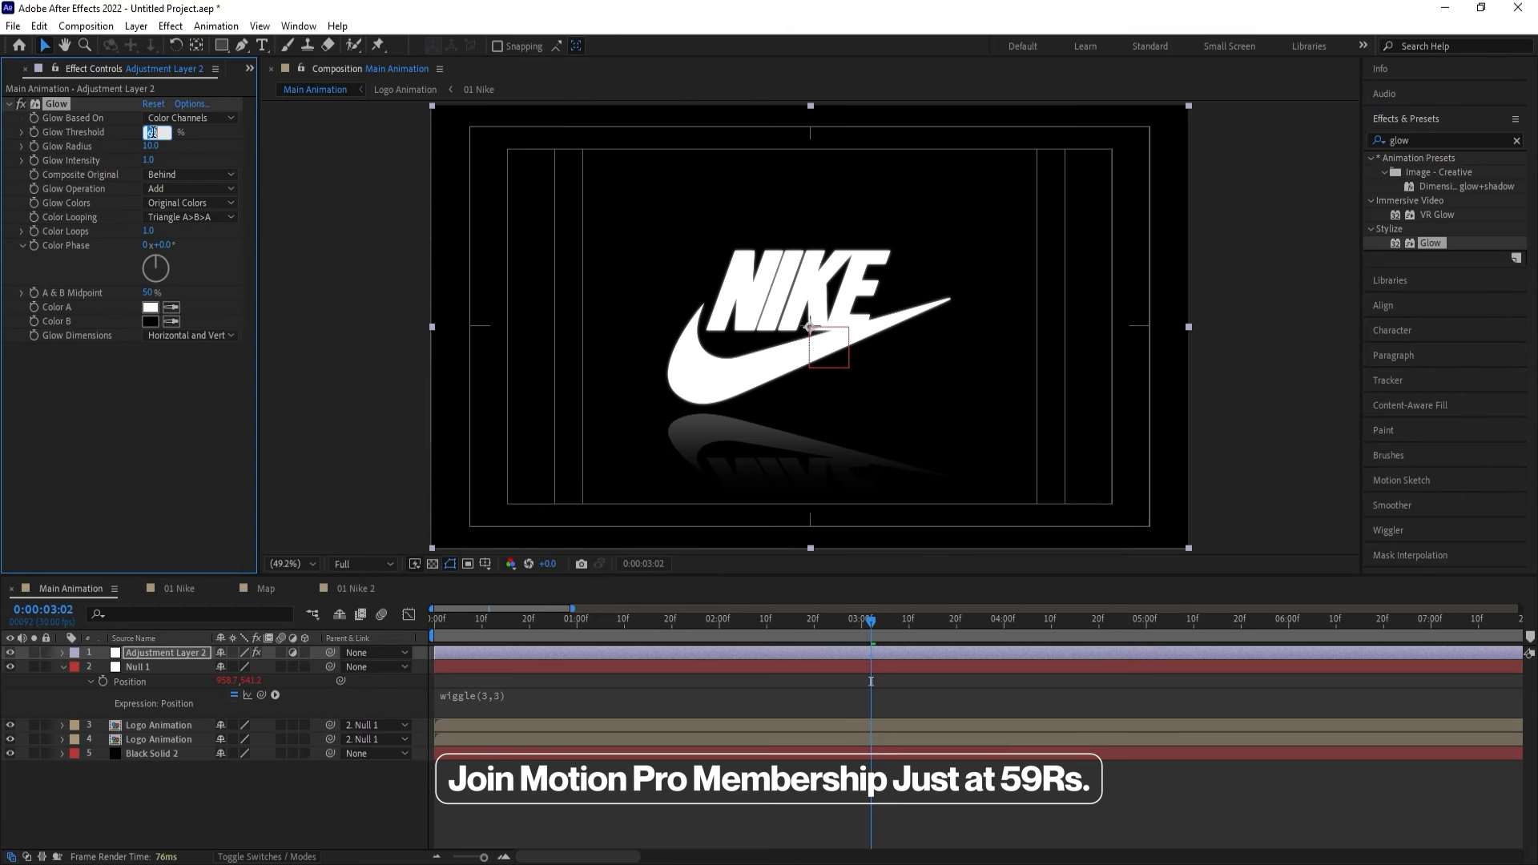
pyautogui.write('90')
pyautogui.click(155, 146)
pyautogui.write('4')
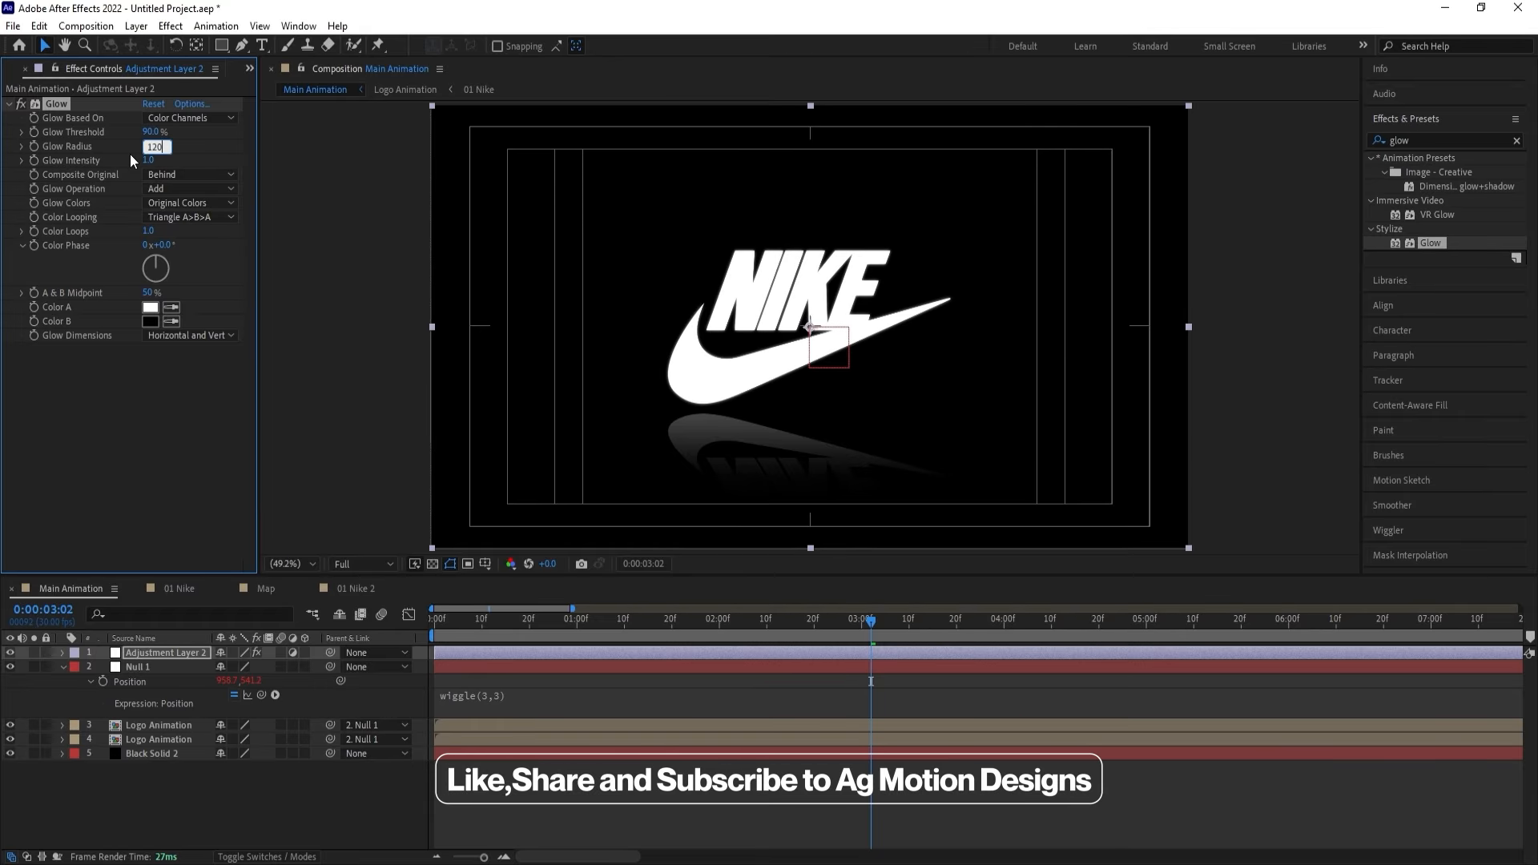
pyautogui.click(156, 161)
pyautogui.write('2')
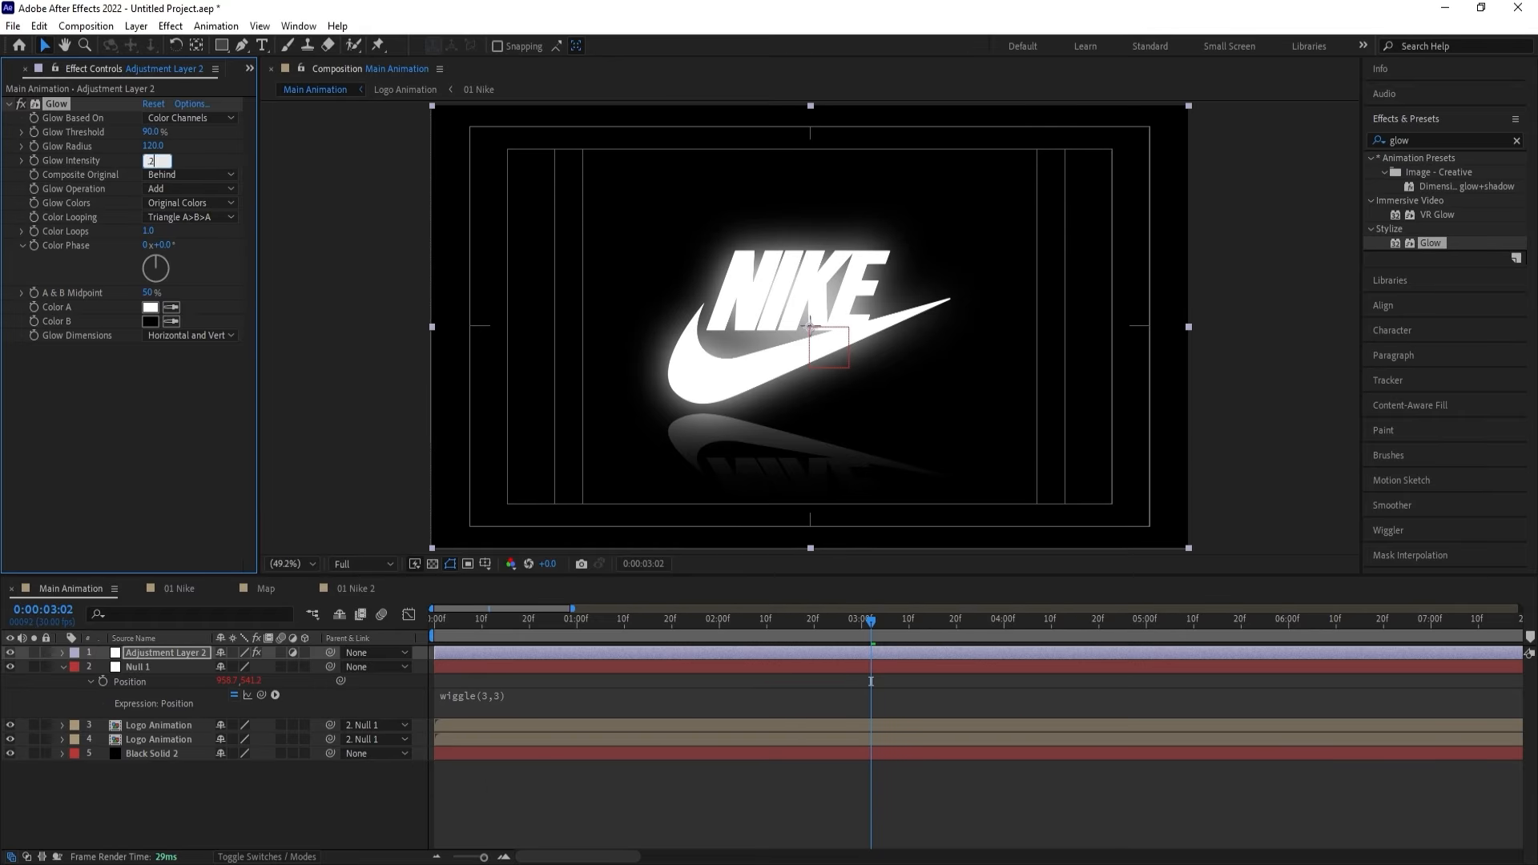
pyautogui.press('Return')
pyautogui.press('space')
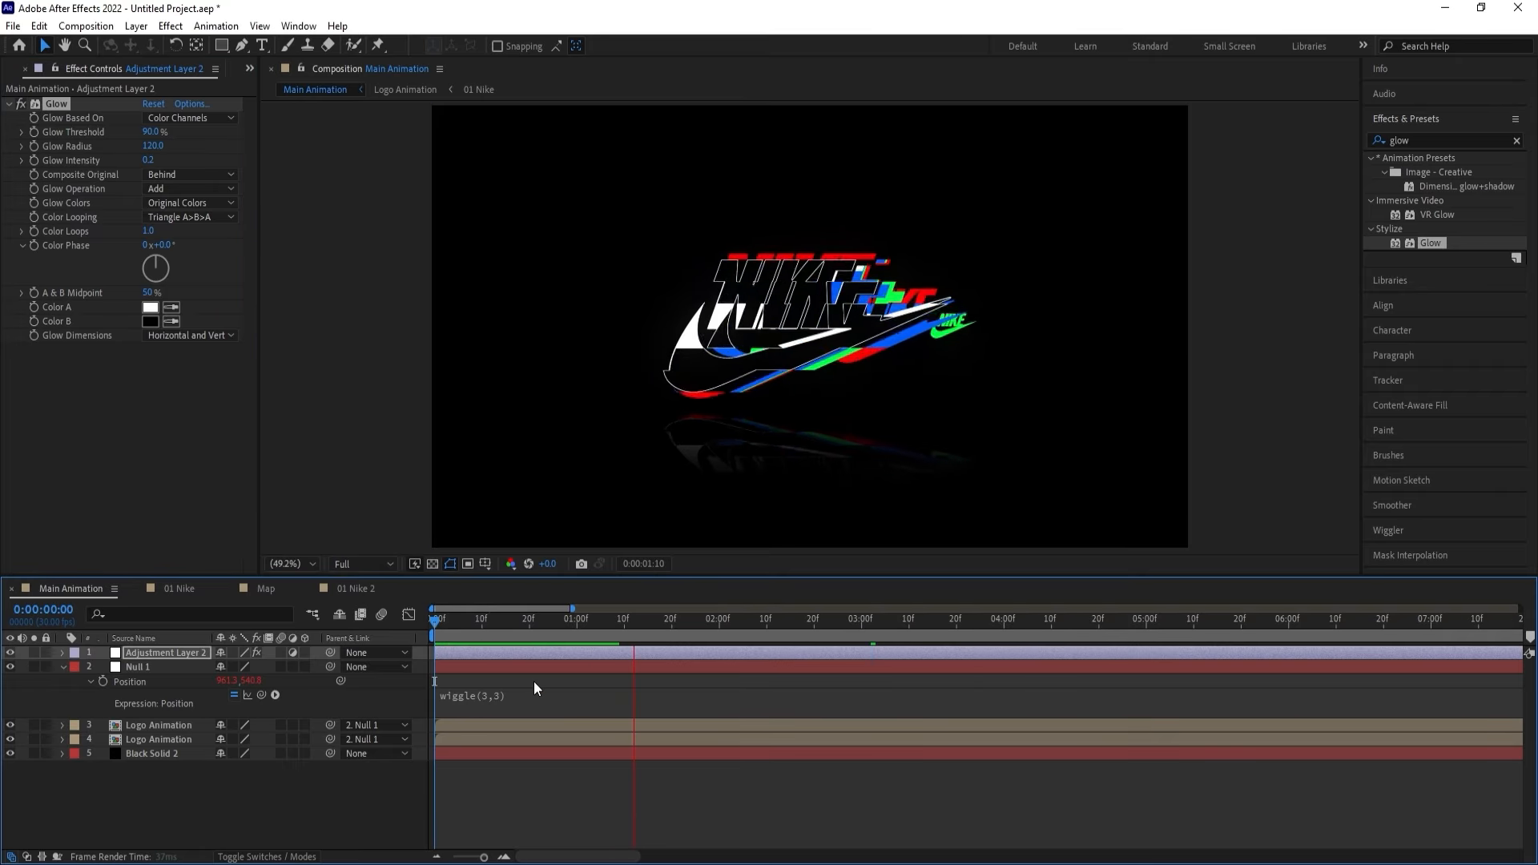
pyautogui.press('space')
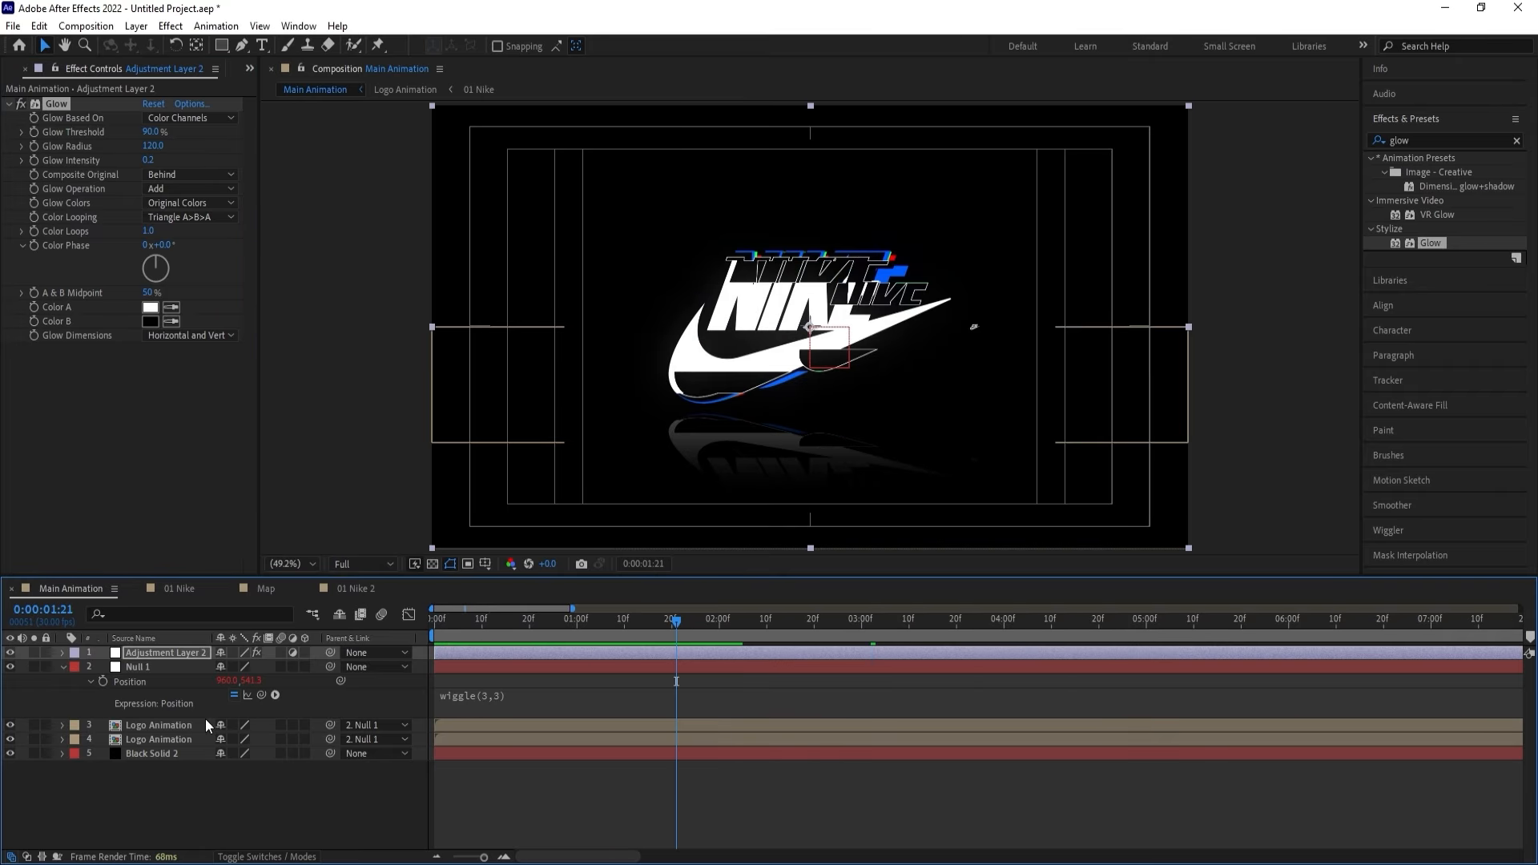
# Set the bottom three 01 Nike layers in the Logo Animation composition to Screen blending mode and preview from the start.
pyautogui.doubleClick(165, 726)
pyautogui.click(145, 752)
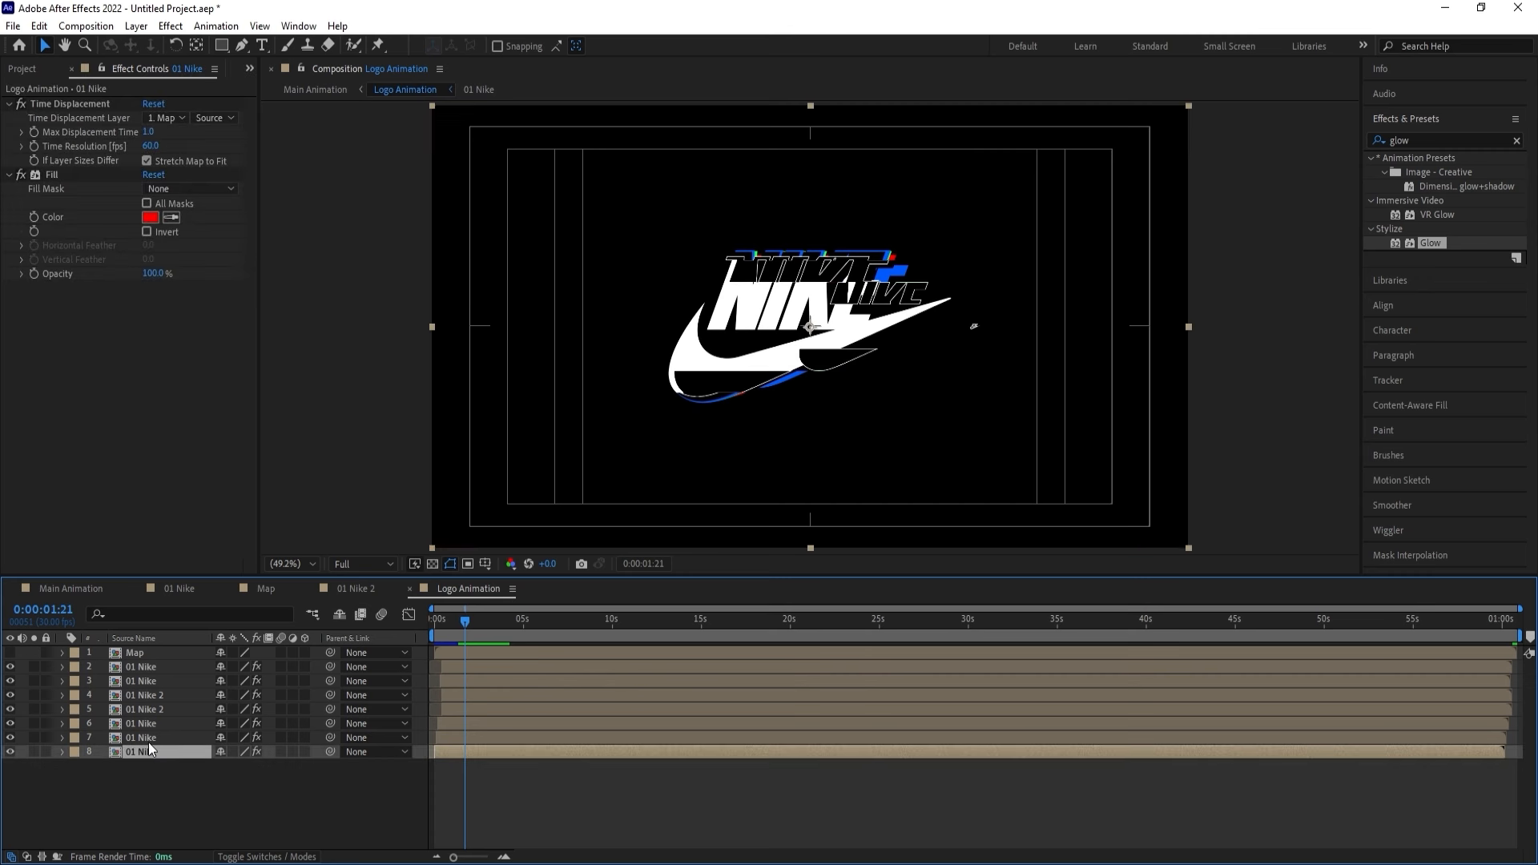
pyautogui.keyDown('shift'); pyautogui.click(146, 724); pyautogui.keyUp('shift')
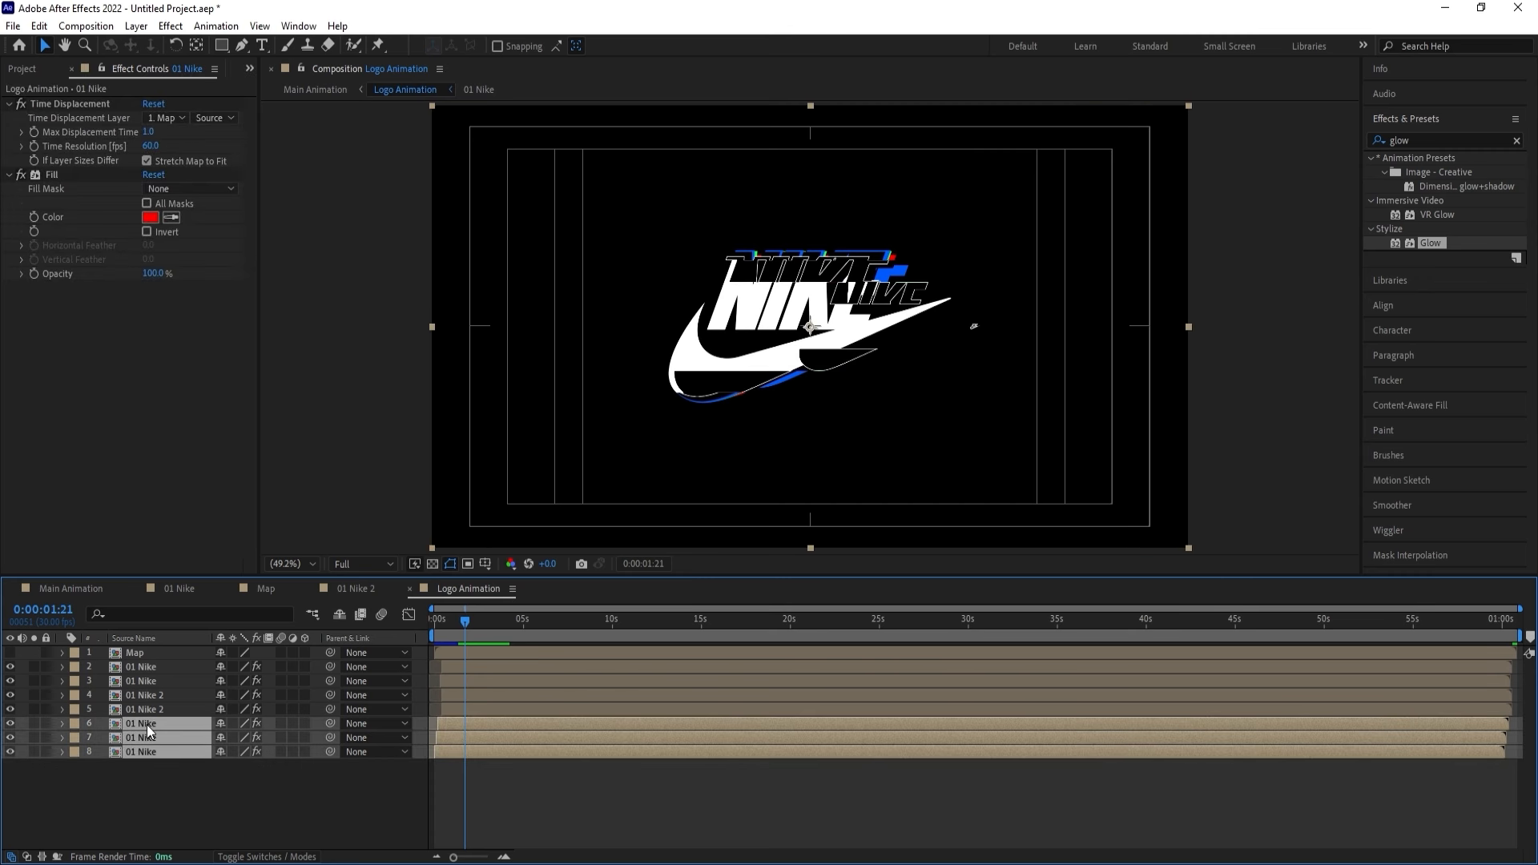
pyautogui.press('F4')
pyautogui.click(242, 723)
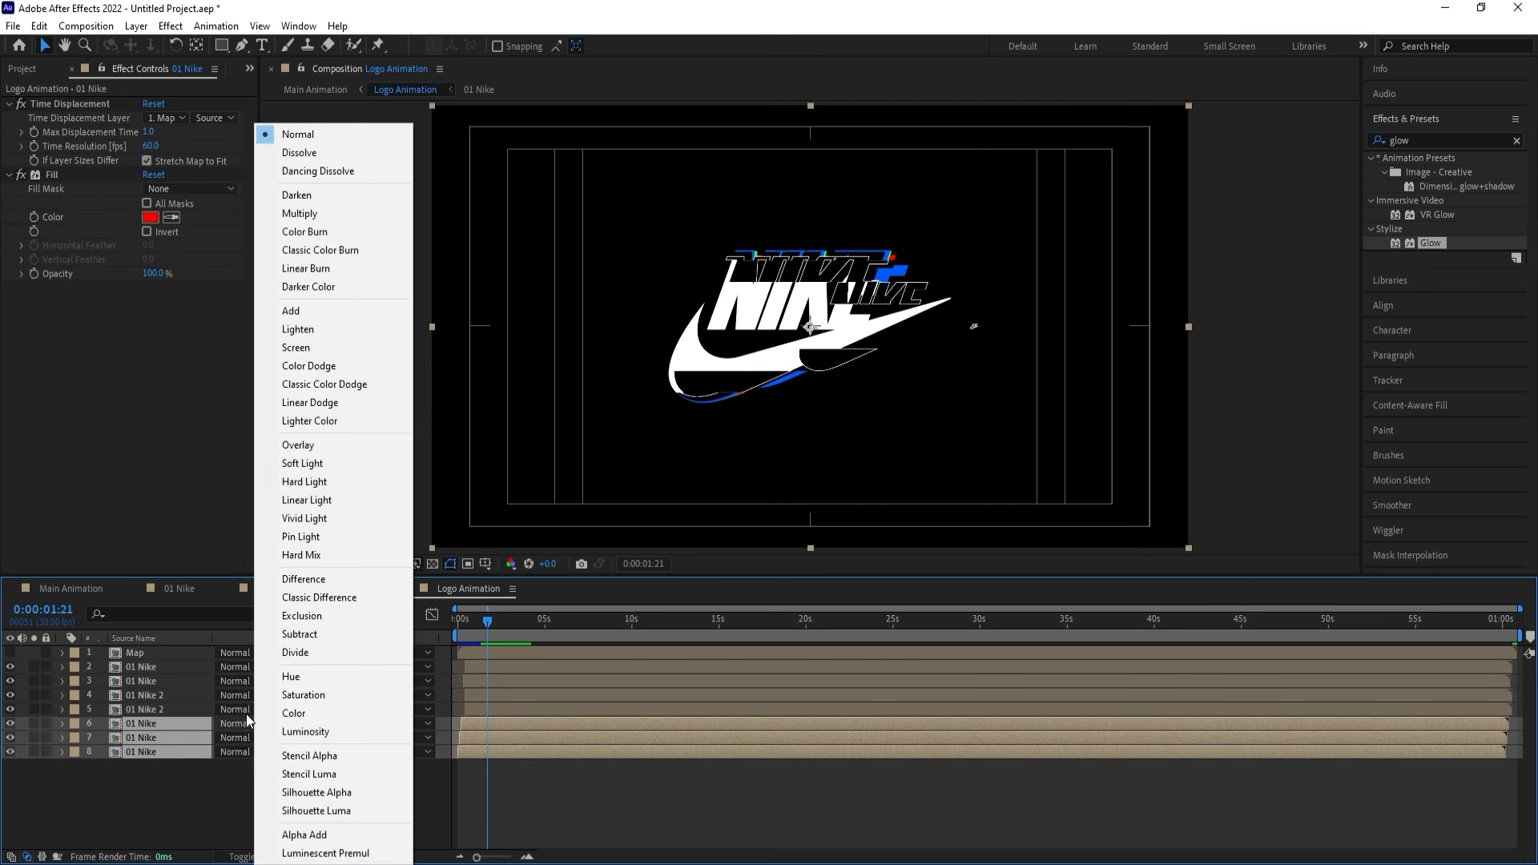
pyautogui.click(298, 347)
pyautogui.click(455, 618)
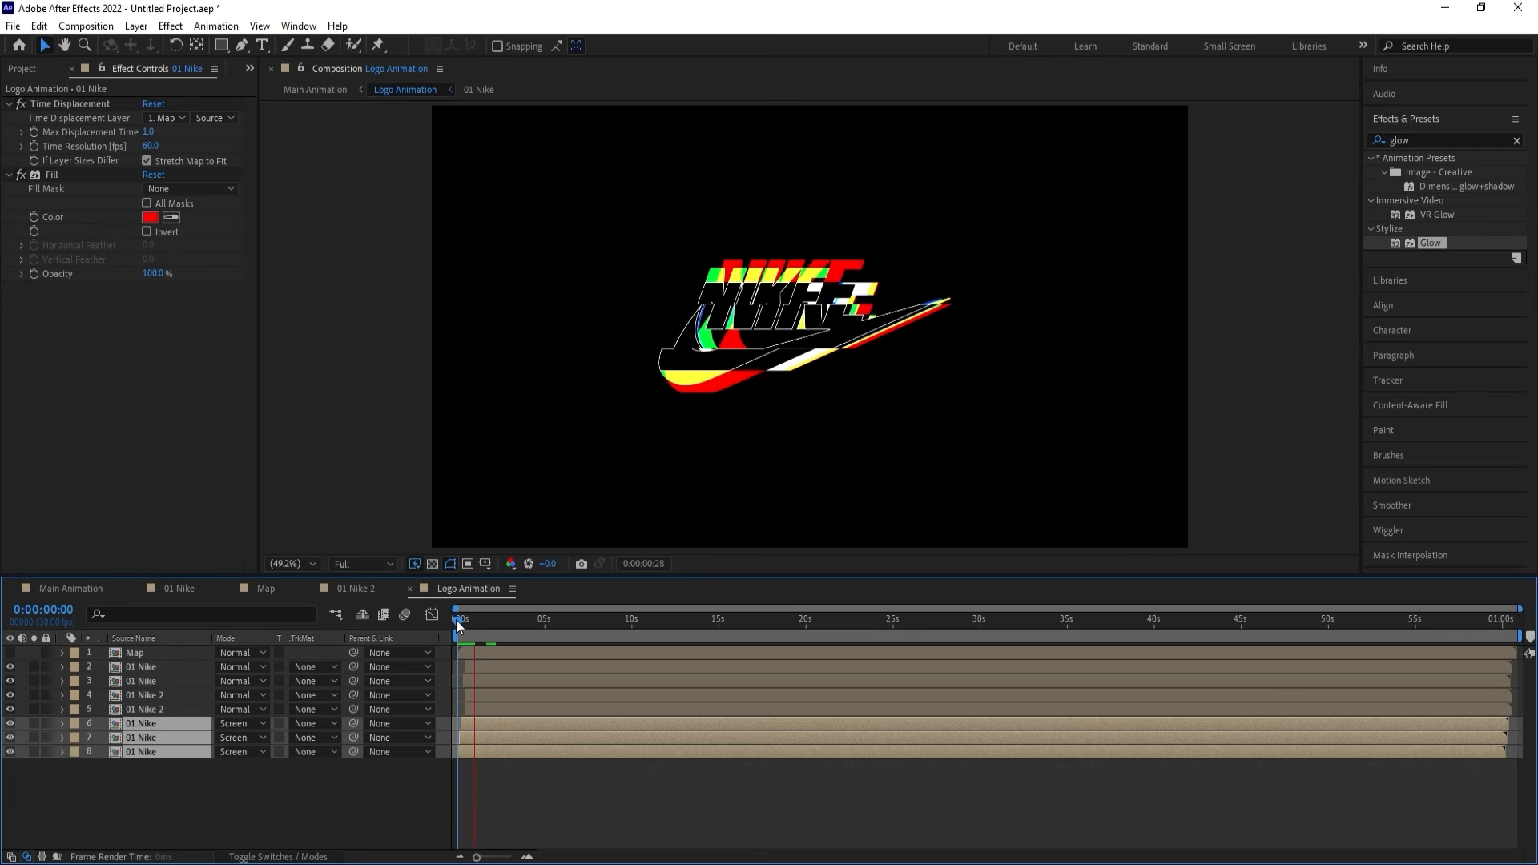
pyautogui.press('space')
# Return to the Main Animation composition and preview the blended logo animation.
pyautogui.click(70, 588)
pyautogui.press('space')
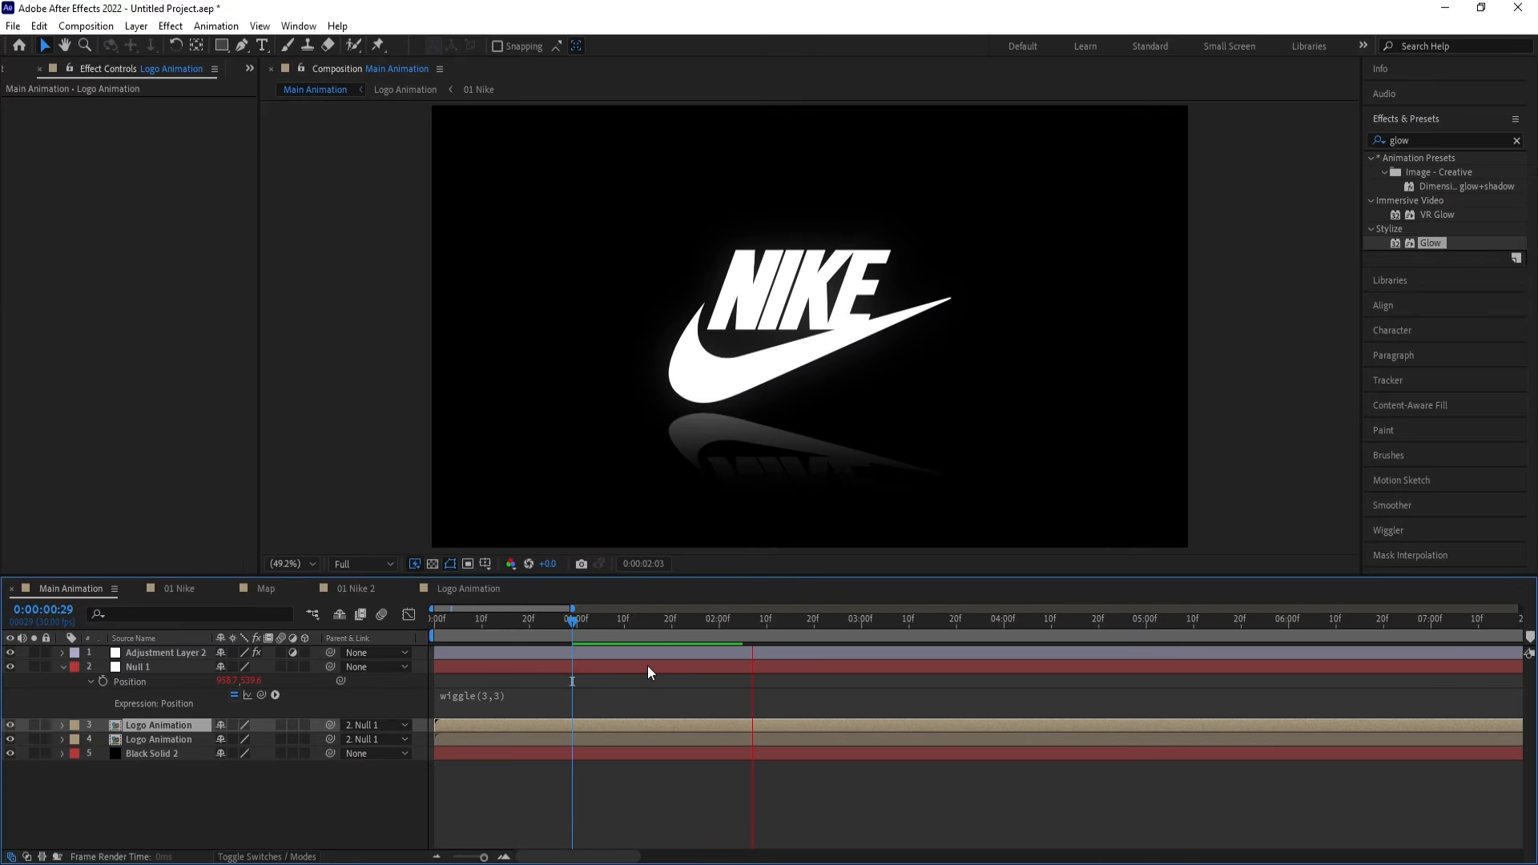
pyautogui.press('space')
pyautogui.click(646, 805)
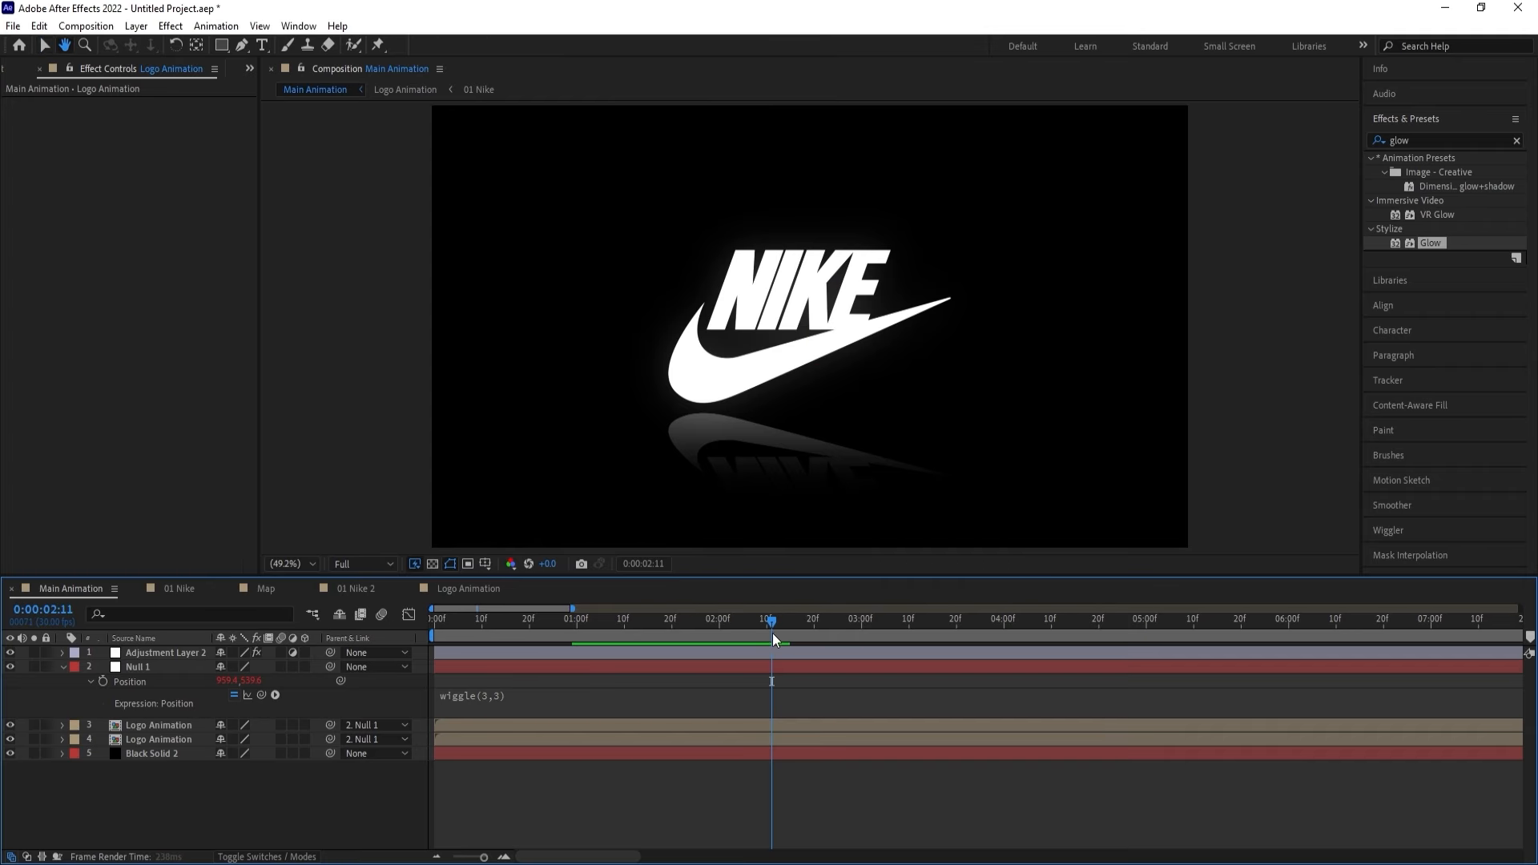
# End the Main Animation work area at 0:00:03:00, collapse the layer properties and preview from the start.
pyautogui.moveTo(772, 632); pyautogui.dragTo(862, 653)
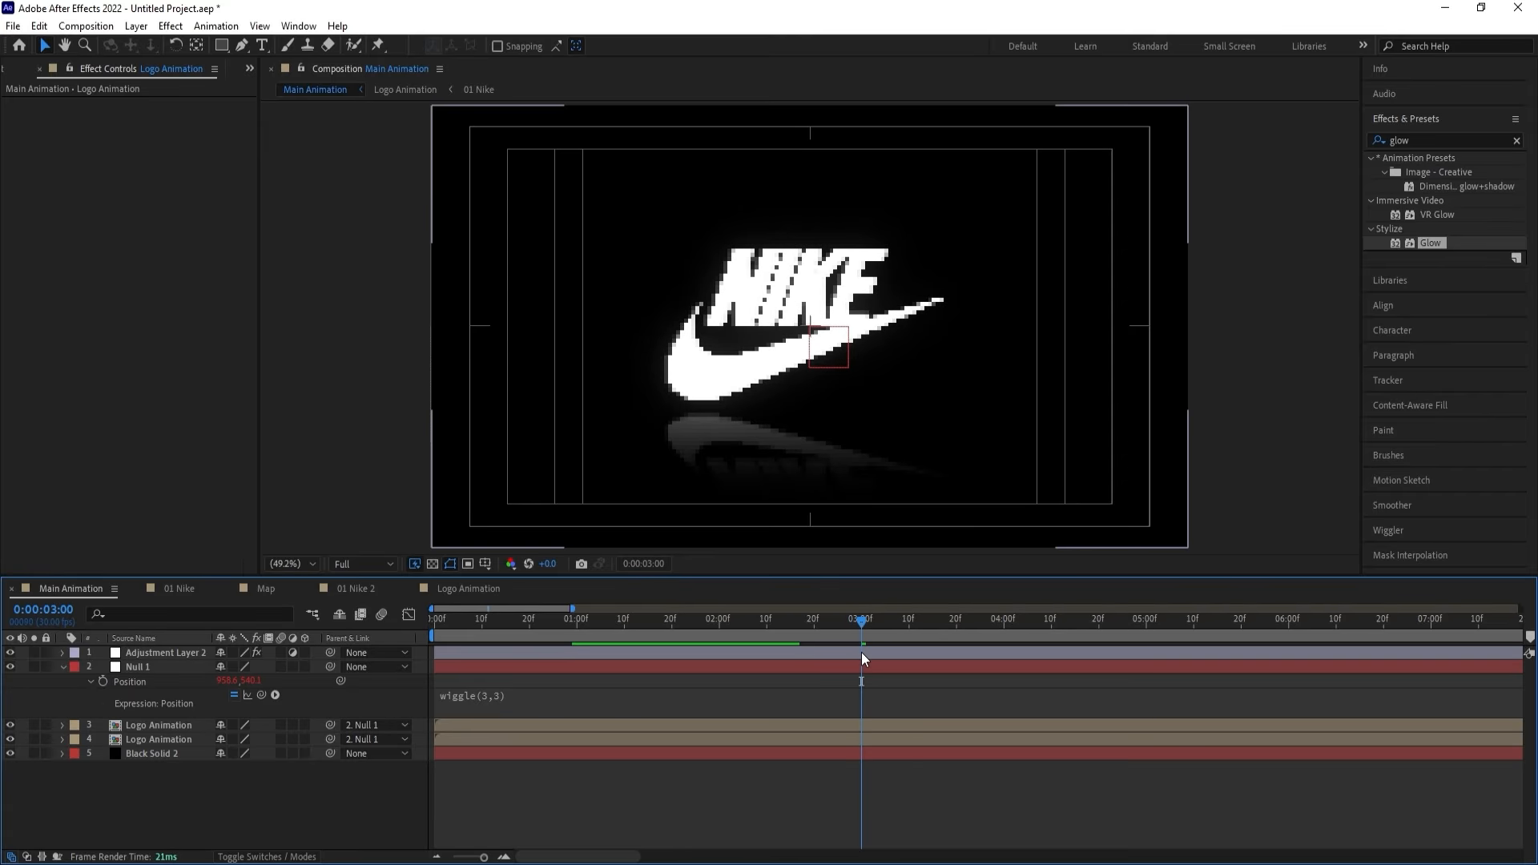
pyautogui.press('n')
pyautogui.press('u')
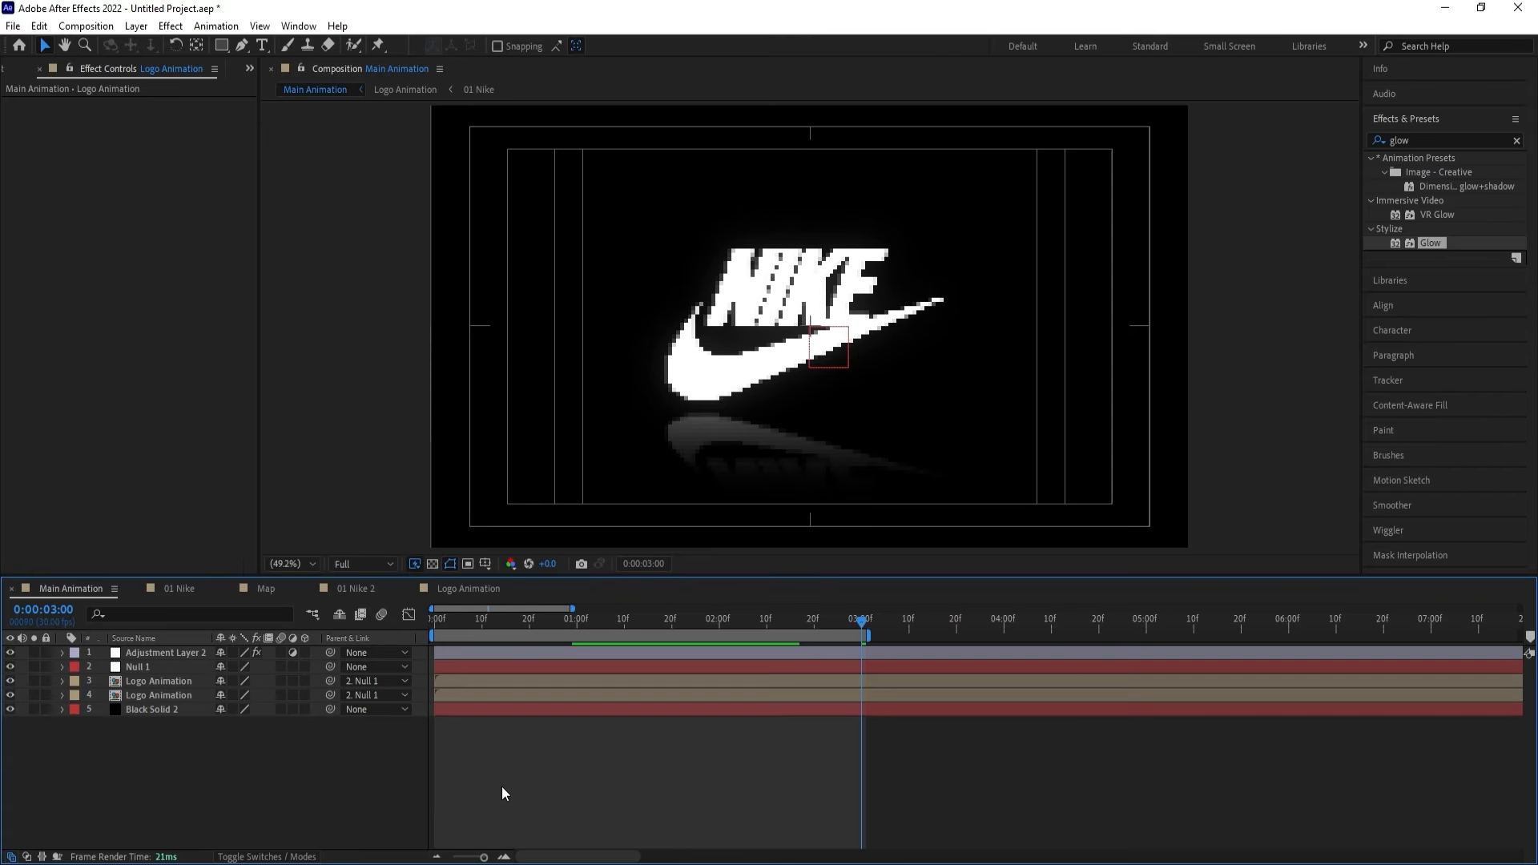
pyautogui.press('Home')
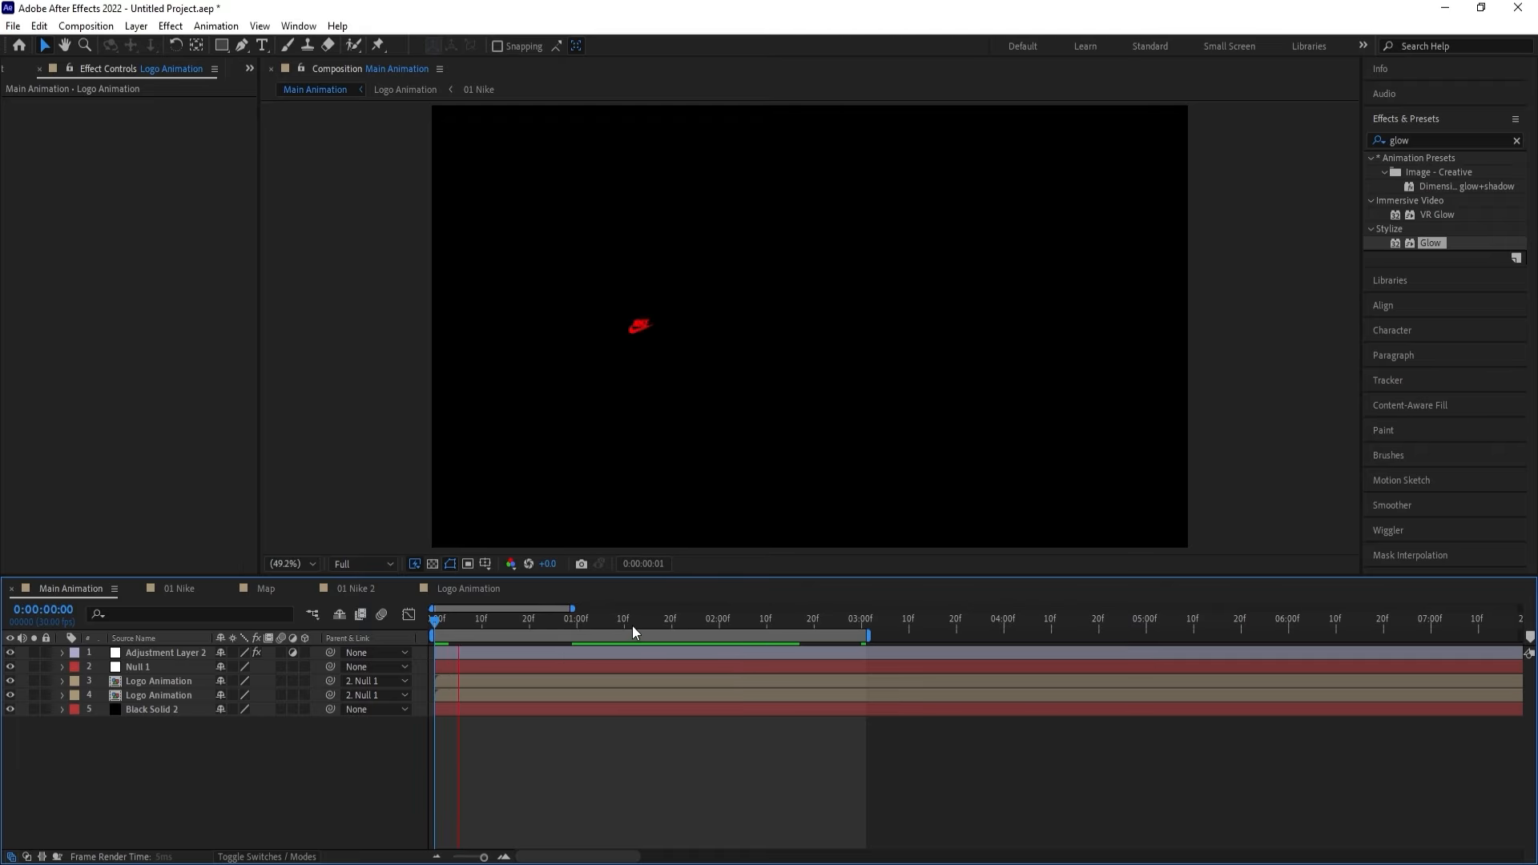
pyautogui.press("'")
# Extend the end of the work area to 0:00:04:00 and preview the animation.
pyautogui.click(1003, 622)
pyautogui.press('n')
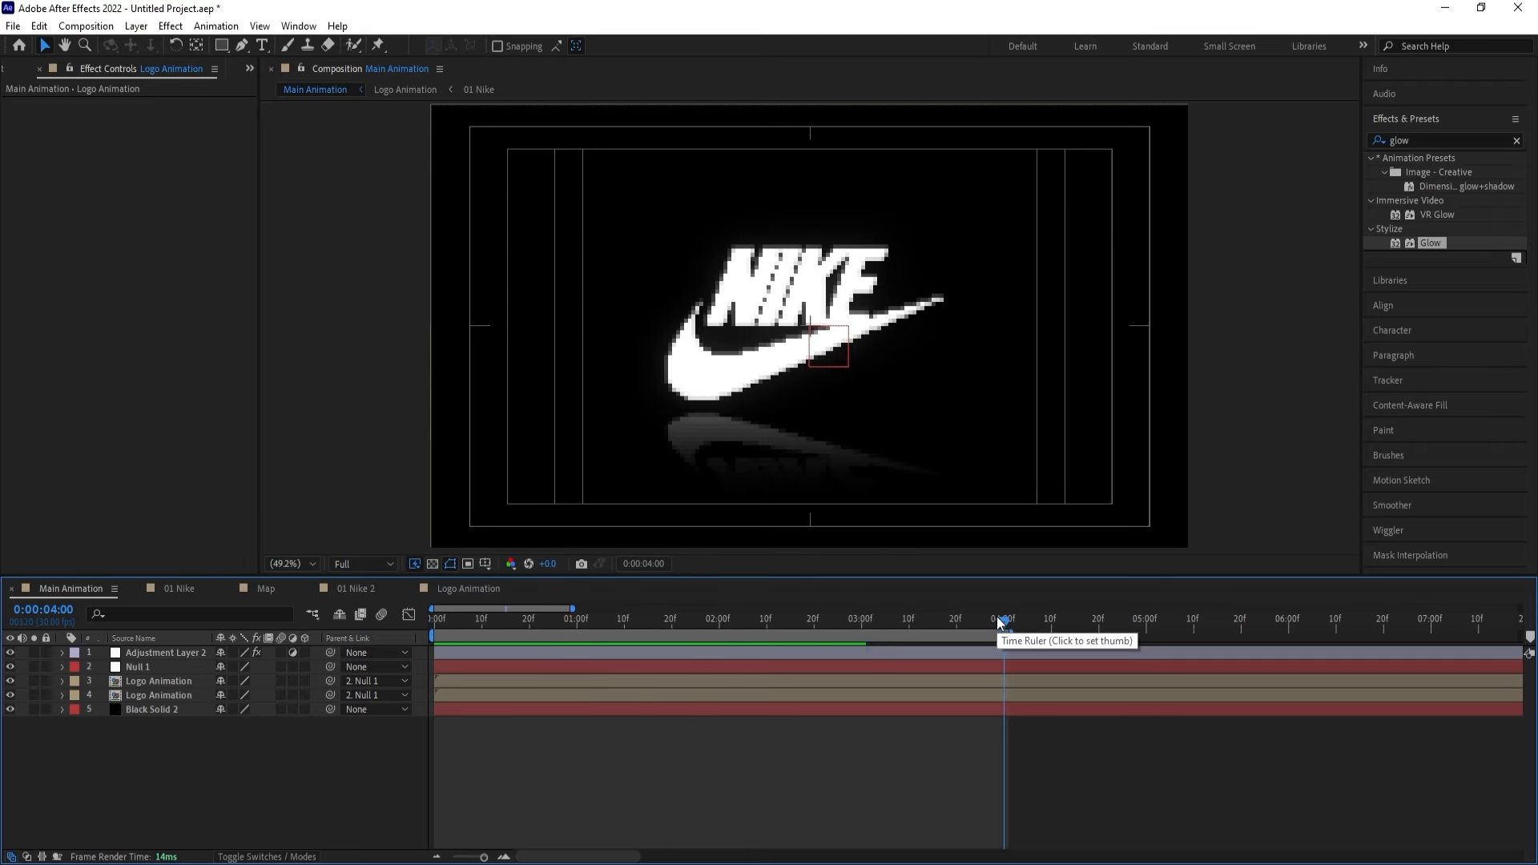
pyautogui.moveTo(999, 624); pyautogui.dragTo(571, 624)
pyautogui.press("'")
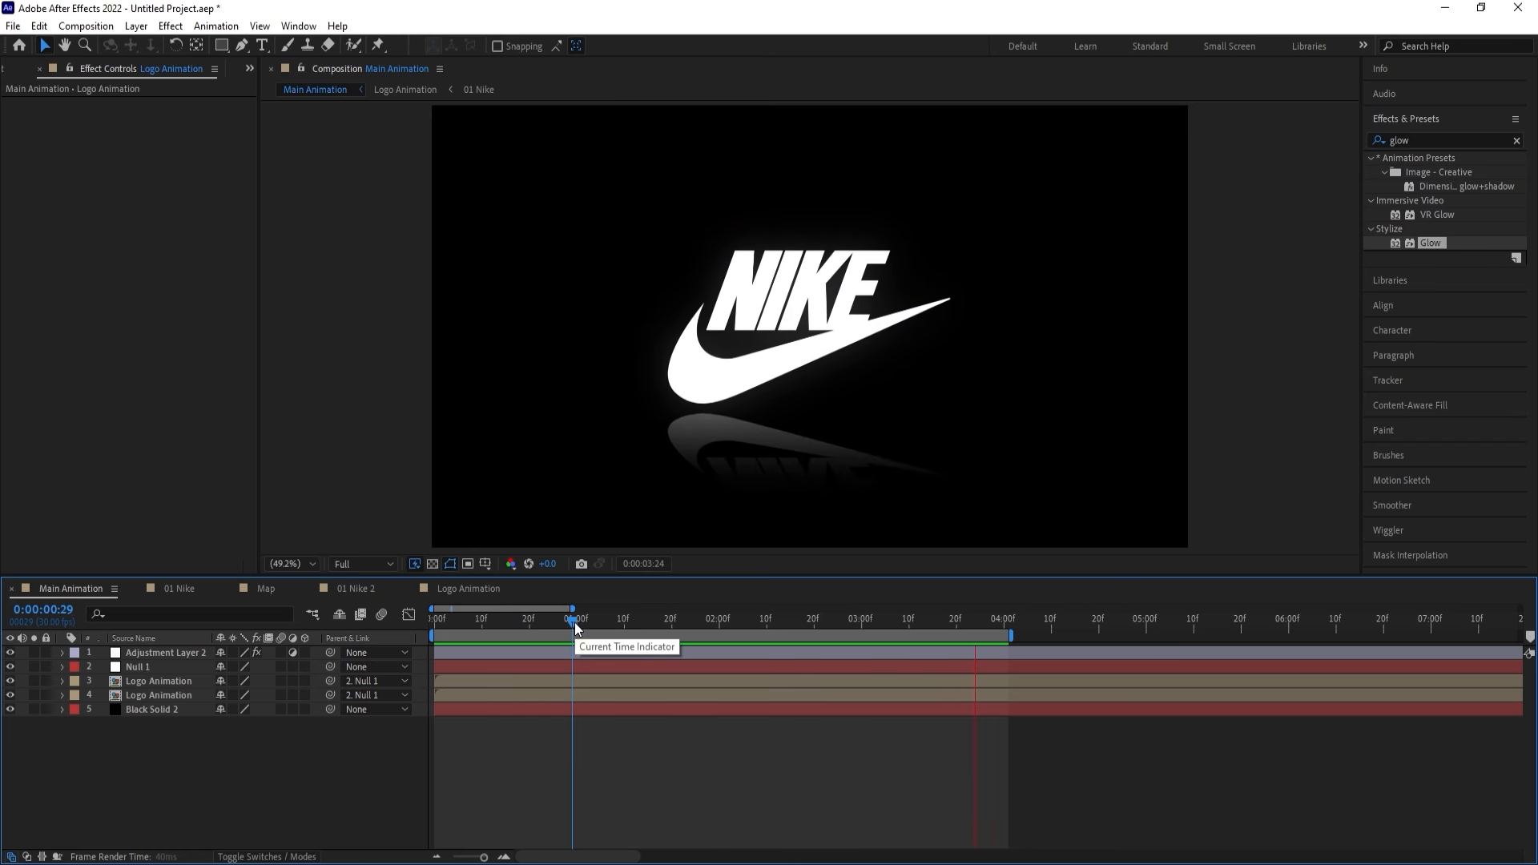
pyautogui.press('space')
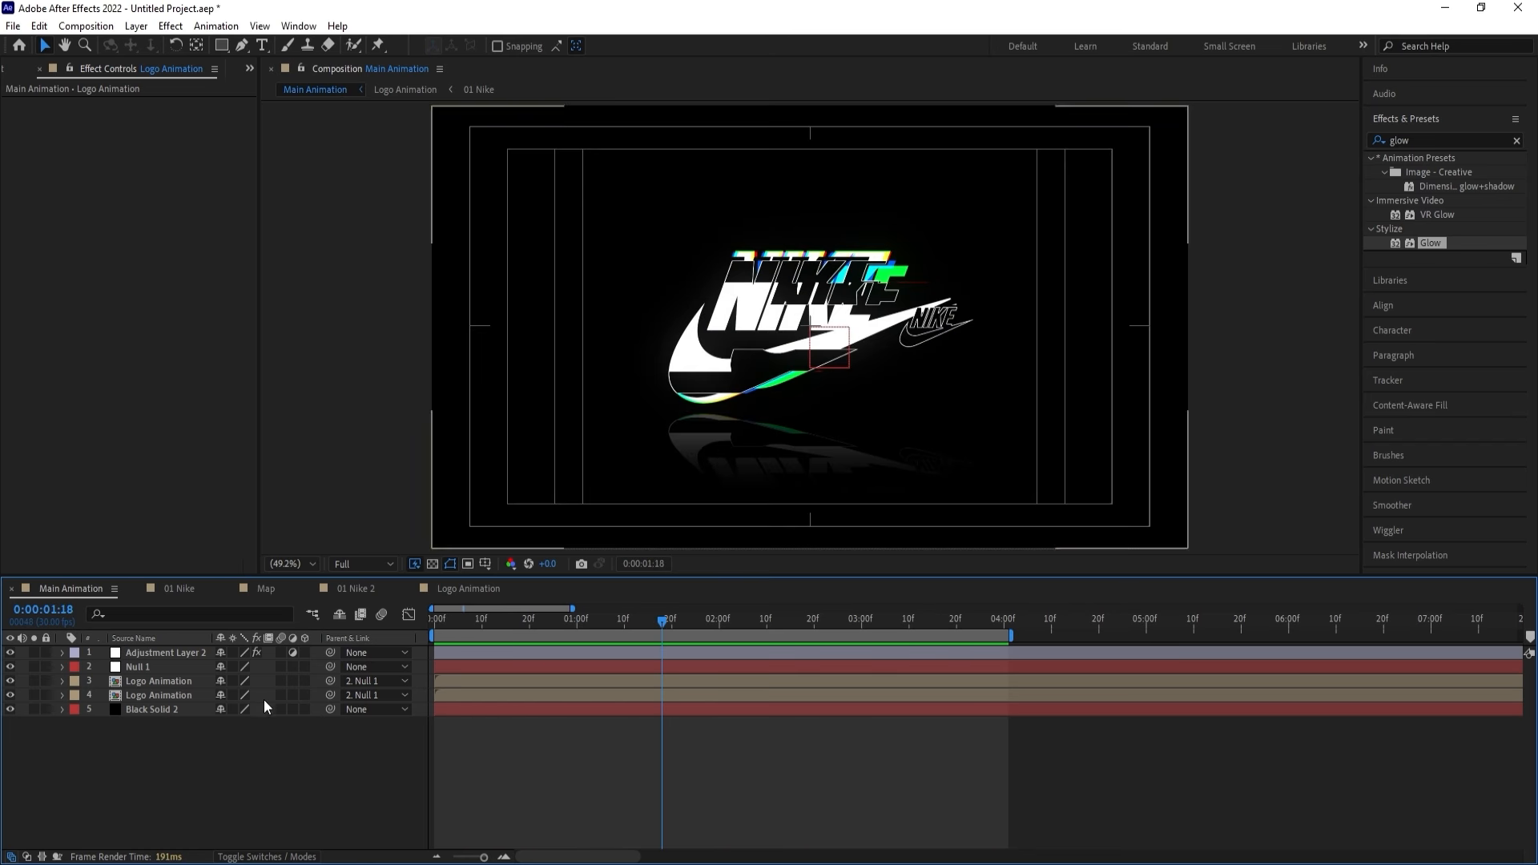
# Change the colour of the black background solid to dark gray 0F0F0F.
pyautogui.click(161, 710)
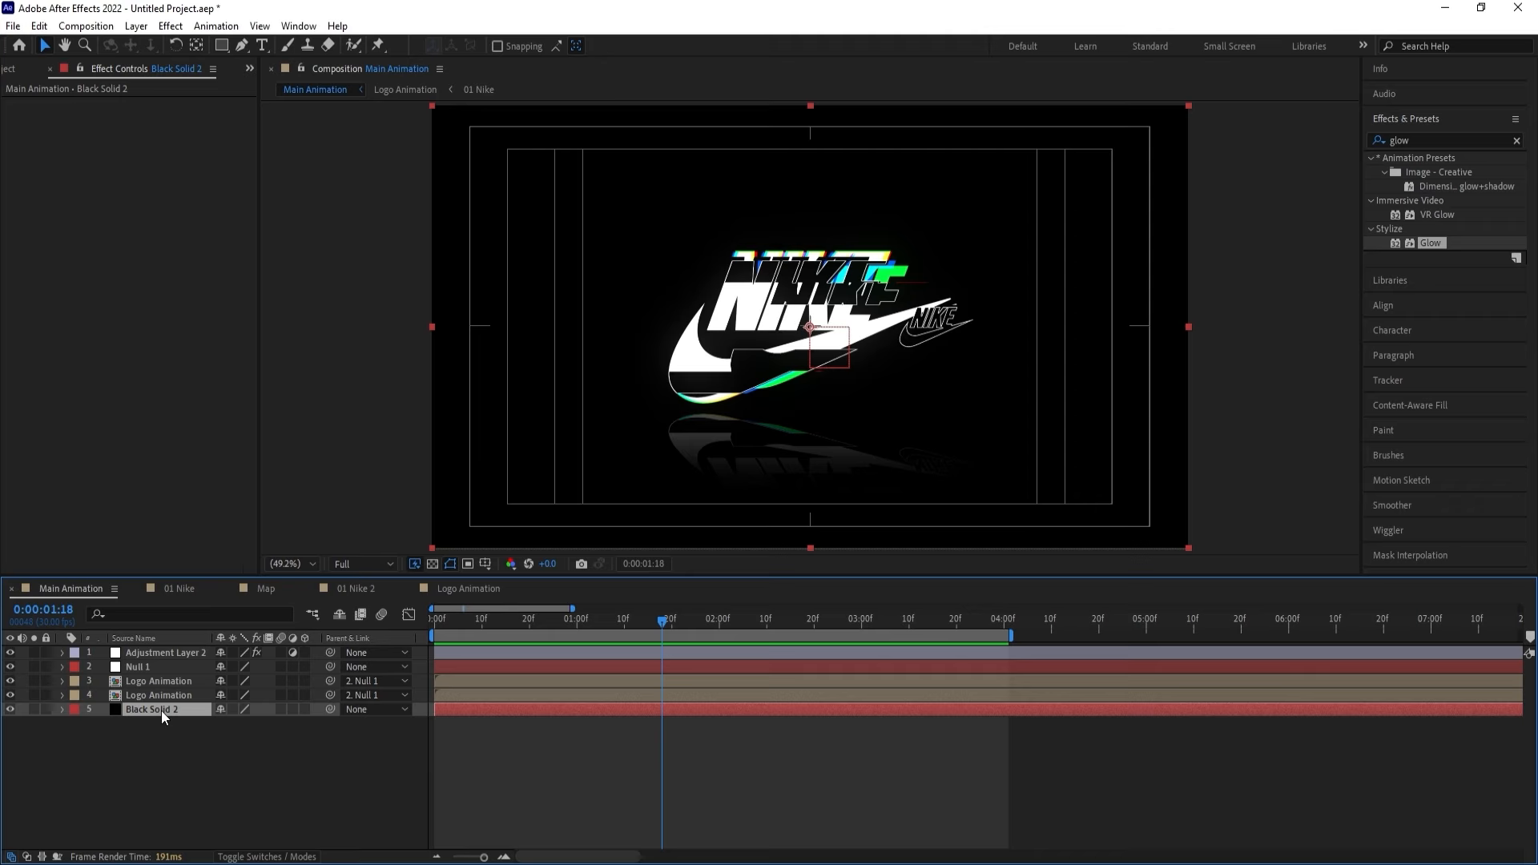
pyautogui.hotkey('ctrl', 'shift', 'y')
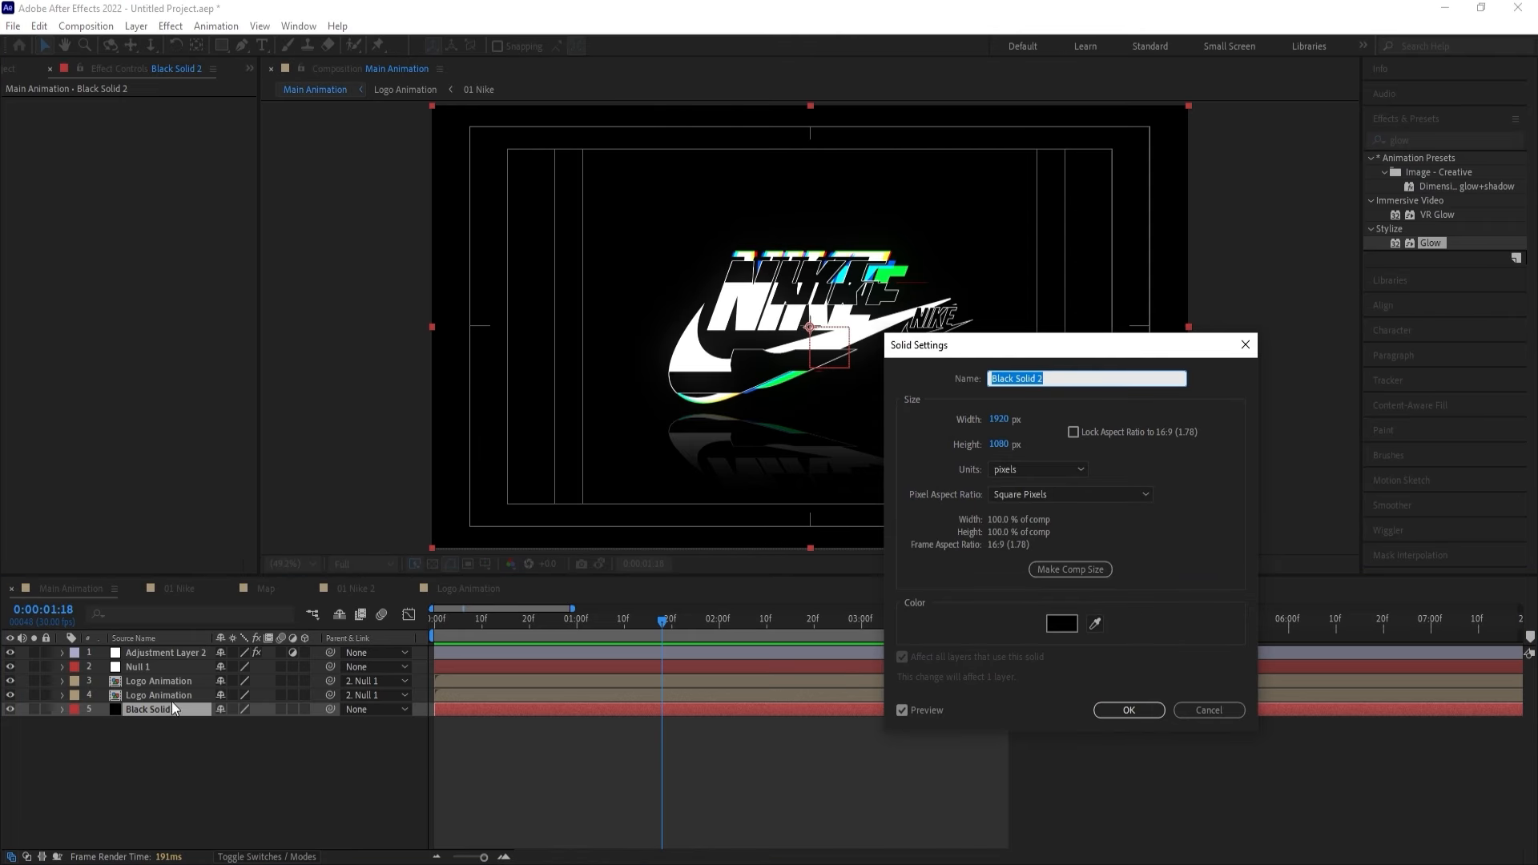
pyautogui.click(1054, 622)
pyautogui.moveTo(591, 531); pyautogui.dragTo(571, 535)
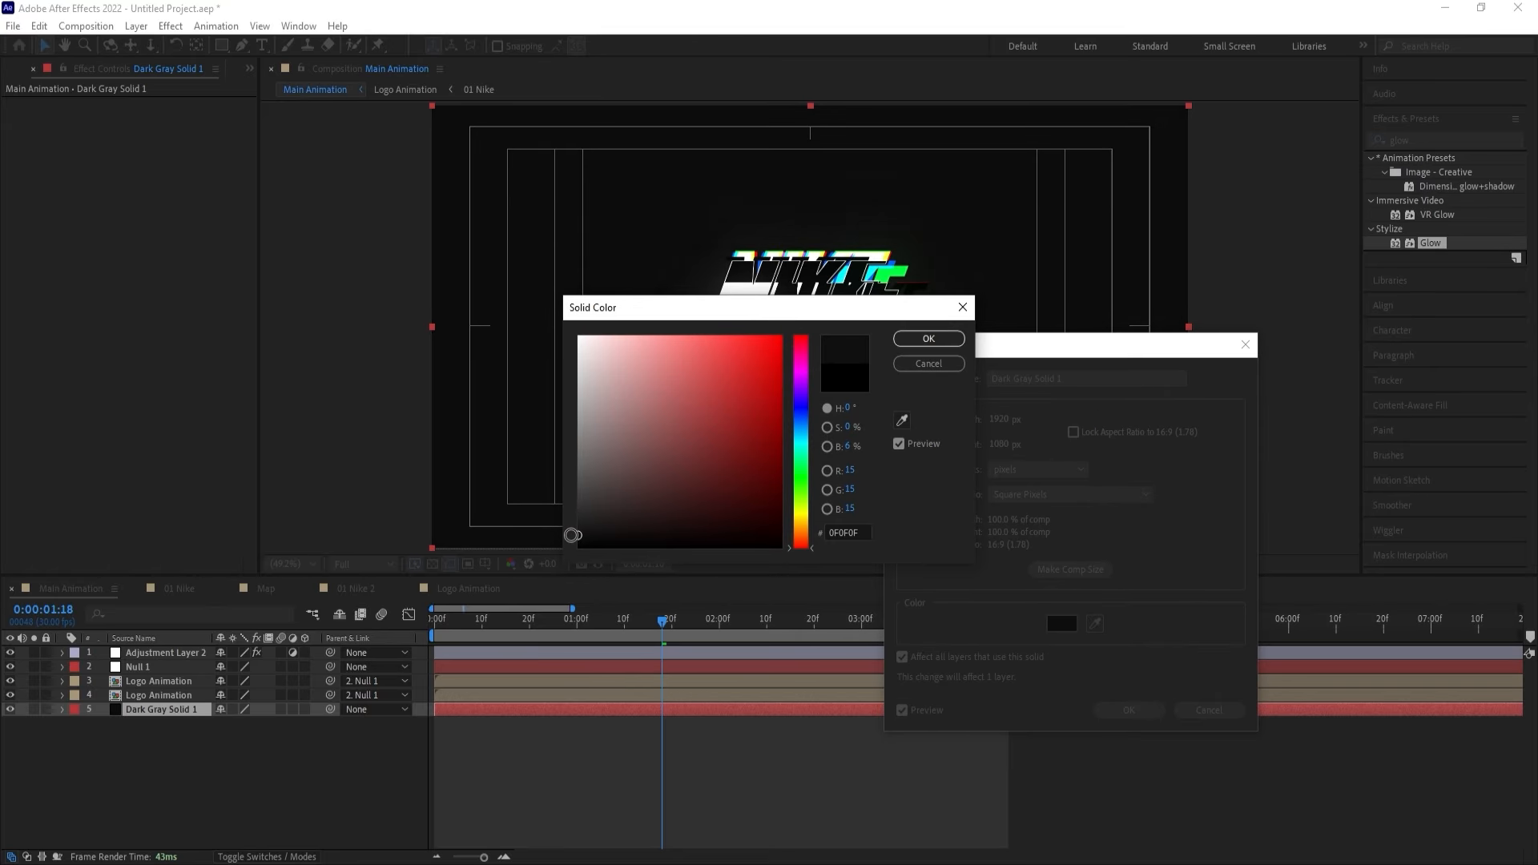
pyautogui.press('Return')
pyautogui.press('Return')
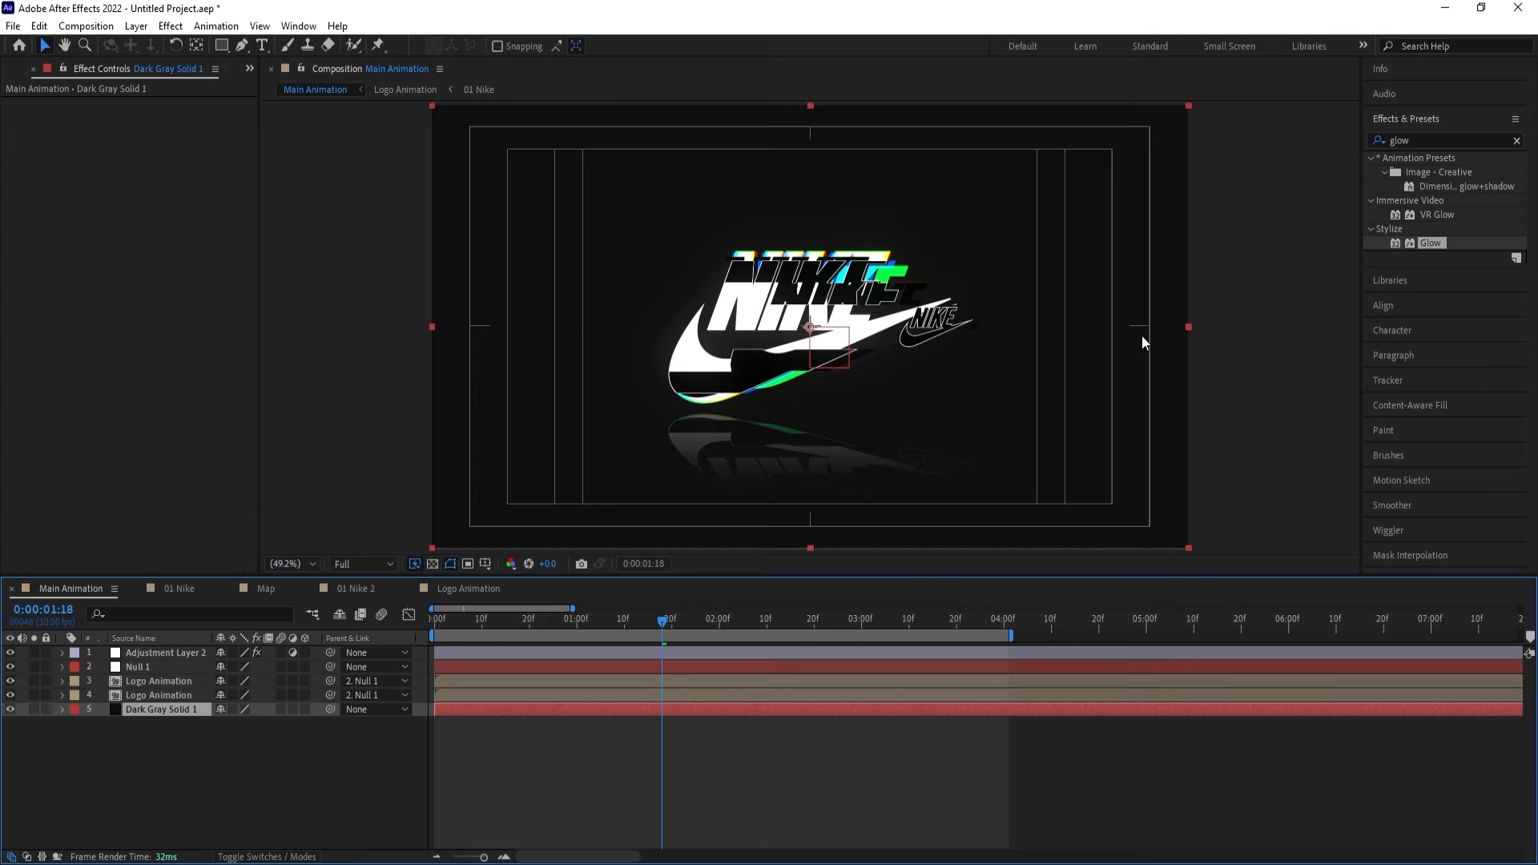
# Apply the CC Vignette effect to the dark gray background solid.
pyautogui.click(1409, 138)
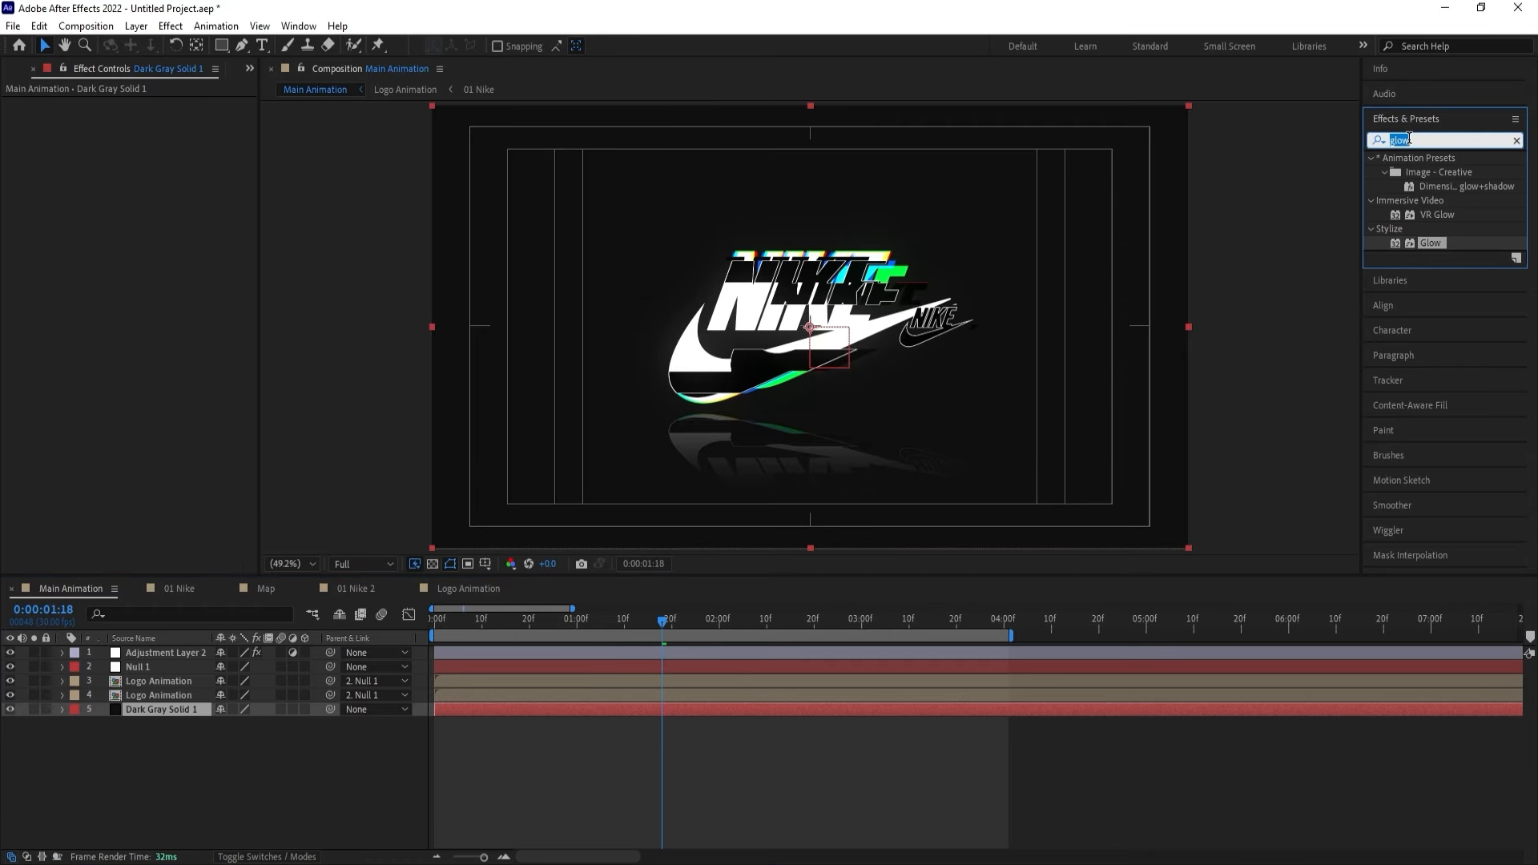
pyautogui.write('cc vi')
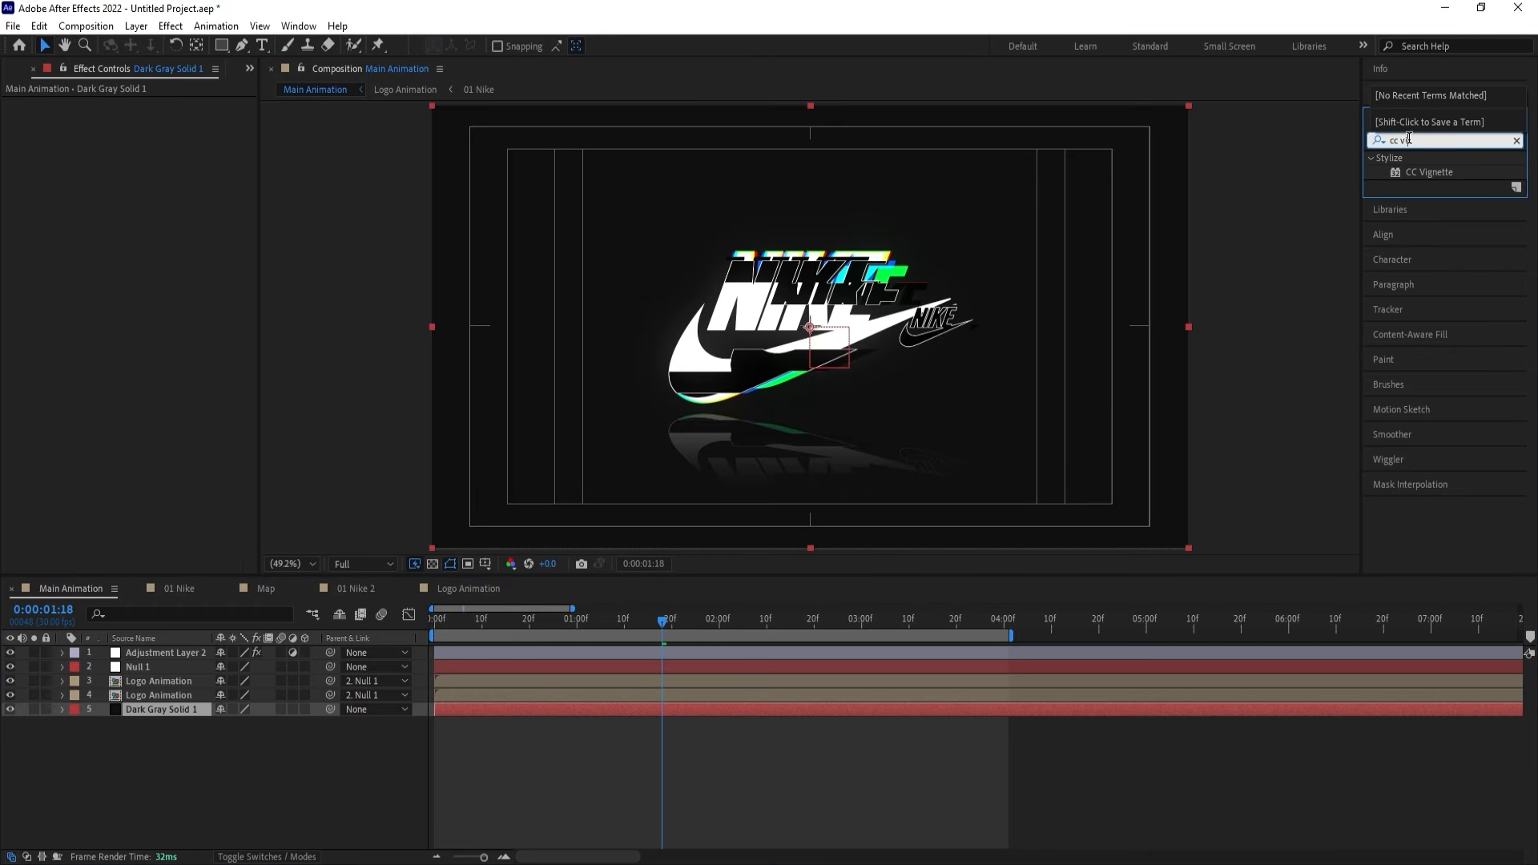
pyautogui.write('n')
pyautogui.press('BackSpace')
pyautogui.doubleClick(1429, 171)
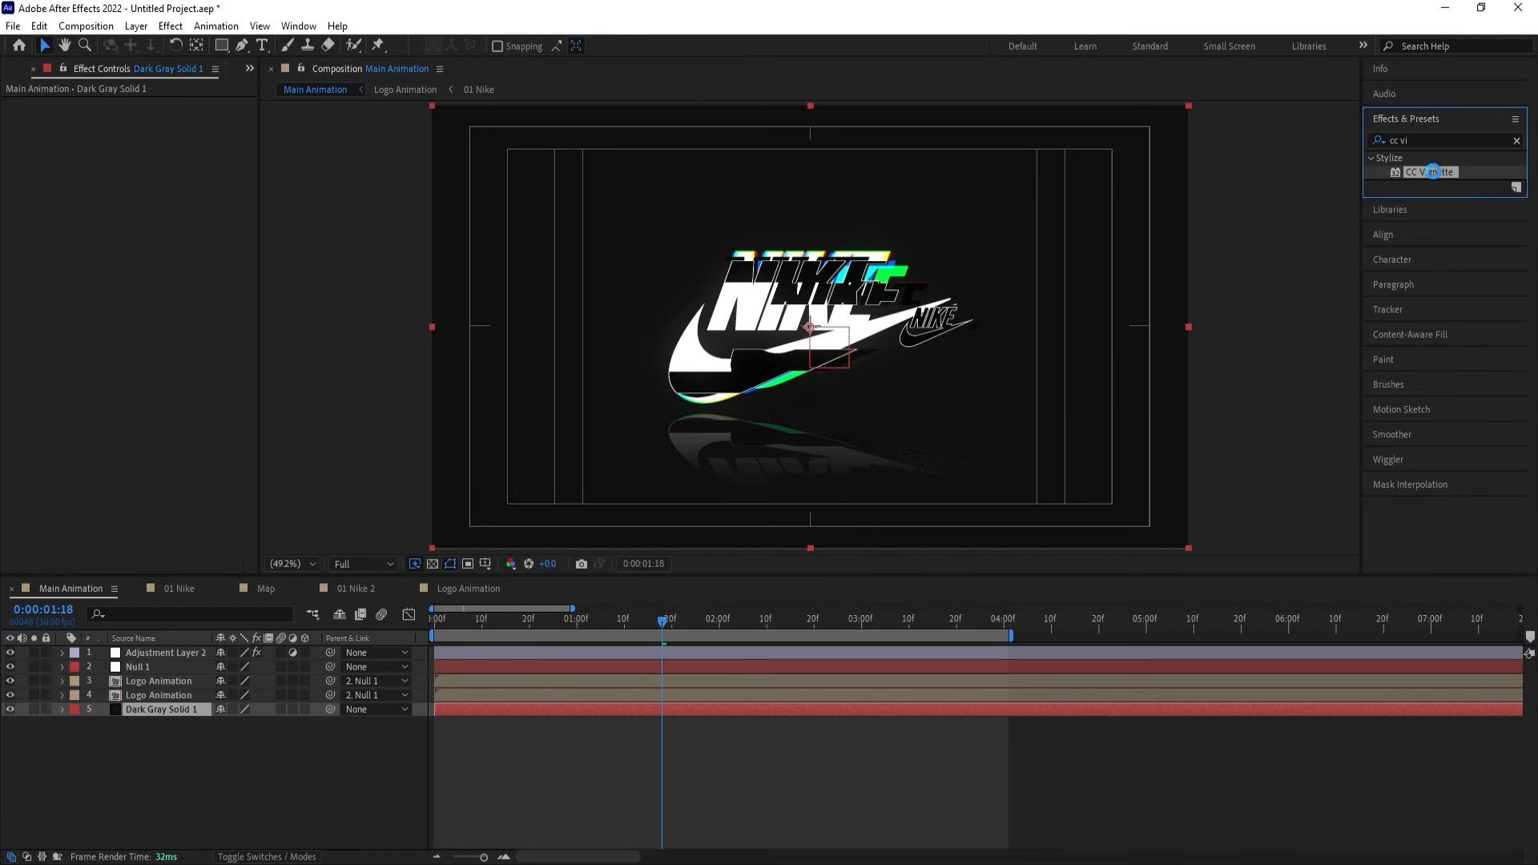
# Add a new adjustment layer above all the layers and apply the Posterize Time effect to it.
pyautogui.rightClick(160, 786)
pyautogui.moveTo(220, 587)
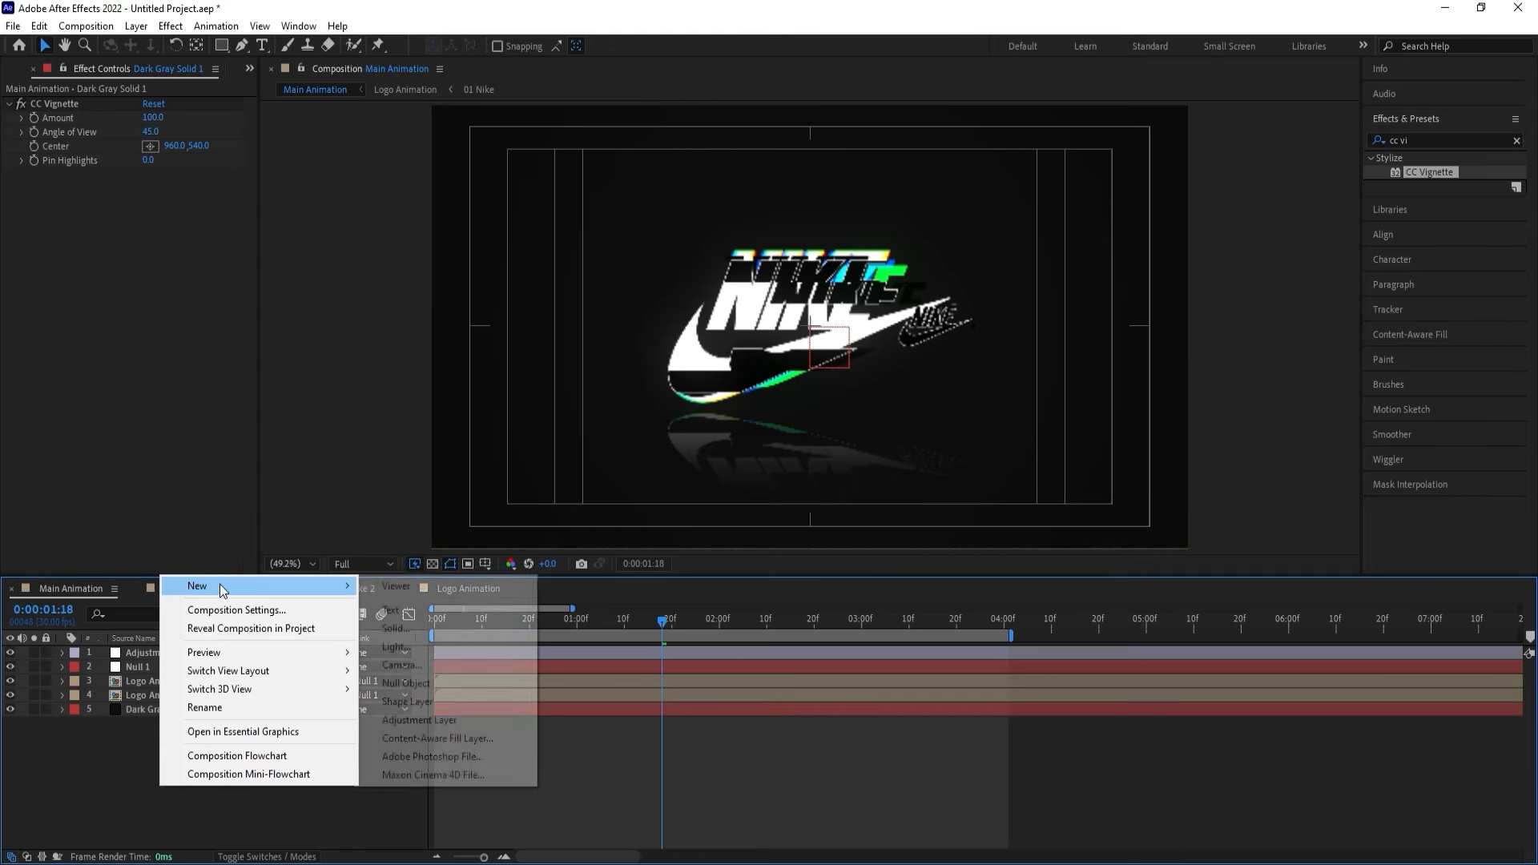
pyautogui.click(426, 717)
pyautogui.click(1425, 139)
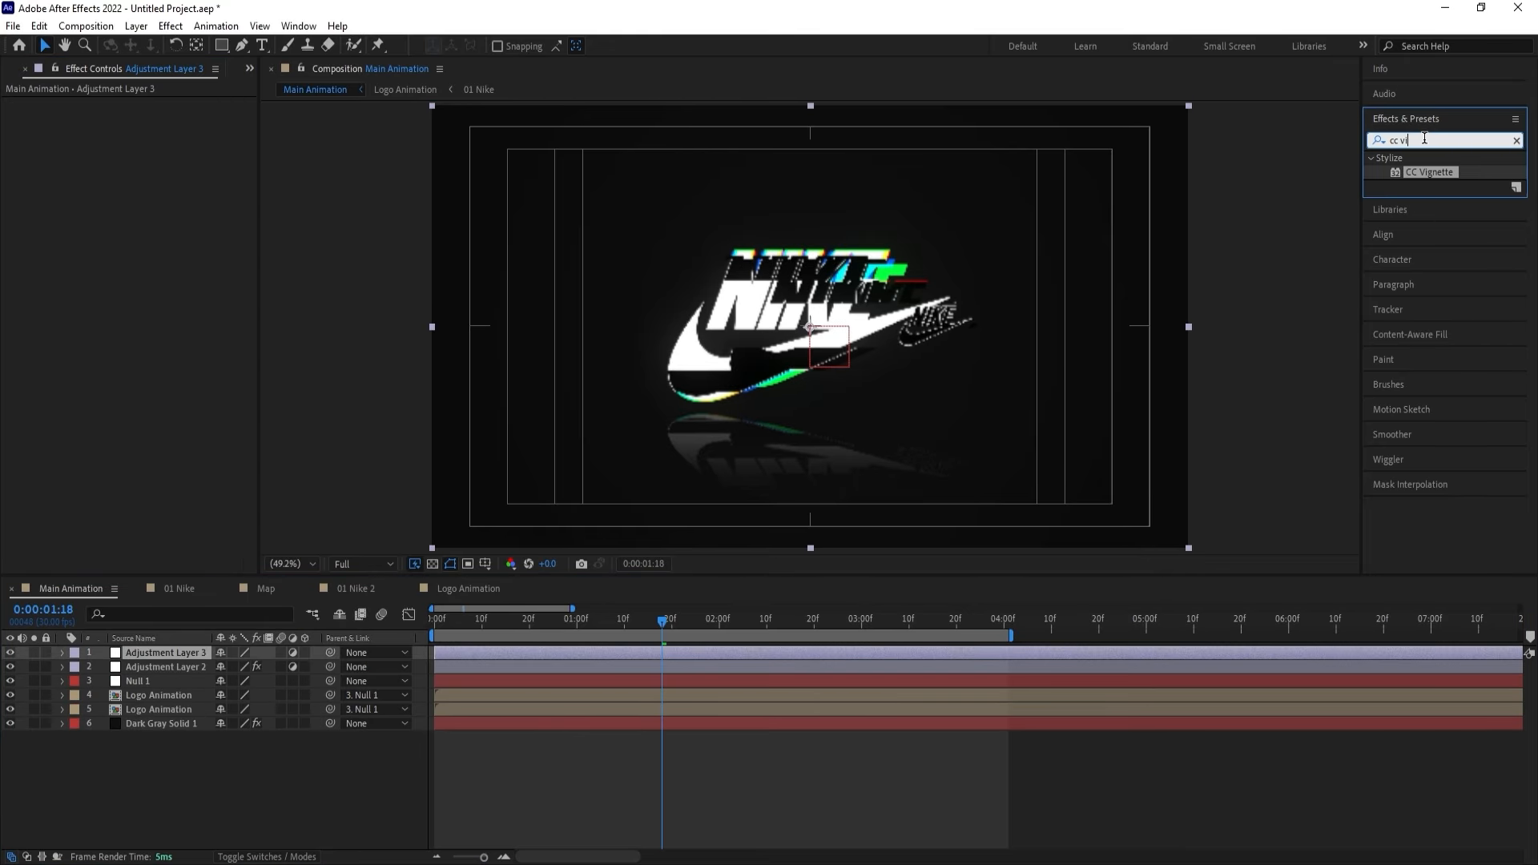
pyautogui.write('pos')
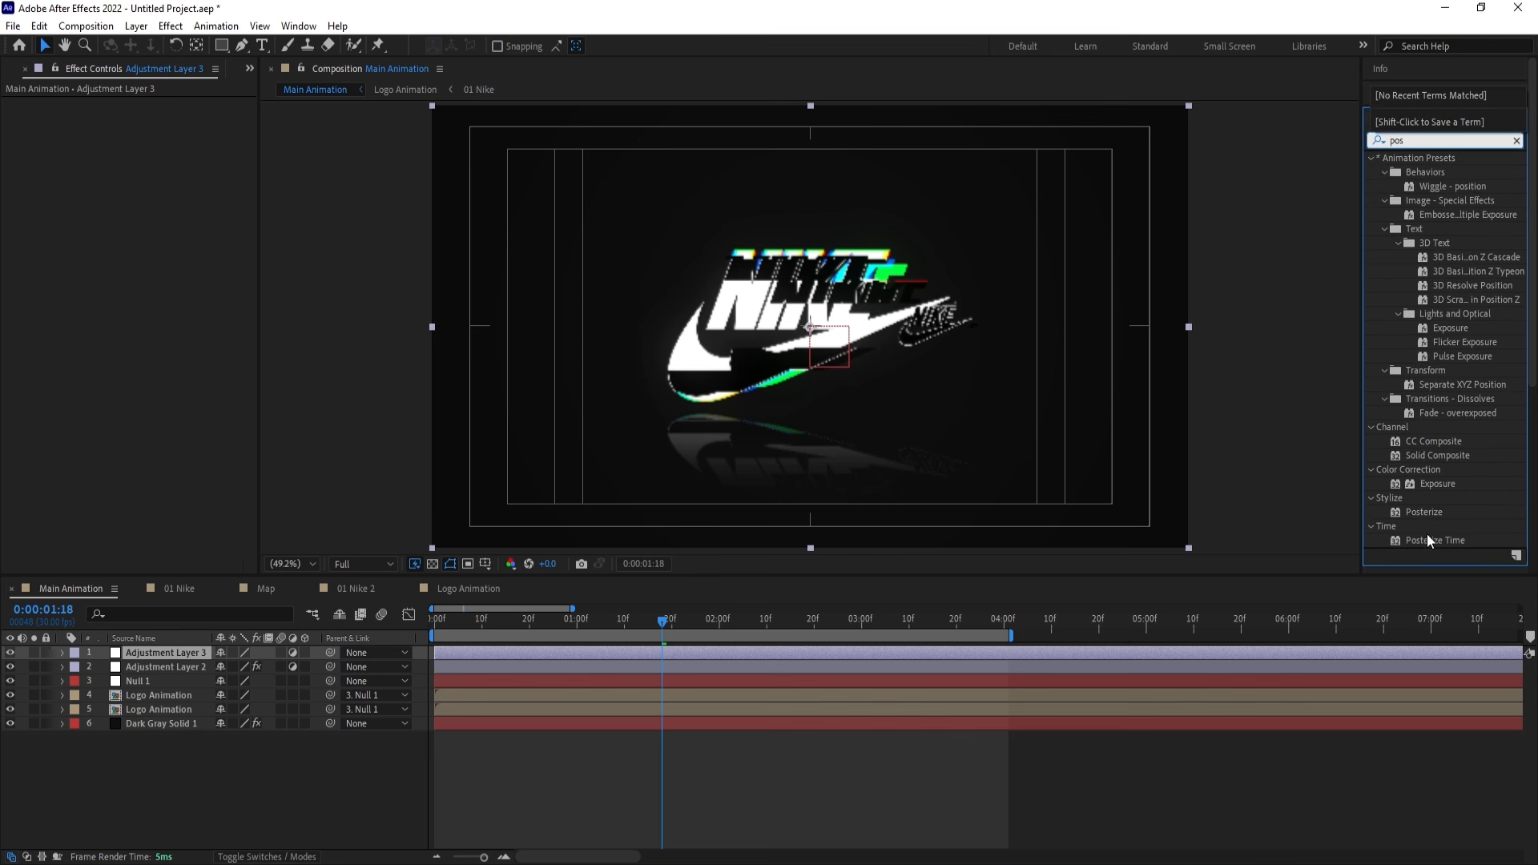
pyautogui.doubleClick(1426, 535)
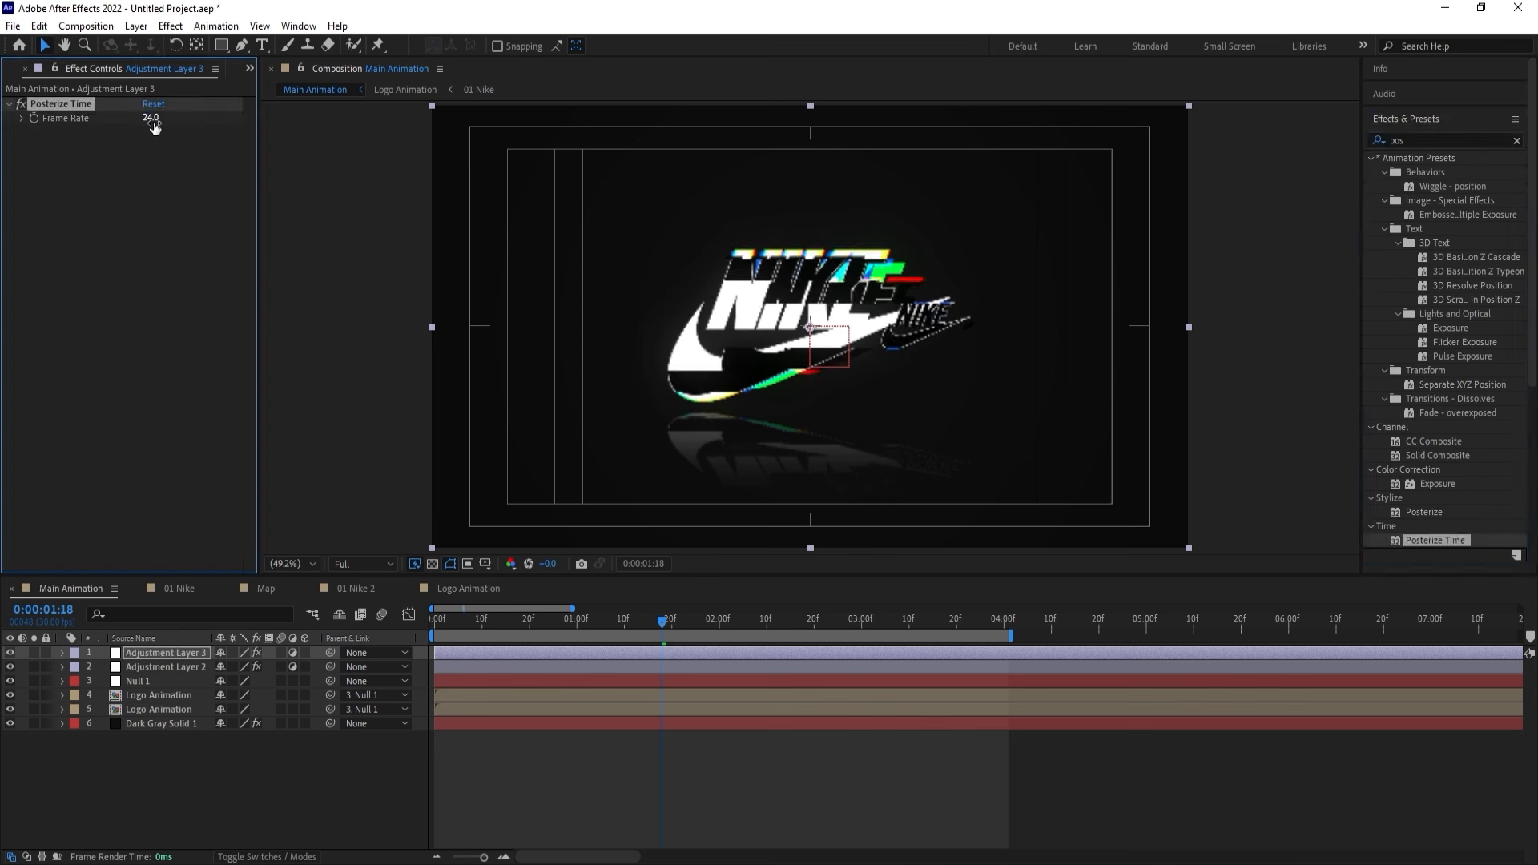
# Set the Posterize Time Frame Rate to 15 and preview the animation from the start.
pyautogui.click(152, 119)
pyautogui.write('15')
pyautogui.press('Return')
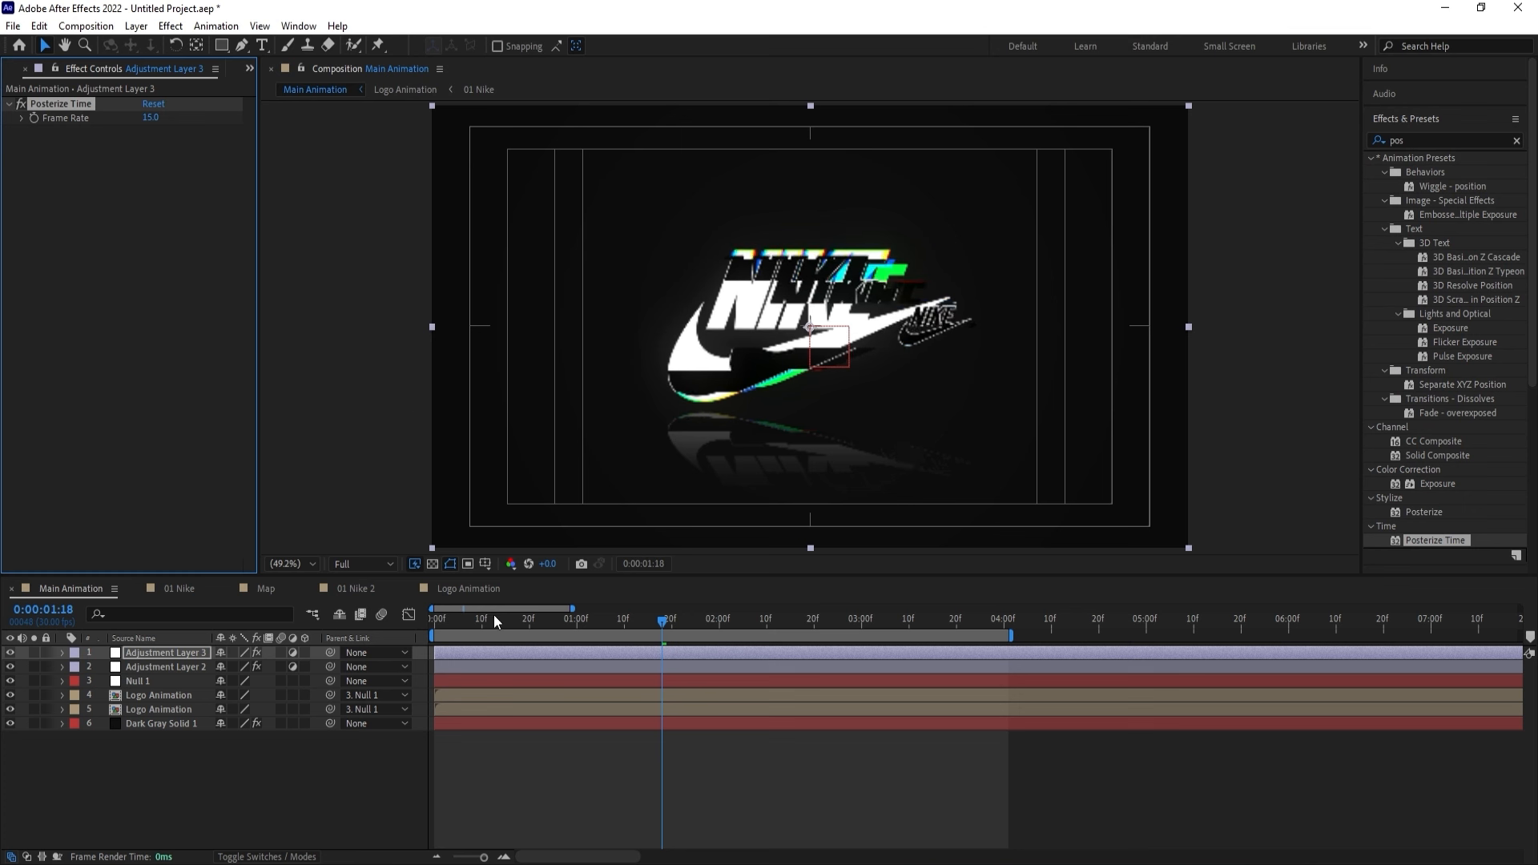
pyautogui.moveTo(493, 613); pyautogui.dragTo(376, 613)
pyautogui.press('space')
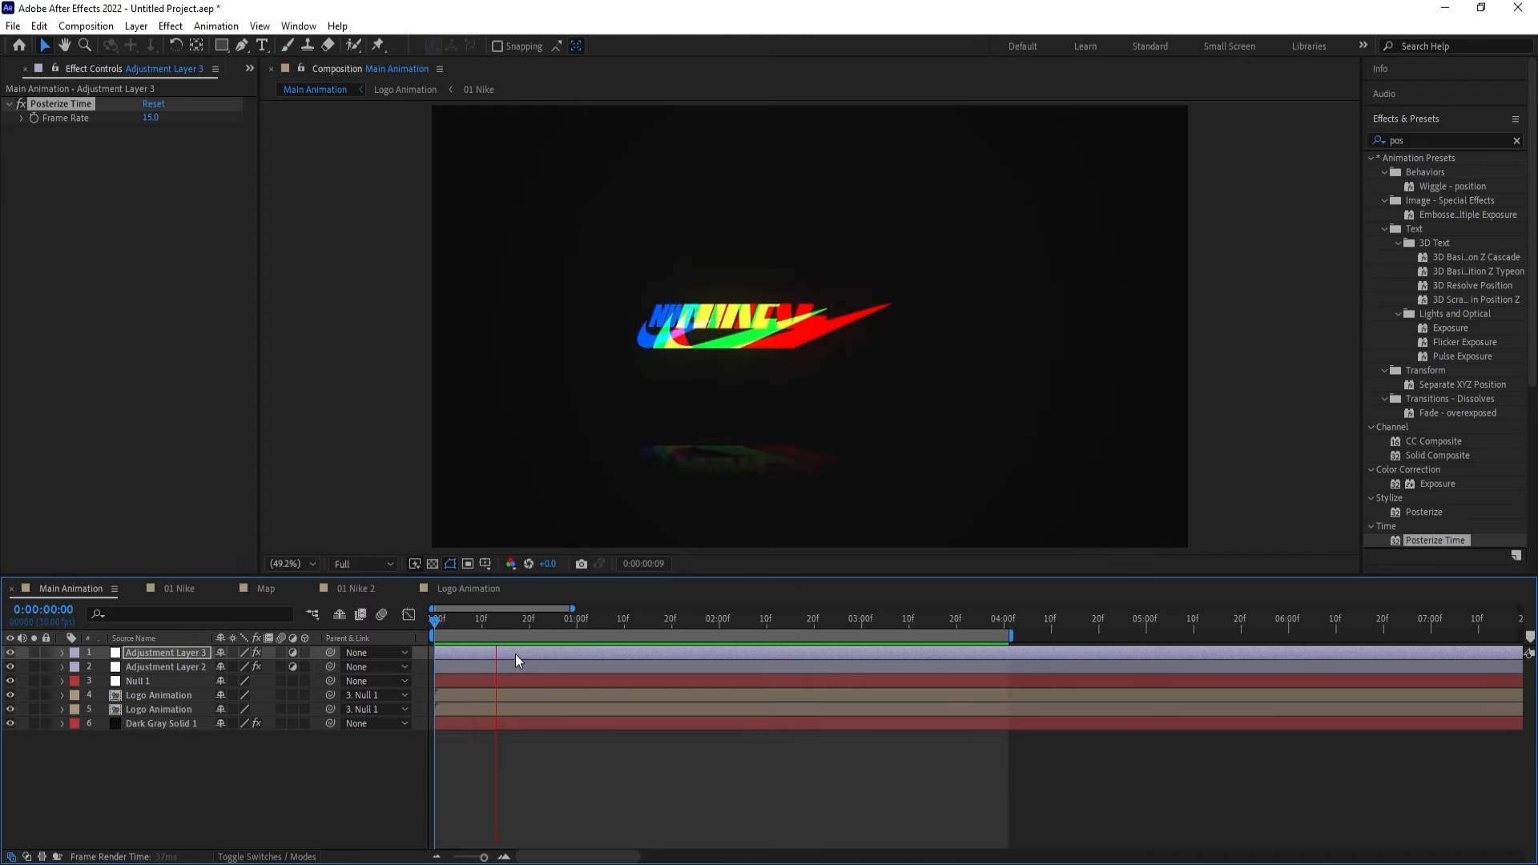
pyautogui.press('space')
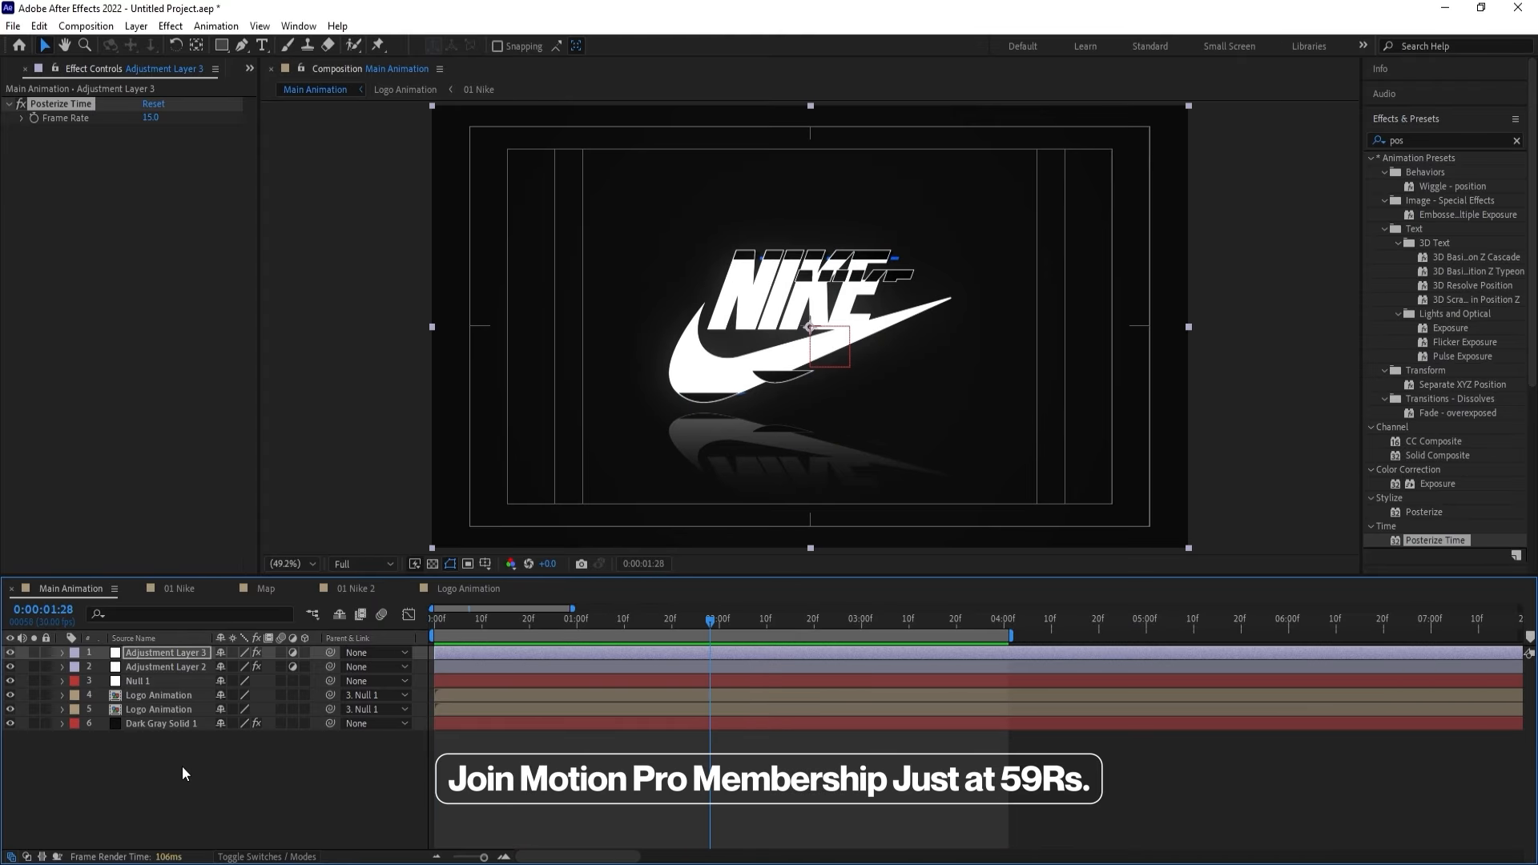
# Apply the Noise & Grain Noise effect to the topmost adjustment layer.
pyautogui.click(181, 766)
pyautogui.click(157, 652)
pyautogui.click(1431, 140)
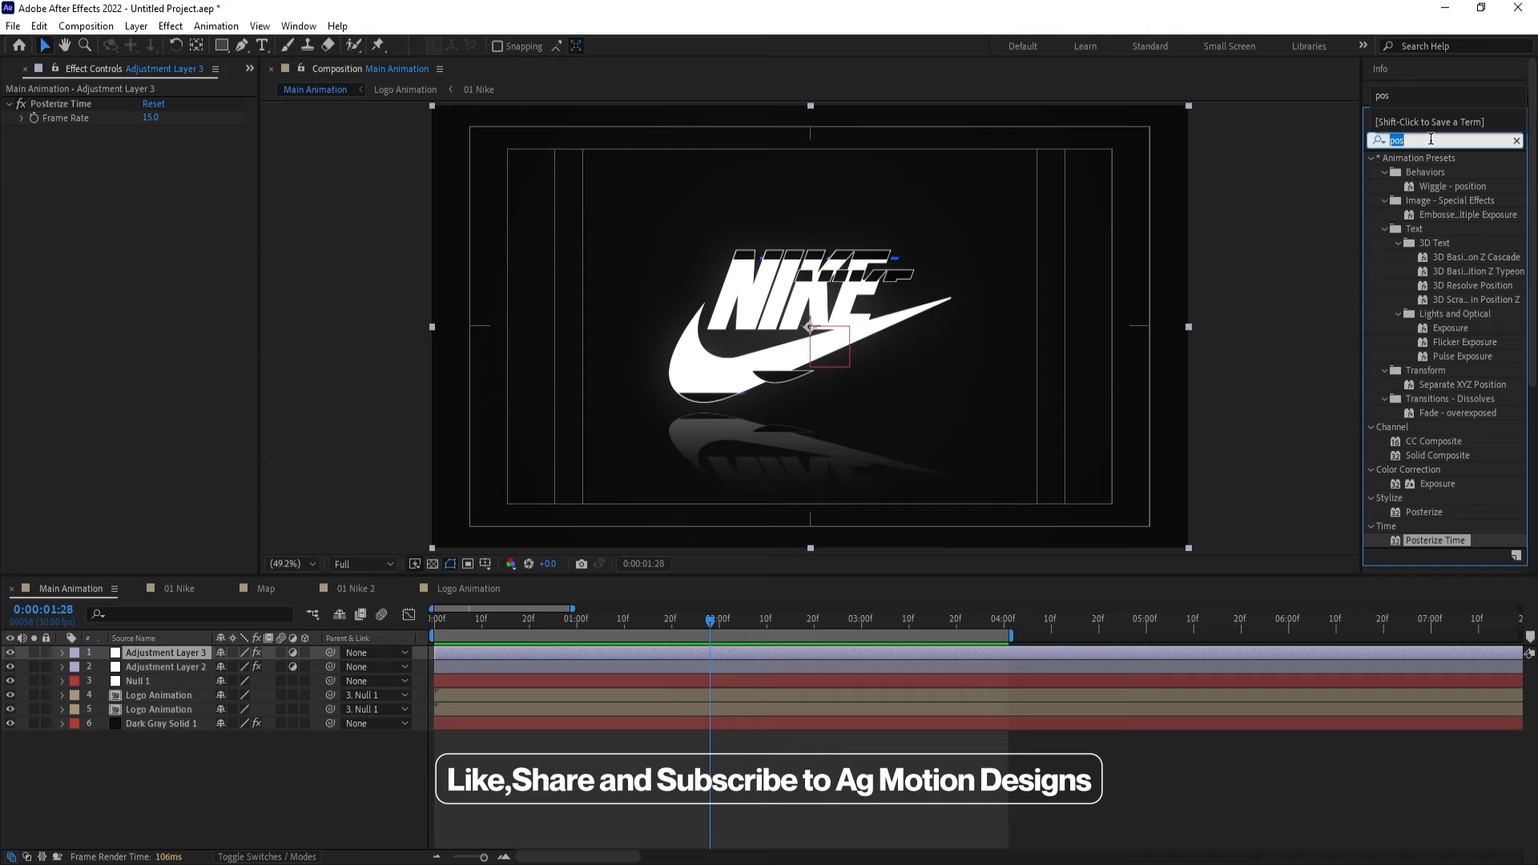
pyautogui.write('posi')
pyautogui.press('BackSpace')
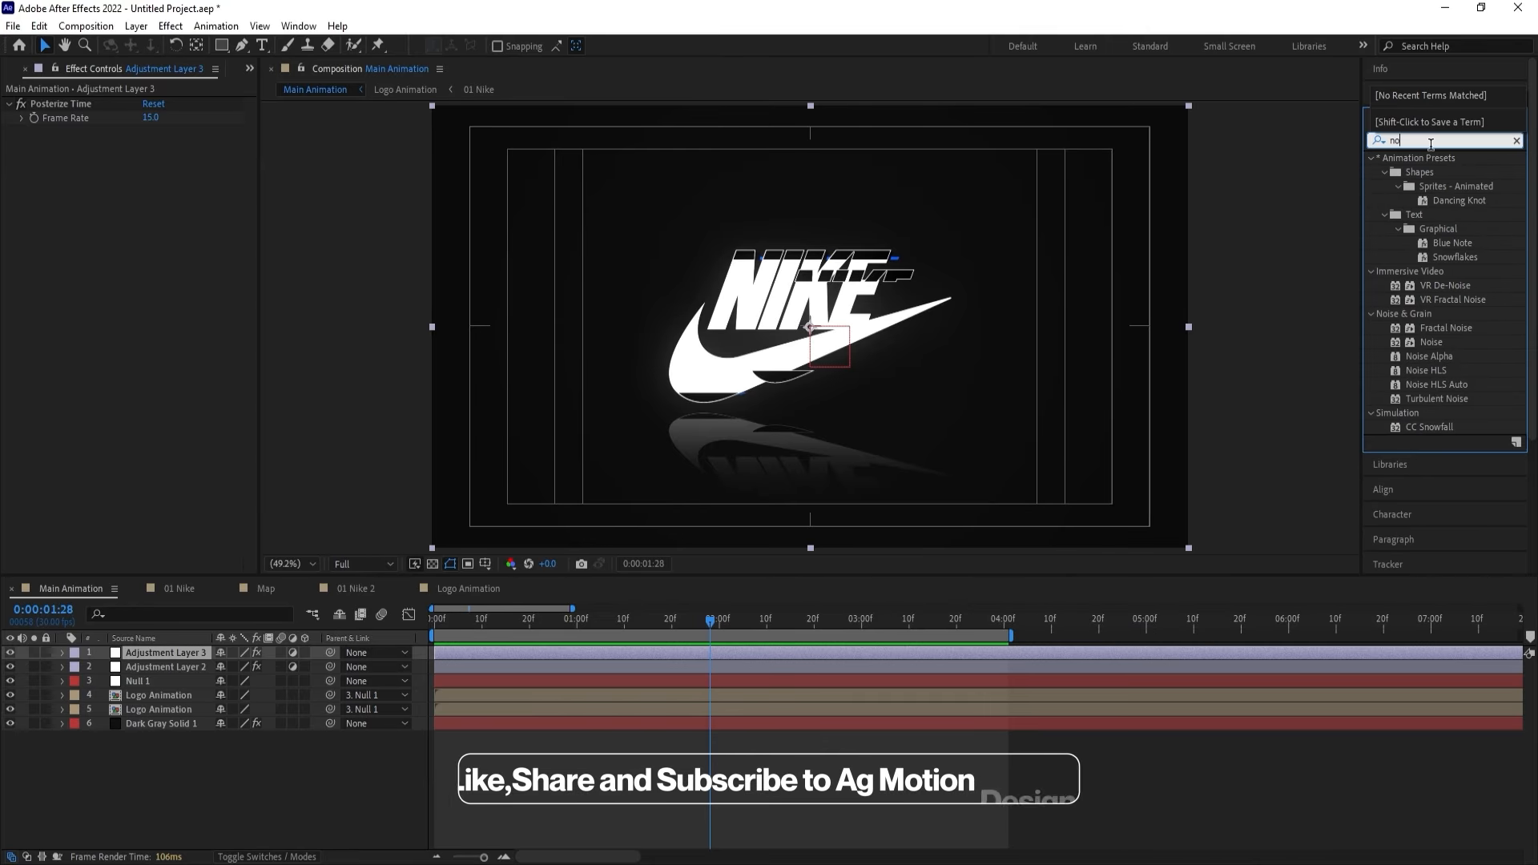
pyautogui.doubleClick(1425, 341)
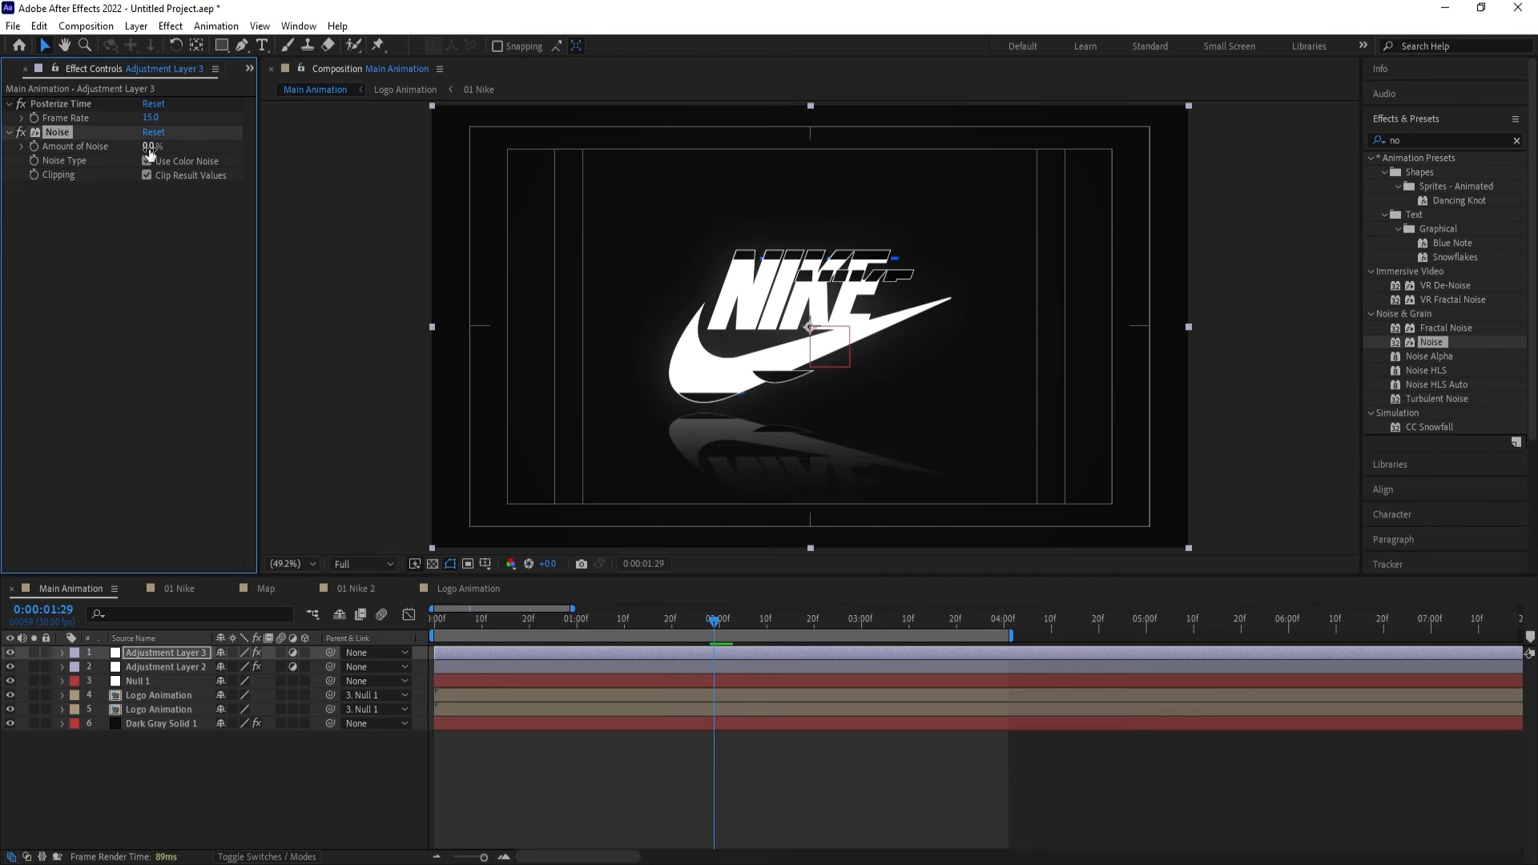
# Set the Amount of Noise to 10% and preview the animation from the start.
pyautogui.moveTo(152, 148); pyautogui.dragTo(164, 149)
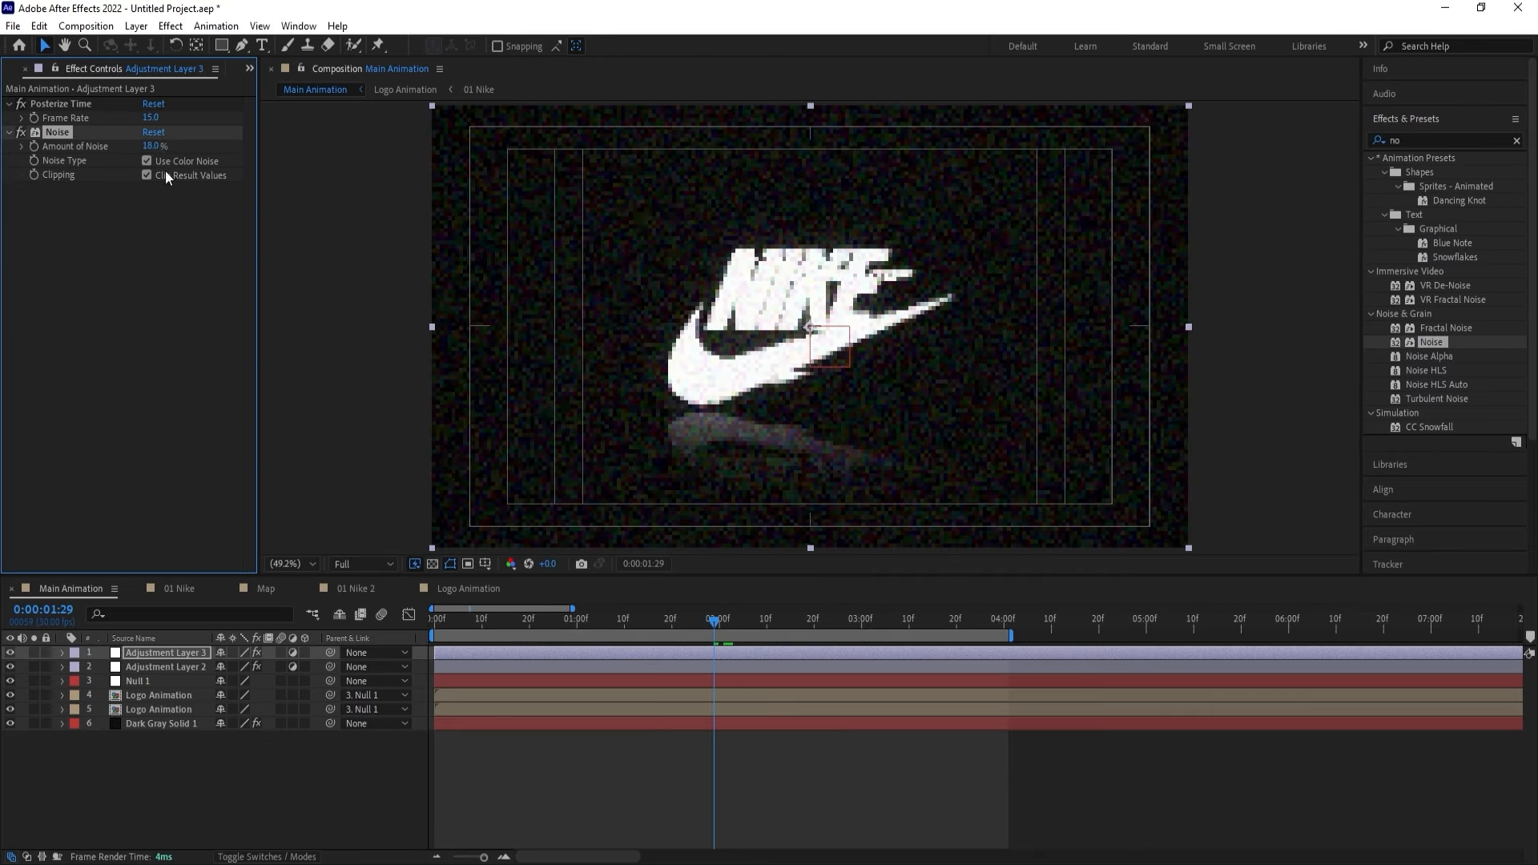
pyautogui.click(154, 146)
pyautogui.write('10')
pyautogui.press('Return')
pyautogui.click(455, 617)
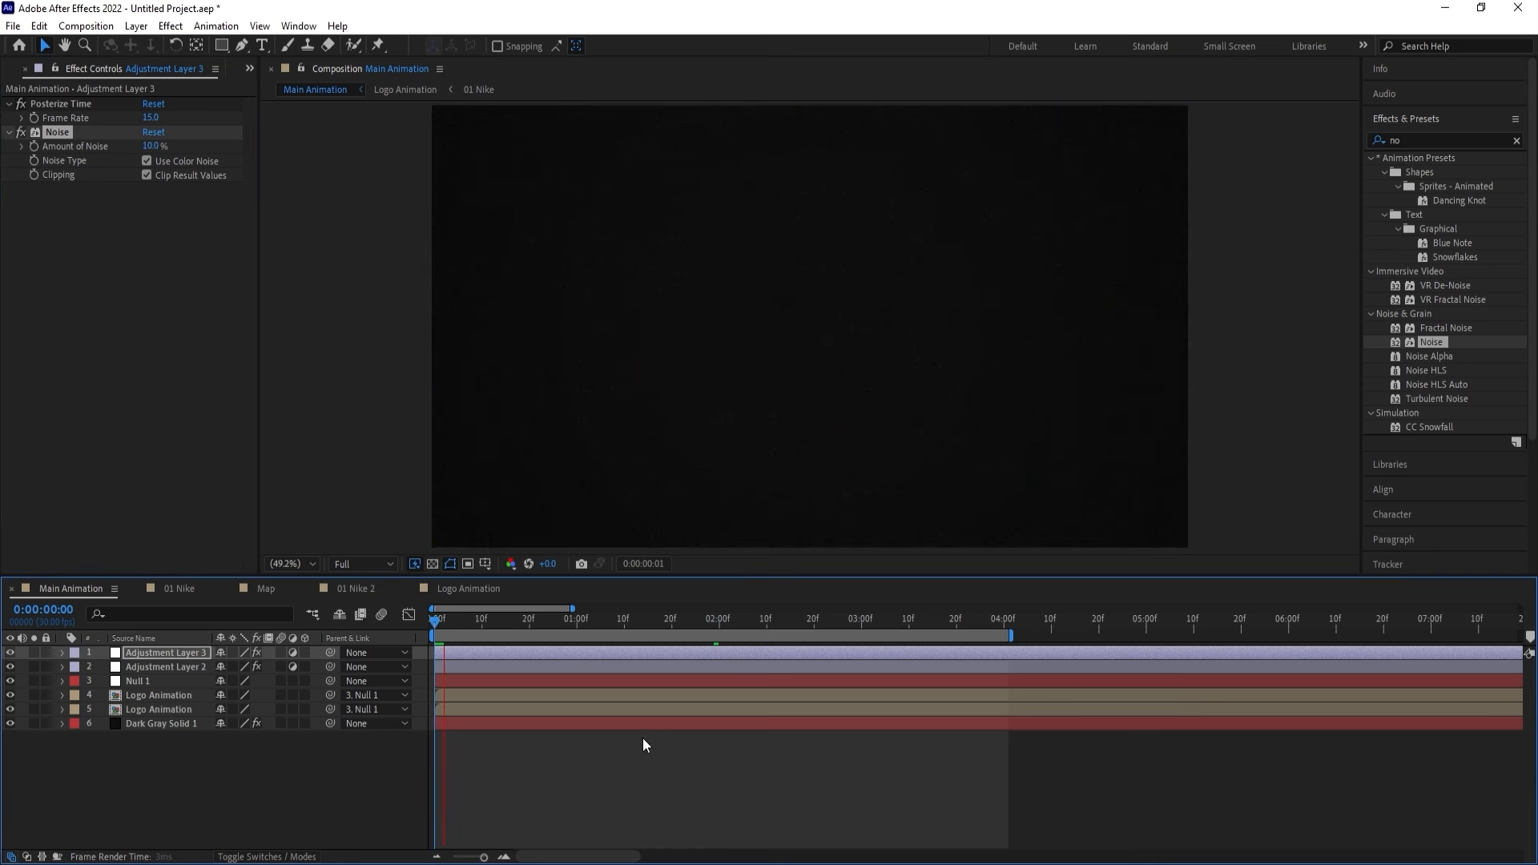
pyautogui.press('space')
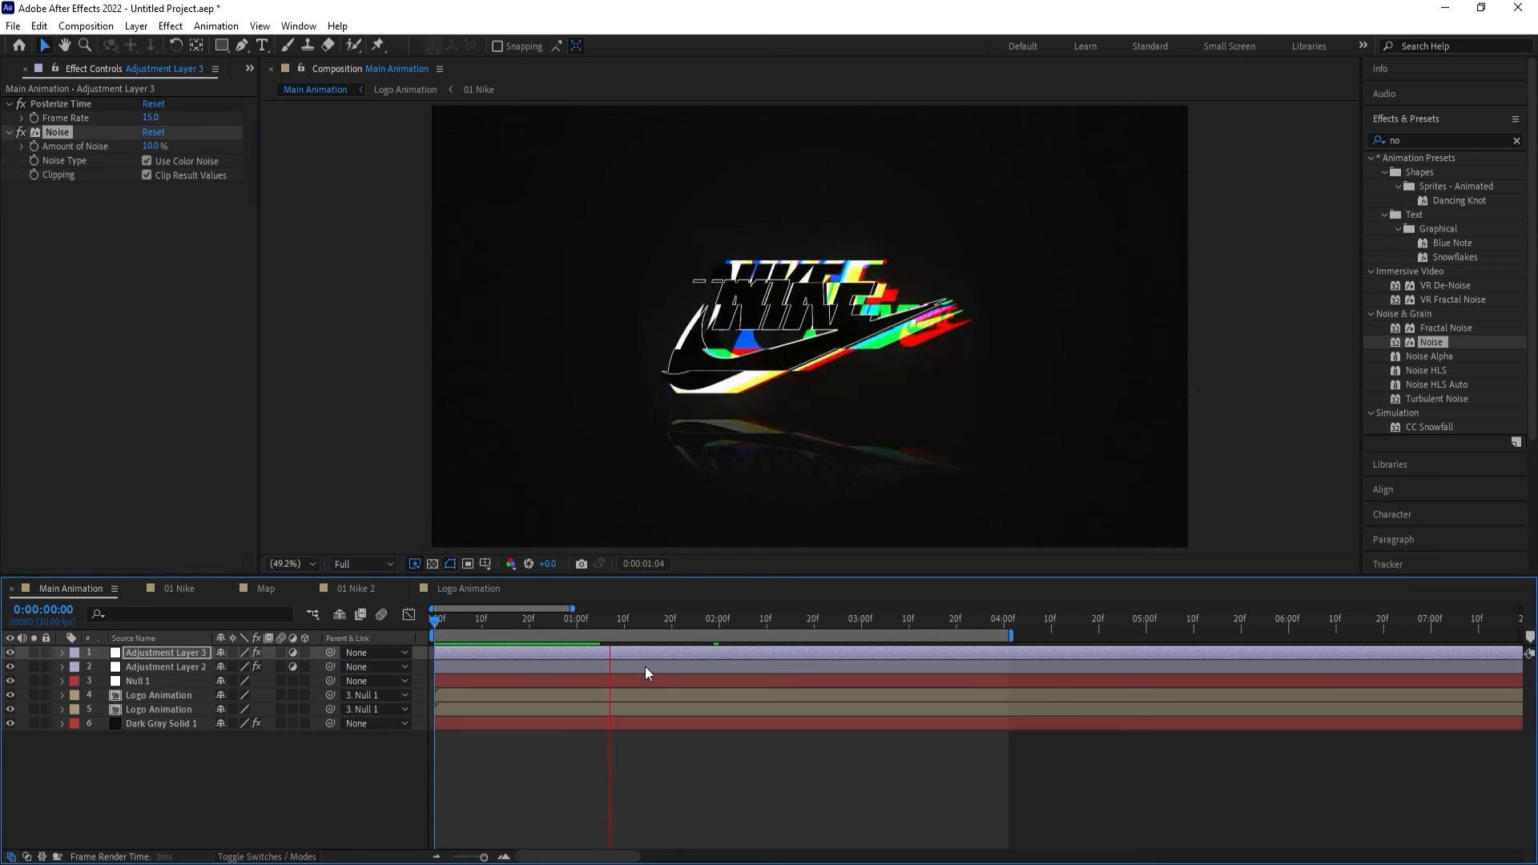
pyautogui.press('space')
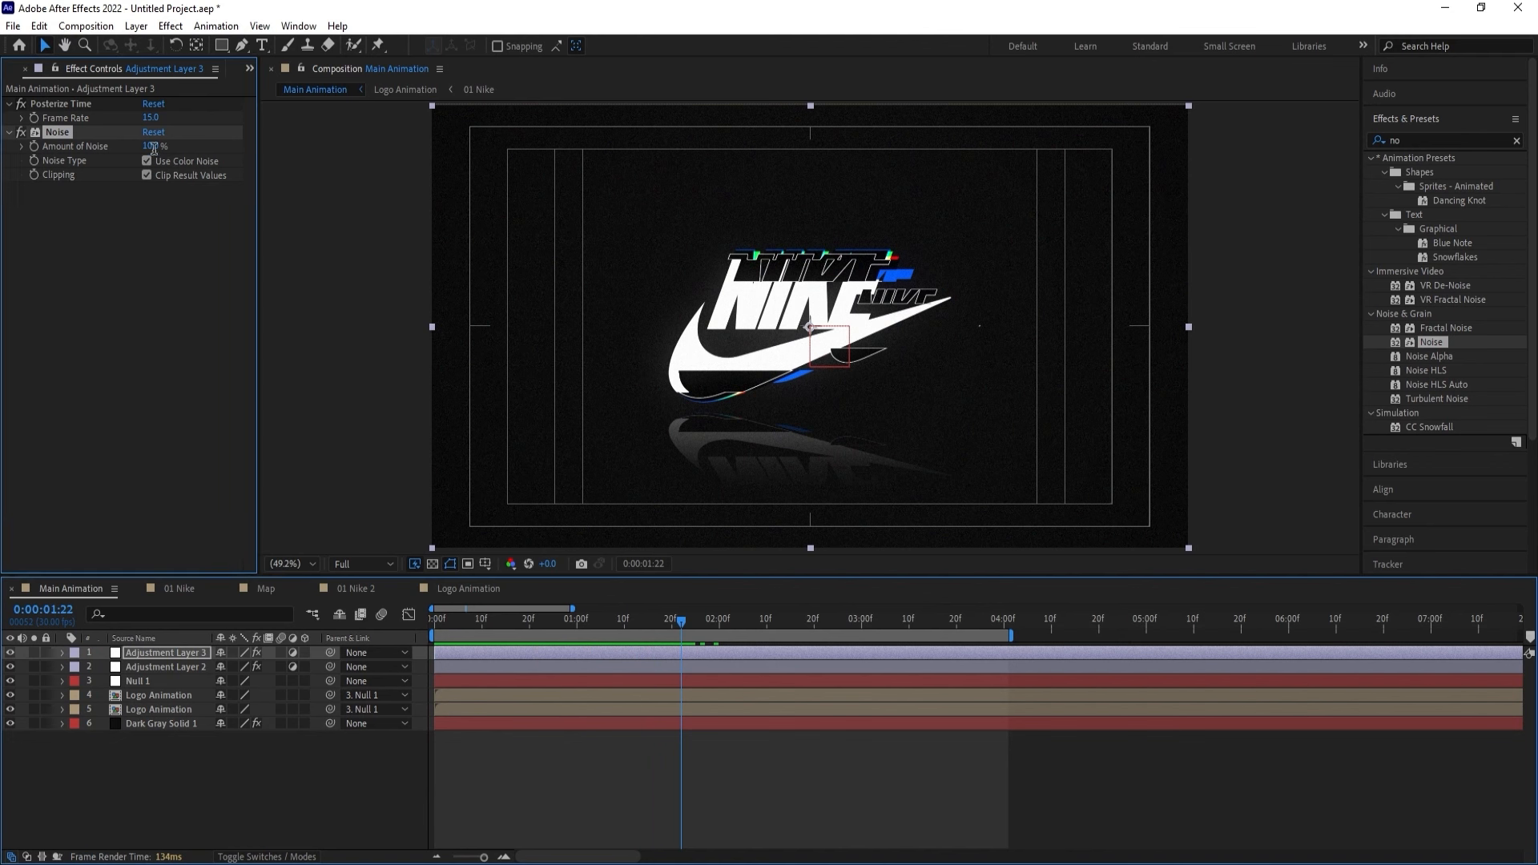
# Raise the Amount of Noise to 25% and preview the animation from the start.
pyautogui.moveTo(154, 148); pyautogui.dragTo(165, 148)
pyautogui.press('Home')
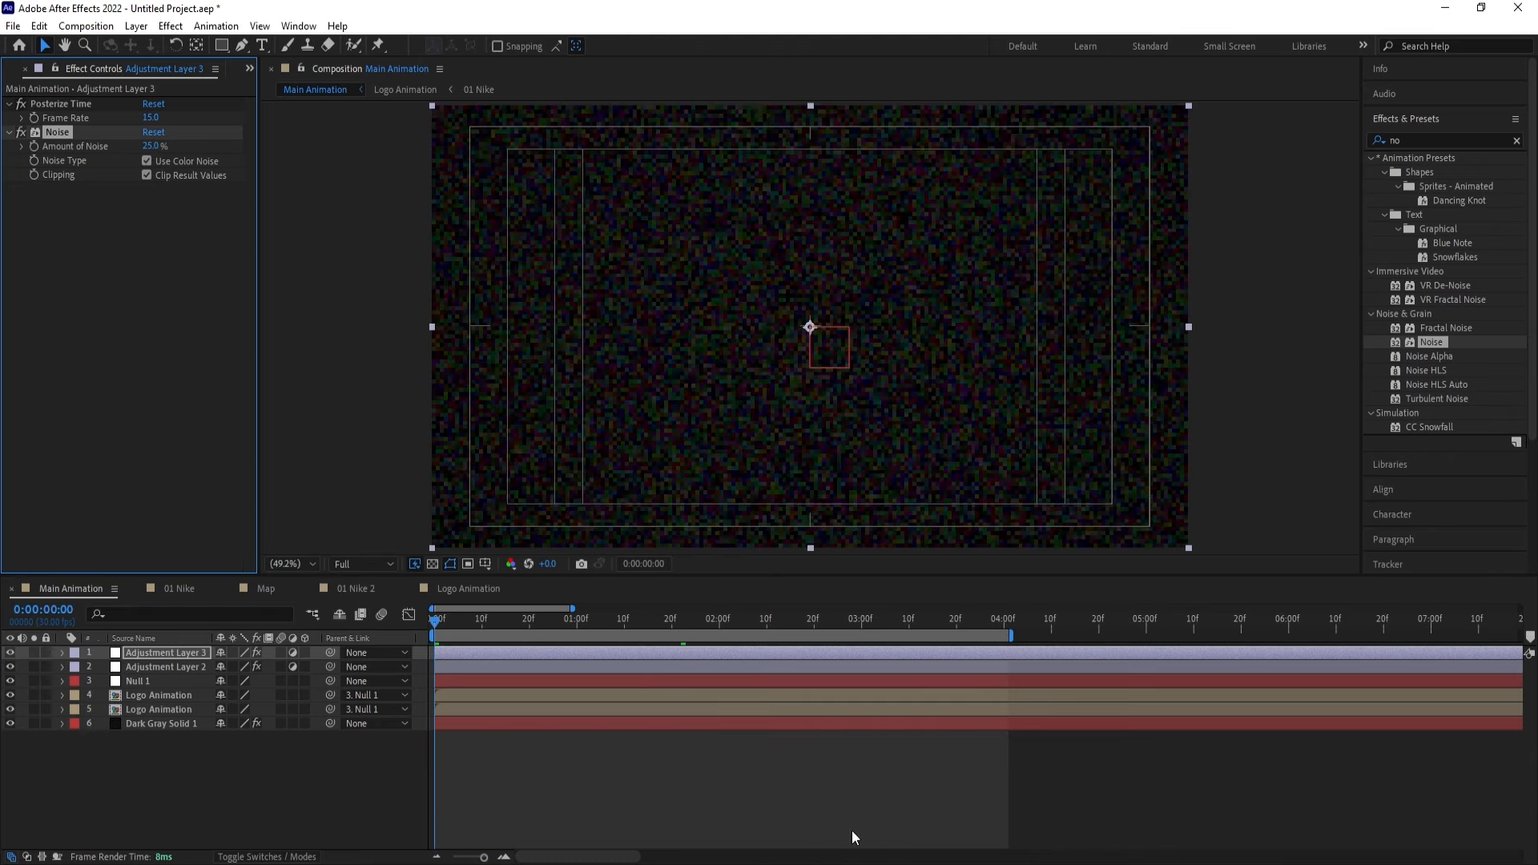
pyautogui.press('space')
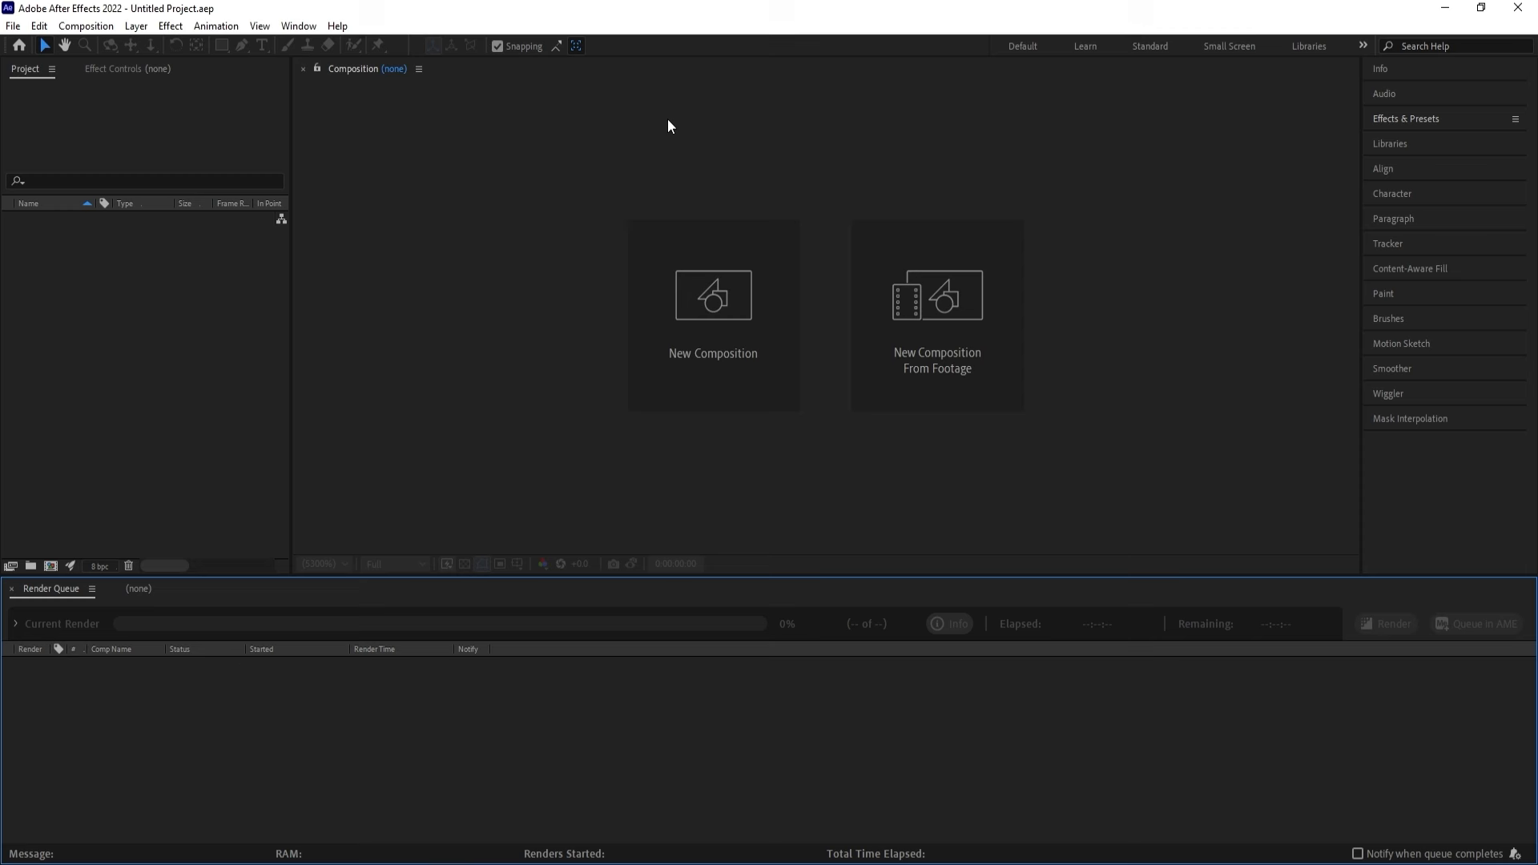
# Create a 1920×1080 composition named Main Animation at 30 fps with a white background, and show the Title/Action Safe guides.
pyautogui.click(537, 218)
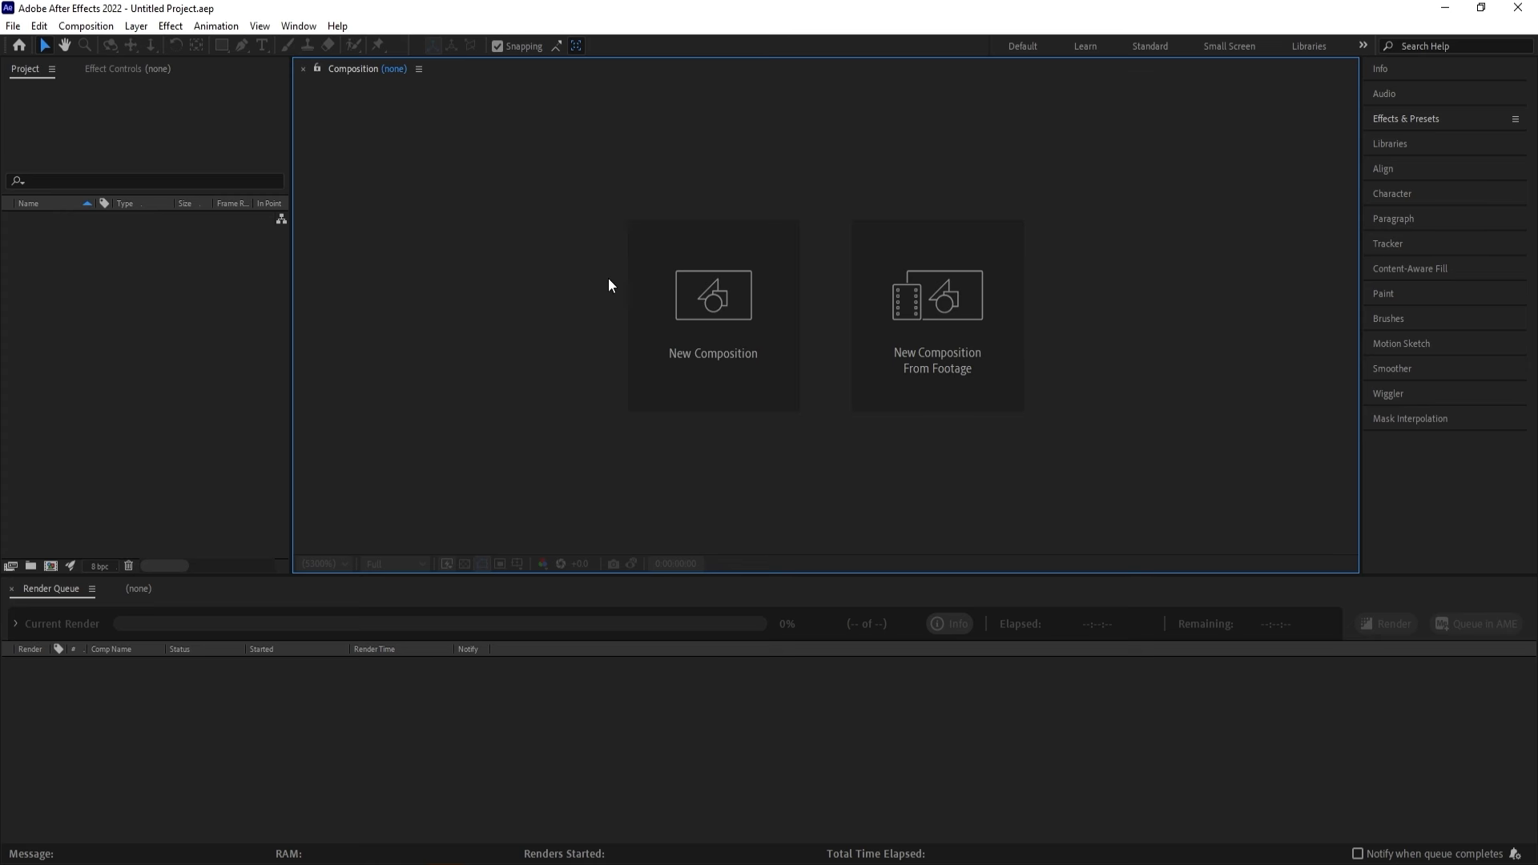
pyautogui.click(725, 355)
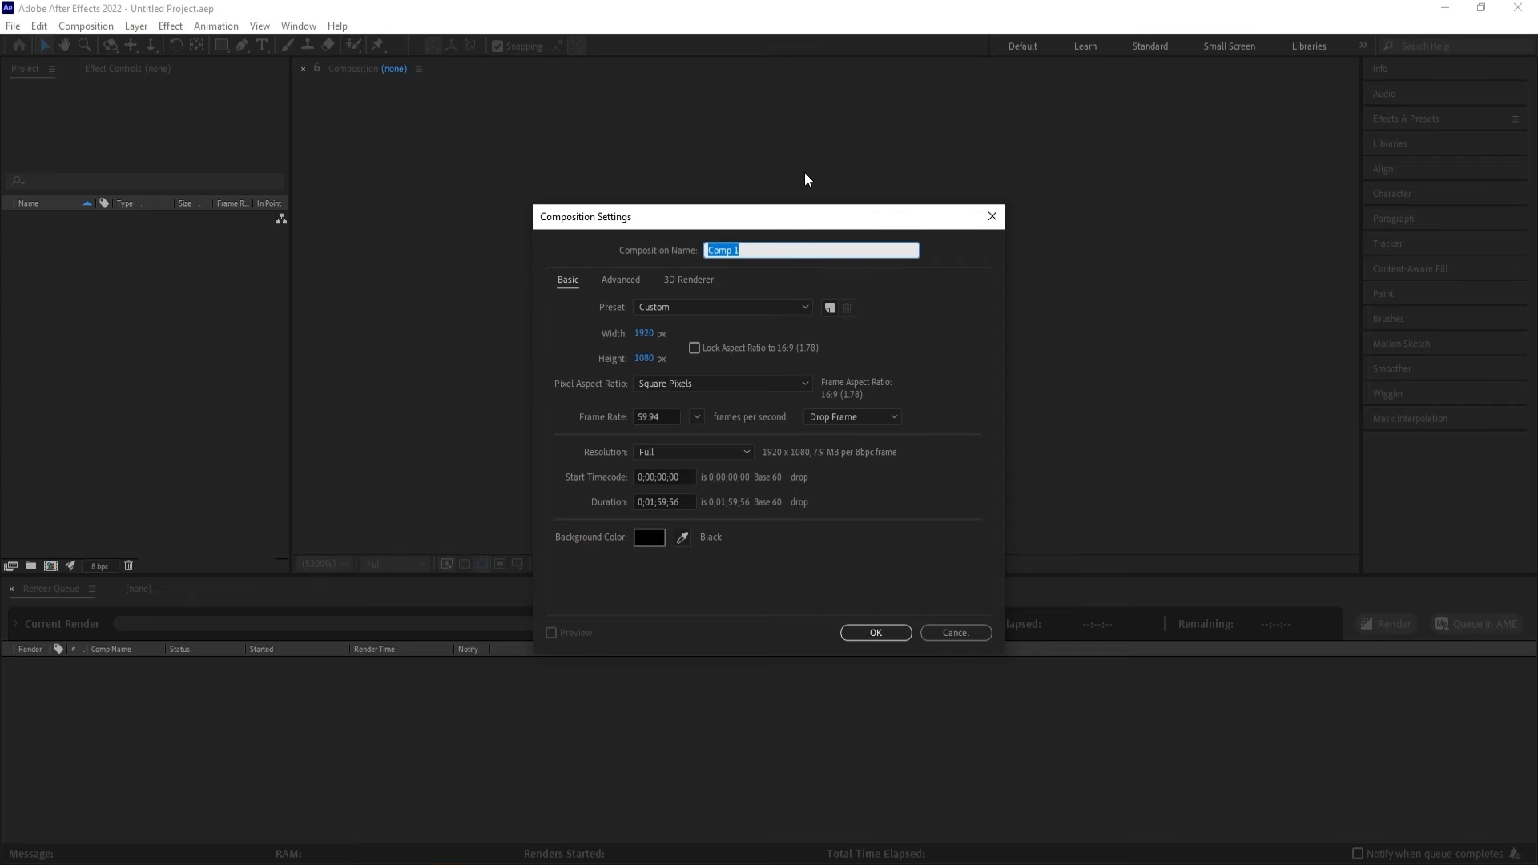
pyautogui.write('Main Animation')
pyautogui.click(694, 418)
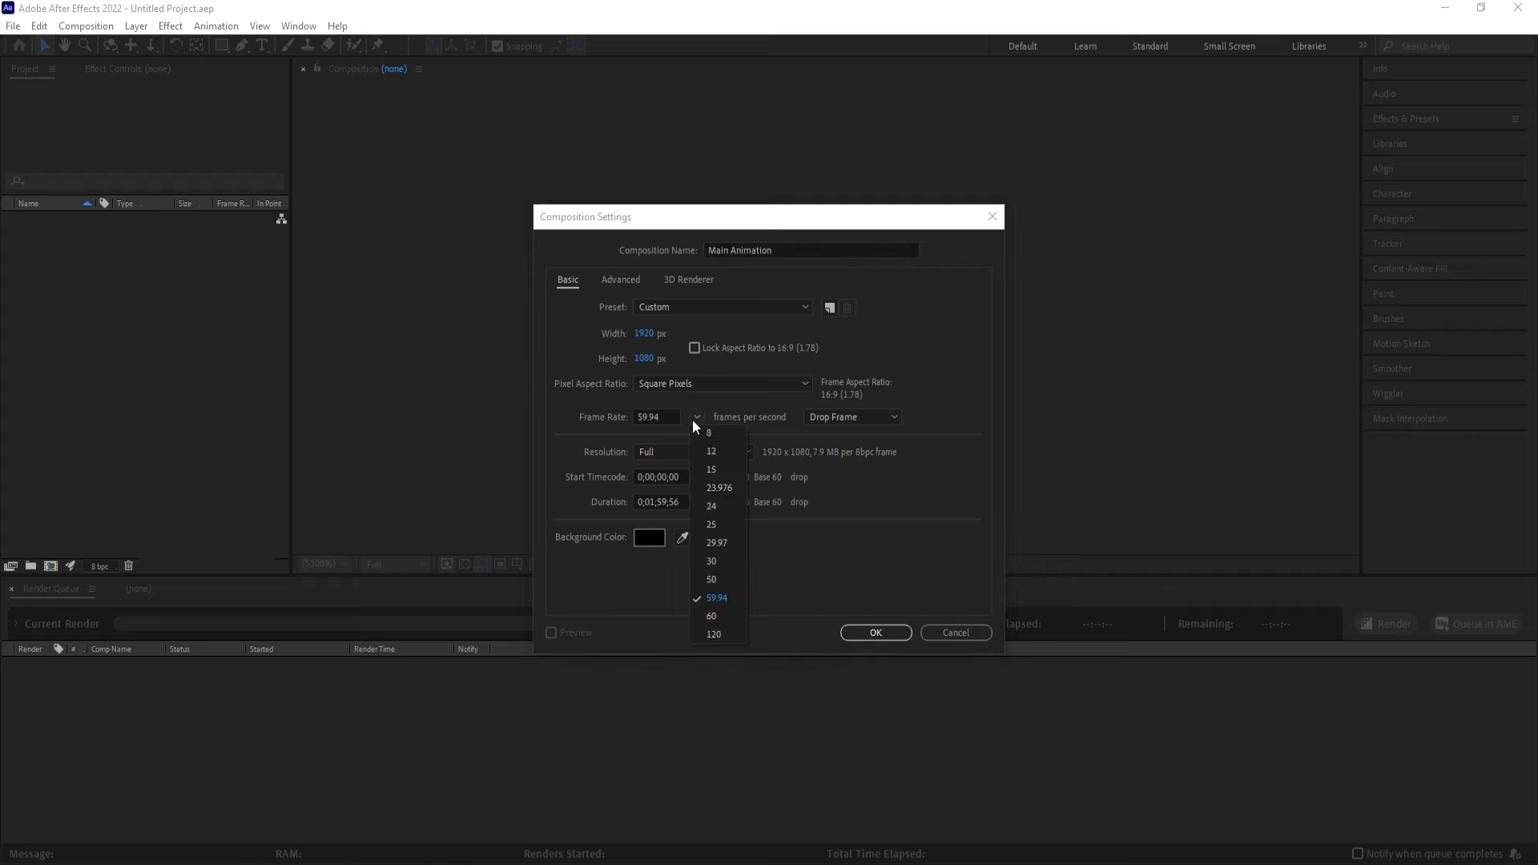
pyautogui.click(712, 559)
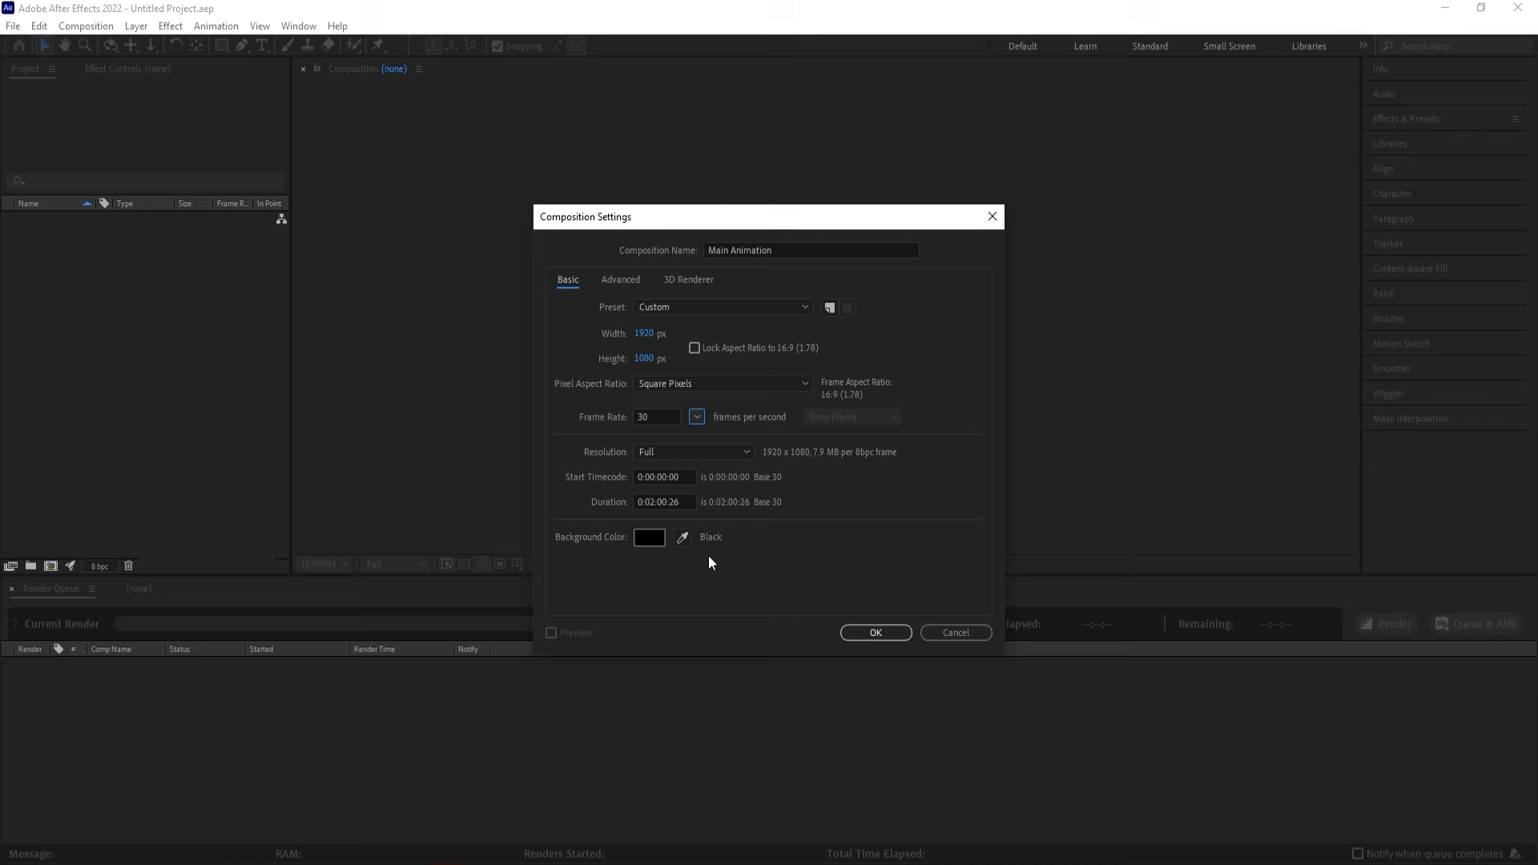
pyautogui.click(655, 541)
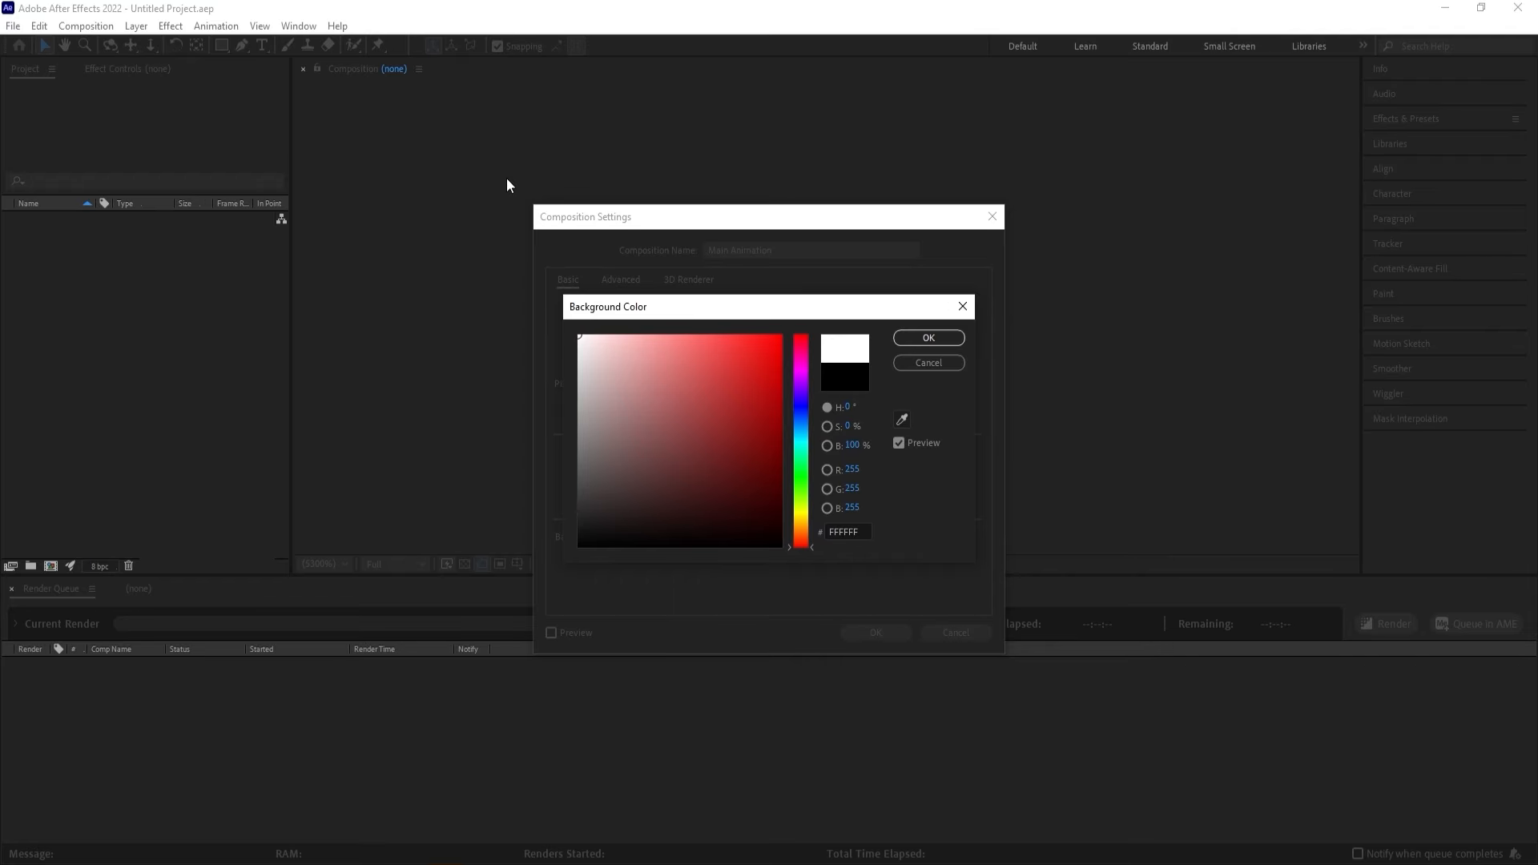
pyautogui.press('Return')
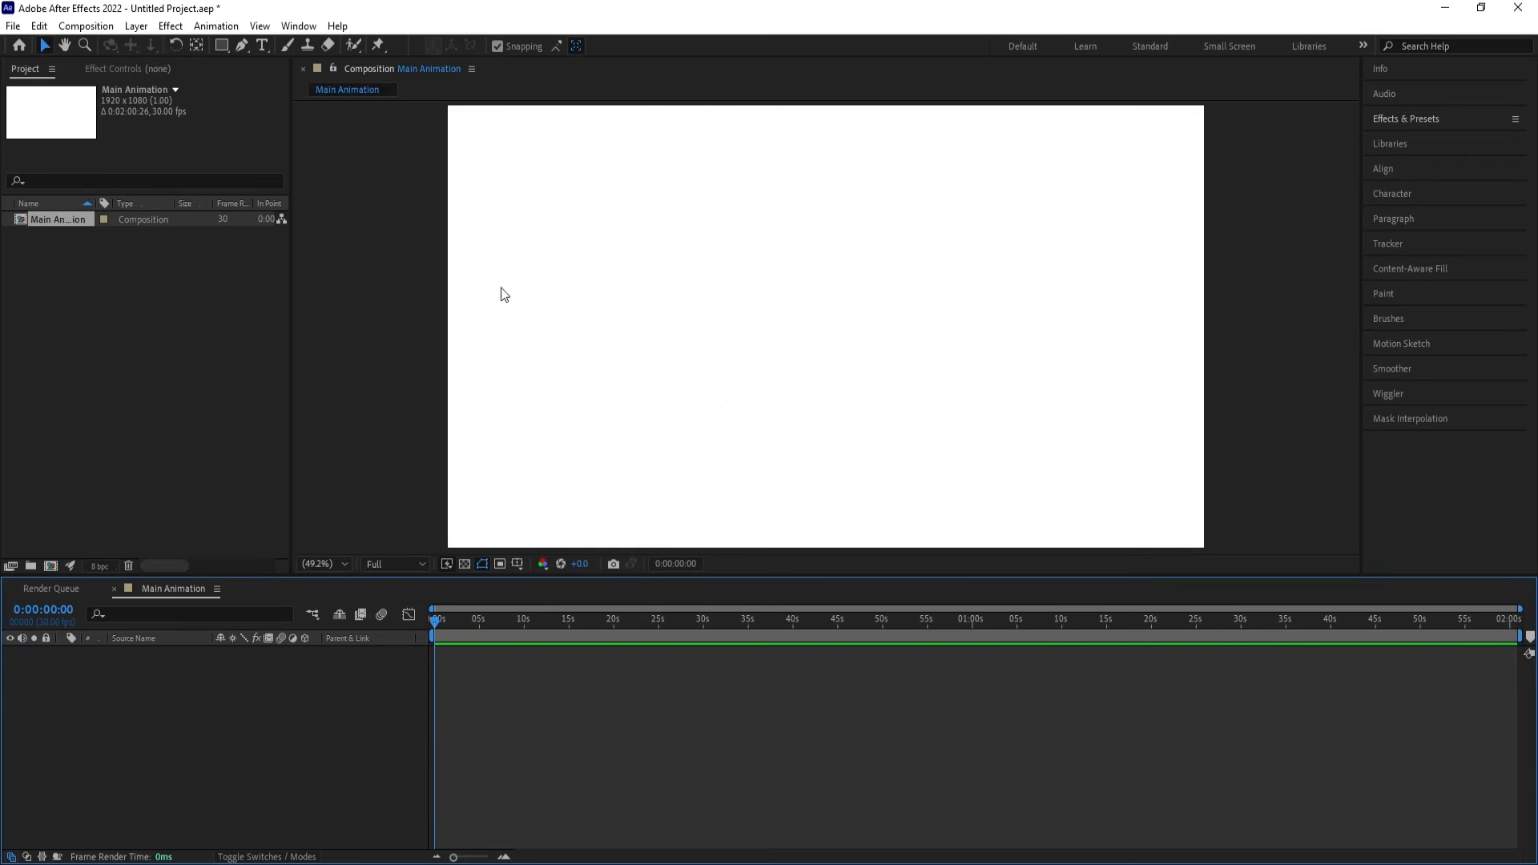
pyautogui.click(517, 563)
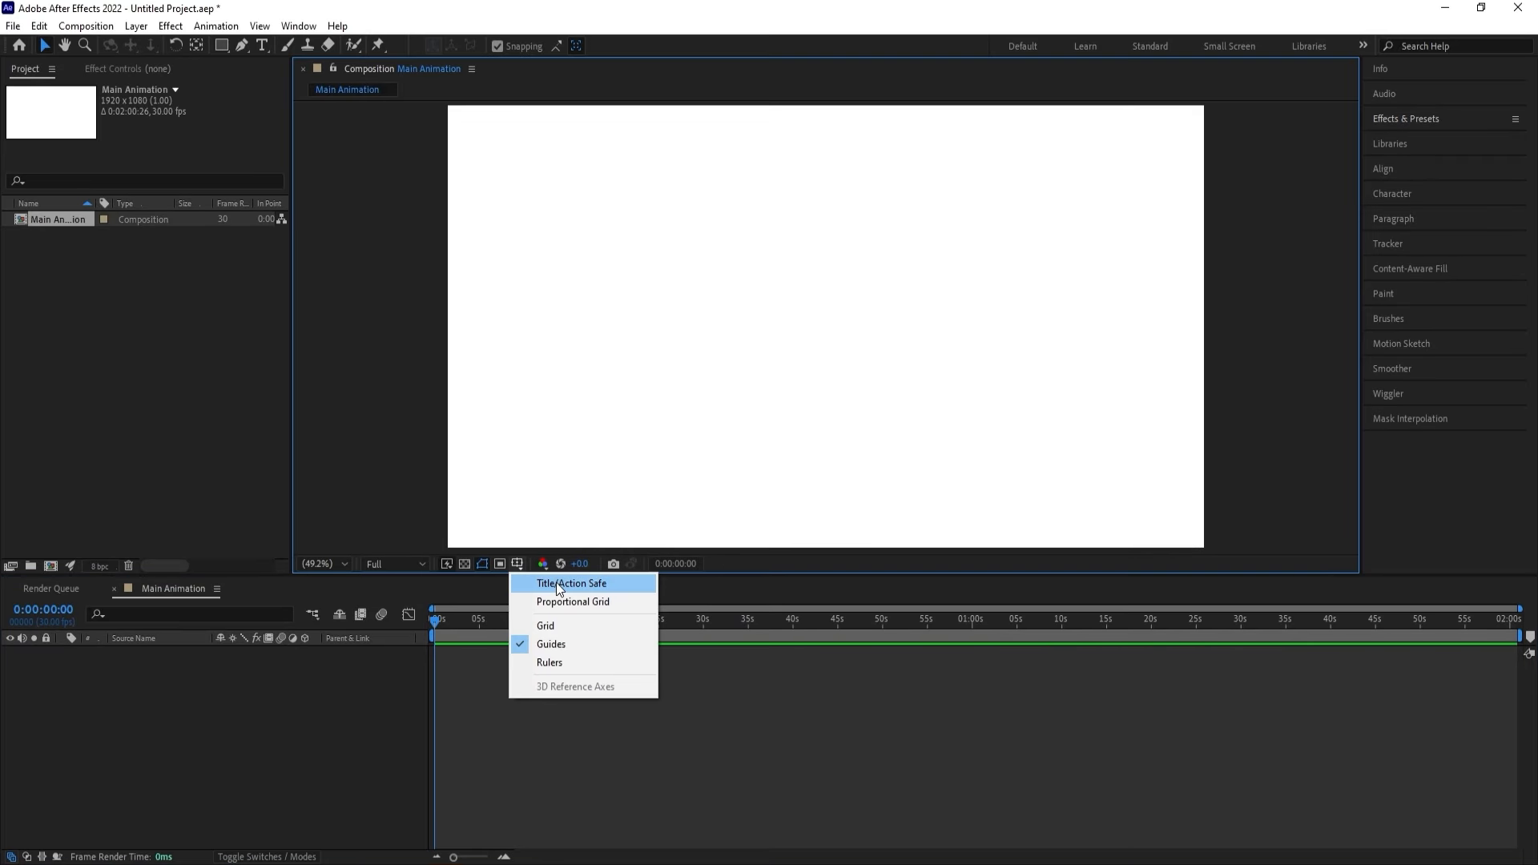
pyautogui.click(557, 583)
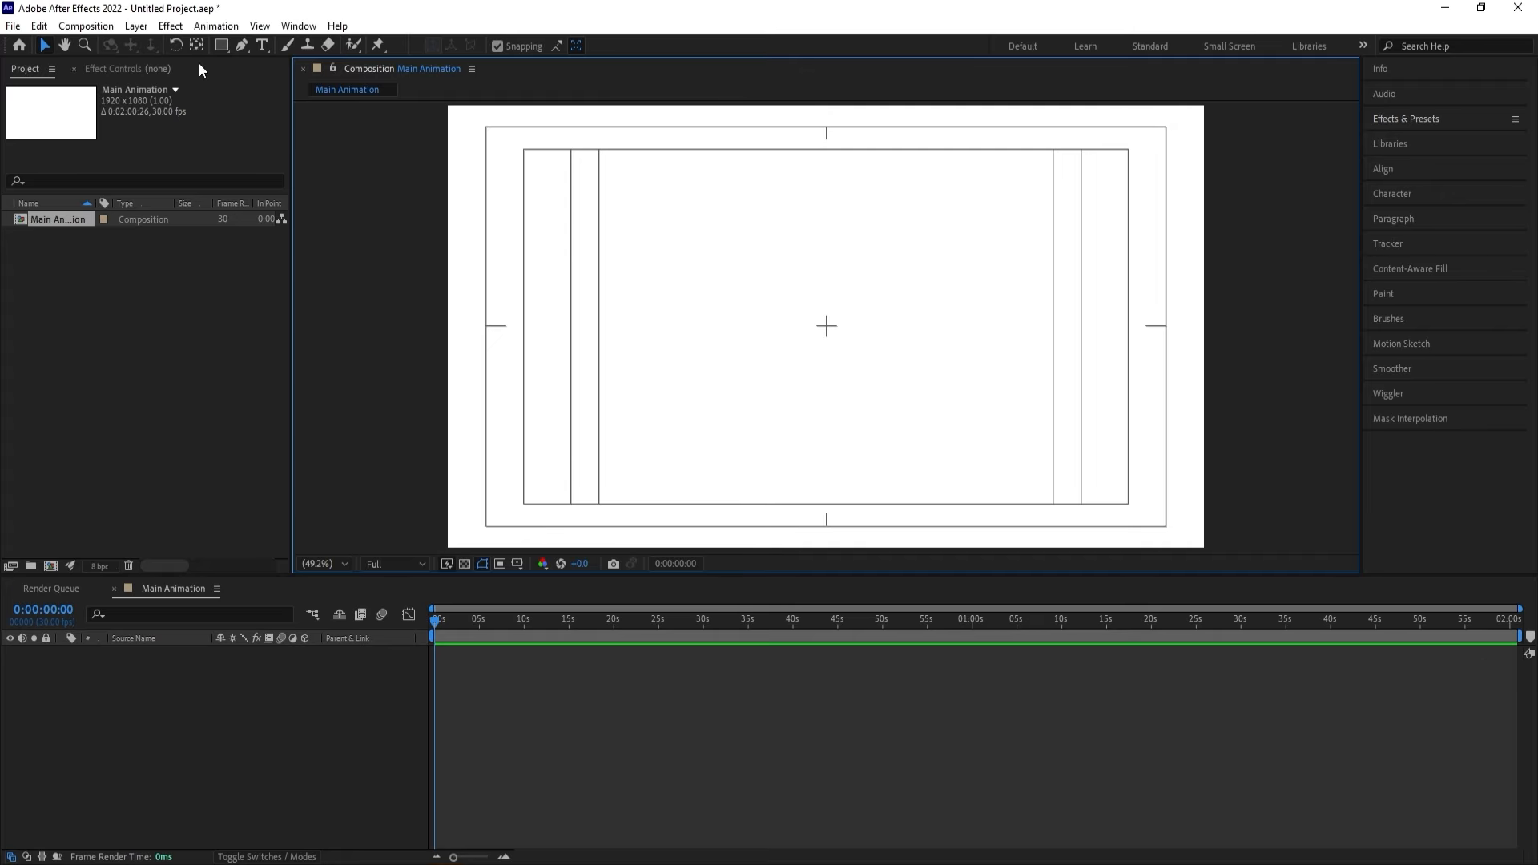
# Draw a black-filled circle without a stroke near the composition's center using the Ellipse tool.
pyautogui.moveTo(225, 47); pyautogui.dragTo(299, 80)
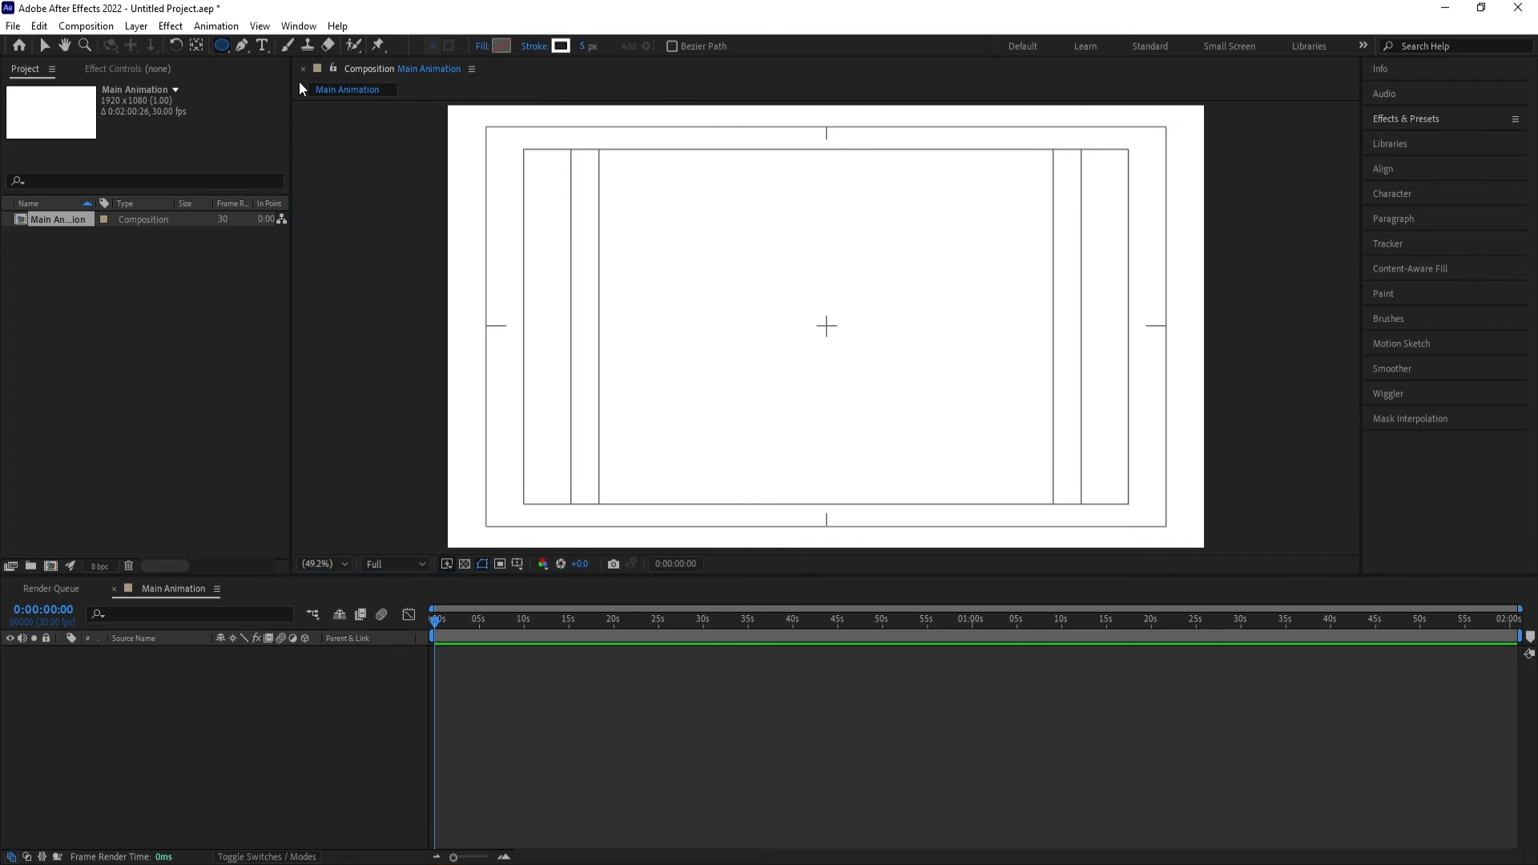
pyautogui.click(535, 46)
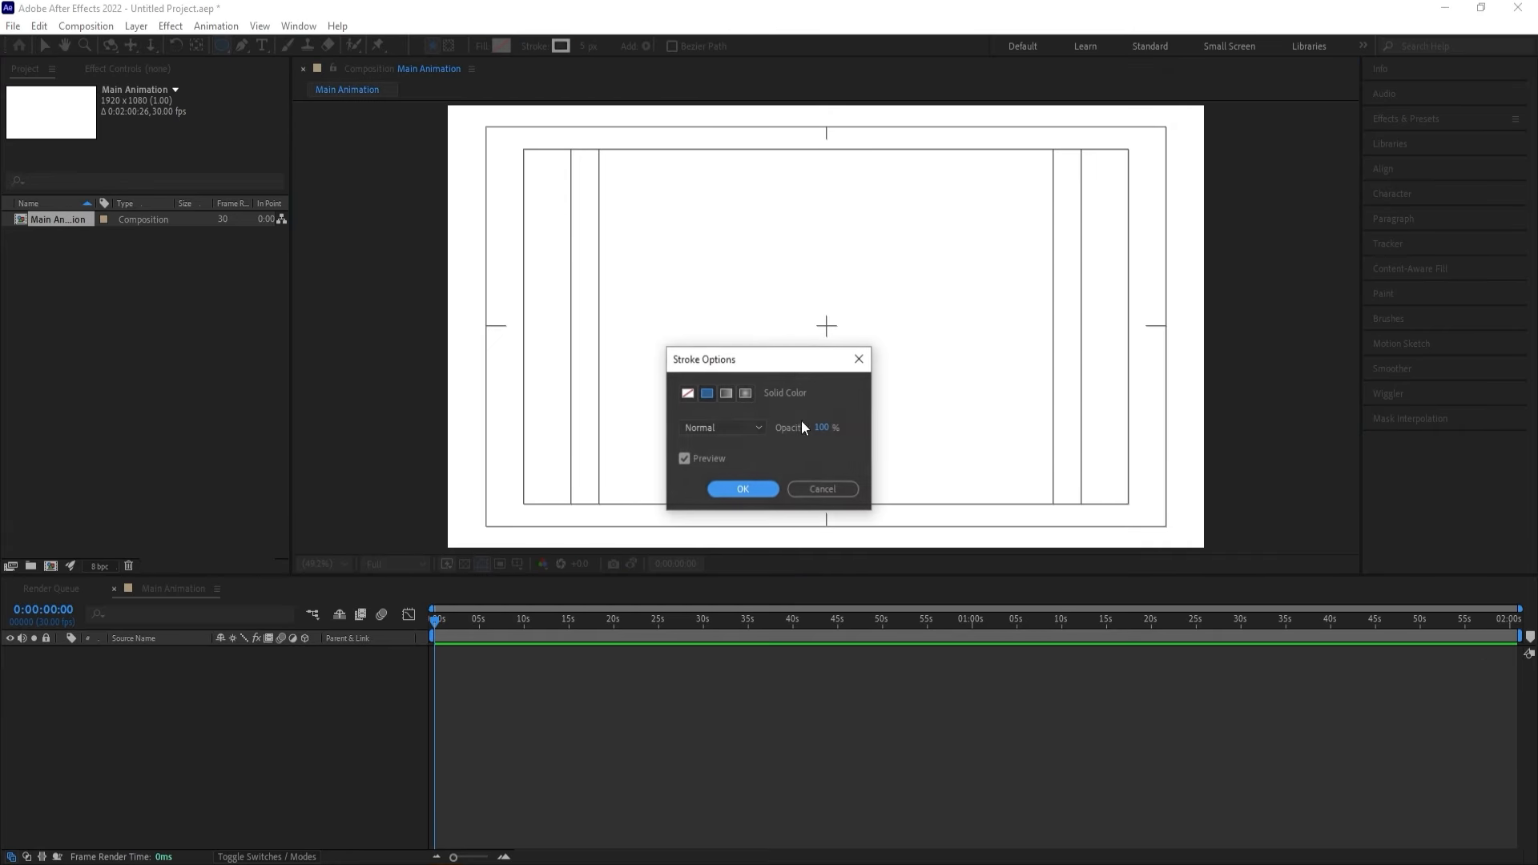
pyautogui.click(688, 393)
pyautogui.click(720, 492)
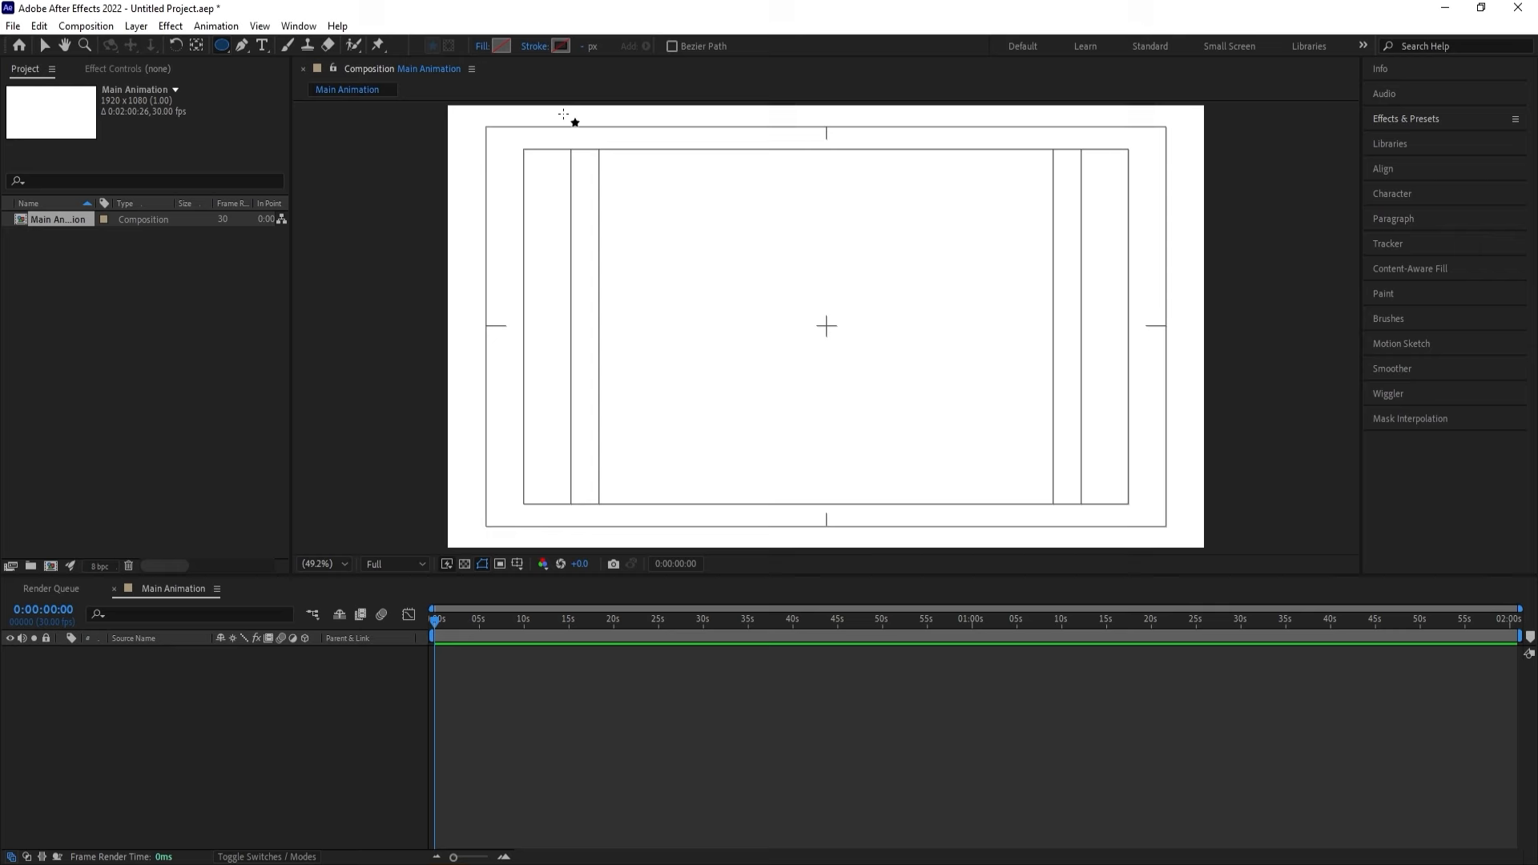
pyautogui.click(496, 50)
pyautogui.press('Return')
pyautogui.moveTo(779, 292); pyautogui.dragTo(887, 404)
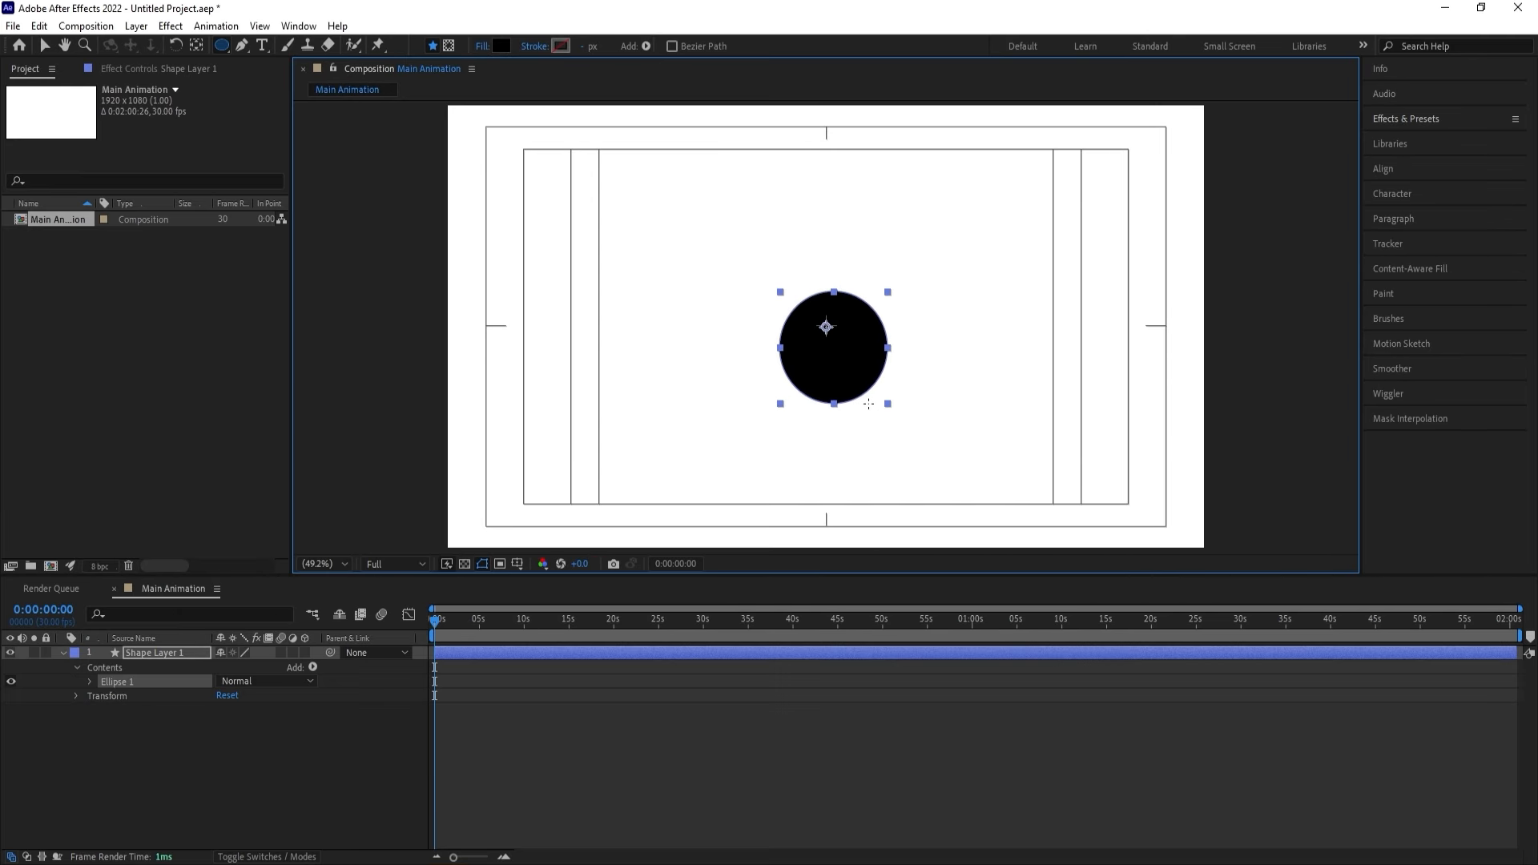
# Center the anchor point on the circle and align its layer horizontally and vertically to the composition's center.
pyautogui.click(194, 722)
pyautogui.click(146, 655)
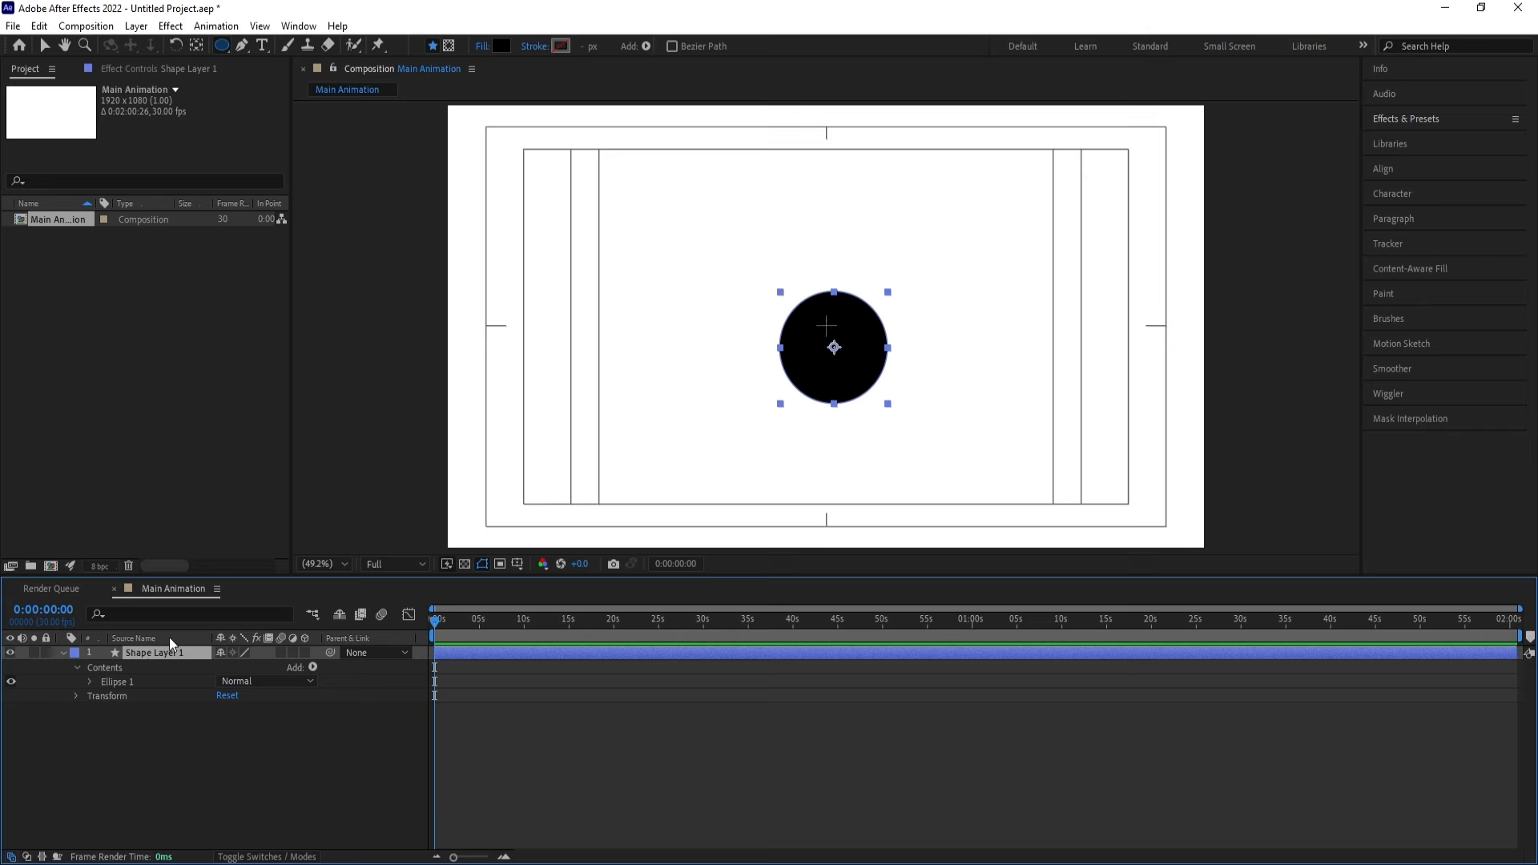
pyautogui.click(1384, 169)
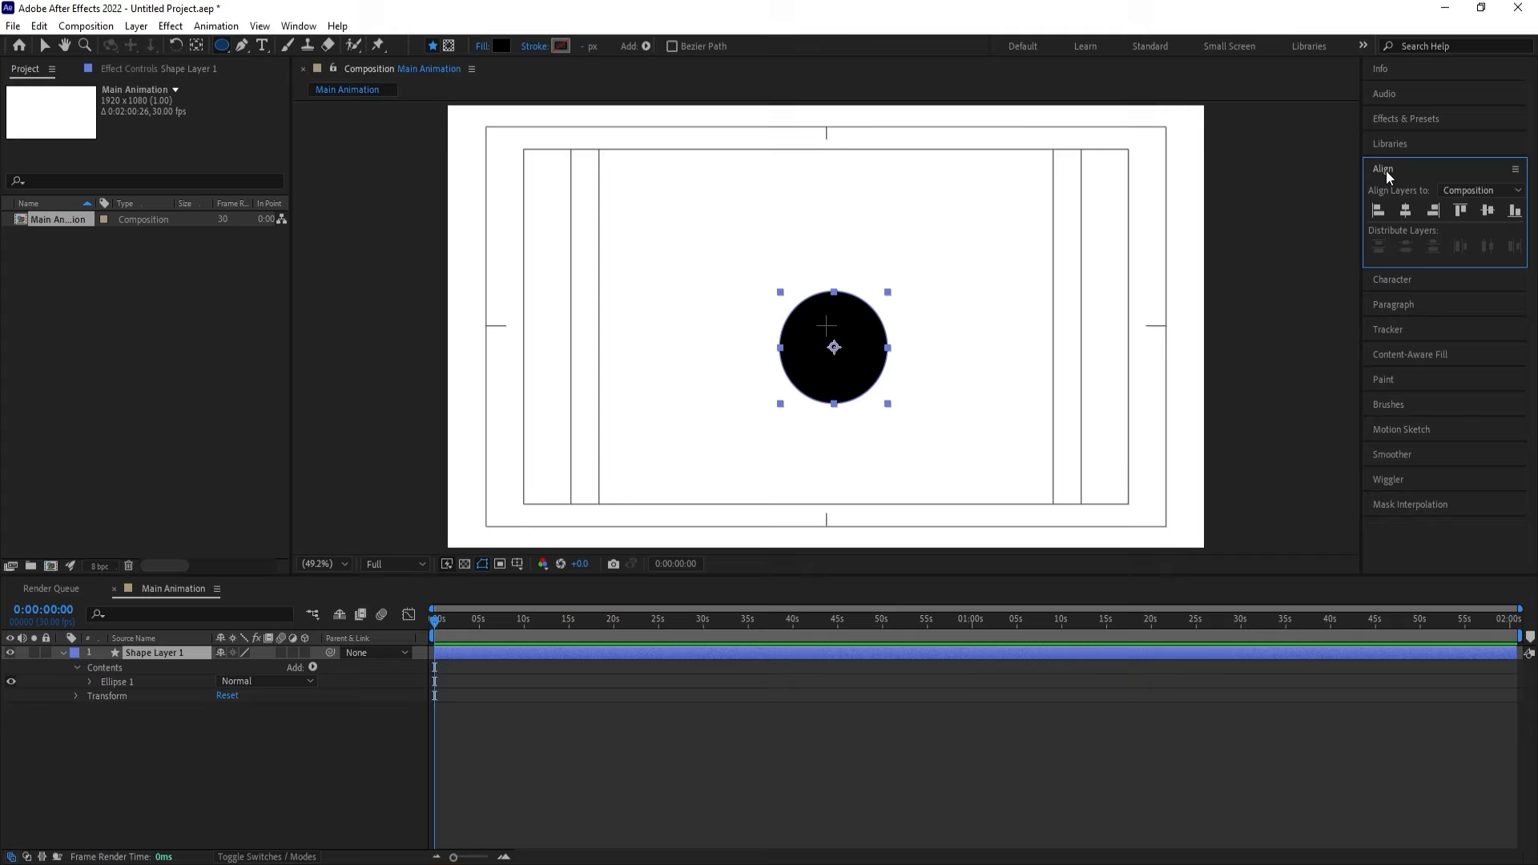
pyautogui.click(1405, 211)
pyautogui.click(1488, 211)
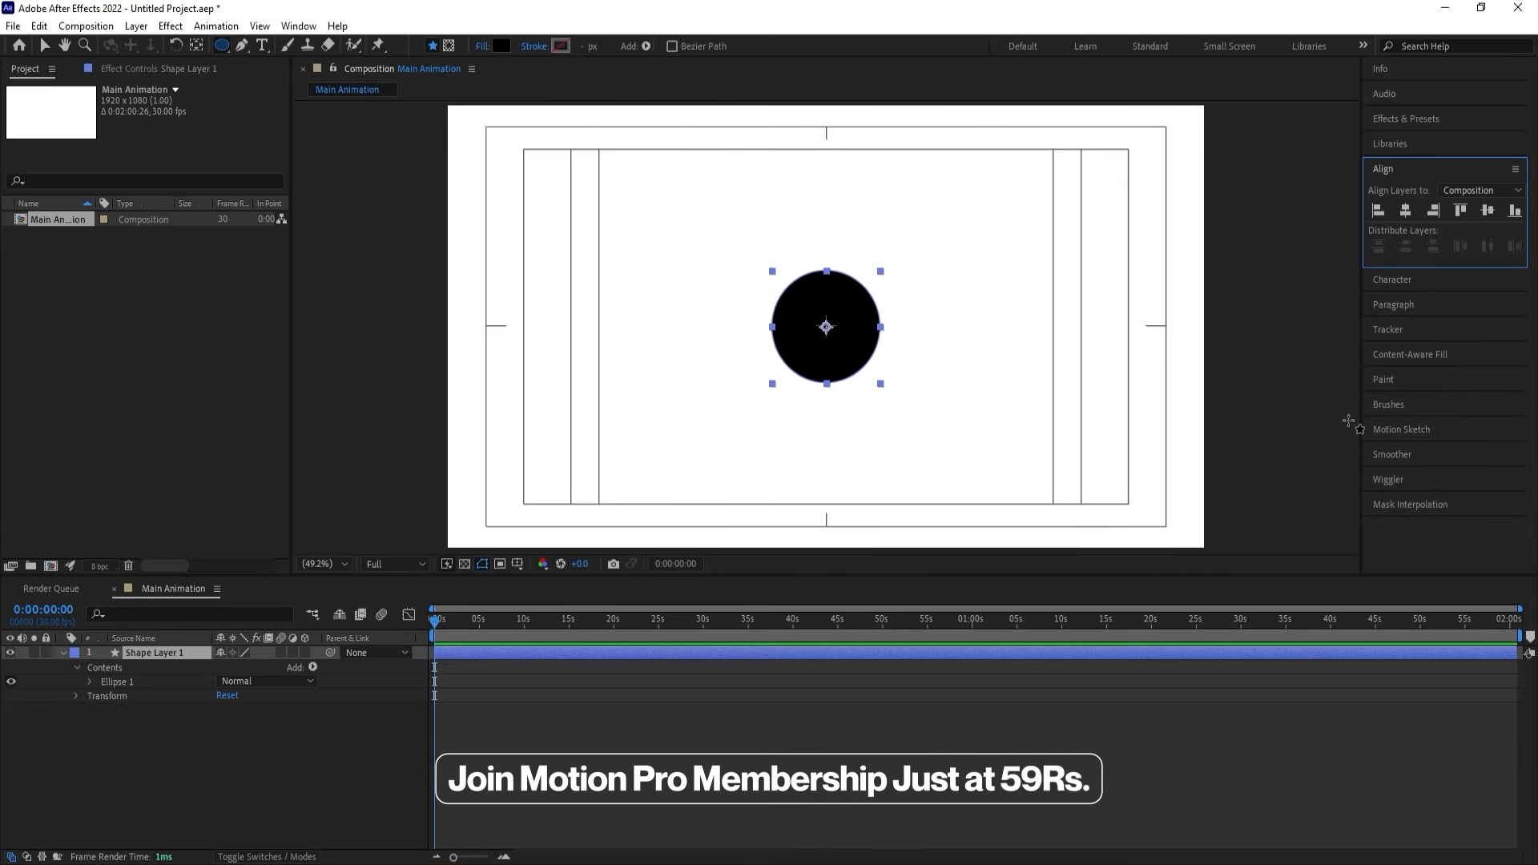
pyautogui.click(159, 743)
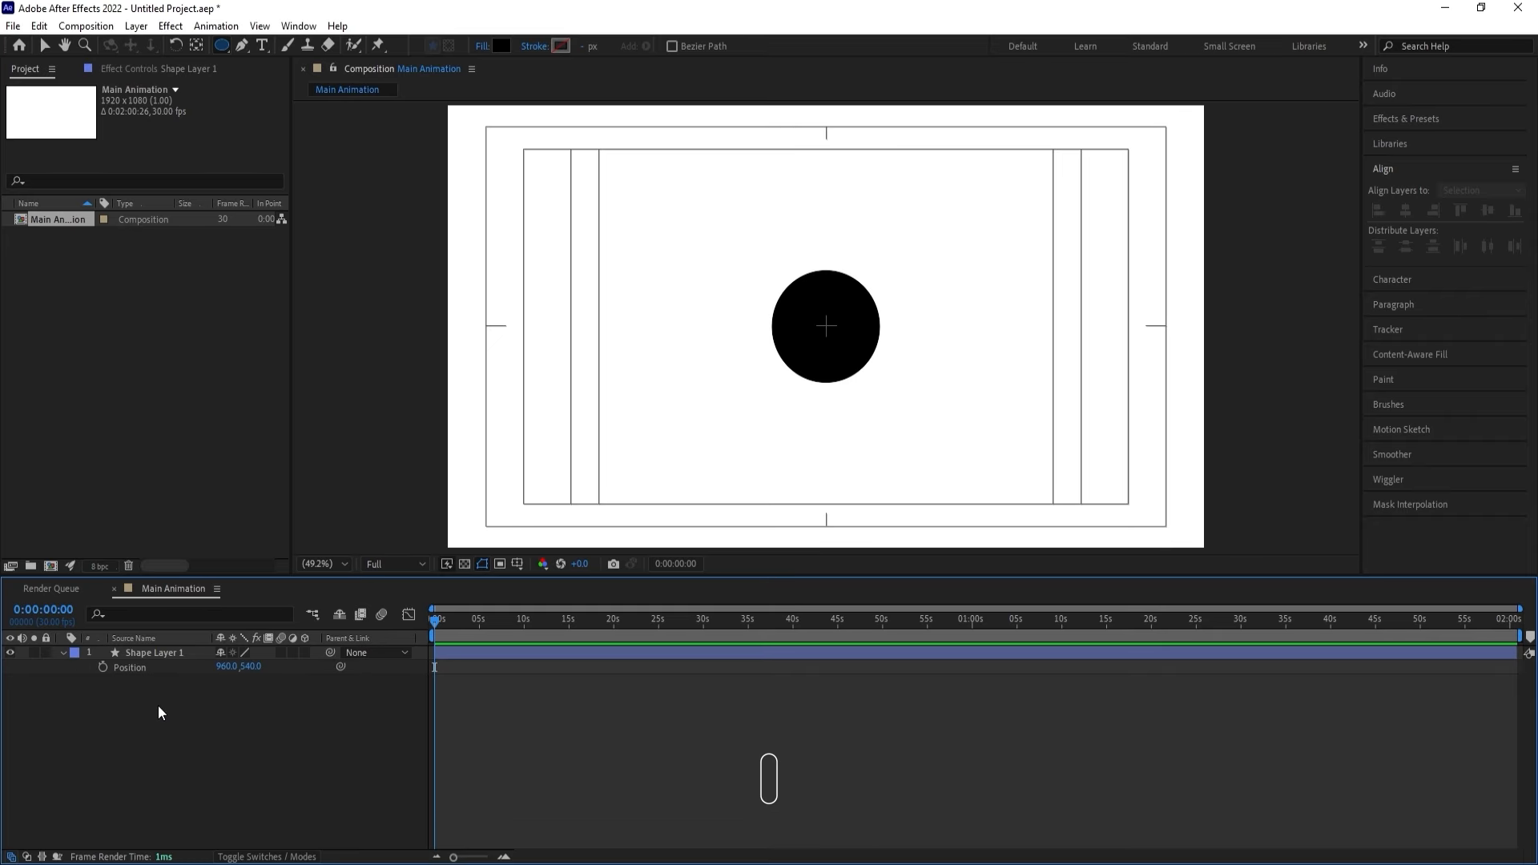
# Reveal the circle layer's Position property and separate its dimensions.
pyautogui.click(146, 666)
pyautogui.press('p')
pyautogui.rightClick(147, 667)
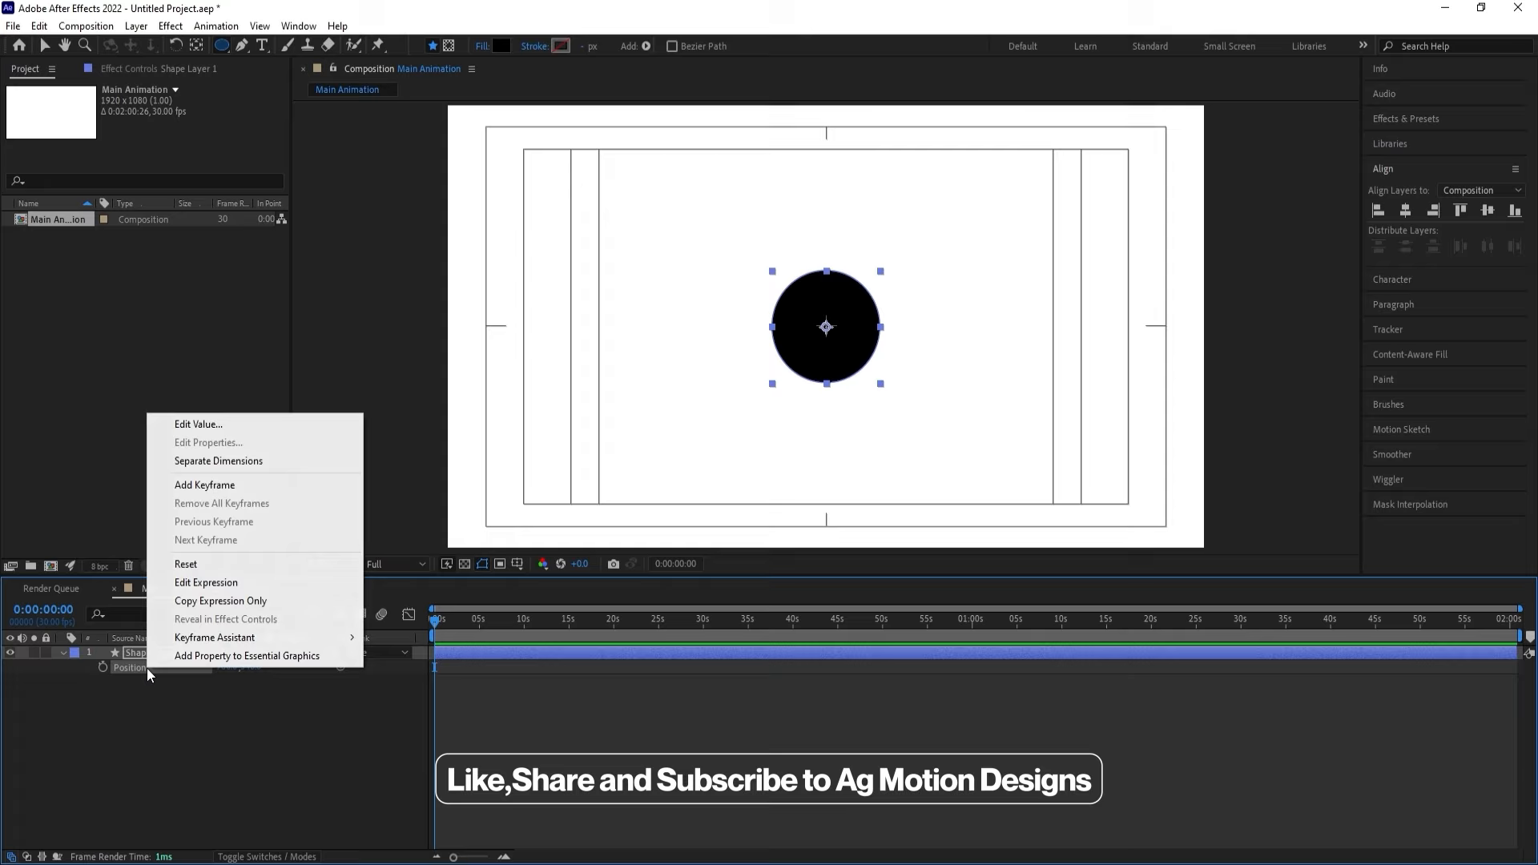
pyautogui.click(232, 463)
pyautogui.click(193, 767)
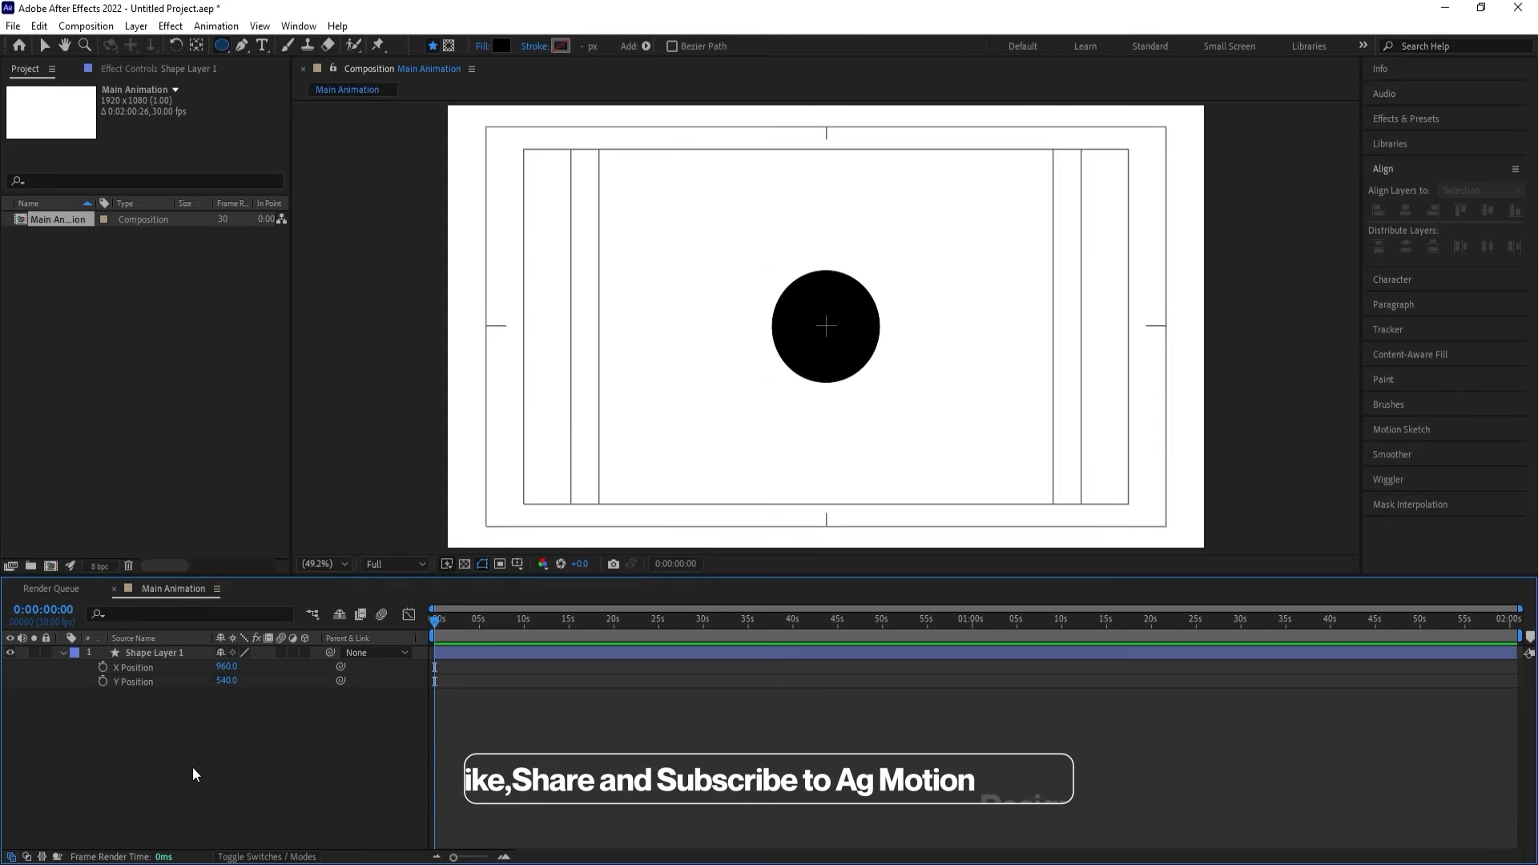
# Add a Y Position keyframe at 0 seconds and set it to 1342, moving the circle below the frame.
pyautogui.click(103, 680)
pyautogui.press('=')
pyautogui.press('=')
pyautogui.press('=')
pyautogui.press('=')
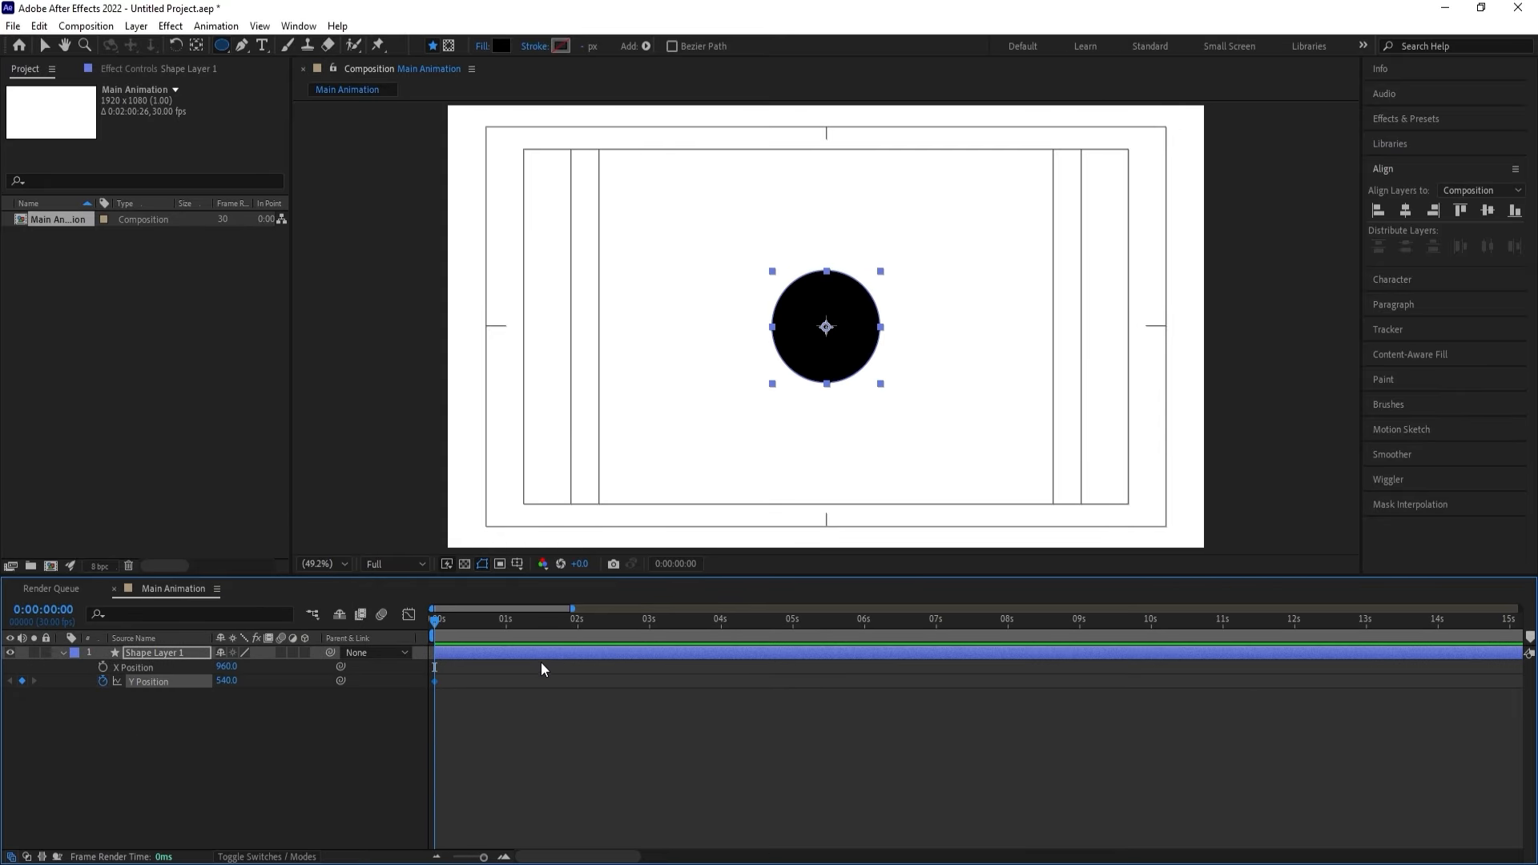
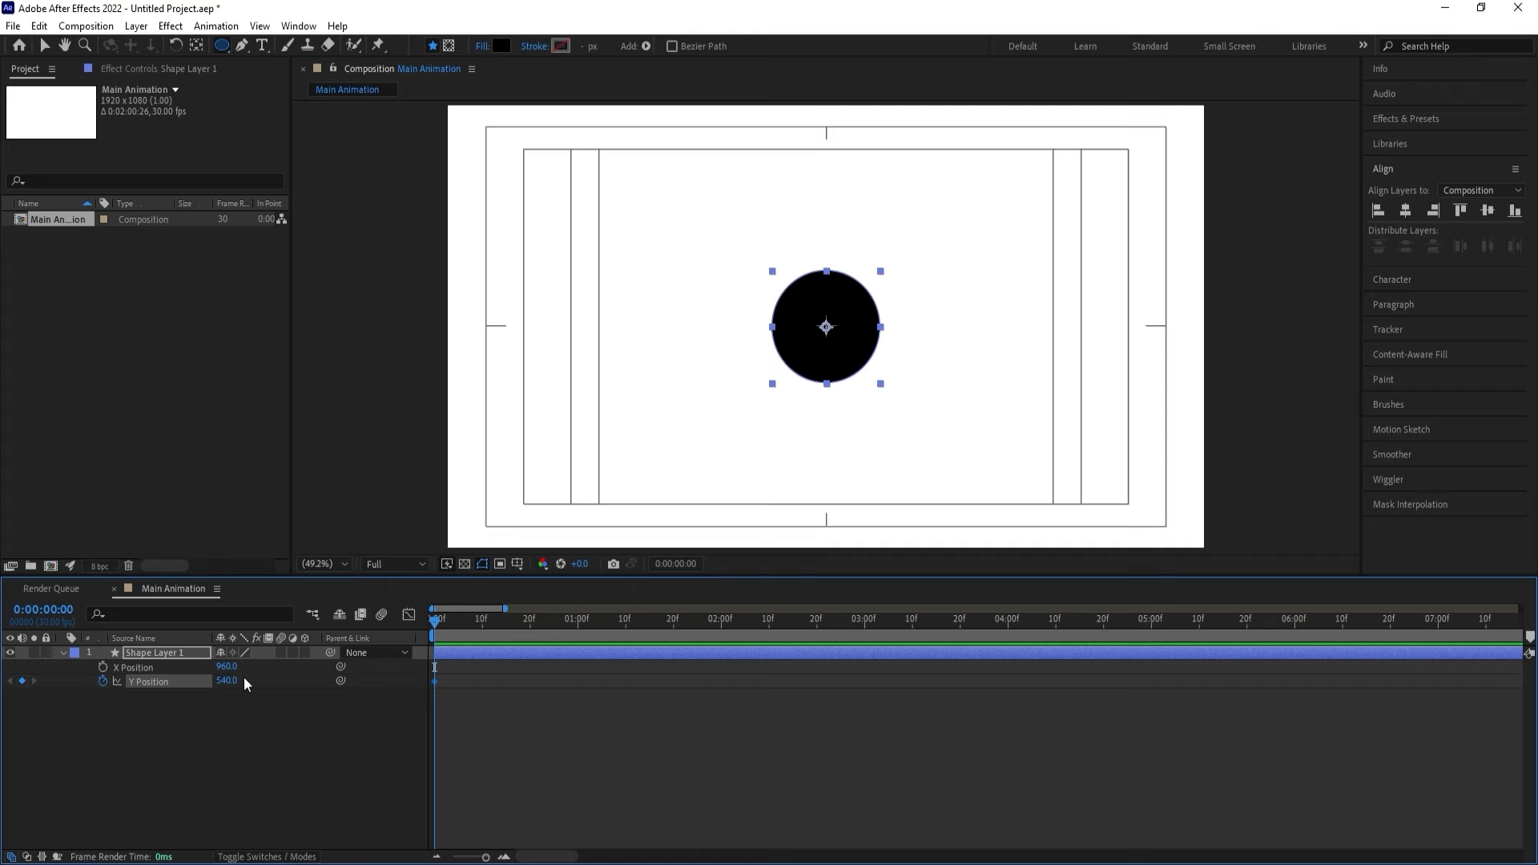
pyautogui.moveTo(243, 676); pyautogui.dragTo(849, 661)
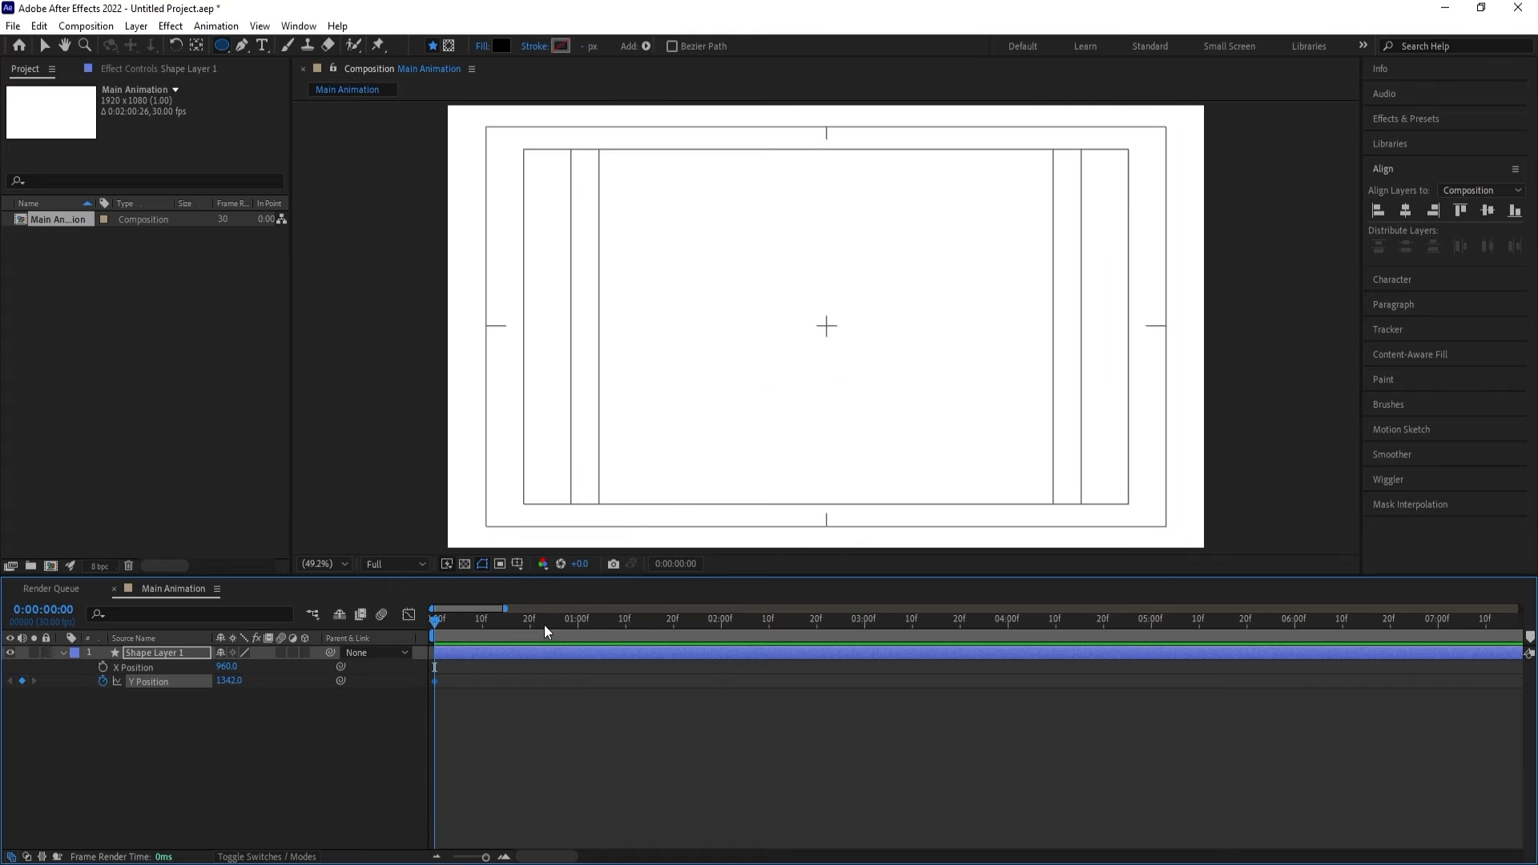
# Add a Y Position keyframe at frame 20, raising the circle to about 166 while keeping it horizontally centered.
pyautogui.click(530, 618)
pyautogui.click(240, 680)
pyautogui.write('1')
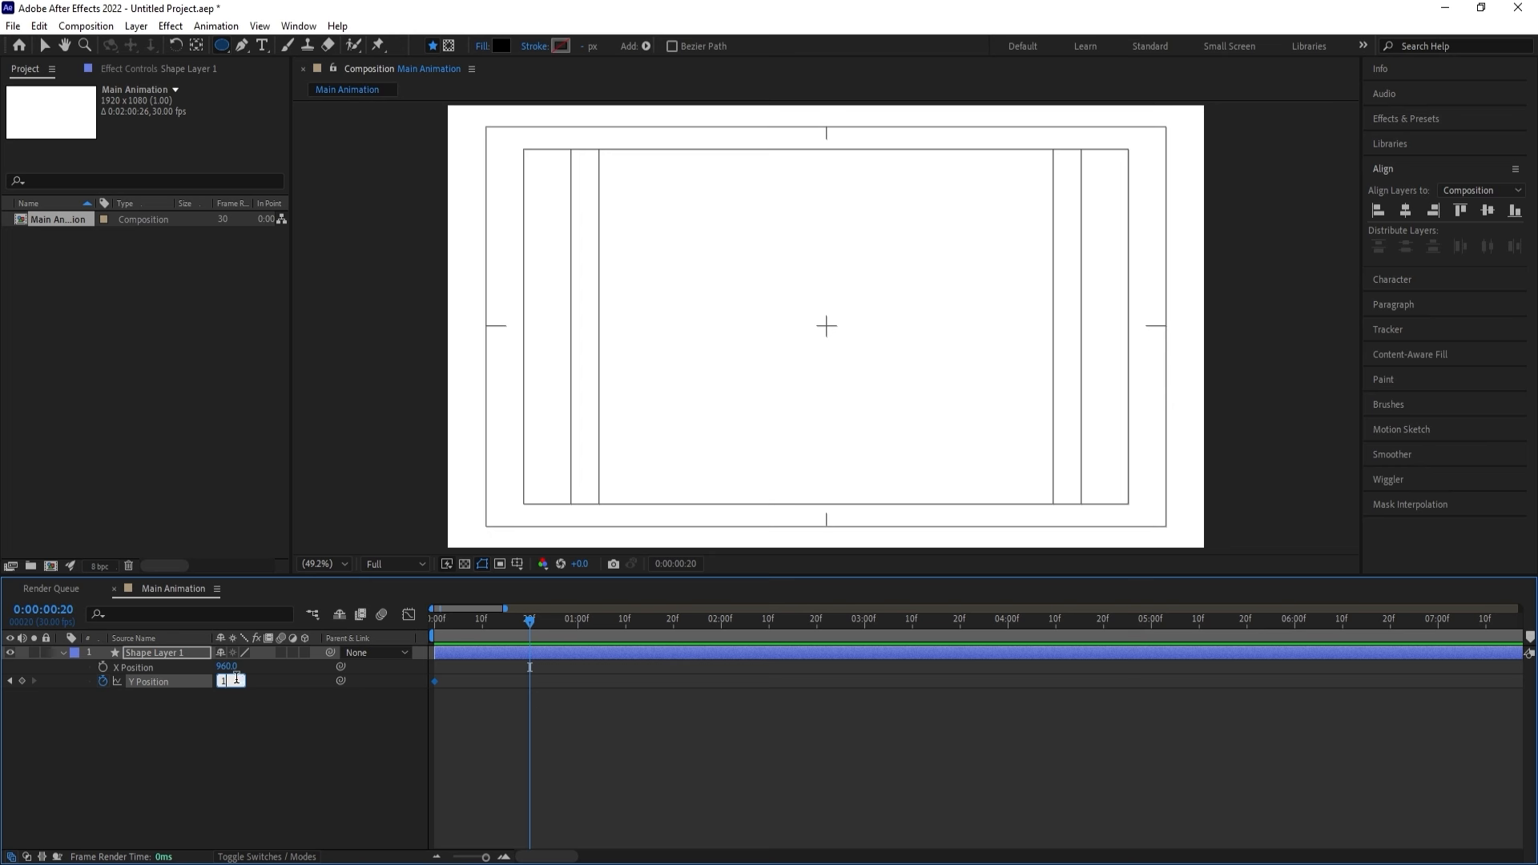
pyautogui.press('BackSpace')
pyautogui.write('500')
pyautogui.press('Return')
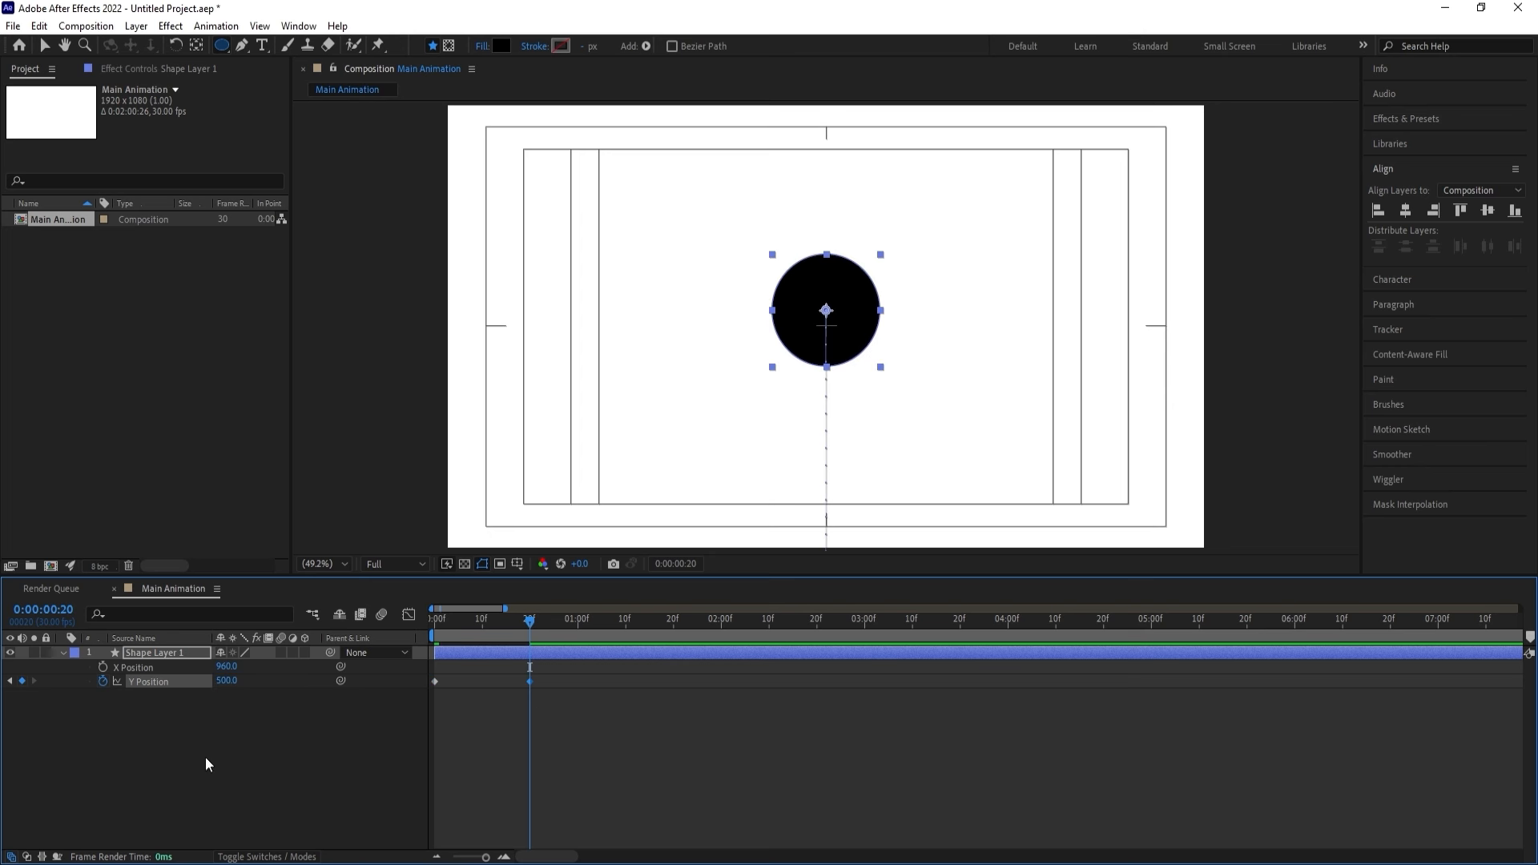
pyautogui.press('v')
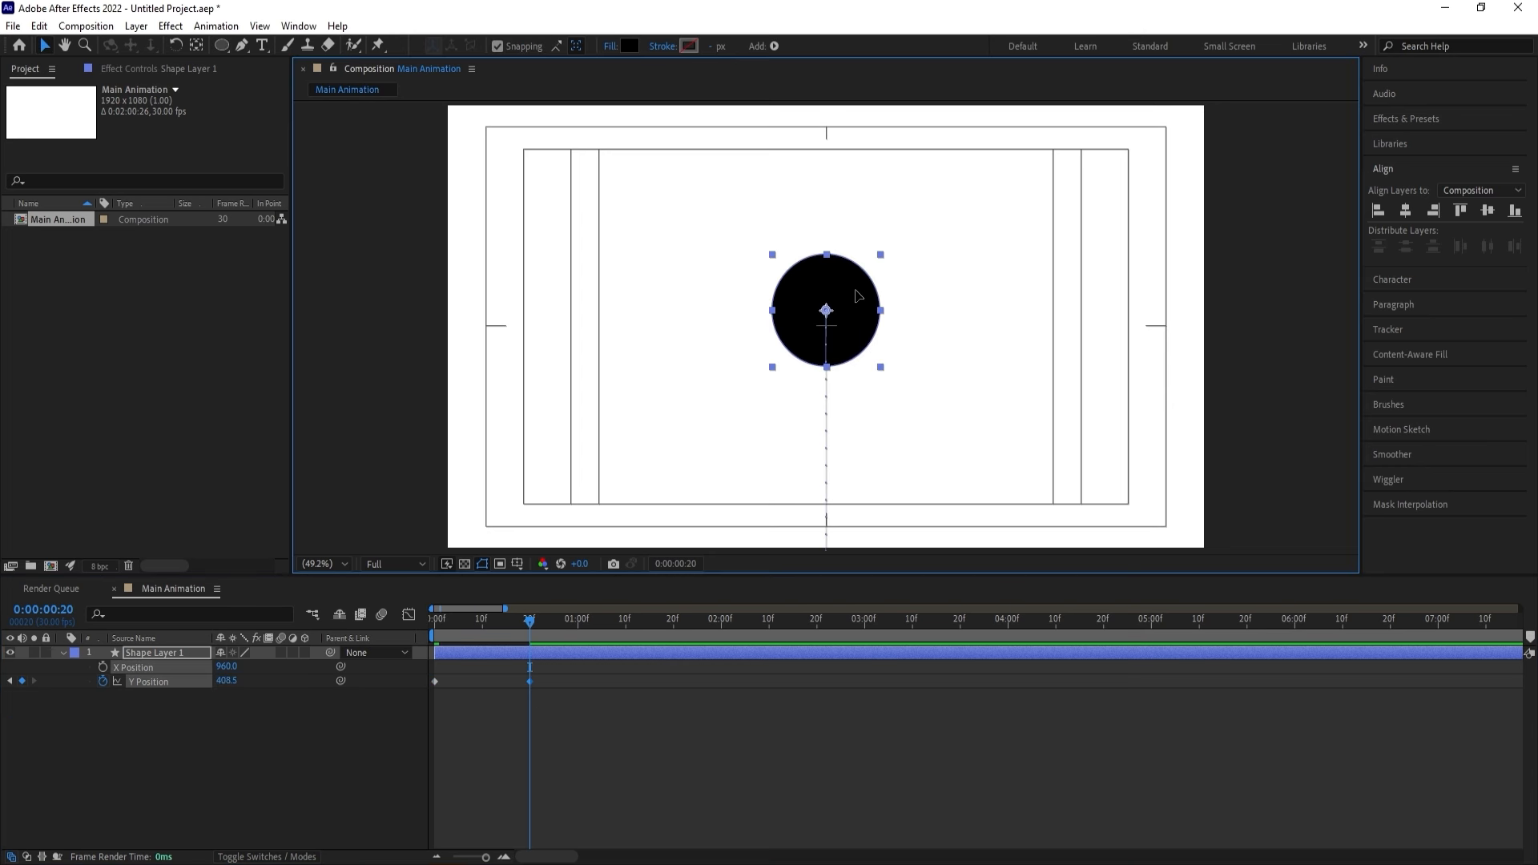
pyautogui.moveTo(856, 337); pyautogui.dragTo(859, 239)
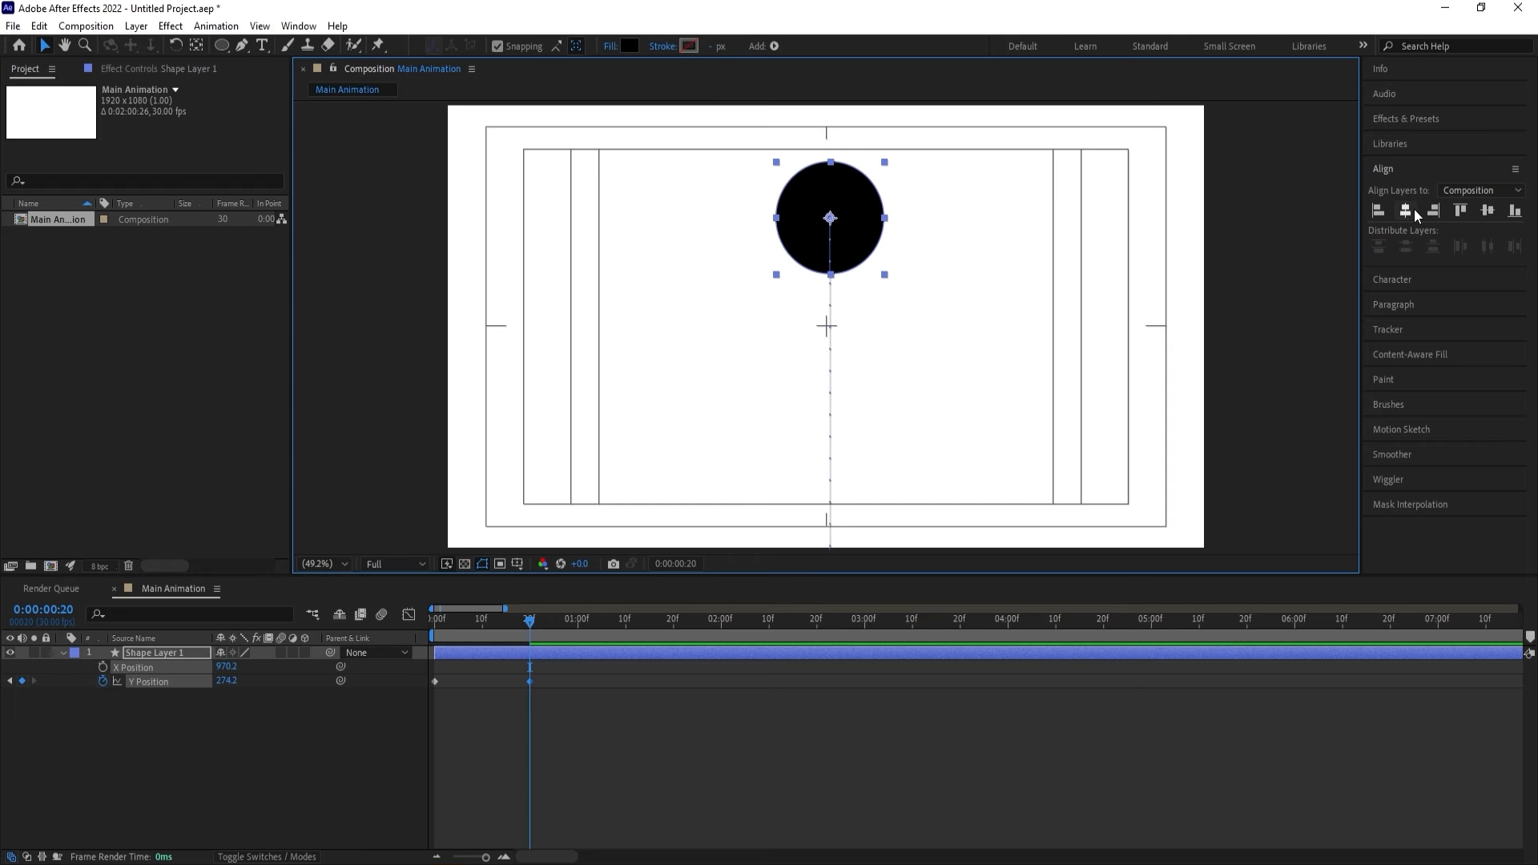
pyautogui.click(1415, 208)
pyautogui.moveTo(844, 233); pyautogui.dragTo(849, 196)
# Add a Y Position keyframe at 0:00:01:04 with the circle aligned vertically to the composition's center.
pyautogui.click(625, 618)
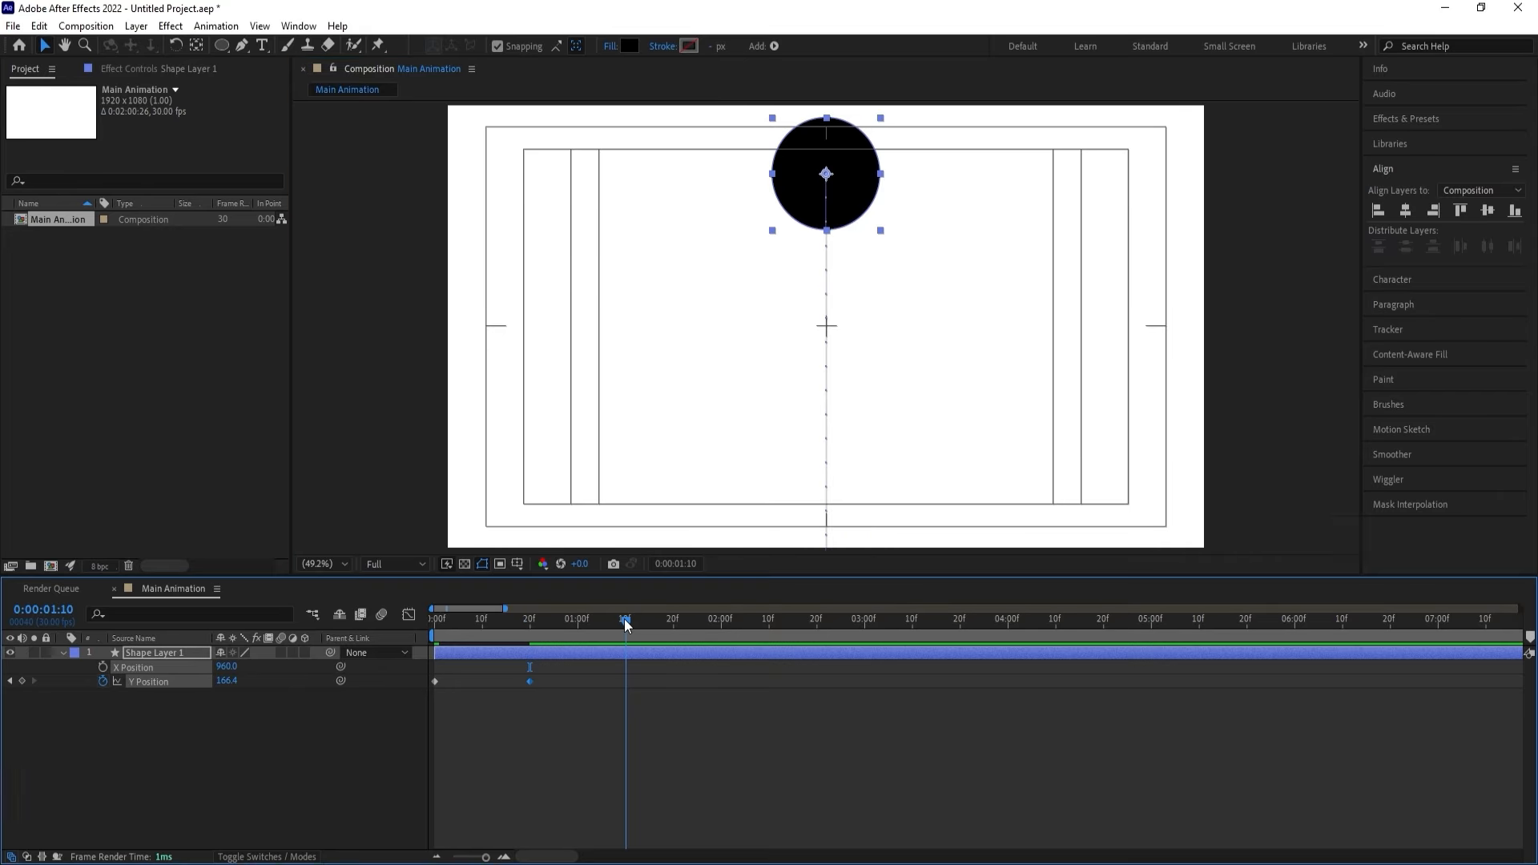
pyautogui.click(597, 621)
pyautogui.click(1483, 213)
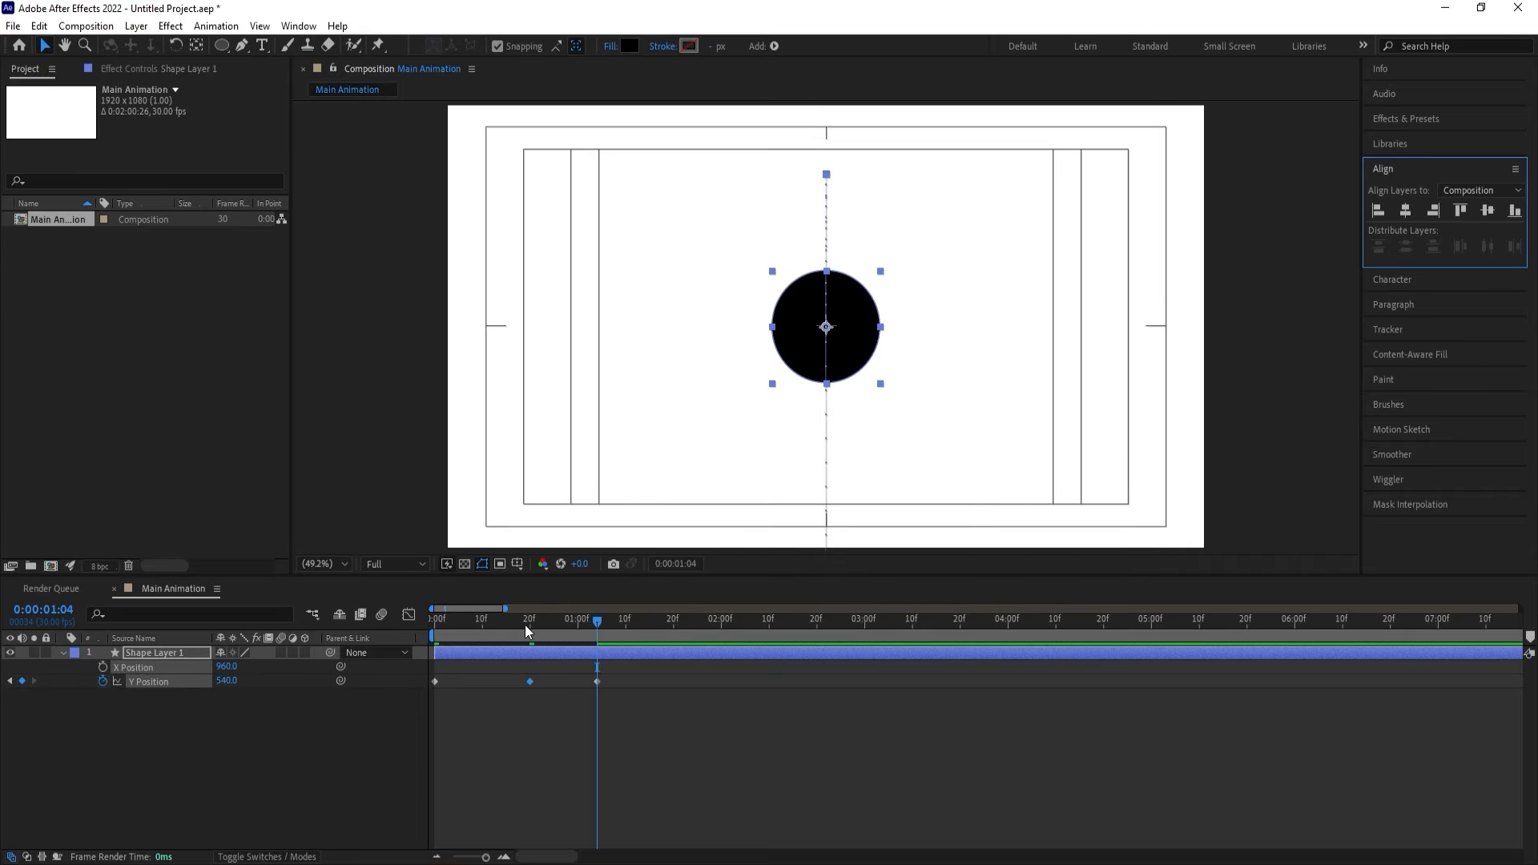
pyautogui.click(590, 727)
# Easy-ease all three Y Position keyframes and shape the speed graph for a fast start with a long slowdown into the second keyframe.
pyautogui.press('Home')
pyautogui.moveTo(668, 774); pyautogui.dragTo(372, 630)
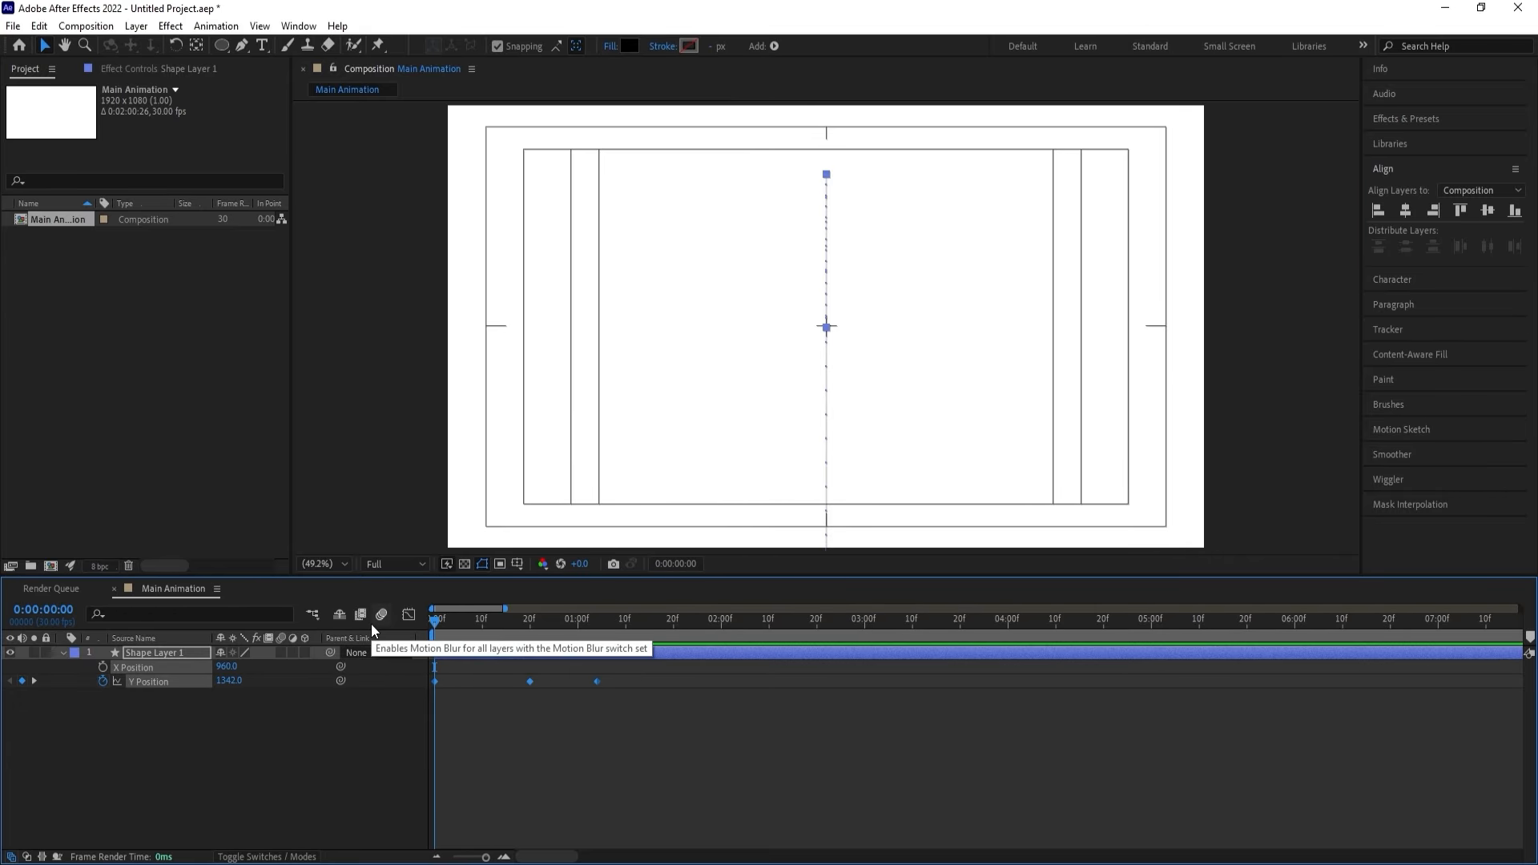
pyautogui.click(408, 614)
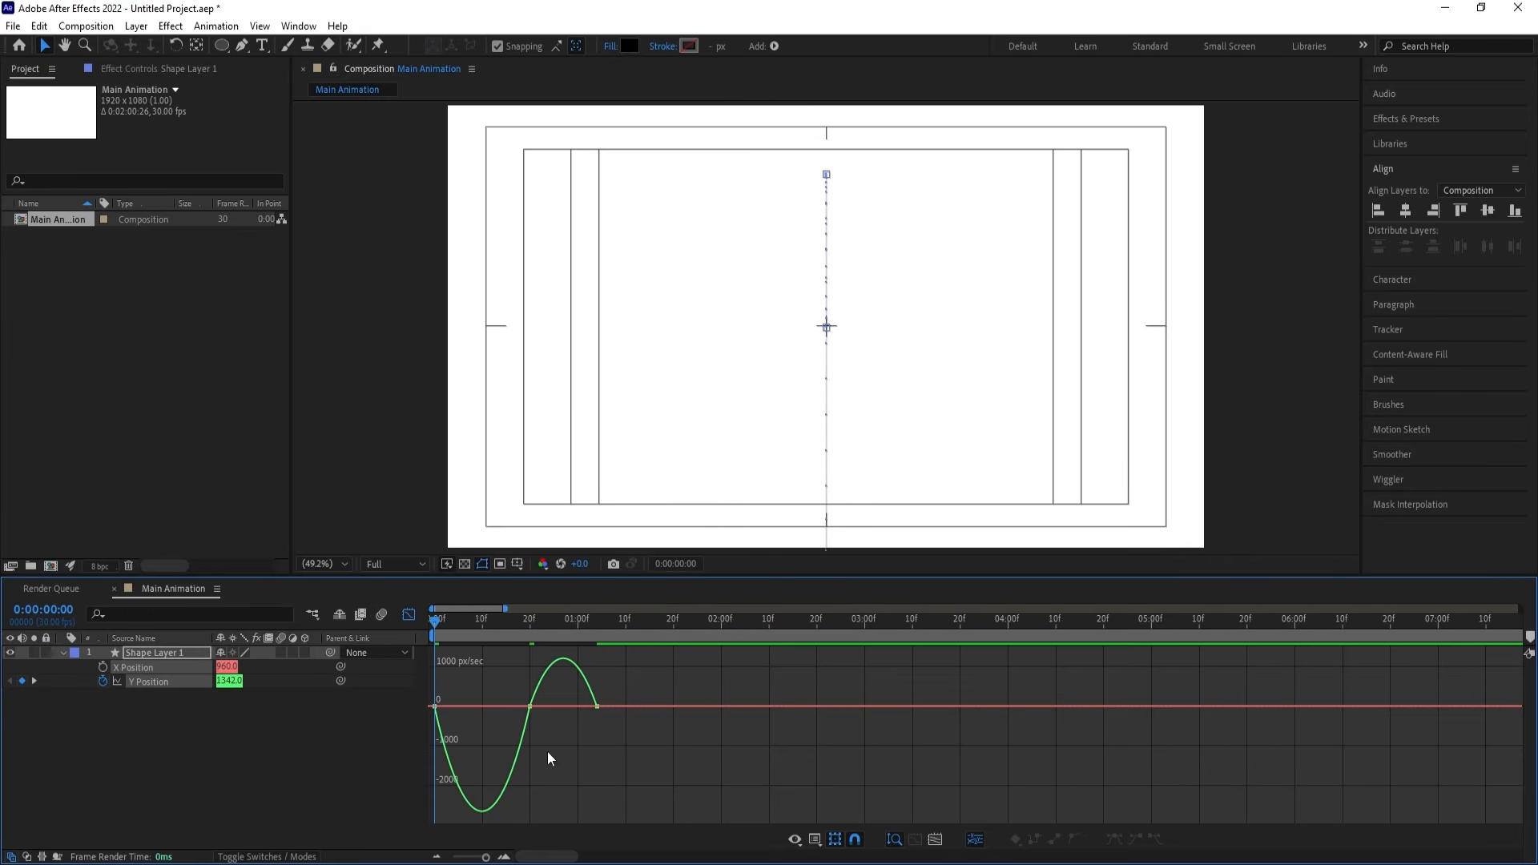
pyautogui.moveTo(546, 753); pyautogui.dragTo(571, 715)
pyautogui.moveTo(470, 672); pyautogui.dragTo(428, 713)
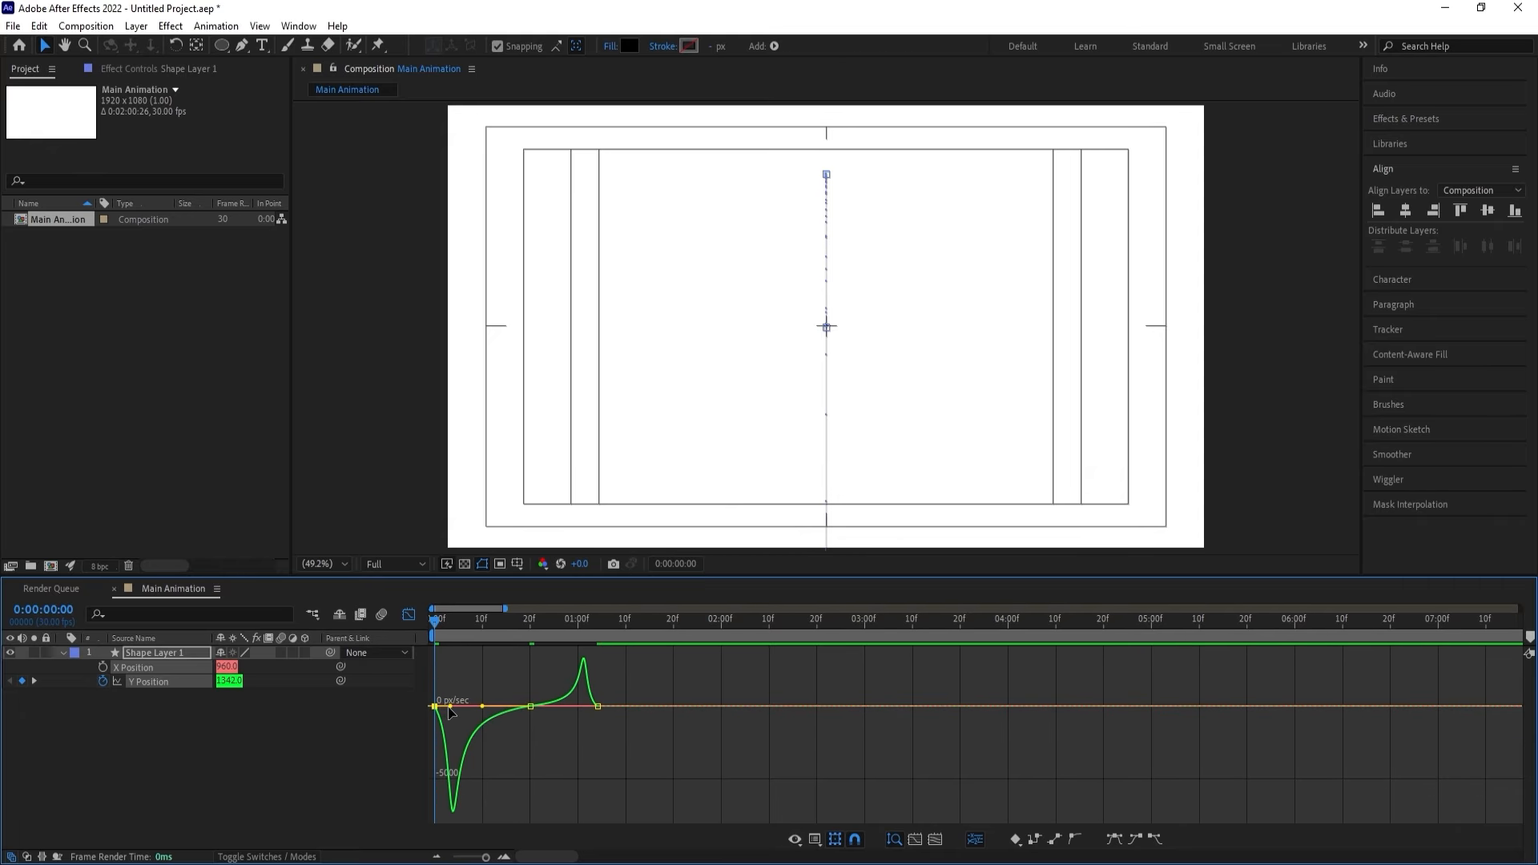
# Sharpen the speed peak just before the last Y Position keyframe in the Graph Editor and preview the circle's movement.
pyautogui.press('=')
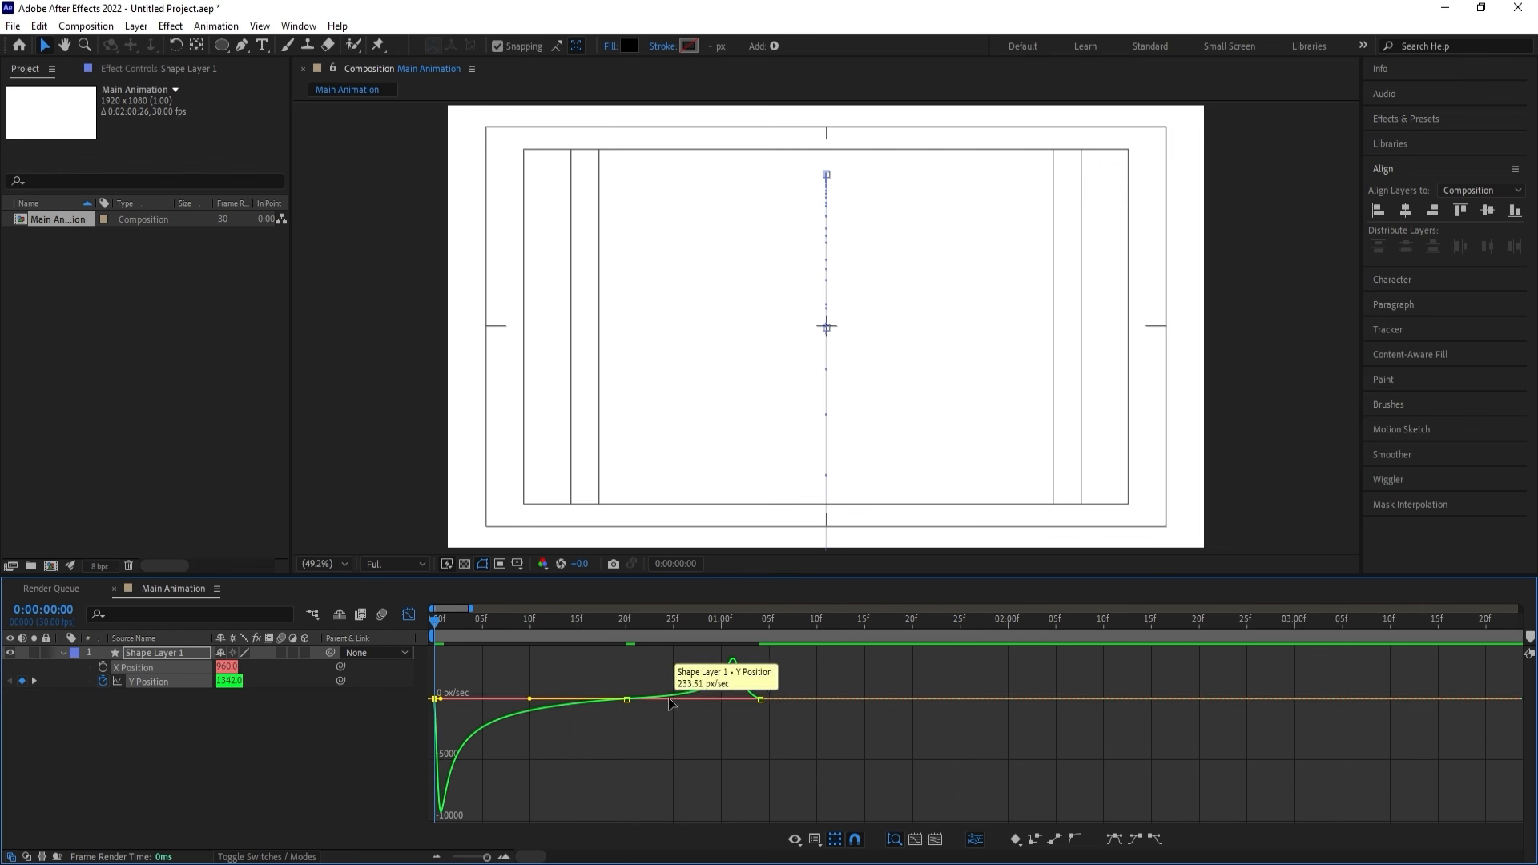
pyautogui.click(759, 699)
pyautogui.moveTo(738, 703); pyautogui.dragTo(753, 700)
pyautogui.press('space')
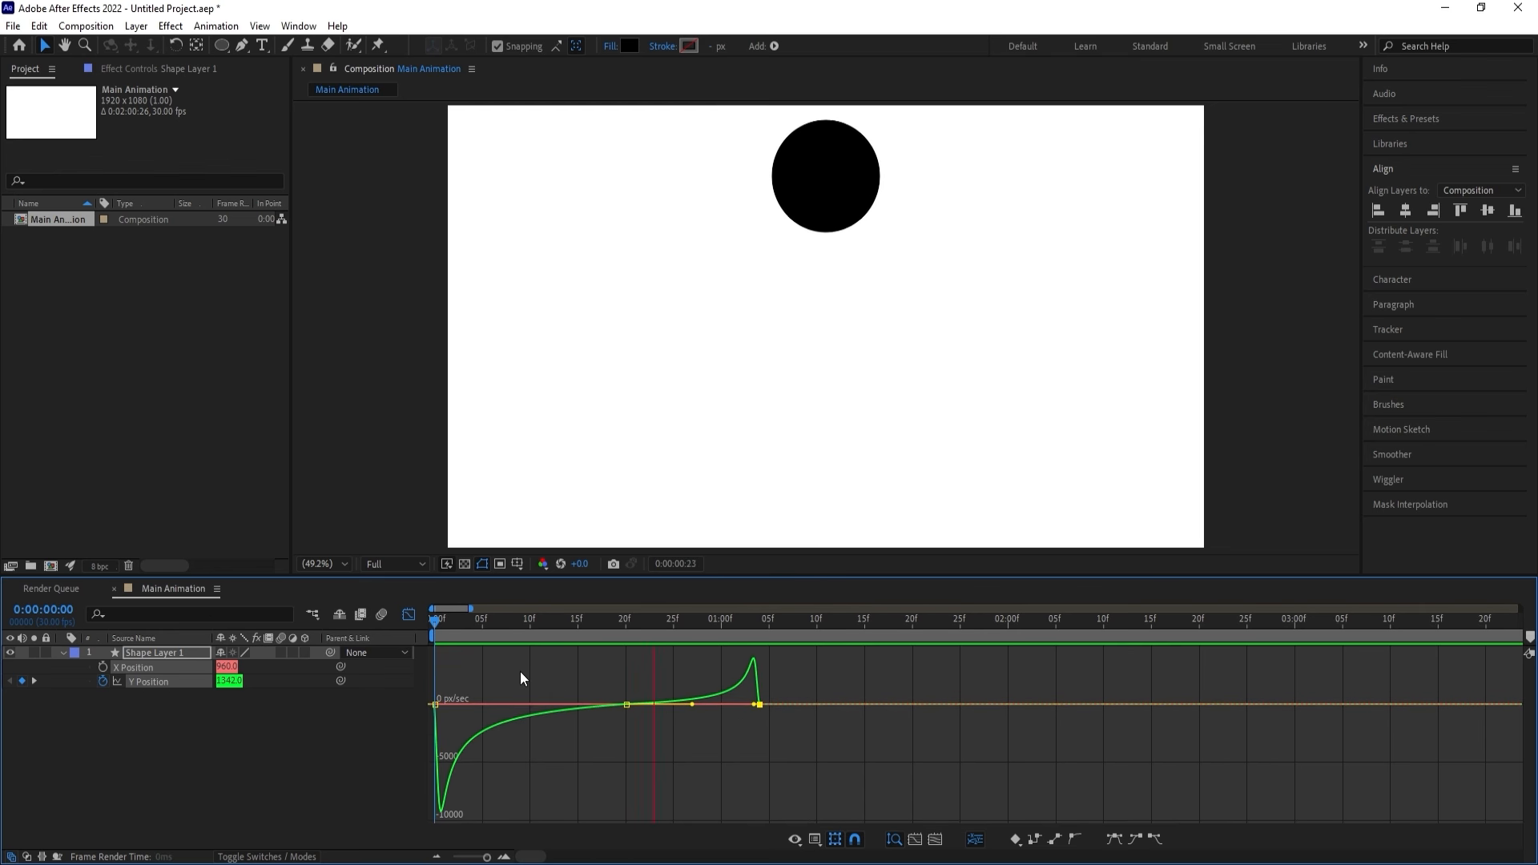
pyautogui.press('space')
pyautogui.click(410, 614)
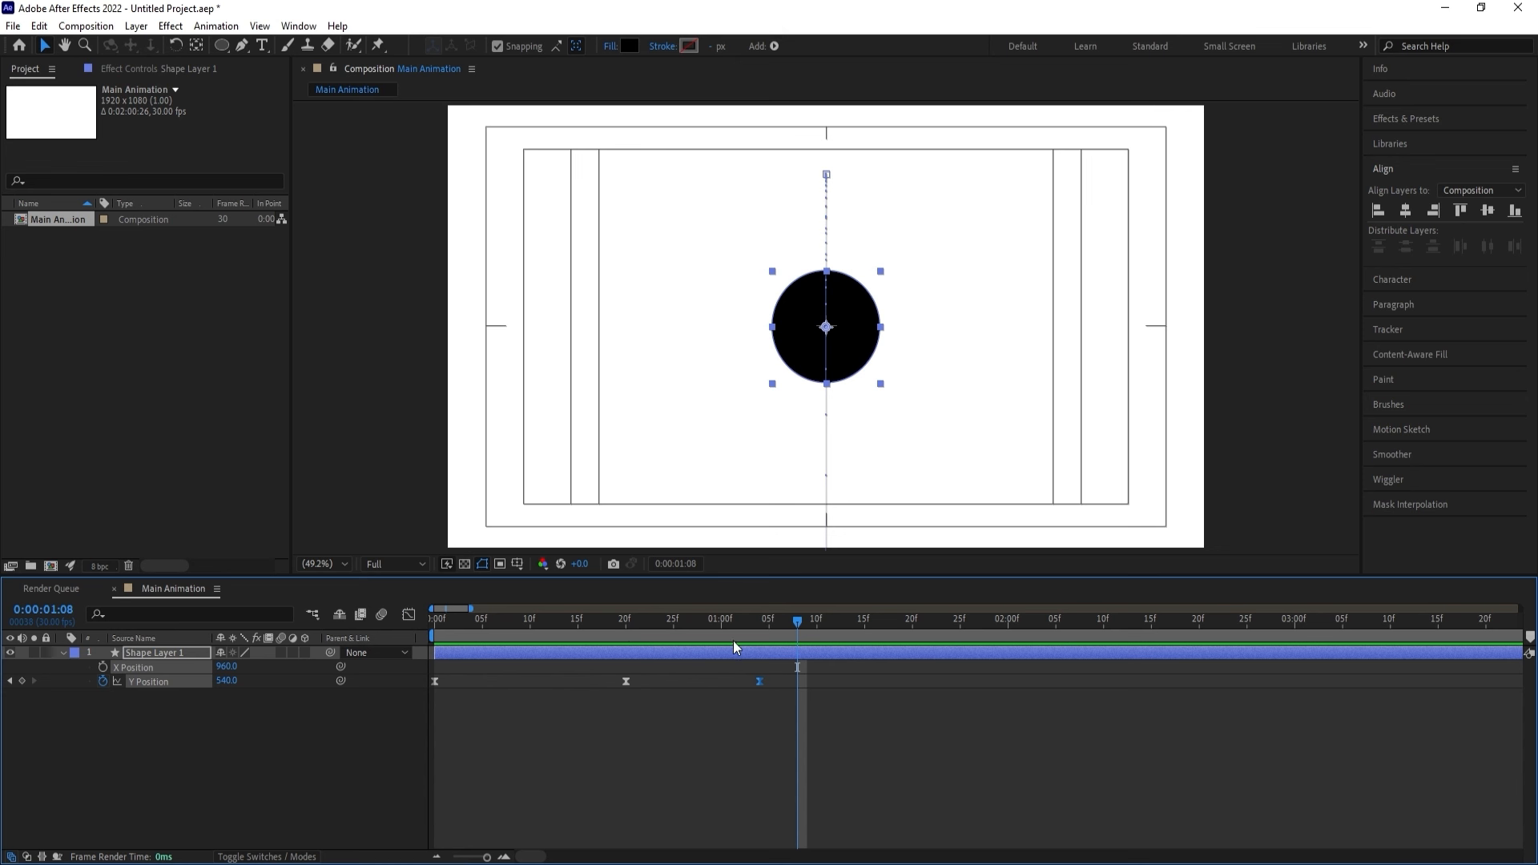
# Compress the three Y Position keyframes proportionally so the last one falls at frame 25, and preview the faster movement.
pyautogui.moveTo(793, 721); pyautogui.dragTo(407, 680)
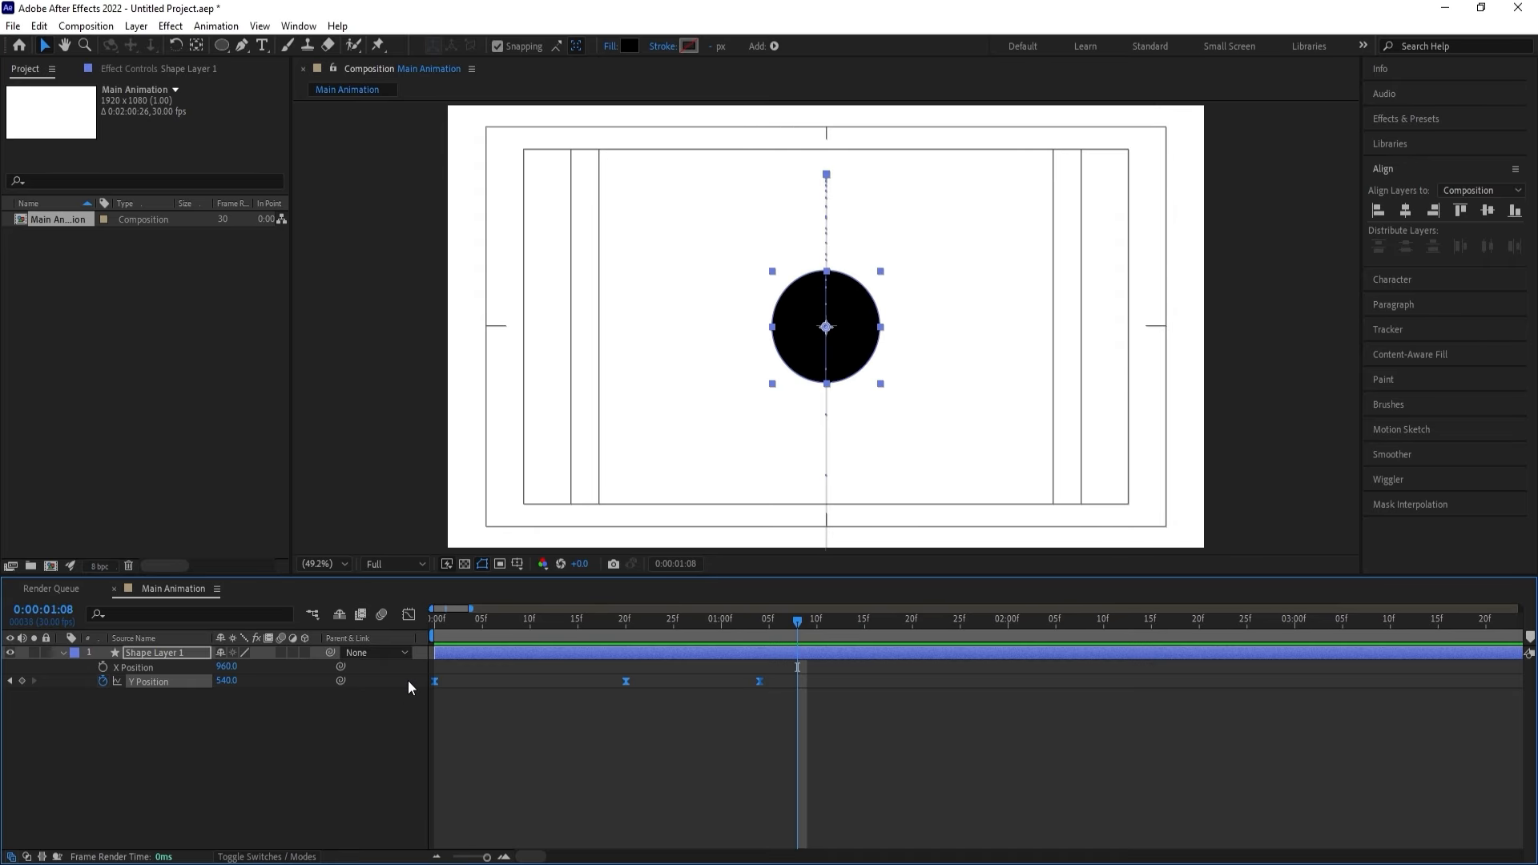
pyautogui.moveTo(760, 682); pyautogui.dragTo(676, 657)
pyautogui.press('space')
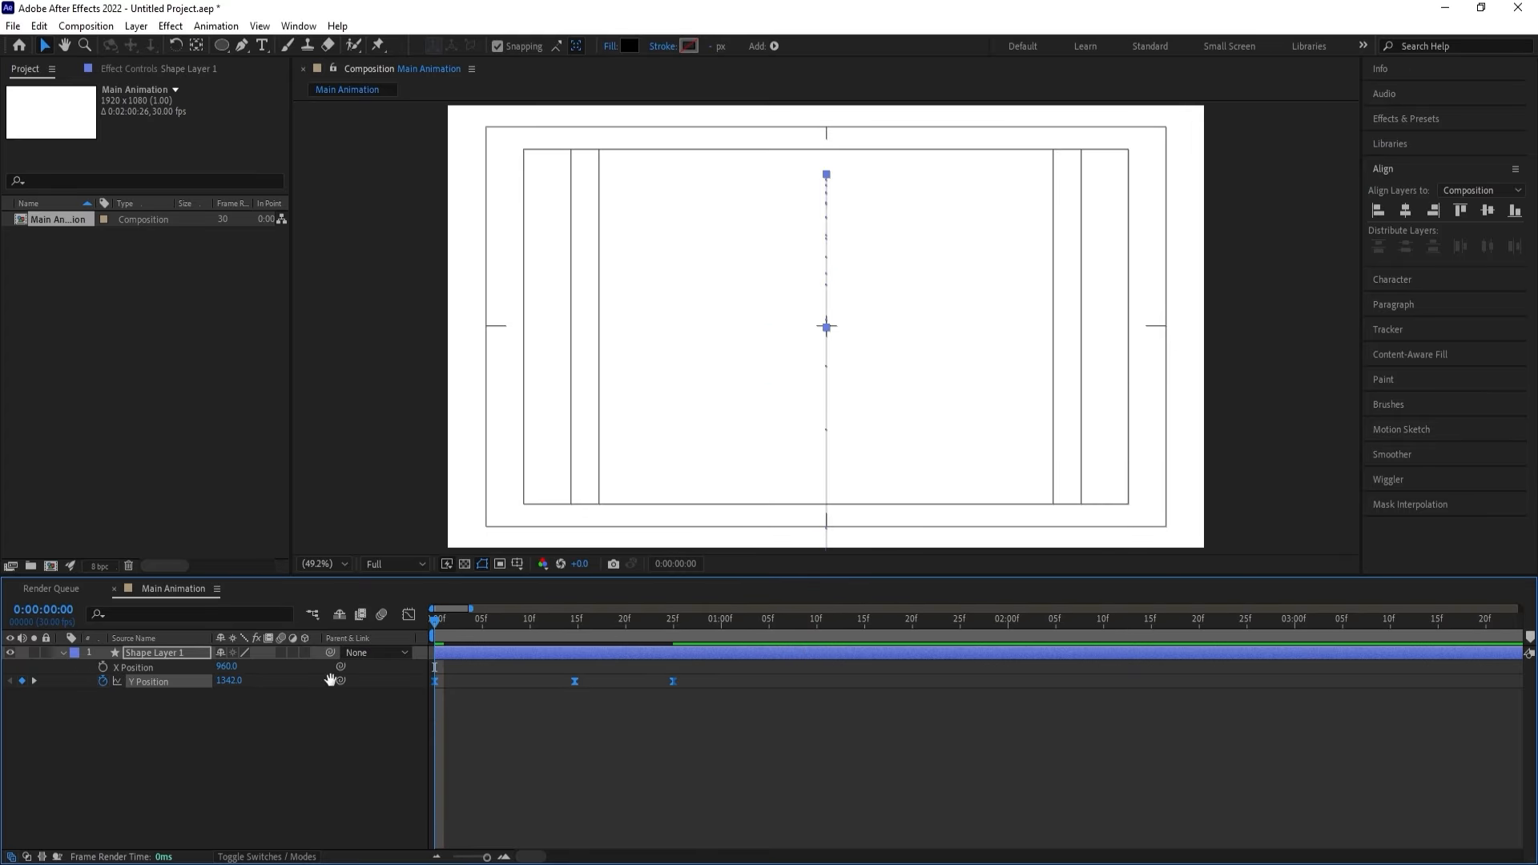
# Preview the circle's movement, duplicate Shape Layer 1, and give the copy a yellow label.
pyautogui.press('space')
pyautogui.click(678, 685)
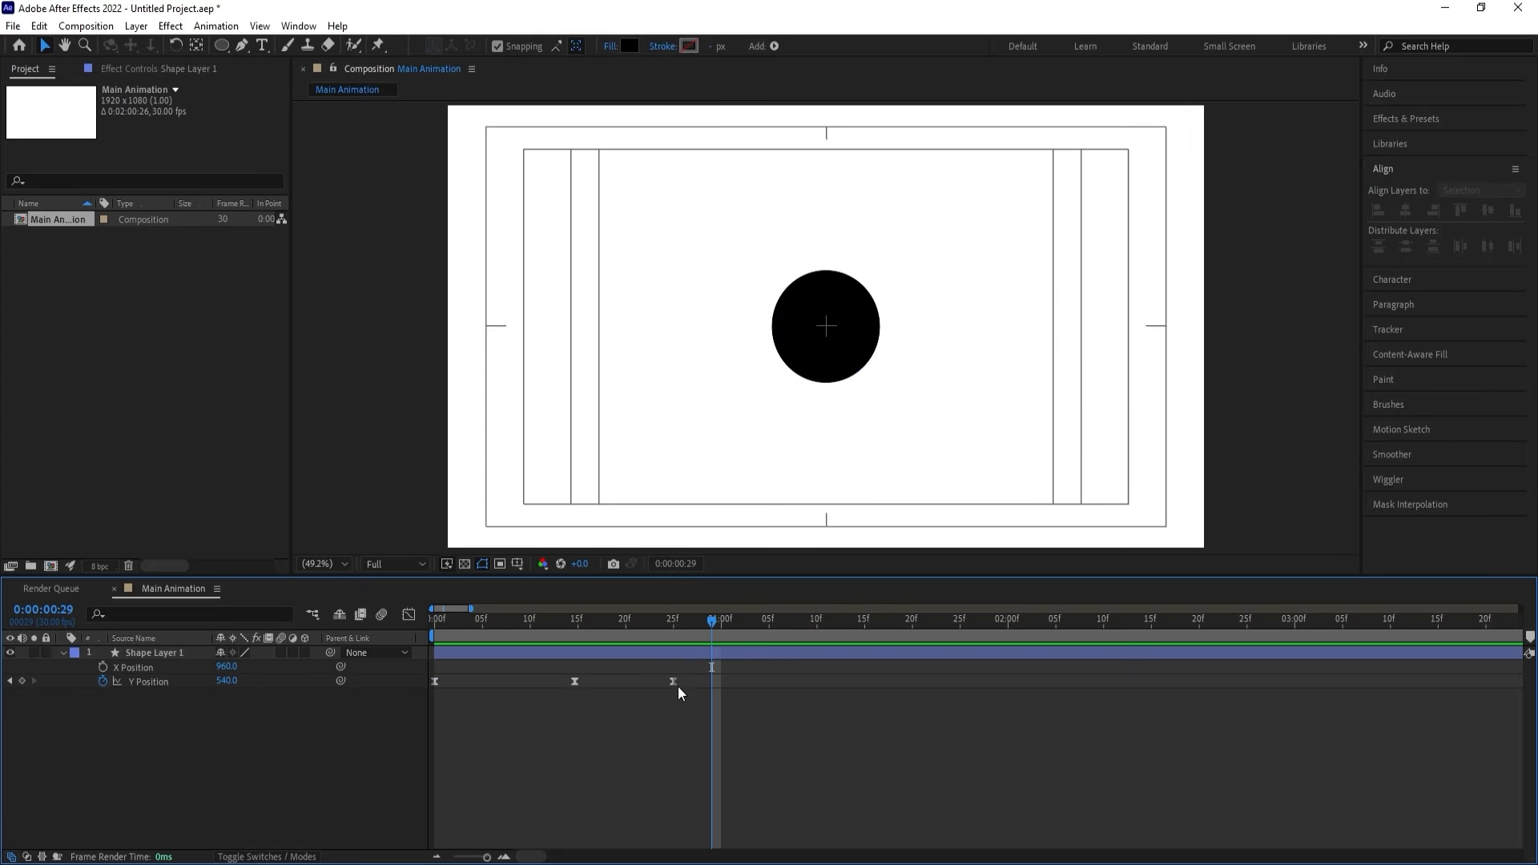
pyautogui.click(673, 629)
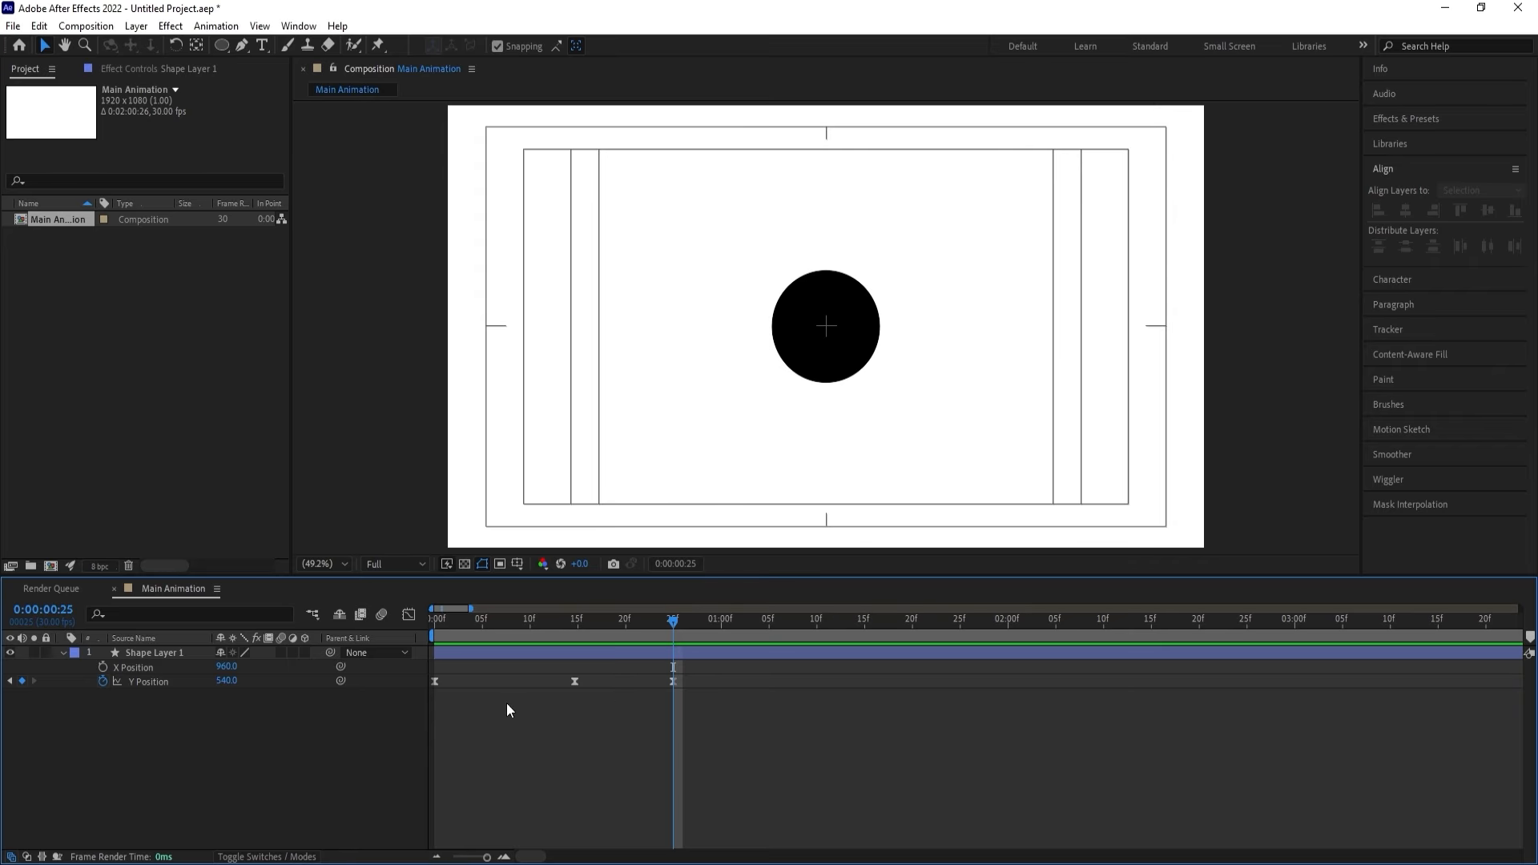
pyautogui.click(160, 652)
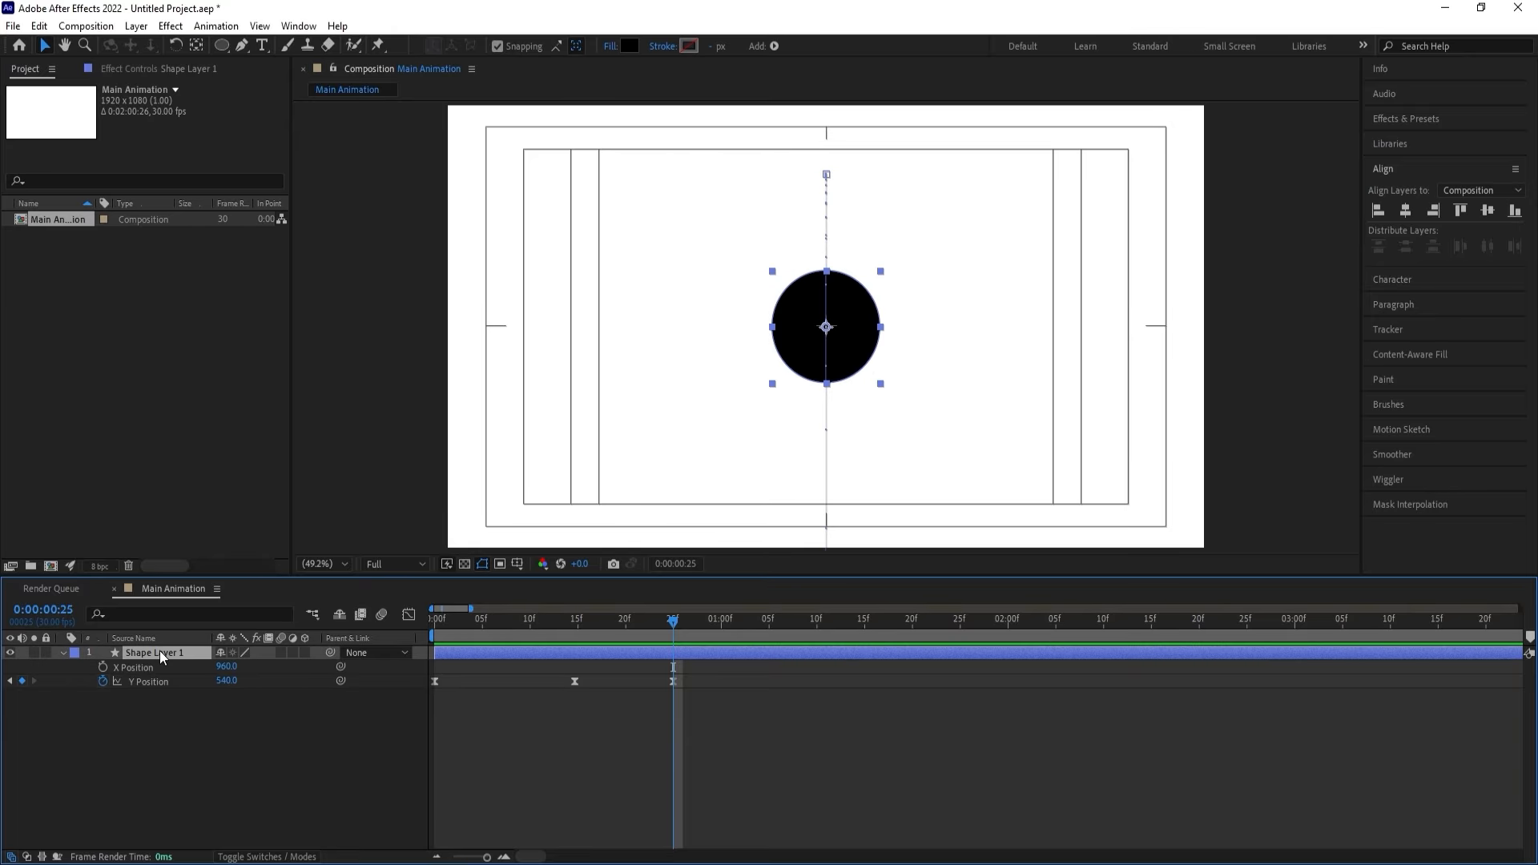
pyautogui.hotkey('ctrl', 'd')
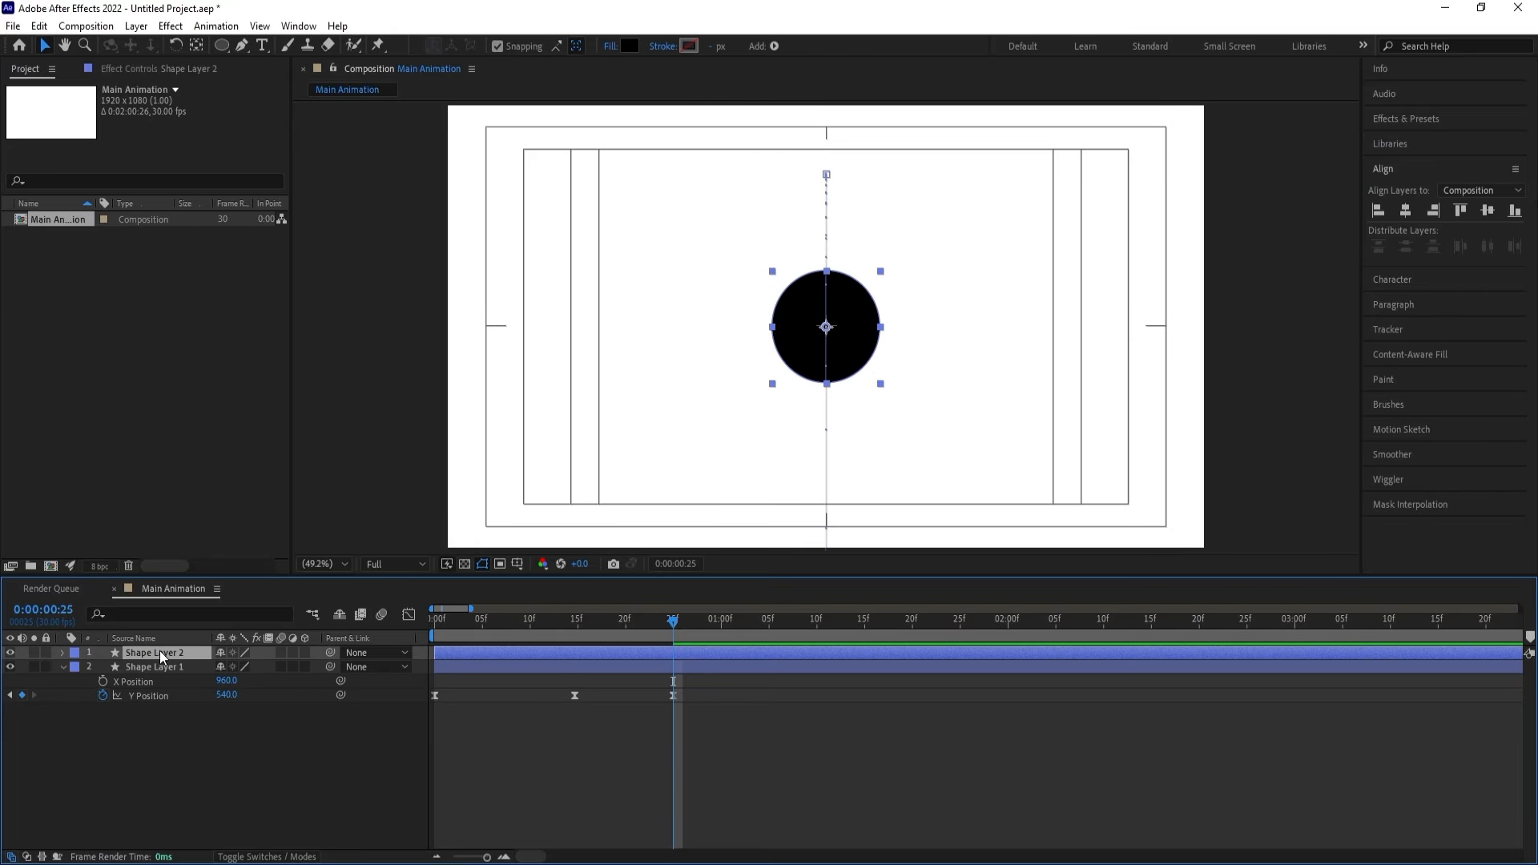
pyautogui.click(73, 653)
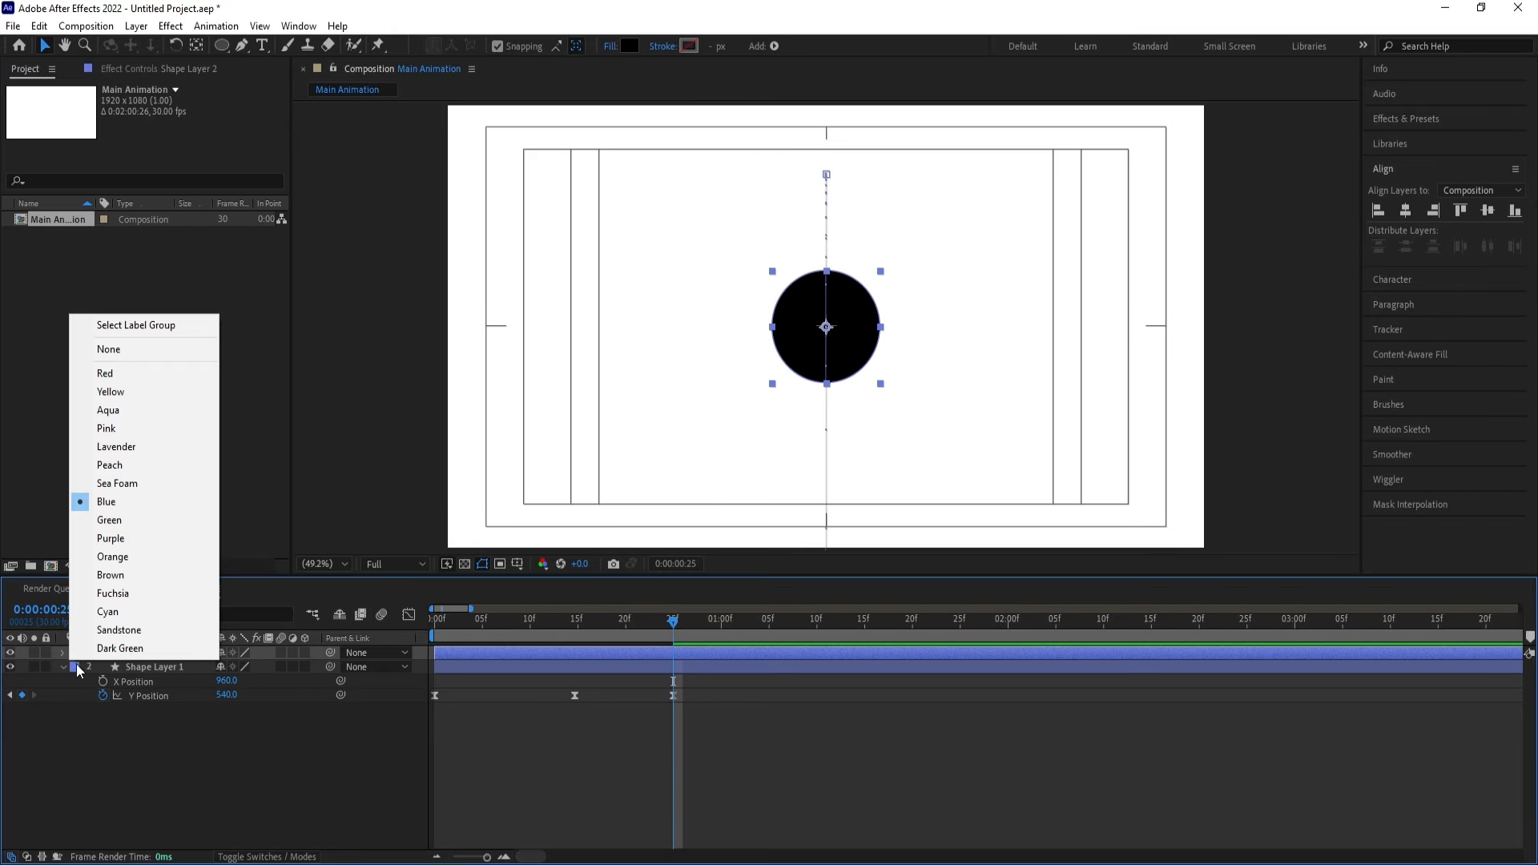
pyautogui.click(112, 392)
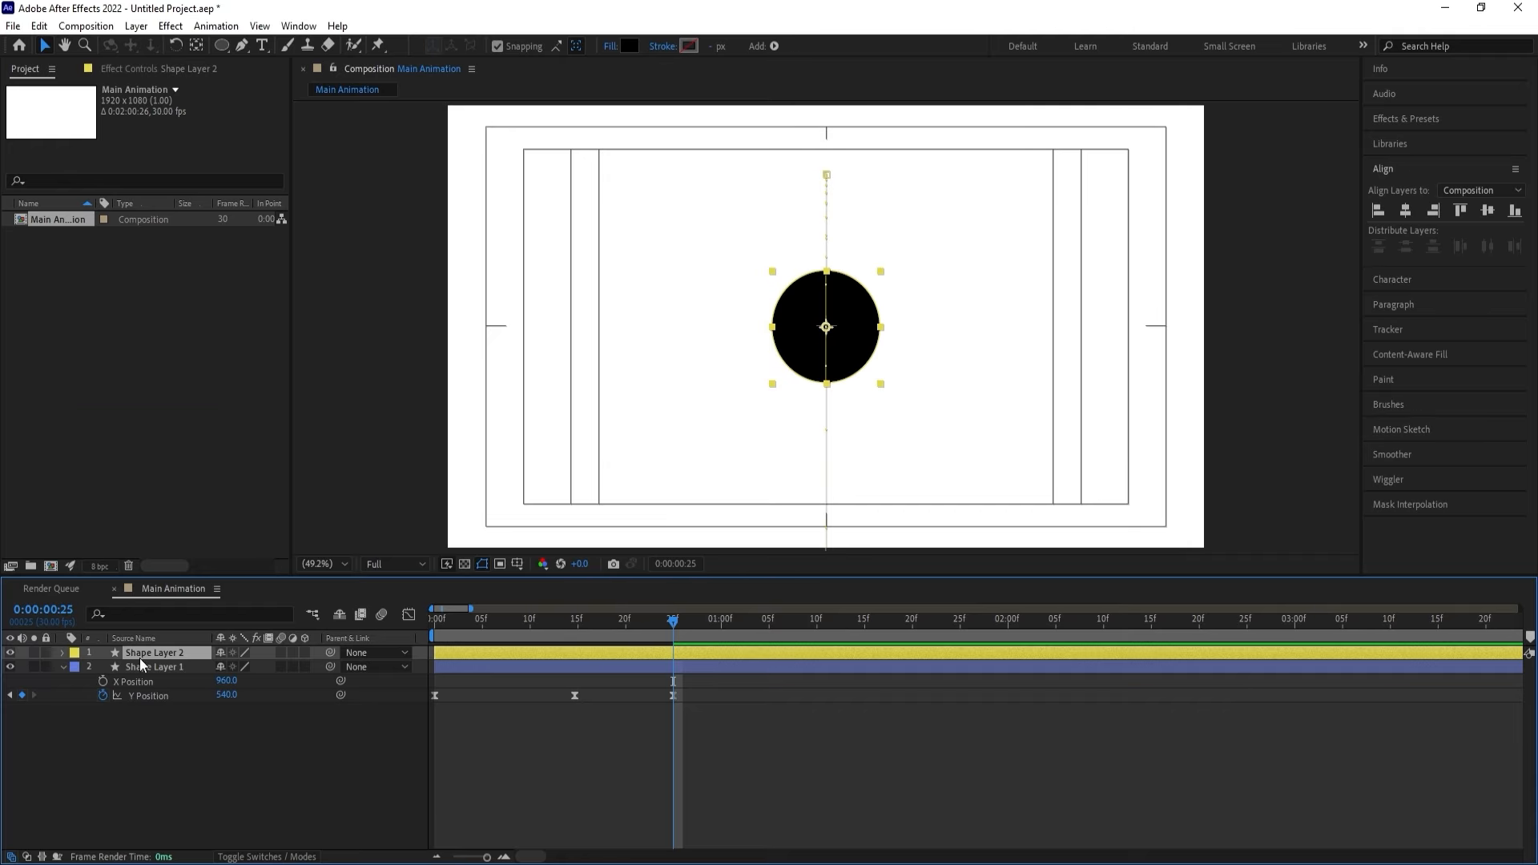
# Remove the Y Position keyframes from Shape Layer 1 and add a keyframe for its ellipse Size at frame 25.
pyautogui.click(152, 695)
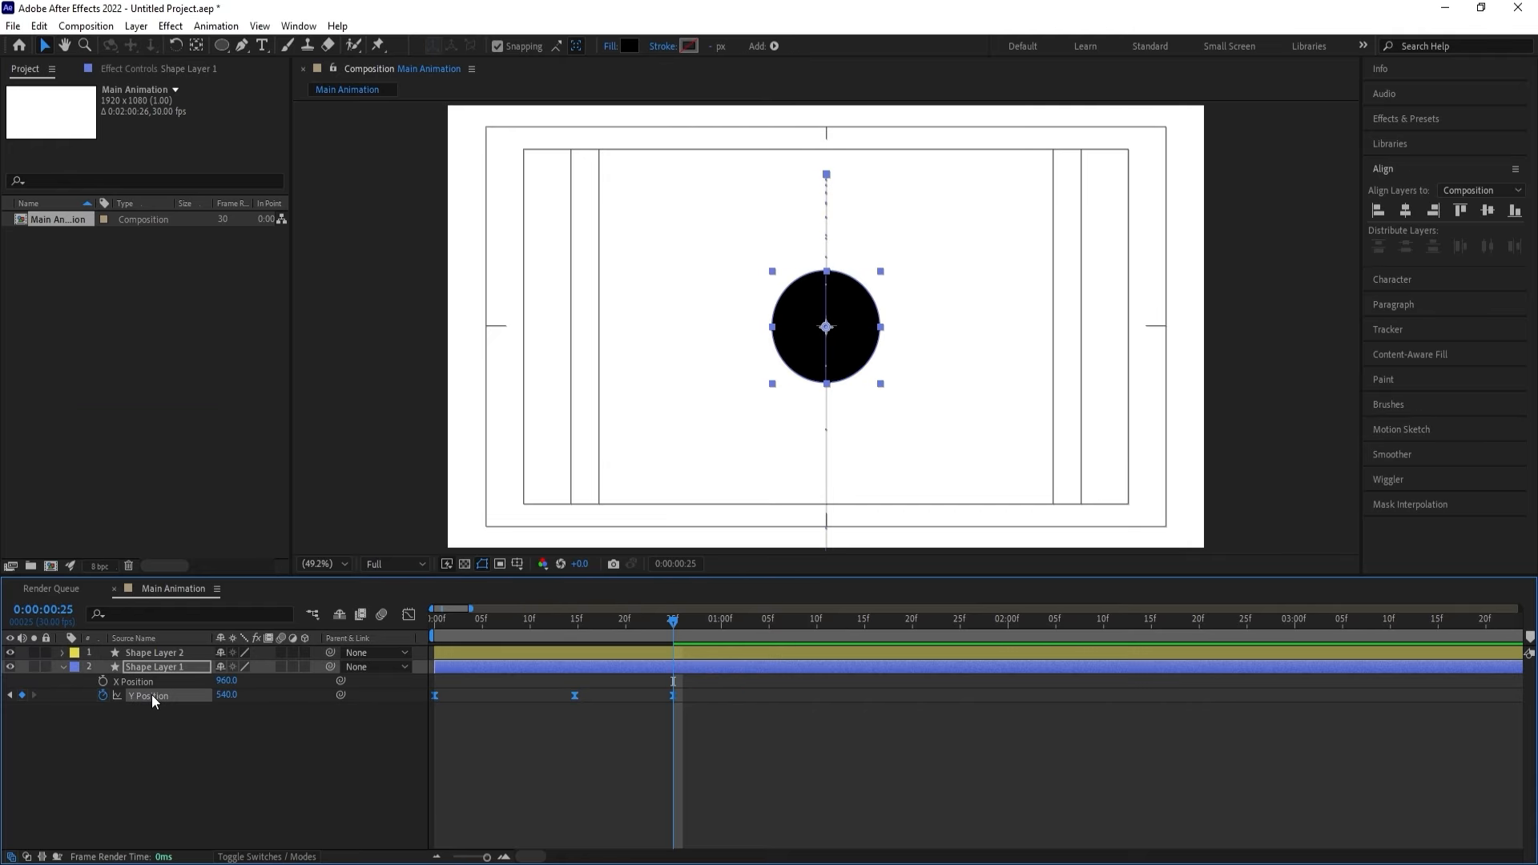
pyautogui.press('Delete')
pyautogui.click(125, 616)
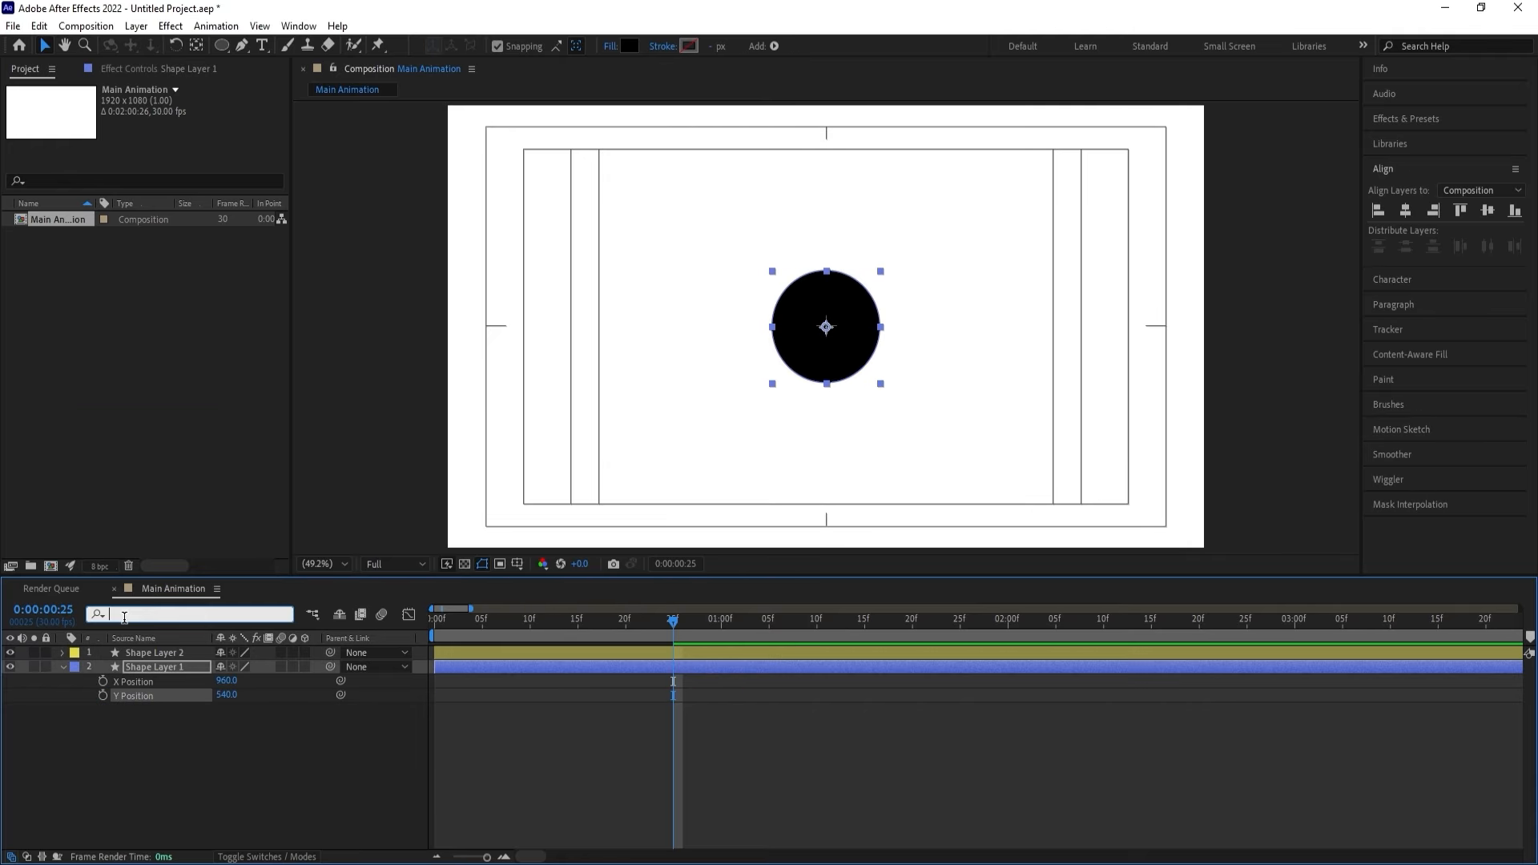
pyautogui.write('si')
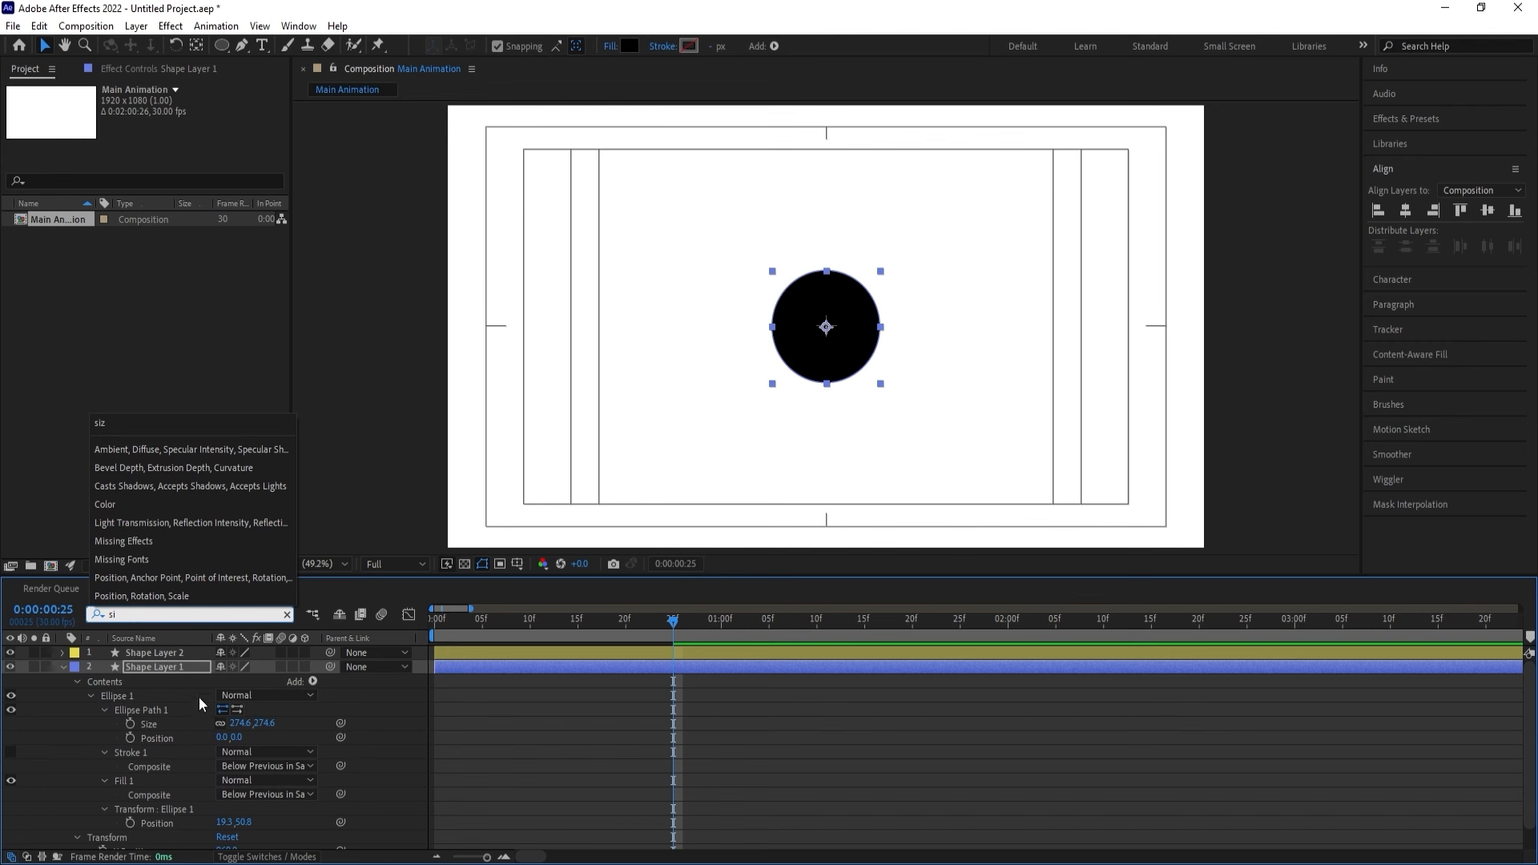
pyautogui.click(131, 725)
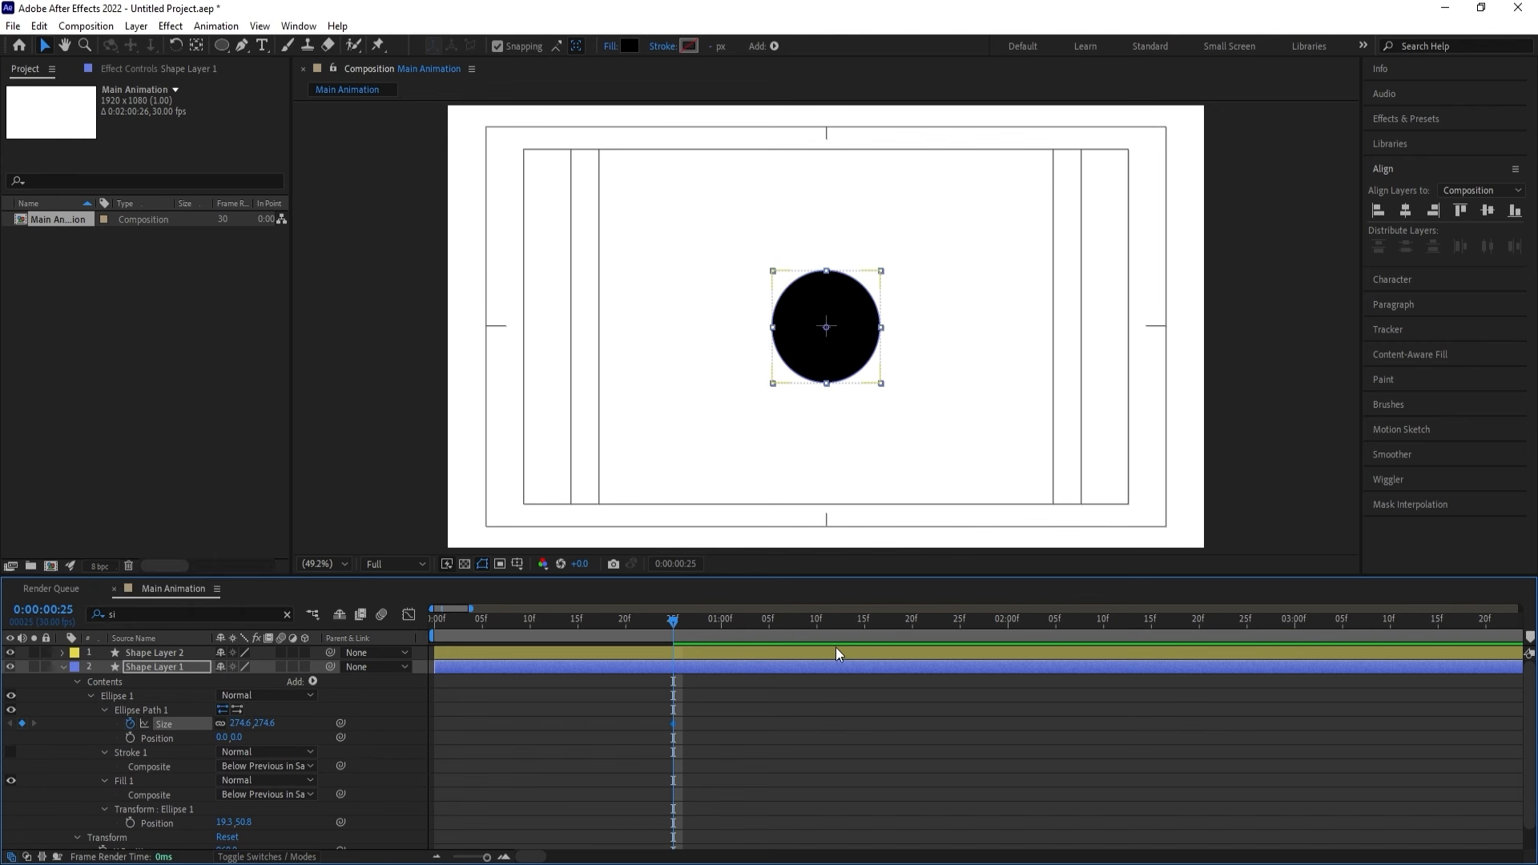
pyautogui.press('BackSpace')
pyautogui.press('BackSpace')
pyautogui.click(711, 694)
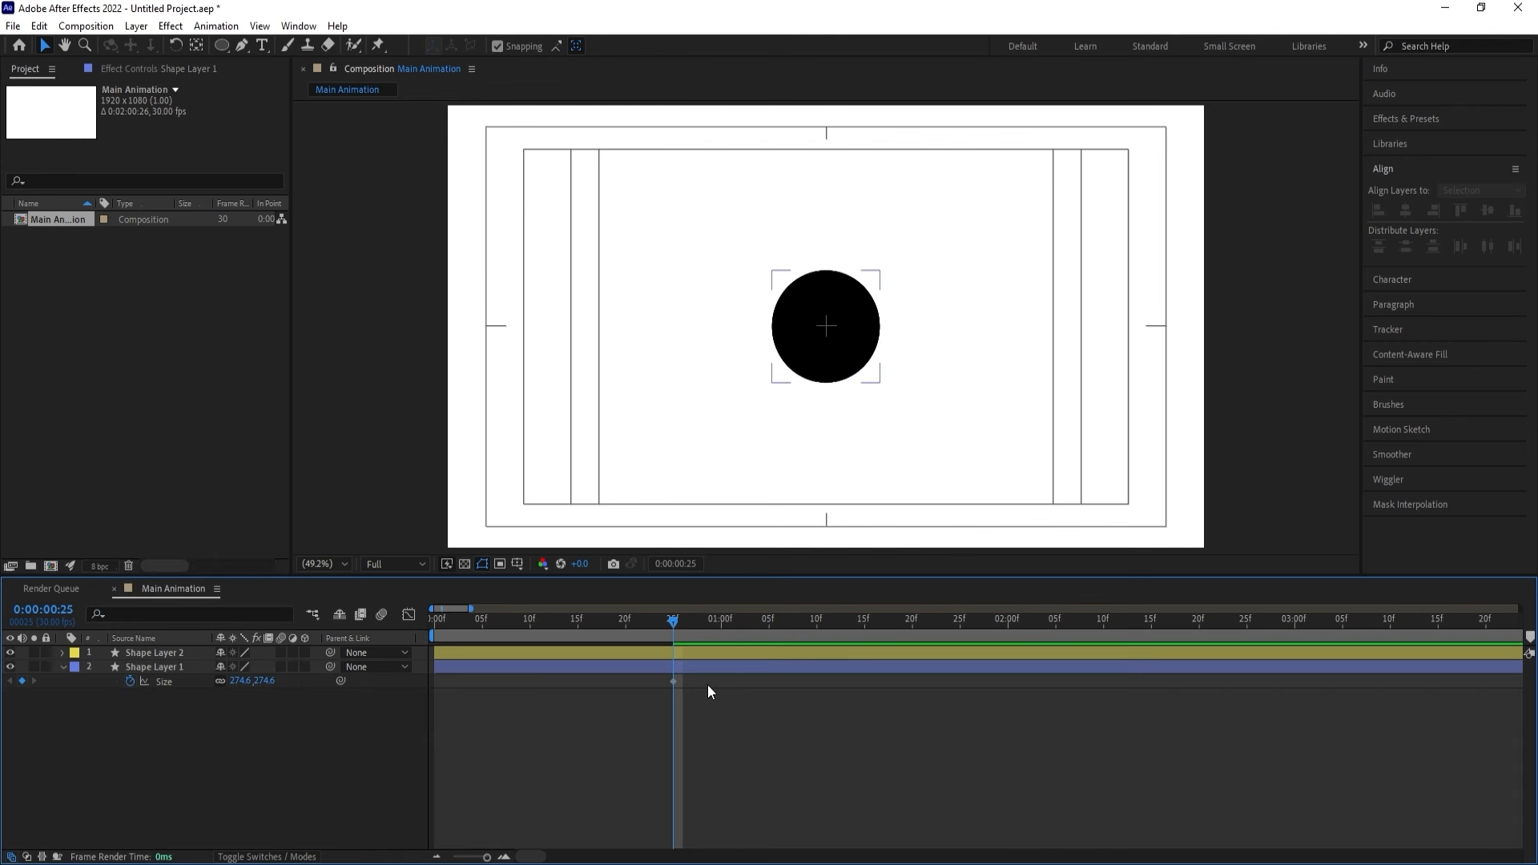
# Set the fill of Shape Layer 1's circle to none.
pyautogui.click(692, 670)
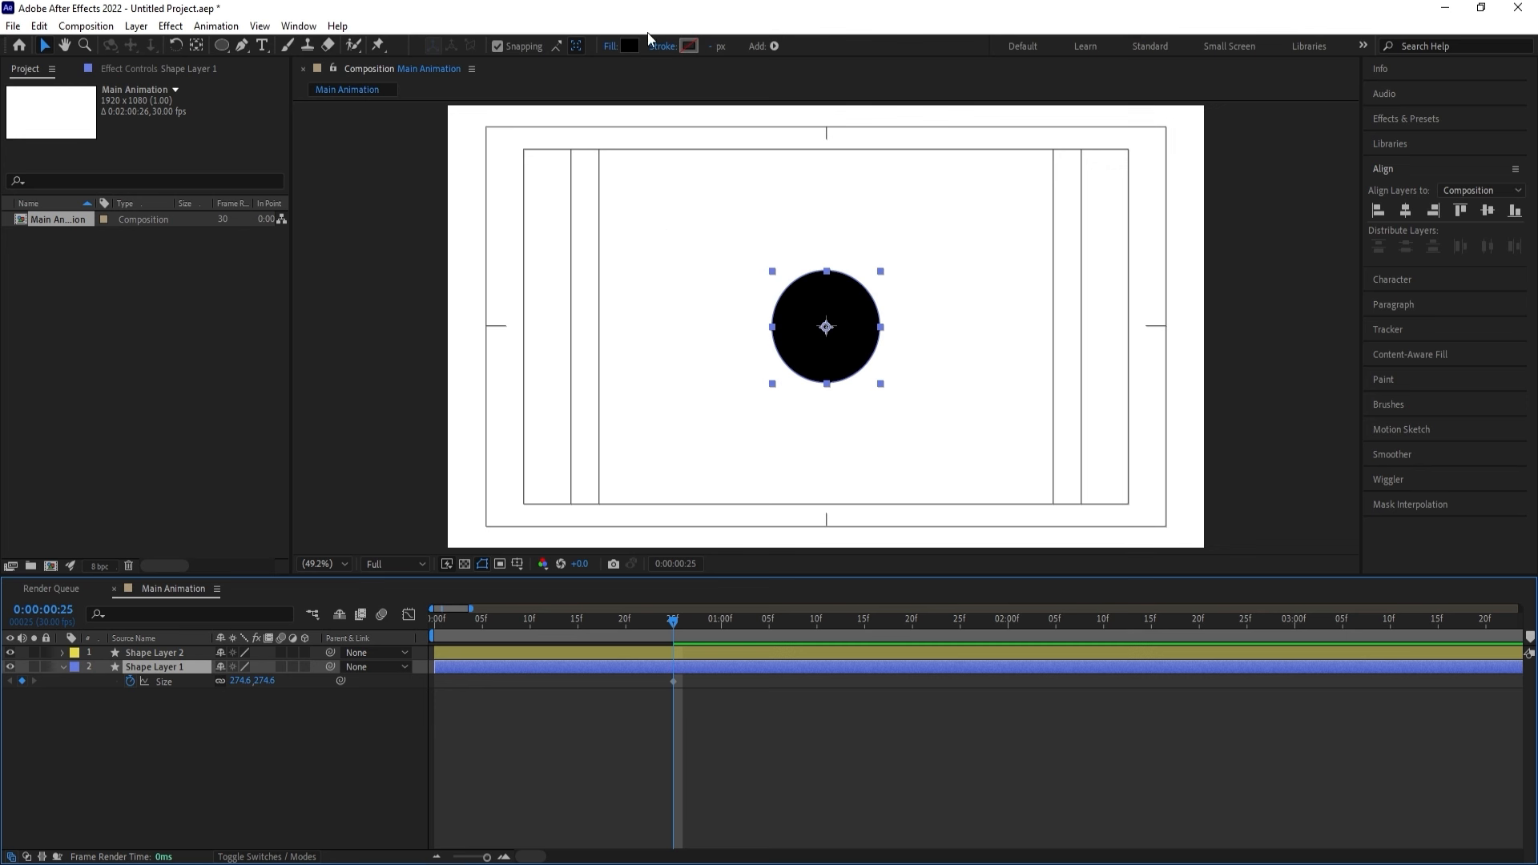
pyautogui.click(610, 48)
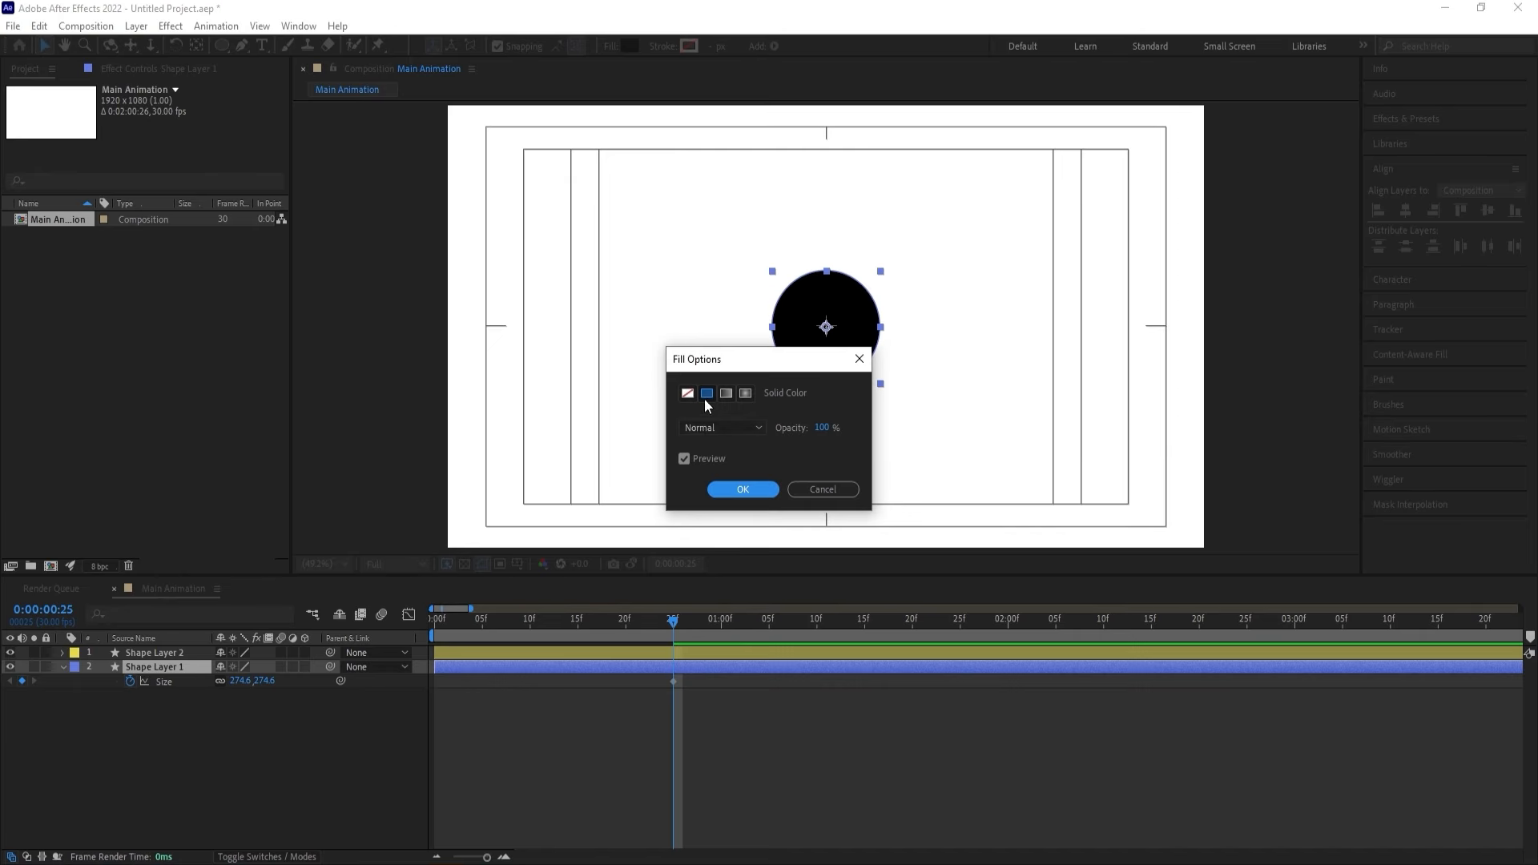
pyautogui.click(687, 393)
pyautogui.click(728, 487)
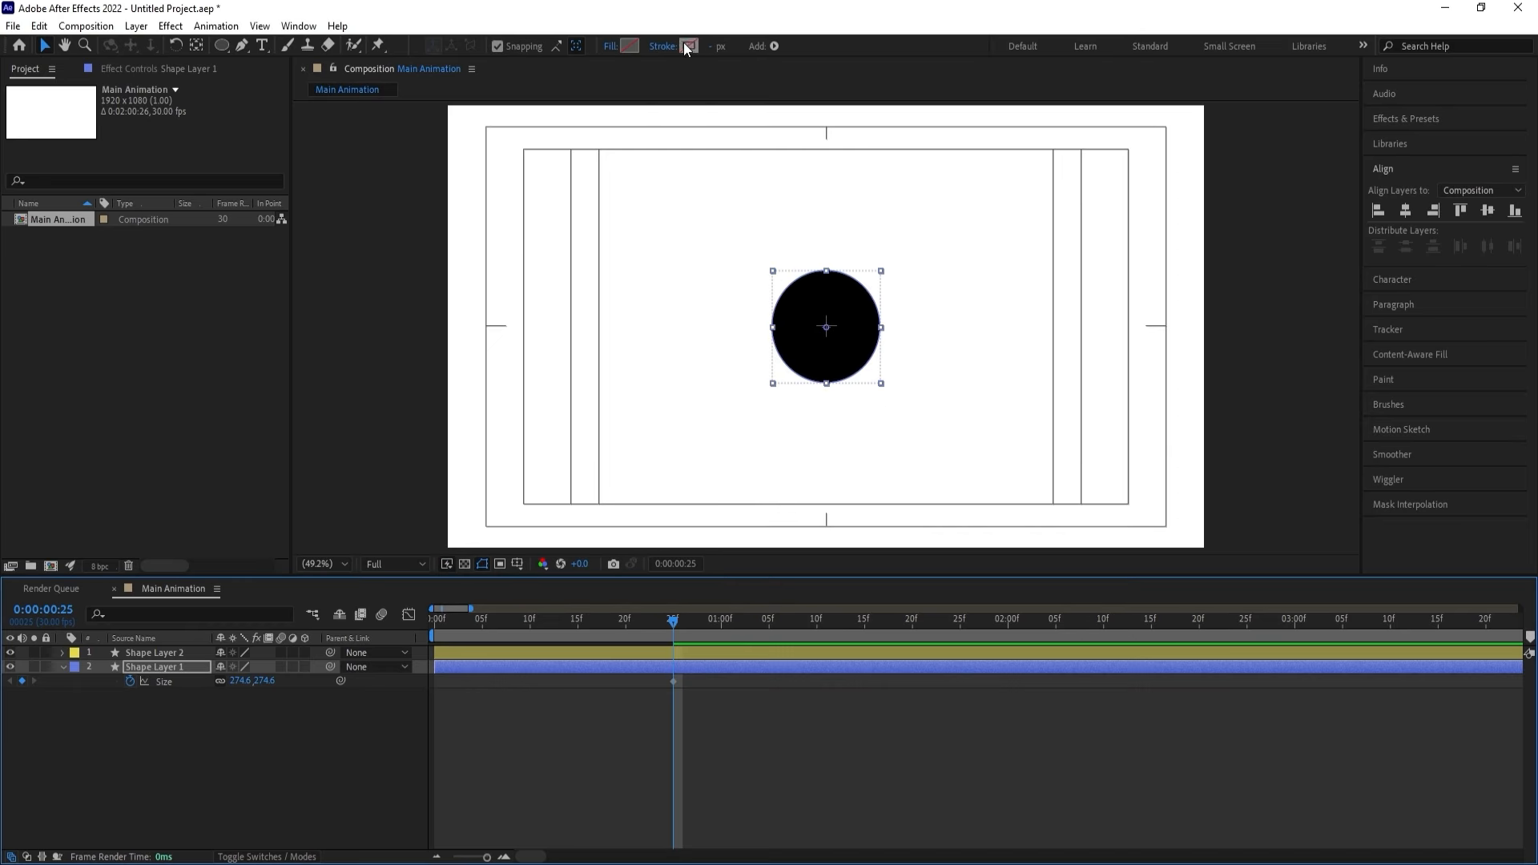
# Give Shape Layer 1's circle a black stroke 200 px wide, temporarily soloing the layer to judge the ring.
pyautogui.click(687, 46)
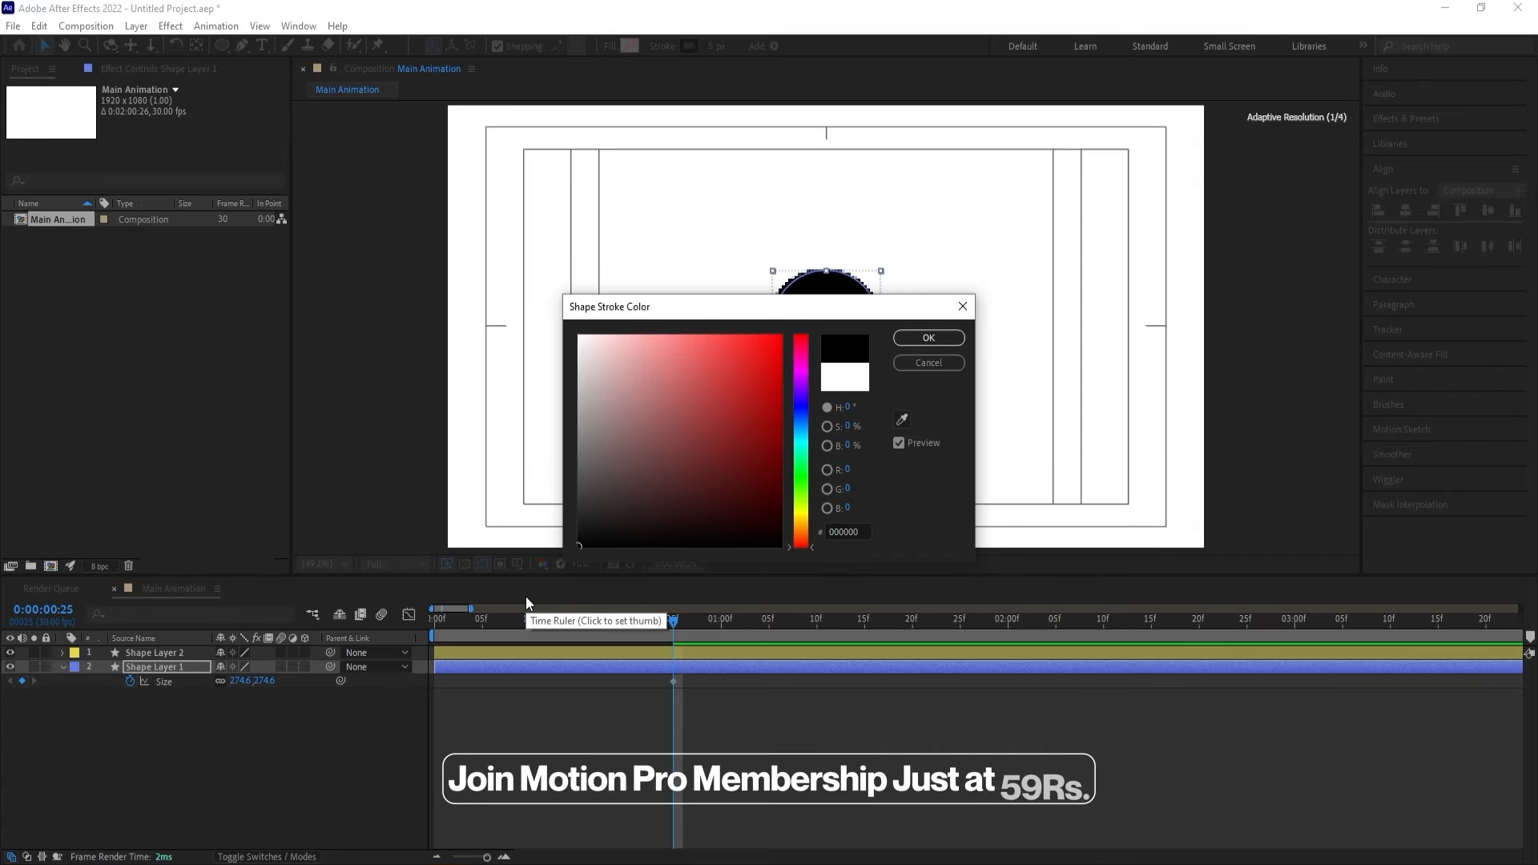
pyautogui.press('Return')
pyautogui.moveTo(711, 46); pyautogui.dragTo(830, 29)
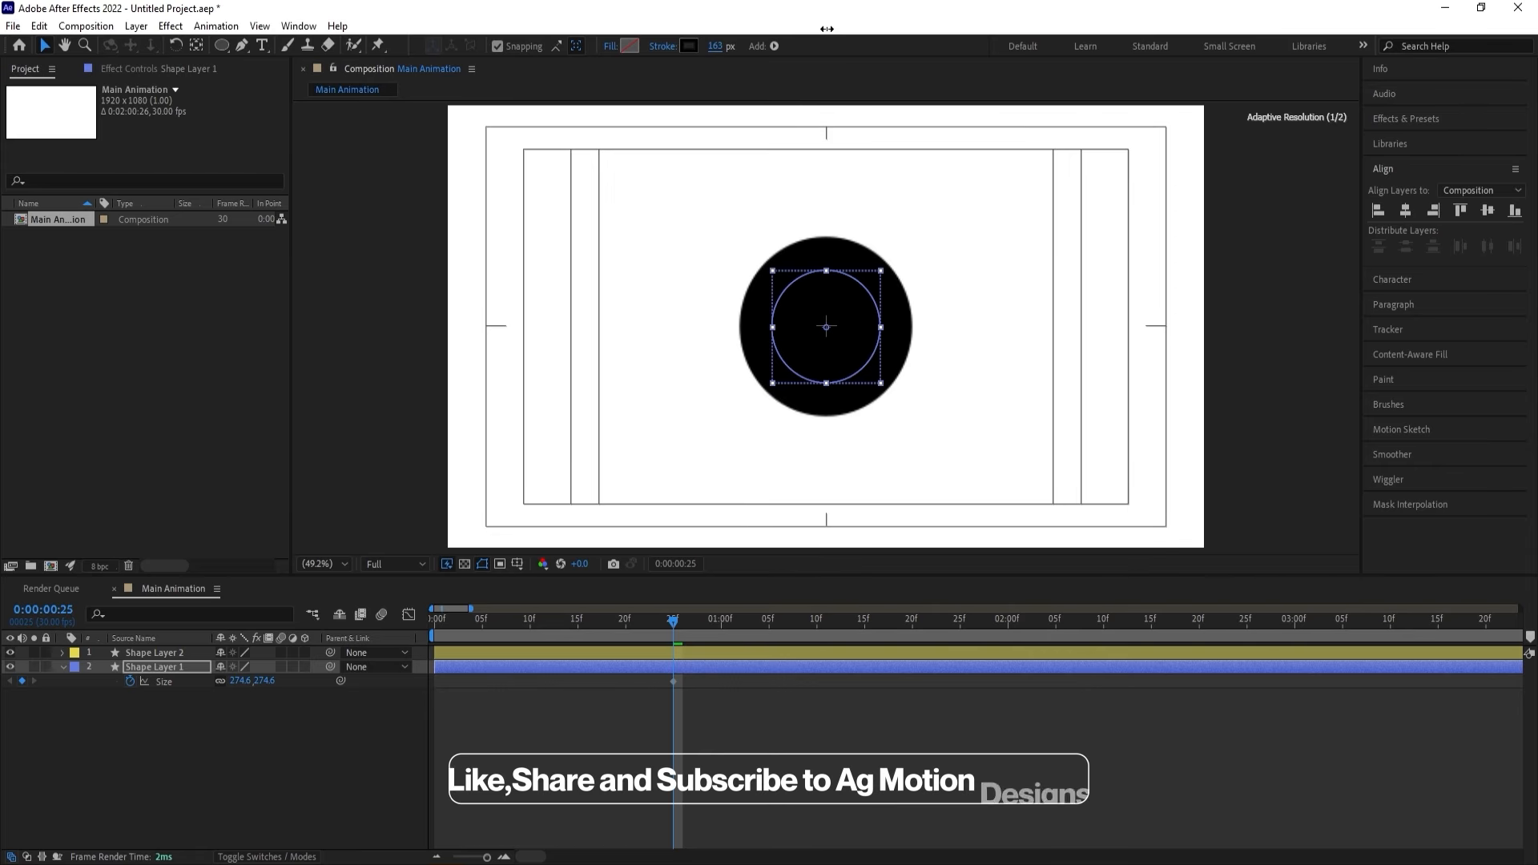
pyautogui.click(32, 667)
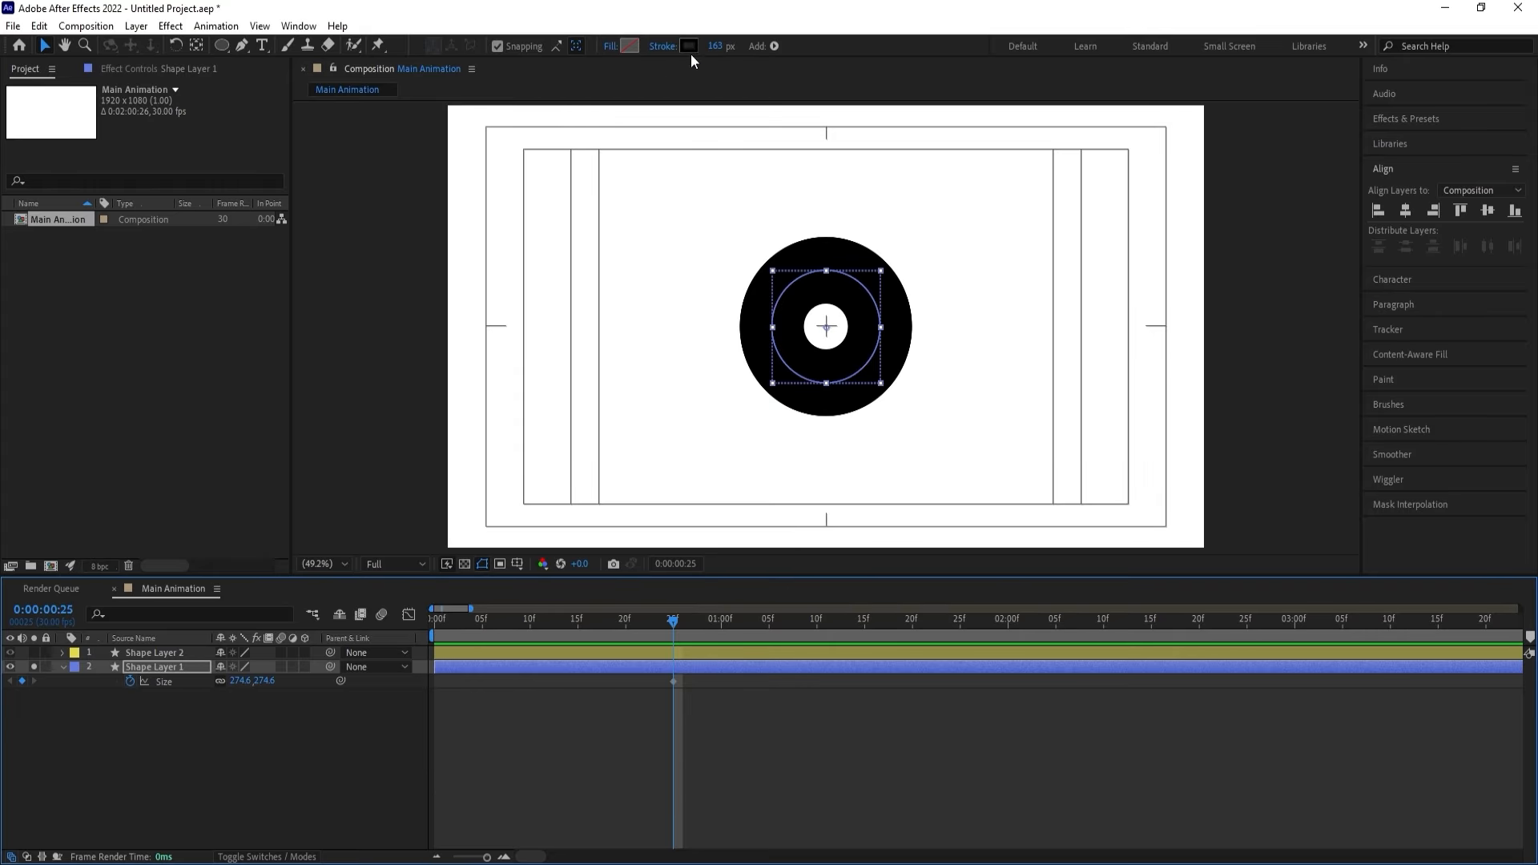
pyautogui.click(721, 46)
pyautogui.write('200')
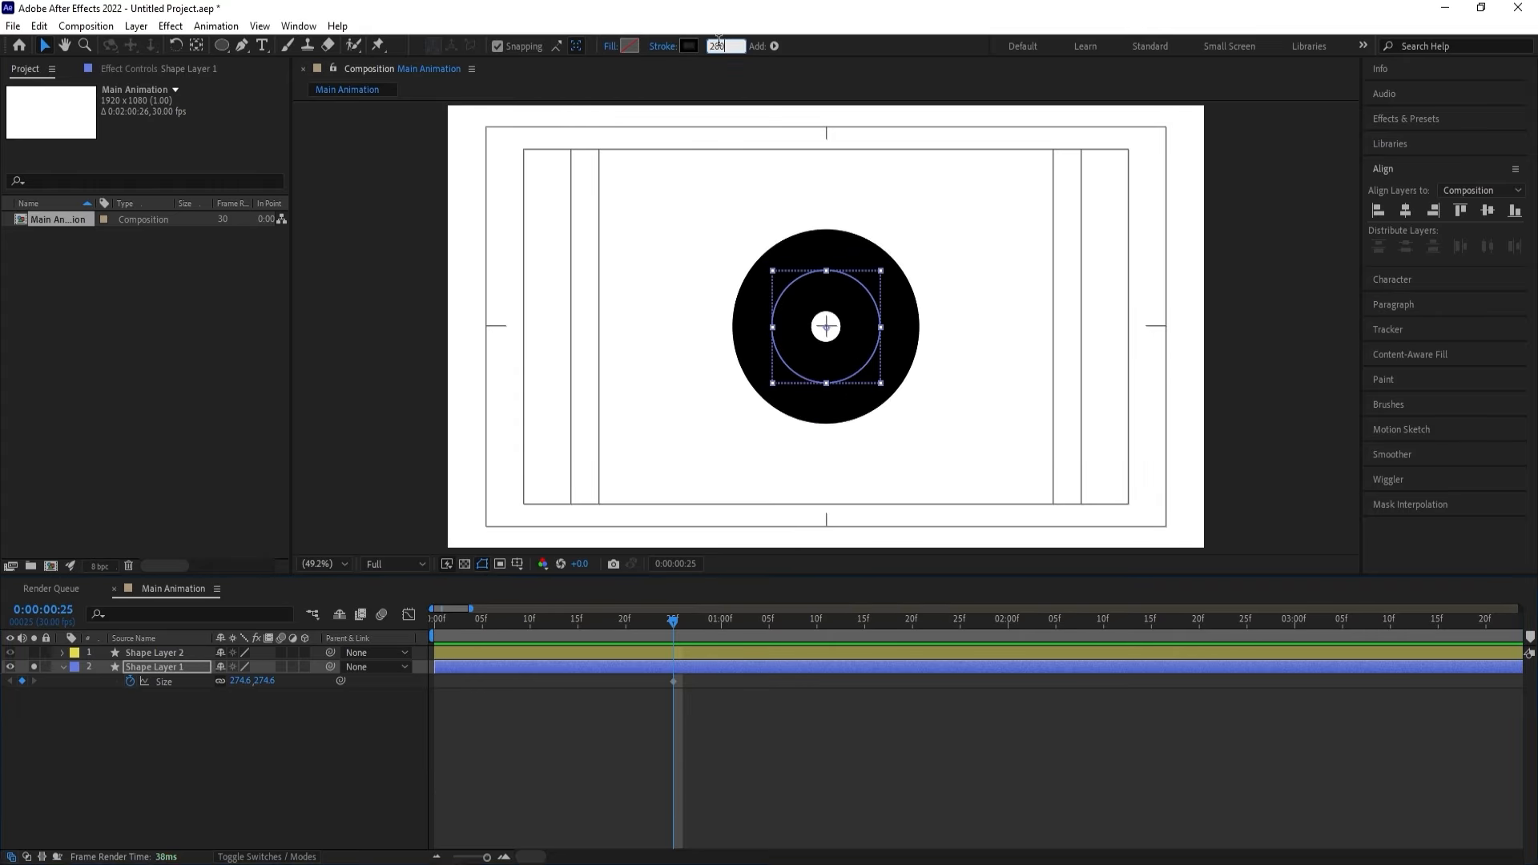
pyautogui.press('Return')
pyautogui.click(34, 666)
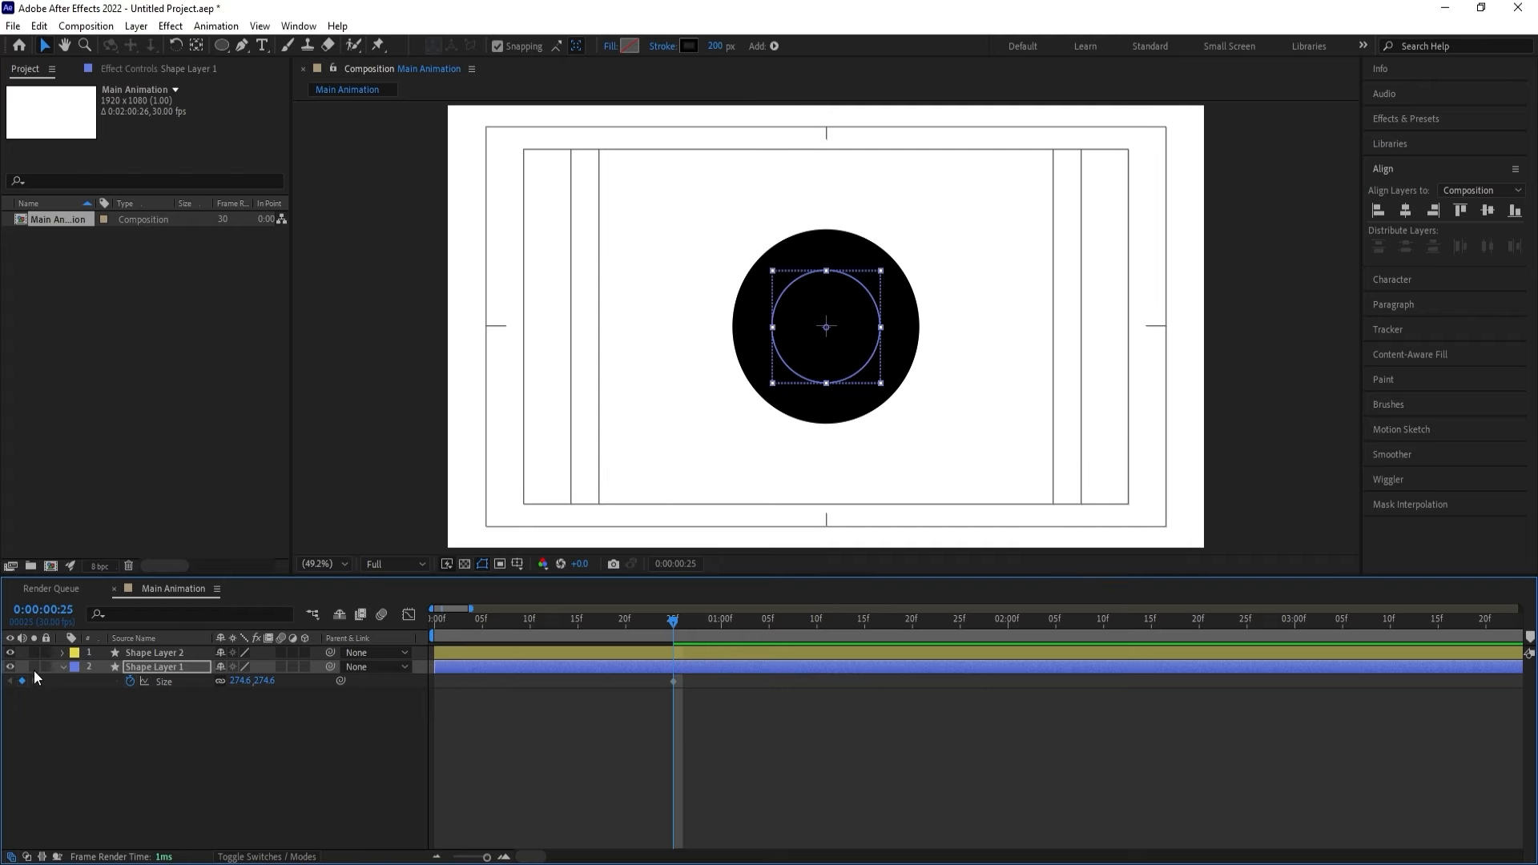
# Trim the start of Shape Layer 1 to frame 25.
pyautogui.click(127, 737)
pyautogui.click(147, 668)
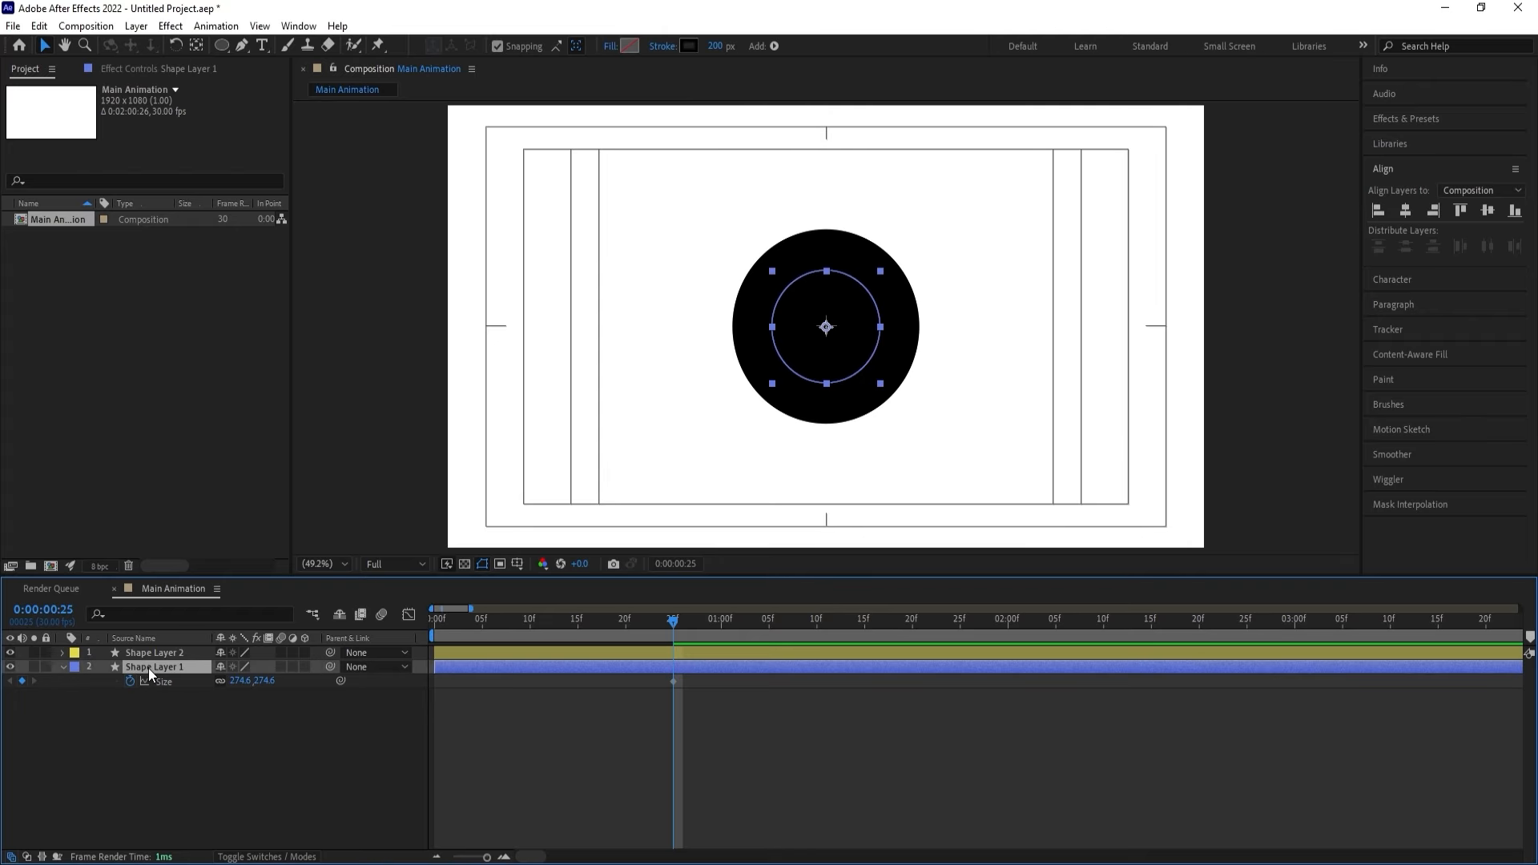
pyautogui.moveTo(669, 624)
pyautogui.mouseDown()
pyautogui.moveTo(620, 617)
pyautogui.moveTo(675, 631)
pyautogui.mouseUp()
pyautogui.hotkey('alt', '[')
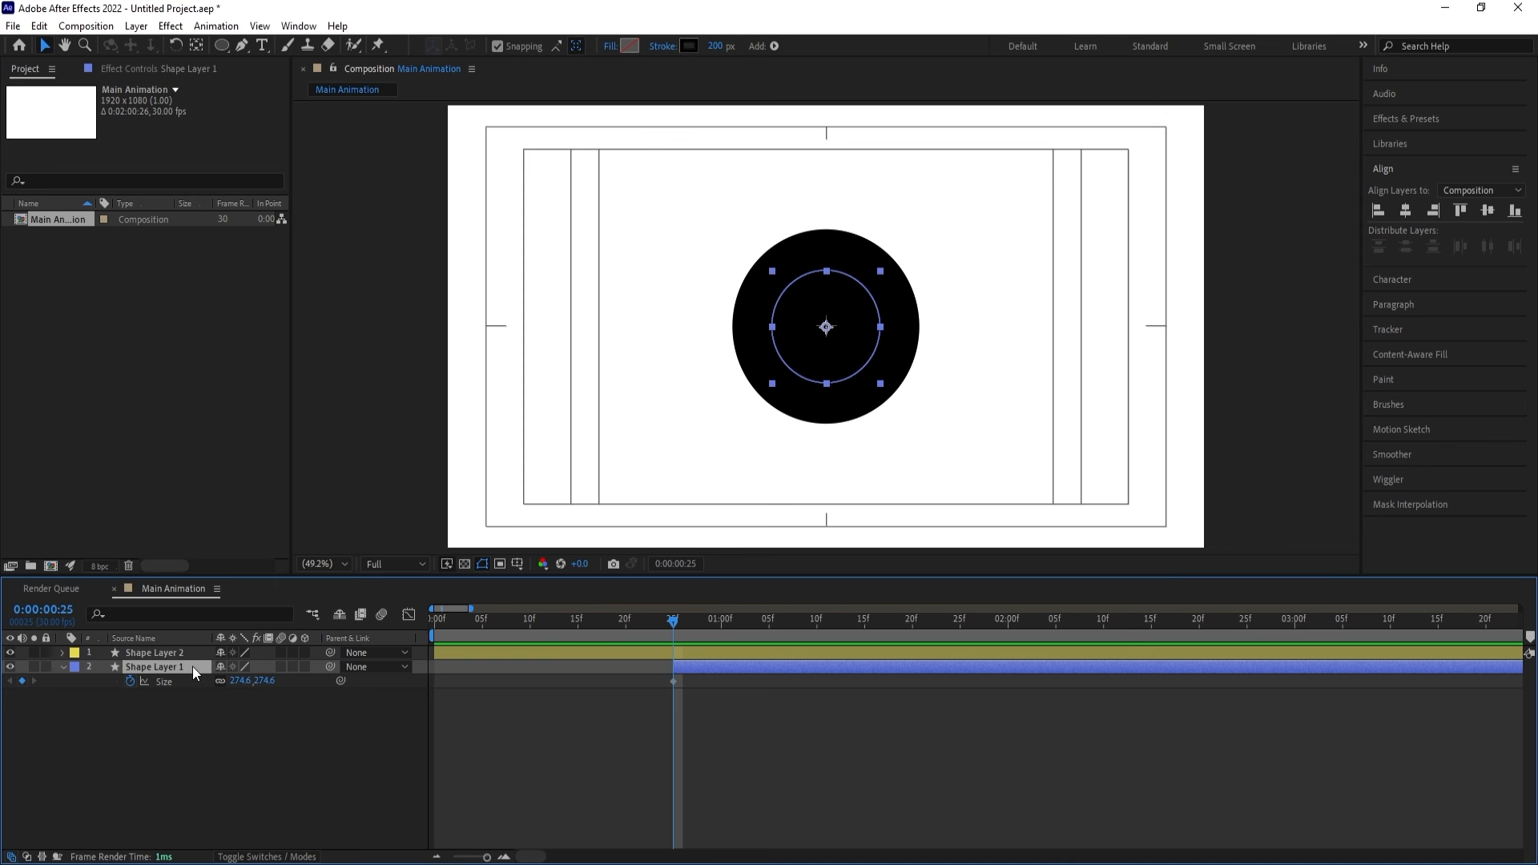
# Animate Shape Layer 1's ellipse Size from 0 at frame 25 to about 278 at 0:00:01:20.
pyautogui.click(239, 681)
pyautogui.write('0')
pyautogui.press('Return')
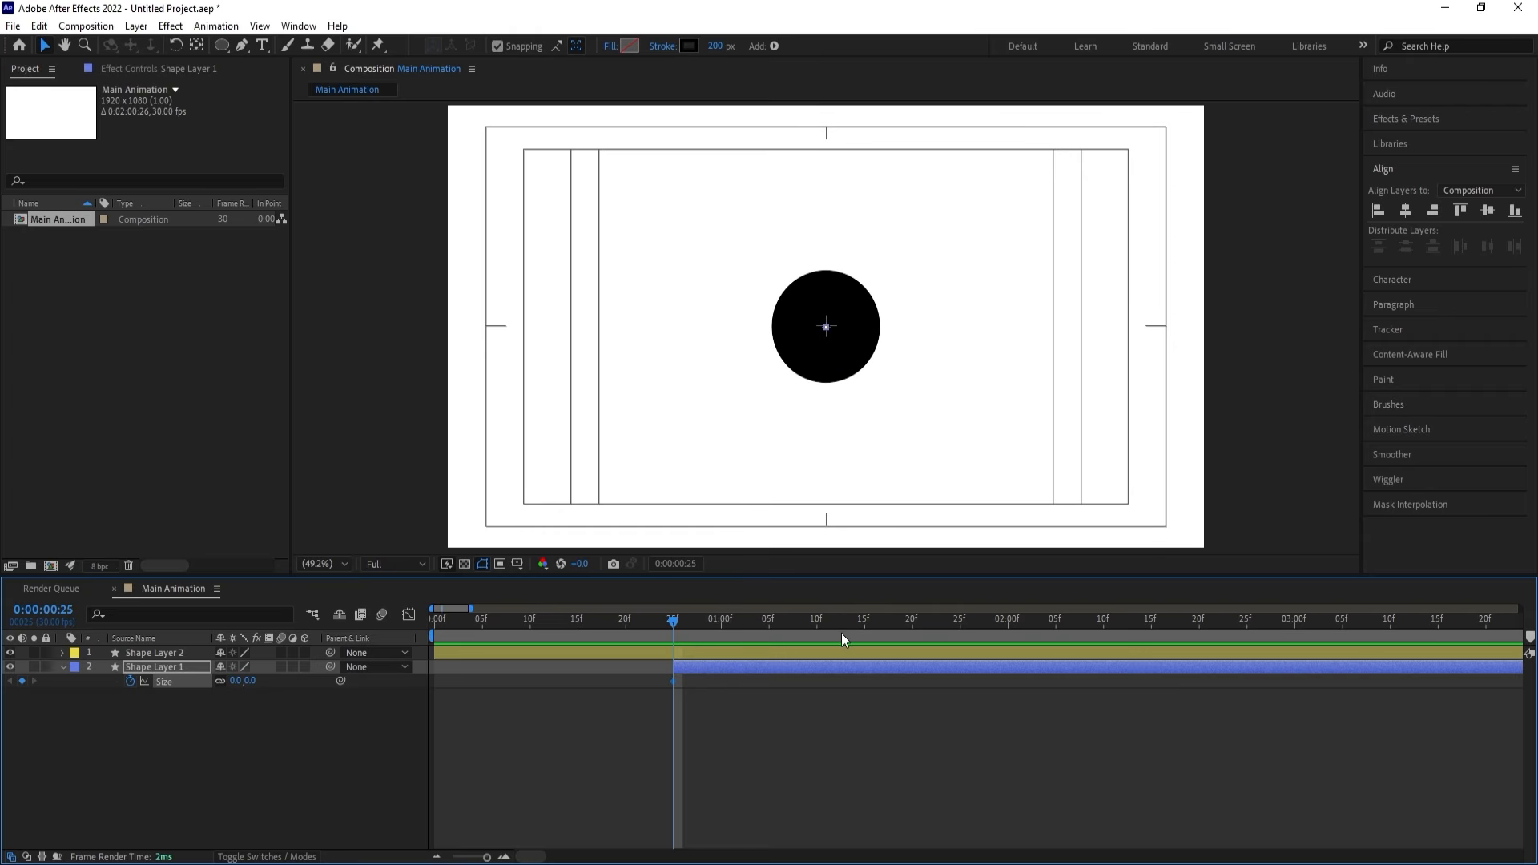
pyautogui.moveTo(818, 624); pyautogui.dragTo(913, 630)
pyautogui.moveTo(233, 681); pyautogui.dragTo(401, 625)
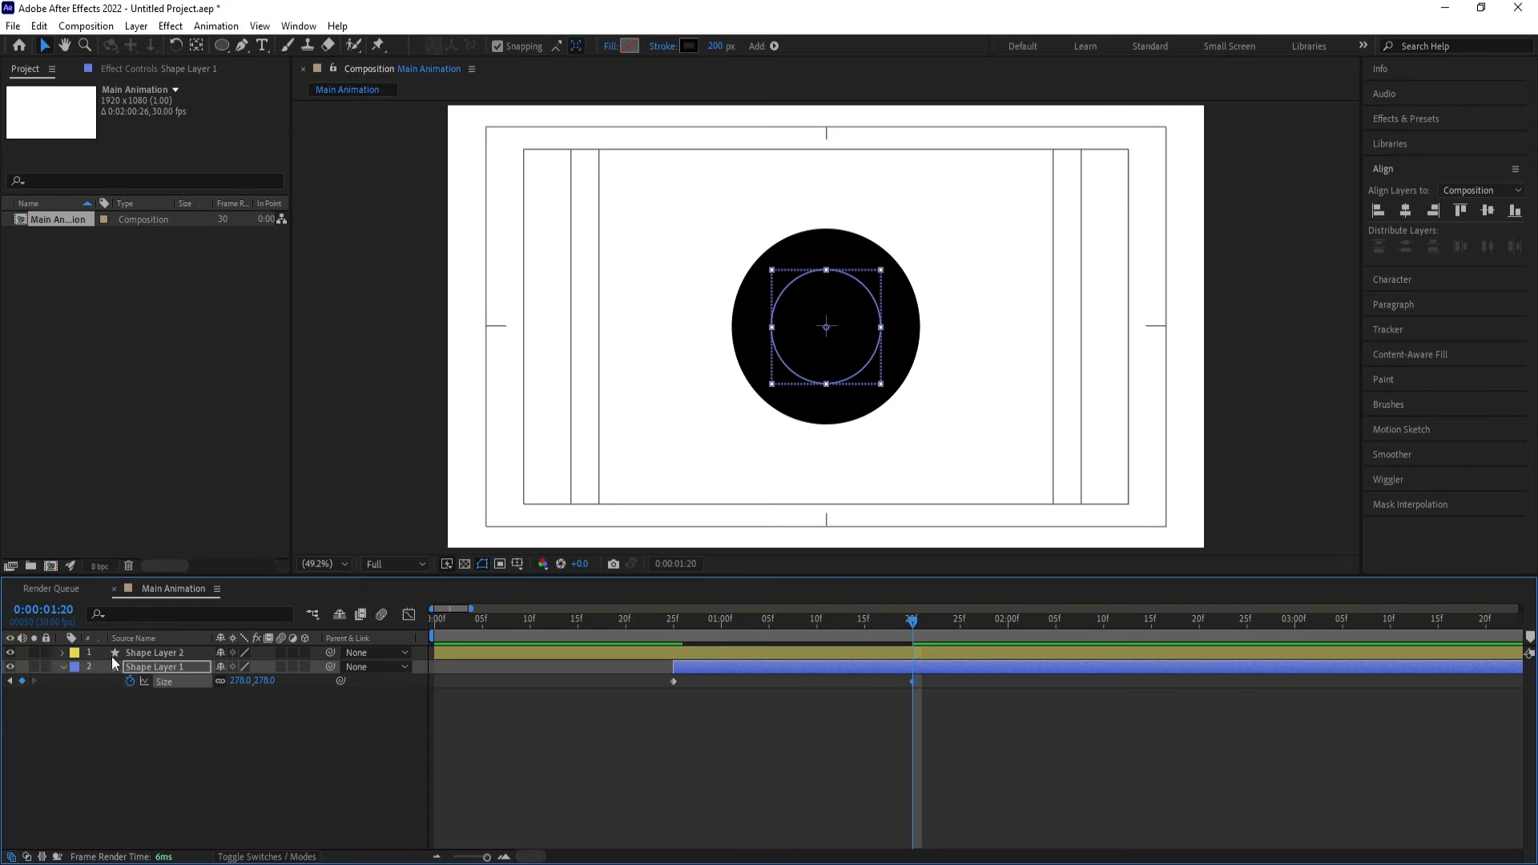
# Change the fill color of the circle on Shape Layer 2 to pure red, FF0000.
pyautogui.click(132, 649)
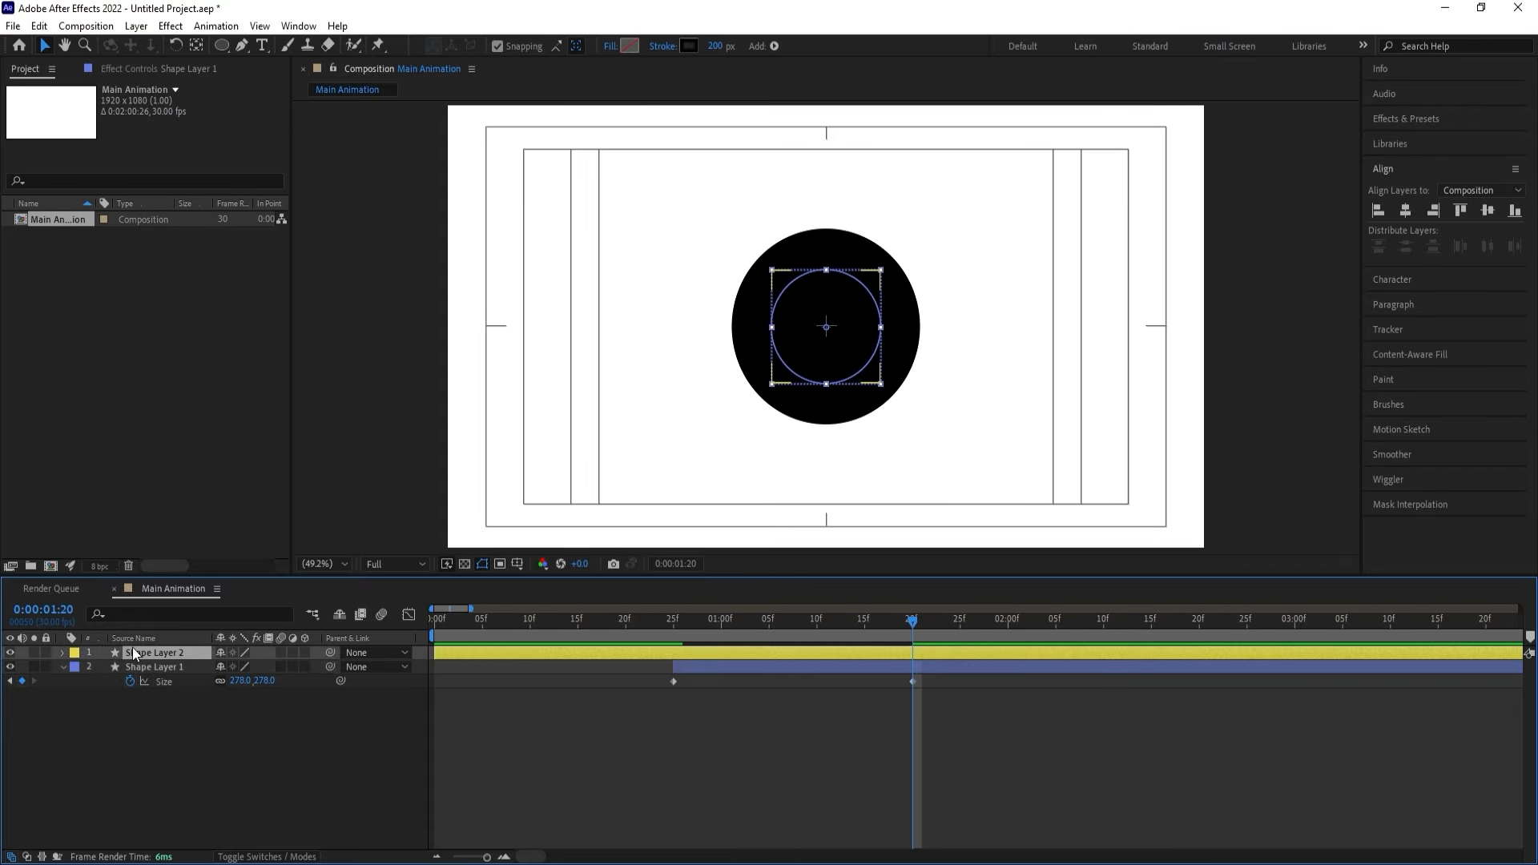
pyautogui.click(635, 47)
pyautogui.click(678, 373)
pyautogui.moveTo(708, 360); pyautogui.dragTo(852, 295)
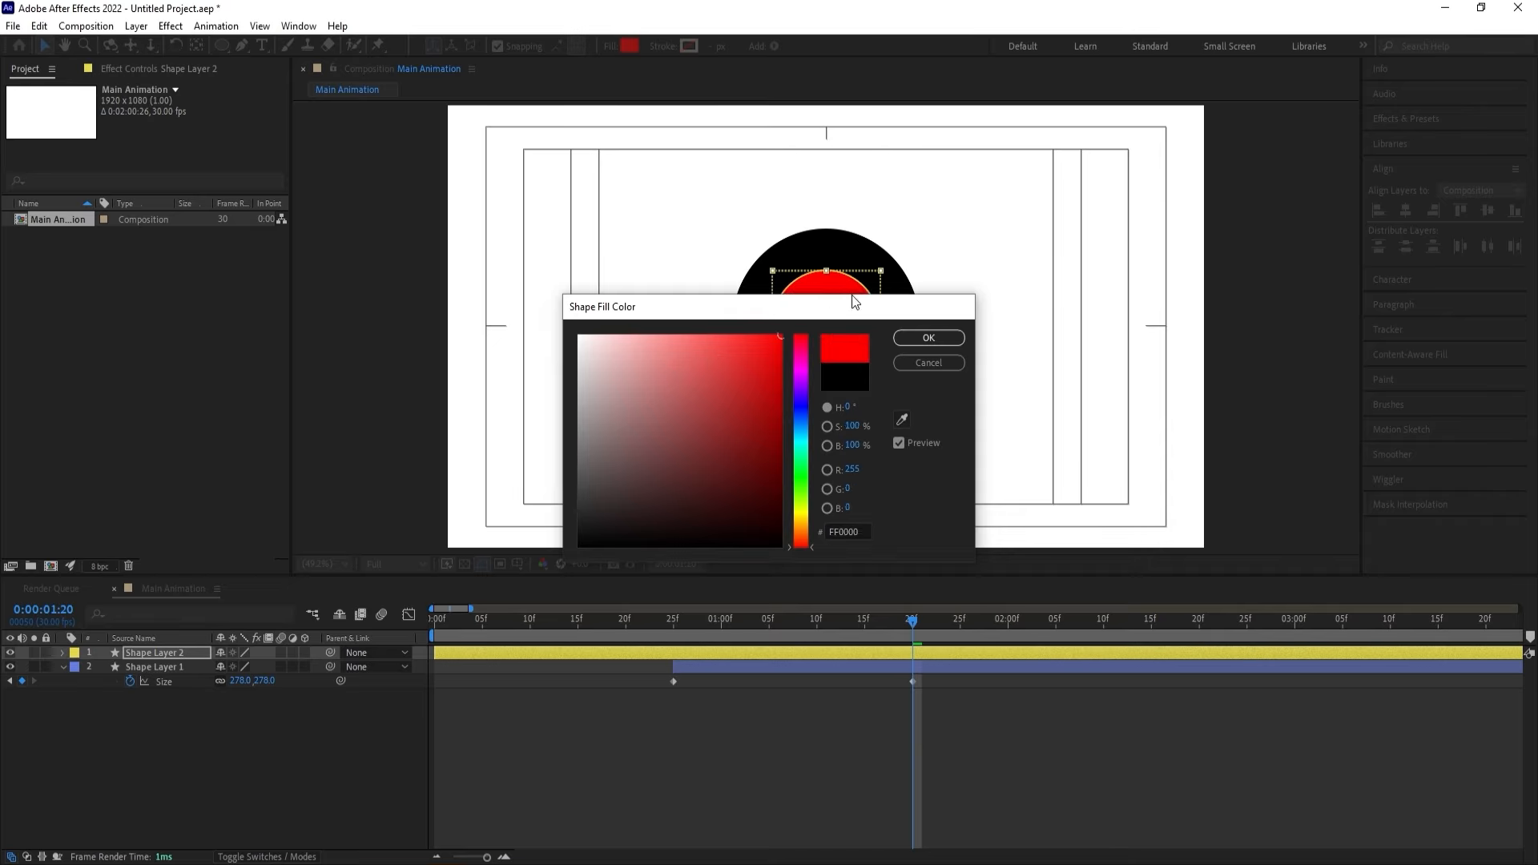
pyautogui.press('Return')
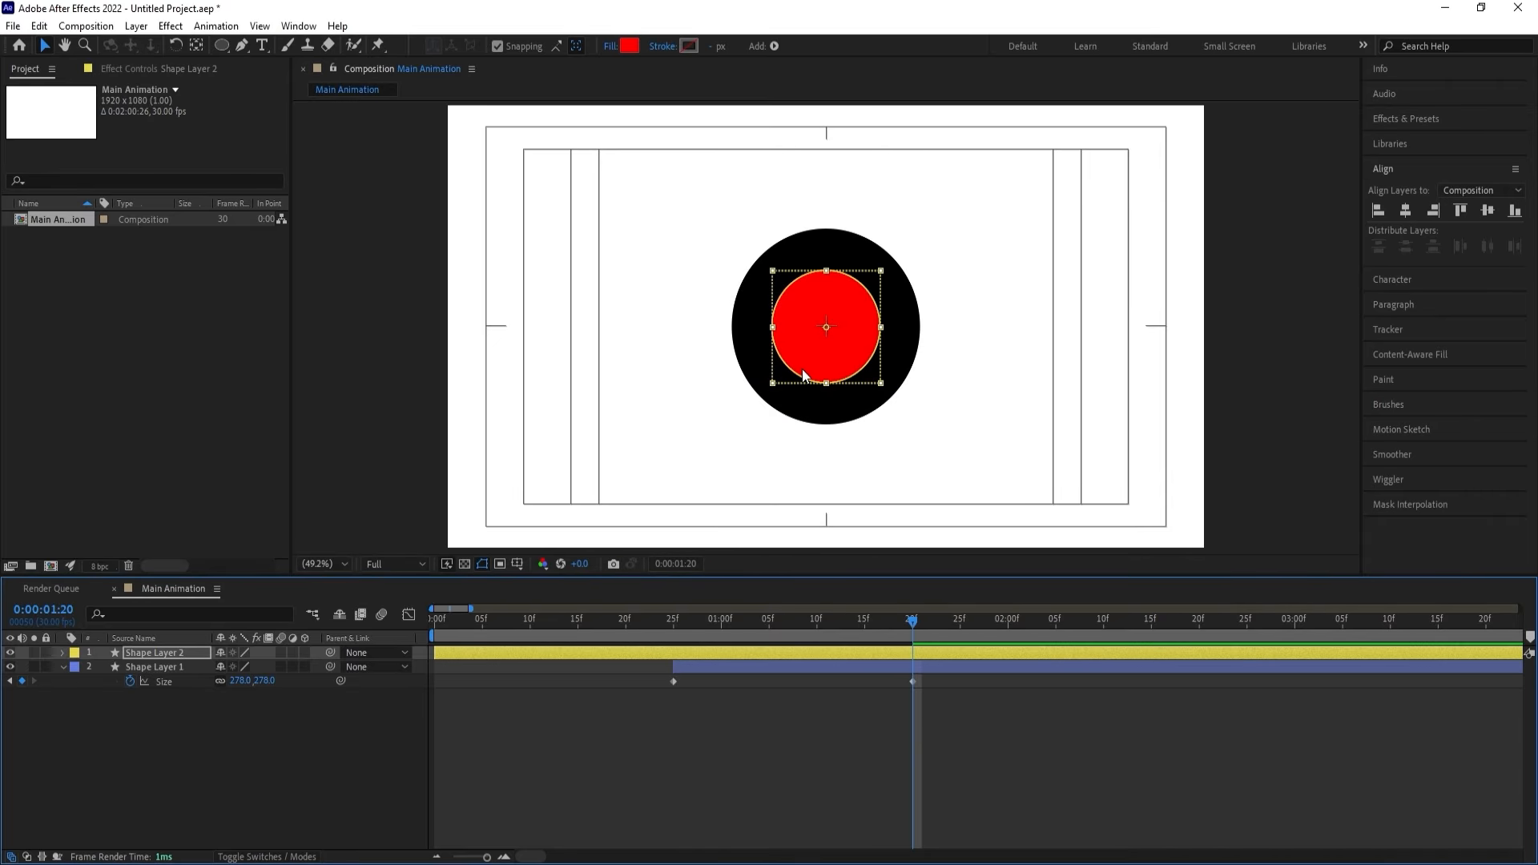
# Enlarge the black ring on Shape Layer 1 to a size of about 331 at 0:00:01:20.
pyautogui.click(795, 669)
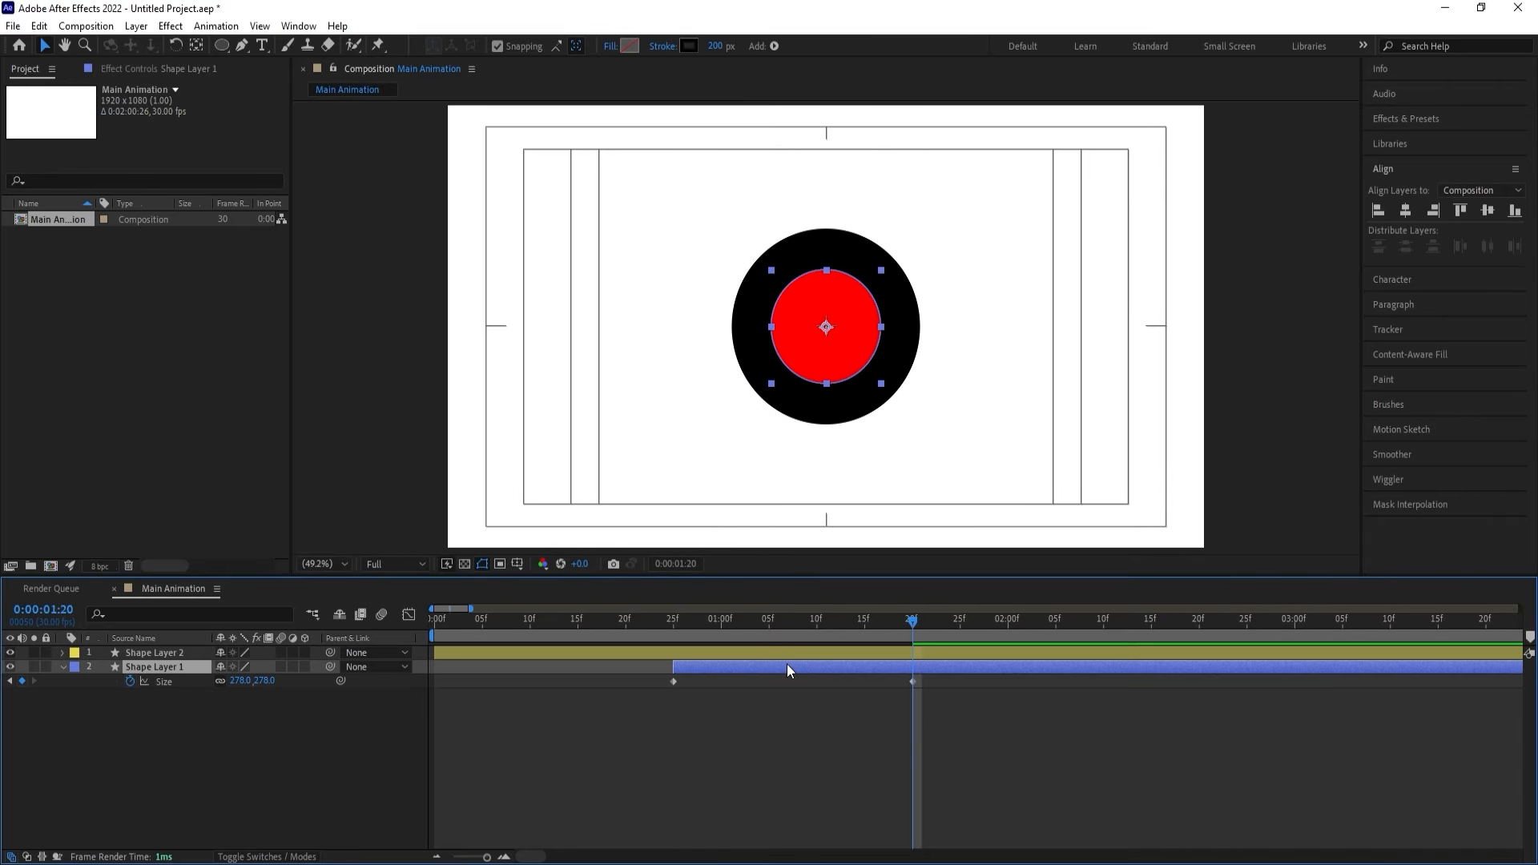
pyautogui.moveTo(238, 681)
pyautogui.mouseDown()
pyautogui.moveTo(277, 681)
pyautogui.moveTo(256, 681)
pyautogui.mouseUp()
pyautogui.click(237, 695)
# Duplicate Shape Layer 1 and turn the original beneath into a dark gray ring with a size of about 597.
pyautogui.click(156, 666)
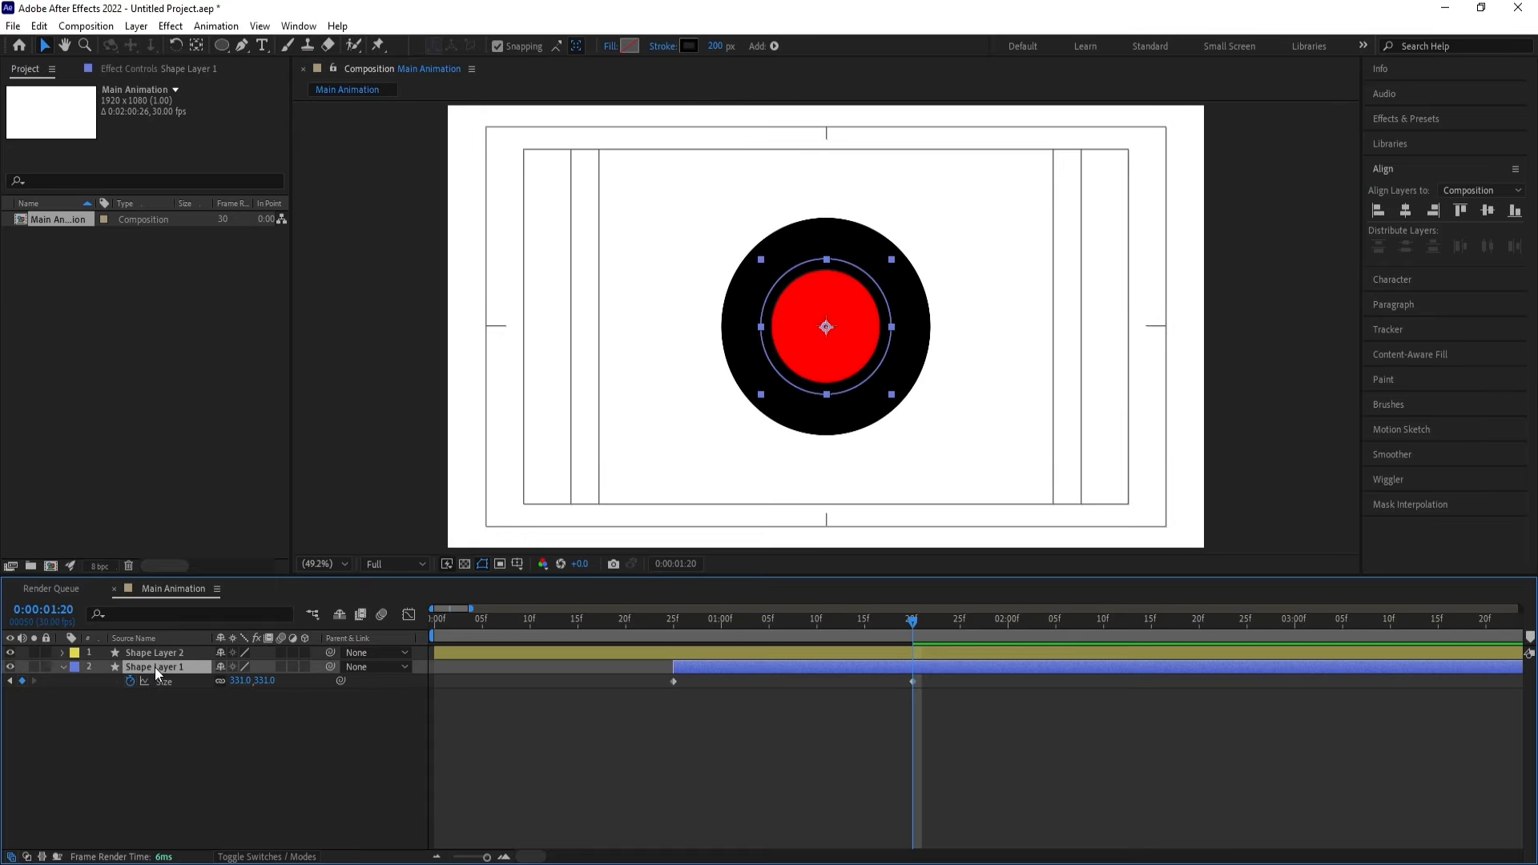
pyautogui.hotkey('ctrl', 'd')
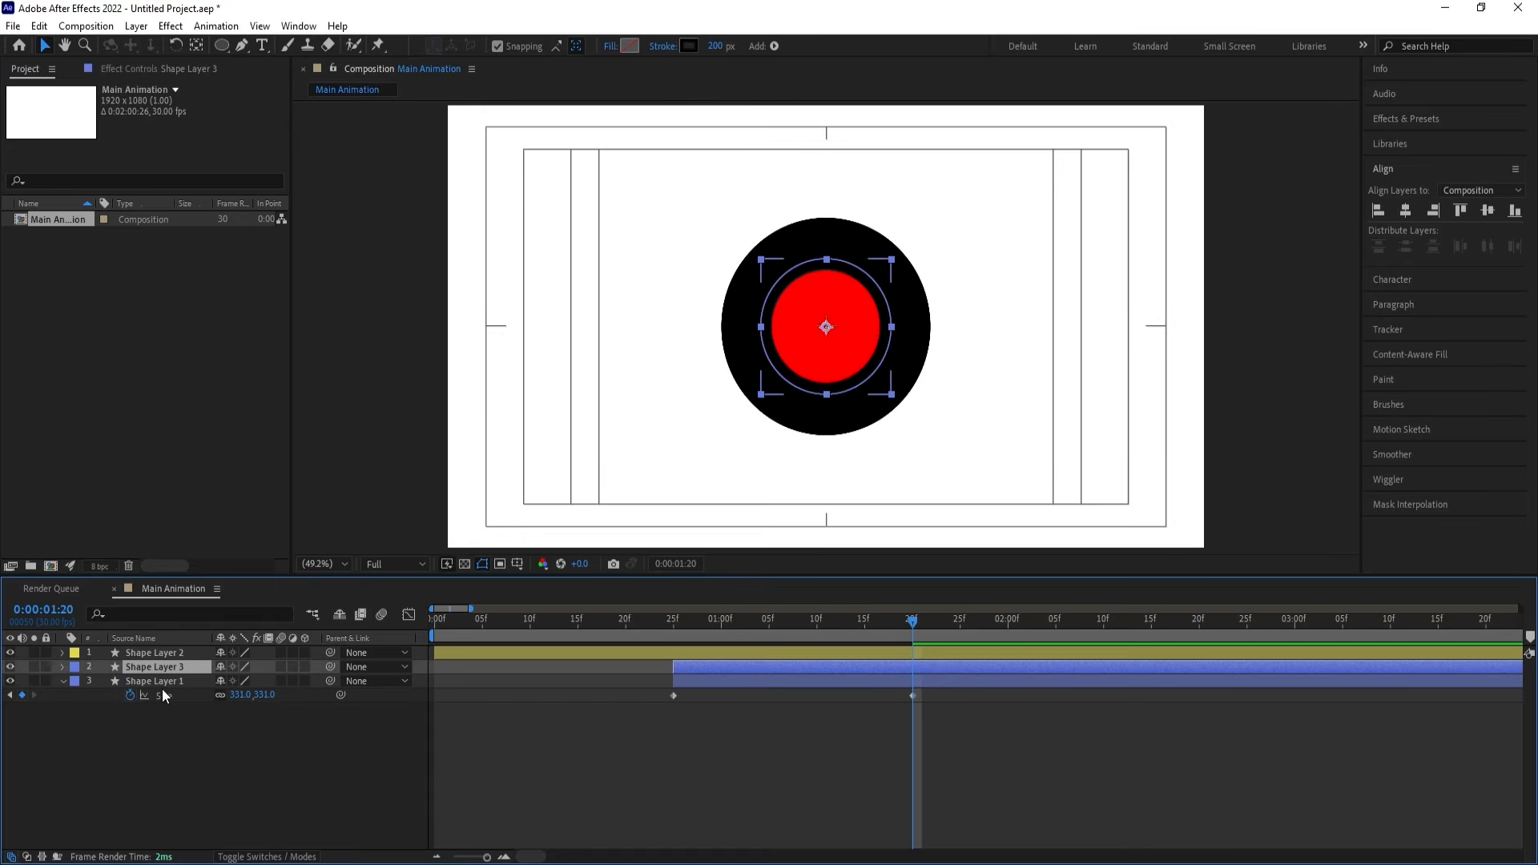
pyautogui.click(161, 687)
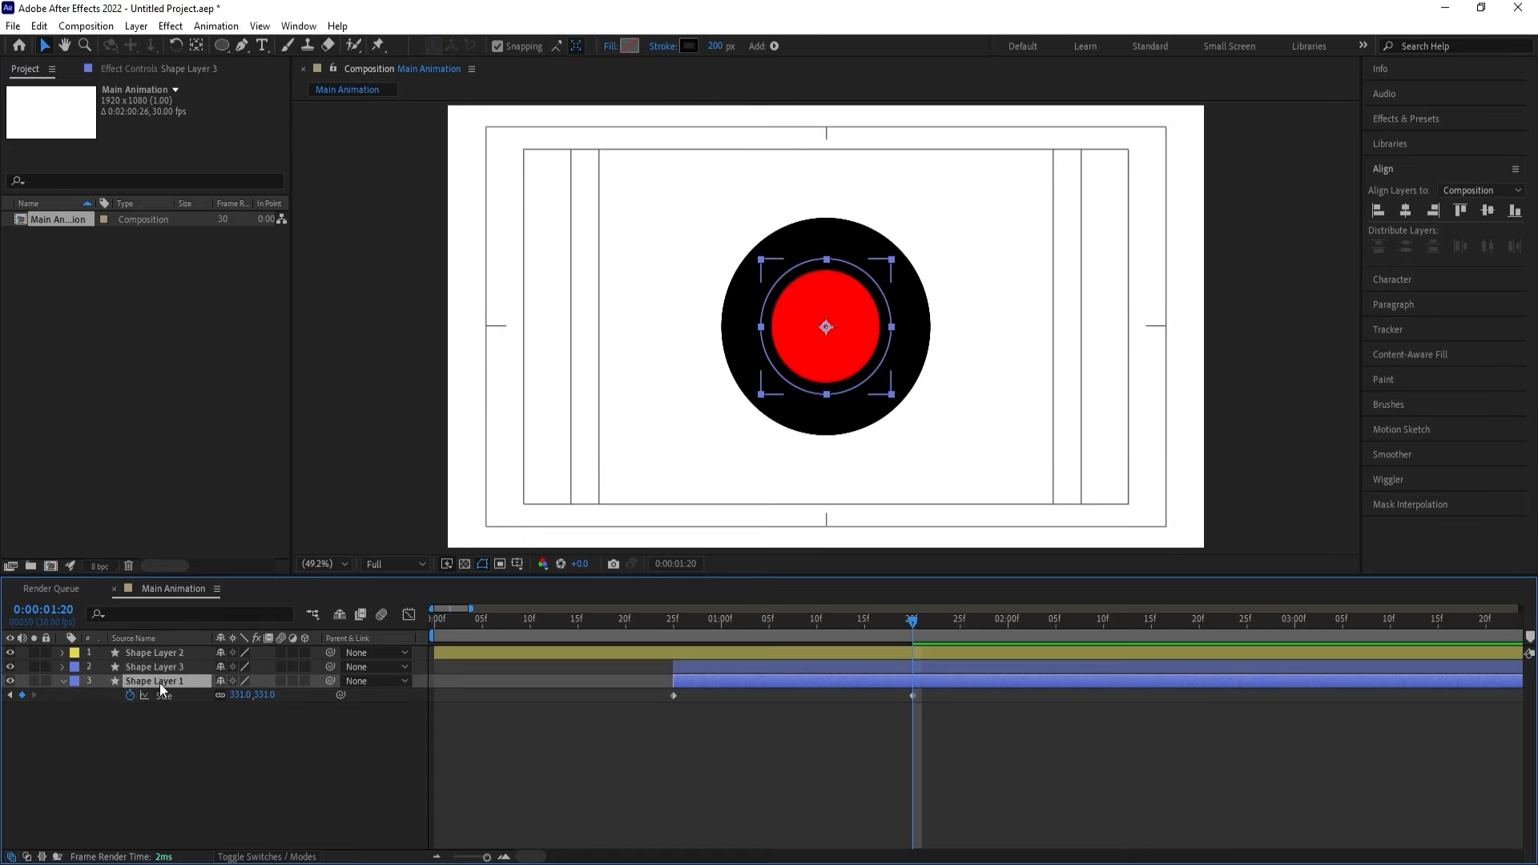
pyautogui.click(690, 46)
pyautogui.click(581, 515)
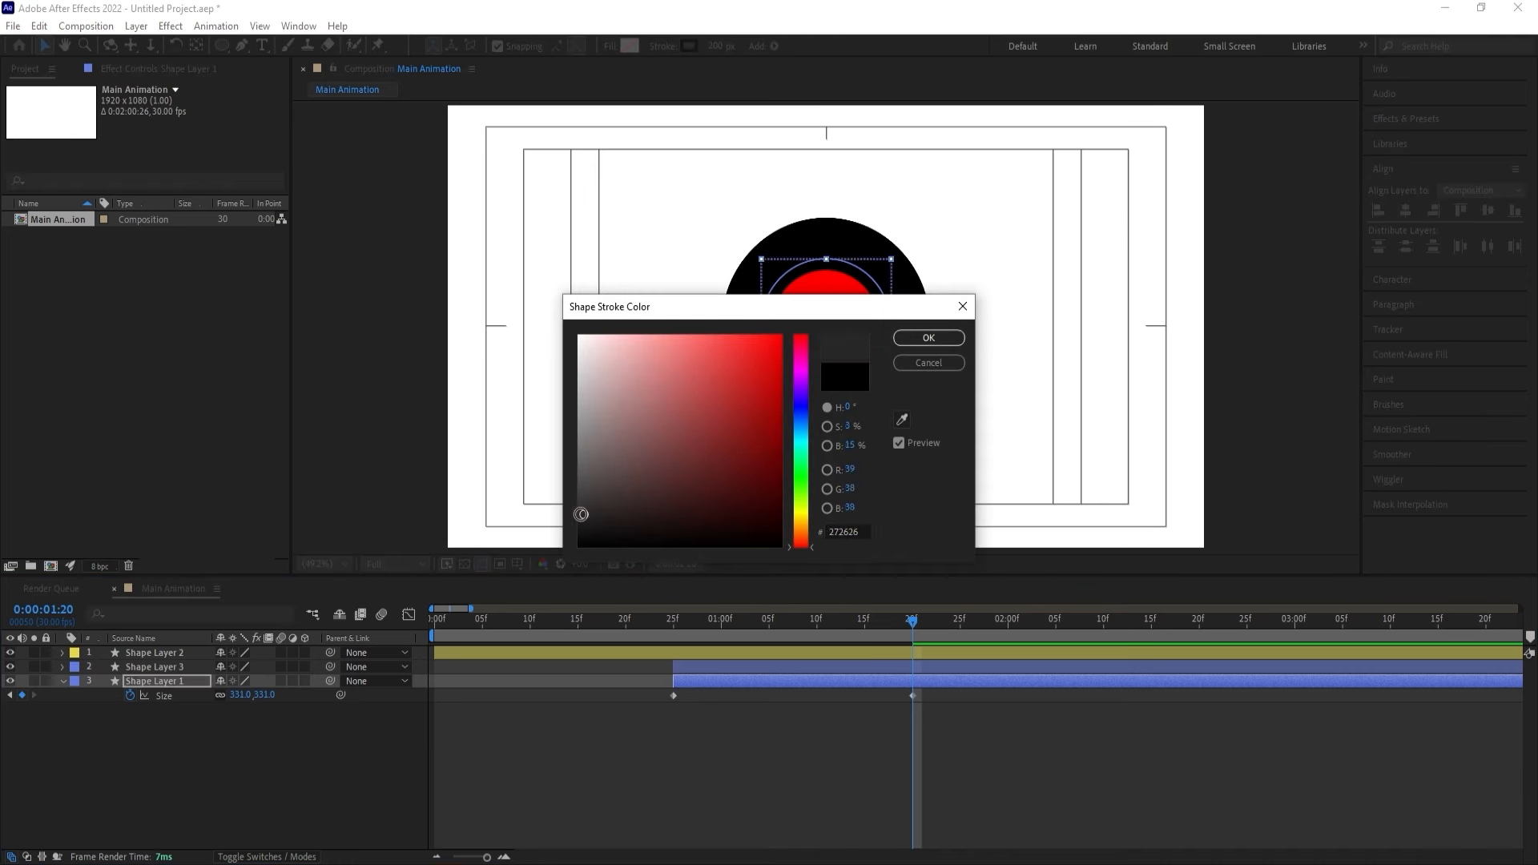
pyautogui.press('Return')
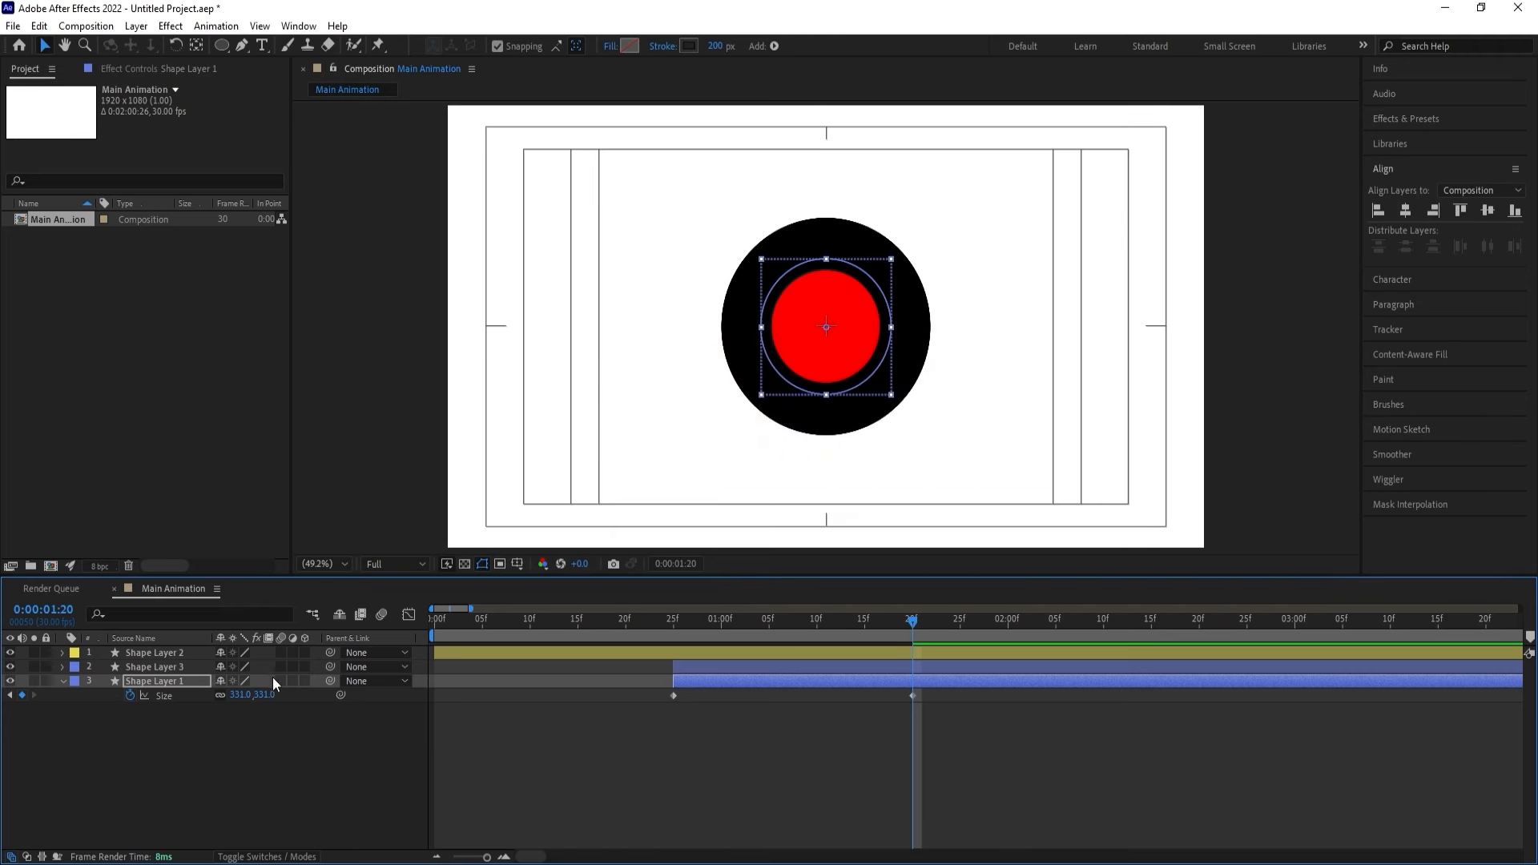
pyautogui.moveTo(243, 696); pyautogui.dragTo(360, 592)
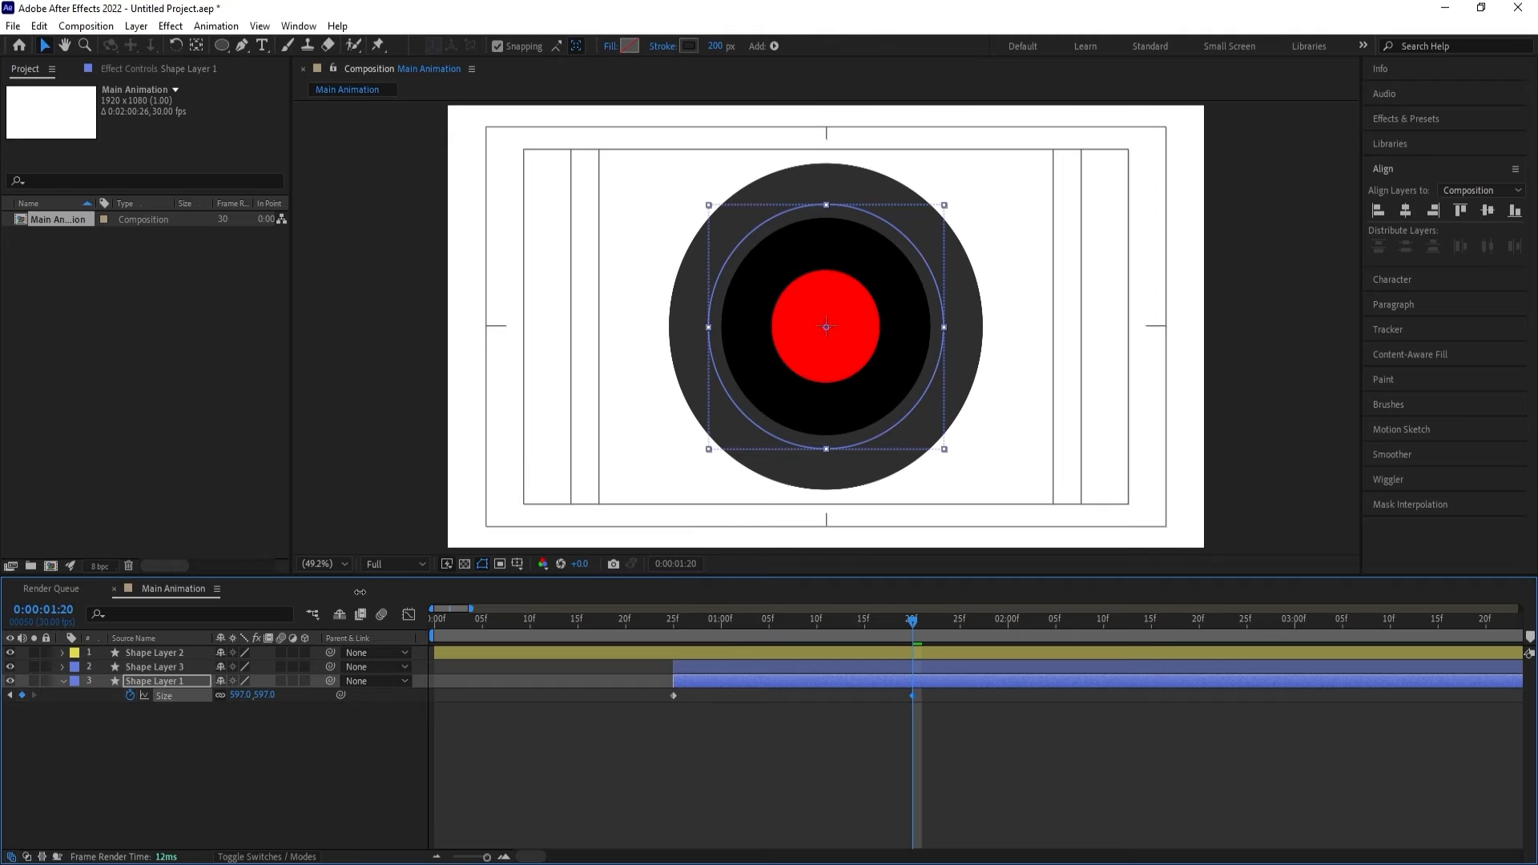
# Duplicate Shape Layer 1 again and turn the original beneath into a black ring with a size of about 870.
pyautogui.hotkey('ctrl', 'd')
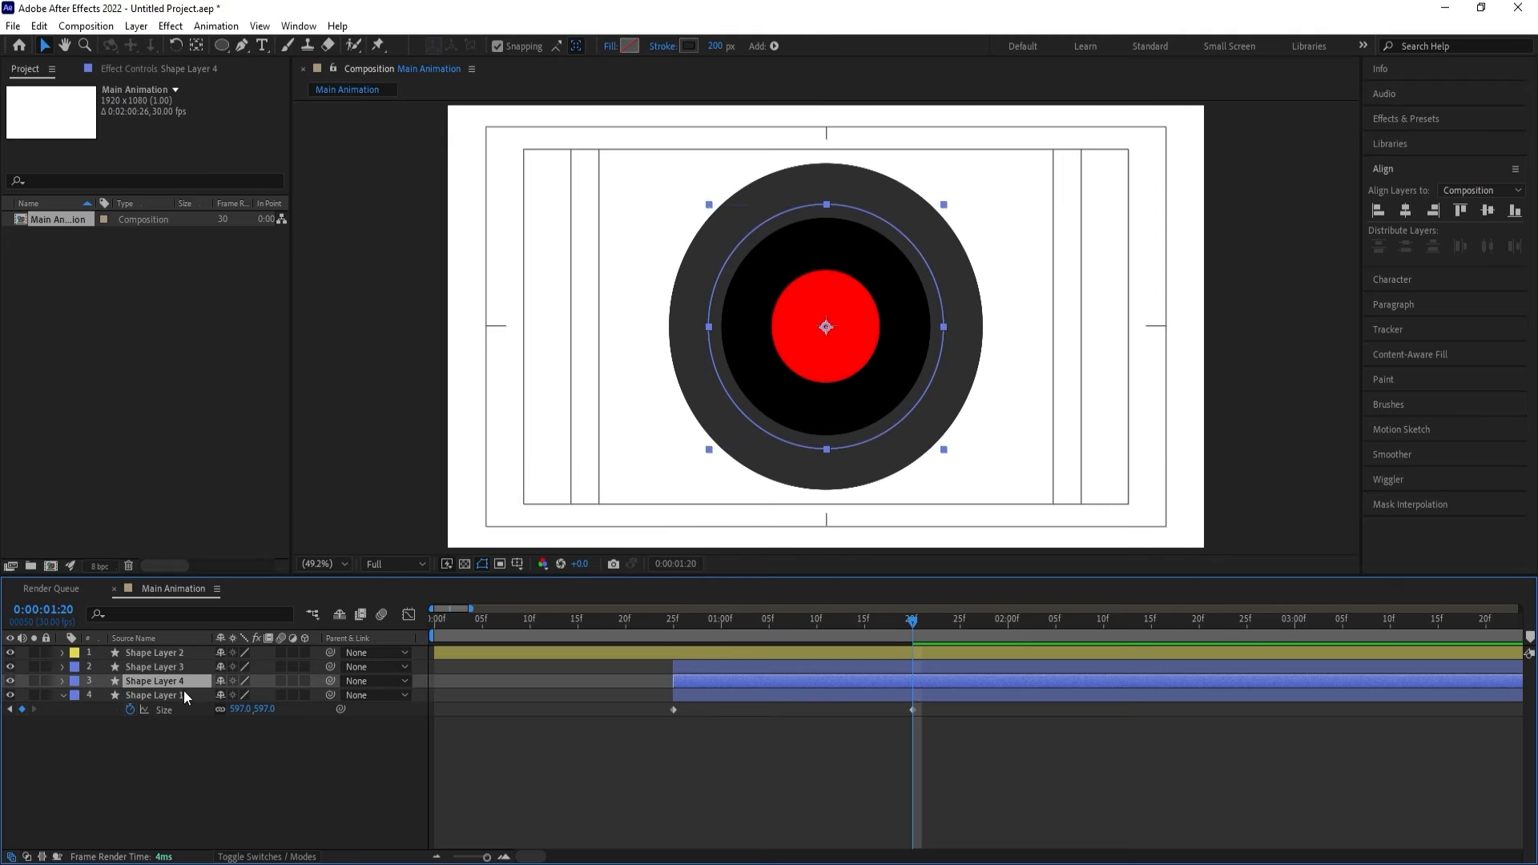
pyautogui.click(170, 695)
pyautogui.moveTo(236, 708); pyautogui.dragTo(593, 168)
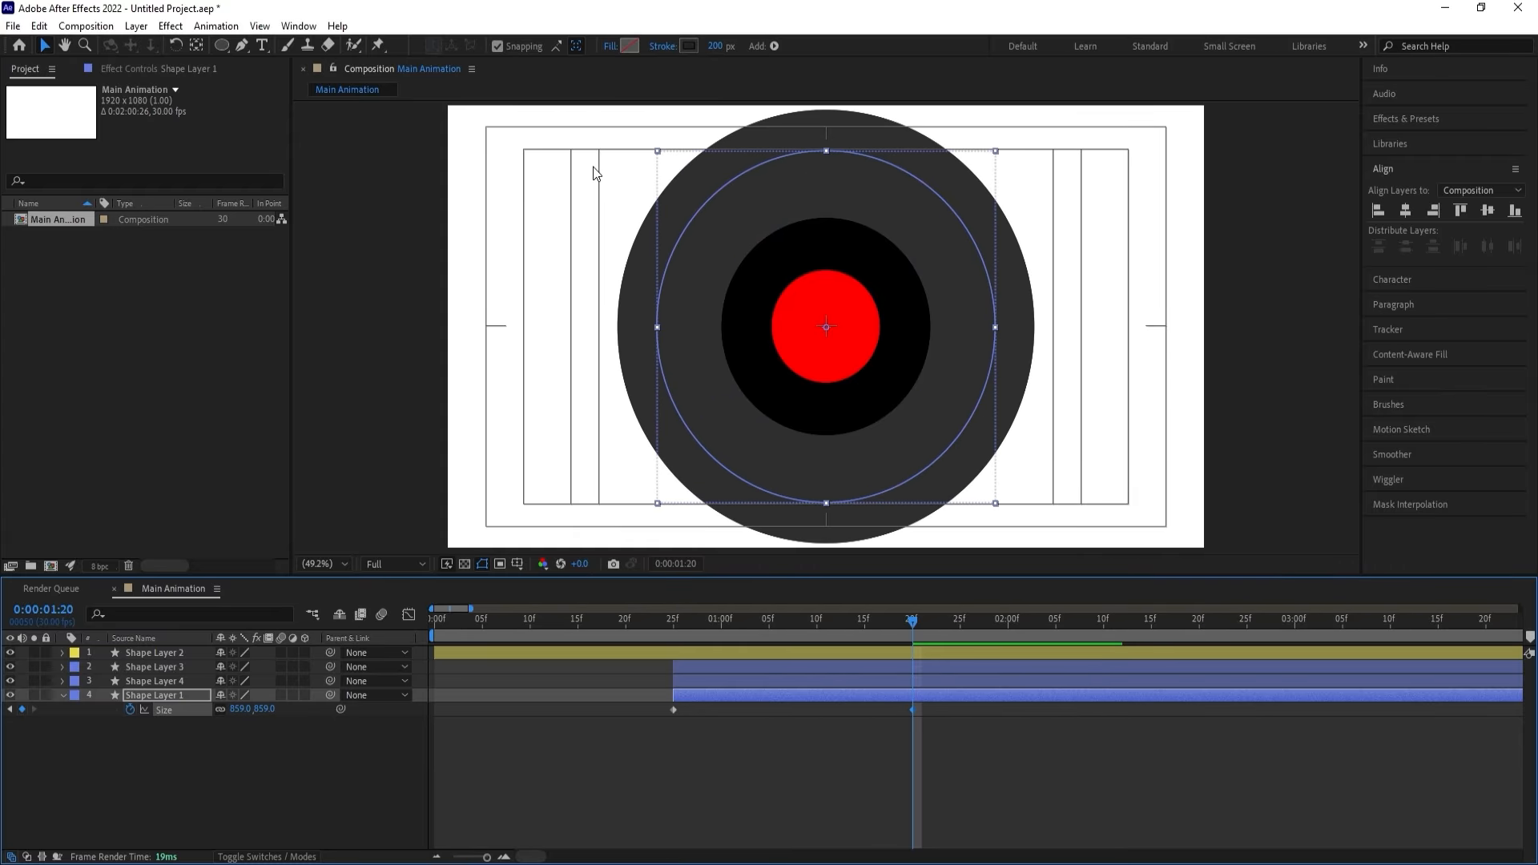
pyautogui.click(688, 46)
pyautogui.click(920, 333)
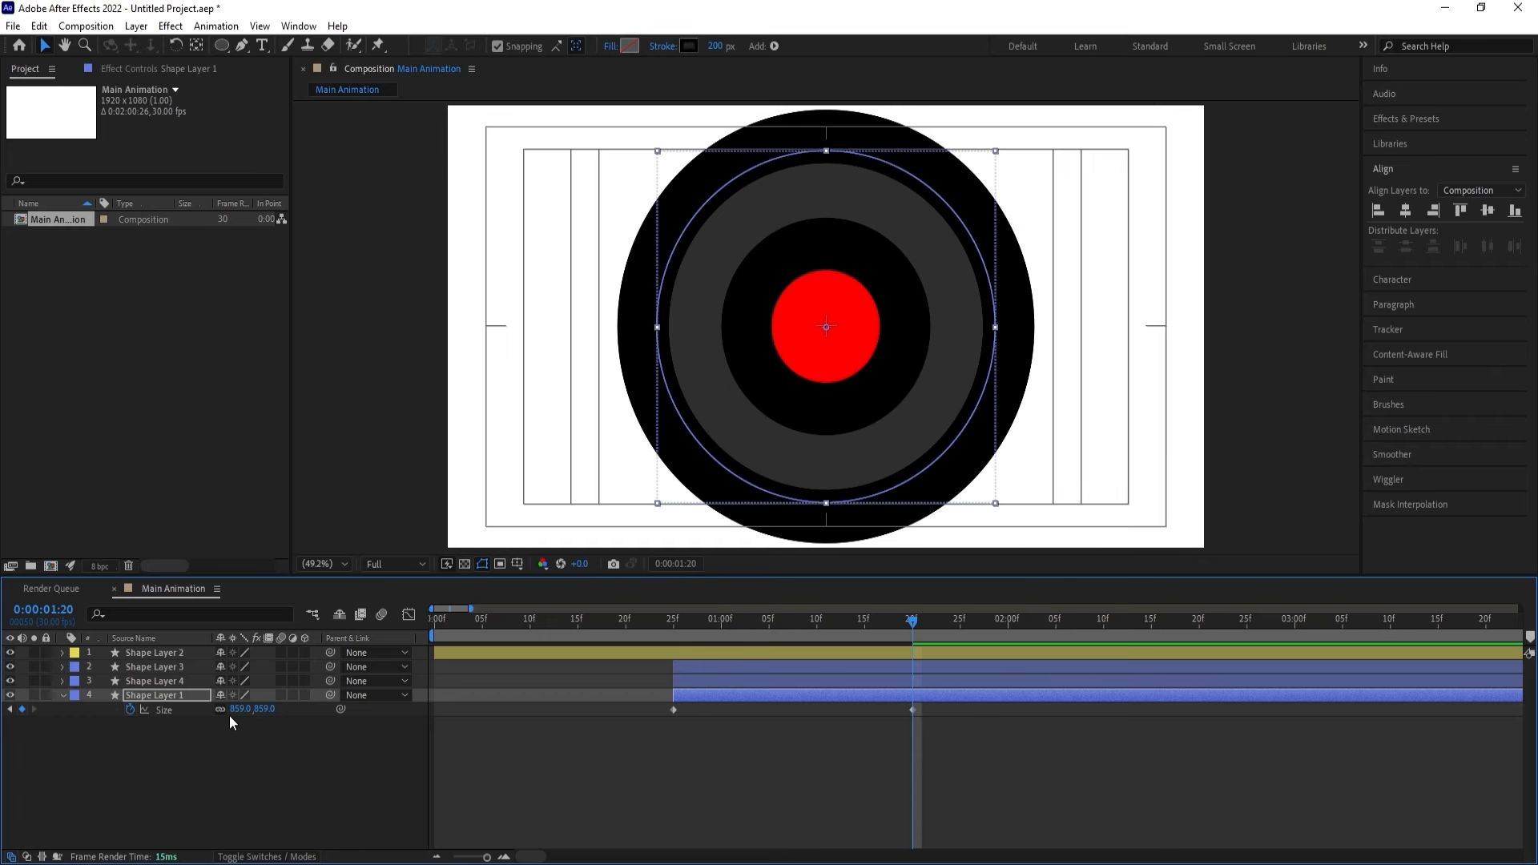
pyautogui.moveTo(236, 710); pyautogui.dragTo(245, 710)
pyautogui.click(215, 770)
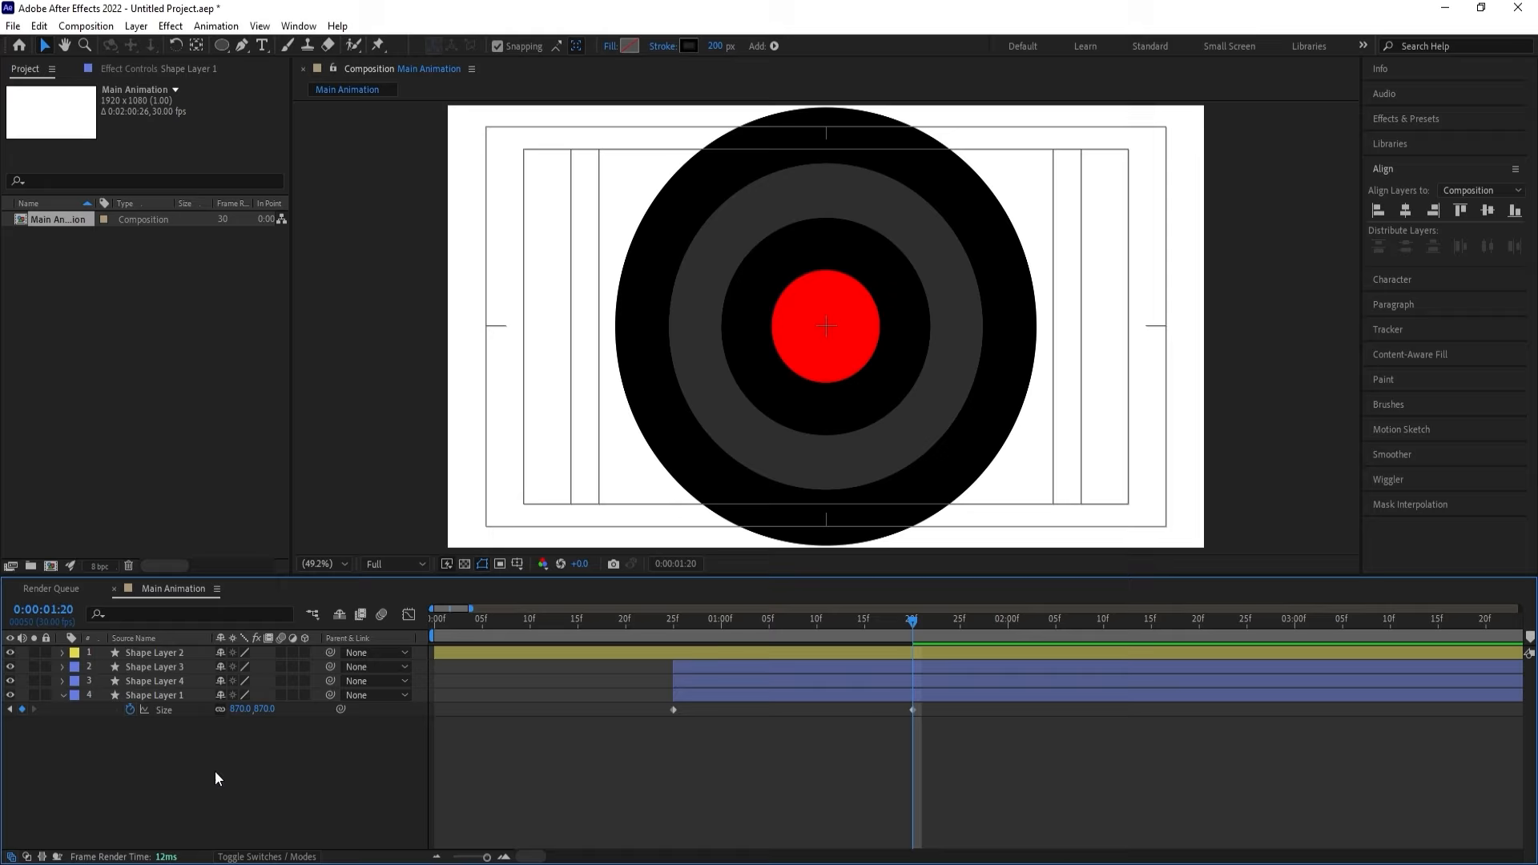
# Duplicate Shape Layer 1 and make the bottom original a dark gray ring with a size of about 1157.
pyautogui.click(156, 694)
pyautogui.hotkey('ctrl', 'd')
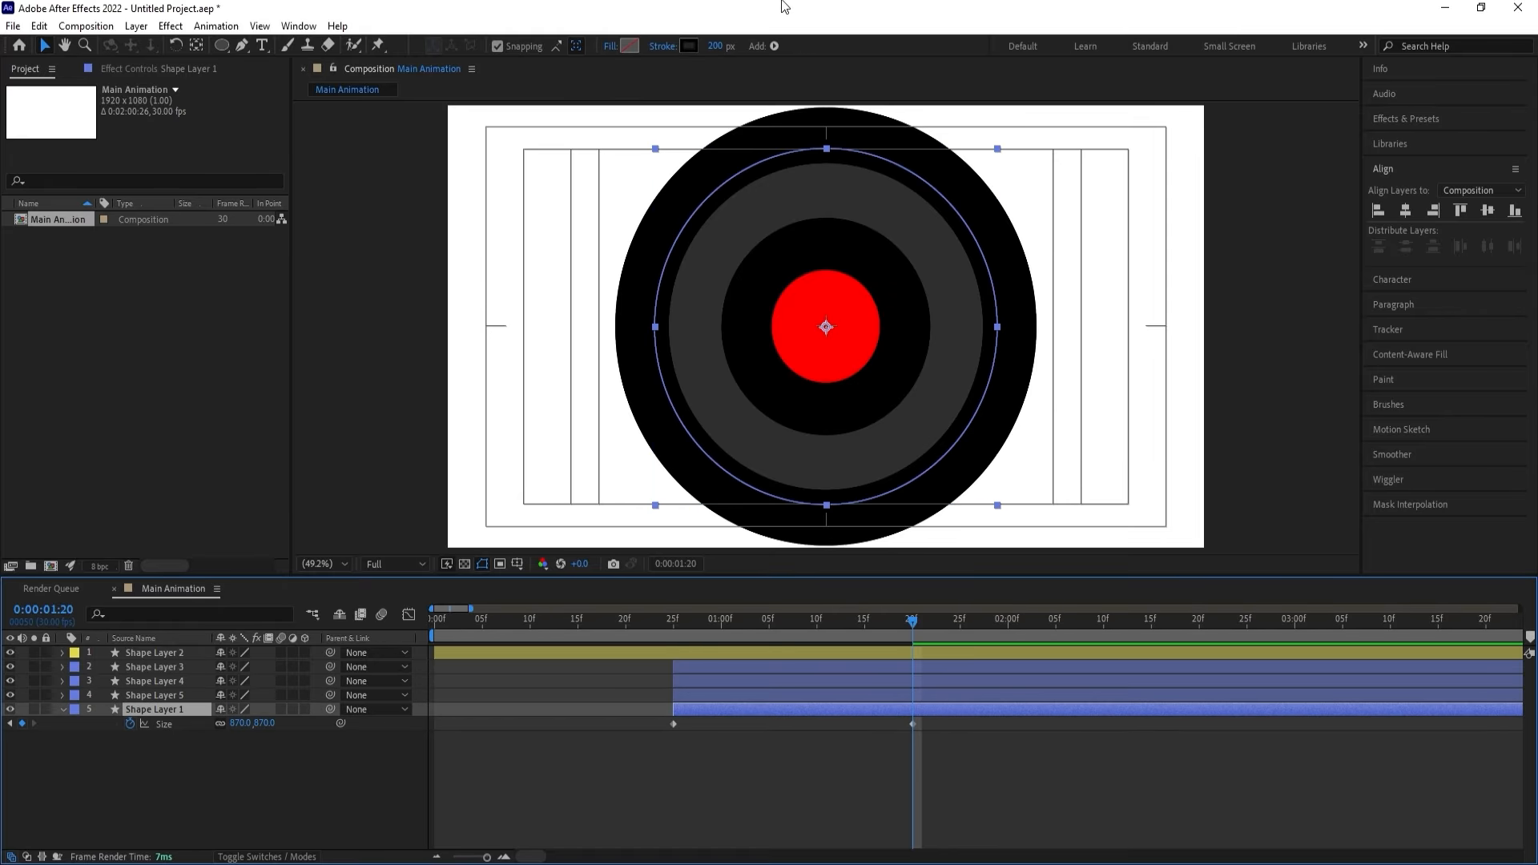
pyautogui.click(688, 45)
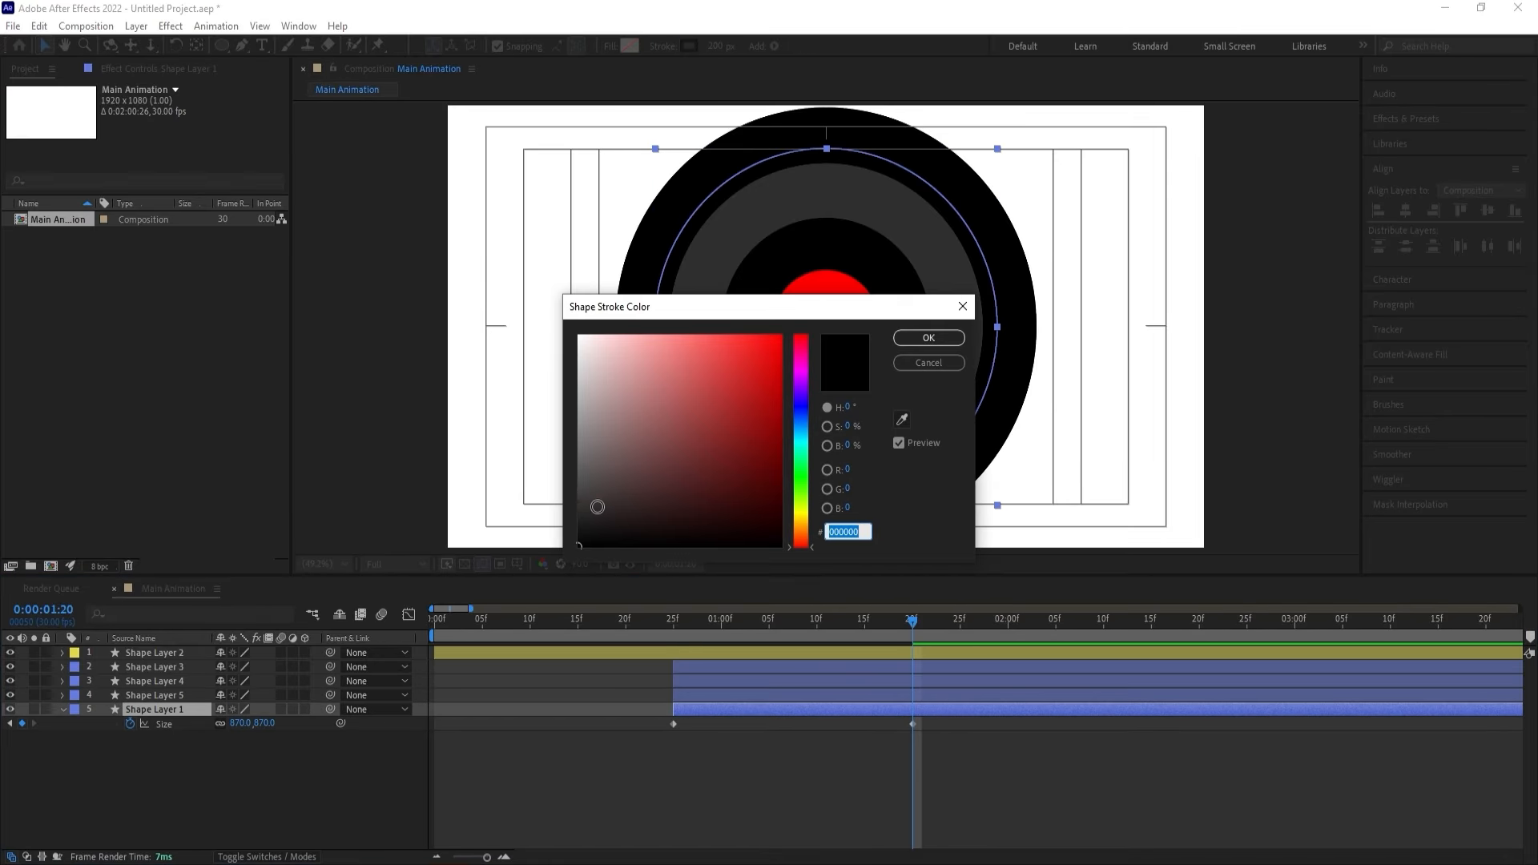
pyautogui.moveTo(597, 505); pyautogui.dragTo(558, 508)
pyautogui.press('Return')
pyautogui.moveTo(247, 722); pyautogui.dragTo(402, 651)
# Duplicate Shape Layer 1 once more and make the bottom original a black outermost ring with a size of about 1457.
pyautogui.hotkey('ctrl', 'd')
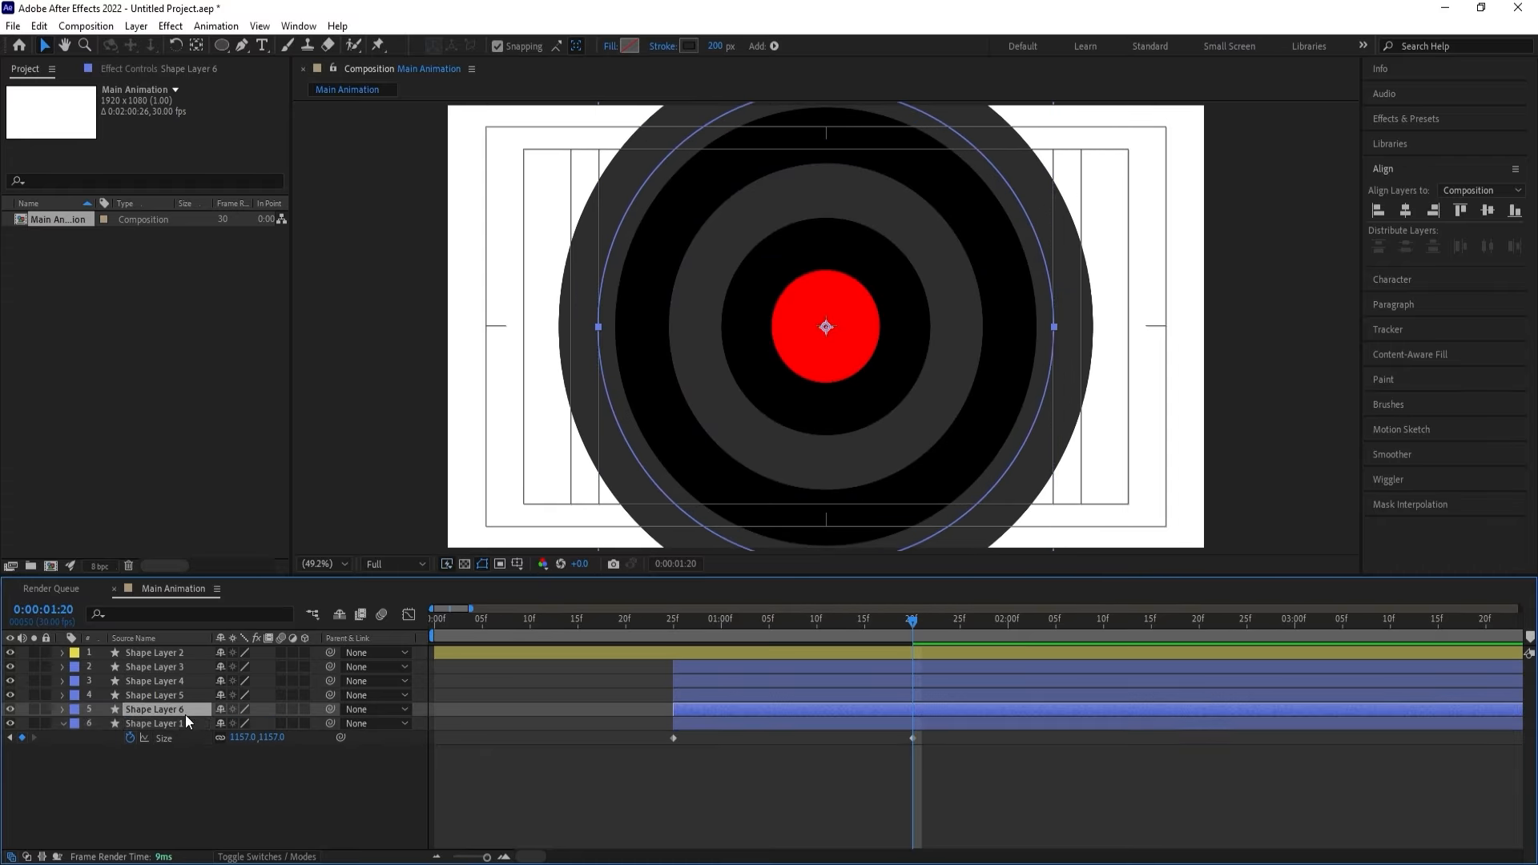
pyautogui.click(170, 719)
pyautogui.click(688, 46)
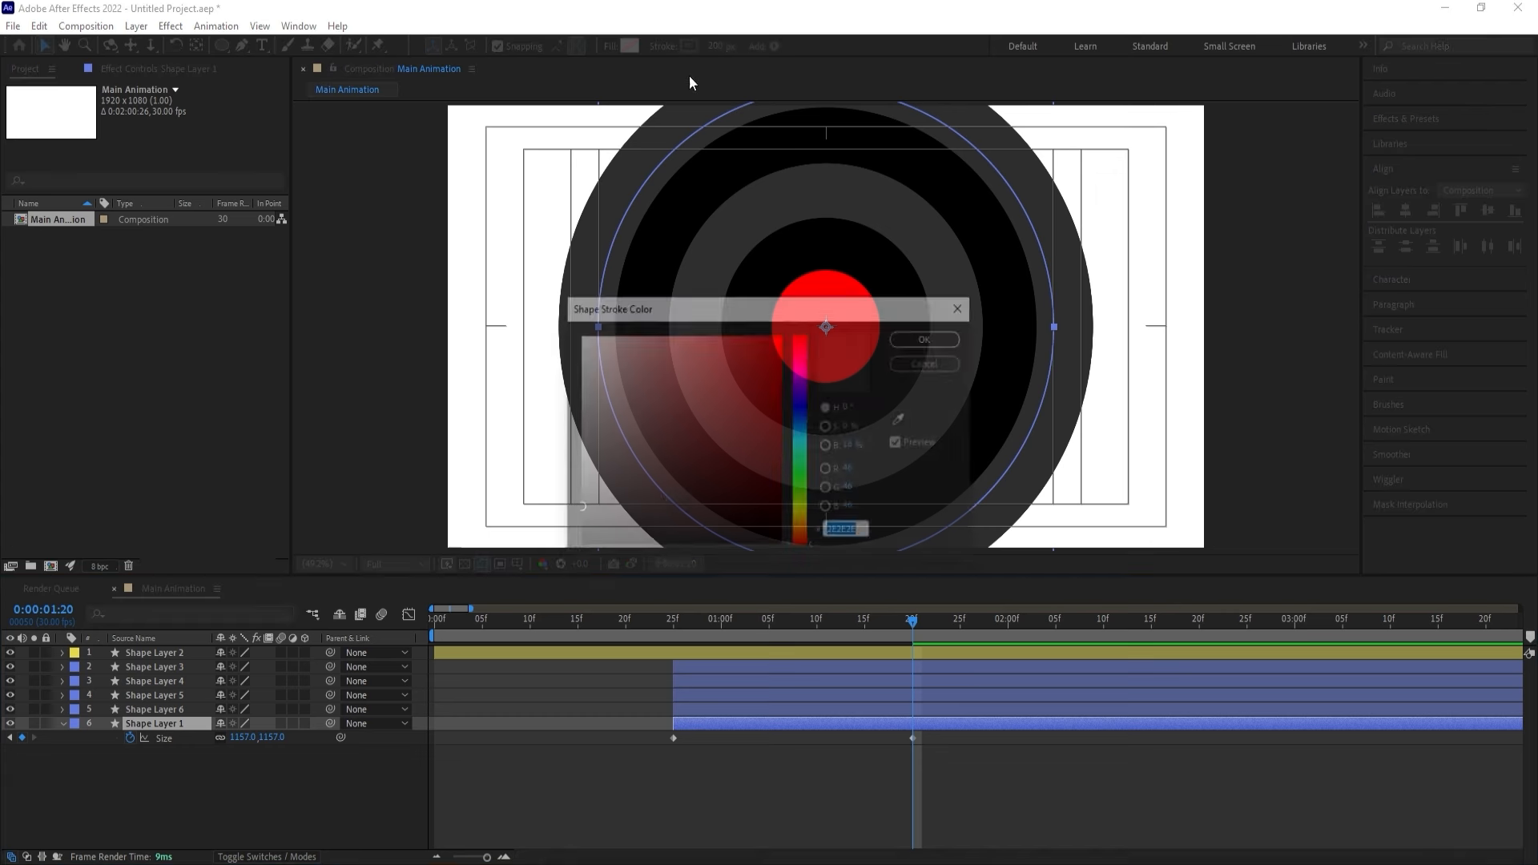
pyautogui.press('Escape')
pyautogui.moveTo(258, 739); pyautogui.dragTo(481, 738)
pyautogui.moveTo(402, 666); pyautogui.dragTo(412, 658)
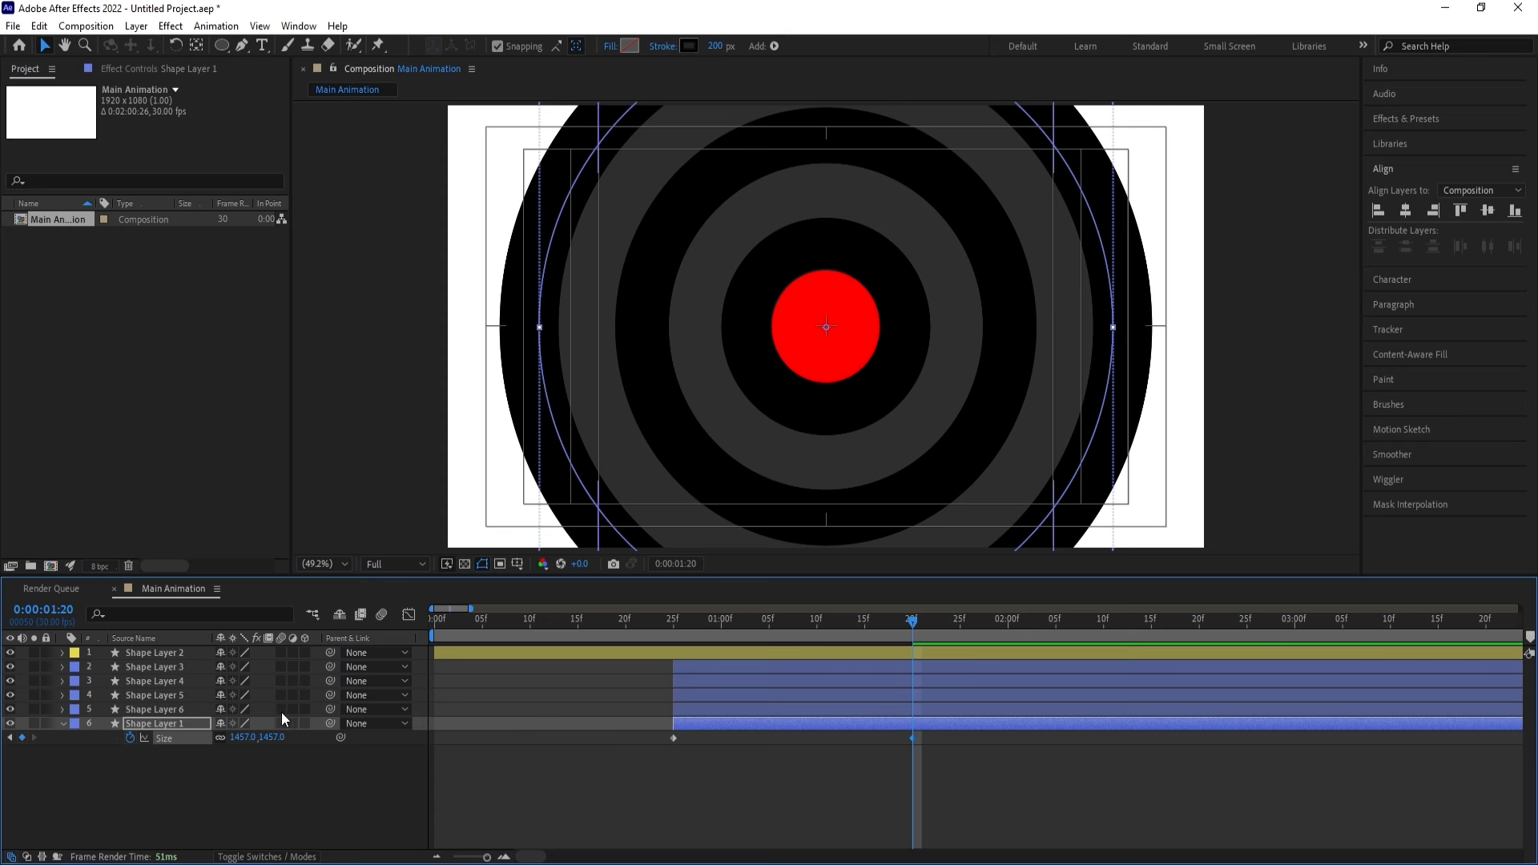
# Reveal the keyframed properties of all layers and preview the animation from the first frame.
pyautogui.click(272, 767)
pyautogui.press('u')
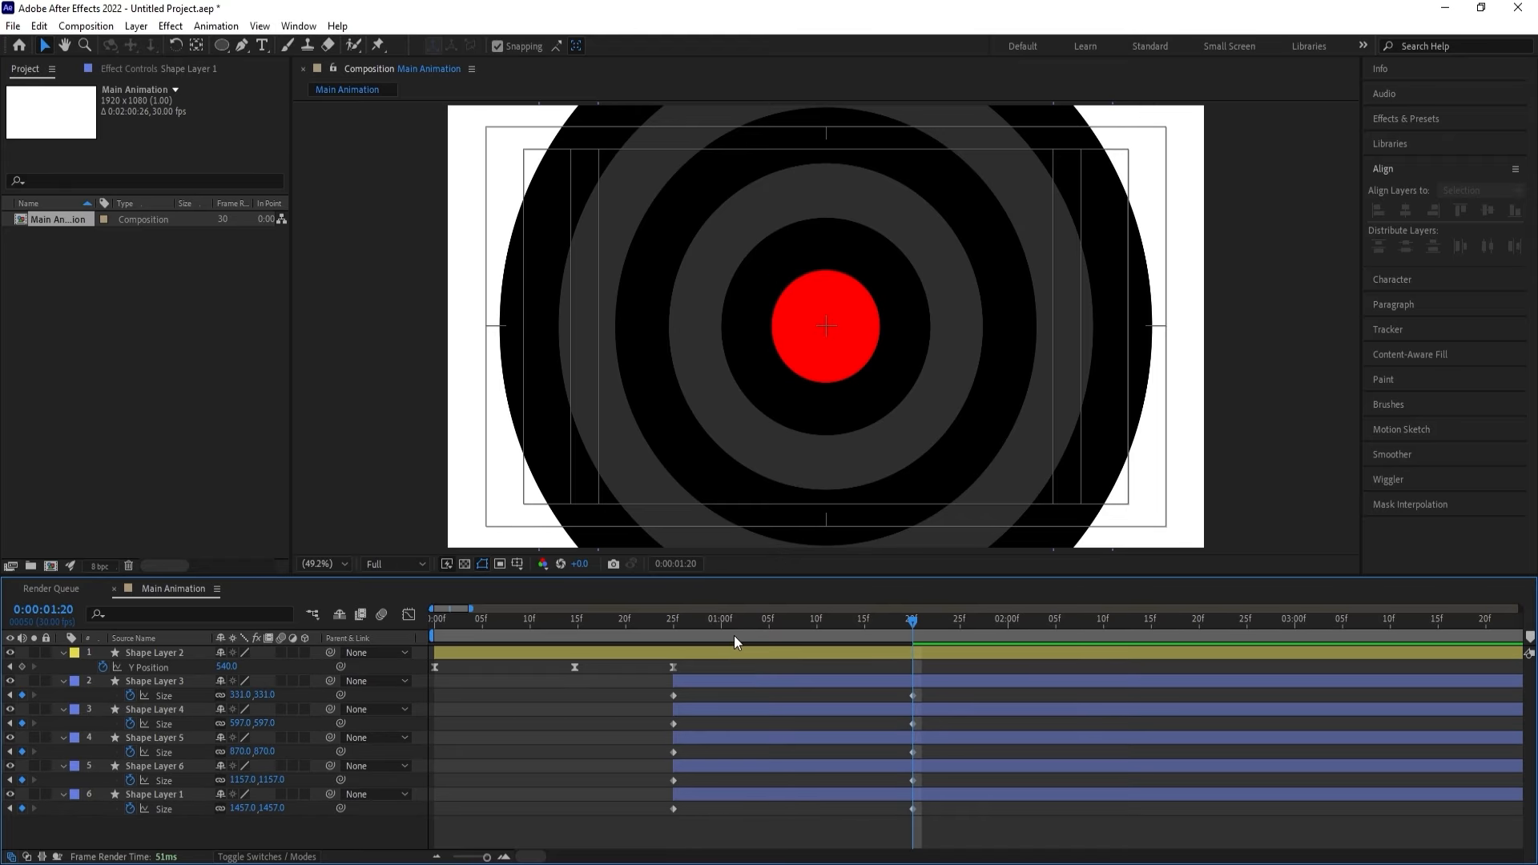
pyautogui.press('Home')
pyautogui.press('space')
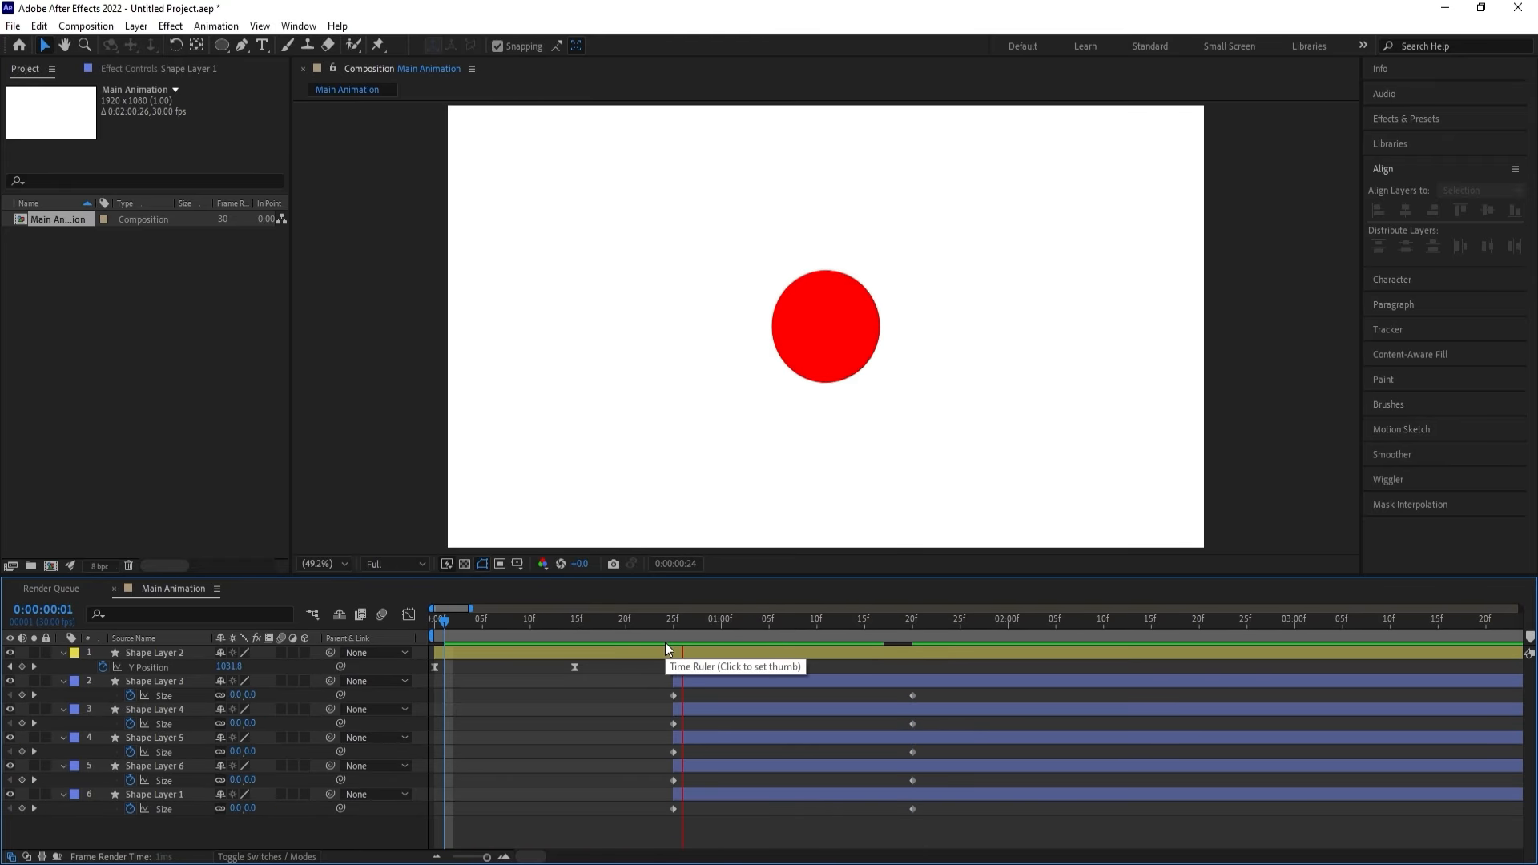
pyautogui.press('space')
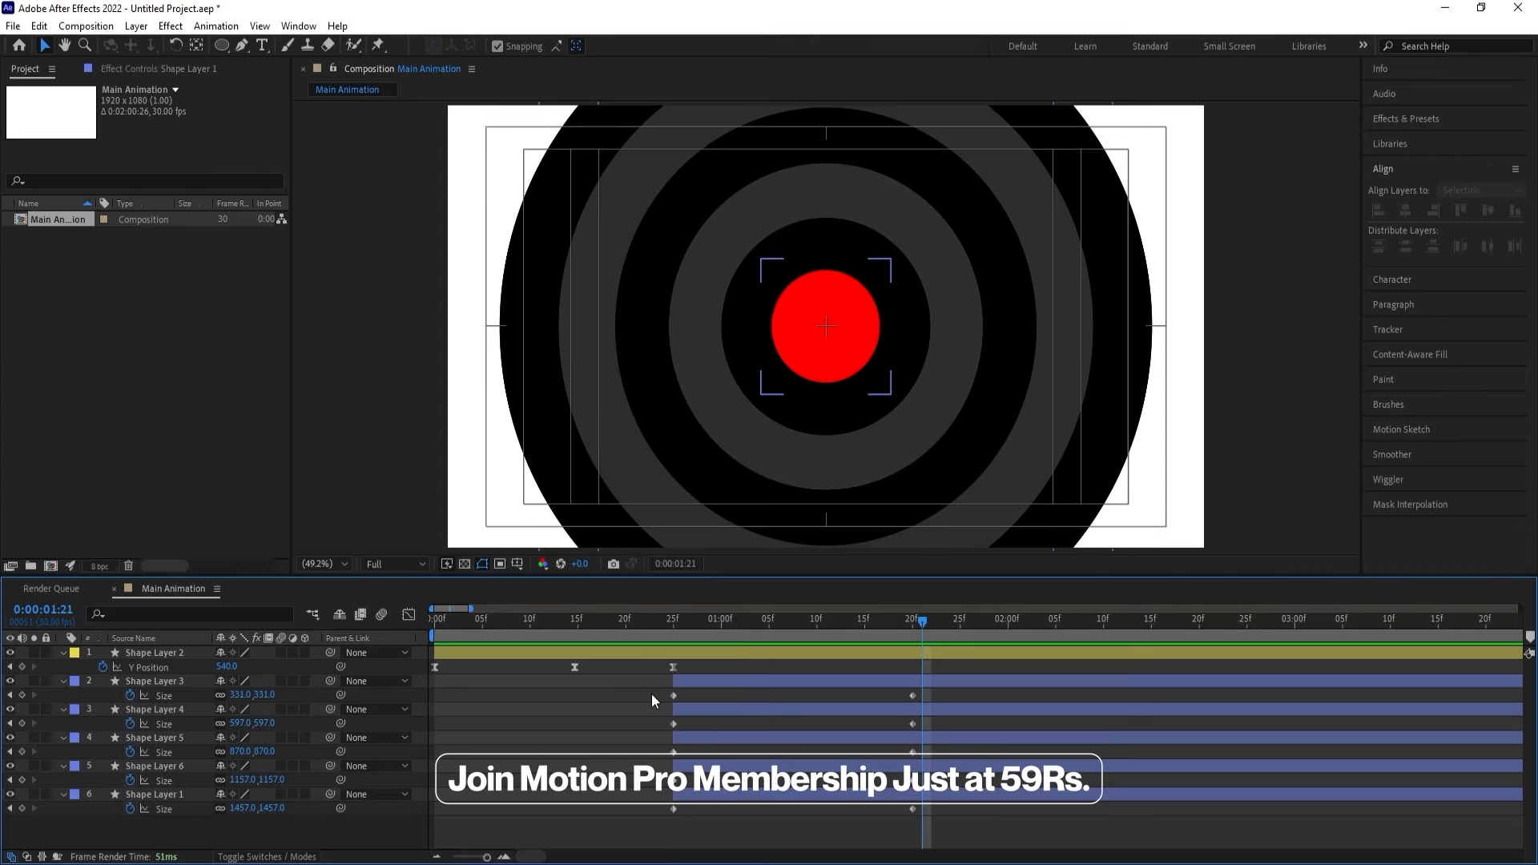
# Apply Easy Ease to all five rings' Size keyframes and reshape their speed graph for a fast start and a long, slow finish.
pyautogui.moveTo(651, 694); pyautogui.dragTo(1013, 854)
pyautogui.press('F9')
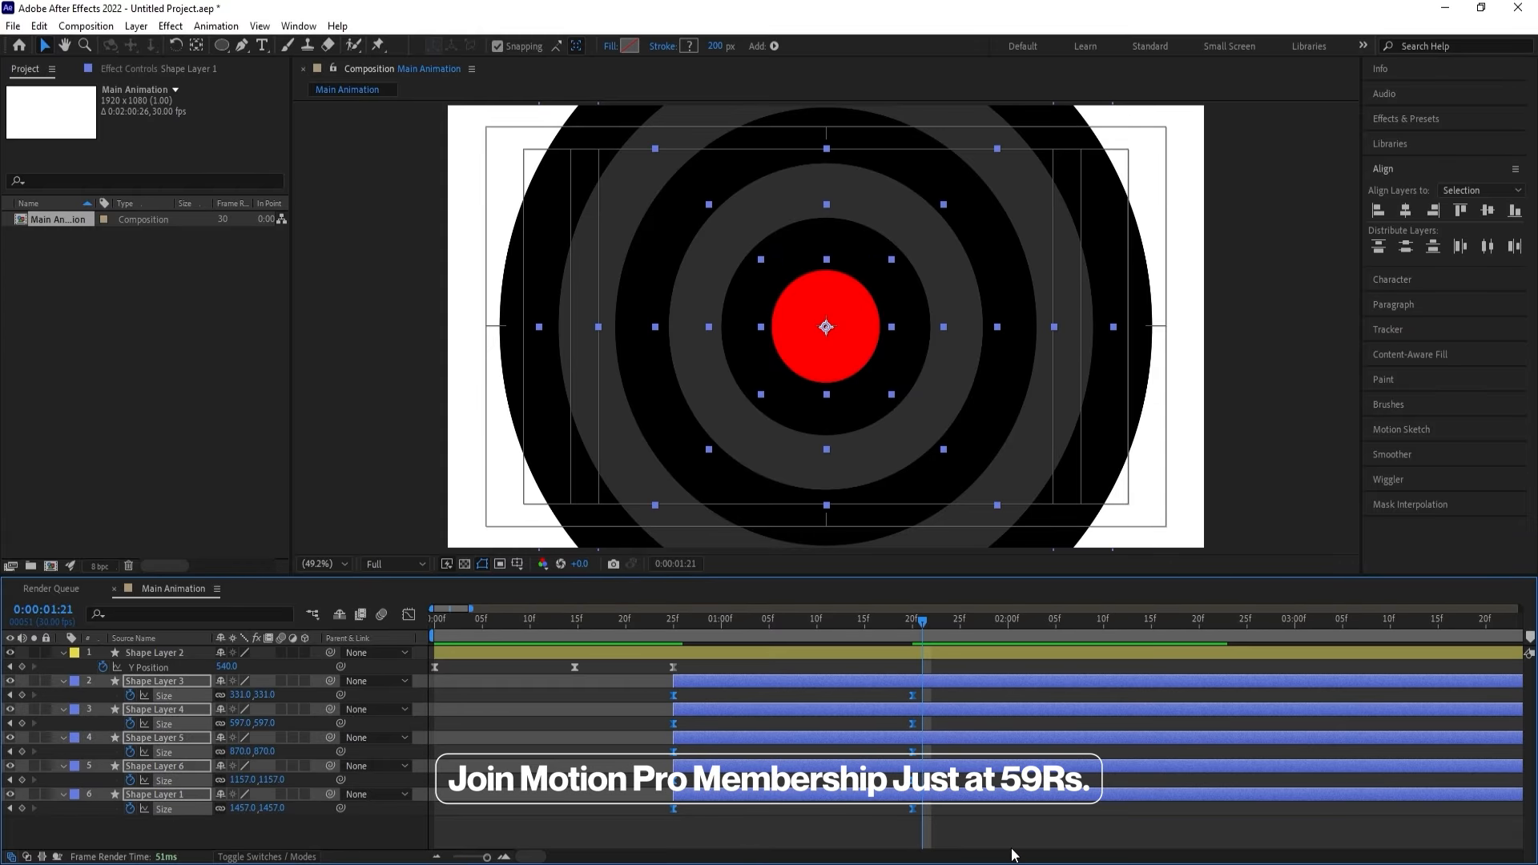
pyautogui.click(409, 616)
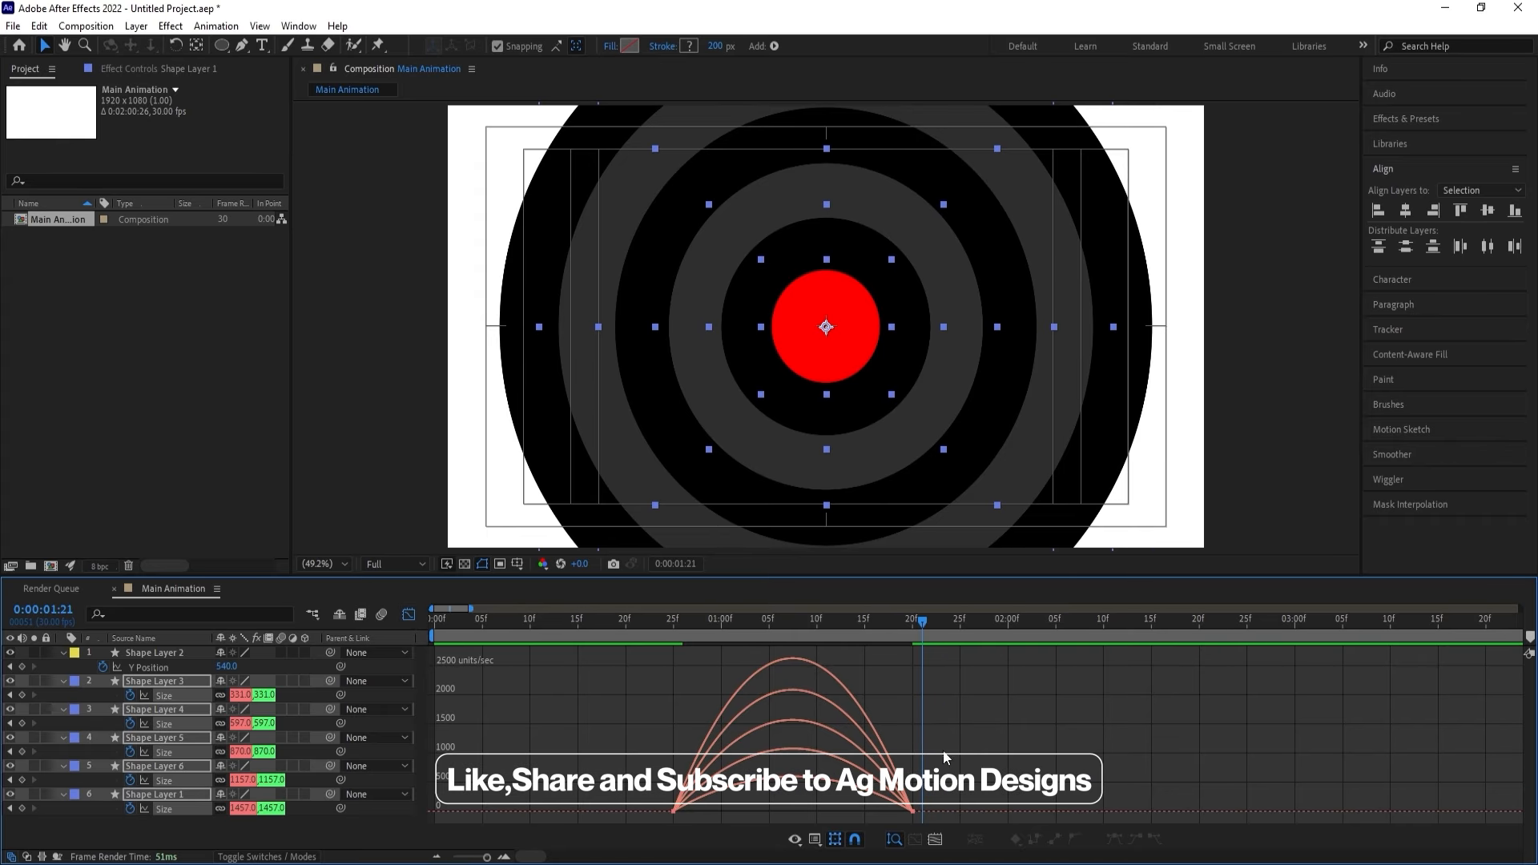
pyautogui.moveTo(871, 807); pyautogui.dragTo(792, 809)
pyautogui.click(674, 624)
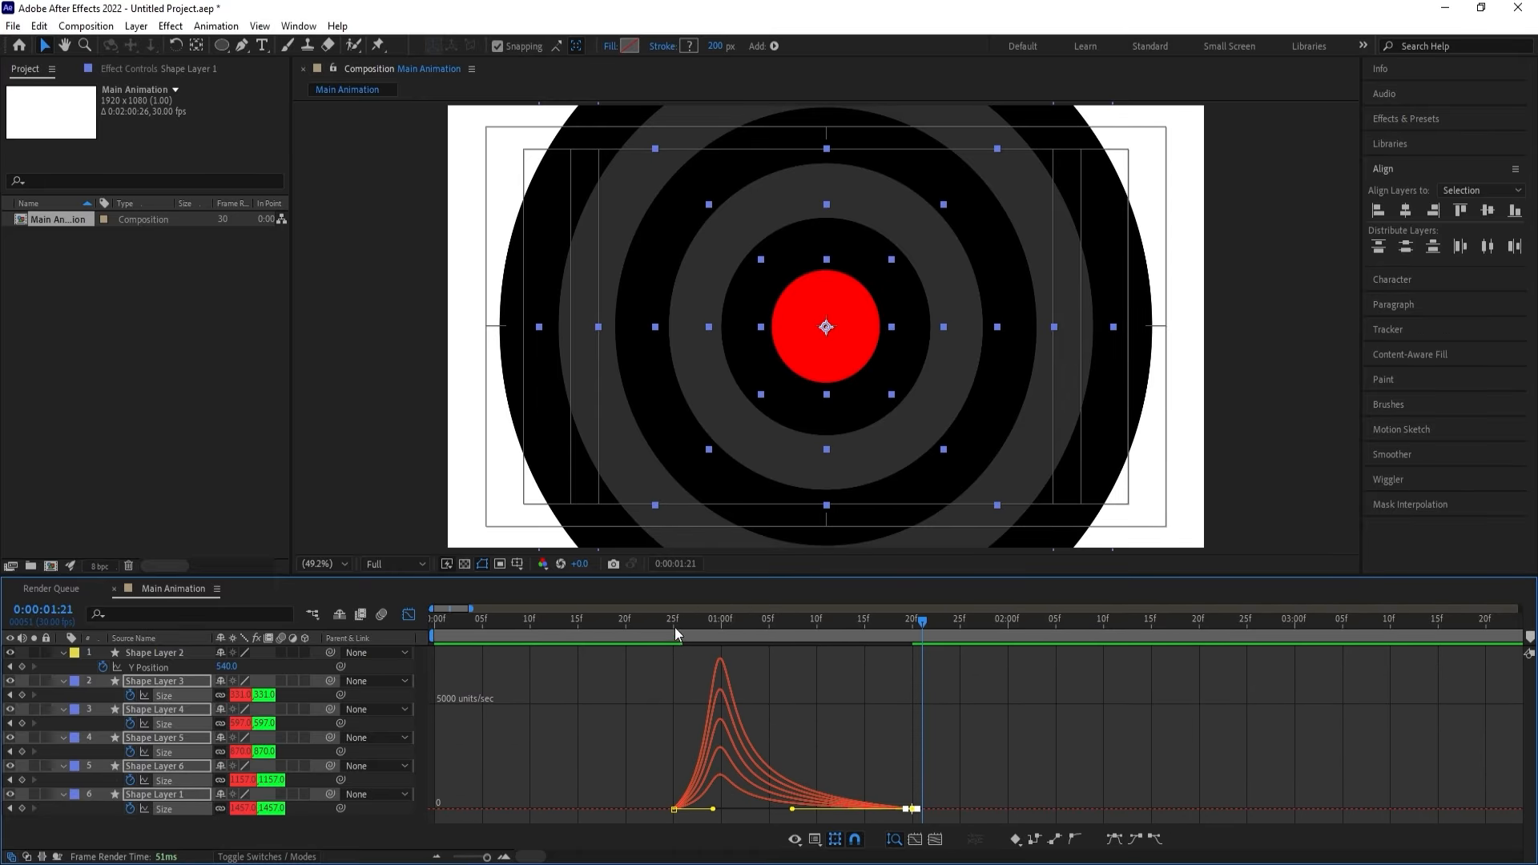
pyautogui.press('k')
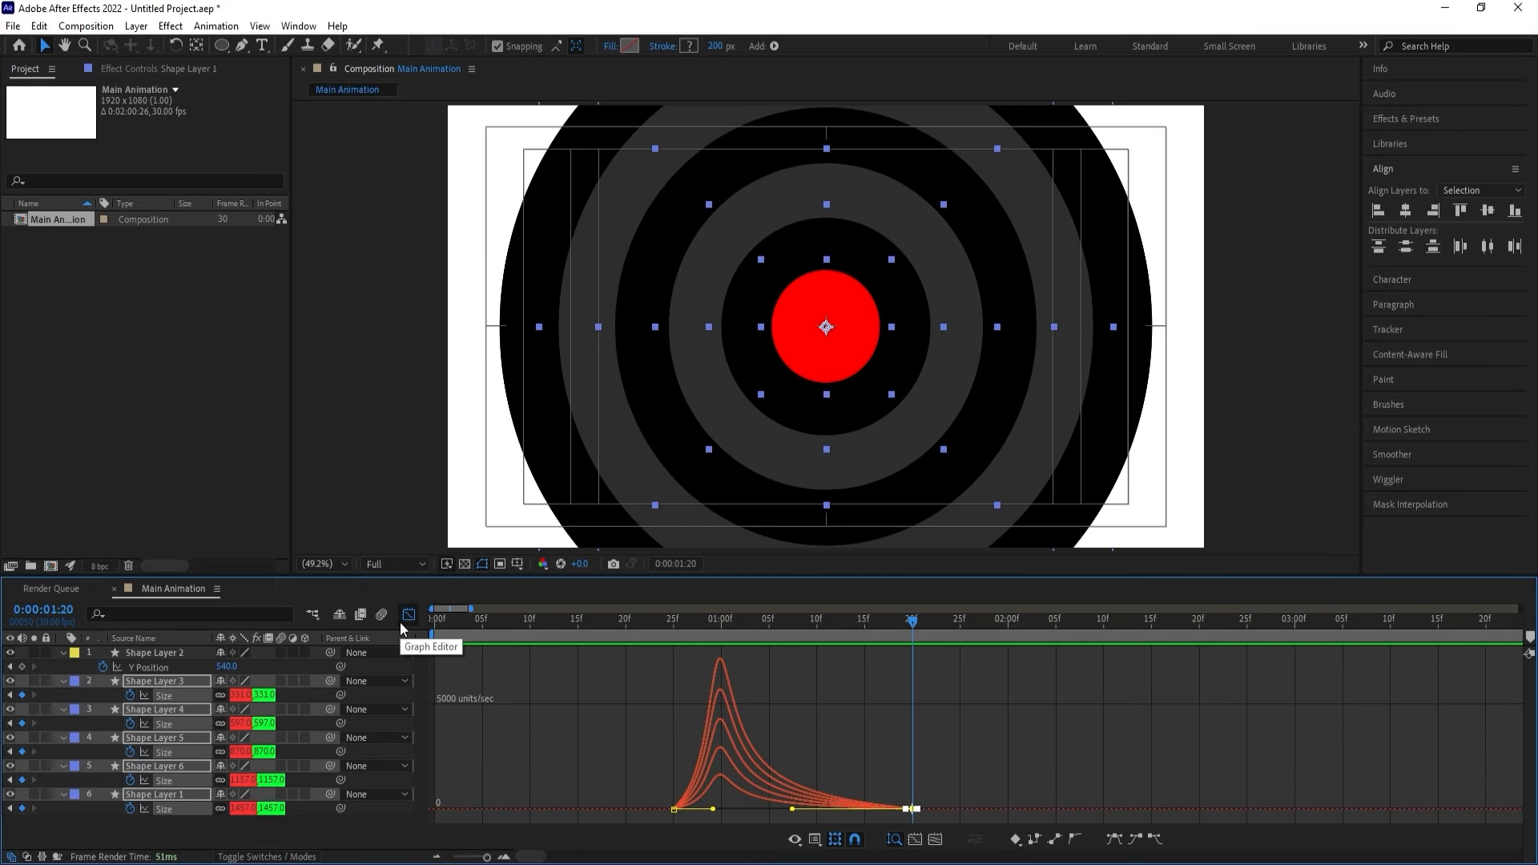
pyautogui.click(408, 615)
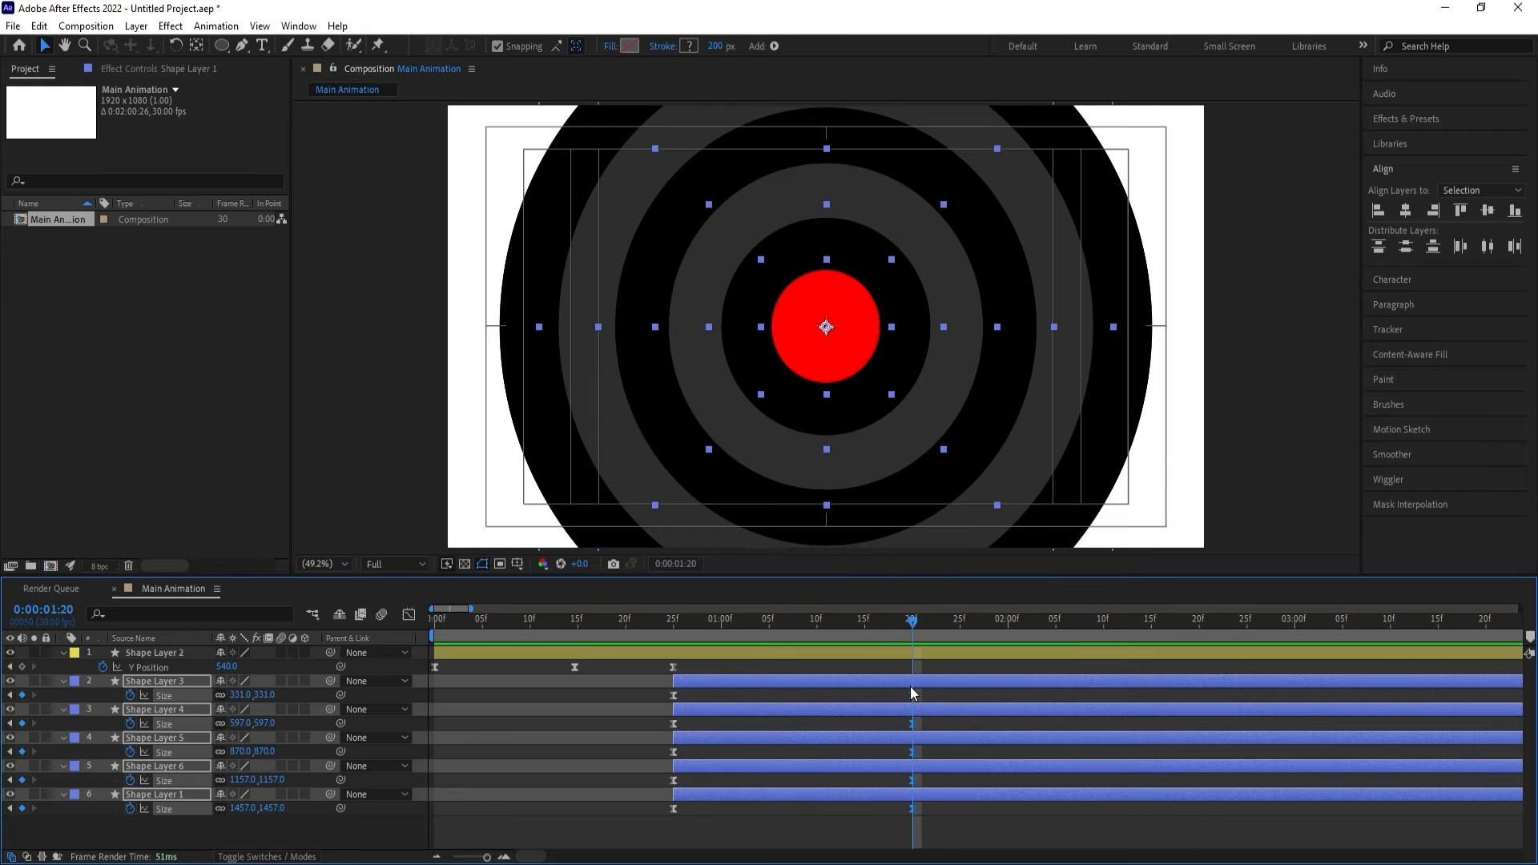
# Move the rings' ending Size keyframes from 1:20 to about 2:10 and preview the slower expansion.
pyautogui.press('-')
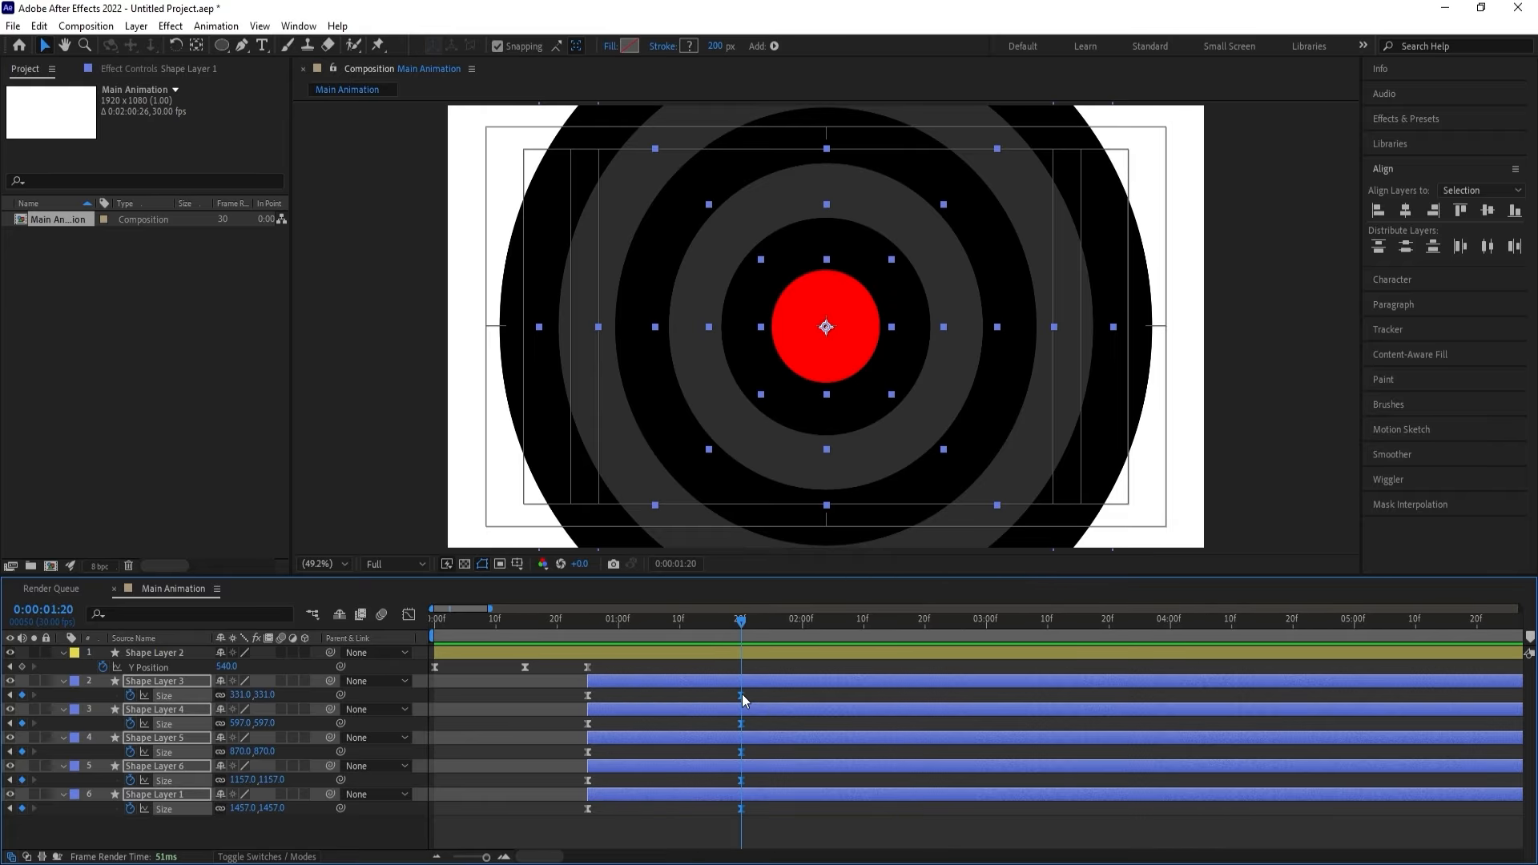
pyautogui.moveTo(741, 693); pyautogui.dragTo(867, 709)
pyautogui.click(555, 615)
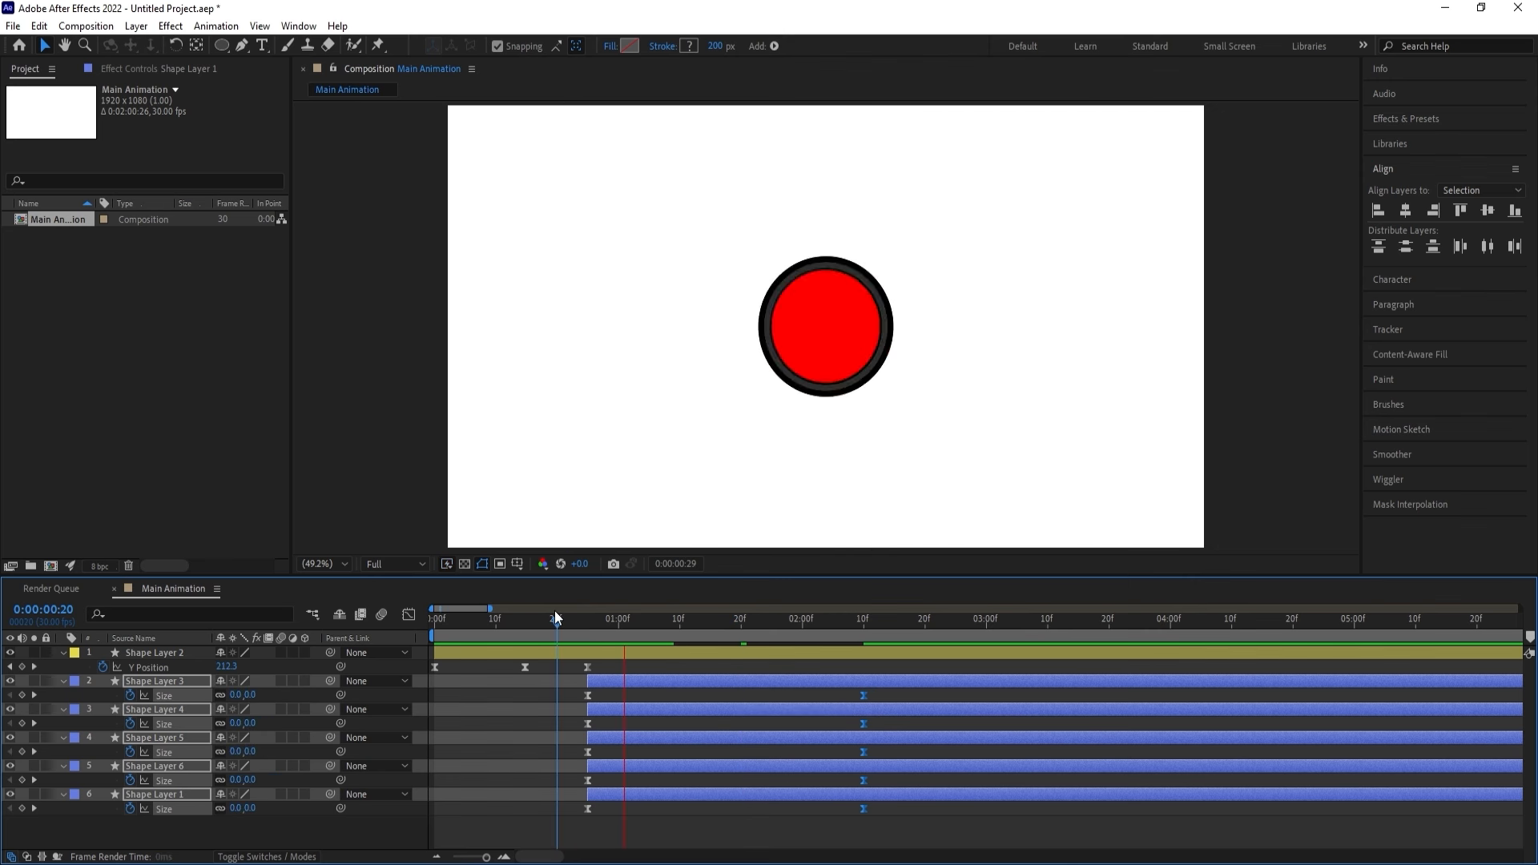
pyautogui.press('space')
pyautogui.click(515, 612)
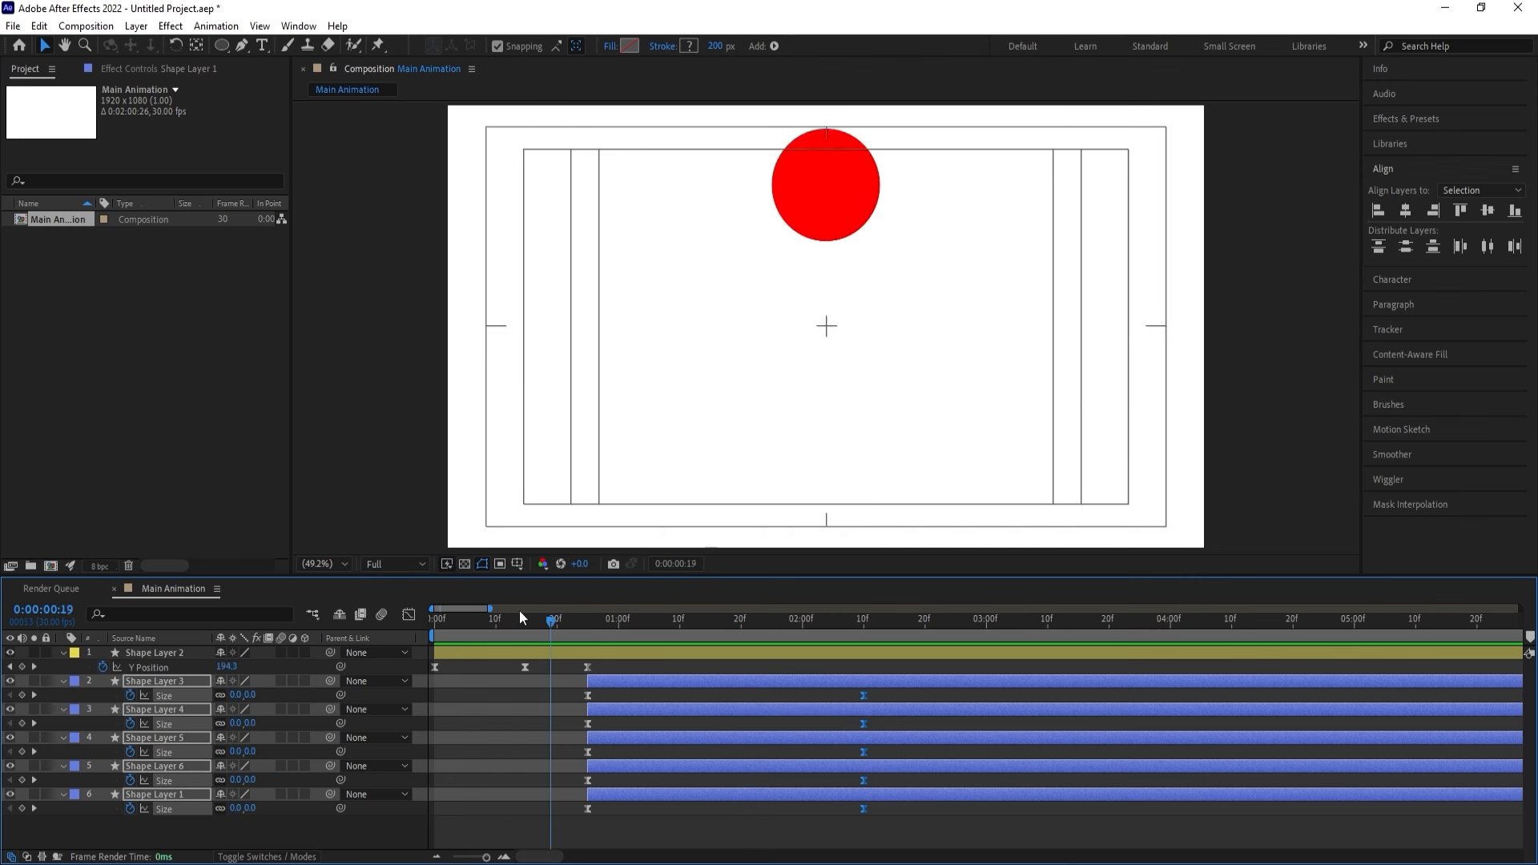
pyautogui.press('space')
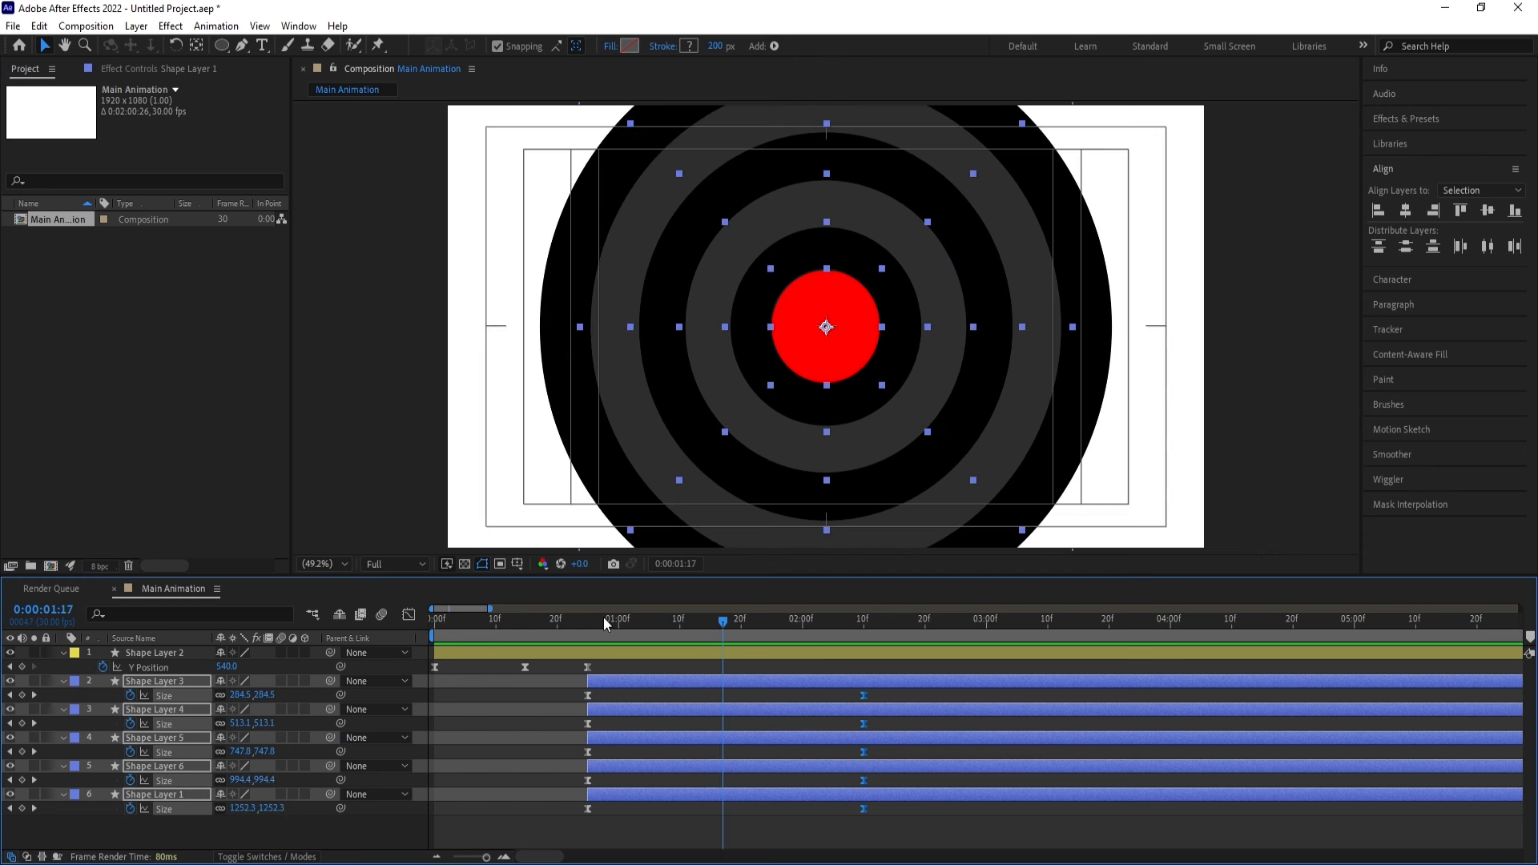
# Shift the five ring layers to start at 0:00:00:24 and preview their timing against the red circle.
pyautogui.press('=')
pyautogui.moveTo(504, 621); pyautogui.dragTo(570, 642)
pyautogui.press('[')
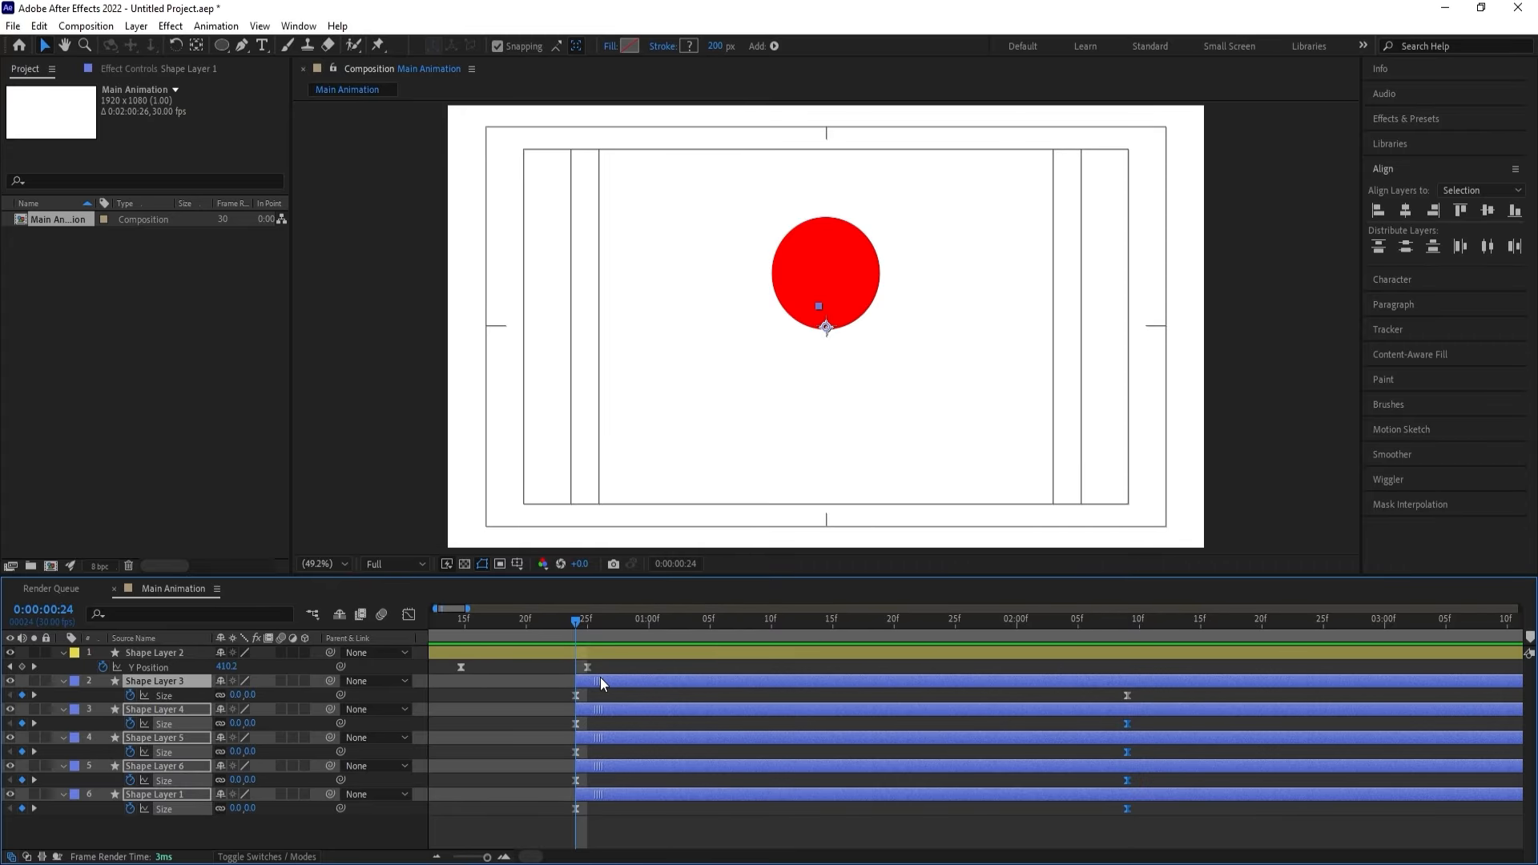
pyautogui.press('space')
pyautogui.press('space')
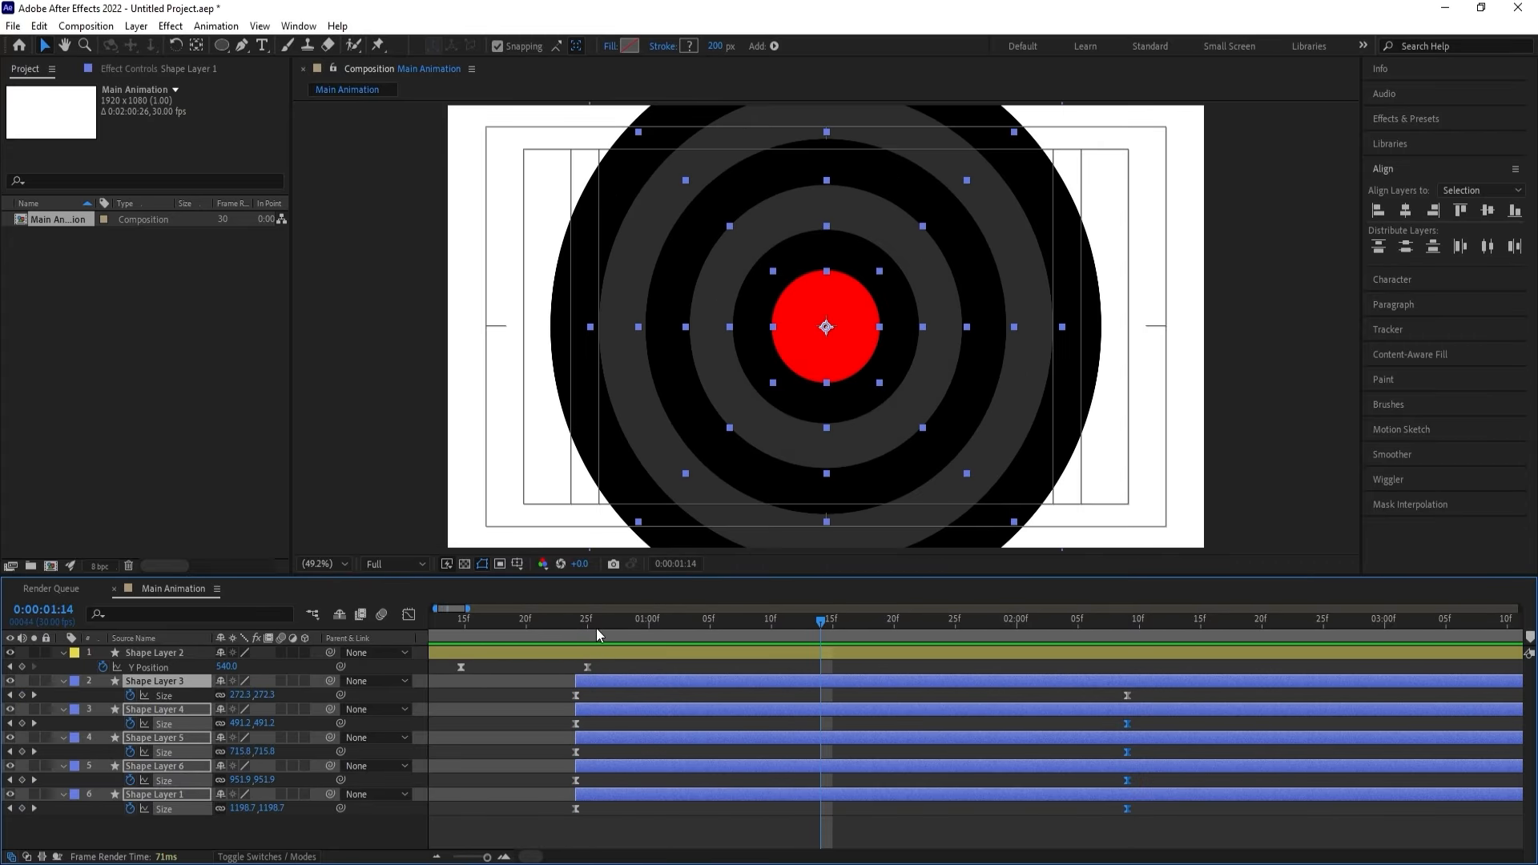
# Adjust the easing of the rings' starting Size keyframes in the speed graph and preview the expansion.
pyautogui.moveTo(555, 694); pyautogui.dragTo(1177, 844)
pyautogui.click(408, 614)
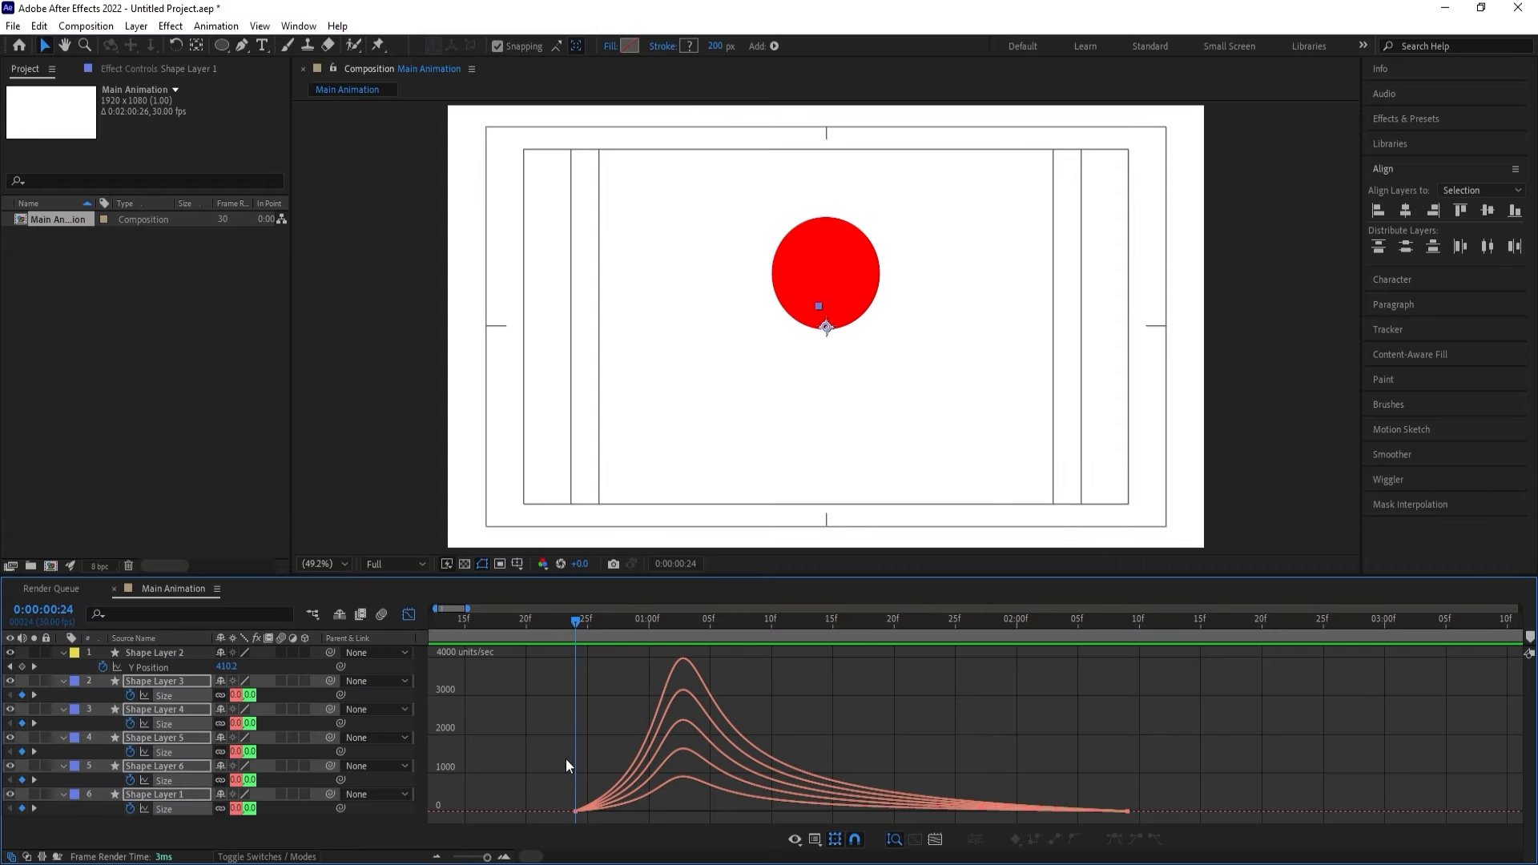
pyautogui.moveTo(531, 767); pyautogui.dragTo(603, 803)
pyautogui.click(408, 615)
pyautogui.press('space')
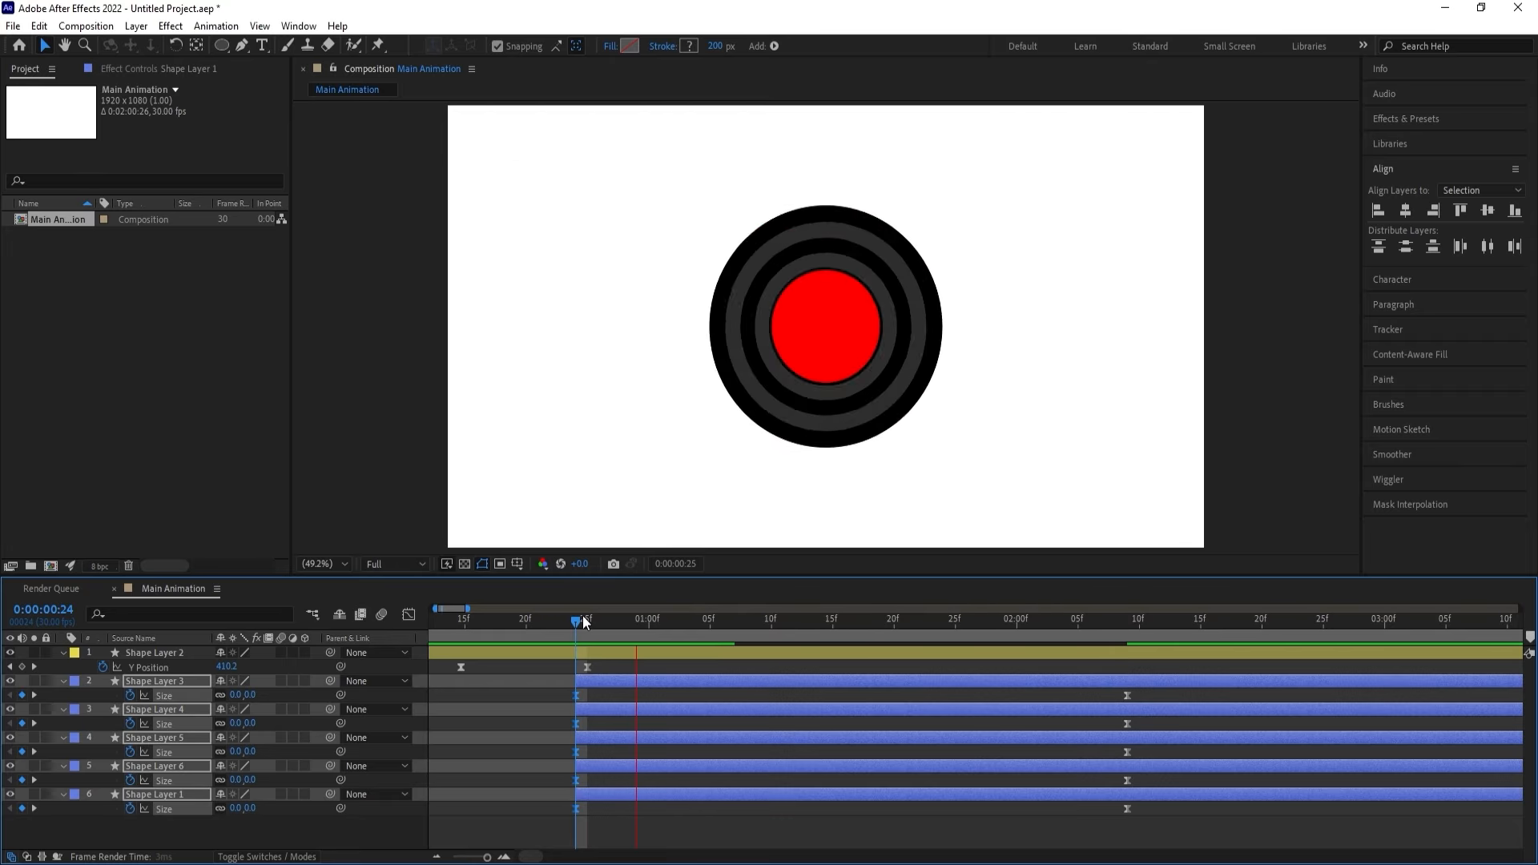
pyautogui.moveTo(583, 628); pyautogui.dragTo(611, 628)
pyautogui.click(609, 693)
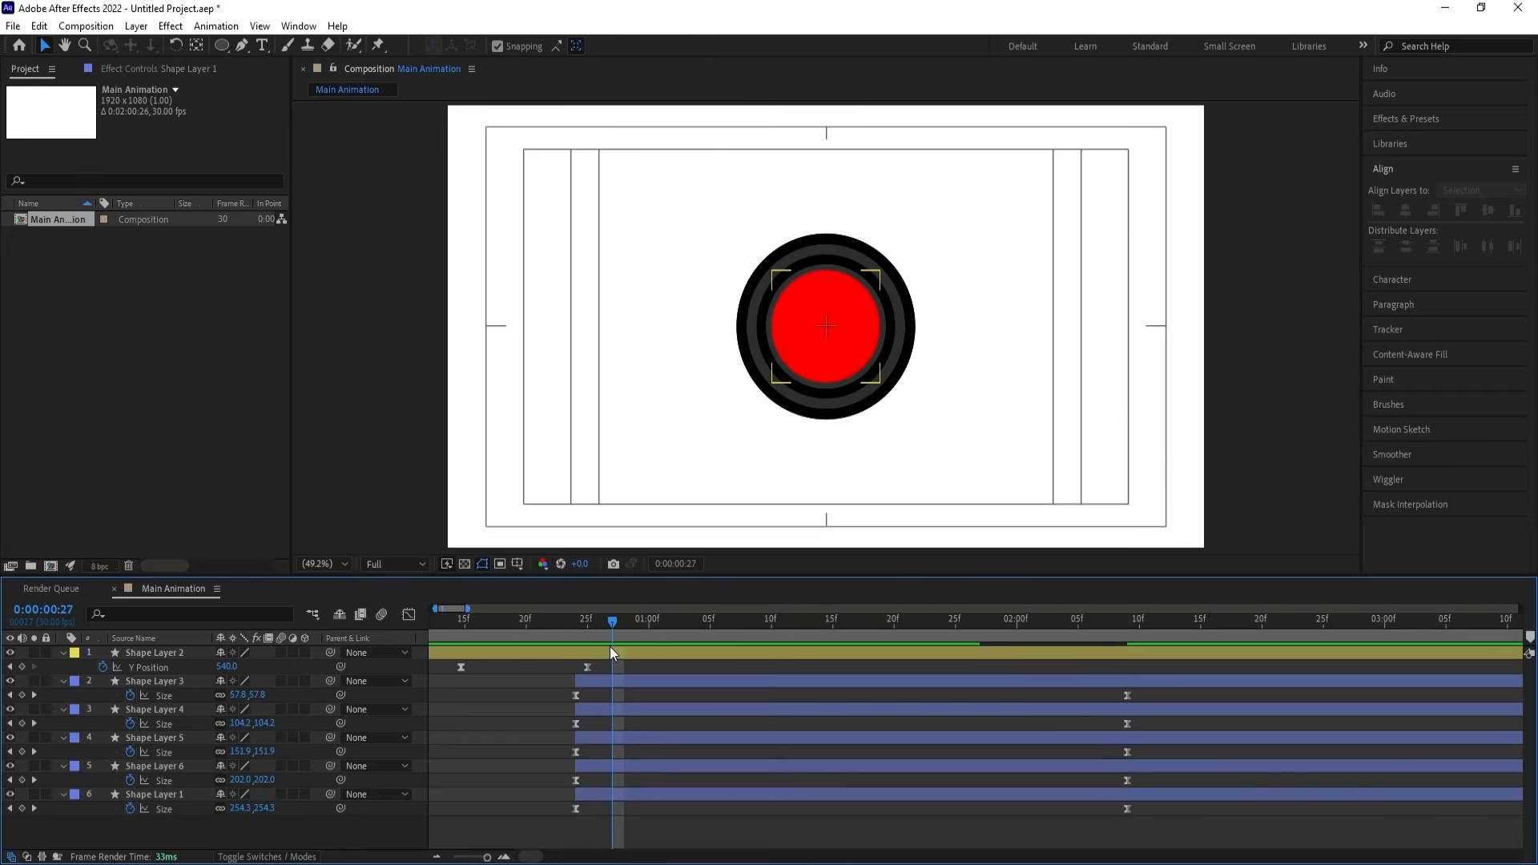
# Add Trim Paths to the innermost ring, Shape Layer 3, with the playhead at 0:00:02:09.
pyautogui.press('-')
pyautogui.moveTo(594, 631); pyautogui.dragTo(862, 671)
pyautogui.click(826, 680)
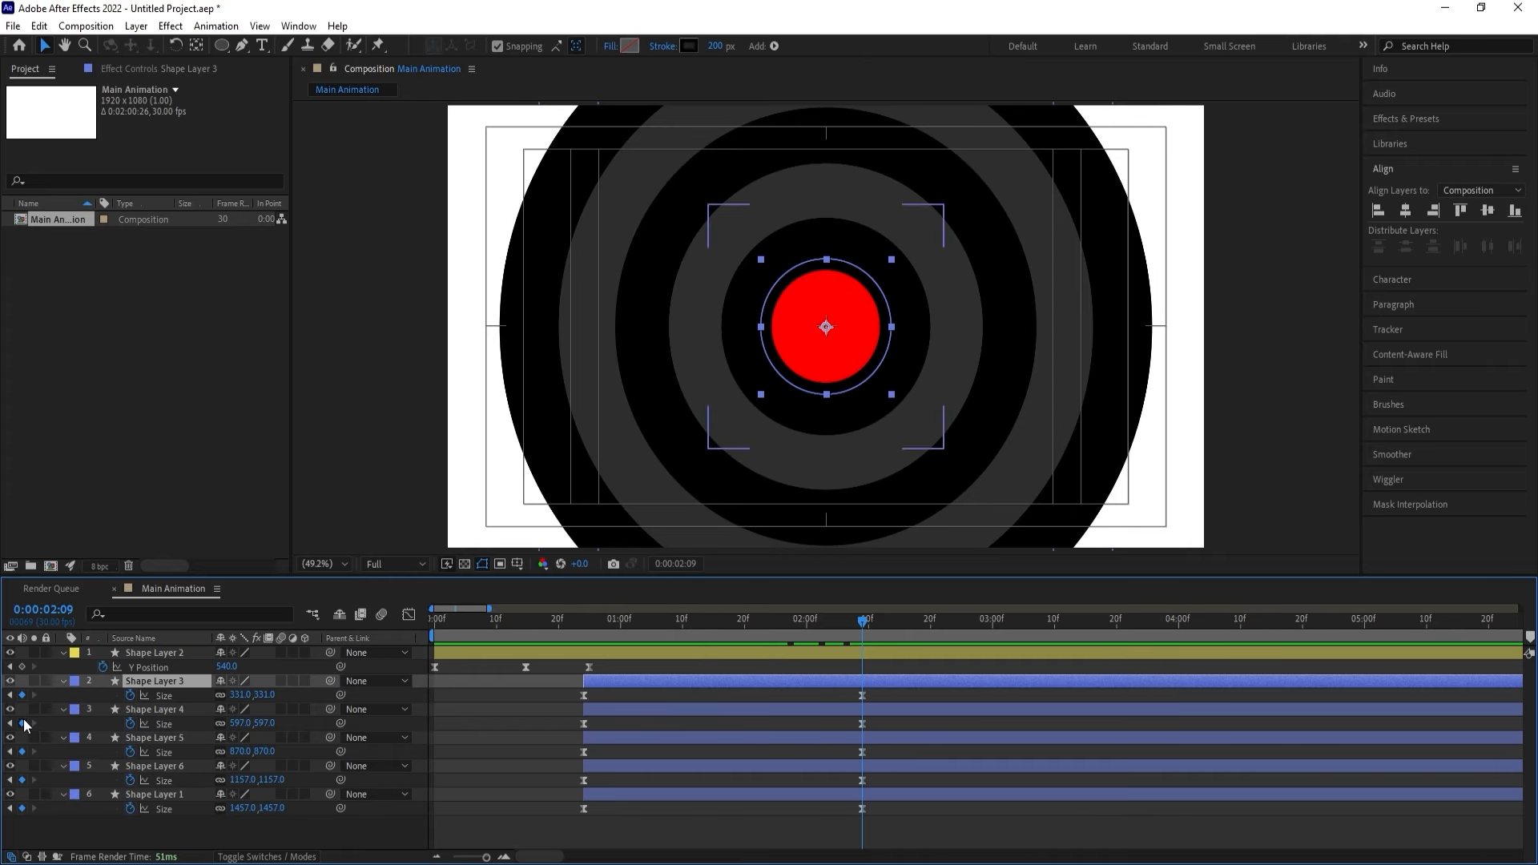
pyautogui.click(63, 681)
pyautogui.click(63, 680)
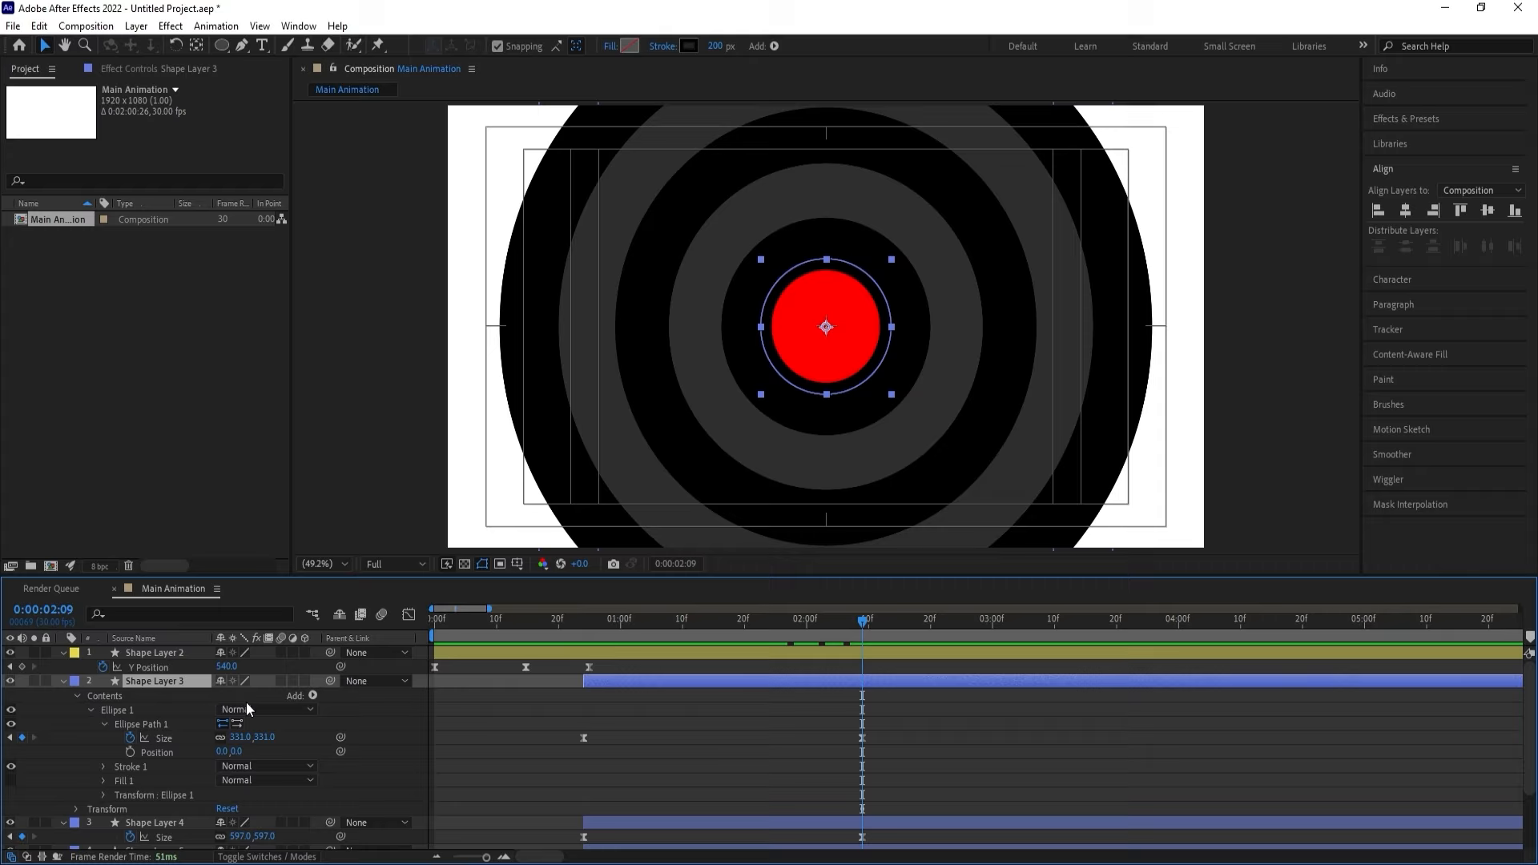
pyautogui.click(310, 696)
pyautogui.click(357, 603)
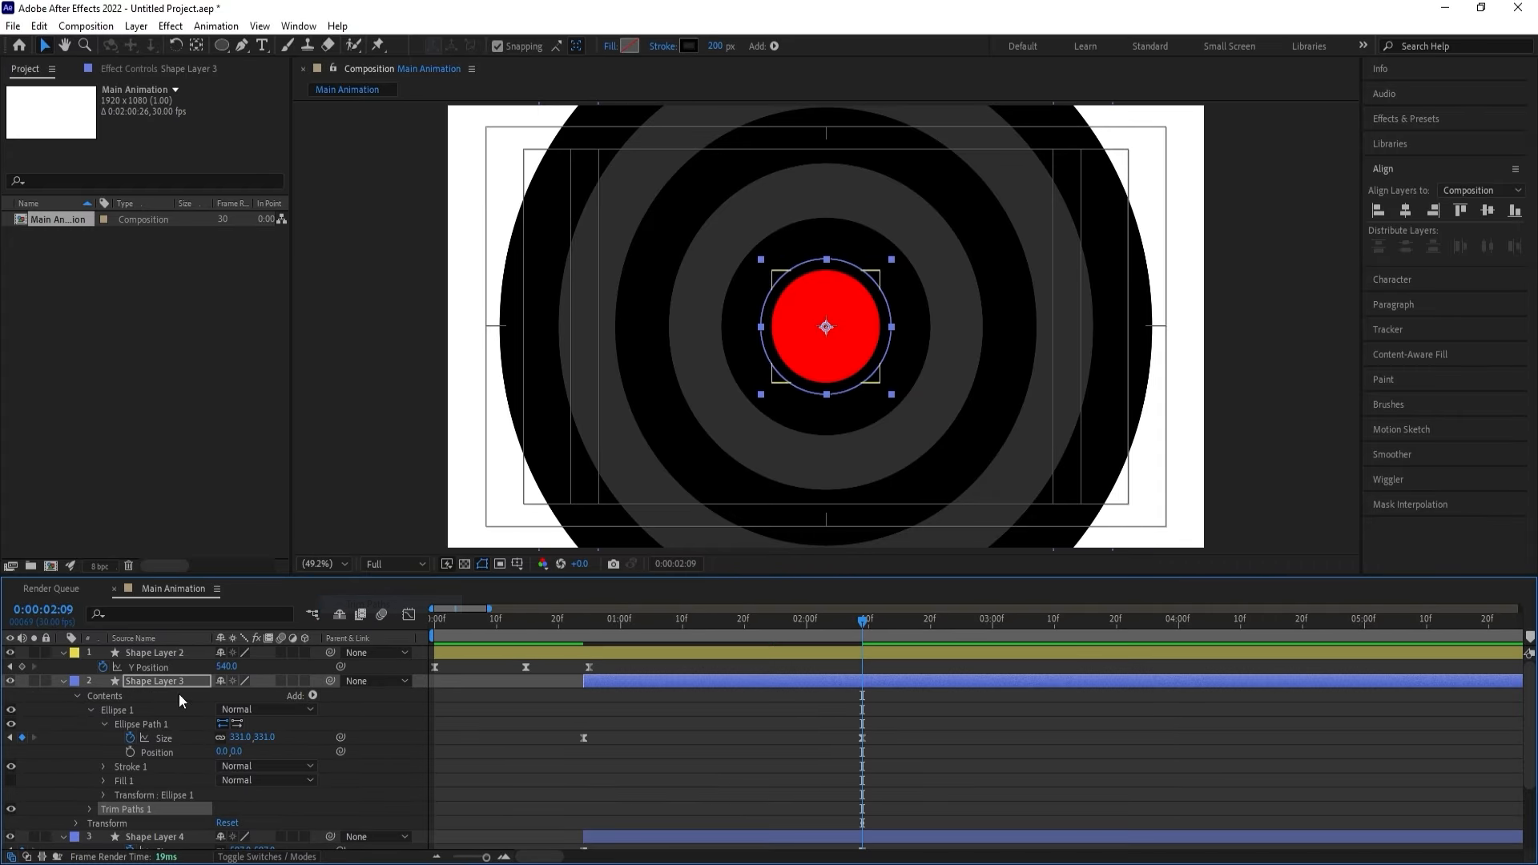
# Keyframe Shape Layer 3's Trim Paths End at 100% at 0:00:02:09 and 1% at 0:00:04:00.
pyautogui.click(90, 806)
pyautogui.moveTo(225, 813)
pyautogui.mouseDown()
pyautogui.moveTo(178, 813)
pyautogui.moveTo(245, 824)
pyautogui.mouseUp()
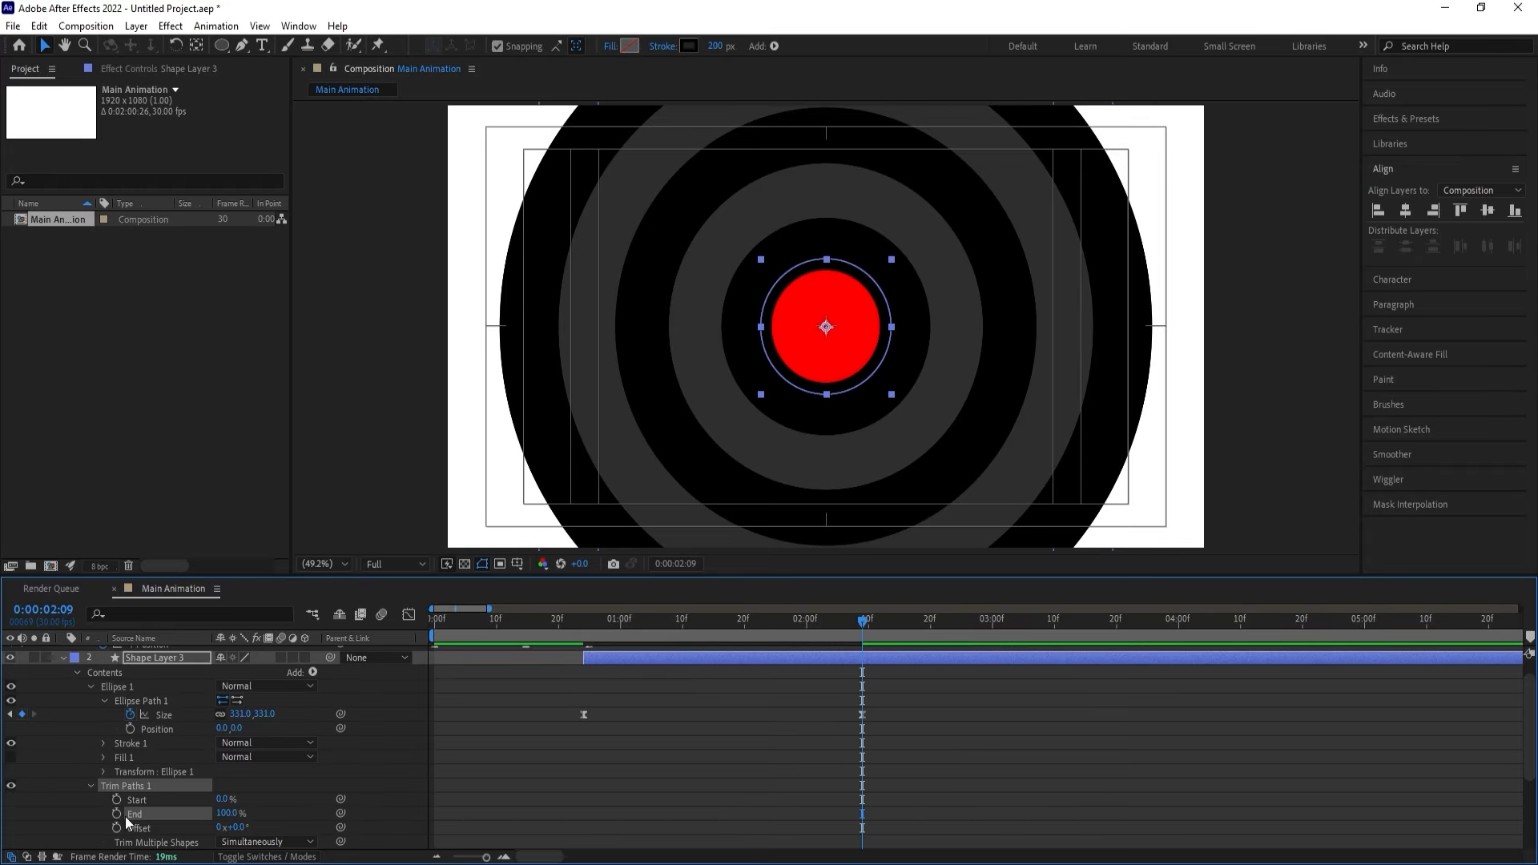
pyautogui.click(1179, 623)
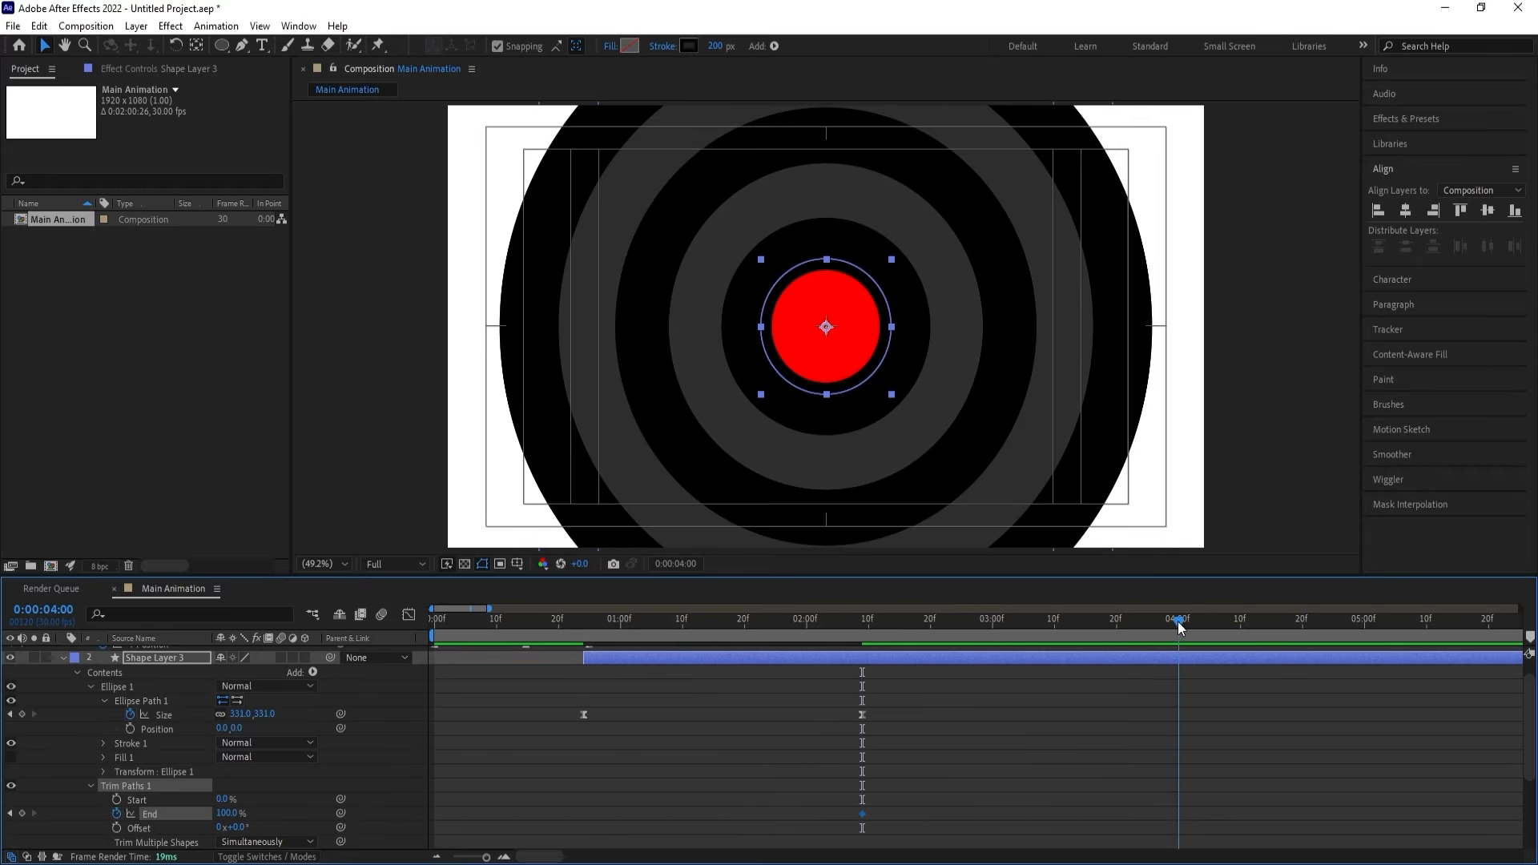
pyautogui.write('0')
pyautogui.press('Return')
pyautogui.moveTo(131, 818); pyautogui.dragTo(133, 822)
pyautogui.click(220, 814)
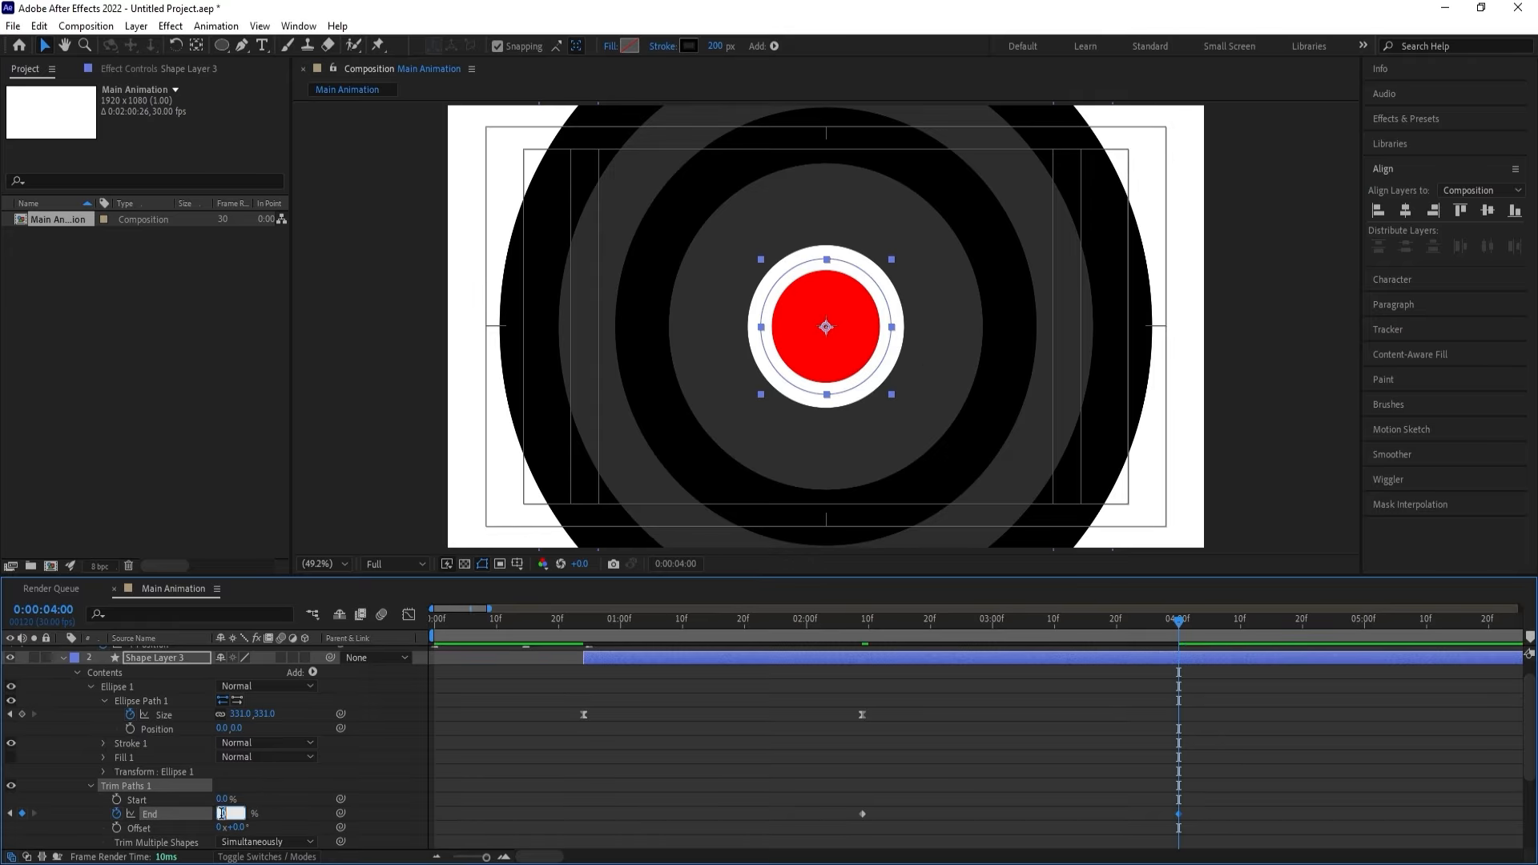
pyautogui.write('1')
pyautogui.press('Return')
# Apply Easy Ease to the innermost ring's Trim Paths End keyframes, steepen the middle of their speed graph, and preview the wipe.
pyautogui.moveTo(797, 801); pyautogui.dragTo(1185, 820)
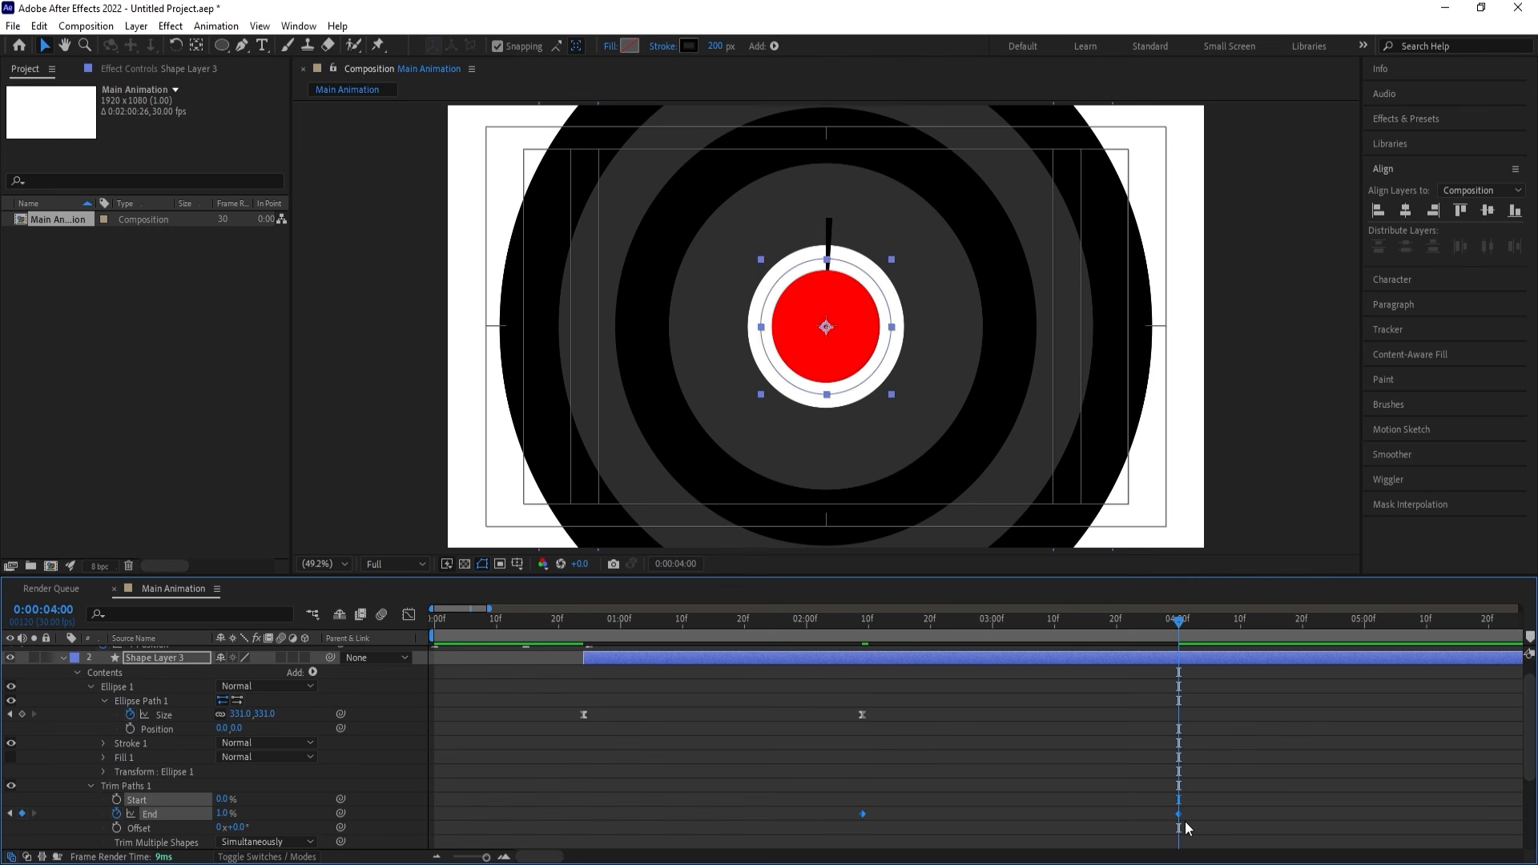
pyautogui.click(411, 614)
pyautogui.moveTo(947, 718); pyautogui.dragTo(756, 602)
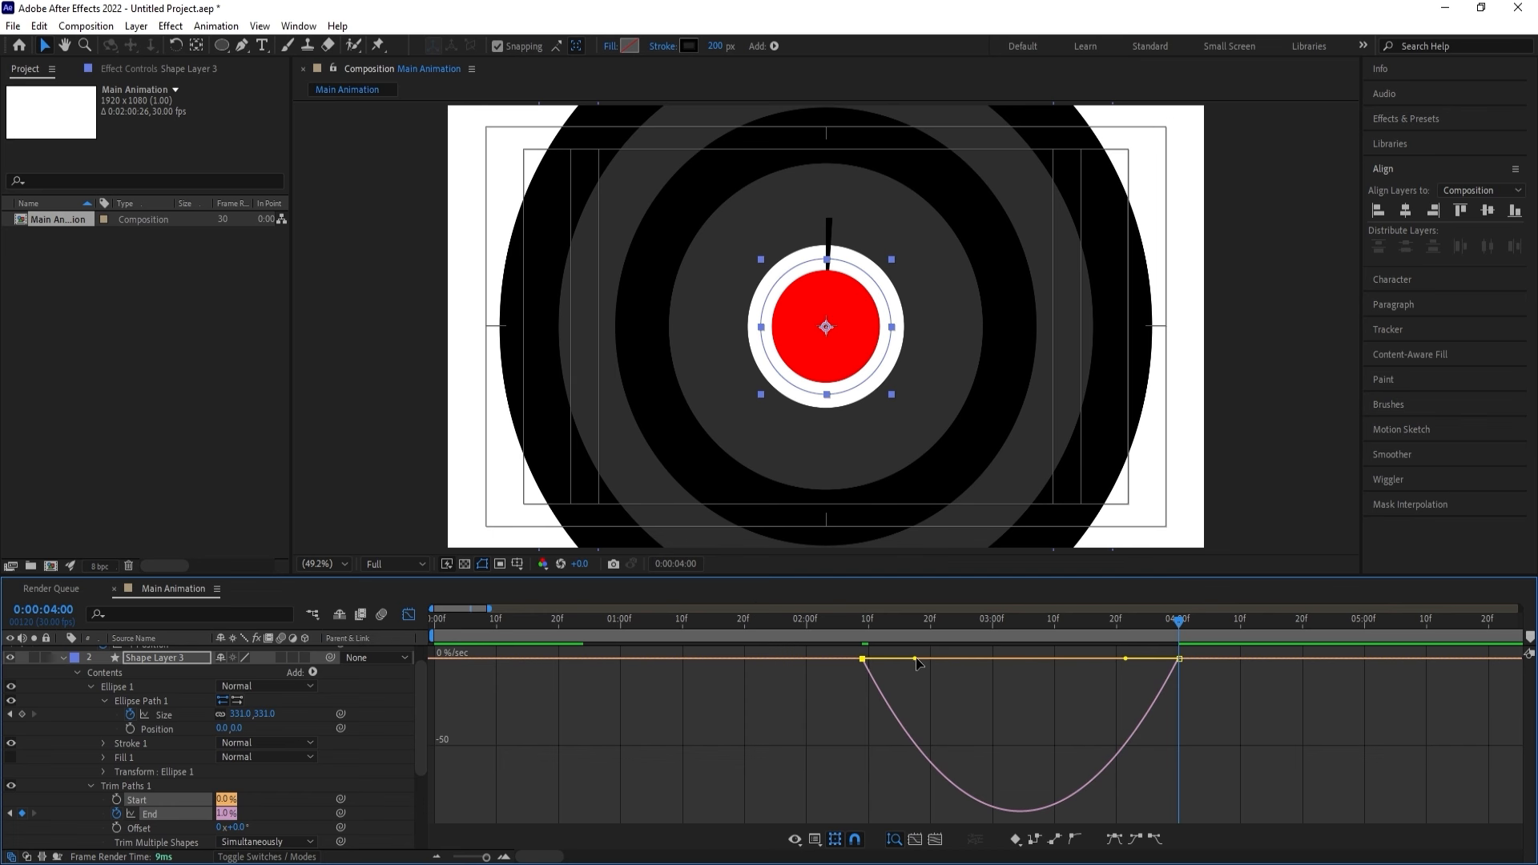
pyautogui.moveTo(917, 659); pyautogui.dragTo(989, 658)
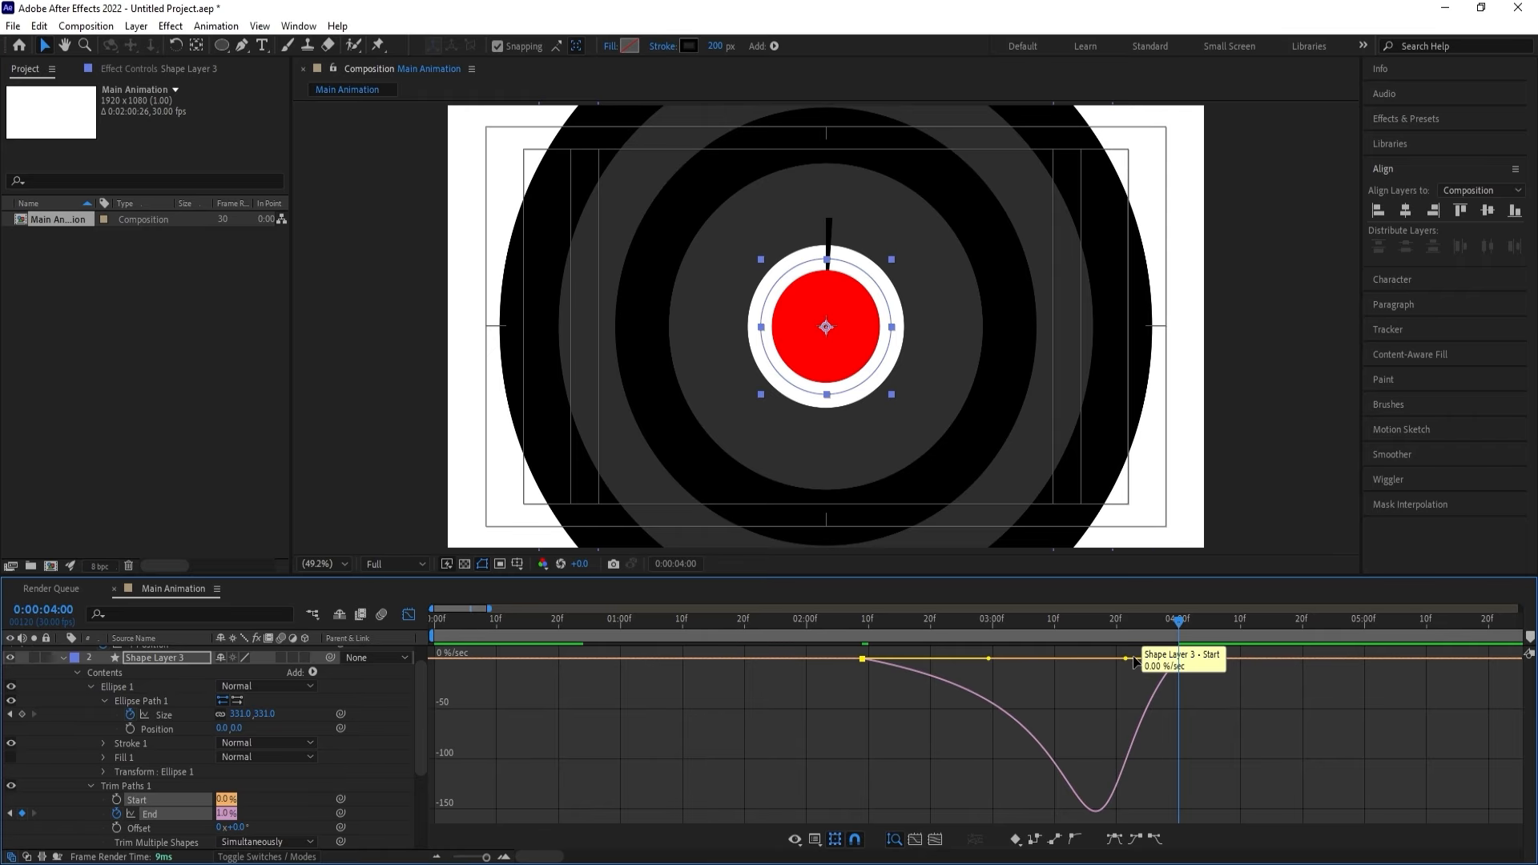
pyautogui.moveTo(1125, 659); pyautogui.dragTo(1084, 659)
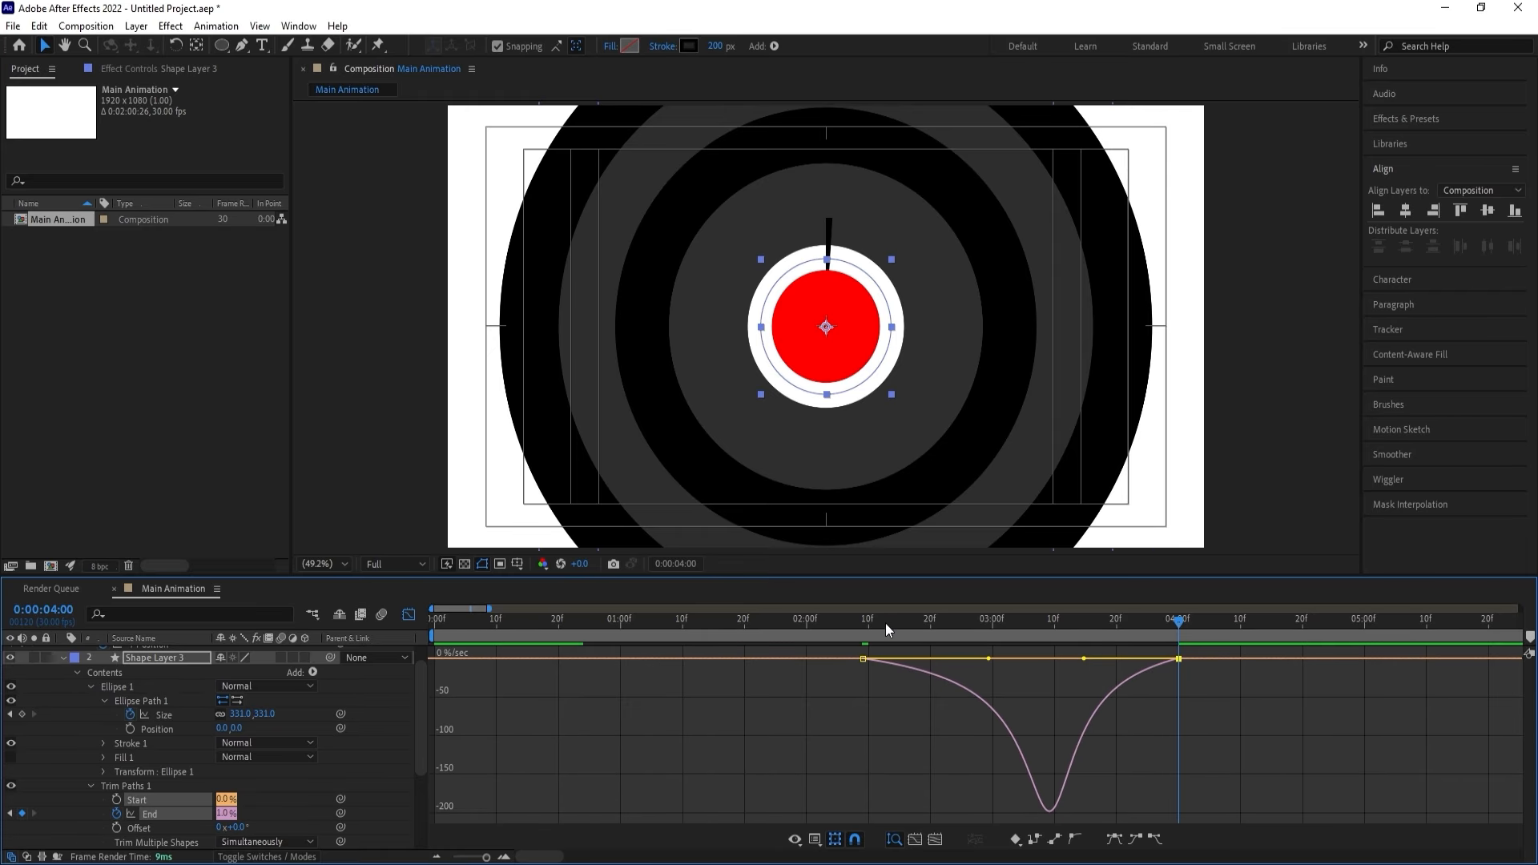
pyautogui.click(858, 618)
pyautogui.press('space')
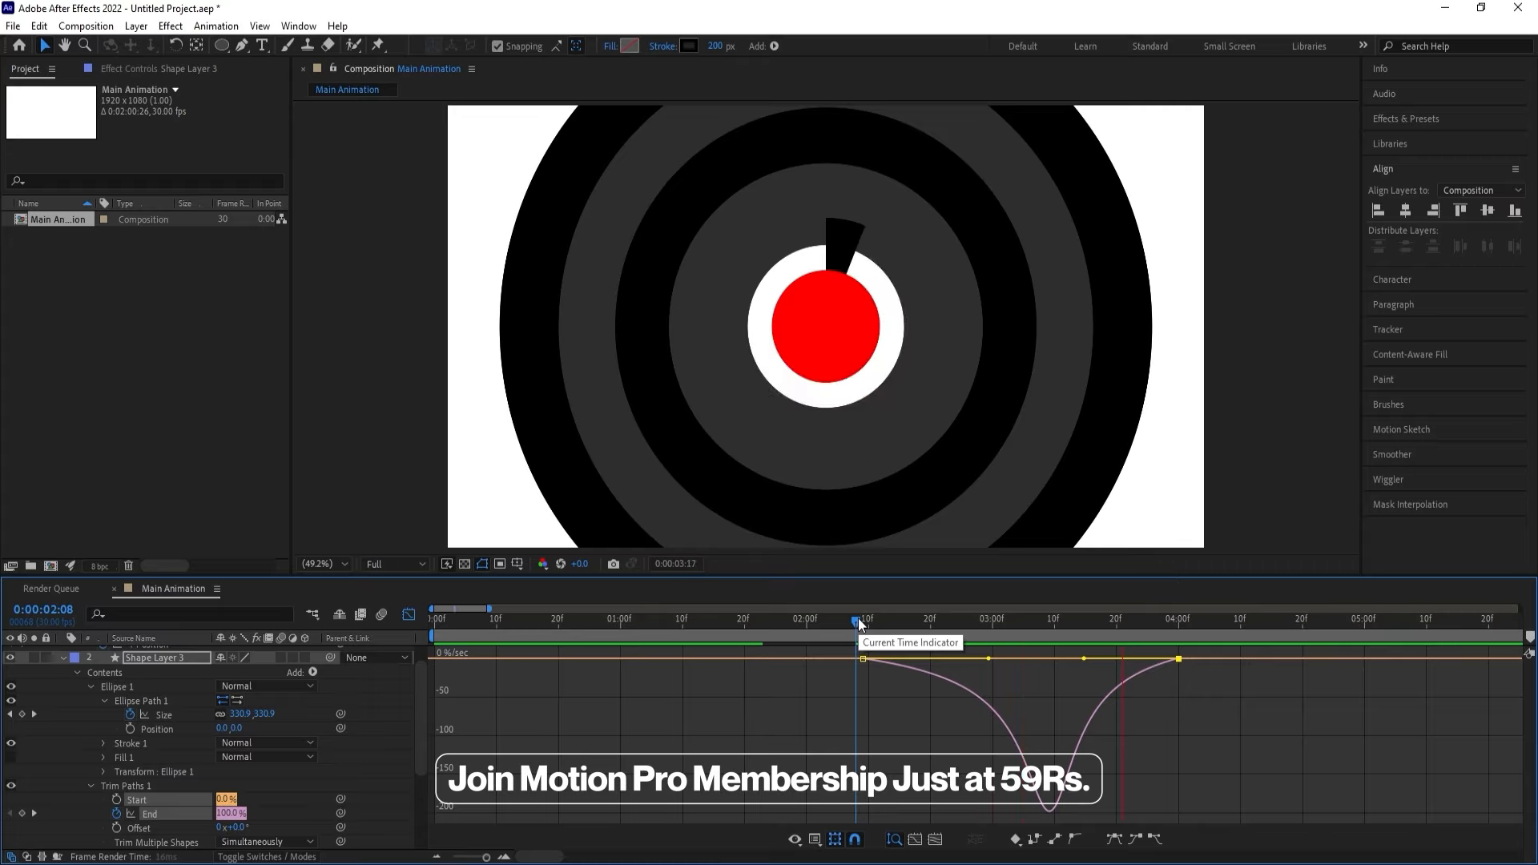
pyautogui.press('space')
# Copy Shape Layer 3's Trim Paths with its keyframes onto Shape Layers 4, 5, 6 and 1 at 0:00:02:09.
pyautogui.click(408, 615)
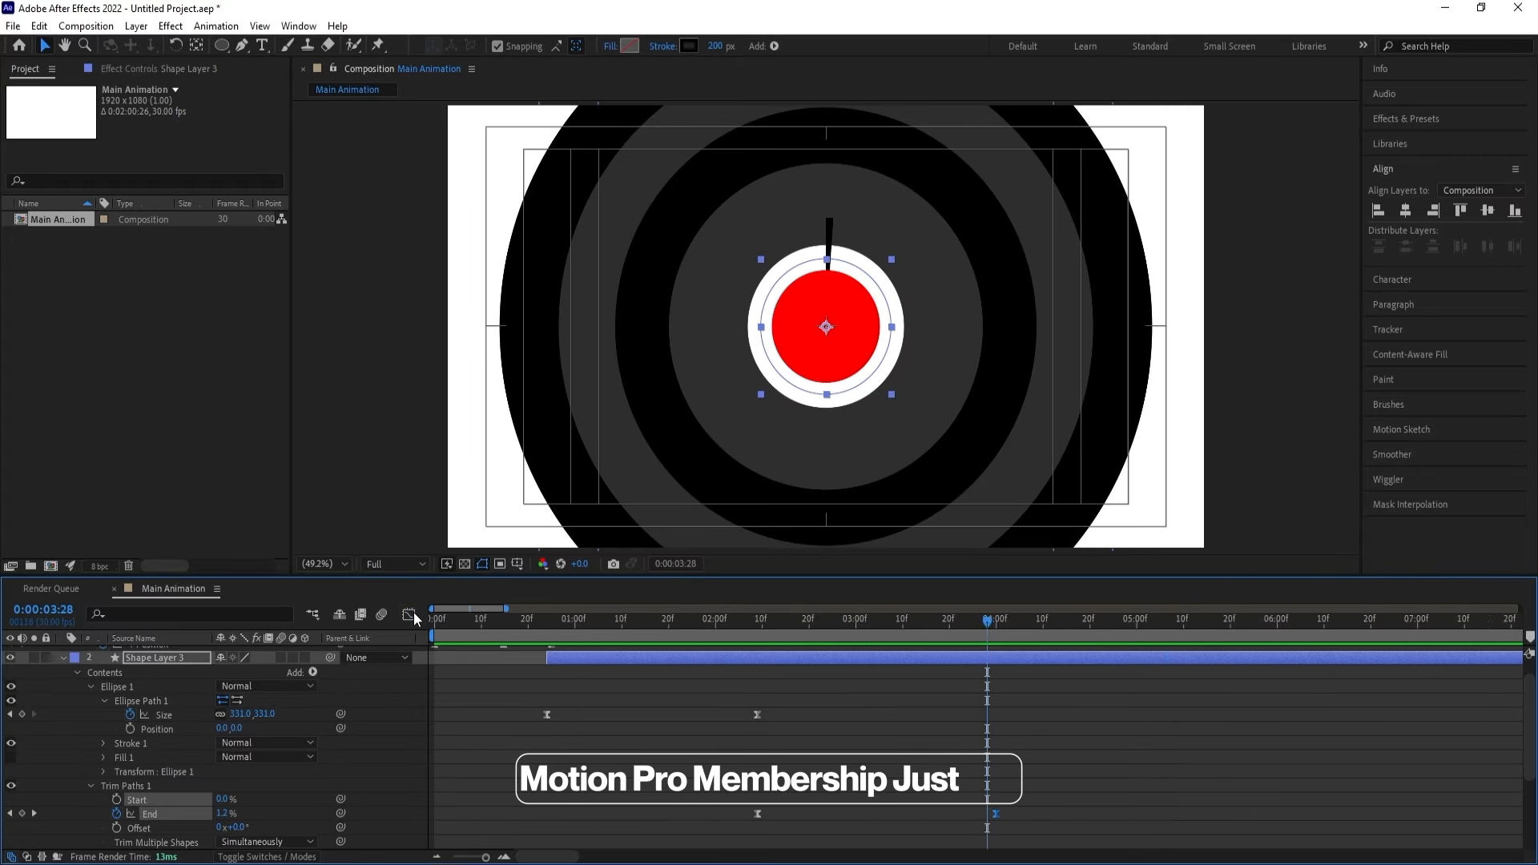
pyautogui.press('-')
pyautogui.click(716, 734)
pyautogui.press('j')
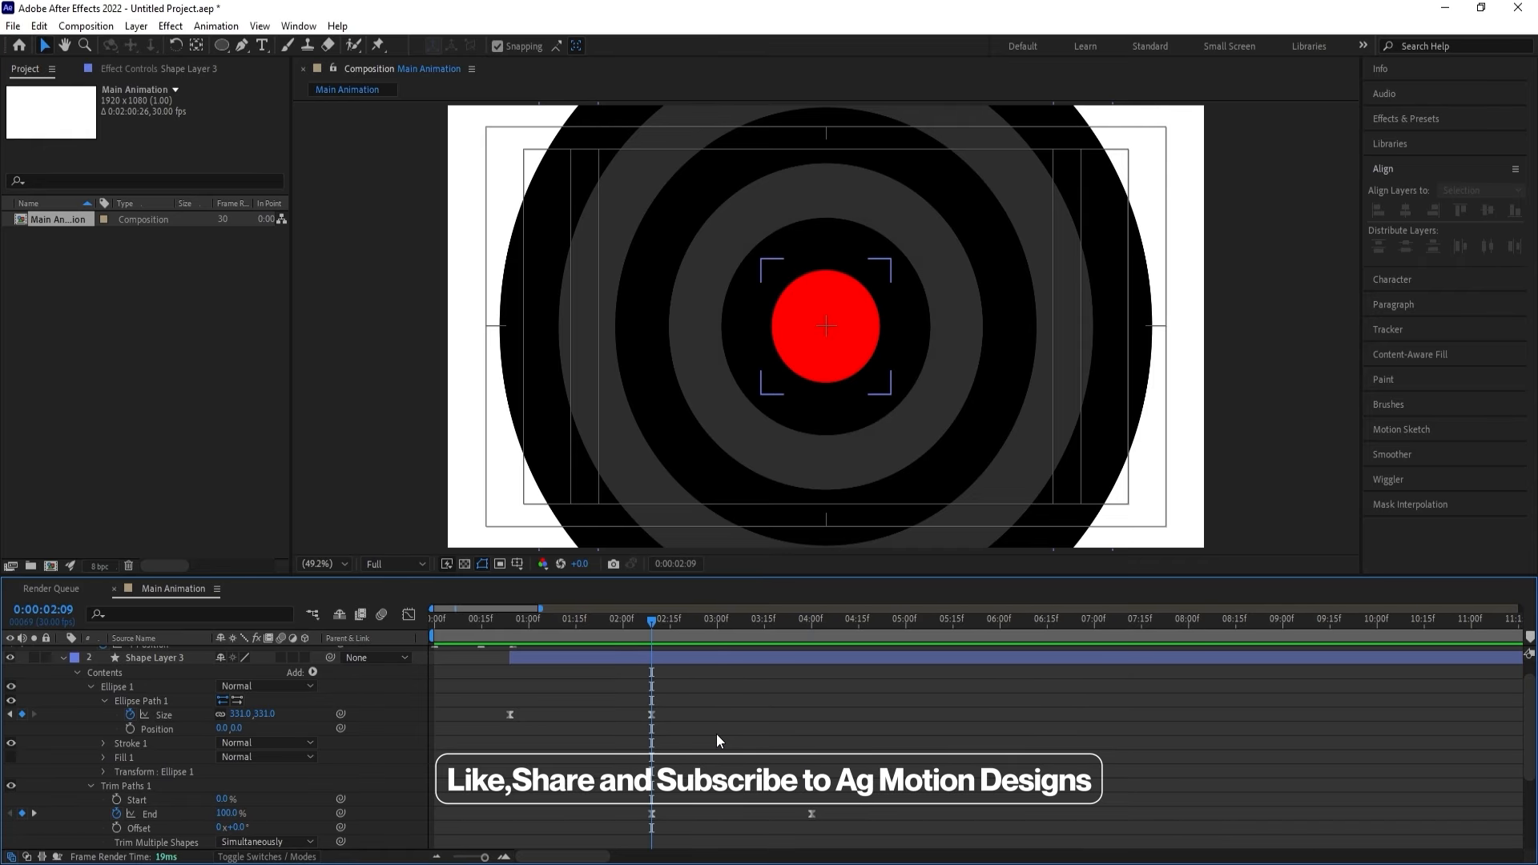
pyautogui.click(137, 787)
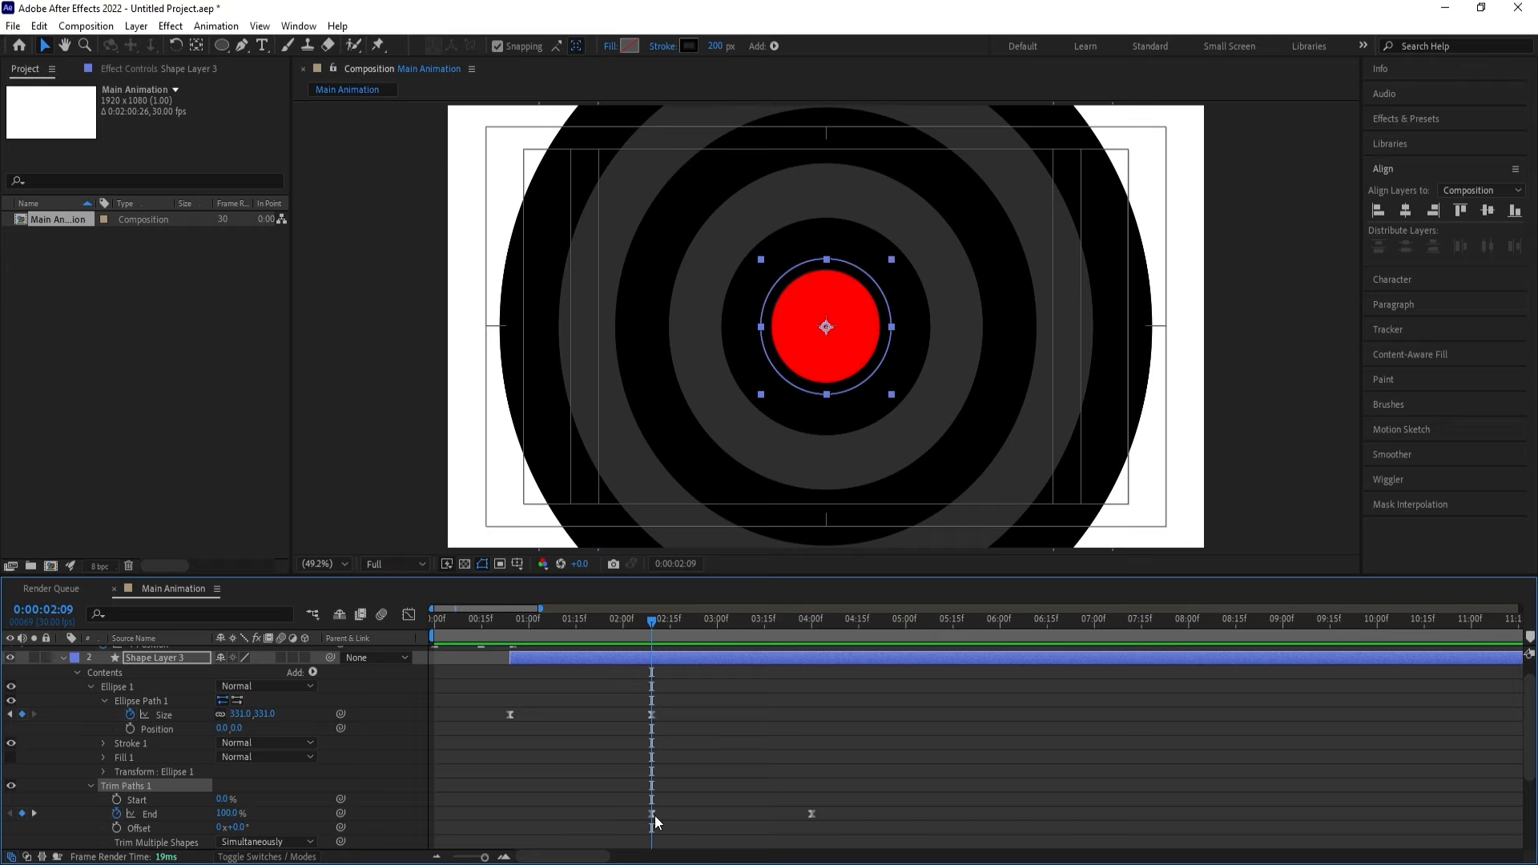
pyautogui.moveTo(651, 815)
pyautogui.hotkey('ctrl', '`')
pyautogui.click(669, 715)
pyautogui.click(659, 680)
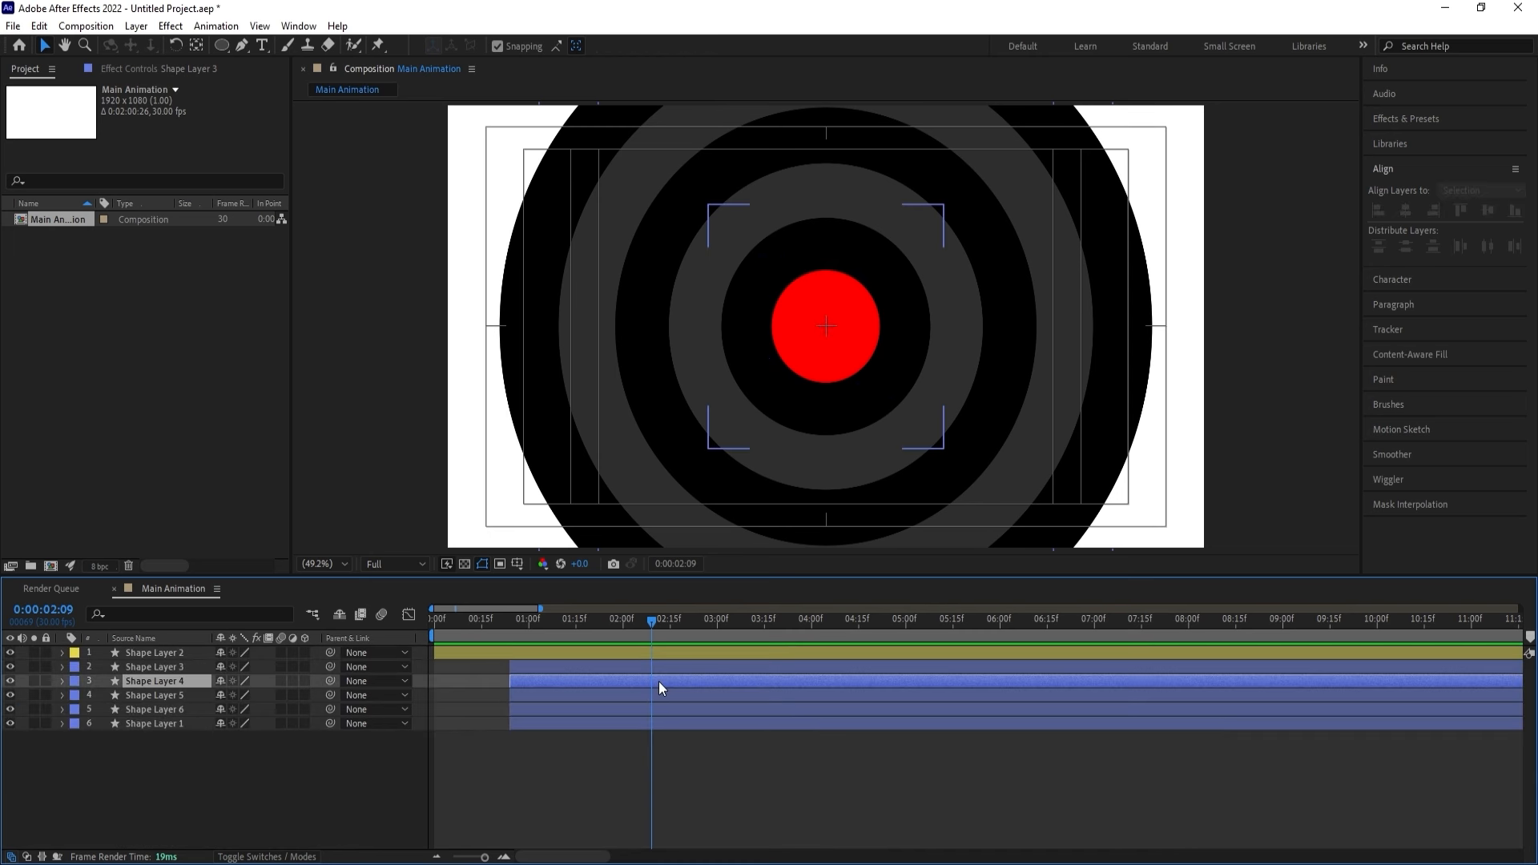
pyautogui.keyDown('shift'); pyautogui.click(659, 717); pyautogui.keyUp('shift')
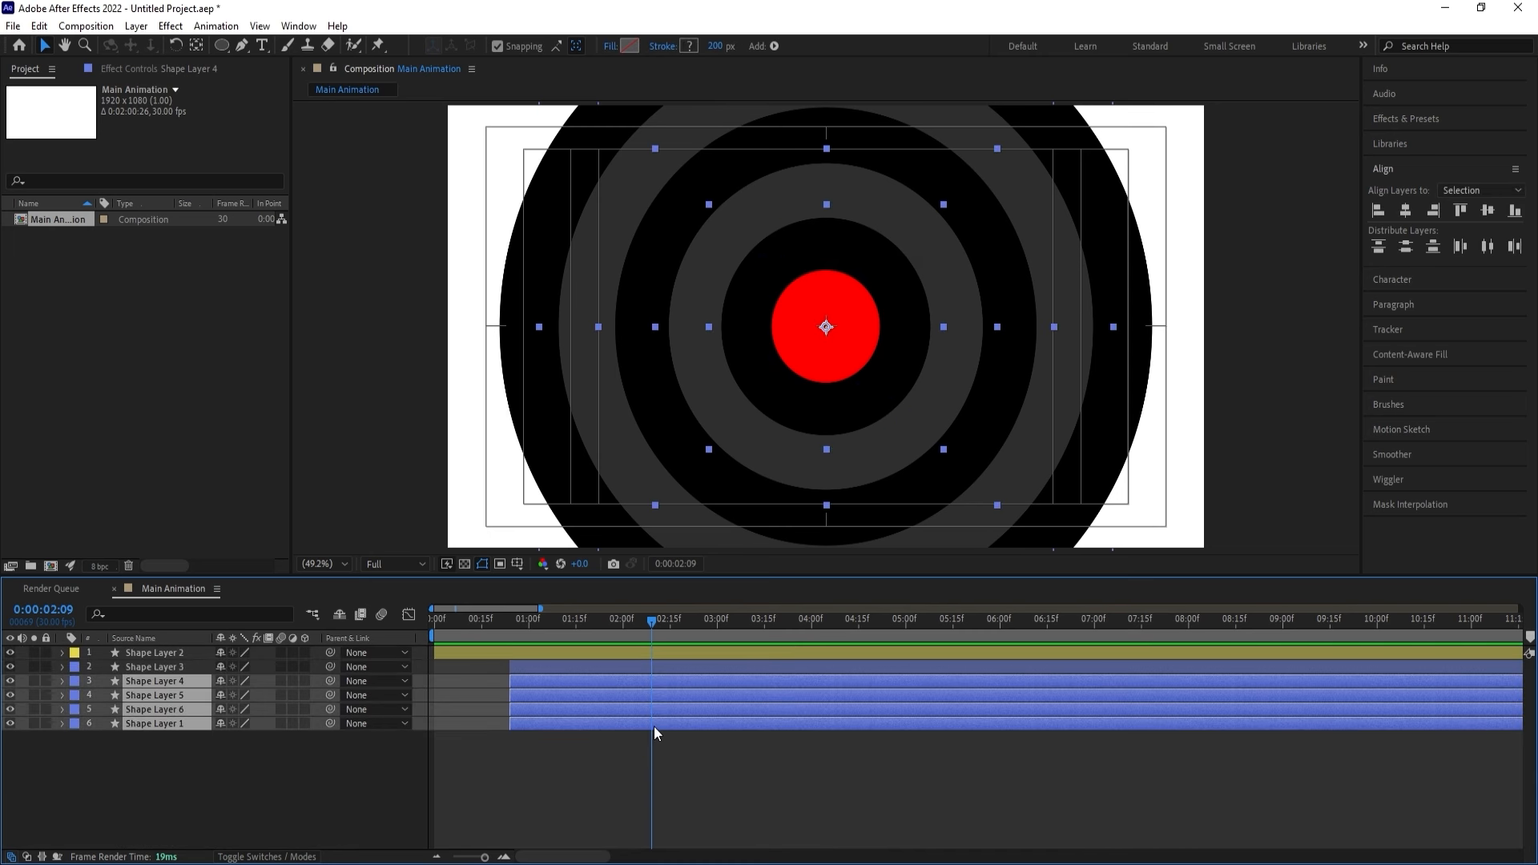
pyautogui.click(680, 770)
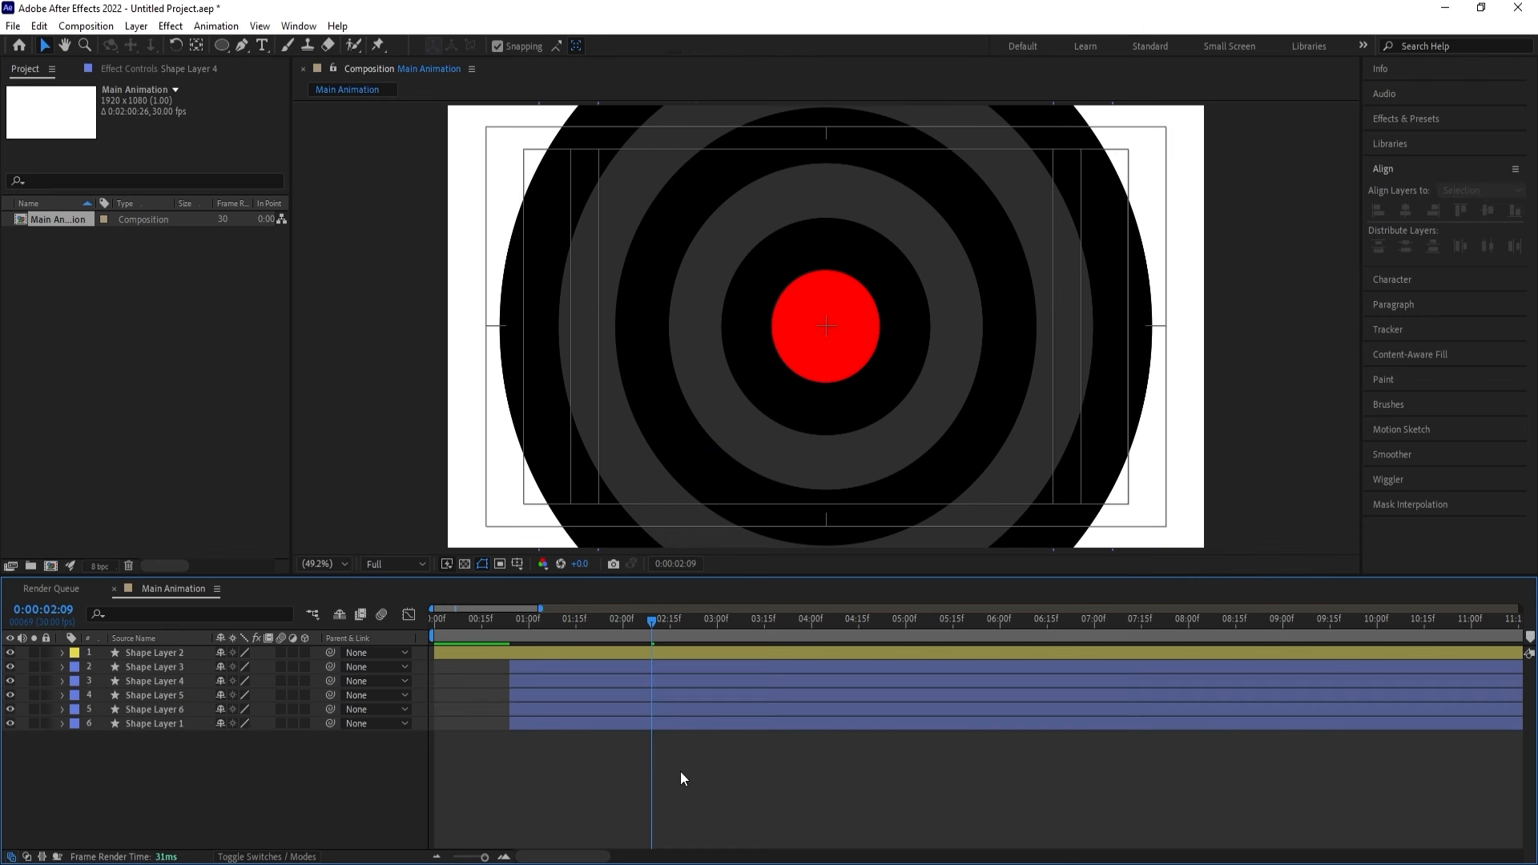
# Reveal the keyframed properties of all layers and preview the rings expanding and wiping away.
pyautogui.press('u')
pyautogui.press('space')
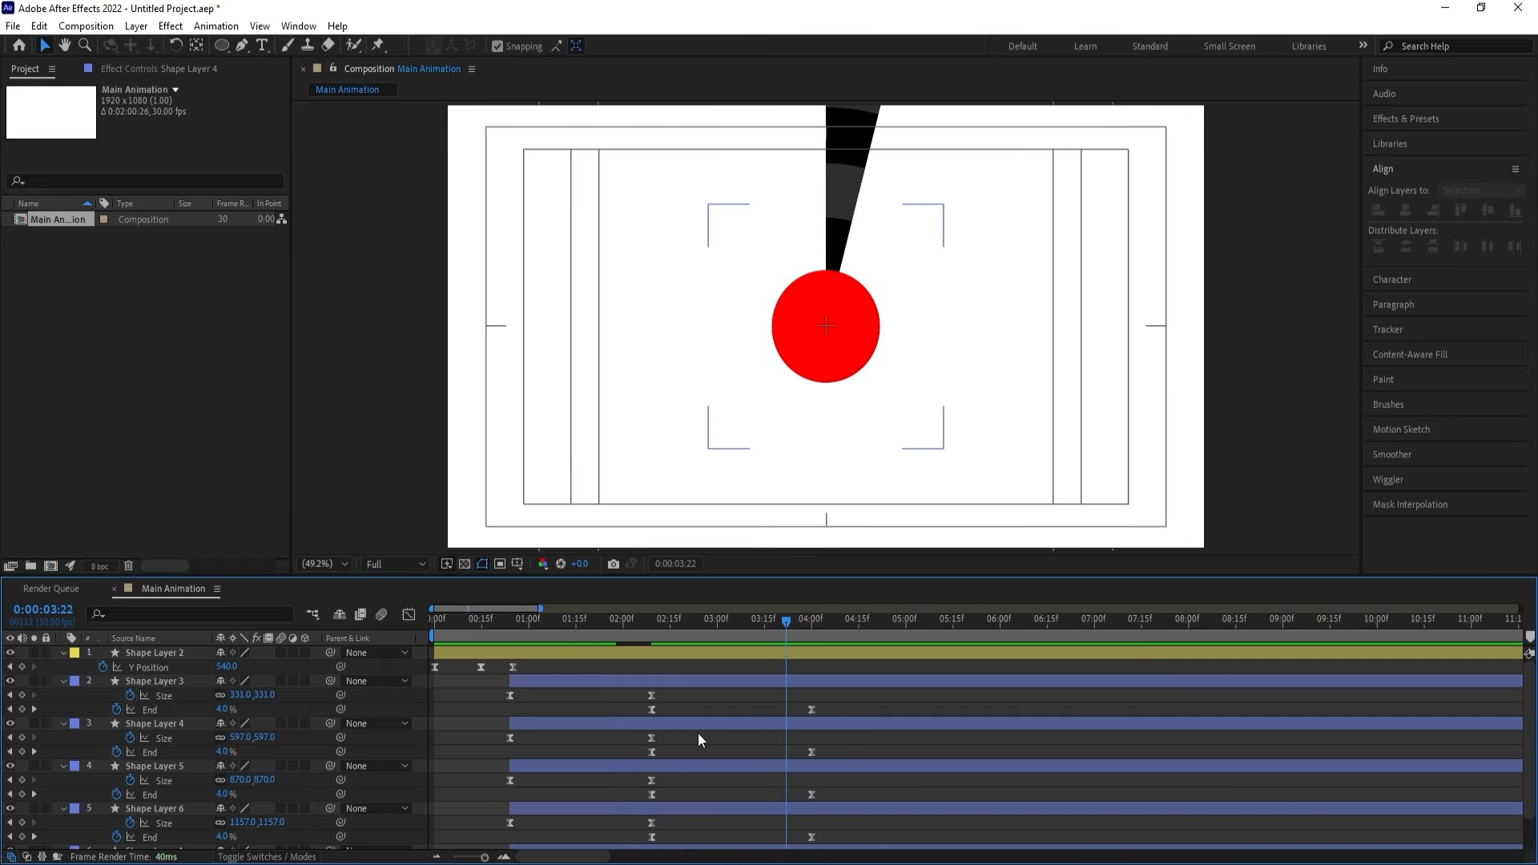
pyautogui.moveTo(608, 618); pyautogui.dragTo(519, 623)
pyautogui.press('space')
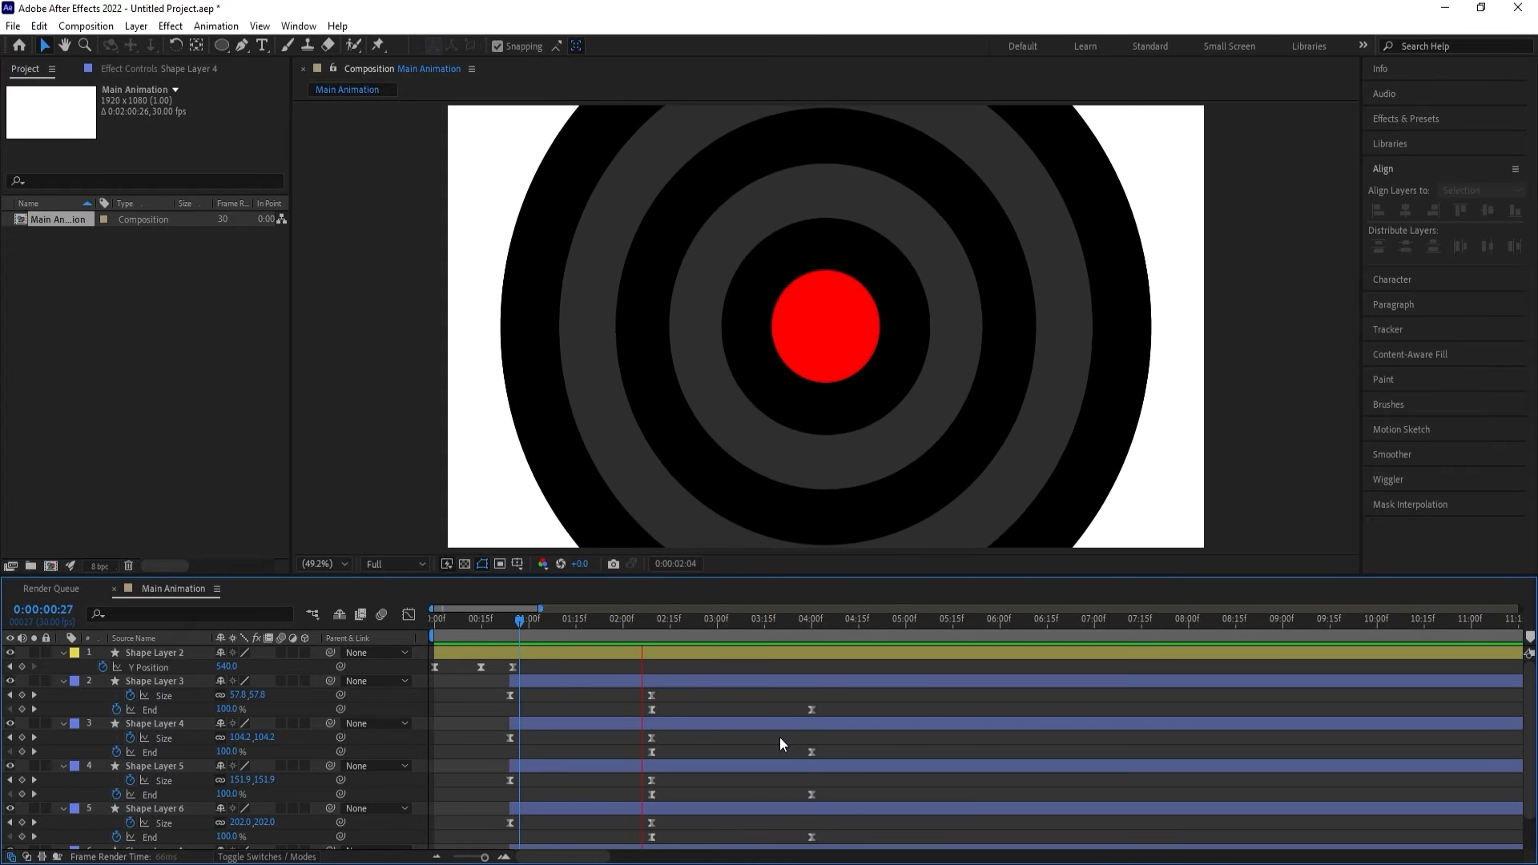
# Move all five rings' ending Trim Paths End keyframes to about 0:00:03:13 and preview the faster wipe.
pyautogui.moveTo(785, 709); pyautogui.dragTo(758, 788)
pyautogui.press('space')
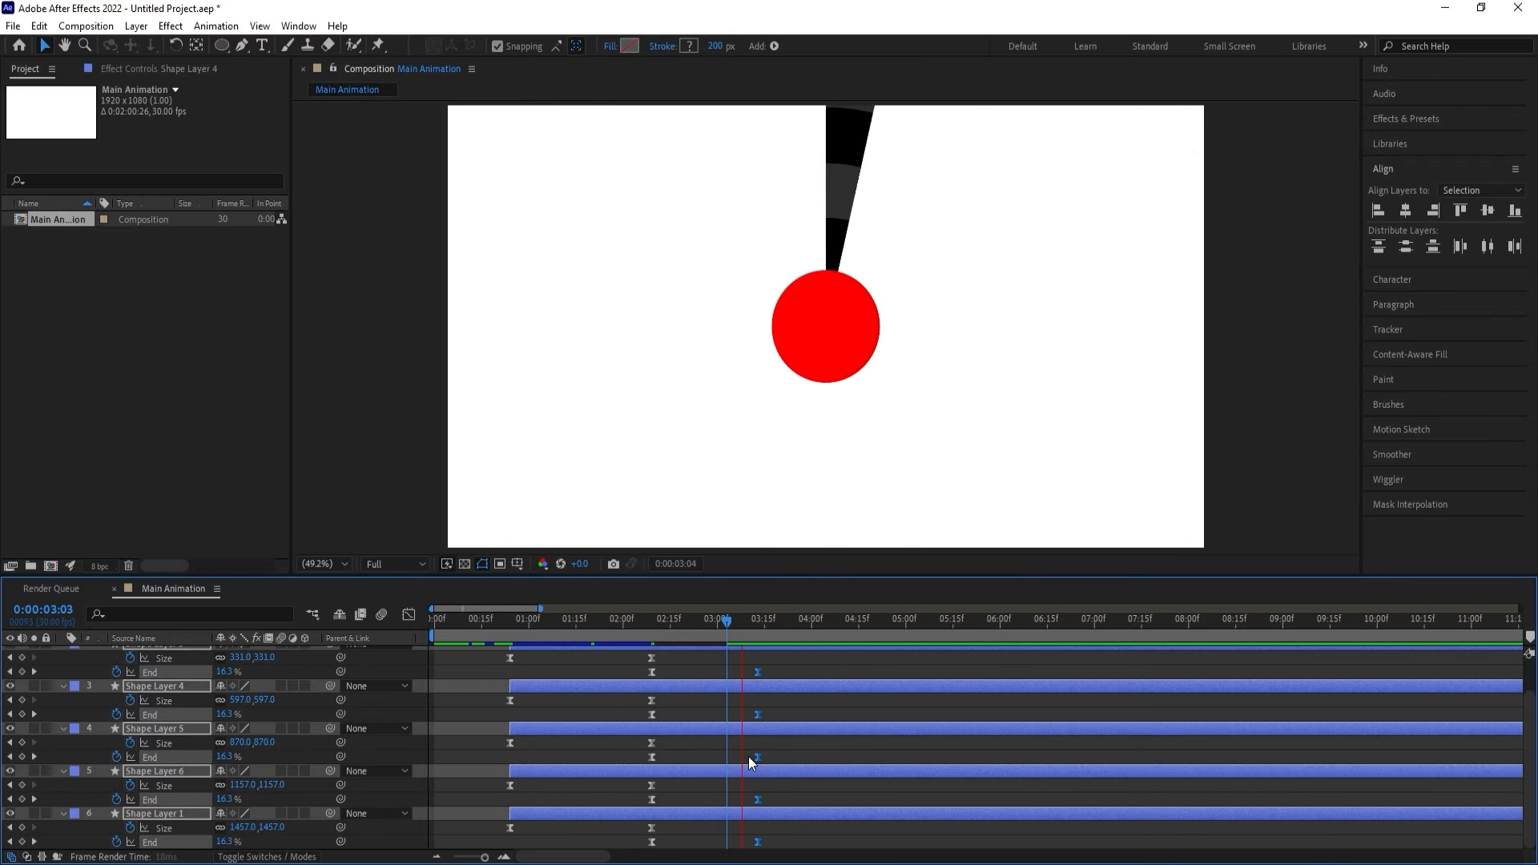
pyautogui.press('space')
# Keyframe the five rings' Scale at 100% at 0:00:03:05 and 0% at 0:00:03:21.
pyautogui.moveTo(757, 627); pyautogui.dragTo(733, 631)
pyautogui.scroll(2, 741, 671)
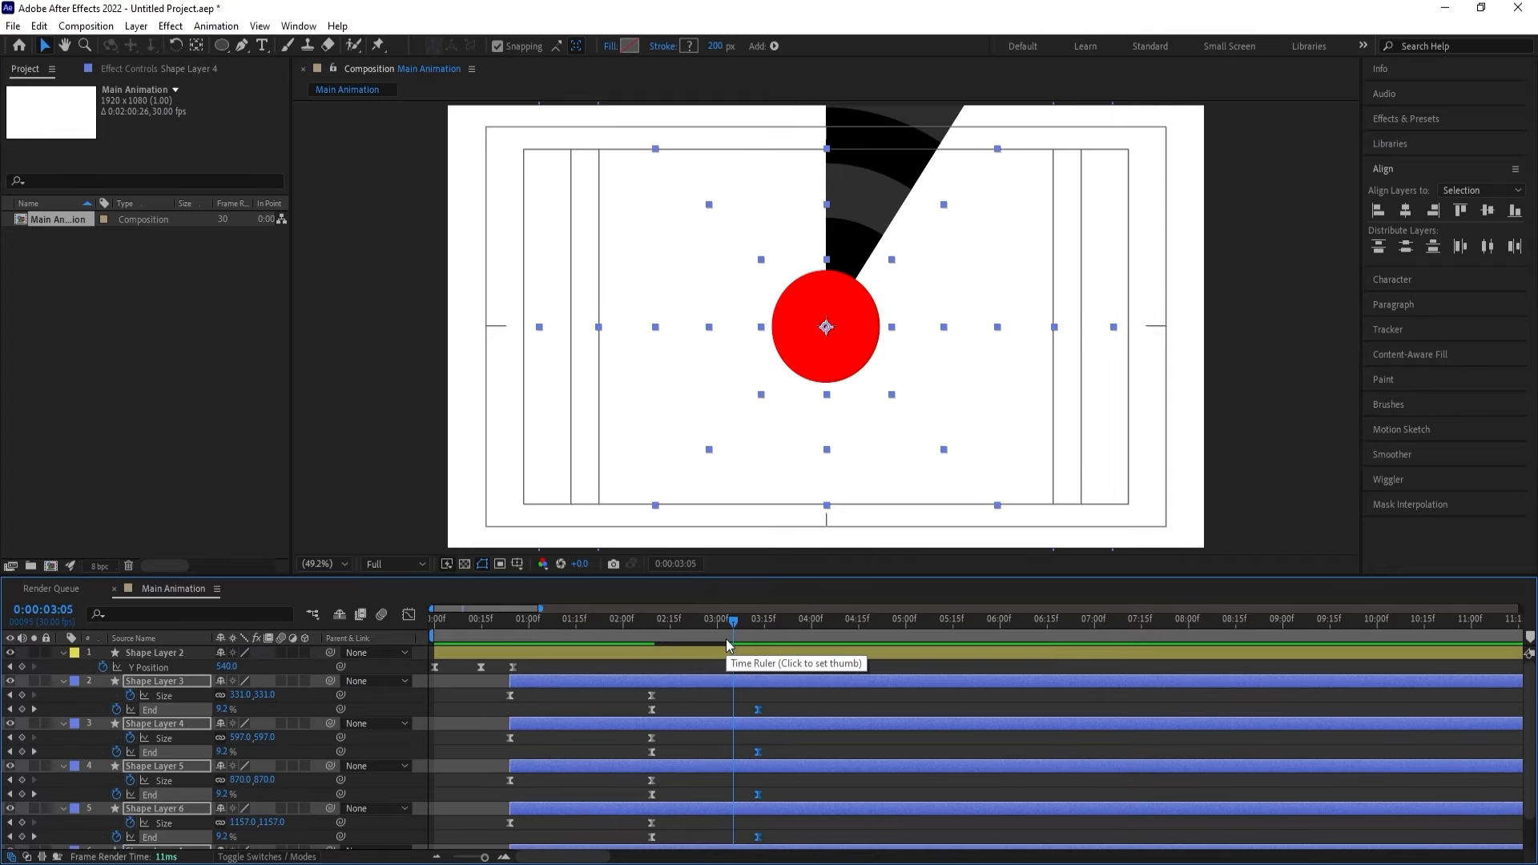
pyautogui.press('s')
pyautogui.click(102, 696)
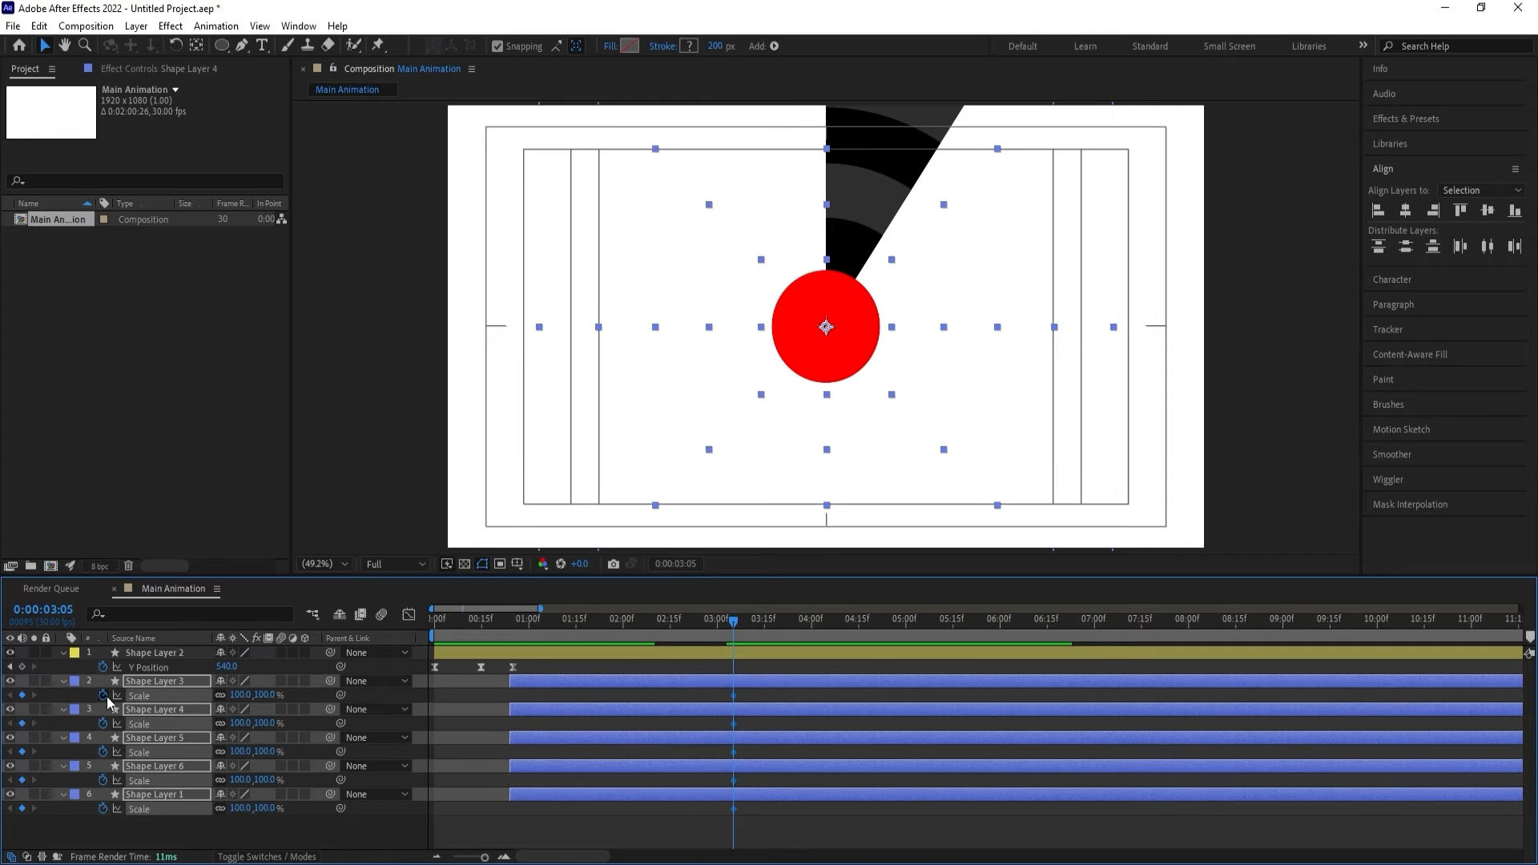
pyautogui.press('space')
pyautogui.press('space')
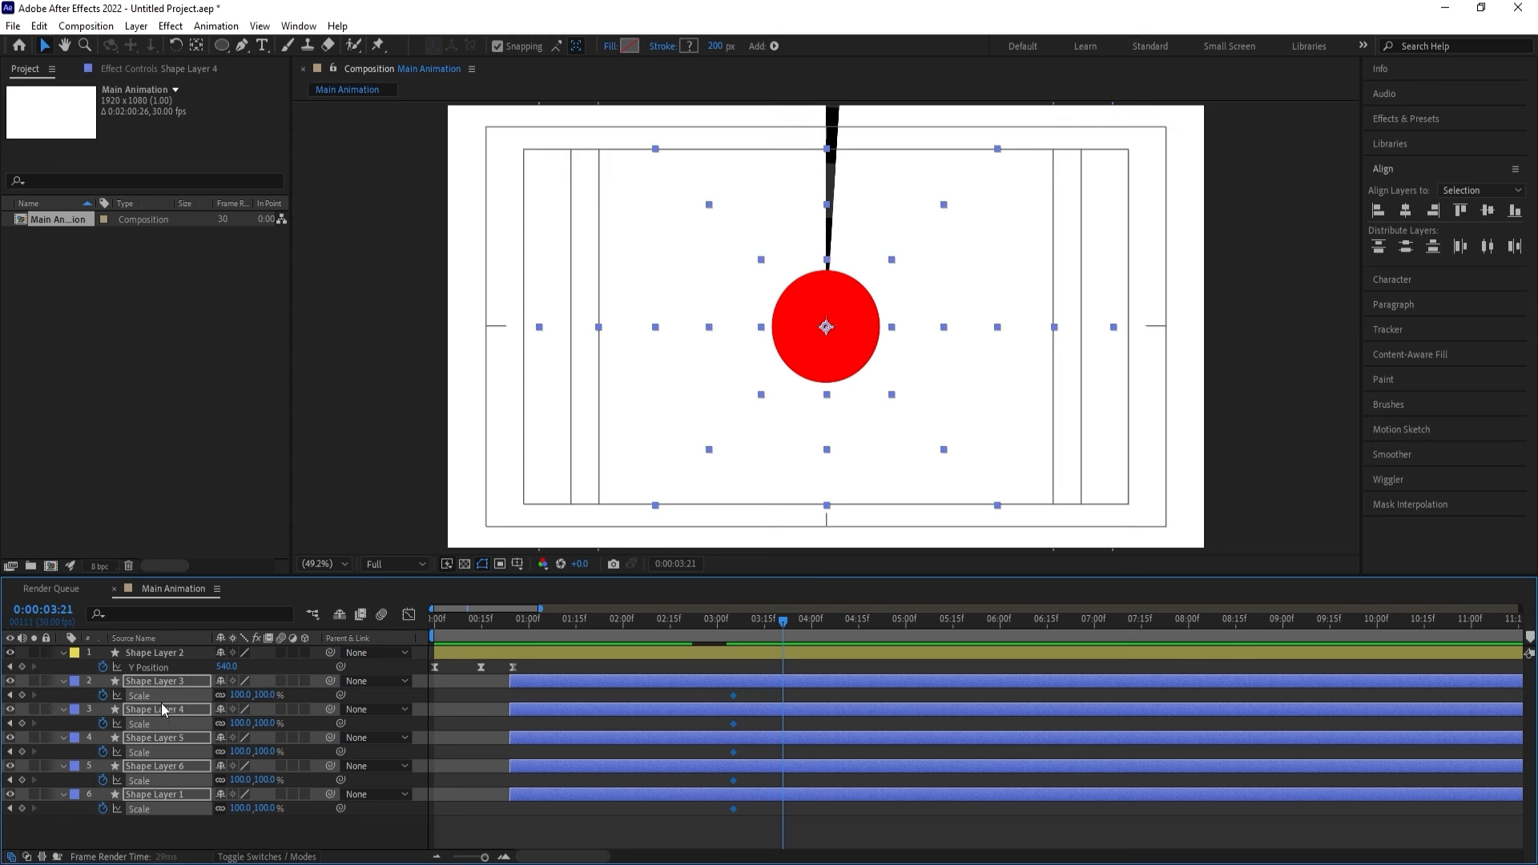
pyautogui.write('0')
pyautogui.press('Return')
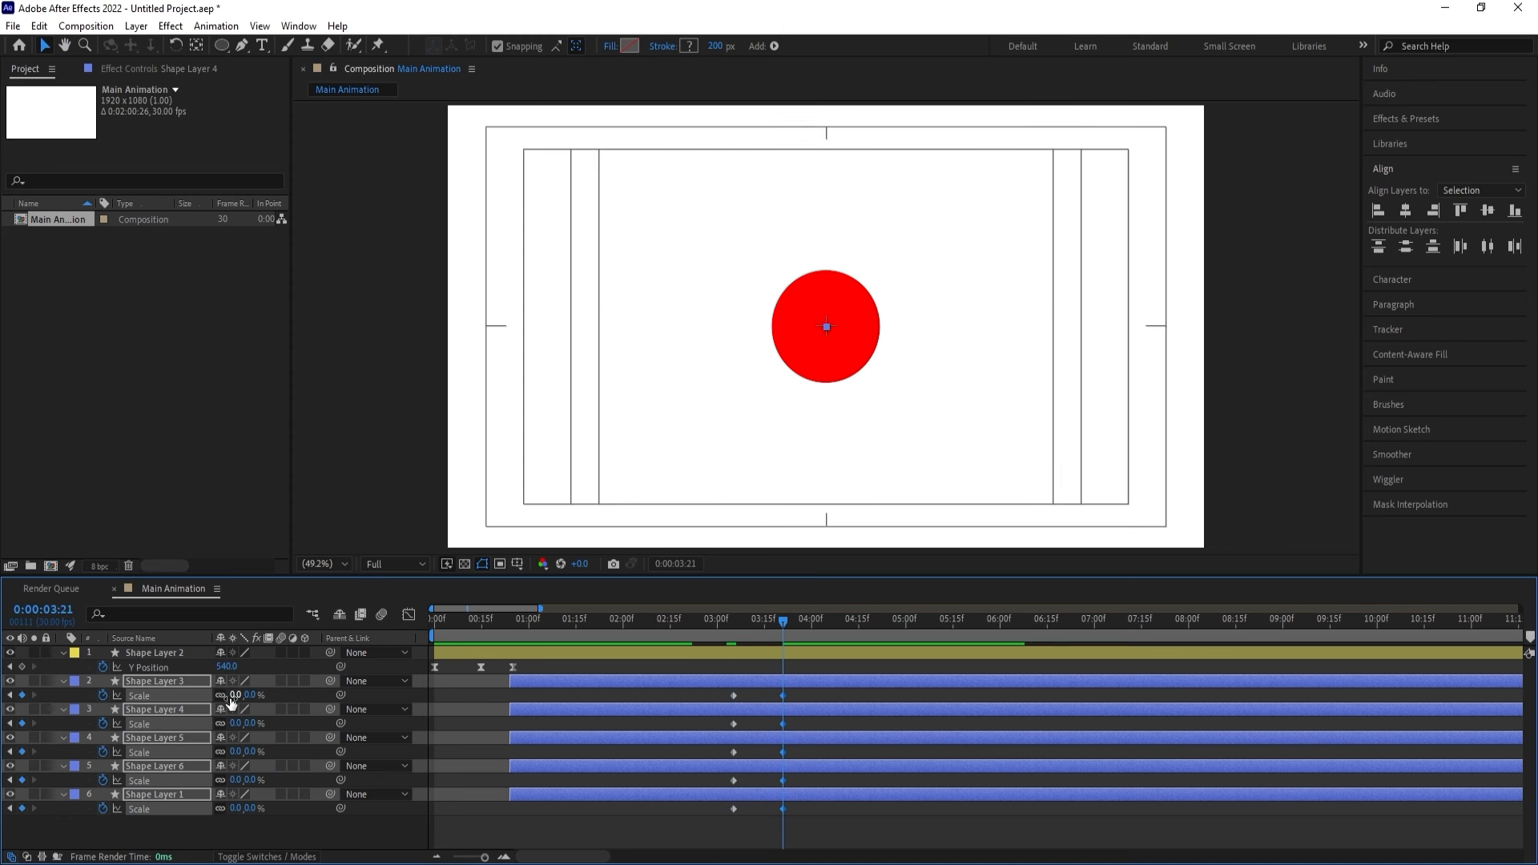
# Apply Easy Ease to the rings' Scale keyframes, reshape their speed graph for a slow start and fast finish, and preview it.
pyautogui.moveTo(684, 697); pyautogui.dragTo(749, 821)
pyautogui.press('F9')
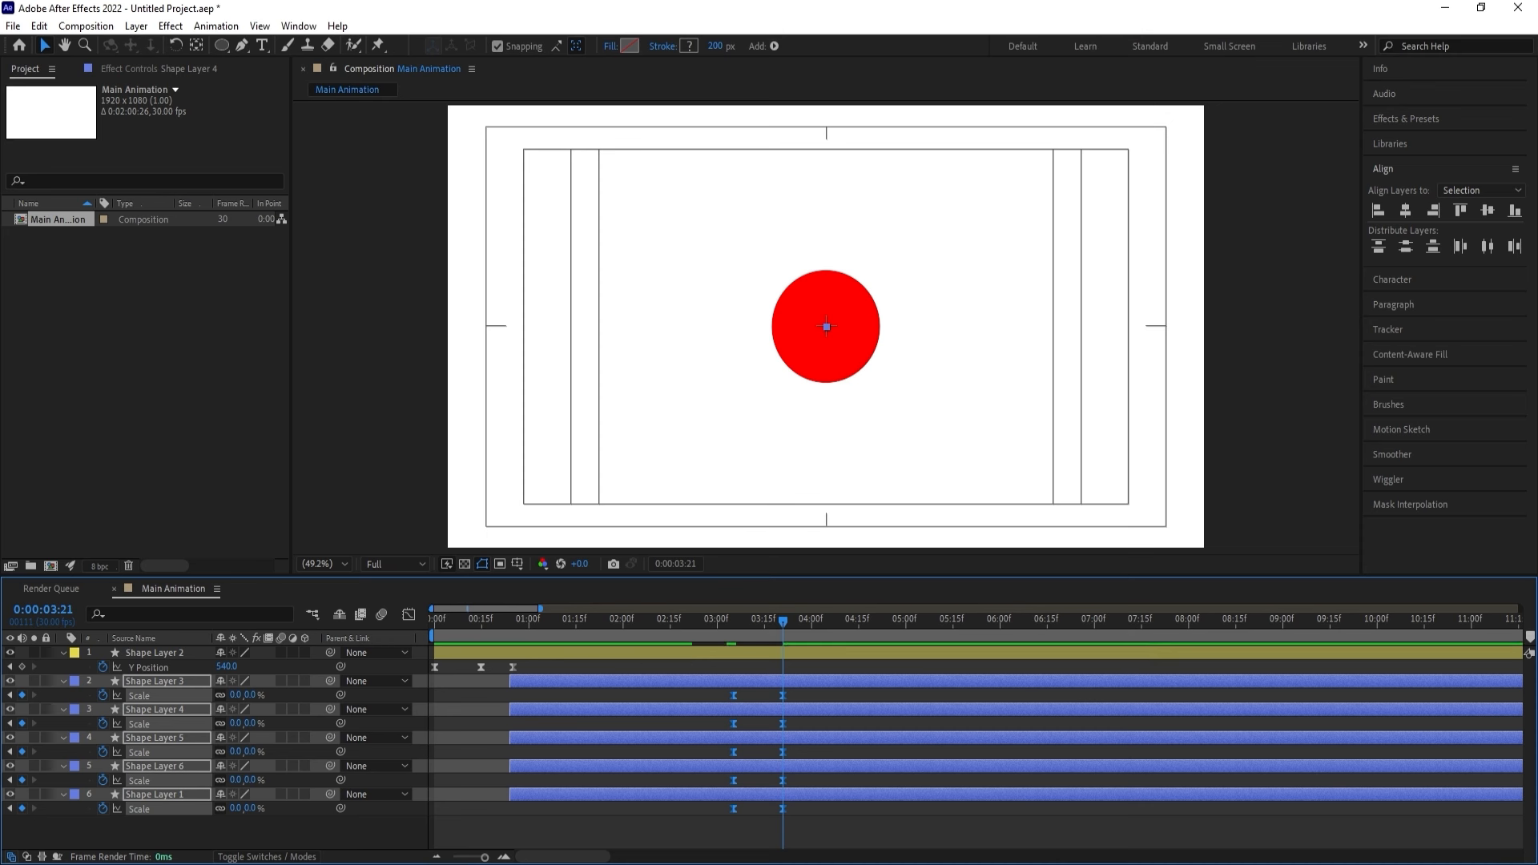
pyautogui.press('j')
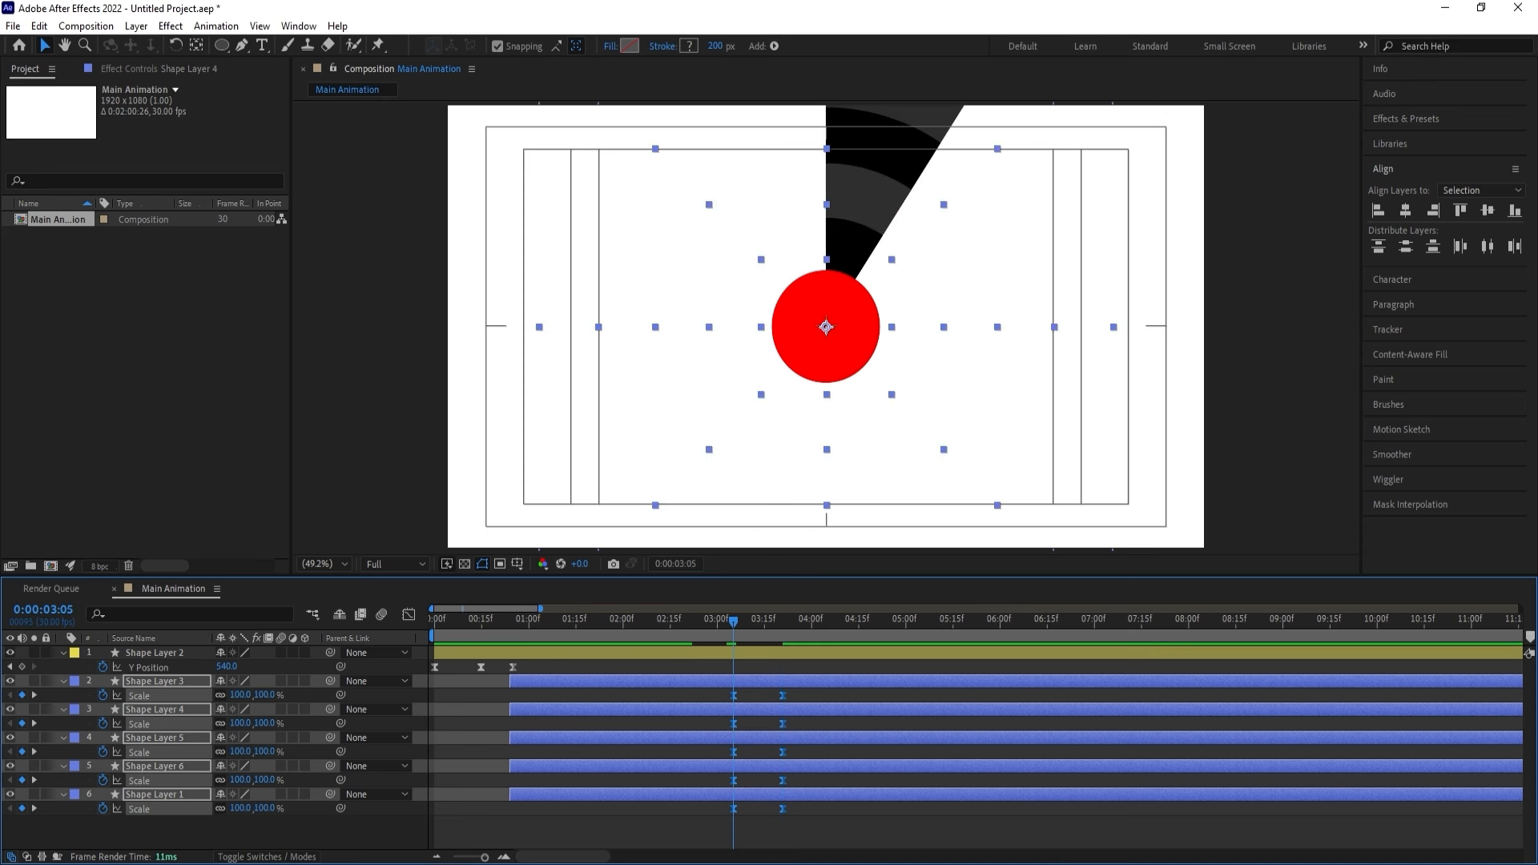
pyautogui.click(408, 614)
pyautogui.moveTo(753, 682); pyautogui.dragTo(700, 622)
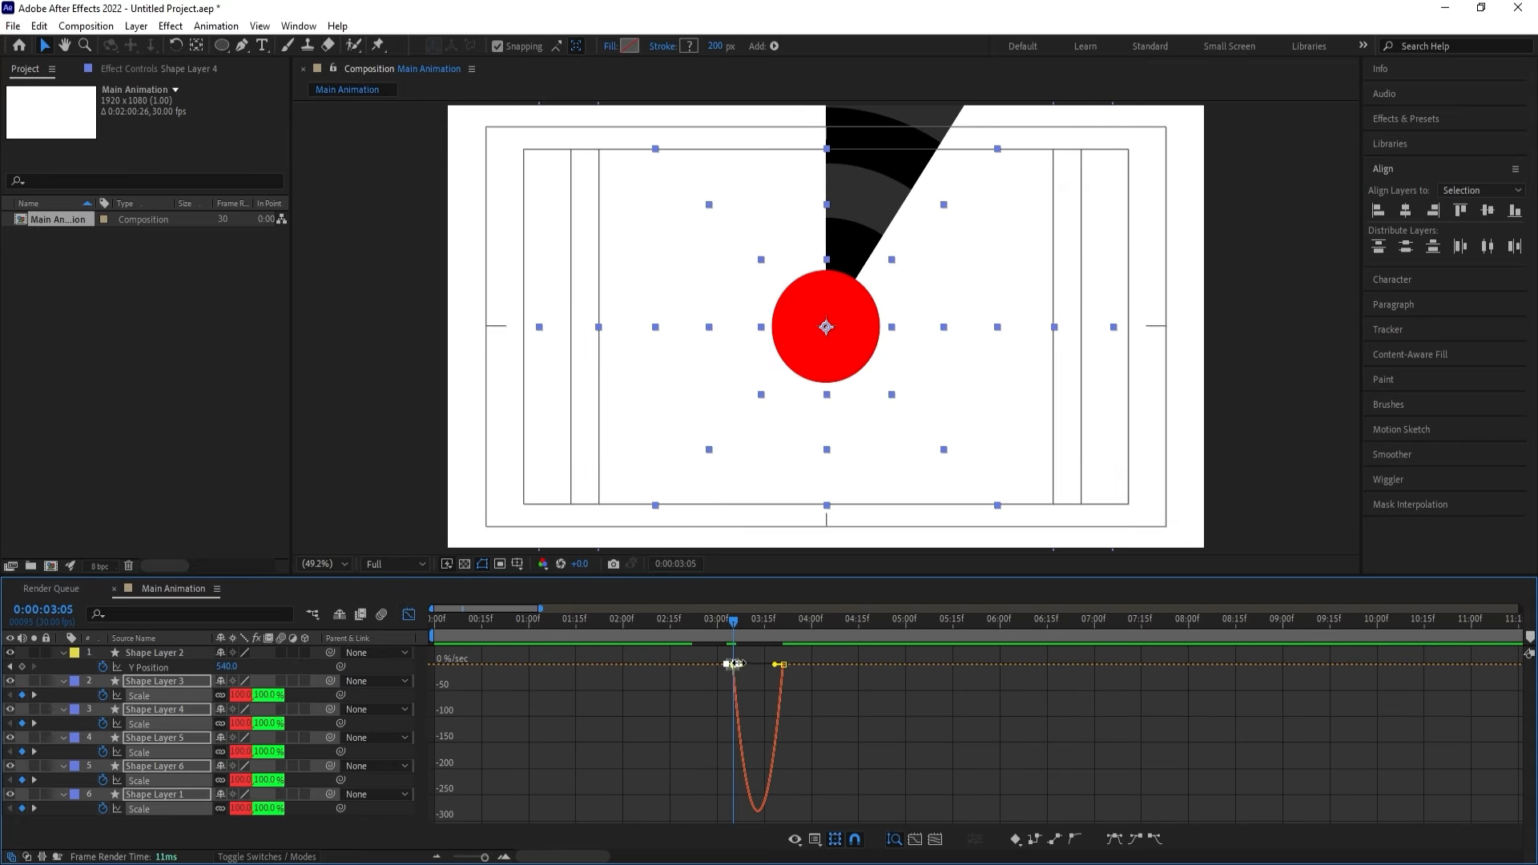
pyautogui.press('=')
pyautogui.press('=')
pyautogui.moveTo(790, 692); pyautogui.dragTo(700, 626)
pyautogui.moveTo(767, 665); pyautogui.dragTo(849, 667)
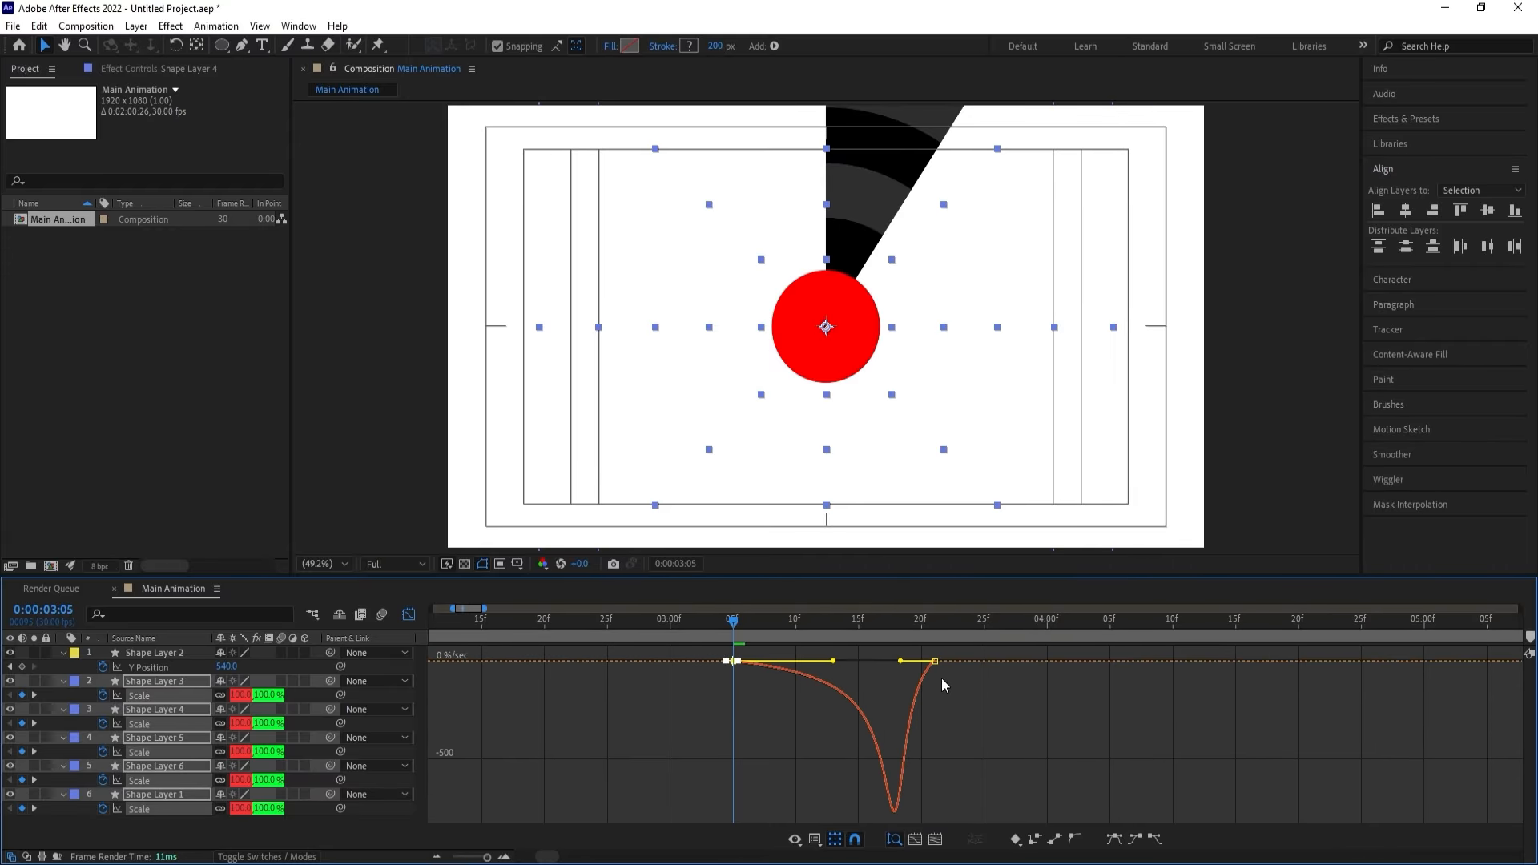
pyautogui.moveTo(952, 698); pyautogui.dragTo(922, 665)
pyautogui.press('space')
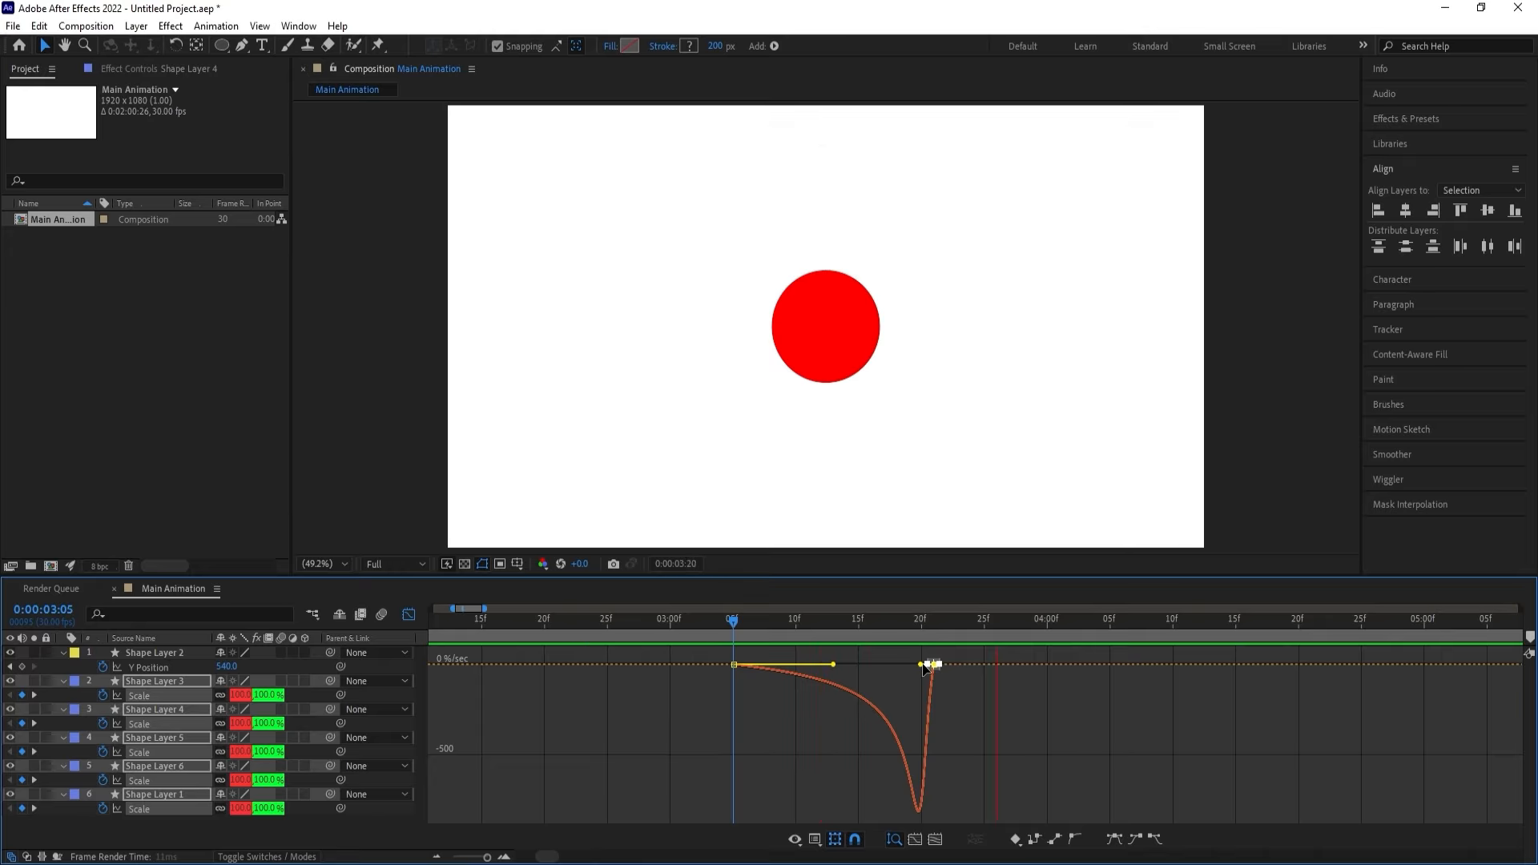
pyautogui.press('space')
# Move the five rings' ending Scale keyframes to about 0:00:04:14 and preview the slower shrink.
pyautogui.click(408, 614)
pyautogui.press('-')
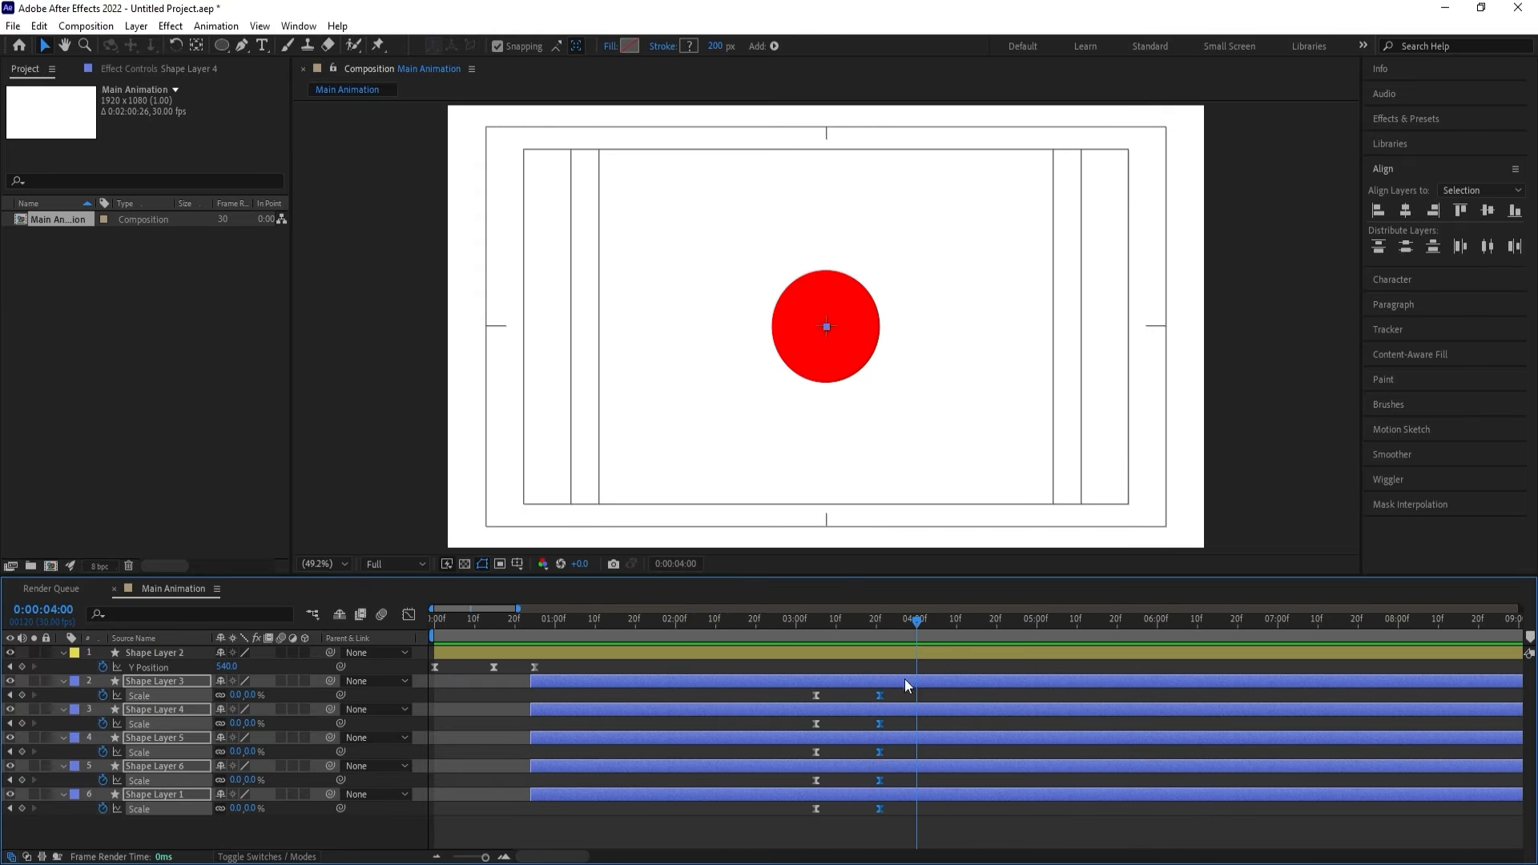
pyautogui.moveTo(881, 695); pyautogui.dragTo(972, 696)
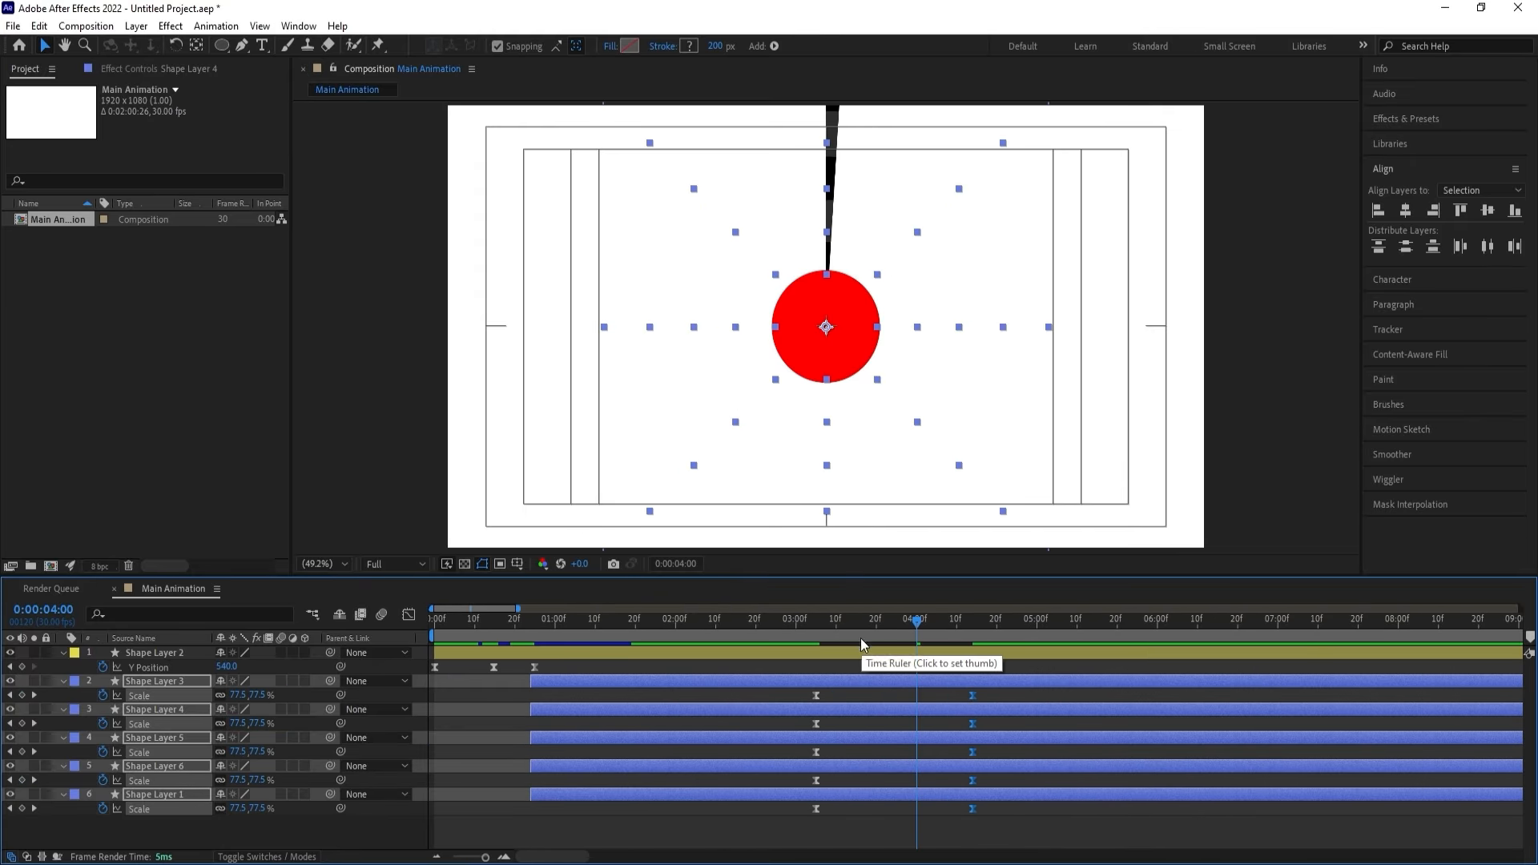
pyautogui.click(801, 619)
pyautogui.press('space')
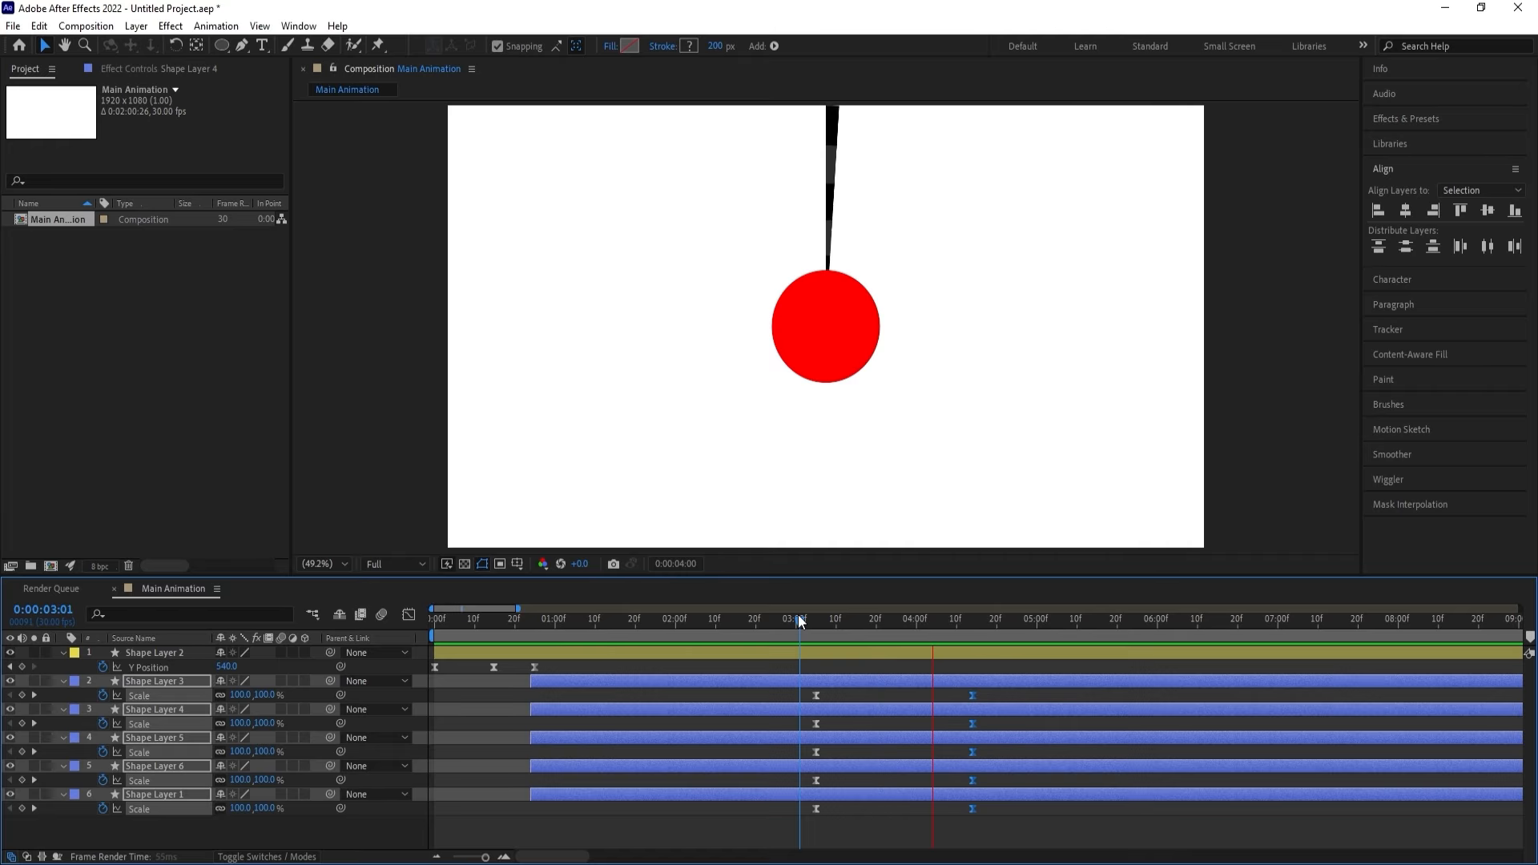
pyautogui.click(818, 628)
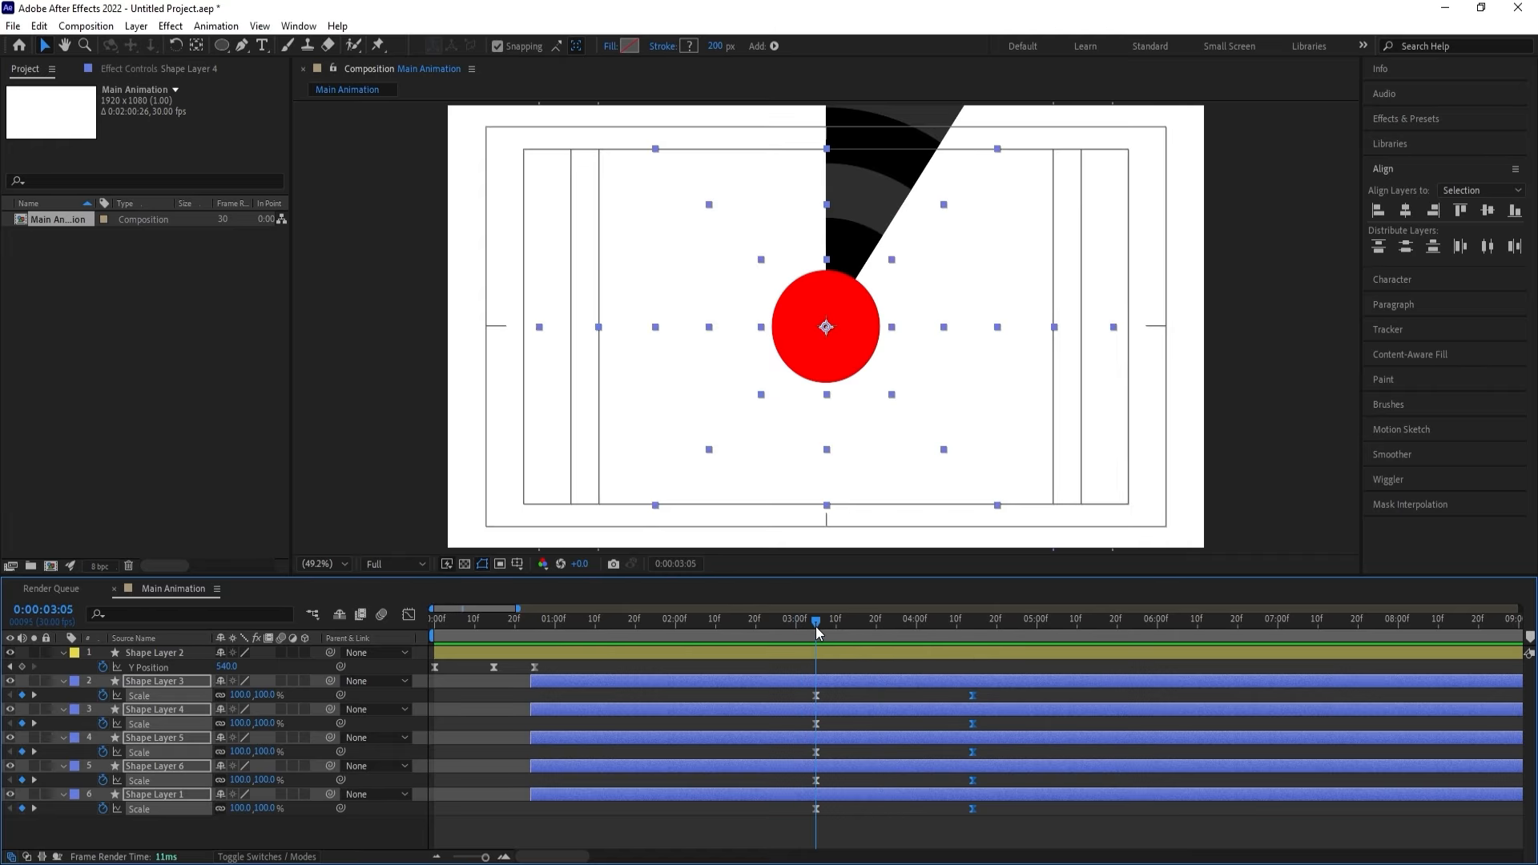
# Reapply Easy Ease to all the rings' Scale keyframes, lengthen the easing for a sharp mid-curve speed peak, and preview the shrink.
pyautogui.moveTo(797, 689); pyautogui.dragTo(1012, 855)
pyautogui.press('F9')
pyautogui.click(409, 615)
pyautogui.click(959, 699)
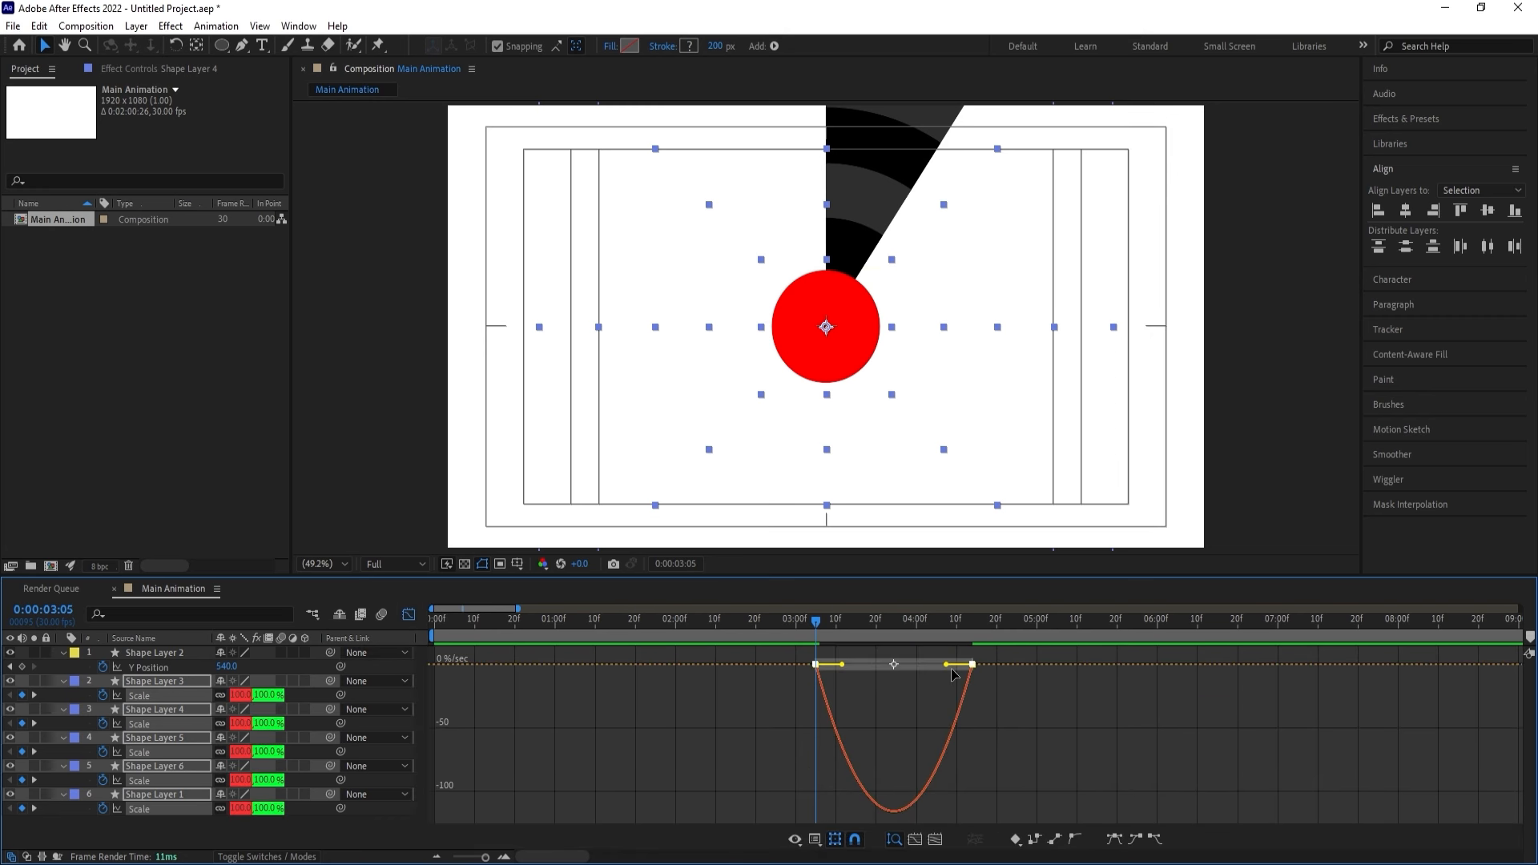
pyautogui.moveTo(943, 665); pyautogui.dragTo(877, 662)
pyautogui.press('space')
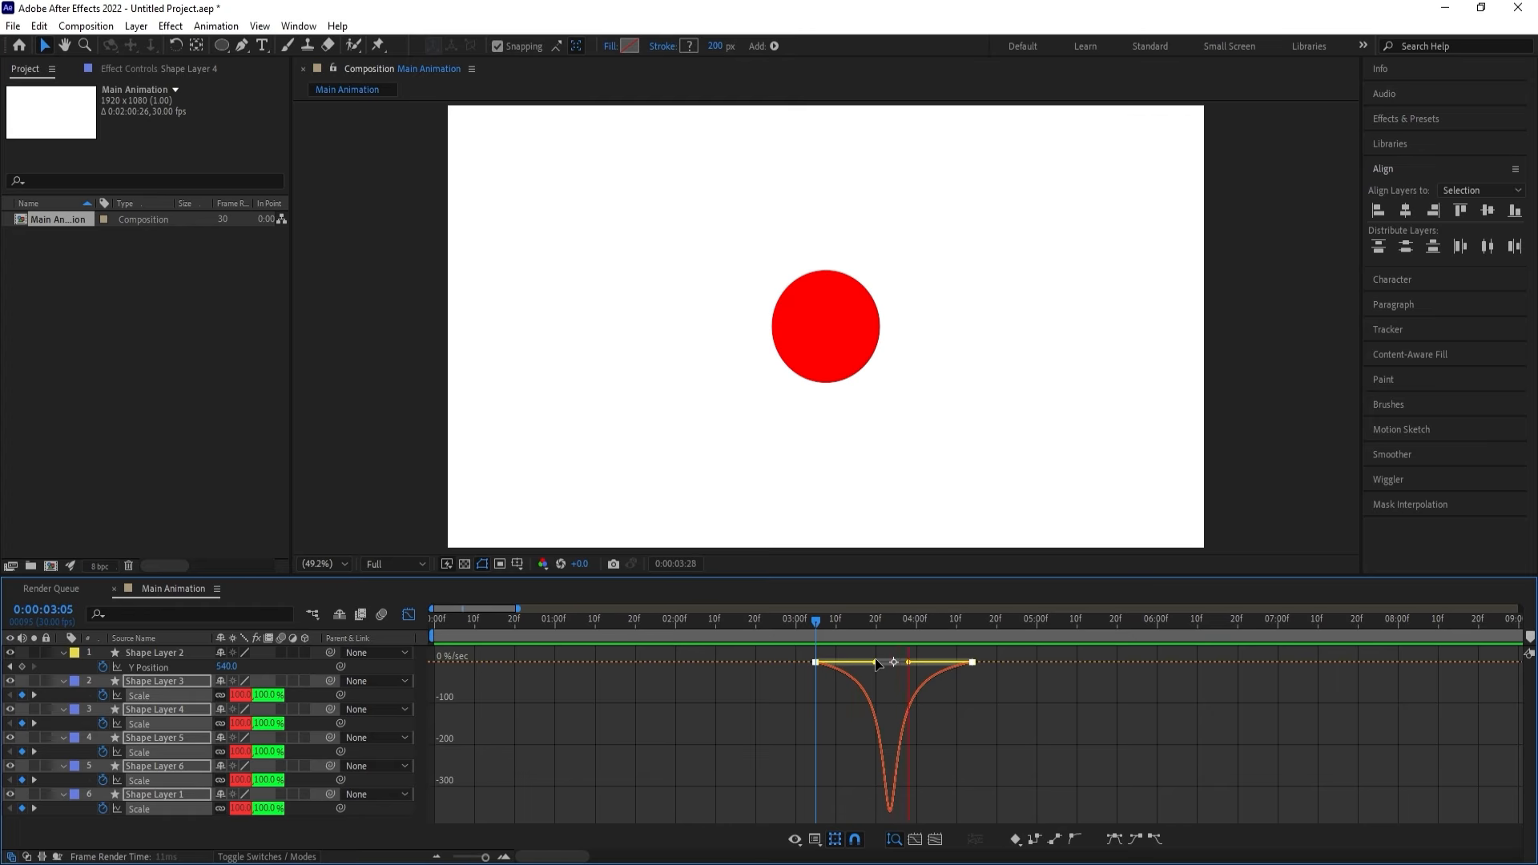
# Leave the Graph Editor and preview the rings' animation from just before they appear.
pyautogui.press('space')
pyautogui.click(409, 614)
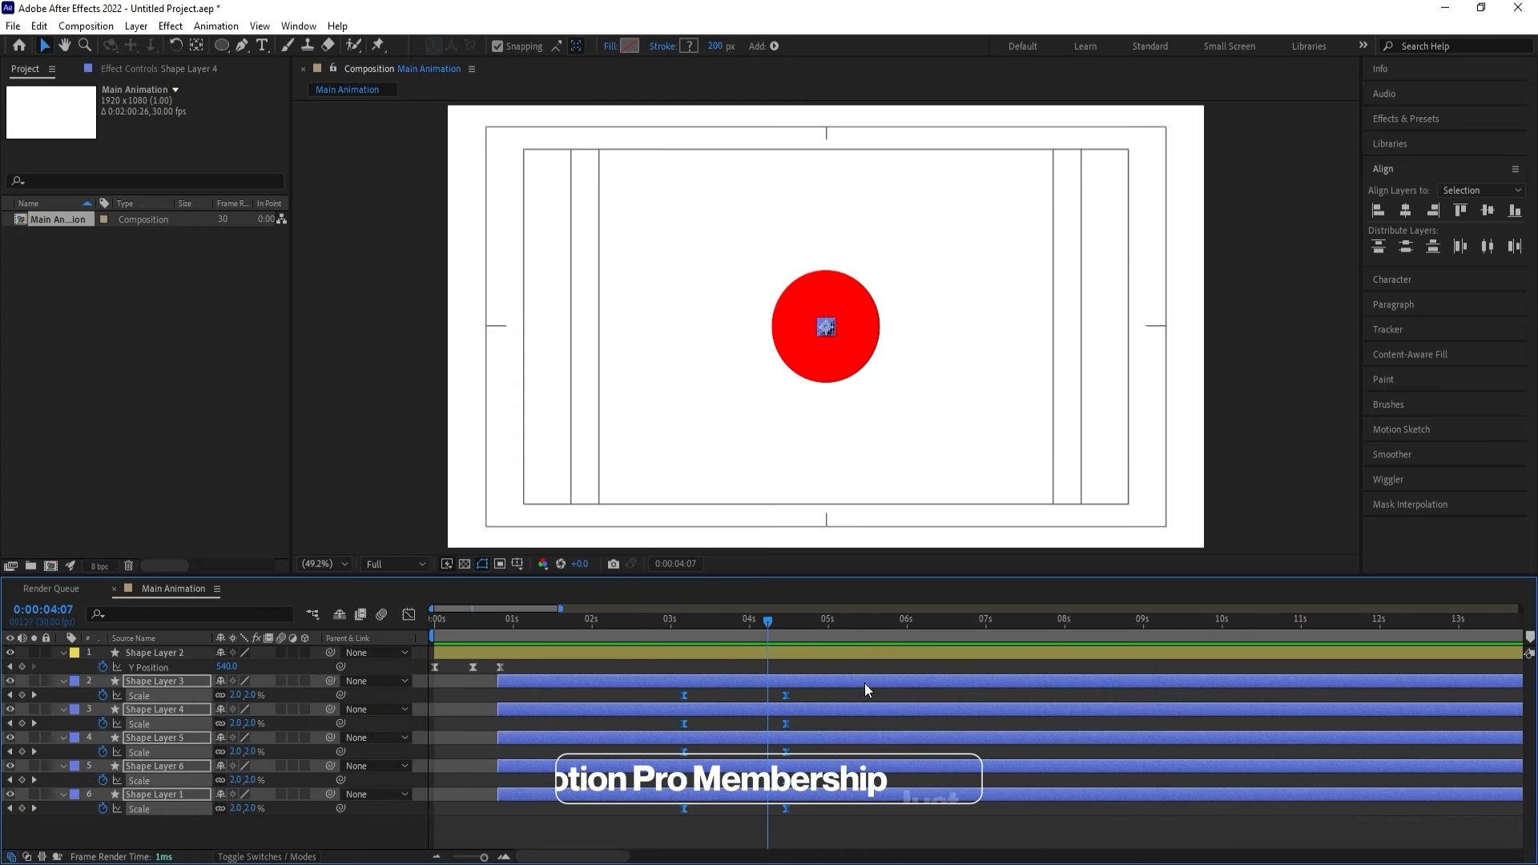
pyautogui.click(502, 628)
pyautogui.press('space')
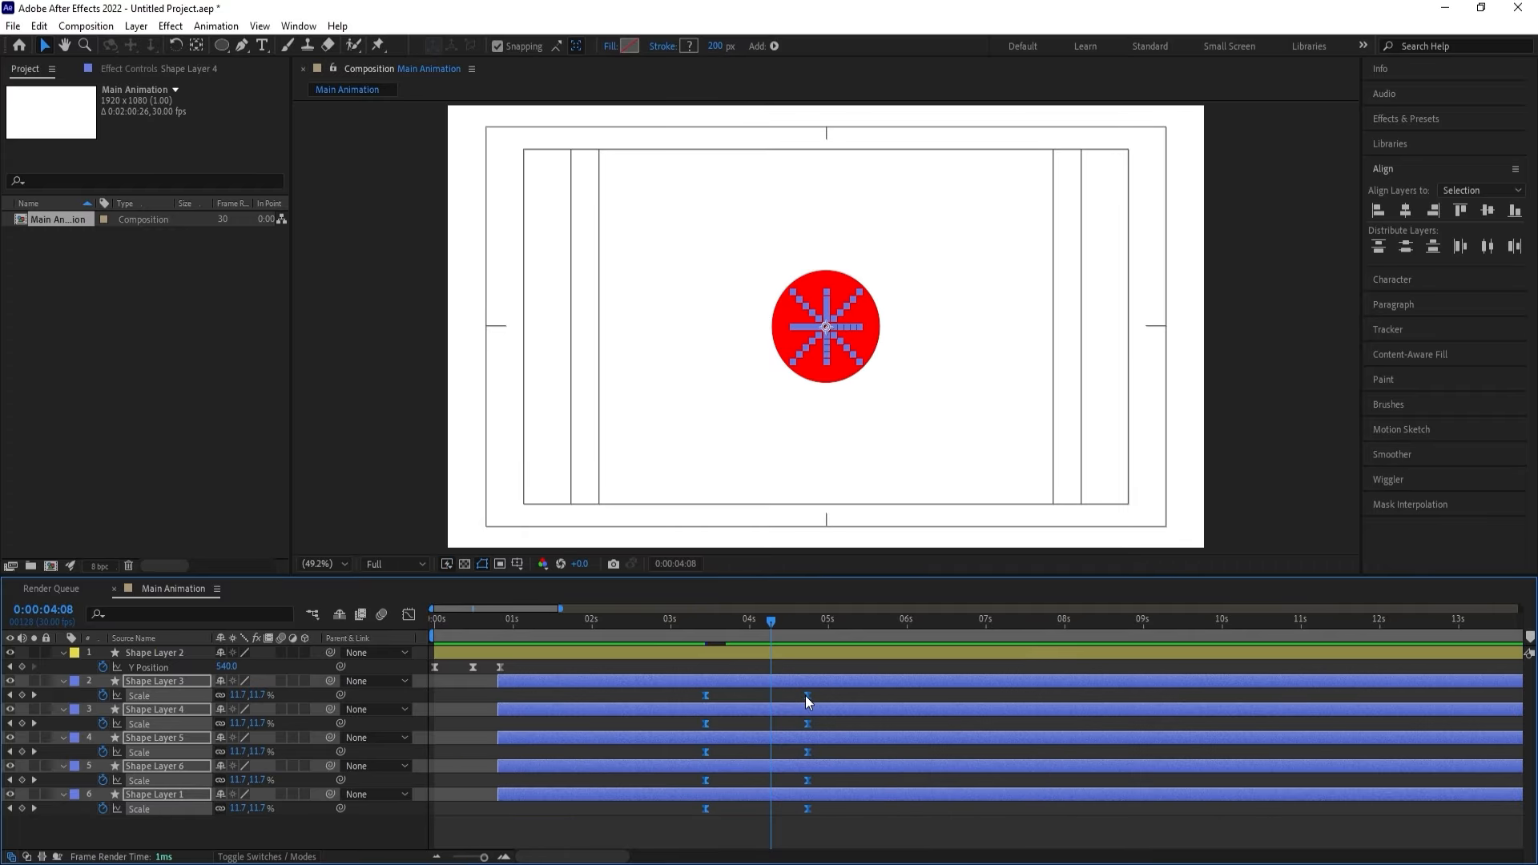
# Move the five rings' starting Scale keyframes earlier to about 0:00:02:21 and preview the longer shrink.
pyautogui.click(657, 623)
pyautogui.moveTo(662, 689); pyautogui.dragTo(711, 817)
pyautogui.moveTo(687, 697); pyautogui.dragTo(646, 689)
pyautogui.press('space')
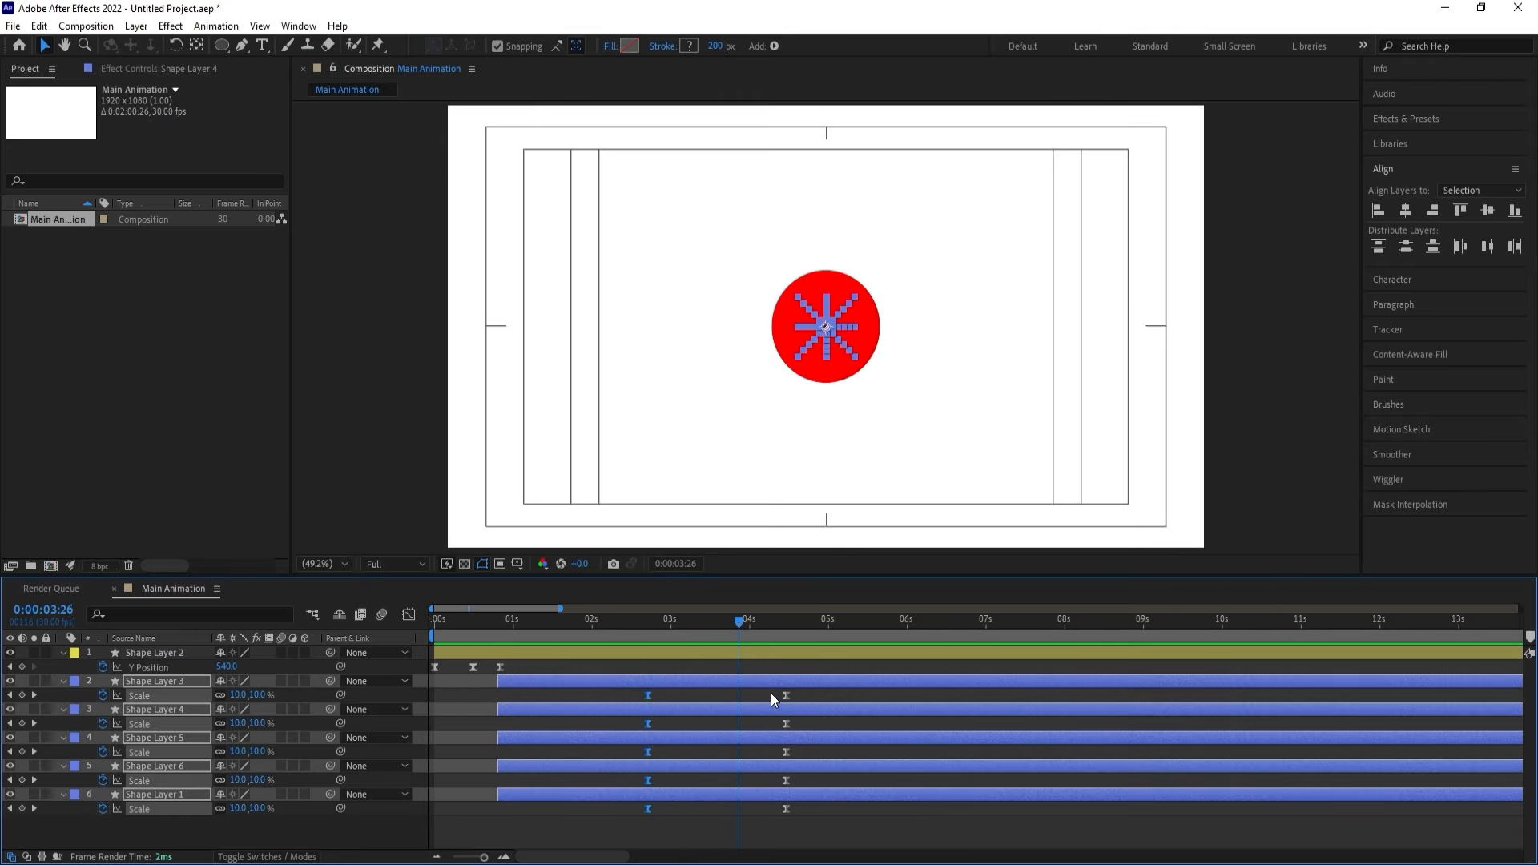
pyautogui.moveTo(521, 634); pyautogui.dragTo(510, 632)
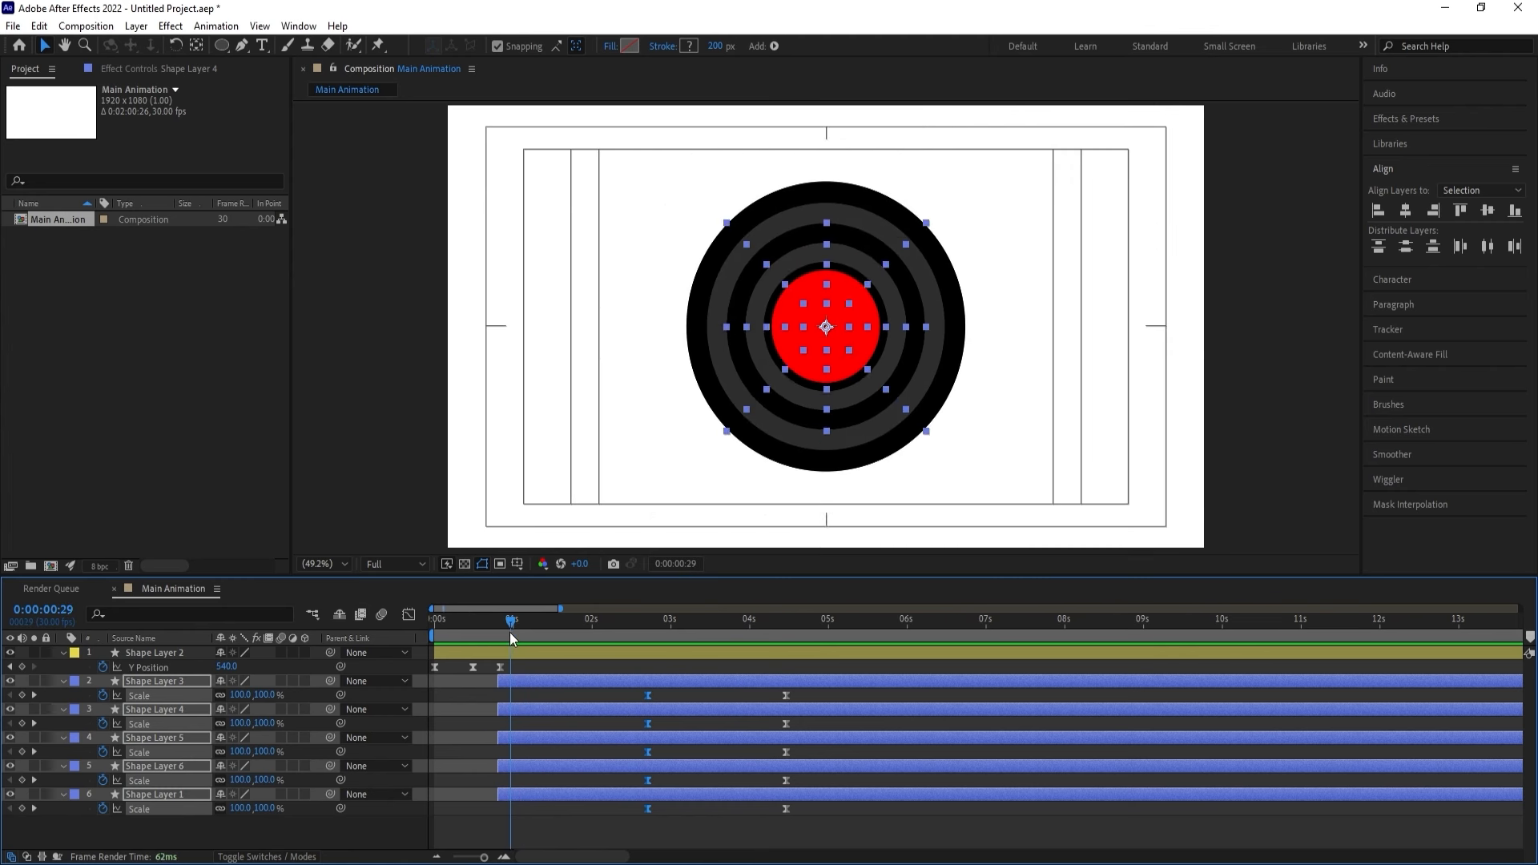
pyautogui.press('space')
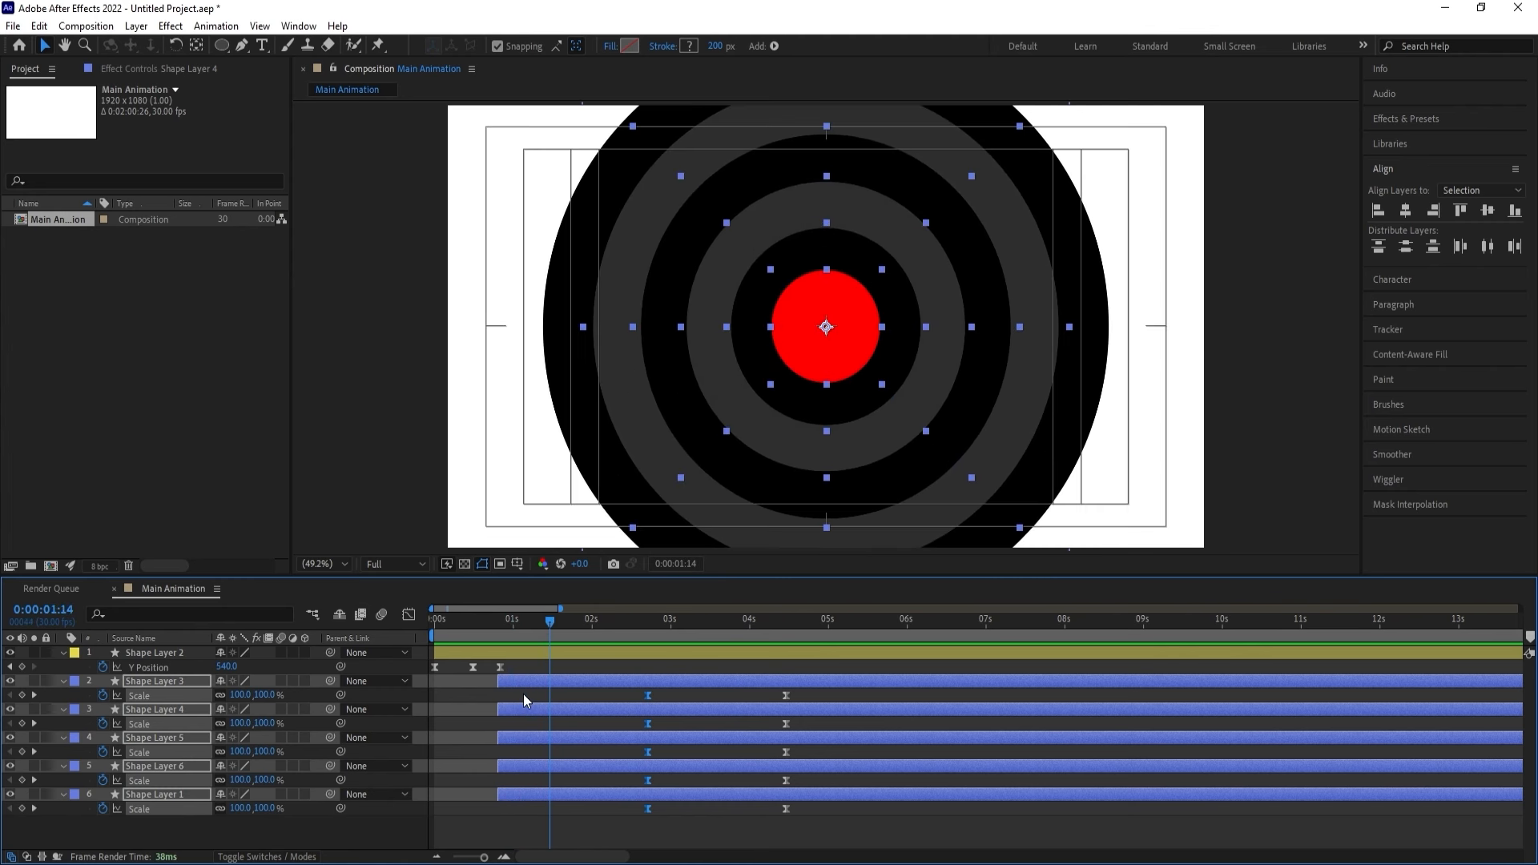
# Change the fill of the central circle on Shape Layer 2 from red to dark gray.
pyautogui.click(524, 697)
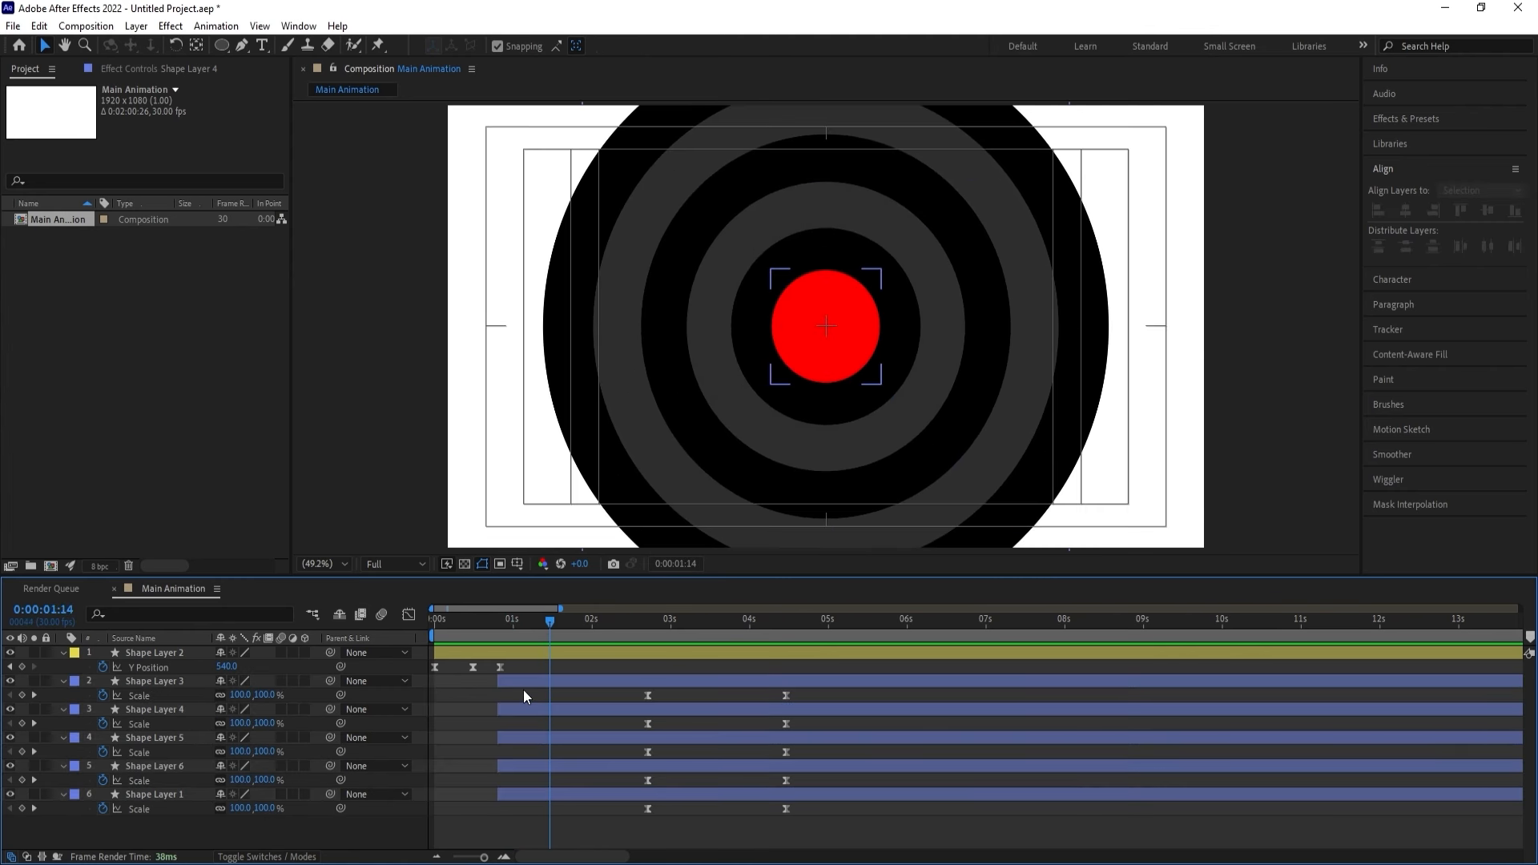
pyautogui.click(518, 679)
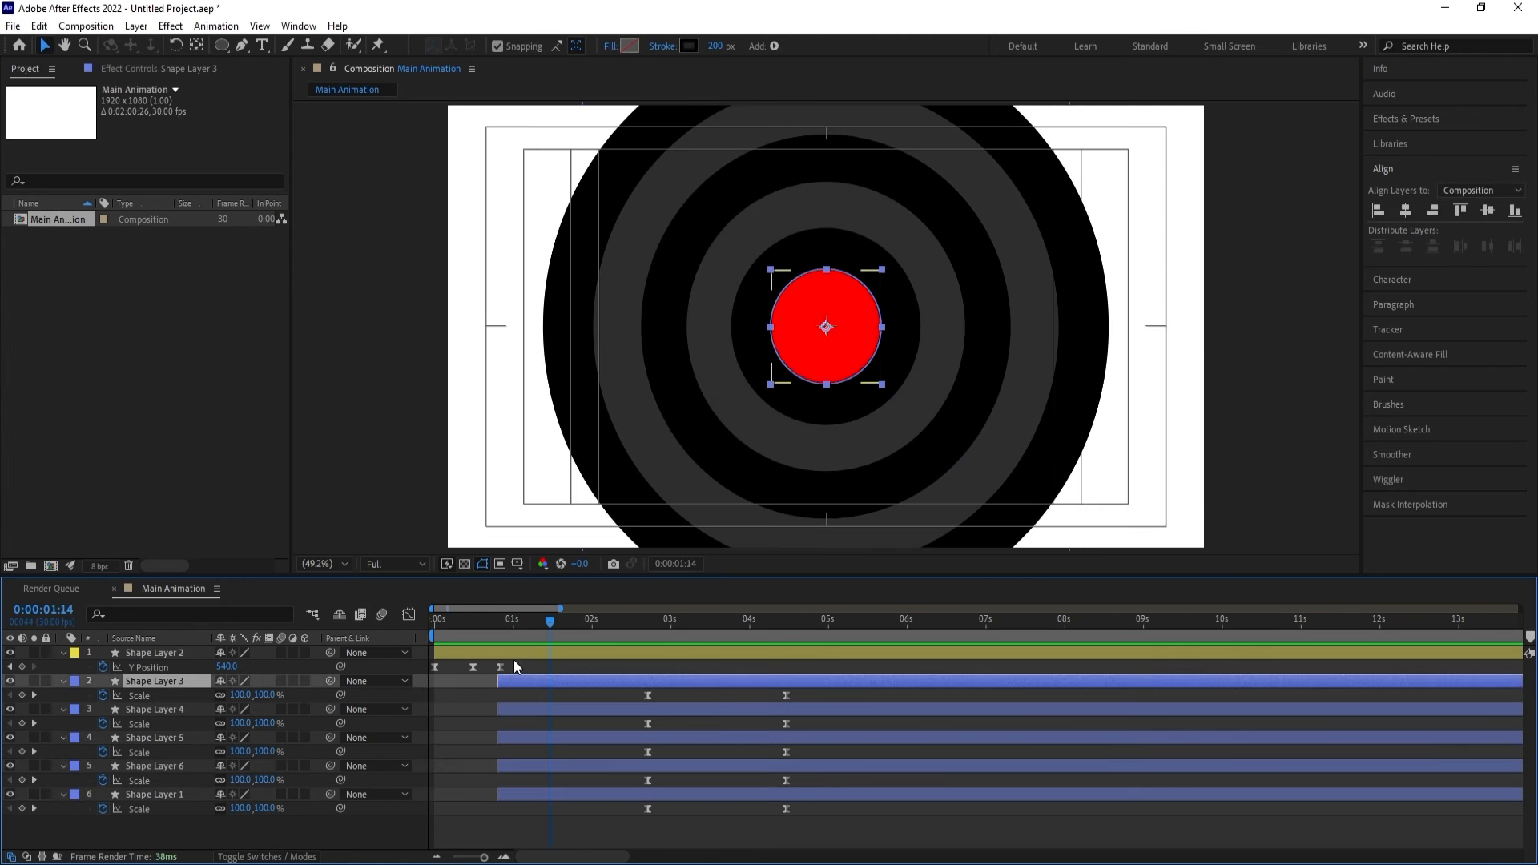
pyautogui.click(511, 655)
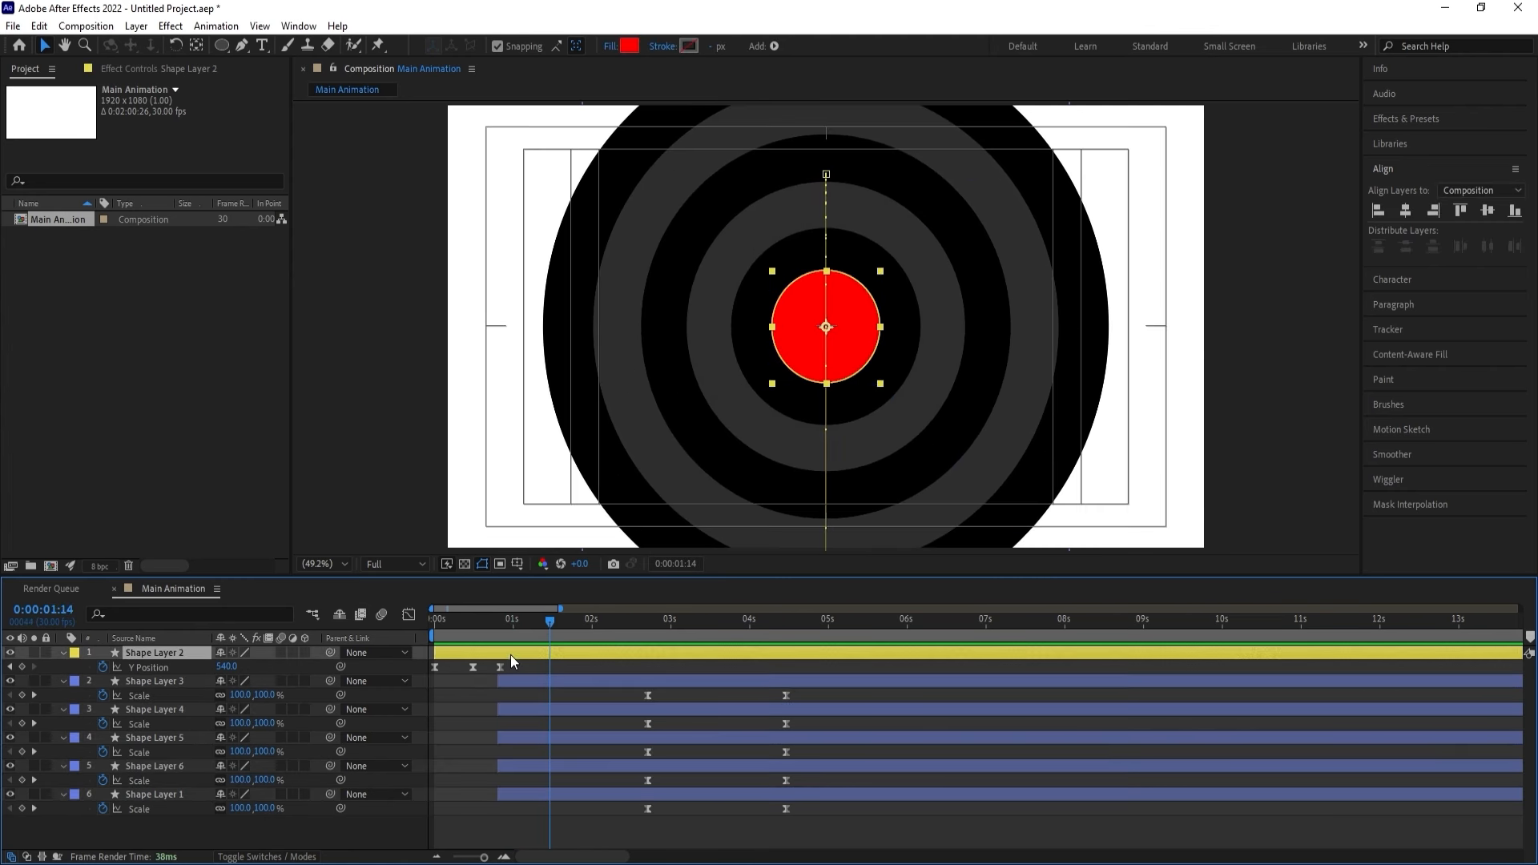
pyautogui.click(630, 45)
pyautogui.moveTo(612, 496); pyautogui.dragTo(577, 505)
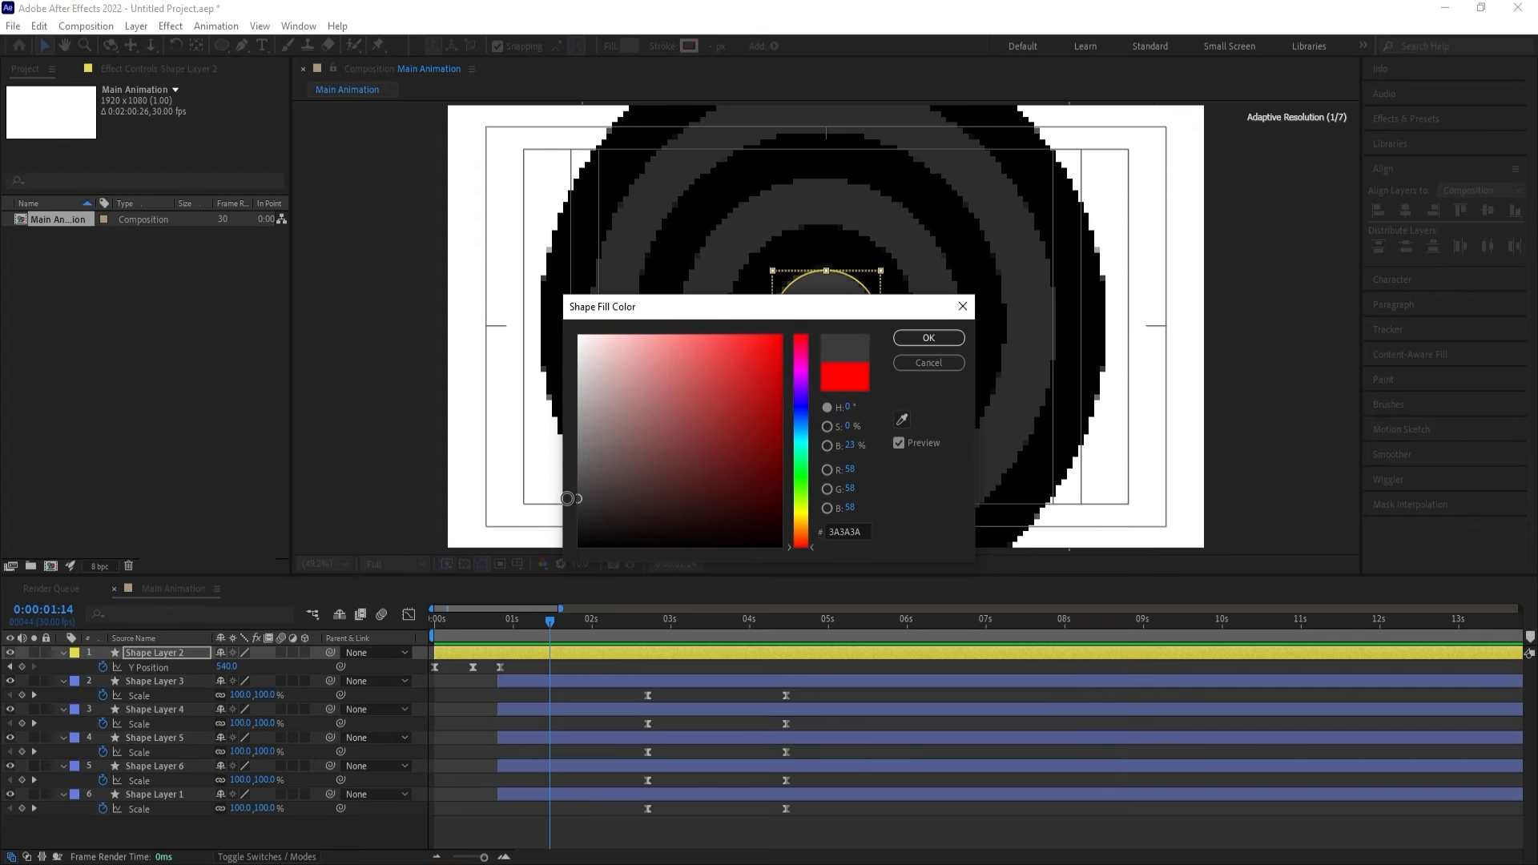
pyautogui.press('Return')
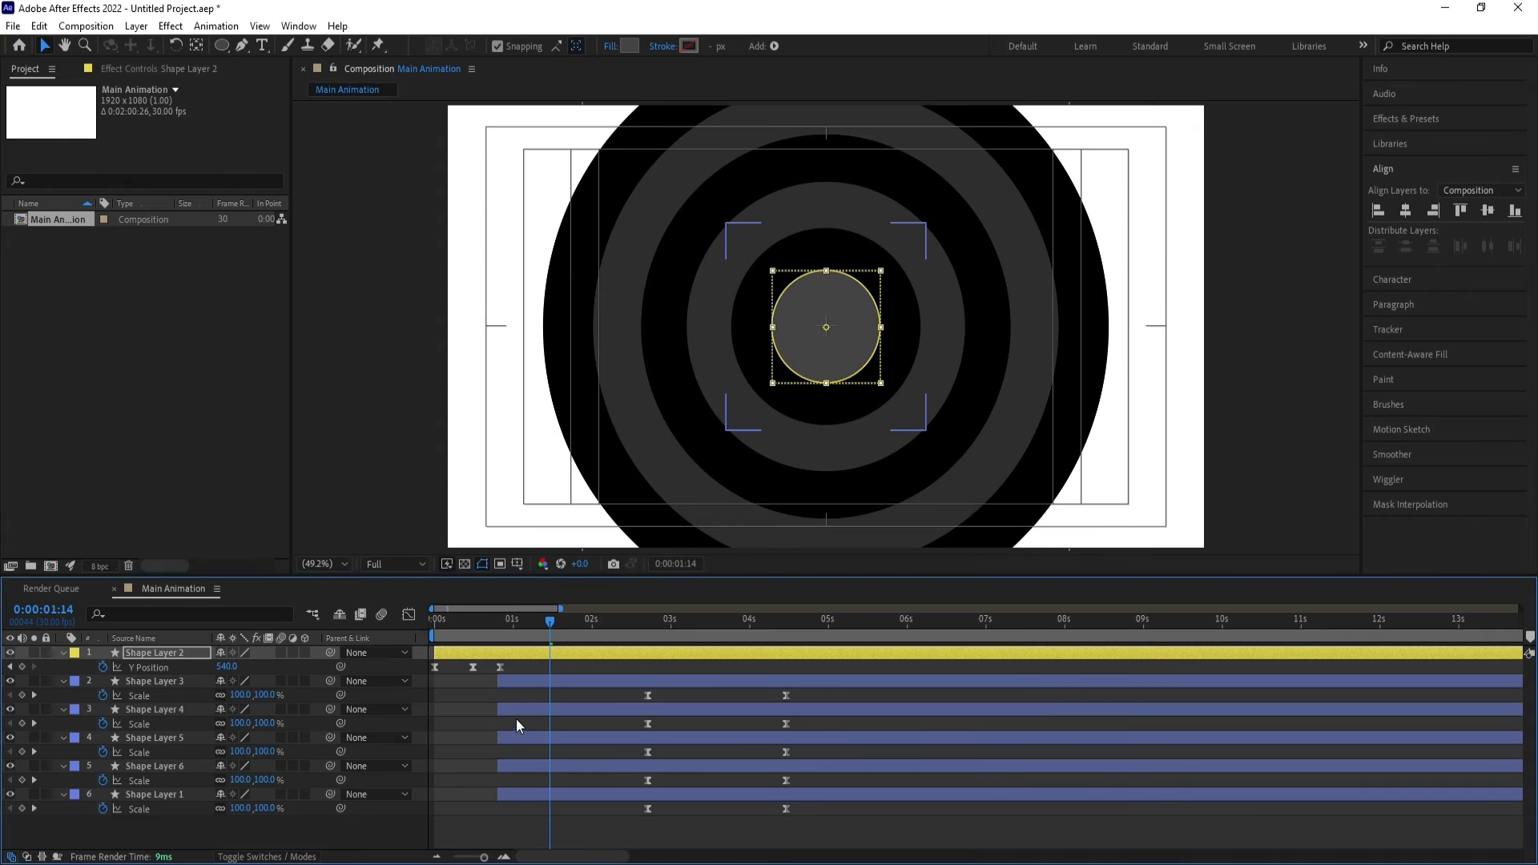
# Change the stroke of the gray rings on Shape Layers 4 and 6 to white sampled from the background, and preview the composition.
pyautogui.click(517, 710)
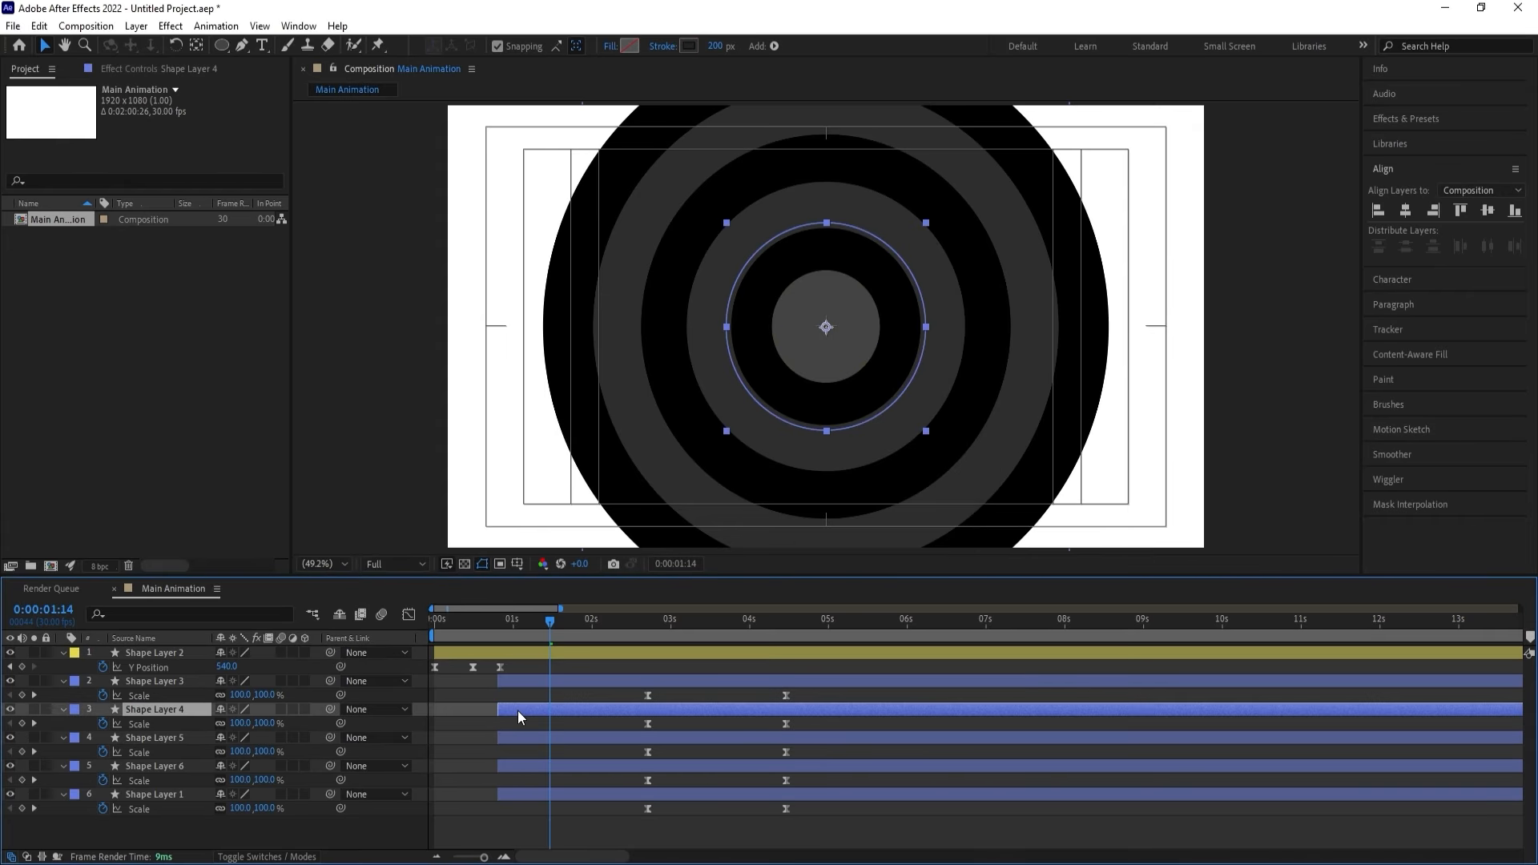
pyautogui.keyDown('ctrl'); pyautogui.click(515, 761); pyautogui.keyUp('ctrl')
pyautogui.click(687, 46)
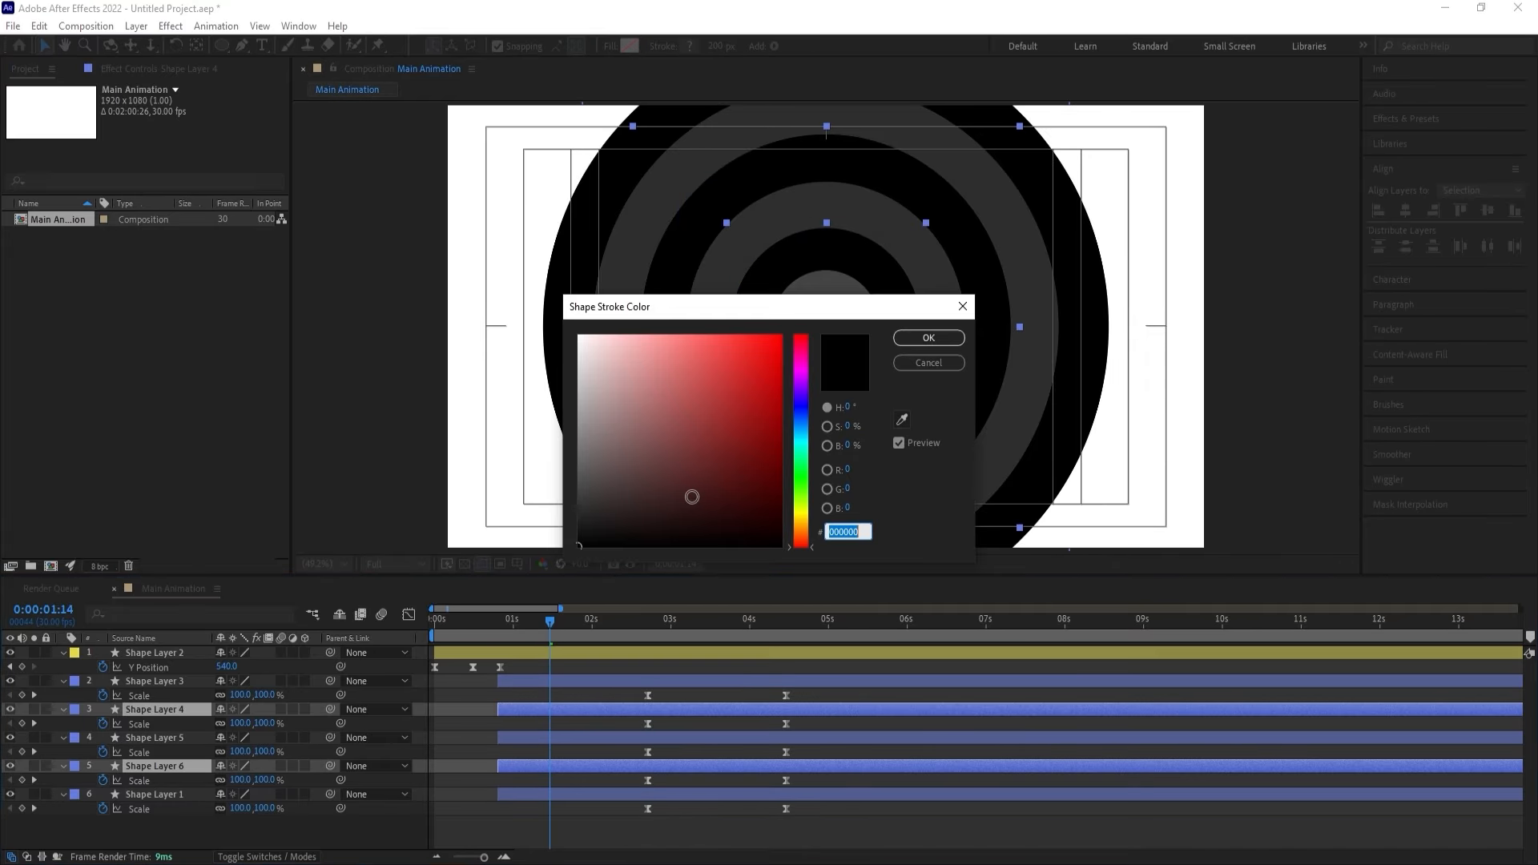
pyautogui.click(892, 408)
pyautogui.click(478, 206)
pyautogui.press('Return')
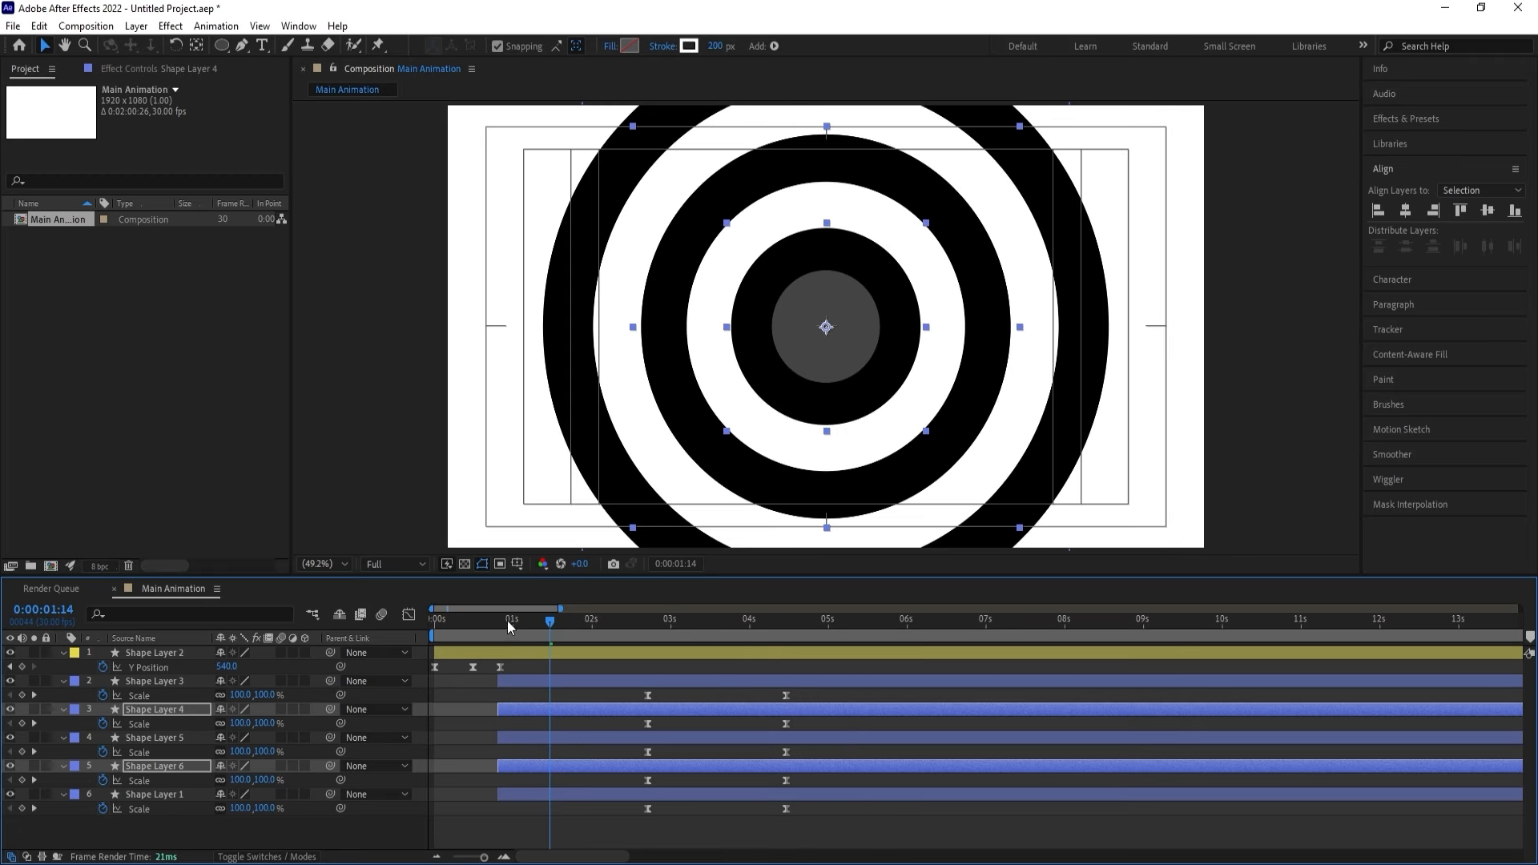
pyautogui.press('Home')
pyautogui.press('space')
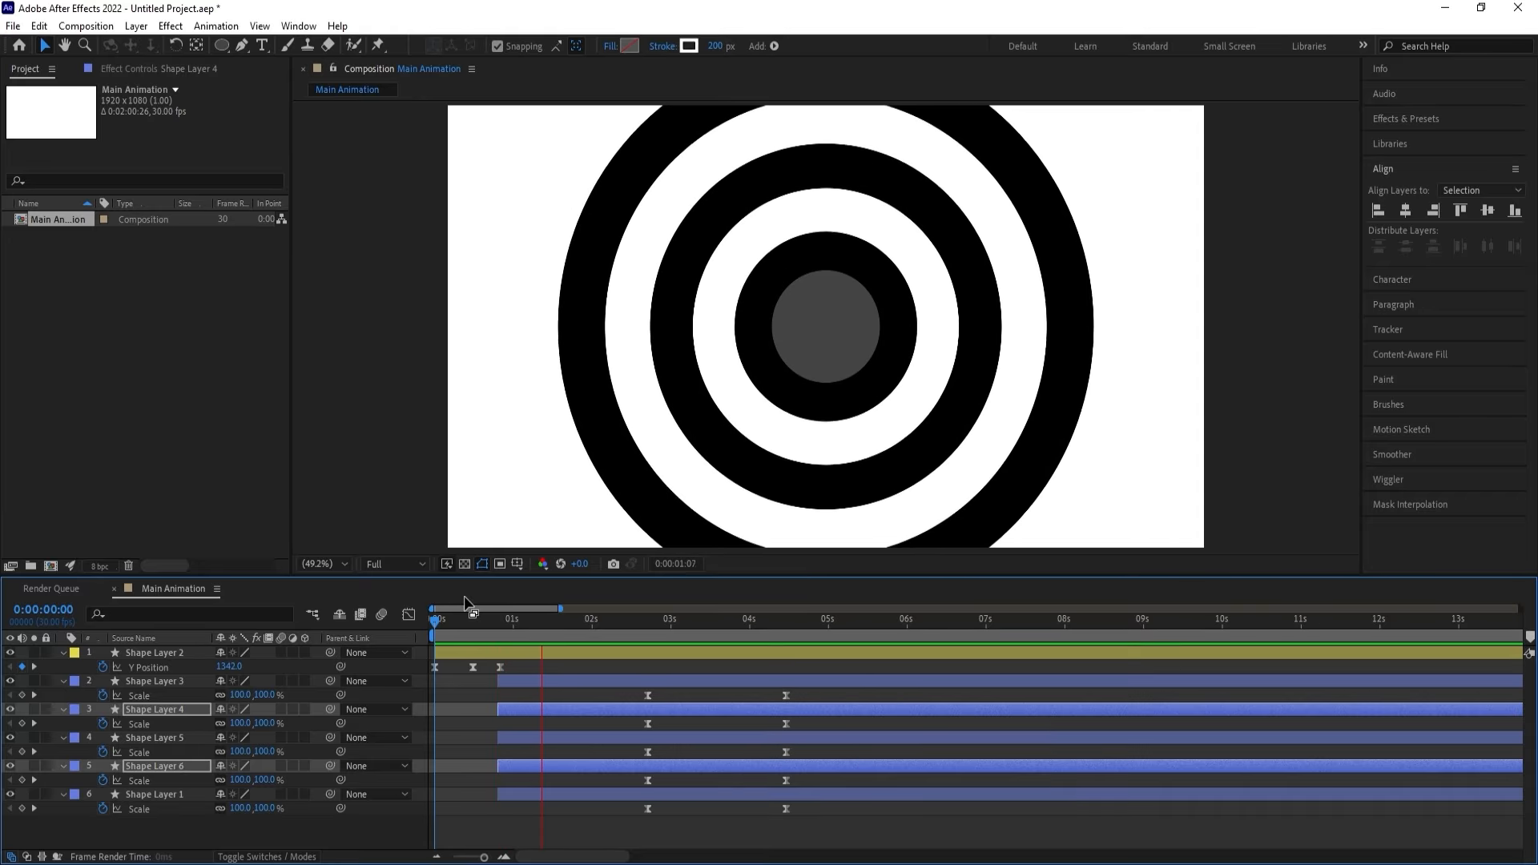
pyautogui.press('space')
# Stagger the rings by starting Shape Layers 4, 5, 6 and 1 at about 0:00:01:00, 0:00:01:06, 0:00:01:12 and 0:00:01:19.
pyautogui.click(524, 664)
pyautogui.press('j')
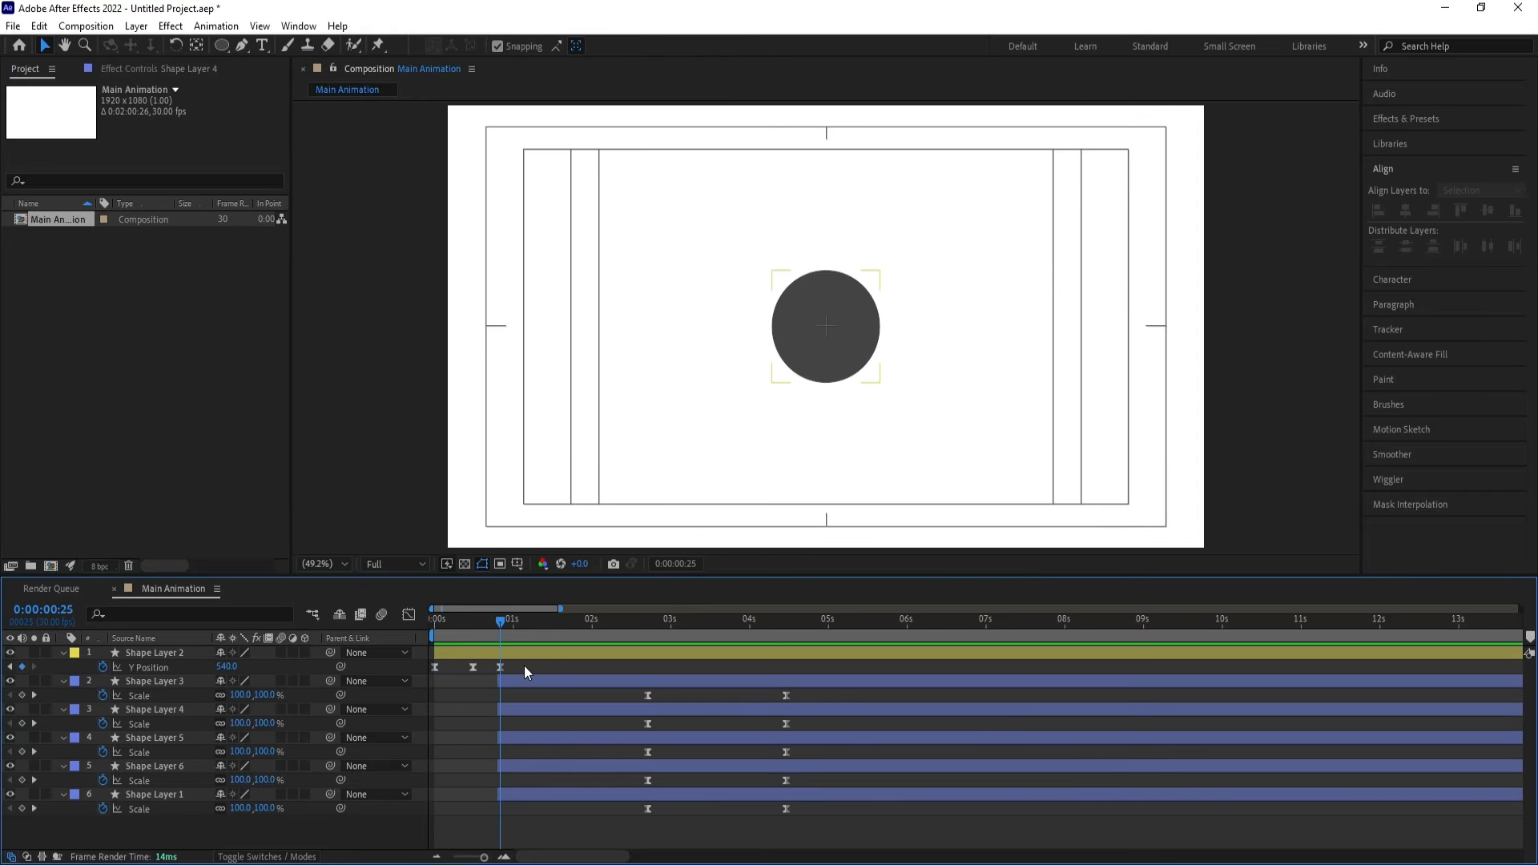
pyautogui.press('=')
pyautogui.press('=')
pyautogui.moveTo(505, 633); pyautogui.dragTo(748, 636)
pyautogui.click(545, 709)
pyautogui.press('[')
pyautogui.click(612, 735)
pyautogui.press('[')
pyautogui.click(642, 765)
pyautogui.press('[')
pyautogui.click(718, 793)
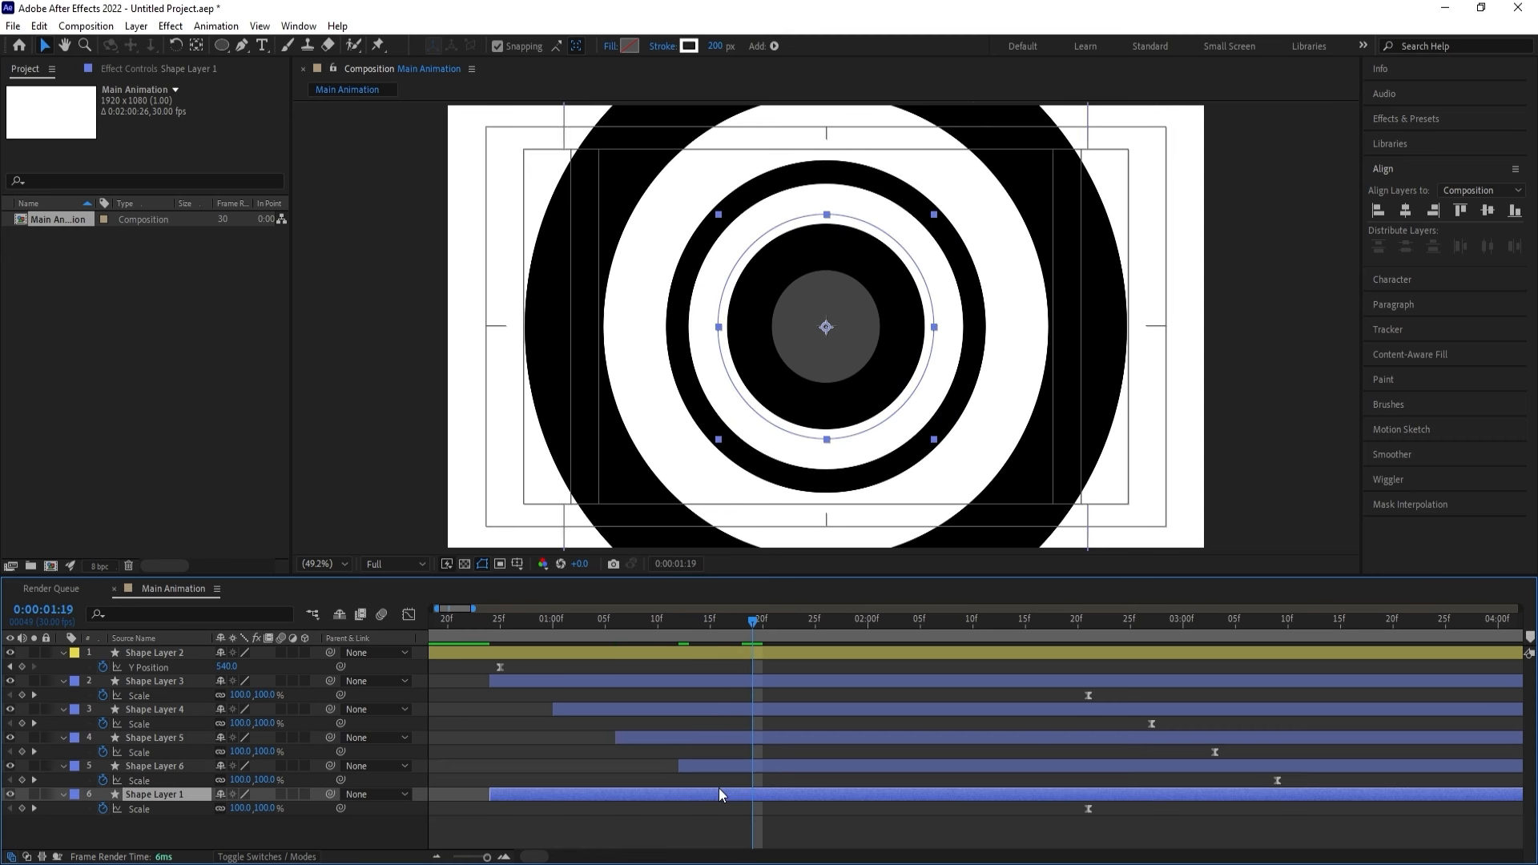
pyautogui.press('[')
# Preview the staggered rings, reveal all their keyframed properties to check the timing, and collapse the layers again.
pyautogui.press('space')
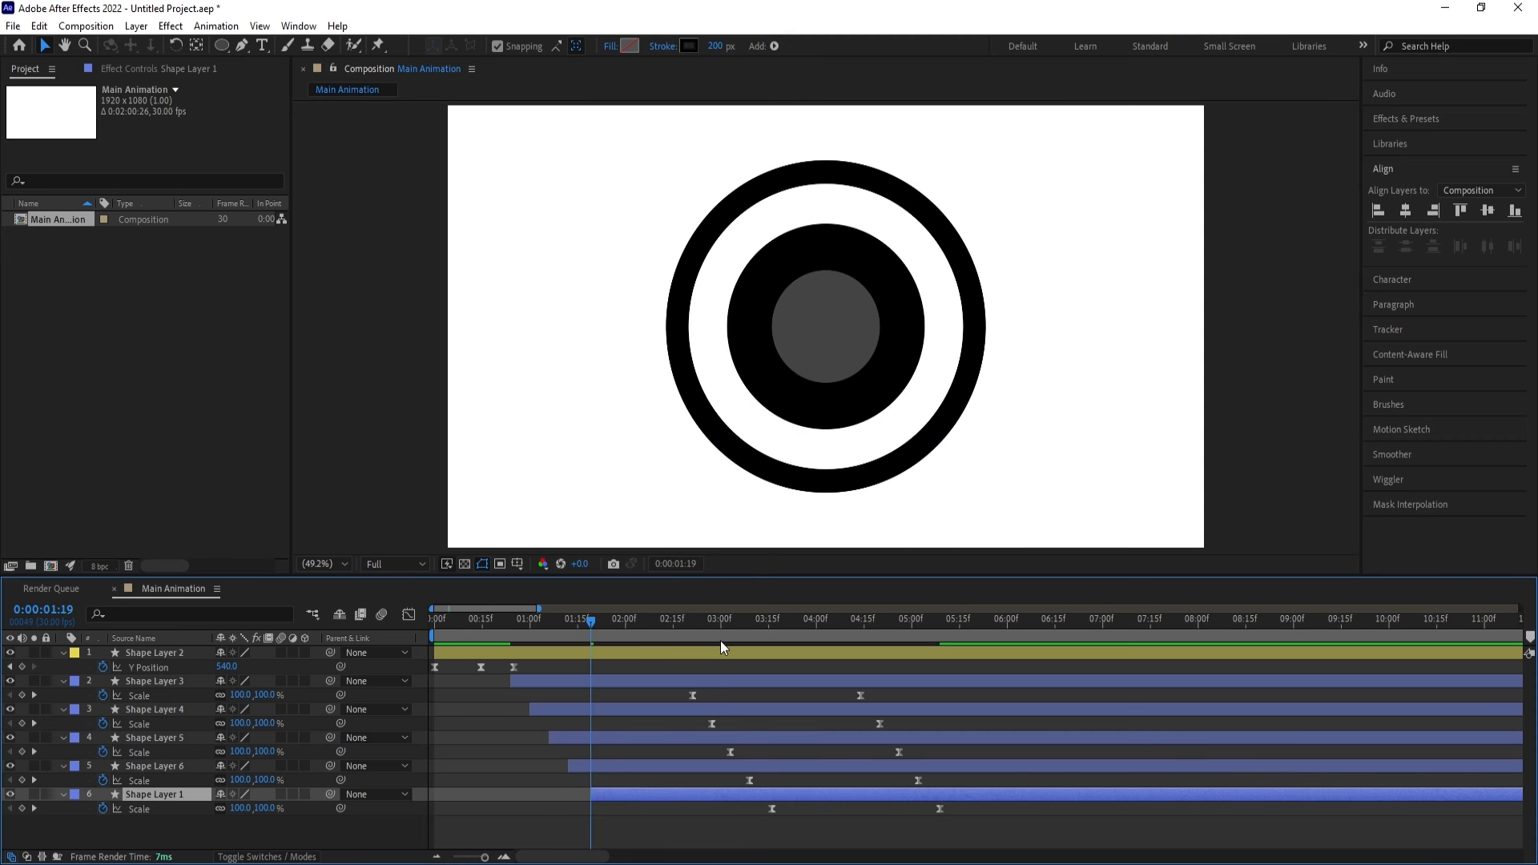
pyautogui.press('space')
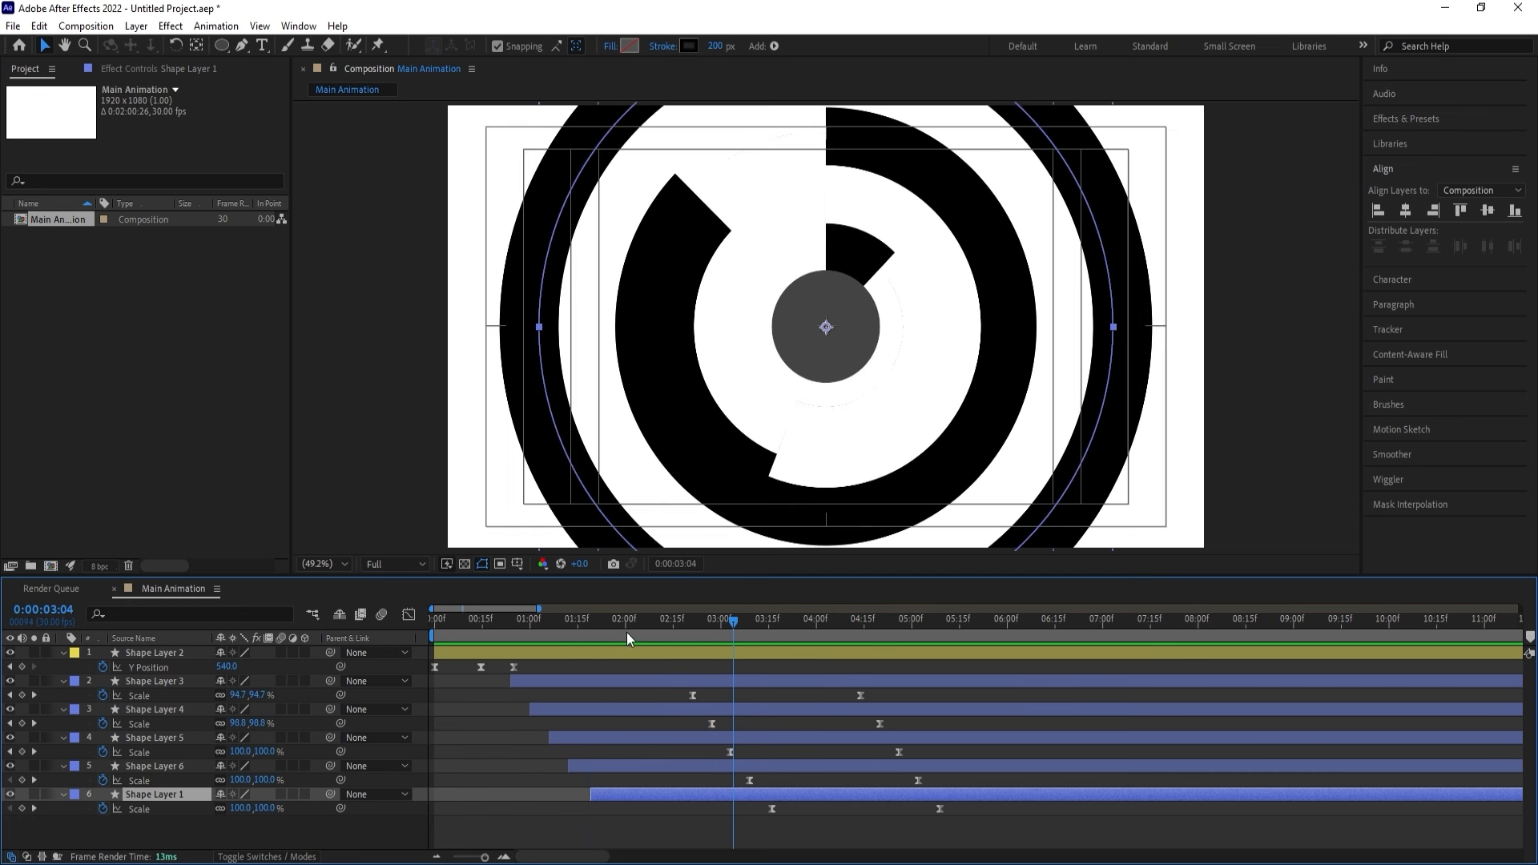
pyautogui.hotkey('ctrl', 'a')
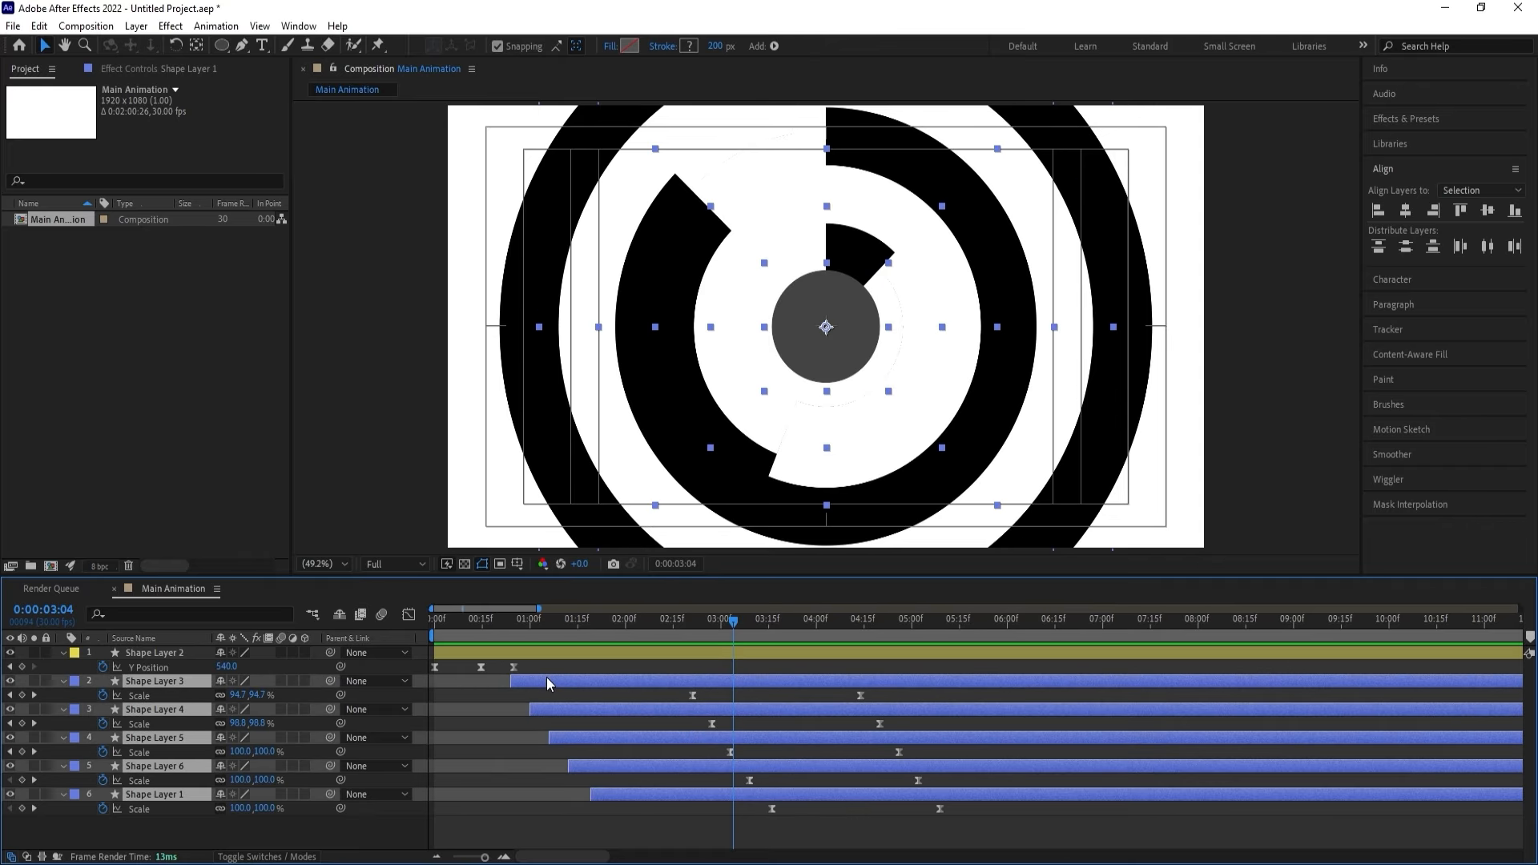
pyautogui.press('u')
pyautogui.moveTo(612, 631); pyautogui.dragTo(502, 623)
pyautogui.press('space')
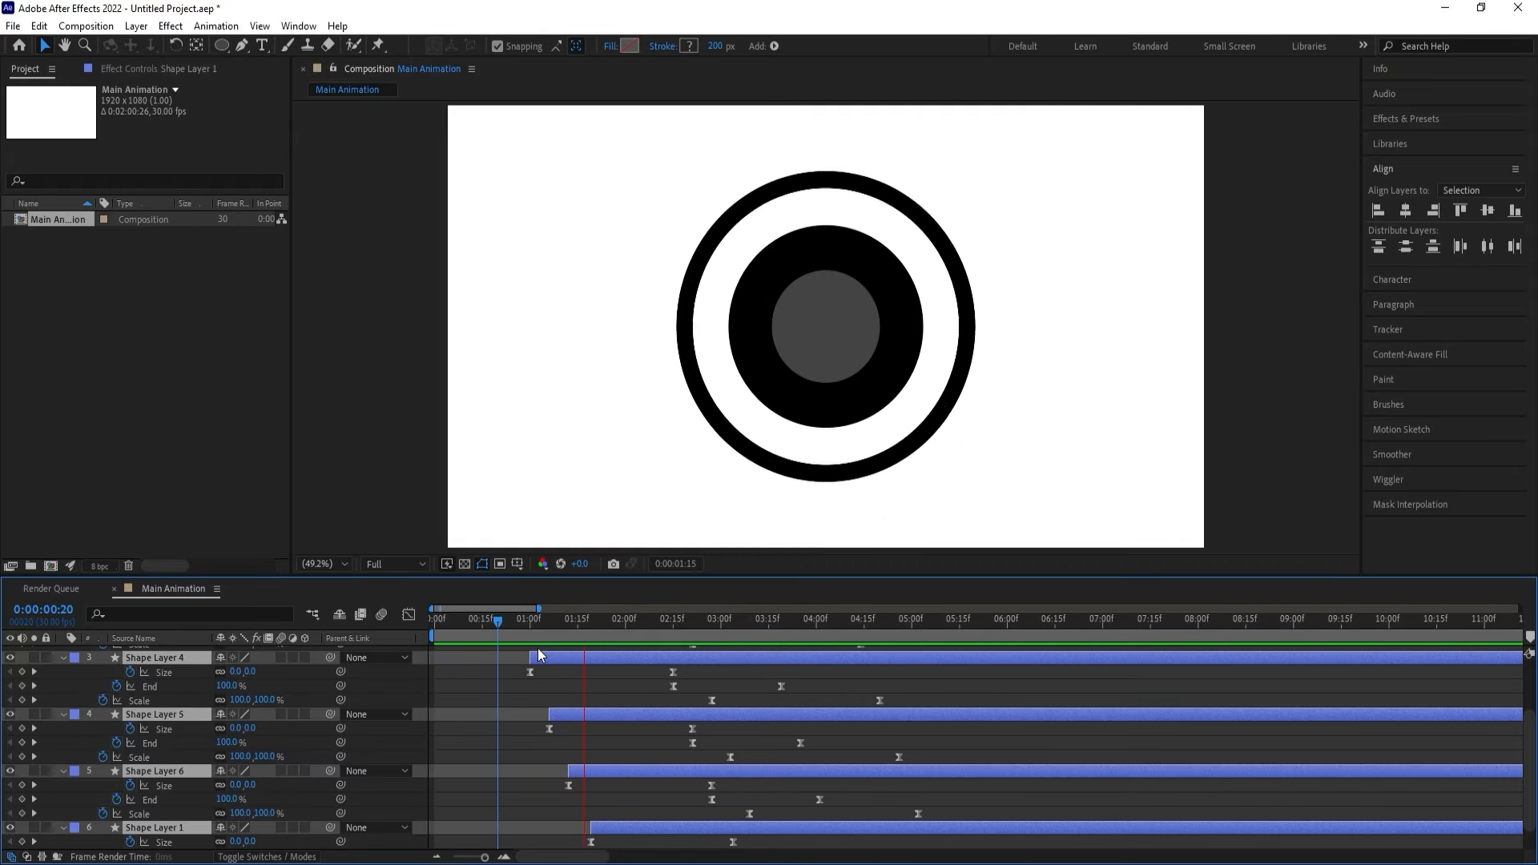
pyautogui.press('space')
pyautogui.press('space')
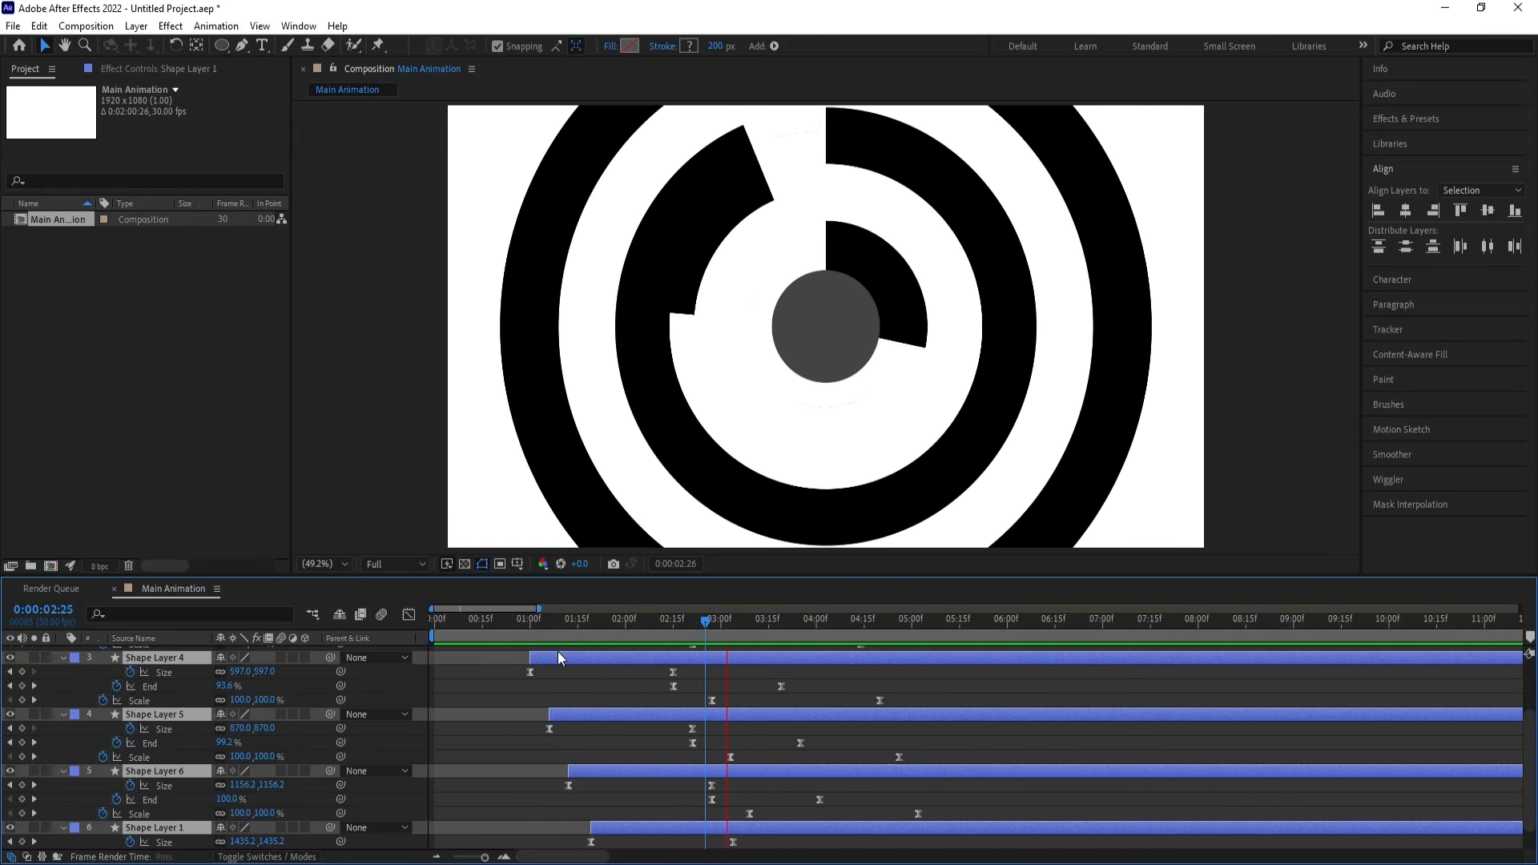
pyautogui.scroll(3, 572, 685)
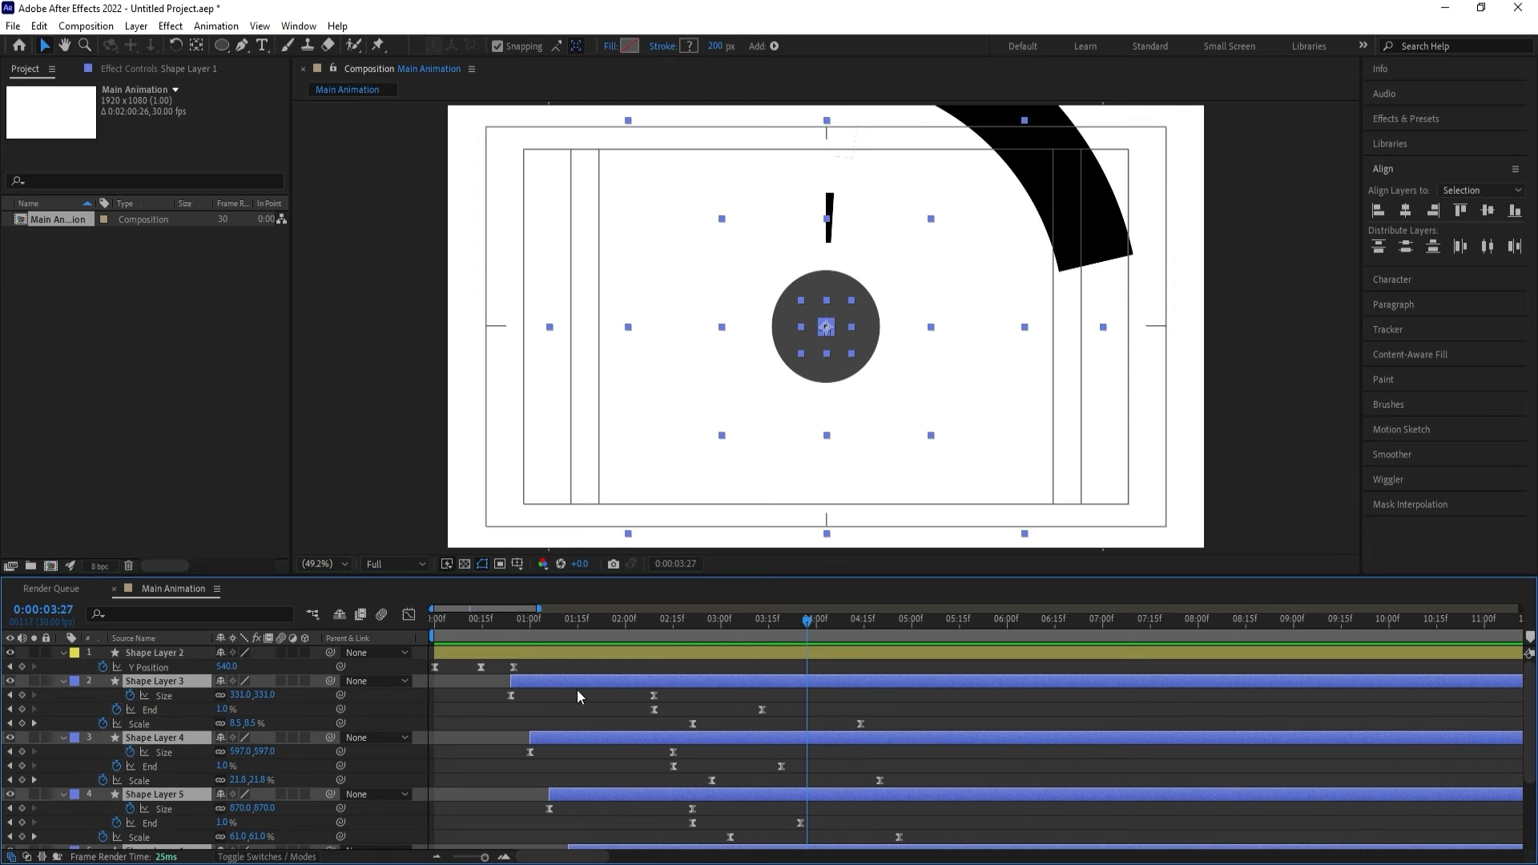
pyautogui.click(566, 705)
pyautogui.press('u')
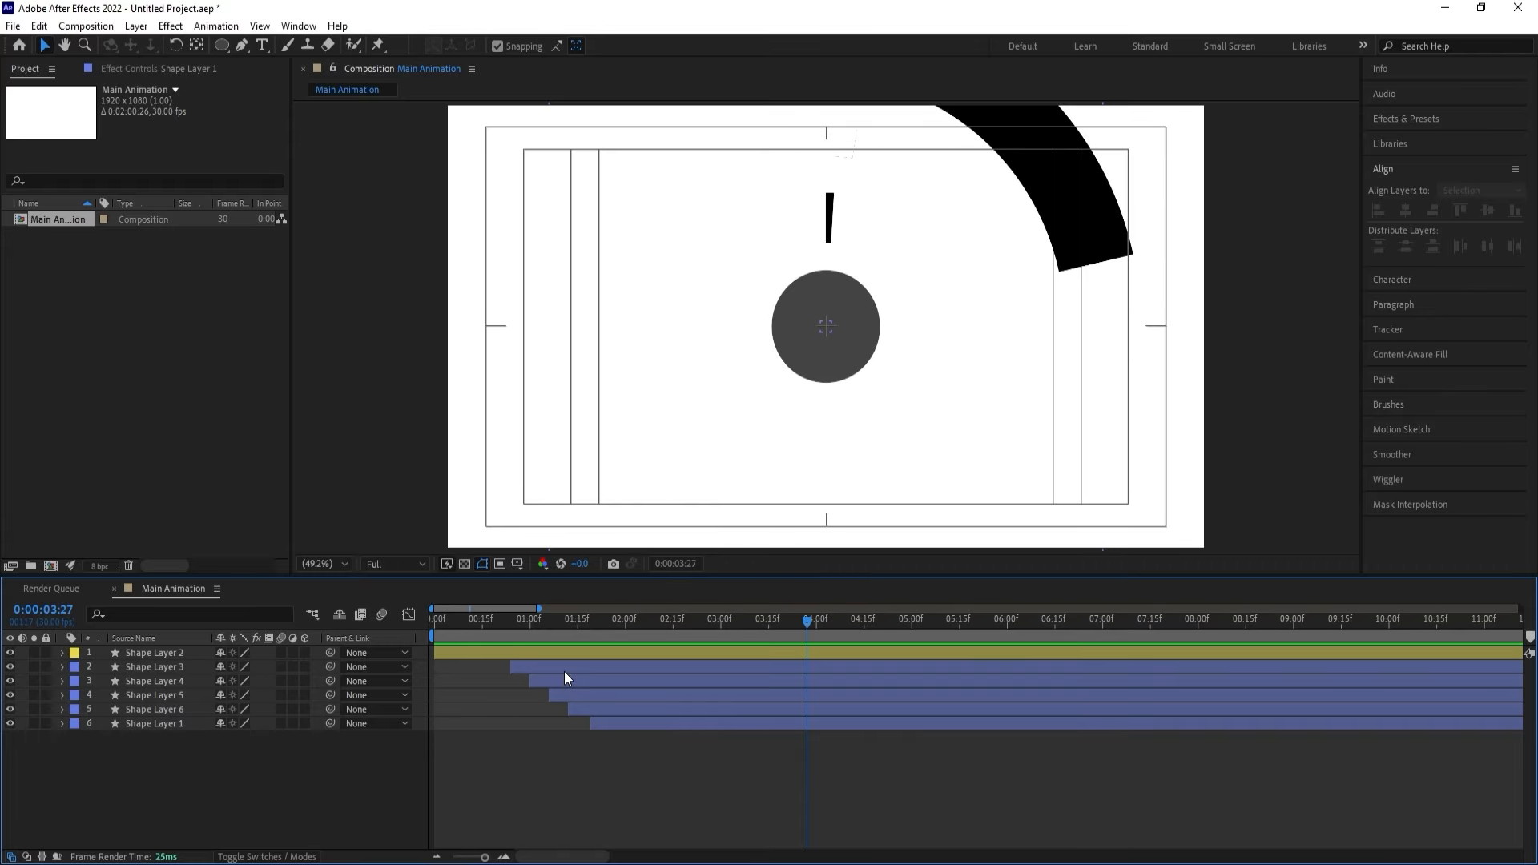
# Apply the Drop Shadow effect to the innermost ring, Shape Layer 3, with Softness at about 183.
pyautogui.click(564, 669)
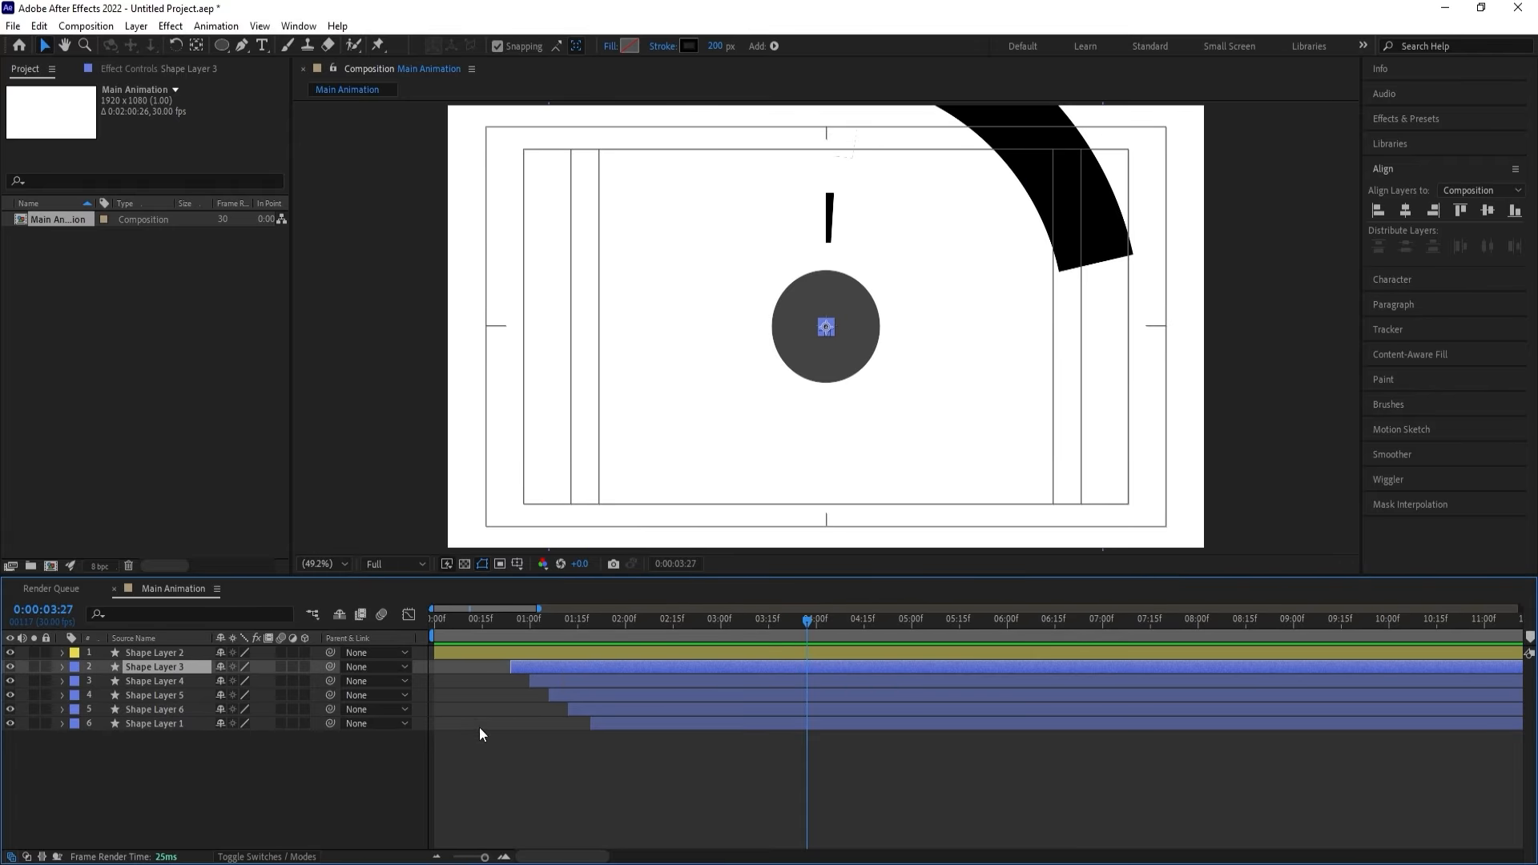
pyautogui.moveTo(534, 623); pyautogui.dragTo(609, 640)
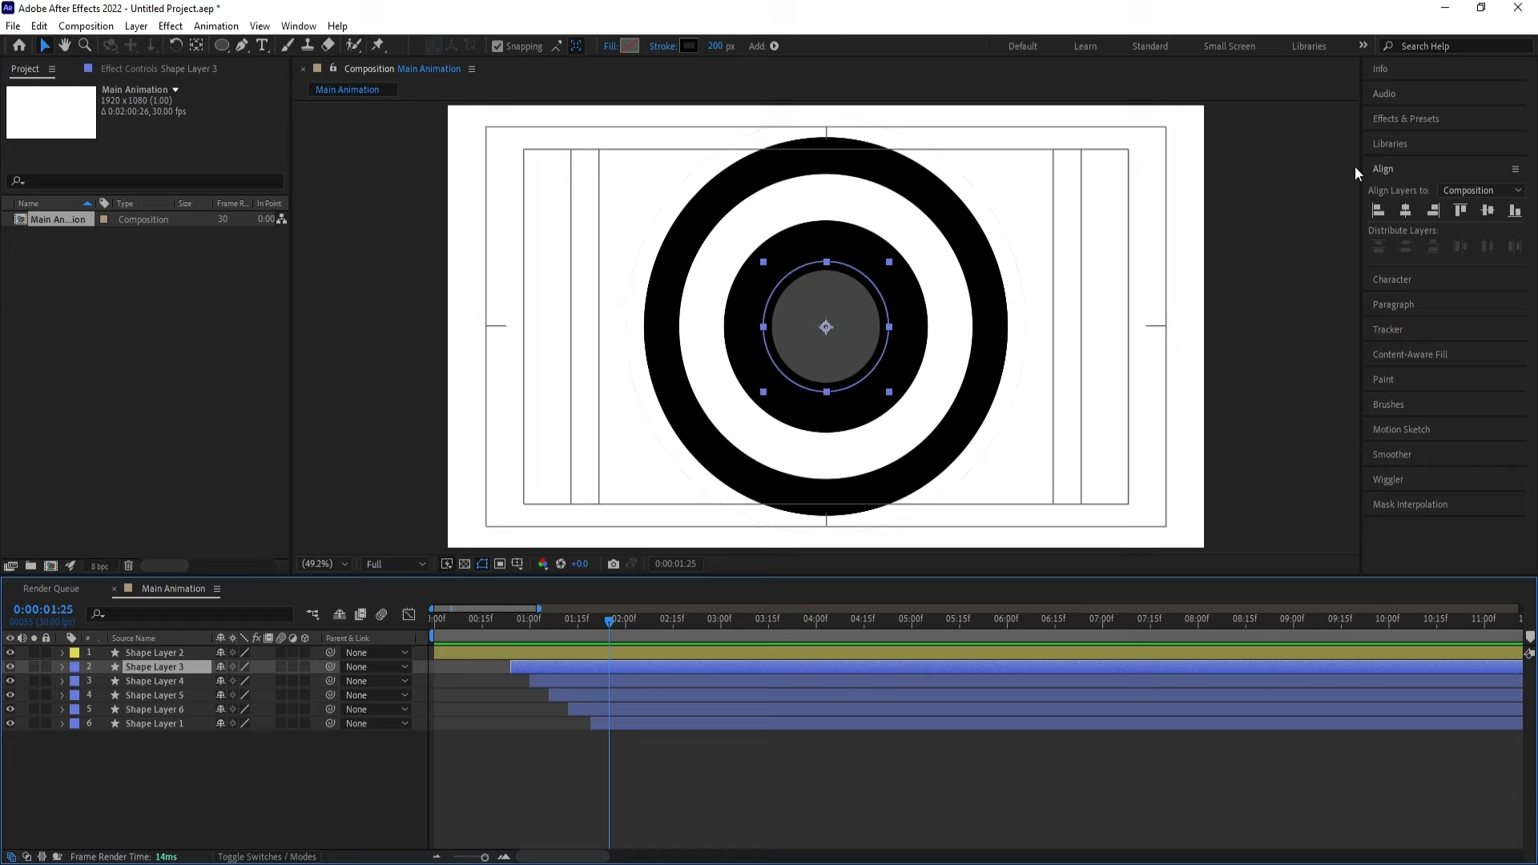
pyautogui.click(1407, 119)
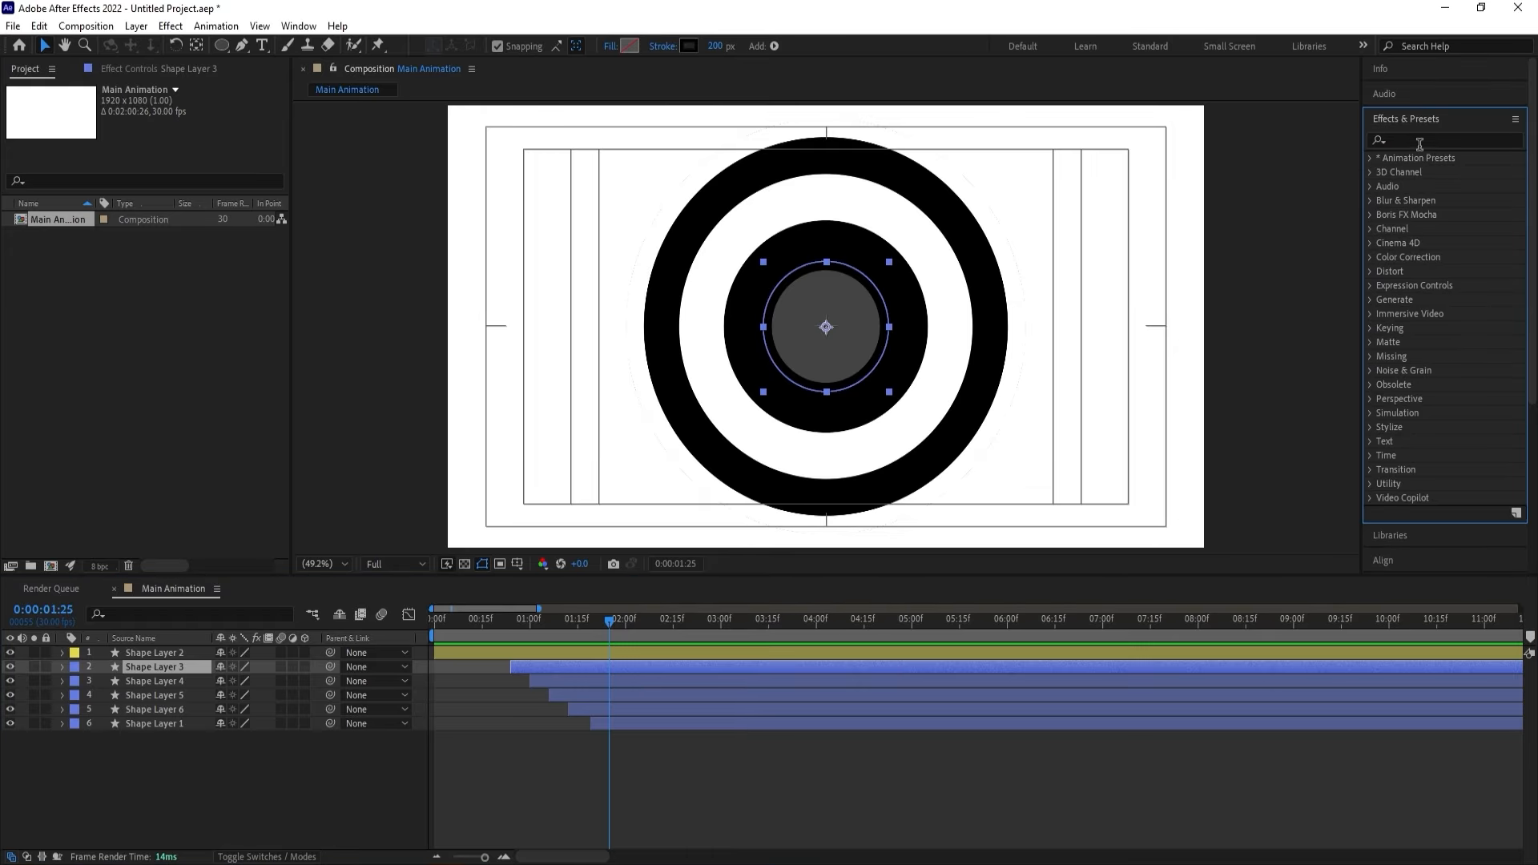
pyautogui.click(1418, 139)
pyautogui.write('drop')
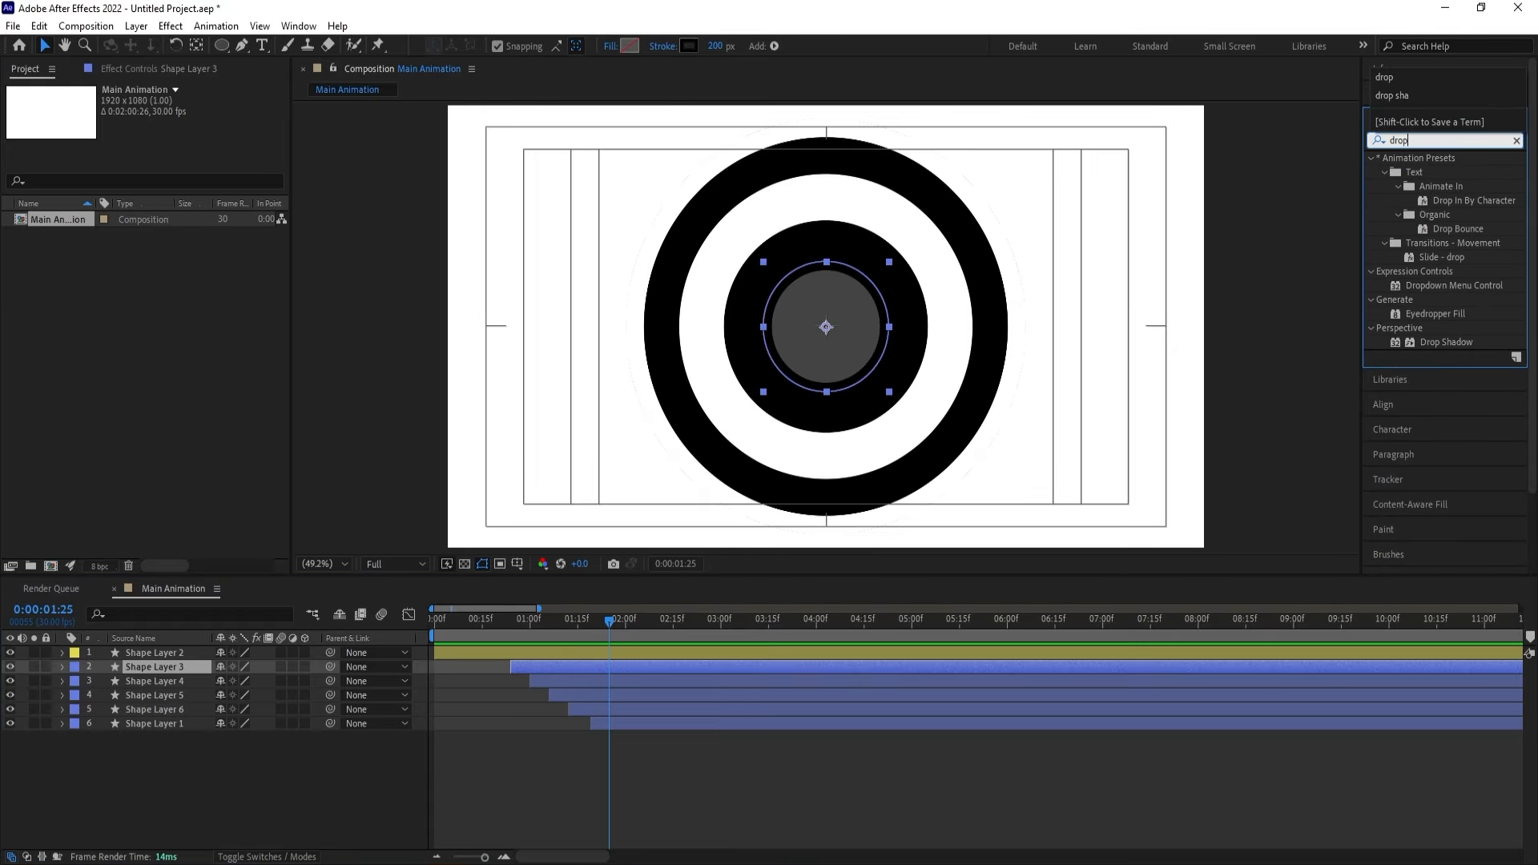
pyautogui.doubleClick(1429, 342)
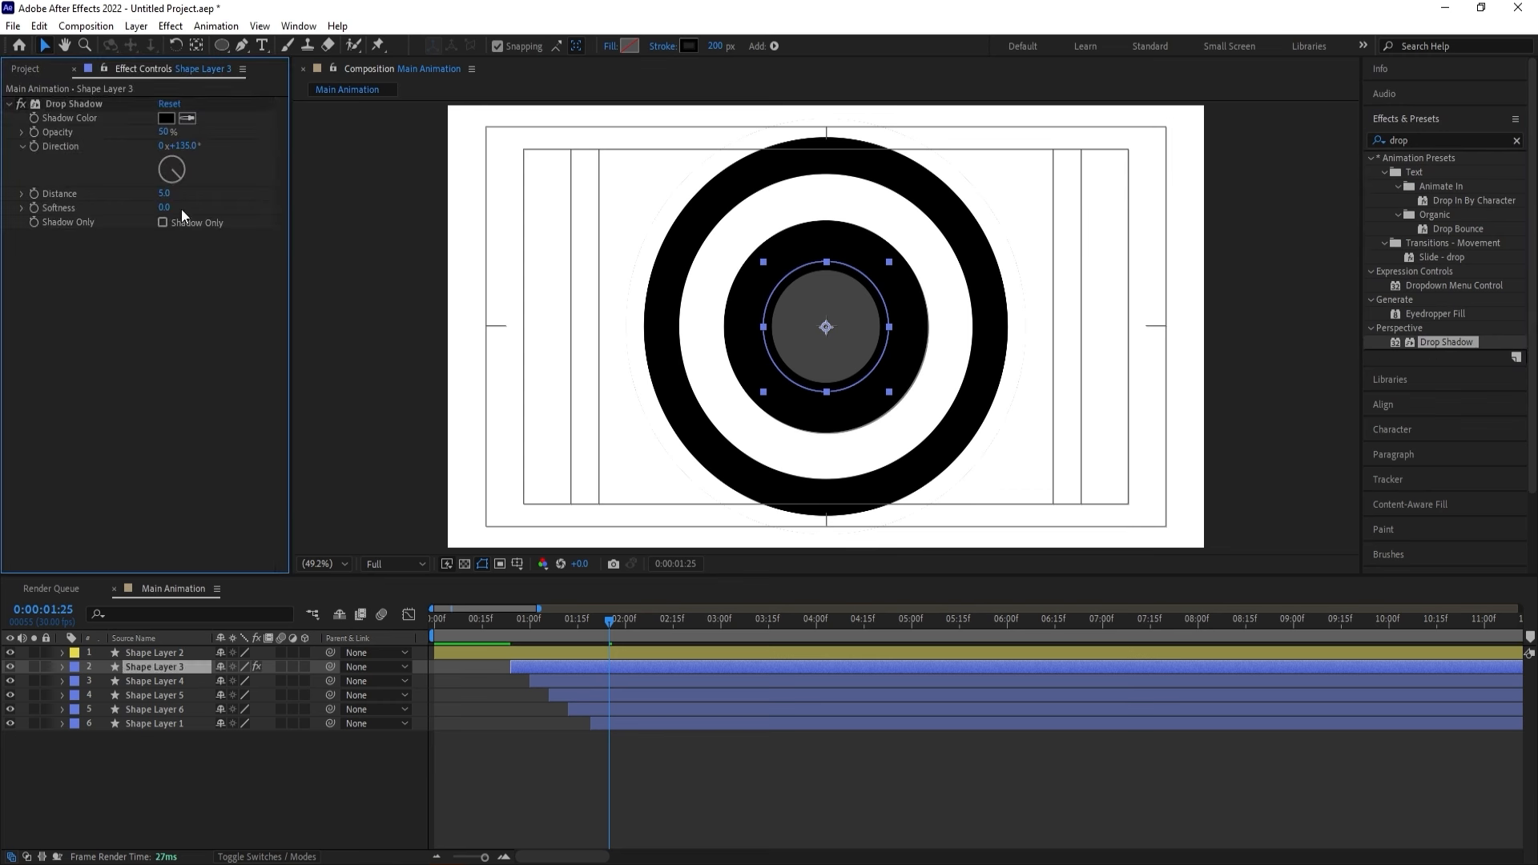
pyautogui.moveTo(165, 207); pyautogui.dragTo(297, 201)
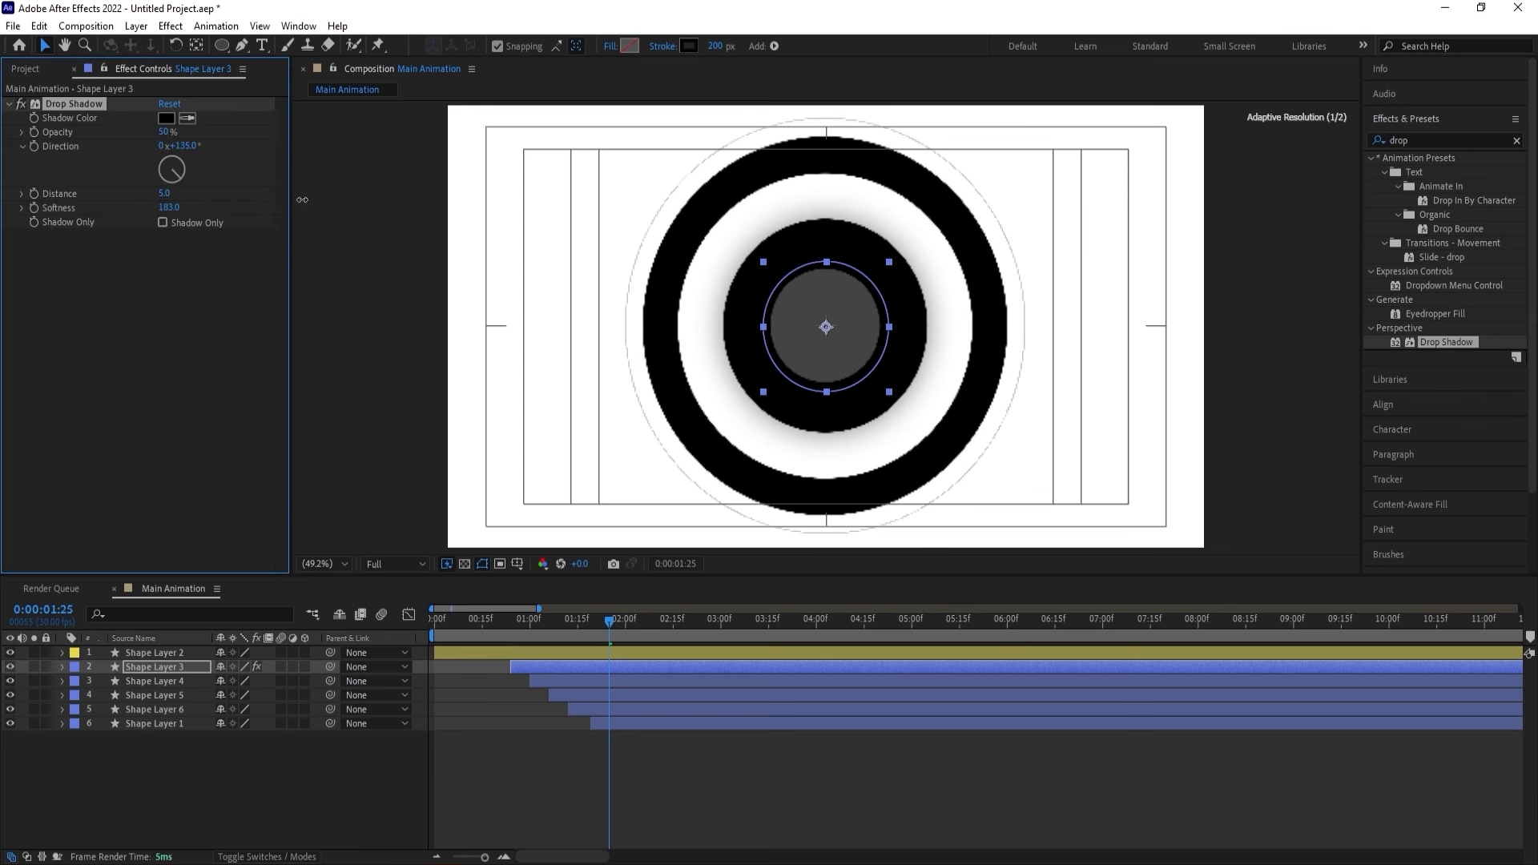
# Paste the Drop Shadow effect onto Shape Layers 4, 5, 6 and 1 and preview the shadowed rings.
pyautogui.click(151, 683)
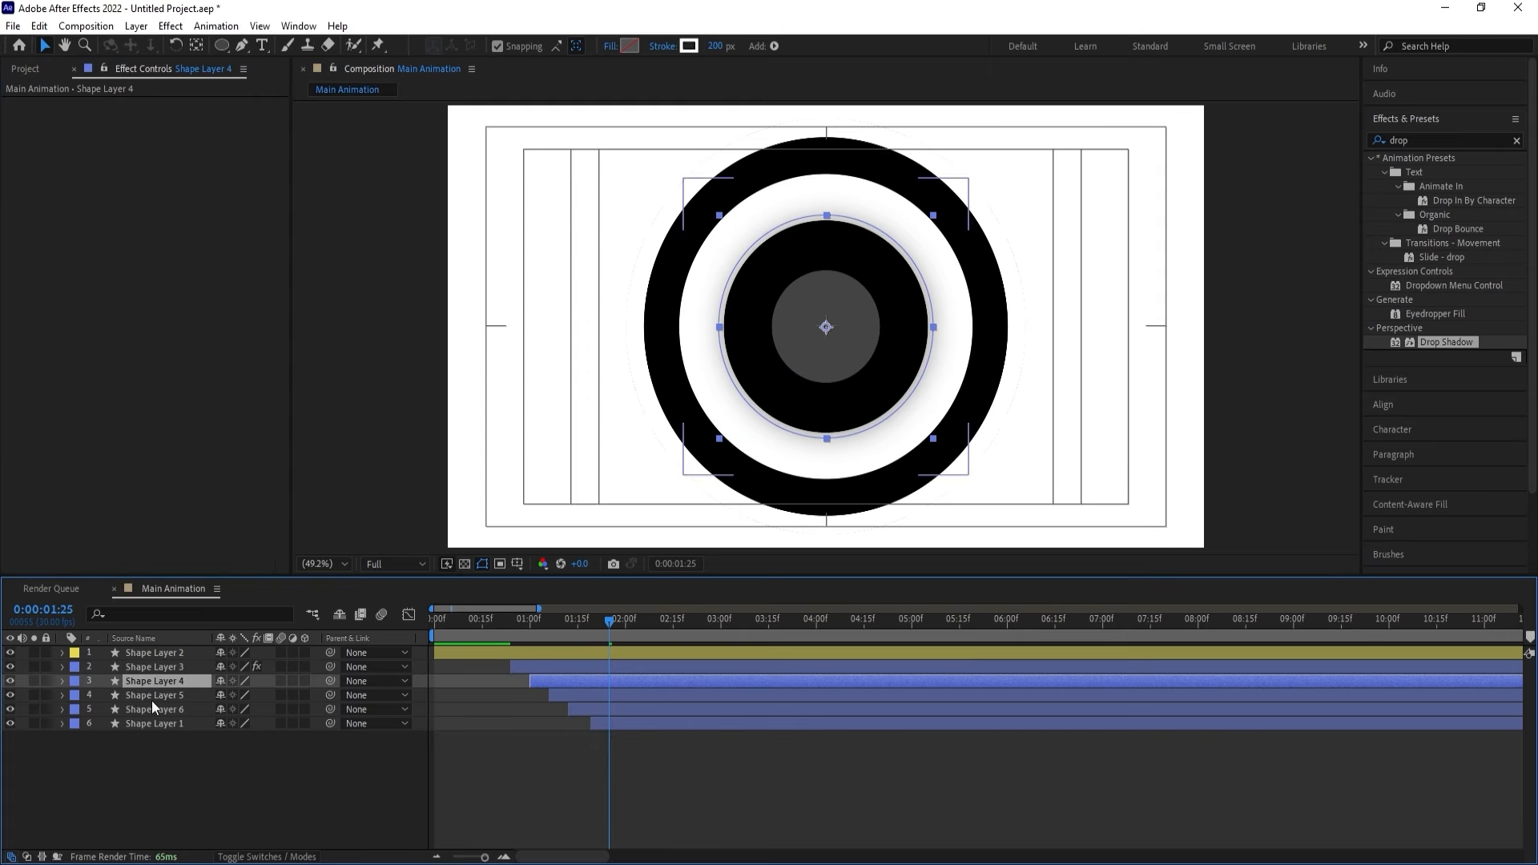
pyautogui.keyDown('shift'); pyautogui.click(152, 726); pyautogui.keyUp('shift')
pyautogui.hotkey('ctrl', 'v')
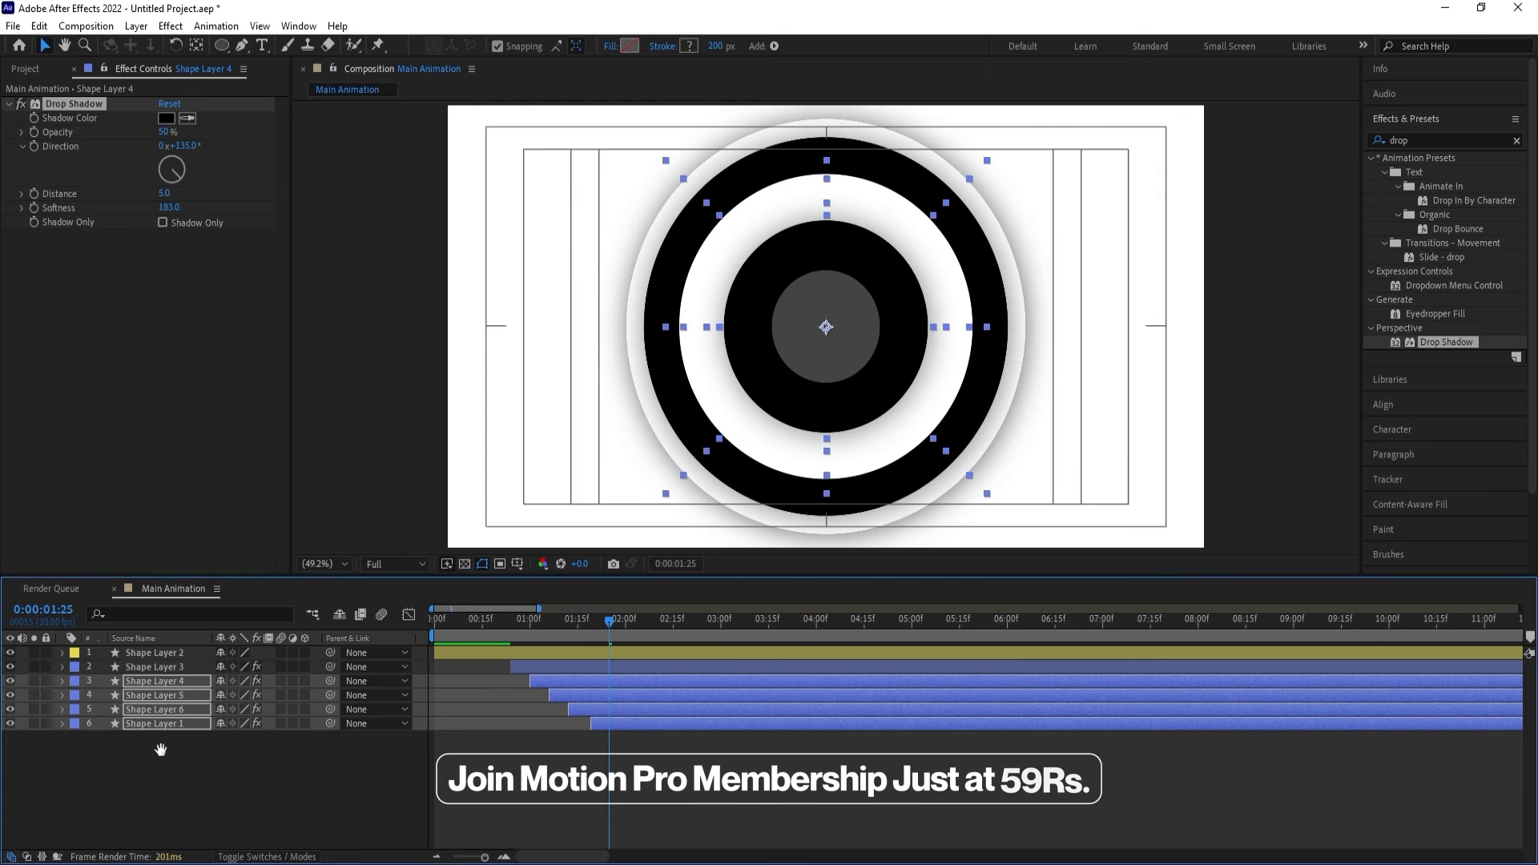
pyautogui.click(506, 623)
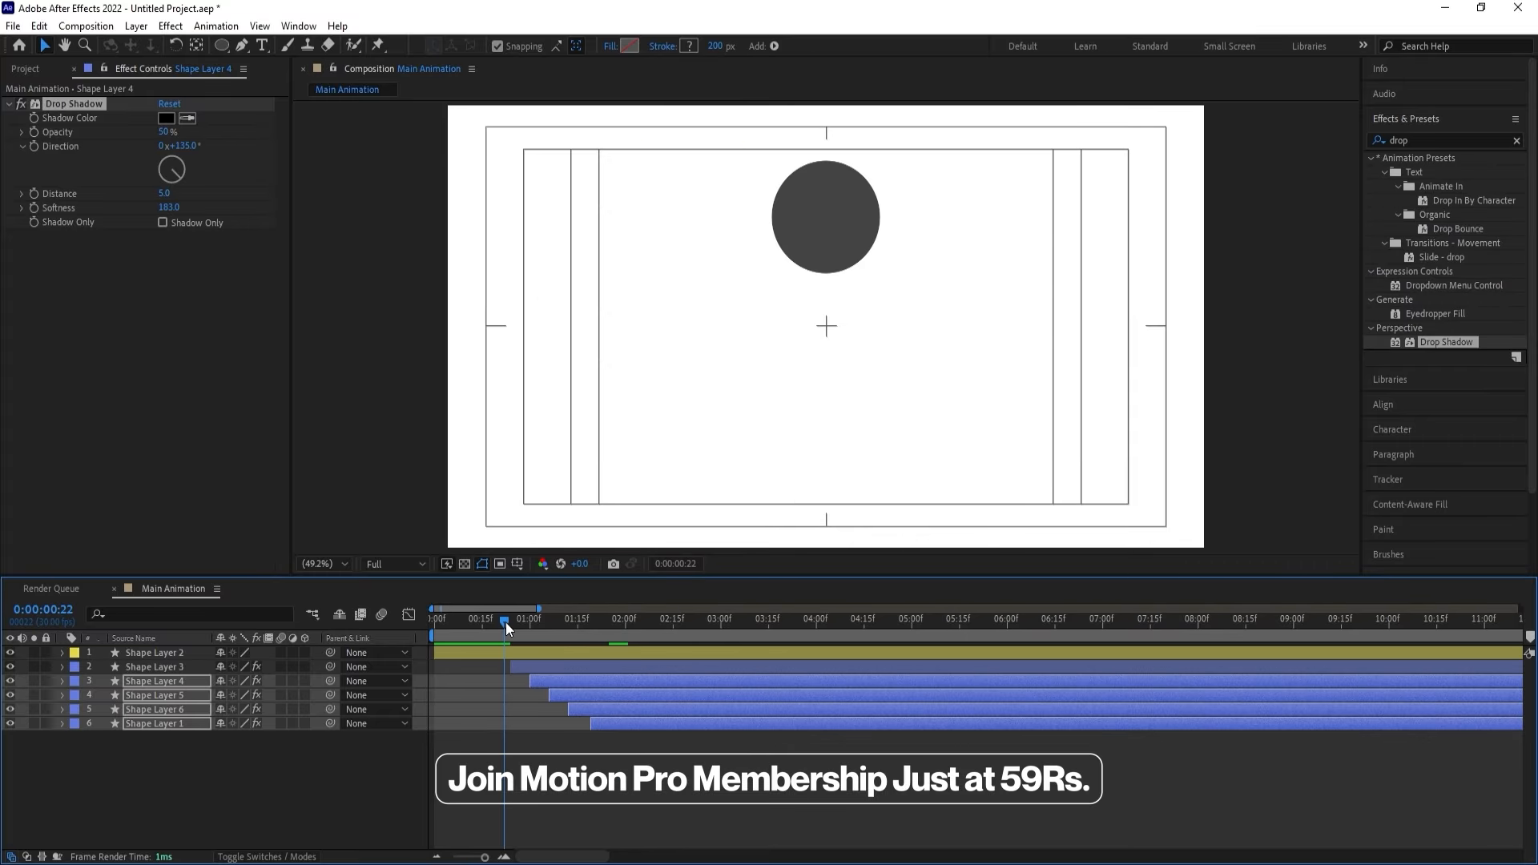
pyautogui.press('space')
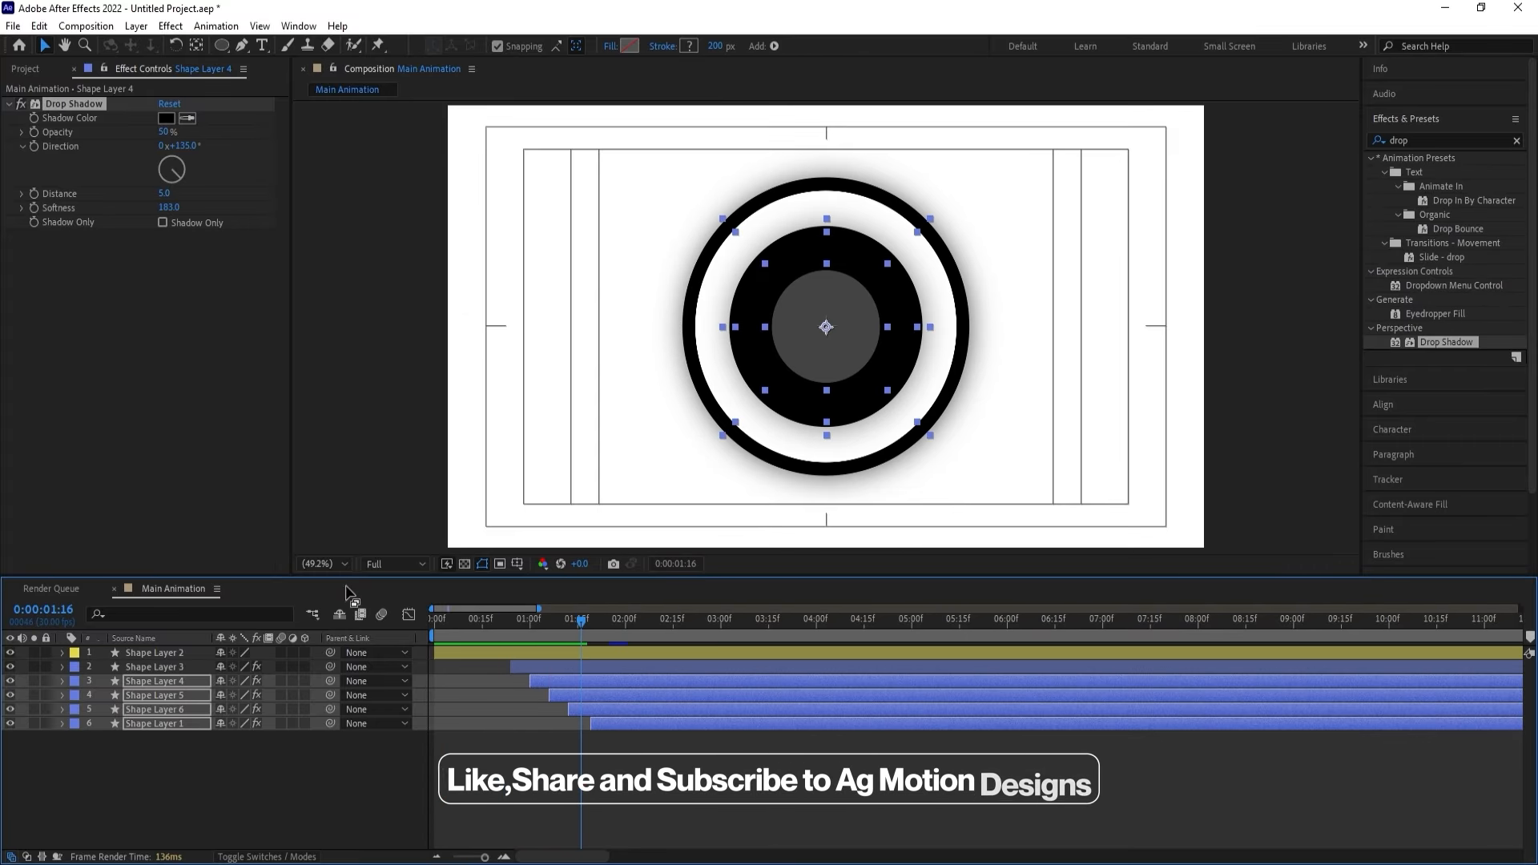
# Lower the composition's preview resolution to Quarter and play the finished animation from the beginning.
pyautogui.click(378, 564)
pyautogui.click(387, 658)
pyautogui.press('space')
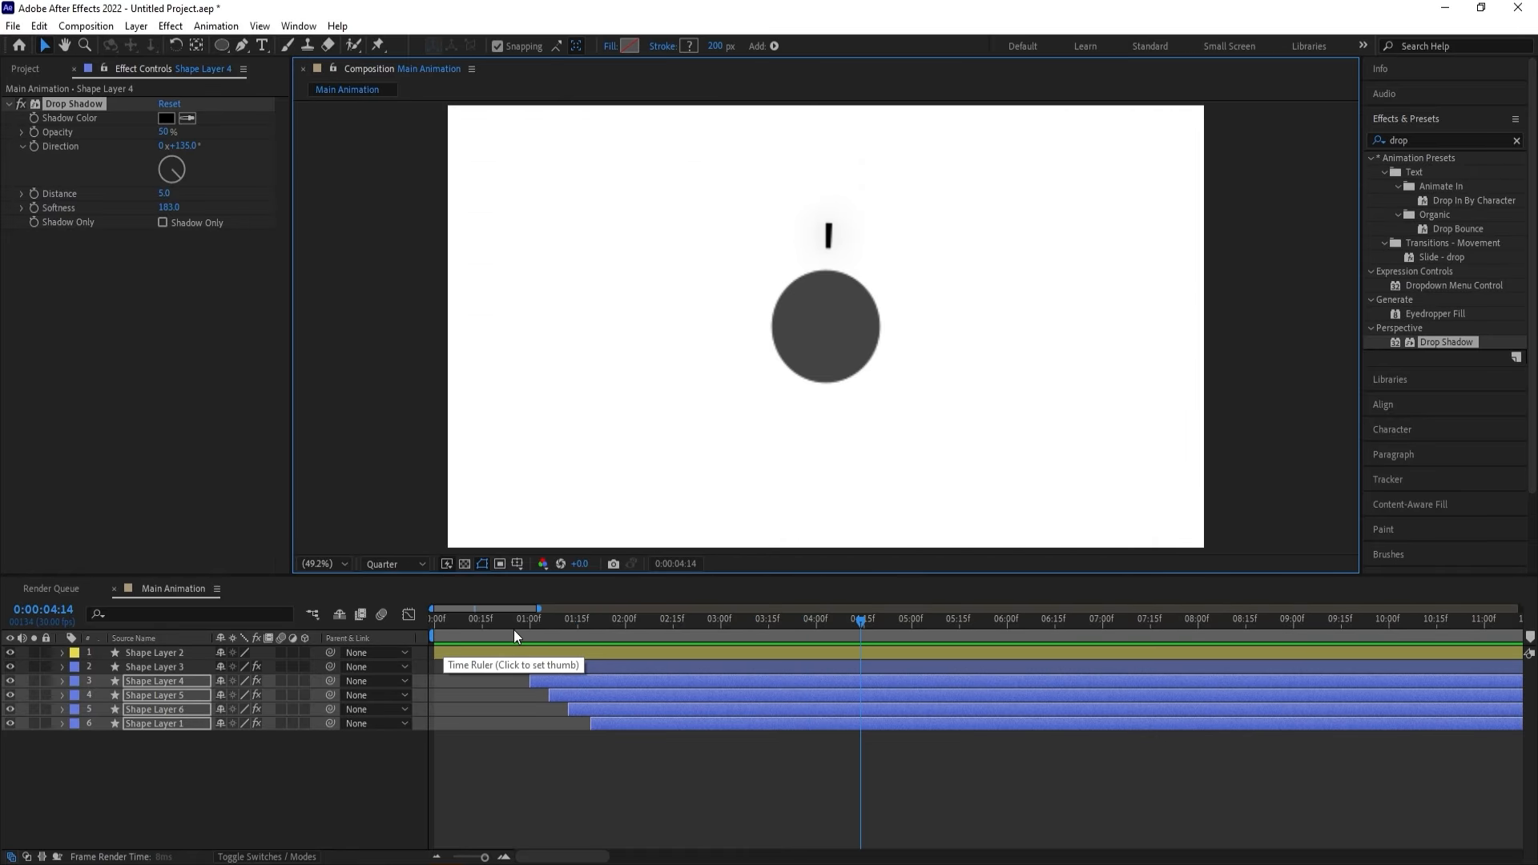
pyautogui.press('space')
pyautogui.click(490, 620)
pyautogui.press('Home')
pyautogui.press('space')
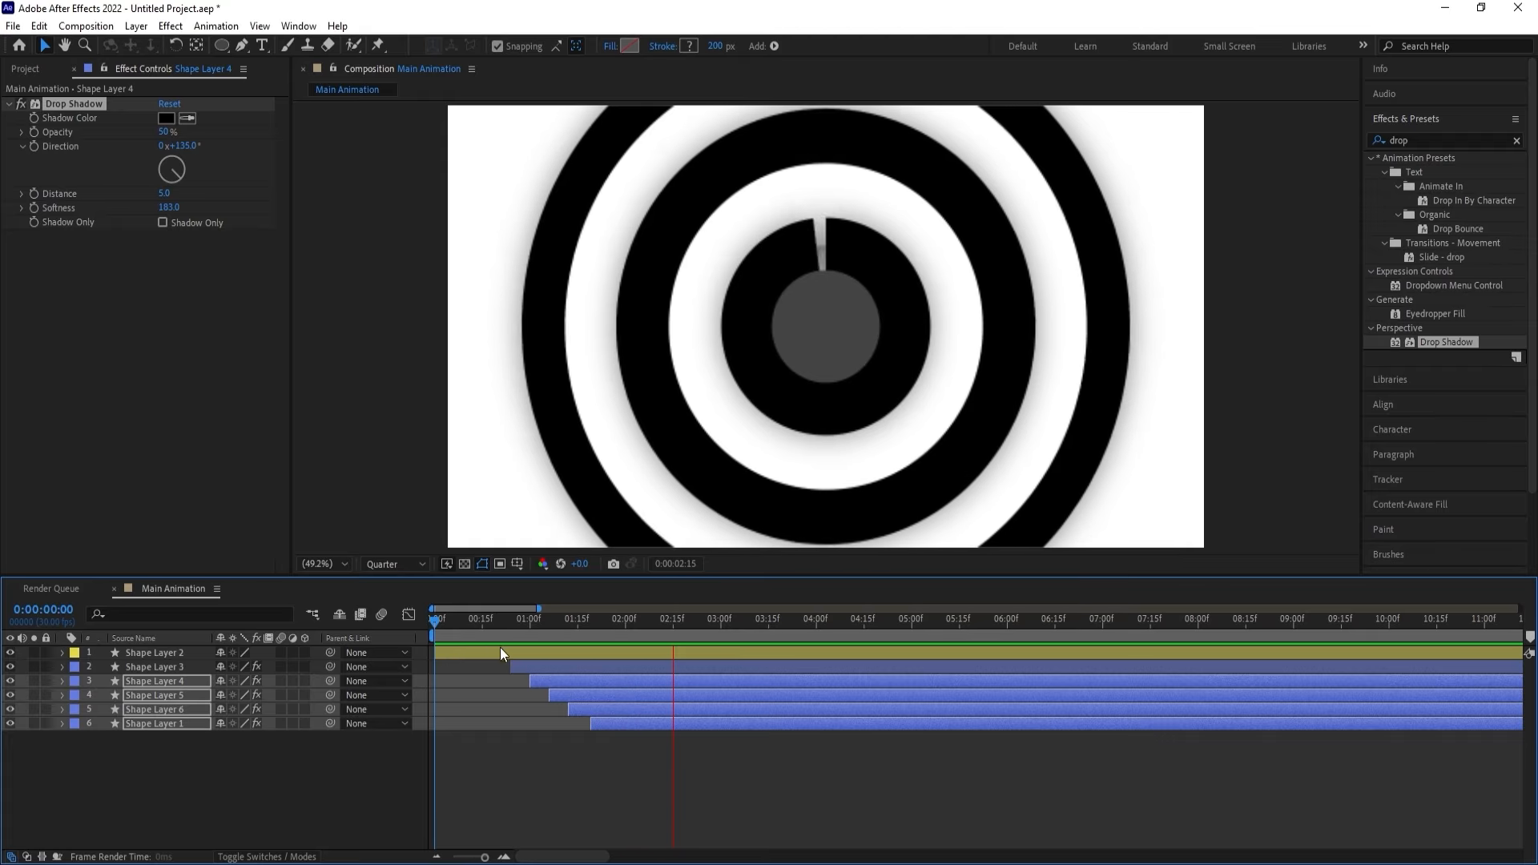
# Change the center circle's (Shape Layer 2) fill to a near-black gray and preview the animation from the beginning.
pyautogui.click(489, 652)
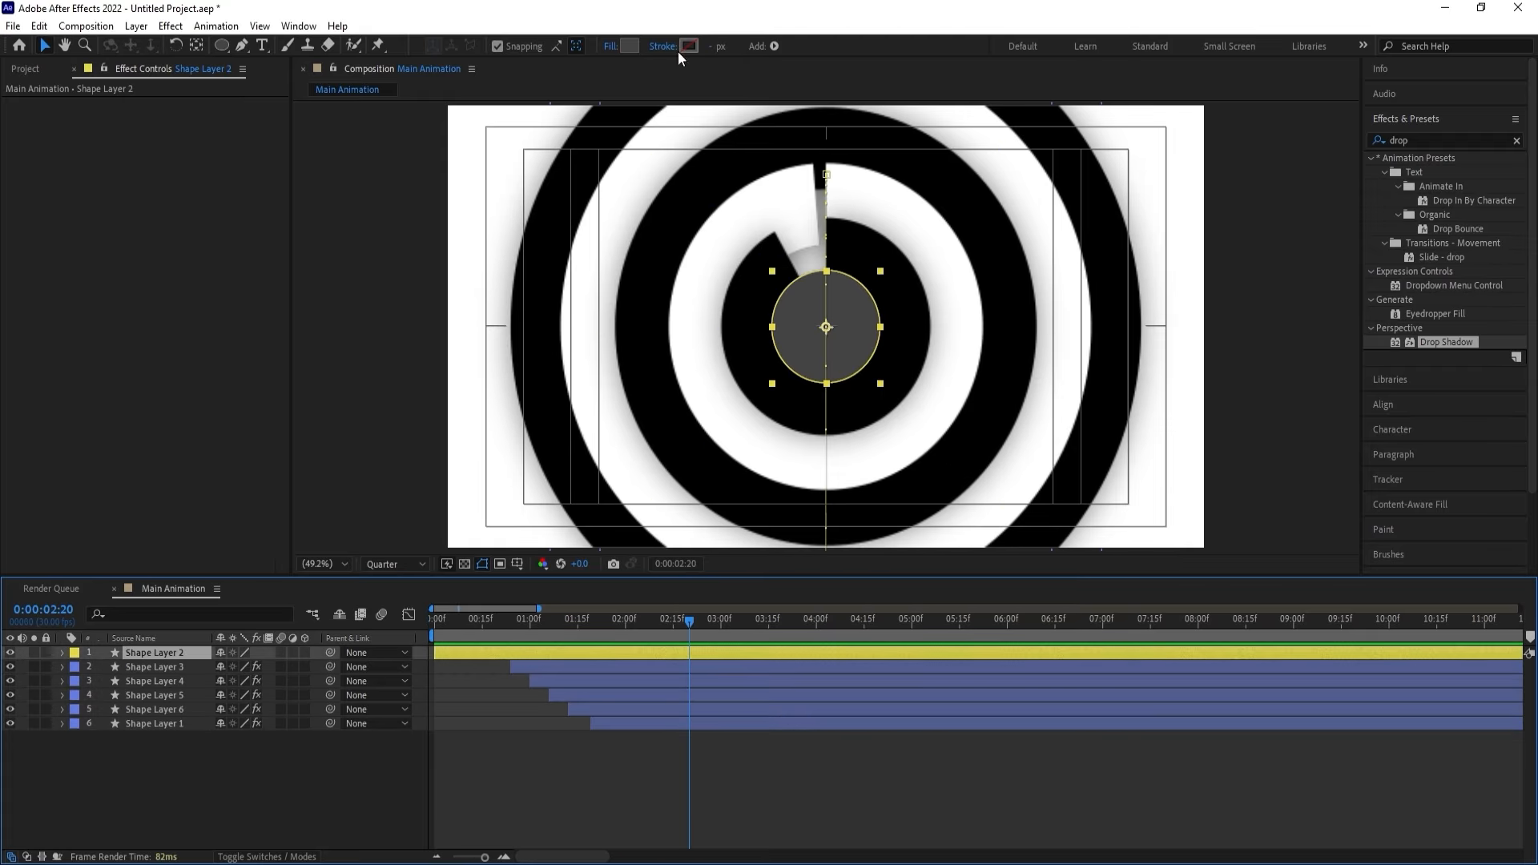
pyautogui.click(636, 46)
pyautogui.moveTo(590, 502); pyautogui.dragTo(572, 529)
pyautogui.press('Return')
pyautogui.press('space')
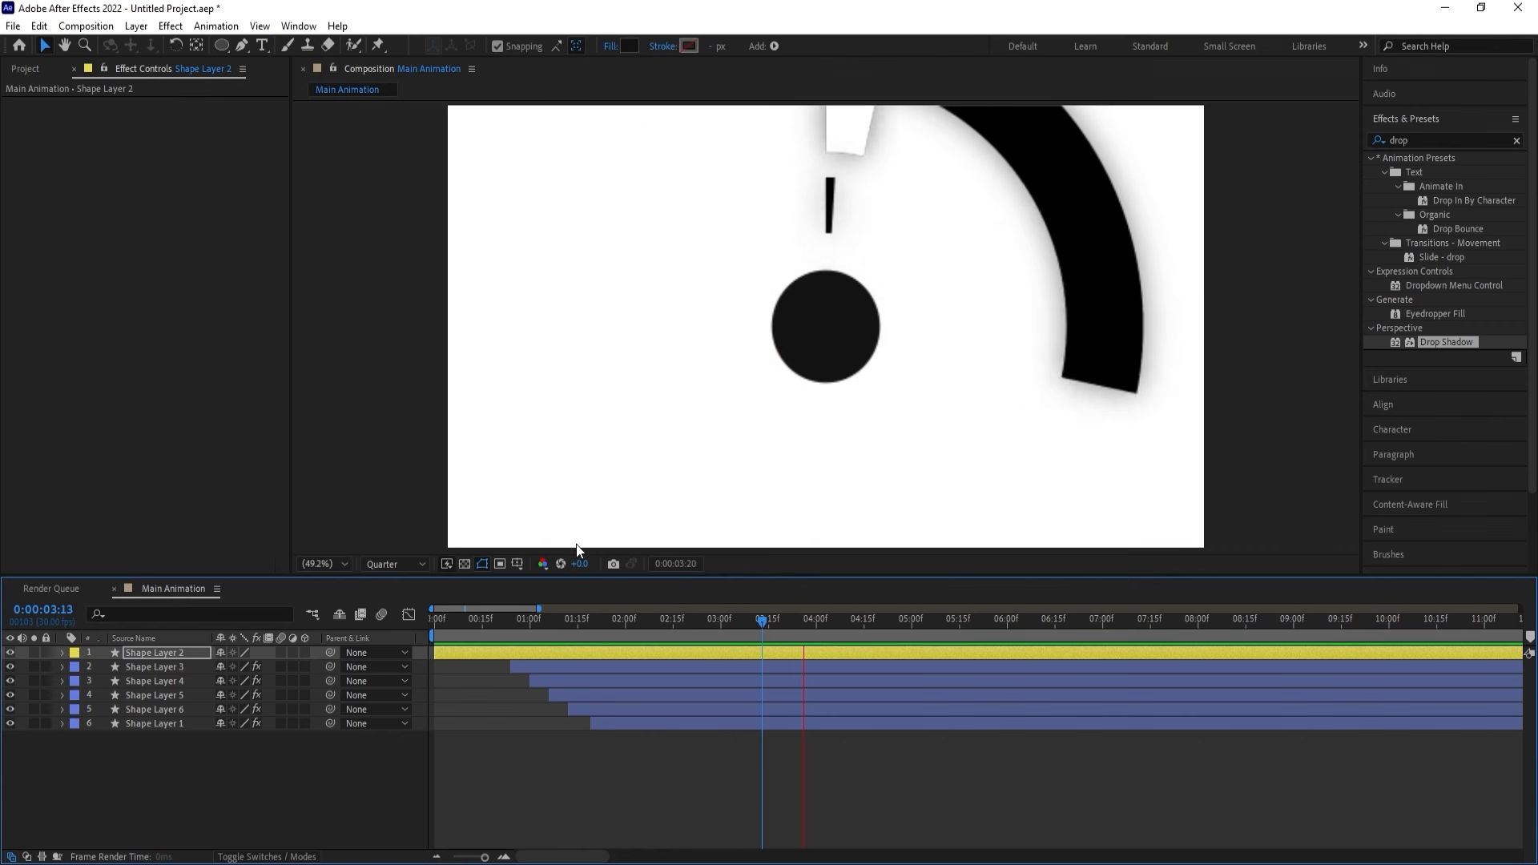
pyautogui.press('space')
pyautogui.press('space')
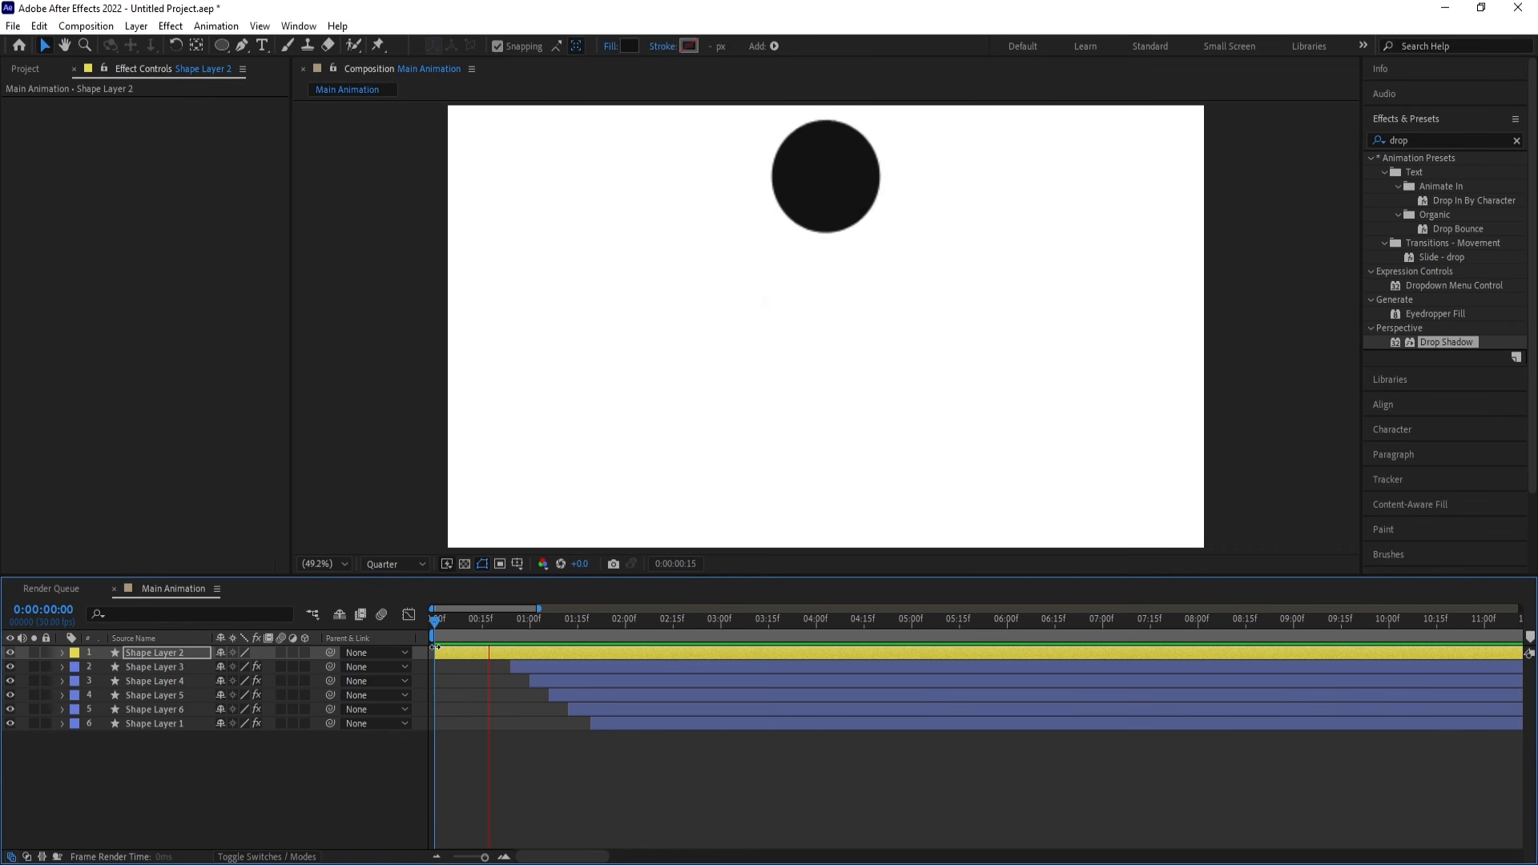
pyautogui.press('space')
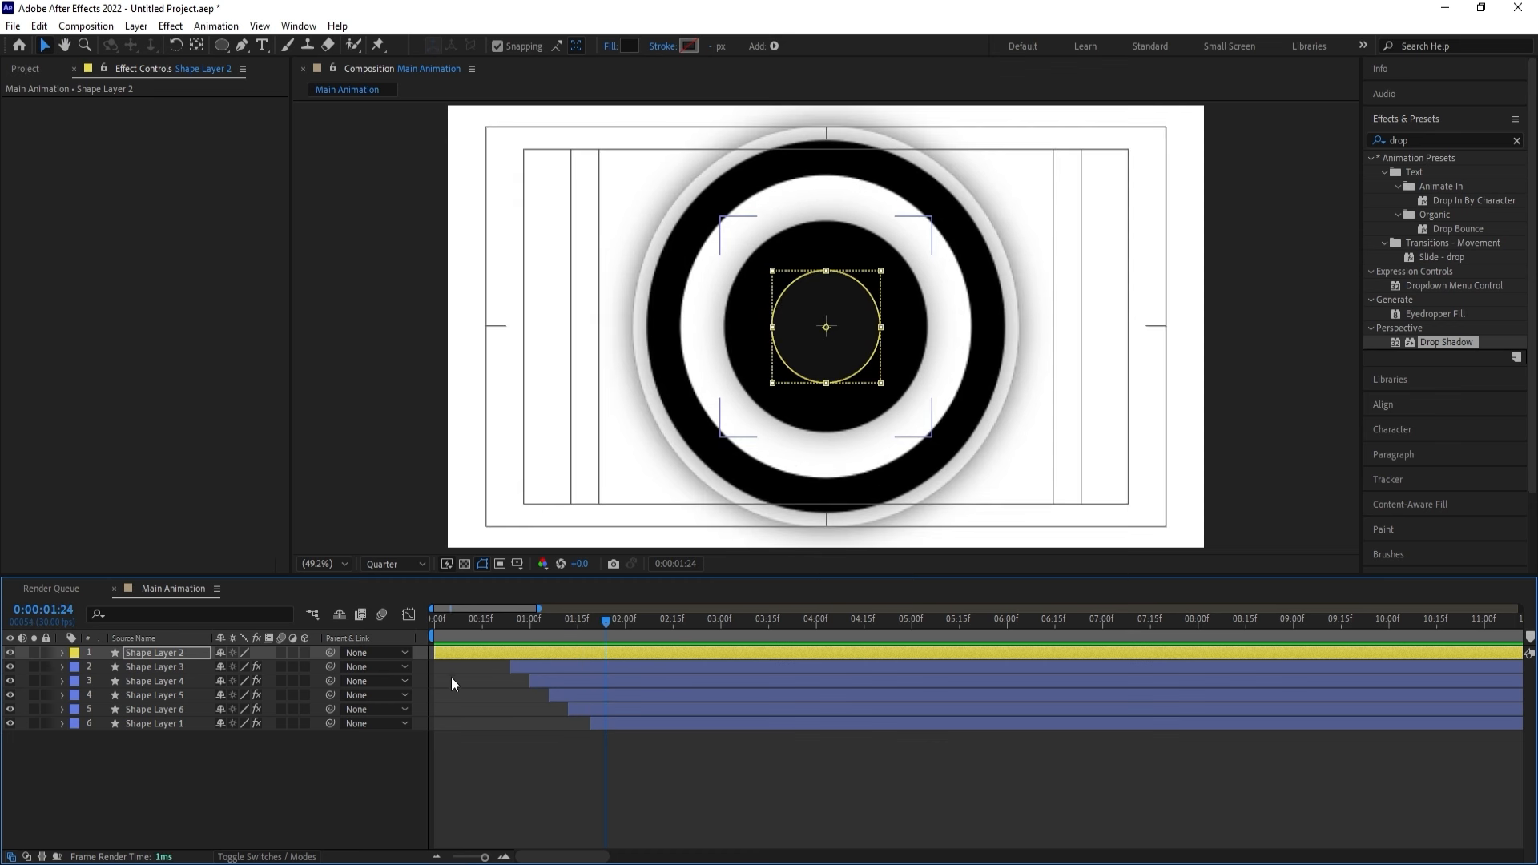
# Duplicate the center circle, Shape Layer 2, and set the copy's fill to white (ffffff).
pyautogui.hotkey('ctrl', 'd')
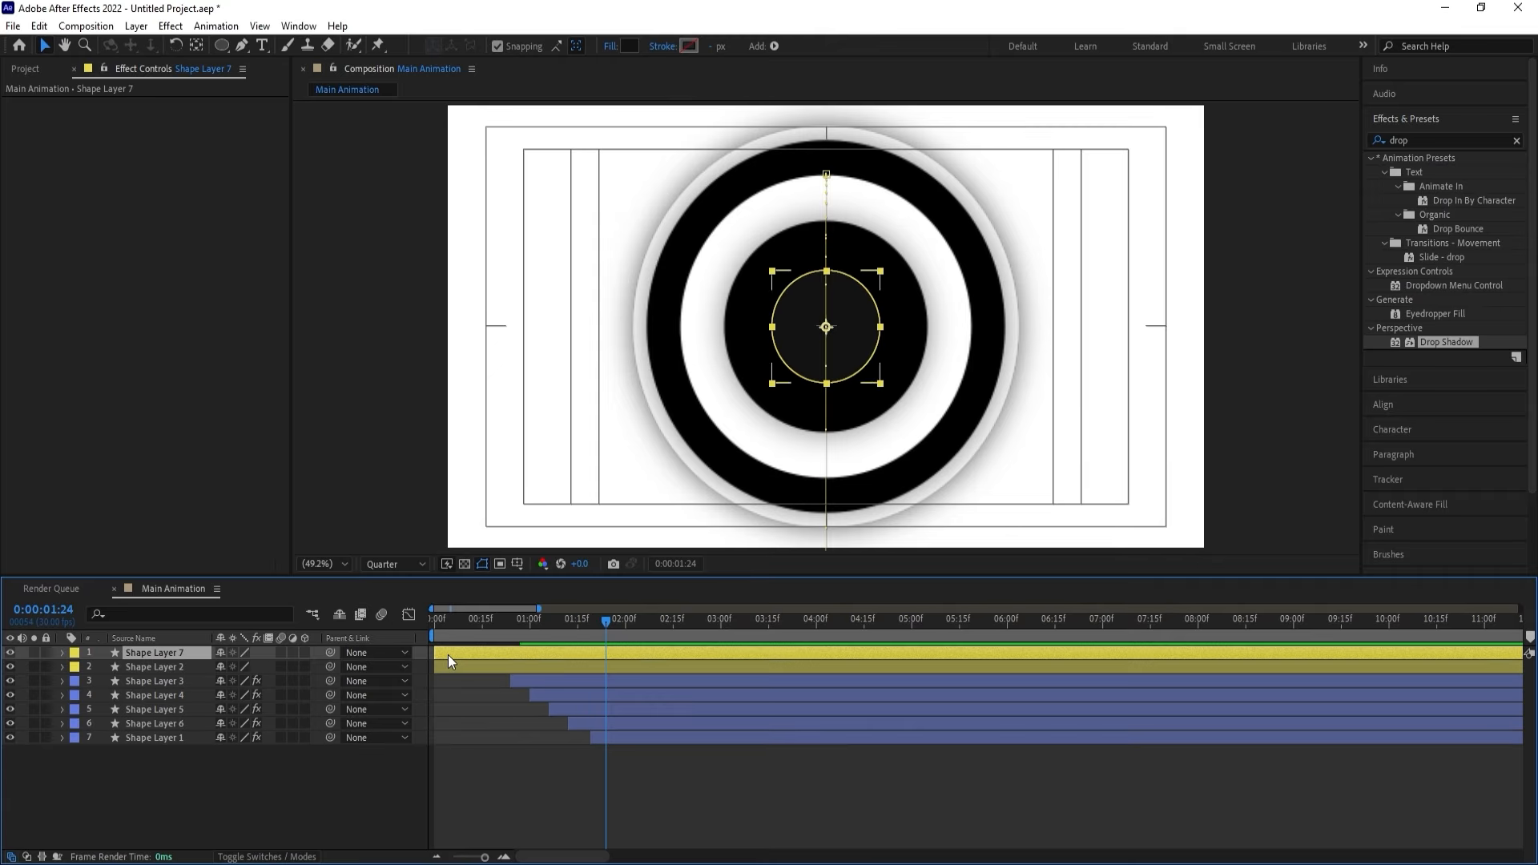
pyautogui.click(629, 46)
pyautogui.write('ffffff')
pyautogui.press('Return')
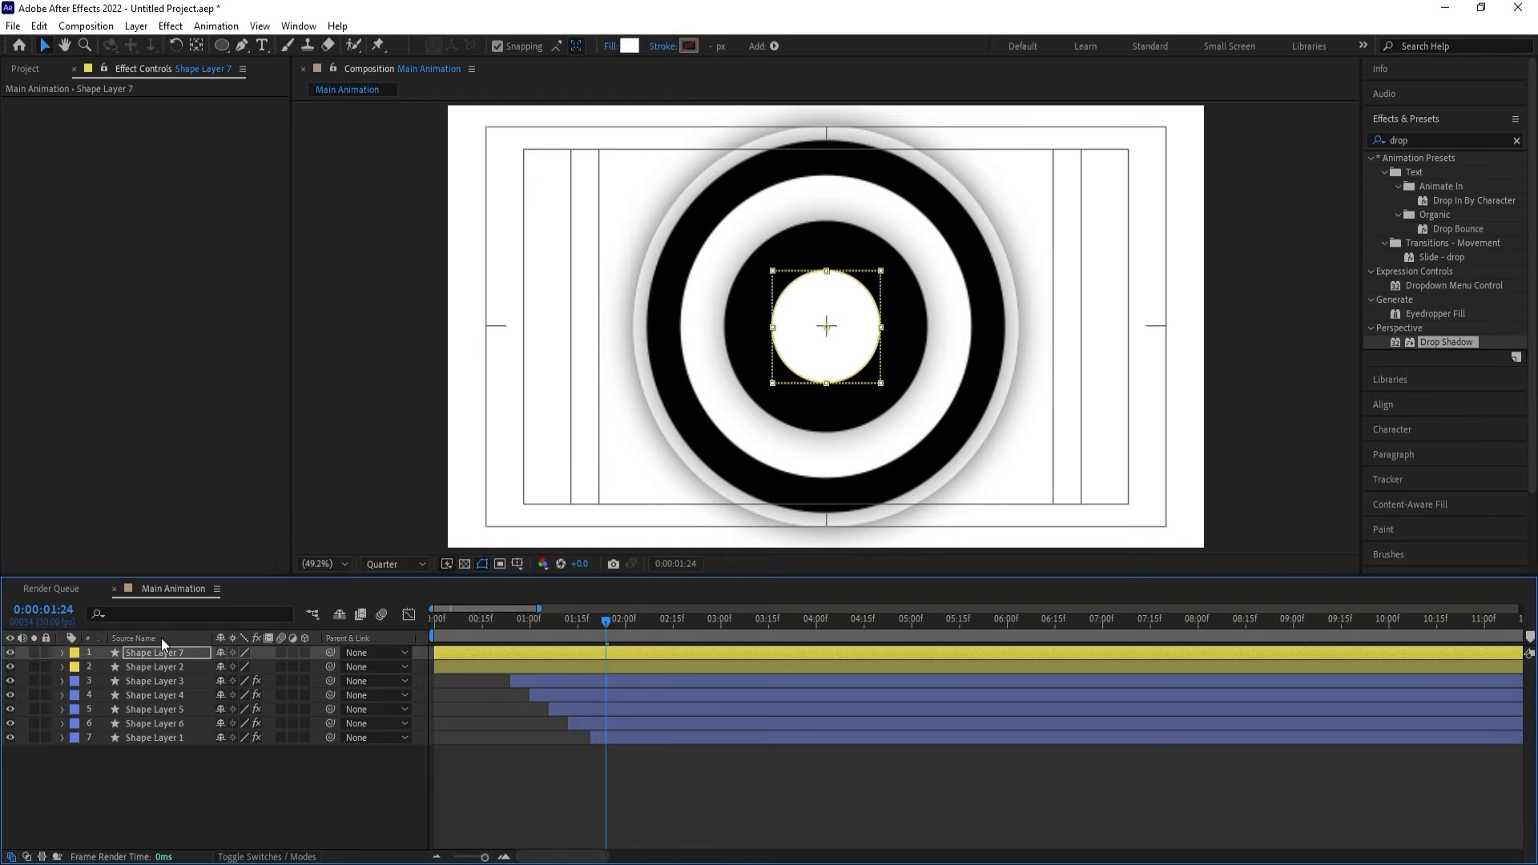
# Scale the white circle, Shape Layer 7, to 78% and apply a Drop Shadow to it with Softness 122.
pyautogui.press('s')
pyautogui.moveTo(236, 666); pyautogui.dragTo(221, 666)
pyautogui.doubleClick(1440, 344)
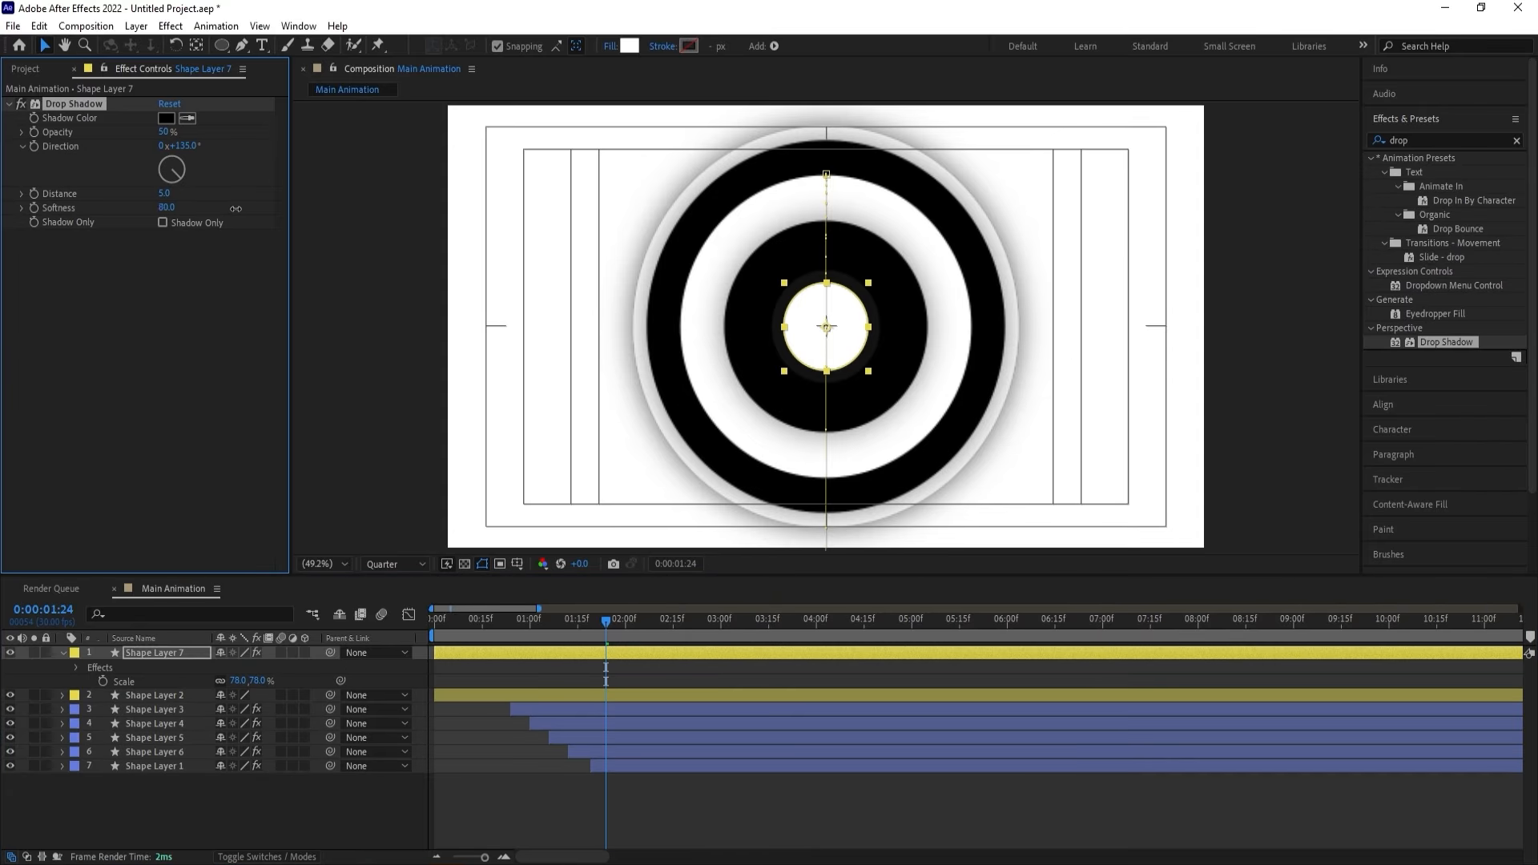
pyautogui.press('space')
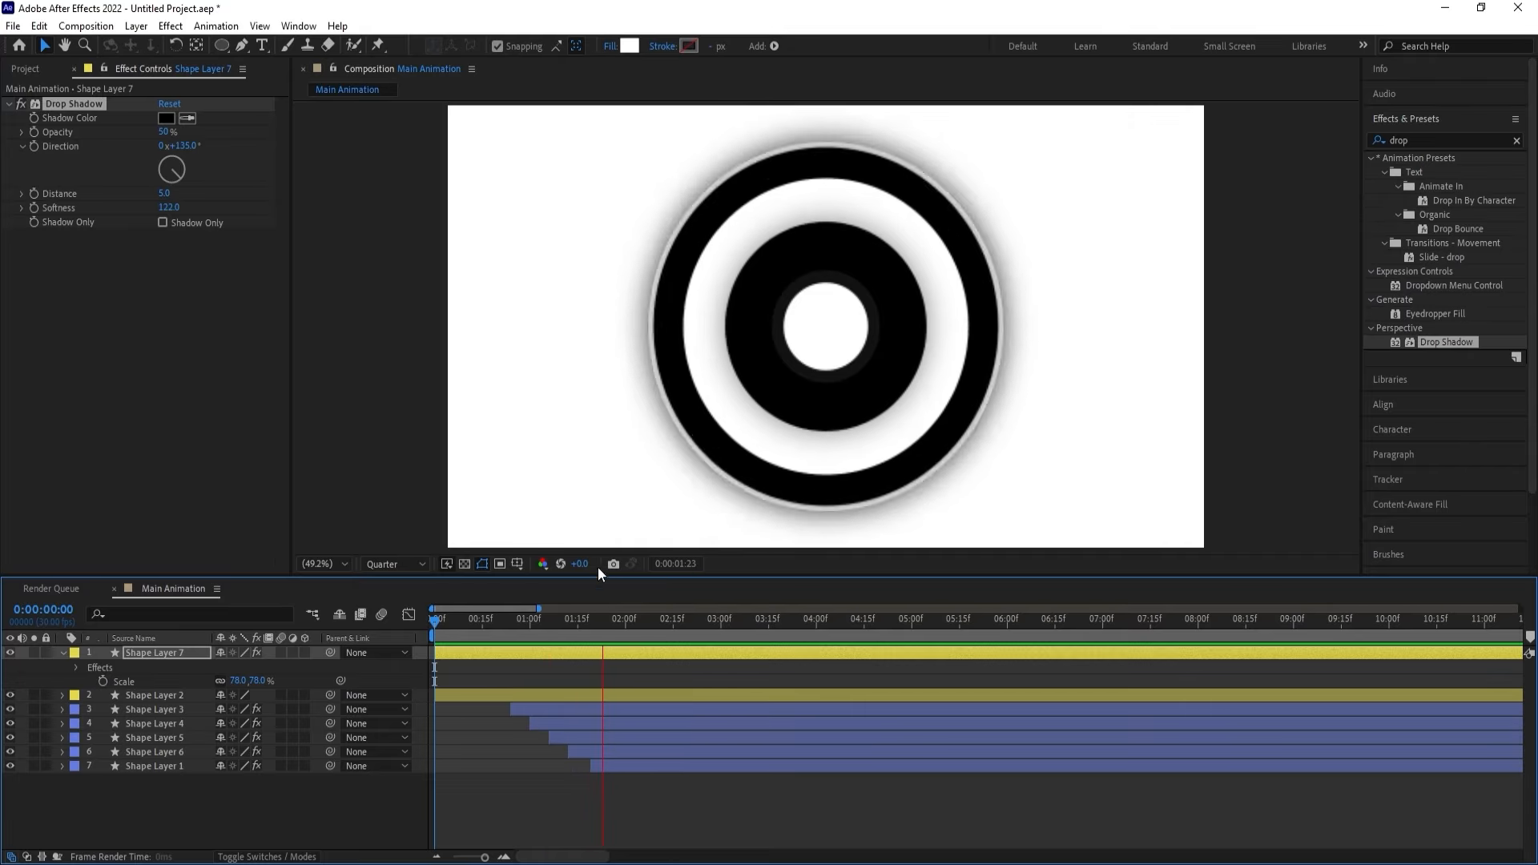
pyautogui.press('space')
# Shift Shape Layer 7 to start at 0:00:00:02 and preview the offset.
pyautogui.press('=')
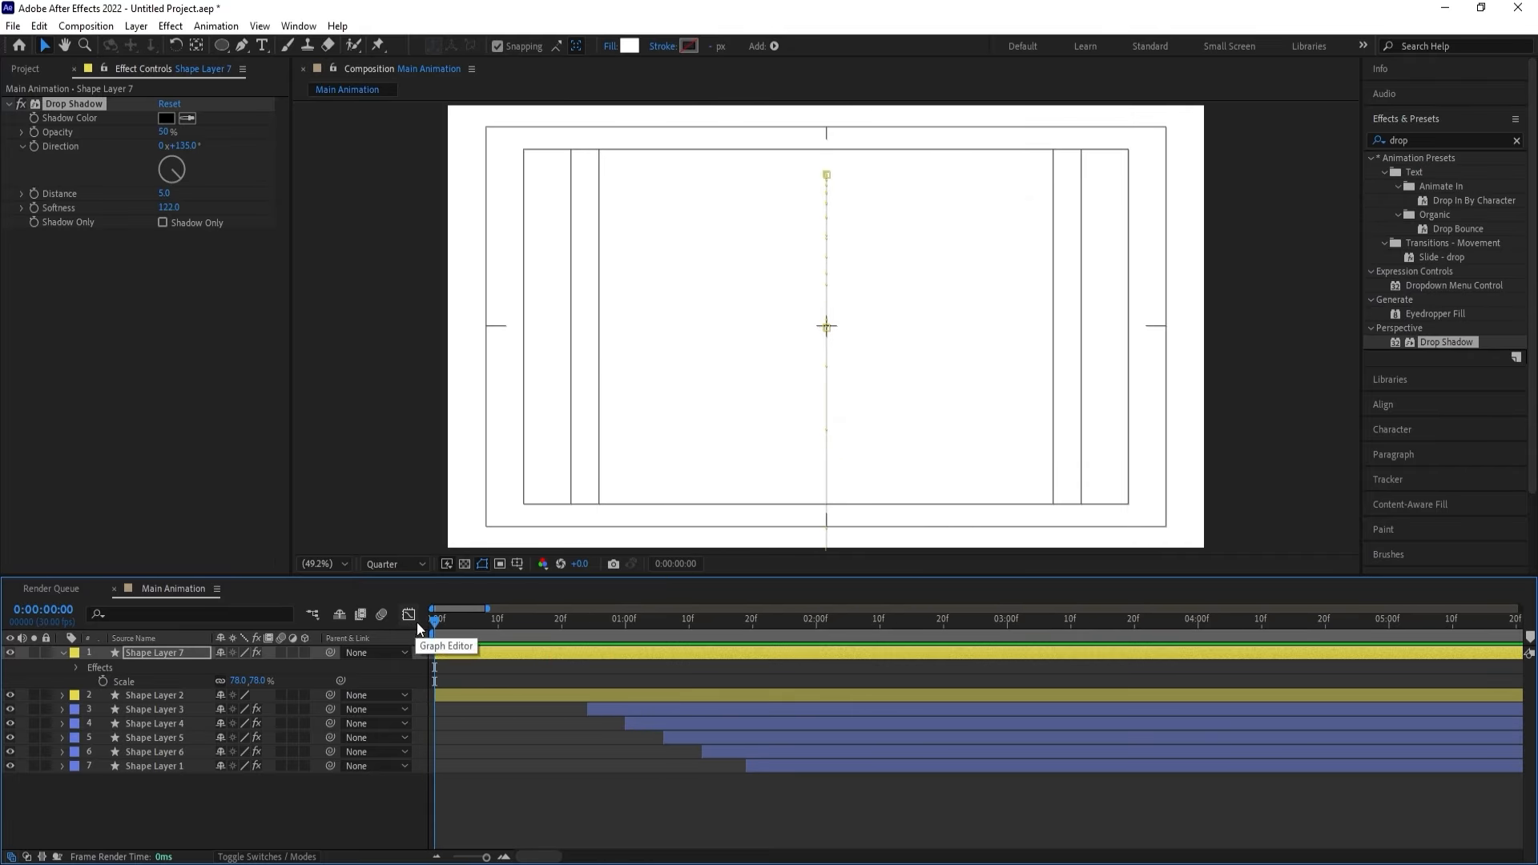
pyautogui.press('pagedown')
pyautogui.press('pagedown')
pyautogui.press('space')
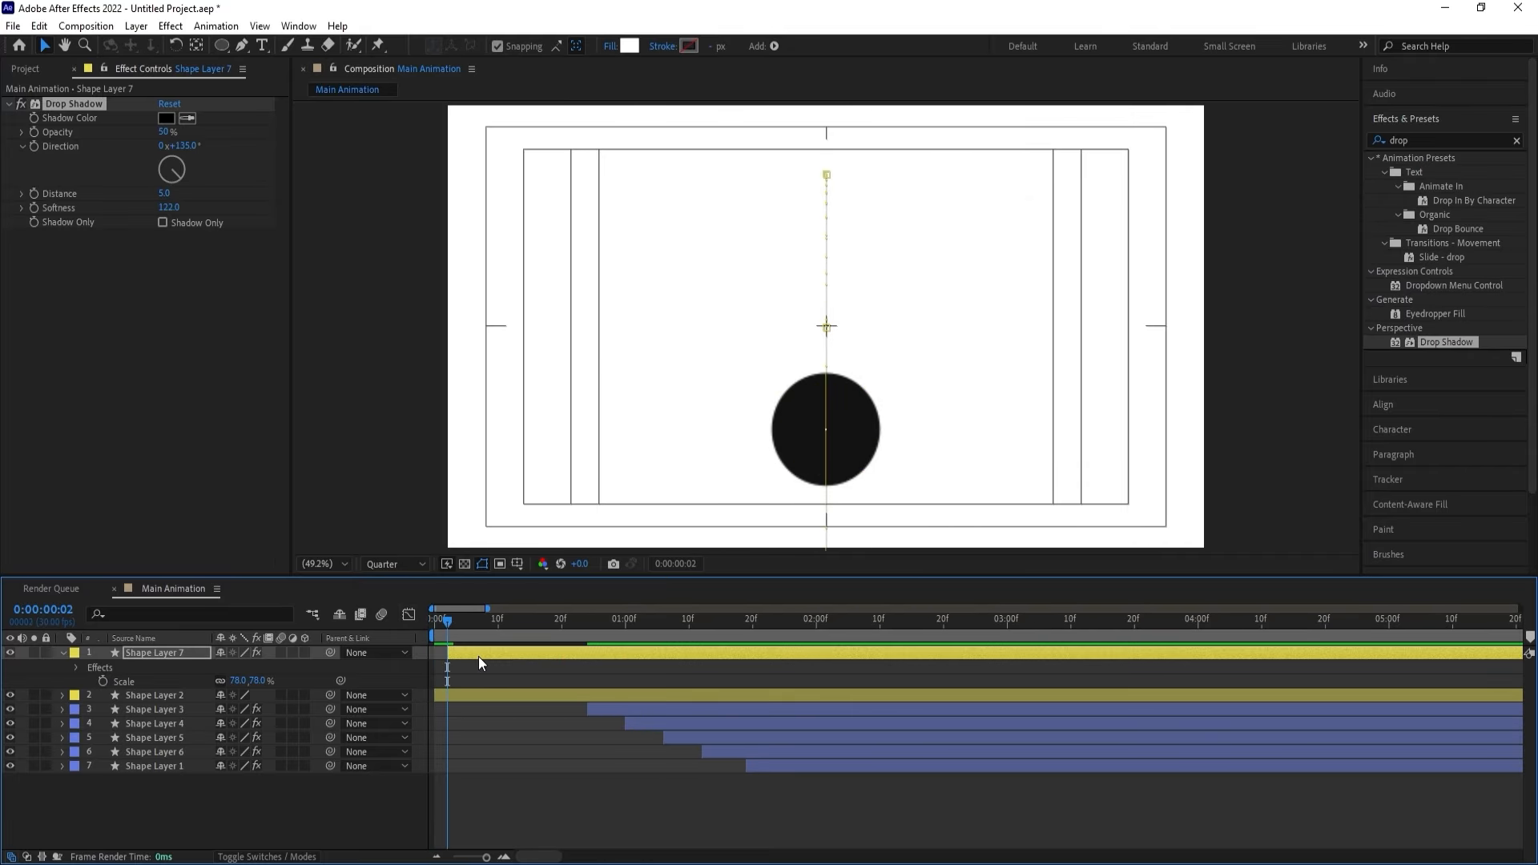
pyautogui.press('-')
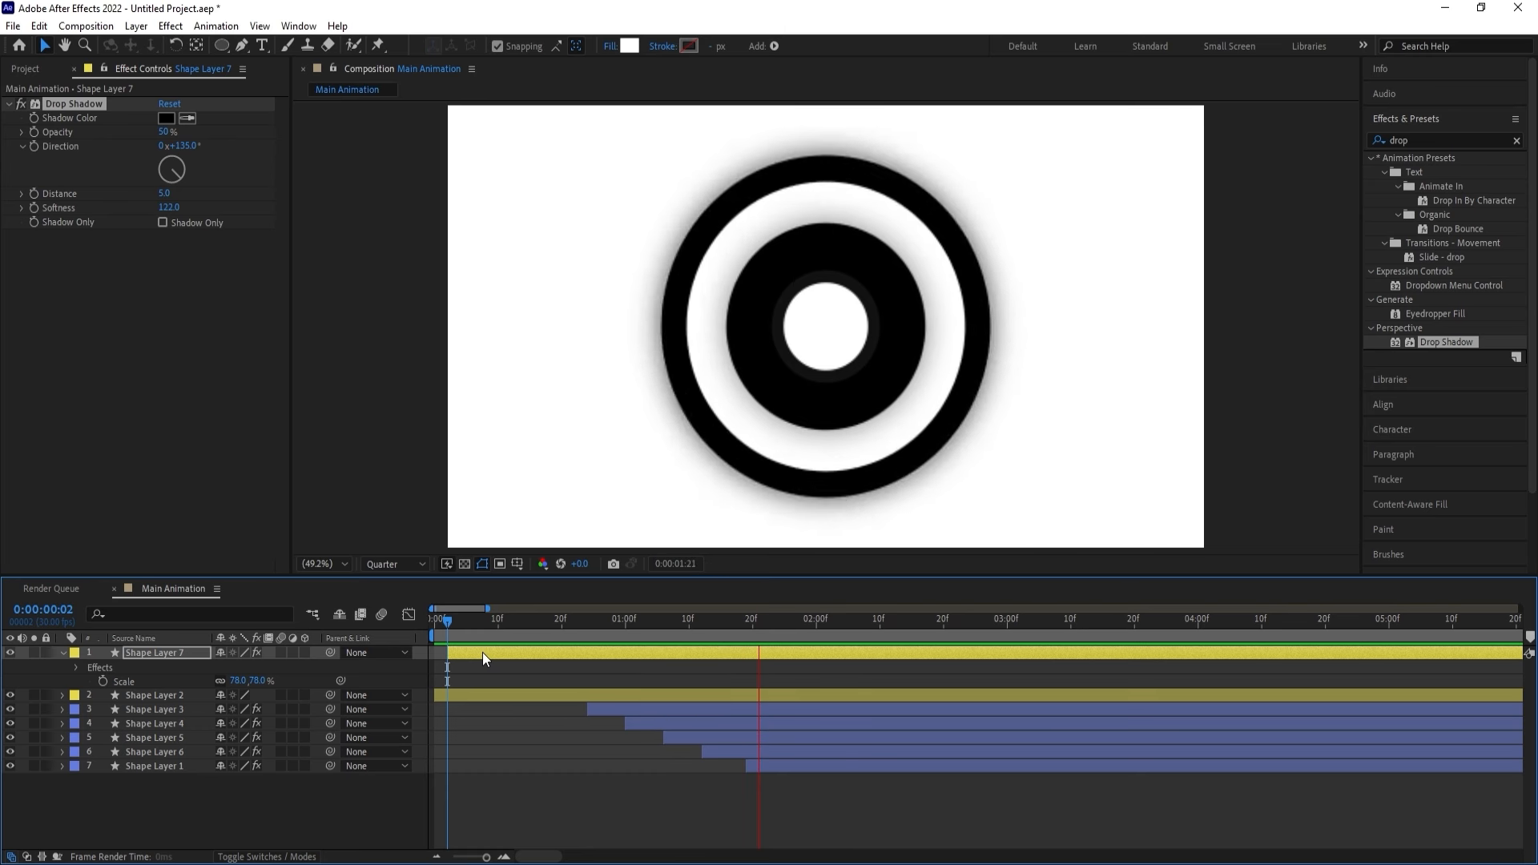
pyautogui.press('space')
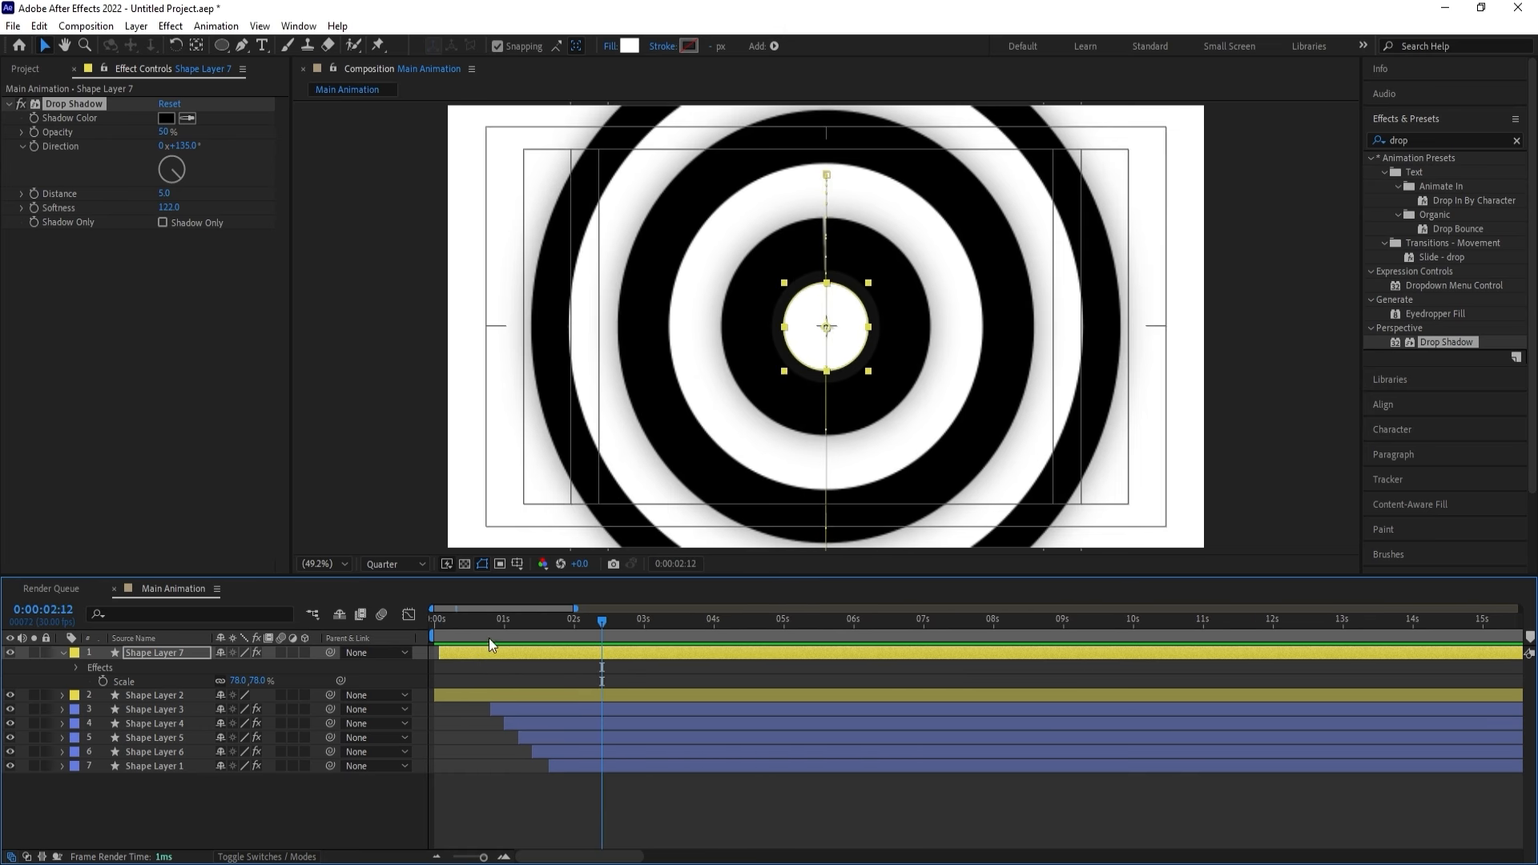
# Play the animation from the beginning and examine when the last ring finishes wiping away around the center circle.
pyautogui.press('Home')
pyautogui.press('space')
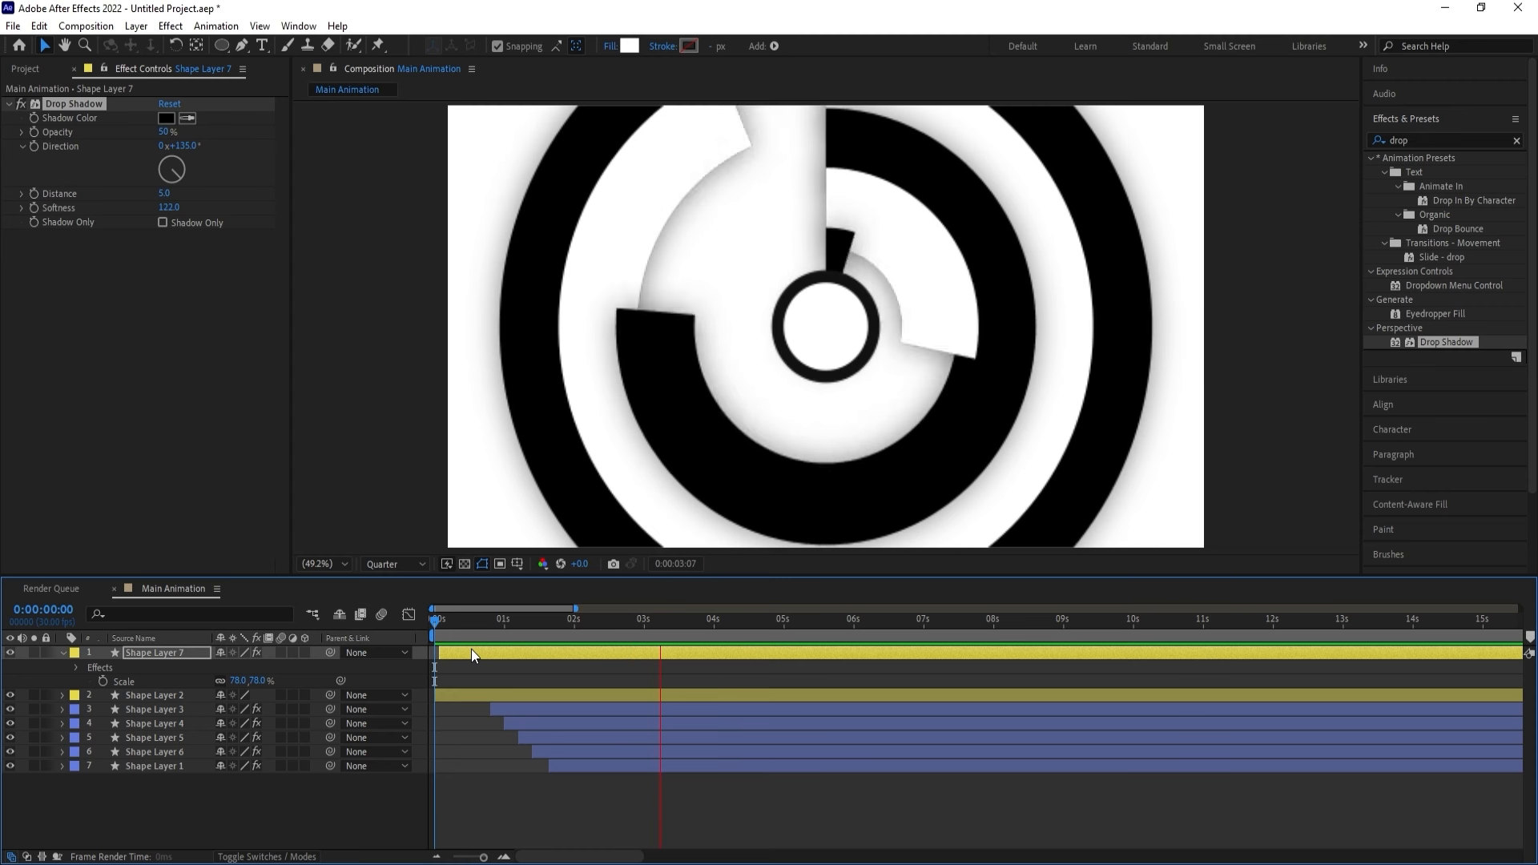
pyautogui.press('space')
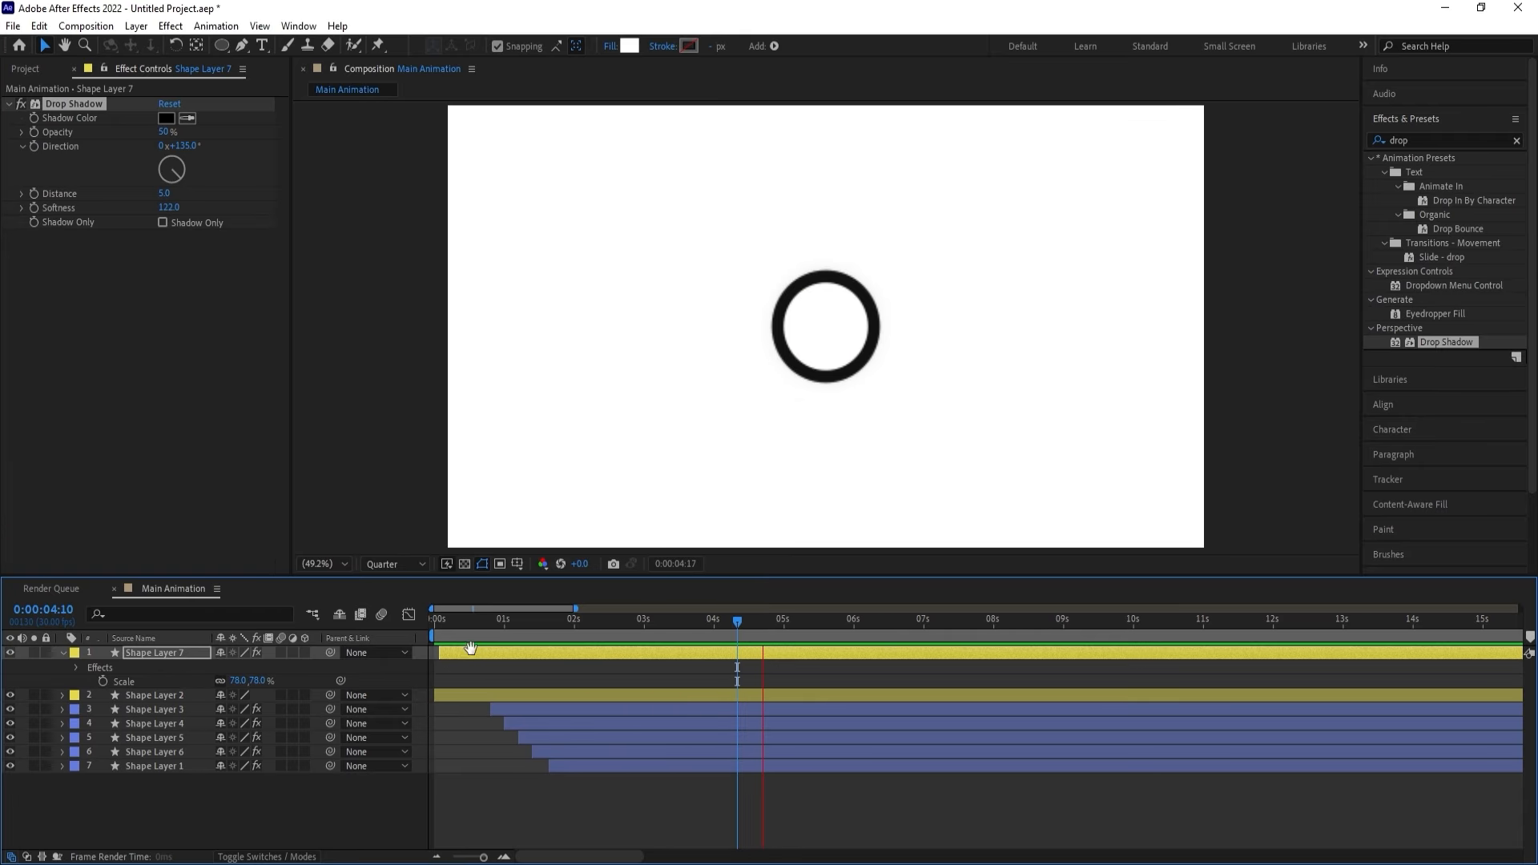
pyautogui.press("'")
pyautogui.press('Home')
pyautogui.press('space')
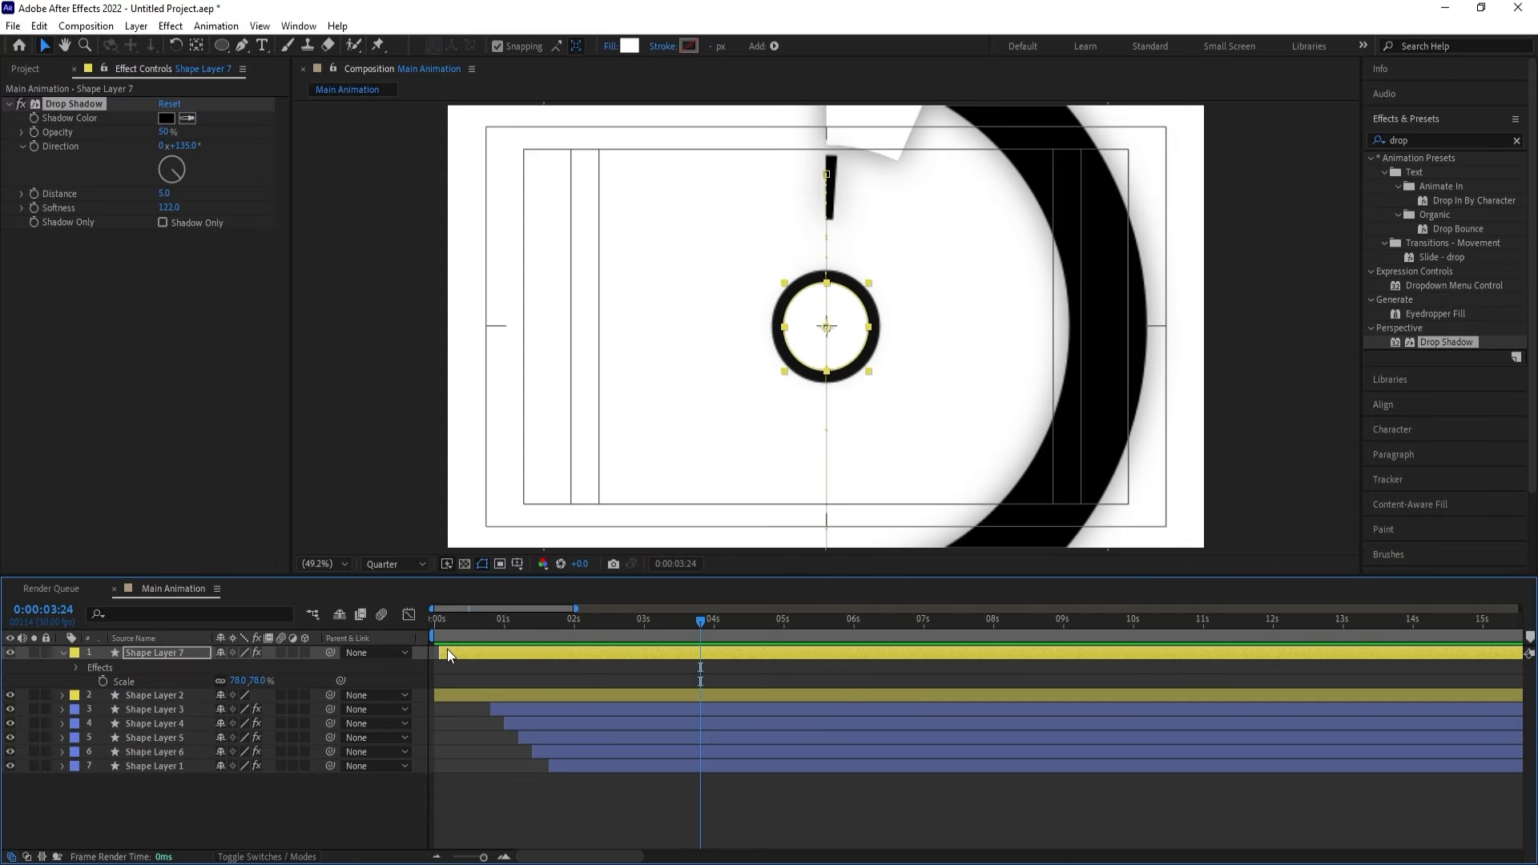
pyautogui.press('space')
pyautogui.press('space')
pyautogui.press('space')
pyautogui.press('space')
pyautogui.press('space')
pyautogui.press('space')
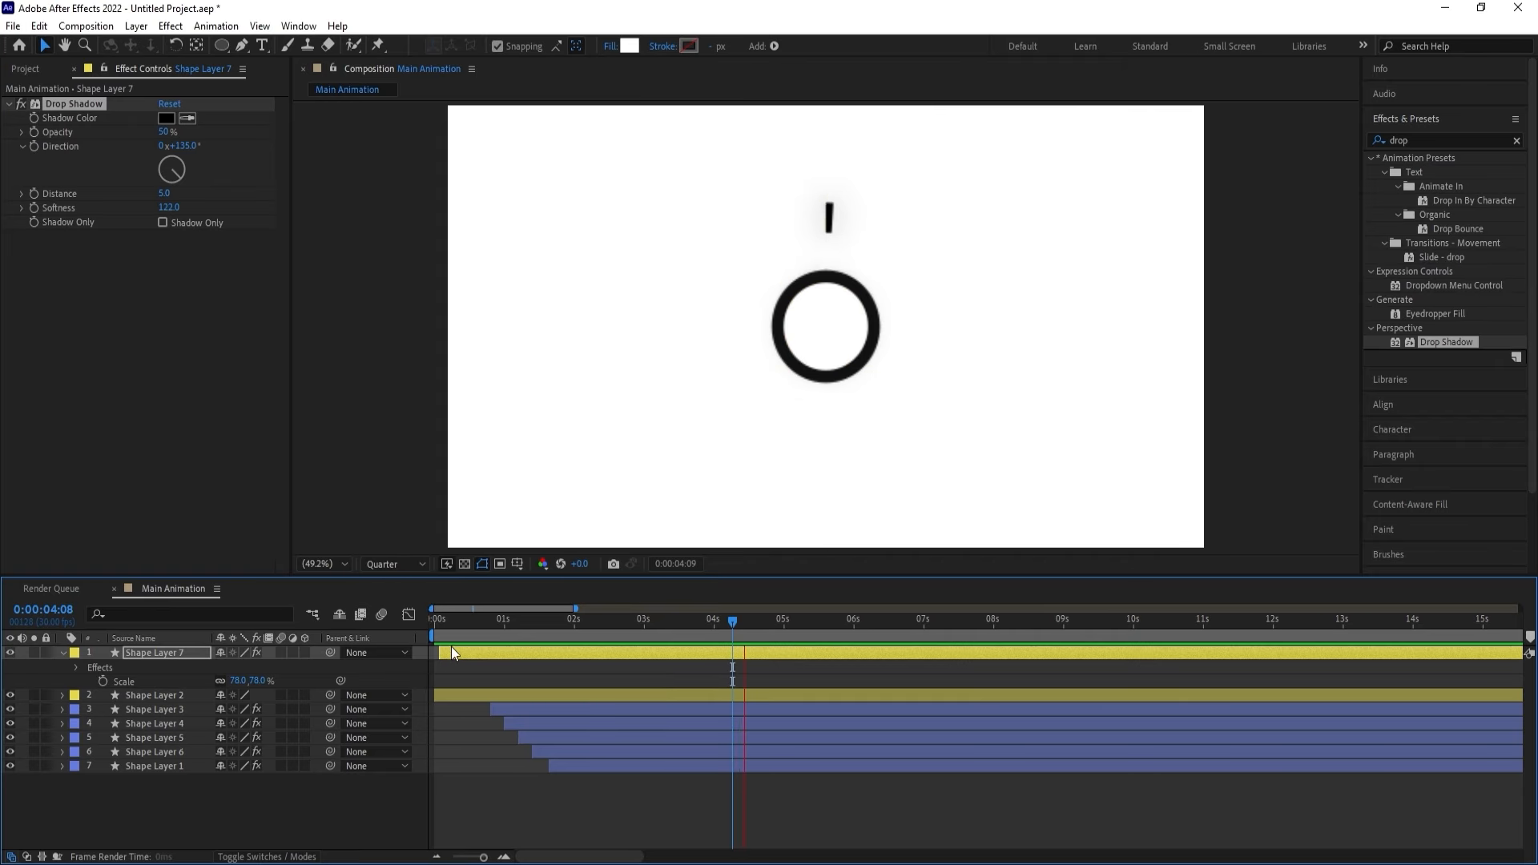
pyautogui.press('space')
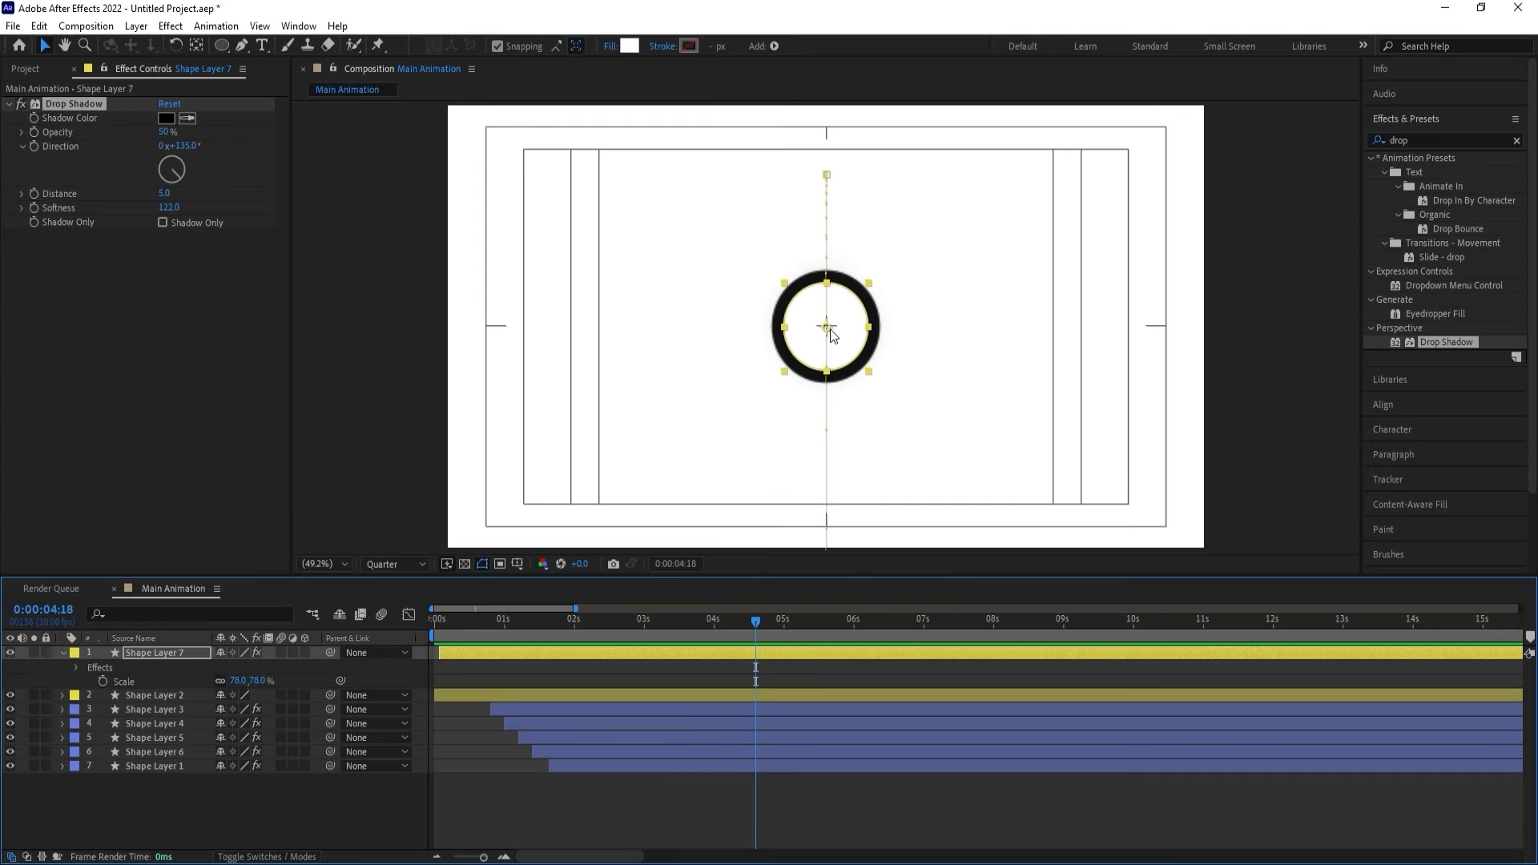
# At 0:00:04:15, duplicate Shape Layer 7 and delete all Y Position keyframes from the copy.
pyautogui.moveTo(726, 626)
pyautogui.mouseDown()
pyautogui.moveTo(683, 627)
pyautogui.moveTo(749, 628)
pyautogui.mouseUp()
pyautogui.click(705, 670)
pyautogui.click(702, 654)
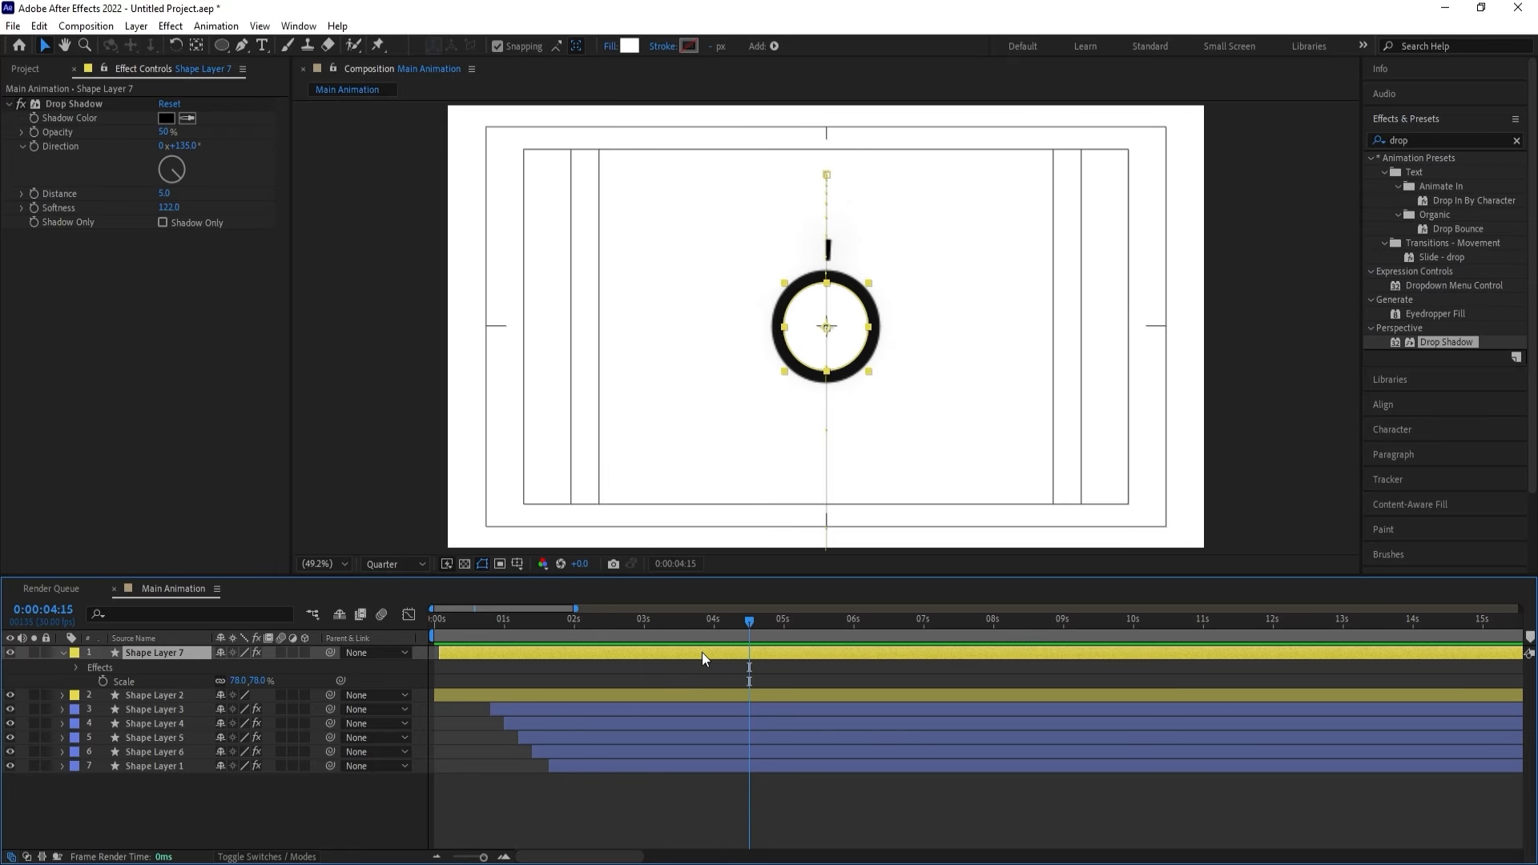
pyautogui.hotkey('ctrl', 'd')
pyautogui.press('u')
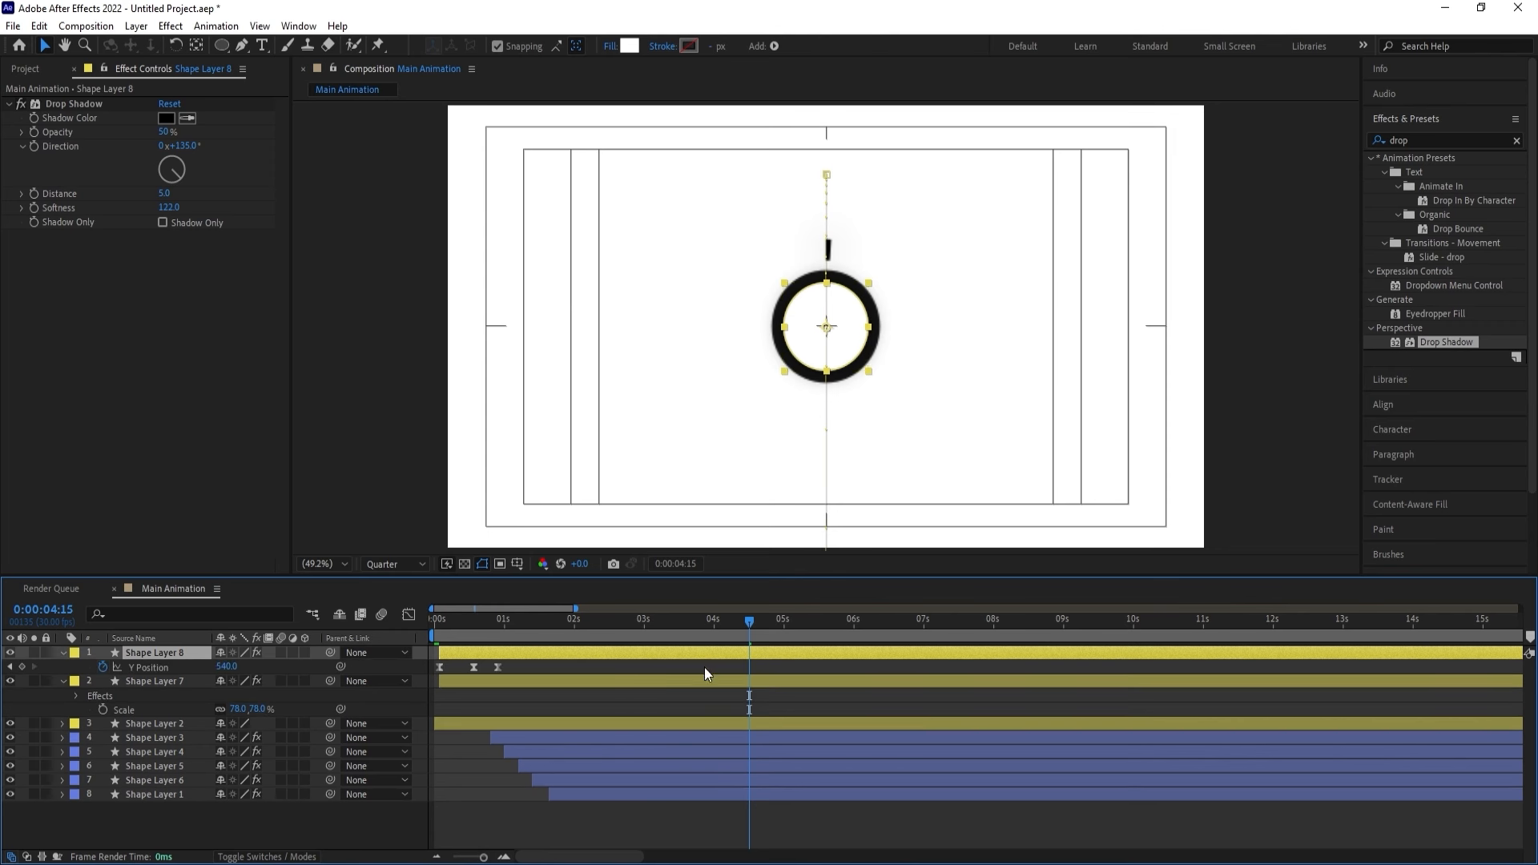
pyautogui.moveTo(617, 671); pyautogui.dragTo(387, 680)
pyautogui.press('Delete')
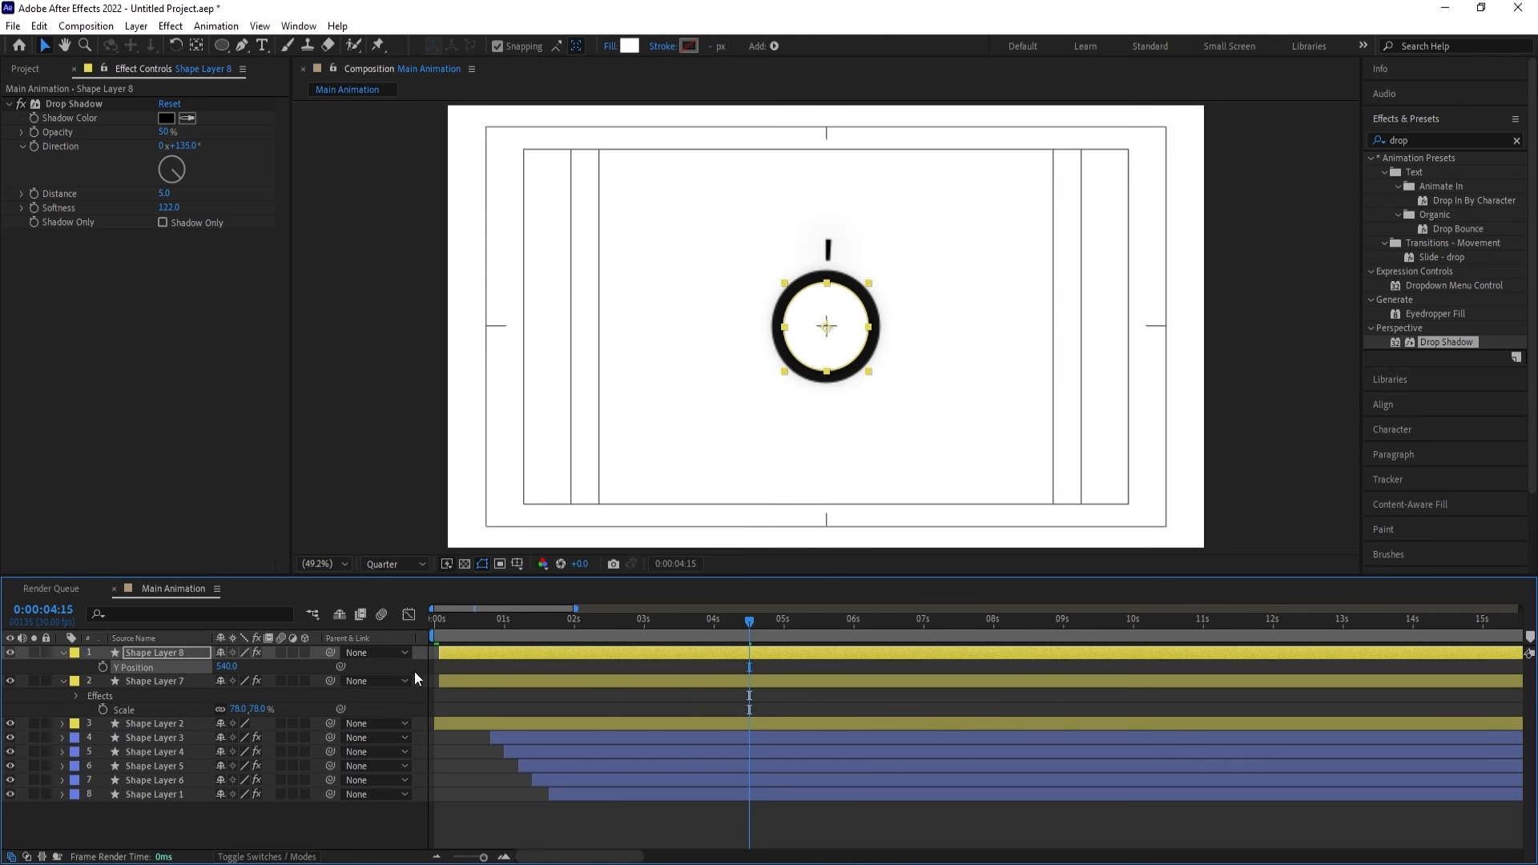
# Trim the start of Shape Layer 8 to 0:00:04:15 and set its fill to black (000000).
pyautogui.hotkey('alt', '[')
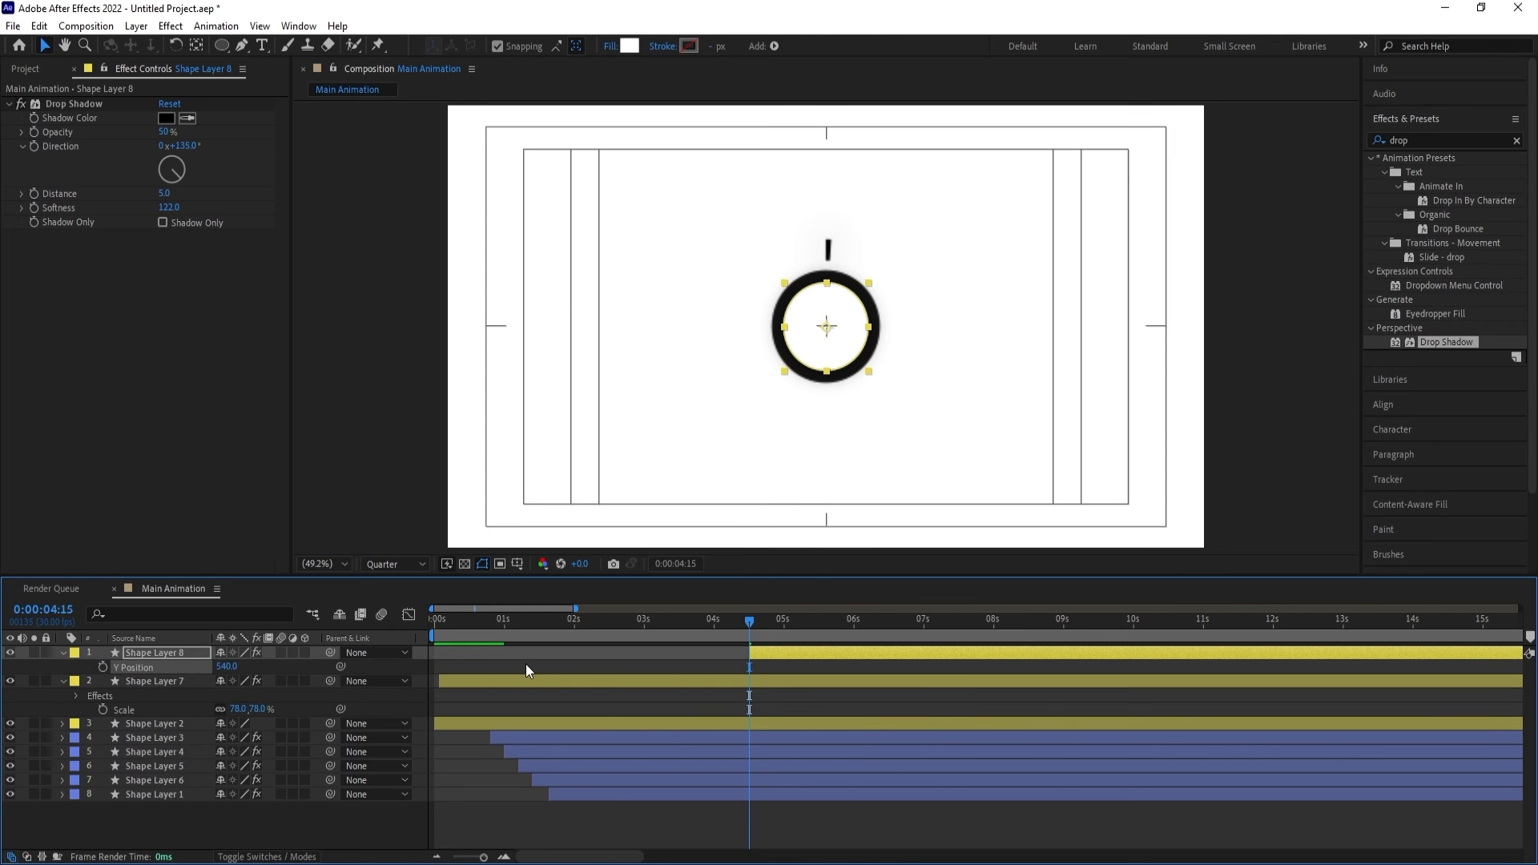
pyautogui.click(629, 46)
pyautogui.moveTo(617, 470); pyautogui.dragTo(536, 592)
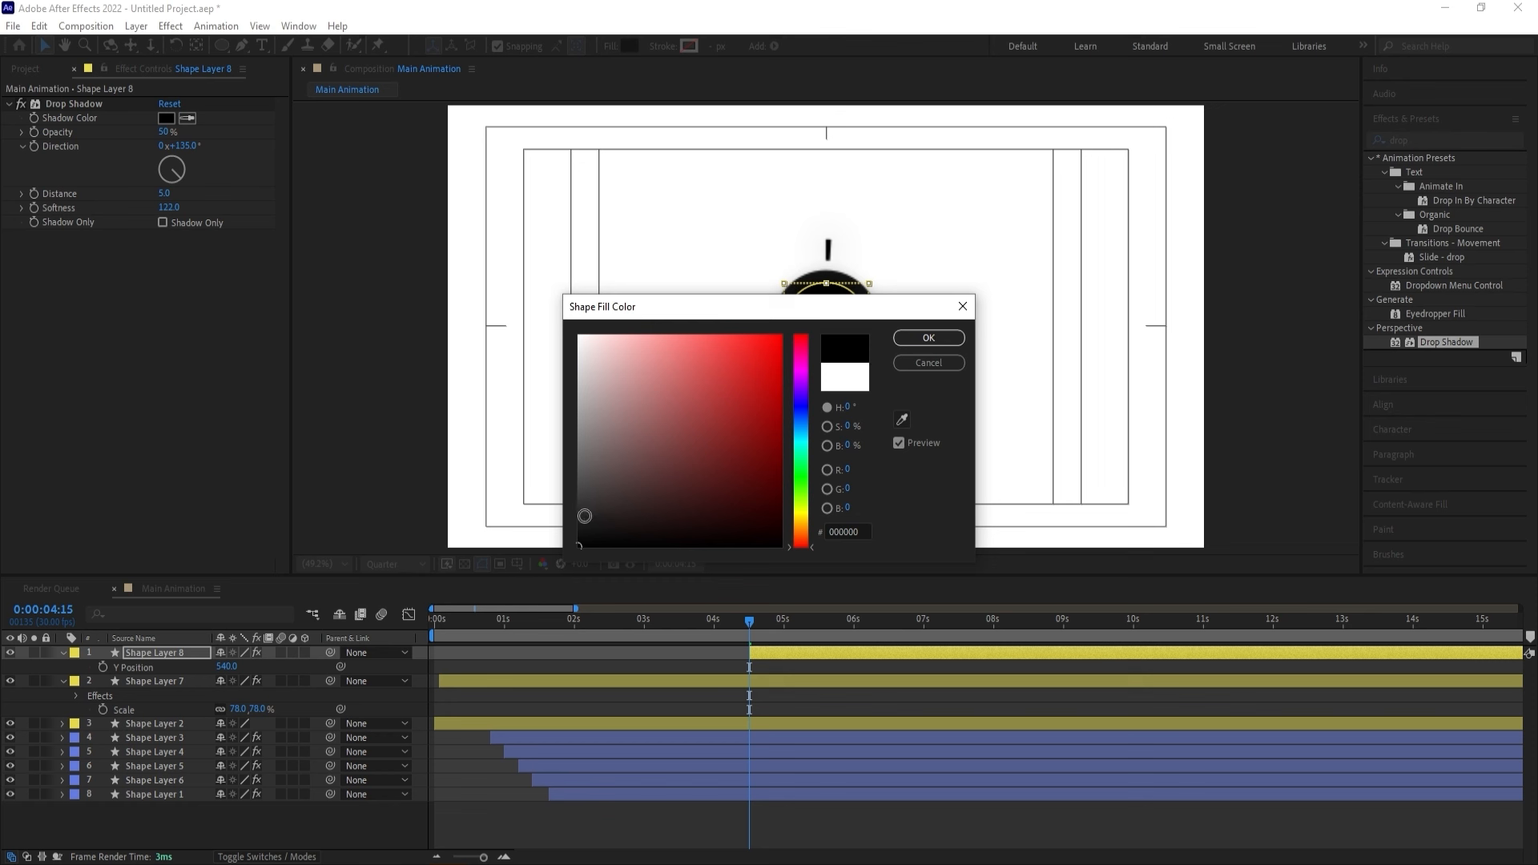
pyautogui.press('Return')
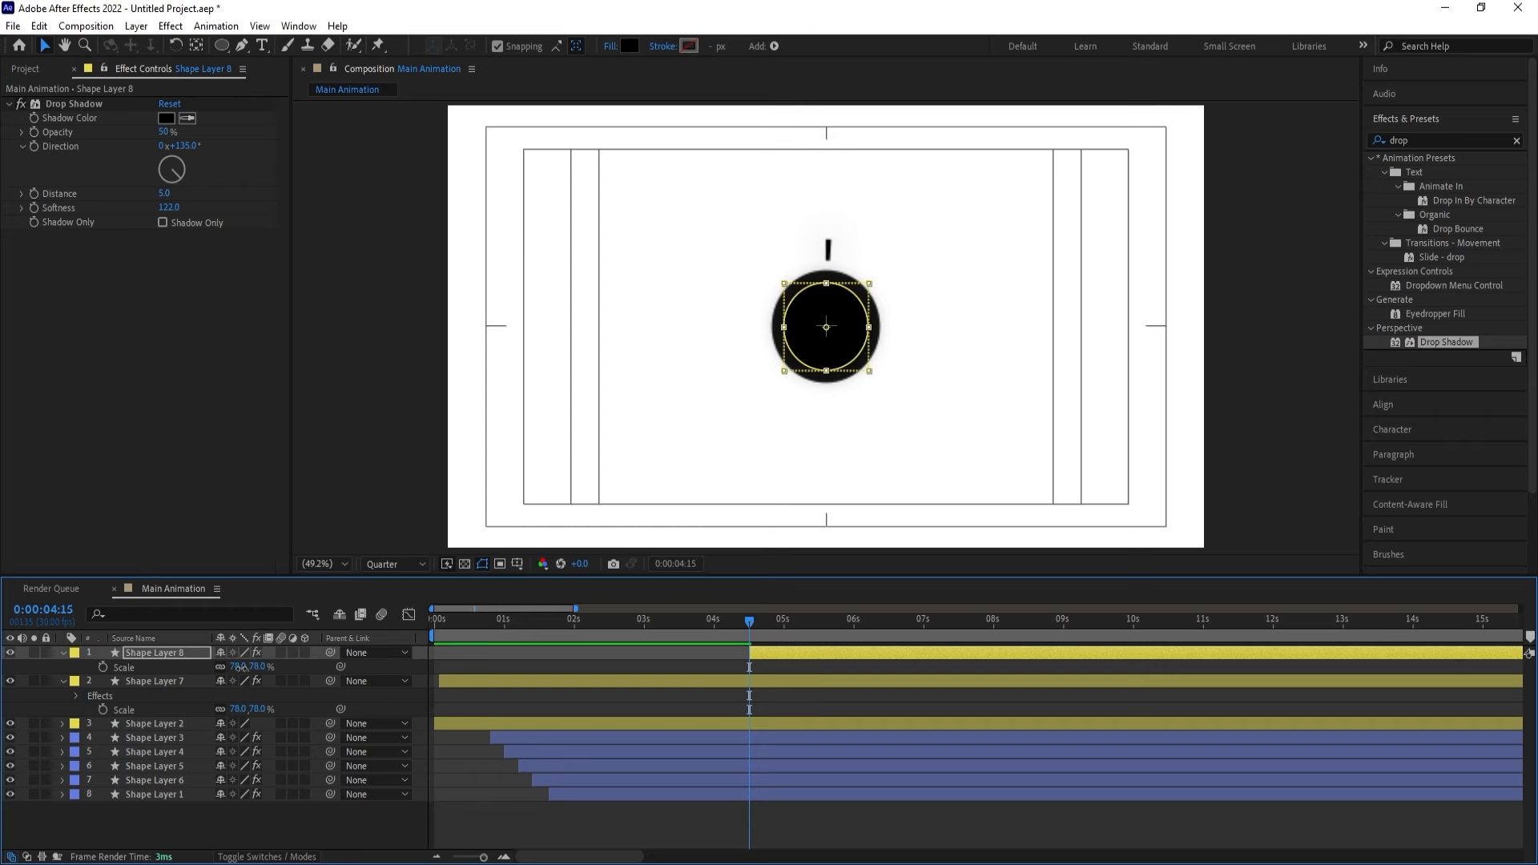
# Keyframe Shape Layer 8's Scale from 0% at 0:00:04:15 to 854% at 0:00:05:18 so it fills the frame.
pyautogui.write('0')
pyautogui.press('Return')
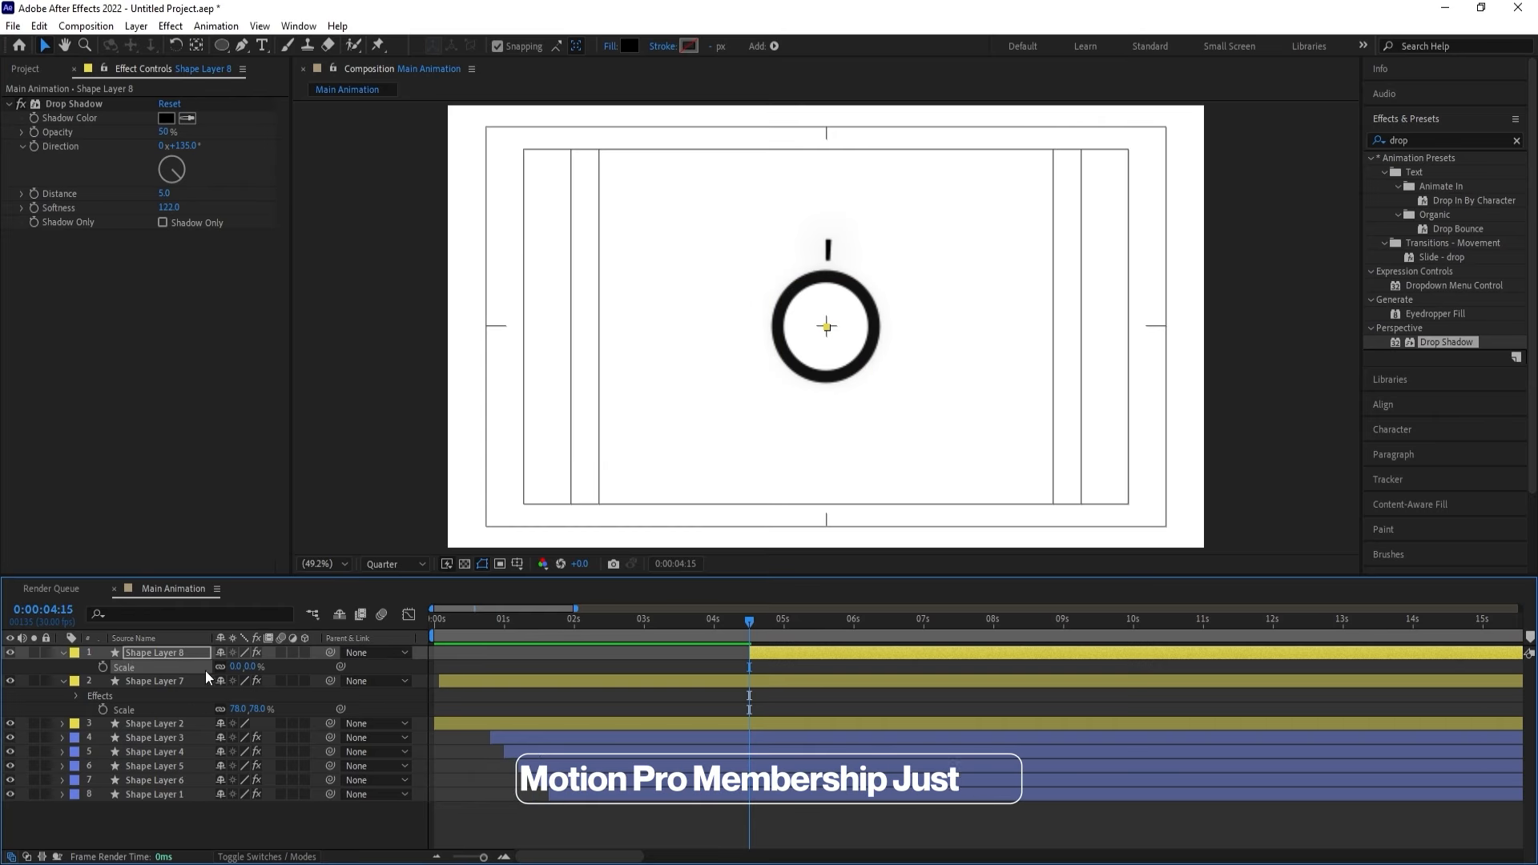
pyautogui.click(104, 667)
pyautogui.press('space')
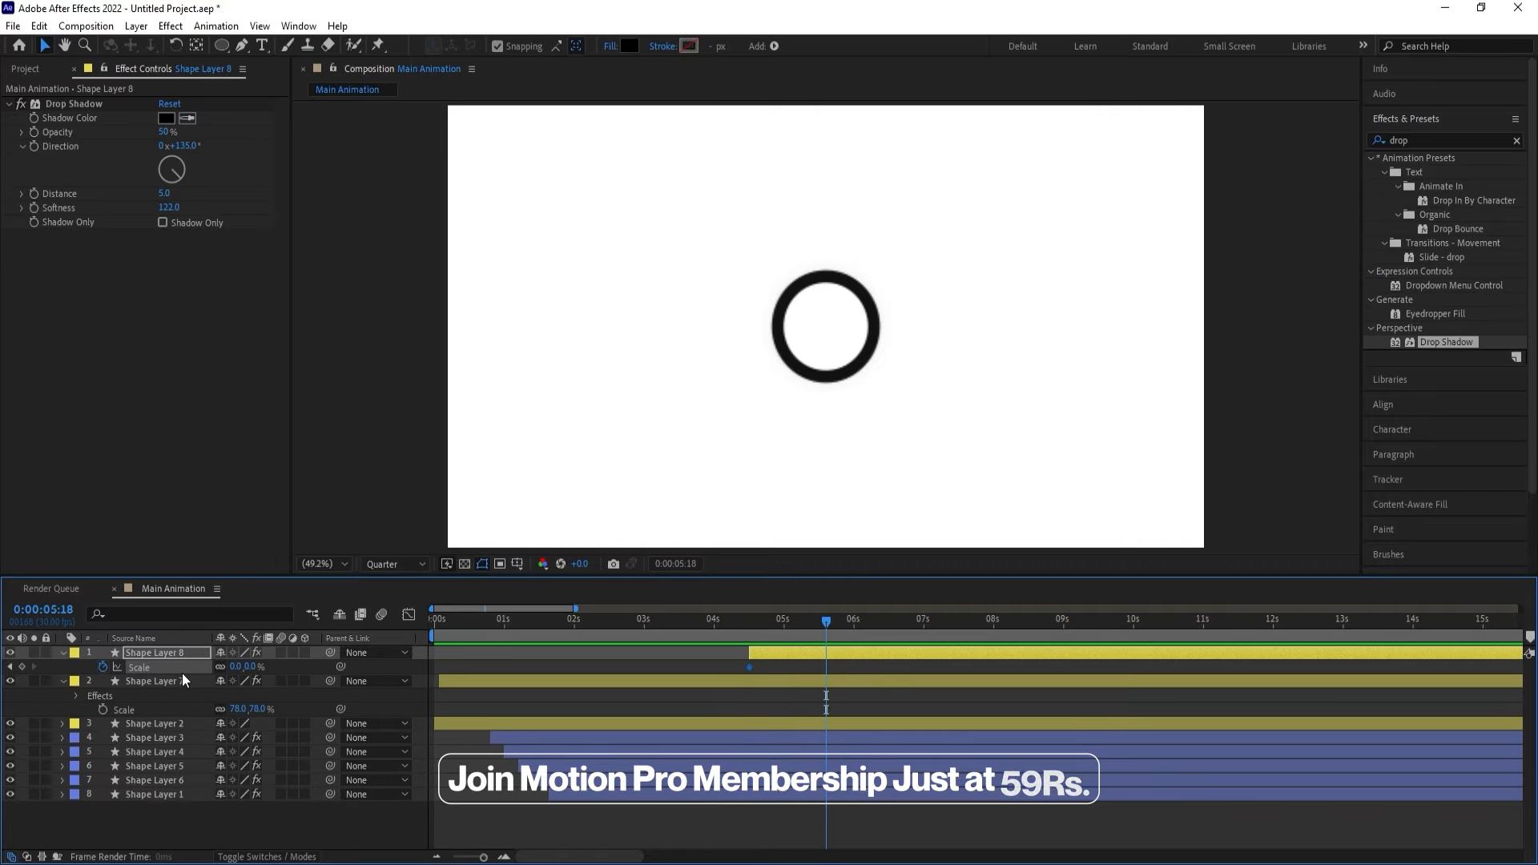
pyautogui.moveTo(230, 667); pyautogui.dragTo(647, 387)
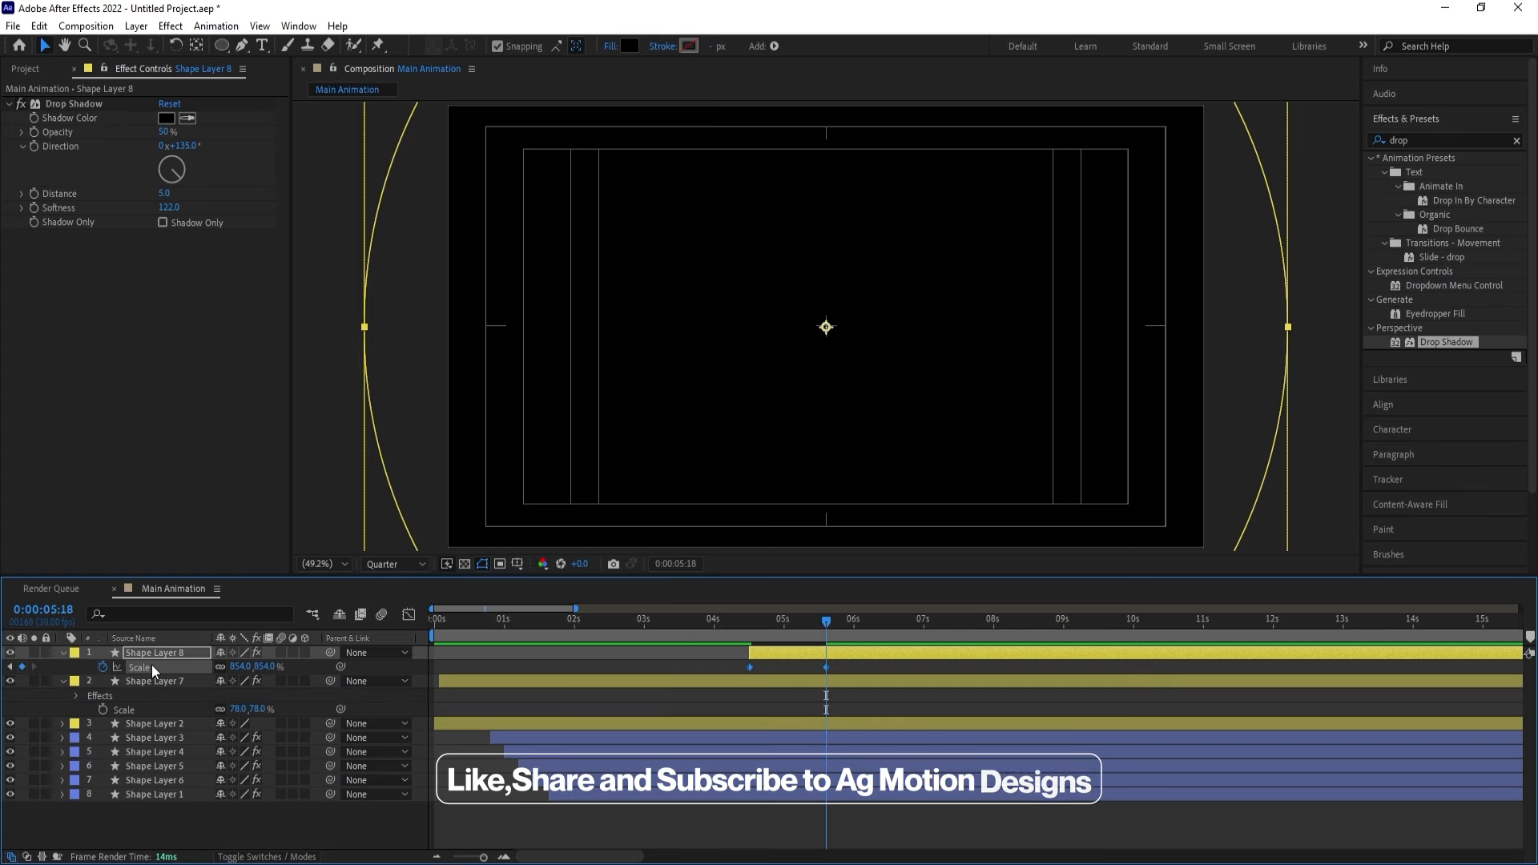
# Apply Easy Ease to Shape Layer 8's Scale keyframes and shape the speed graph to peak early, then preview it.
pyautogui.press('F9')
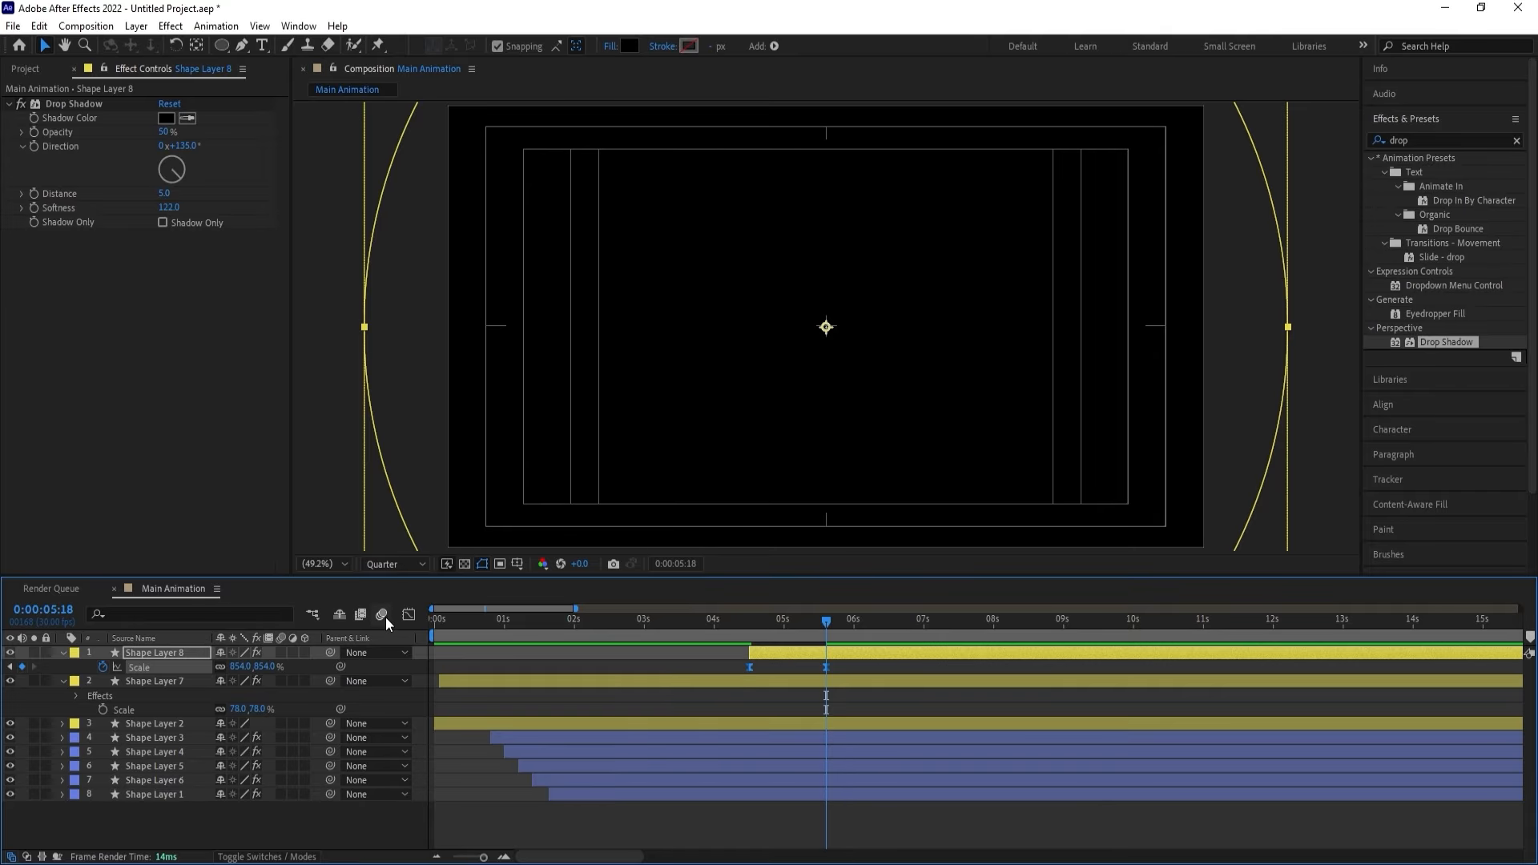
pyautogui.click(409, 615)
pyautogui.moveTo(952, 647); pyautogui.dragTo(743, 811)
pyautogui.click(675, 621)
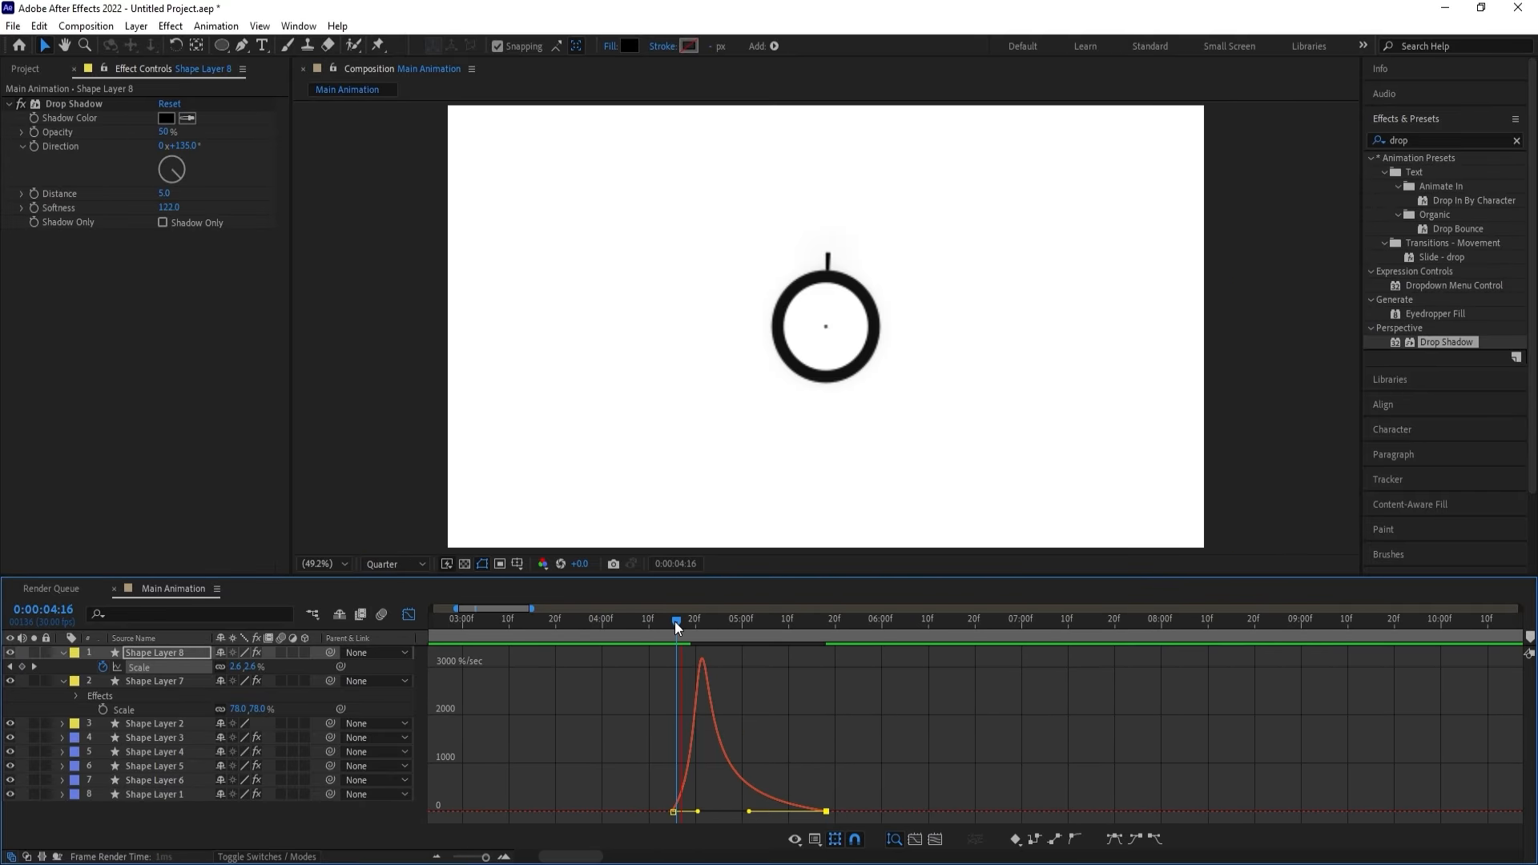
pyautogui.press('space')
pyautogui.click(409, 616)
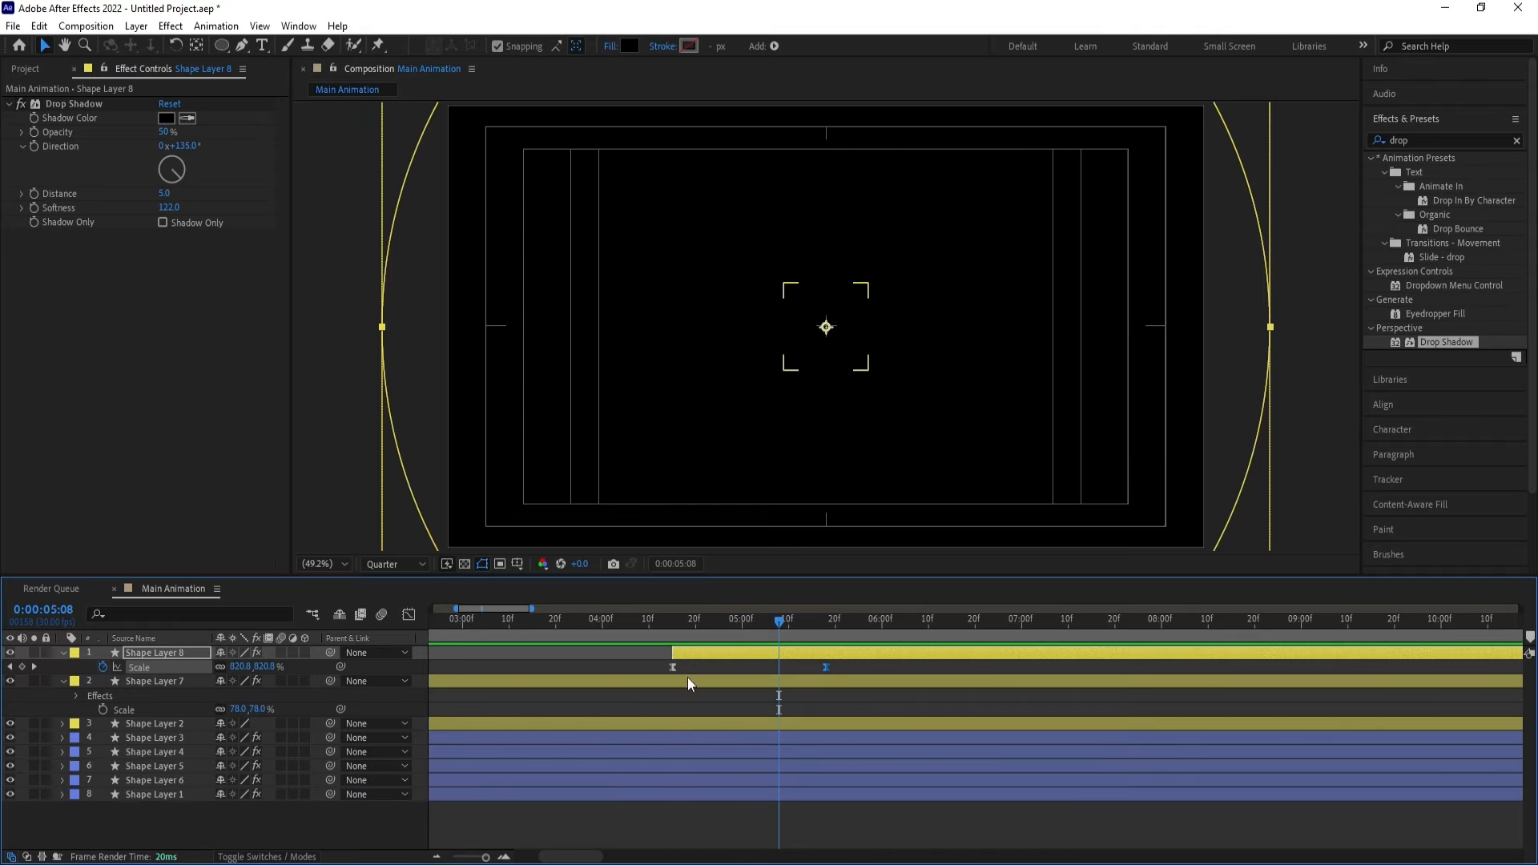
# Duplicate Shape Layer 8, offset the copy about 4 frames later, and set its fill to white.
pyautogui.click(688, 652)
pyautogui.hotkey('ctrl', 'd')
pyautogui.moveTo(691, 652); pyautogui.dragTo(708, 656)
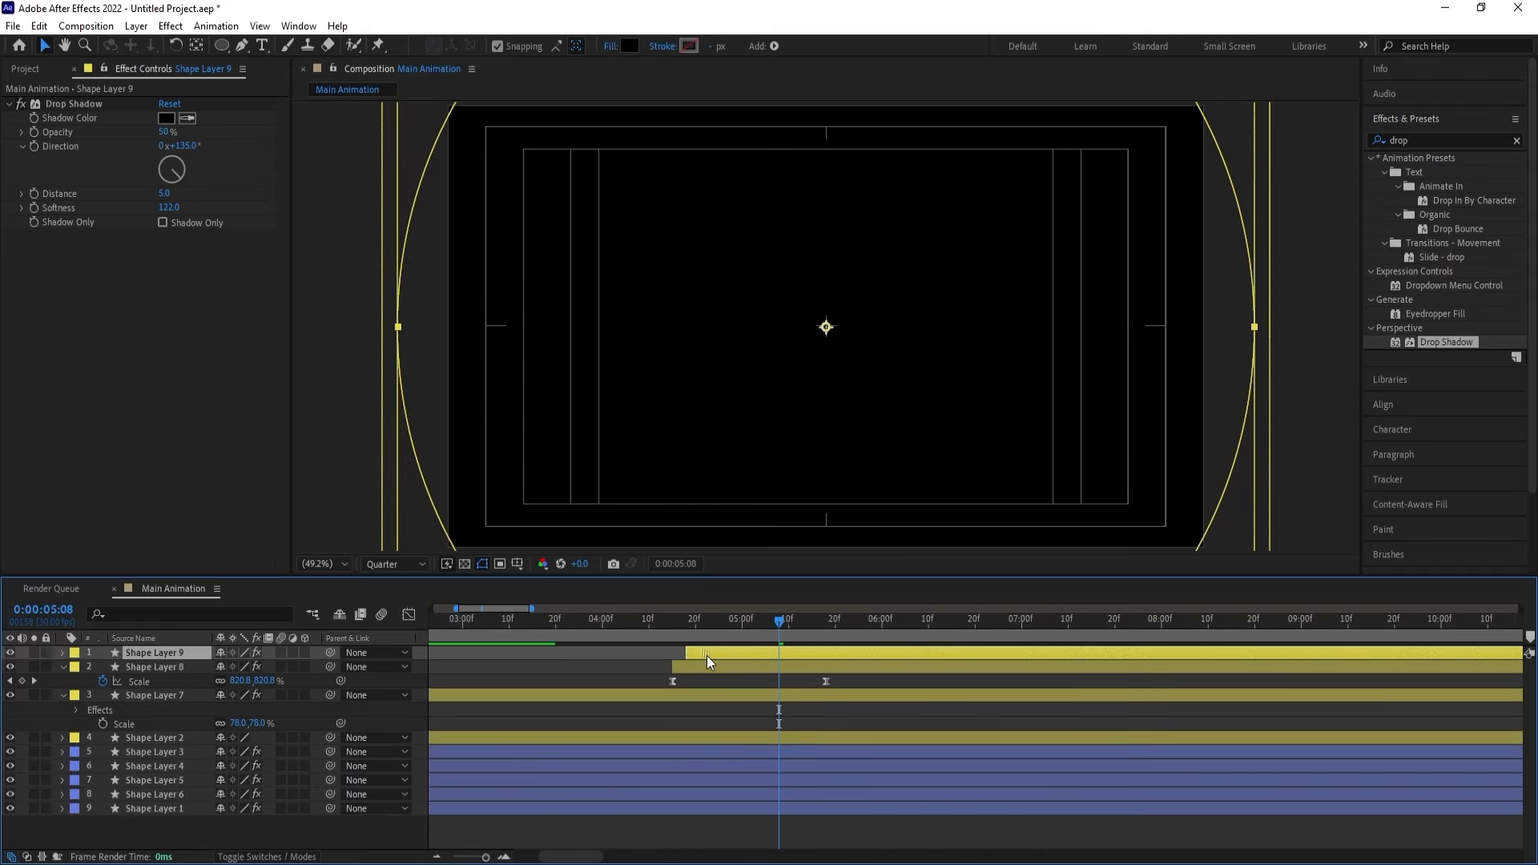
pyautogui.click(630, 46)
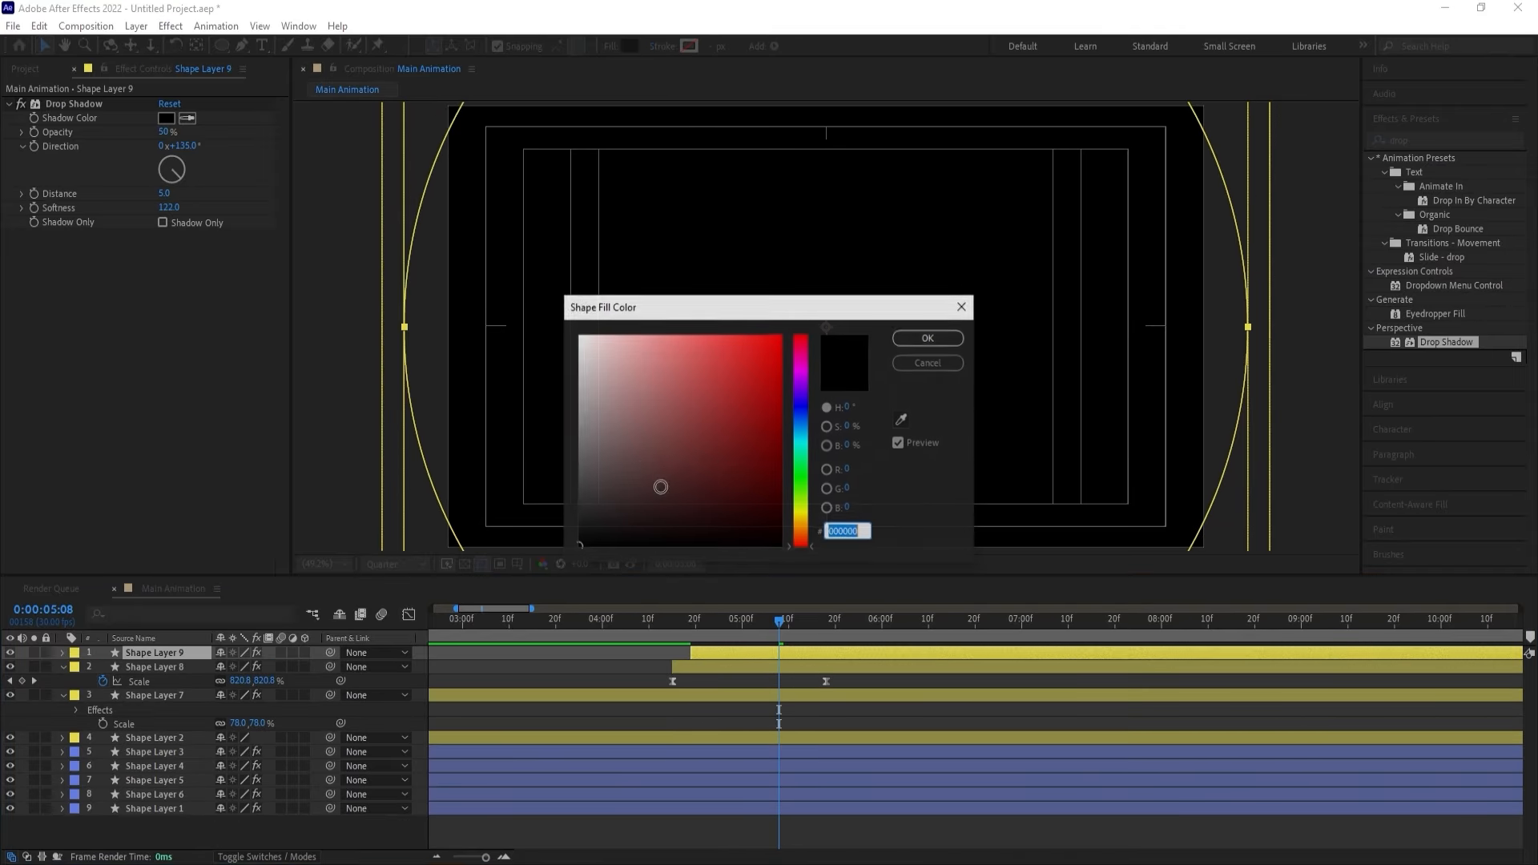
pyautogui.moveTo(660, 484); pyautogui.dragTo(458, 152)
pyautogui.press('Return')
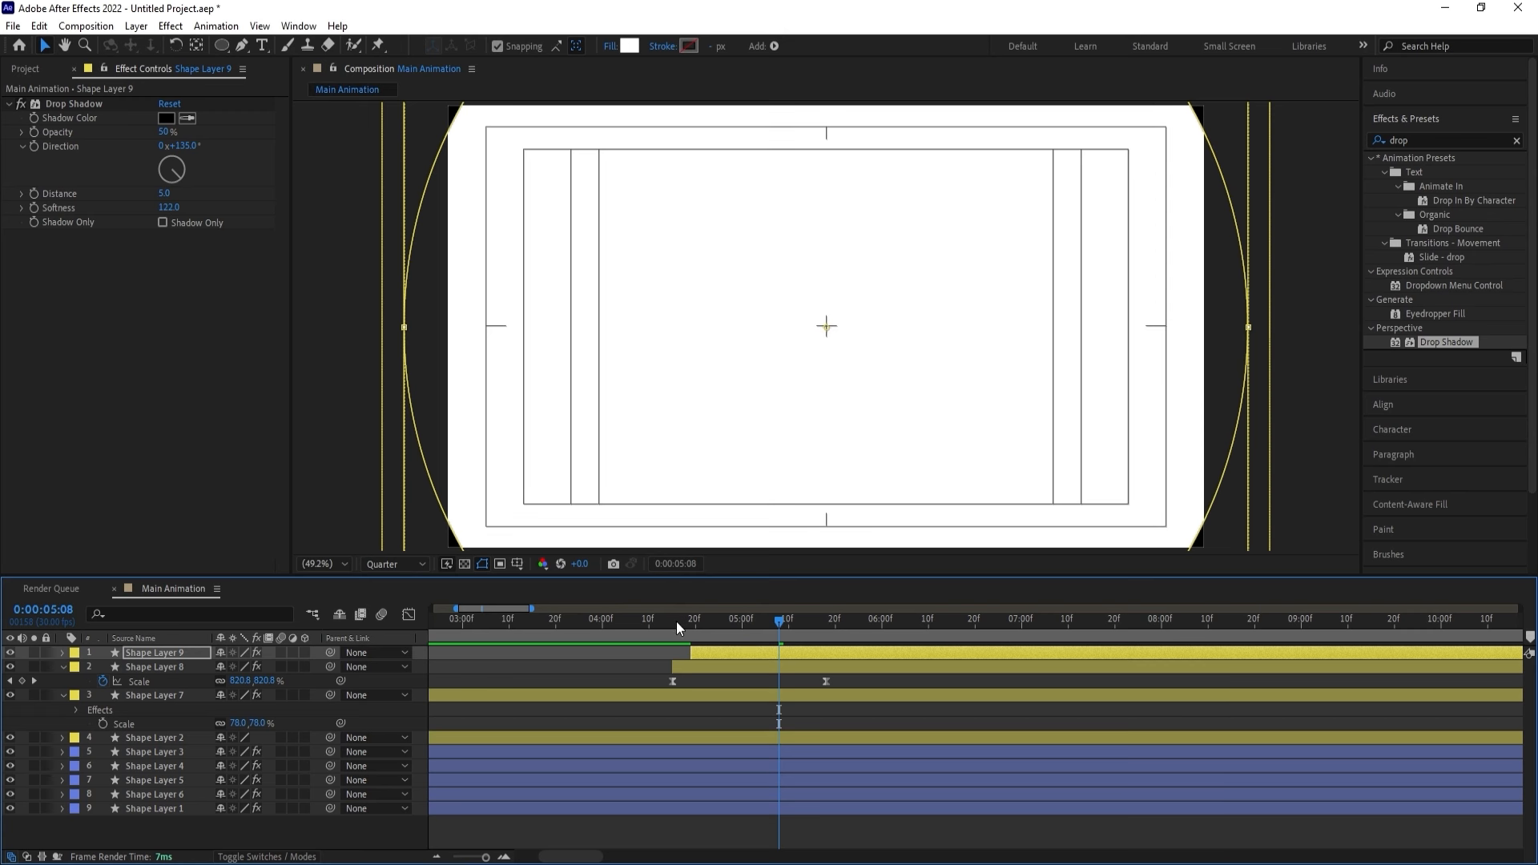
# Play the whole animation from the beginning to check the black and white circle transition, and deselect the layers.
pyautogui.press('Home')
pyautogui.press('space')
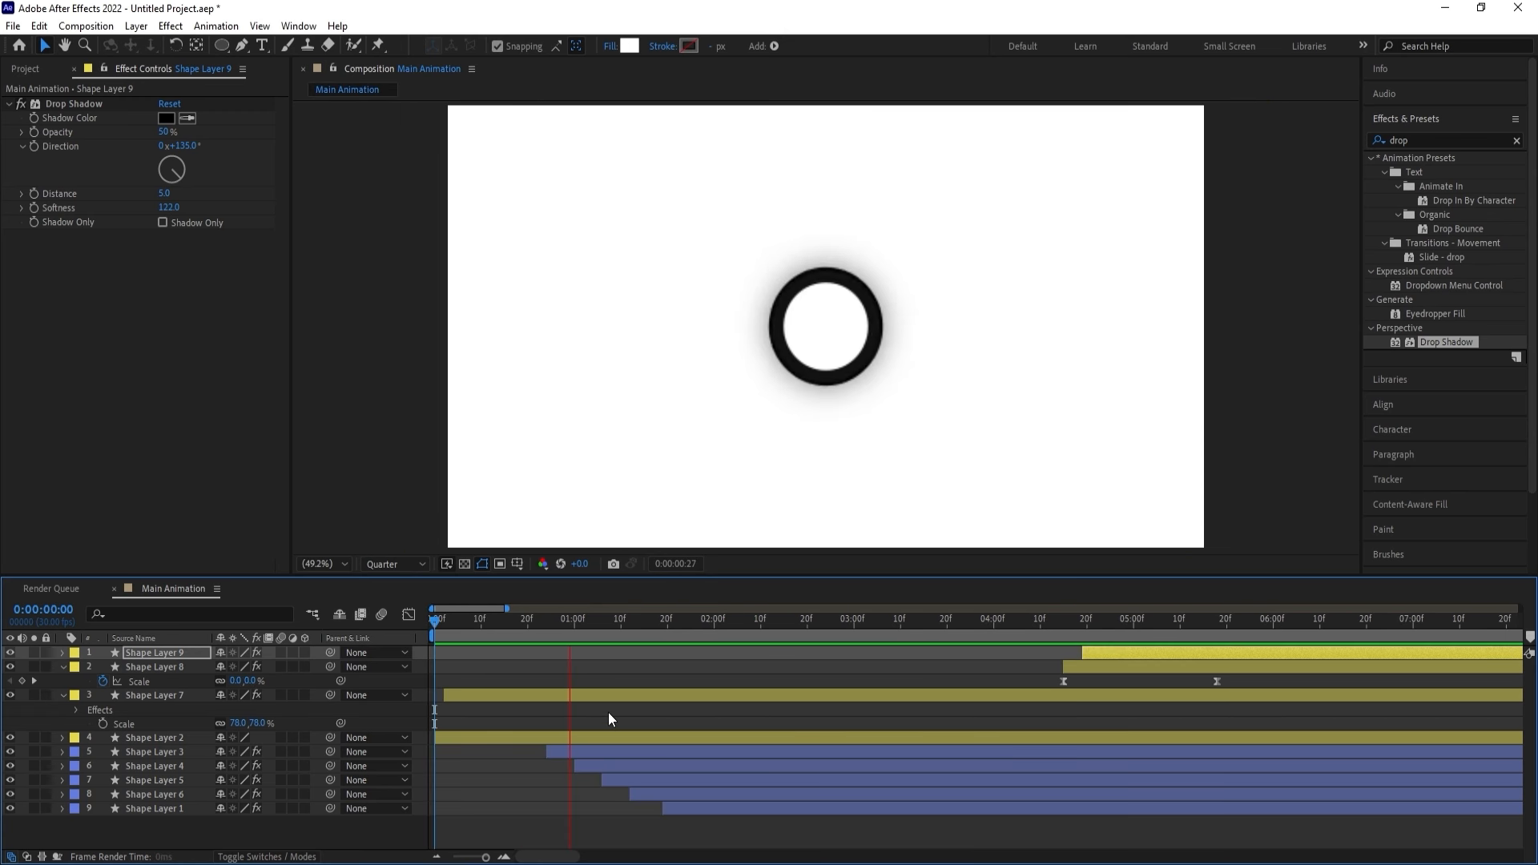
pyautogui.scroll(-4, 603, 705)
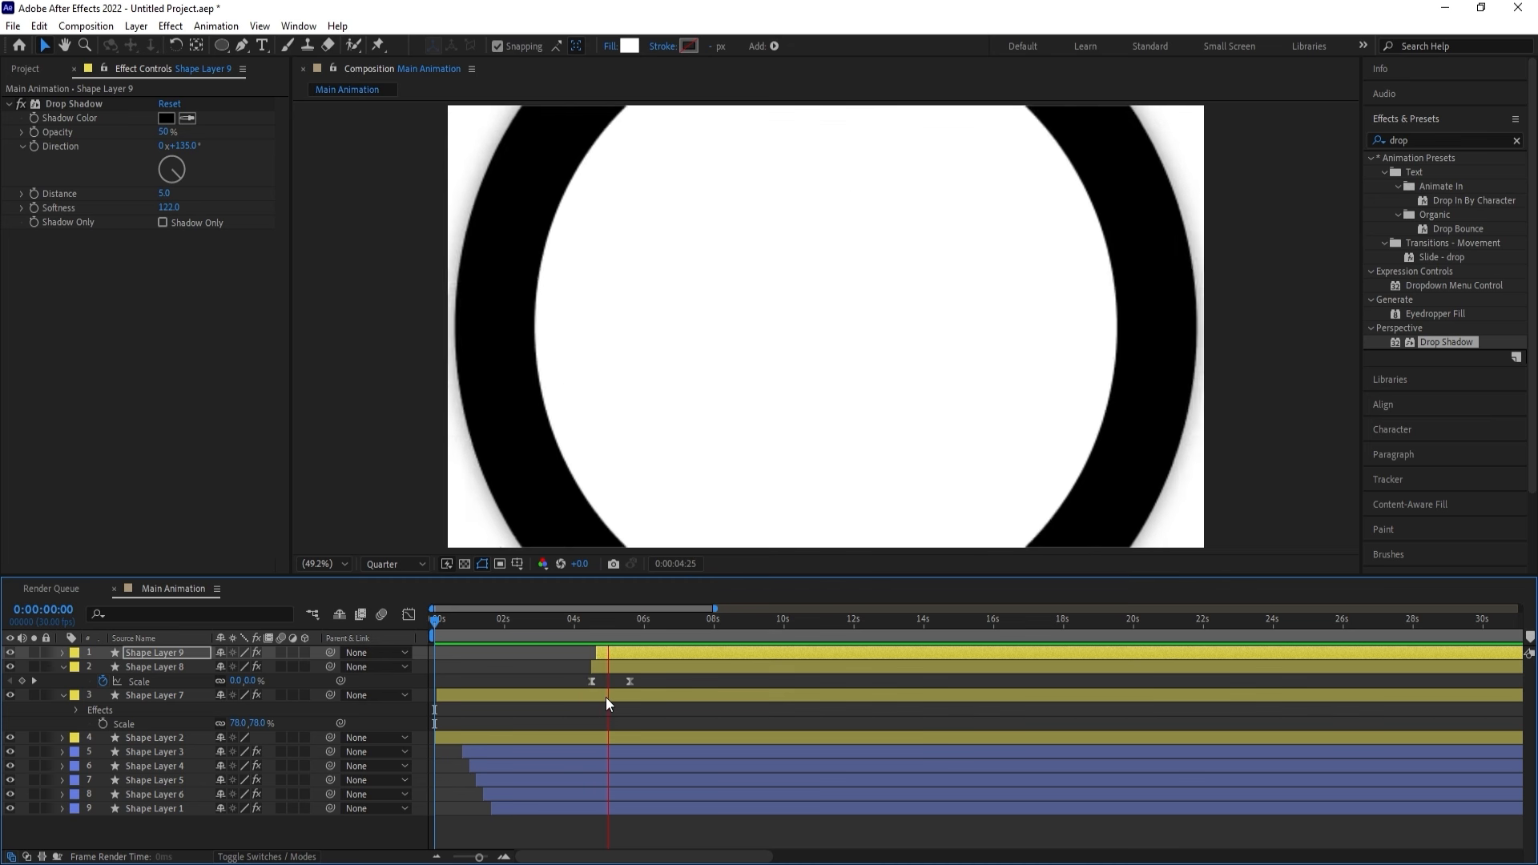
pyautogui.press('space')
pyautogui.click(562, 680)
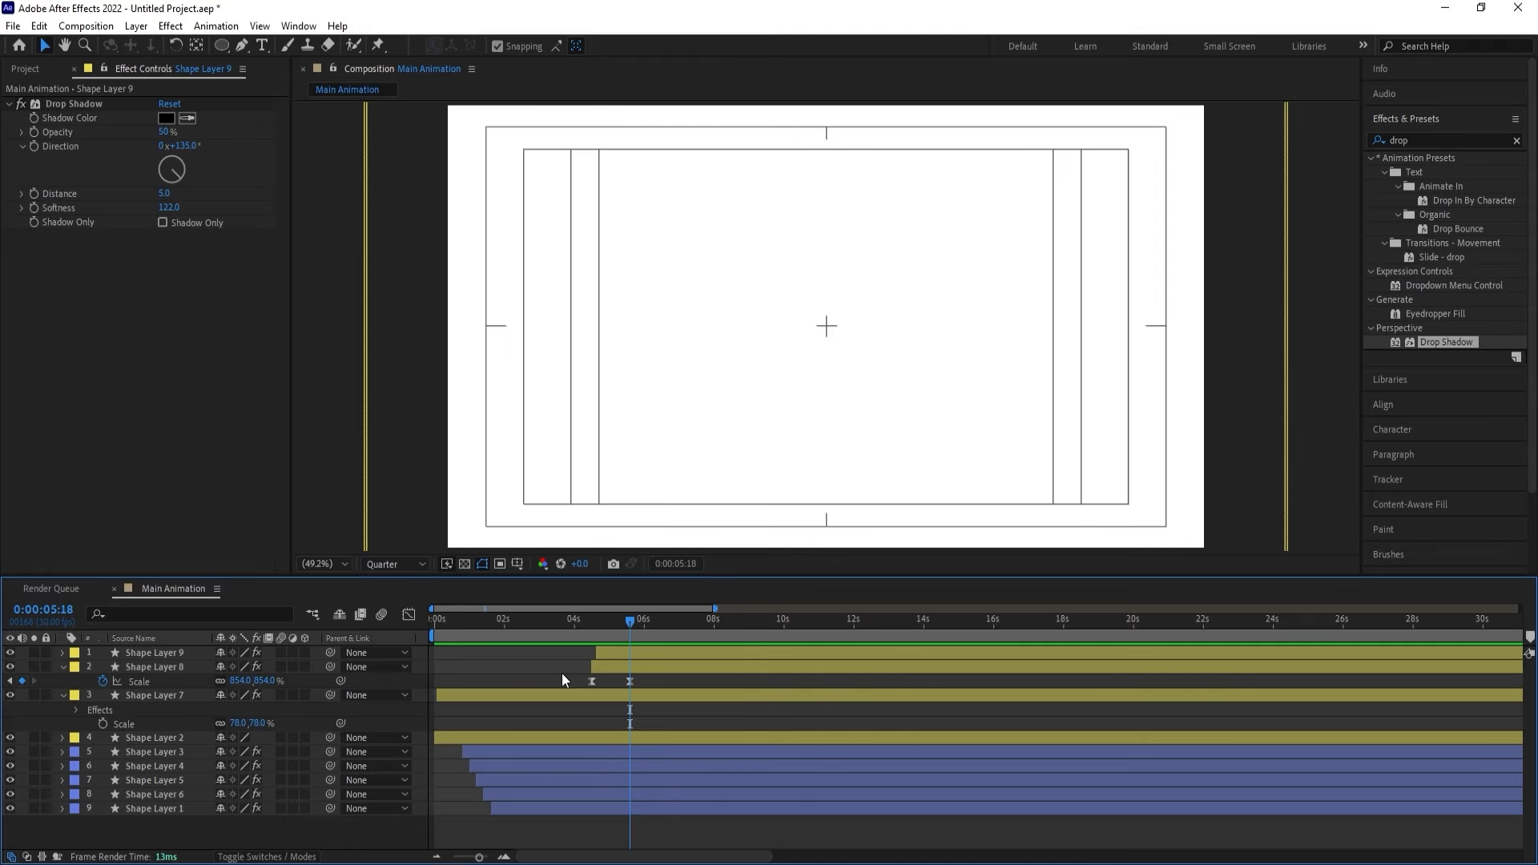
# Collapse the layer properties in Main Animation, and create a new 1920 × 1080 composition named Line animation.
pyautogui.press('u')
pyautogui.press('u')
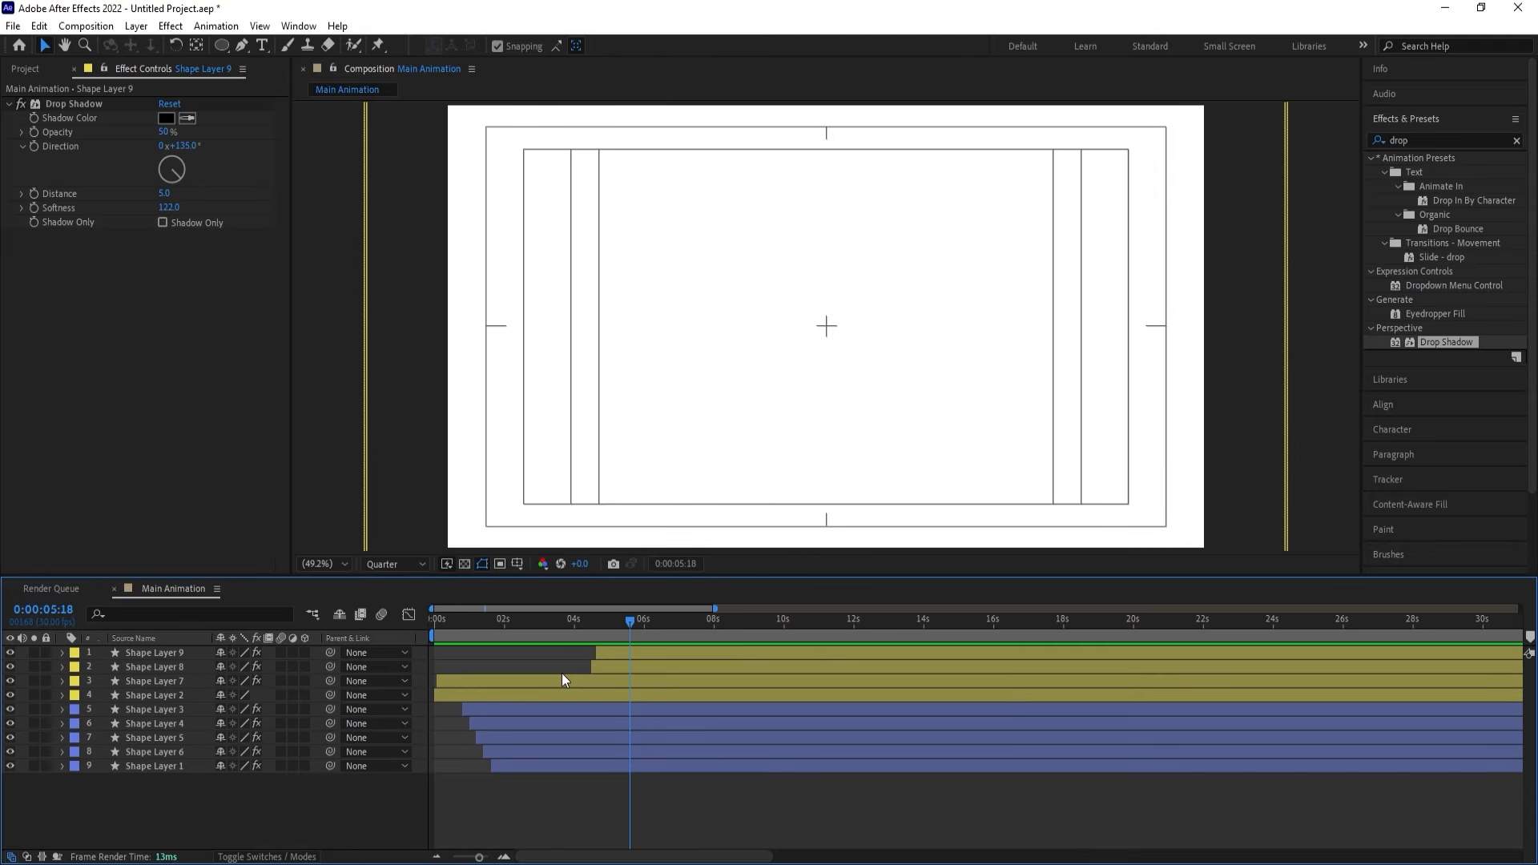
pyautogui.moveTo(518, 622); pyautogui.dragTo(532, 626)
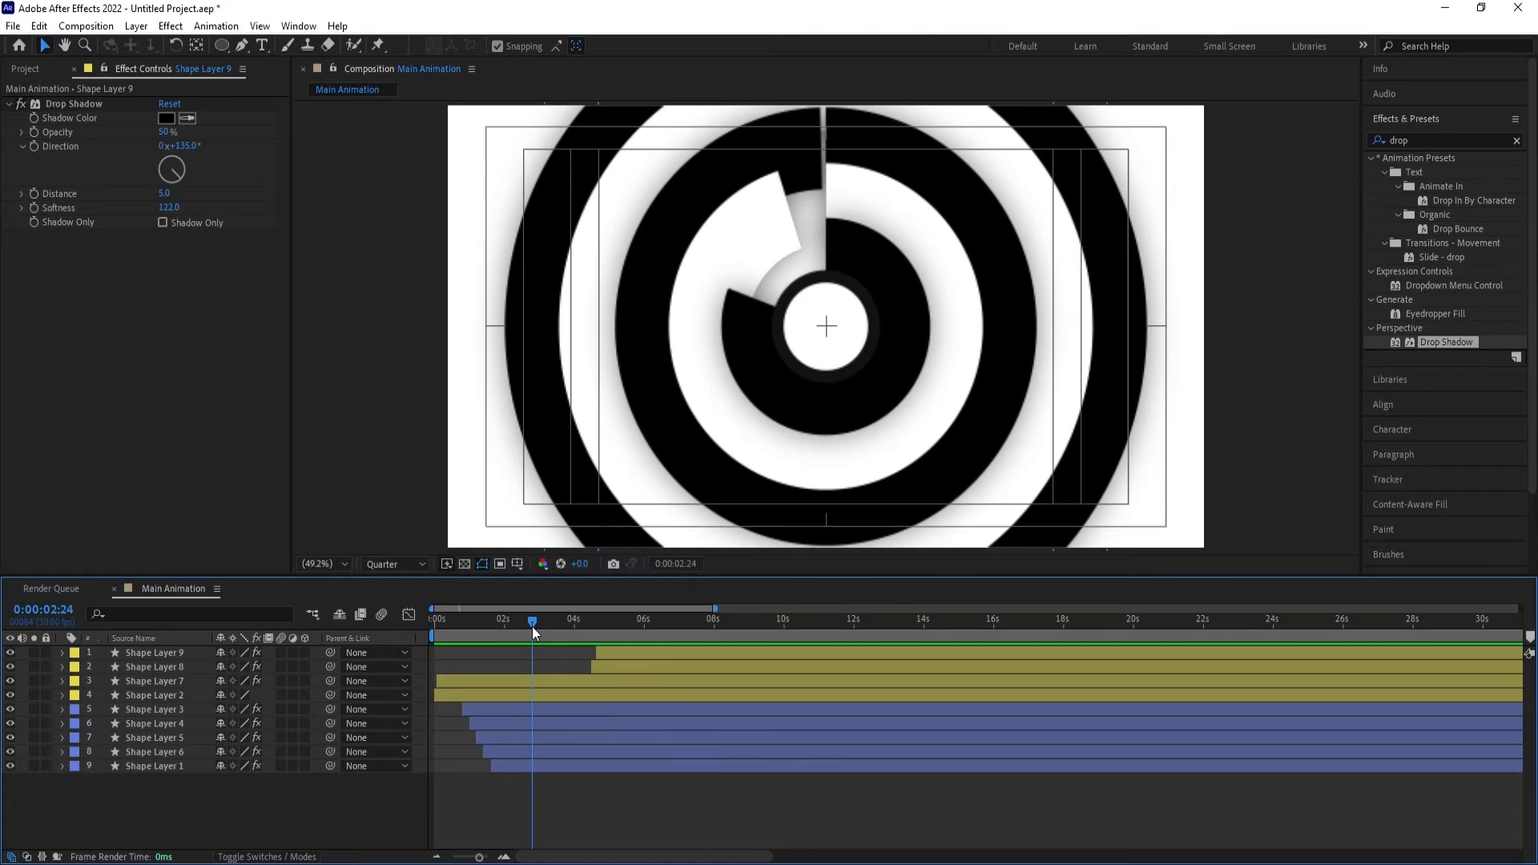
pyautogui.hotkey('ctrl', 'n')
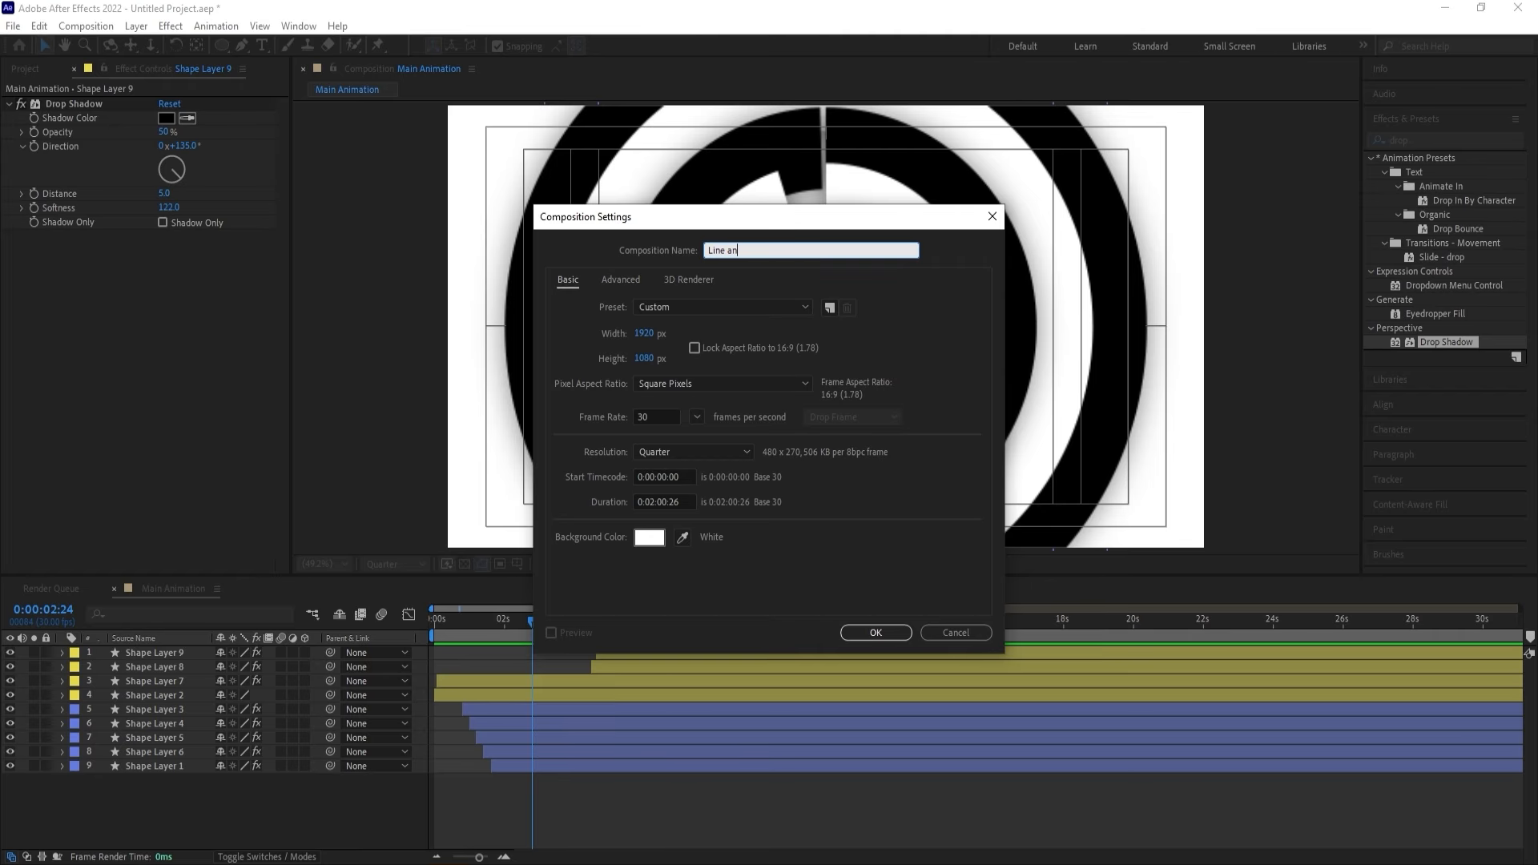
pyautogui.write('Line animation')
pyautogui.press('Return')
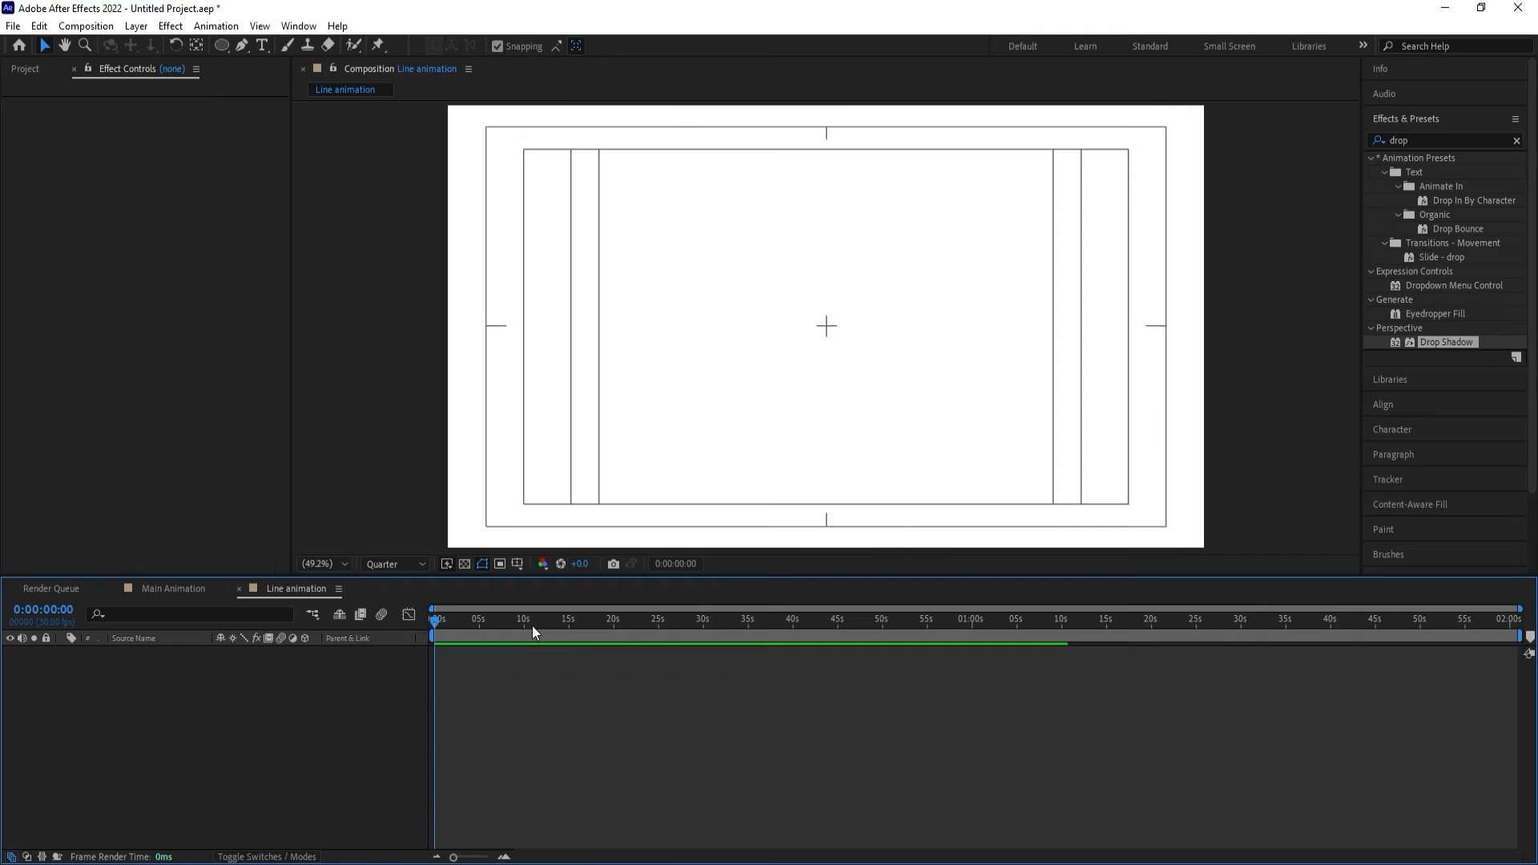
# Draw a vertical line with the Pen tool from the composition center up to near the frame's upper edge, with a 000000 stroke color.
pyautogui.click(244, 46)
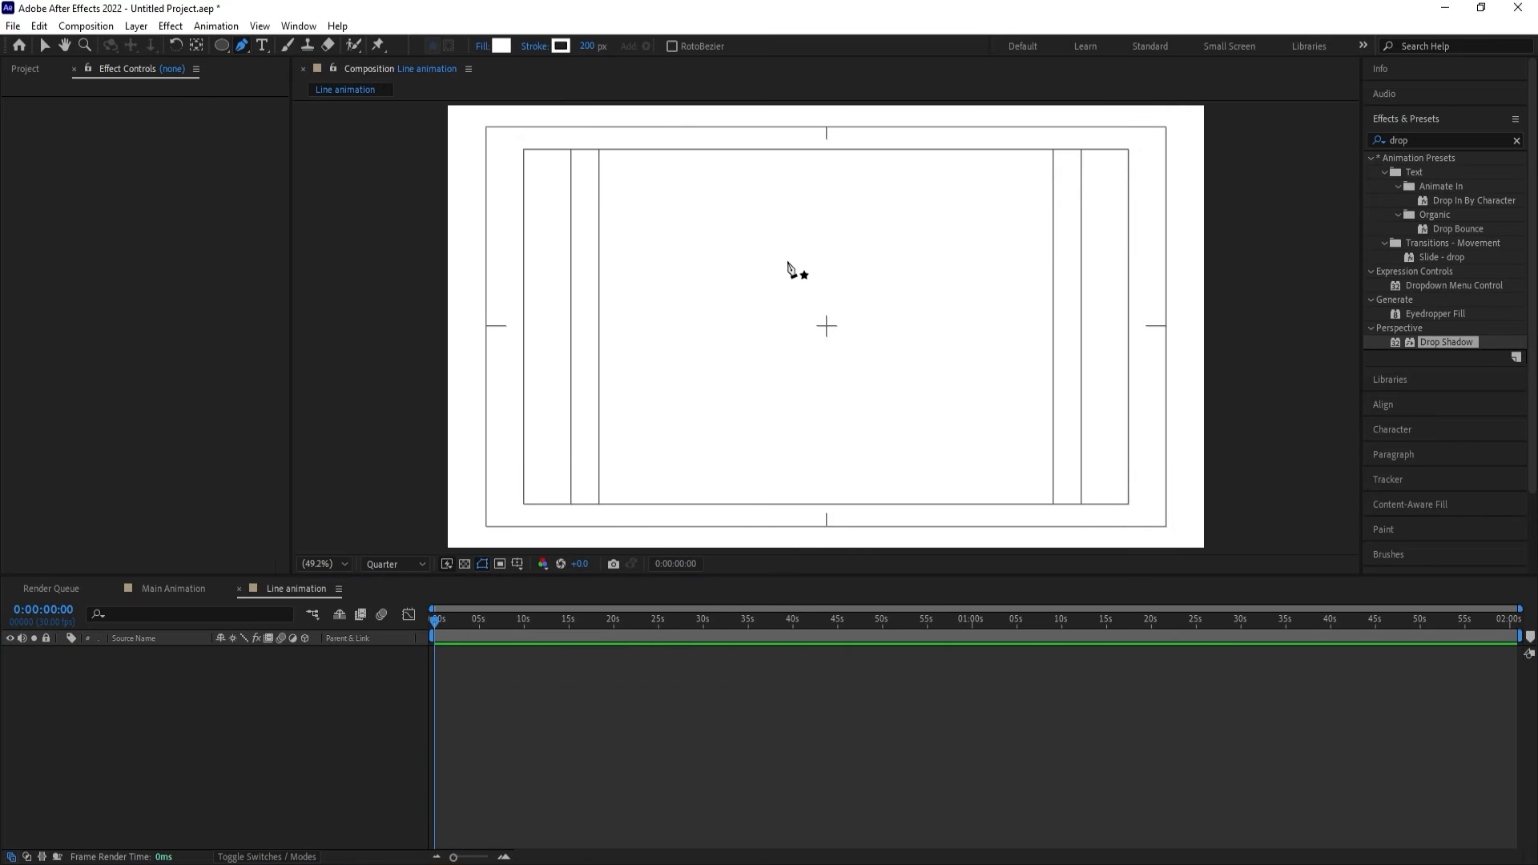
pyautogui.click(826, 324)
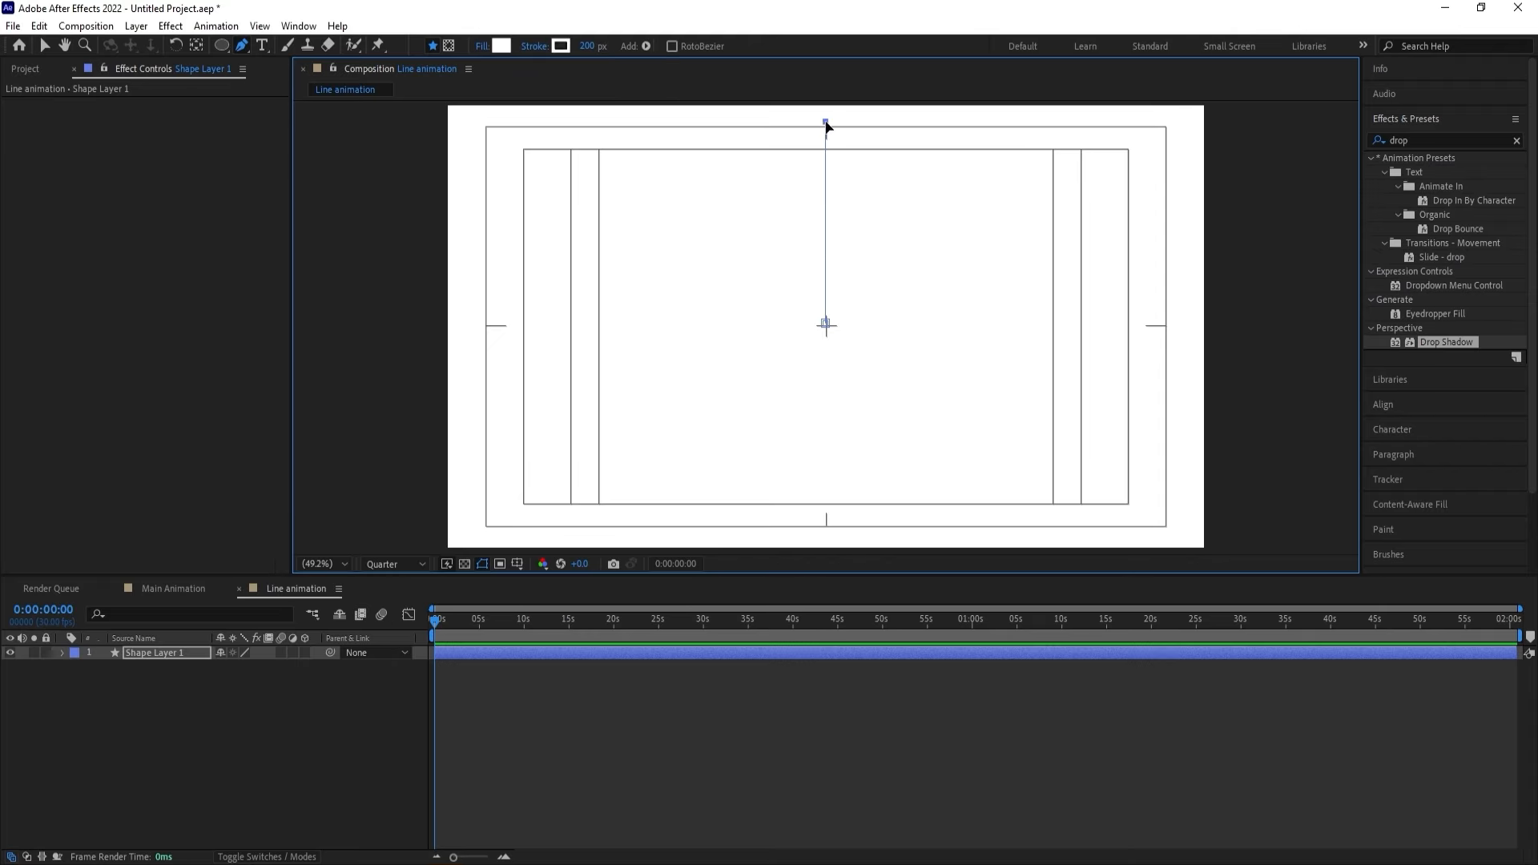
pyautogui.click(560, 46)
pyautogui.write('000000')
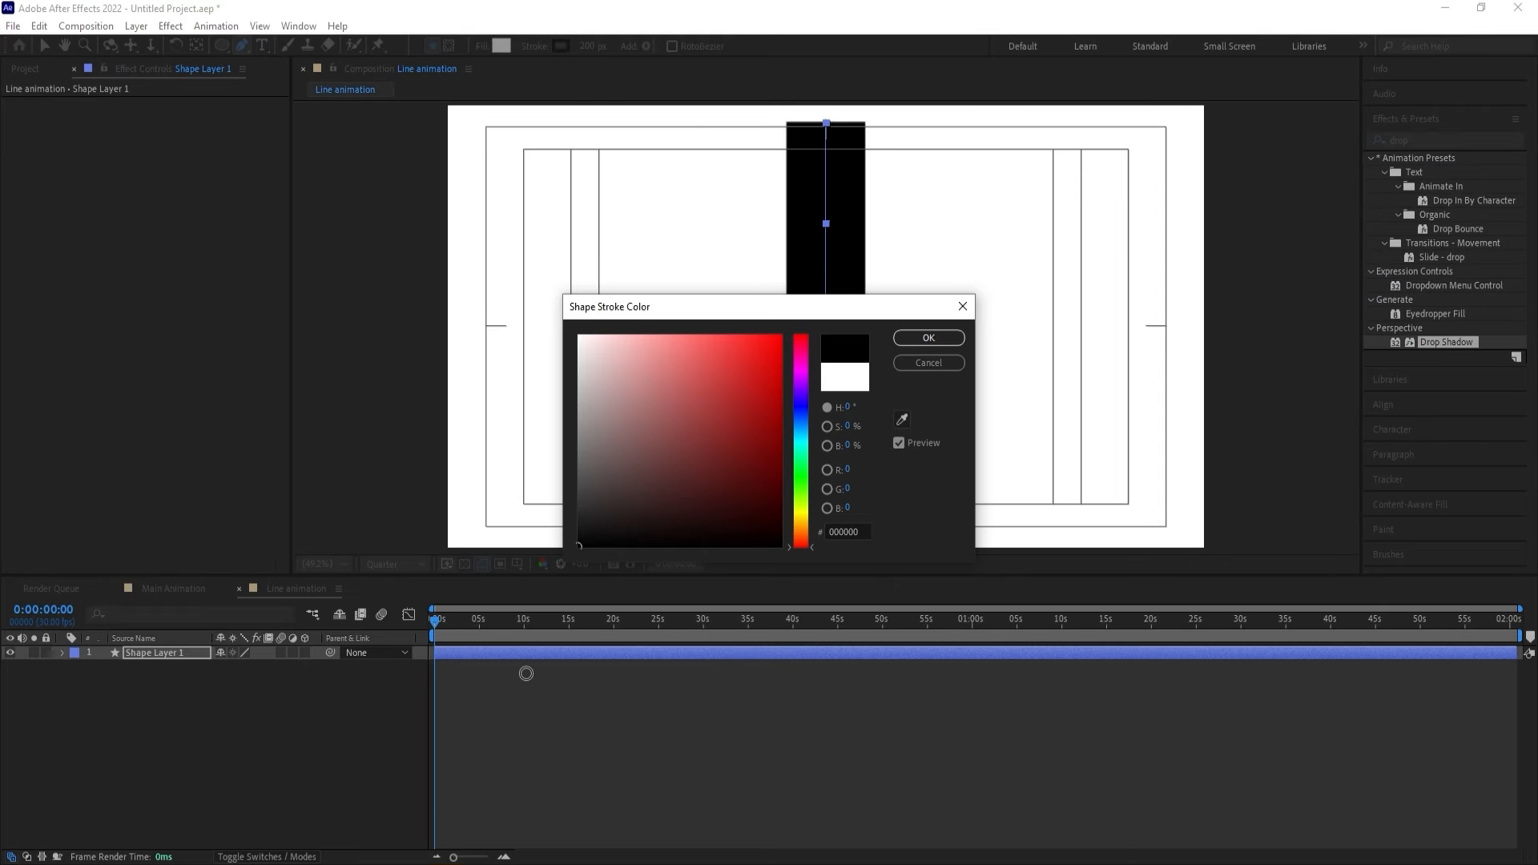
pyautogui.press('Return')
# Set the line's stroke width to 10 px and its fill to None.
pyautogui.click(587, 46)
pyautogui.write('10')
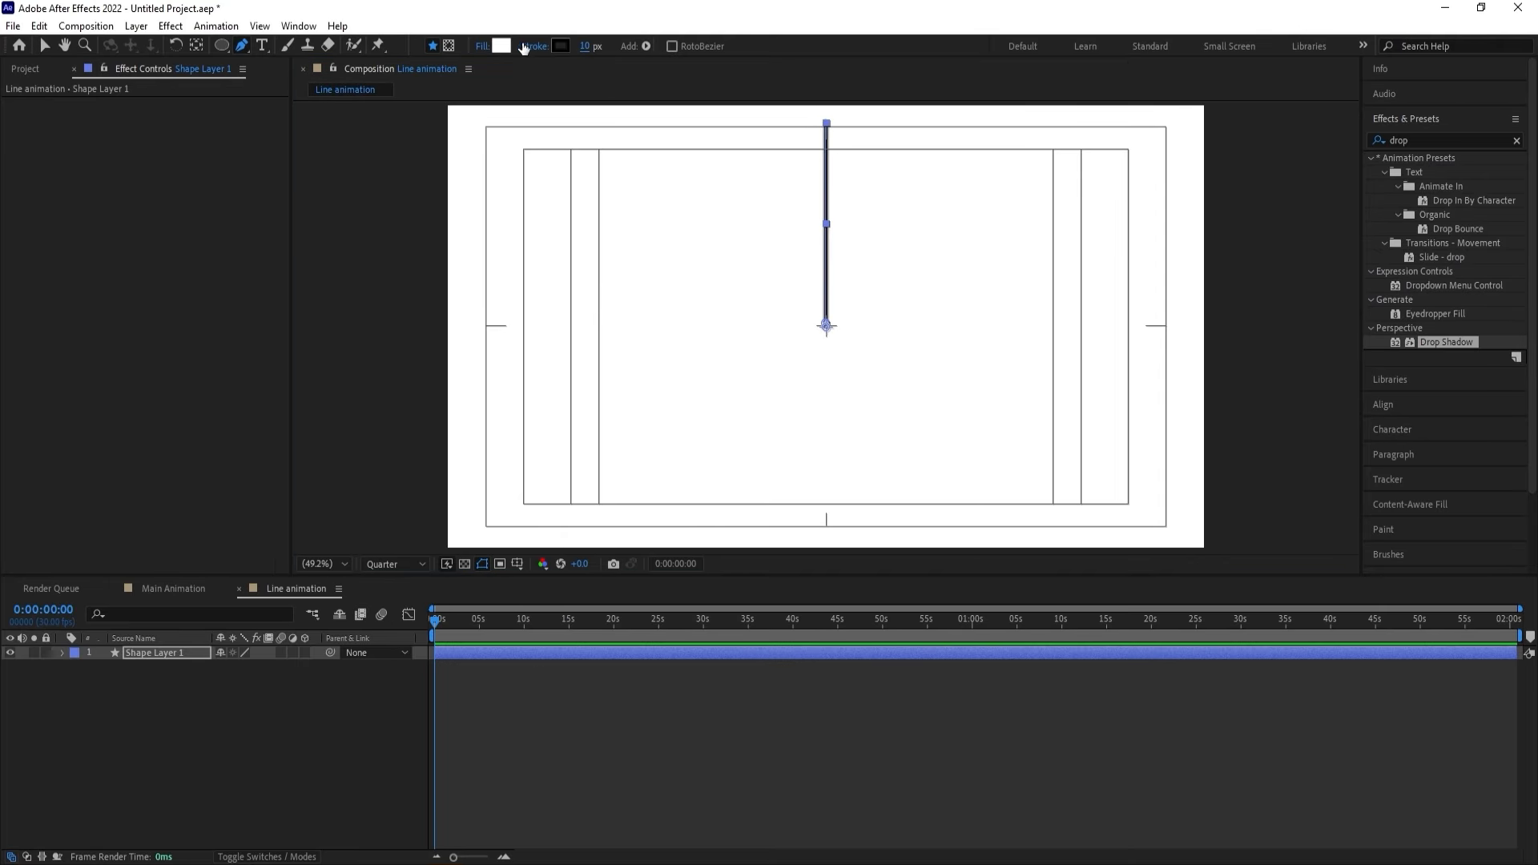
pyautogui.click(483, 48)
pyautogui.click(687, 392)
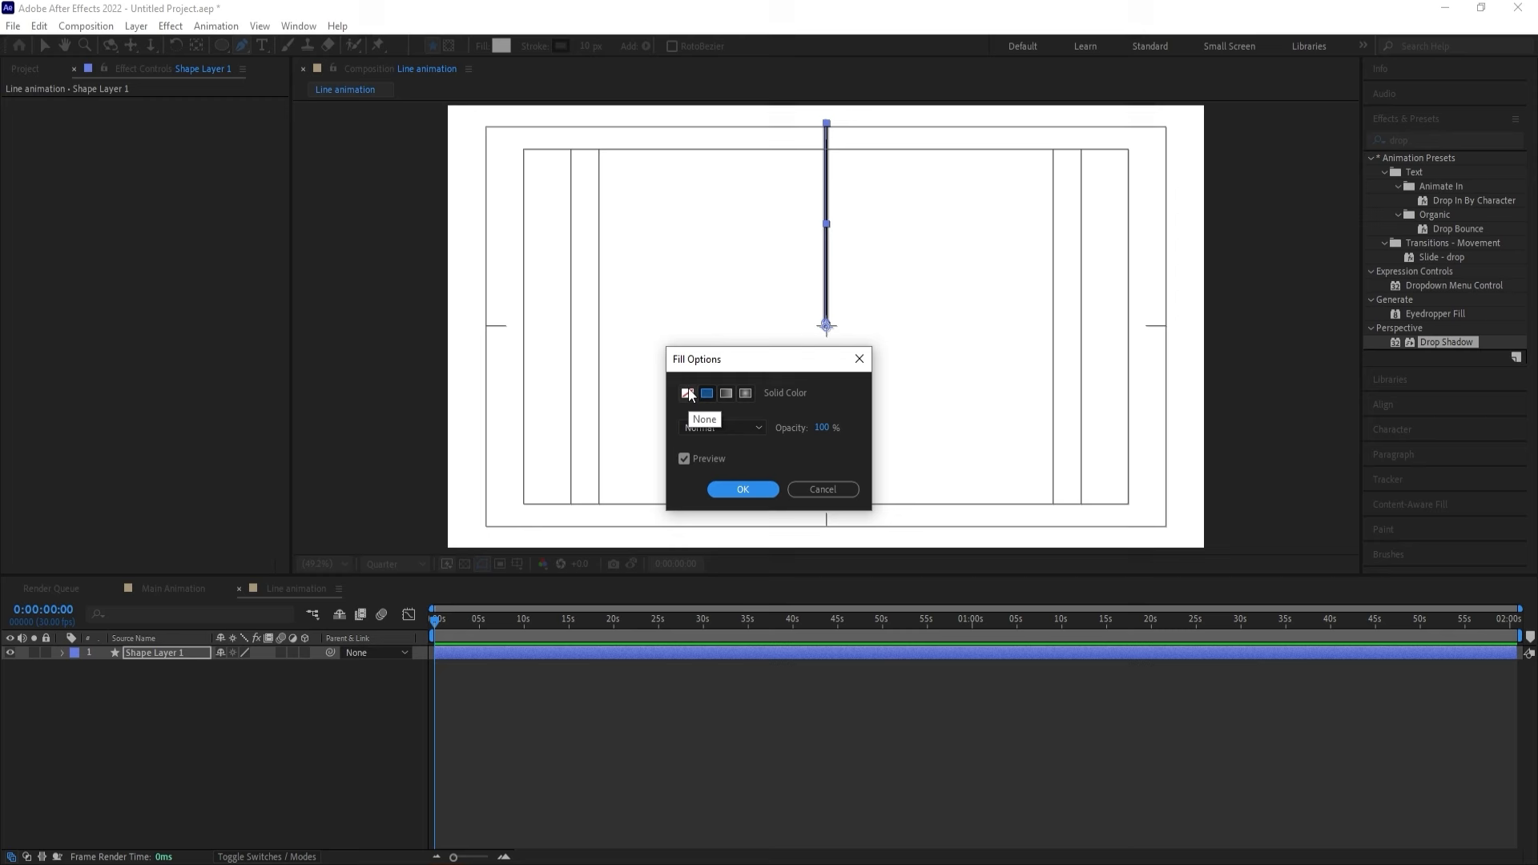
pyautogui.click(735, 490)
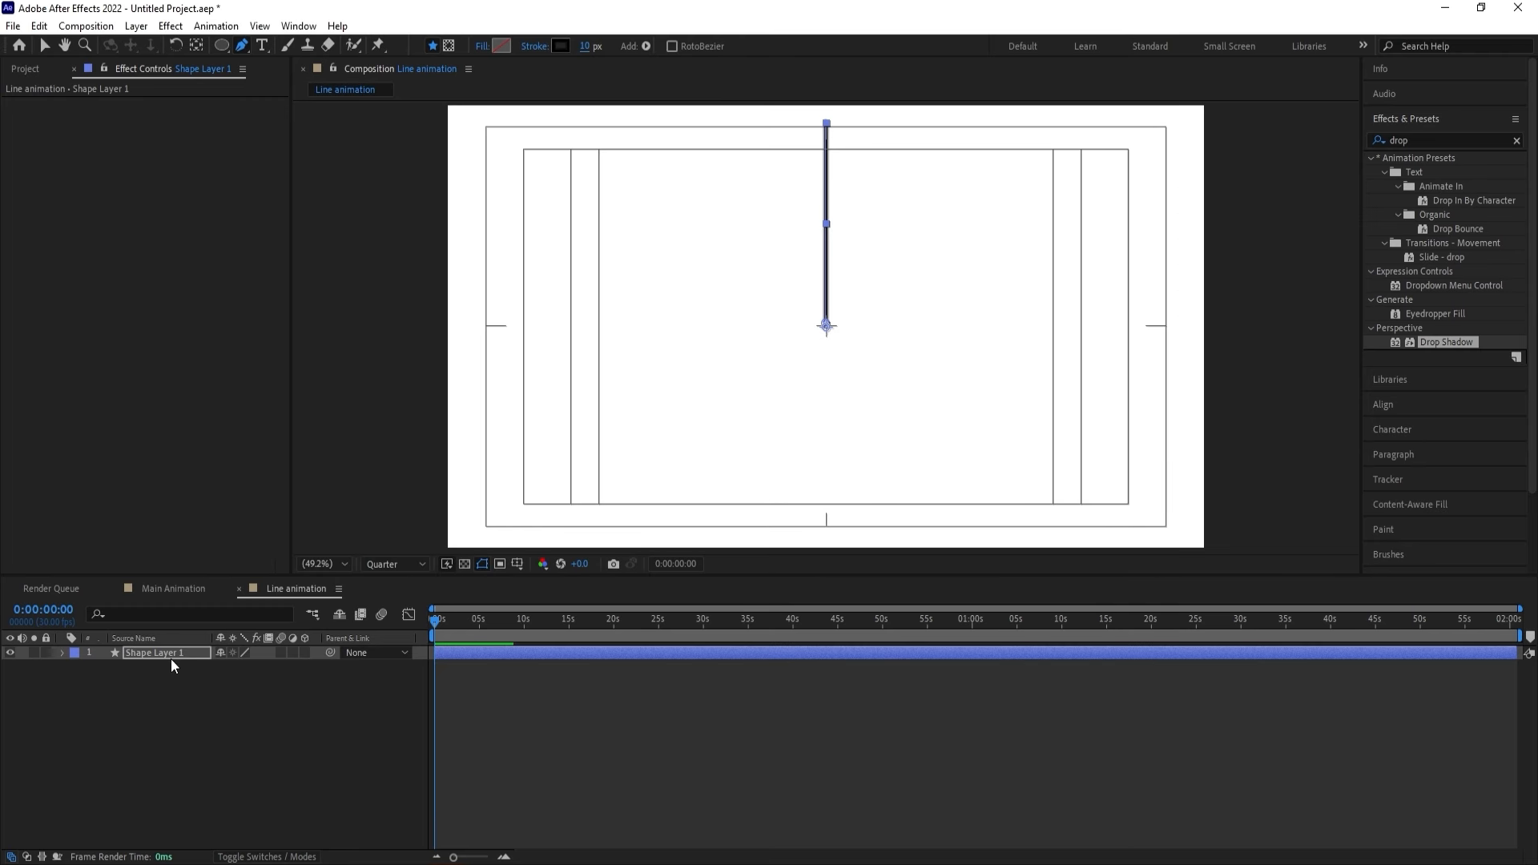
# Add Trim Paths to the line's shape layer and expand its Start and End properties.
pyautogui.click(62, 653)
pyautogui.click(312, 667)
pyautogui.click(372, 577)
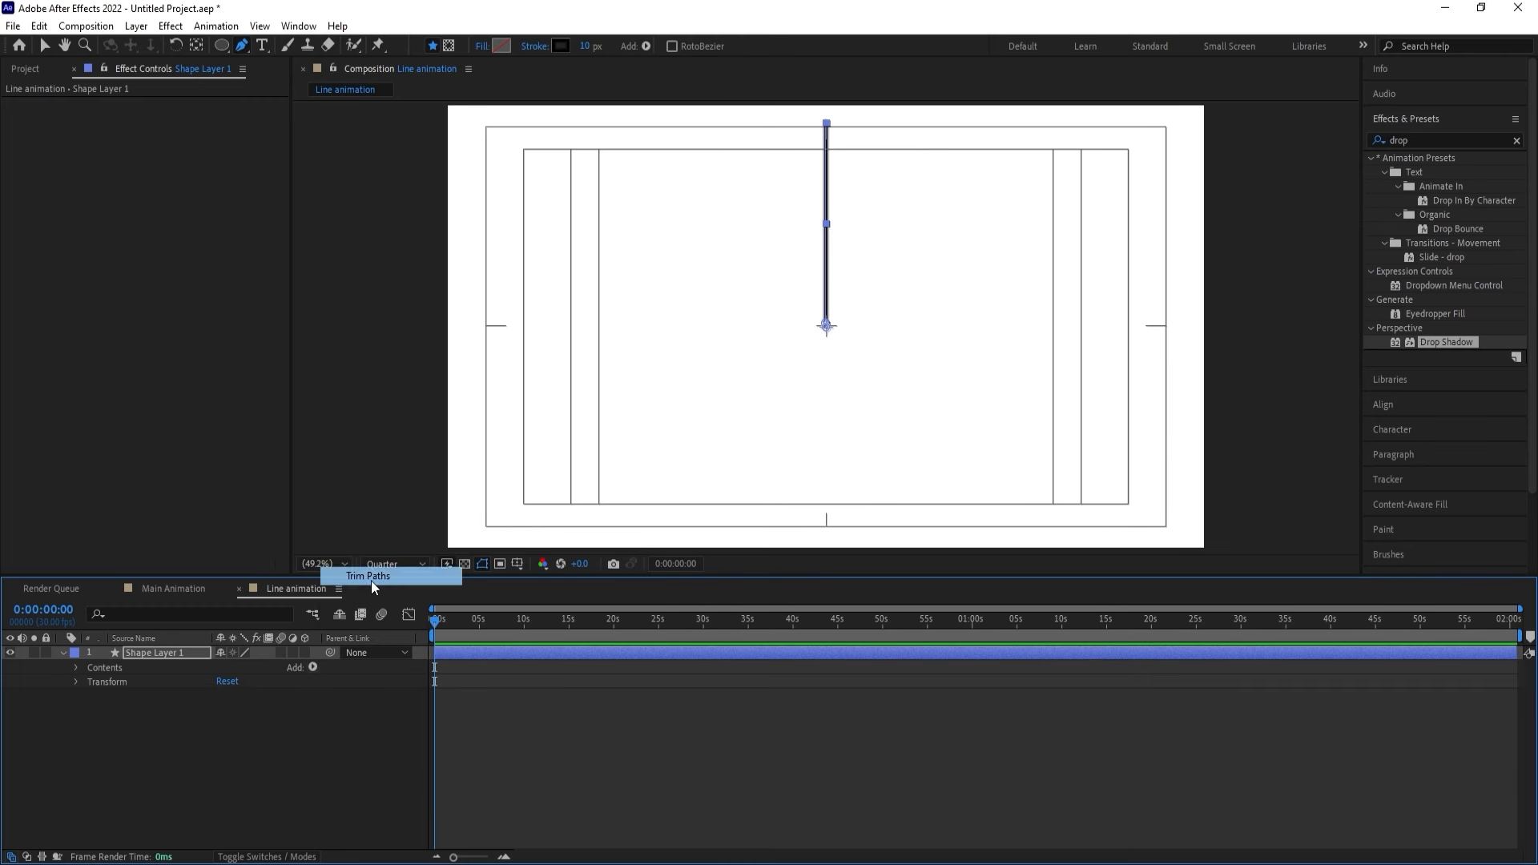
pyautogui.click(104, 711)
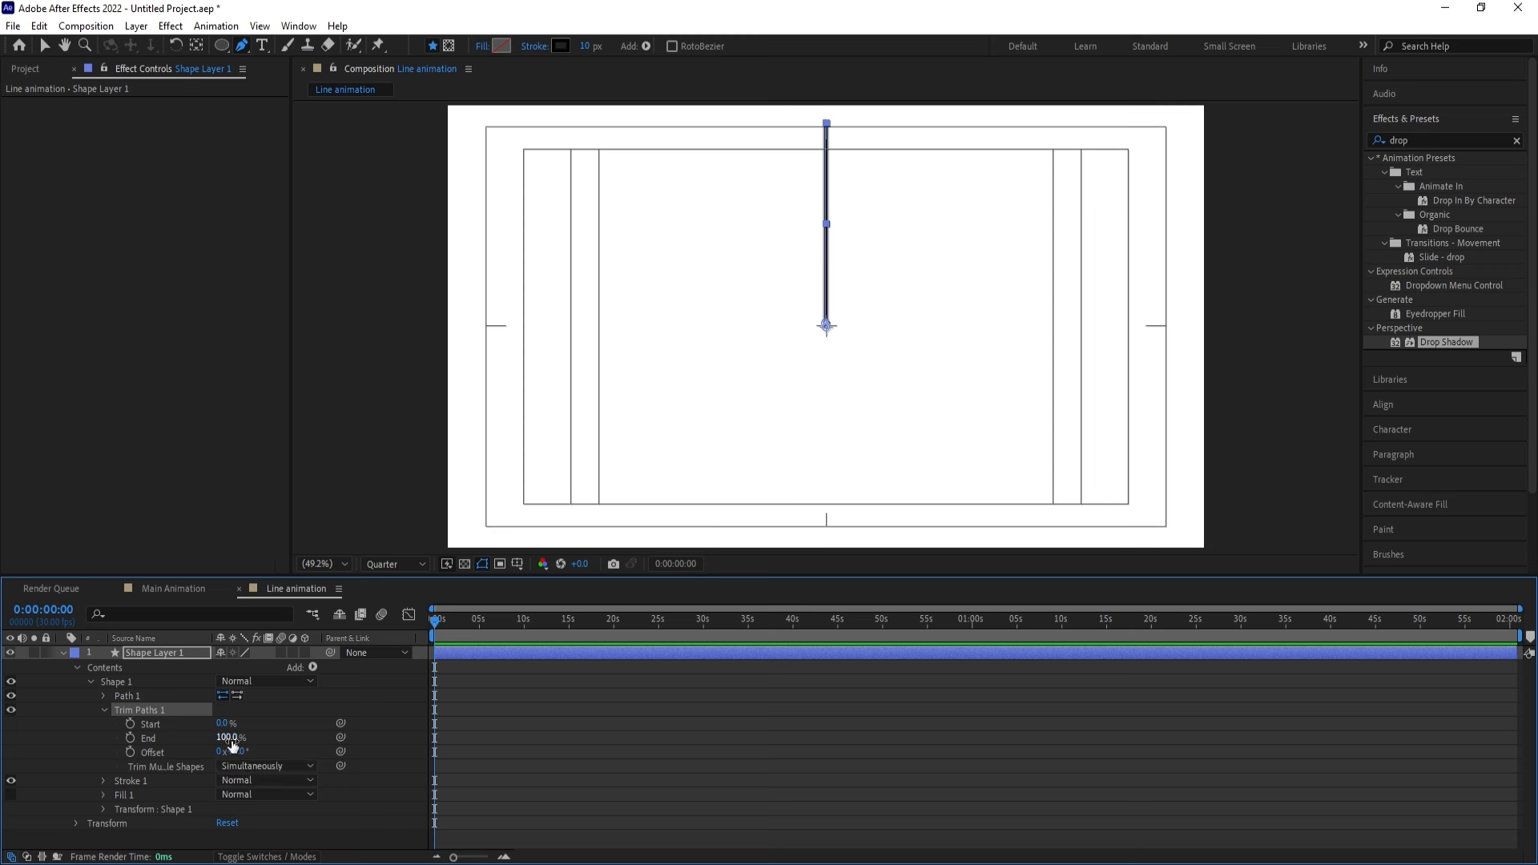
# Keyframe Trim Paths Start and End at 0% on the first frame and 100% at 0:00:01:20.
pyautogui.click(138, 740)
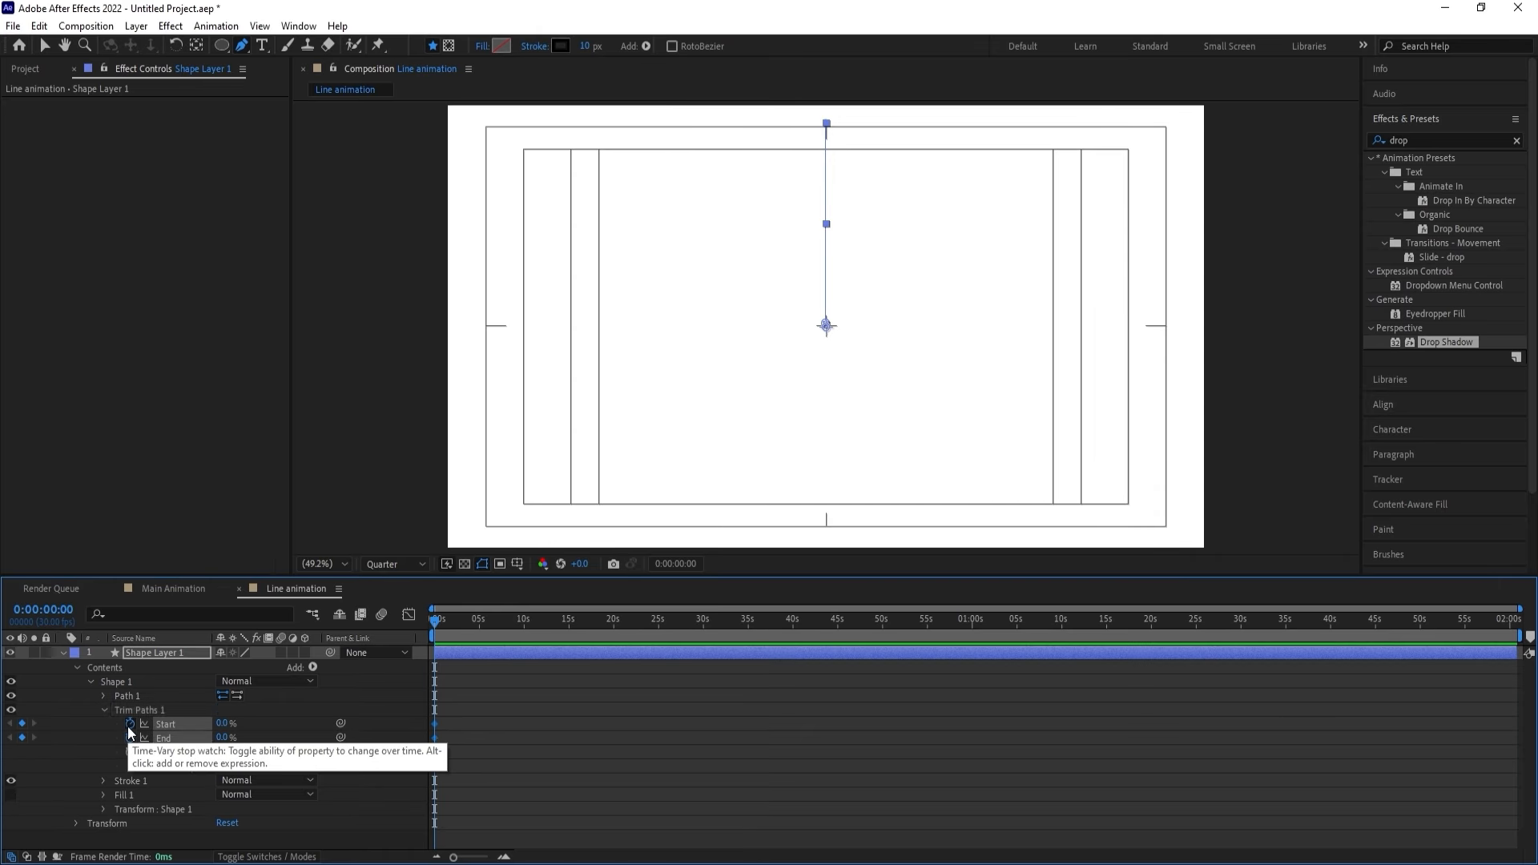
pyautogui.click(130, 723)
pyautogui.press('=')
pyautogui.press('=')
pyautogui.press('=')
pyautogui.press('=')
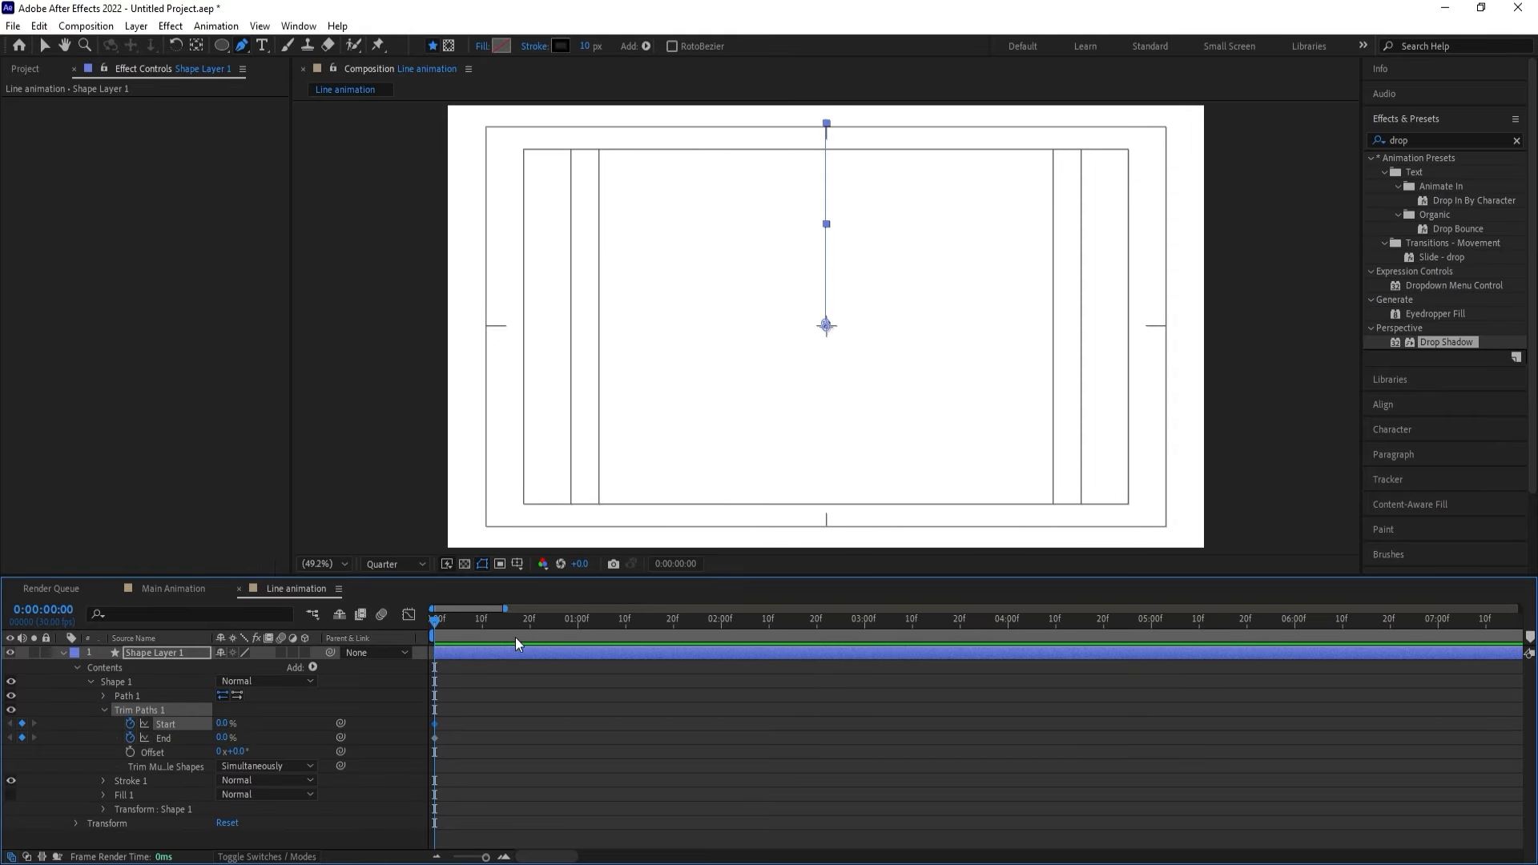
pyautogui.click(673, 623)
pyautogui.click(252, 729)
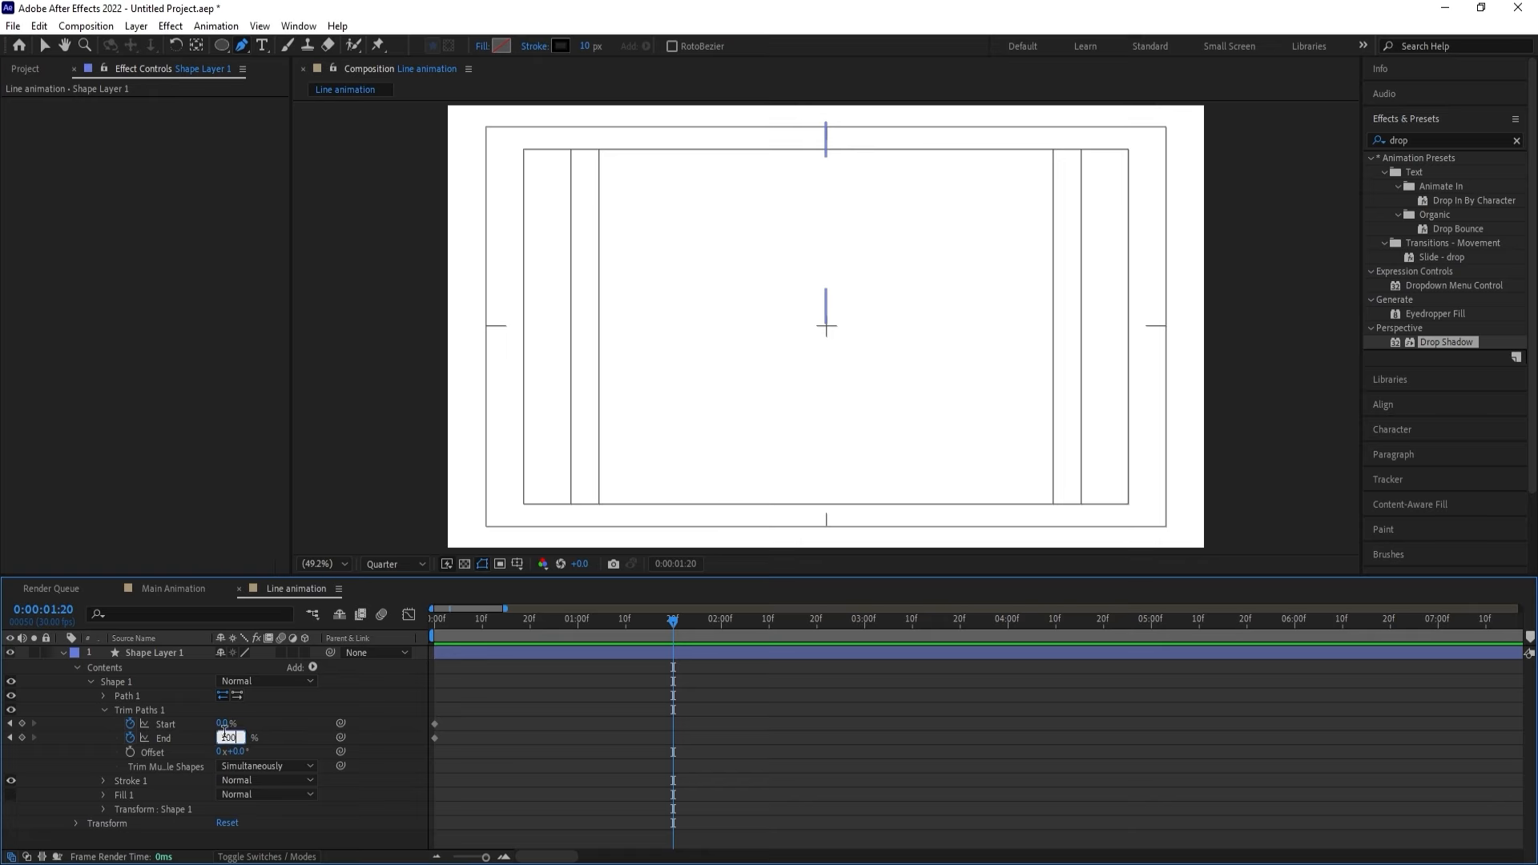
pyautogui.click(223, 724)
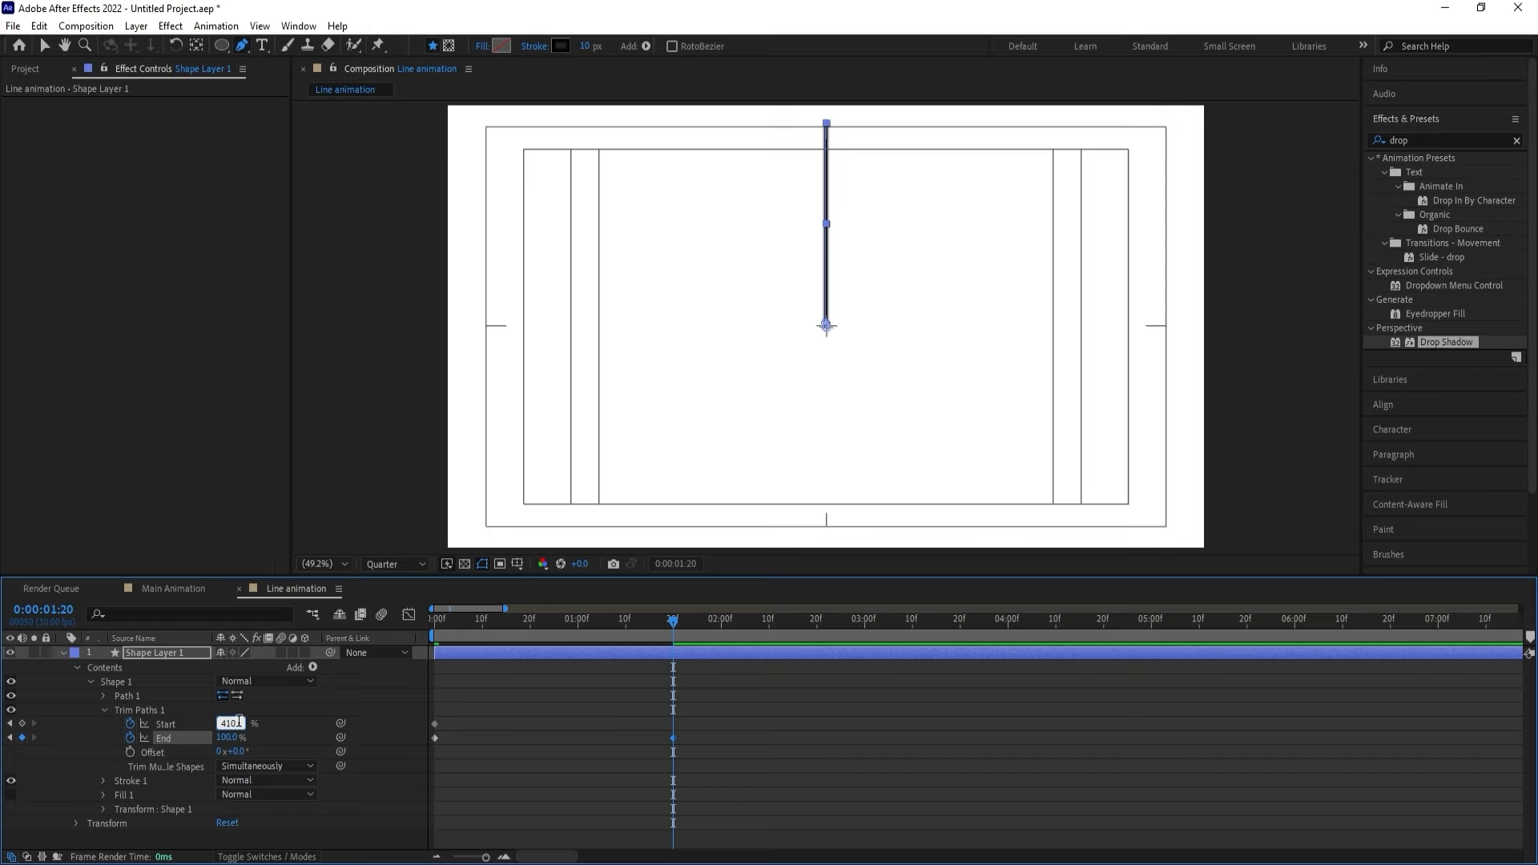
pyautogui.press('Return')
# Shift both Trim Paths Start keyframes about 14 frames later and preview the line animation from the beginning.
pyautogui.click(194, 726)
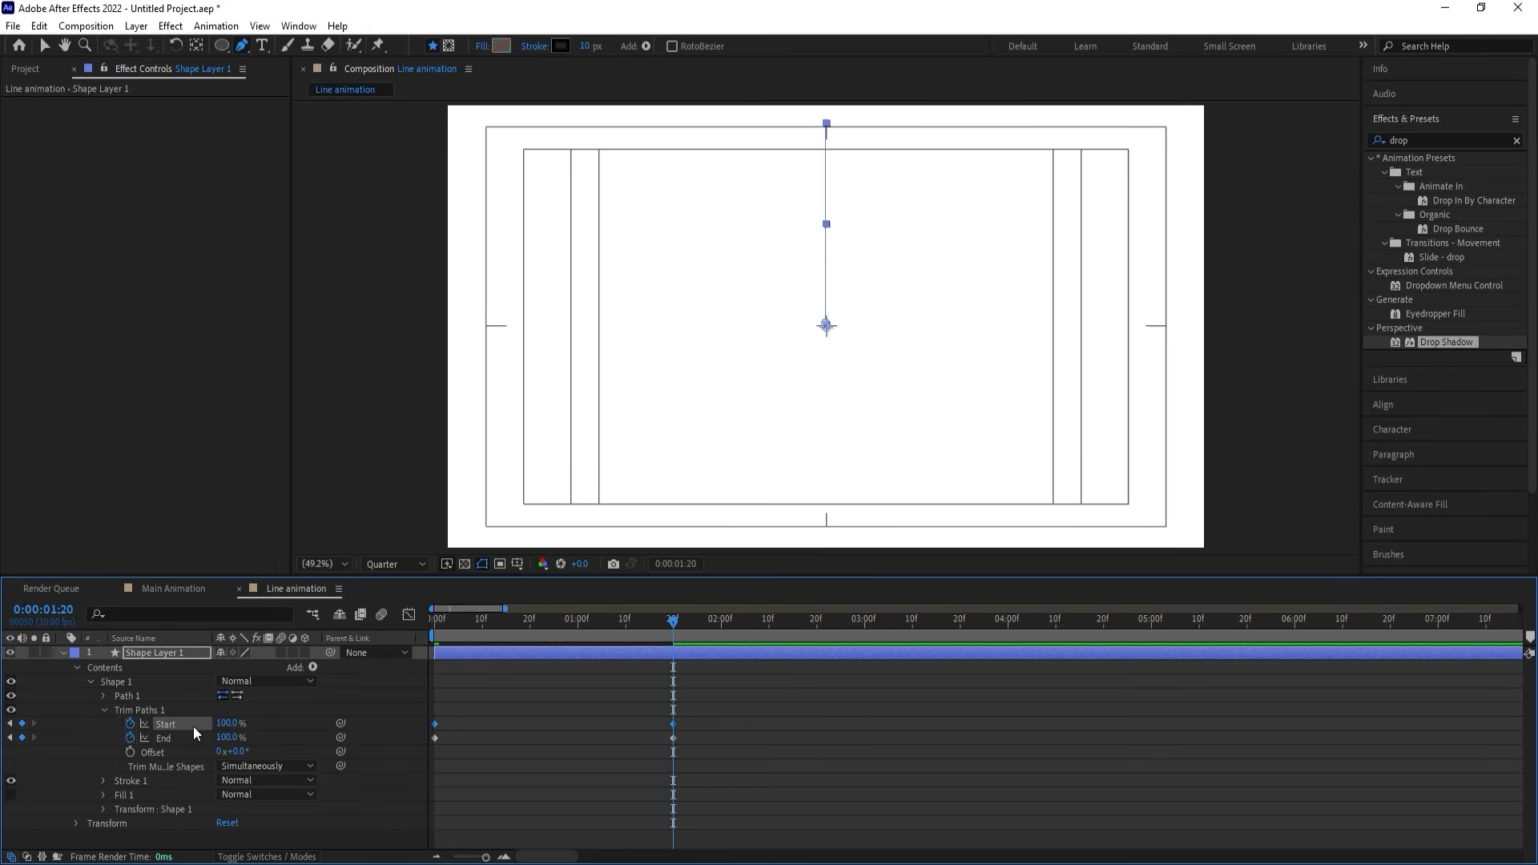
pyautogui.moveTo(431, 723); pyautogui.dragTo(502, 724)
pyautogui.moveTo(468, 625); pyautogui.dragTo(391, 614)
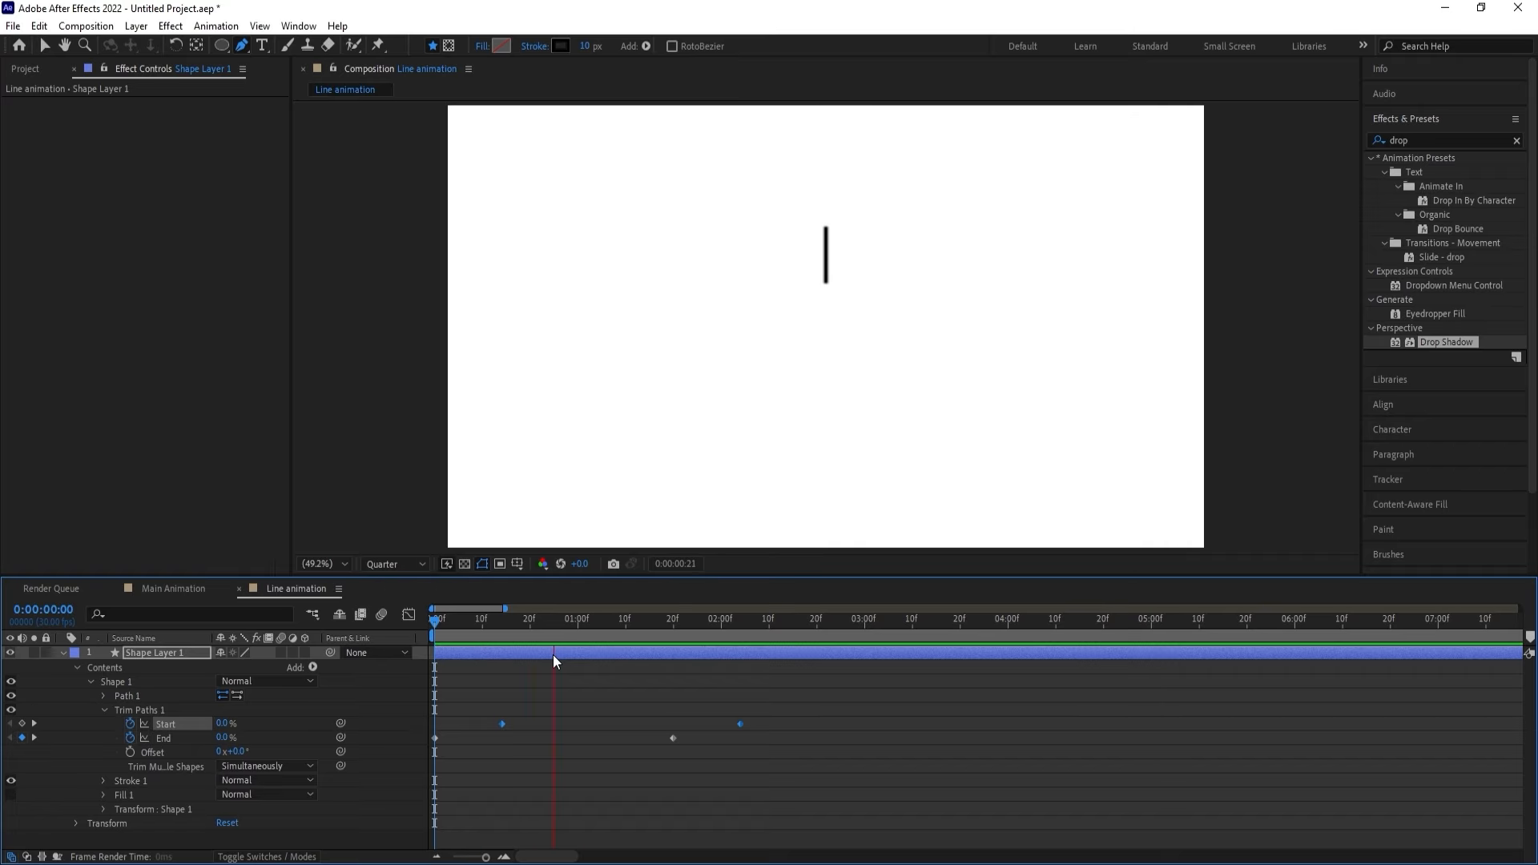
pyautogui.press('space')
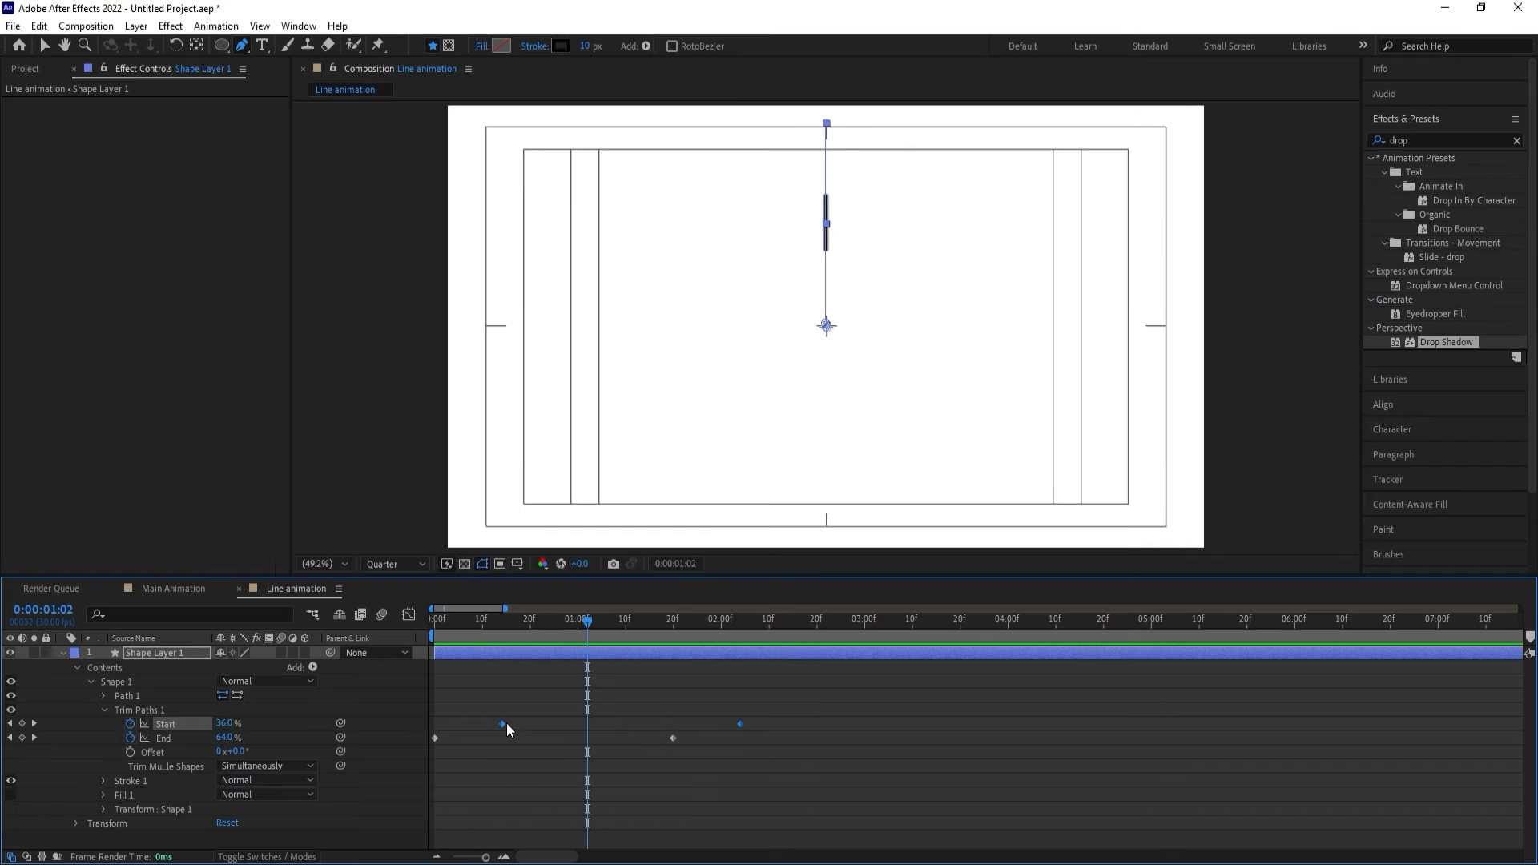
# Retime the Trim Paths keyframes so End finishes around 0:00:01:04 and Start runs from about 0:00:00:16 to 0:00:01:20.
pyautogui.moveTo(506, 722); pyautogui.dragTo(546, 735)
pyautogui.moveTo(838, 765); pyautogui.dragTo(405, 691)
pyautogui.moveTo(785, 722); pyautogui.dragTo(613, 804)
# Apply Easy Ease to the Trim Paths keyframes, shape the speed graph into steep mid-way peaks, and preview the motion.
pyautogui.press('F9')
pyautogui.click(407, 615)
pyautogui.moveTo(462, 808); pyautogui.dragTo(488, 805)
pyautogui.moveTo(480, 637); pyautogui.dragTo(415, 630)
pyautogui.press('space')
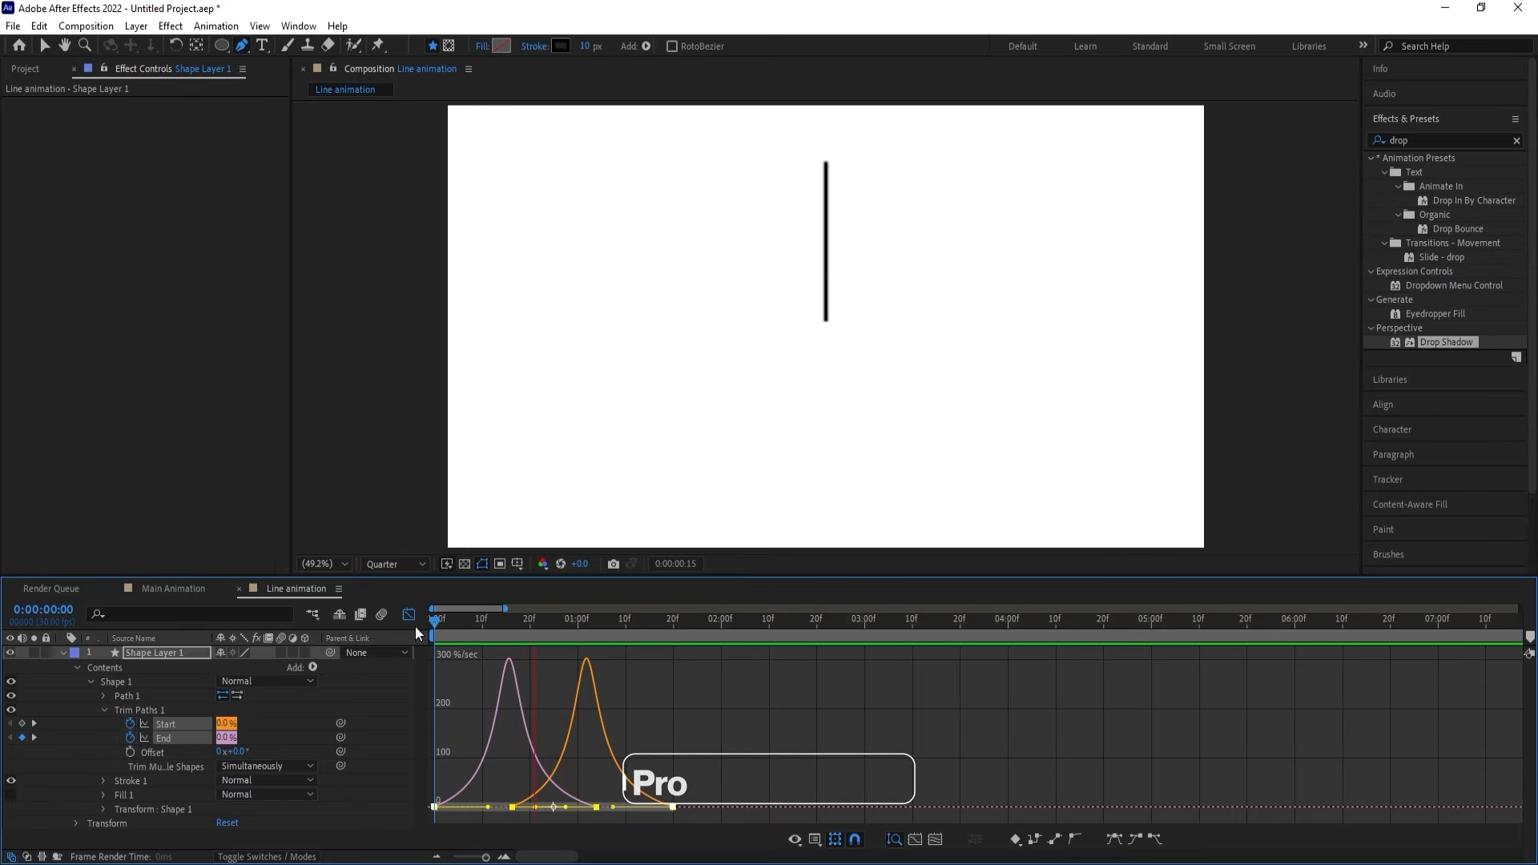
pyautogui.press('space')
pyautogui.click(409, 614)
pyautogui.click(477, 694)
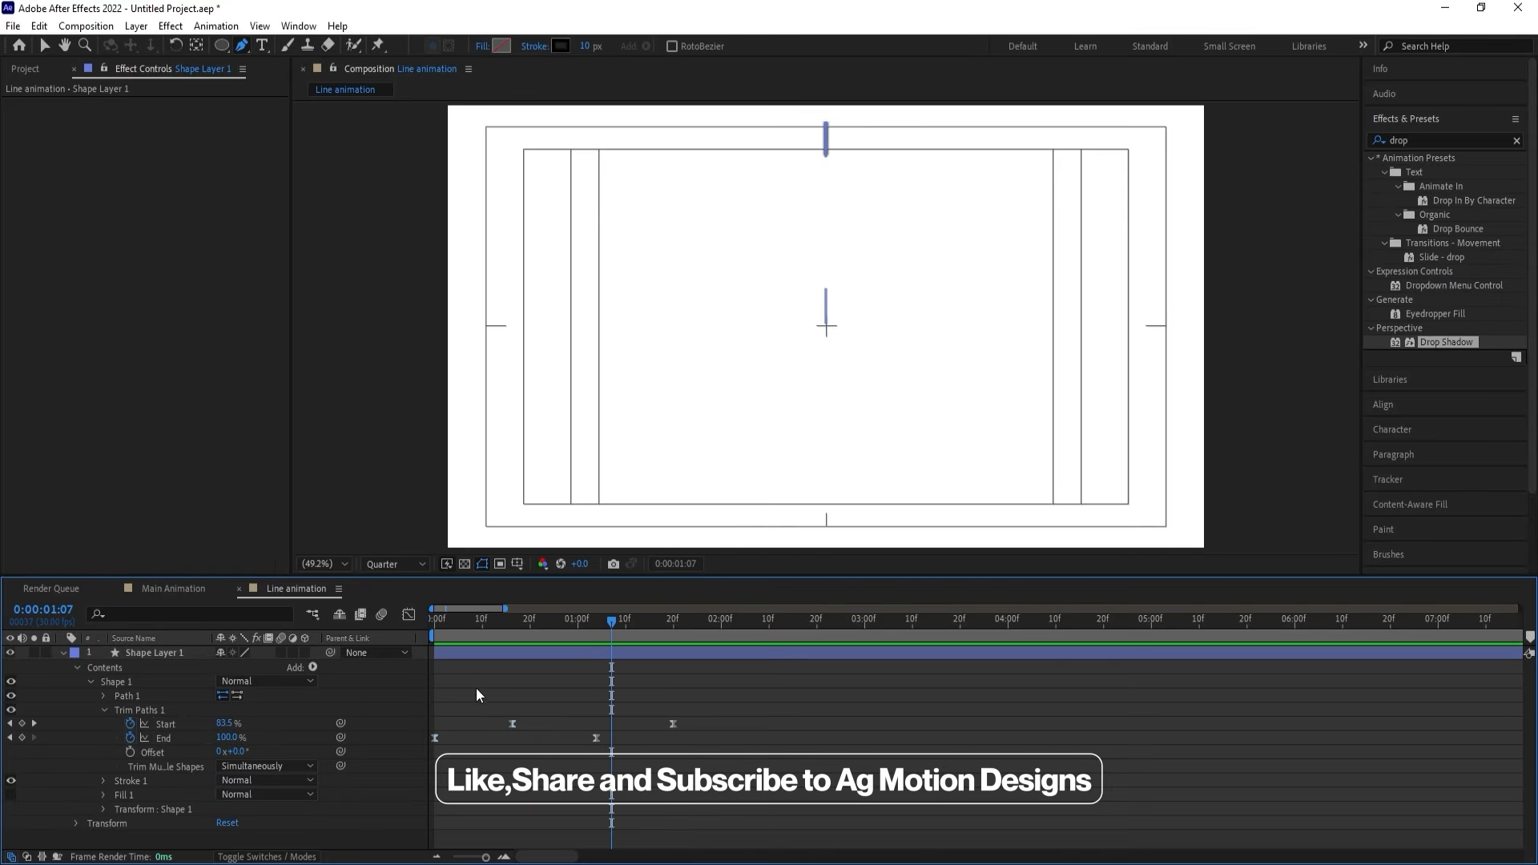
# Duplicate the line layer at 0:00:00:14 and set the copy's Rotation to 90°.
pyautogui.press('v')
pyautogui.moveTo(478, 628); pyautogui.dragTo(499, 627)
pyautogui.click(489, 650)
pyautogui.press('u')
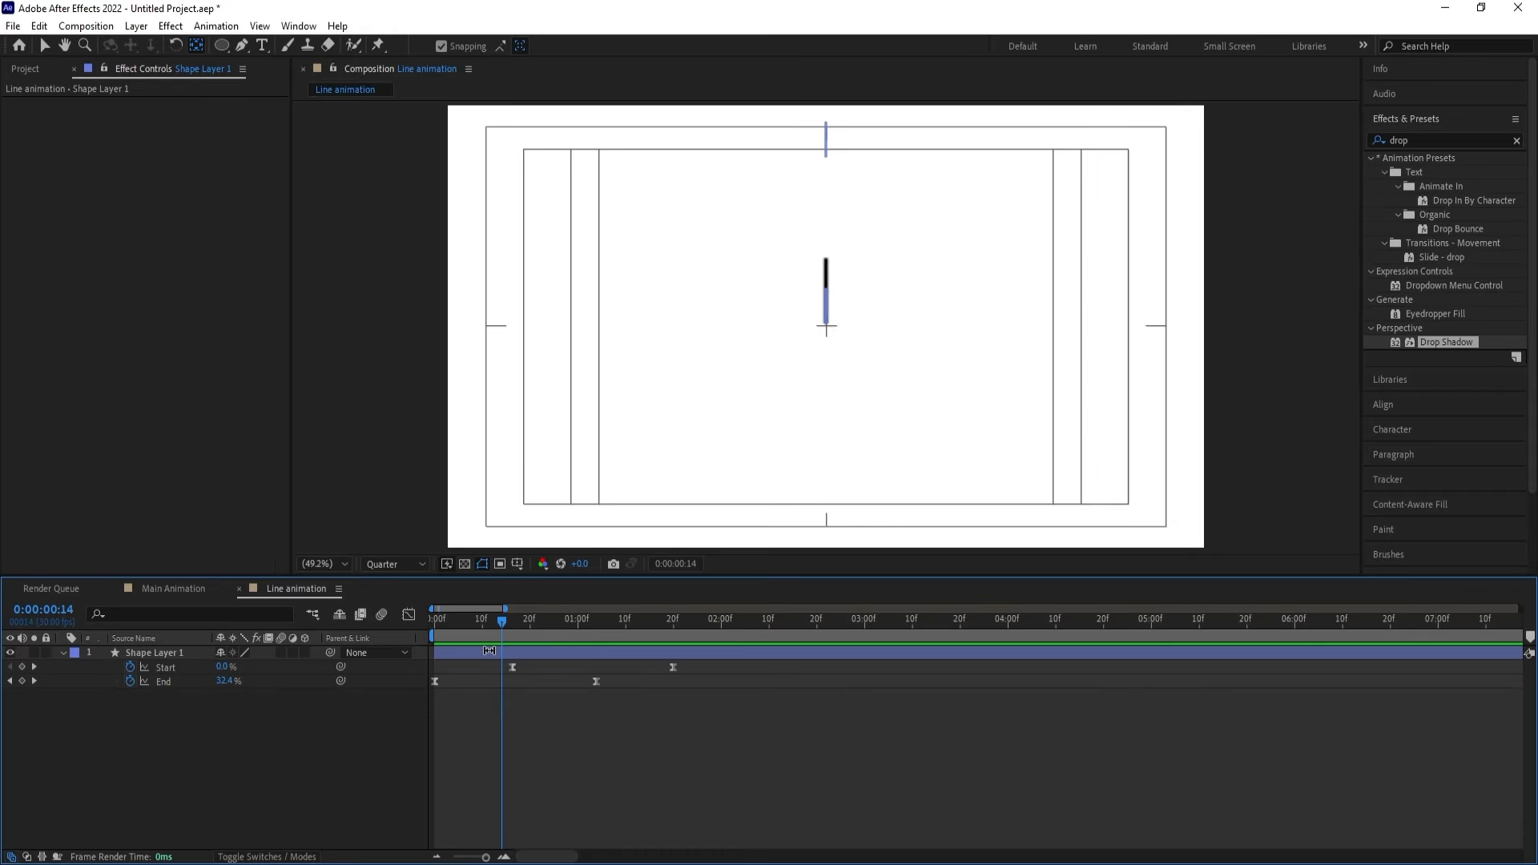
pyautogui.hotkey('ctrl', 'd')
pyautogui.press('r')
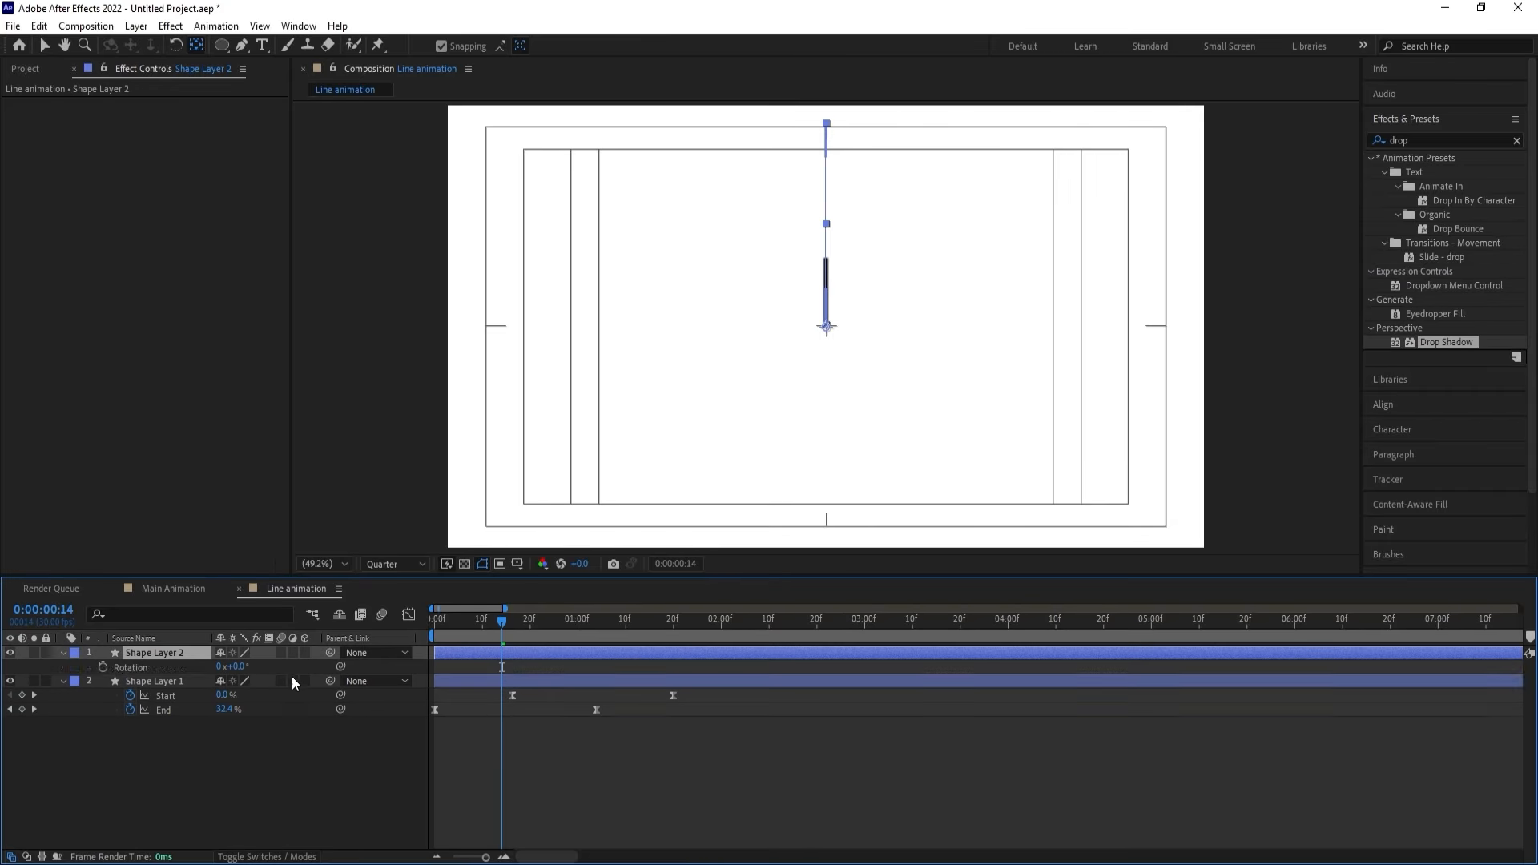
pyautogui.click(237, 668)
pyautogui.press('Return')
# Duplicate the rotated line twice more, setting the copies' Rotation to 180° and 270°.
pyautogui.hotkey('ctrl', 'd')
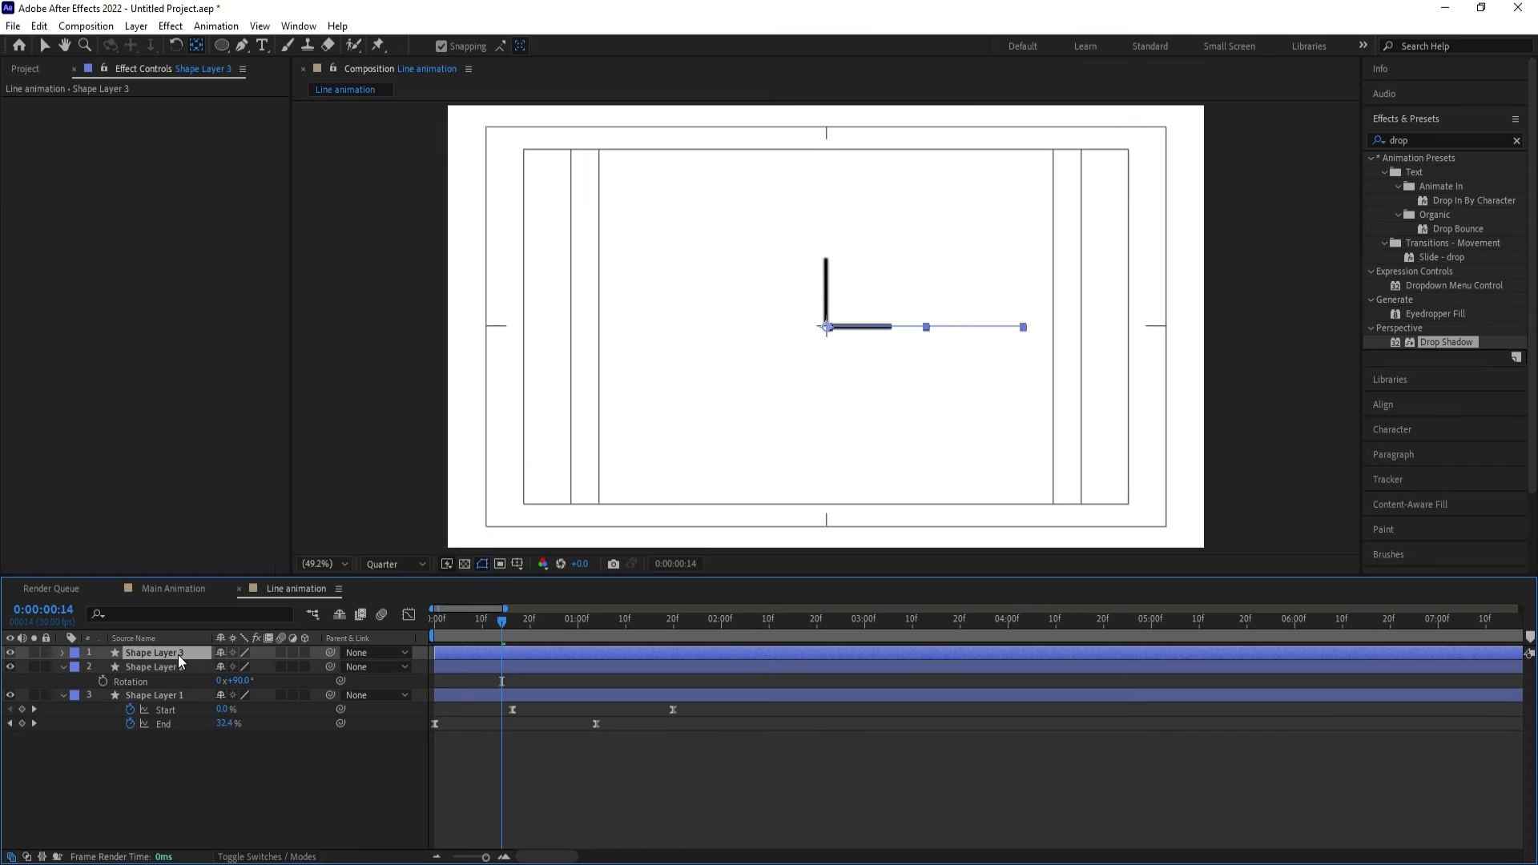
pyautogui.click(237, 667)
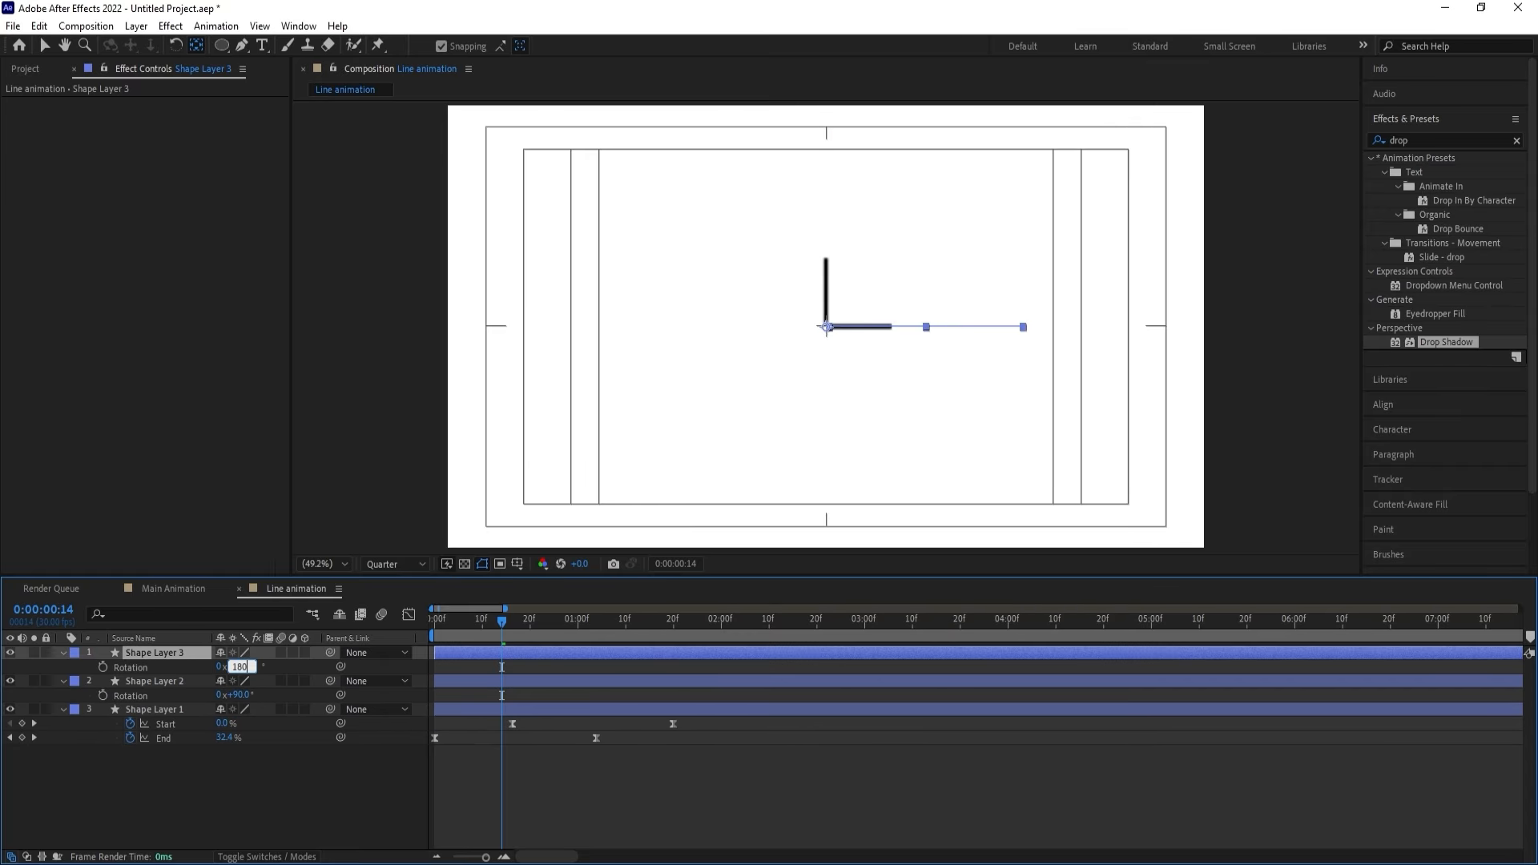
pyautogui.press('Return')
pyautogui.click(191, 657)
pyautogui.hotkey('ctrl', 'd')
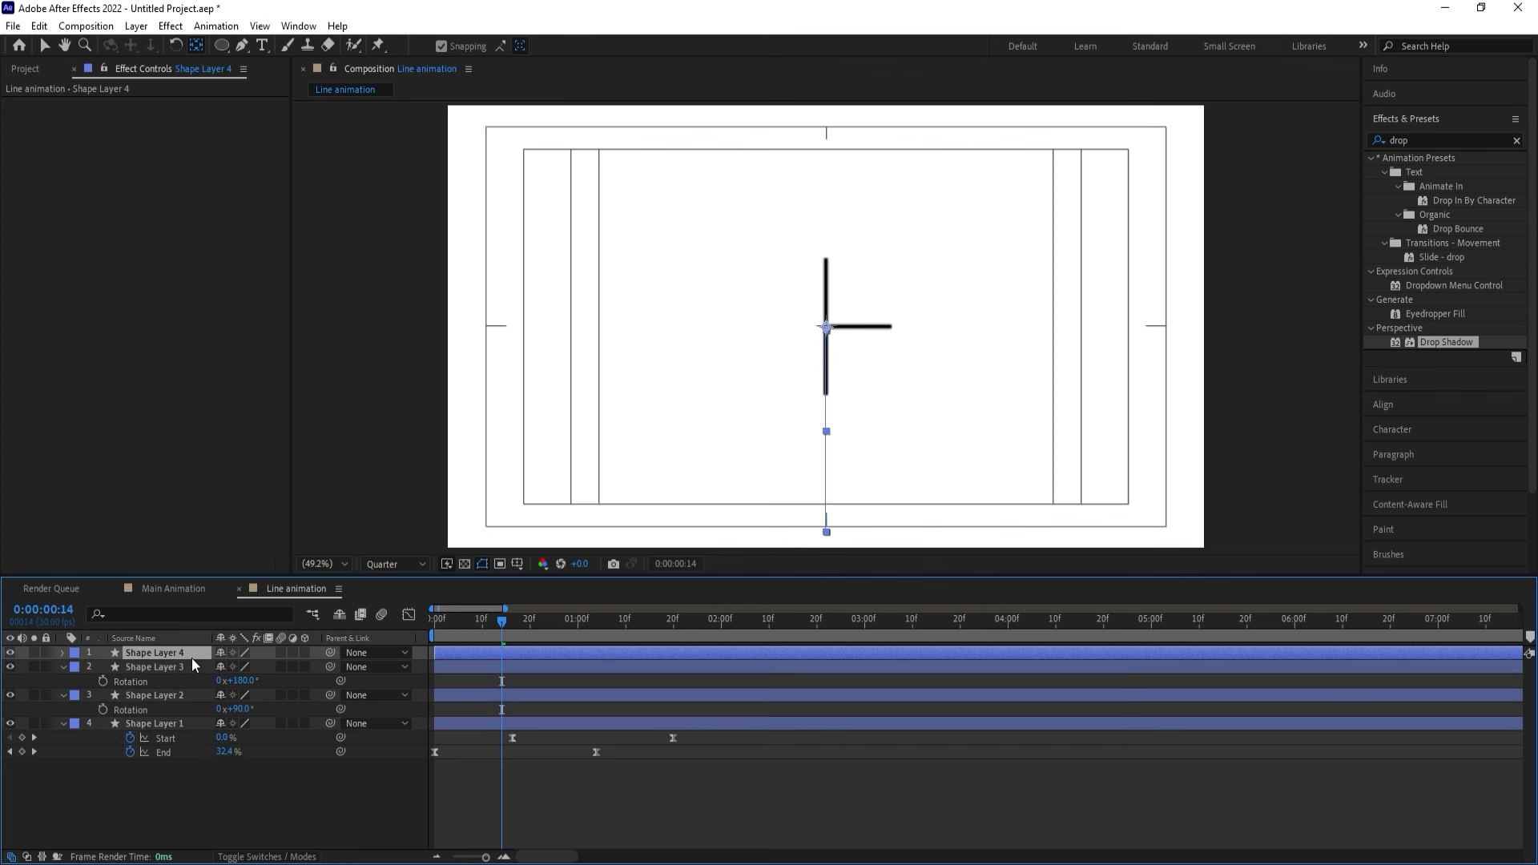
pyautogui.click(240, 667)
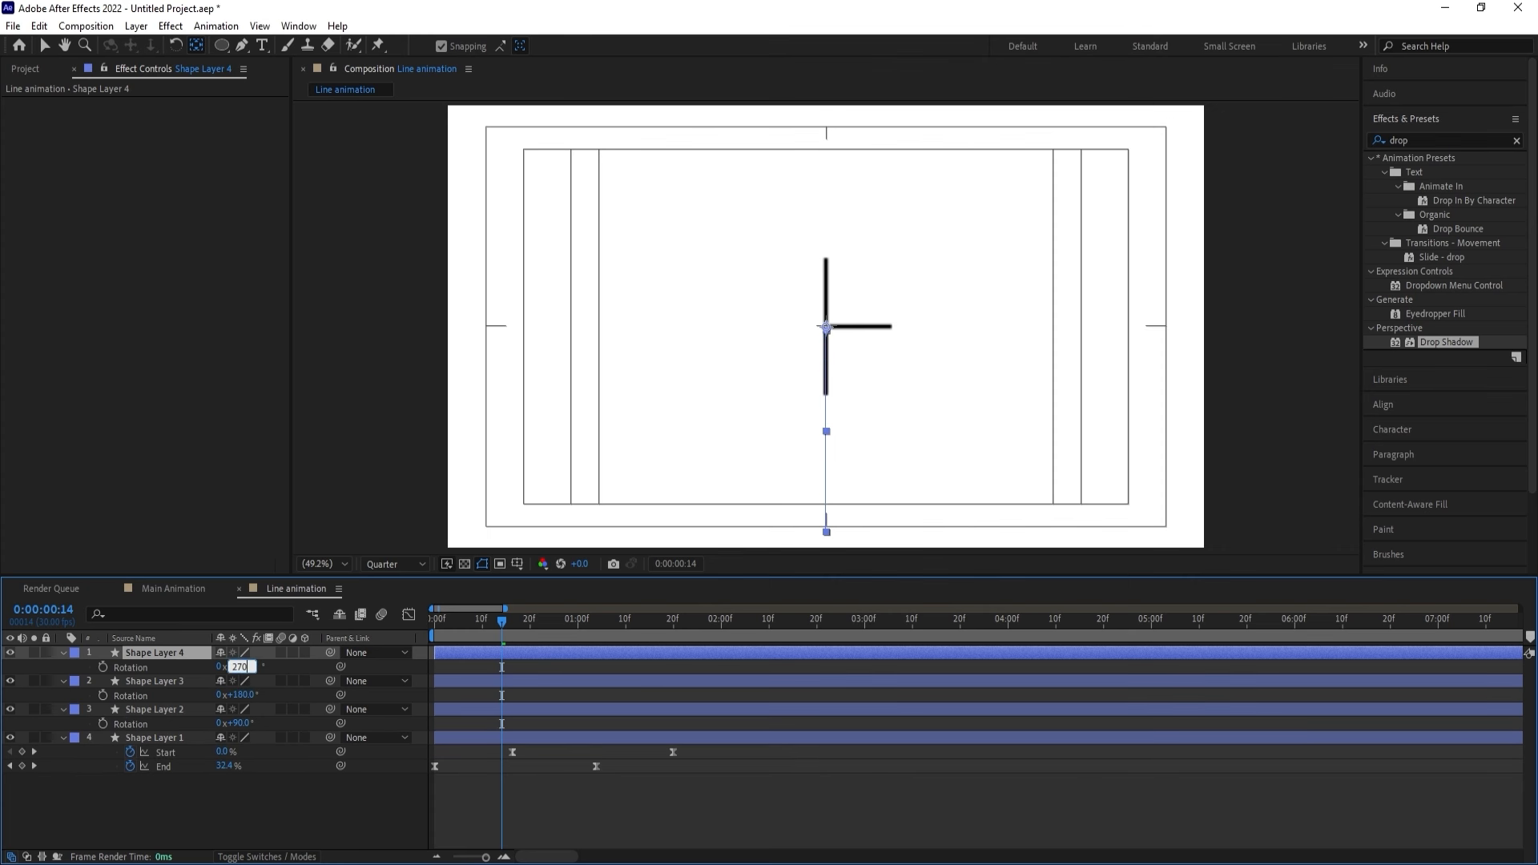
pyautogui.press('Return')
# Play the four-line animation from the beginning to check it, and collapse all layer properties.
pyautogui.press('Home')
pyautogui.press('space')
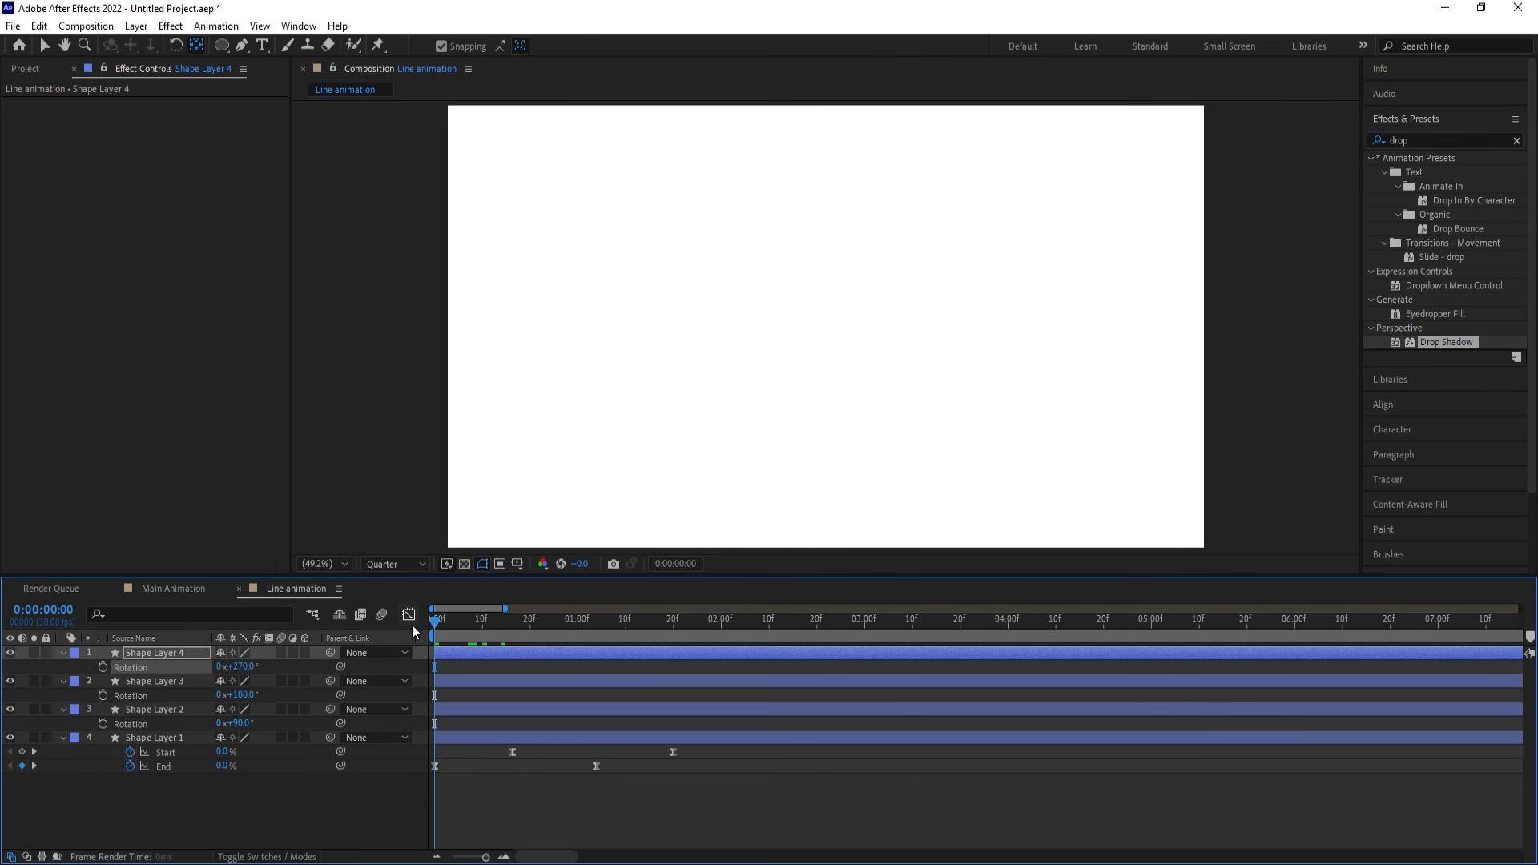
pyautogui.press('space')
pyautogui.click(462, 668)
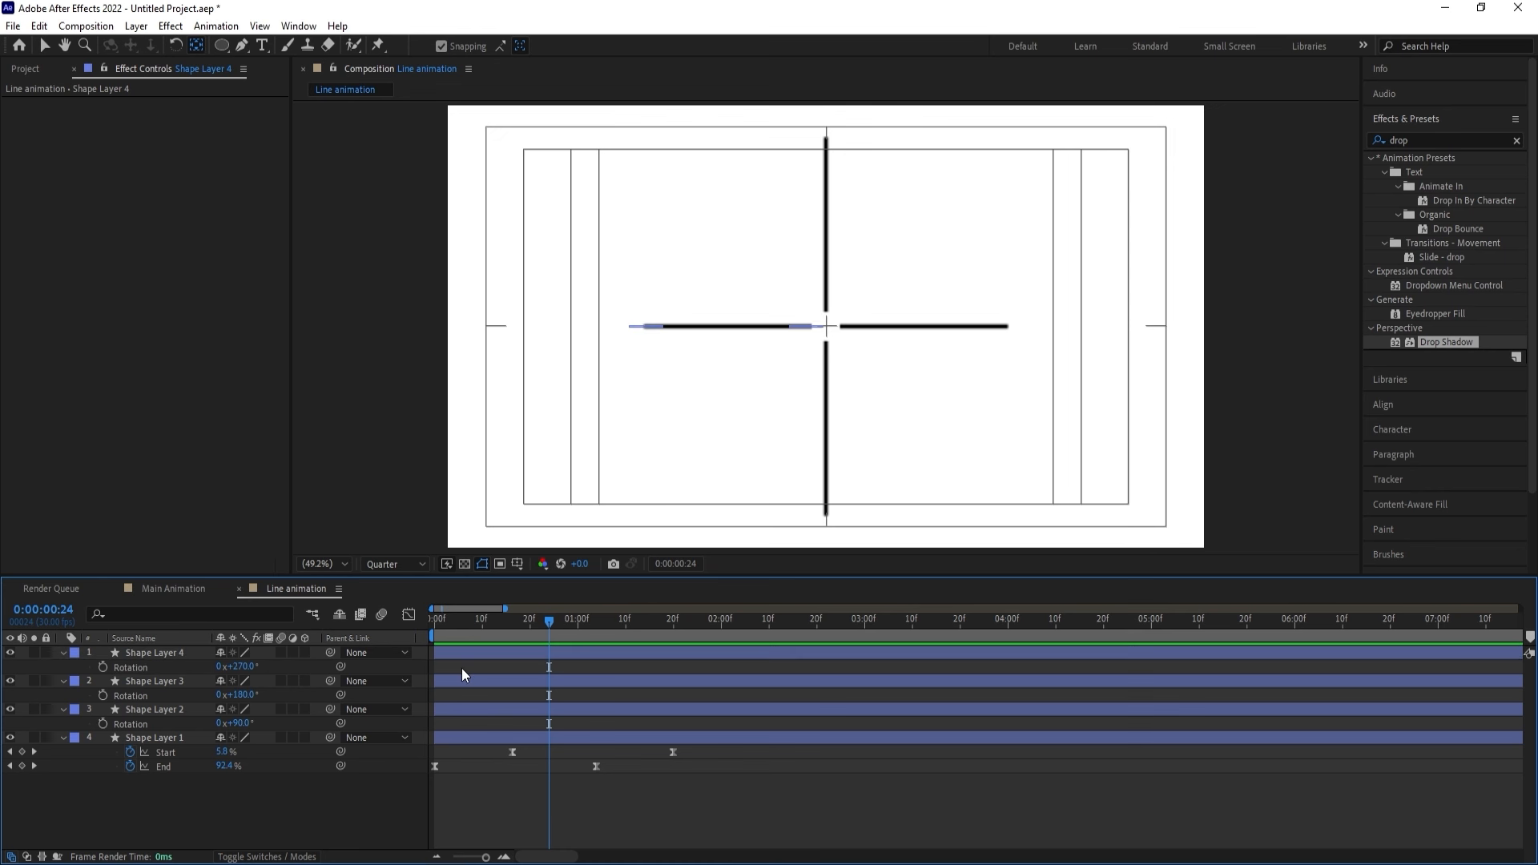
pyautogui.press('u')
pyautogui.press('u')
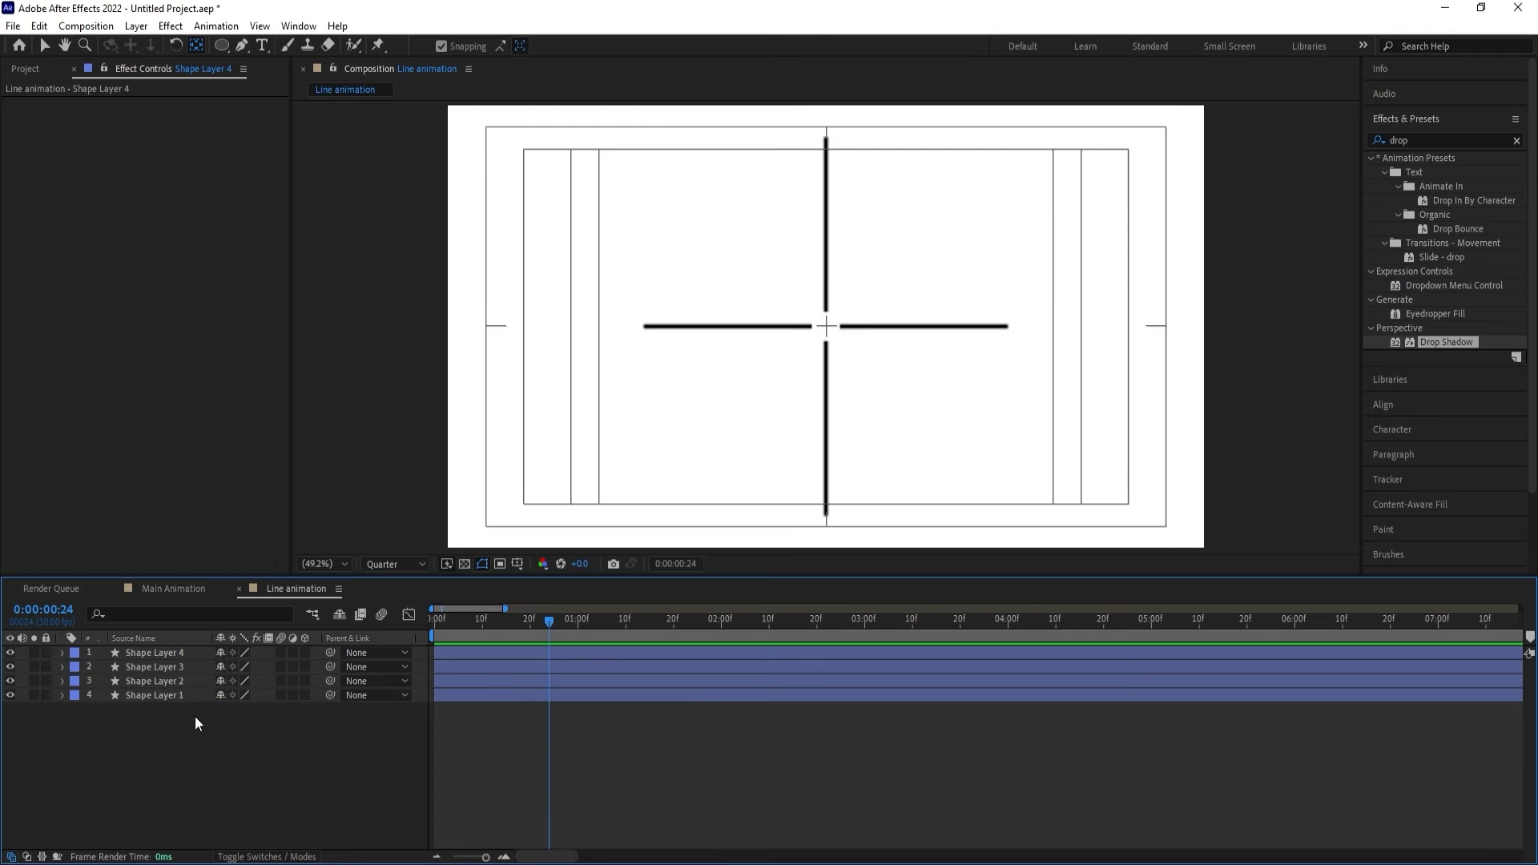
# Reduce the stroke width of all four line layers to 4 px.
pyautogui.hotkey('ctrl', 'a')
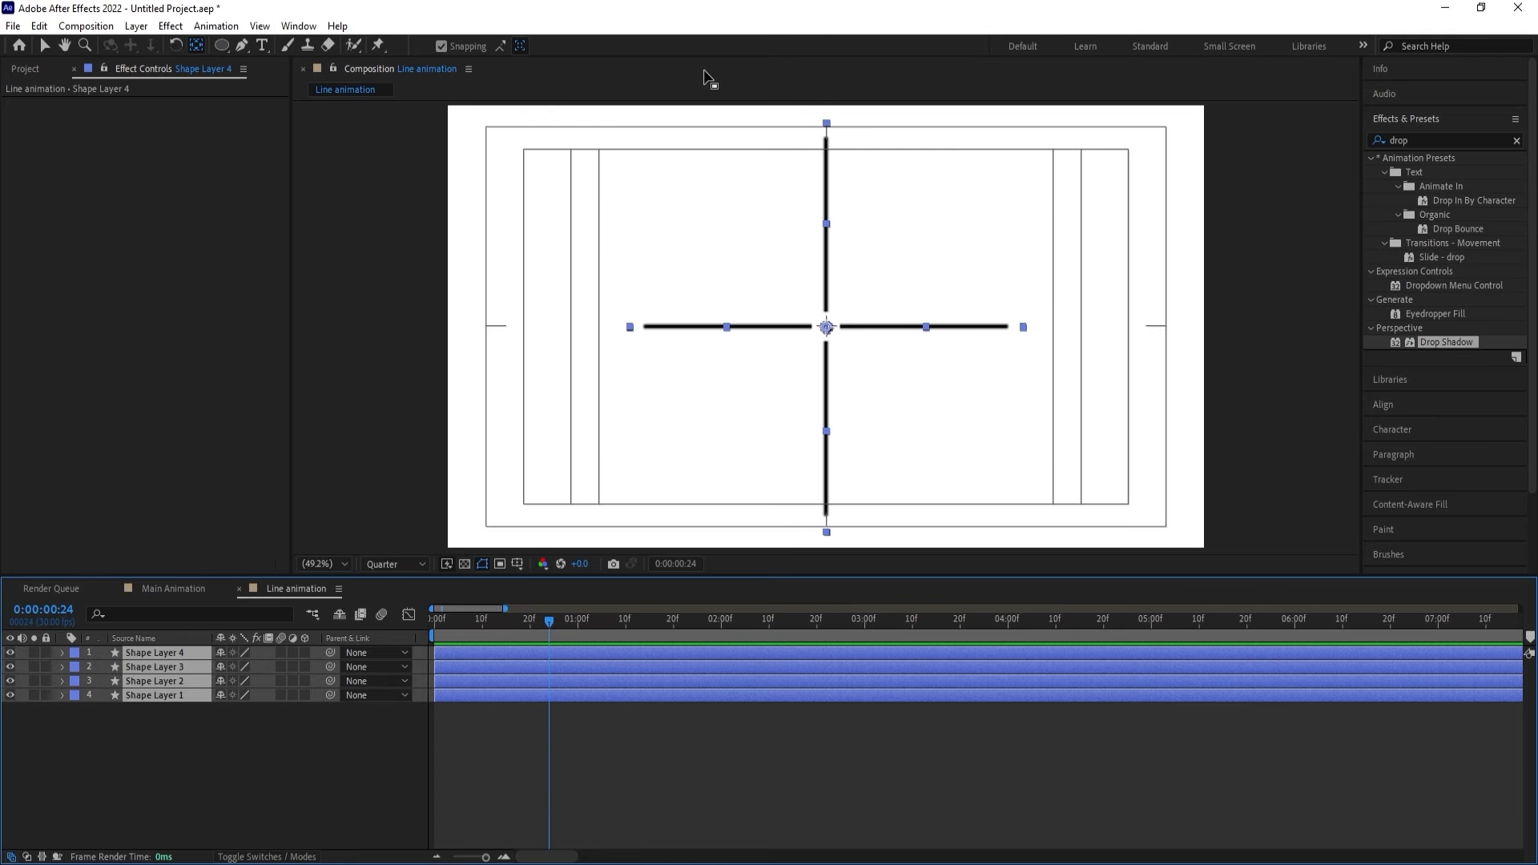
pyautogui.press('v')
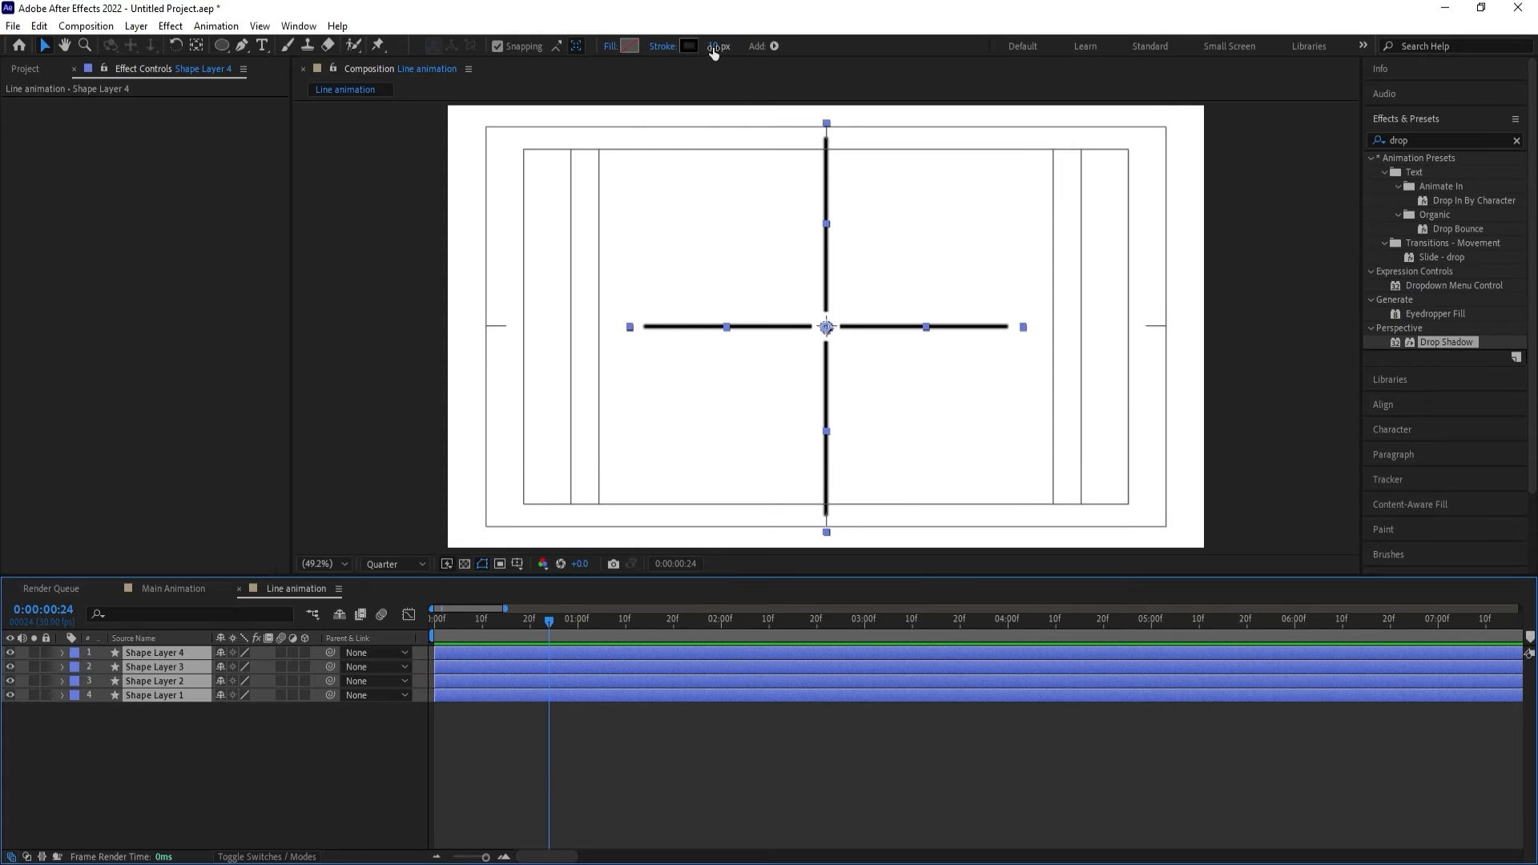
pyautogui.moveTo(713, 49); pyautogui.dragTo(699, 51)
pyautogui.click(185, 743)
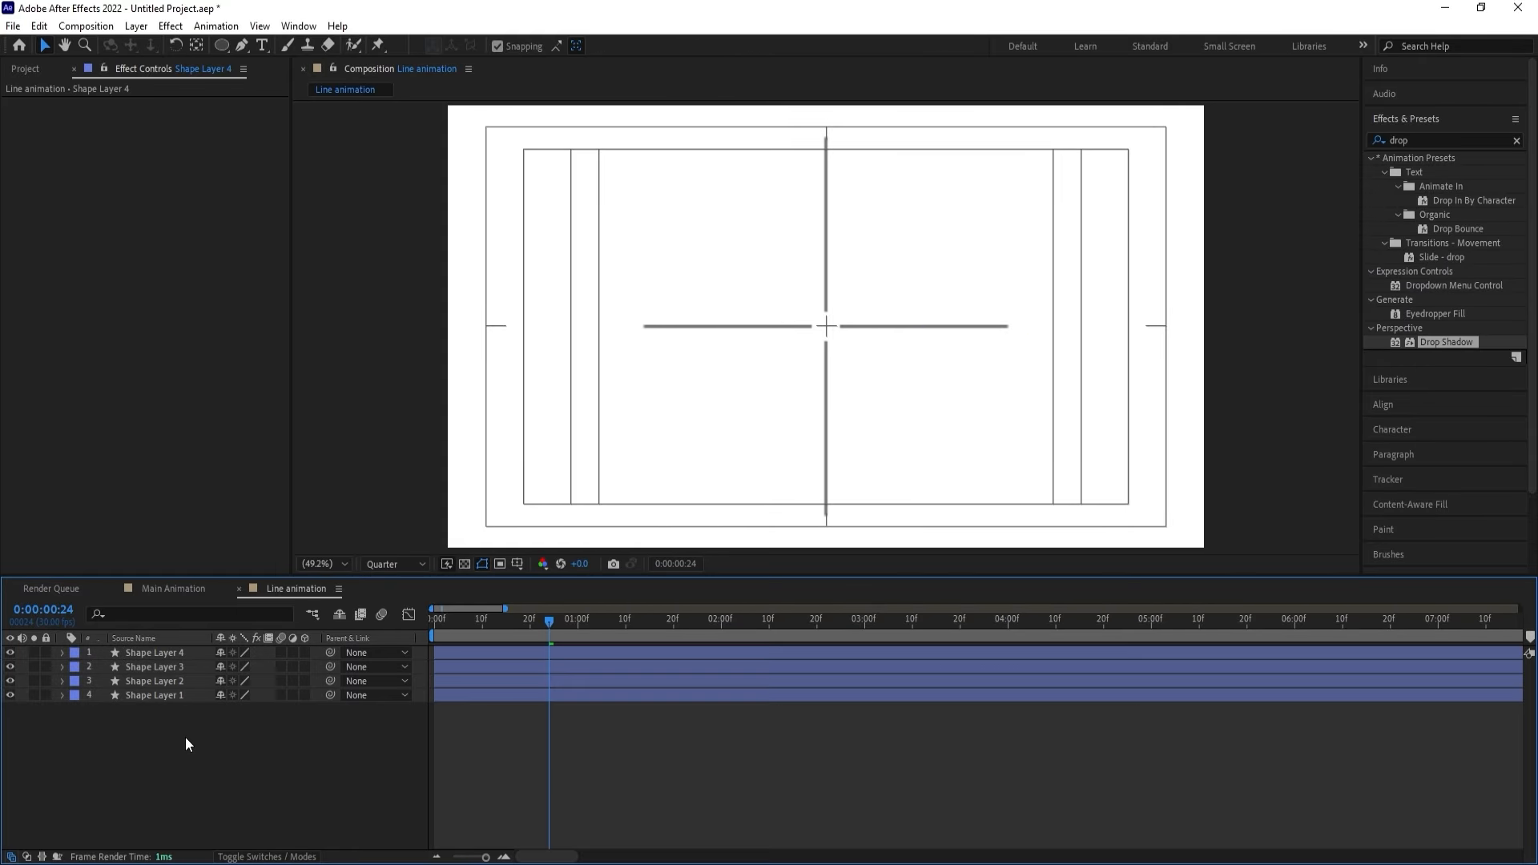
# Duplicate the four line layers, move the copies to the top of the stack, and set their stroke width to 10 px.
pyautogui.hotkey('ctrl', 'a')
pyautogui.hotkey('ctrl', 'd')
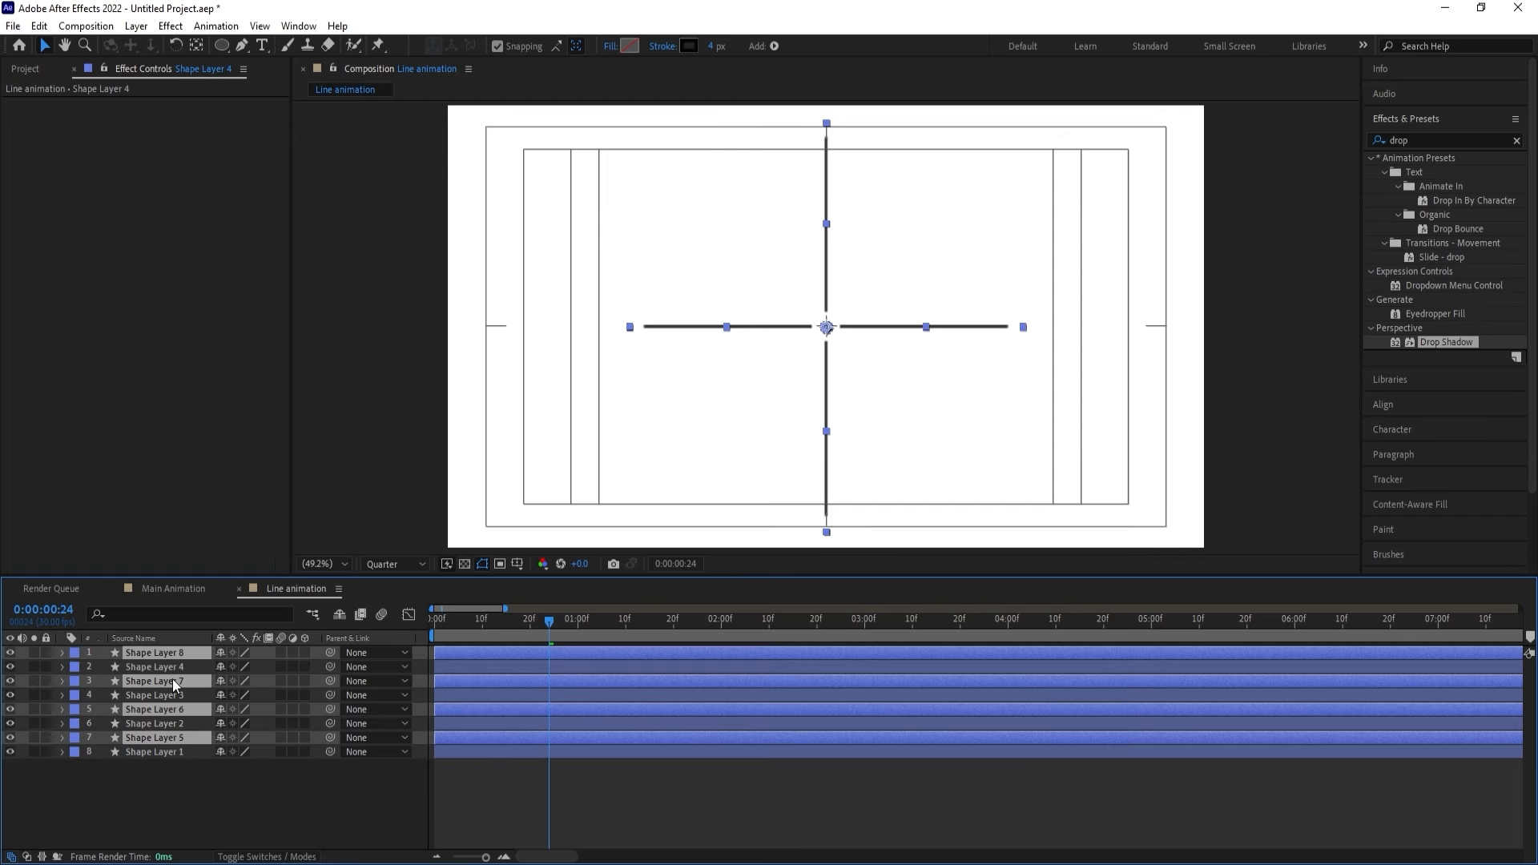
pyautogui.moveTo(172, 679); pyautogui.dragTo(172, 663)
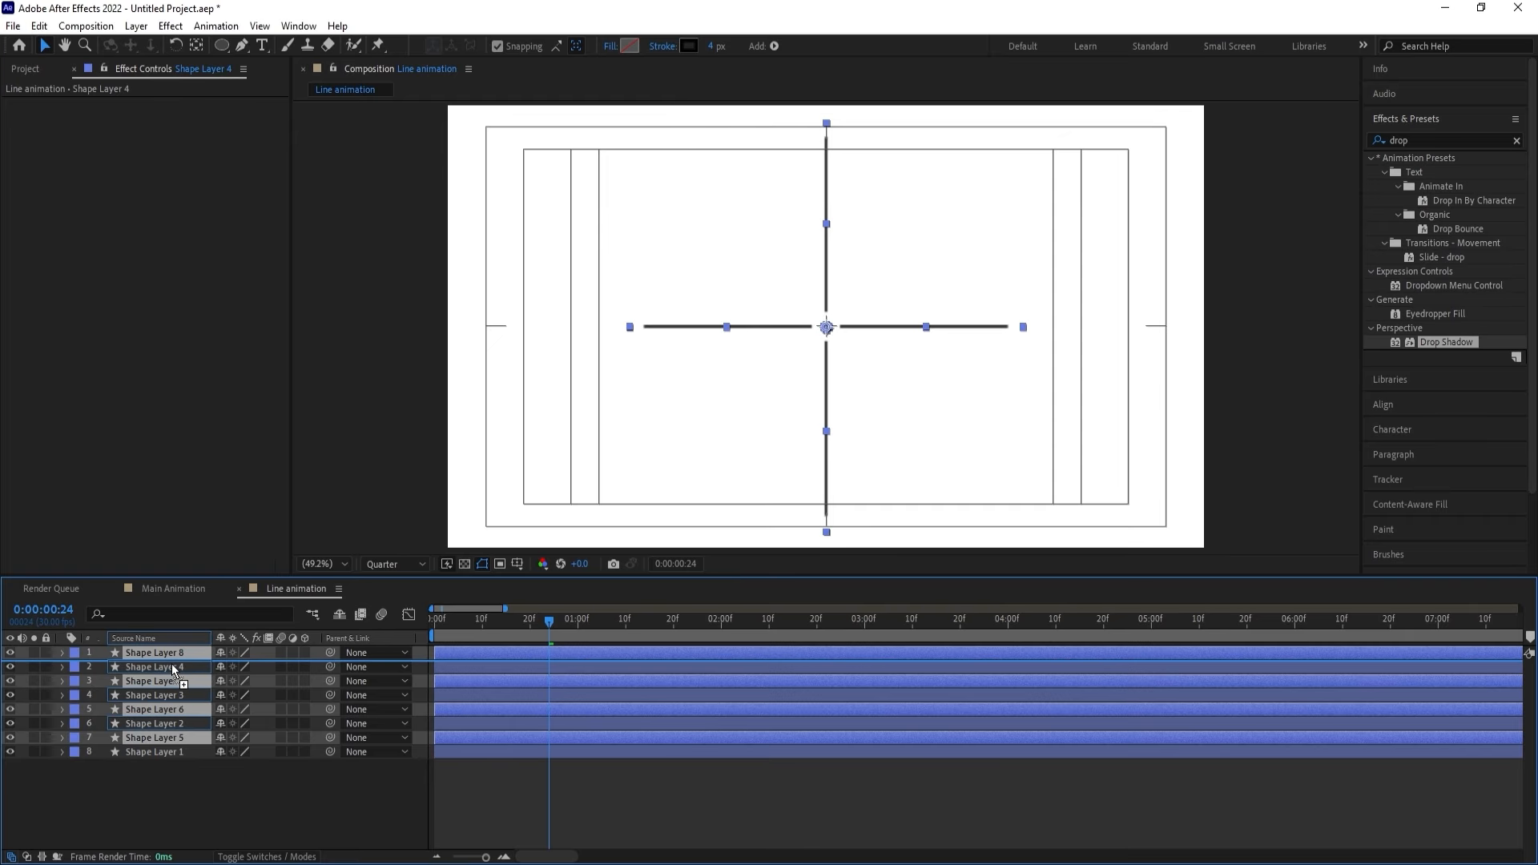
pyautogui.click(713, 47)
pyautogui.write('10')
pyautogui.press('Return')
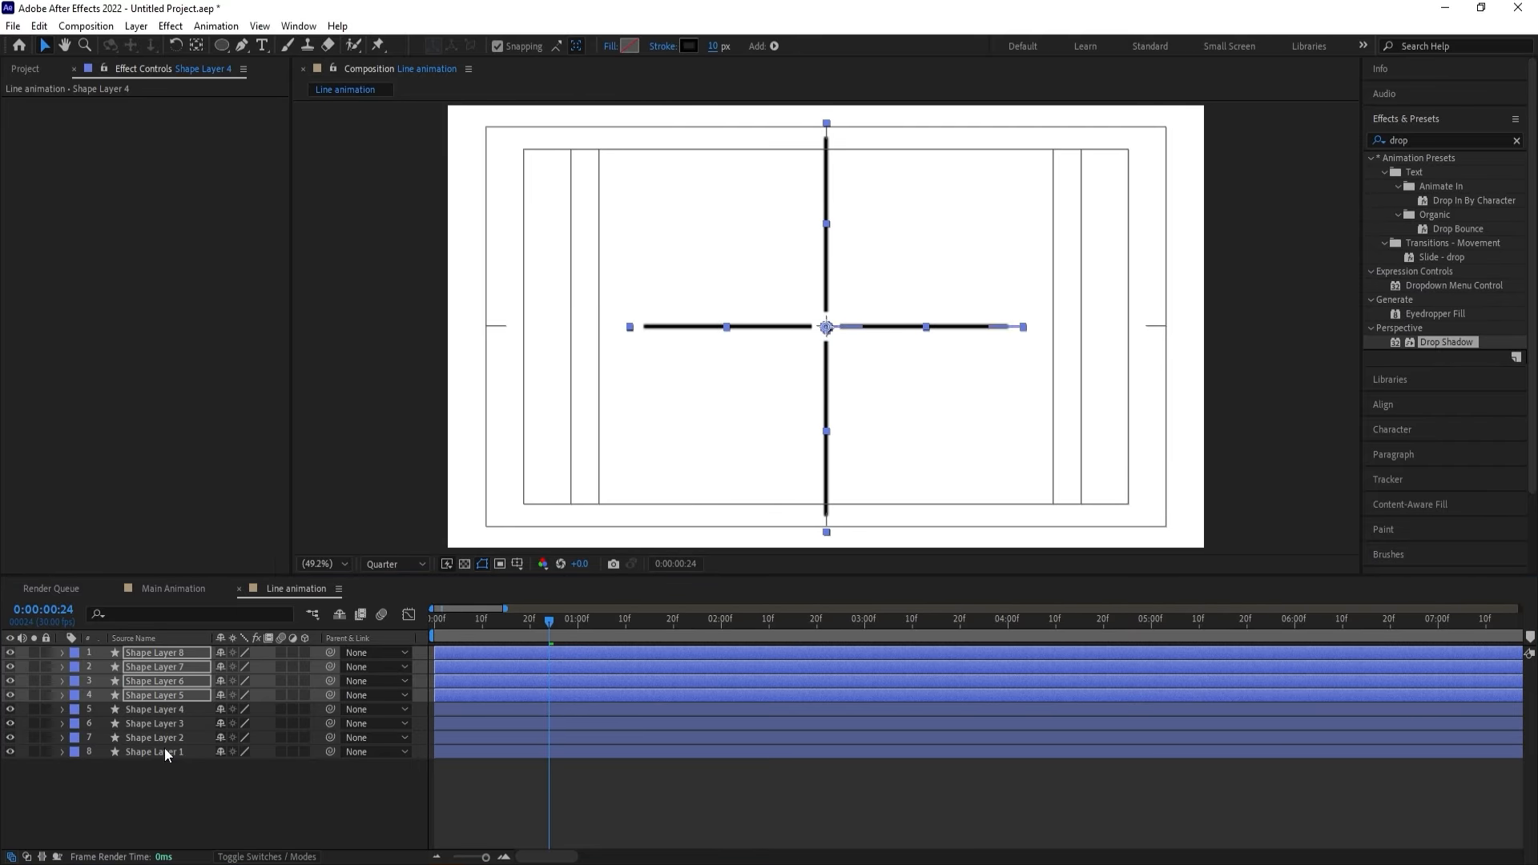
# Add a null object and parent the four thicker line layers, Shape Layer 5 to Shape Layer 8, to it.
pyautogui.rightClick(181, 791)
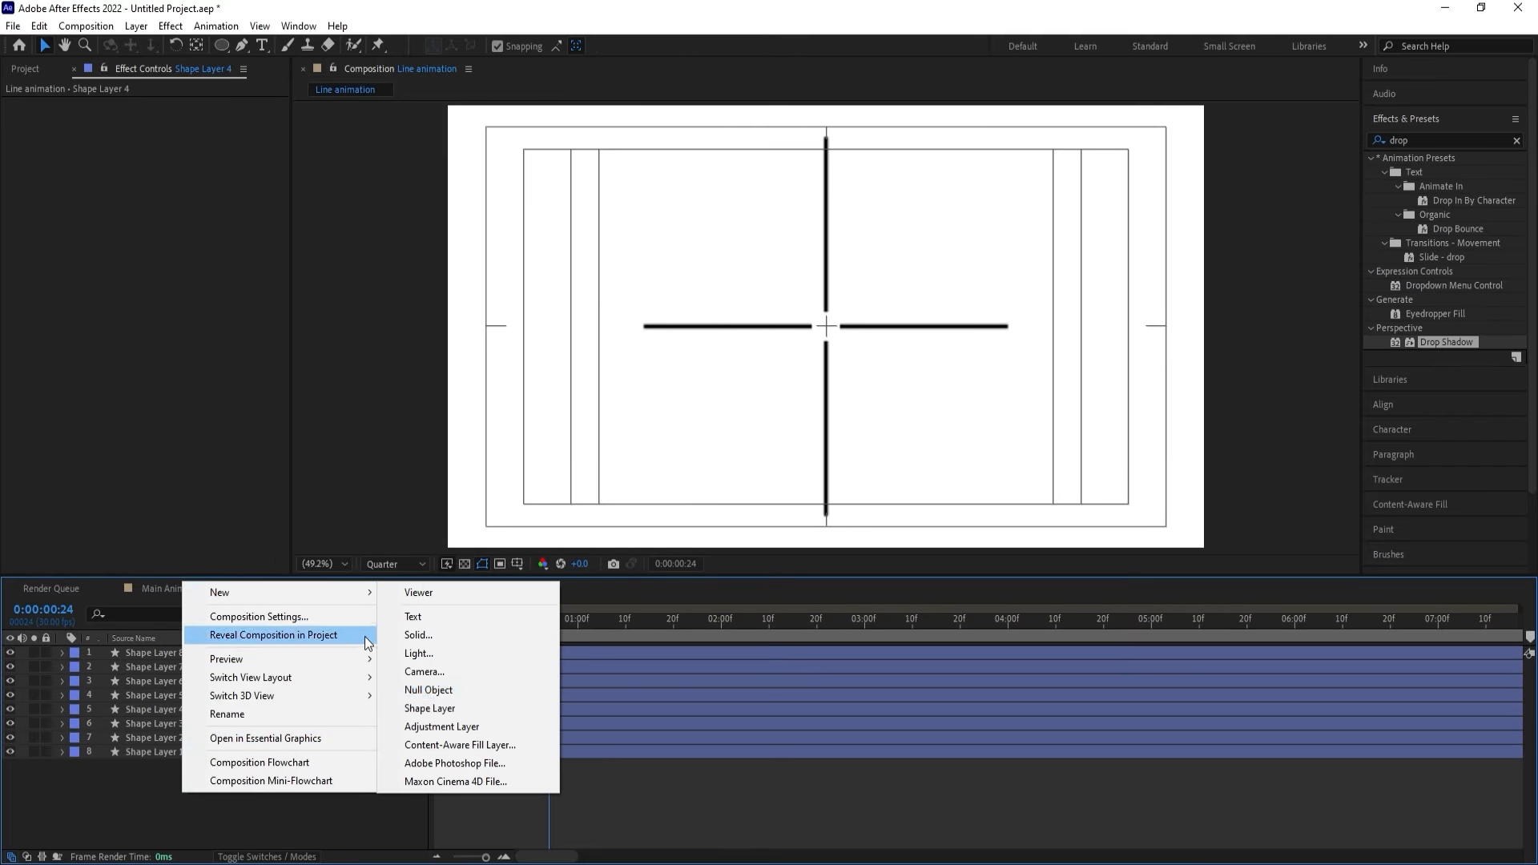
pyautogui.click(402, 694)
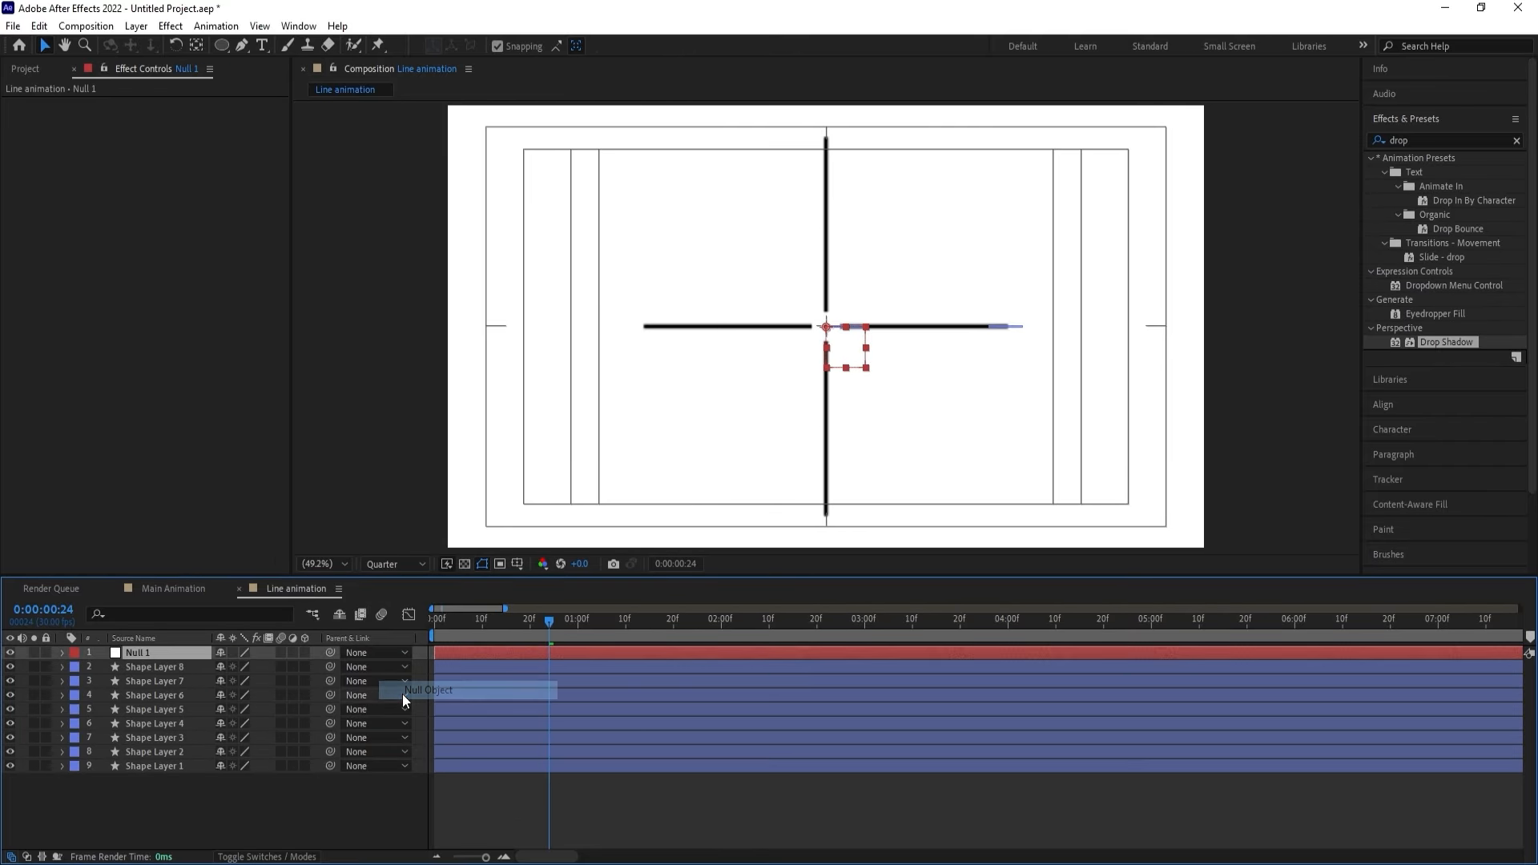
pyautogui.click(150, 664)
pyautogui.keyDown('shift'); pyautogui.click(143, 709); pyautogui.keyUp('shift')
pyautogui.moveTo(329, 671); pyautogui.dragTo(181, 656)
# Set the null object's Rotation to 45° and preview the line animation from the beginning.
pyautogui.click(181, 655)
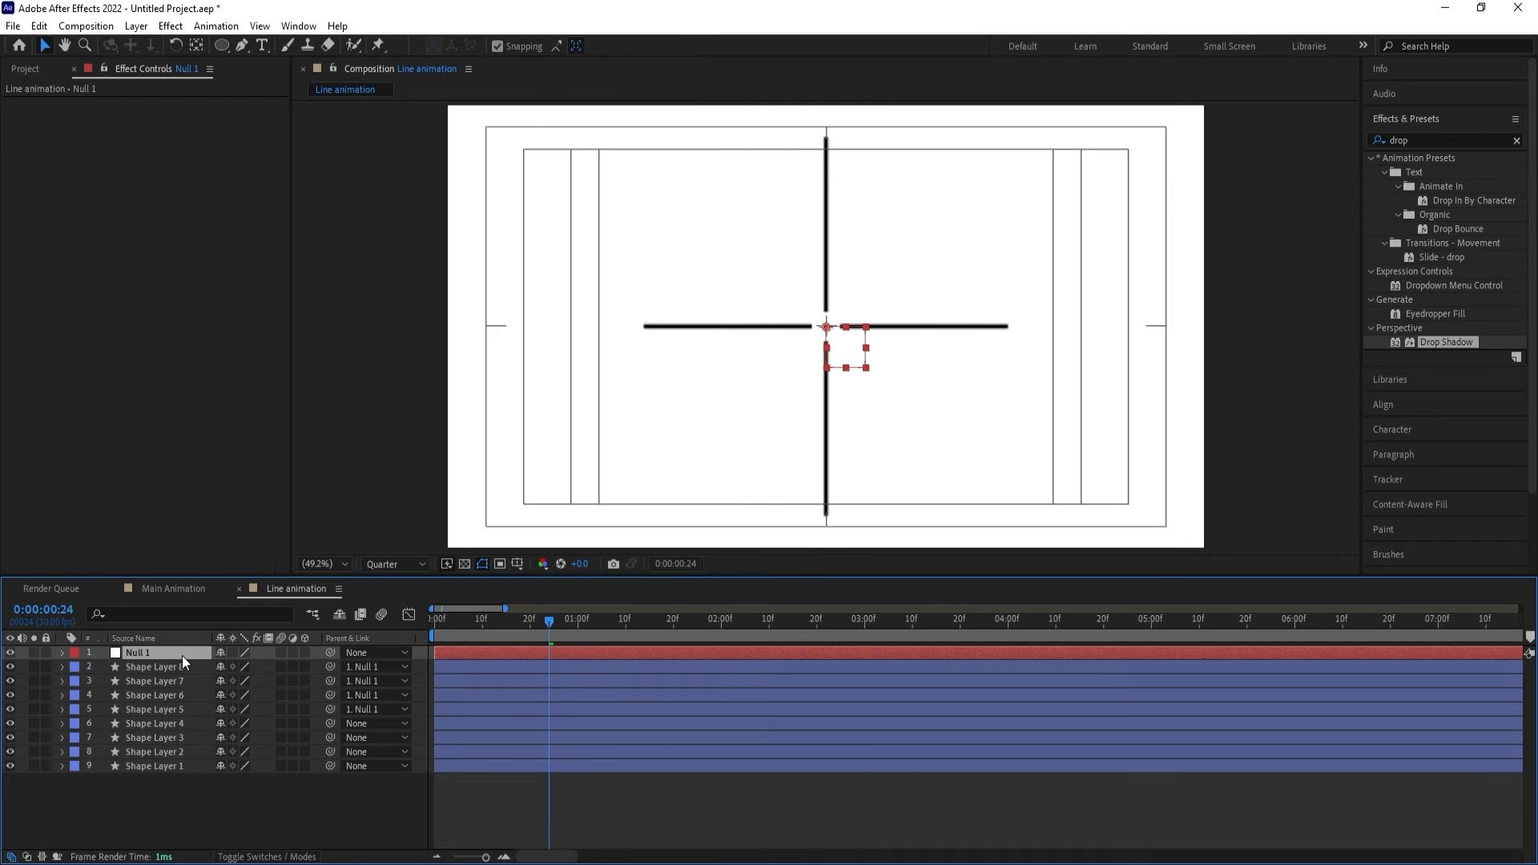
pyautogui.press('r')
pyautogui.click(235, 667)
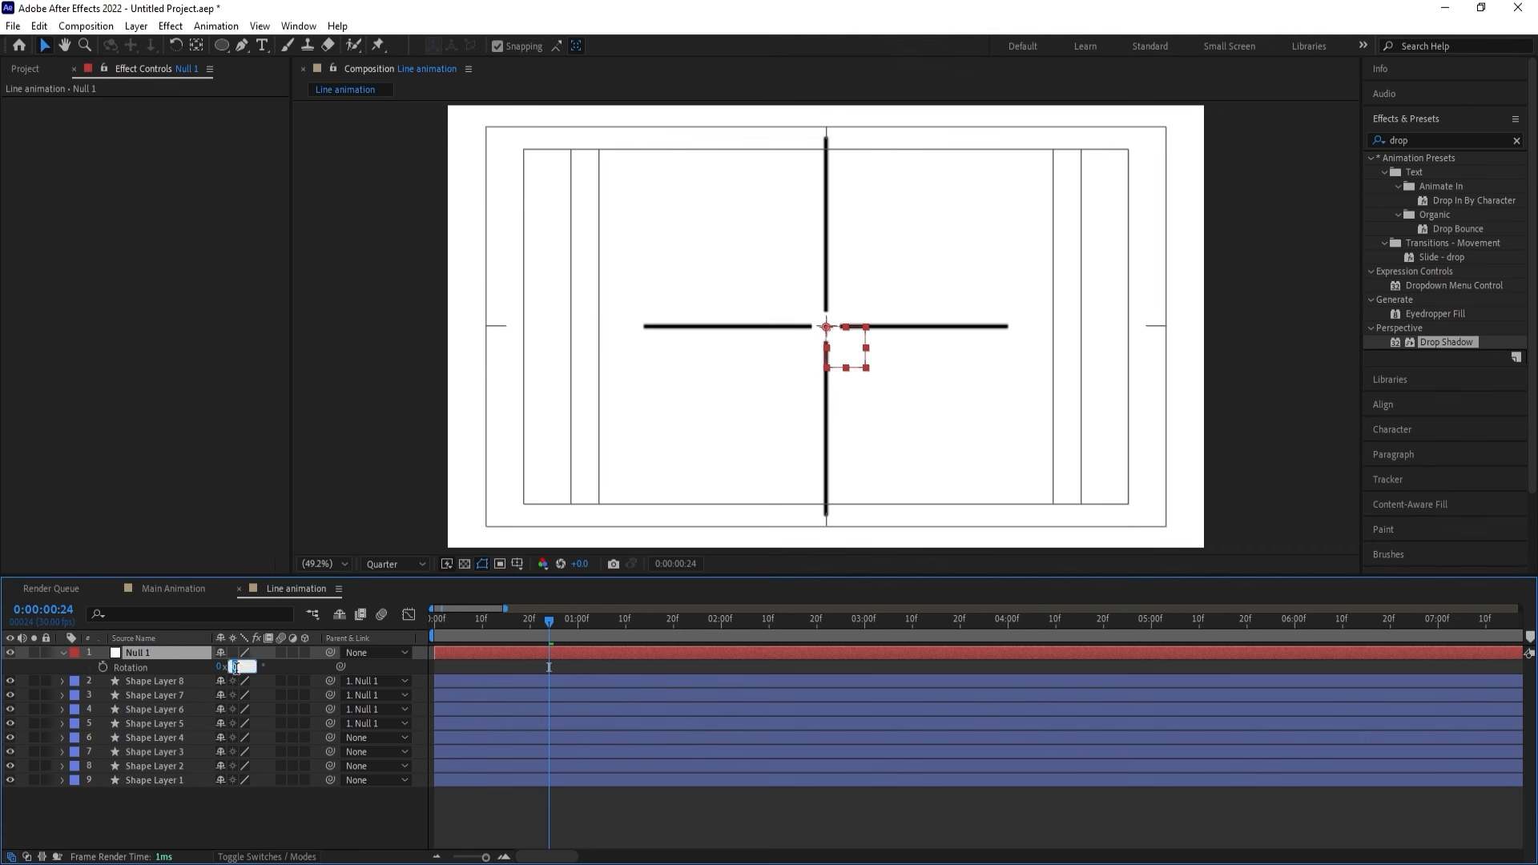
pyautogui.write('45')
pyautogui.press('Return')
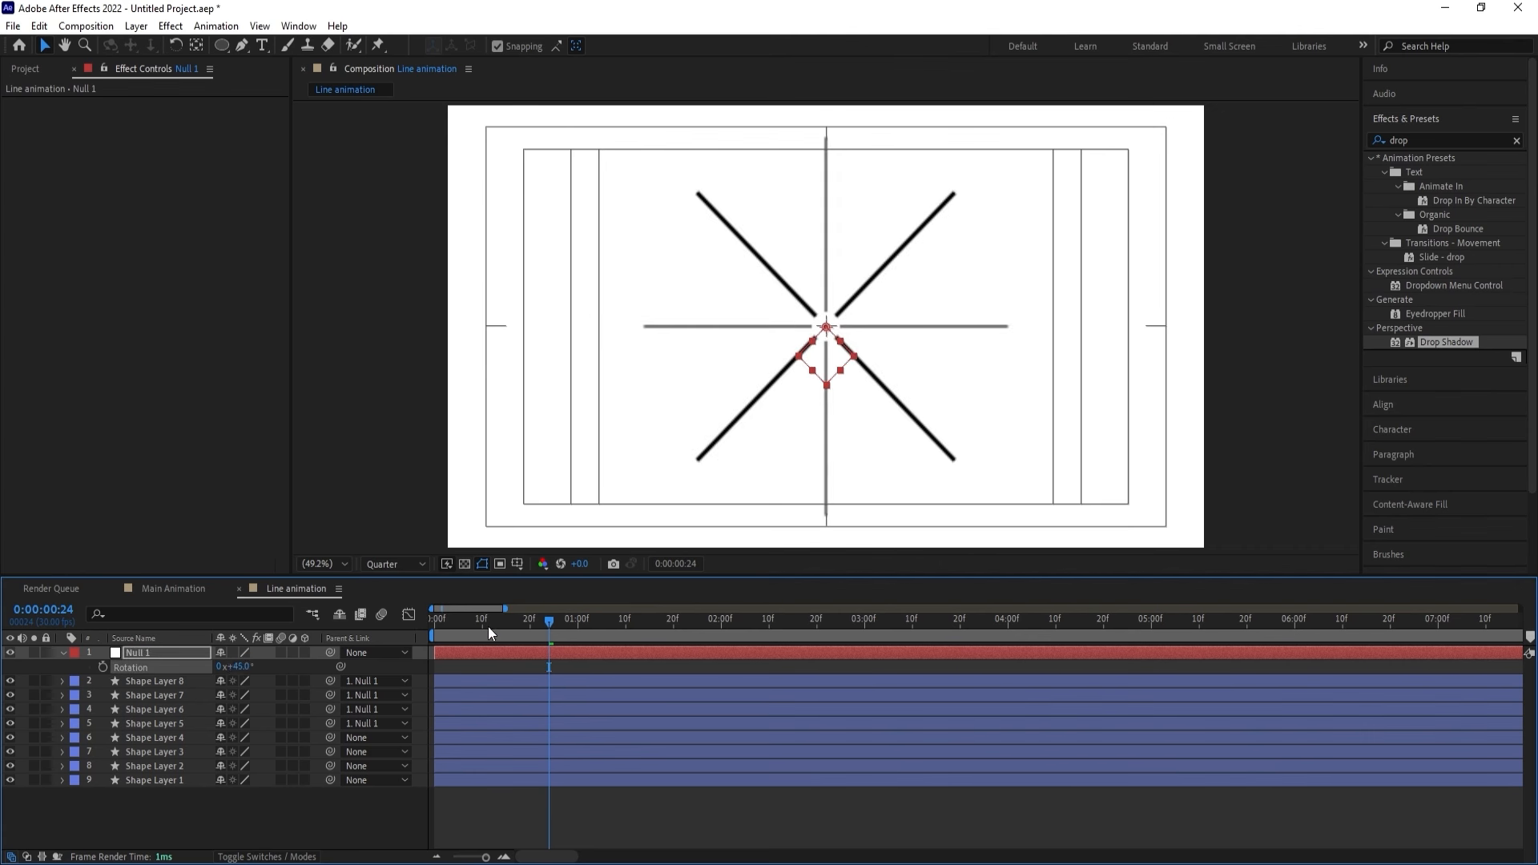
pyautogui.moveTo(488, 632); pyautogui.dragTo(392, 613)
pyautogui.press('space')
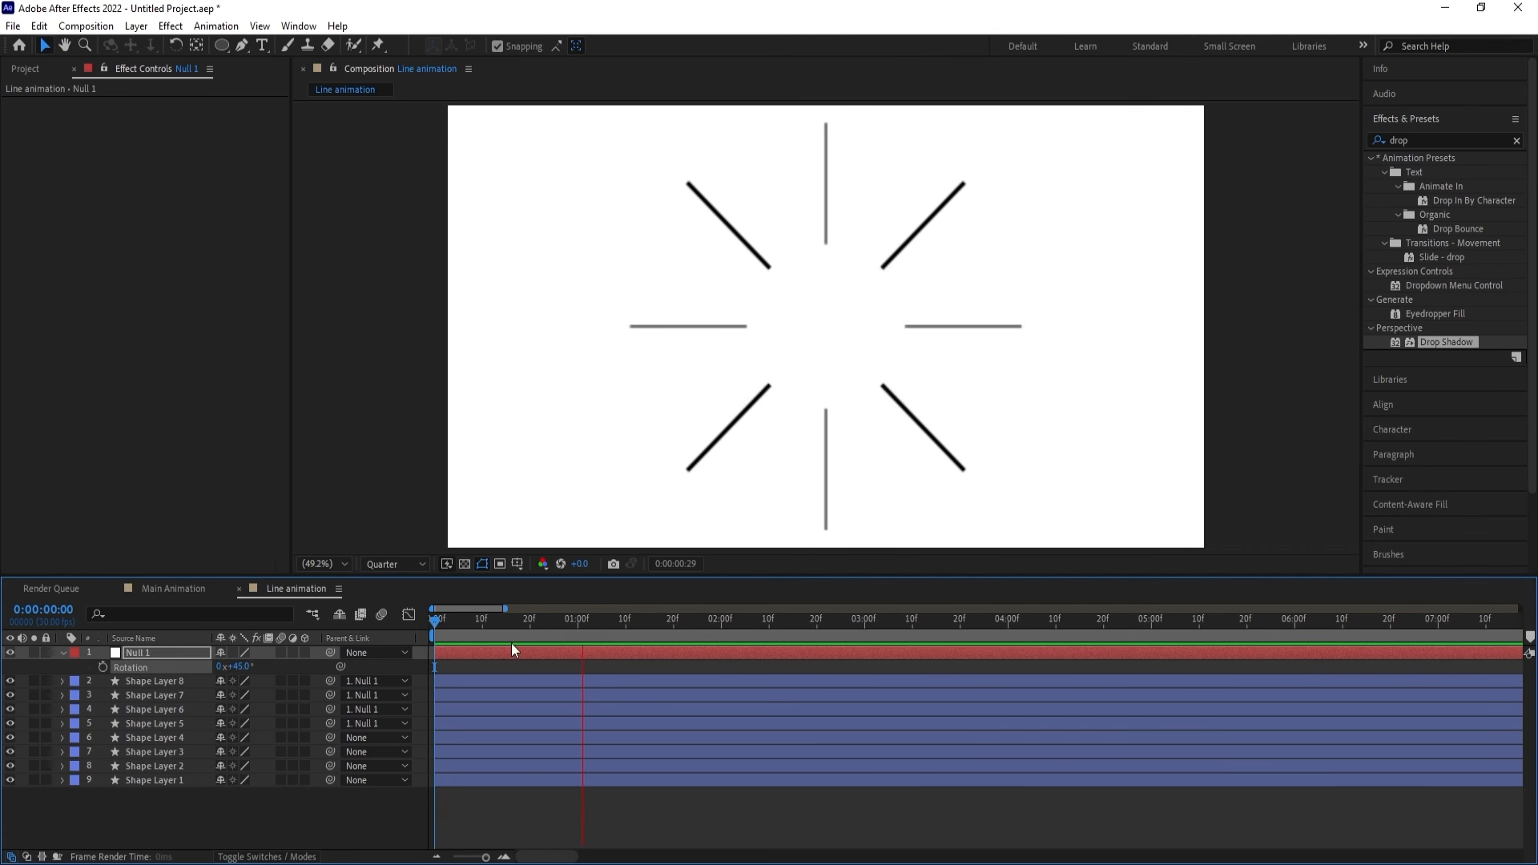
pyautogui.press('space')
# Shift Shape Layers 5 to 8 in time so they start at 0:00:00:10, and preview the animation.
pyautogui.press('=')
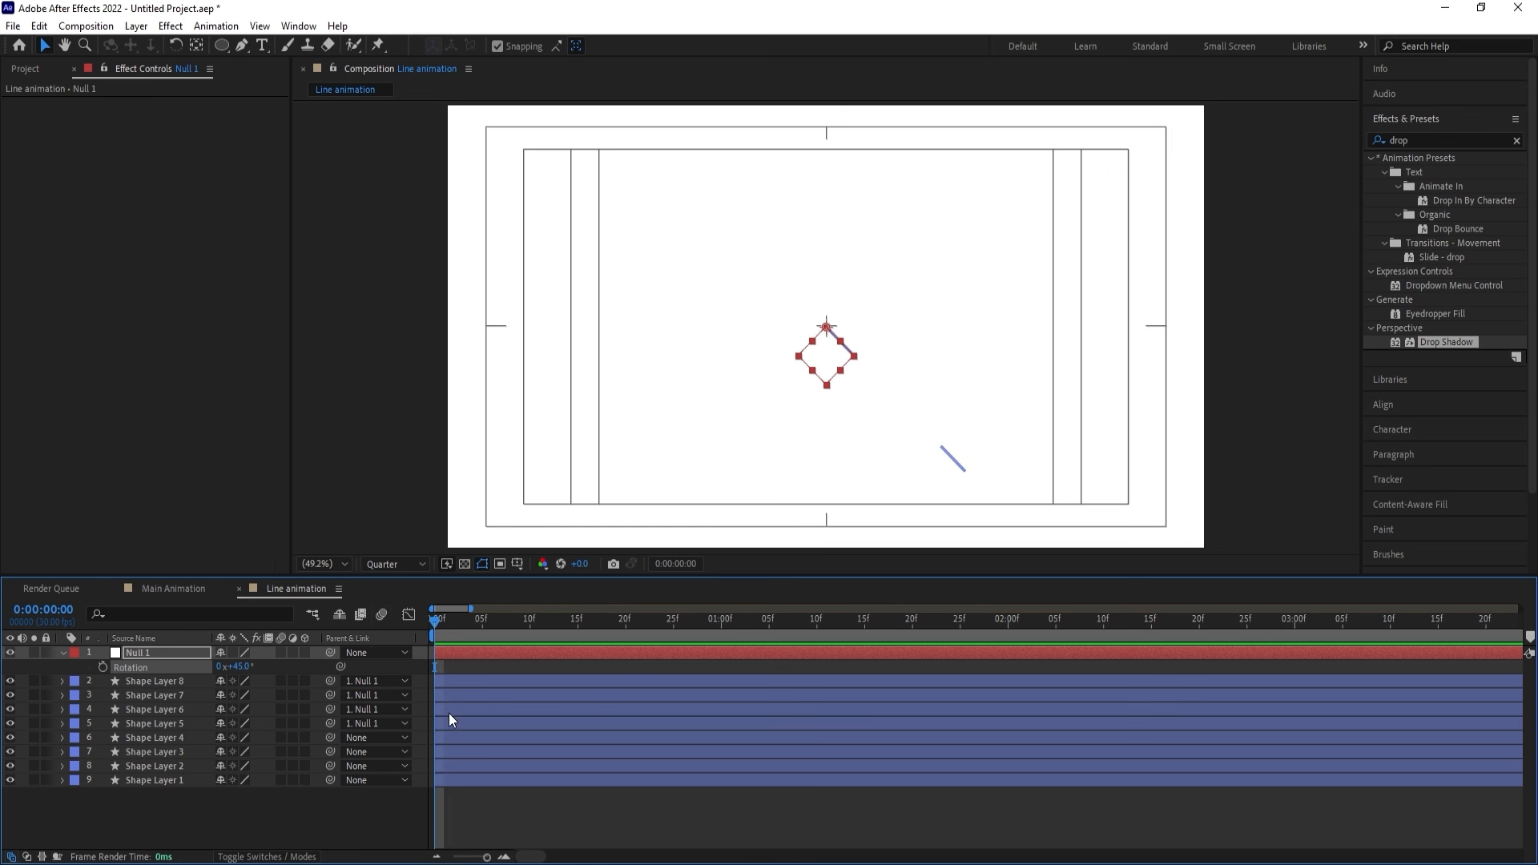
pyautogui.click(444, 680)
pyautogui.keyDown('shift'); pyautogui.click(443, 723); pyautogui.keyUp('shift')
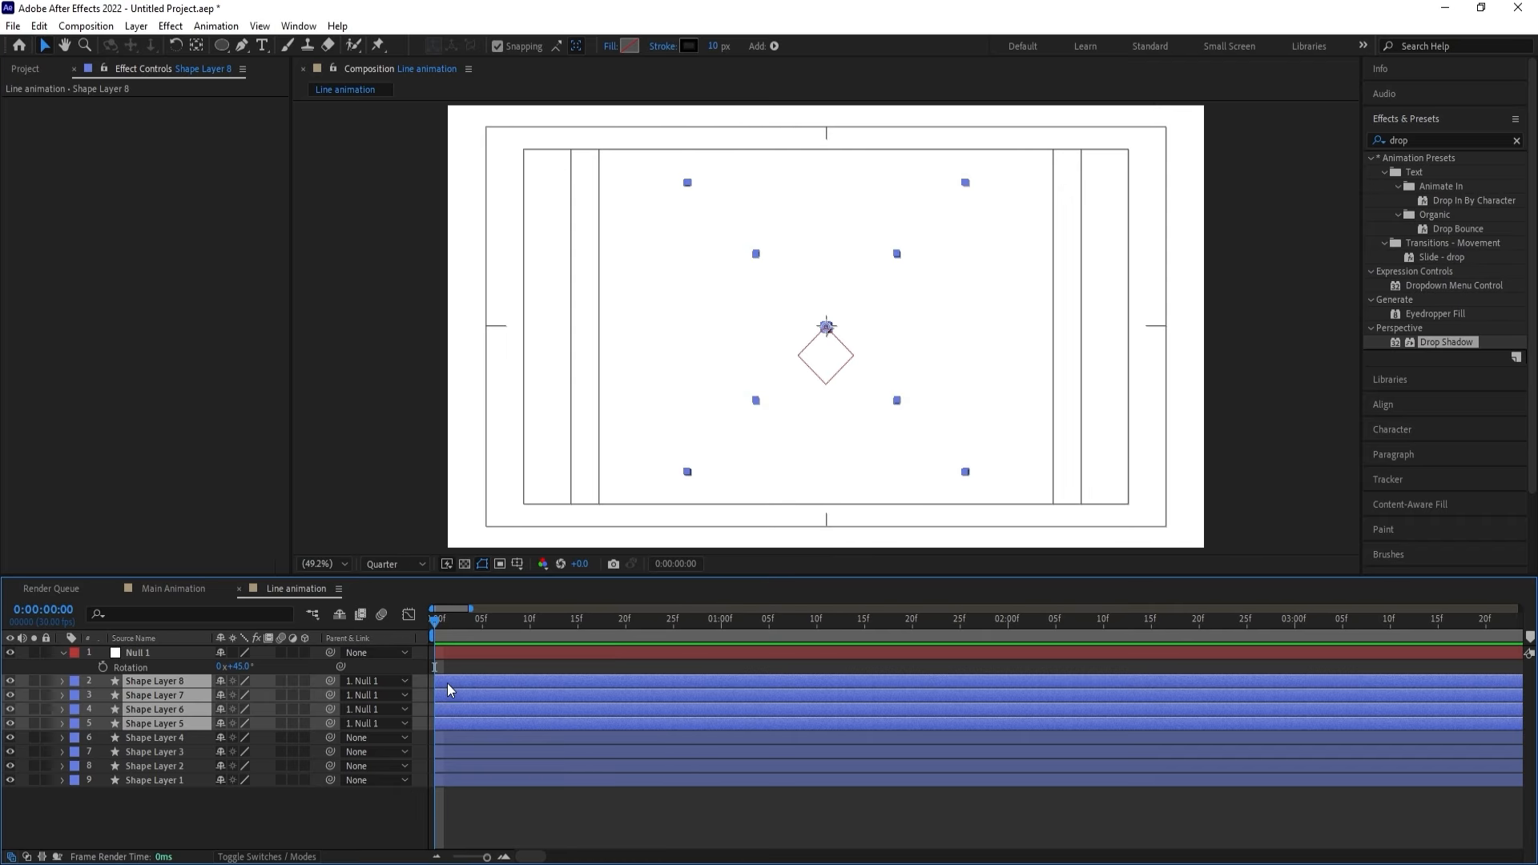
pyautogui.moveTo(447, 684); pyautogui.dragTo(540, 678)
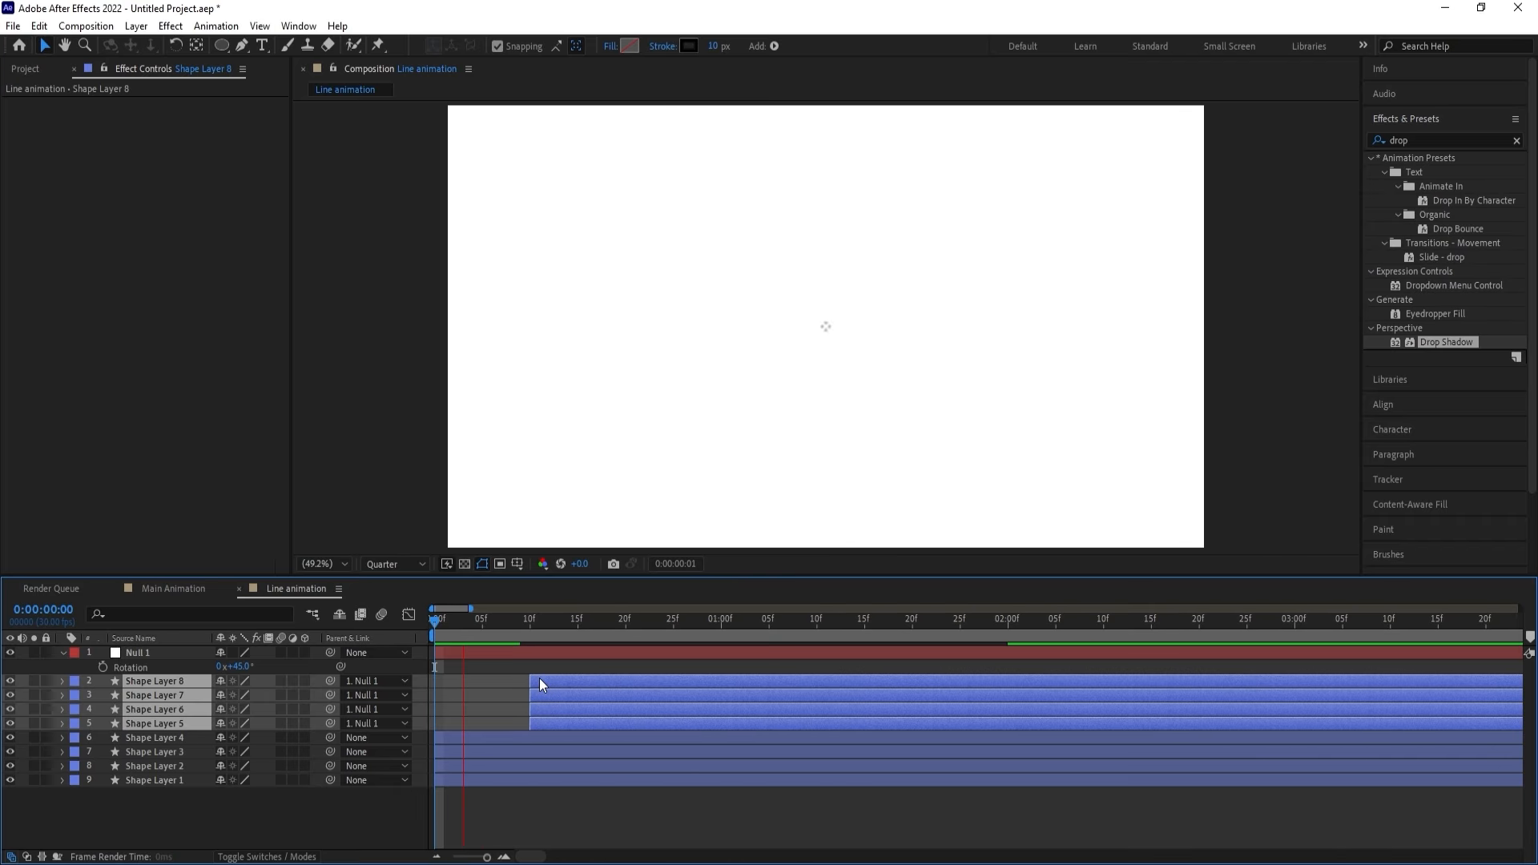
pyautogui.press('space')
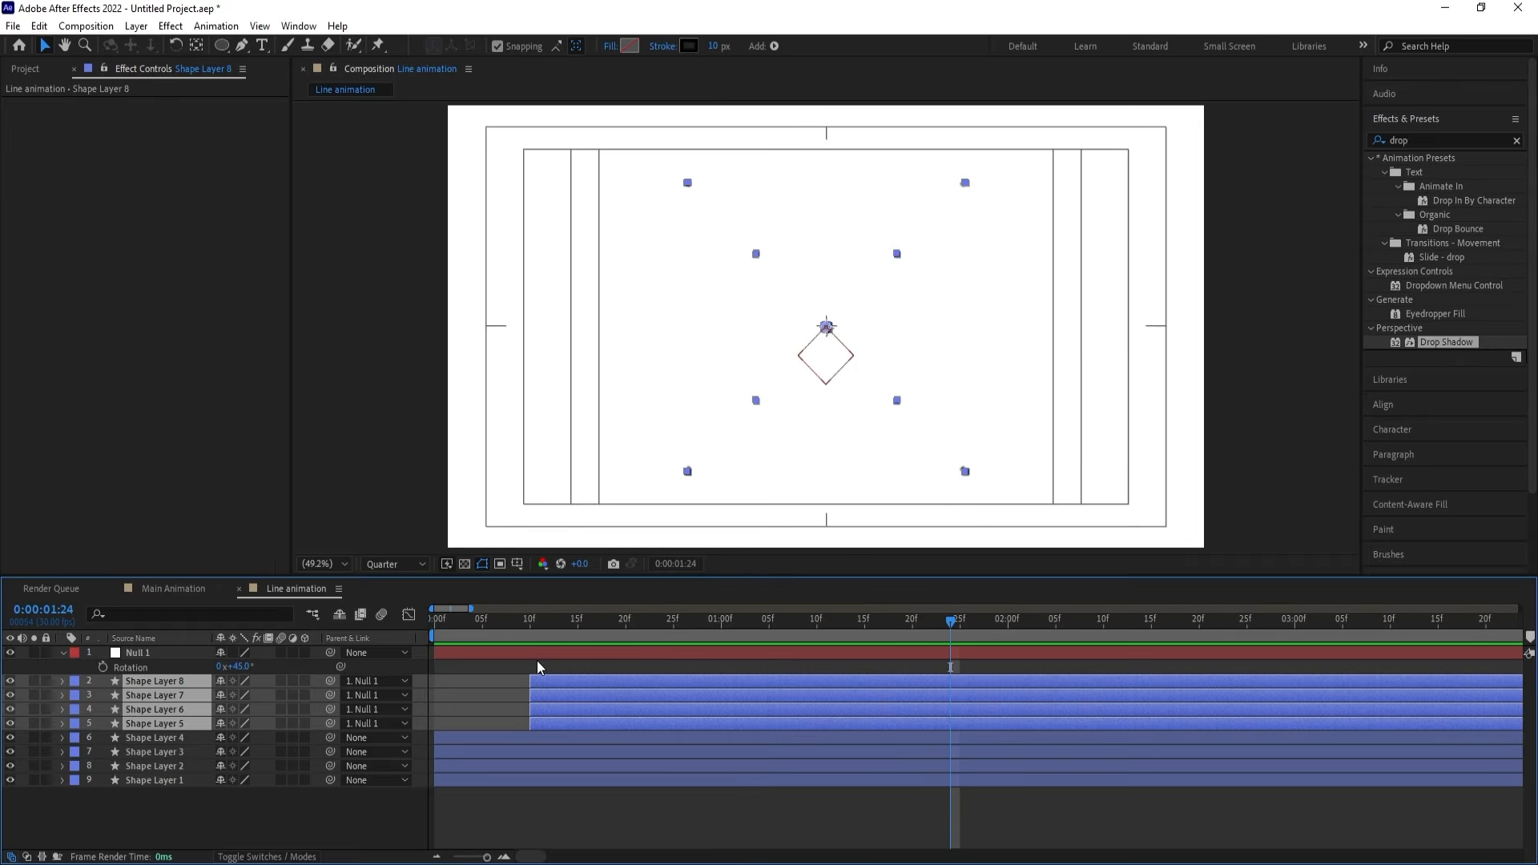
pyautogui.click(537, 667)
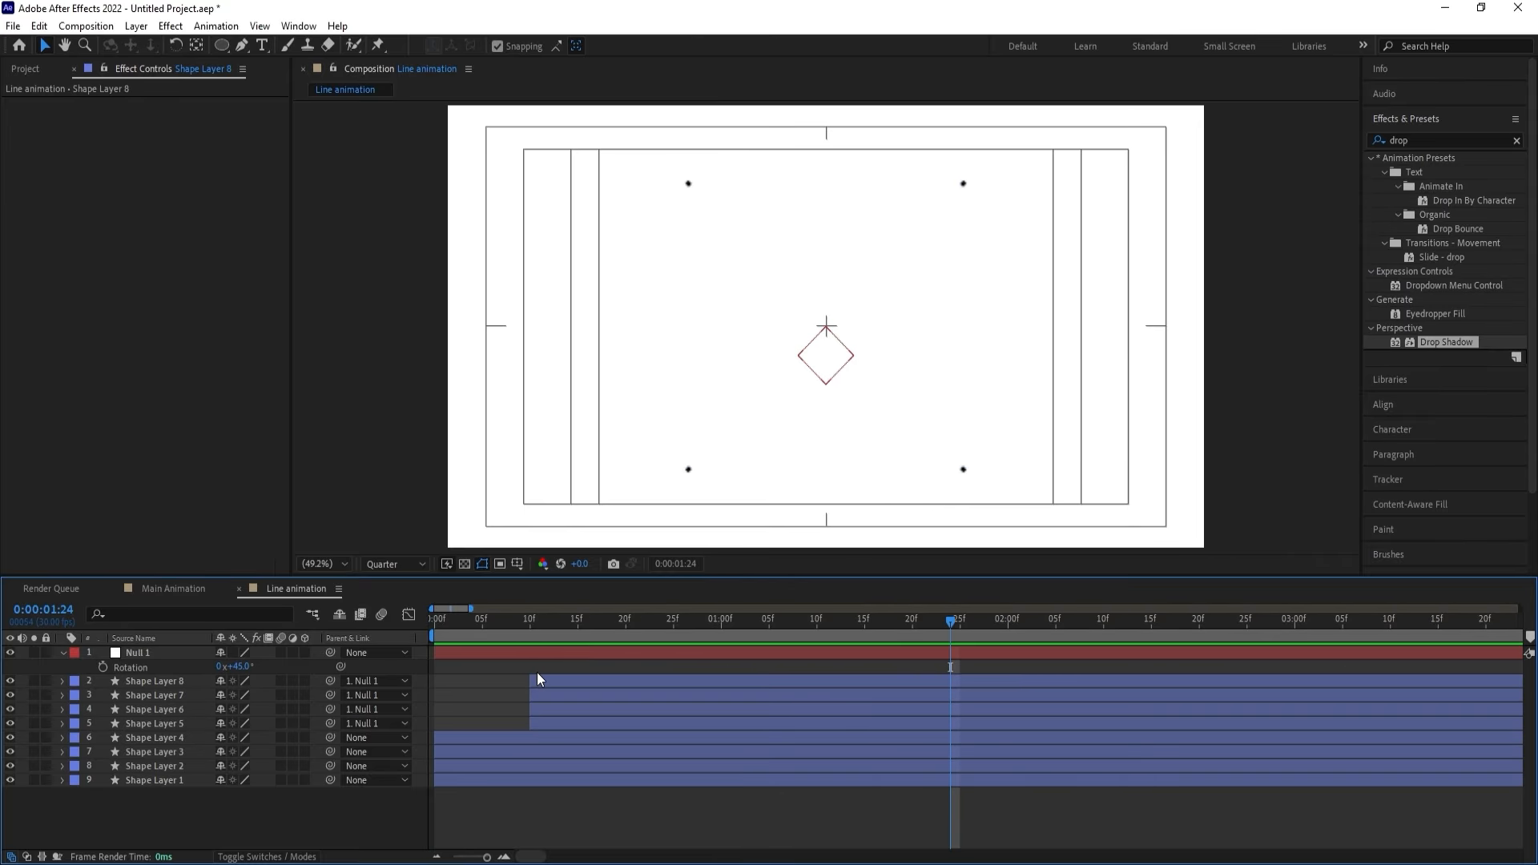
# Set the null object's Scale to 200% and play the animation from the beginning.
pyautogui.click(532, 652)
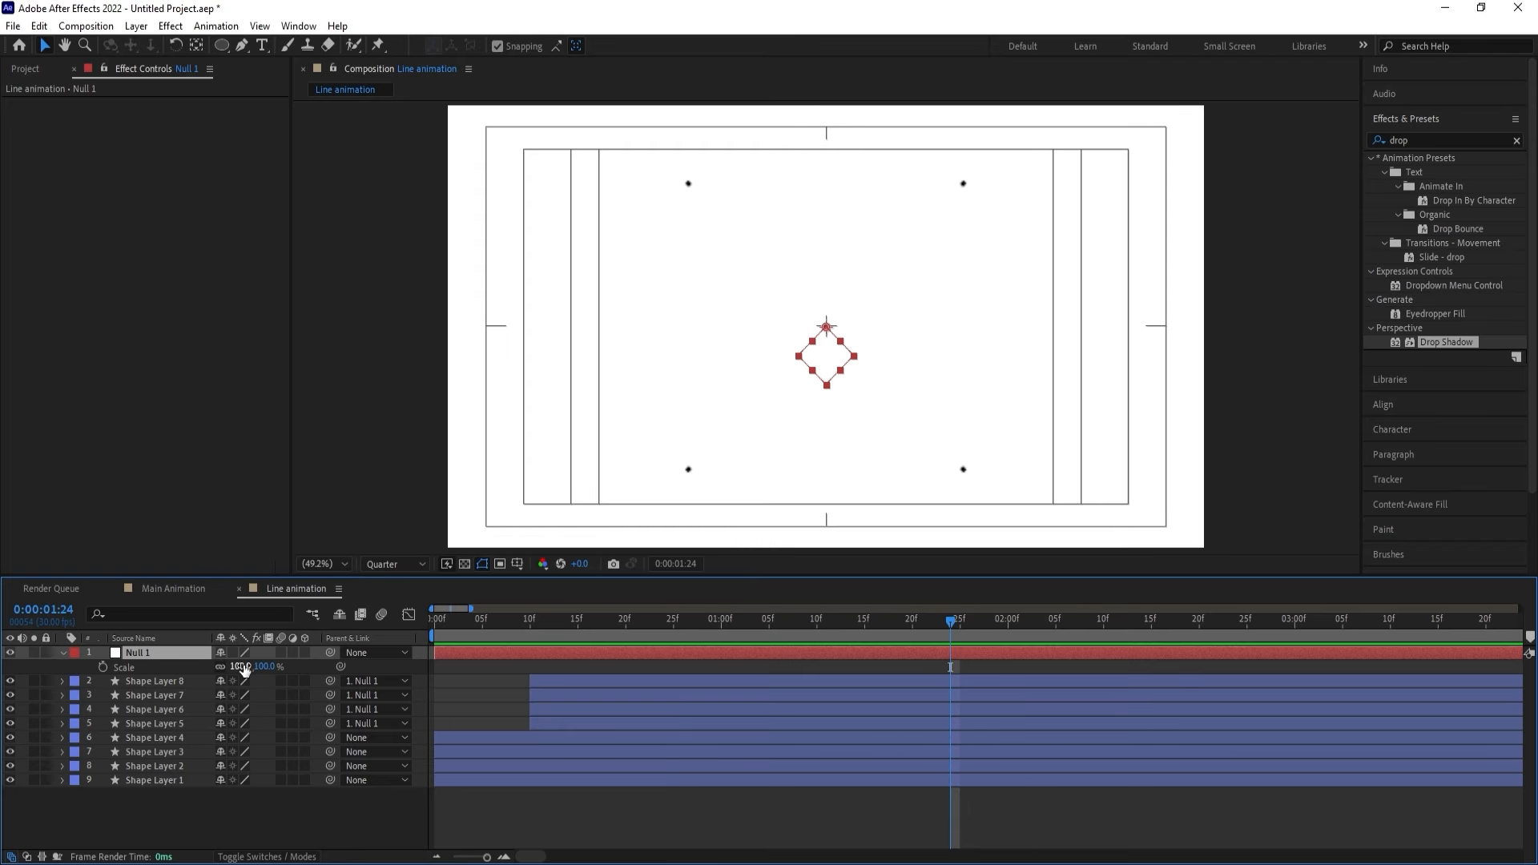
pyautogui.click(241, 667)
pyautogui.press('Return')
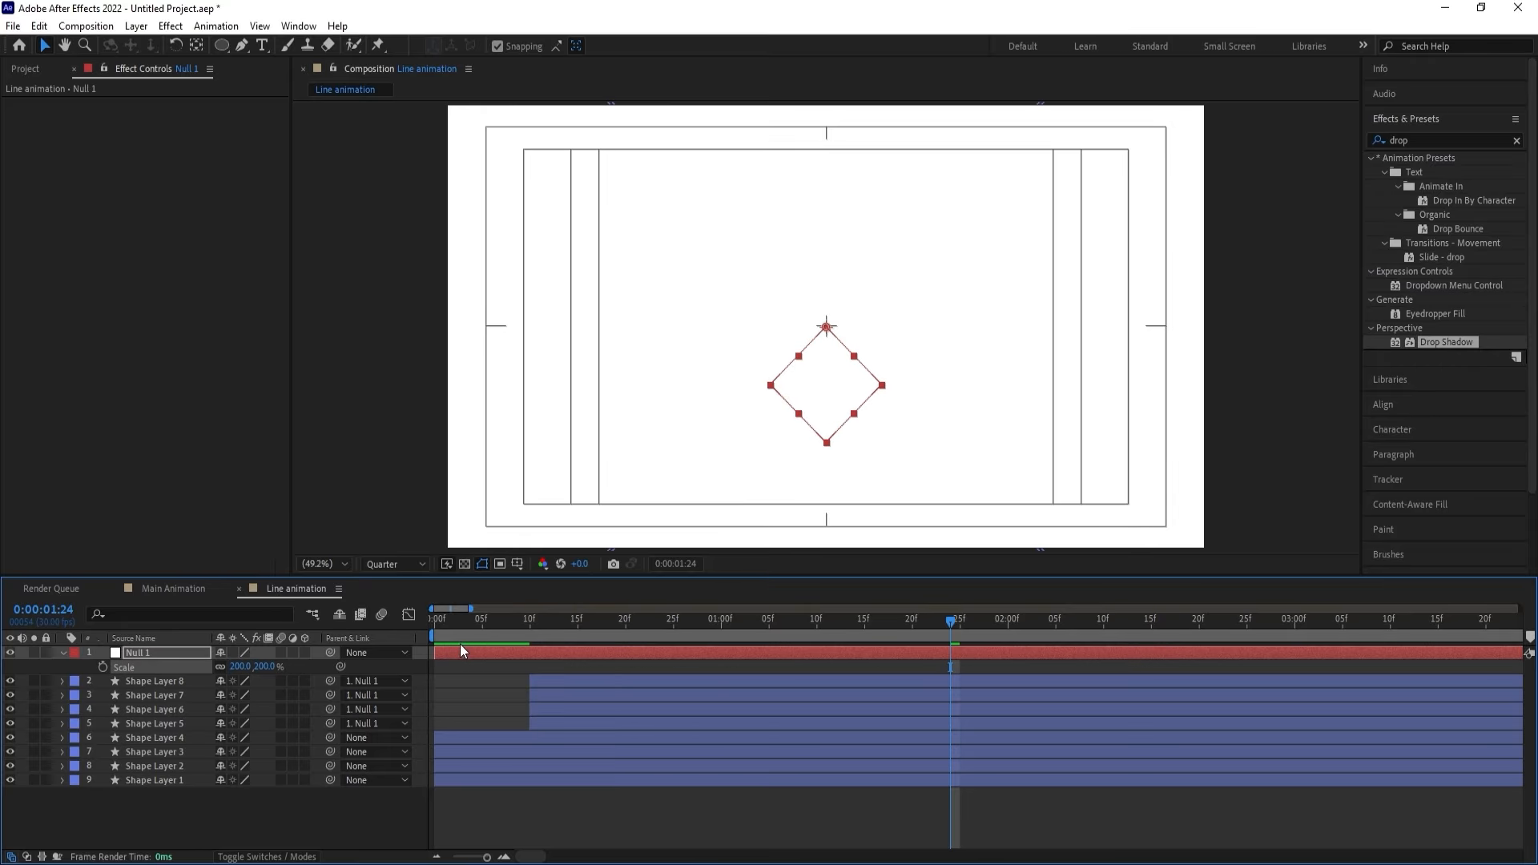
pyautogui.press('Home')
pyautogui.press('space')
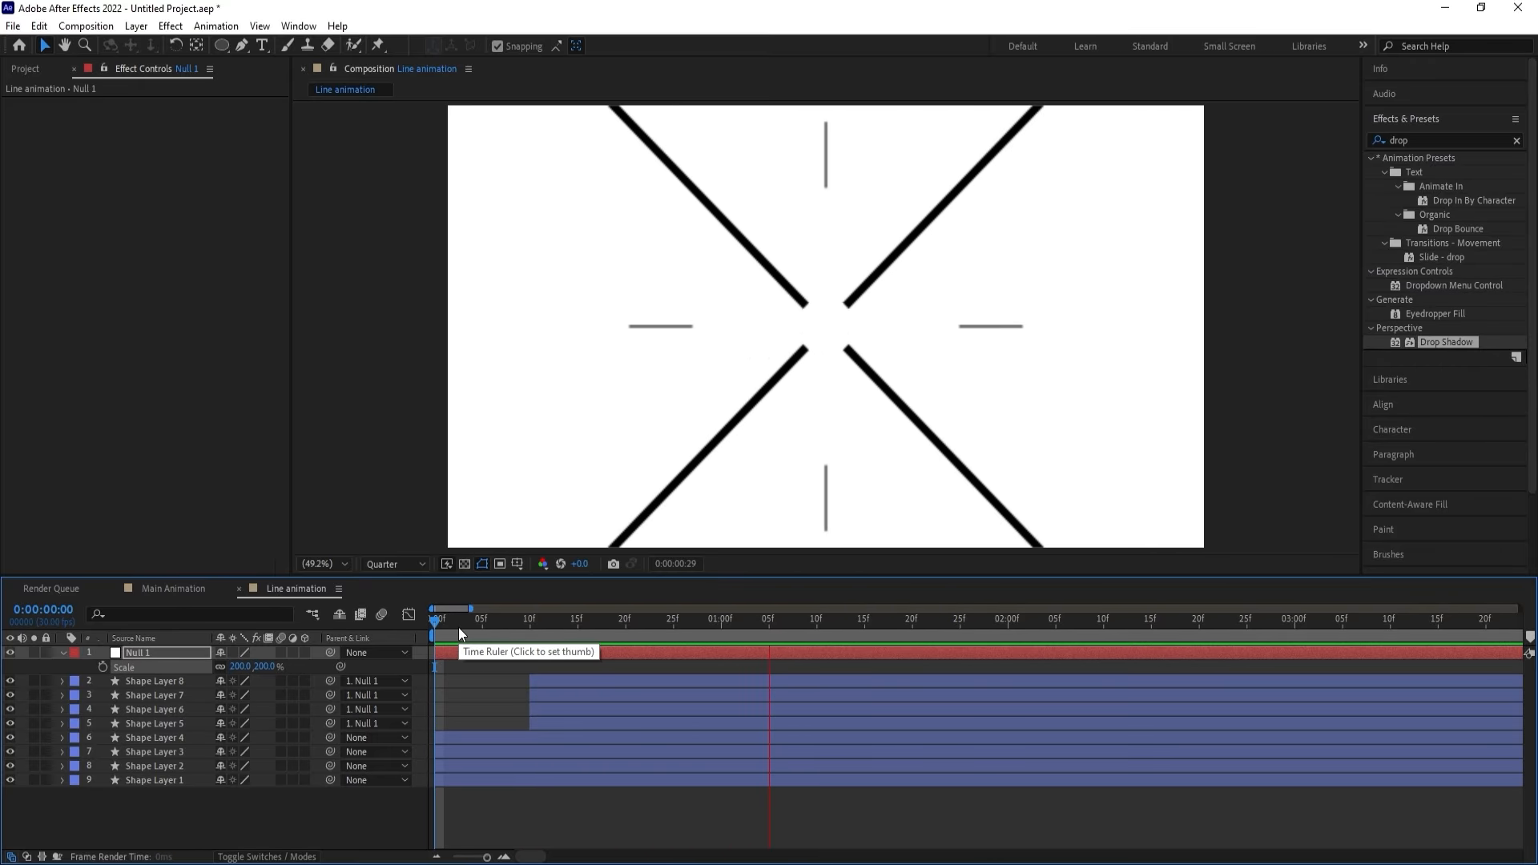
pyautogui.moveTo(551, 624); pyautogui.dragTo(520, 628)
# Filter all layers' properties by "cap" and set the Line Cap of Shape Layers 8 and 7 to Round Cap.
pyautogui.hotkey('ctrl', 'a')
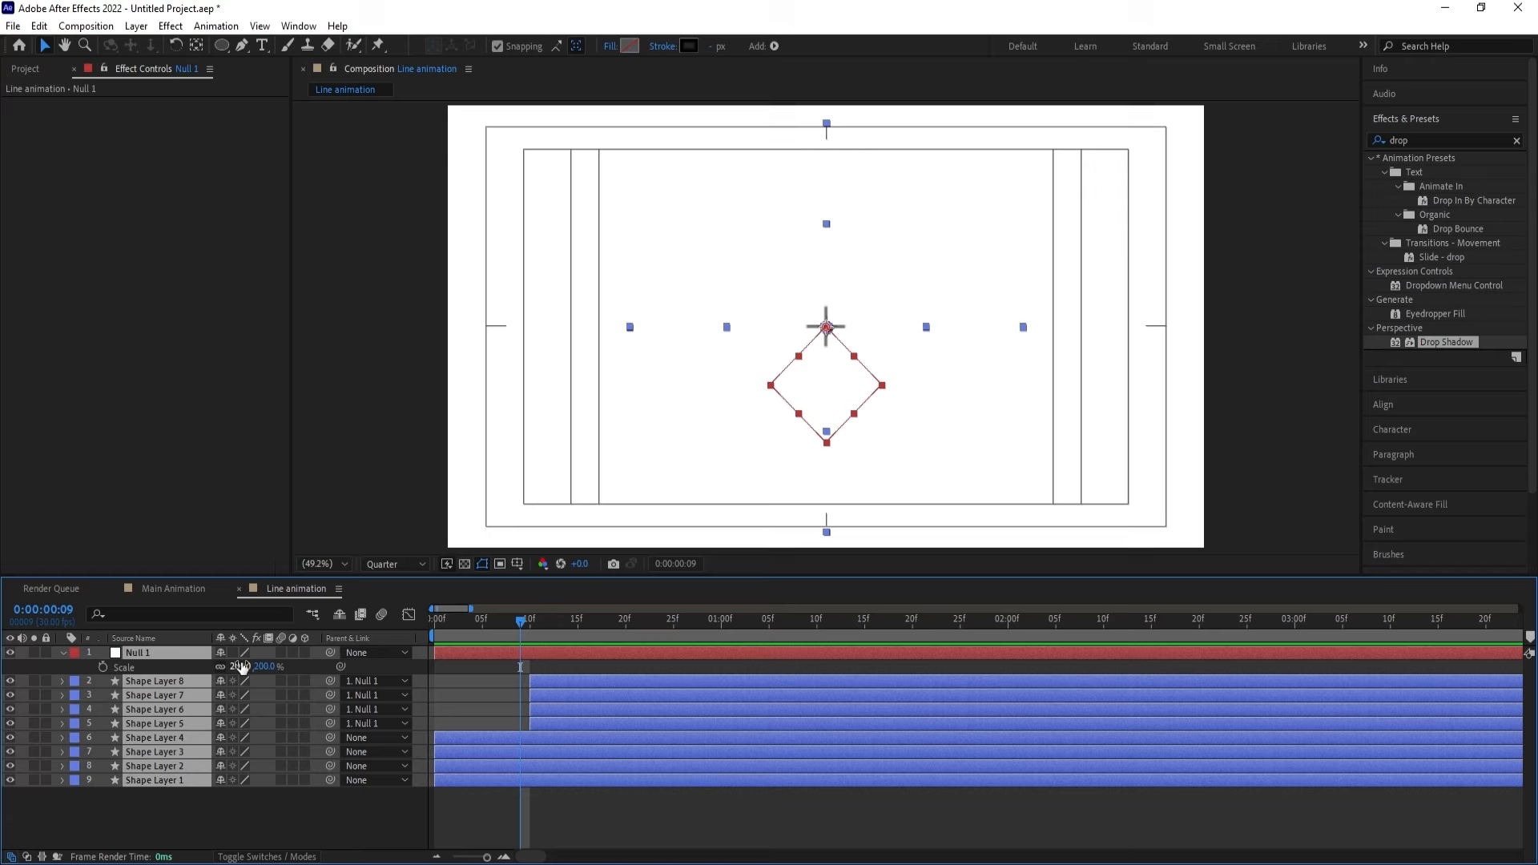
pyautogui.click(181, 612)
pyautogui.write('cap')
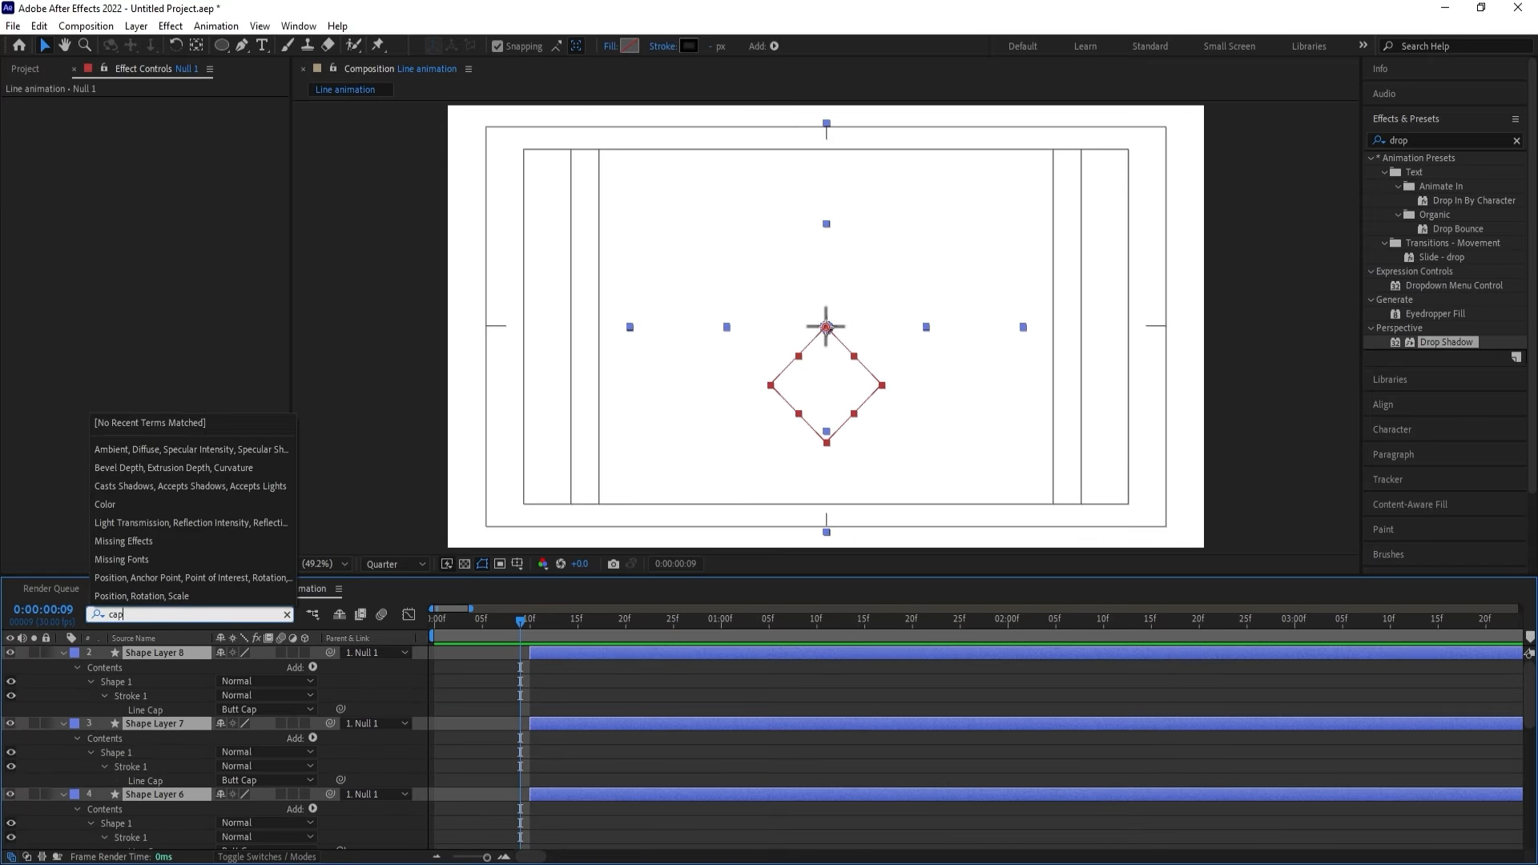
pyautogui.click(358, 689)
pyautogui.click(264, 710)
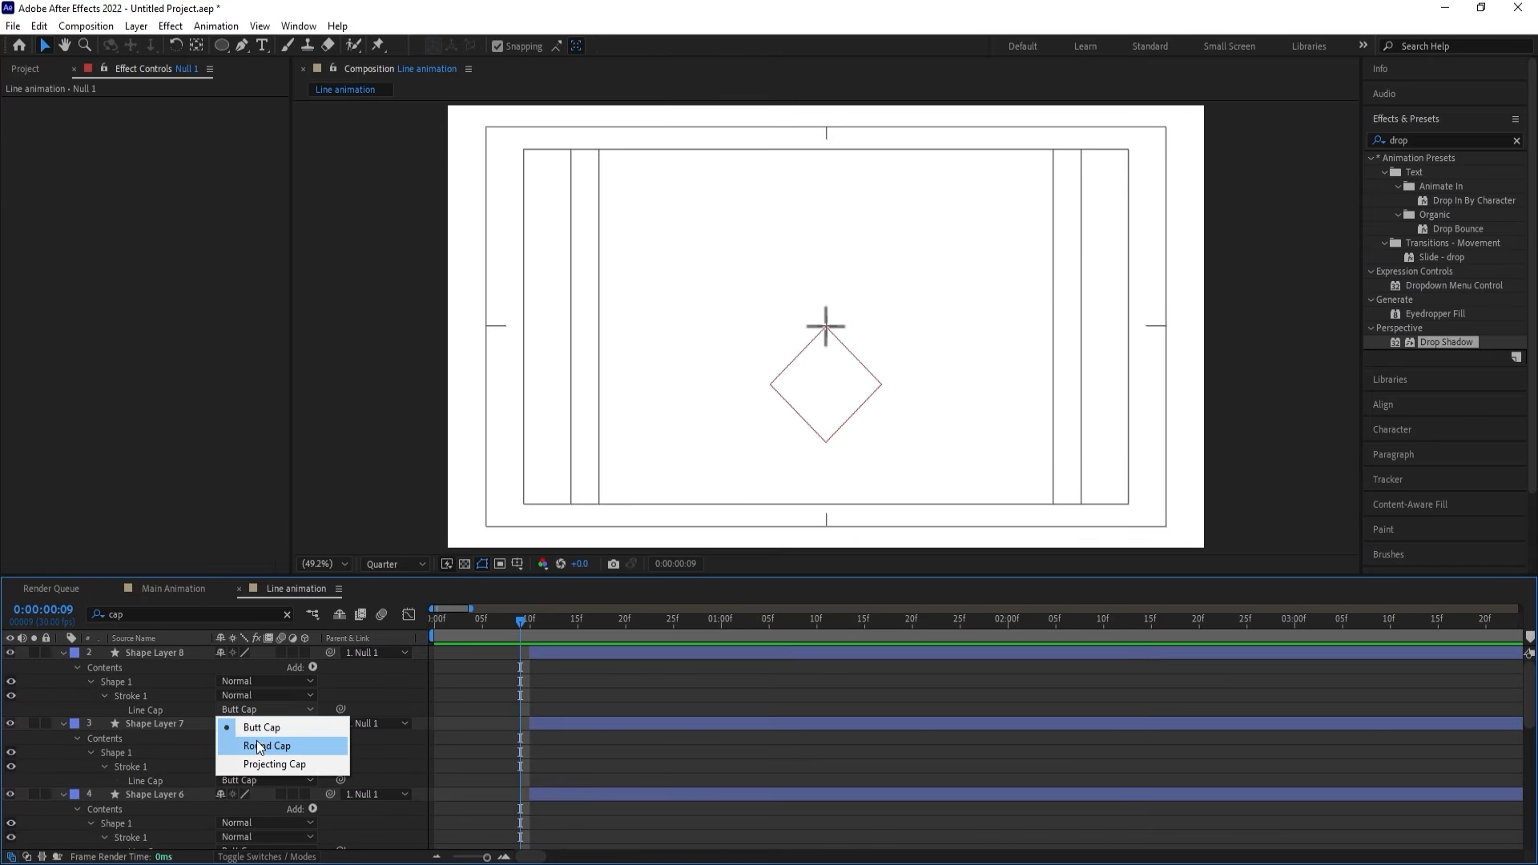
pyautogui.click(256, 747)
pyautogui.click(238, 782)
pyautogui.click(248, 819)
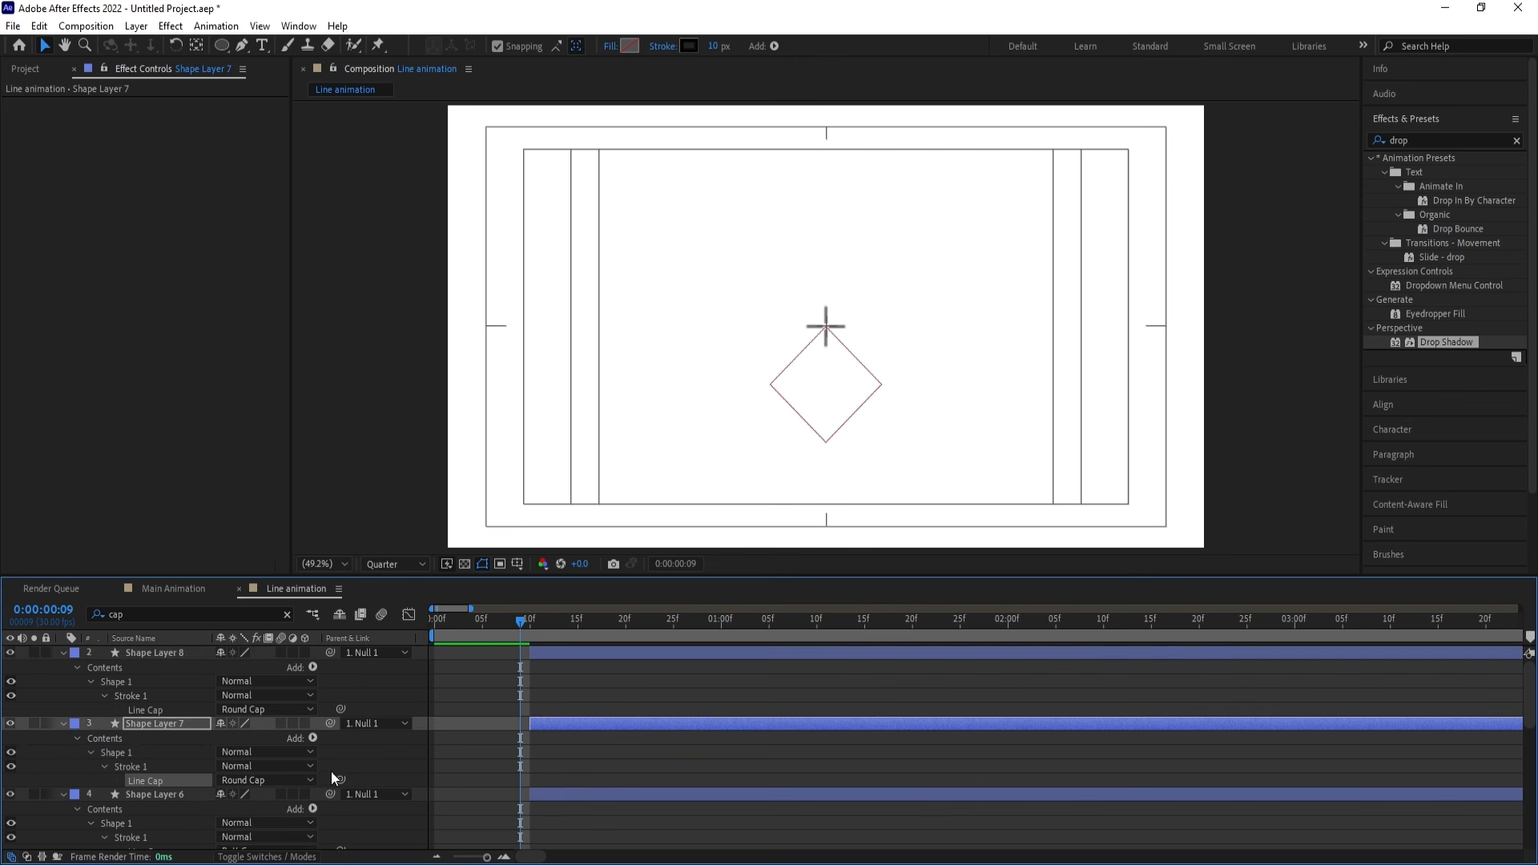
# Set the Line Cap of Shape Layers 6 and 5 to Round Cap.
pyautogui.scroll(-1, 358, 757)
pyautogui.click(265, 808)
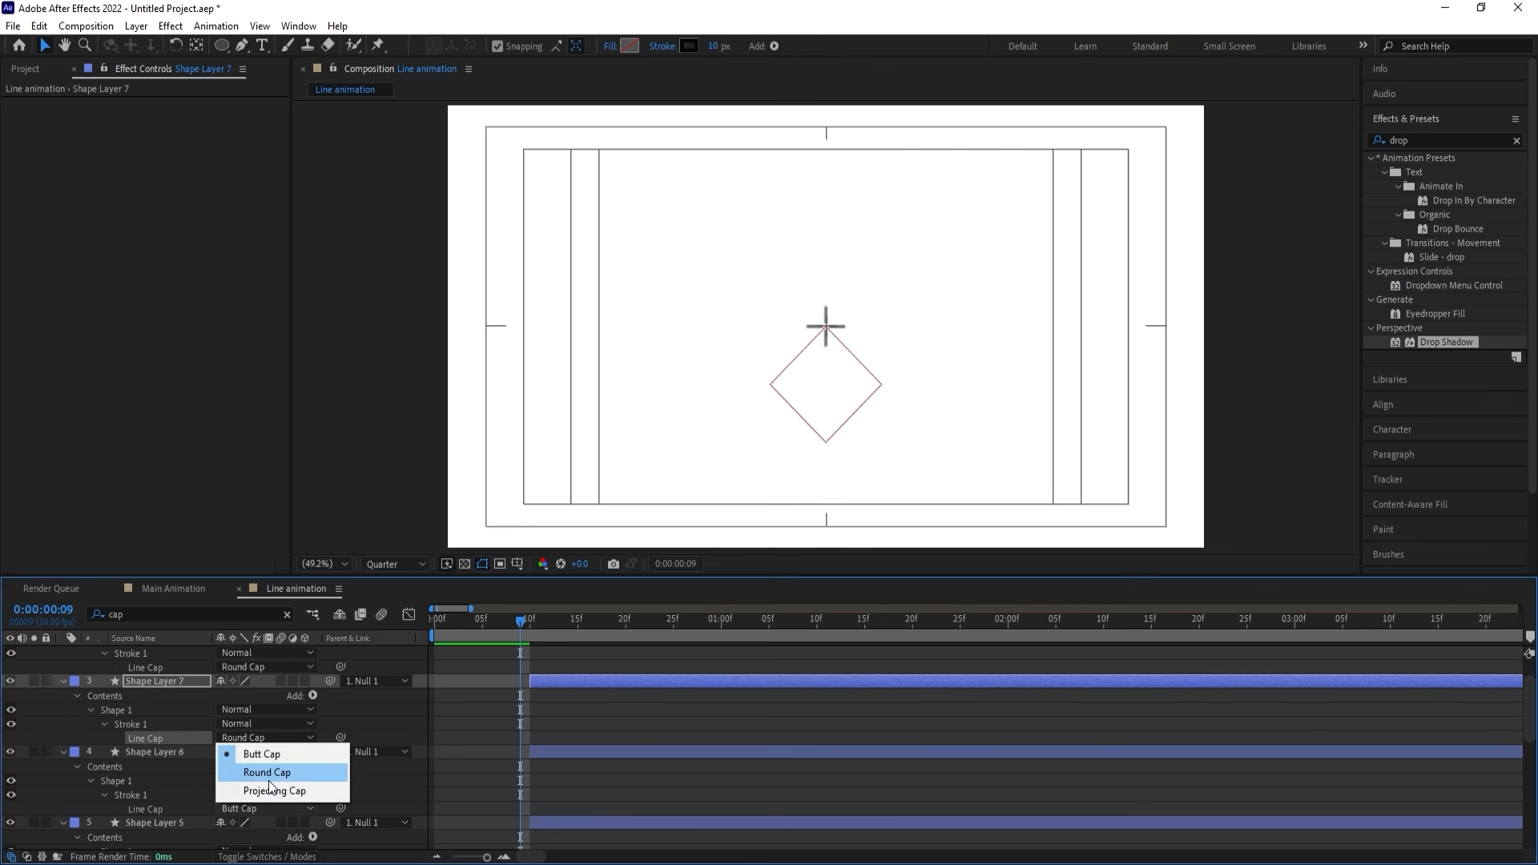
pyautogui.click(268, 774)
pyautogui.scroll(-1, 272, 800)
pyautogui.click(238, 833)
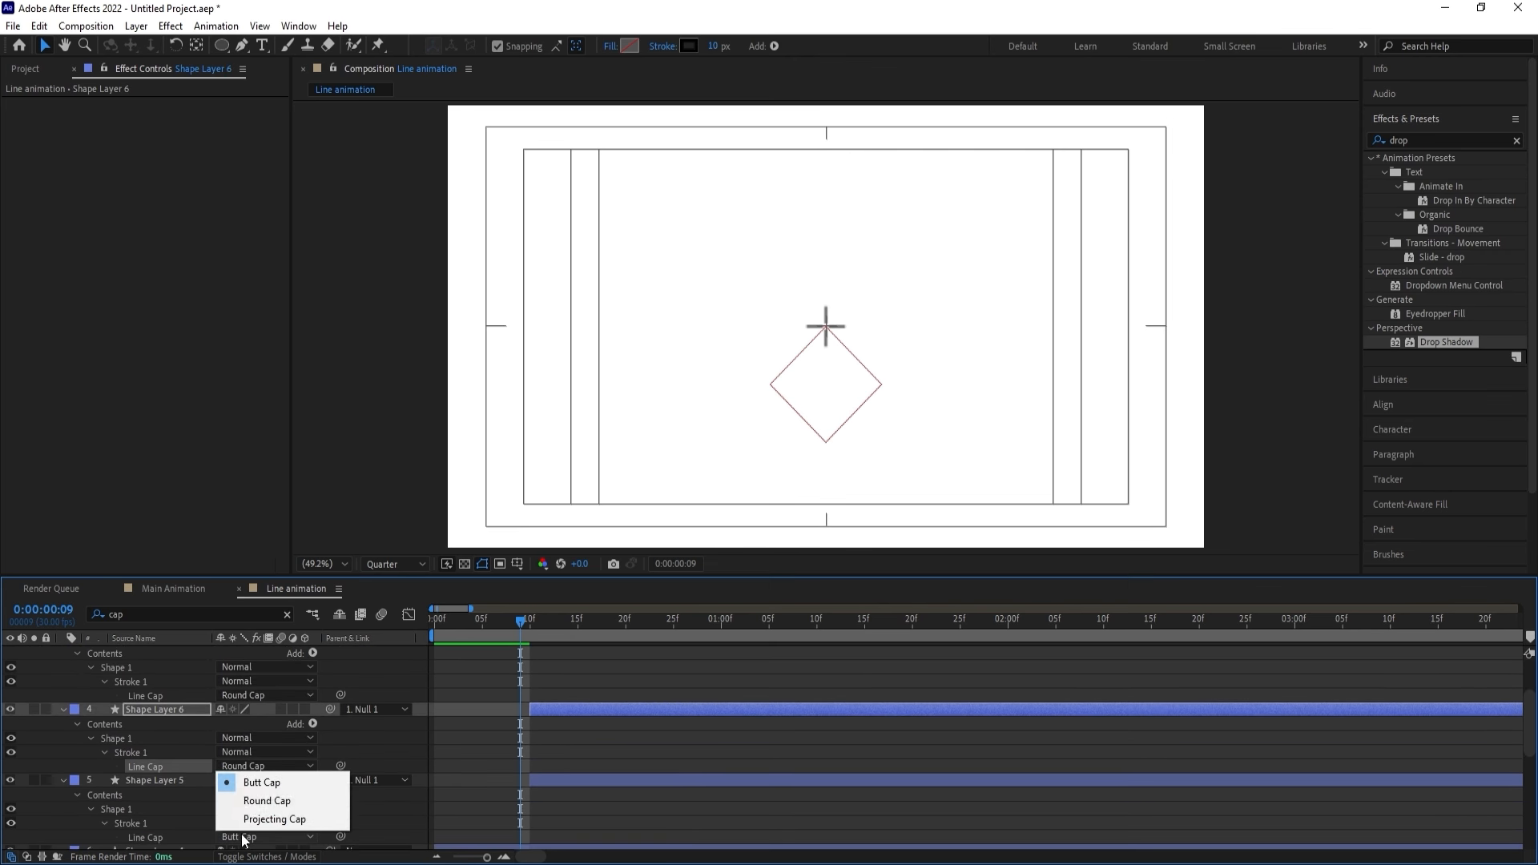
pyautogui.click(247, 800)
# Change the Line Cap of the thin lines on Shape Layers 4 and 3 to Round Cap.
pyautogui.scroll(-1, 250, 803)
pyautogui.scroll(-1, 239, 841)
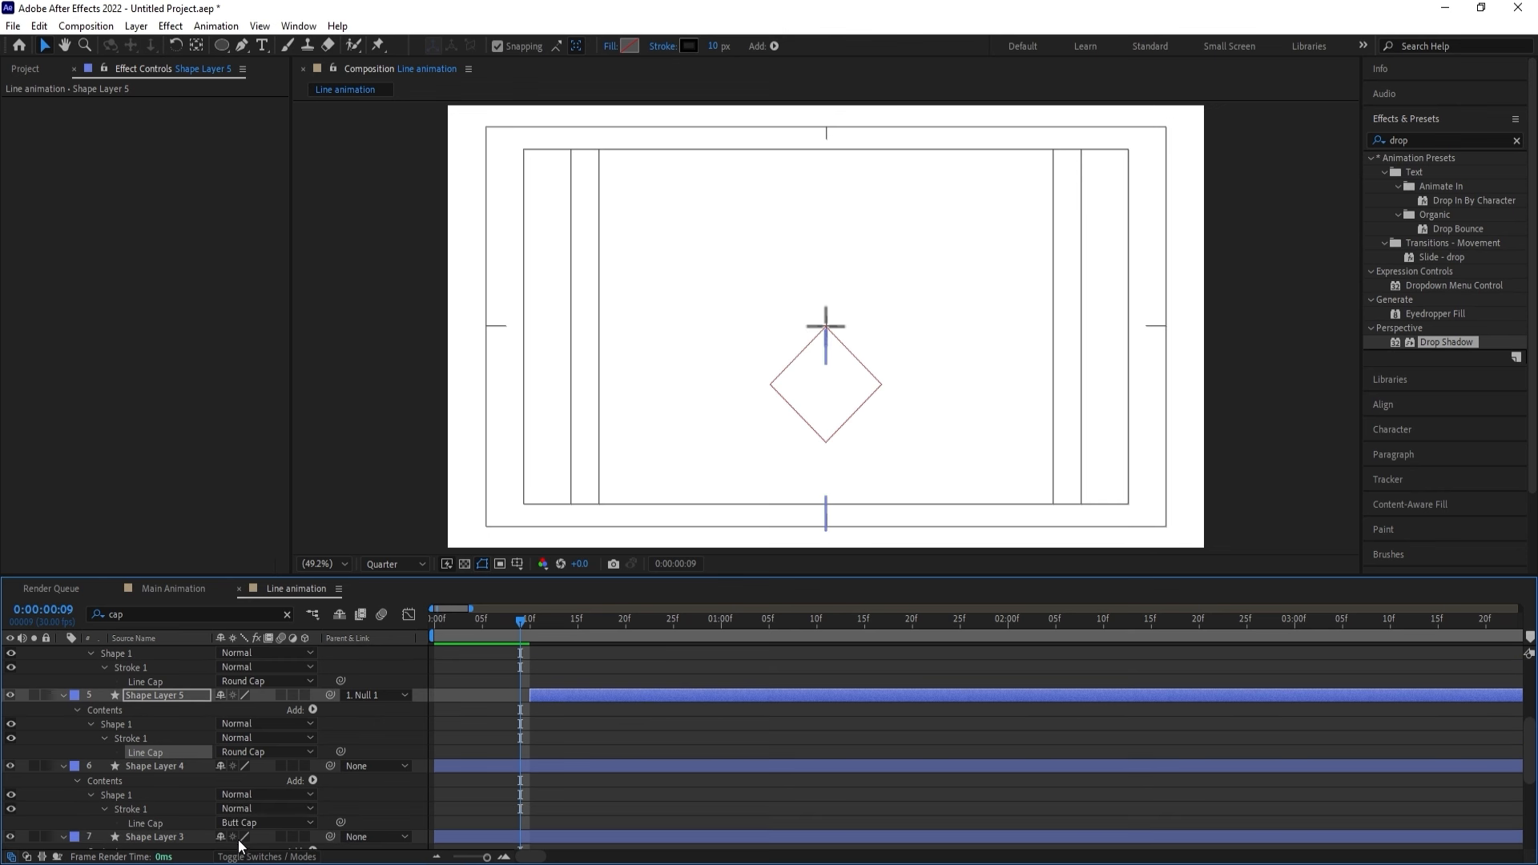
pyautogui.click(237, 825)
pyautogui.click(251, 783)
pyautogui.scroll(-1, 257, 796)
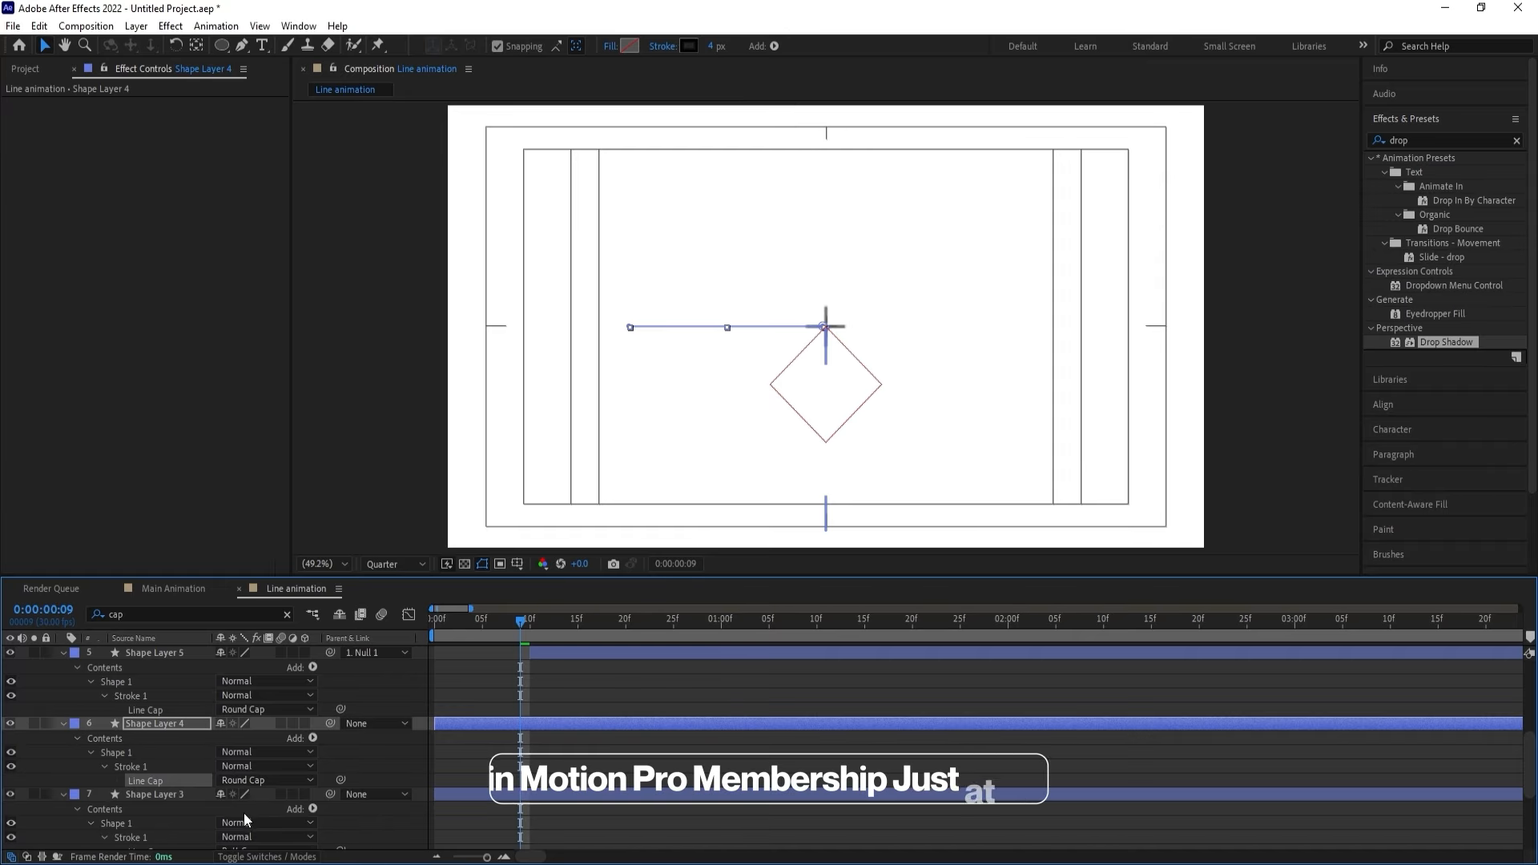
pyautogui.scroll(-1, 244, 812)
pyautogui.click(255, 806)
pyautogui.click(258, 774)
# Apply Round Cap line ends to the remaining thin lines, Shape Layers 2 and 1.
pyautogui.scroll(-2, 258, 777)
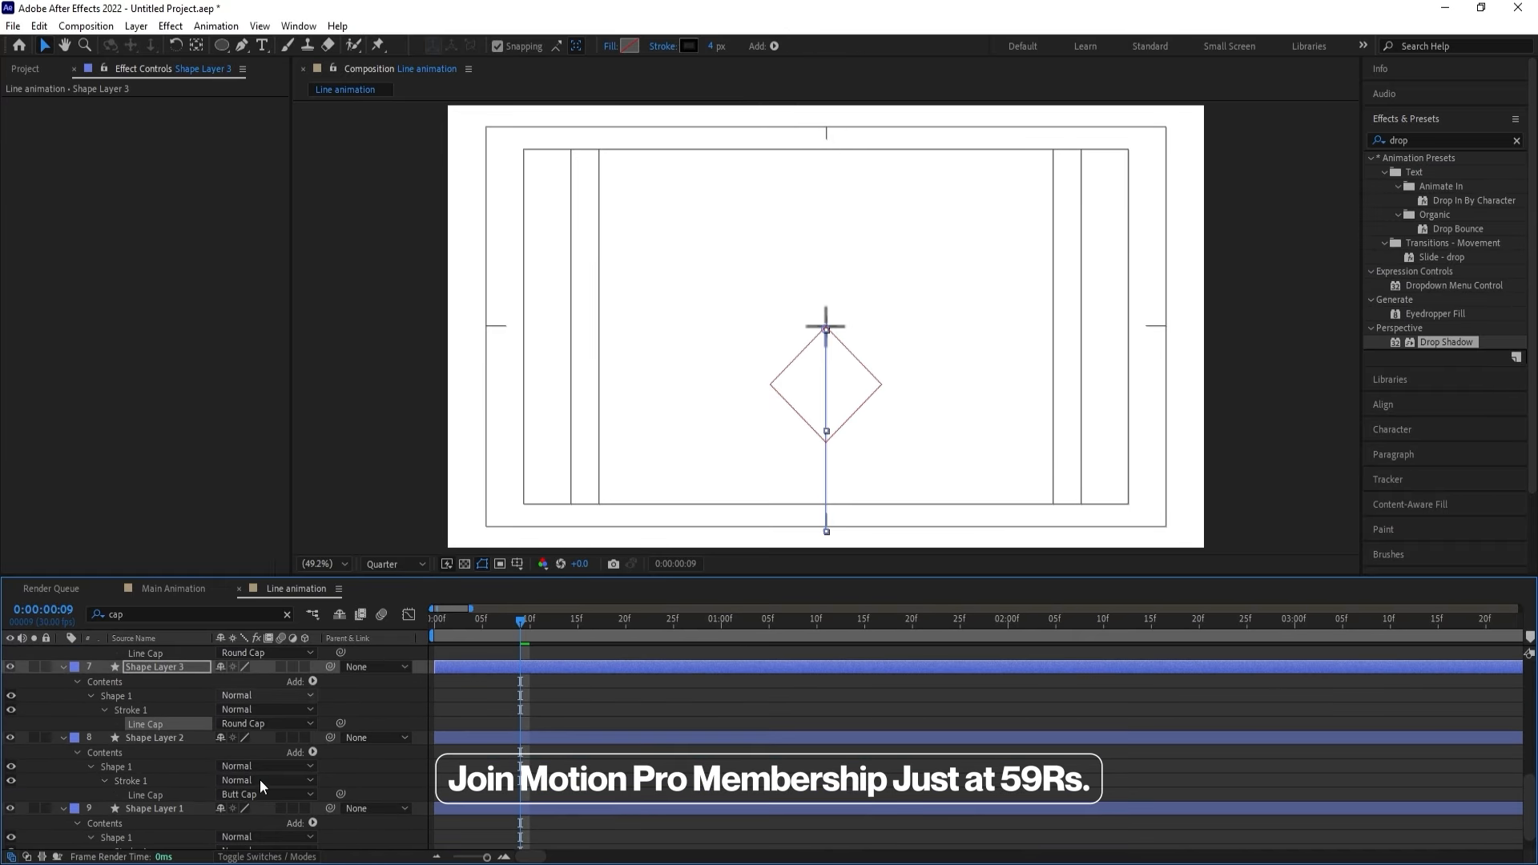
pyautogui.click(245, 791)
pyautogui.click(258, 830)
pyautogui.scroll(-1, 257, 808)
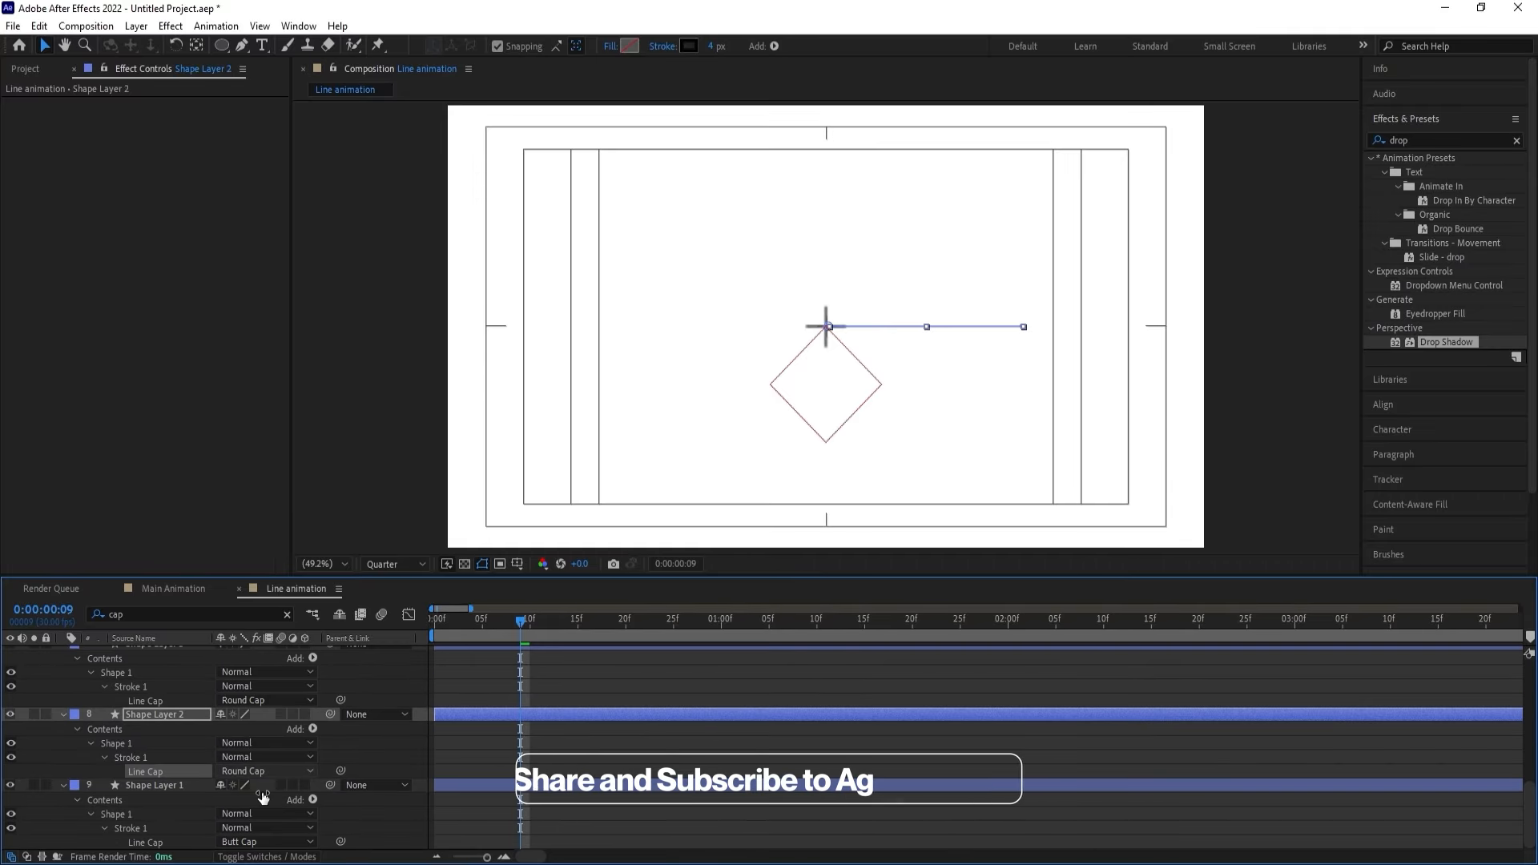
pyautogui.click(243, 842)
pyautogui.click(267, 804)
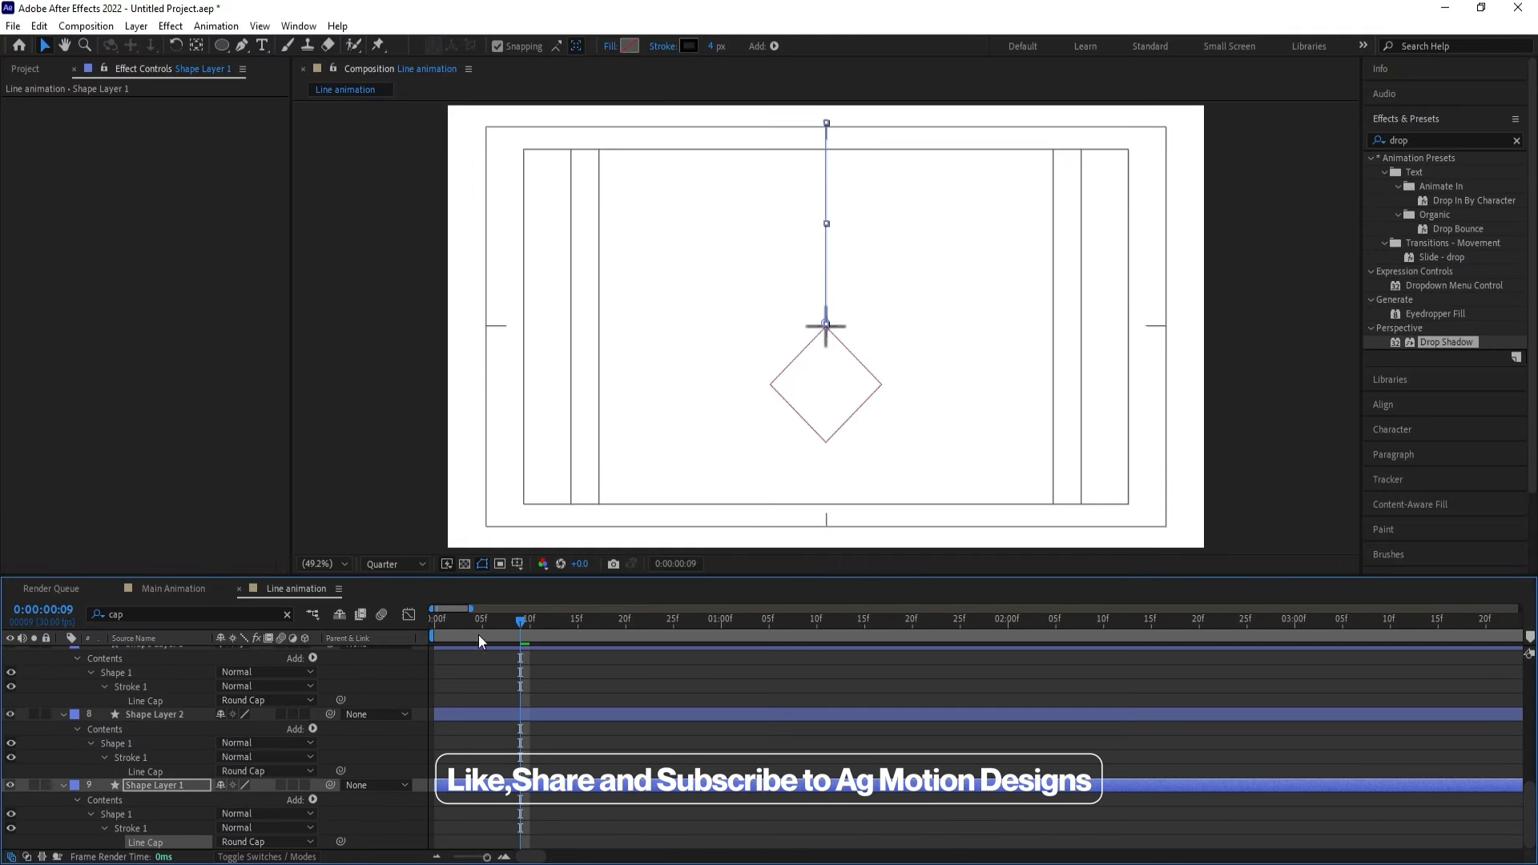
# Play the round-capped line animation from the beginning, and clear the property filter to collapse the layers.
pyautogui.click(420, 621)
pyautogui.press('space')
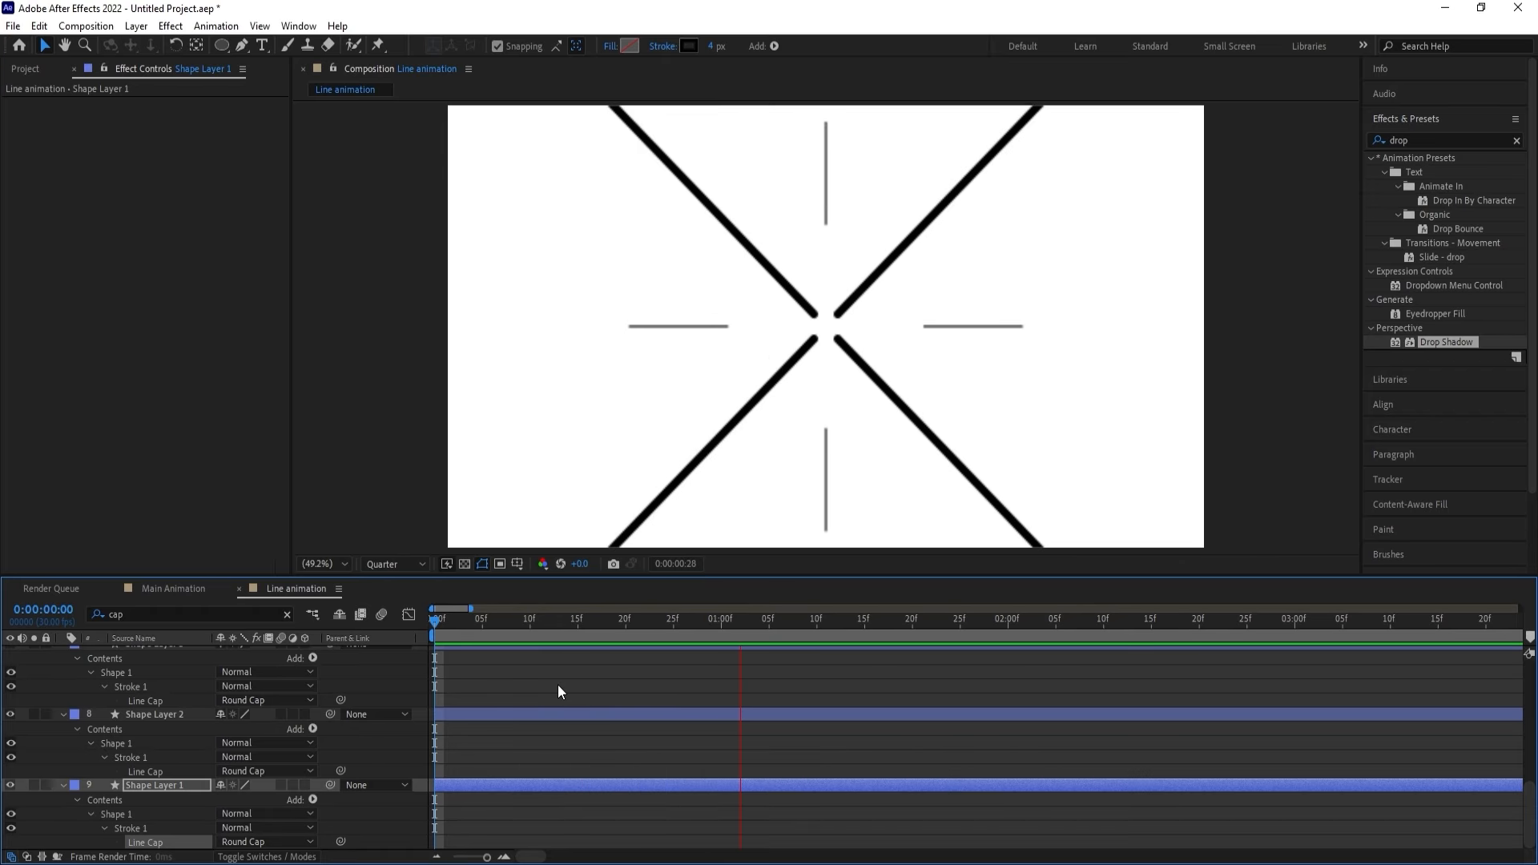
pyautogui.press('space')
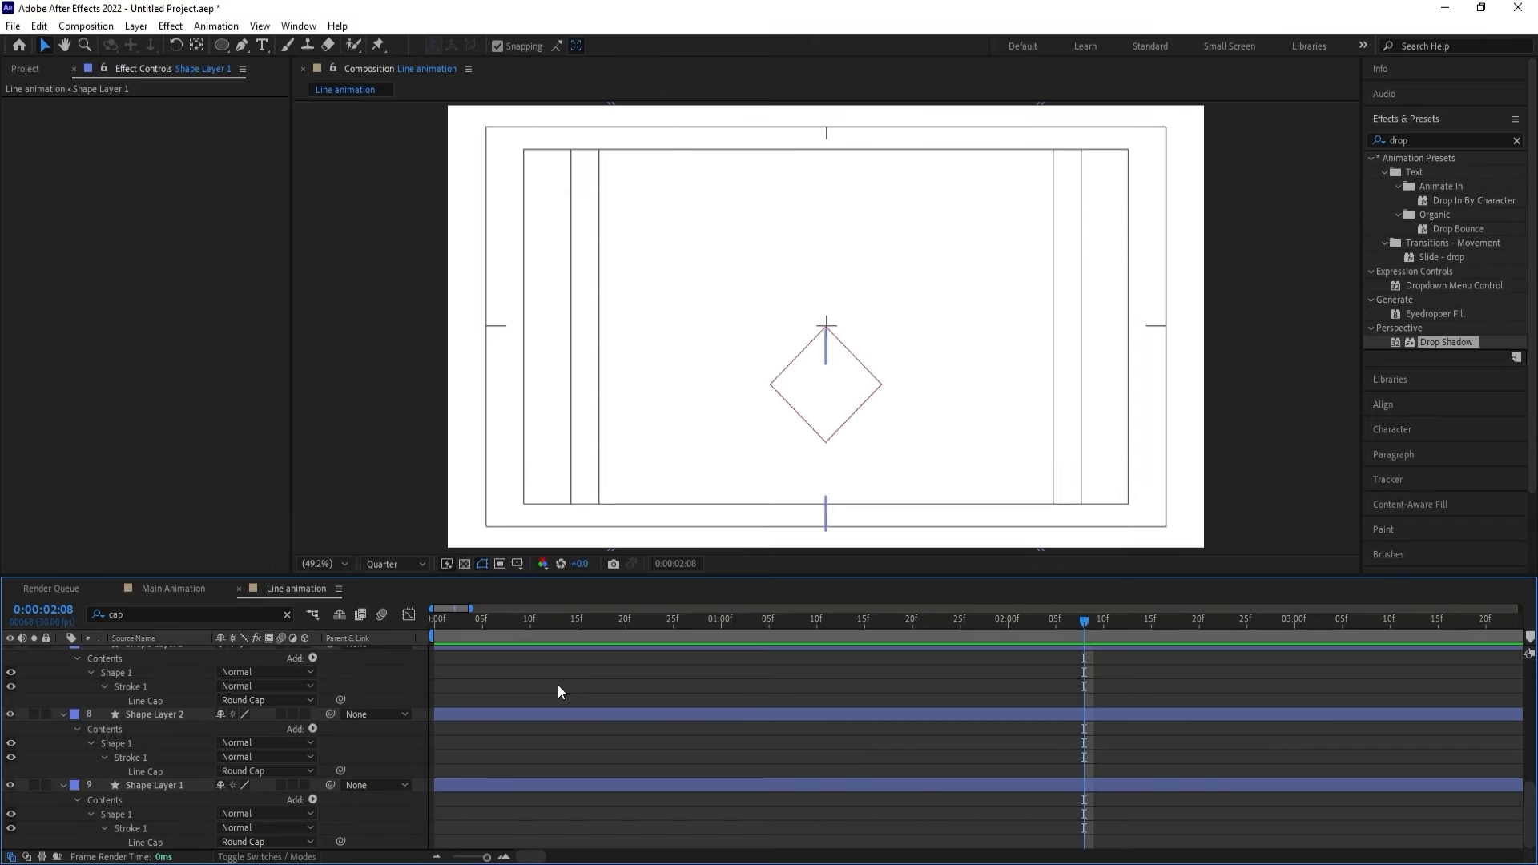
pyautogui.press('Escape')
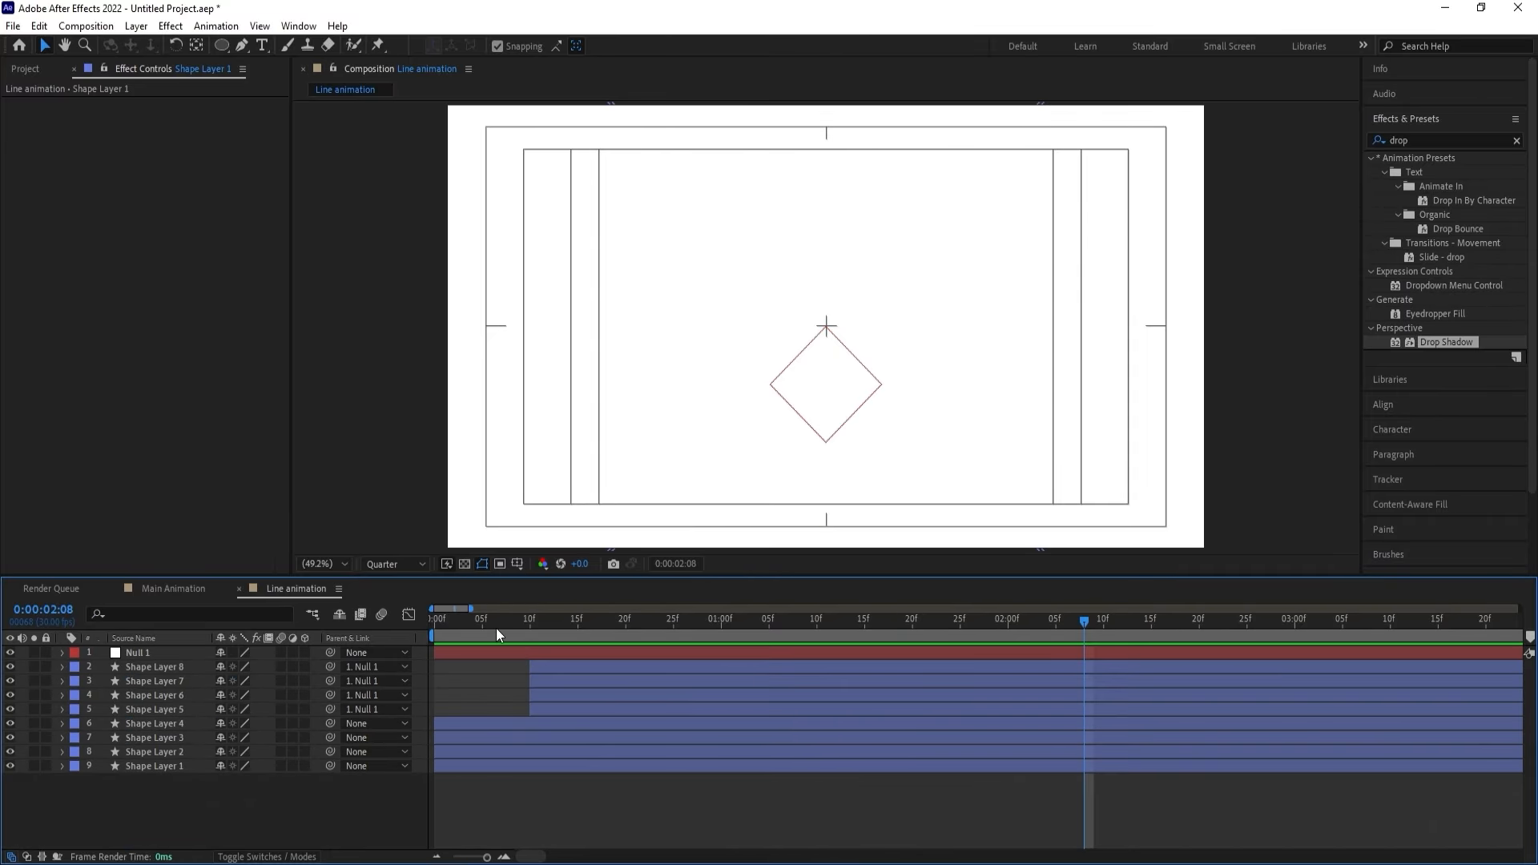
pyautogui.press('Home')
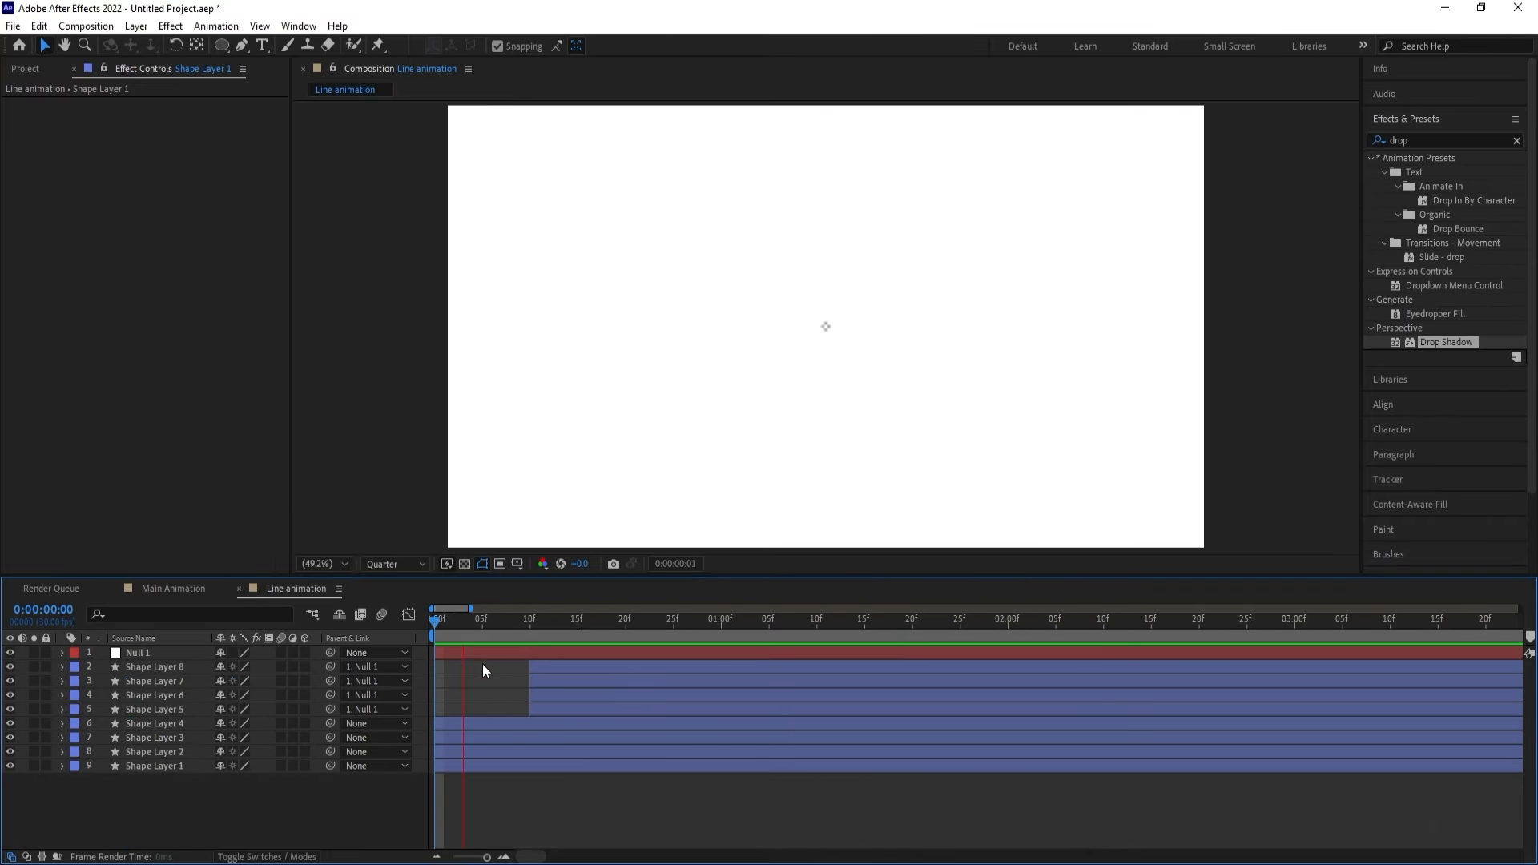
# Shift Shape Layers 5 to 8 earlier so they start at 0:00:00:05, and preview the timing.
pyautogui.click(502, 618)
pyautogui.click(532, 667)
pyautogui.keyDown('shift'); pyautogui.click(531, 706); pyautogui.keyUp('shift')
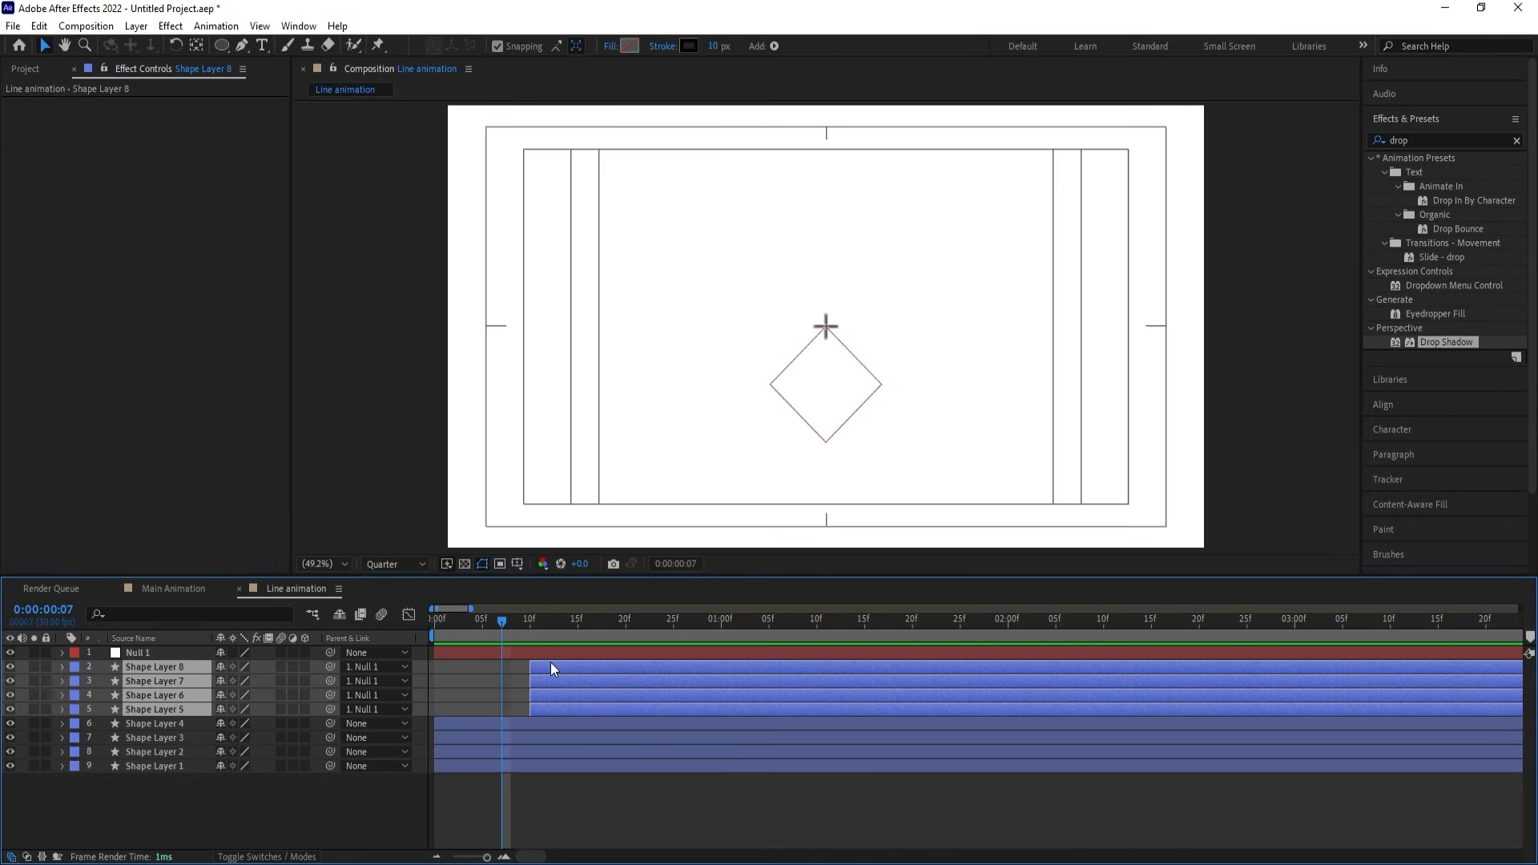
pyautogui.moveTo(550, 664); pyautogui.dragTo(505, 665)
pyautogui.press('space')
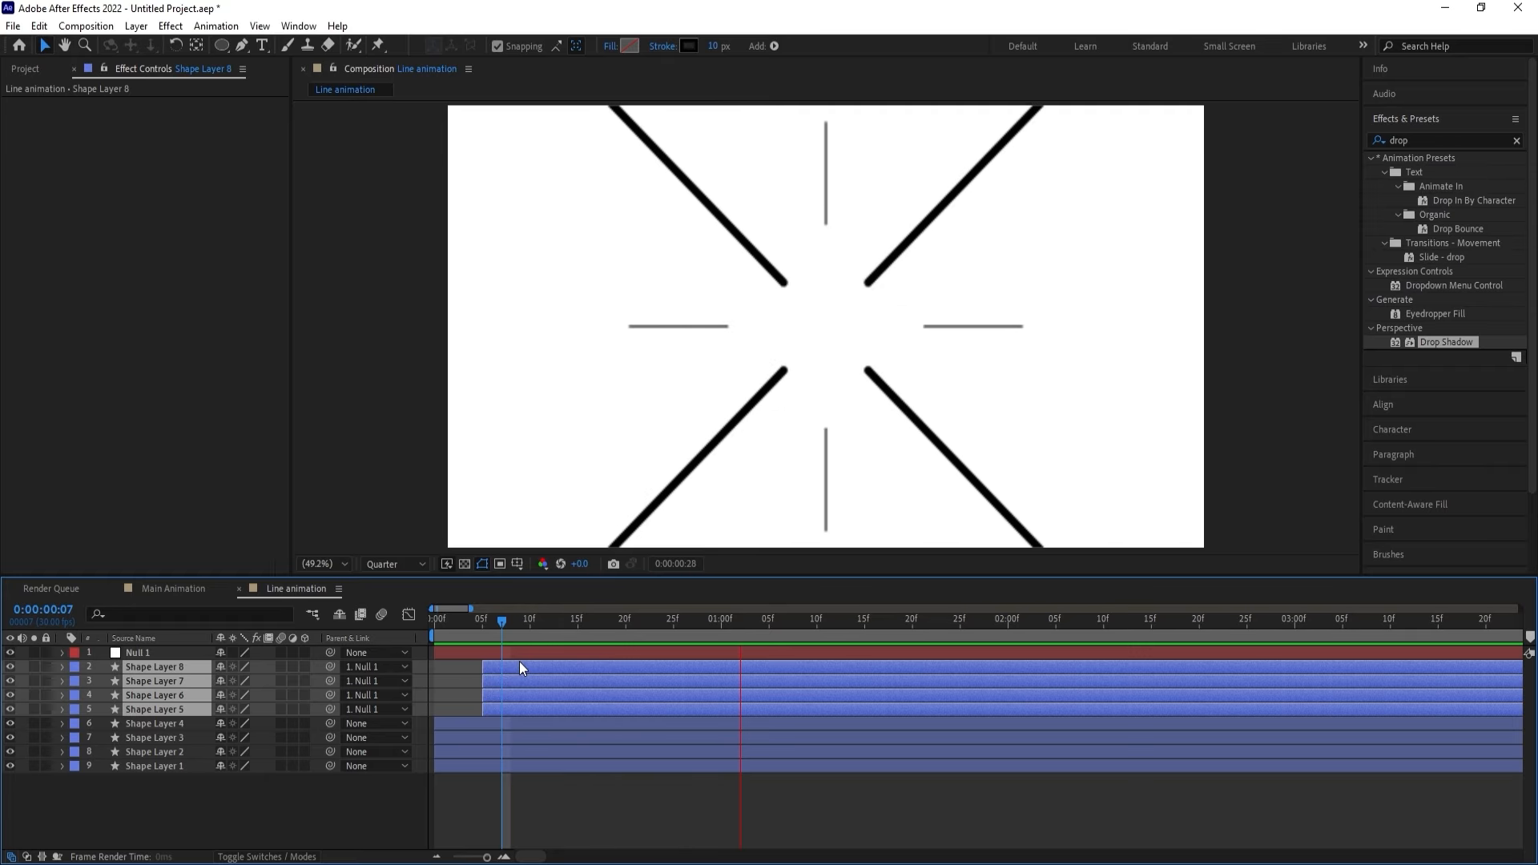
pyautogui.click(485, 628)
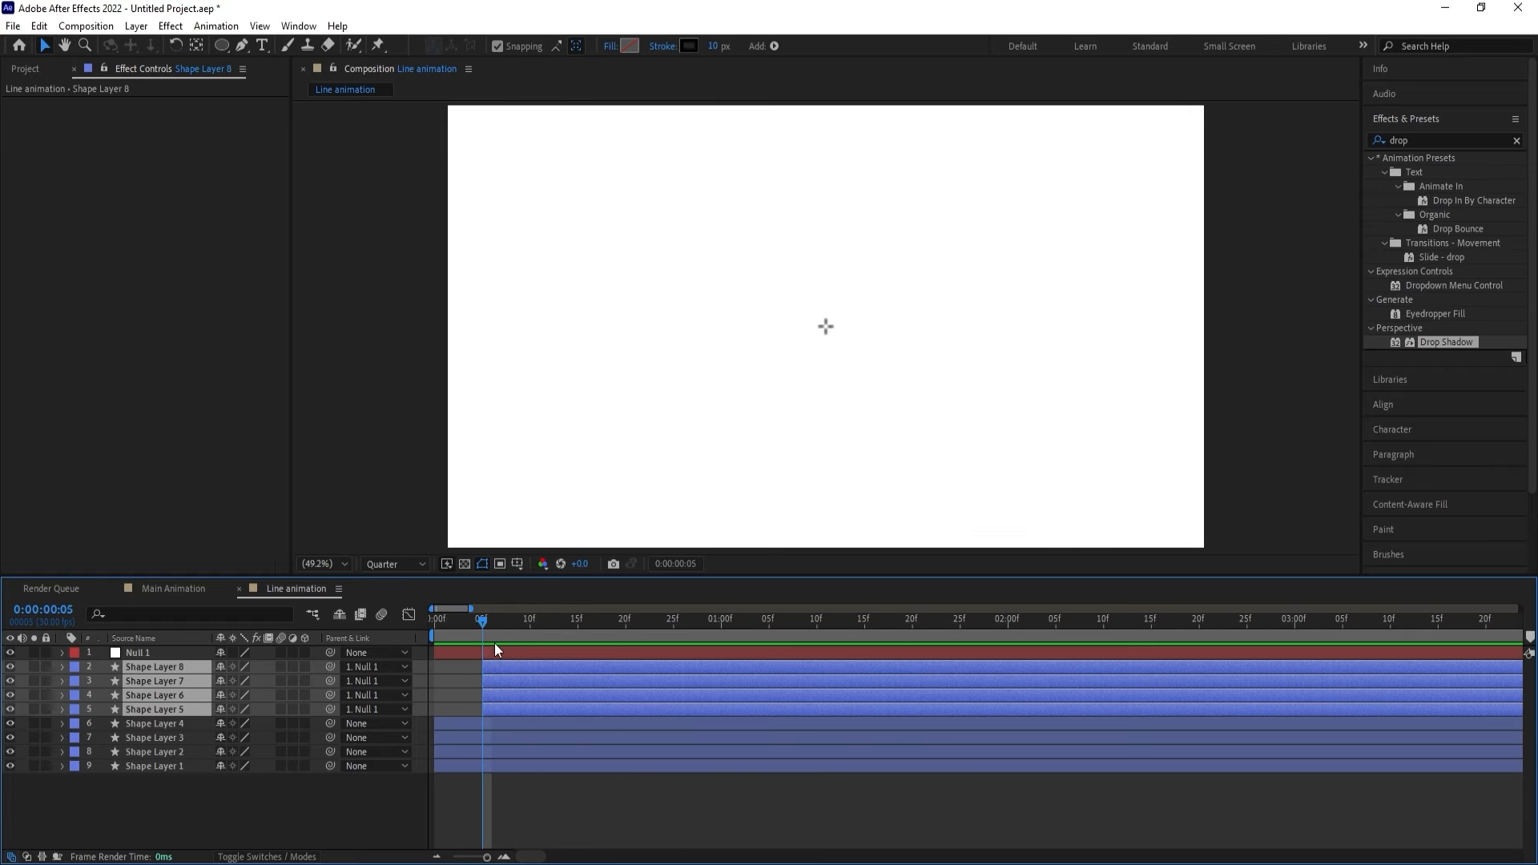
# Set the stroke width of the diagonal lines on Shape Layers 5 to 8 to 0.5 px and replay the animation.
pyautogui.press('space')
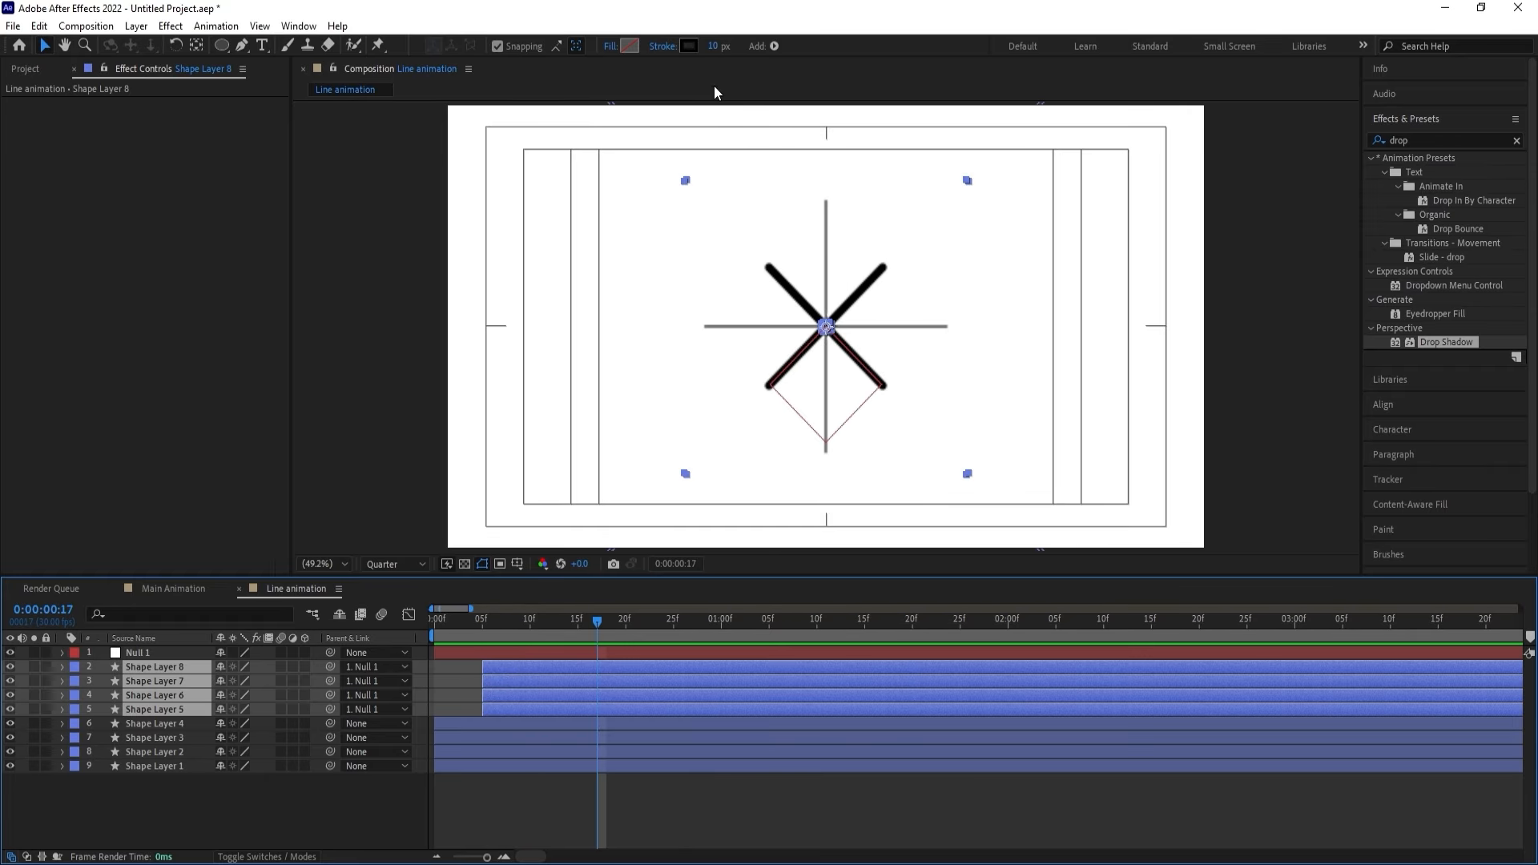
pyautogui.click(719, 53)
pyautogui.write('2')
pyautogui.press('Return')
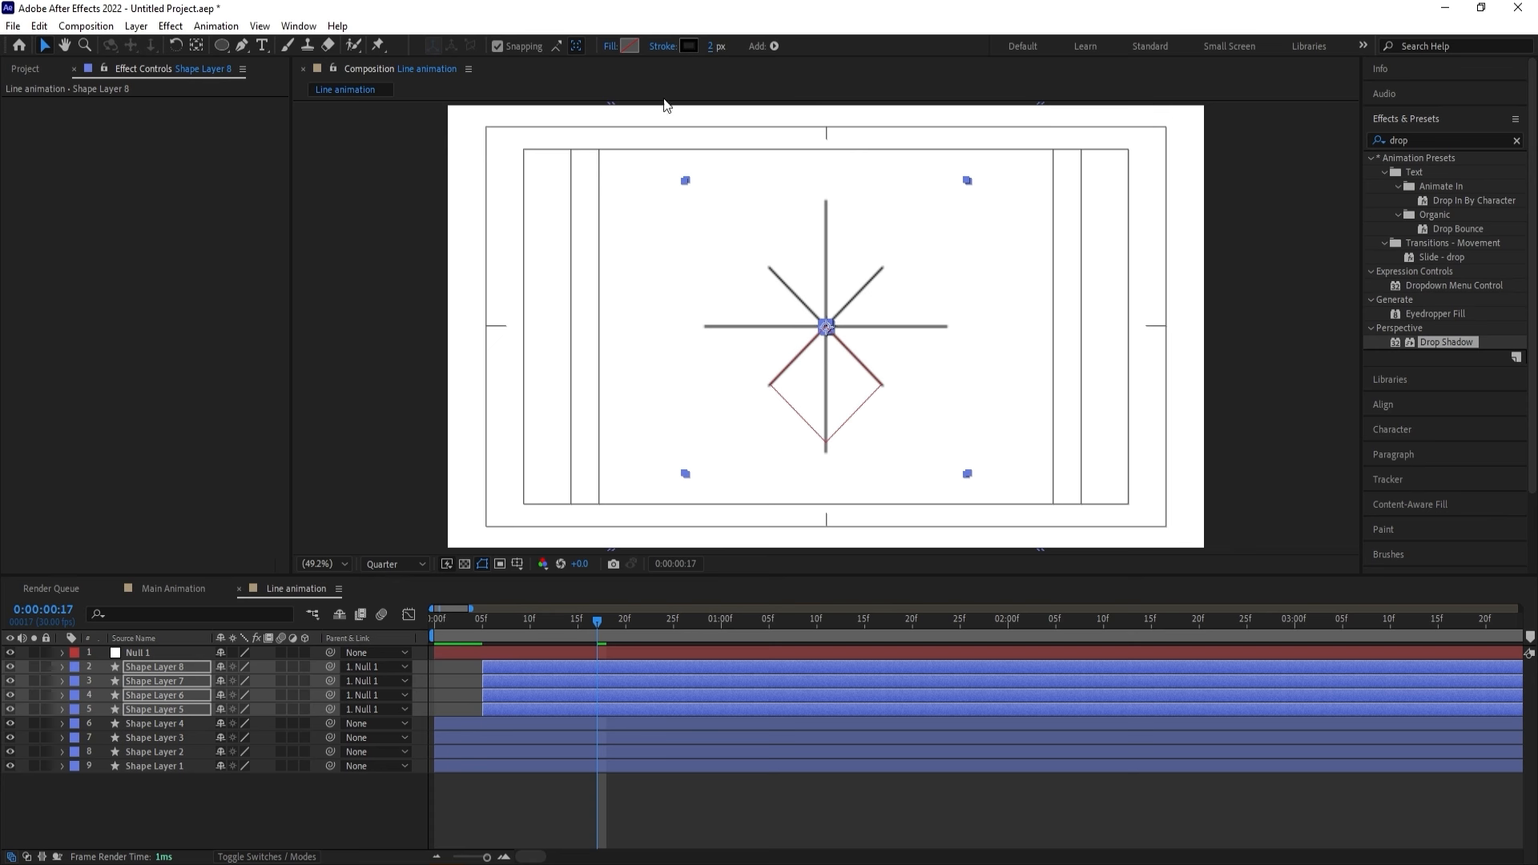
pyautogui.click(719, 49)
pyautogui.write('4')
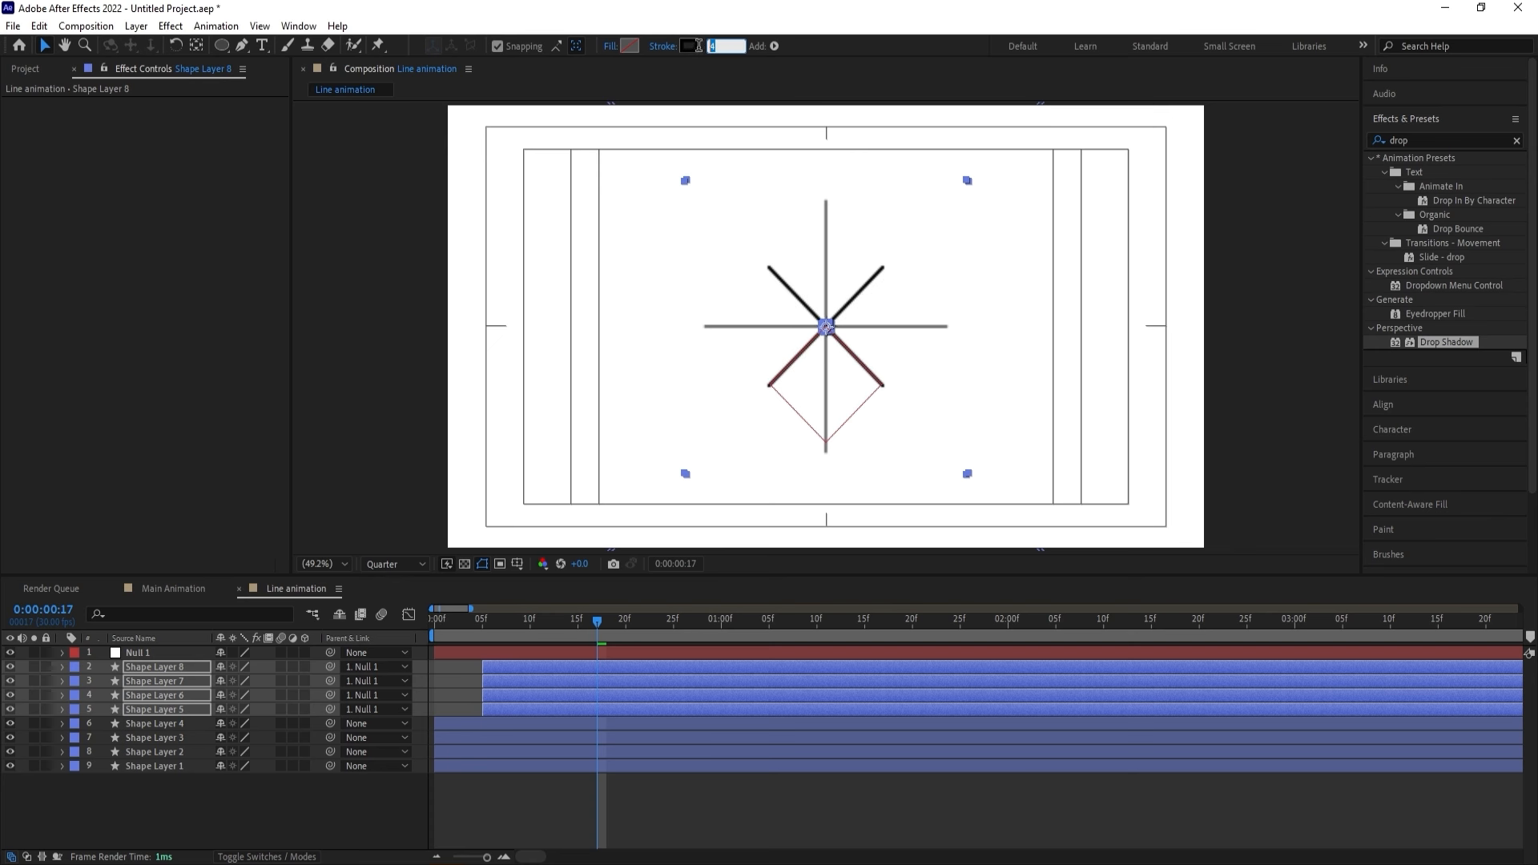
pyautogui.write('1')
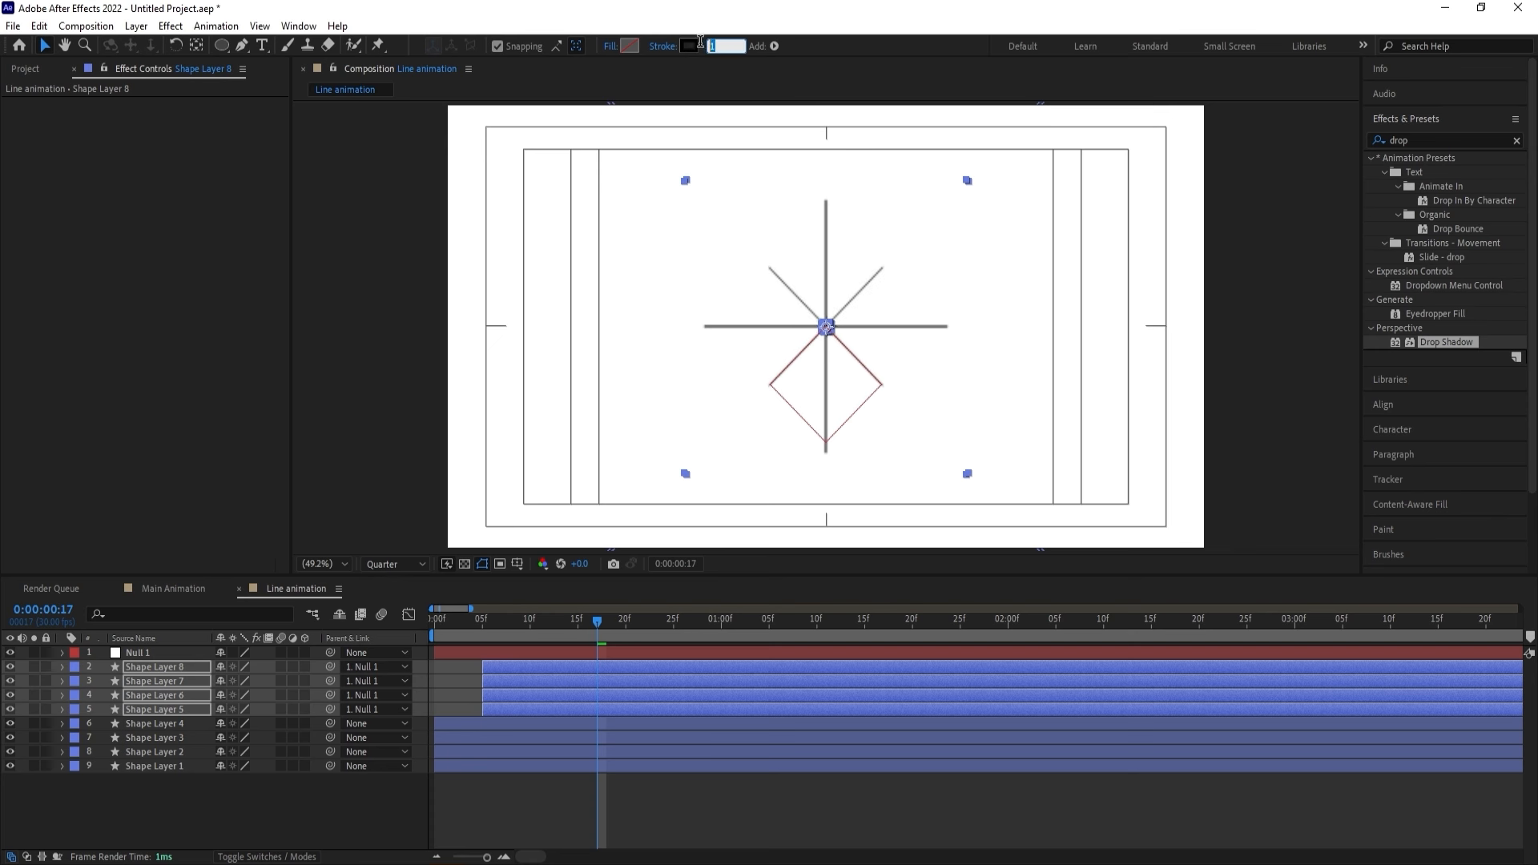
pyautogui.write('50.5')
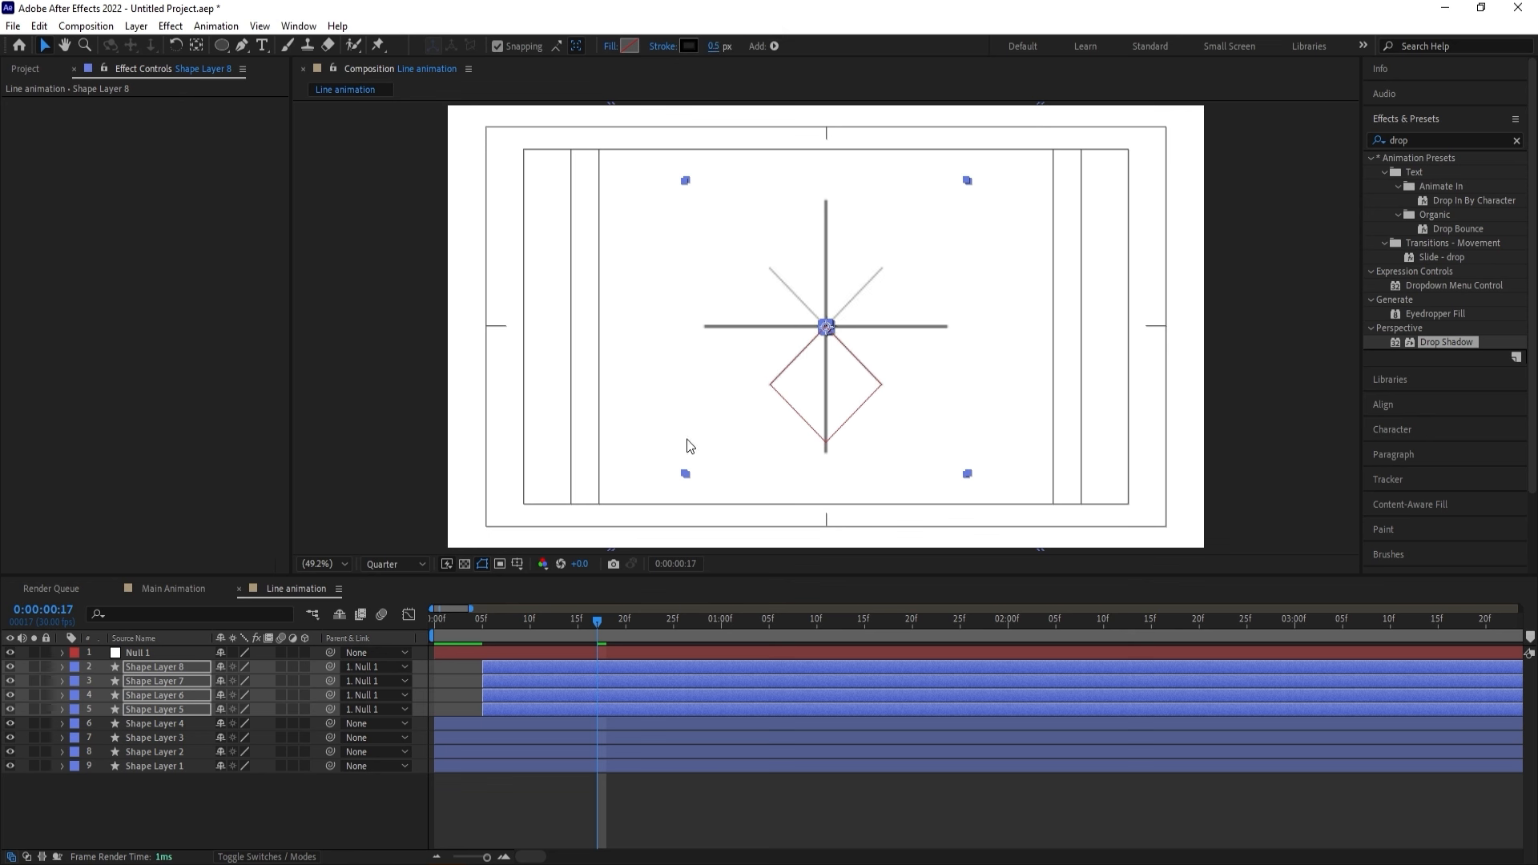
pyautogui.click(591, 637)
pyautogui.press('space')
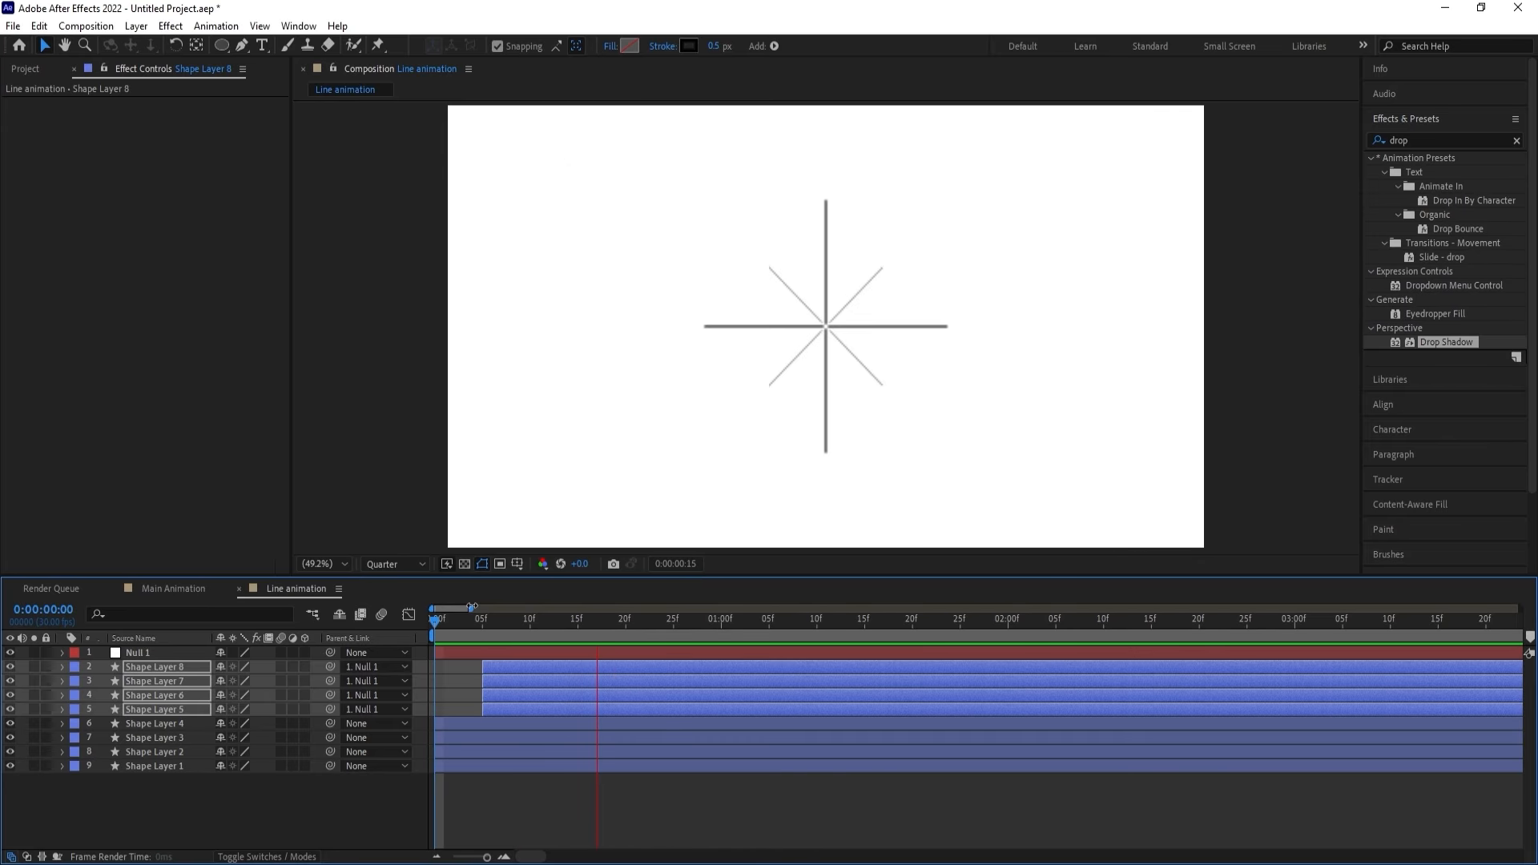
# Place the Line animation composition as the uppermost layer of Main Animation, starting at 0:00:01:02, and preview it.
pyautogui.click(163, 588)
pyautogui.press('space')
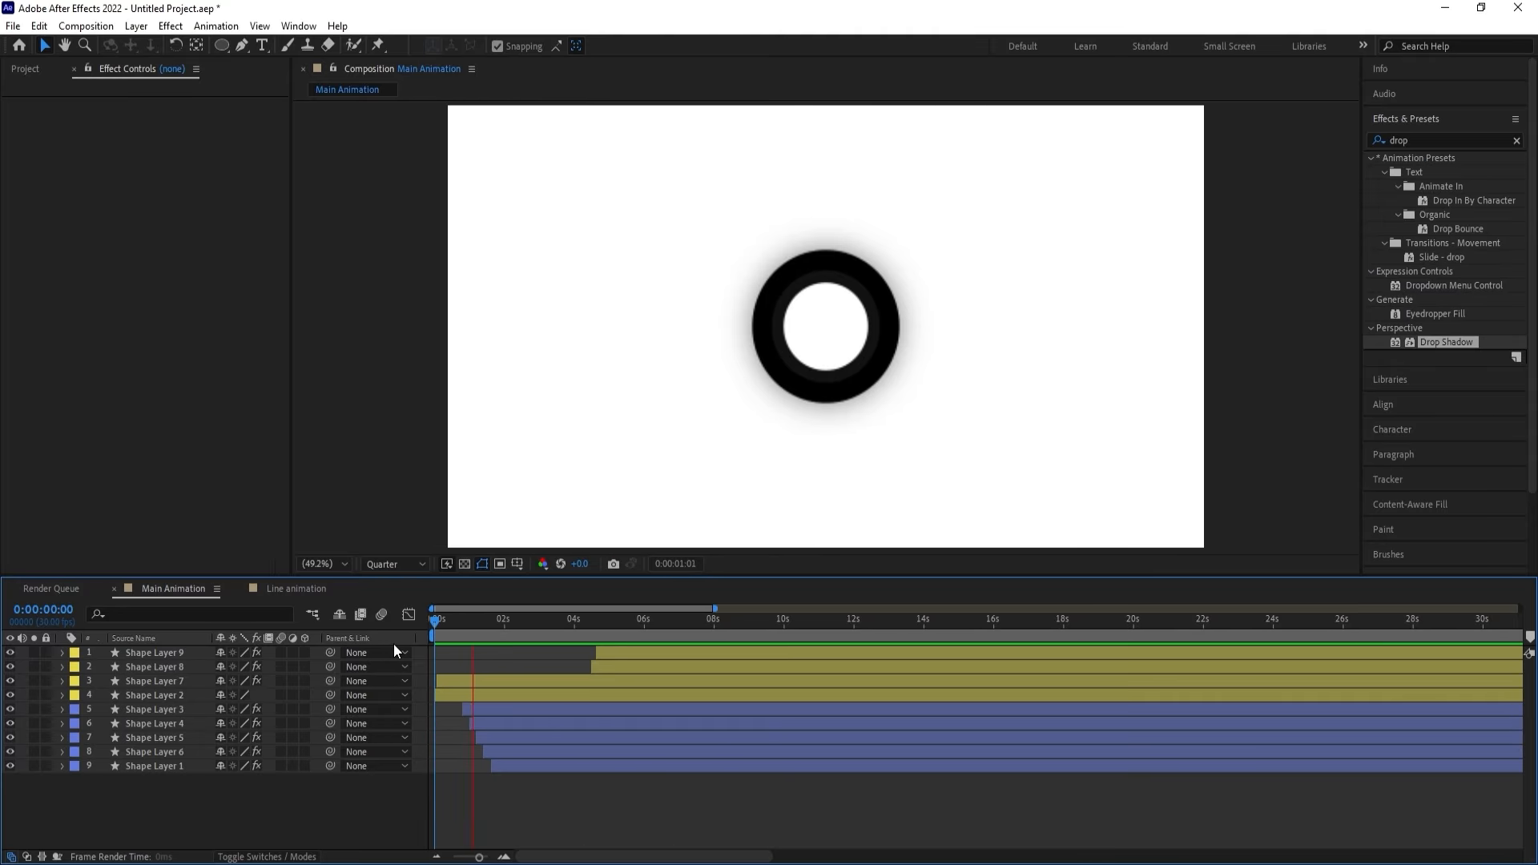
pyautogui.press('space')
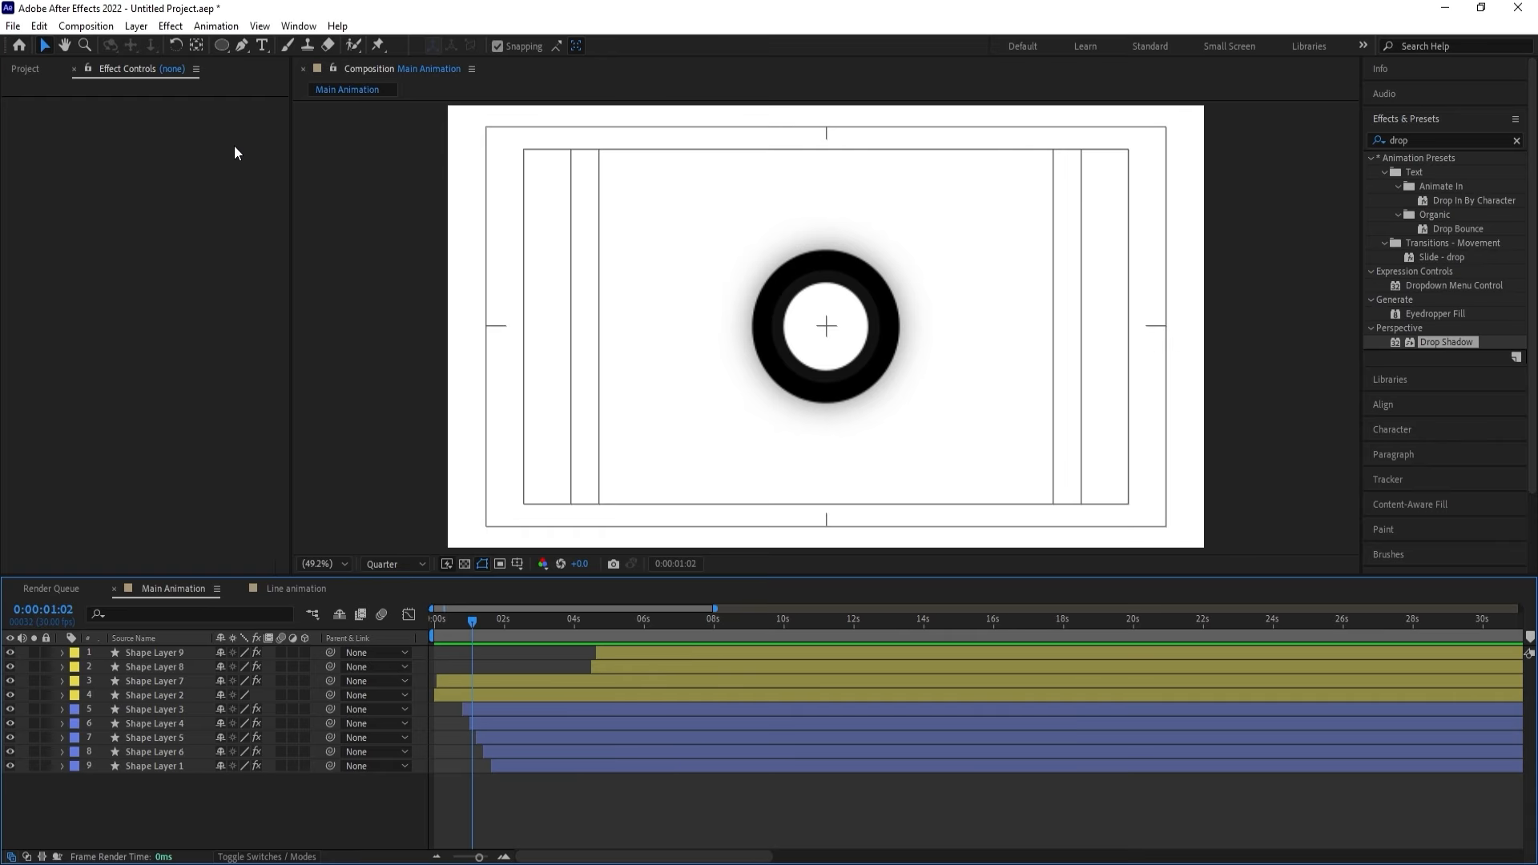
pyautogui.hotkey('ctrl', '0')
pyautogui.moveTo(61, 223); pyautogui.dragTo(138, 651)
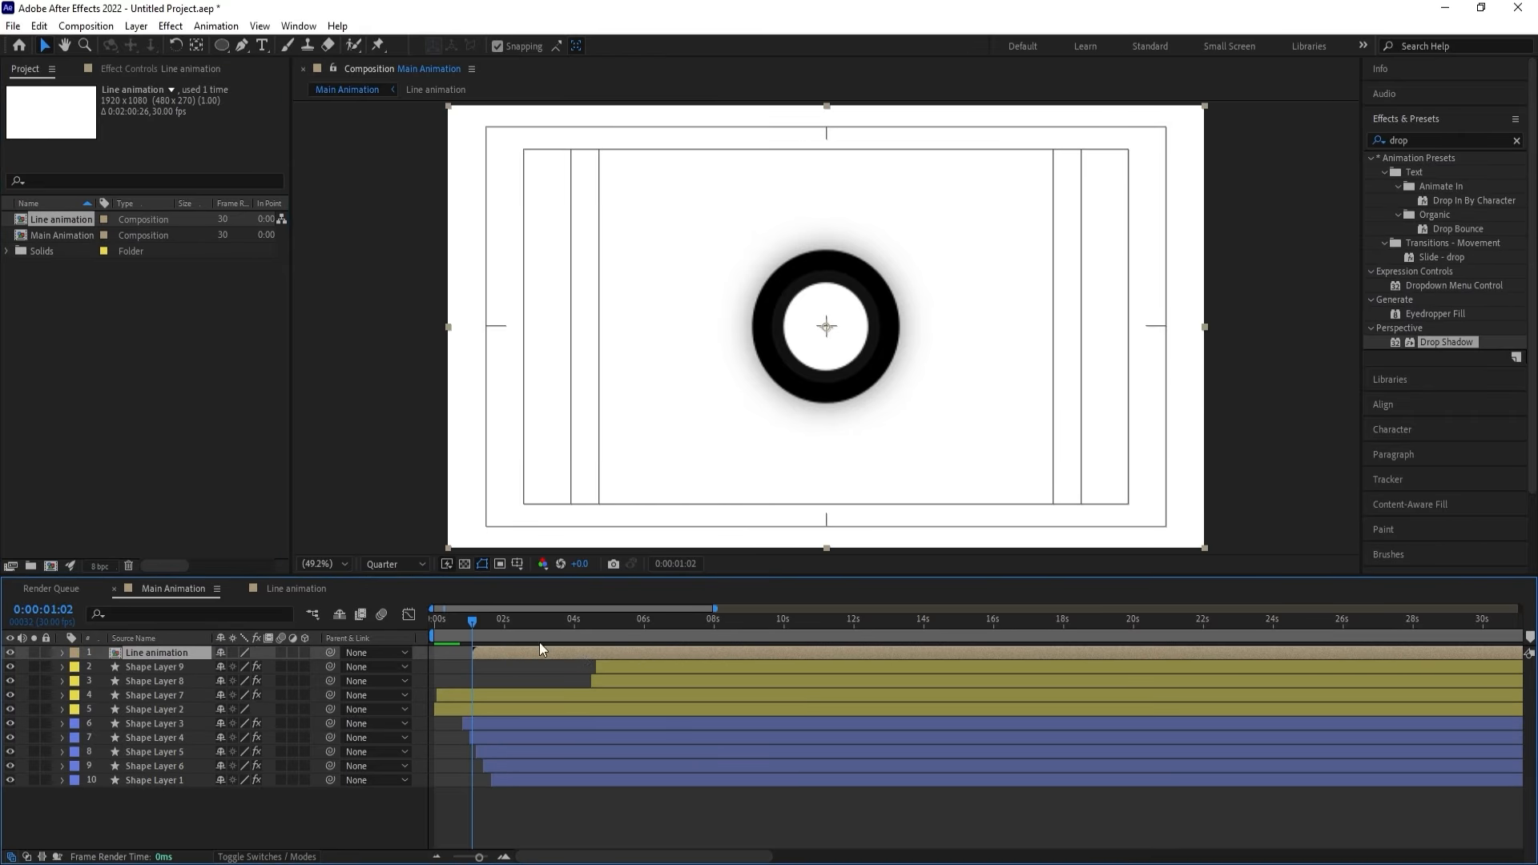
pyautogui.press('space')
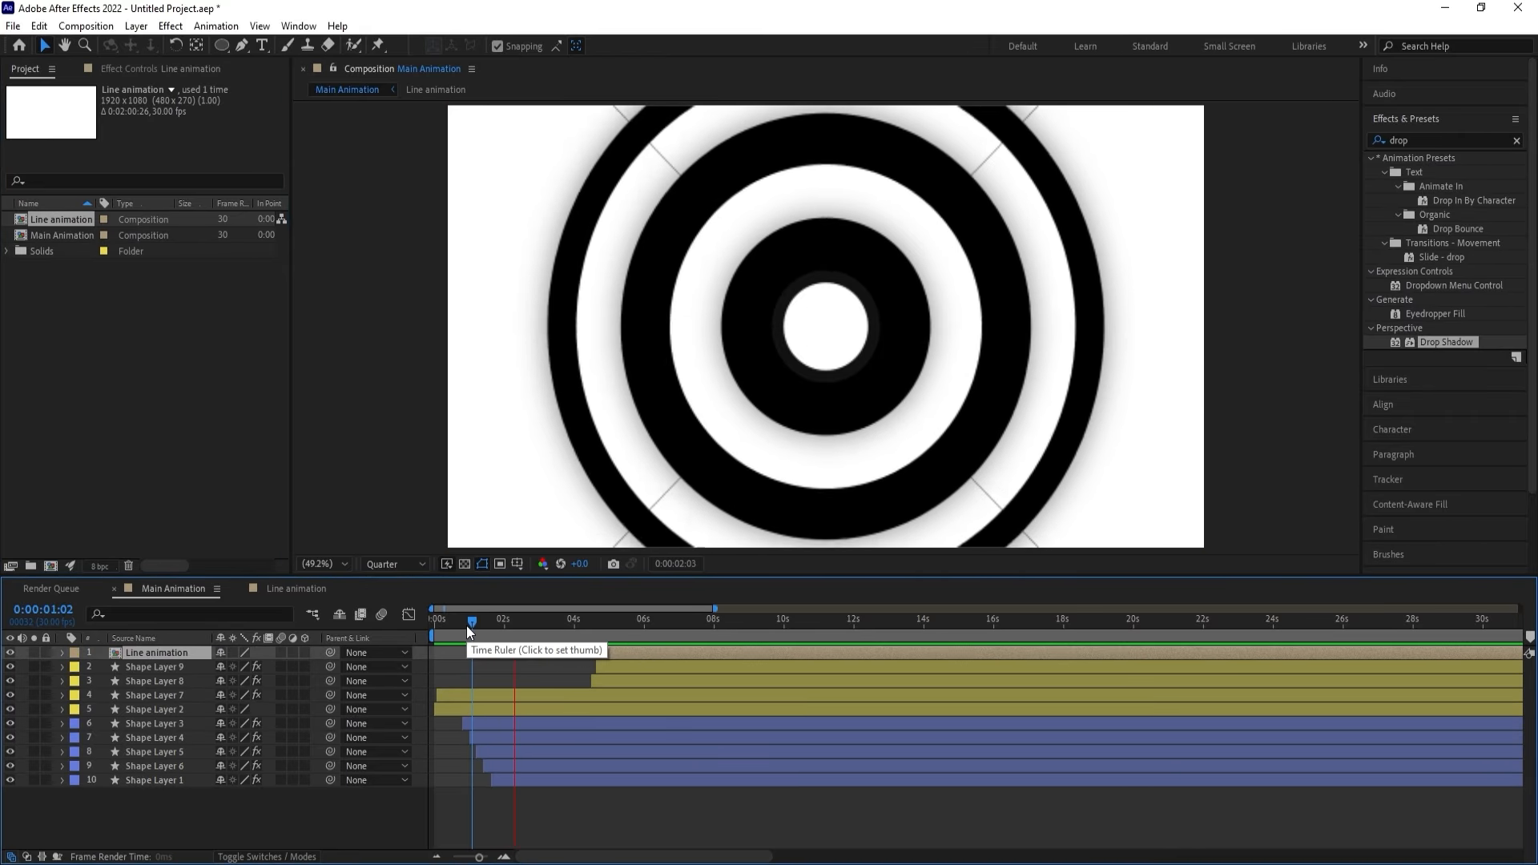
# Move the Line animation layer directly beneath Shape Layer 2, start it at 0:00:00:22, and preview the result.
pyautogui.moveTo(169, 657); pyautogui.dragTo(195, 713)
pyautogui.moveTo(475, 626); pyautogui.dragTo(459, 623)
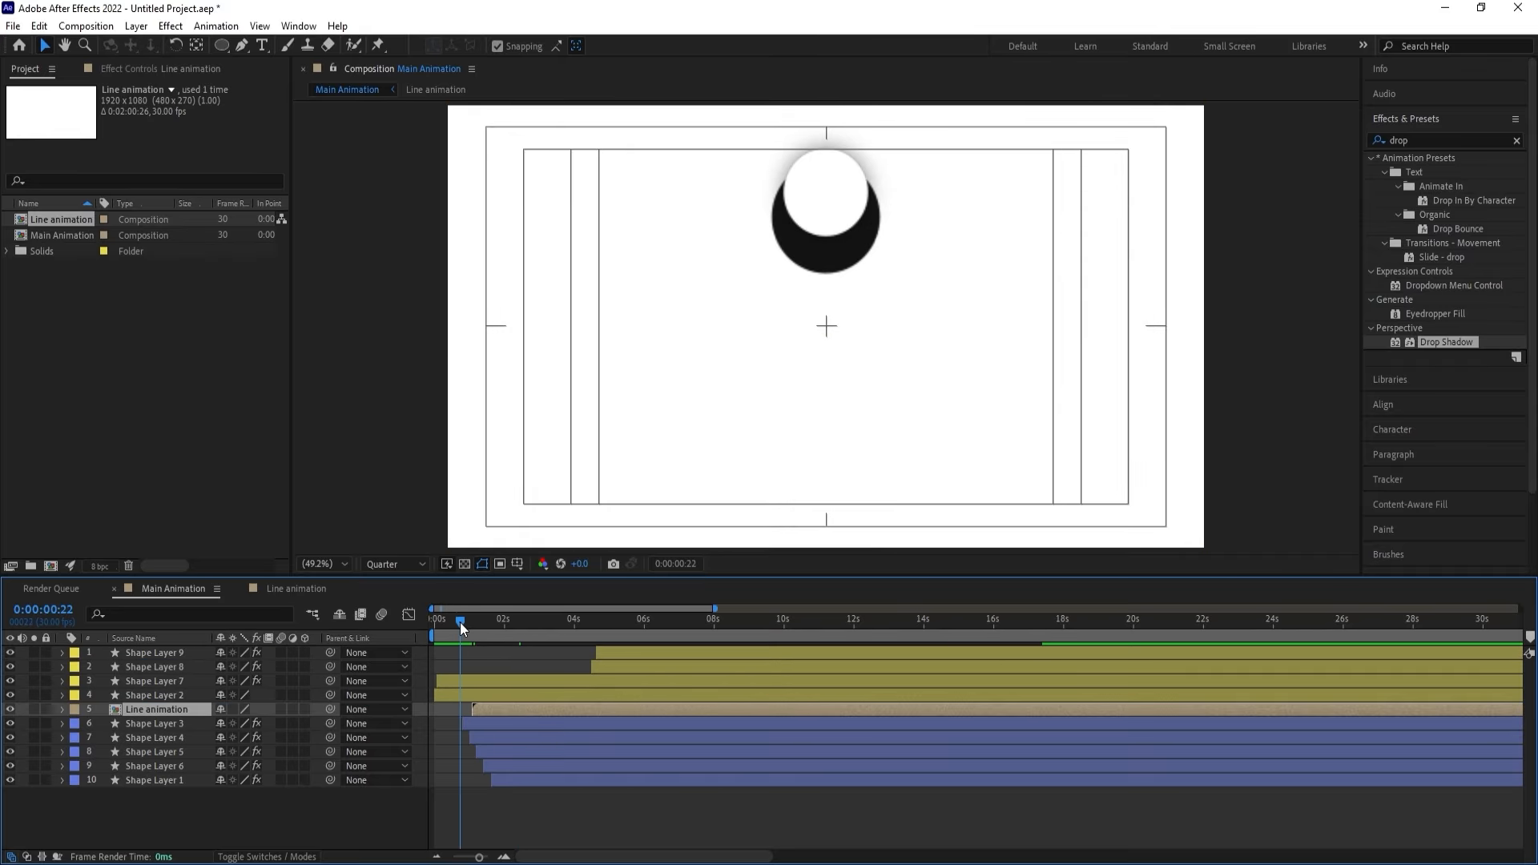
pyautogui.press('[')
pyautogui.press('space')
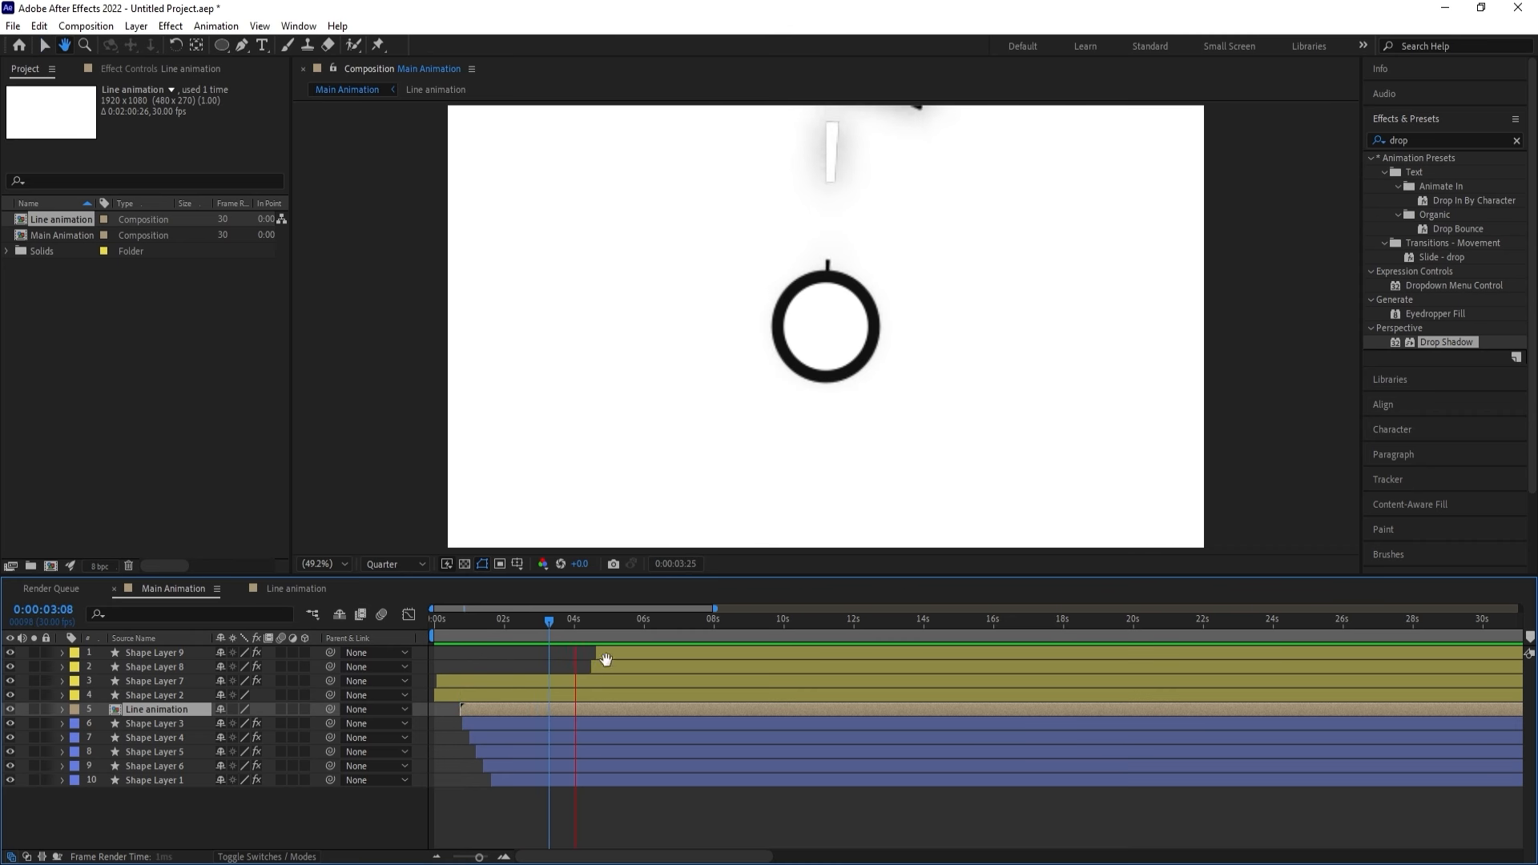
# Duplicate the Line animation layer, put the copy above all other layers, and start it at 0:00:04:19.
pyautogui.moveTo(603, 625); pyautogui.dragTo(603, 623)
pyautogui.hotkey('ctrl', 'd')
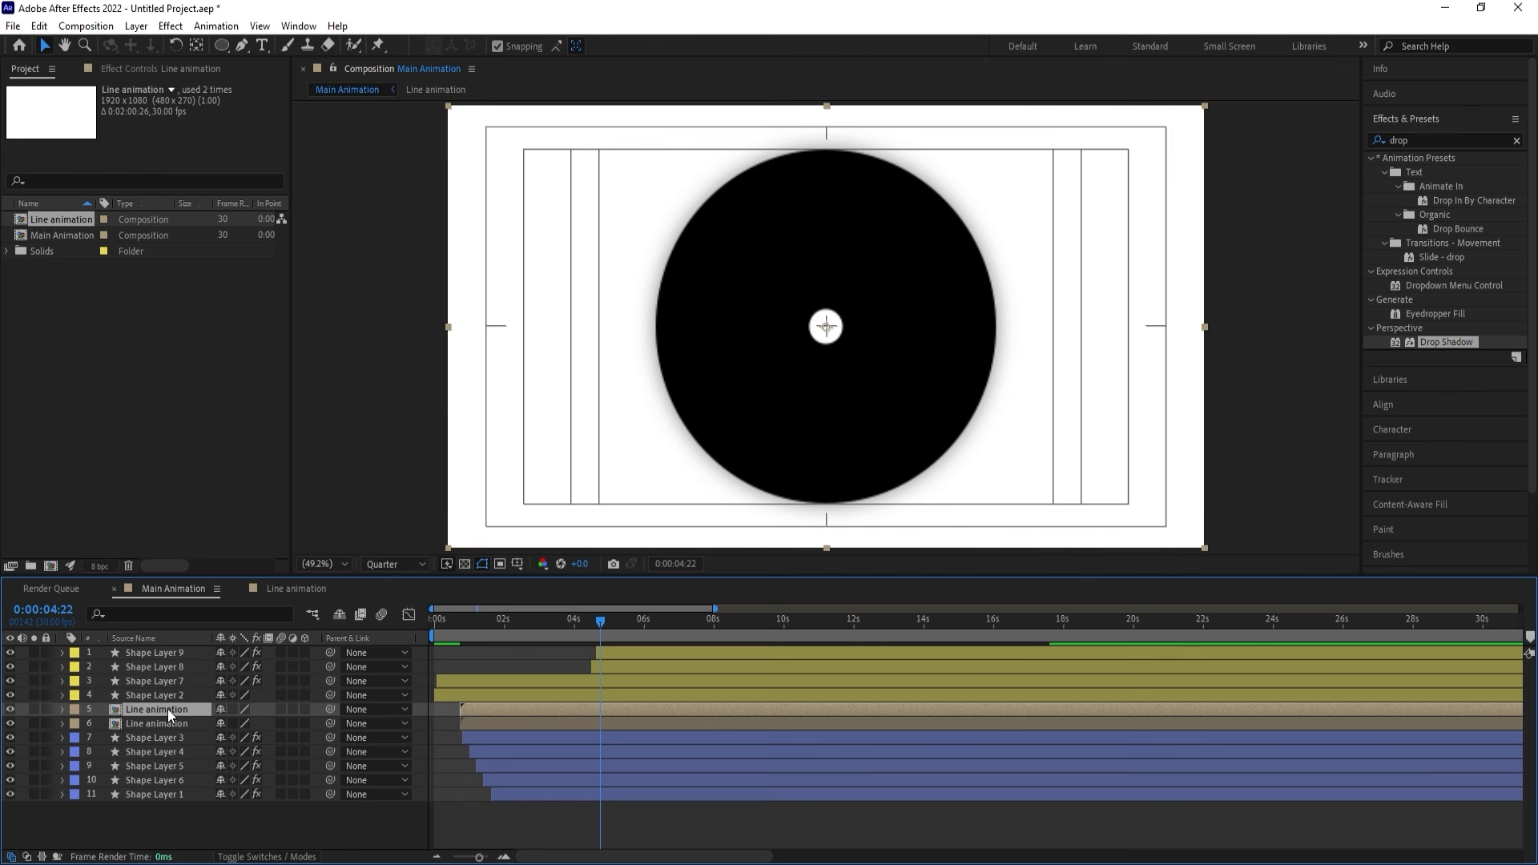
pyautogui.moveTo(166, 709); pyautogui.dragTo(173, 651)
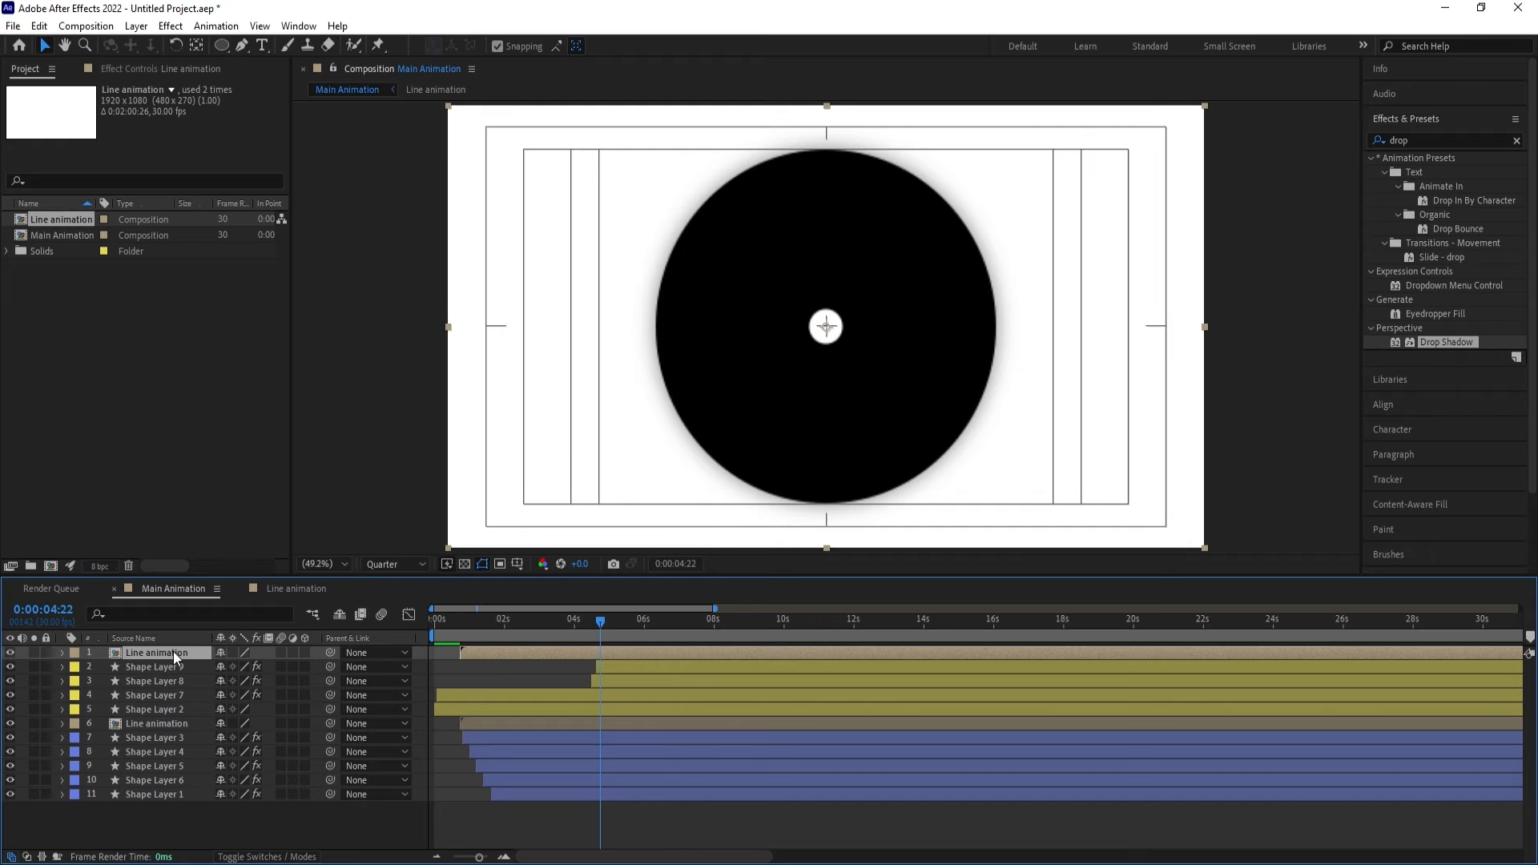
pyautogui.press('[')
pyautogui.press('space')
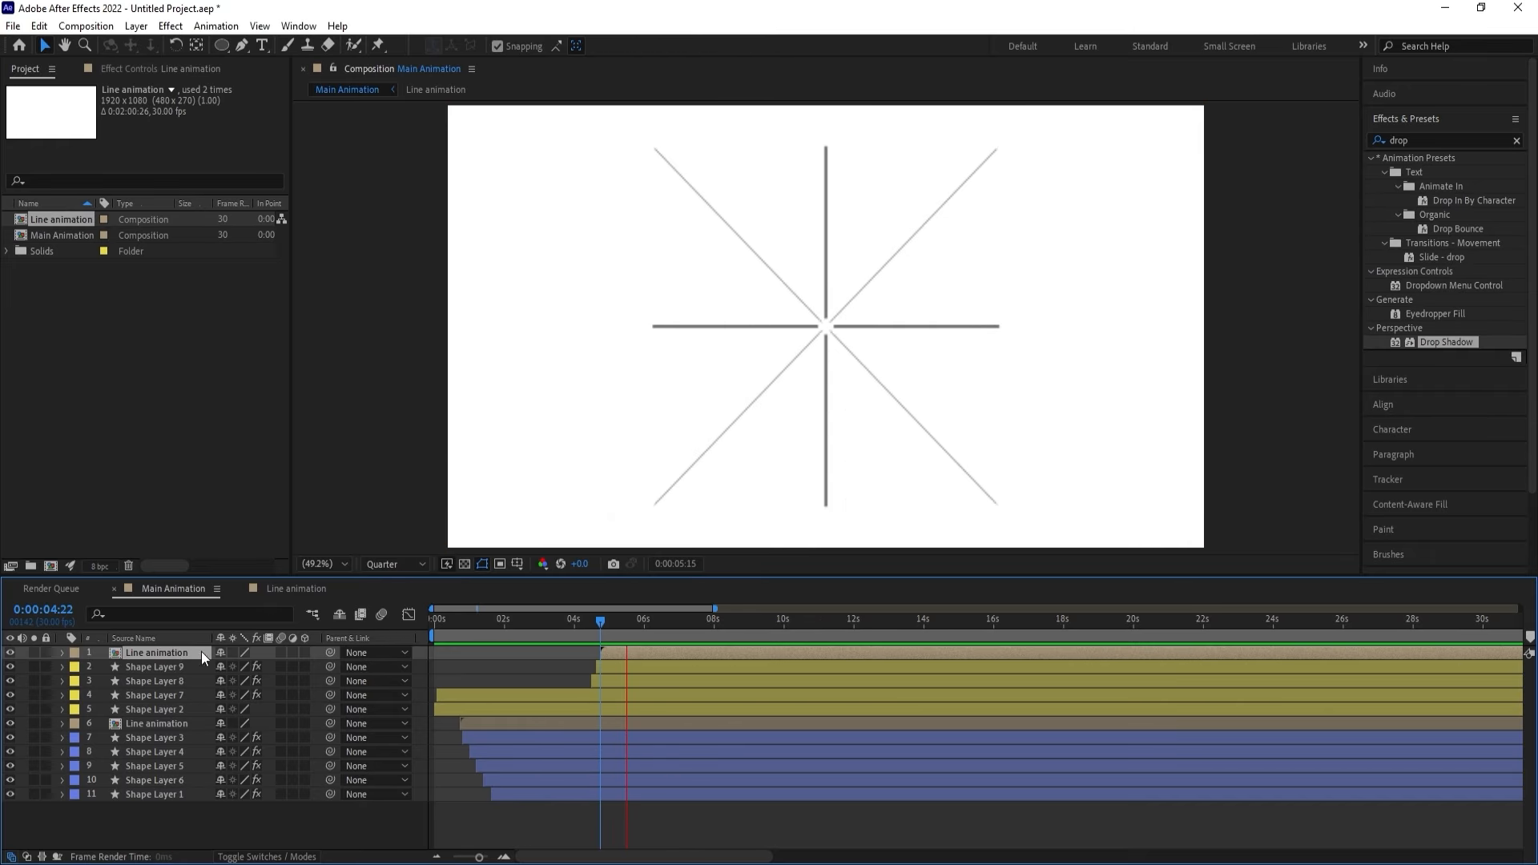
pyautogui.moveTo(608, 618)
pyautogui.mouseDown()
pyautogui.moveTo(607, 654)
pyautogui.moveTo(610, 627)
pyautogui.moveTo(575, 622)
pyautogui.moveTo(601, 620)
pyautogui.moveTo(588, 613)
pyautogui.moveTo(623, 640)
pyautogui.mouseUp()
pyautogui.press('space')
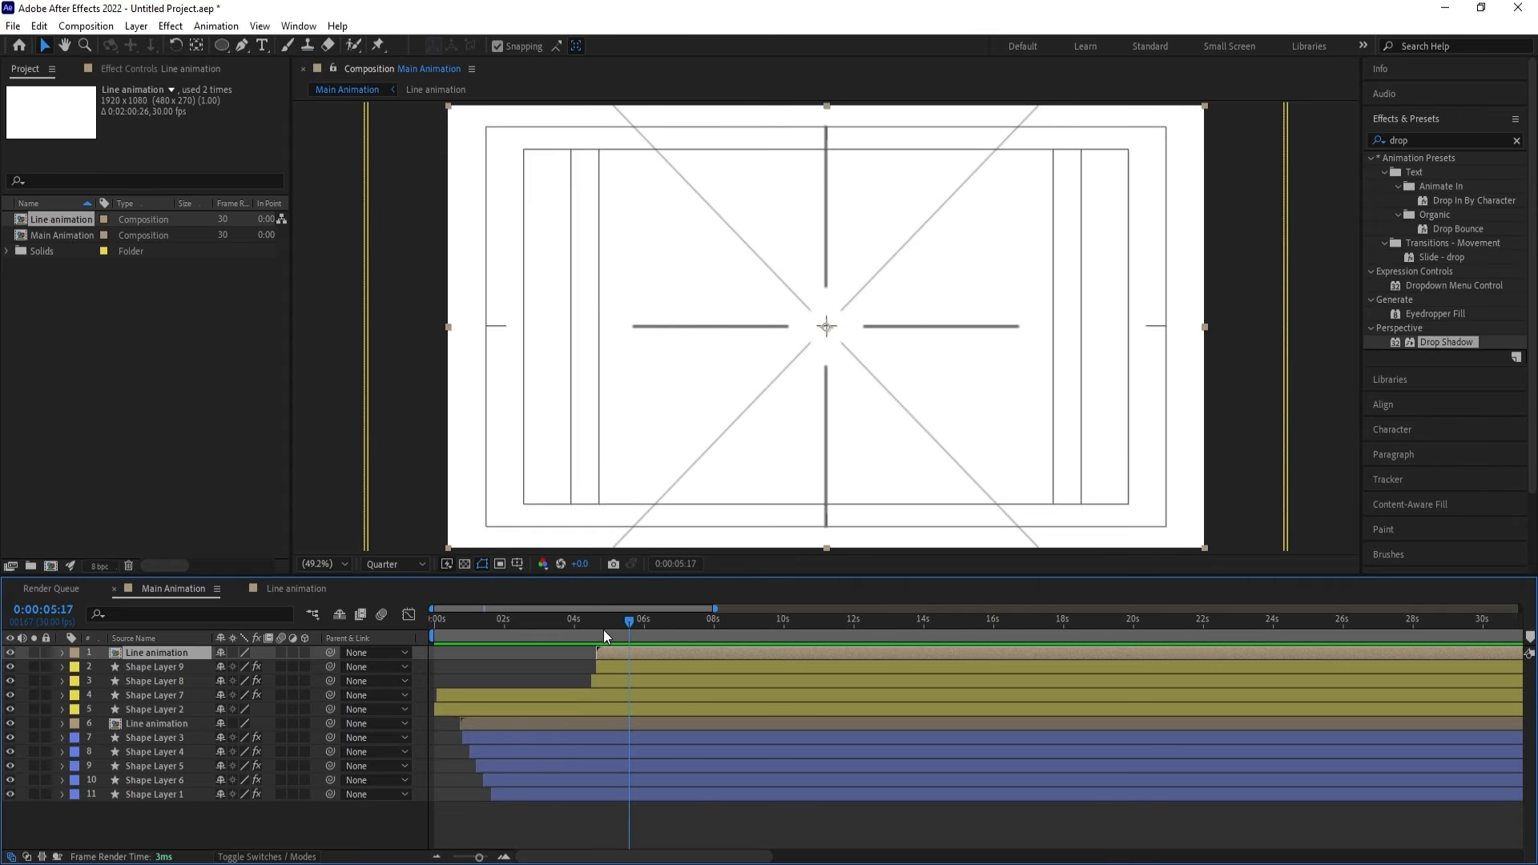
pyautogui.press('space')
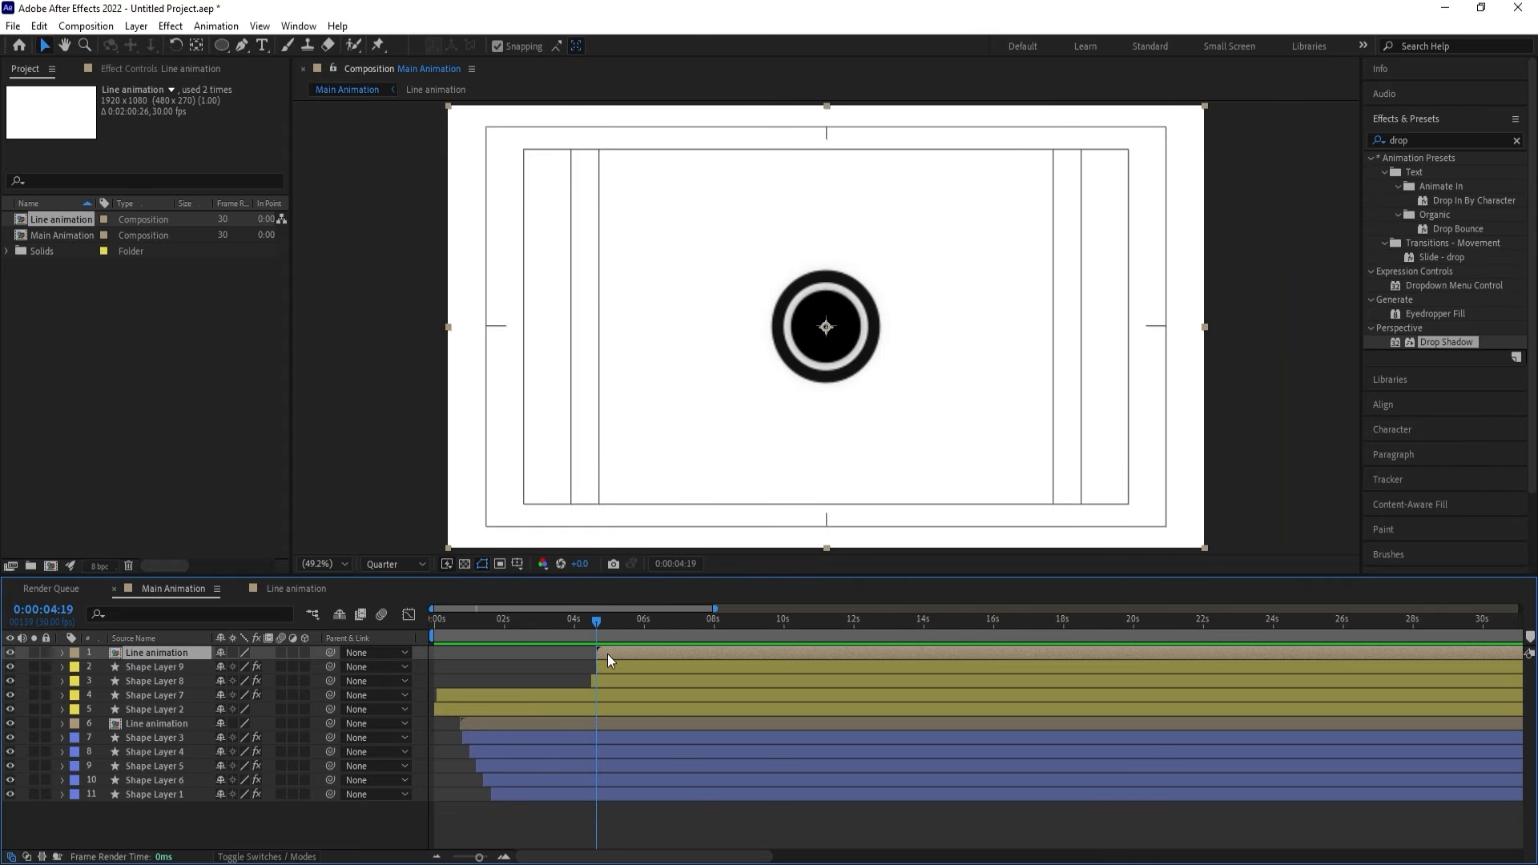
# Time-stretch the uppermost Line animation layer to a factor of 80 and preview the whole animation from the beginning.
pyautogui.rightClick(607, 653)
pyautogui.moveTo(705, 270)
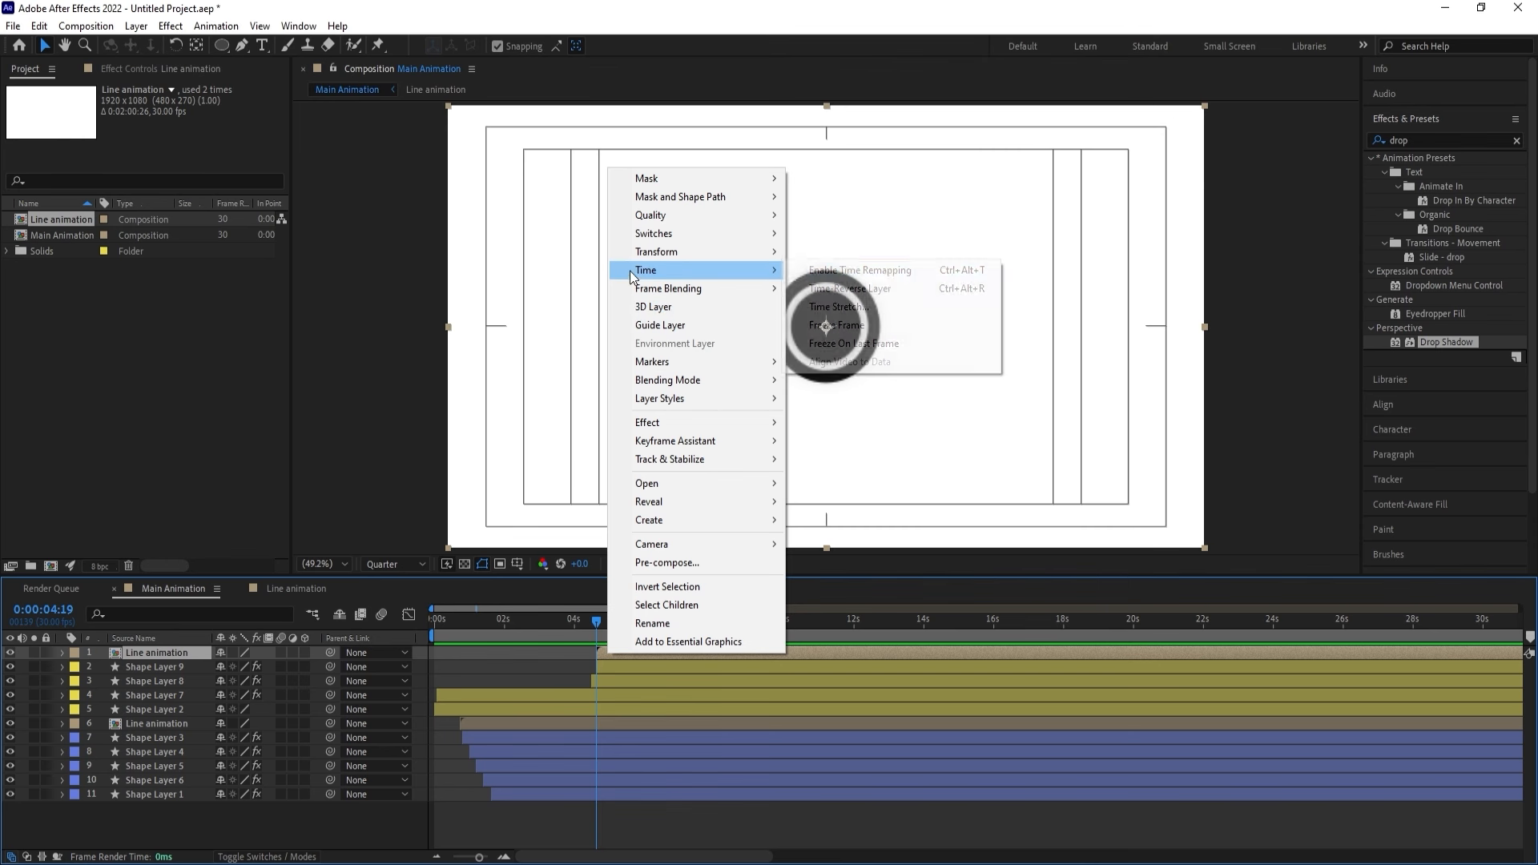
pyautogui.click(917, 311)
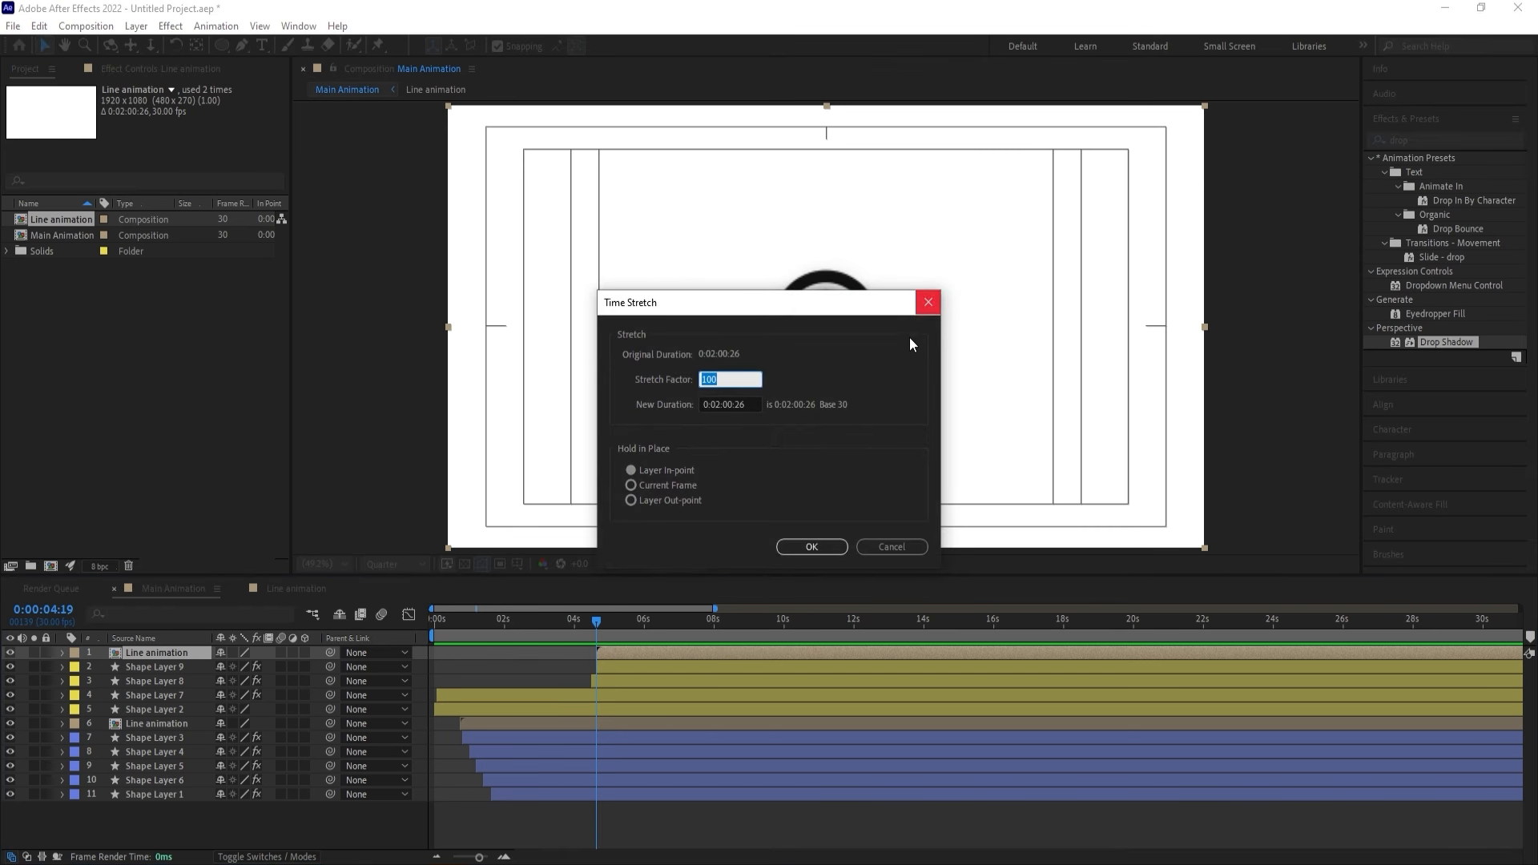
pyautogui.write('80')
pyautogui.press('Return')
pyautogui.press('space')
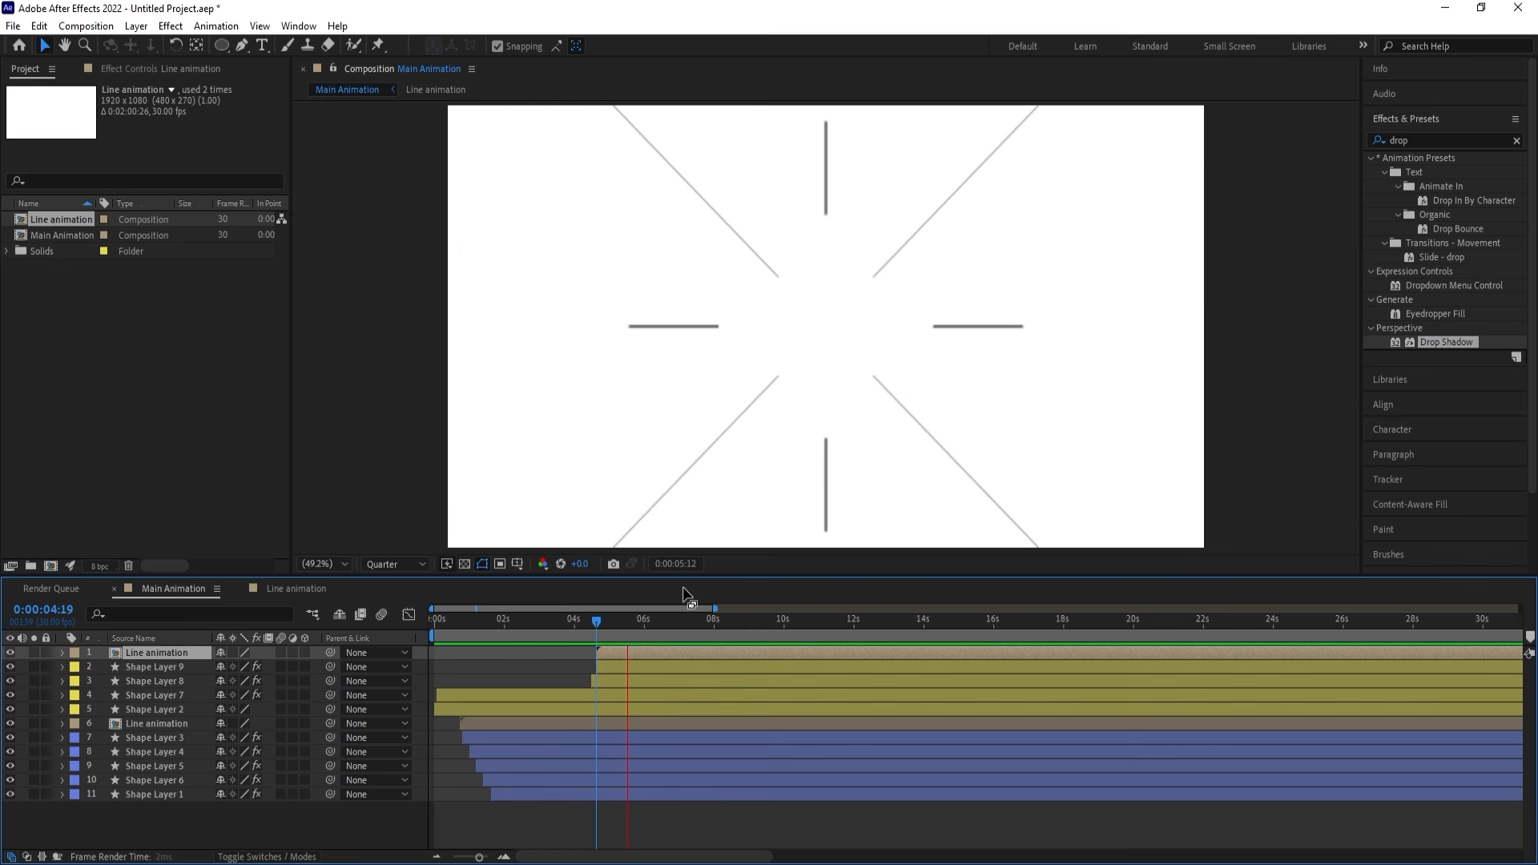
pyautogui.moveTo(638, 617); pyautogui.dragTo(354, 610)
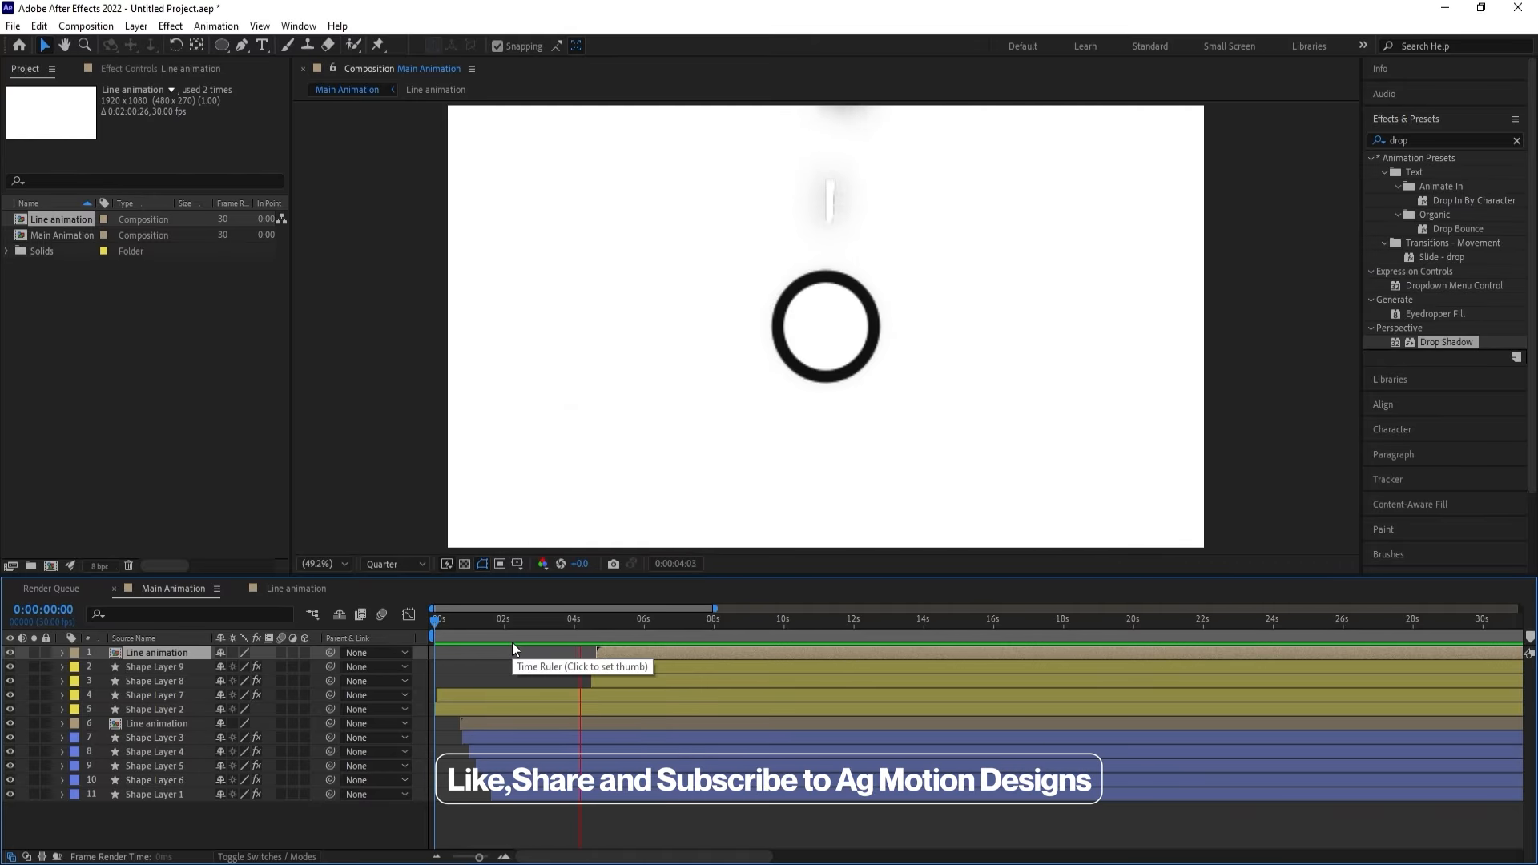
pyautogui.press('space')
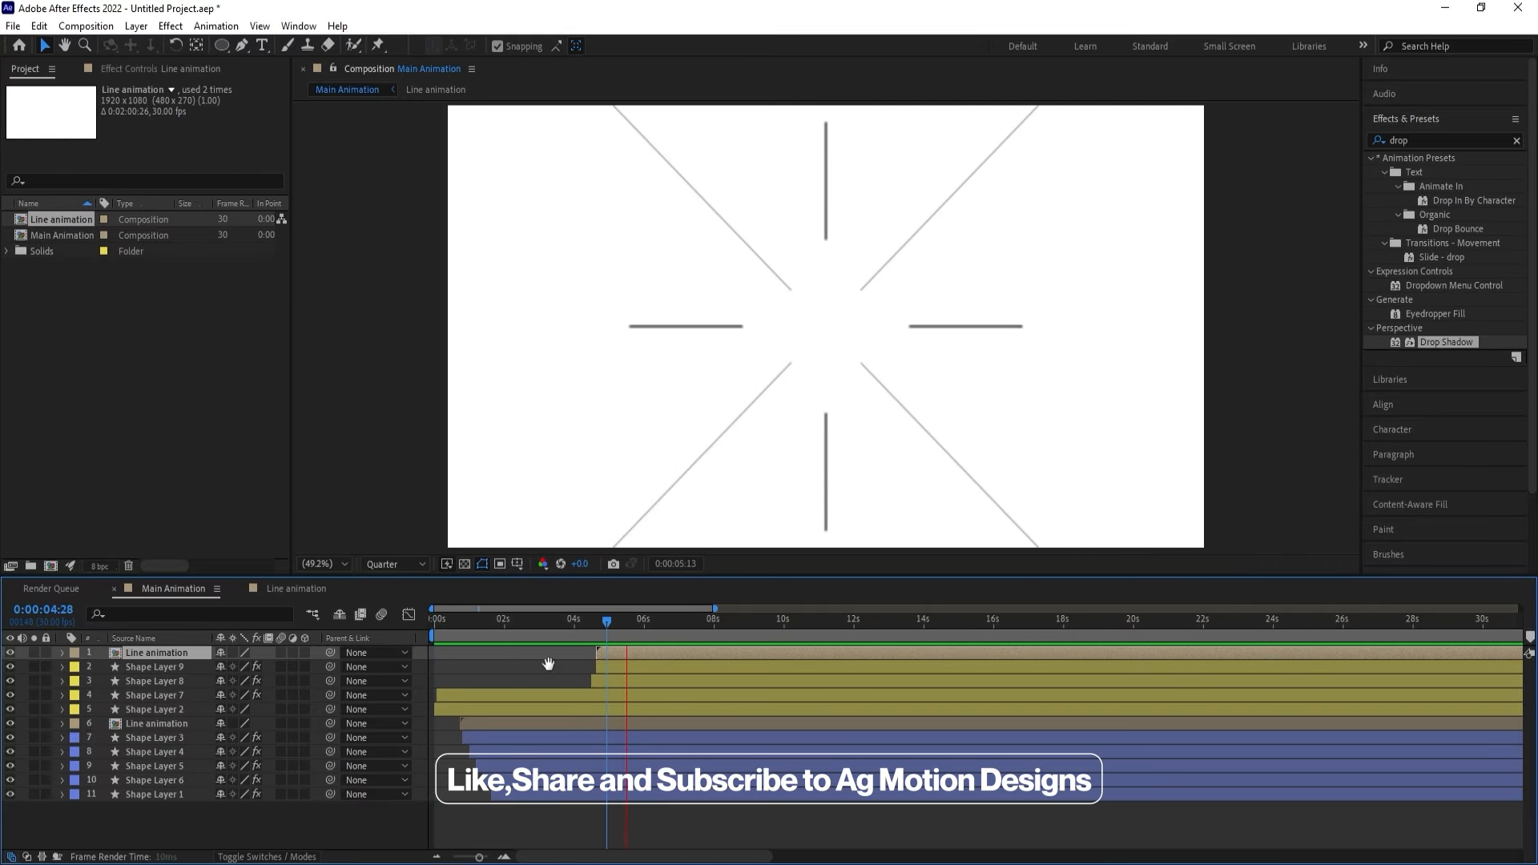
# Add a text layer reading "Your Logo" near the middle of the Main Animation frame.
pyautogui.click(263, 46)
pyautogui.click(778, 349)
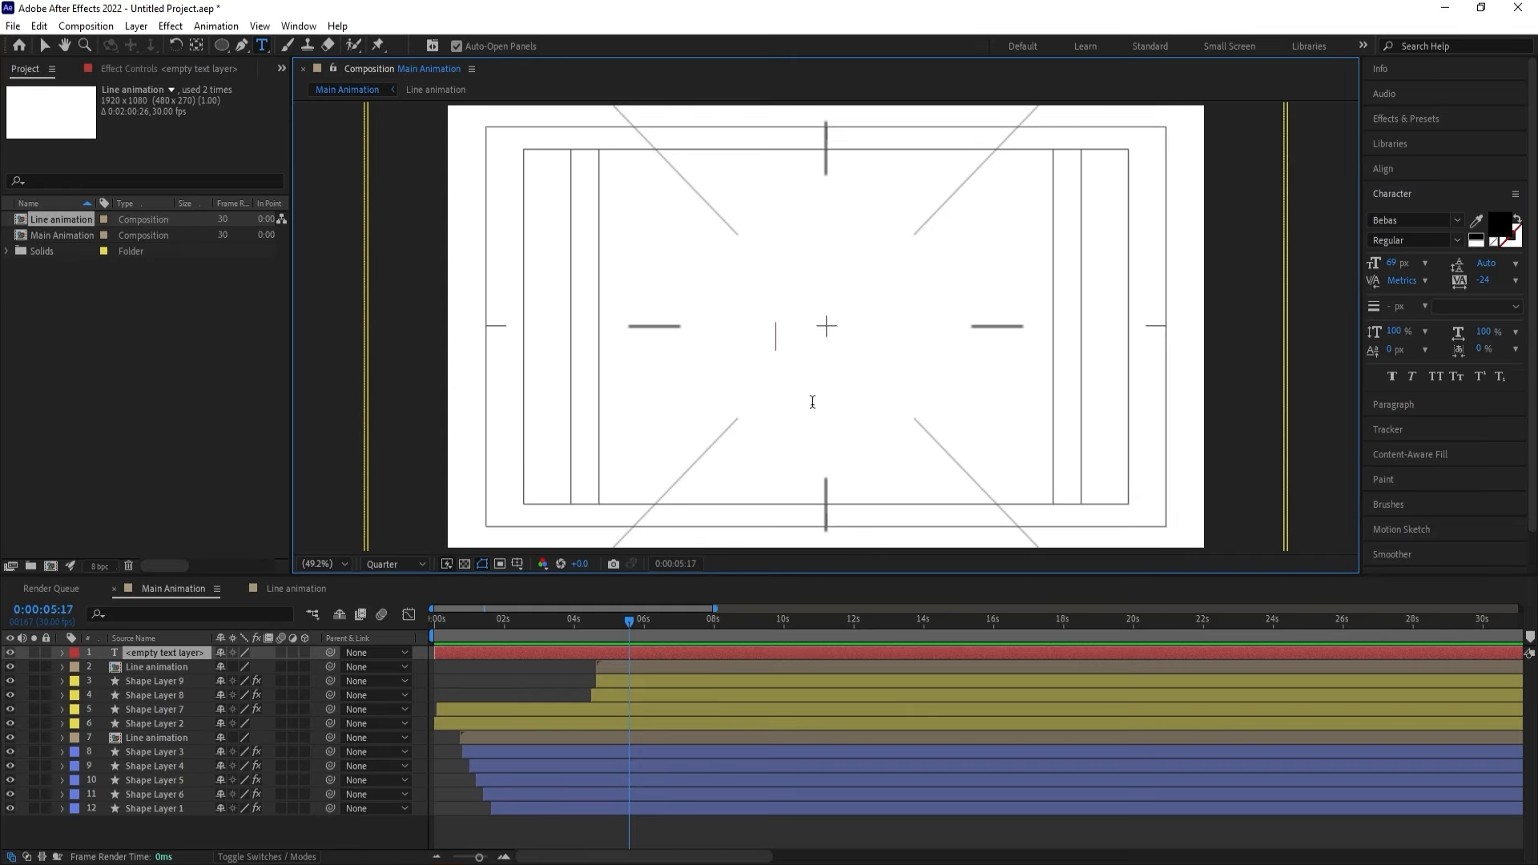
pyautogui.write('You')
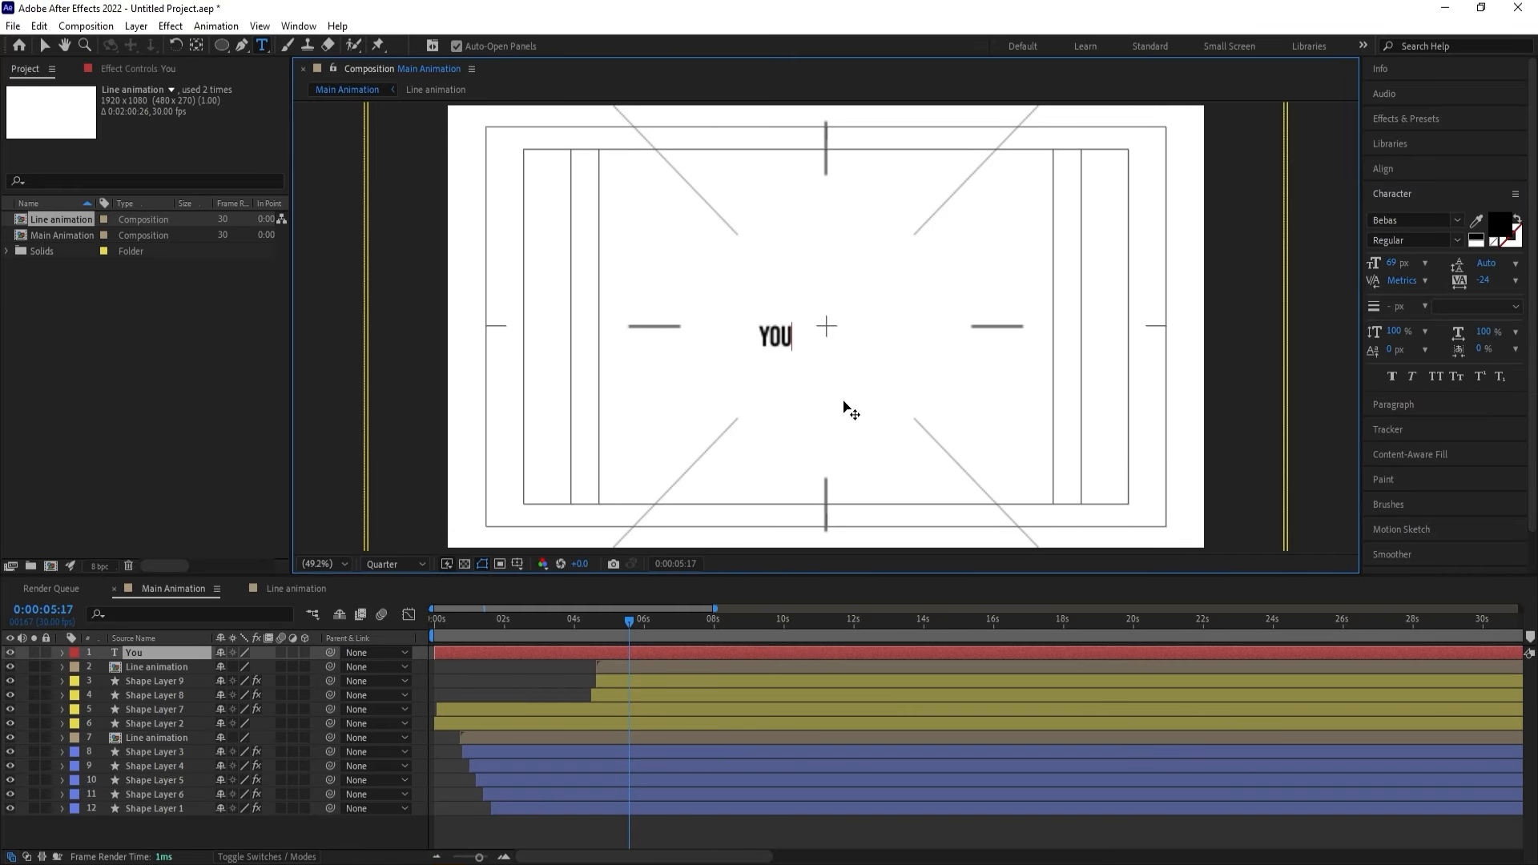
pyautogui.write('r Logo')
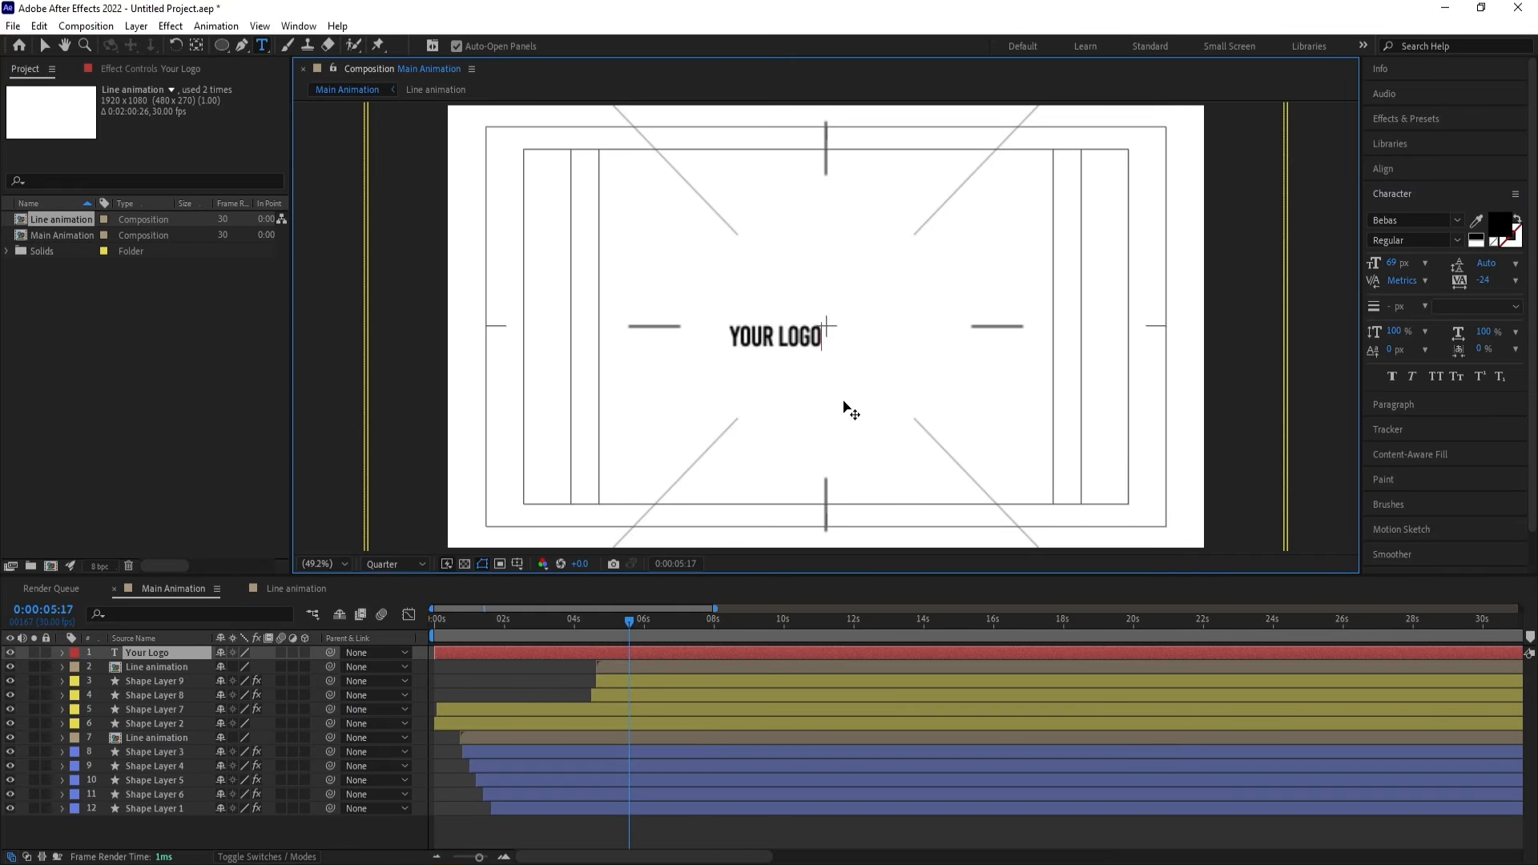
pyautogui.click(576, 652)
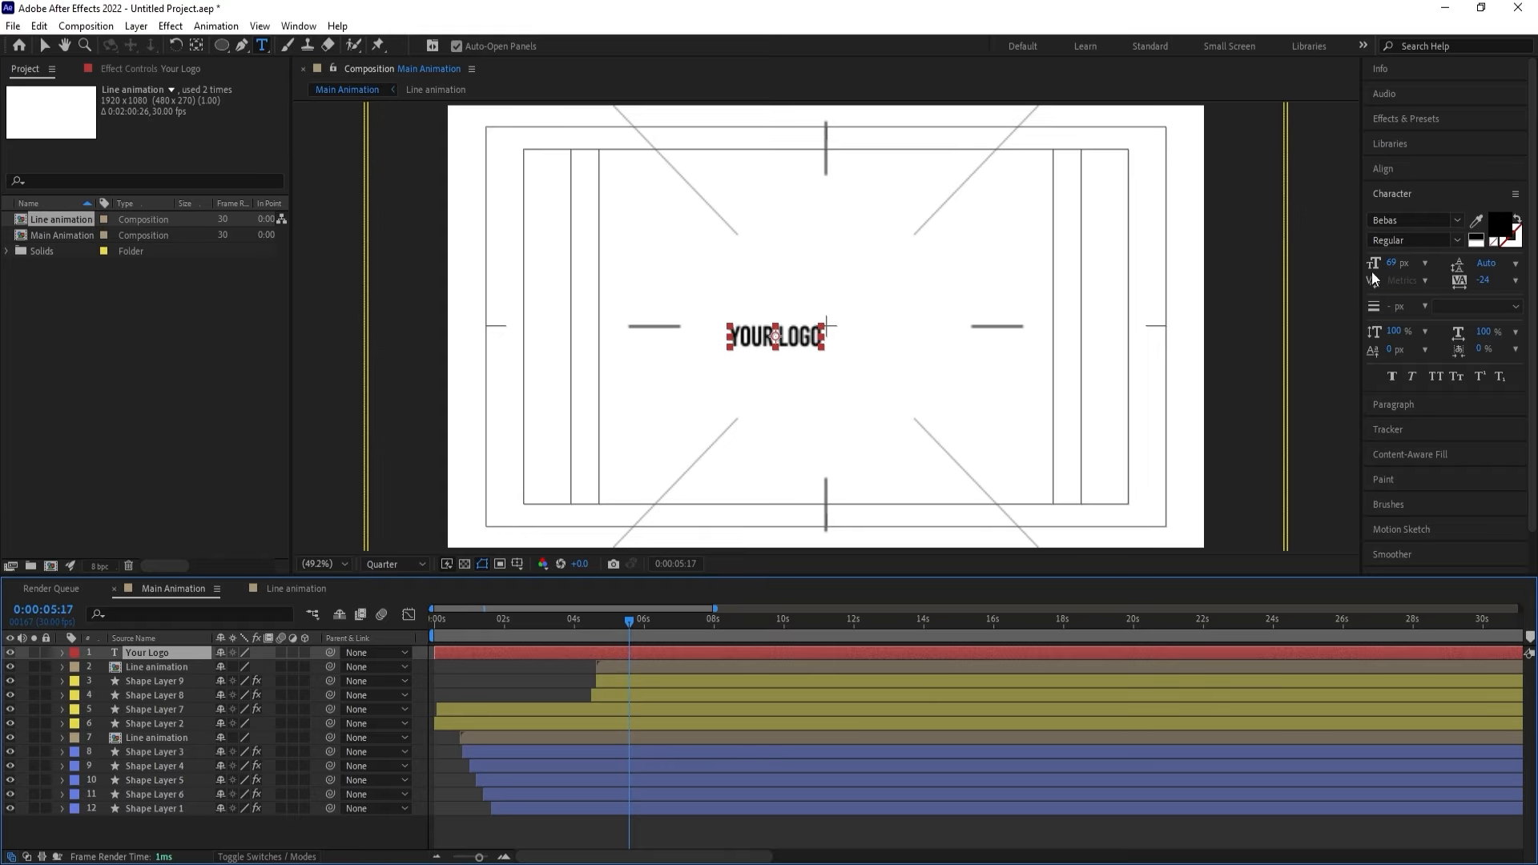
# Center the "Your Logo" text horizontally and vertically in the composition.
pyautogui.click(1389, 170)
pyautogui.click(1406, 211)
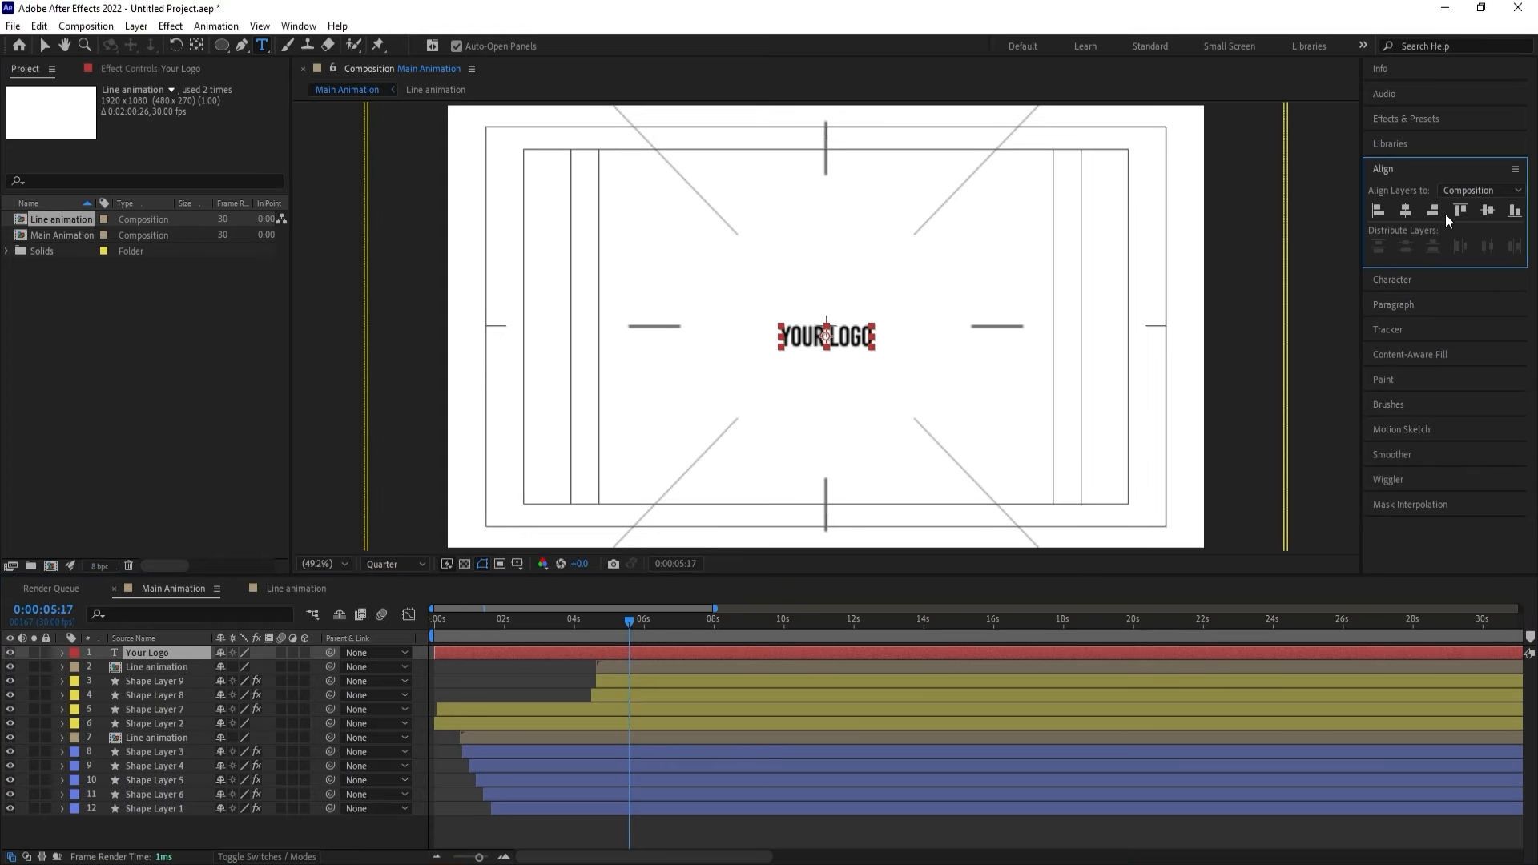
pyautogui.click(1487, 210)
# Scale the "Your Logo" text to 275% and trim the layer's start to 0:00:04:24.
pyautogui.press('s')
pyautogui.moveTo(235, 672); pyautogui.dragTo(598, 623)
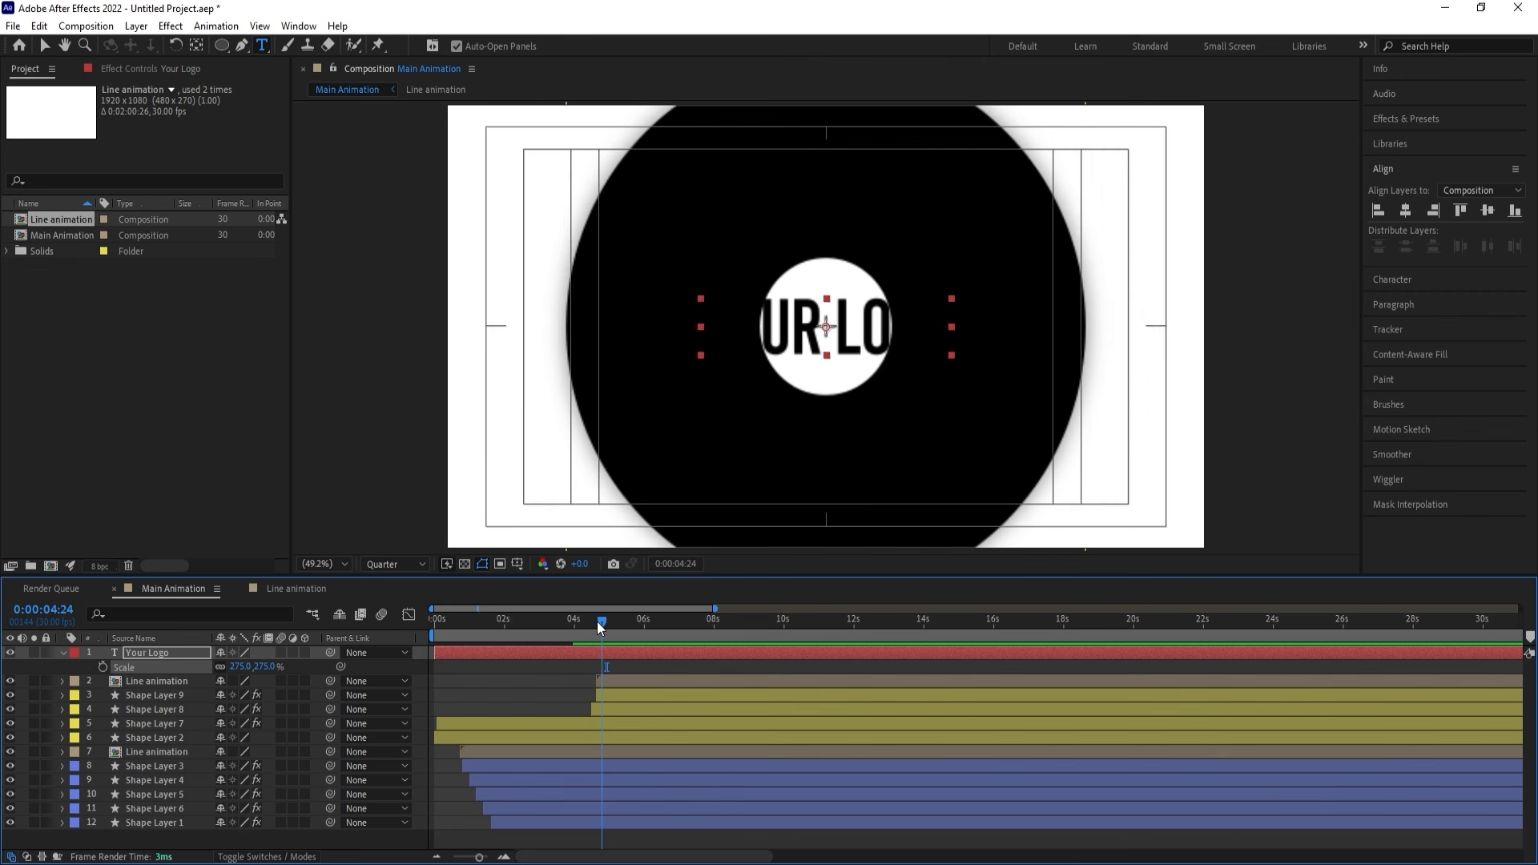
pyautogui.hotkey('alt', '[')
# Keyframe the text's Scale with Easy Ease, from 0% at 0:00:04:24 to 275% about one second further on.
pyautogui.press('p')
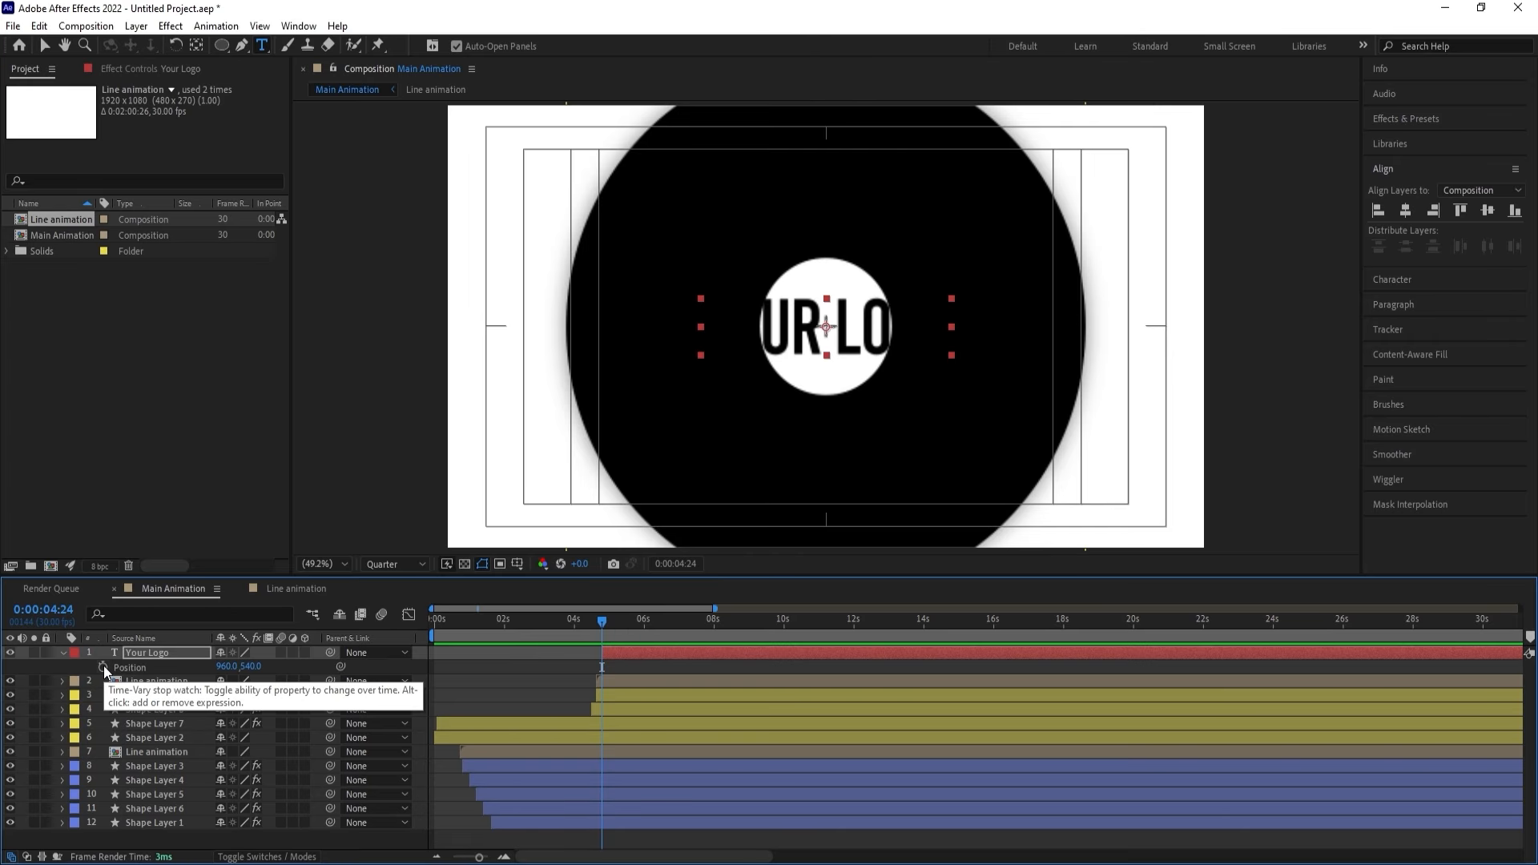
pyautogui.press('s')
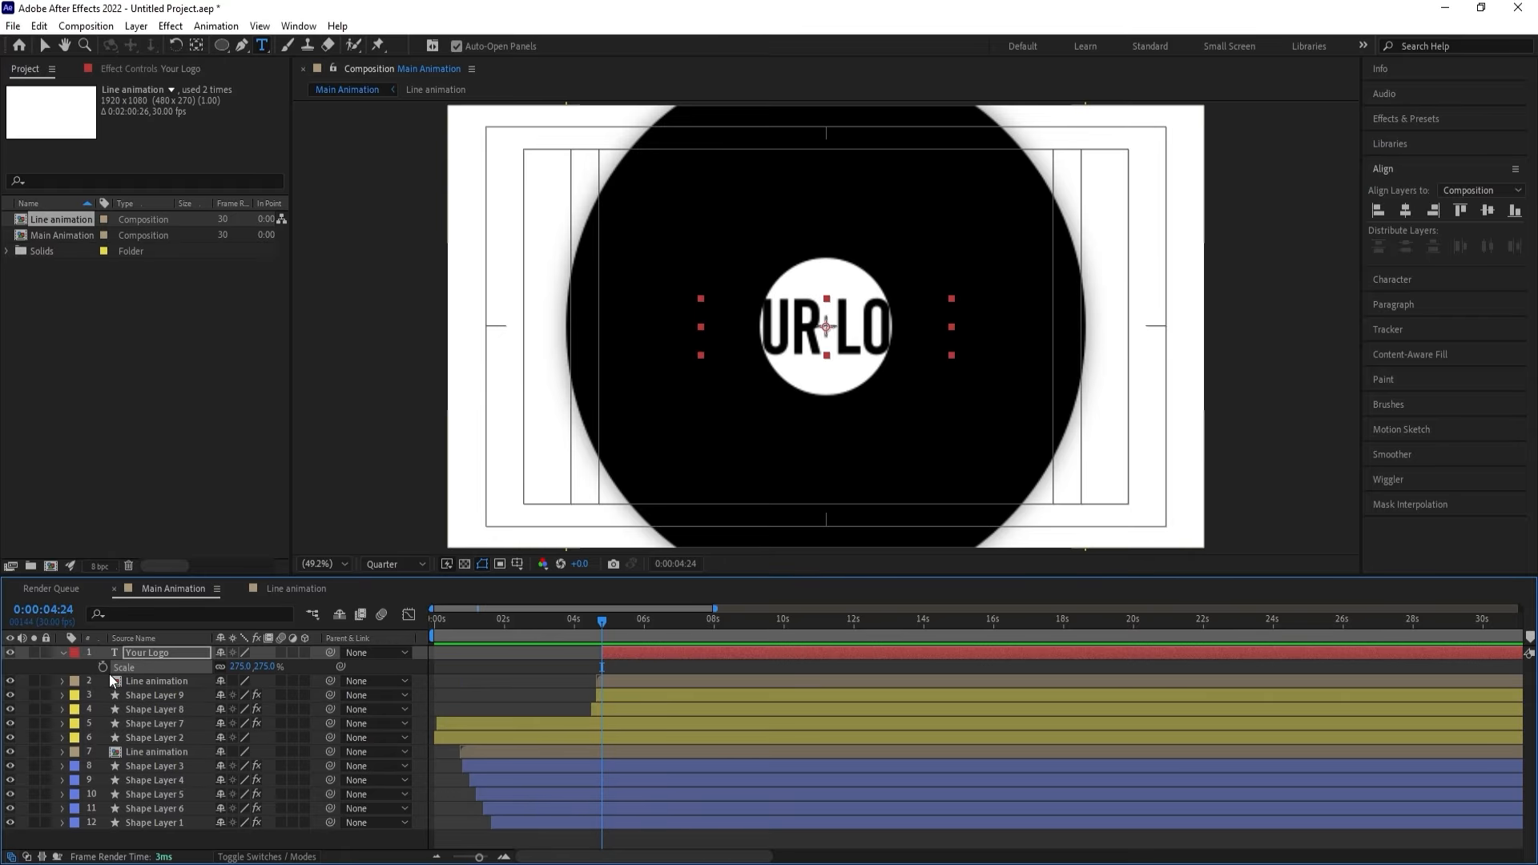
pyautogui.click(102, 665)
pyautogui.press('space')
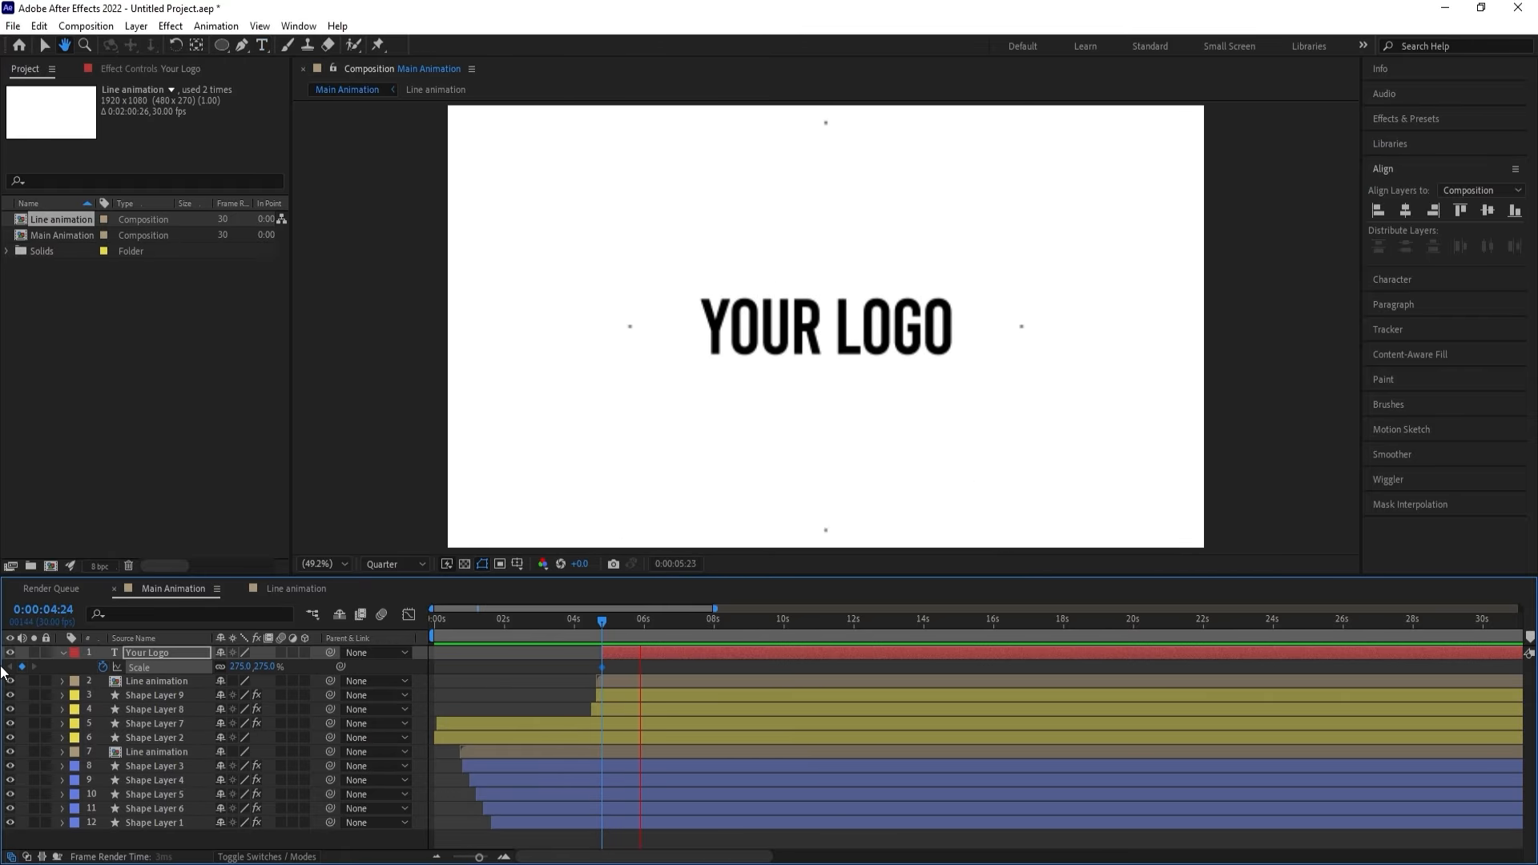
pyautogui.press('space')
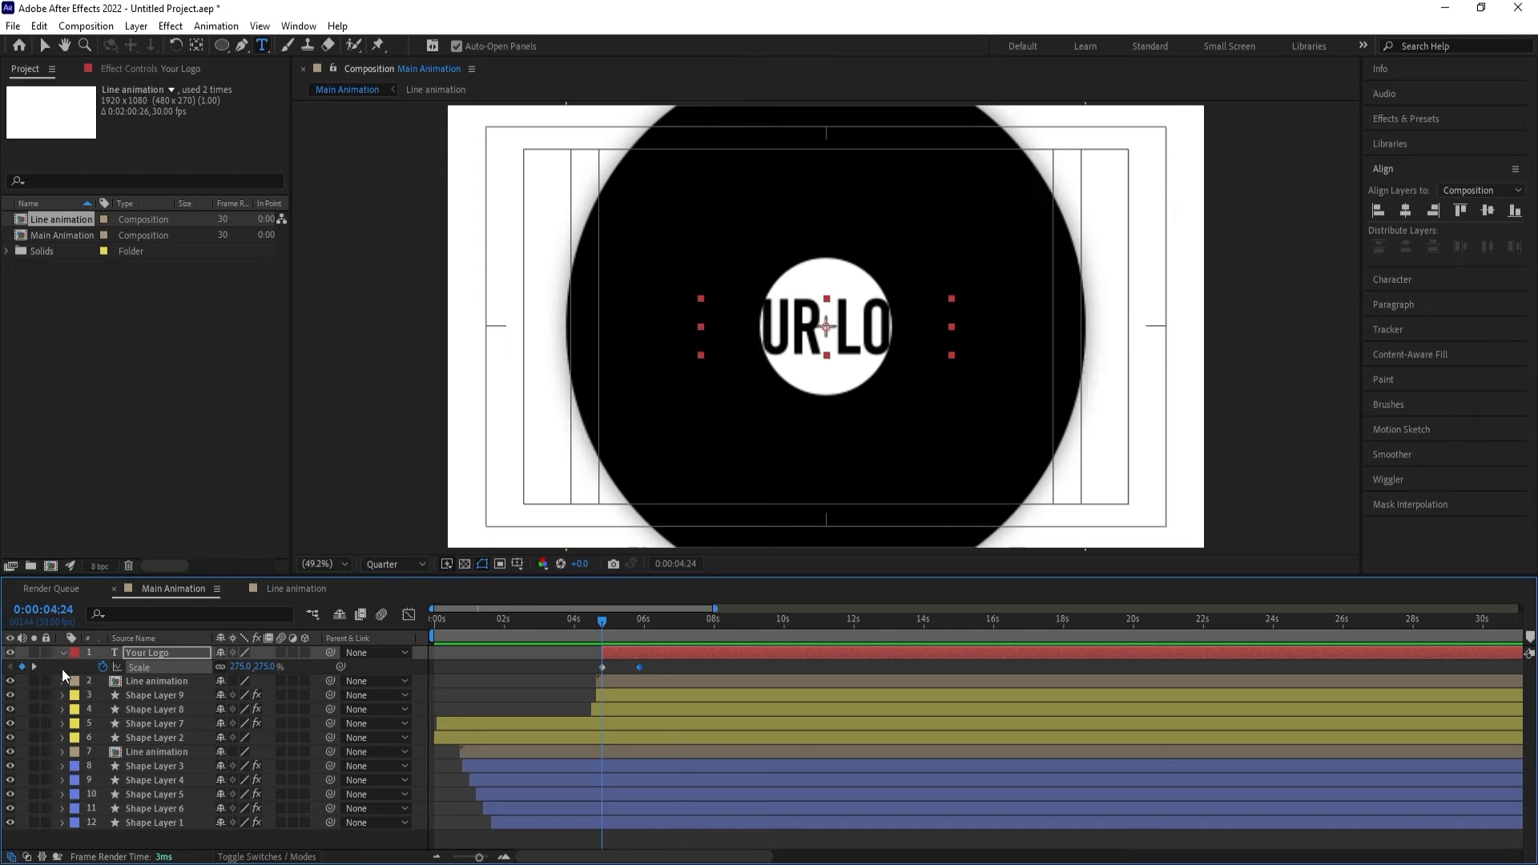
pyautogui.click(240, 668)
pyautogui.write('0')
pyautogui.press('Return')
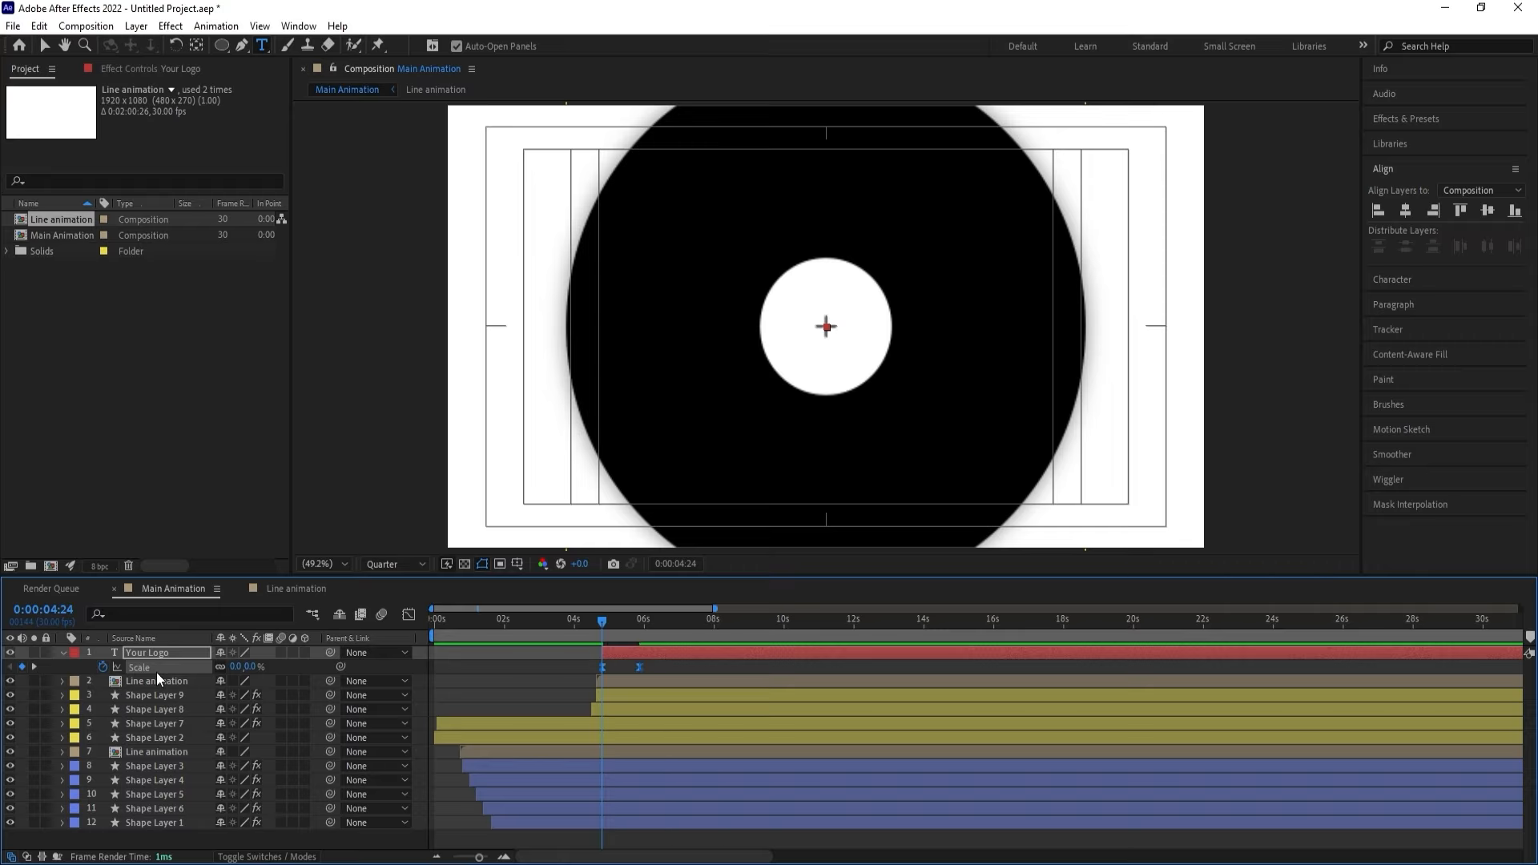
# Reshape the text's Scale speed graph into a fast early peak with a long ease-out, and preview it.
pyautogui.click(408, 614)
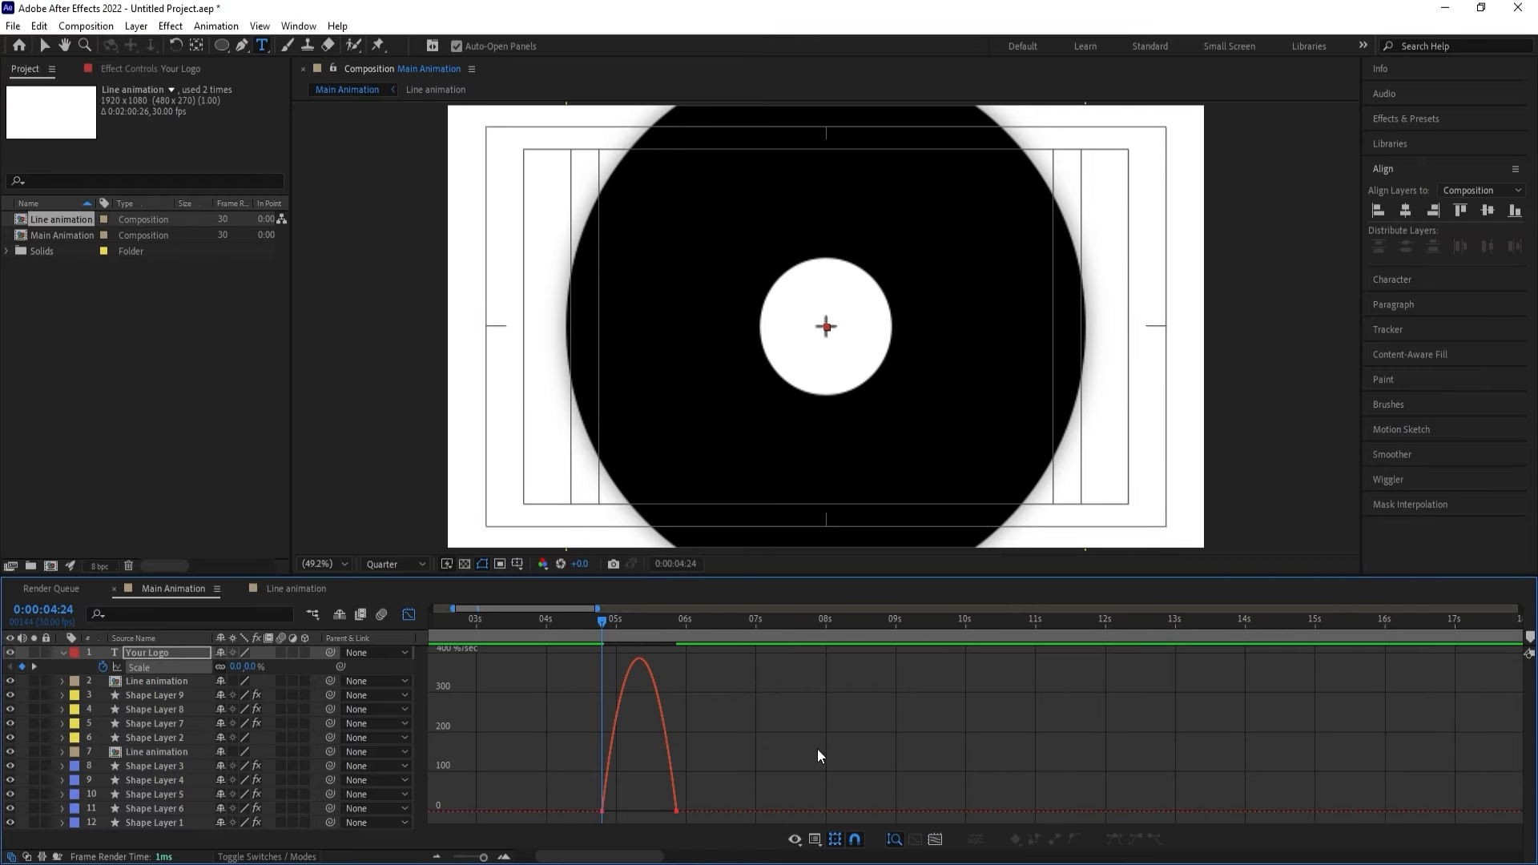
pyautogui.scroll(3, 817, 749)
pyautogui.moveTo(726, 811); pyautogui.dragTo(648, 814)
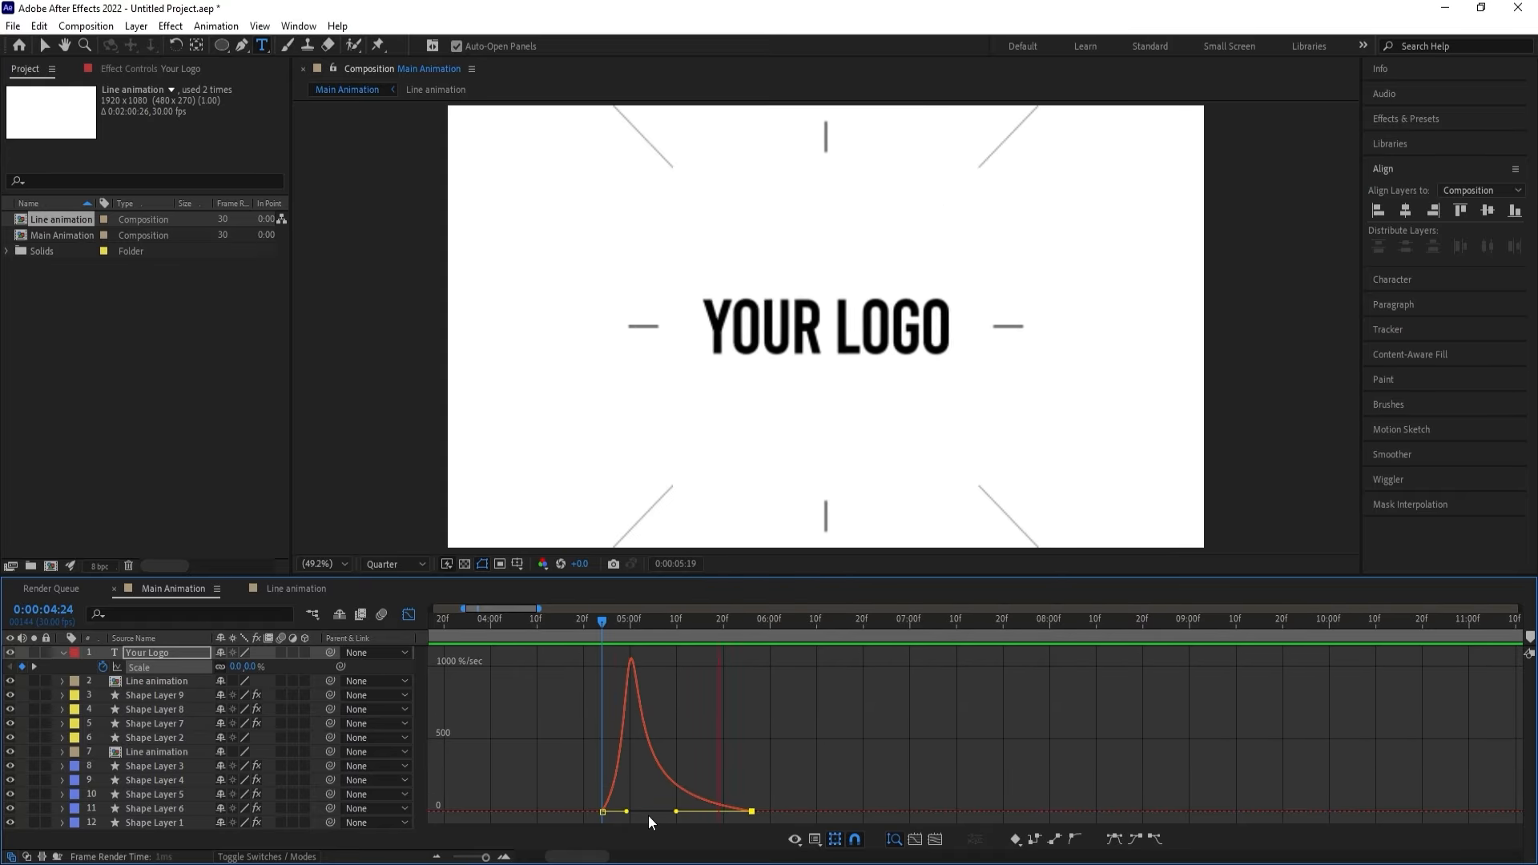
# Move the text's ending Scale keyframe later, to just before the 7-second mark, and preview the slower scale-in.
pyautogui.press('space')
pyautogui.click(408, 615)
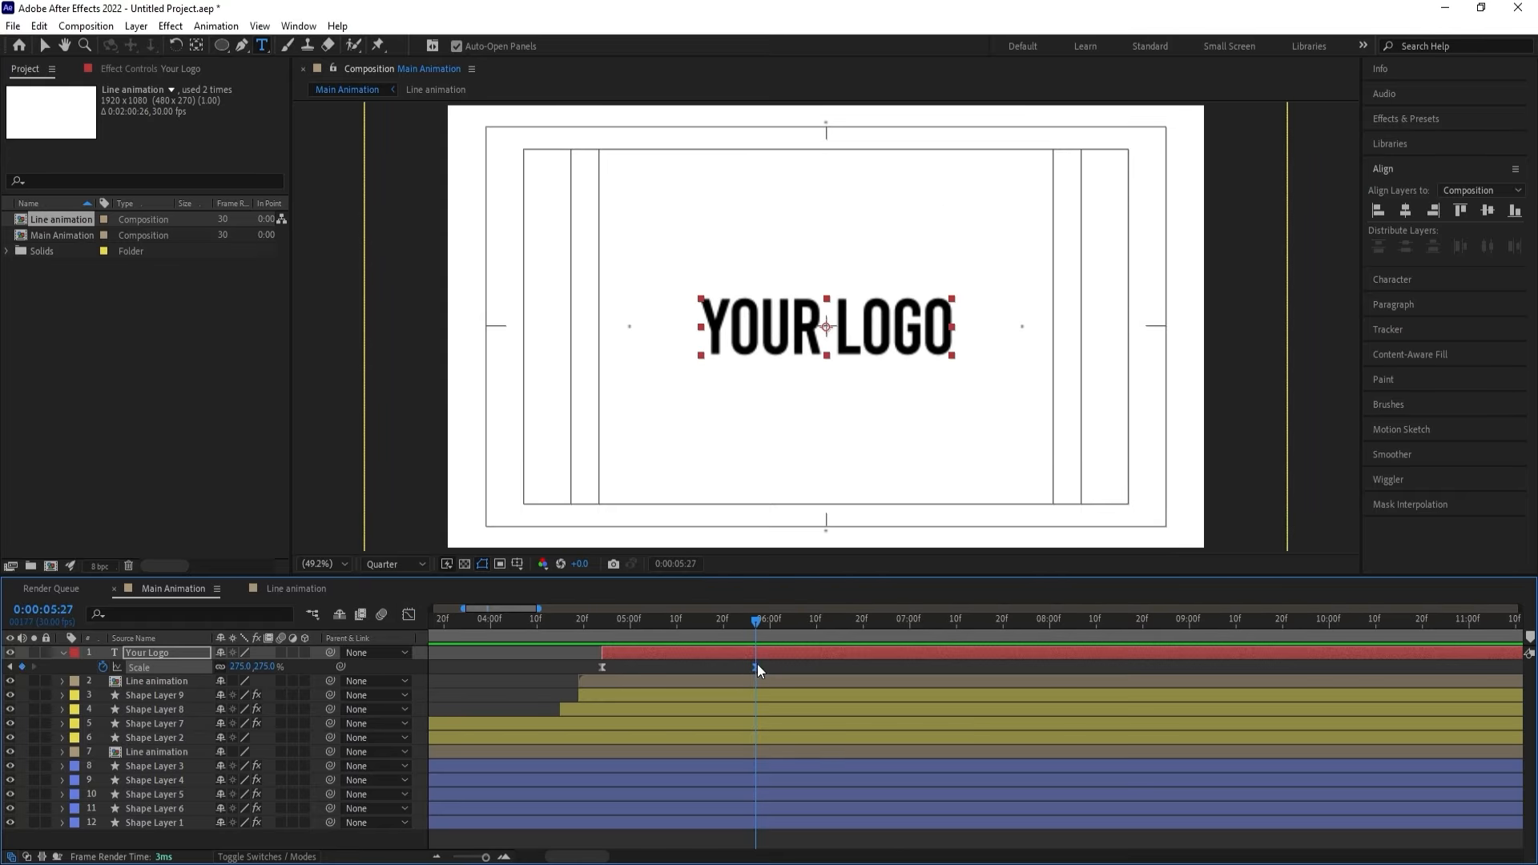
pyautogui.moveTo(753, 668); pyautogui.dragTo(877, 668)
pyautogui.press('space')
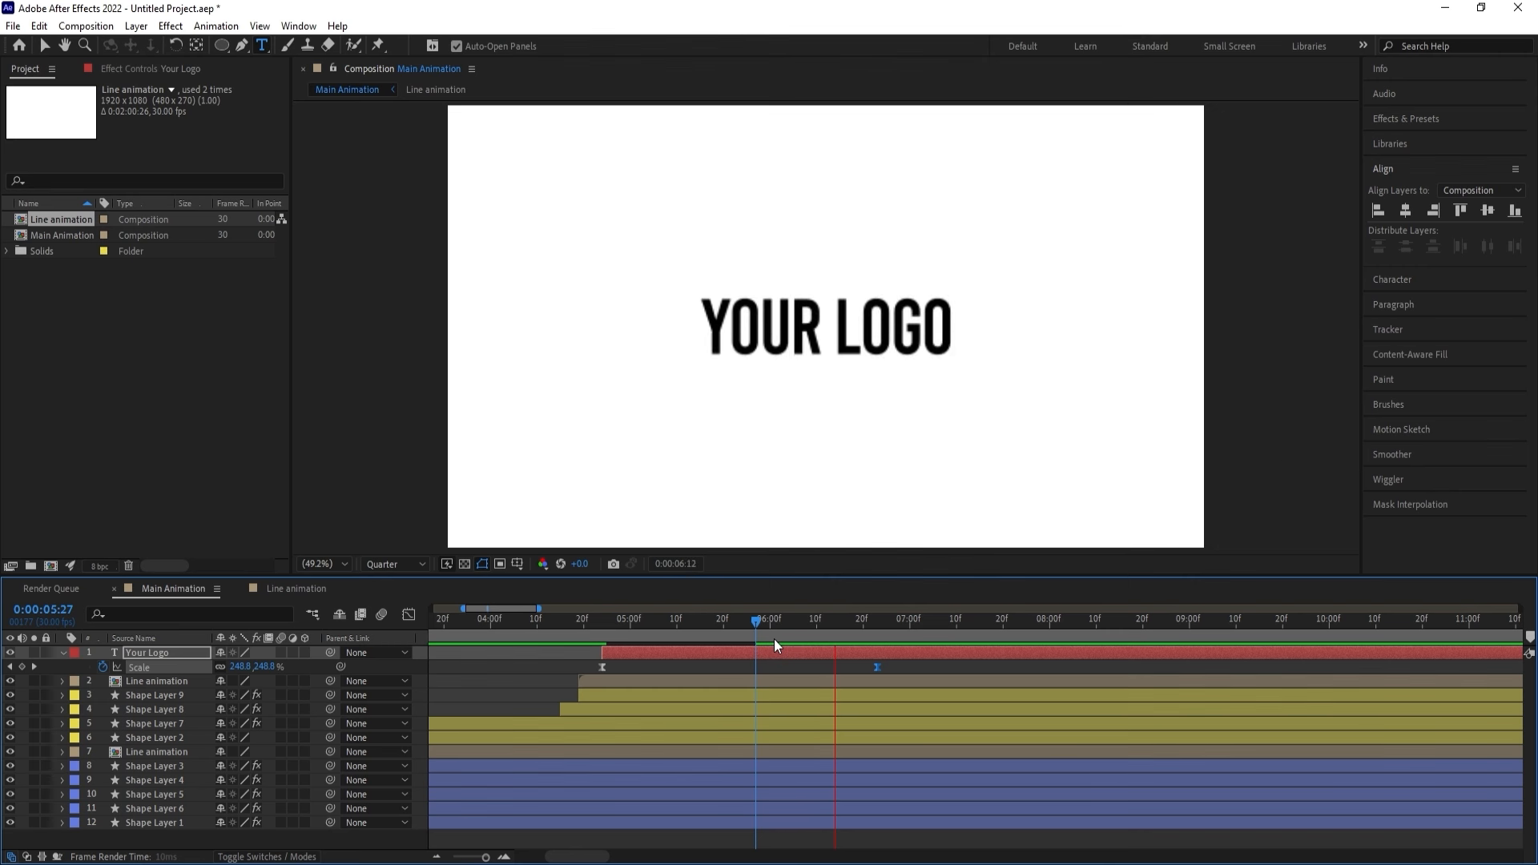
pyautogui.press('space')
# Play the whole logo reveal from the first frame and examine the timing of the text's scale-in.
pyautogui.press('-')
pyautogui.press('-')
pyautogui.press('Home')
pyautogui.press('space')
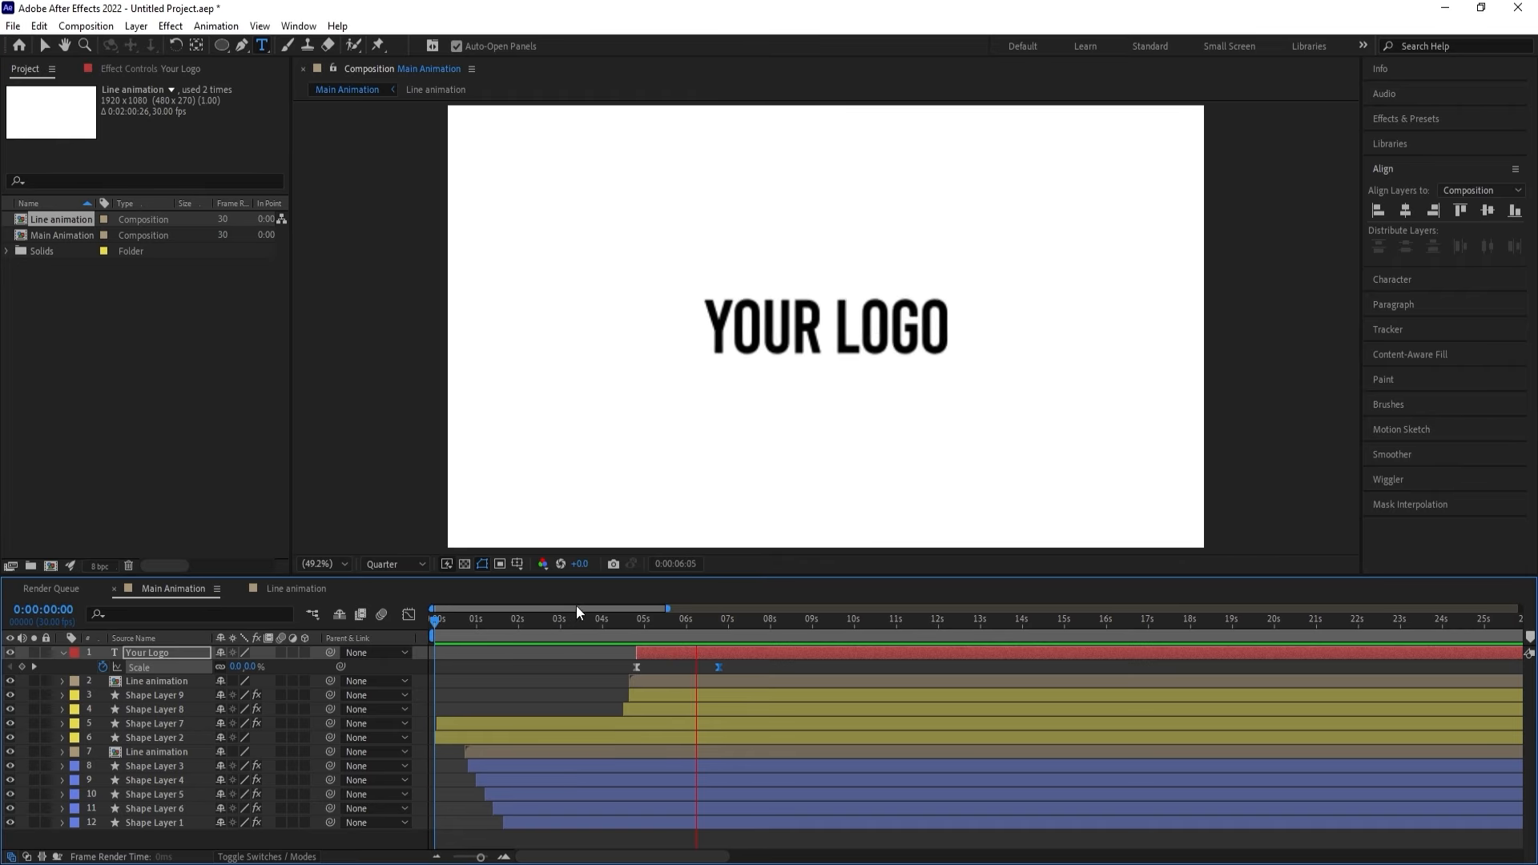
pyautogui.press('space')
pyautogui.press('space')
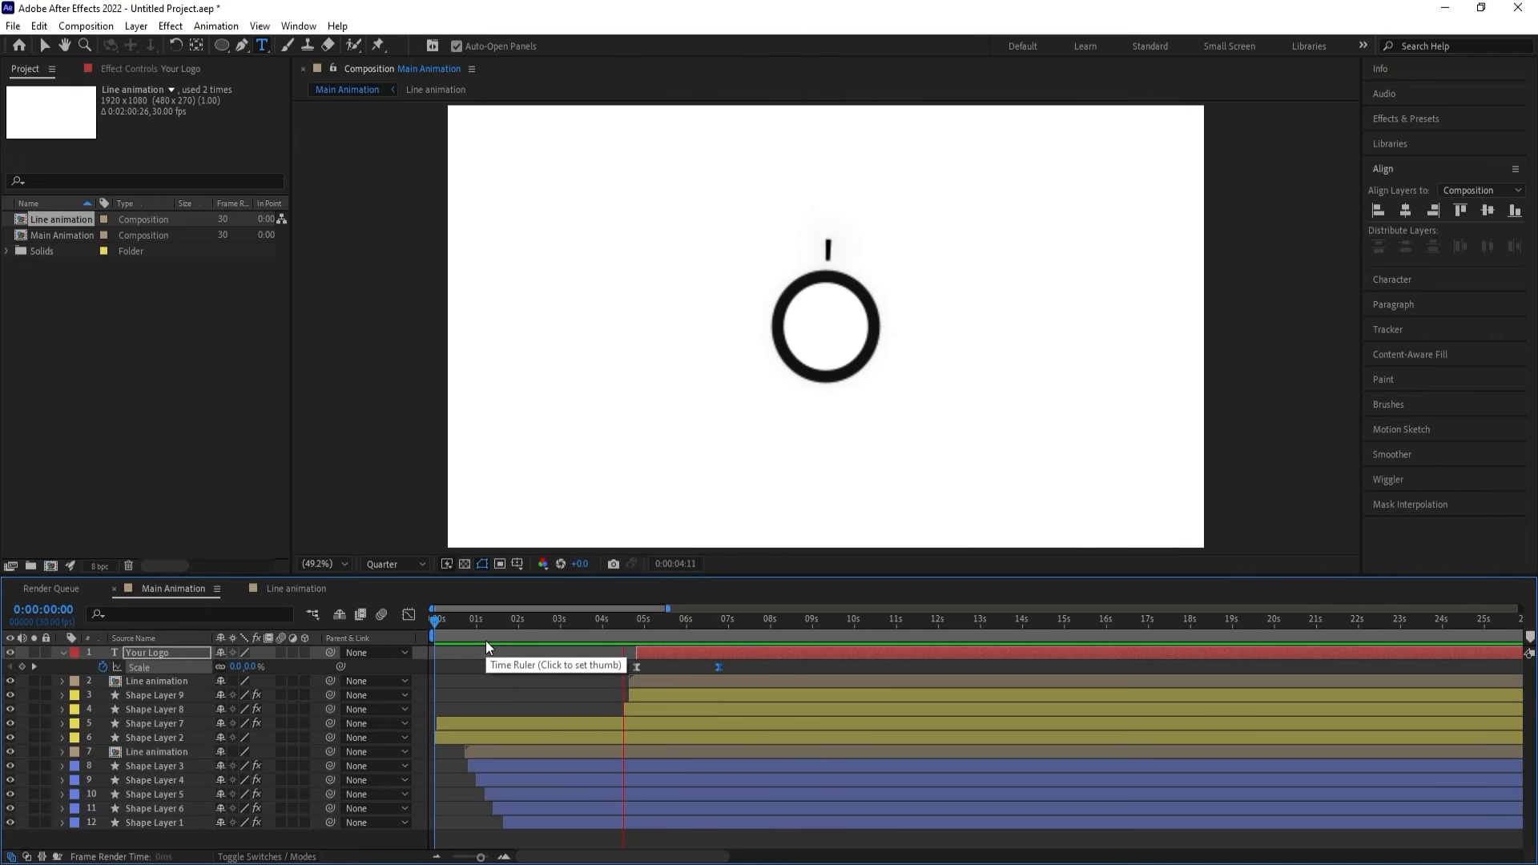
pyautogui.press('space')
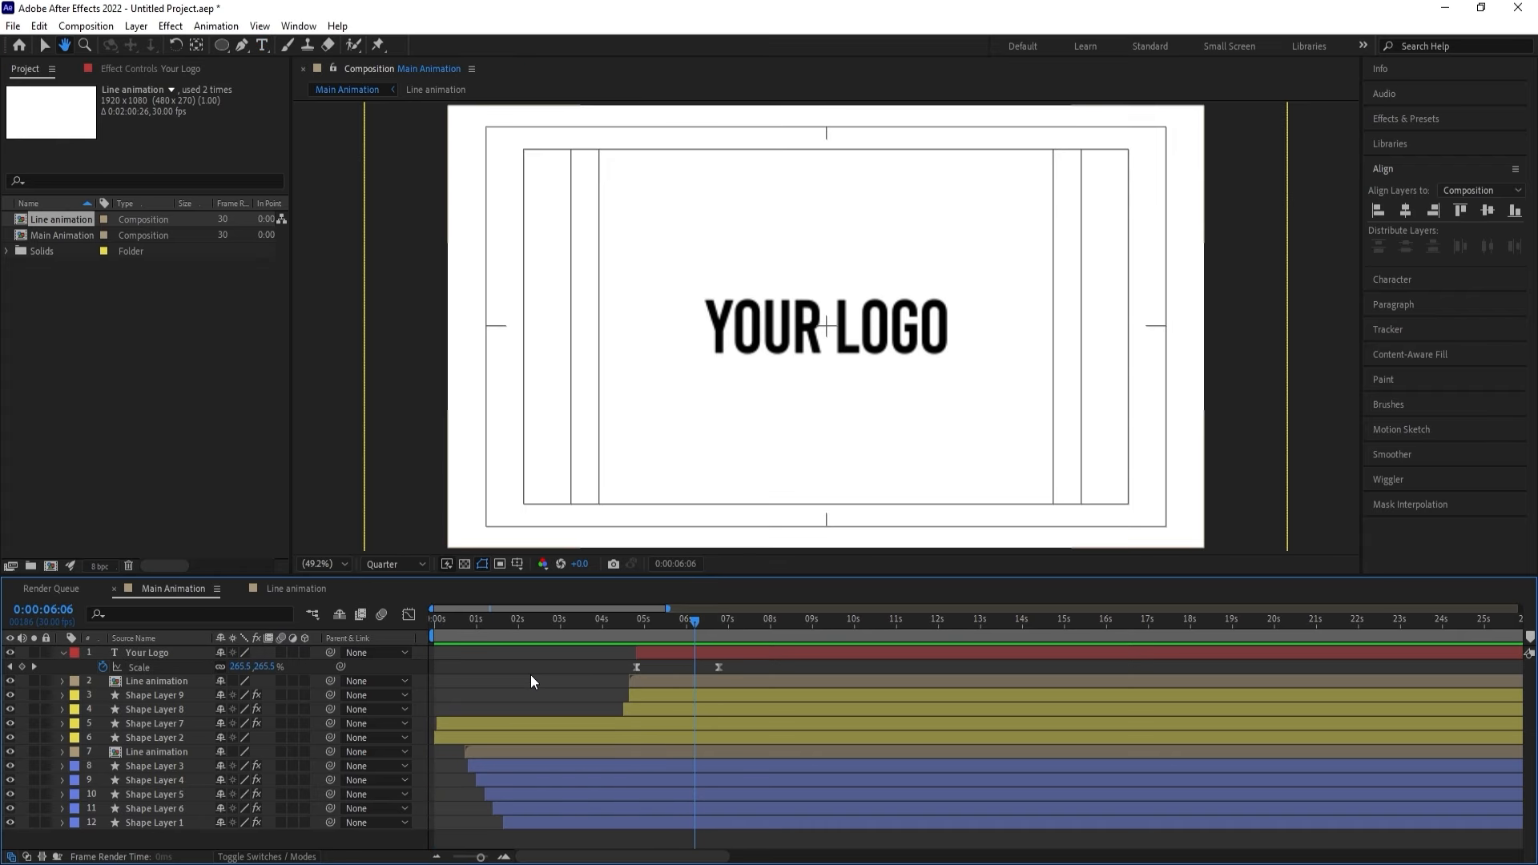
# Add a white solid beneath all other layers as the background and preview the animation from the start.
pyautogui.click(530, 674)
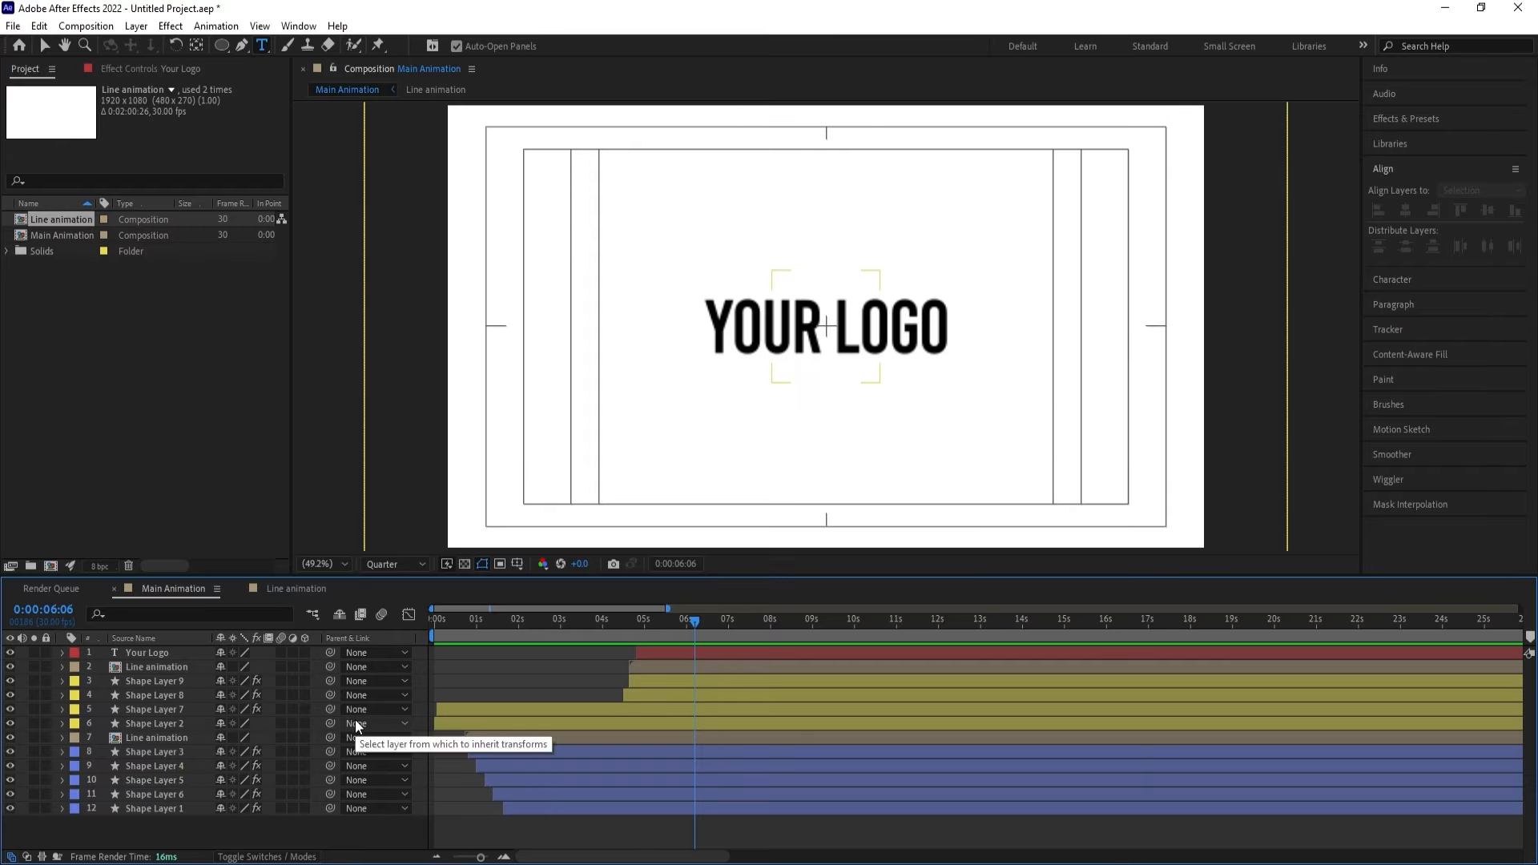
pyautogui.hotkey('ctrl', 'y')
pyautogui.press('Return')
pyautogui.moveTo(218, 646); pyautogui.dragTo(205, 830)
pyautogui.click(487, 657)
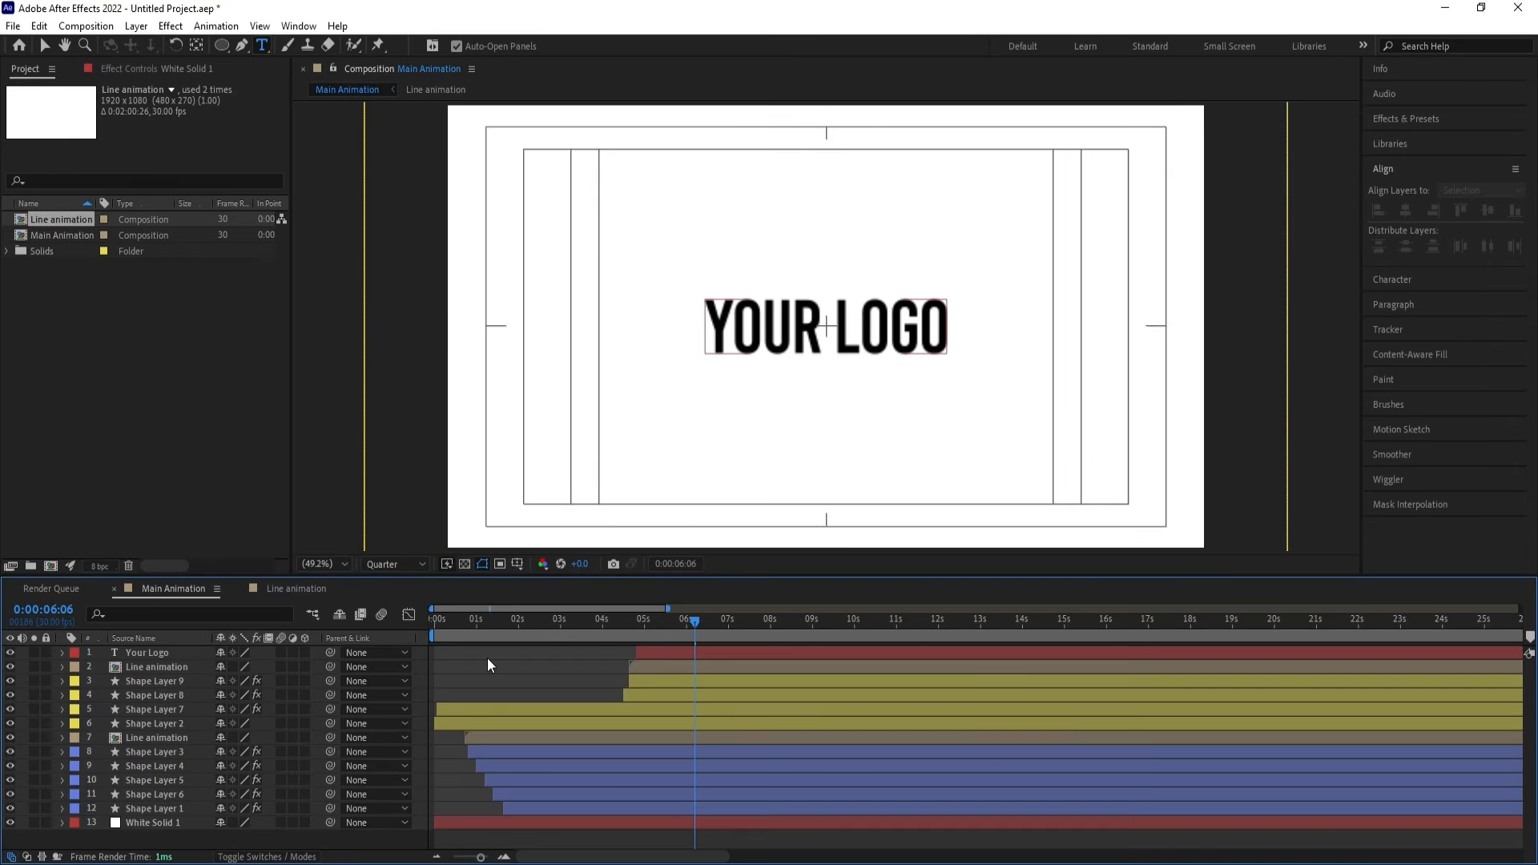
pyautogui.click(437, 621)
pyautogui.moveTo(437, 623)
pyautogui.mouseDown()
pyautogui.moveTo(450, 627)
pyautogui.moveTo(431, 624)
pyautogui.mouseUp()
pyautogui.press('space')
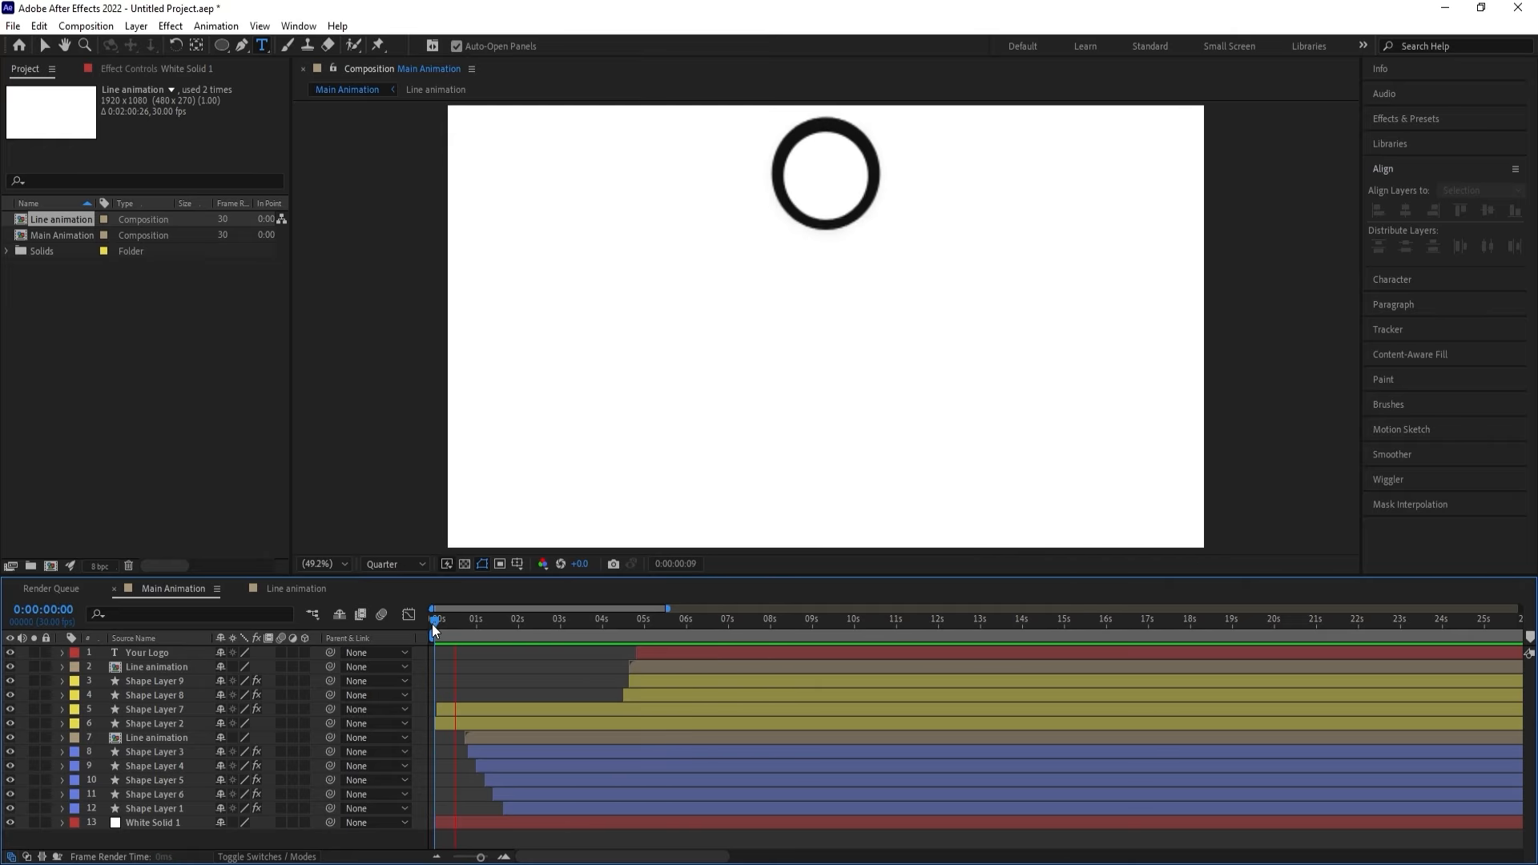
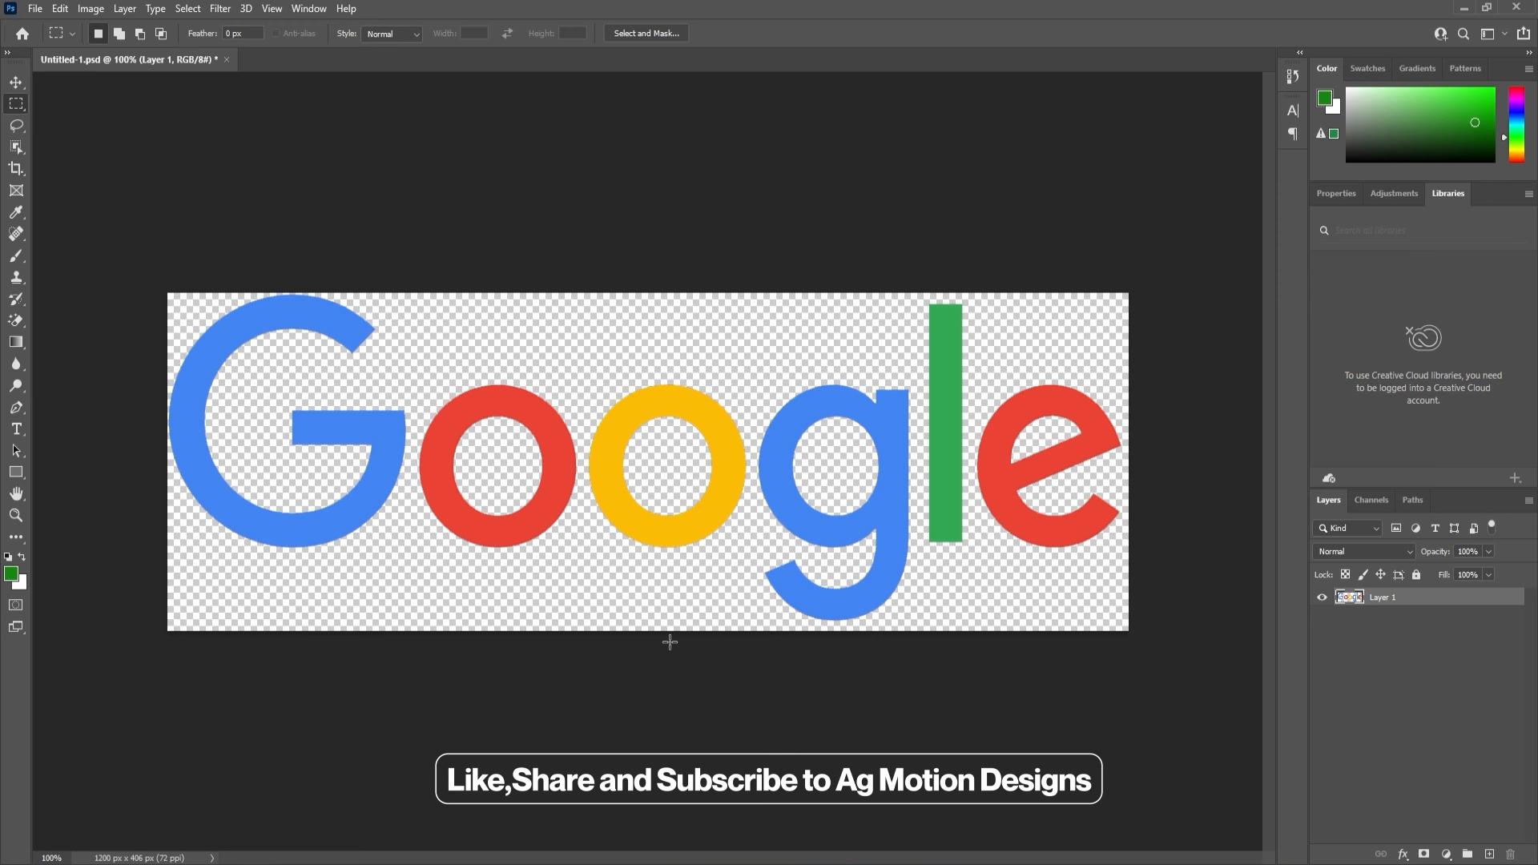
# Switch to Photoshop, cut the blue capital "G" out of the Google logo onto its own new layer, and hide that layer.
pyautogui.press('v')
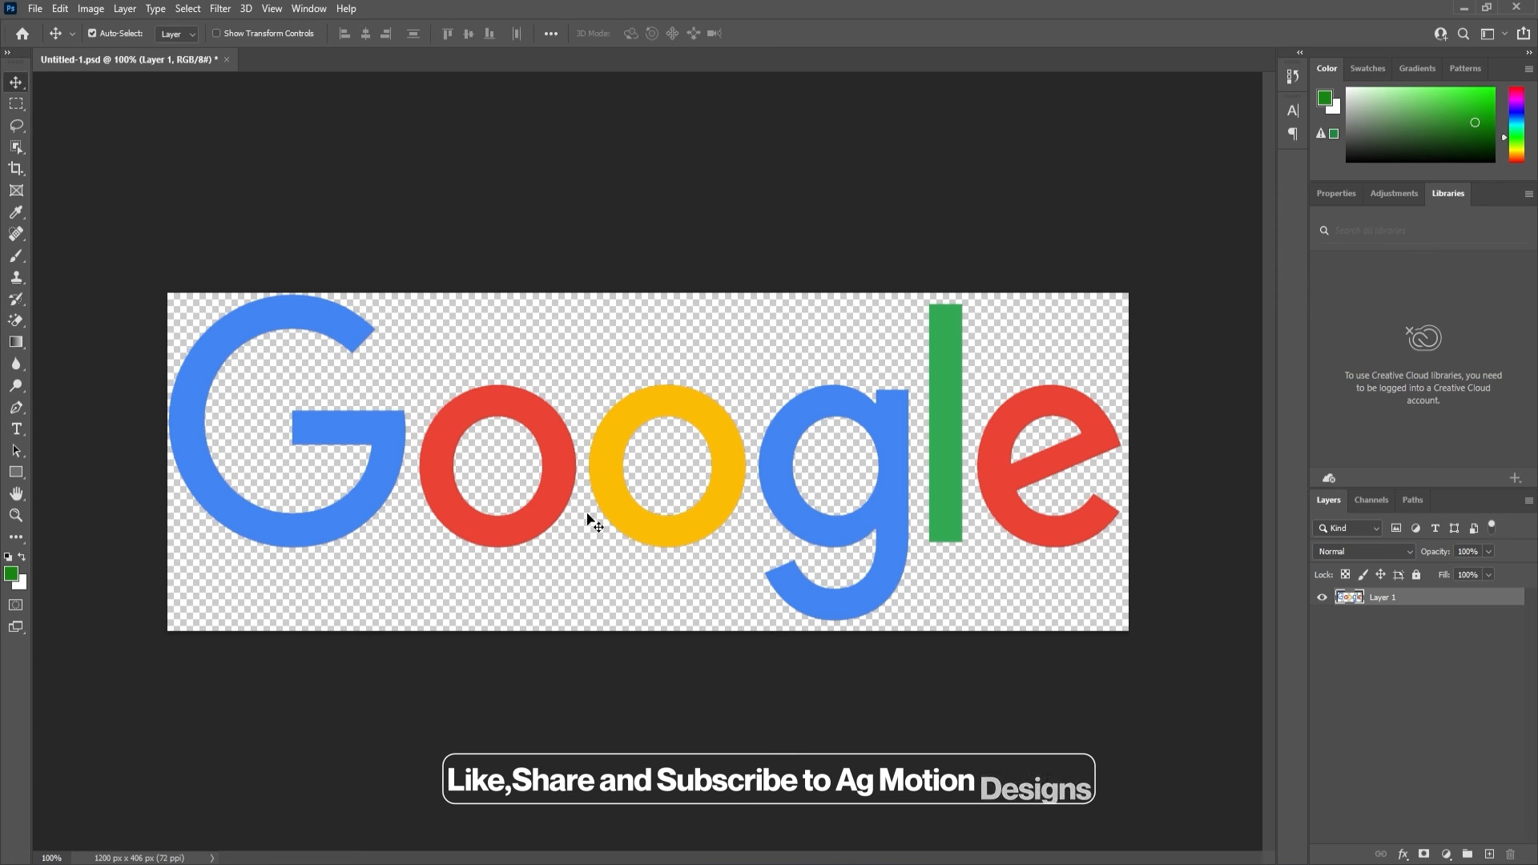
pyautogui.press('m')
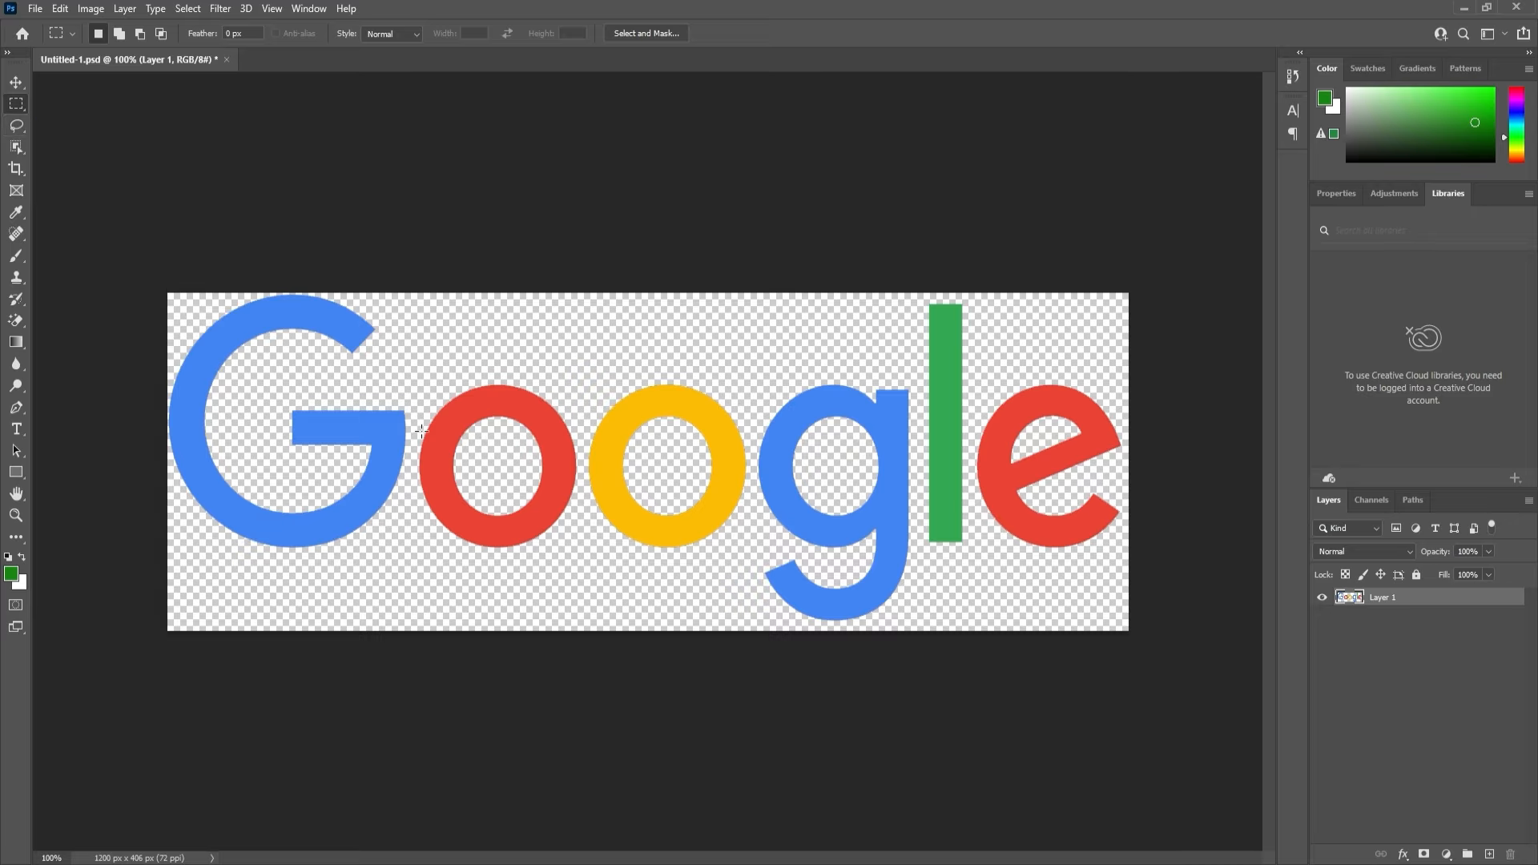
pyautogui.moveTo(168, 294); pyautogui.dragTo(411, 606)
pyautogui.hotkey('ctrl', 'x')
pyautogui.click(1485, 854)
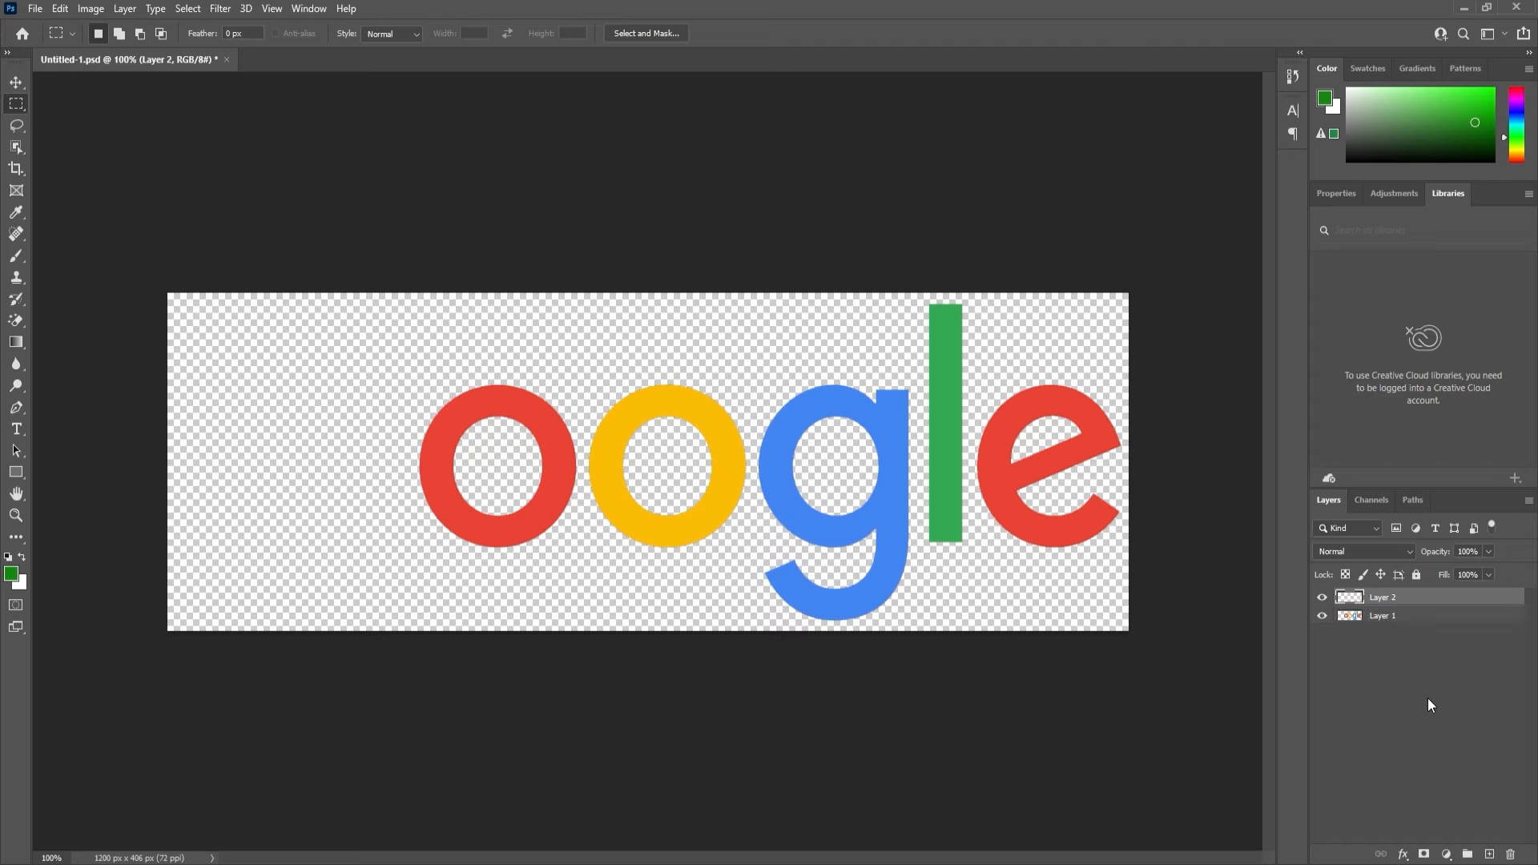
pyautogui.hotkey('ctrl', 'v')
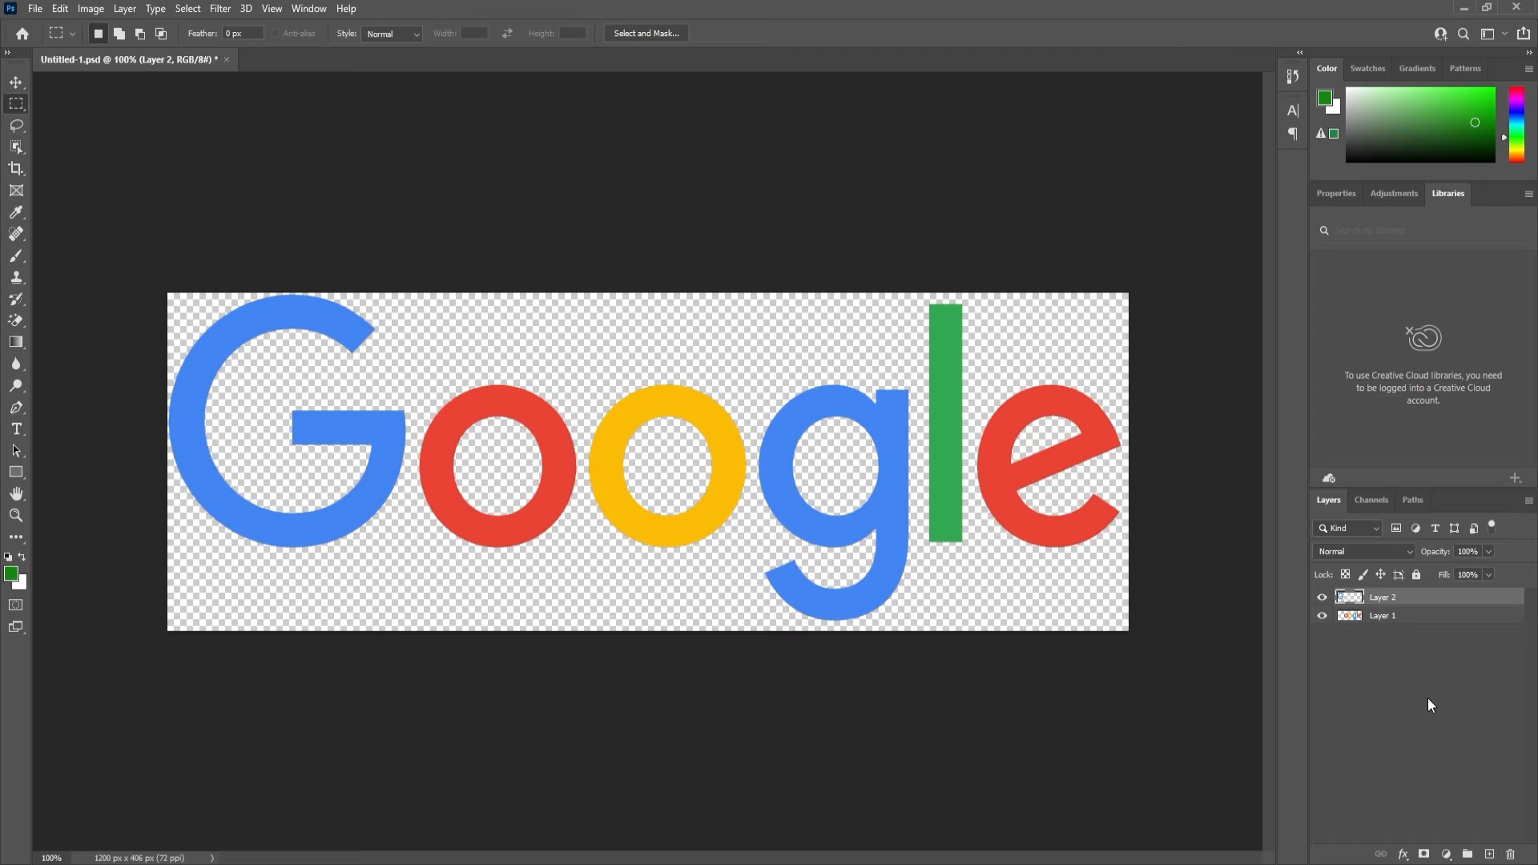
pyautogui.click(1322, 597)
# Move the red "o" from Layer 1 onto its own new layer in the same place and hide that layer.
pyautogui.click(1359, 616)
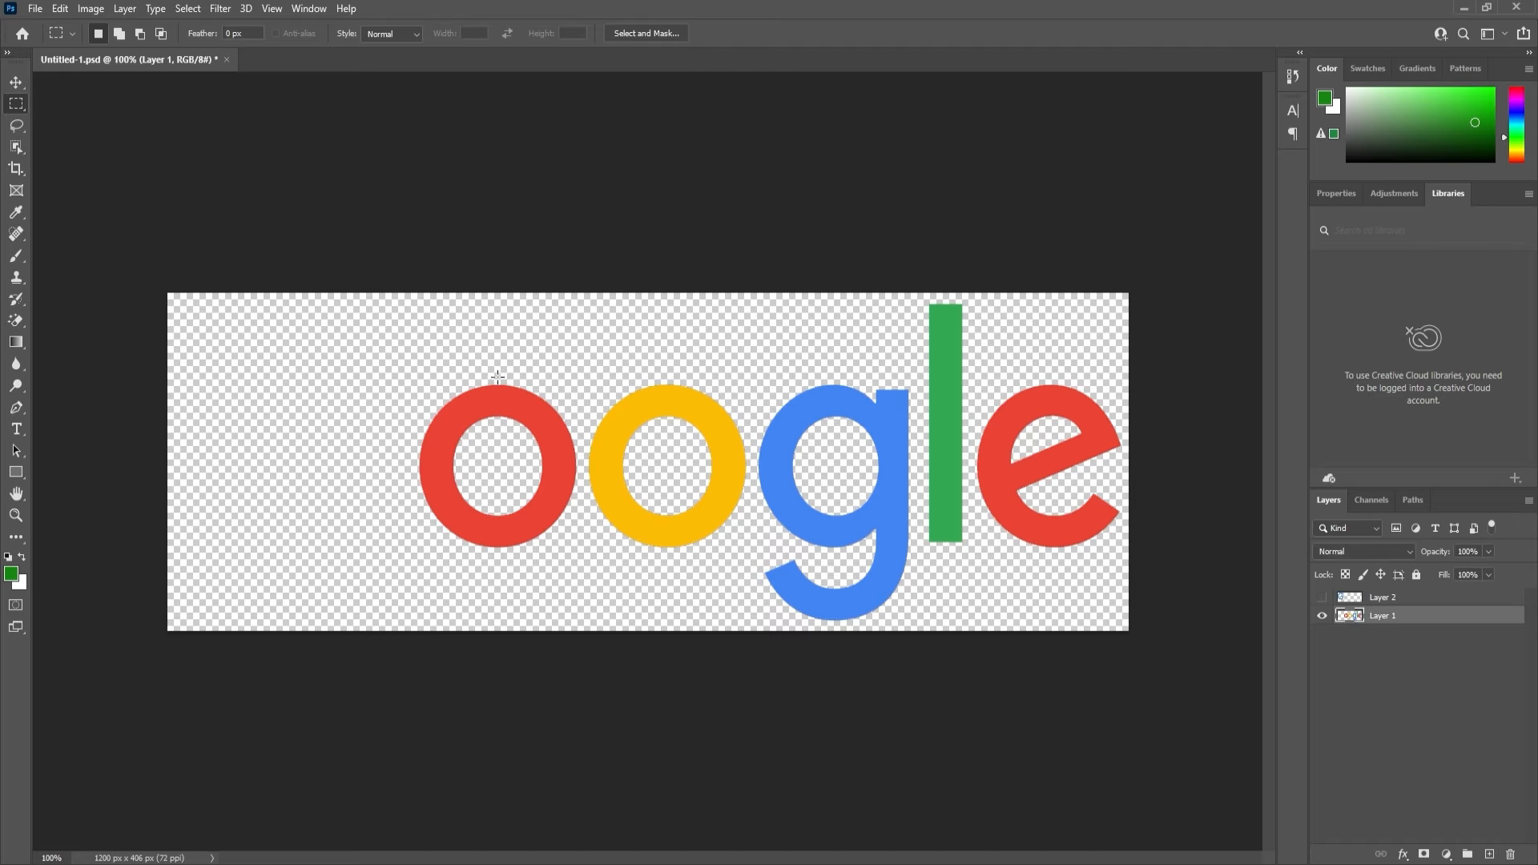
pyautogui.moveTo(394, 333); pyautogui.dragTo(576, 584)
pyautogui.press('Delete')
pyautogui.hotkey('ctrl', 'd')
pyautogui.click(1487, 855)
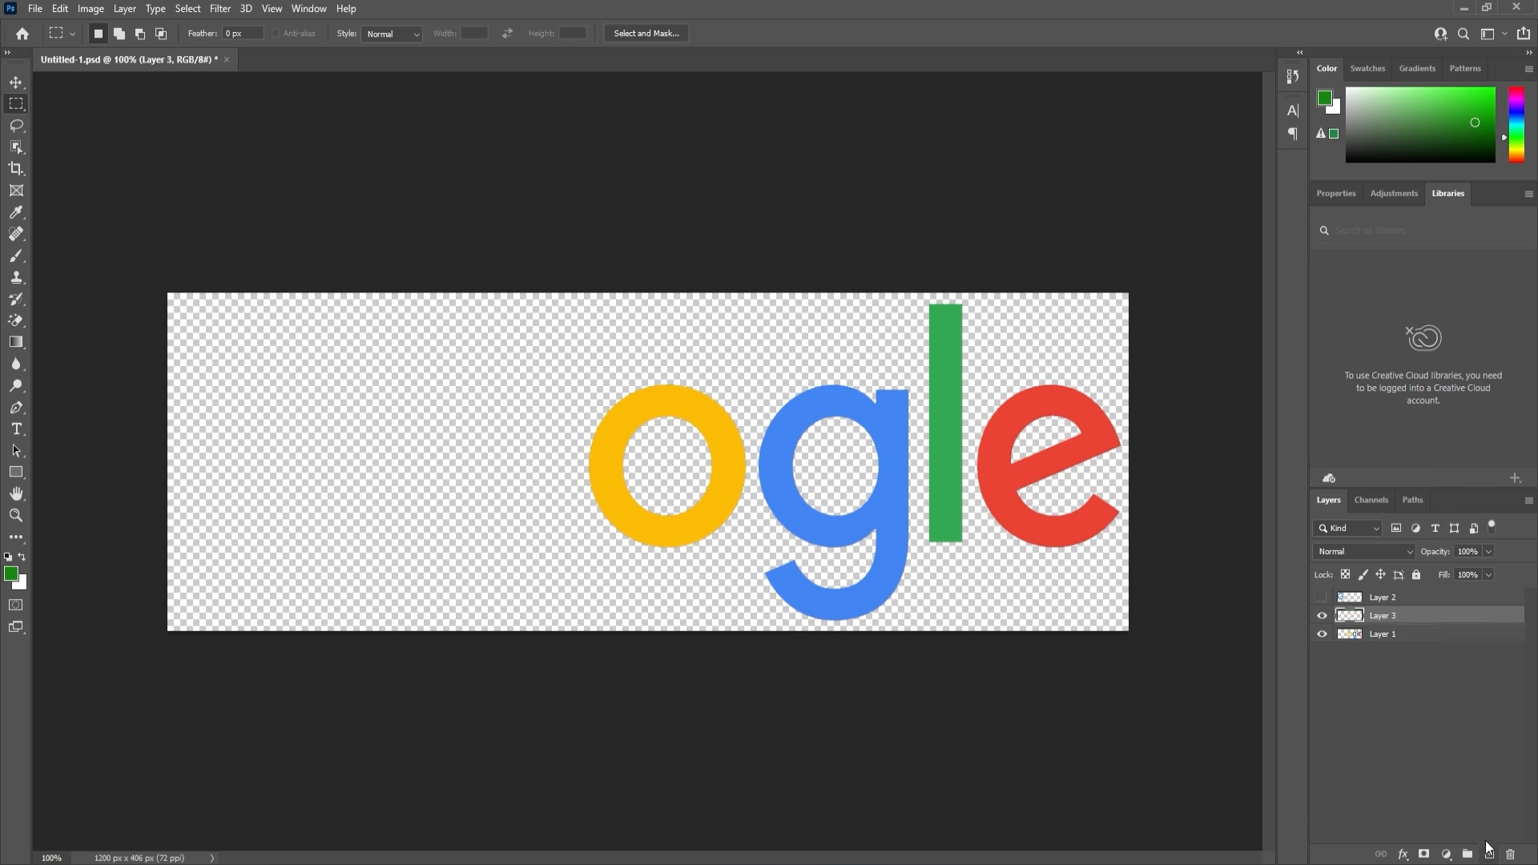
pyautogui.hotkey('ctrl', 'shift', 'v')
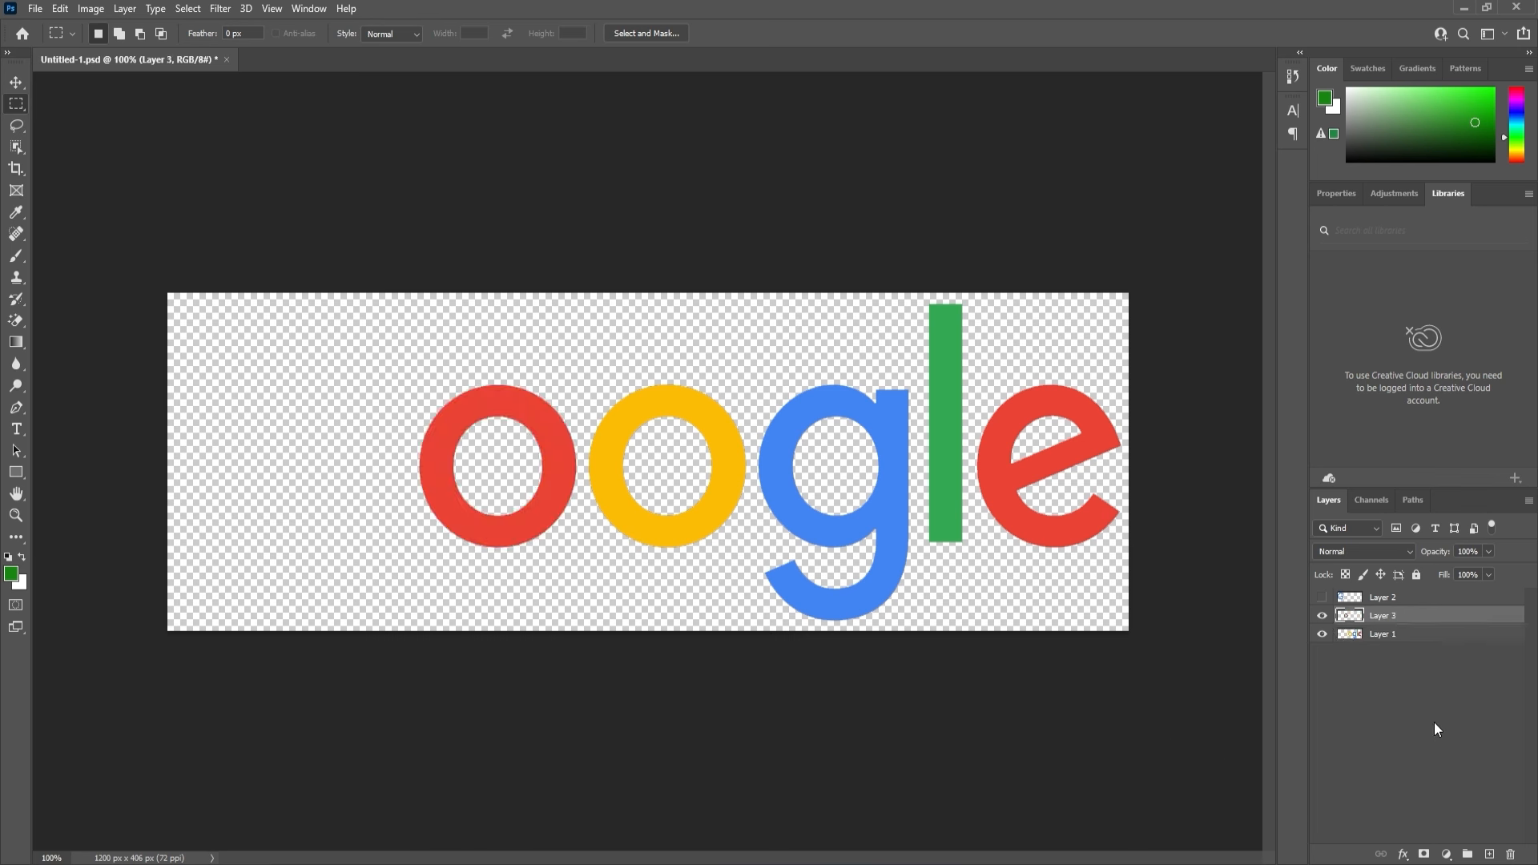
pyautogui.click(1321, 615)
# Cut the yellow "o" from Layer 1 and paste it onto its own new layer.
pyautogui.click(1361, 641)
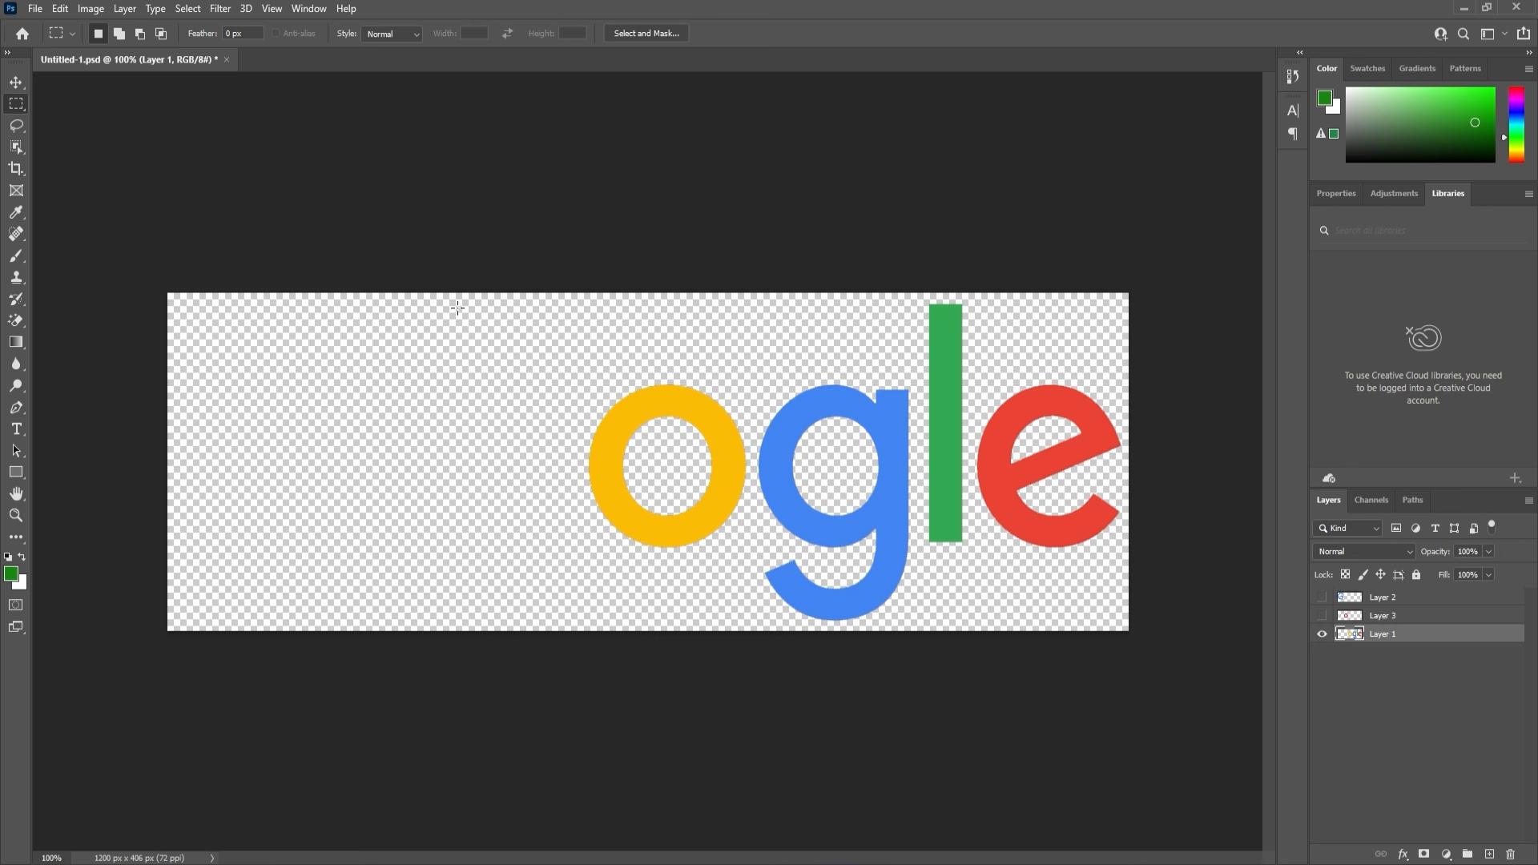
pyautogui.moveTo(531, 334); pyautogui.dragTo(752, 583)
pyautogui.hotkey('ctrl', 'x')
pyautogui.click(1489, 854)
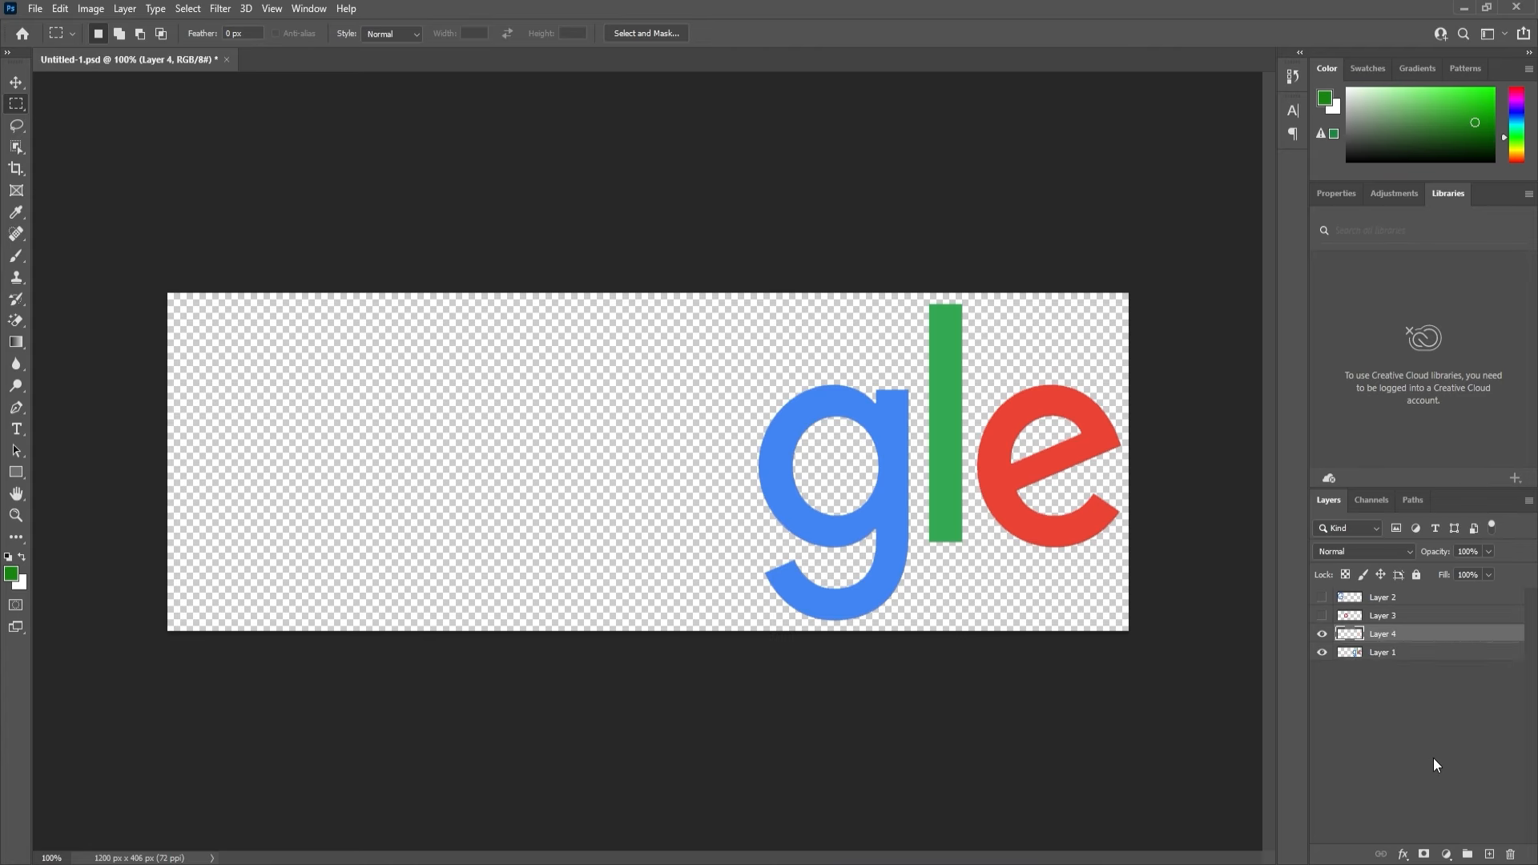
pyautogui.hotkey('ctrl', 'v')
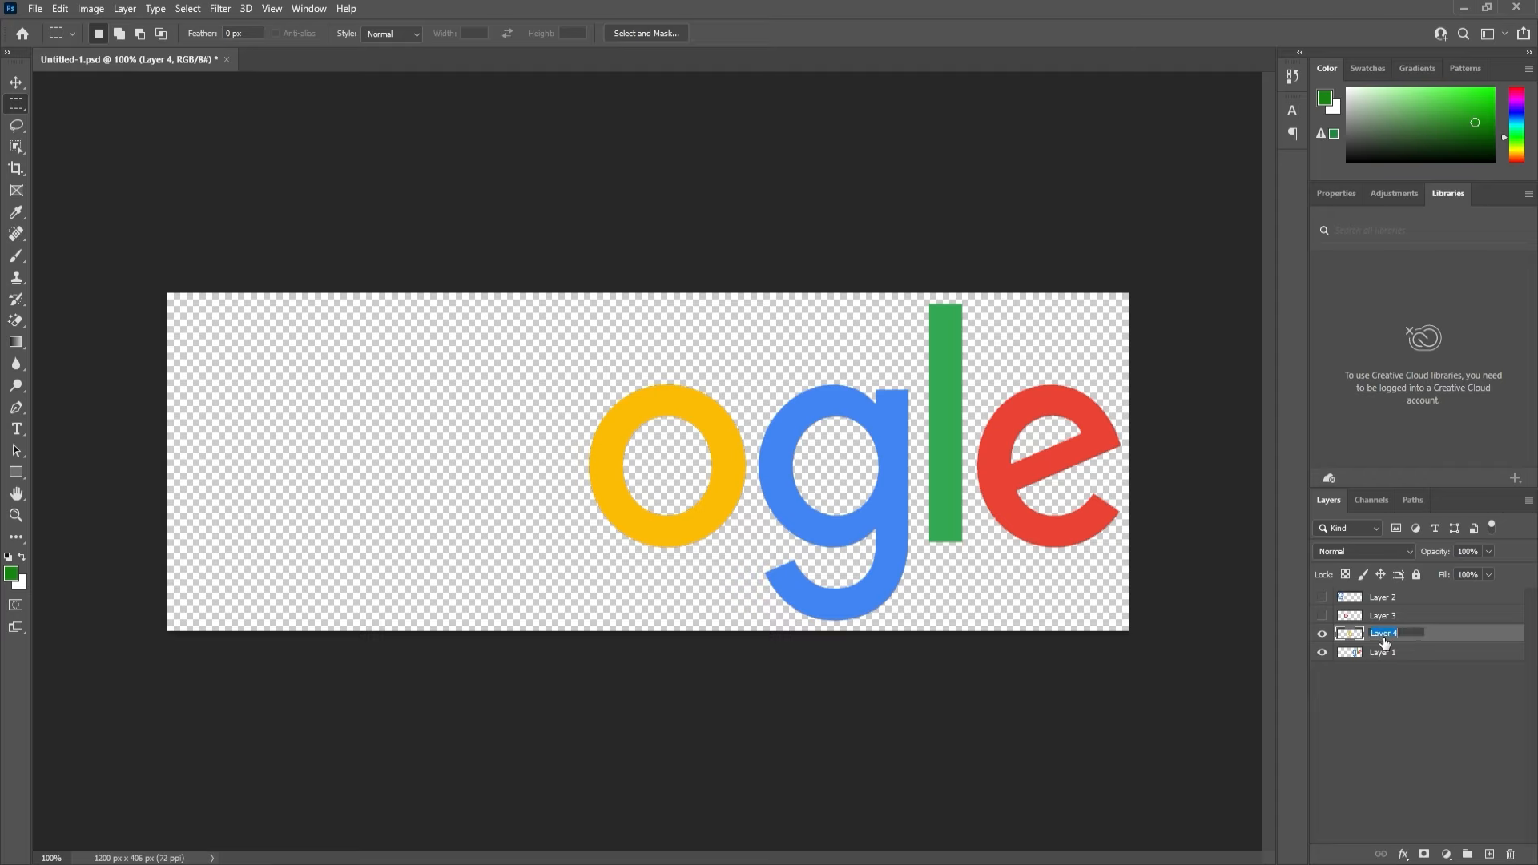
# Rename the yellow and red letter layers "o" and the capital letter's layer "G".
pyautogui.press('Return')
pyautogui.doubleClick(1382, 617)
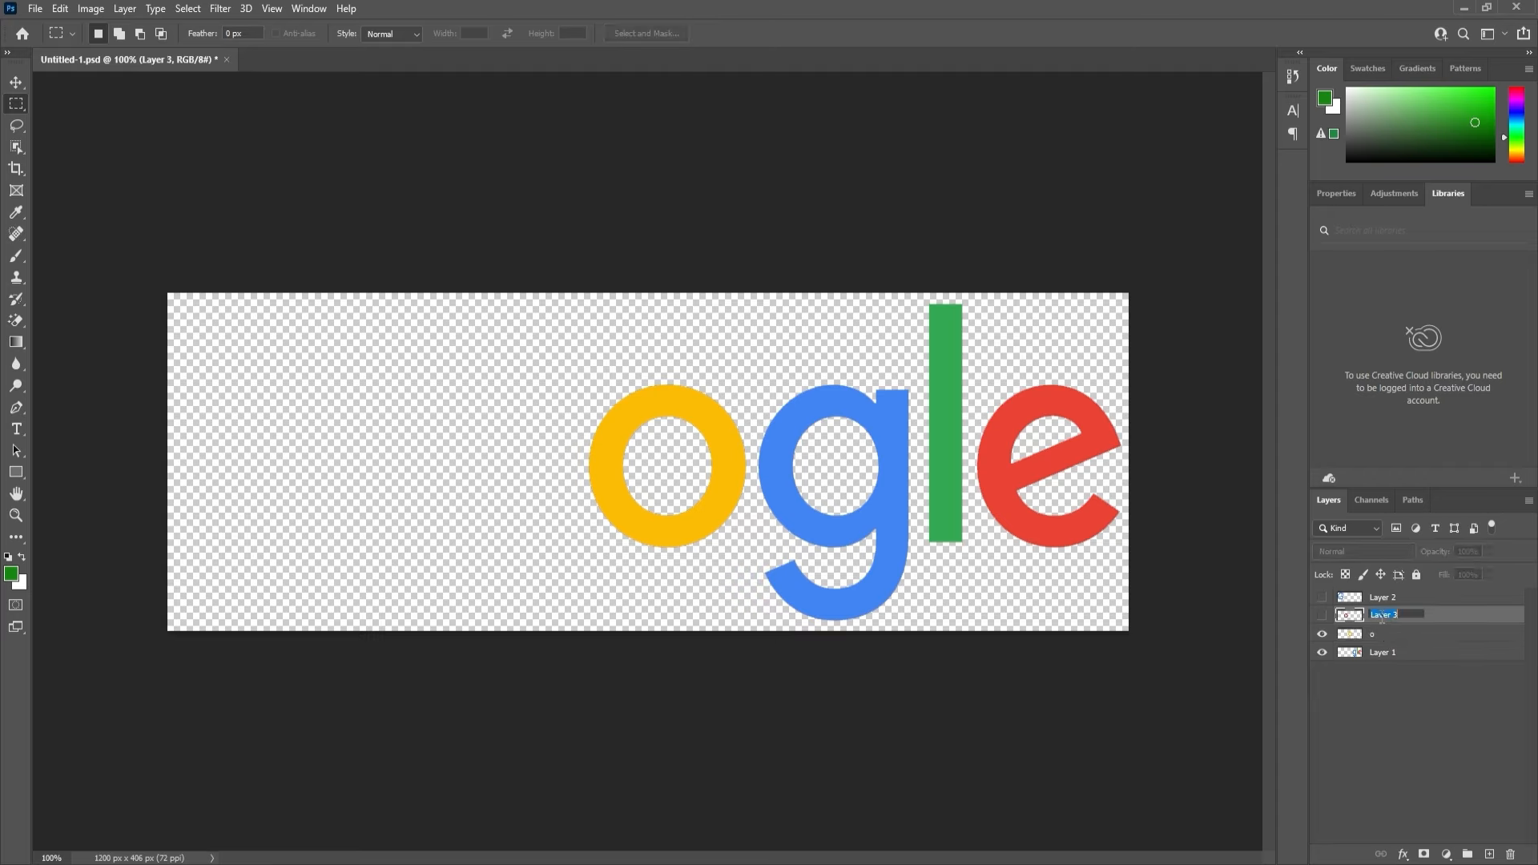
pyautogui.write('o')
pyautogui.press('Return')
pyautogui.doubleClick(1385, 596)
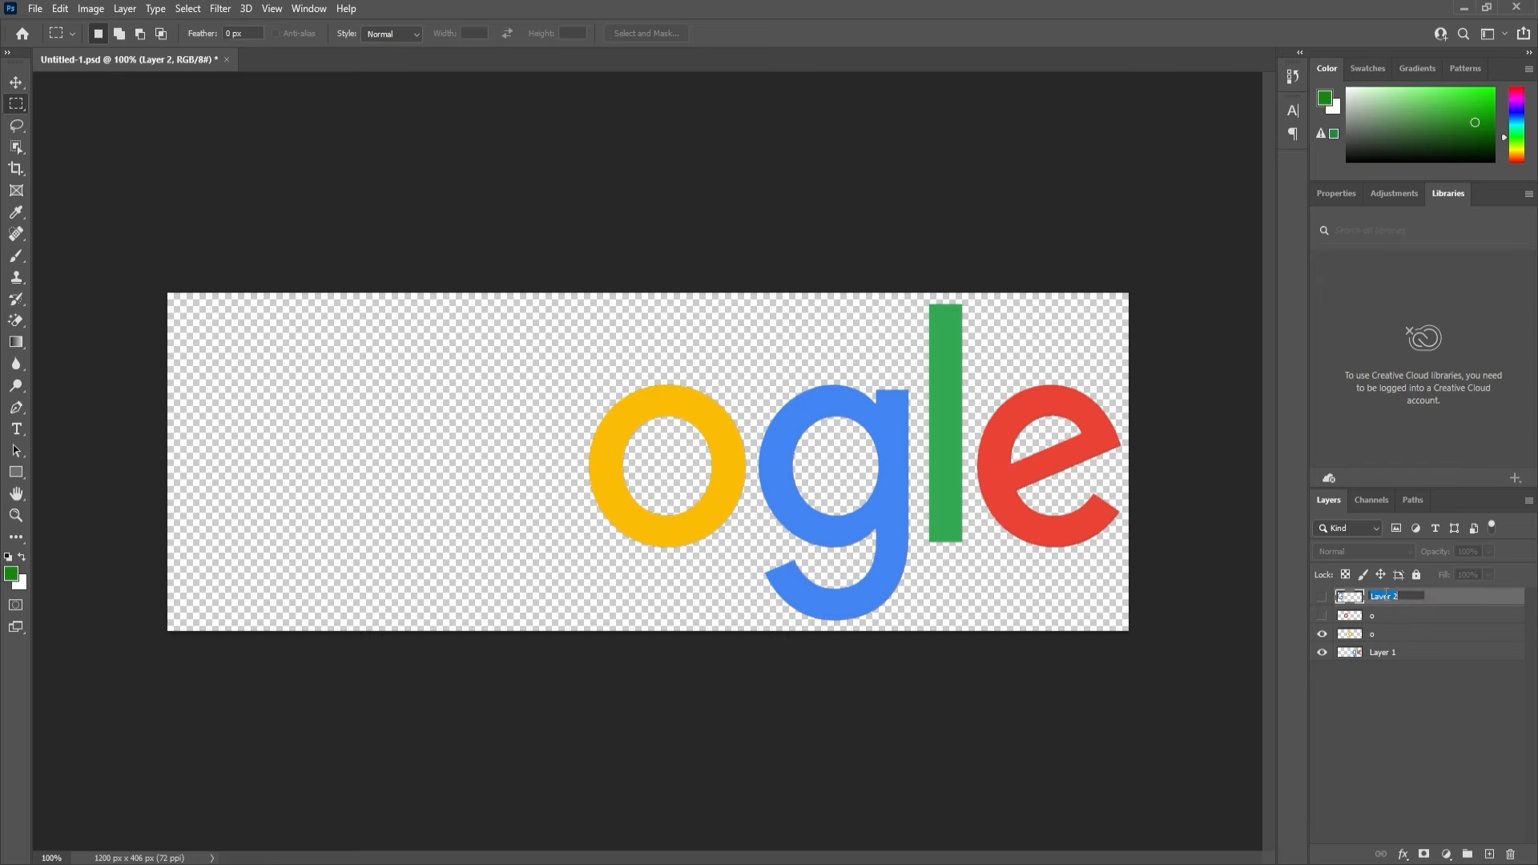
pyautogui.write('G')
pyautogui.press('Return')
# Hide the yellow "o" and move the blue lowercase "g" from Layer 1 onto a hidden layer named "g".
pyautogui.click(1321, 634)
pyautogui.click(1352, 653)
pyautogui.moveTo(723, 339); pyautogui.dragTo(917, 665)
pyautogui.press('Delete')
pyautogui.hotkey('ctrl', 'd')
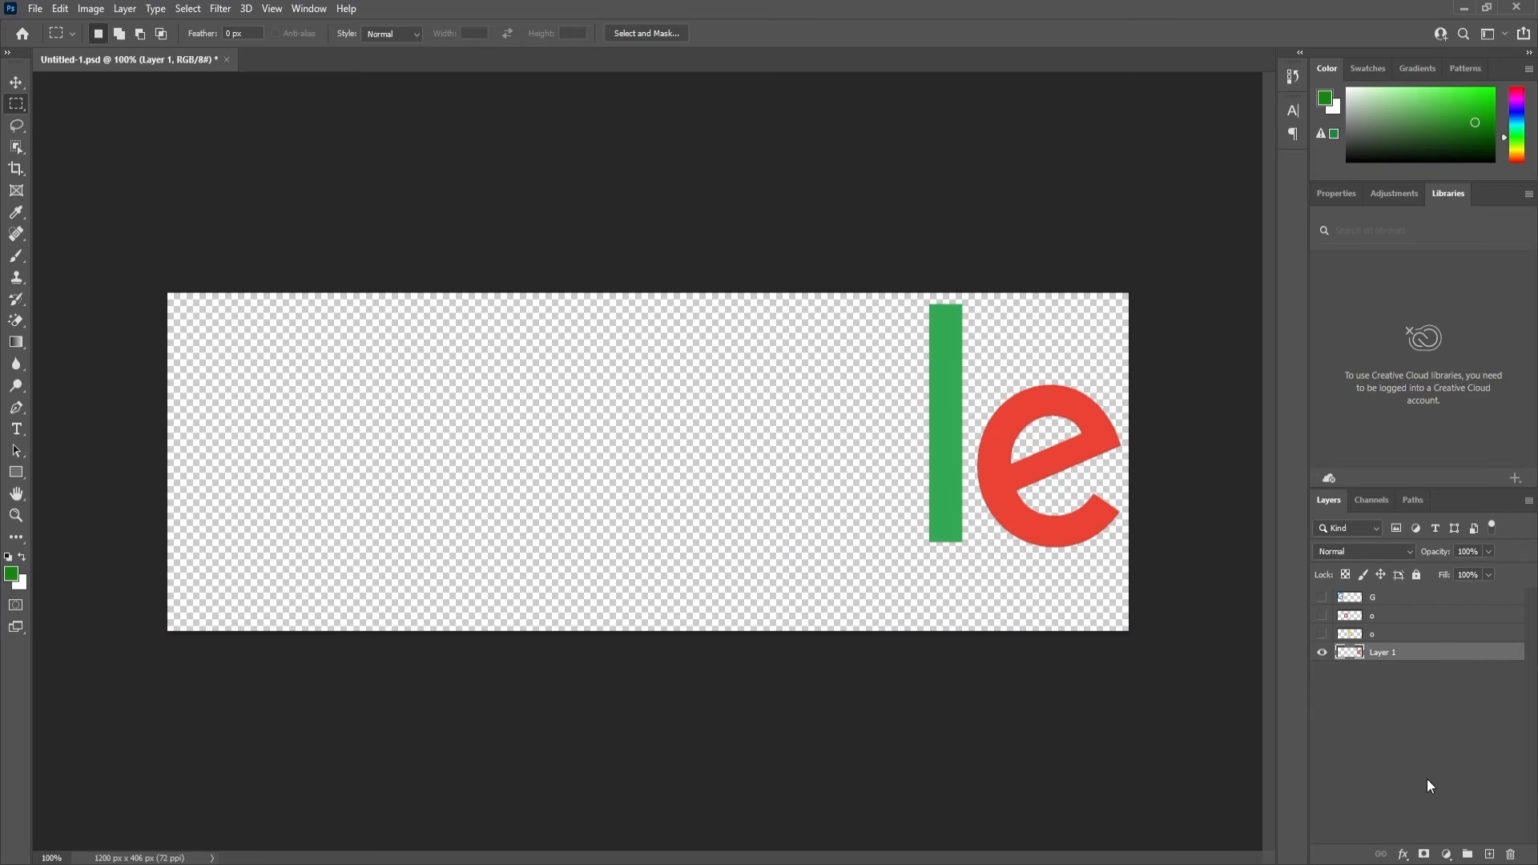
pyautogui.click(1488, 854)
pyautogui.hotkey('ctrl', 'shift', 'v')
pyautogui.doubleClick(1384, 652)
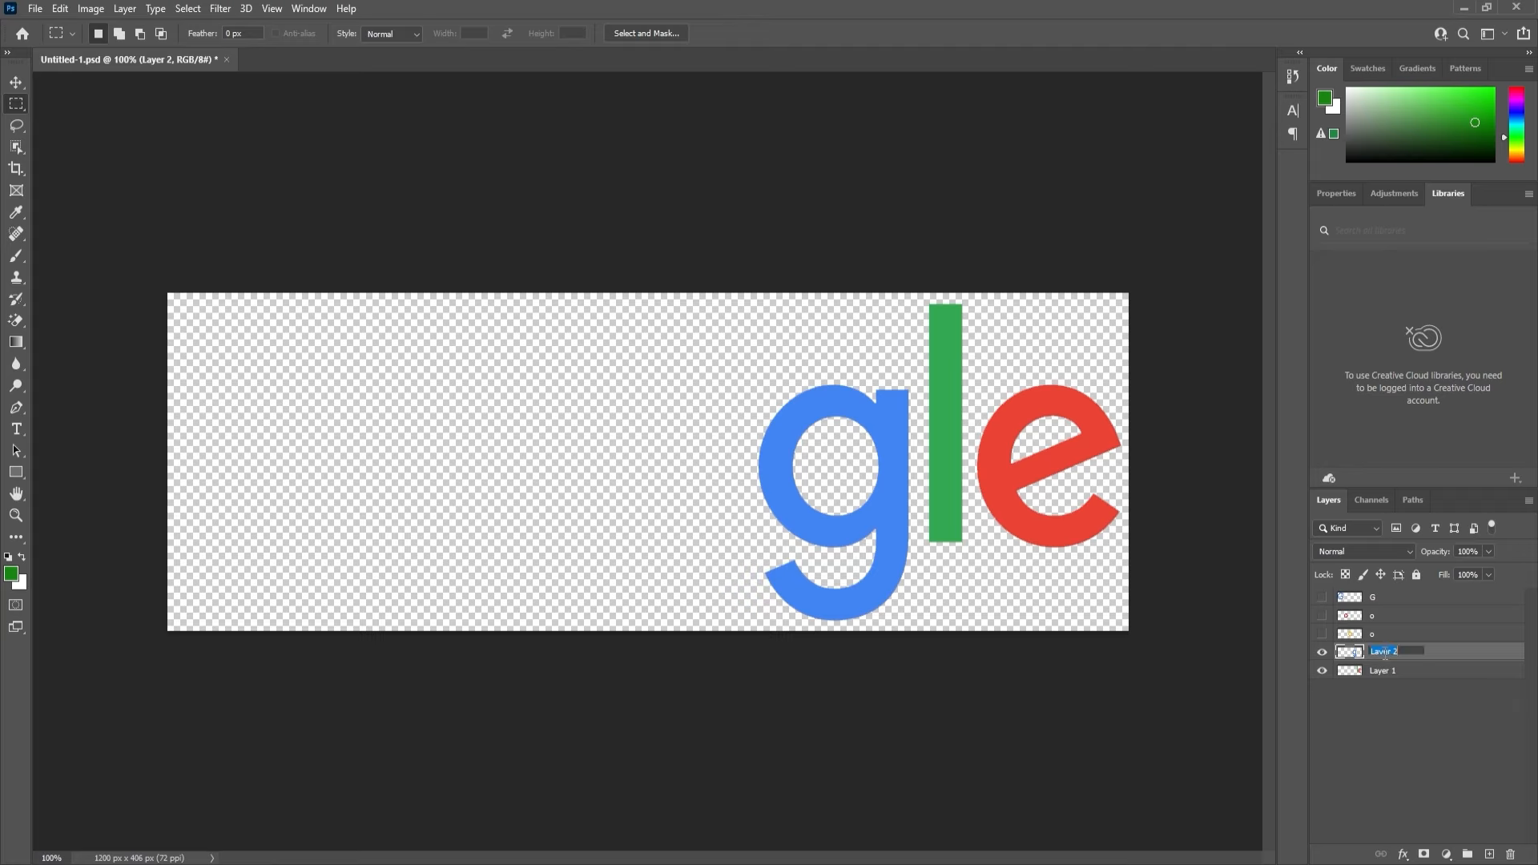
pyautogui.press('Return')
pyautogui.click(1321, 652)
# Cut the green "l" from Layer 1 onto a new layer and name that layer "l".
pyautogui.click(1365, 672)
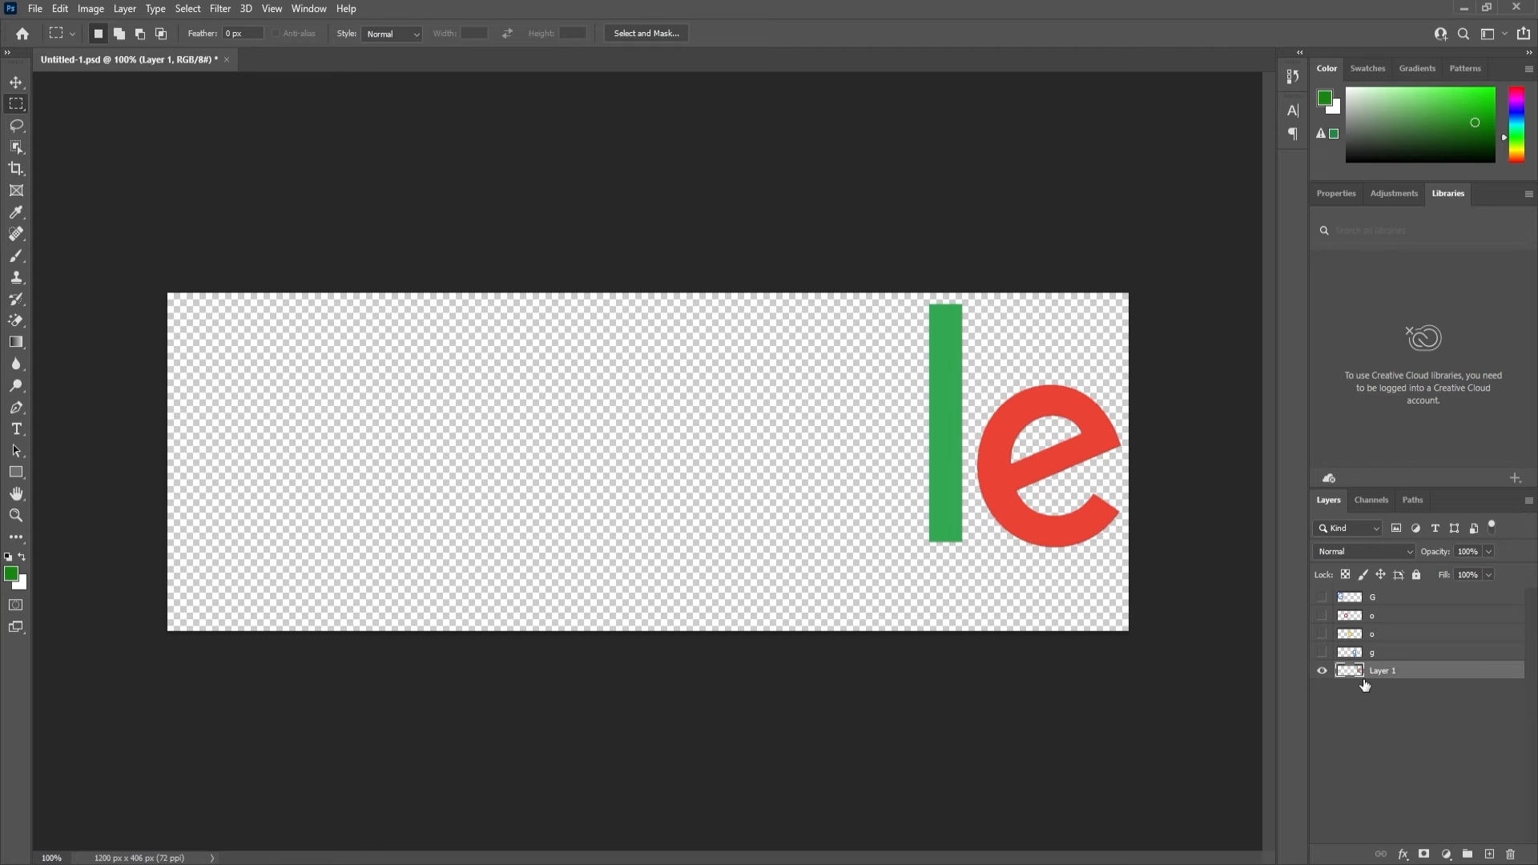
pyautogui.moveTo(891, 294); pyautogui.dragTo(971, 616)
pyautogui.hotkey('ctrl', 'x')
pyautogui.click(1483, 849)
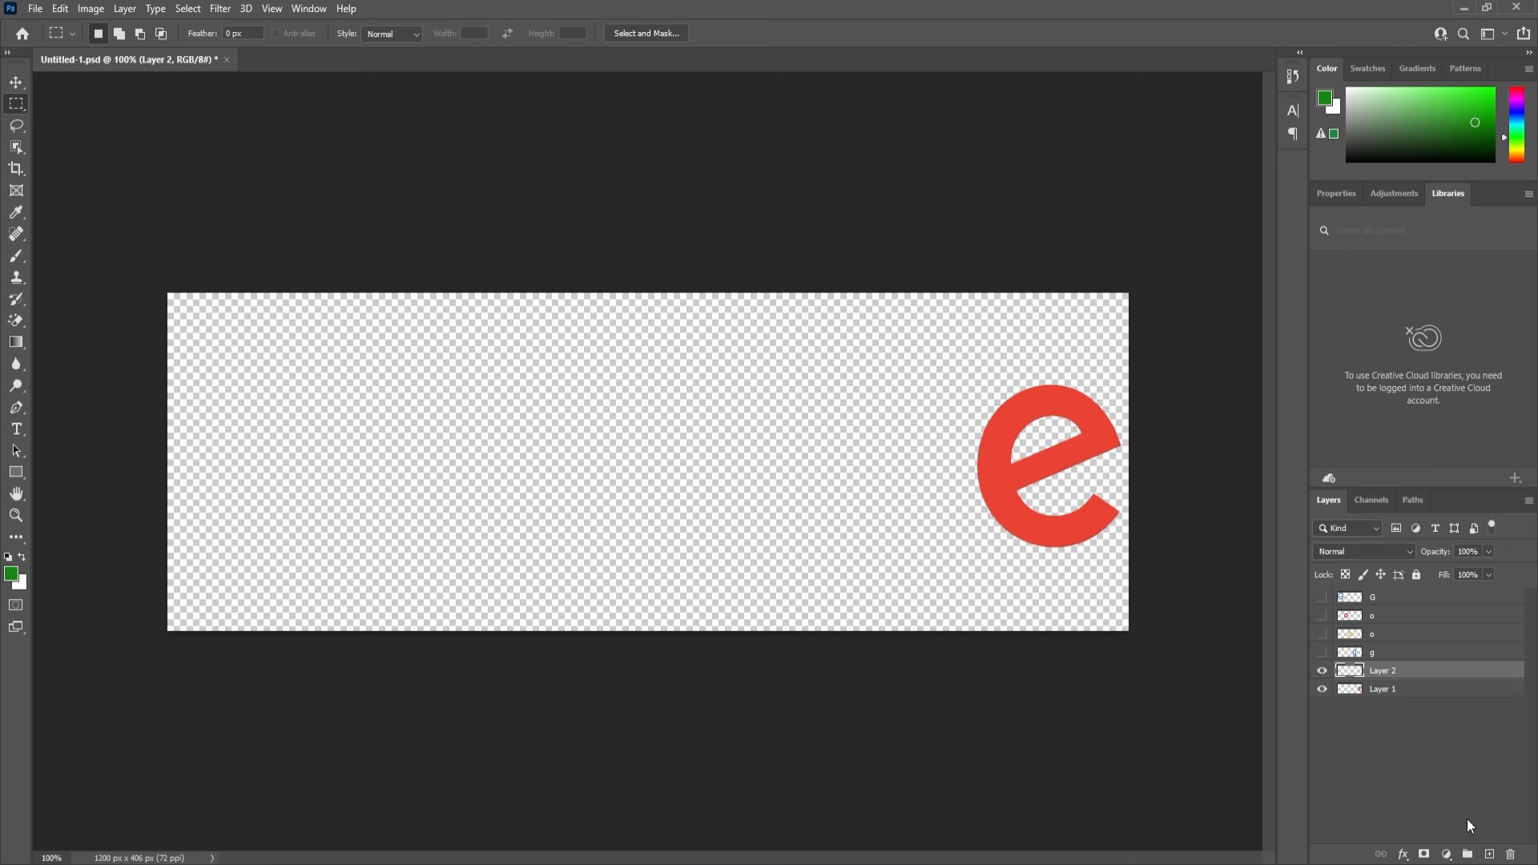
pyautogui.hotkey('ctrl', 'v')
pyautogui.doubleClick(1383, 670)
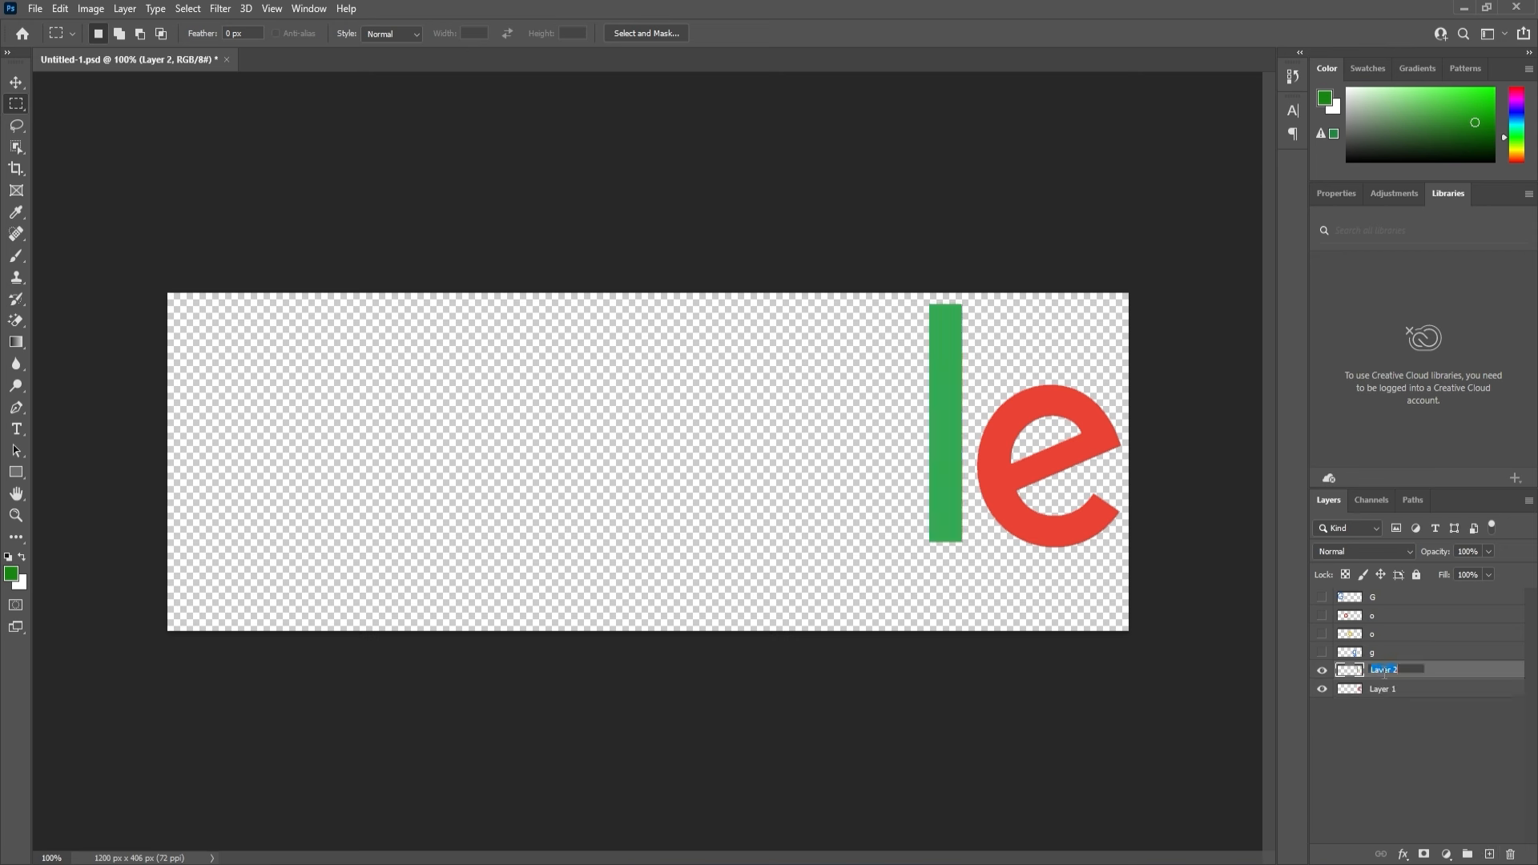
pyautogui.write('l')
pyautogui.press('Return')
# Rename the remaining red letter's layer "e" and make all the hidden letter layers visible again.
pyautogui.doubleClick(1385, 688)
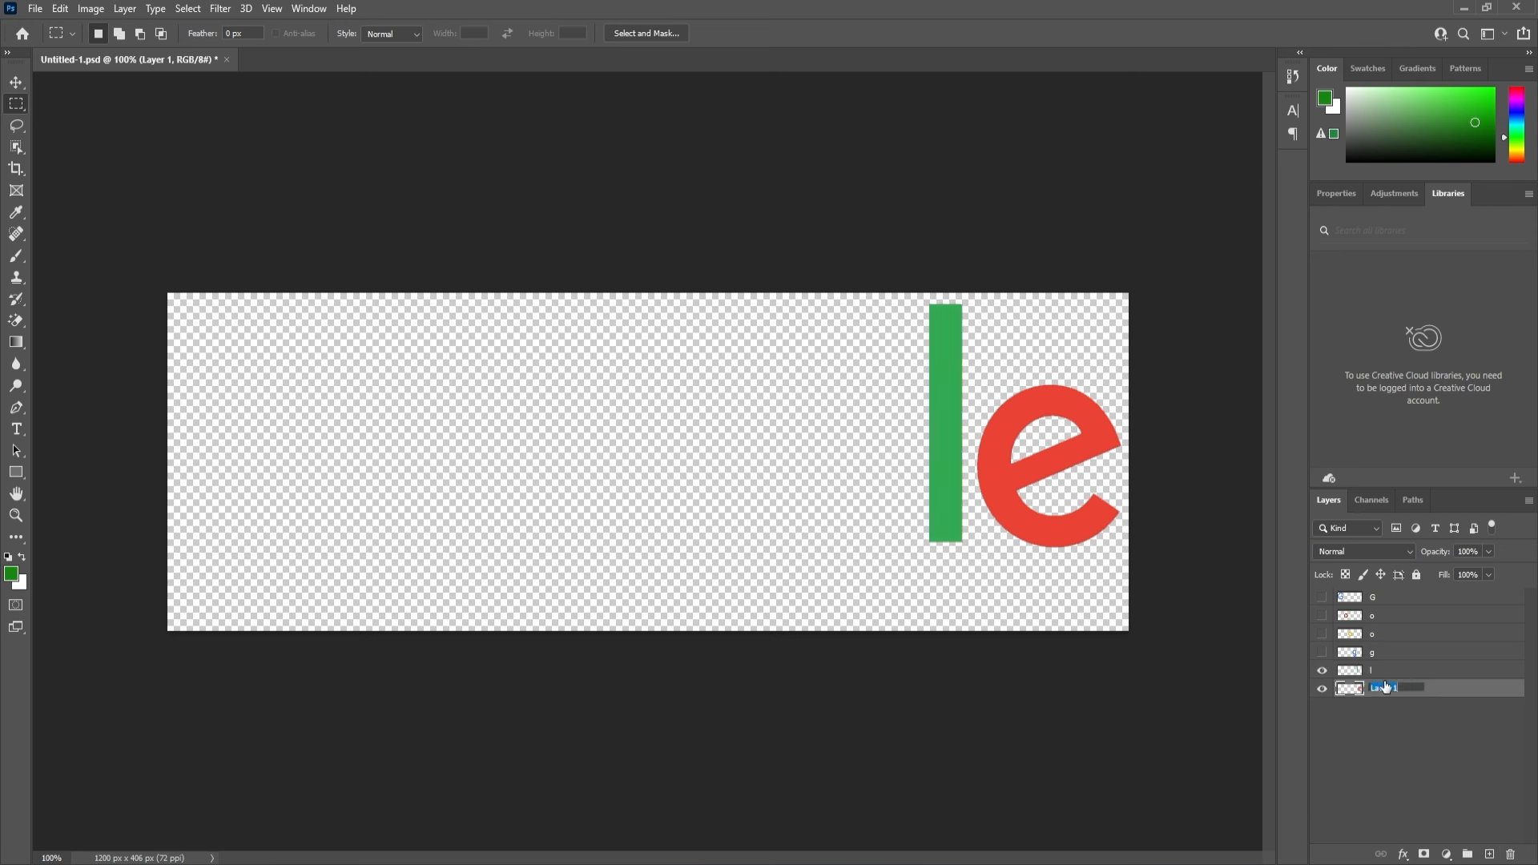
pyautogui.write('e')
pyautogui.press('Return')
pyautogui.moveTo(1322, 652); pyautogui.dragTo(1322, 583)
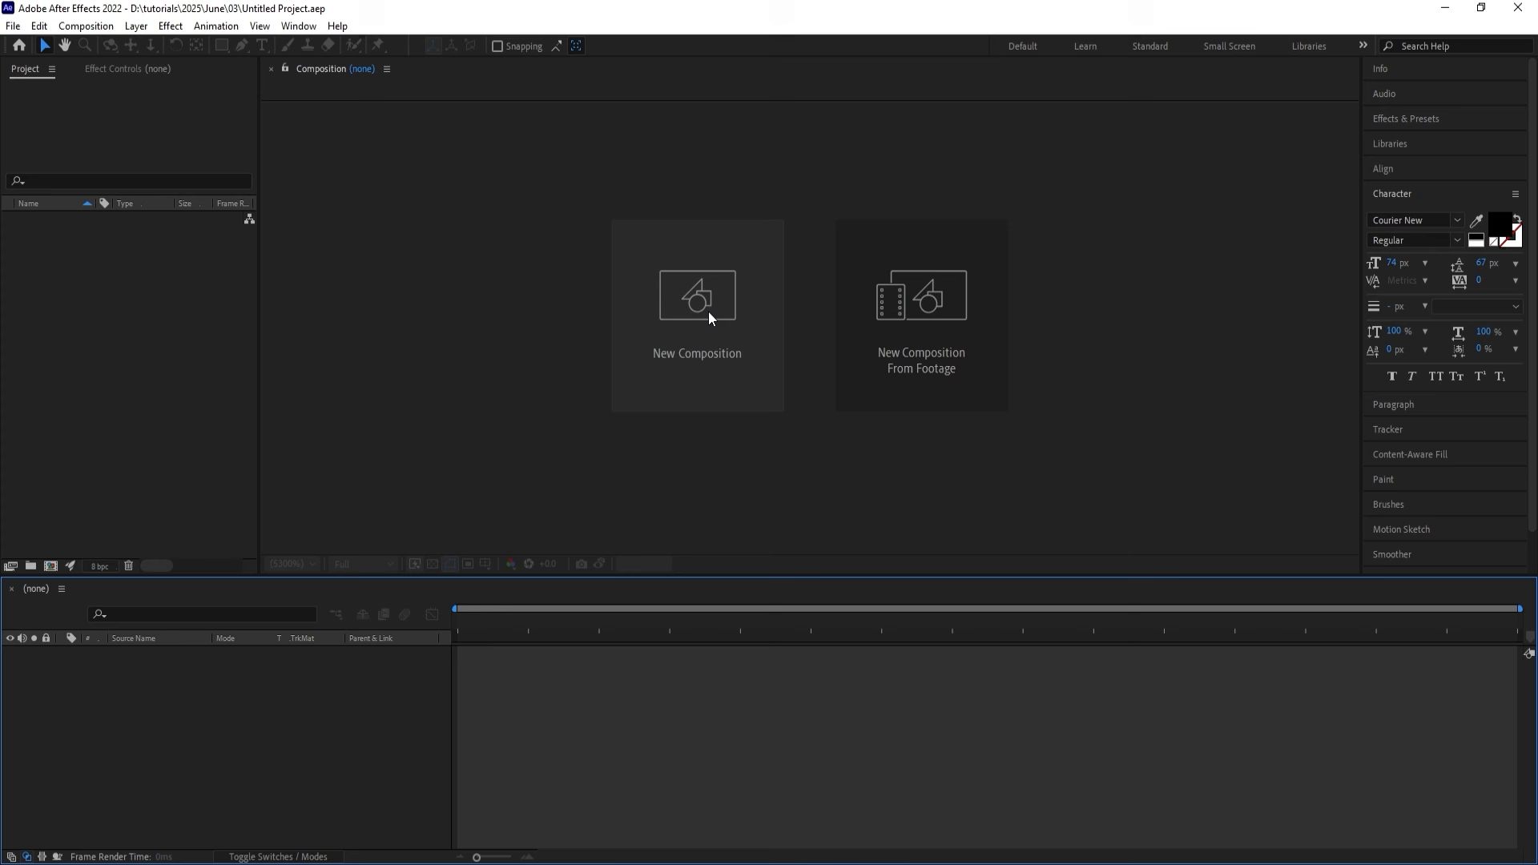
# Switch to After Effects and set up a new composition named "Main Animation" at 59.94 fps with a one-minute duration.
pyautogui.click(708, 314)
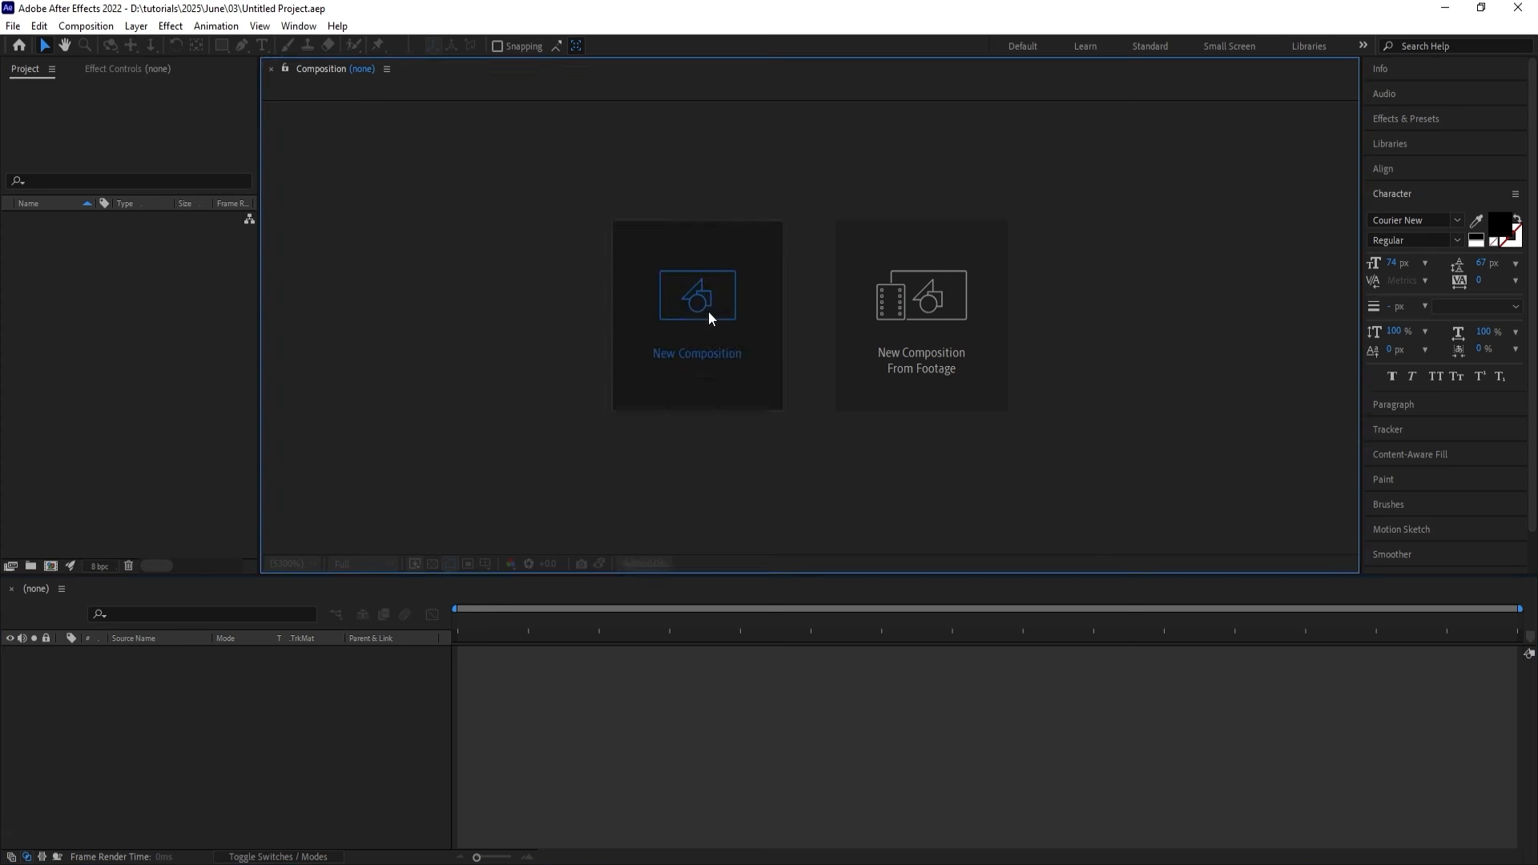
pyautogui.write('Main Animation')
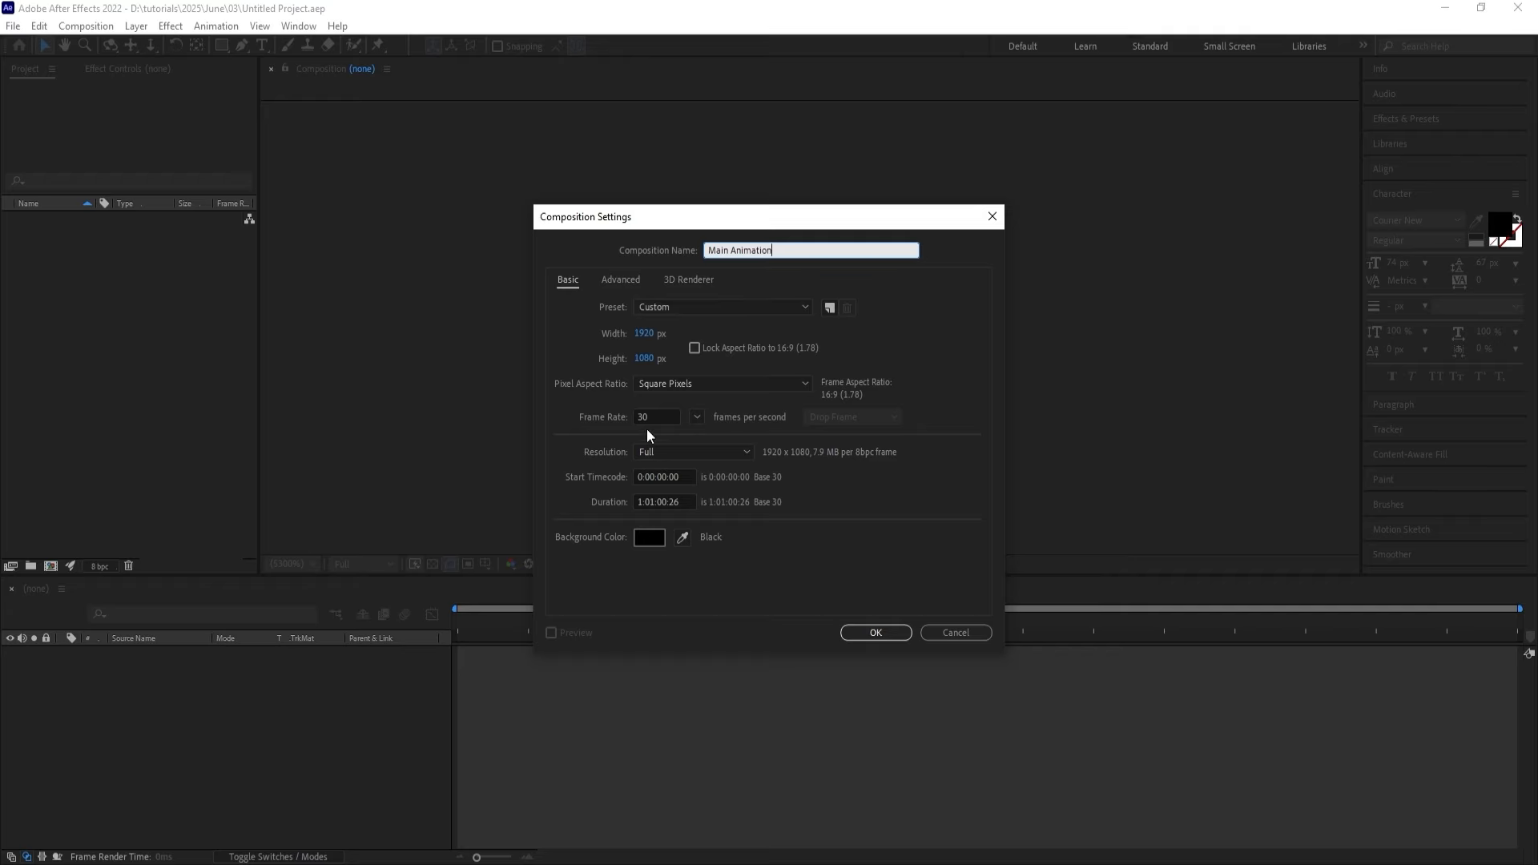
pyautogui.click(697, 417)
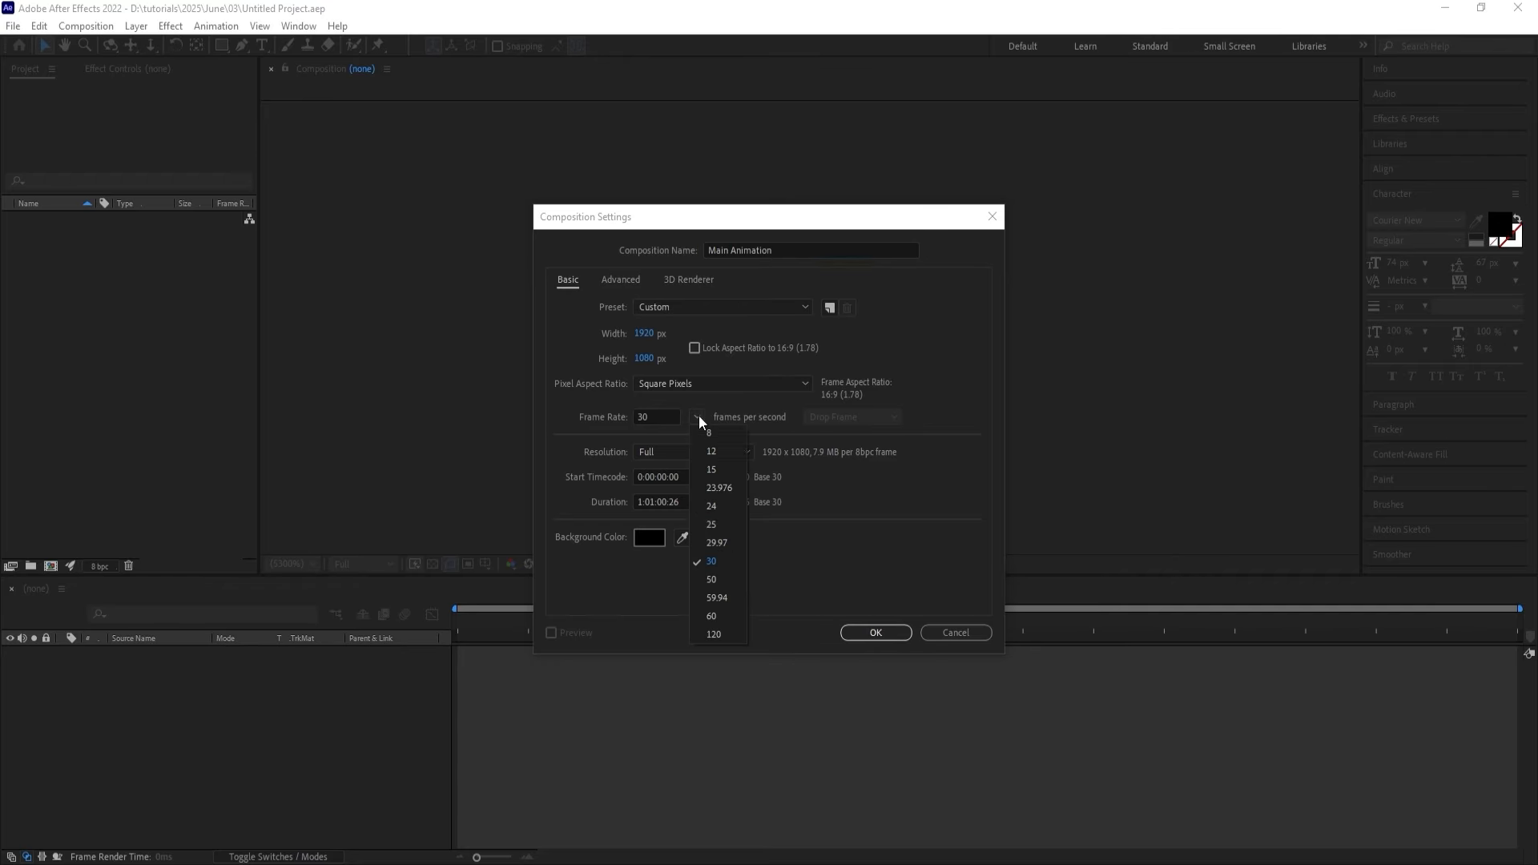
pyautogui.click(725, 600)
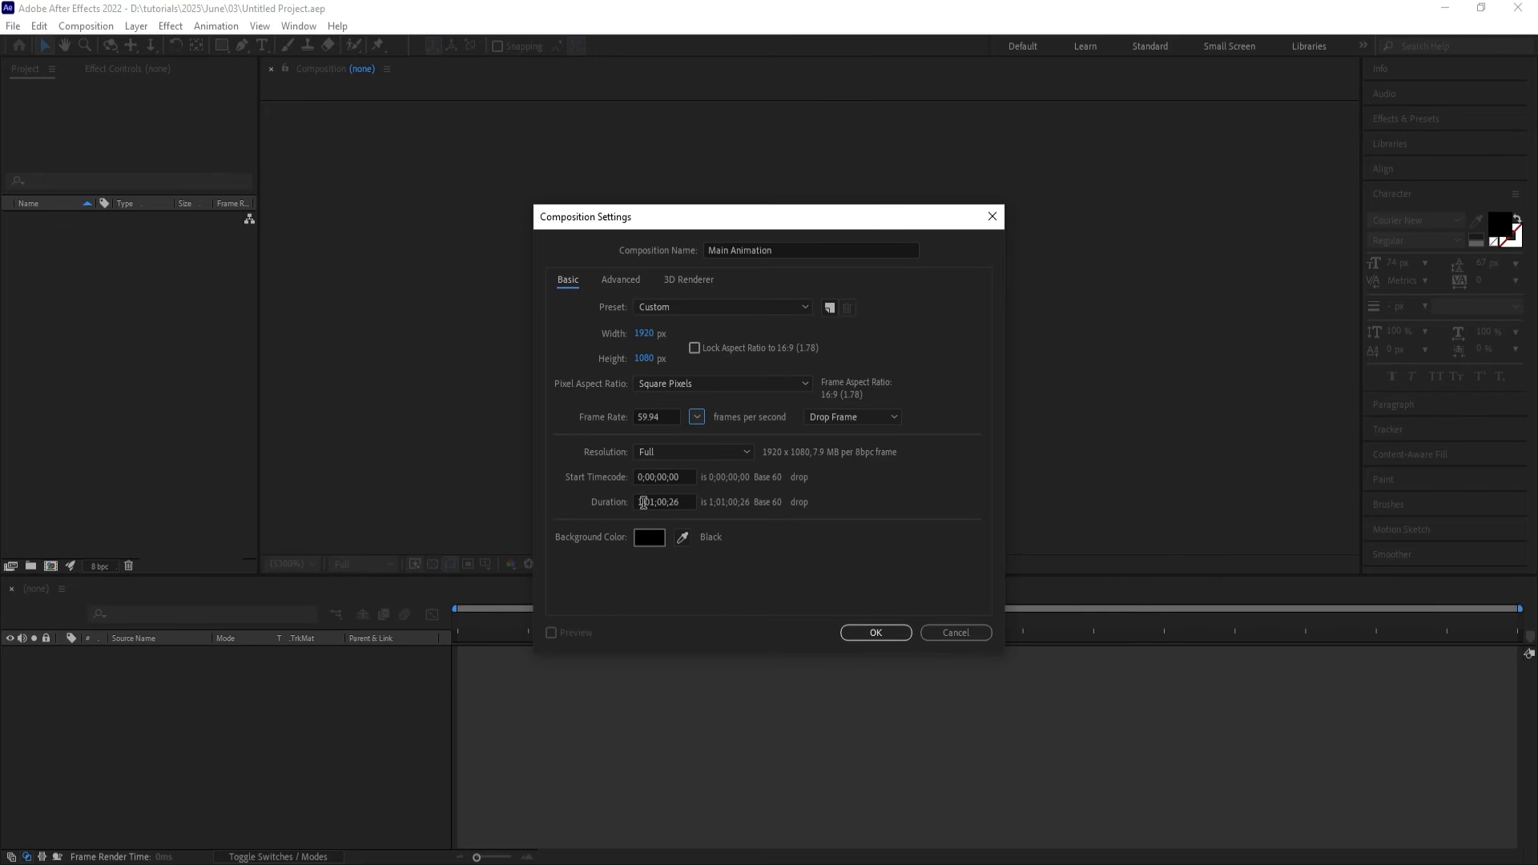
pyautogui.moveTo(643, 502); pyautogui.dragTo(629, 497)
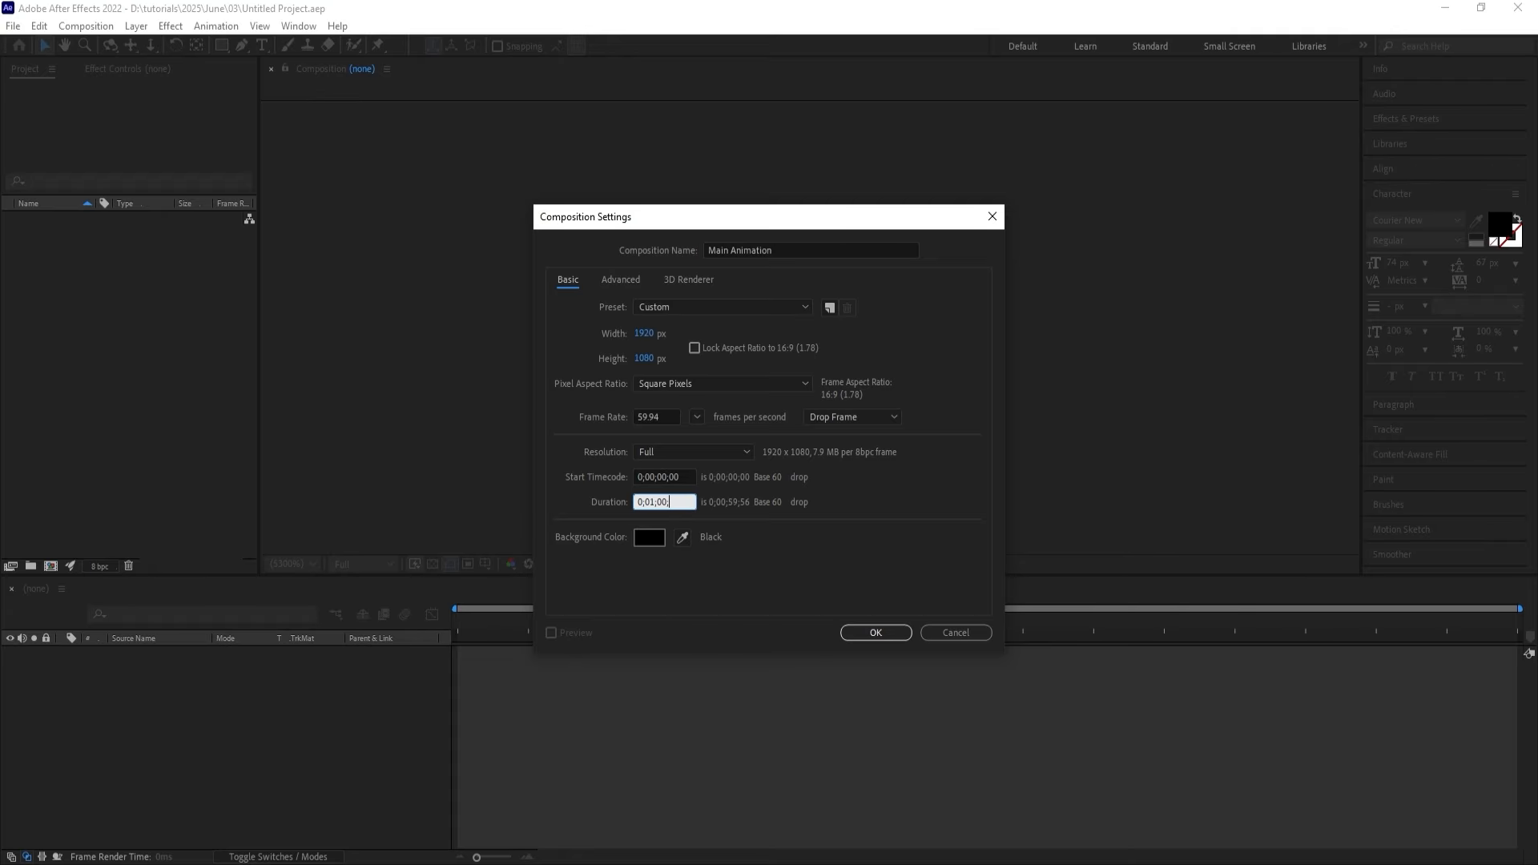
# Set the composition's background color to white and create the composition.
pyautogui.click(649, 538)
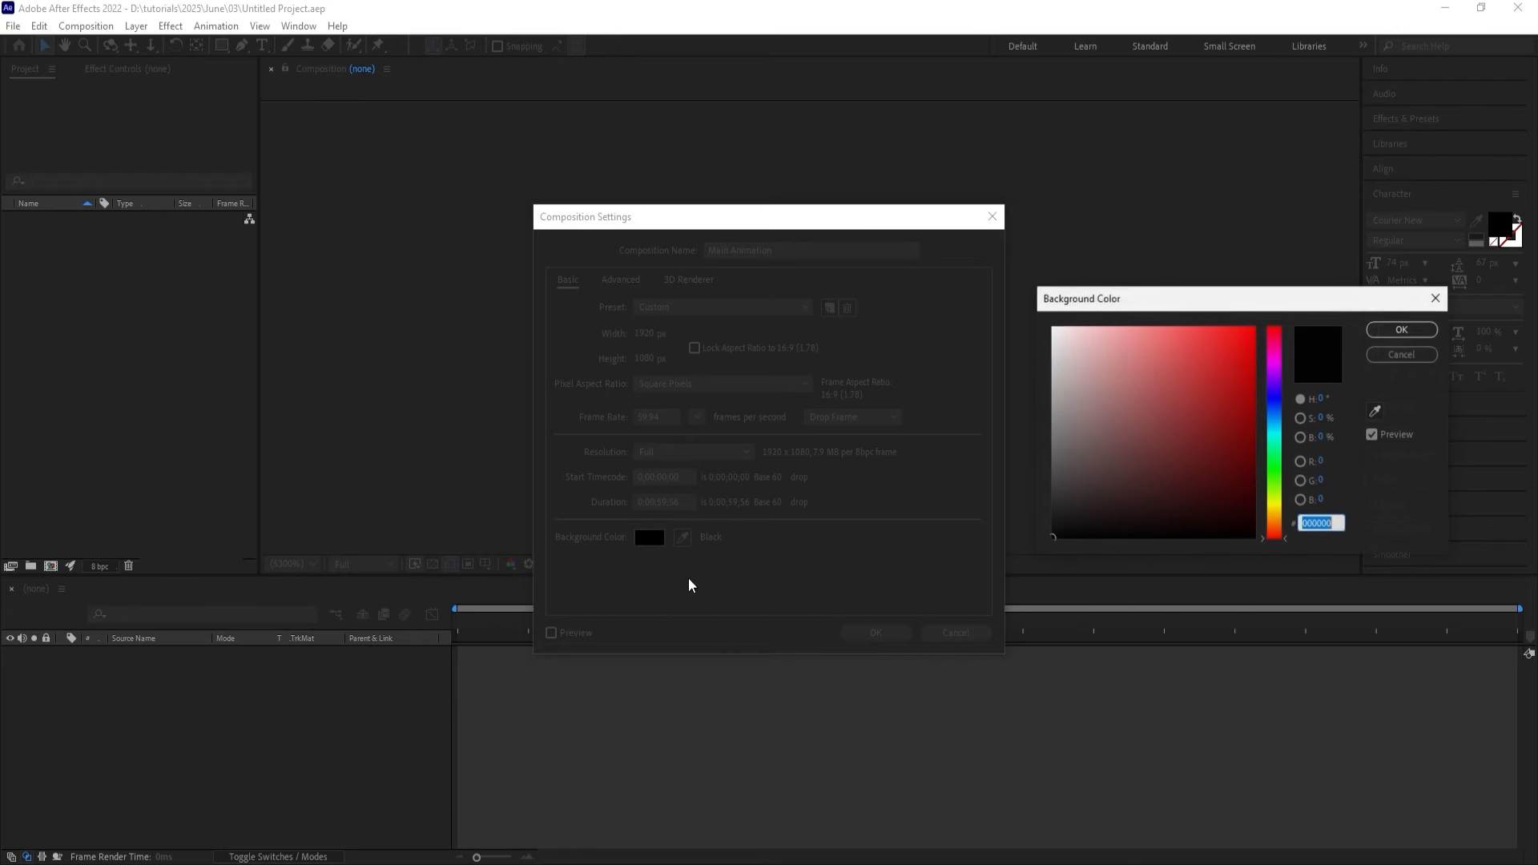
pyautogui.moveTo(1106, 385); pyautogui.dragTo(883, 147)
pyautogui.press('Return')
pyautogui.press('Return')
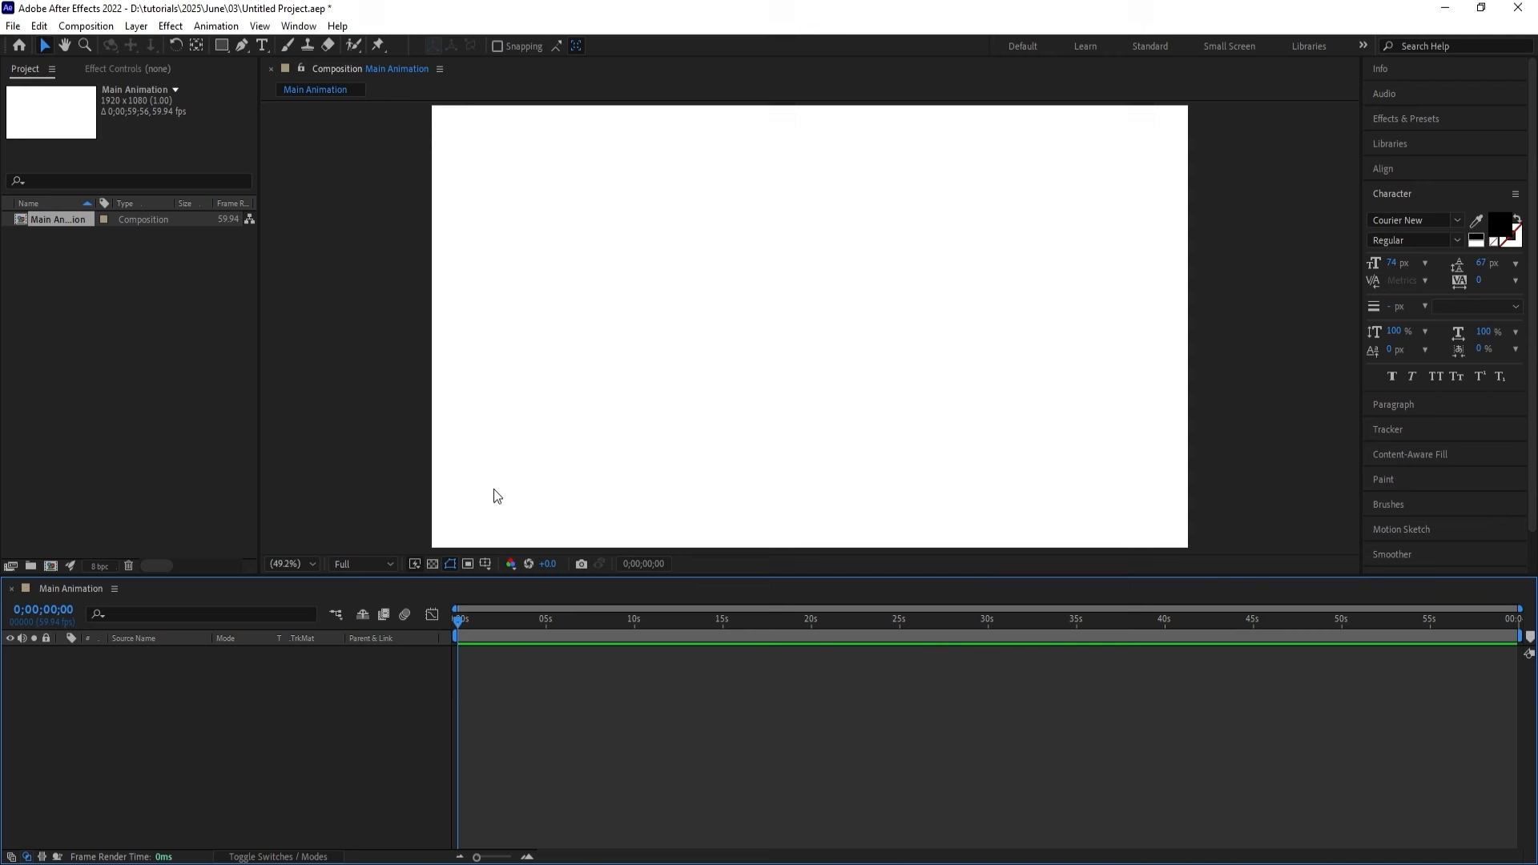
# Show the title/action safe guides in the composition view and save the project.
pyautogui.click(484, 564)
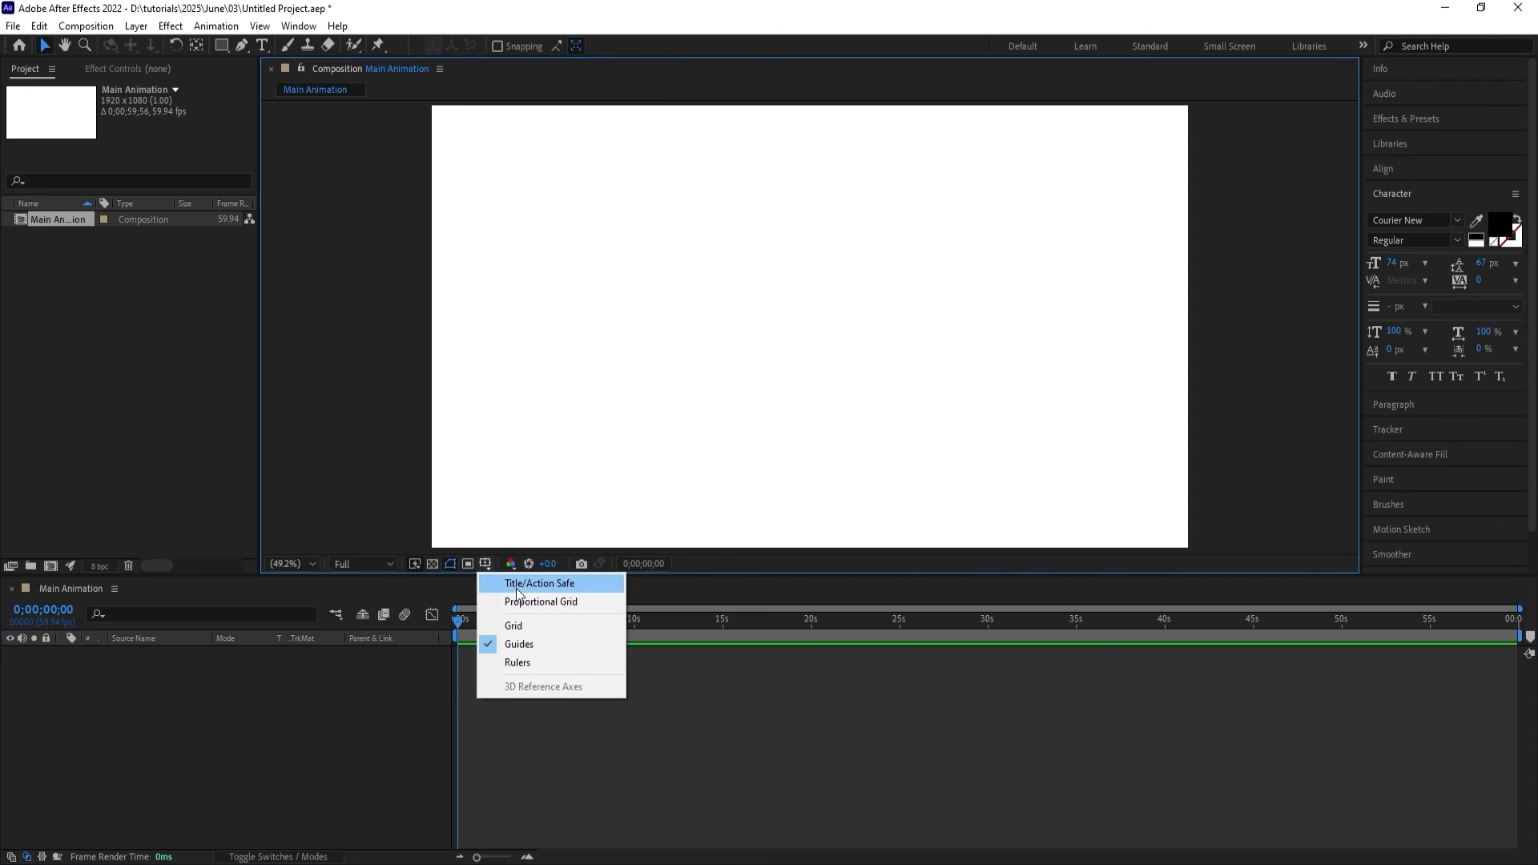
pyautogui.click(516, 588)
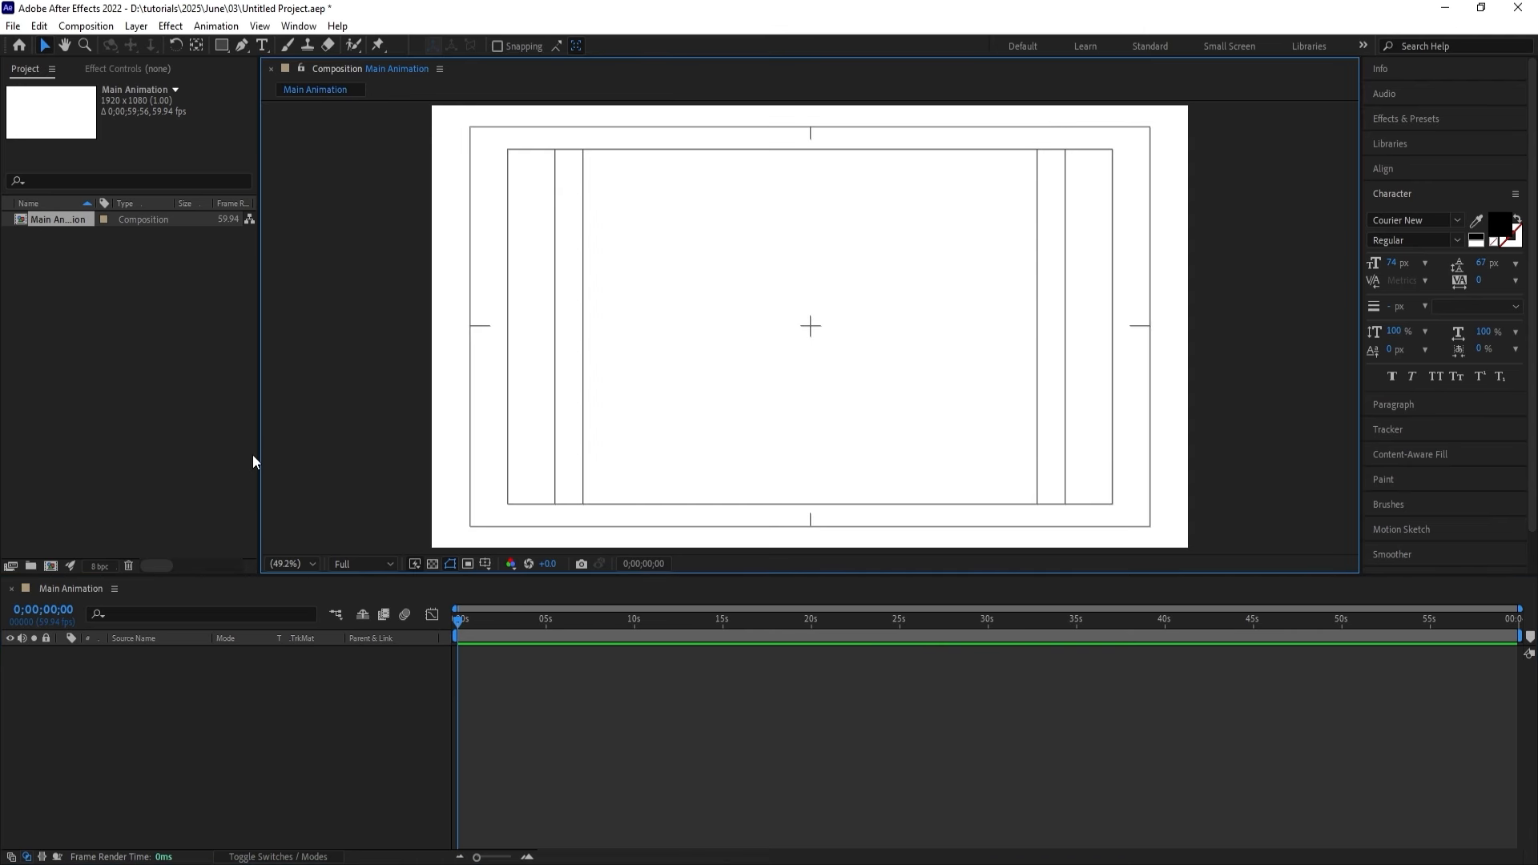
pyautogui.hotkey('ctrl', 's')
pyautogui.click(293, 721)
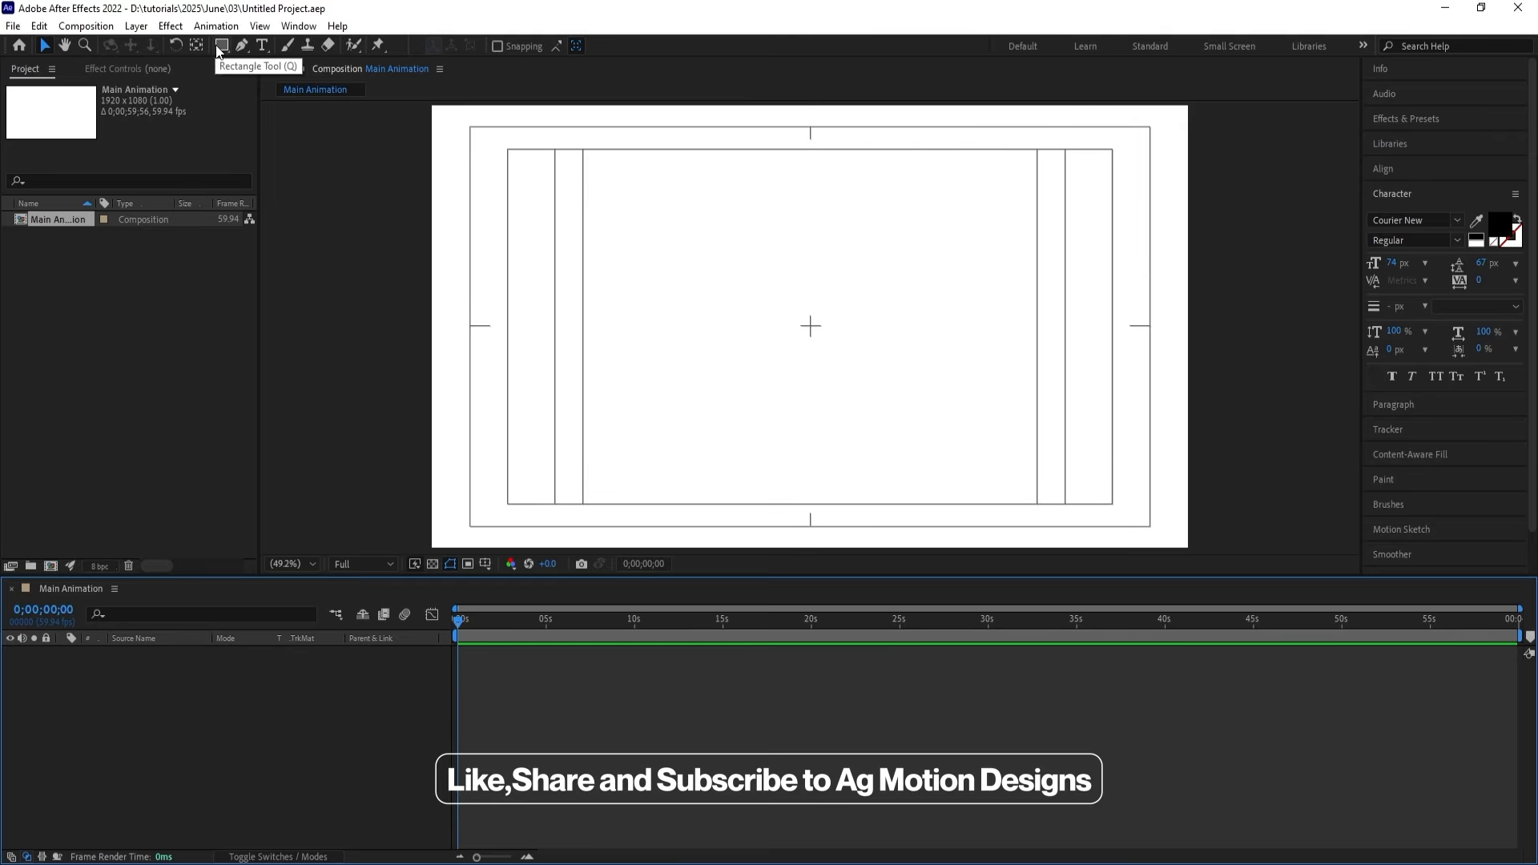
# Set up the Ellipse tool with a solid black fill (000000) and no stroke.
pyautogui.moveTo(222, 45); pyautogui.dragTo(274, 82)
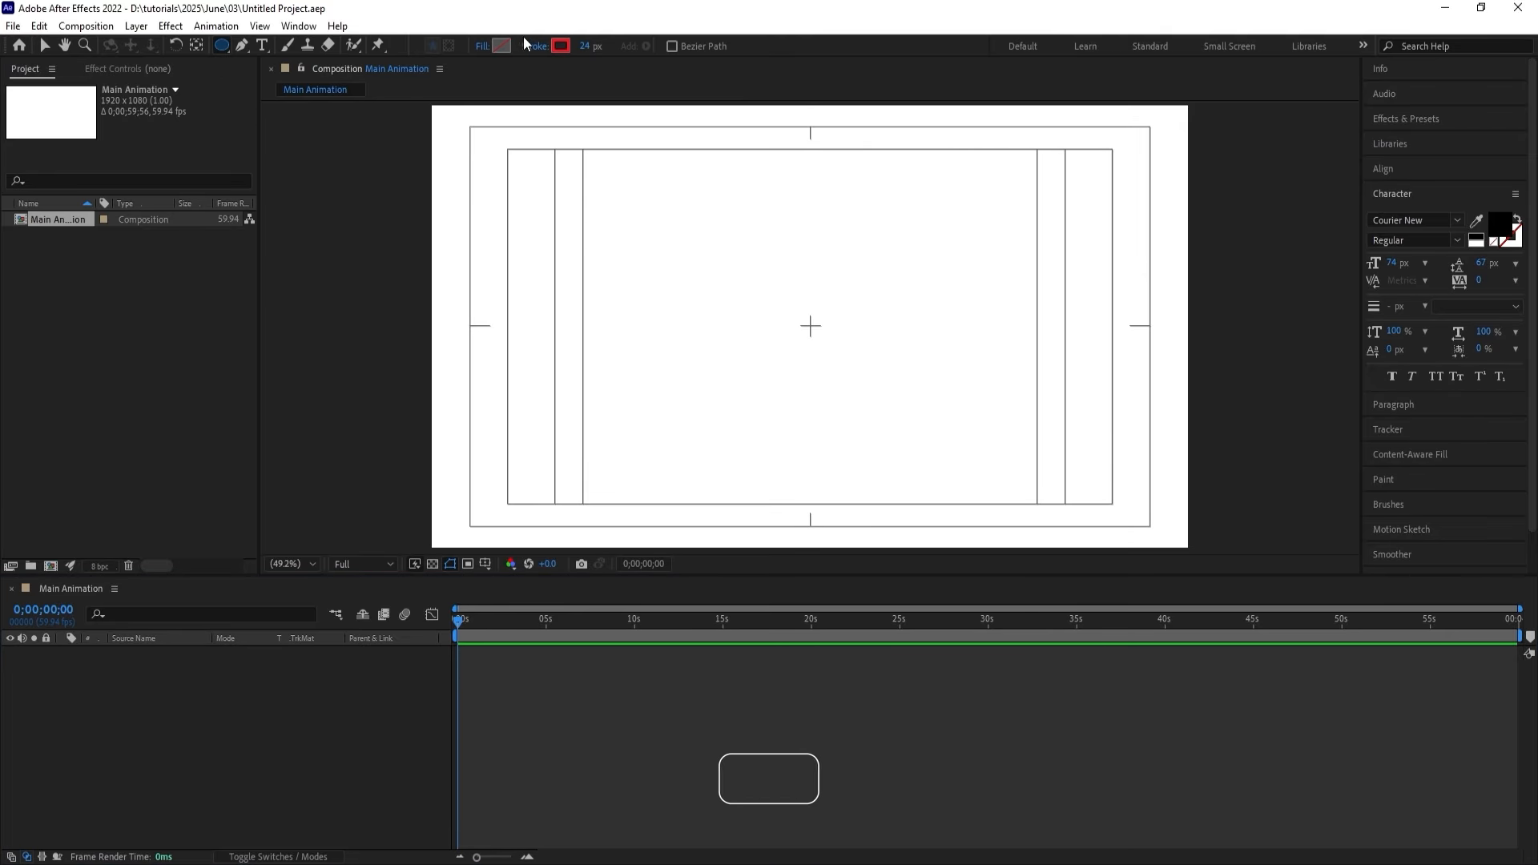
pyautogui.click(500, 46)
pyautogui.click(1099, 509)
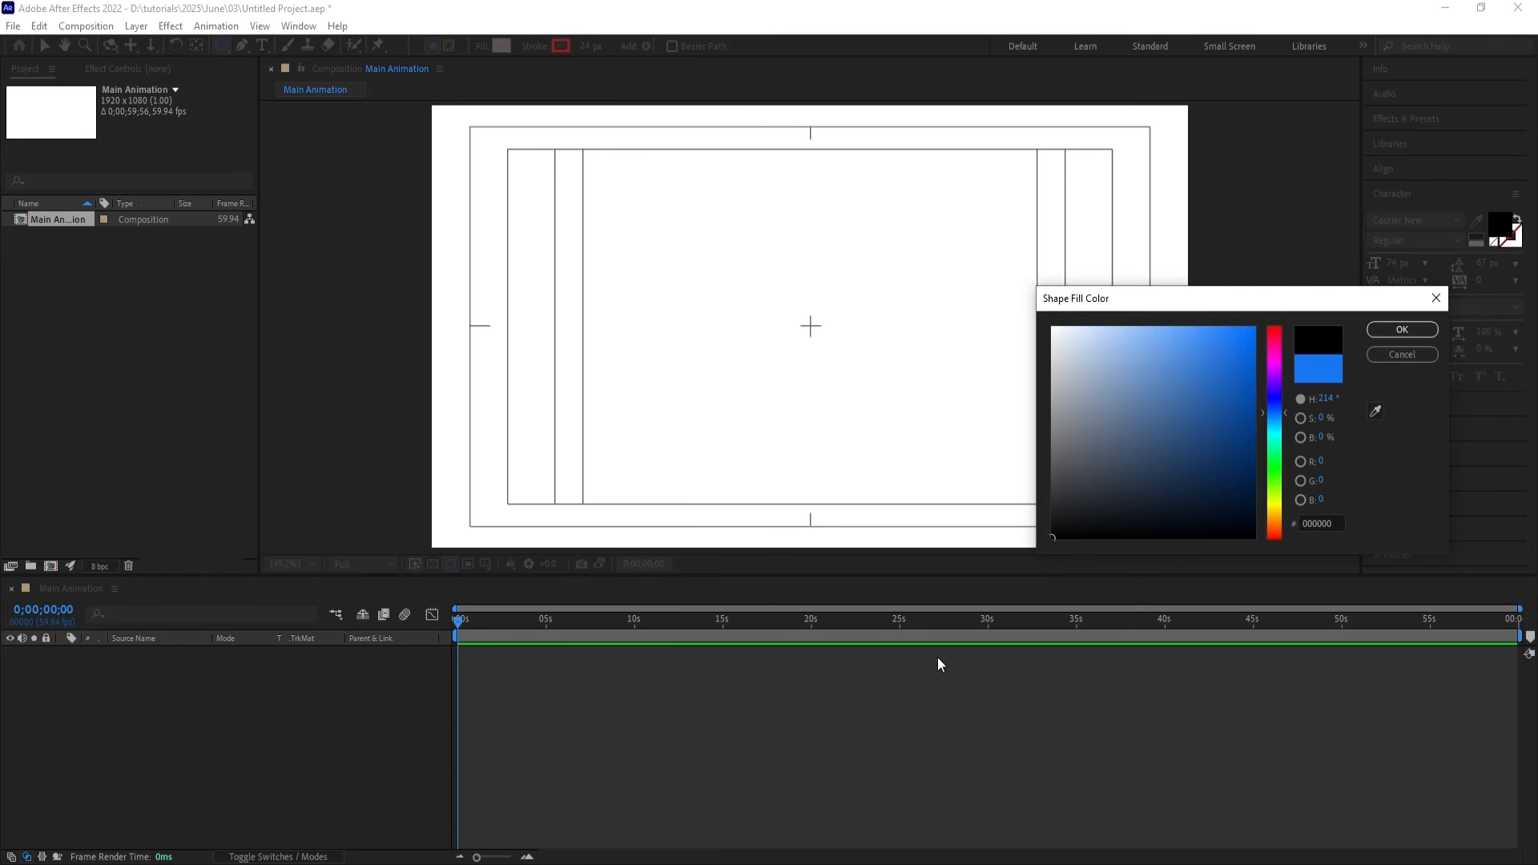
pyautogui.press('Return')
pyautogui.click(532, 46)
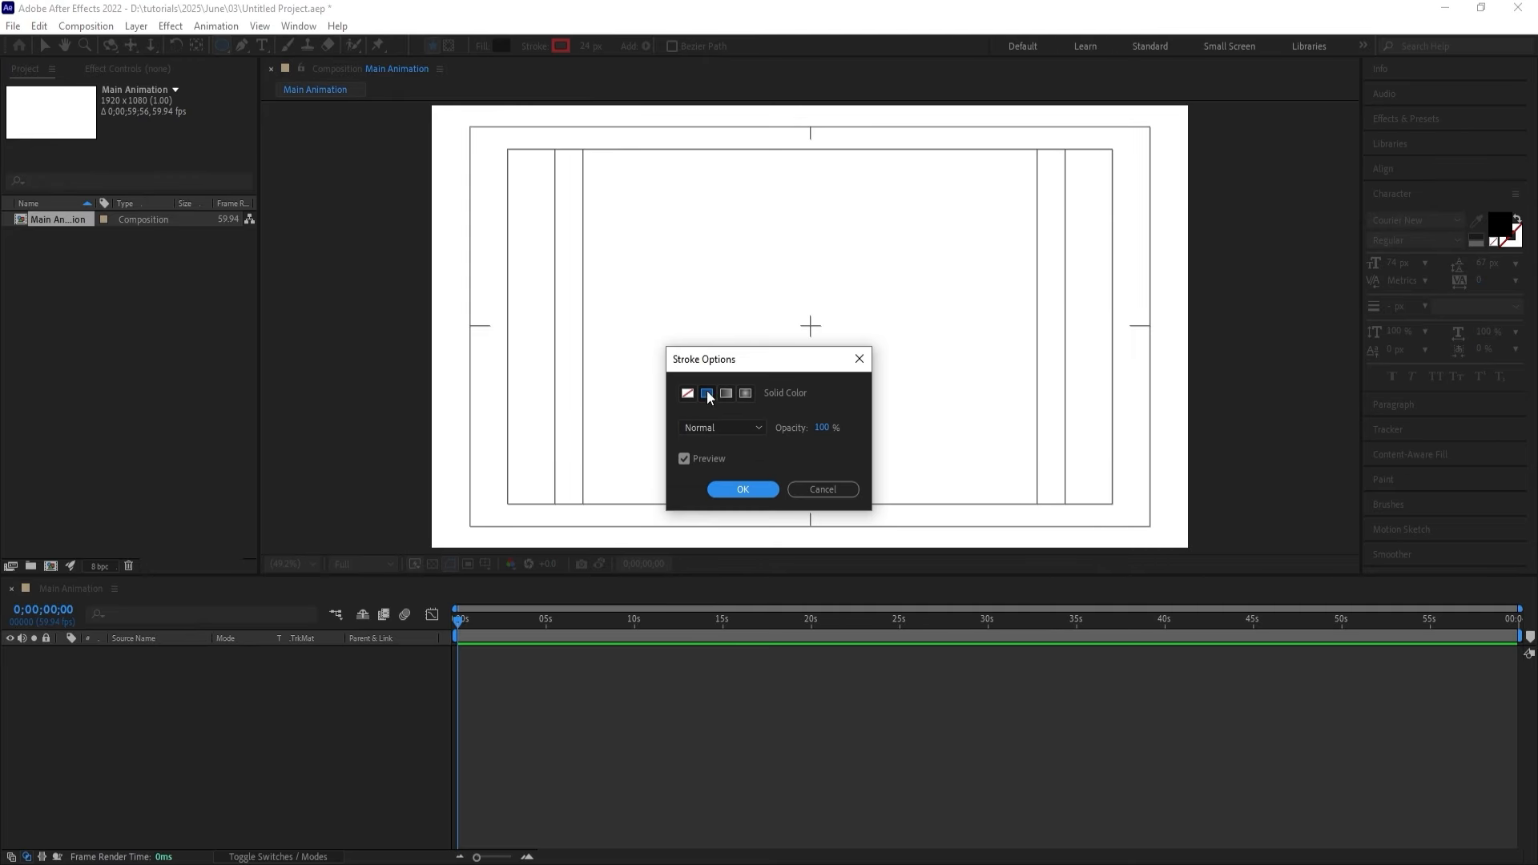
pyautogui.click(687, 394)
pyautogui.click(742, 489)
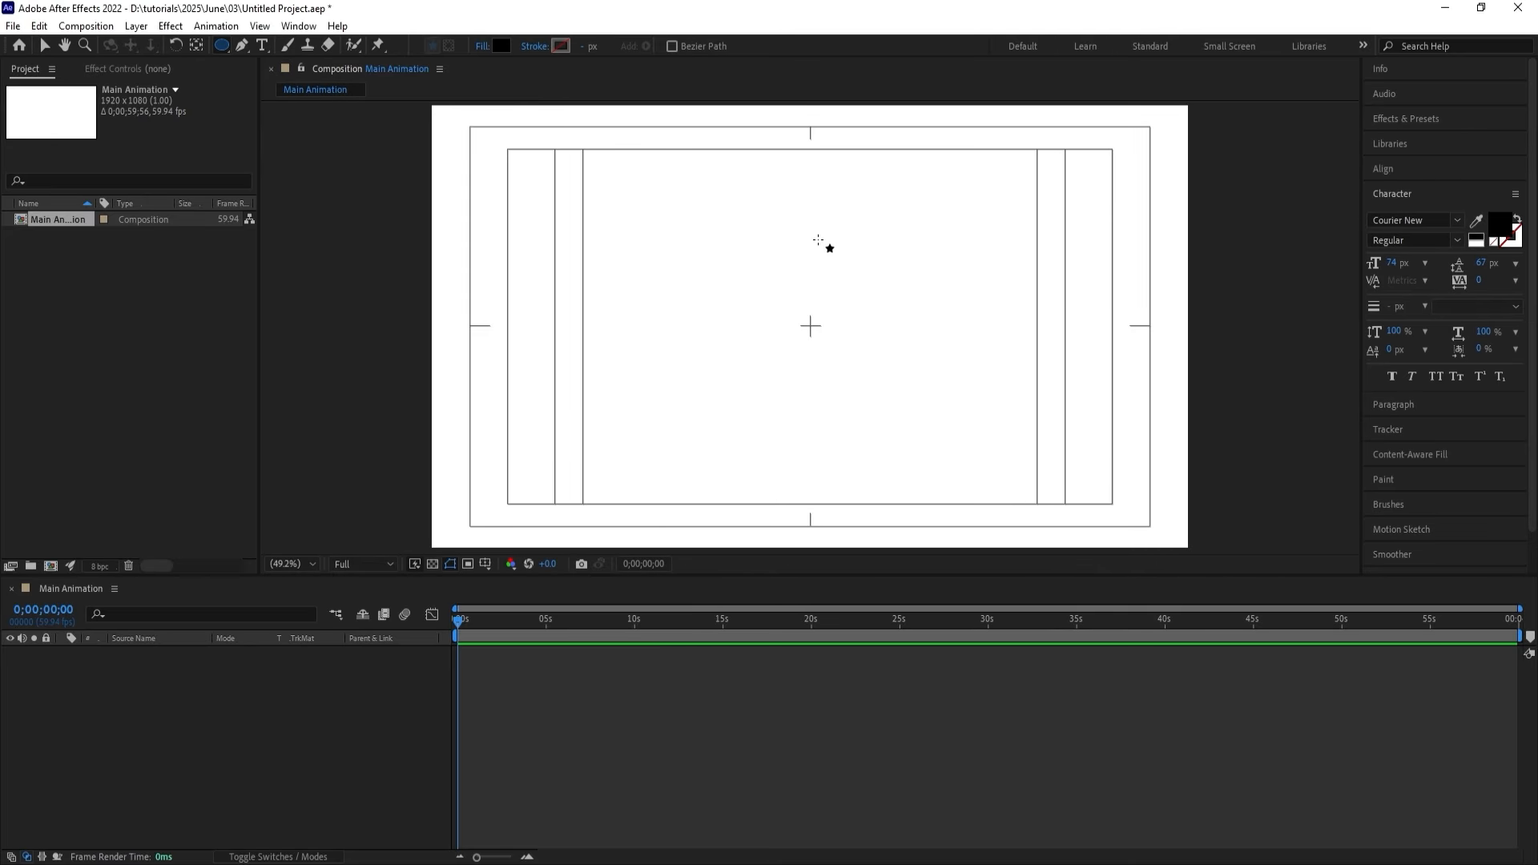
# Draw a black circle about 138 px in diameter near the composition's center.
pyautogui.click(803, 303)
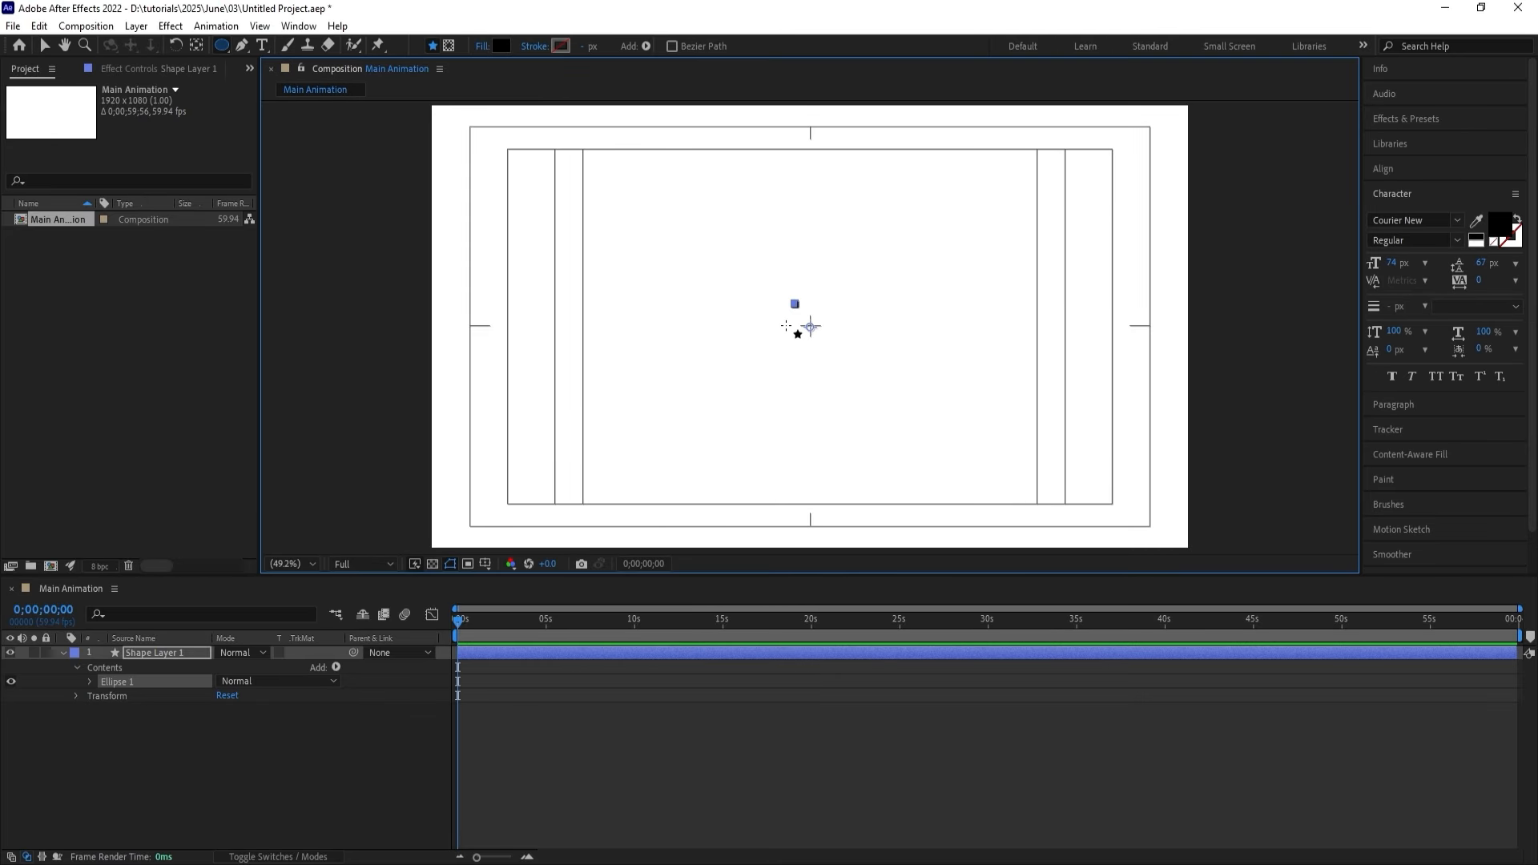
pyautogui.hotkey('ctrl', 'z')
pyautogui.moveTo(786, 301); pyautogui.dragTo(842, 358)
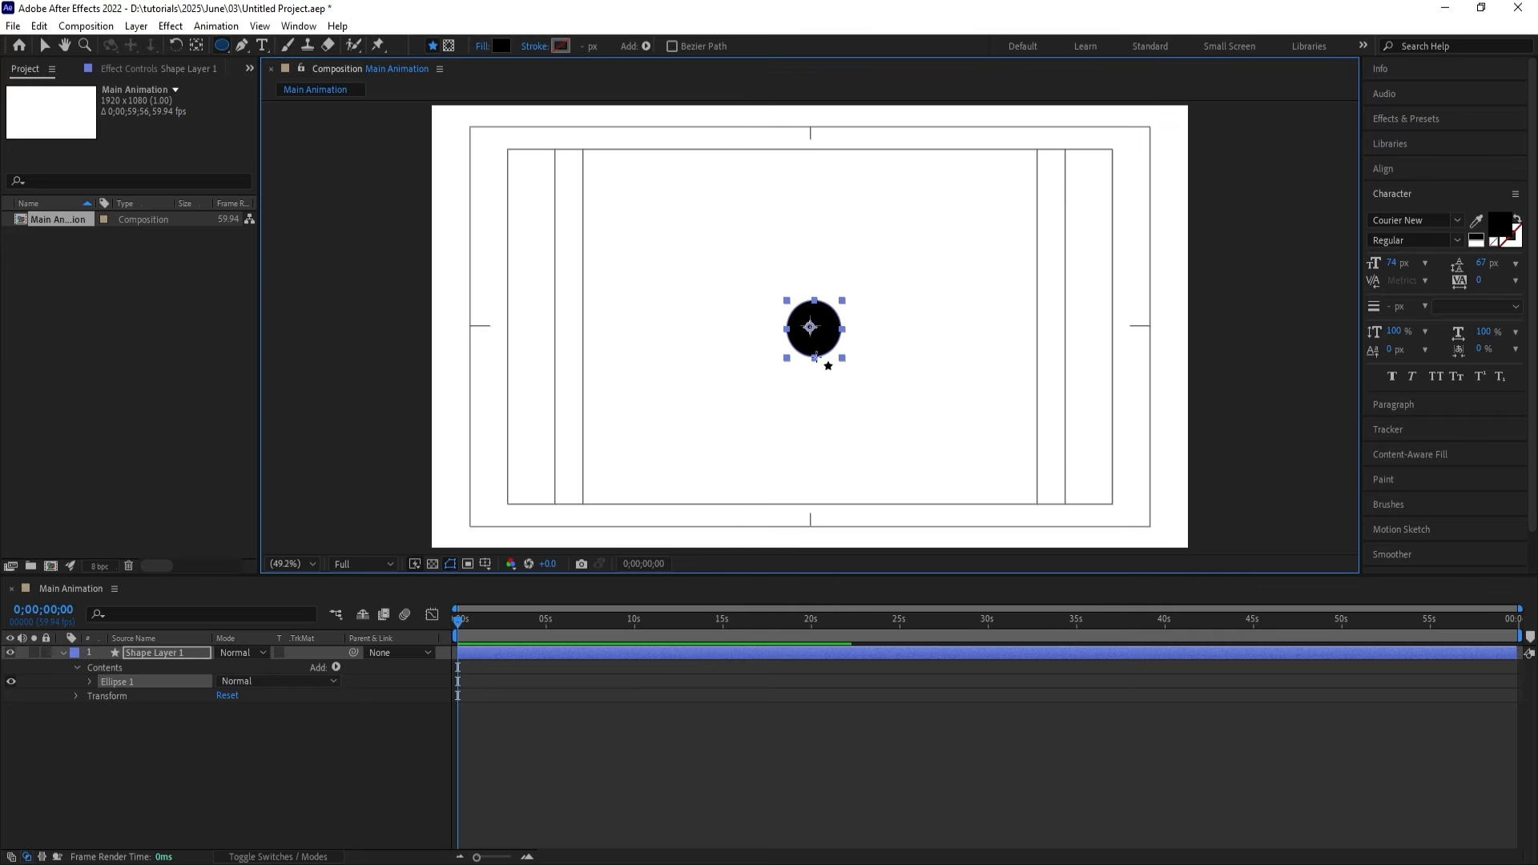
# Center the circle layer's anchor point on the shape and align the layer horizontally and vertically to the composition's center.
pyautogui.click(125, 743)
pyautogui.click(141, 656)
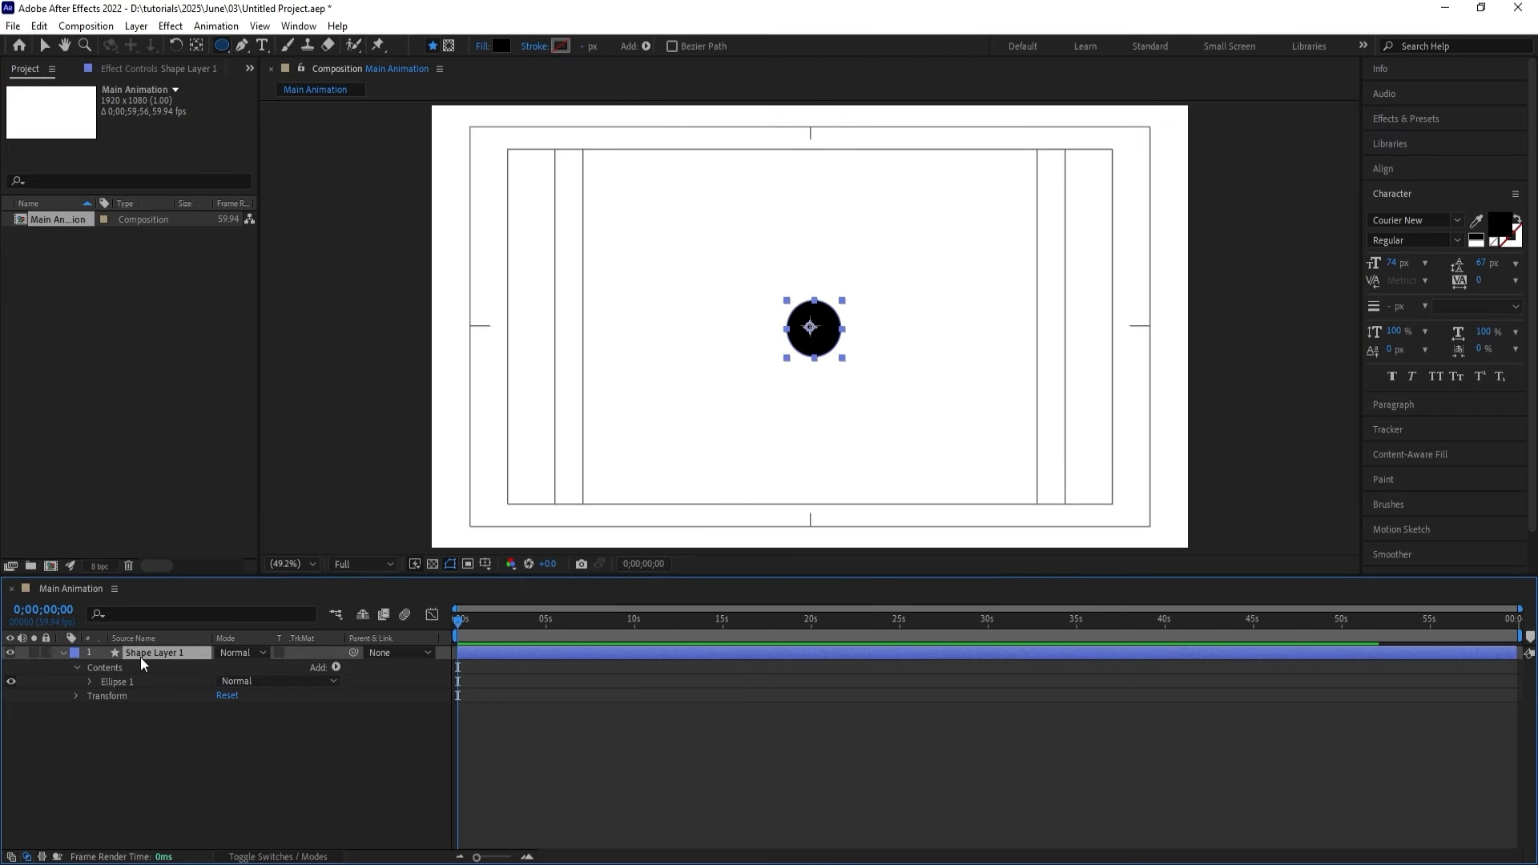
pyautogui.hotkey('ctrl', 'alt', 'Home')
pyautogui.click(1397, 170)
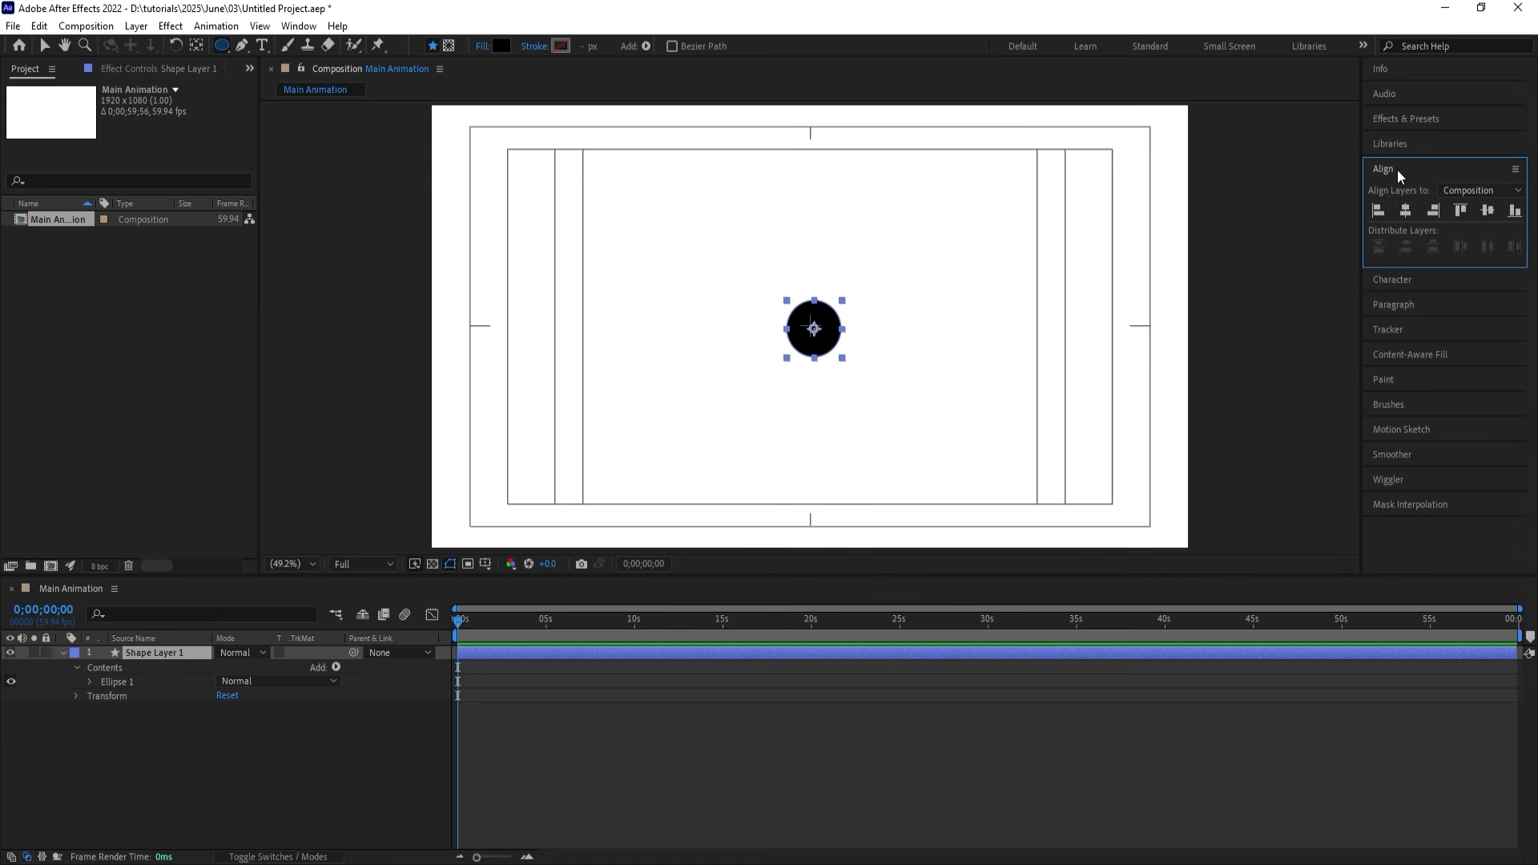
pyautogui.click(1404, 214)
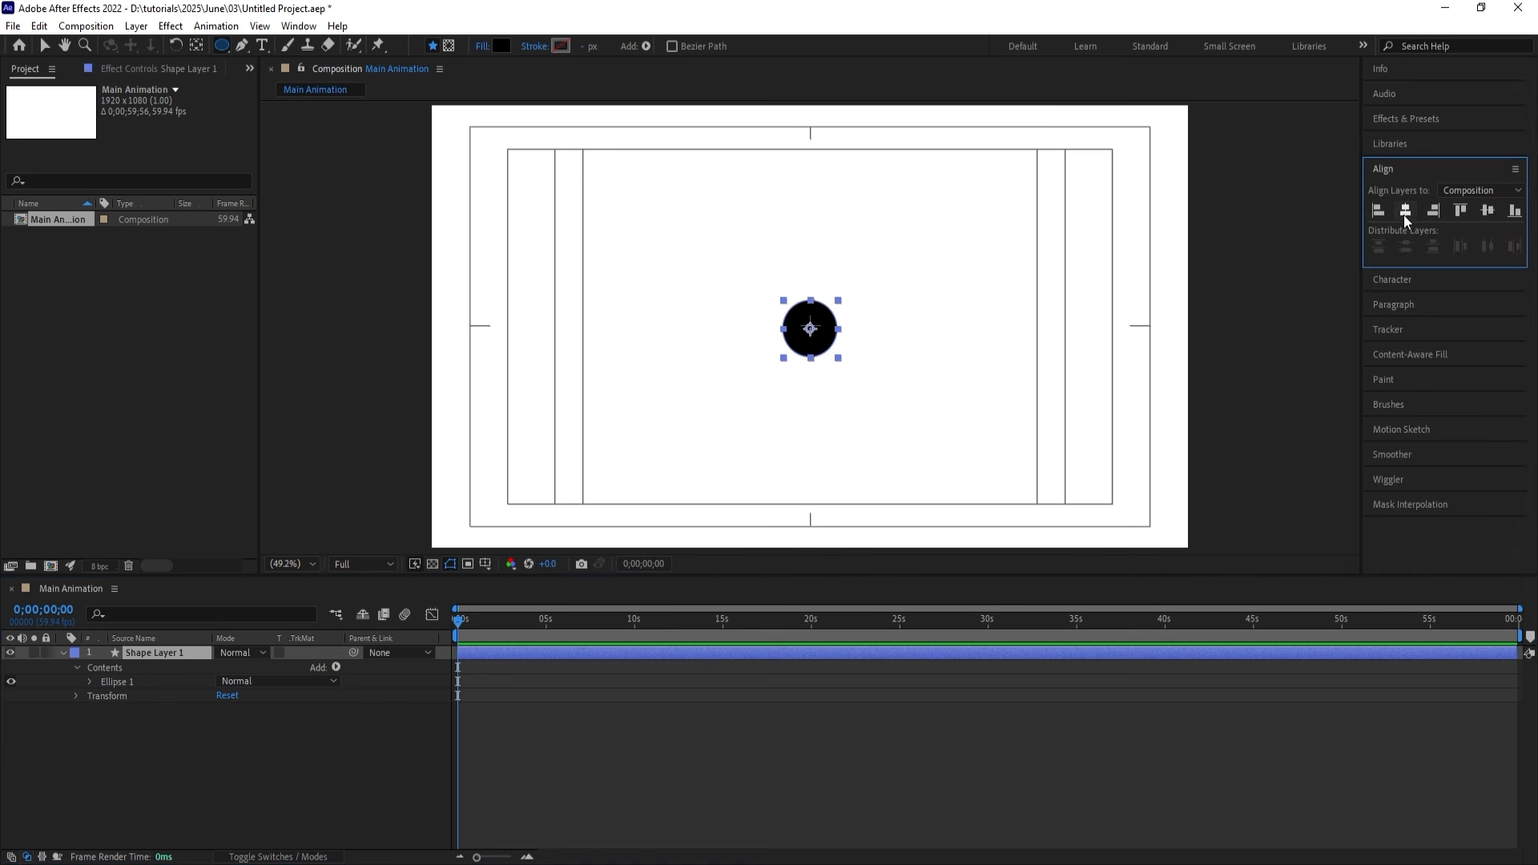
pyautogui.click(1483, 218)
# Rename the circle's shape layer to "Nucleus".
pyautogui.click(156, 652)
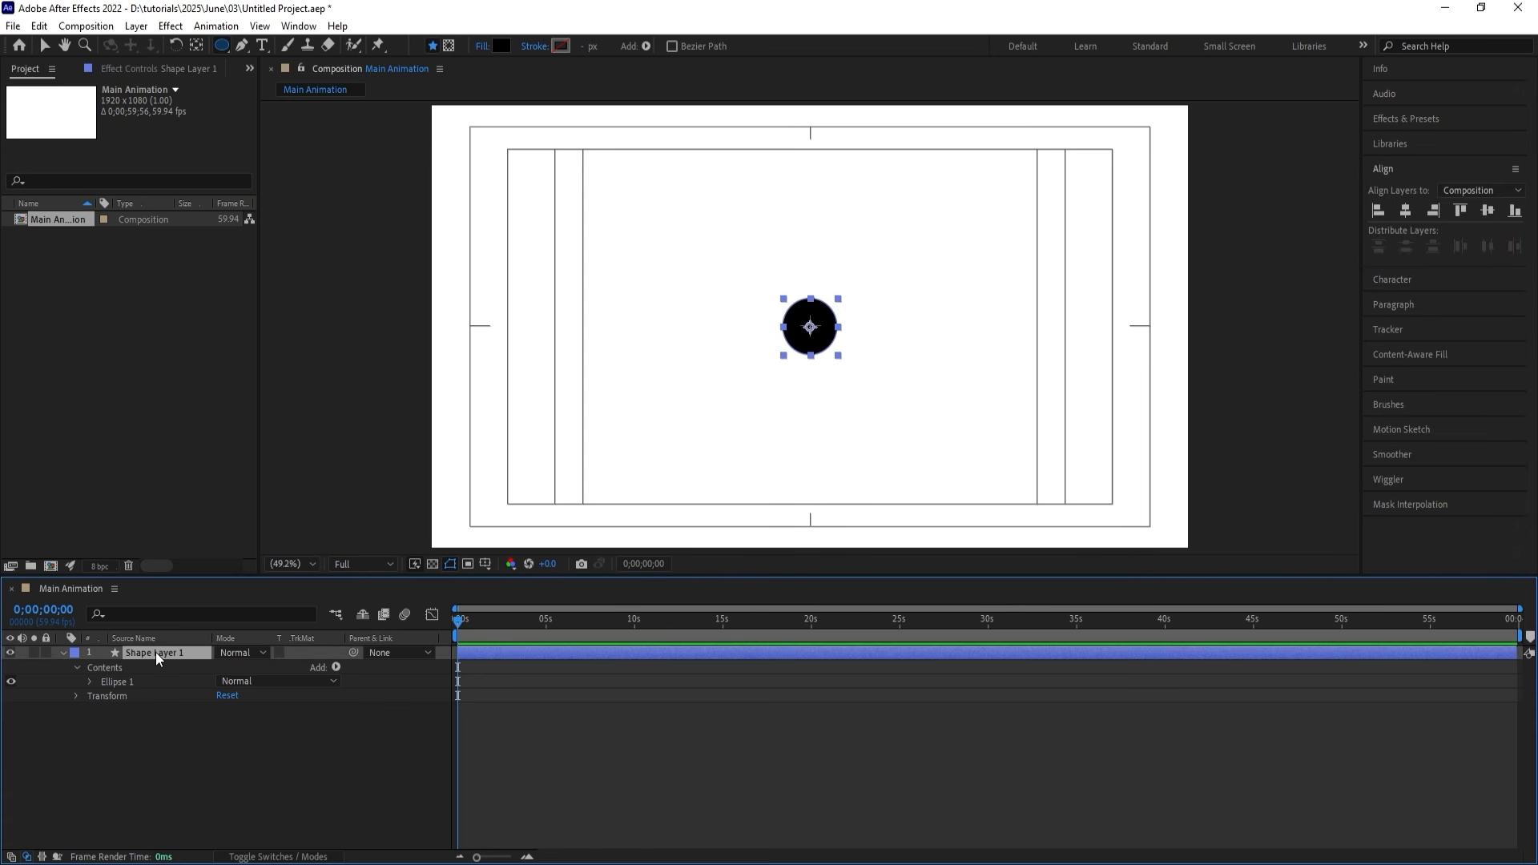
pyautogui.press('Return')
pyautogui.write('Nucleu')
pyautogui.press('Return')
pyautogui.press('Return')
pyautogui.click(155, 652)
pyautogui.press('Return')
# Duplicate the Nucleus layer and name the copy "Orbit".
pyautogui.hotkey('ctrl', 'd')
pyautogui.press('Return')
pyautogui.write('Orbit')
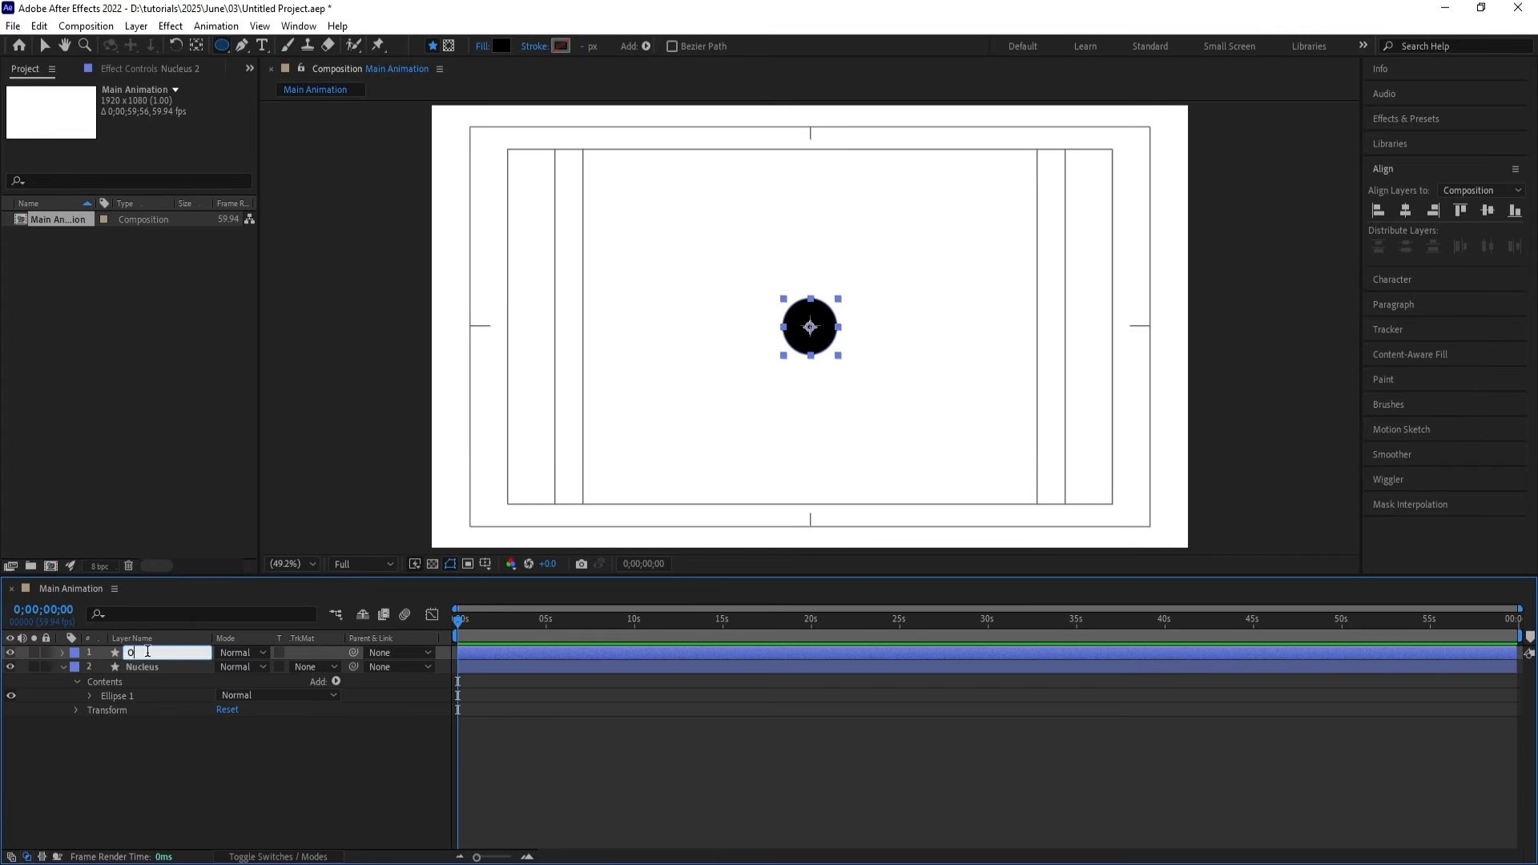
pyautogui.press('Return')
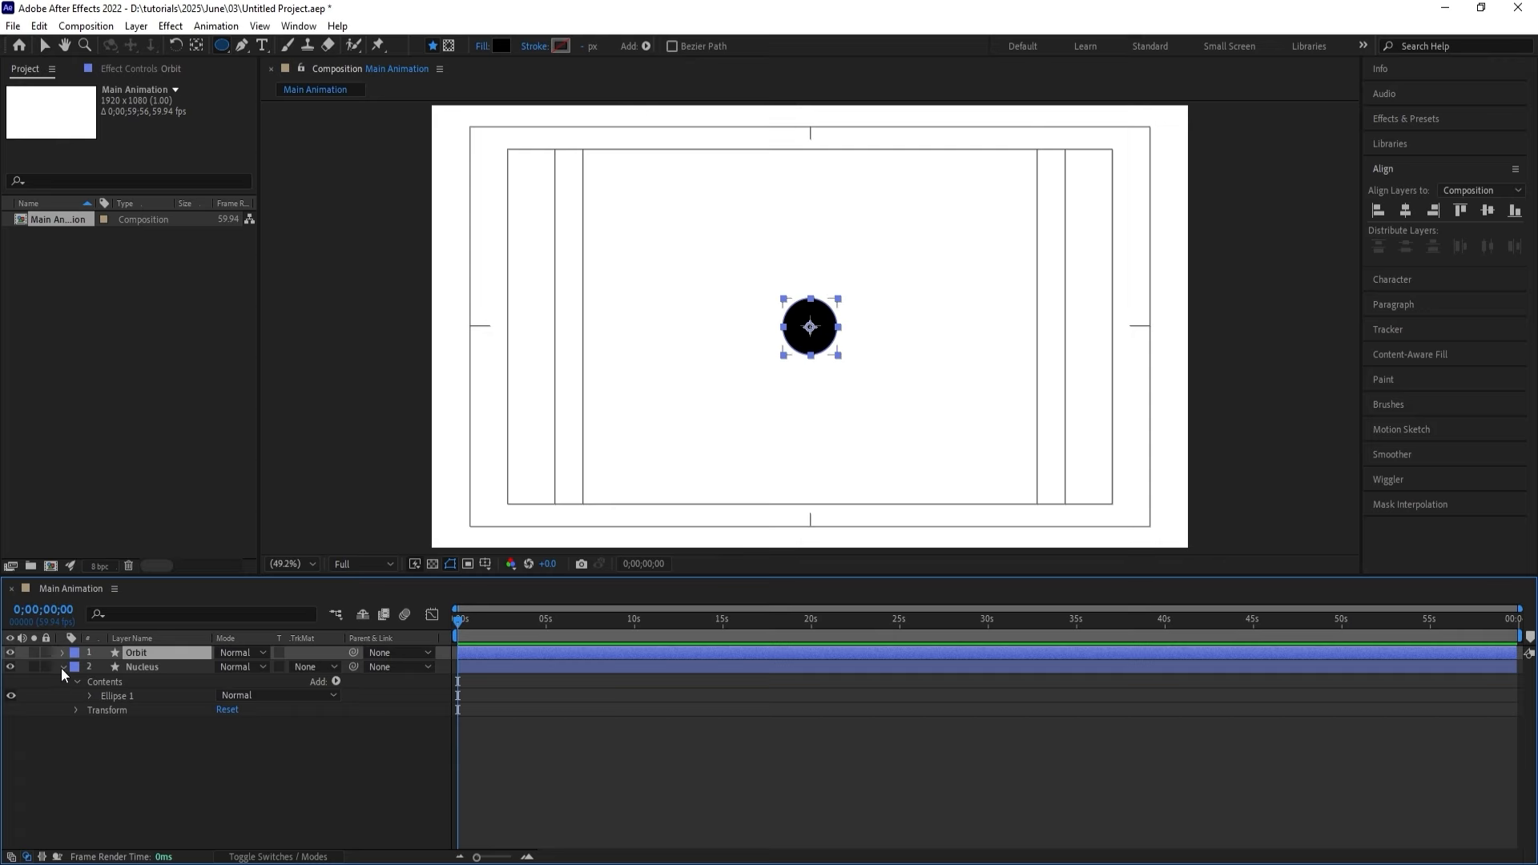
# Expand the Orbit layer's ellipse path properties and set its fill to none.
pyautogui.click(63, 666)
pyautogui.click(63, 653)
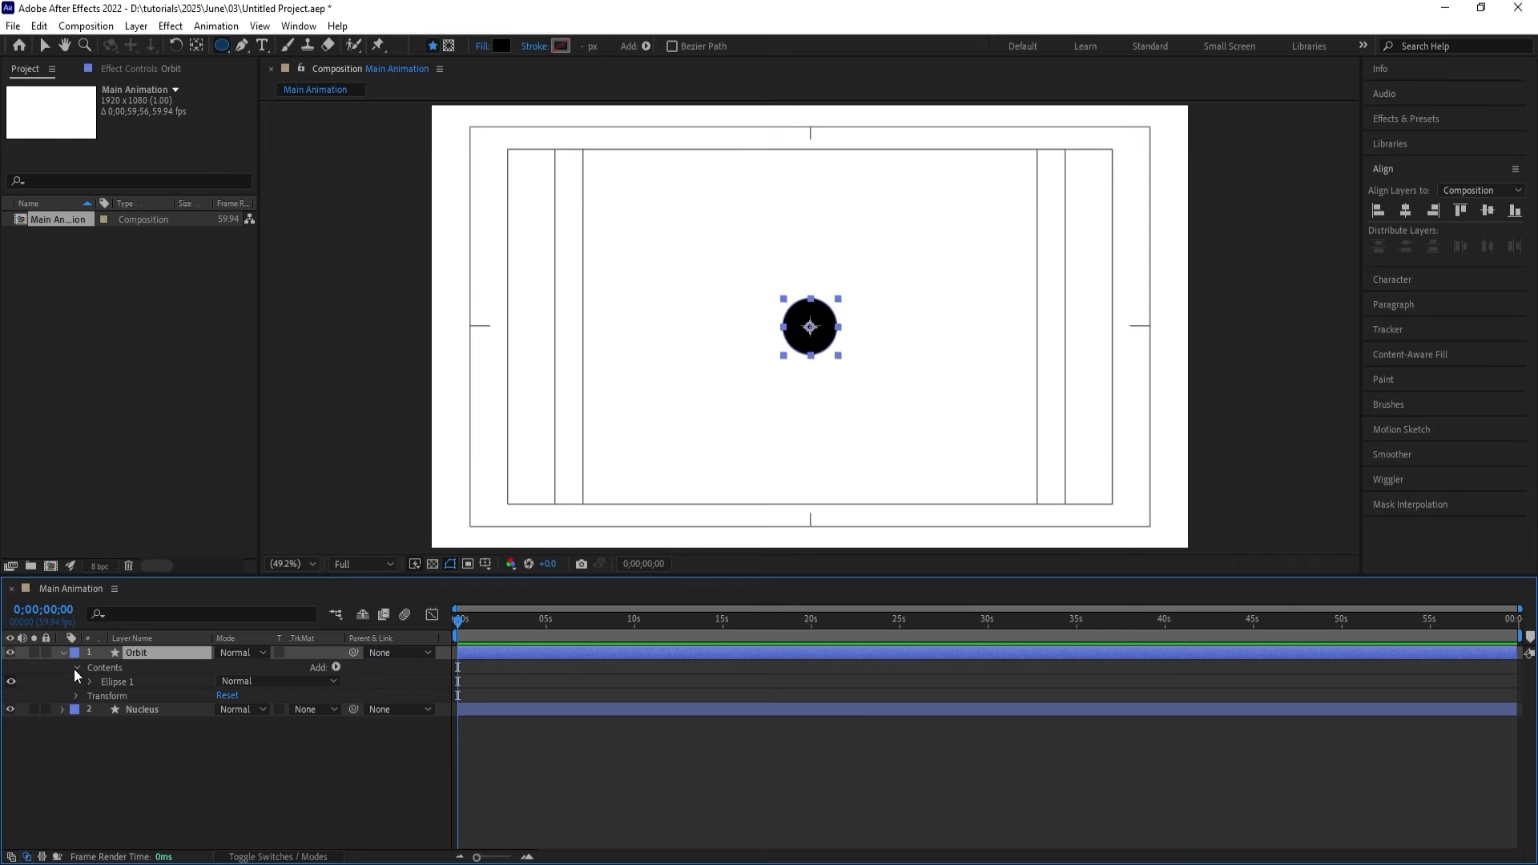
pyautogui.click(90, 682)
pyautogui.click(103, 695)
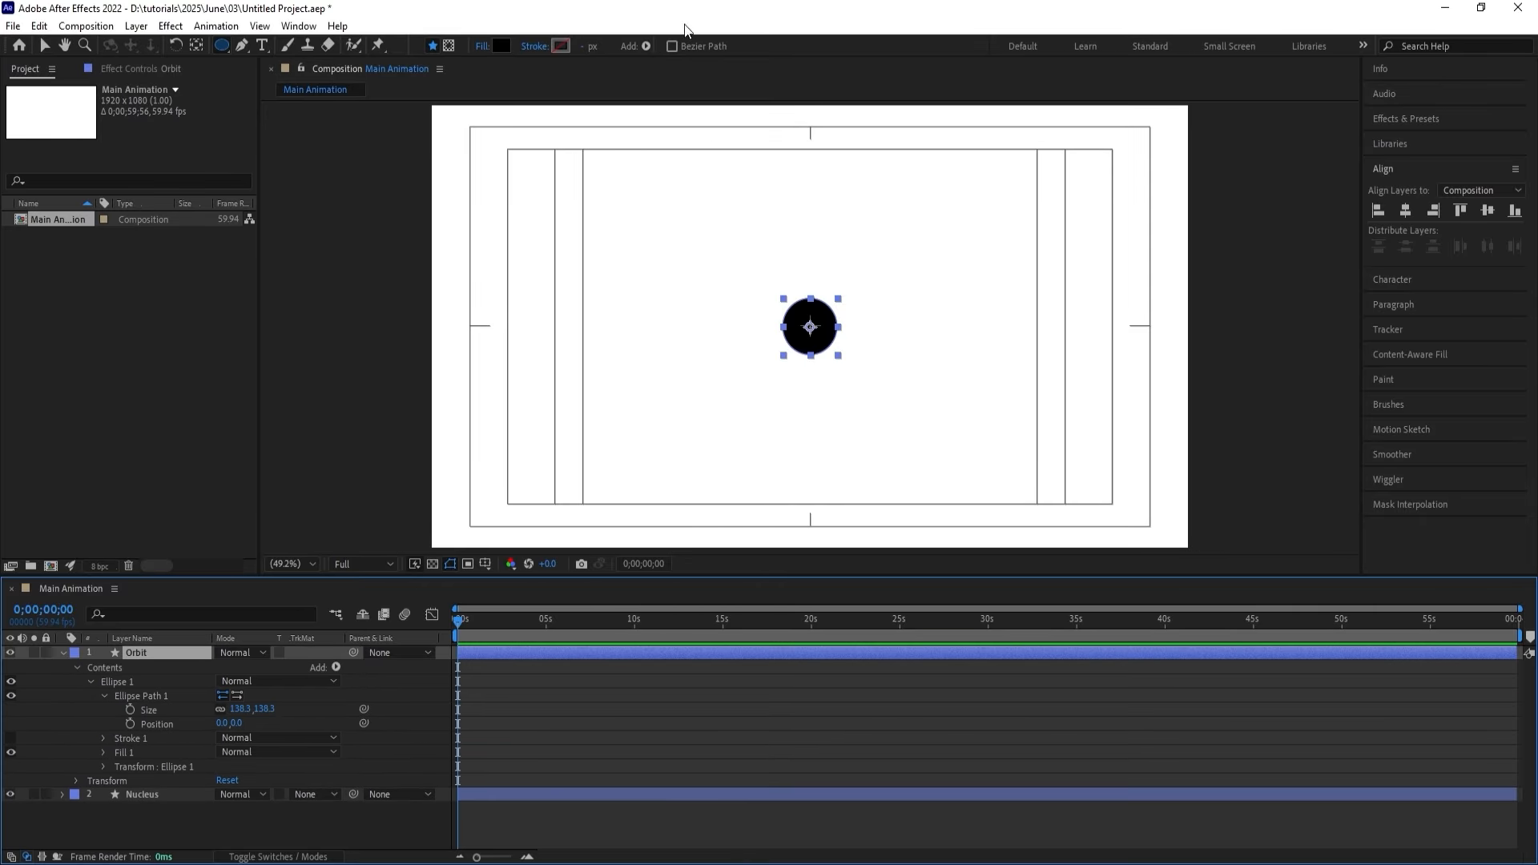
pyautogui.click(485, 48)
pyautogui.click(688, 394)
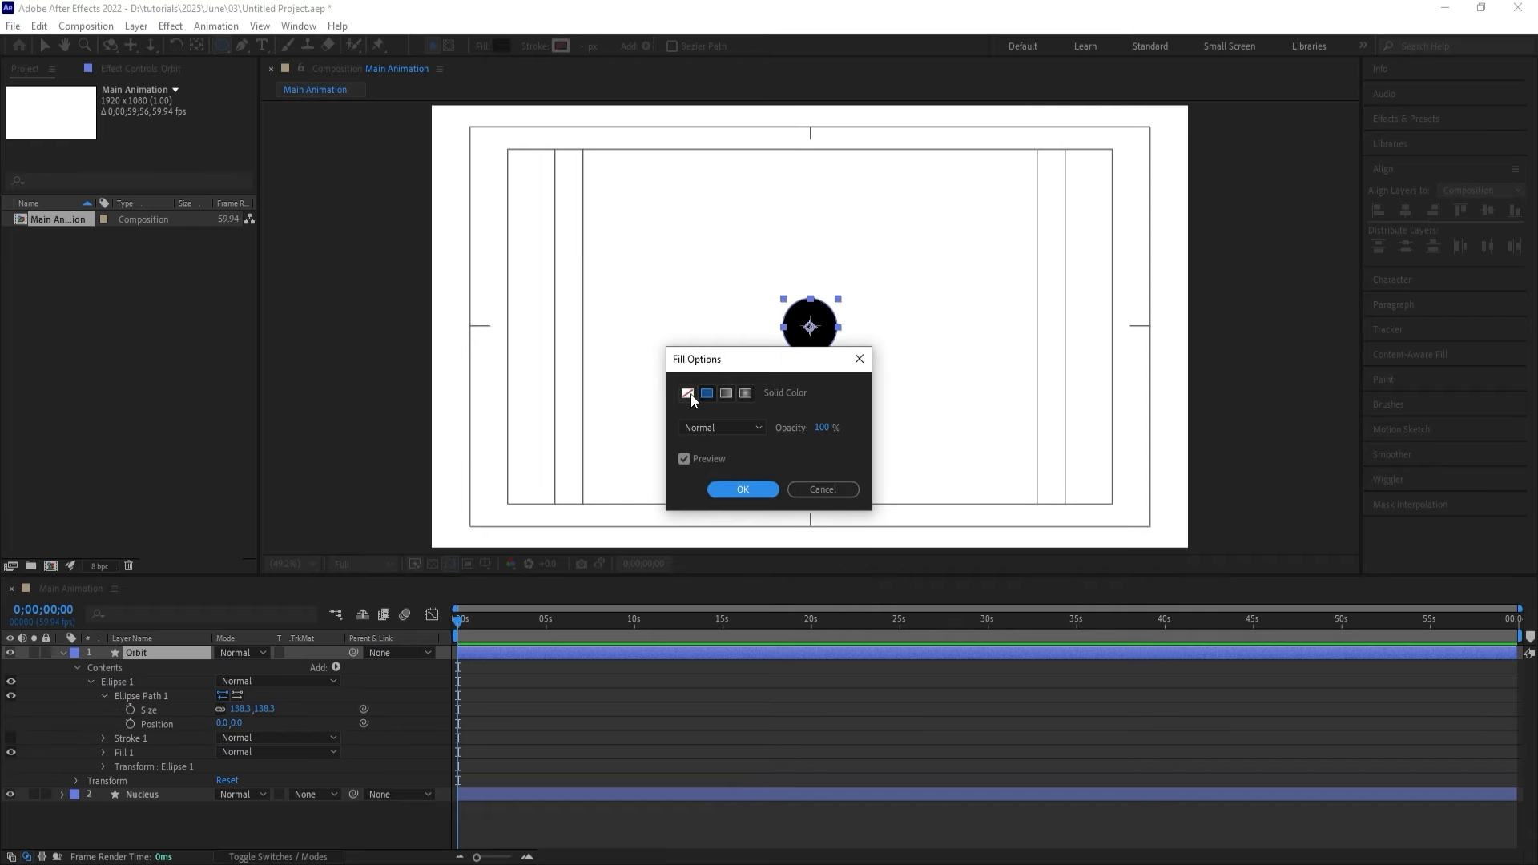
pyautogui.click(737, 489)
# Give the Orbit ellipse a black 10 px stroke and enlarge it to about 194 px around the nucleus.
pyautogui.click(561, 46)
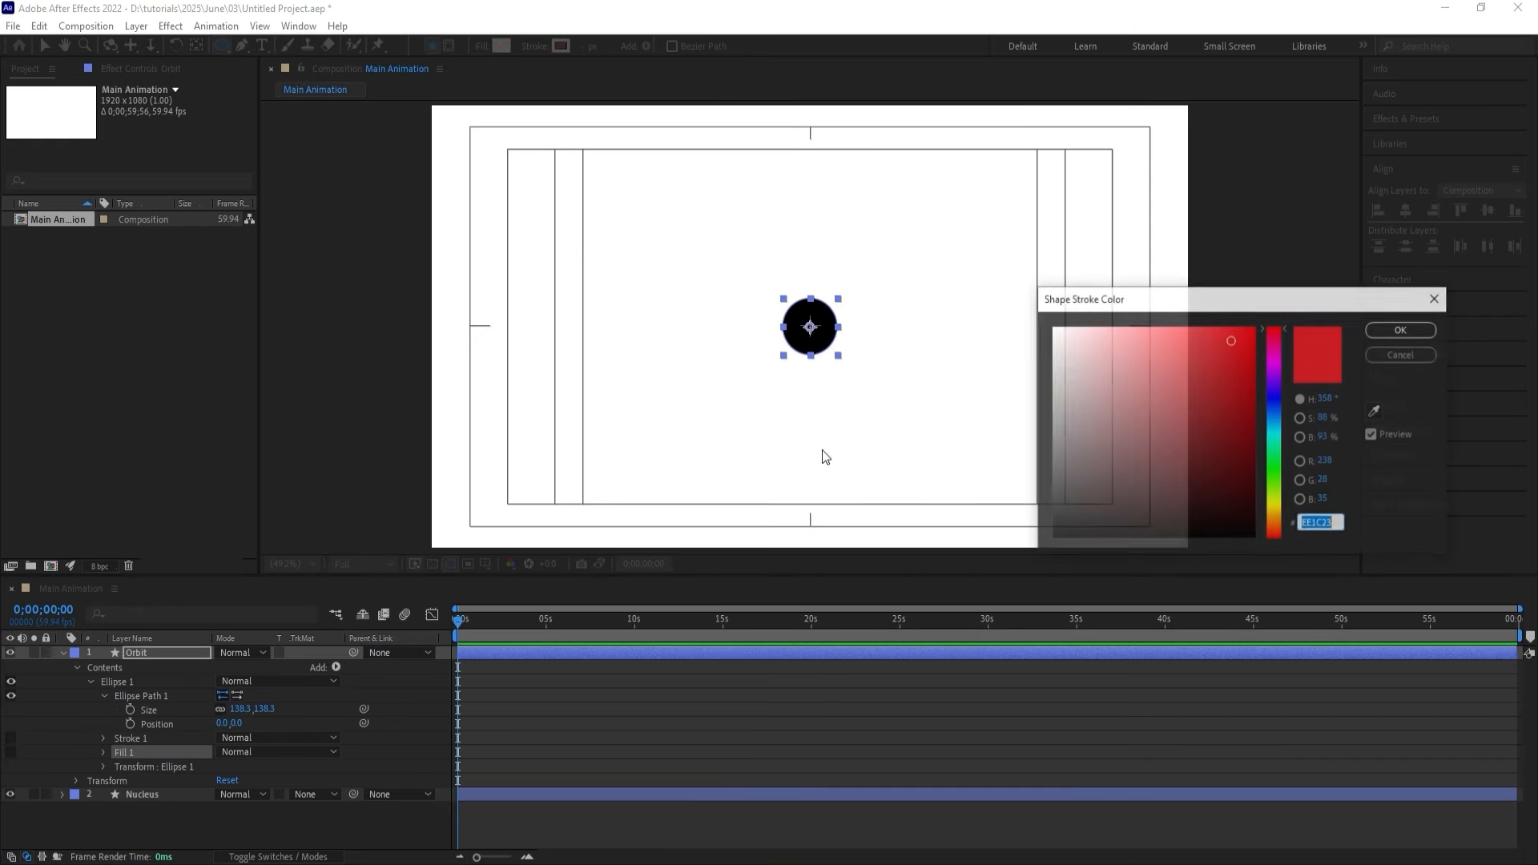
pyautogui.moveTo(1137, 491); pyautogui.dragTo(998, 642)
pyautogui.press('Return')
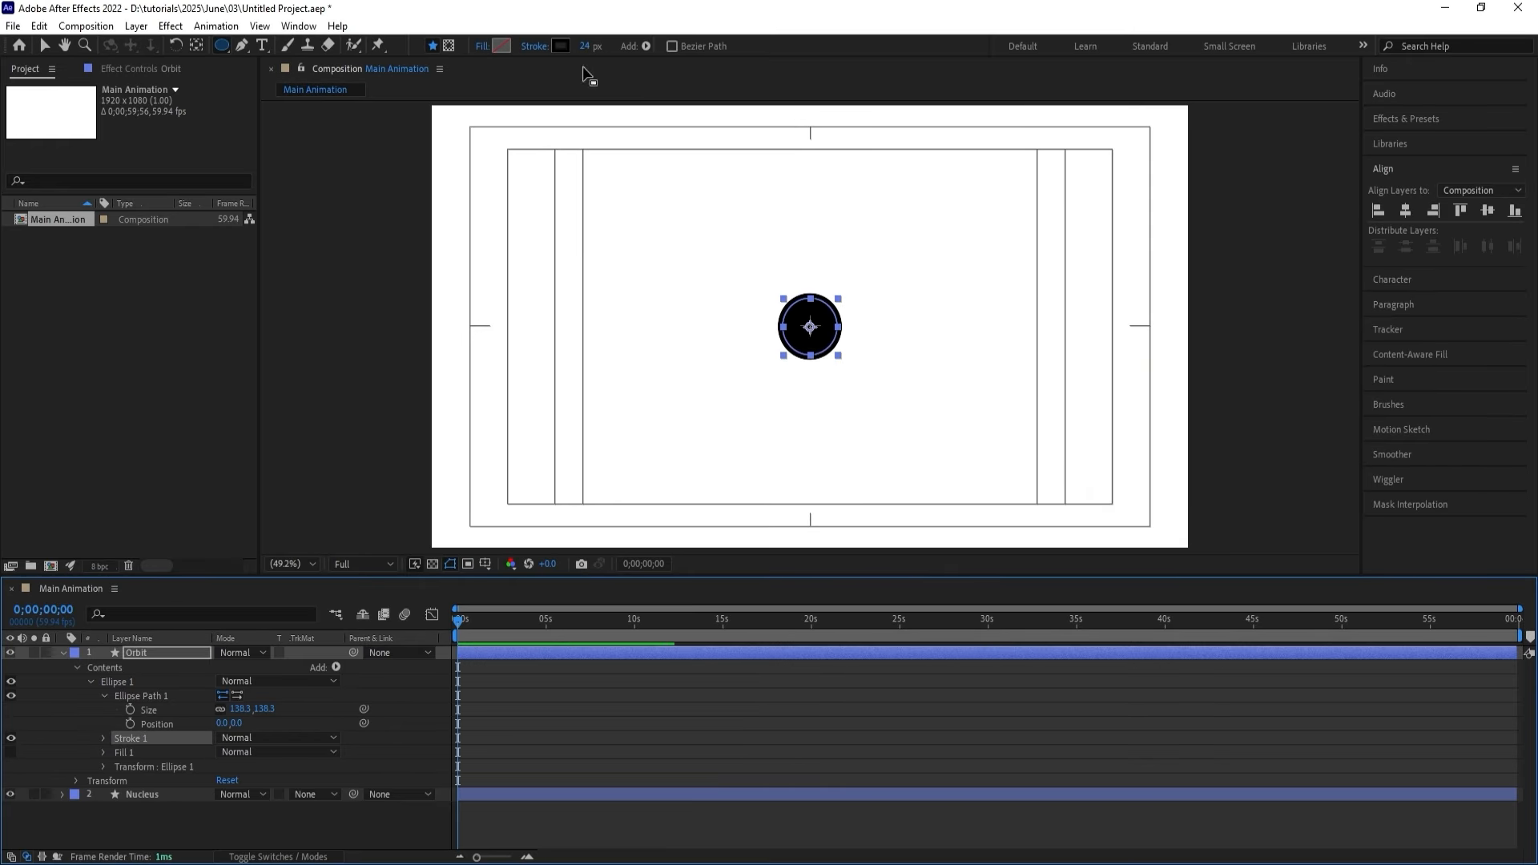
pyautogui.click(589, 45)
pyautogui.write('10')
pyautogui.press('Return')
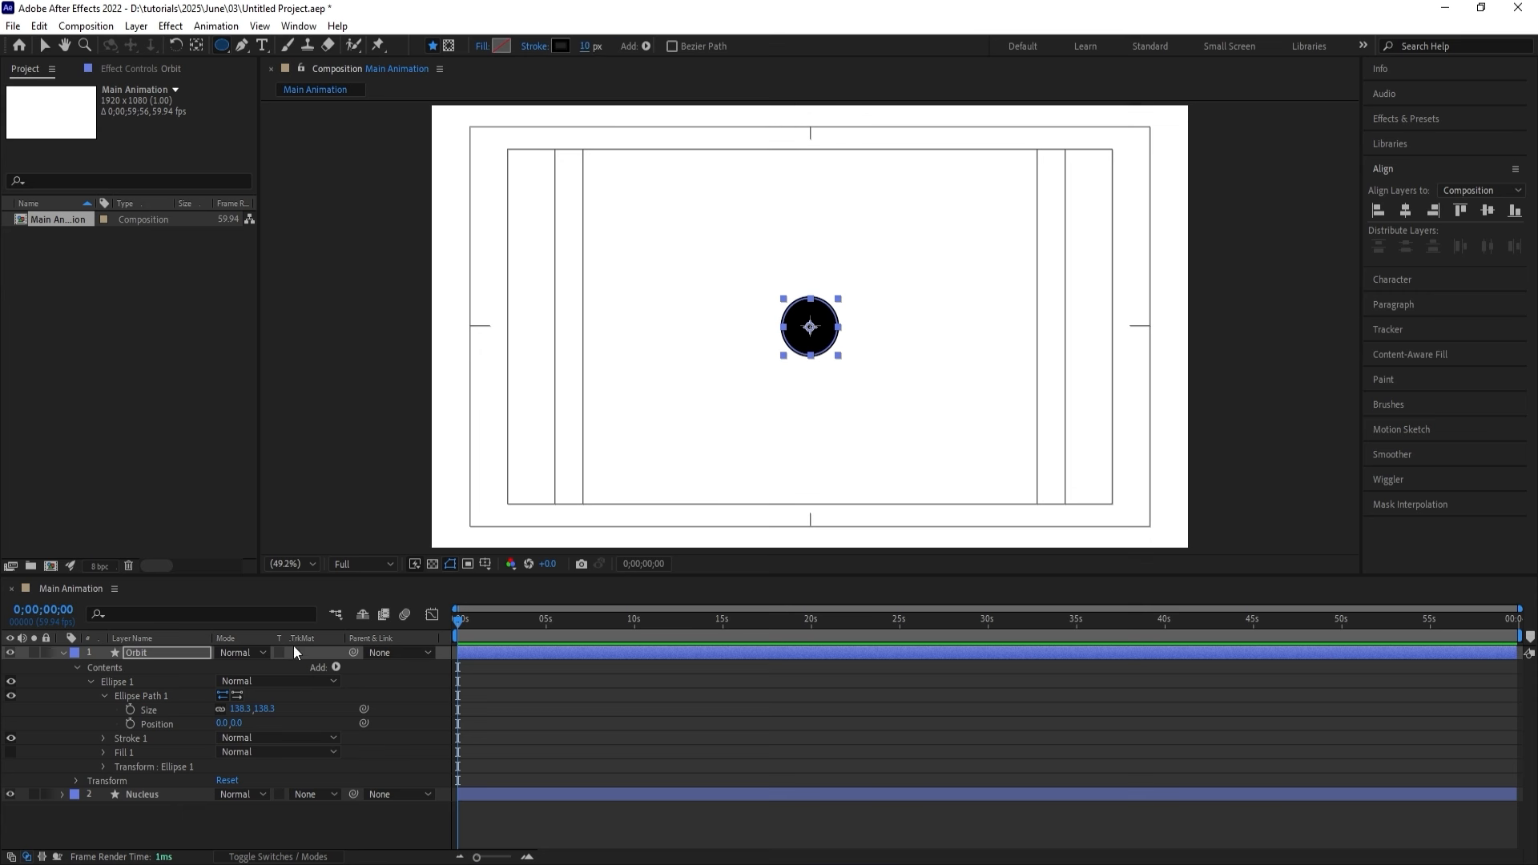
pyautogui.moveTo(244, 709); pyautogui.dragTo(289, 709)
pyautogui.click(166, 650)
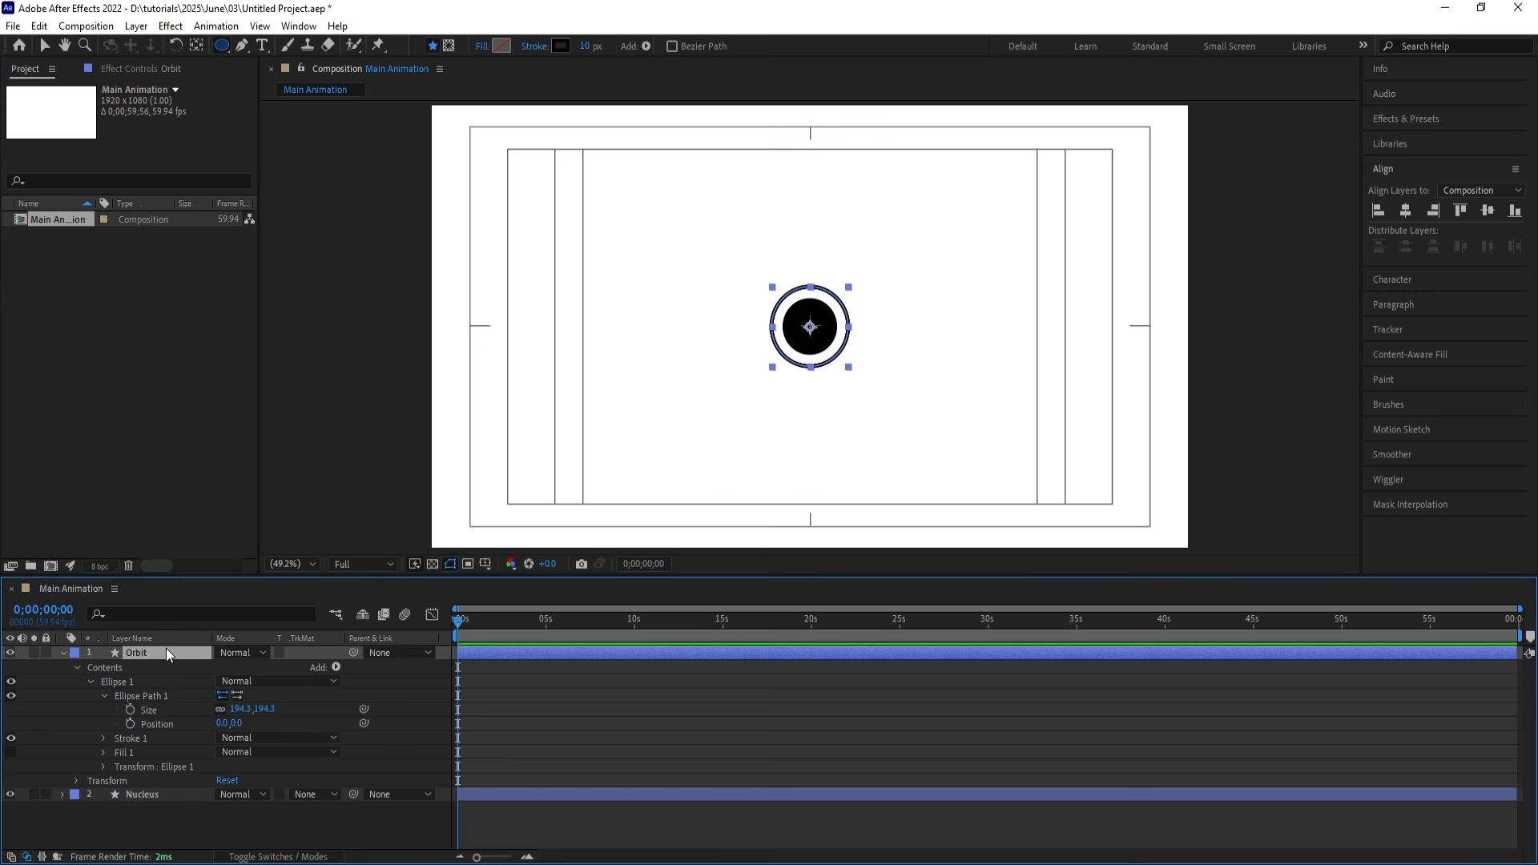
pyautogui.hotkey('ctrl', 'd')
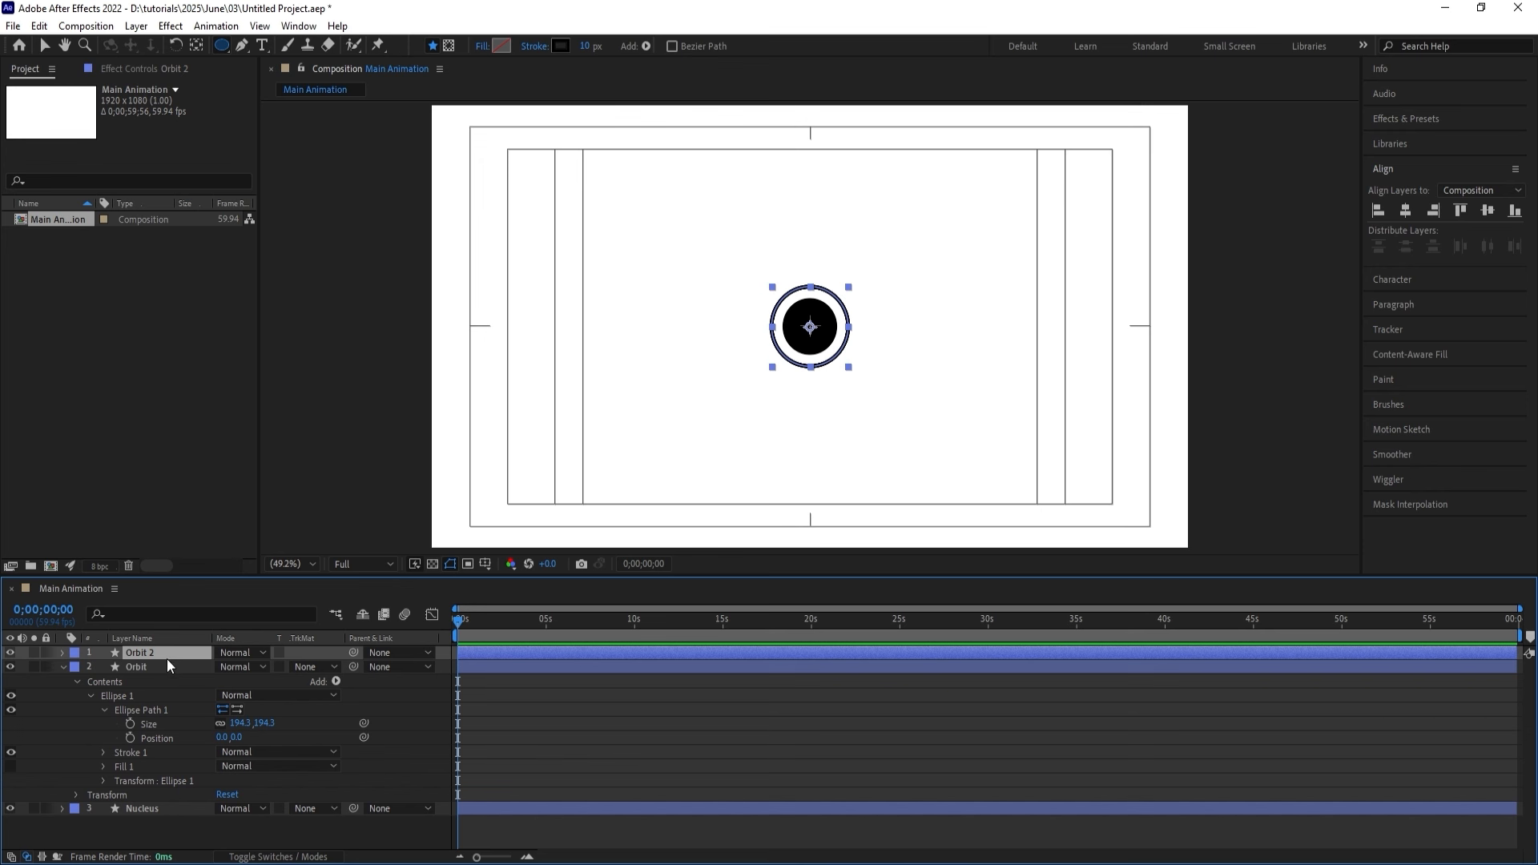
pyautogui.press('Delete')
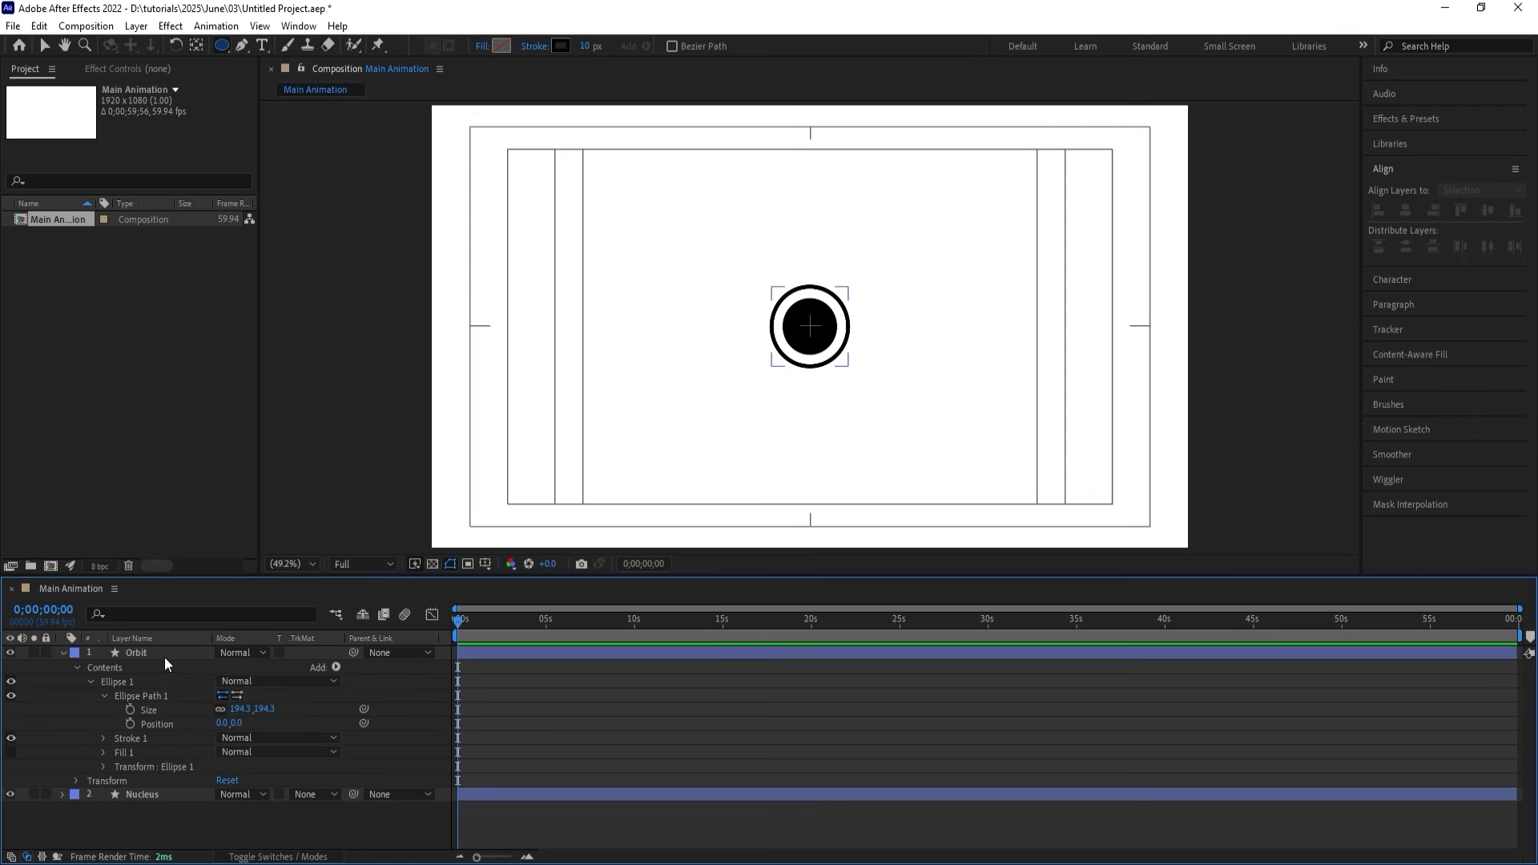
# Start keyframing the Orbit ellipse's size at the beginning of the timeline and set the size to 200.
pyautogui.click(158, 652)
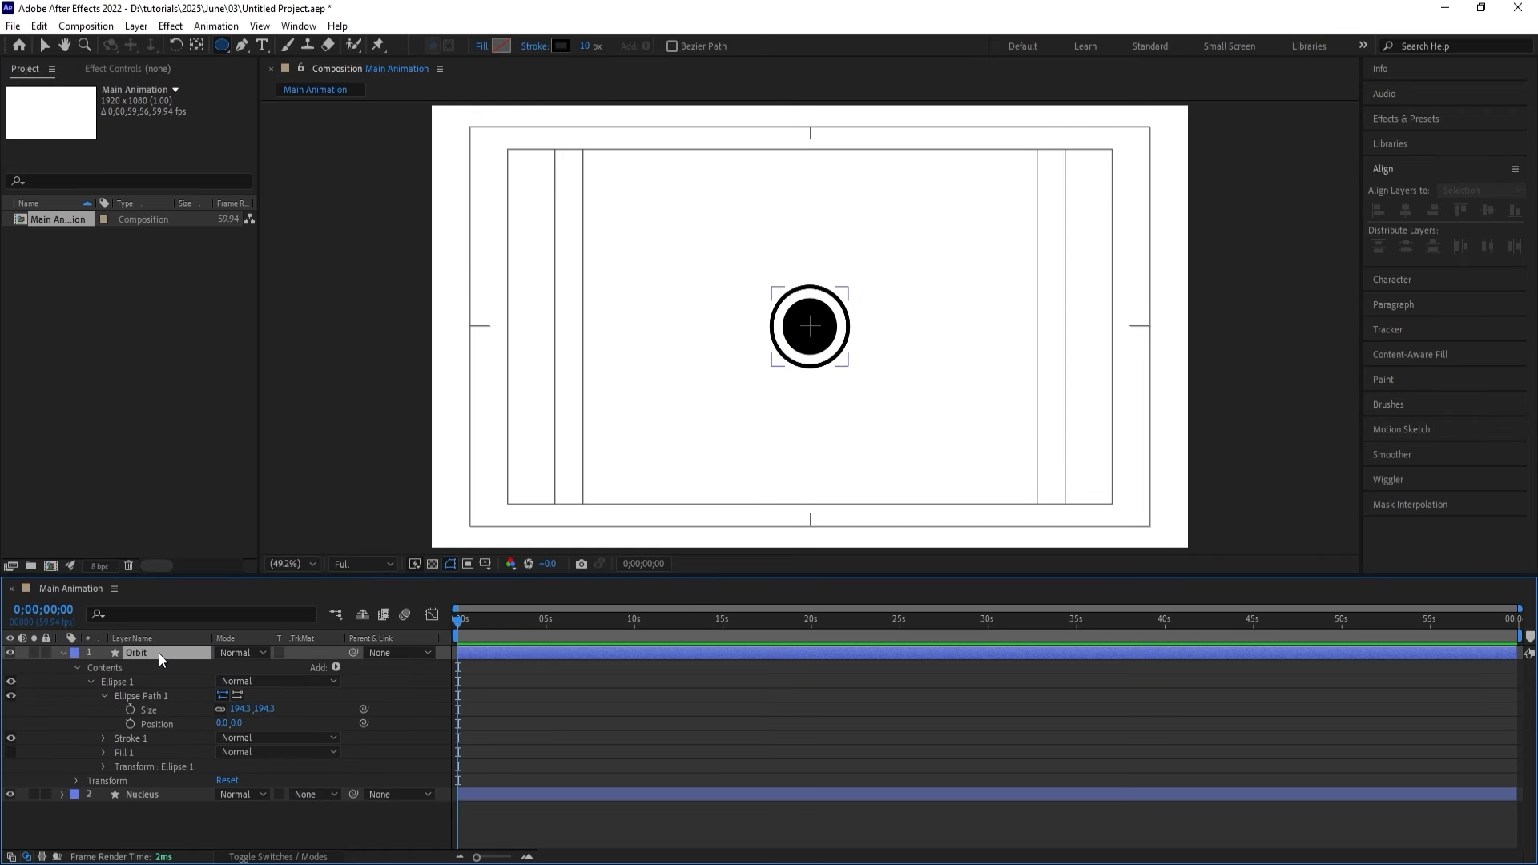
pyautogui.click(126, 711)
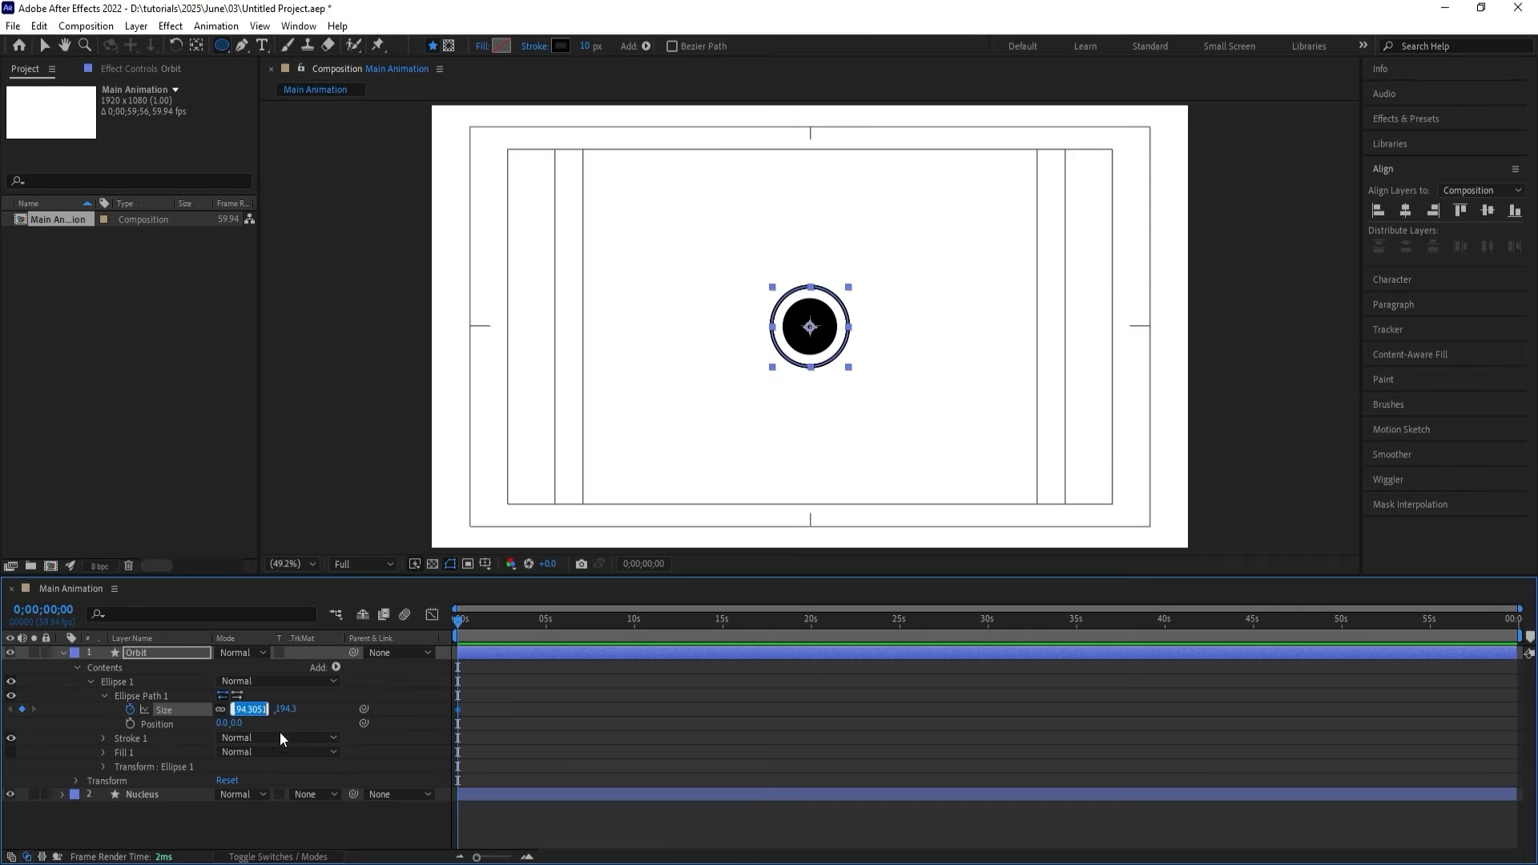
pyautogui.write('200')
pyautogui.press('Return')
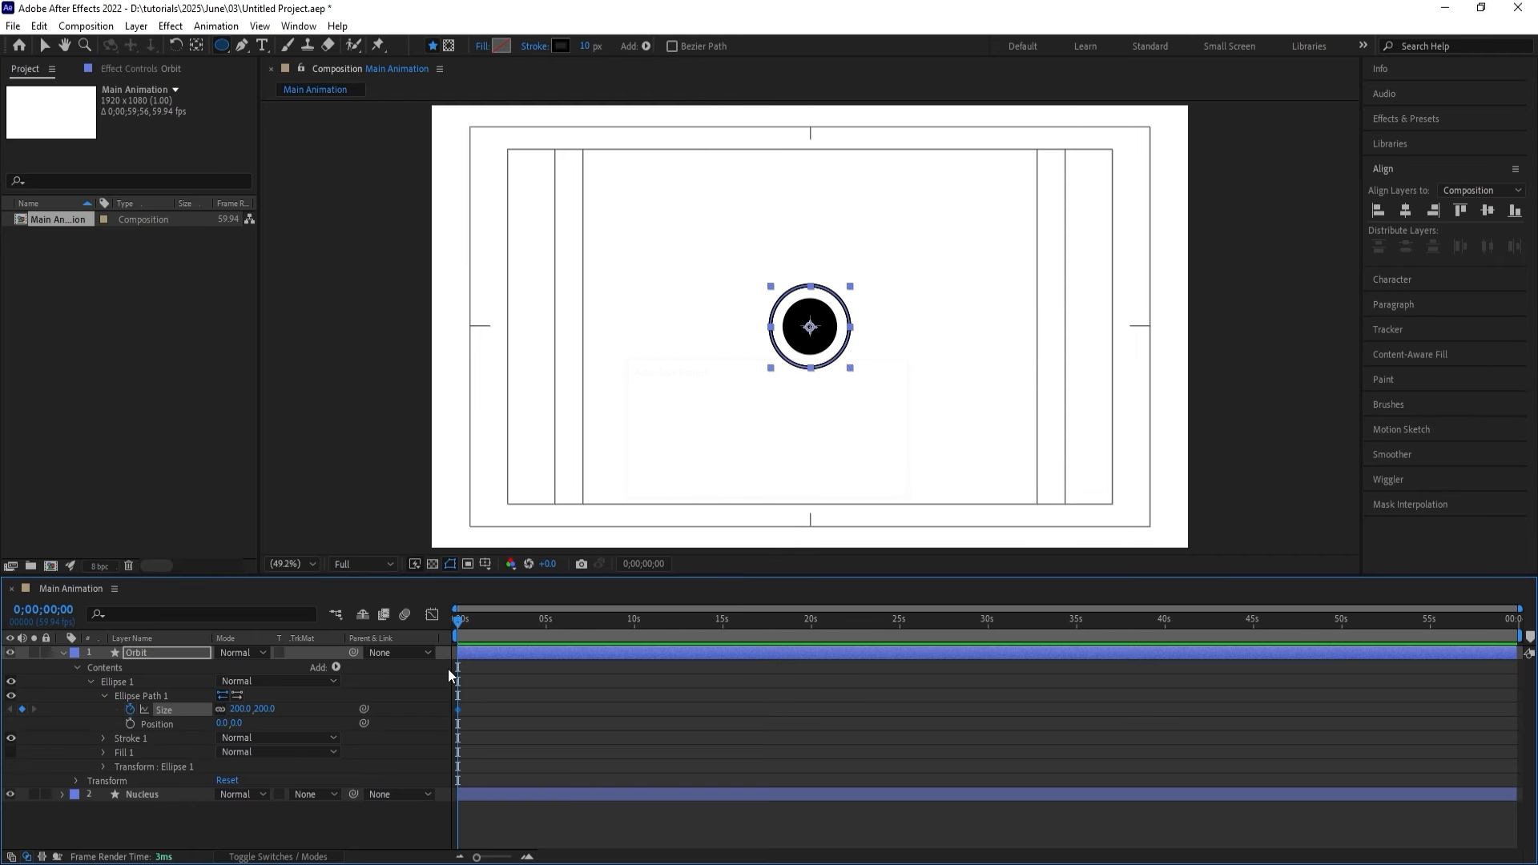
pyautogui.click(477, 677)
# Duplicate the Orbit layer and show only the copy's keyframed size property.
pyautogui.click(470, 654)
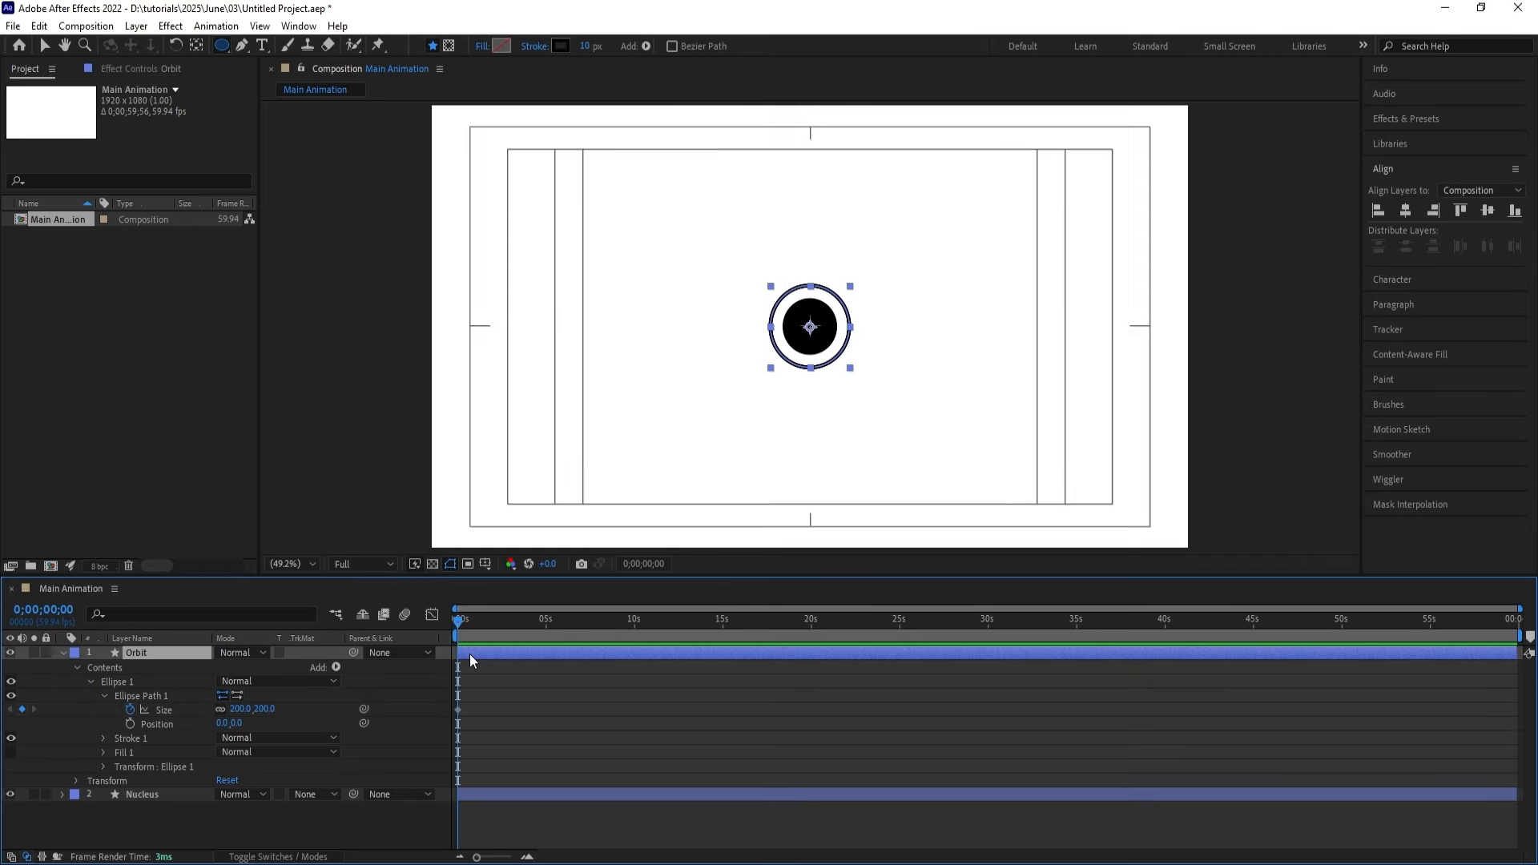
pyautogui.hotkey('ctrl', 'd')
pyautogui.press('u')
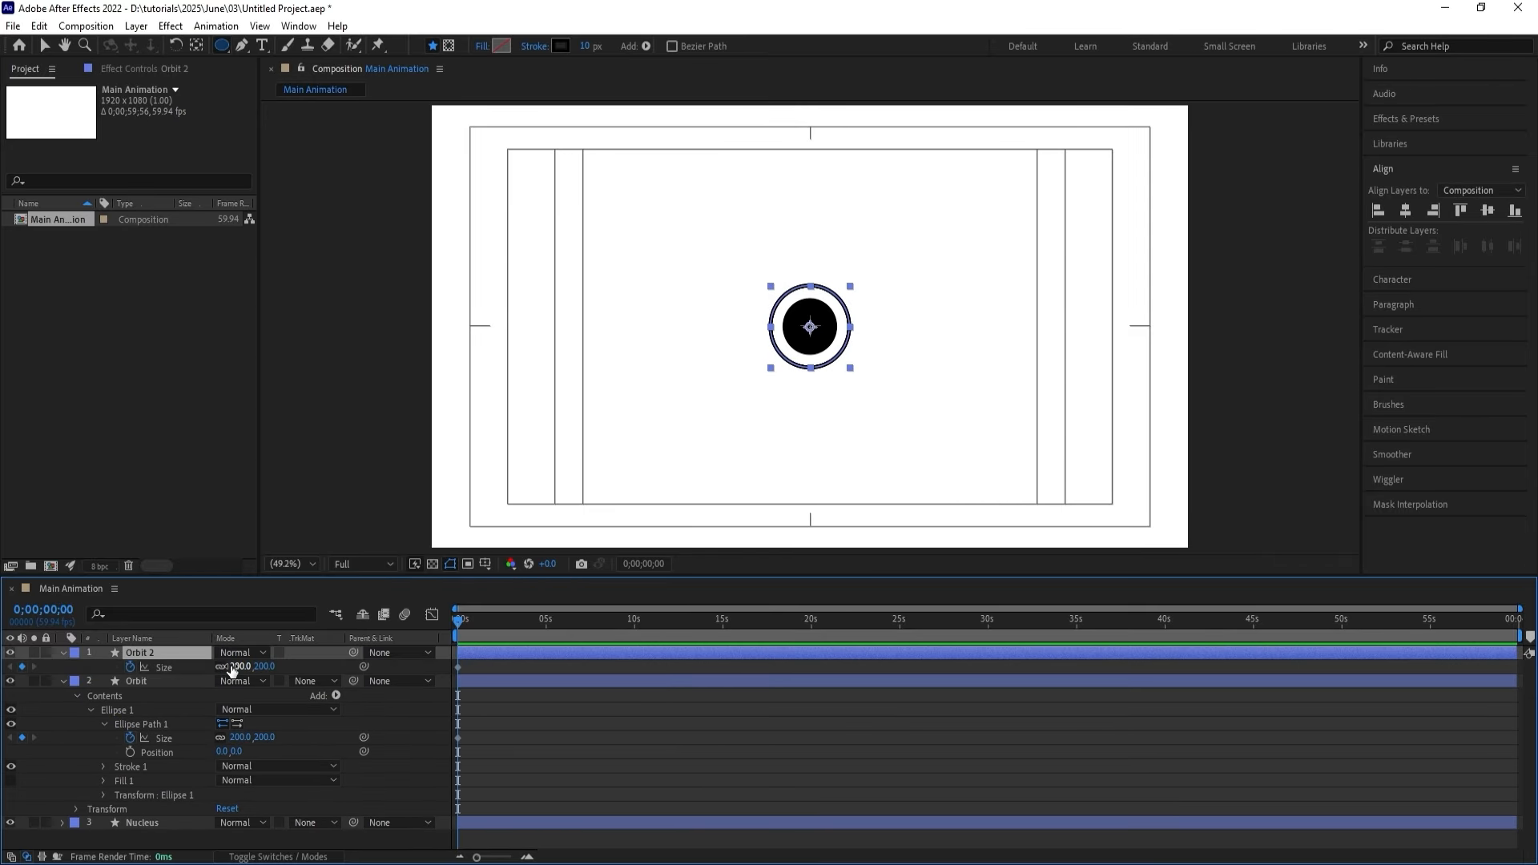
# Try a size of 300 for the ellipse in Orbit 2.
pyautogui.click(240, 667)
pyautogui.write('300')
pyautogui.press('Return')
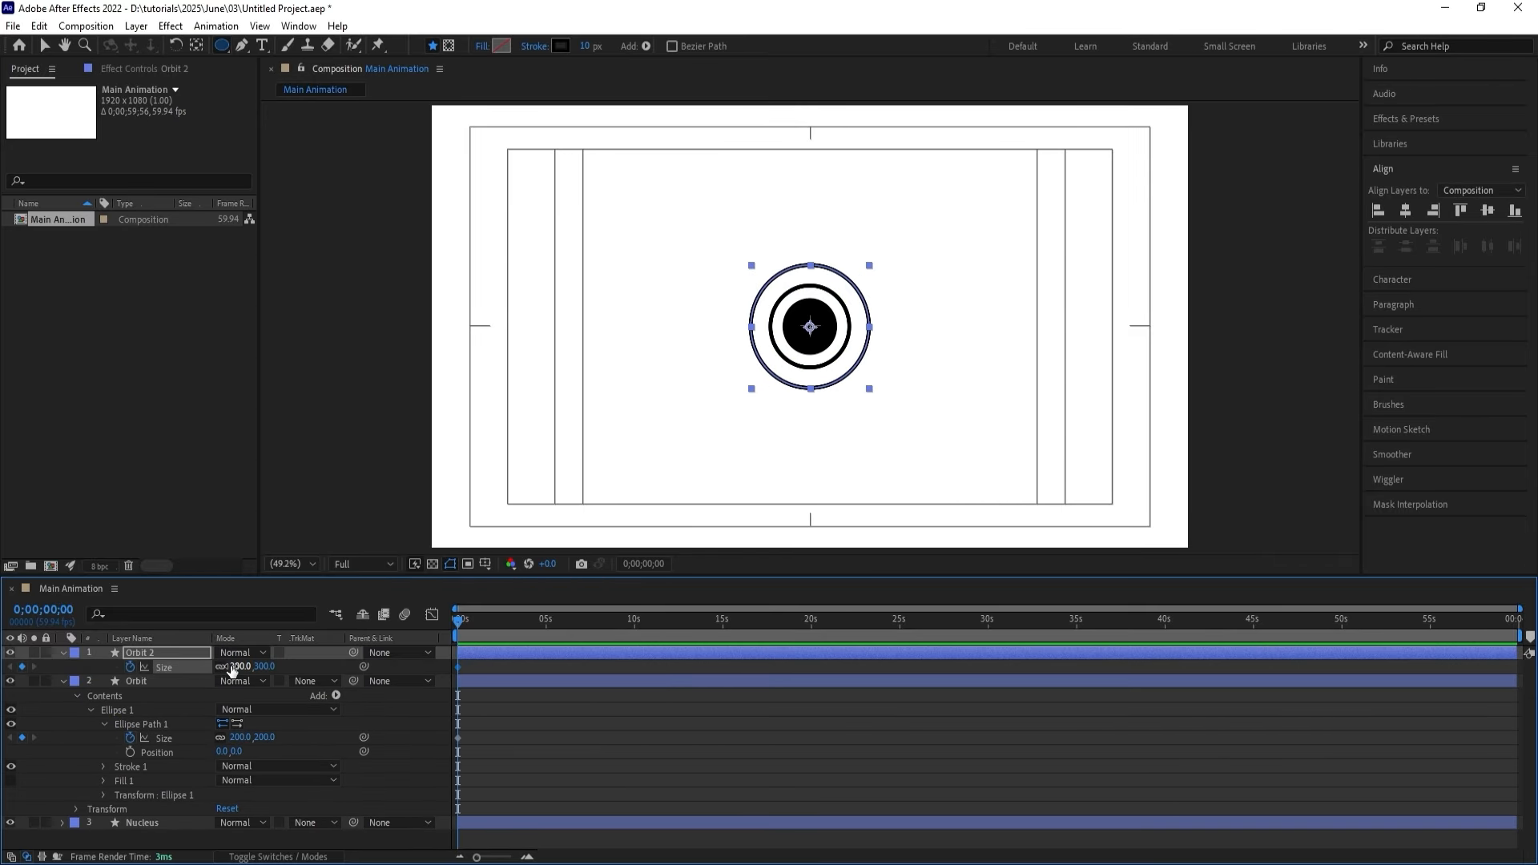
# Set the Orbit 2 ellipse's size to 250 and its stroke width to 8 px.
pyautogui.click(238, 667)
pyautogui.write('250')
pyautogui.press('Return')
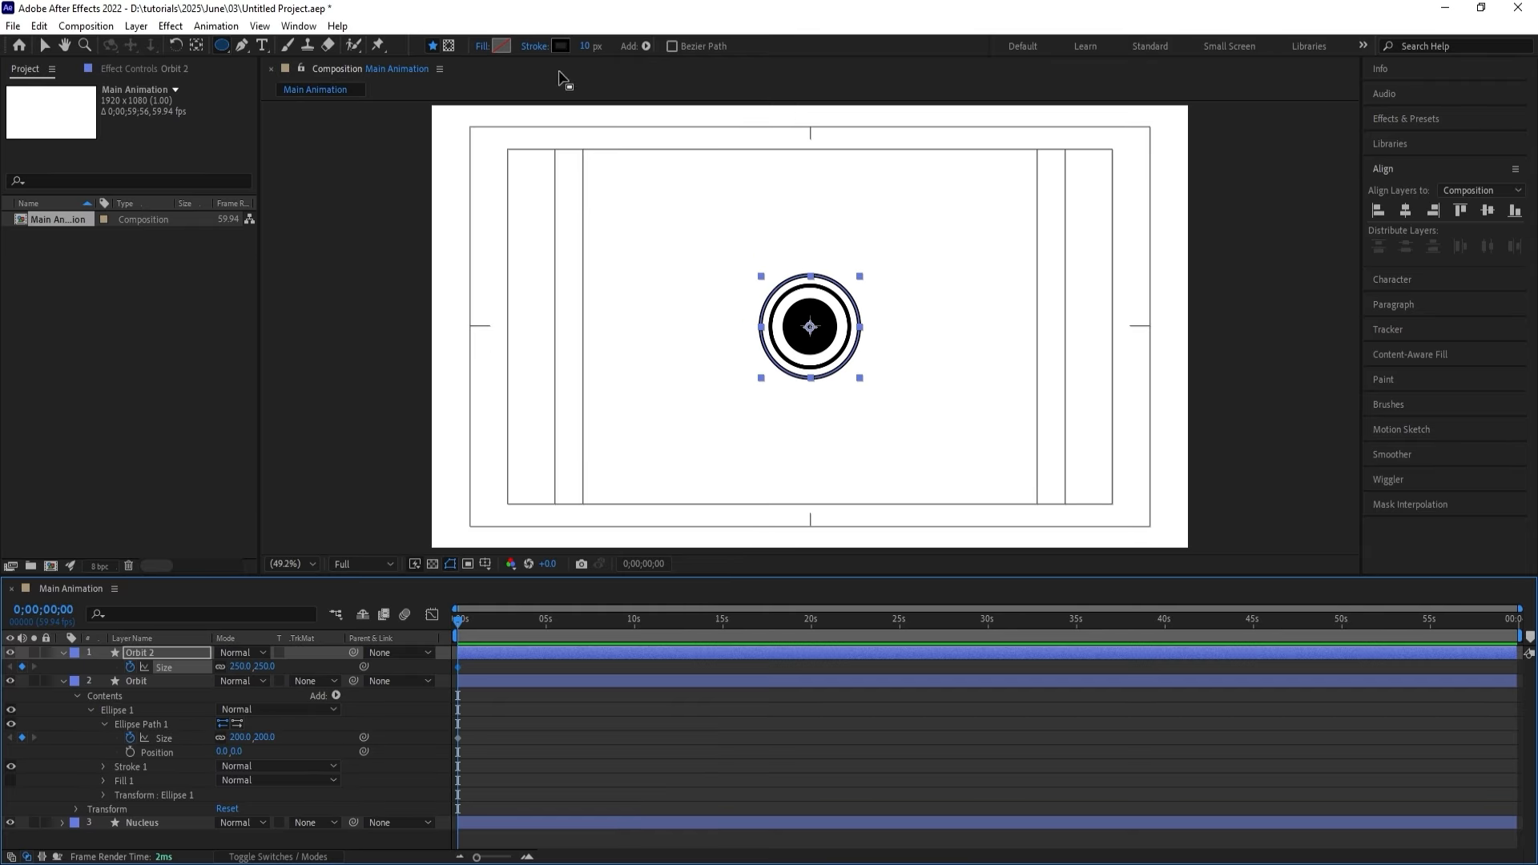
pyautogui.click(593, 46)
pyautogui.write('8')
pyautogui.press('Return')
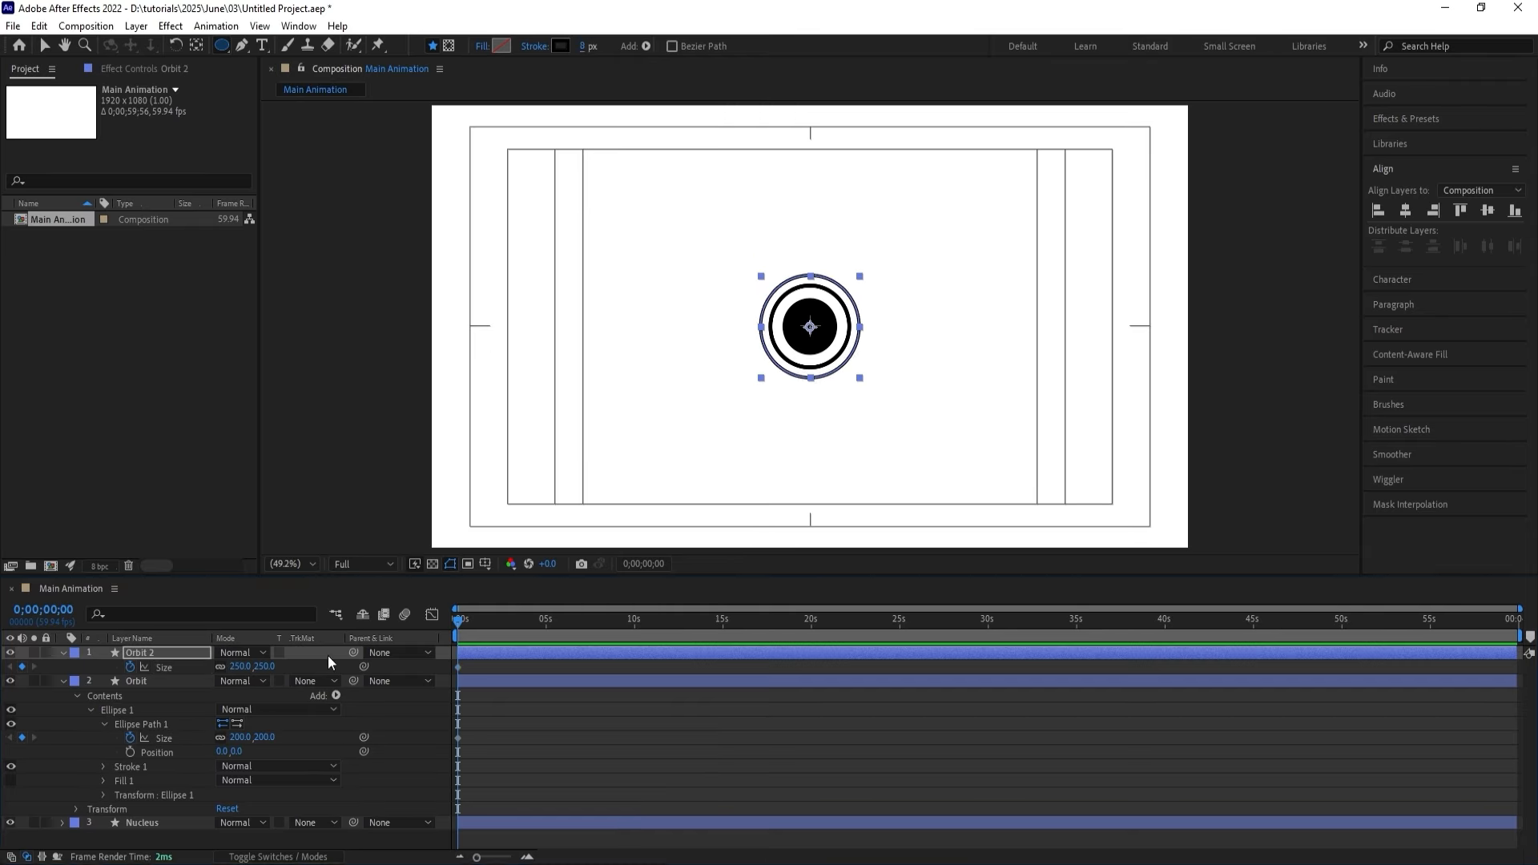
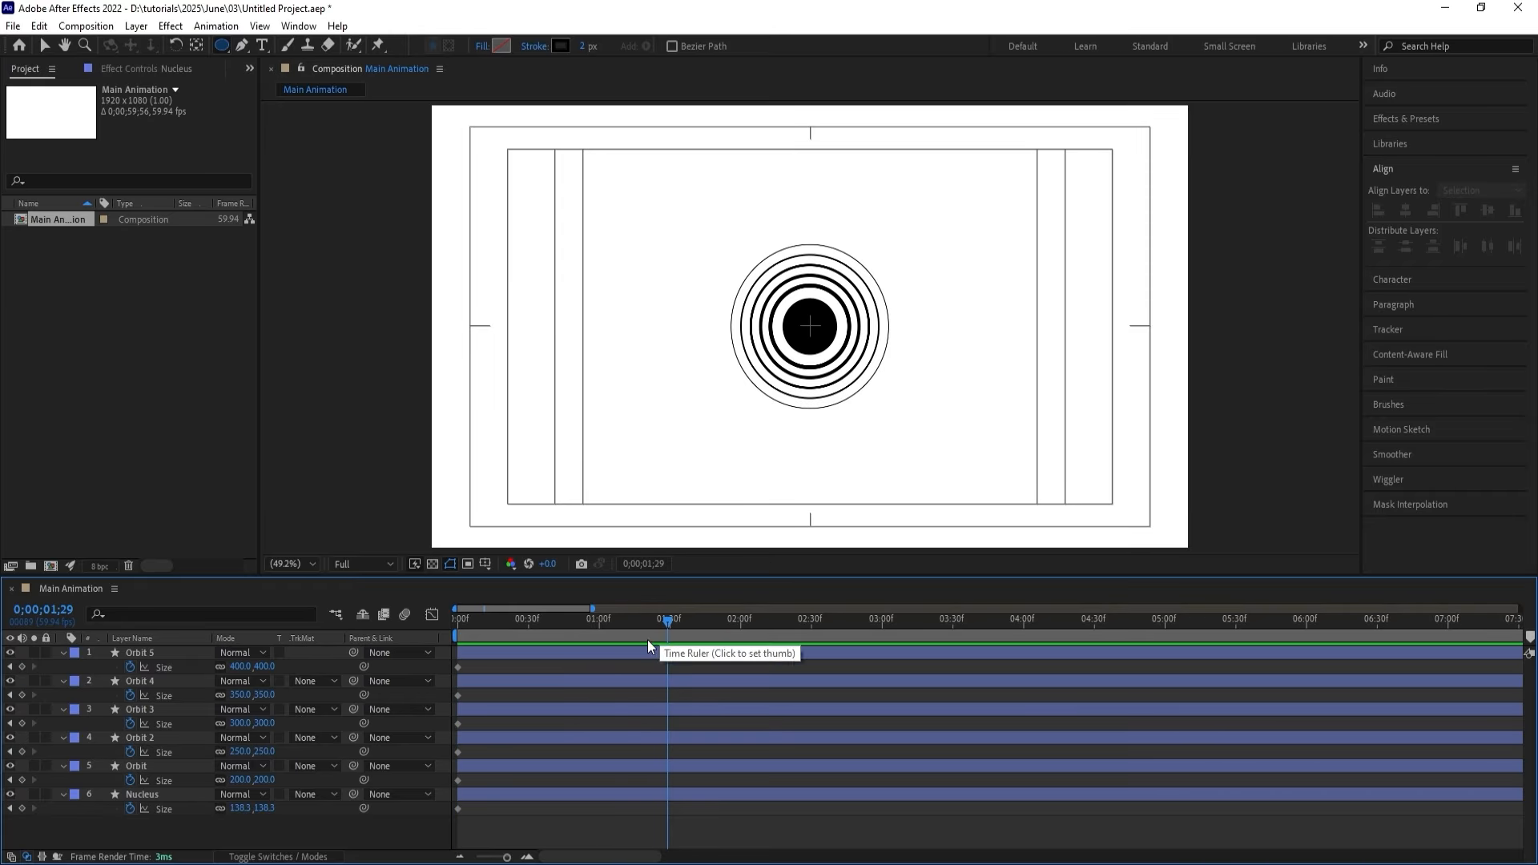
# Add a size keyframe at 0;00;01;29 to each of the five orbit layers and the Nucleus layer.
pyautogui.hotkey('ctrl', 'a')
pyautogui.click(22, 667)
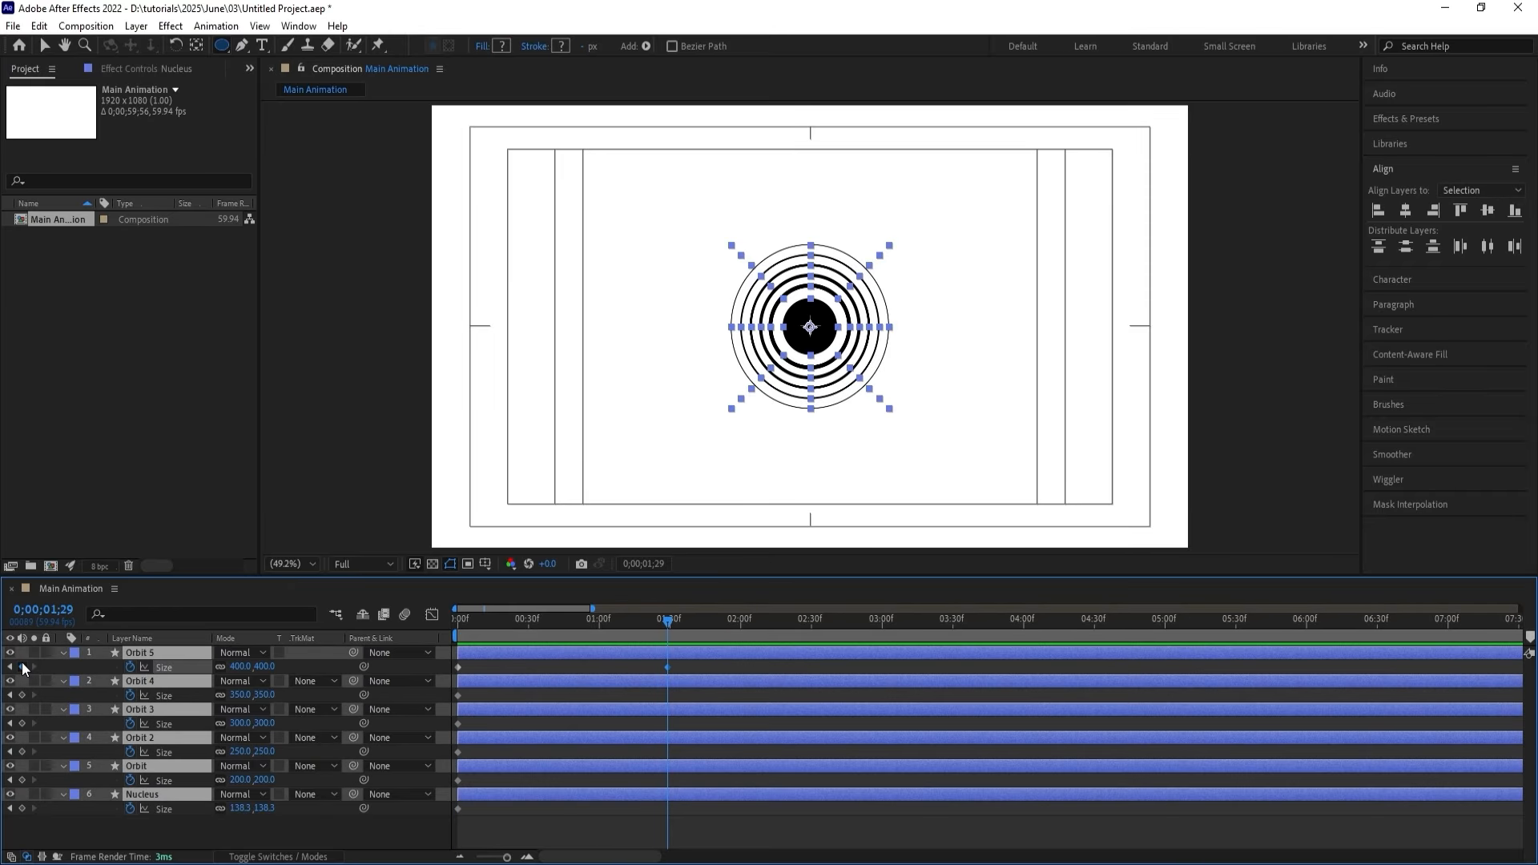
pyautogui.click(22, 695)
pyautogui.click(23, 724)
pyautogui.click(23, 751)
pyautogui.click(23, 780)
pyautogui.click(22, 809)
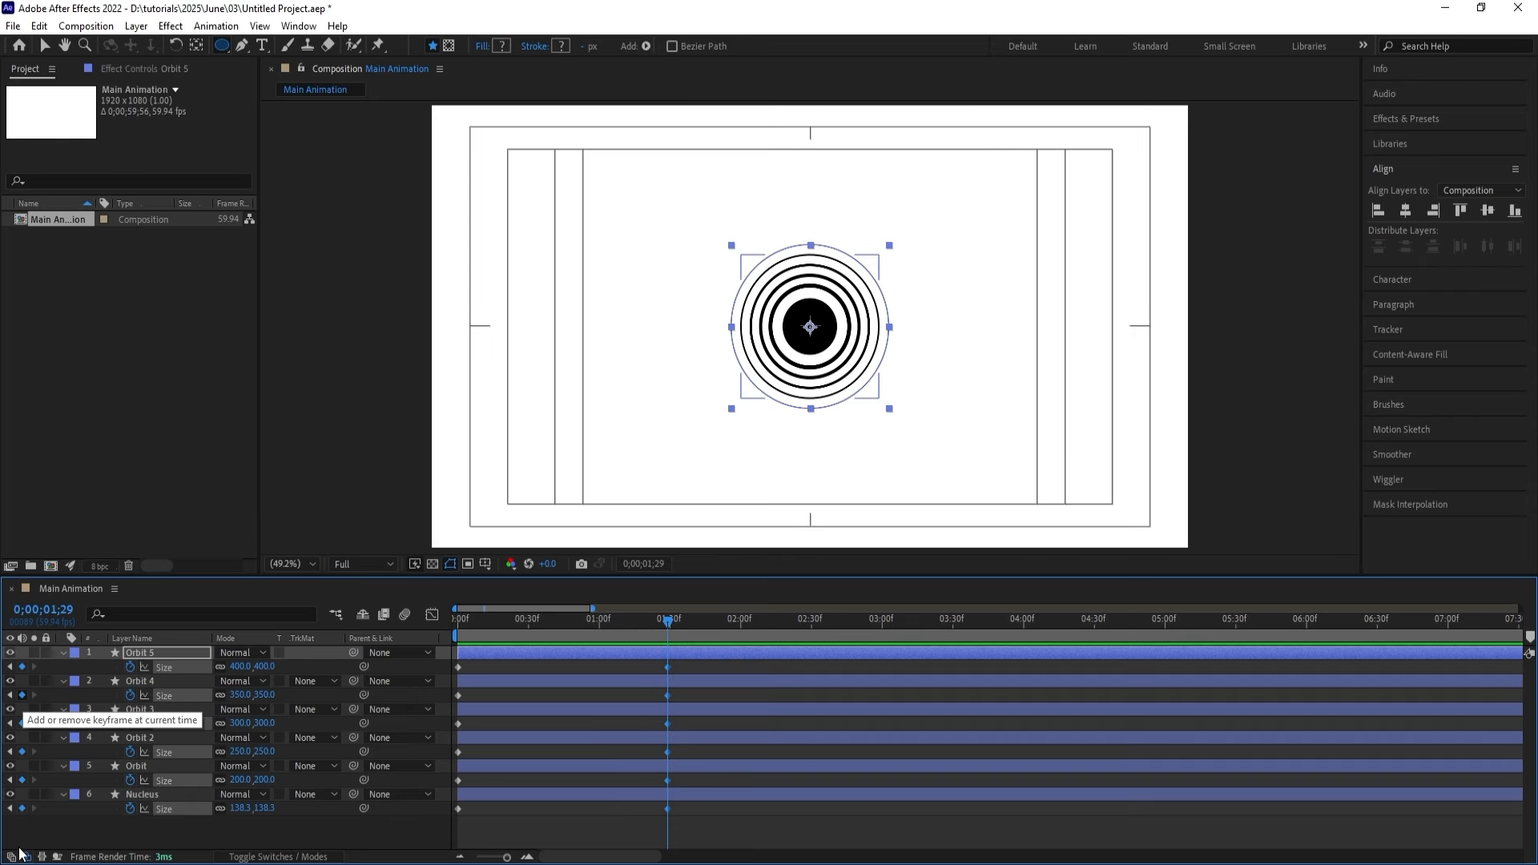
# Set the size of Orbit 5, Orbit 4 and Orbit 3 to 0 at the composition's first frame.
pyautogui.hotkey('ctrl', 'a')
pyautogui.moveTo(483, 623); pyautogui.dragTo(301, 632)
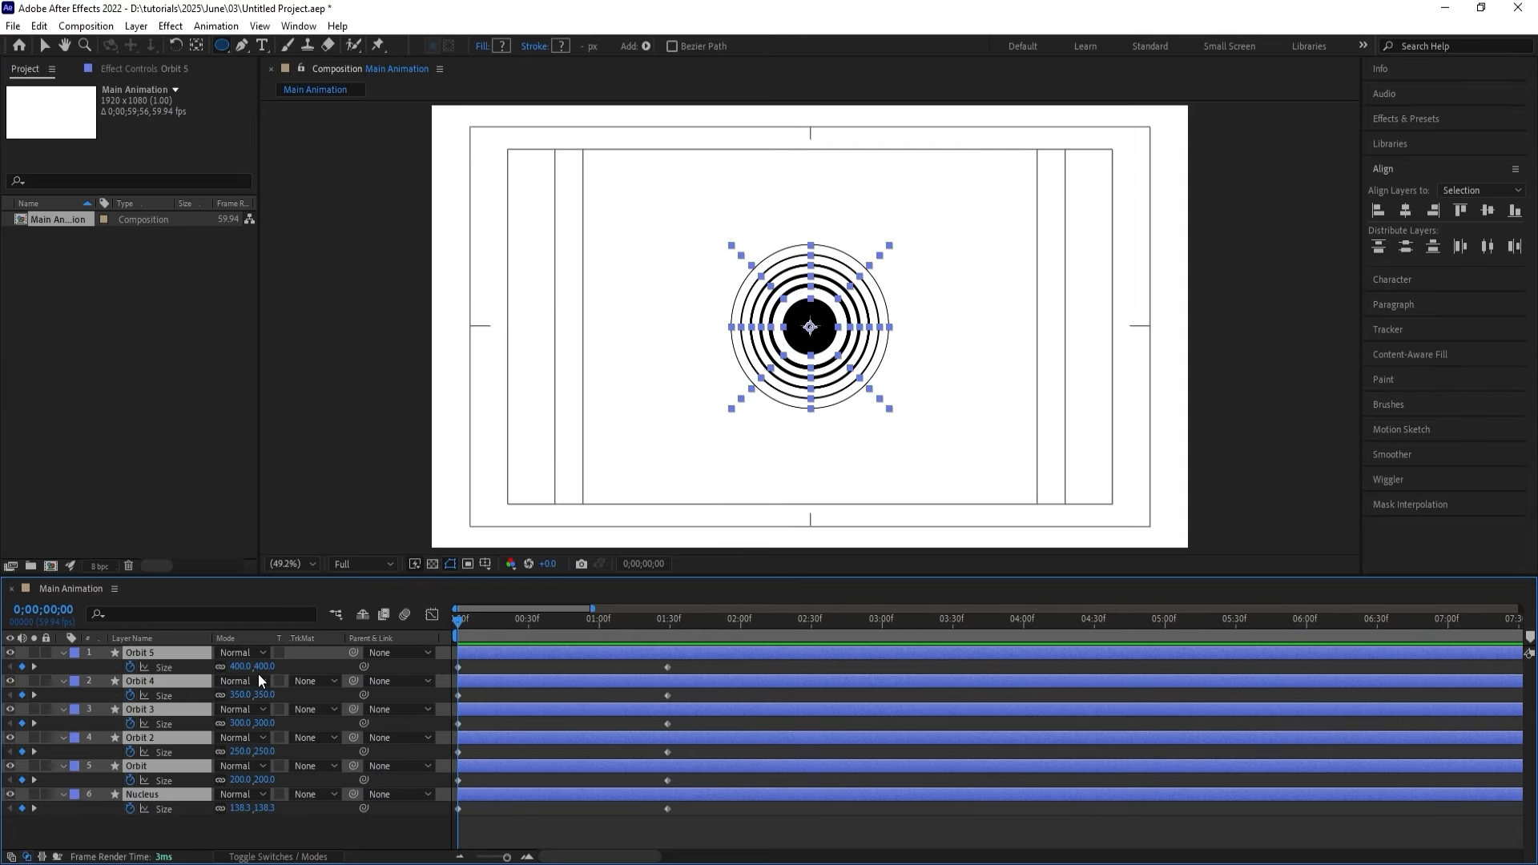
pyautogui.click(238, 666)
pyautogui.write('0')
pyautogui.press('Return')
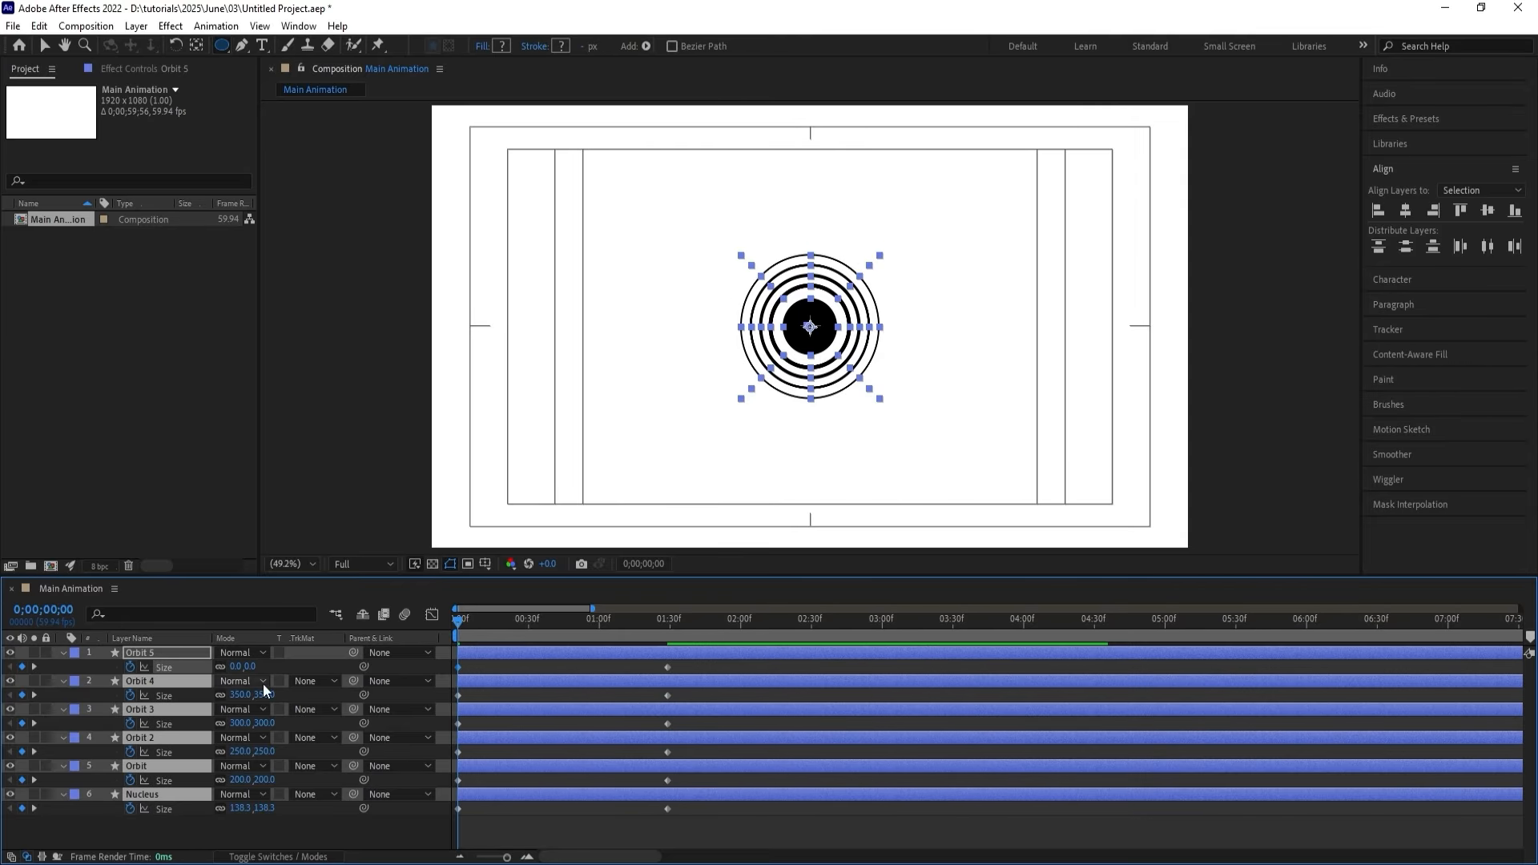
pyautogui.click(238, 695)
pyautogui.write('0')
pyautogui.click(238, 723)
pyautogui.write('0')
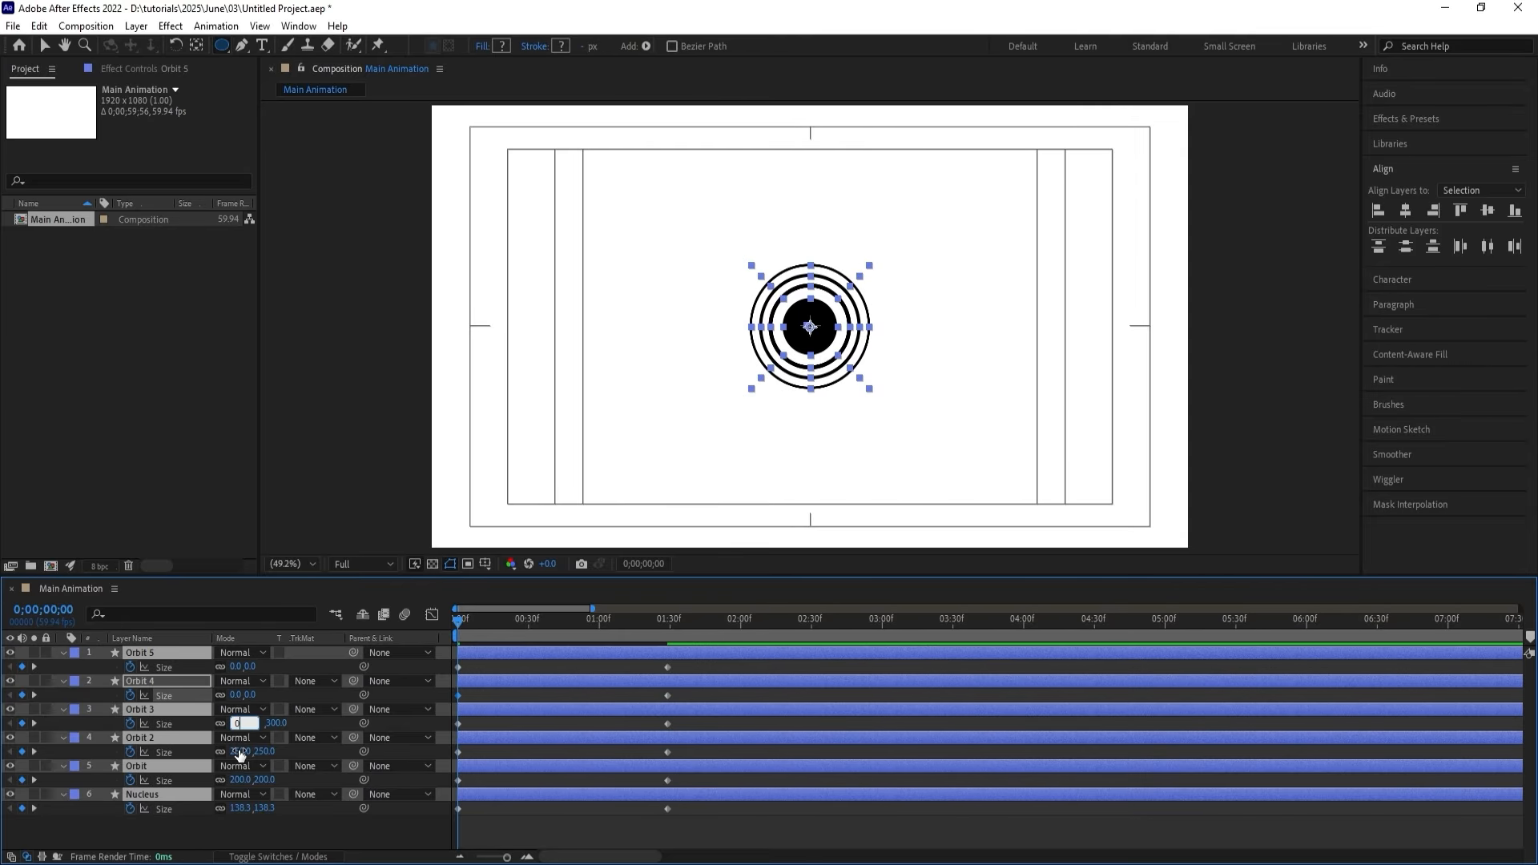
# Set the size of Orbit 2, Orbit and Nucleus to 0 at the first frame, and preview the growth.
pyautogui.click(238, 751)
pyautogui.write('0')
pyautogui.click(238, 779)
pyautogui.write('0')
pyautogui.click(239, 808)
pyautogui.write('0')
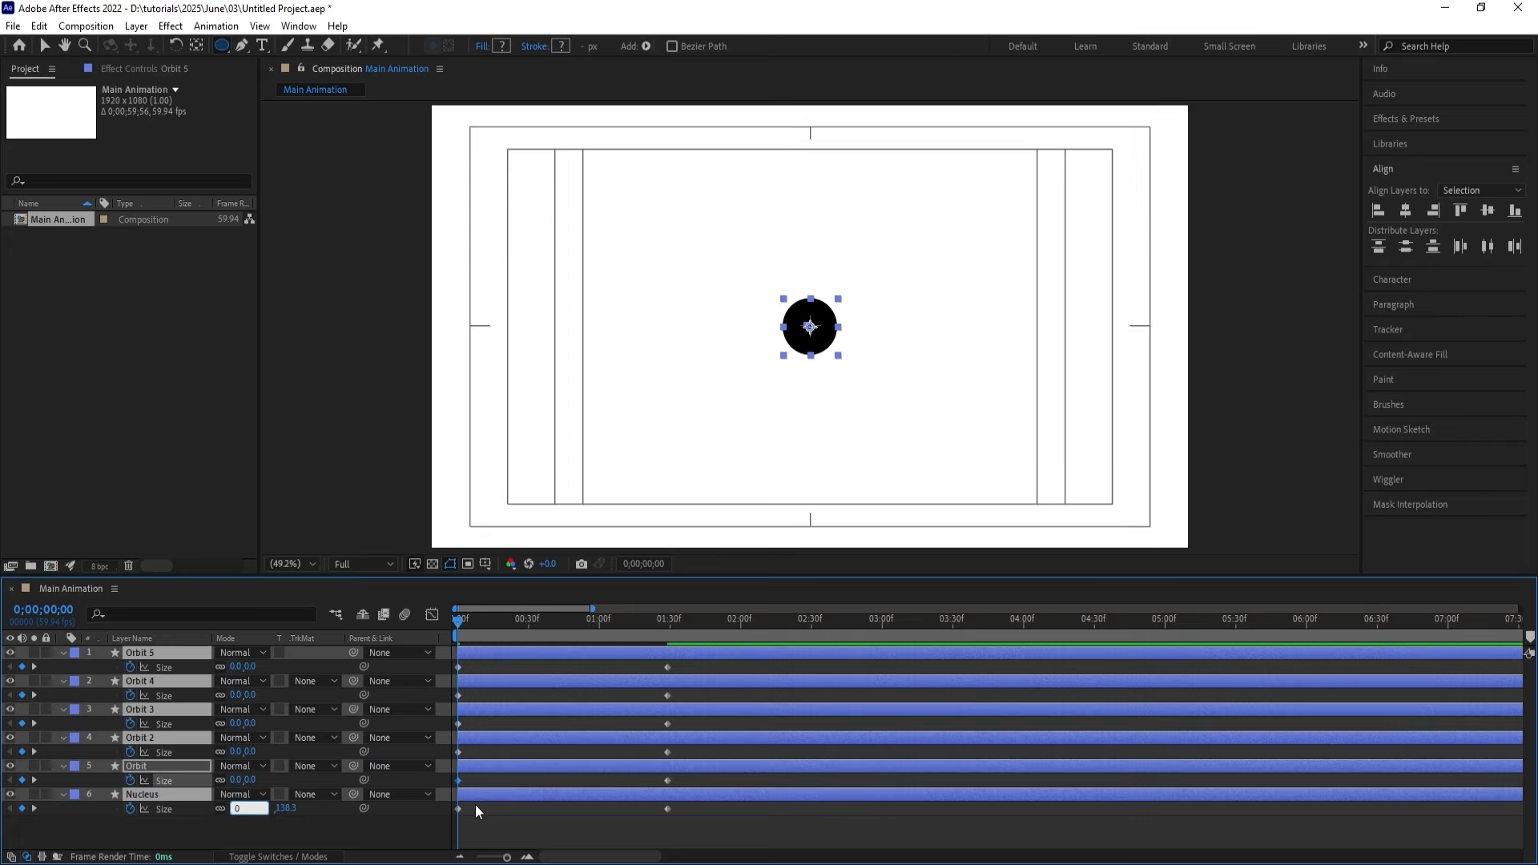
pyautogui.click(502, 810)
pyautogui.press('space')
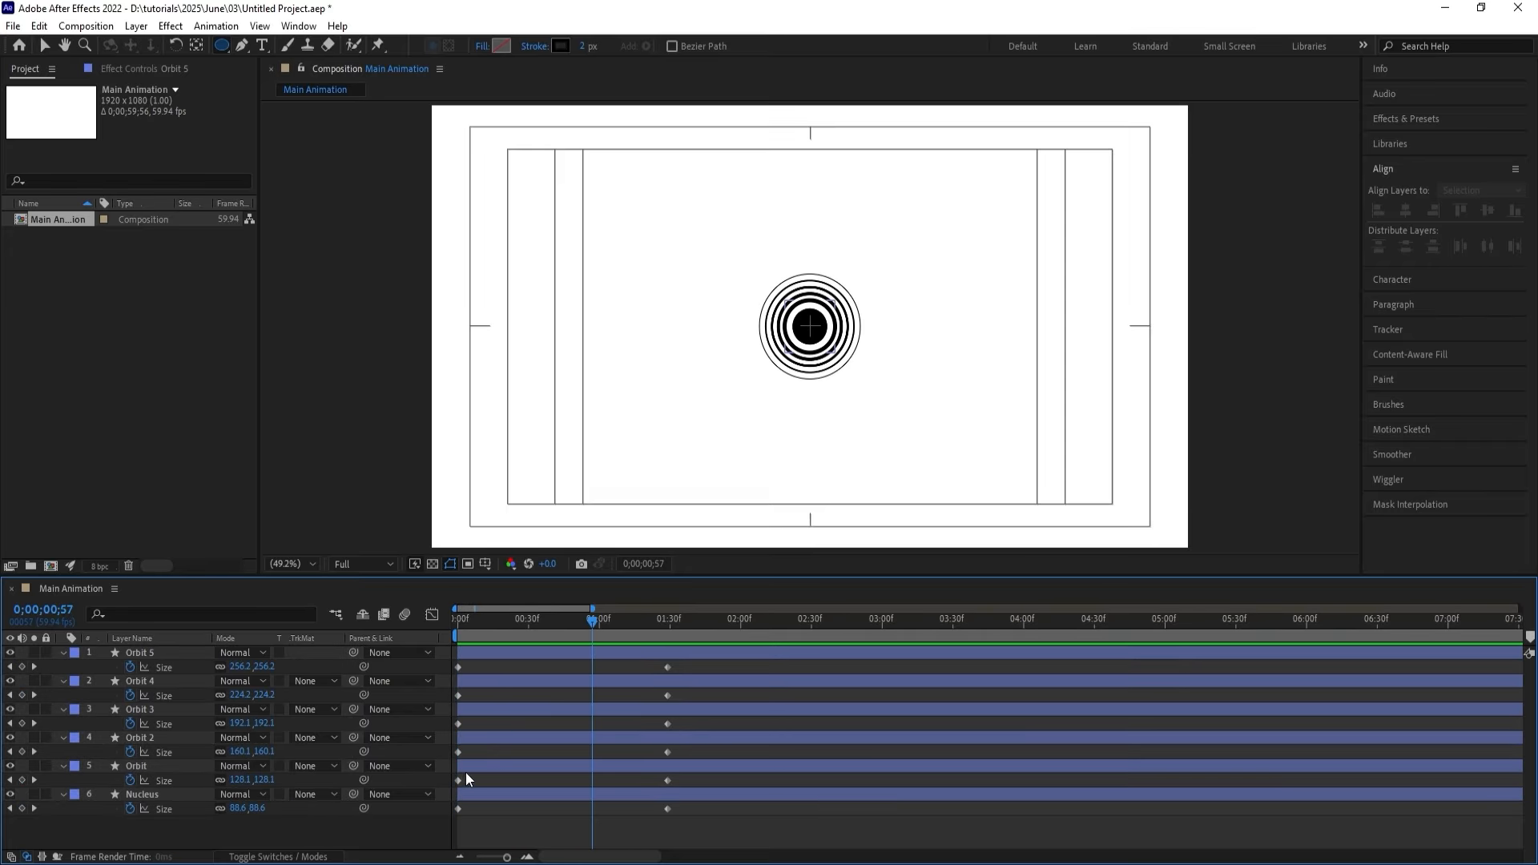
# Apply Easy Ease to all size keyframes and reshape their speed curves into a sharp early peak with a long slowdown.
pyautogui.moveTo(691, 816); pyautogui.dragTo(348, 580)
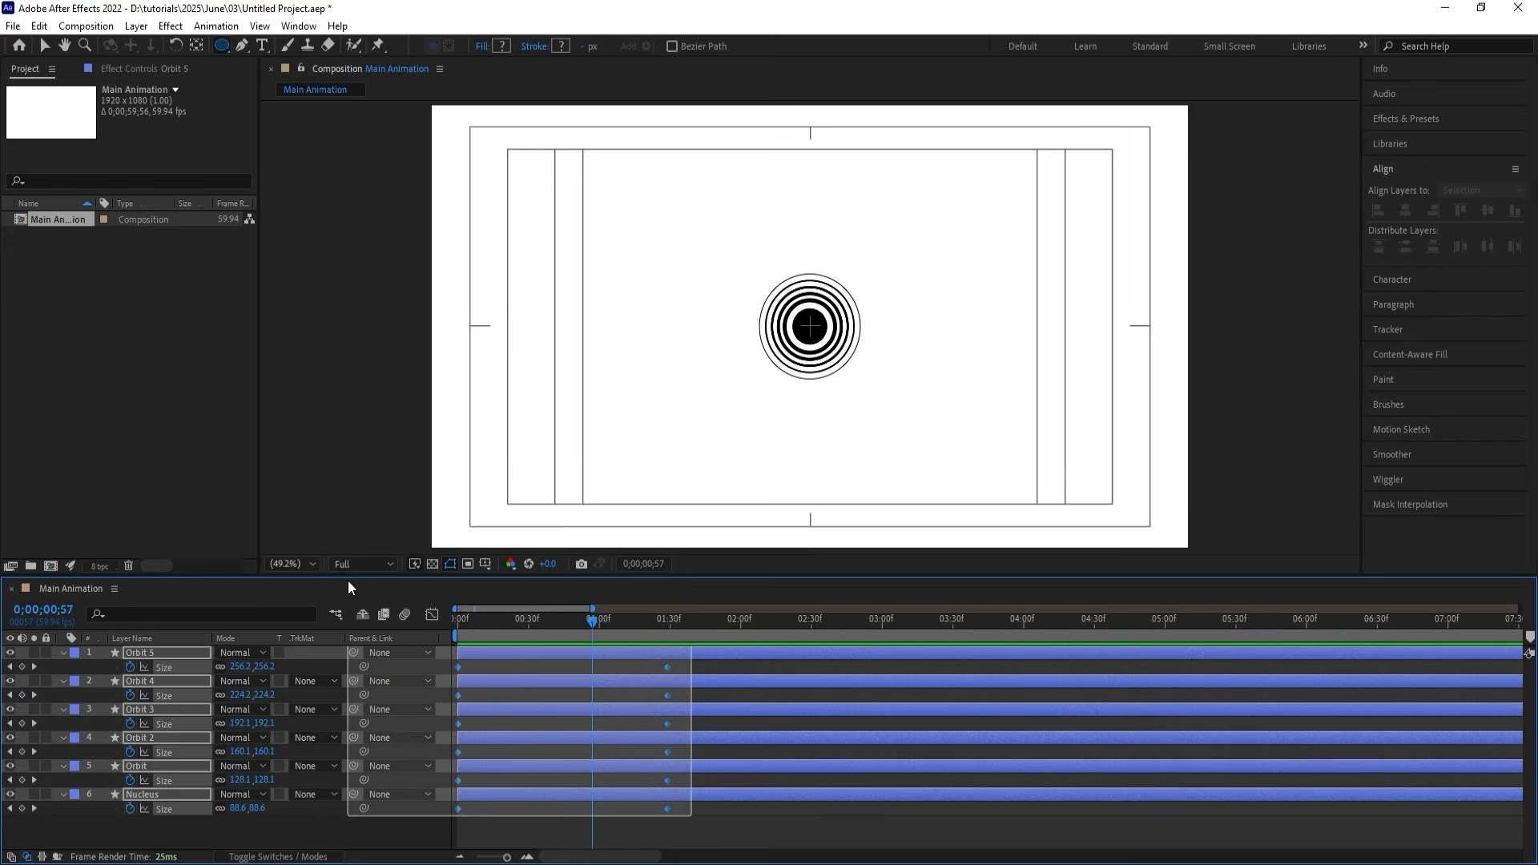
pyautogui.press('F9')
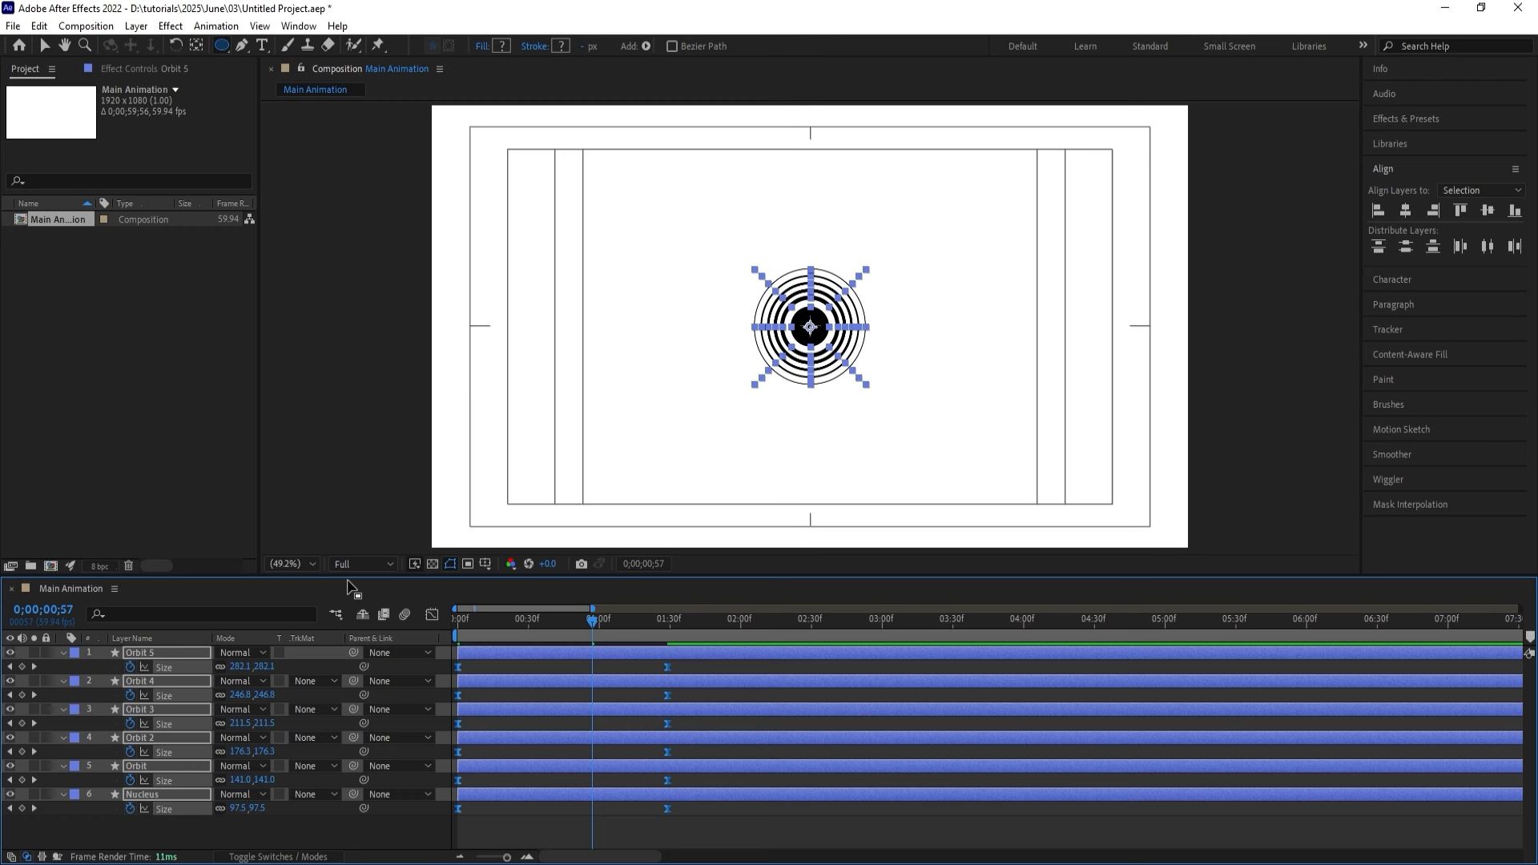
pyautogui.click(434, 612)
pyautogui.moveTo(737, 756); pyautogui.dragTo(463, 806)
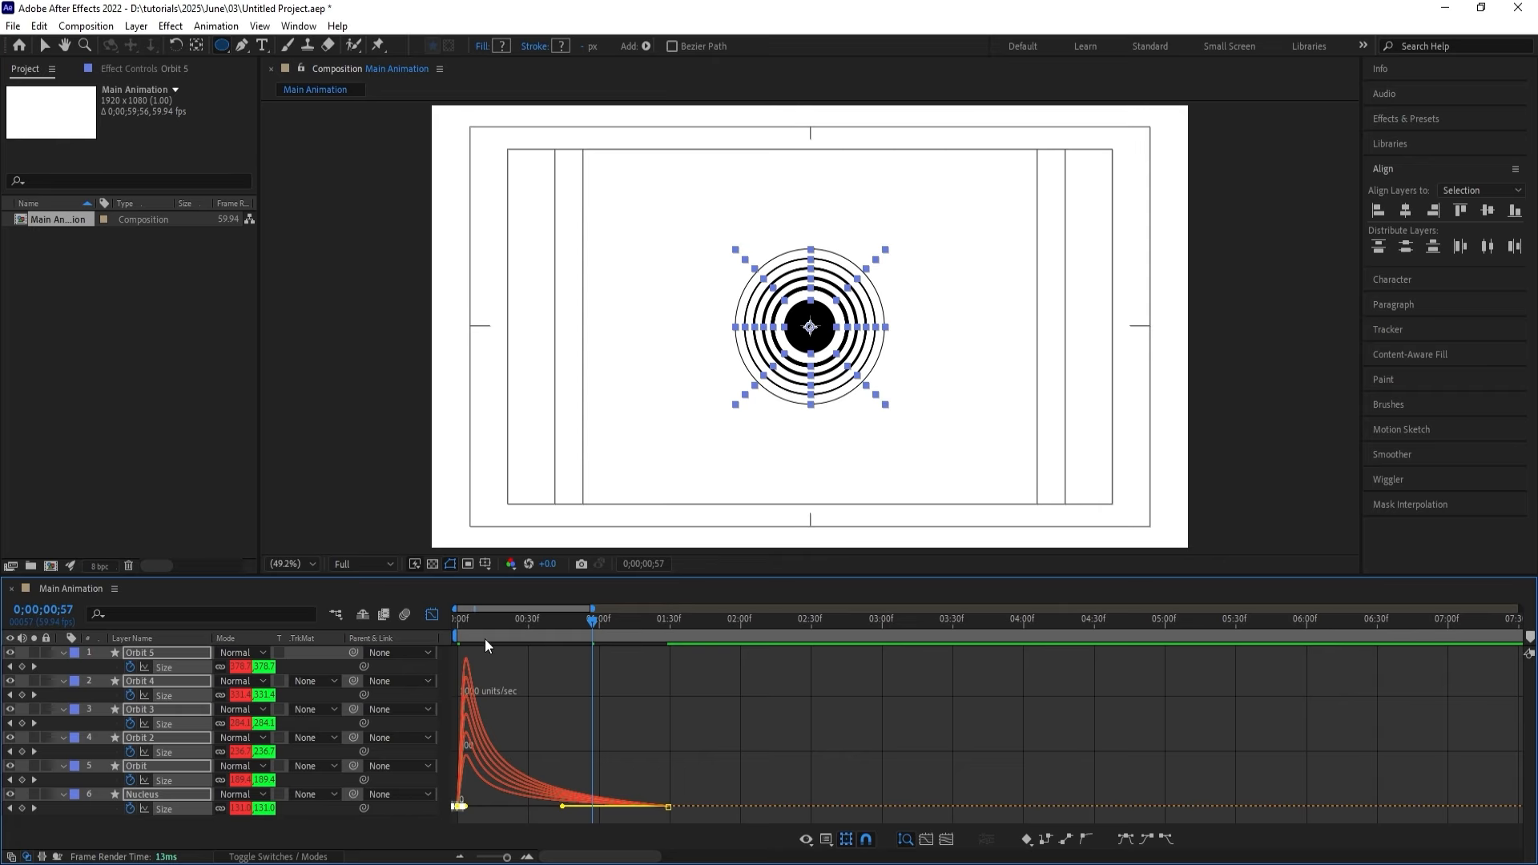
# Preview the eased size animation from the first frame and return from the speed curves to the layer view.
pyautogui.press('Home')
pyautogui.press('space')
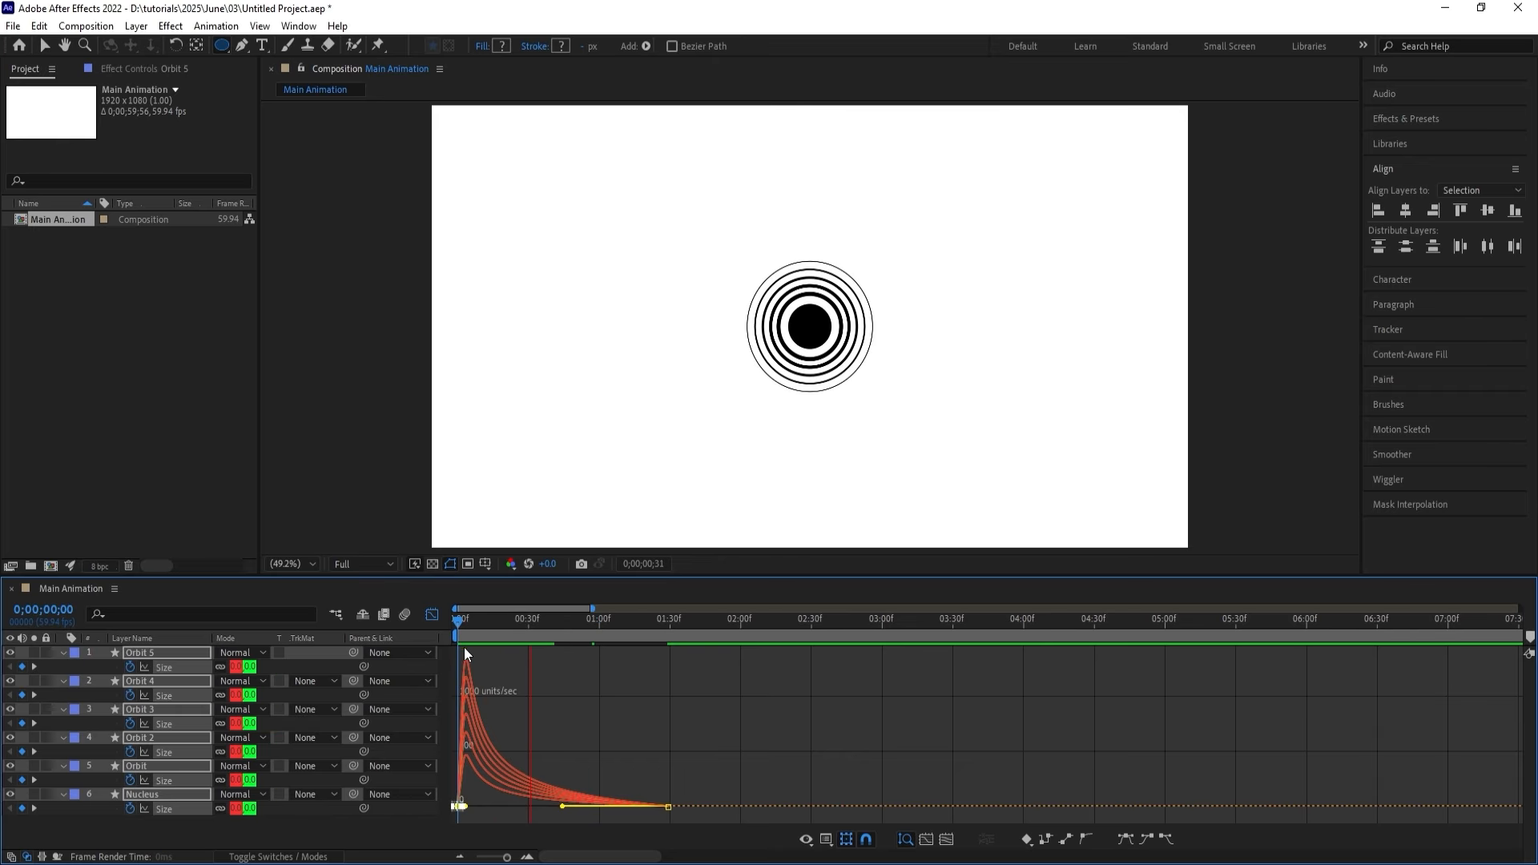
pyautogui.press('space')
pyautogui.click(432, 614)
pyautogui.press('space')
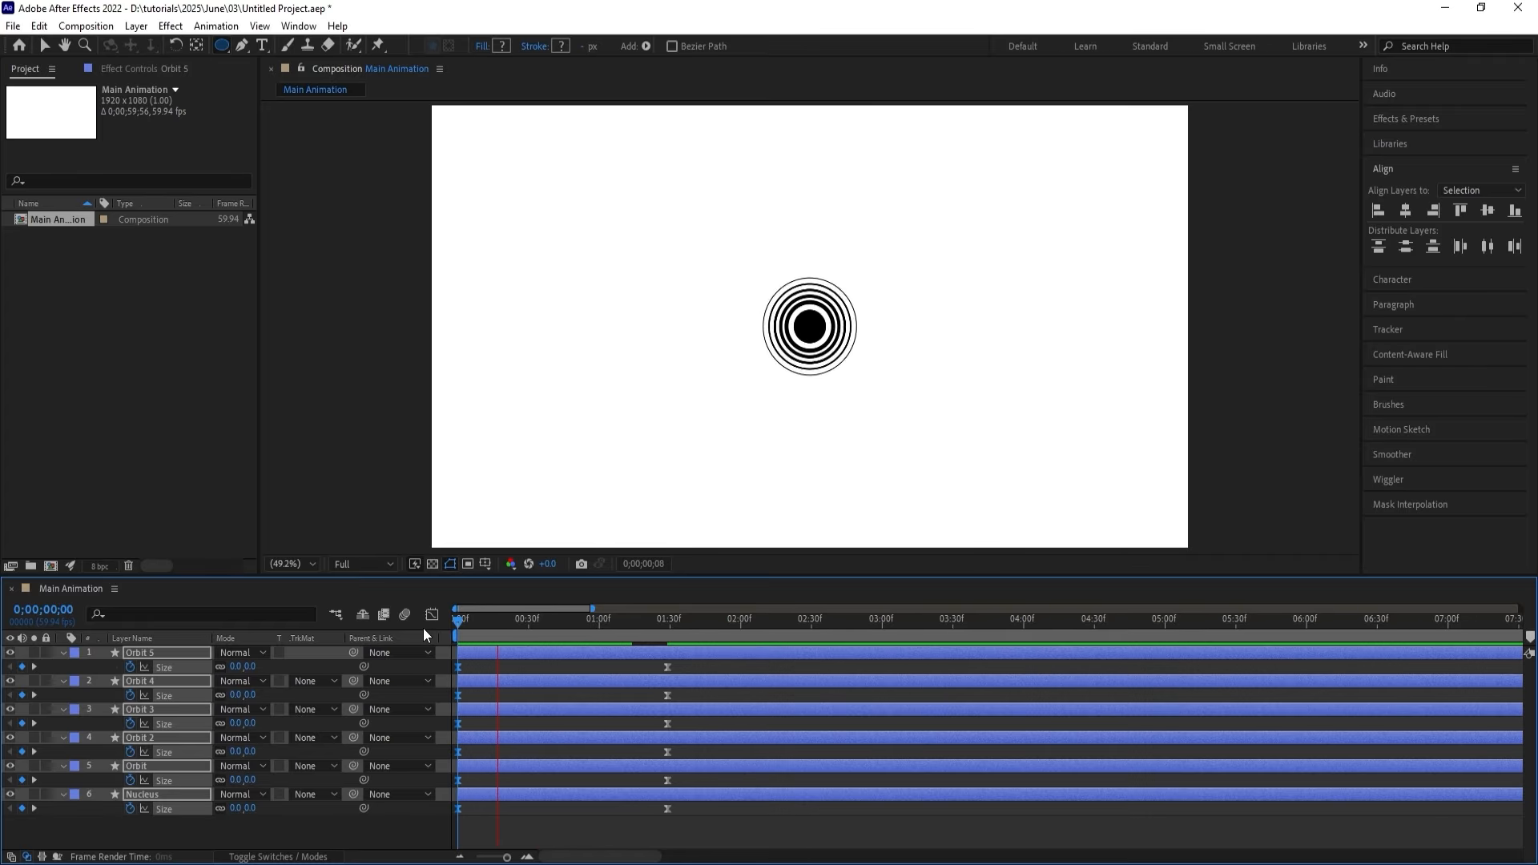
pyautogui.click(474, 668)
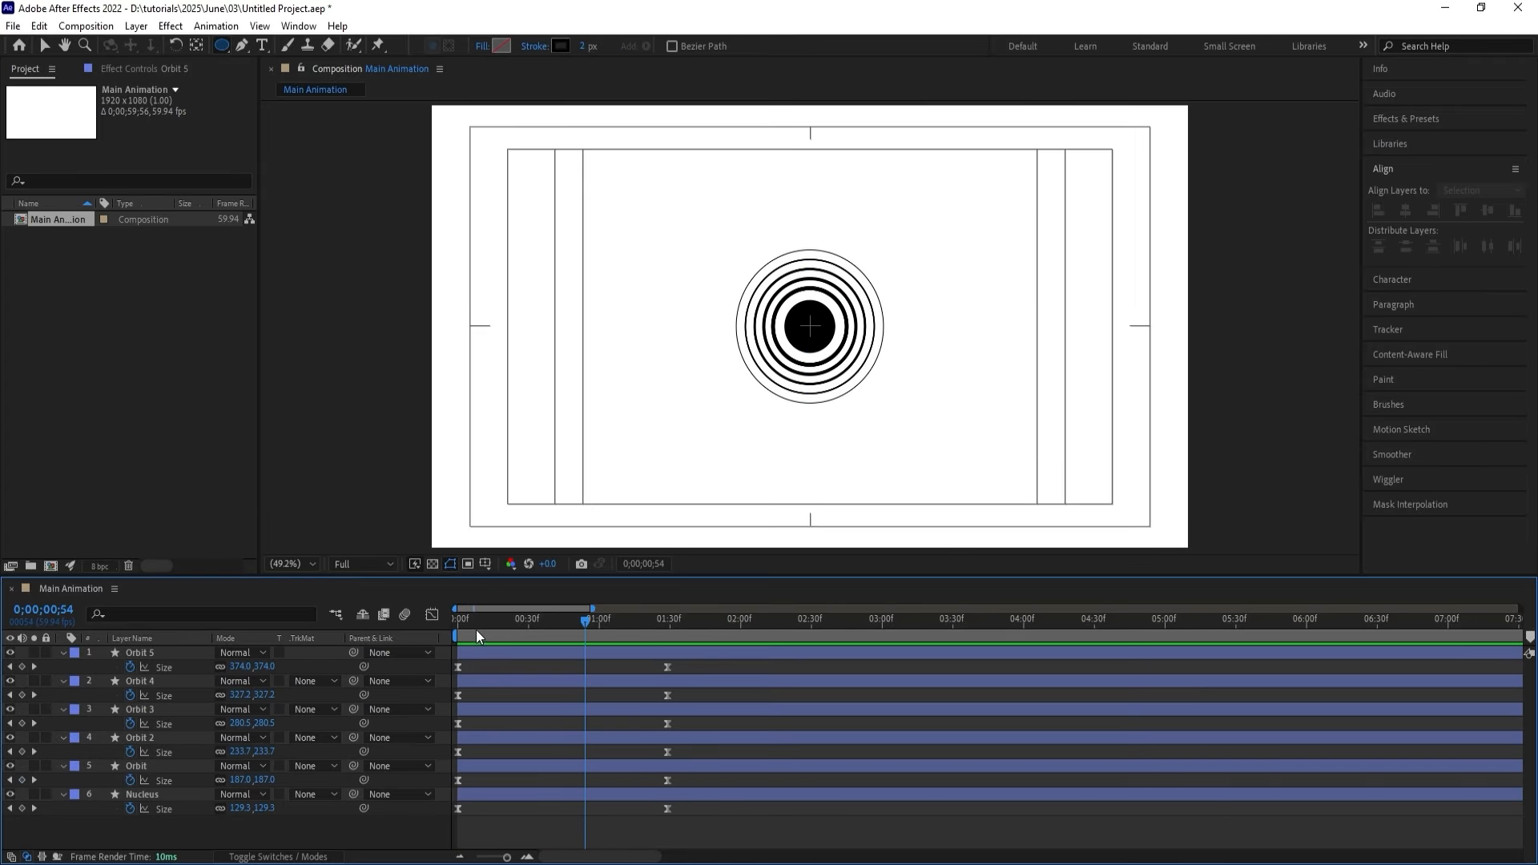
# Shift the Orbit 4 layer to start at frame 10 and the Orbit 3 layer to start at frame 20.
pyautogui.moveTo(475, 629); pyautogui.dragTo(428, 628)
pyautogui.press('=')
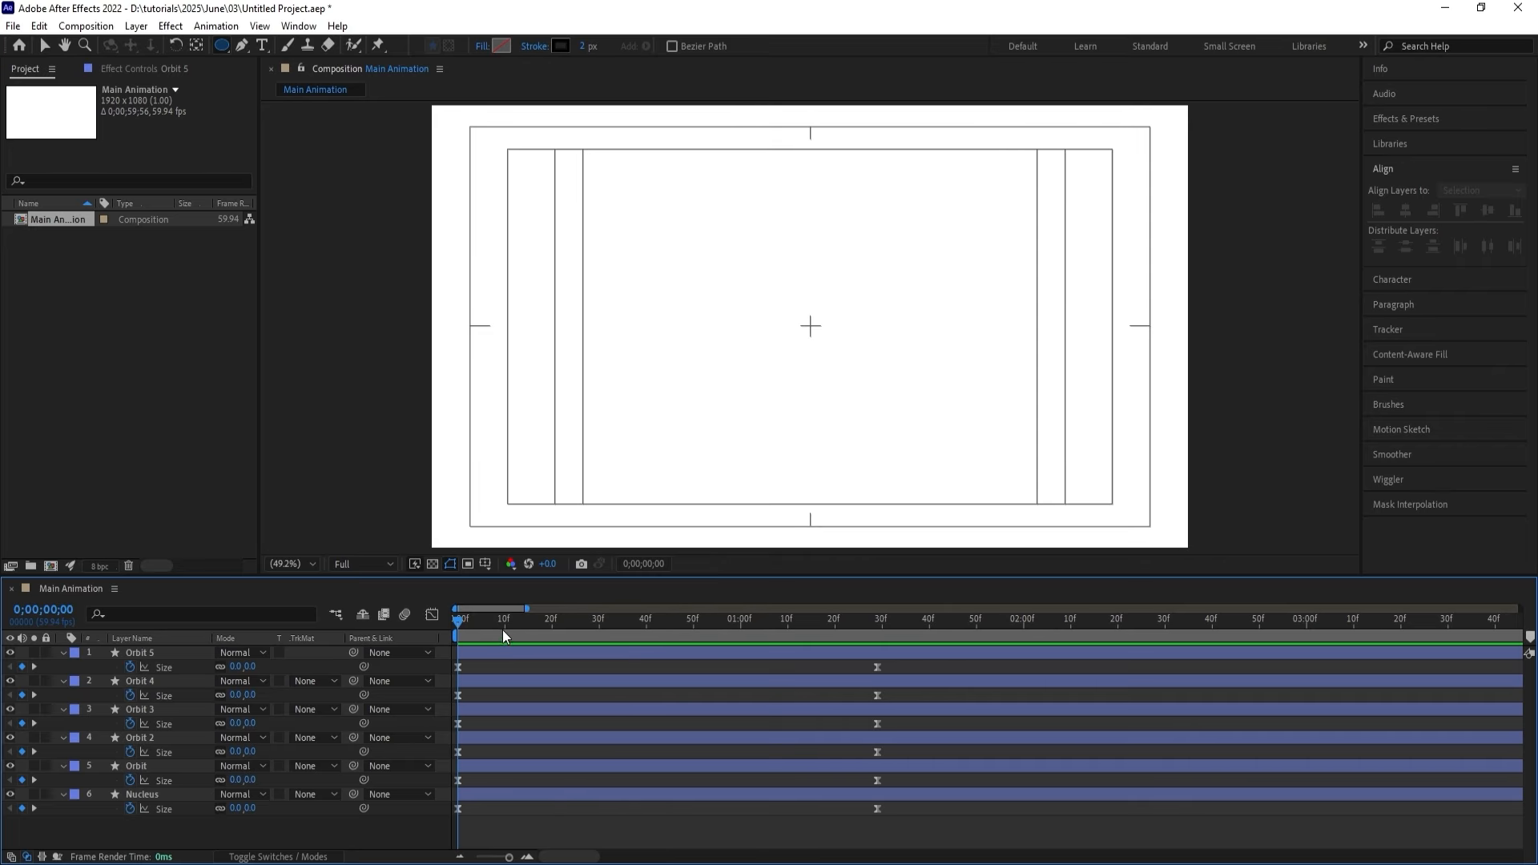
pyautogui.click(503, 635)
pyautogui.click(508, 680)
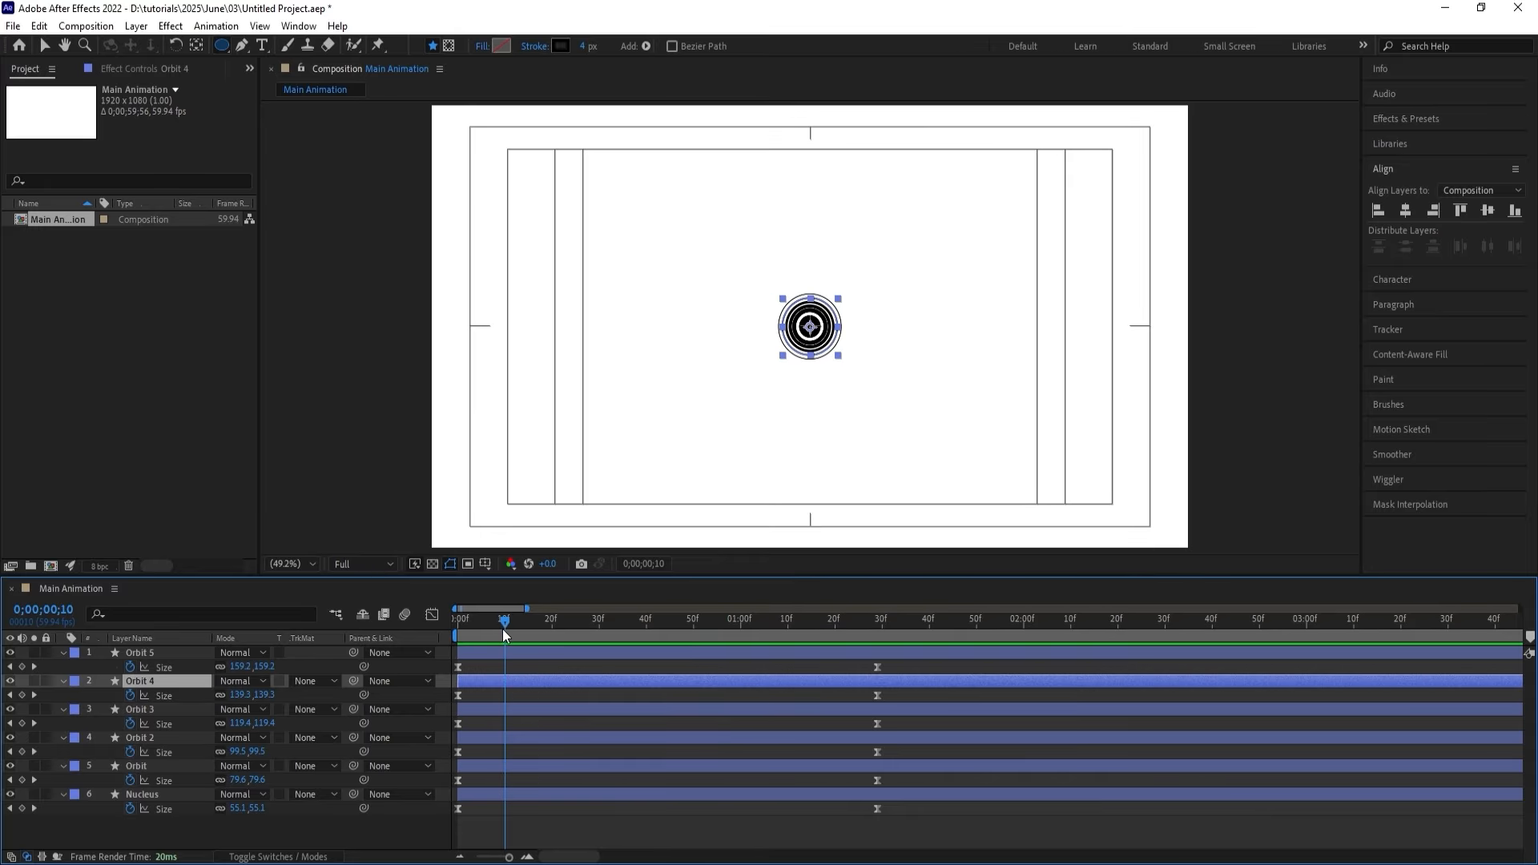
pyautogui.press('[')
pyautogui.click(551, 624)
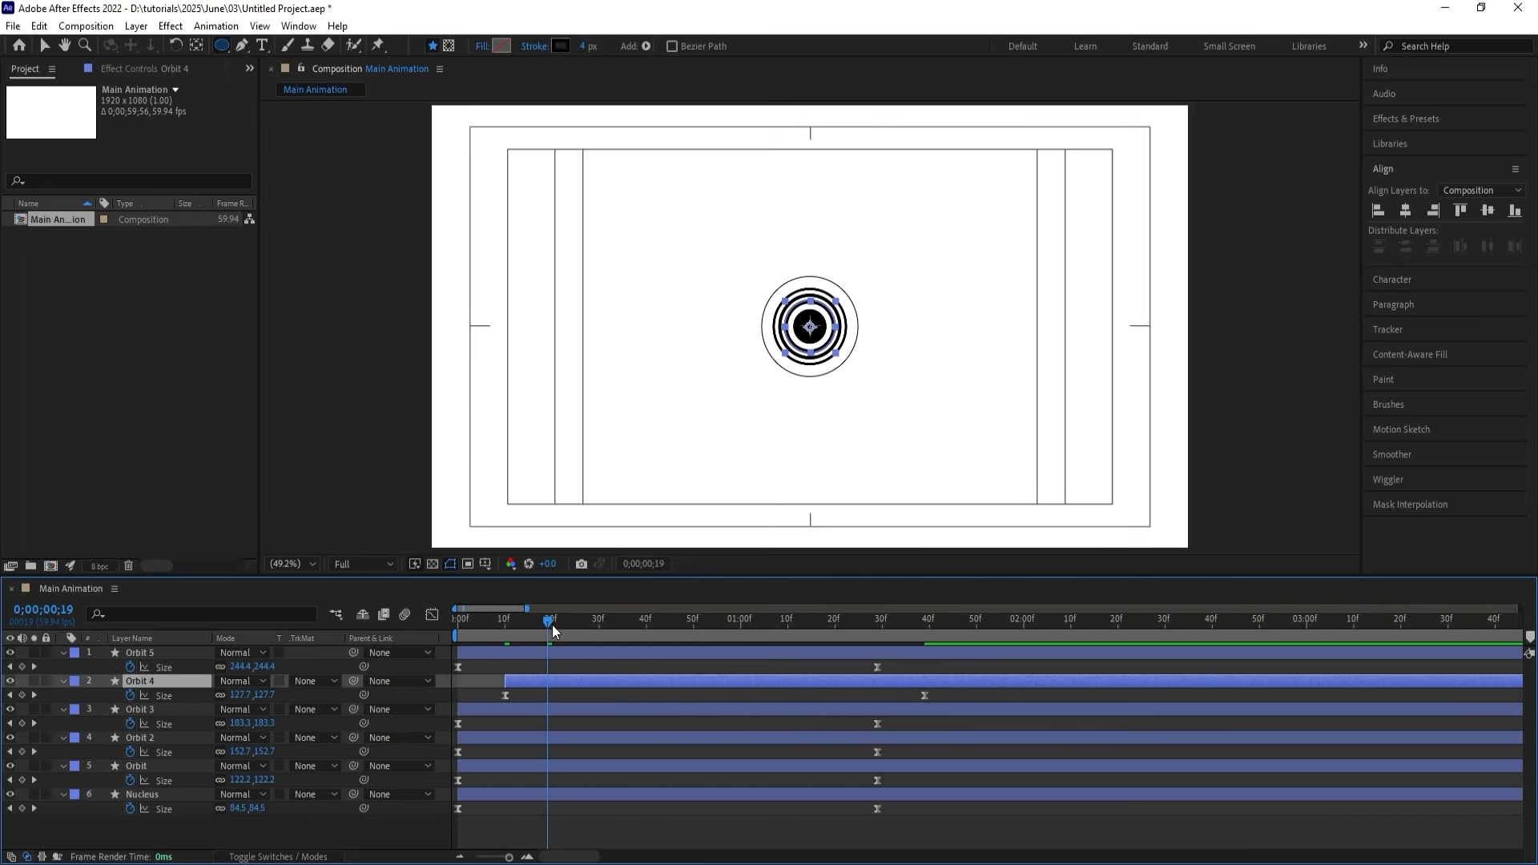
pyautogui.click(552, 626)
pyautogui.click(547, 708)
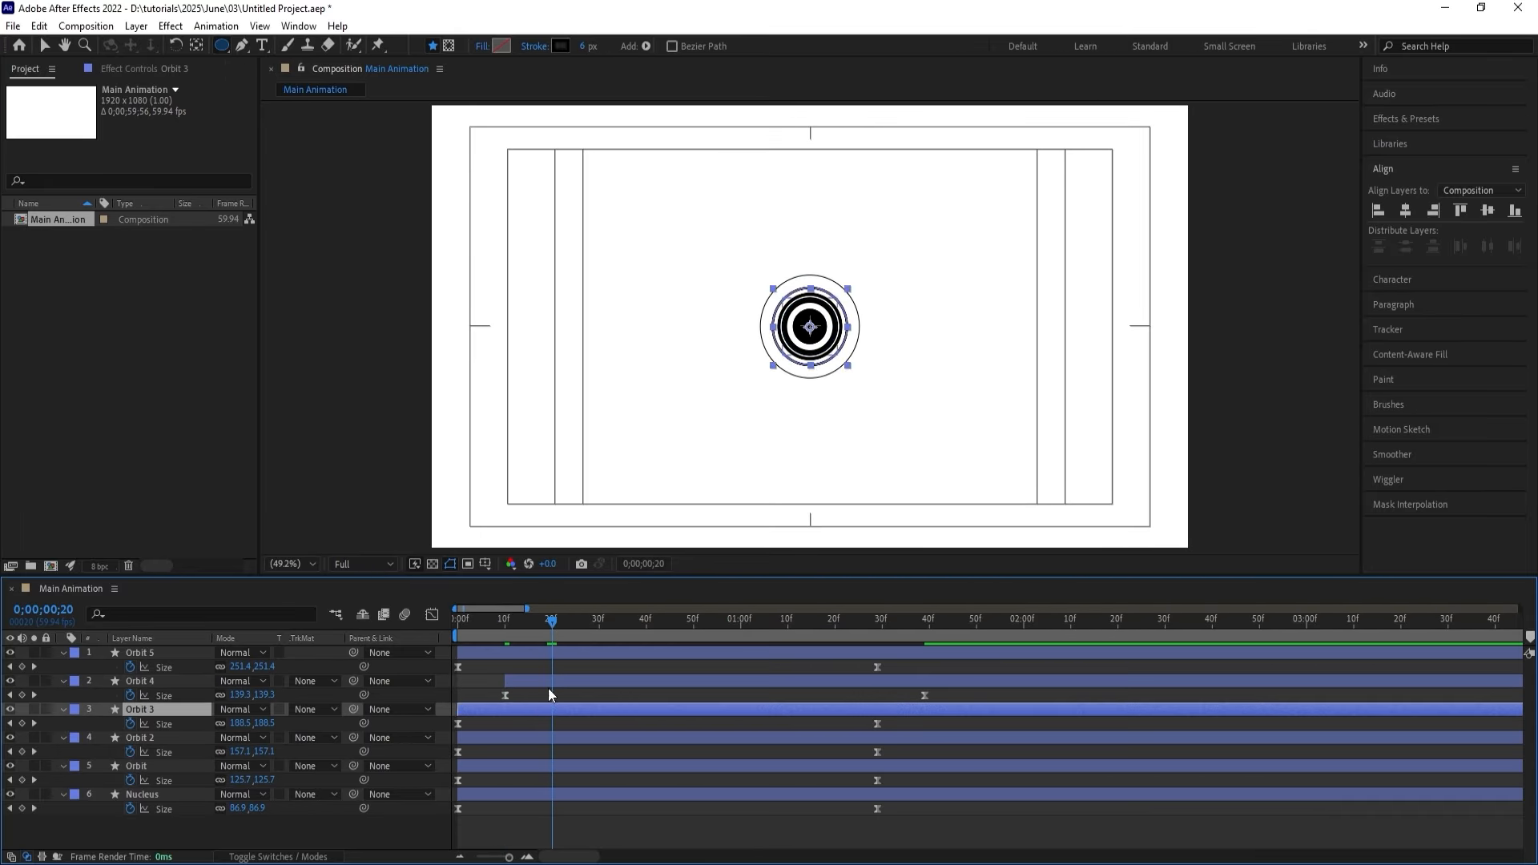
pyautogui.press('[')
# Shift the layers Orbit 2, Orbit and Nucleus to start at frames 30, 40 and 50 respectively.
pyautogui.click(599, 624)
pyautogui.click(597, 734)
pyautogui.press('[')
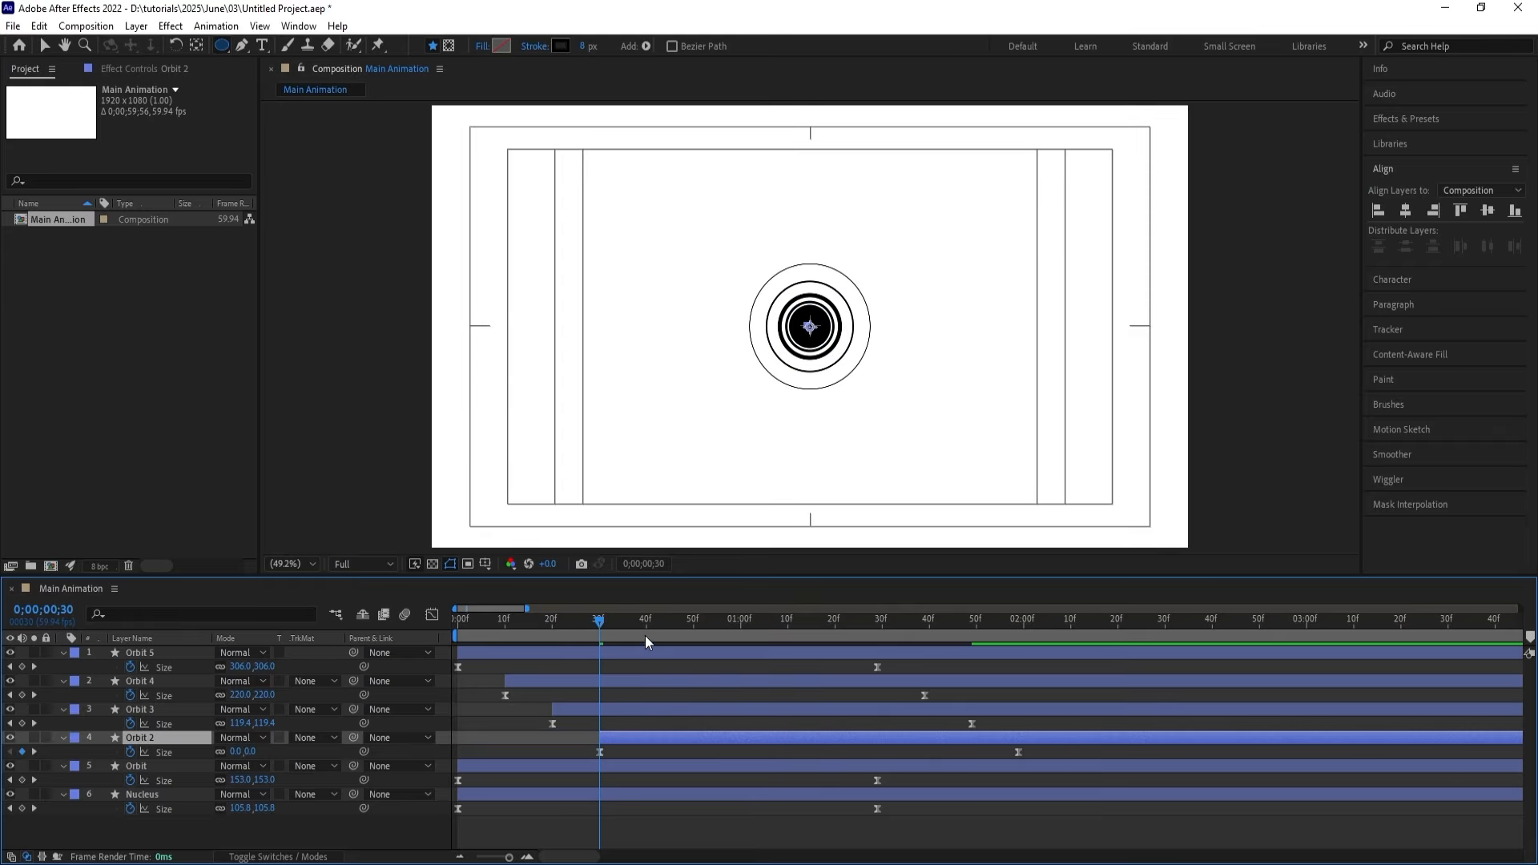
pyautogui.click(646, 636)
pyautogui.click(647, 768)
pyautogui.press('[')
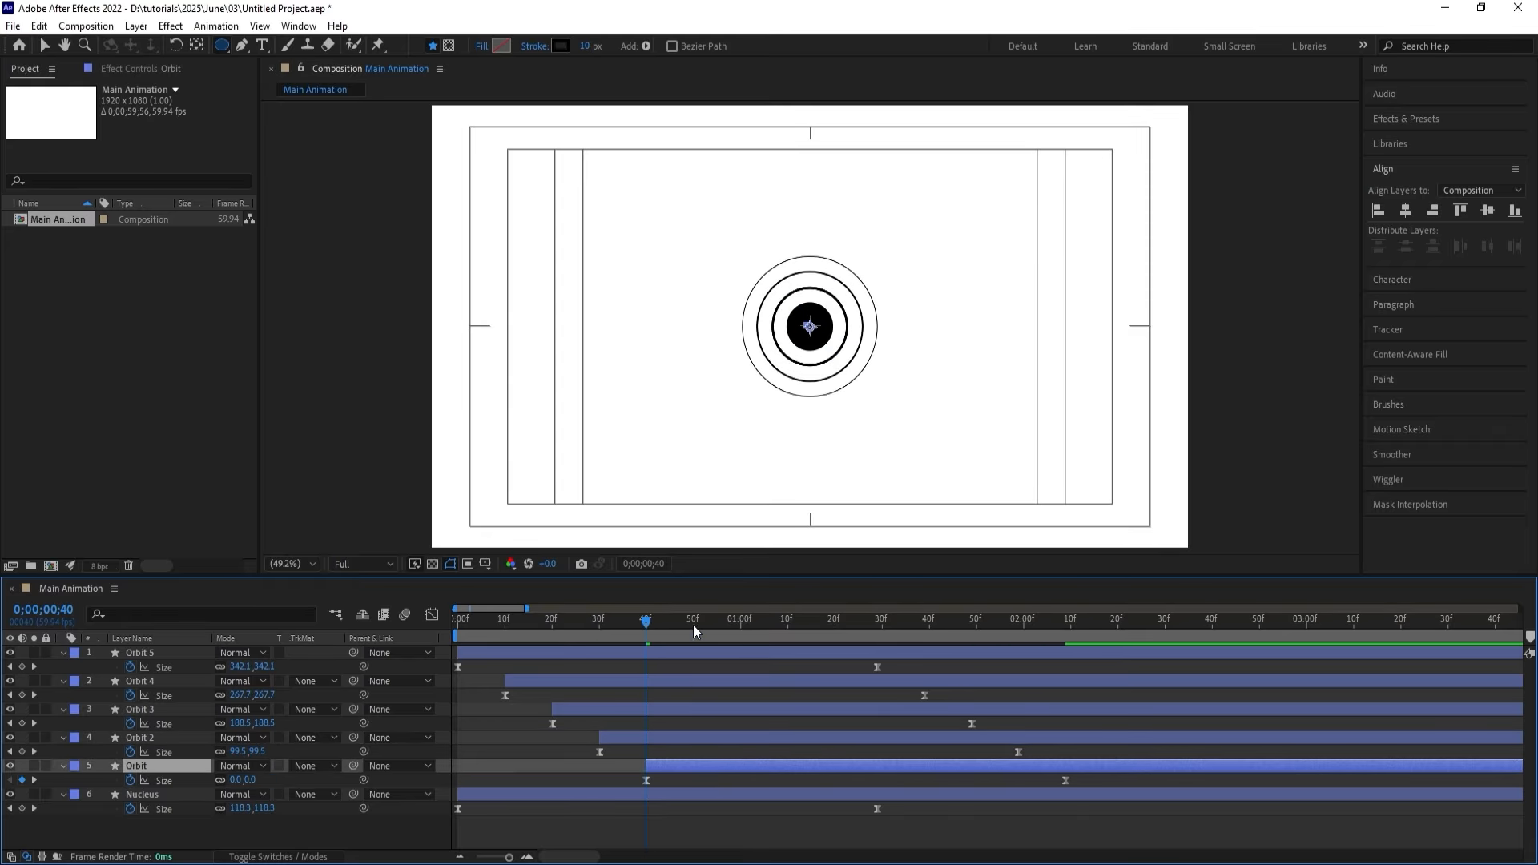
pyautogui.click(694, 625)
pyautogui.click(694, 795)
pyautogui.press('[')
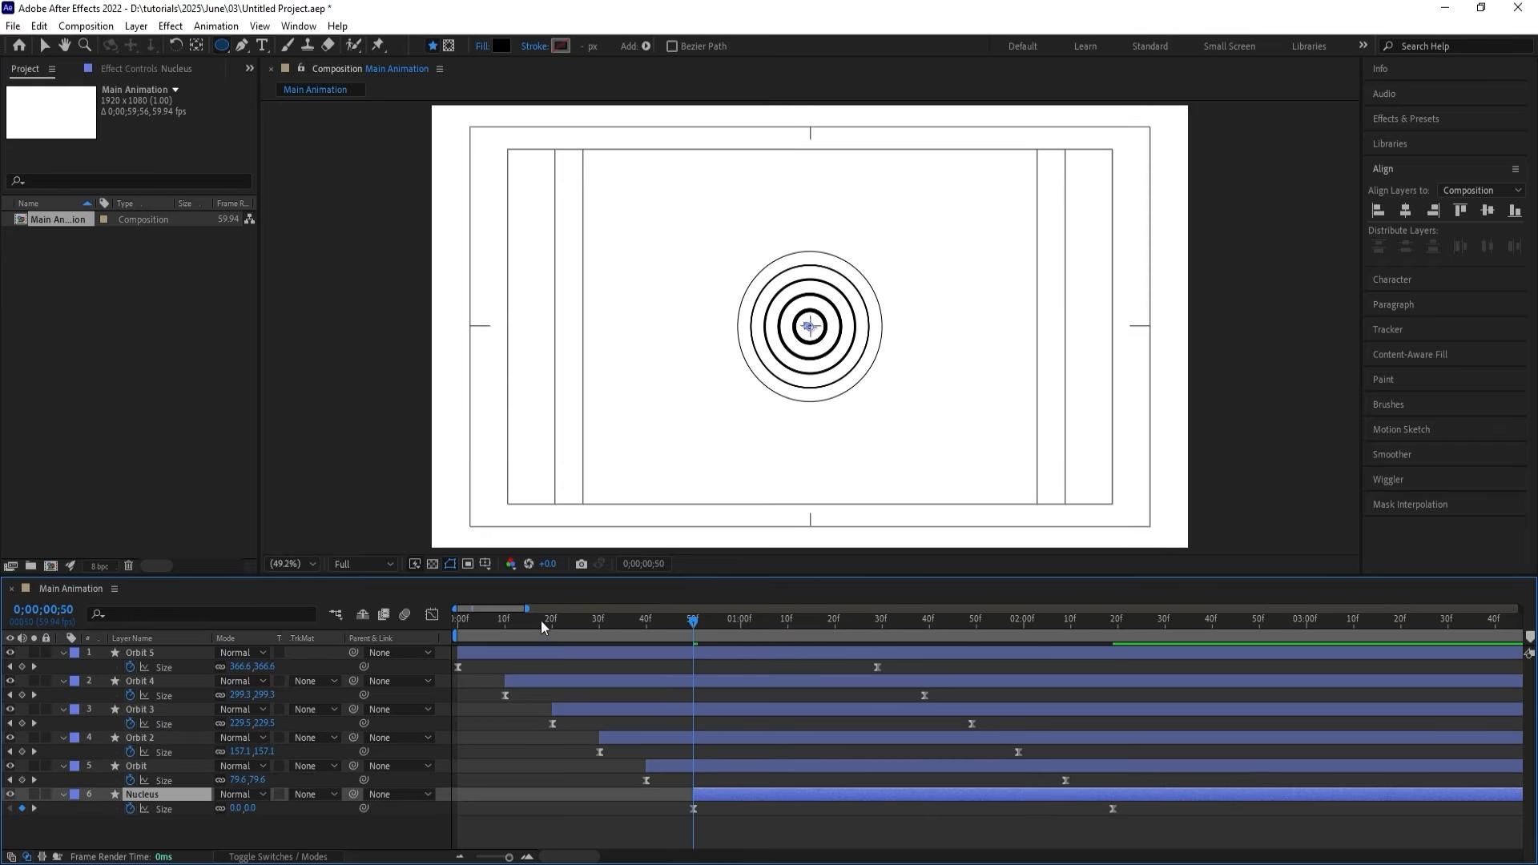
# Preview the staggered growth of the orbits and nucleus from the first frame.
pyautogui.moveTo(540, 620); pyautogui.dragTo(457, 621)
pyautogui.press('space')
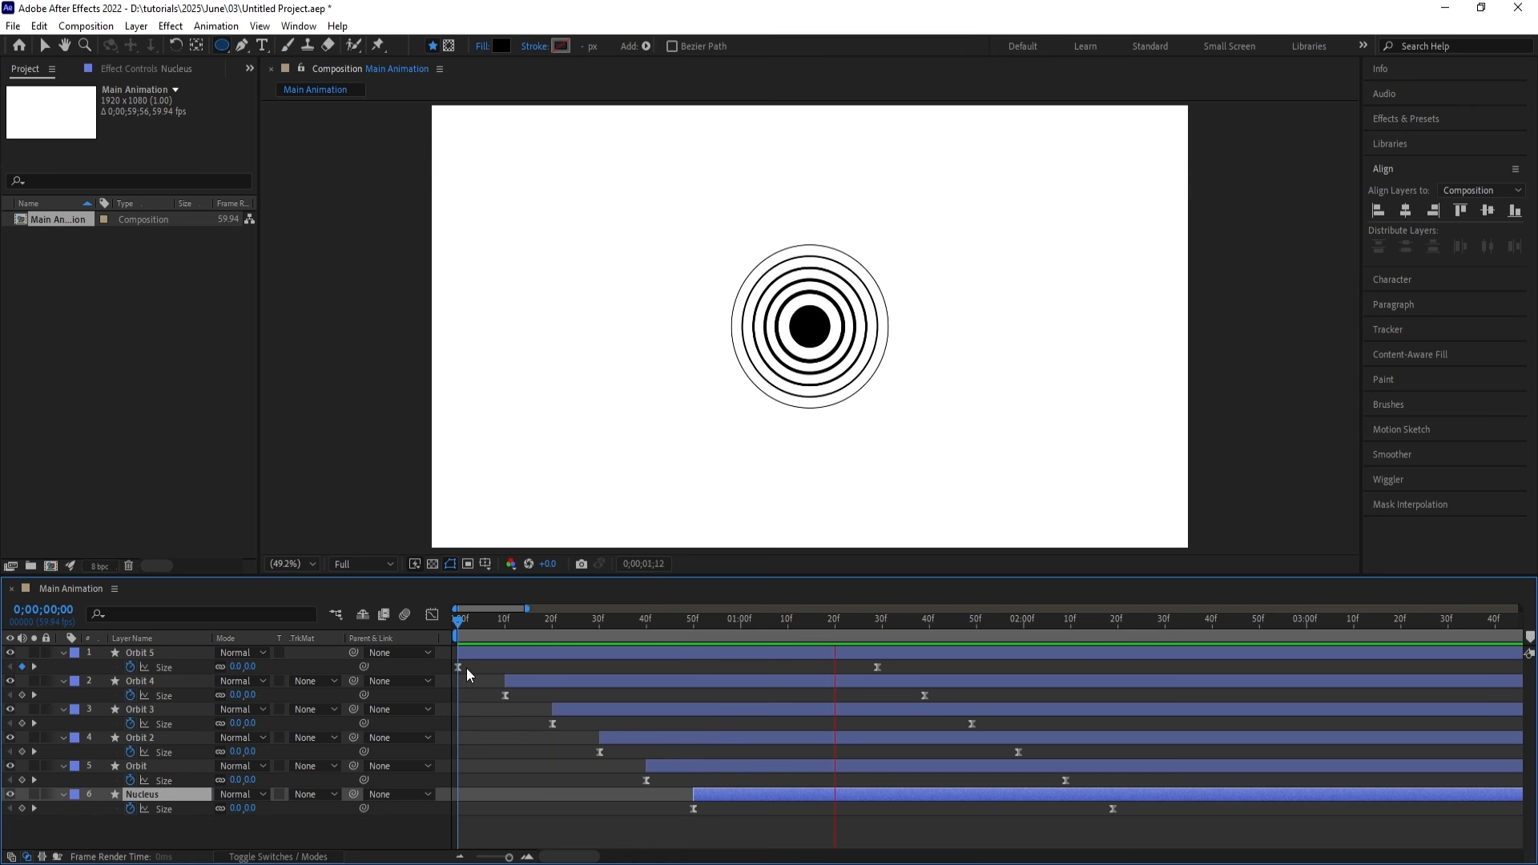
pyautogui.press('space')
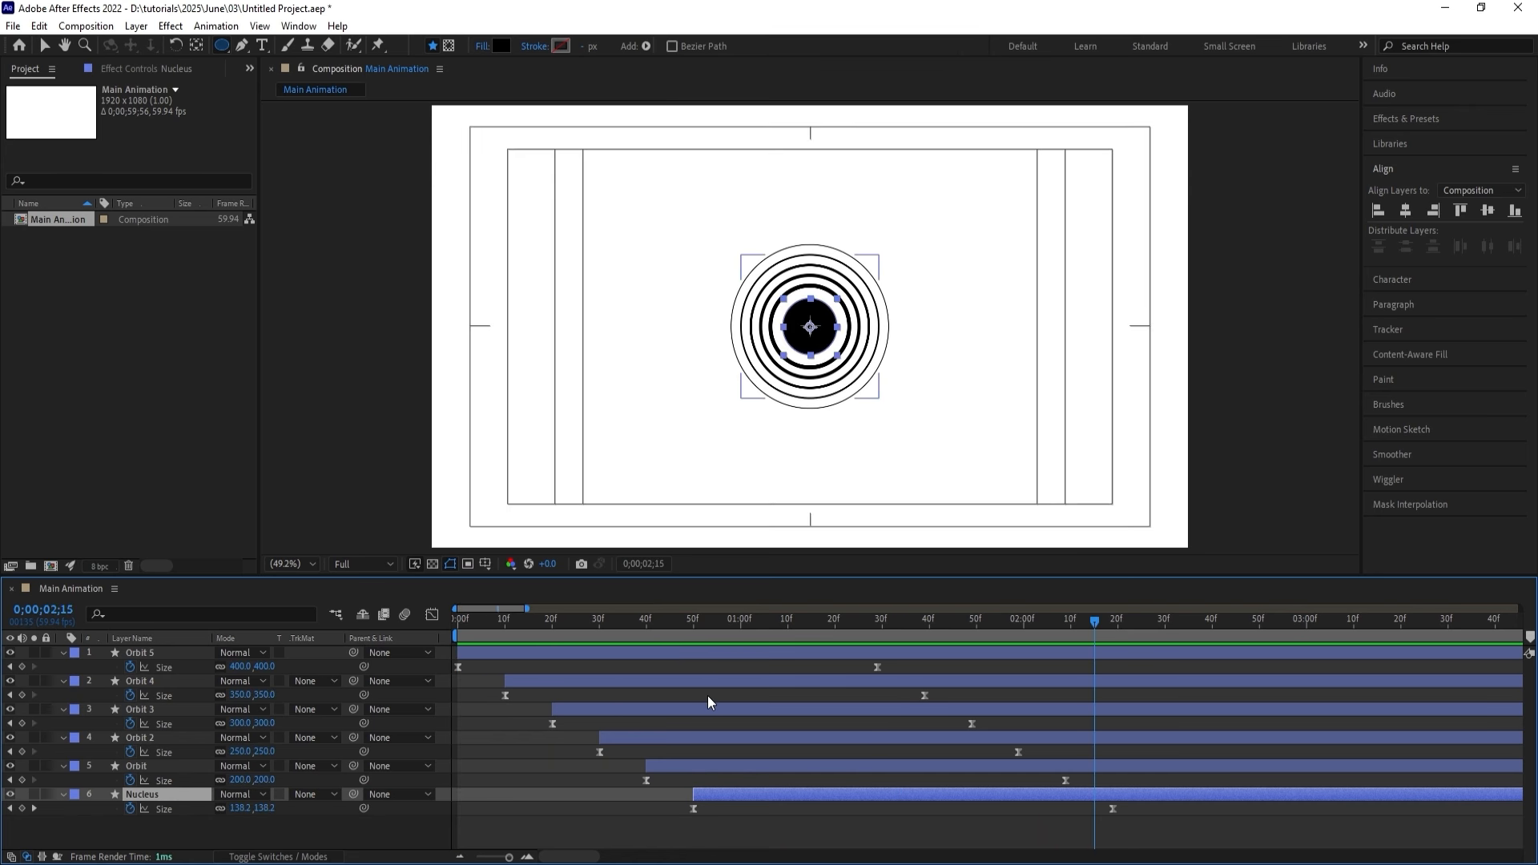
pyautogui.press('-')
pyautogui.press('-')
pyautogui.press('space')
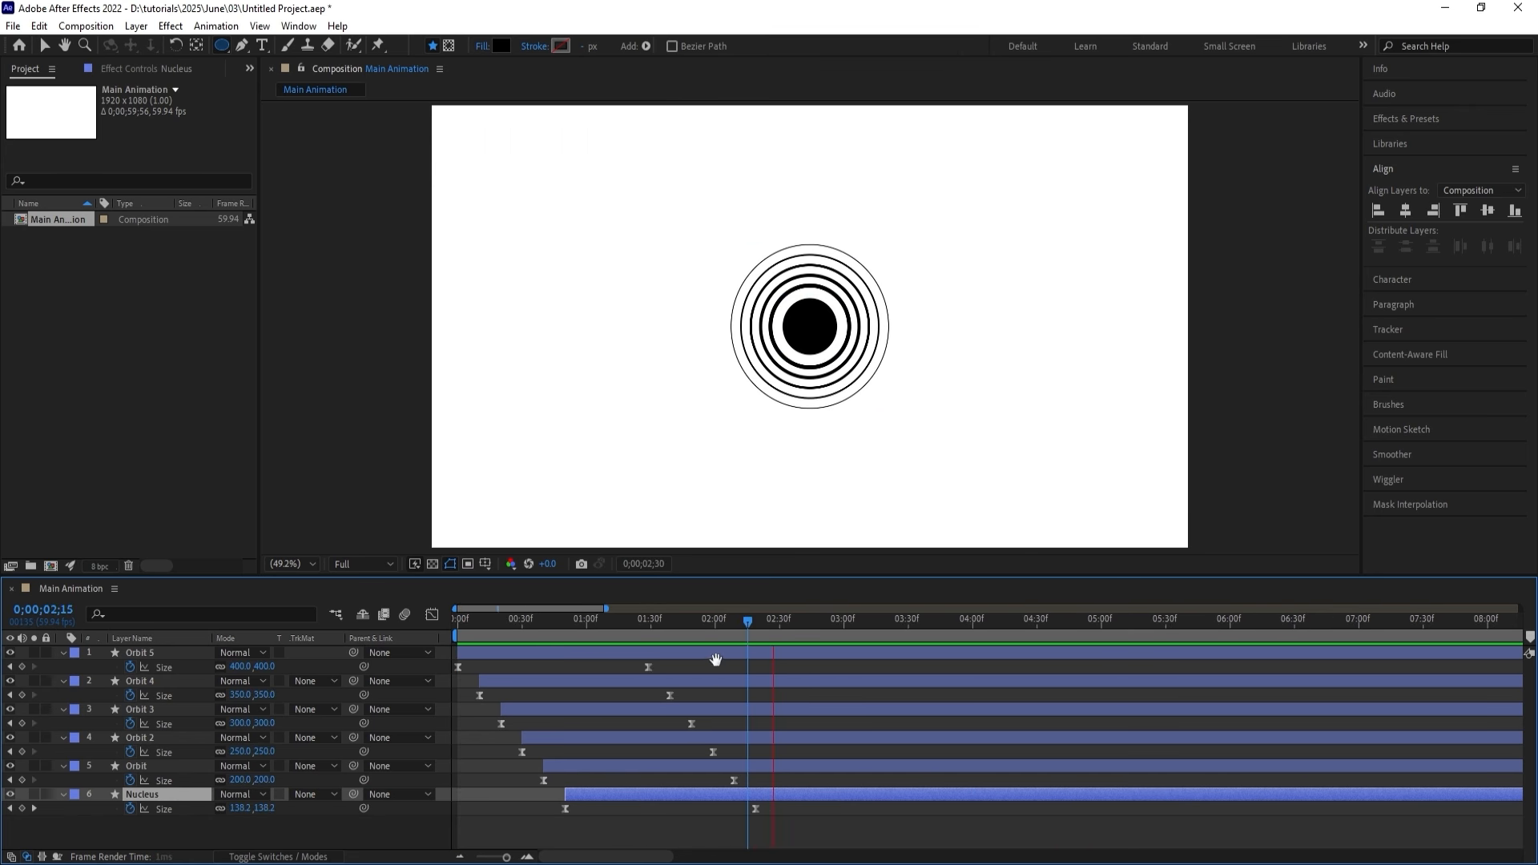
pyautogui.press('space')
# Collapse the keyframed properties of all six layers, turn the layers into 3D layers, and preview the animation.
pyautogui.hotkey('ctrl', 'a')
pyautogui.press('u')
pyautogui.click(185, 745)
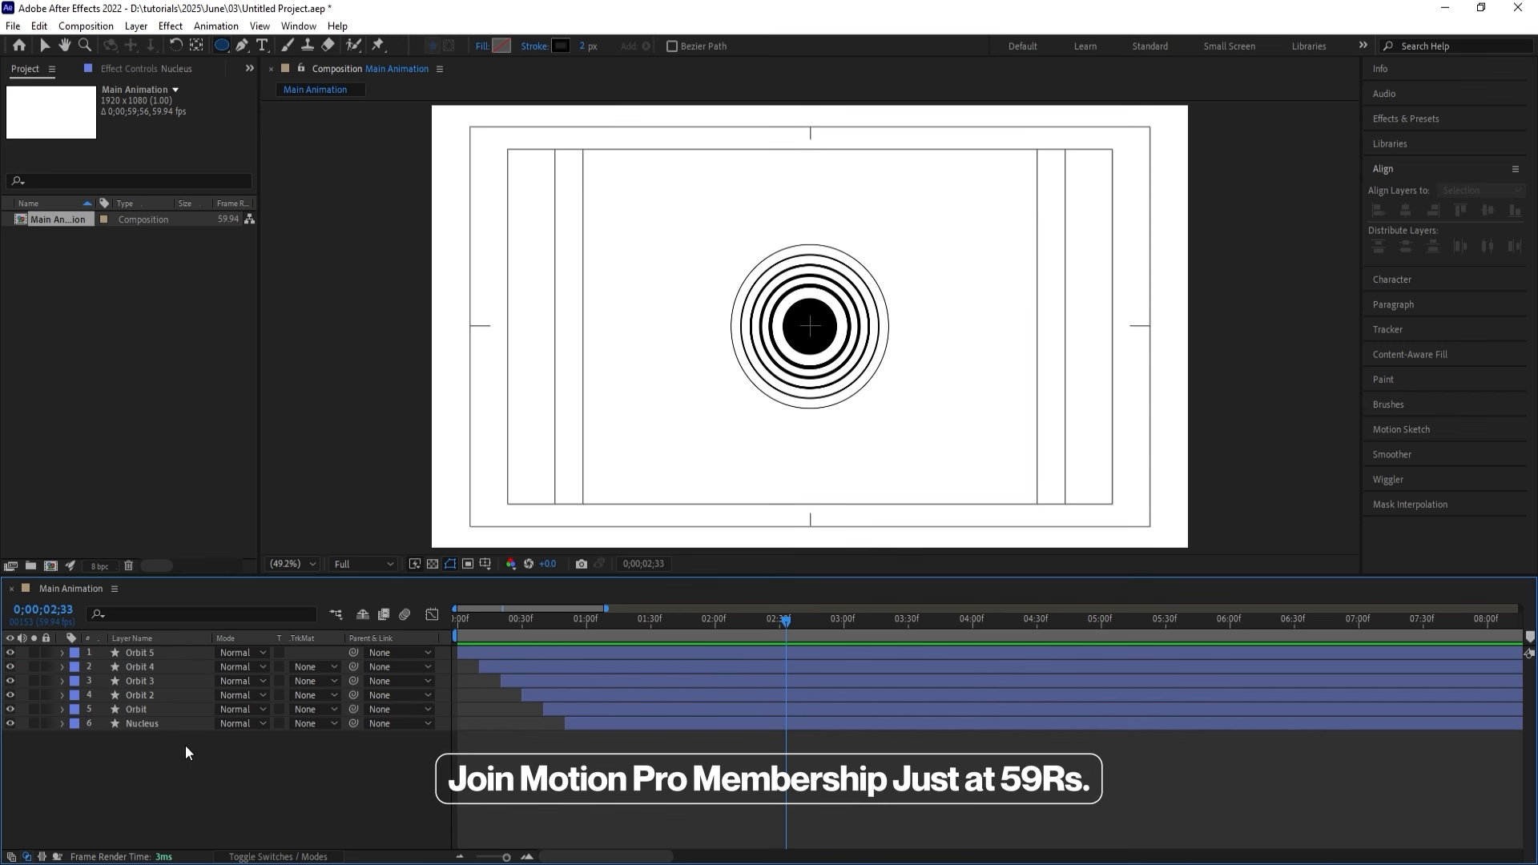
pyautogui.click(150, 723)
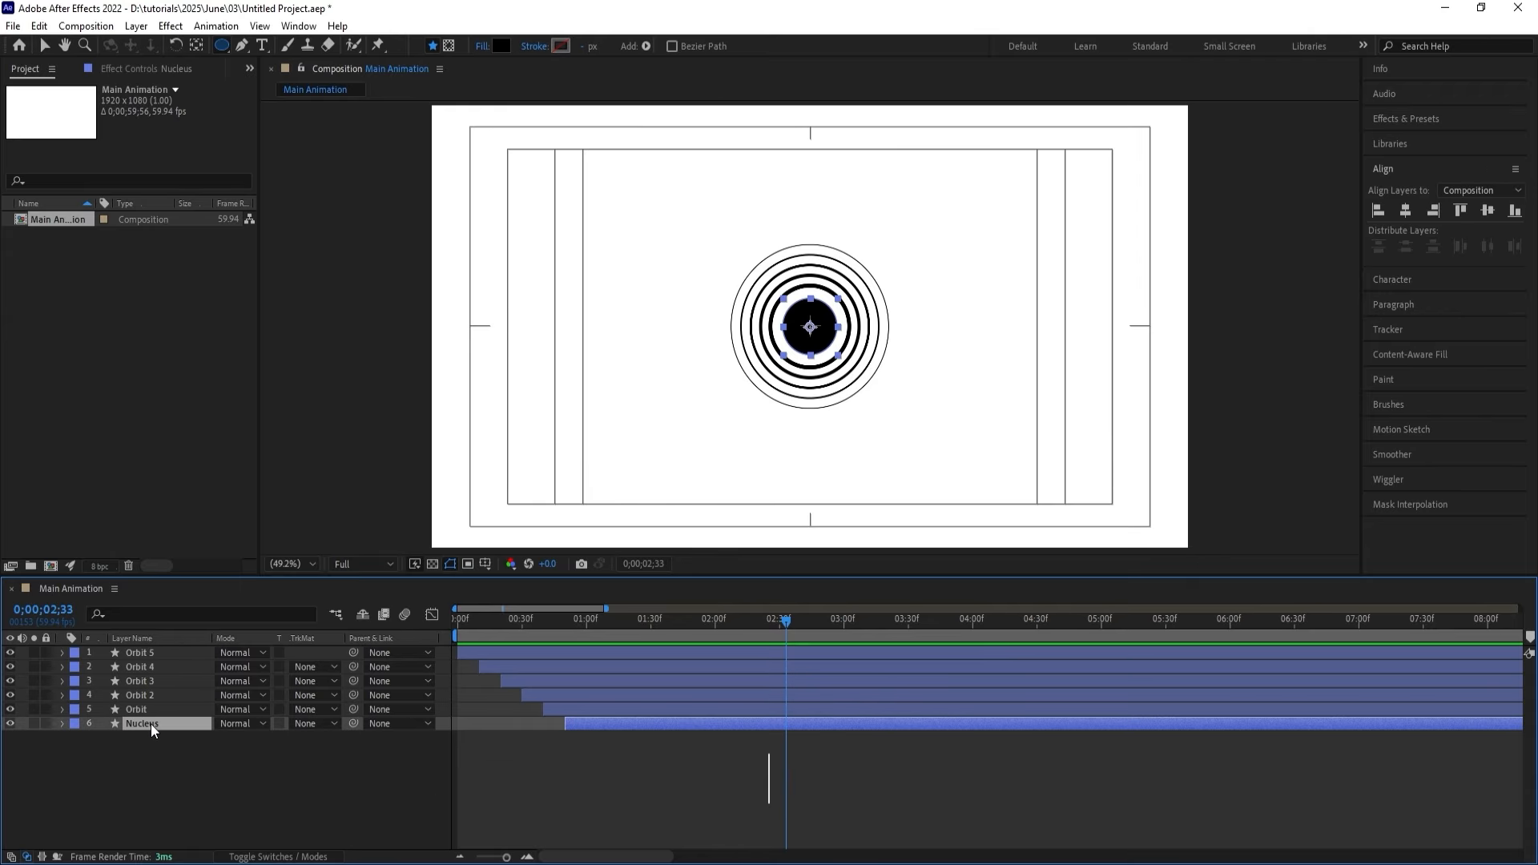
pyautogui.click(172, 768)
pyautogui.press('F4')
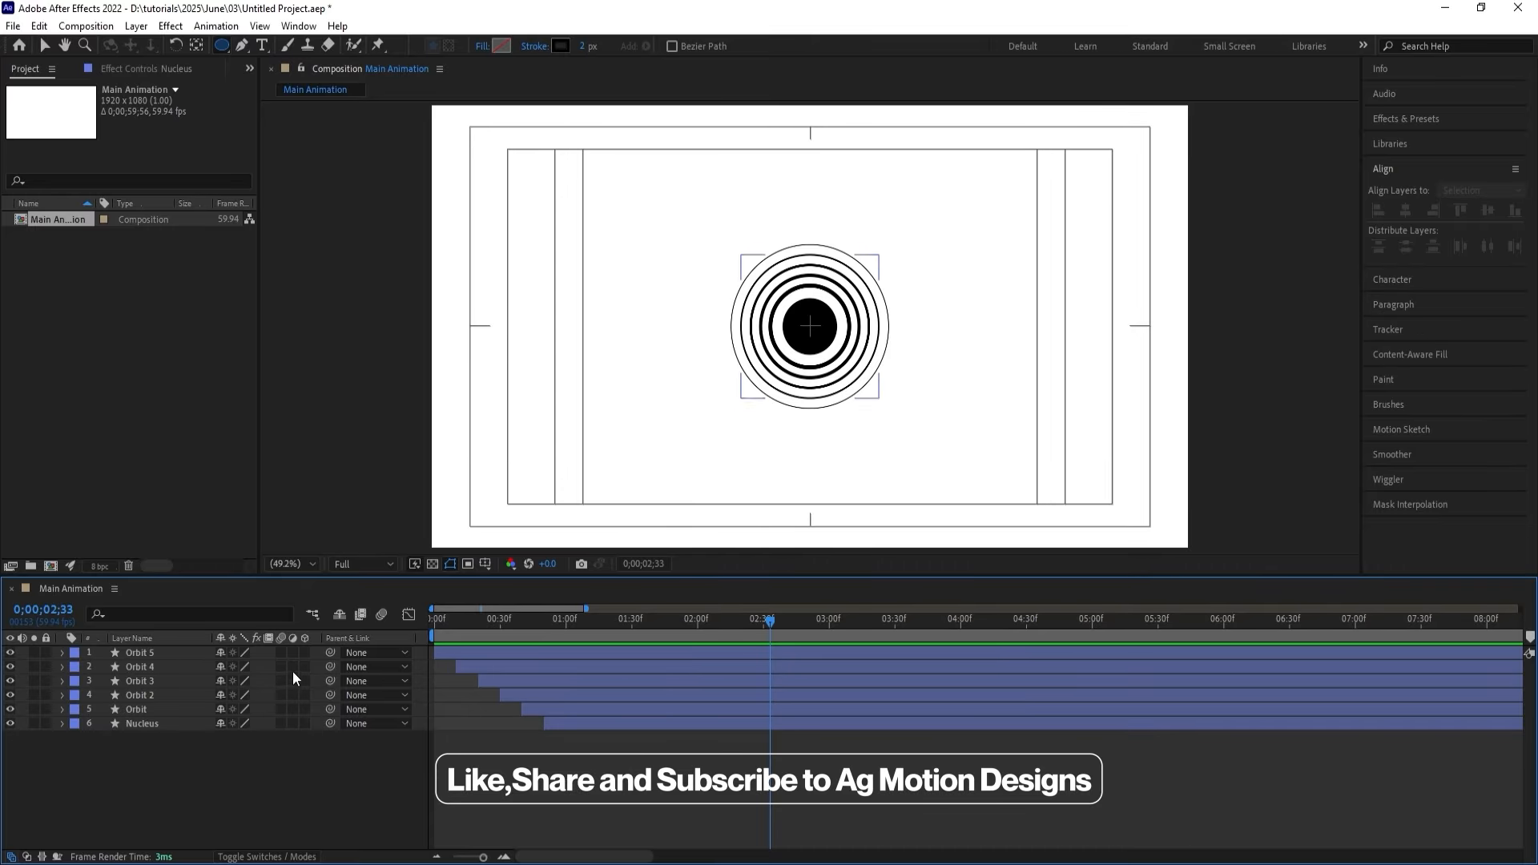
pyautogui.hotkey('ctrl', 'a')
pyautogui.click(306, 655)
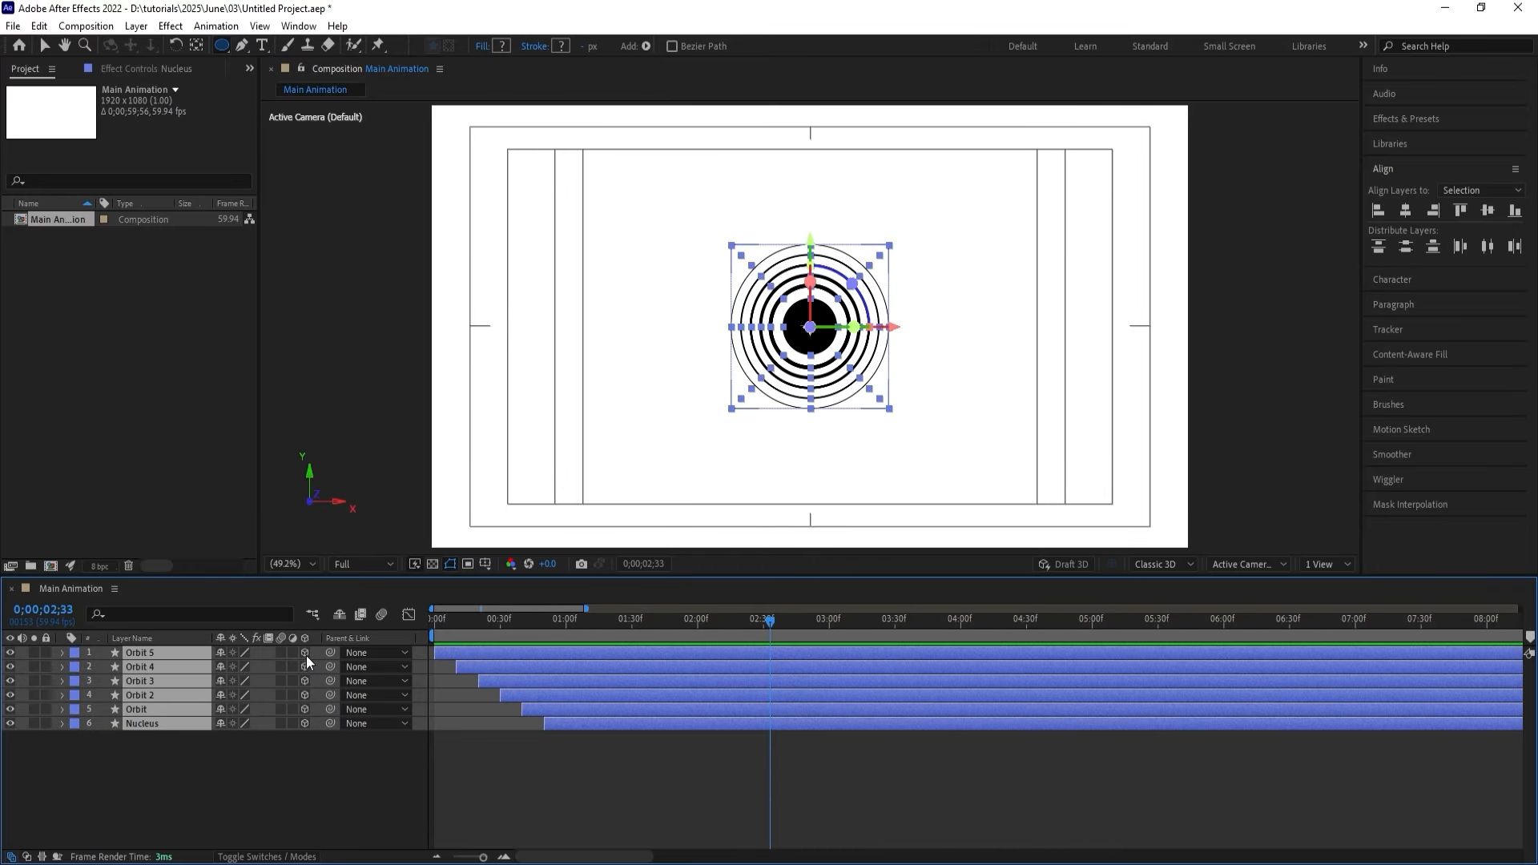
pyautogui.click(282, 767)
pyautogui.press('space')
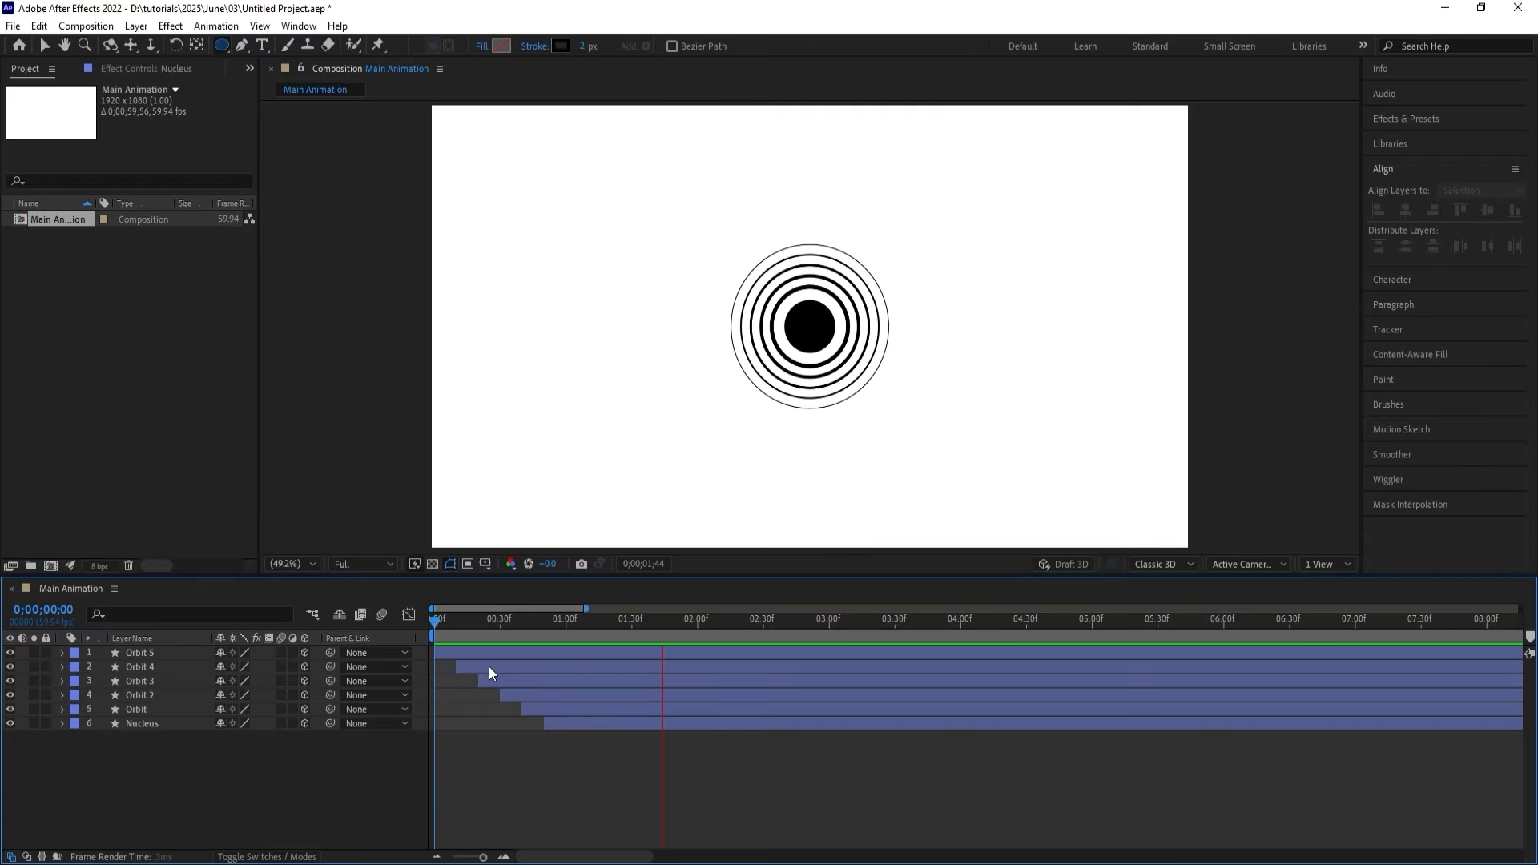
pyautogui.press('space')
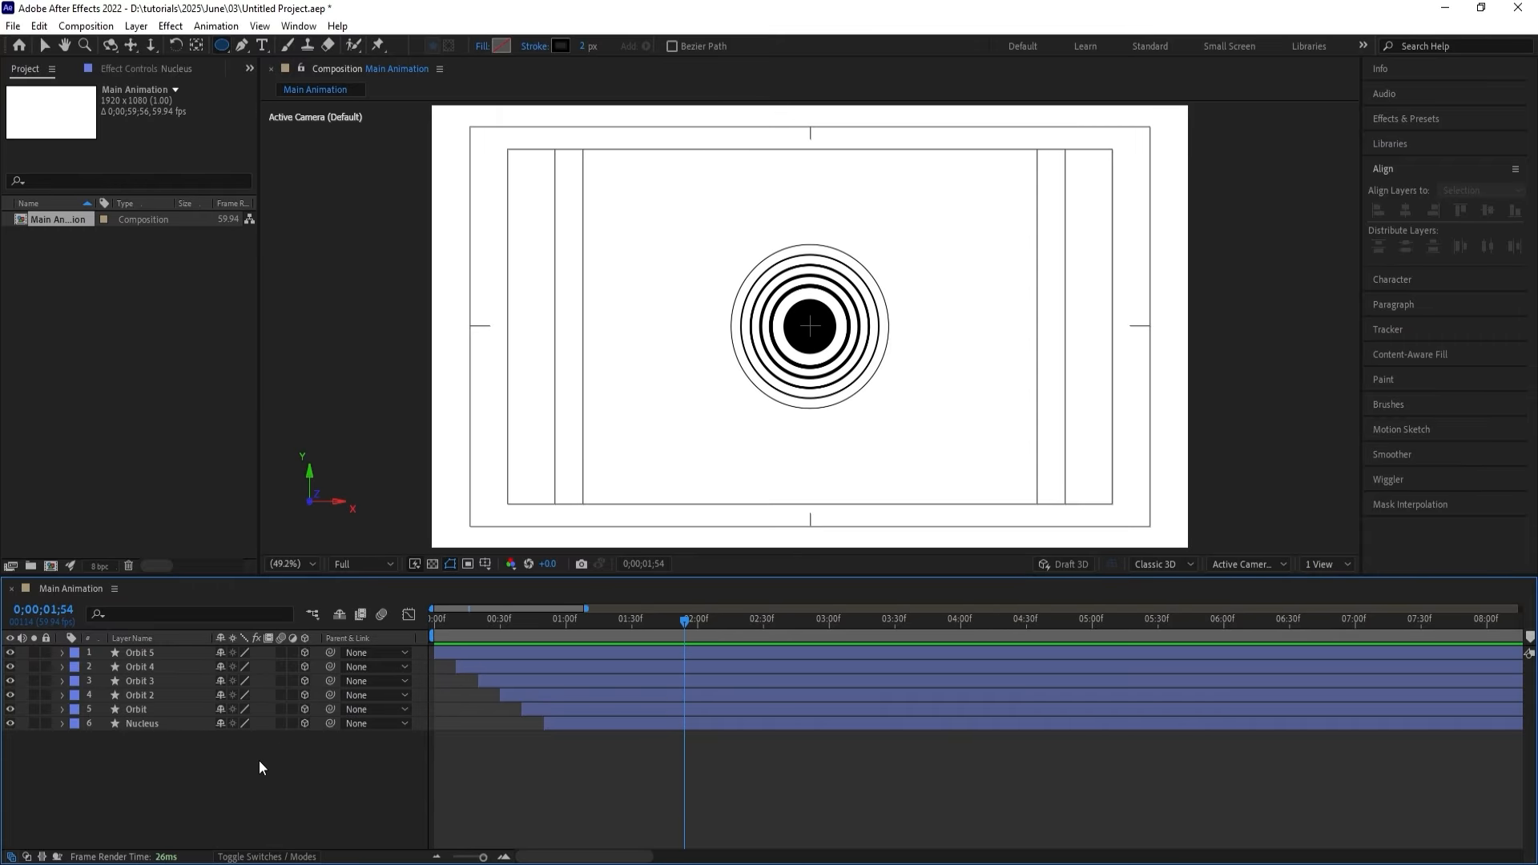
# Add a 3D null object and parent the five orbit layers to it, leaving out Nucleus.
pyautogui.rightClick(205, 766)
pyautogui.moveTo(266, 564)
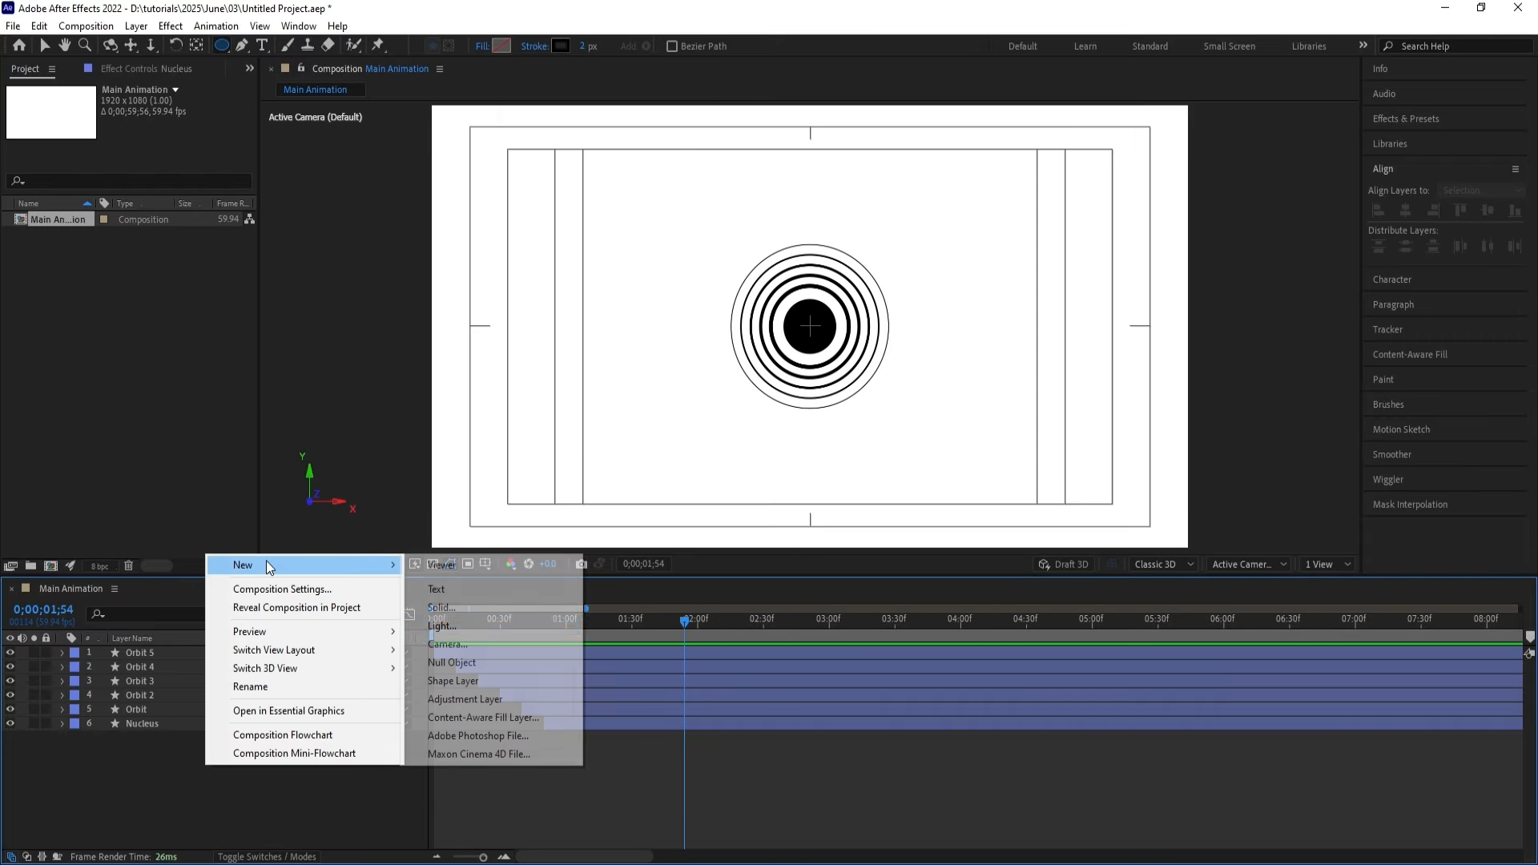
pyautogui.click(443, 662)
pyautogui.click(160, 666)
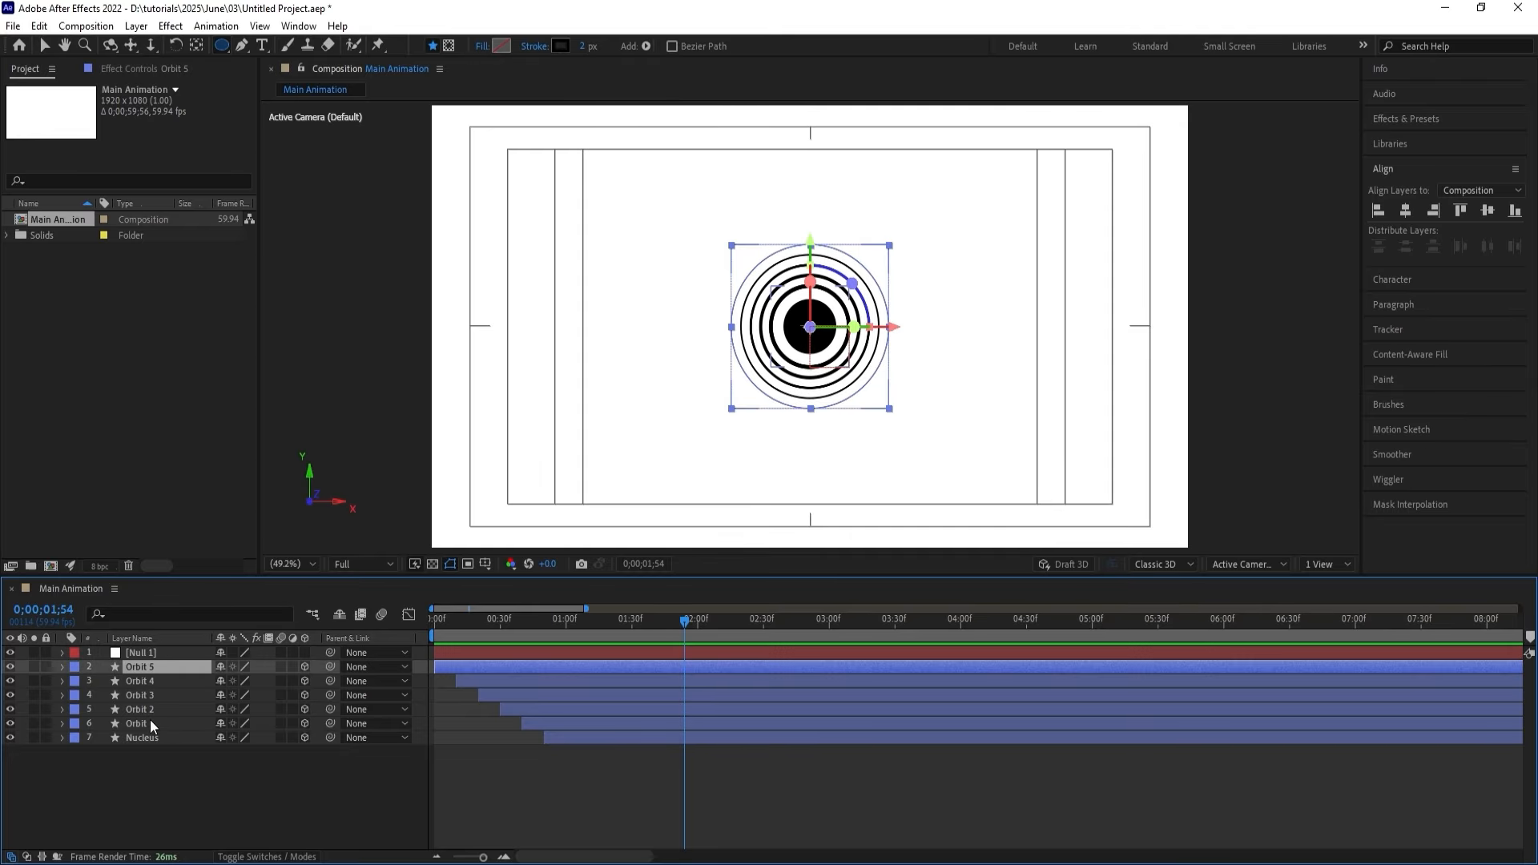
pyautogui.keyDown('shift'); pyautogui.click(150, 723); pyautogui.keyUp('shift')
pyautogui.moveTo(327, 661); pyautogui.dragTo(181, 650)
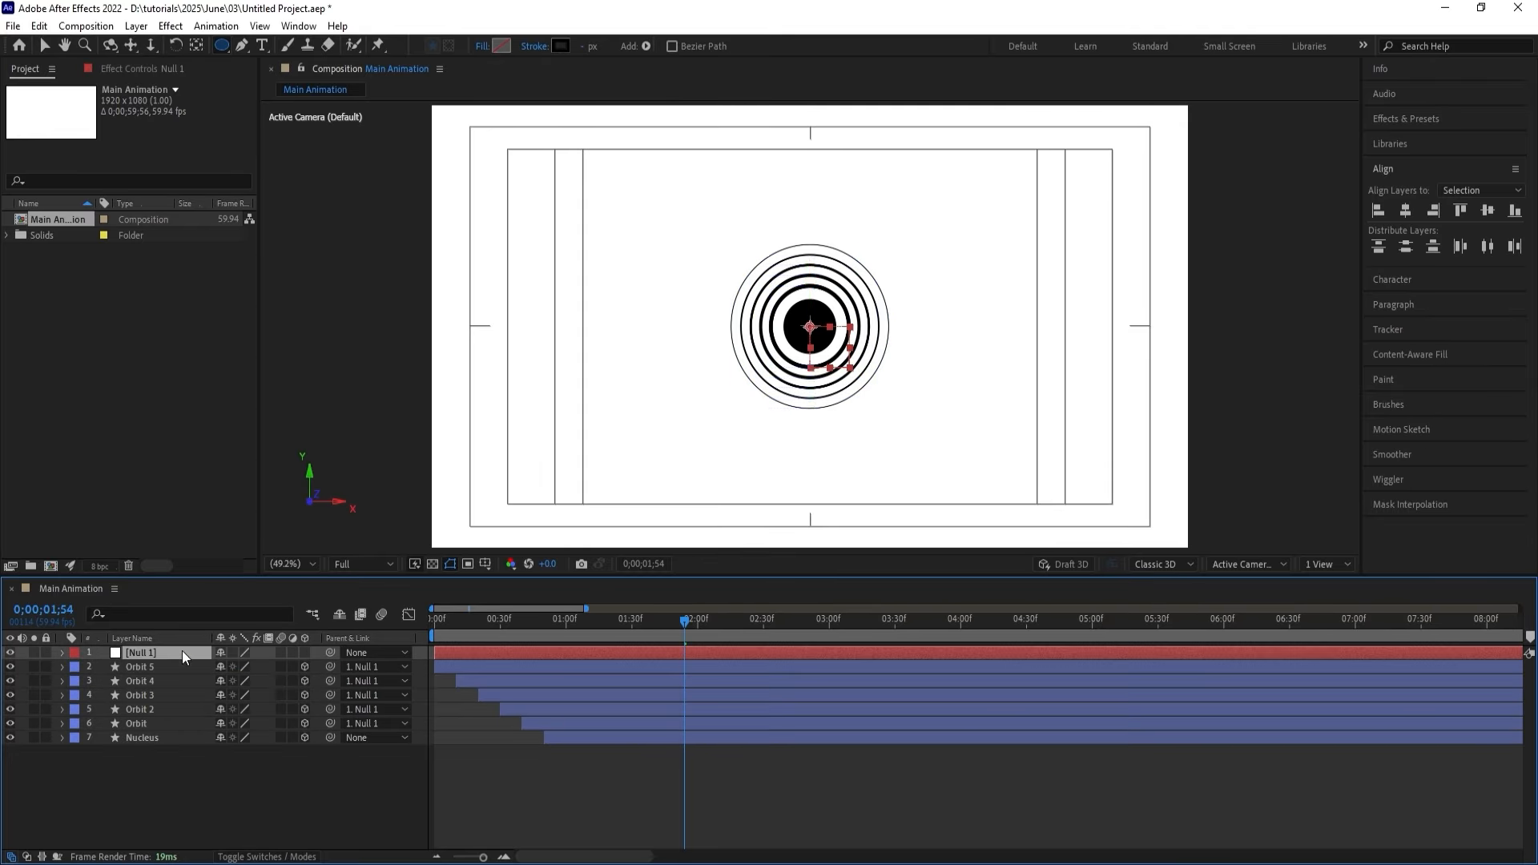
pyautogui.click(302, 652)
# Try rotating the null object in 3D, and undo the rotation.
pyautogui.press('r')
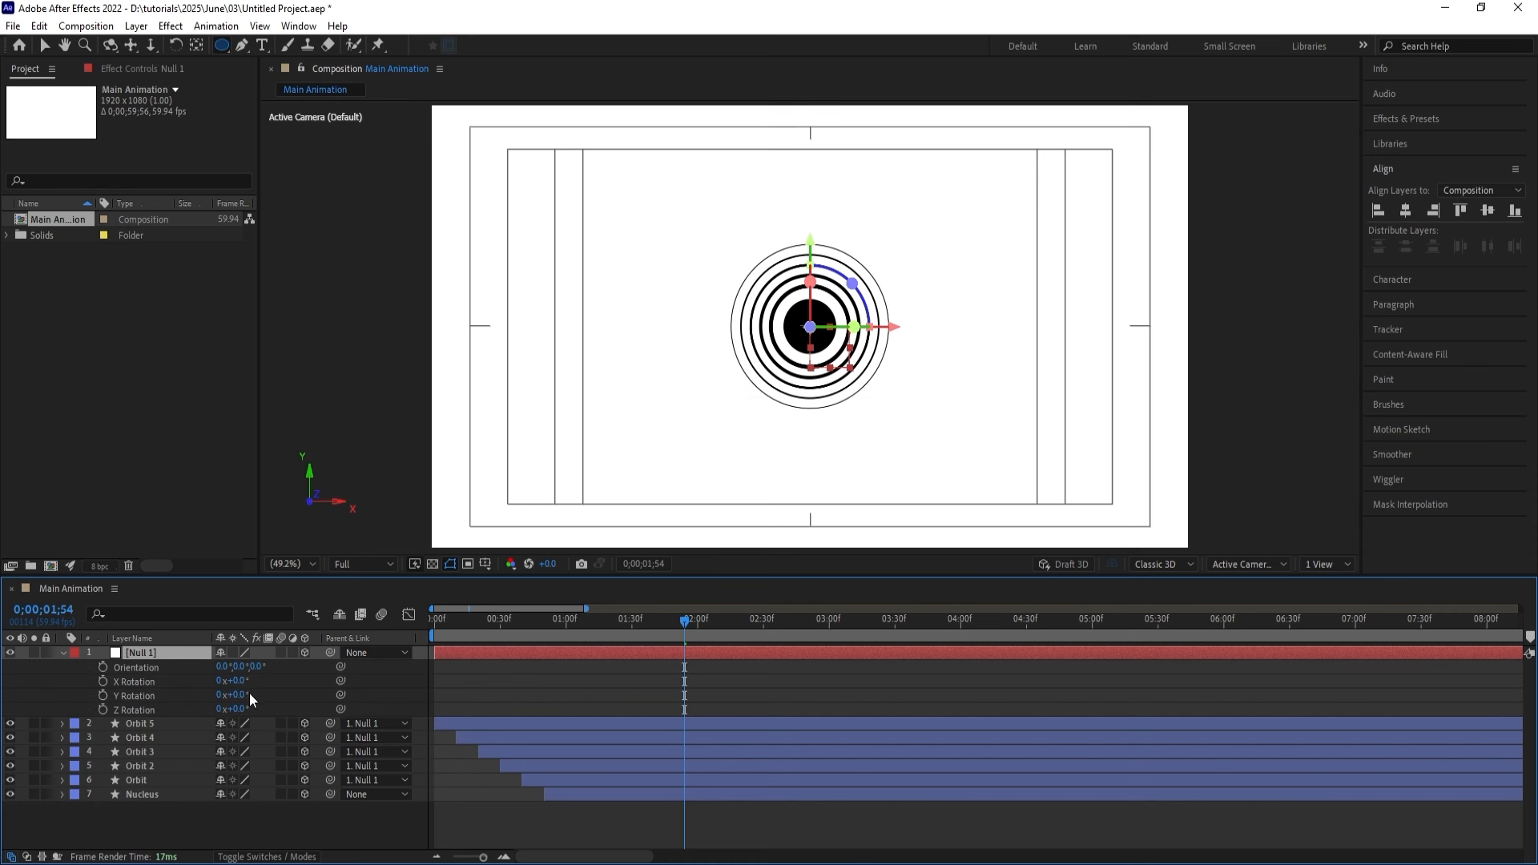
pyautogui.moveTo(240, 694); pyautogui.dragTo(157, 680)
pyautogui.hotkey('ctrl', 'z')
pyautogui.click(63, 653)
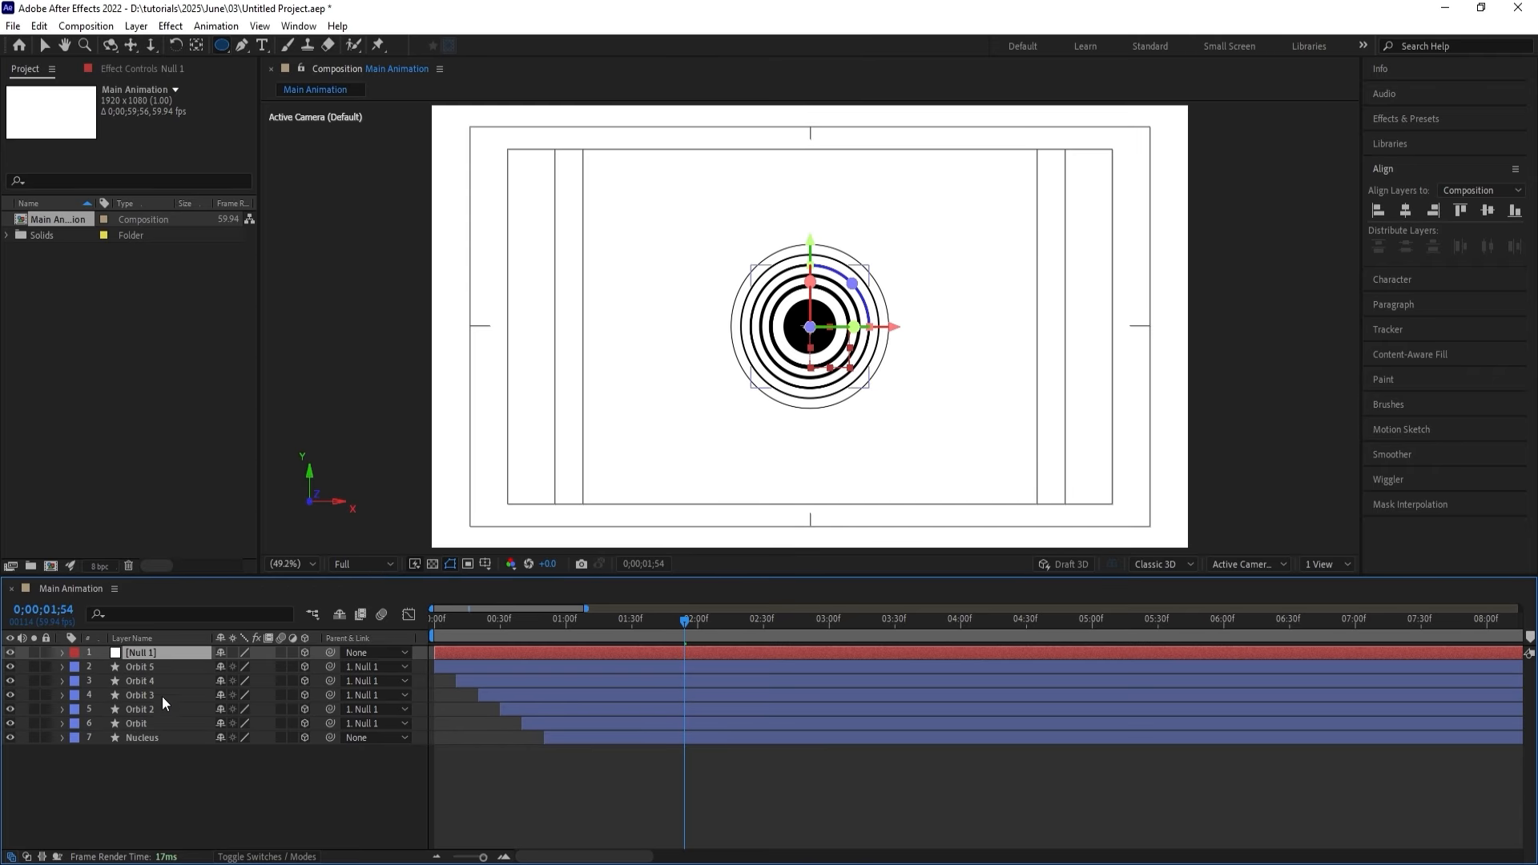
# Add an X Rotation keyframe at 0;00;01;54 to all five orbit layers.
pyautogui.click(161, 666)
pyautogui.keyDown('shift'); pyautogui.click(133, 727); pyautogui.keyUp('shift')
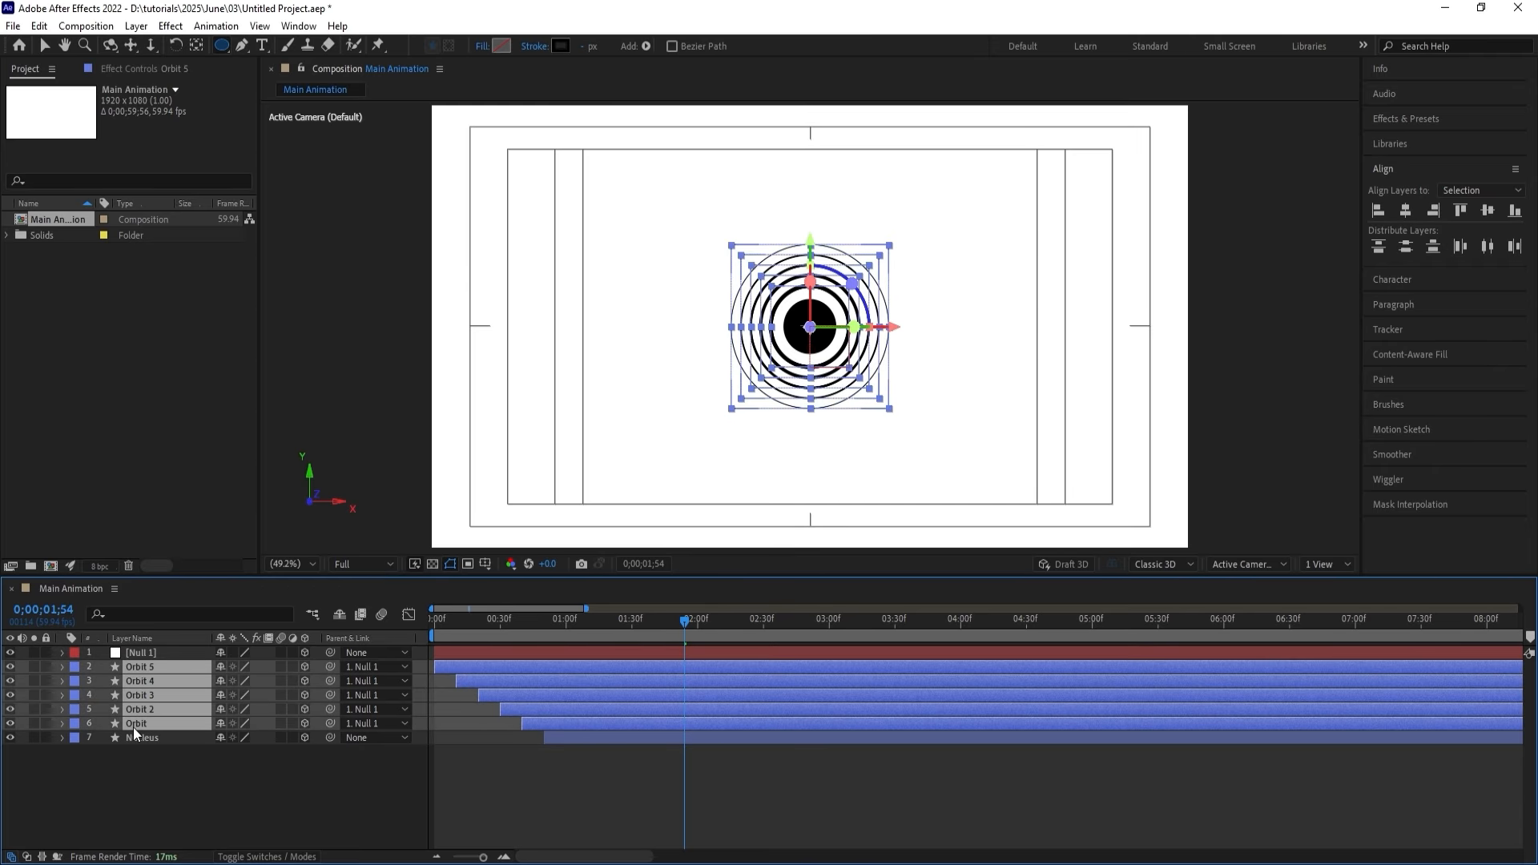
pyautogui.press('r')
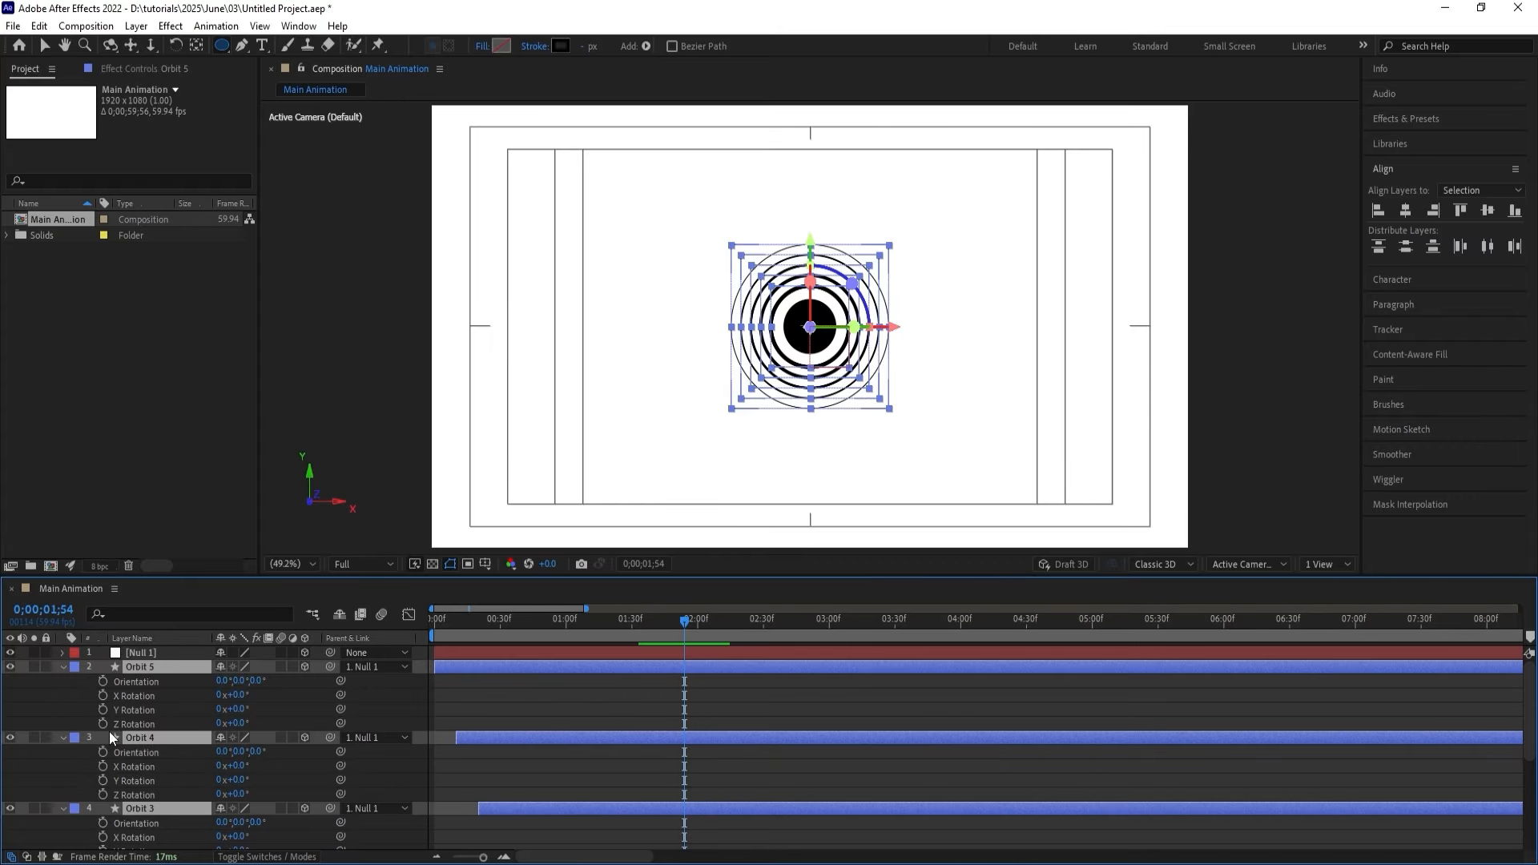
pyautogui.moveTo(235, 708)
pyautogui.mouseDown()
pyautogui.moveTo(195, 697)
pyautogui.moveTo(228, 705)
pyautogui.moveTo(209, 692)
pyautogui.mouseUp()
pyautogui.click(103, 694)
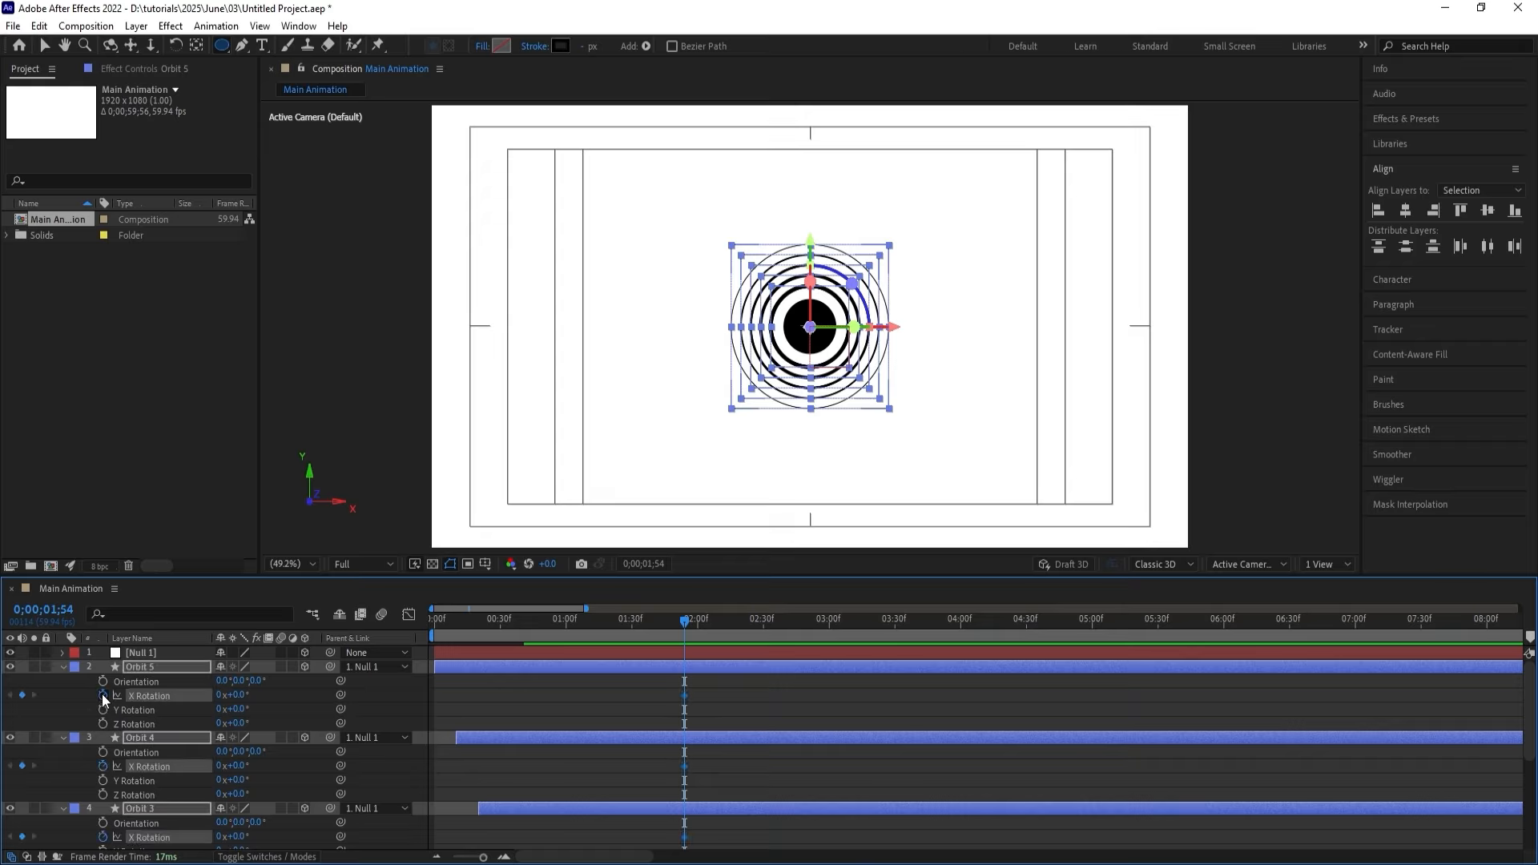
# Add a Y Rotation keyframe at 0;00;01;54 to the five orbit layers, and at 0;00;03;00 set X Rotation to -55° and Y Rotation to -26°.
pyautogui.click(103, 709)
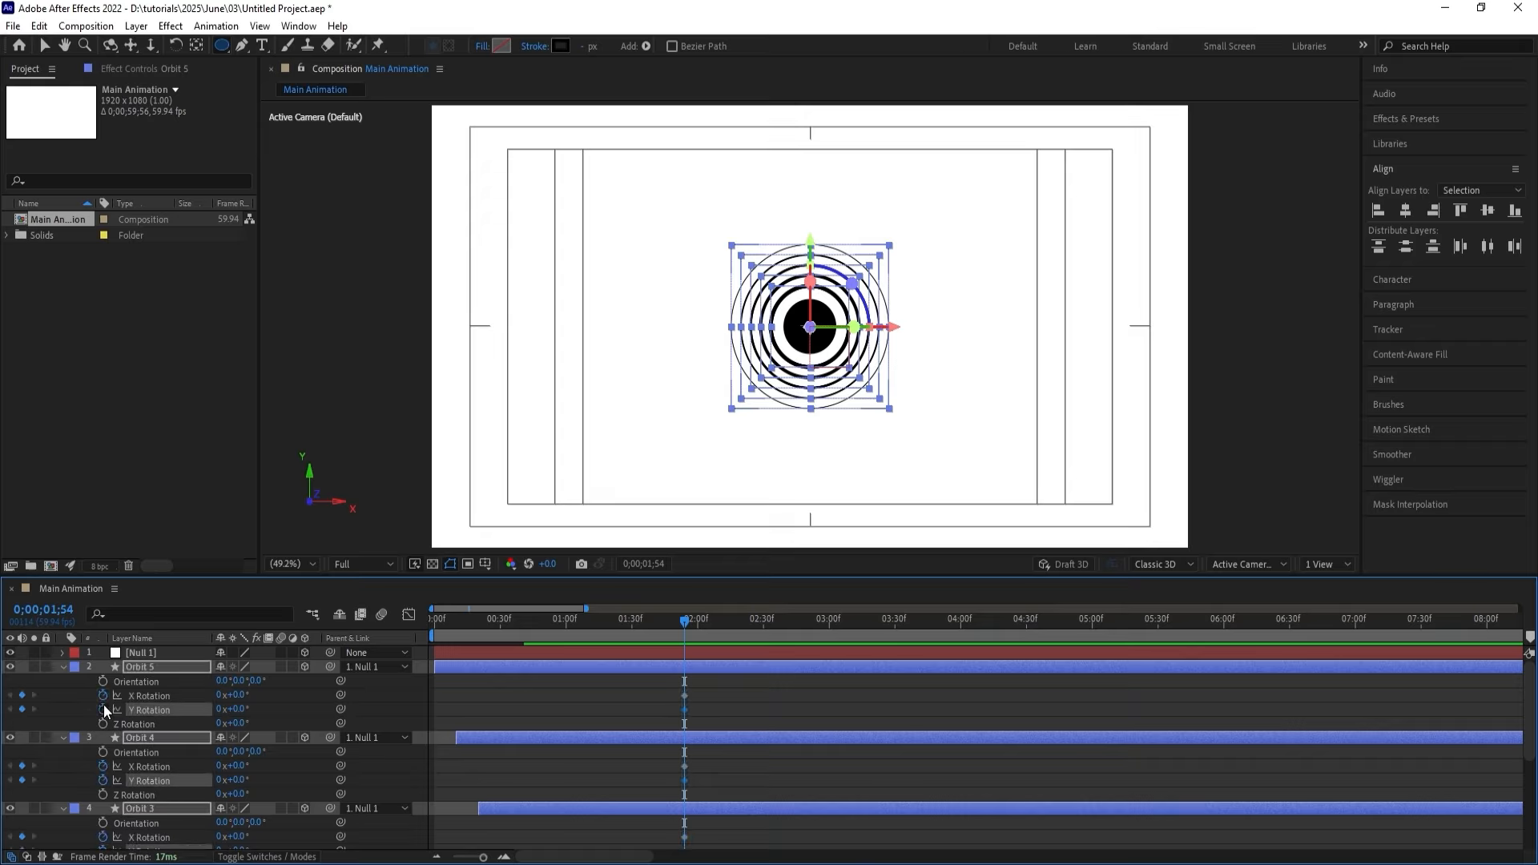
pyautogui.click(831, 622)
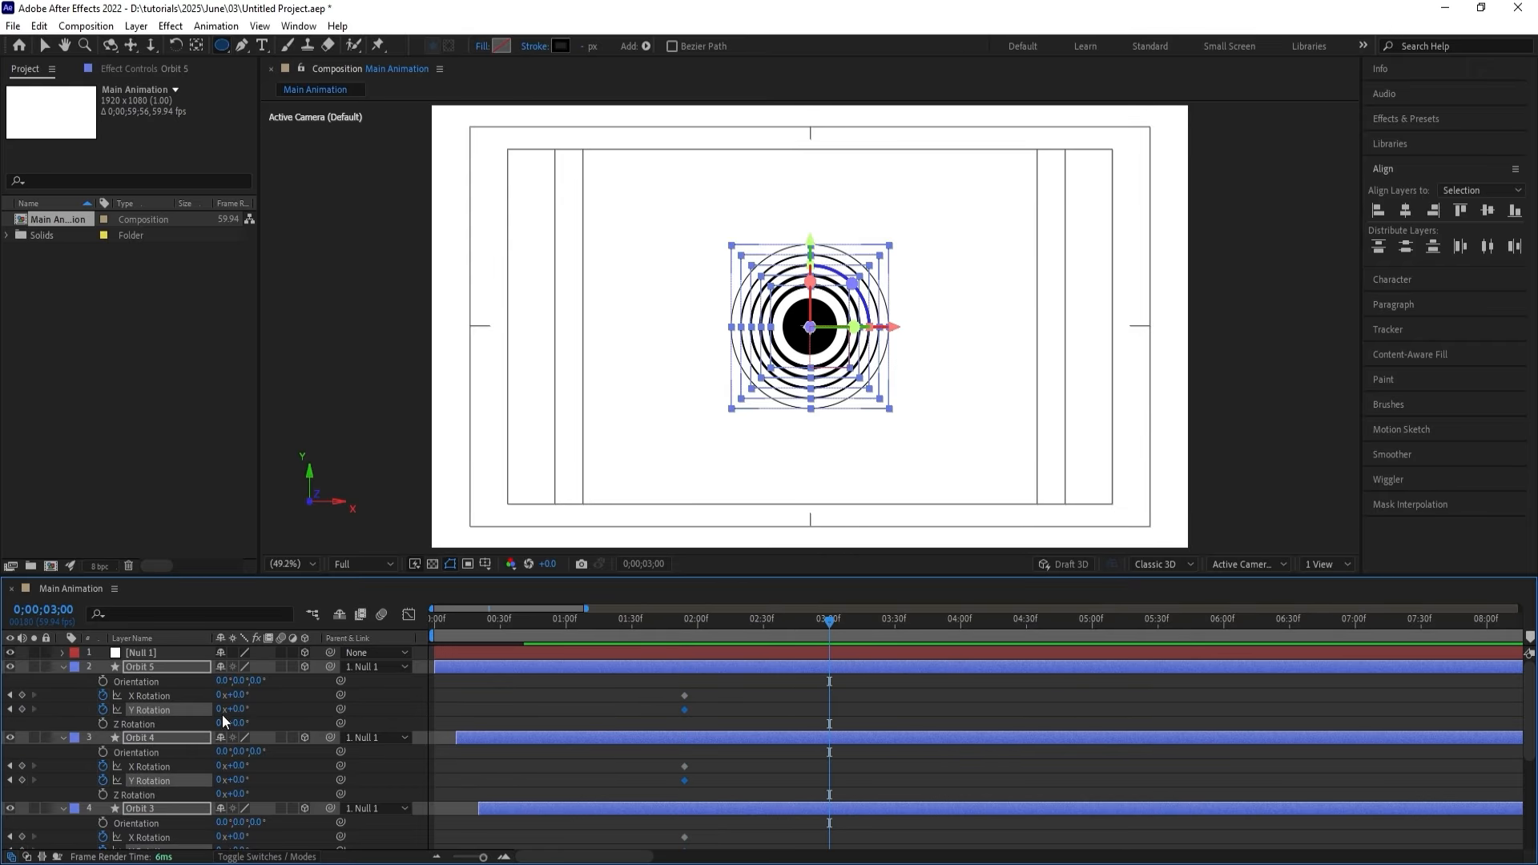
pyautogui.moveTo(228, 709)
pyautogui.mouseDown()
pyautogui.moveTo(206, 715)
pyautogui.moveTo(225, 693)
pyautogui.moveTo(187, 692)
pyautogui.moveTo(245, 706)
pyautogui.mouseUp()
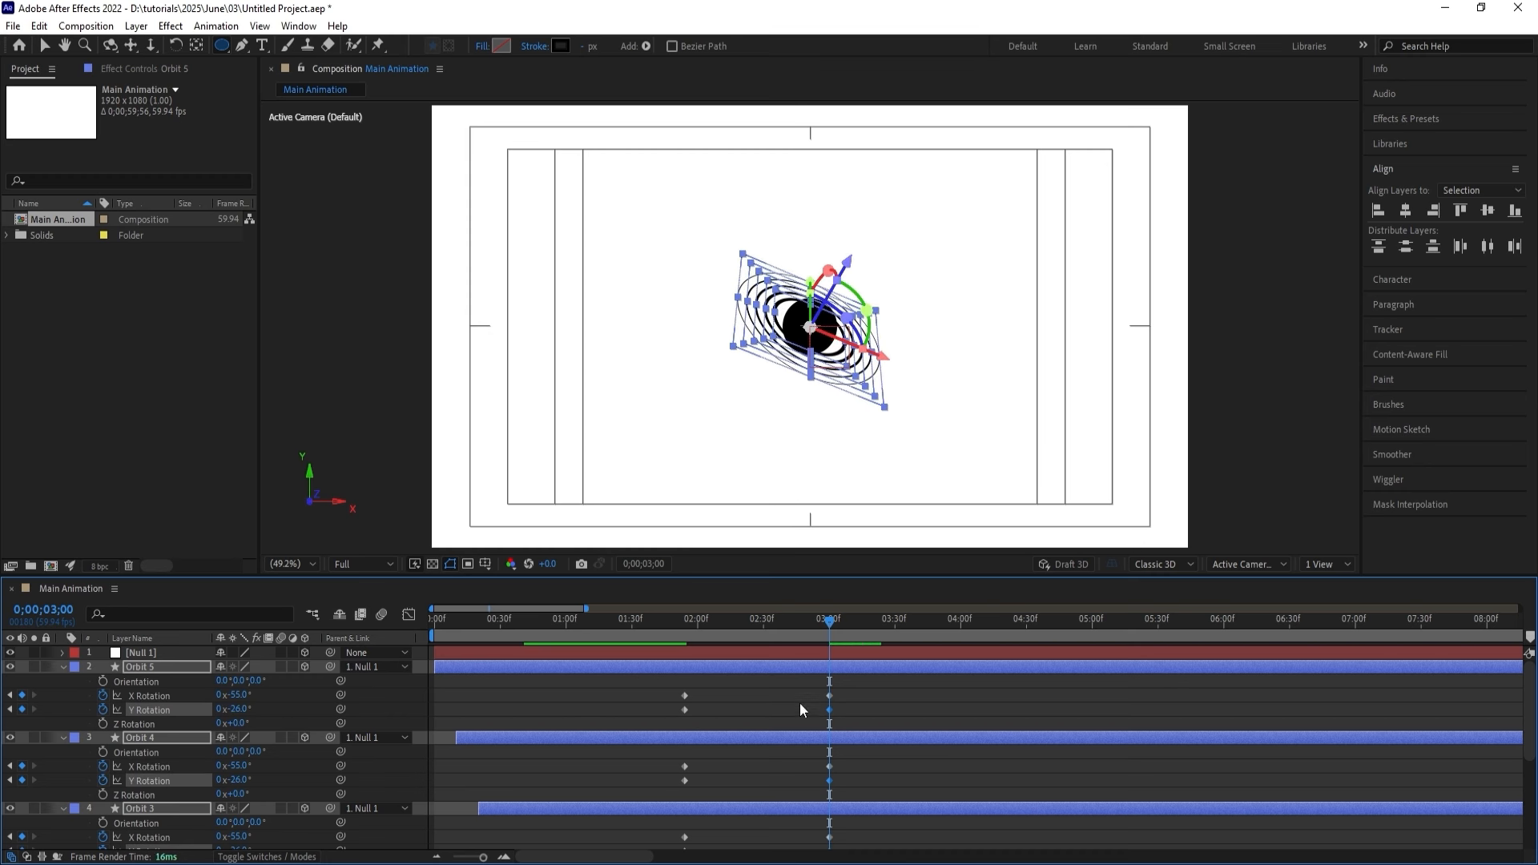
# Apply Easy Ease to all X and Y Rotation keyframes of the five orbit layers.
pyautogui.click(757, 696)
pyautogui.press('j')
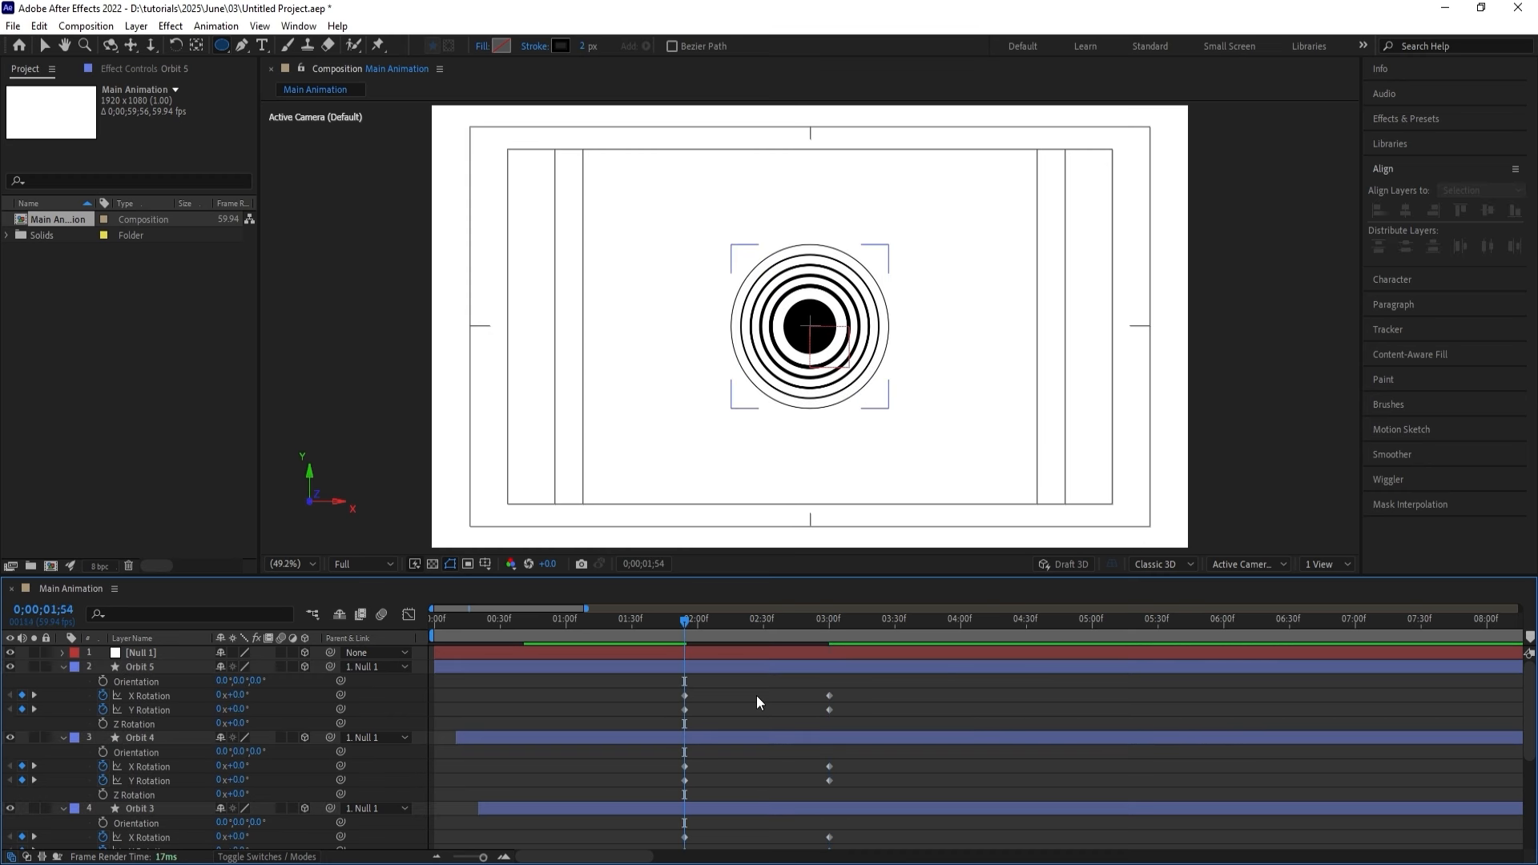
pyautogui.moveTo(660, 694); pyautogui.dragTo(898, 862)
pyautogui.press('F9')
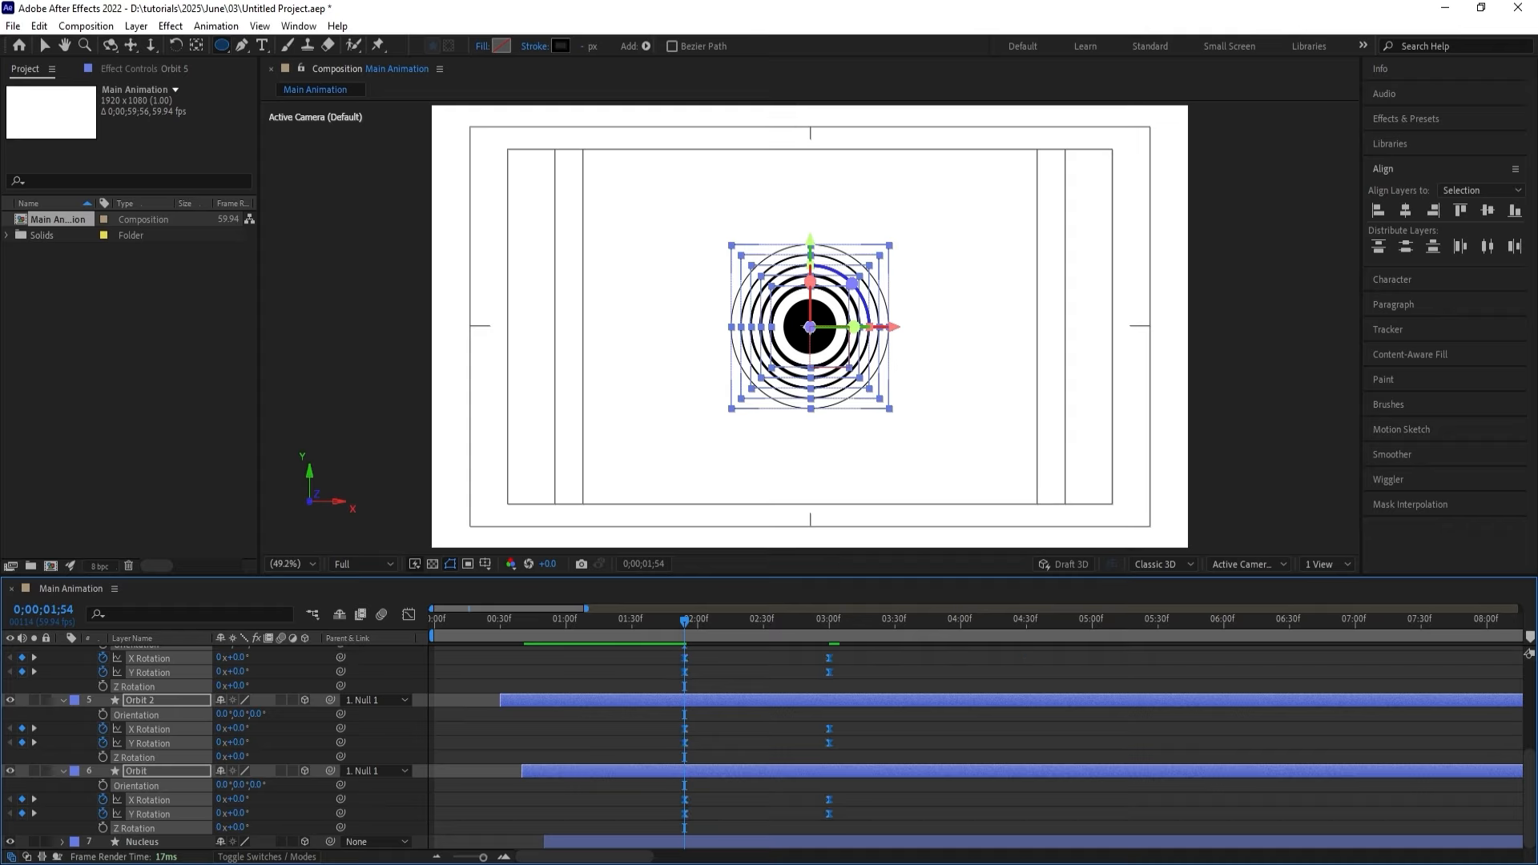
# In the speed graph, increase the incoming influence of the ending rotation keyframes to 62% for all orbit layers.
pyautogui.click(408, 617)
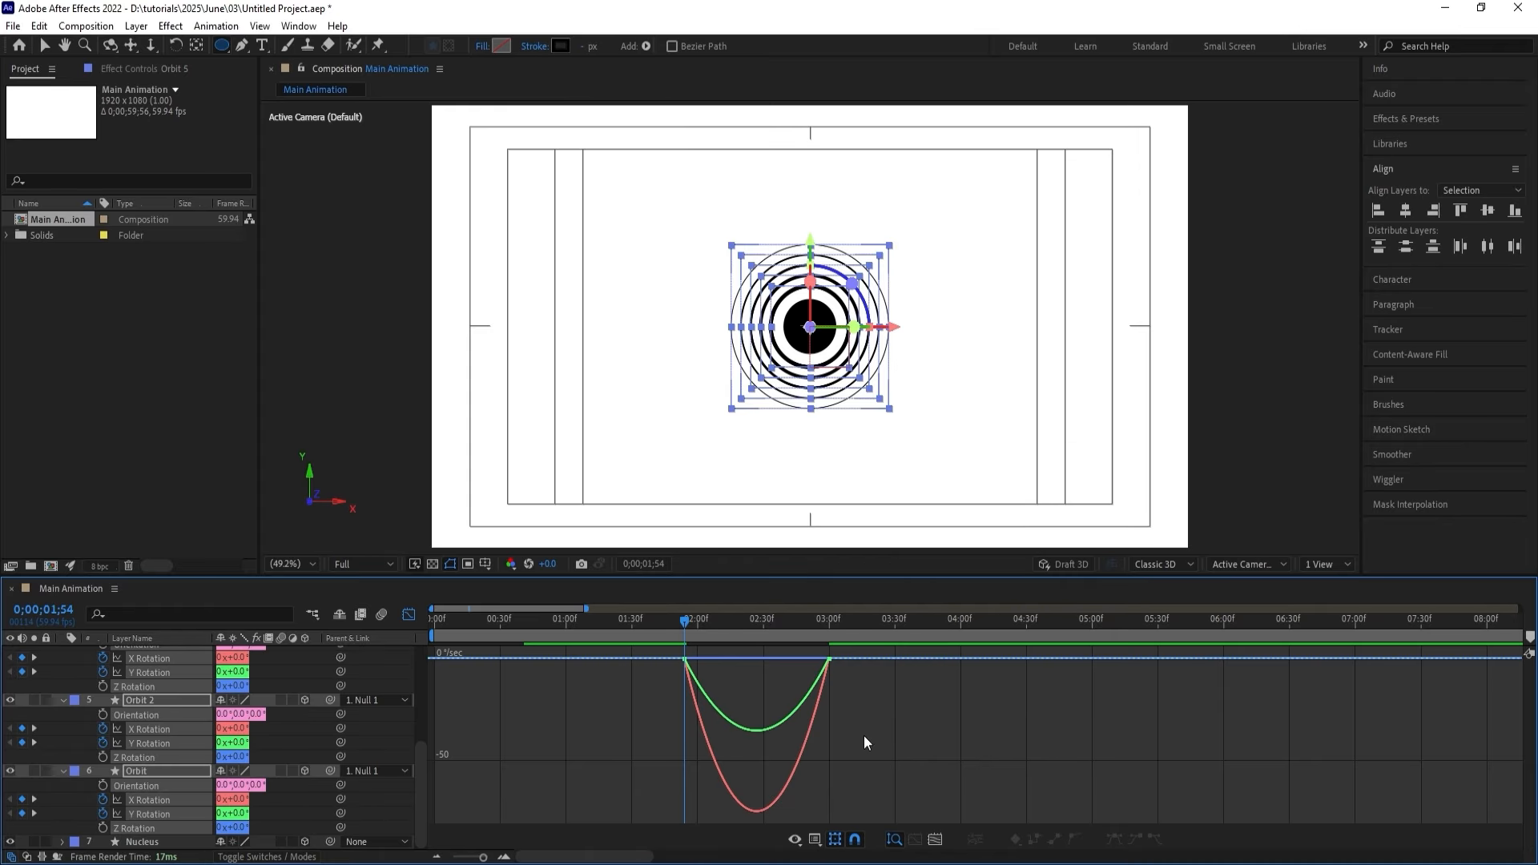
pyautogui.moveTo(891, 730); pyautogui.dragTo(603, 637)
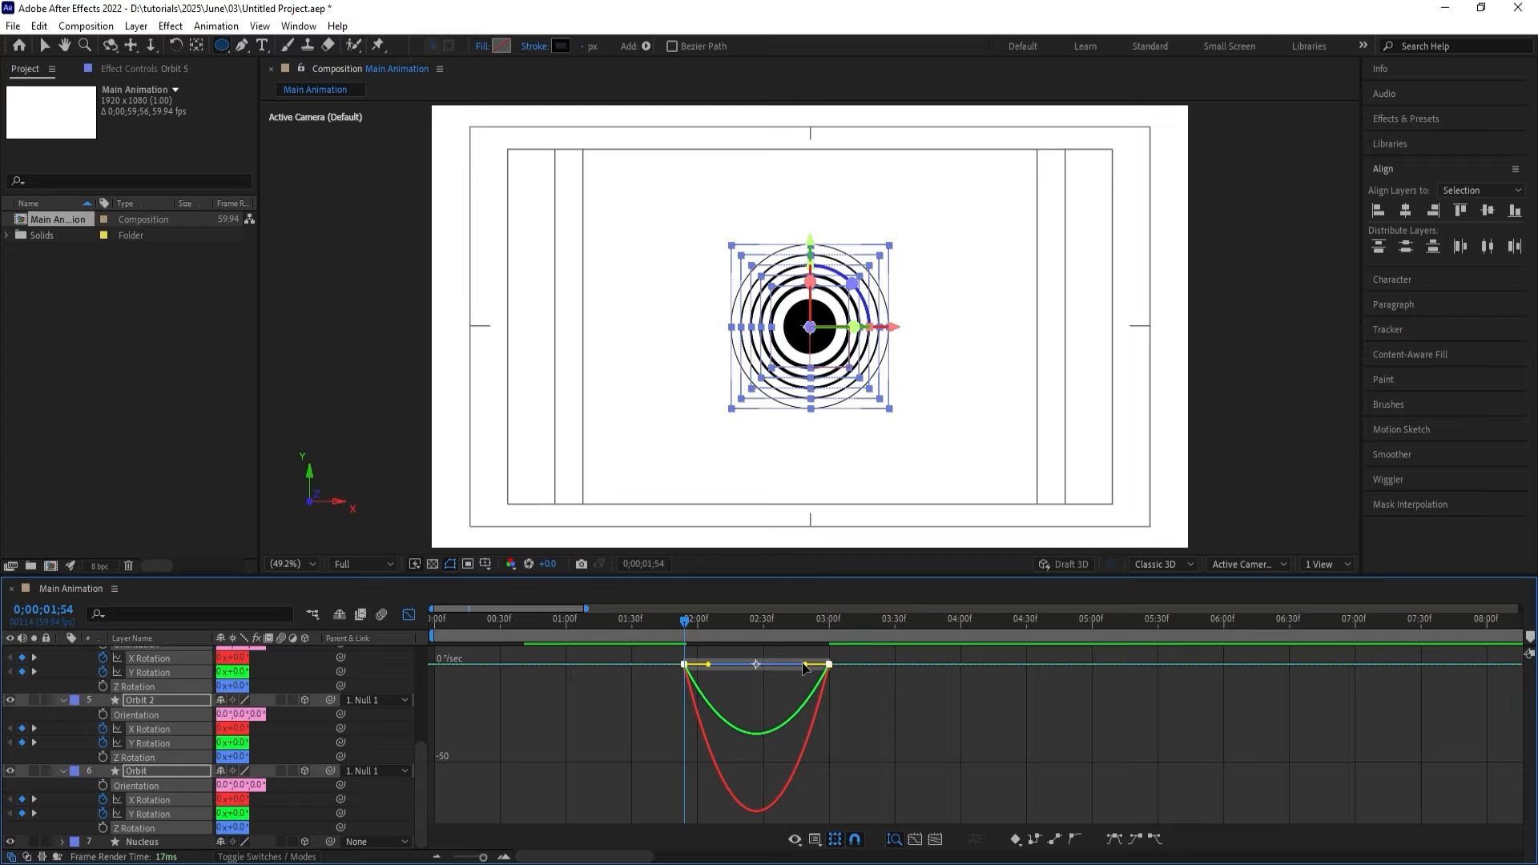
pyautogui.moveTo(804, 665); pyautogui.dragTo(729, 665)
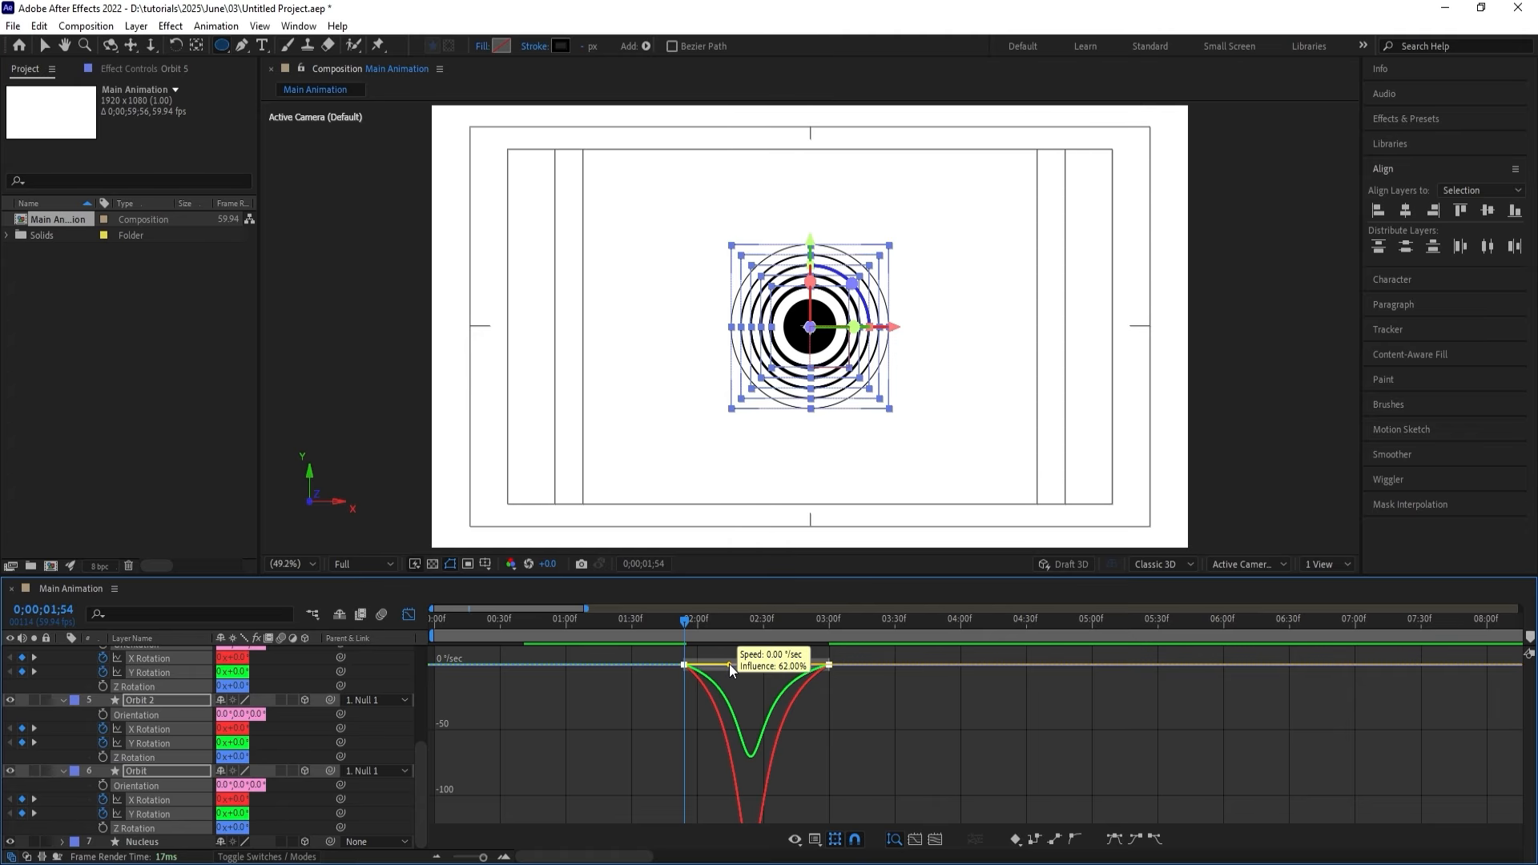
pyautogui.click(409, 619)
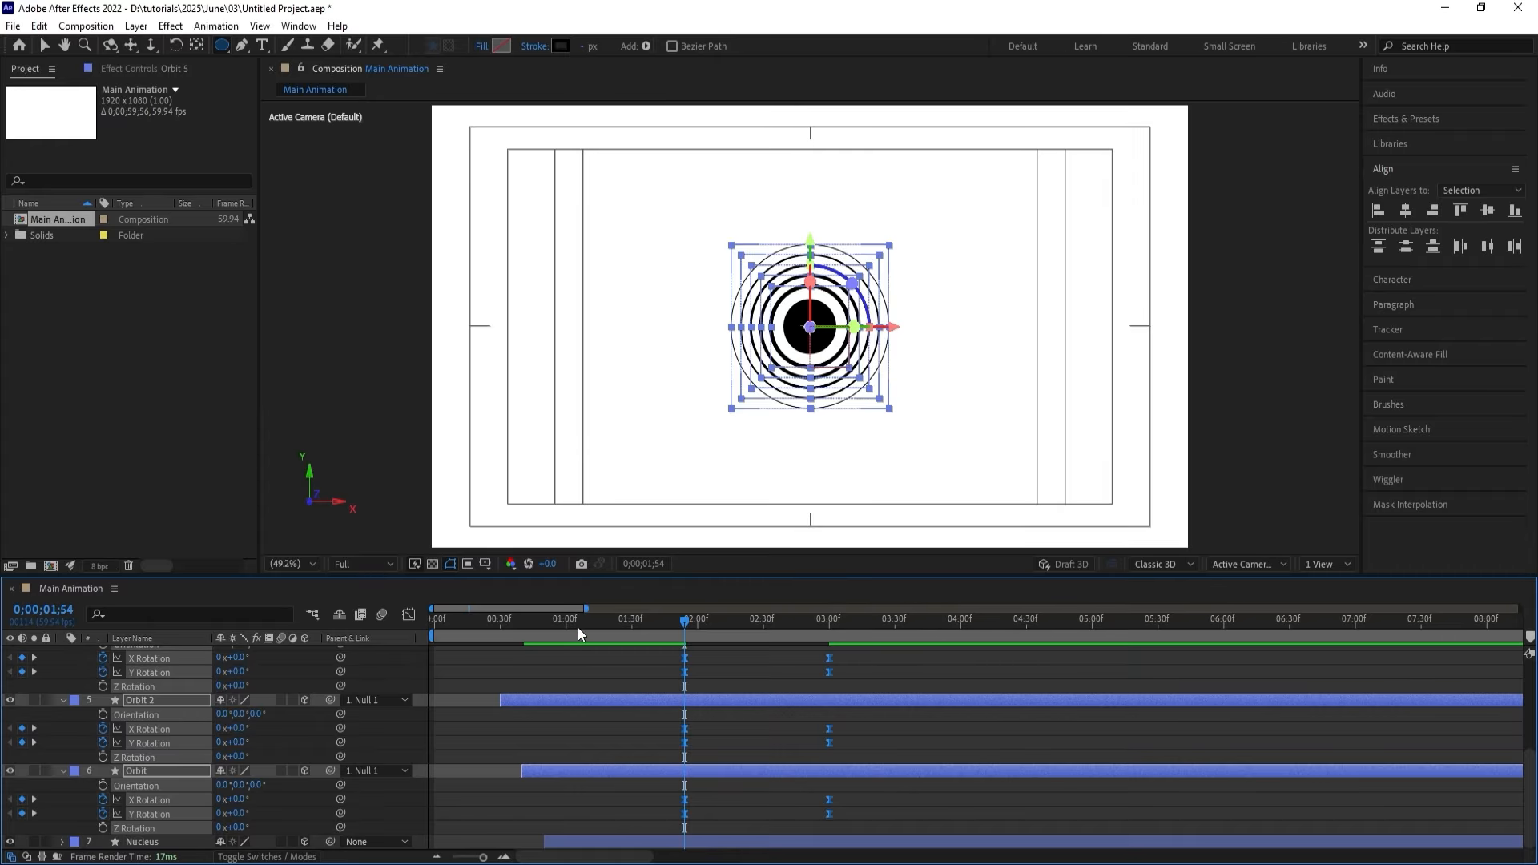
# Preview the eased orbit rotation from the start of the composition.
pyautogui.moveTo(578, 627); pyautogui.dragTo(358, 626)
pyautogui.press('space')
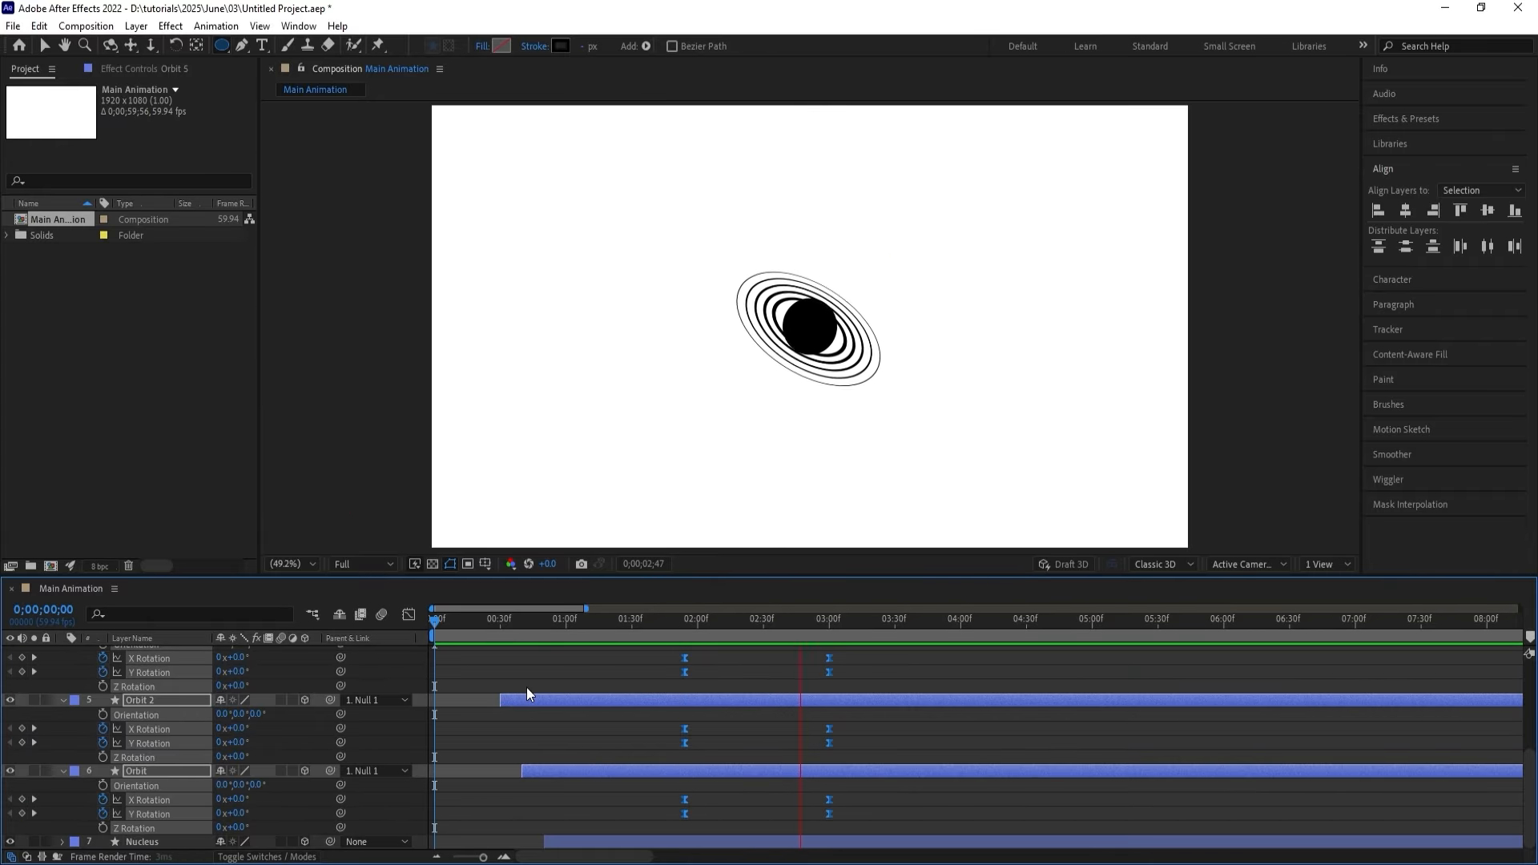
pyautogui.press('space')
pyautogui.scroll(5, 661, 708)
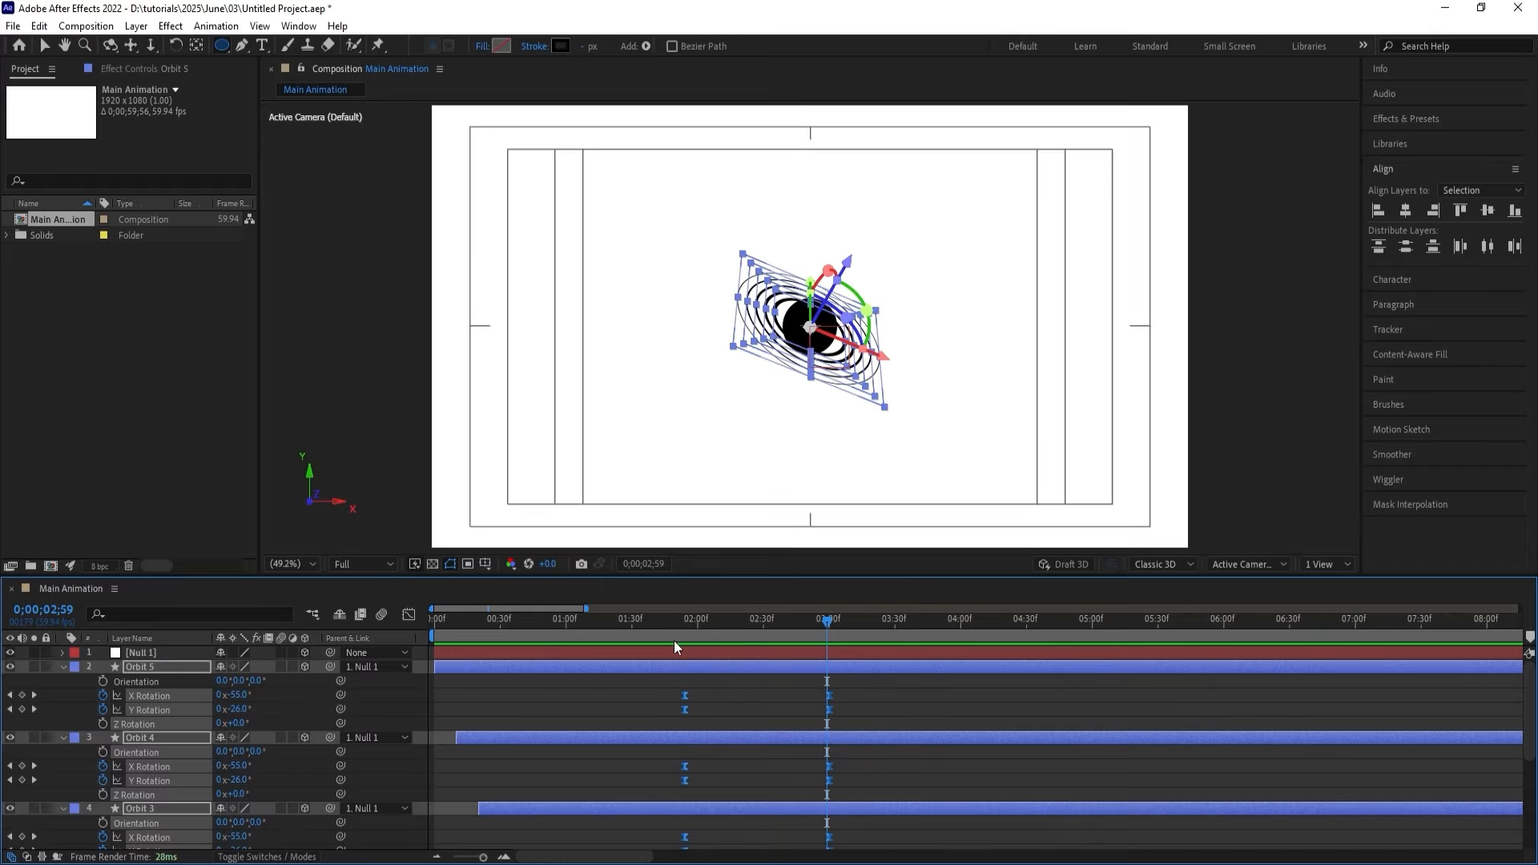
# Shift the rotation keyframes of all five orbit layers together so they start at 0;00;02;00.
pyautogui.moveTo(671, 619)
pyautogui.mouseDown()
pyautogui.moveTo(624, 617)
pyautogui.moveTo(681, 633)
pyautogui.mouseUp()
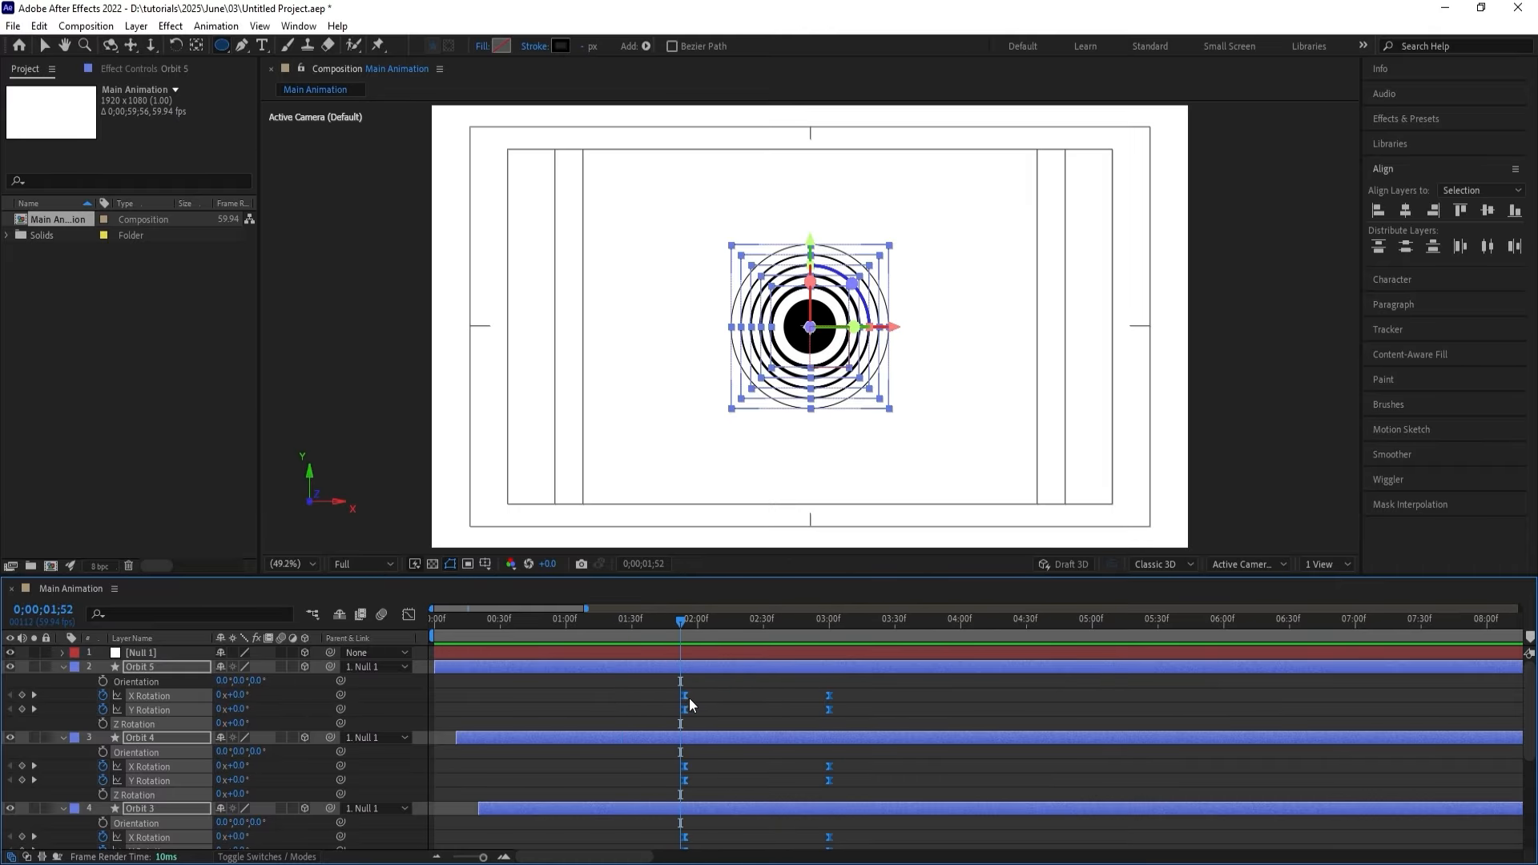
pyautogui.moveTo(681, 697); pyautogui.dragTo(716, 703)
pyautogui.press('=')
pyautogui.click(714, 620)
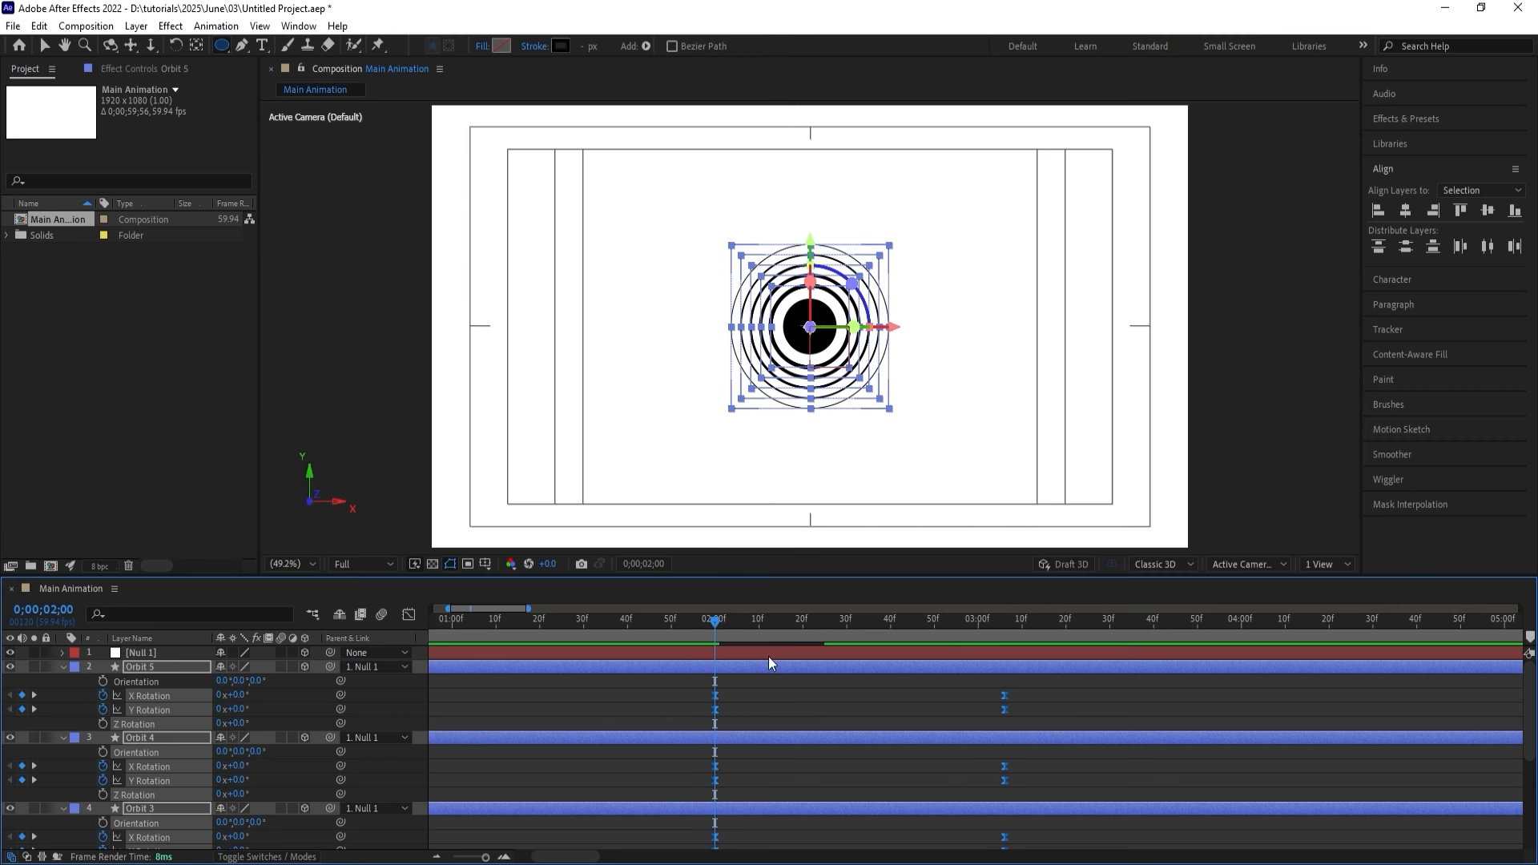
# Offset Orbit 4's X and Y Rotation keyframes so they start at 0;00;02;10.
pyautogui.click(801, 628)
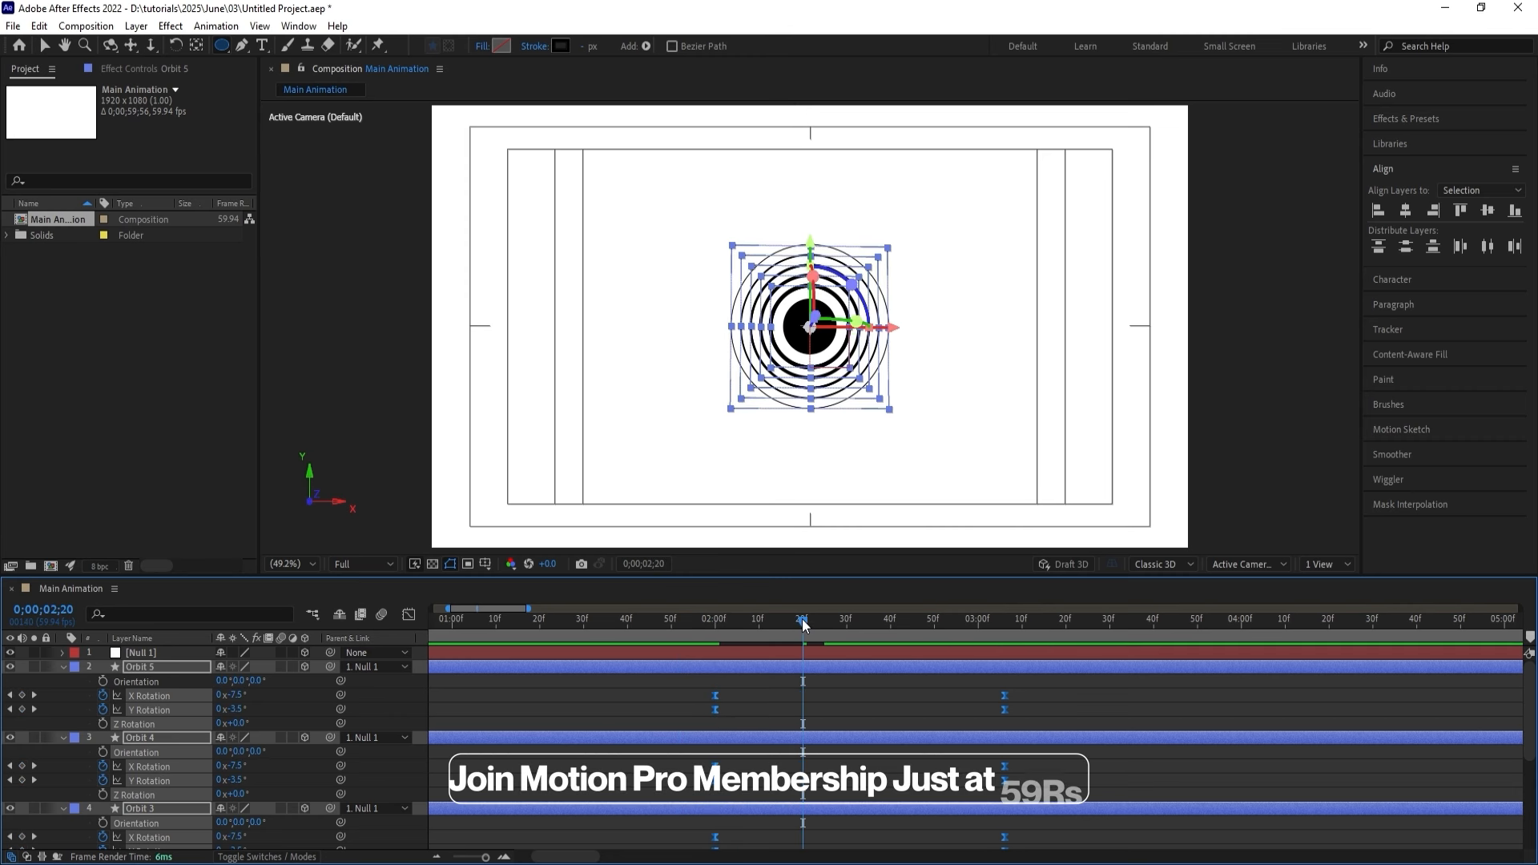
pyautogui.click(758, 629)
pyautogui.click(148, 766)
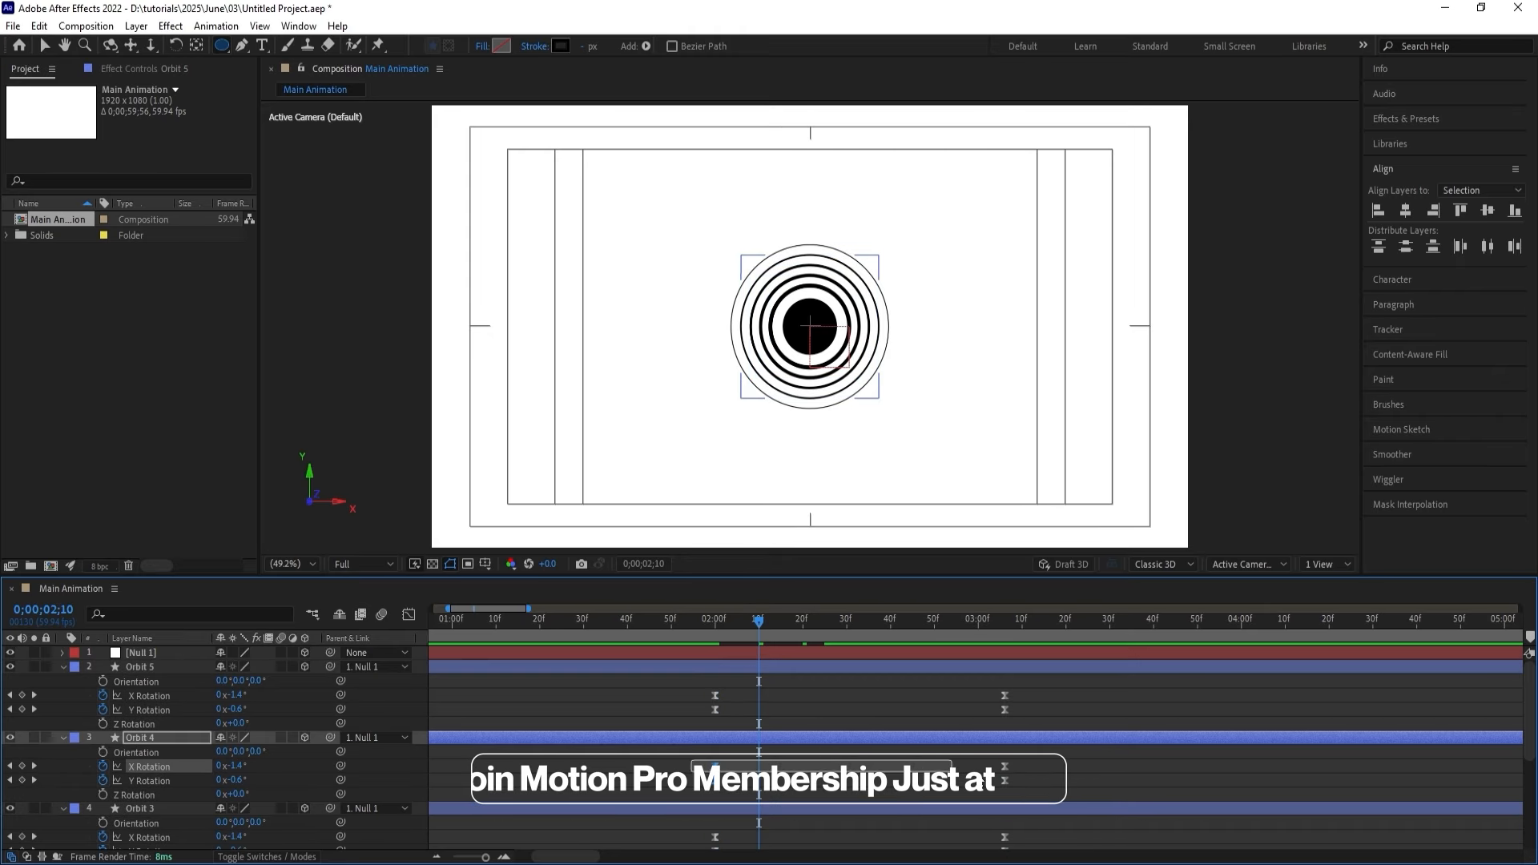
pyautogui.moveTo(951, 773); pyautogui.dragTo(1046, 782)
pyautogui.moveTo(714, 781); pyautogui.dragTo(759, 780)
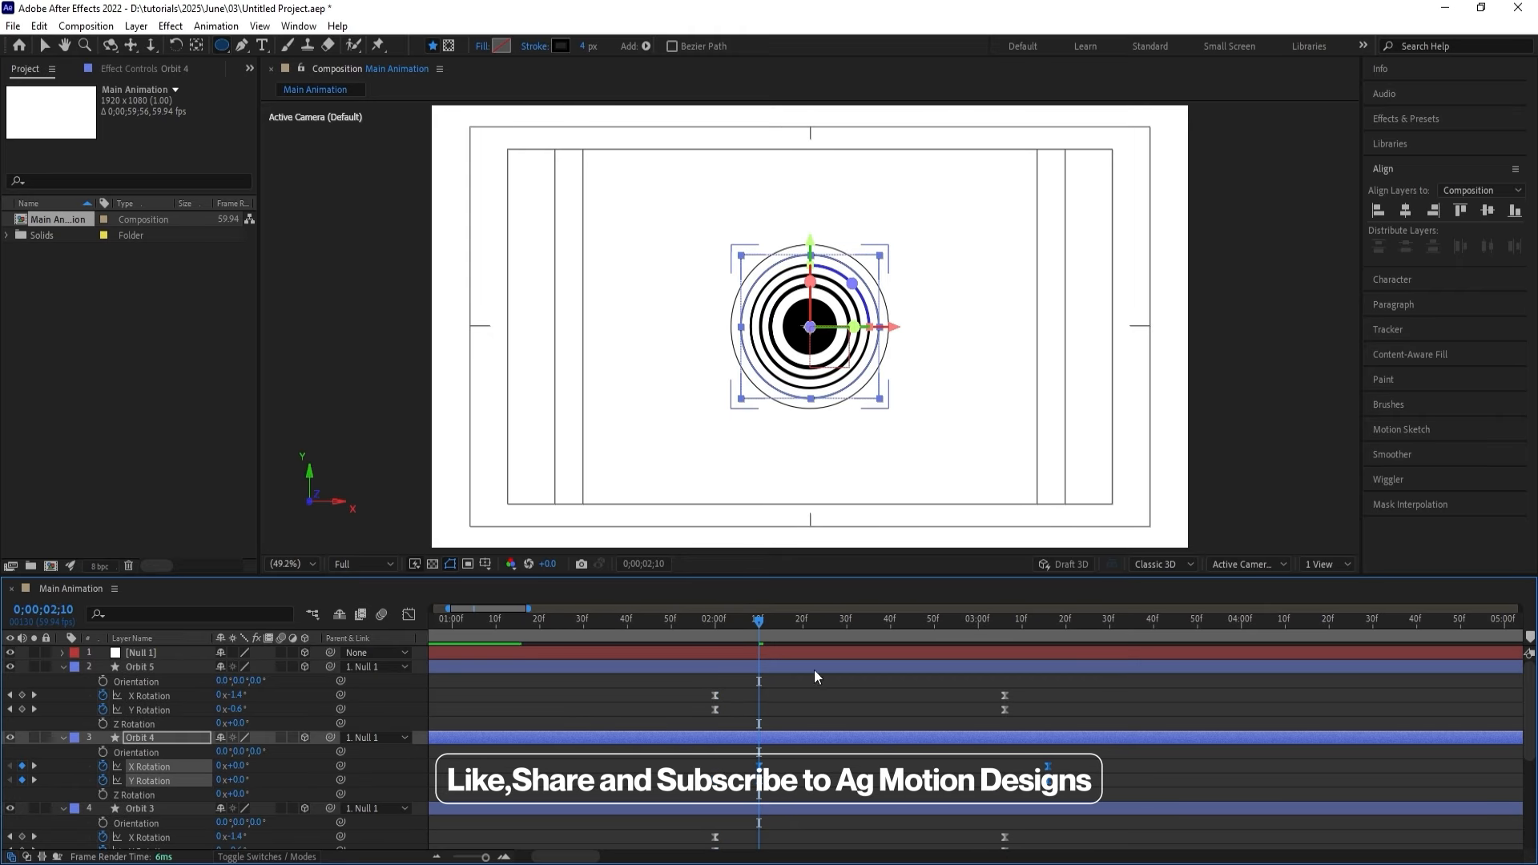
# Move Orbit 3's X and Y Rotation keyframes so they start at 0;00;02;20.
pyautogui.click(801, 623)
pyautogui.scroll(-3, 712, 801)
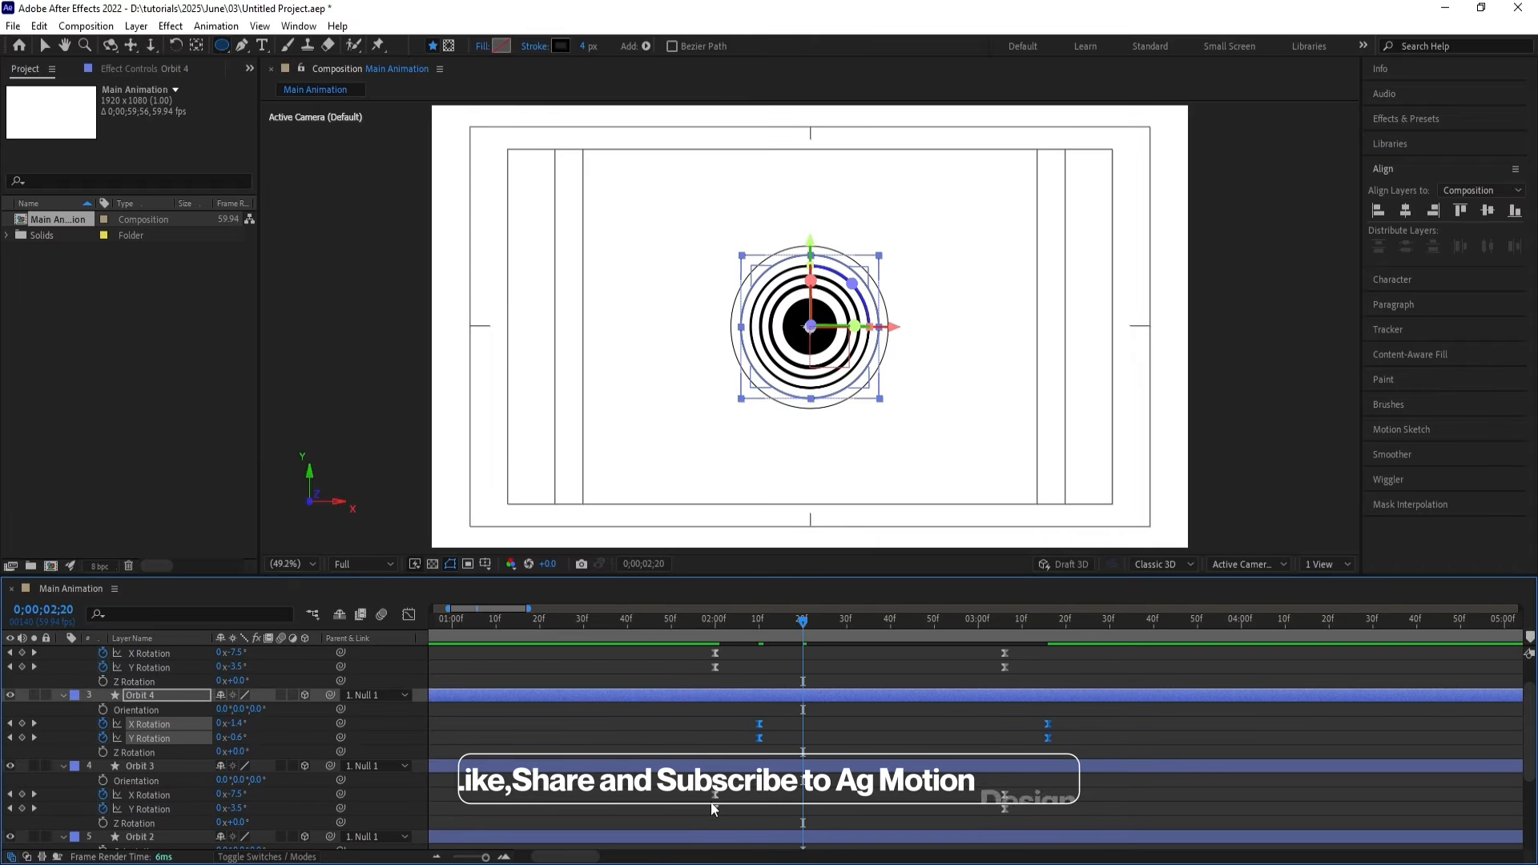
pyautogui.moveTo(689, 783); pyautogui.dragTo(1030, 820)
pyautogui.press('Delete')
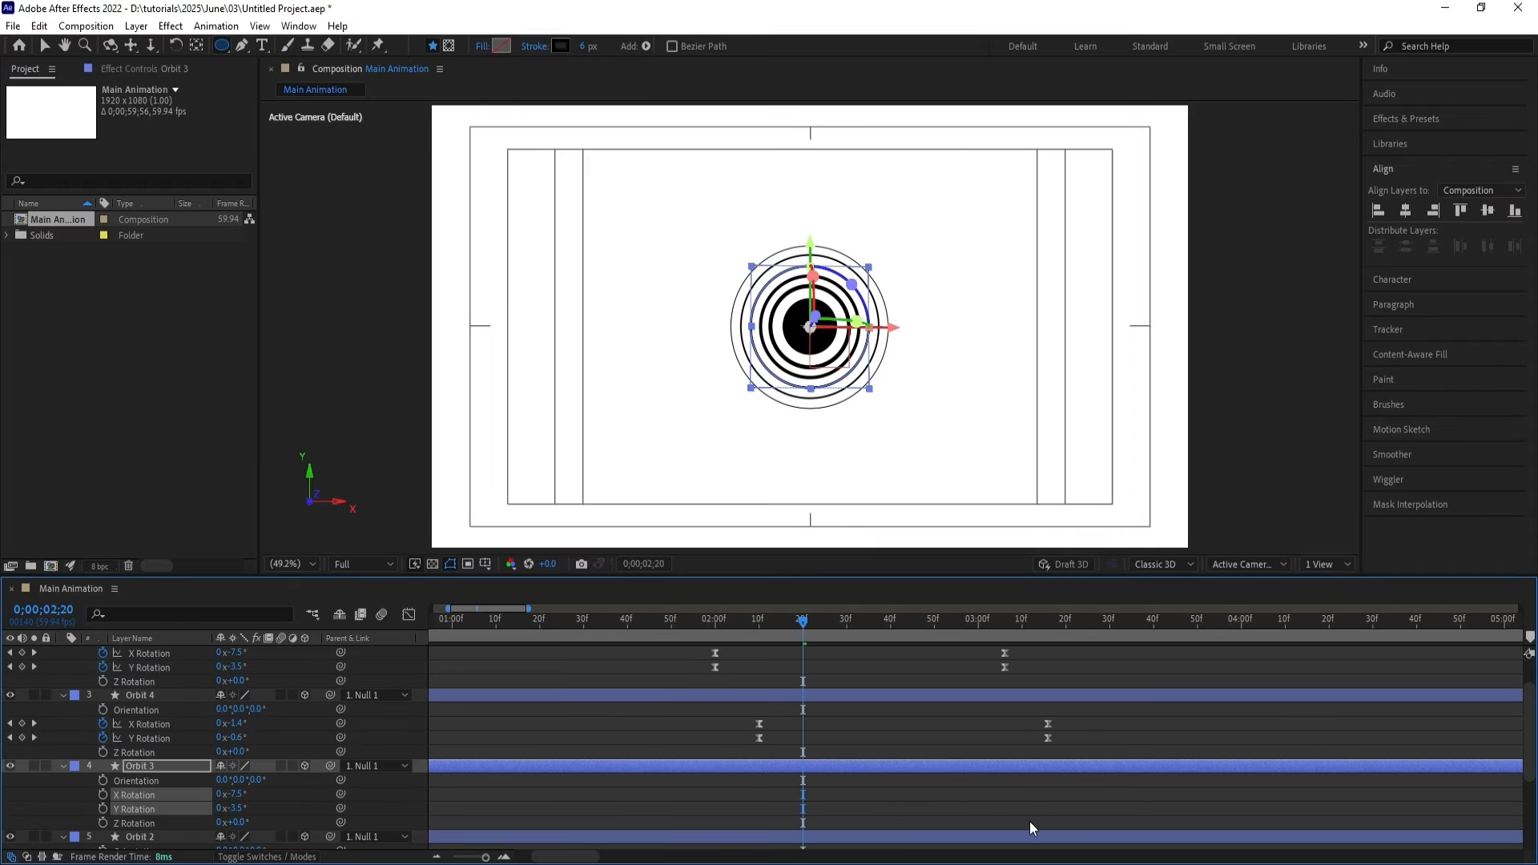
pyautogui.hotkey('ctrl', 'v')
# Move Orbit 2's X and Y Rotation keyframes so they start at 0;00;02;30.
pyautogui.click(846, 625)
pyautogui.scroll(-3, 853, 736)
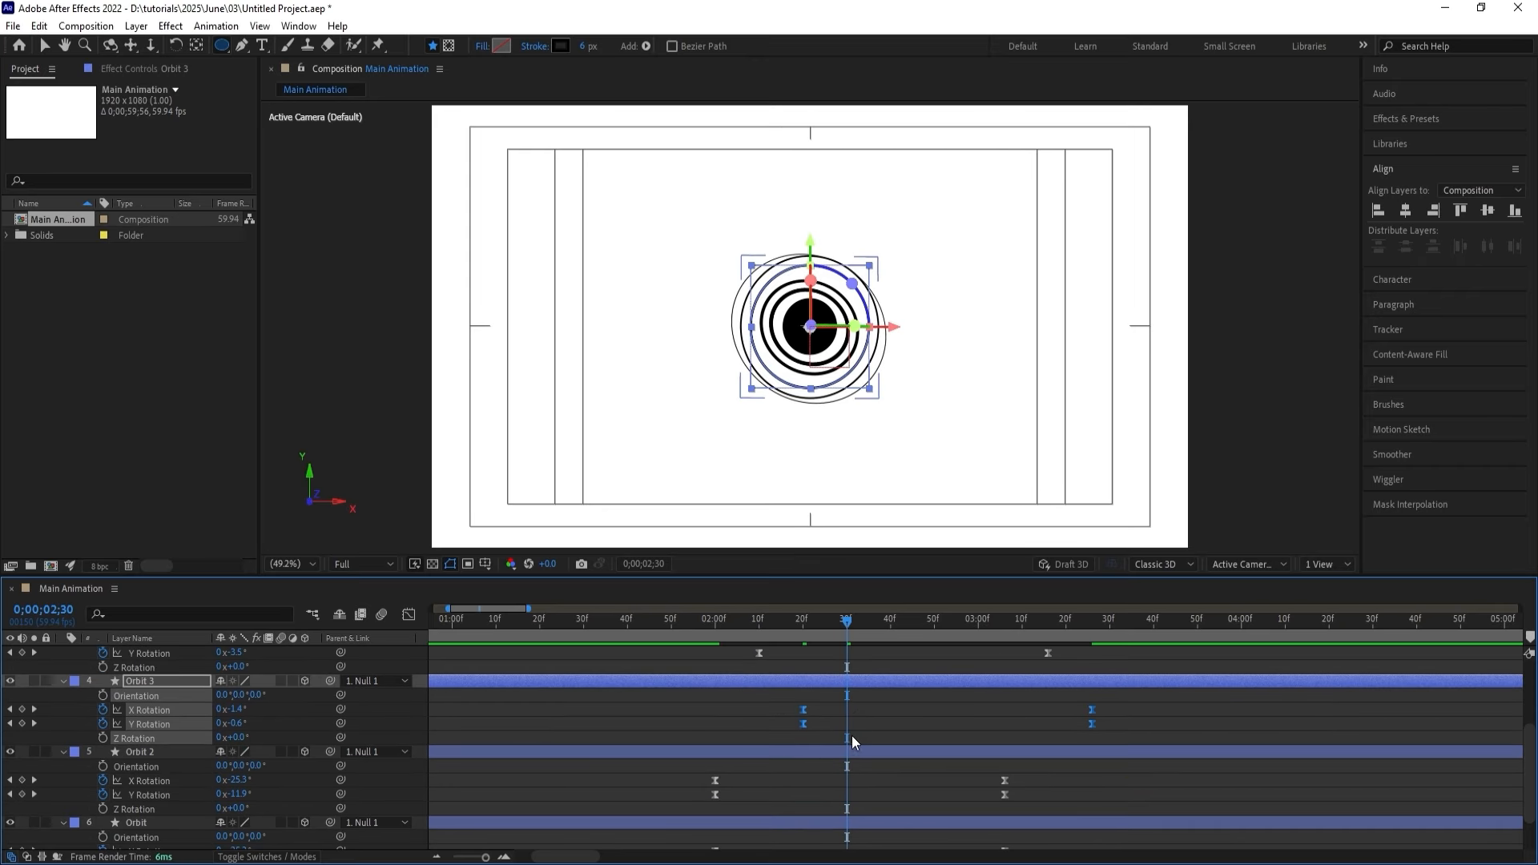
pyautogui.moveTo(685, 775); pyautogui.dragTo(1040, 797)
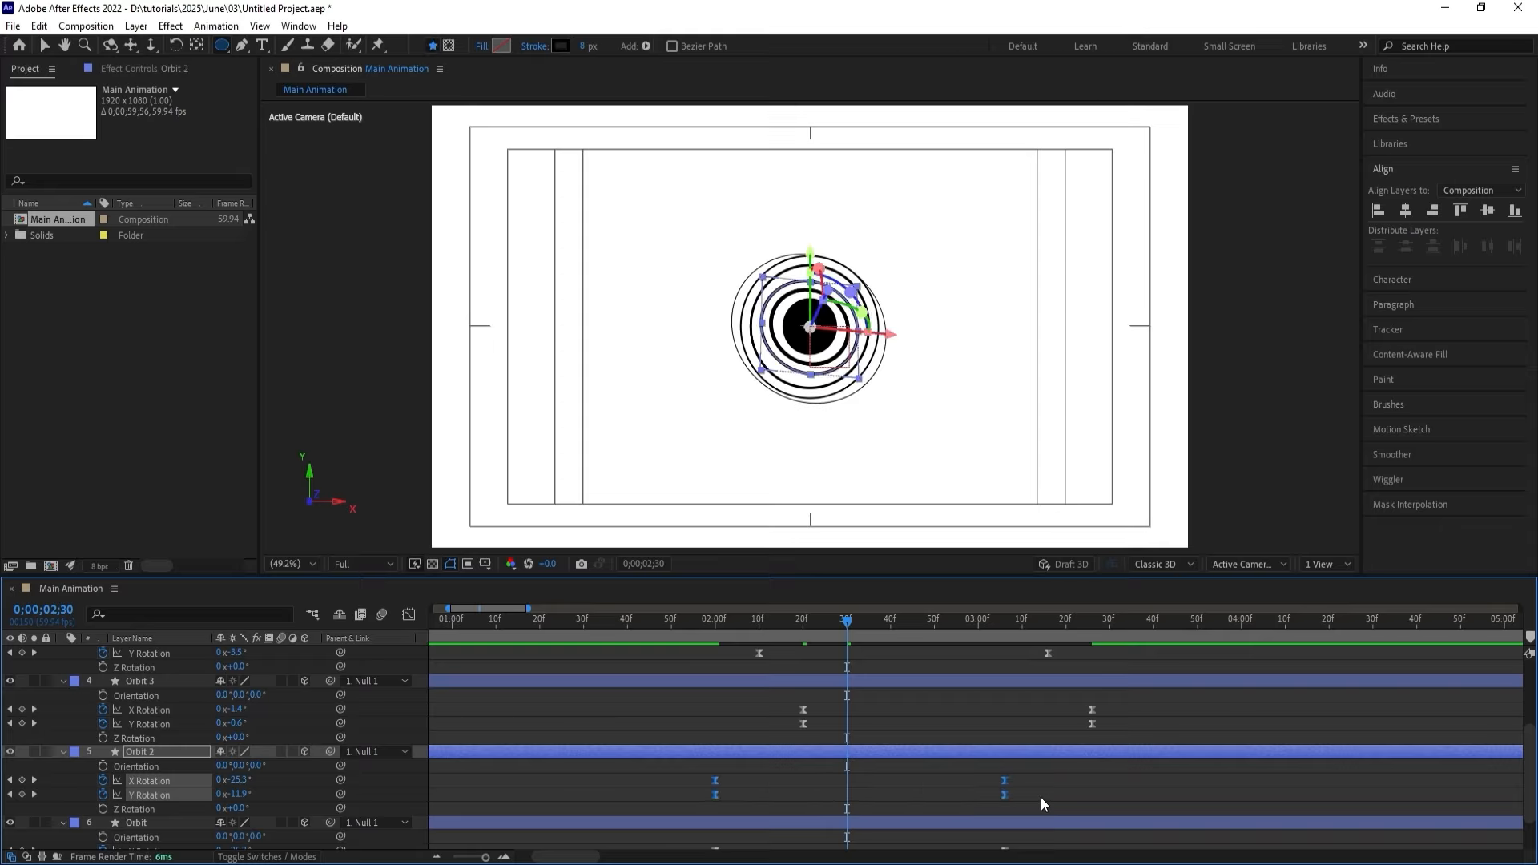
pyautogui.hotkey('ctrl', 'x')
pyautogui.hotkey('ctrl', 'v')
# Move the X and Y Rotation keyframes of the innermost Orbit layer so they start at 0;00;02;40.
pyautogui.click(891, 625)
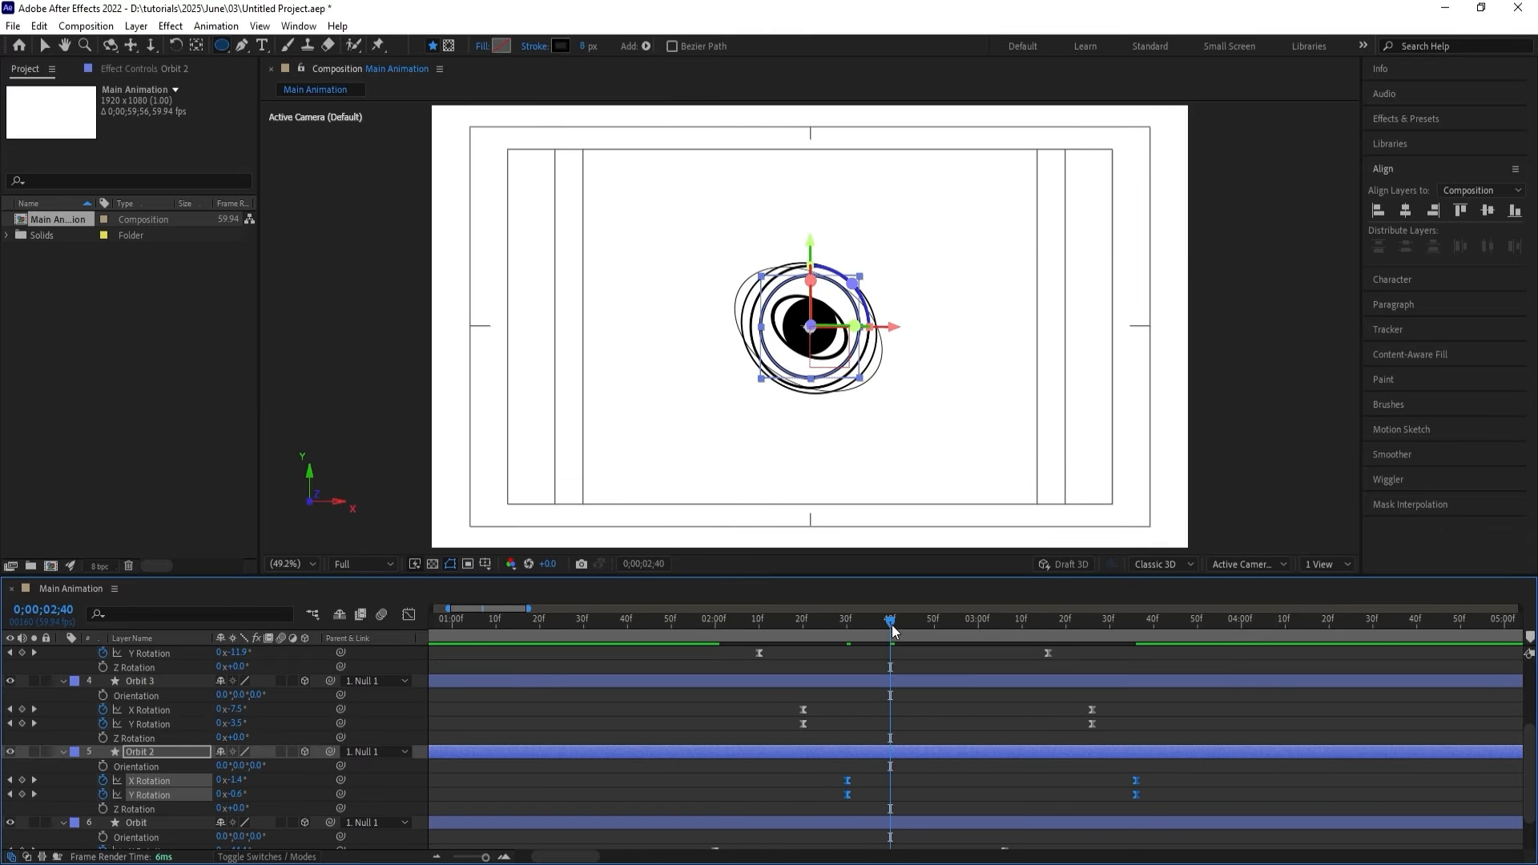
pyautogui.scroll(-2, 902, 796)
pyautogui.moveTo(681, 796); pyautogui.dragTo(1021, 824)
pyautogui.hotkey('ctrl', 'x')
pyautogui.hotkey('ctrl', 'v')
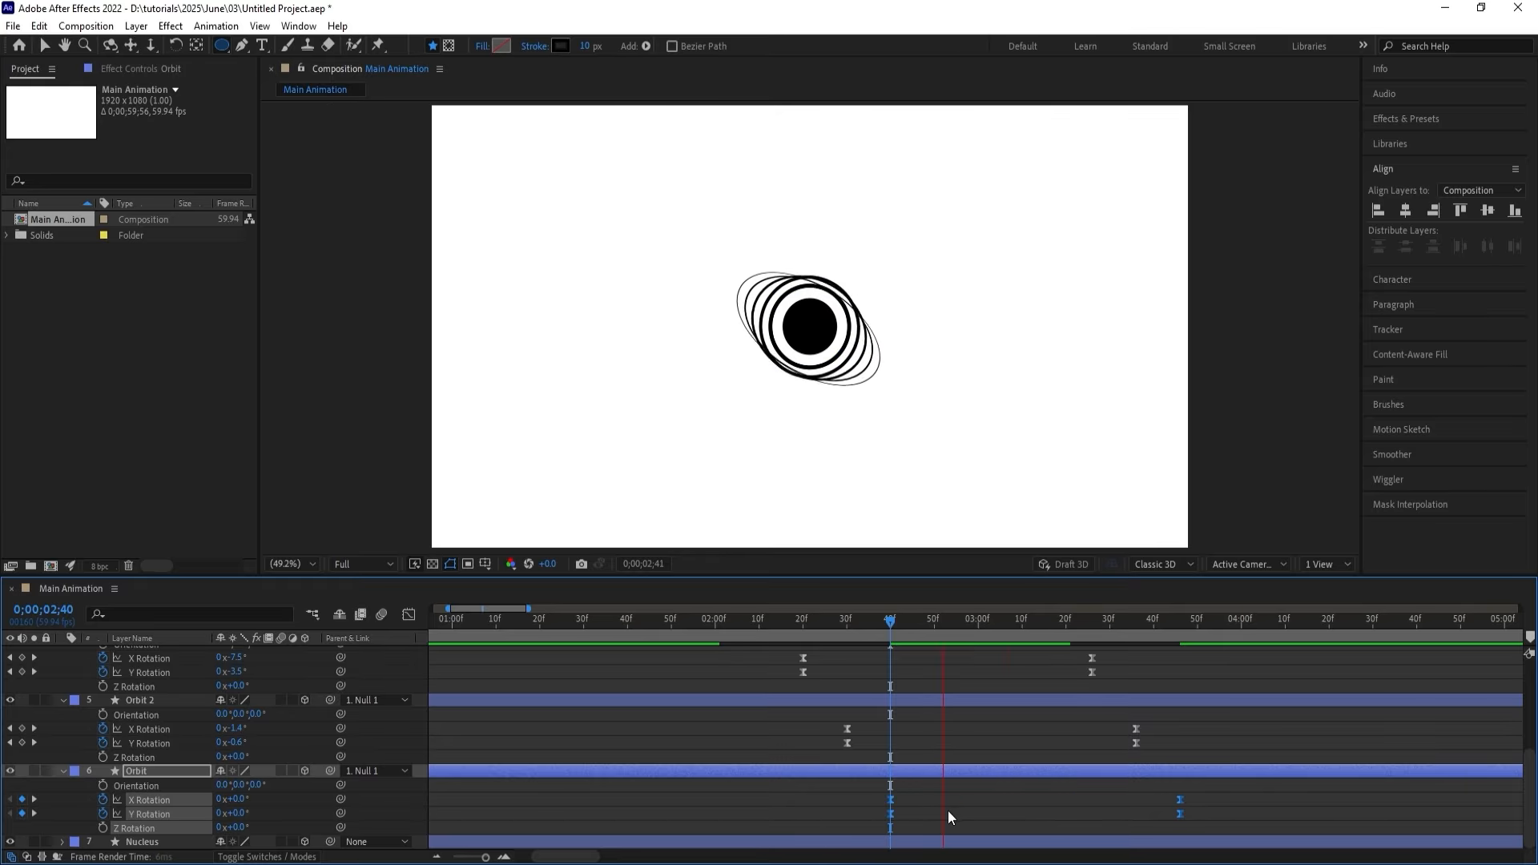
# Preview the staggered 3D rotation of the orbit rings.
pyautogui.press('space')
pyautogui.press('space')
pyautogui.press('-')
pyautogui.press('-')
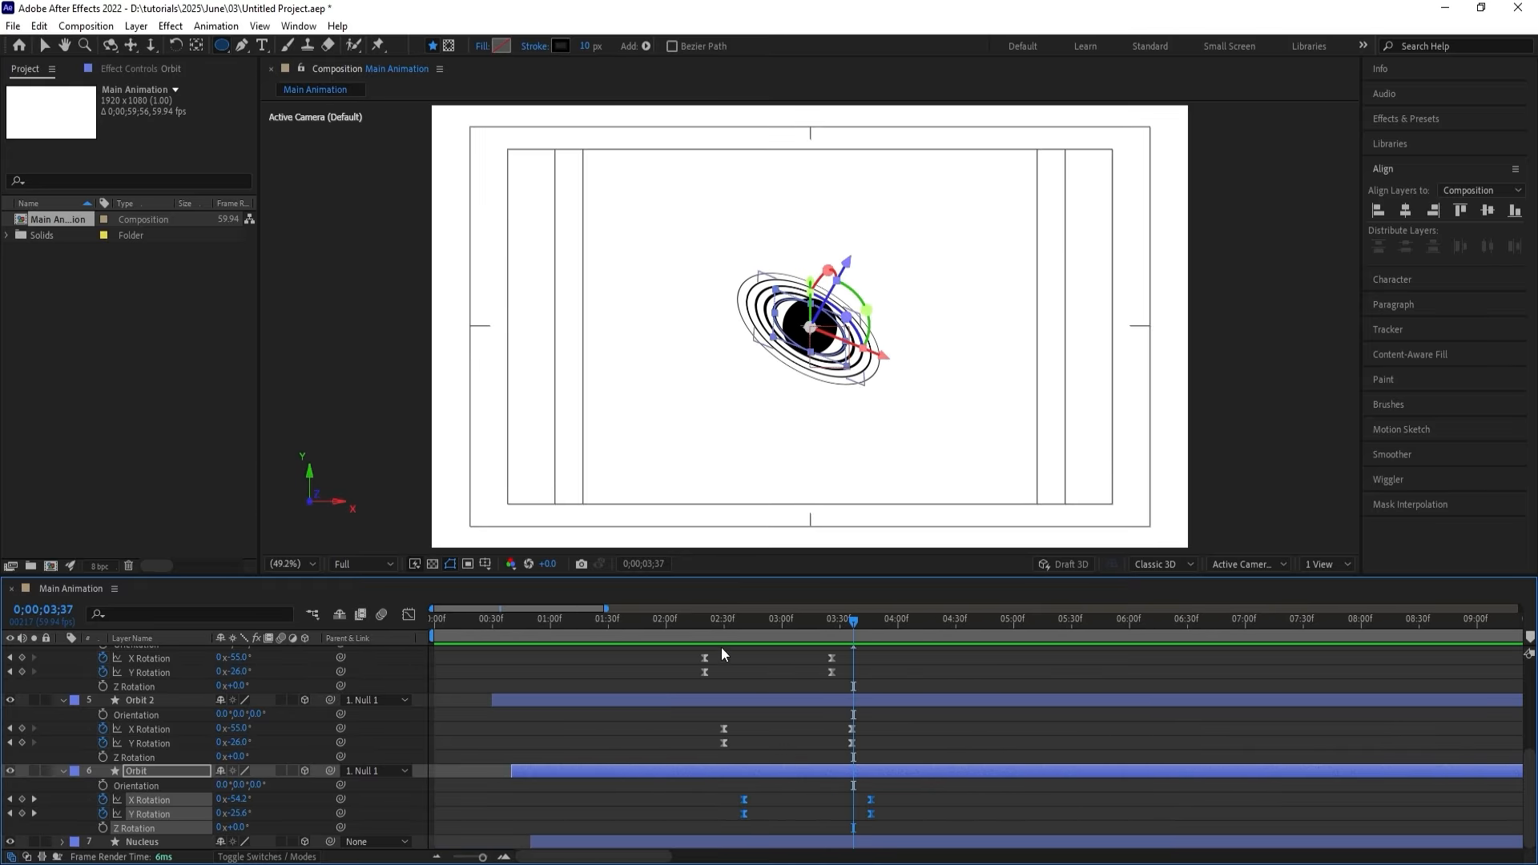
# Shift the final X and Y Rotation keyframes of all five orbit layers about 27 frames earlier.
pyautogui.press('Home')
pyautogui.press('space')
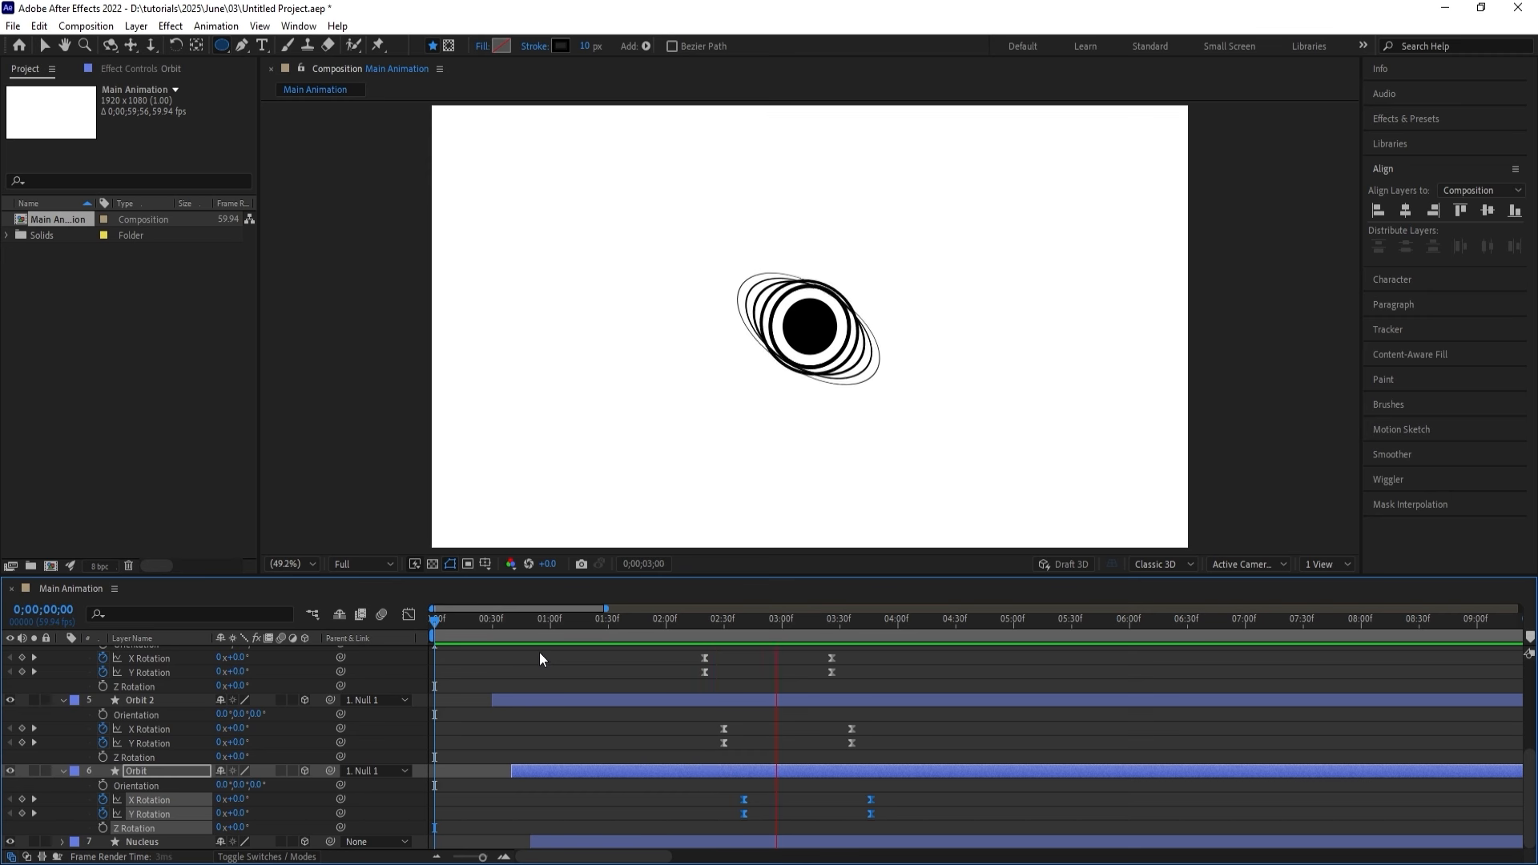
pyautogui.press('space')
pyautogui.scroll(4, 844, 739)
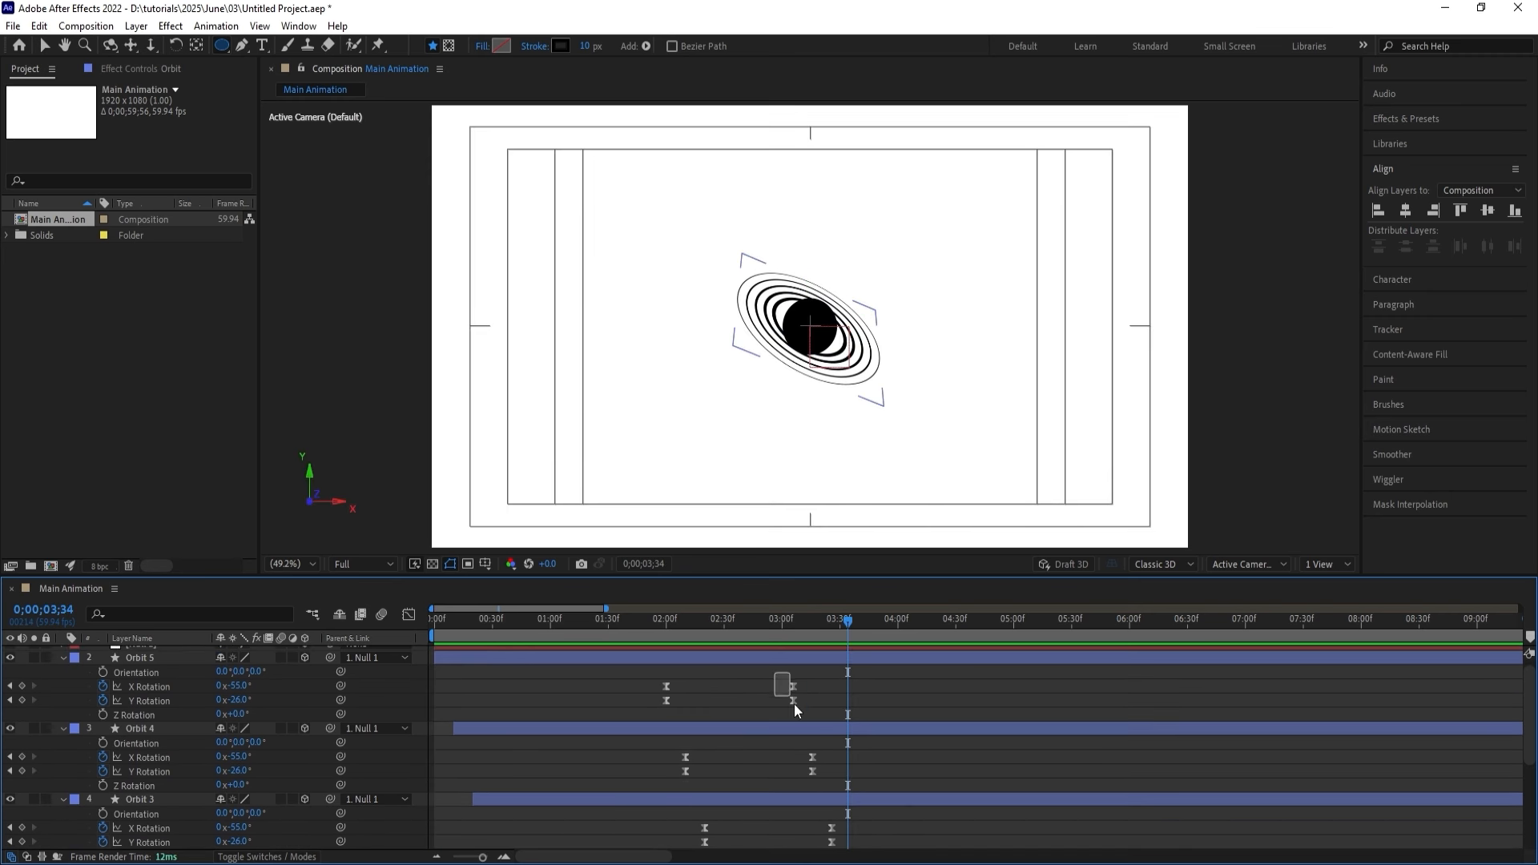
pyautogui.moveTo(794, 703); pyautogui.dragTo(925, 848)
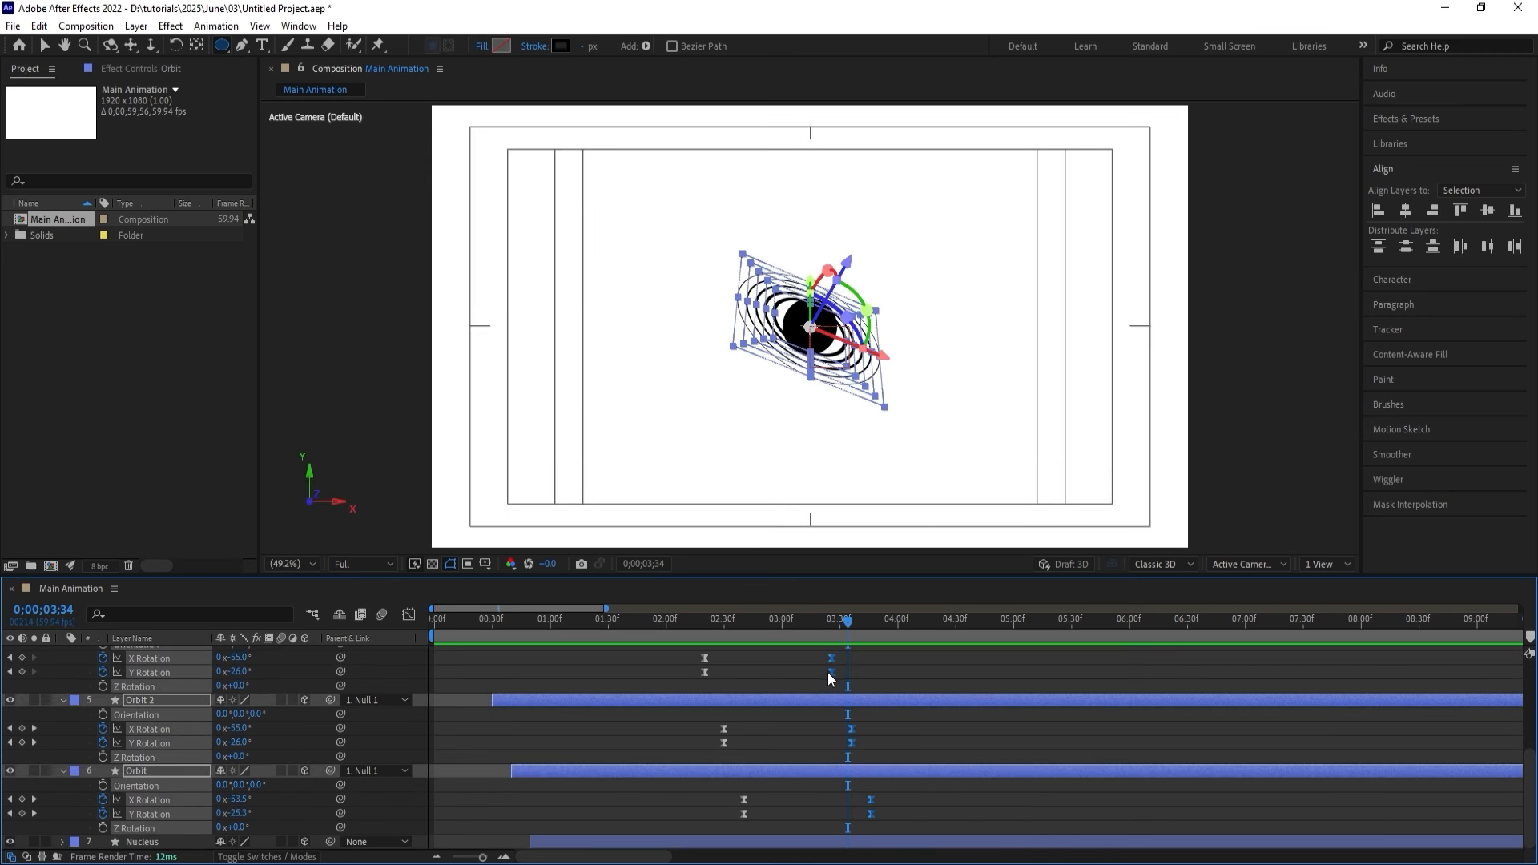
pyautogui.moveTo(830, 671); pyautogui.dragTo(777, 662)
# Preview the retimed orbit tilt from about 0;00;02;06, collapse every layer's properties, and replay the animation from the start.
pyautogui.click(676, 633)
pyautogui.press('space')
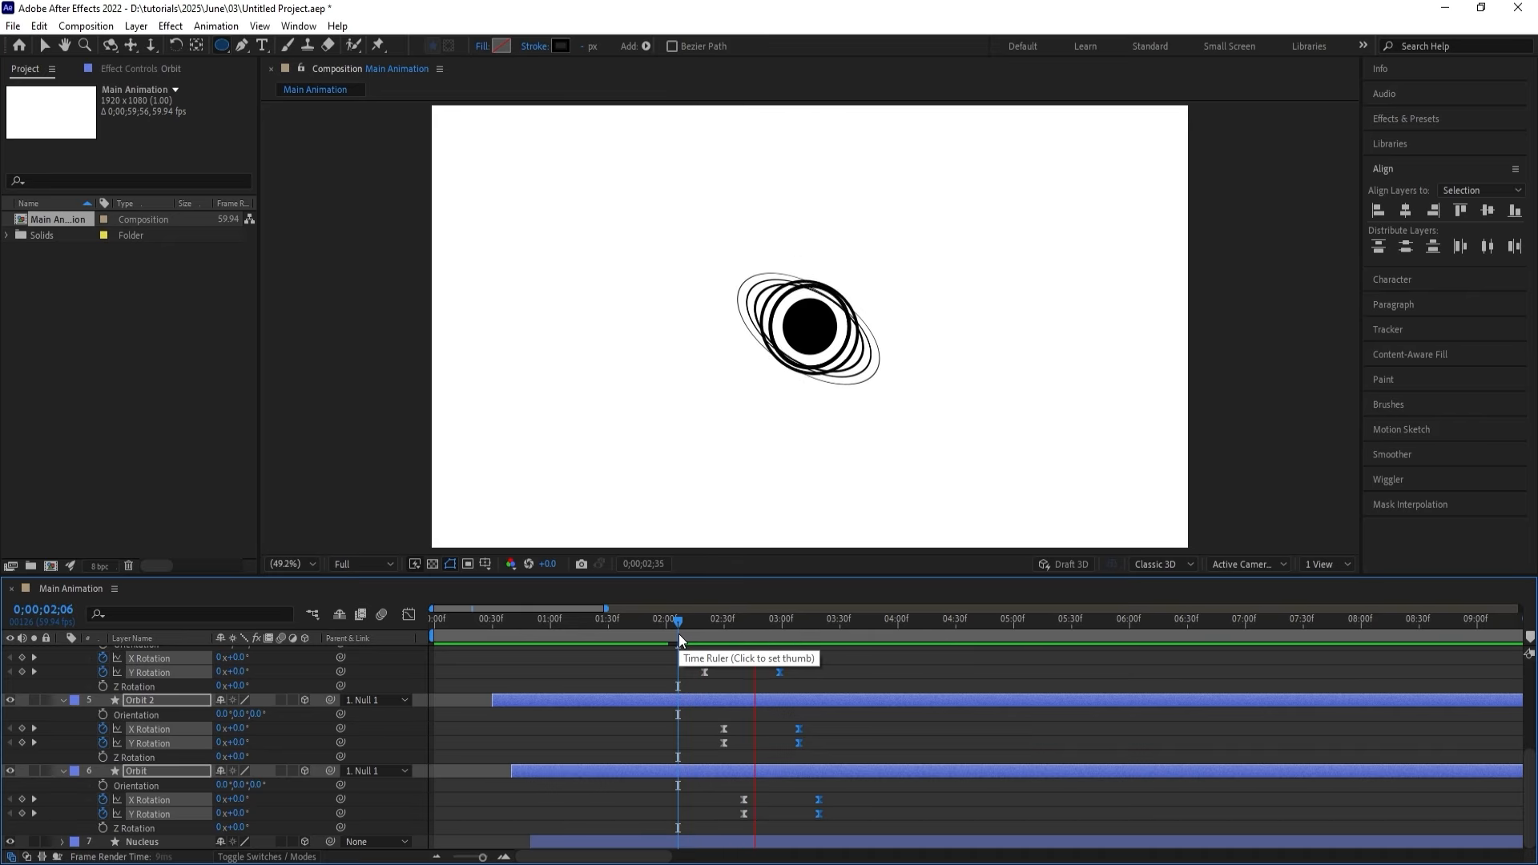
pyautogui.press('space')
pyautogui.scroll(5, 693, 675)
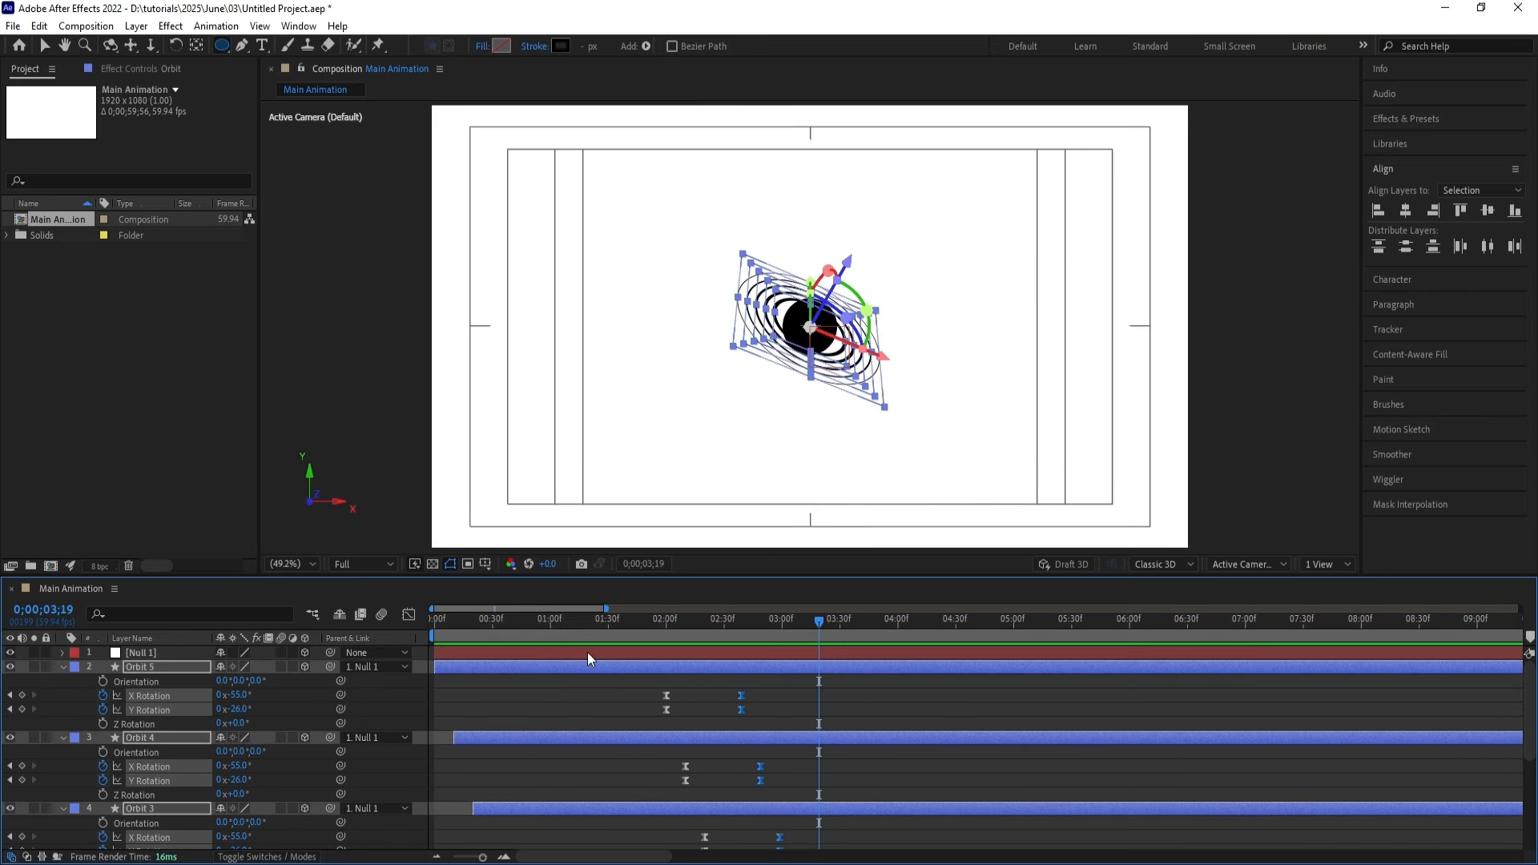
pyautogui.click(547, 694)
pyautogui.press('u')
pyautogui.press('Home')
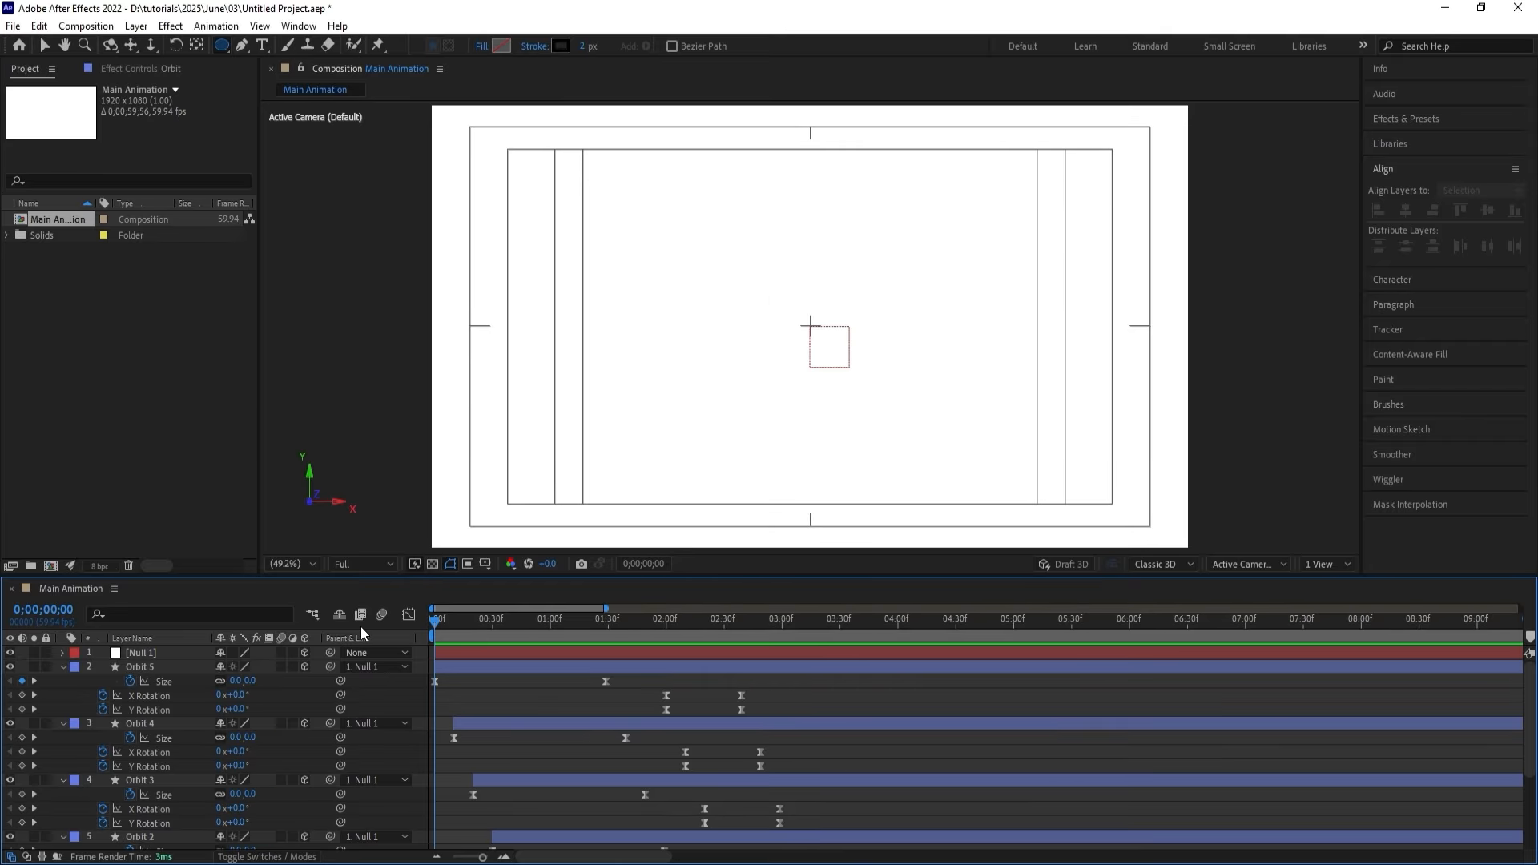
pyautogui.press('u')
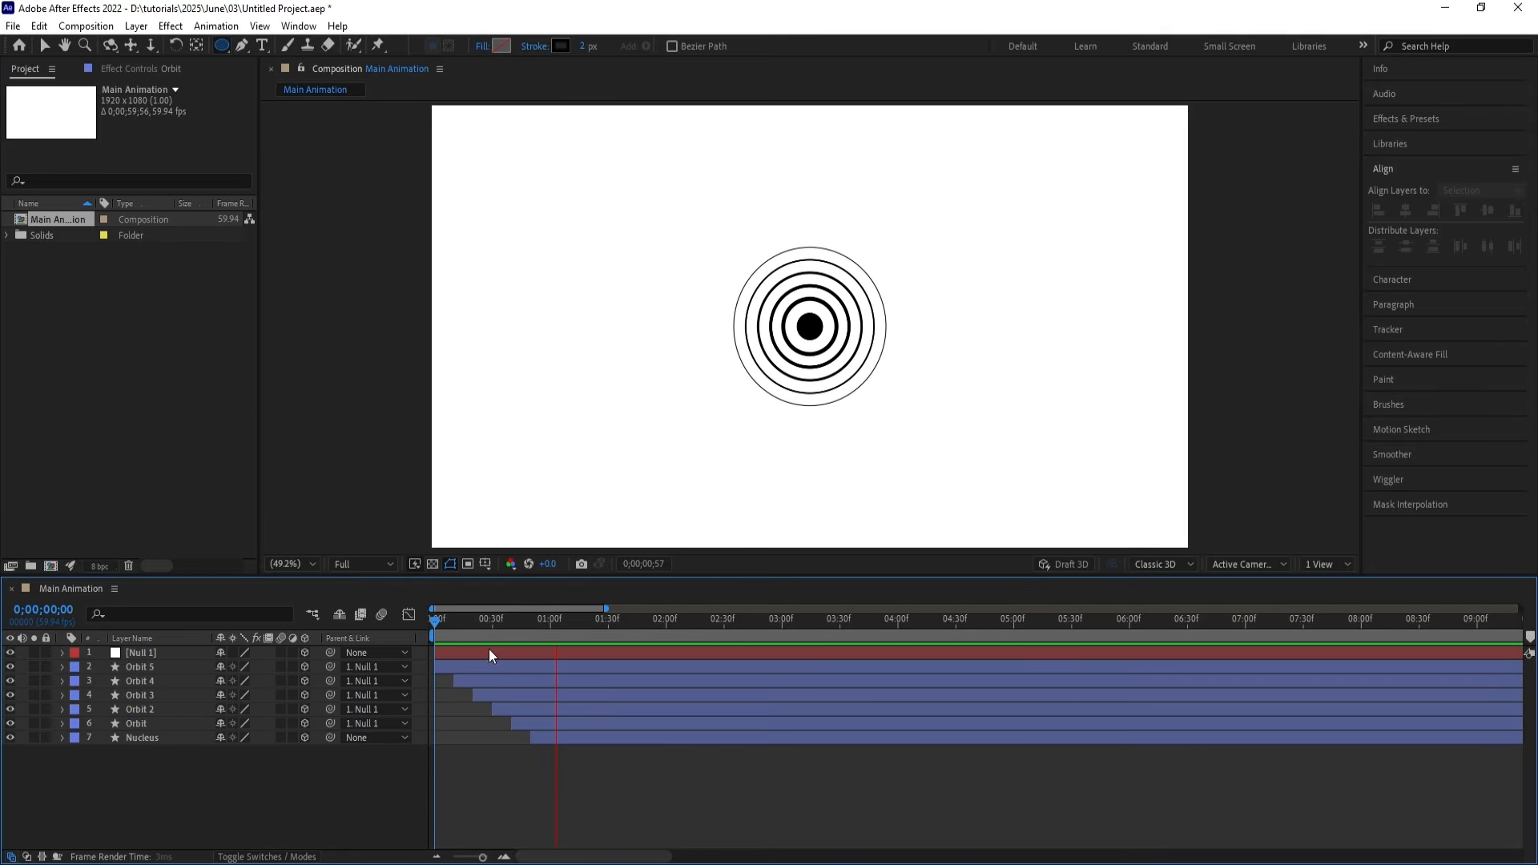
pyautogui.press('space')
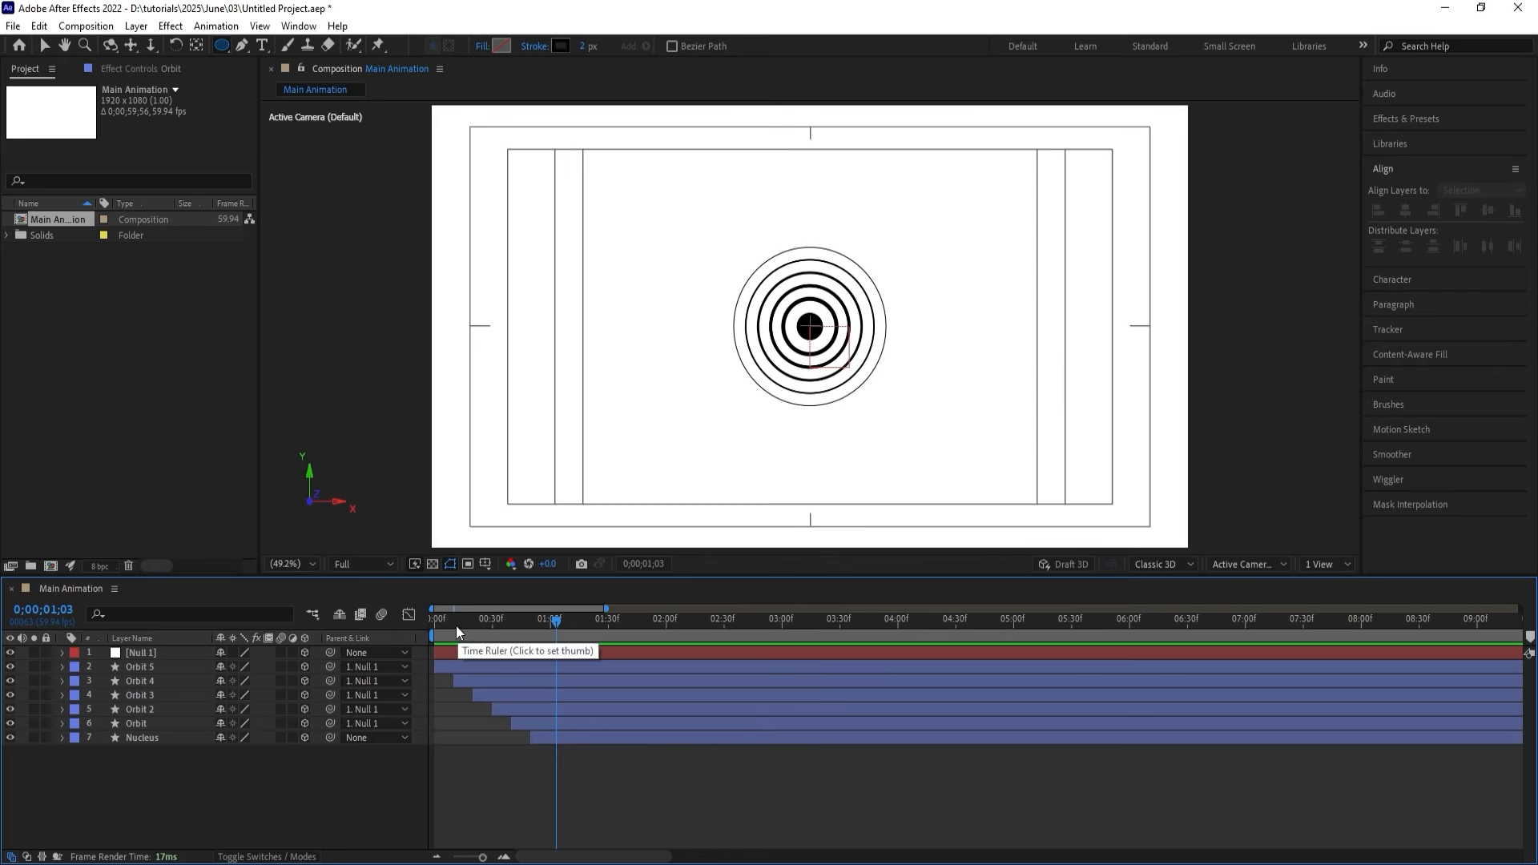
# Add Trim Paths to the Orbit 5 layer and set its End value to 80%.
pyautogui.press('Home')
pyautogui.click(62, 666)
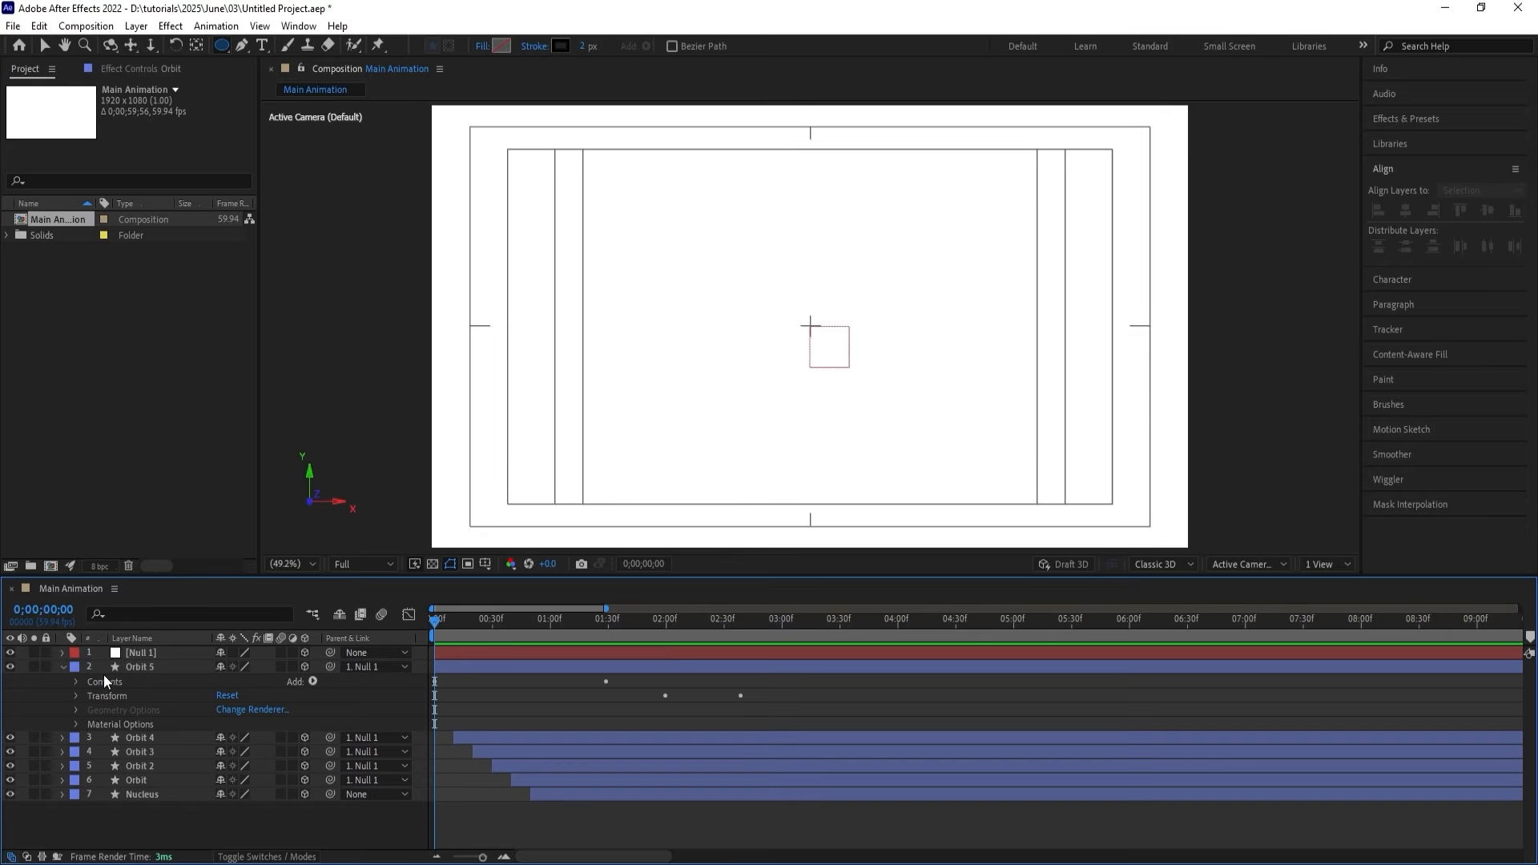
pyautogui.click(313, 683)
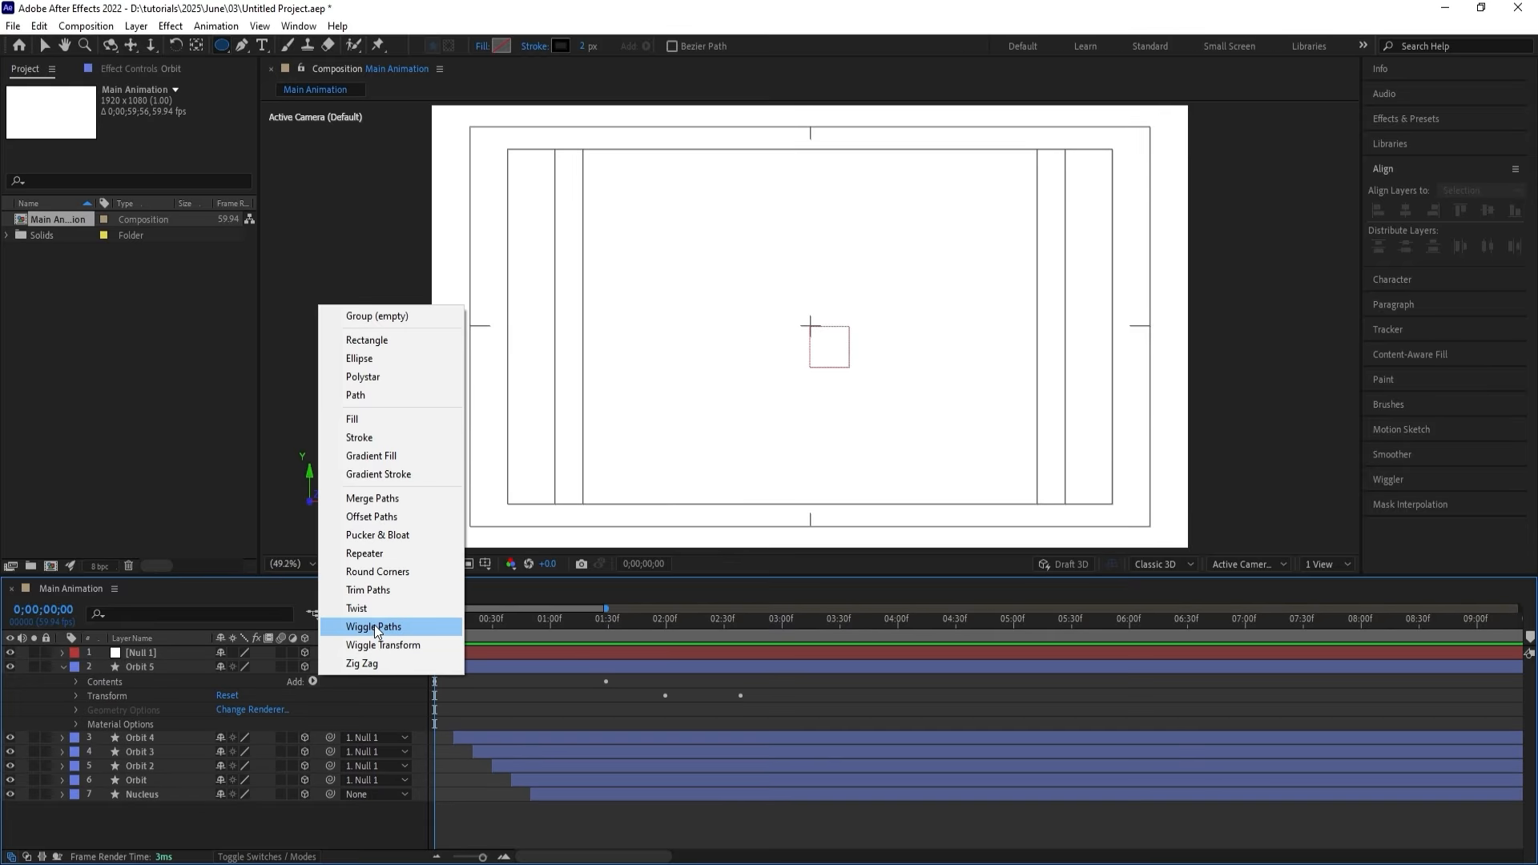
pyautogui.click(368, 591)
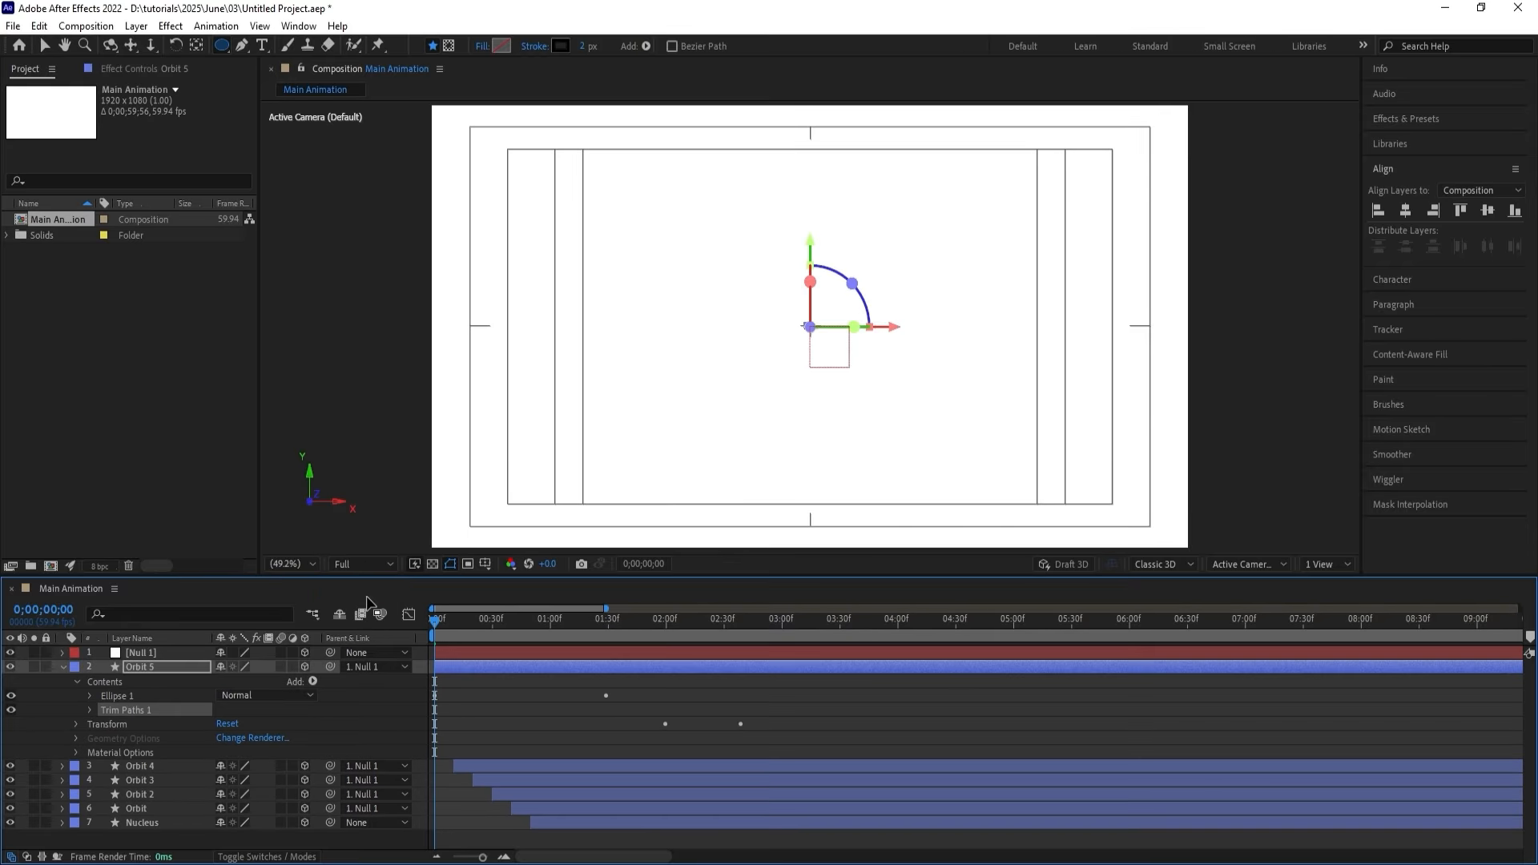
pyautogui.click(88, 710)
pyautogui.click(221, 737)
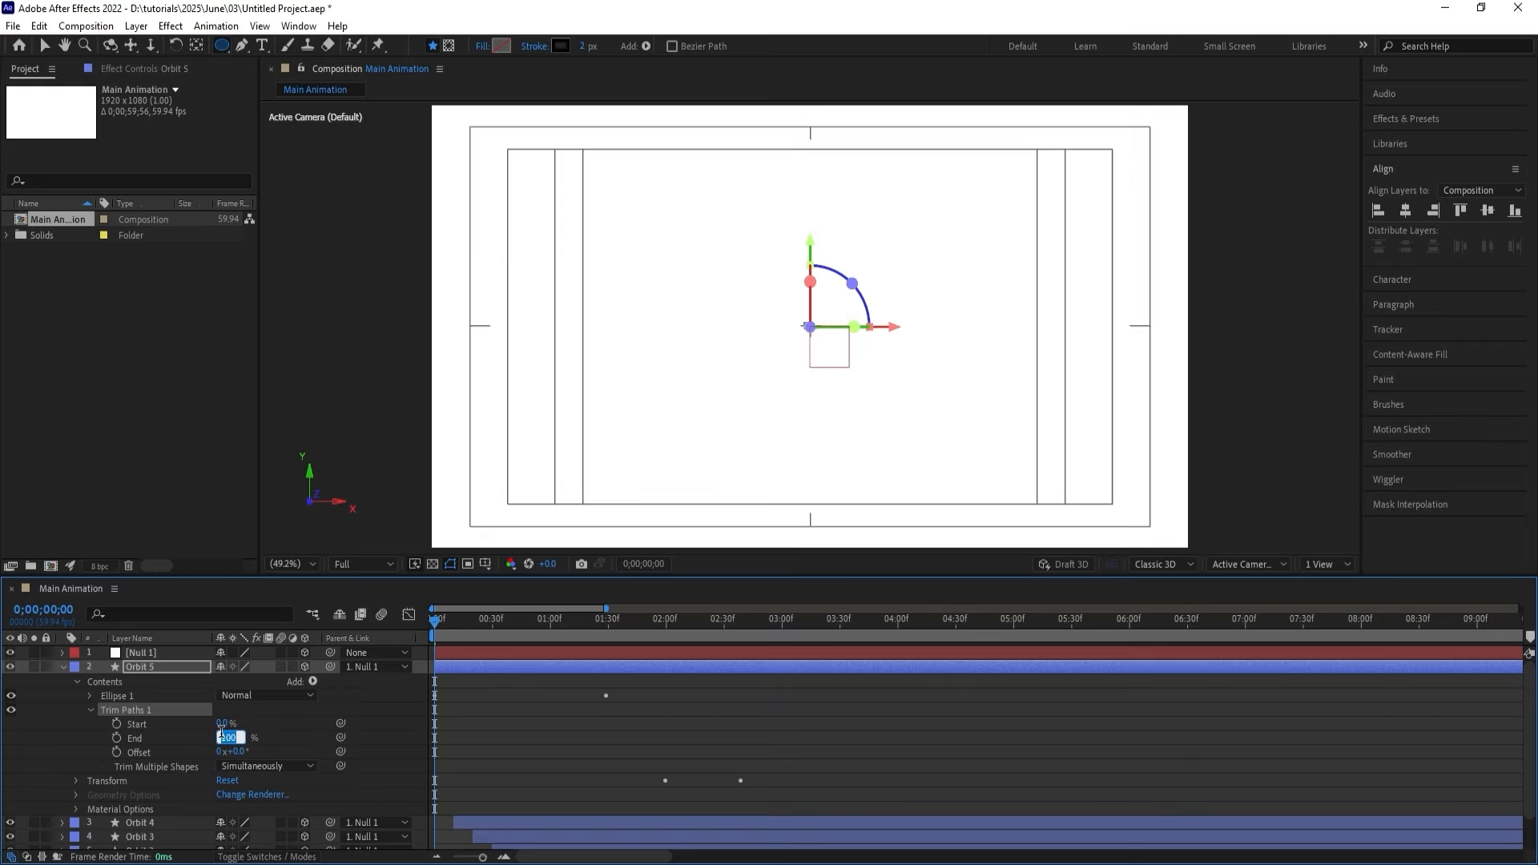
pyautogui.write('80')
pyautogui.press('Return')
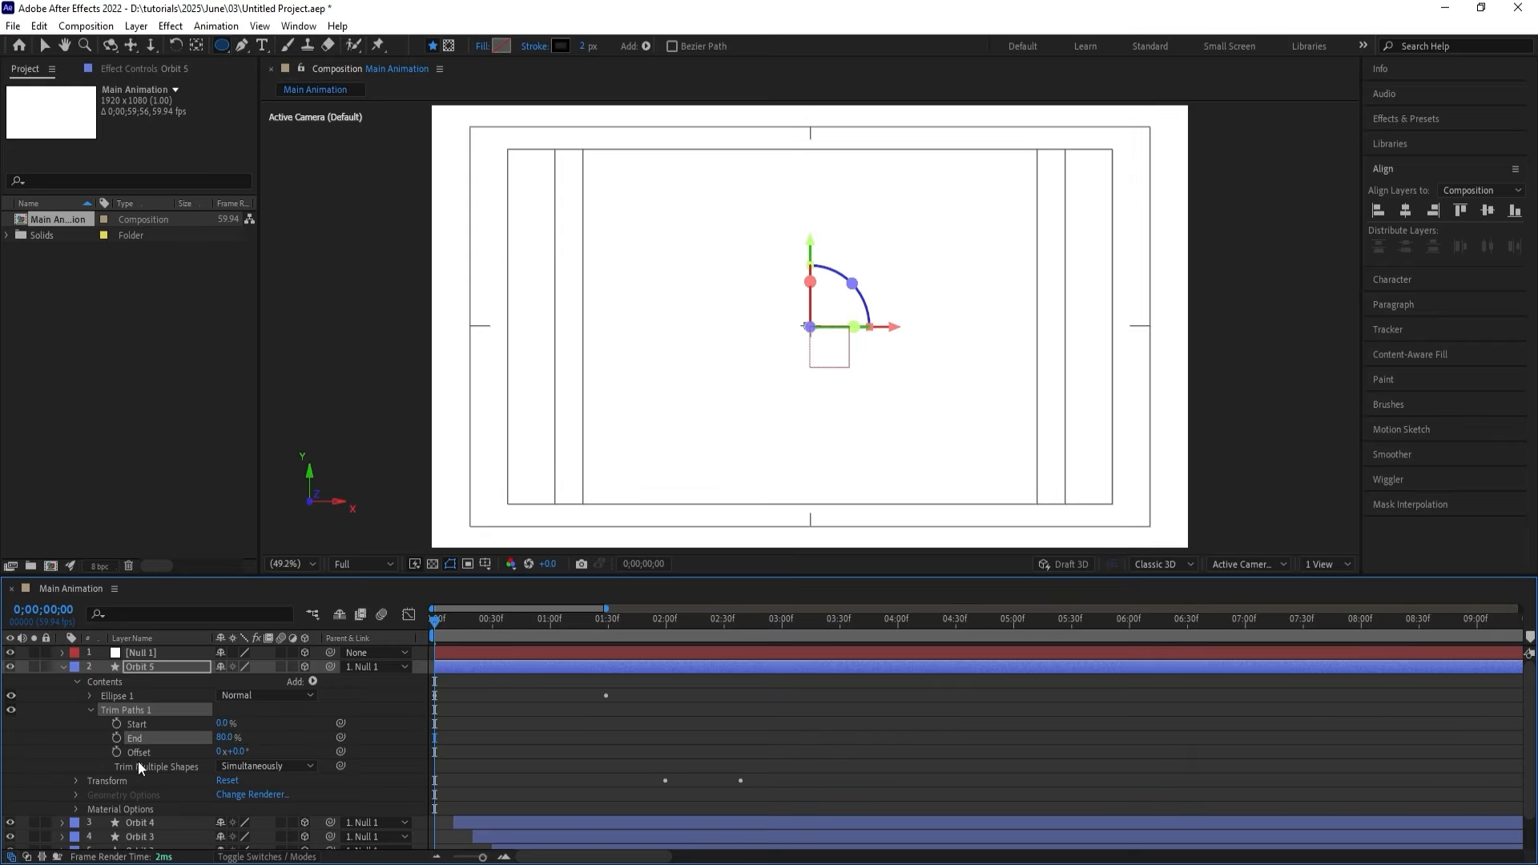
# Keyframe the Orbit 5 Trim Paths Offset from 0 at the composition start to one full revolution at 0;00;04;00, and preview it.
pyautogui.click(116, 752)
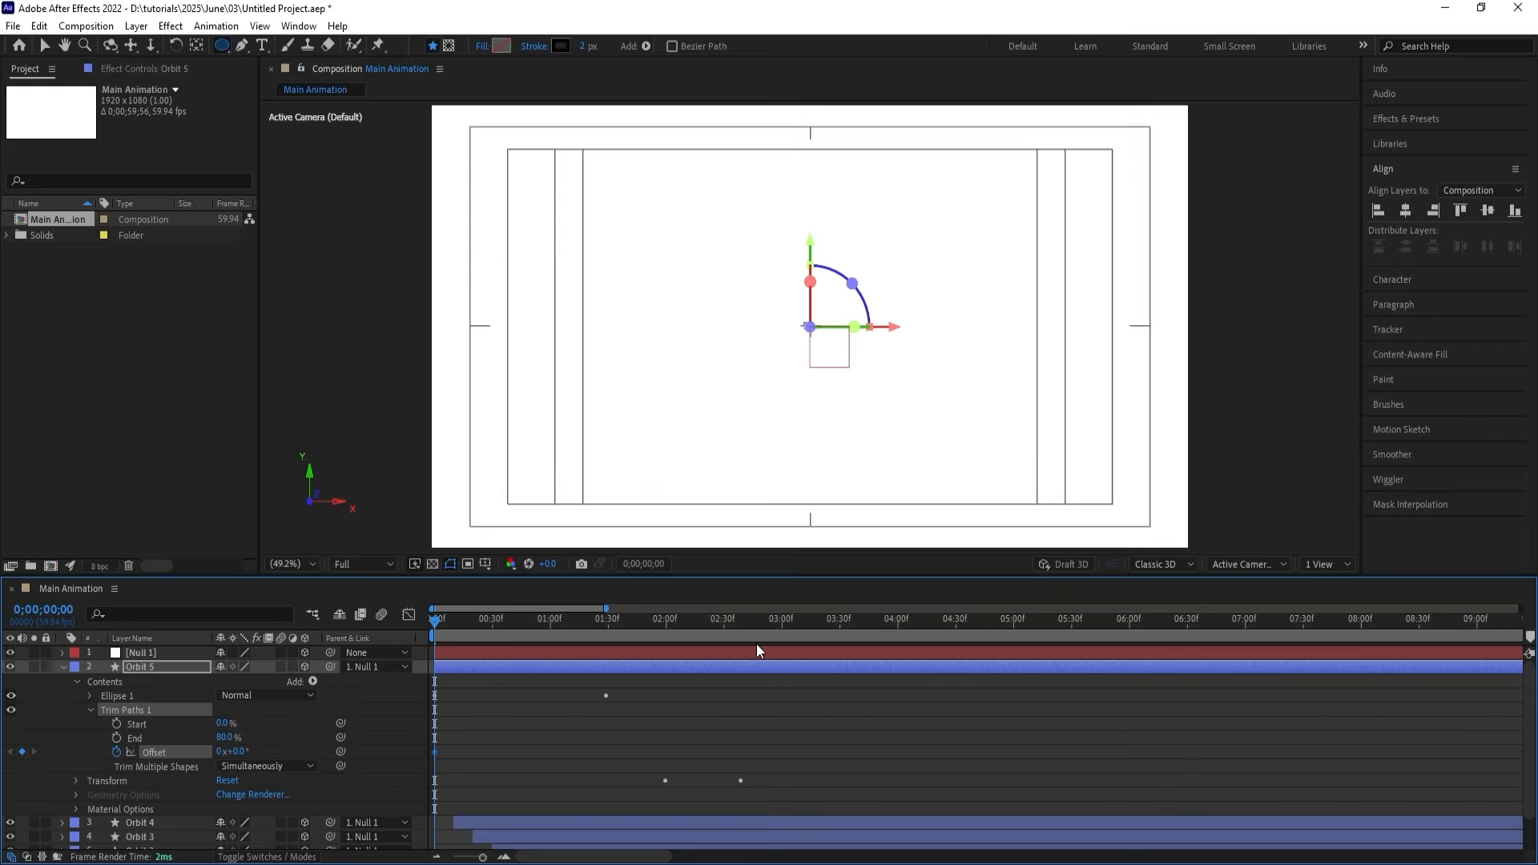
pyautogui.click(899, 623)
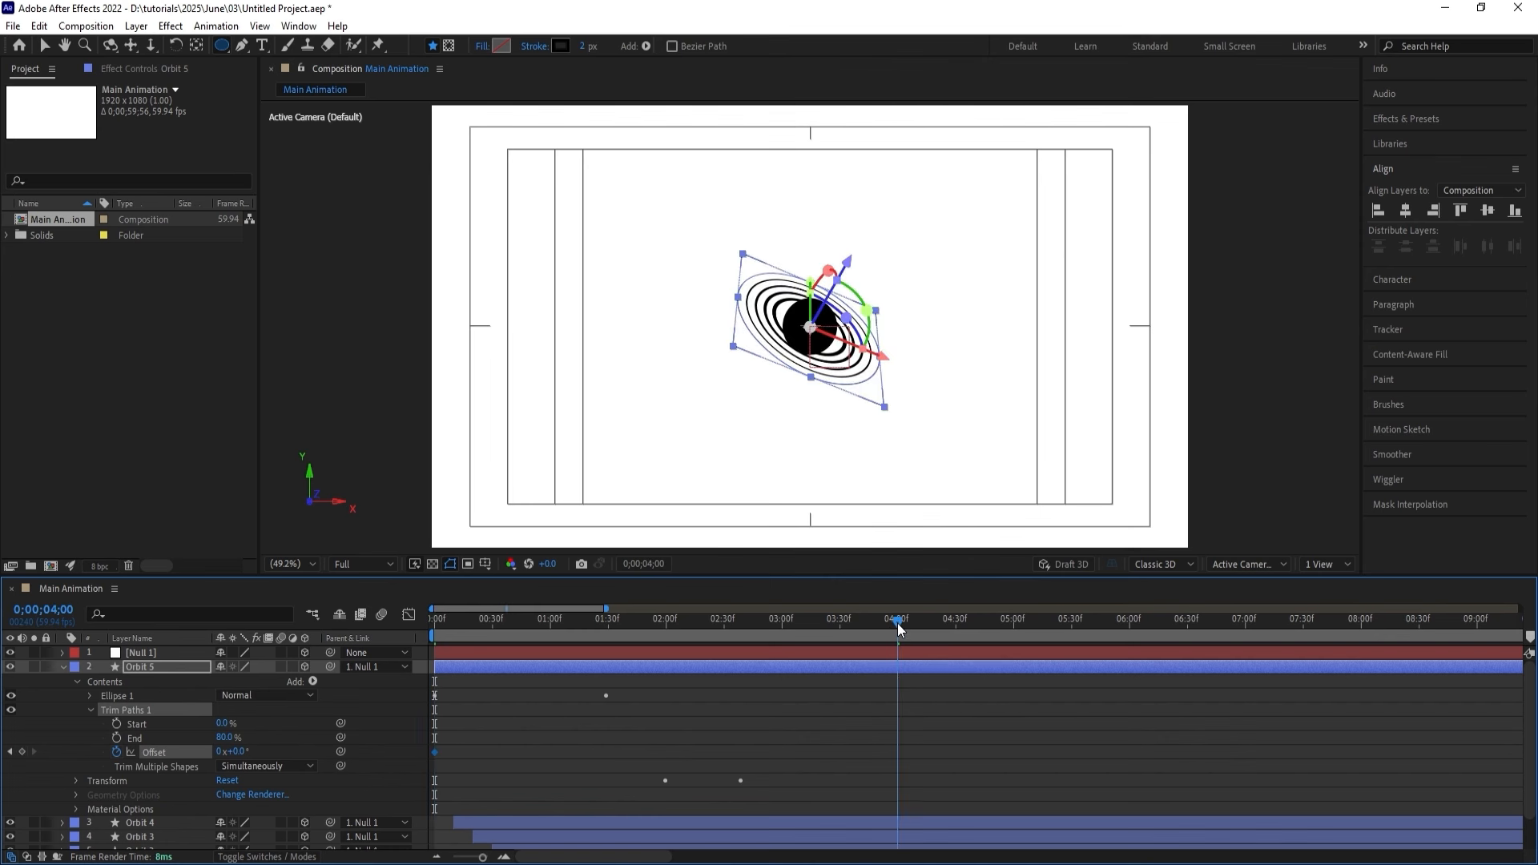
pyautogui.click(220, 751)
pyautogui.write('1')
pyautogui.press('Return')
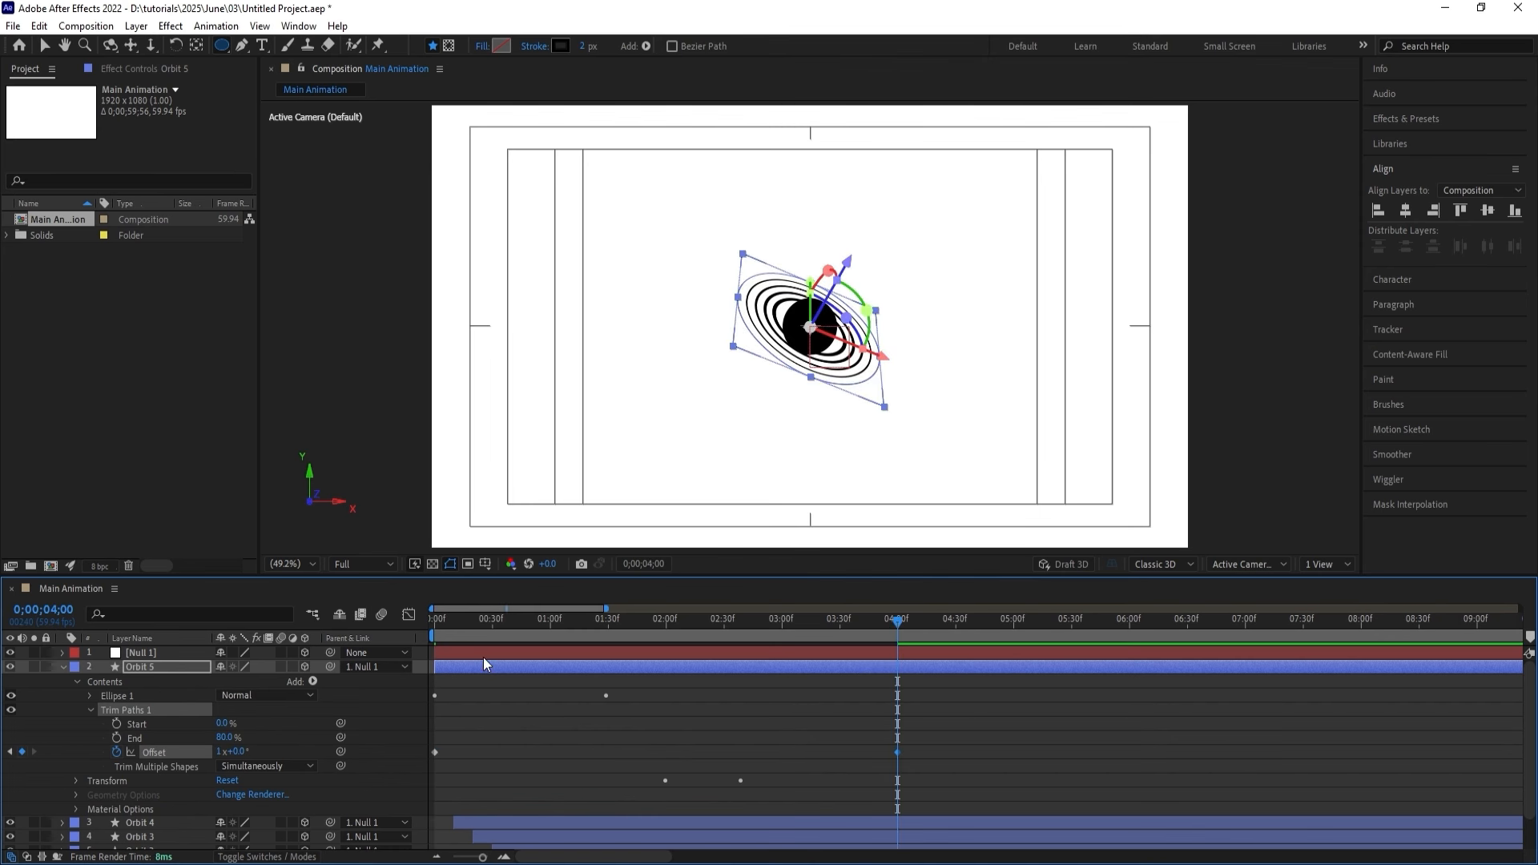
pyautogui.press('Home')
pyautogui.press('space')
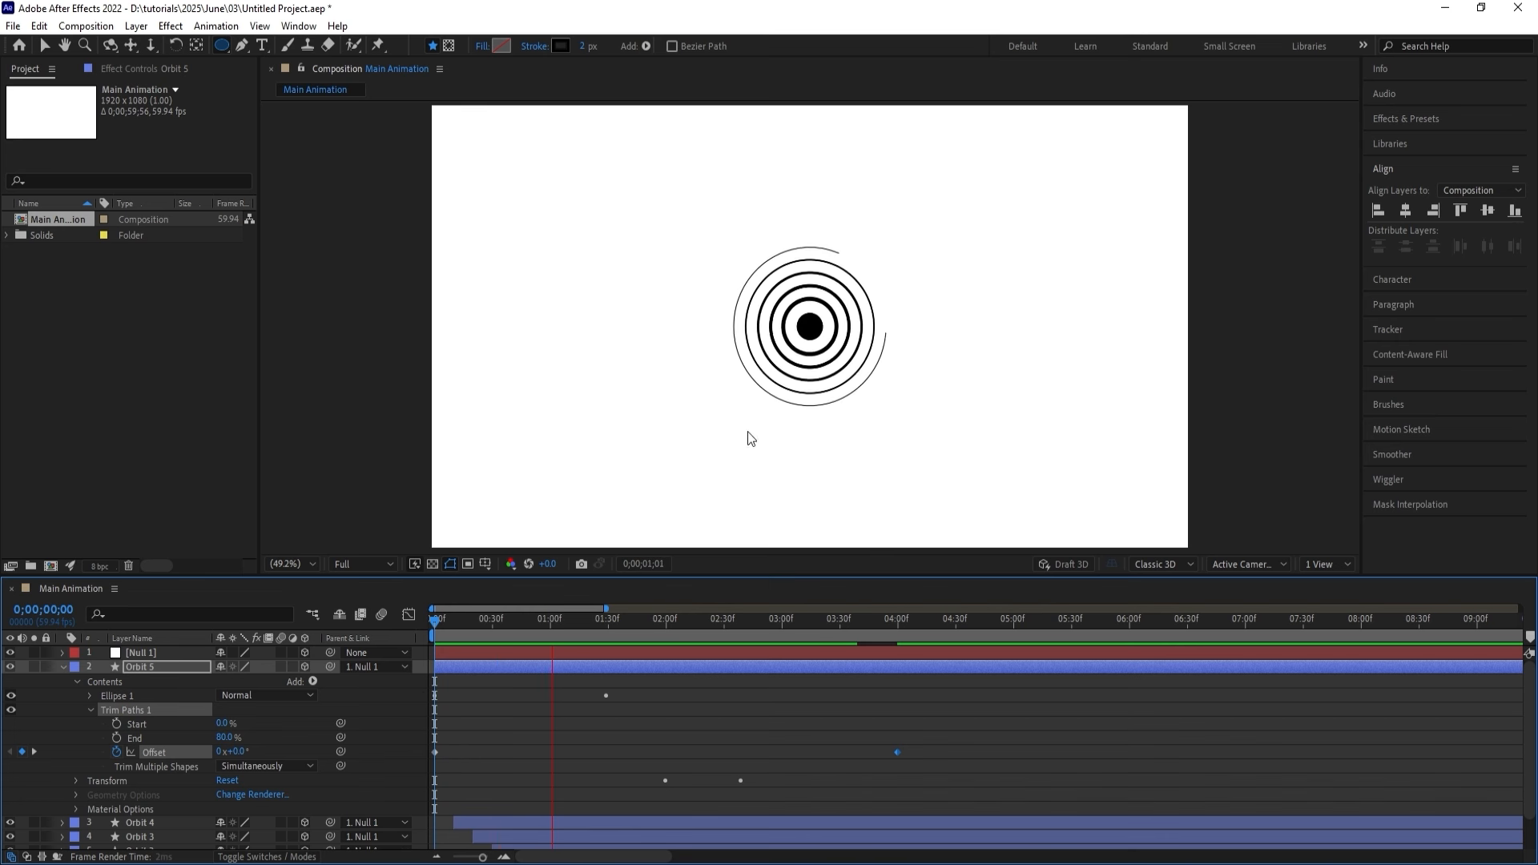
pyautogui.press('space')
# Add a loopOut() expression to the Trim Paths Offset of Orbit 5.
pyautogui.click(472, 733)
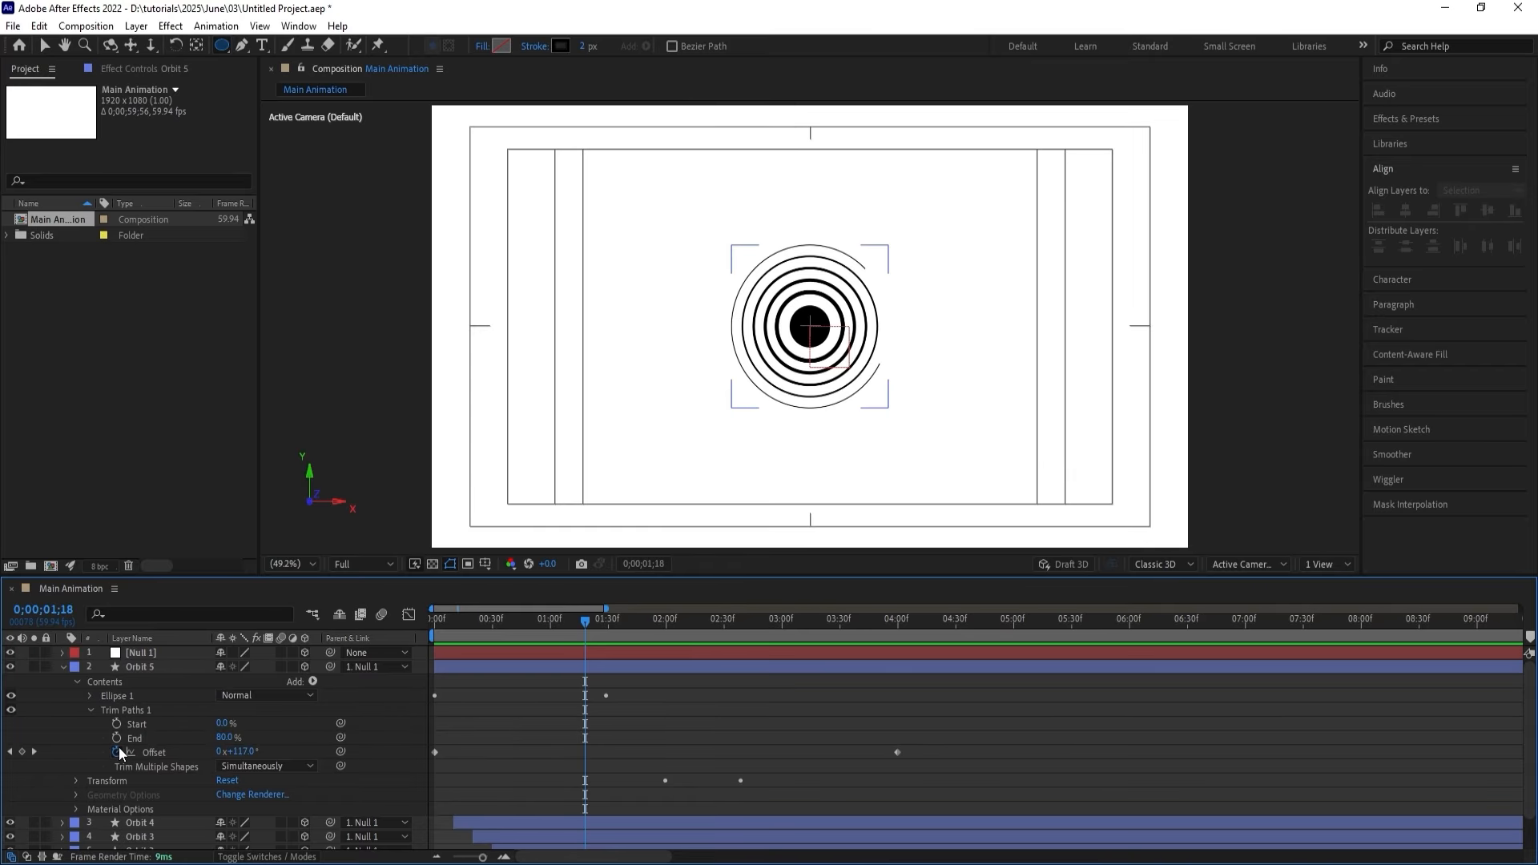
pyautogui.keyDown('alt'); pyautogui.click(118, 746); pyautogui.keyUp('alt')
pyautogui.write('lo')
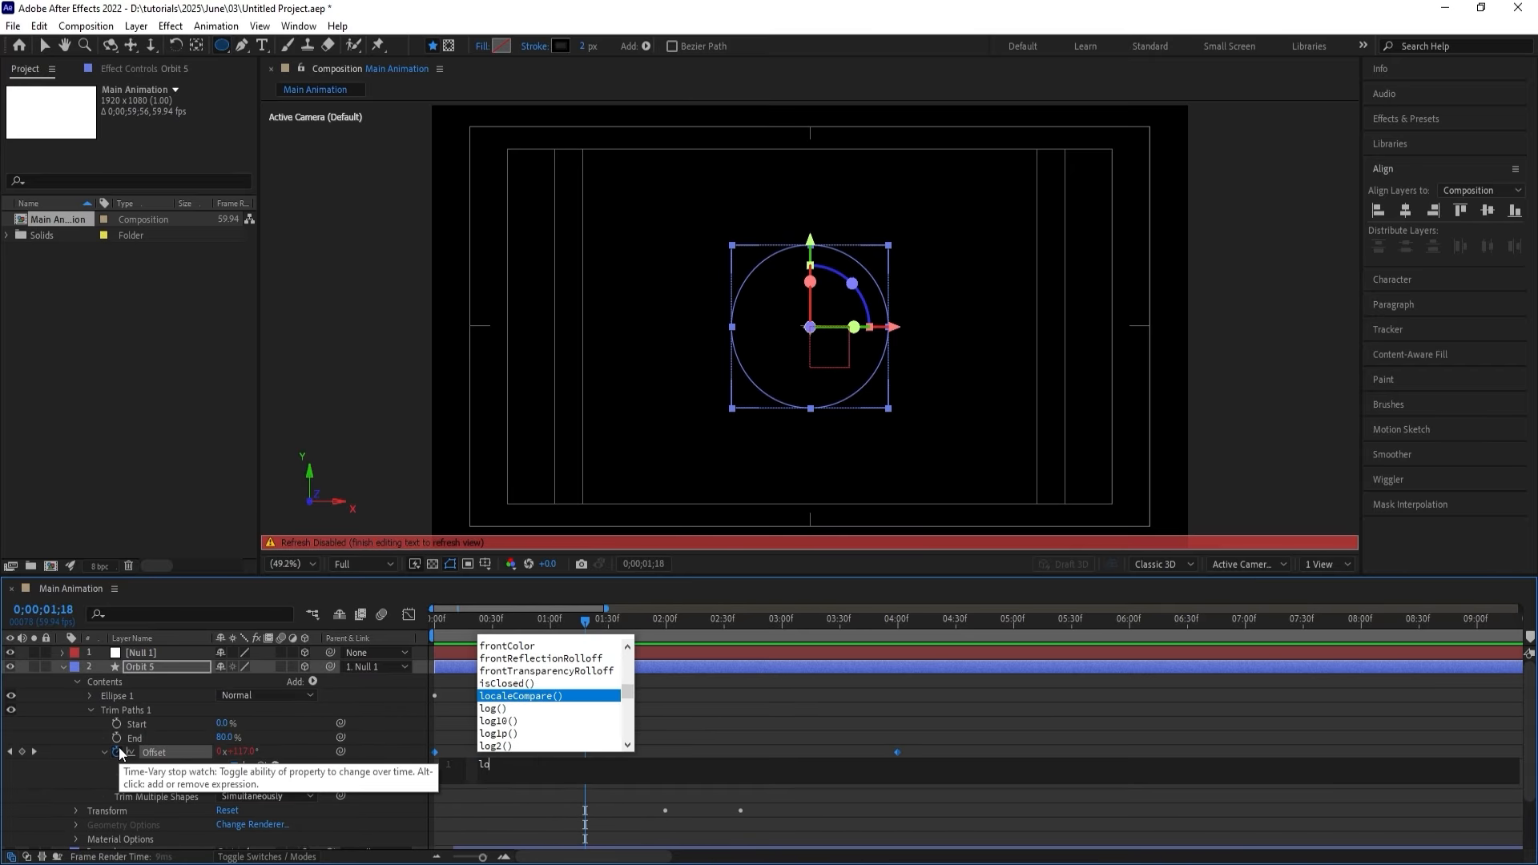
pyautogui.write('opo')
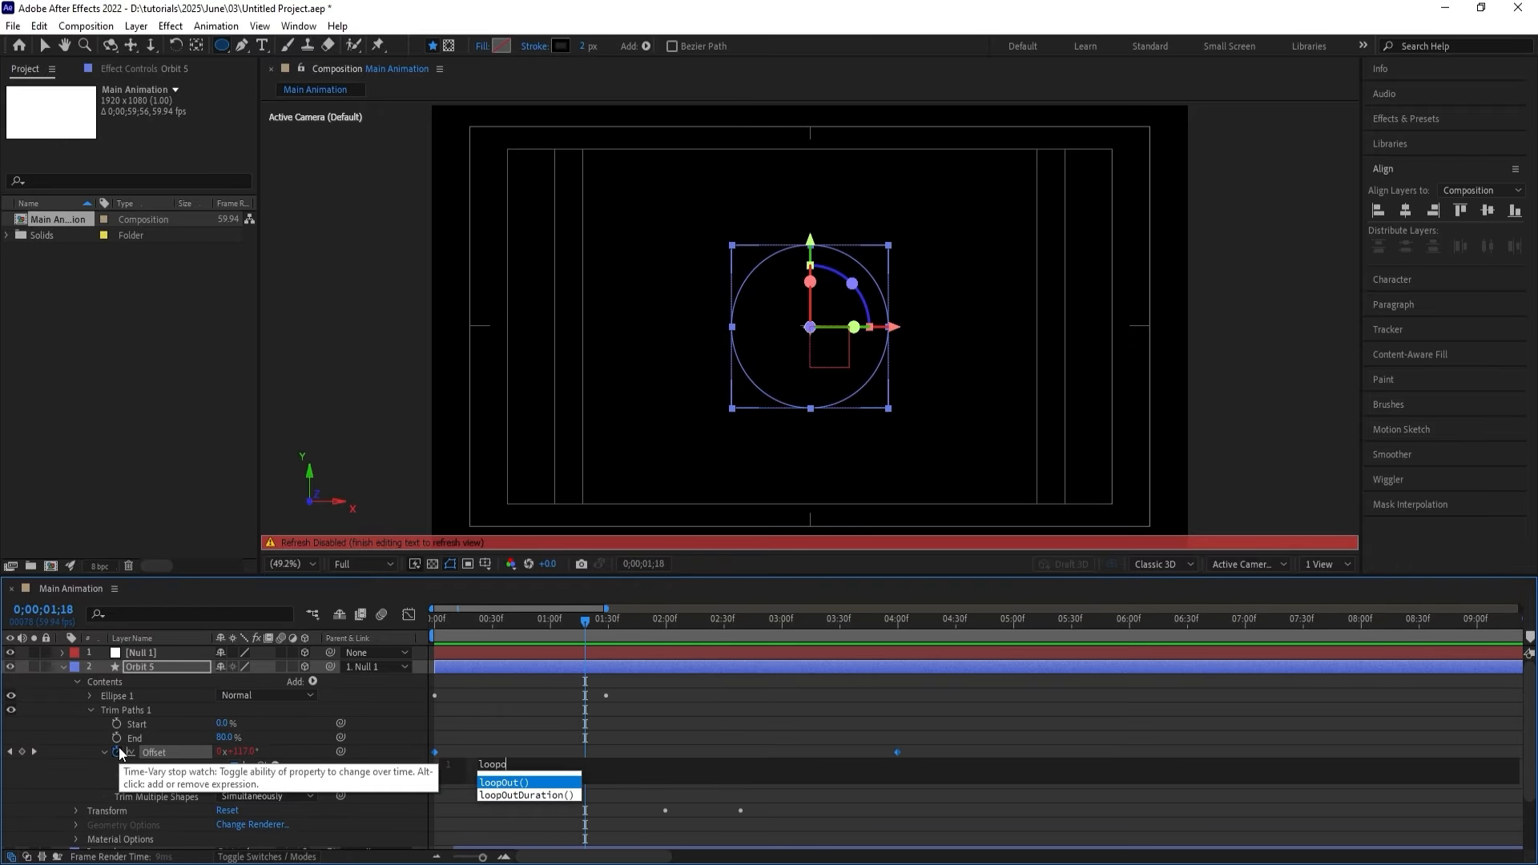
pyautogui.press('Return')
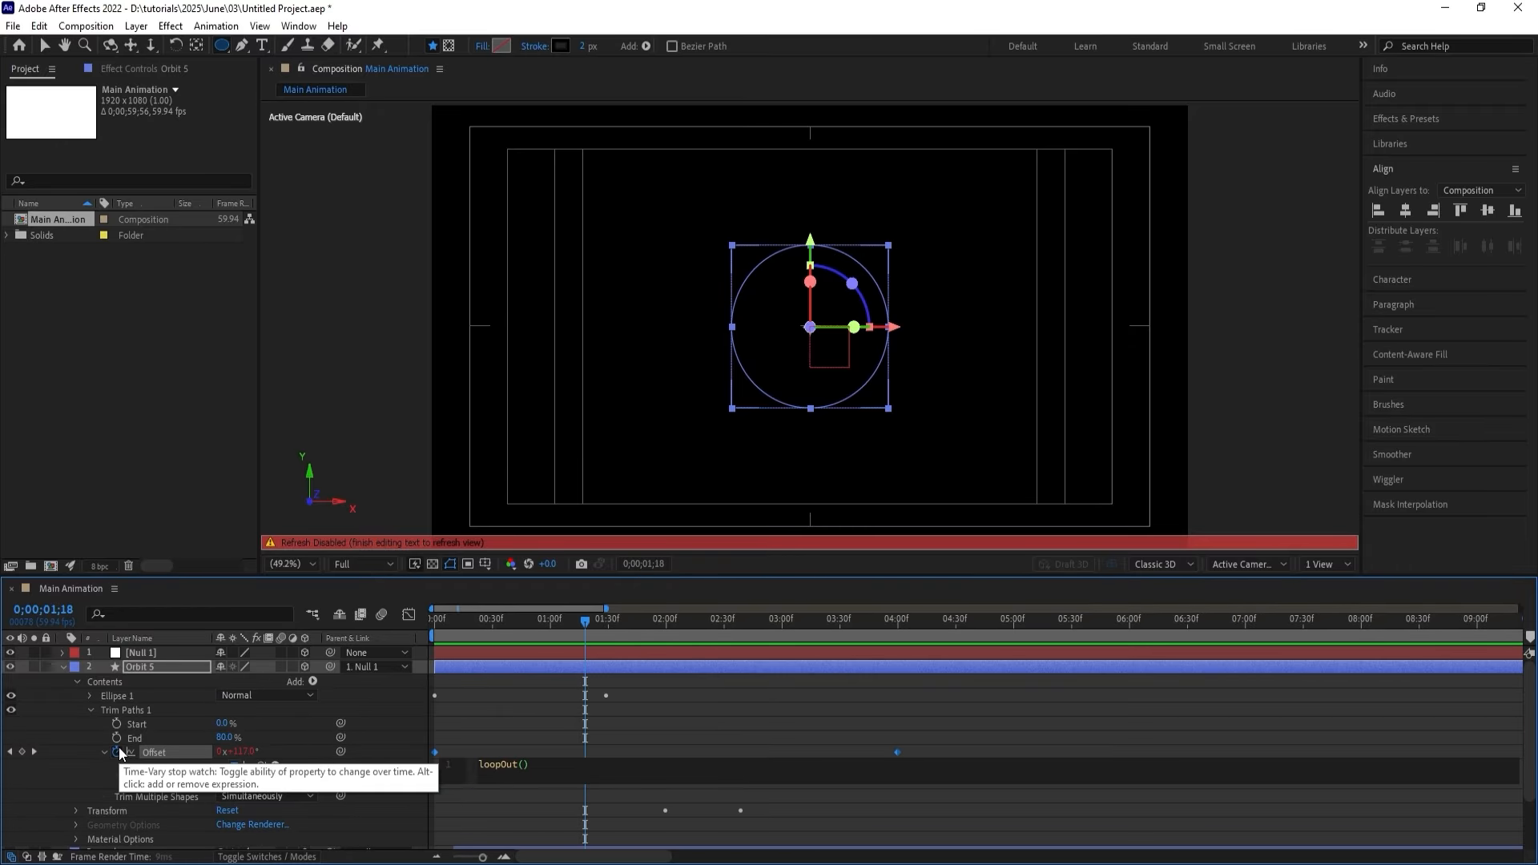
pyautogui.click(471, 686)
# Copy Trim Paths 1 from Orbit 5 and collapse the properties of all layers.
pyautogui.press('Home')
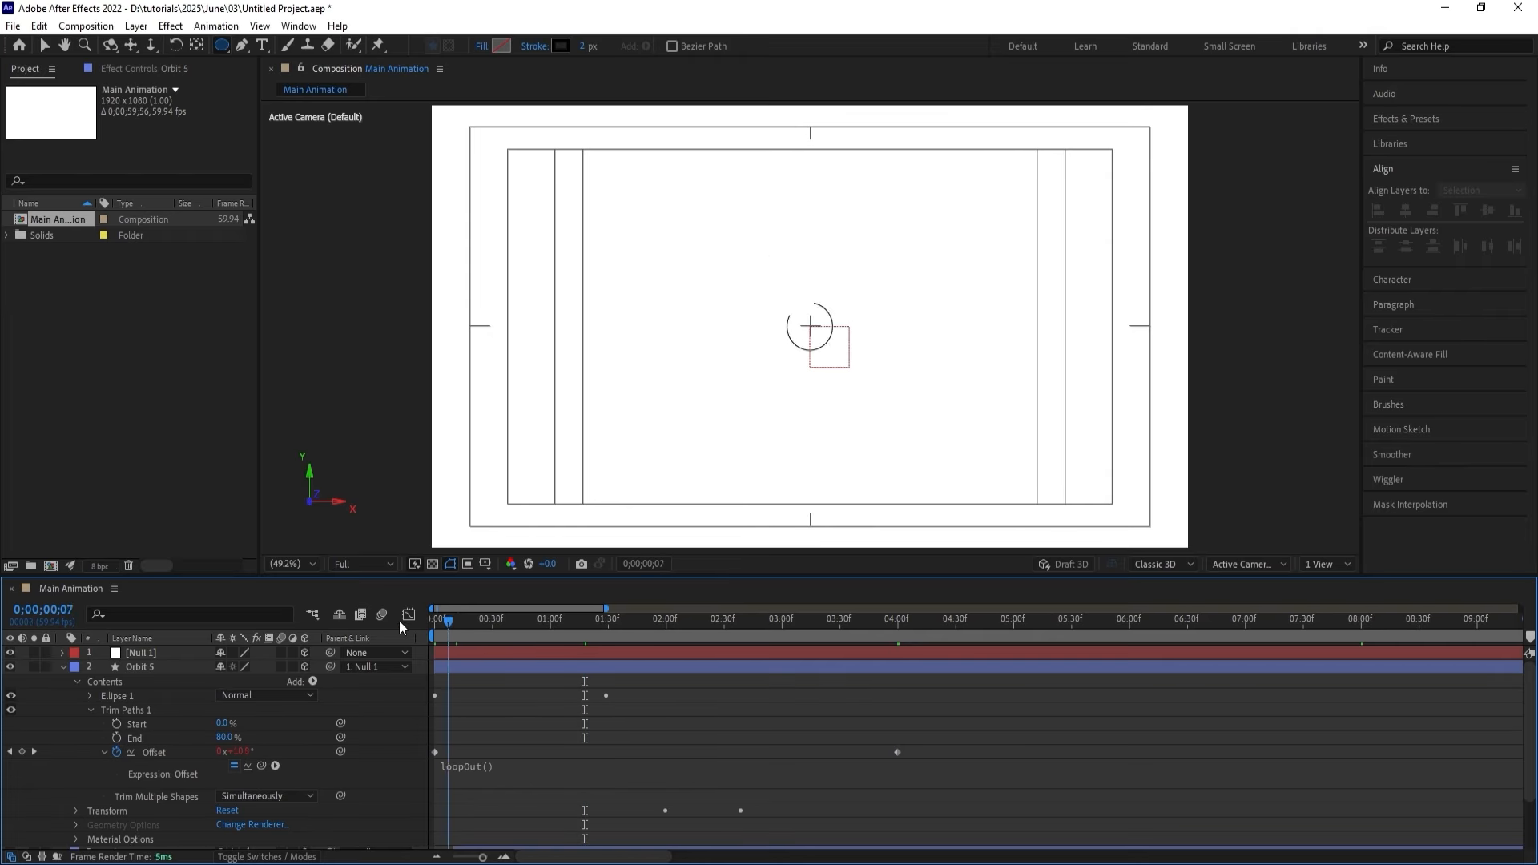
pyautogui.click(132, 710)
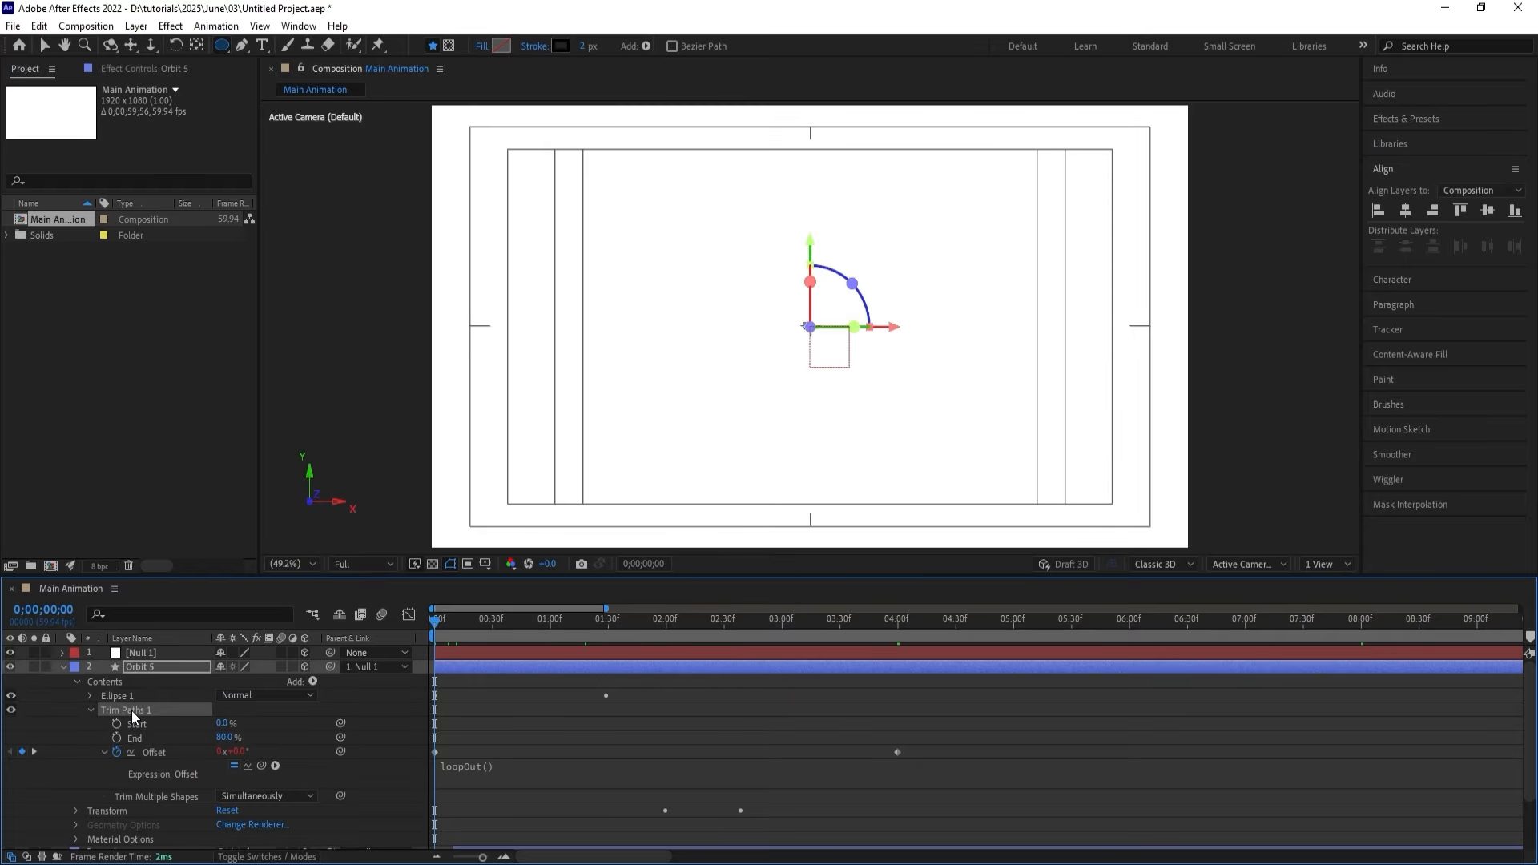
pyautogui.click(518, 690)
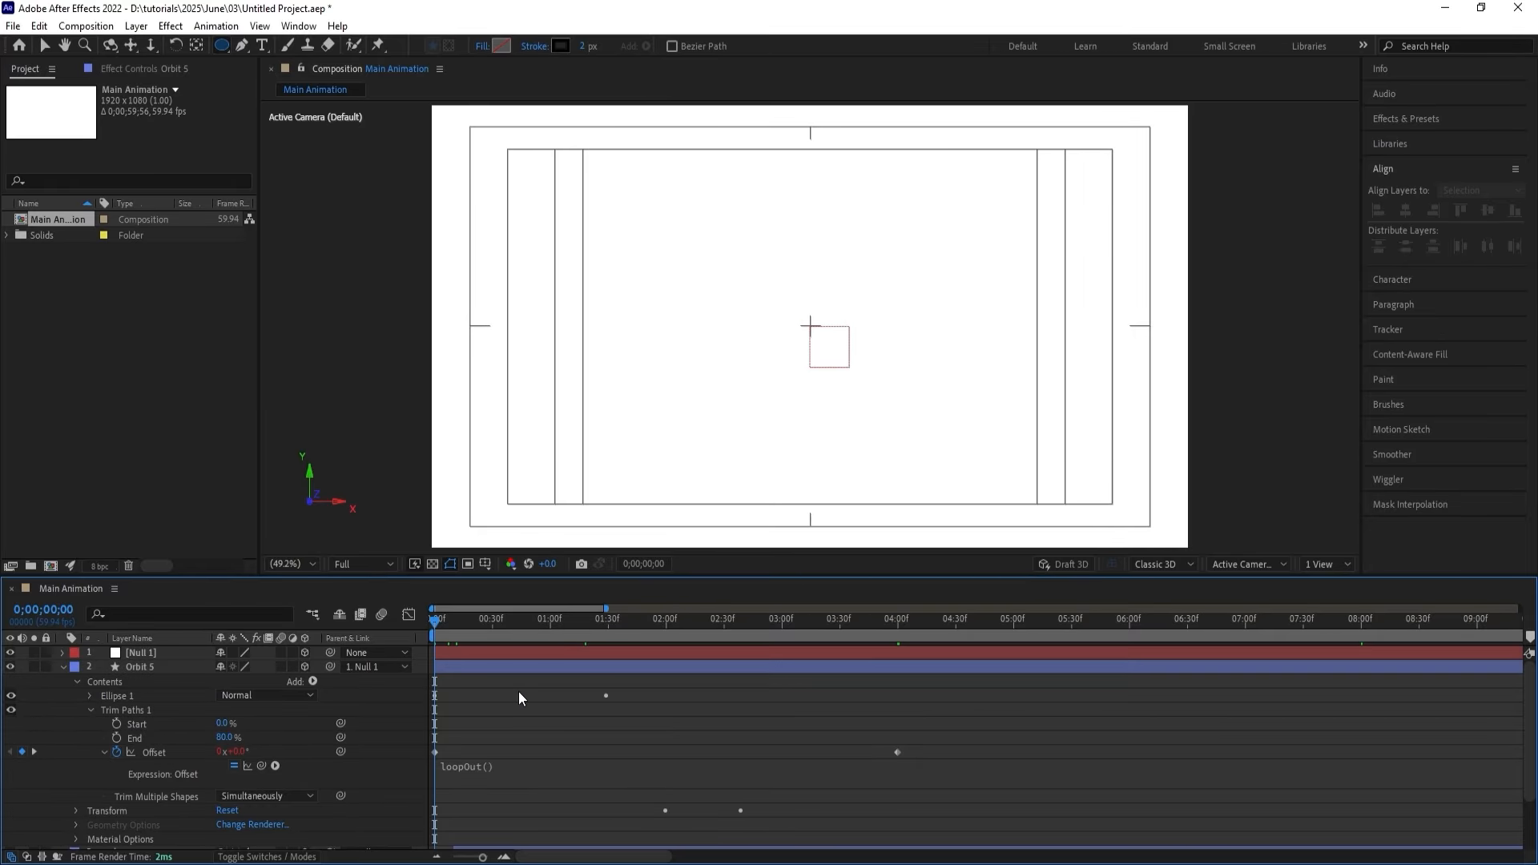
pyautogui.press('u')
pyautogui.press('u')
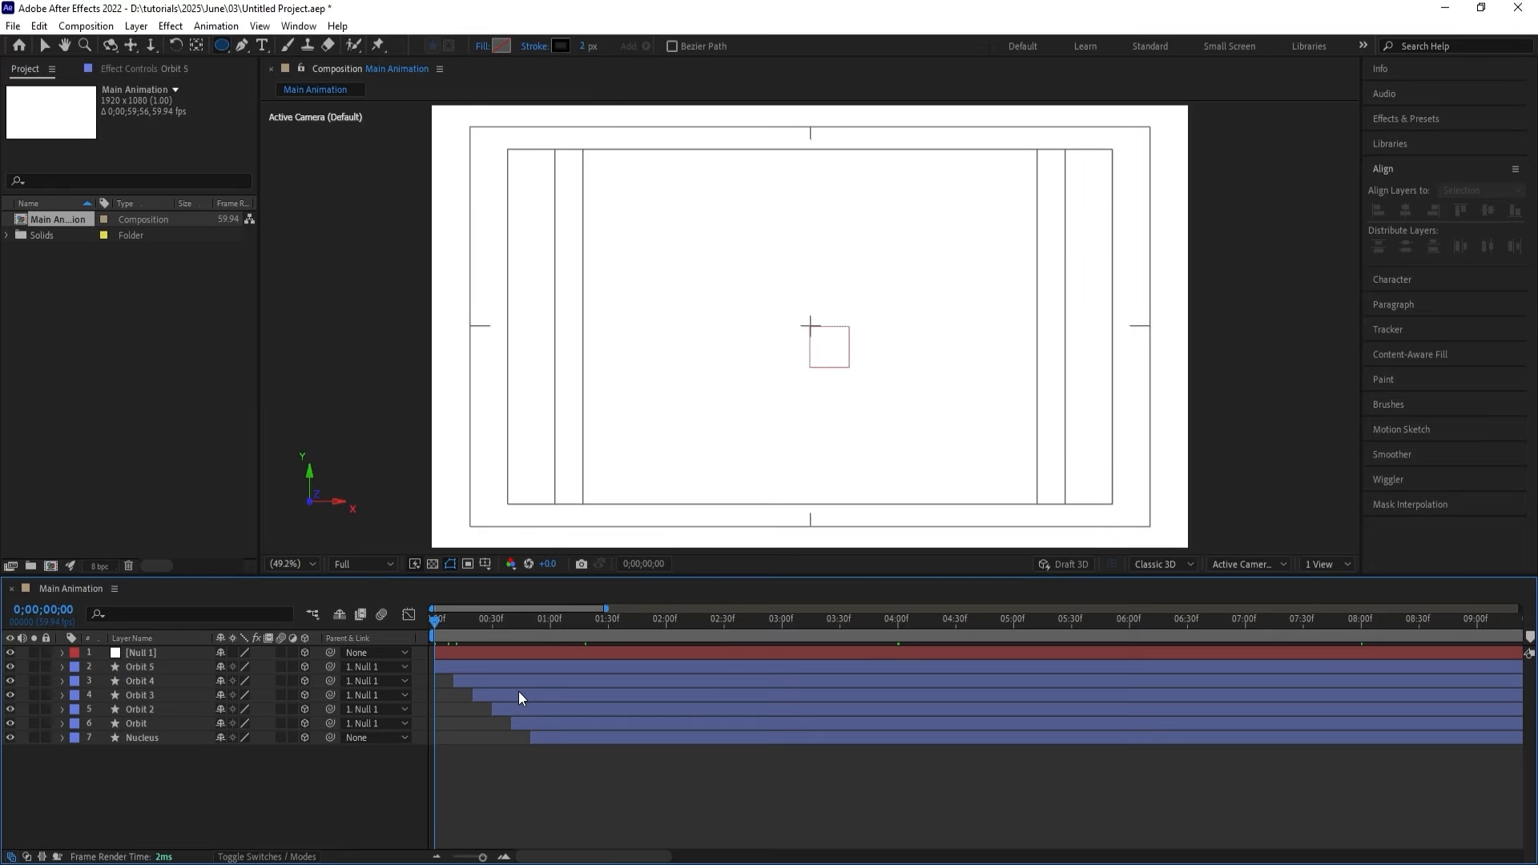
# Paste the copied Trim Paths onto Orbit 4, Orbit 3 and Orbit 2, each at its layer's in point.
pyautogui.click(479, 682)
pyautogui.press('i')
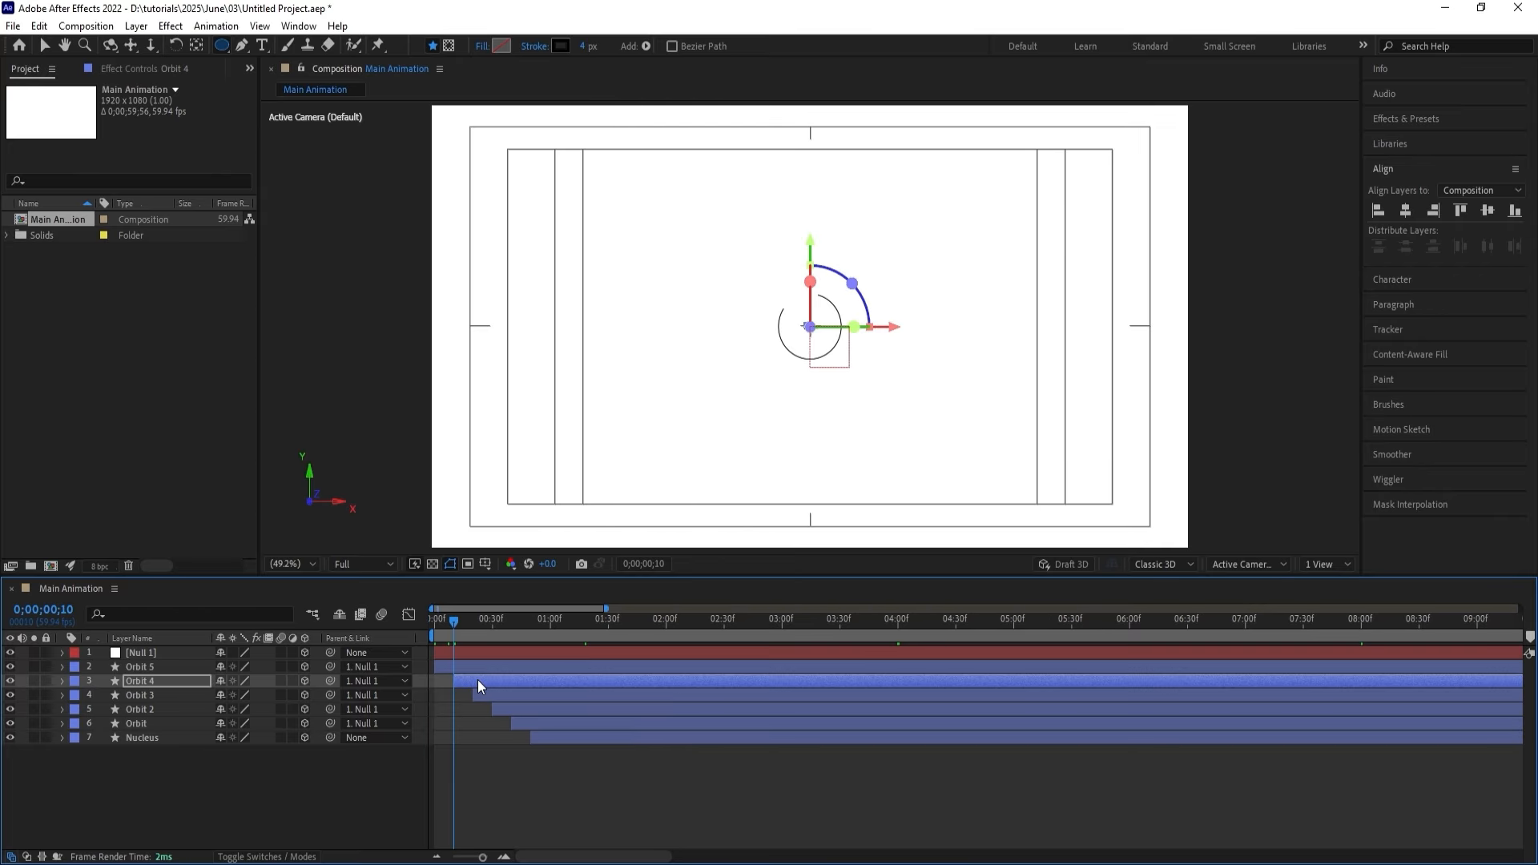
pyautogui.click(483, 695)
pyautogui.press('i')
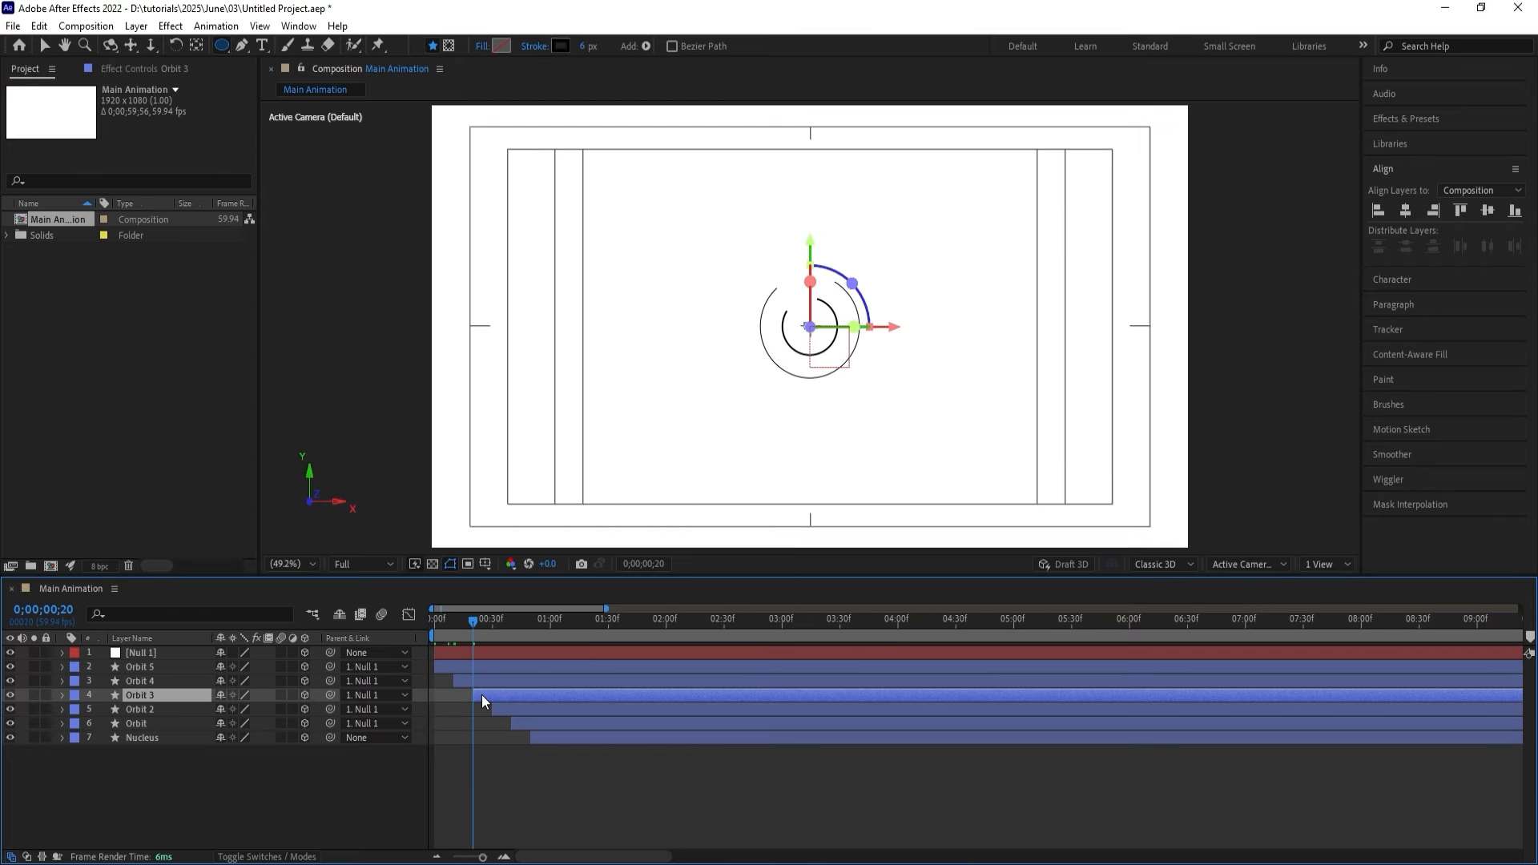
pyautogui.press('Return')
pyautogui.click(504, 710)
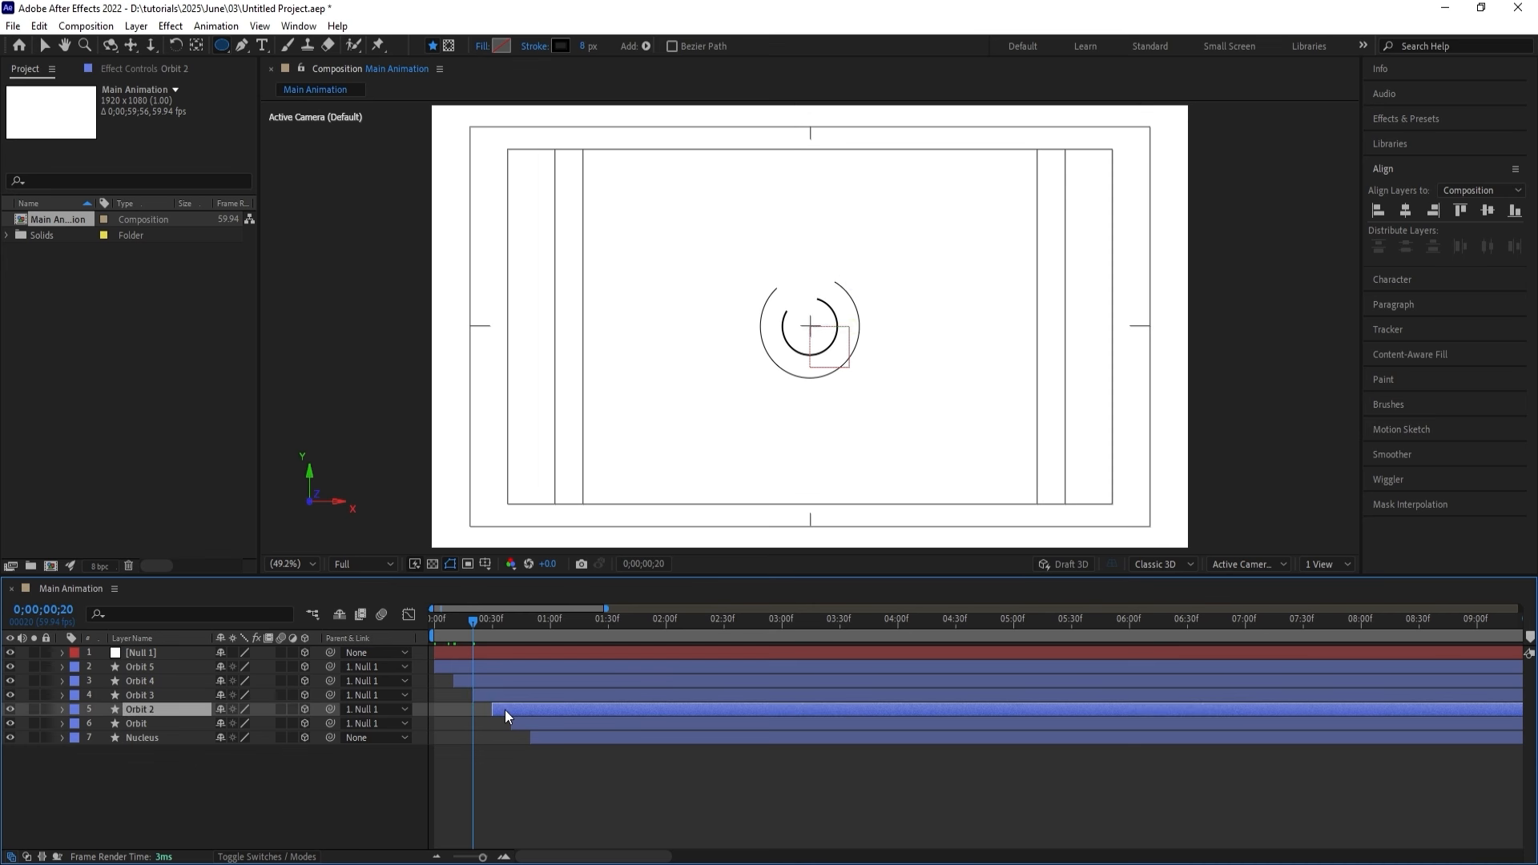
pyautogui.press('i')
pyautogui.press('Return')
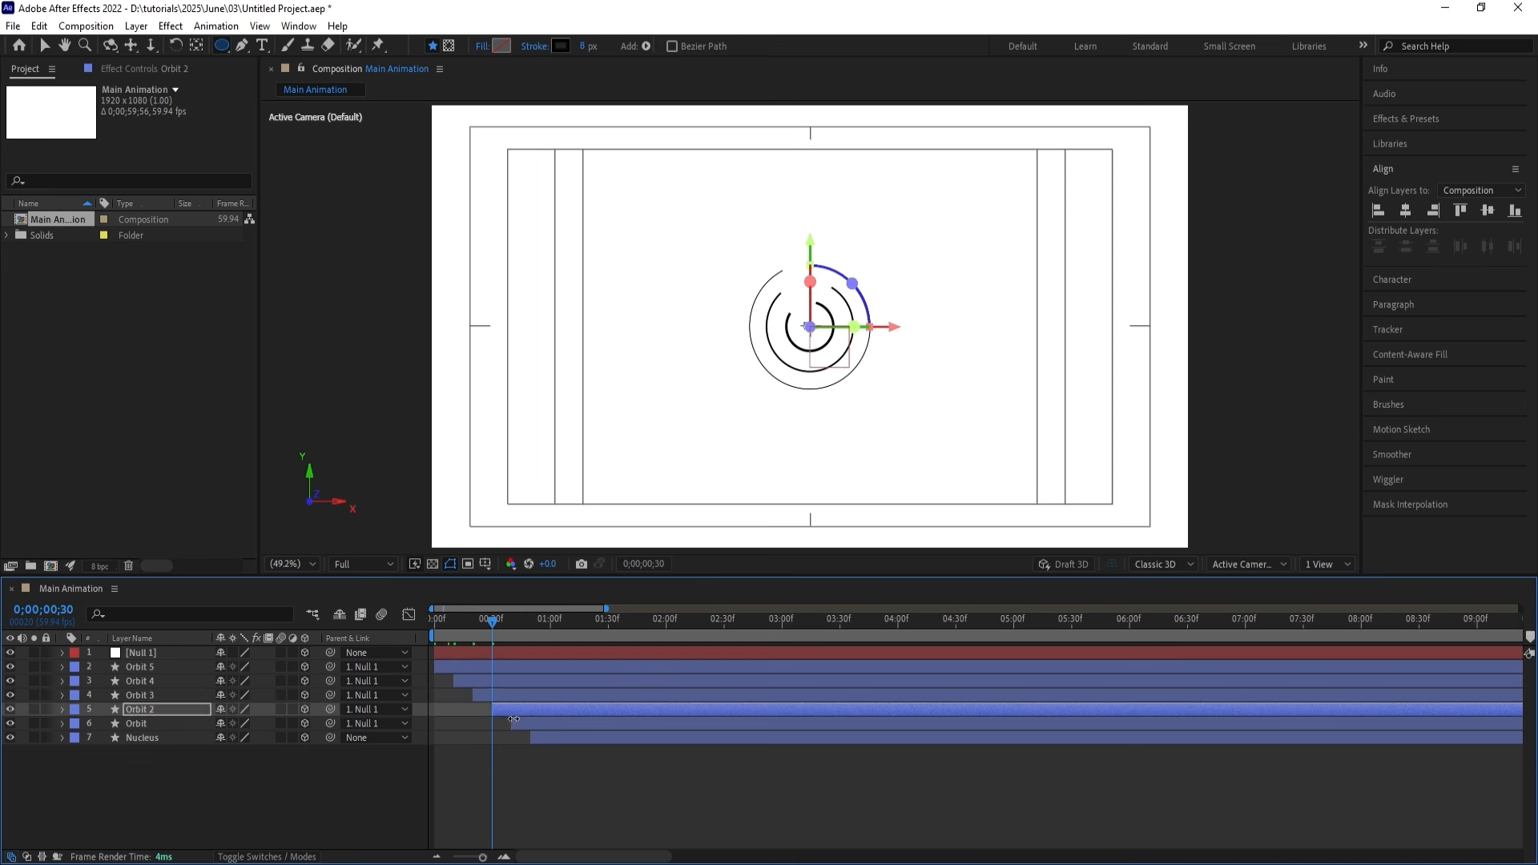
# Paste the copied Trim Paths onto the Orbit and Nucleus layers, each at its layer's in point, and deselect.
pyautogui.click(538, 725)
pyautogui.press('u')
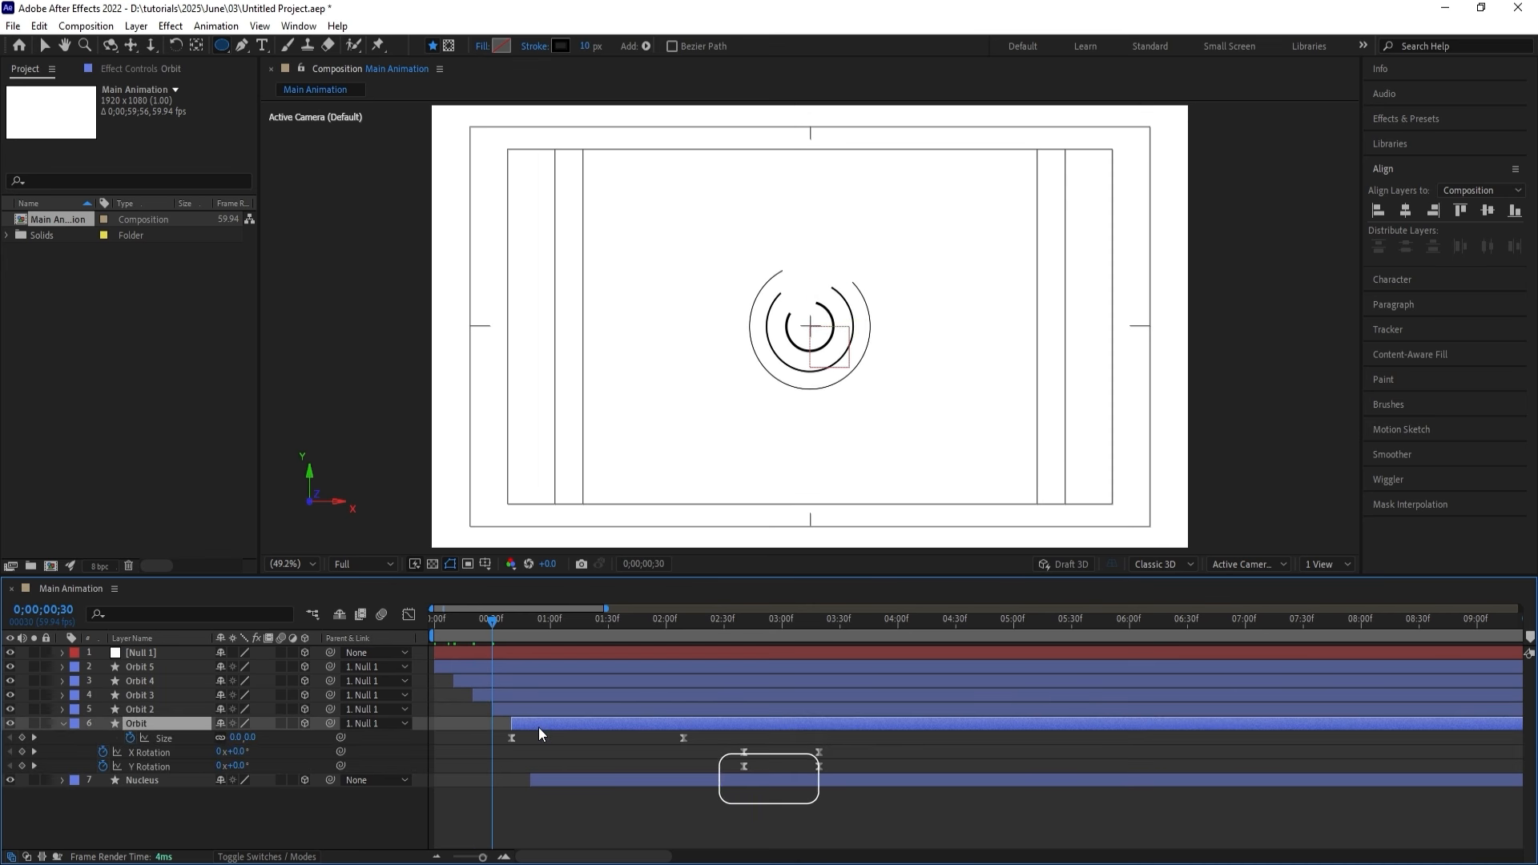
pyautogui.press('i')
pyautogui.press('Return')
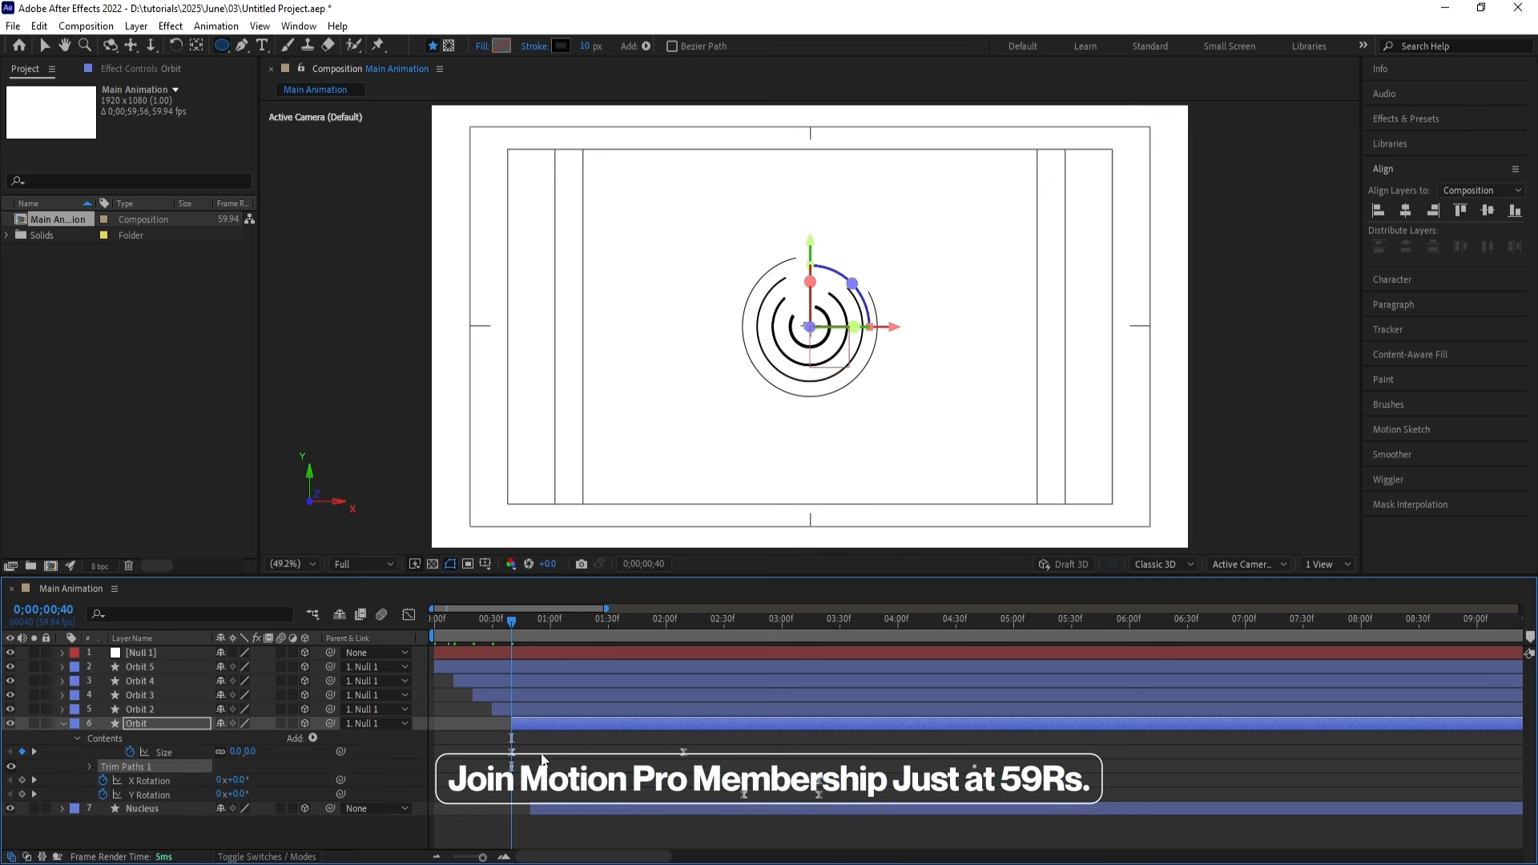
pyautogui.click(541, 809)
pyautogui.press('i')
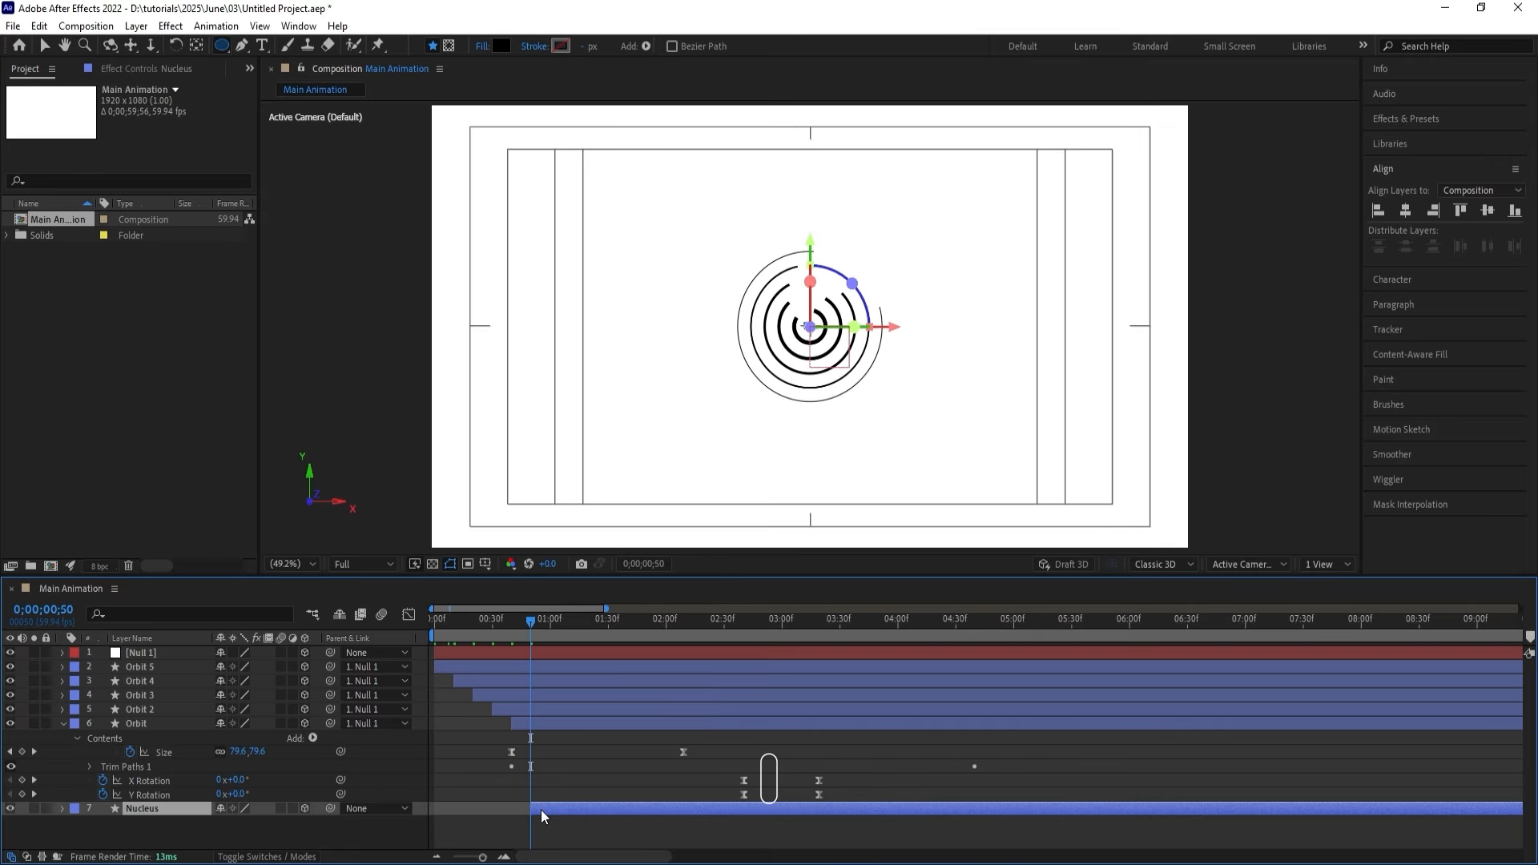
pyautogui.press('Return')
pyautogui.click(573, 738)
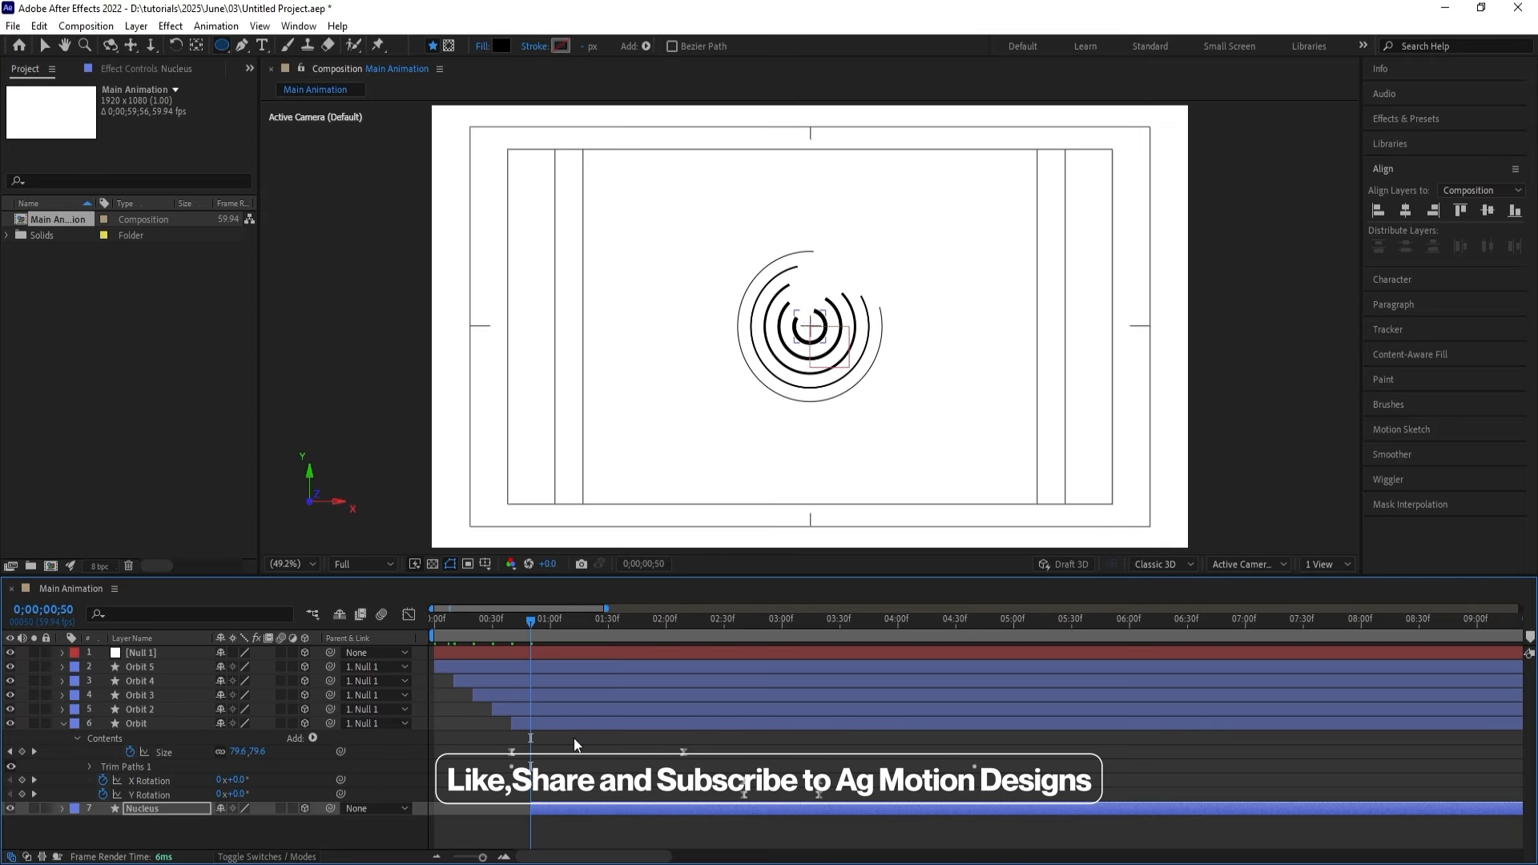
# Reveal the animated properties of all layers, preview the trimmed rings, and examine the keyframes down to the Nucleus layer.
pyautogui.press('u')
pyautogui.press("'")
pyautogui.press('space')
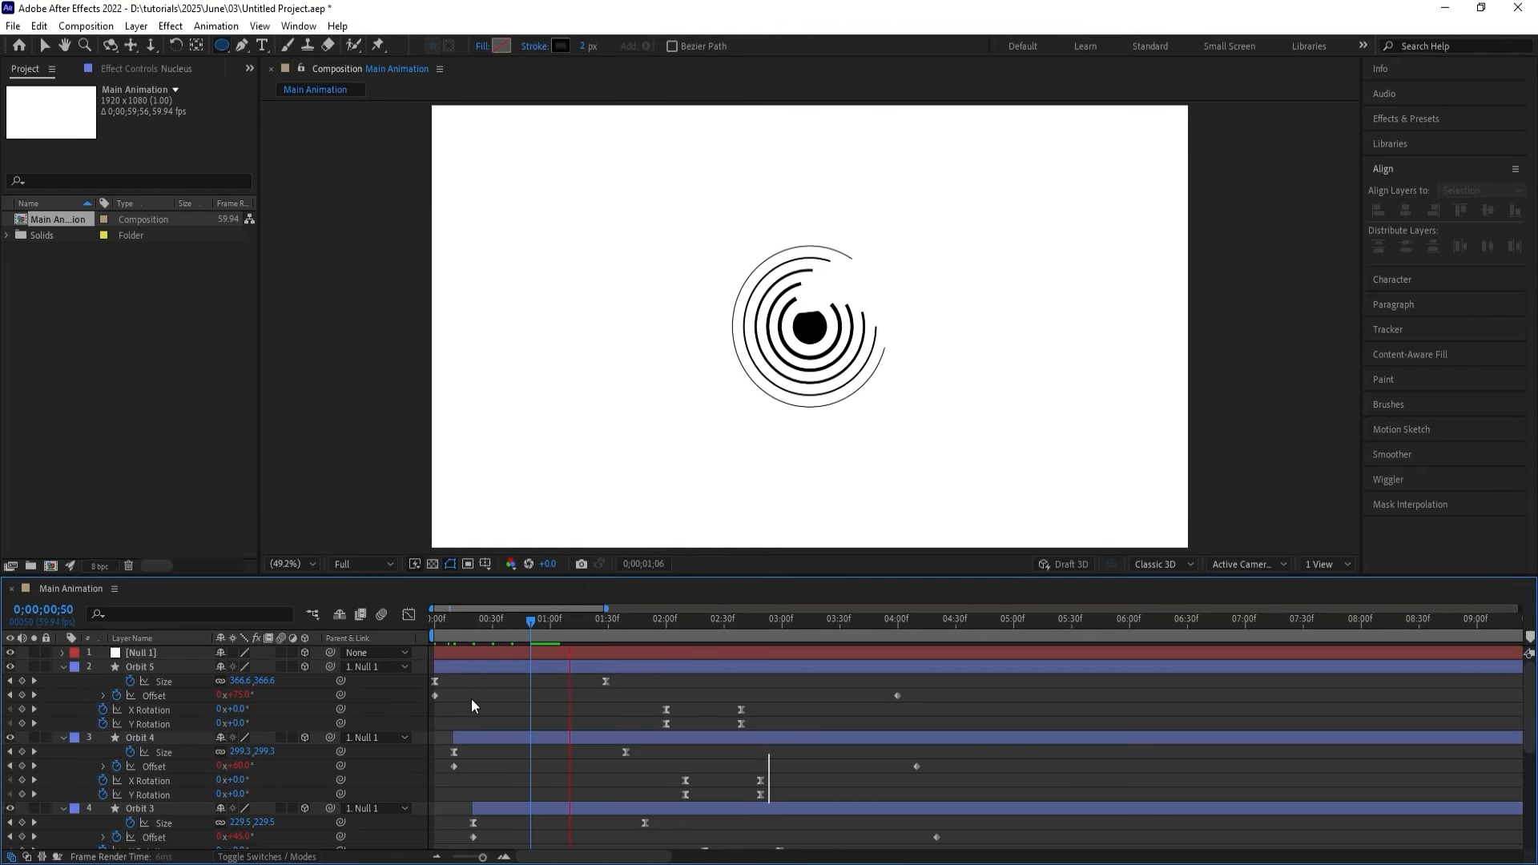
pyautogui.press("'")
pyautogui.scroll(-5, 506, 722)
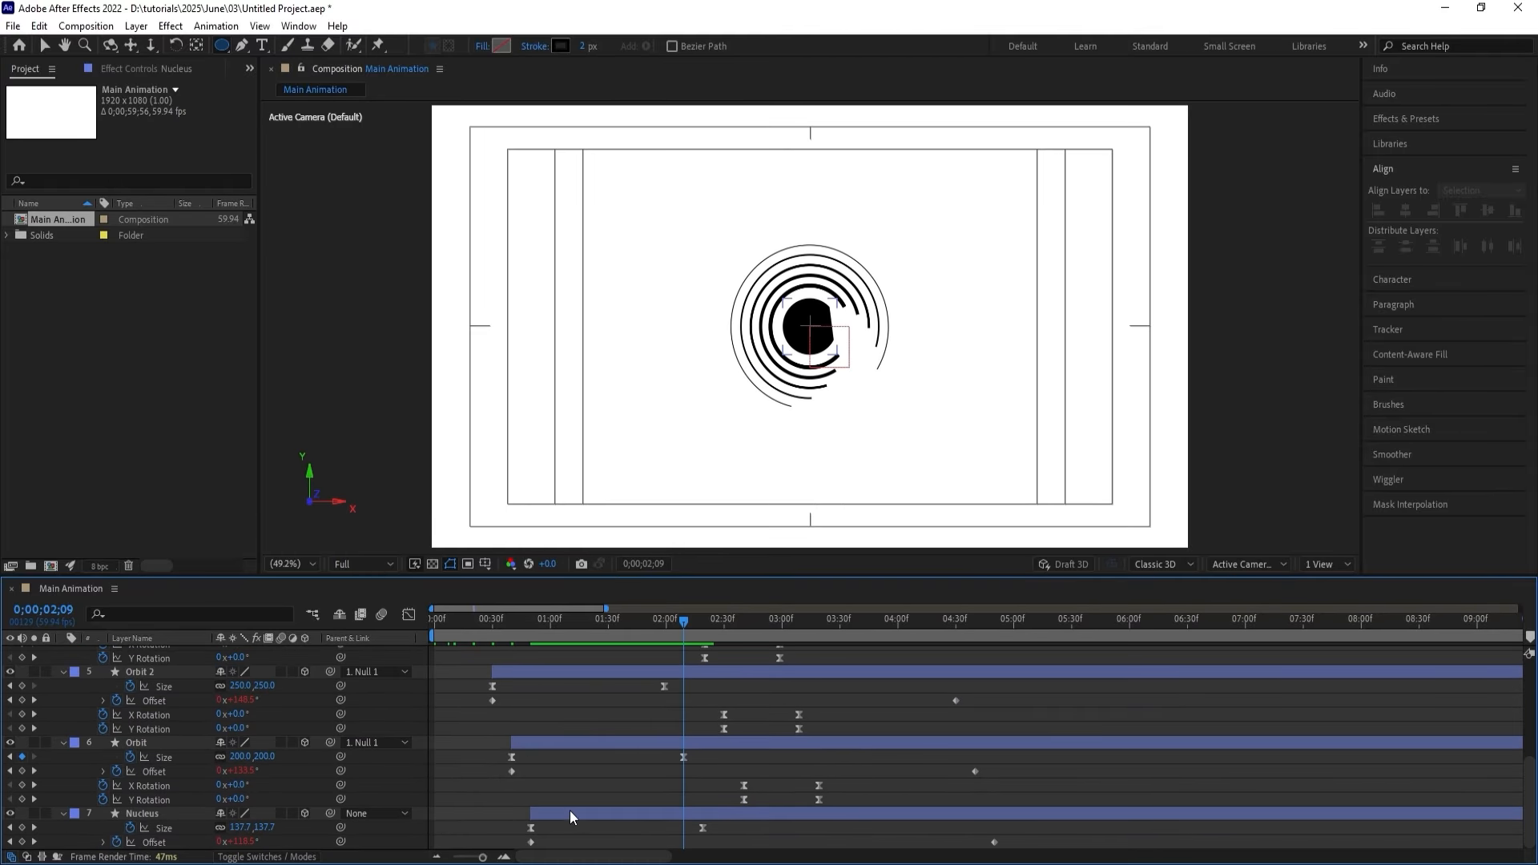
# Delete Trim Paths 1 from the Nucleus layer and preview the animation from the start with the animated properties revealed.
pyautogui.click(567, 813)
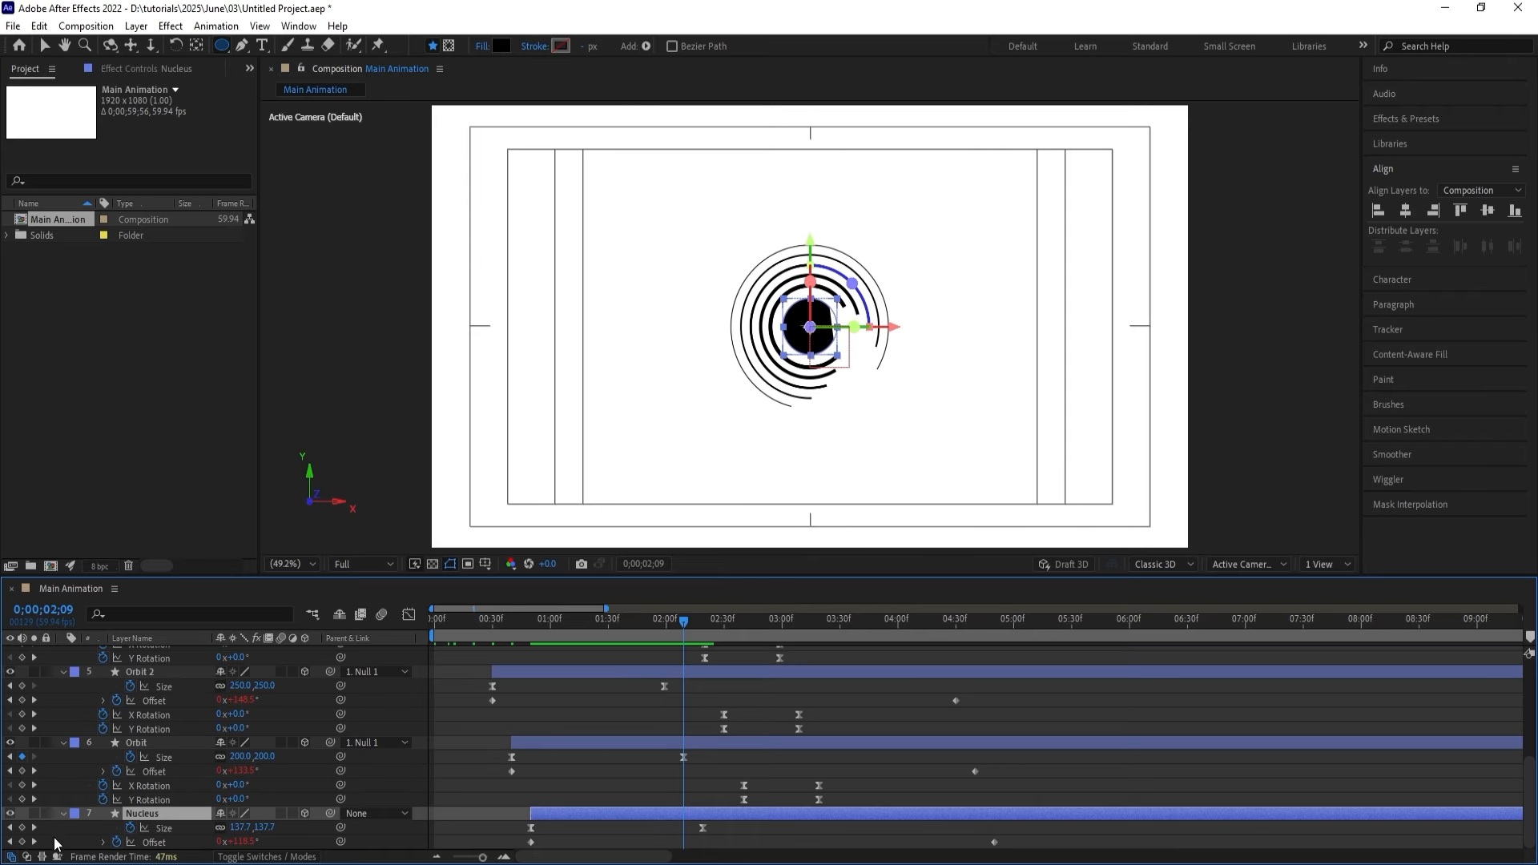
pyautogui.click(63, 813)
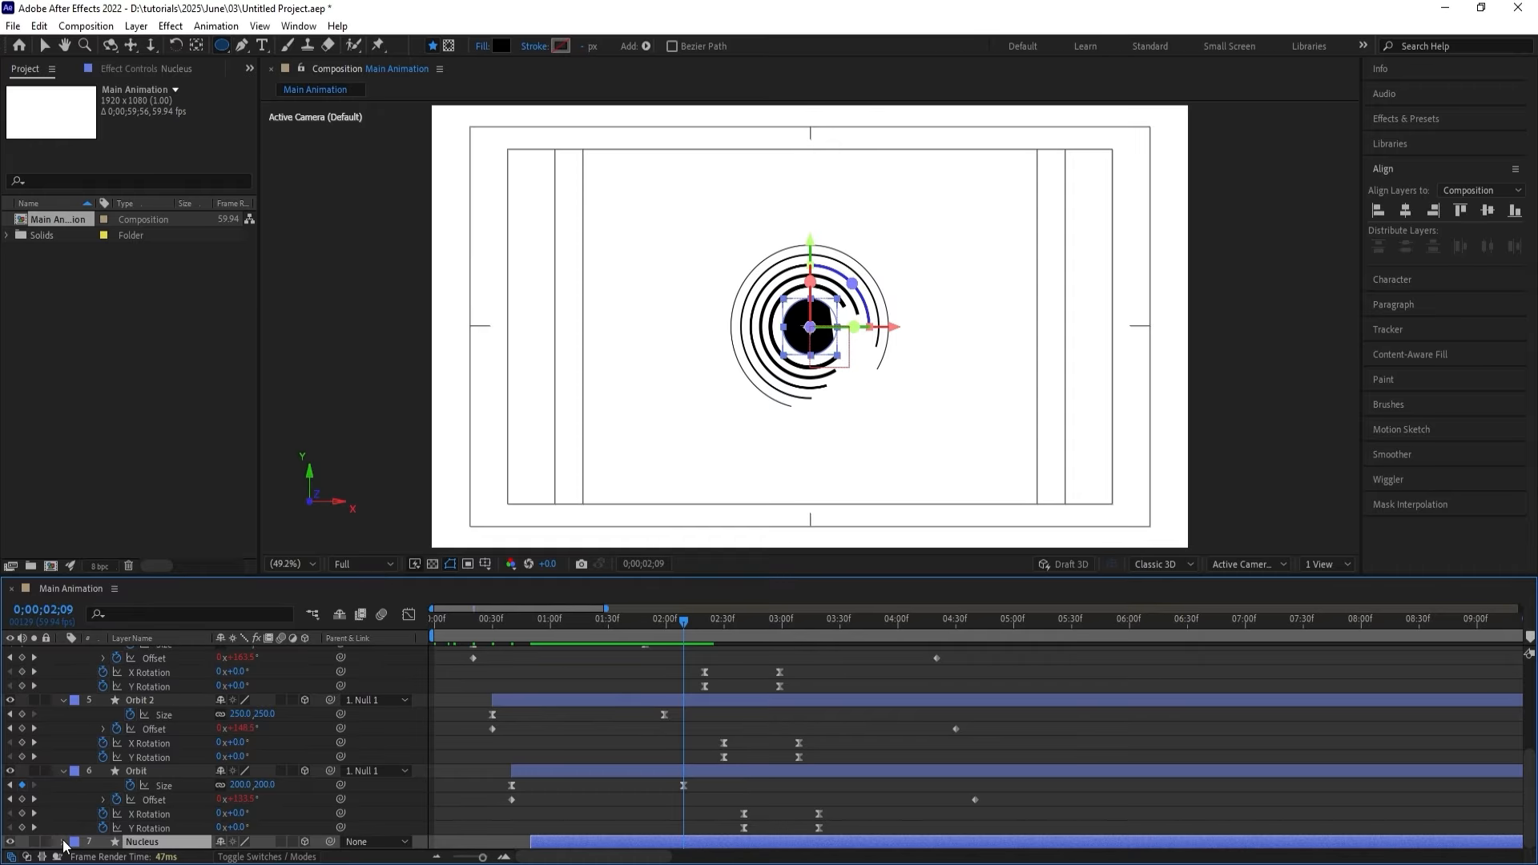
pyautogui.scroll(-5, 64, 841)
pyautogui.click(133, 742)
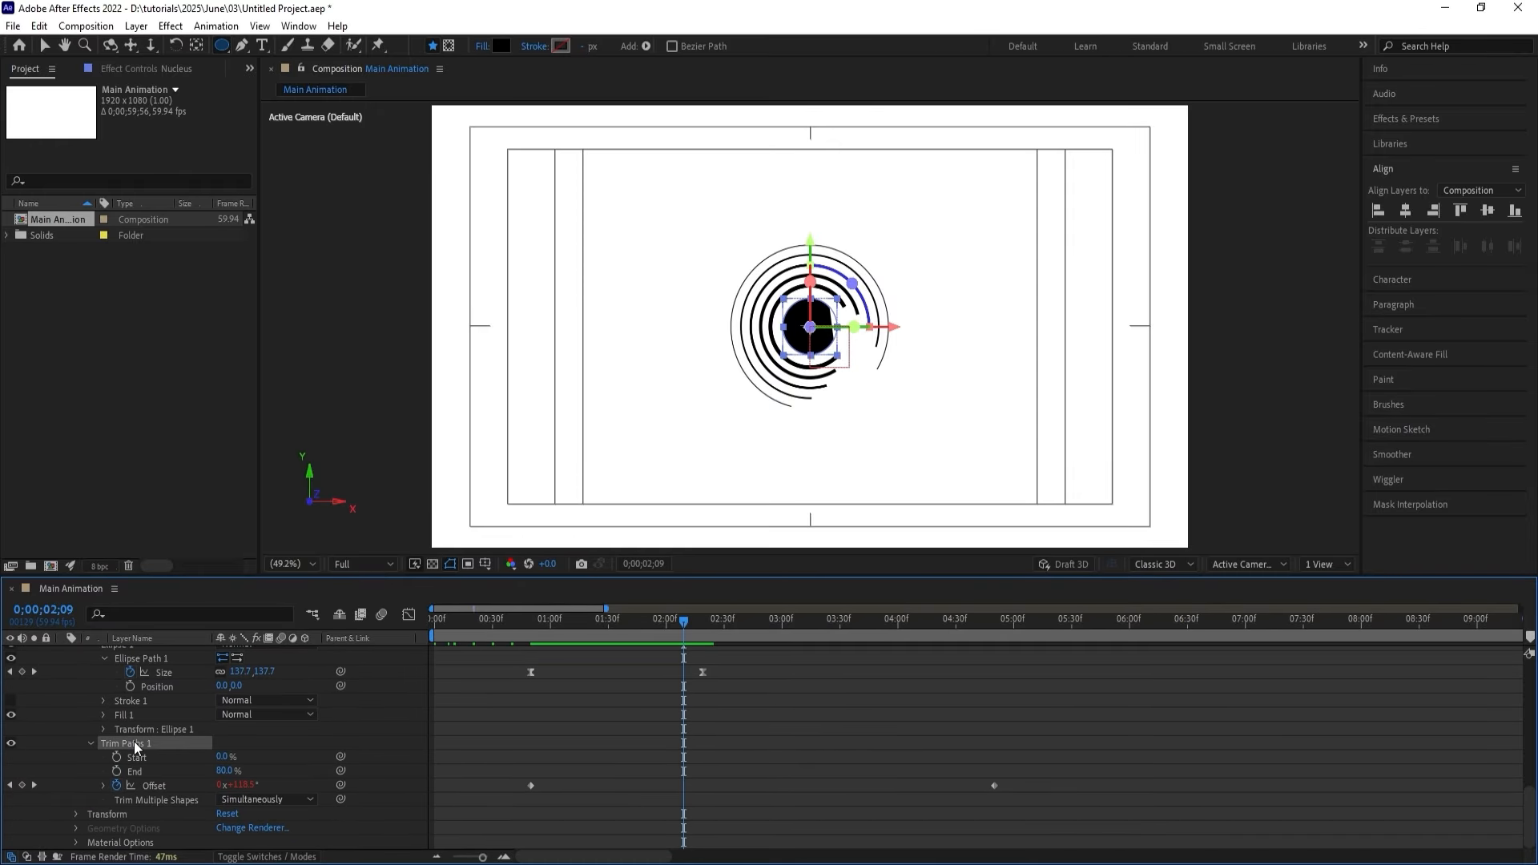
pyautogui.press('Delete')
pyautogui.click(579, 707)
pyautogui.press('u')
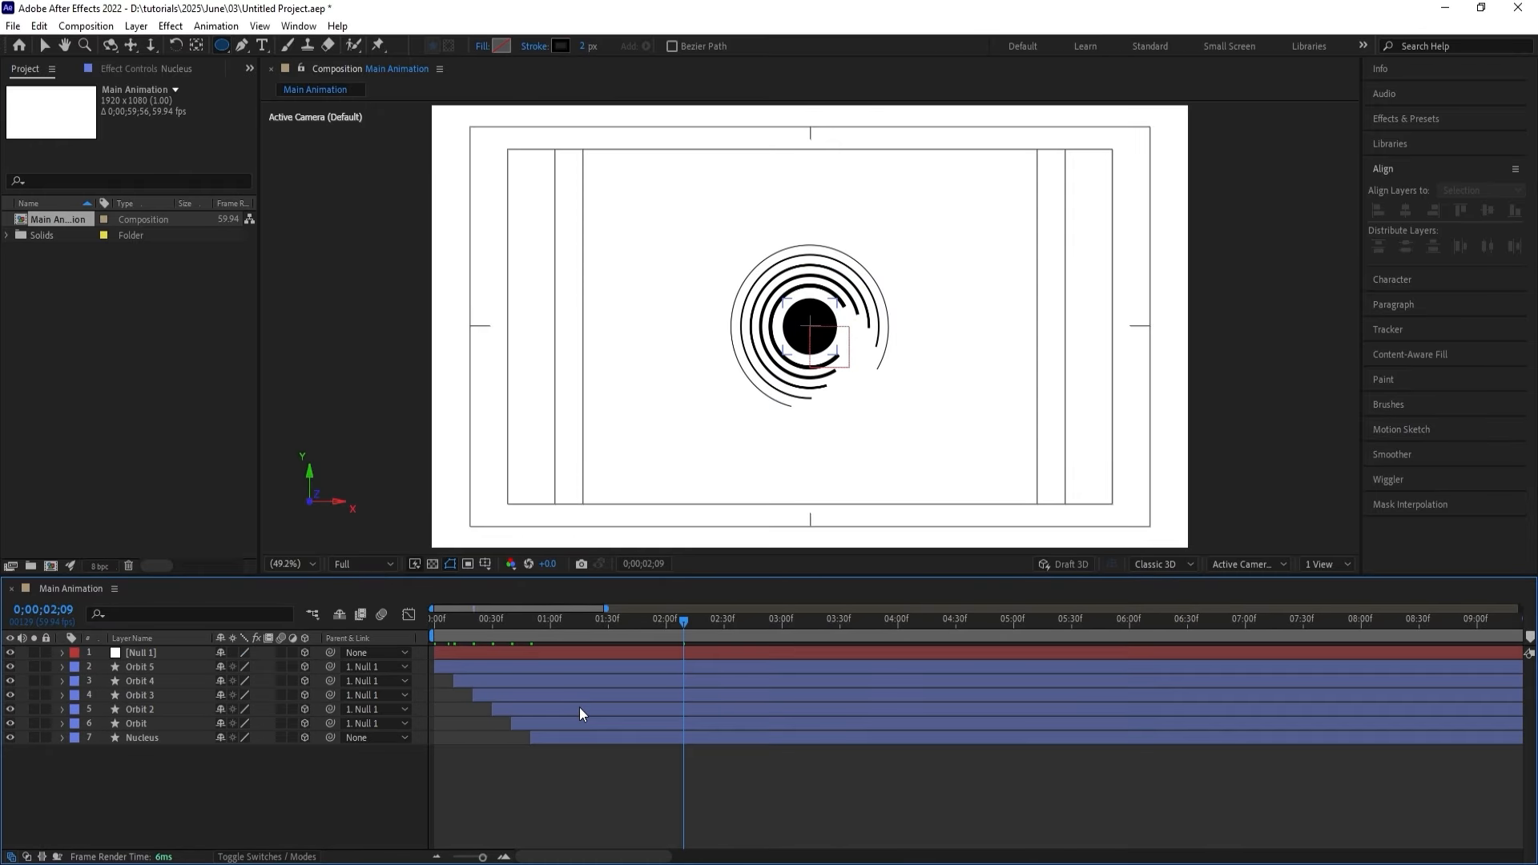
pyautogui.moveTo(548, 620); pyautogui.dragTo(431, 626)
pyautogui.press('space')
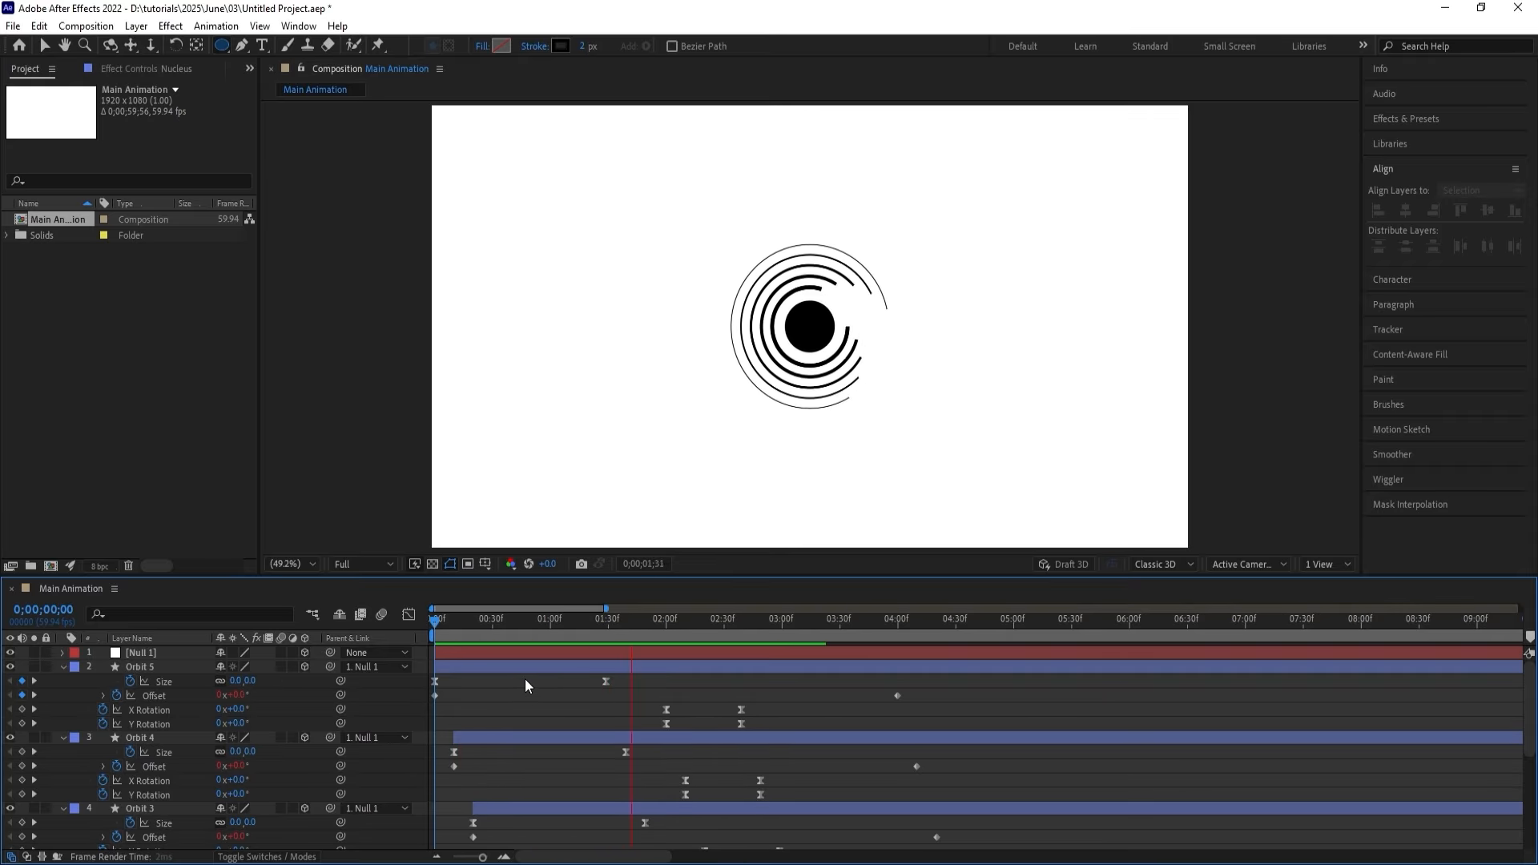
pyautogui.press('space')
pyautogui.press('space')
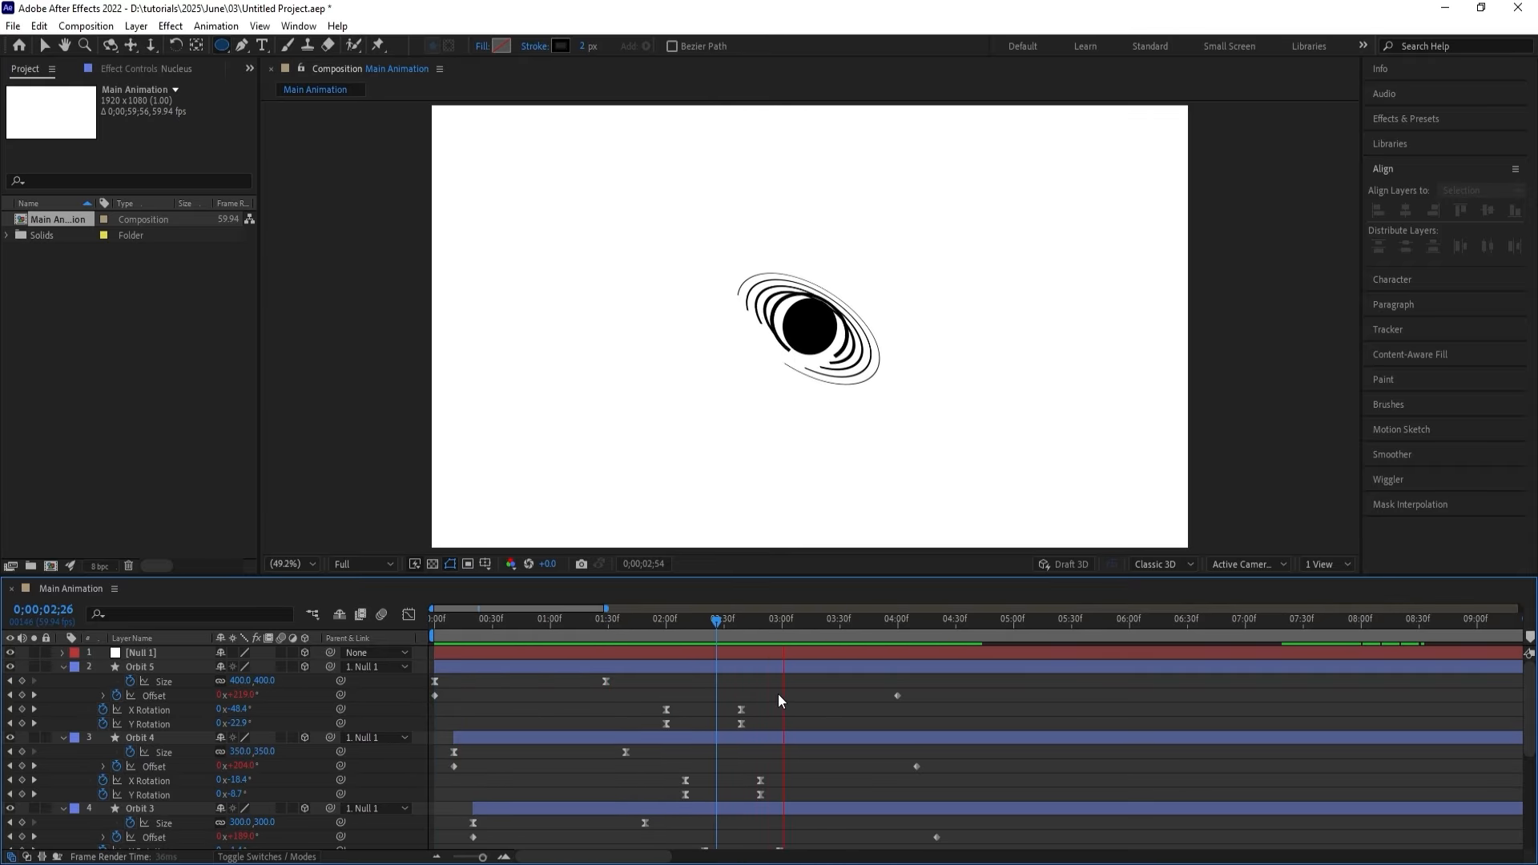
pyautogui.press('space')
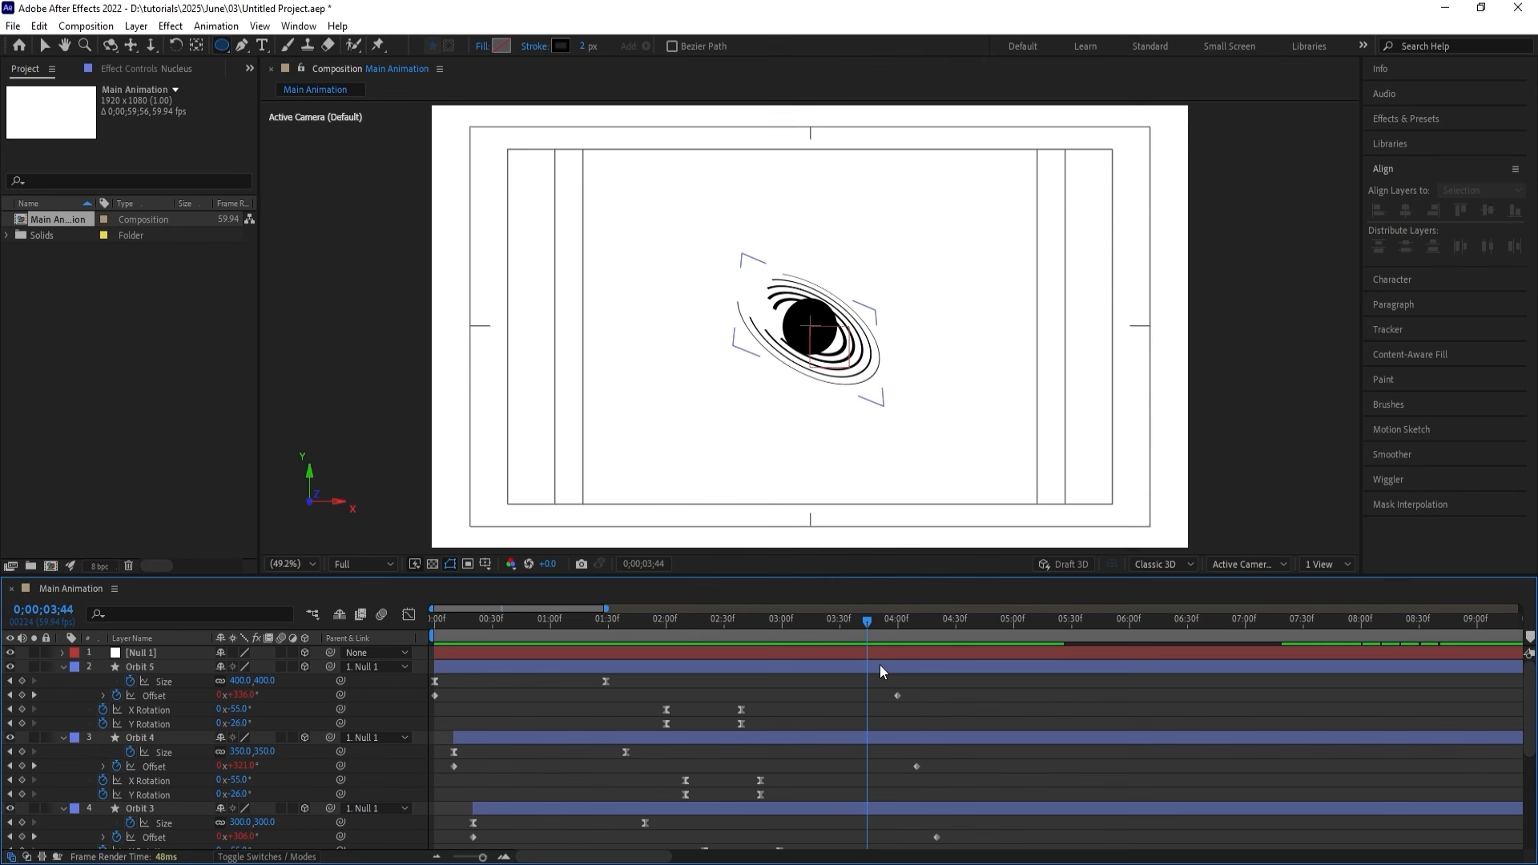
# Set Orbit 5's Trim Paths Offset keyframe at 0;00;04;00 to 2 revolutions and preview the playback around it.
pyautogui.press('k')
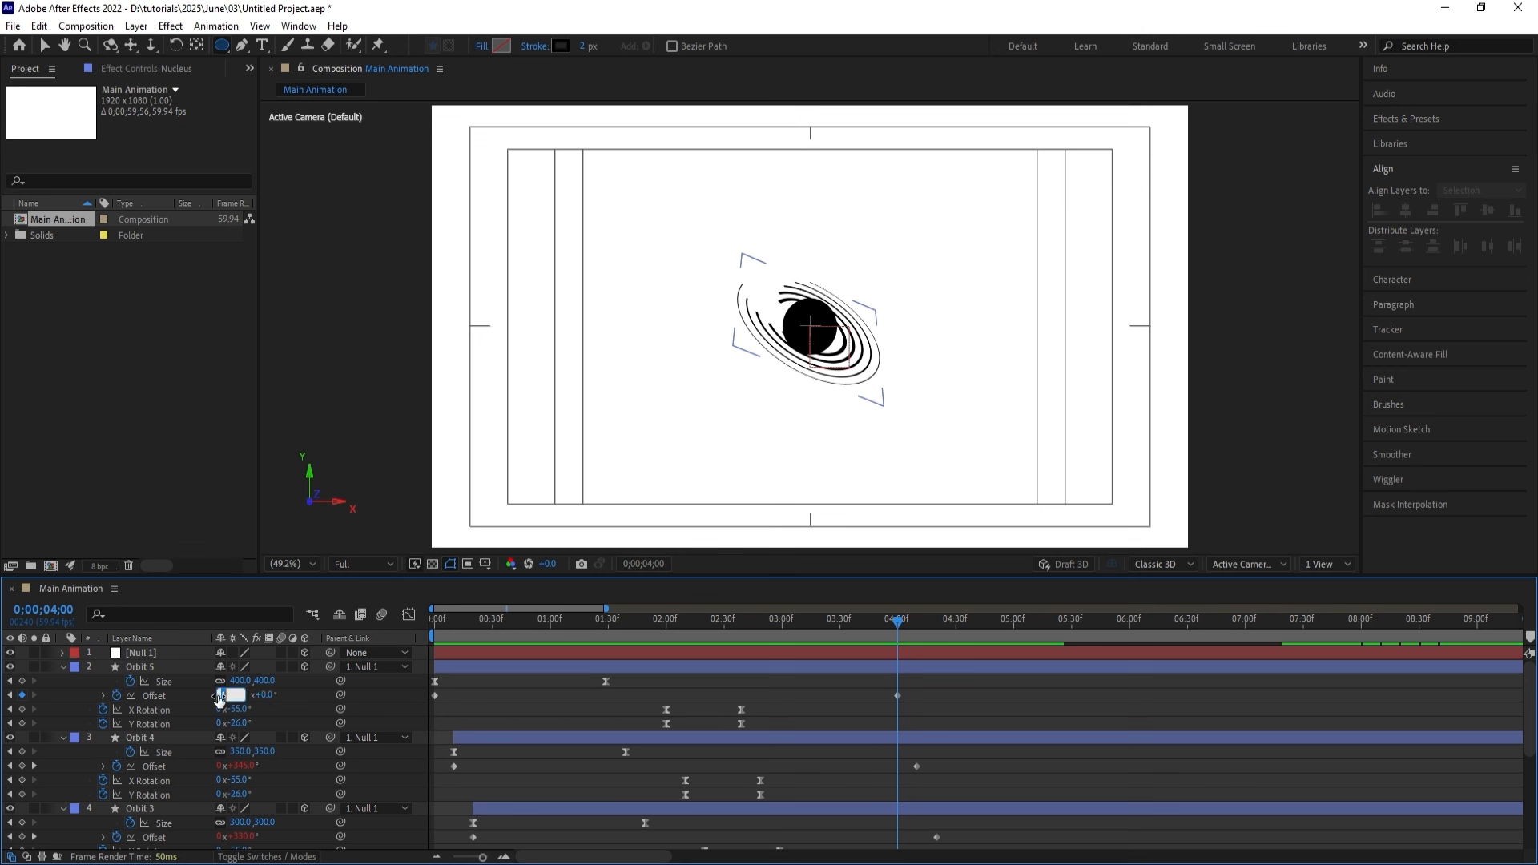
pyautogui.write('2')
pyautogui.press('Return')
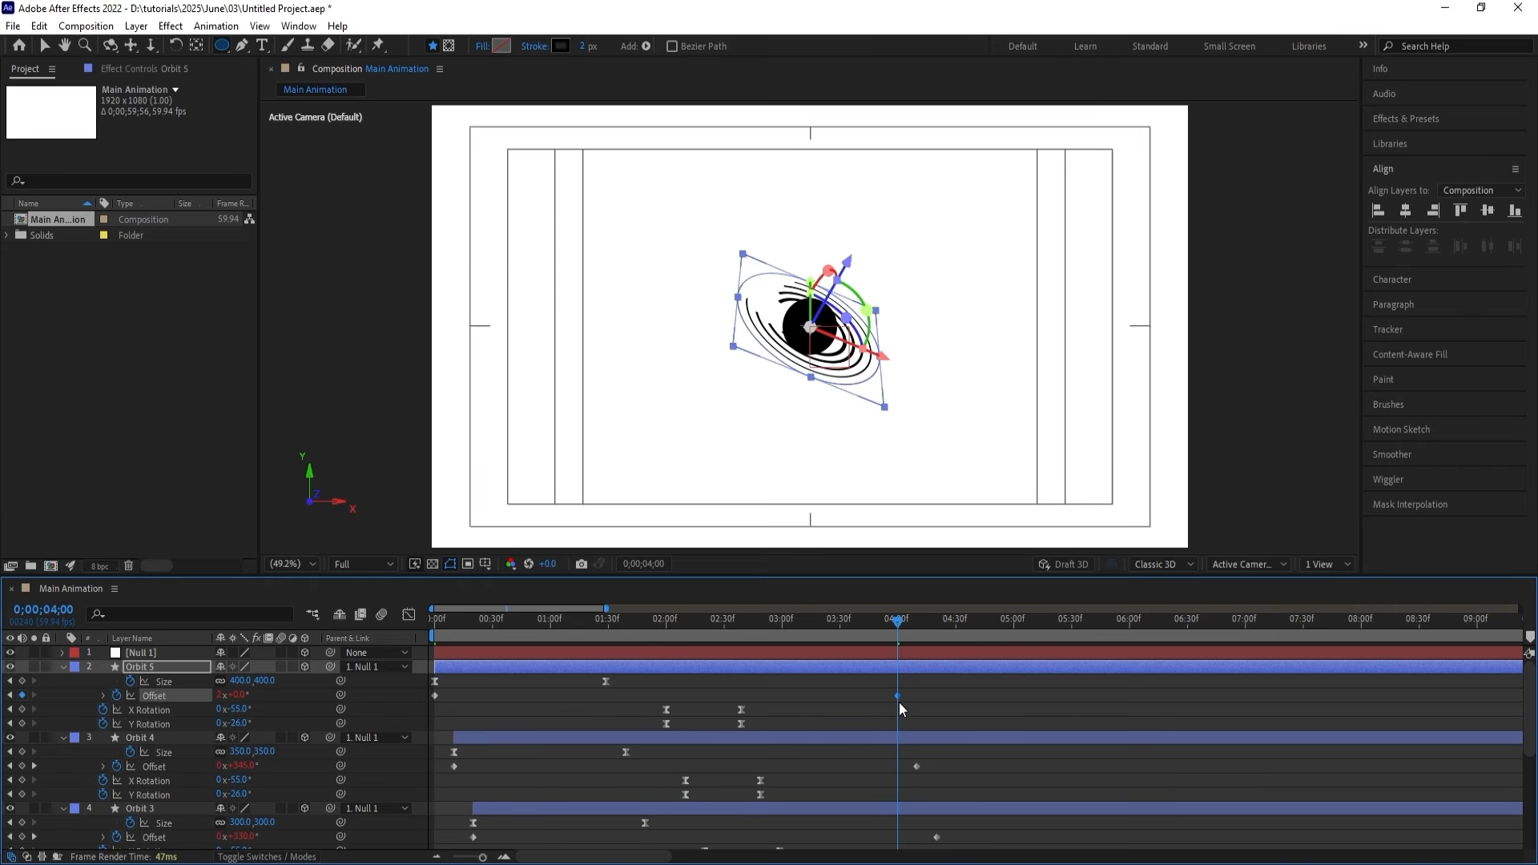
pyautogui.click(848, 627)
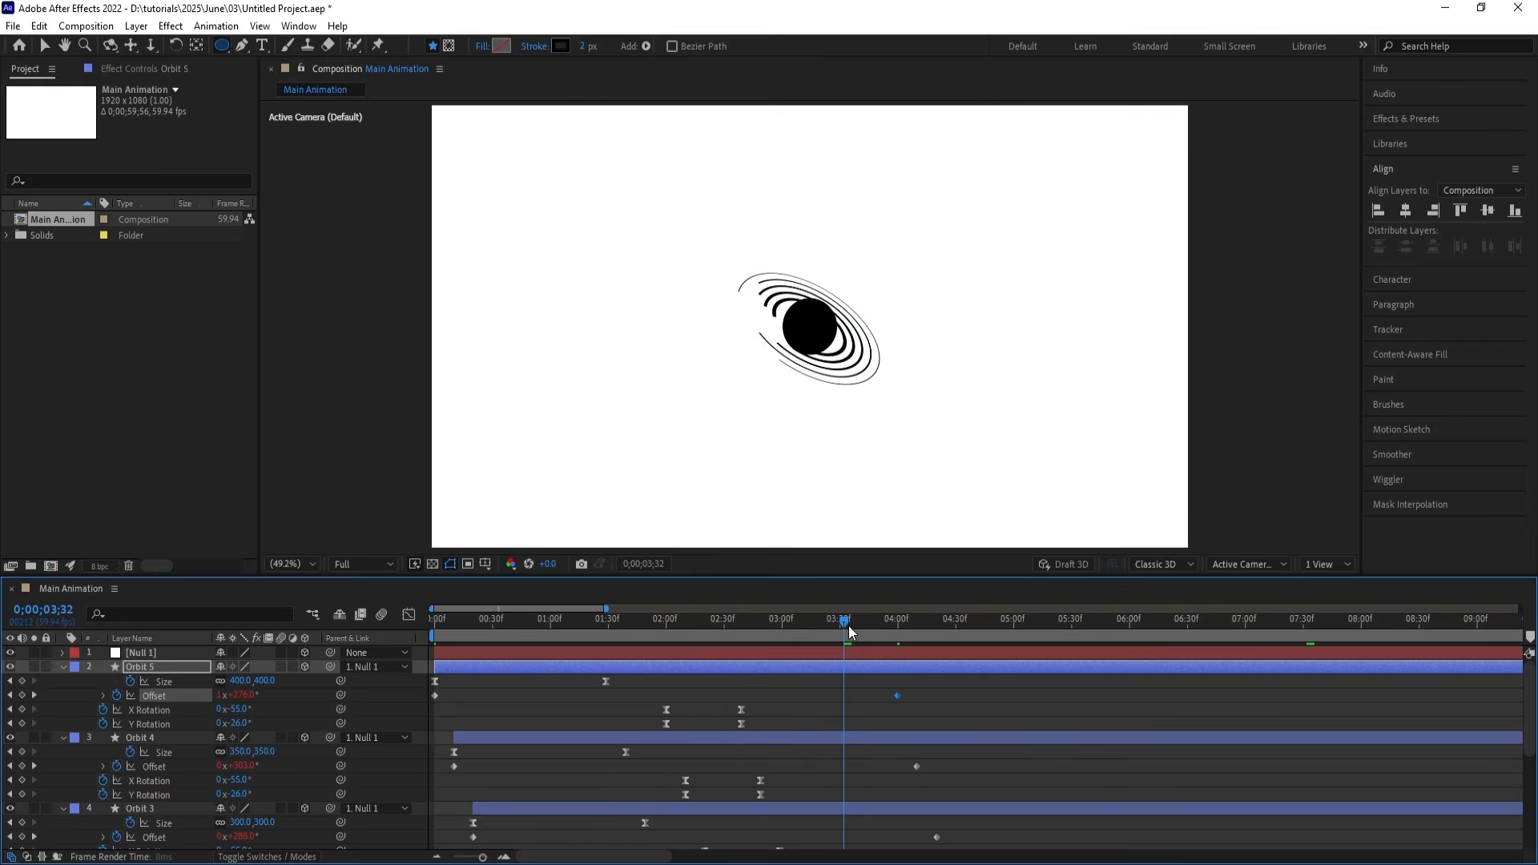
pyautogui.press('space')
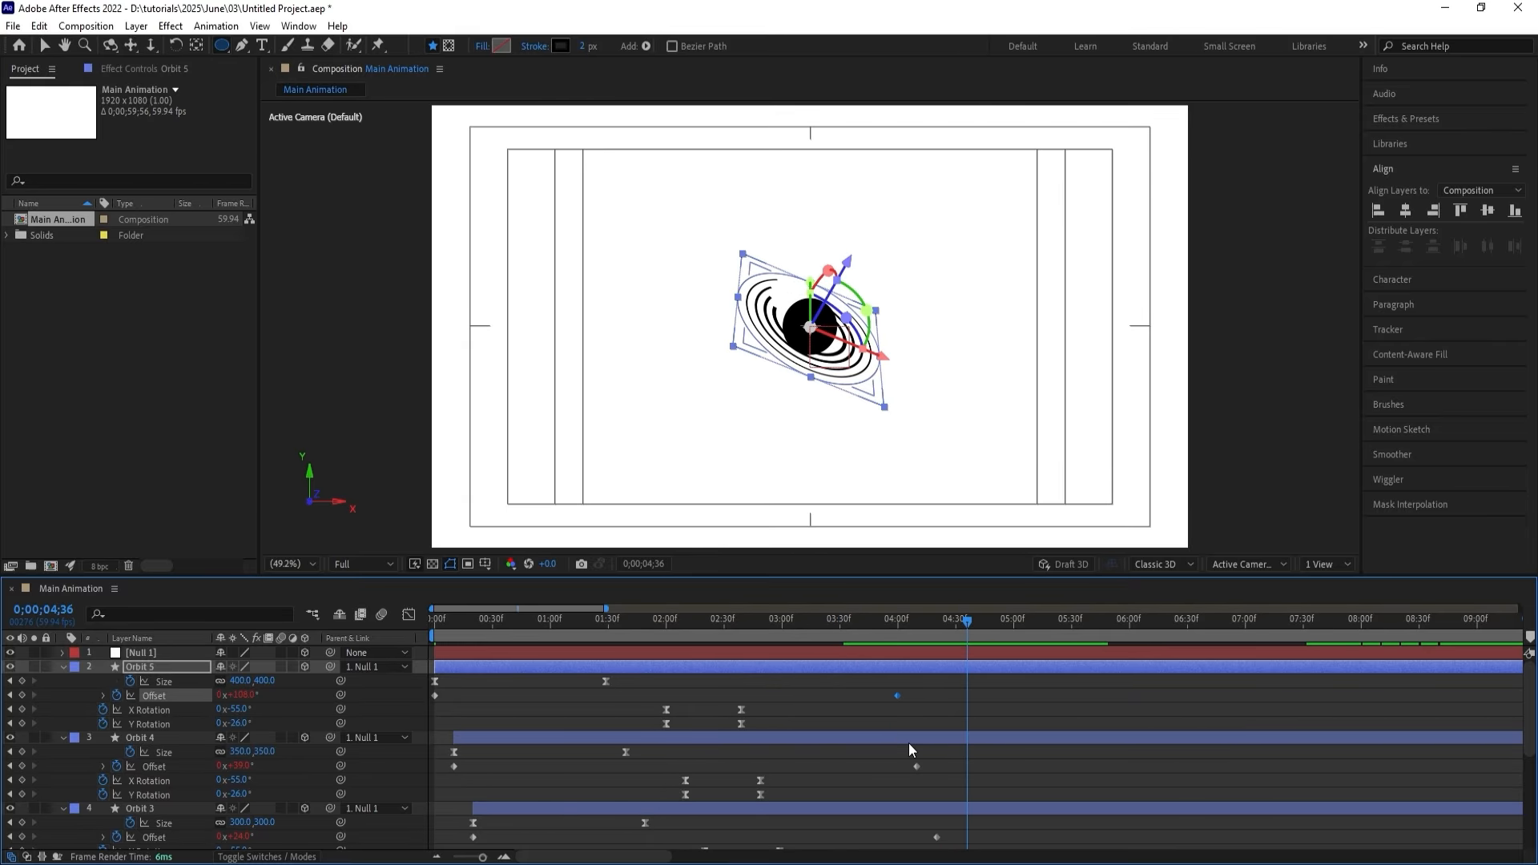
# Set Orbit 3's Trim Paths Offset keyframe at 0;00;04;20 to 4 revolutions.
pyautogui.press('j')
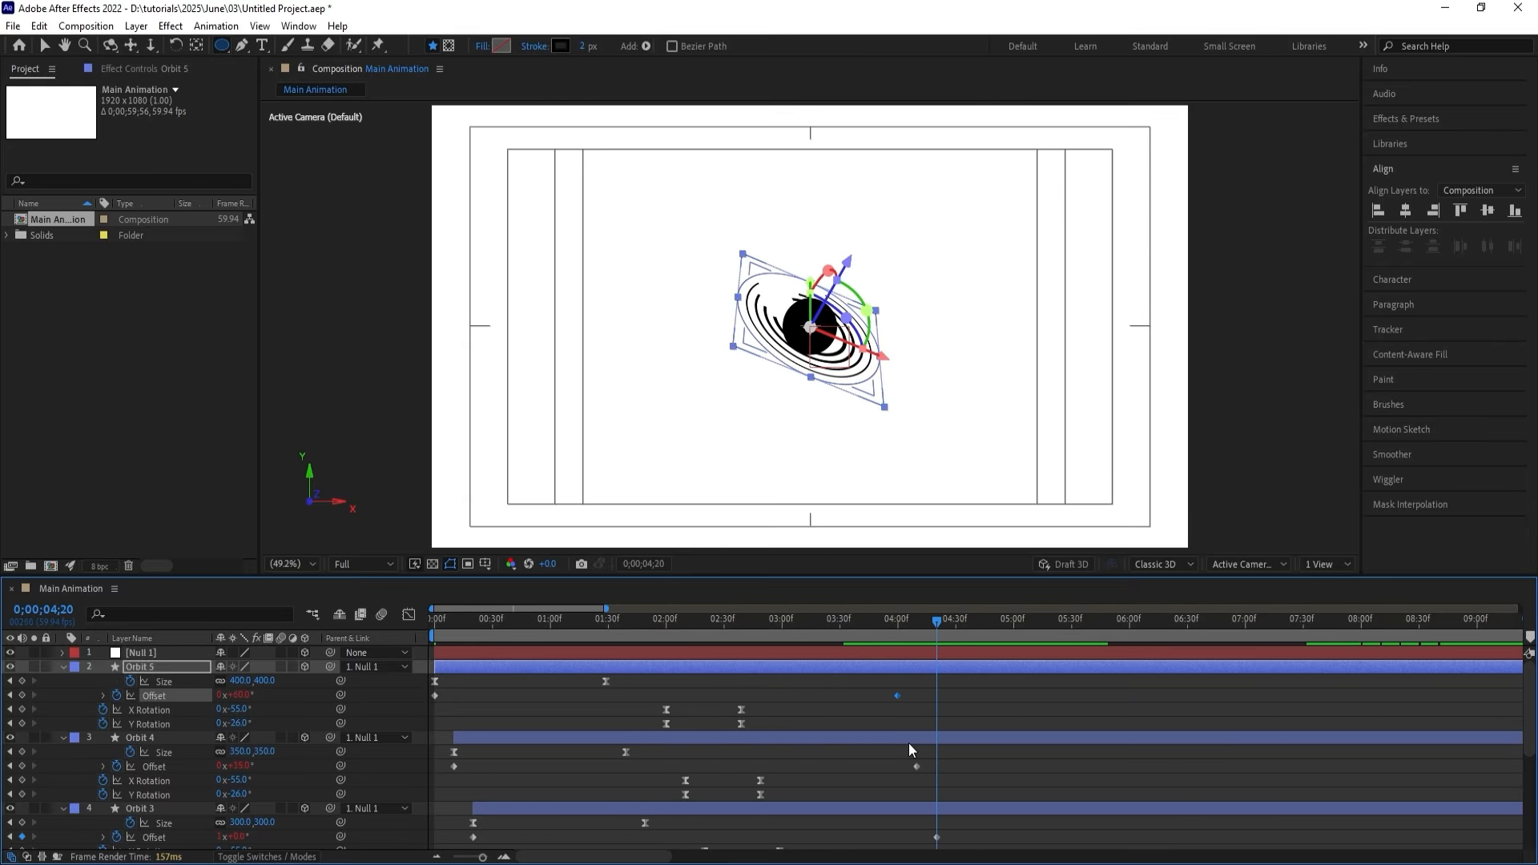
pyautogui.scroll(-1, 227, 789)
pyautogui.click(227, 797)
pyautogui.write('4')
pyautogui.press('Return')
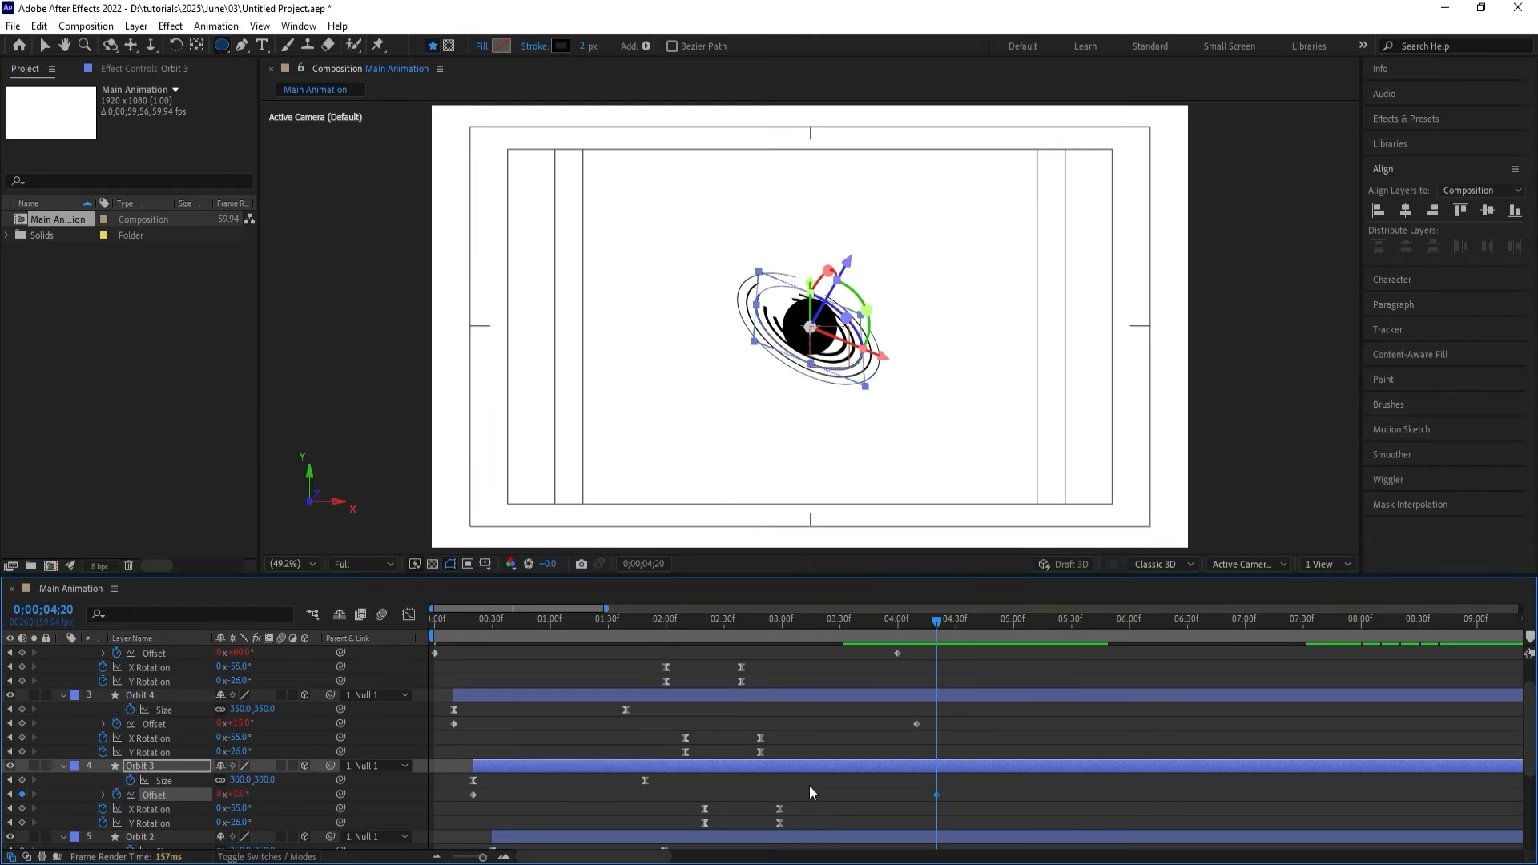
# Set Orbit 2's Trim Paths Offset keyframe at 0;00;04;30 to 8 revolutions.
pyautogui.scroll(-1, 910, 757)
pyautogui.press('k')
pyautogui.scroll(-2, 958, 753)
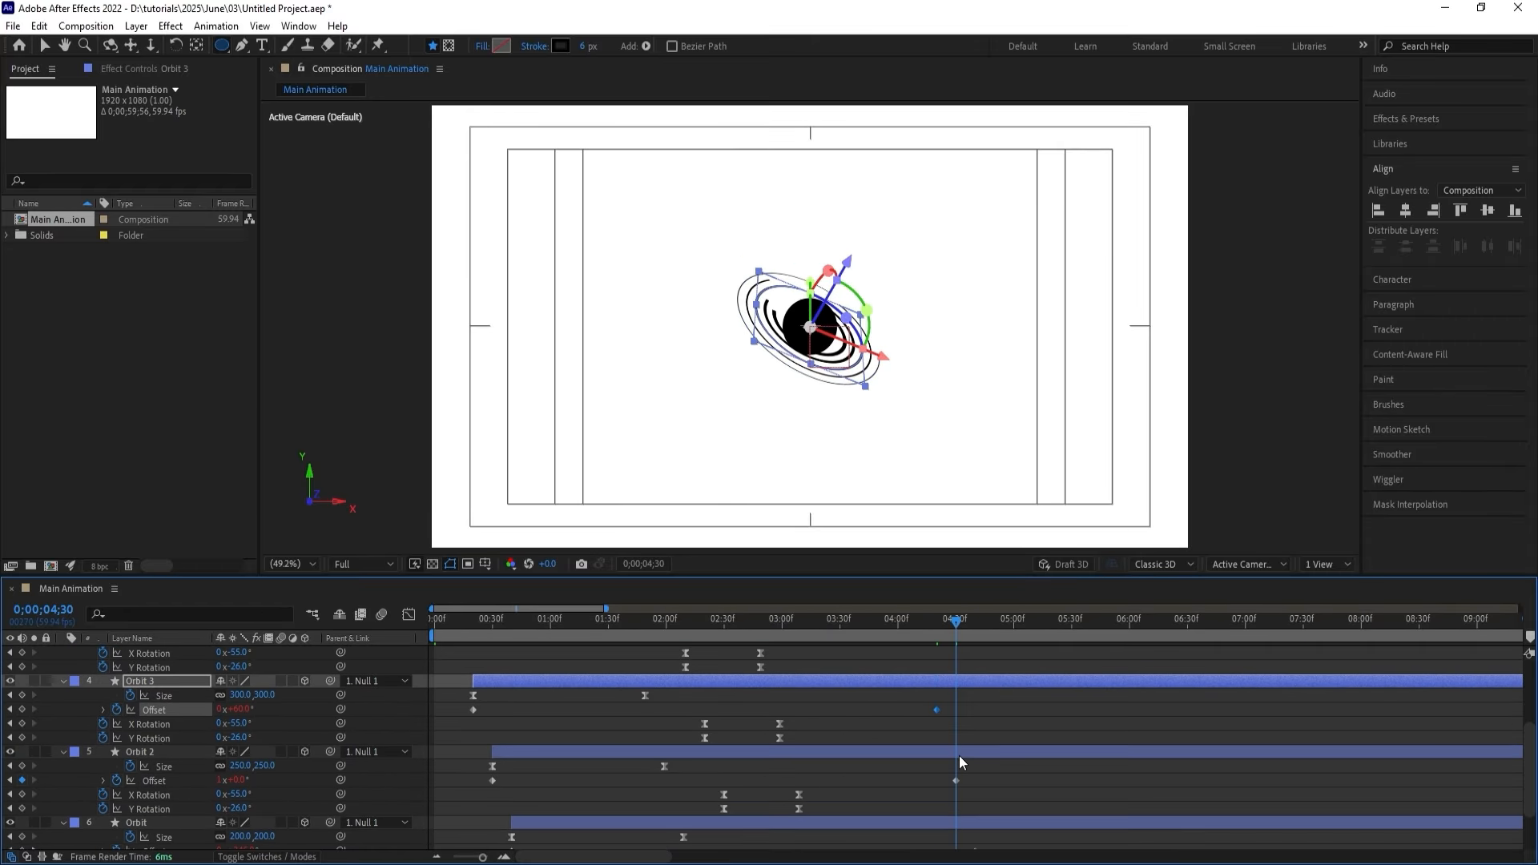
pyautogui.click(220, 737)
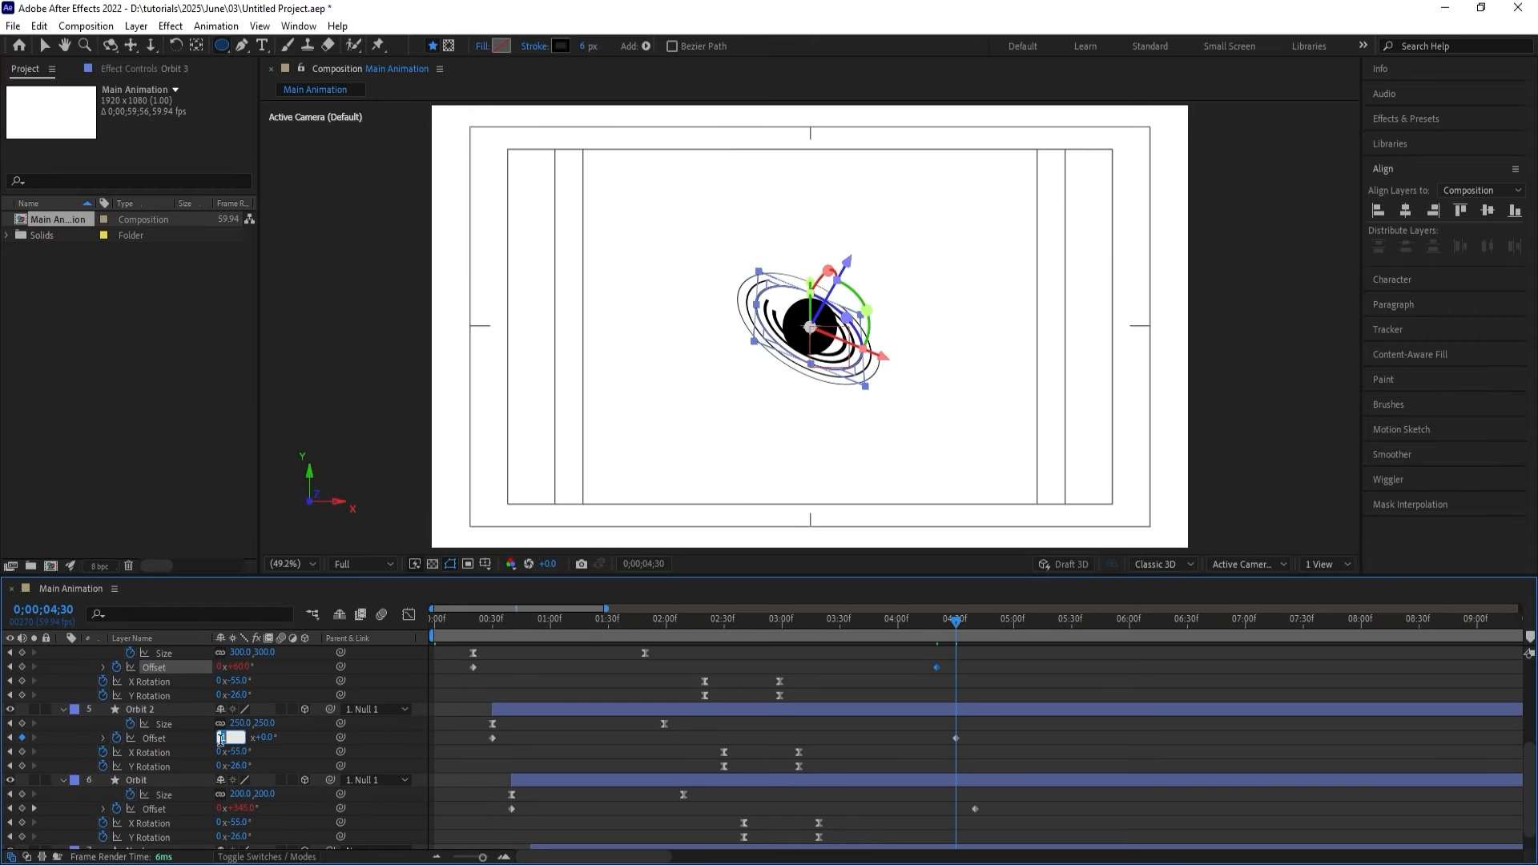
pyautogui.write('8')
pyautogui.press('Return')
pyautogui.scroll(-1, 1041, 757)
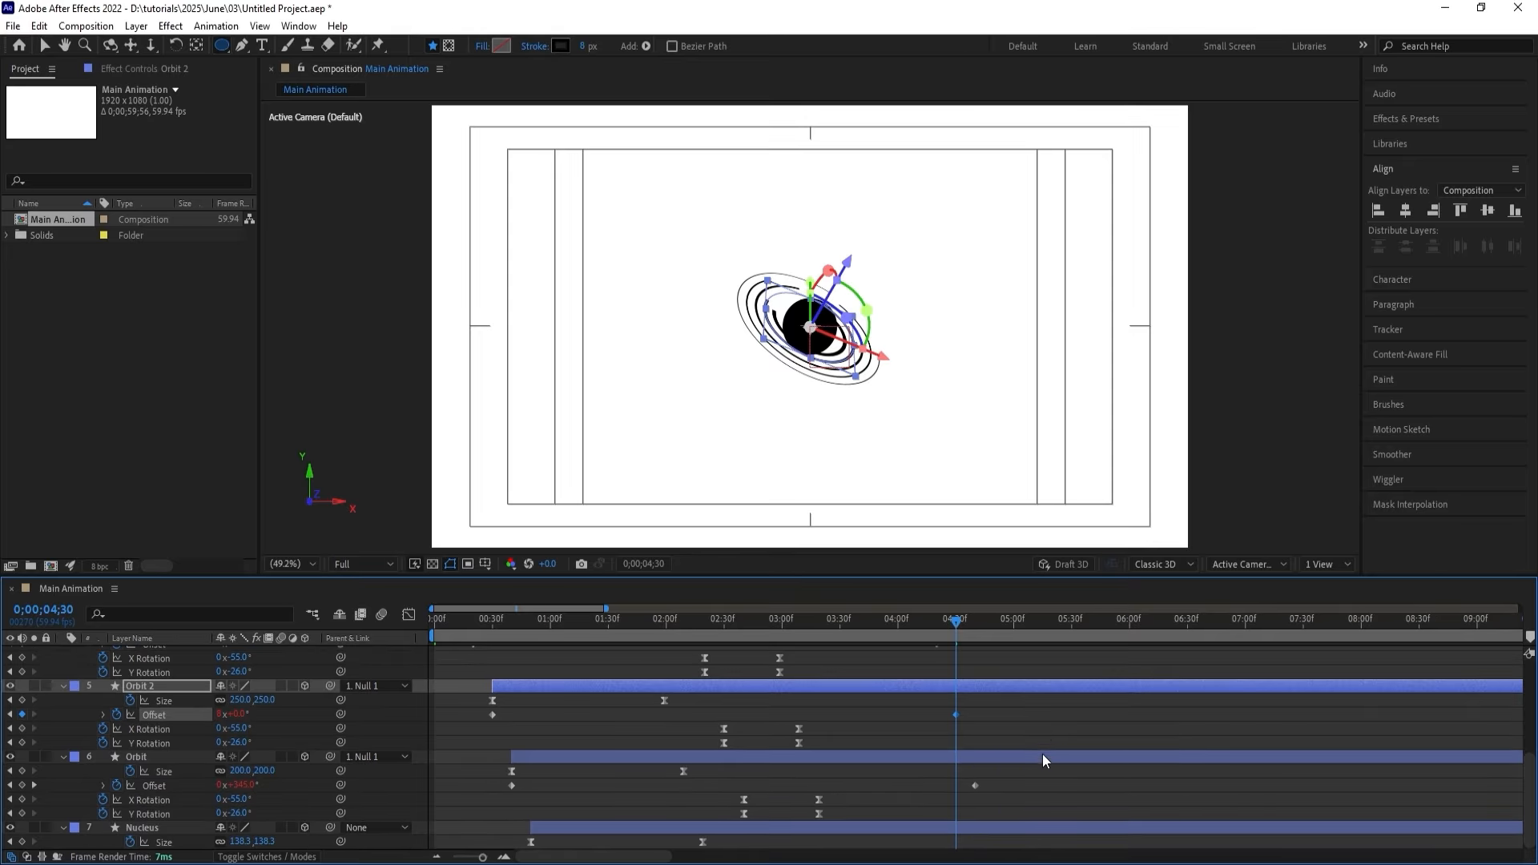
# Preview the animation from the start to check the different rotation speeds of the ring gaps.
pyautogui.press('space')
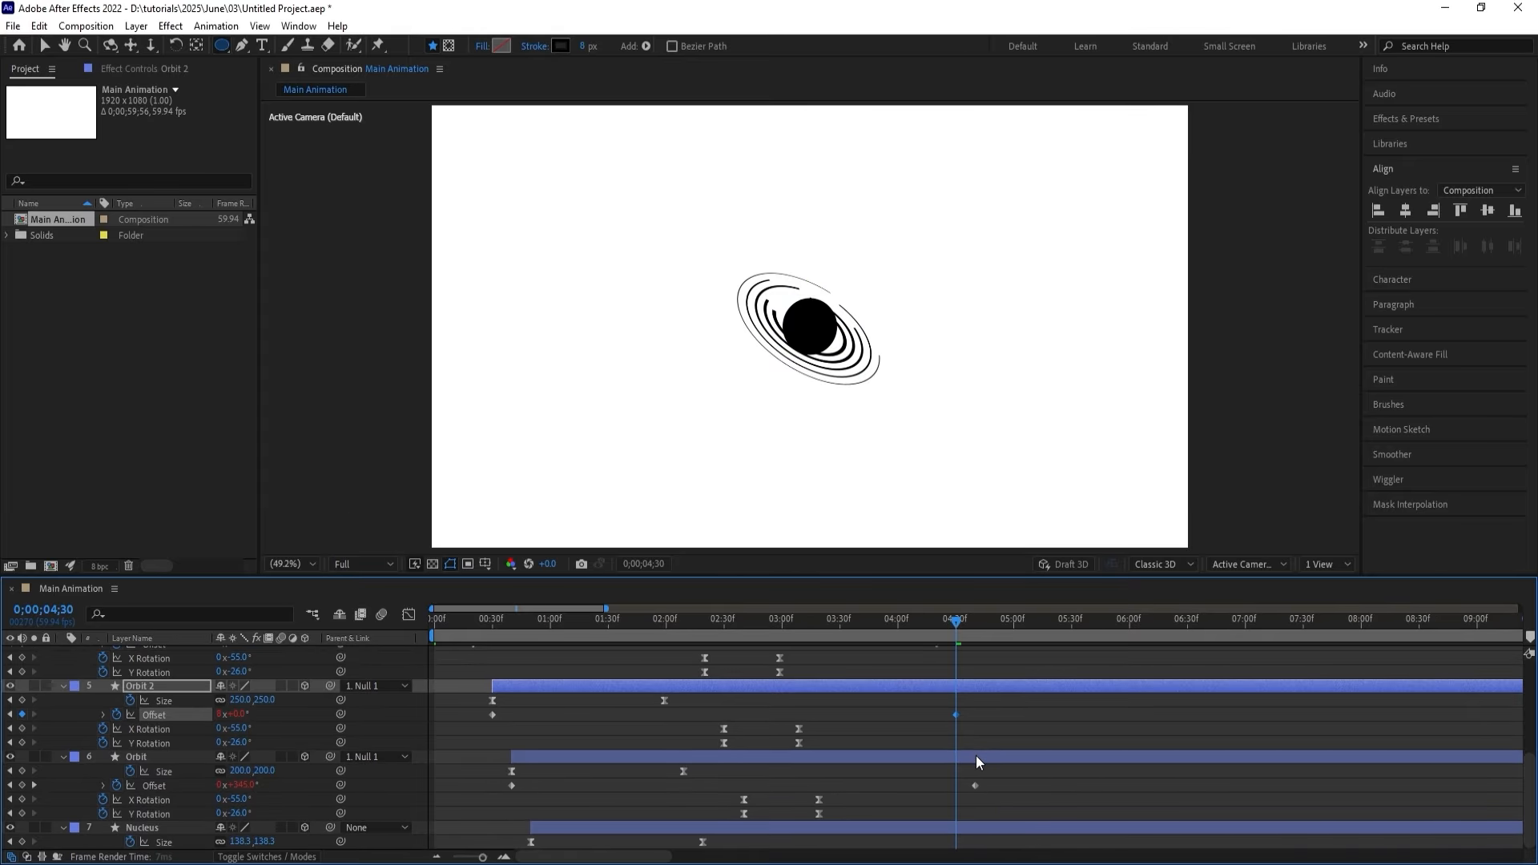
pyautogui.click(644, 621)
pyautogui.press('Home')
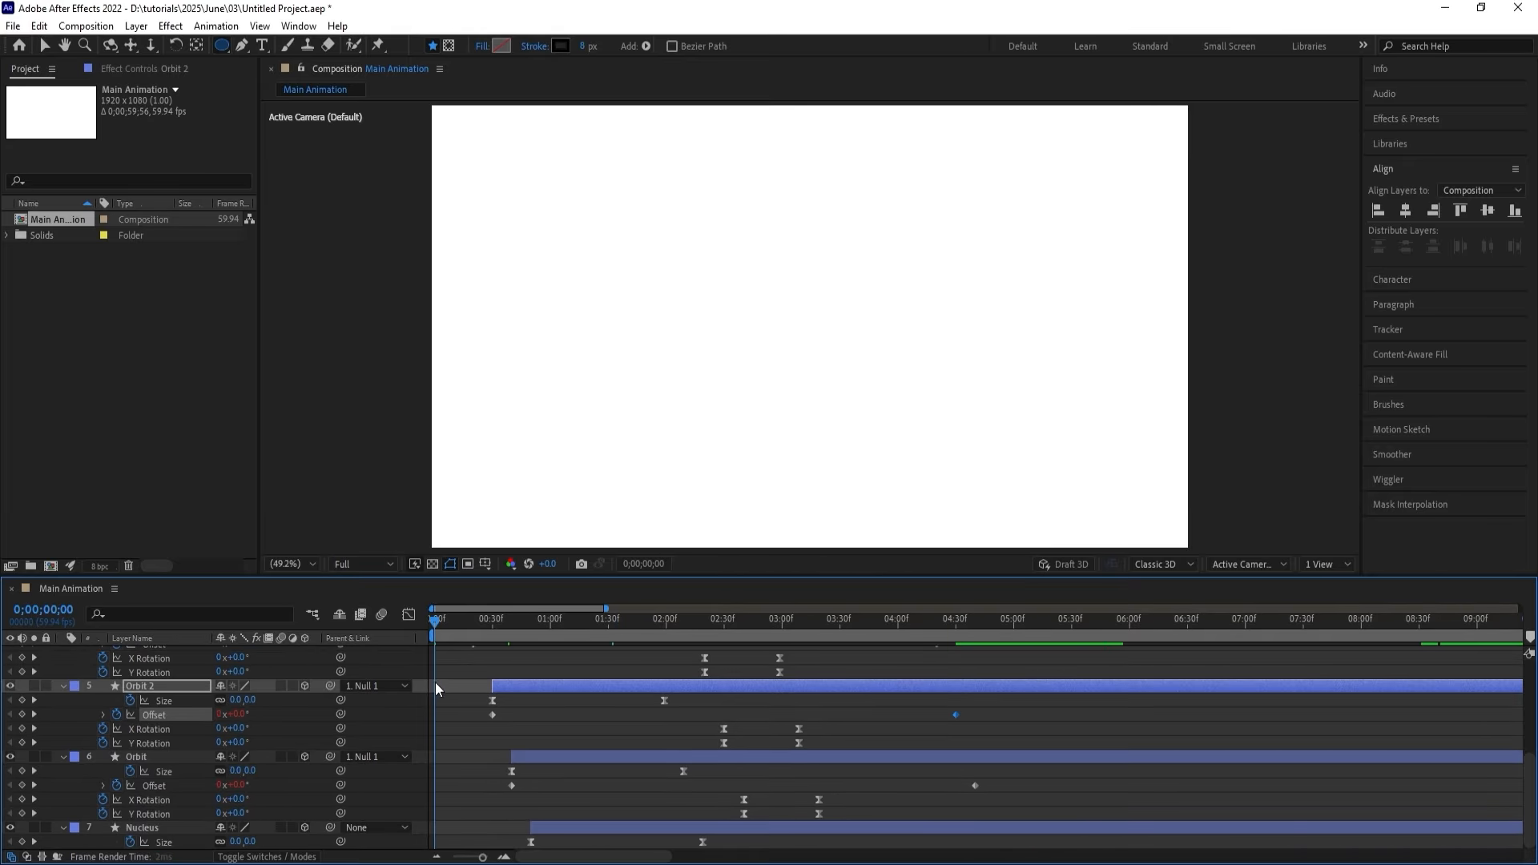
pyautogui.press('space')
pyautogui.scroll(5, 506, 690)
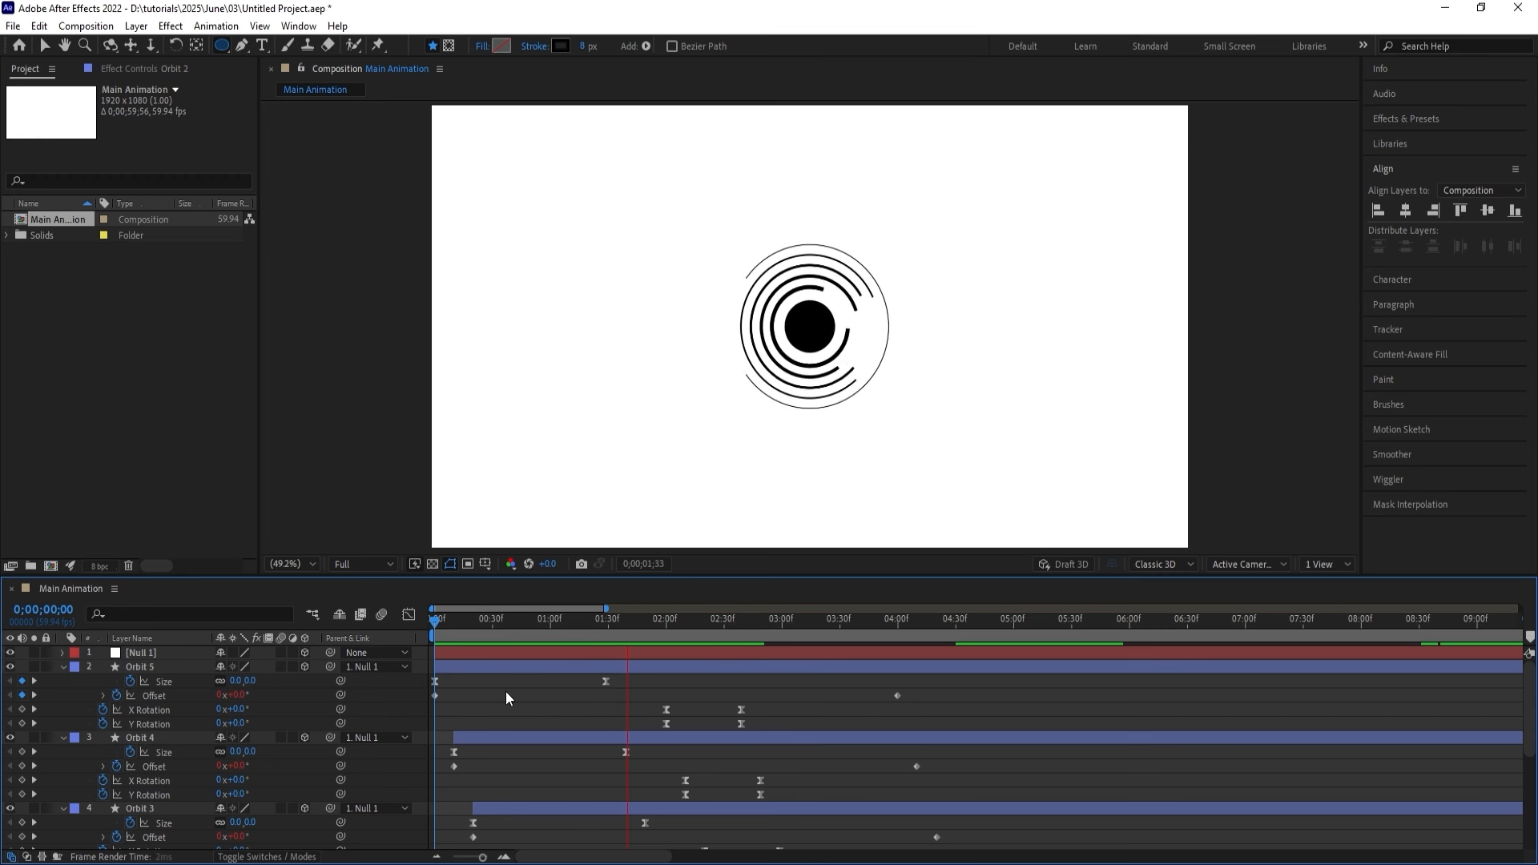
pyautogui.press('space')
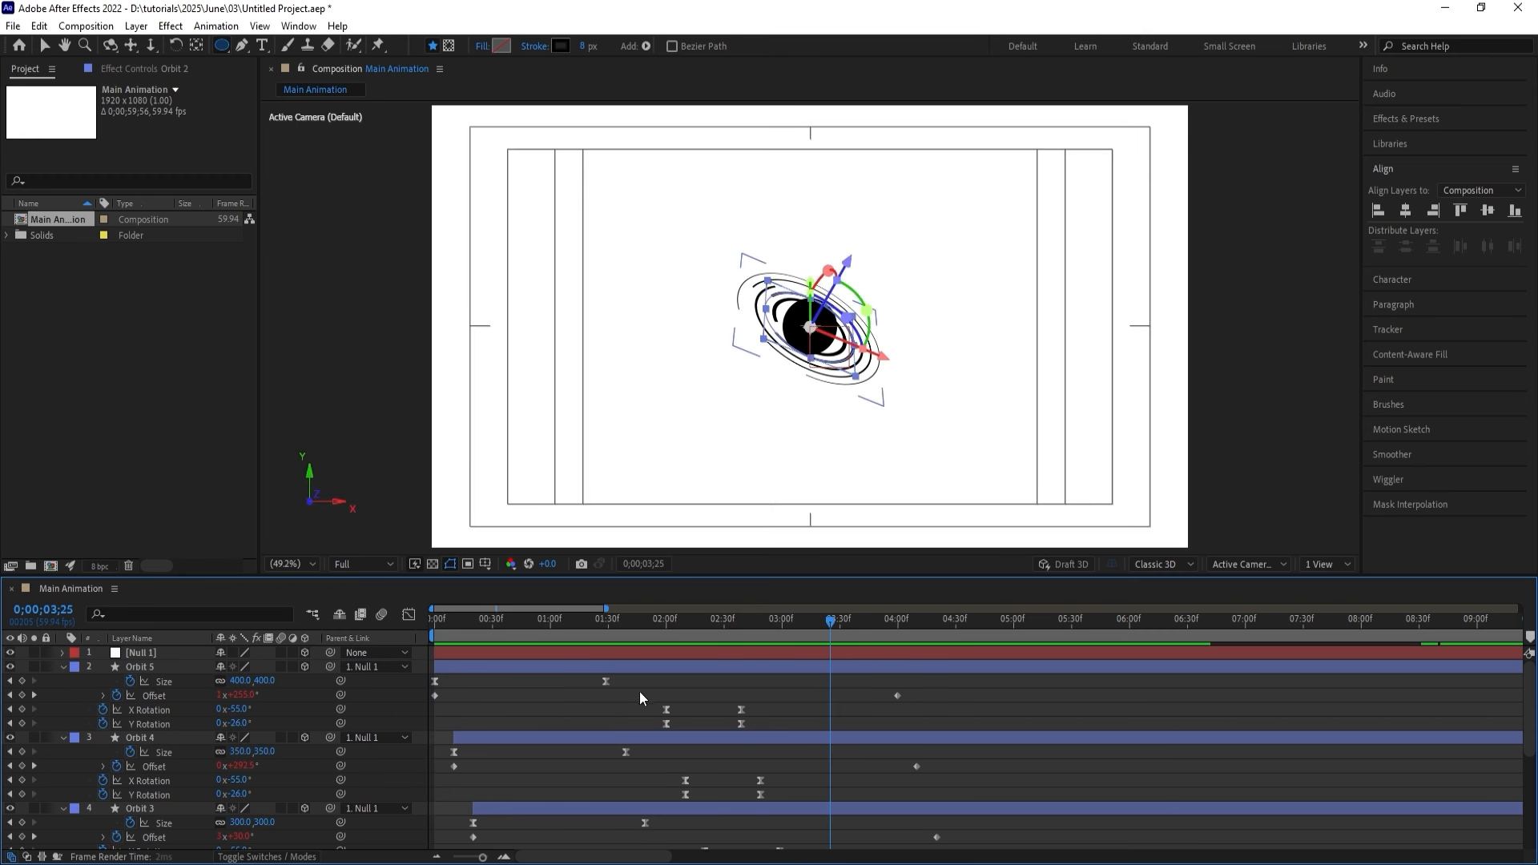
# Collapse the properties of all layers and replay the whole animation from the first frame.
pyautogui.click(641, 685)
pyautogui.press('u')
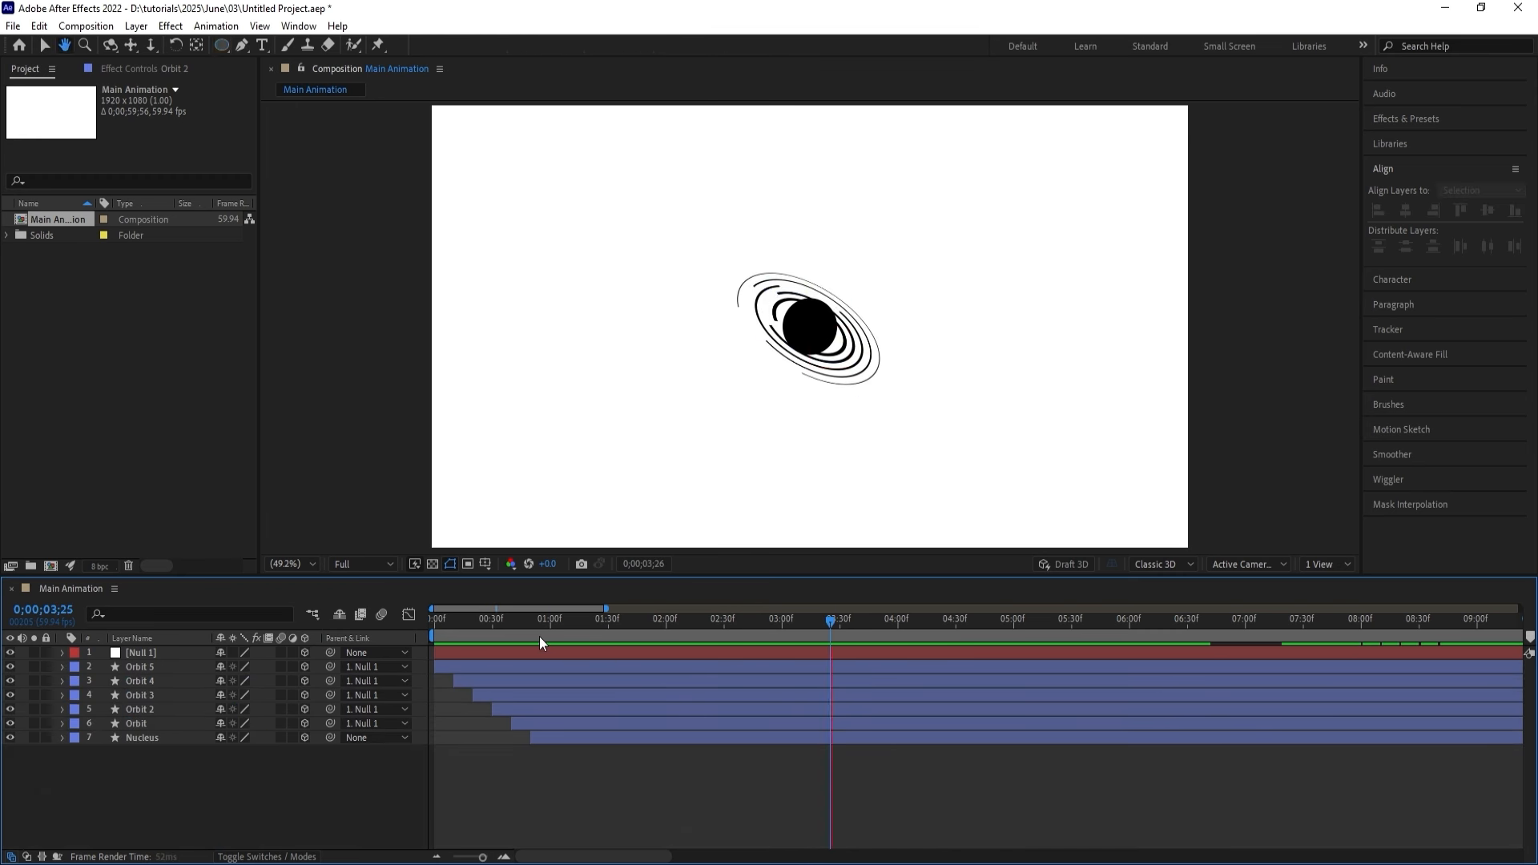
pyautogui.press('space')
pyautogui.press('space')
pyautogui.moveTo(539, 636); pyautogui.dragTo(372, 628)
pyautogui.press('space')
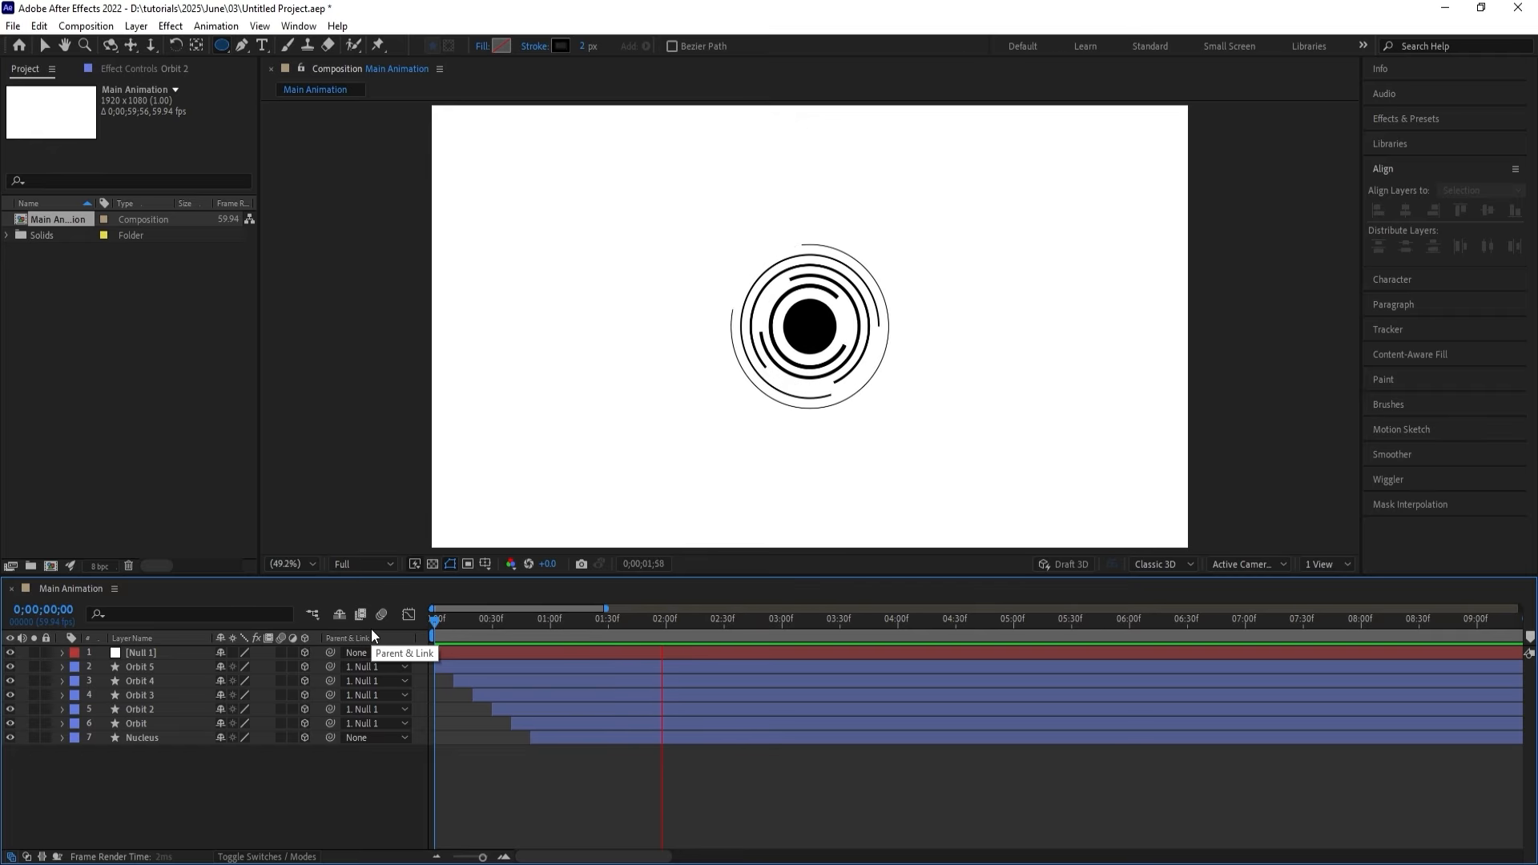
pyautogui.press('space')
pyautogui.press('space')
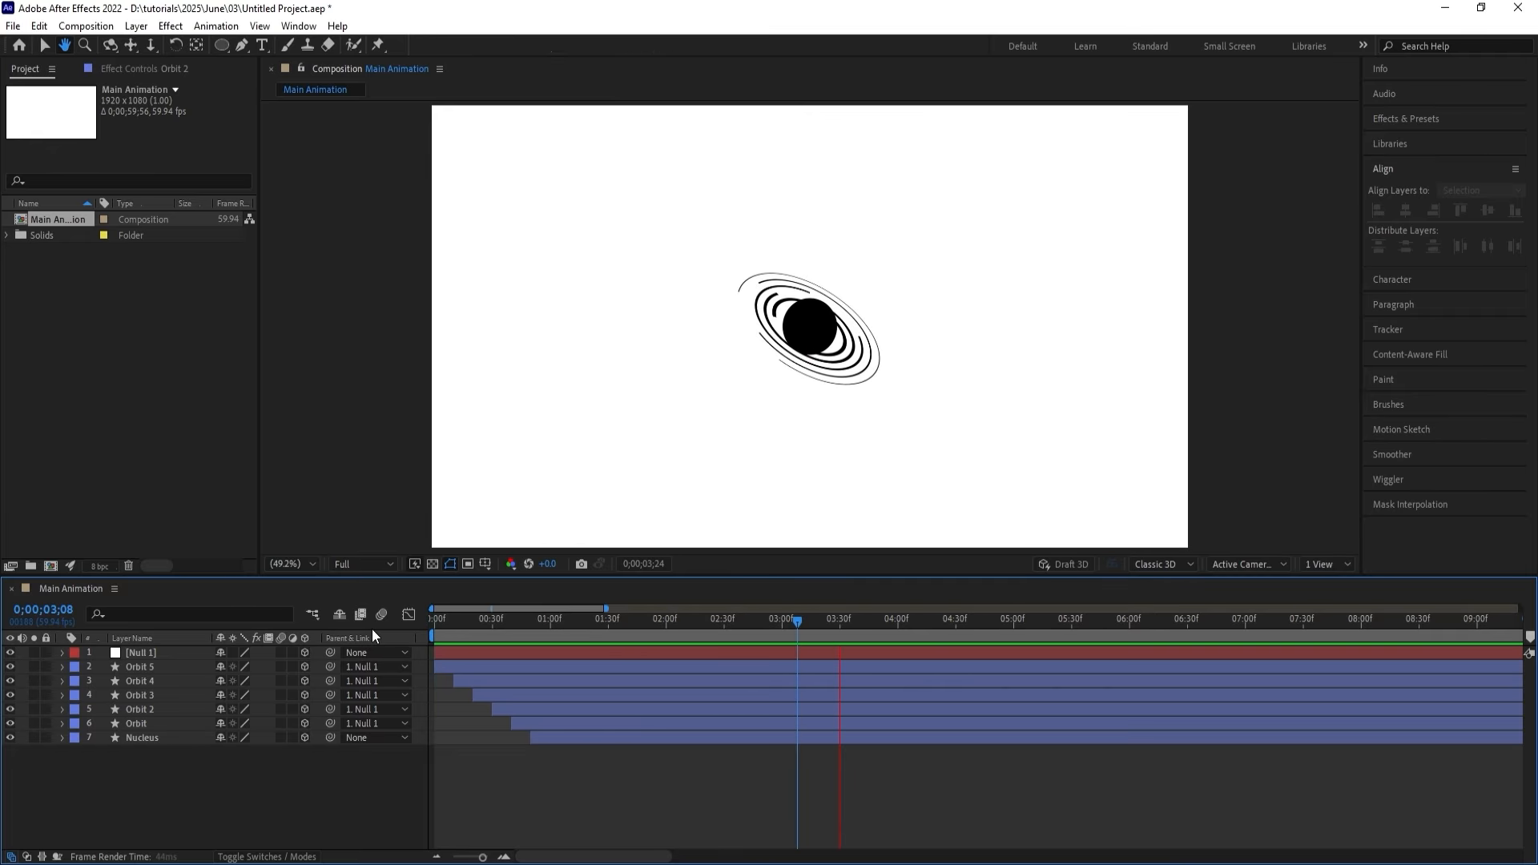
pyautogui.press('space')
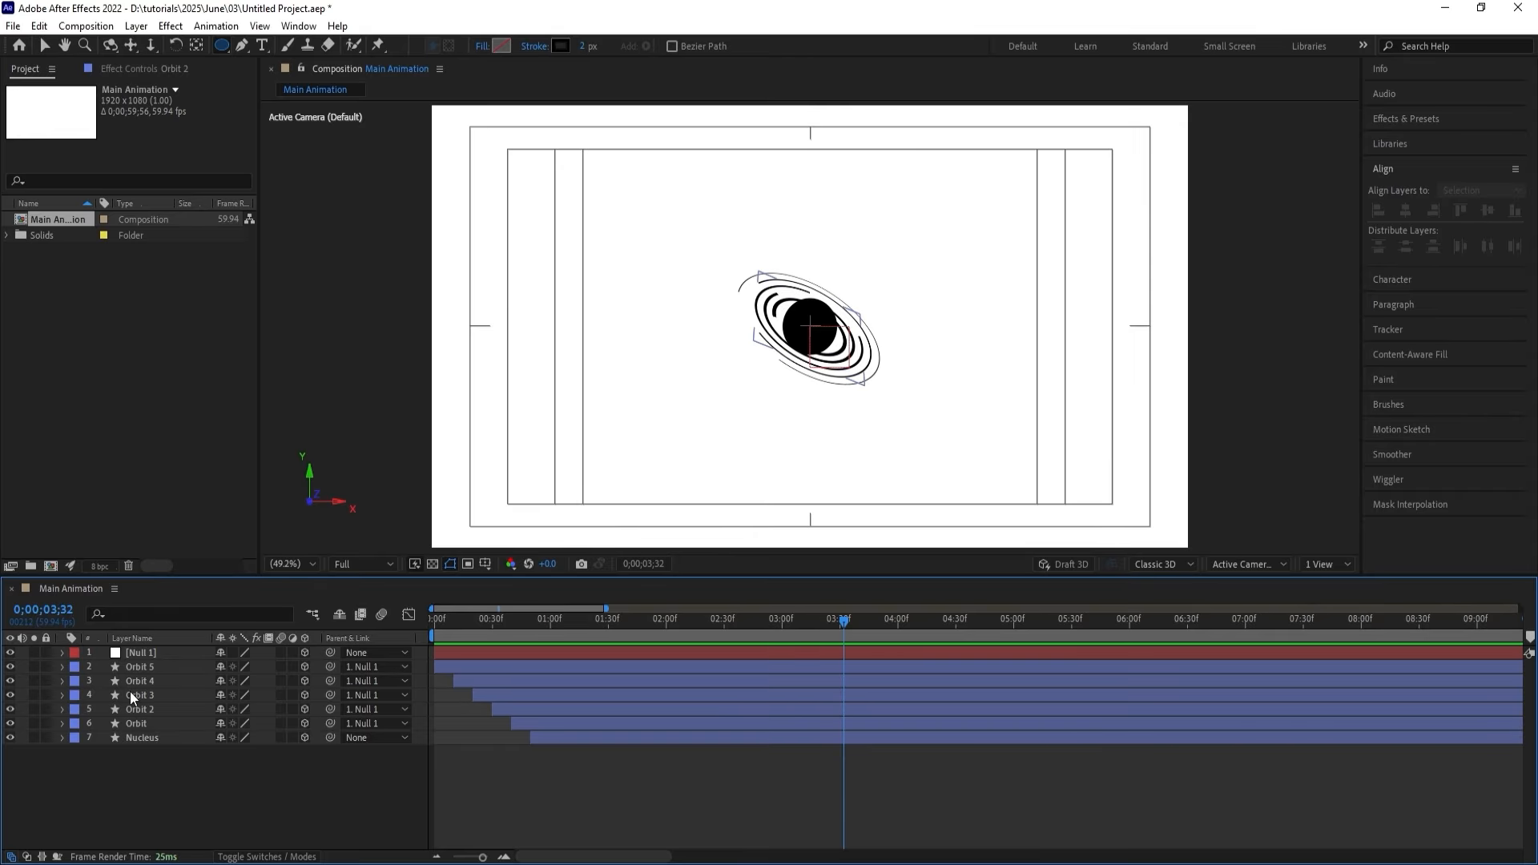
# Try scaling Null 1 to 193%, preview the enlarged rings, and undo the scale change.
pyautogui.click(139, 651)
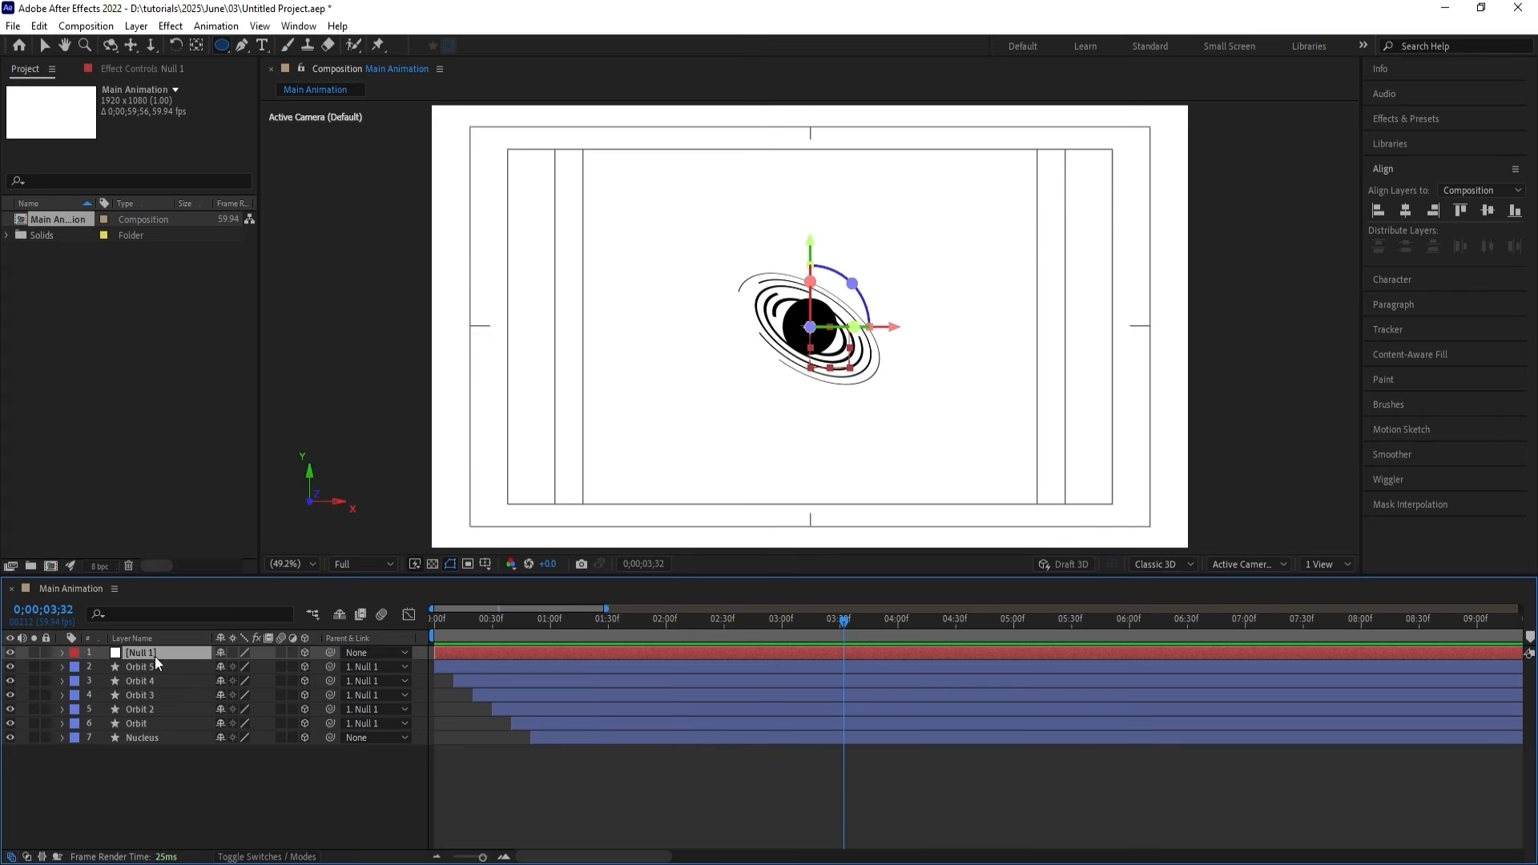
pyautogui.press('s')
pyautogui.moveTo(240, 668); pyautogui.dragTo(305, 654)
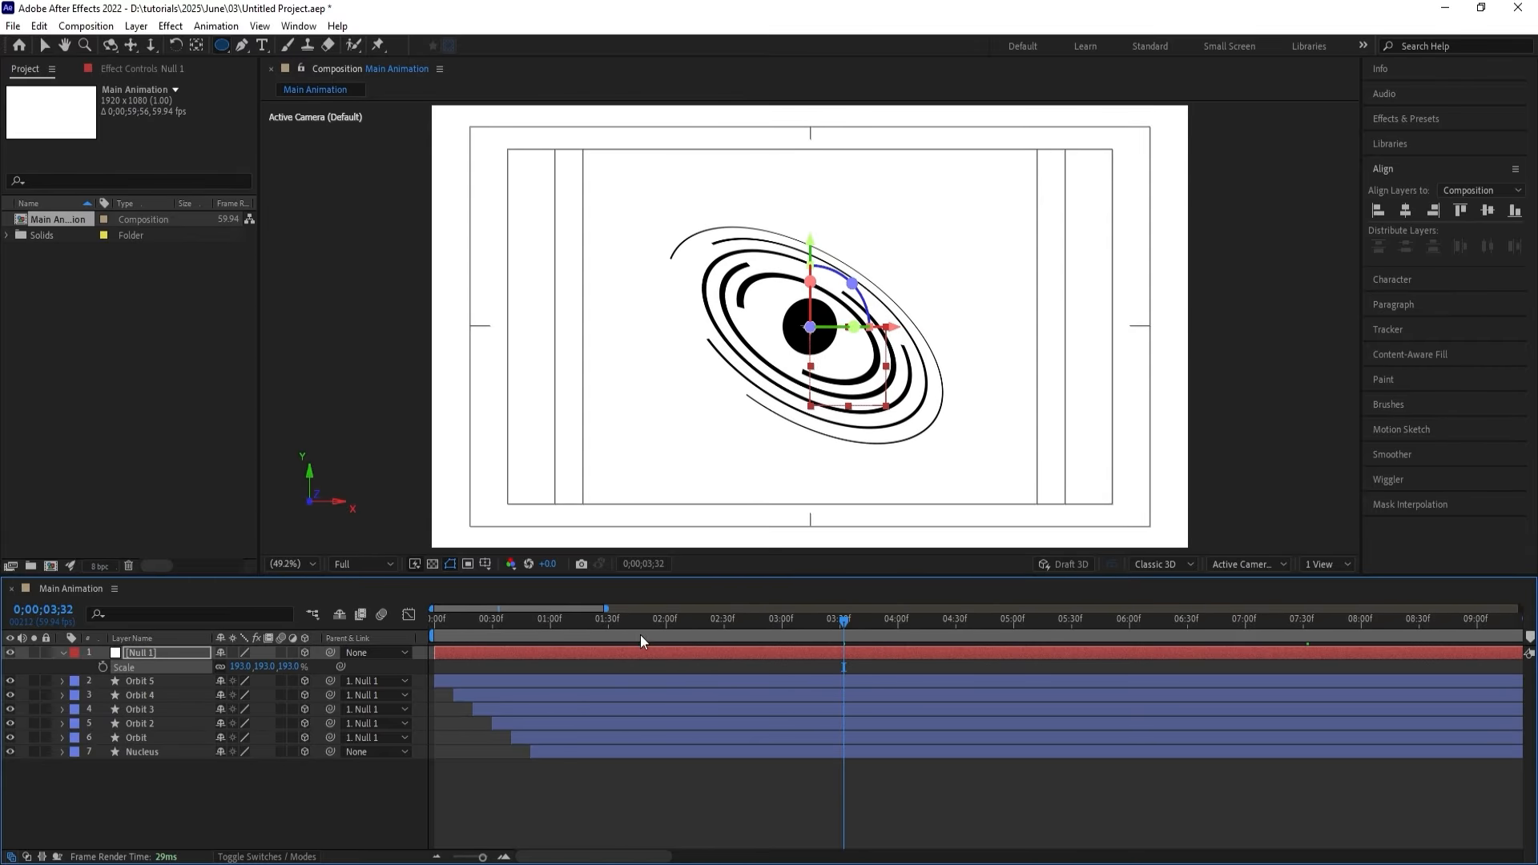
pyautogui.press('space')
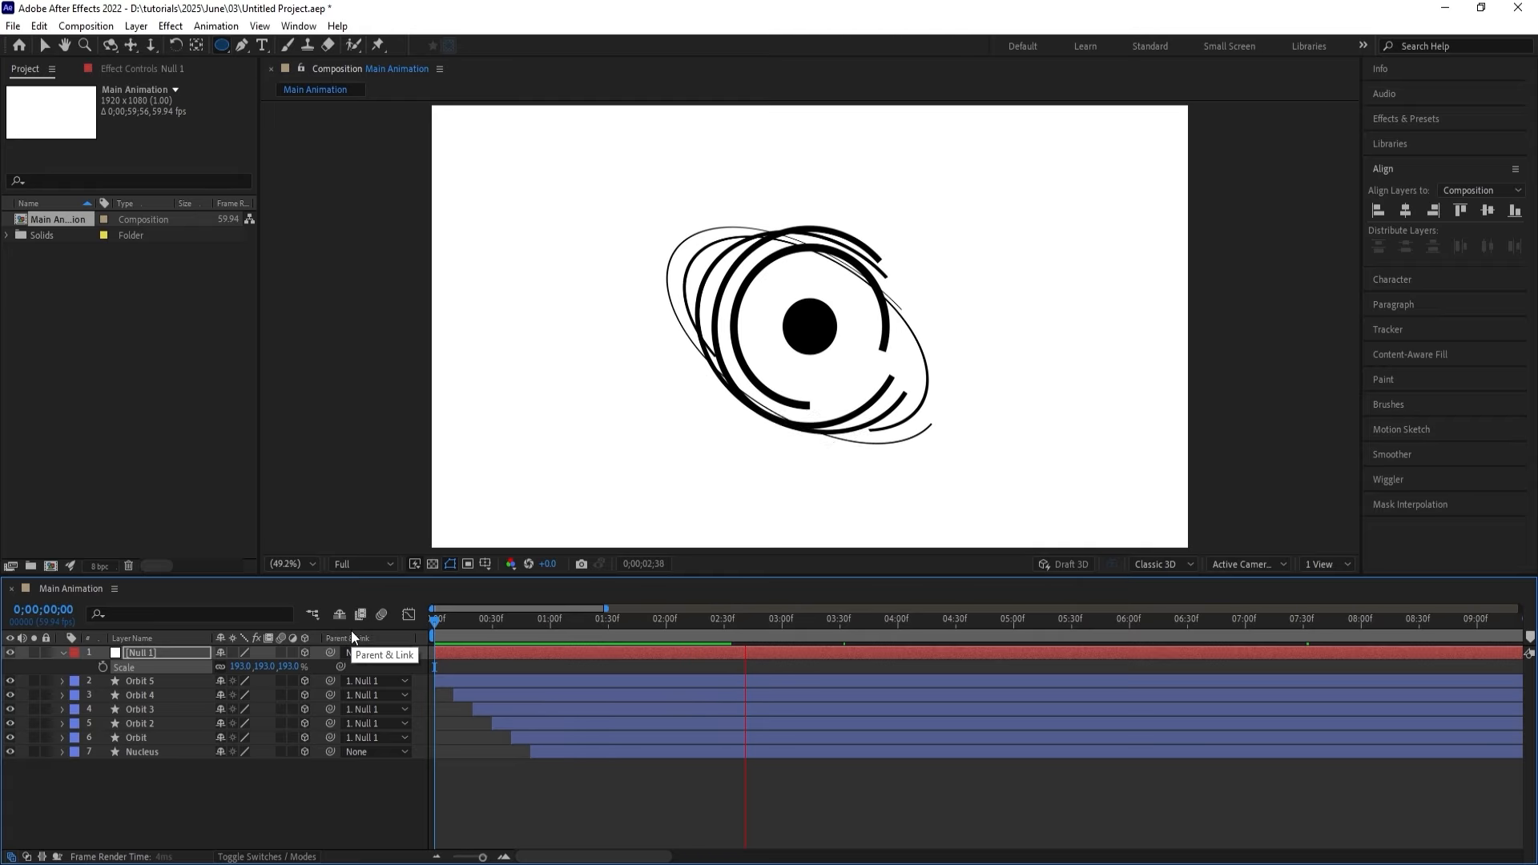
pyautogui.press('space')
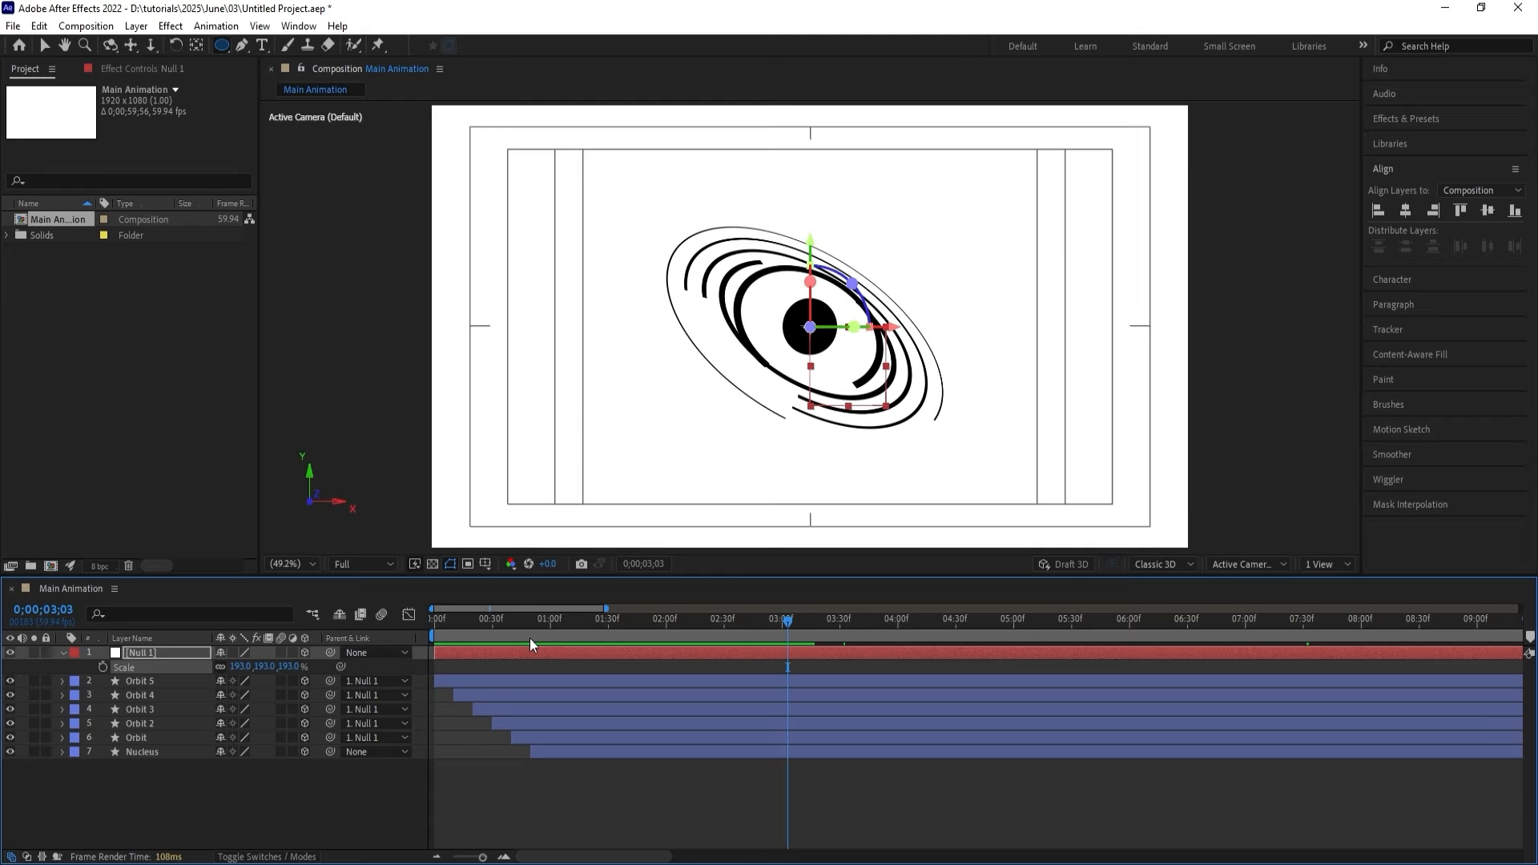
pyautogui.hotkey('ctrl', 'z')
# Add a Scale keyframe to Null 1 at 0;00;02;00, aligned with Orbit 5's first X and Y Rotation keyframes.
pyautogui.moveTo(737, 623); pyautogui.dragTo(653, 617)
pyautogui.press('space')
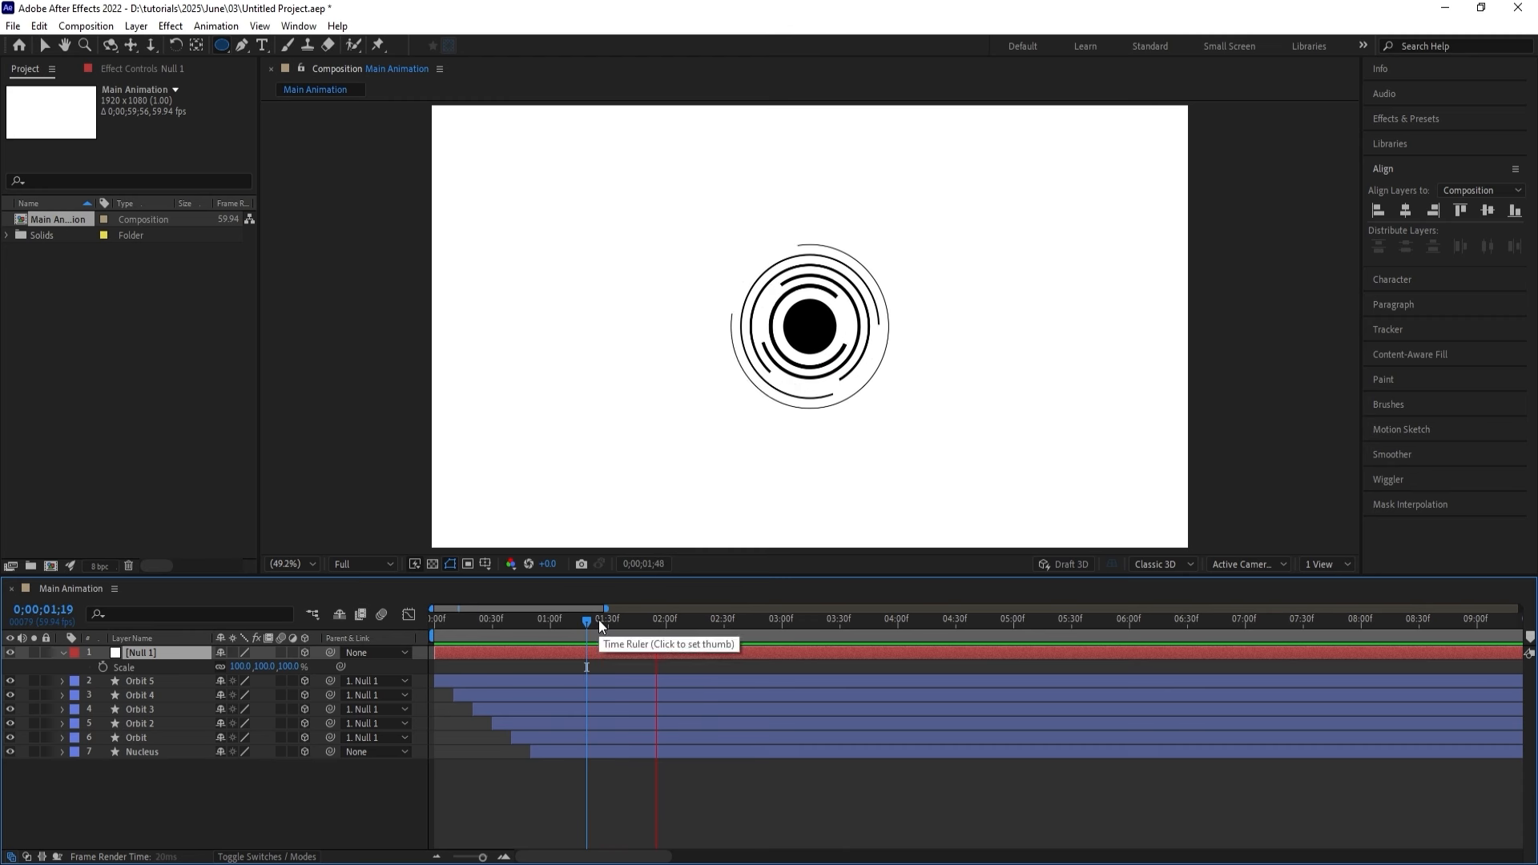
pyautogui.press('space')
pyautogui.click(679, 801)
pyautogui.press('u')
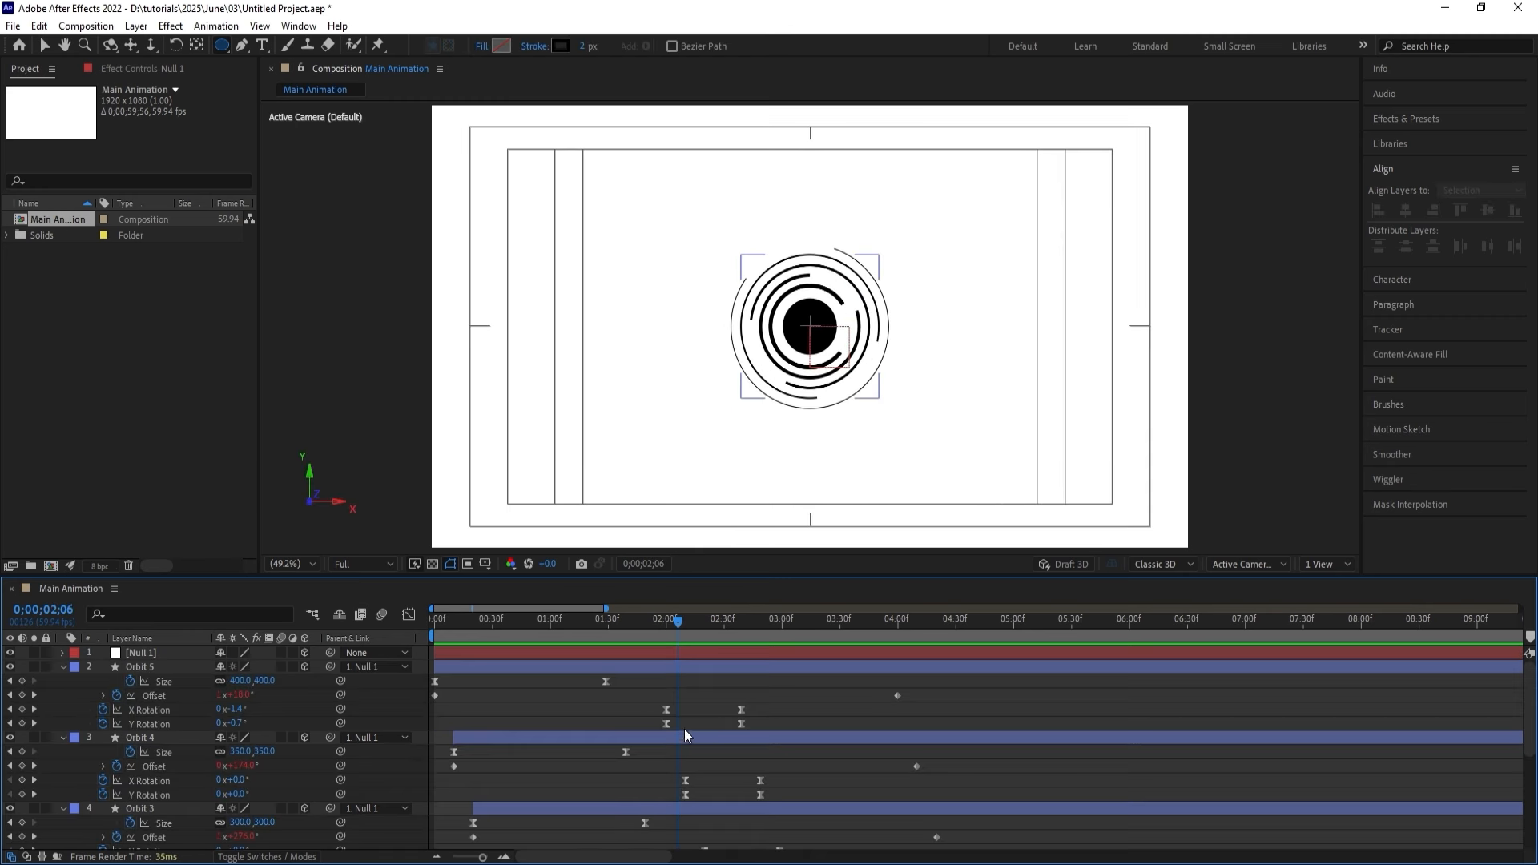
pyautogui.press('j')
pyautogui.click(667, 652)
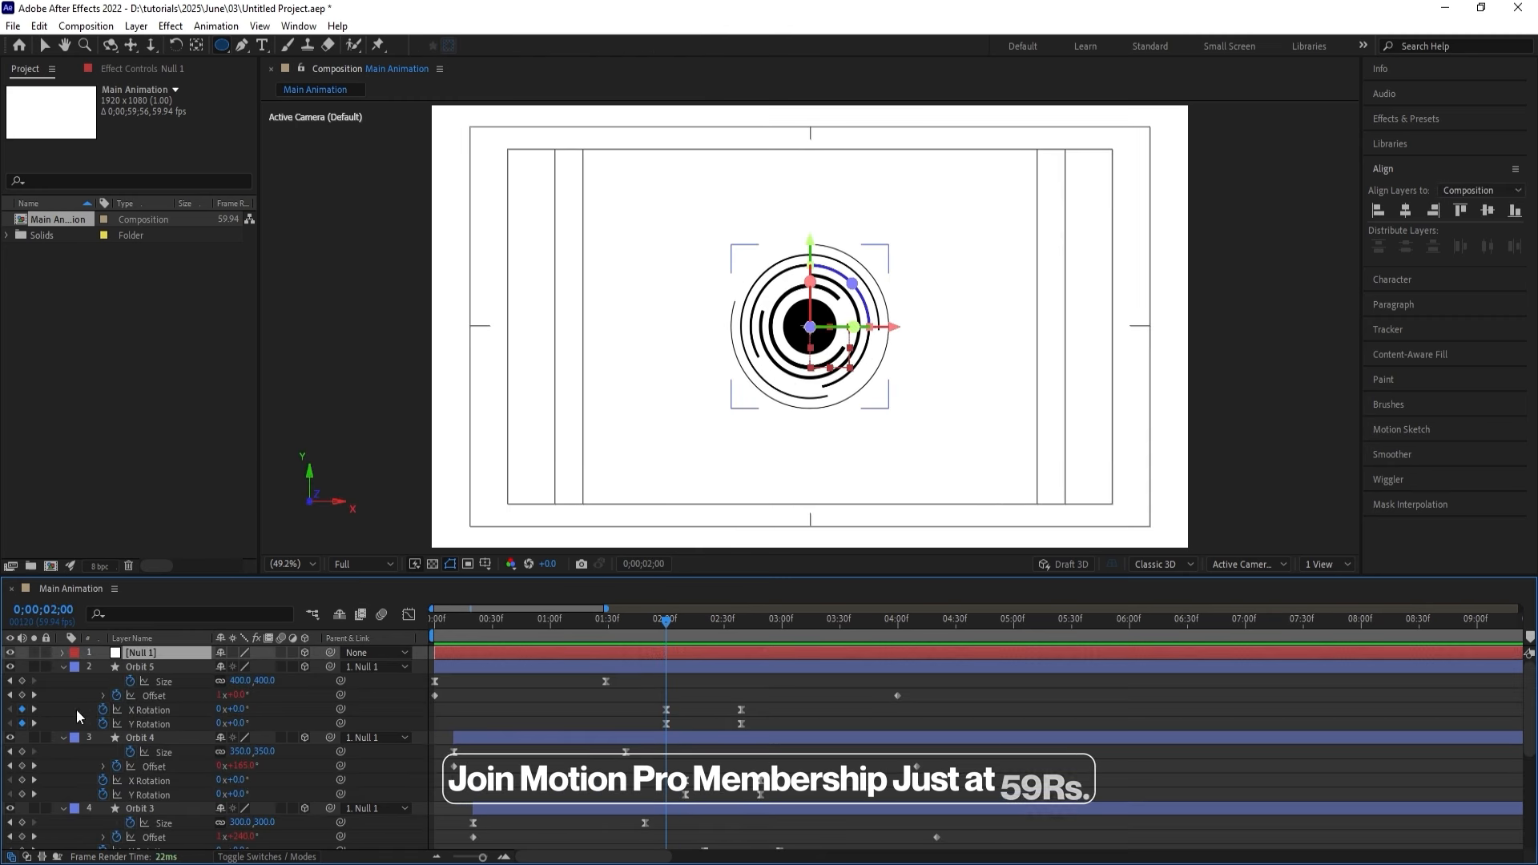
pyautogui.hotkey('alt', 'shift', 's')
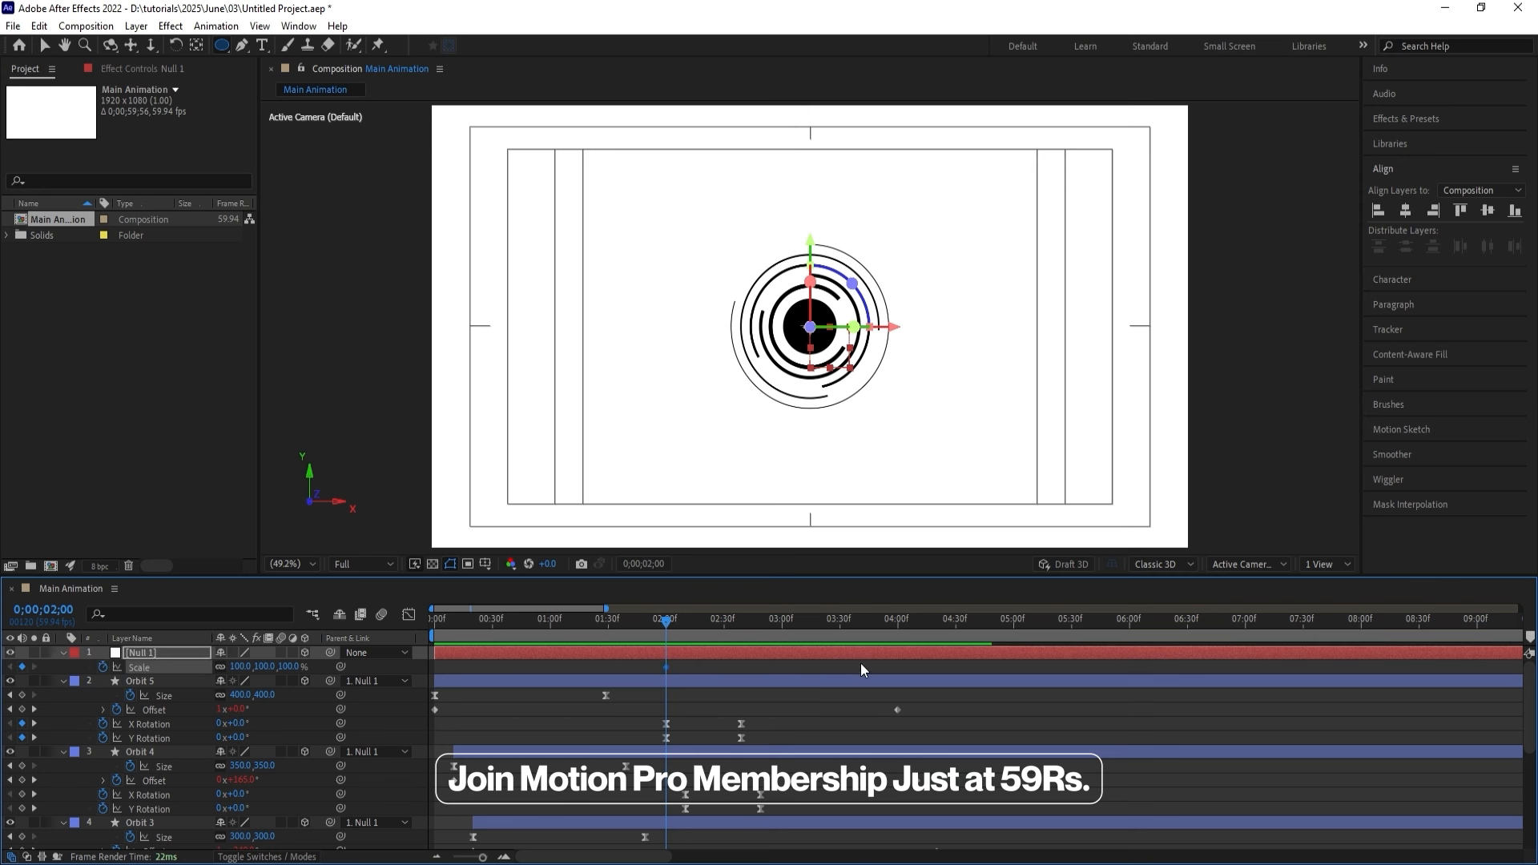
# Set Null 1's Scale to 162% at 0;00;03;19, aligned with the Orbit layer's last rotation keyframes.
pyautogui.scroll(-5, 839, 670)
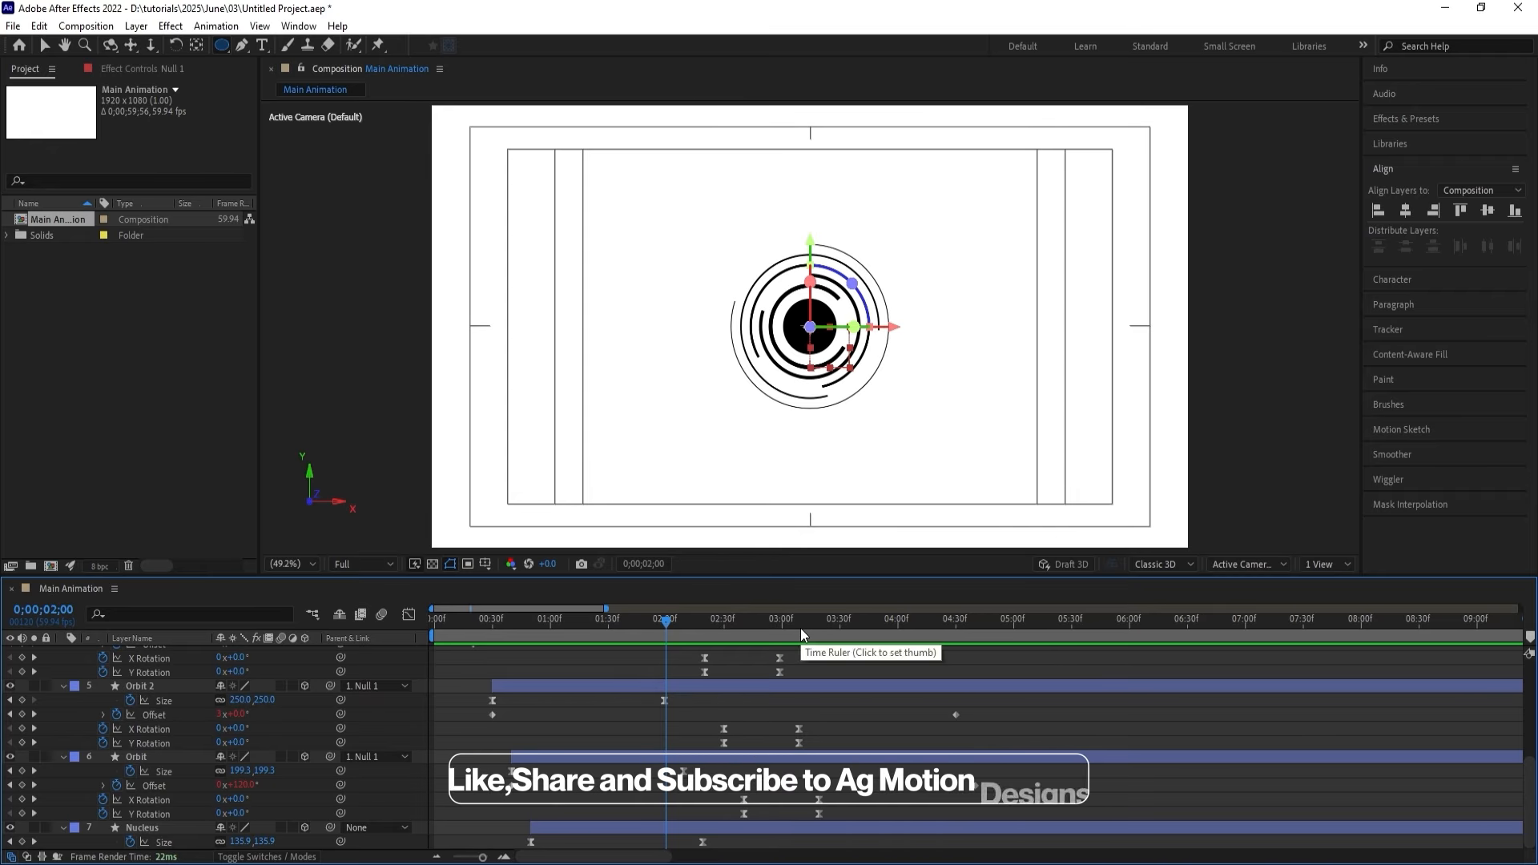
pyautogui.moveTo(800, 628); pyautogui.dragTo(818, 641)
pyautogui.scroll(5, 866, 823)
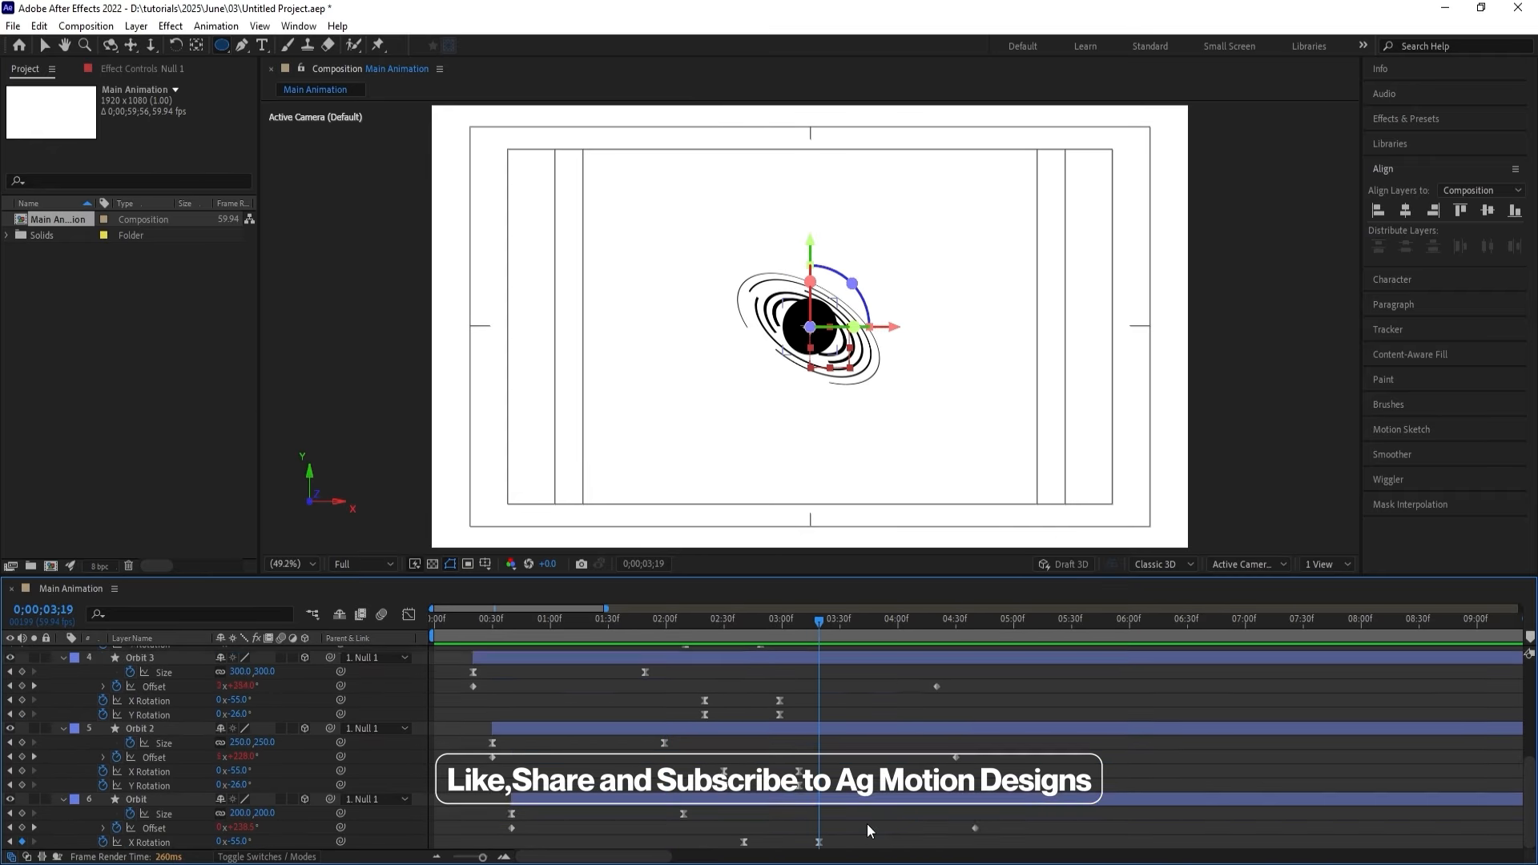
pyautogui.moveTo(243, 669); pyautogui.dragTo(290, 667)
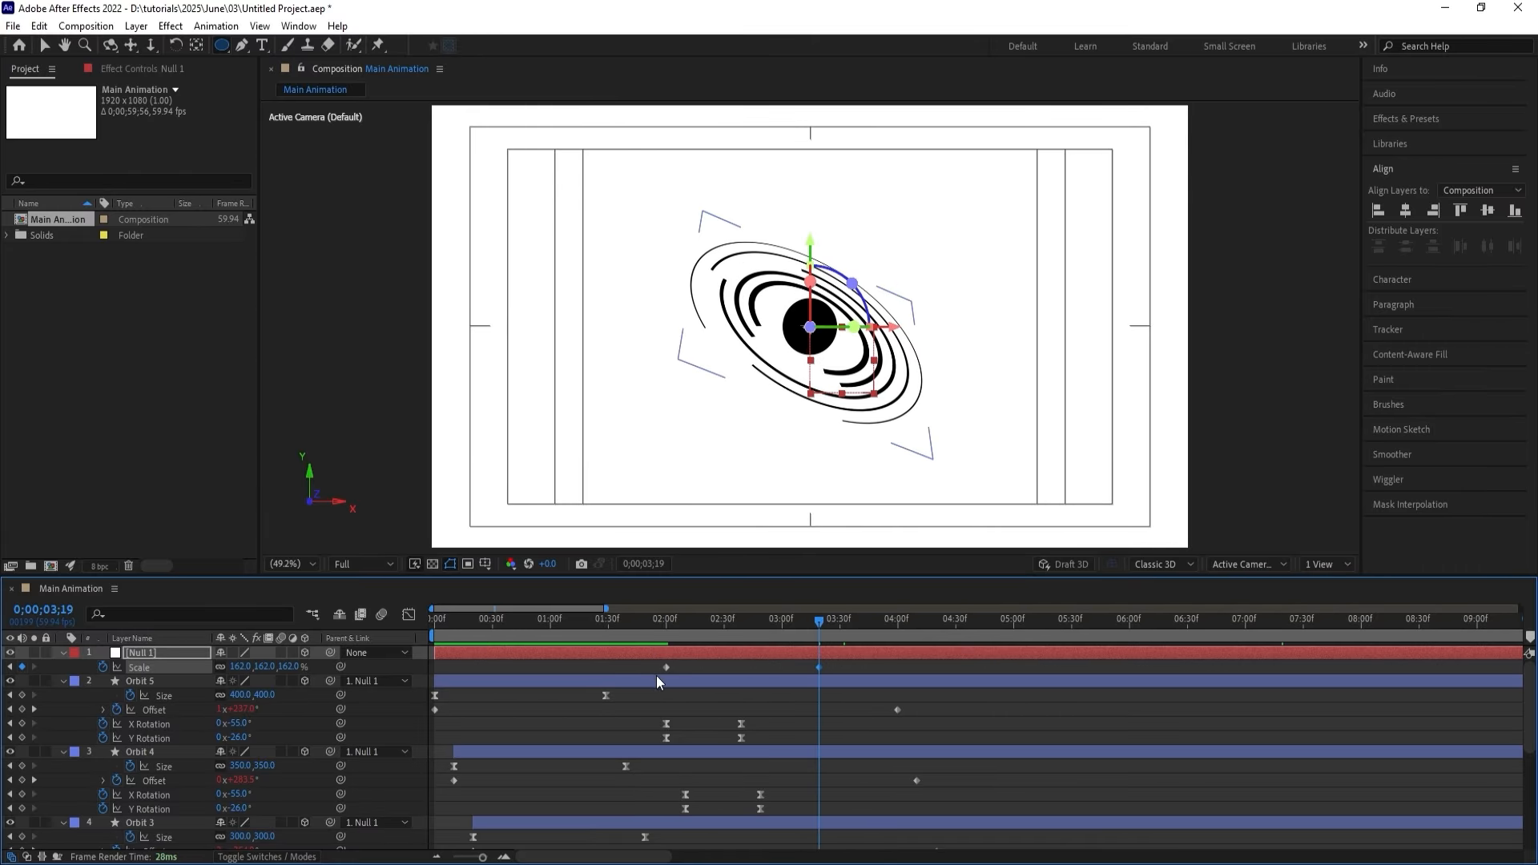
# Ease both of Null 1's Scale keyframes, lengthen their speed-graph handles for a sharper central peak, and preview from the first frame.
pyautogui.moveTo(656, 675); pyautogui.dragTo(902, 672)
pyautogui.click(409, 614)
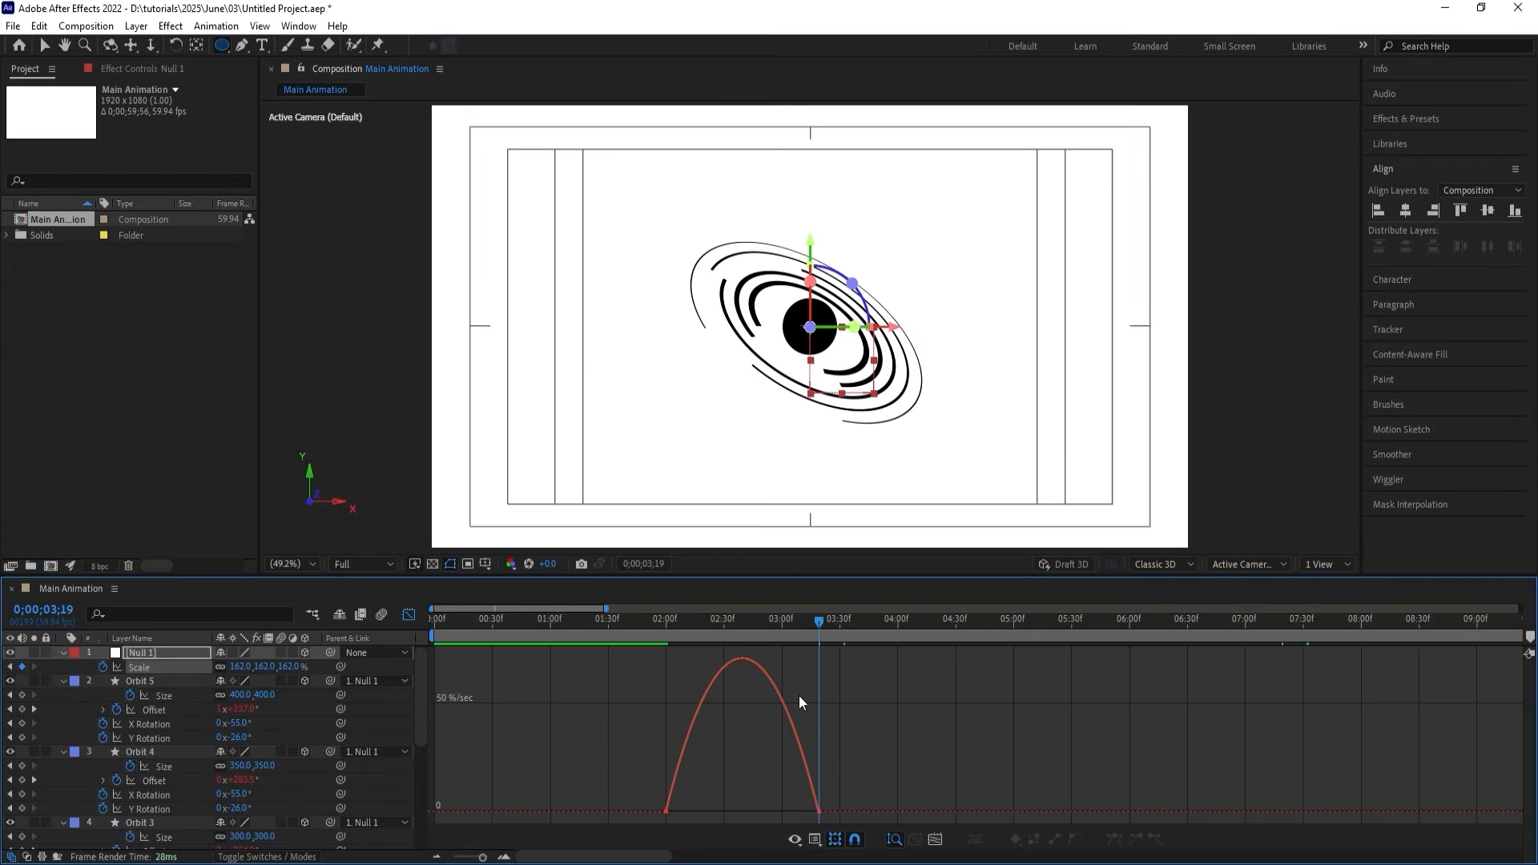
pyautogui.moveTo(909, 731); pyautogui.dragTo(665, 822)
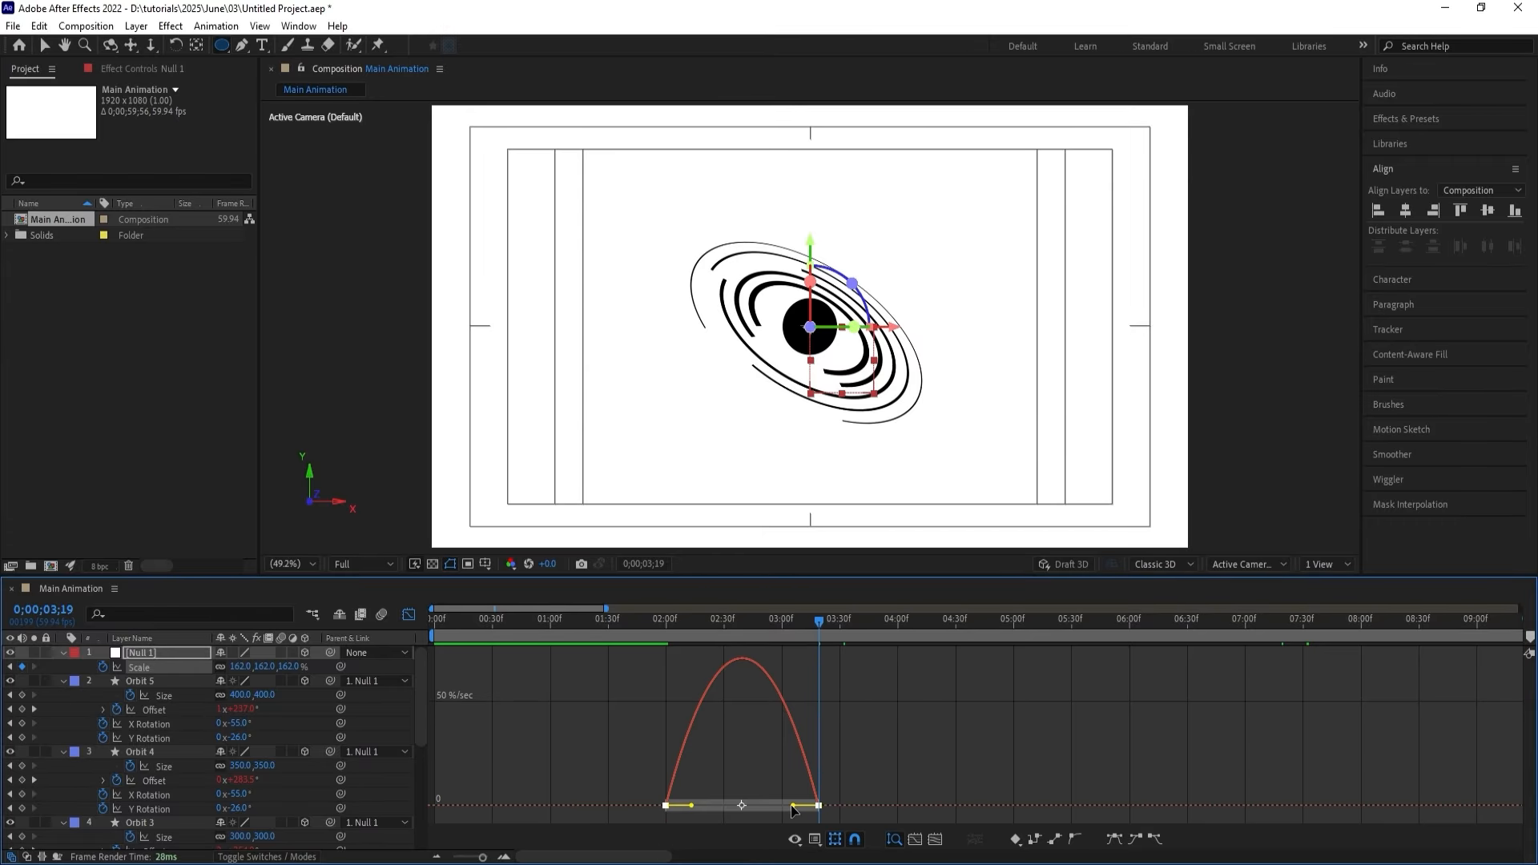
pyautogui.moveTo(793, 806); pyautogui.dragTo(714, 807)
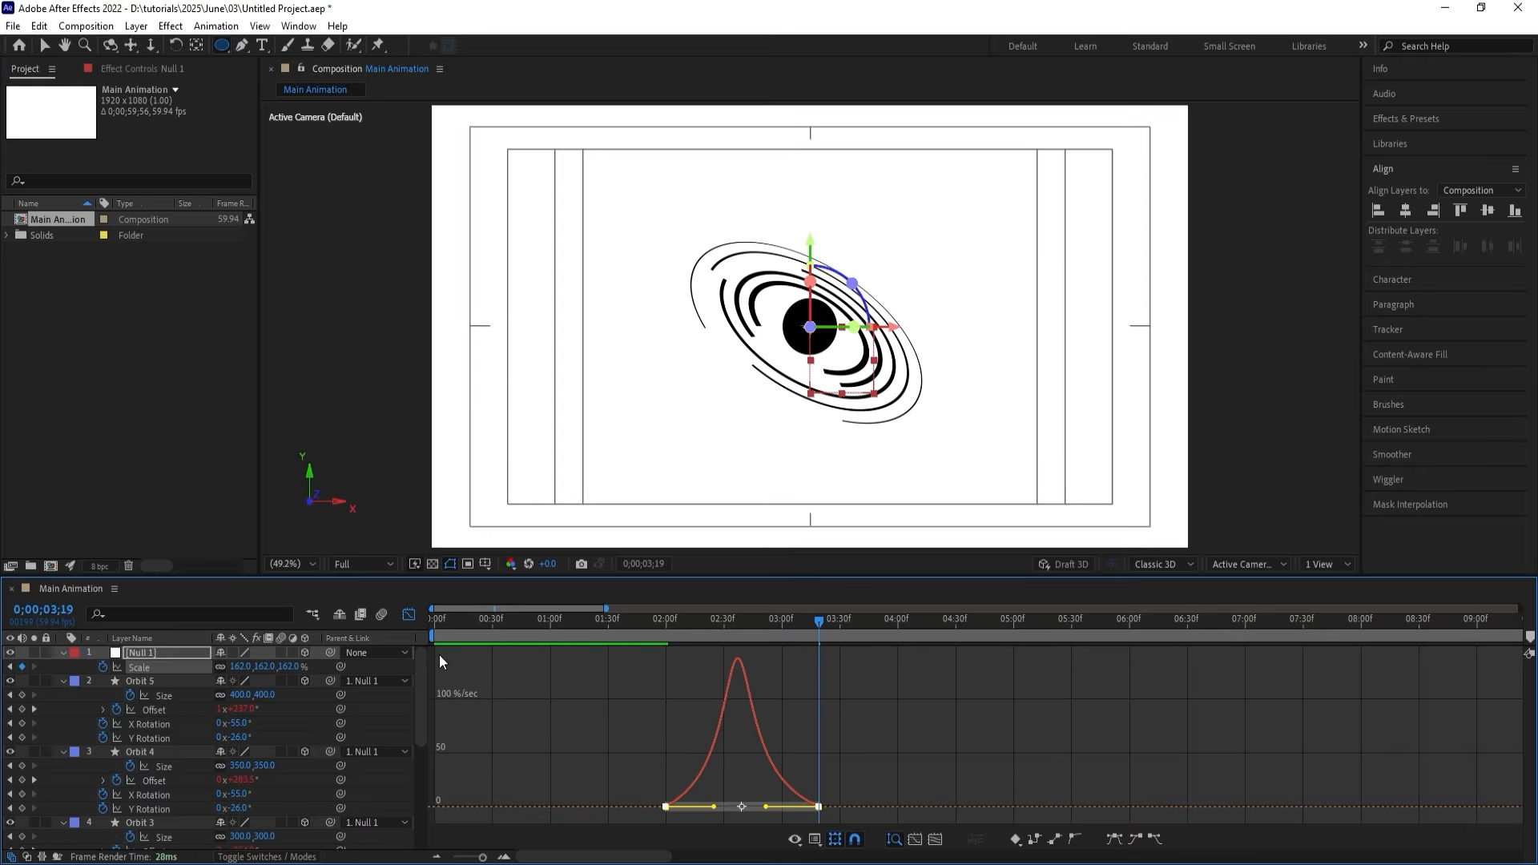
pyautogui.click(409, 614)
pyautogui.click(437, 622)
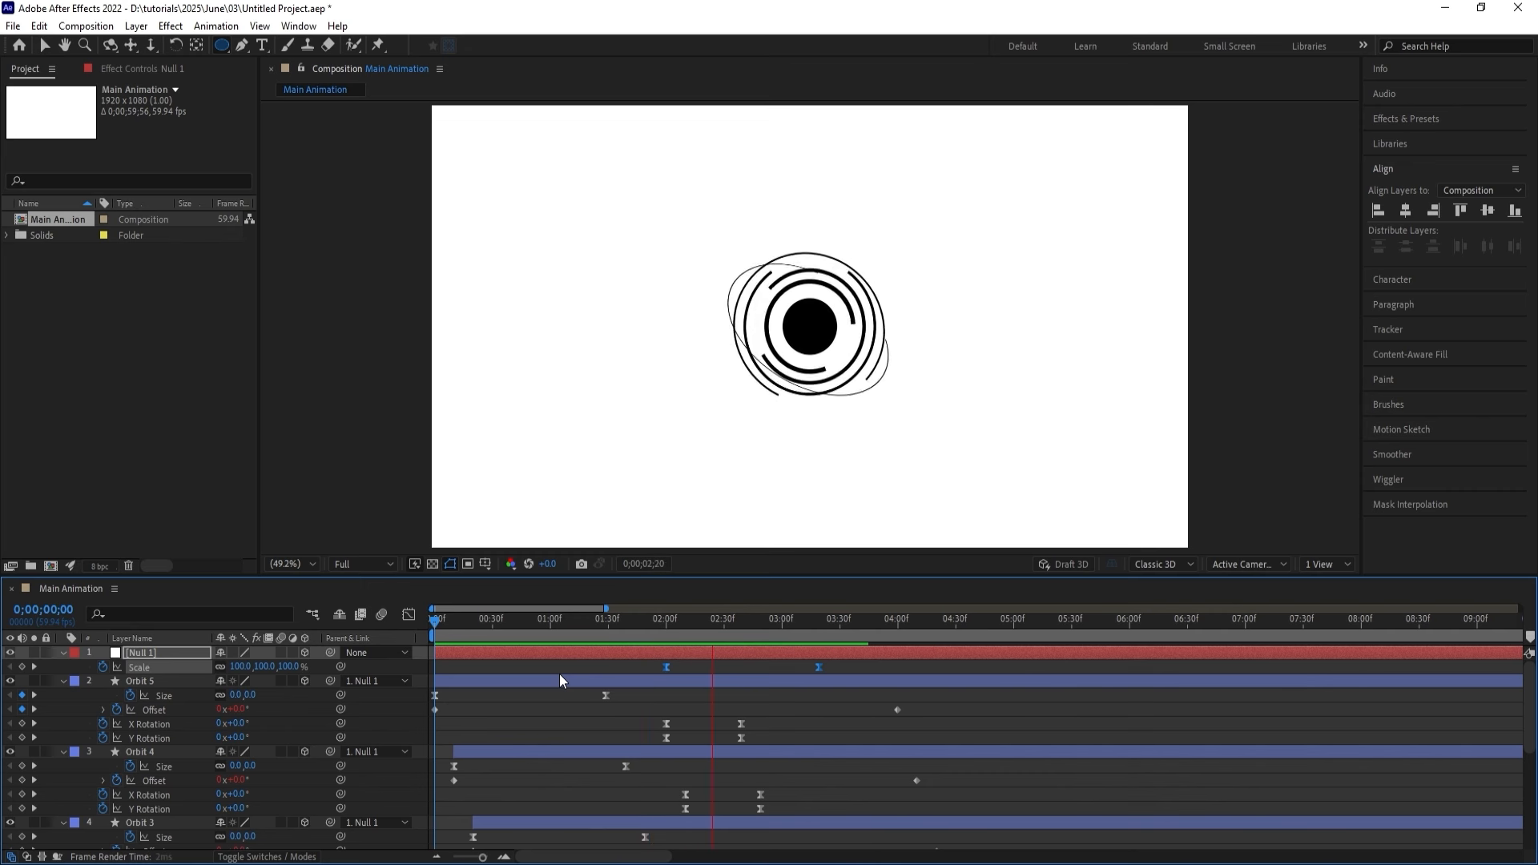
pyautogui.press('space')
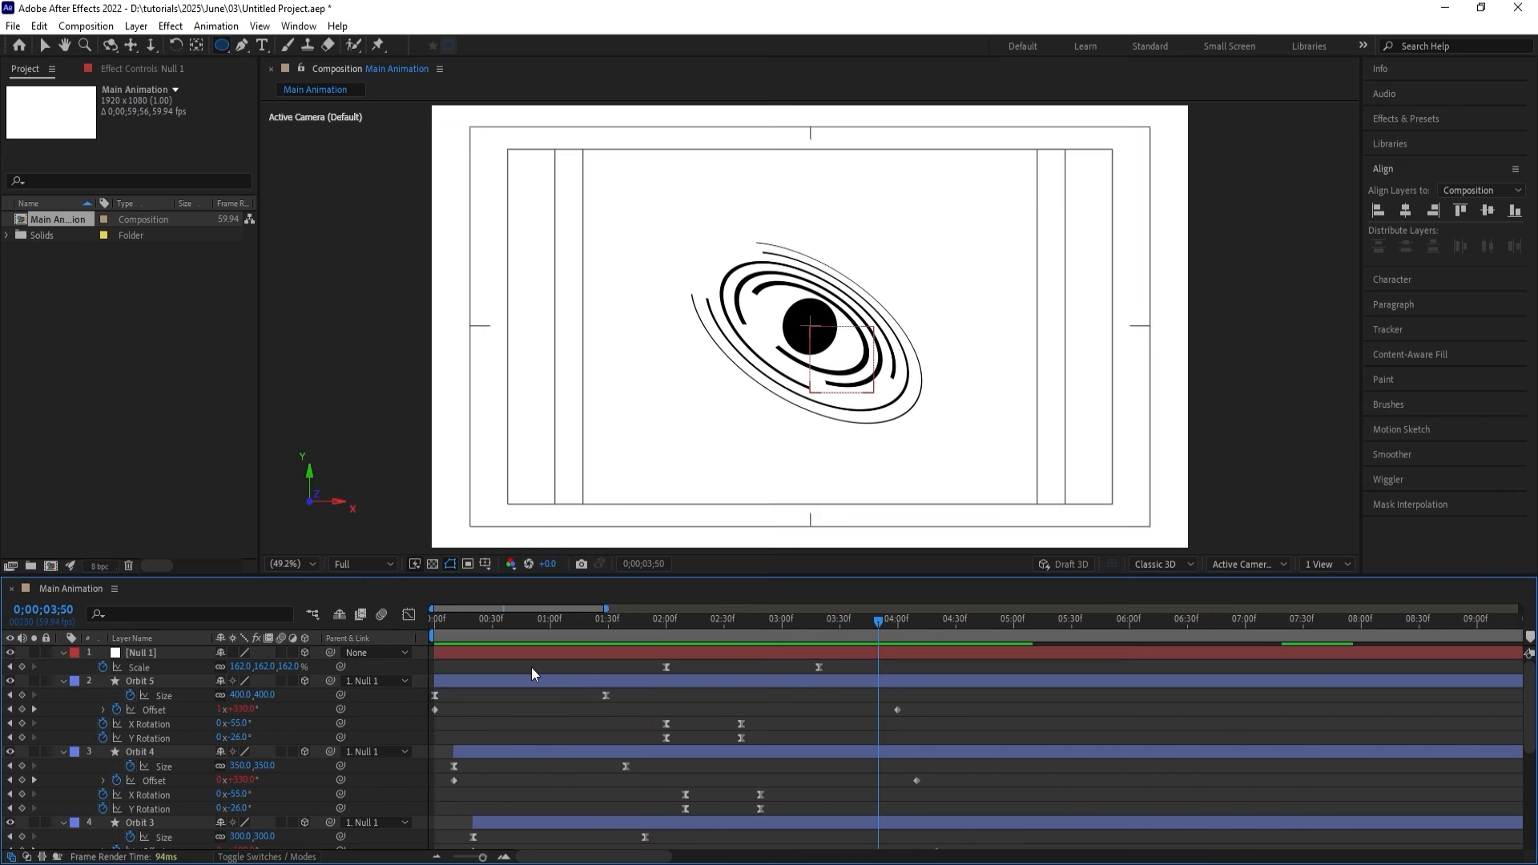
# Collapse the layer properties and filter the timeline by "cap" to reveal the Line Cap of all five Orbit layers.
pyautogui.press('u')
pyautogui.click(151, 667)
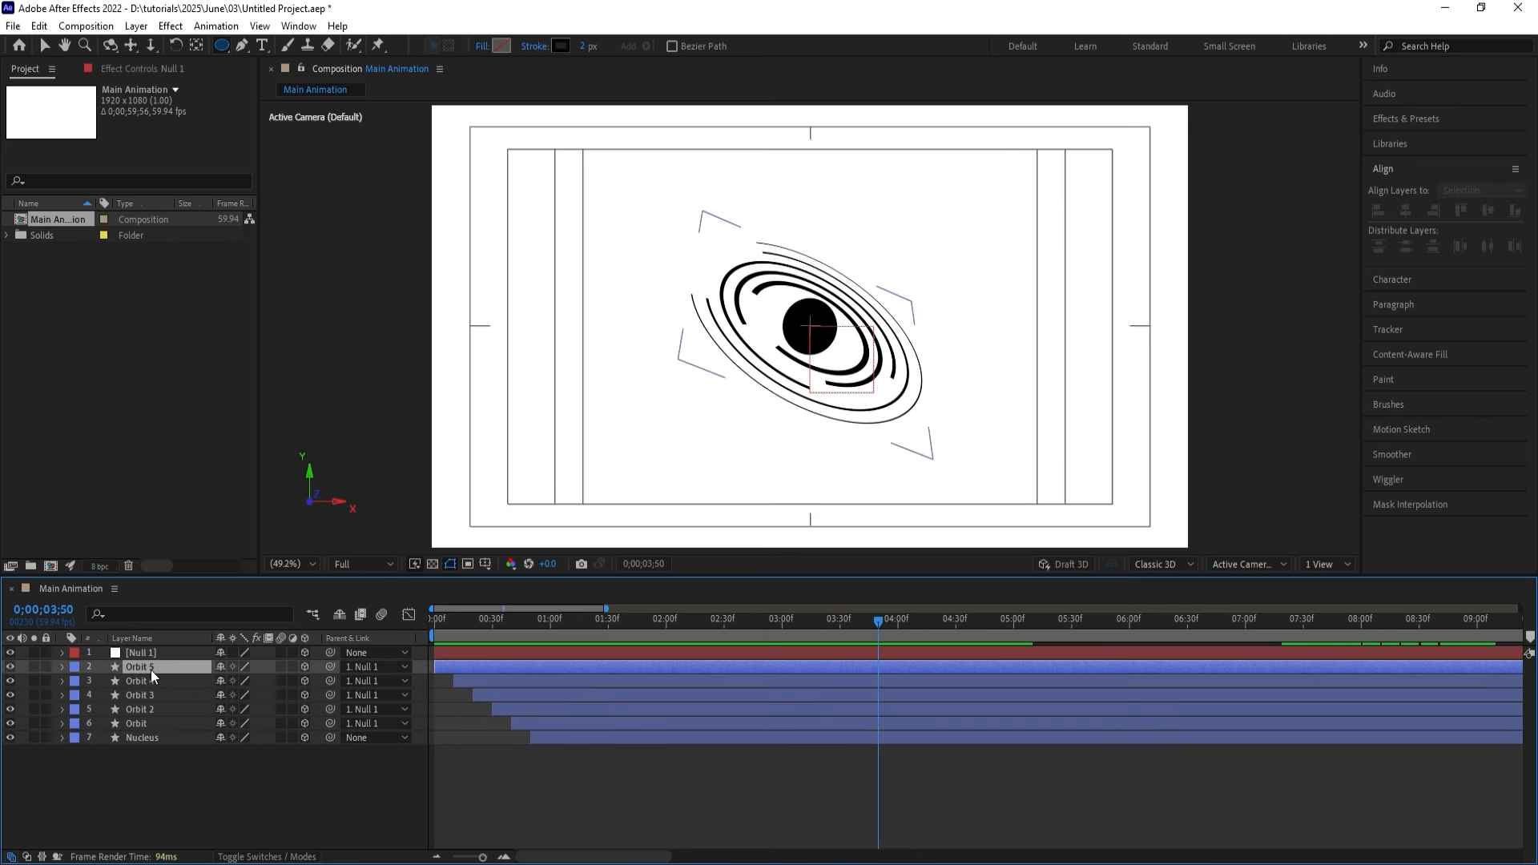
pyautogui.keyDown('shift'); pyautogui.click(150, 723); pyautogui.keyUp('shift')
pyautogui.click(132, 613)
pyautogui.write('cap')
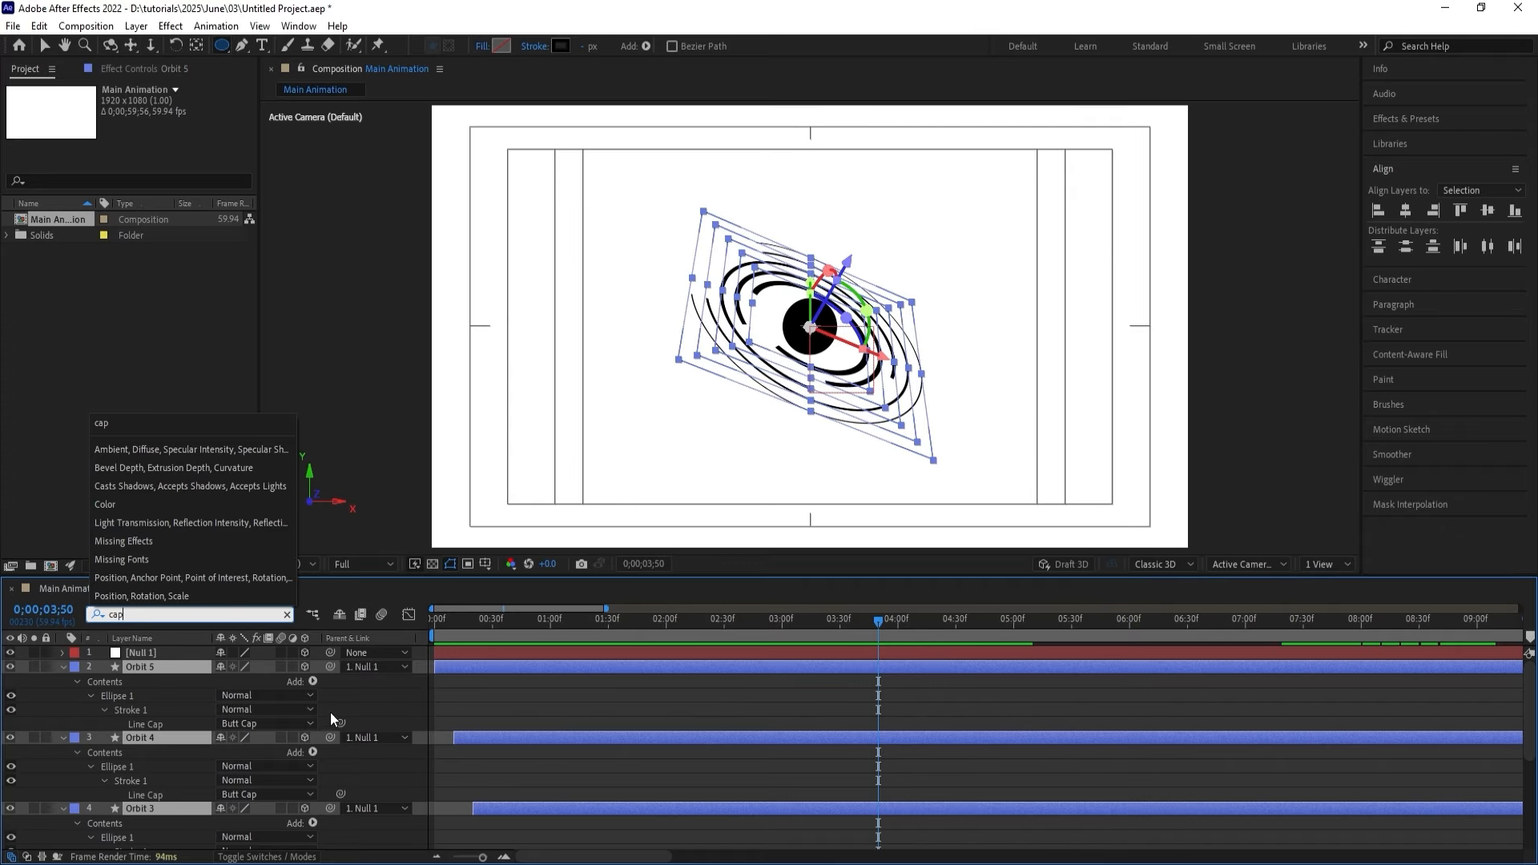
pyautogui.click(350, 702)
# Set the stroke Line Cap of Orbit 5, Orbit 4 and Orbit 3 to Round Cap.
pyautogui.click(250, 723)
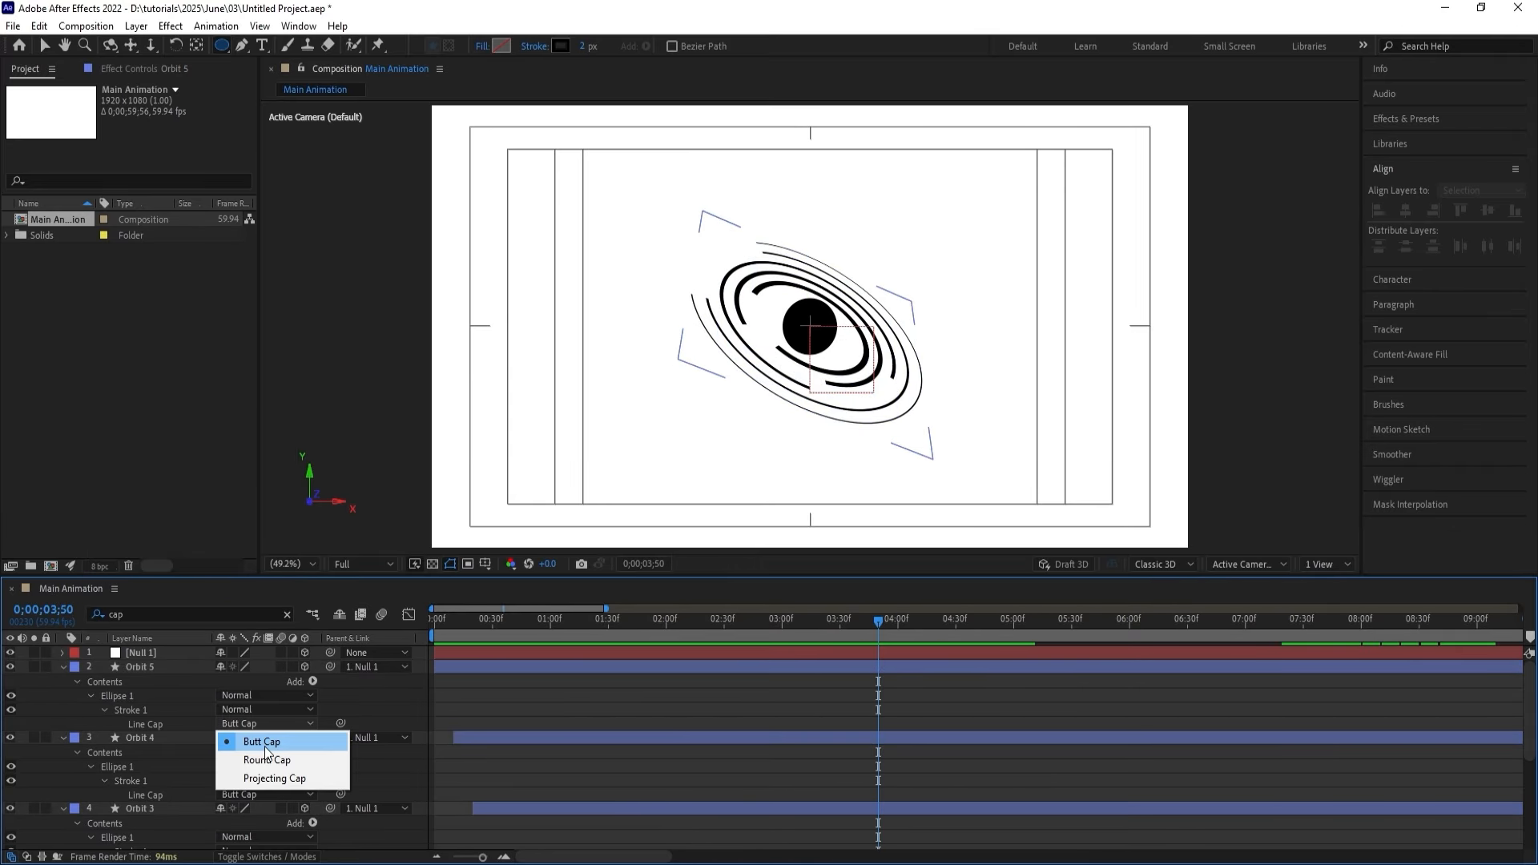
pyautogui.click(267, 761)
pyautogui.click(264, 793)
pyautogui.click(266, 830)
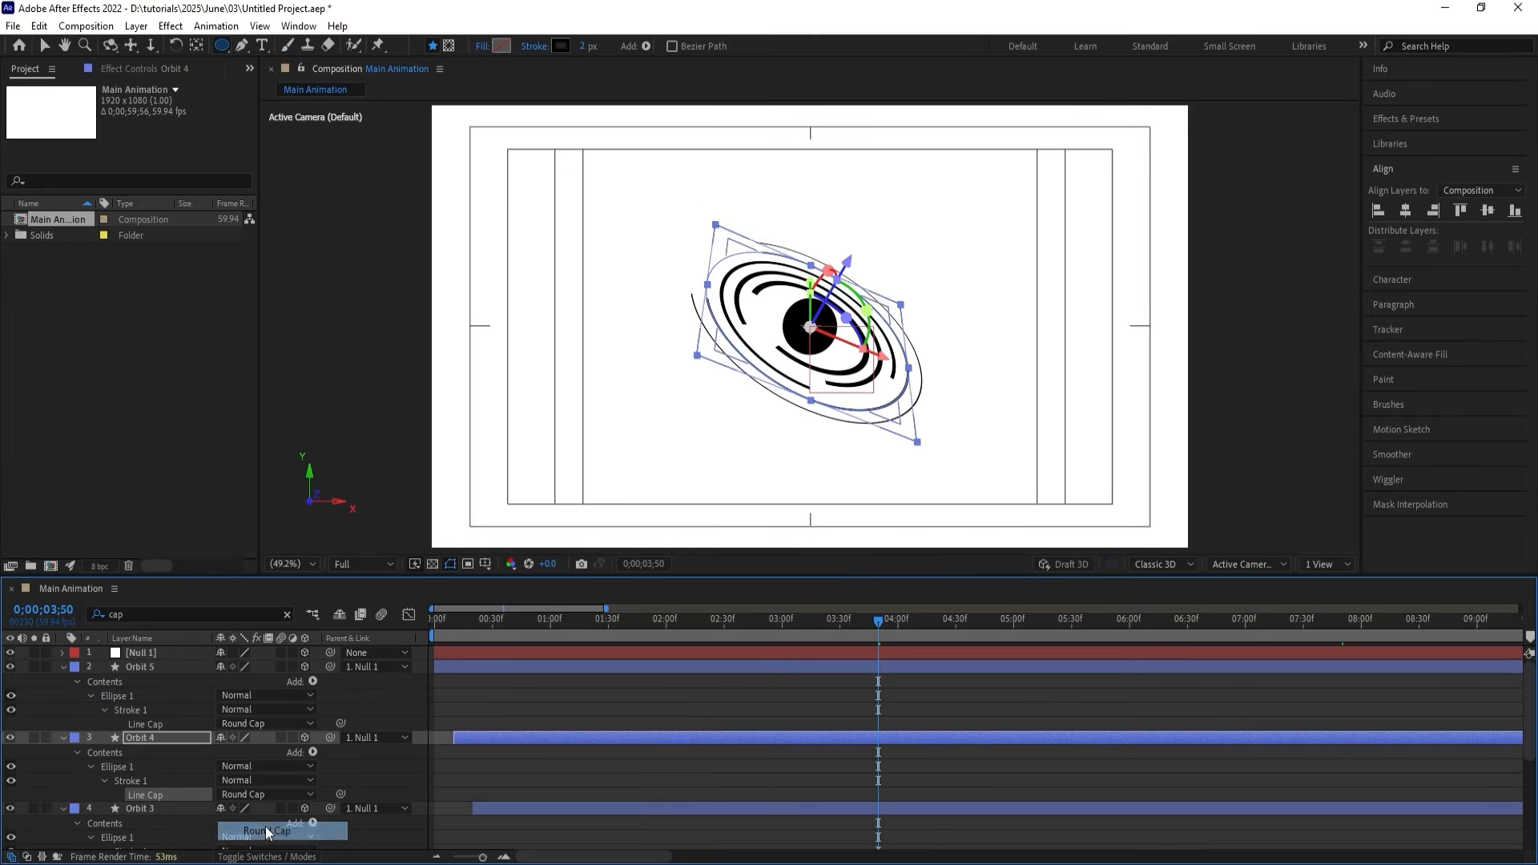
pyautogui.scroll(-2, 330, 770)
pyautogui.click(268, 779)
pyautogui.click(272, 816)
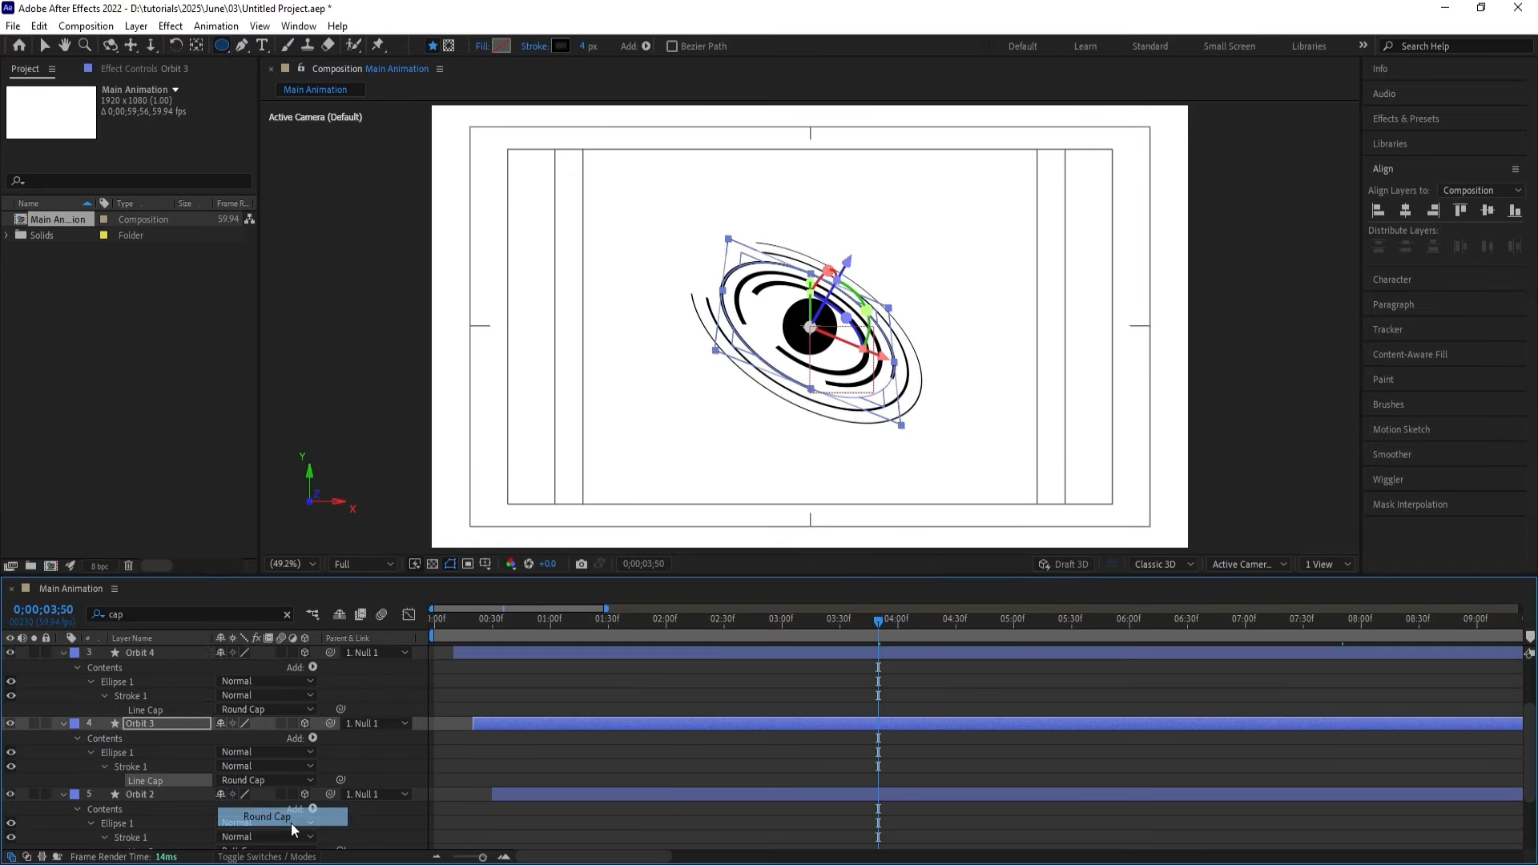
# Set the stroke Line Cap of the Orbit 2 and Orbit layers to Round Cap.
pyautogui.scroll(-3, 348, 812)
pyautogui.click(277, 809)
pyautogui.click(276, 771)
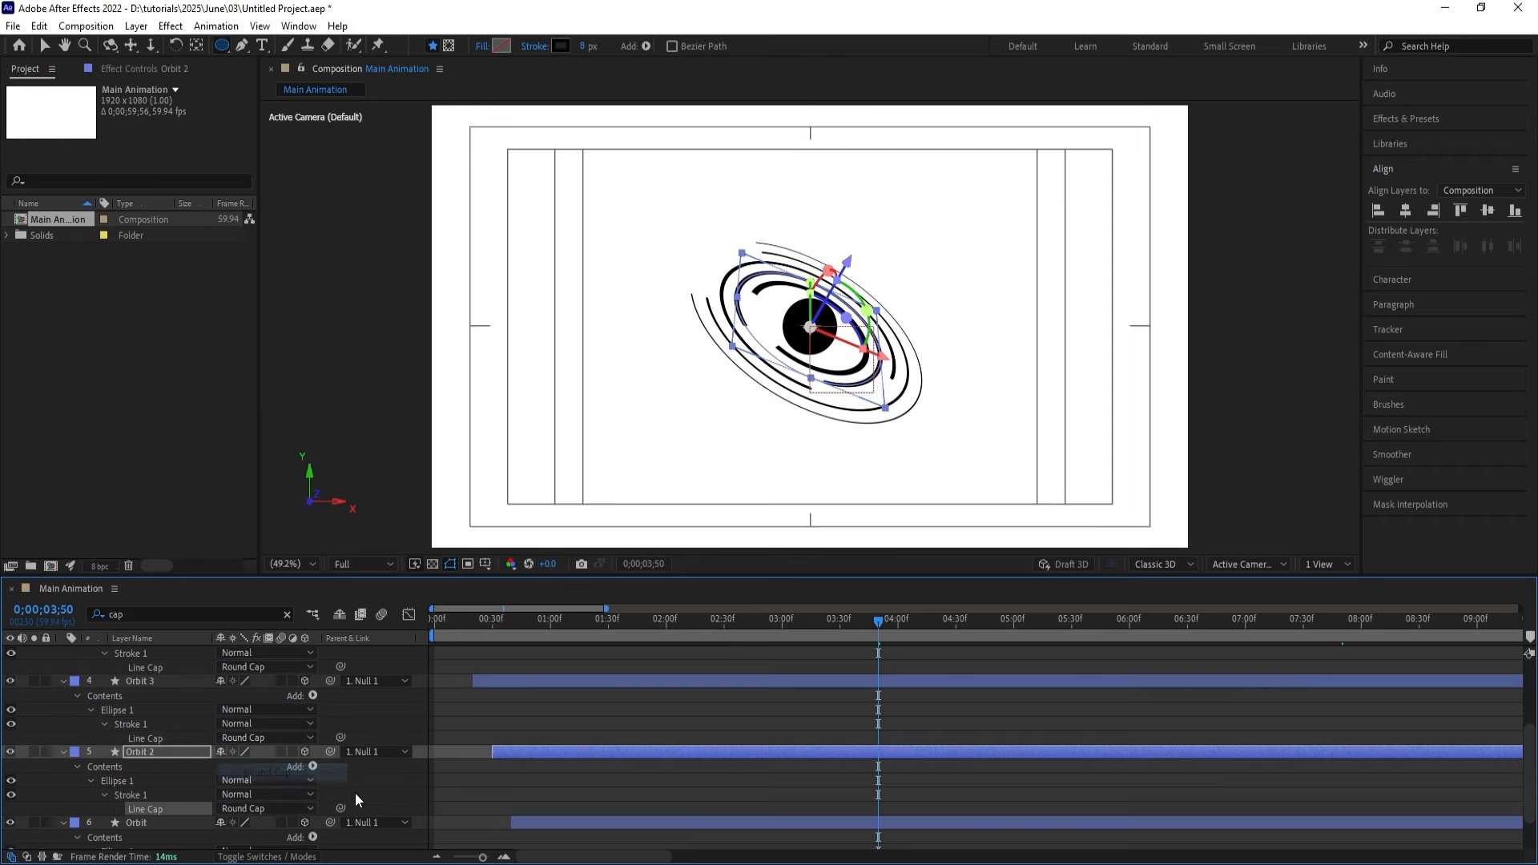
pyautogui.scroll(-2, 354, 791)
pyautogui.click(254, 826)
pyautogui.click(257, 793)
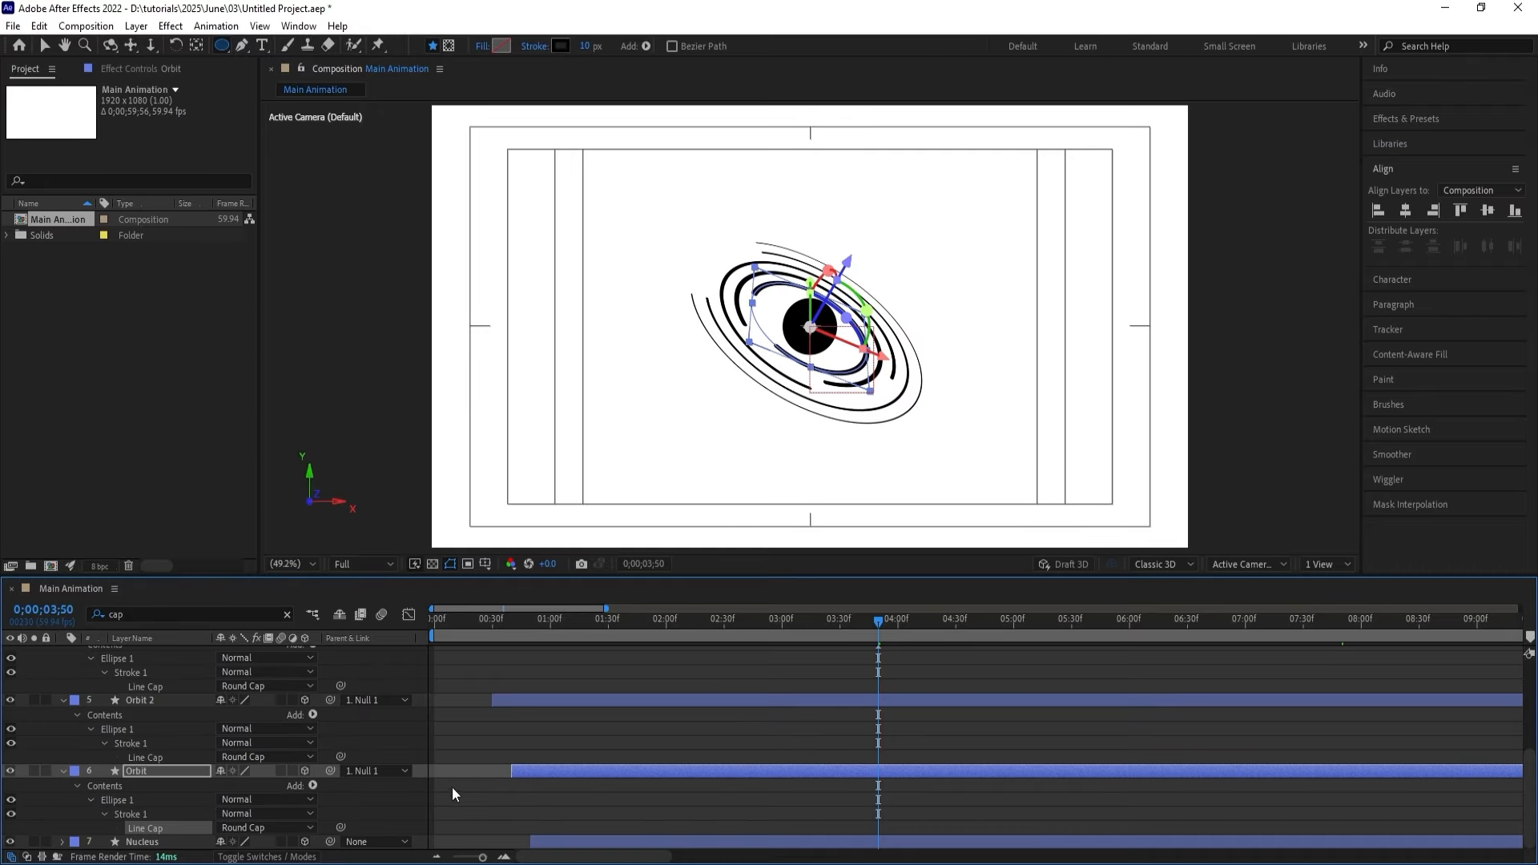
# Clear the property filter, collapse all layers, and play the animation from the first frame to about 0;00;04;20.
pyautogui.click(480, 789)
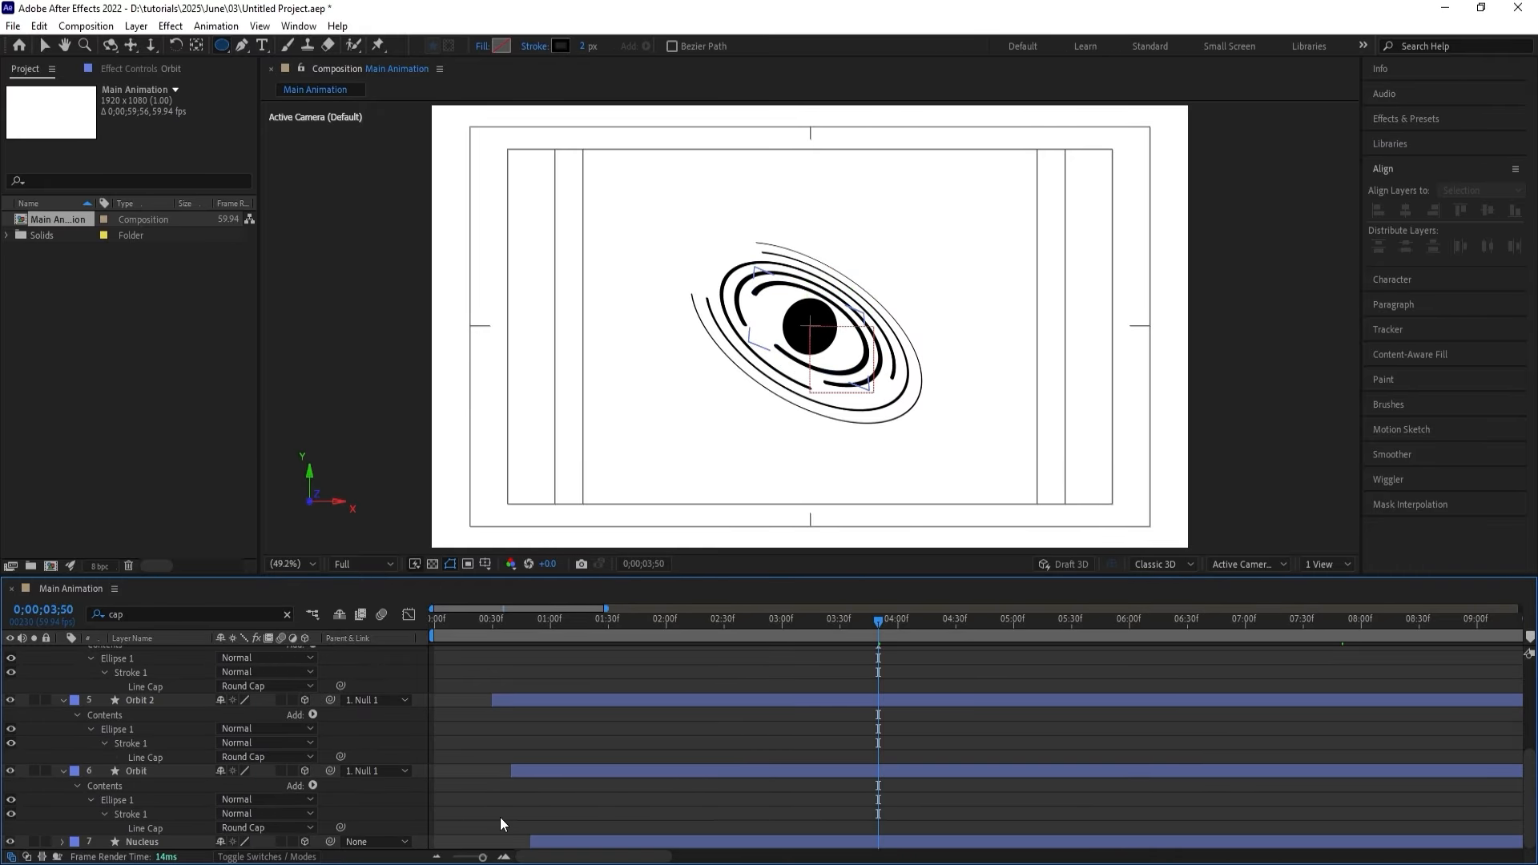
pyautogui.press('u')
pyautogui.press('u')
pyautogui.press('Home')
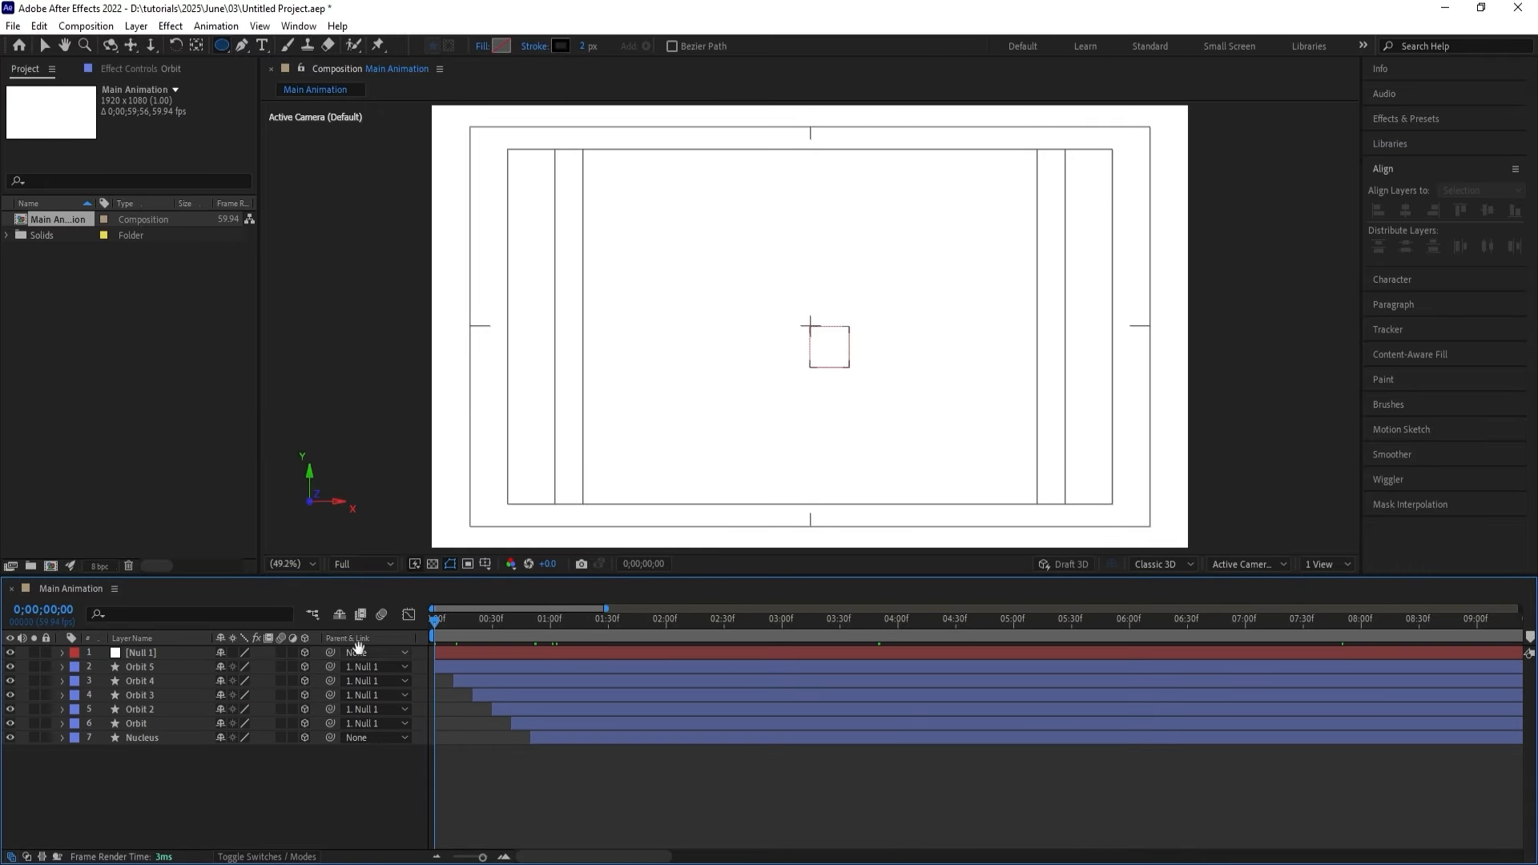
pyautogui.press('space')
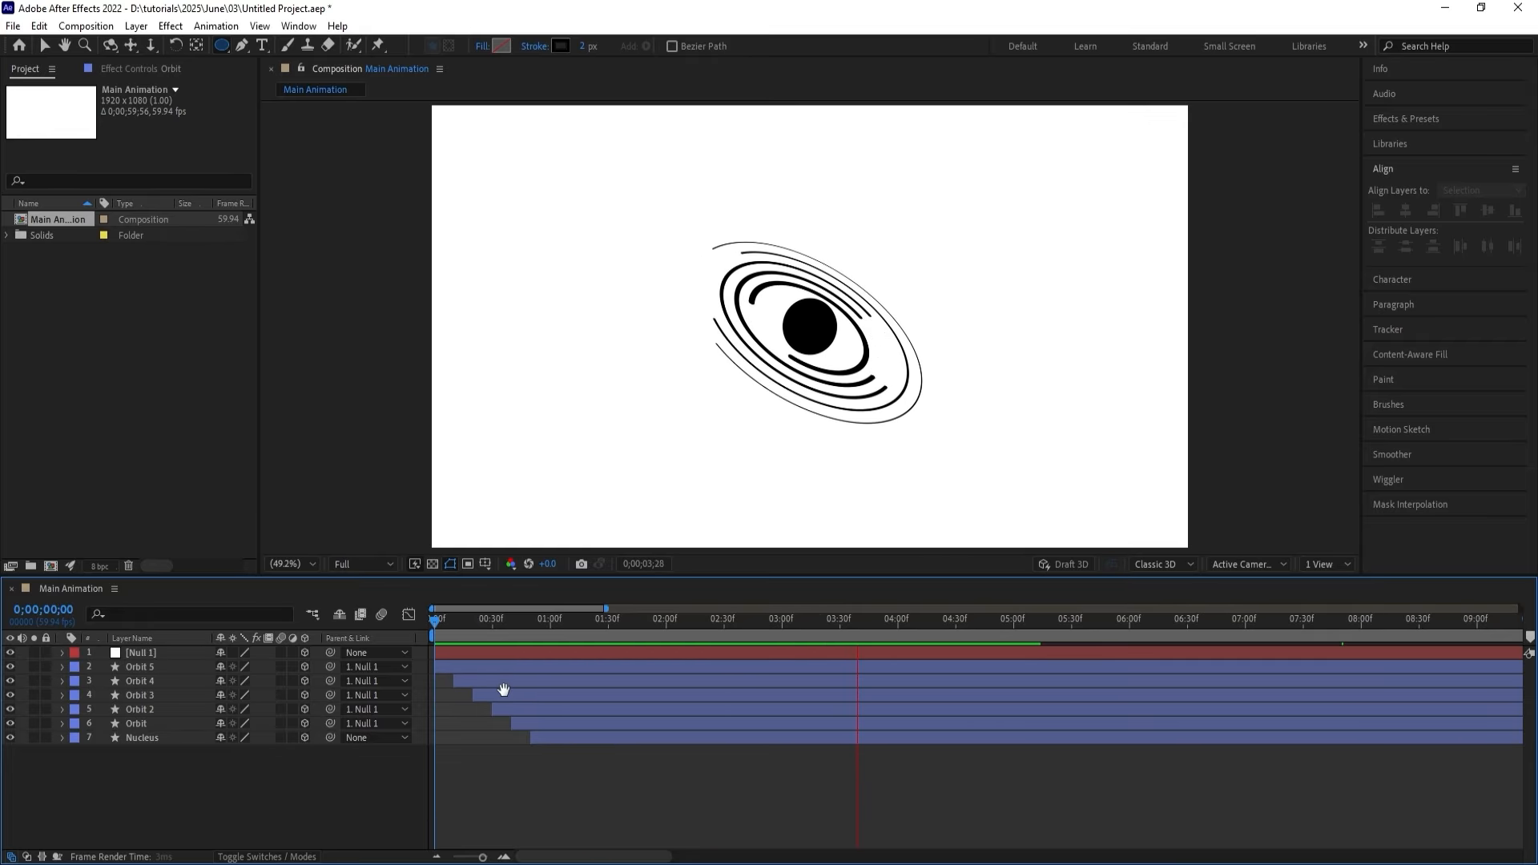
pyautogui.press('space')
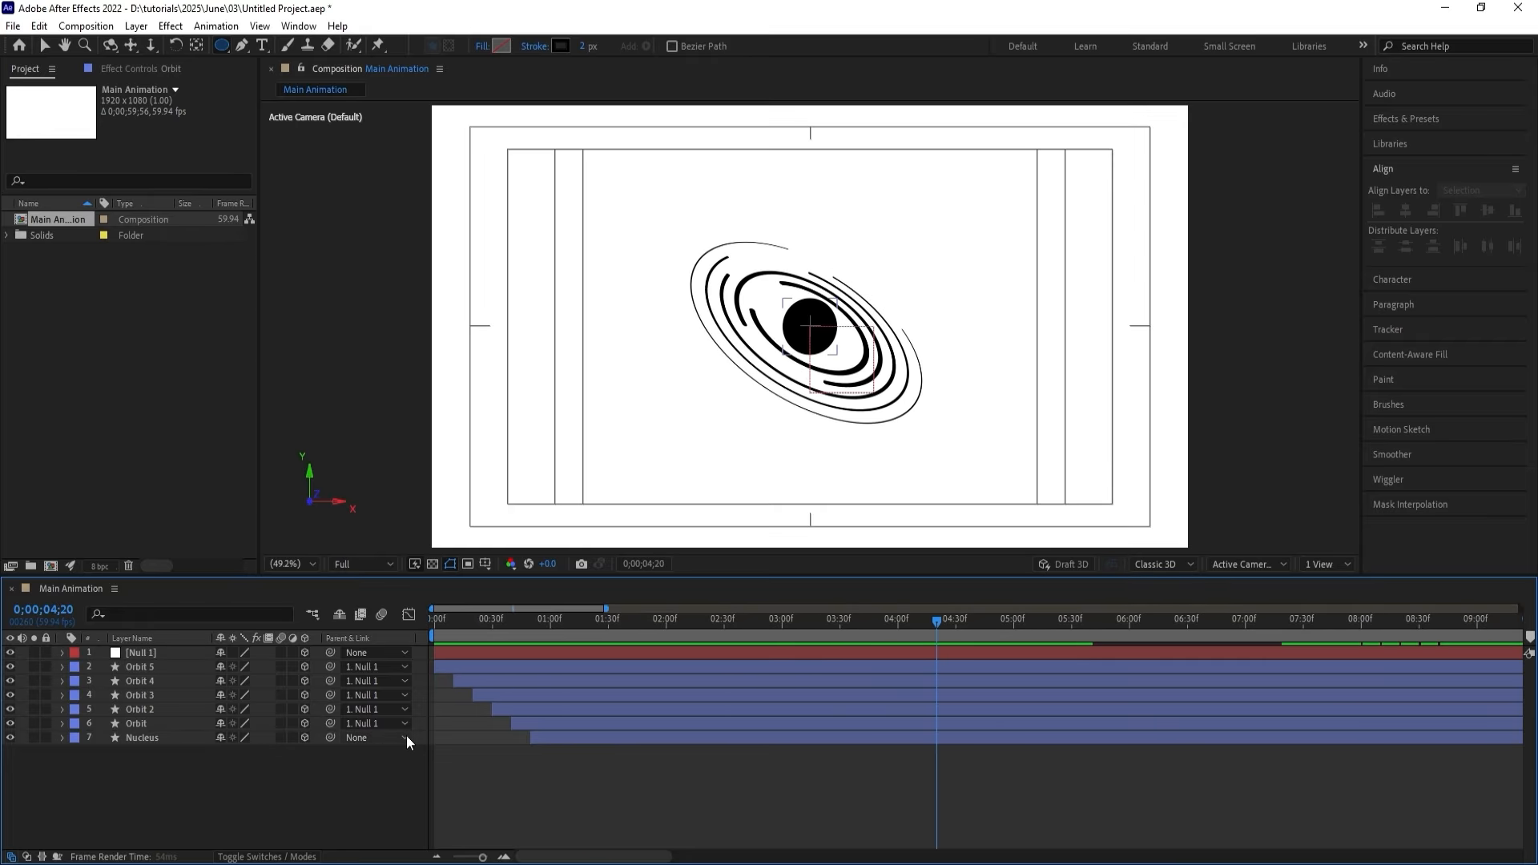
# Reveal the Rotation properties of all five Orbit layers.
pyautogui.click(147, 722)
pyautogui.keyDown('shift'); pyautogui.click(146, 671); pyautogui.keyUp('shift')
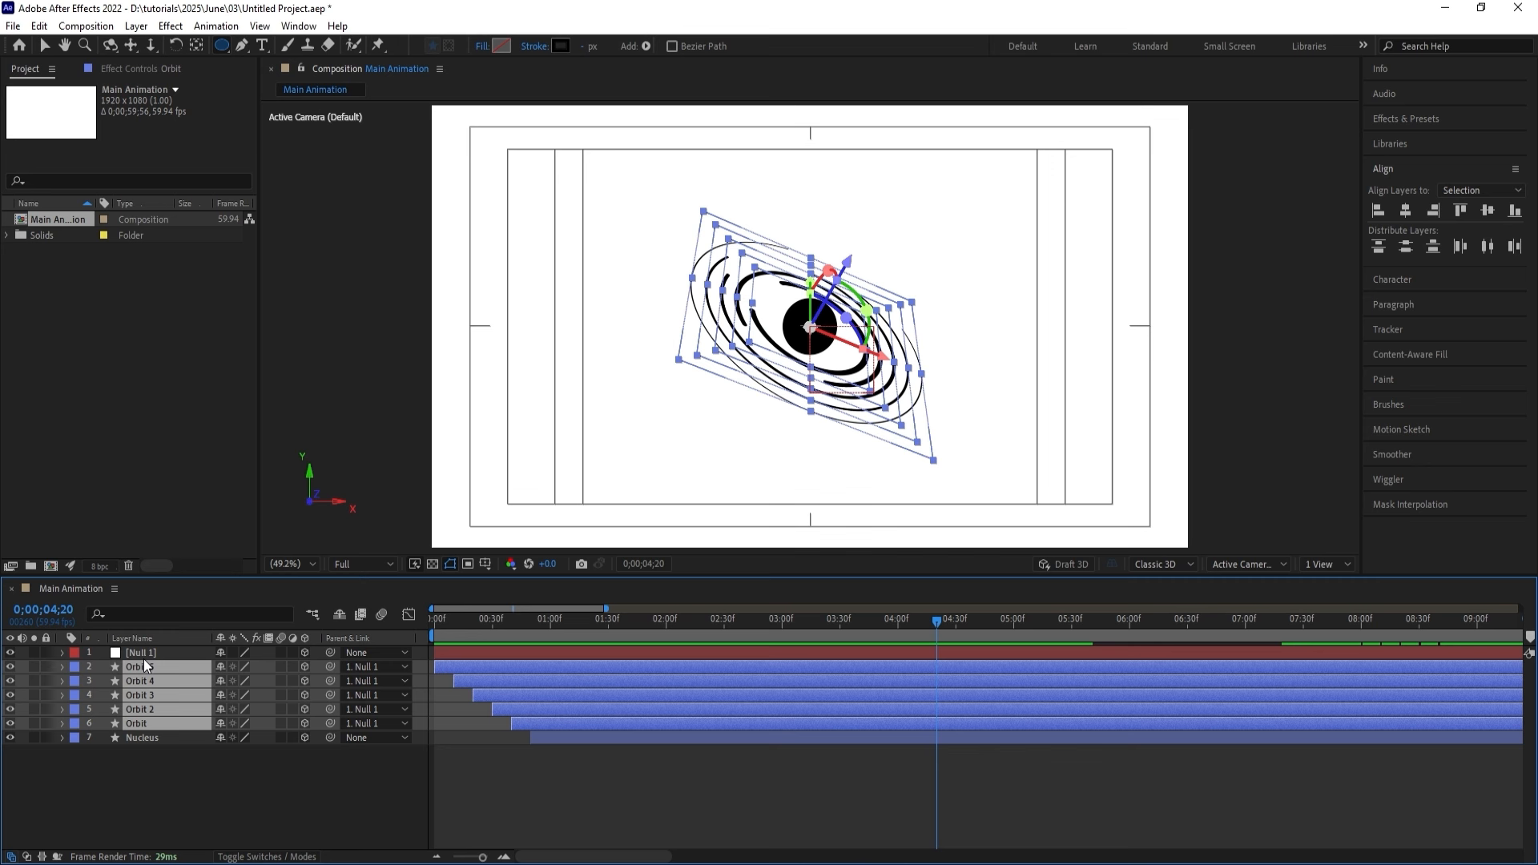
pyautogui.press('r')
pyautogui.scroll(3, 351, 768)
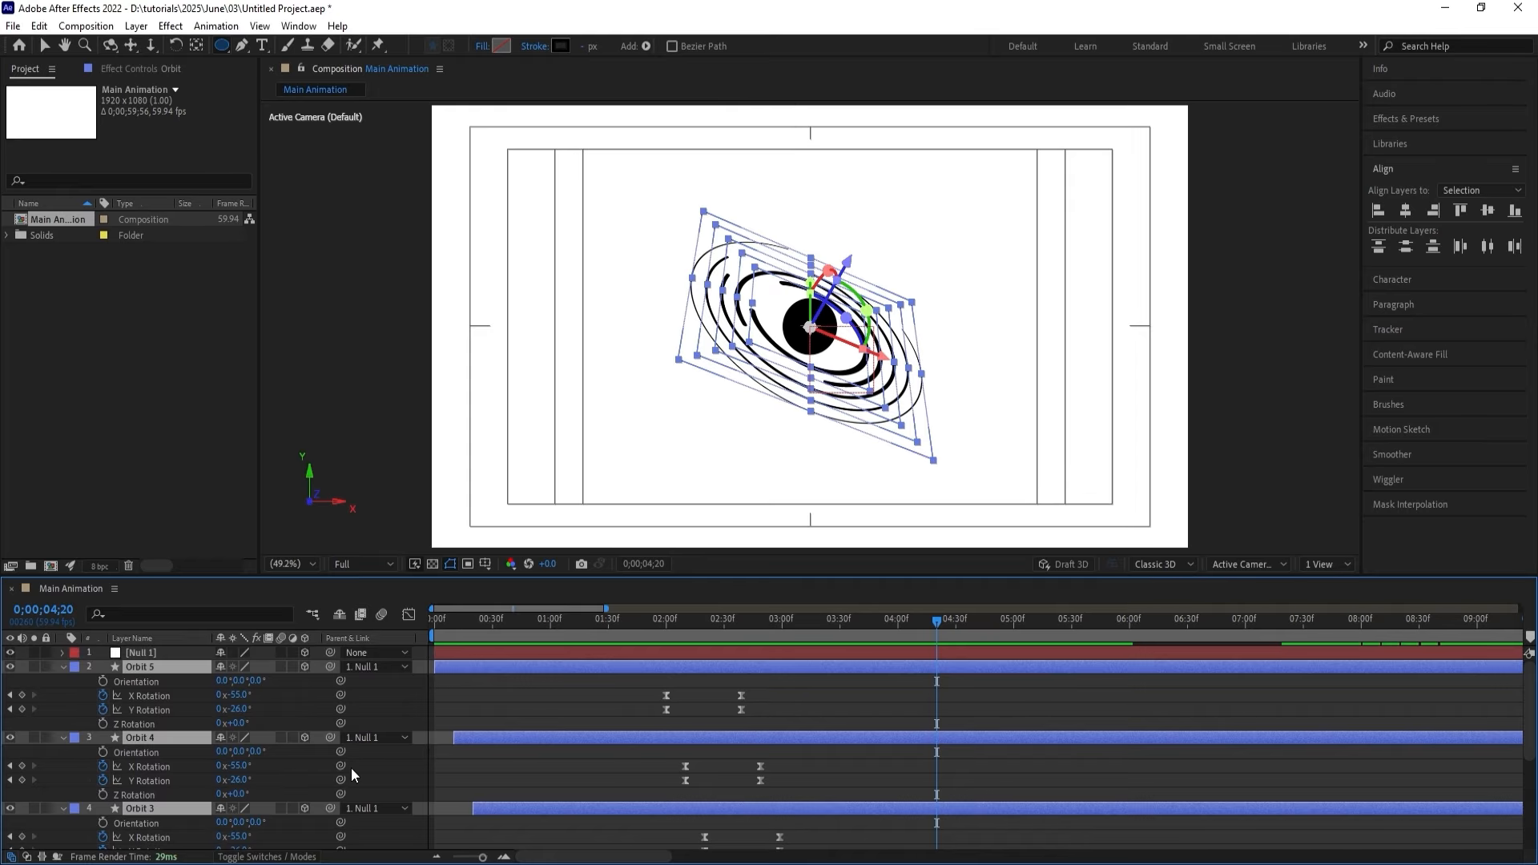
# Copy Orbit 5's X and Y Rotation keyframes to 0;00;04;20, time-reverse the copies, and preview the ring tilting back.
pyautogui.moveTo(637, 687); pyautogui.dragTo(757, 718)
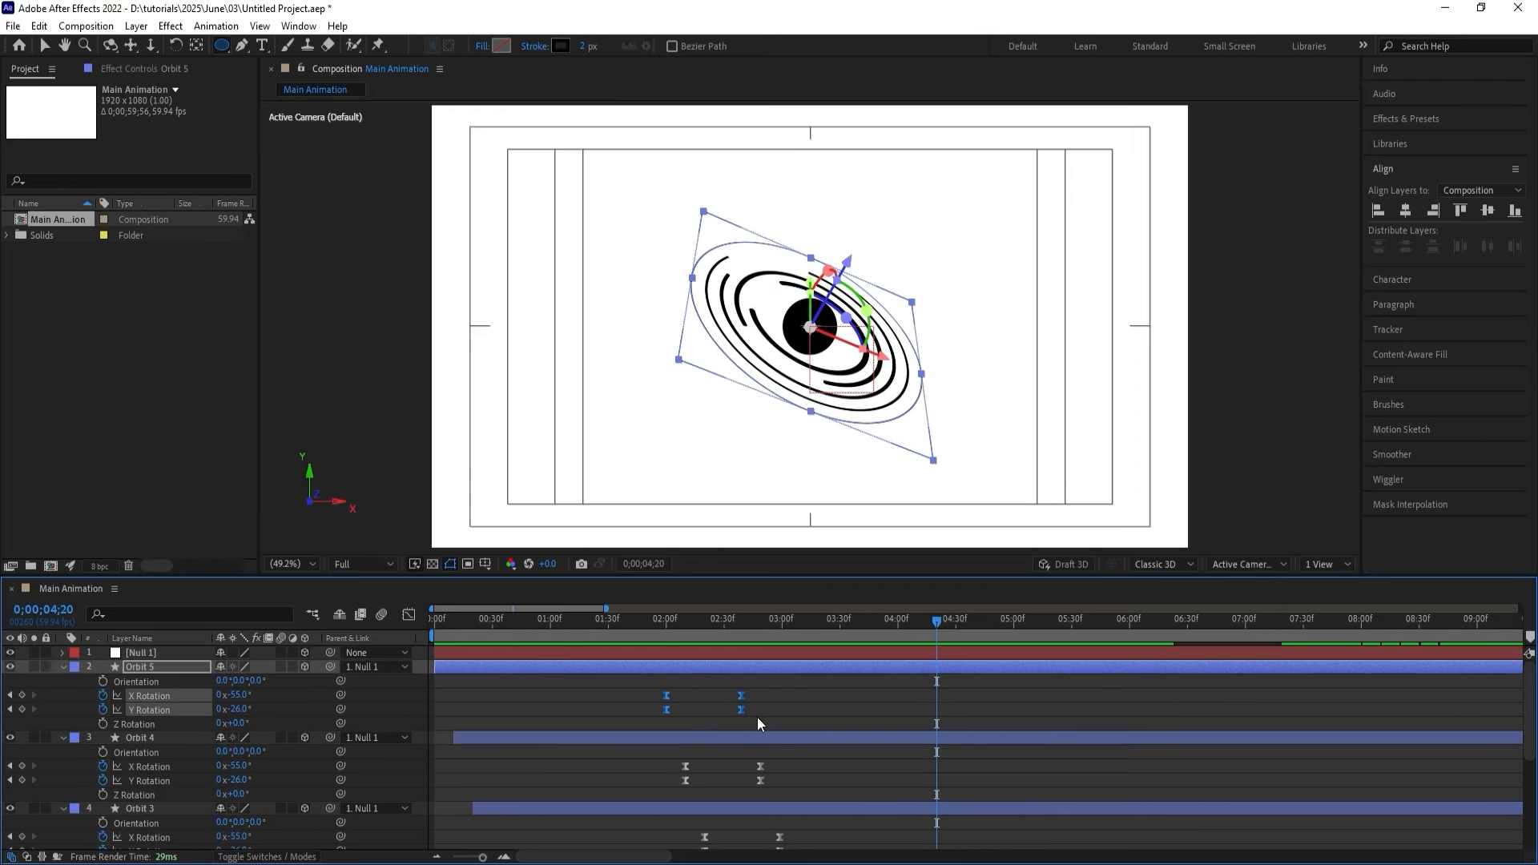
pyautogui.hotkey('ctrl', 'c')
pyautogui.hotkey('ctrl', 'v')
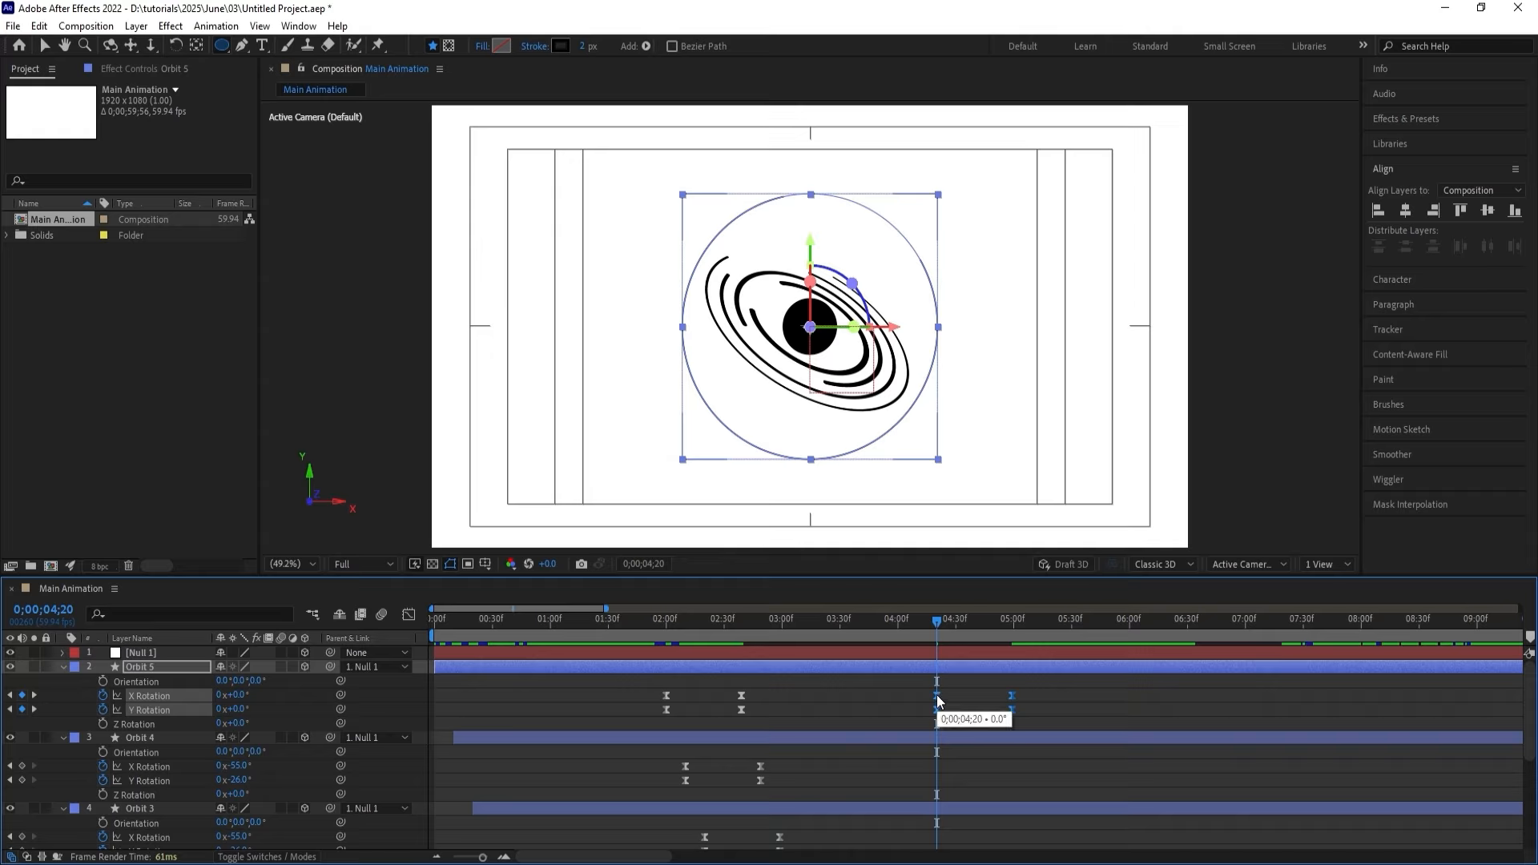
pyautogui.rightClick(937, 695)
pyautogui.moveTo(961, 689)
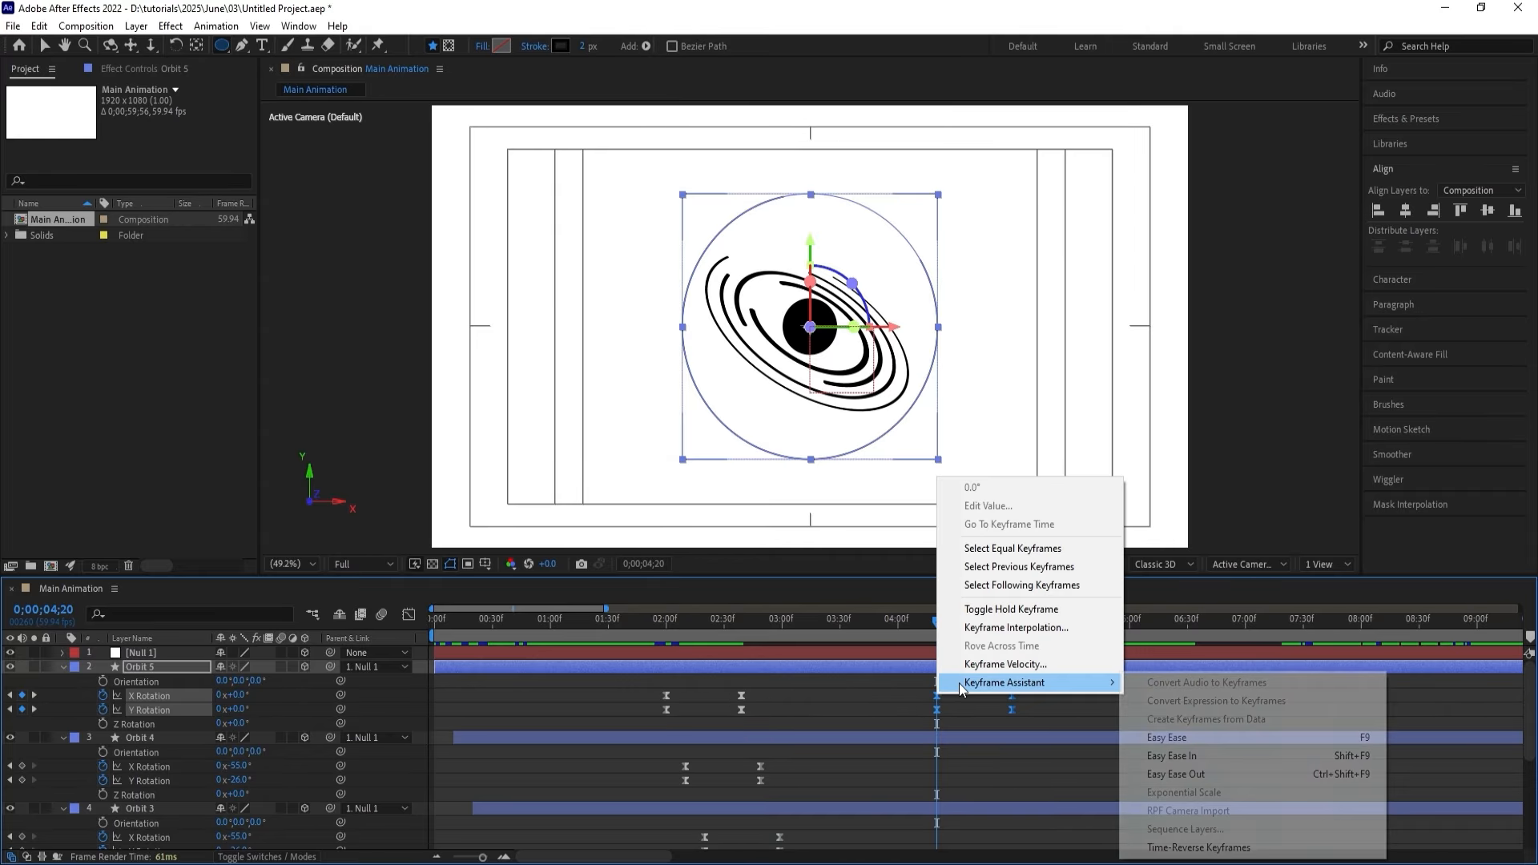
pyautogui.click(1205, 848)
pyautogui.press('space')
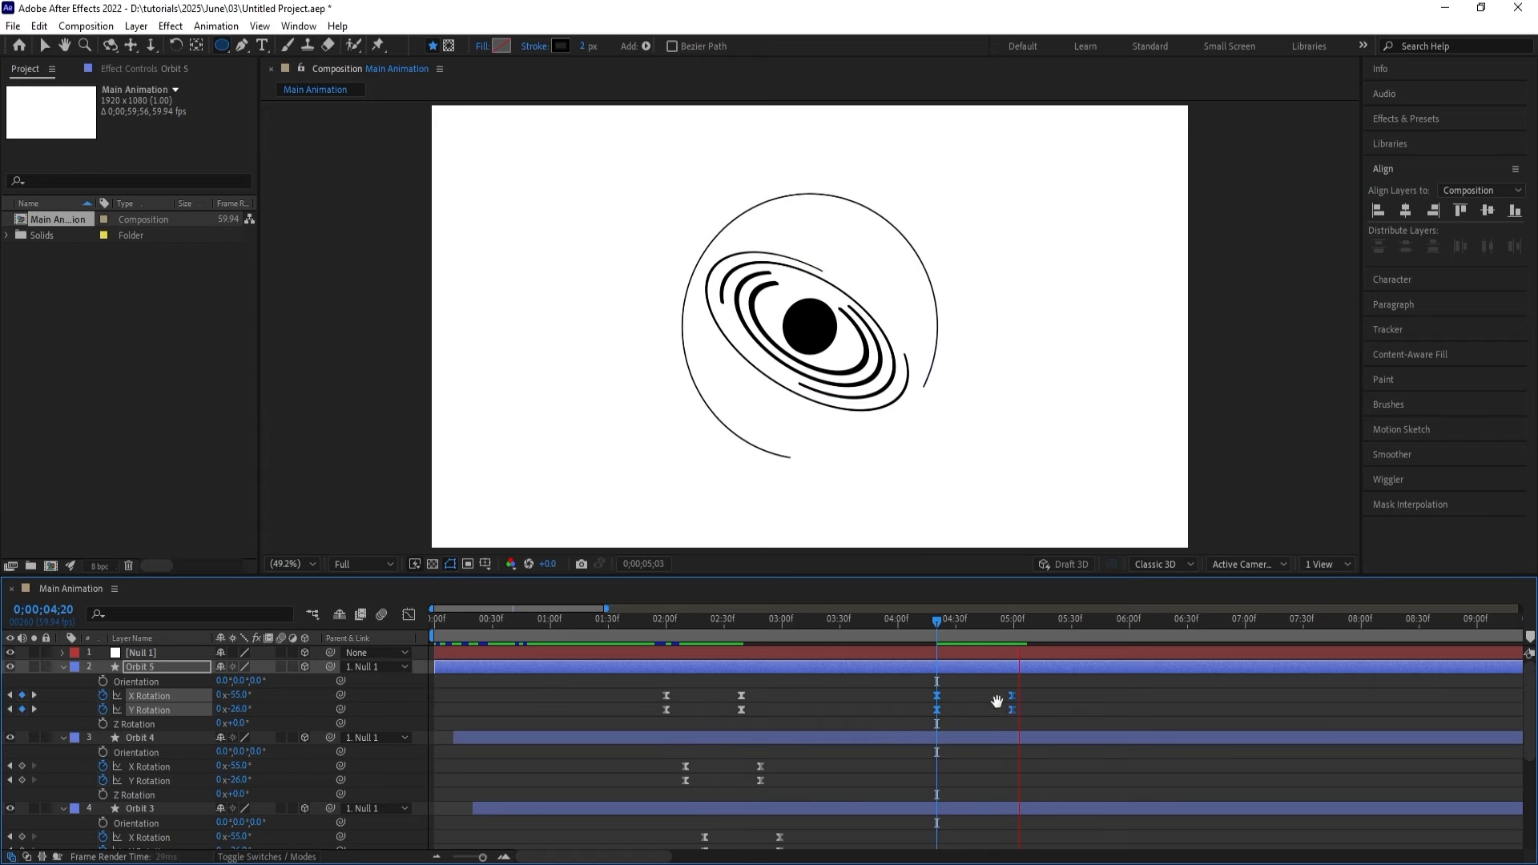
pyautogui.press('space')
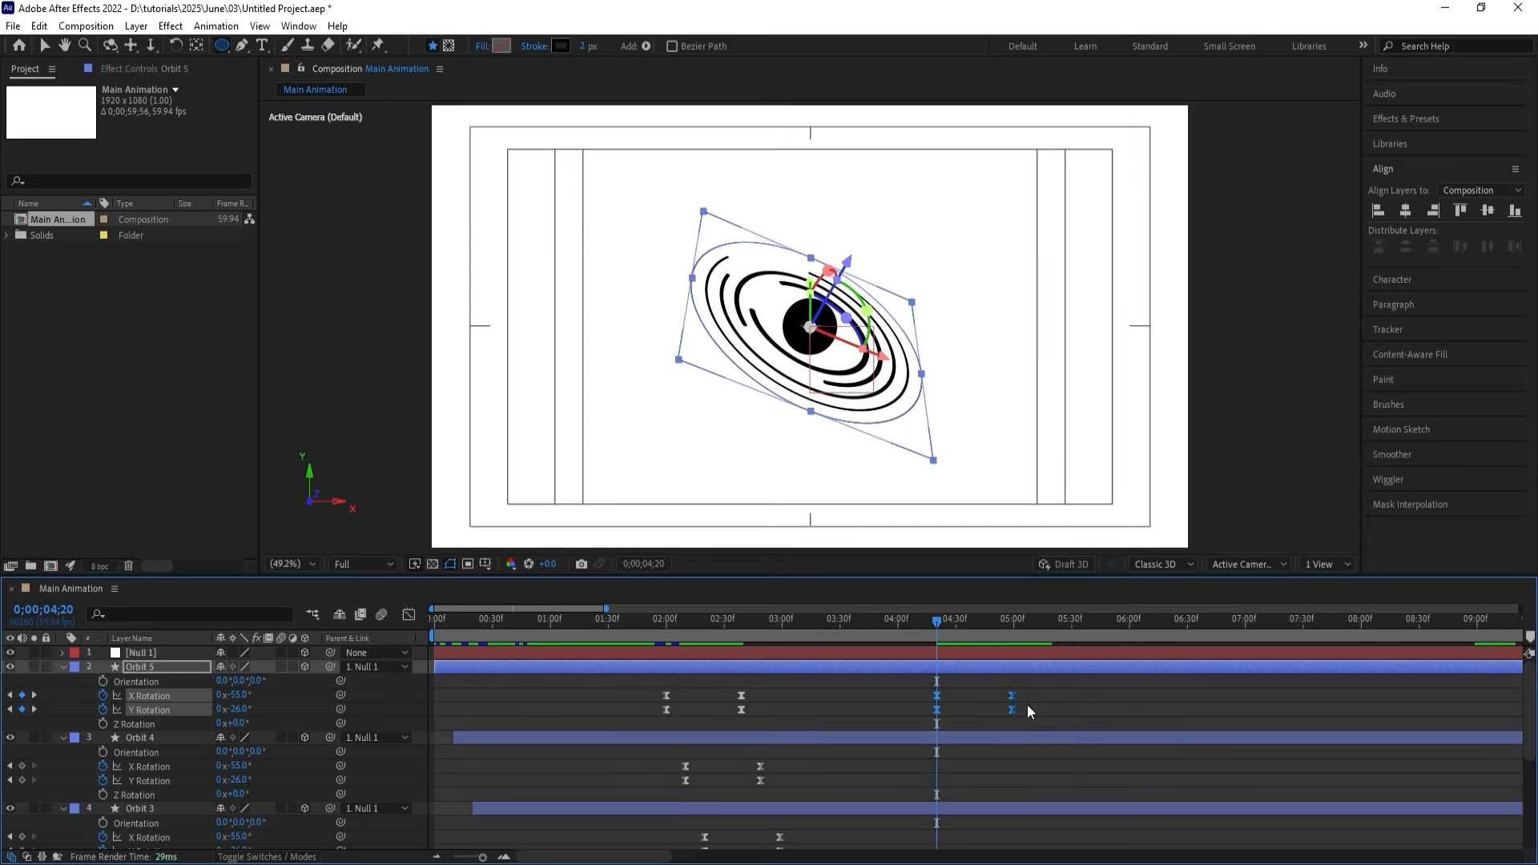
# Duplicate Orbit 4's X and Y Rotation keyframes at 0;00;04;20 and time-reverse the pasted ones.
pyautogui.moveTo(831, 761); pyautogui.dragTo(636, 786)
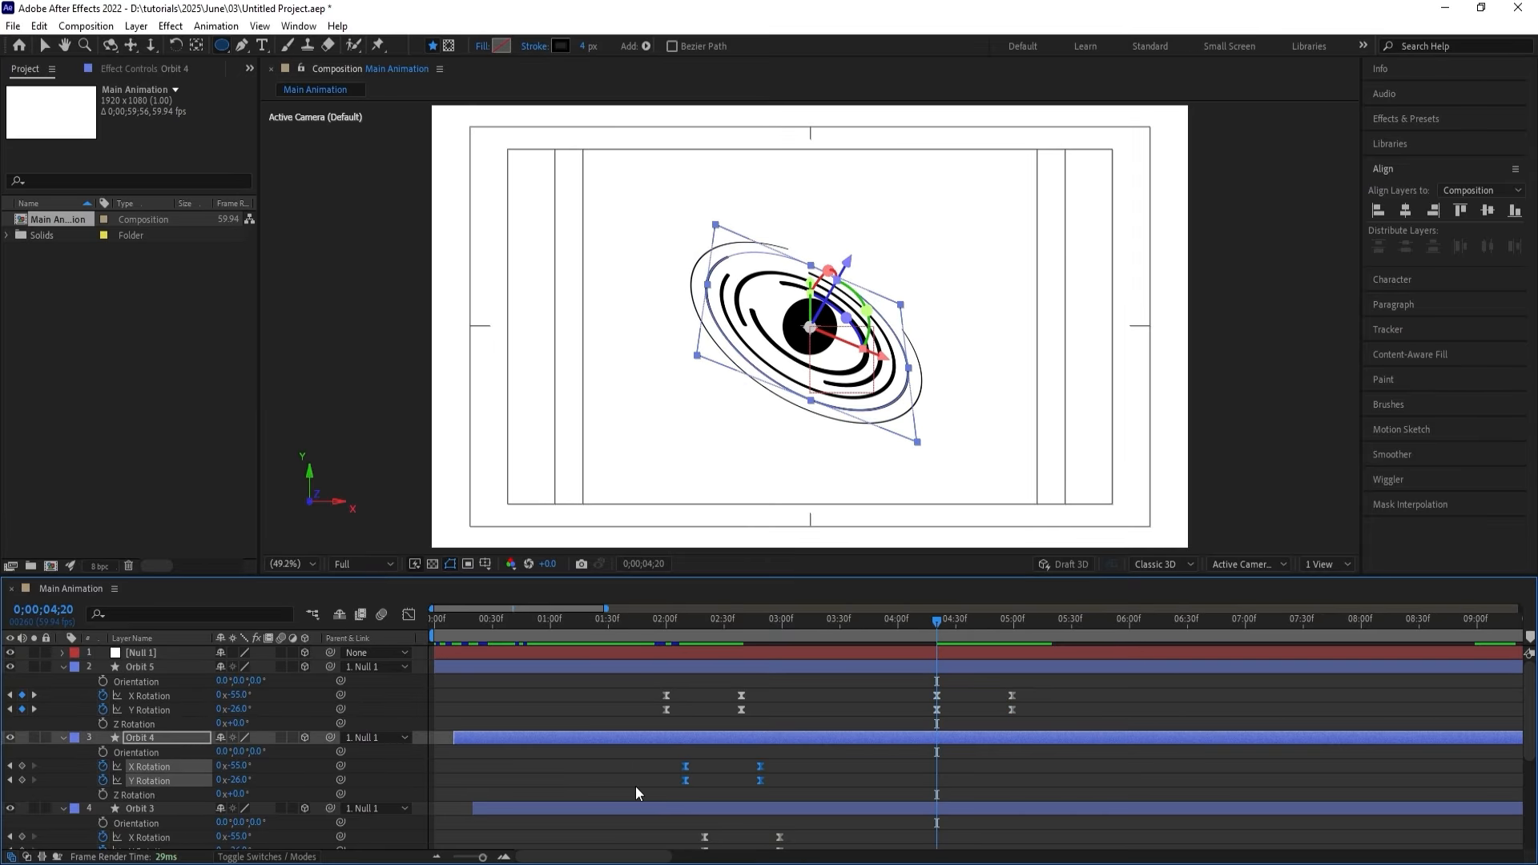
pyautogui.rightClick(939, 771)
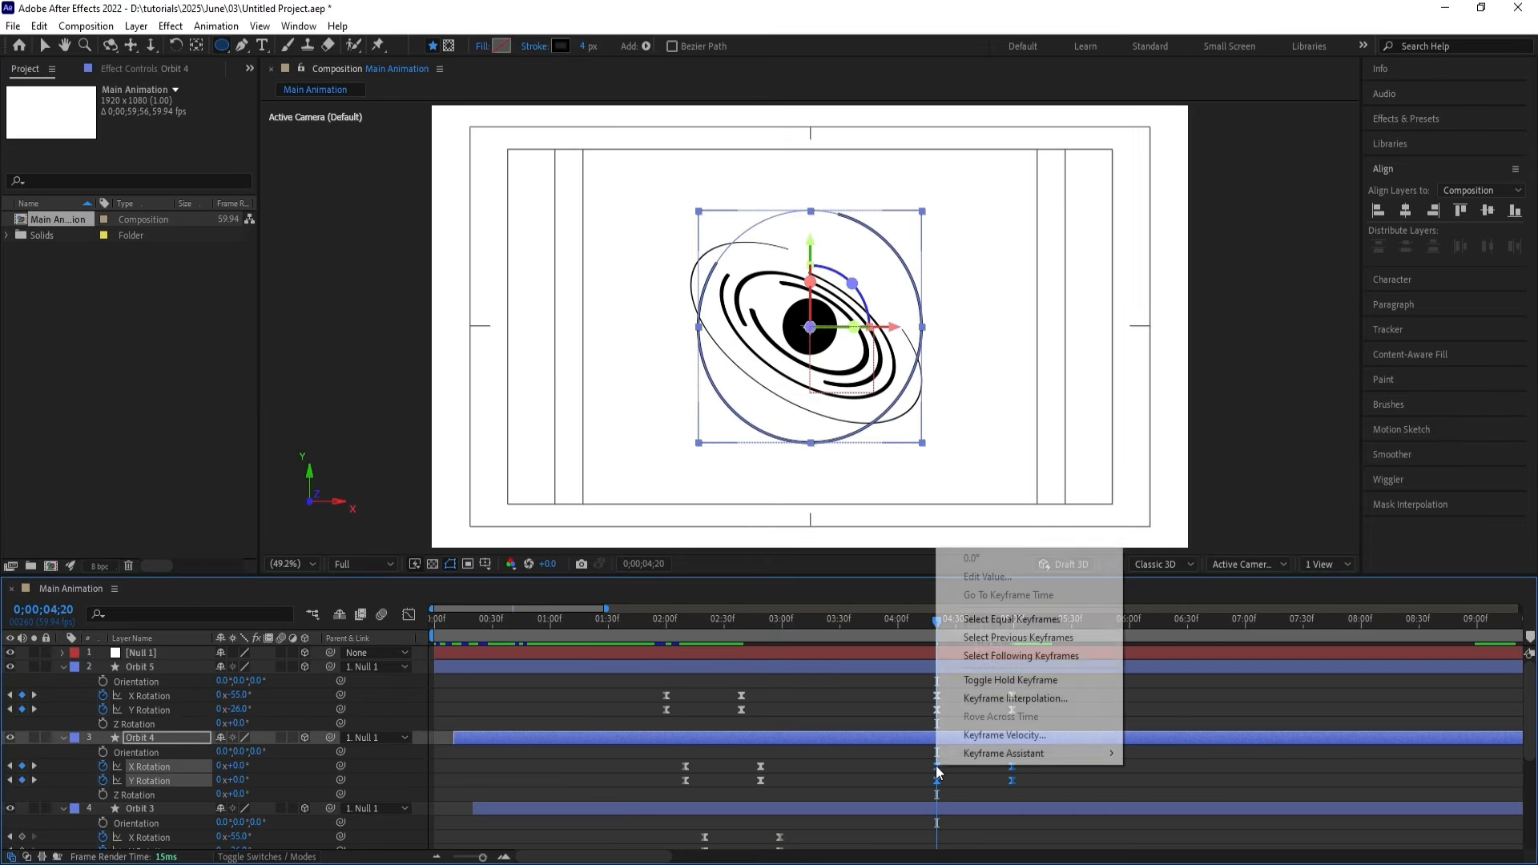
pyautogui.moveTo(1033, 760)
pyautogui.click(1199, 754)
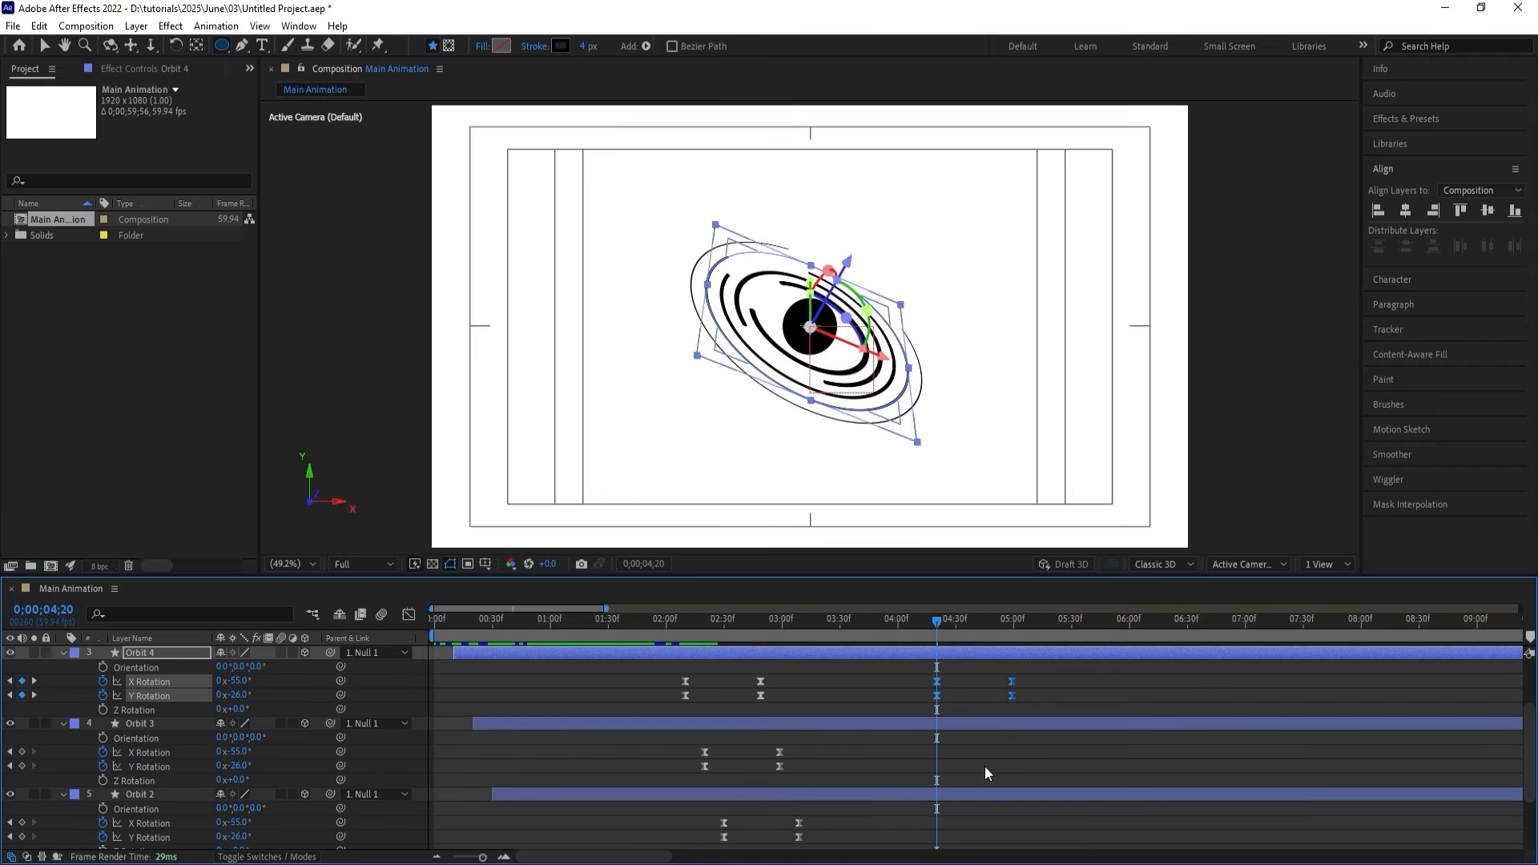
# Duplicate Orbit 3's X and Y Rotation keyframes at 0;00;04;20 and time-reverse the pasted ones.
pyautogui.scroll(-2, 833, 751)
pyautogui.moveTo(834, 751); pyautogui.dragTo(661, 781)
pyautogui.hotkey('ctrl', 'c')
pyautogui.hotkey('ctrl', 'v')
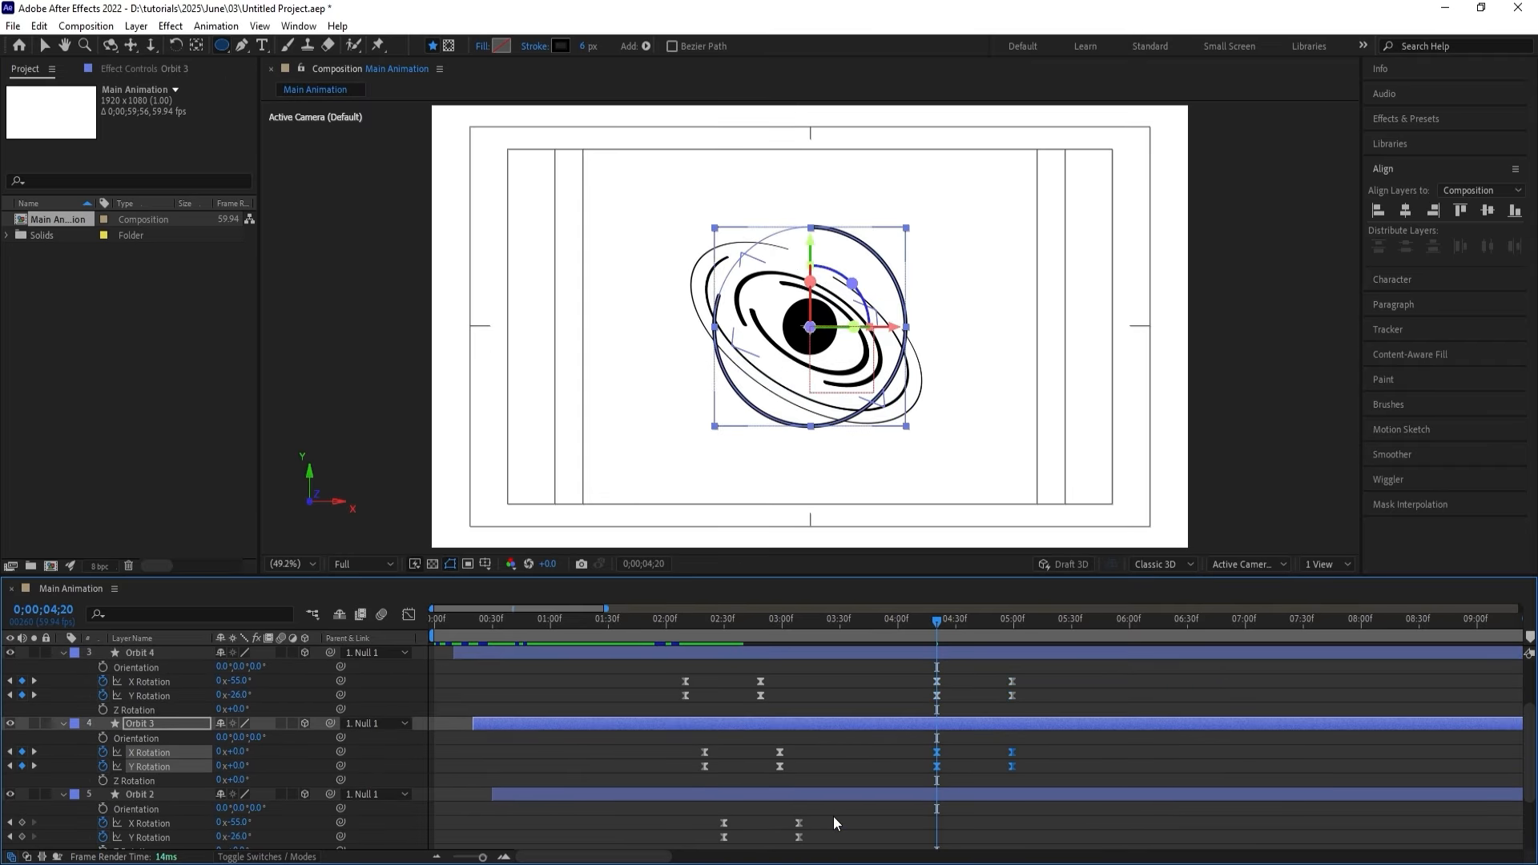
pyautogui.scroll(-2, 820, 753)
pyautogui.rightClick(938, 670)
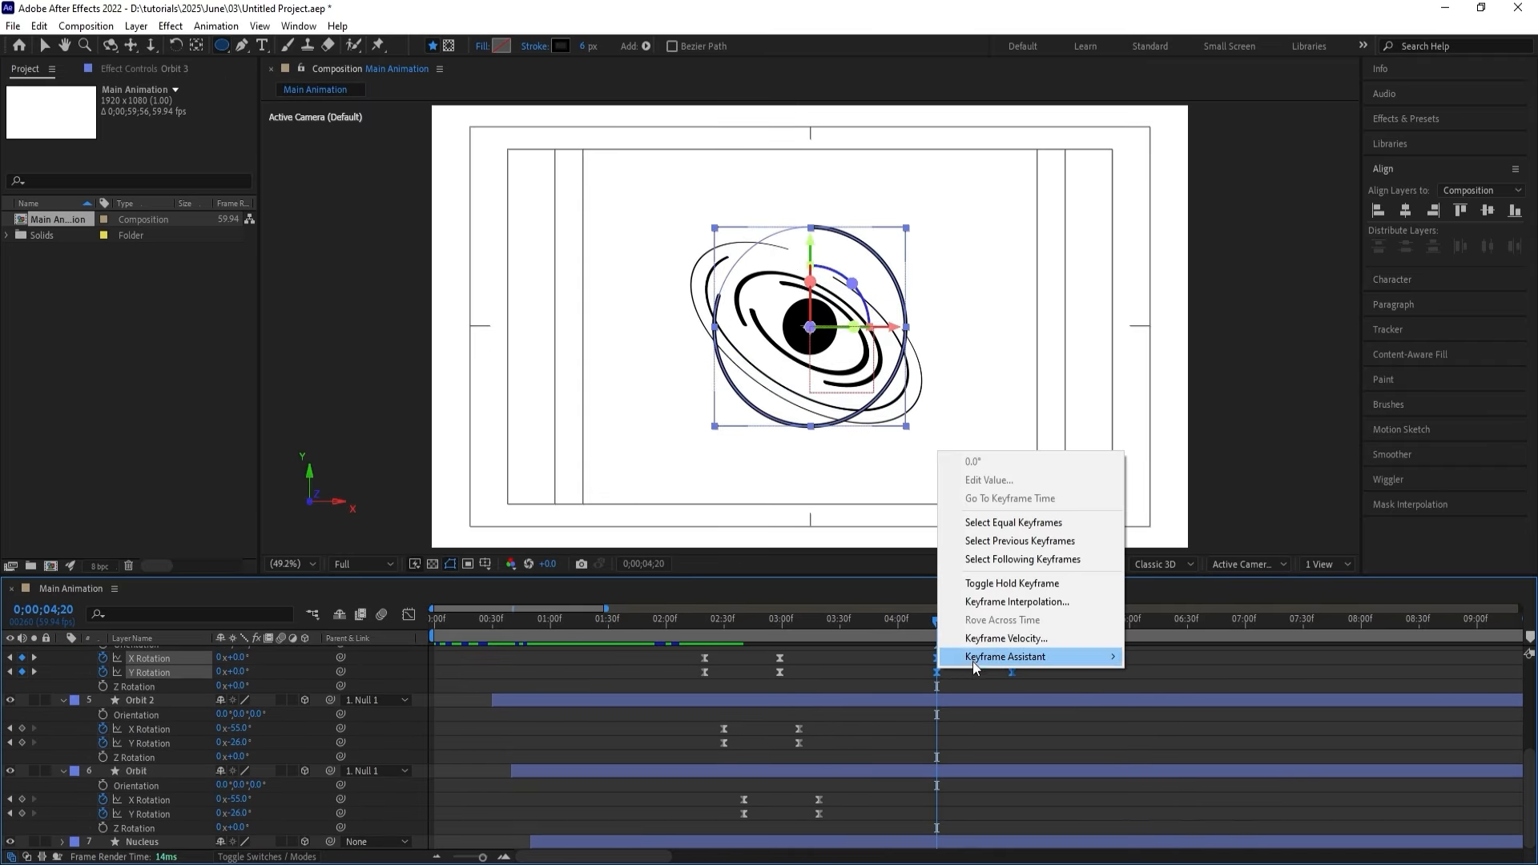
pyautogui.moveTo(1041, 657)
pyautogui.click(1188, 822)
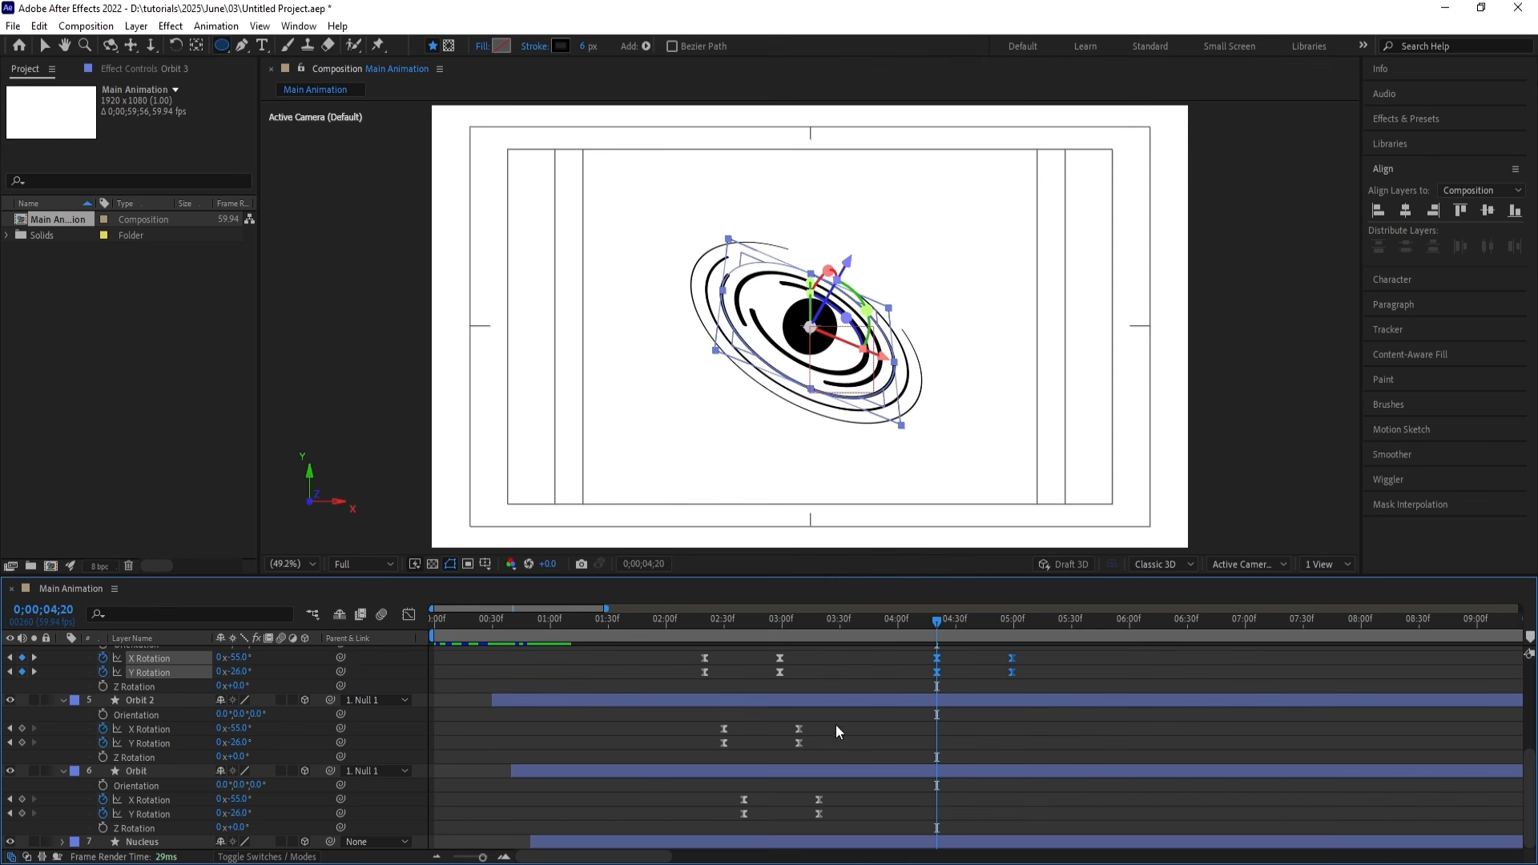
# Duplicate Orbit 2's X and Y Rotation keyframes at 0;00;04;20 and time-reverse the pasted ones.
pyautogui.moveTo(835, 724); pyautogui.dragTo(628, 767)
pyautogui.hotkey('ctrl', 'v')
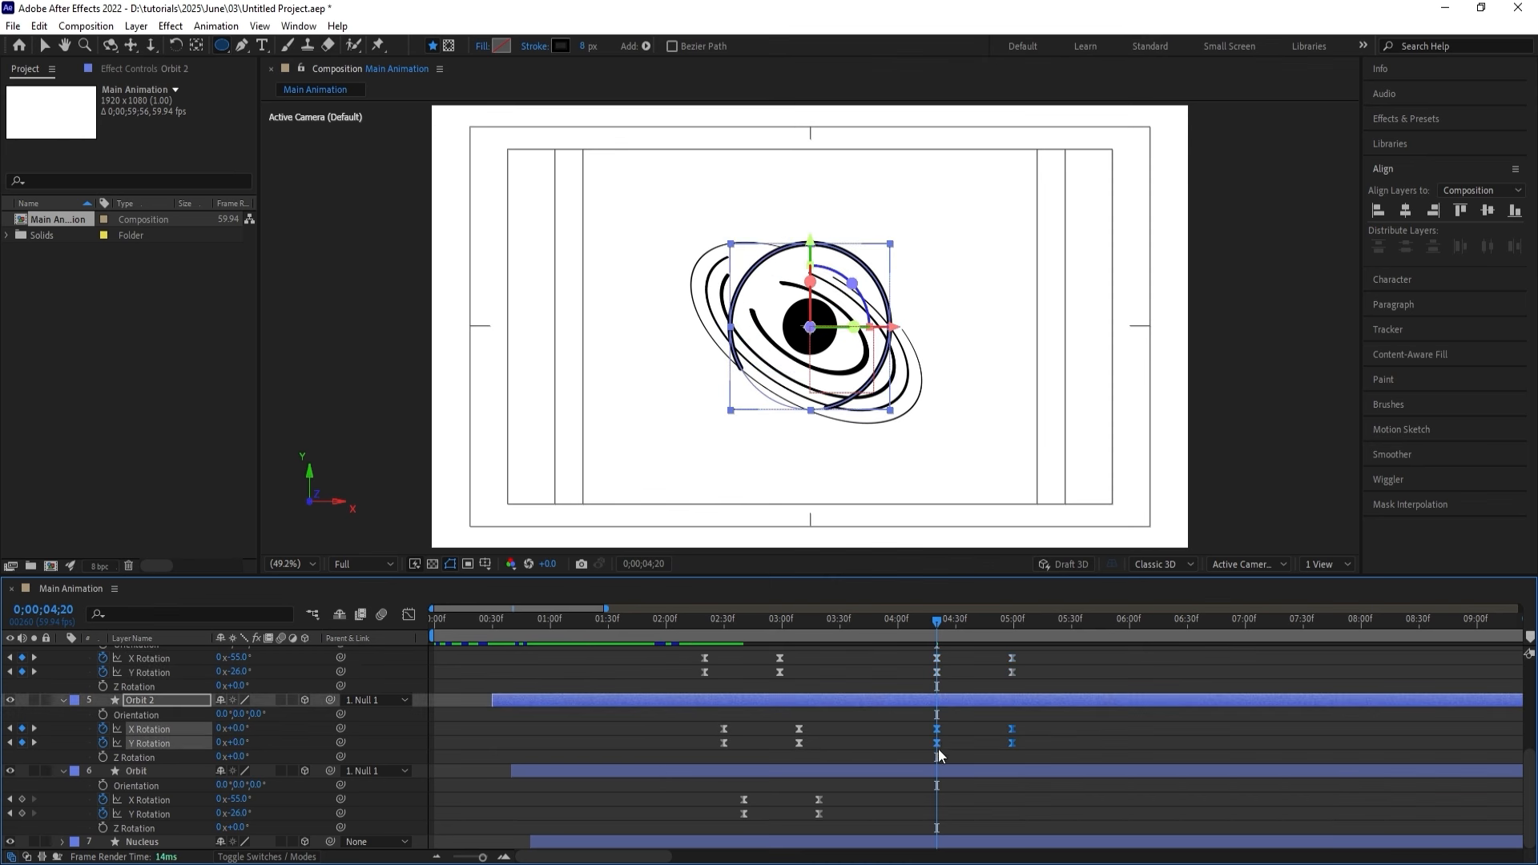
pyautogui.rightClick(938, 737)
pyautogui.moveTo(1042, 730)
pyautogui.click(1168, 732)
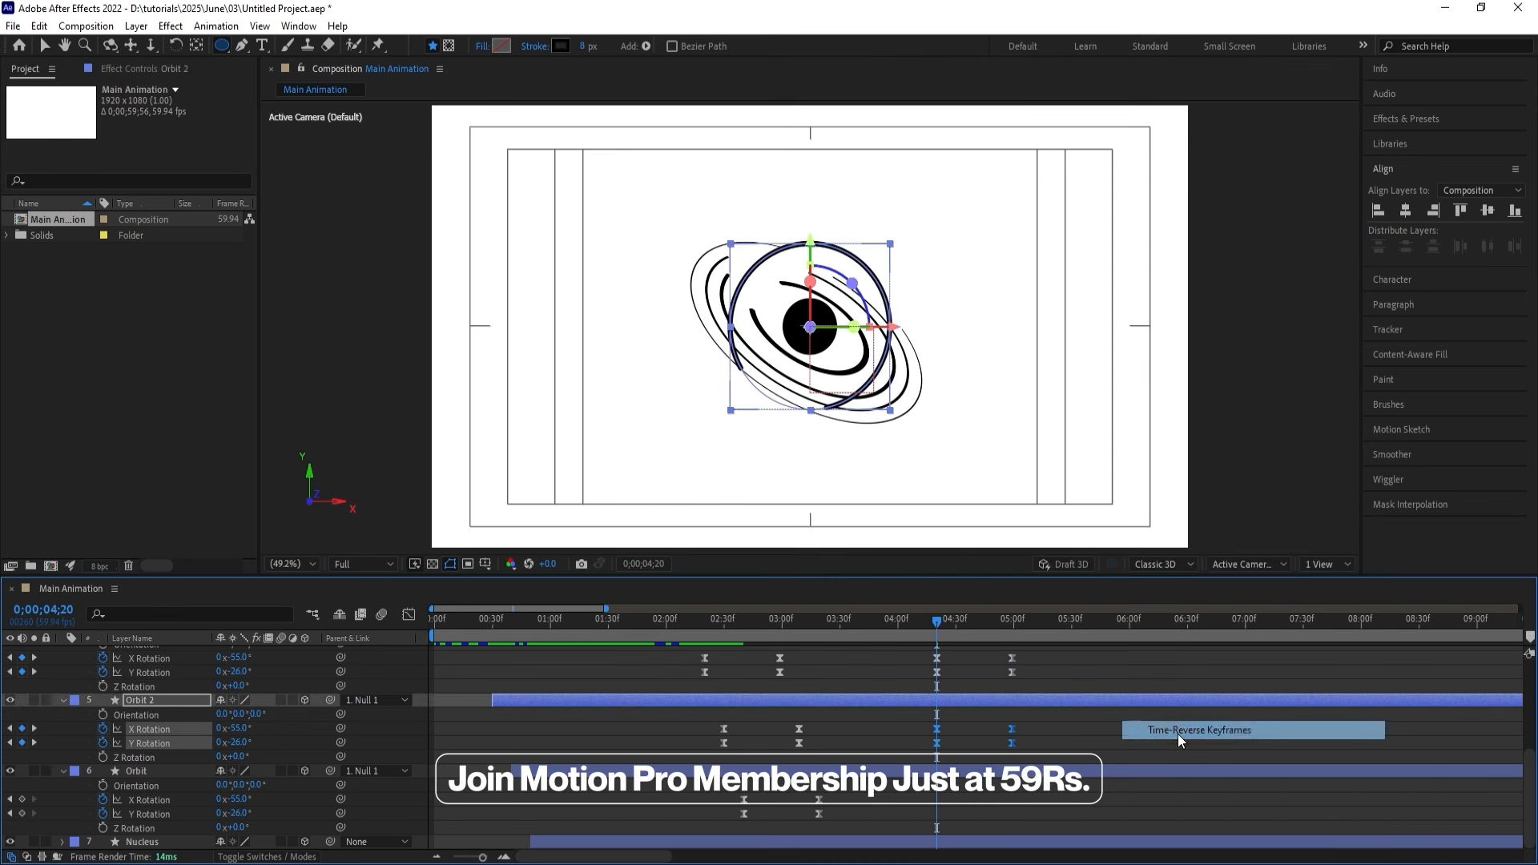
# Duplicate the innermost Orbit layer's X and Y Rotation keyframes at 0;00;04;20, time-reverse the copies, and preview all rings flattening.
pyautogui.moveTo(841, 805); pyautogui.dragTo(724, 815)
pyautogui.hotkey('ctrl', 'v')
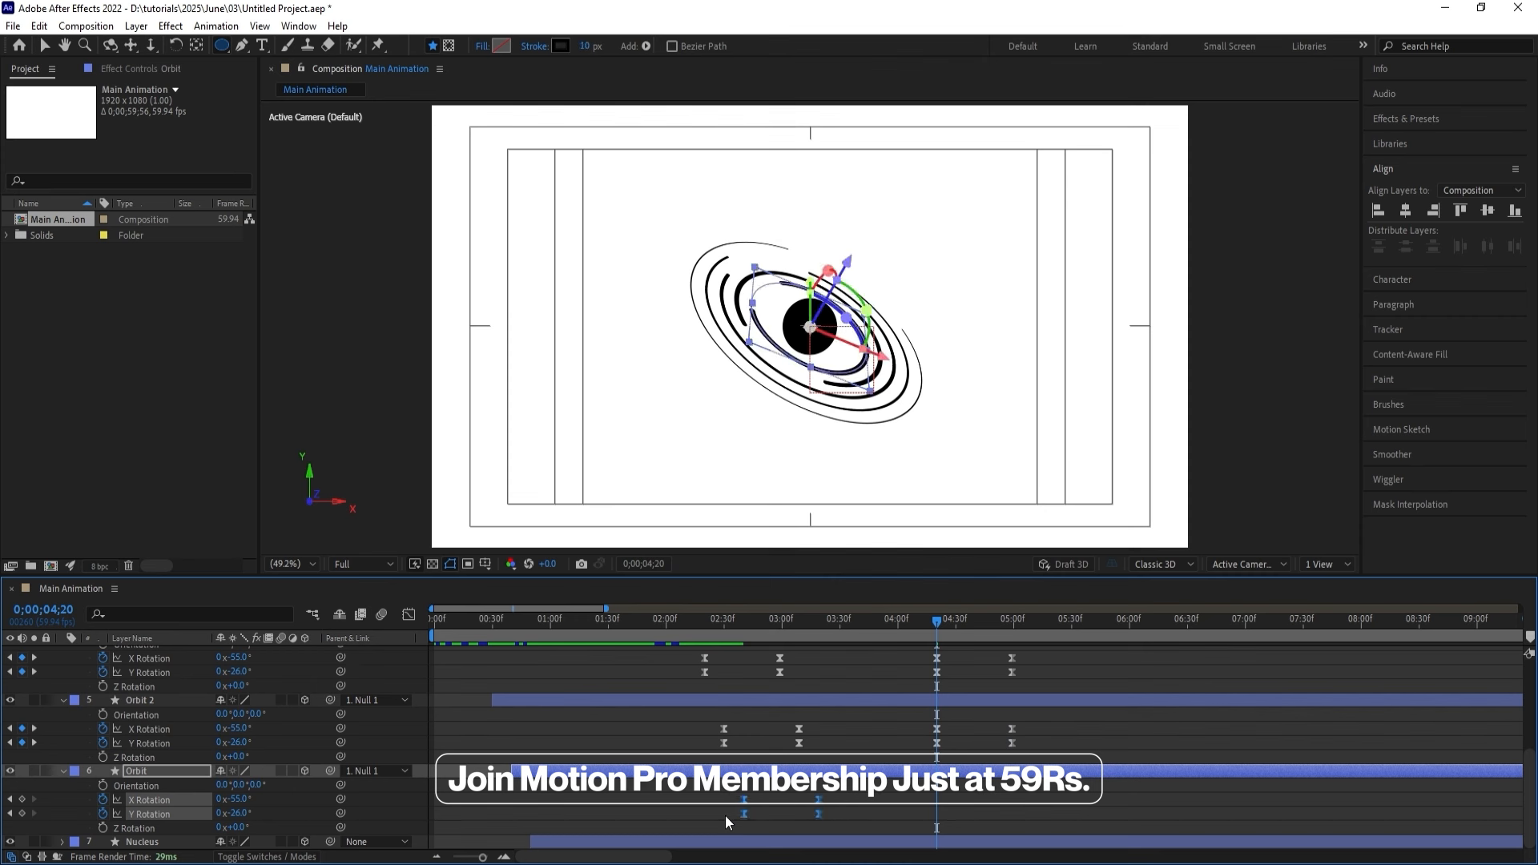
pyautogui.rightClick(936, 800)
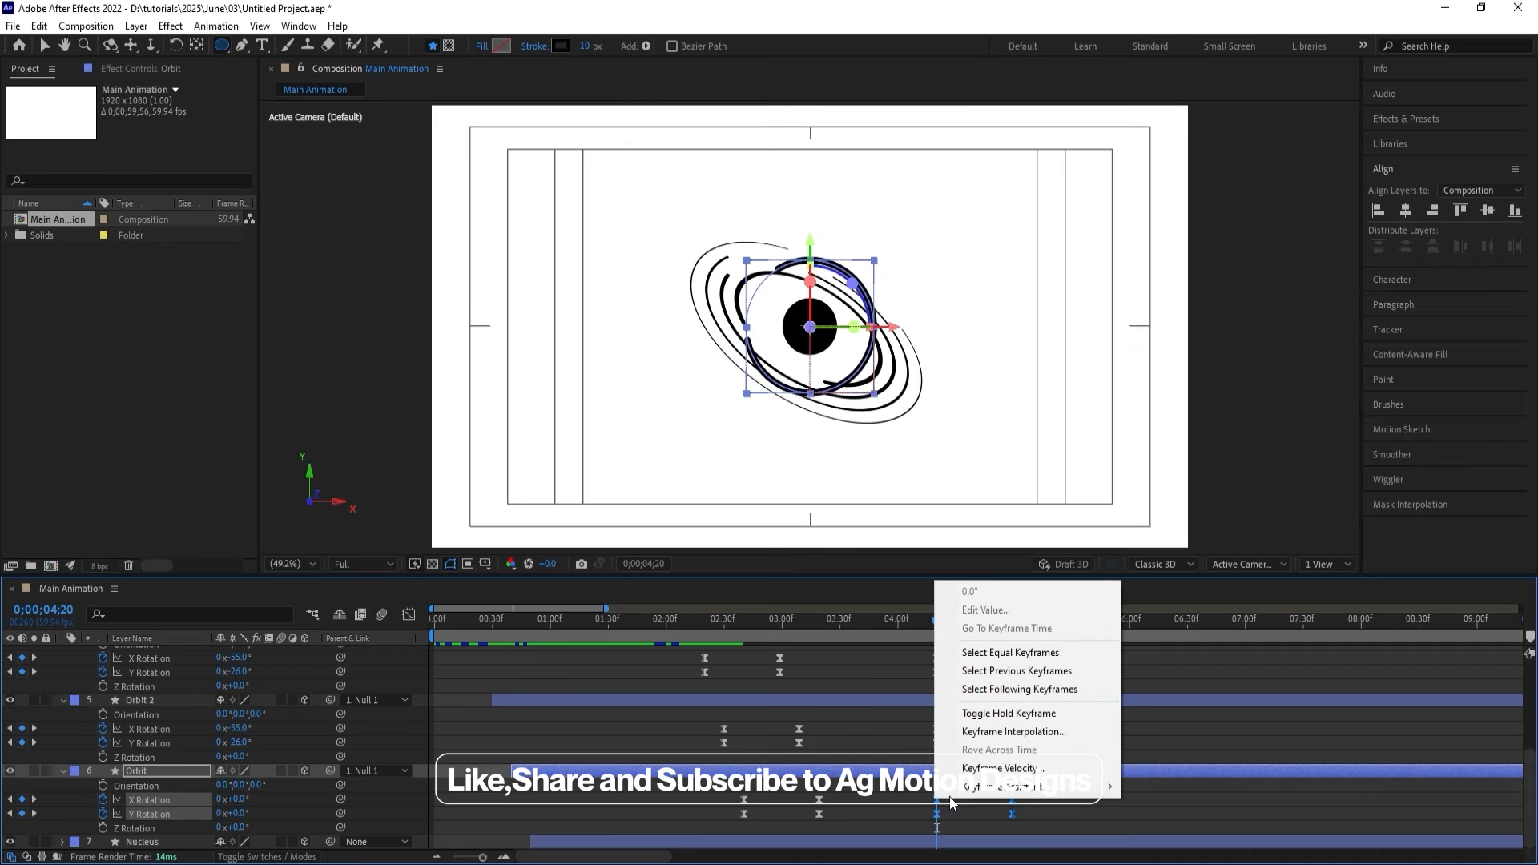
pyautogui.moveTo(1033, 787)
pyautogui.click(1156, 787)
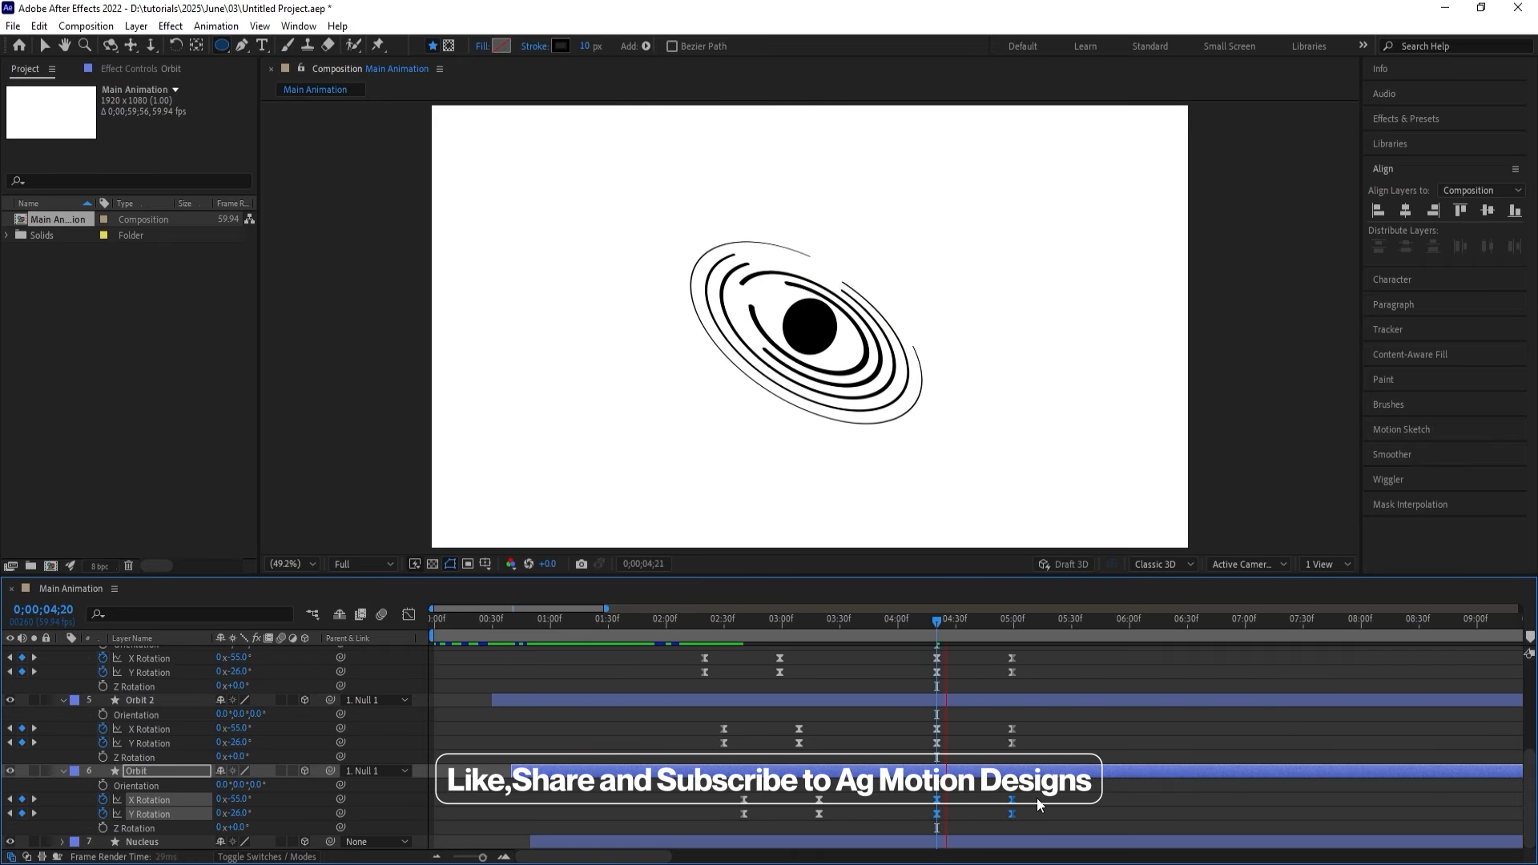
pyautogui.press('space')
pyautogui.click(1036, 798)
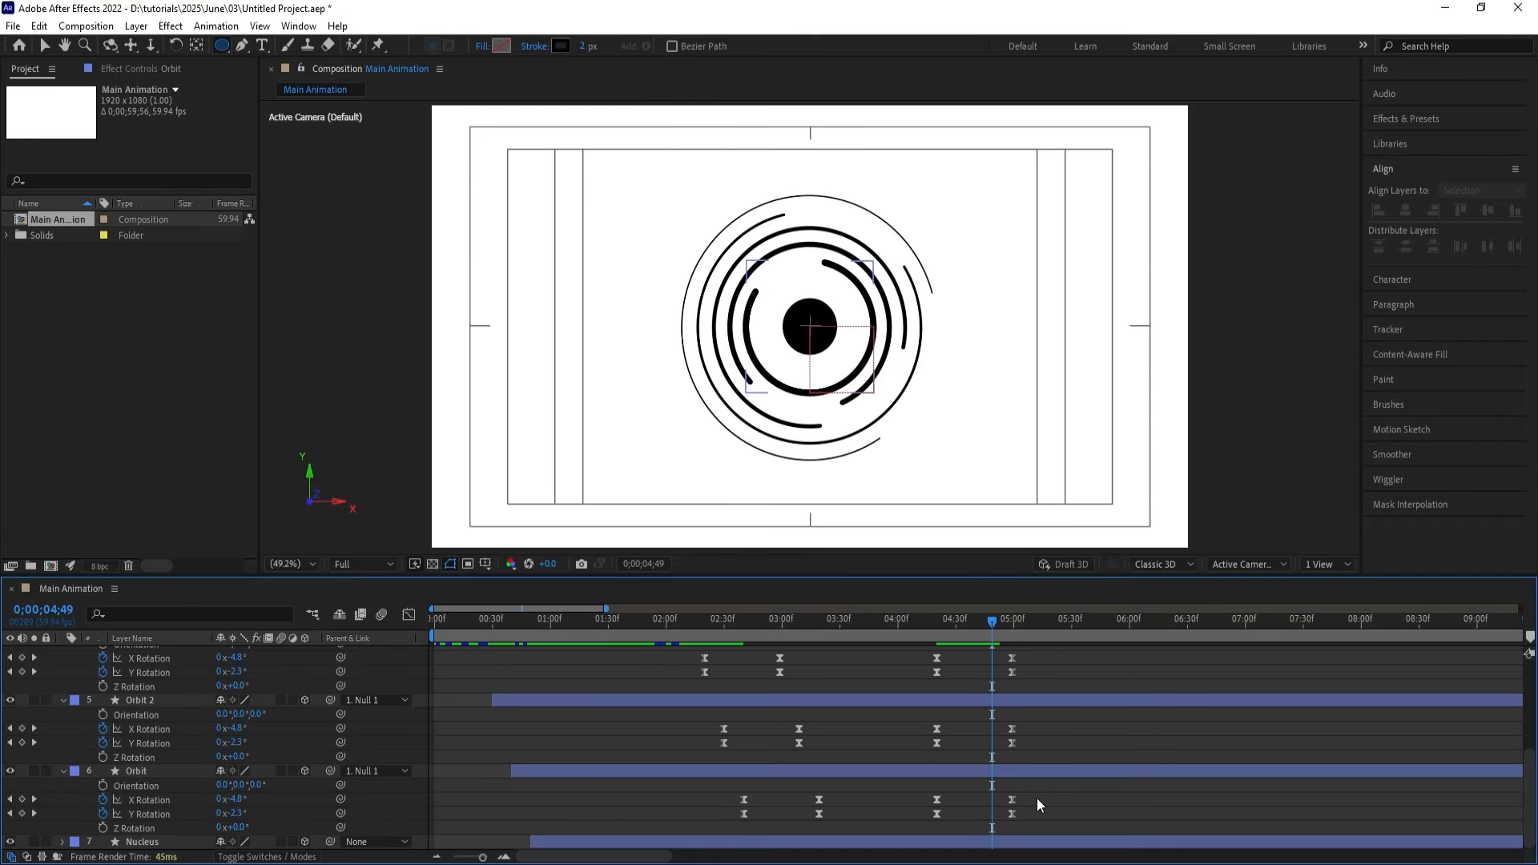
# At 0;00;04;59, set all five orbit layers' X Rotation to 48° and Y Rotation to 96°, and preview from 0;00;04;20.
pyautogui.hotkey('shift', 'pagedown')
pyautogui.scroll(5, 1036, 797)
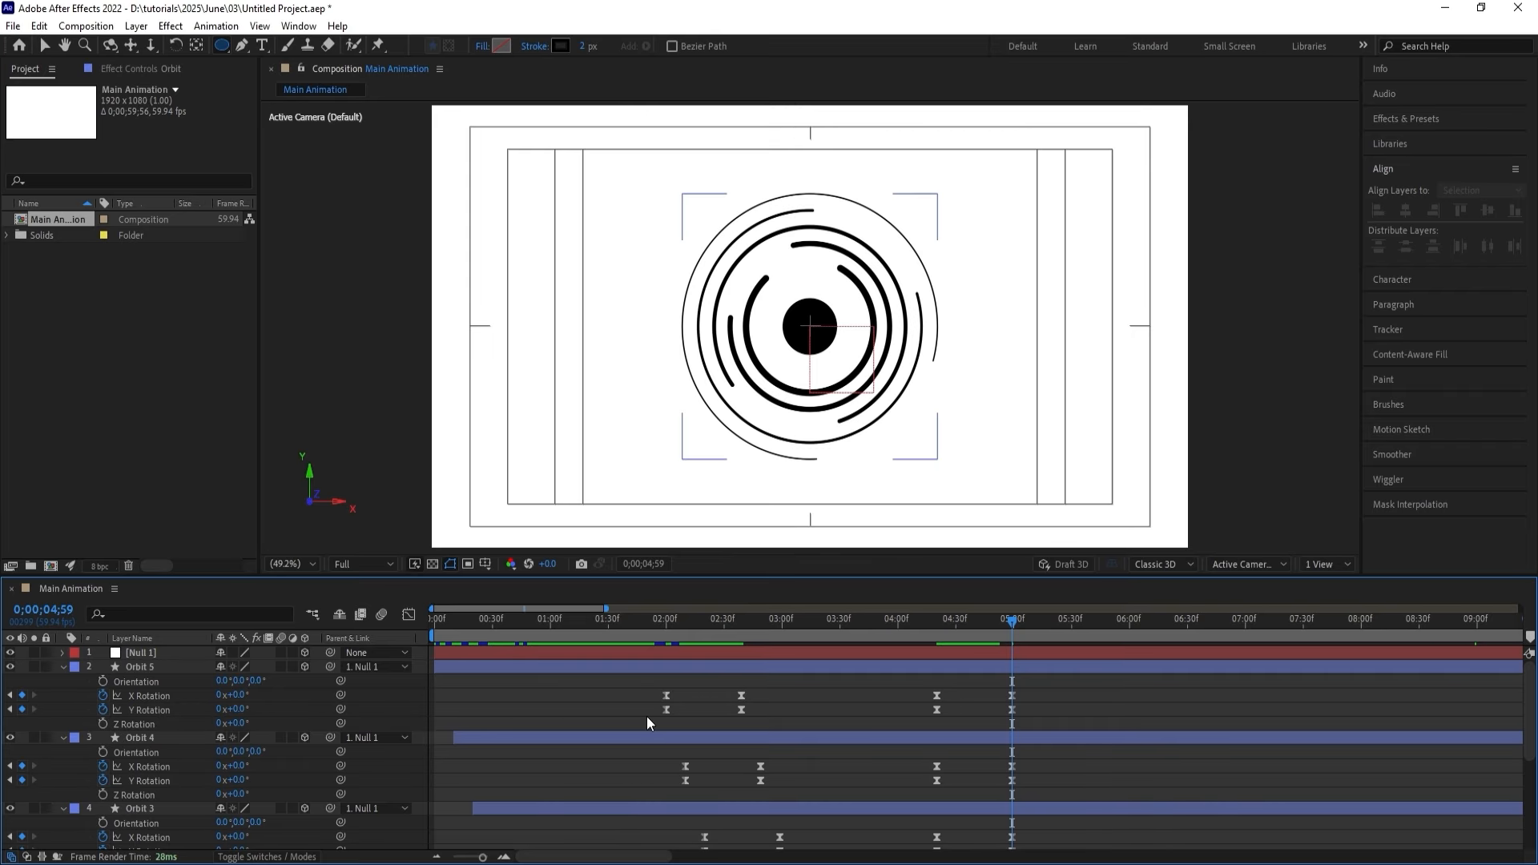
pyautogui.press('j')
pyautogui.press('k')
pyautogui.press('j')
pyautogui.press('k')
pyautogui.click(1054, 671)
pyautogui.scroll(-5, 1054, 697)
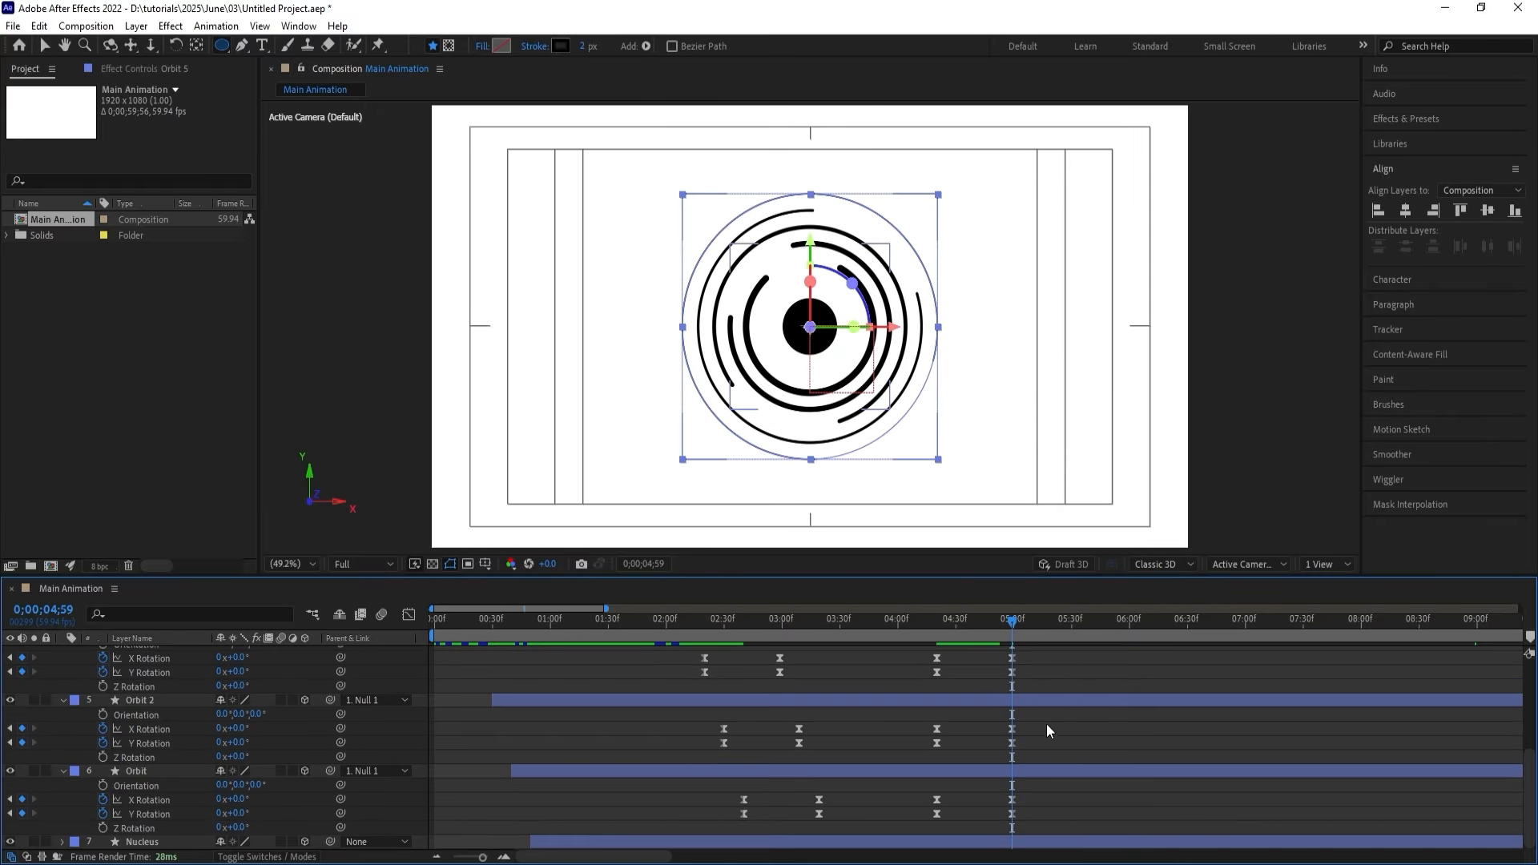
pyautogui.keyDown('shift'); pyautogui.click(1024, 767); pyautogui.keyUp('shift')
pyautogui.scroll(5, 993, 741)
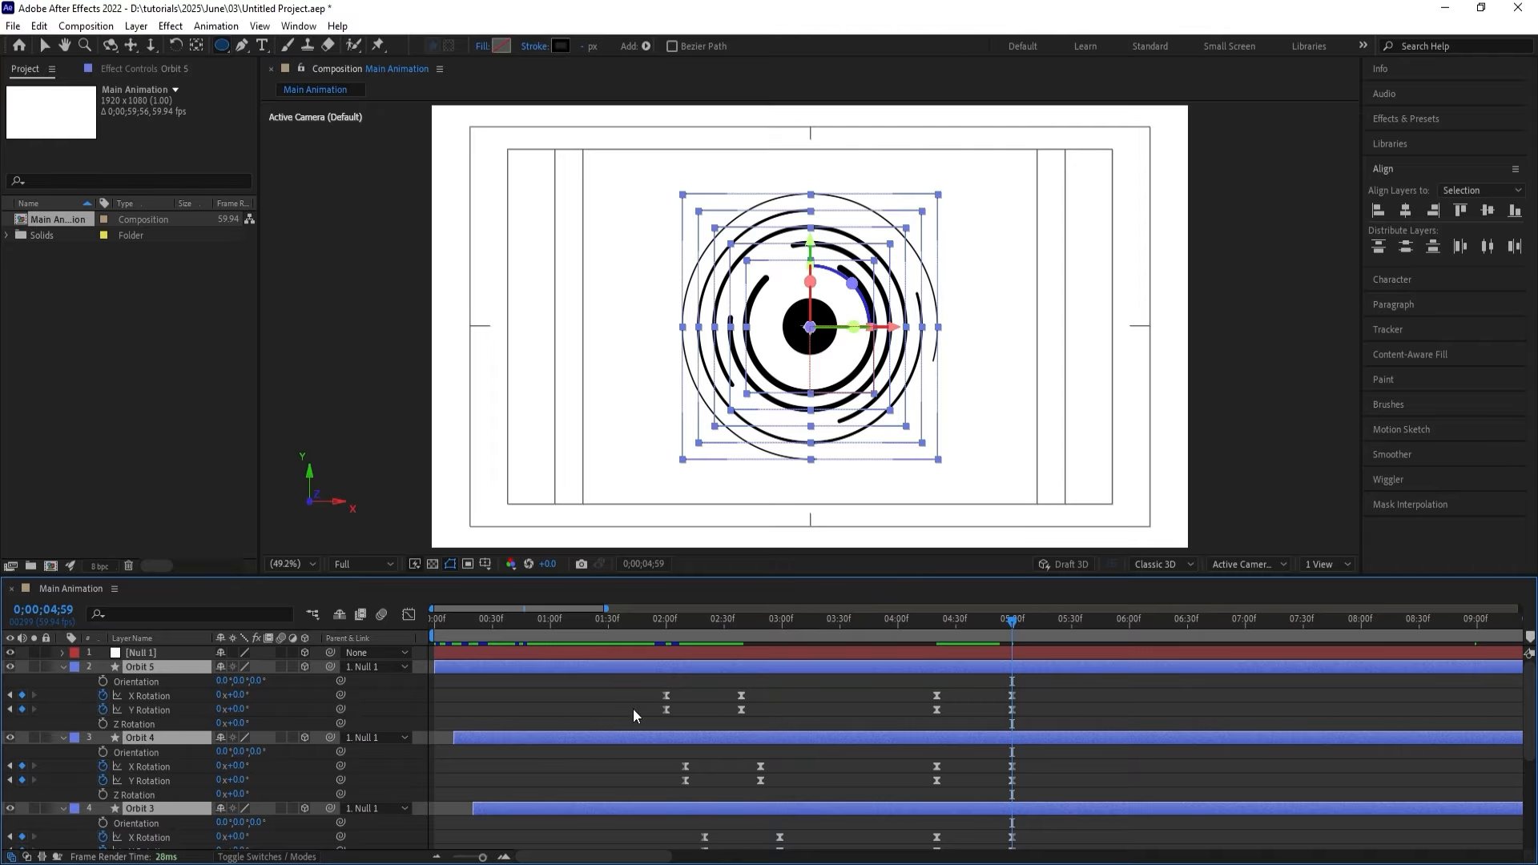
pyautogui.moveTo(238, 709); pyautogui.dragTo(284, 700)
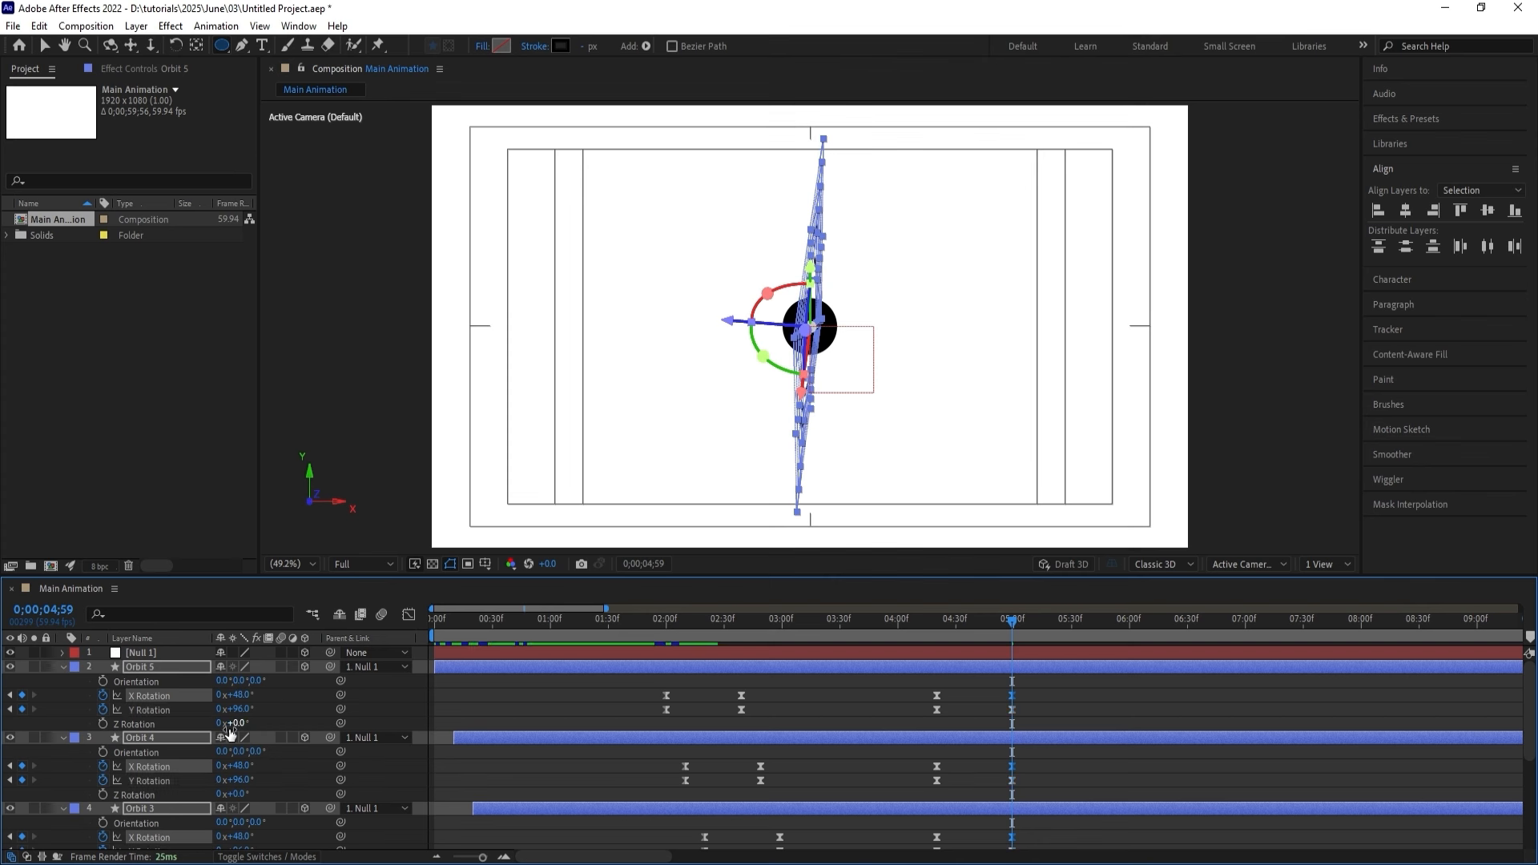
pyautogui.press('j')
pyautogui.press('space')
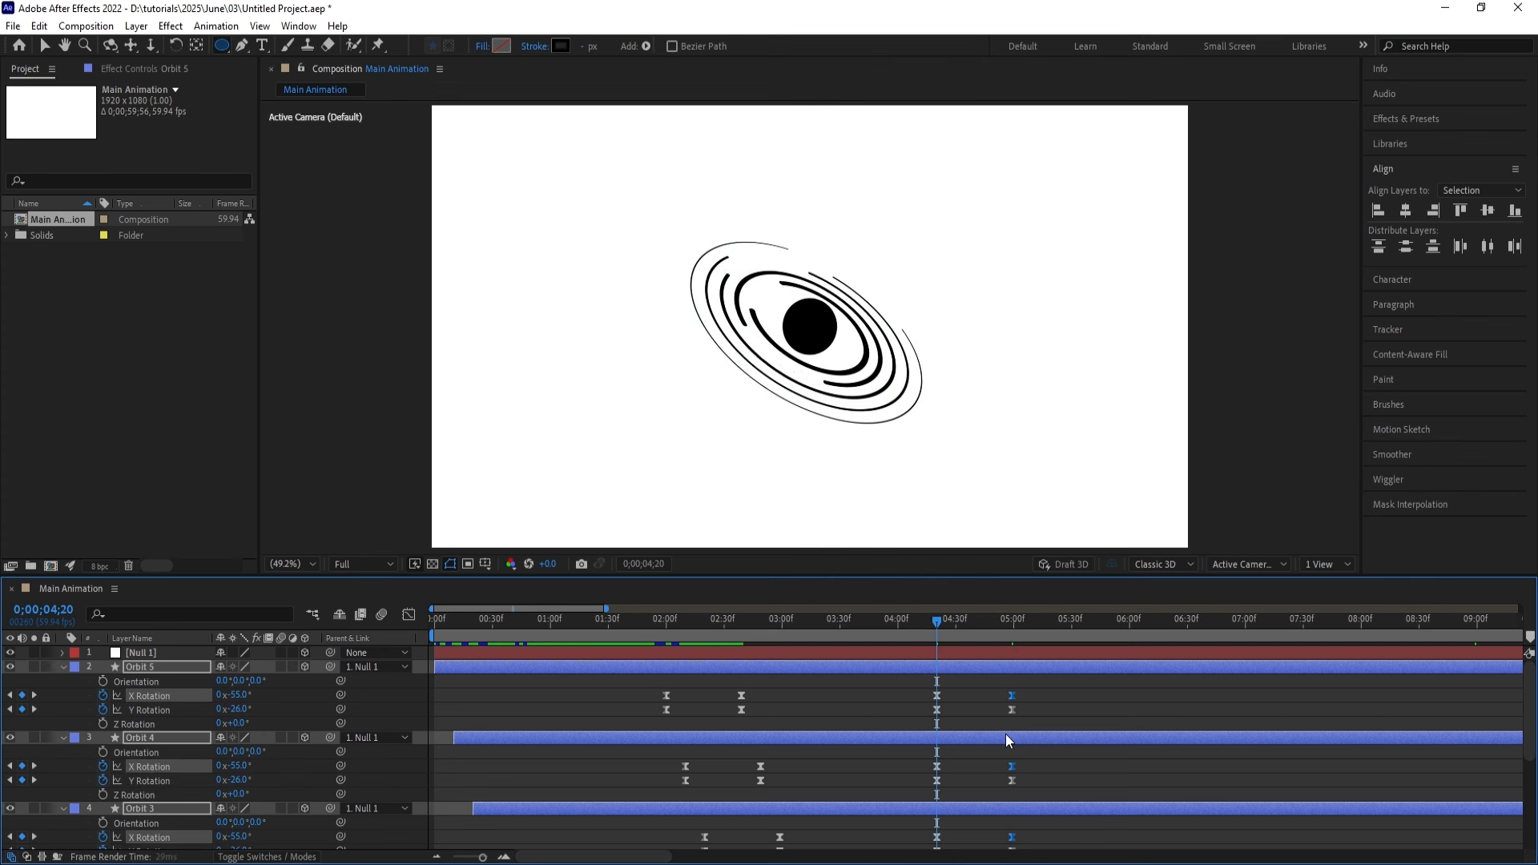
pyautogui.click(1005, 734)
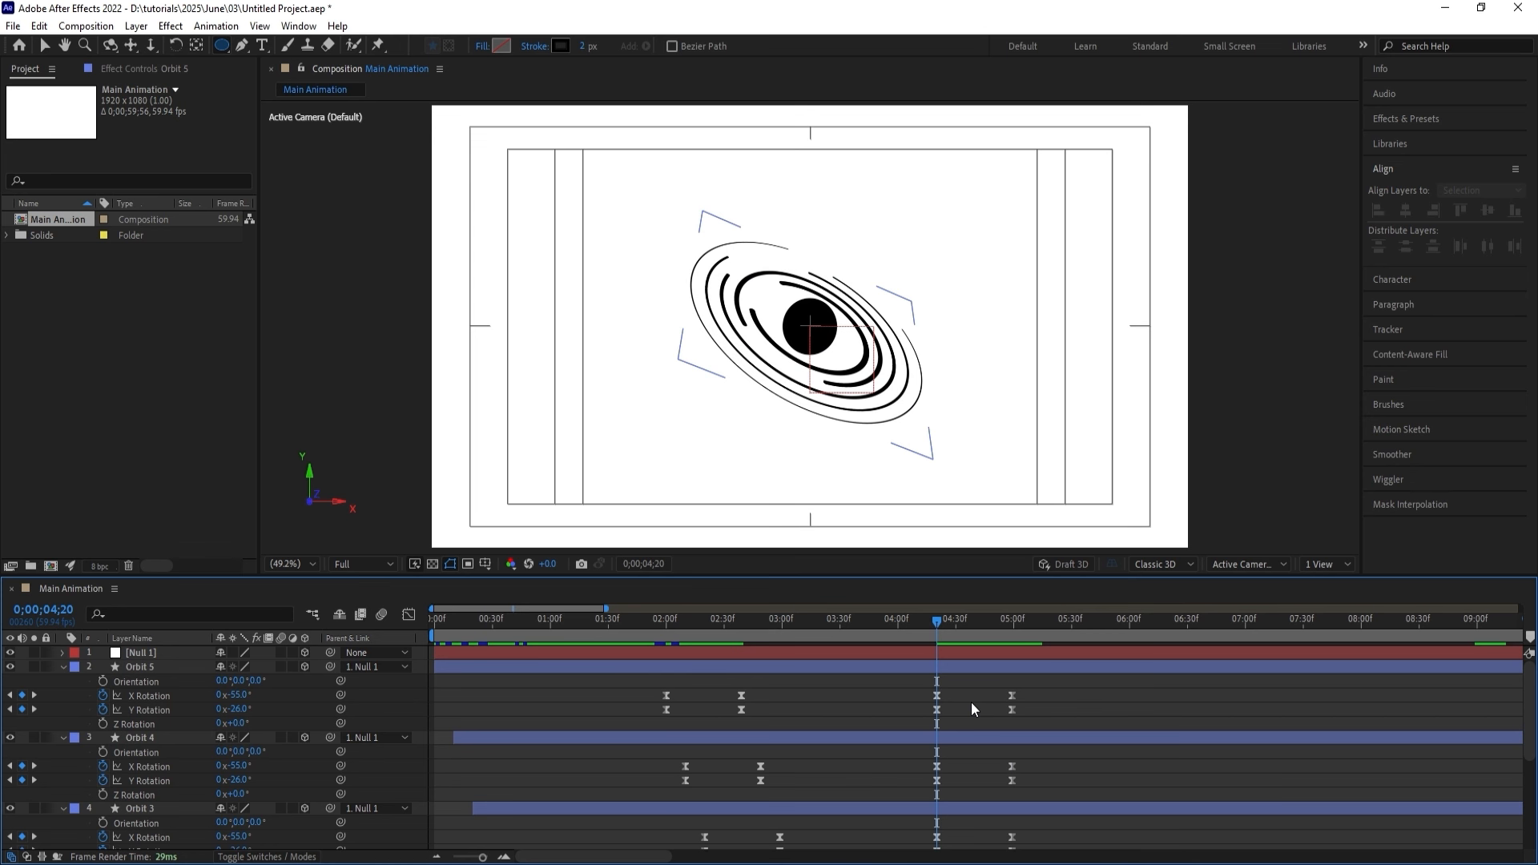
# Shift Orbit 4's last two pairs of X and Y Rotation keyframes four frames later, starting at 0;00;04;24.
pyautogui.press('pagedown')
pyautogui.press('pagedown')
pyautogui.press('pagedown')
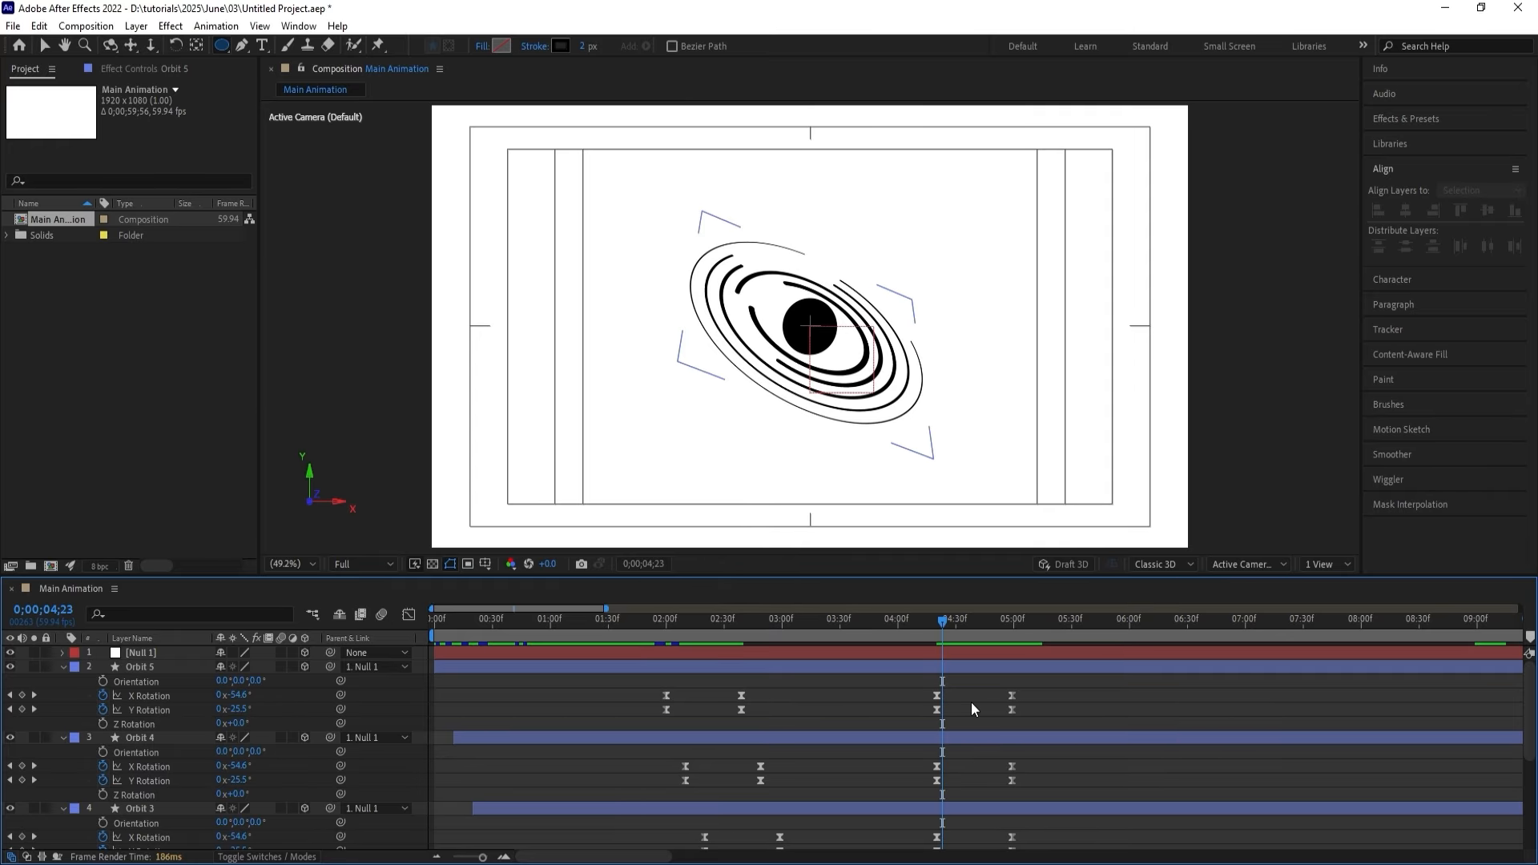
pyautogui.press('=')
pyautogui.press('pagedown')
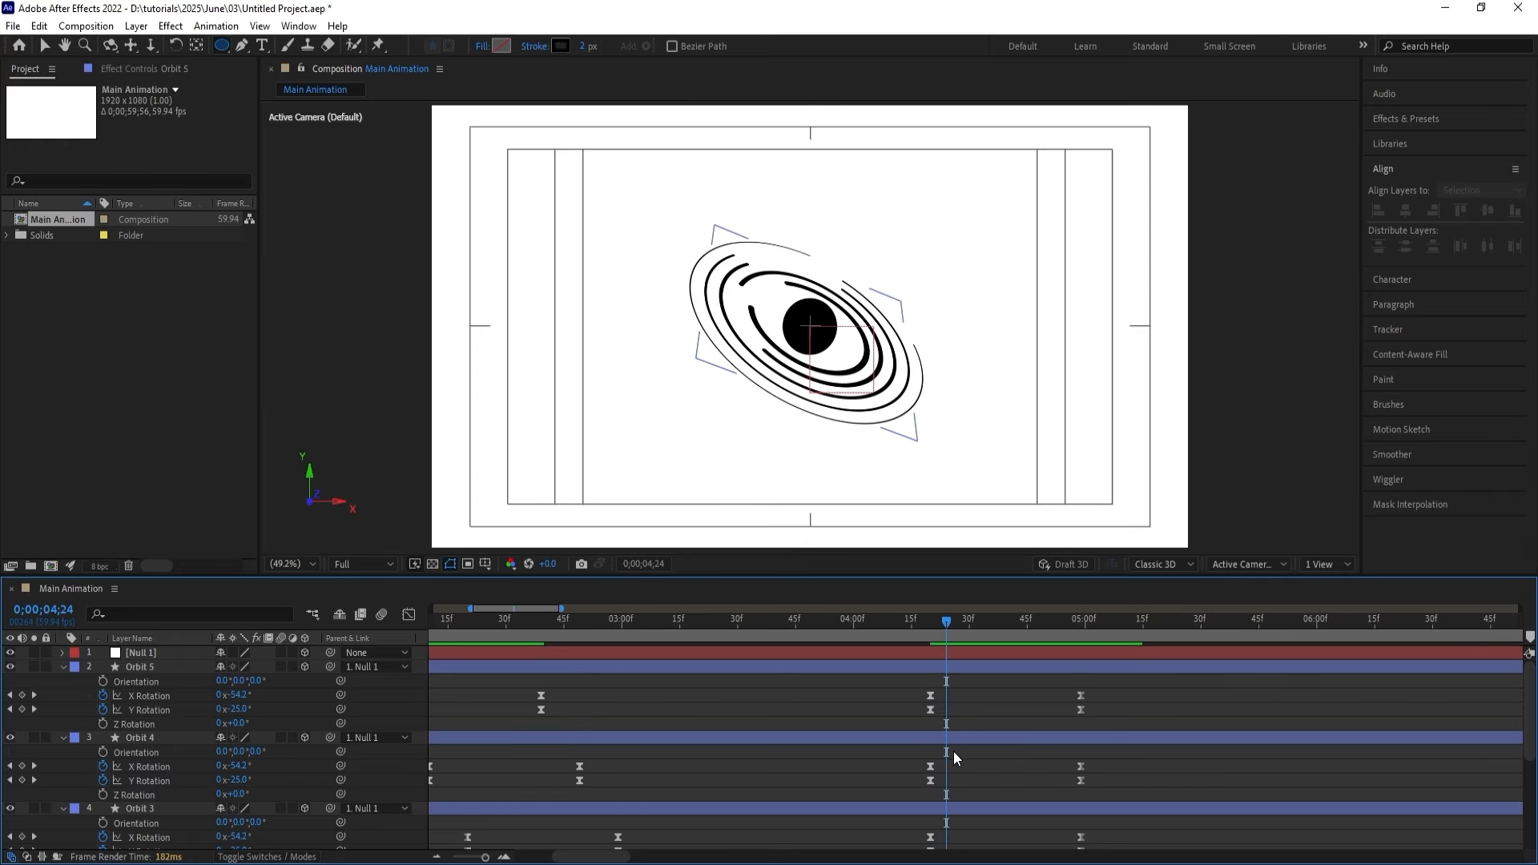
pyautogui.moveTo(904, 759); pyautogui.dragTo(942, 777)
pyautogui.moveTo(1097, 785); pyautogui.dragTo(1102, 785)
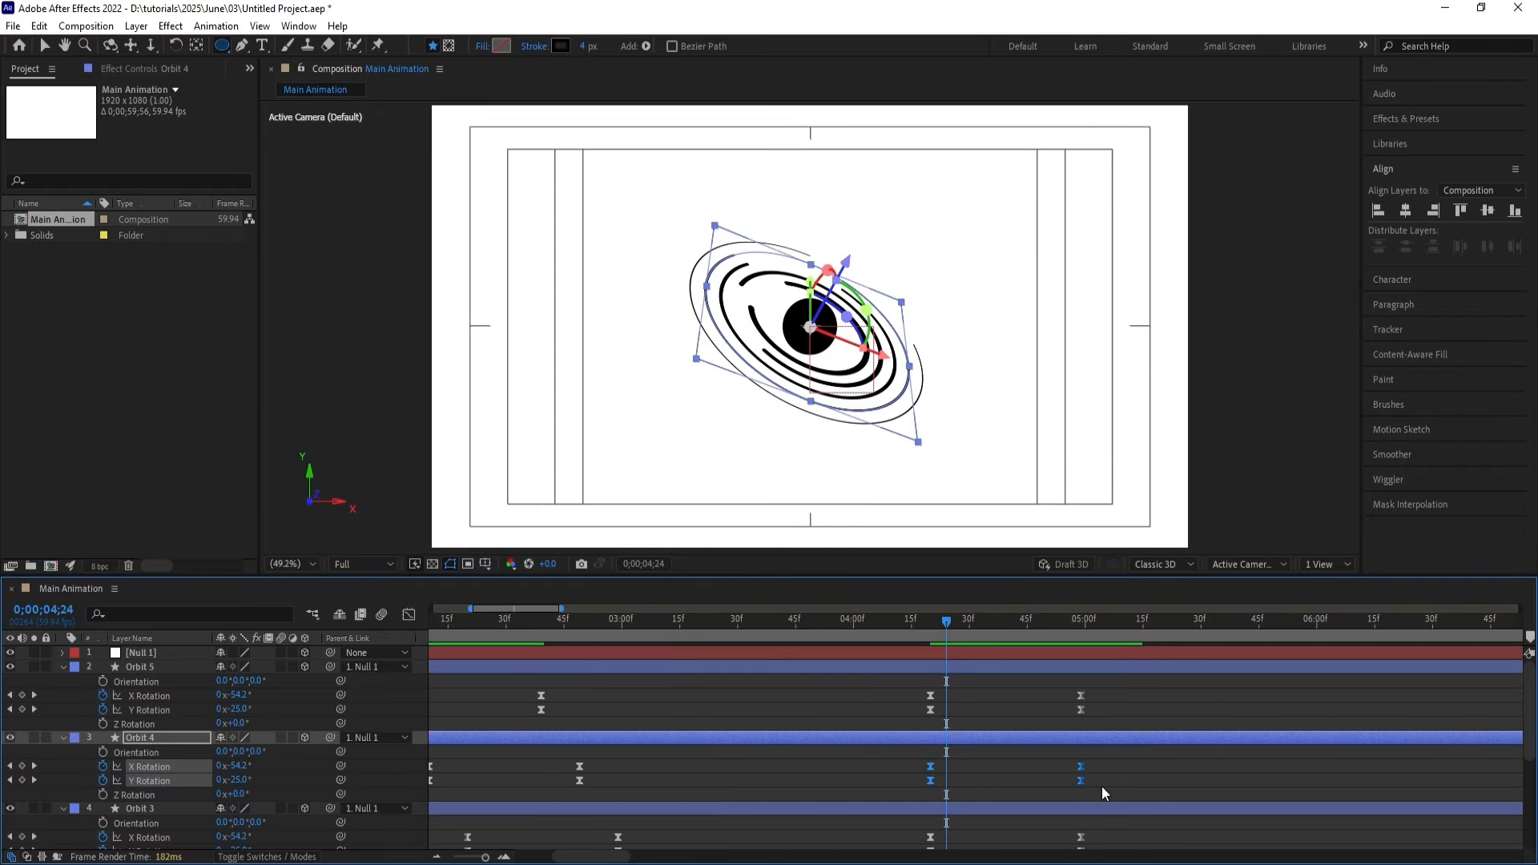
pyautogui.hotkey('alt', 'Right')
pyautogui.hotkey('alt', 'Right')
pyautogui.hotkey('alt', 'Right')
pyautogui.hotkey('alt', 'Right')
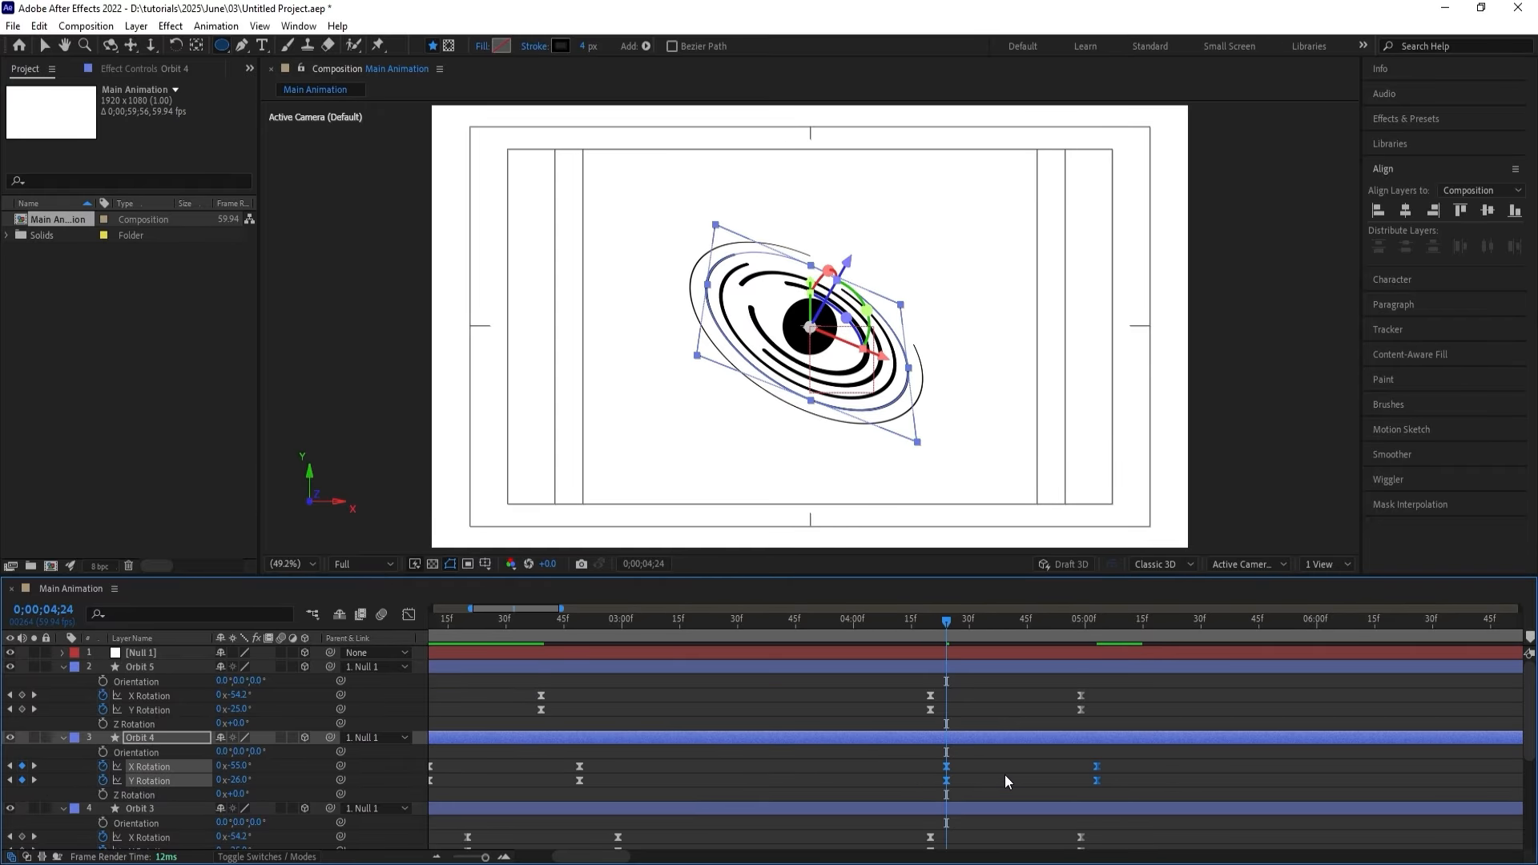
# Shift Orbit 3's last two pairs of X and Y Rotation keyframes later so they start at 0;00;04;28.
pyautogui.press('pagedown')
pyautogui.press('pagedown')
pyautogui.press('pagedown')
pyautogui.press('pagedown')
pyautogui.scroll(-2, 945, 767)
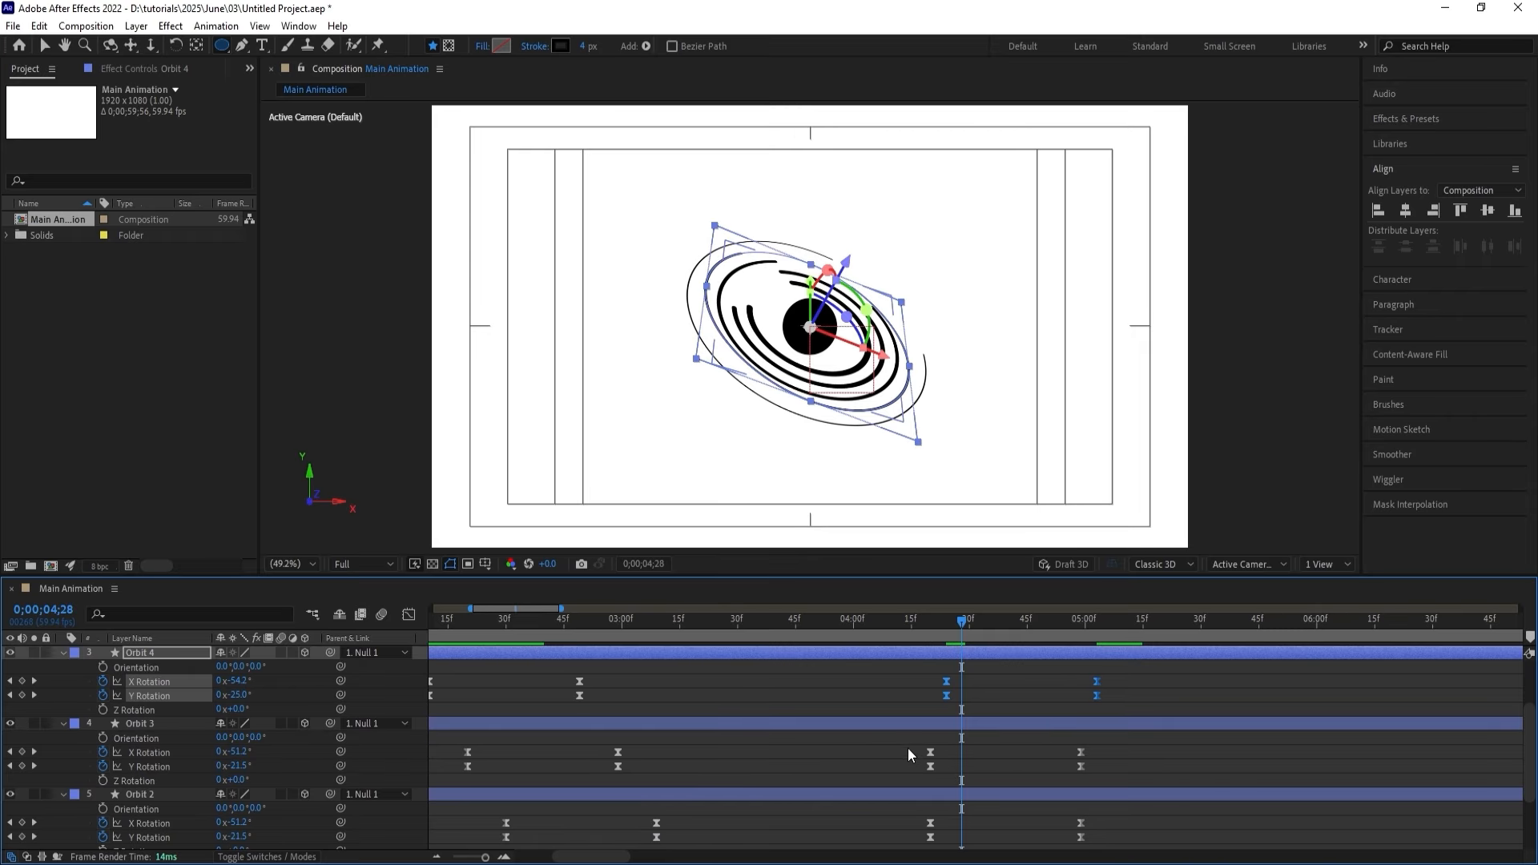
pyautogui.moveTo(907, 745); pyautogui.dragTo(1121, 777)
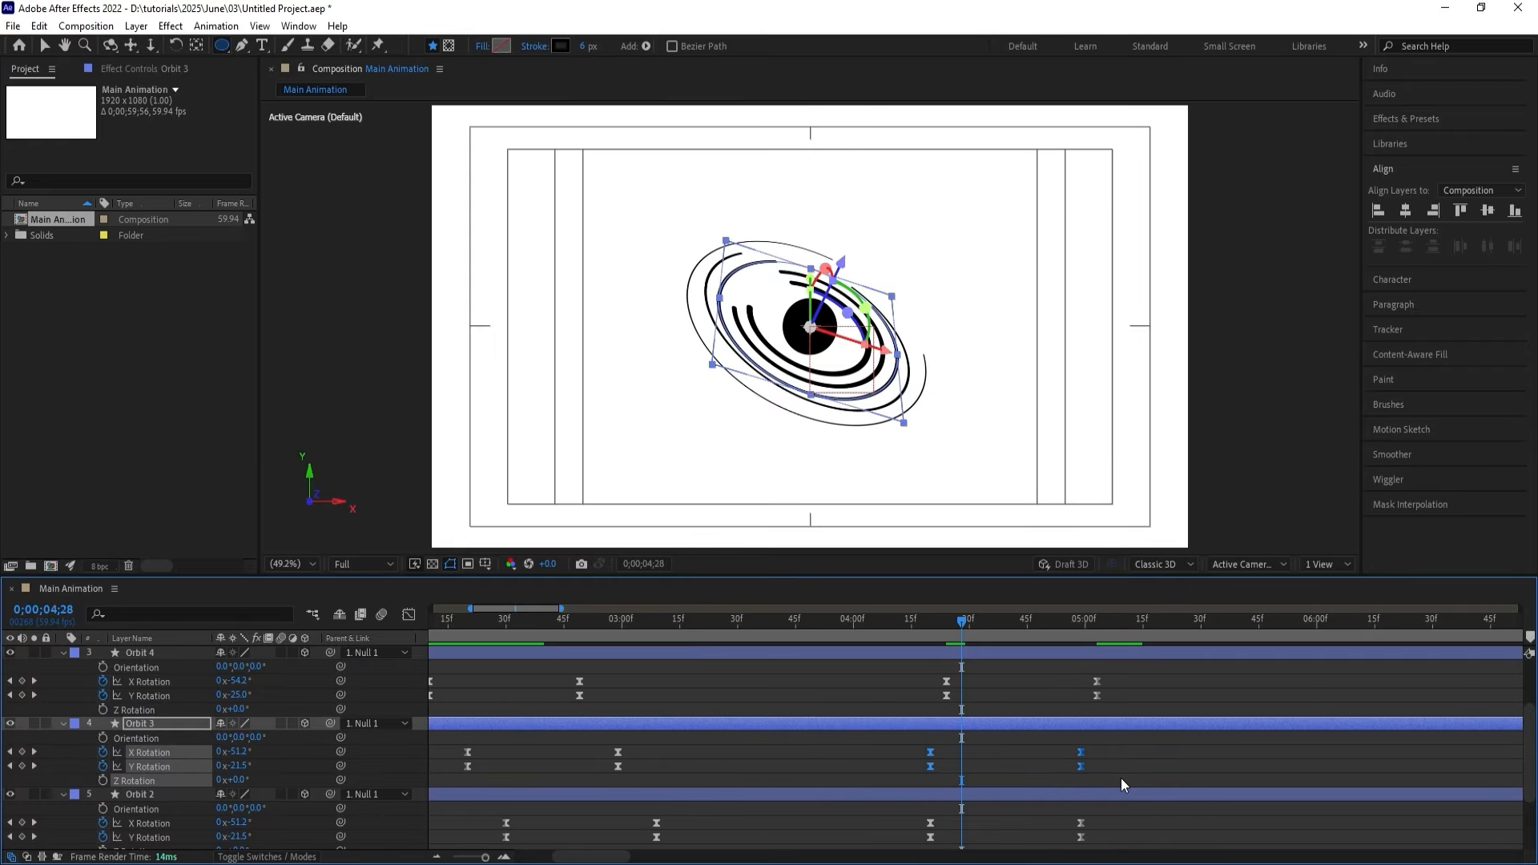
pyautogui.hotkey('alt', 'Right')
pyautogui.hotkey('alt', 'Right')
pyautogui.hotkey('alt', 'Right')
pyautogui.hotkey('alt', 'Right')
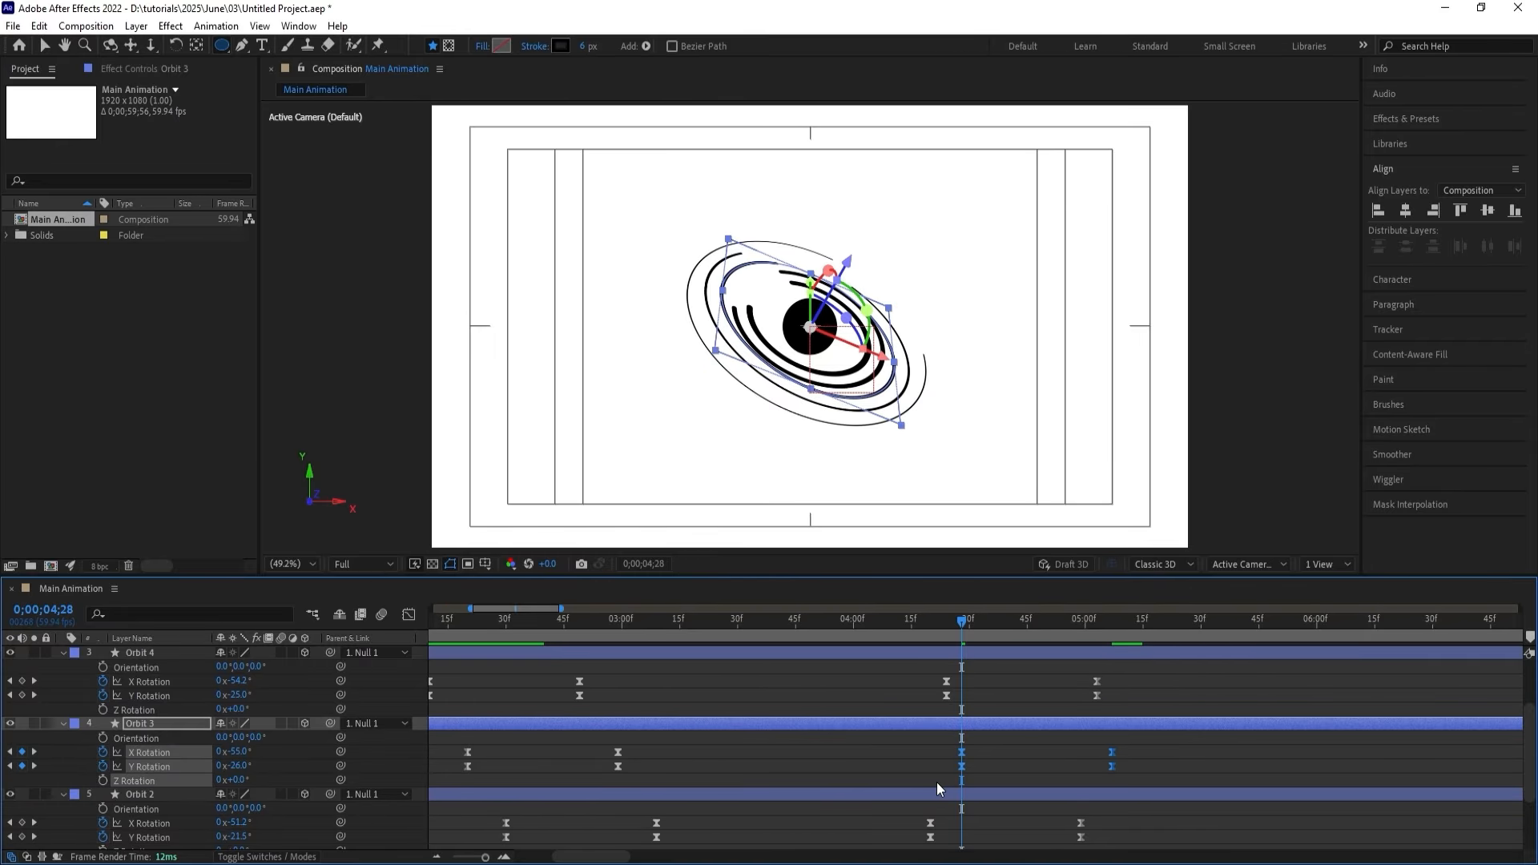
# Shift Orbit 2's last two pairs of X and Y Rotation keyframes later so they start at 0;00;04;31.
pyautogui.press('pagedown')
pyautogui.press('pagedown')
pyautogui.press('pagedown')
pyautogui.scroll(-2, 949, 796)
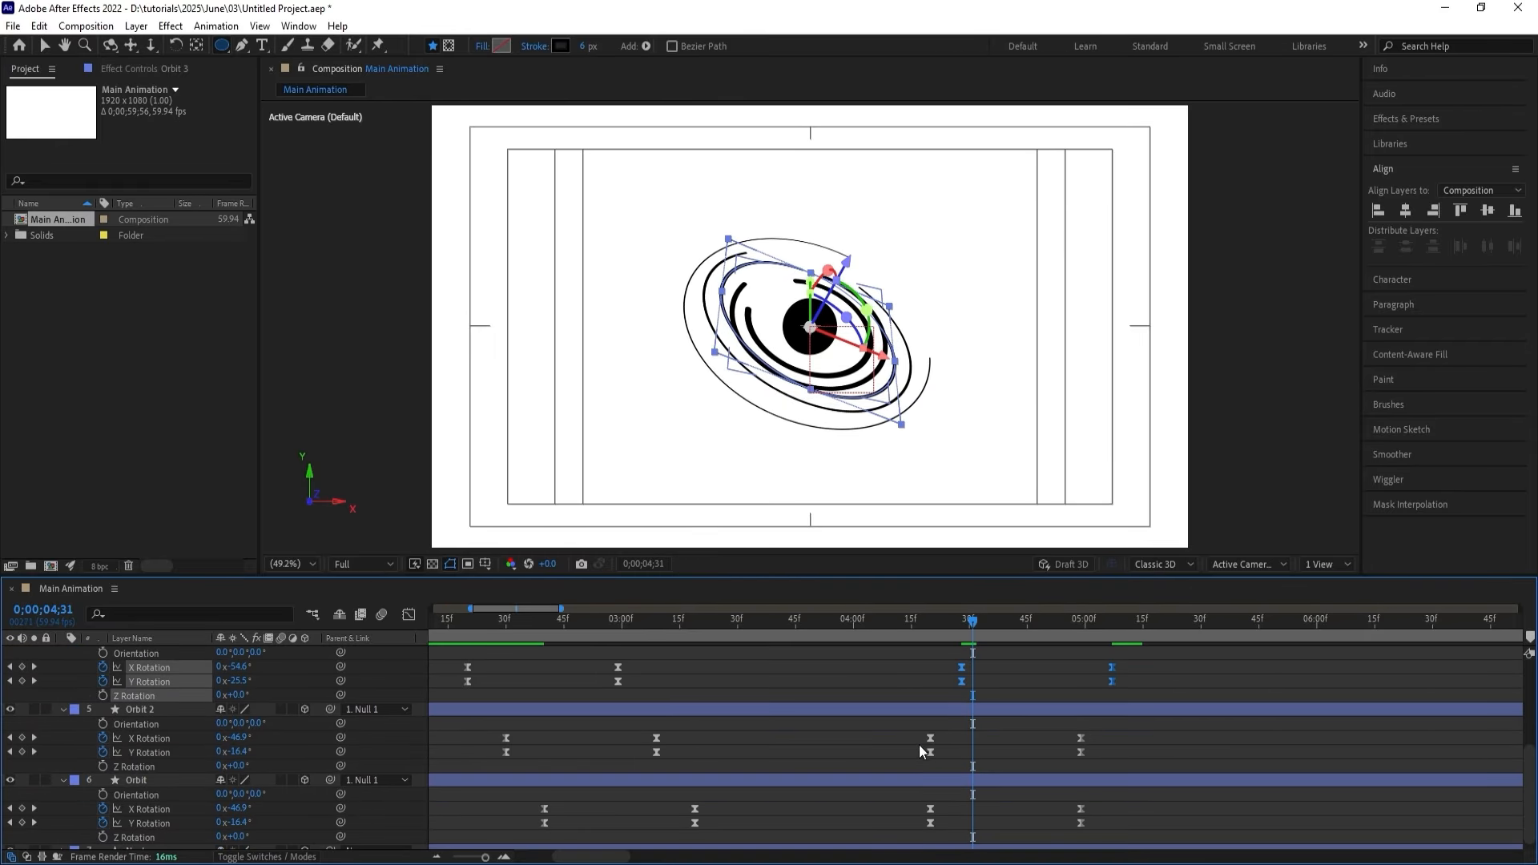
pyautogui.moveTo(904, 726); pyautogui.dragTo(1127, 758)
pyautogui.hotkey('alt', 'shift', 'Right')
pyautogui.hotkey('alt', 'Right')
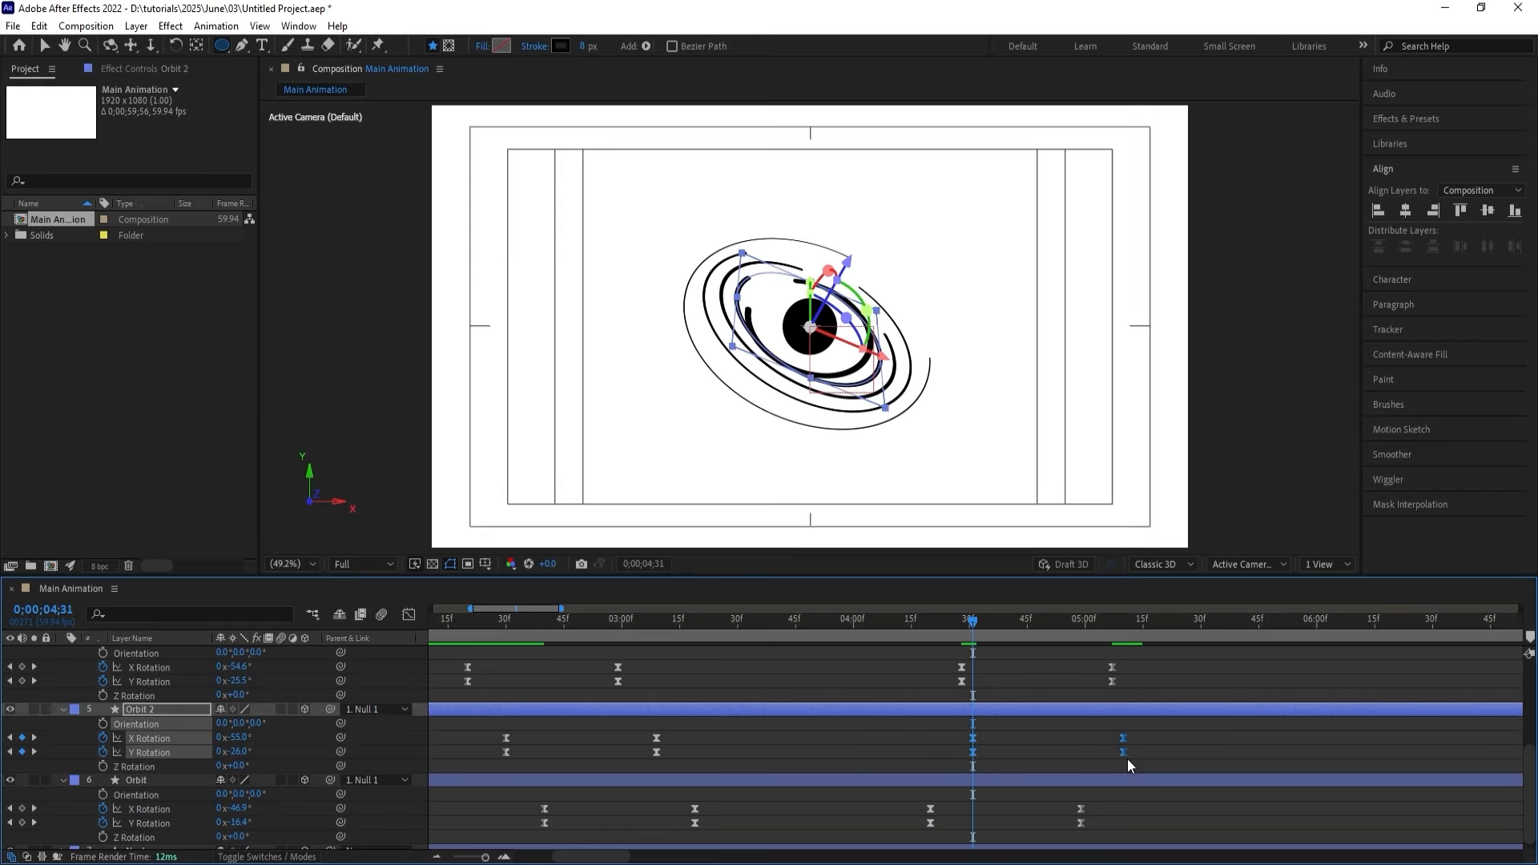
# Shift the innermost Orbit layer's last two pairs of X and Y Rotation keyframes later so they start at 0;00;04;34.
pyautogui.press('pagedown')
pyautogui.press('pagedown')
pyautogui.press('pagedown')
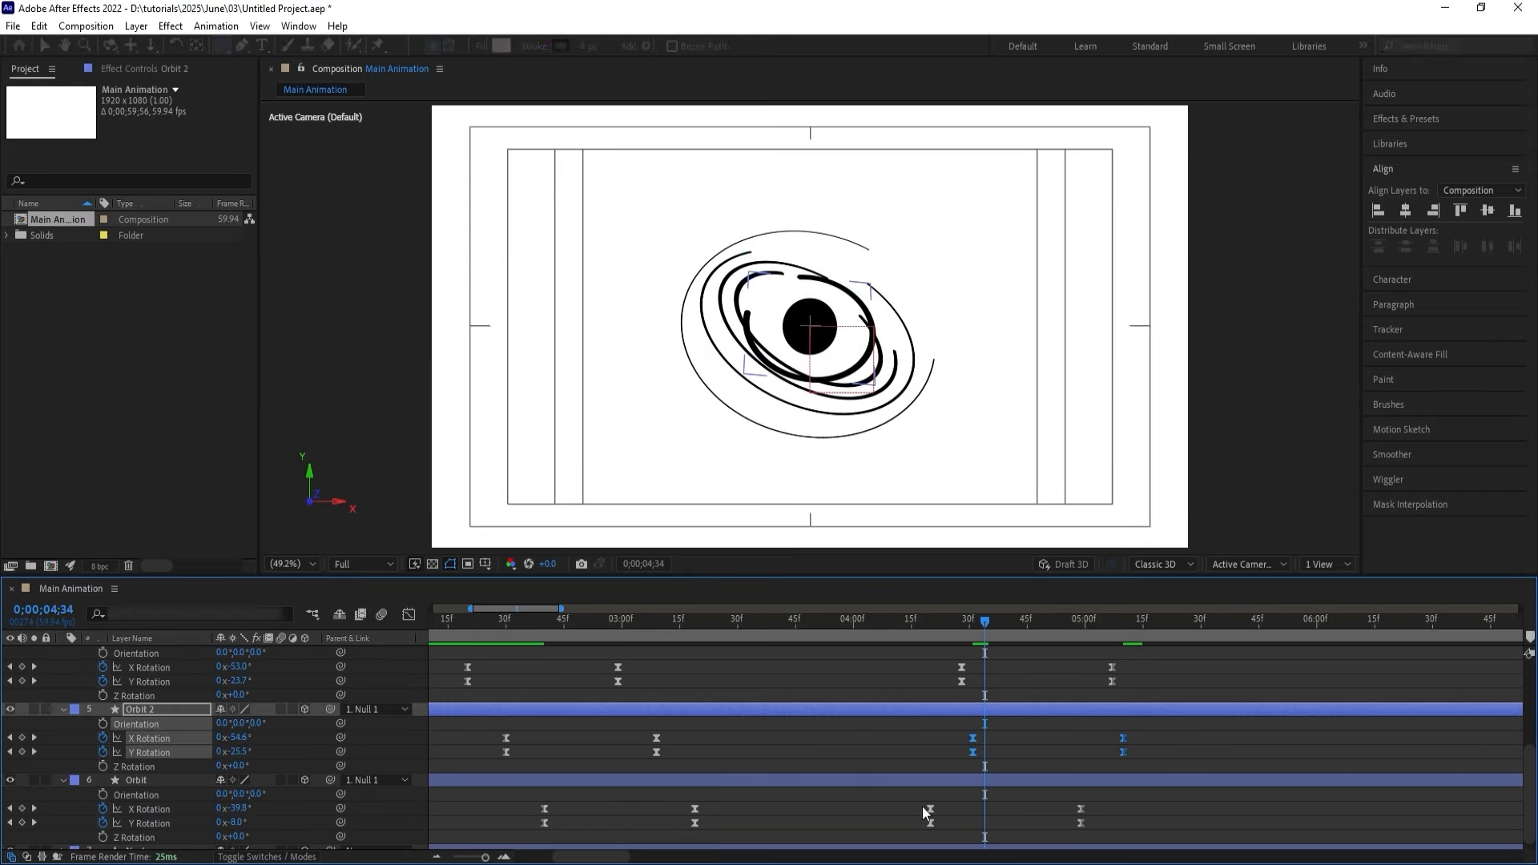
pyautogui.moveTo(908, 796); pyautogui.dragTo(1097, 829)
pyautogui.hotkey('alt', 'shift', 'Right')
pyautogui.hotkey('alt', 'Right')
pyautogui.hotkey('alt', 'Right')
pyautogui.hotkey('alt', 'Right')
pyautogui.hotkey('alt', 'Right')
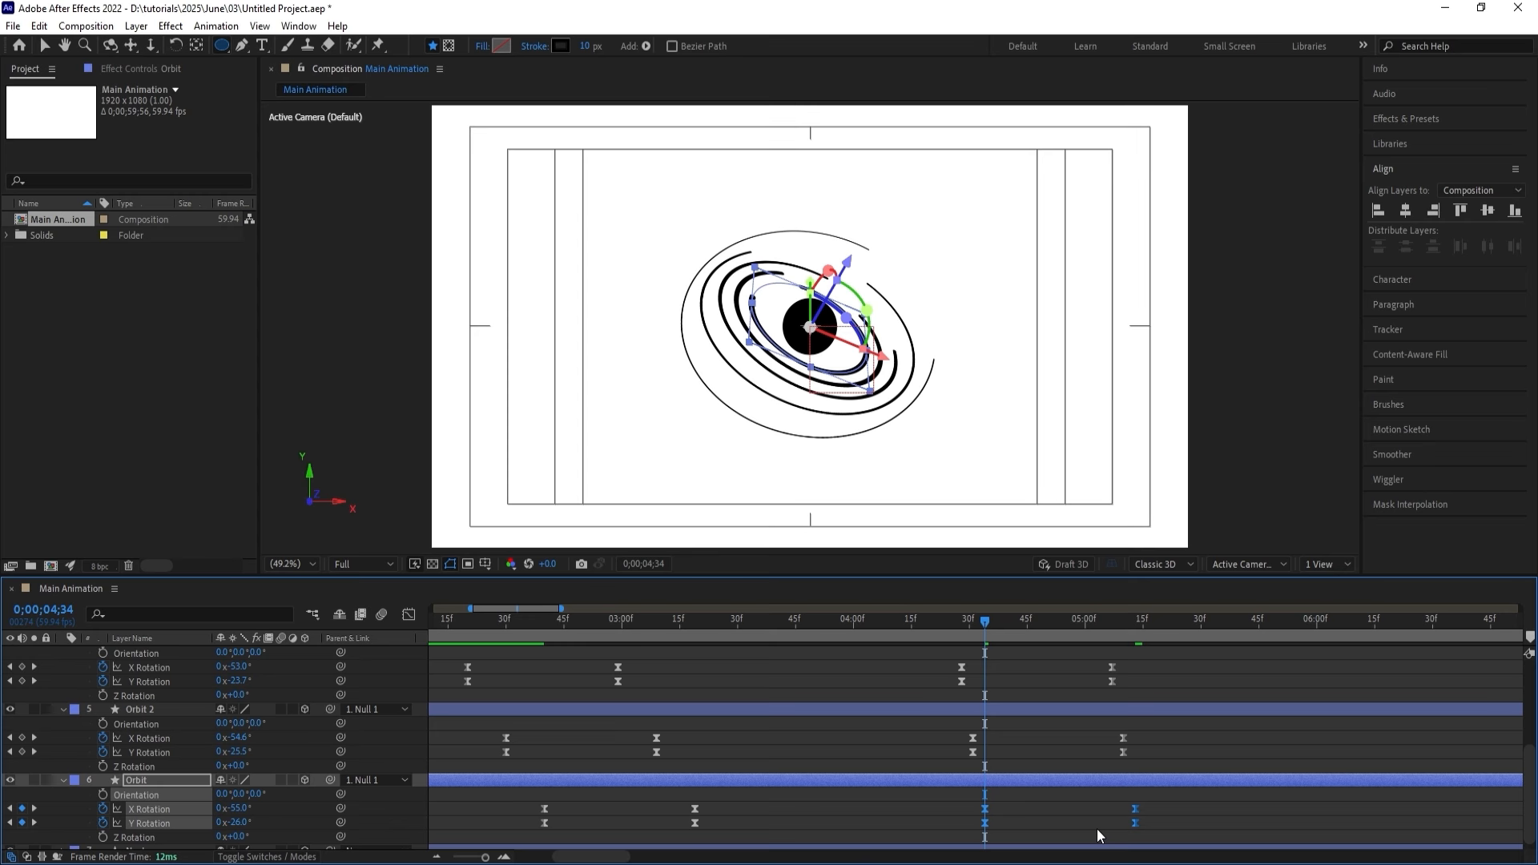
# Preview the staggered closing tilt of the rings from around 0;00;04;20 and check the keyframe timing.
pyautogui.scroll(-1, 1049, 815)
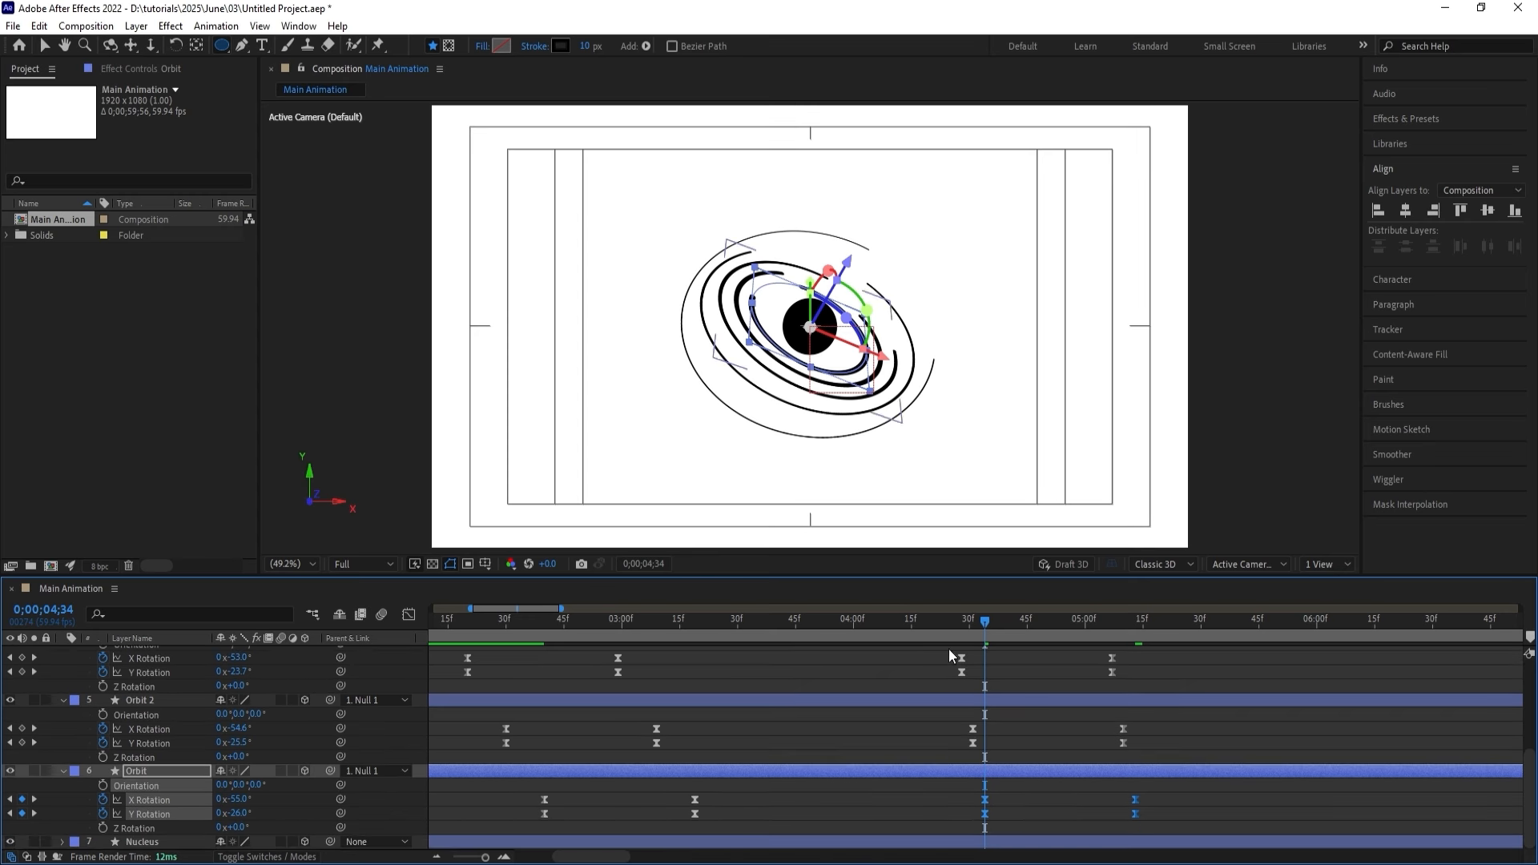
pyautogui.click(931, 623)
pyautogui.press('space')
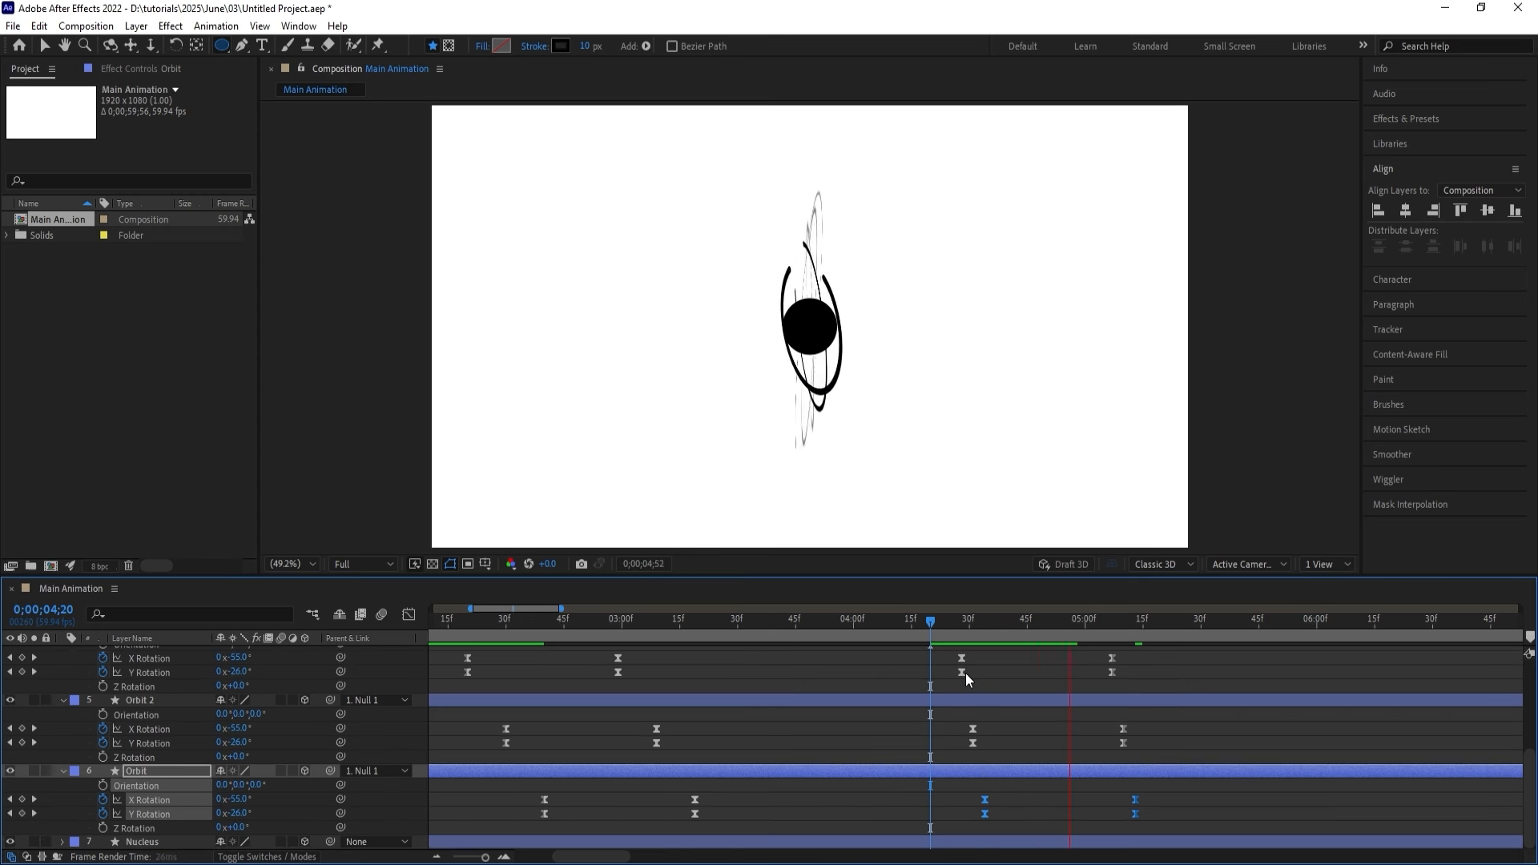
pyautogui.press('space')
pyautogui.scroll(4, 993, 710)
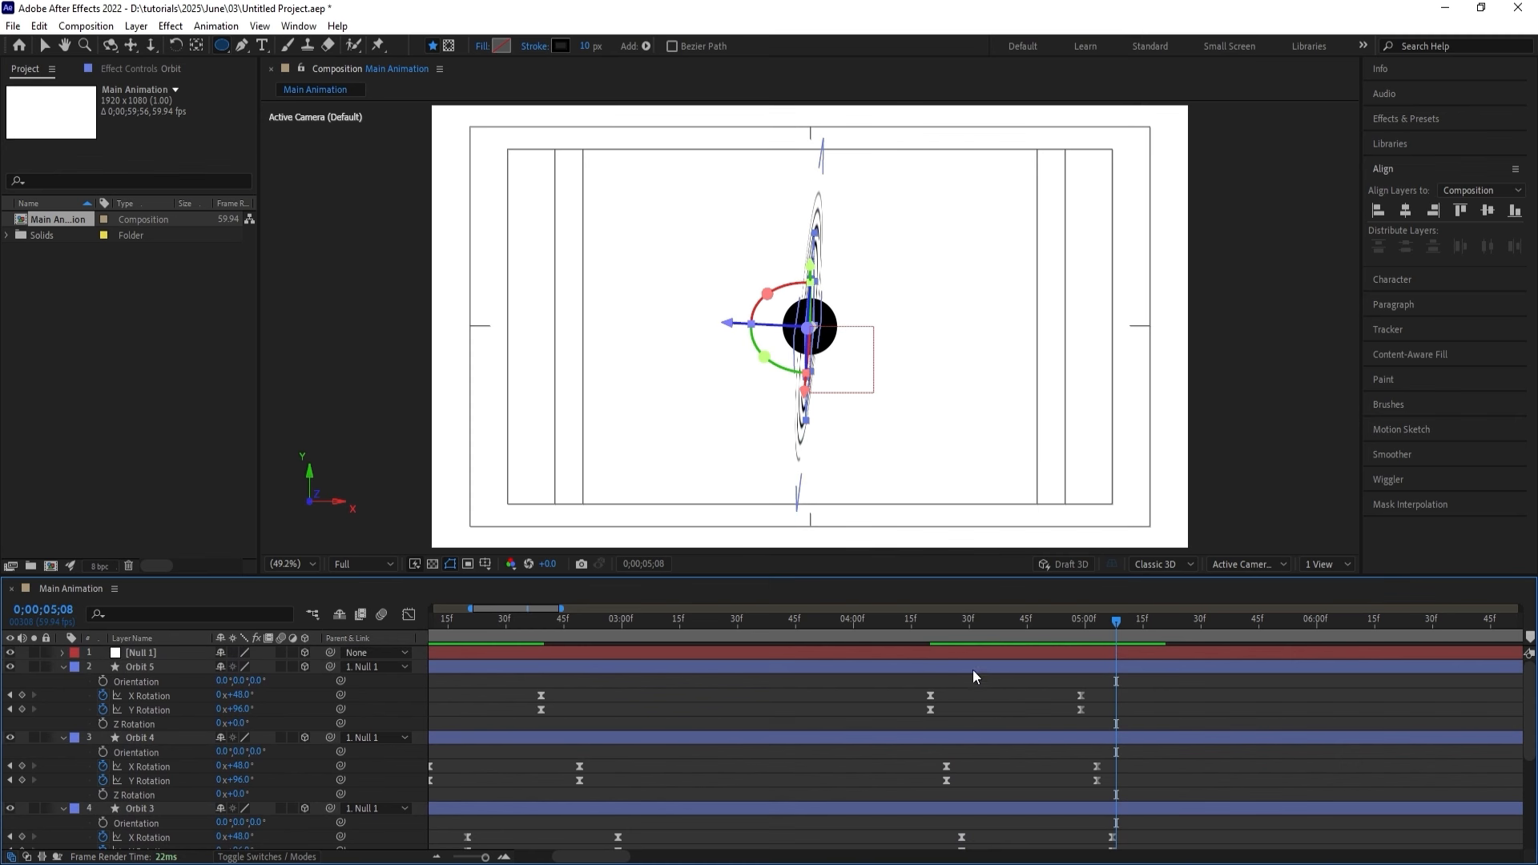
pyautogui.moveTo(931, 624); pyautogui.dragTo(1008, 636)
pyautogui.press('space')
pyautogui.press('space')
pyautogui.click(1001, 619)
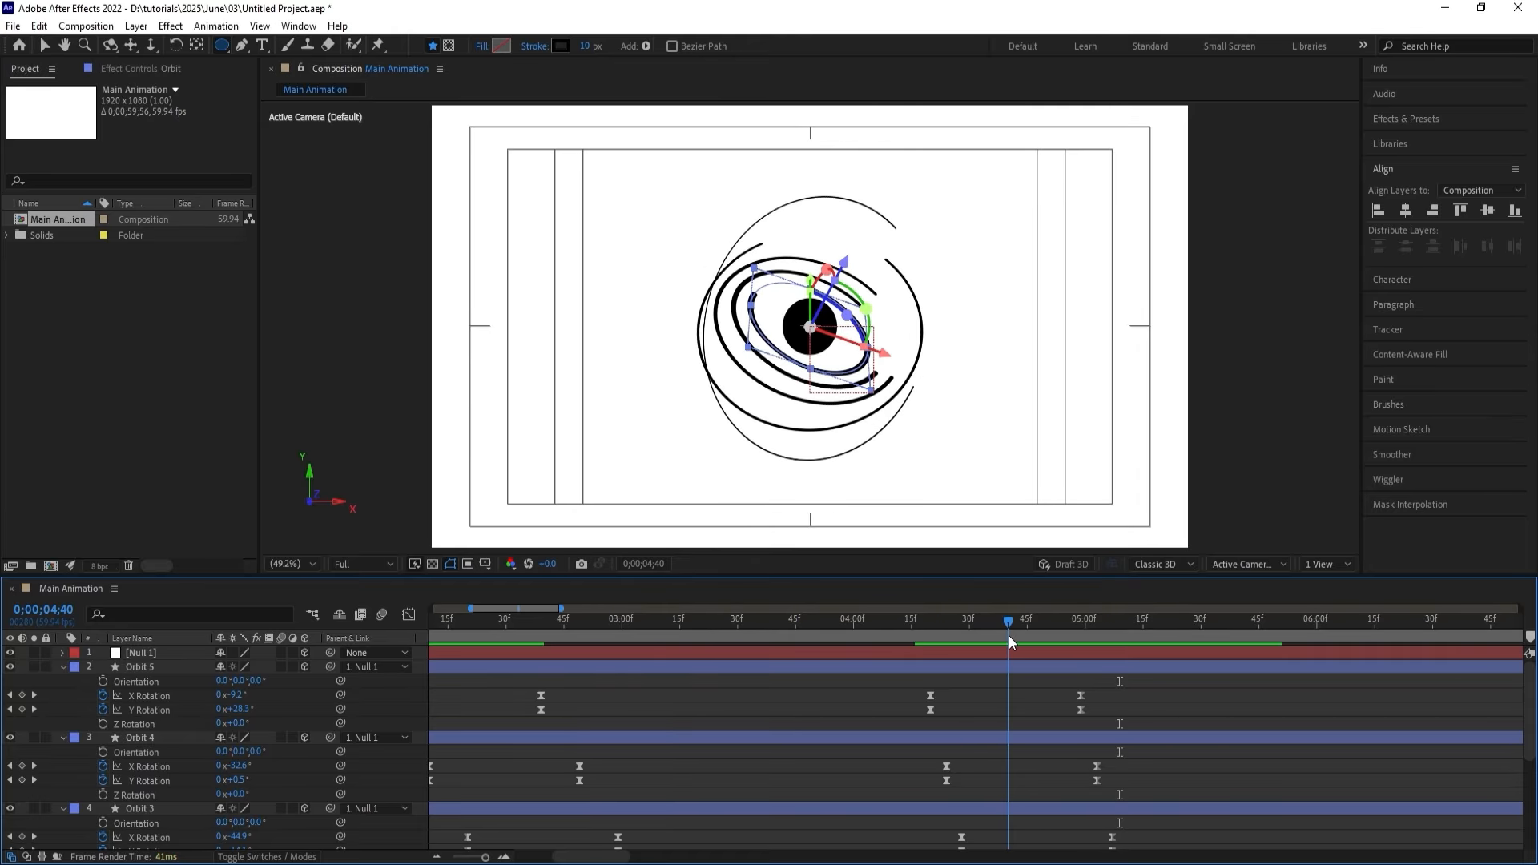
pyautogui.press('space')
pyautogui.press('space')
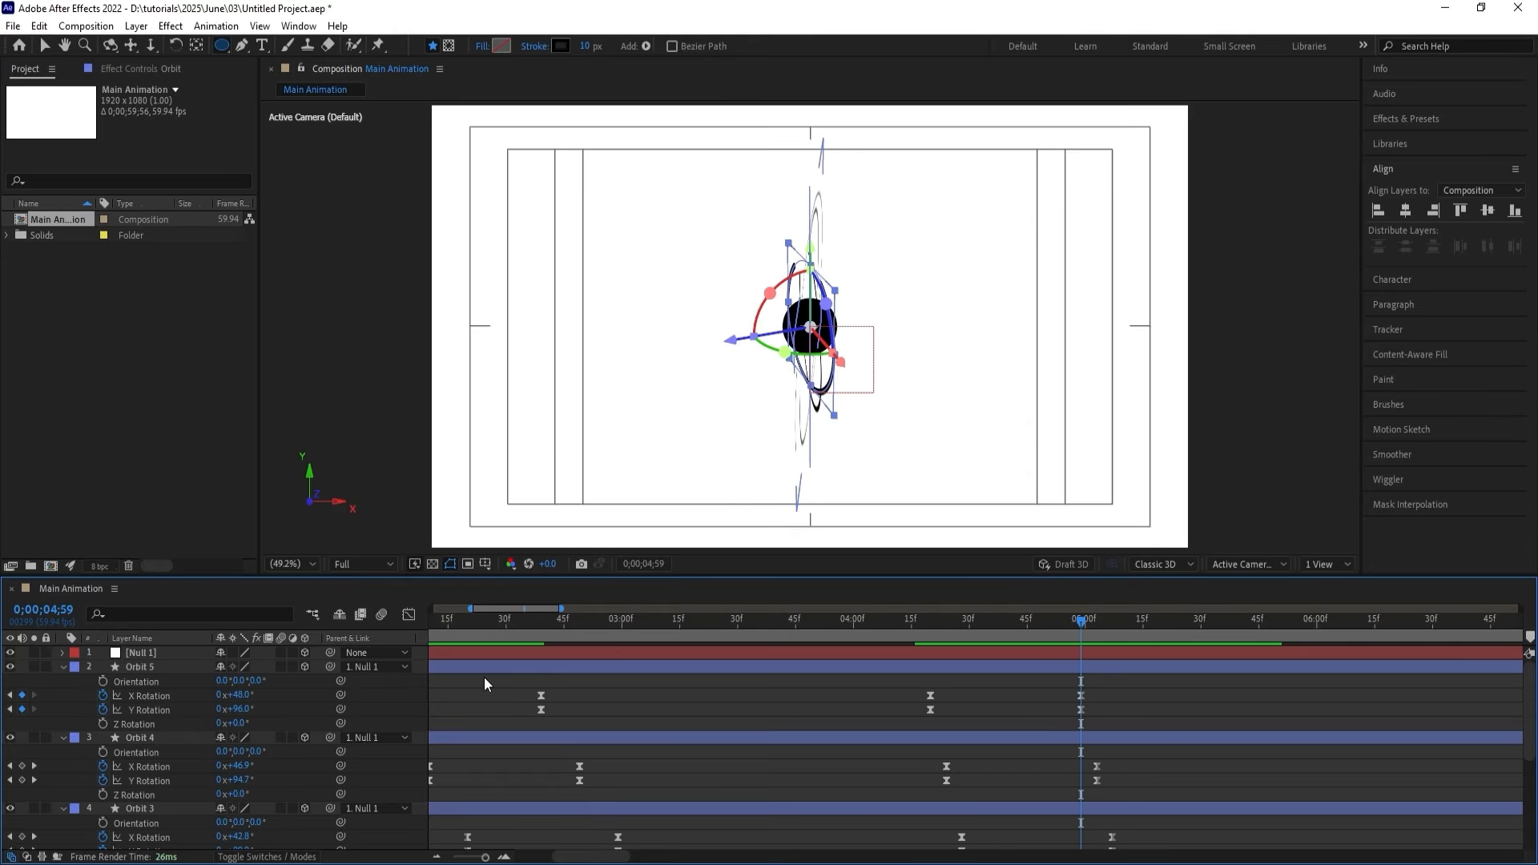
# Collapse the layer properties and enable motion blur for the composition and all seven layers.
pyautogui.scroll(-5, 484, 683)
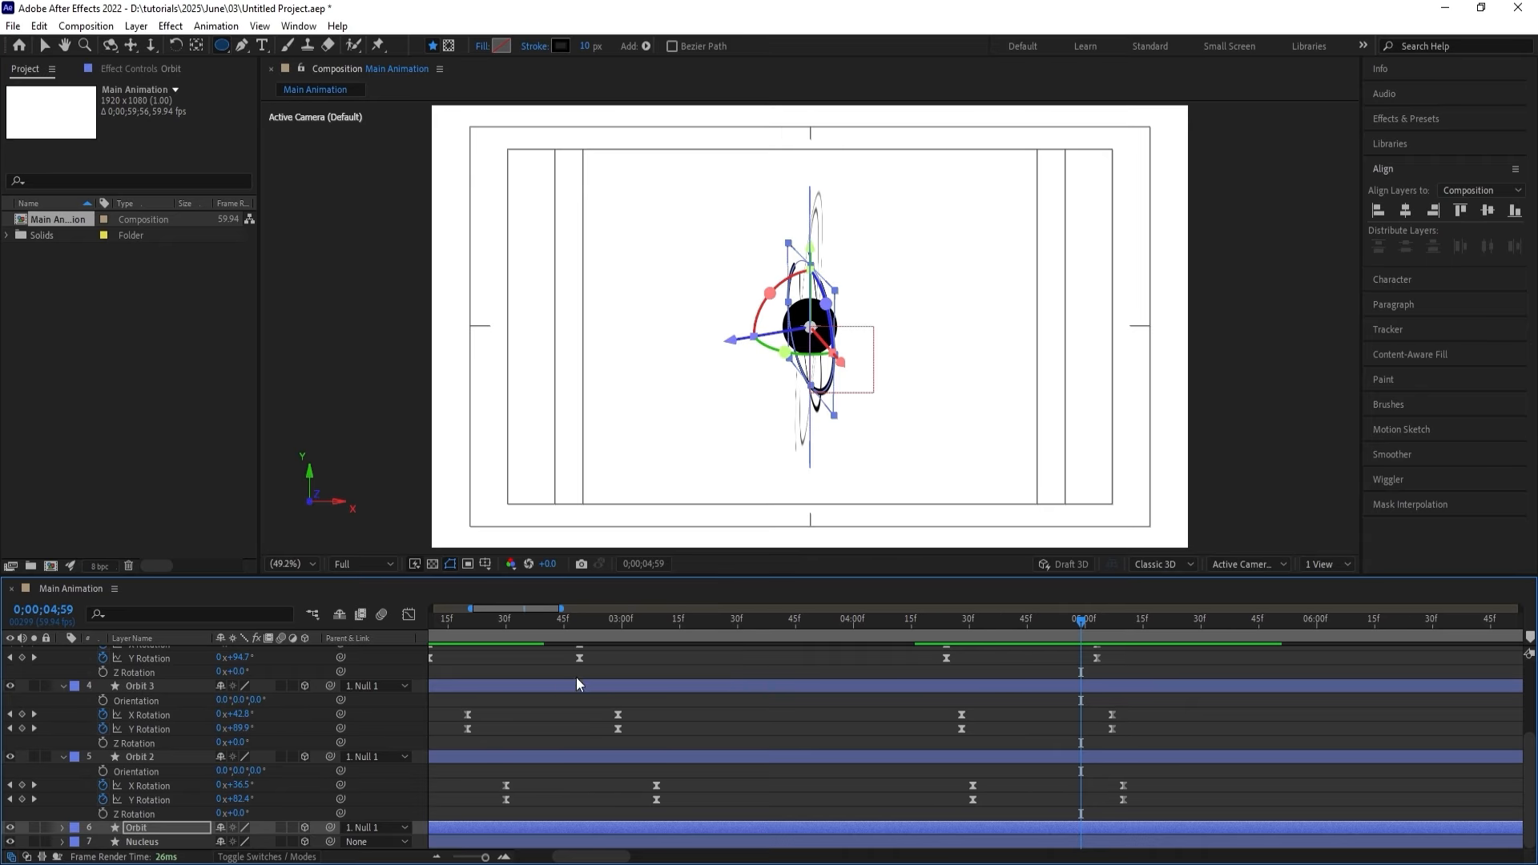
pyautogui.click(521, 670)
pyautogui.scroll(5, 521, 671)
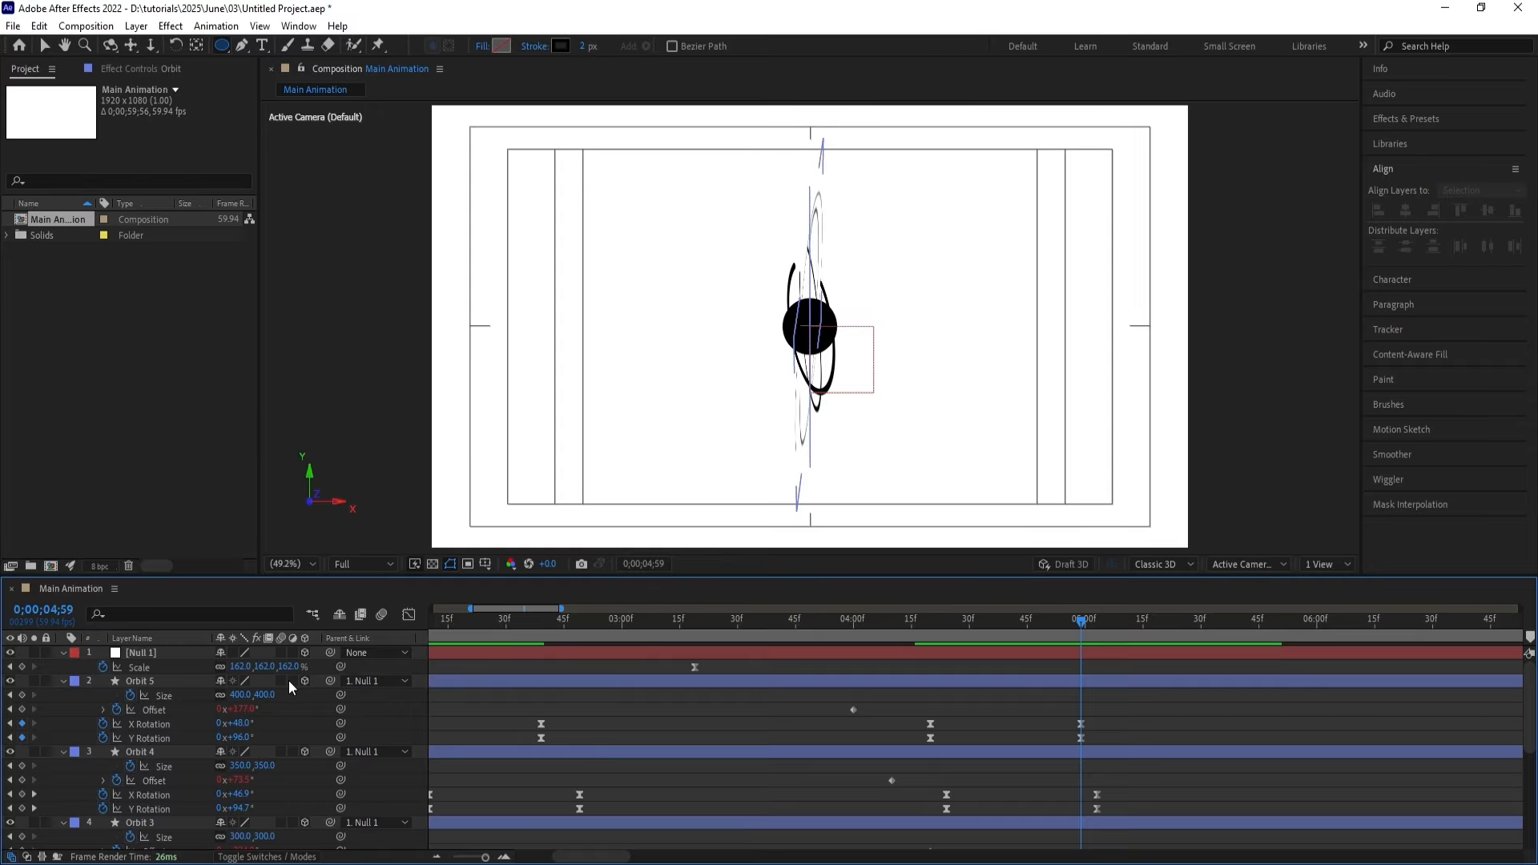
pyautogui.press('u')
pyautogui.hotkey('ctrl', 'a')
pyautogui.click(284, 667)
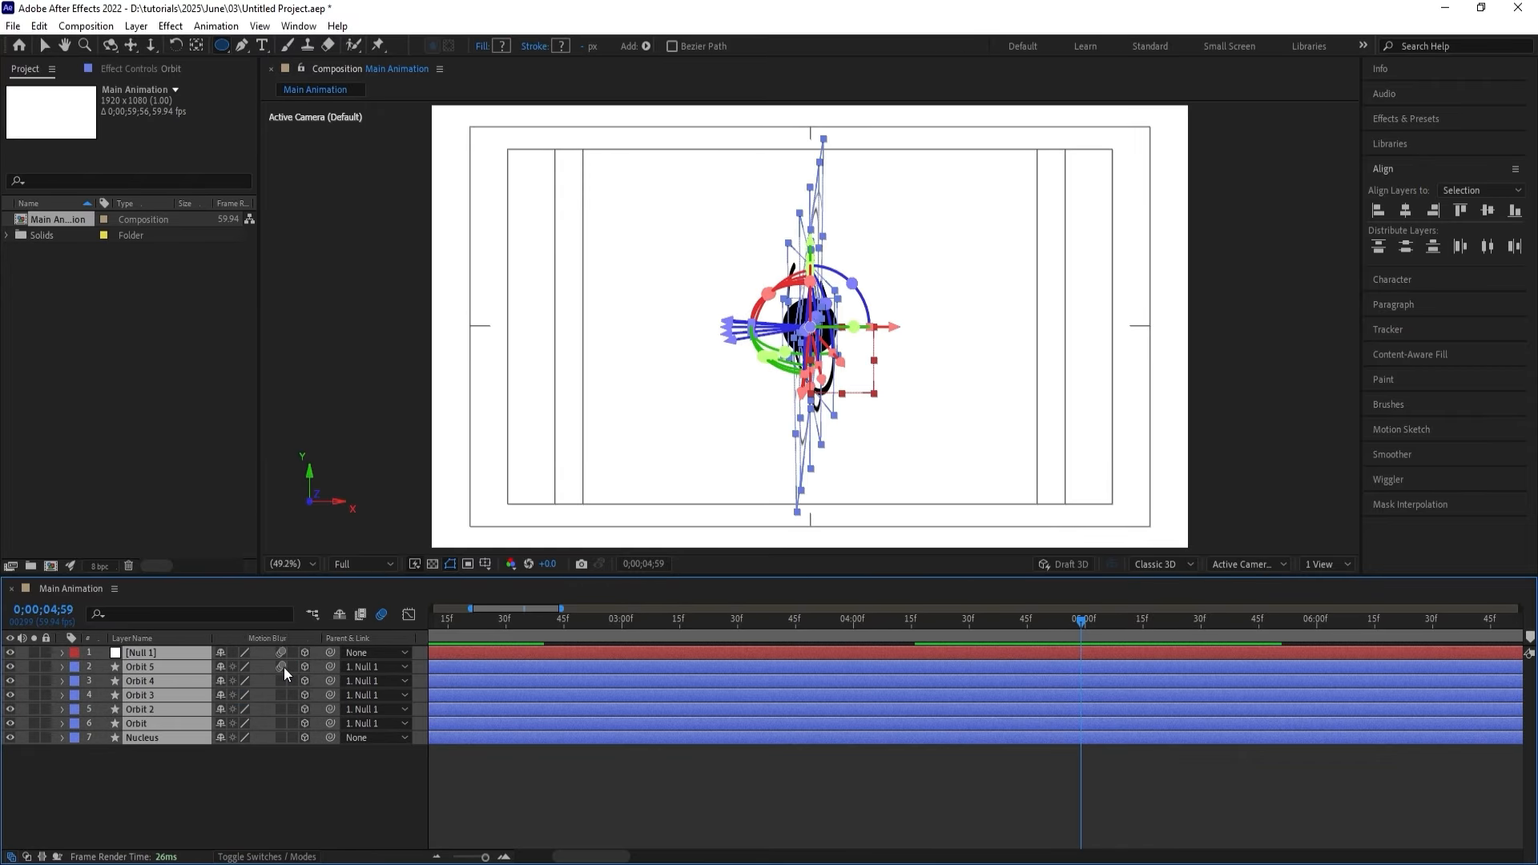
pyautogui.click(982, 753)
# Set the preview resolution to Quarter and preview the motion-blurred rings from about 0;00;04;17.
pyautogui.moveTo(991, 618); pyautogui.dragTo(911, 621)
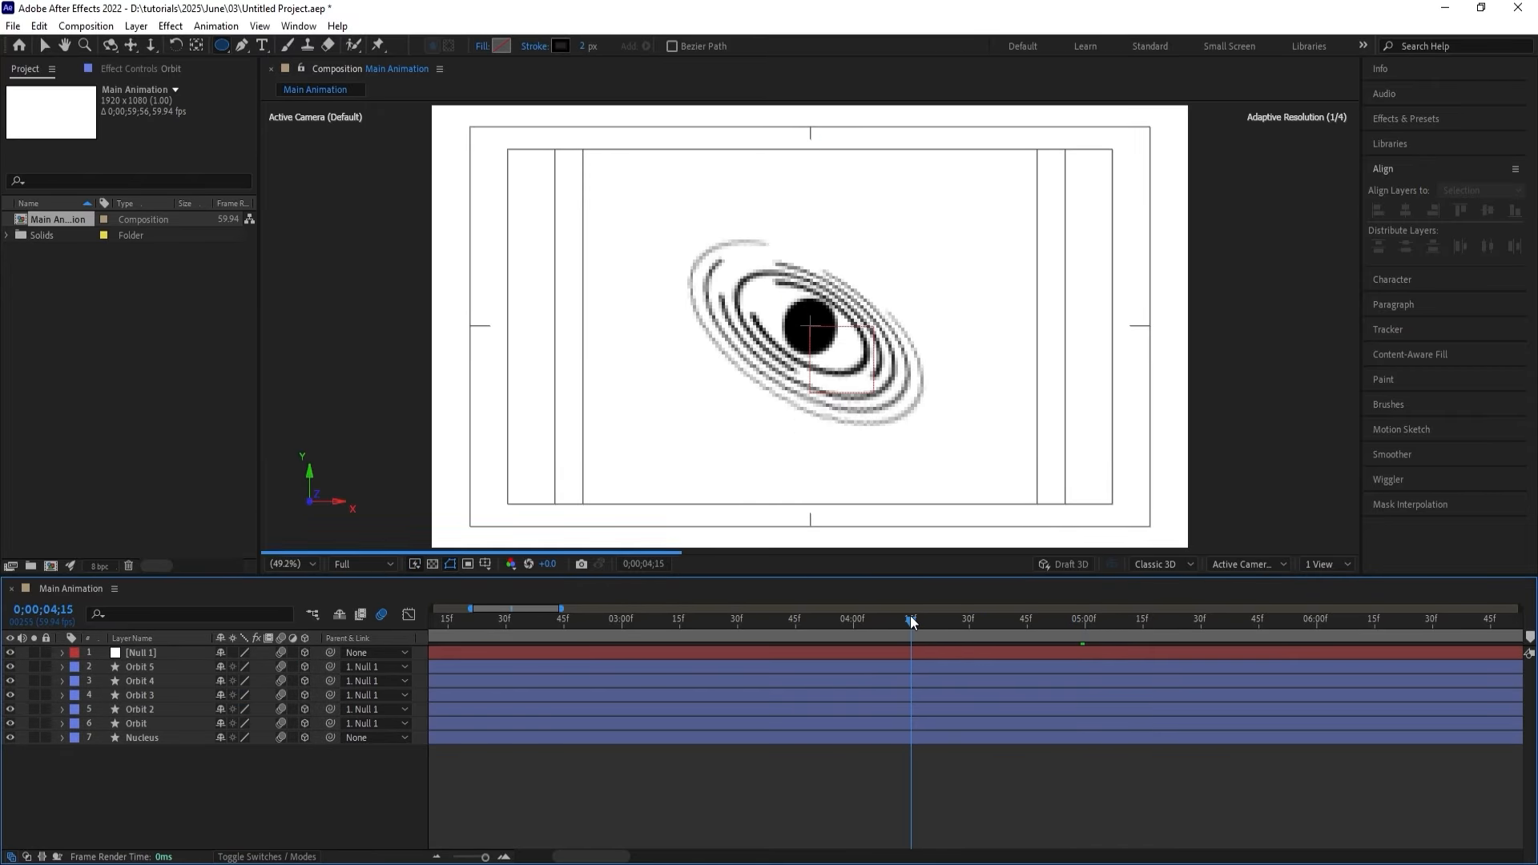
pyautogui.click(370, 562)
pyautogui.click(369, 657)
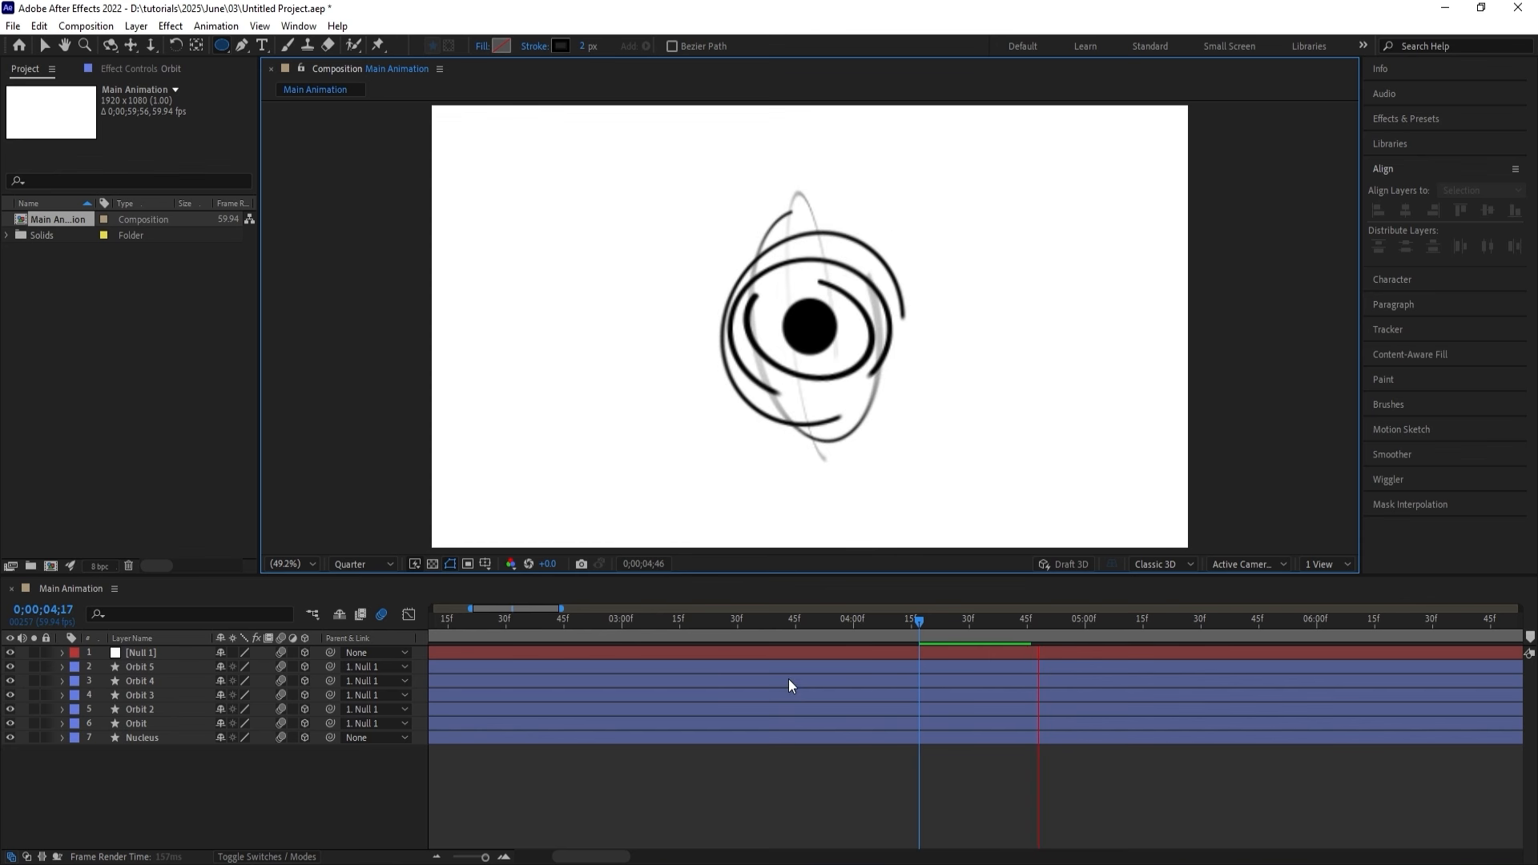
pyautogui.press('space')
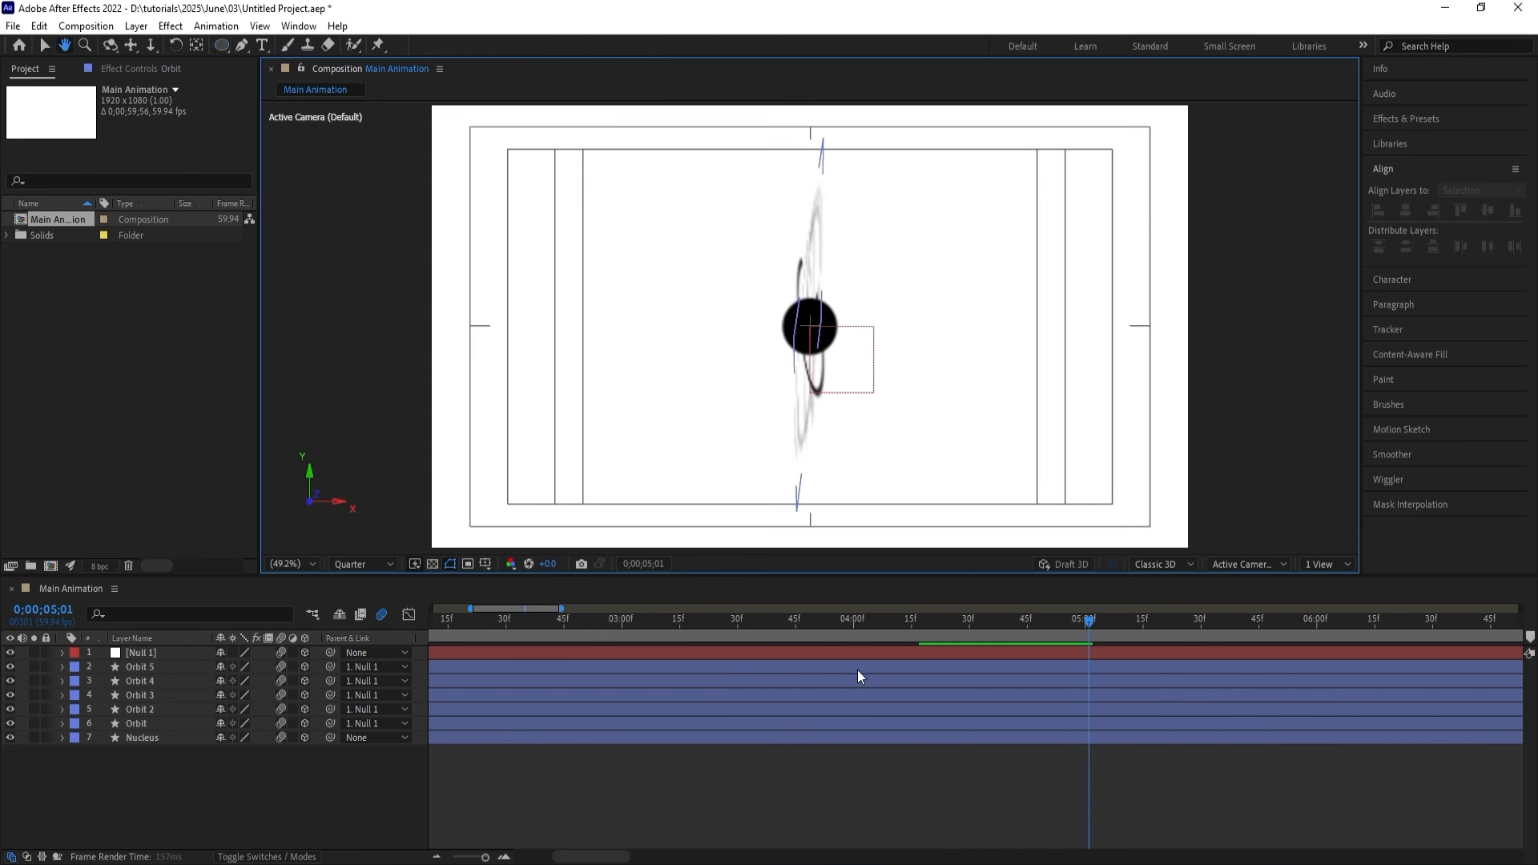
pyautogui.moveTo(1074, 622); pyautogui.dragTo(1043, 624)
# Add a Scale keyframe on Null 1 at 0;00;04;20 and set its Scale to 0% at 0;00;04;59.
pyautogui.click(941, 652)
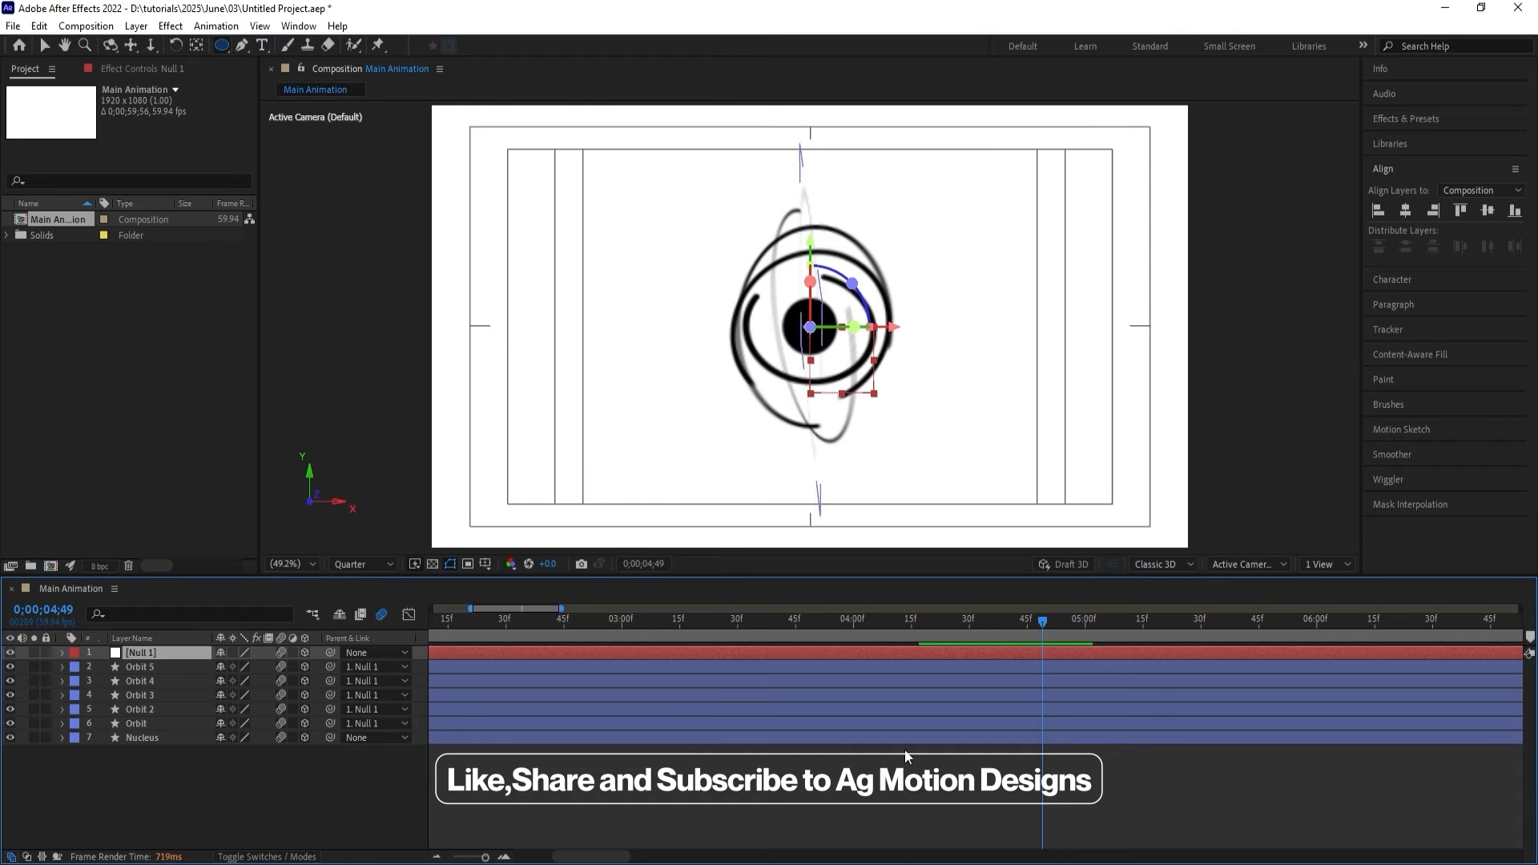
pyautogui.click(926, 800)
pyautogui.press('u')
pyautogui.press('j')
pyautogui.press('j')
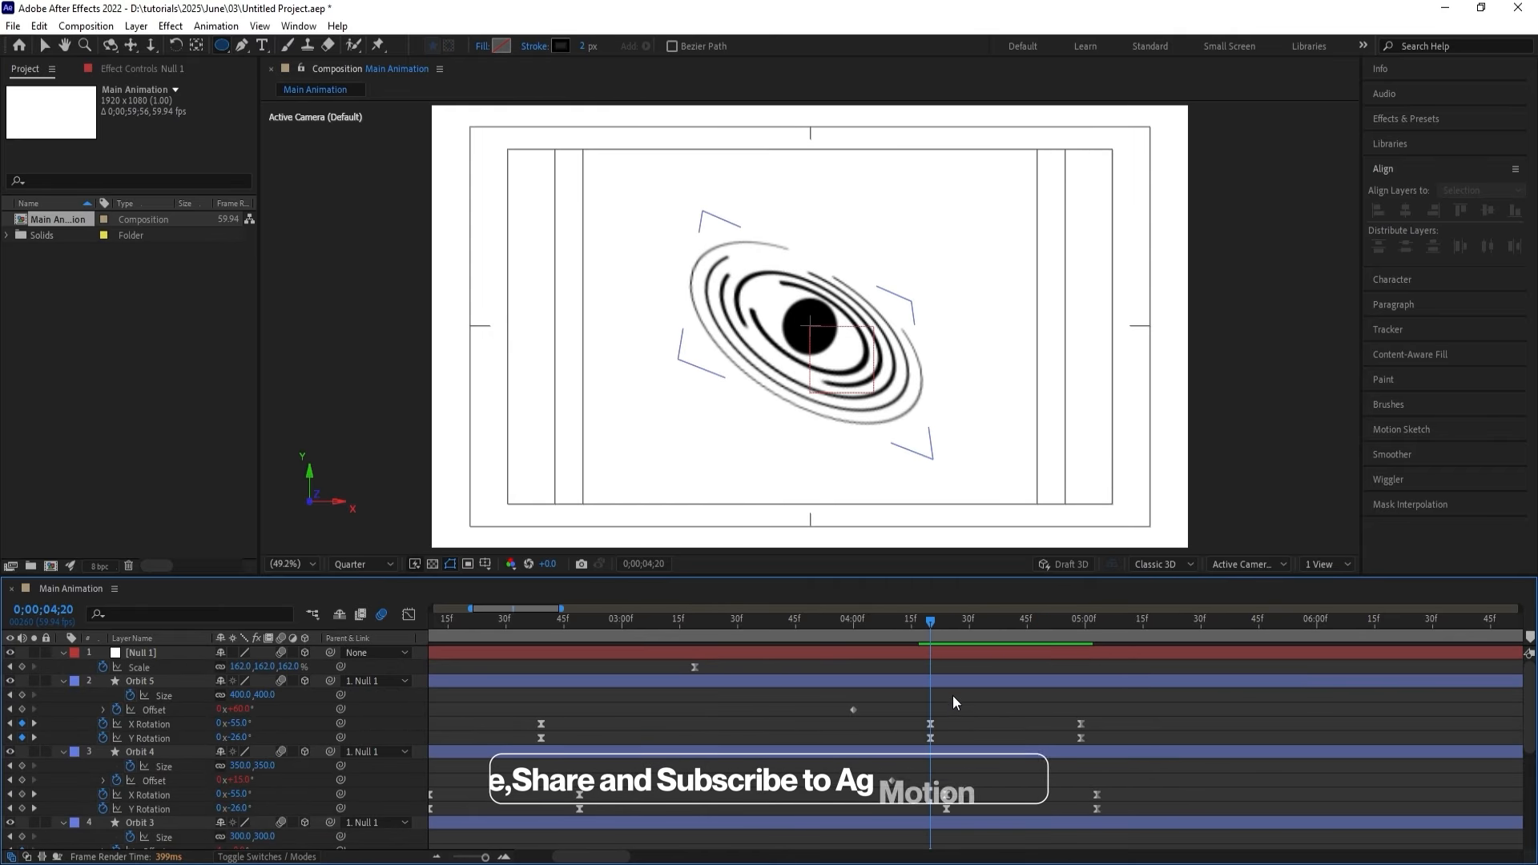
pyautogui.click(939, 653)
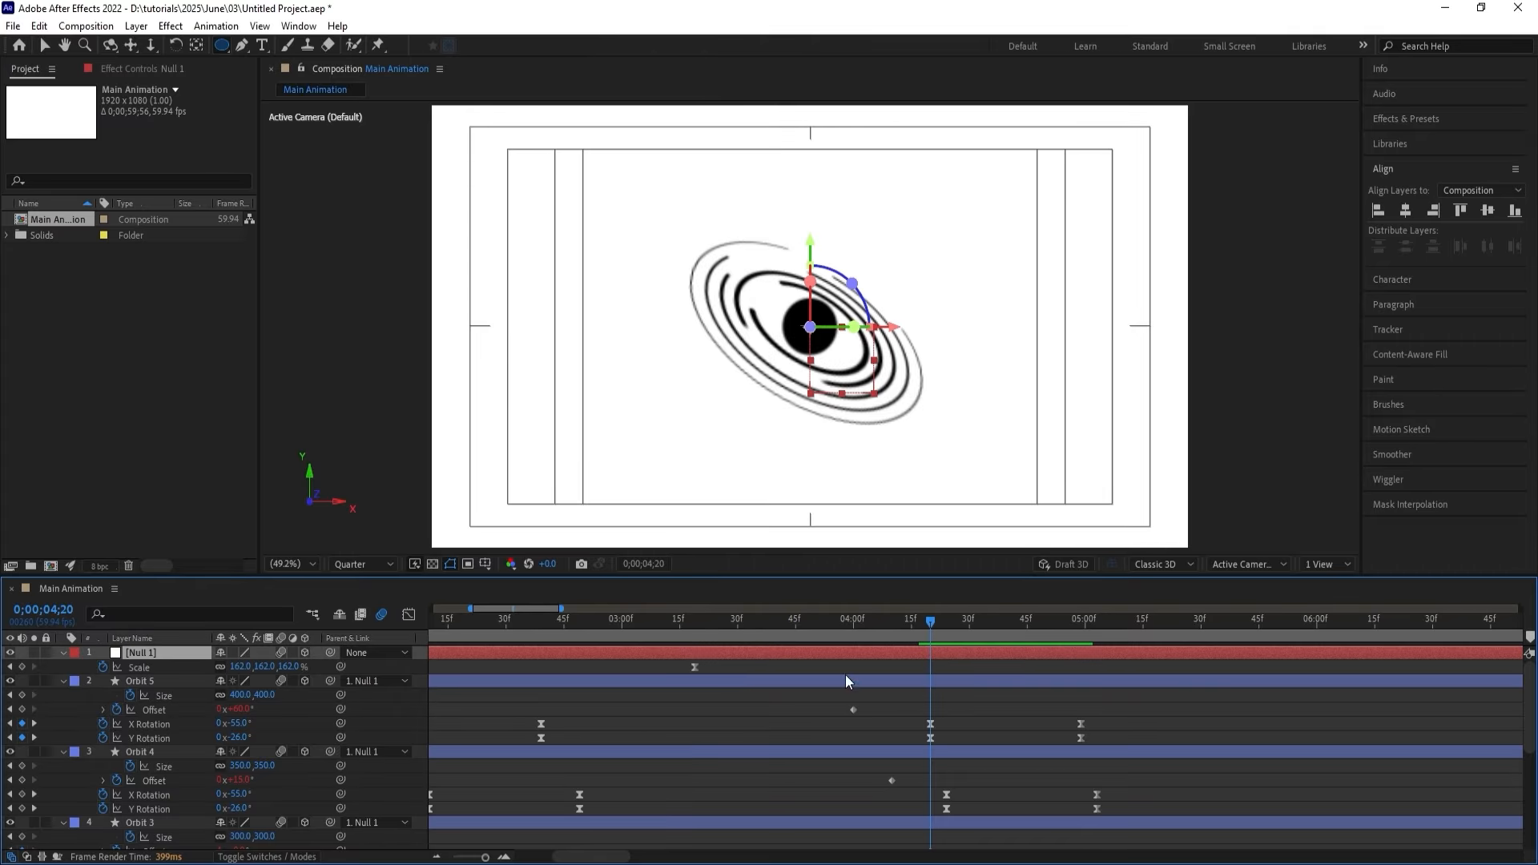
pyautogui.click(21, 667)
pyautogui.press('space')
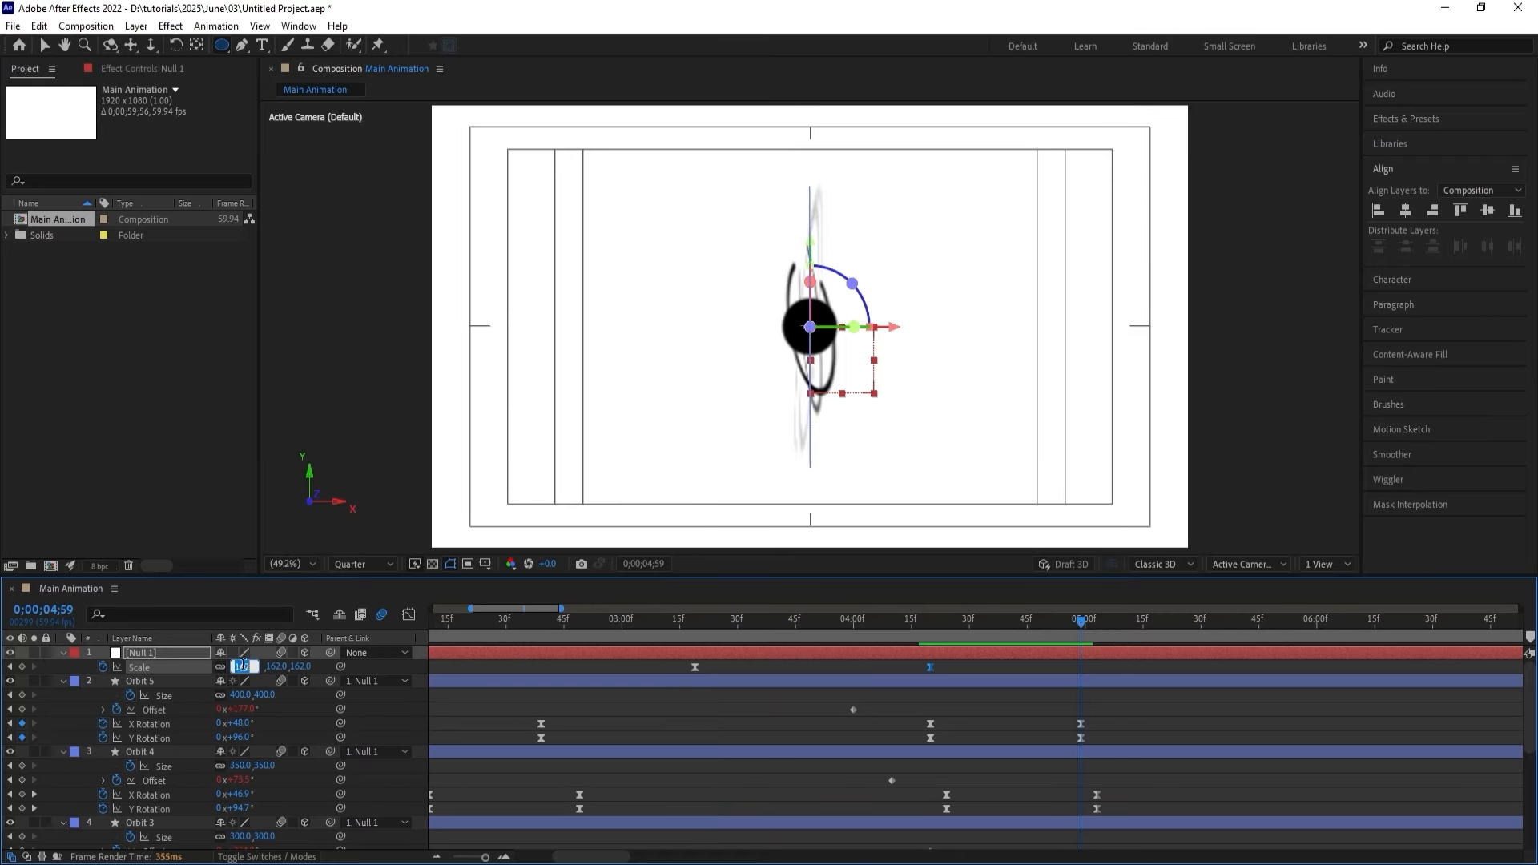
pyautogui.write('0')
pyautogui.press('Return')
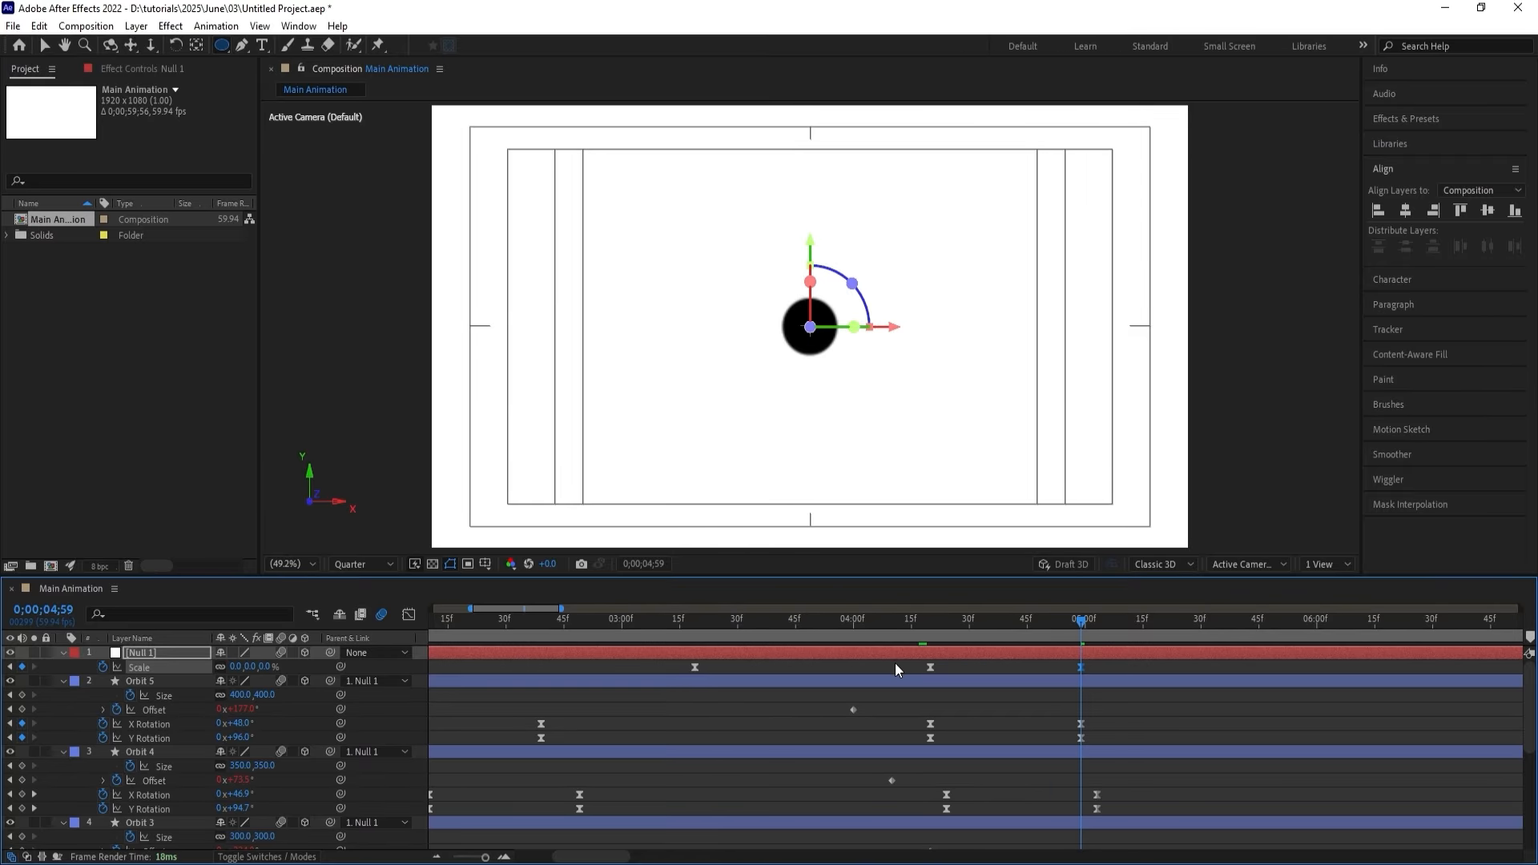
# Preview the shrink, move Null 1's last two Scale keyframes later to start at 0;00;04;28, and preview again.
pyautogui.moveTo(895, 663); pyautogui.dragTo(1139, 670)
pyautogui.press('j')
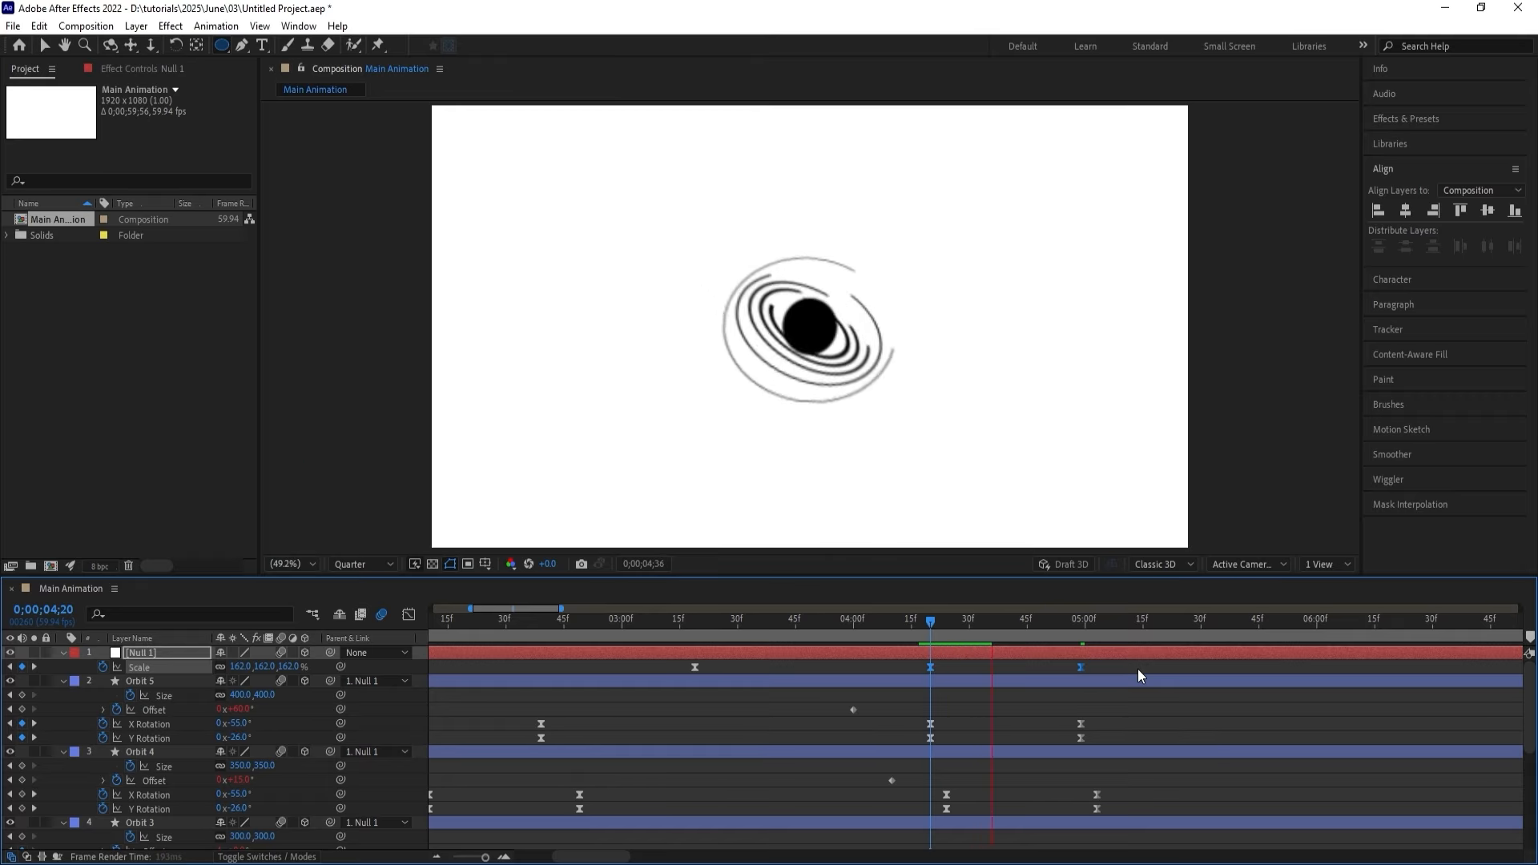
pyautogui.press('space')
pyautogui.moveTo(931, 666); pyautogui.dragTo(964, 671)
pyautogui.press('space')
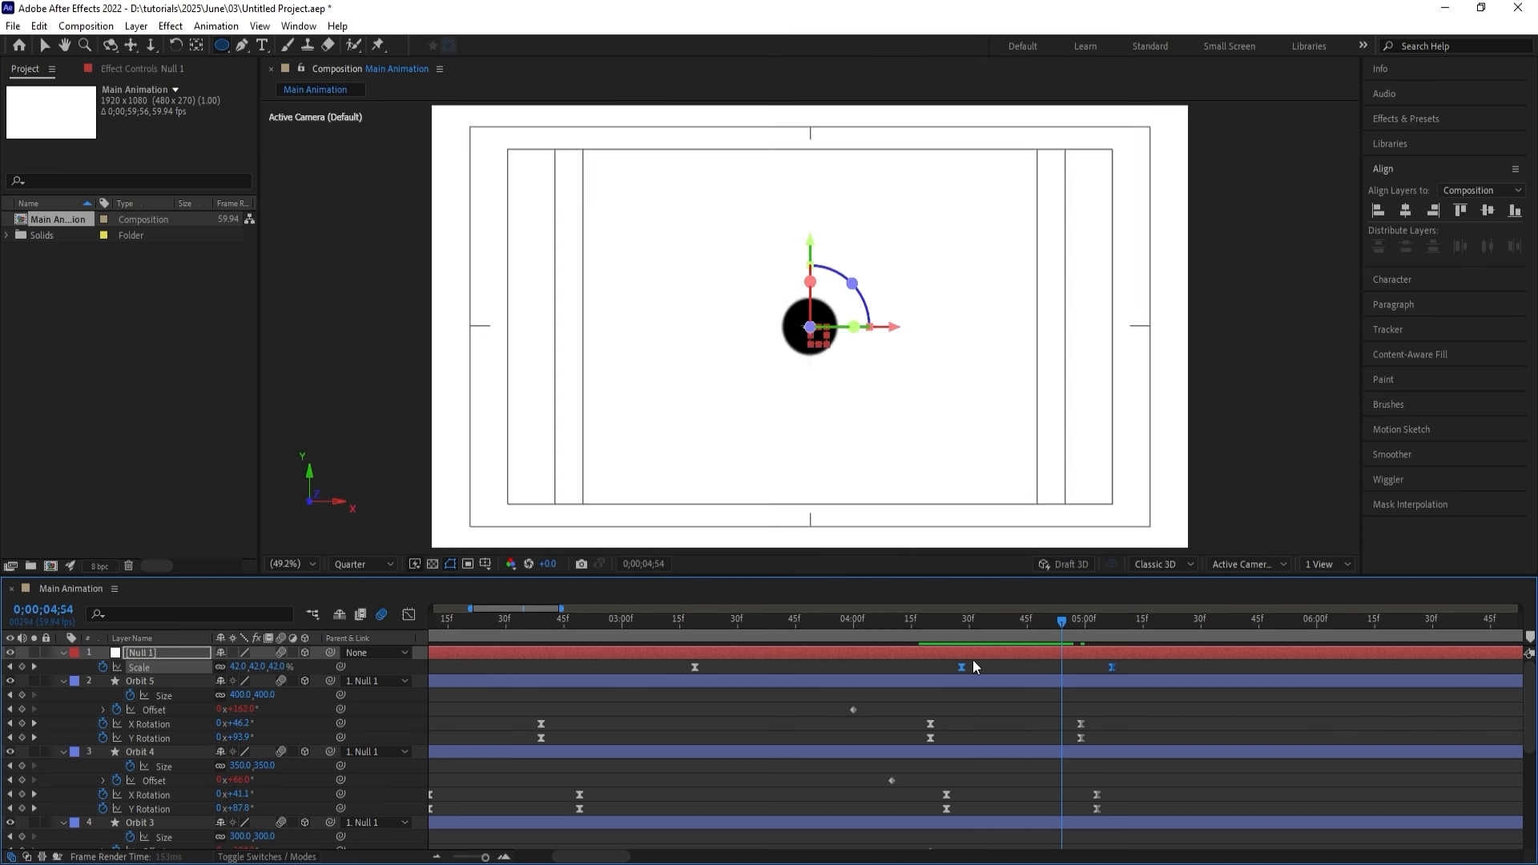
# Preview the full animation from the start of the composition.
pyautogui.press('-')
pyautogui.press('-')
pyautogui.press('-')
pyautogui.moveTo(538, 626); pyautogui.dragTo(291, 623)
pyautogui.press('space')
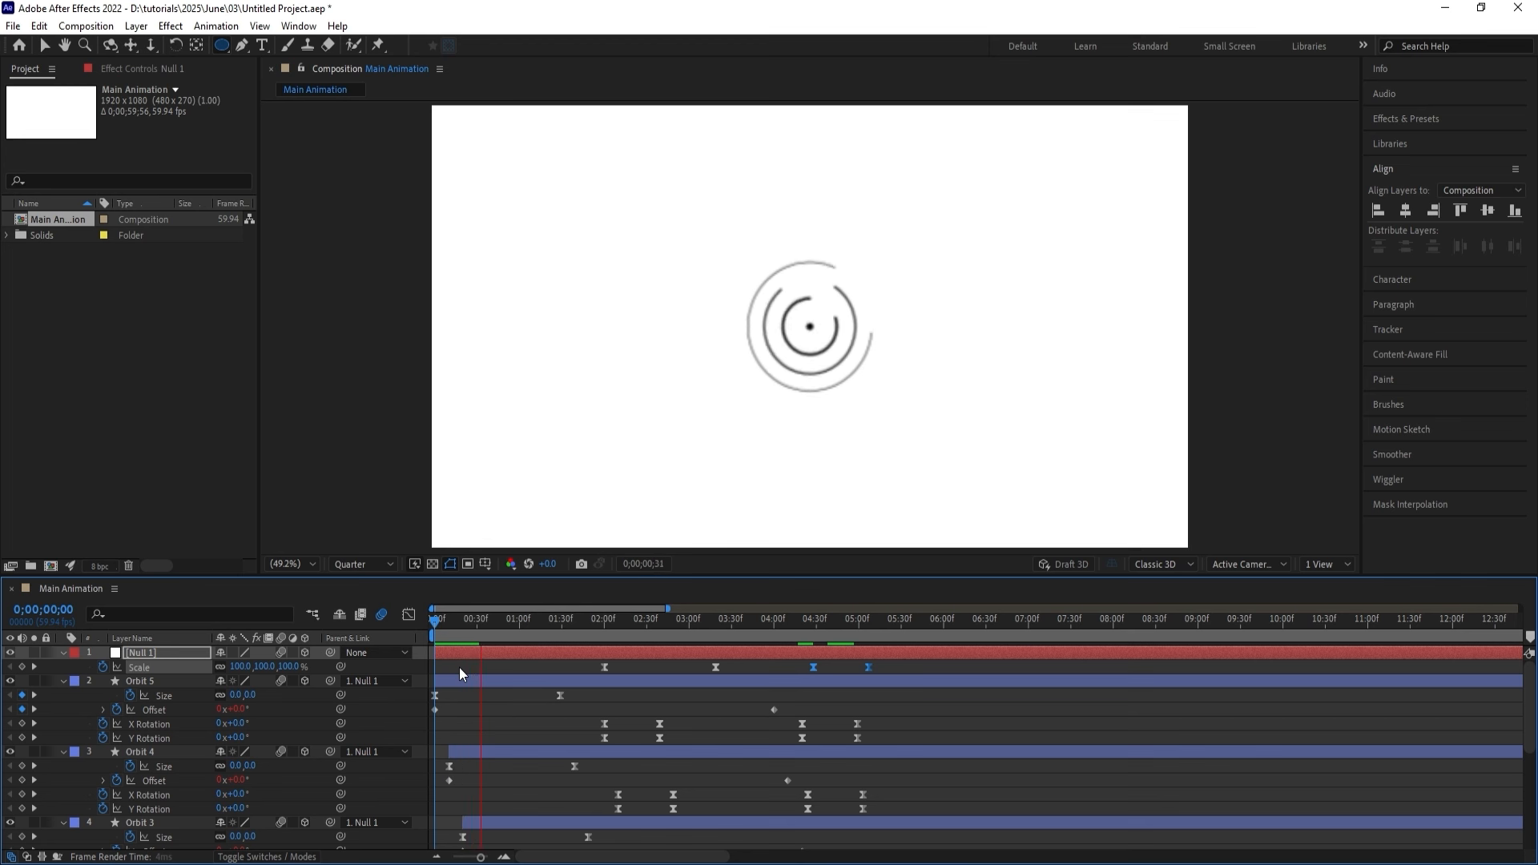
pyautogui.press('space')
# Turn off motion blur on all layers and preview the animation again.
pyautogui.hotkey('ctrl', 'a')
pyautogui.click(280, 682)
pyautogui.press('space')
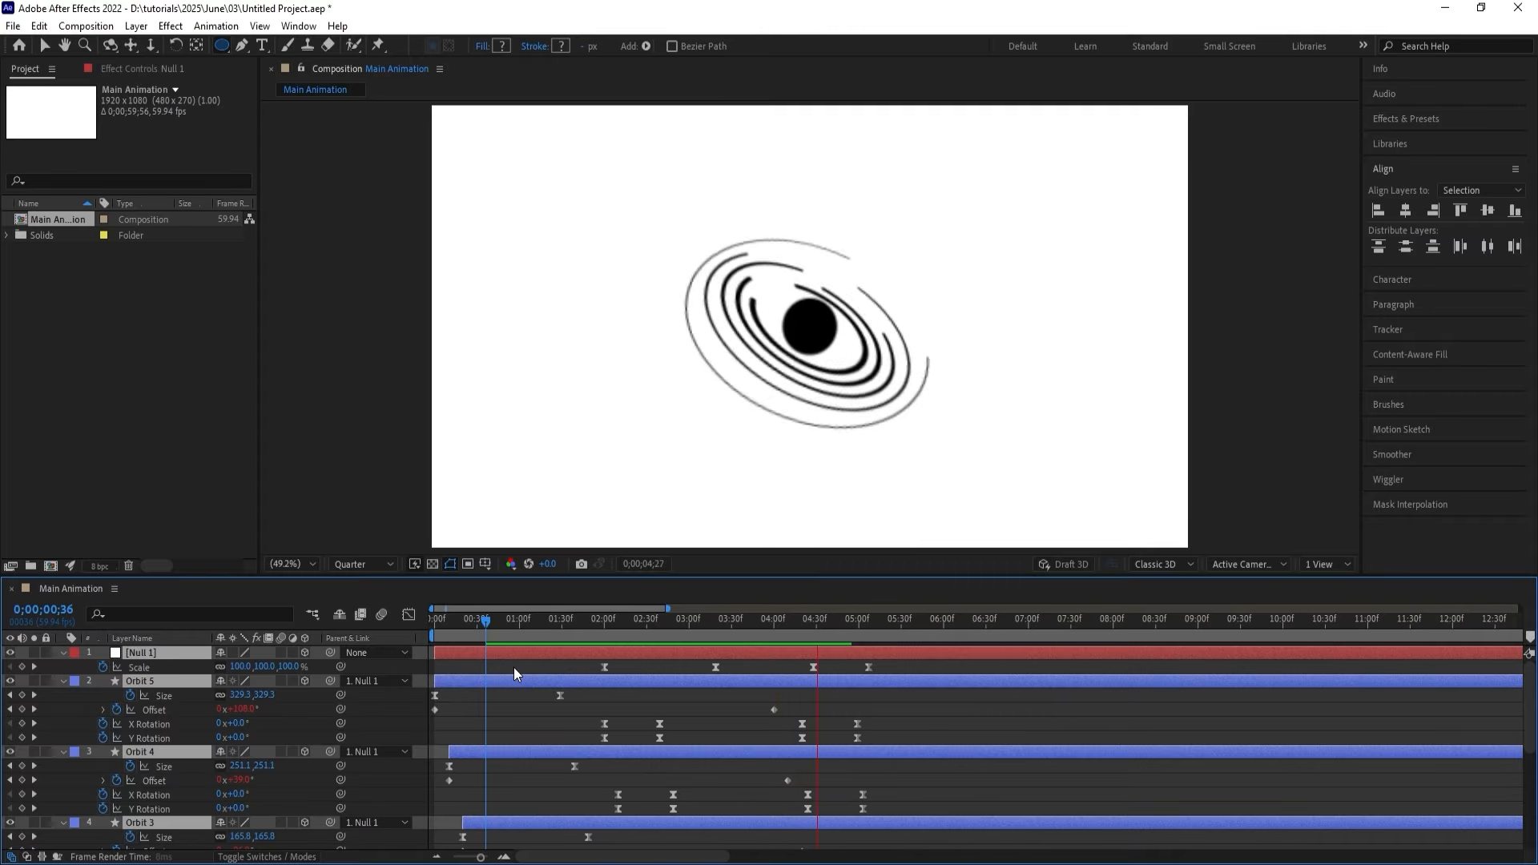
pyautogui.press('space')
pyautogui.click(785, 665)
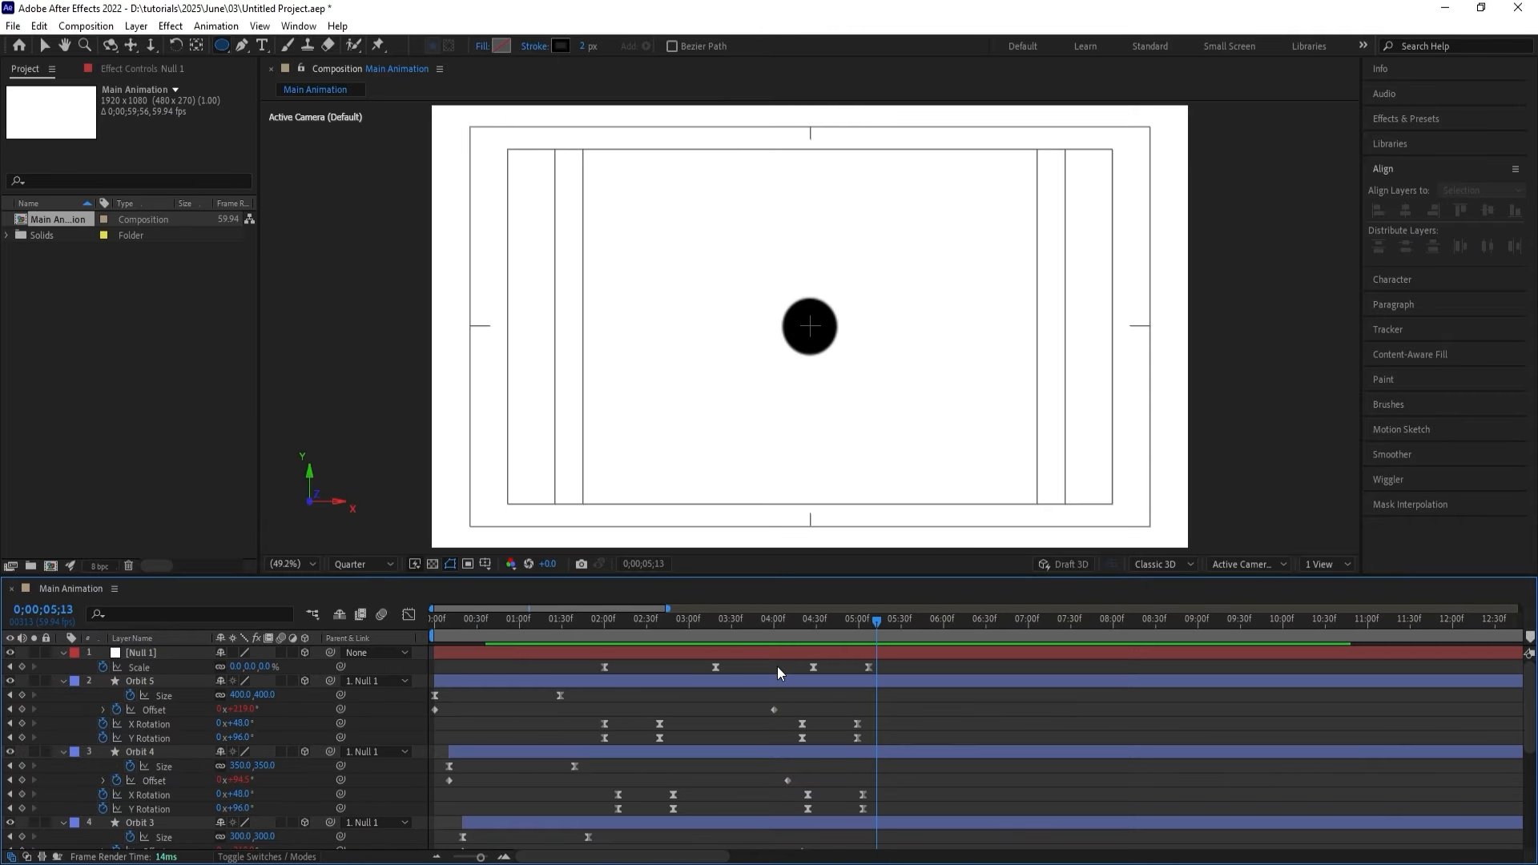
# Collapse the properties of all layers and set the current time to 0;00;04;51, where the rings shrink around the nucleus.
pyautogui.press('u')
pyautogui.moveTo(833, 625)
pyautogui.mouseDown()
pyautogui.moveTo(814, 618)
pyautogui.moveTo(846, 618)
pyautogui.mouseUp()
pyautogui.press('space')
pyautogui.press('space')
pyautogui.click(176, 737)
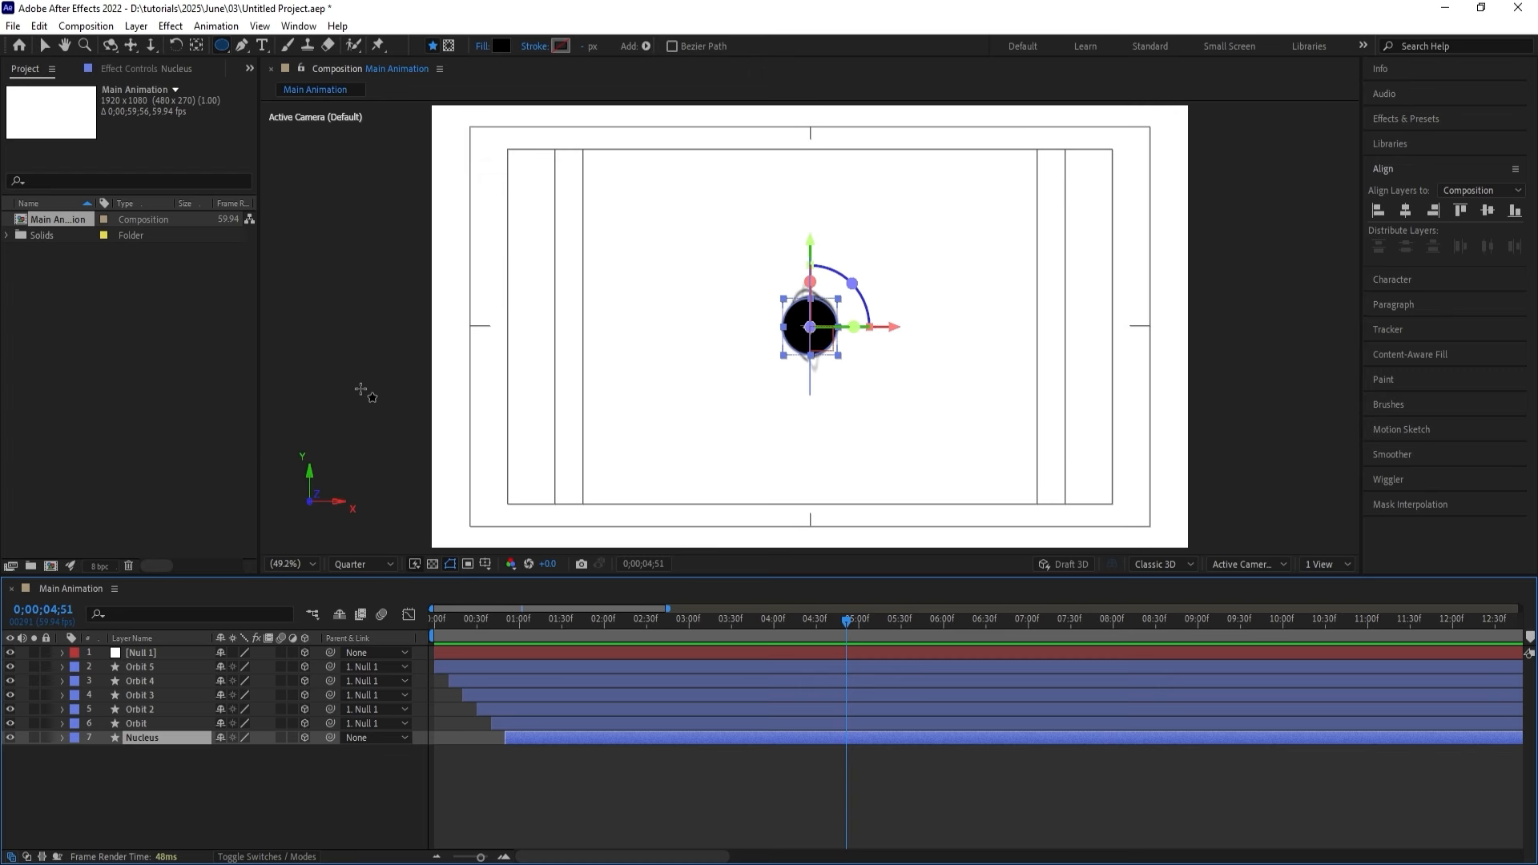
# Import Untitled-1.psd as Composition - Retain Layer Sizes.
pyautogui.hotkey('ctrl', 'i')
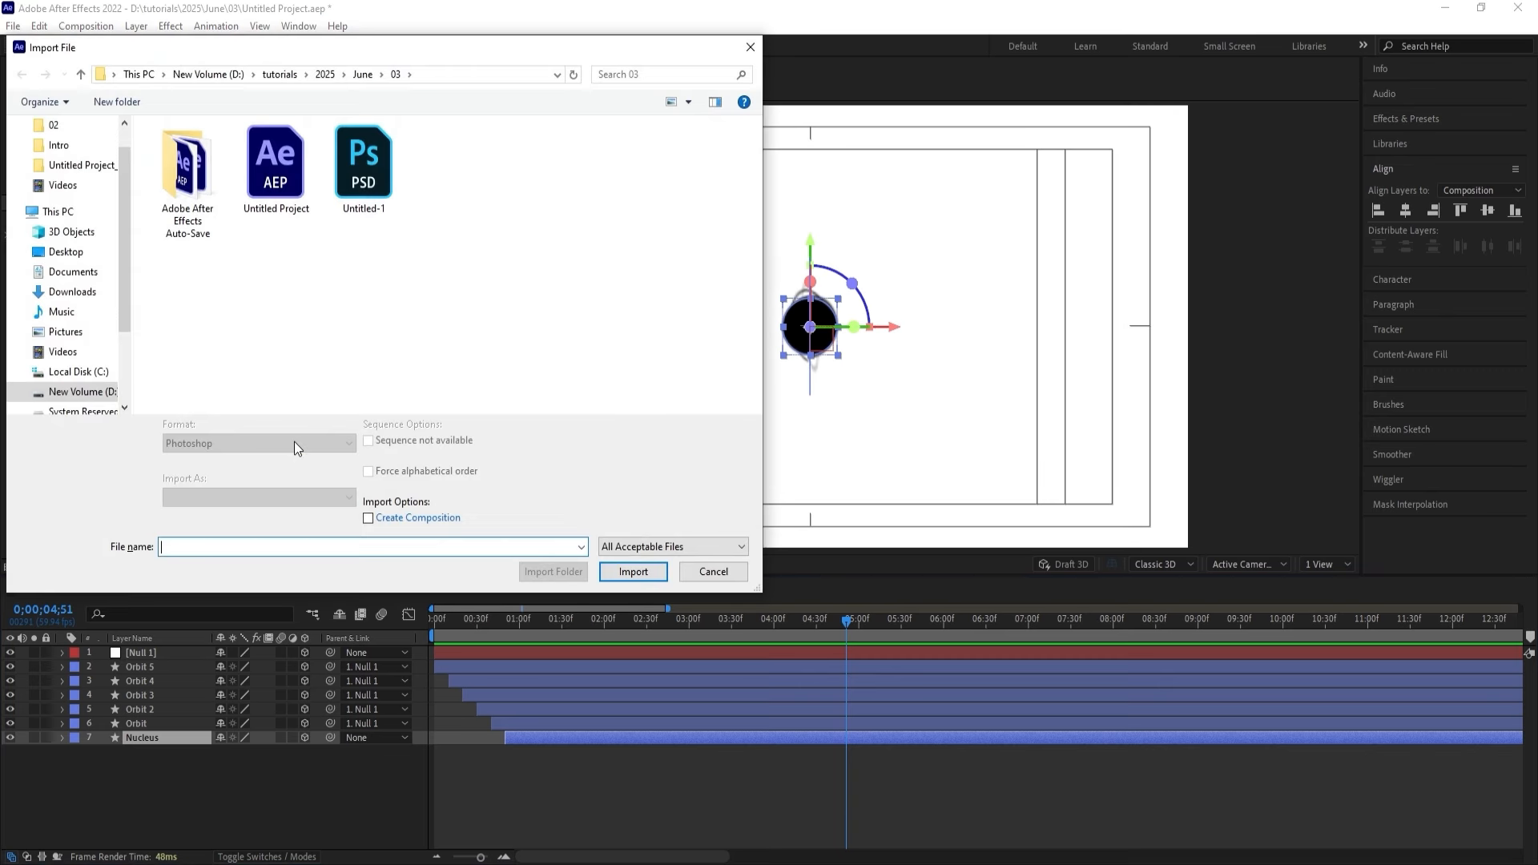
pyautogui.click(392, 186)
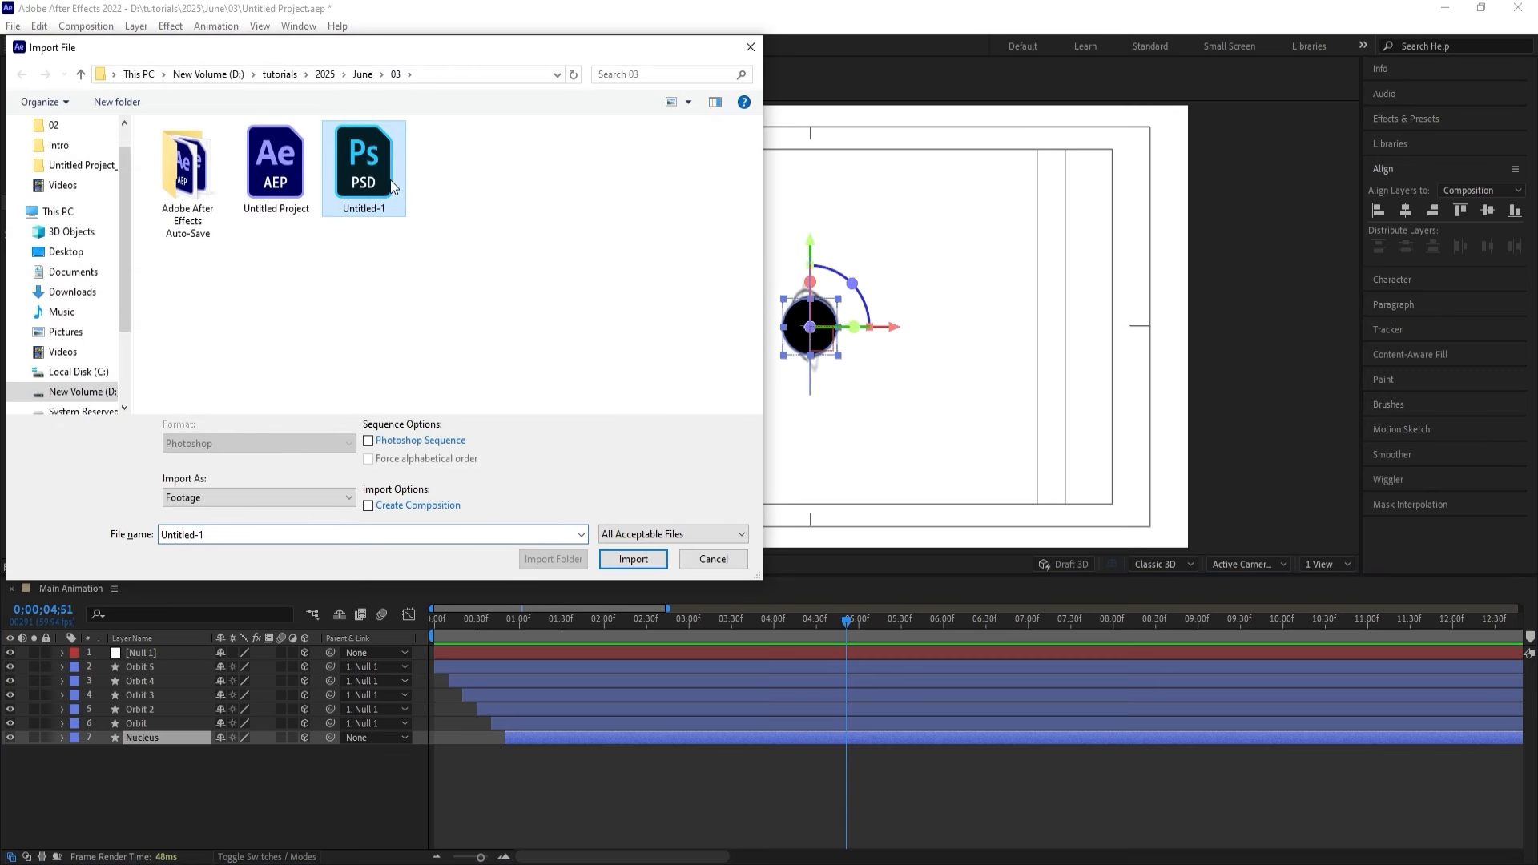
pyautogui.click(233, 494)
pyautogui.click(237, 527)
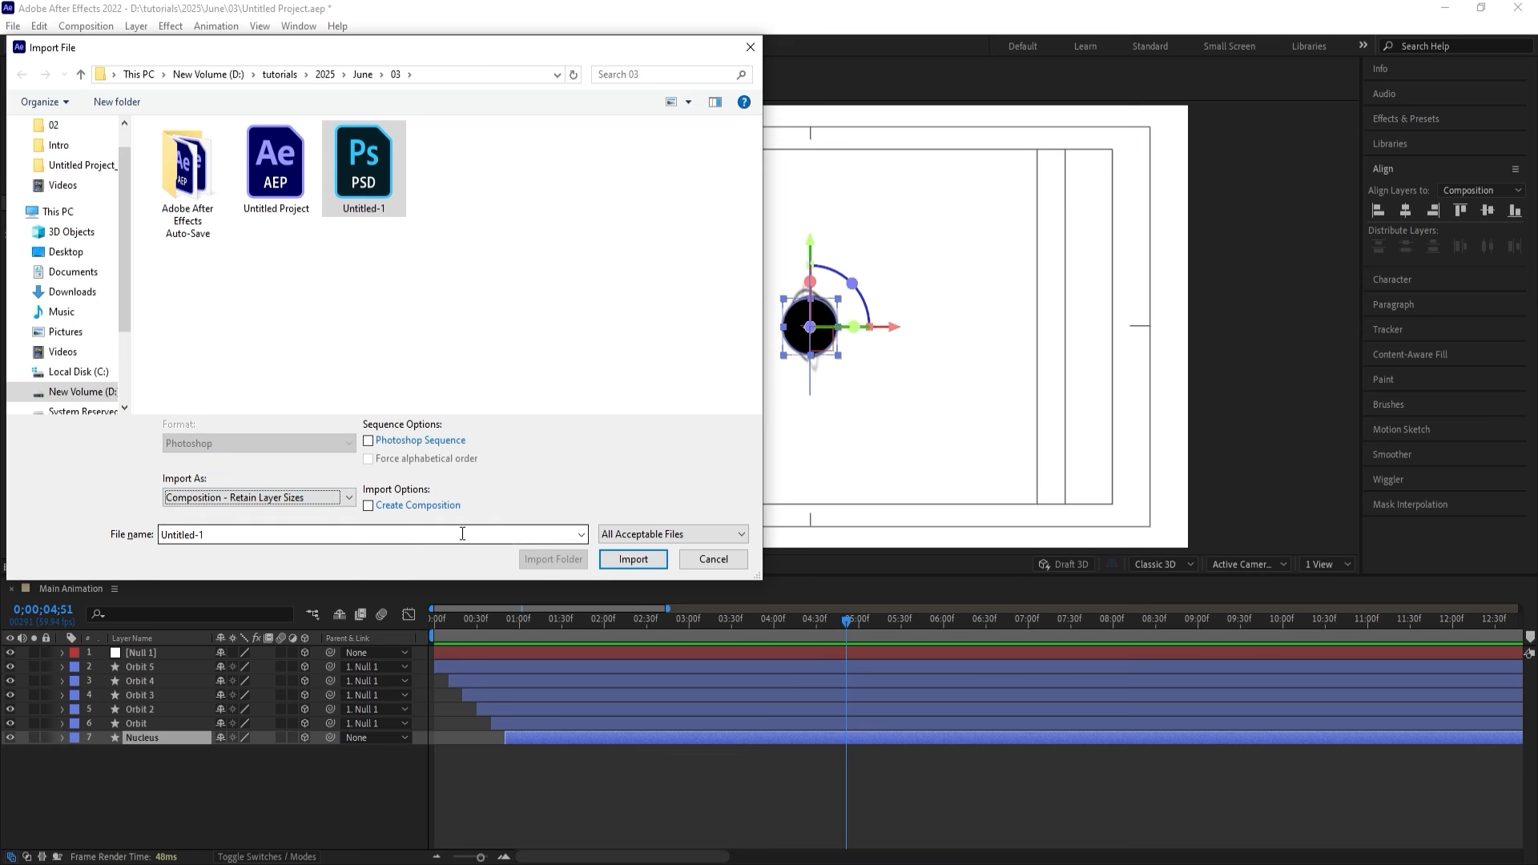
pyautogui.click(646, 560)
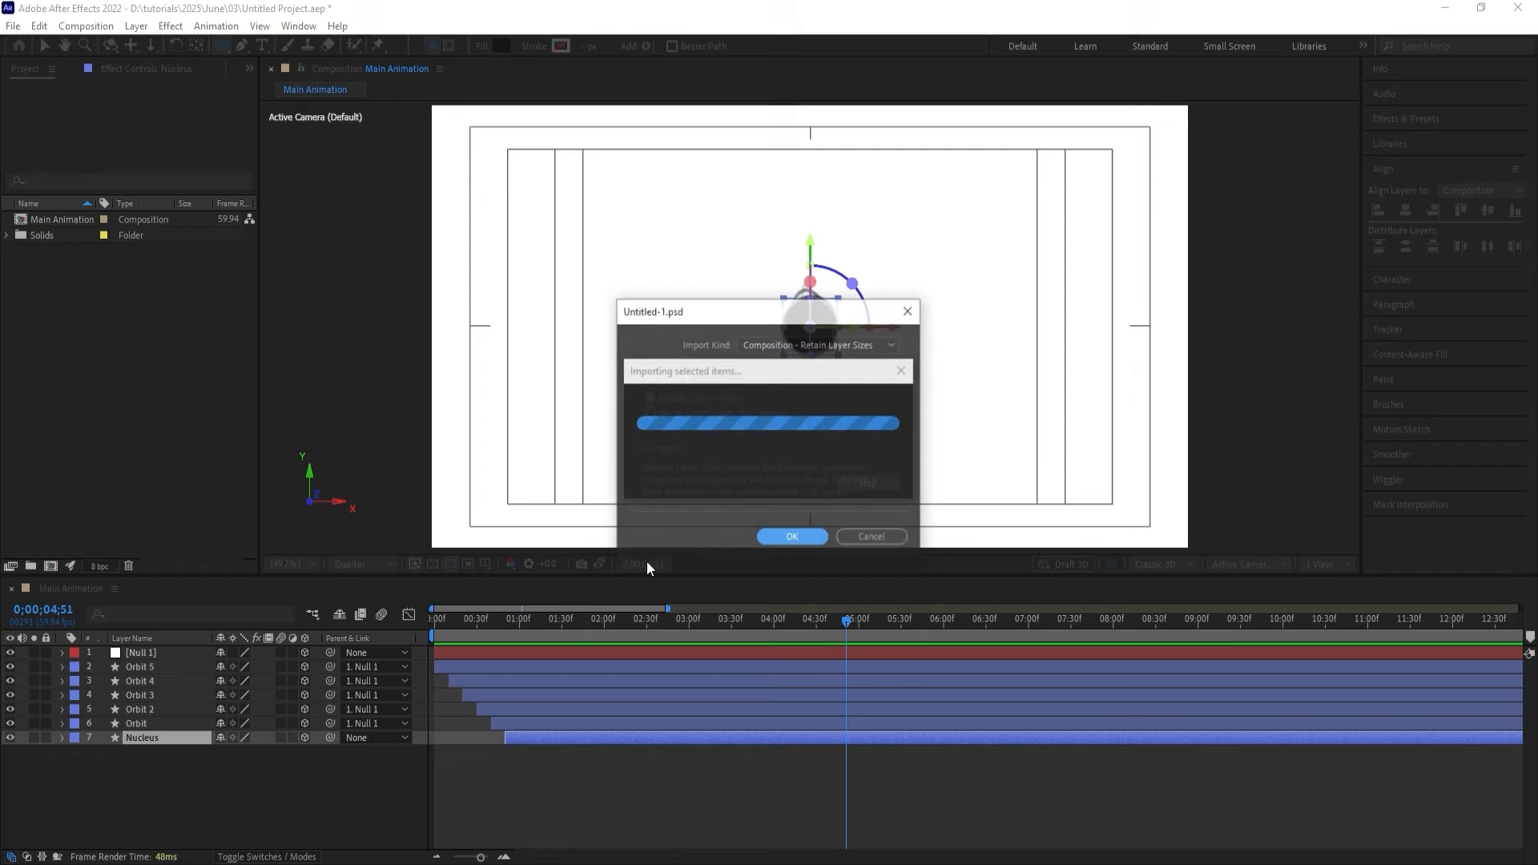
pyautogui.click(790, 539)
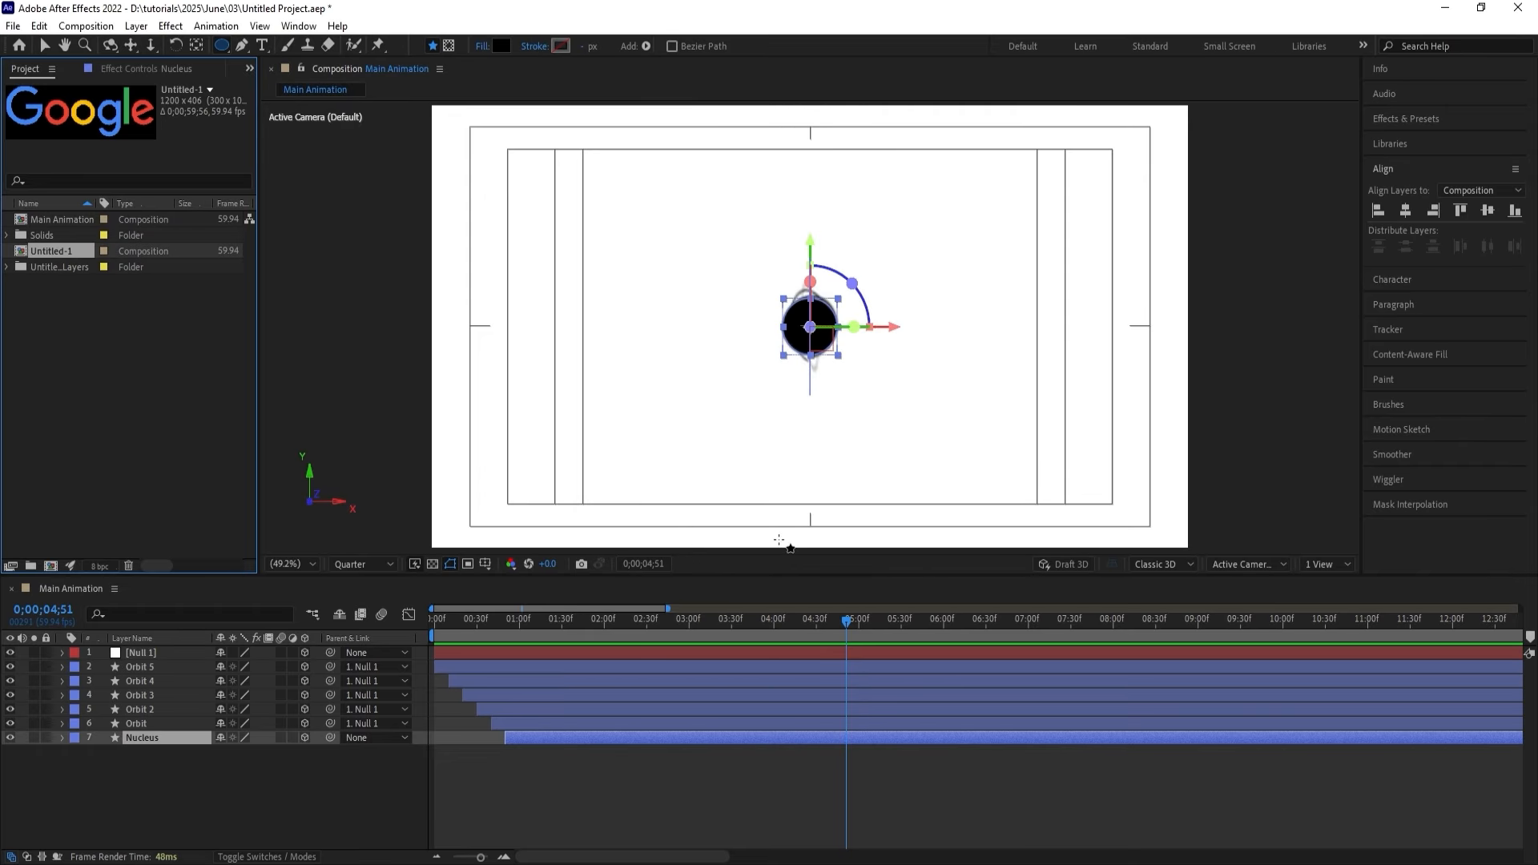
# Copy the six letter layers from the Untitled-1 composition into Main Animation and move the logo over the nucleus.
pyautogui.doubleClick(56, 252)
pyautogui.moveTo(173, 785); pyautogui.dragTo(117, 639)
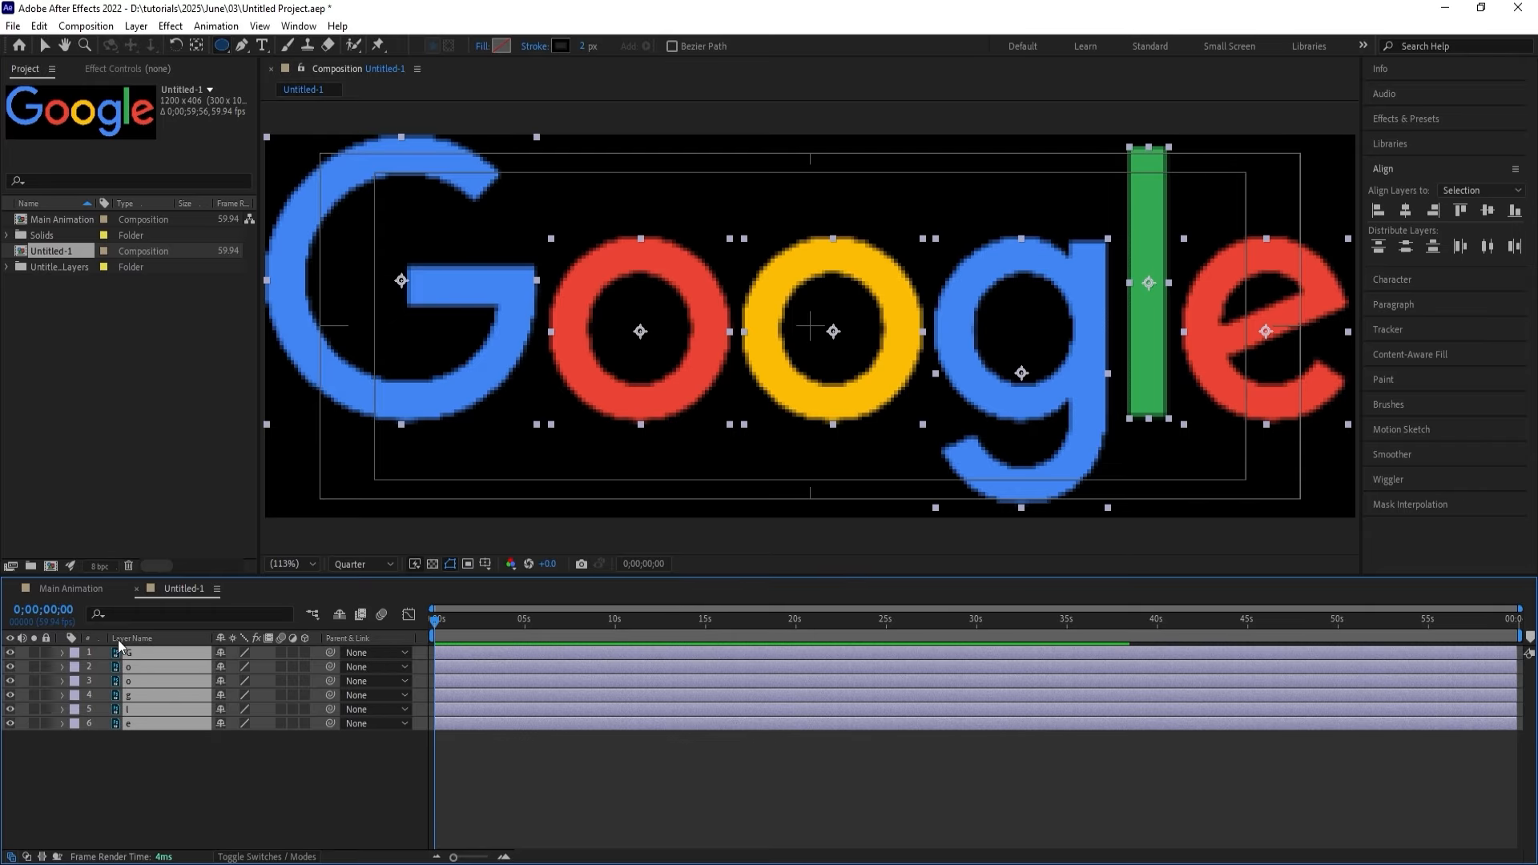
pyautogui.click(67, 588)
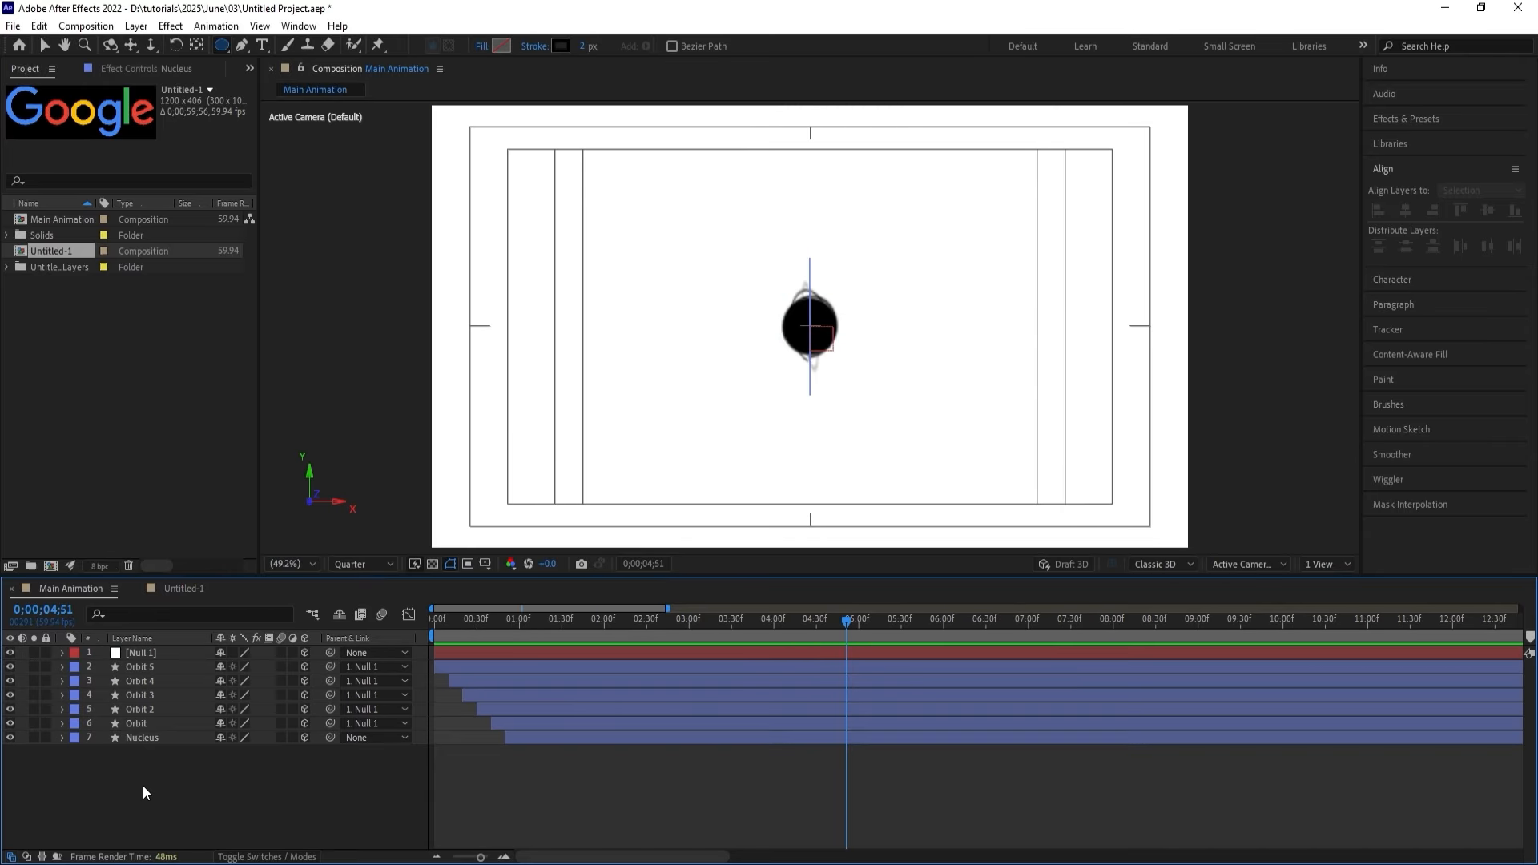
pyautogui.hotkey('ctrl', 'v')
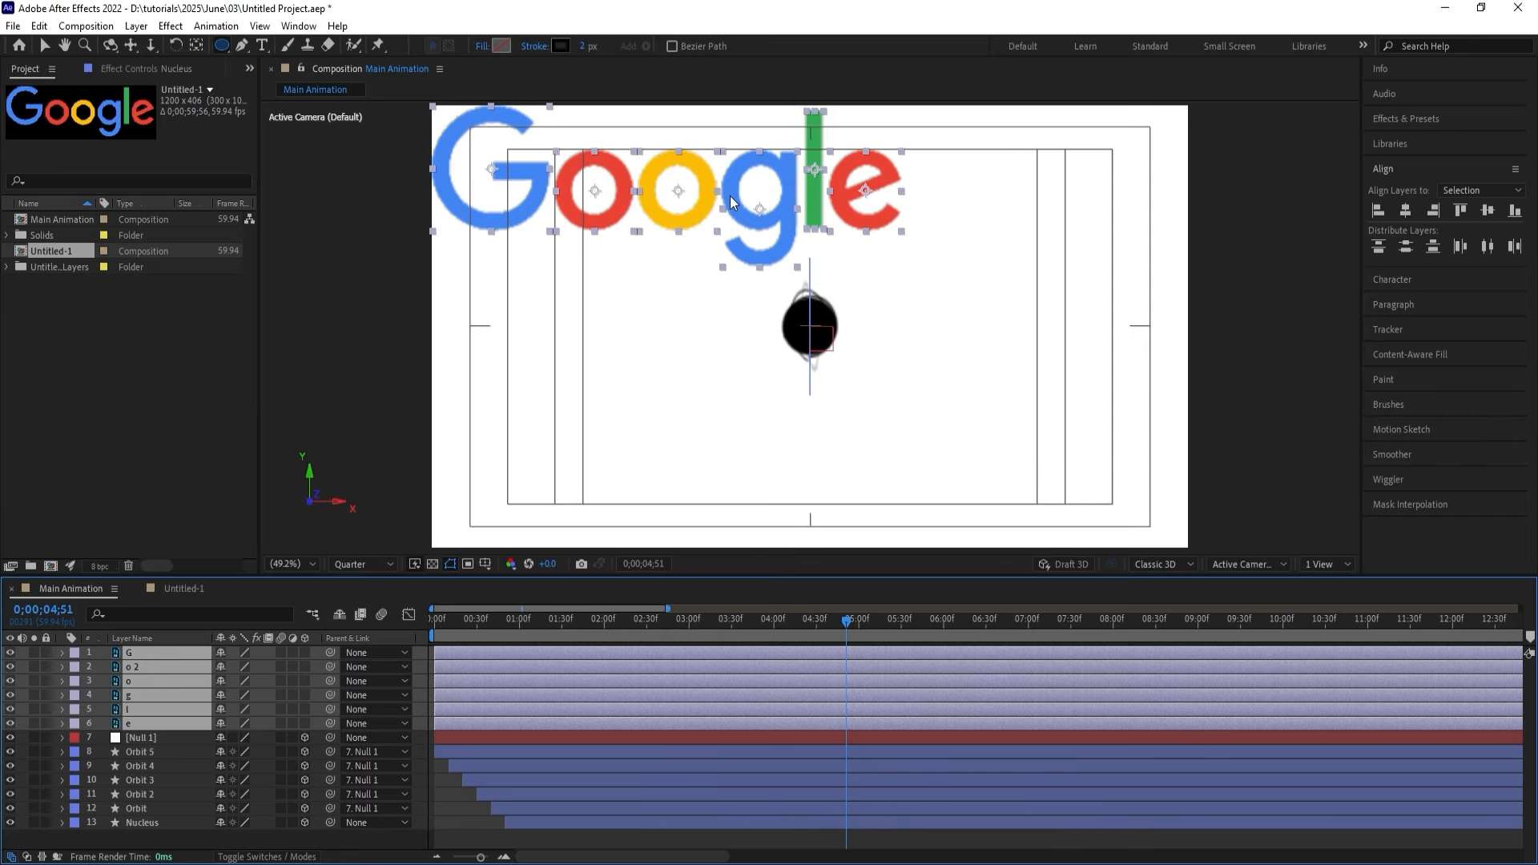
pyautogui.press('v')
pyautogui.moveTo(729, 196); pyautogui.dragTo(871, 332)
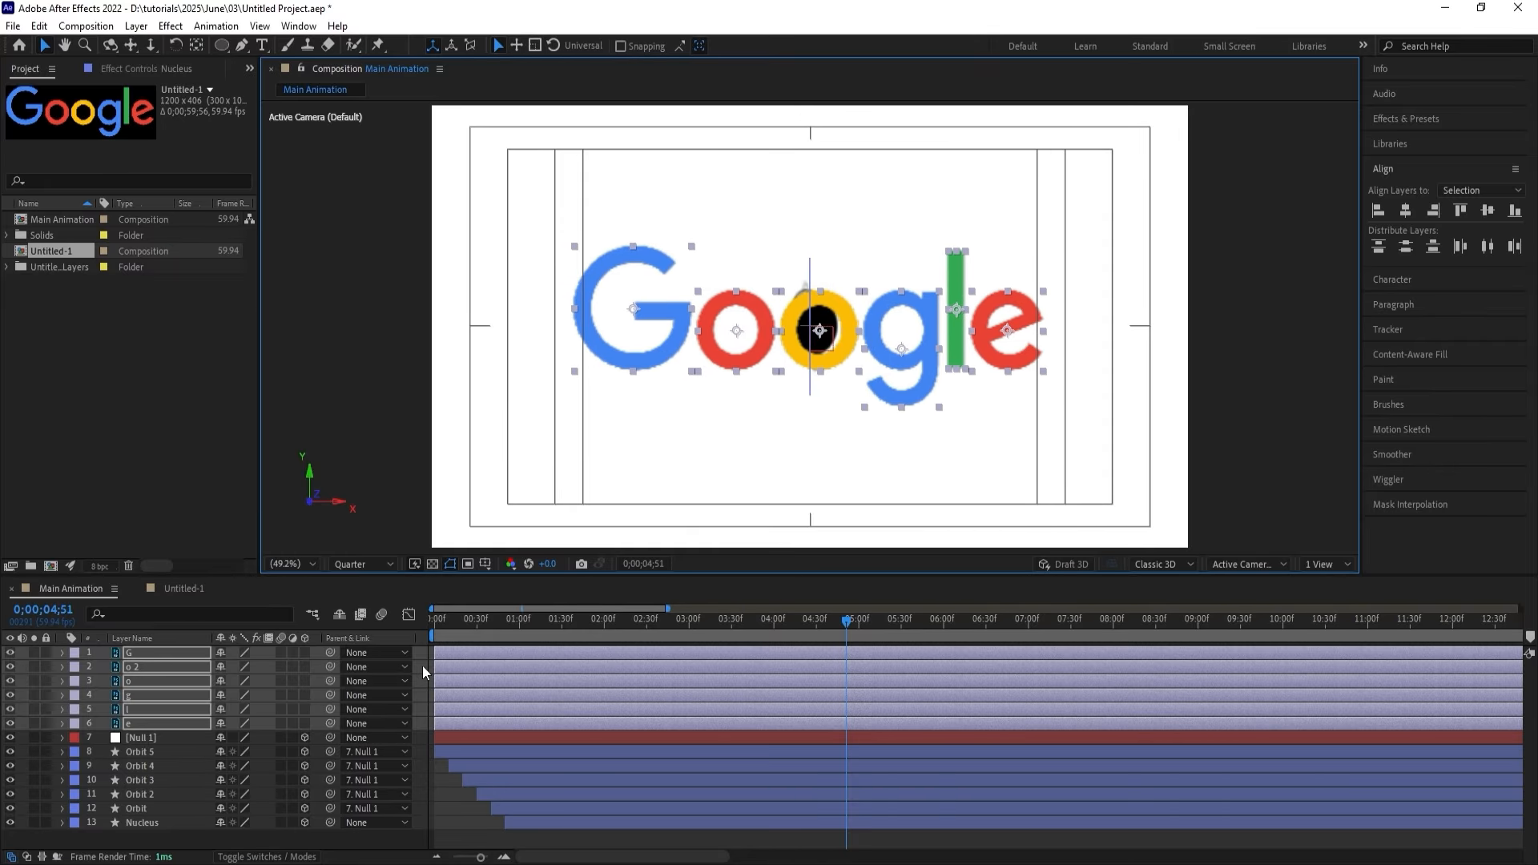
# Create a null object and parent the six Google letter layers to it.
pyautogui.rightClick(424, 671)
pyautogui.moveTo(449, 459)
pyautogui.click(675, 564)
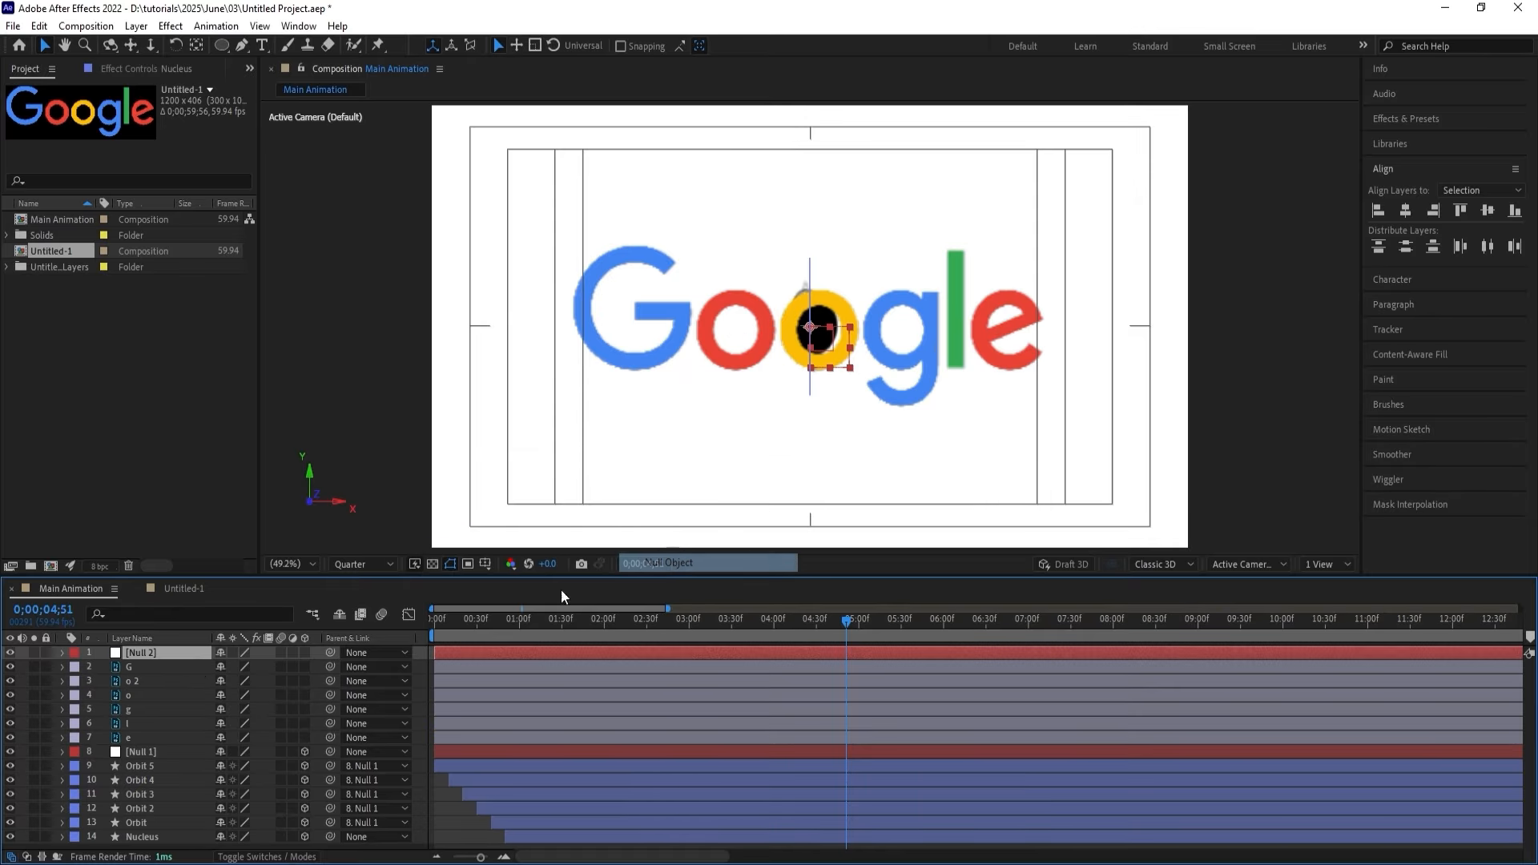
pyautogui.click(172, 666)
pyautogui.keyDown('shift'); pyautogui.click(132, 735); pyautogui.keyUp('shift')
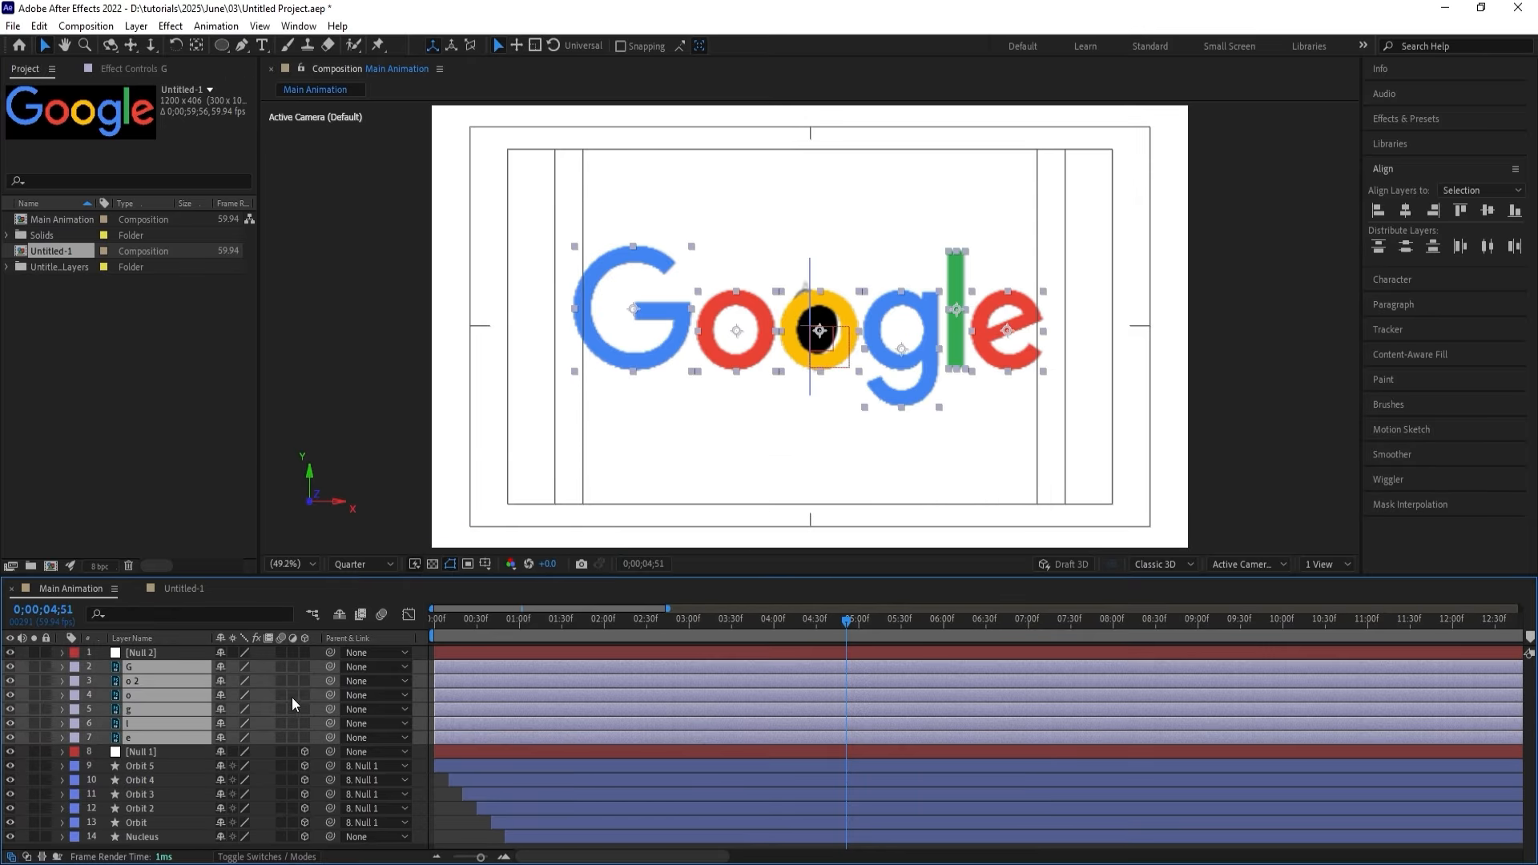
pyautogui.moveTo(330, 662); pyautogui.dragTo(205, 664)
# Scale Null 2 to 61% with the yellow o centred on the nucleus, and delete the null.
pyautogui.press('s')
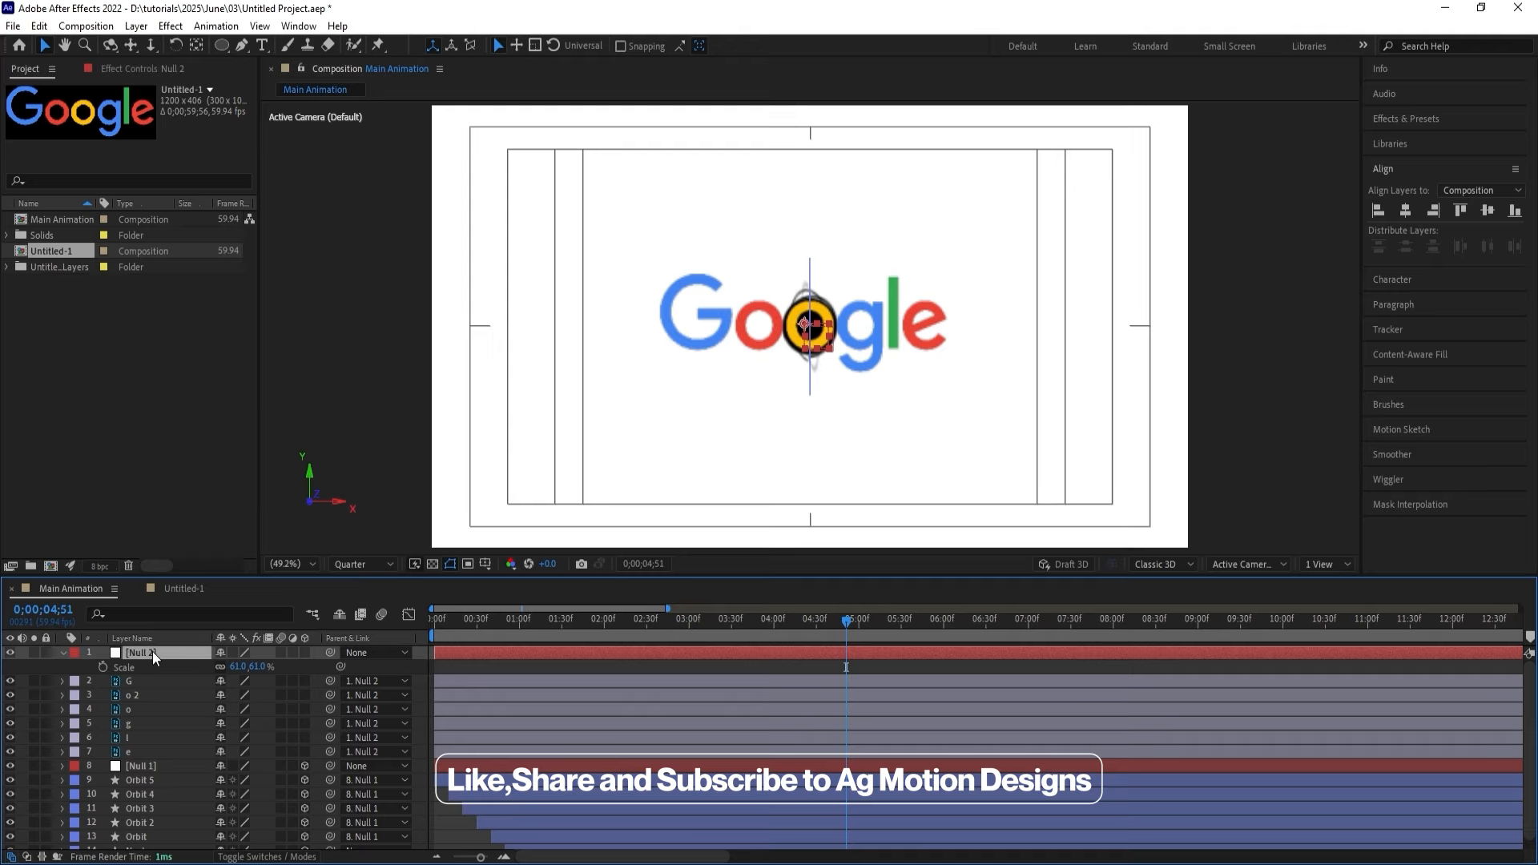
pyautogui.press('Delete')
# Trim the start of the six letter layers to 0;00;04;50.
pyautogui.moveTo(838, 624); pyautogui.dragTo(839, 626)
pyautogui.moveTo(843, 627); pyautogui.dragTo(844, 627)
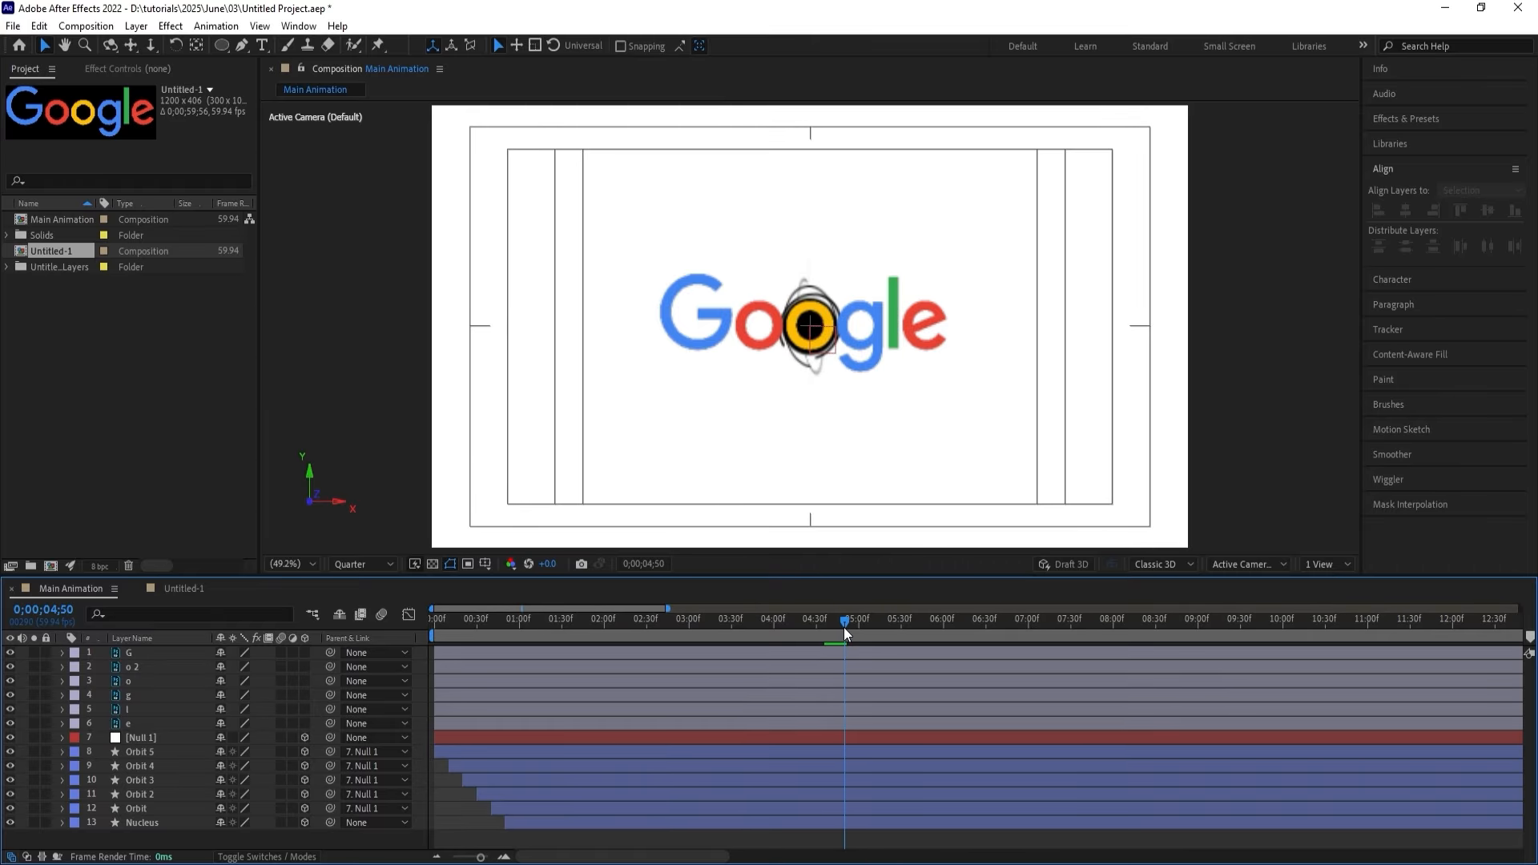
pyautogui.click(838, 721)
pyautogui.keyDown('shift'); pyautogui.click(832, 655); pyautogui.keyUp('shift')
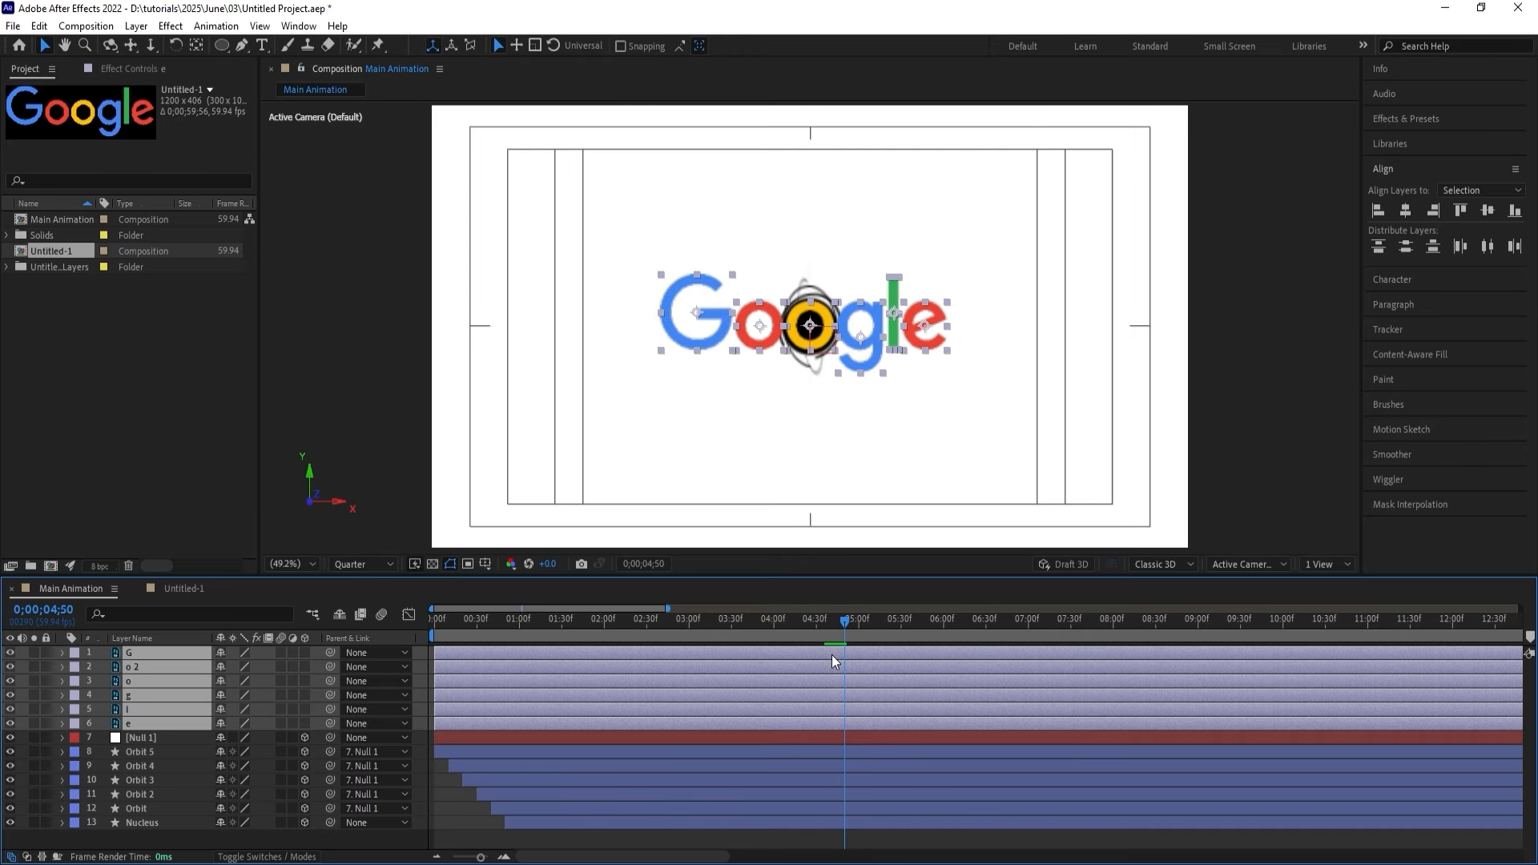
pyautogui.hotkey('alt', '[')
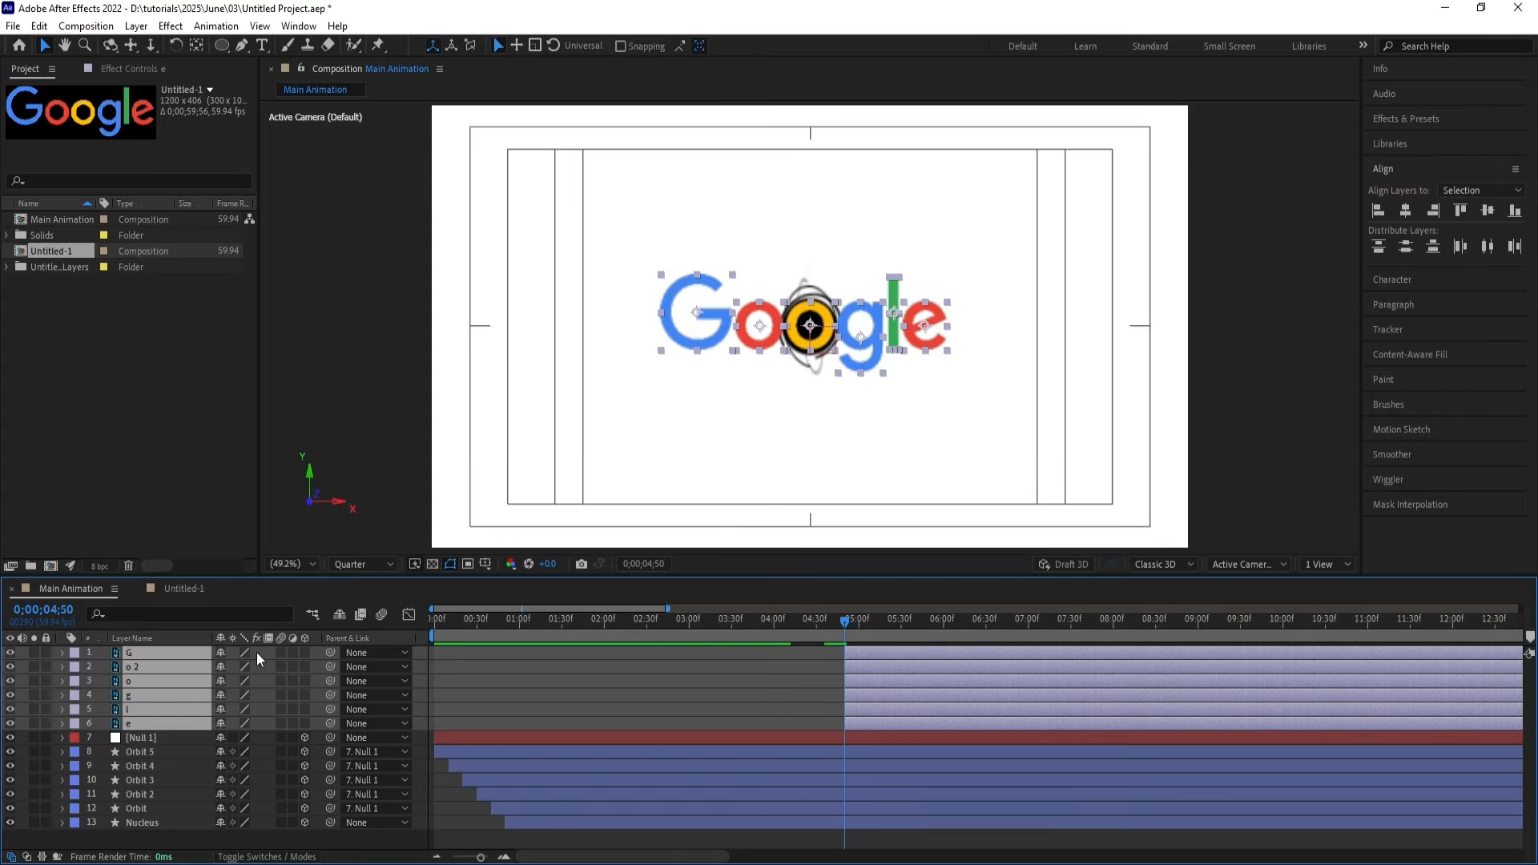
# Add Position and Rotation keyframes to all six letter layers at 0;00;04;50.
pyautogui.press('p')
pyautogui.click(97, 668)
pyautogui.moveTo(103, 666); pyautogui.dragTo(115, 787)
pyautogui.click(112, 801)
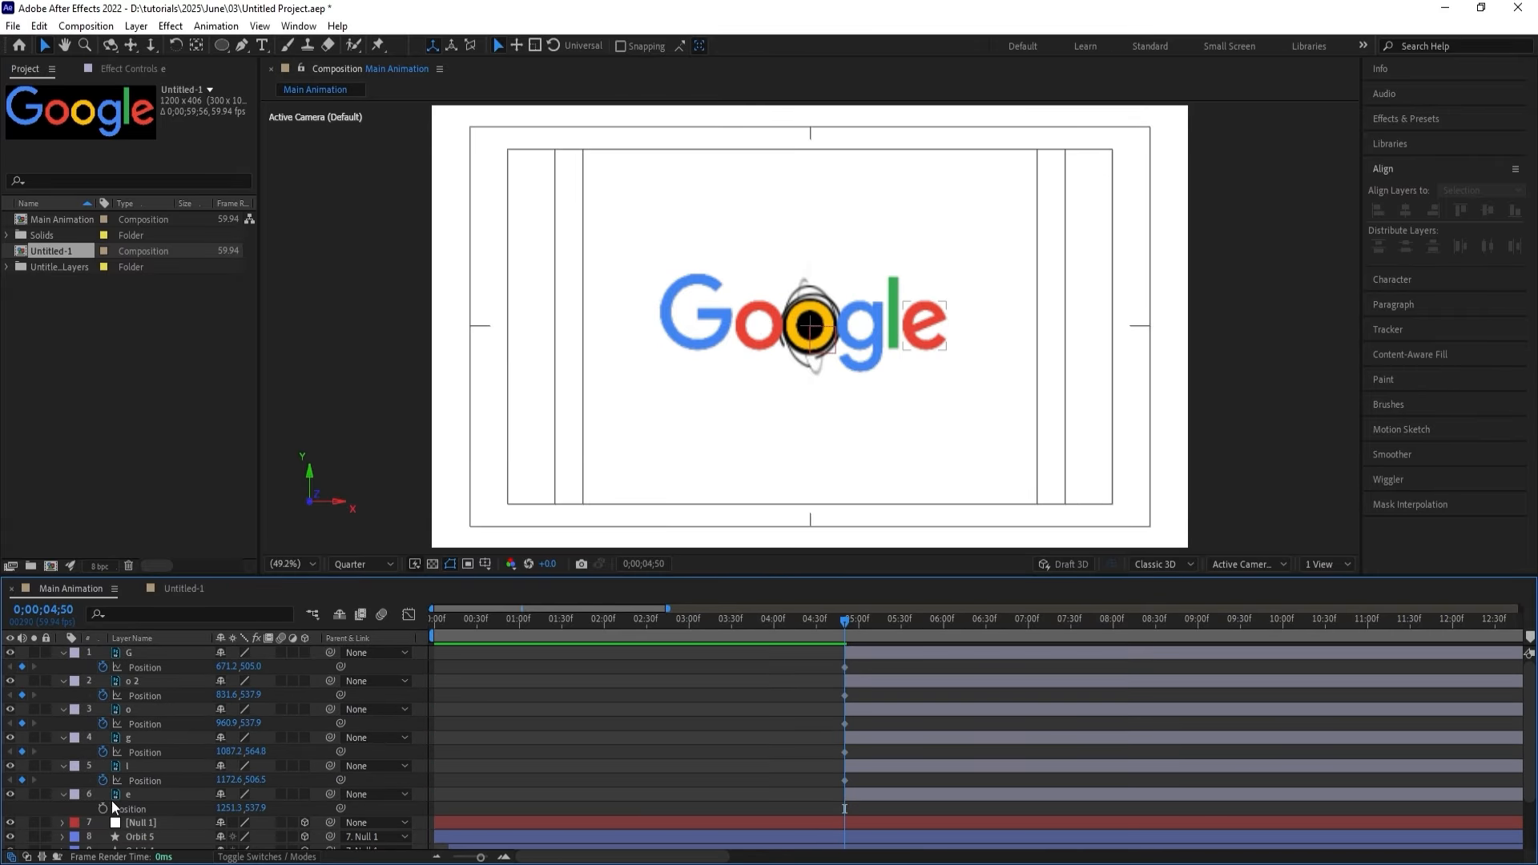
pyautogui.click(103, 808)
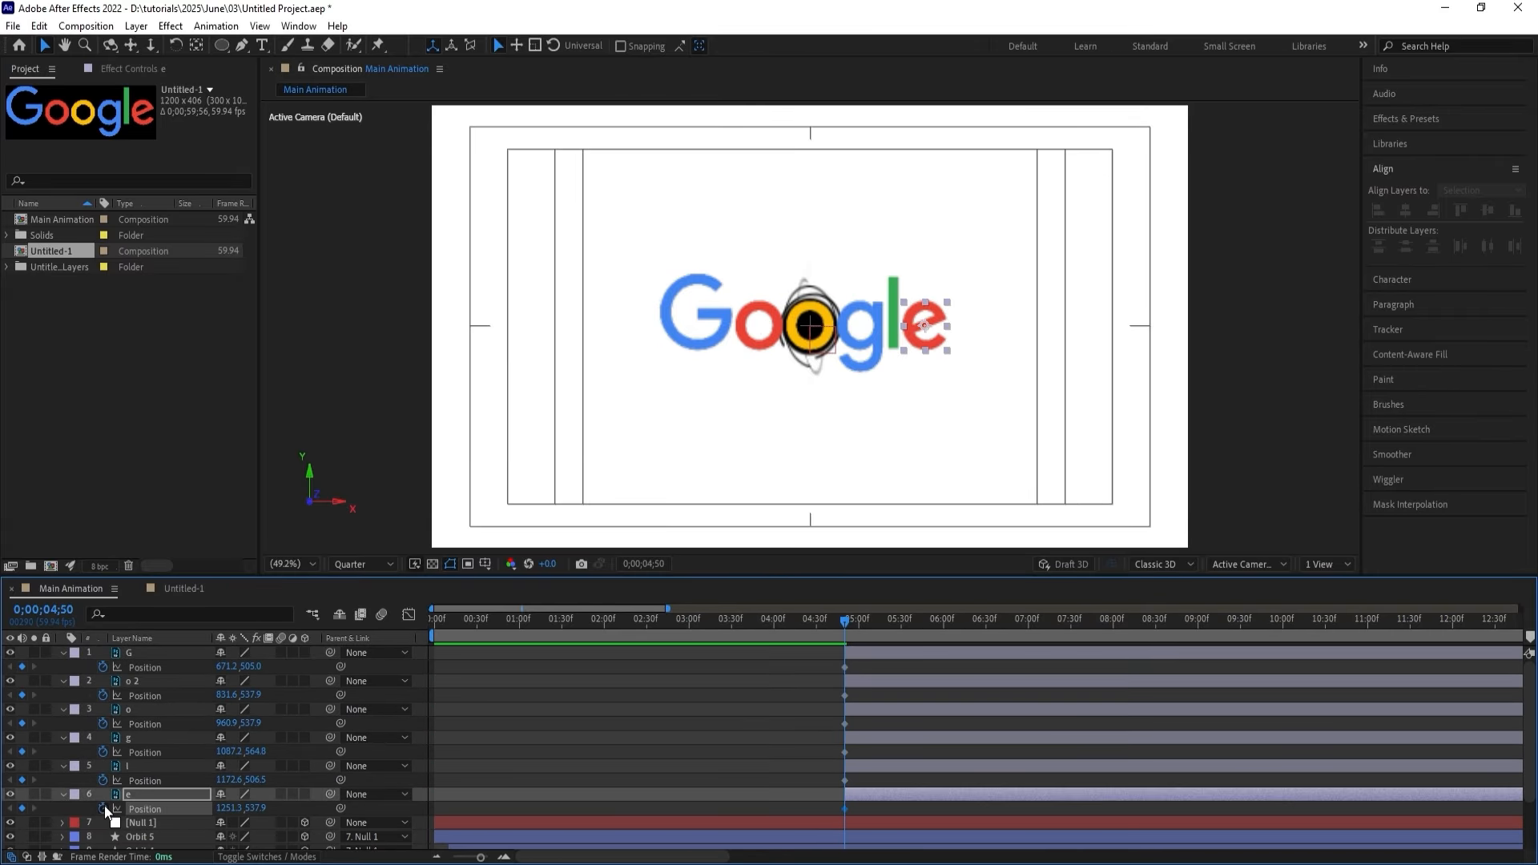
pyautogui.keyDown('shift'); pyautogui.click(133, 652); pyautogui.keyUp('shift')
pyautogui.hotkey('alt', 'shift', 'r')
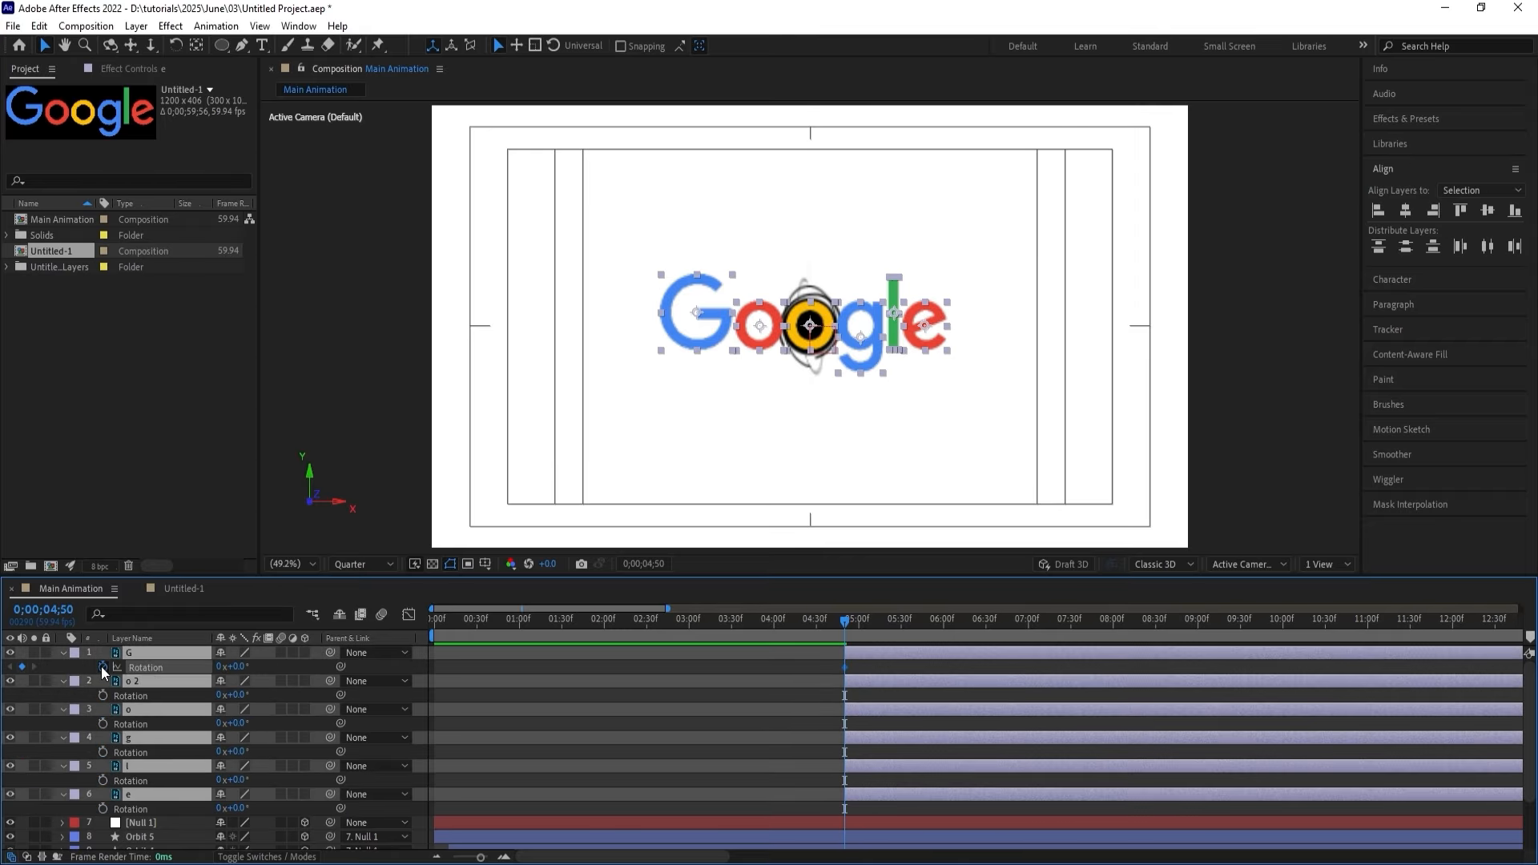
pyautogui.hotkey('shift', 'p')
# Preview onward and add Position and Rotation keyframes to the six letter layers at 0;00;06;31.
pyautogui.press('space')
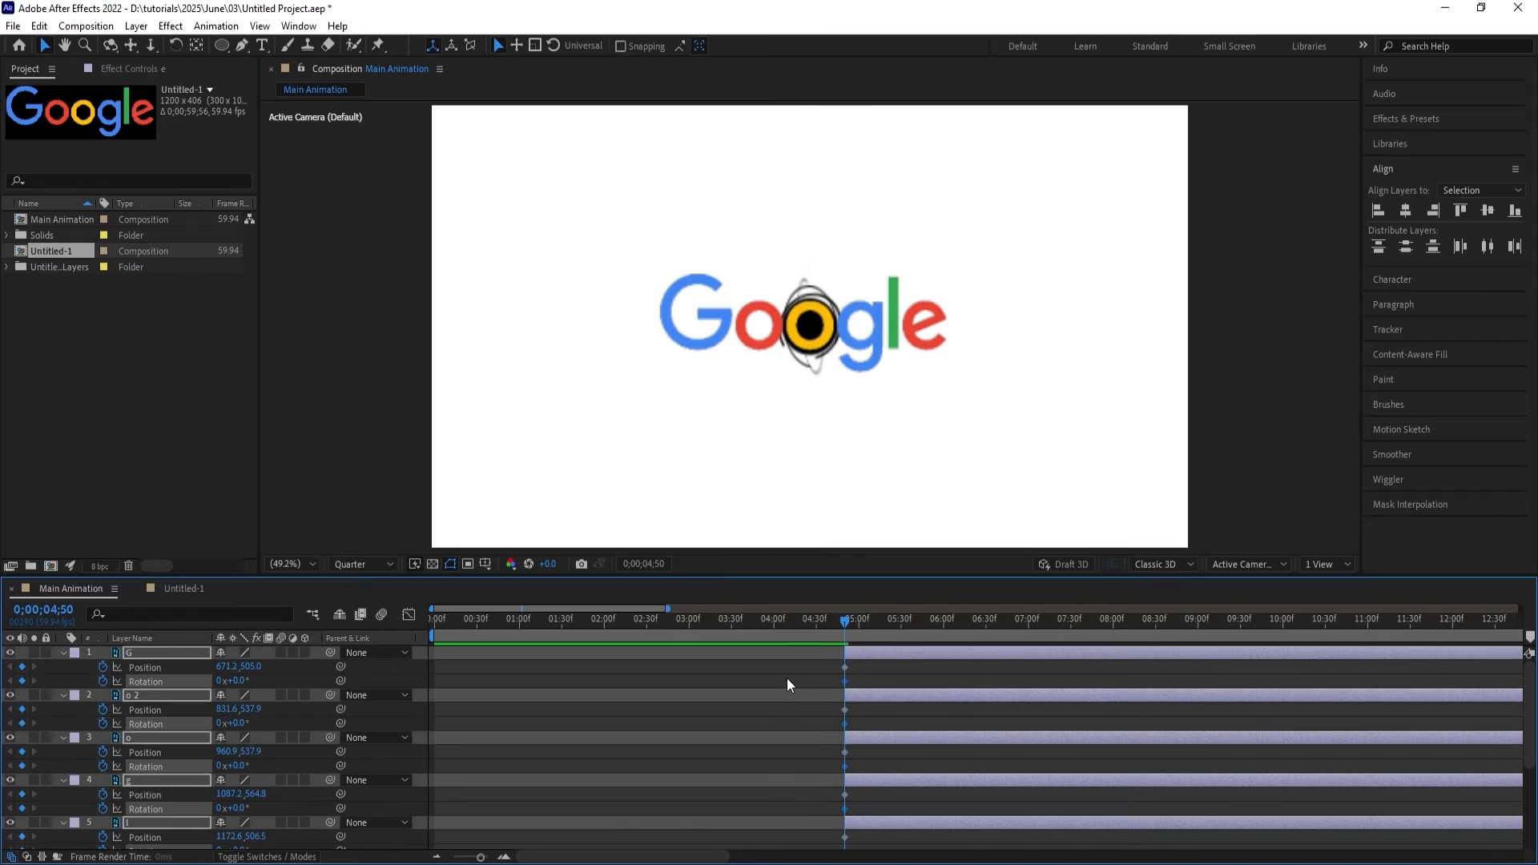
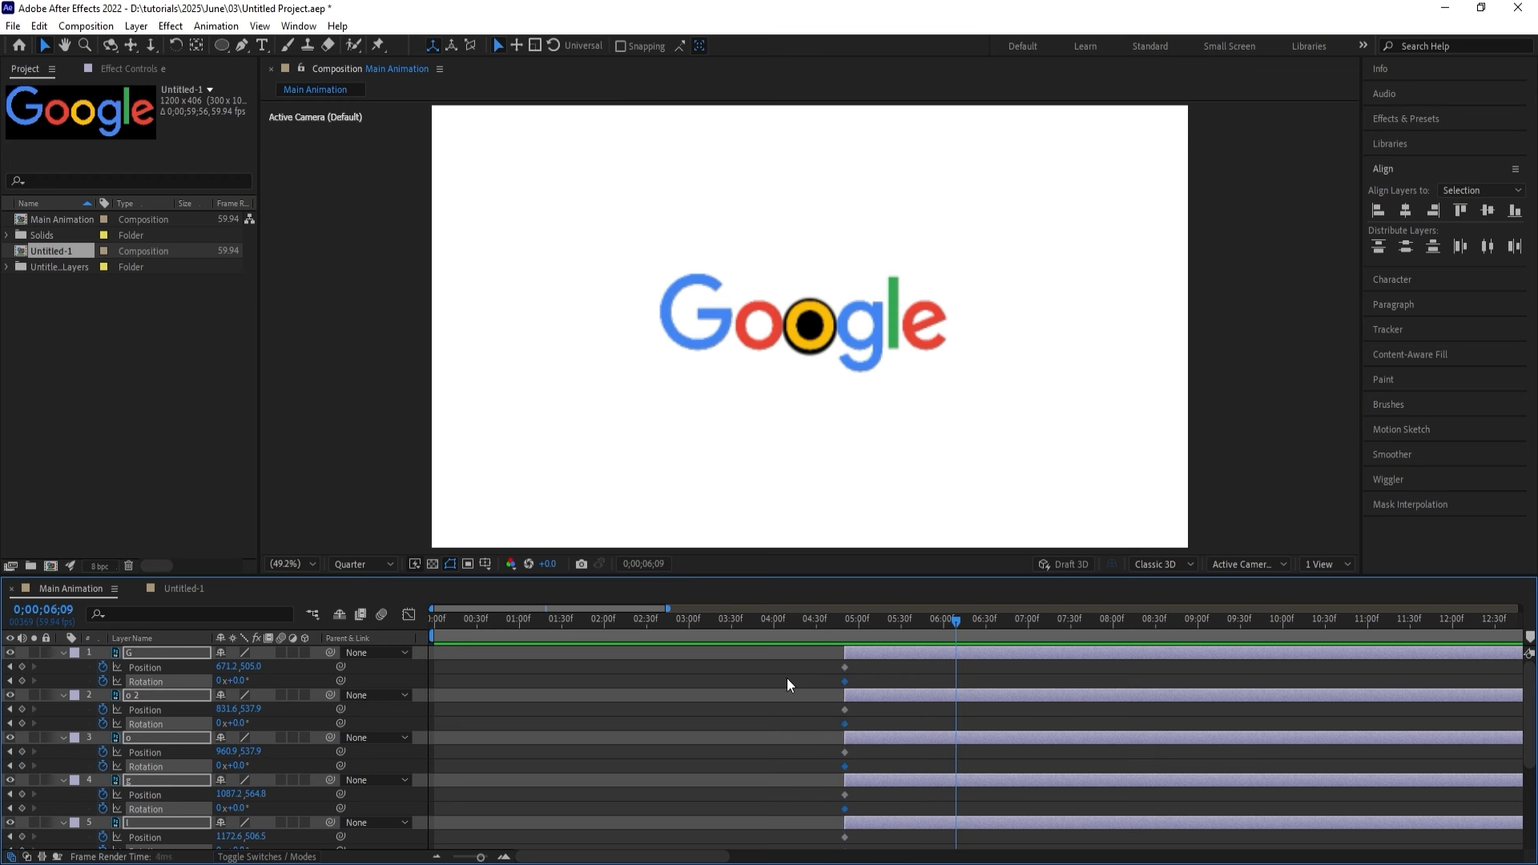
pyautogui.press('space')
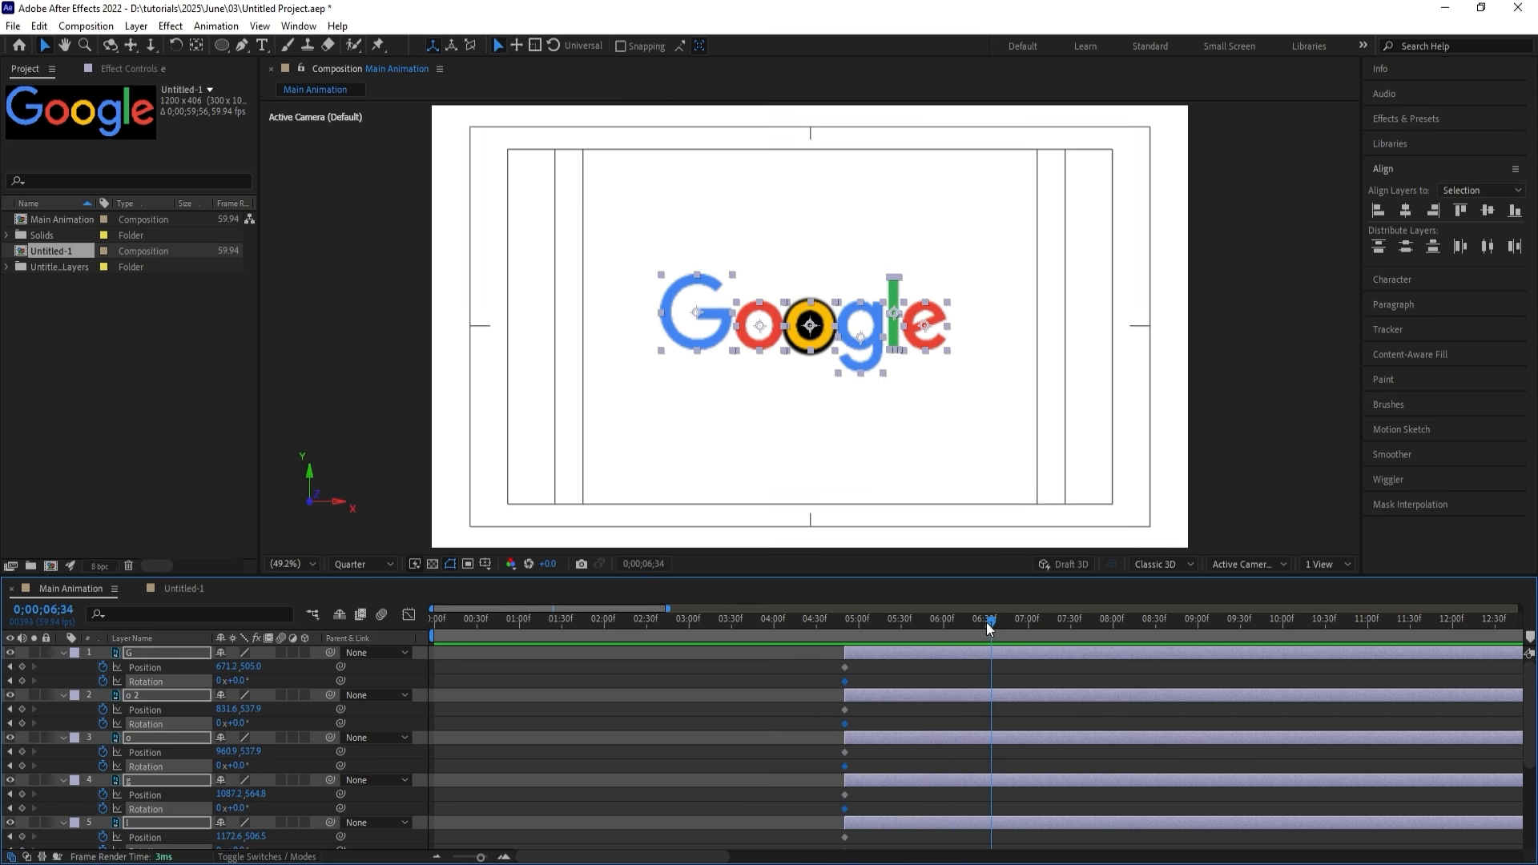
pyautogui.click(986, 625)
pyautogui.click(23, 667)
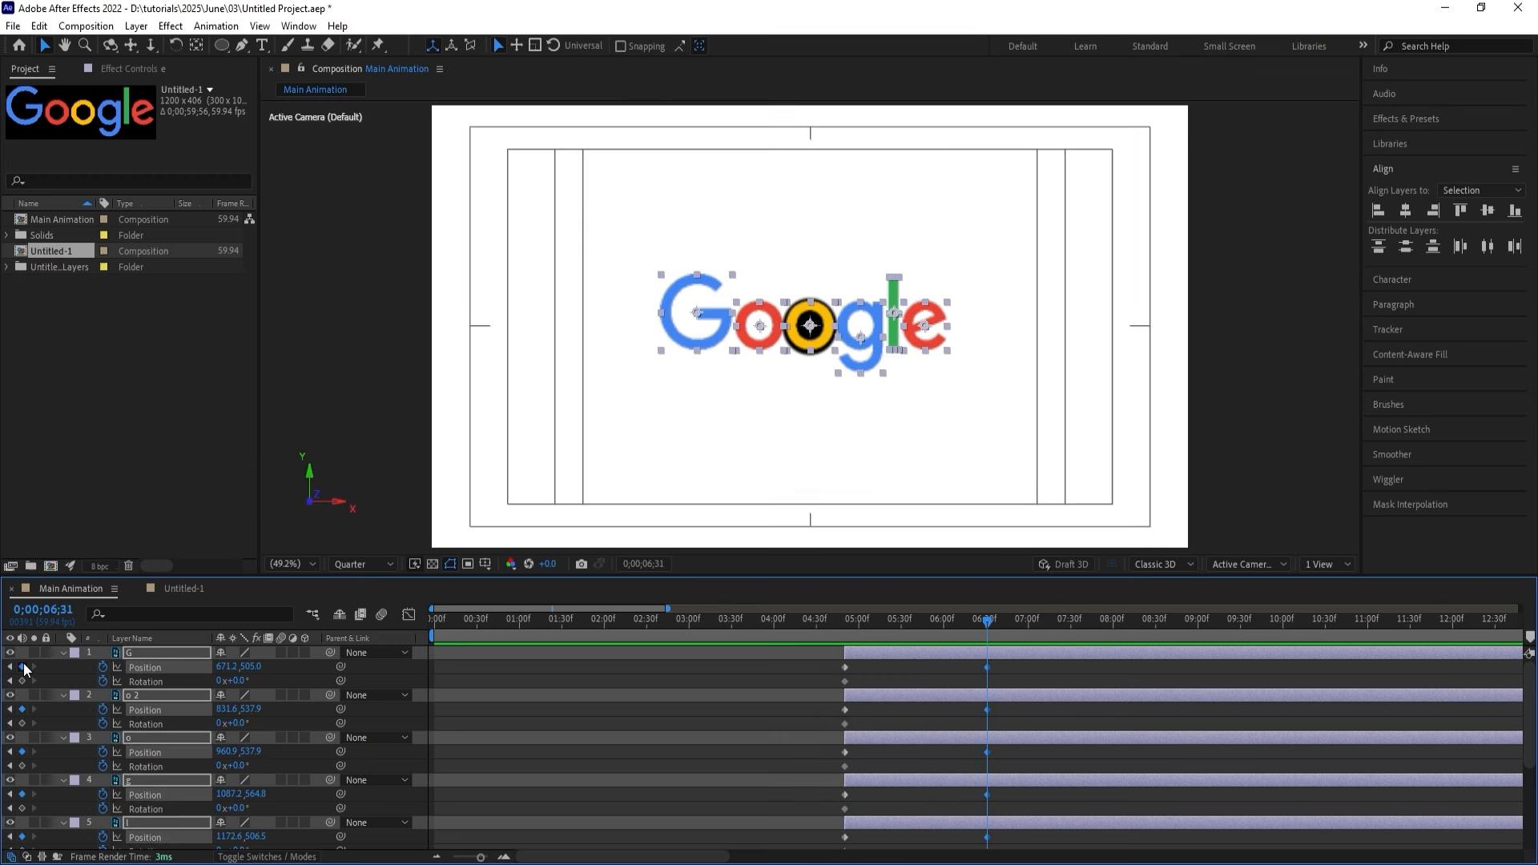
pyautogui.click(22, 681)
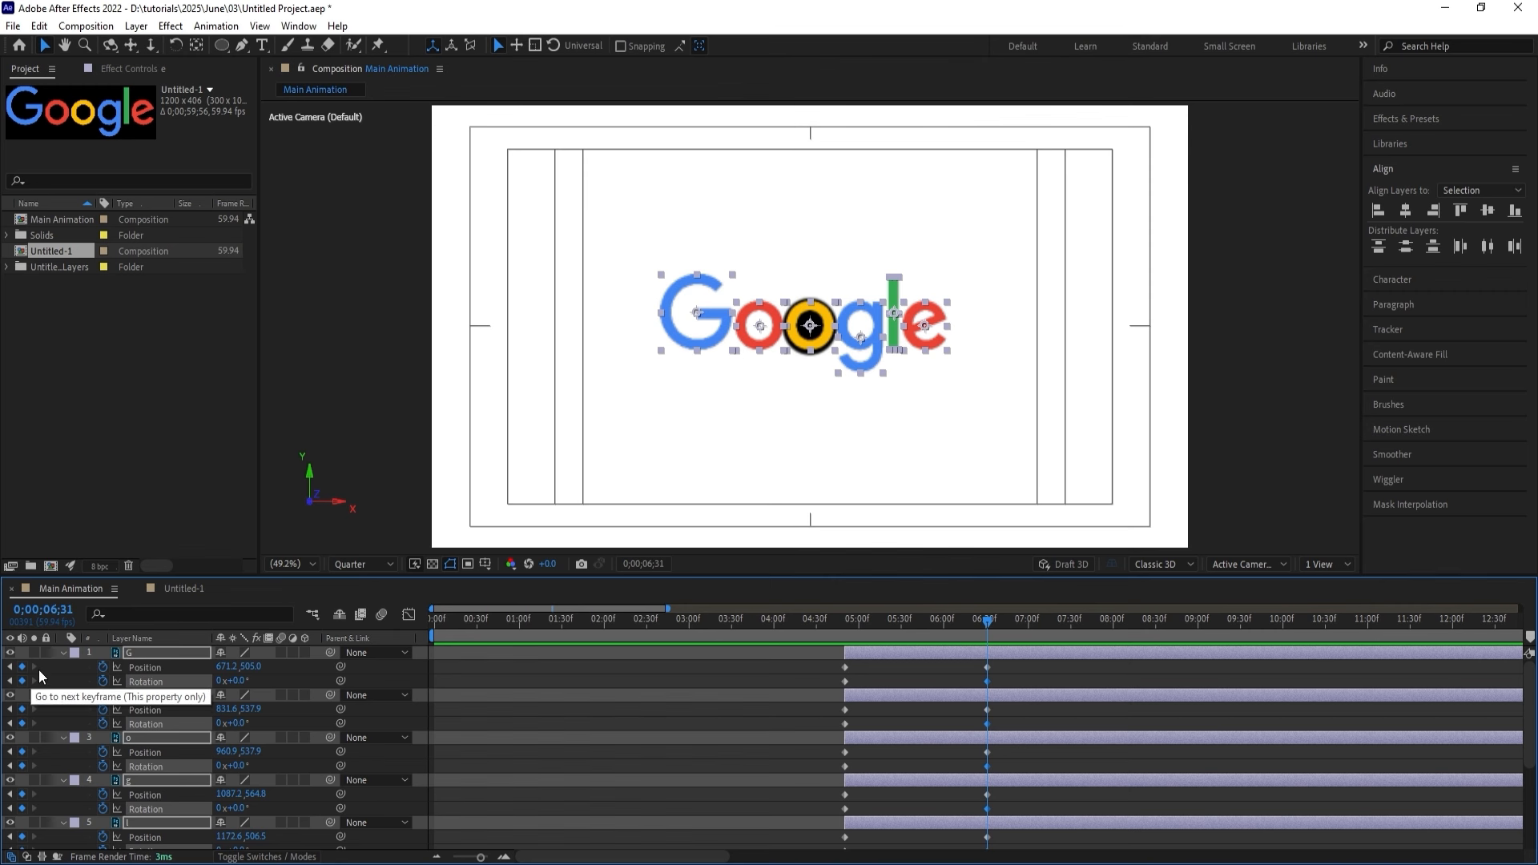
# At 0;00;04;50, align the letters' centres horizontally and vertically and move the stack onto the nucleus at about 960.8, 538.7.
pyautogui.press('j')
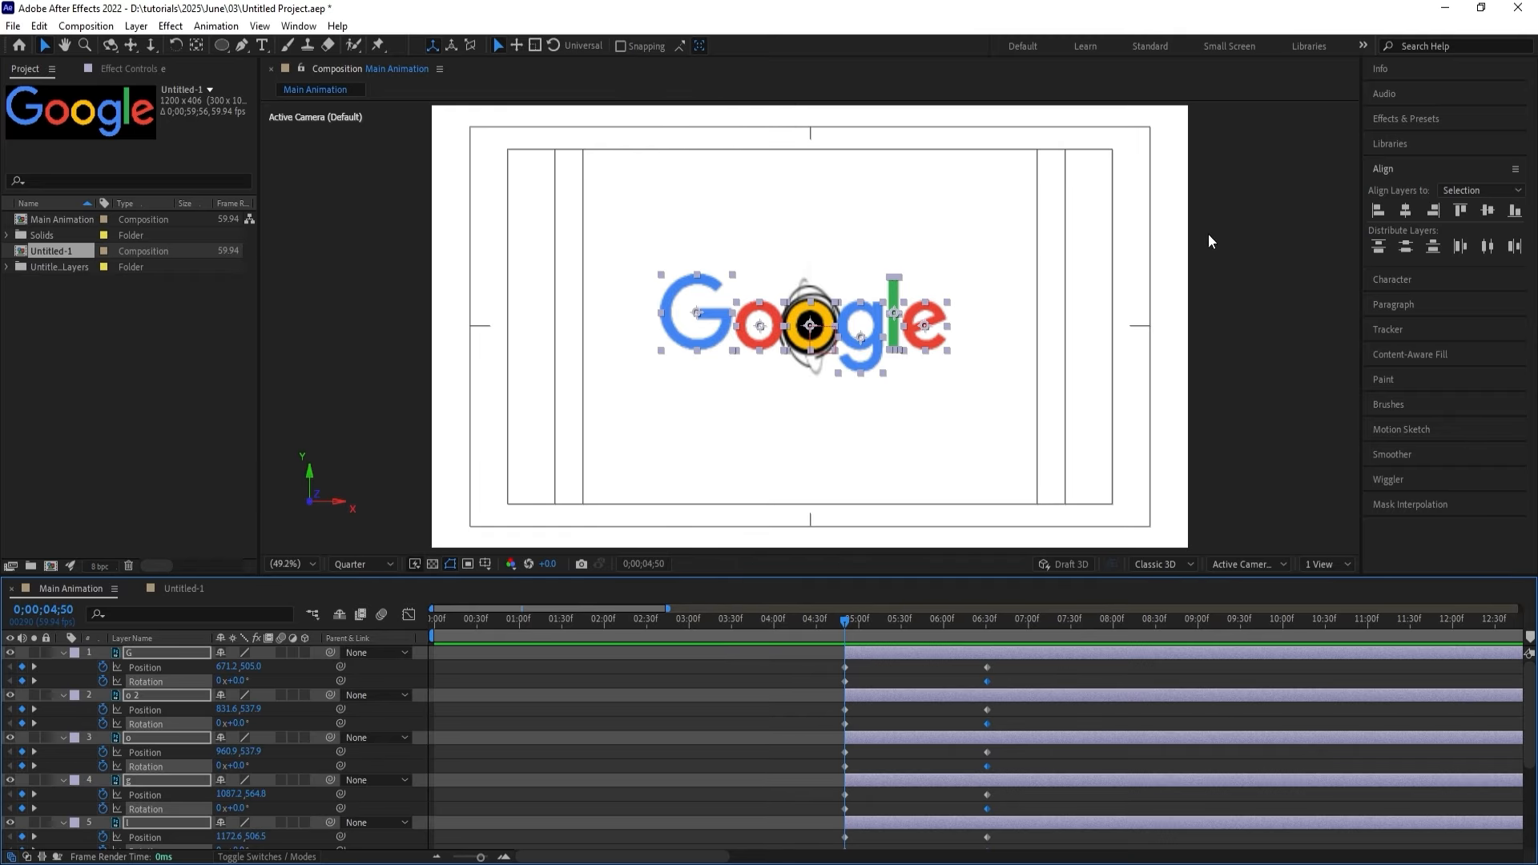
pyautogui.click(1405, 215)
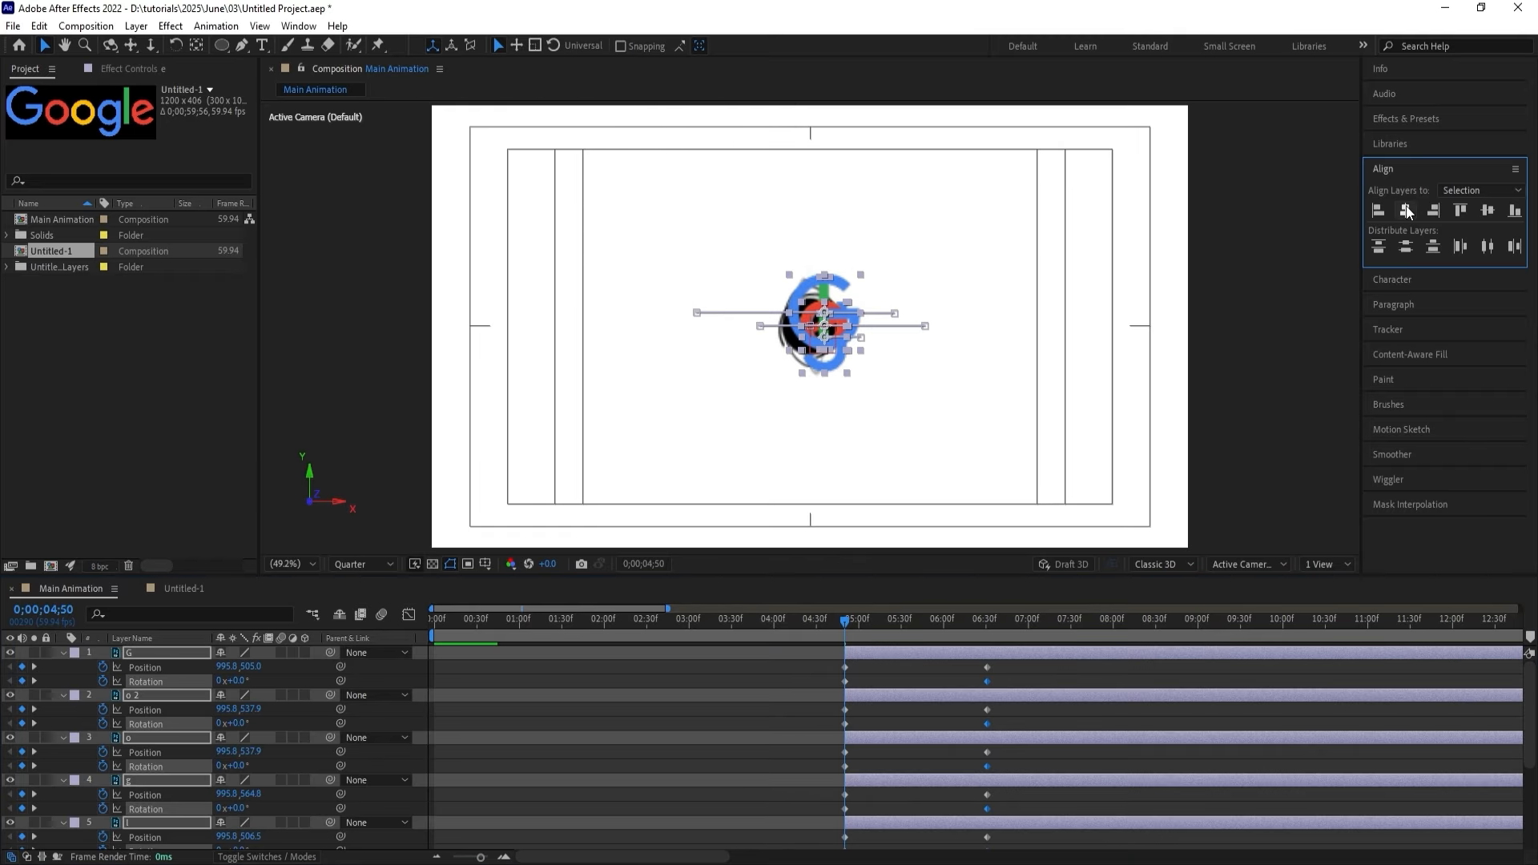
pyautogui.click(1486, 211)
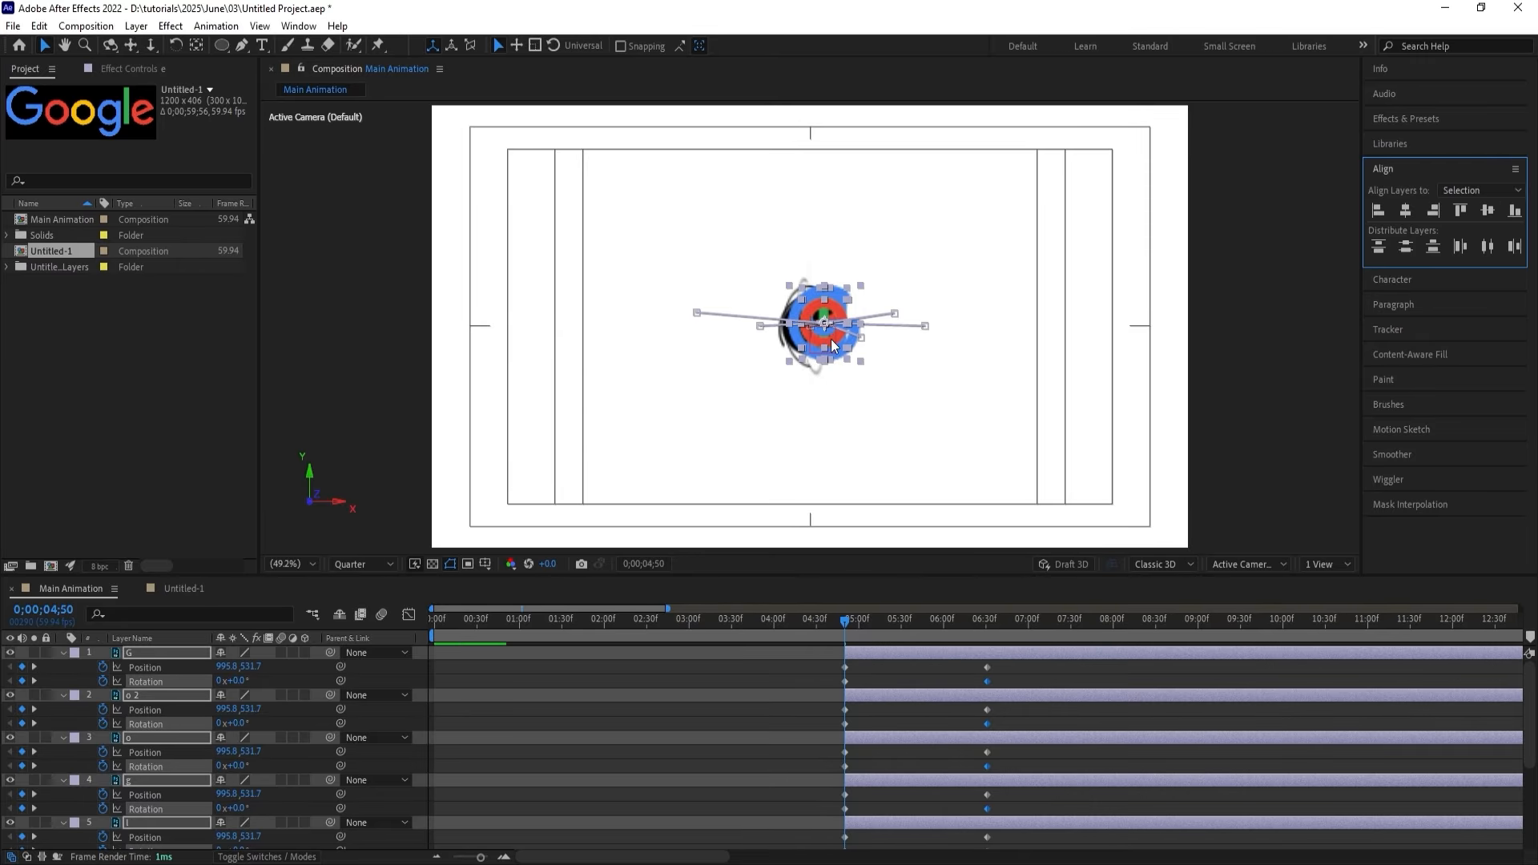
pyautogui.scroll(4, 824, 339)
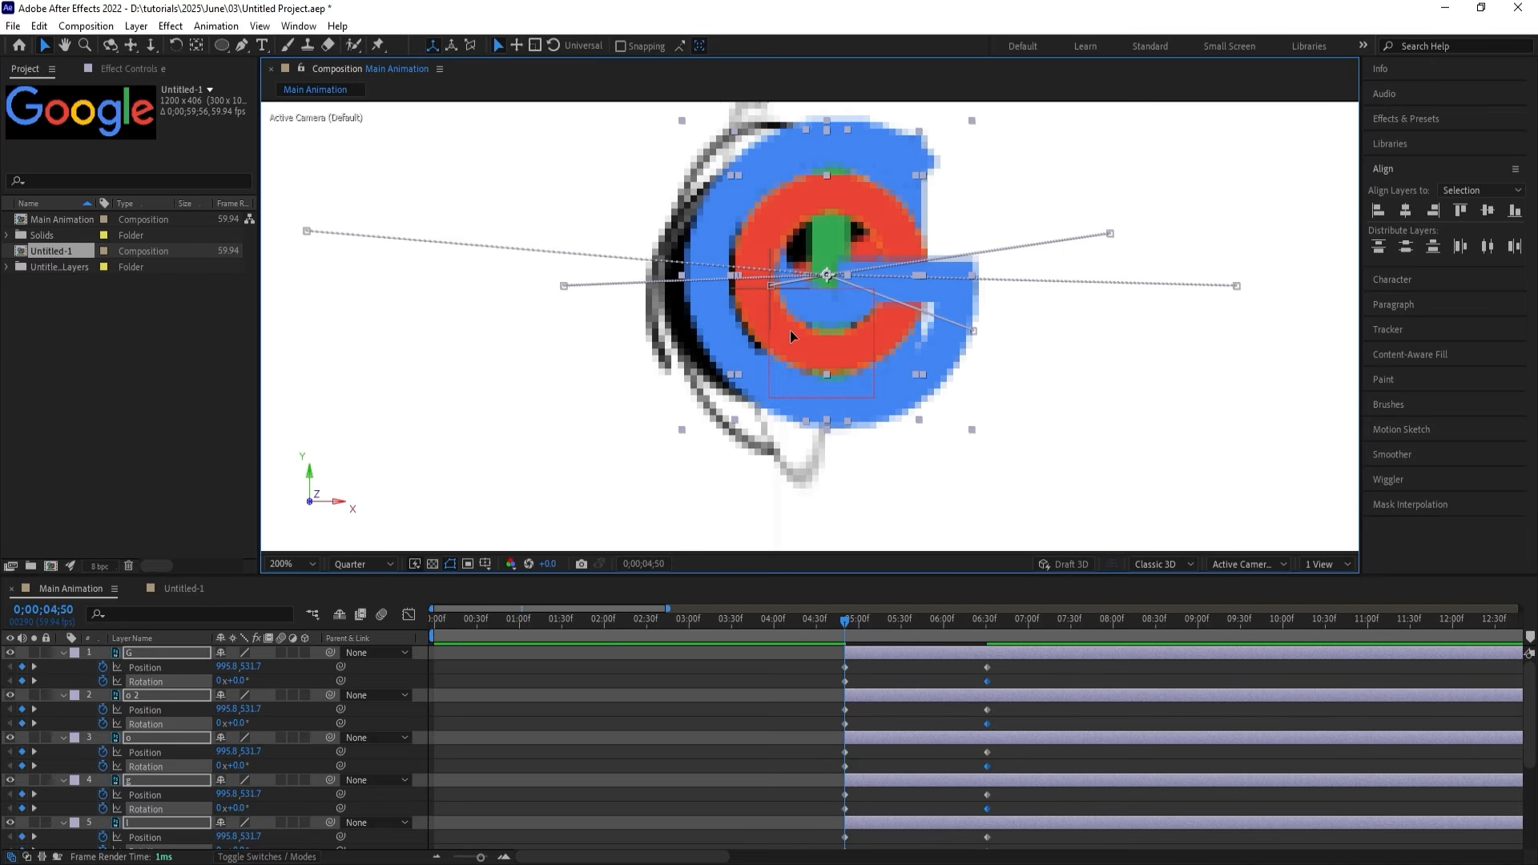
pyautogui.moveTo(790, 330); pyautogui.dragTo(734, 342)
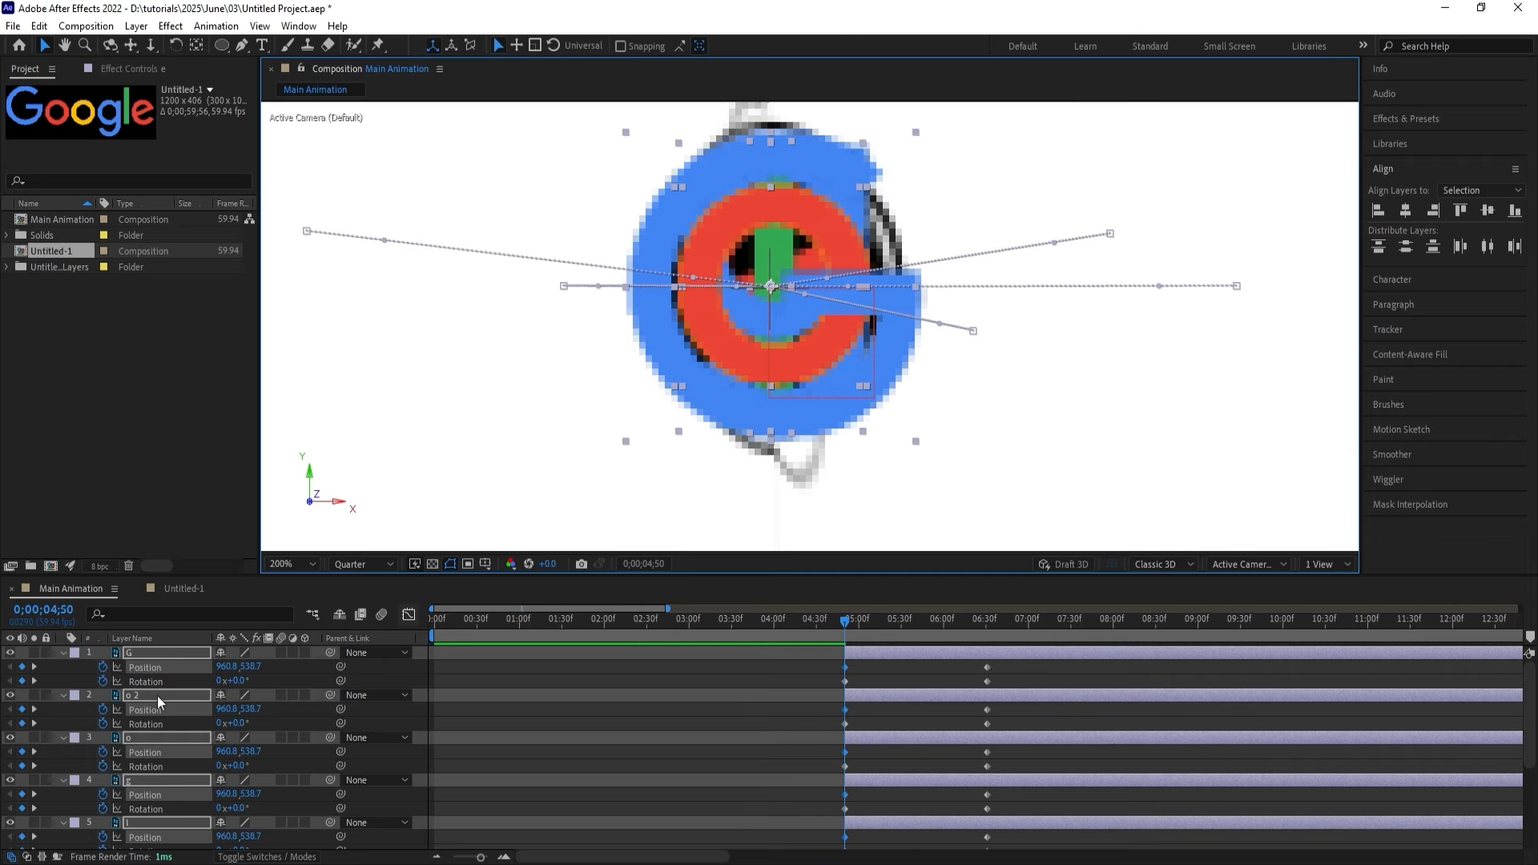
# Add Scale keyframes to the six letter layers at 0;00;04;50 and 0;00;06;31, and return to the first keyframe.
pyautogui.hotkey('alt', 'shift', 's')
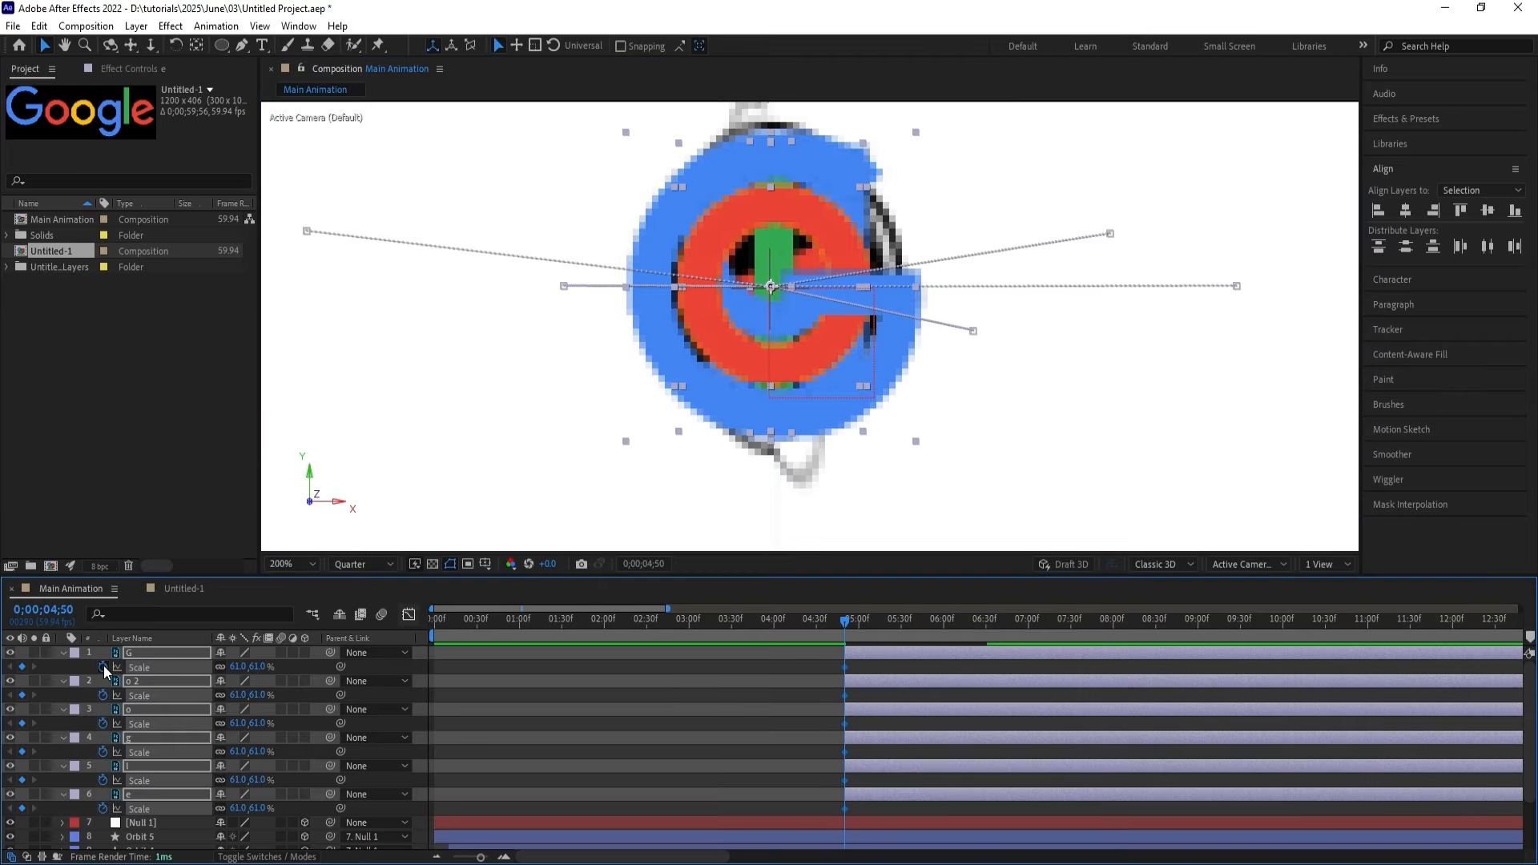
pyautogui.press('u')
pyautogui.press('k')
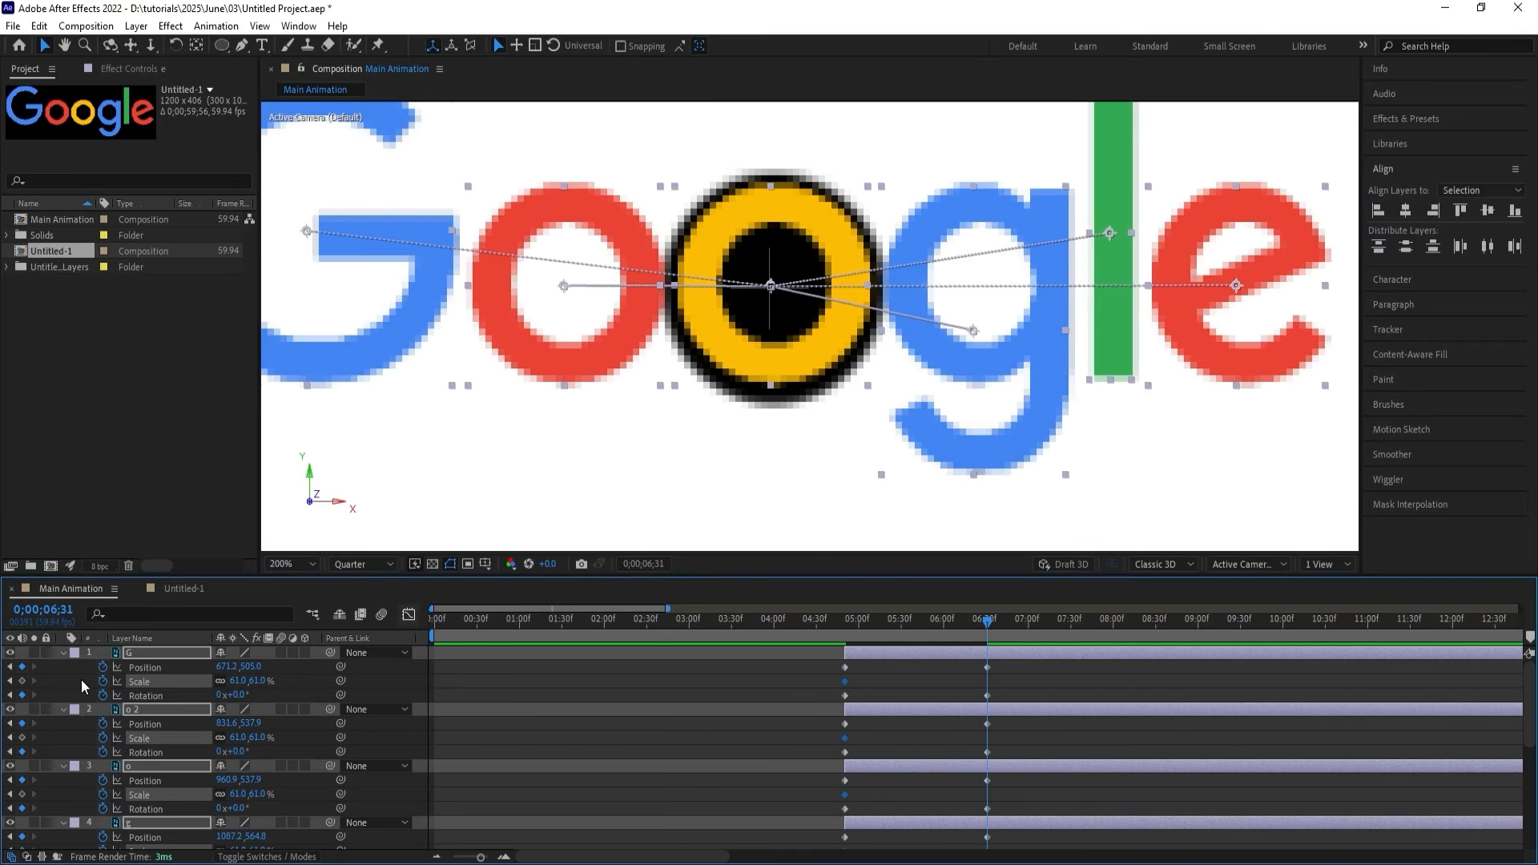
pyautogui.click(22, 681)
pyautogui.press('j')
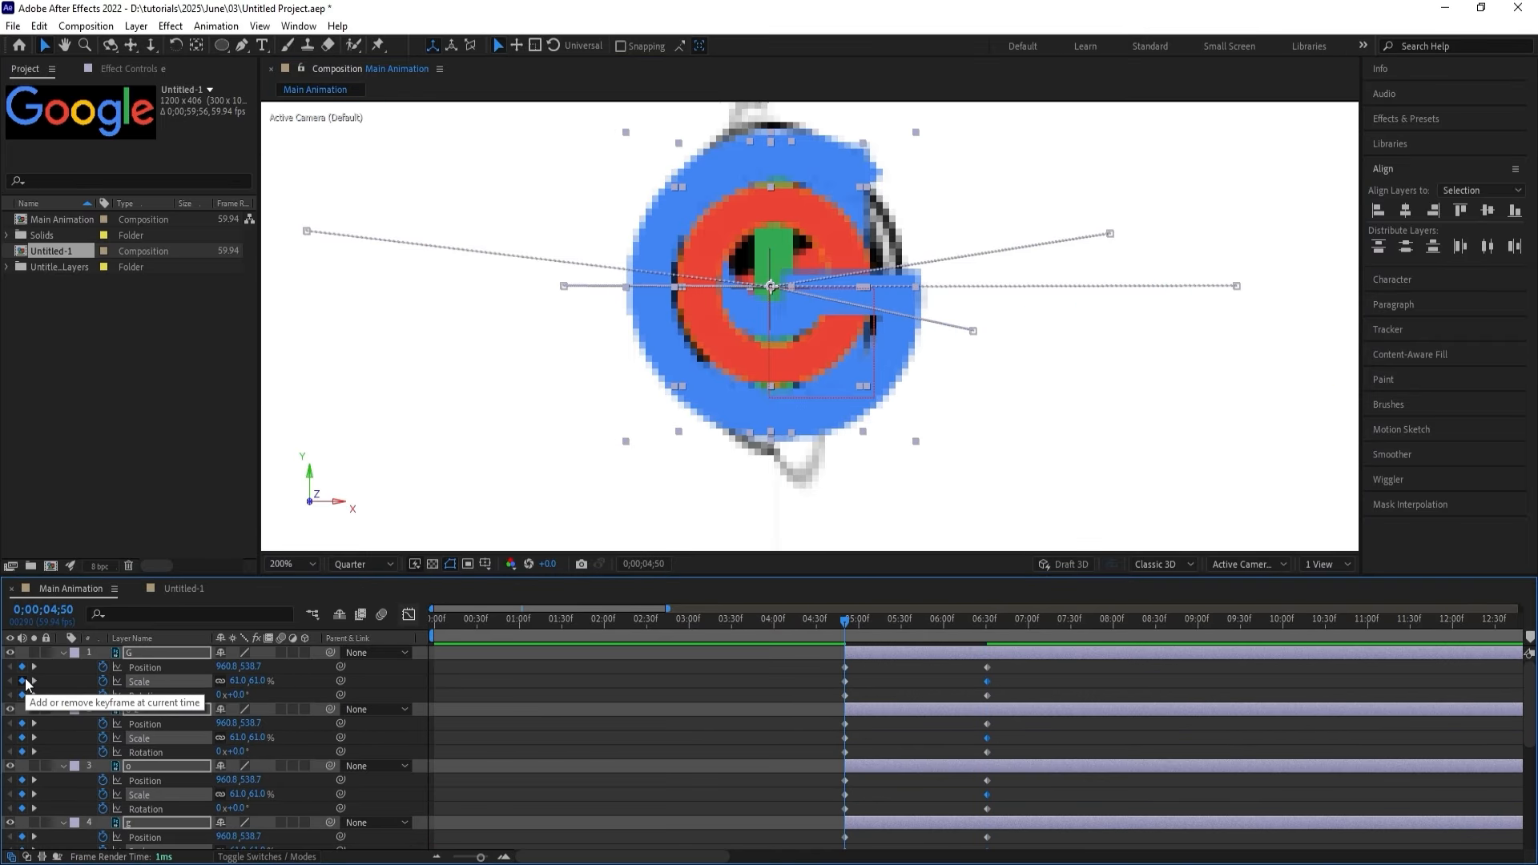
# Set the Scale of all six letter layers to 47% at 0;00;04;50 and go to the 0;00;06;31 keyframes.
pyautogui.moveTo(222, 680); pyautogui.dragTo(222, 680)
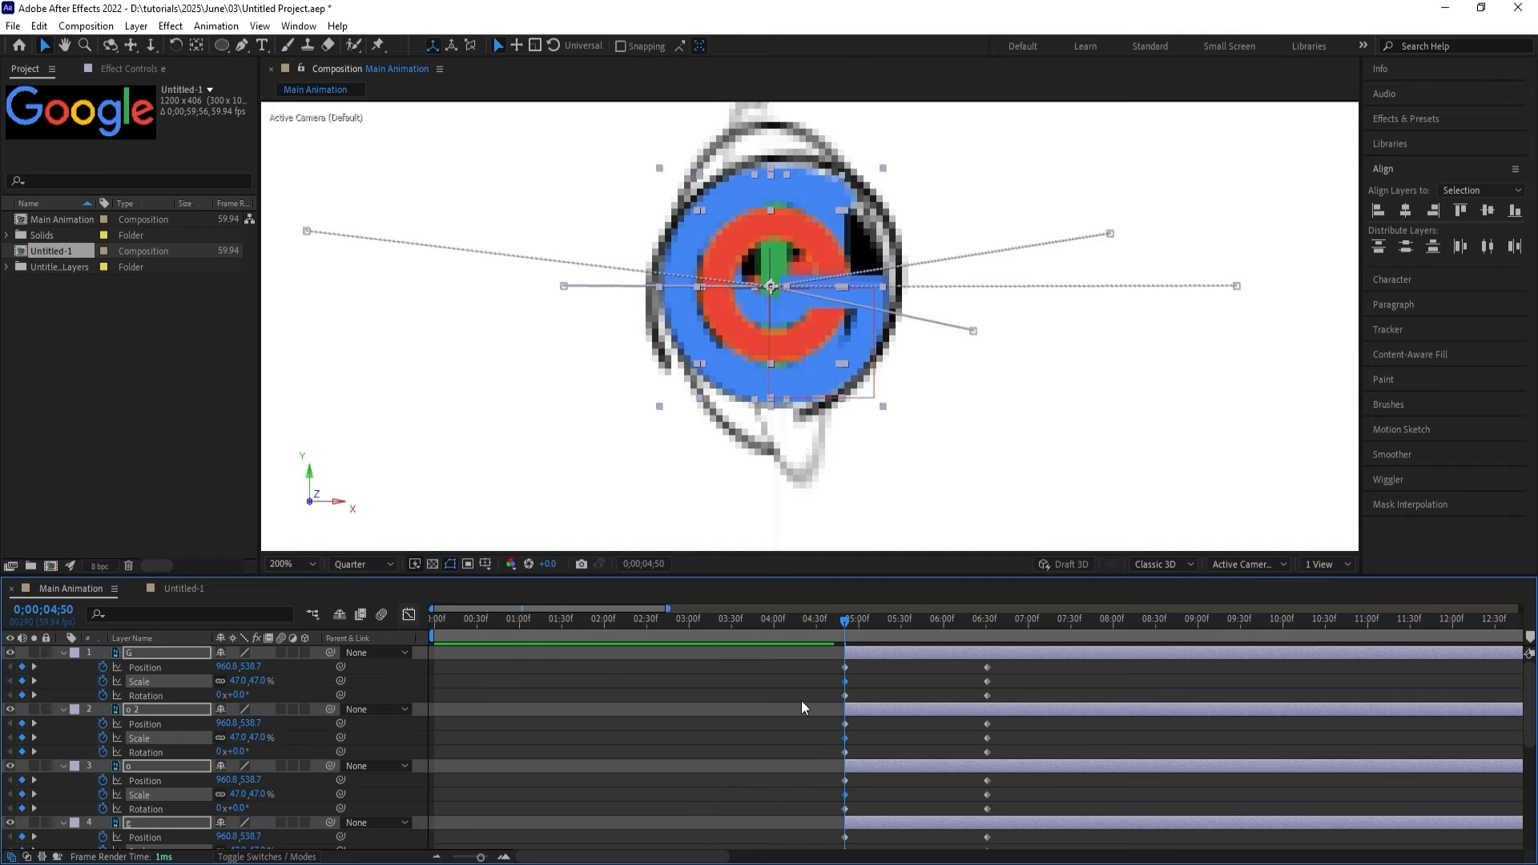
pyautogui.click(878, 692)
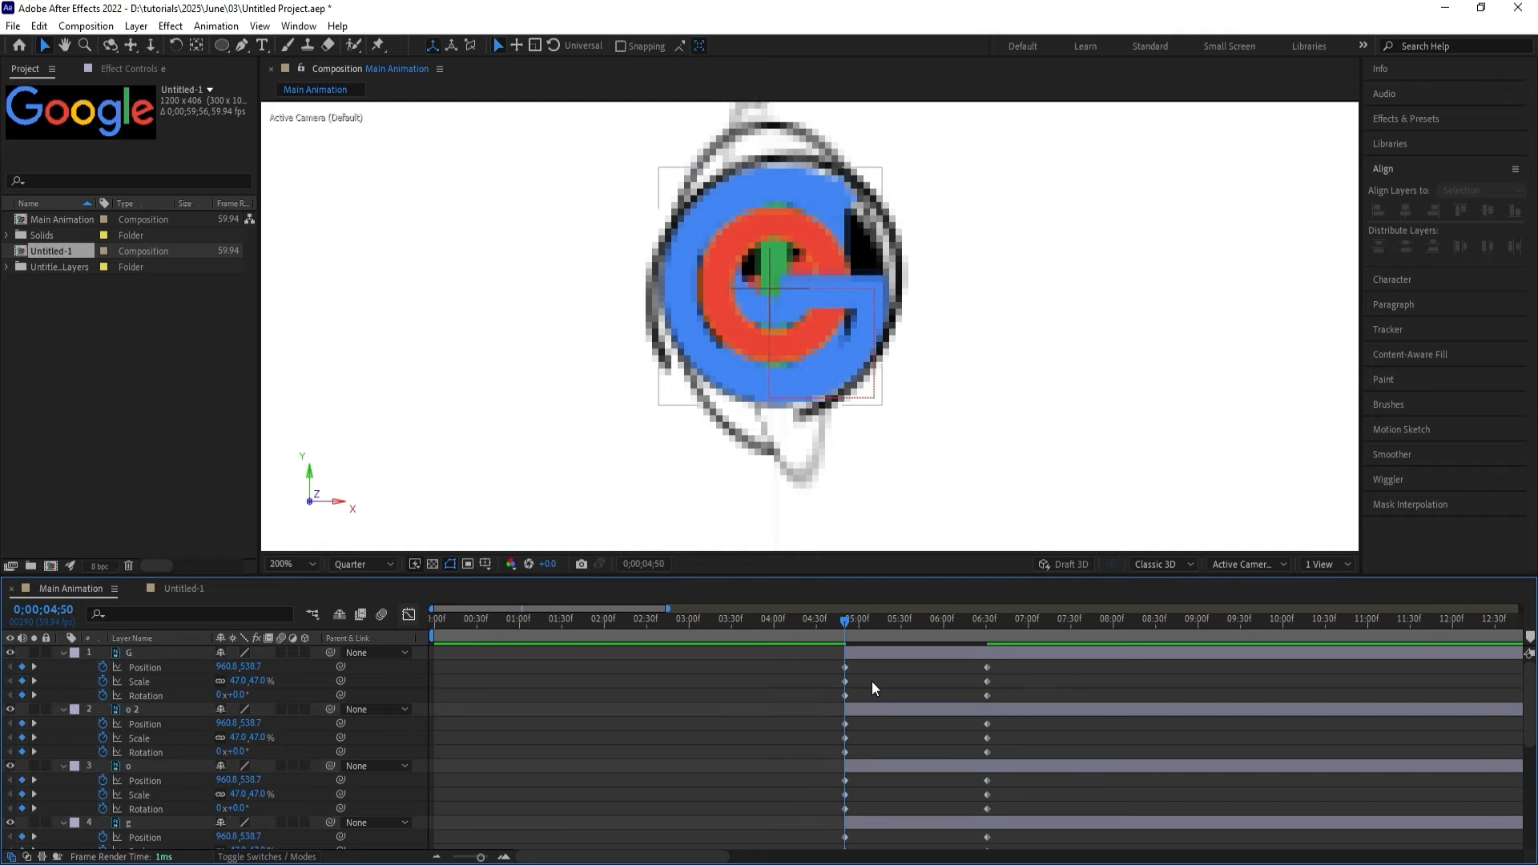
pyautogui.press('k')
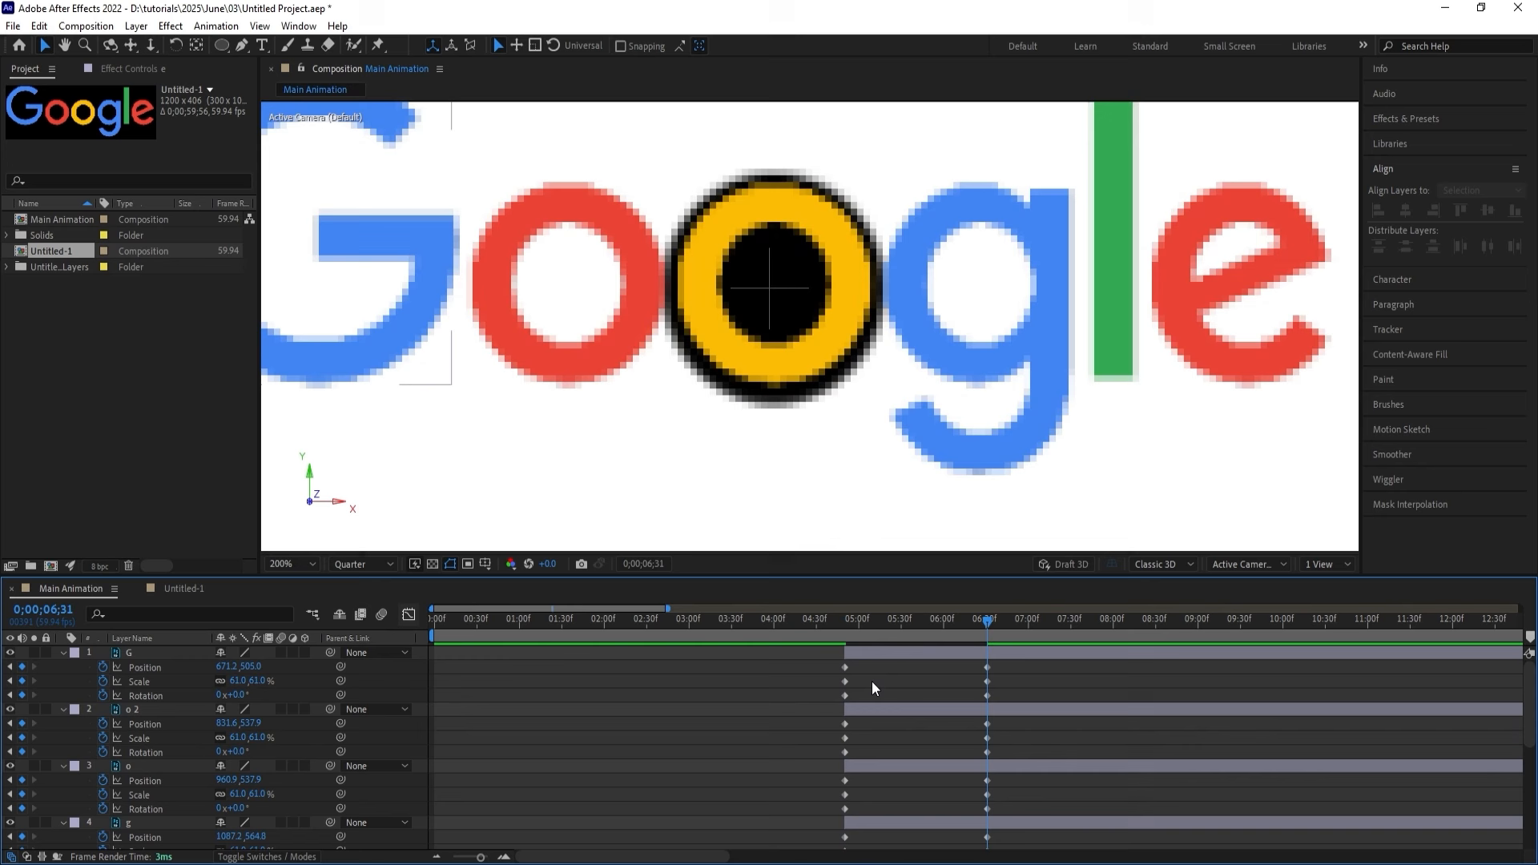
# Set the Rotation of the capital G and the first red o to -1 revolution at 0;00;06;31.
pyautogui.click(546, 304)
pyautogui.keyDown('shift'); pyautogui.click(406, 321); pyautogui.keyUp('shift')
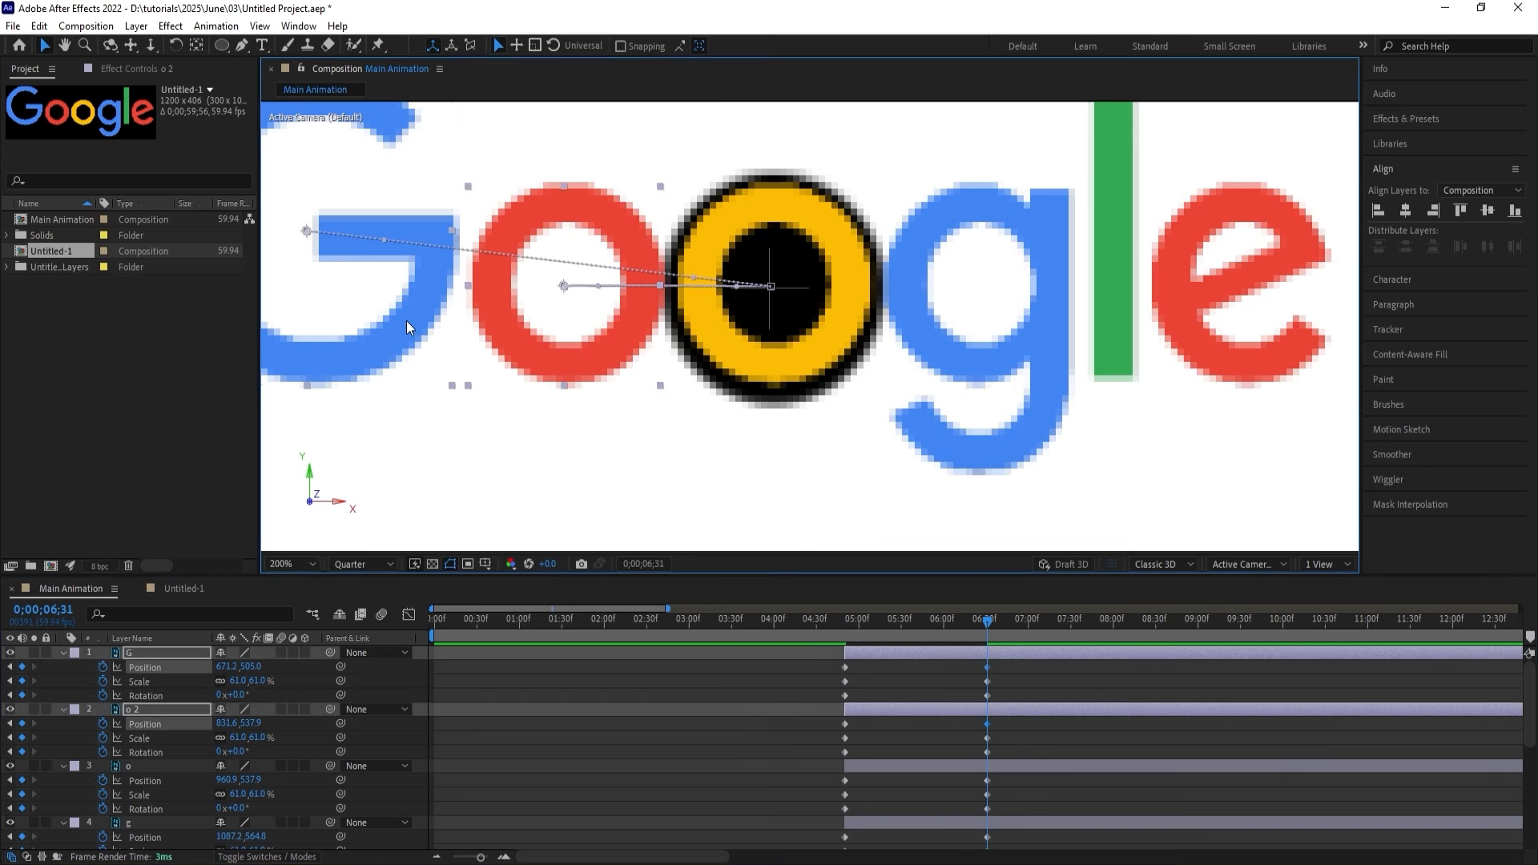
pyautogui.click(221, 695)
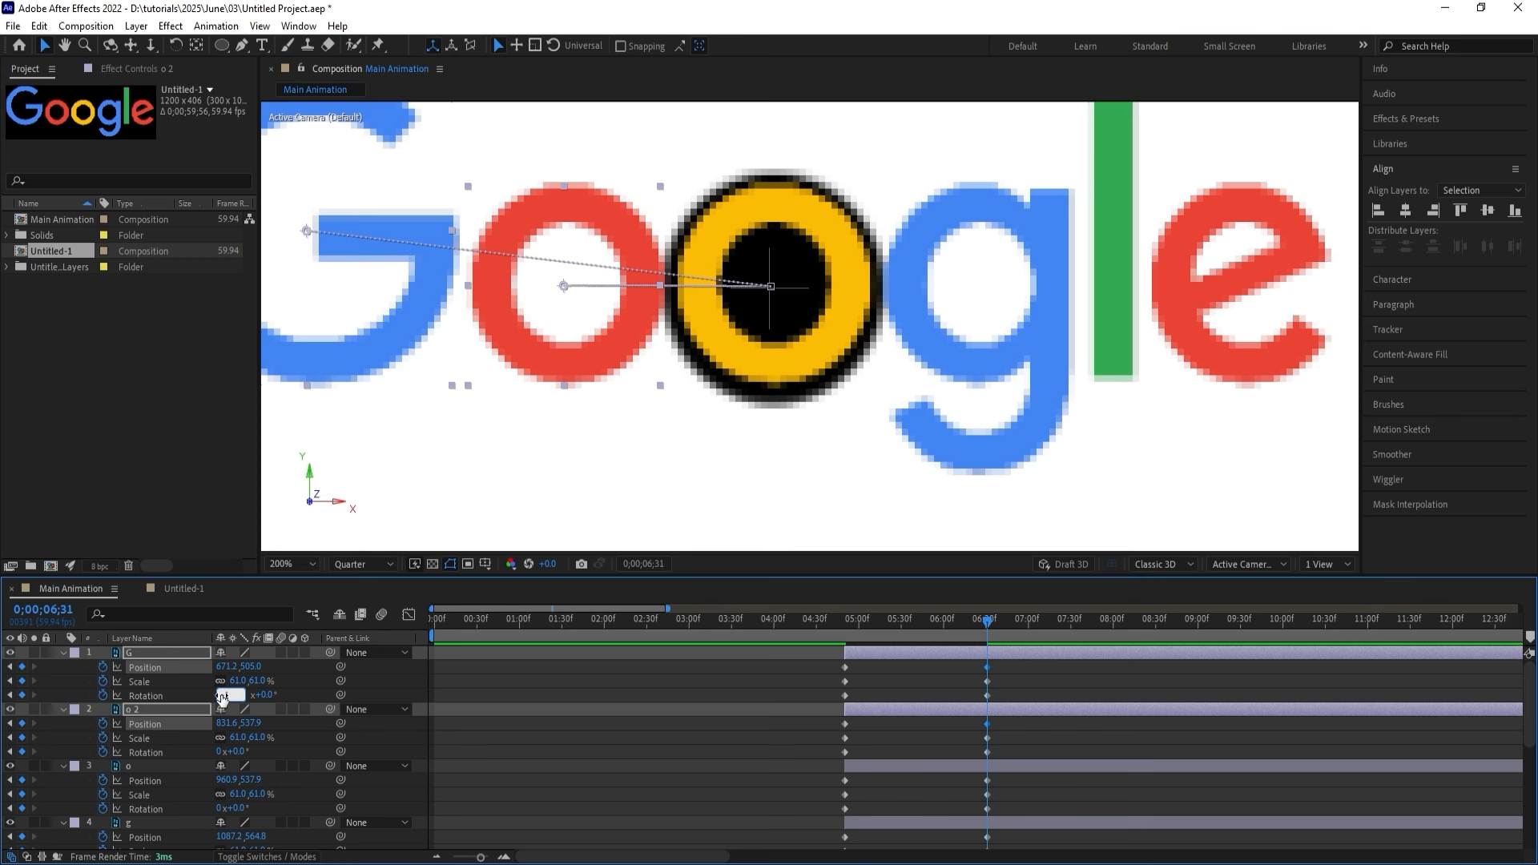
pyautogui.write('-1')
pyautogui.press('Return')
pyautogui.click(886, 671)
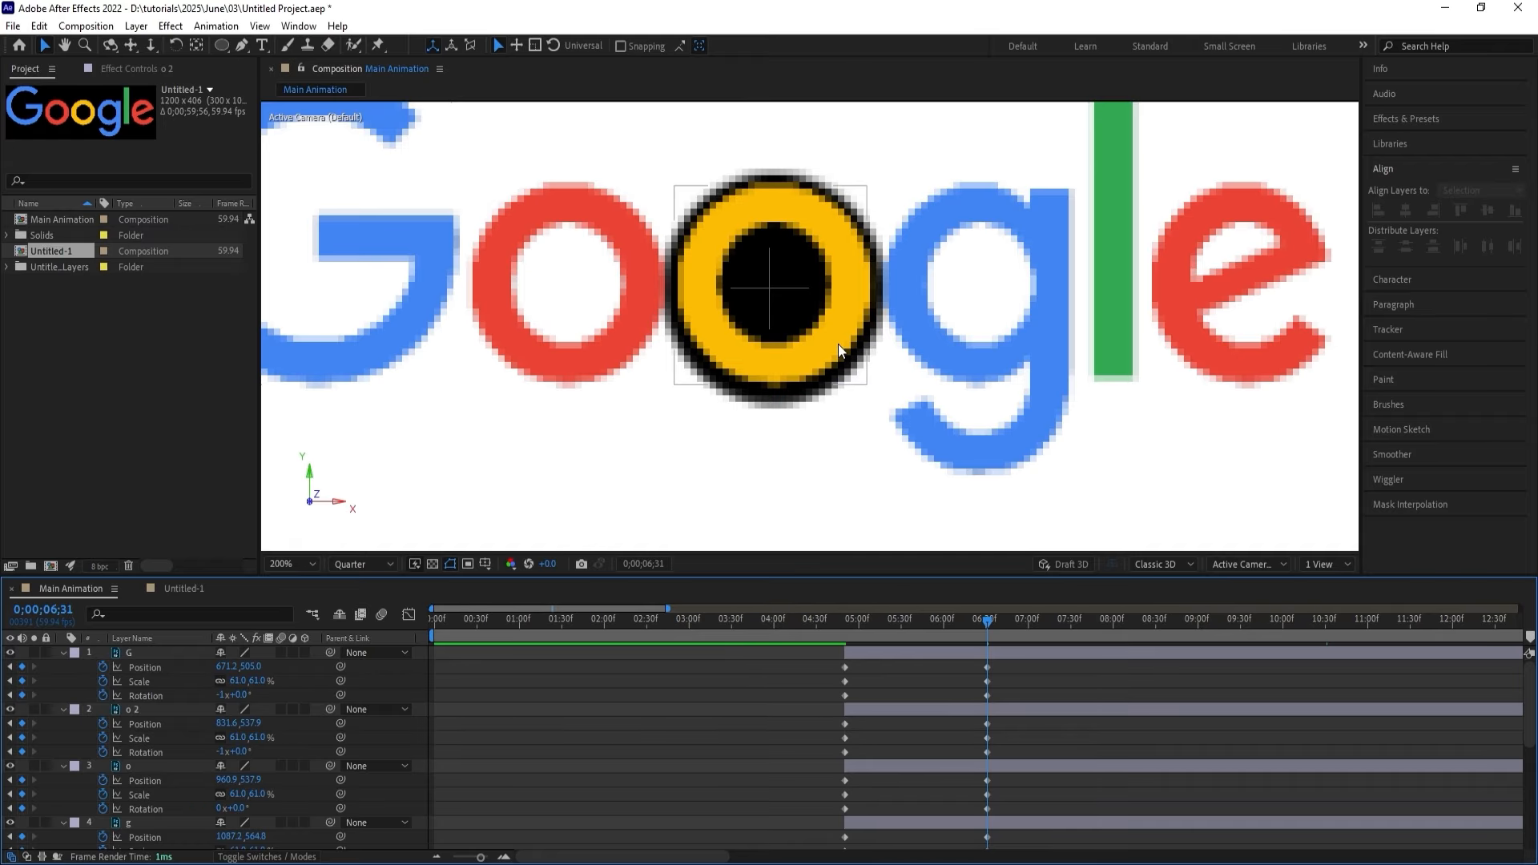
# Set the yellow o's Rotation to 1 revolution at 0;00;06;31 and preview the spin.
pyautogui.click(823, 296)
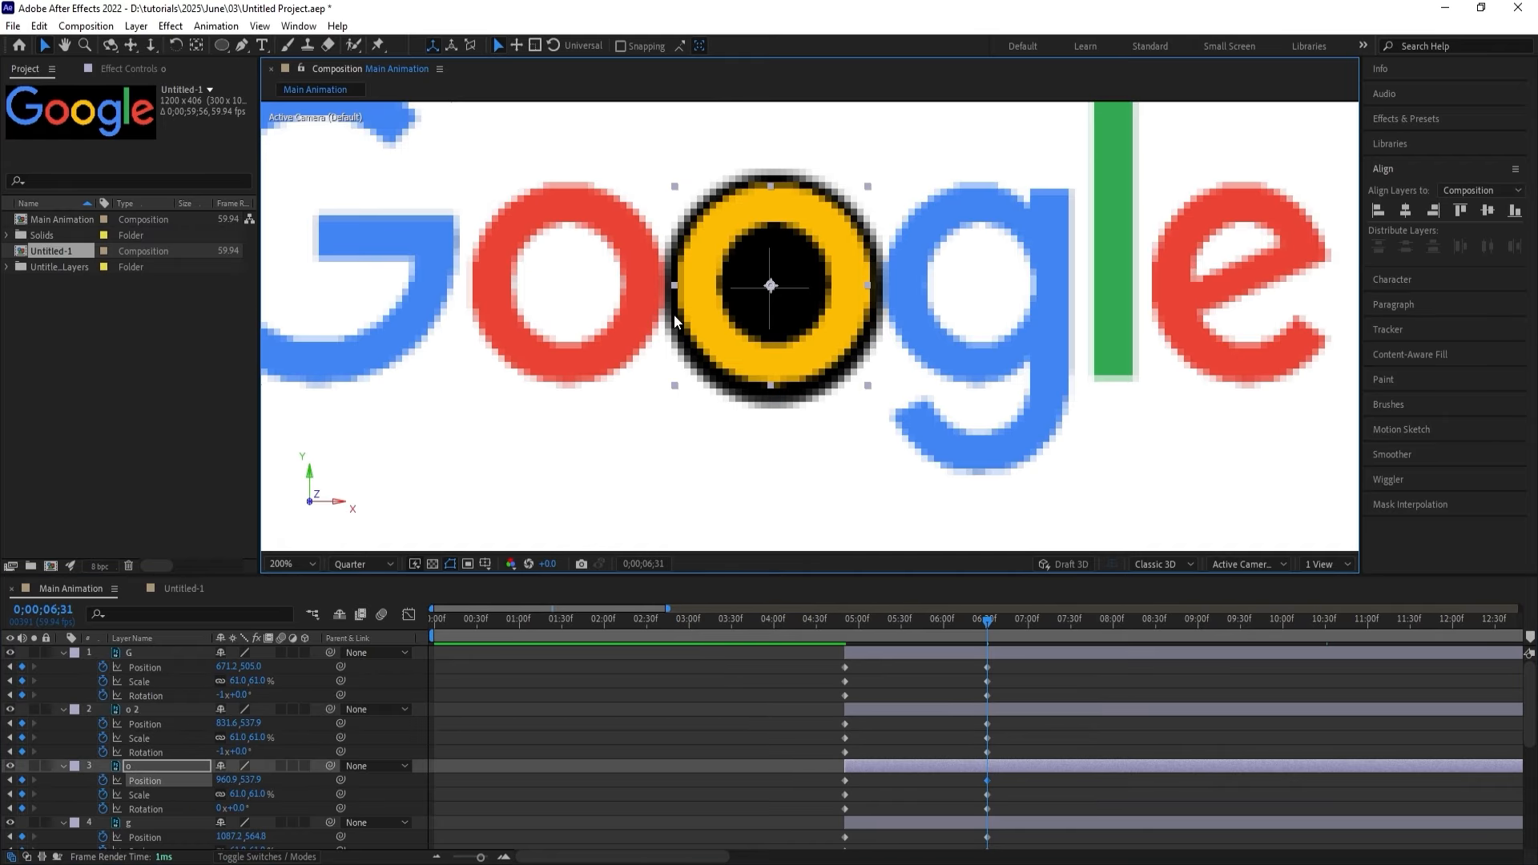
pyautogui.click(944, 326)
pyautogui.keyDown('shift'); pyautogui.click(1109, 212); pyautogui.keyUp('shift')
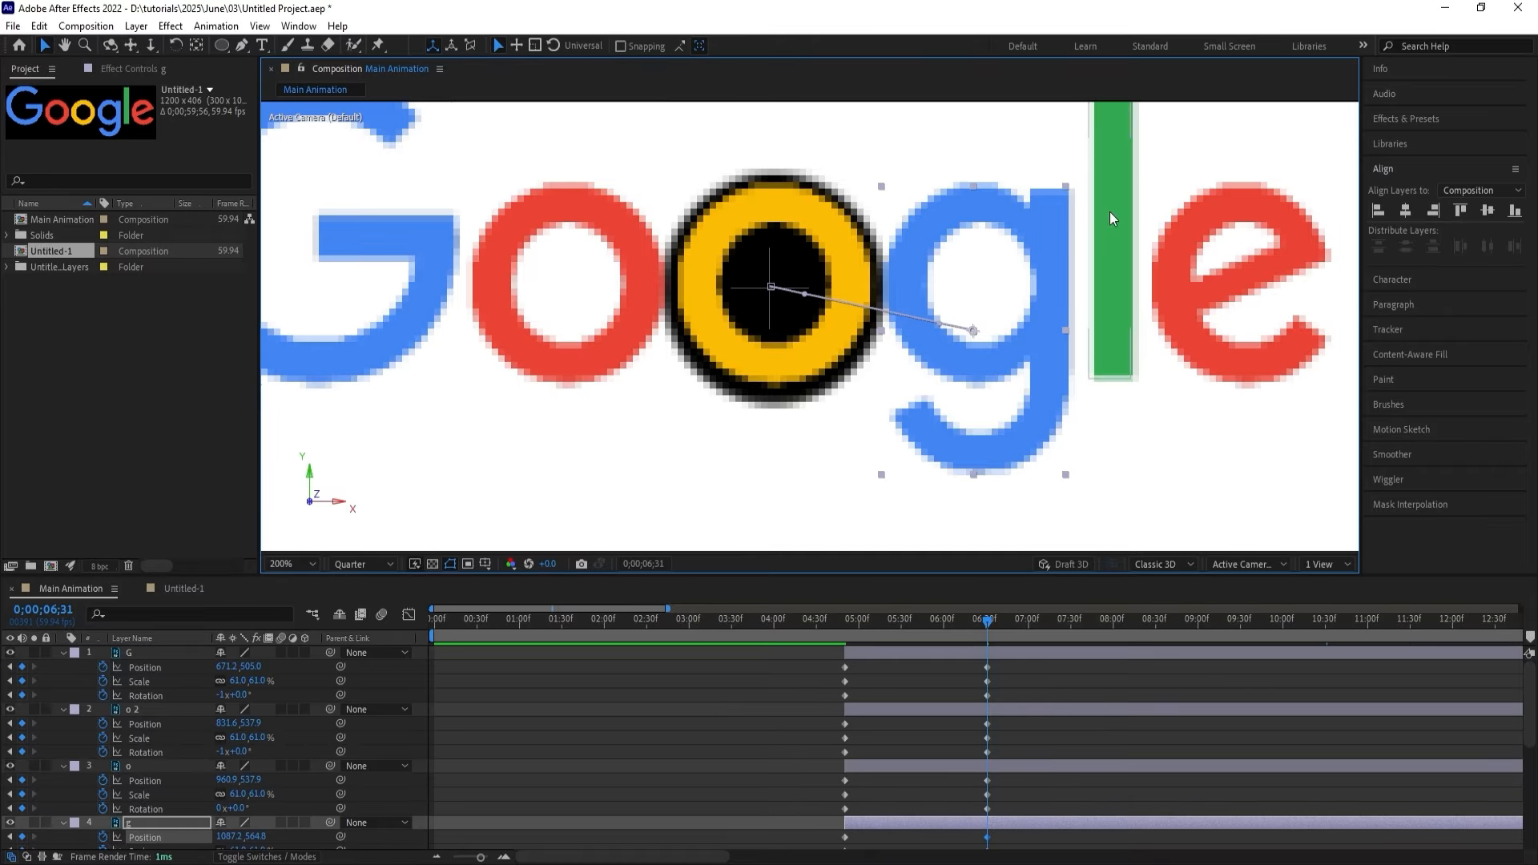
pyautogui.keyDown('shift'); pyautogui.click(1159, 245); pyautogui.keyUp('shift')
pyautogui.scroll(-2, 745, 744)
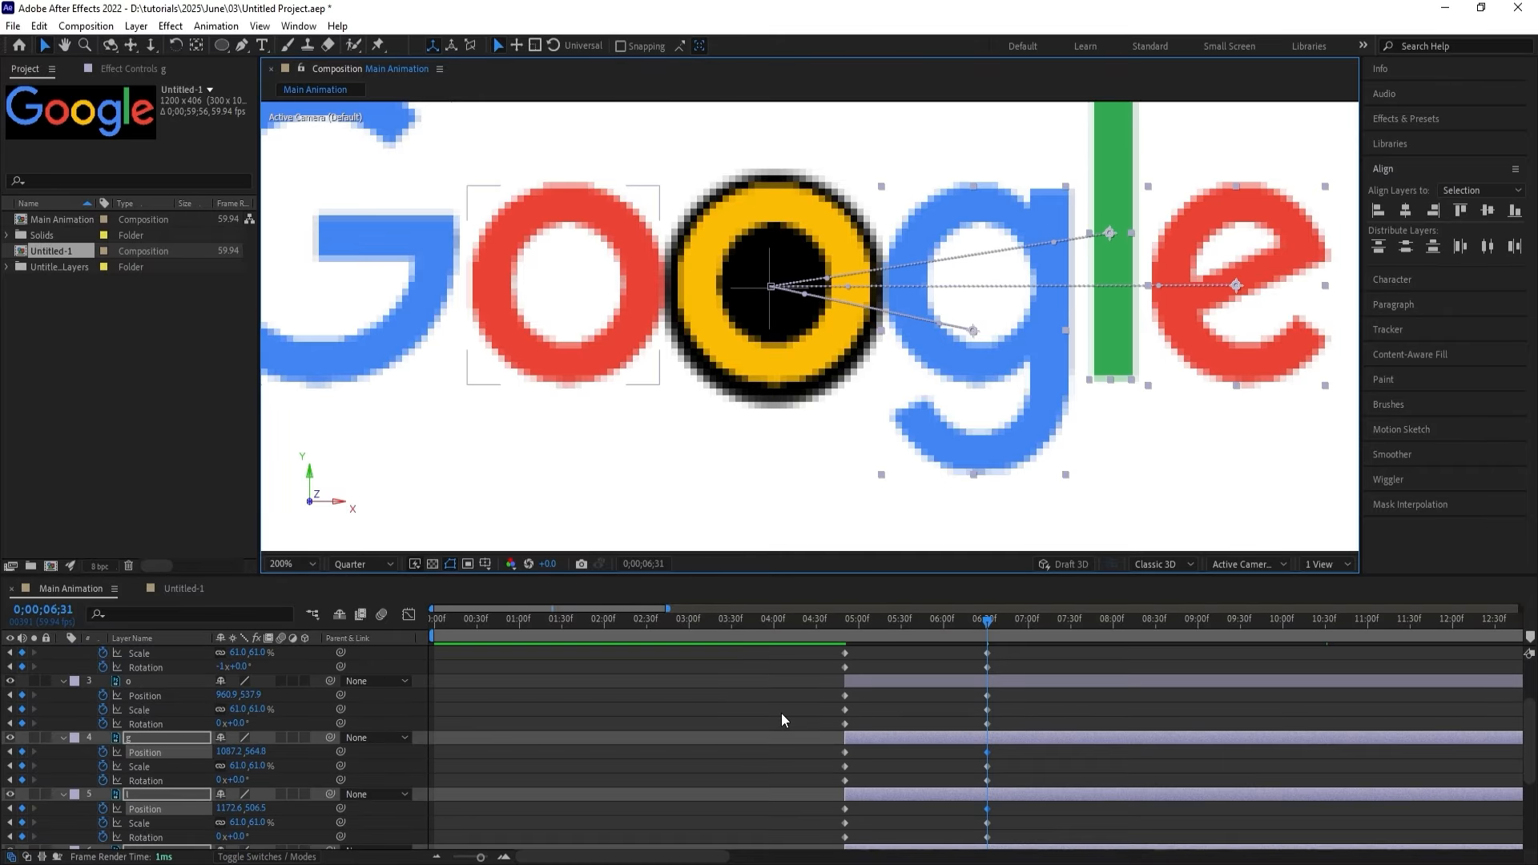
pyautogui.click(219, 723)
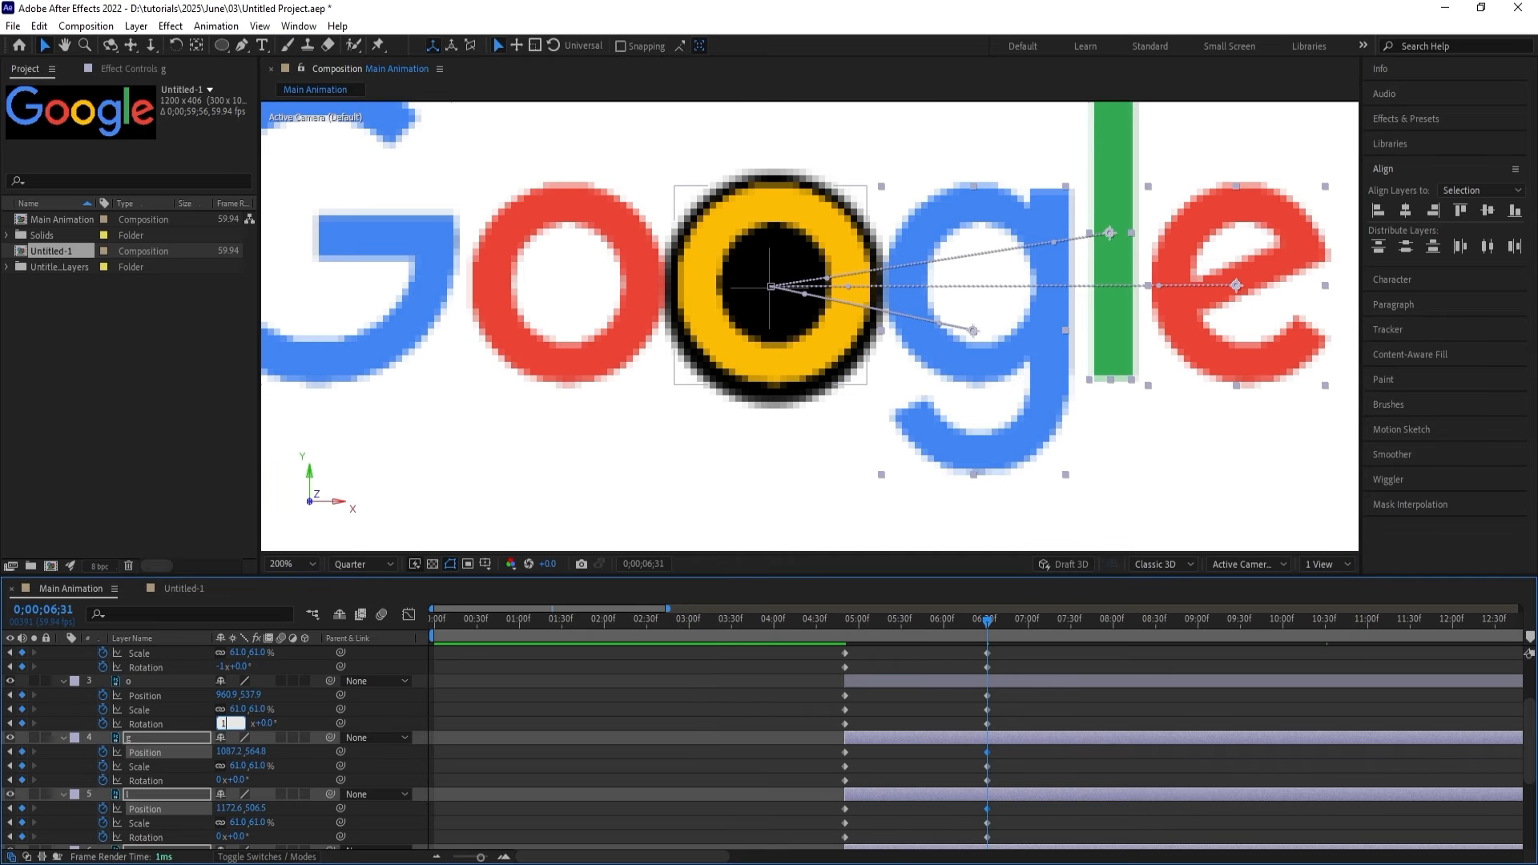
pyautogui.write('1')
pyautogui.press('Return')
pyautogui.press('space')
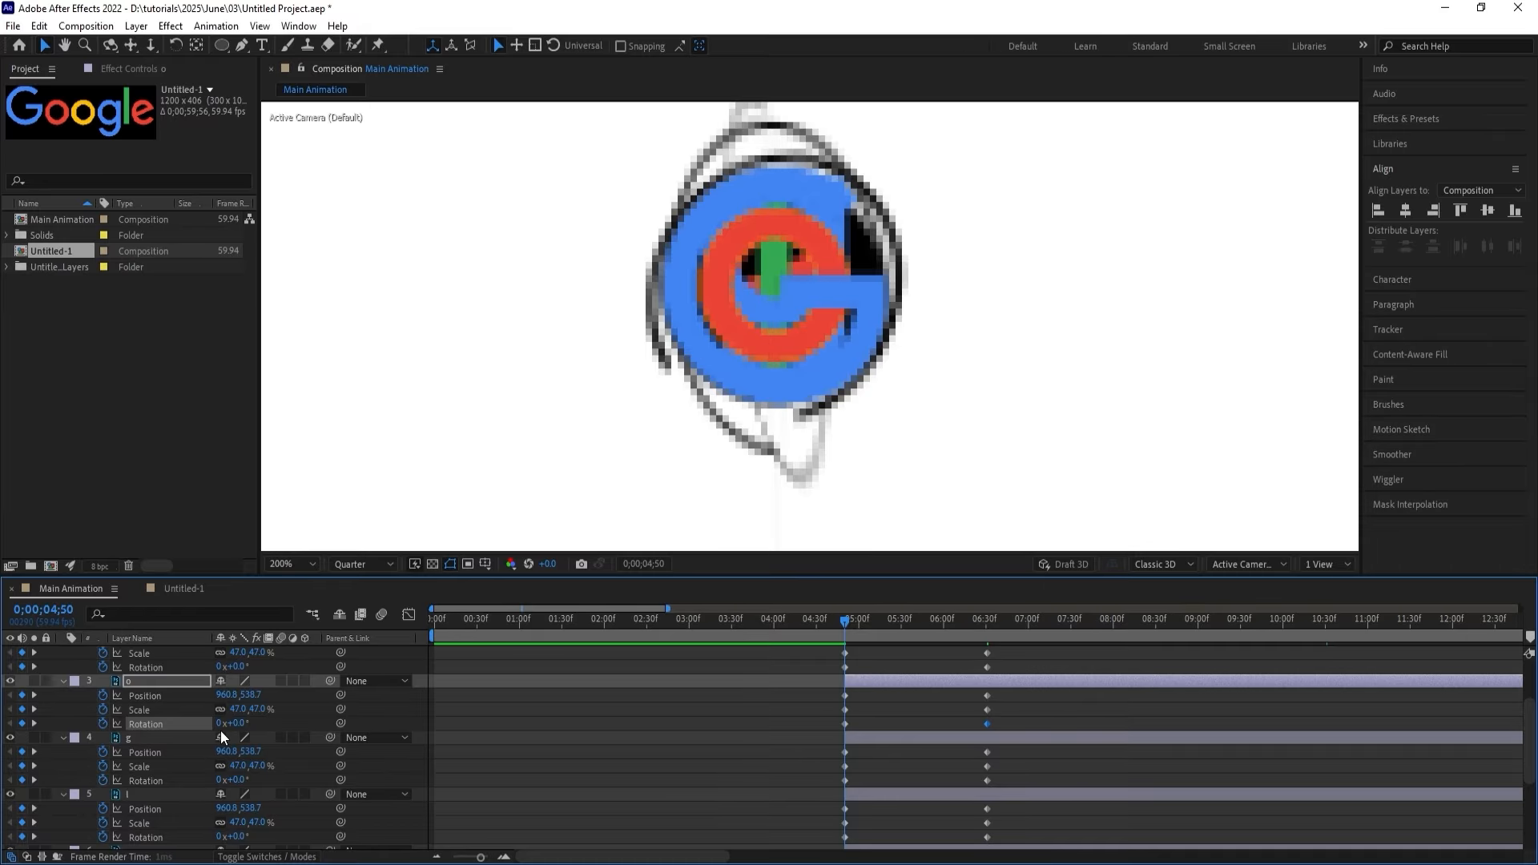
pyautogui.press('space')
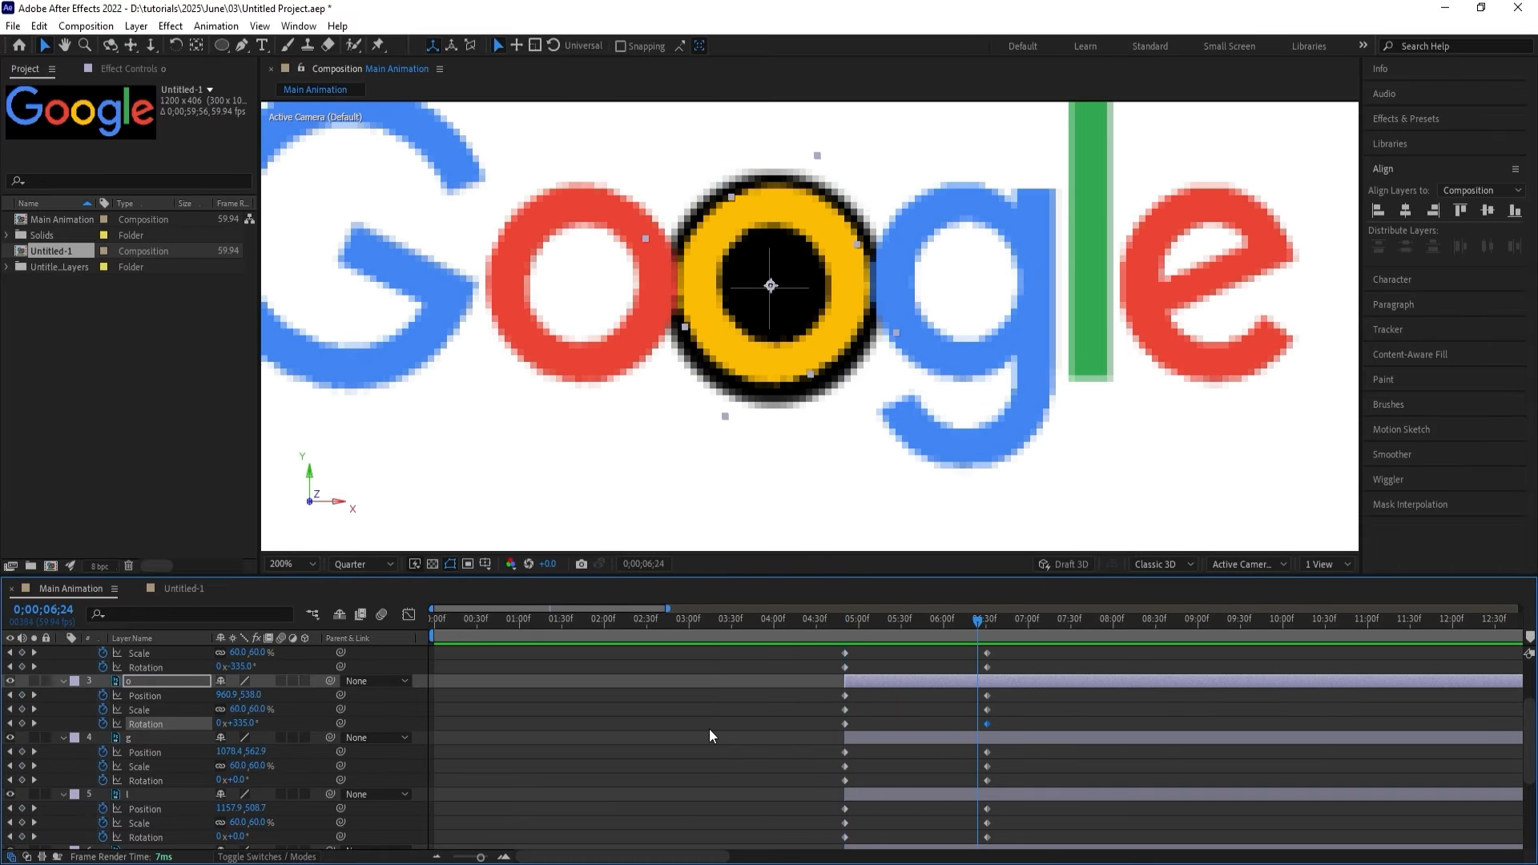
# Set the Rotation of the g, l and e layers to 1 revolution each at 0;00;06;31.
pyautogui.press('k')
pyautogui.click(200, 740)
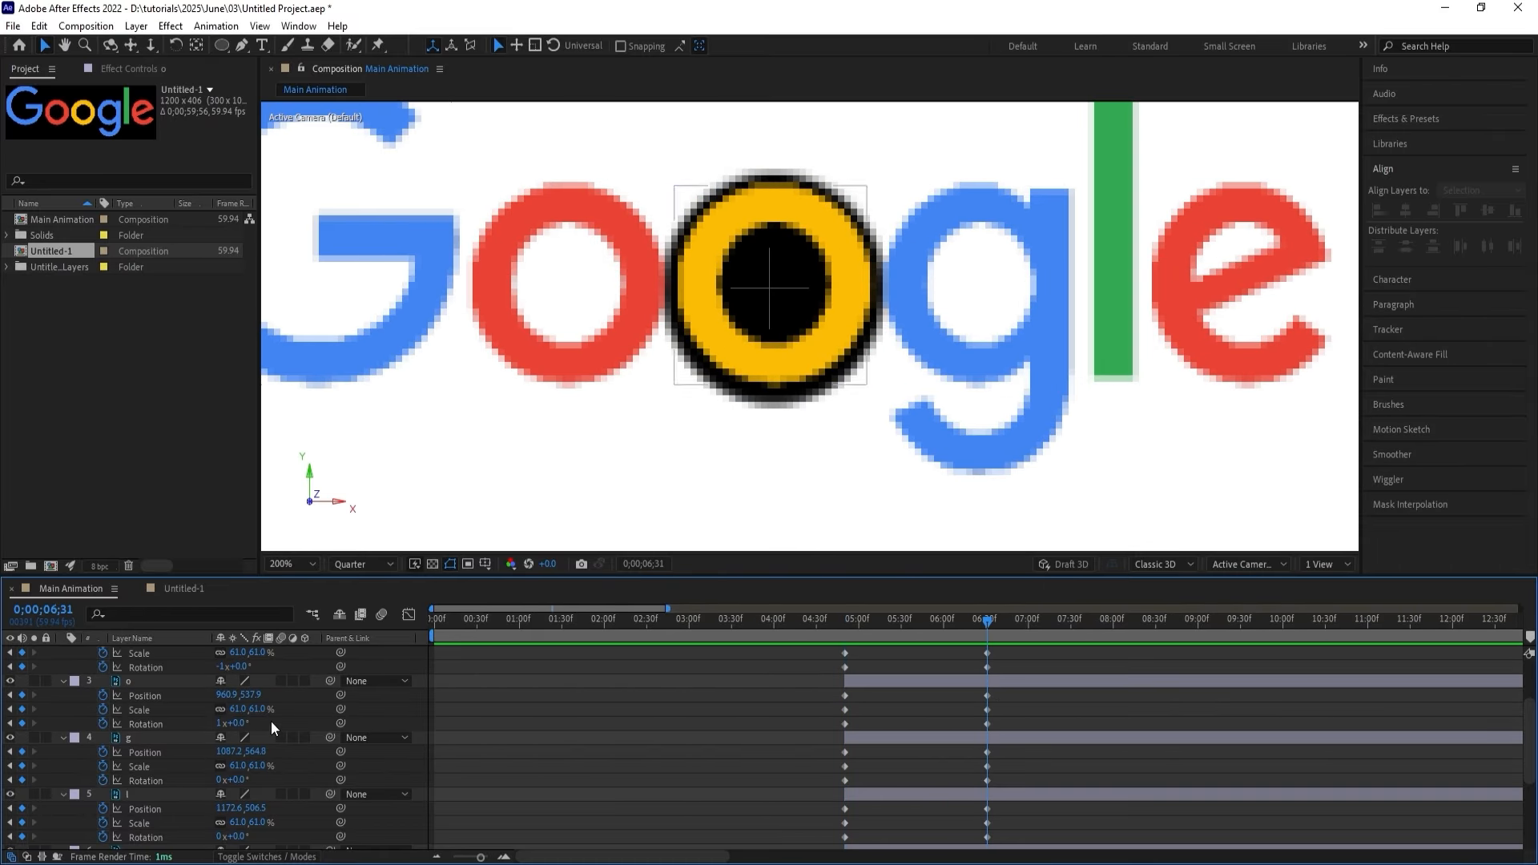
pyautogui.moveTo(330, 681); pyautogui.dragTo(978, 340)
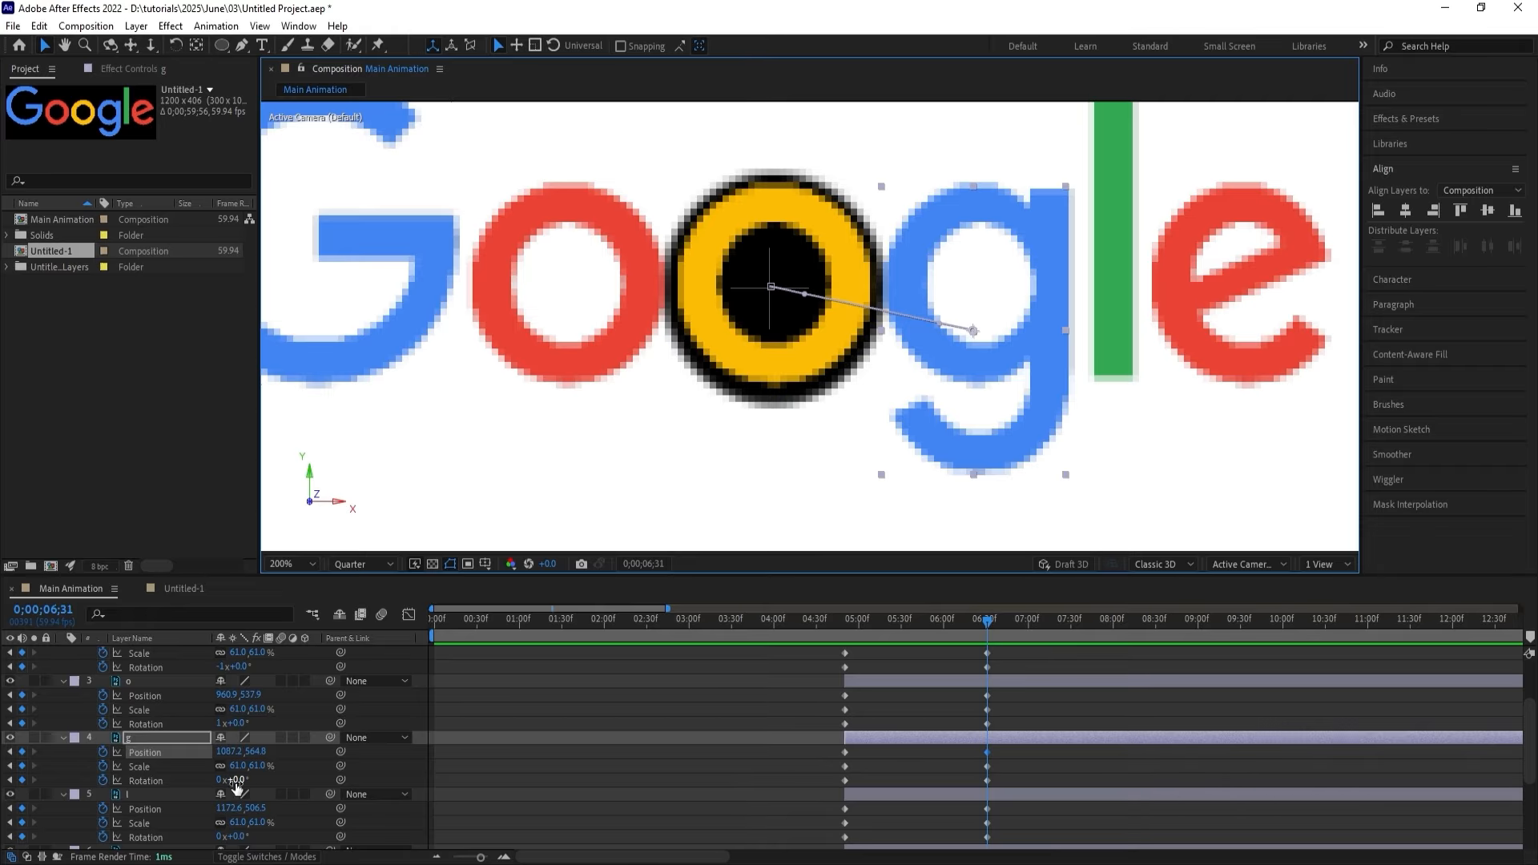
pyautogui.moveTo(220, 780); pyautogui.dragTo(225, 780)
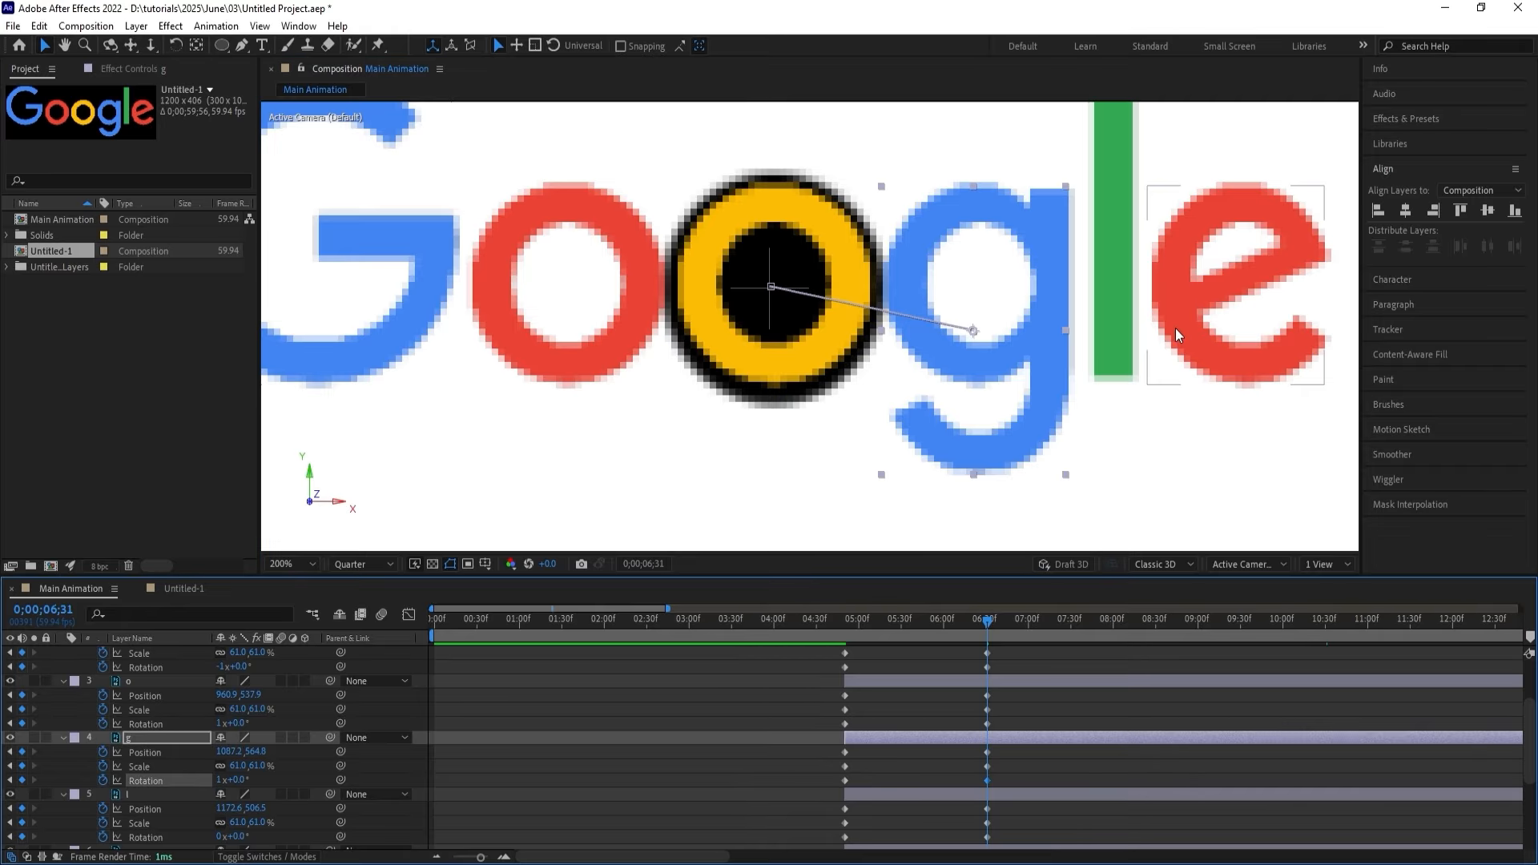
pyautogui.click(1127, 346)
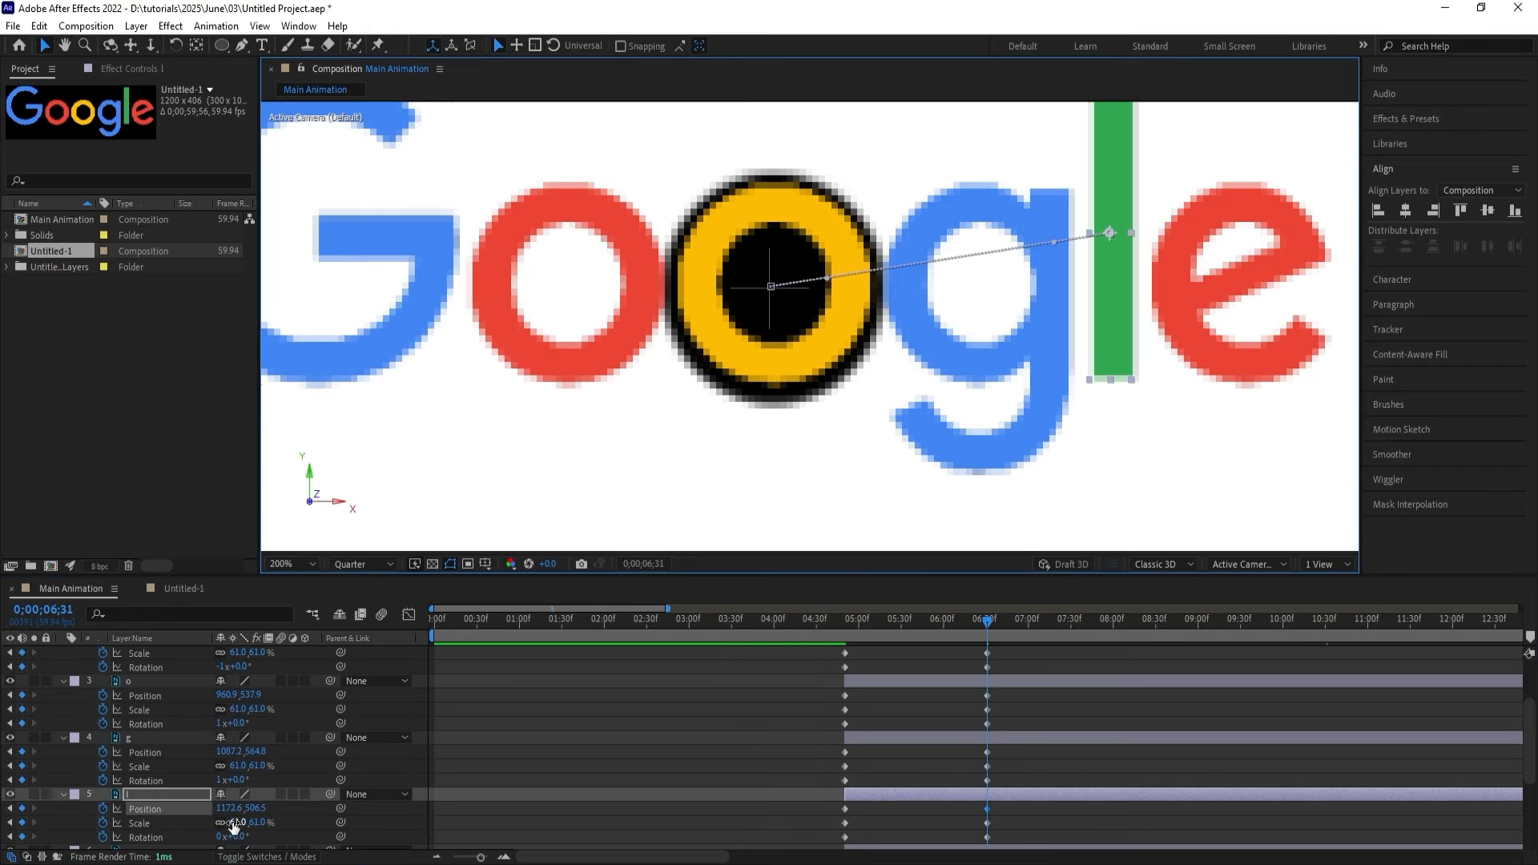
pyautogui.moveTo(221, 836); pyautogui.dragTo(226, 836)
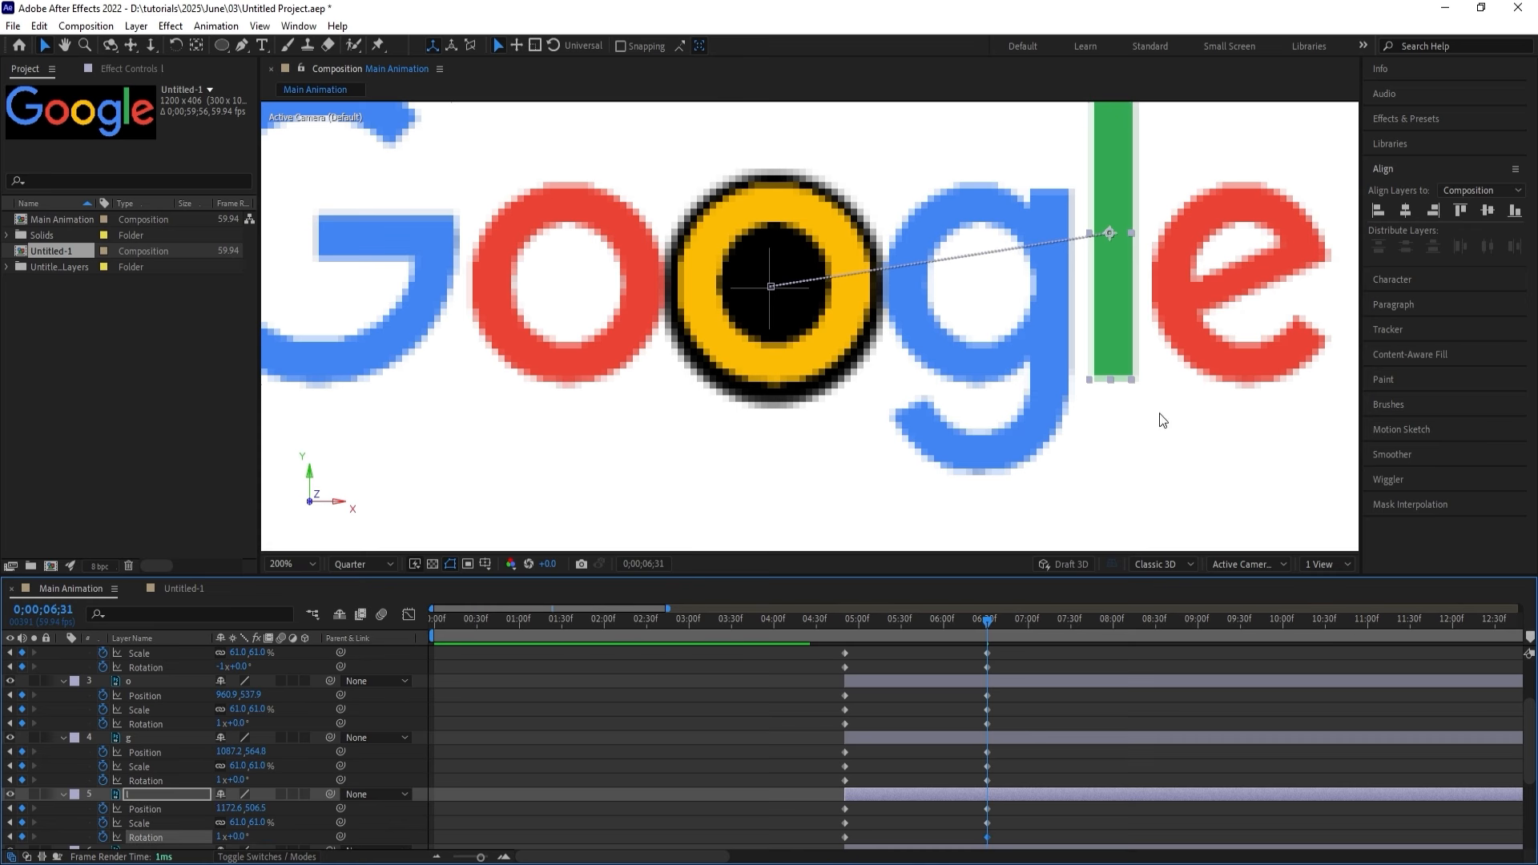
pyautogui.click(1206, 329)
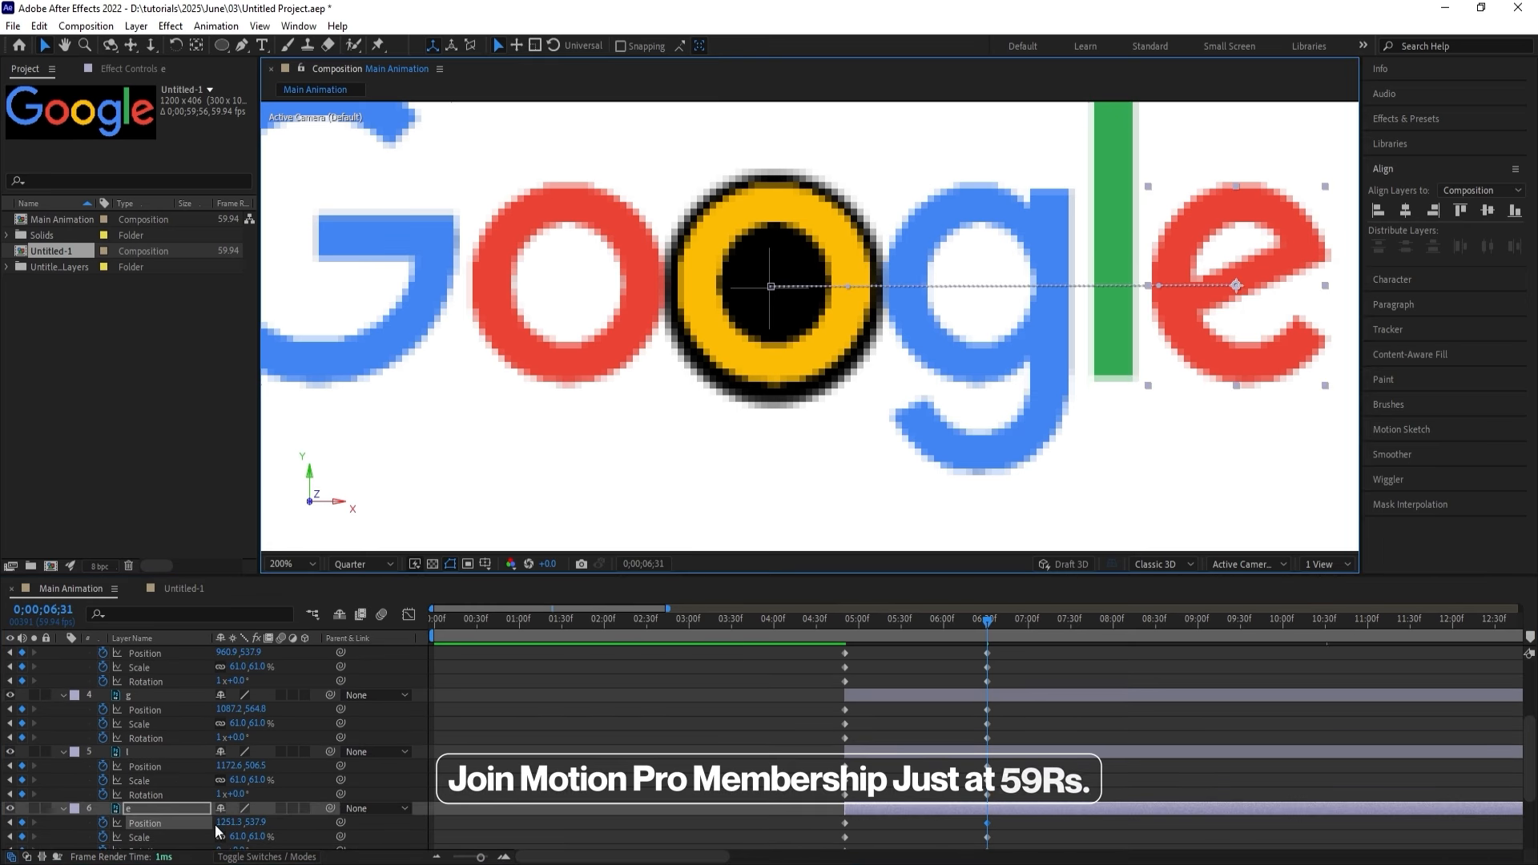
pyautogui.scroll(-2, 200, 825)
pyautogui.moveTo(220, 808); pyautogui.dragTo(224, 808)
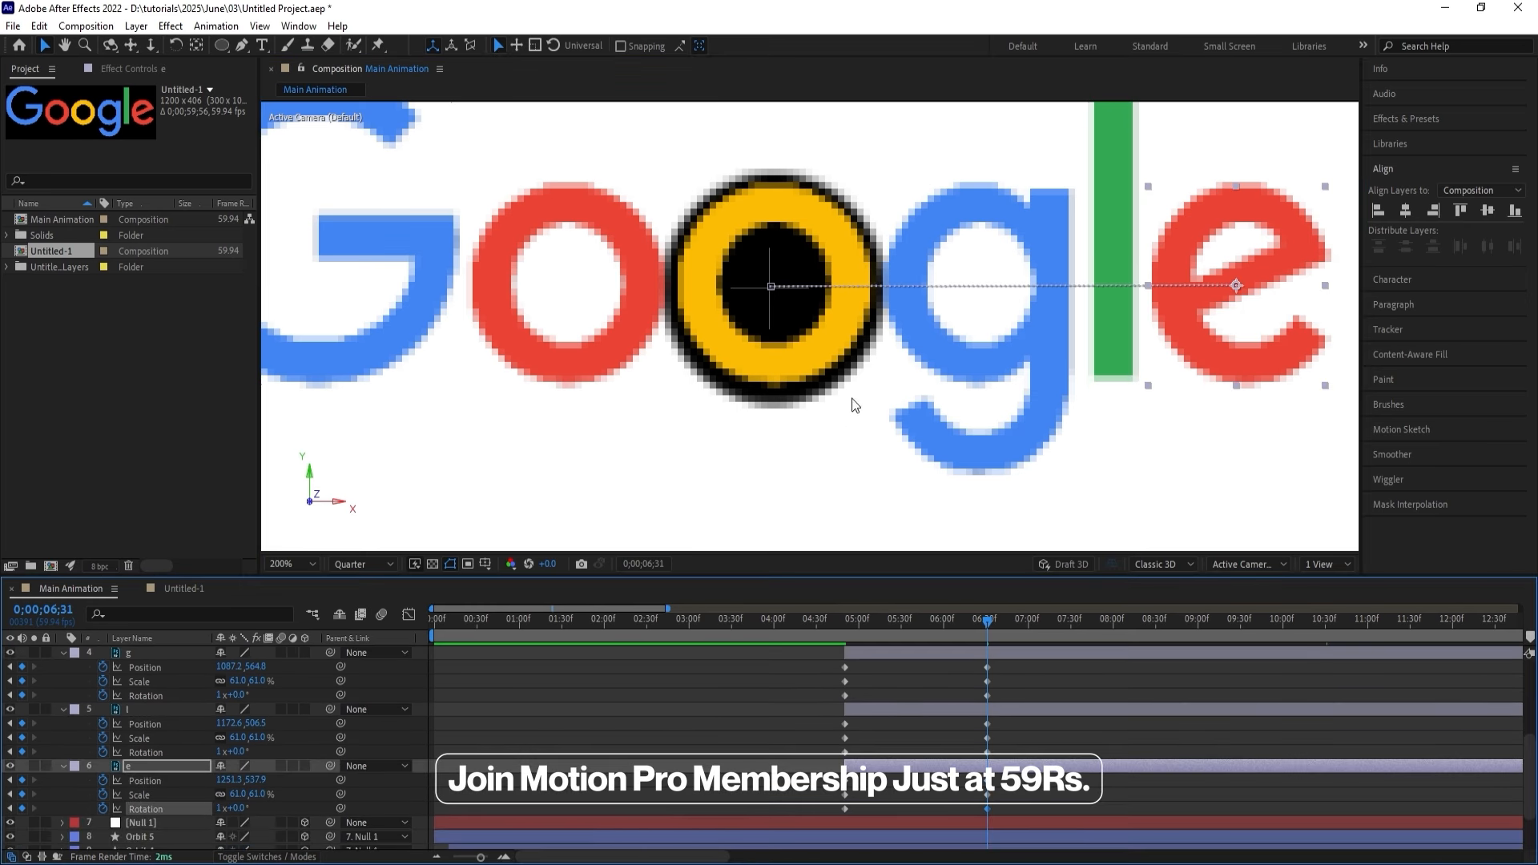
# Set the yellow o's Rotation to 0 revolutions at 0;00;06;31, preview the letters spreading, and return to 0;00;04;50.
pyautogui.click(845, 352)
pyautogui.scroll(5, 300, 756)
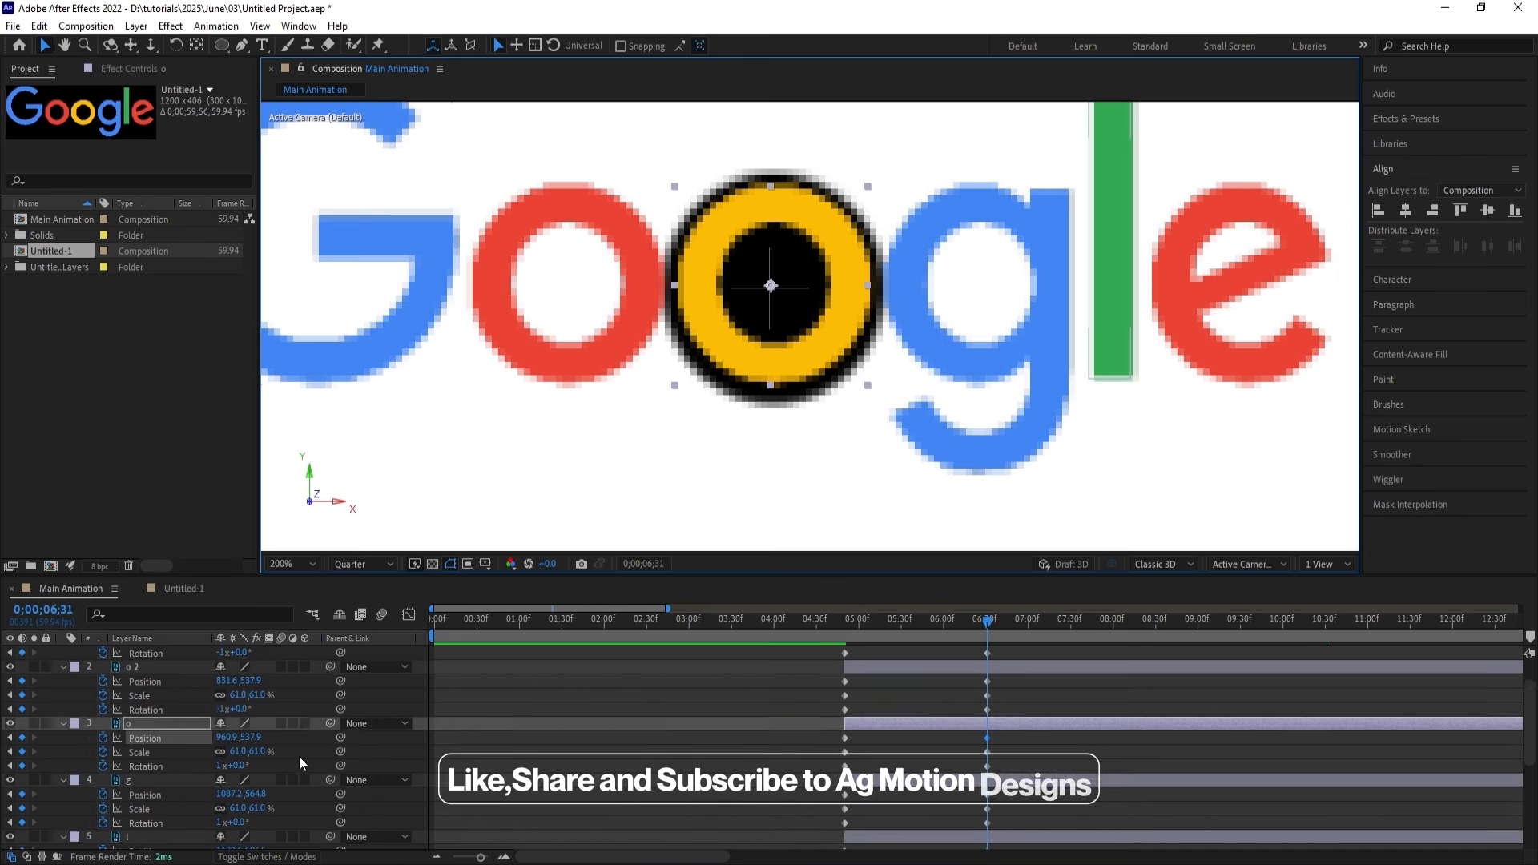
pyautogui.click(218, 765)
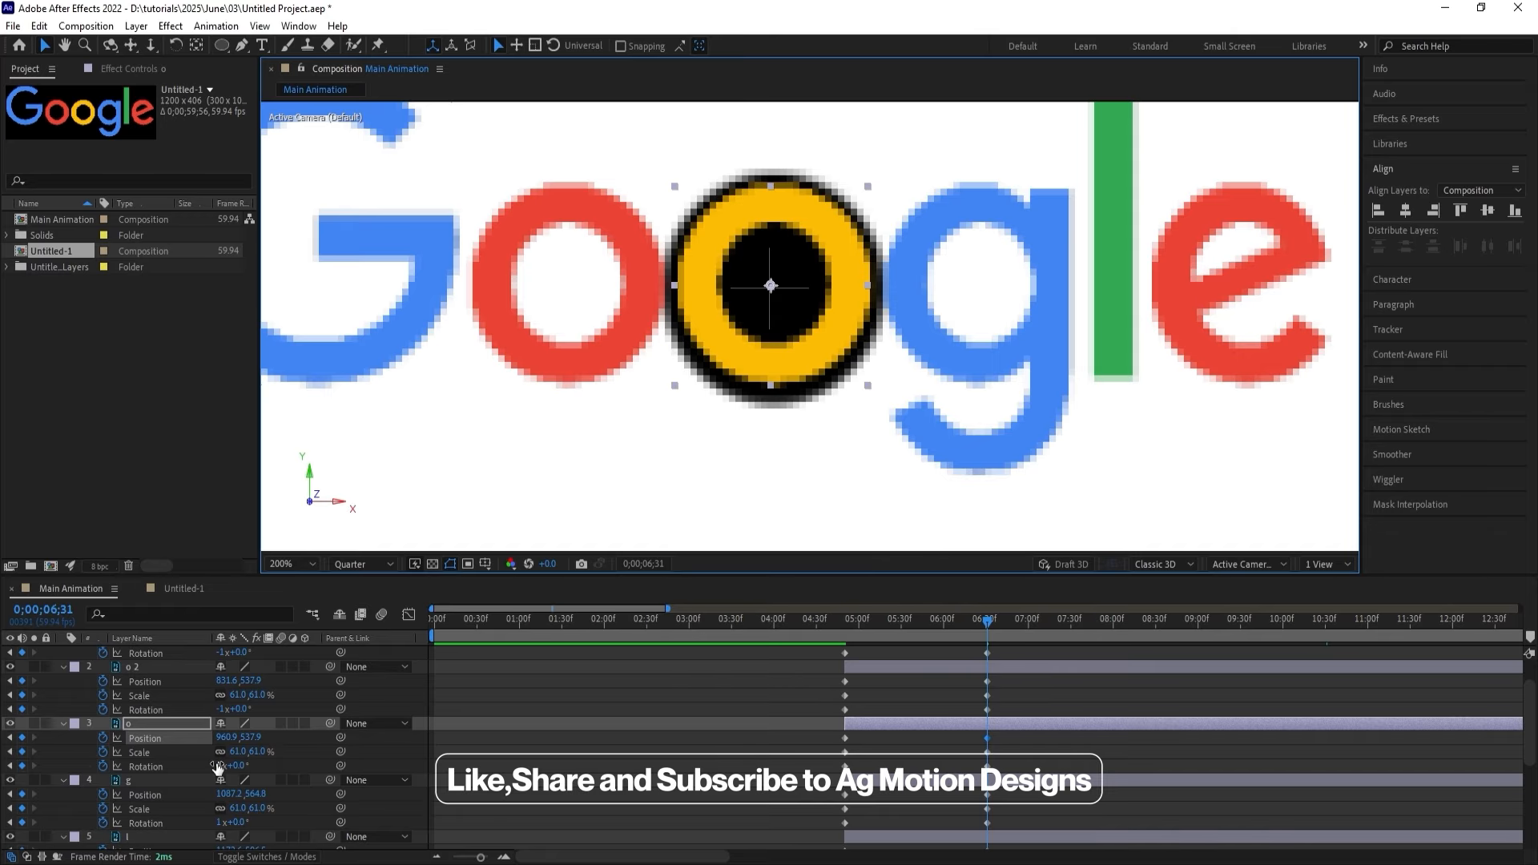
pyautogui.write('0')
pyautogui.press('Return')
pyautogui.press('space')
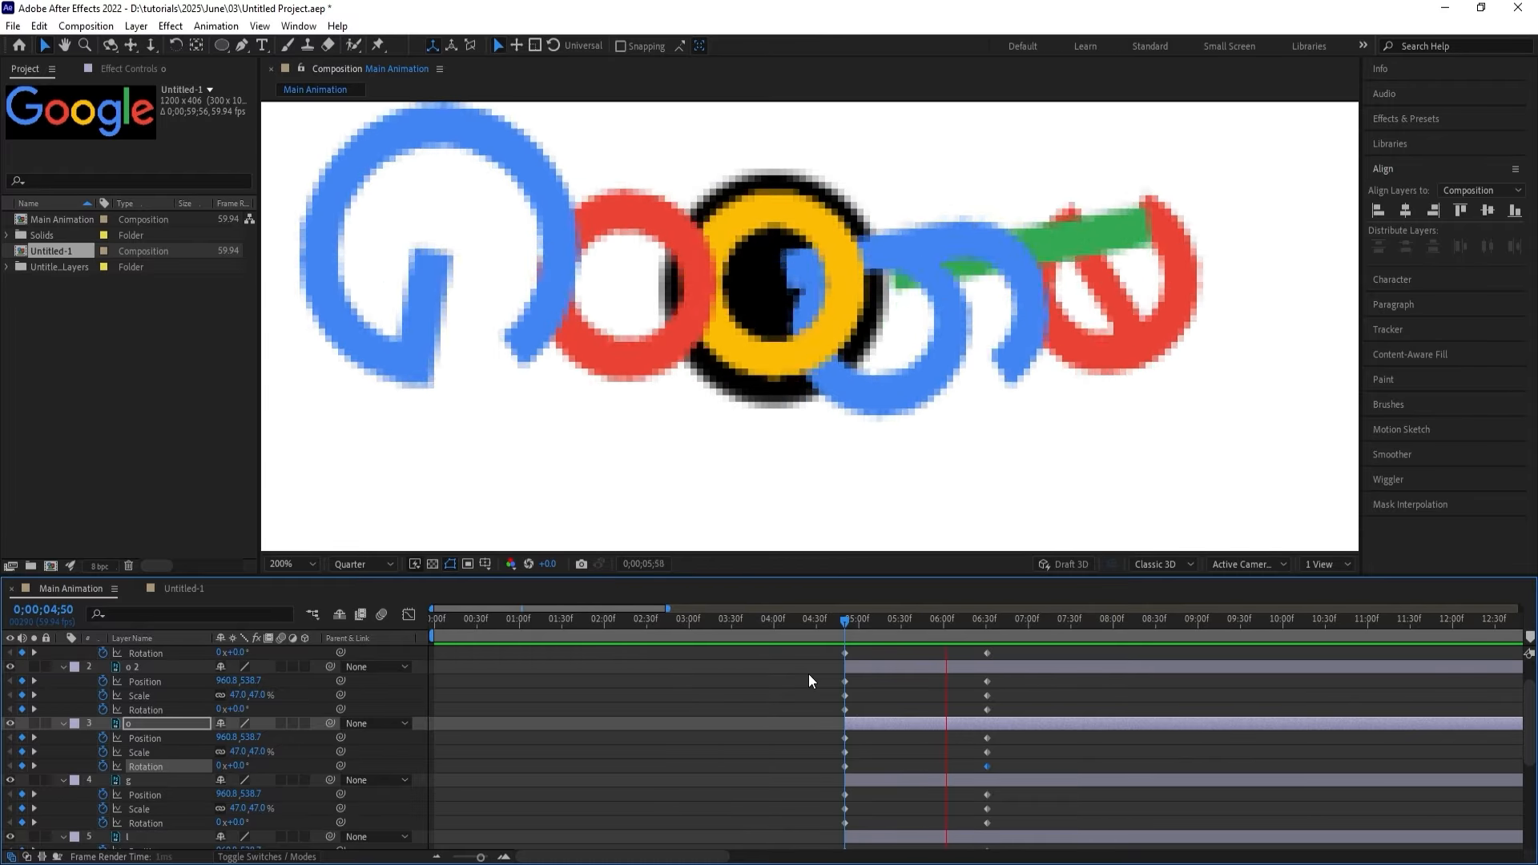
pyautogui.press('space')
pyautogui.press('j')
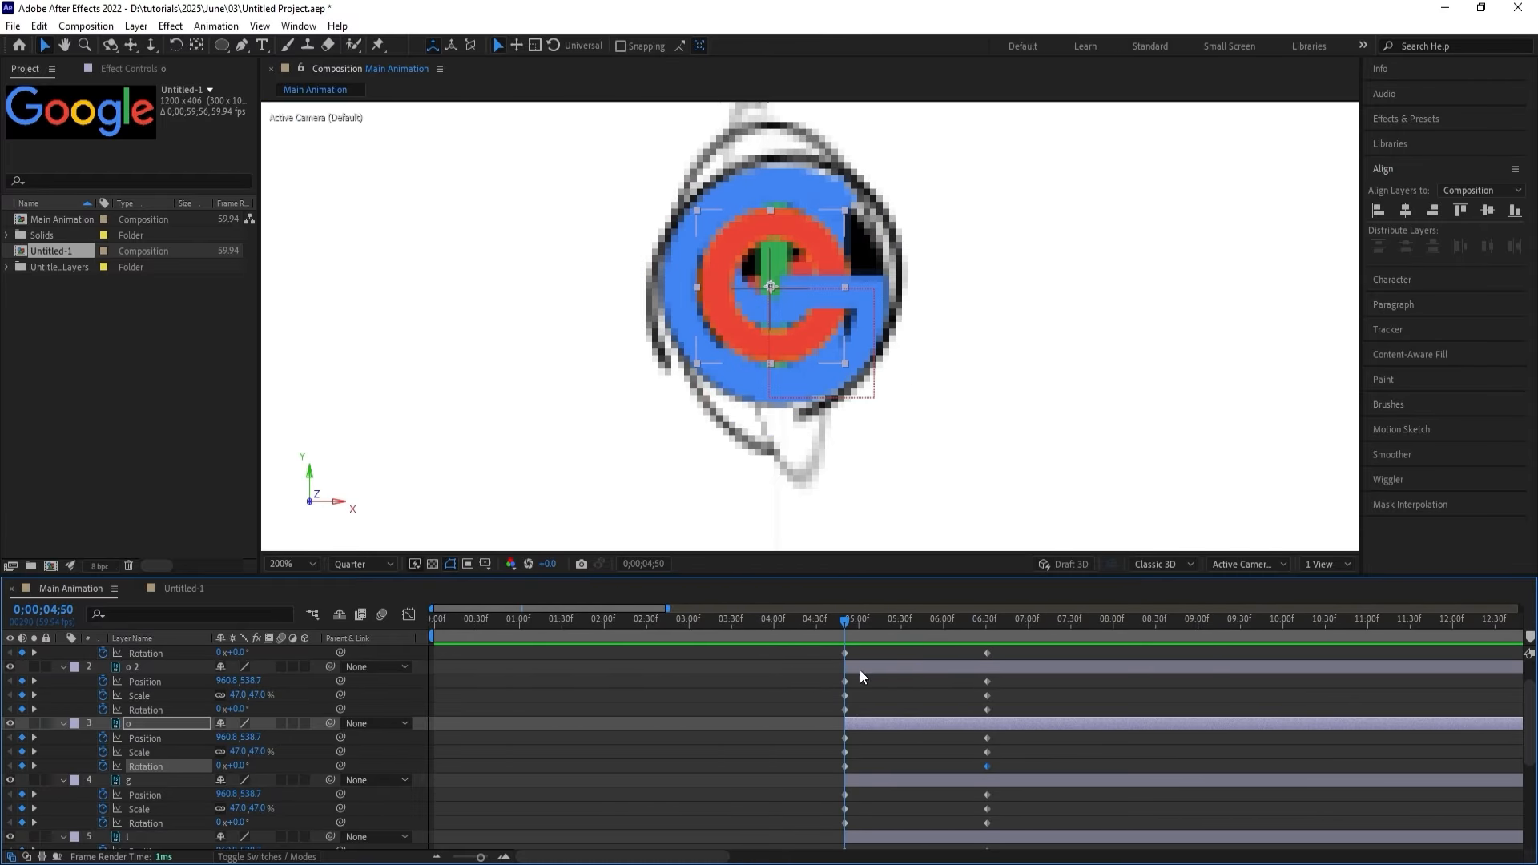
# Fit the composition in view and apply Easy Ease to all Position, Scale and Rotation keyframes of the six letters.
pyautogui.click(363, 564)
pyautogui.click(309, 564)
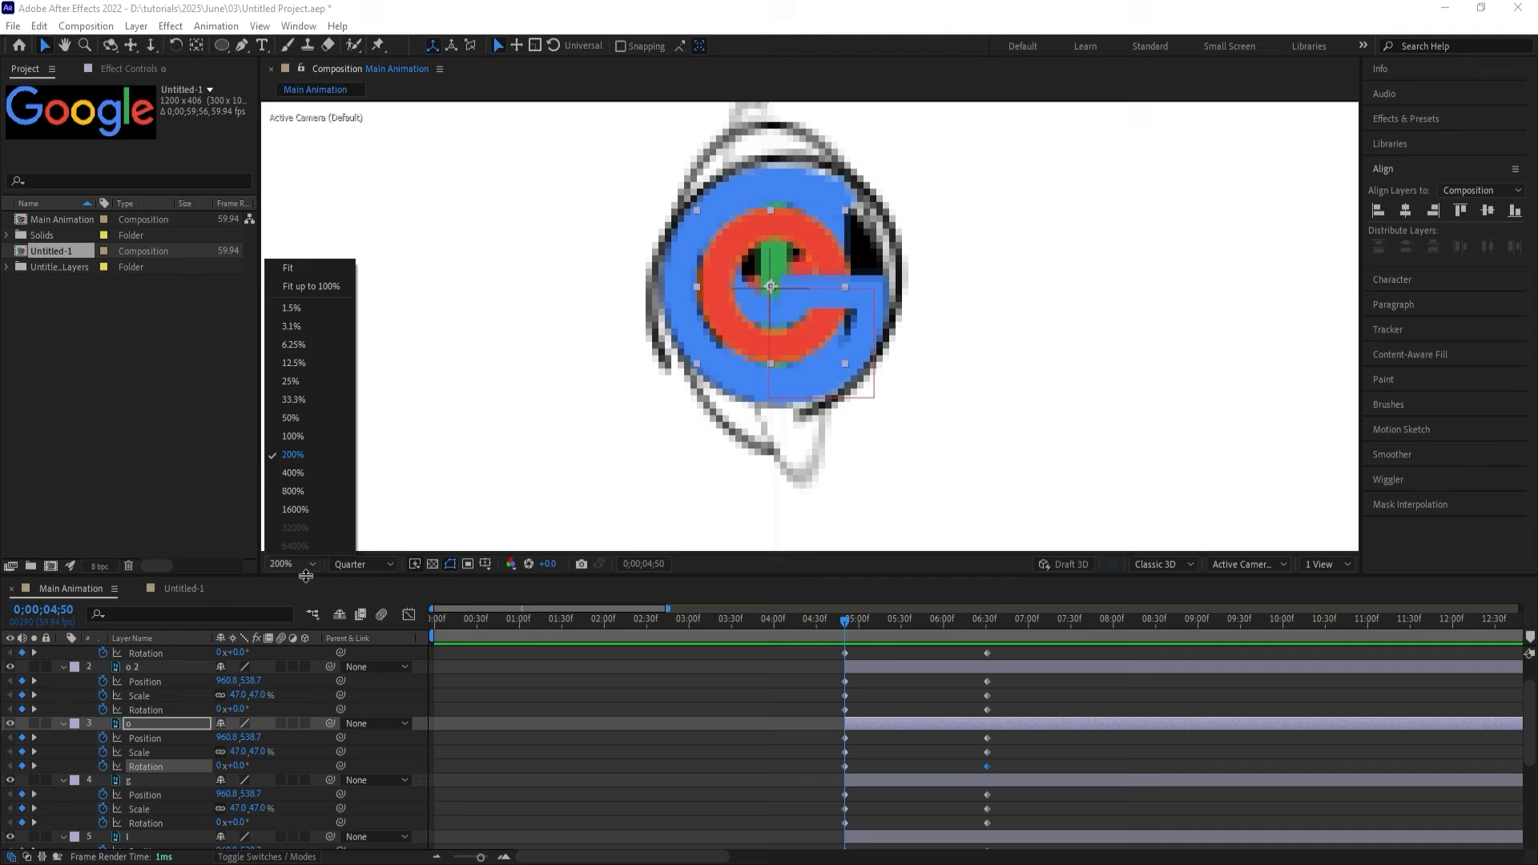
pyautogui.click(297, 277)
pyautogui.scroll(-4, 902, 764)
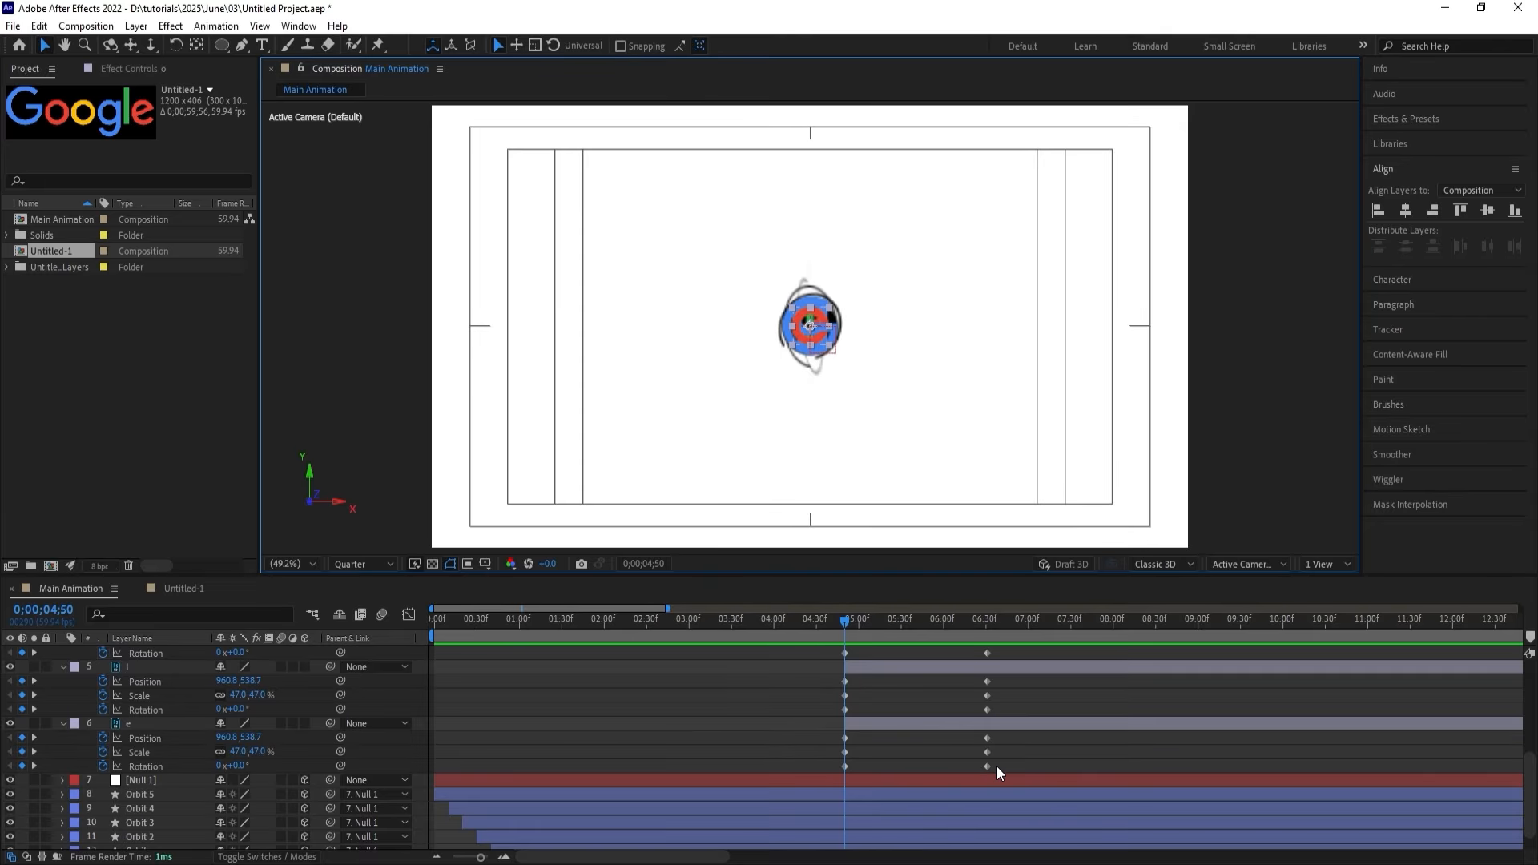
pyautogui.moveTo(996, 766); pyautogui.dragTo(737, 468)
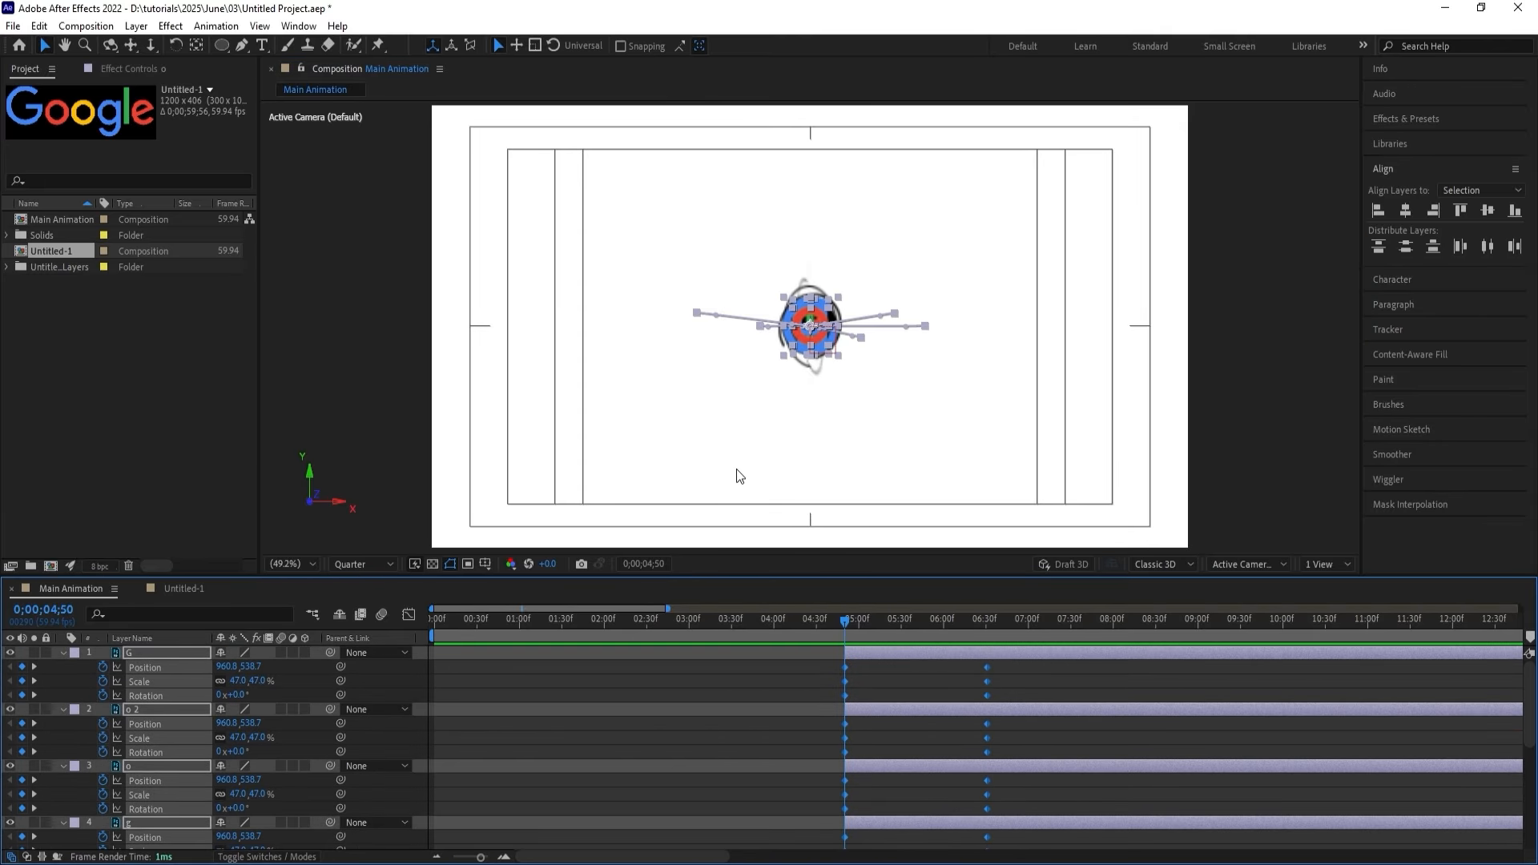
pyautogui.press('F9')
# Shape the letters' speed graph into a sharp peak just after 0;00;04;50 with a long slowdown, and preview it.
pyautogui.click(408, 615)
pyautogui.moveTo(1024, 691); pyautogui.dragTo(848, 733)
pyautogui.press('space')
pyautogui.click(819, 619)
pyautogui.press('space')
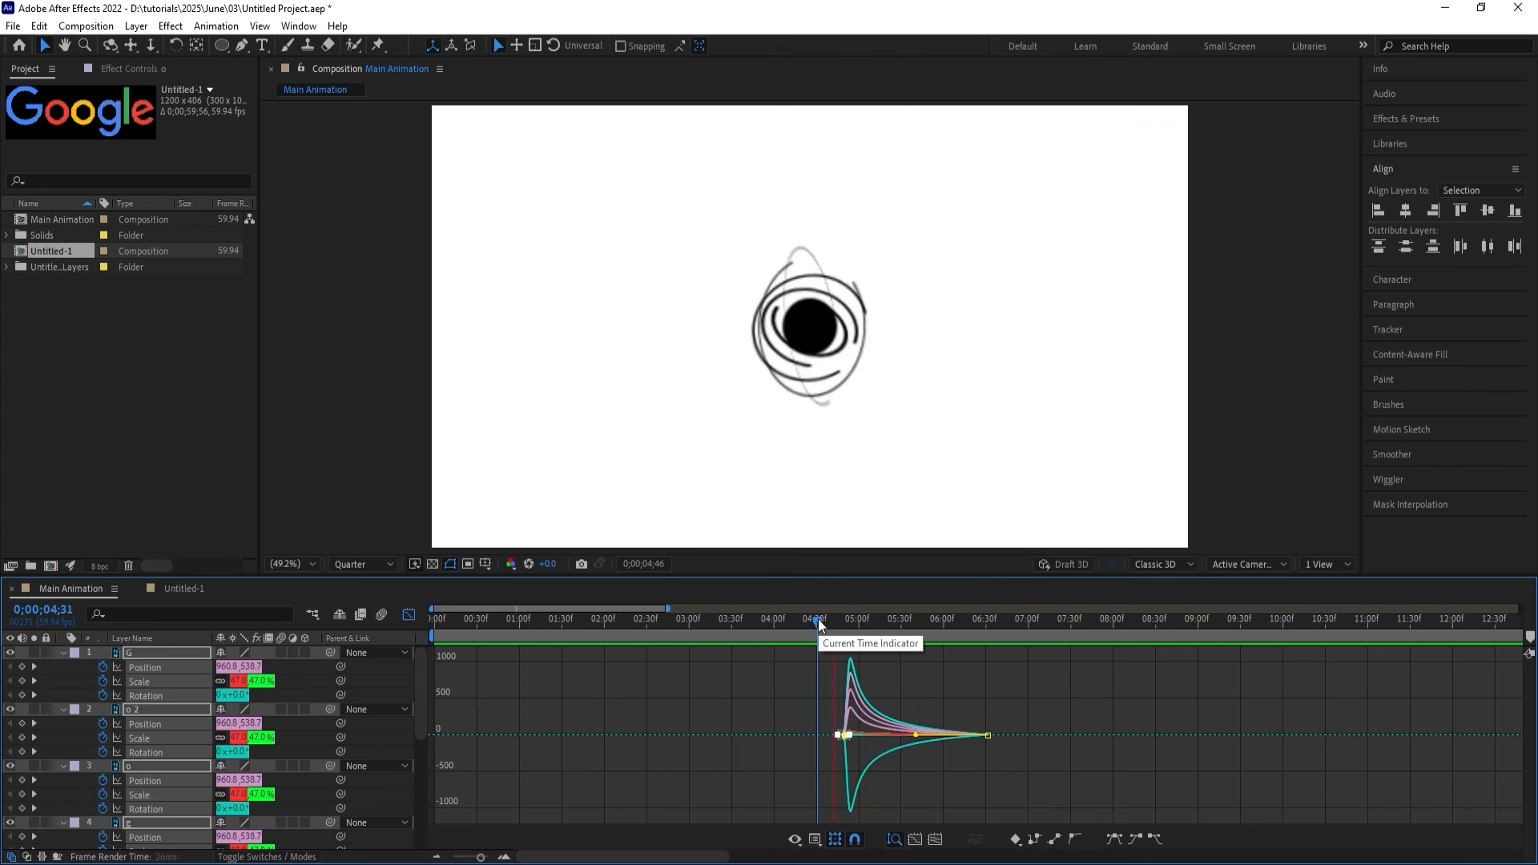
pyautogui.press('space')
pyautogui.click(408, 613)
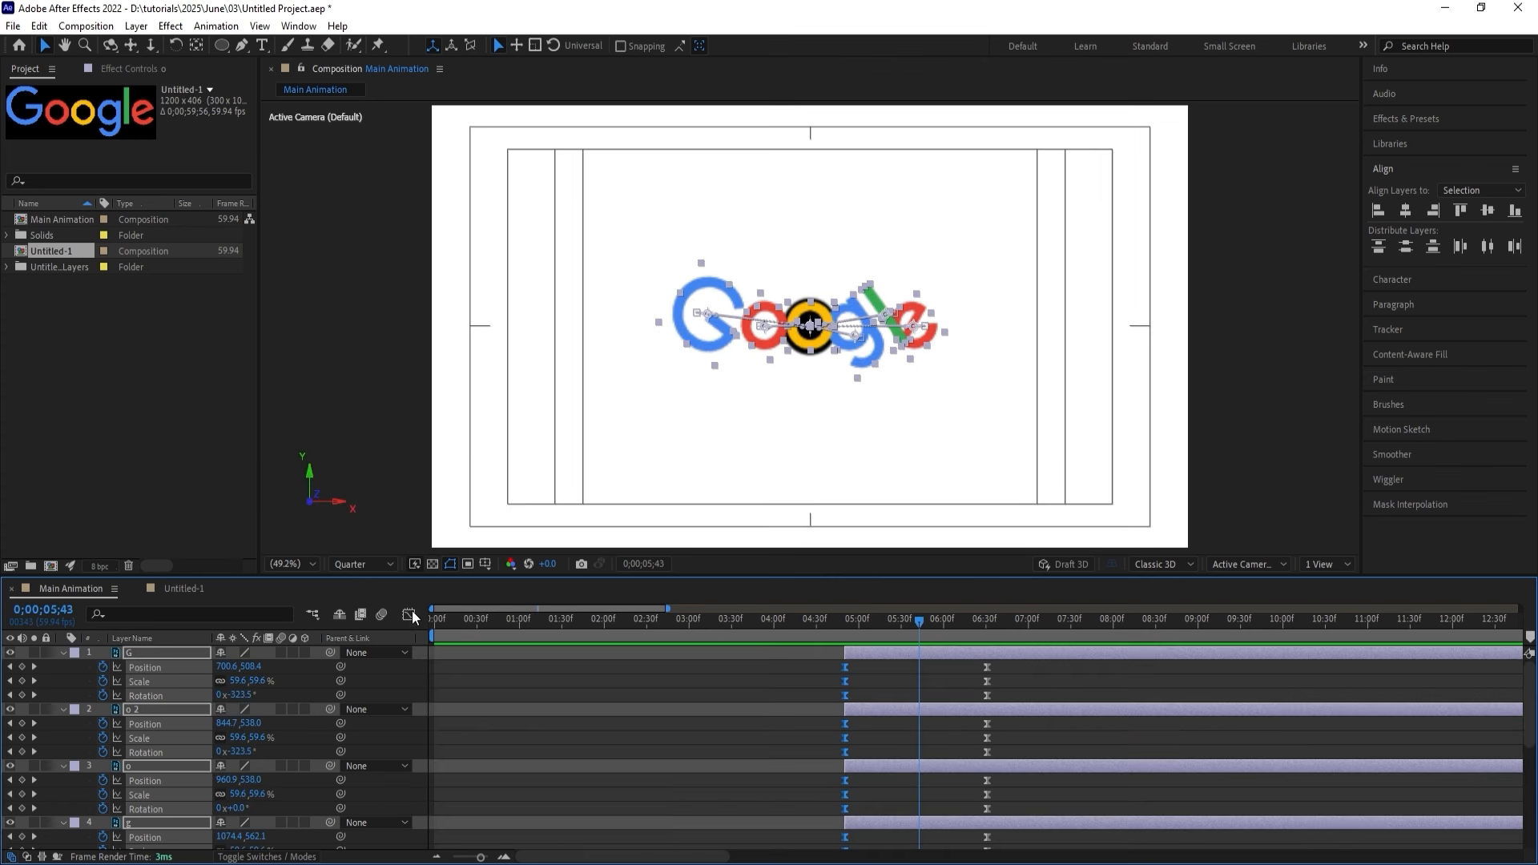
# Play the eased logo reveal from 0;00;04;44 to check the letters' motion.
pyautogui.moveTo(857, 625); pyautogui.dragTo(836, 618)
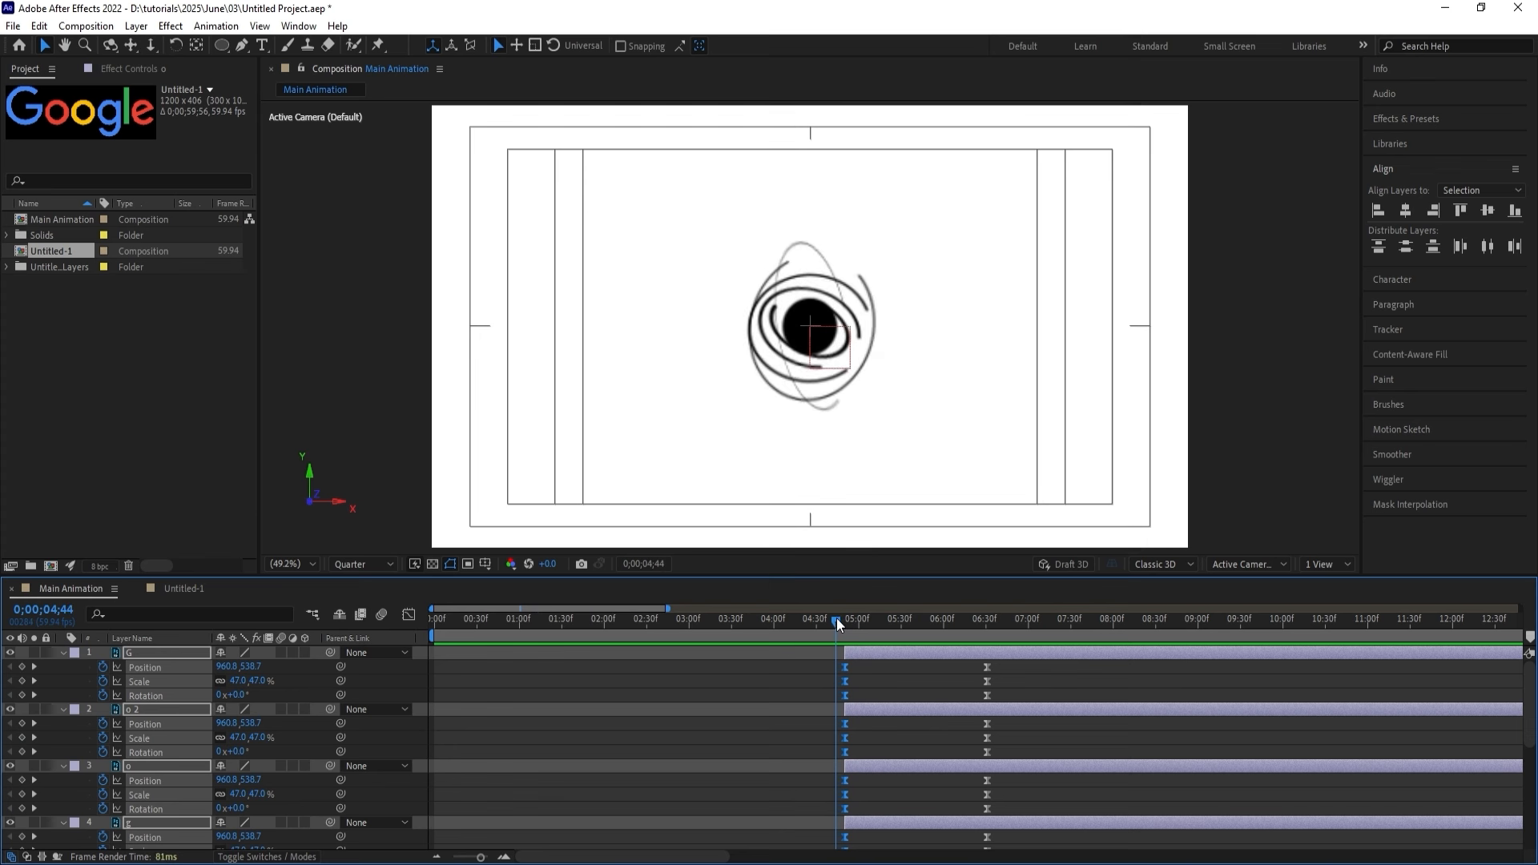
pyautogui.click(868, 678)
pyautogui.press('space')
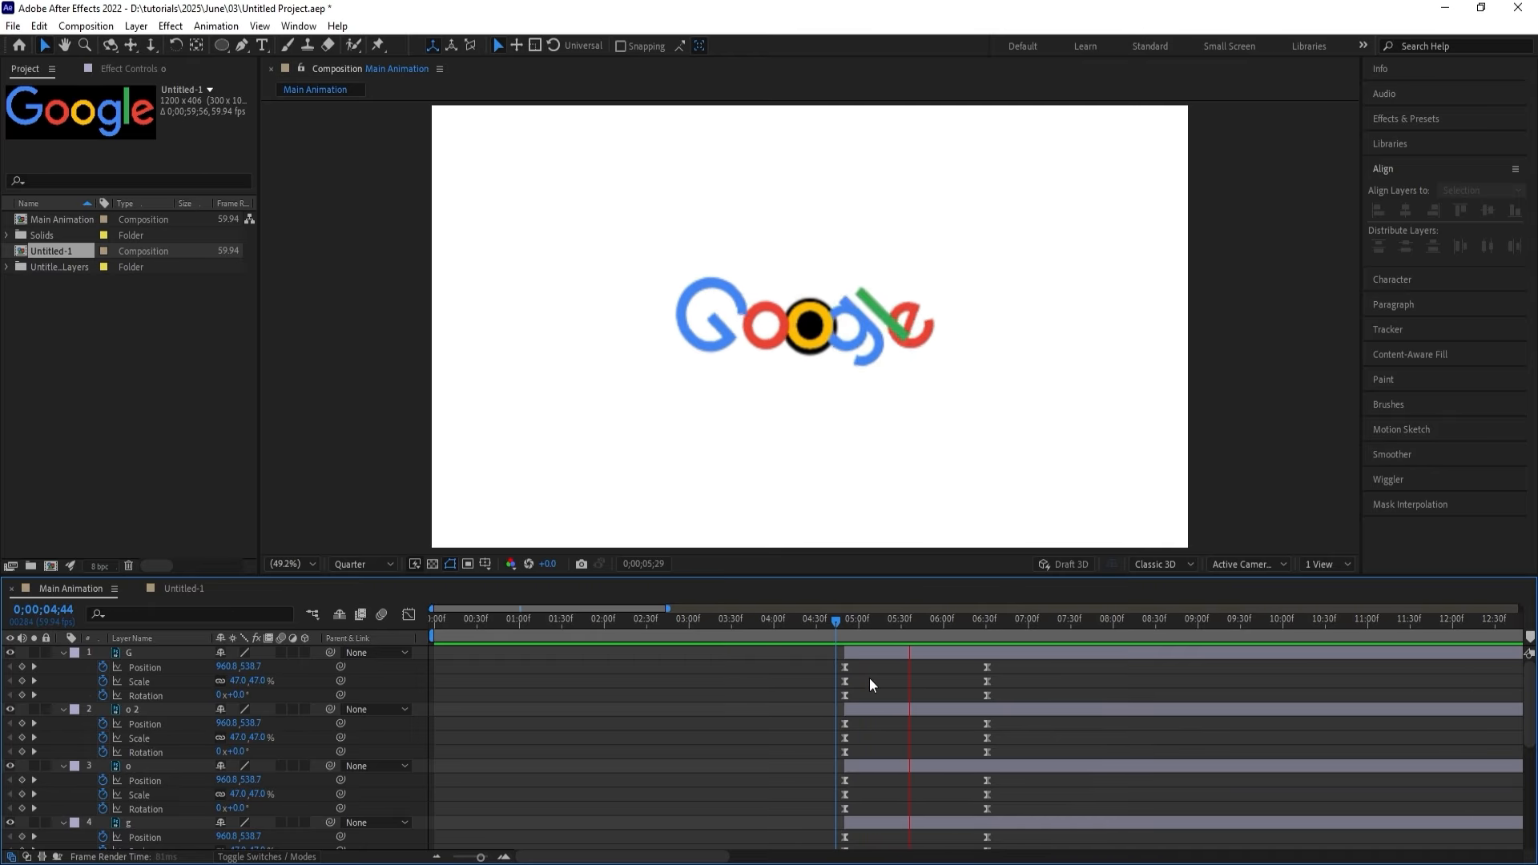
pyautogui.press('space')
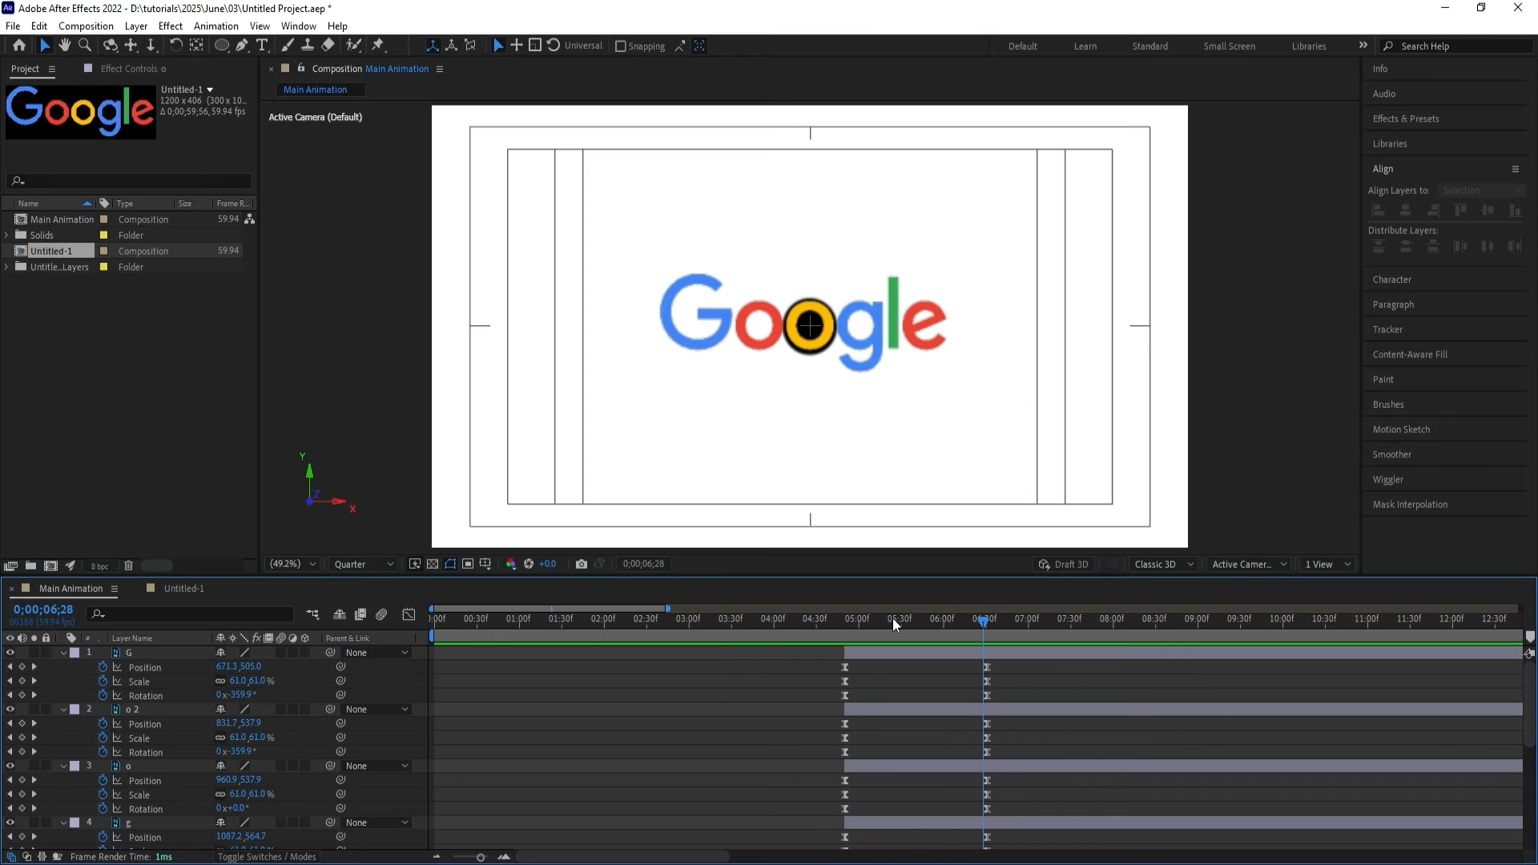
# Change the Nucleus layer's fill from black to the yellow sampled from the logo's second o.
pyautogui.moveTo(892, 617); pyautogui.dragTo(923, 654)
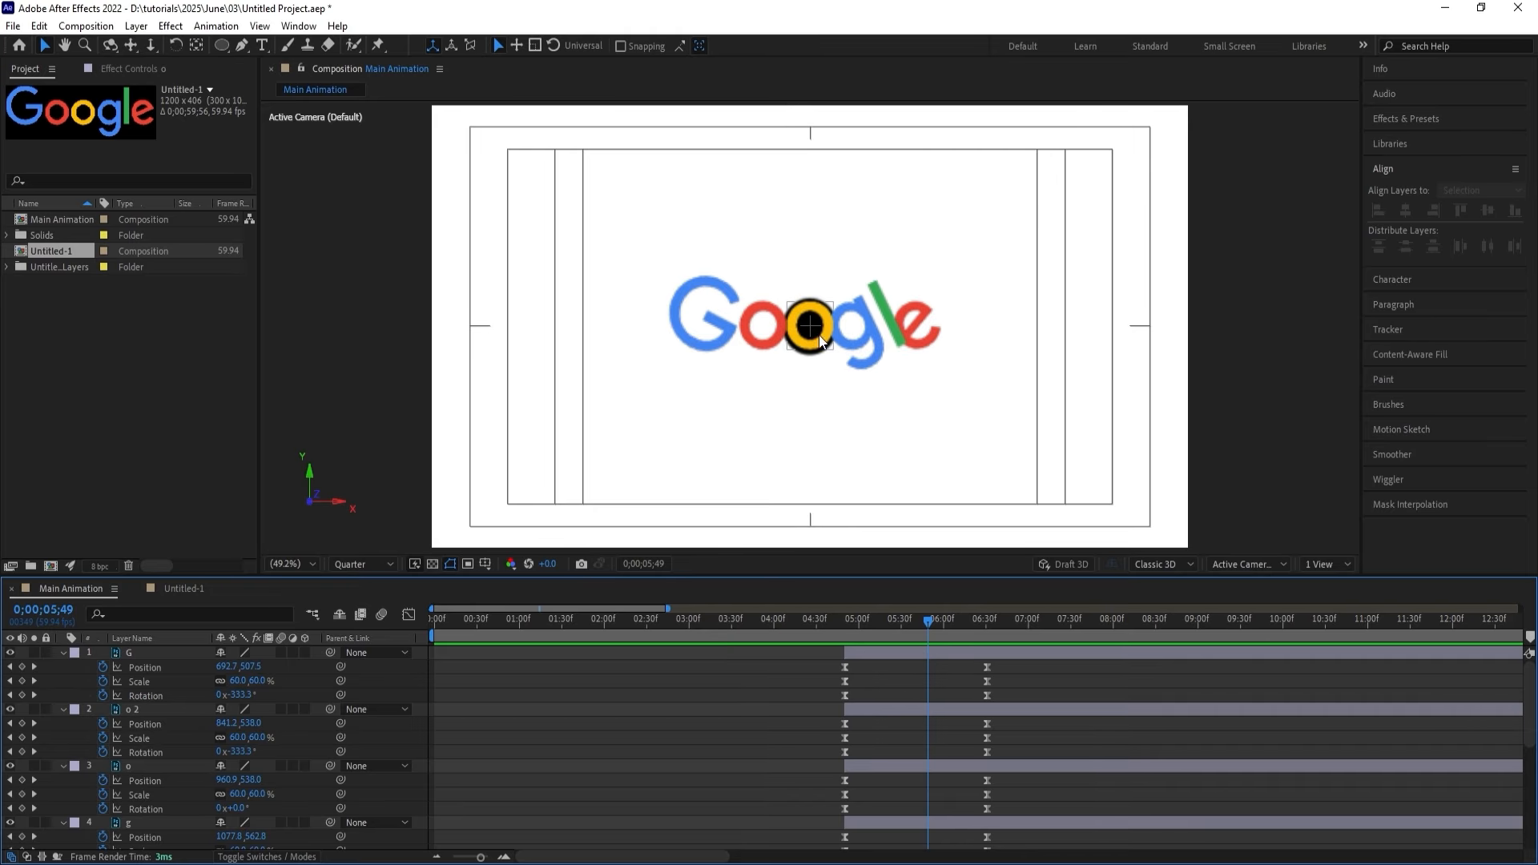
pyautogui.scroll(4, 818, 322)
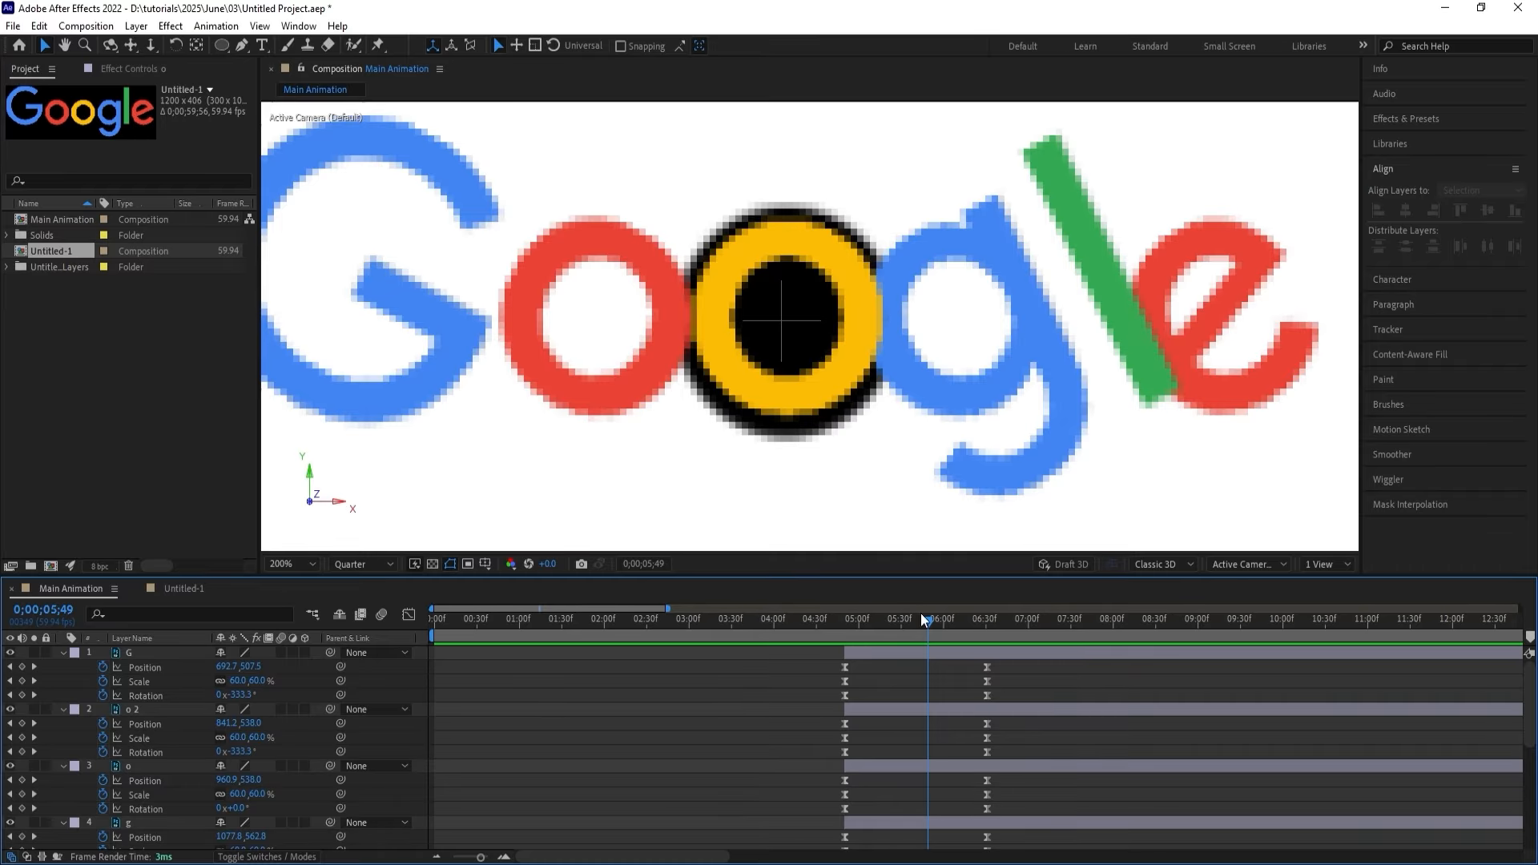
pyautogui.press('u')
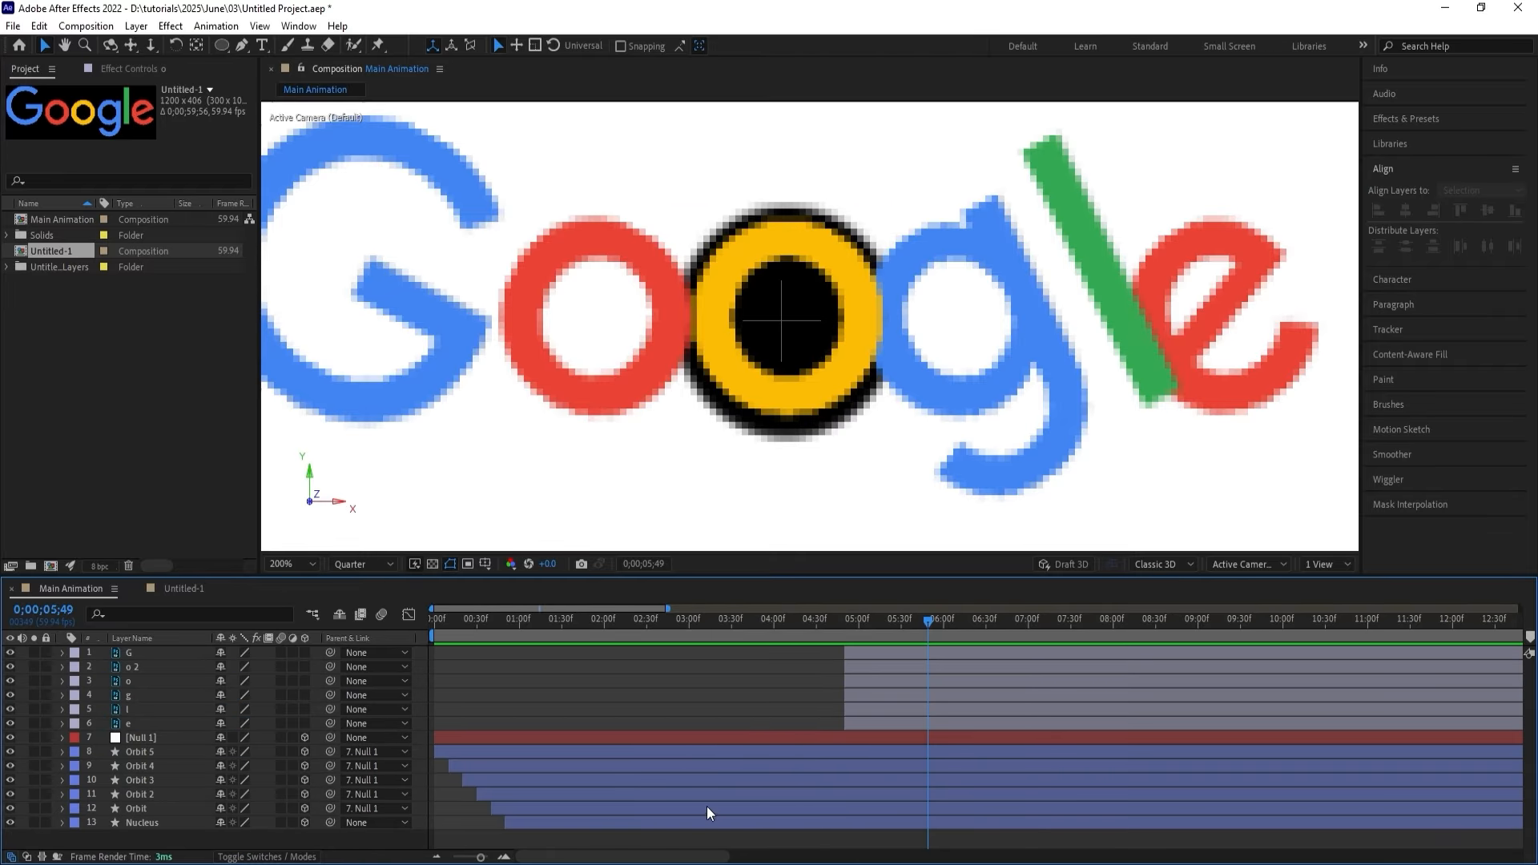
pyautogui.click(172, 825)
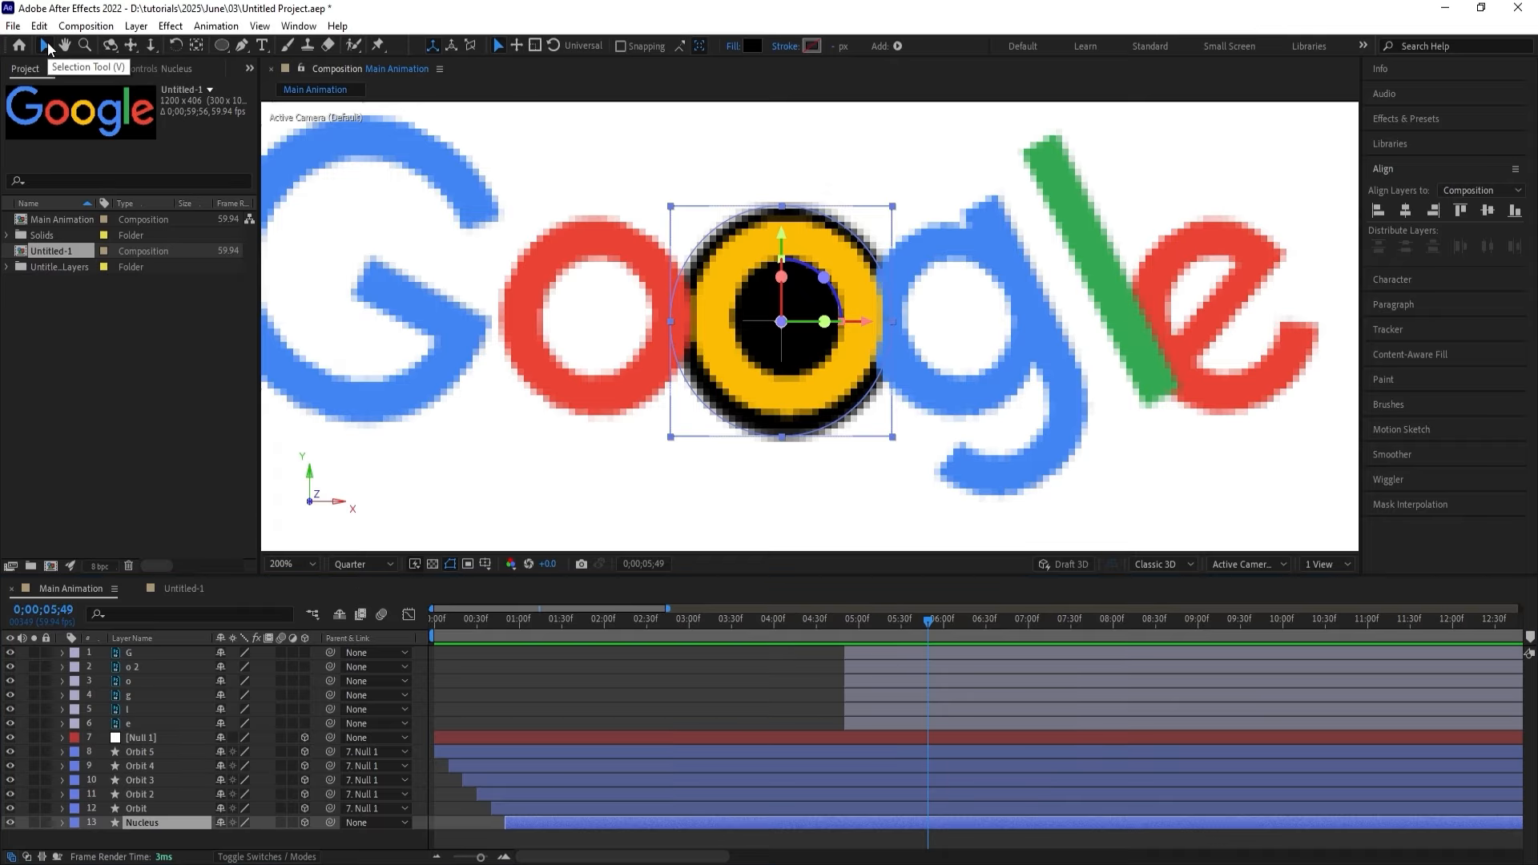
pyautogui.click(536, 695)
pyautogui.click(175, 822)
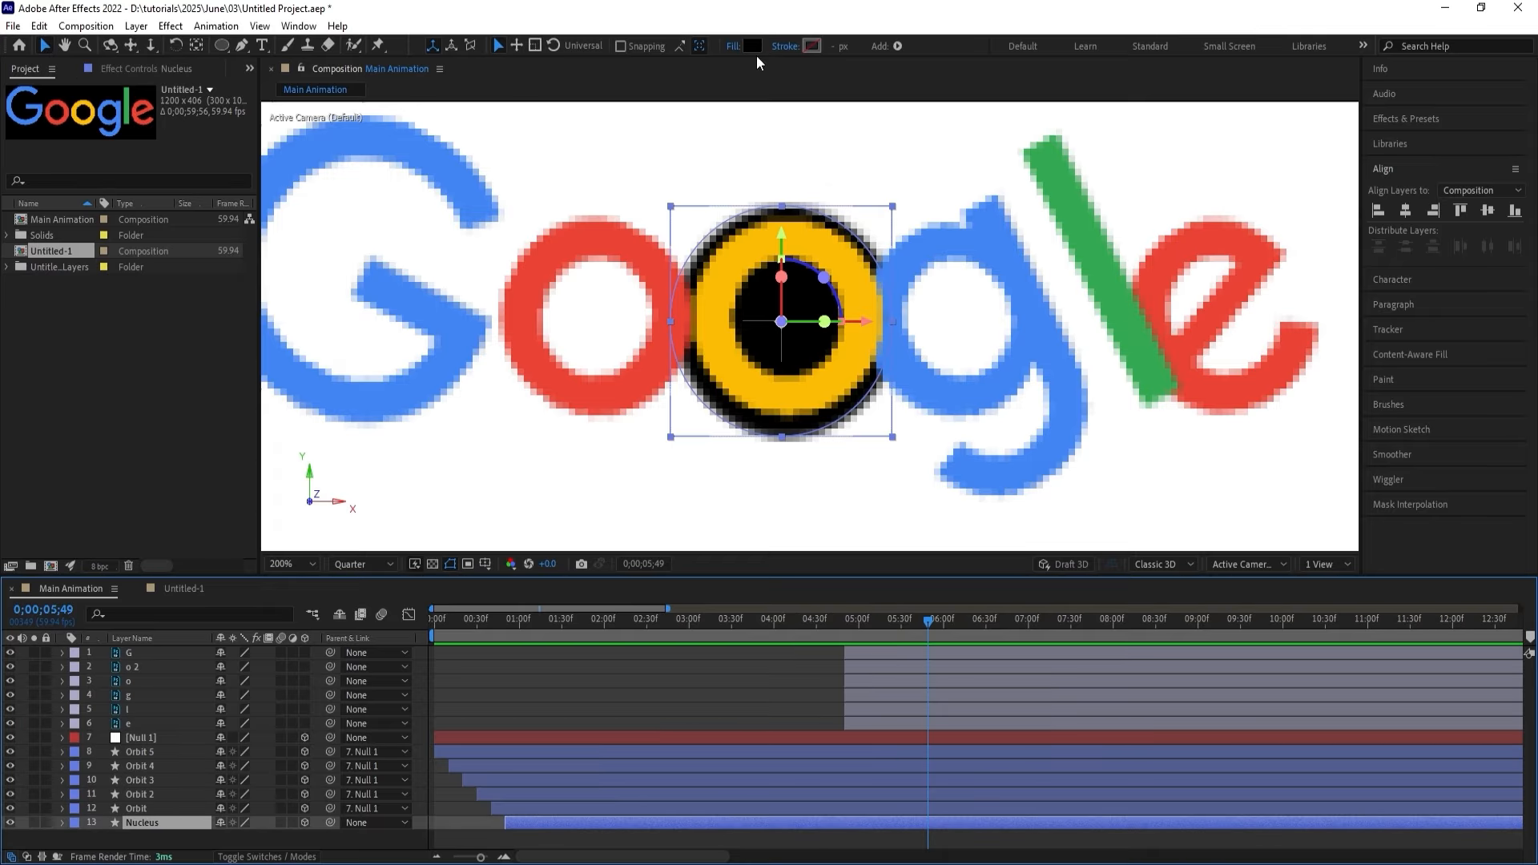
pyautogui.click(751, 45)
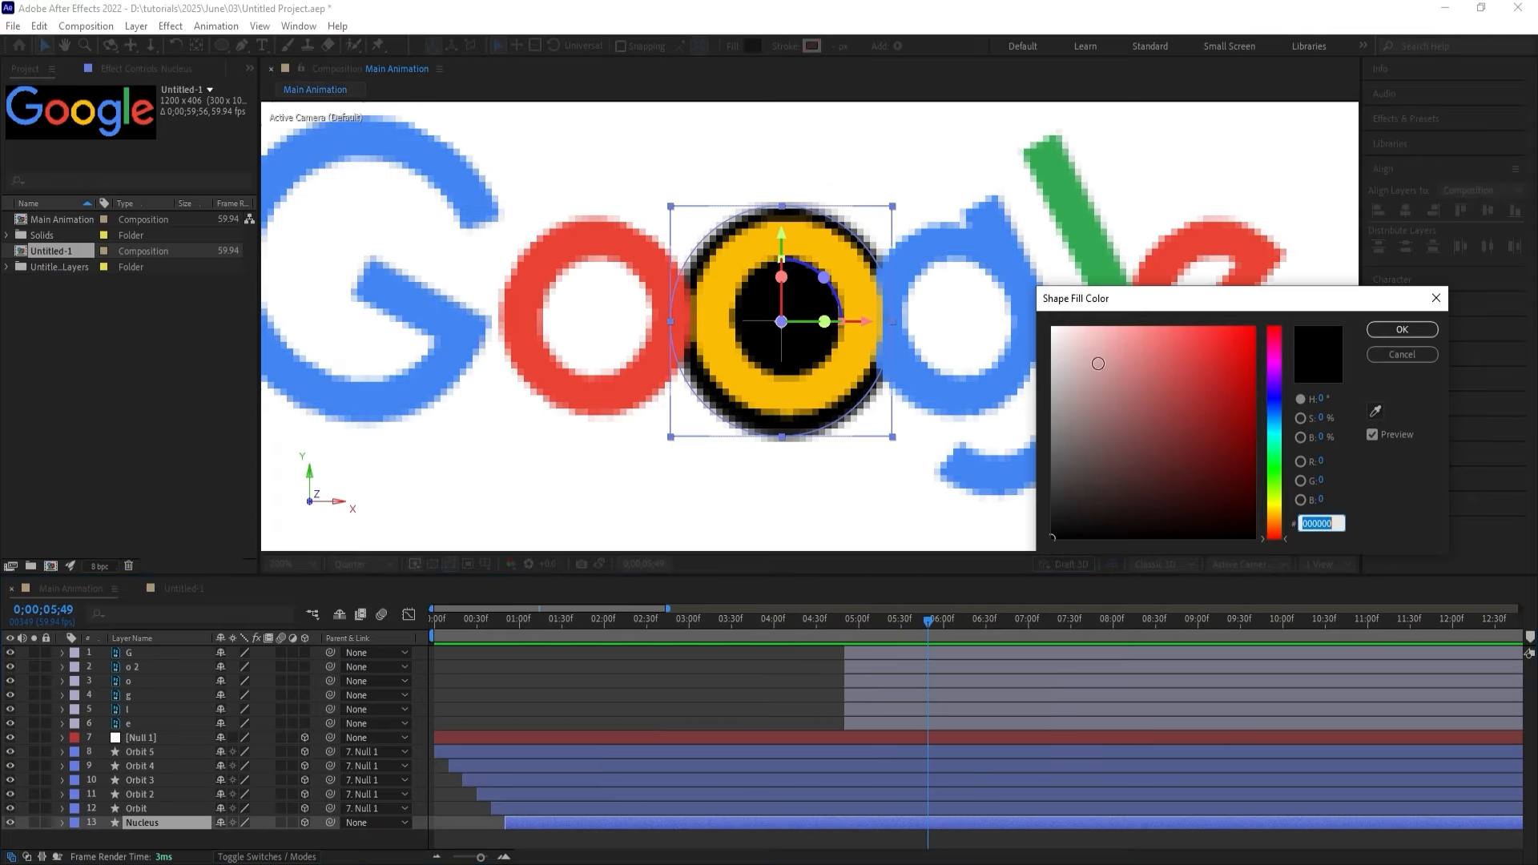
pyautogui.click(1375, 411)
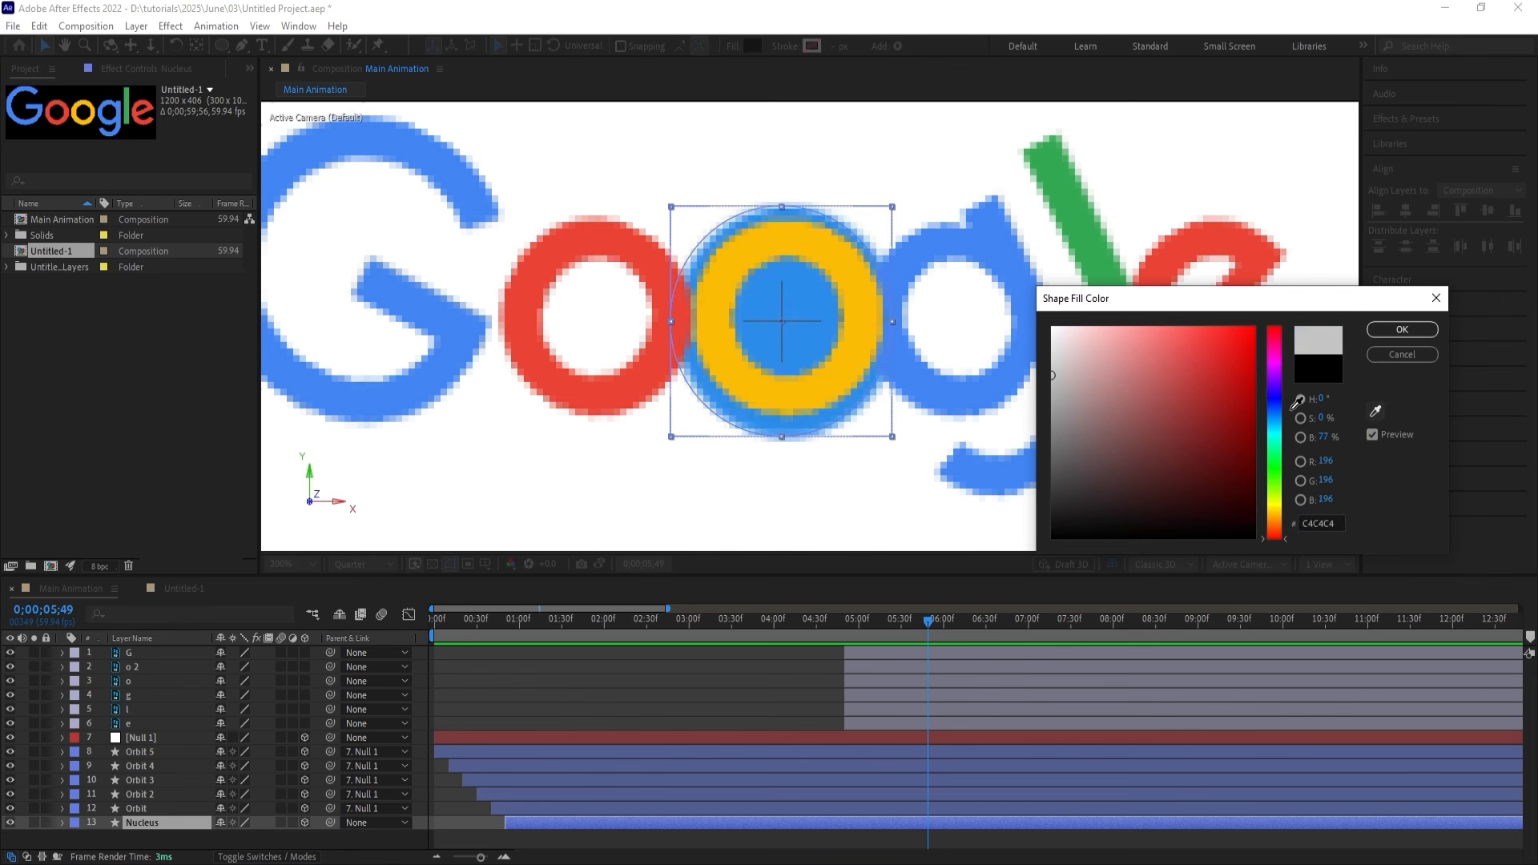
pyautogui.click(830, 378)
pyautogui.click(1402, 329)
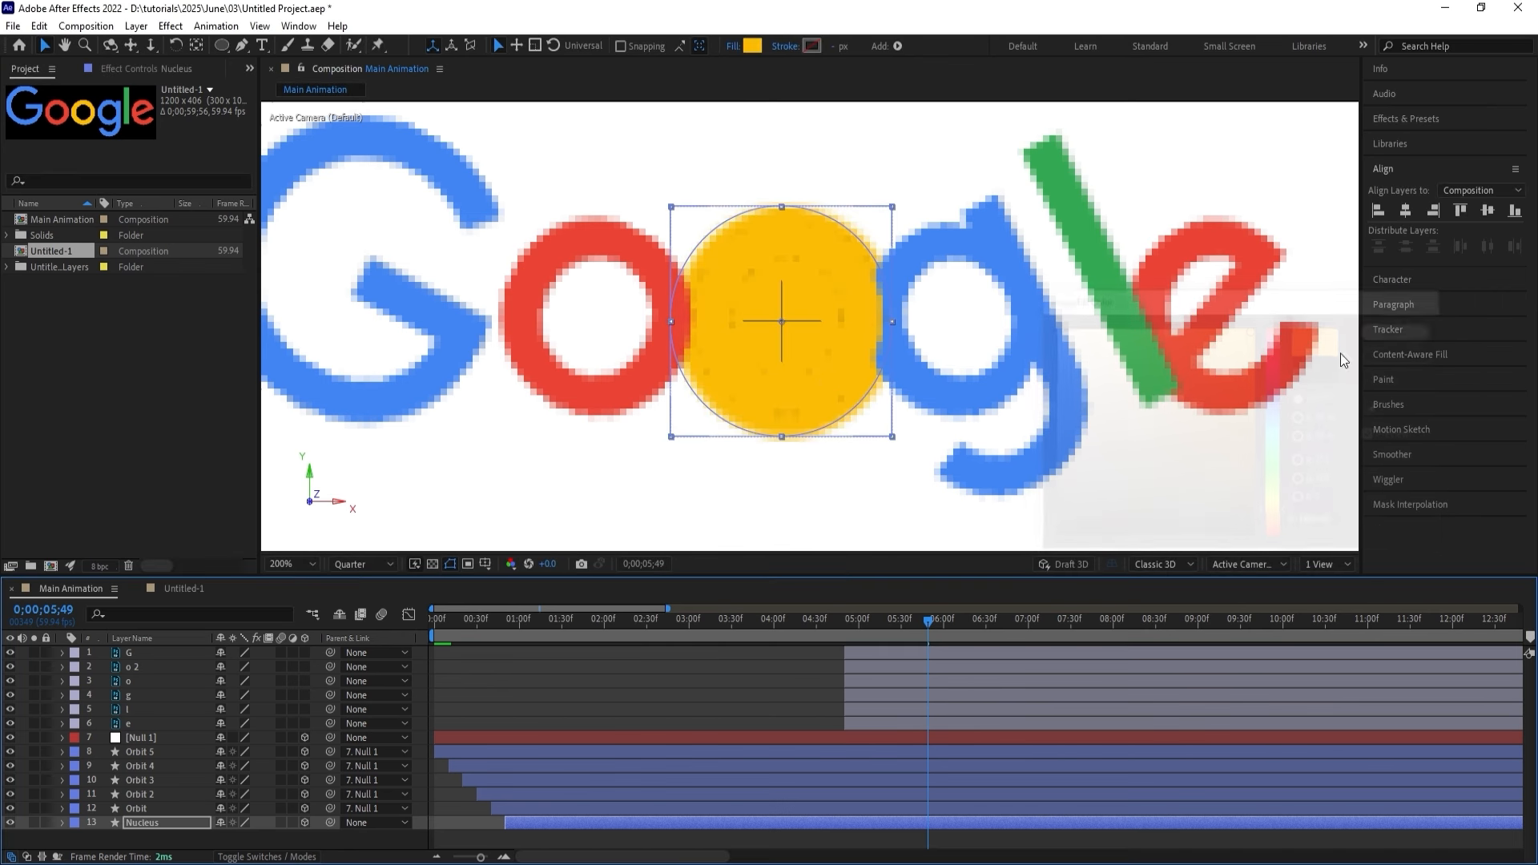
# Move to 0;00;05;05, where the letters spread apart, and set the Orbit layer's stroke to the blue sampled from the G.
pyautogui.moveTo(847, 636)
pyautogui.mouseDown()
pyautogui.moveTo(830, 625)
pyautogui.moveTo(861, 628)
pyautogui.mouseUp()
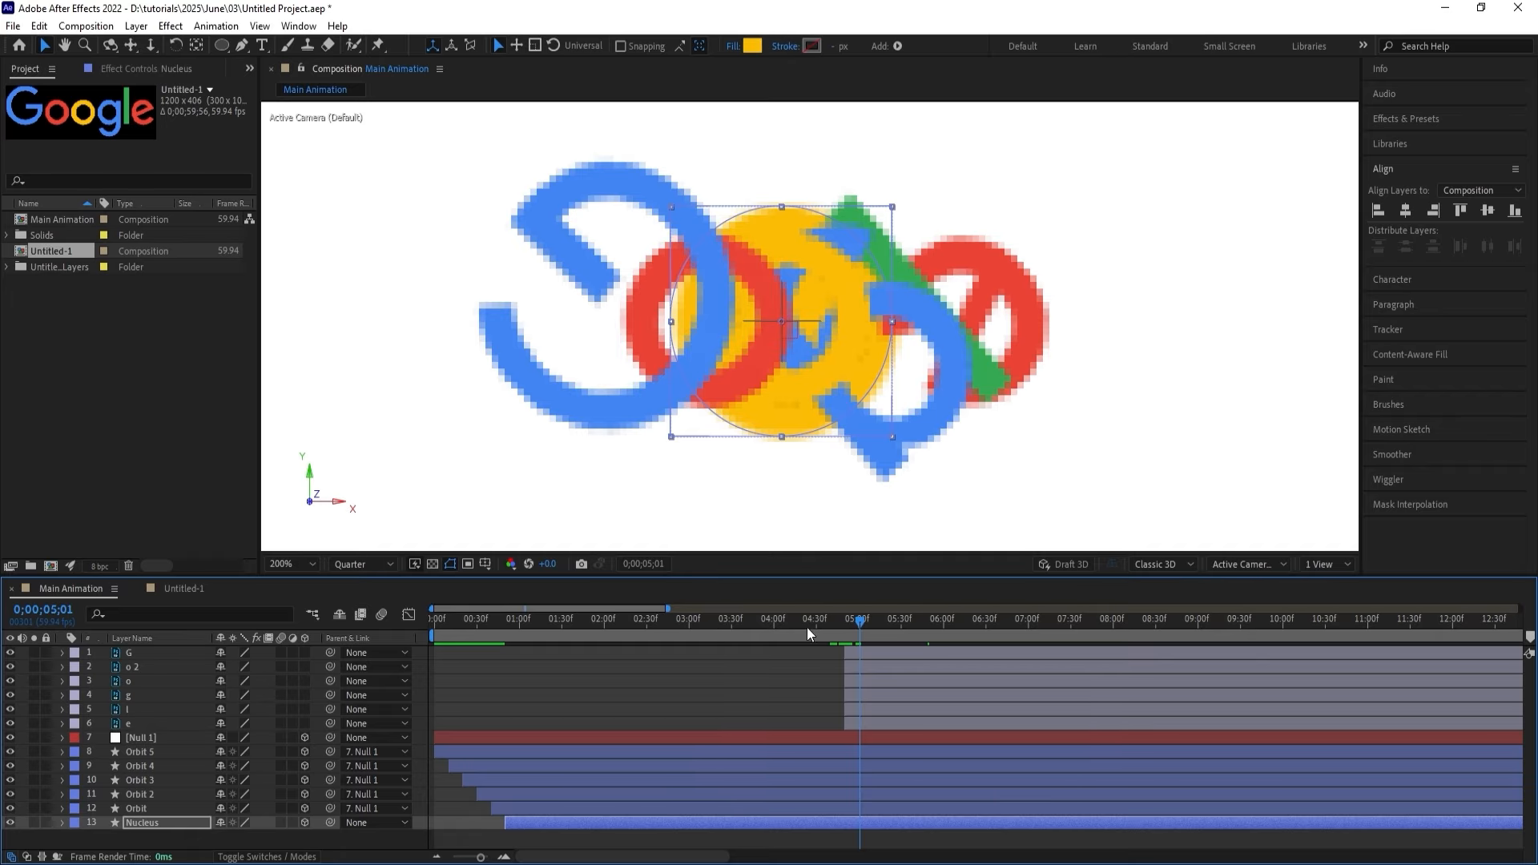
pyautogui.click(767, 808)
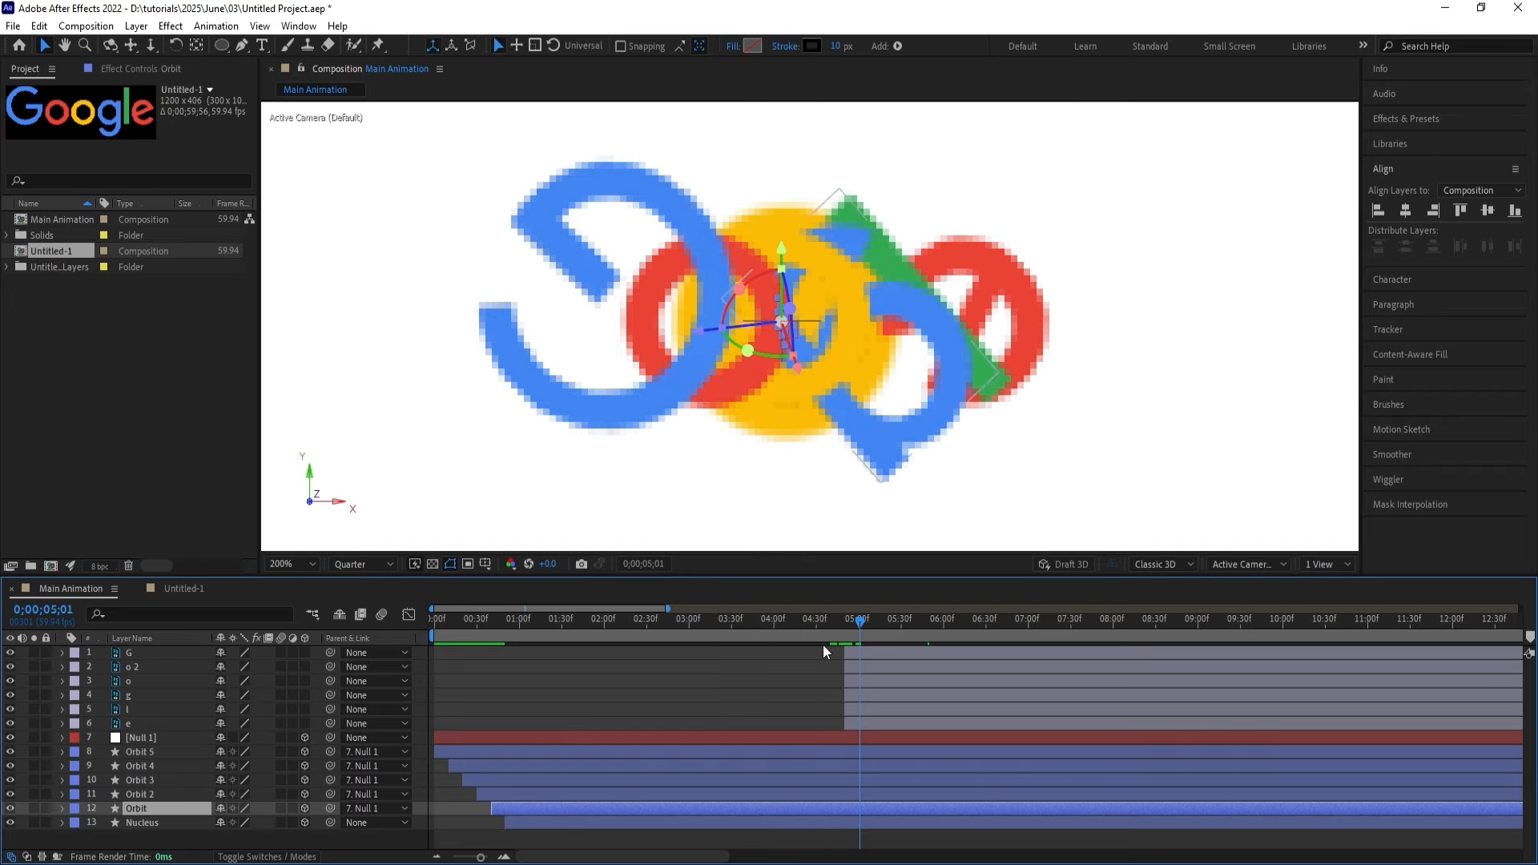
pyautogui.moveTo(817, 624); pyautogui.dragTo(811, 624)
pyautogui.click(863, 618)
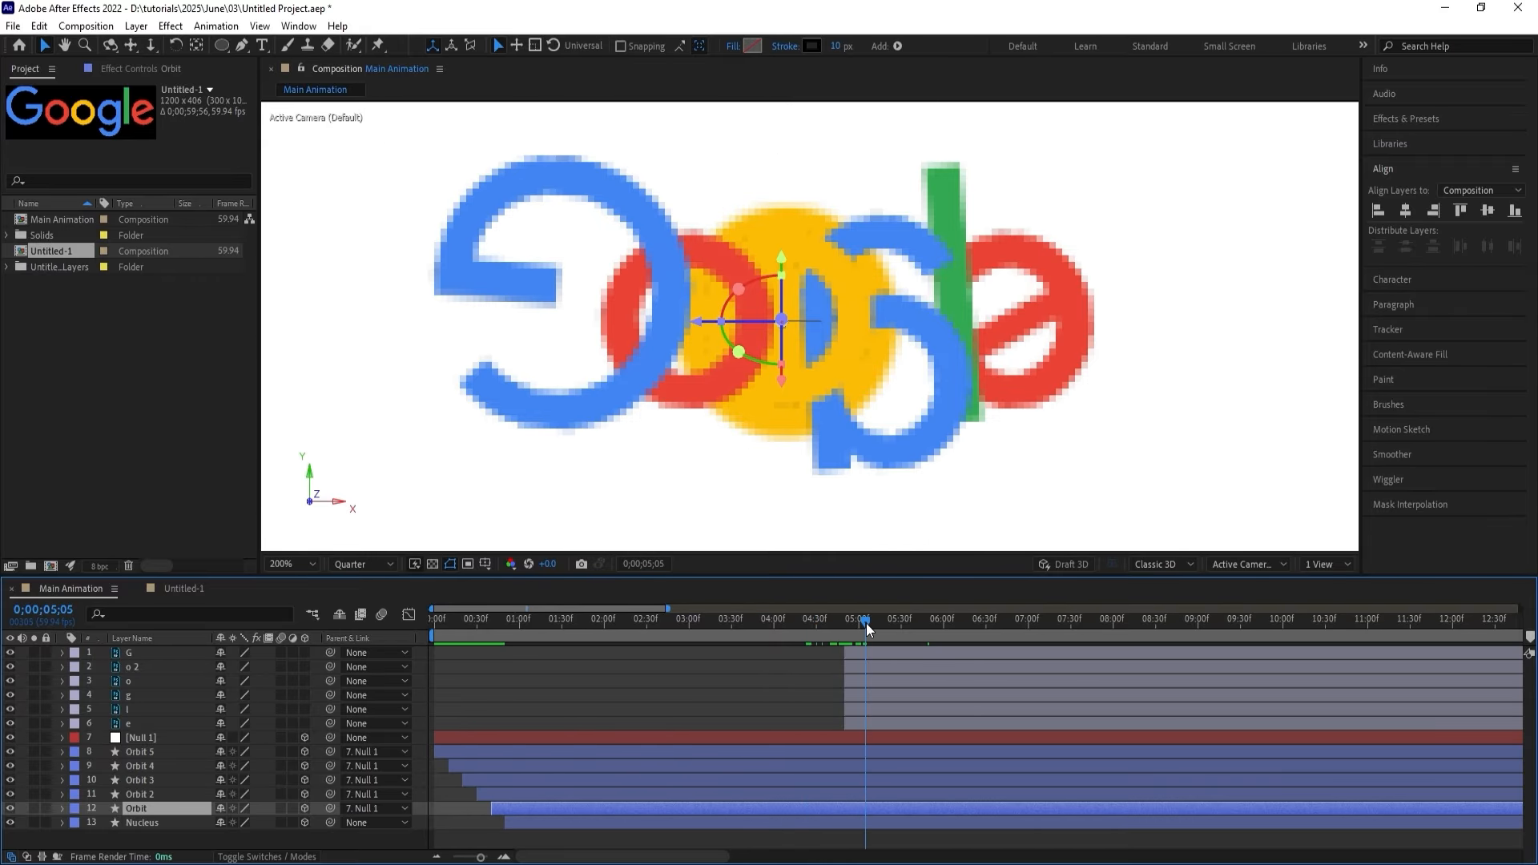
pyautogui.press(',')
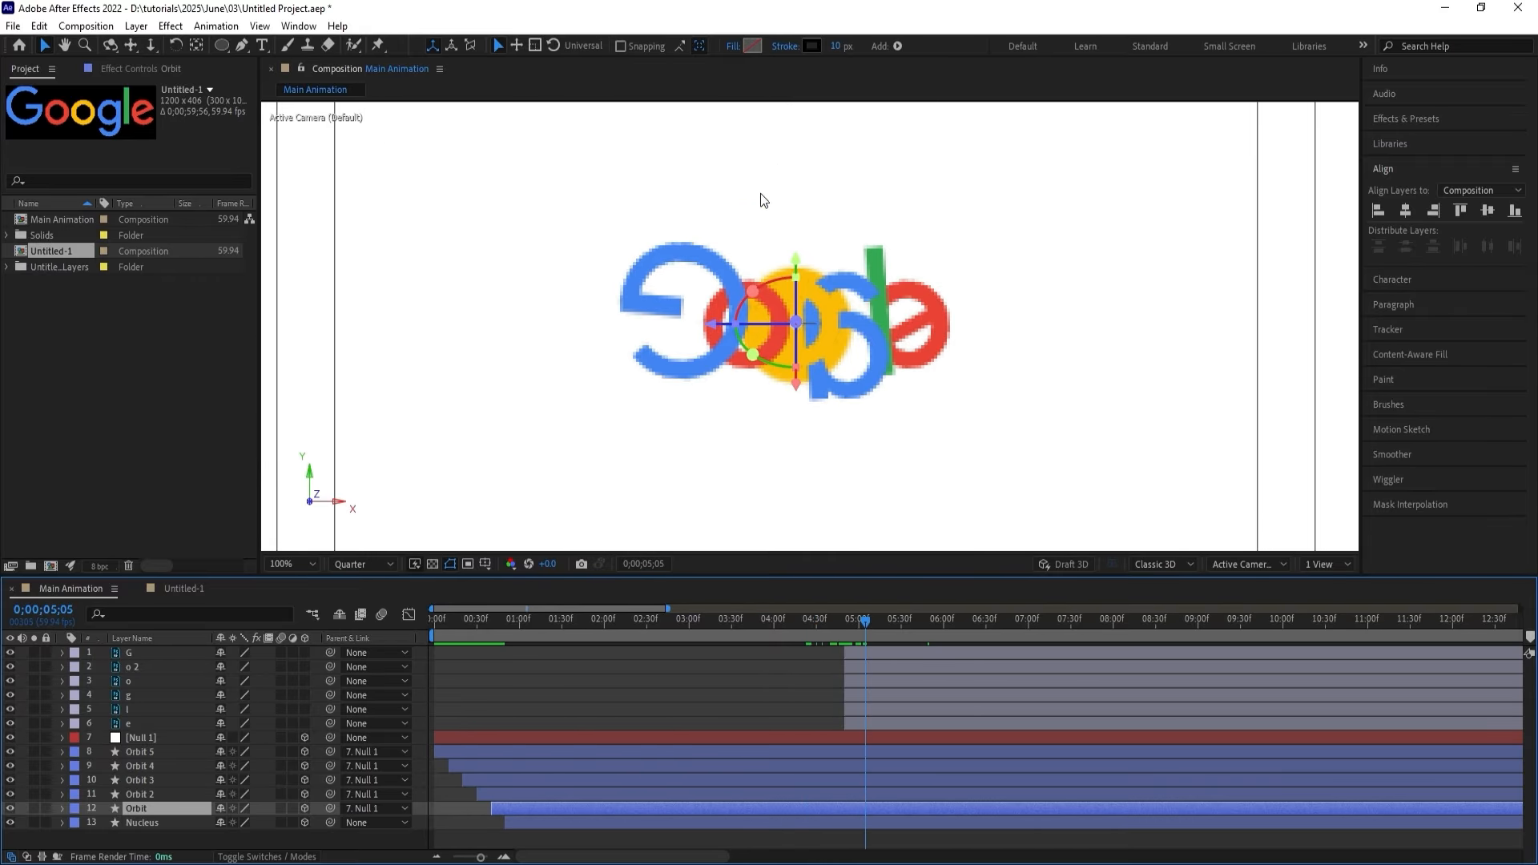
pyautogui.click(807, 48)
pyautogui.click(1375, 412)
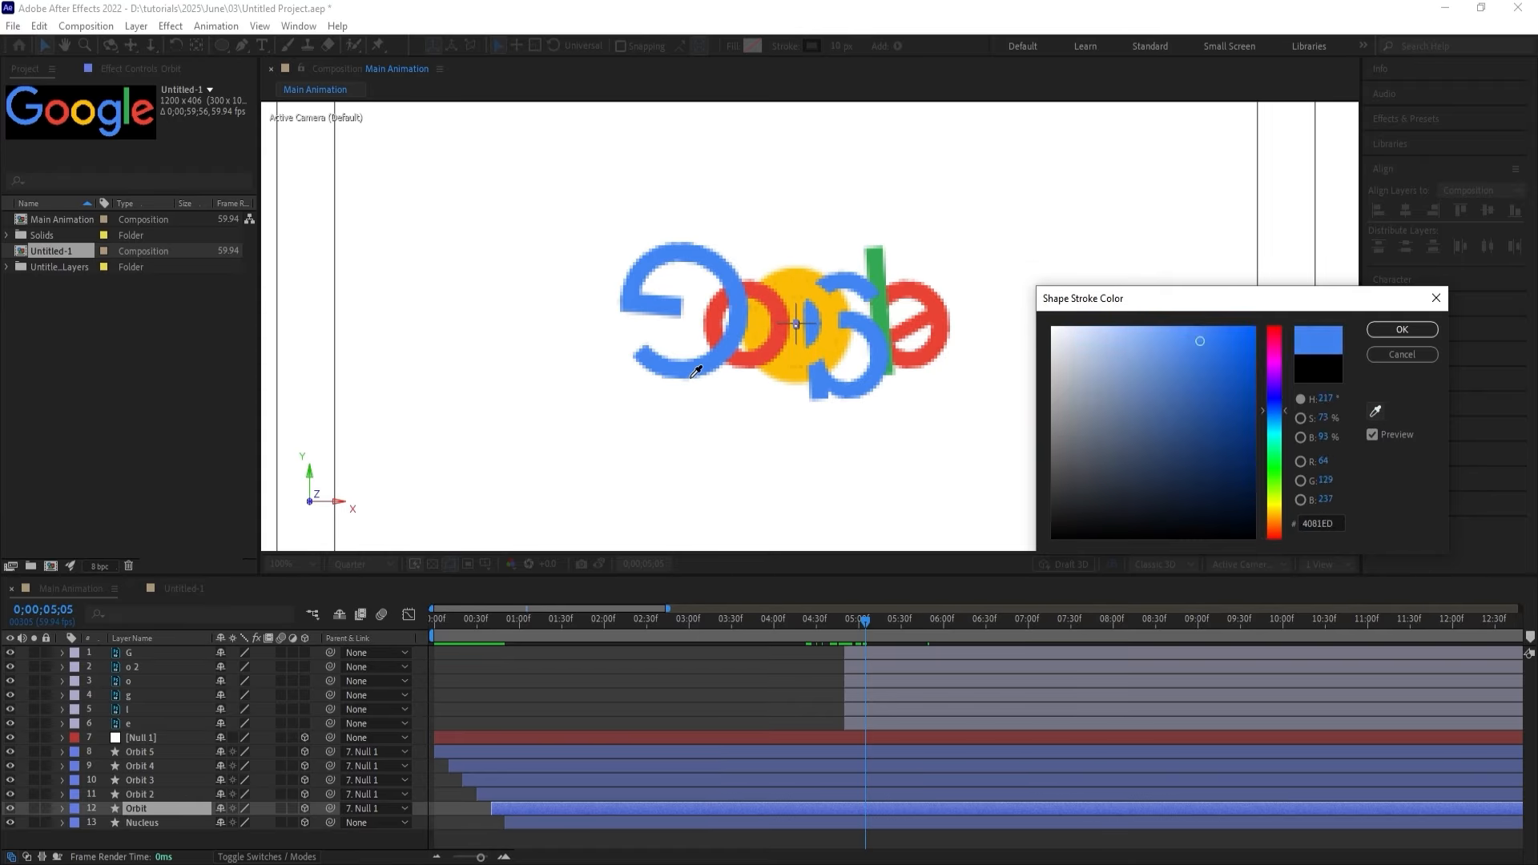
pyautogui.click(694, 370)
pyautogui.click(1402, 329)
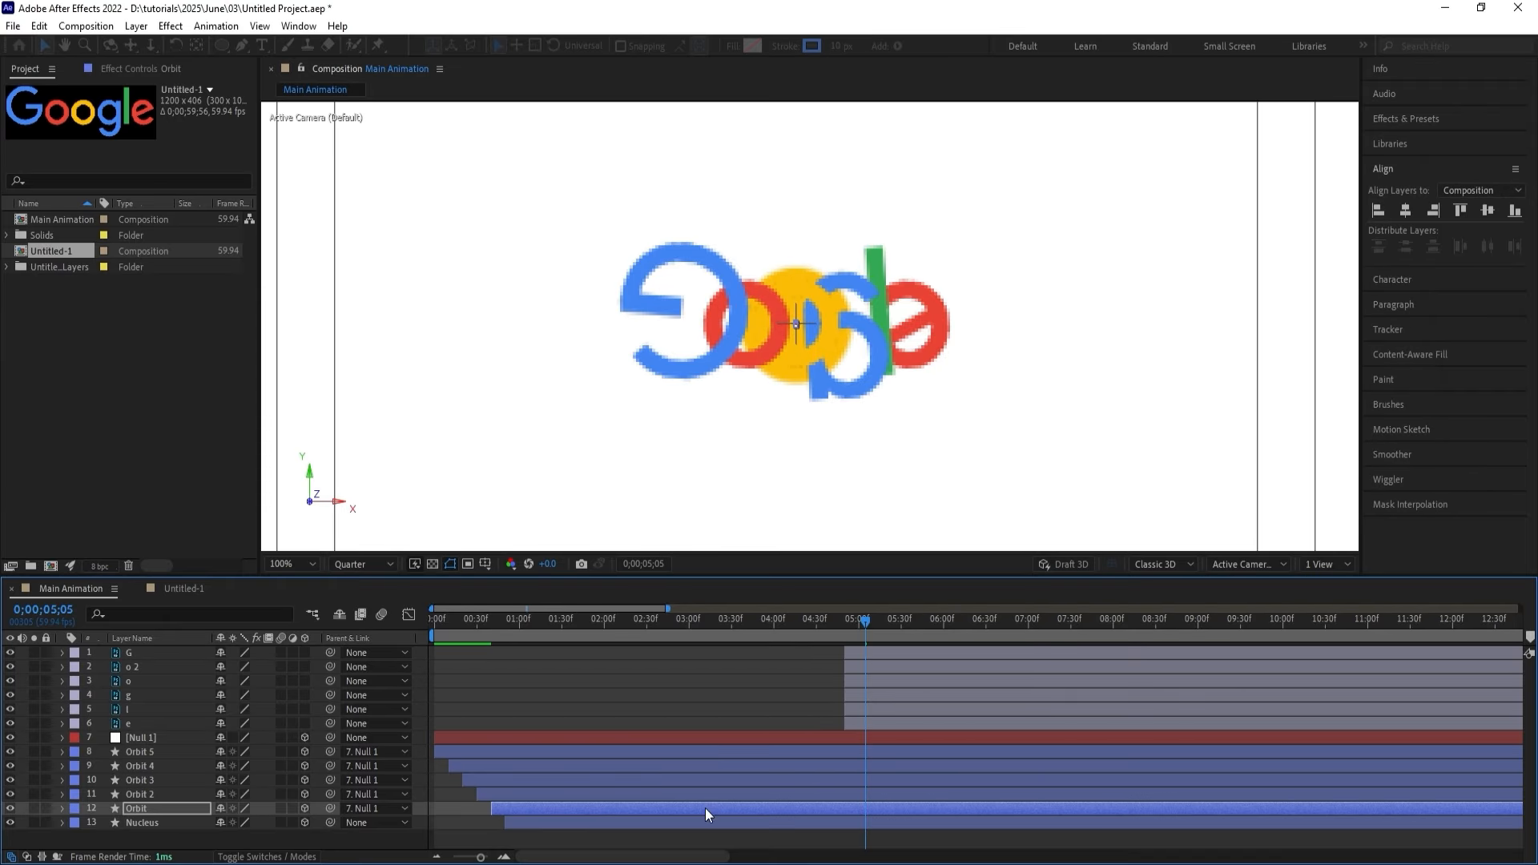
# Set the Orbit 2 layer's stroke colour to the red sampled from the logo's first o.
pyautogui.click(693, 794)
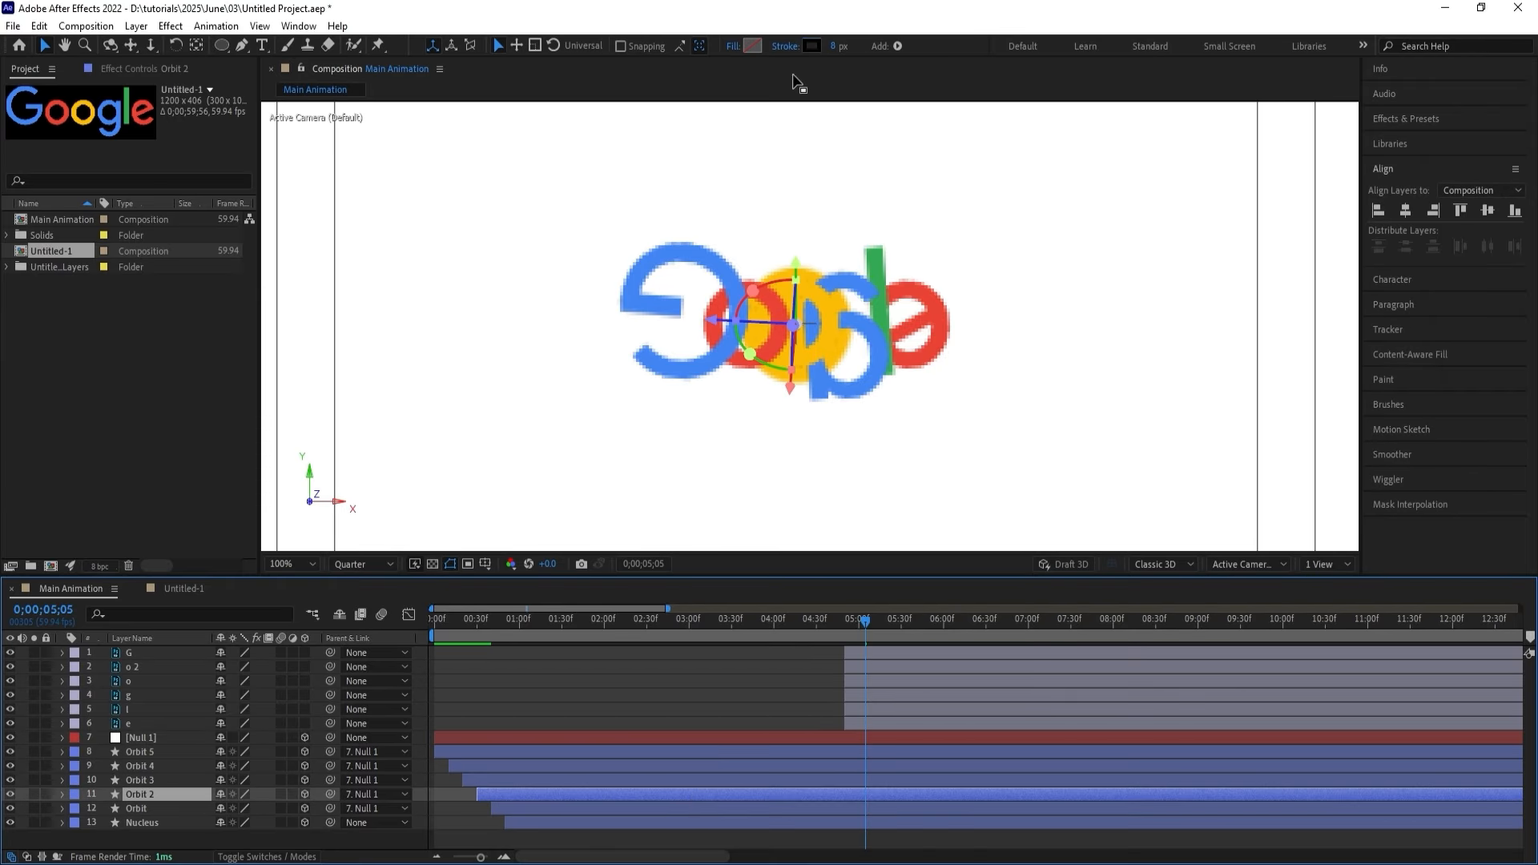
pyautogui.click(812, 46)
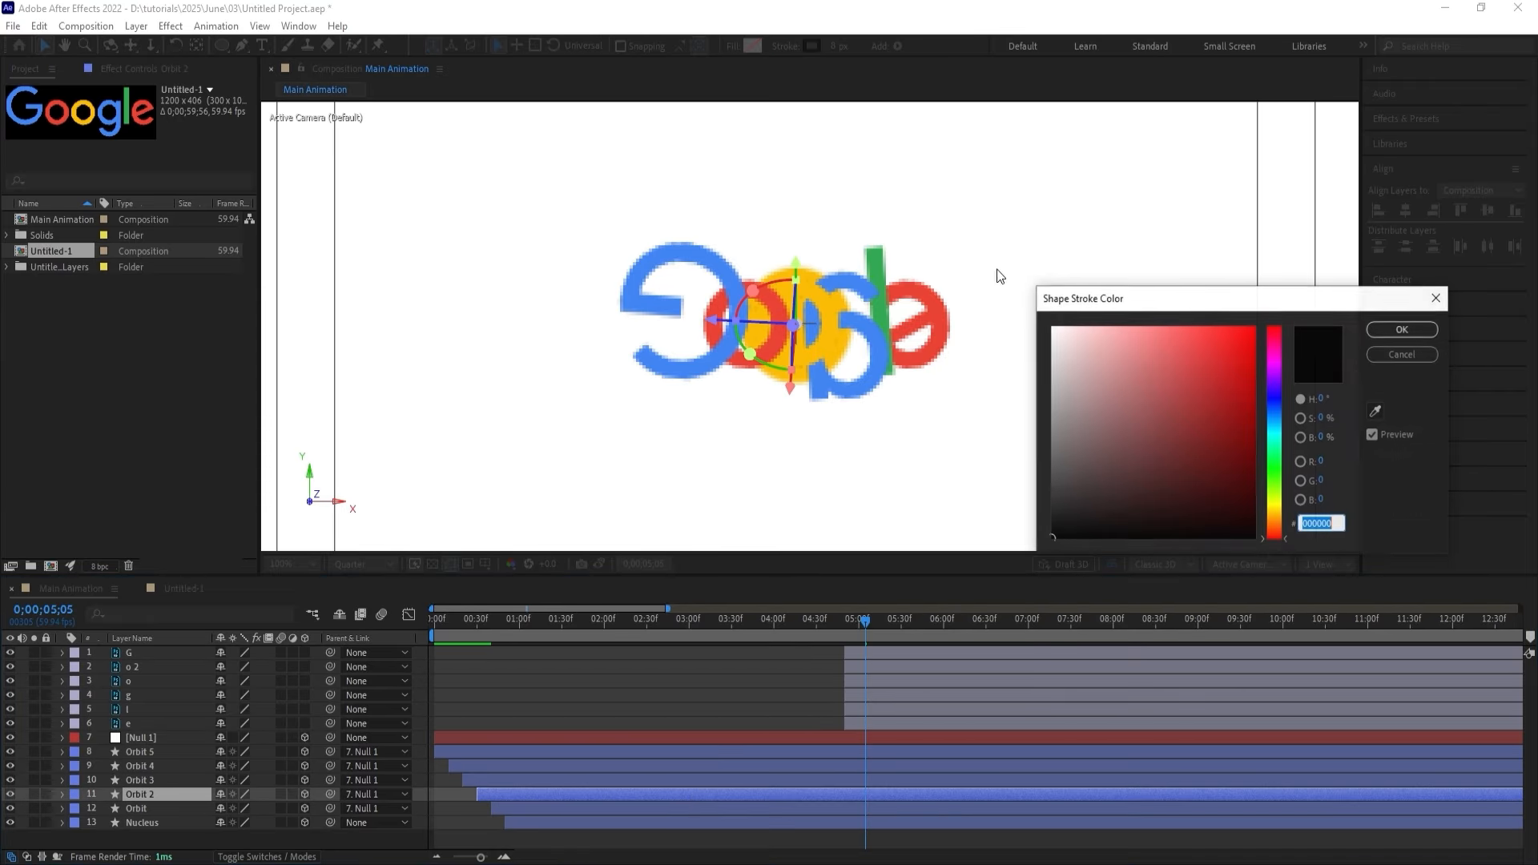
pyautogui.click(1377, 409)
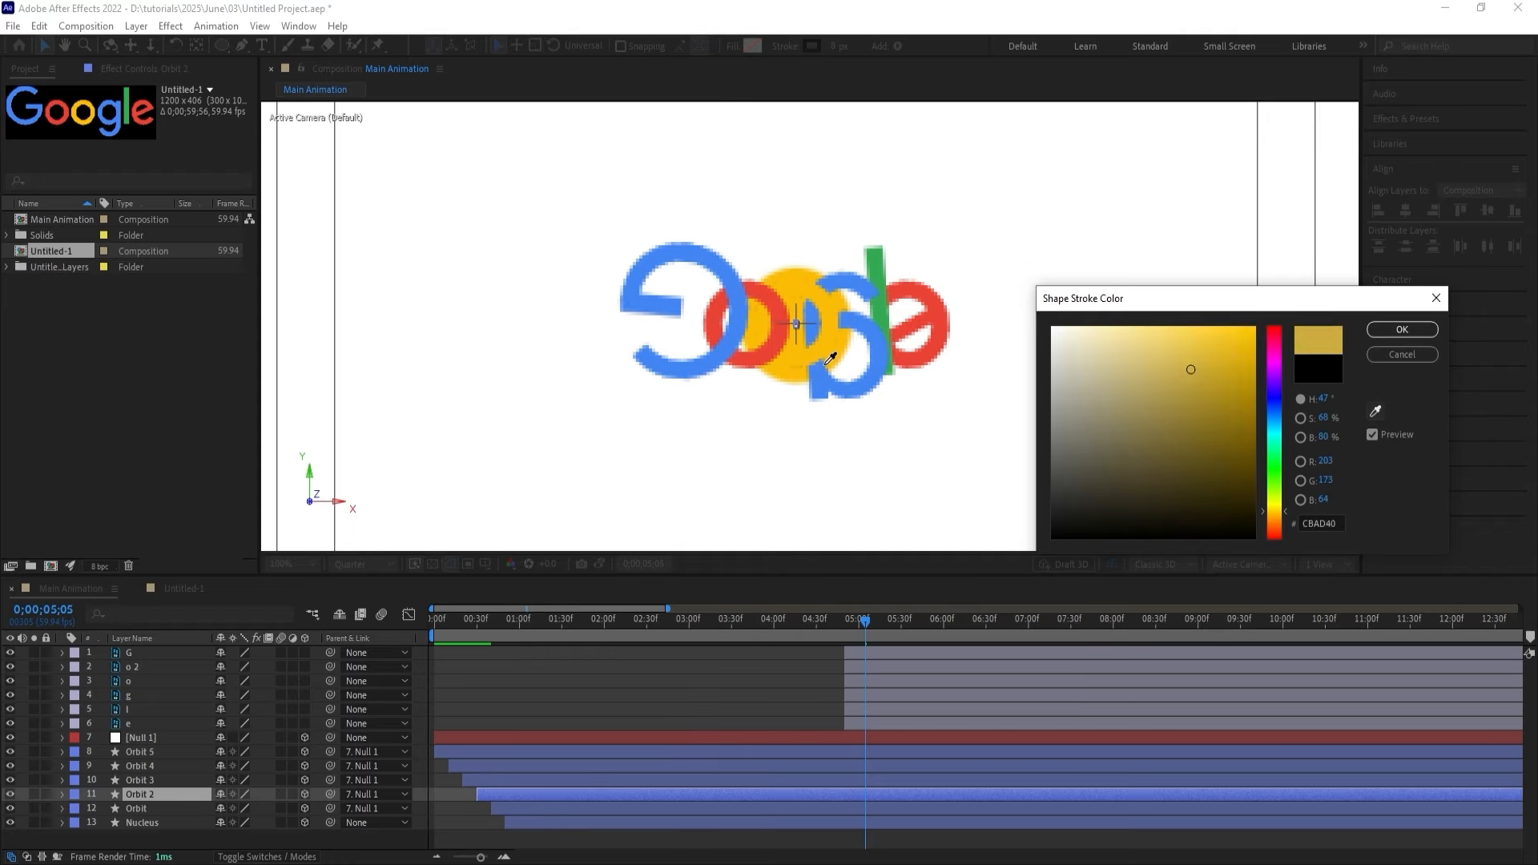
pyautogui.click(764, 358)
pyautogui.click(1402, 329)
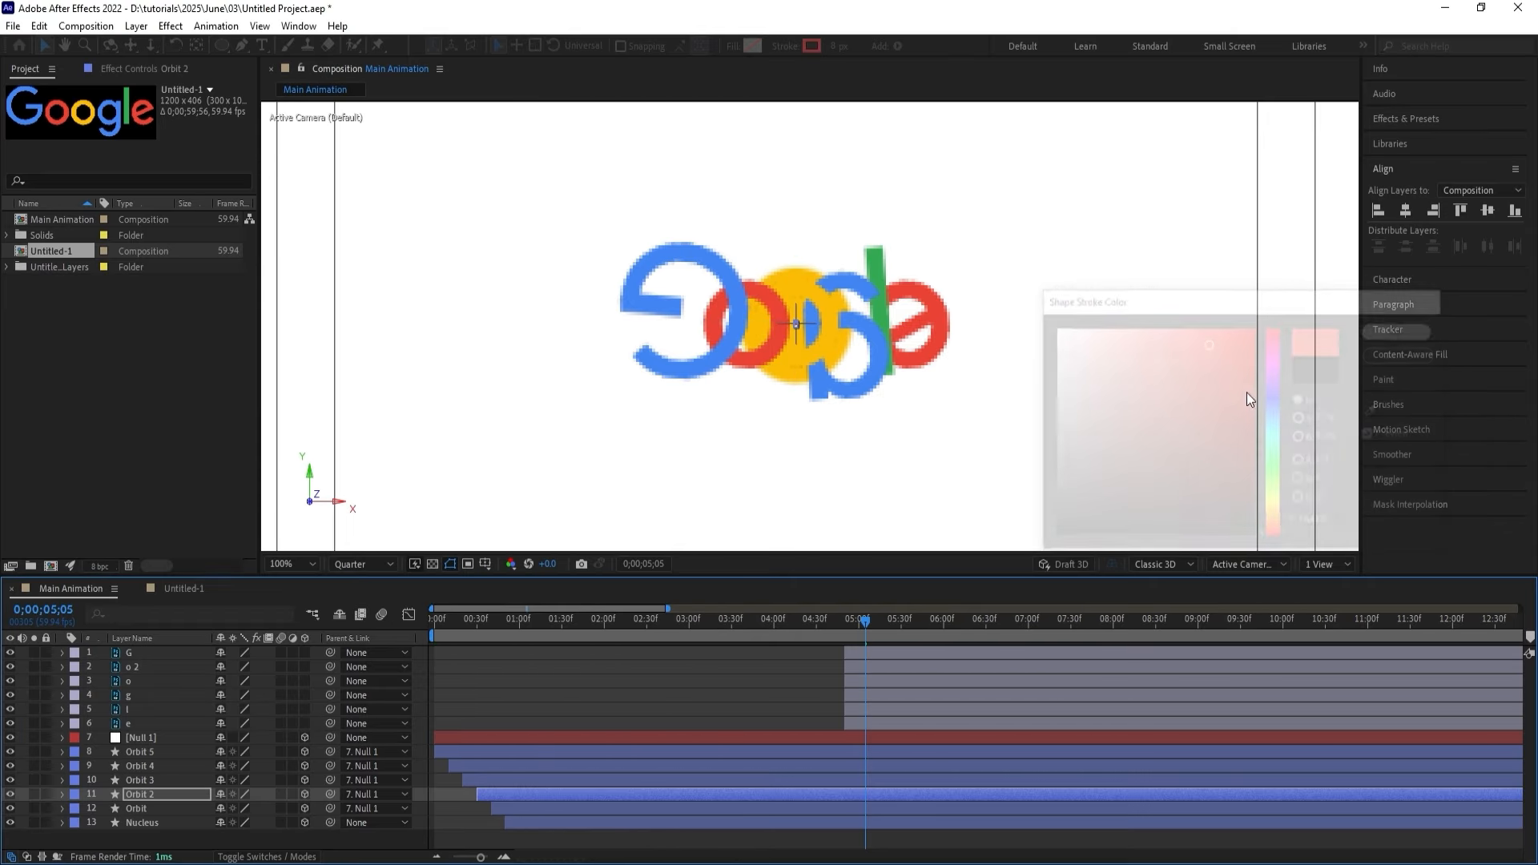
# Set the Orbit 3 layer's stroke colour to the green sampled from the letter l.
pyautogui.click(633, 782)
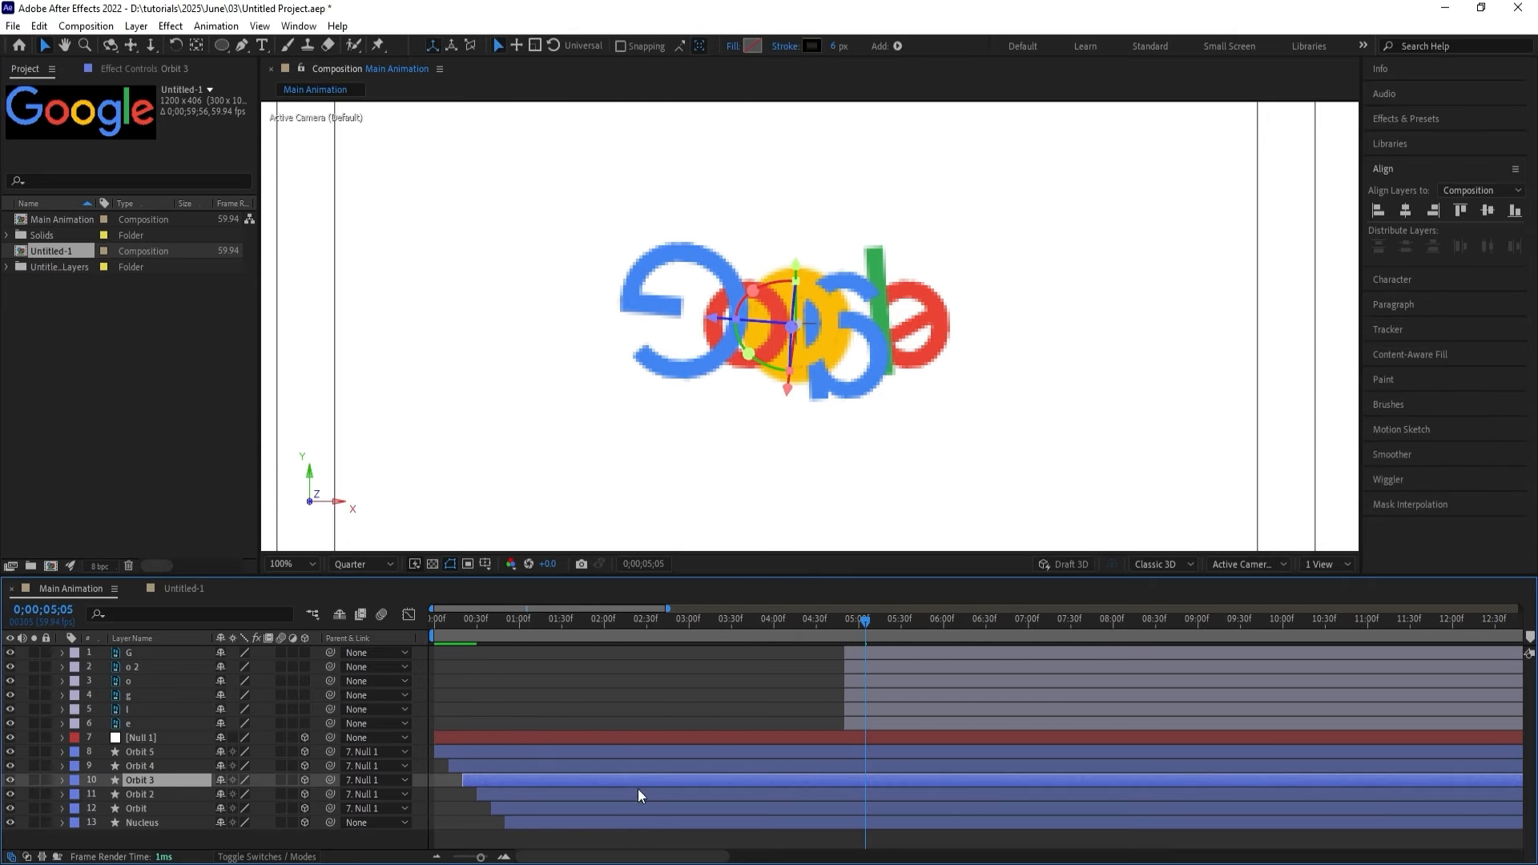
pyautogui.click(811, 52)
pyautogui.click(1376, 409)
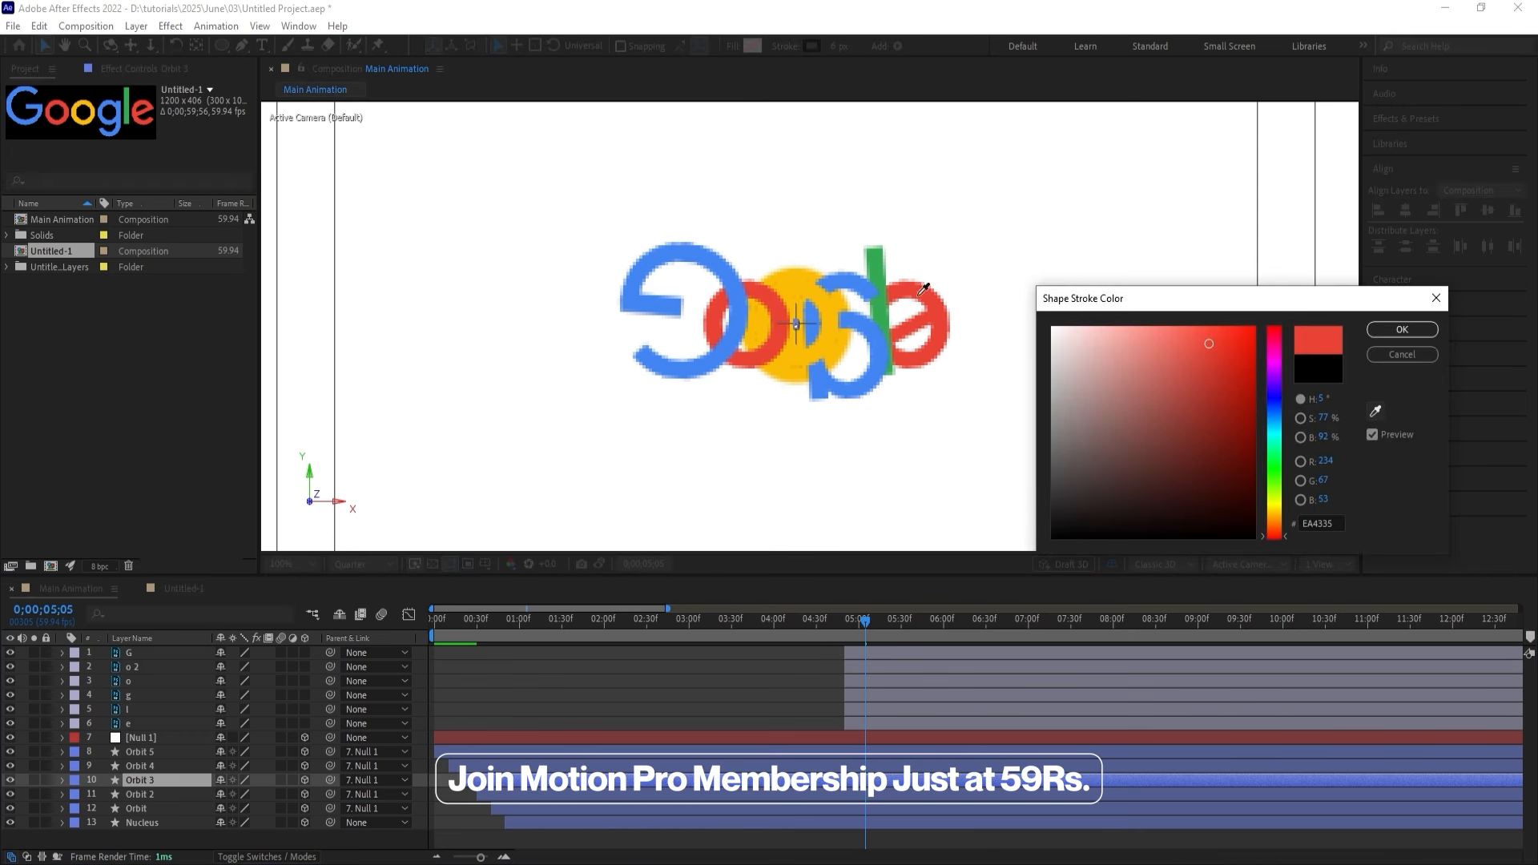
pyautogui.click(878, 263)
pyautogui.click(1373, 353)
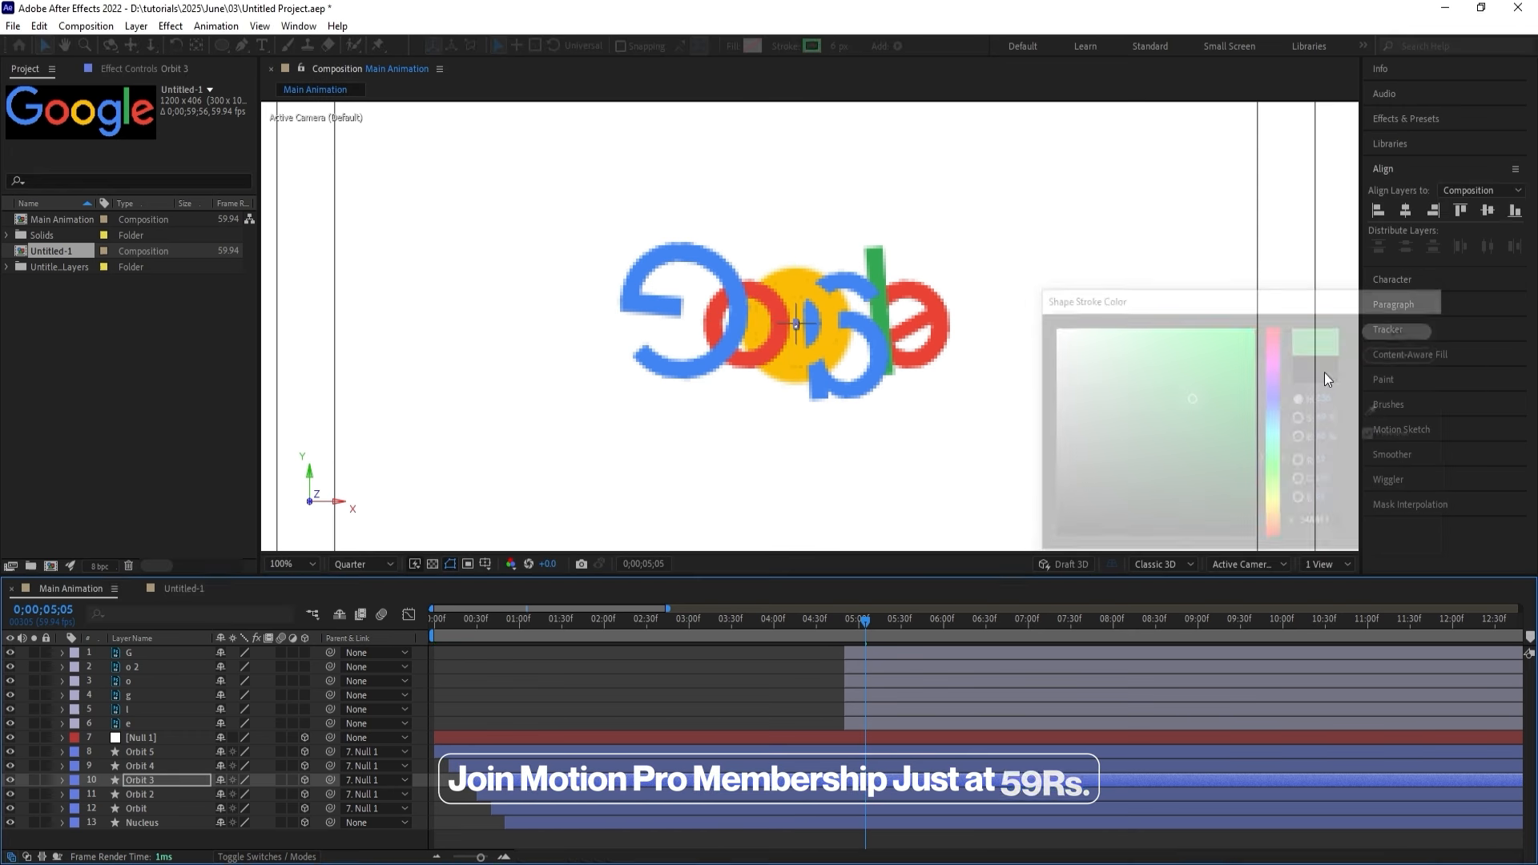
# Set the Orbit 4 layer's stroke colour to the red EA4335 sampled from the letter e.
pyautogui.click(477, 767)
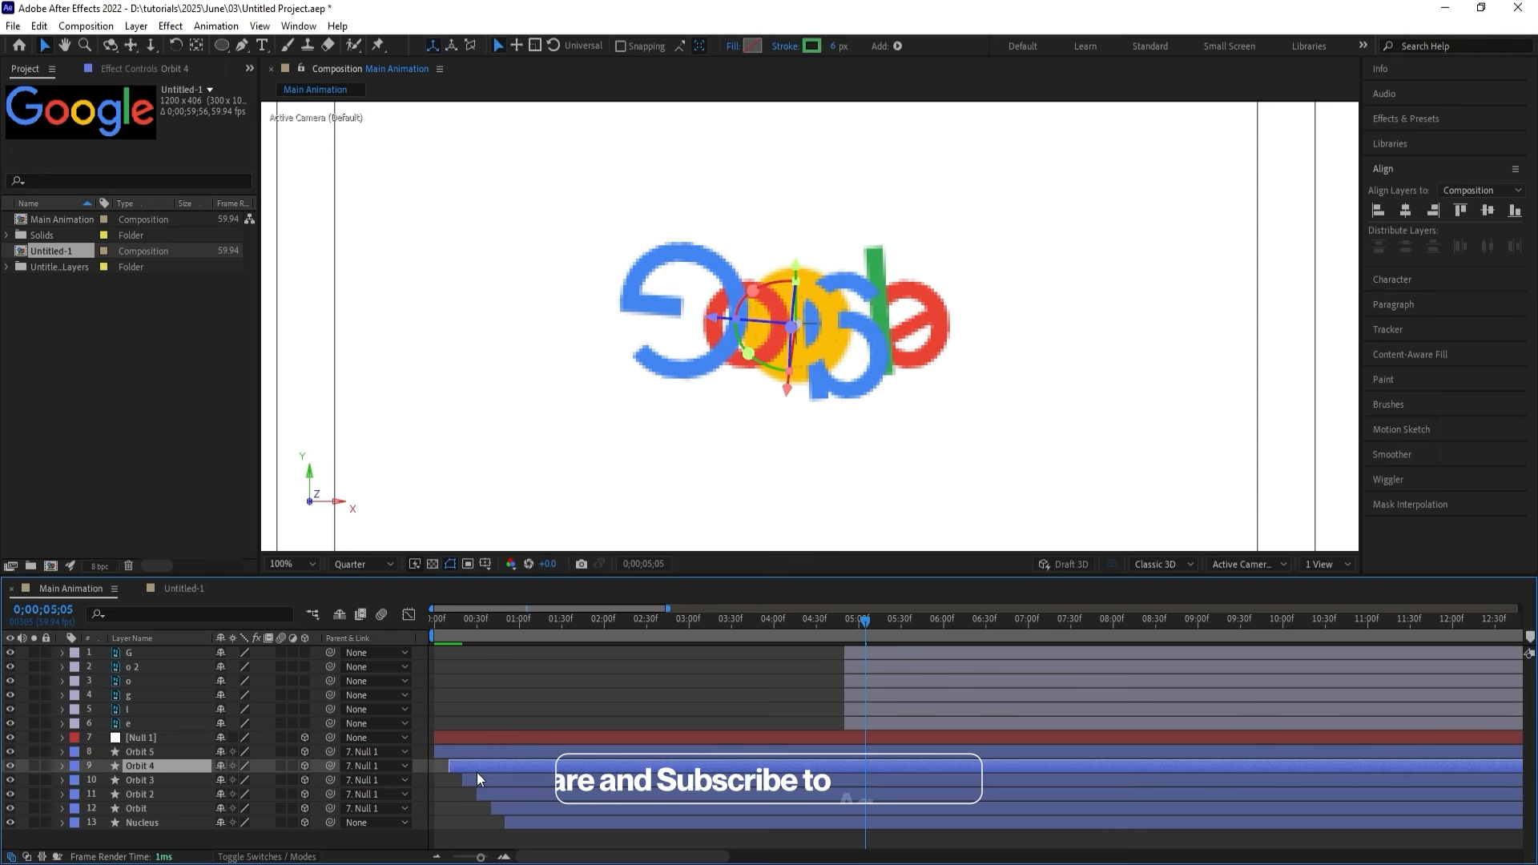
pyautogui.click(810, 45)
pyautogui.click(1376, 411)
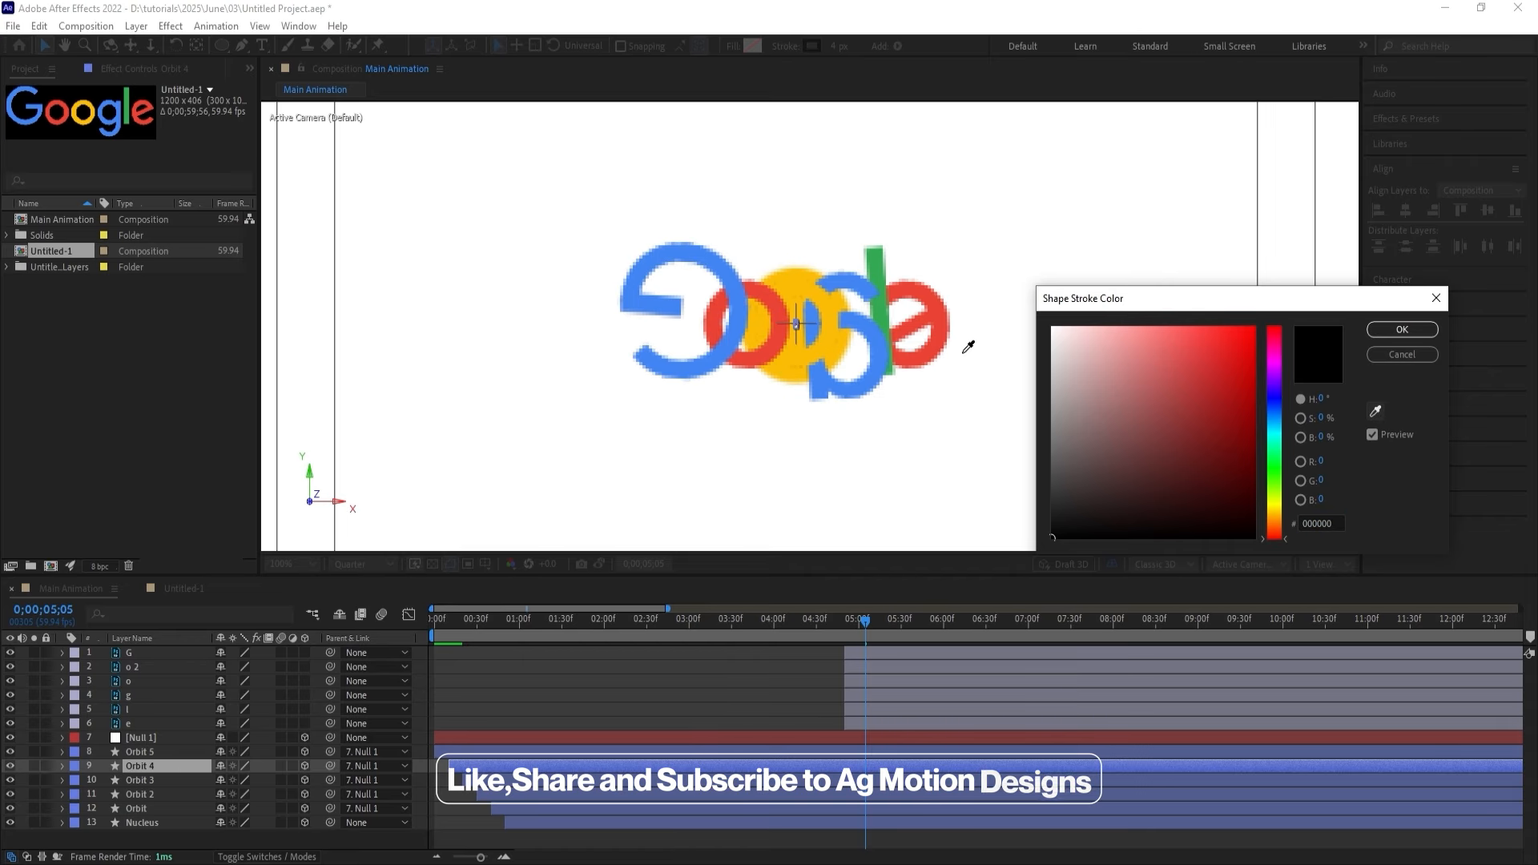
pyautogui.click(944, 322)
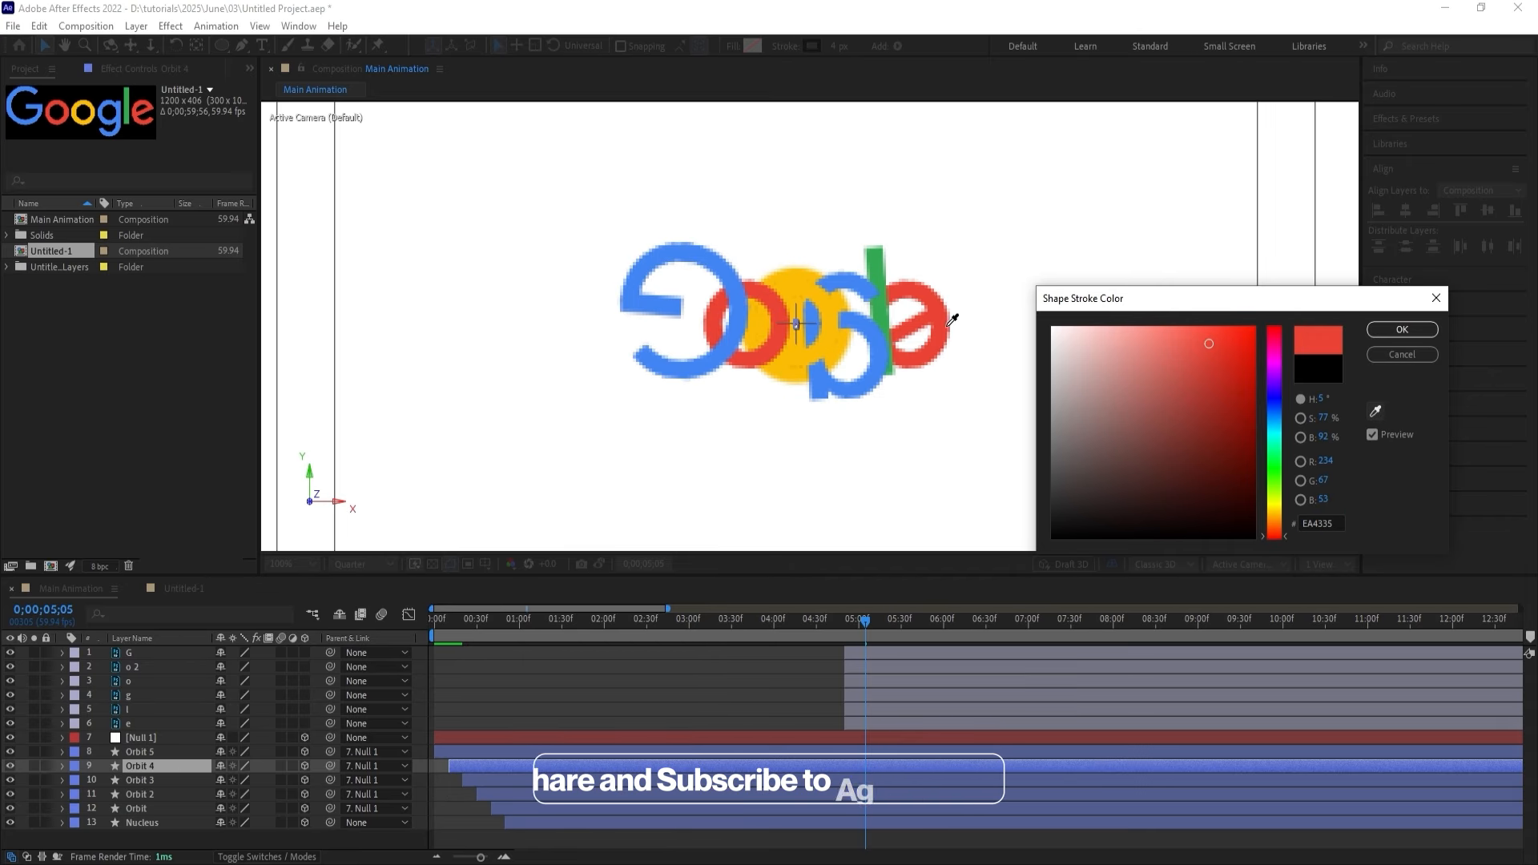
pyautogui.click(1376, 328)
# Set the Orbit 5 layer's stroke colour to the blue sampled from the letter G.
pyautogui.click(792, 750)
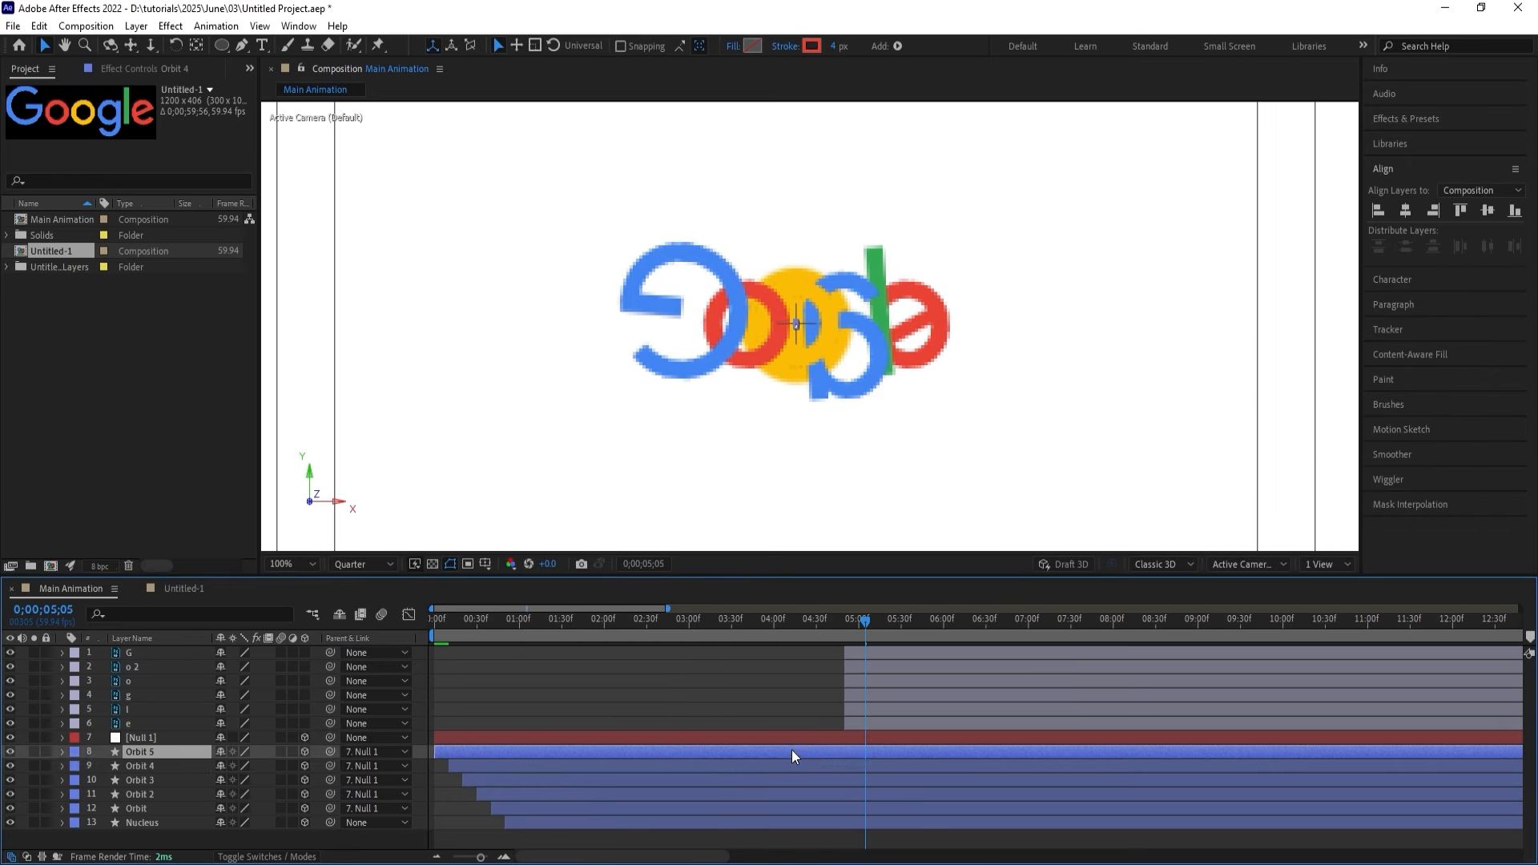
pyautogui.click(810, 45)
pyautogui.click(1375, 411)
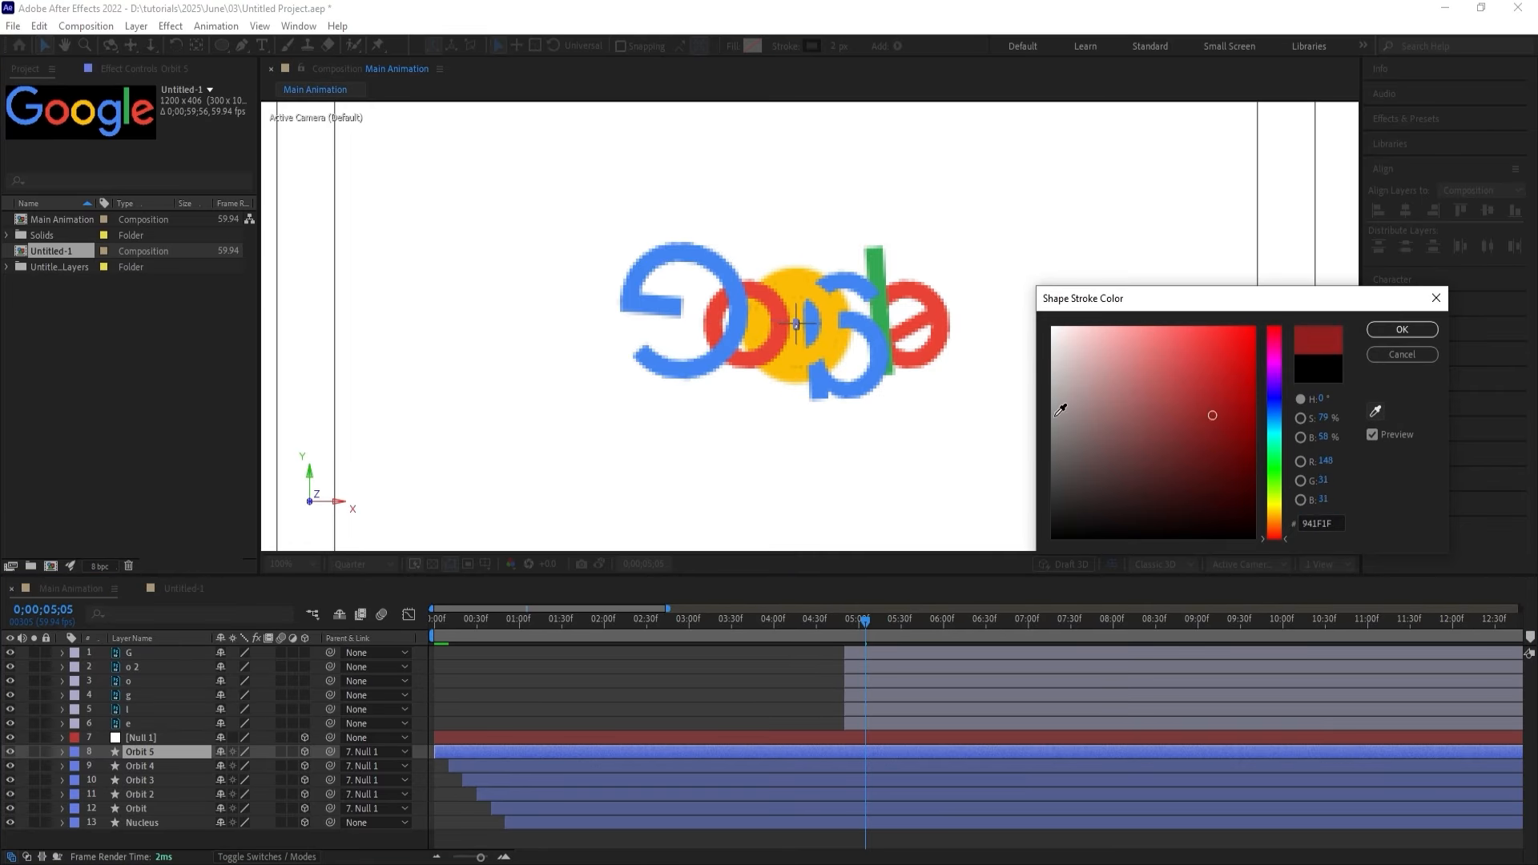
pyautogui.click(738, 293)
pyautogui.click(1378, 335)
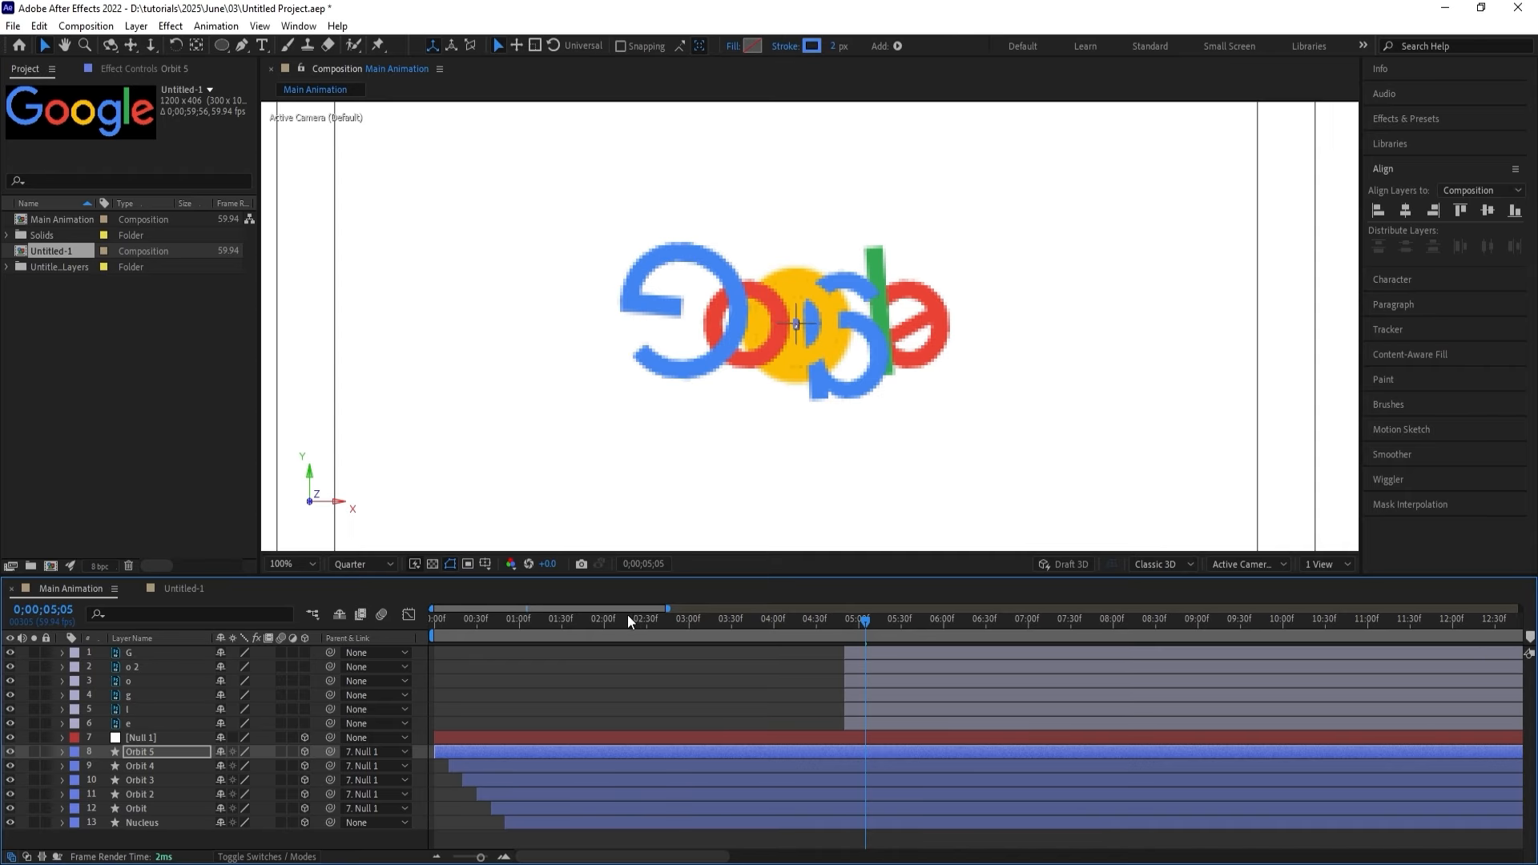
# Fit the composition in view and preview the recoloured nucleus and orbit rings from 0;00;00;00.
pyautogui.moveTo(627, 614); pyautogui.dragTo(353, 568)
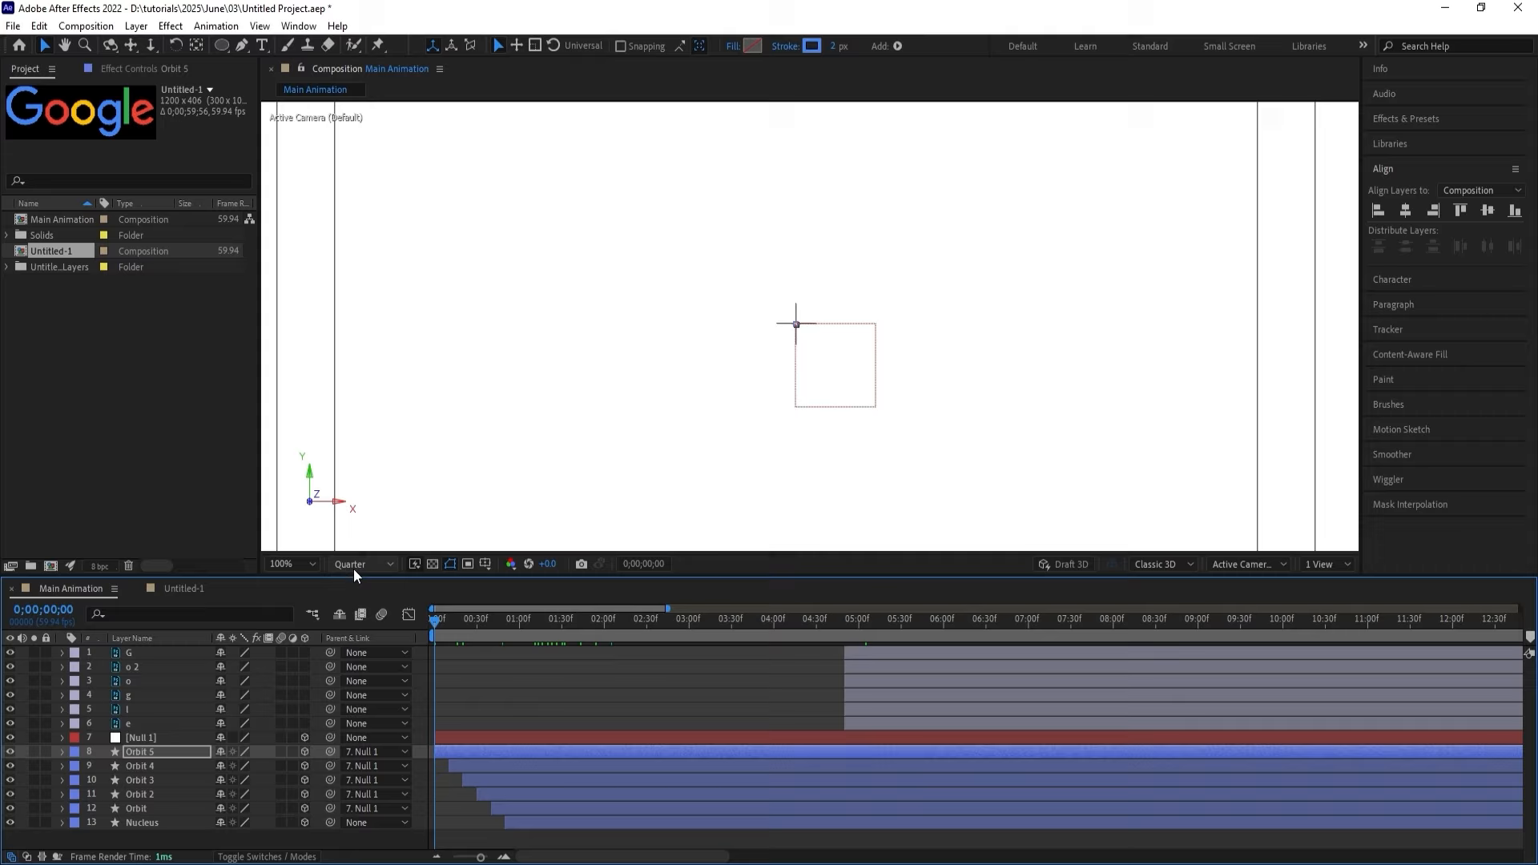
pyautogui.click(299, 565)
pyautogui.click(320, 276)
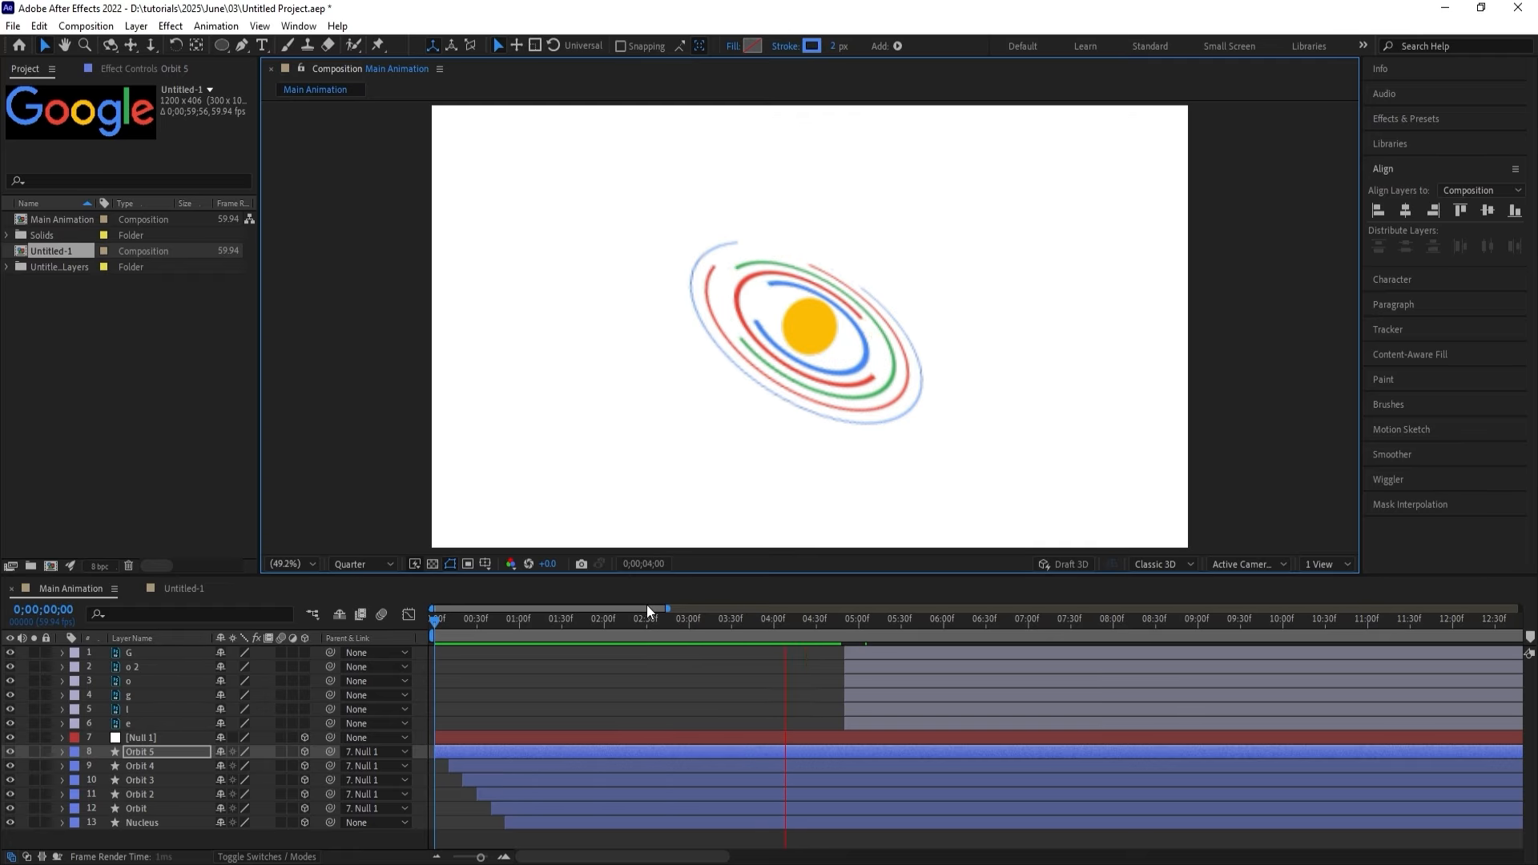
pyautogui.press('space')
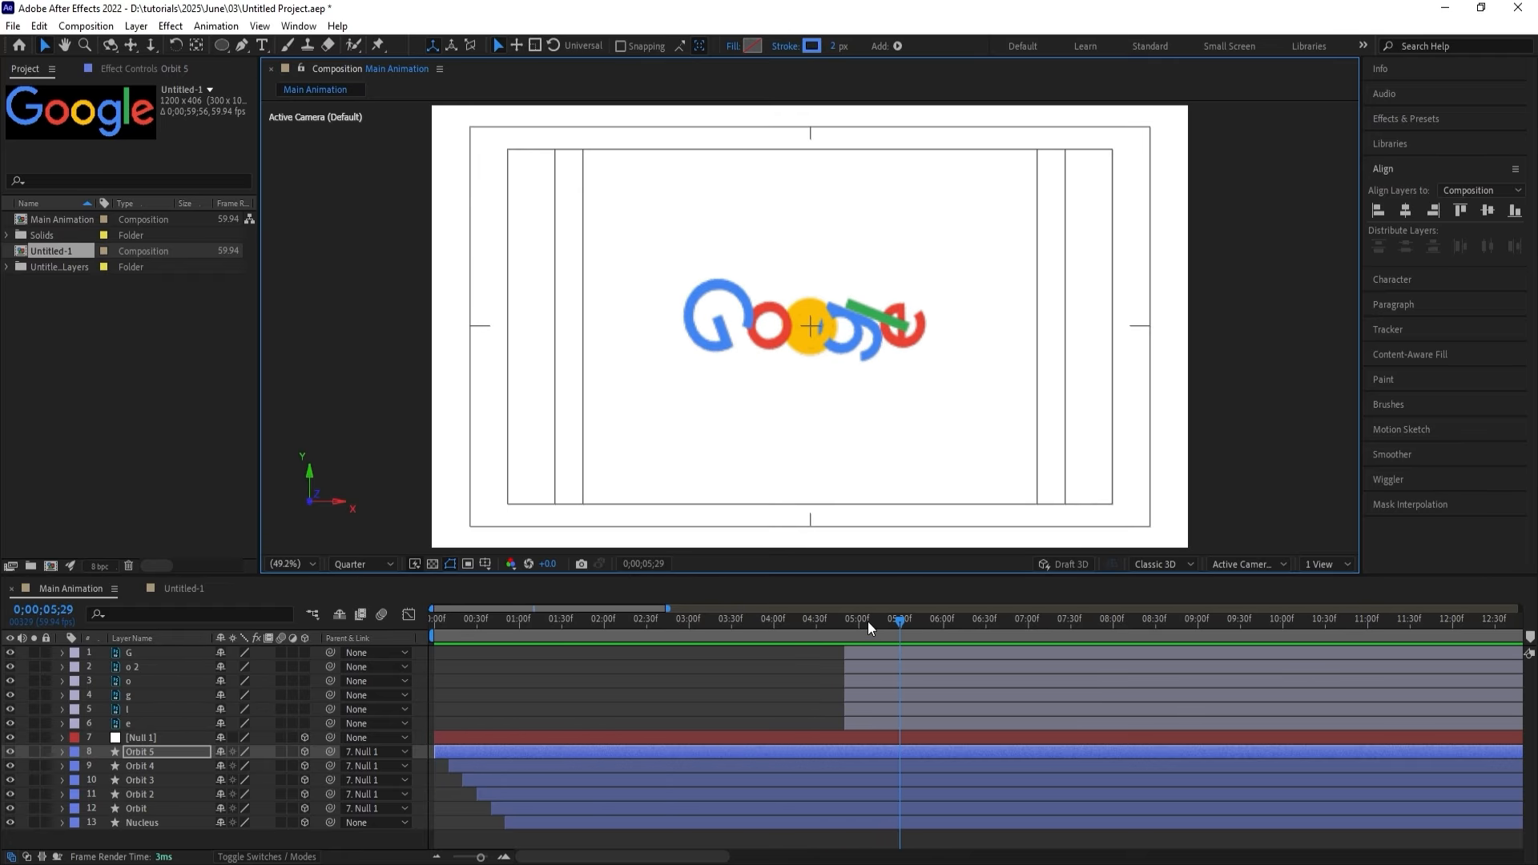
# Trim the end of the five orbit layers and the Nucleus layer to 0;00;04;53.
pyautogui.moveTo(864, 621); pyautogui.dragTo(849, 617)
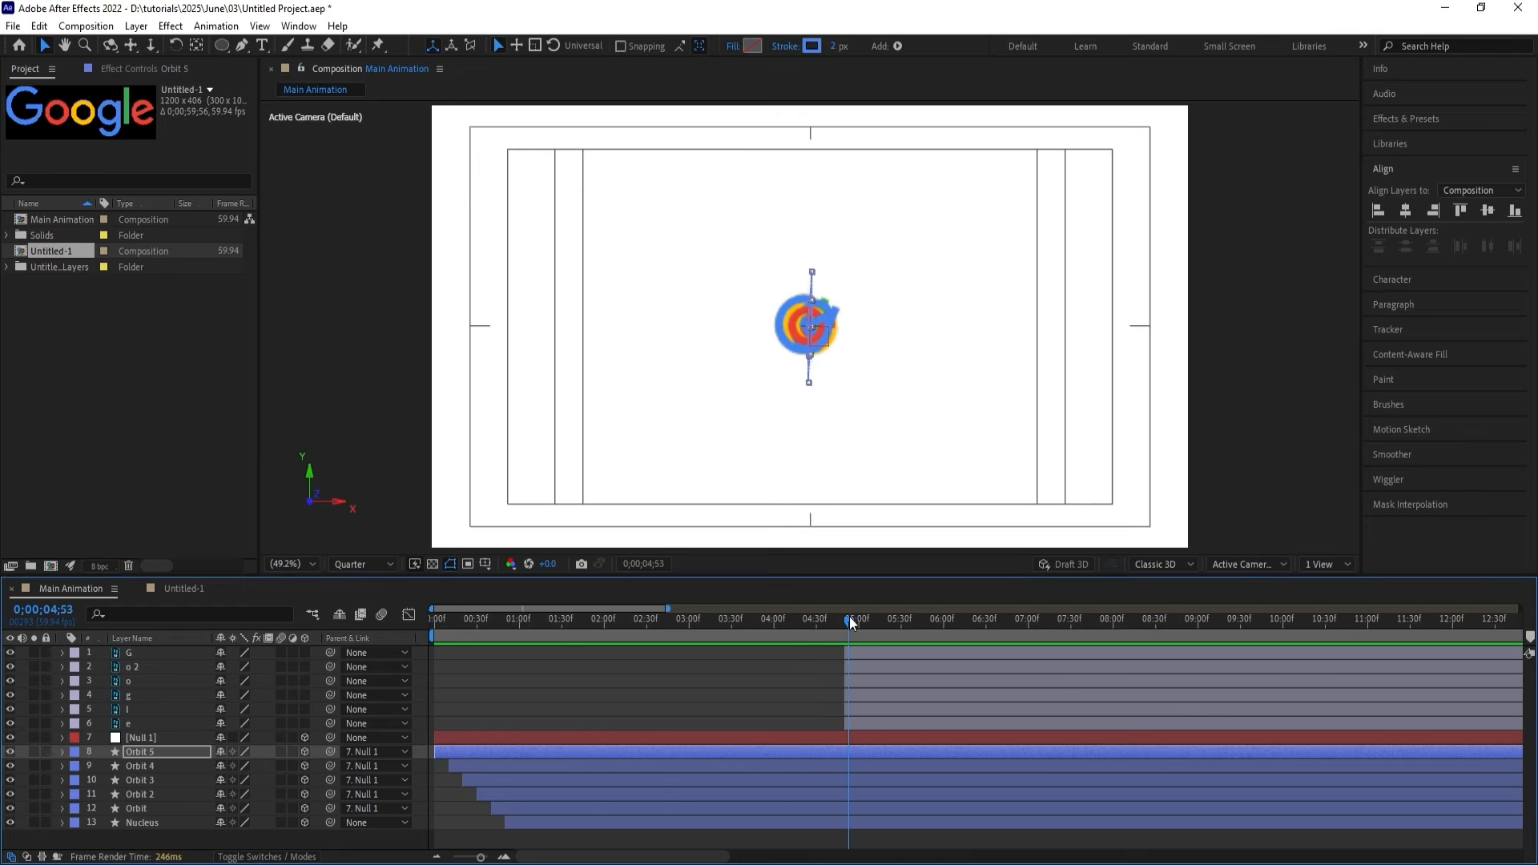
pyautogui.click(838, 820)
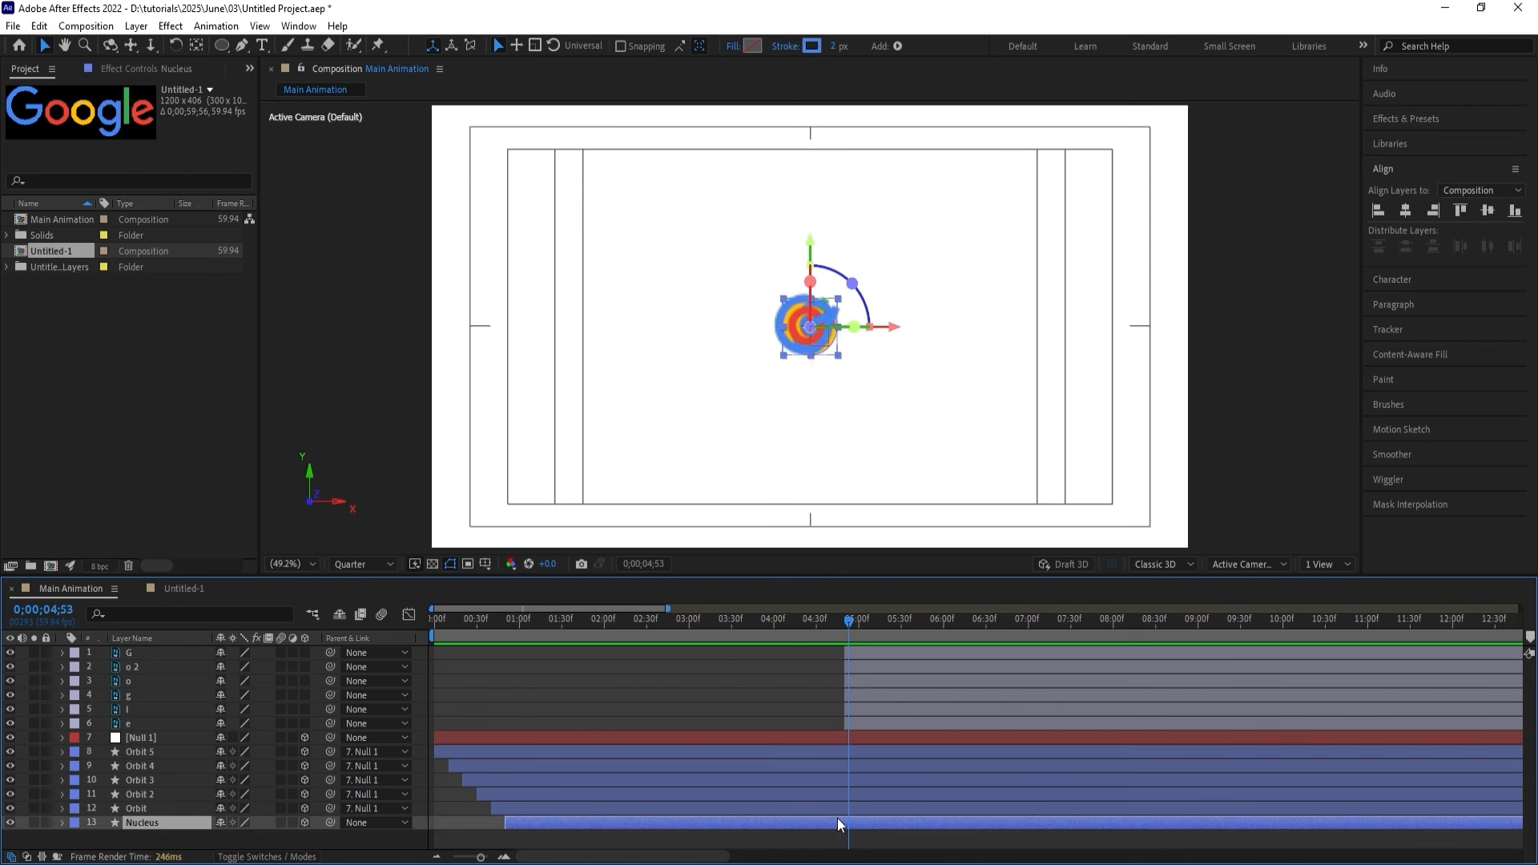
pyautogui.click(849, 754)
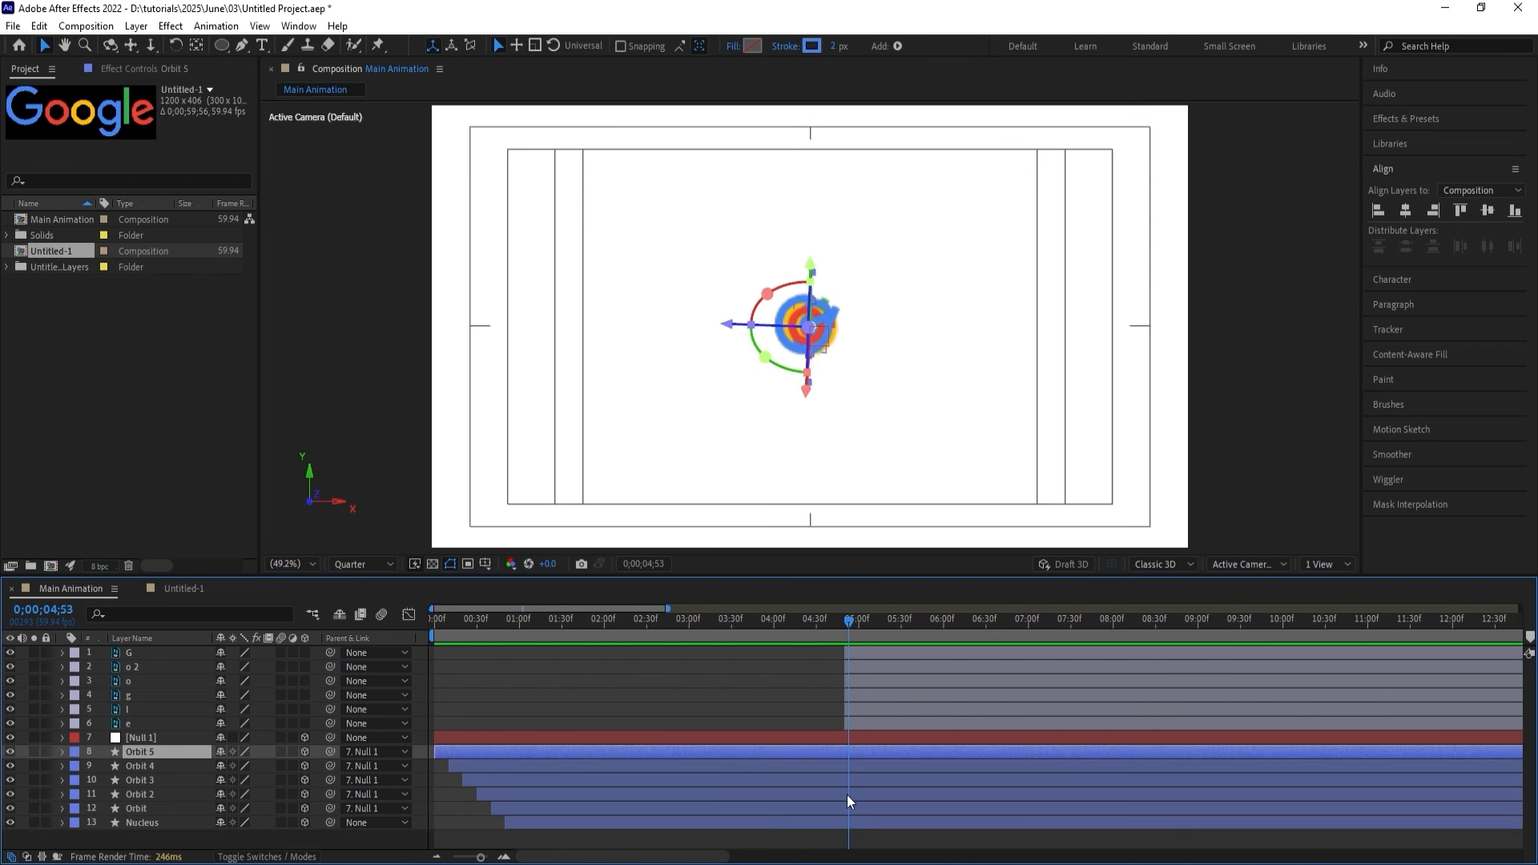
pyautogui.keyDown('shift'); pyautogui.click(848, 825); pyautogui.keyUp('shift')
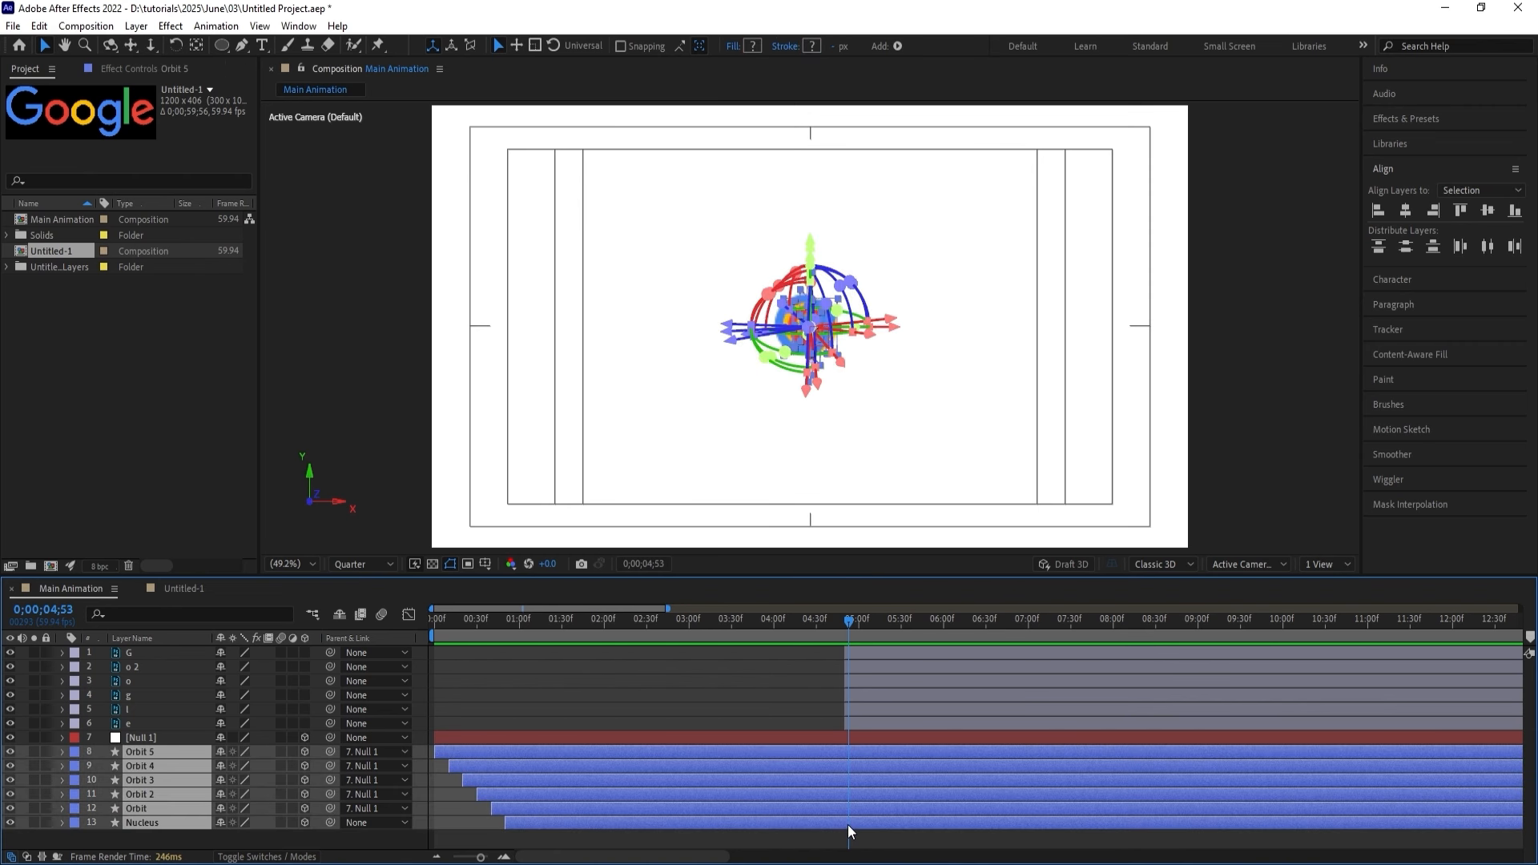
pyautogui.hotkey('alt', ']')
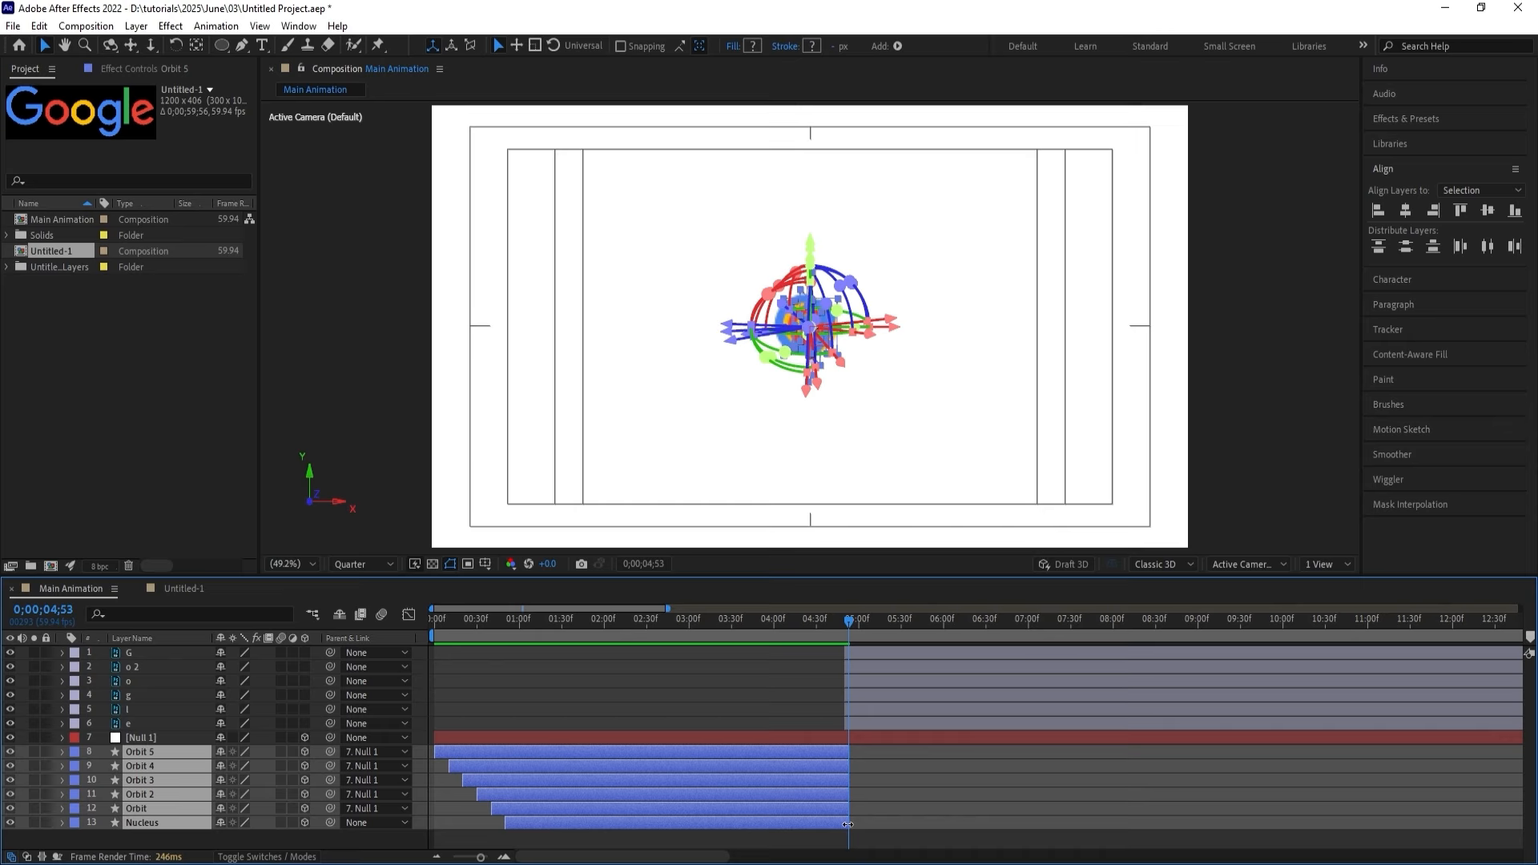
# Preview the handover from the shrinking orbits to the Google letters, replaying it from about 0;00;04;27.
pyautogui.press('space')
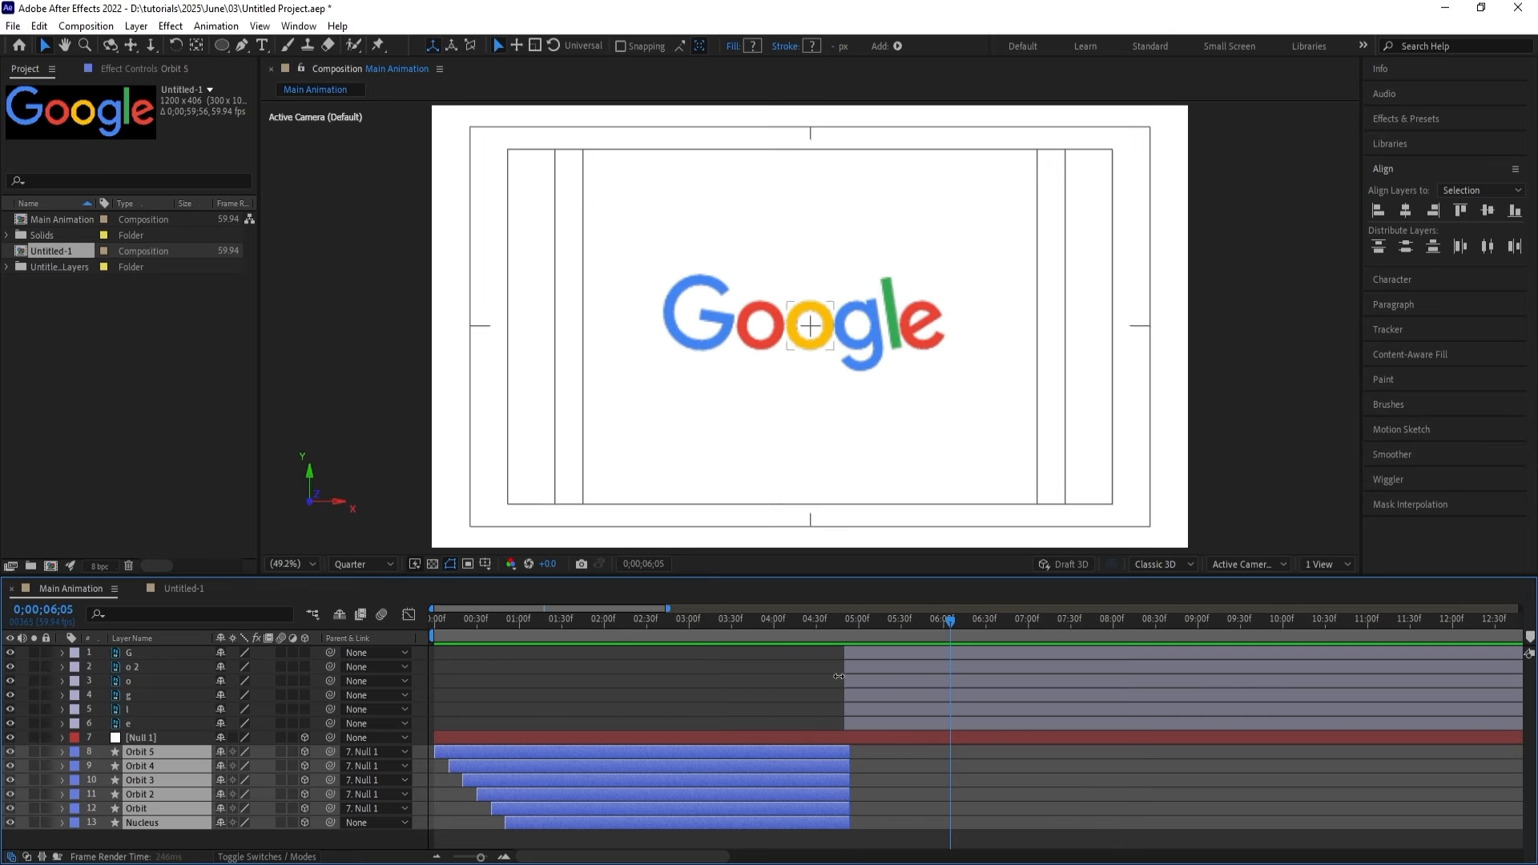
pyautogui.moveTo(842, 625); pyautogui.dragTo(813, 617)
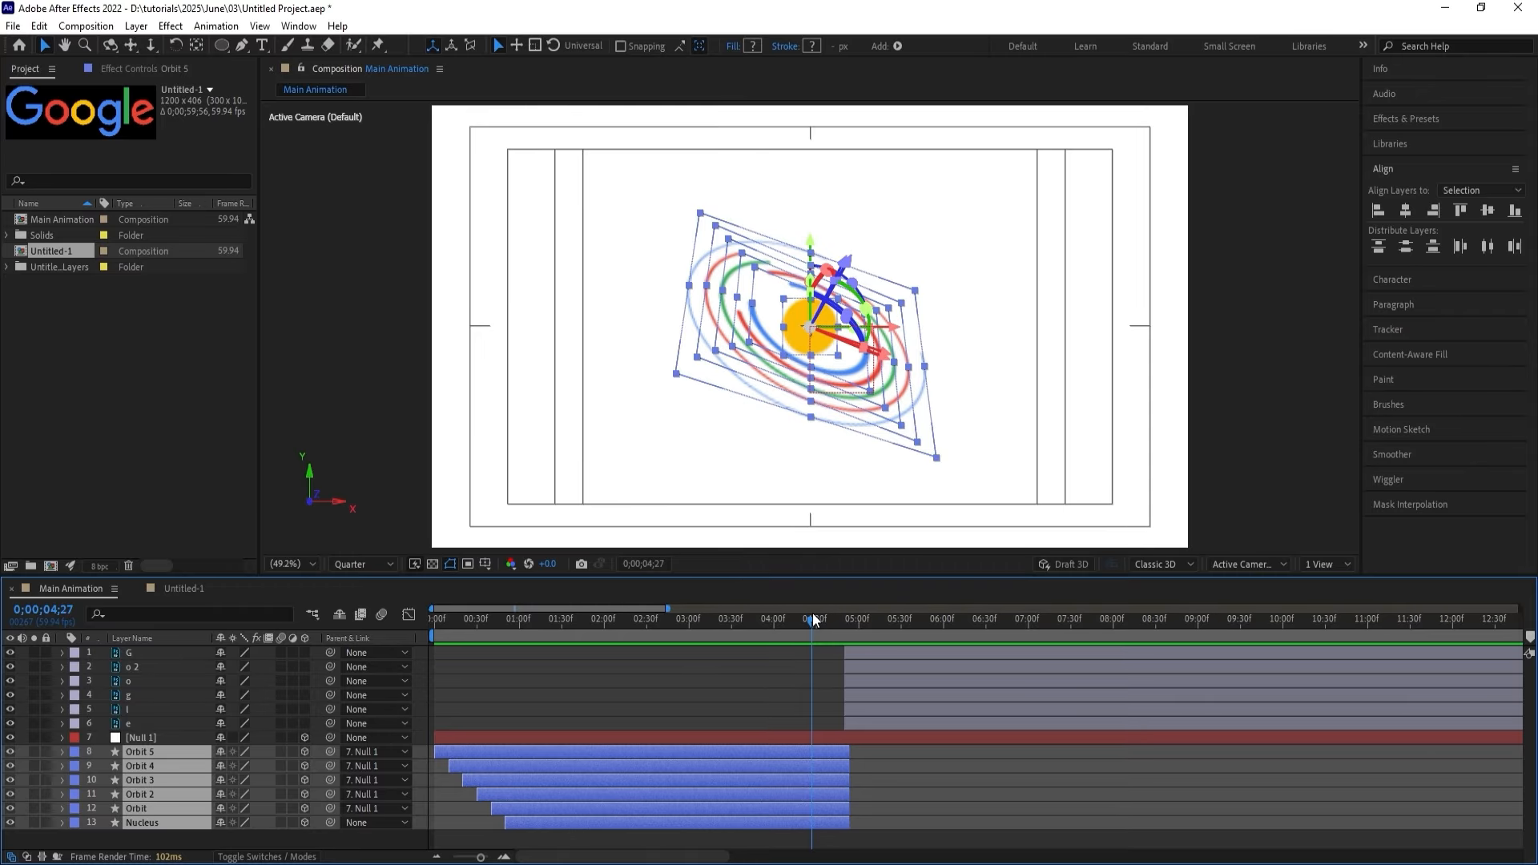
pyautogui.press('space')
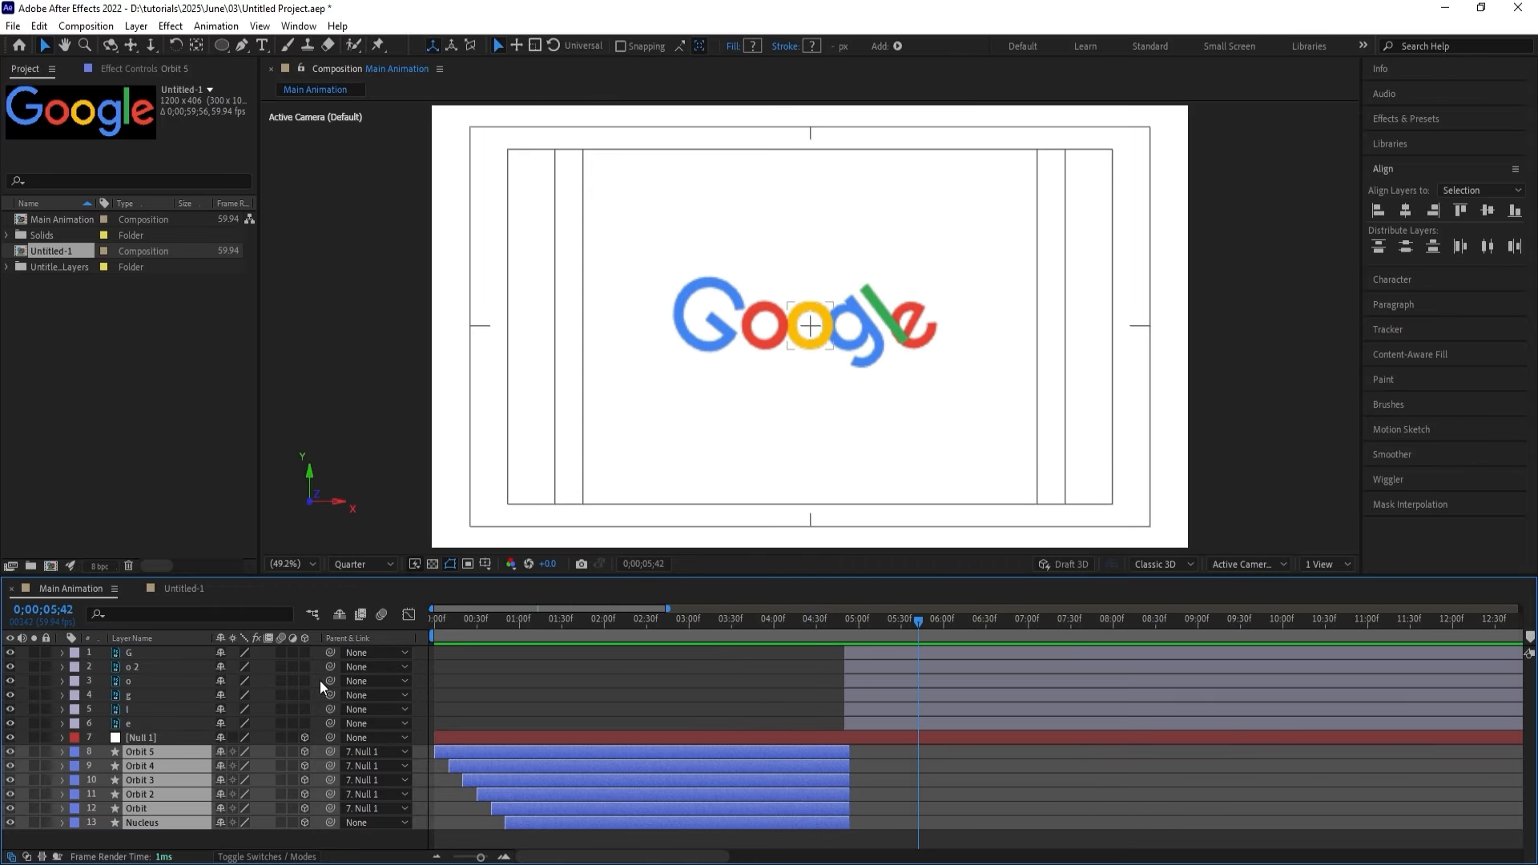
# Turn on motion blur for all layers and set the composition's preview resolution to Half.
pyautogui.hotkey('ctrl', 'a')
pyautogui.click(281, 667)
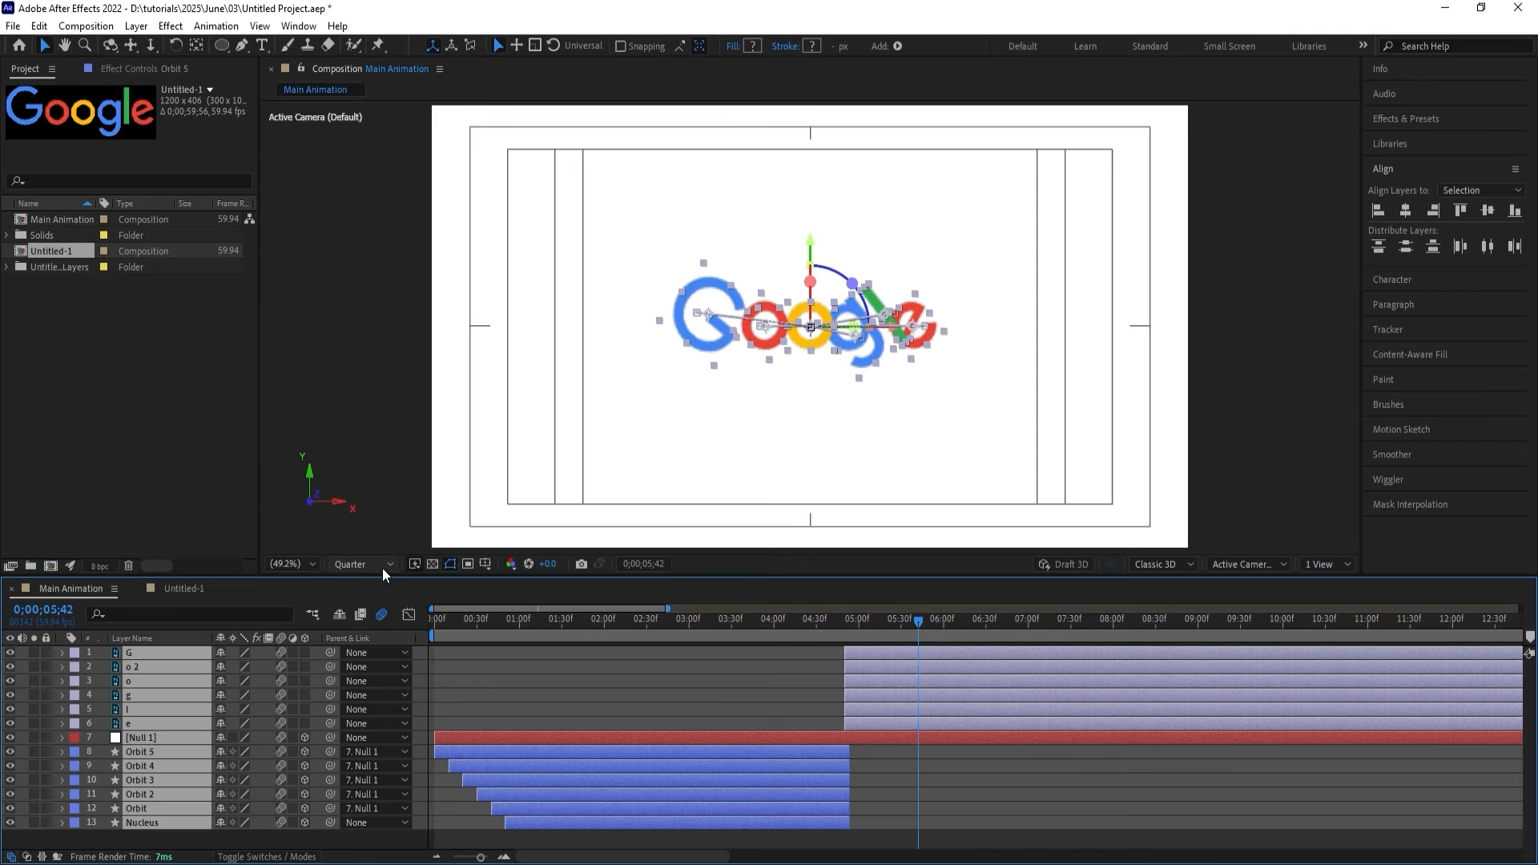
pyautogui.click(365, 564)
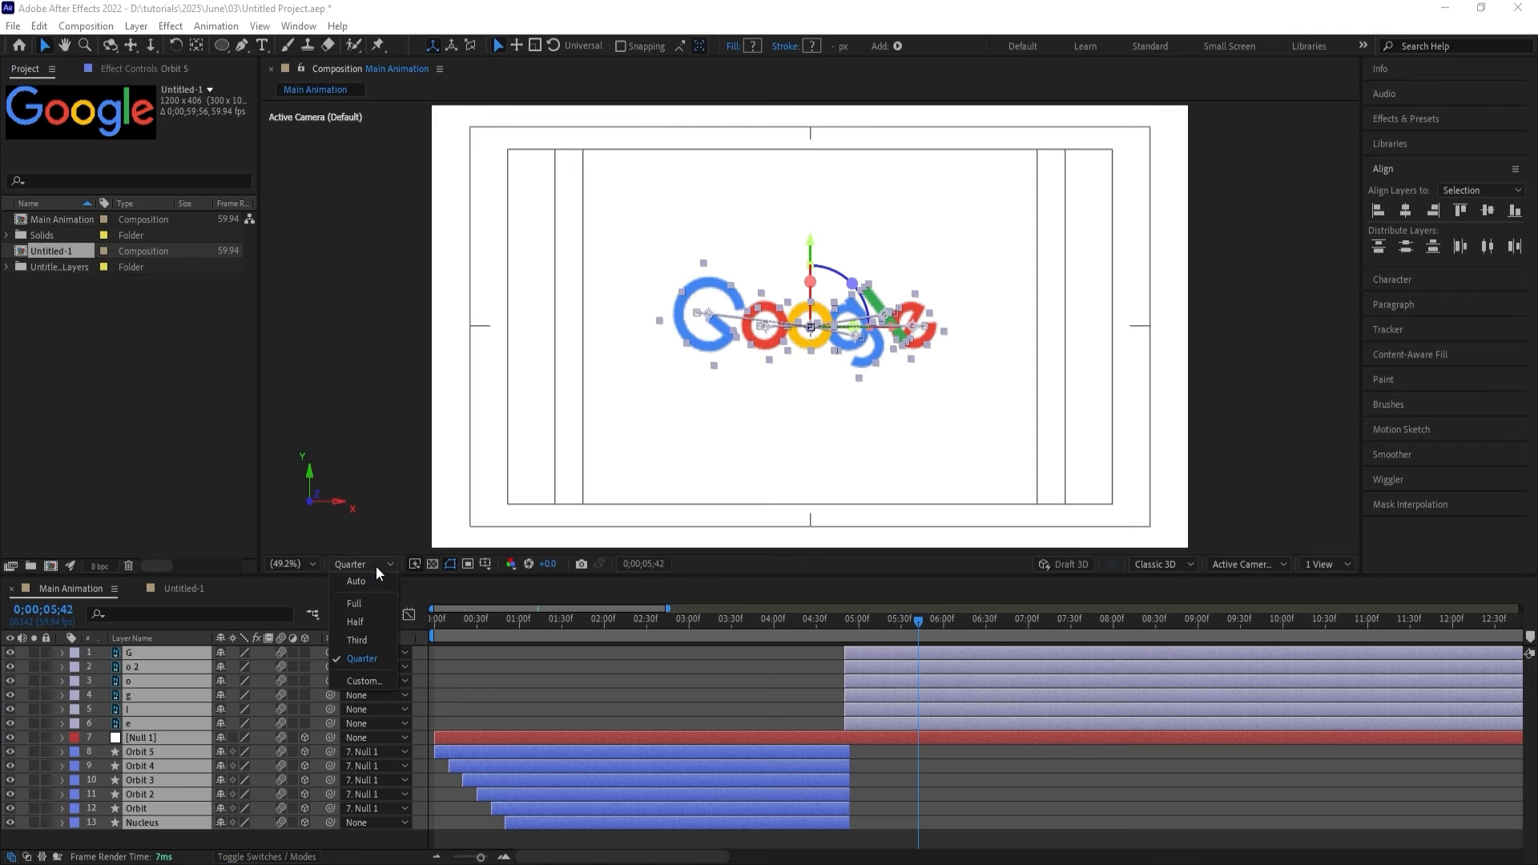
pyautogui.click(360, 622)
# Preview the motion-blurred animation from the start, then replay the transition from 0;00;04;43 and 0;00;04;02.
pyautogui.press('Home')
pyautogui.press('space')
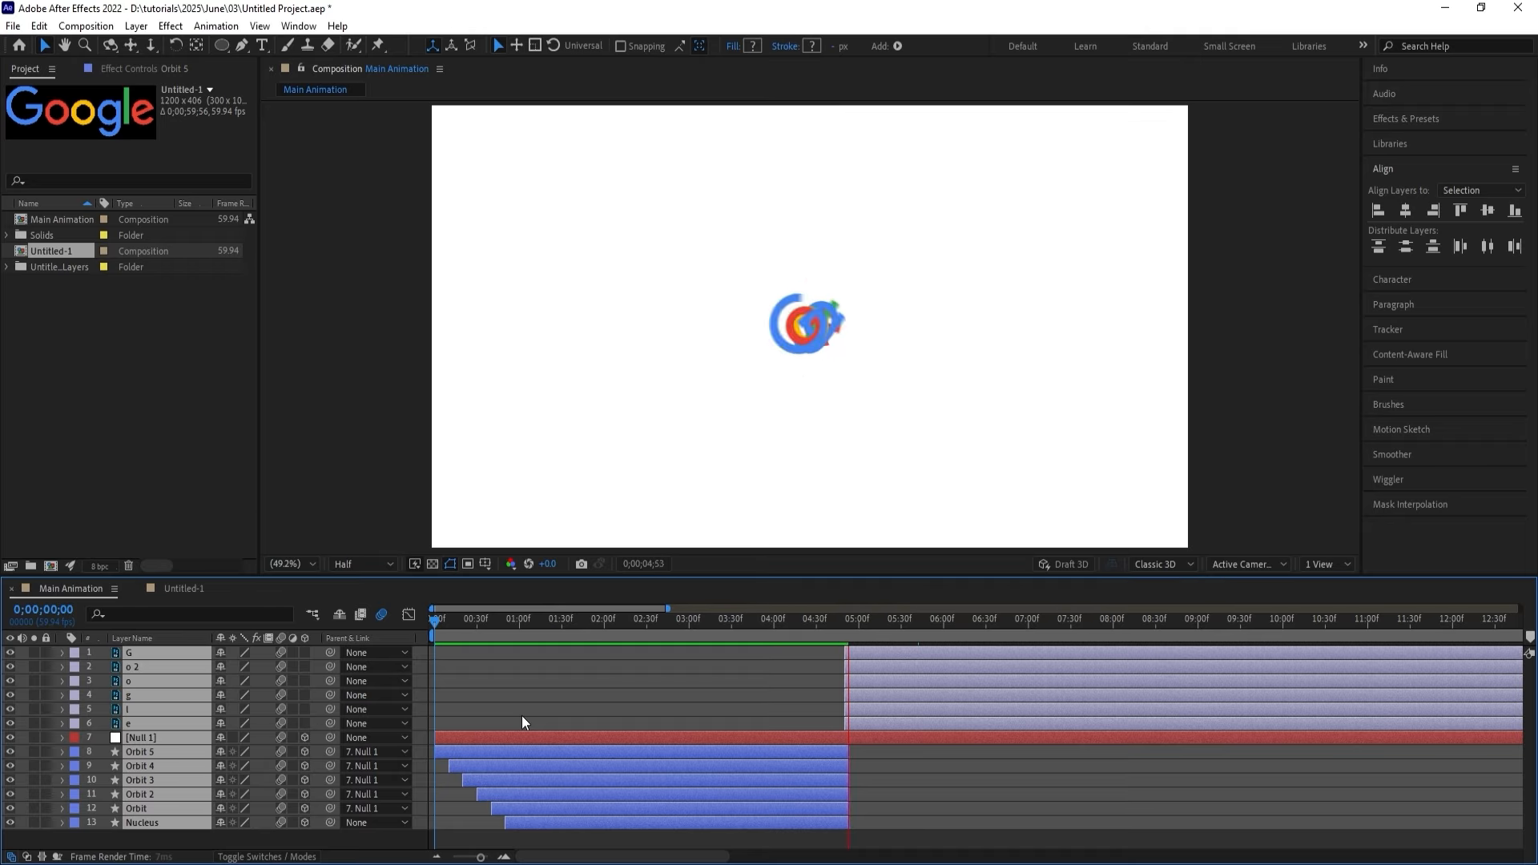
pyautogui.press('space')
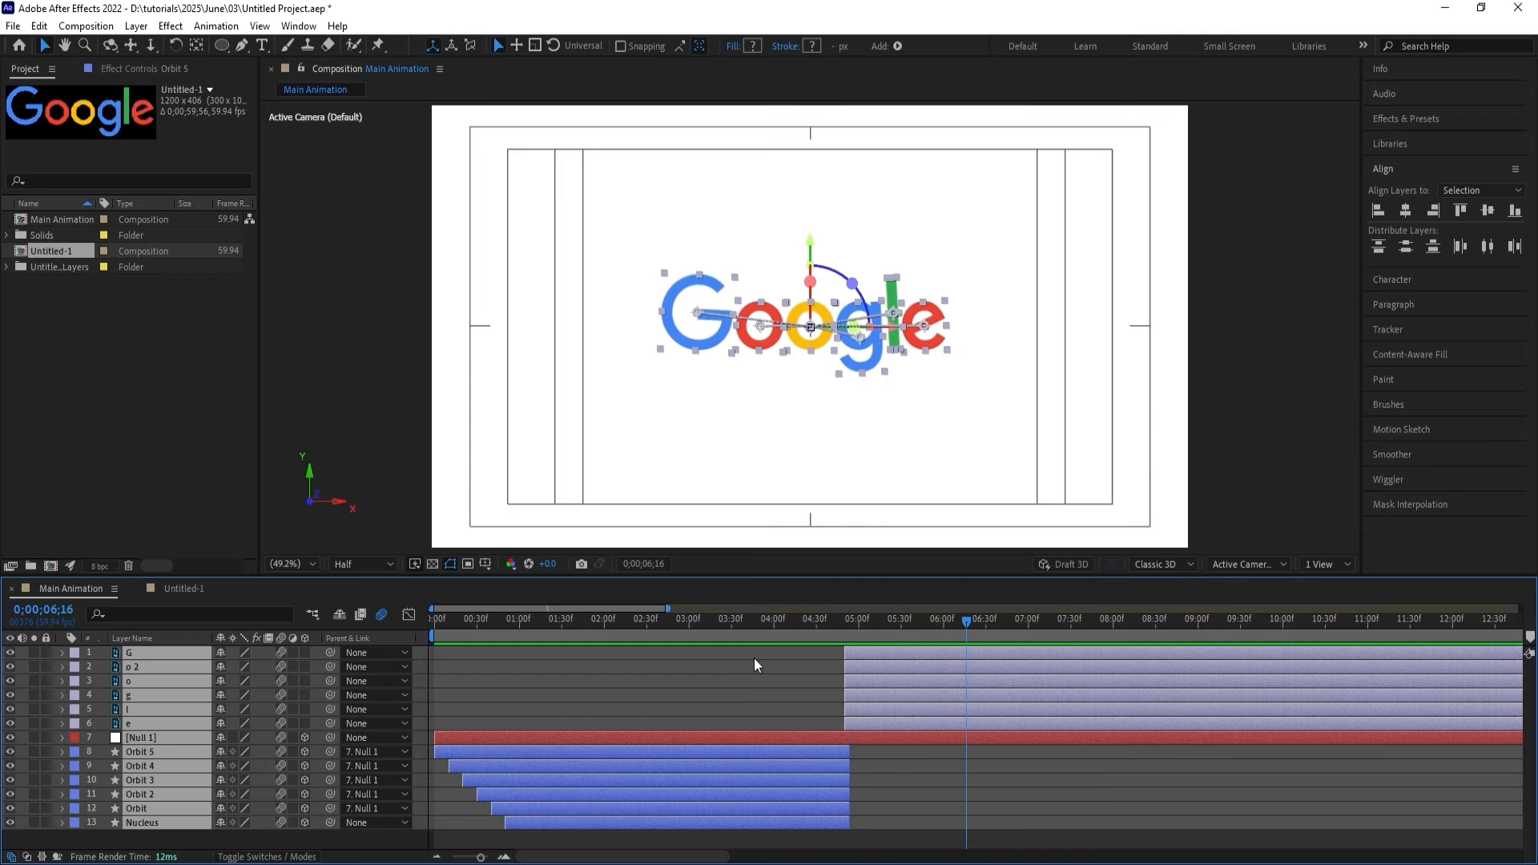
pyautogui.click(834, 610)
pyautogui.press('space')
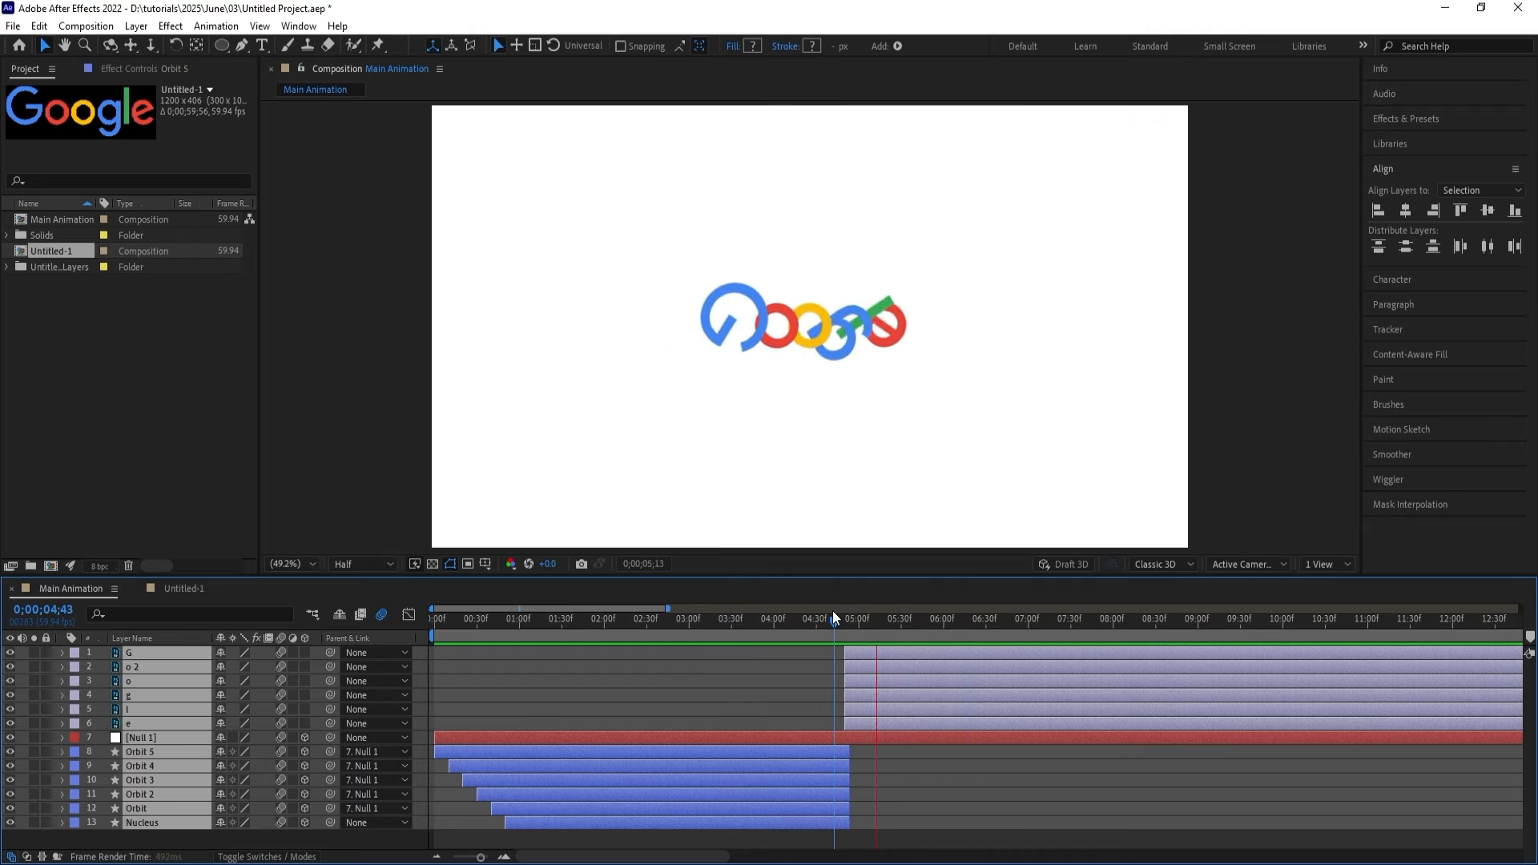
pyautogui.press('space')
pyautogui.moveTo(798, 618); pyautogui.dragTo(776, 618)
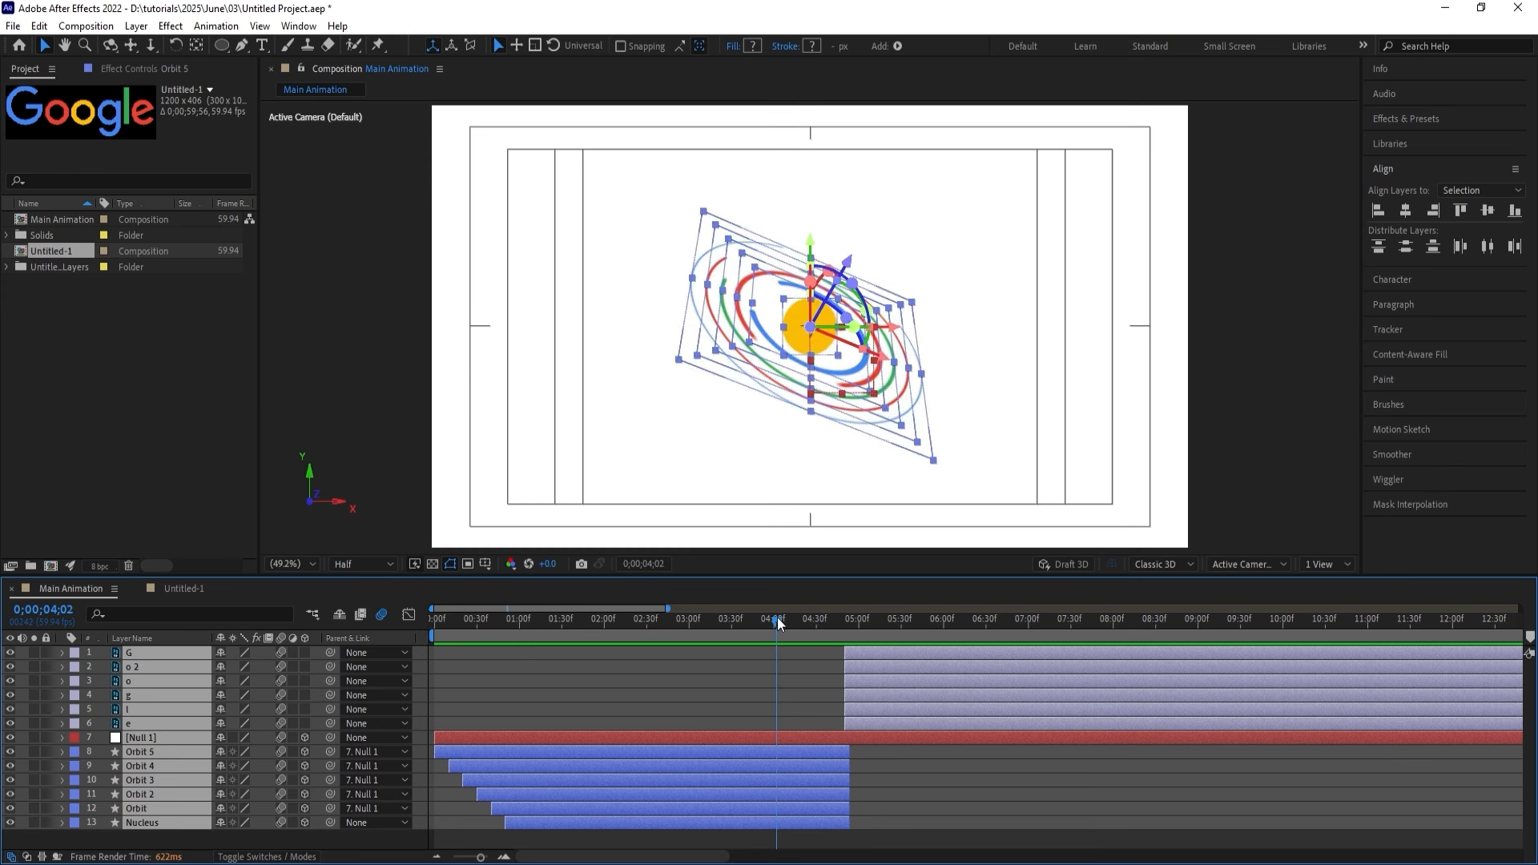
pyautogui.press('space')
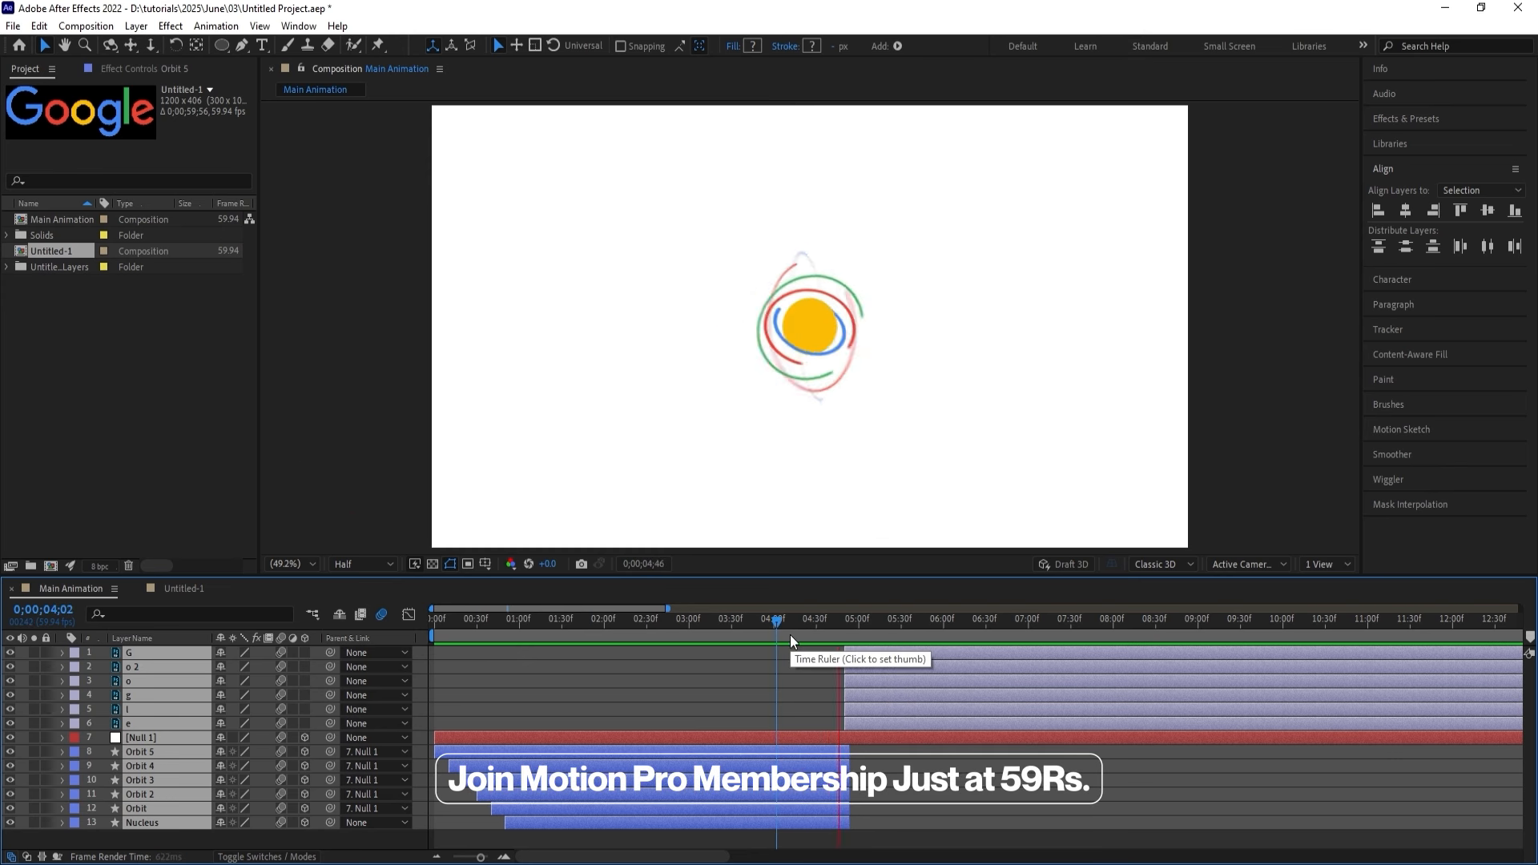
pyautogui.press('space')
# Move the yellow o layer above the G layer to the top of the layer stack.
pyautogui.click(790, 690)
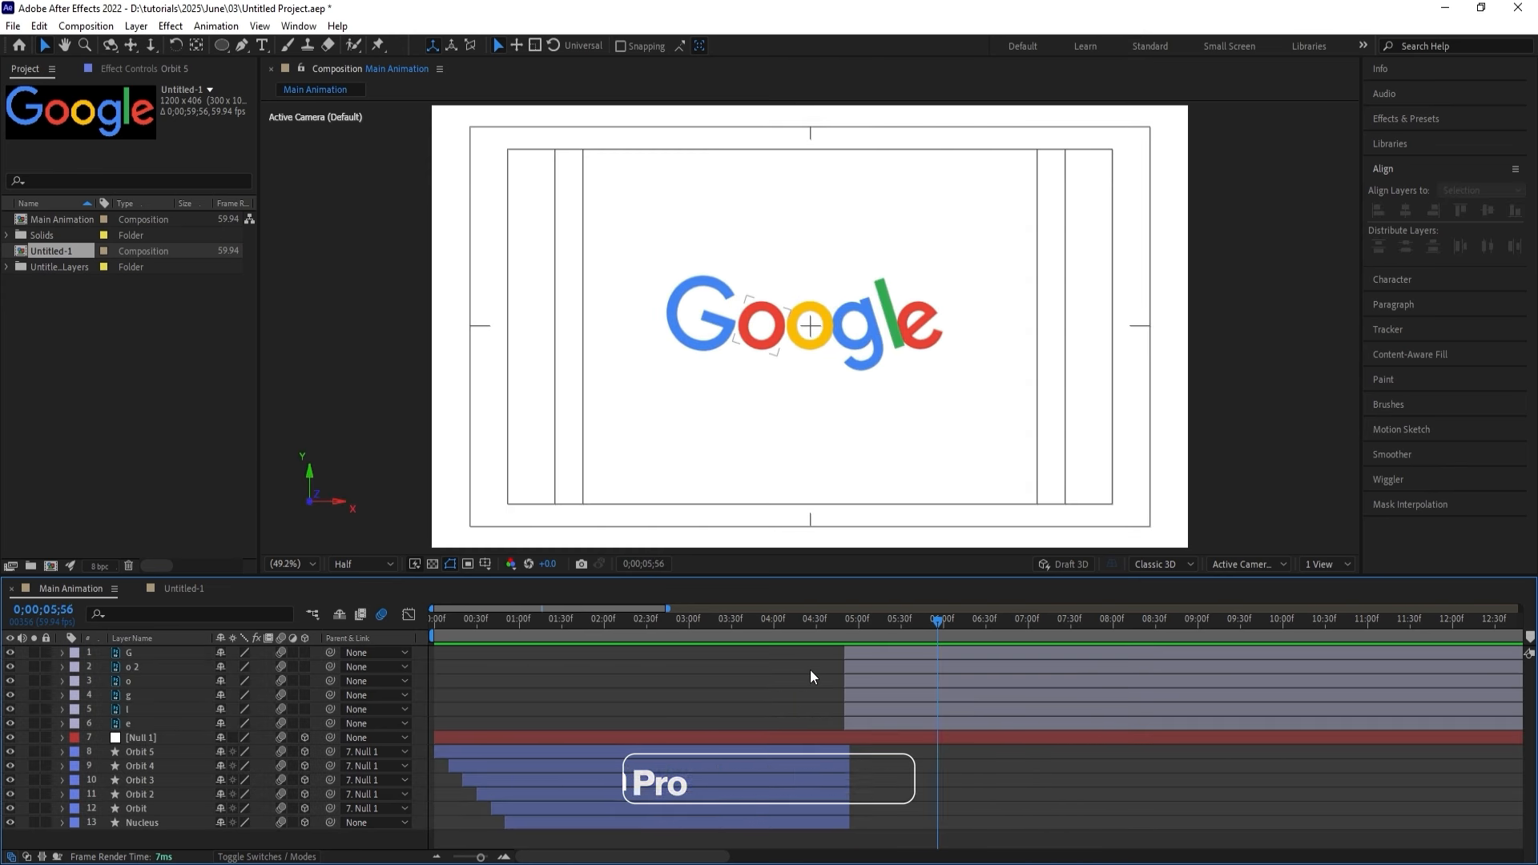
pyautogui.click(875, 681)
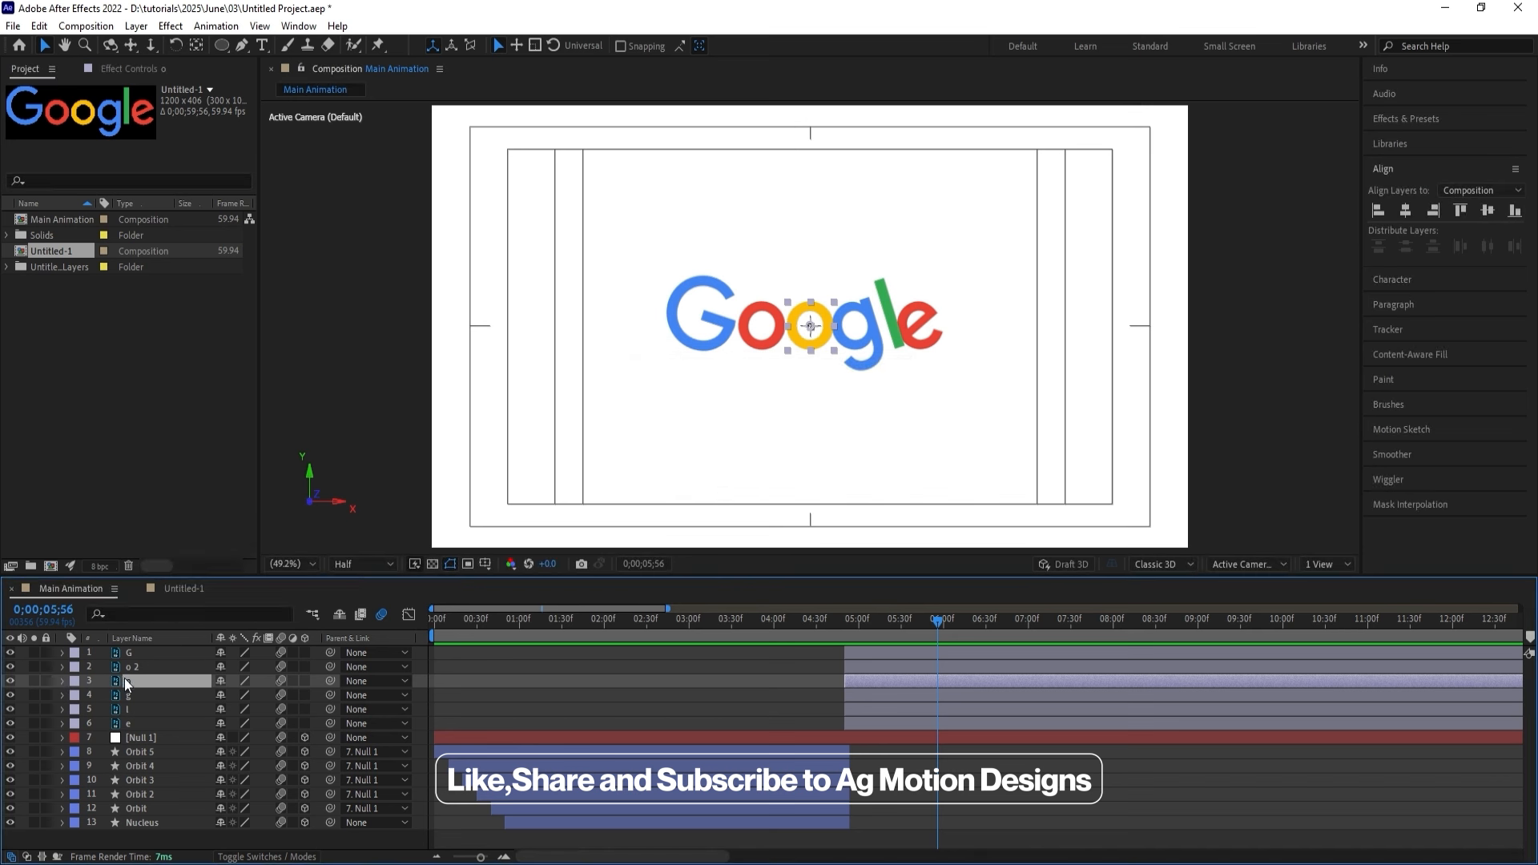
pyautogui.moveTo(127, 642); pyautogui.dragTo(131, 649)
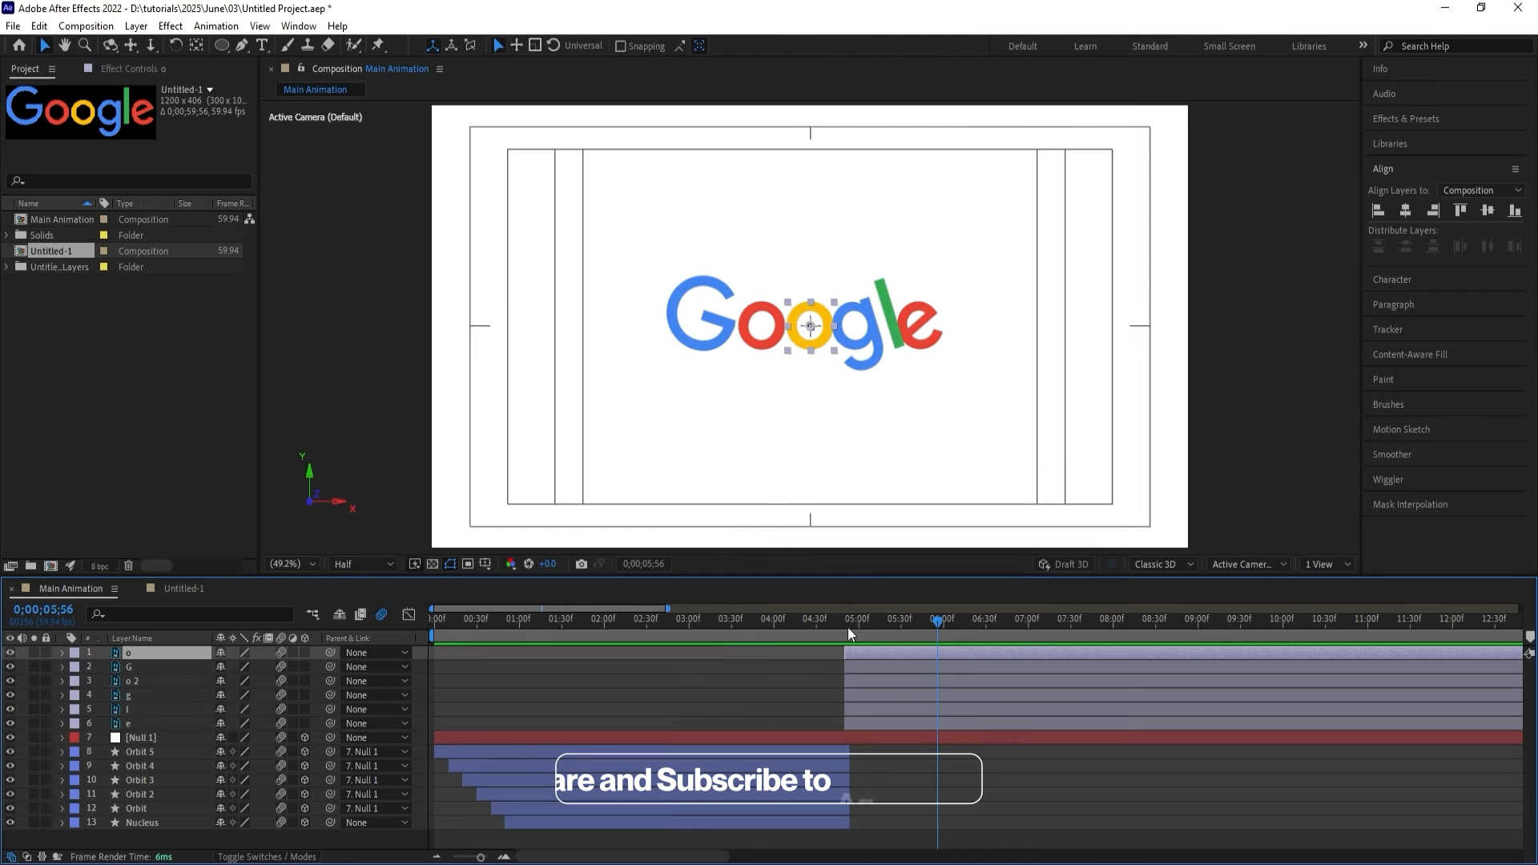
# Preview the reordered letters from 0;00;02;13 and the full animation from 0;00;00;00.
pyautogui.click(776, 618)
pyautogui.click(622, 619)
pyautogui.press('space')
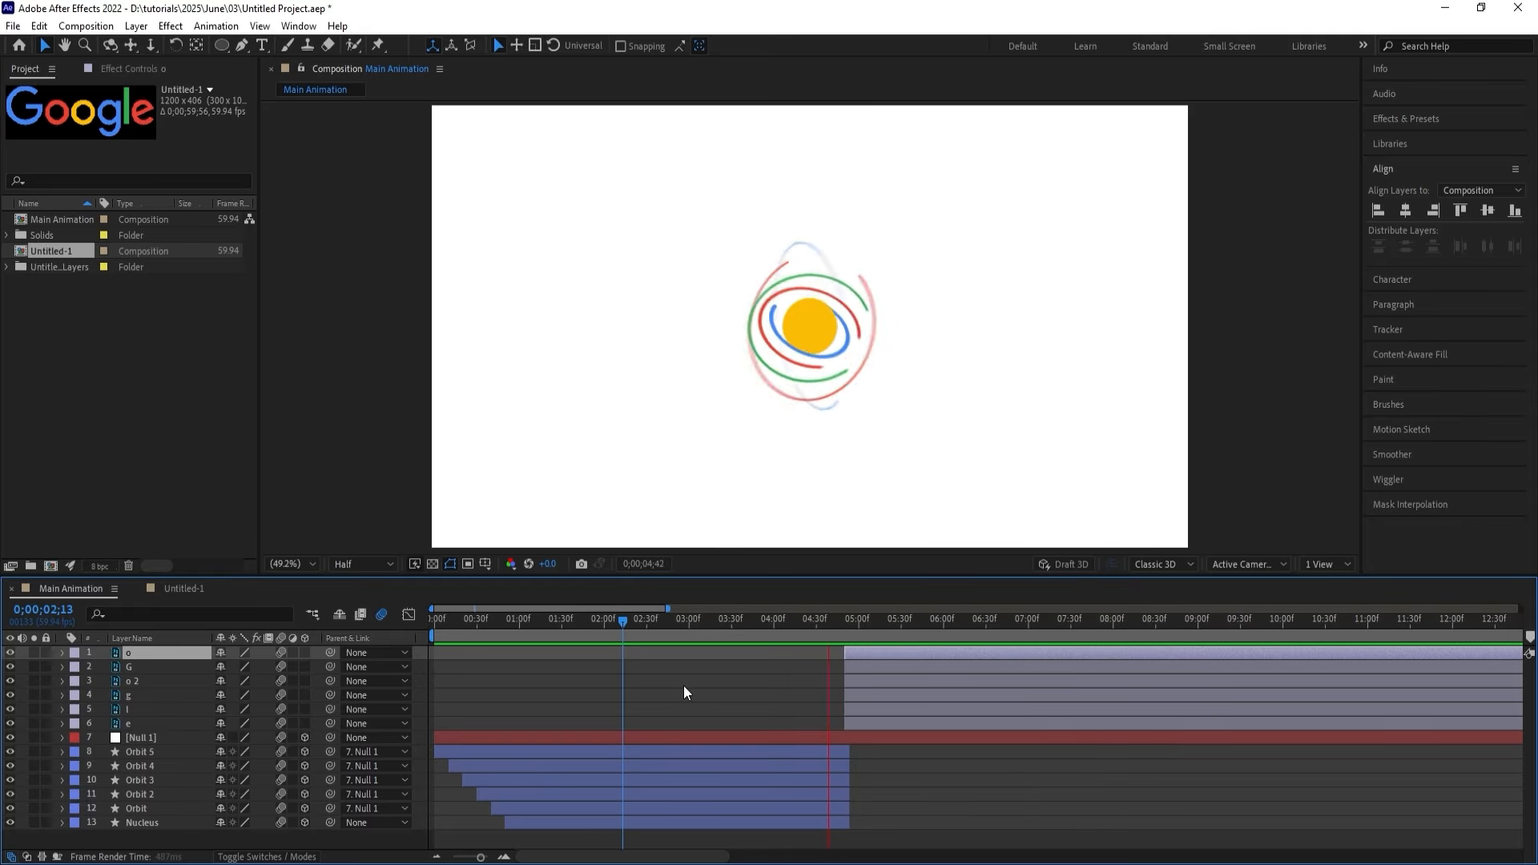
pyautogui.press('space')
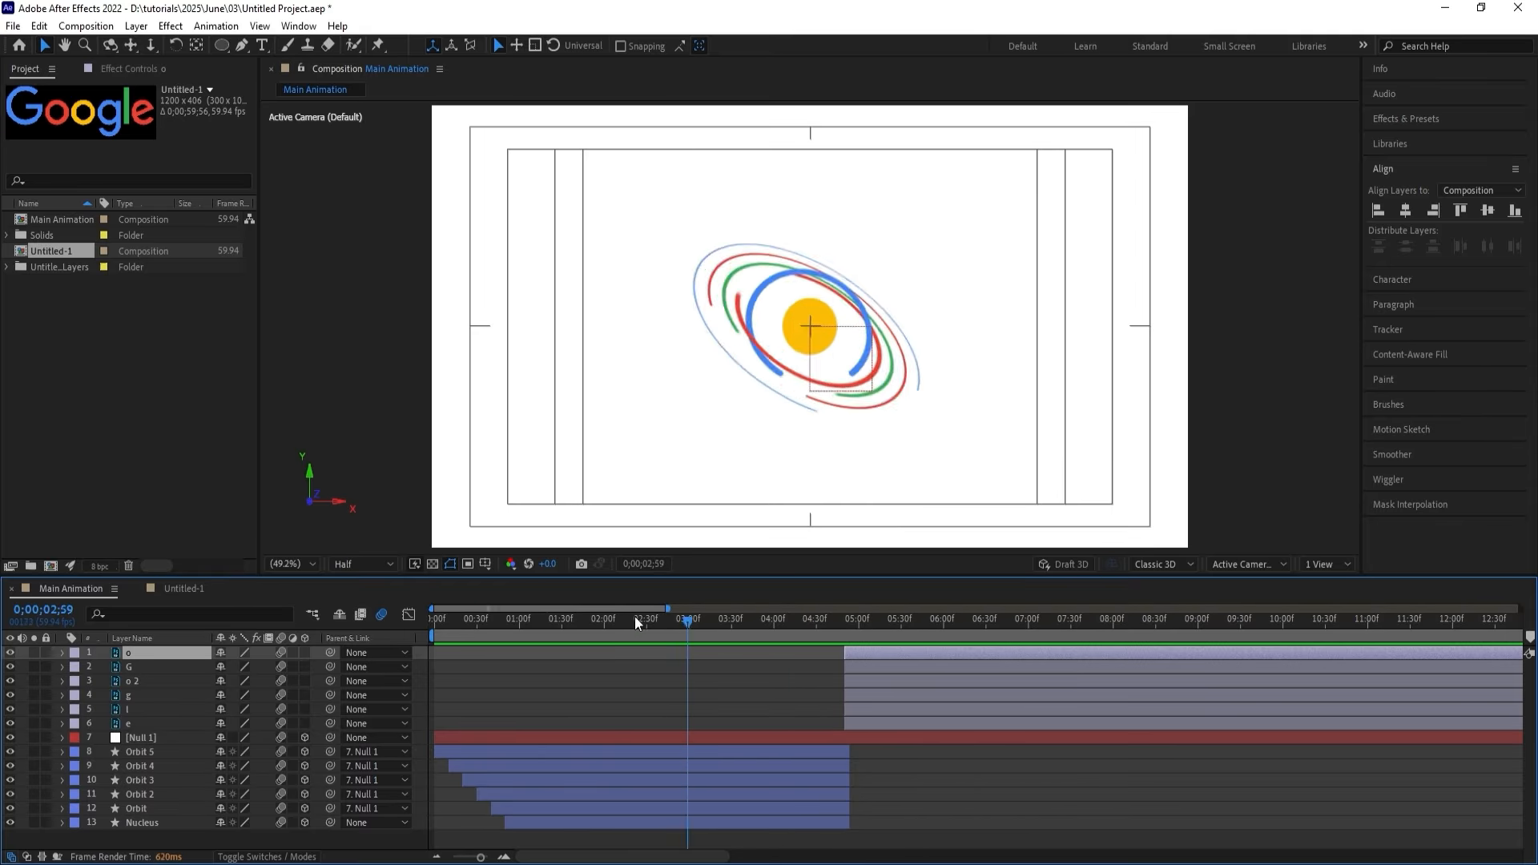
pyautogui.press('Home')
pyautogui.press('space')
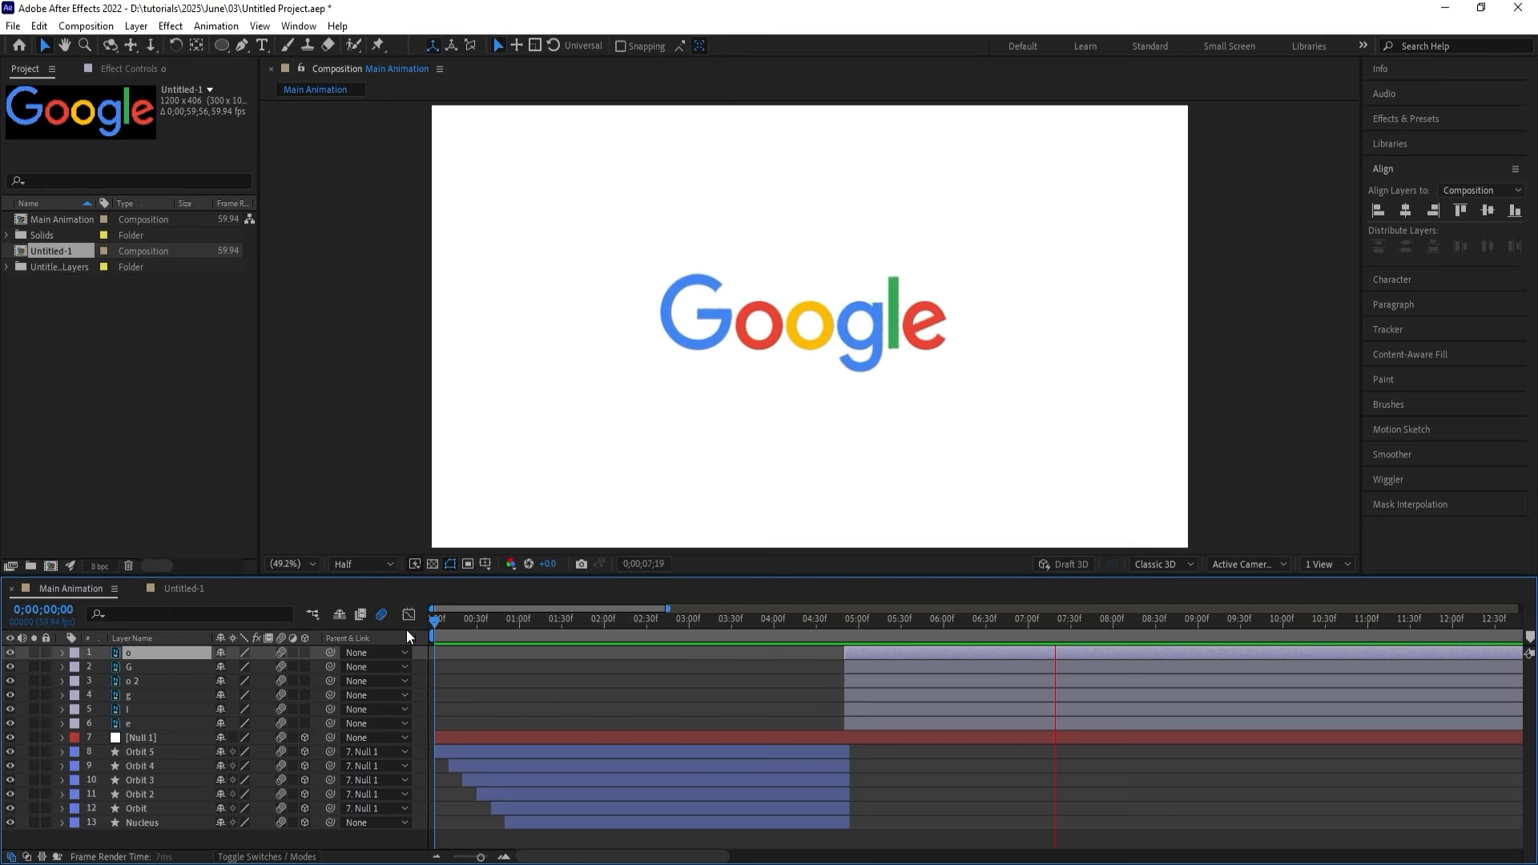
pyautogui.press('space')
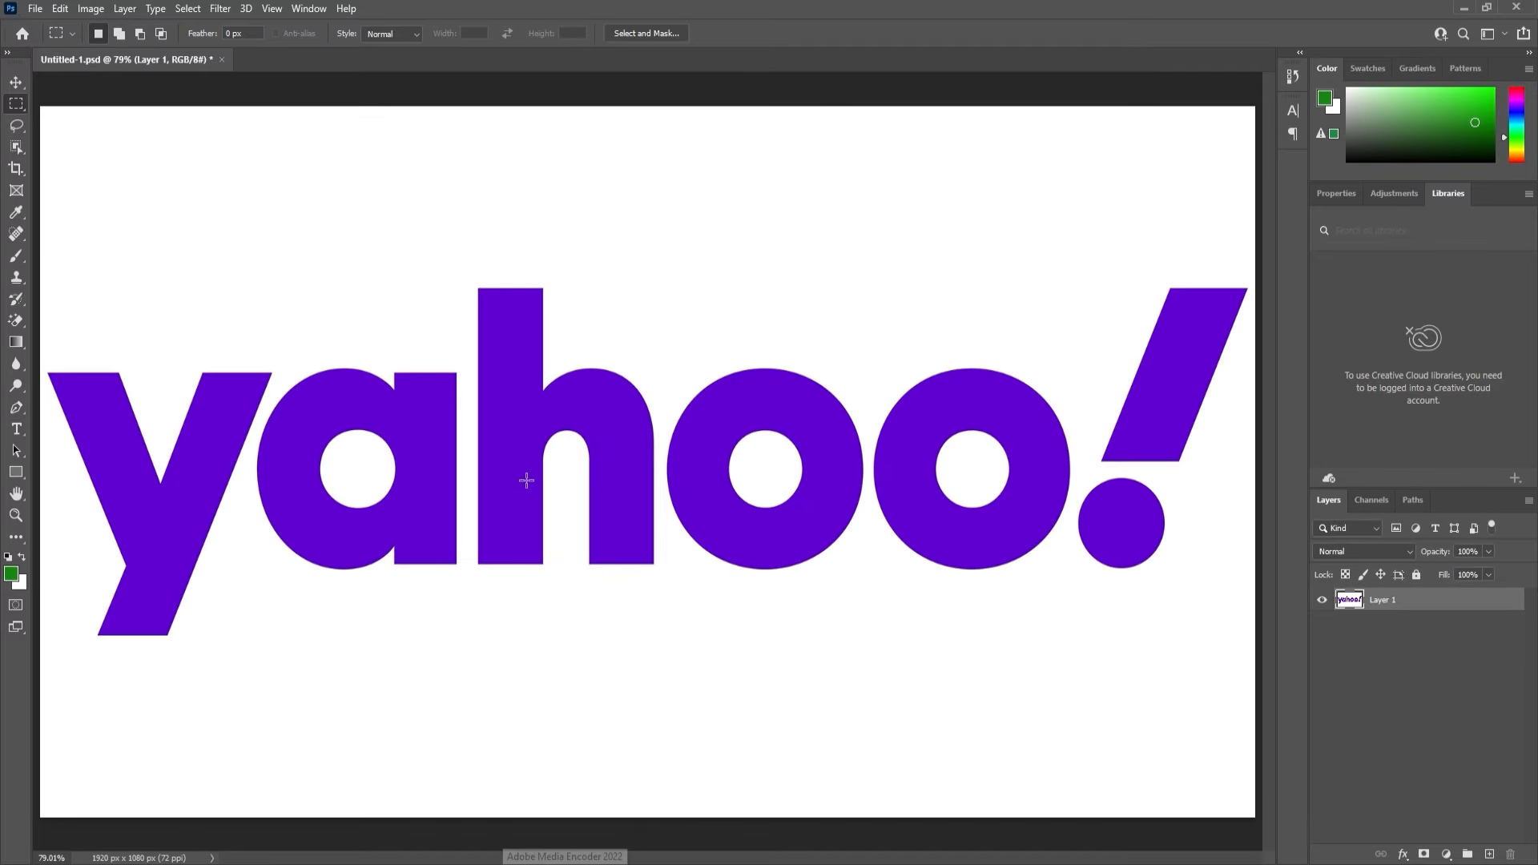
# In Photoshop, delete the yahoo! logo's white background using a Color Range selection with fuzziness 80, and clear the selection.
pyautogui.press('v')
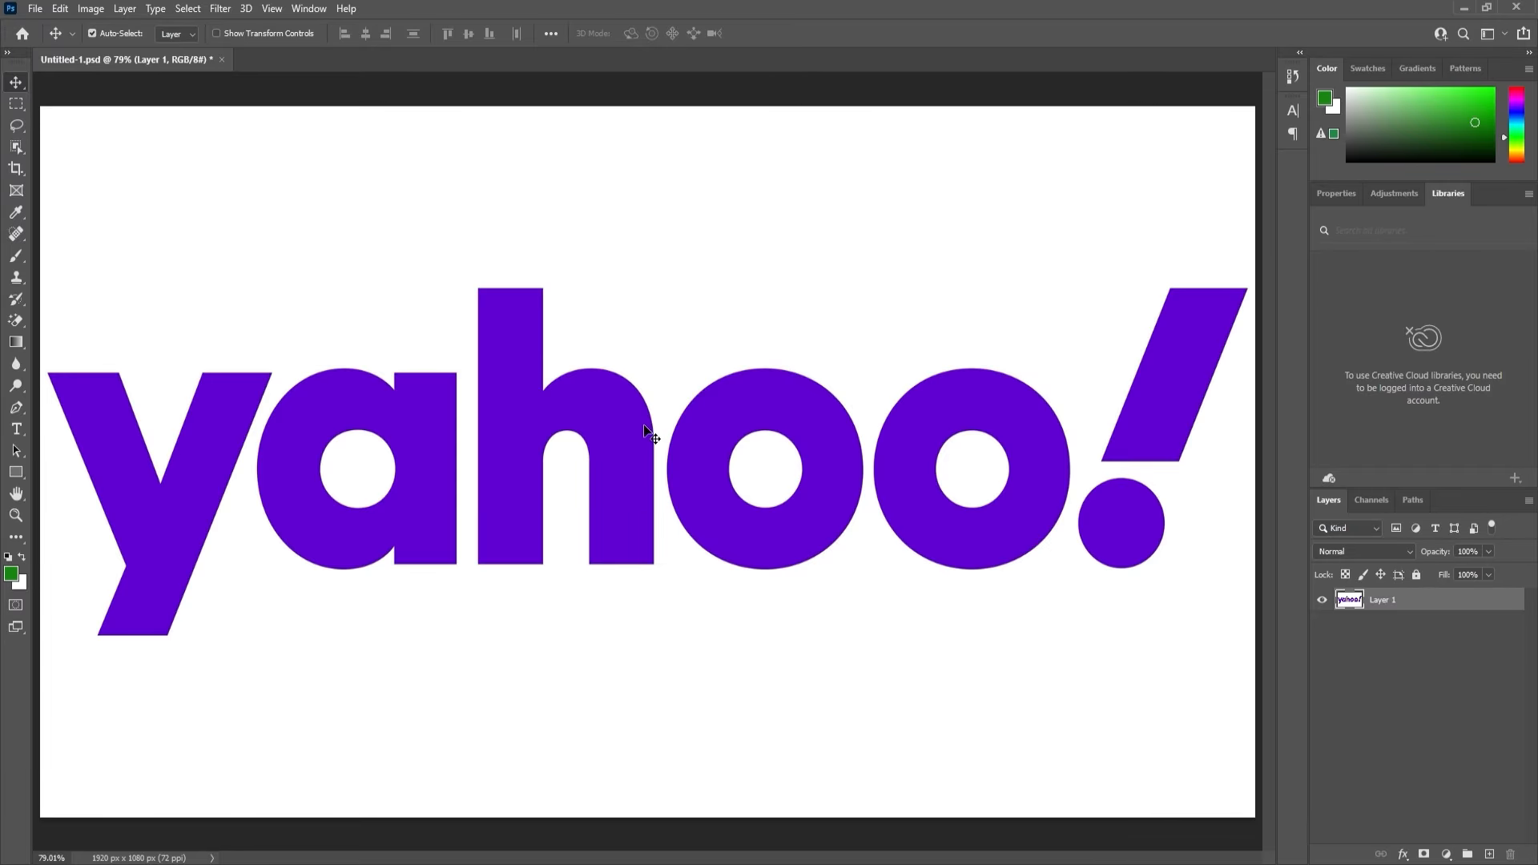
pyautogui.click(180, 11)
pyautogui.click(213, 170)
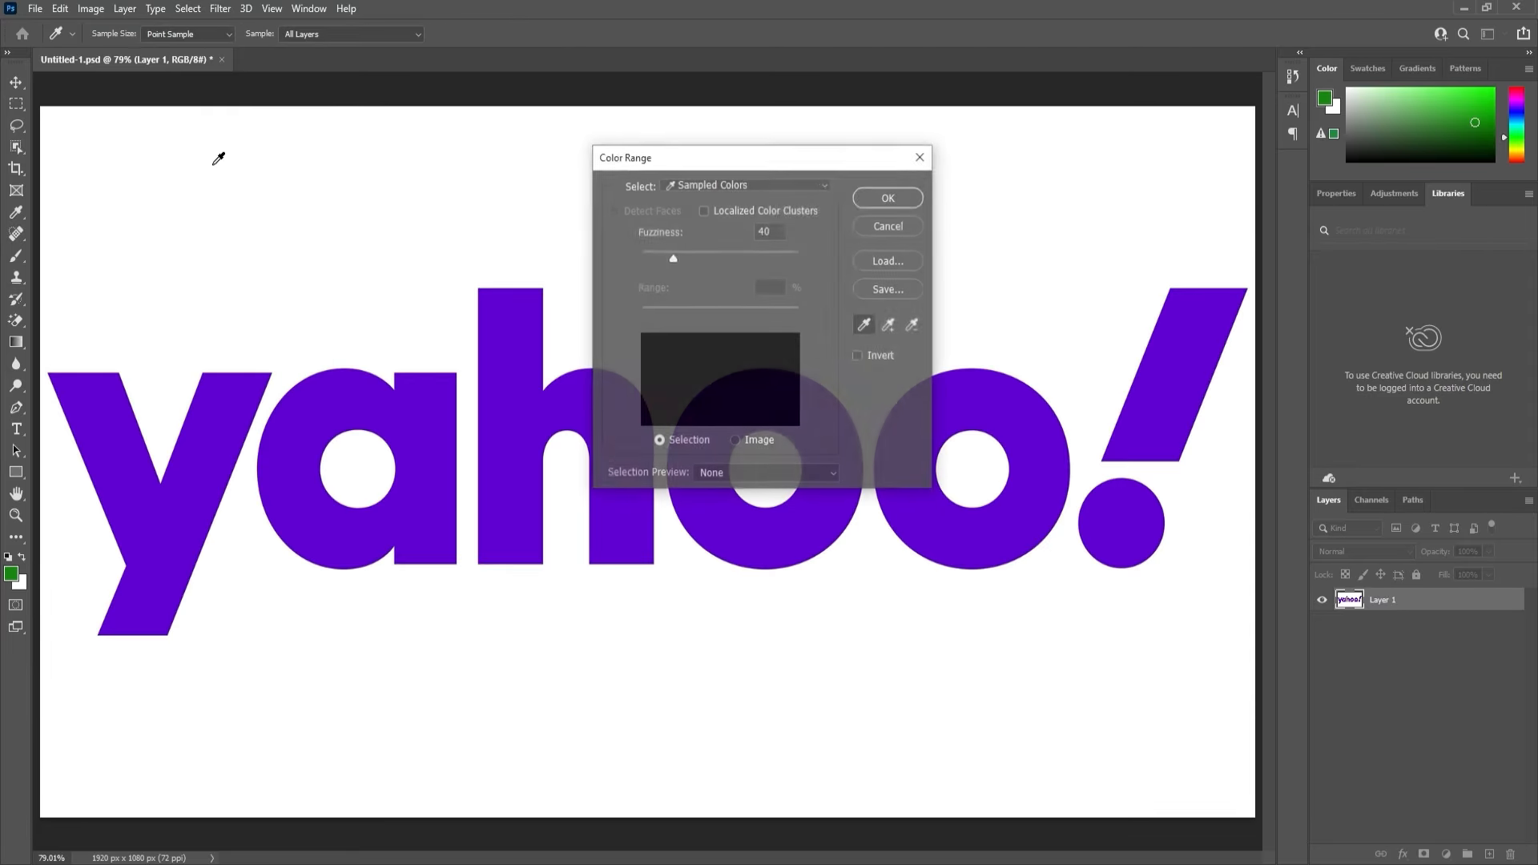
pyautogui.click(459, 214)
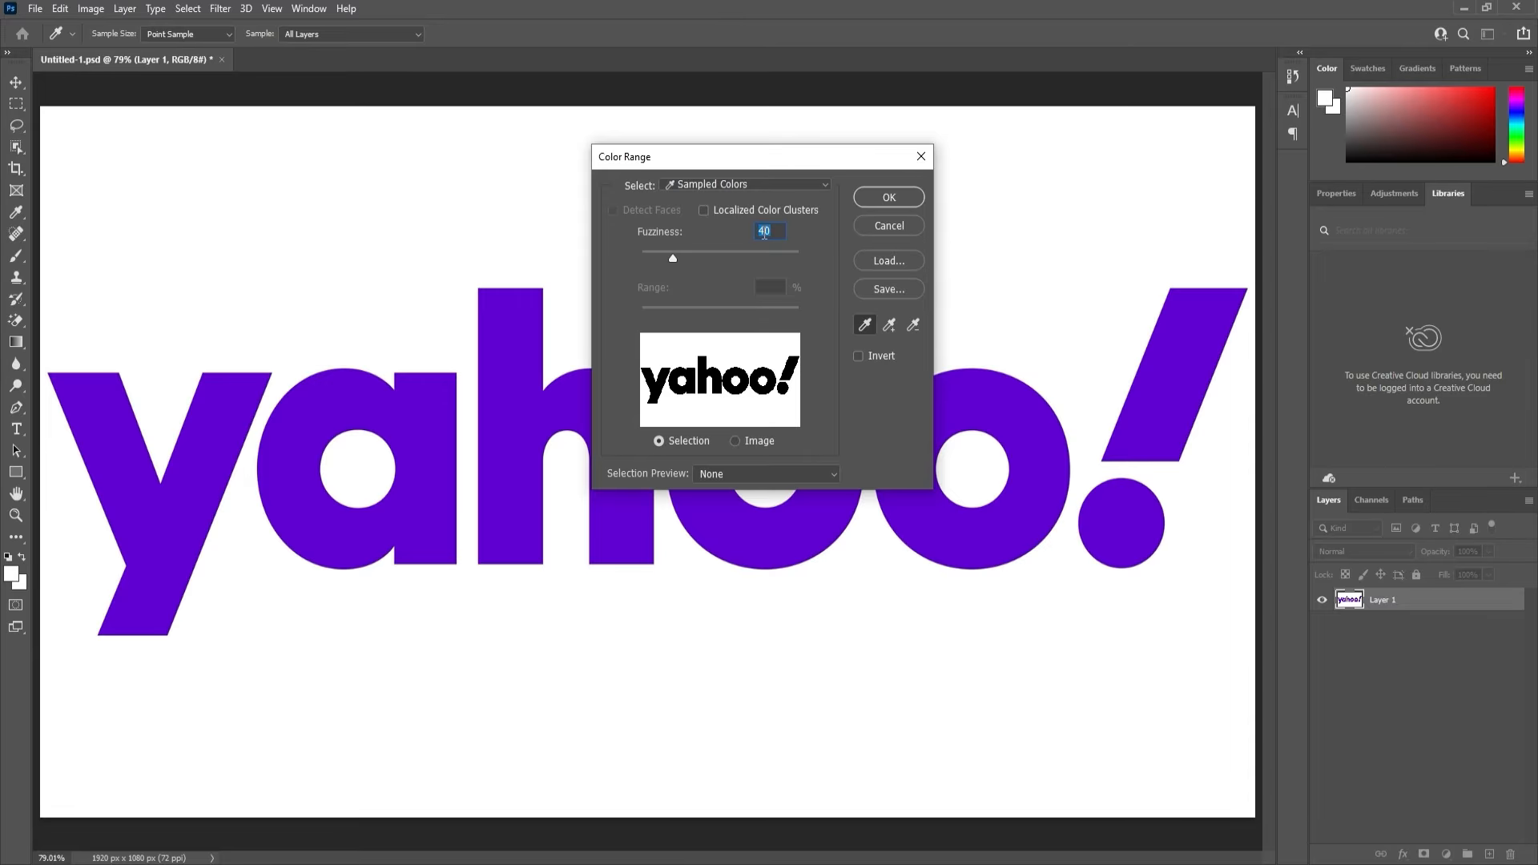
pyautogui.write('80')
pyautogui.press('Return')
pyautogui.press('v')
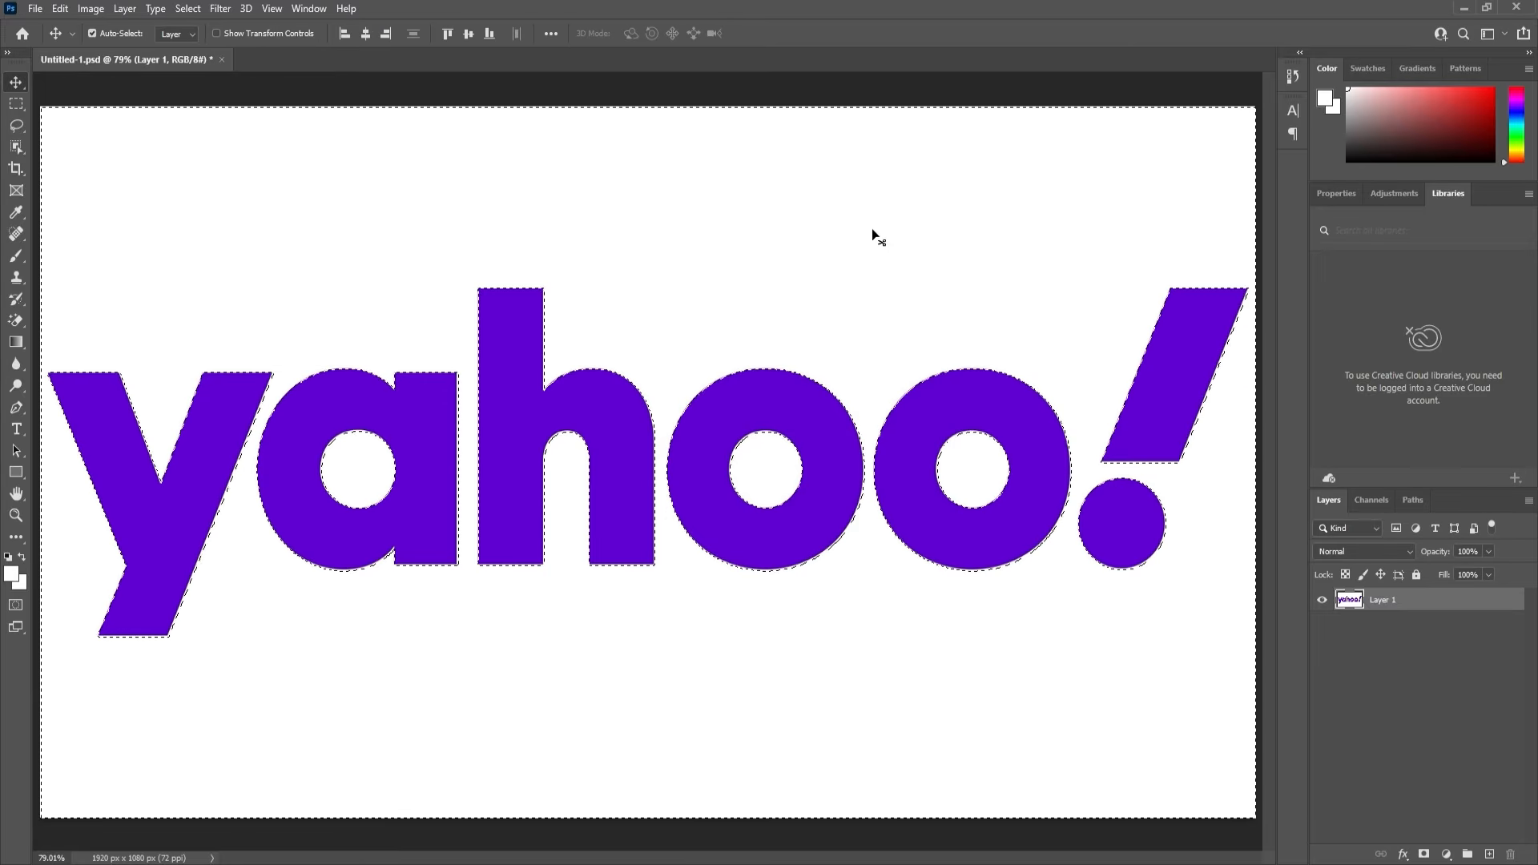
pyautogui.press('Delete')
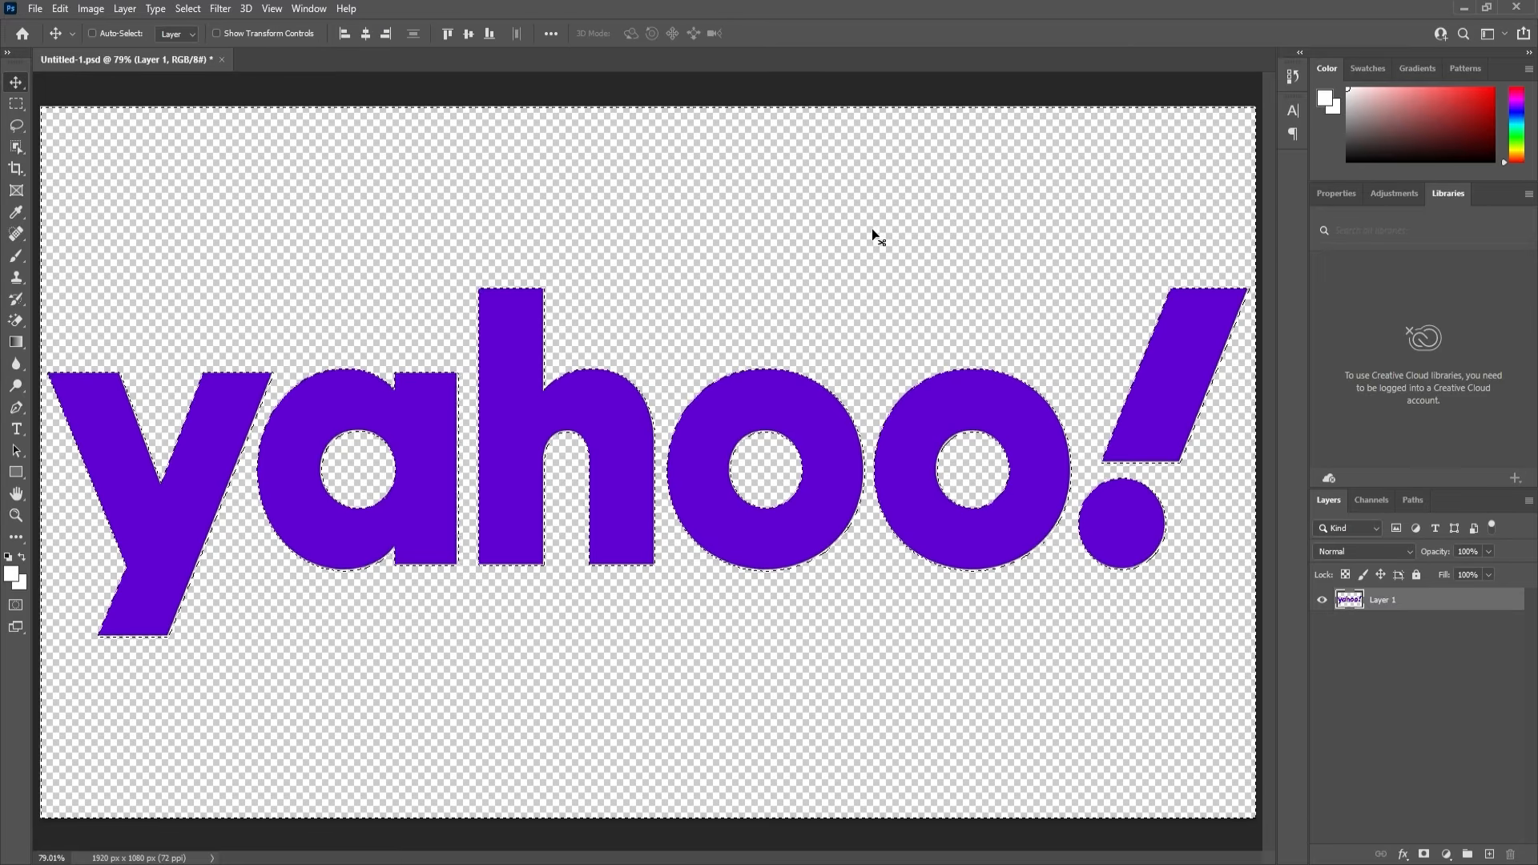
pyautogui.hotkey('ctrl', 'd')
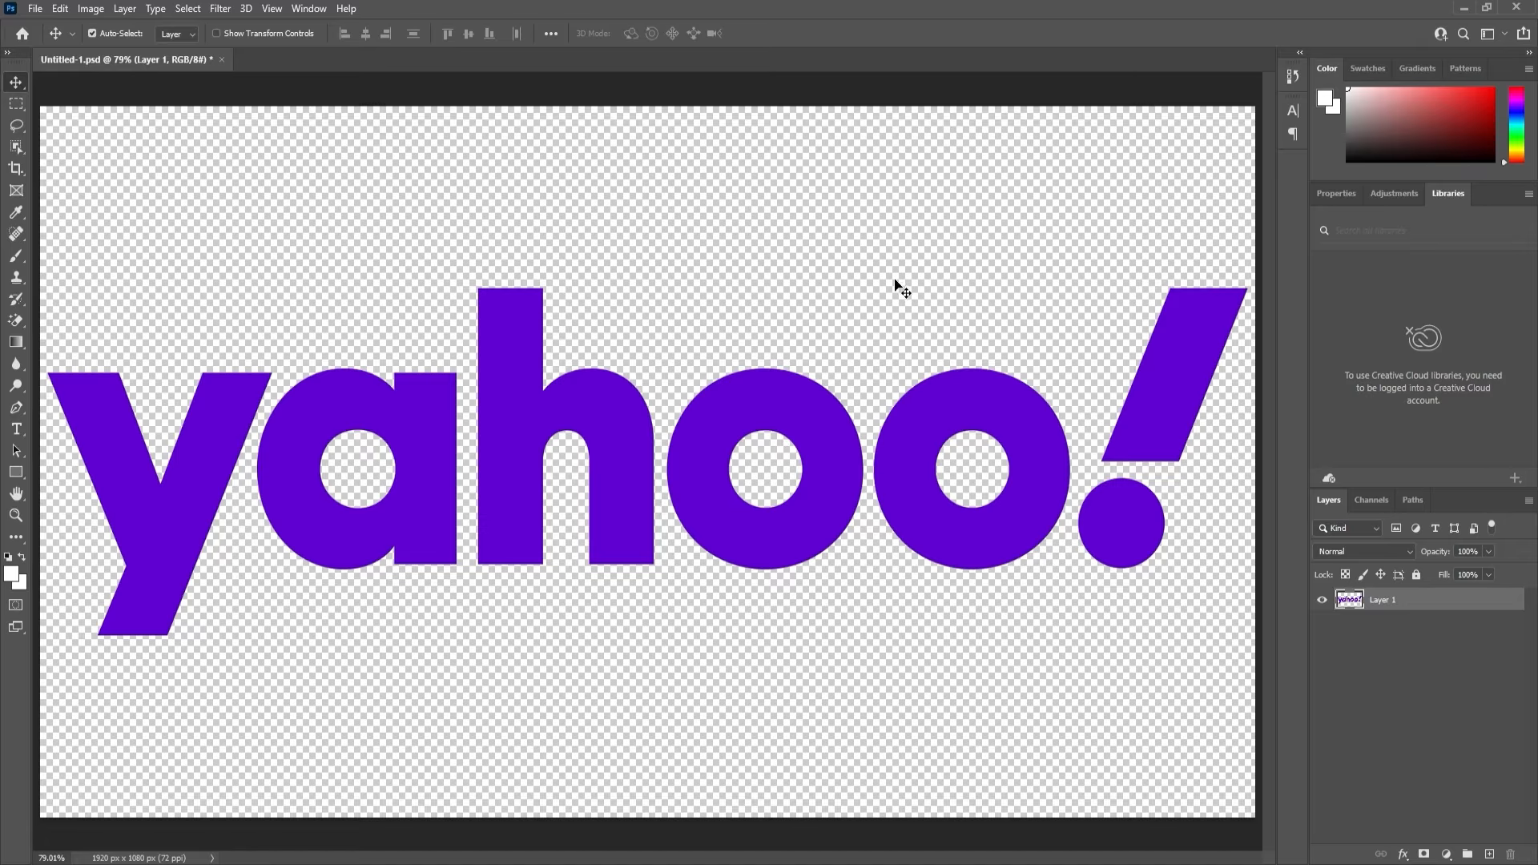
# Outline the letter y with the Lasso tool, cut it from Layer 1 and paste it in place onto a new layer.
pyautogui.press('l')
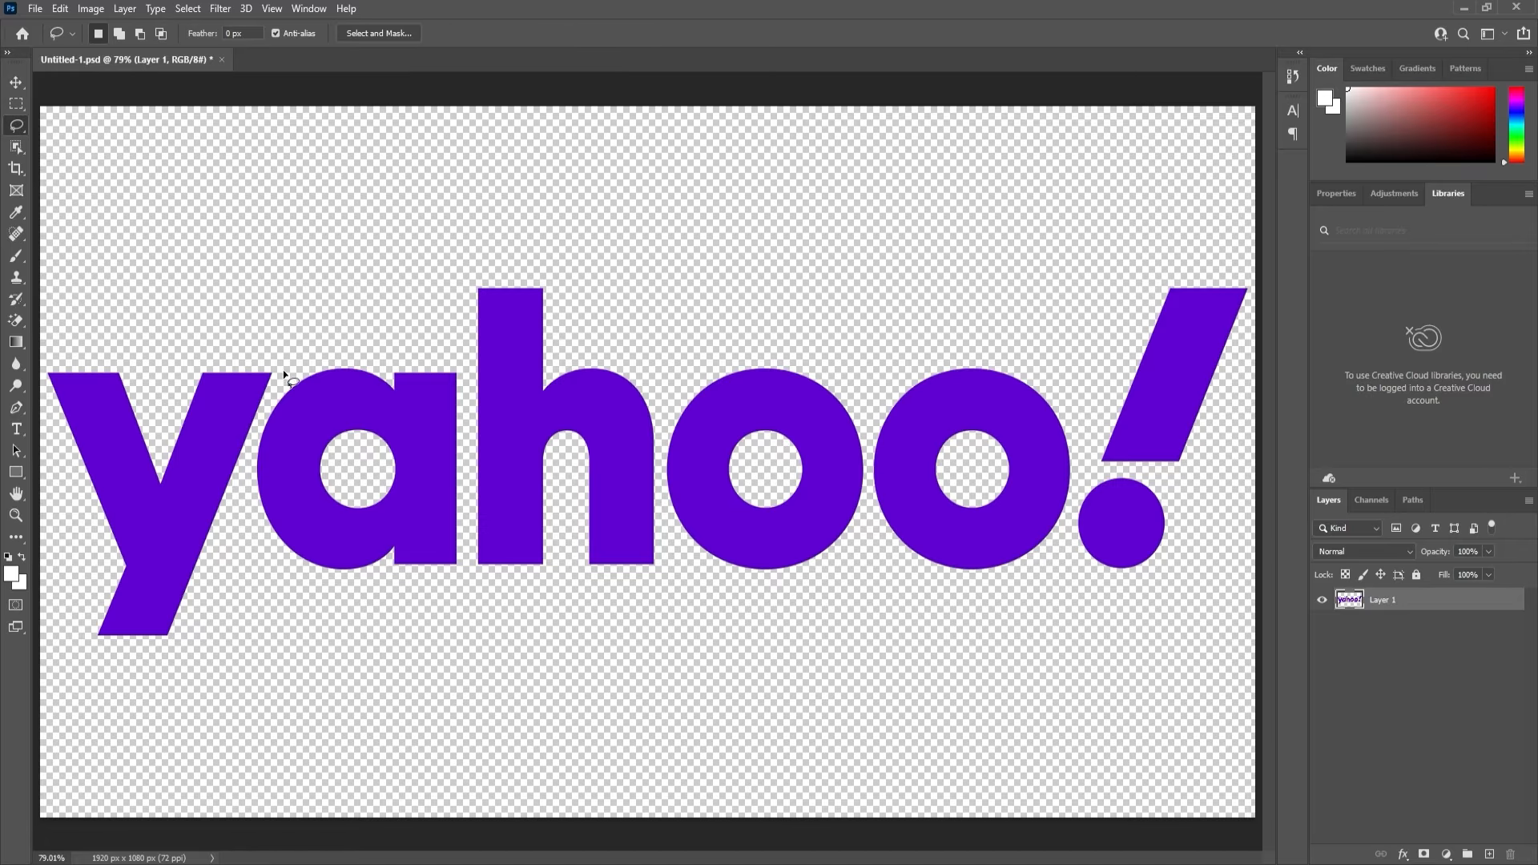
pyautogui.moveTo(267, 402); pyautogui.dragTo(254, 434)
pyautogui.moveTo(243, 505)
pyautogui.mouseDown()
pyautogui.moveTo(139, 721)
pyautogui.moveTo(40, 648)
pyautogui.moveTo(3, 424)
pyautogui.moveTo(26, 311)
pyautogui.moveTo(169, 271)
pyautogui.moveTo(290, 374)
pyautogui.mouseUp()
pyautogui.hotkey('ctrl', 'x')
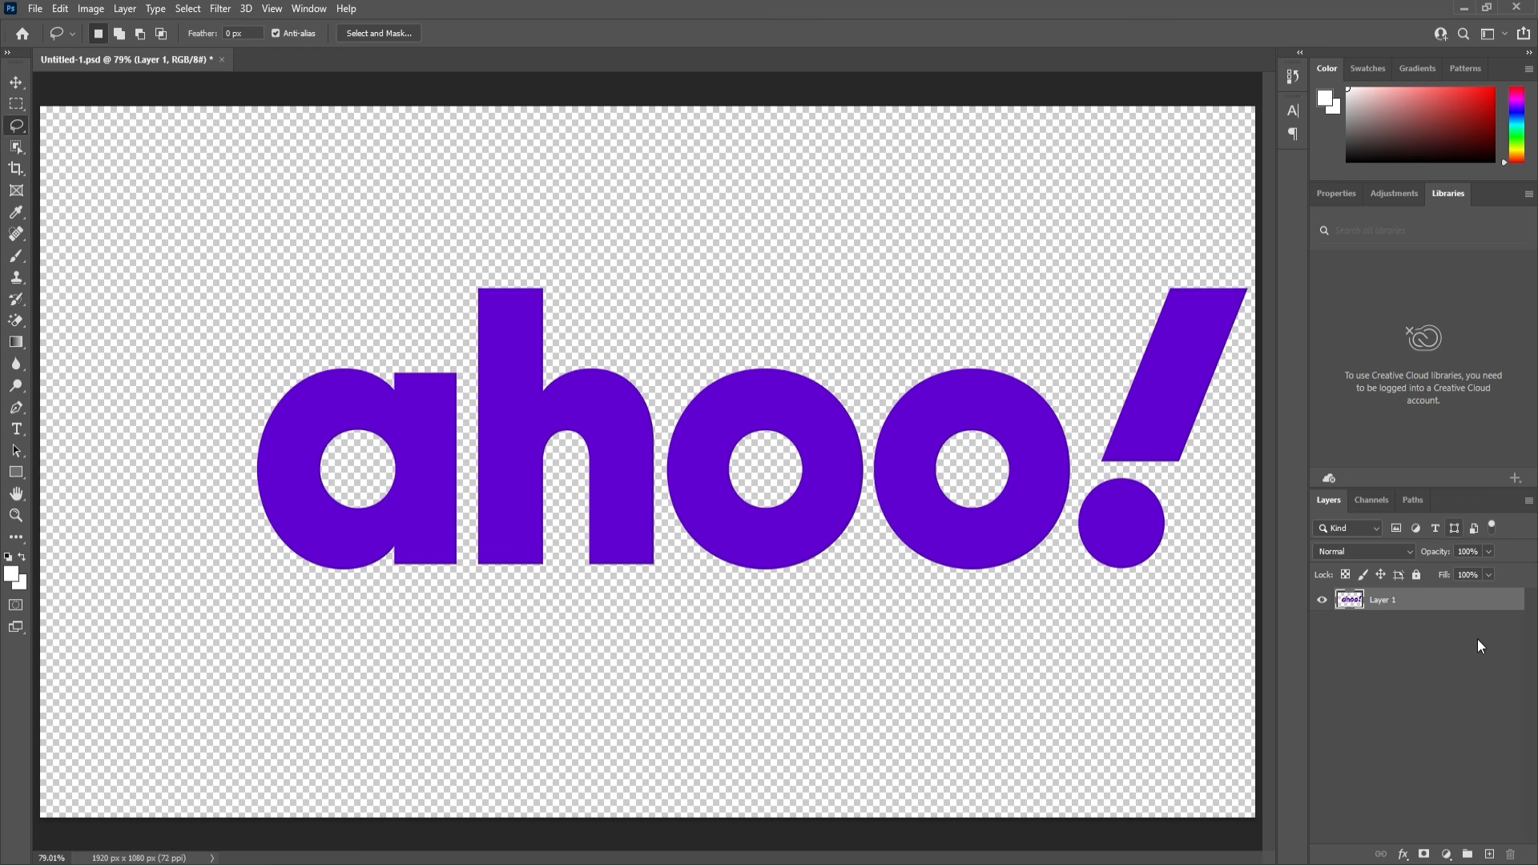
pyautogui.click(1488, 853)
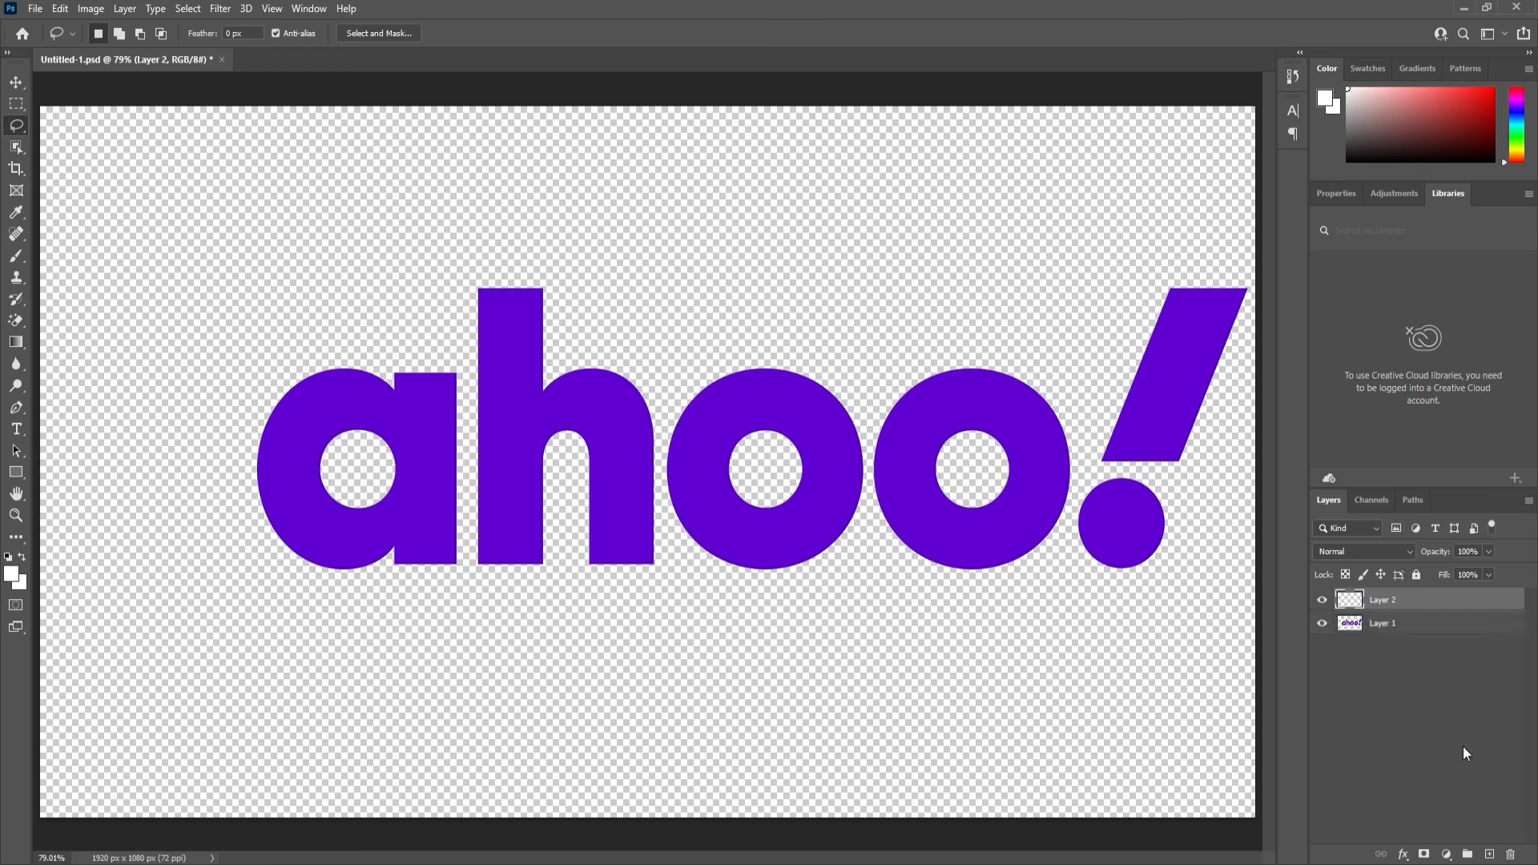
pyautogui.hotkey('ctrl', 'v')
# Rename the layer holding the letter y as y and hide it.
pyautogui.doubleClick(1384, 599)
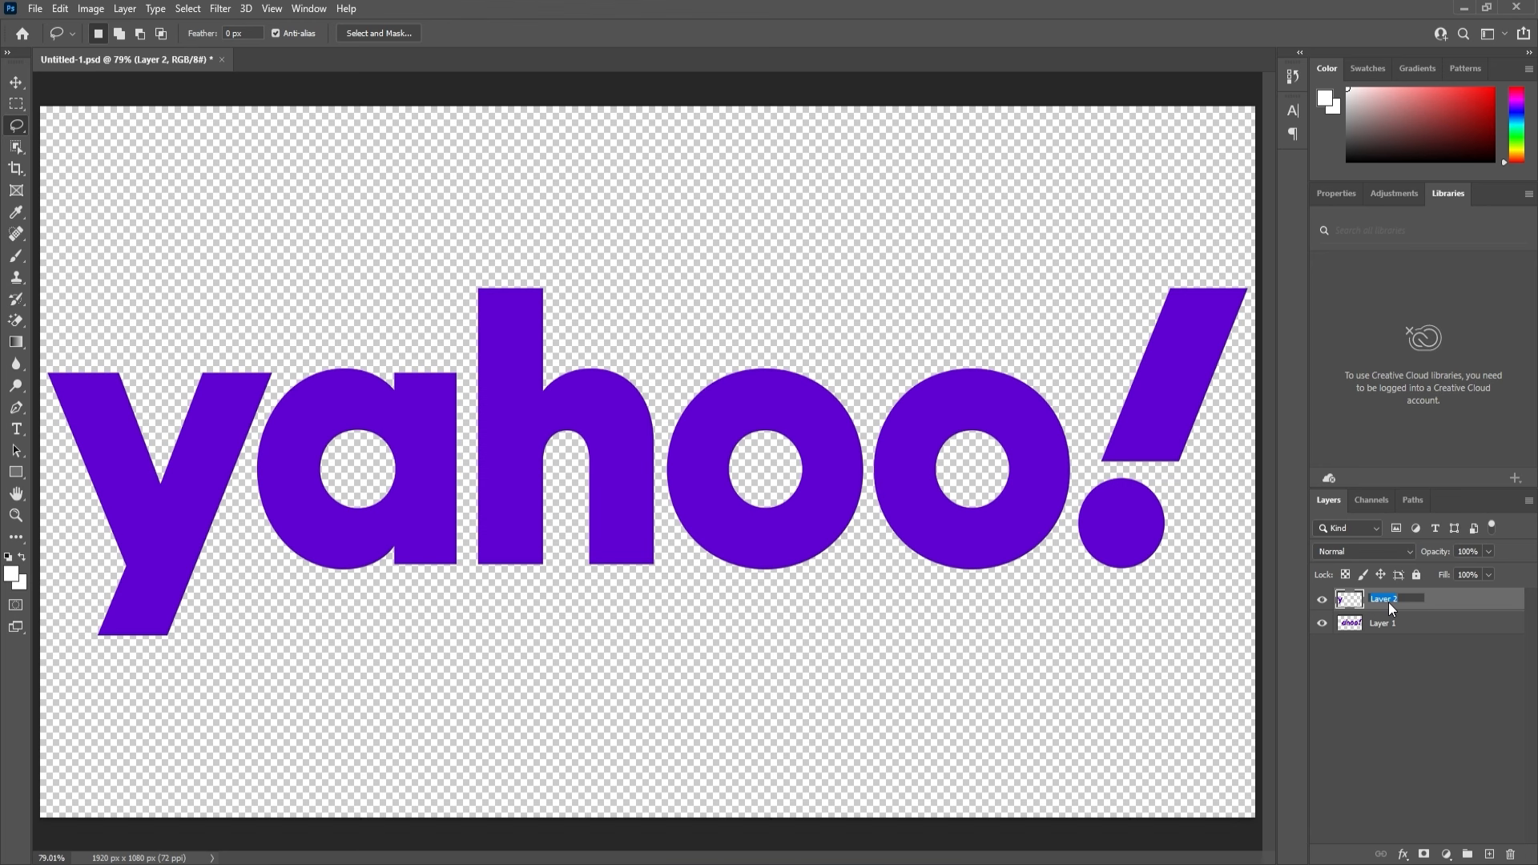
pyautogui.write('y')
pyautogui.press('Return')
pyautogui.click(1323, 599)
# Lasso the letter a on Layer 1, cut it and paste it in place onto a new layer.
pyautogui.click(1410, 623)
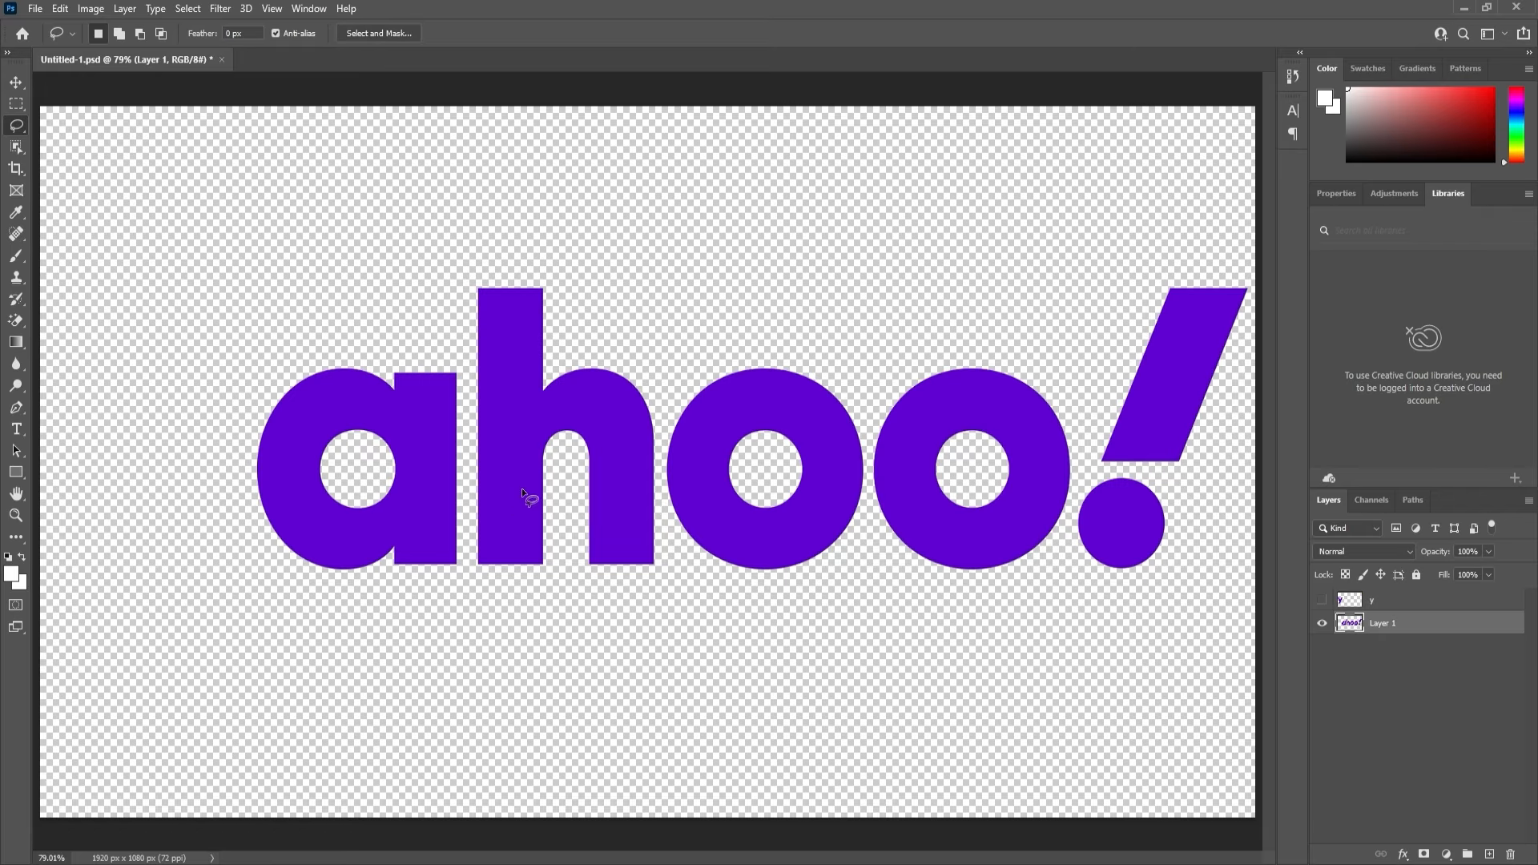
pyautogui.moveTo(458, 352)
pyautogui.mouseDown()
pyautogui.moveTo(476, 452)
pyautogui.moveTo(467, 540)
pyautogui.mouseUp()
pyautogui.moveTo(350, 638)
pyautogui.mouseDown()
pyautogui.moveTo(220, 530)
pyautogui.moveTo(275, 294)
pyautogui.moveTo(460, 357)
pyautogui.mouseUp()
pyautogui.press('Delete')
pyautogui.hotkey('ctrl', 'd')
pyautogui.click(1490, 854)
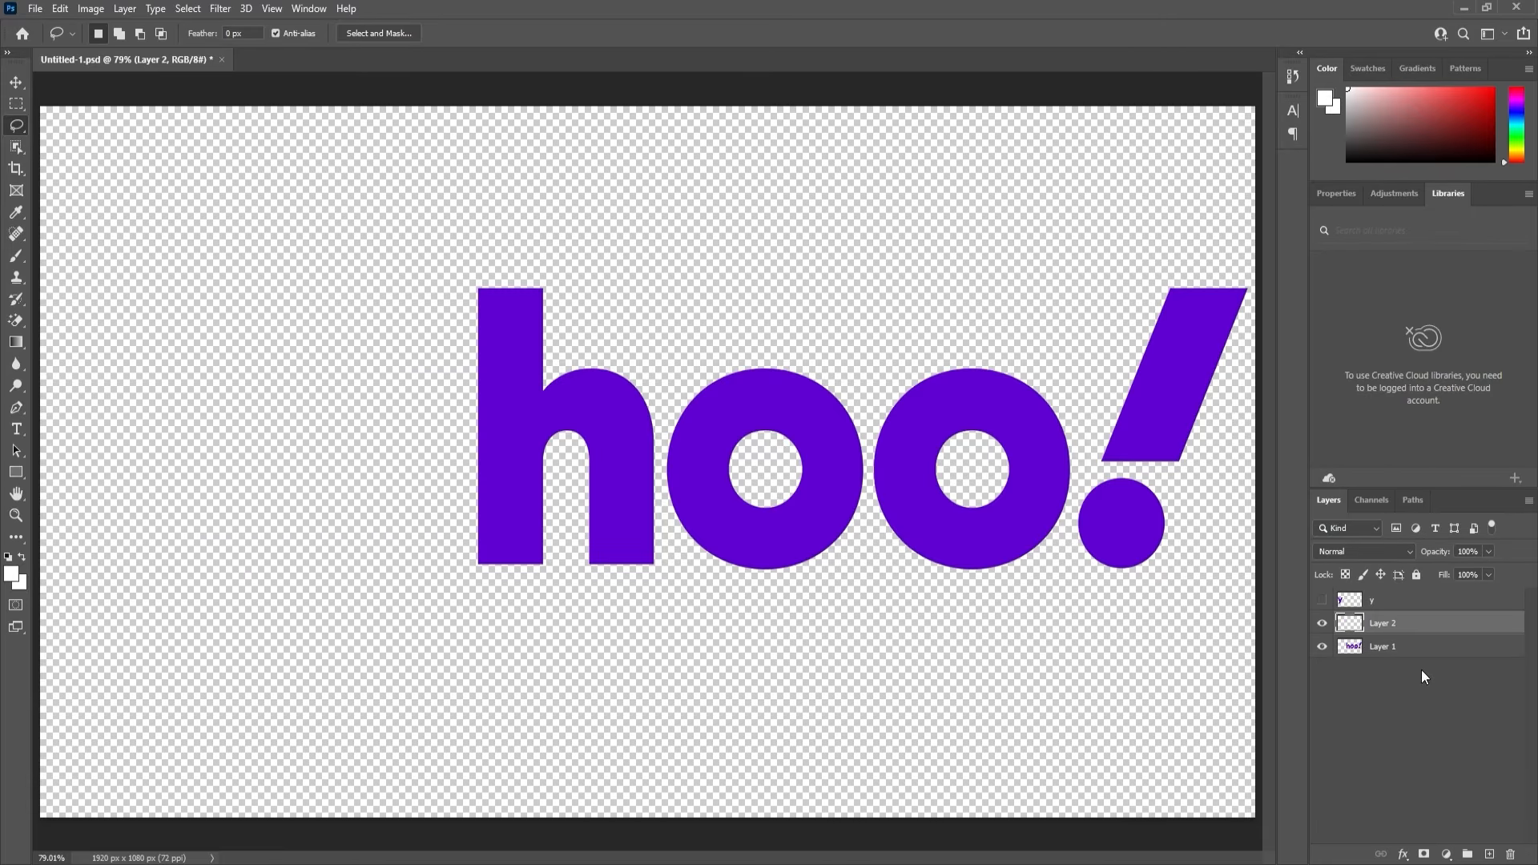
pyautogui.hotkey('ctrl', 'shift', 'v')
# Rename the layer holding the letter a as a and hide it.
pyautogui.doubleClick(1383, 624)
pyautogui.write('a')
pyautogui.press('Return')
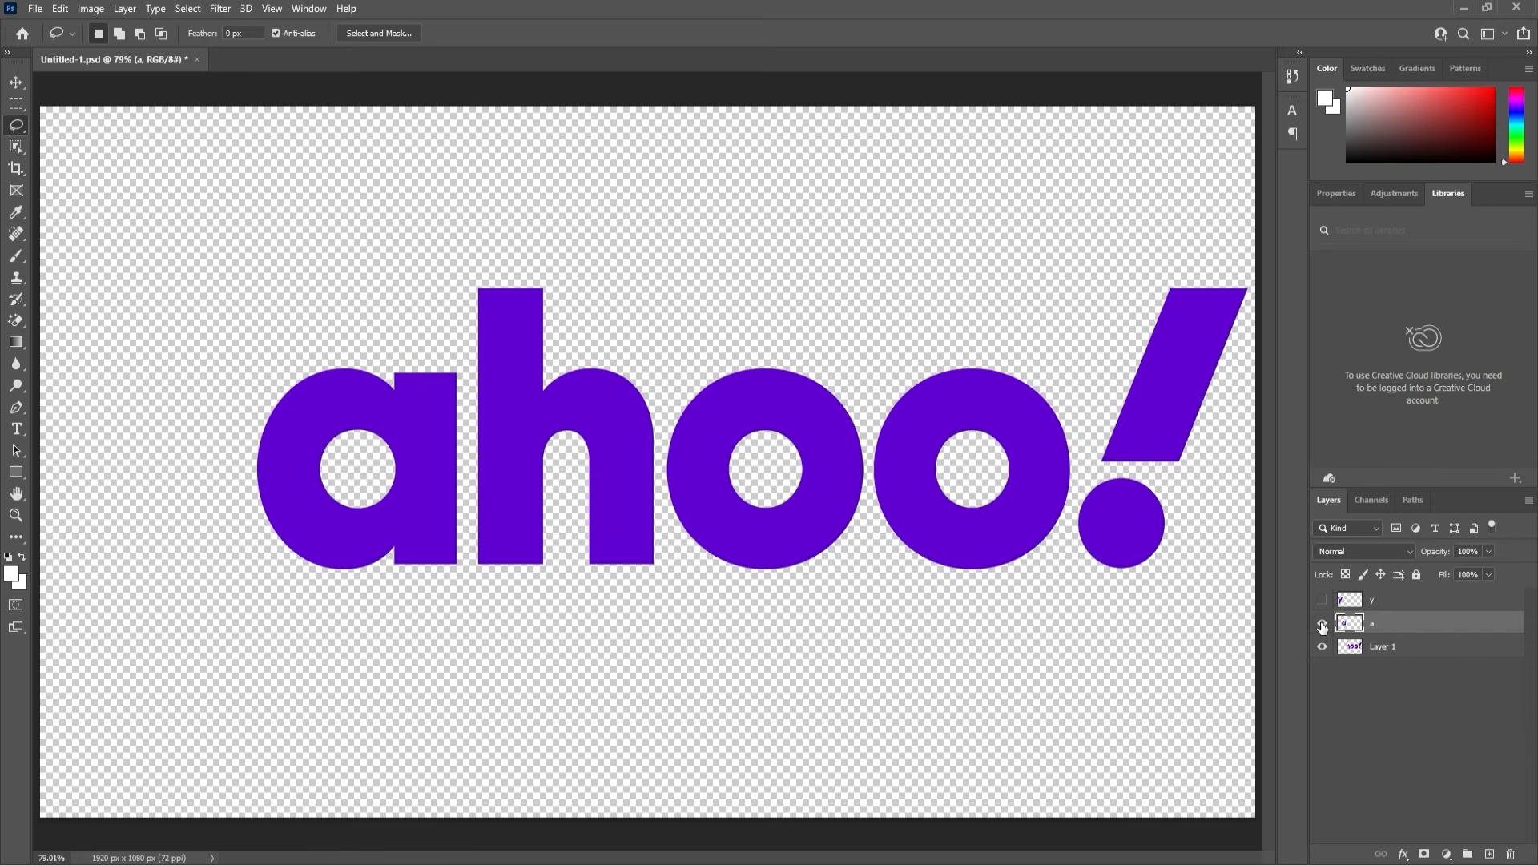
pyautogui.click(1322, 623)
# Select the letter h on Layer 1 with the Rectangular Marquee, cut it and paste it in place onto a new layer.
pyautogui.click(1363, 660)
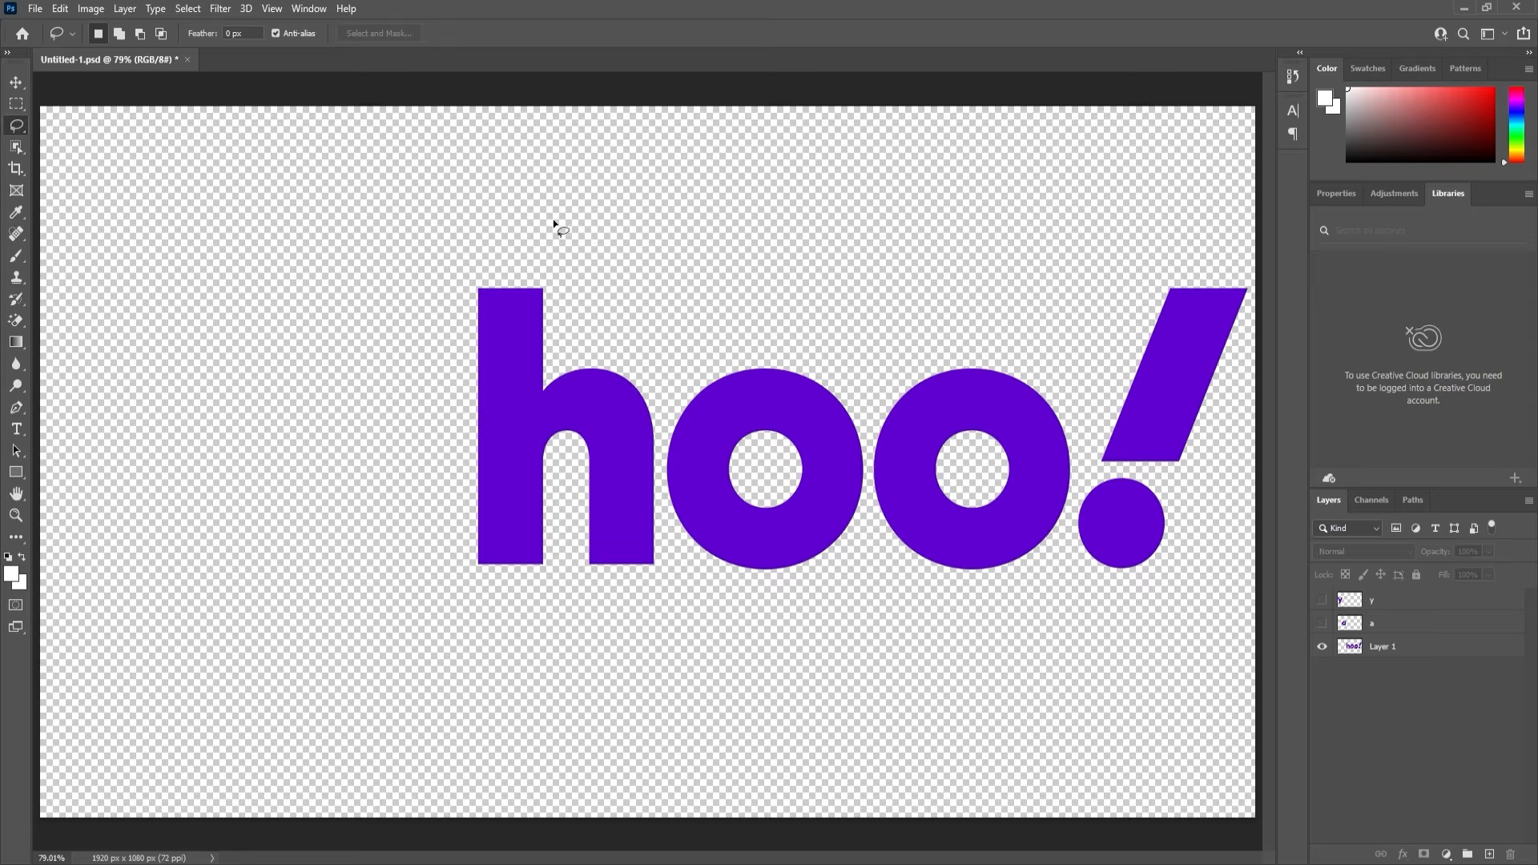
pyautogui.press('m')
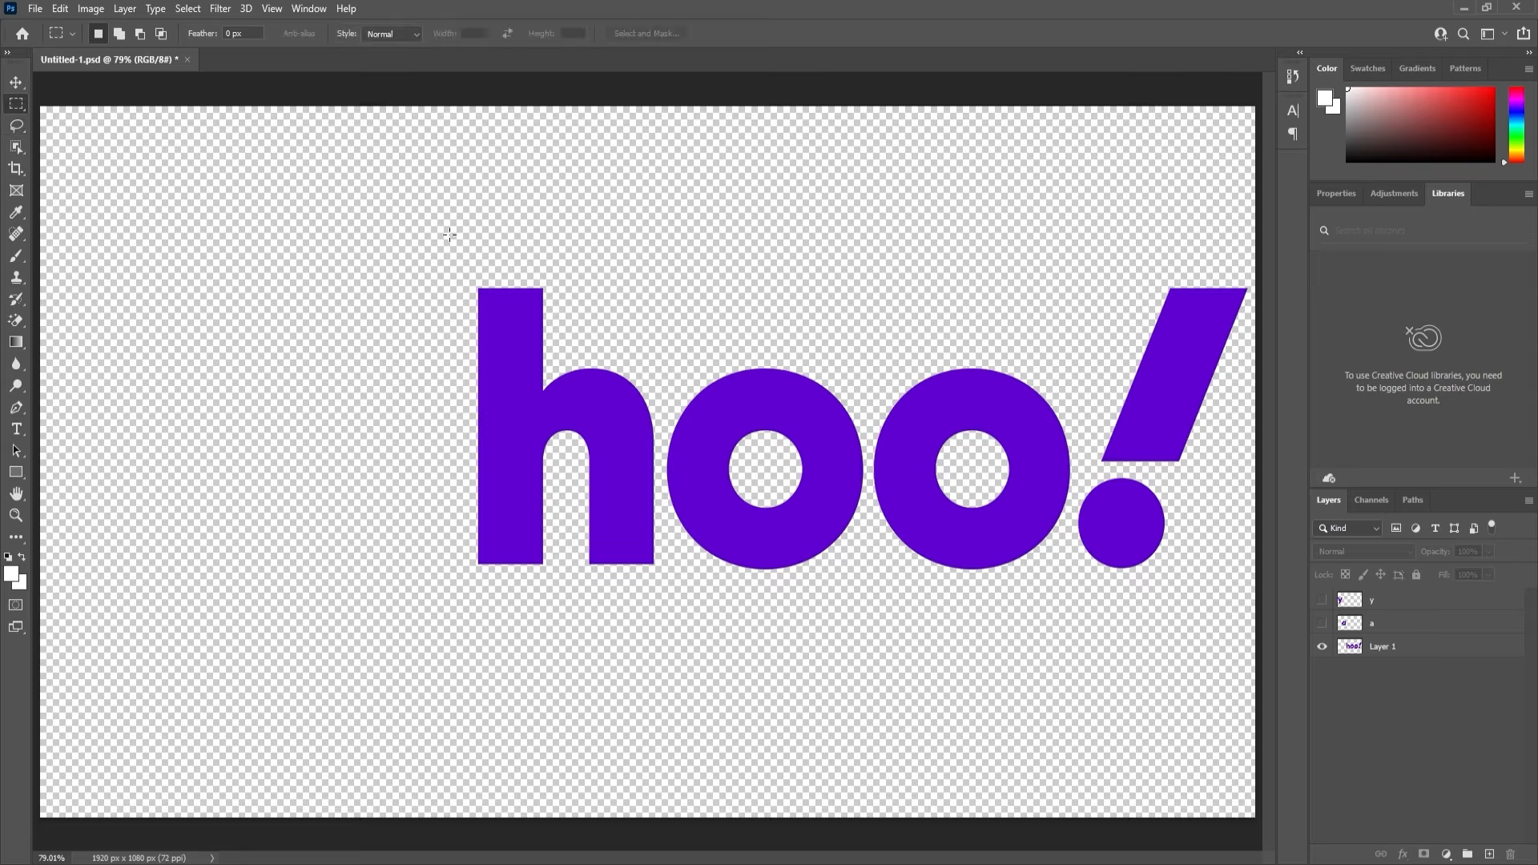
pyautogui.moveTo(449, 234); pyautogui.dragTo(662, 608)
pyautogui.click(1379, 649)
pyautogui.hotkey('ctrl', 'x')
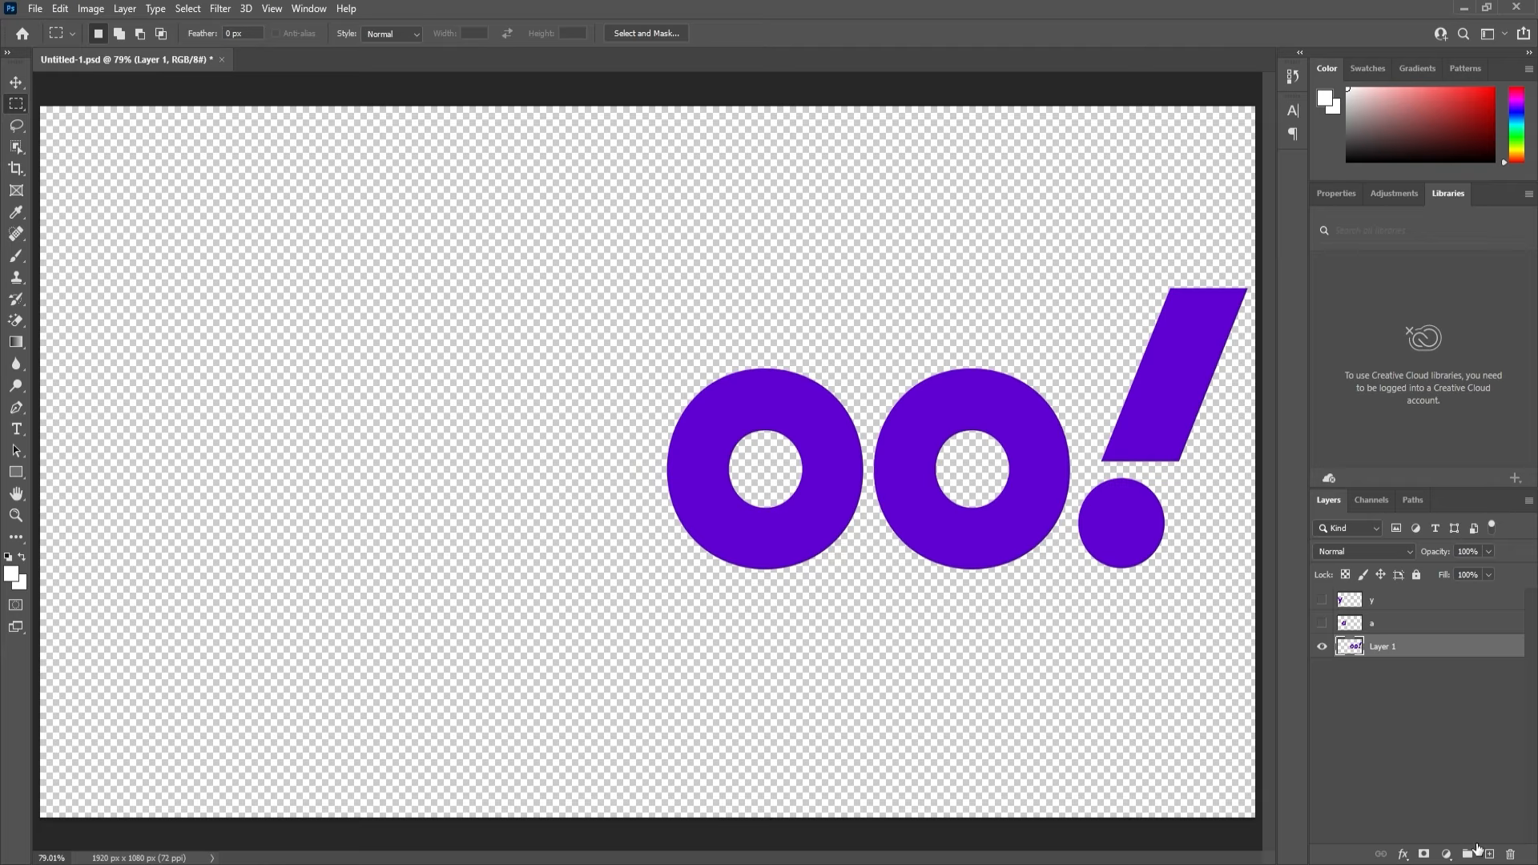
pyautogui.click(1489, 854)
pyautogui.hotkey('ctrl', 'v')
# Rename the layer holding the letter h as h, hide it and select Layer 1.
pyautogui.doubleClick(1384, 646)
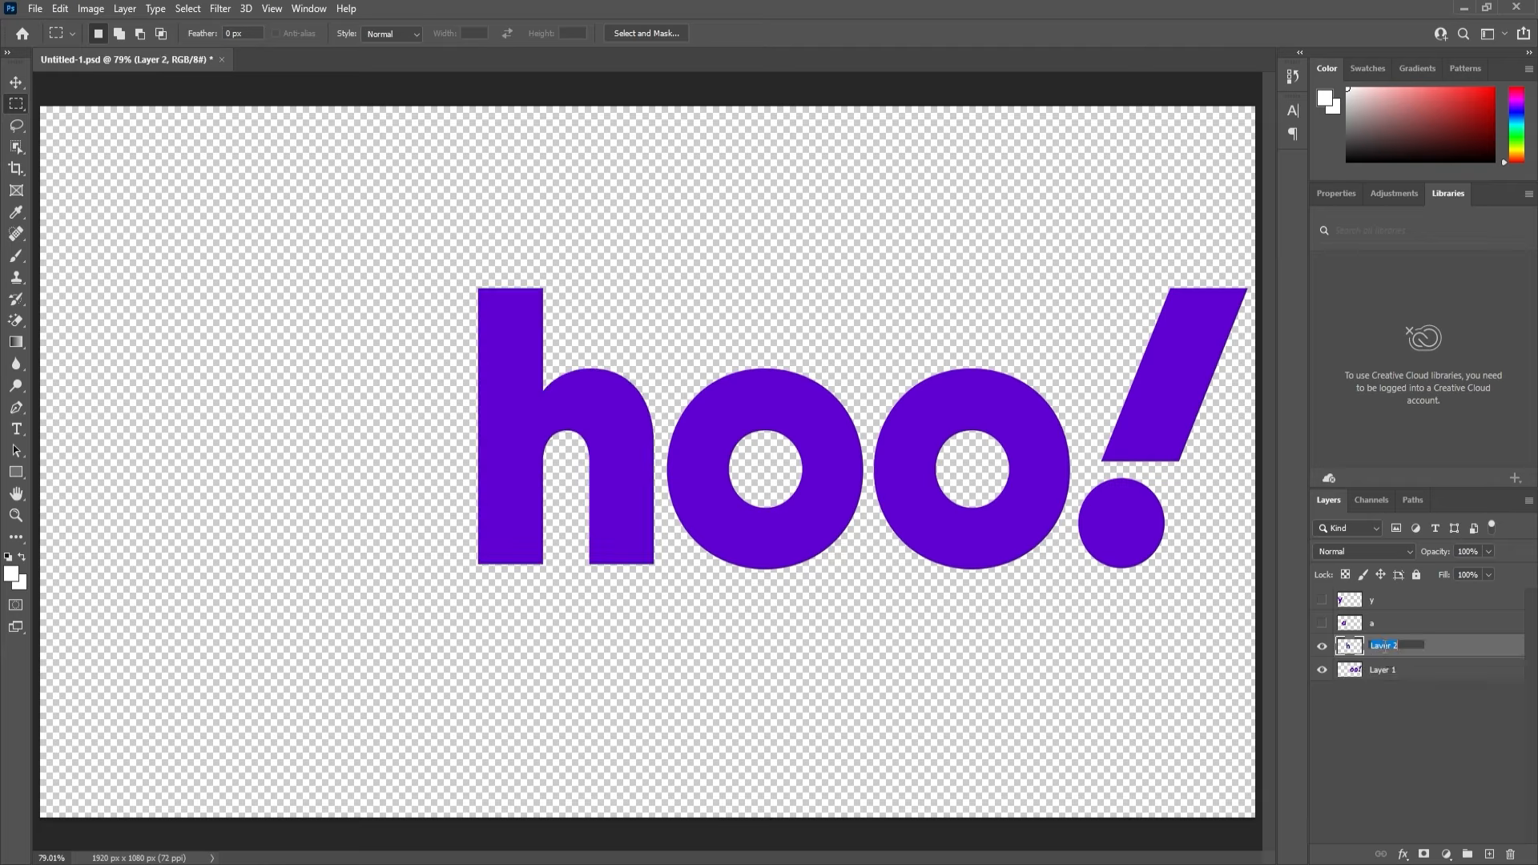
pyautogui.write('h')
pyautogui.press('Return')
pyautogui.click(1322, 646)
pyautogui.click(1376, 676)
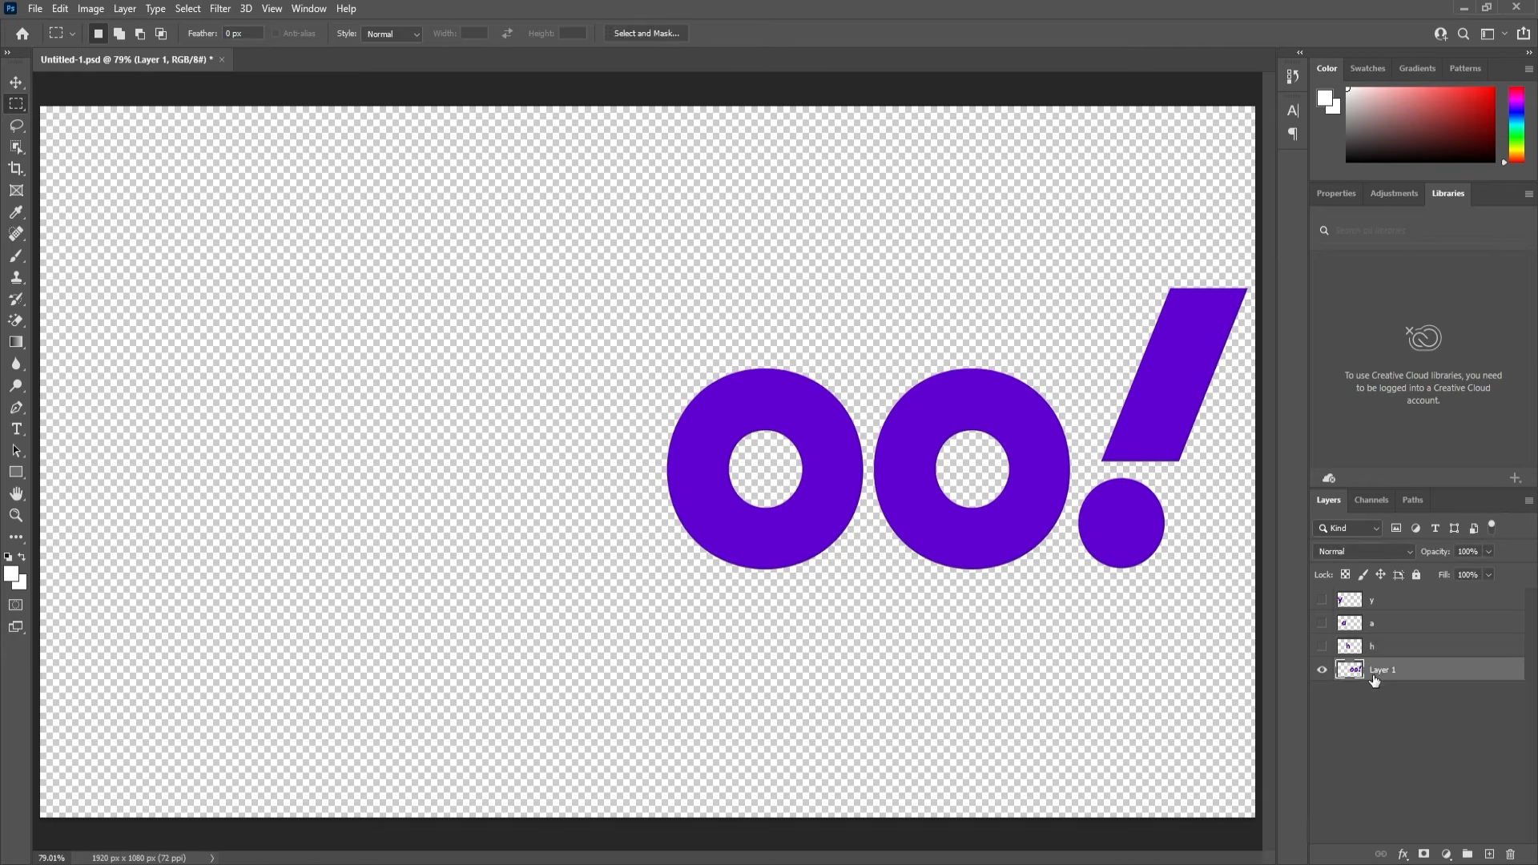
# Select the first letter o on Layer 1 with the Rectangular Marquee, cut it and paste it in place onto a new layer.
pyautogui.moveTo(629, 302); pyautogui.dragTo(867, 583)
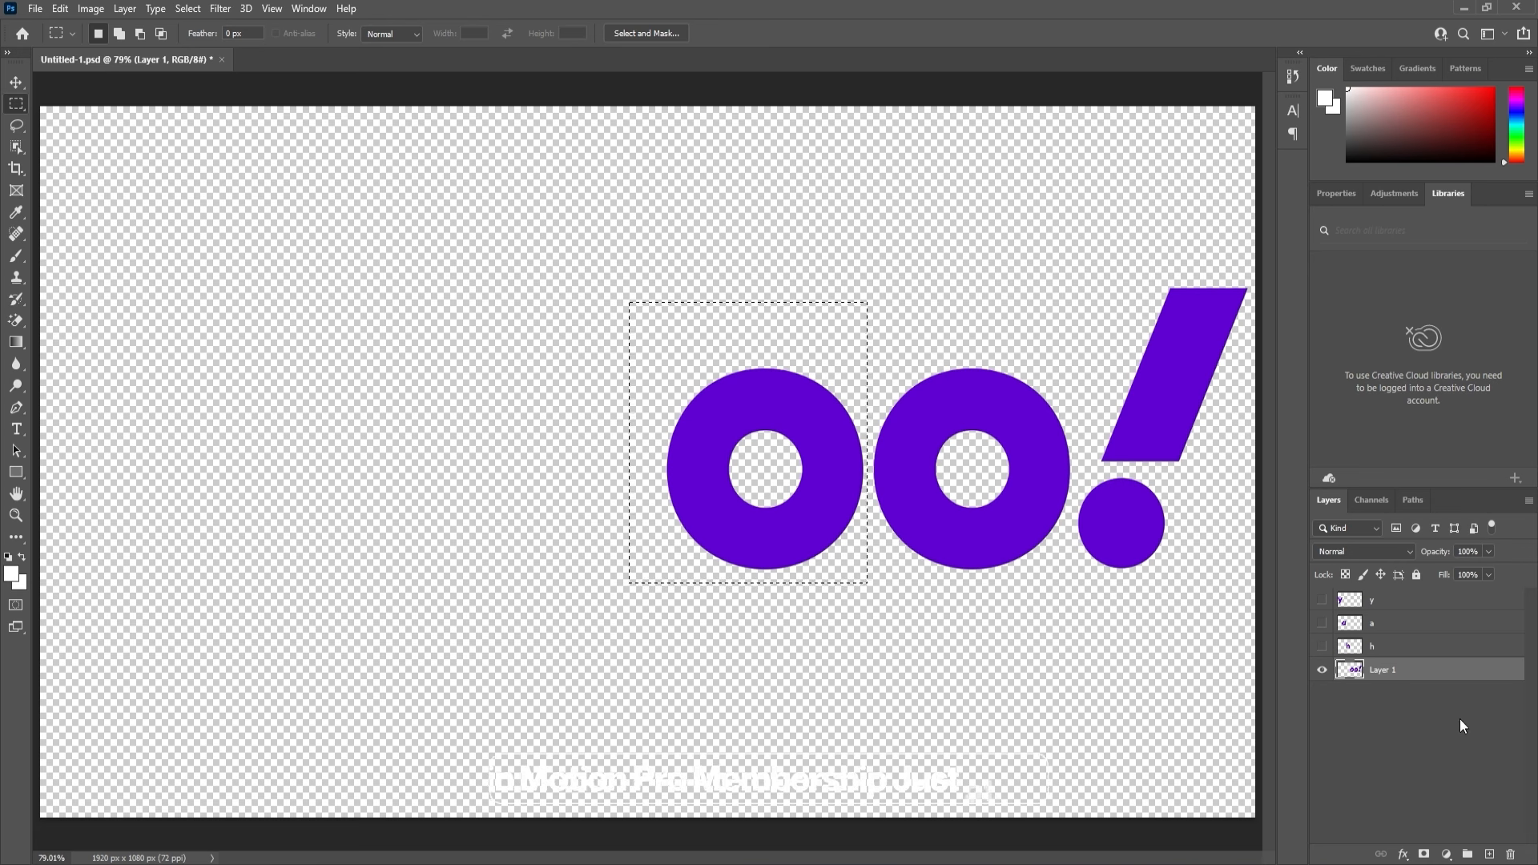
pyautogui.hotkey('ctrl', 'x')
pyautogui.click(1488, 854)
pyautogui.hotkey('ctrl', 'v')
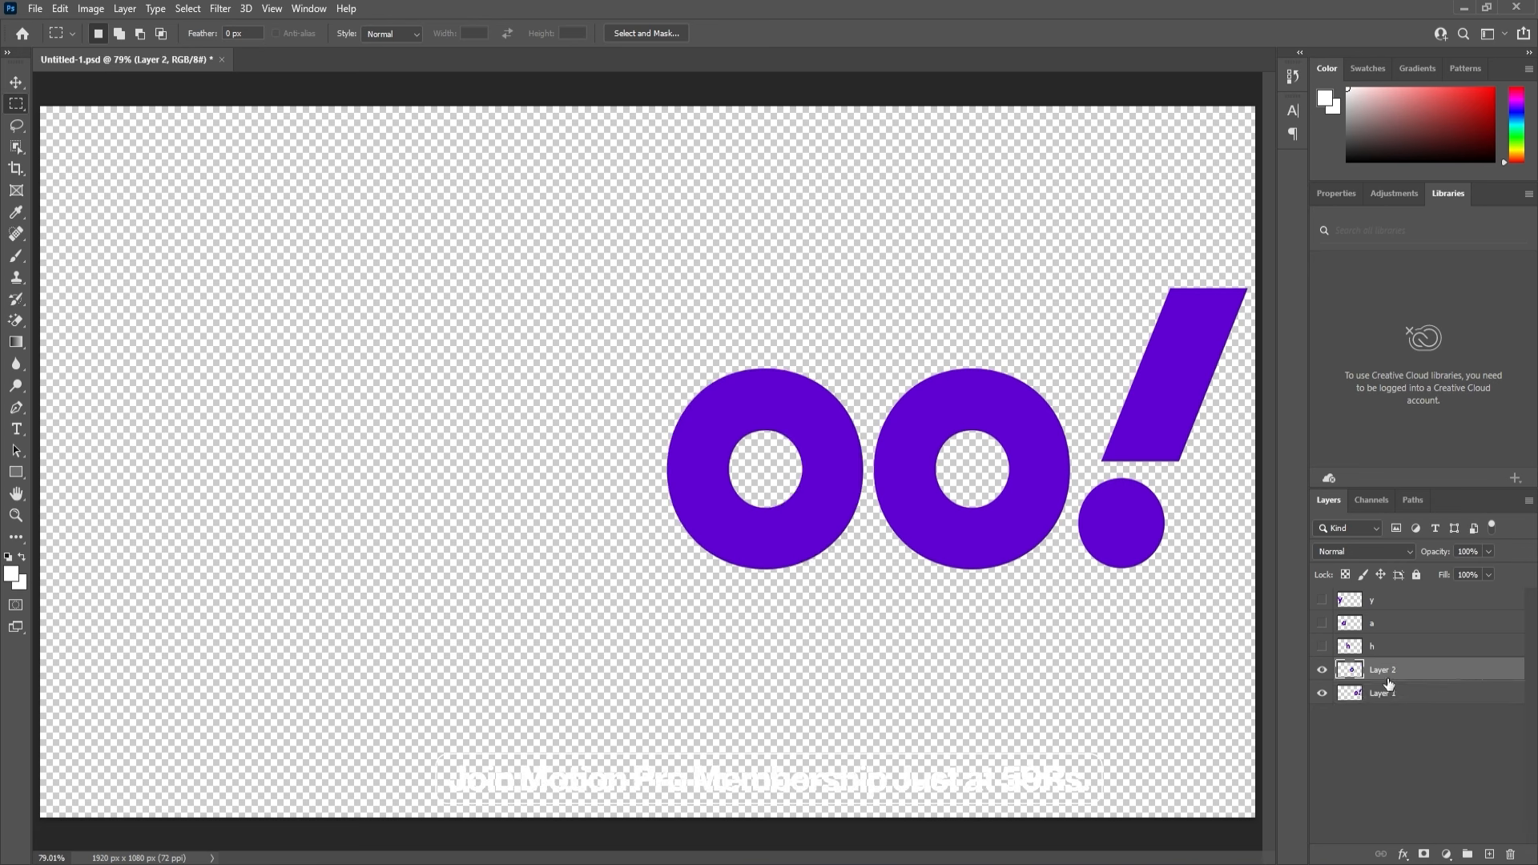
# Rename the layer holding the first letter o as o, hide it and select Layer 1.
pyautogui.doubleClick(1383, 672)
pyautogui.write('o')
pyautogui.press('Return')
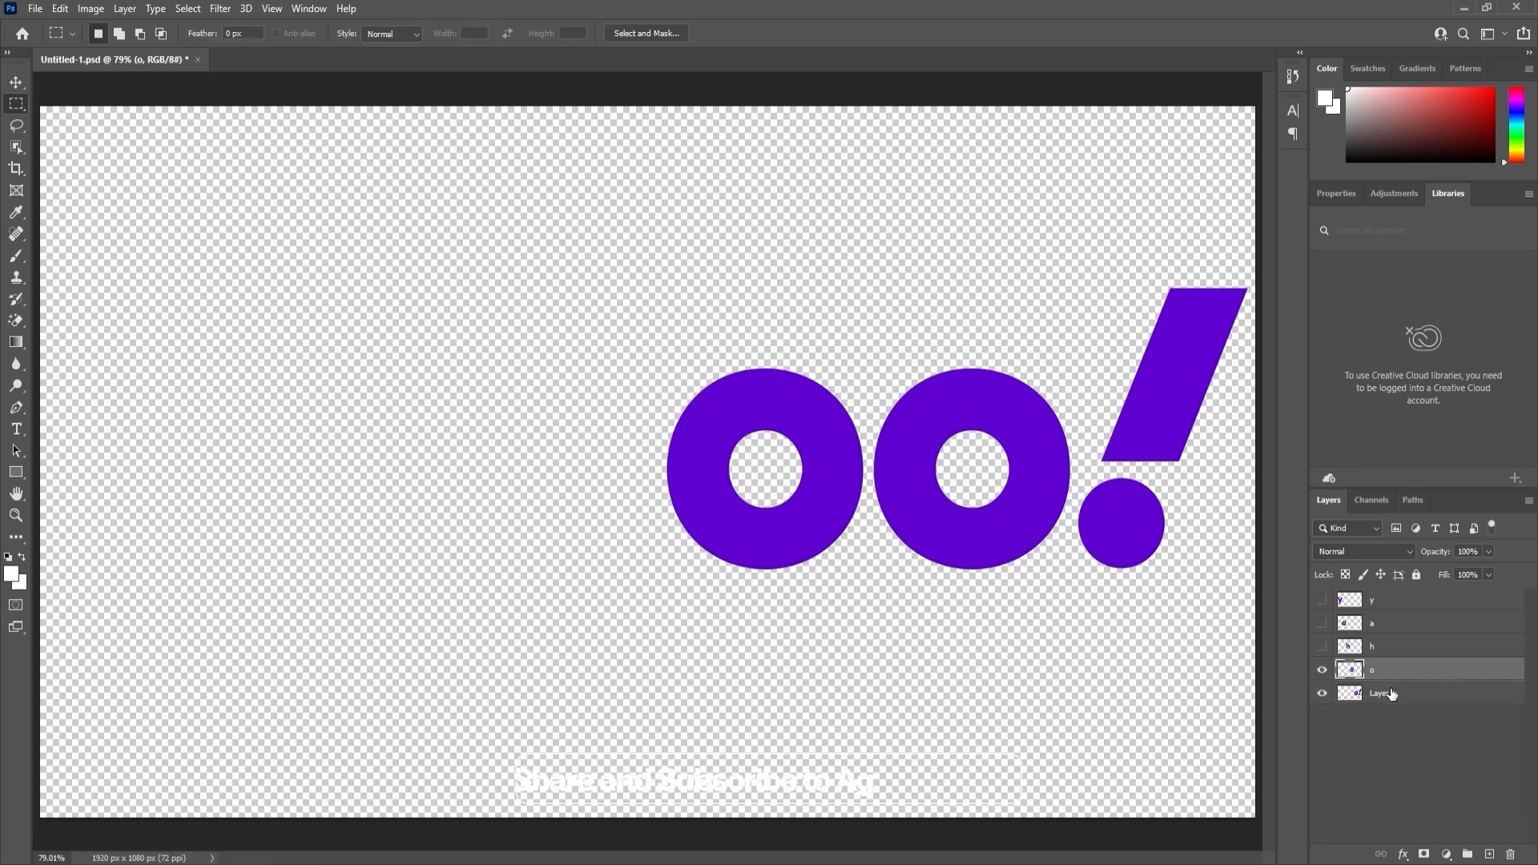
pyautogui.click(1321, 669)
pyautogui.click(1361, 694)
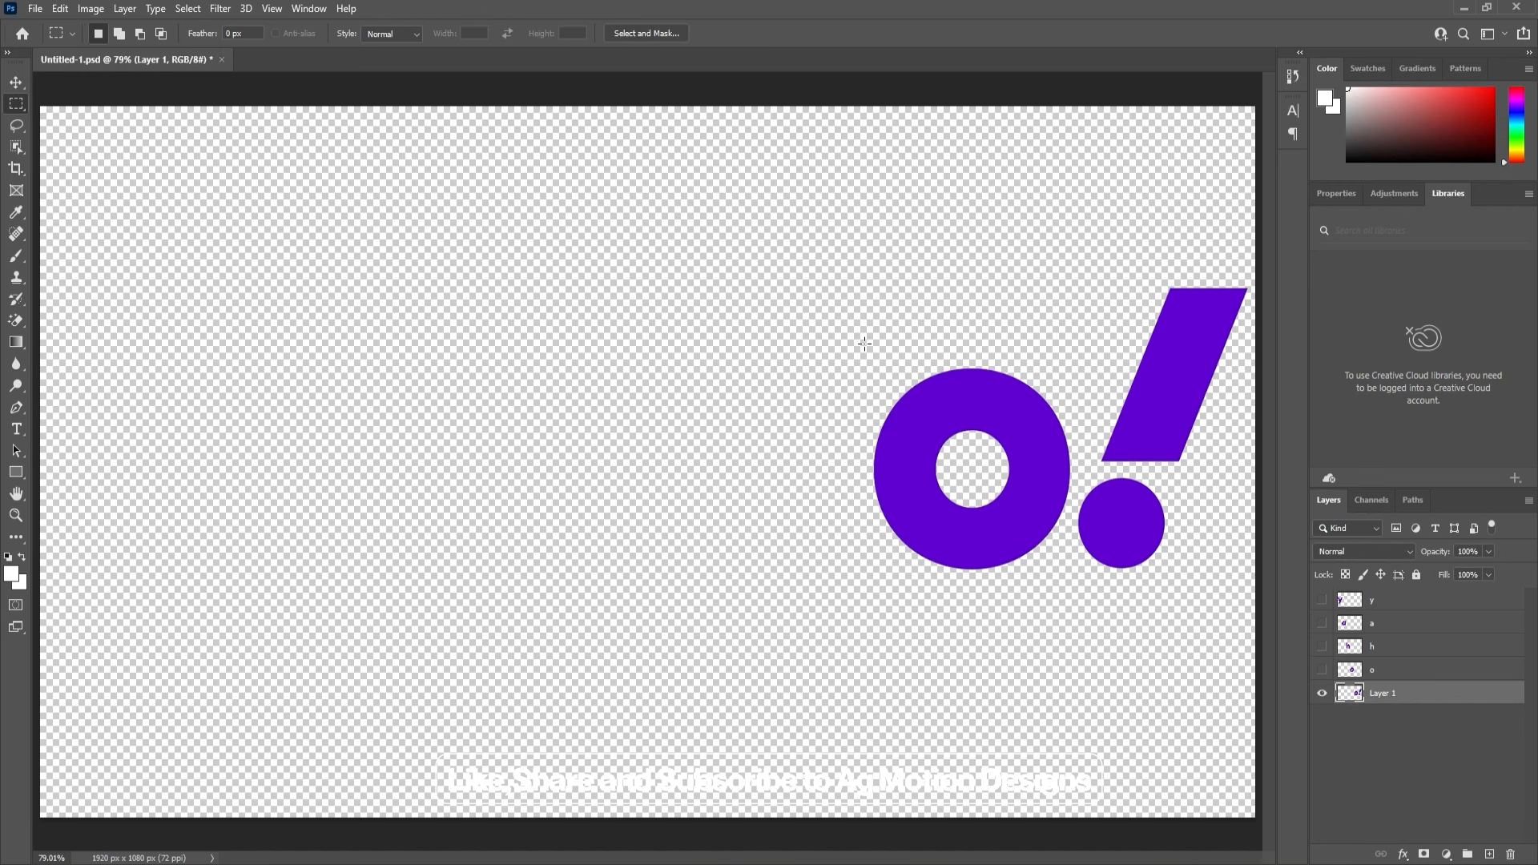
# Cut the second letter o from Layer 1, paste it in place onto a new layer and name that layer o.
pyautogui.moveTo(854, 327); pyautogui.dragTo(1074, 589)
pyautogui.hotkey('ctrl', 'x')
pyautogui.click(1490, 852)
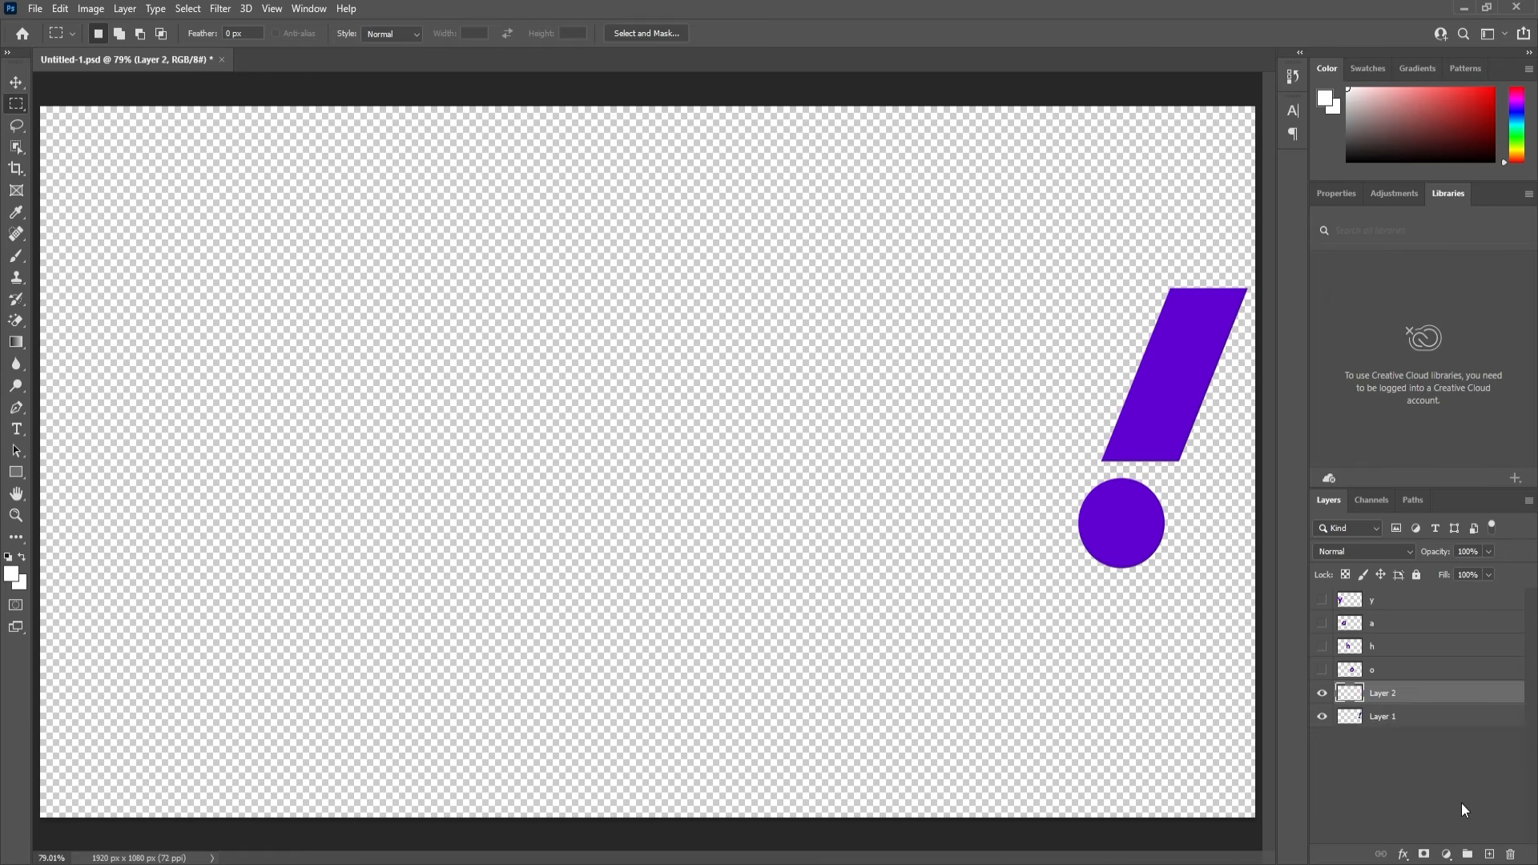
pyautogui.hotkey('ctrl', 'v')
pyautogui.doubleClick(1385, 692)
pyautogui.write('o')
pyautogui.press('Return')
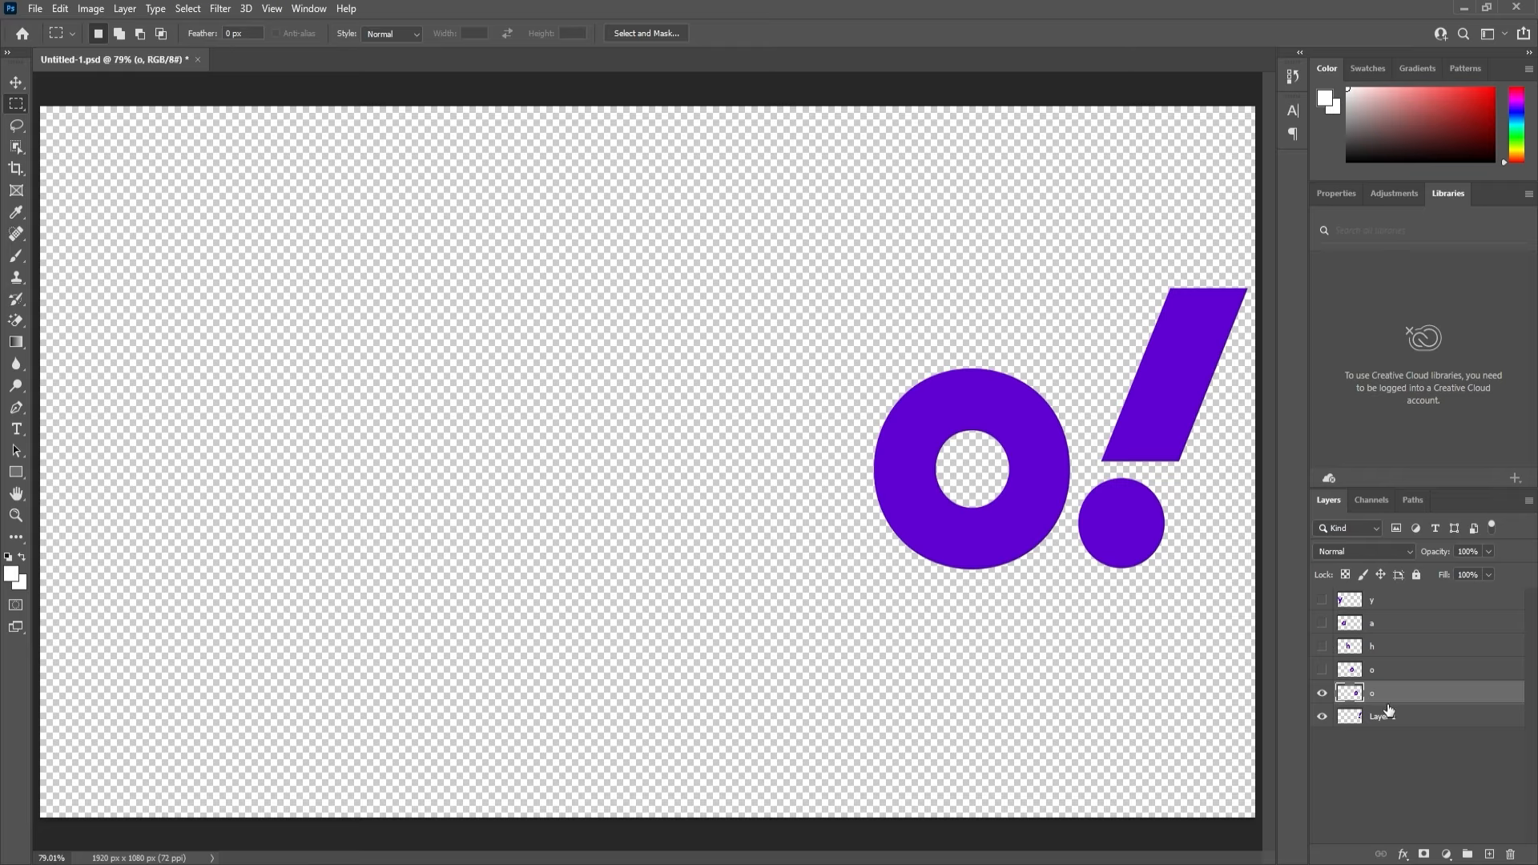
# Rename Layer 1, which holds the exclamation mark, as 1.
pyautogui.doubleClick(1388, 716)
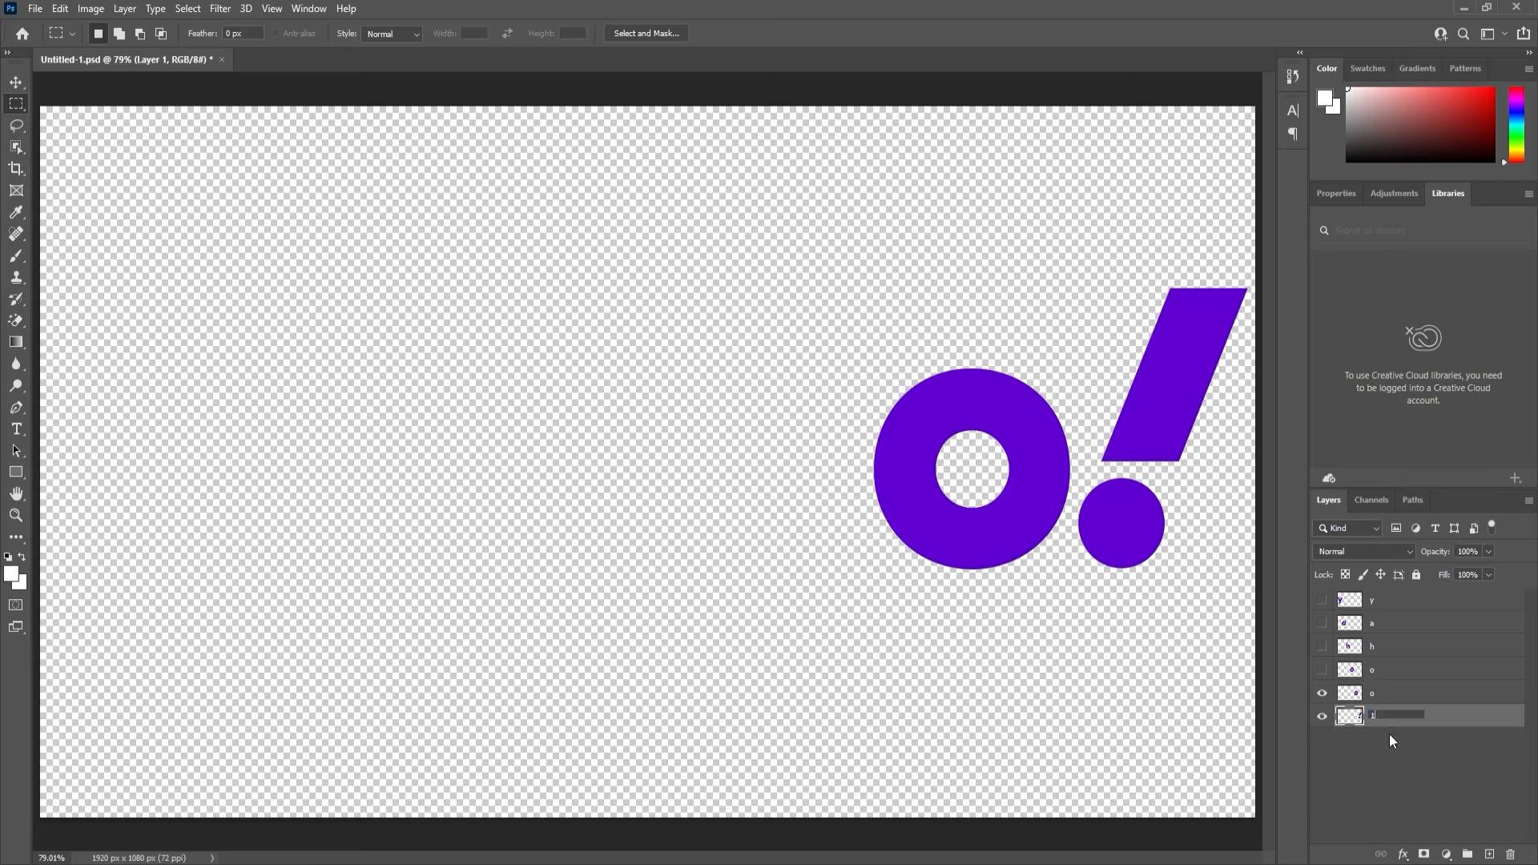
pyautogui.write('1')
pyautogui.press('Return')
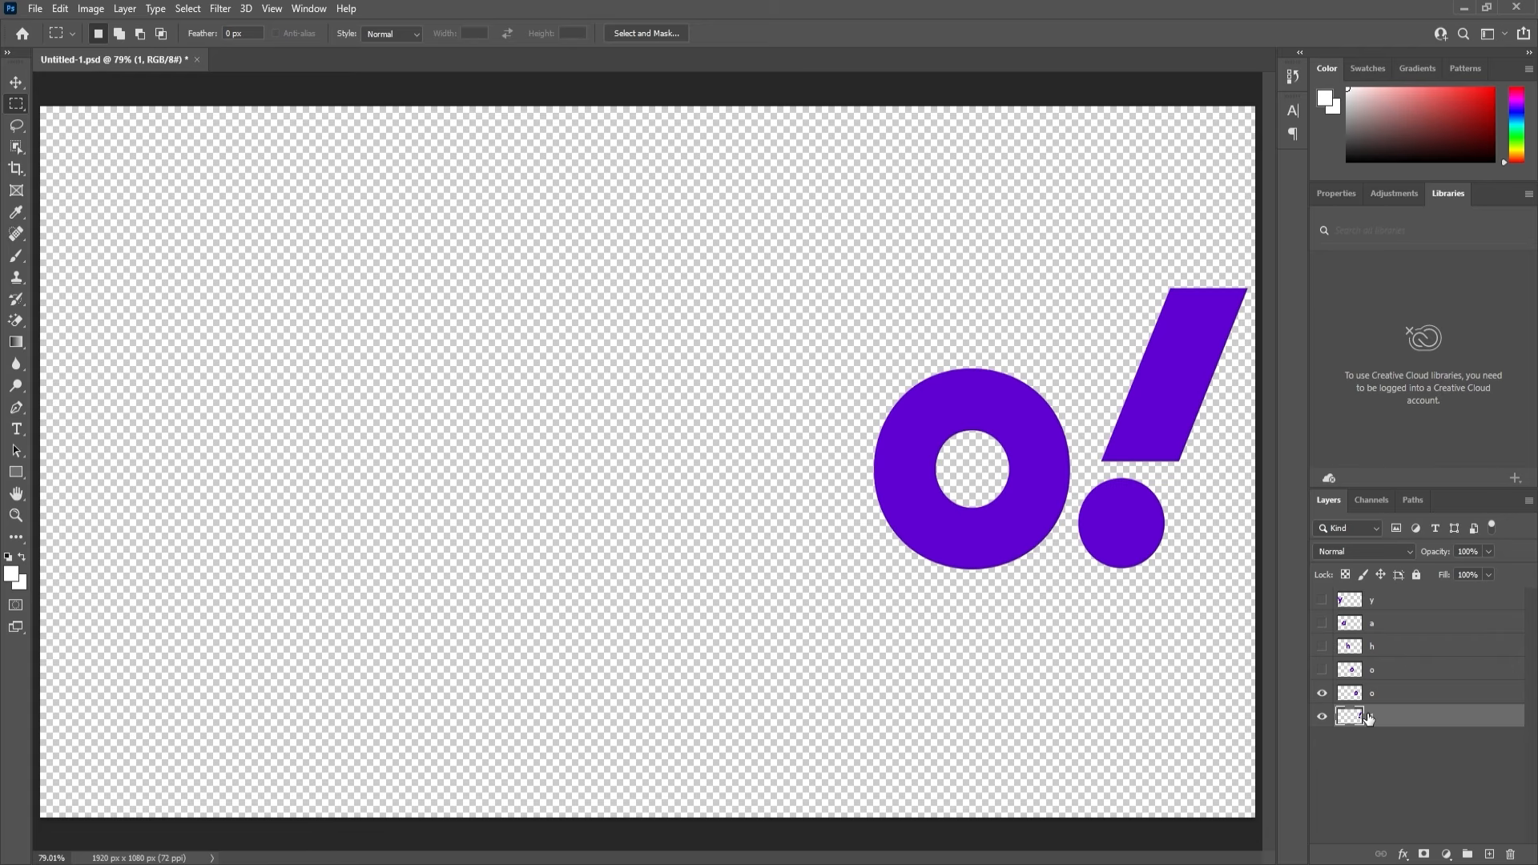
pyautogui.doubleClick(1369, 717)
pyautogui.click(998, 200)
pyautogui.doubleClick(1384, 725)
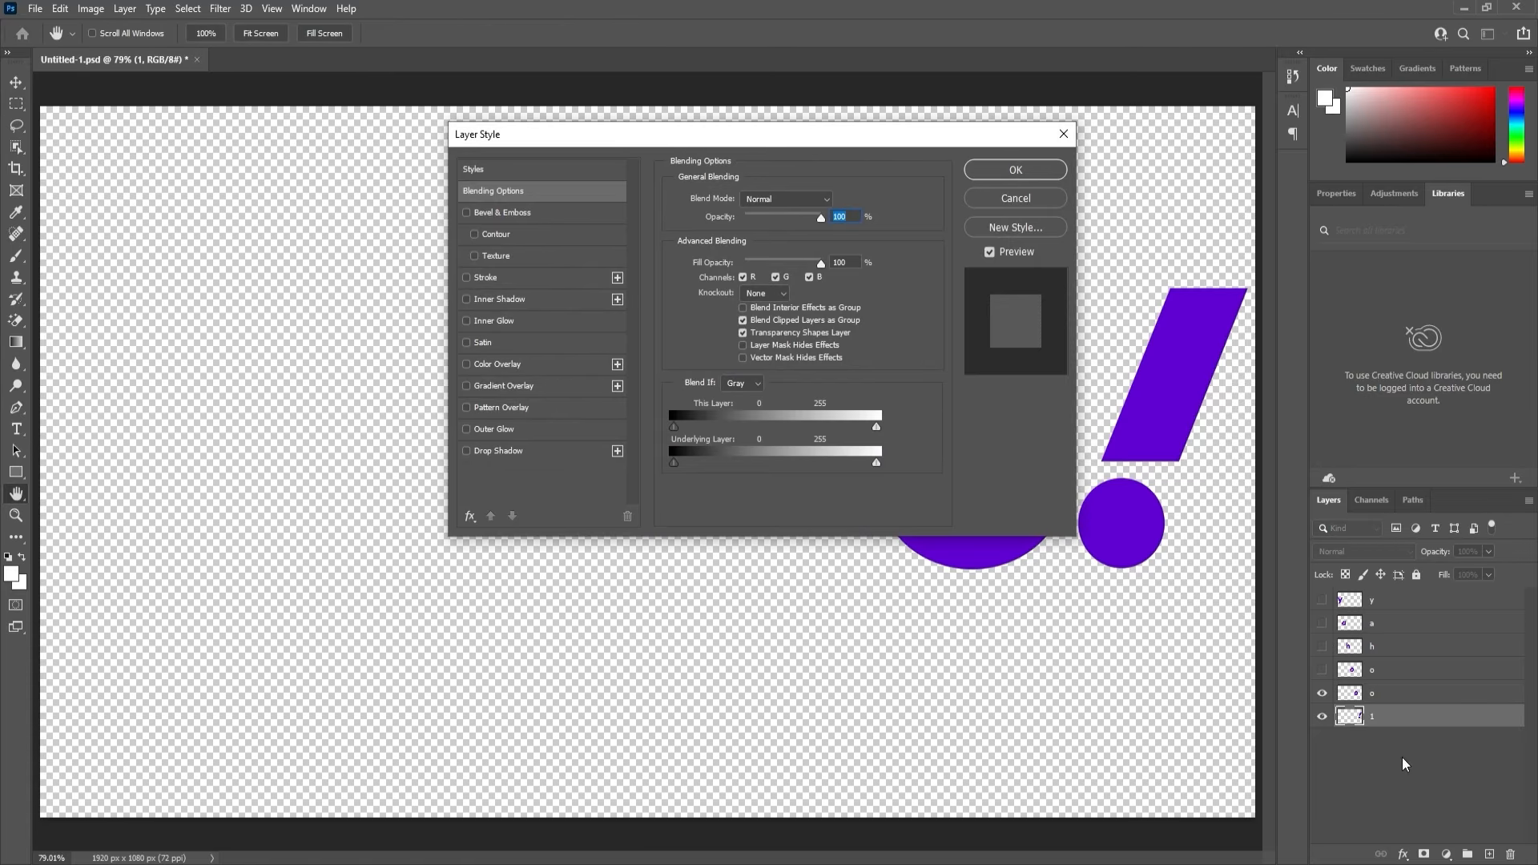
pyautogui.click(985, 201)
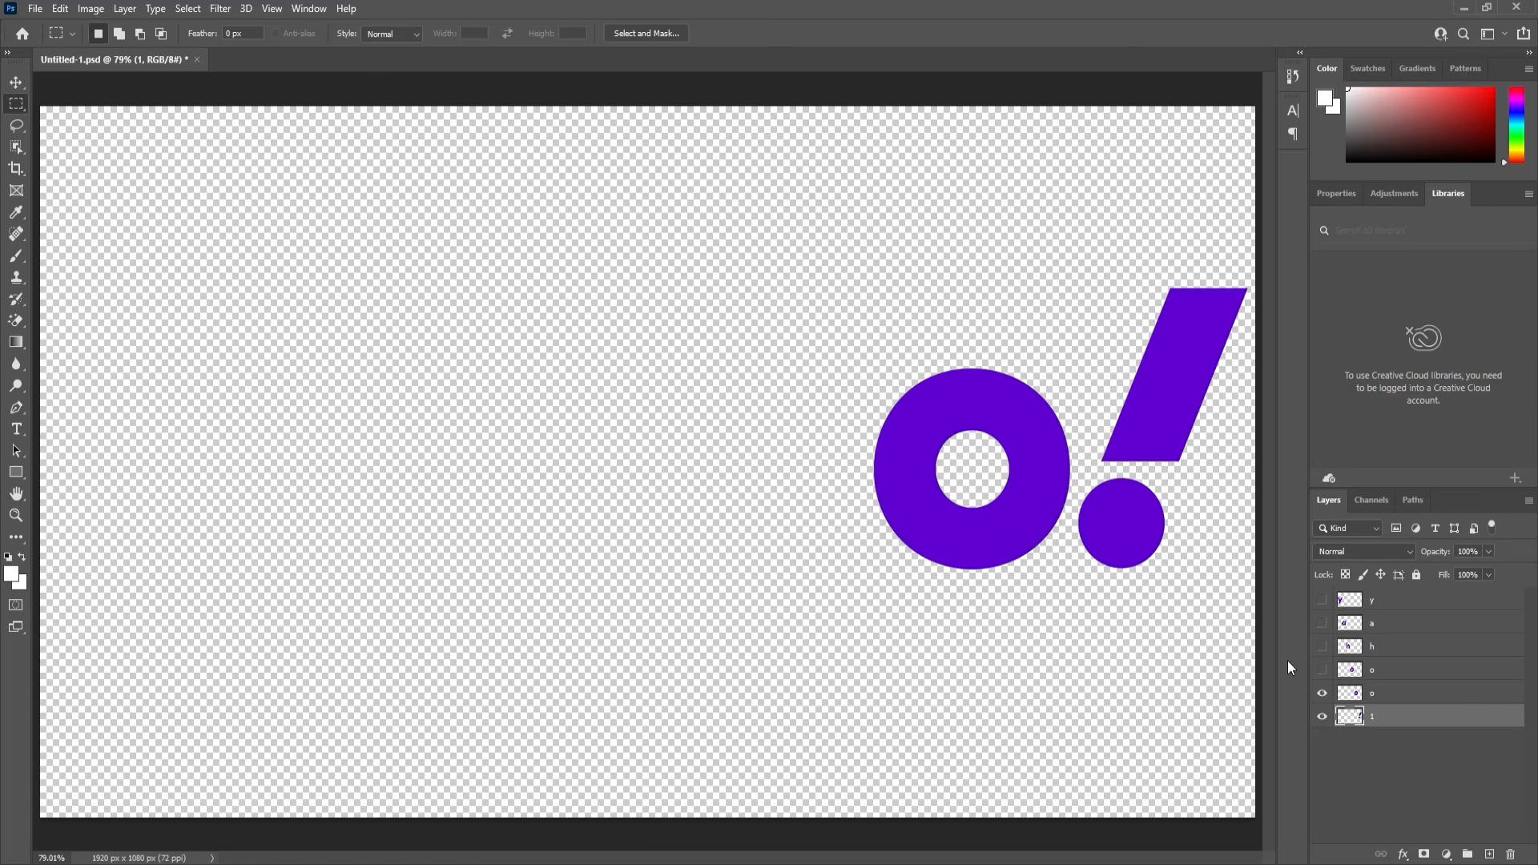
# Rename the layer holding the exclamation mark as !
pyautogui.doubleClick(1373, 716)
pyautogui.write('!')
pyautogui.press('Return')
# Make all the hidden letter layers visible again and save the document.
pyautogui.moveTo(1321, 670); pyautogui.dragTo(1325, 566)
pyautogui.hotkey('ctrl', 's')
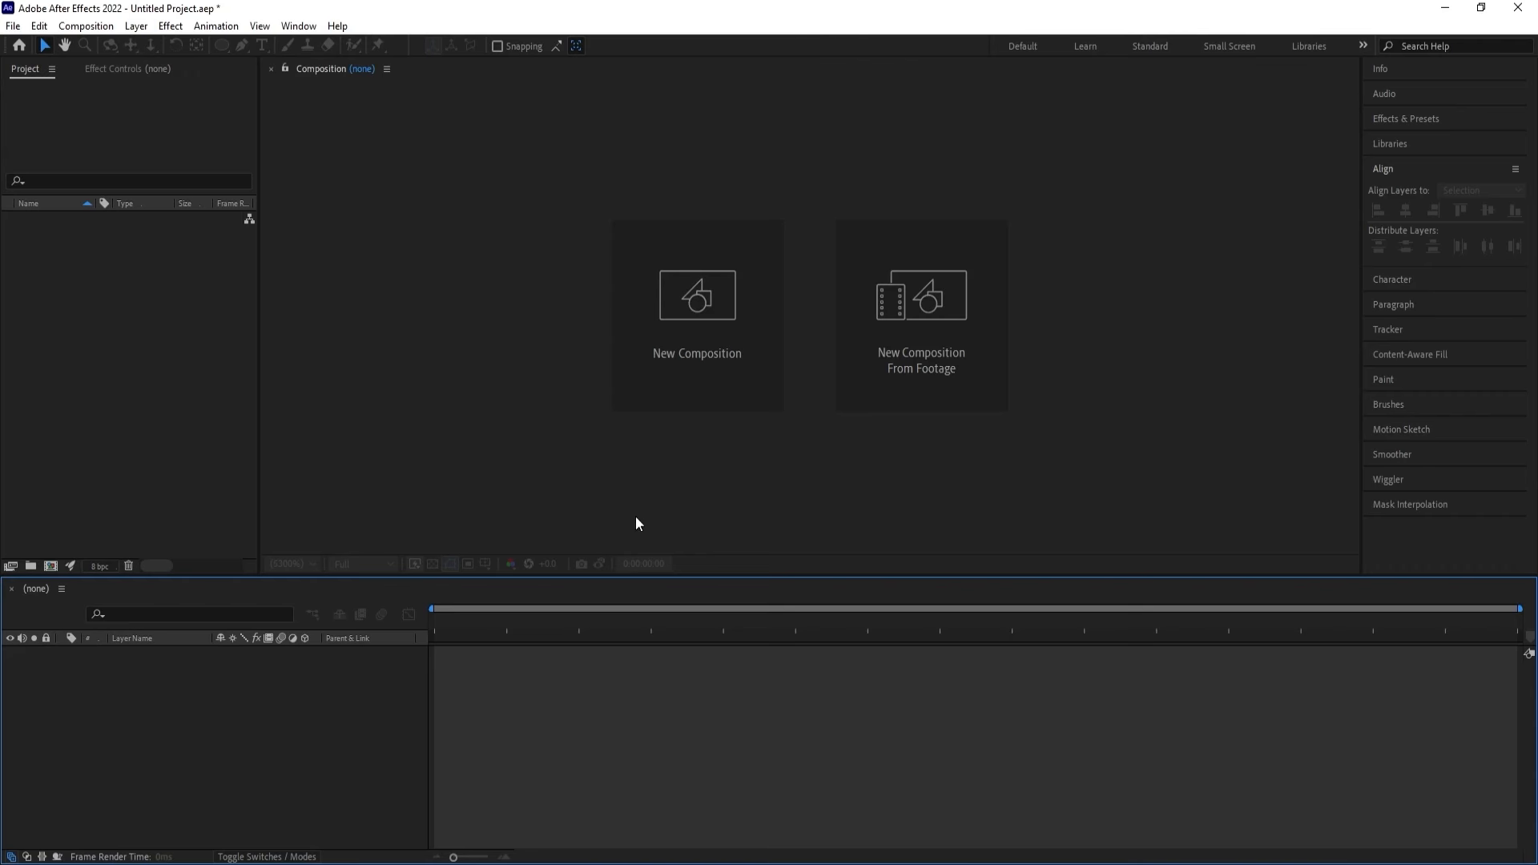
# In After Effects, create a composition named Main Animation and show the title/action safe guides in the viewer.
pyautogui.click(705, 306)
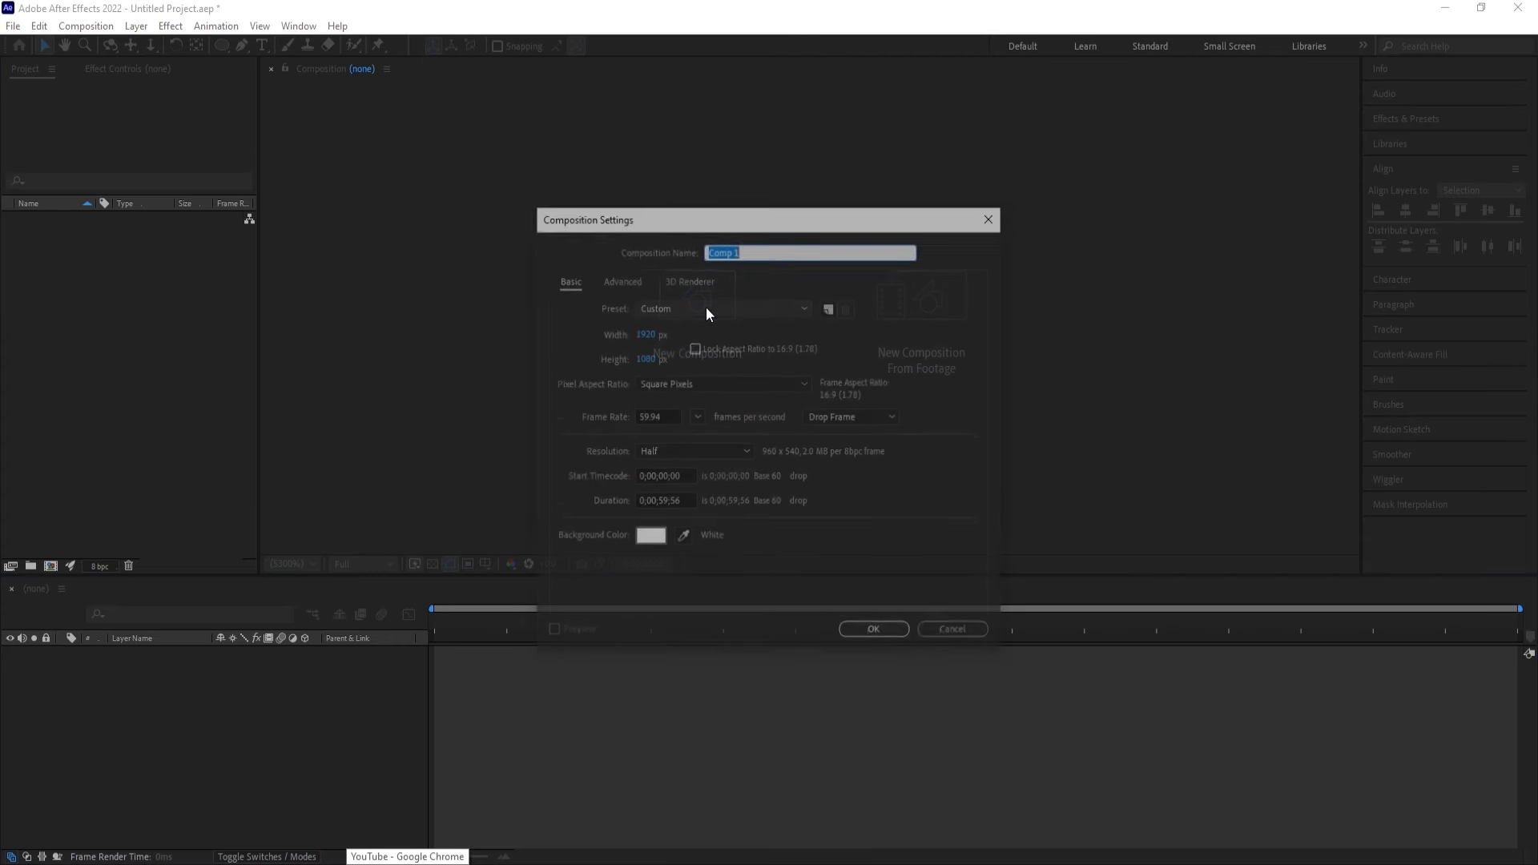
pyautogui.write('Main Anima')
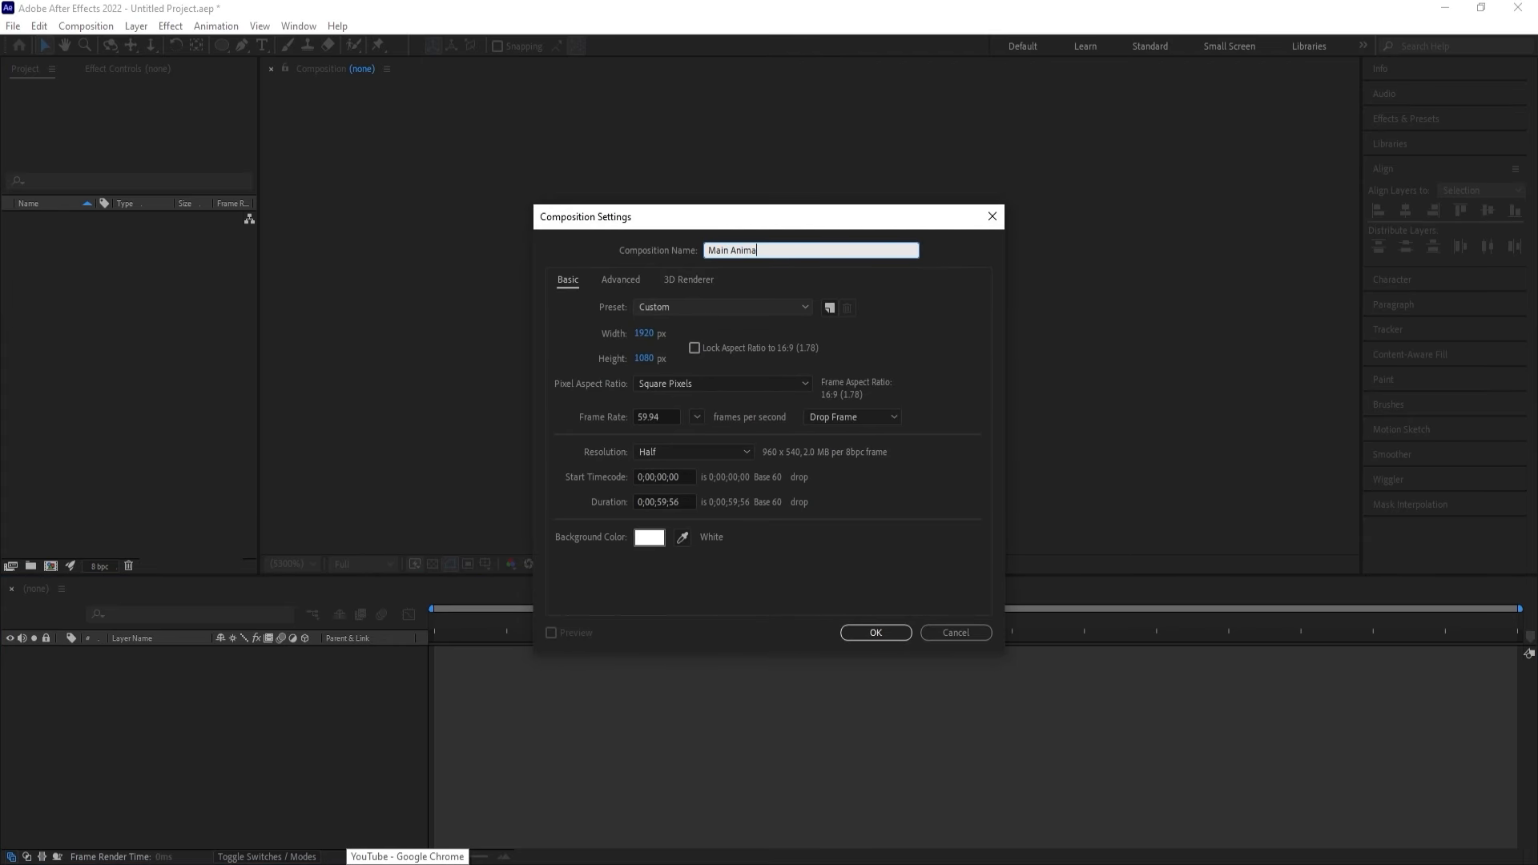
pyautogui.write('tion')
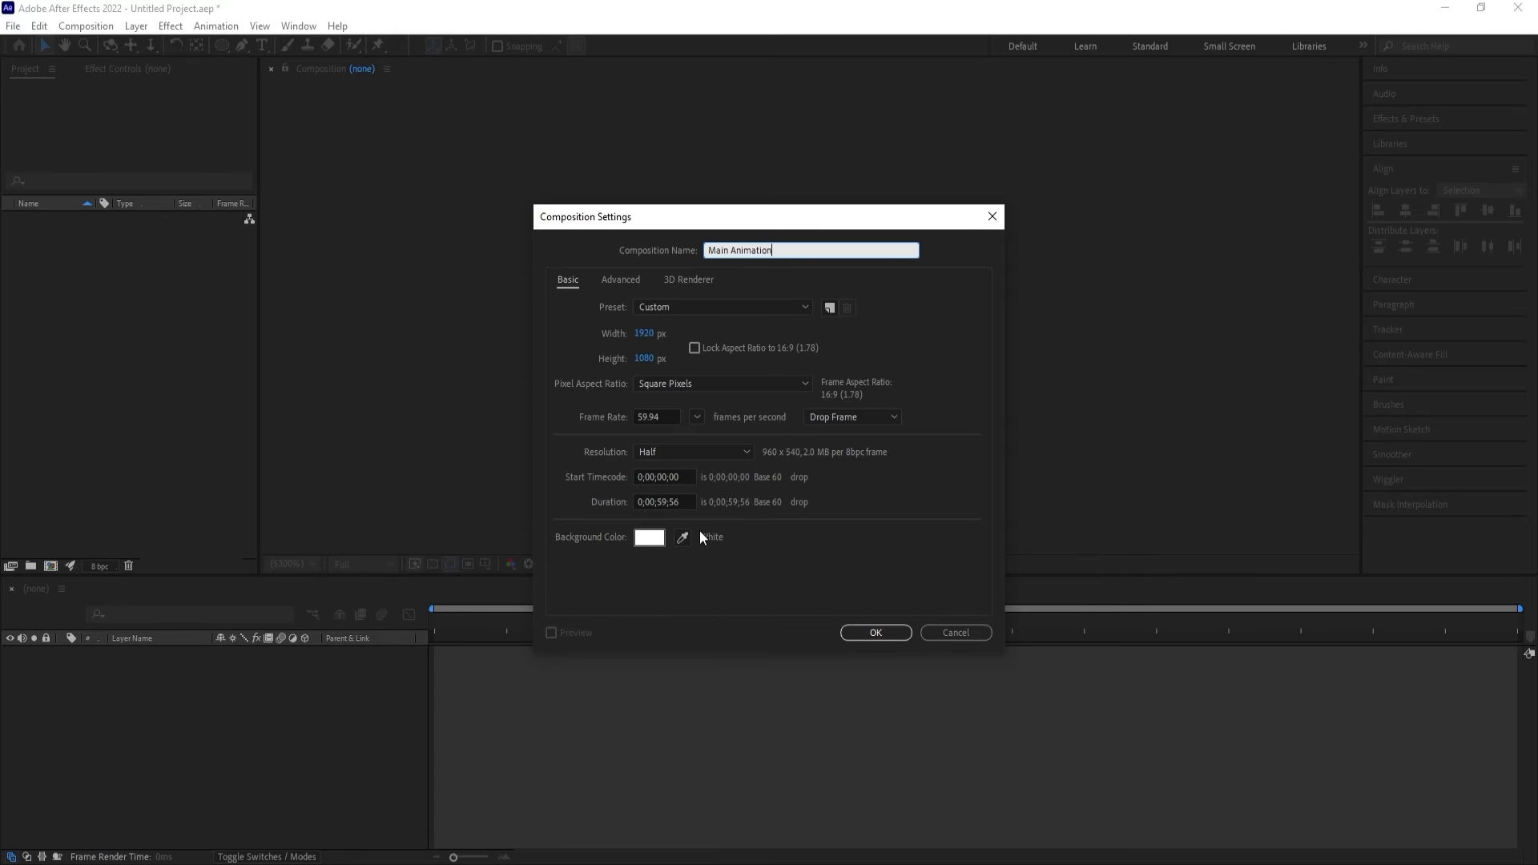
pyautogui.click(852, 630)
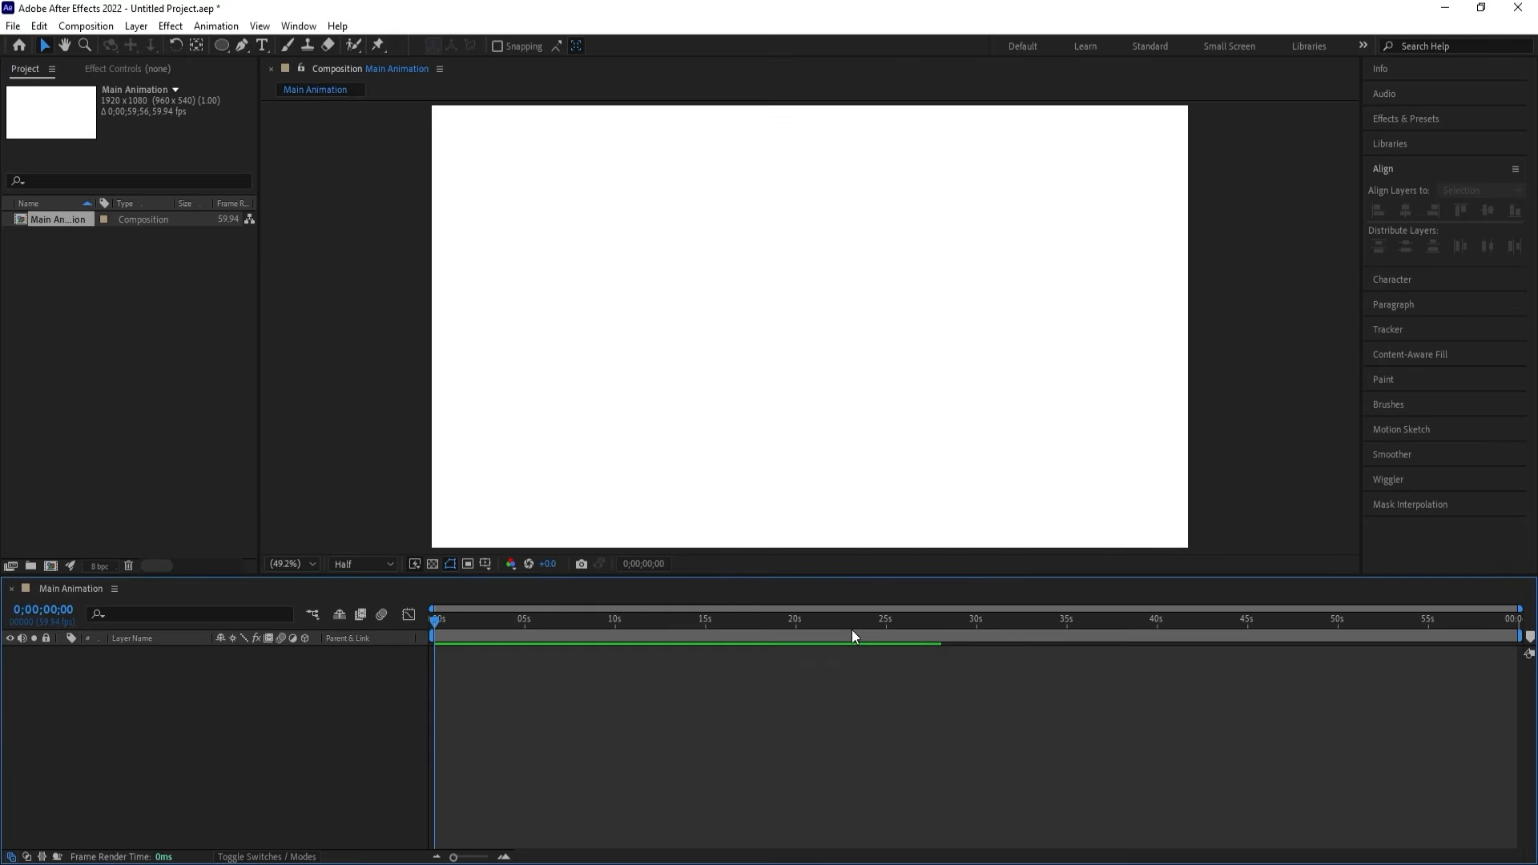
pyautogui.click(490, 561)
pyautogui.click(526, 586)
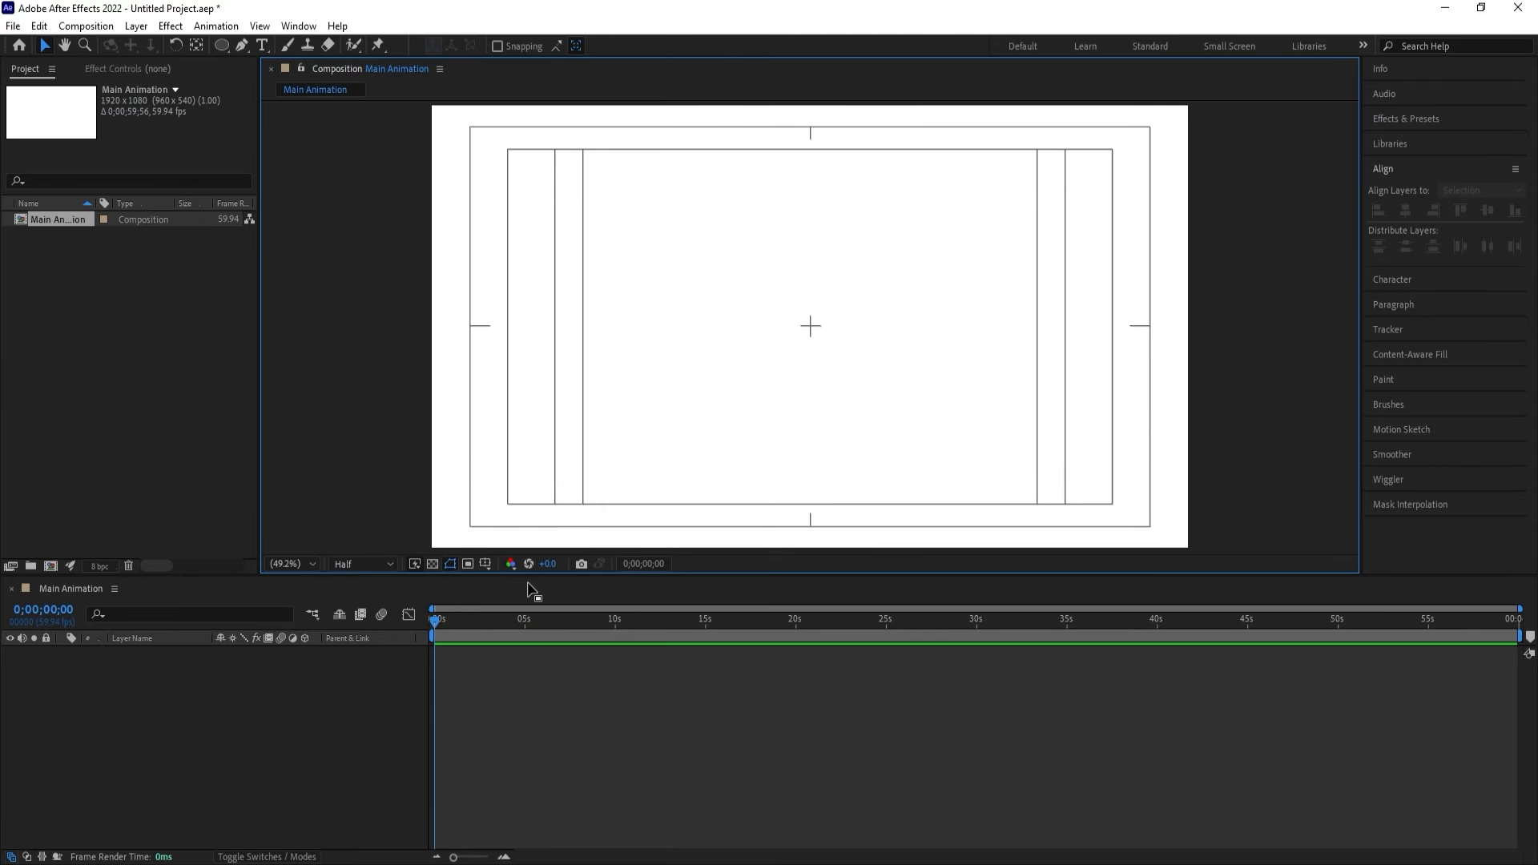
# Import the Photoshop file Untitled-1 as Composition - Retain Layer Sizes.
pyautogui.hotkey('ctrl', 'i')
pyautogui.click(185, 149)
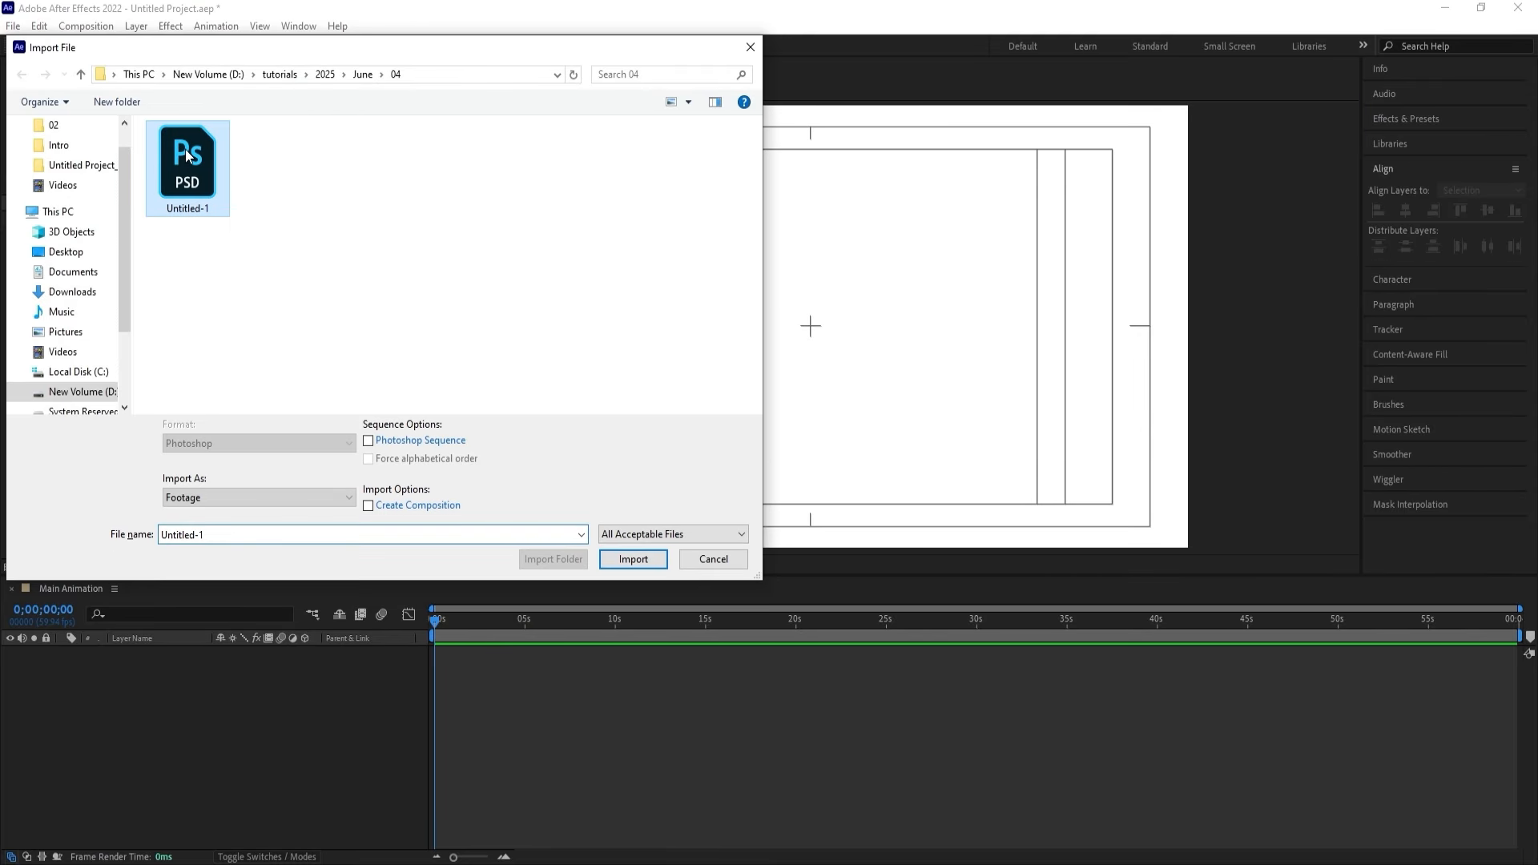
pyautogui.click(183, 496)
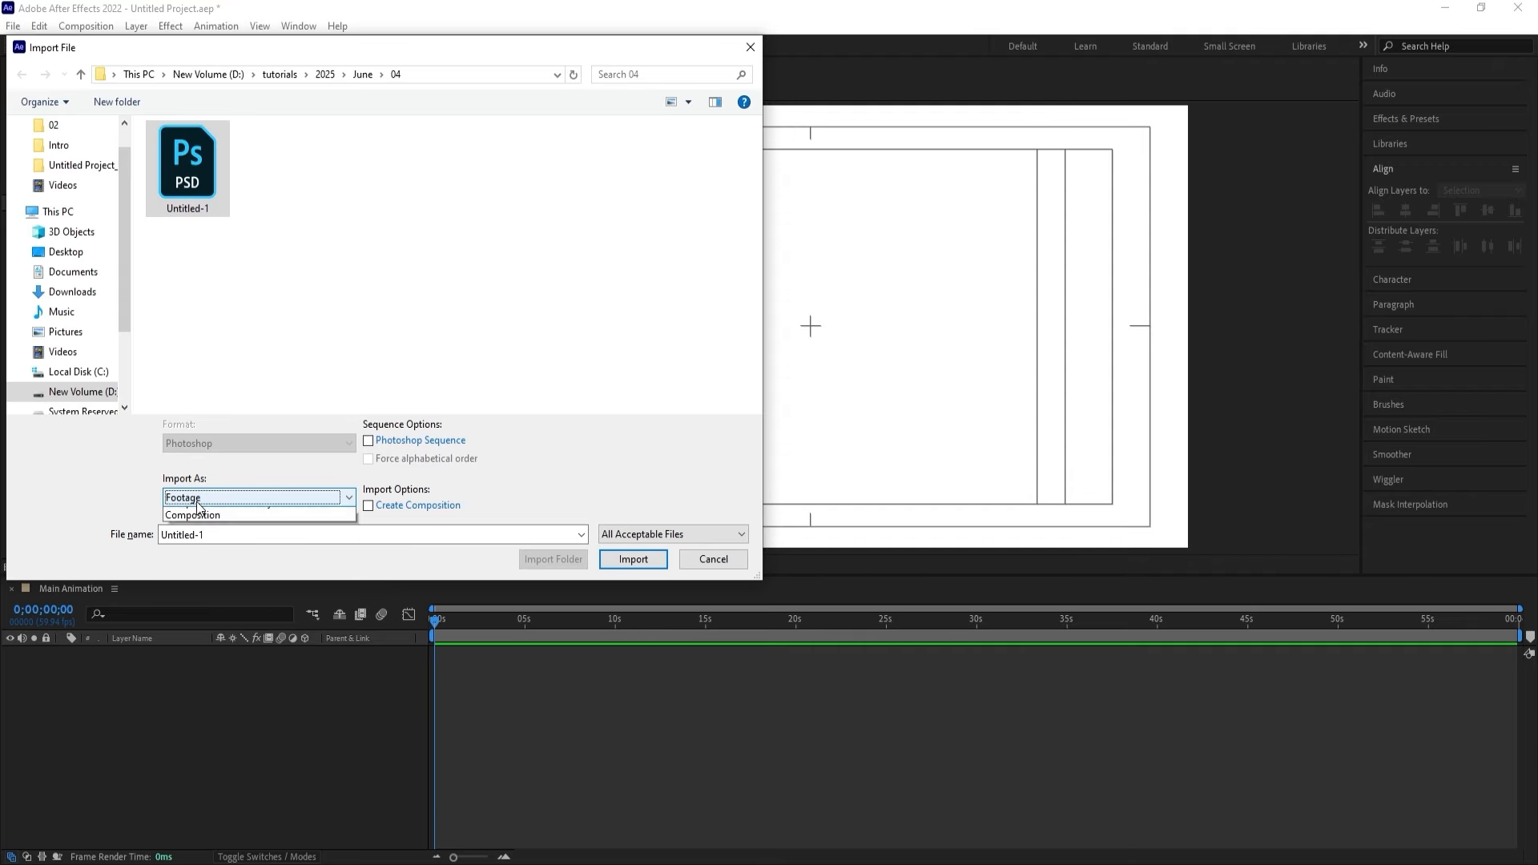
pyautogui.click(213, 527)
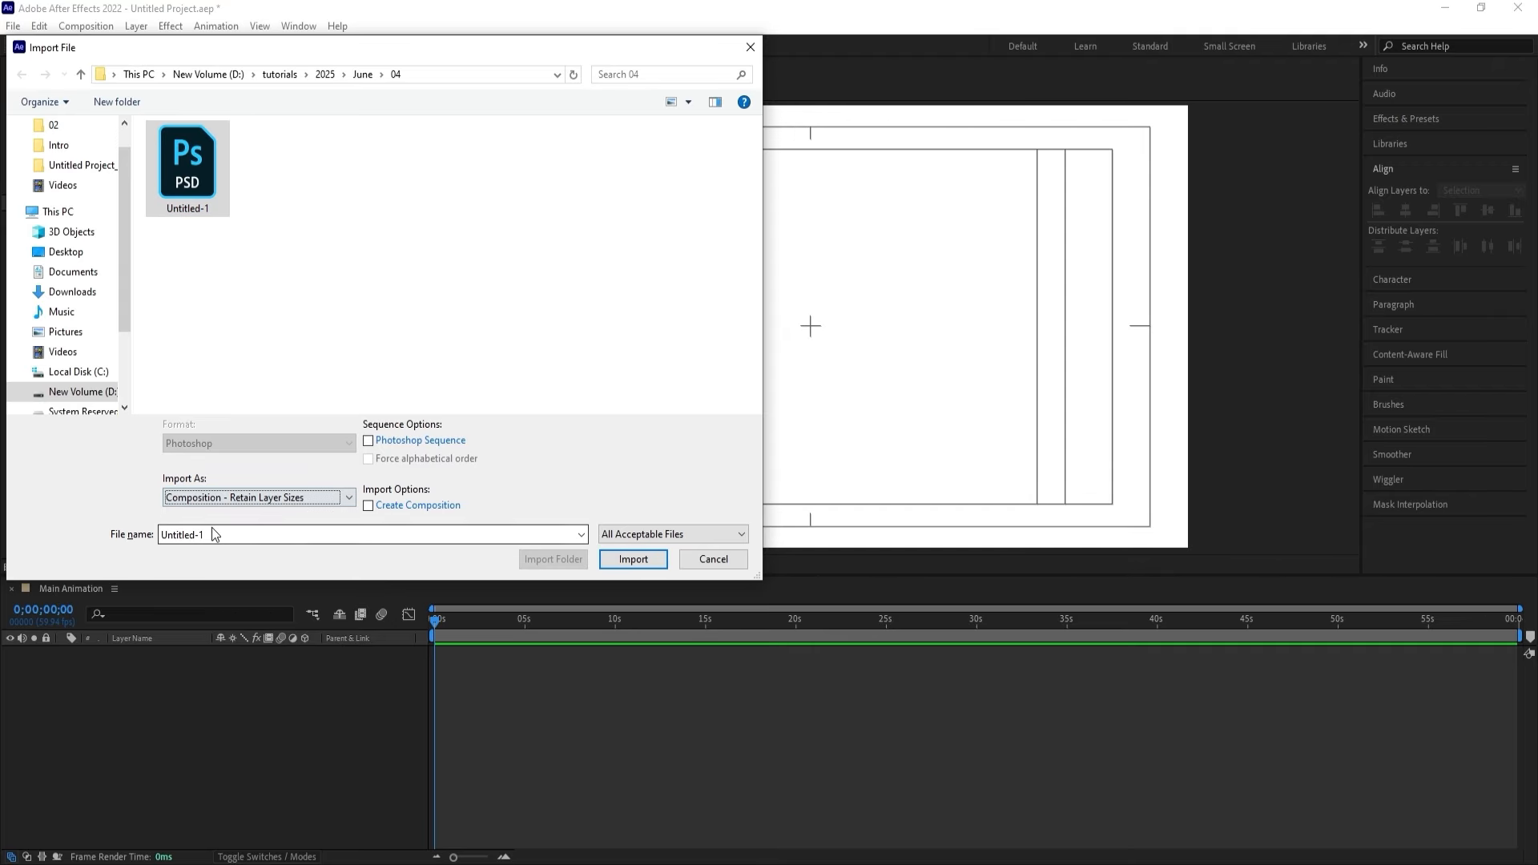
pyautogui.click(633, 558)
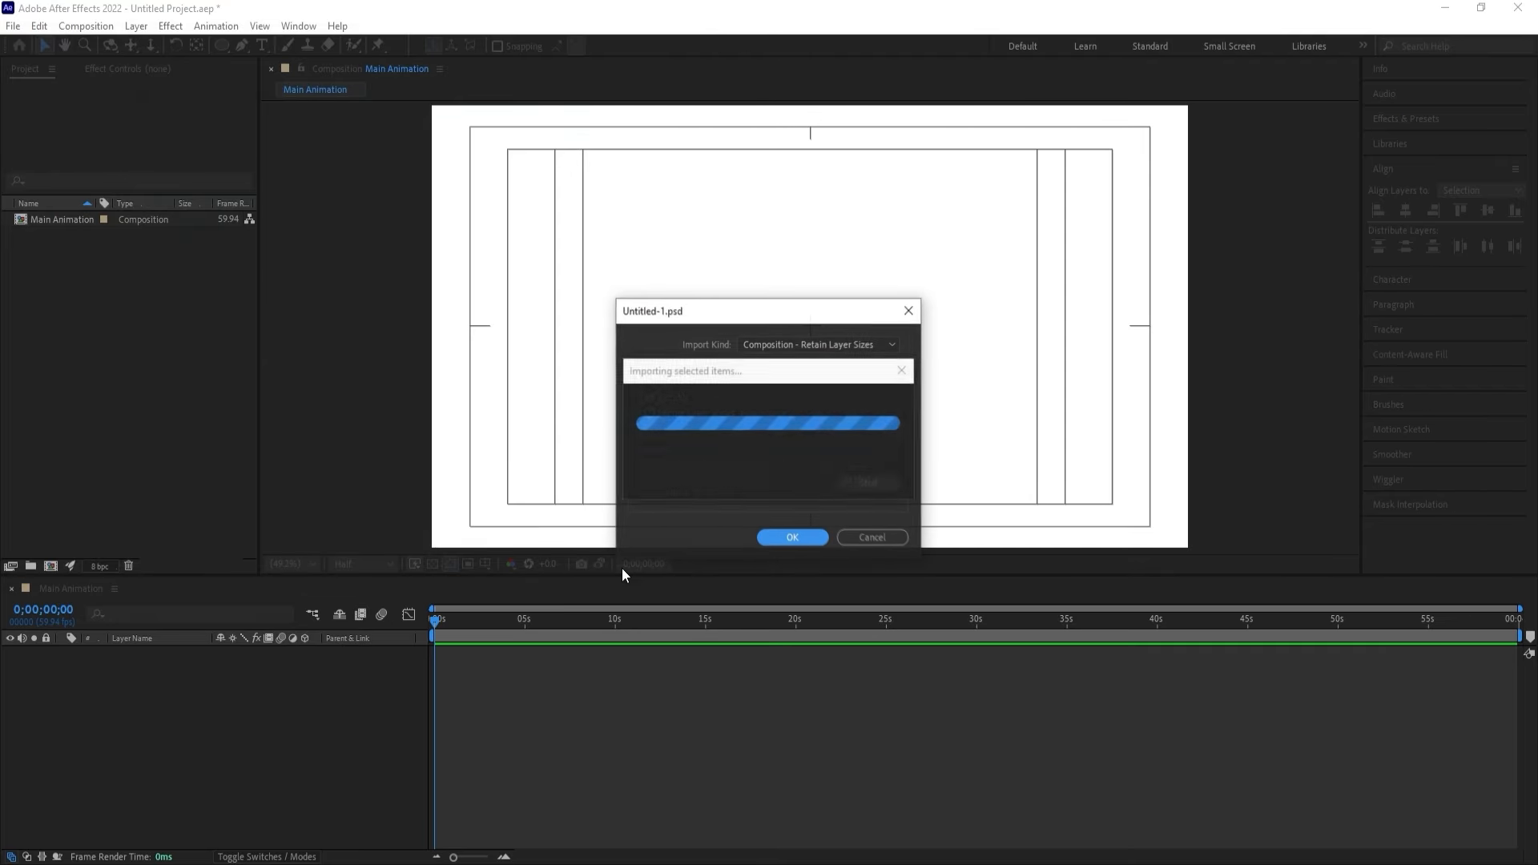
pyautogui.press('Return')
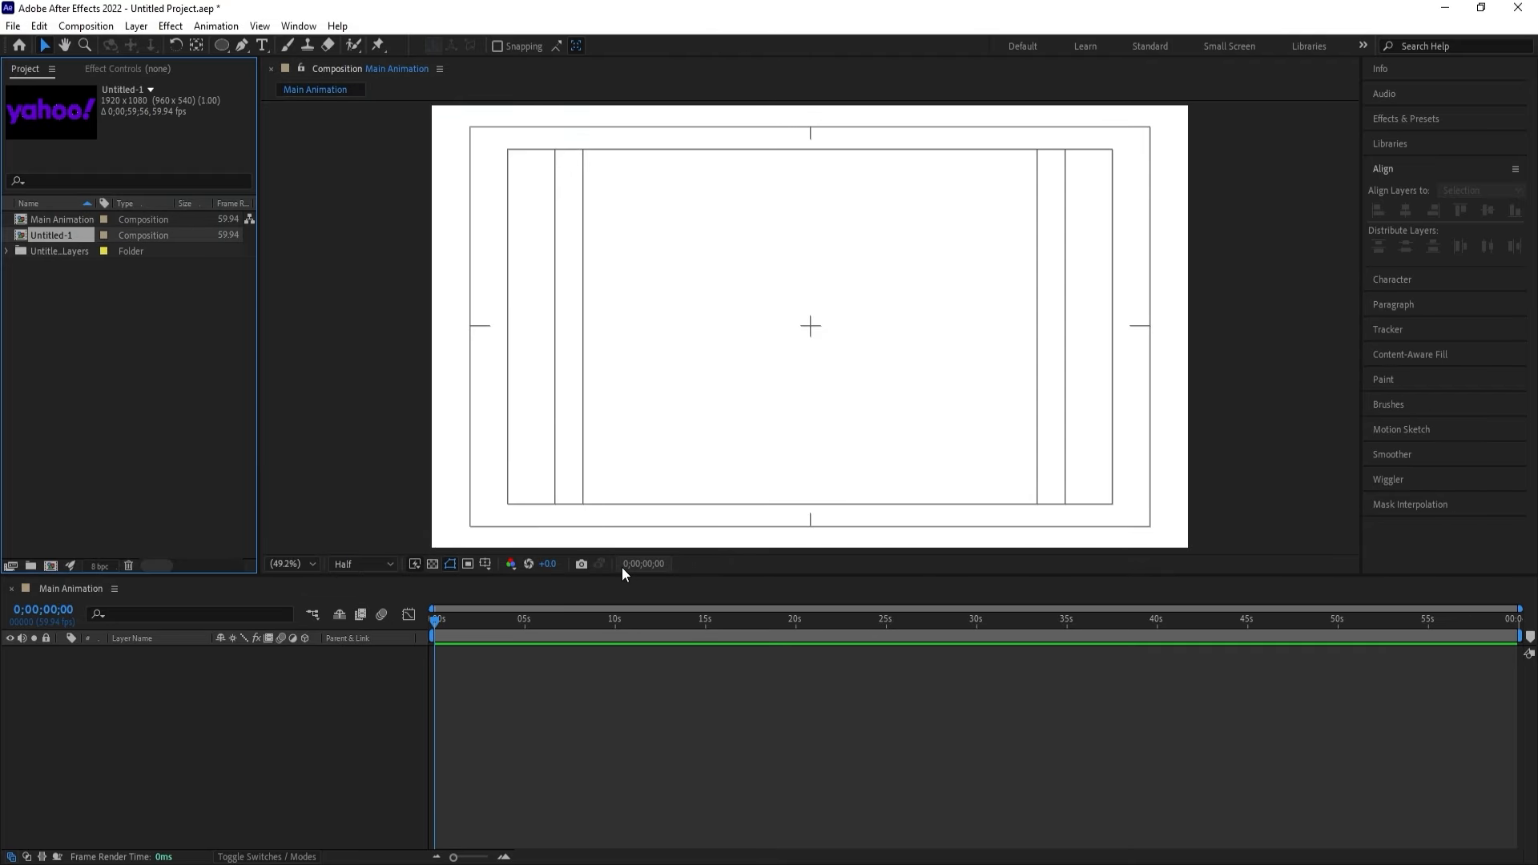
# Copy all six letter layers from the Untitled-1 composition into the Main Animation composition.
pyautogui.doubleClick(60, 235)
pyautogui.moveTo(160, 800); pyautogui.dragTo(78, 627)
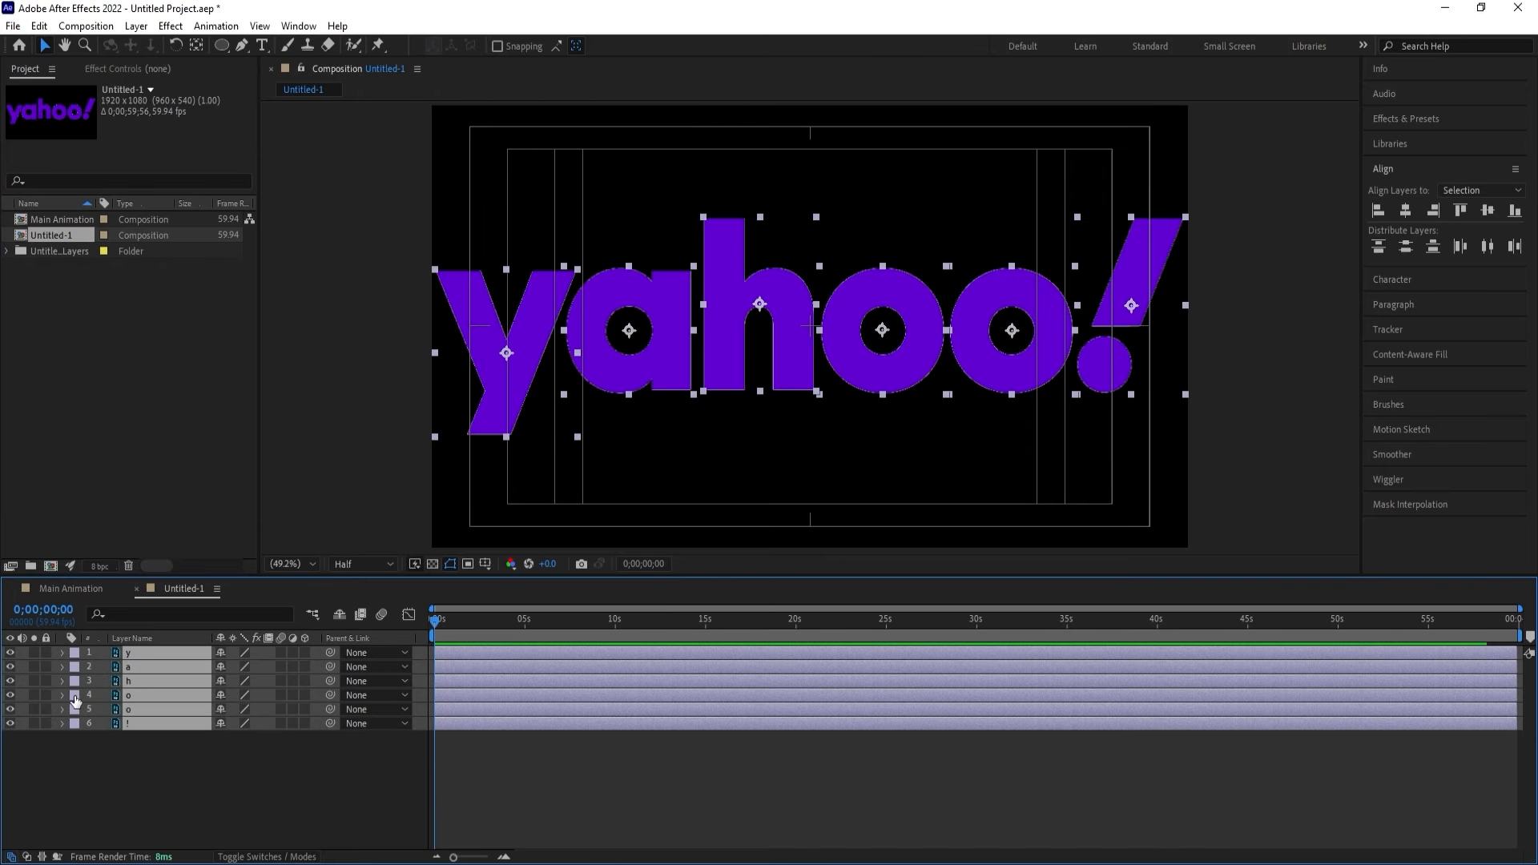
pyautogui.click(68, 590)
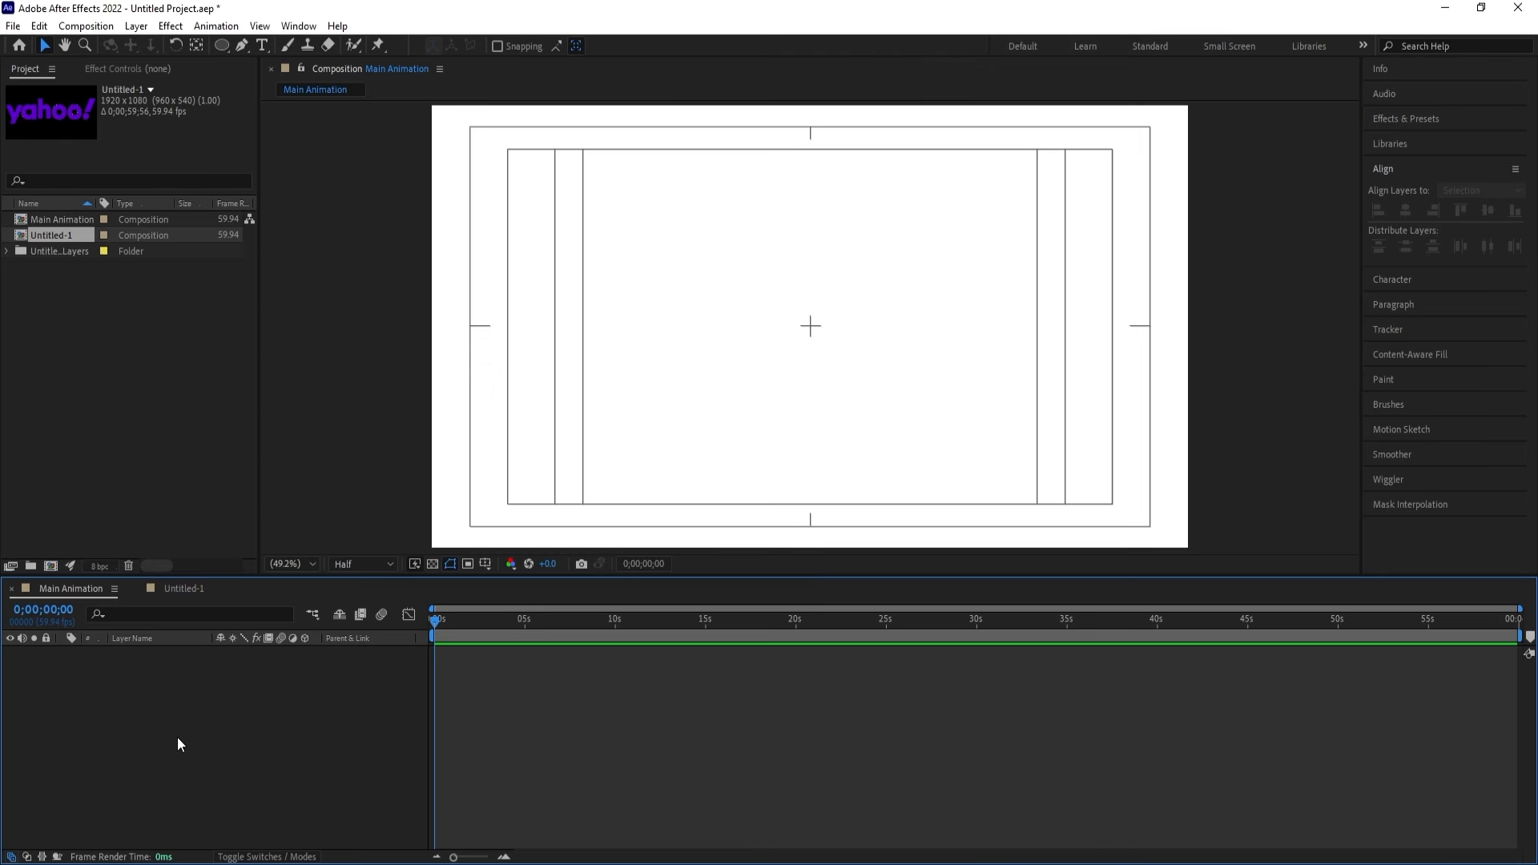
pyautogui.hotkey('ctrl', 'v')
# Add a null object to Main Animation and parent all six letter layers to it.
pyautogui.click(177, 779)
pyautogui.rightClick(176, 773)
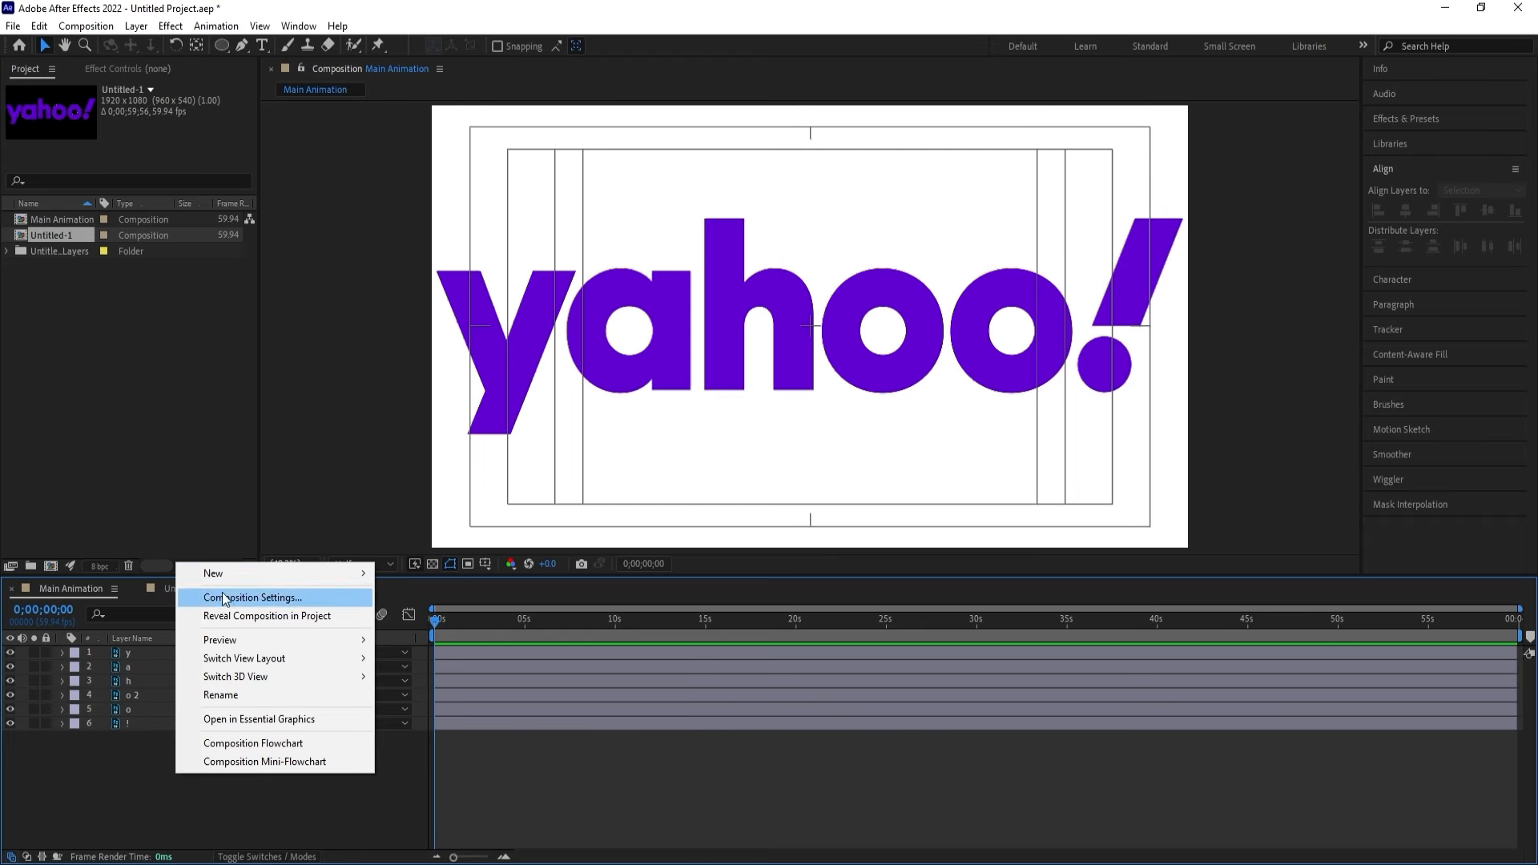
pyautogui.moveTo(216, 574)
pyautogui.click(446, 675)
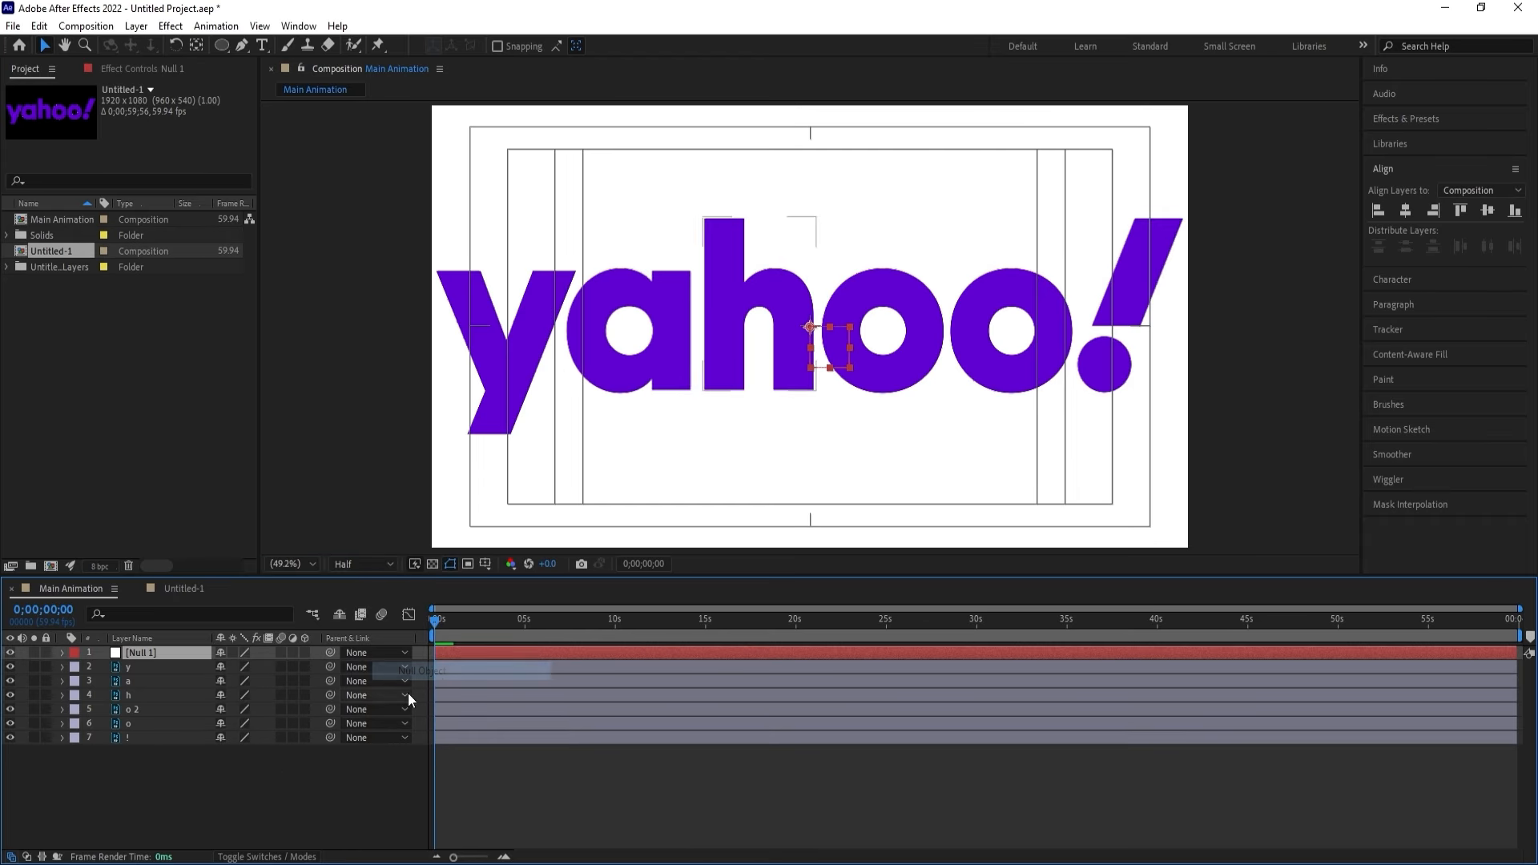
pyautogui.click(173, 666)
pyautogui.keyDown('shift'); pyautogui.click(152, 738); pyautogui.keyUp('shift')
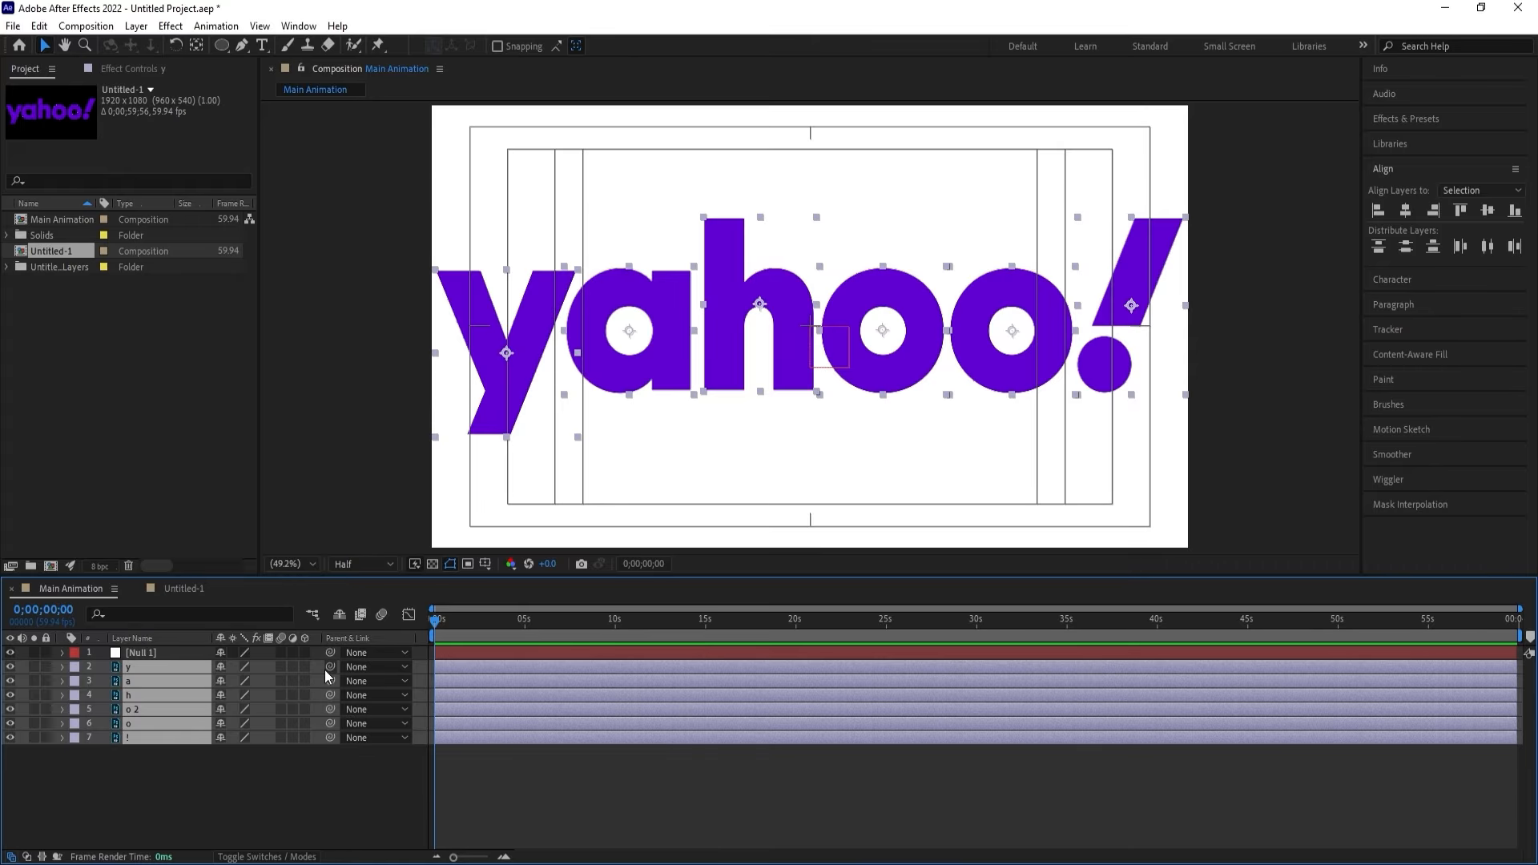
pyautogui.moveTo(324, 670); pyautogui.dragTo(182, 668)
# Scale the null to 31% to shrink the logo, and delete the null.
pyautogui.click(194, 656)
pyautogui.press('s')
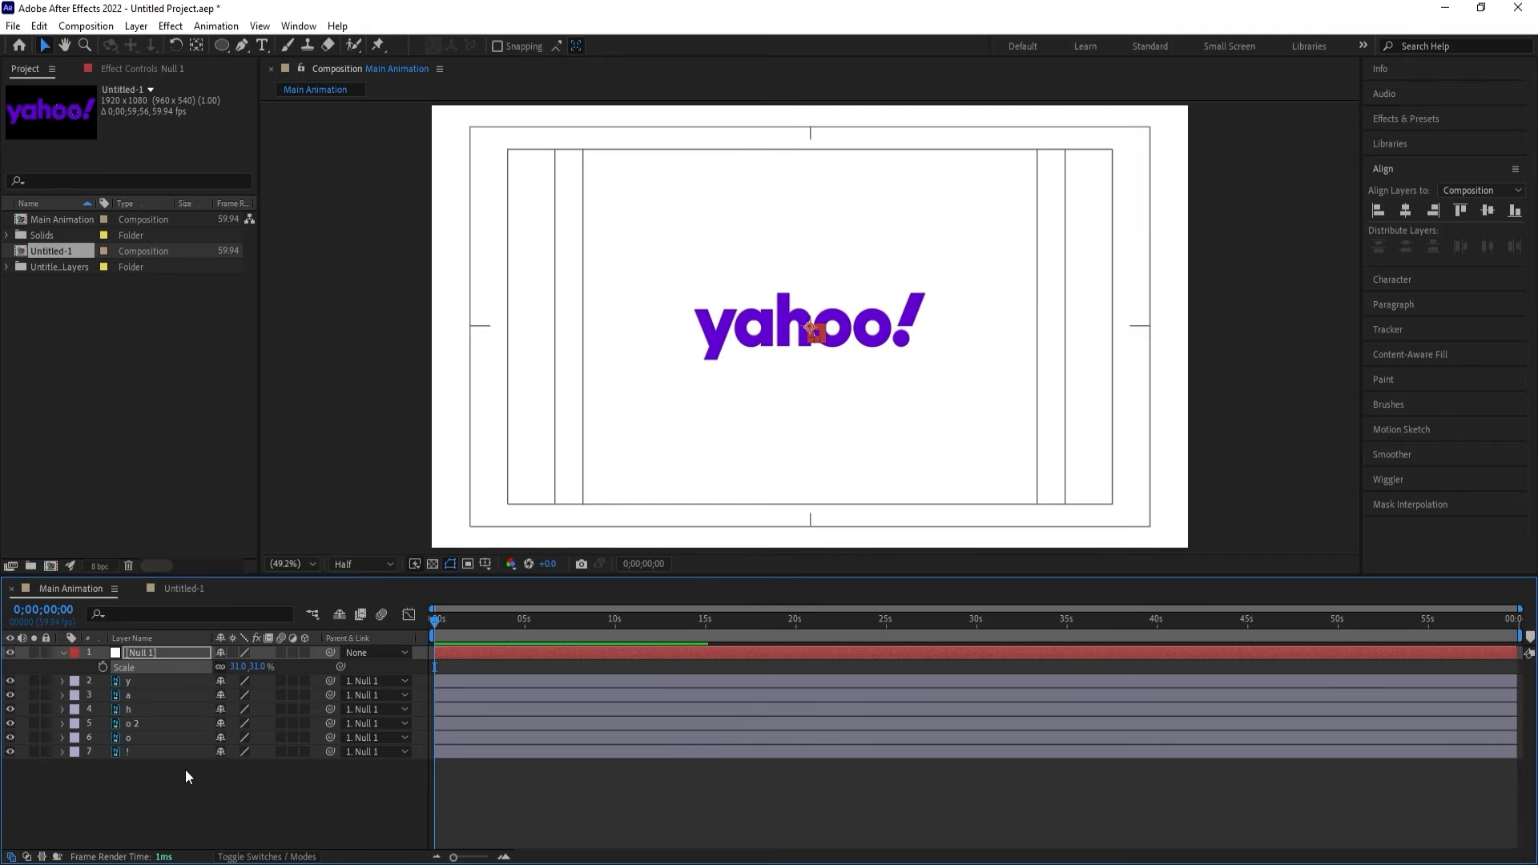
pyautogui.click(162, 790)
pyautogui.click(141, 654)
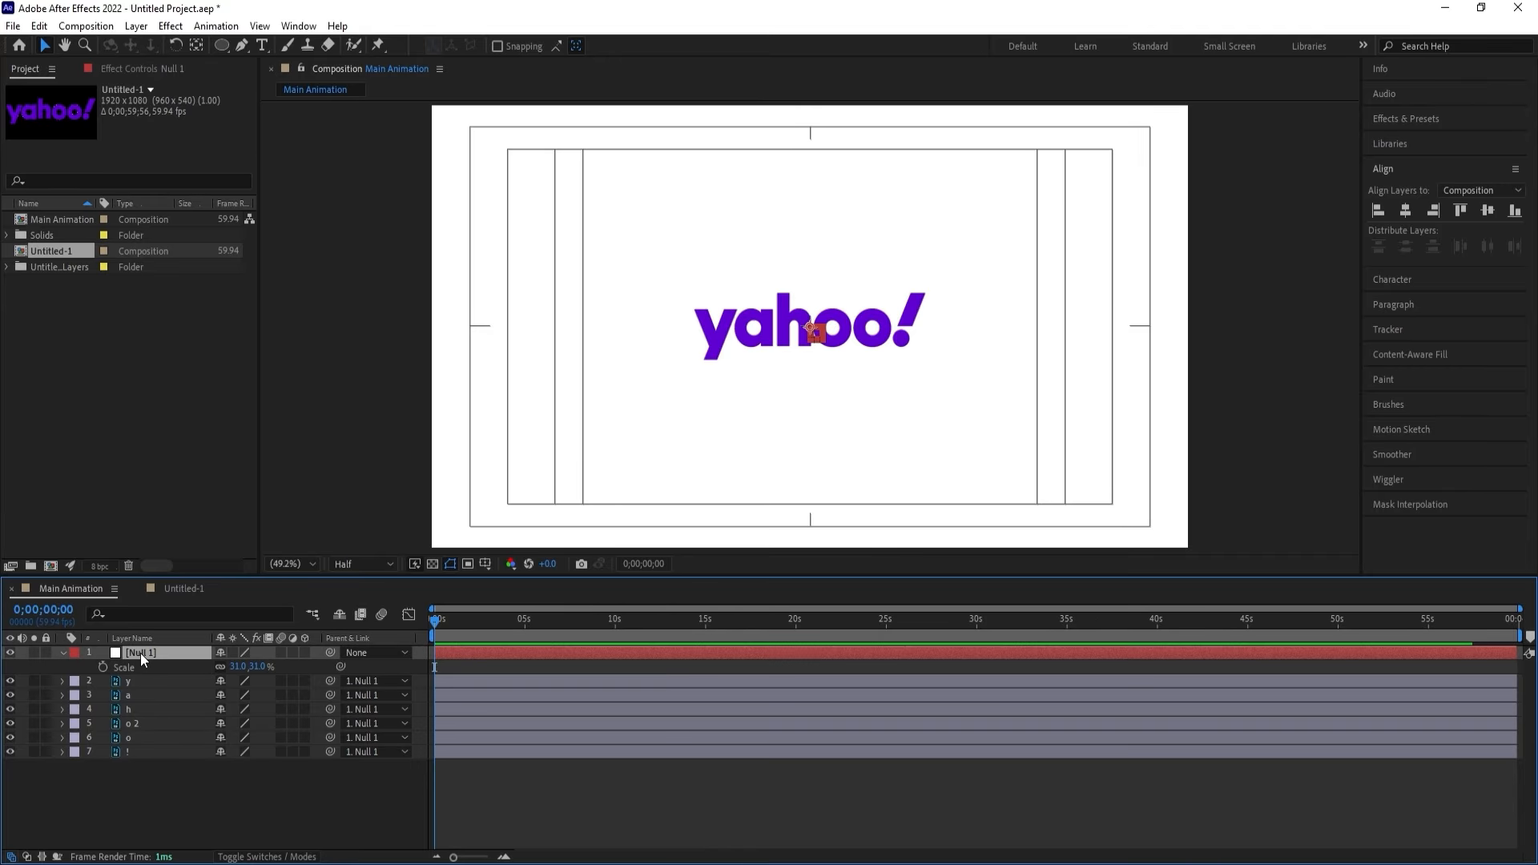
pyautogui.press('Delete')
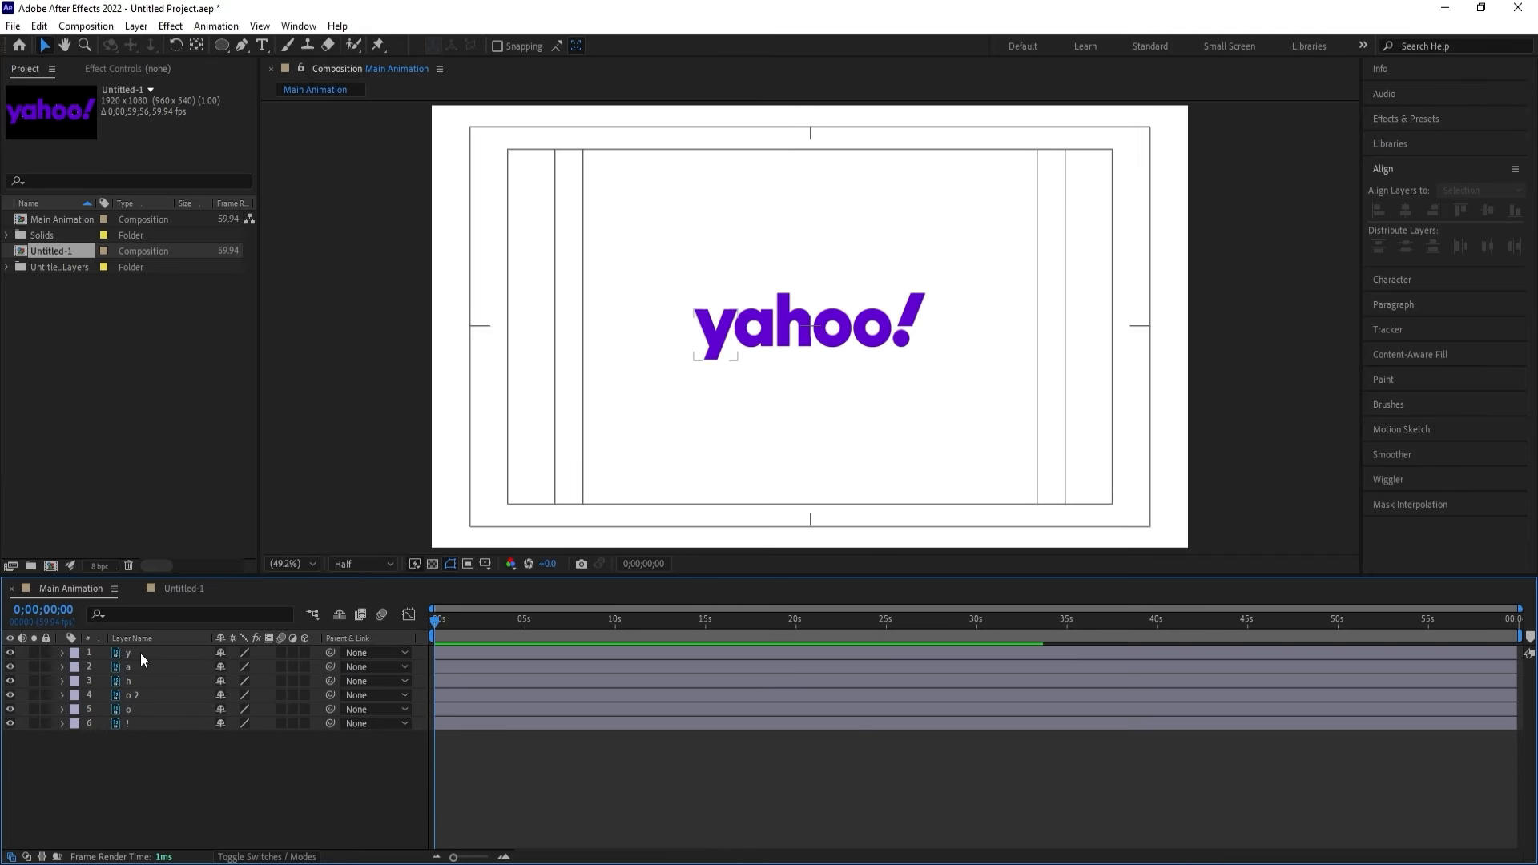
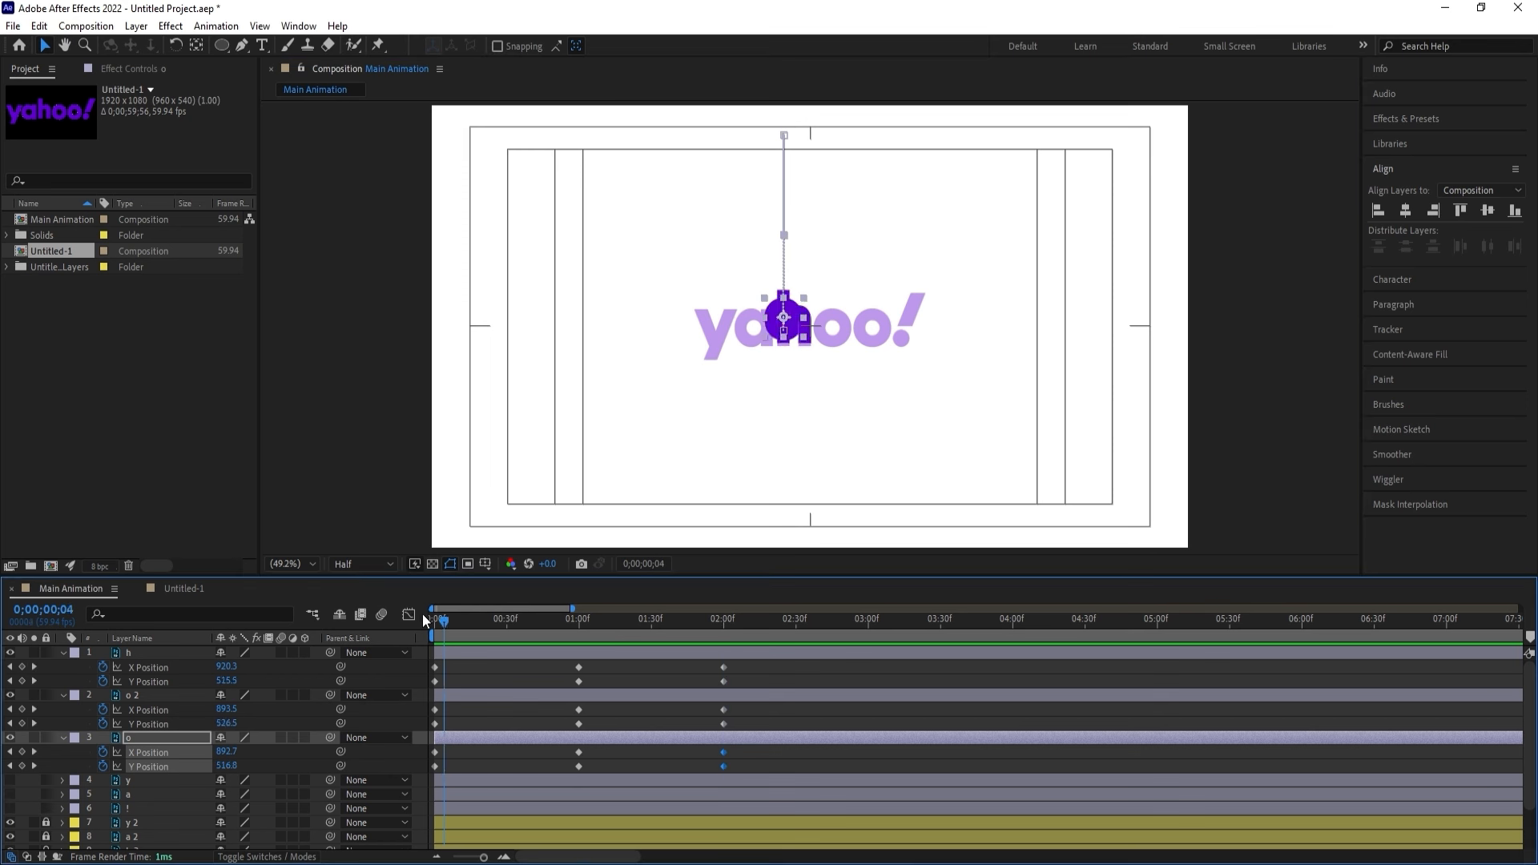
# Play back the position animation of the h and two o layers, with their position keyframes selected.
pyautogui.press('space')
pyautogui.moveTo(749, 666); pyautogui.dragTo(420, 774)
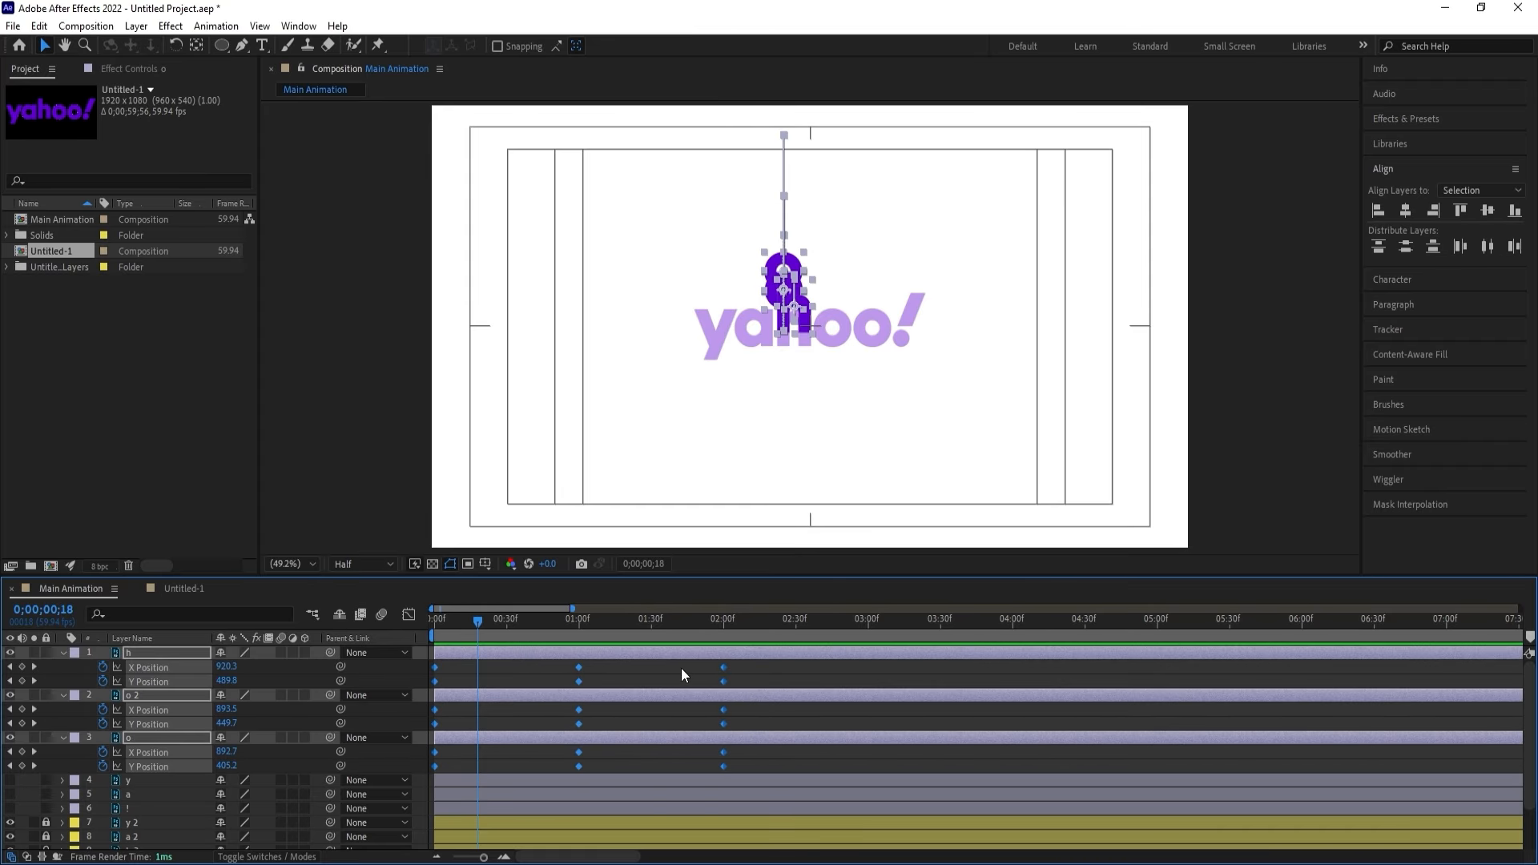
pyautogui.press('space')
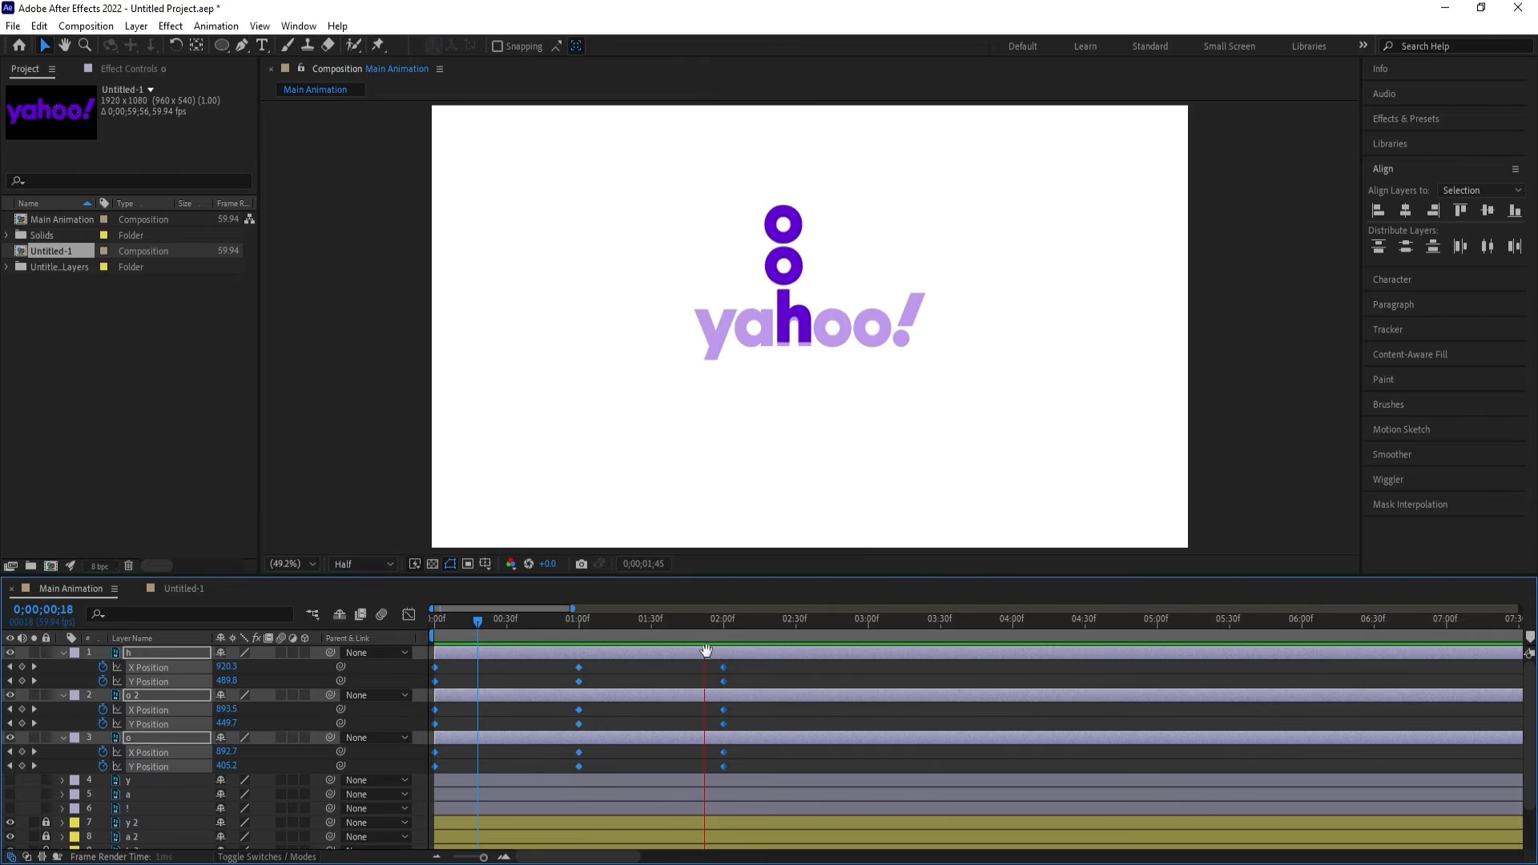
# Add a Y Position keyframe to the uppermost o letter a little after 2;30.
pyautogui.click(747, 669)
pyautogui.moveTo(729, 622); pyautogui.dragTo(763, 633)
pyautogui.click(760, 650)
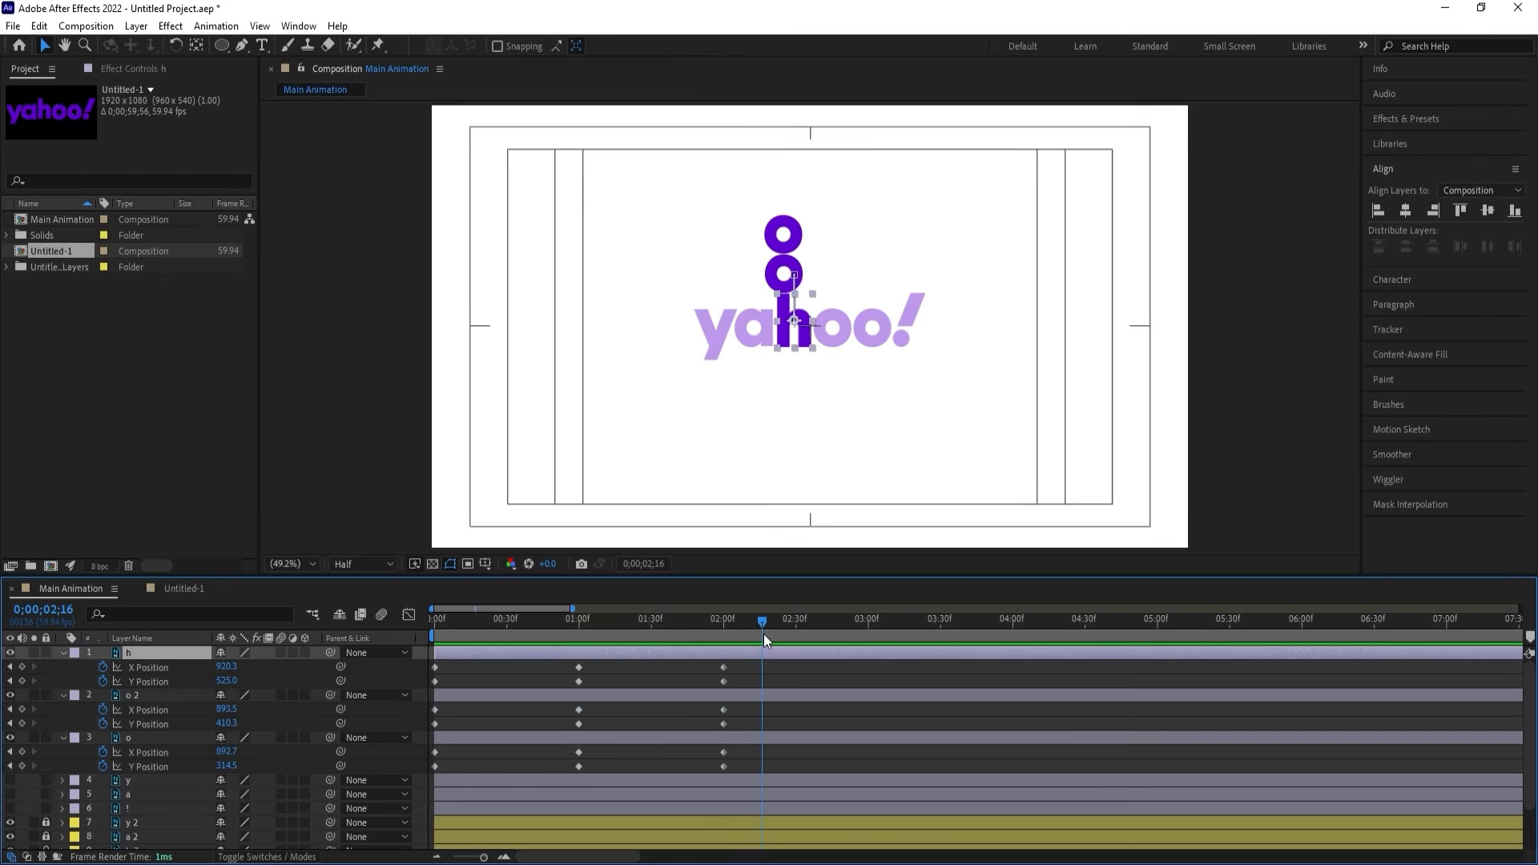
pyautogui.click(785, 230)
pyautogui.moveTo(753, 617); pyautogui.dragTo(808, 632)
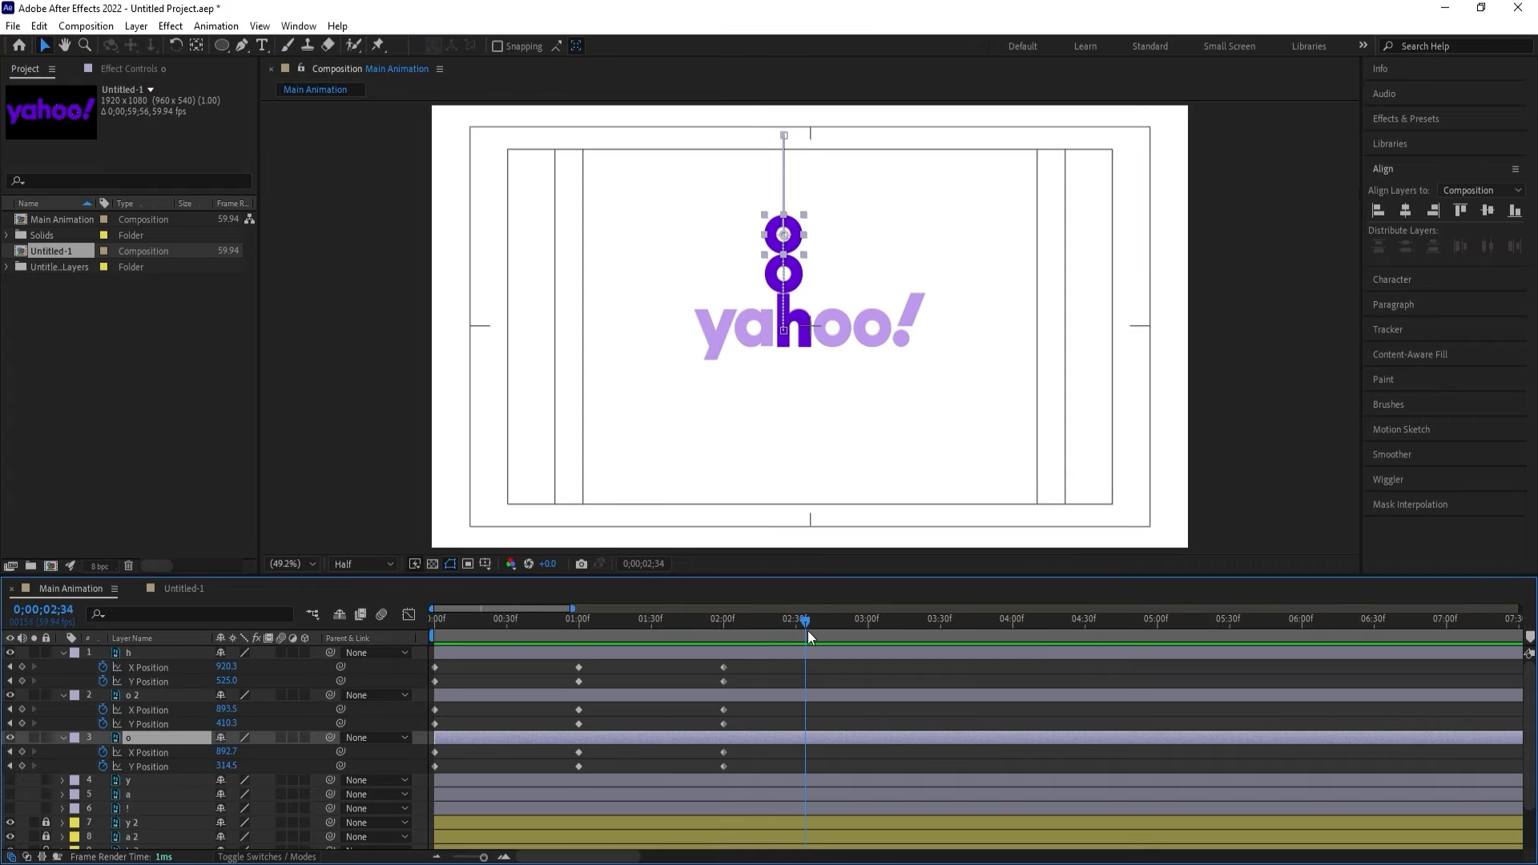
pyautogui.click(22, 766)
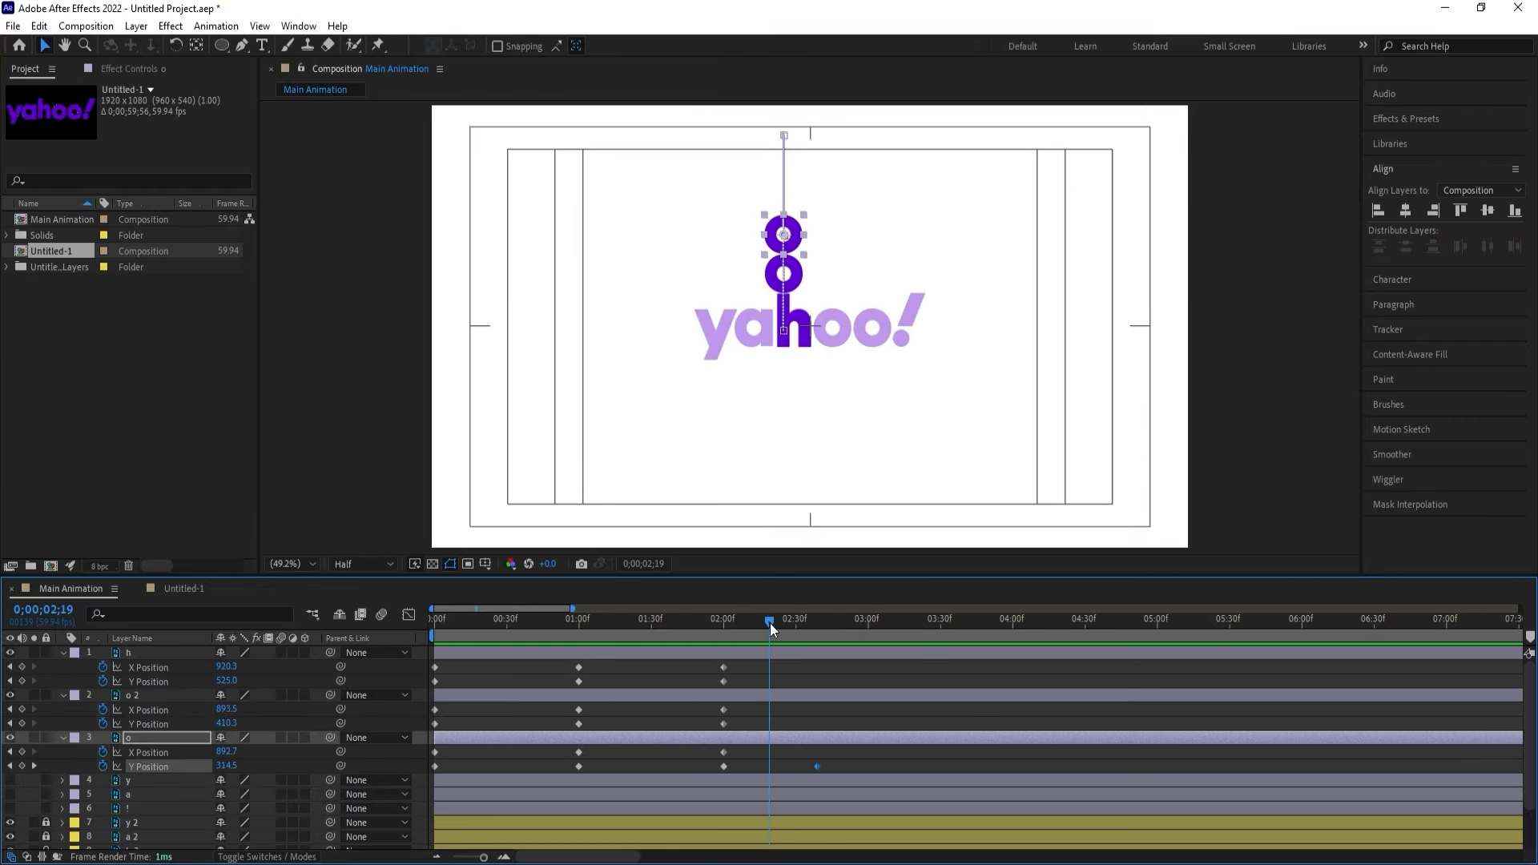
# Set the uppermost o's Y Position to 252.5 at 2;19, and compress all h and o position keyframes to half their duration.
pyautogui.moveTo(227, 765); pyautogui.dragTo(153, 735)
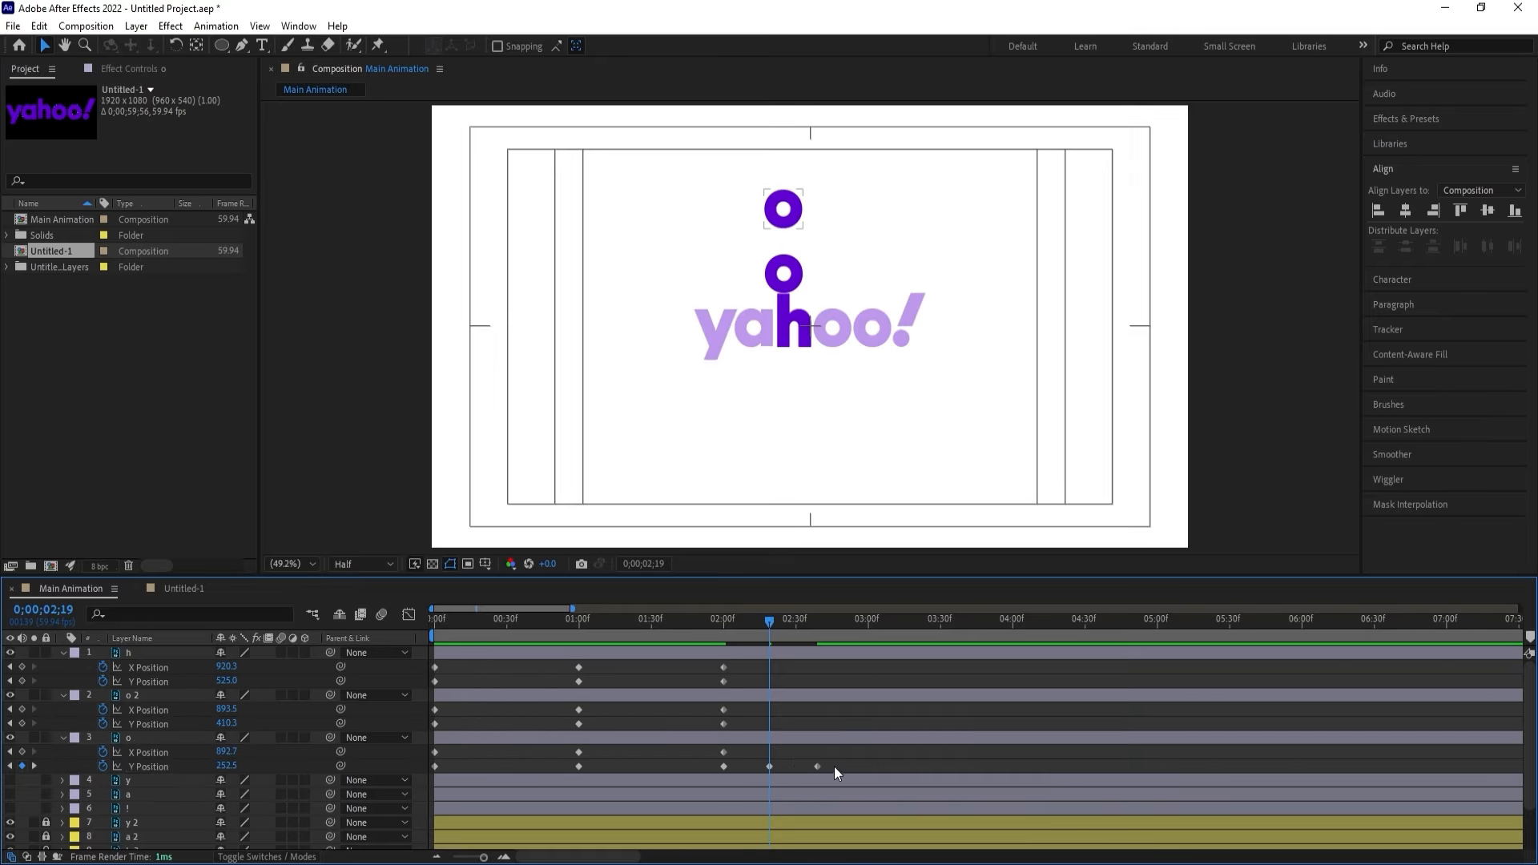
pyautogui.moveTo(834, 767); pyautogui.dragTo(429, 632)
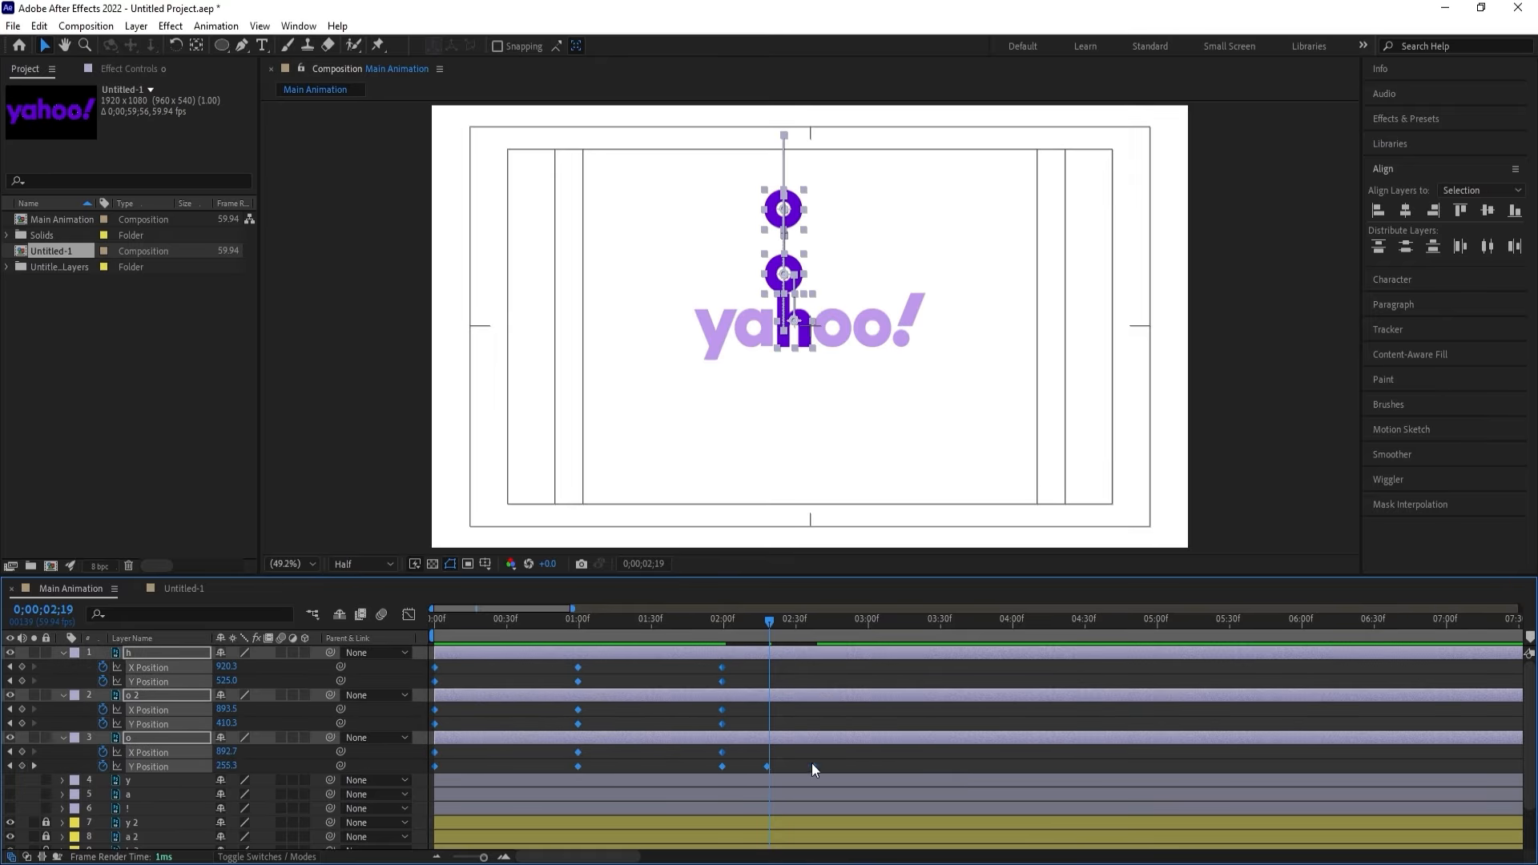
pyautogui.moveTo(811, 763); pyautogui.dragTo(628, 728)
pyautogui.press('Home')
pyautogui.press('space')
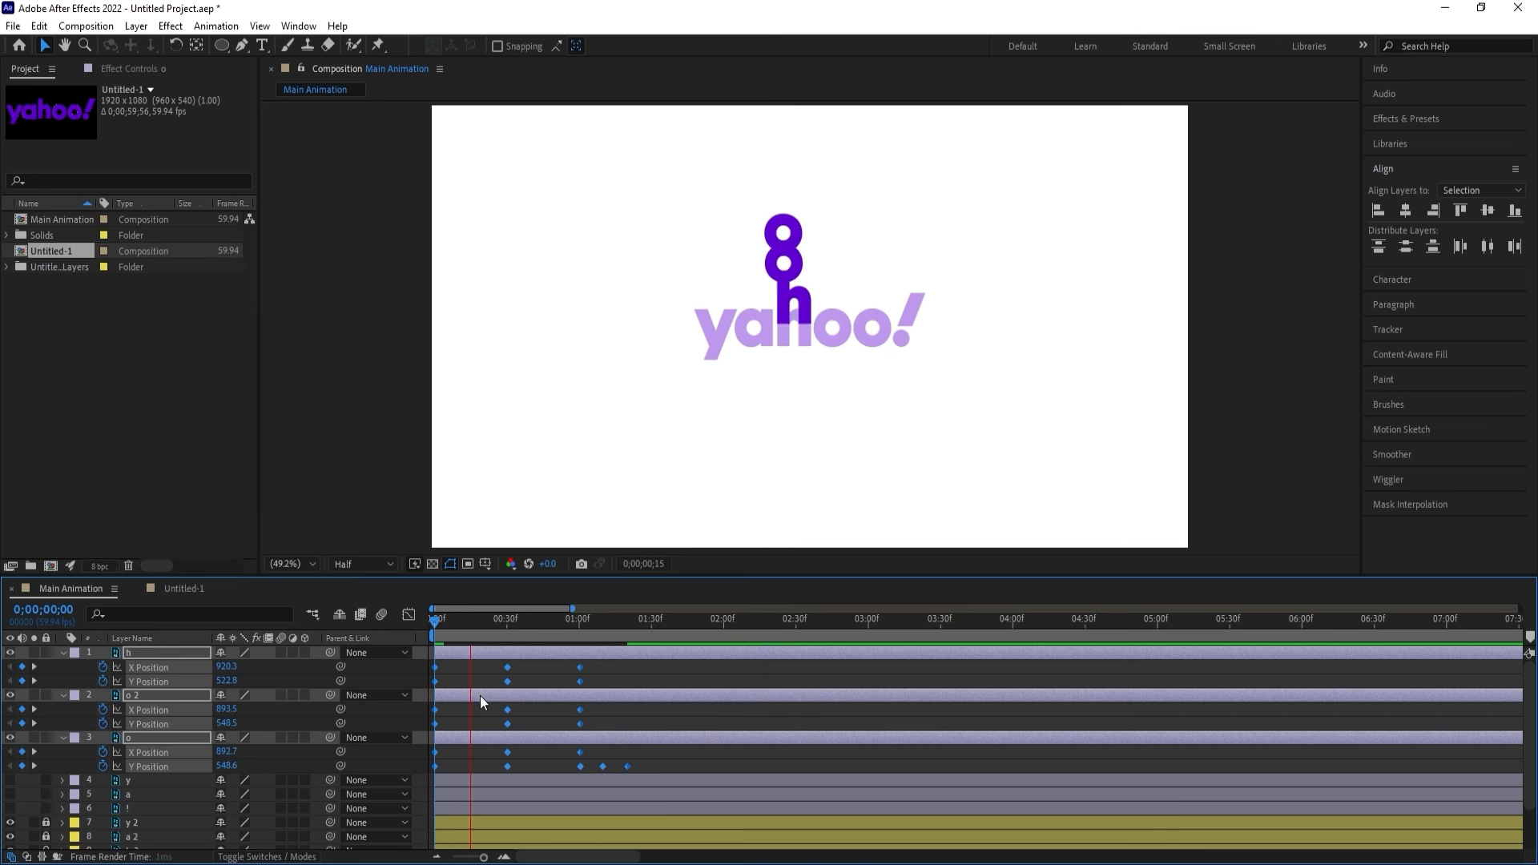
pyautogui.press('space')
pyautogui.press('space')
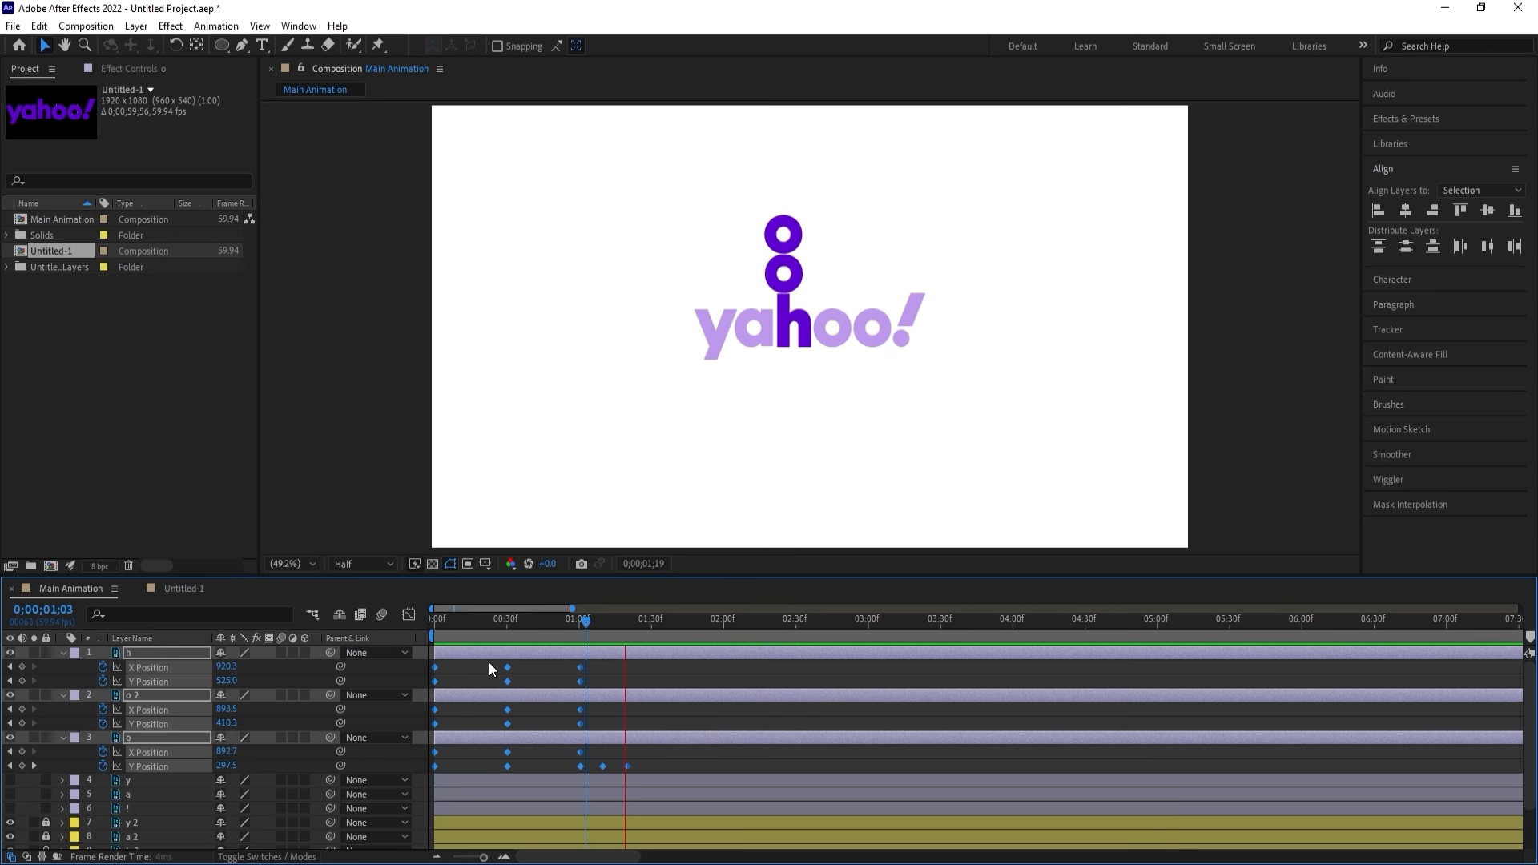
pyautogui.press('space')
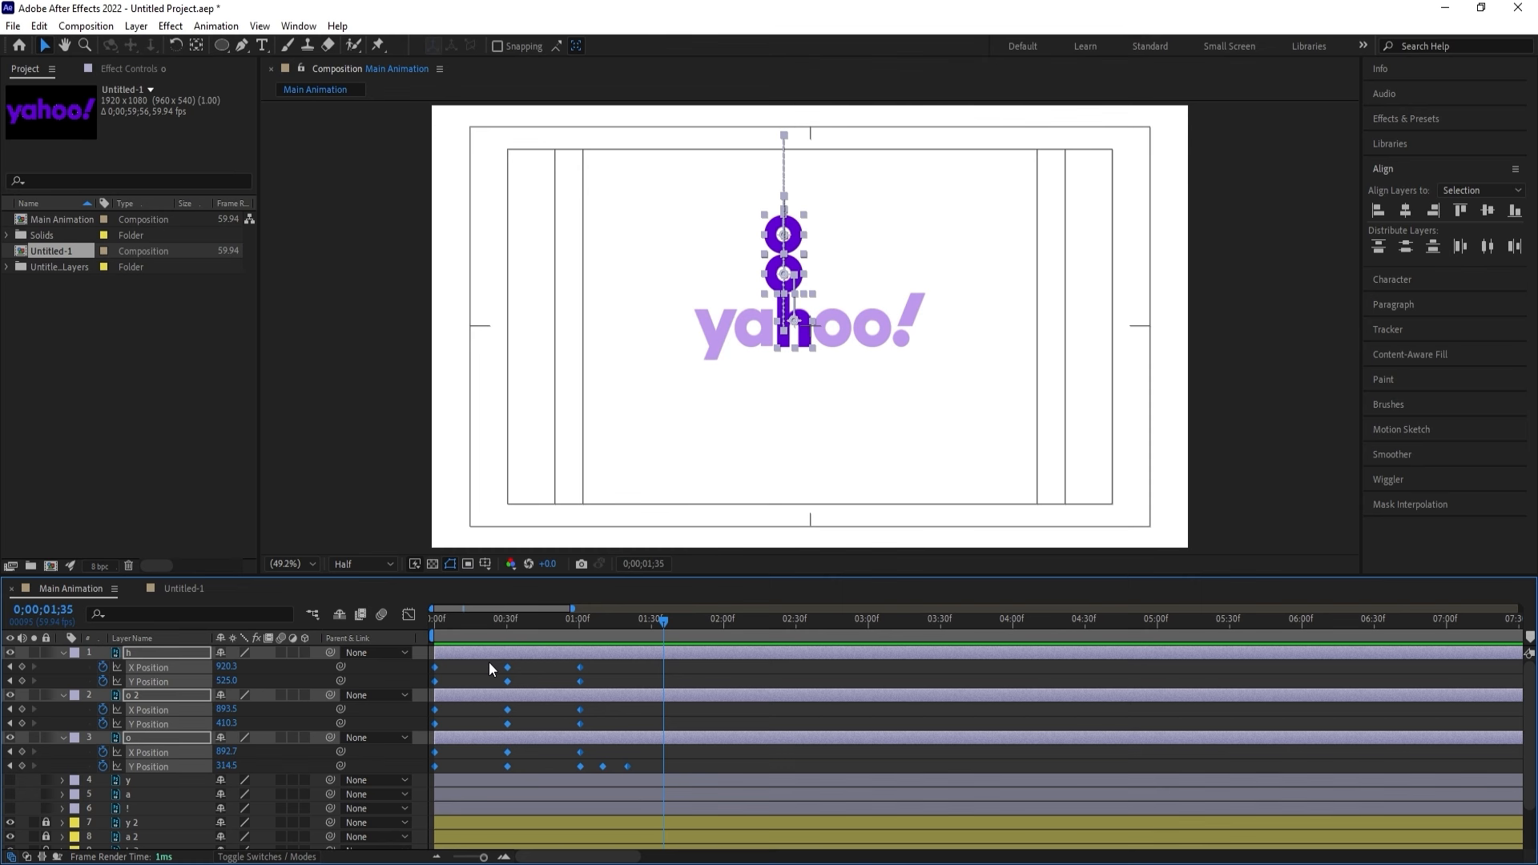
# Apply Easy Ease to the h and o position keyframes and lengthen both handles of the 0;30 keyframes in the speed graph.
pyautogui.press('F9')
pyautogui.click(409, 615)
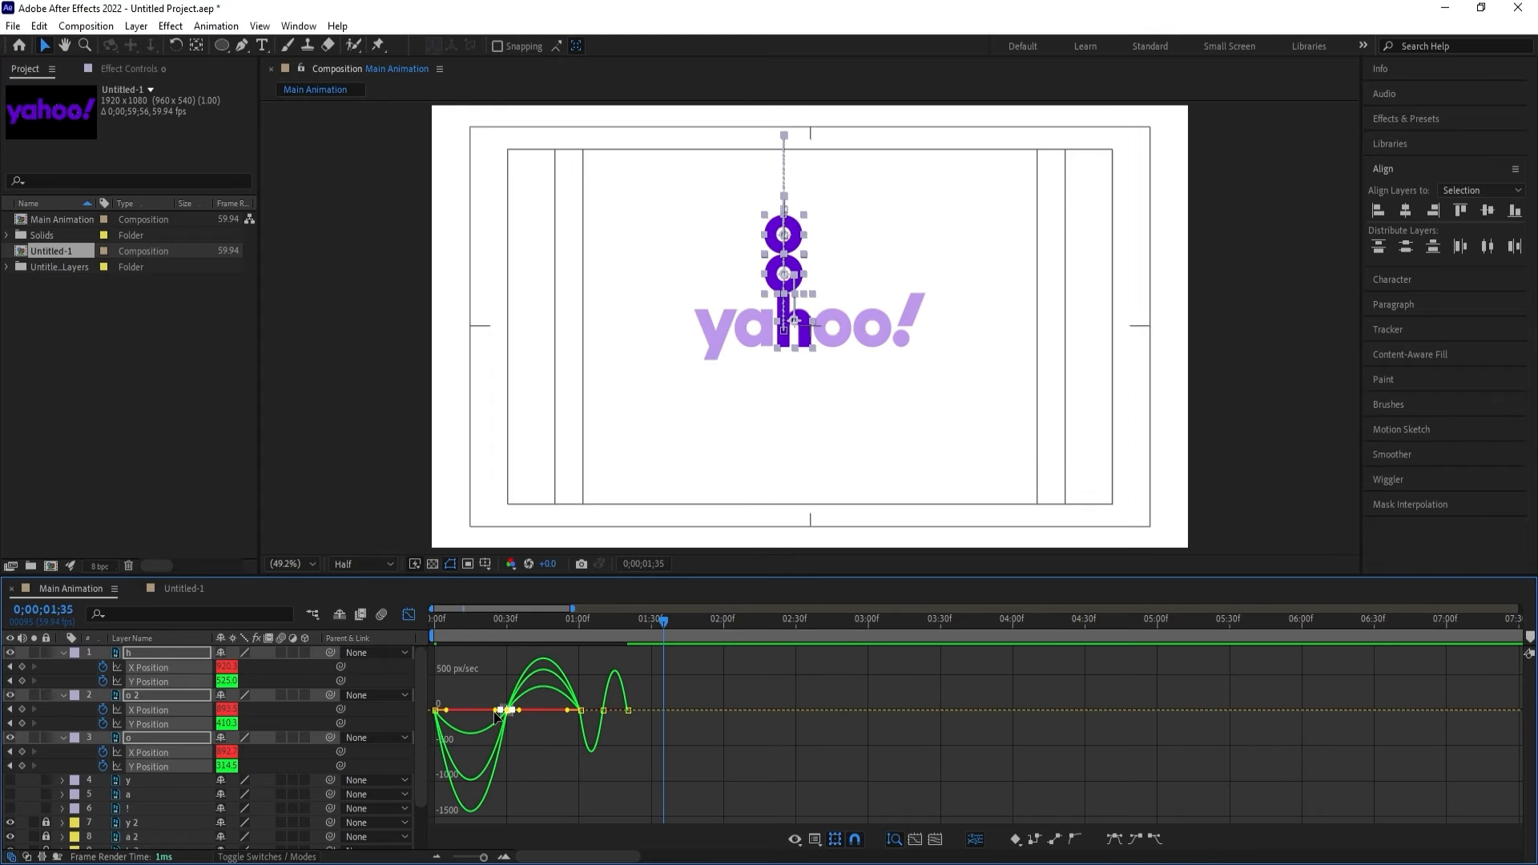
pyautogui.moveTo(498, 723); pyautogui.dragTo(573, 680)
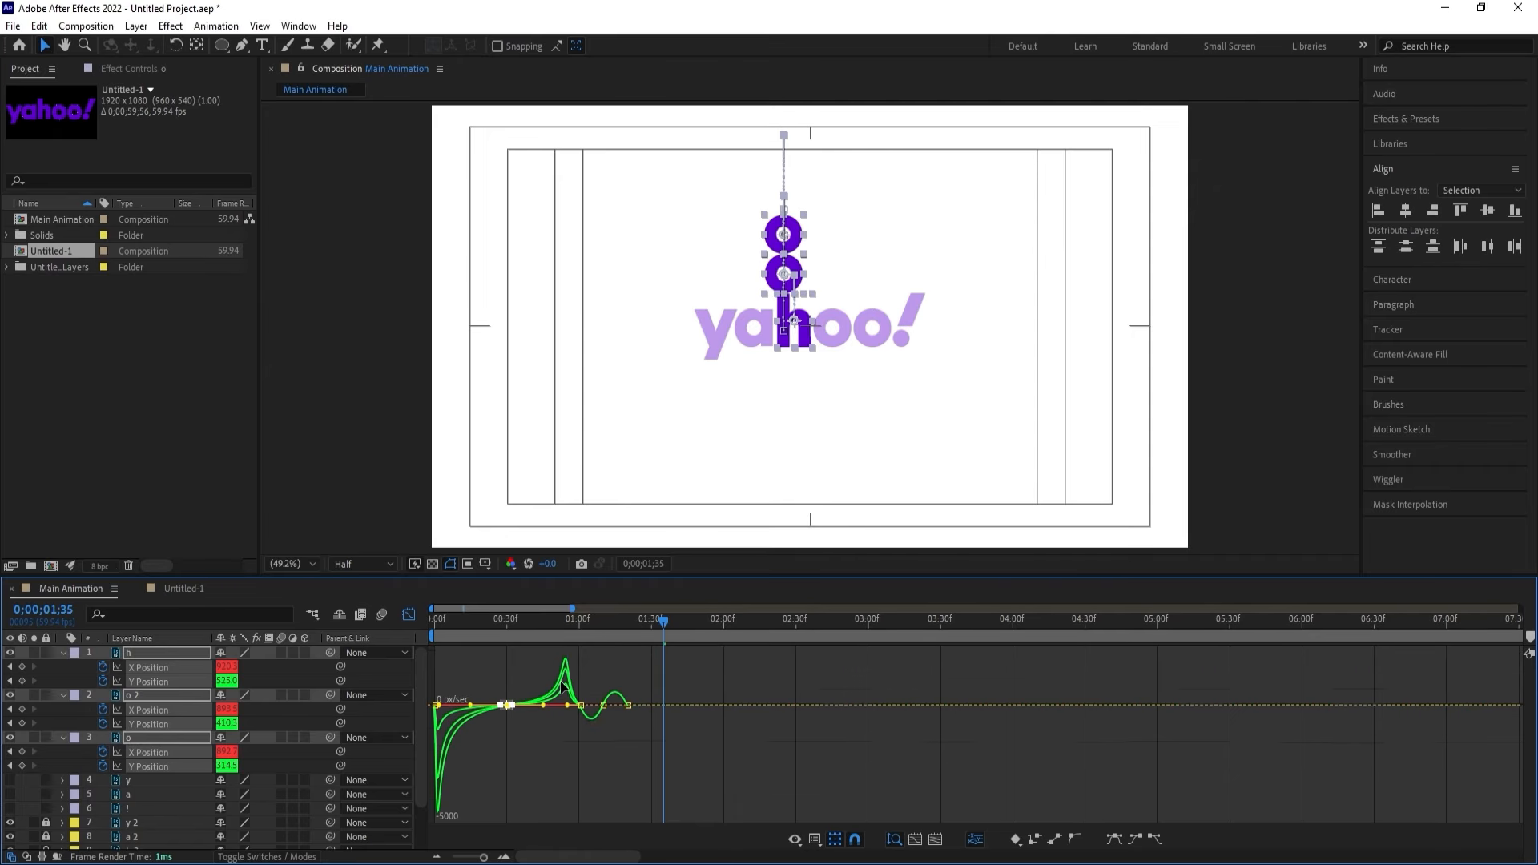
# Reshape the speed graph of the uppermost o's bounce so it eases long into and out of its highest point near 1;10.
pyautogui.press('=')
pyautogui.moveTo(514, 724); pyautogui.dragTo(506, 777)
pyautogui.click(542, 779)
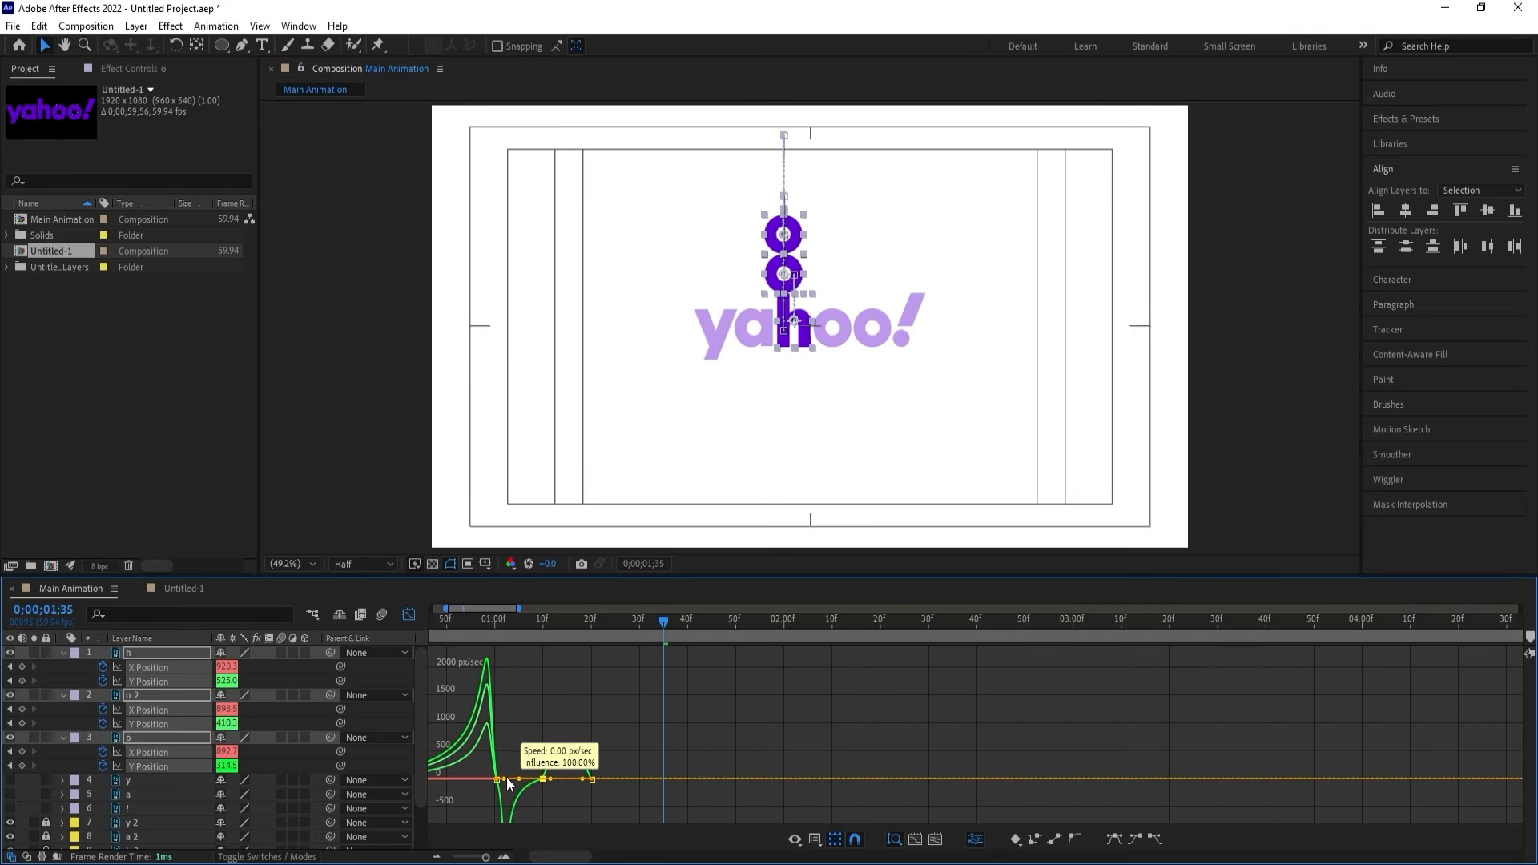
pyautogui.click(551, 751)
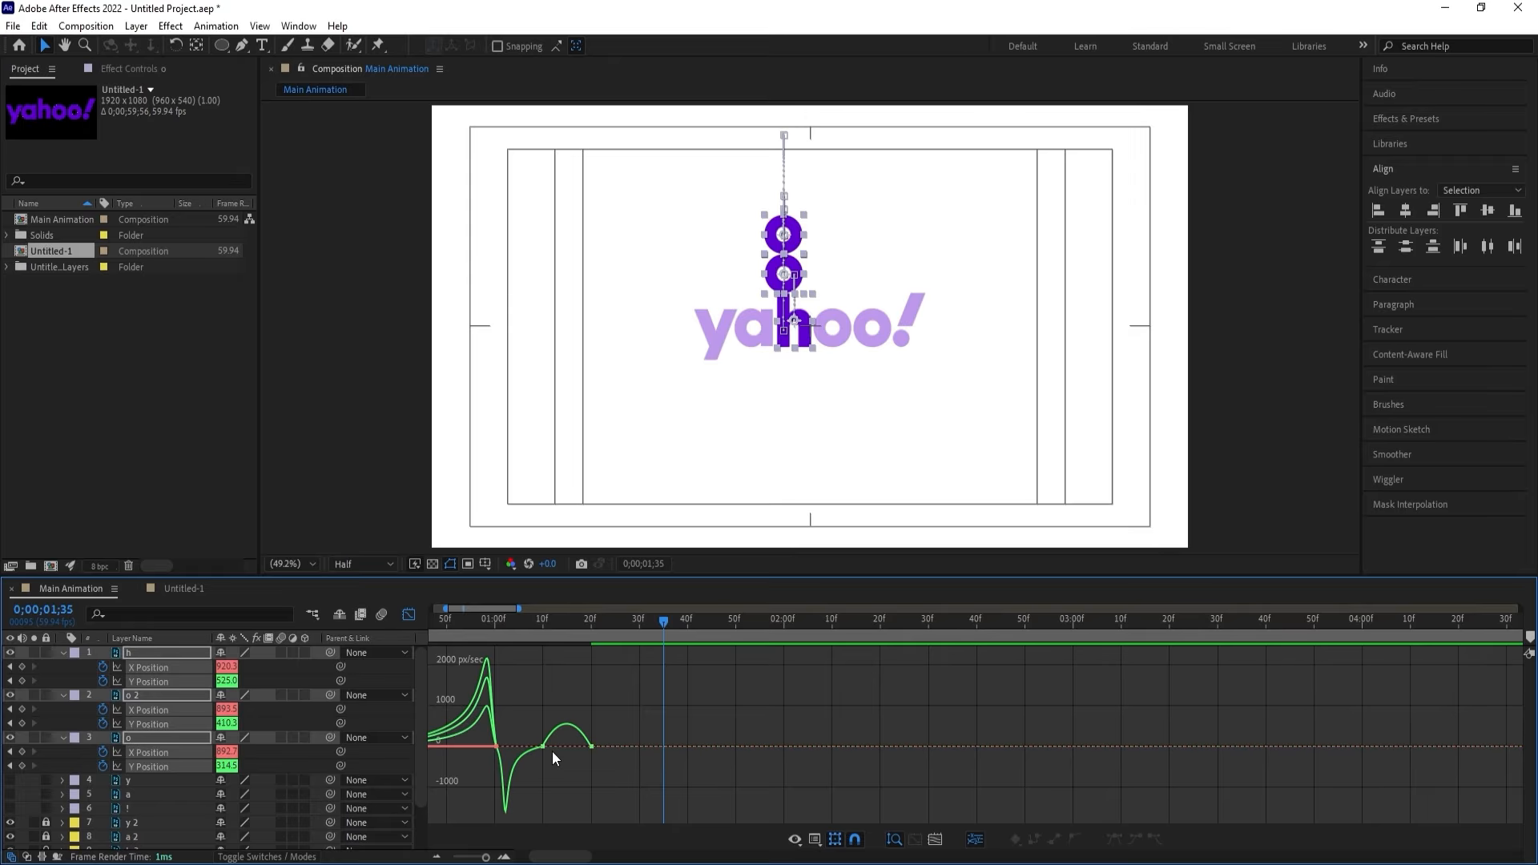
pyautogui.moveTo(537, 727); pyautogui.dragTo(588, 747)
pyautogui.moveTo(484, 733); pyautogui.dragTo(503, 758)
pyautogui.press('=')
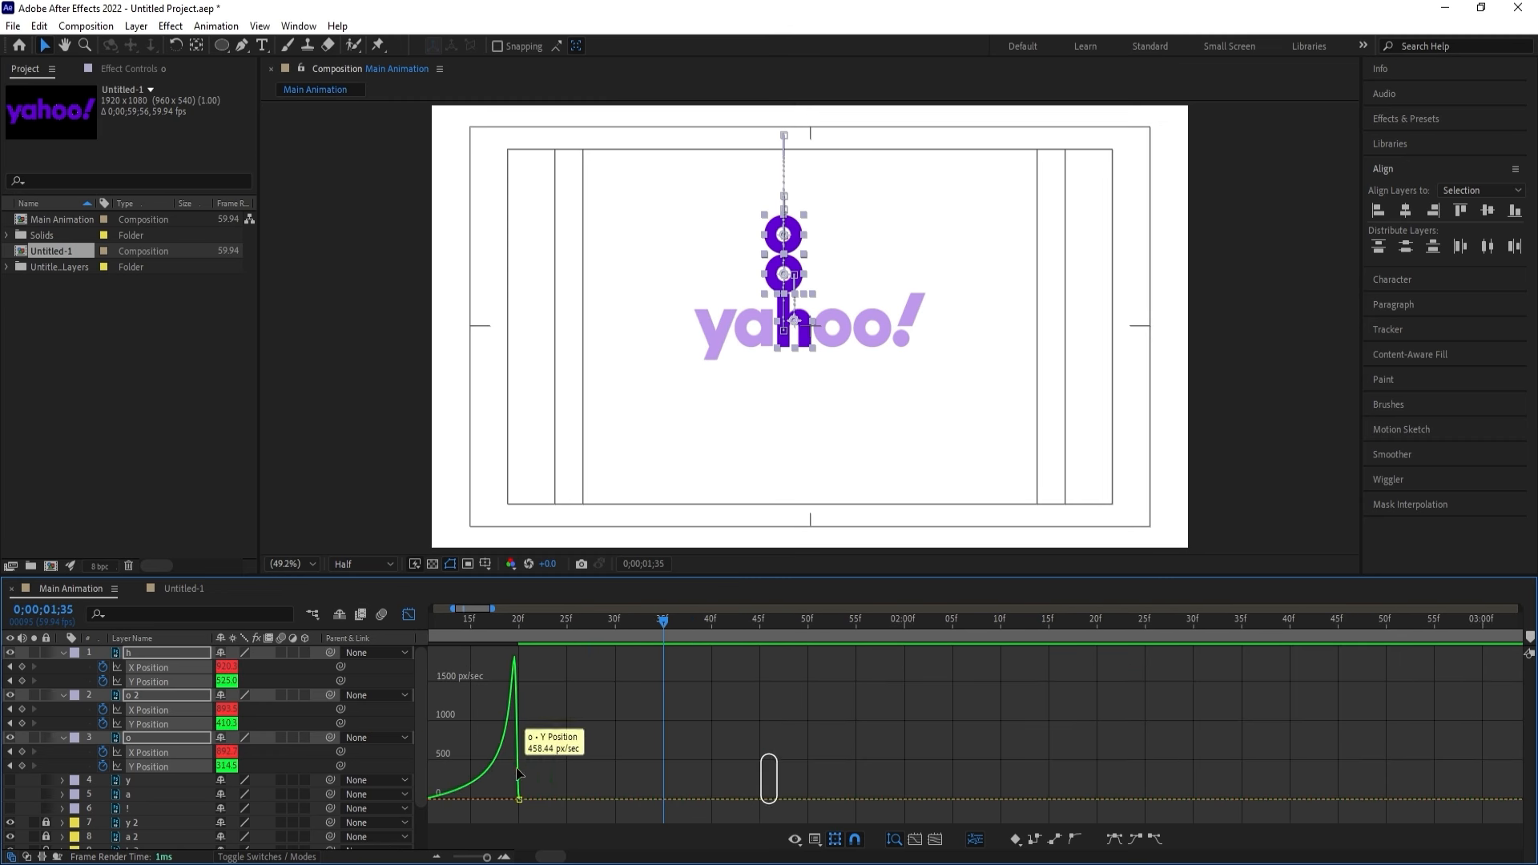
pyautogui.press('d')
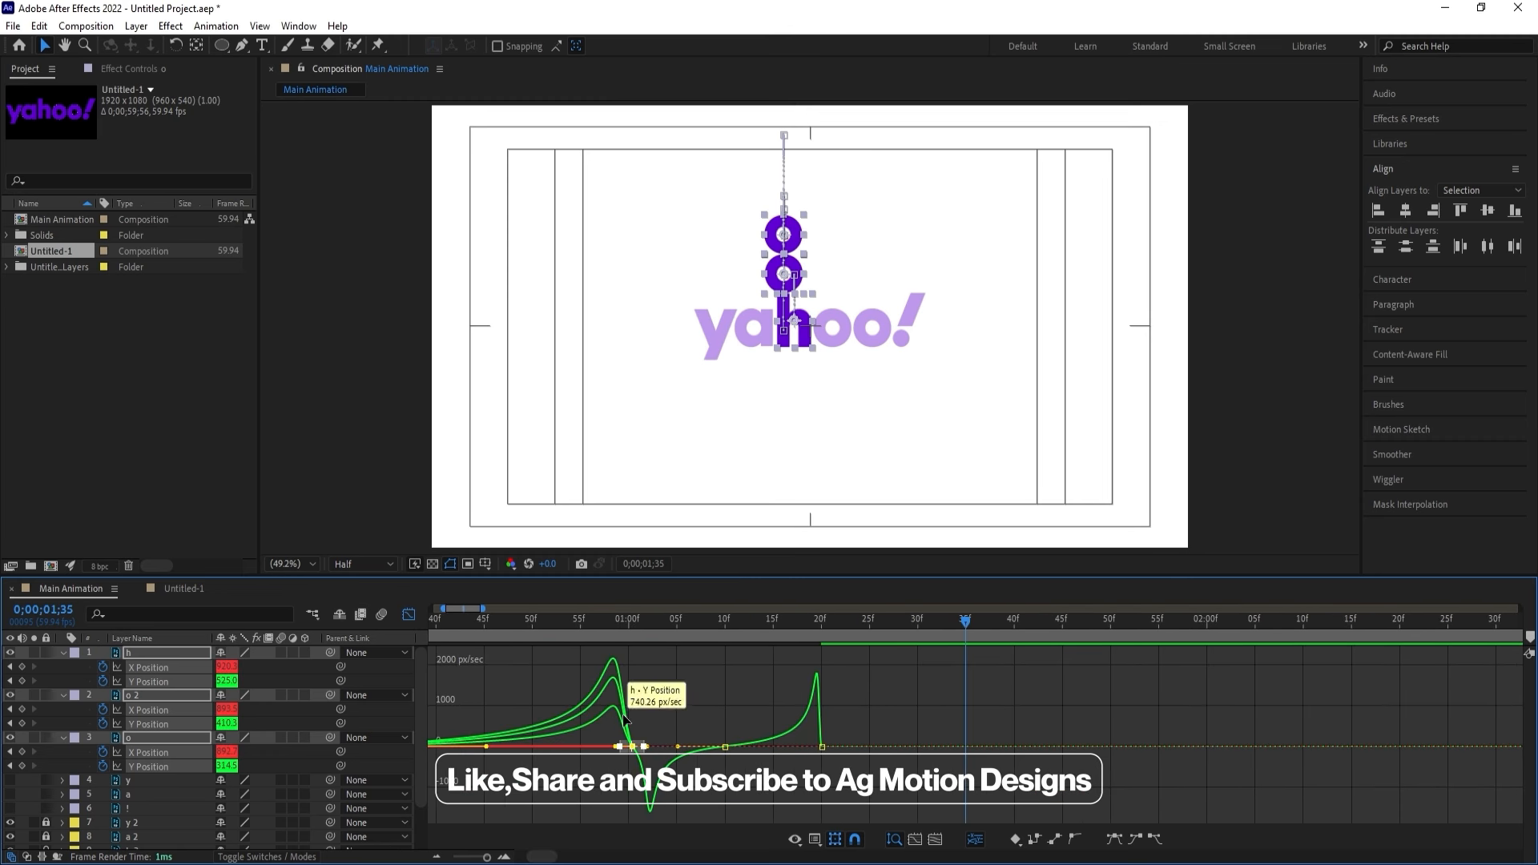
# Shorten the speed graph handles at the 1;00 position keyframes to sharpen the landing, and play back the result.
pyautogui.moveTo(633, 747); pyautogui.dragTo(646, 750)
pyautogui.press('-')
pyautogui.press('-')
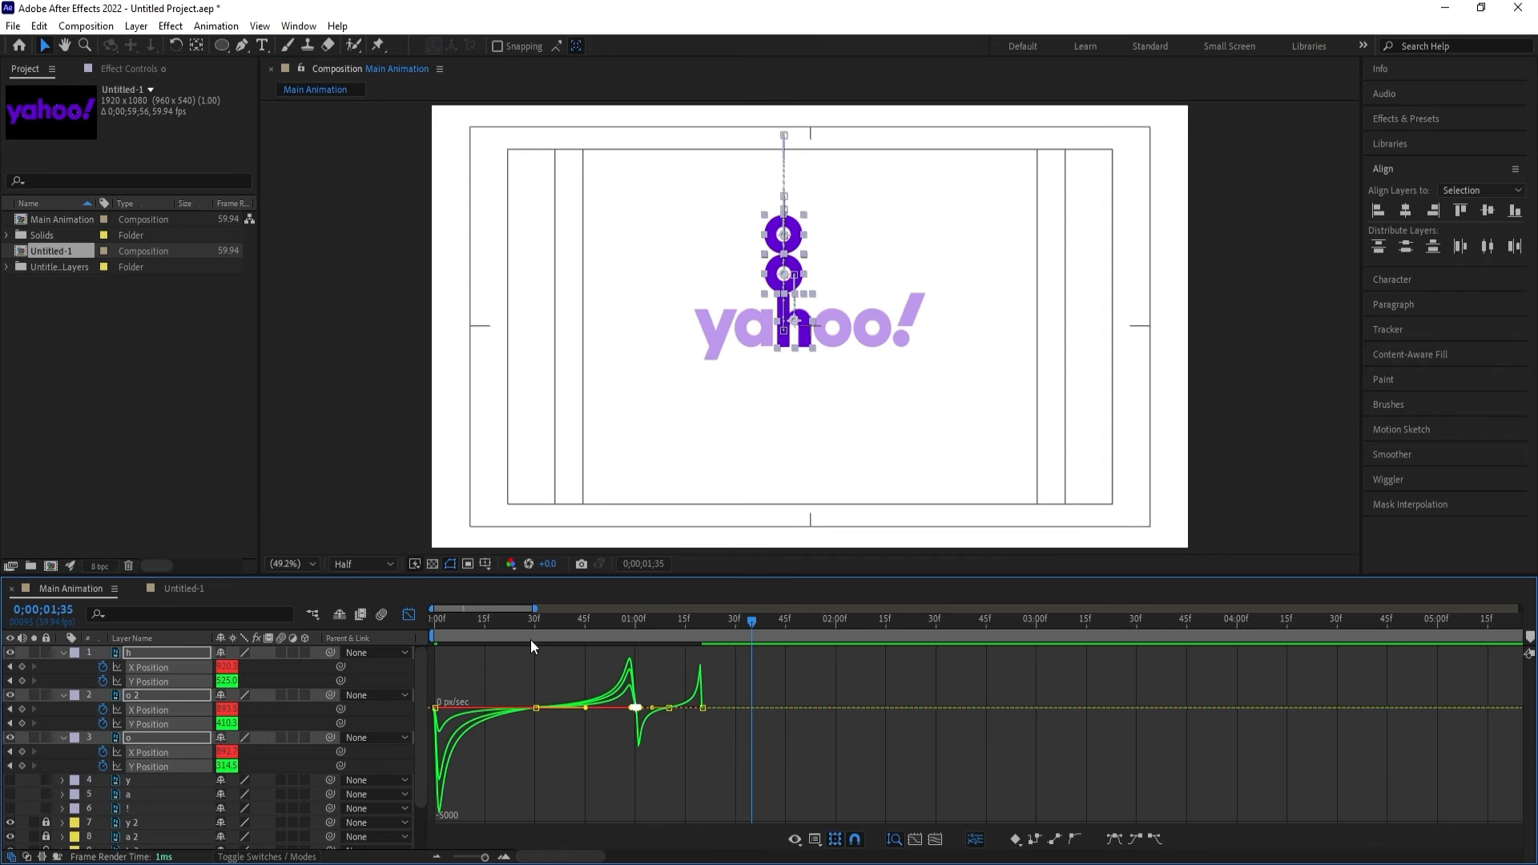
pyautogui.press('space')
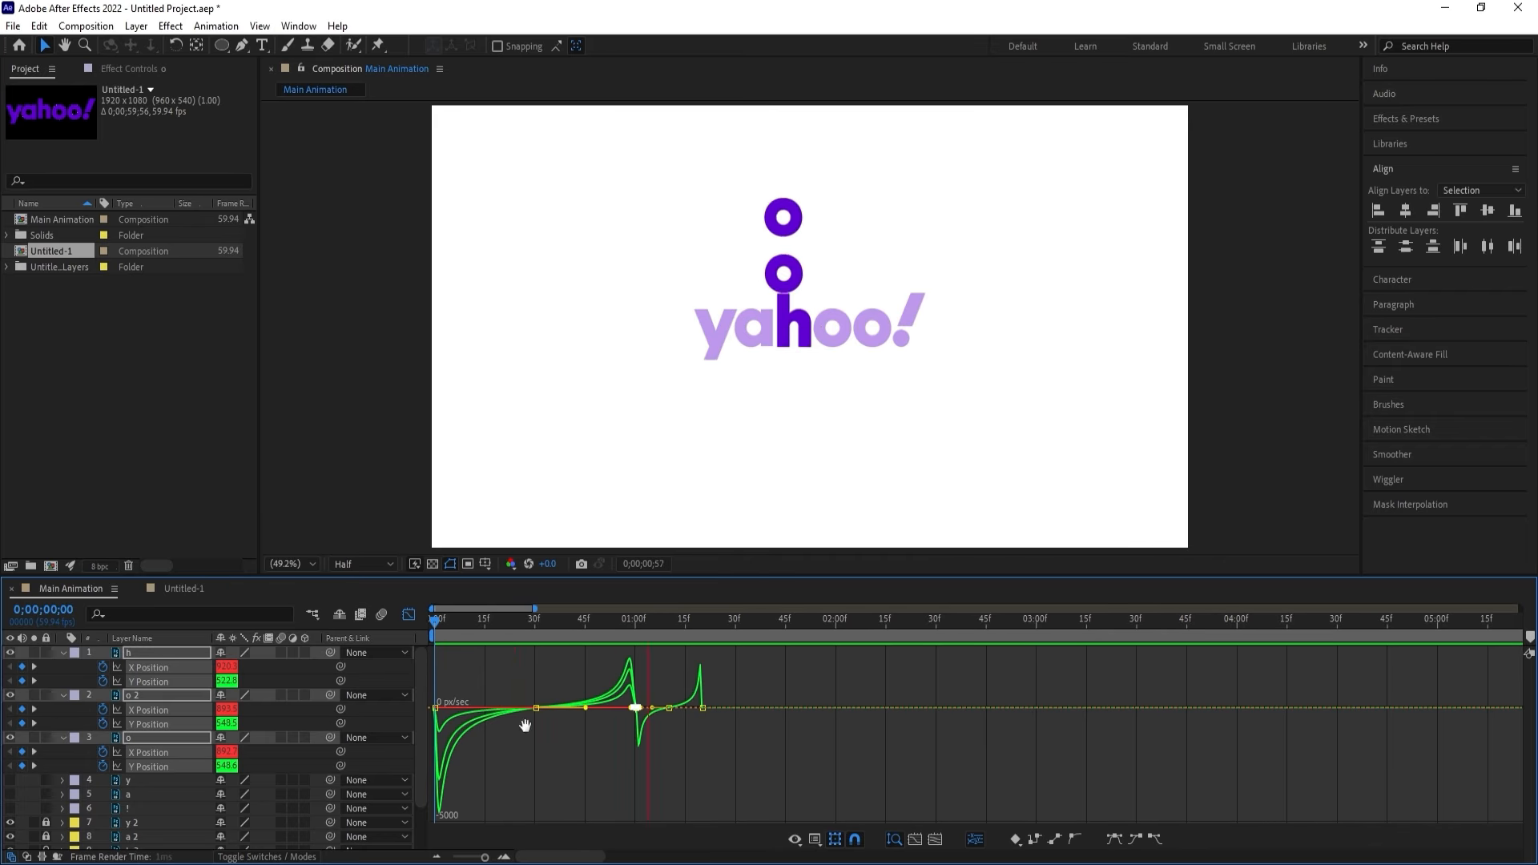
pyautogui.click(409, 614)
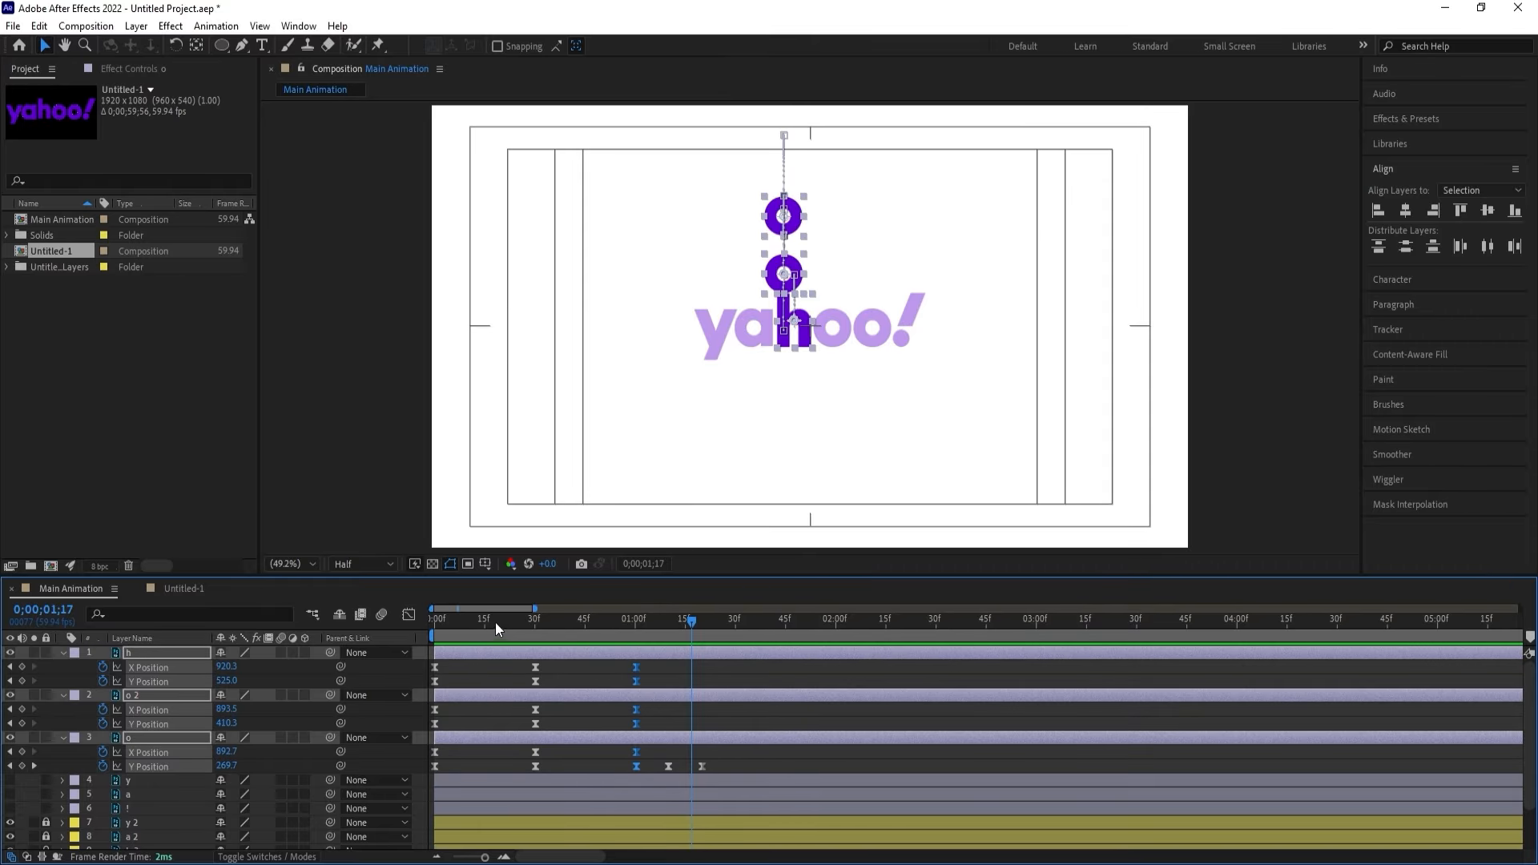
pyautogui.press('space')
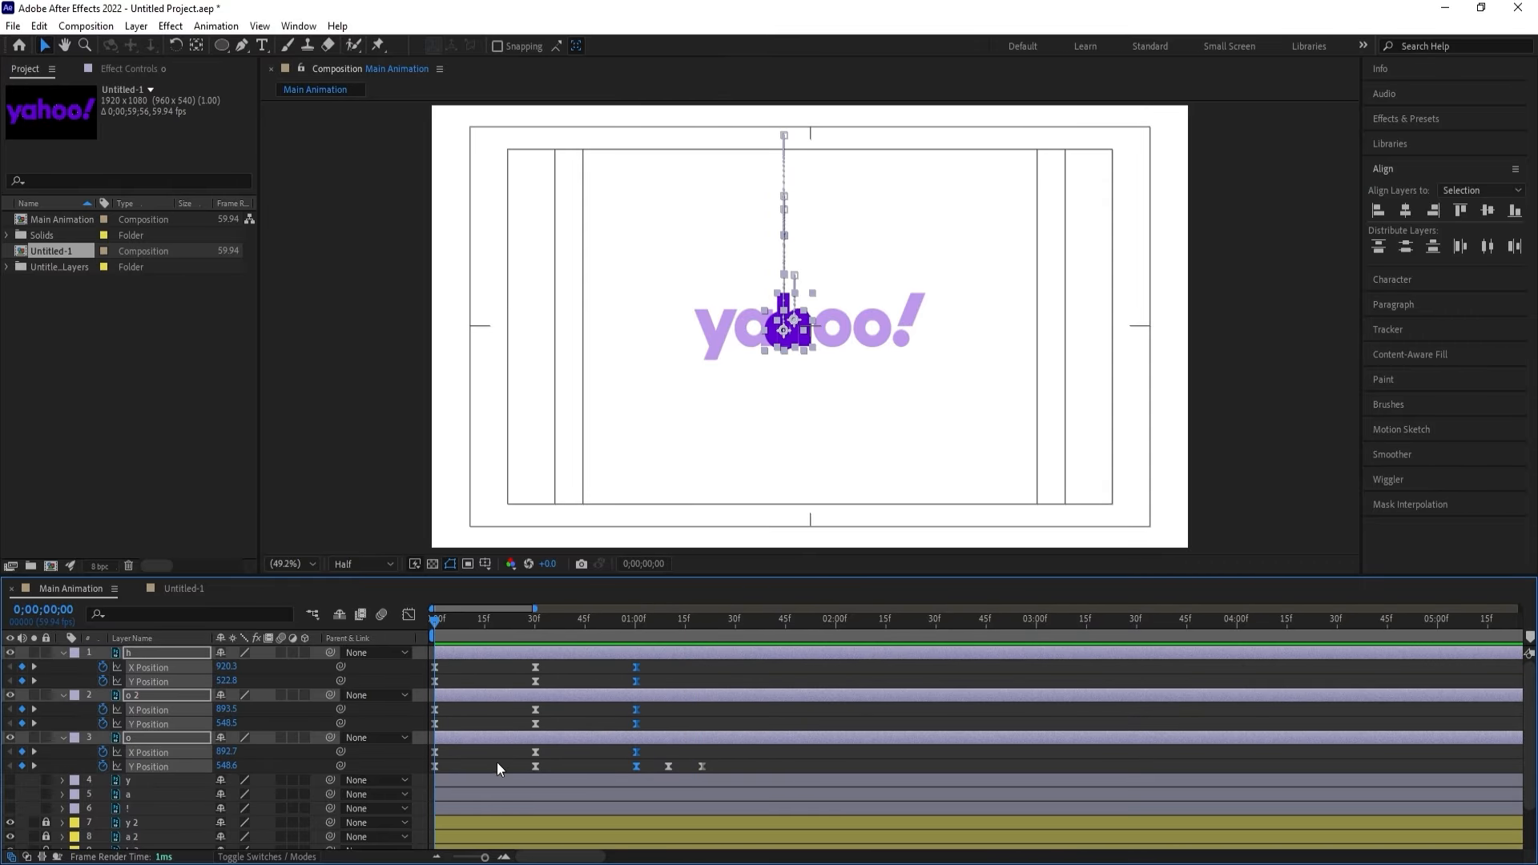
# Keyframe Rotation on the h and both o layers from 0 at the start to one full turn at 1;00.
pyautogui.press('r')
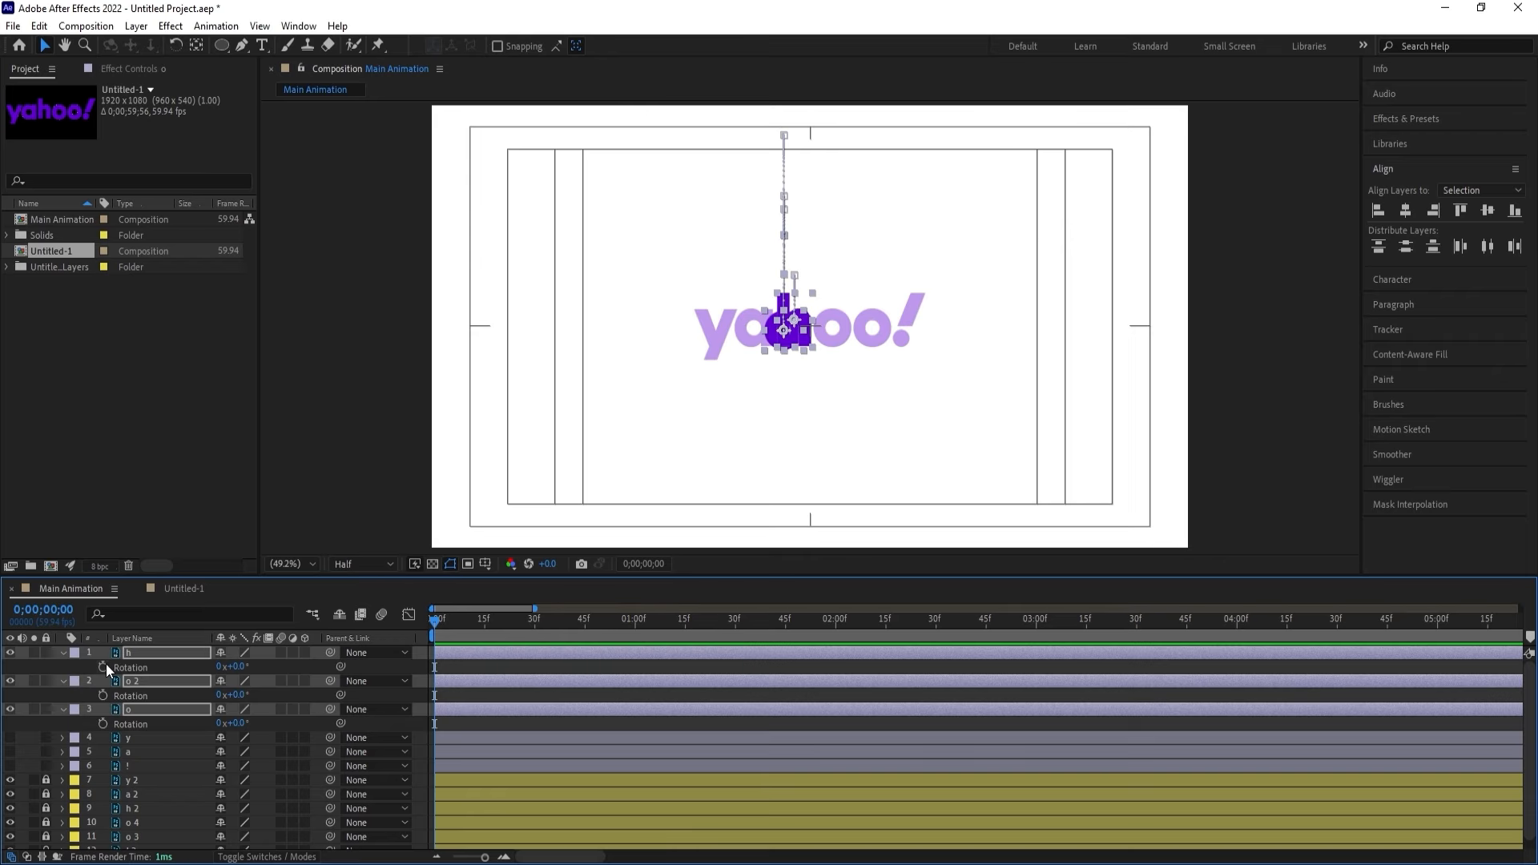
pyautogui.hotkey('shift', 'p')
pyautogui.press('k')
pyautogui.press('k')
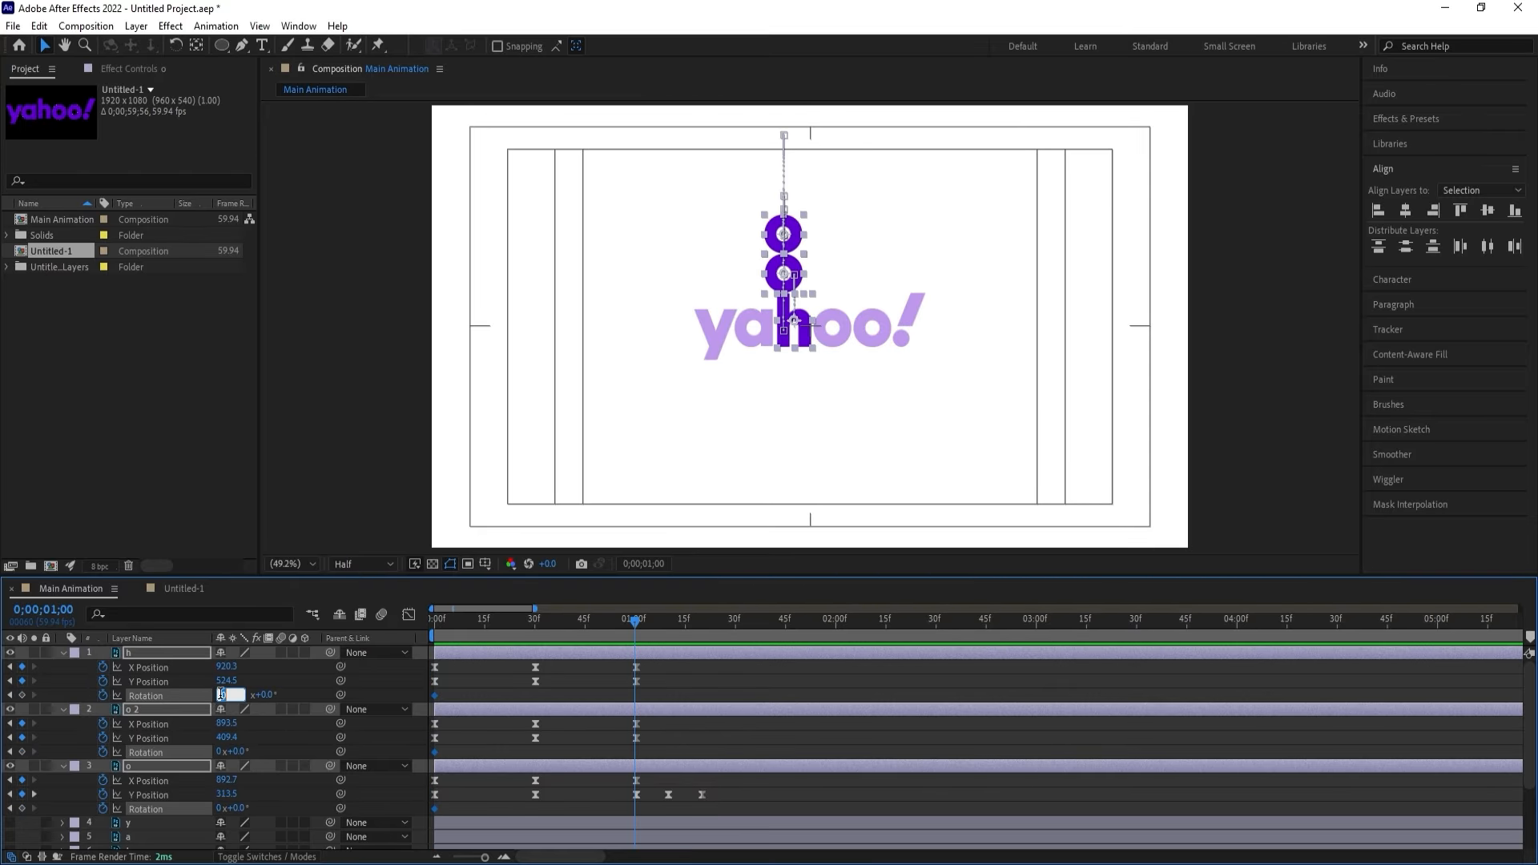
pyautogui.press('Return')
# Play back the rotating jump of the h and o letters from the start.
pyautogui.press('Home')
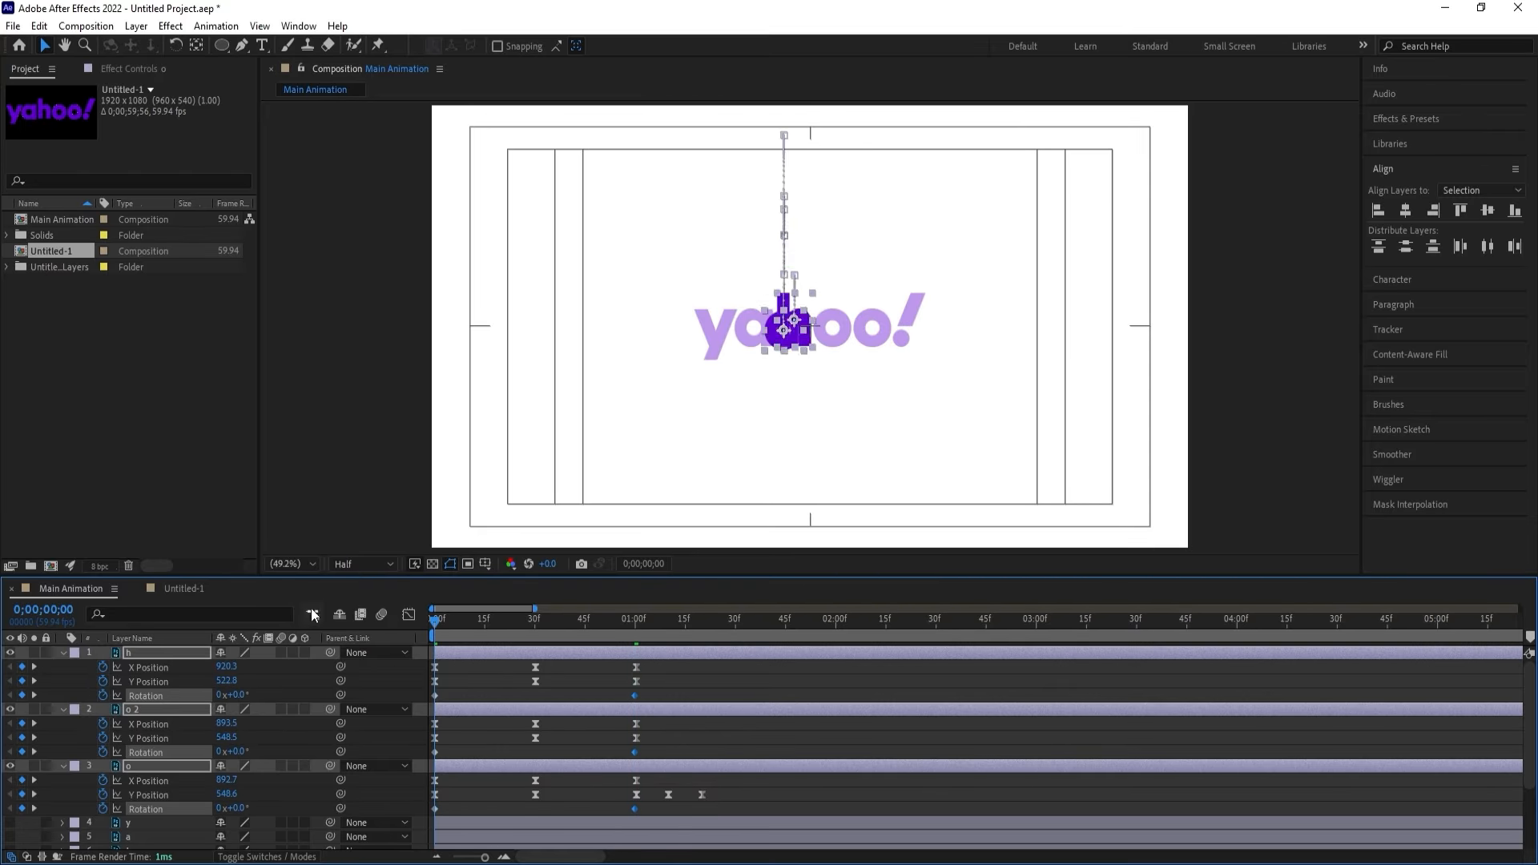
pyautogui.press('space')
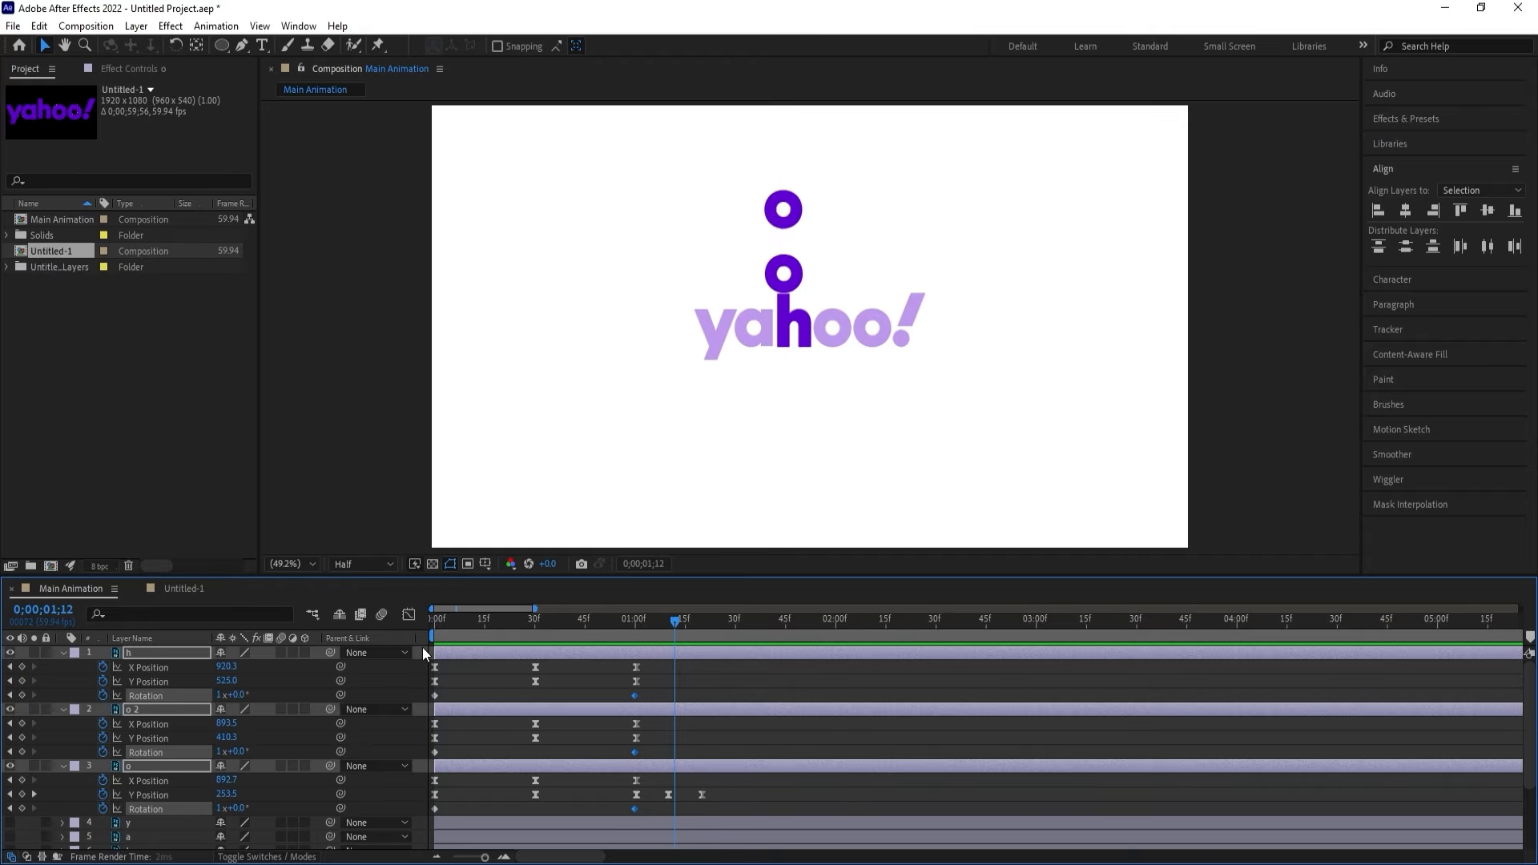
pyautogui.press('space')
pyautogui.press('Home')
pyautogui.press('space')
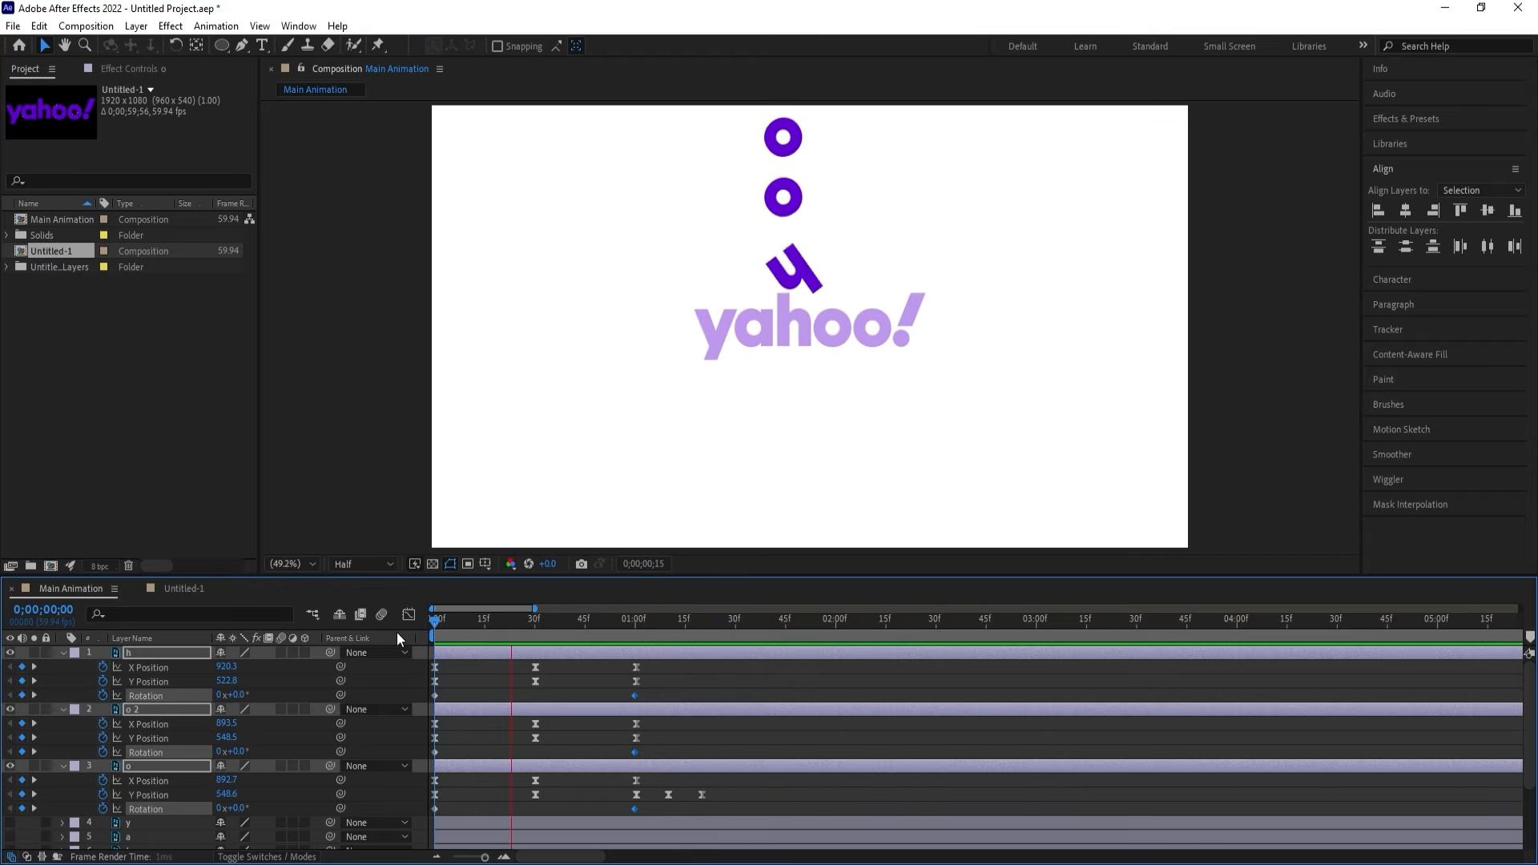
pyautogui.click(477, 623)
pyautogui.press('space')
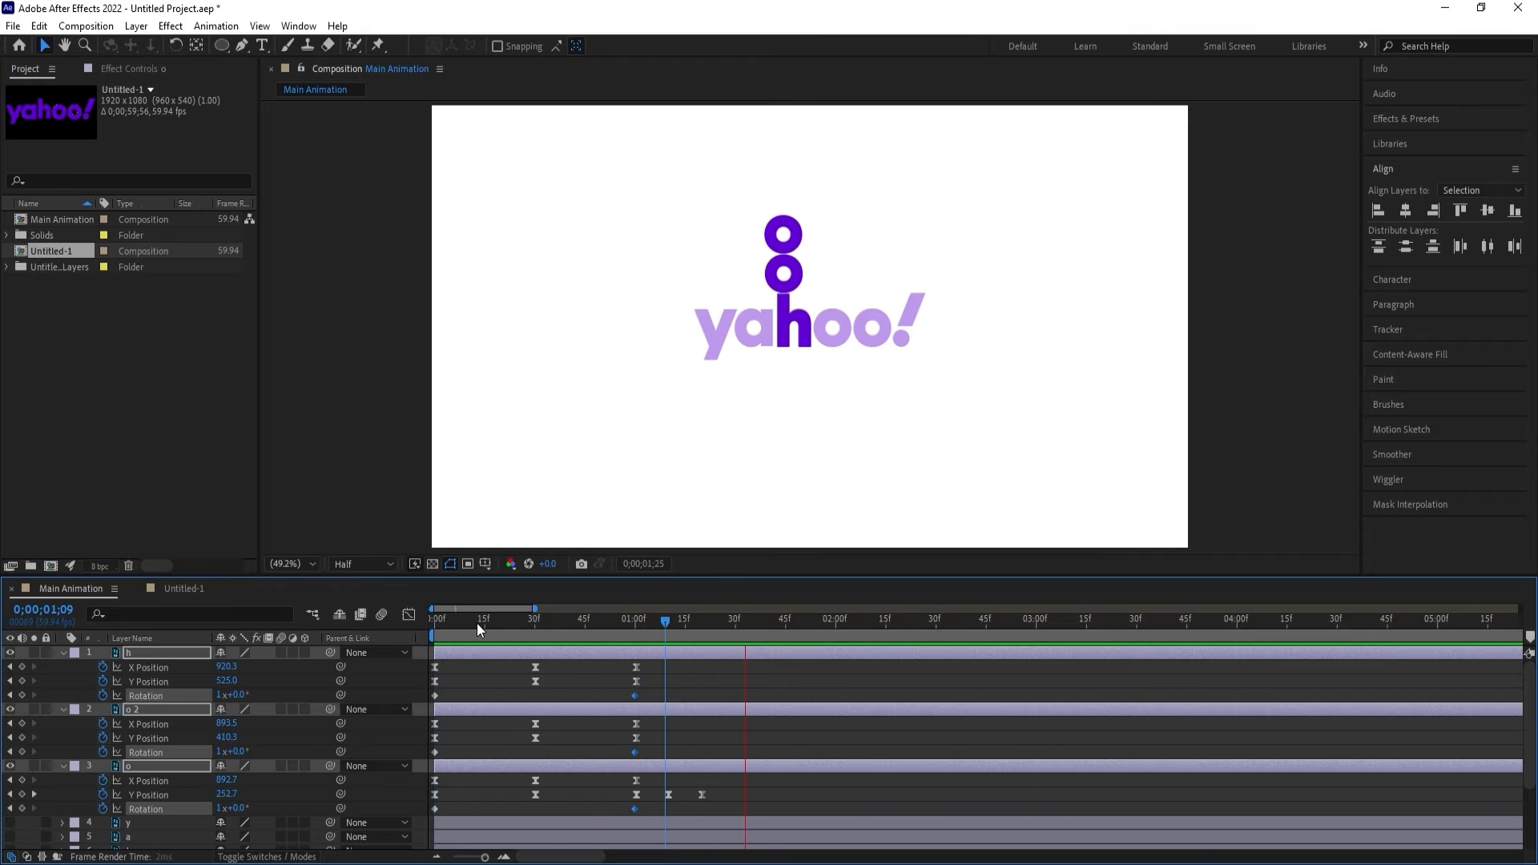
pyautogui.press('space')
pyautogui.press('Home')
pyautogui.press('space')
pyautogui.press('space')
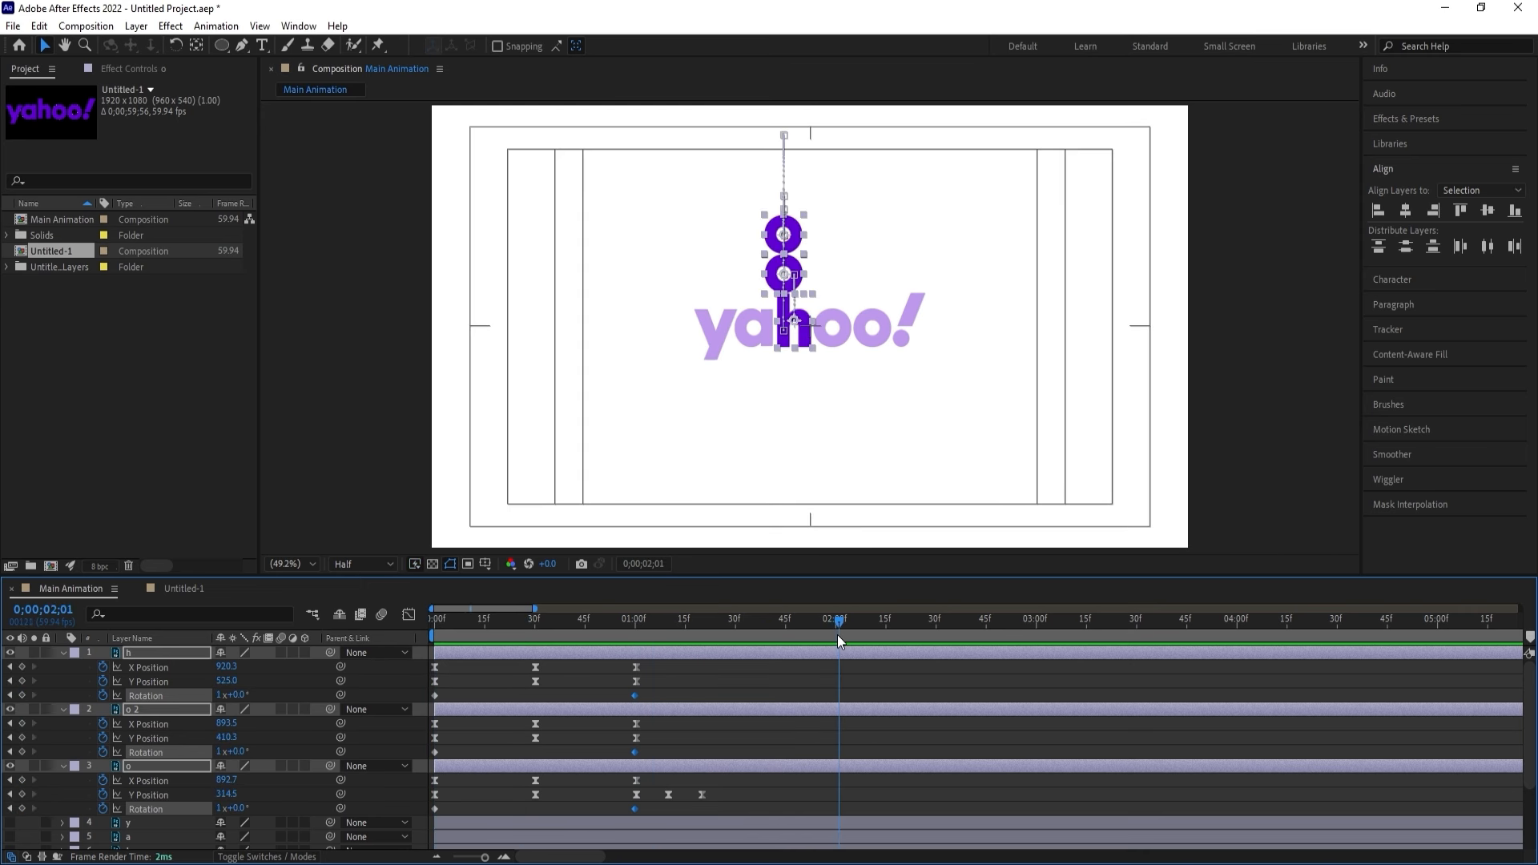
# Show the ! layer at the top of the layer stack and trim its start to 2;00.
pyautogui.moveTo(838, 634); pyautogui.dragTo(835, 634)
pyautogui.click(832, 674)
pyautogui.press('u')
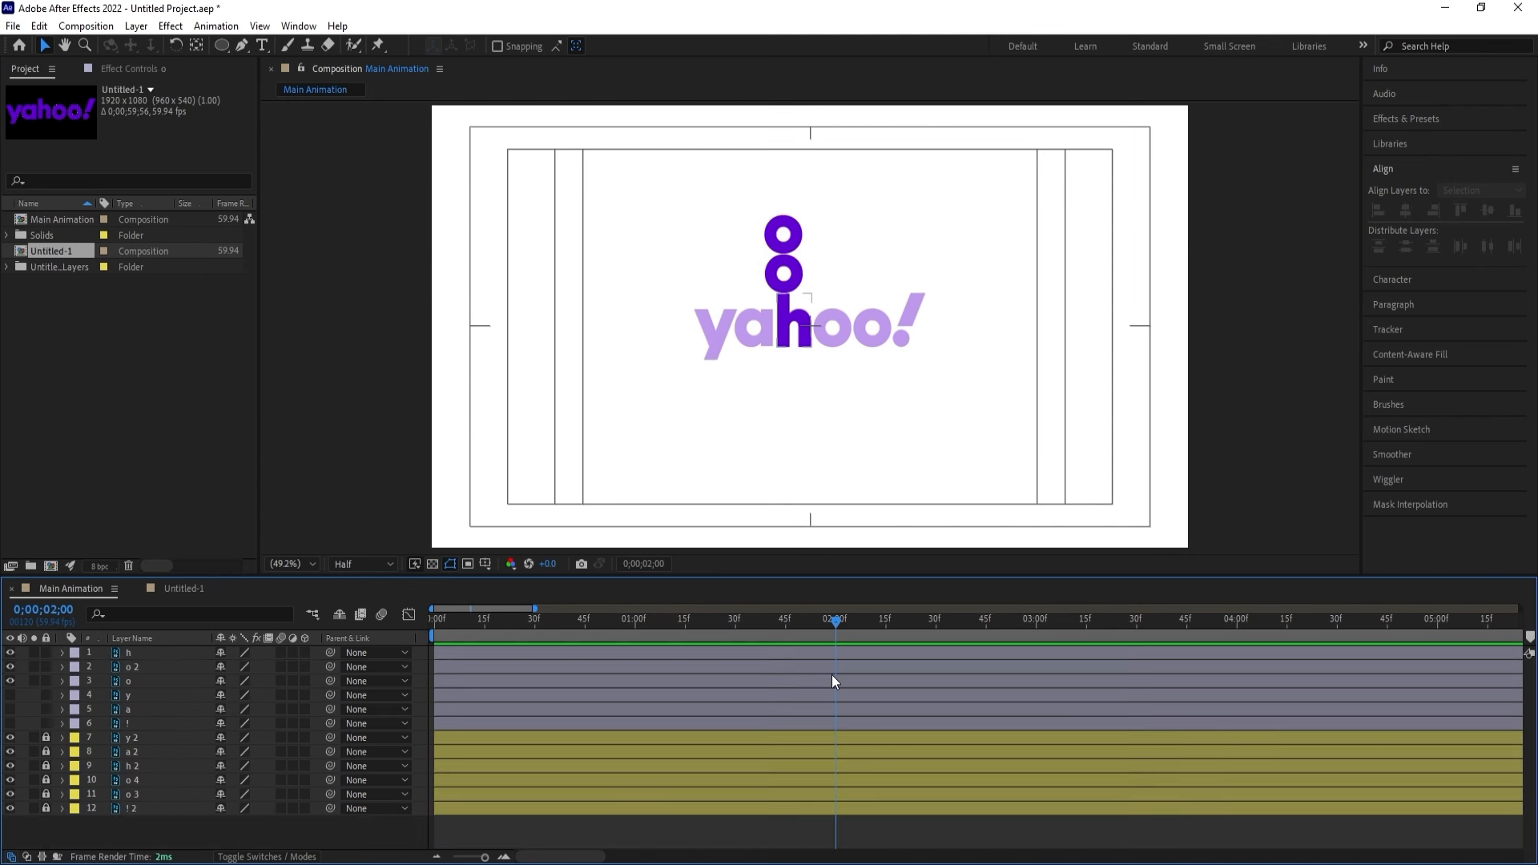
pyautogui.click(10, 724)
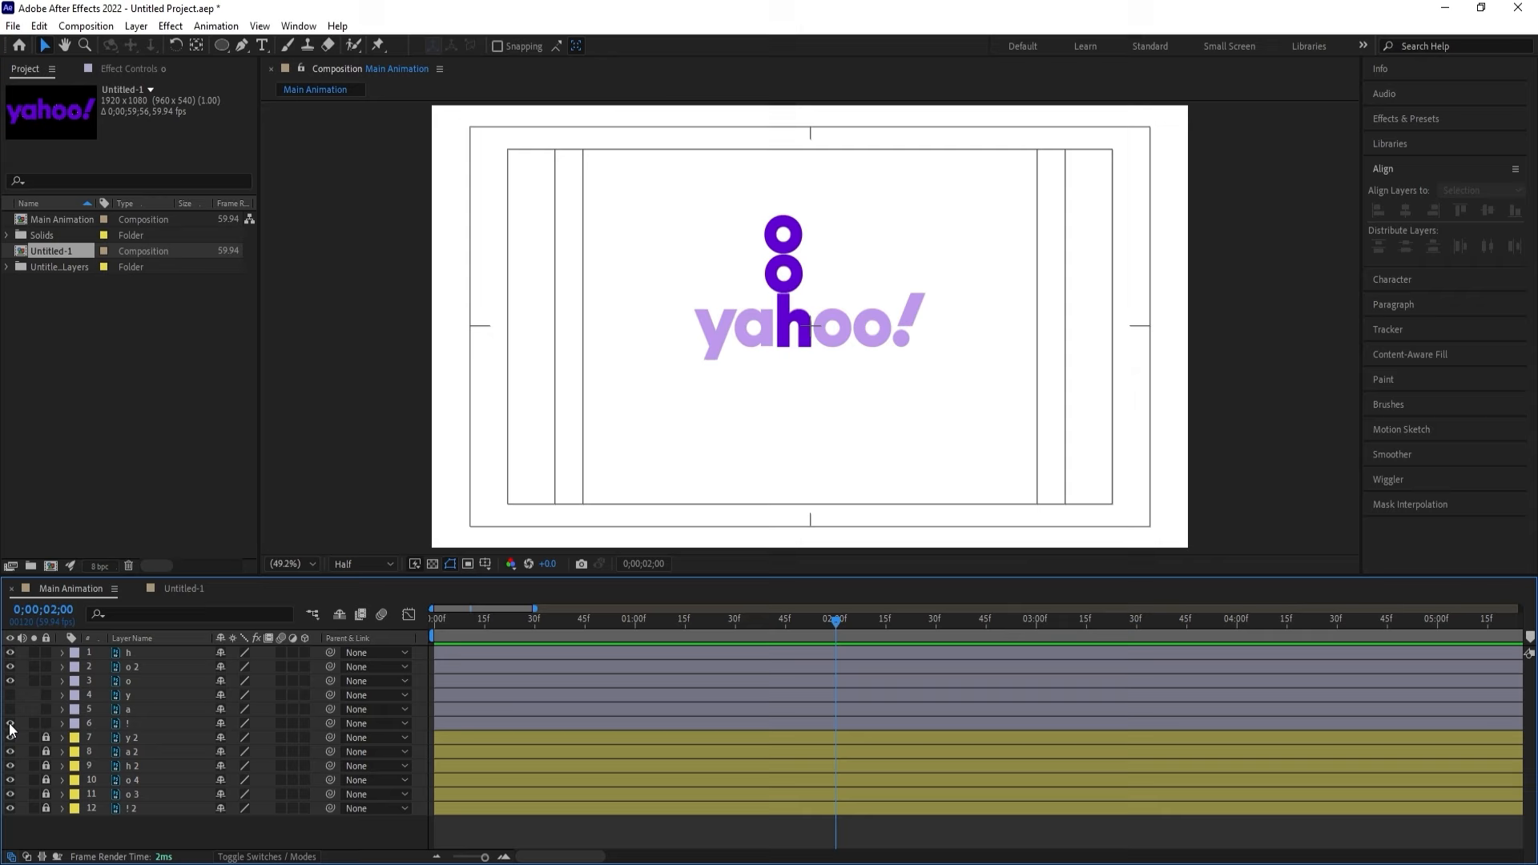
pyautogui.click(142, 721)
pyautogui.moveTo(136, 719); pyautogui.dragTo(133, 652)
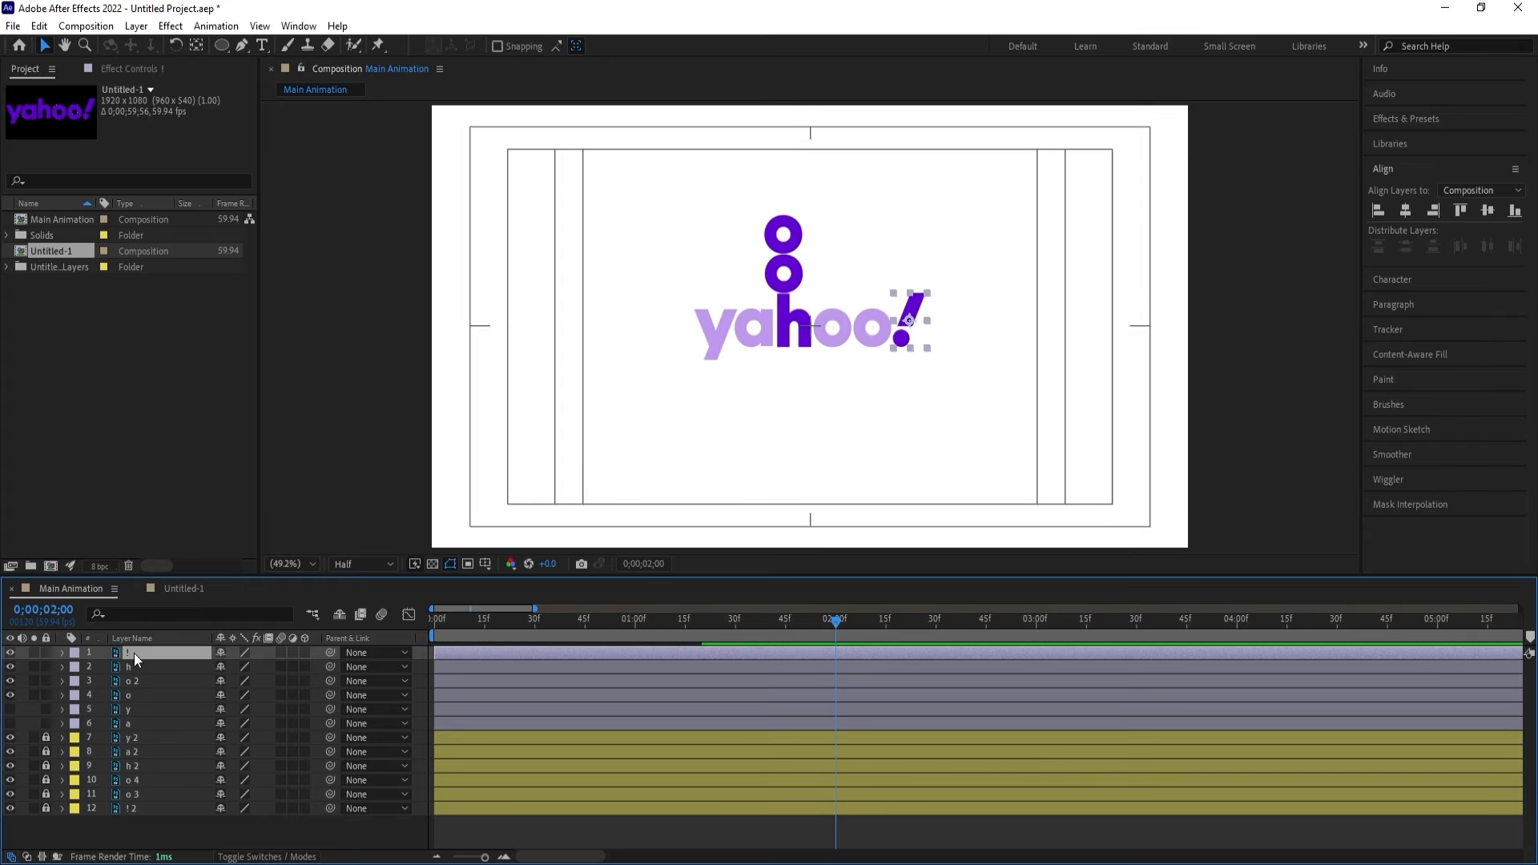
pyautogui.hotkey('alt', '[')
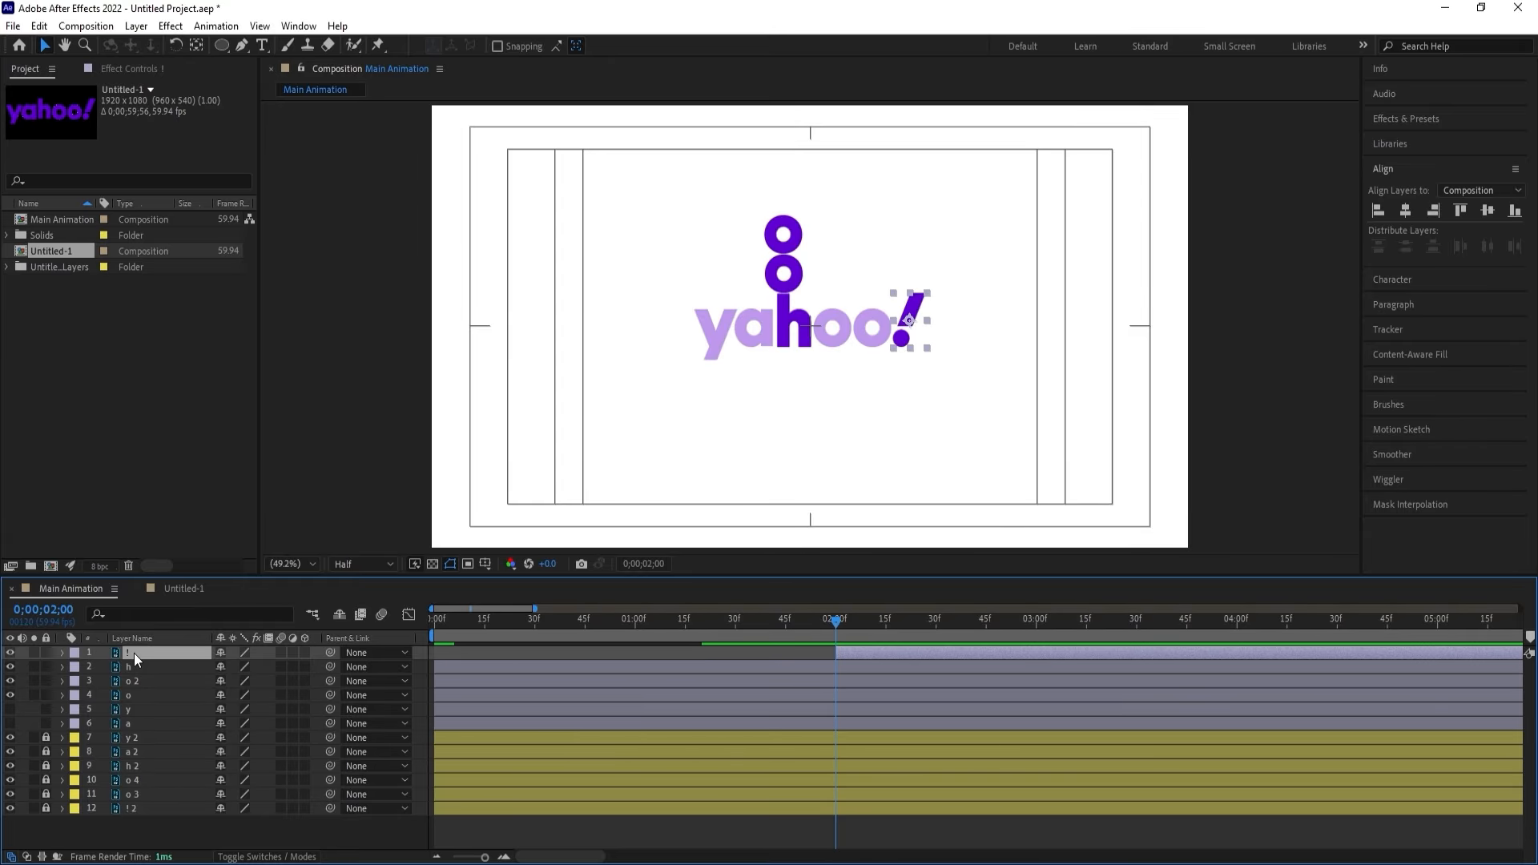
# Separate the ! layer's Position dimensions and add X and Y Position keyframes at 2;00.
pyautogui.press('p')
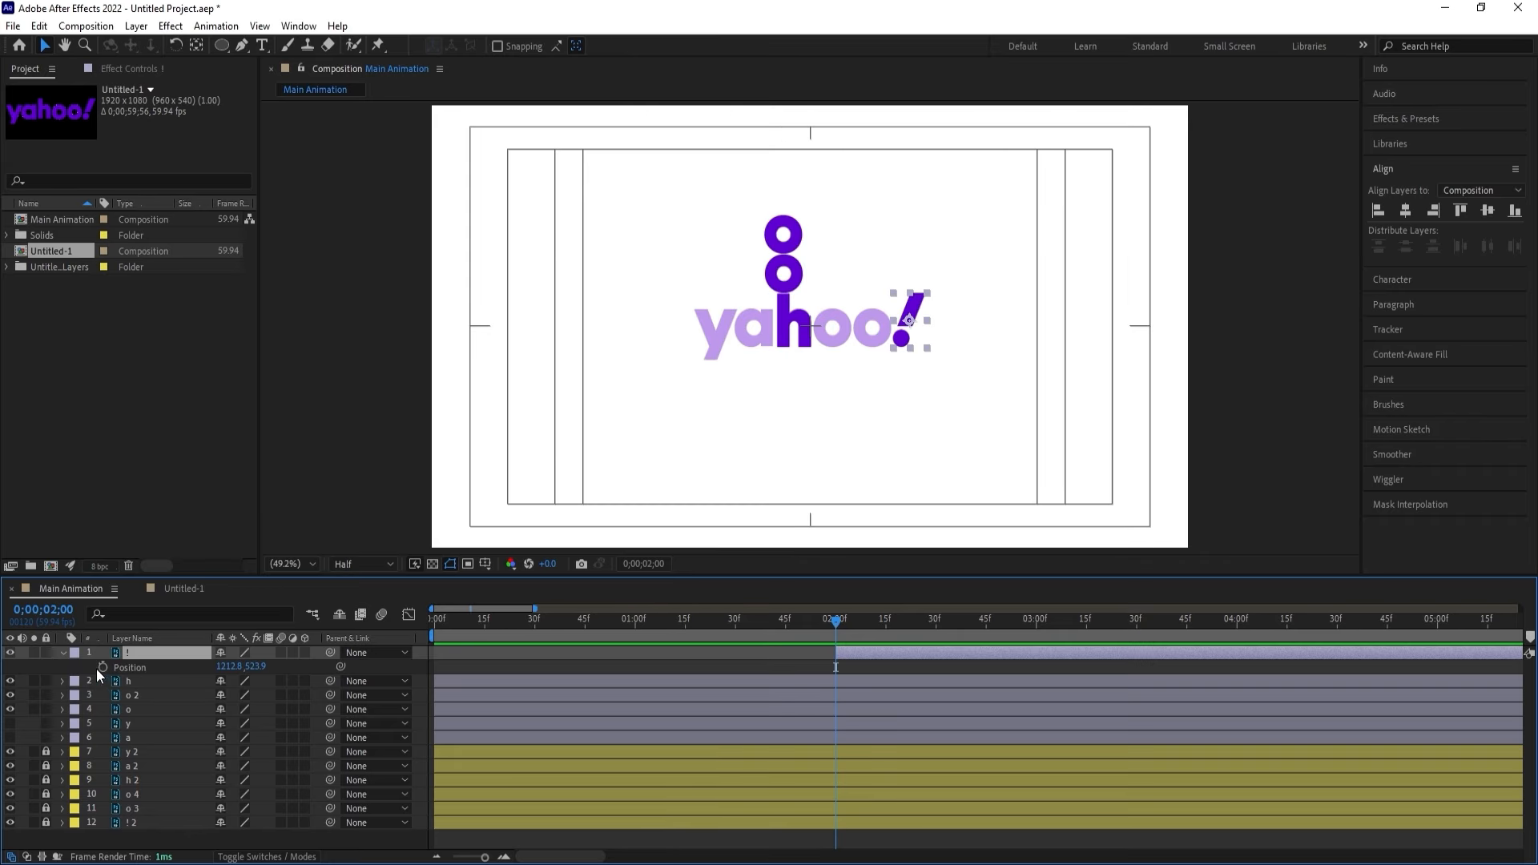
pyautogui.rightClick(120, 668)
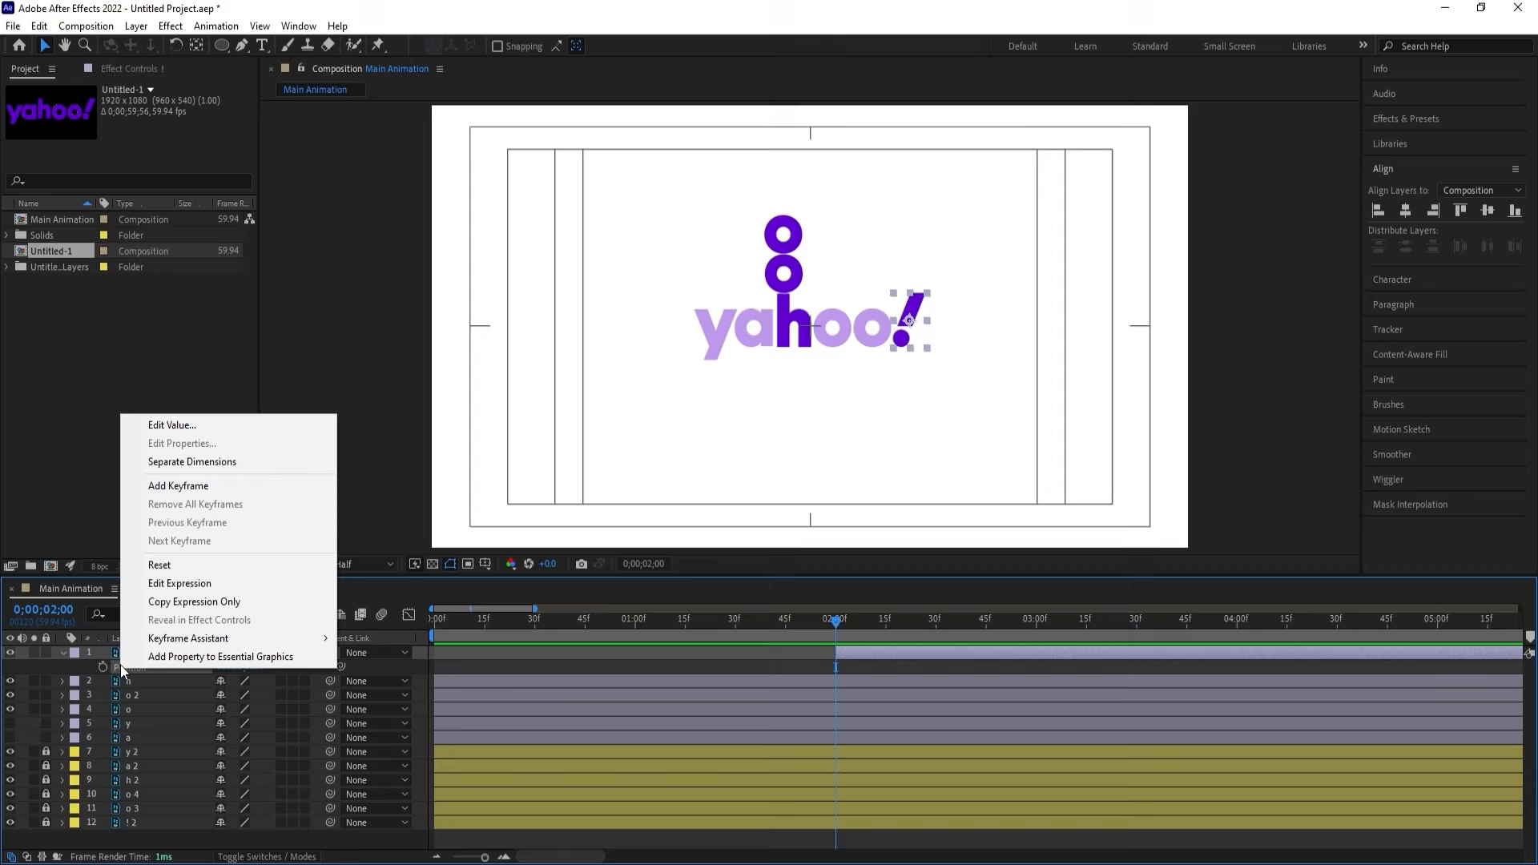
pyautogui.click(161, 462)
pyautogui.click(268, 677)
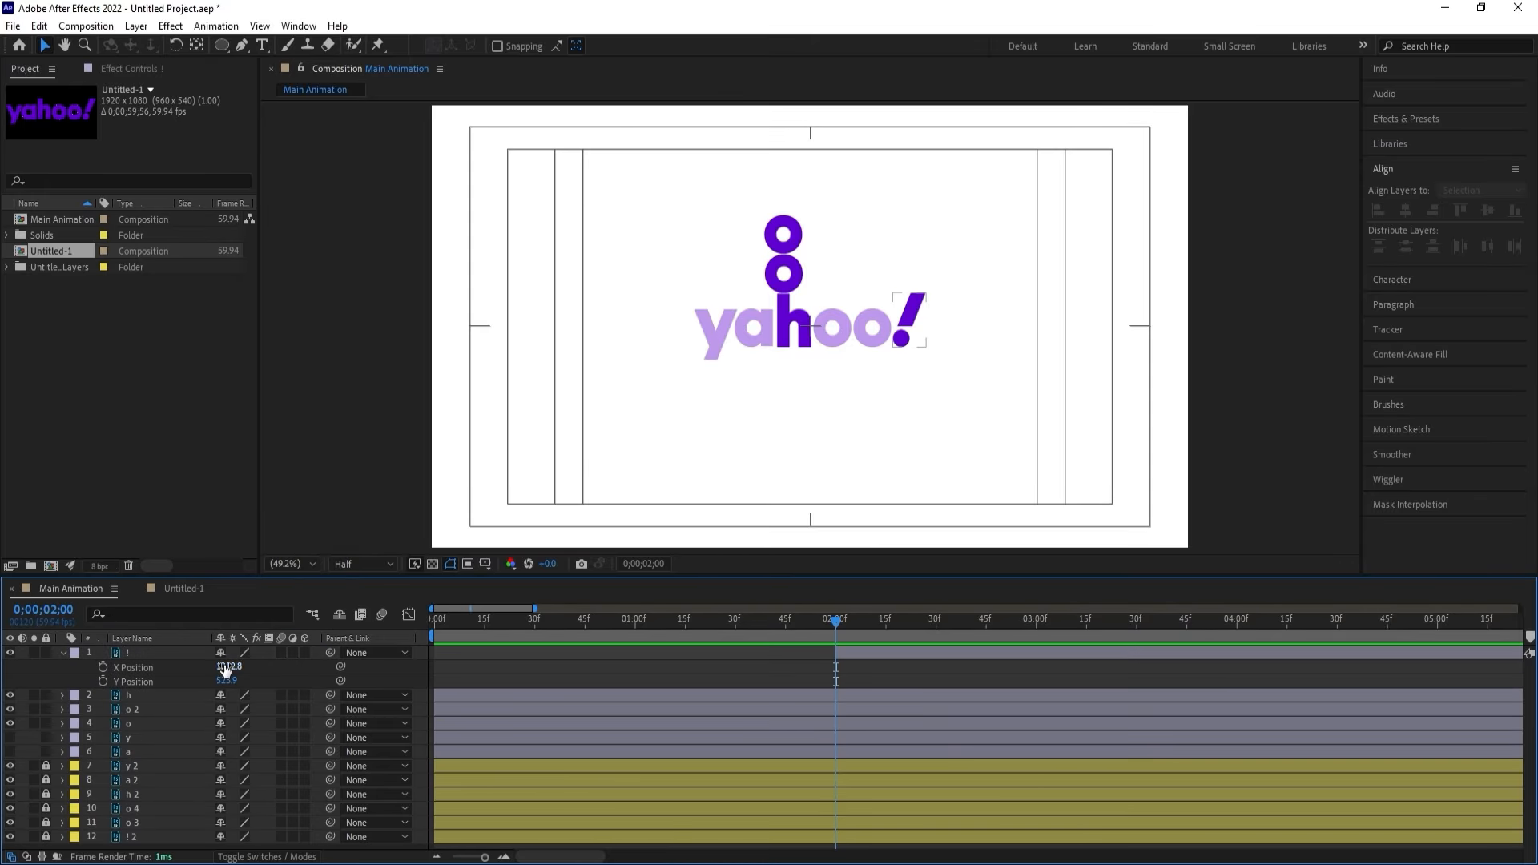
pyautogui.click(104, 668)
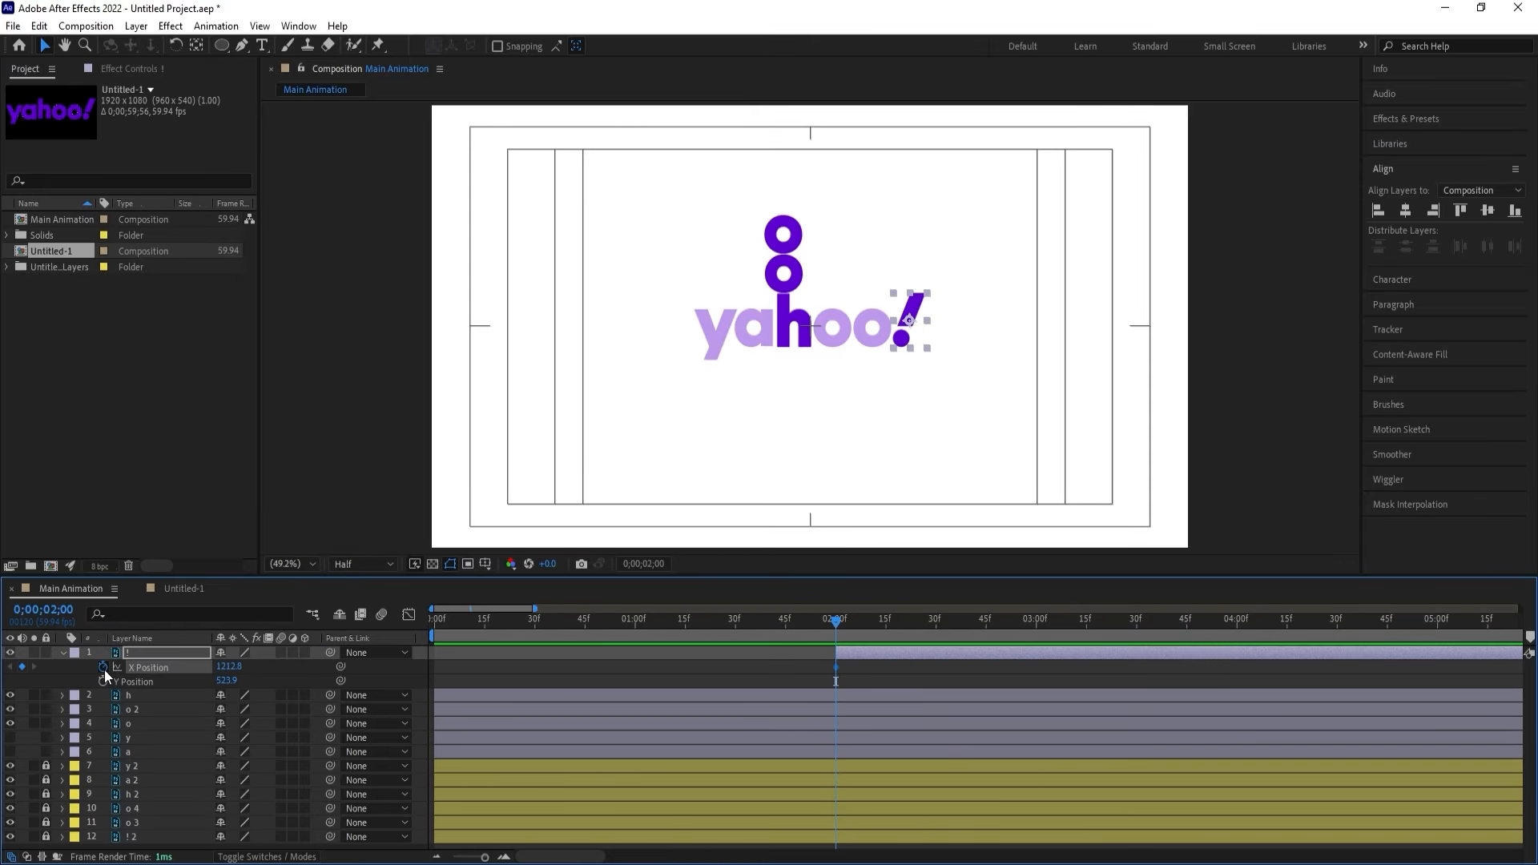
pyautogui.click(104, 680)
# Rotate the exclamation mark to 66° and move it horizontally just outside the composition's right edge at 2;00.
pyautogui.press('r')
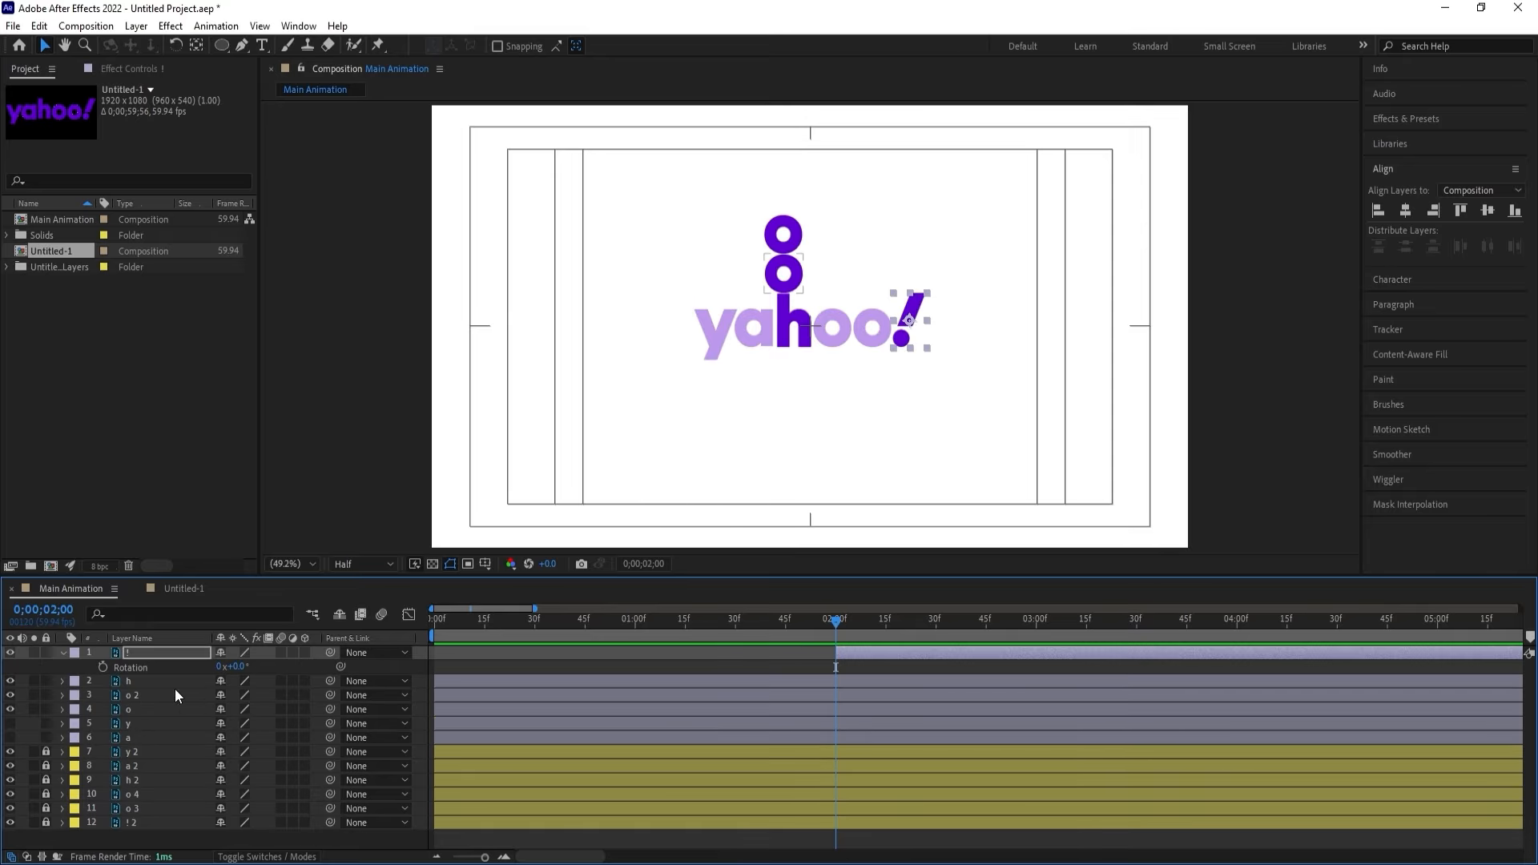
pyautogui.moveTo(239, 667); pyautogui.dragTo(288, 675)
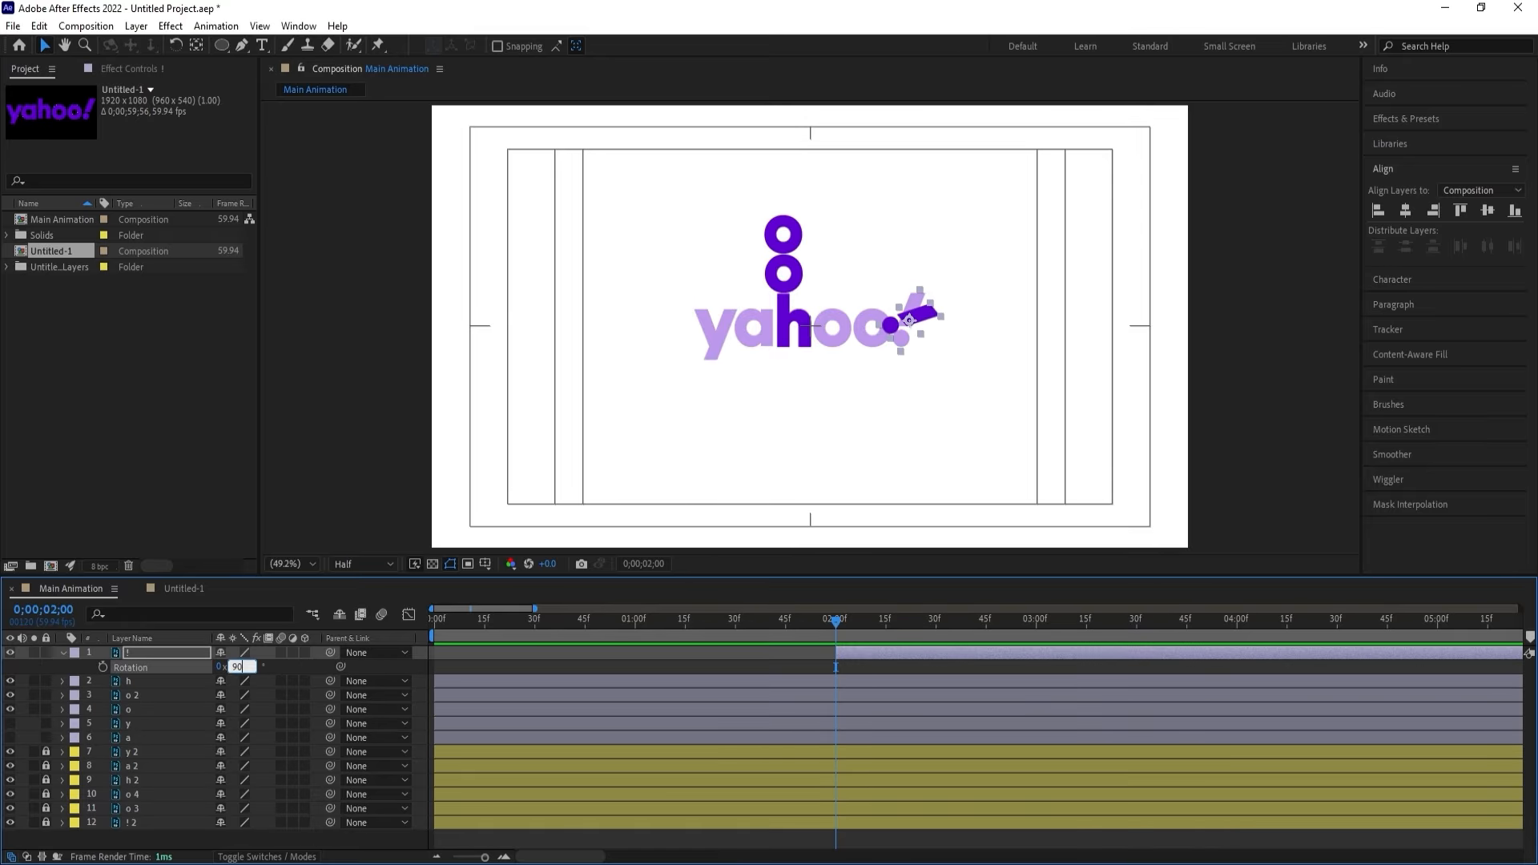
pyautogui.press('Return')
pyautogui.moveTo(255, 670); pyautogui.dragTo(224, 664)
pyautogui.moveTo(929, 324); pyautogui.dragTo(1238, 321)
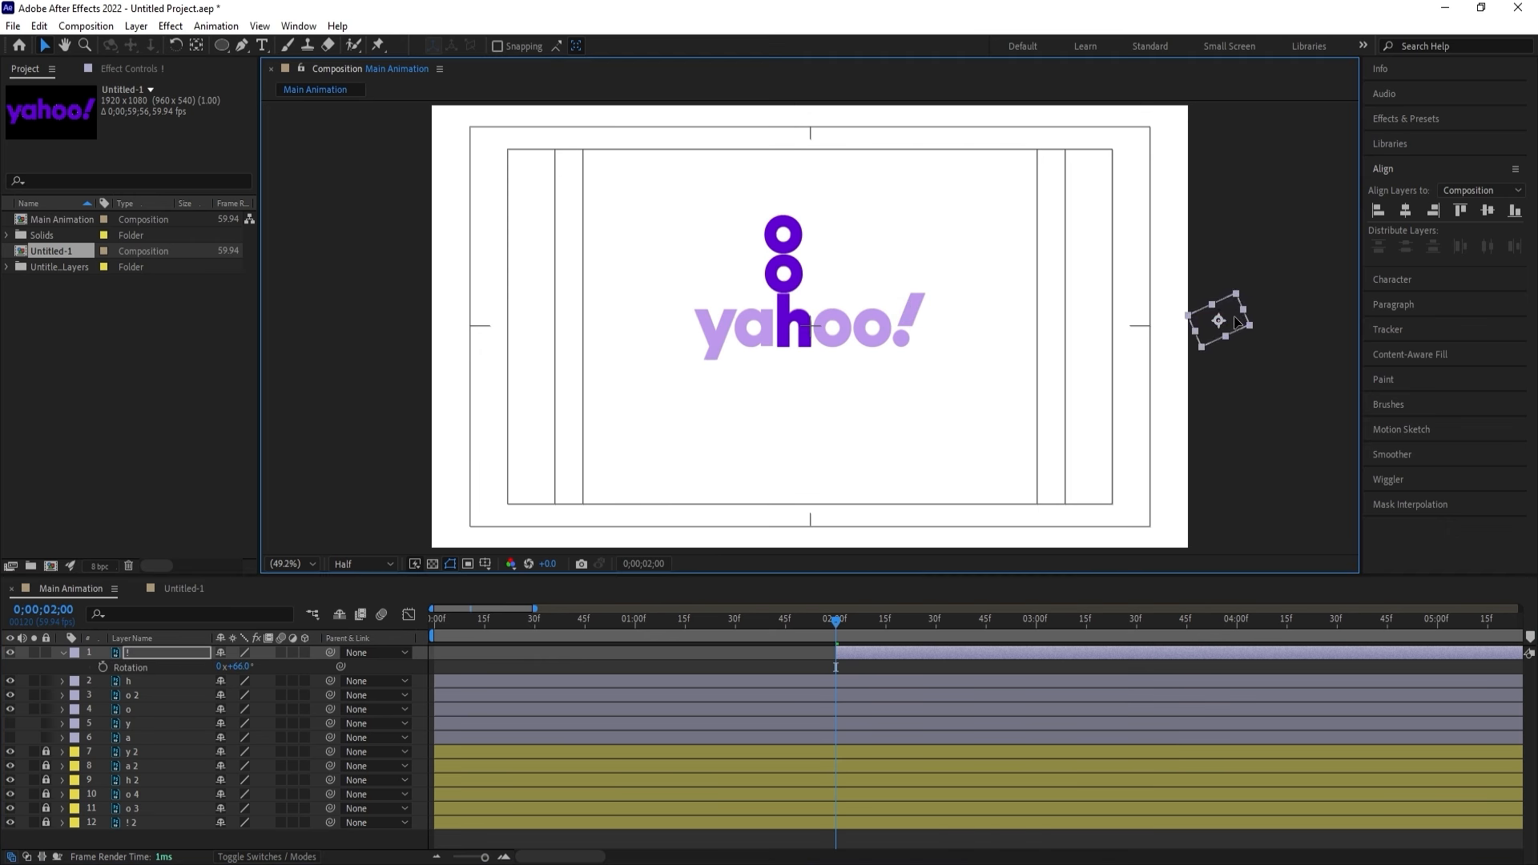
# Move the exclamation mark horizontally onto the dark h at 2;15, keyframing X Position at 974.8, and preview the move.
pyautogui.hotkey('alt', 'shift', 'p')
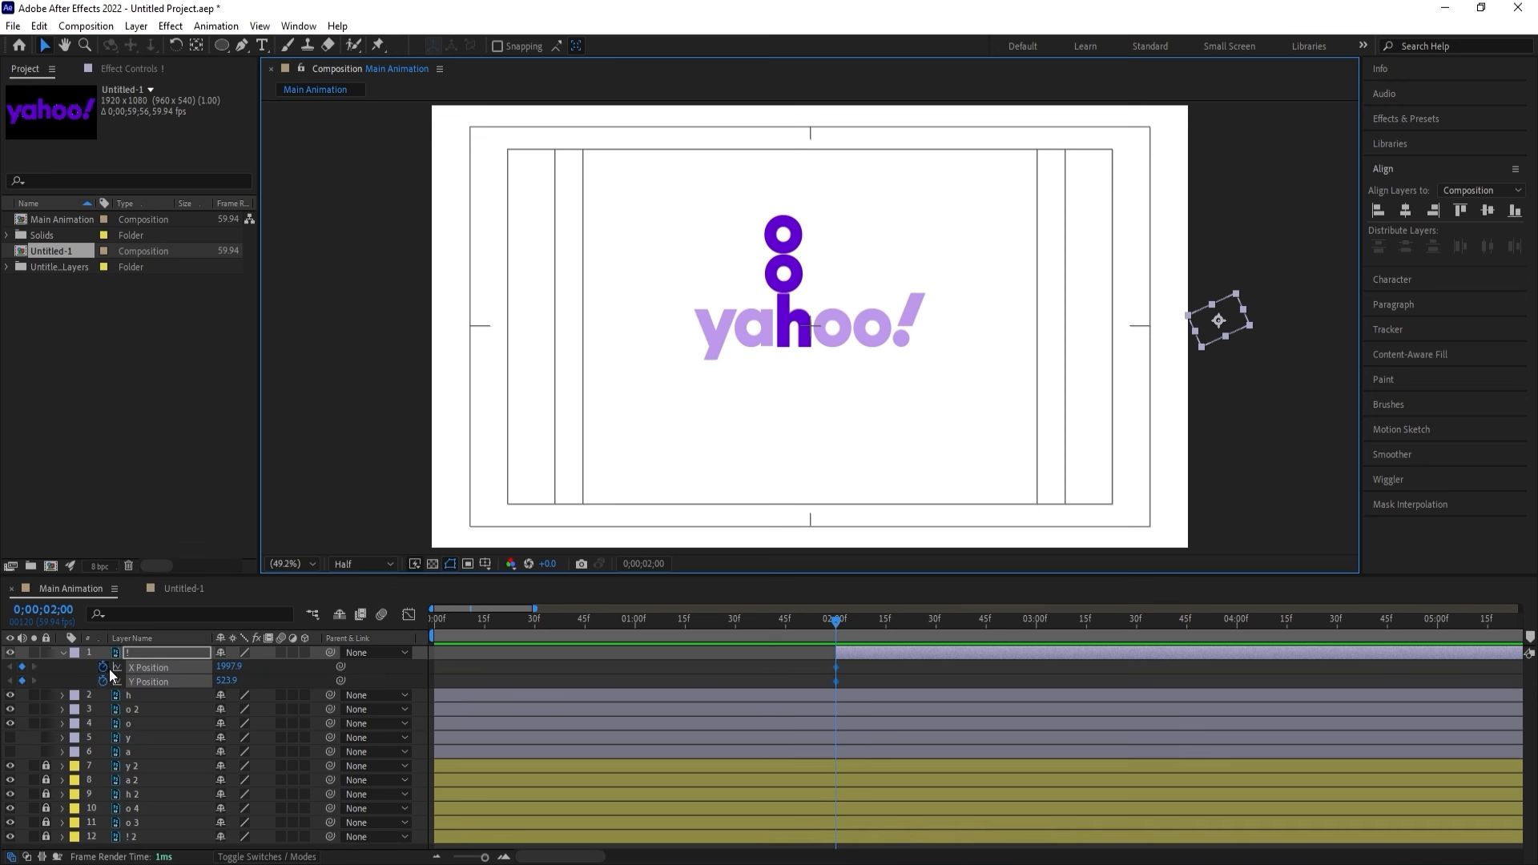
pyautogui.click(880, 625)
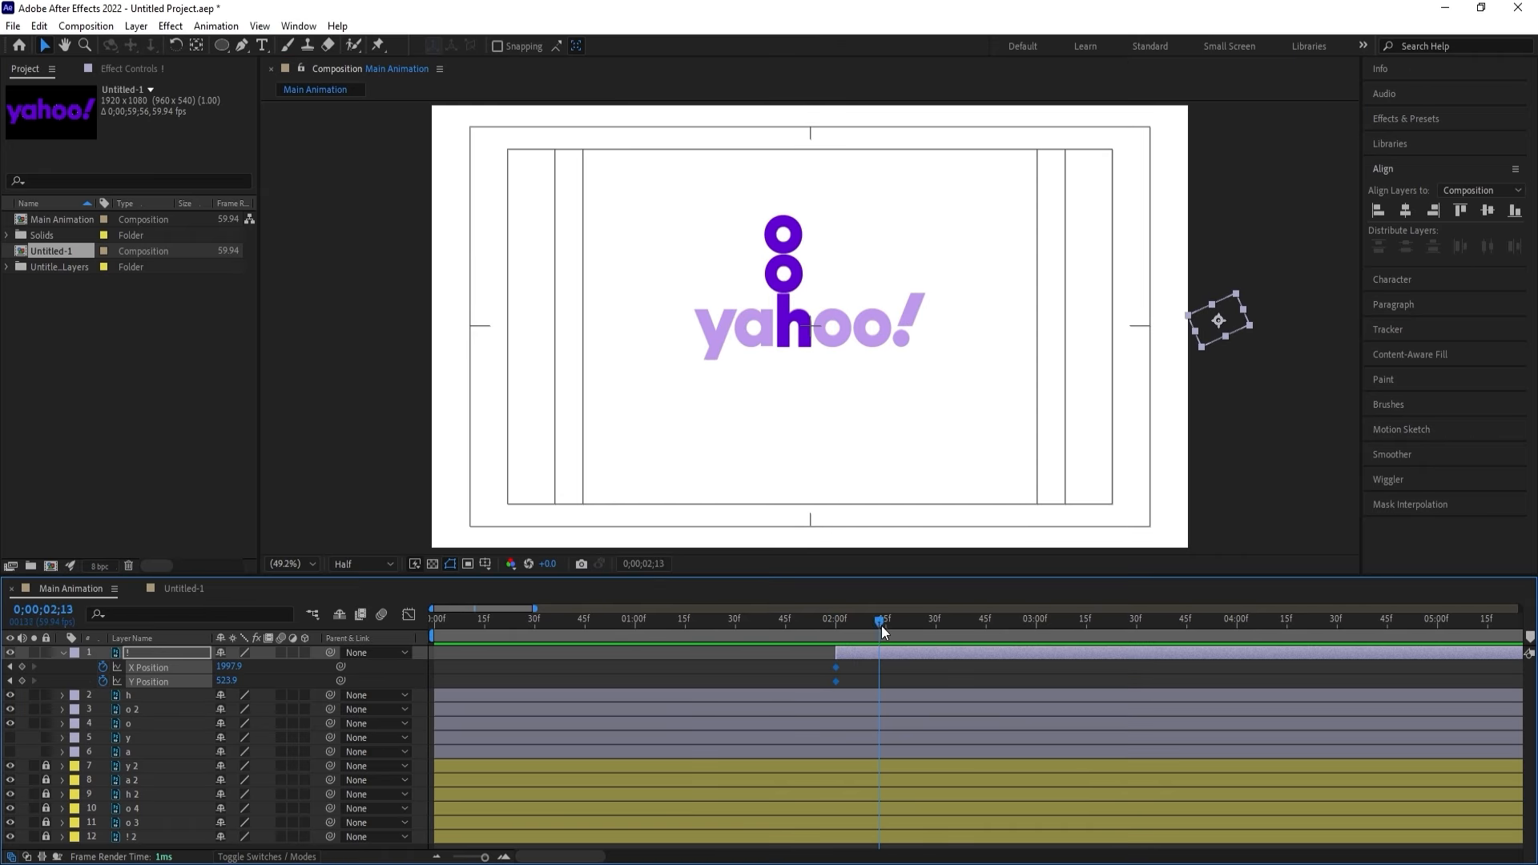
pyautogui.moveTo(923, 636); pyautogui.dragTo(889, 625)
pyautogui.moveTo(1211, 335); pyautogui.dragTo(809, 335)
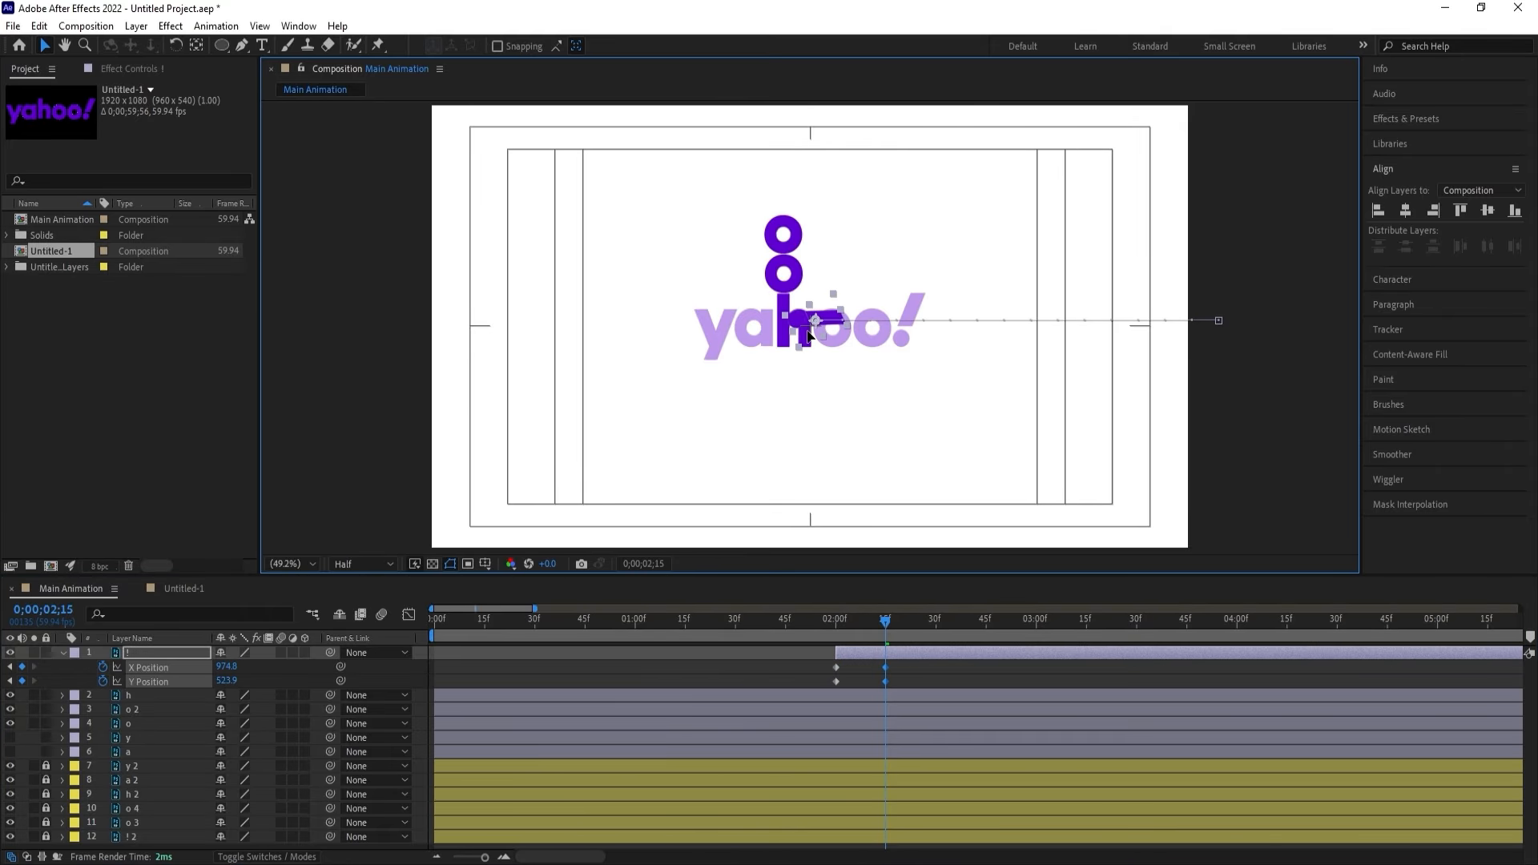
pyautogui.click(825, 626)
pyautogui.press('space')
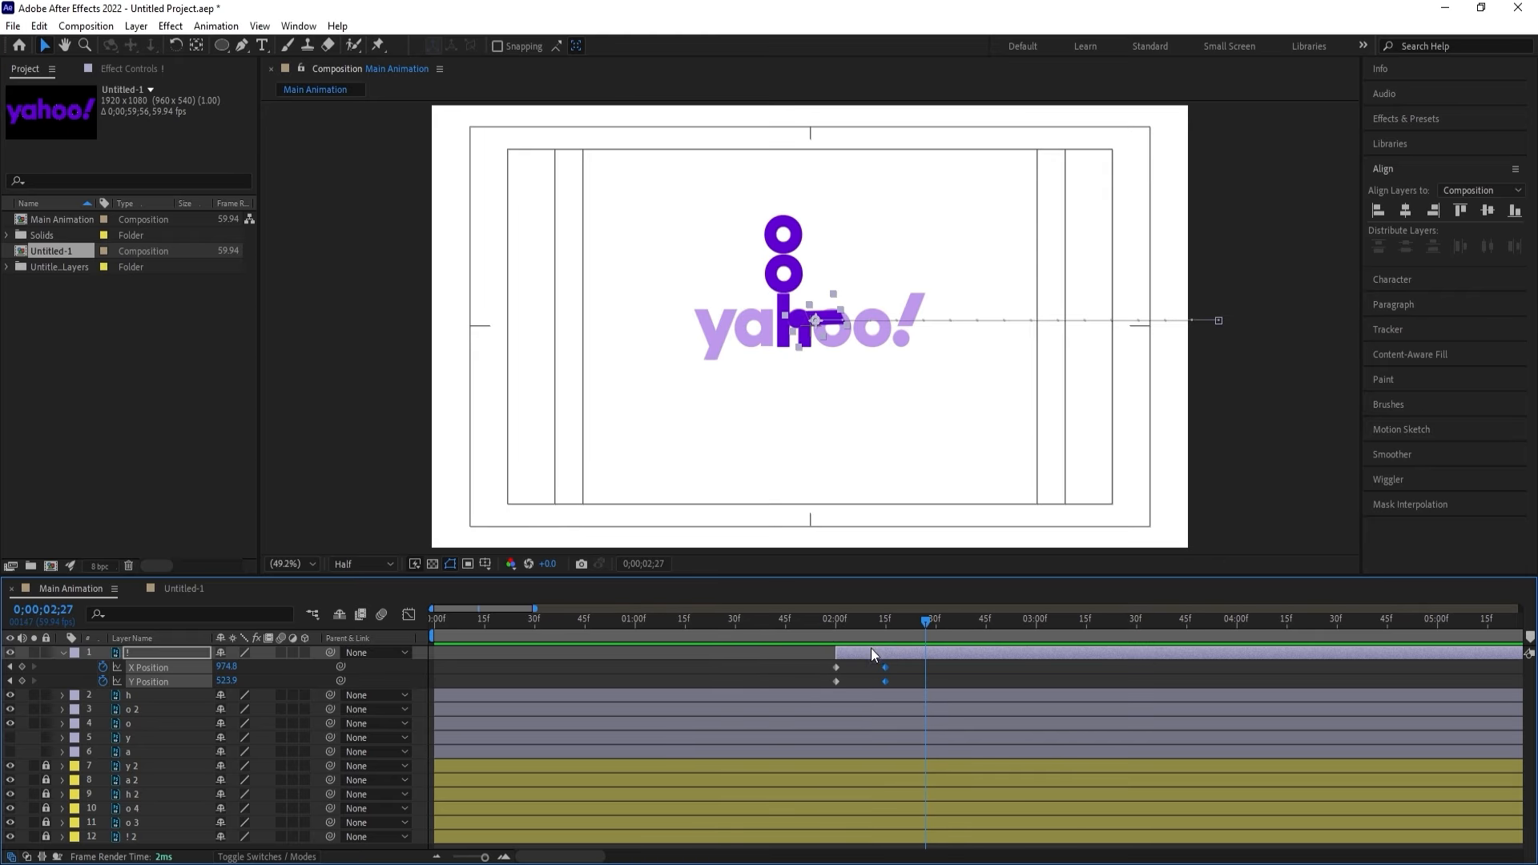
# Ease the ! layer's position keyframes and shape the X Position speed curve to build slowly and peak just before the last keyframe.
pyautogui.moveTo(908, 666); pyautogui.dragTo(828, 686)
pyautogui.click(409, 616)
pyautogui.press('=')
pyautogui.press('=')
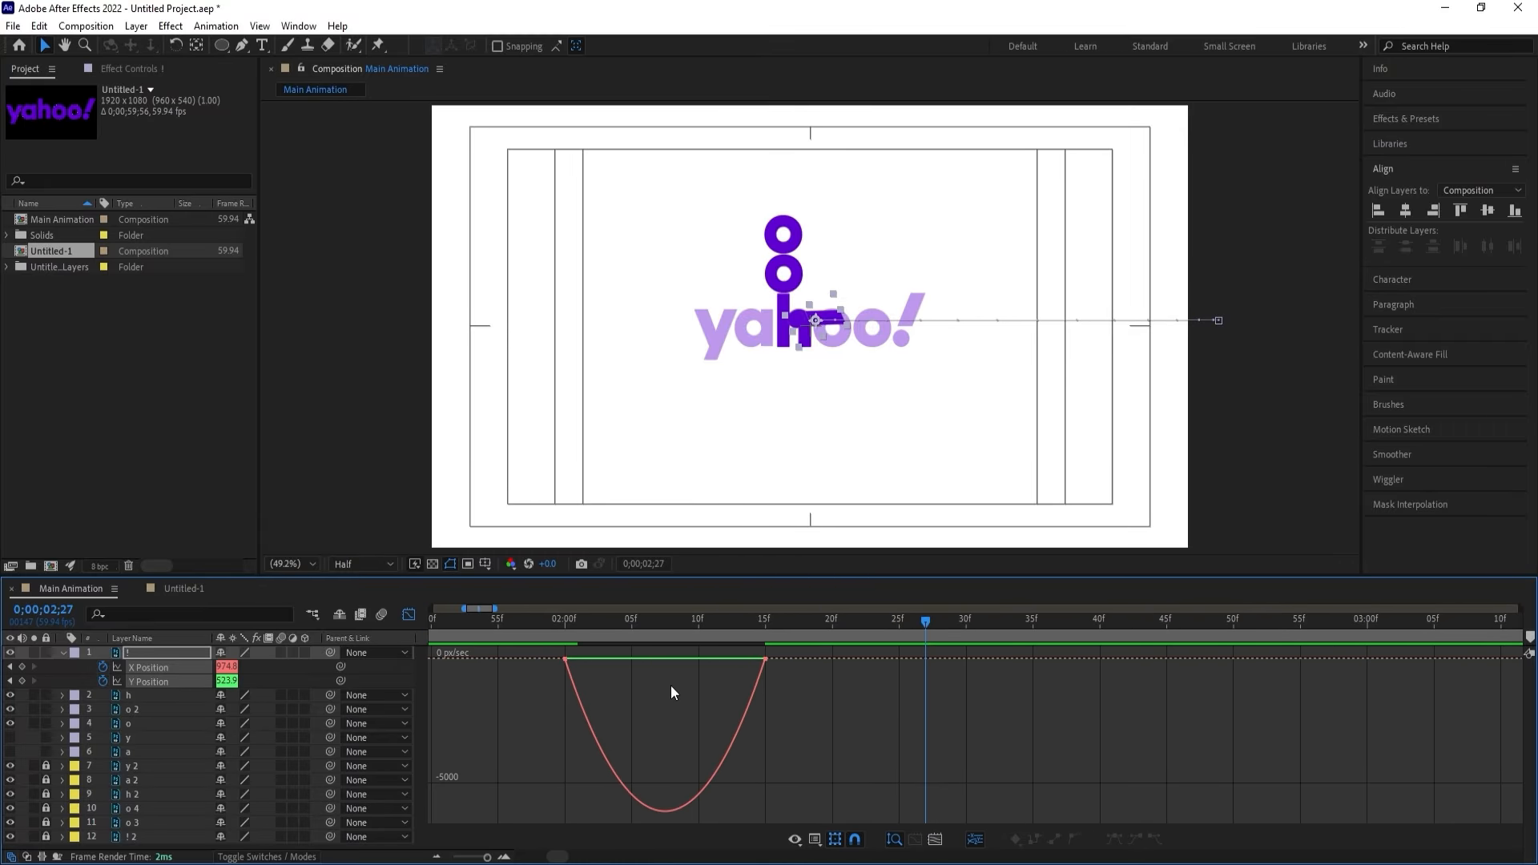
pyautogui.moveTo(657, 691); pyautogui.dragTo(513, 602)
pyautogui.moveTo(598, 664); pyautogui.dragTo(833, 665)
pyautogui.moveTo(786, 761); pyautogui.dragTo(747, 666)
pyautogui.press('space')
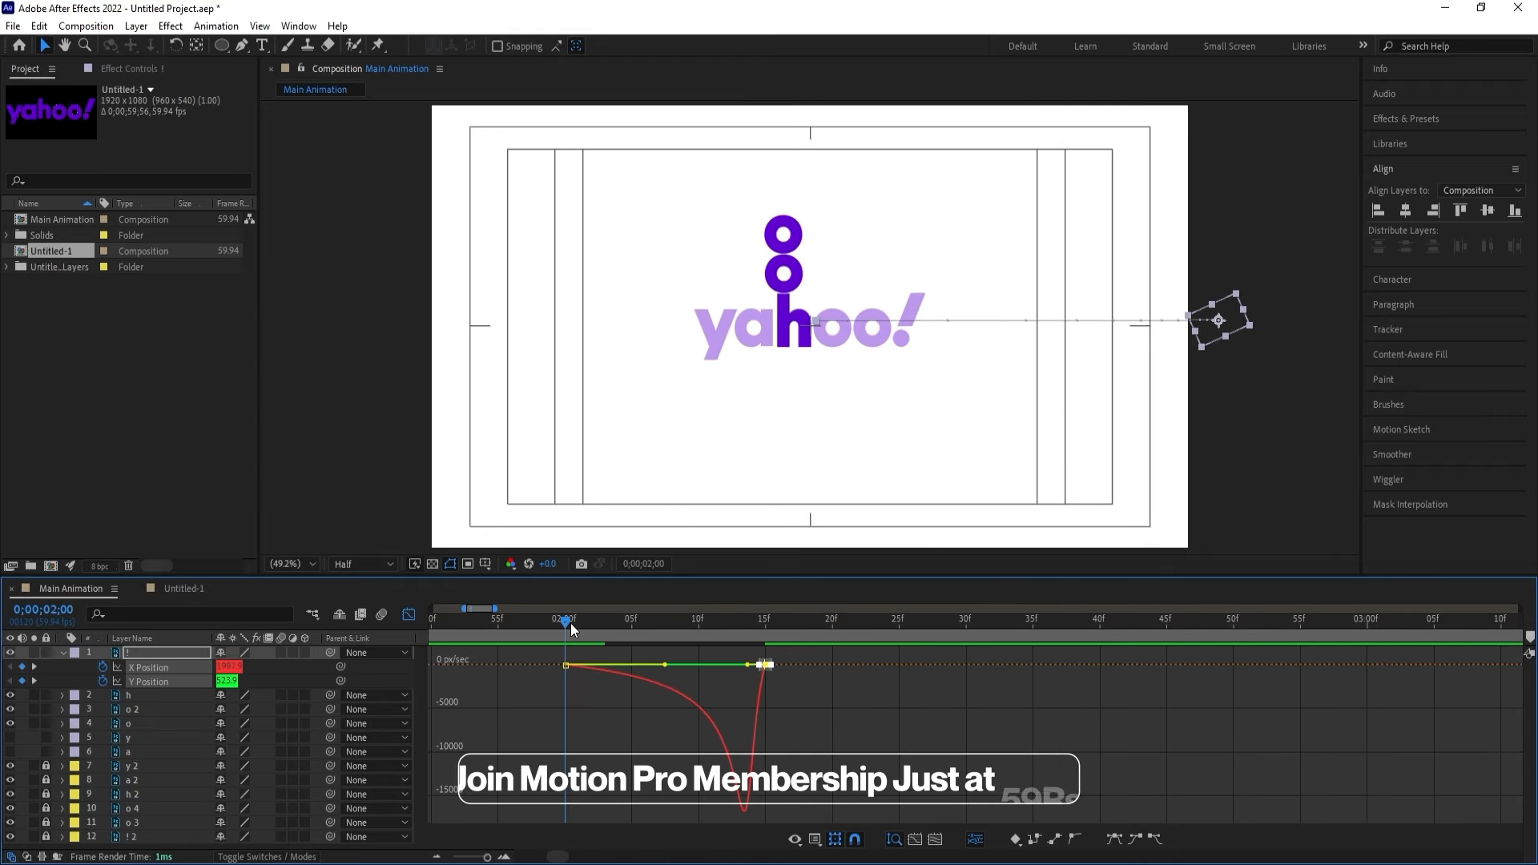
# Move the ! layer's last X and Y Position keyframes to about 2;25 and play back from the start.
pyautogui.click(409, 614)
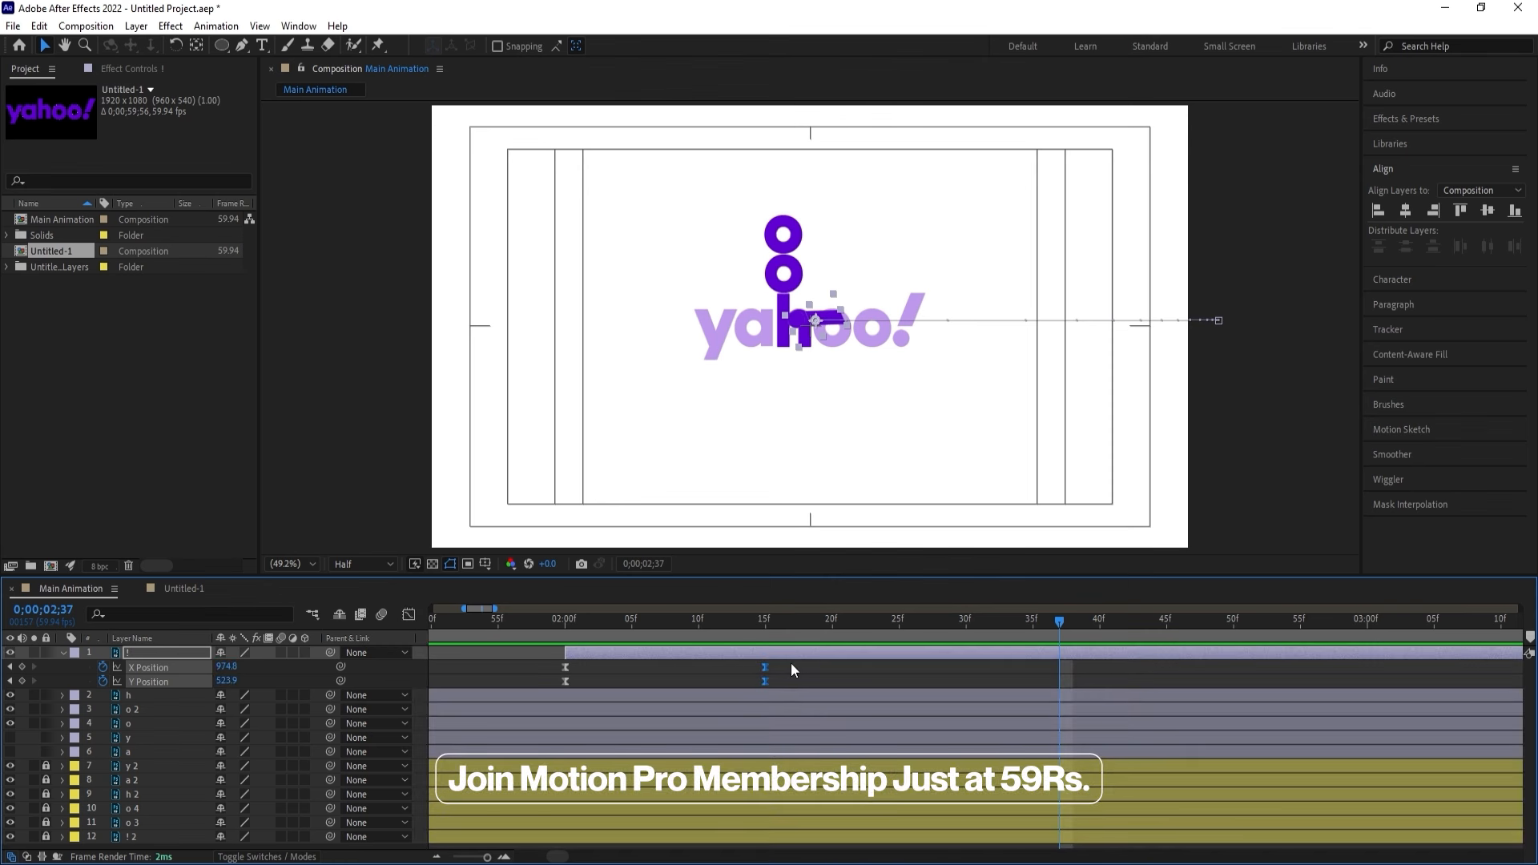
pyautogui.moveTo(761, 679); pyautogui.dragTo(900, 650)
pyautogui.press('-')
pyautogui.moveTo(815, 626); pyautogui.dragTo(886, 632)
pyautogui.press('Home')
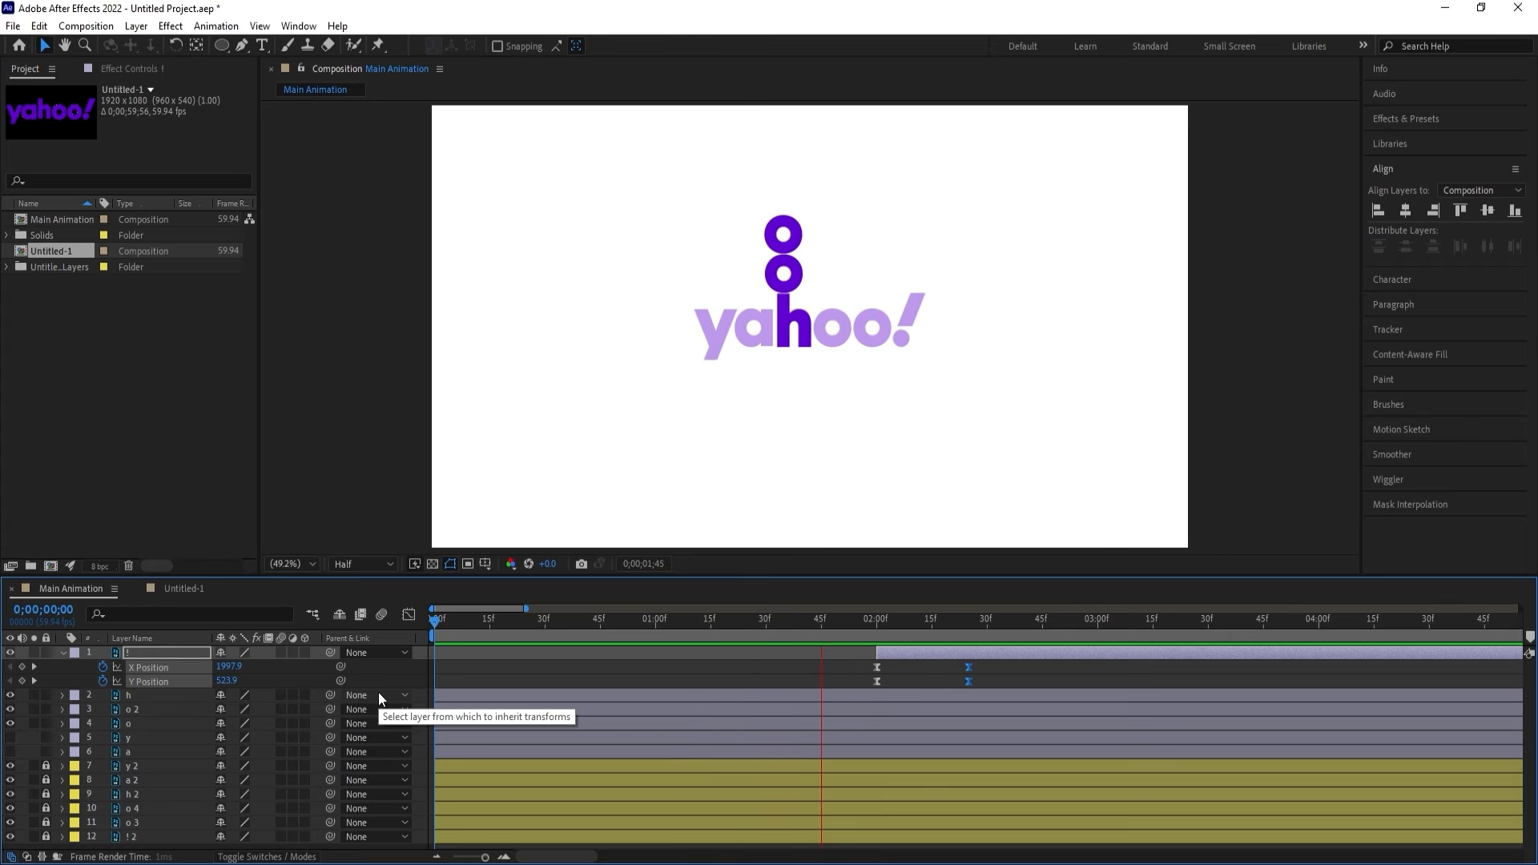
# Shift the ! layer with its keyframes to start at 1;17 and preview the timing.
pyautogui.moveTo(749, 618); pyautogui.dragTo(586, 613)
pyautogui.press('space')
pyautogui.press('space')
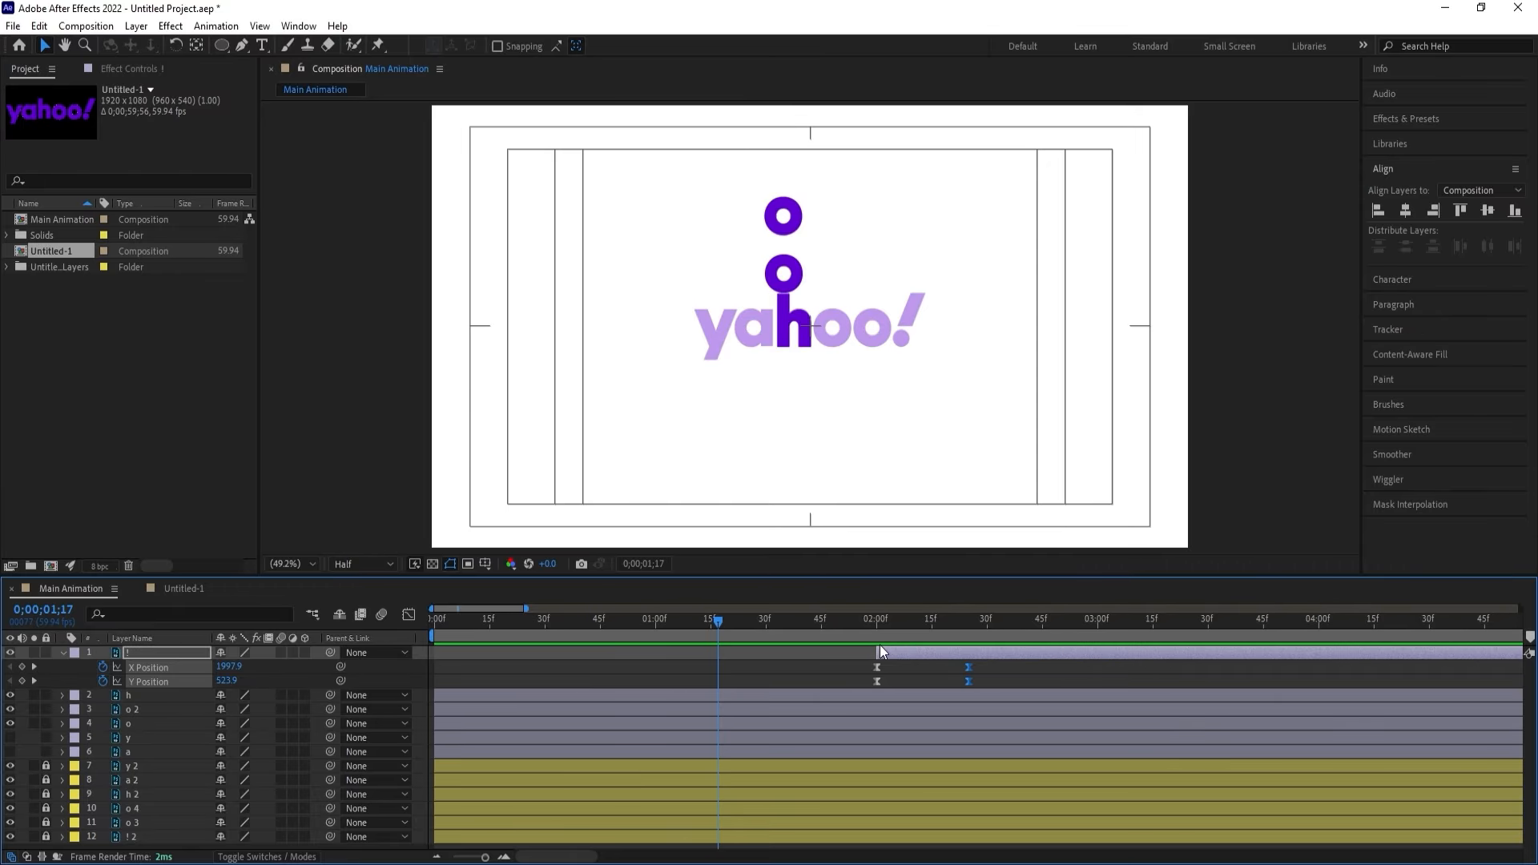
pyautogui.press('[')
pyautogui.press('space')
pyautogui.press('space')
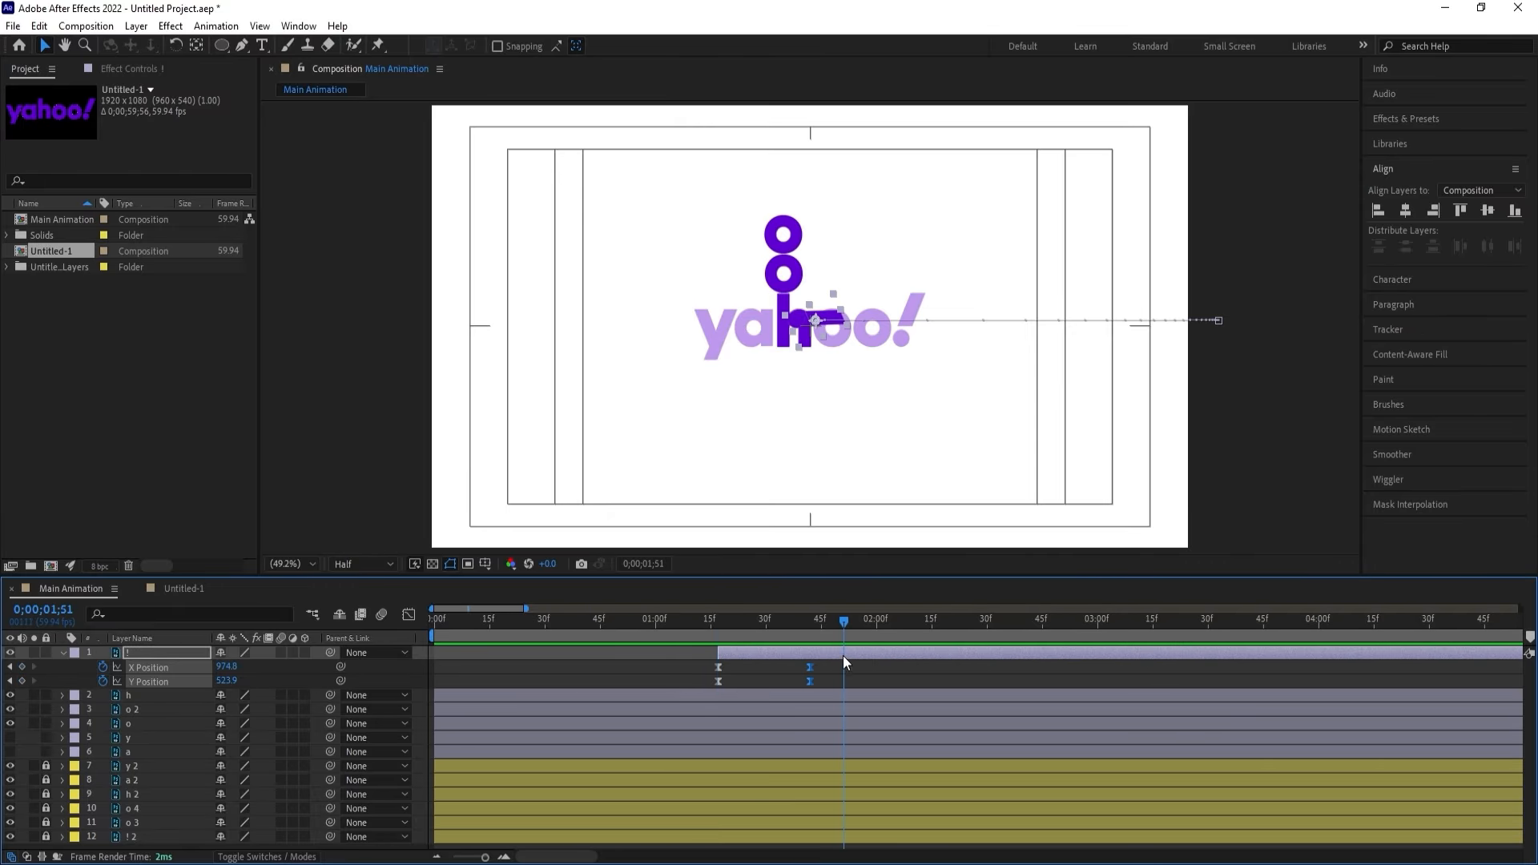
# Move the exclamation mark over the pale logo's exclamation mark at 3;15 to add new position keyframes.
pyautogui.click(806, 623)
pyautogui.moveTo(806, 623); pyautogui.dragTo(813, 631)
pyautogui.click(832, 675)
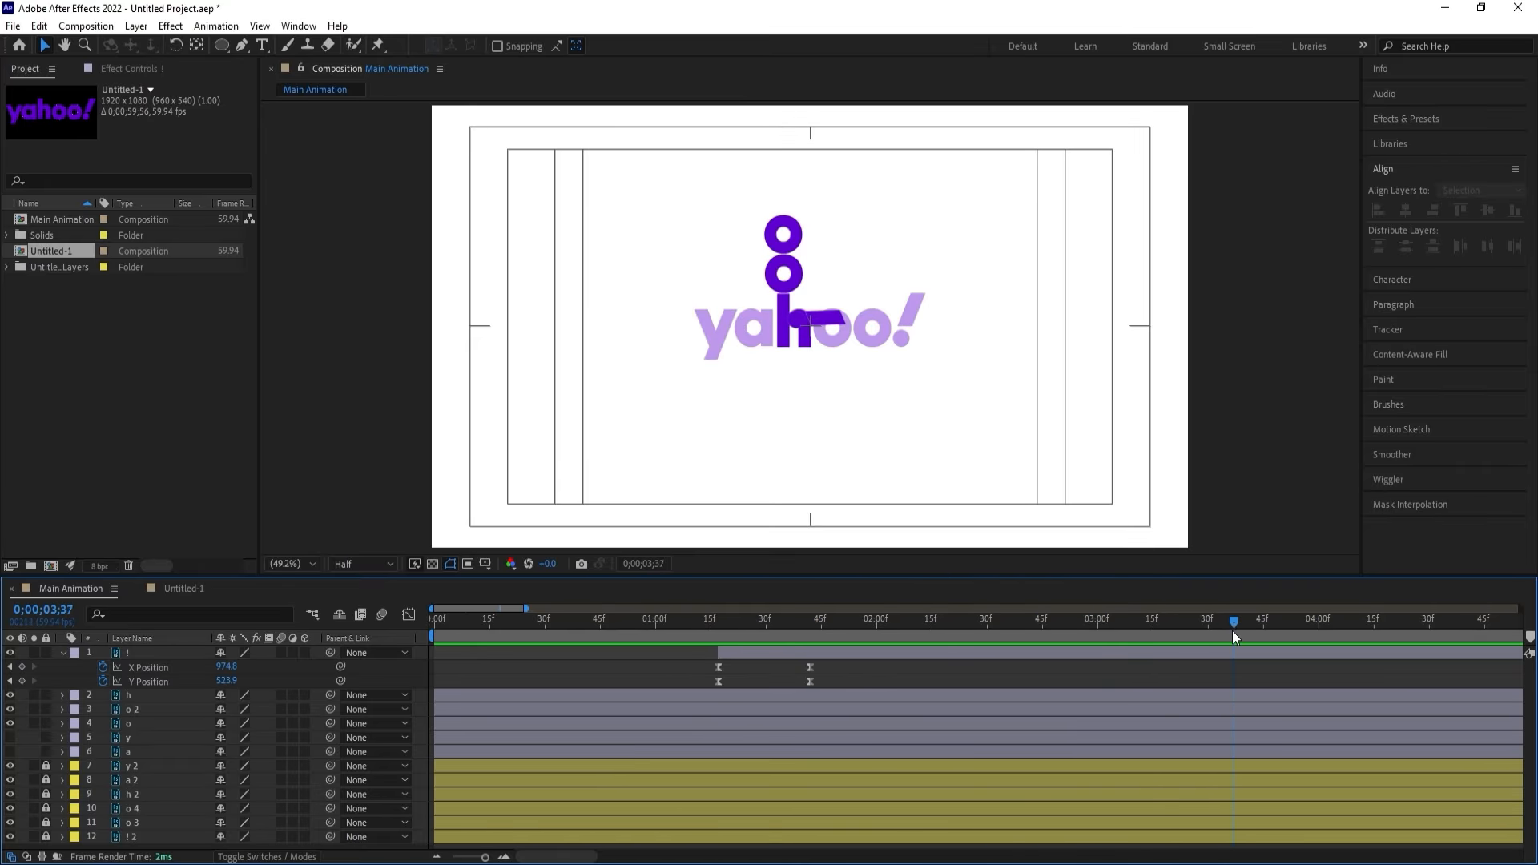
pyautogui.click(1140, 650)
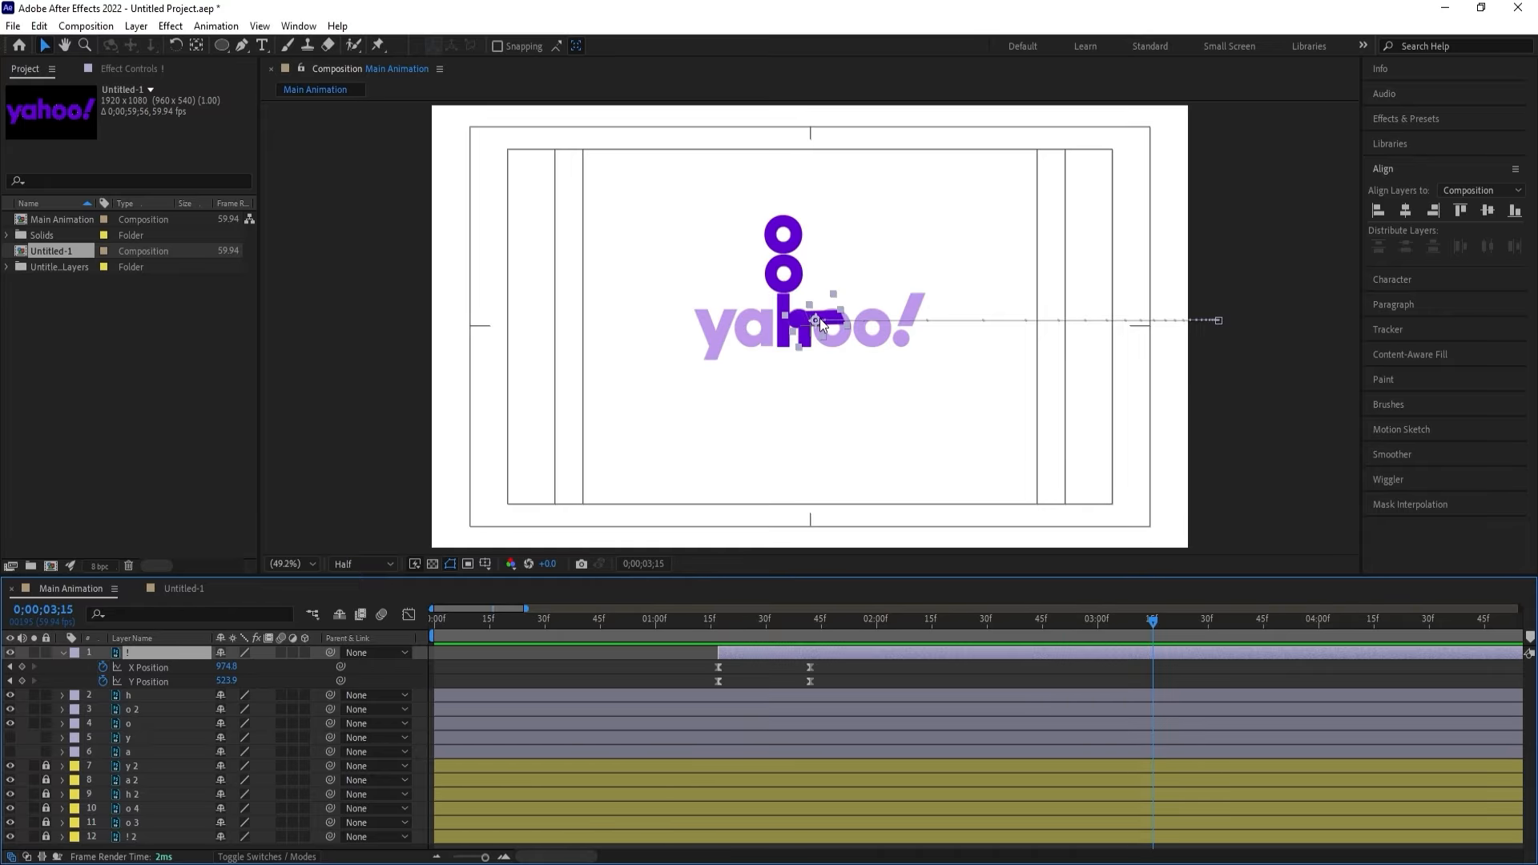
pyautogui.moveTo(821, 325); pyautogui.dragTo(904, 328)
pyautogui.scroll(4, 905, 328)
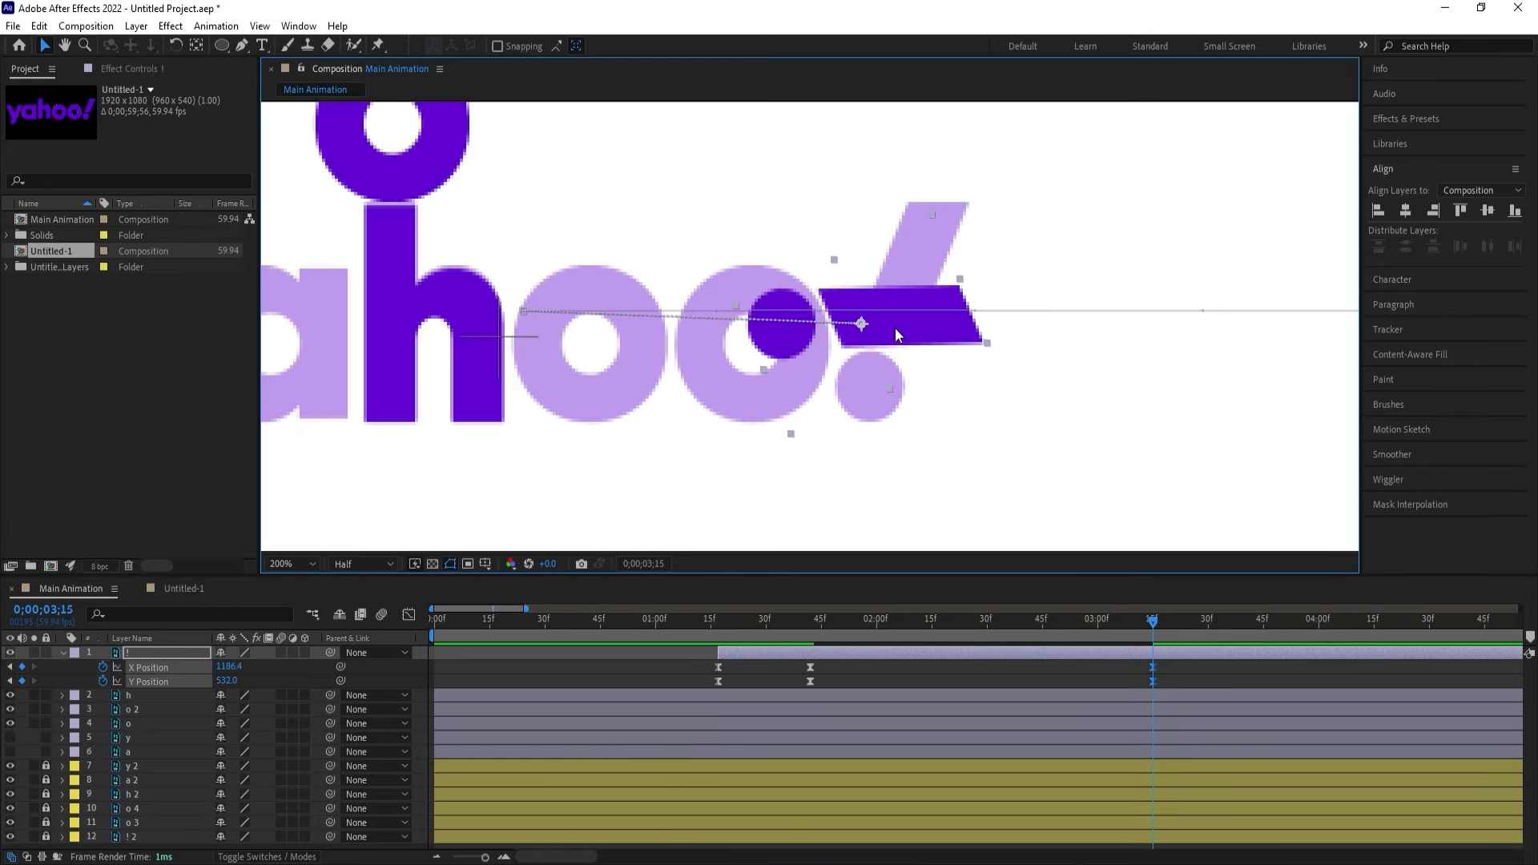
# Keyframe the exclamation mark's Rotation from 66° at 1;42 to 1x+0° at 3;15 and align it with the pale exclamation mark.
pyautogui.press('j')
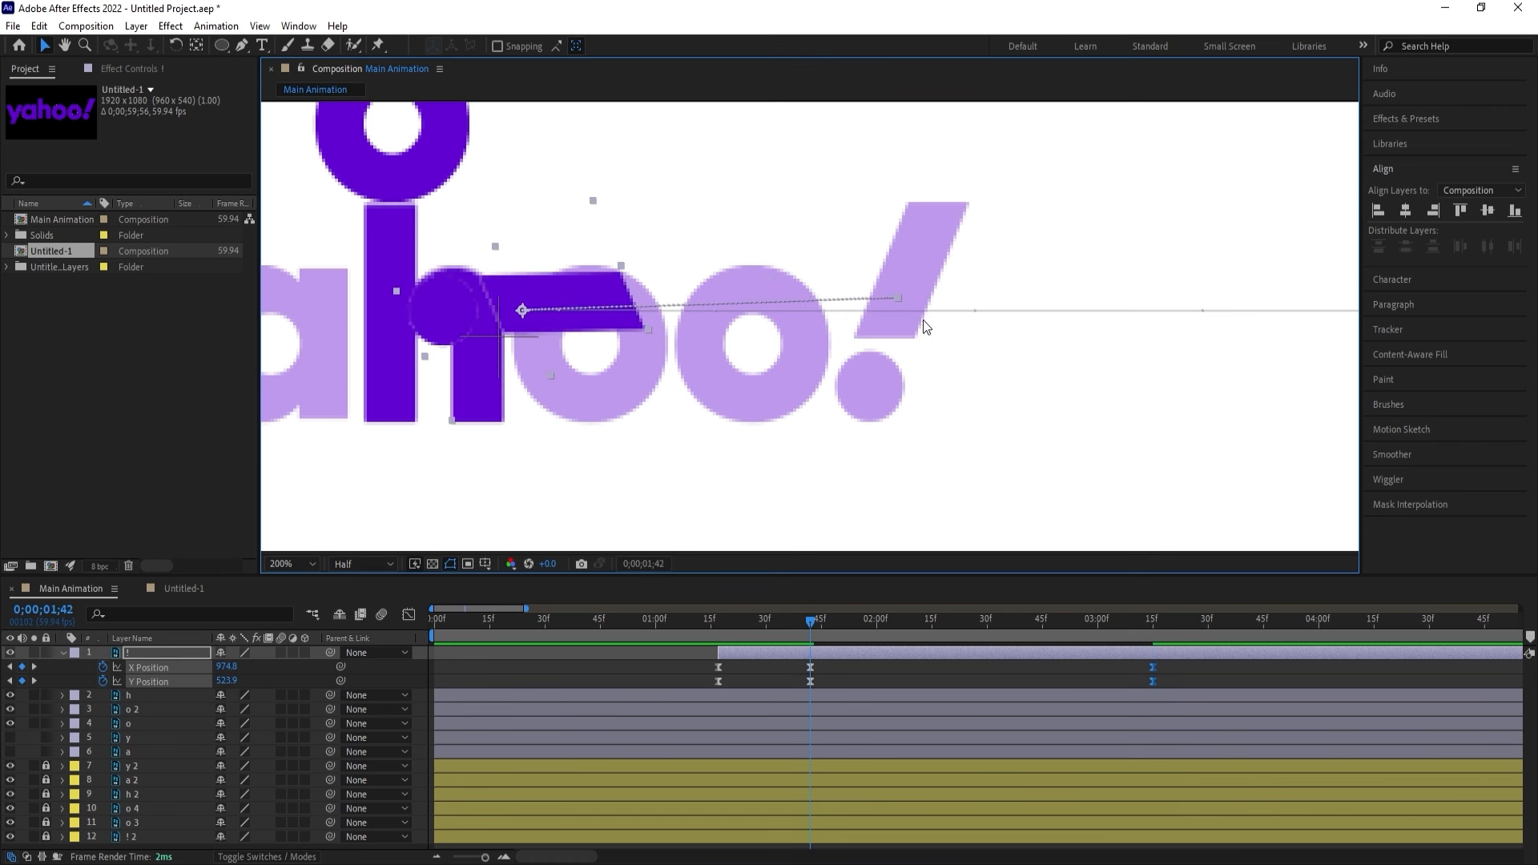
pyautogui.press('r')
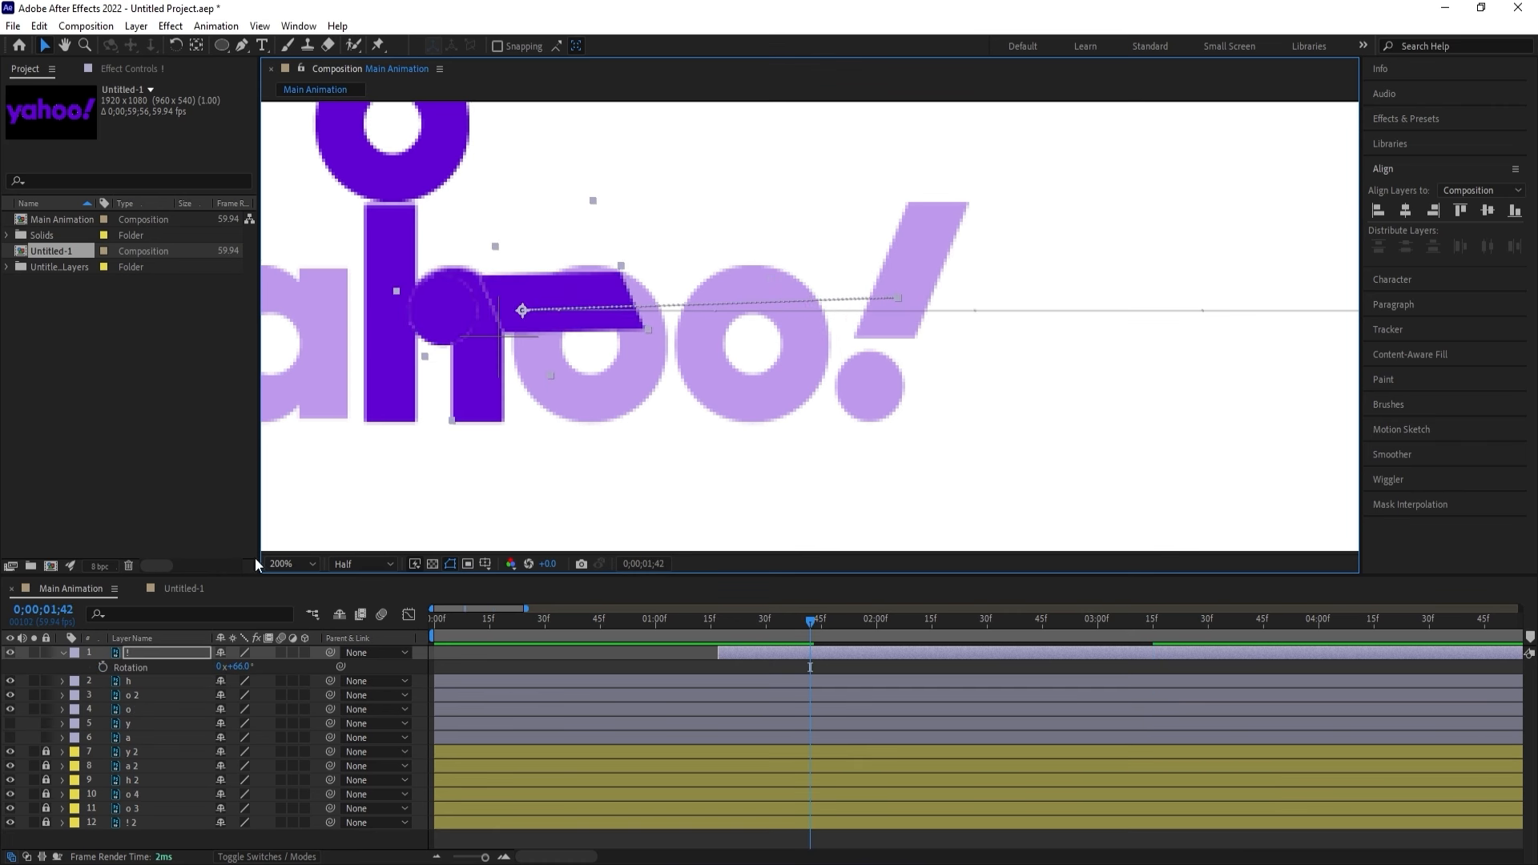
pyautogui.click(102, 667)
pyautogui.hotkey('shift', 'p')
pyautogui.press('k')
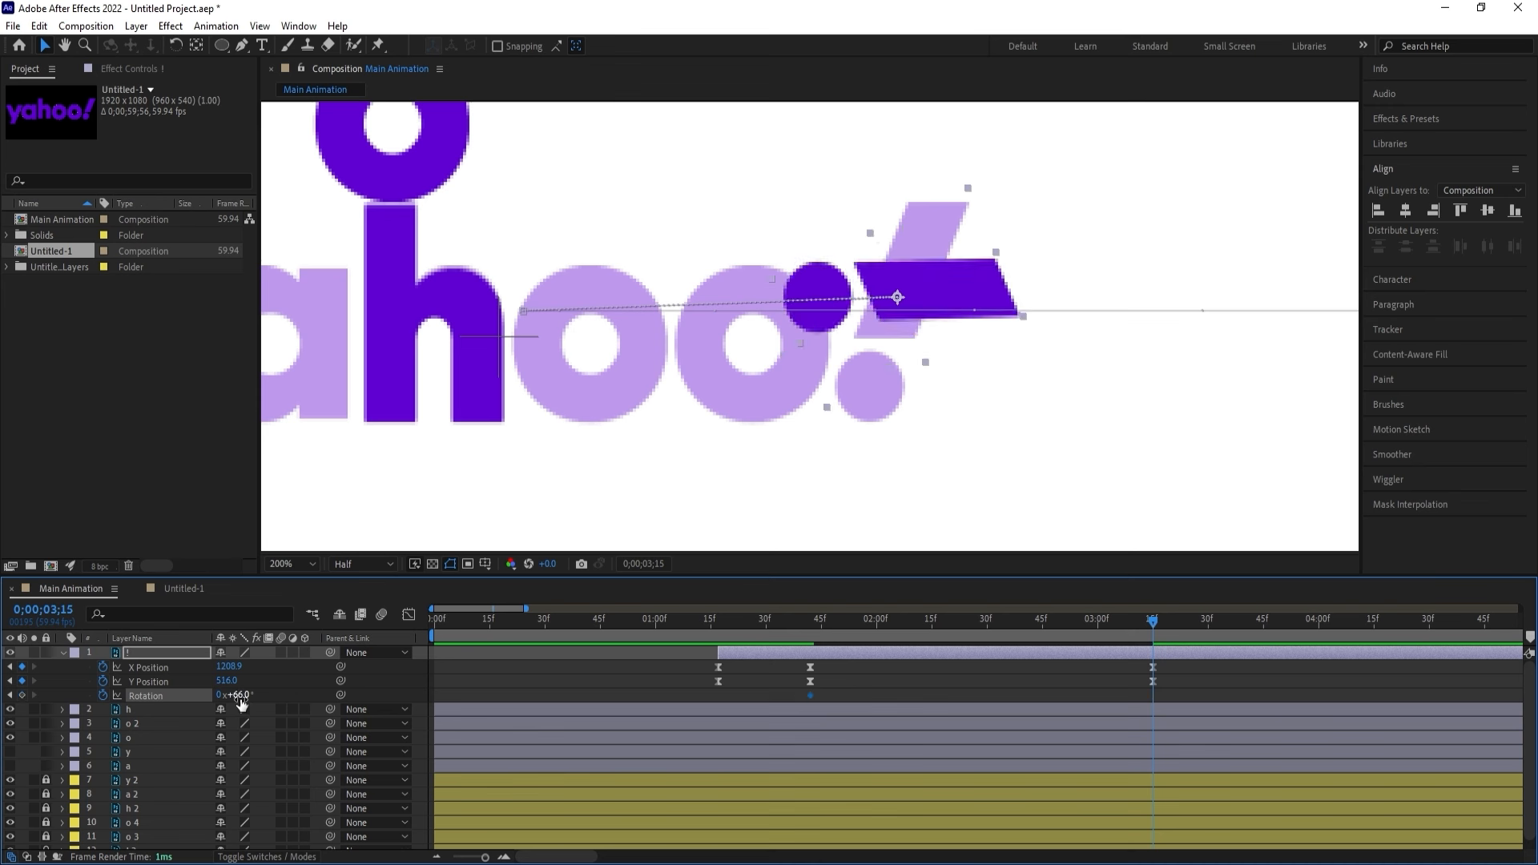
pyautogui.moveTo(243, 696); pyautogui.dragTo(433, 656)
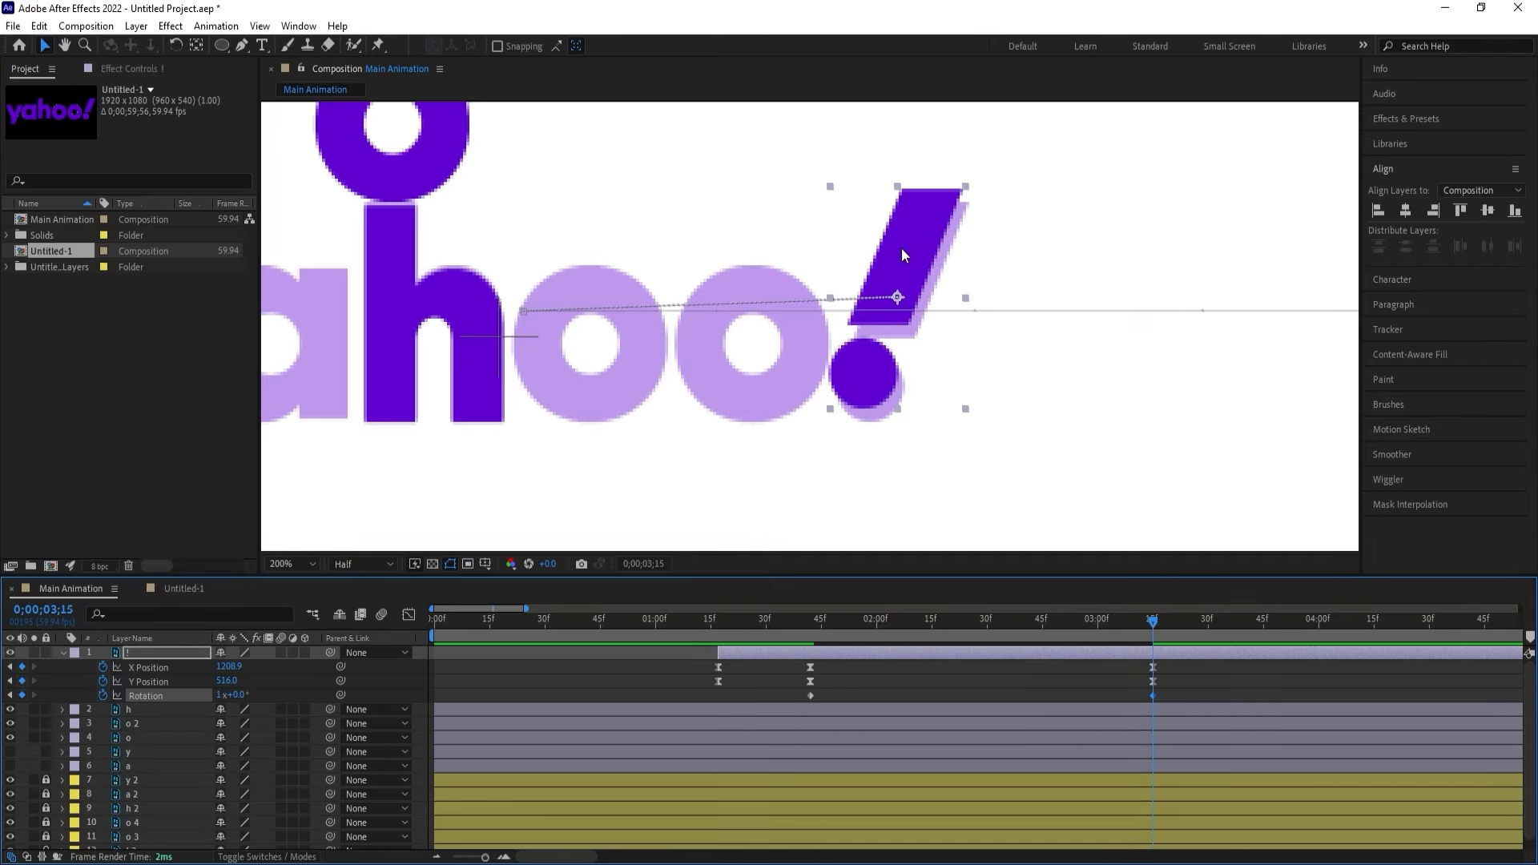
pyautogui.moveTo(901, 247); pyautogui.dragTo(906, 257)
# Raise the exclamation mark to Y Position 111.2 at 2;27 and delete the X Position keyframe at that time.
pyautogui.moveTo(963, 629)
pyautogui.mouseDown()
pyautogui.moveTo(1006, 620)
pyautogui.moveTo(974, 619)
pyautogui.mouseUp()
pyautogui.press(',')
pyautogui.press(',')
pyautogui.press(',')
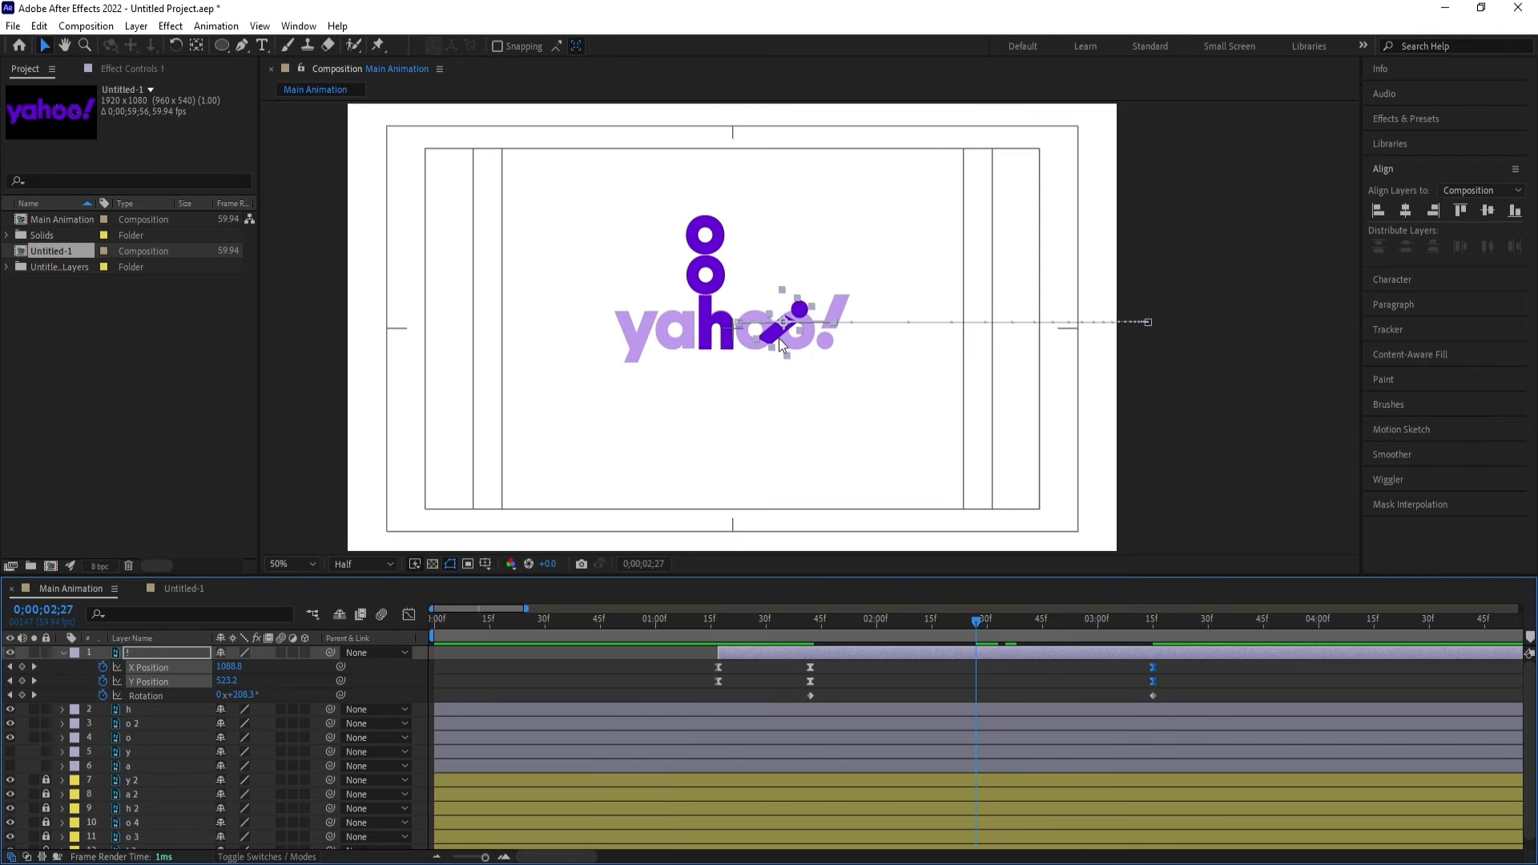
pyautogui.moveTo(779, 338); pyautogui.dragTo(784, 161)
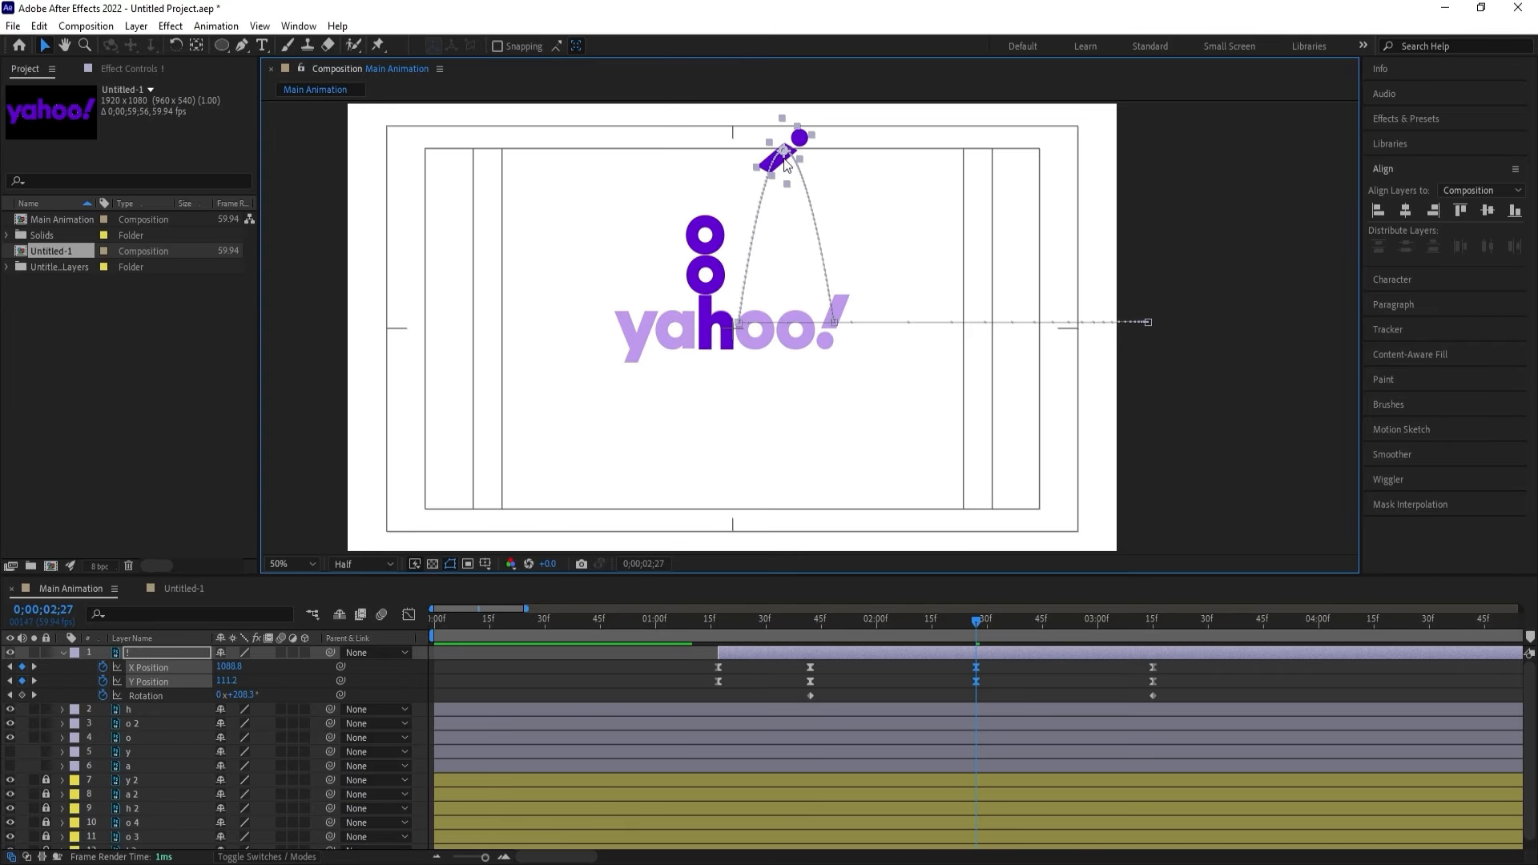
pyautogui.click(977, 671)
pyautogui.click(975, 667)
pyautogui.press('Delete')
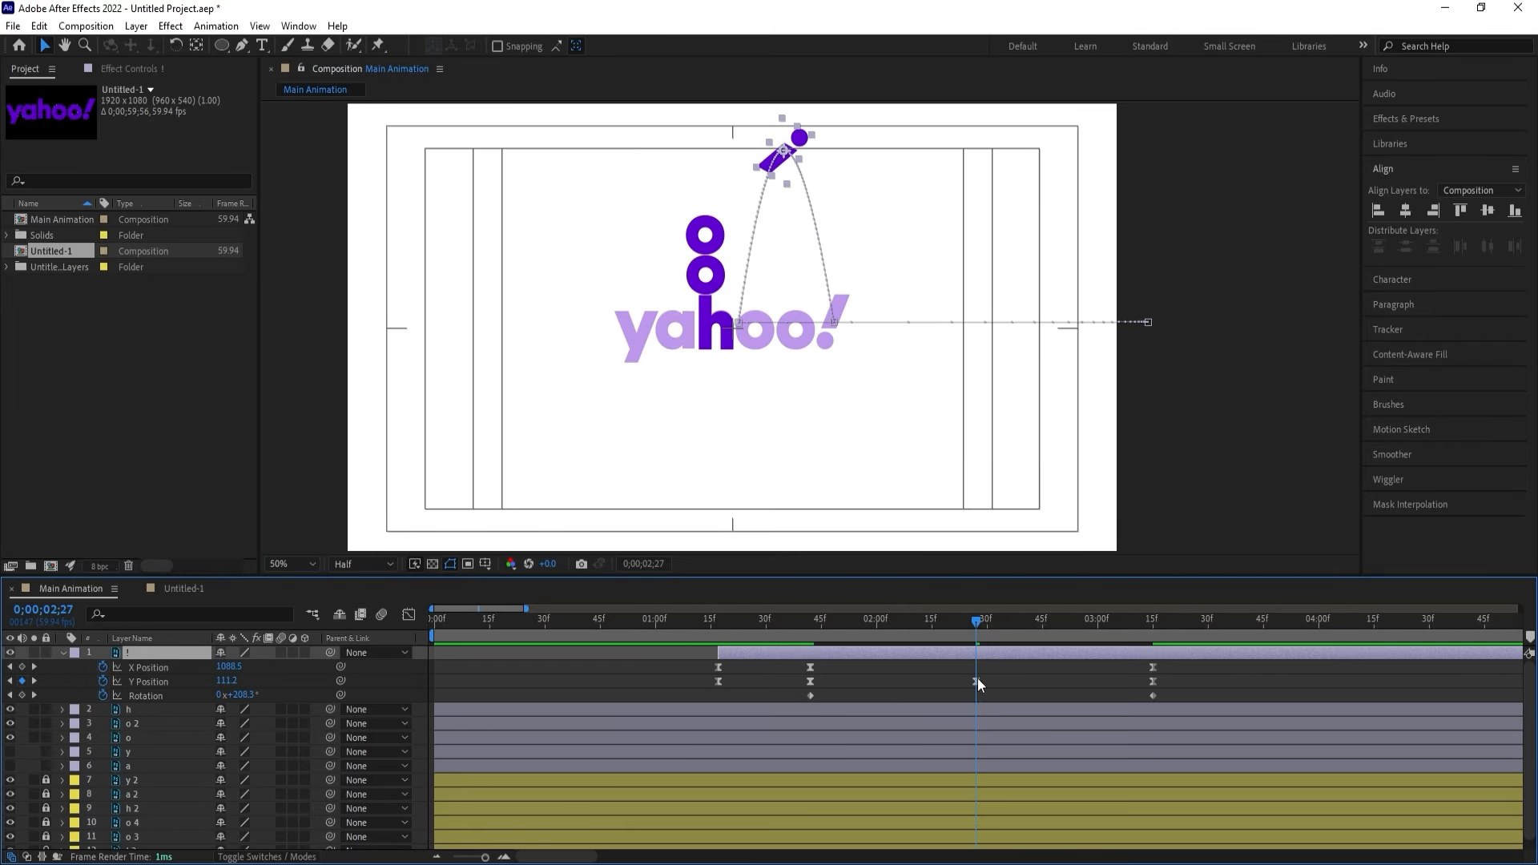
# Apply Easy Ease to the ! layer's Y Position keyframes at 1;42, 2;27 and 3;15 in the speed graph.
pyautogui.moveTo(803, 681); pyautogui.dragTo(1186, 681)
pyautogui.click(409, 614)
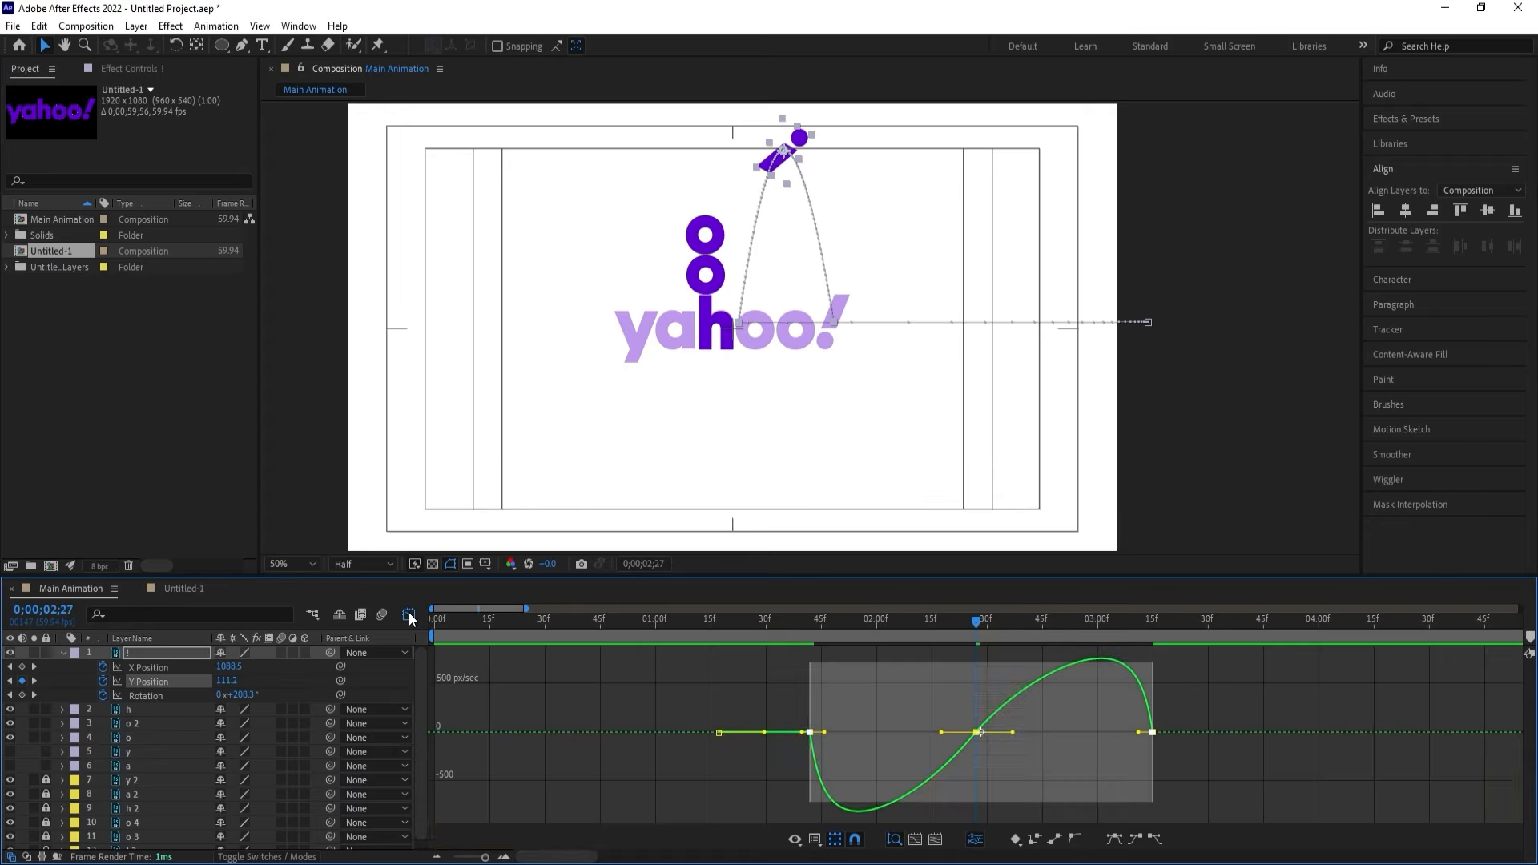
pyautogui.moveTo(894, 737); pyautogui.dragTo(1035, 772)
pyautogui.hotkey('ctrl', 'z')
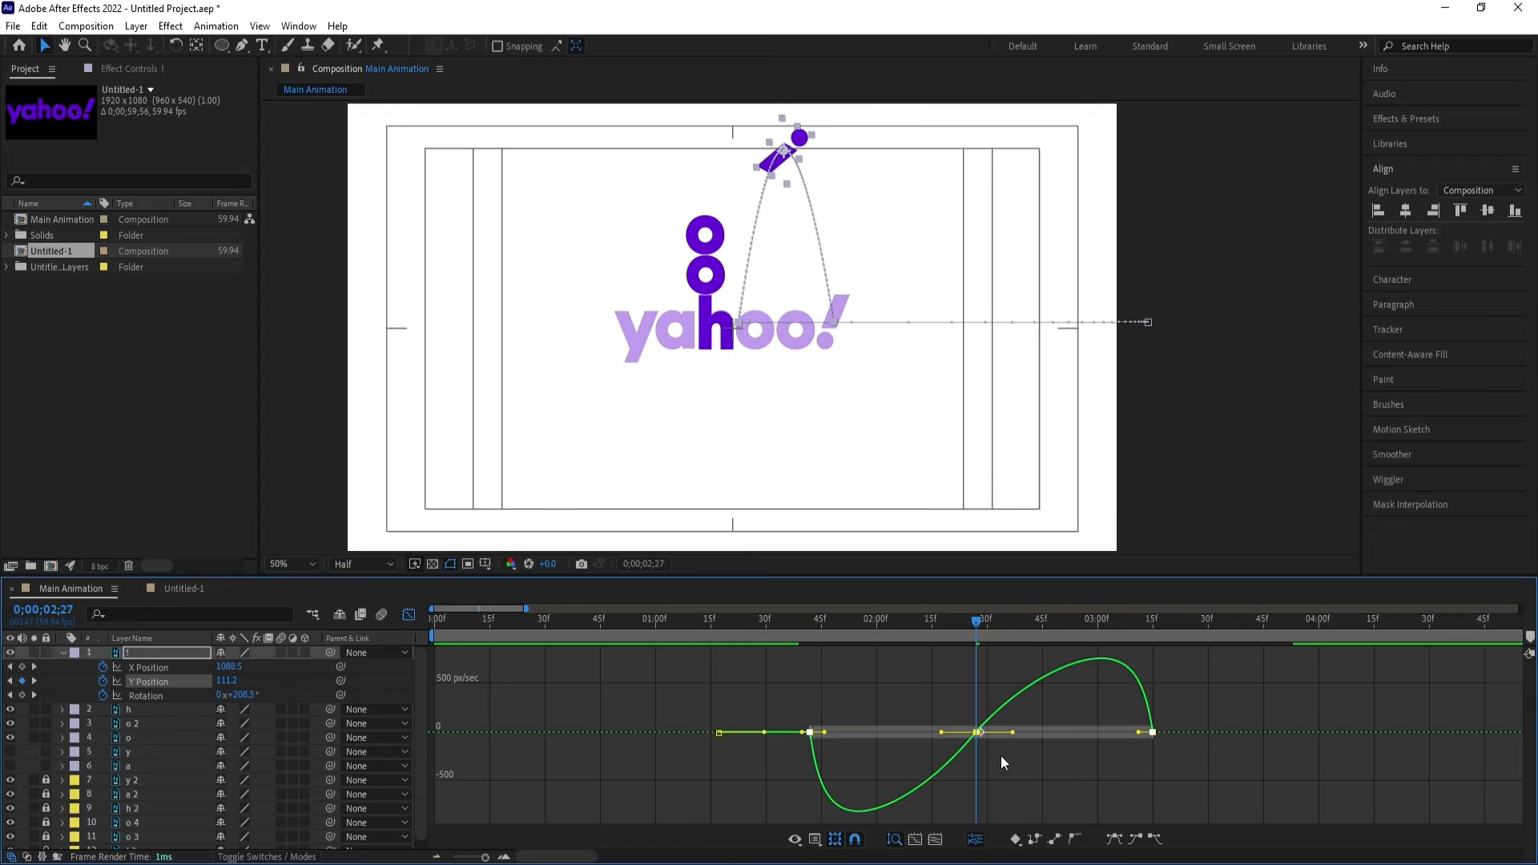
pyautogui.moveTo(929, 679); pyautogui.dragTo(1226, 756)
pyautogui.moveTo(1215, 699); pyautogui.dragTo(799, 759)
pyautogui.press('F9')
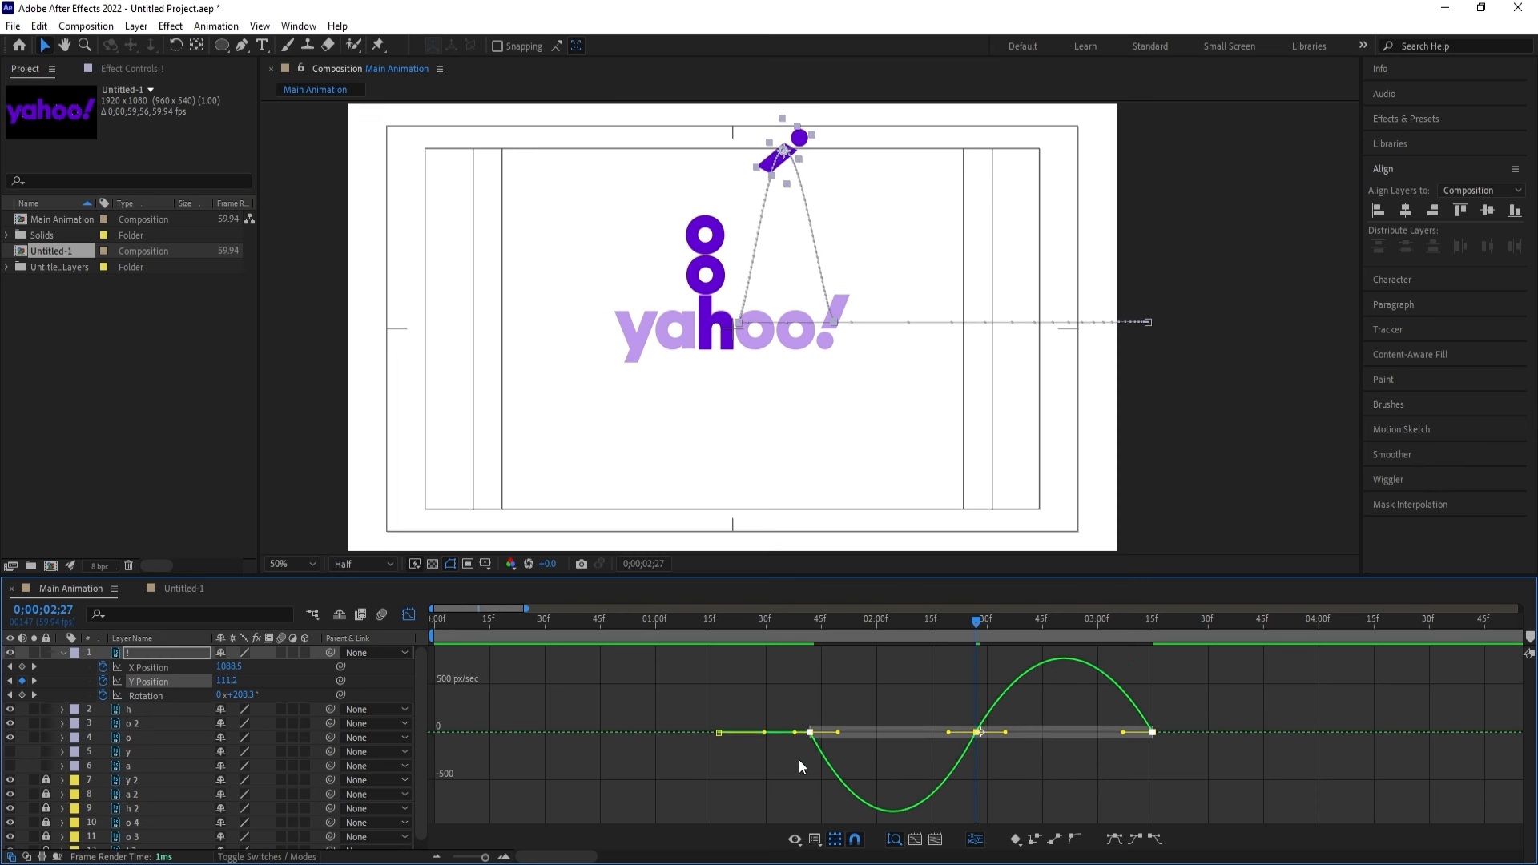
# Shape the Y Position speed curve to be fast at 1;42 and 3;15 and slow around the jump's peak at 2;27.
pyautogui.click(1014, 793)
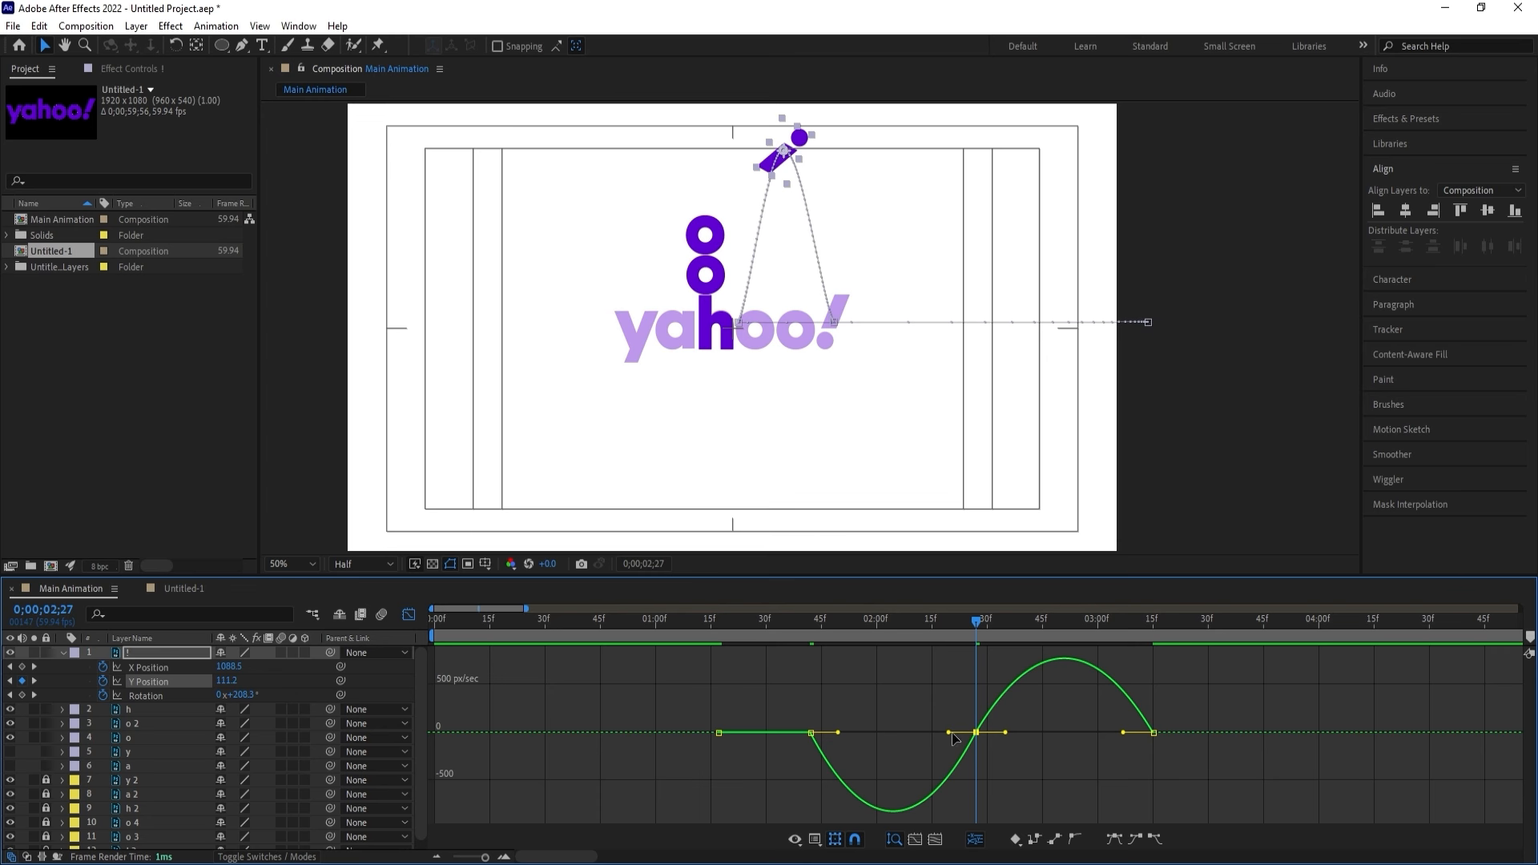
pyautogui.moveTo(952, 732); pyautogui.dragTo(817, 698)
pyautogui.moveTo(1199, 665); pyautogui.dragTo(1087, 751)
pyautogui.moveTo(1008, 694); pyautogui.dragTo(1072, 692)
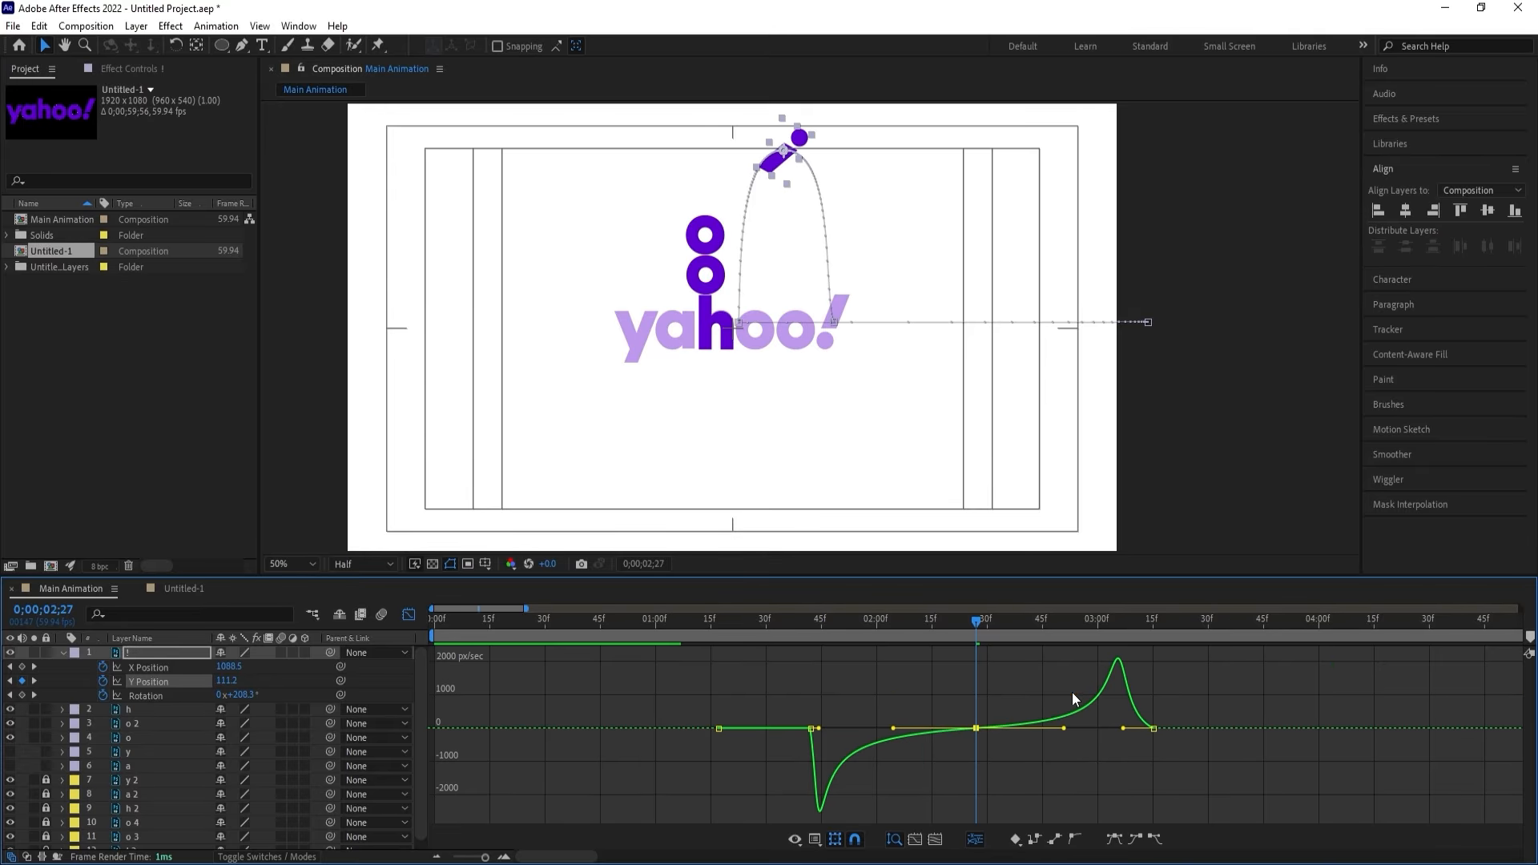
pyautogui.moveTo(1182, 675); pyautogui.dragTo(1146, 727)
pyautogui.moveTo(825, 632); pyautogui.dragTo(811, 625)
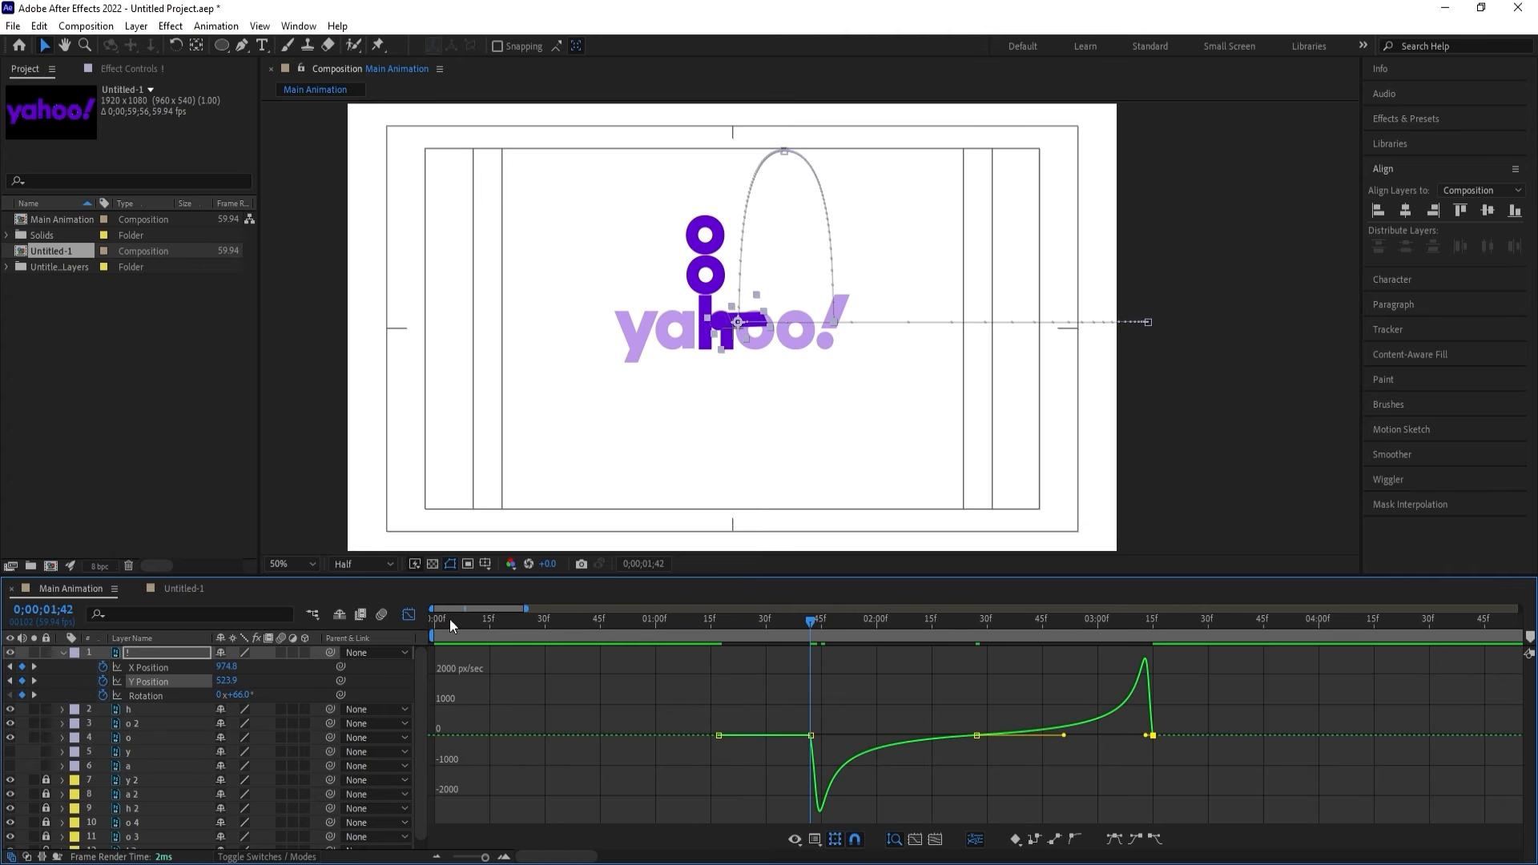
# Preview the main animation from its beginning twice, checking the exclamation mark's bounce and landing.
pyautogui.click(410, 616)
pyautogui.press('space')
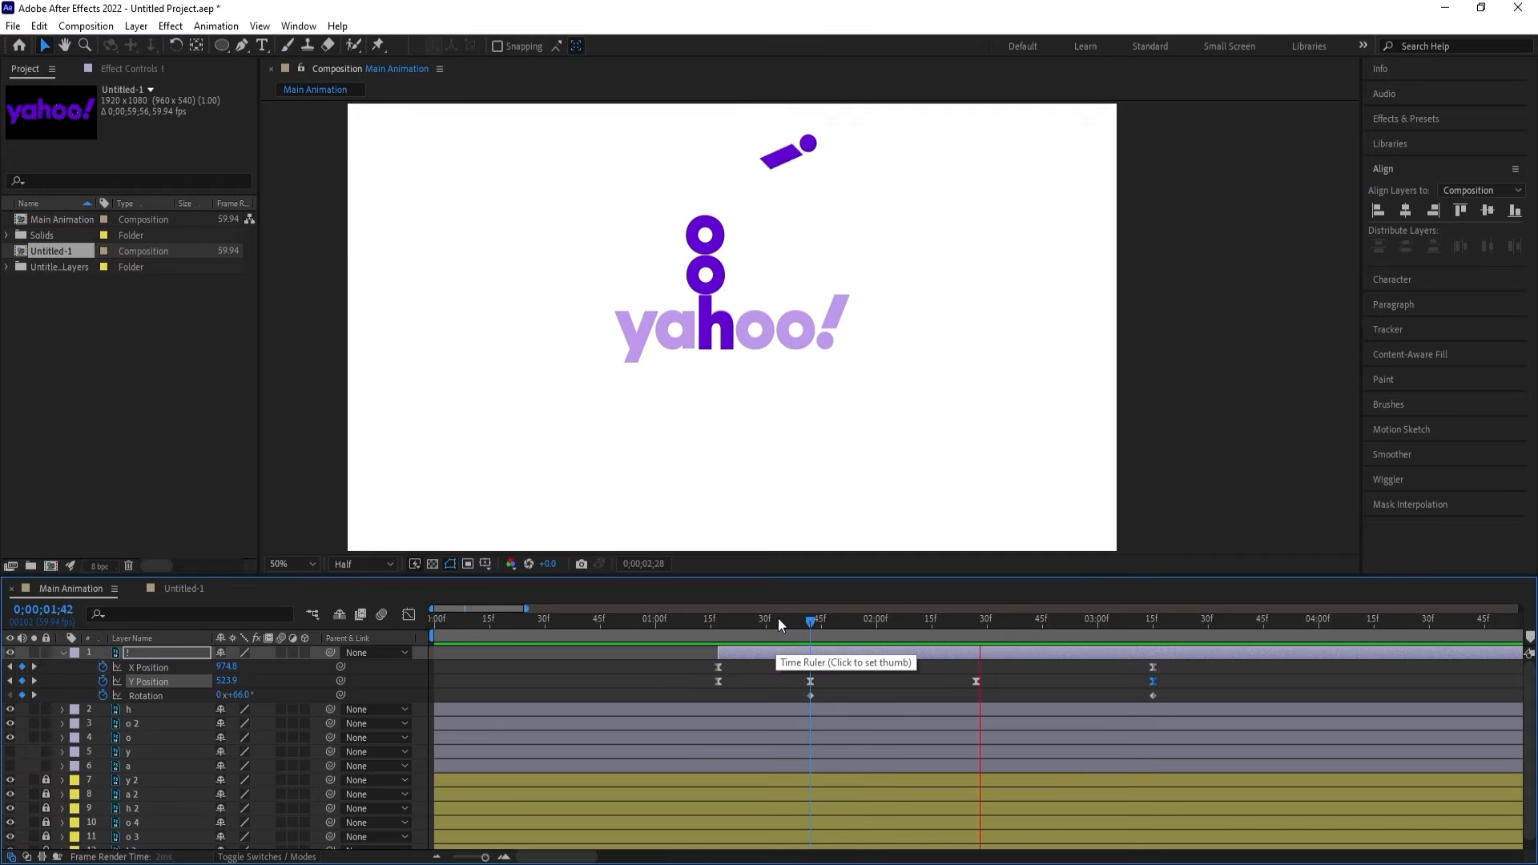
pyautogui.press('space')
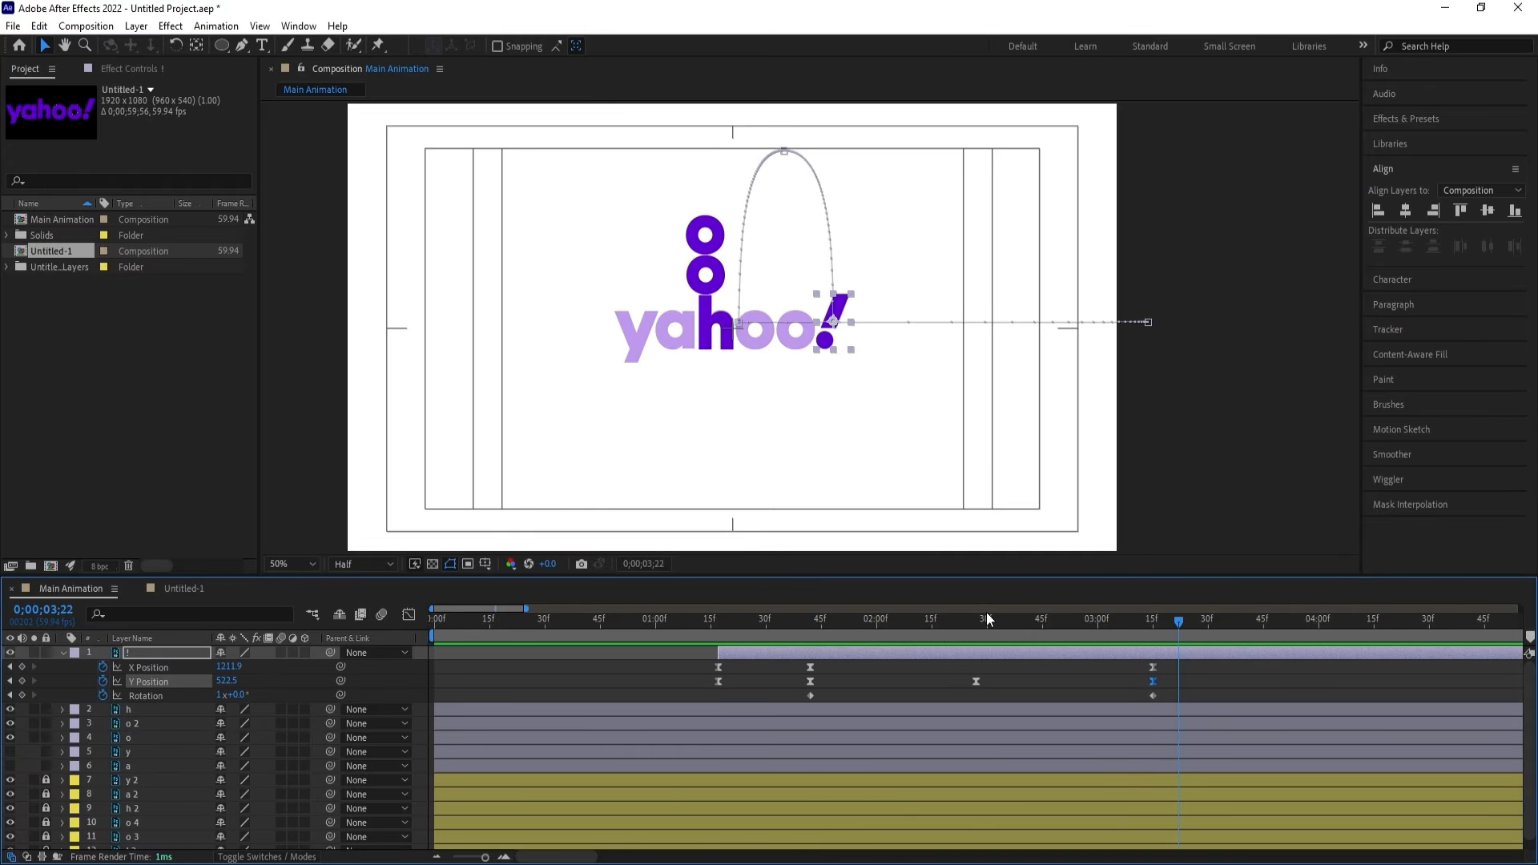
pyautogui.press('-')
pyautogui.press('Home')
pyautogui.press('space')
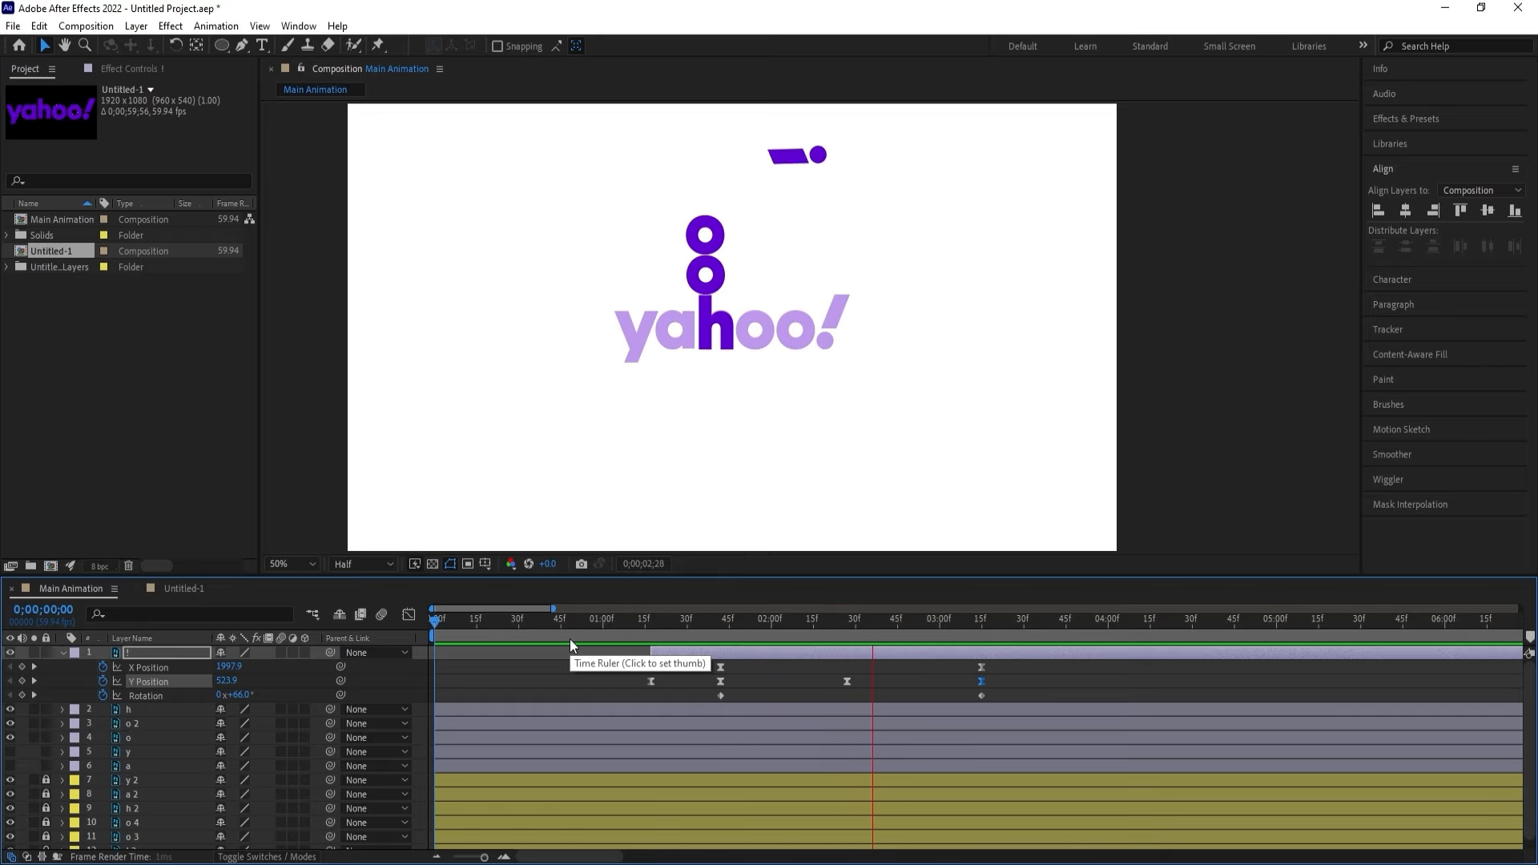
pyautogui.press('space')
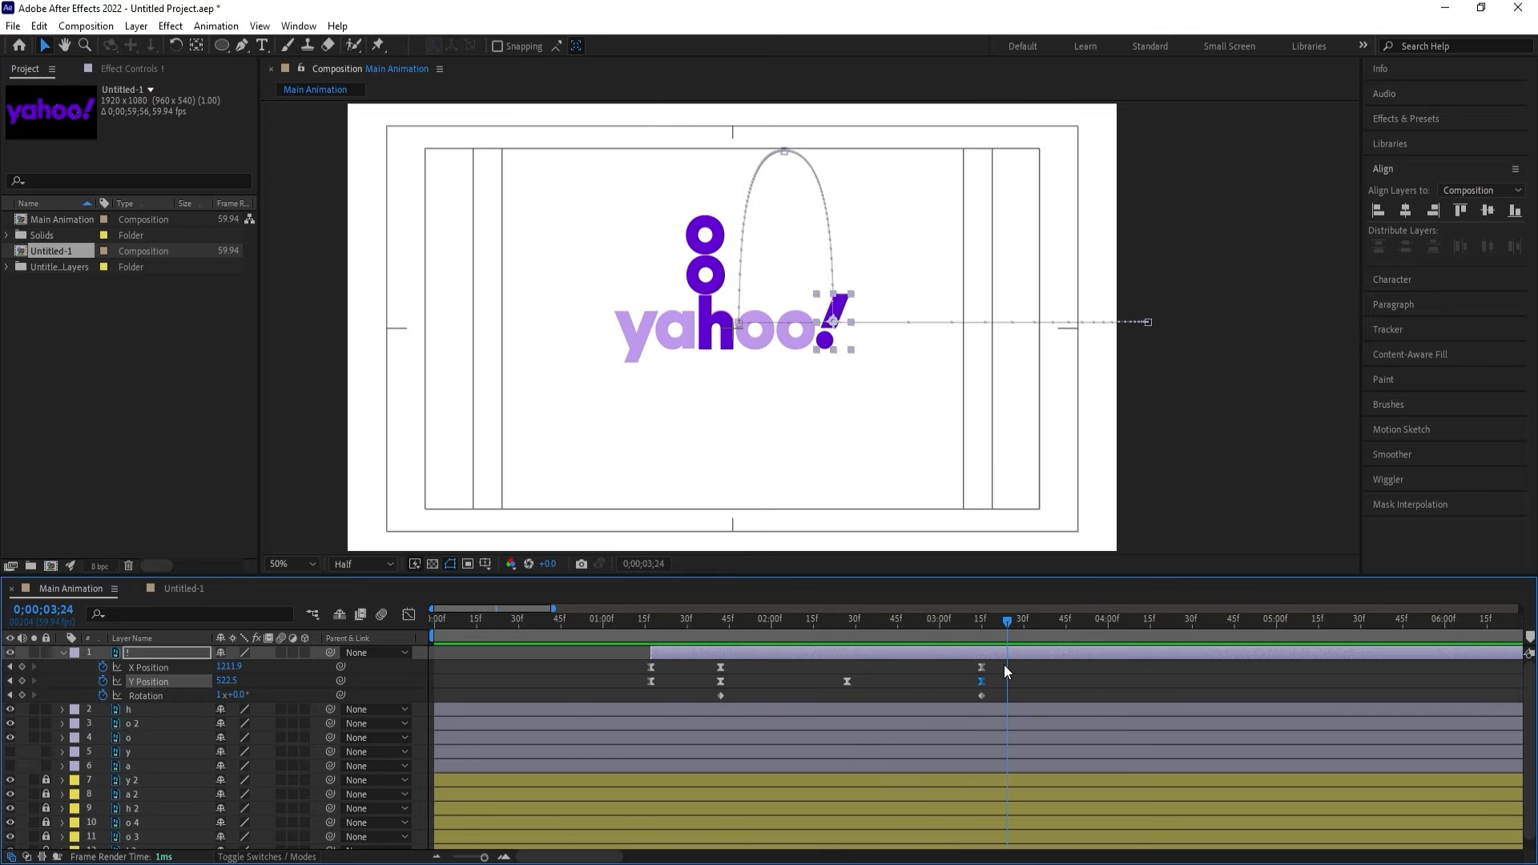
# Make the y and a layers visible and trim their start to 0;00;01;42.
pyautogui.click(718, 637)
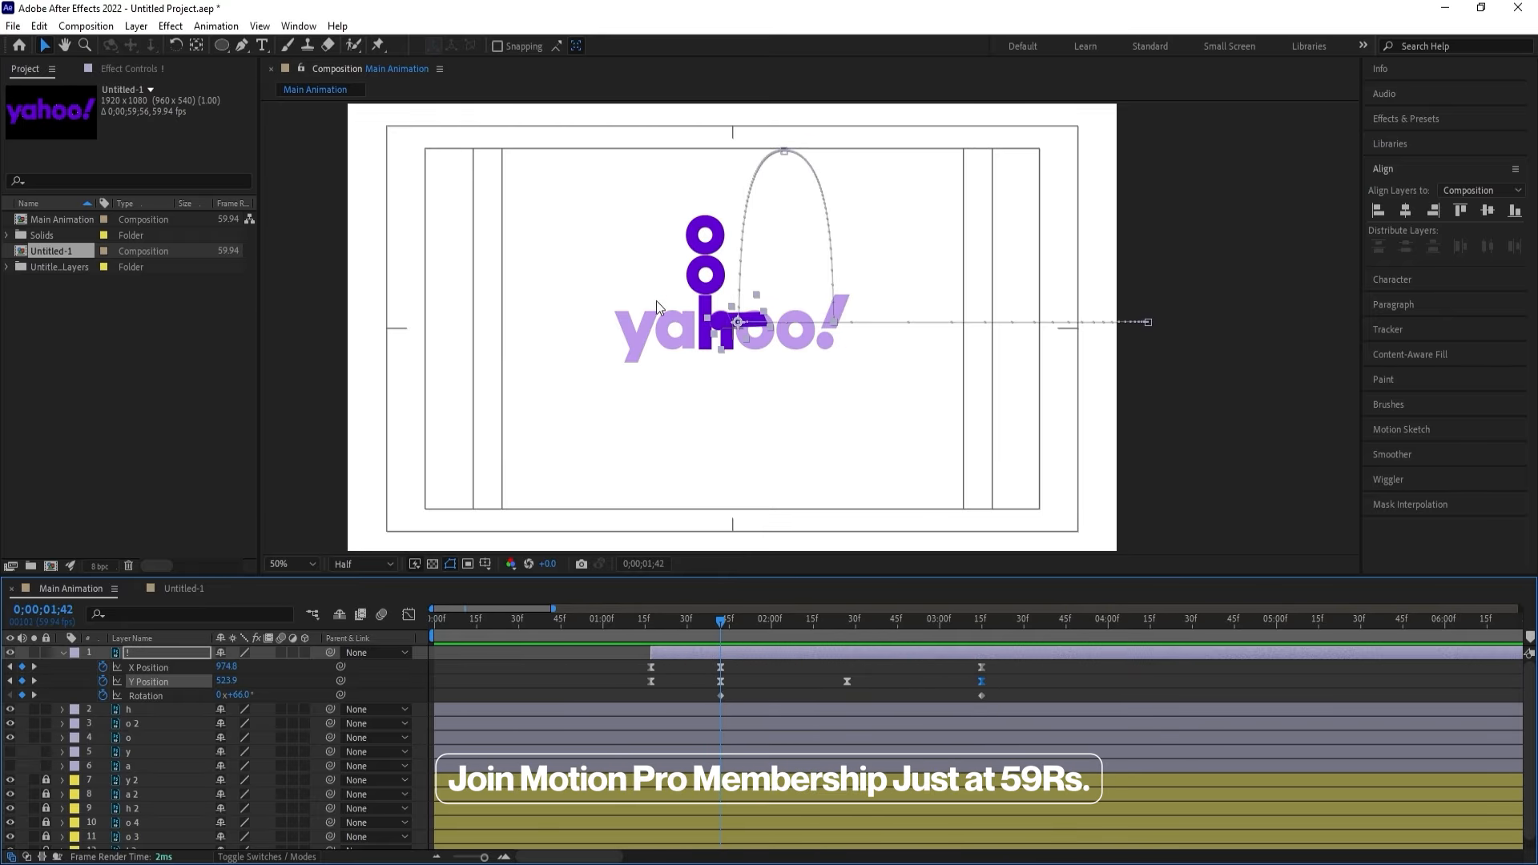
pyautogui.click(700, 286)
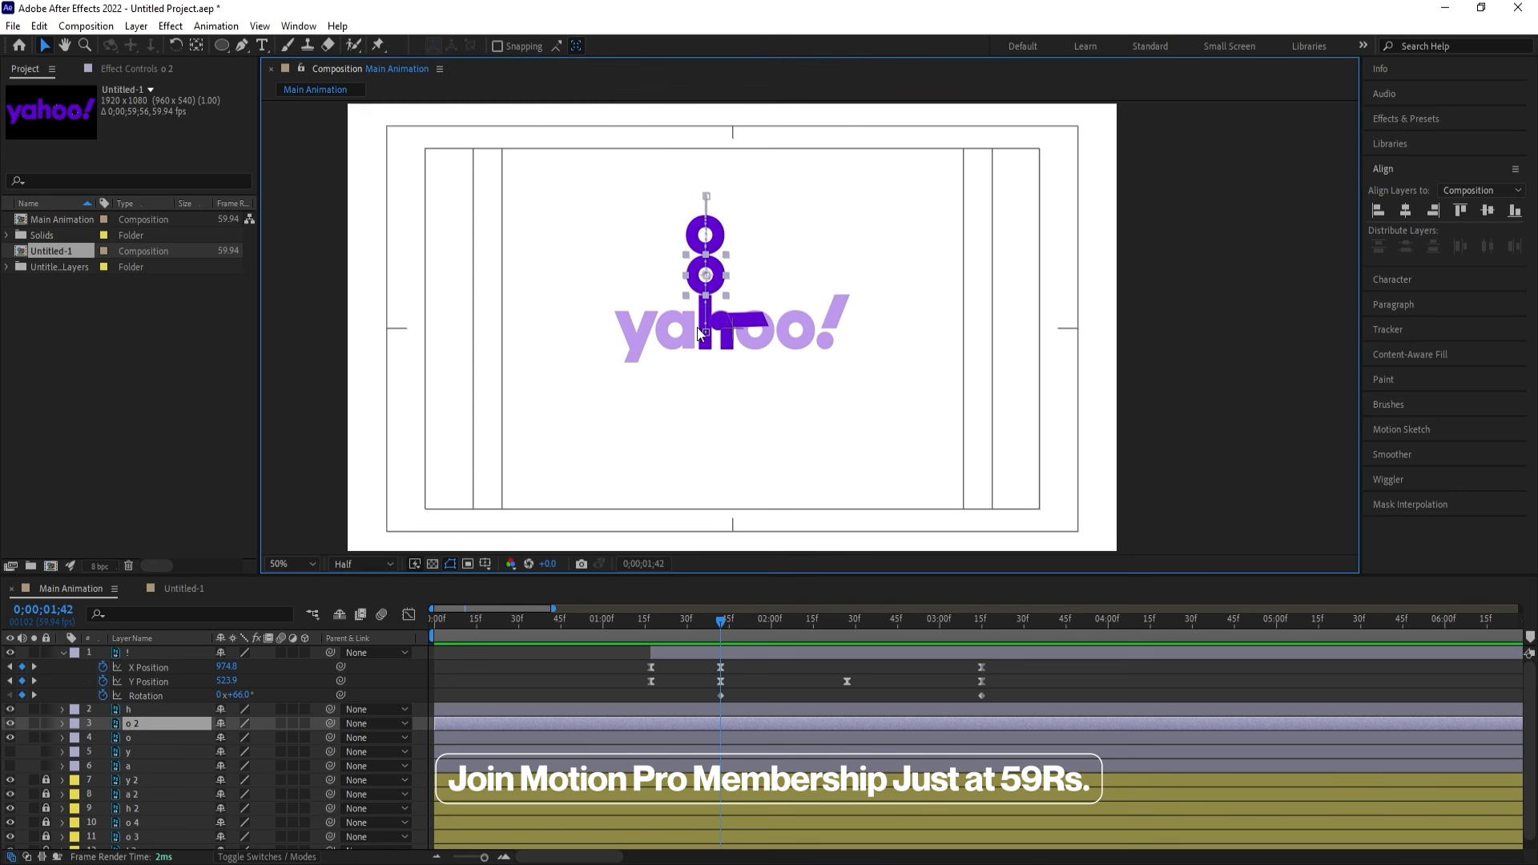
pyautogui.click(706, 228)
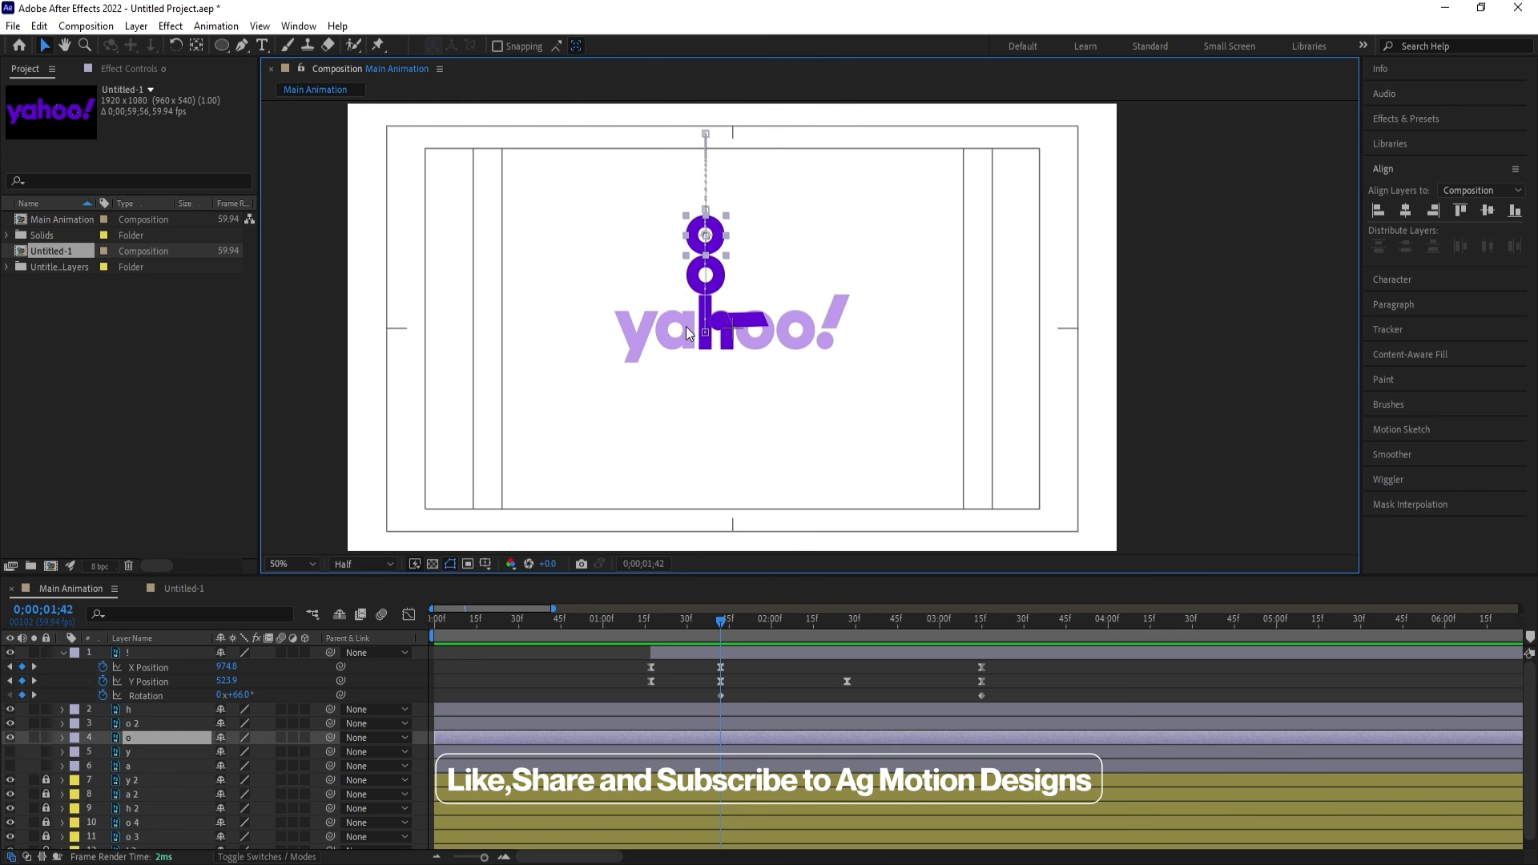
pyautogui.click(136, 748)
pyautogui.keyDown('shift'); pyautogui.click(133, 764); pyautogui.keyUp('shift')
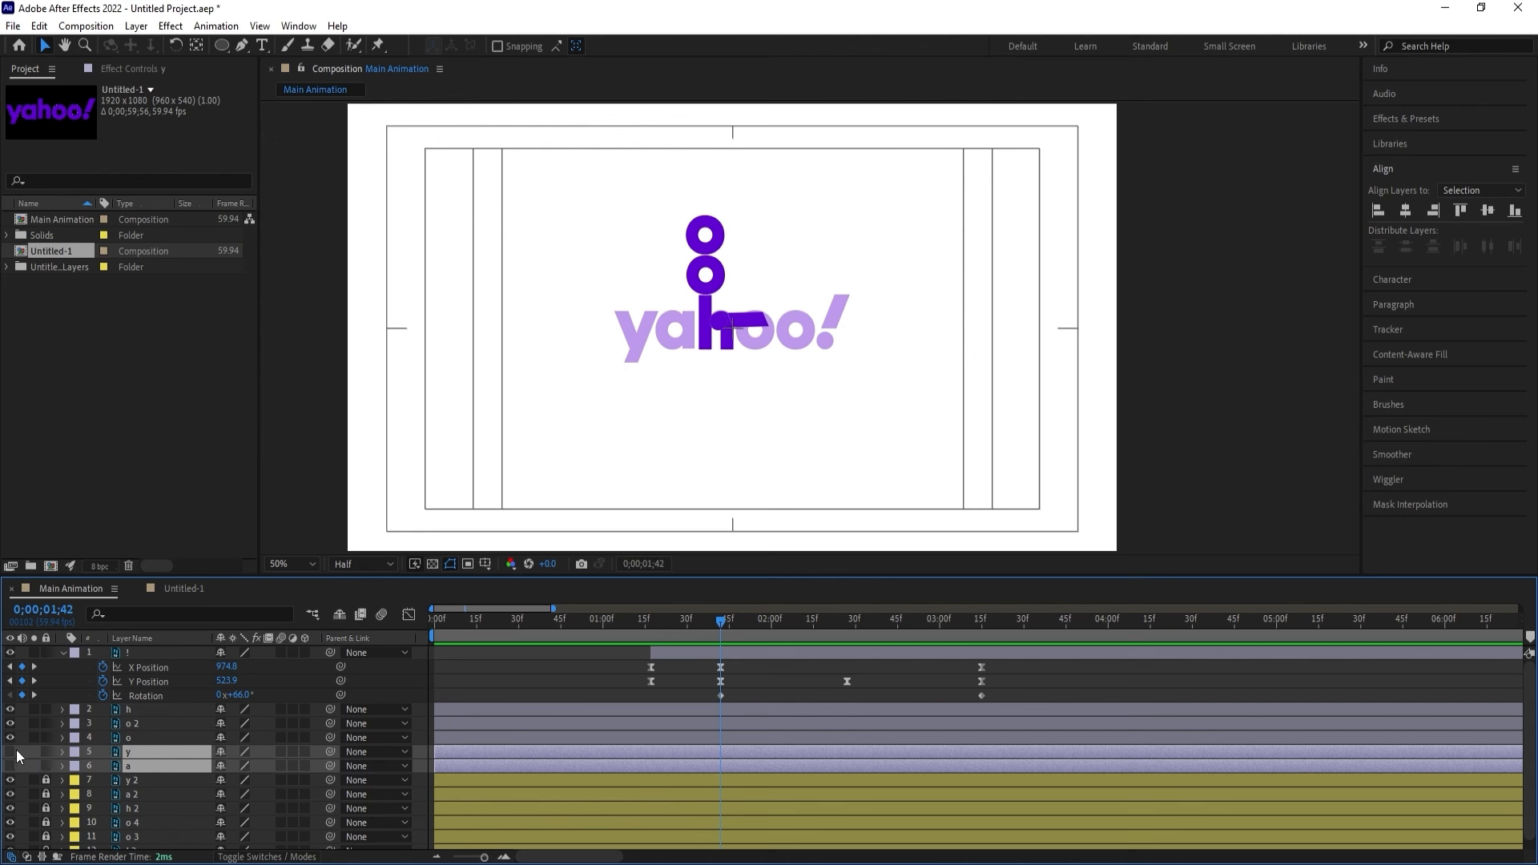
pyautogui.moveTo(11, 751); pyautogui.dragTo(10, 765)
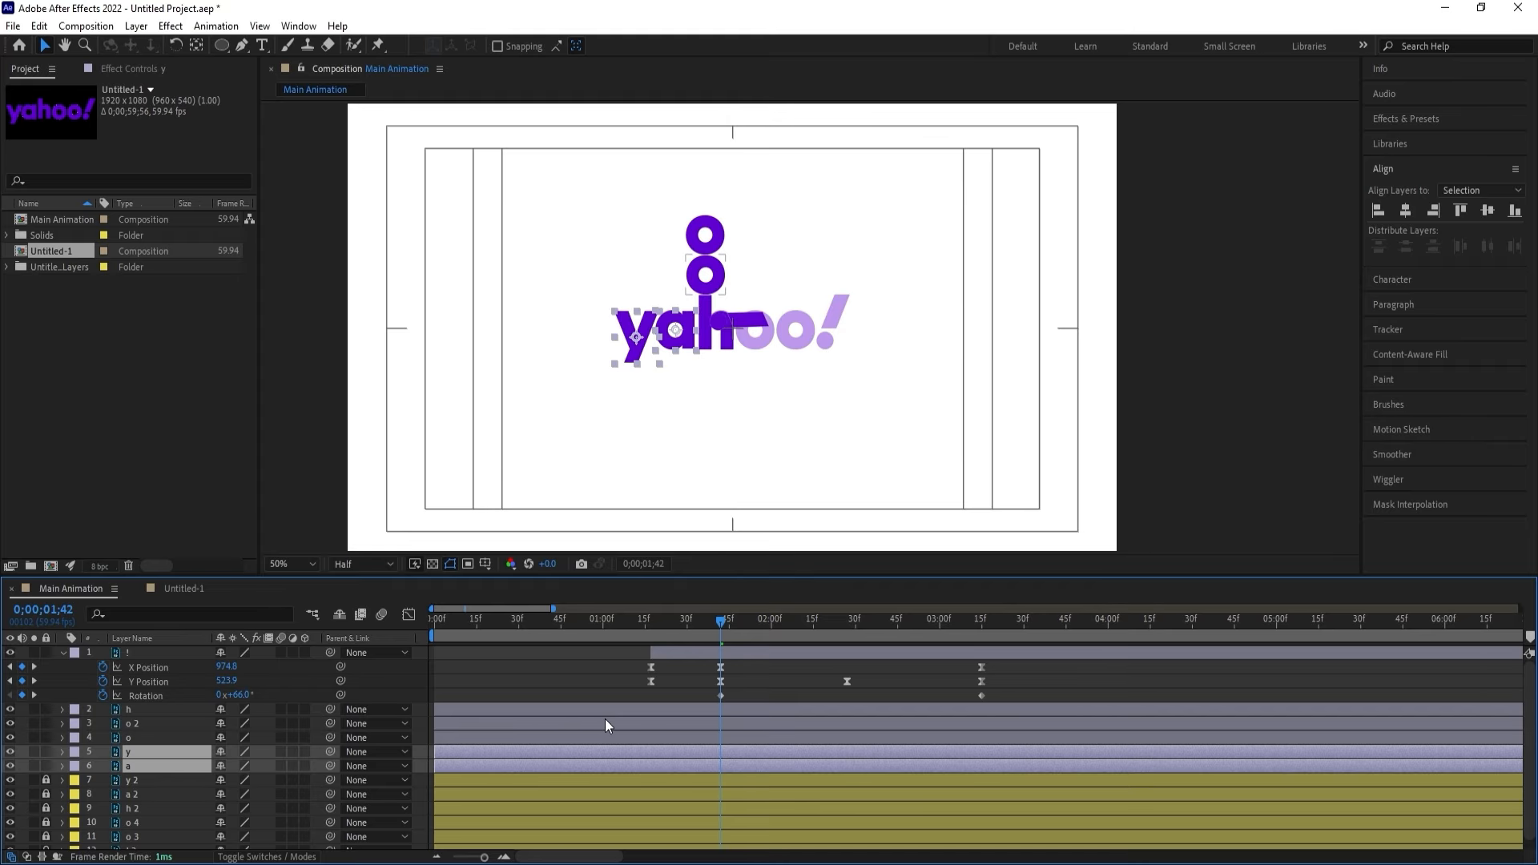
pyautogui.hotkey('alt', '[')
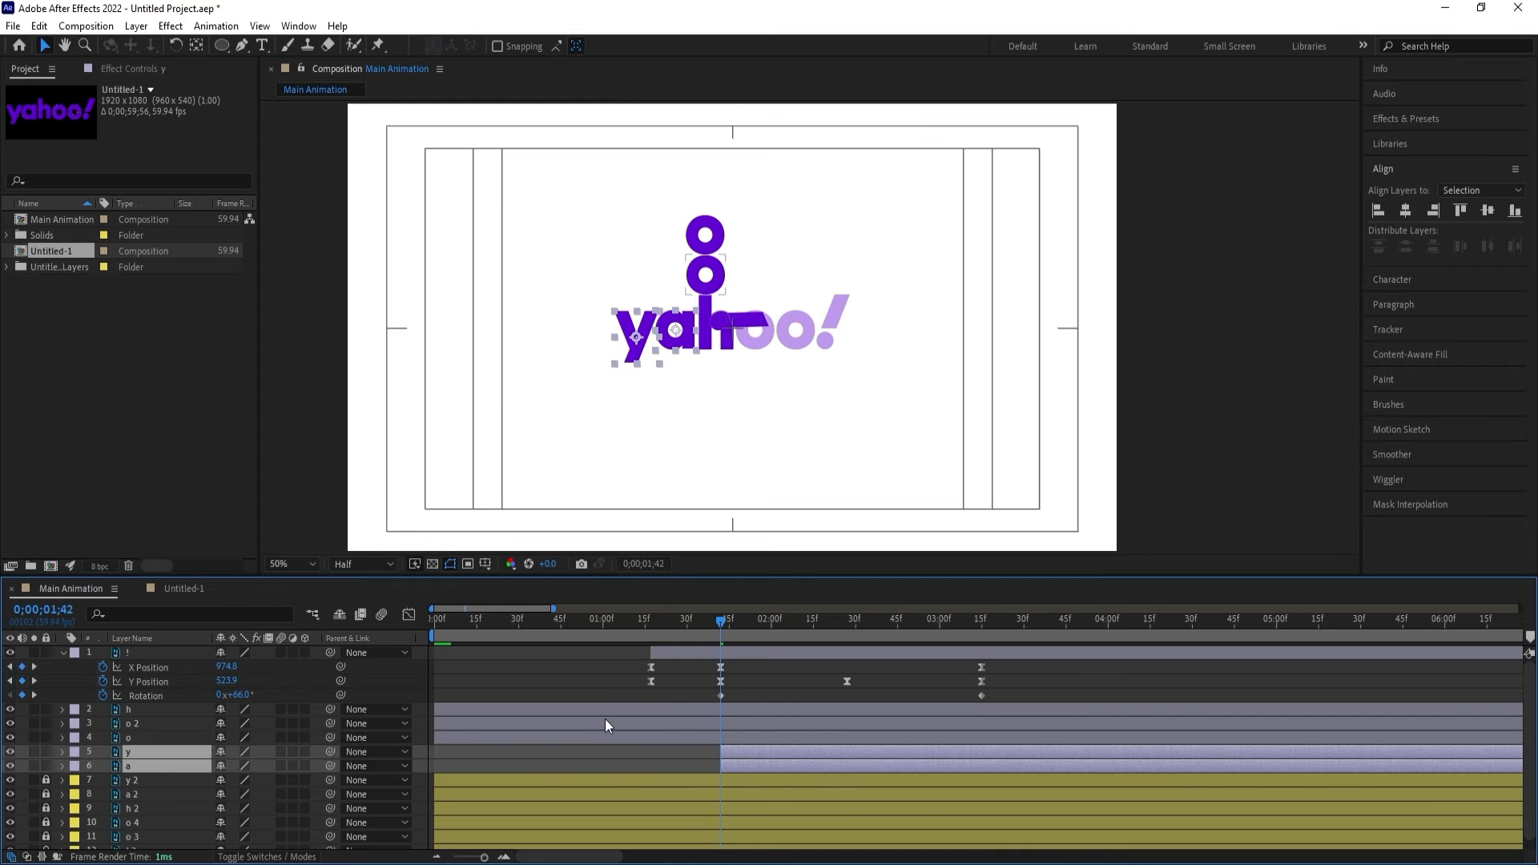
# Separate the Position dimensions of the y and a layers and keyframe their X and Y Position at 0;00;01;42.
pyautogui.hotkey('alt', 'shift', 'p')
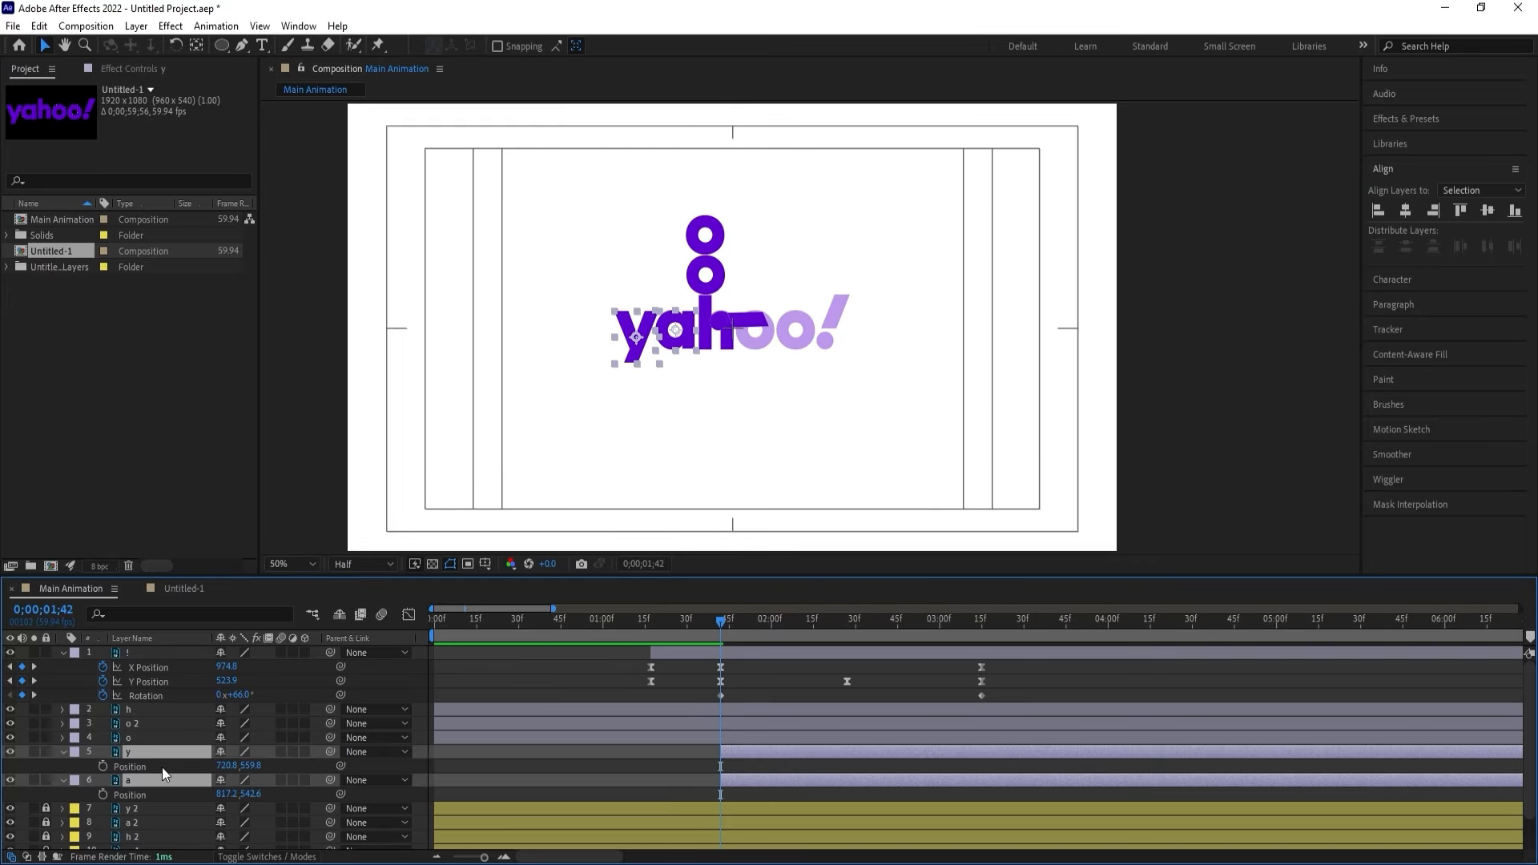
pyautogui.rightClick(136, 791)
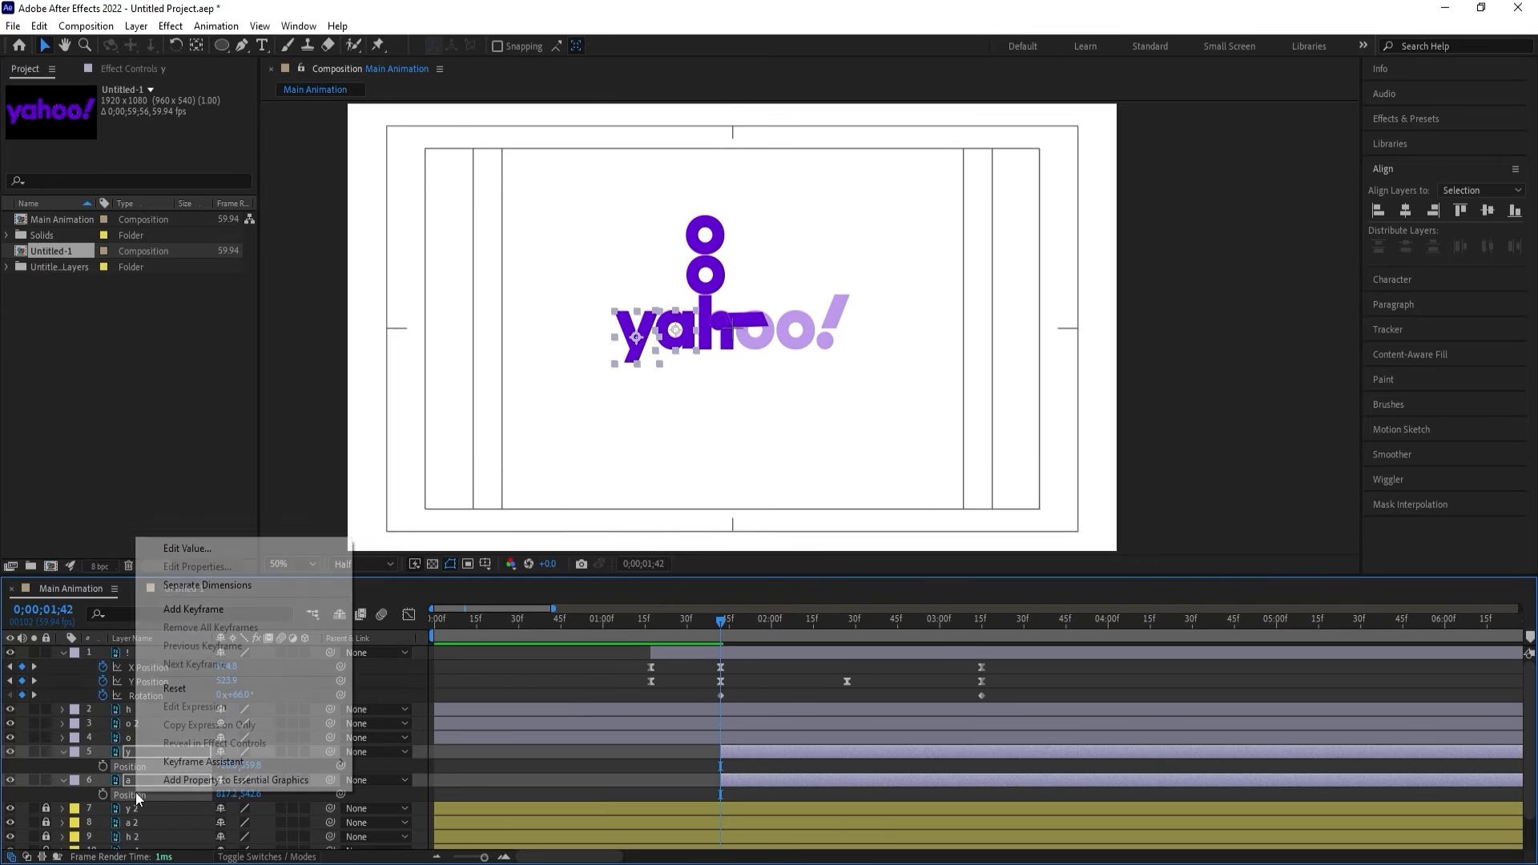
pyautogui.click(204, 585)
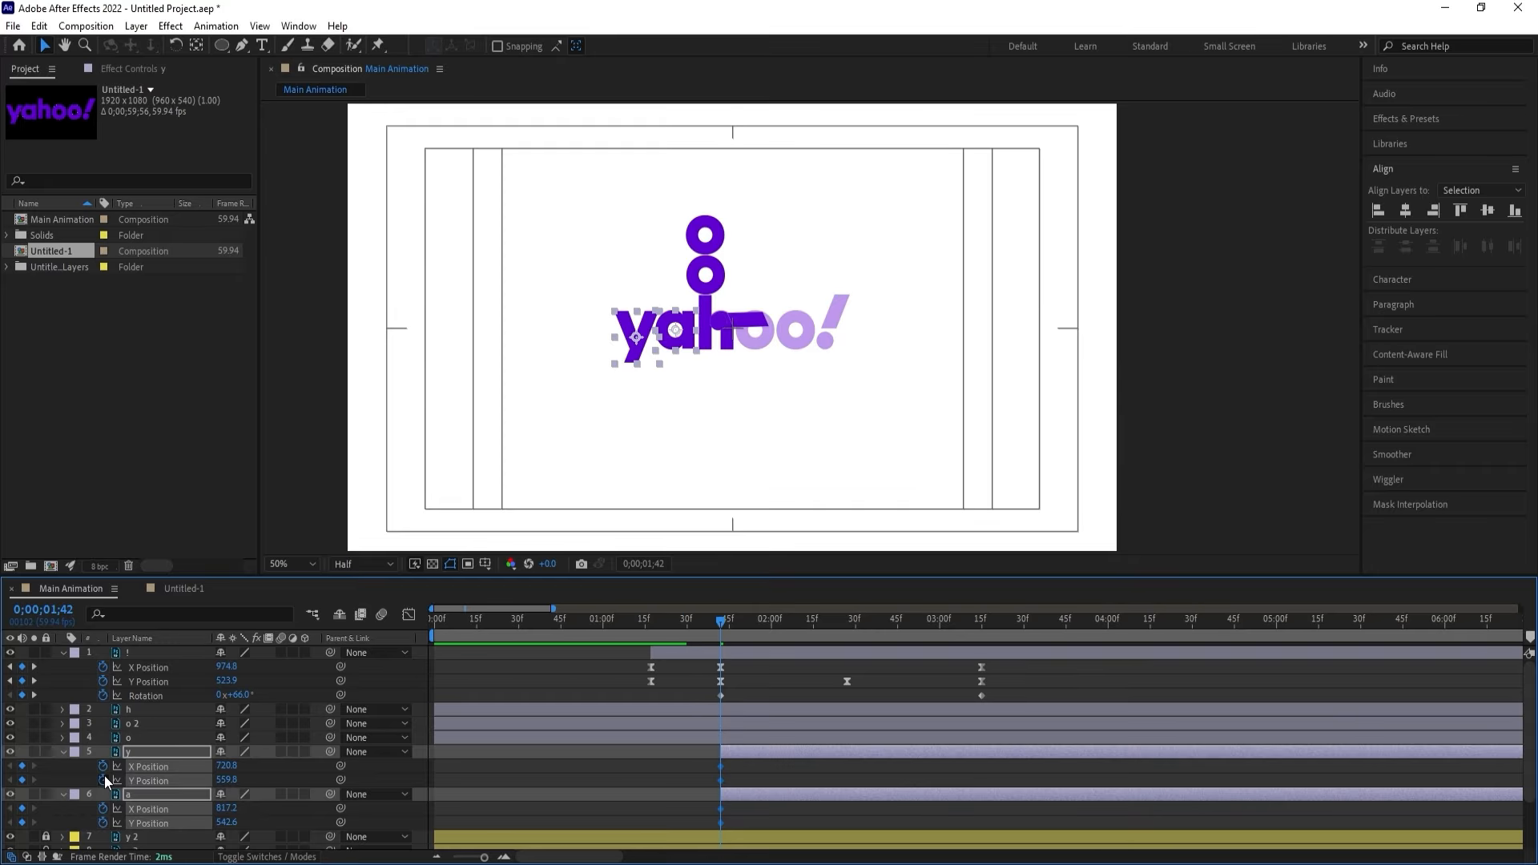
# Add X and Y Position keyframes to the o and o 2 layers at 0;00;01;42.
pyautogui.click(131, 734)
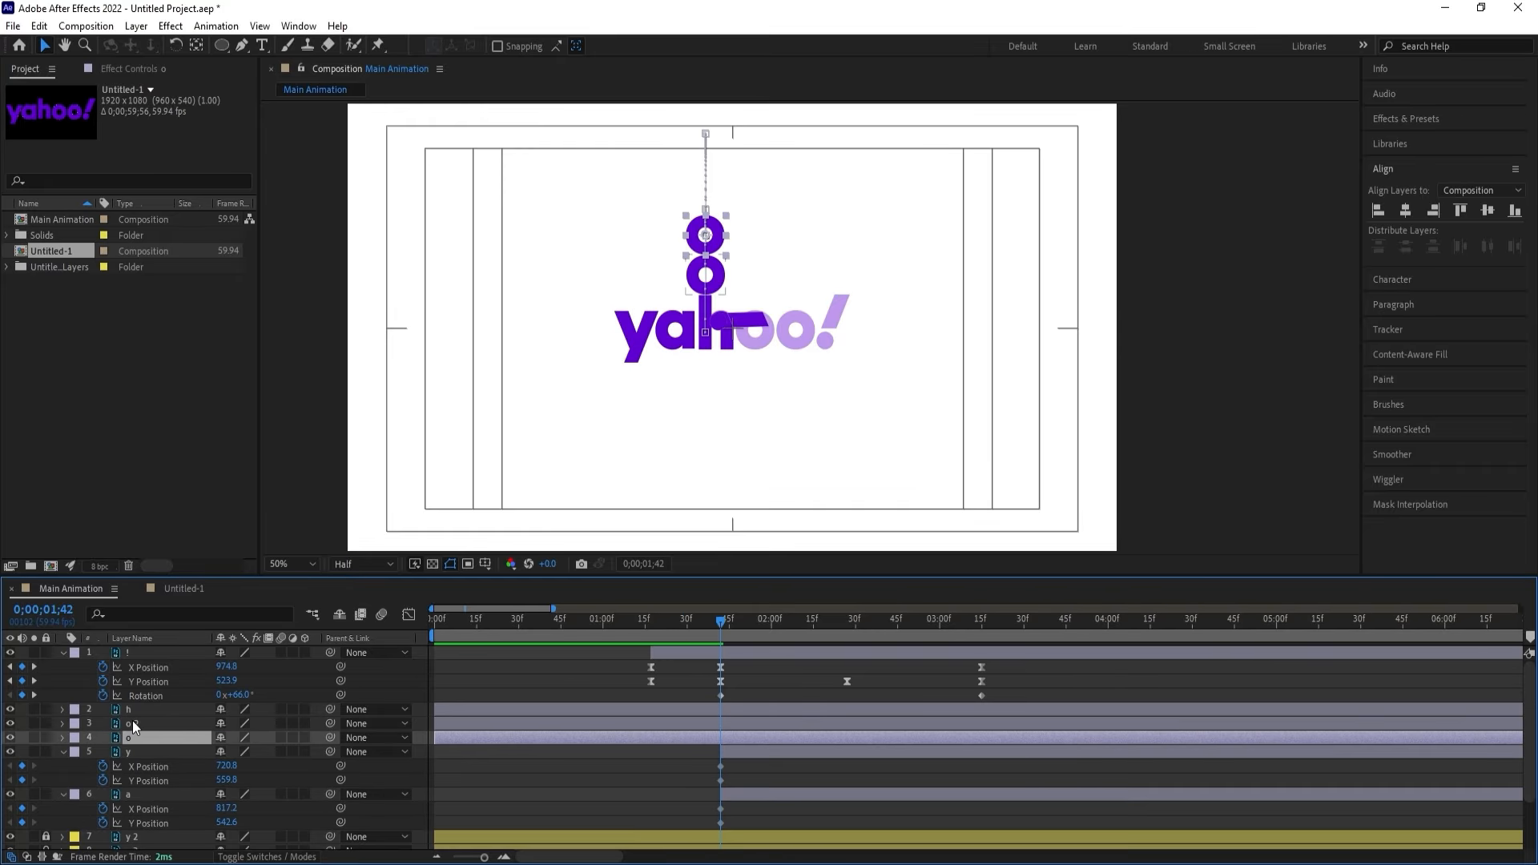
pyautogui.keyDown('shift'); pyautogui.click(132, 719); pyautogui.keyUp('shift')
pyautogui.press('p')
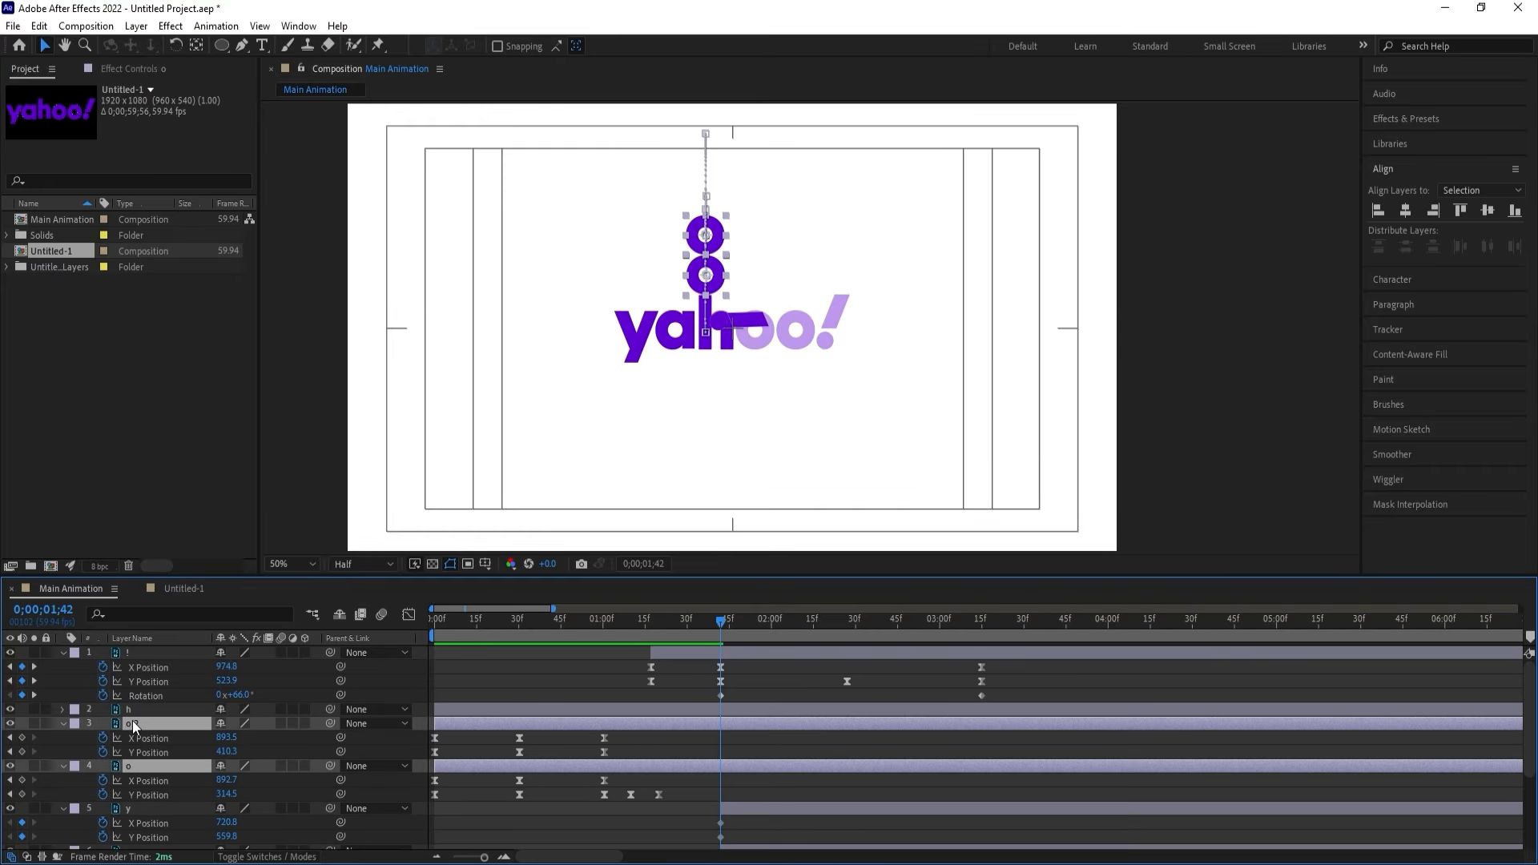
pyautogui.click(22, 737)
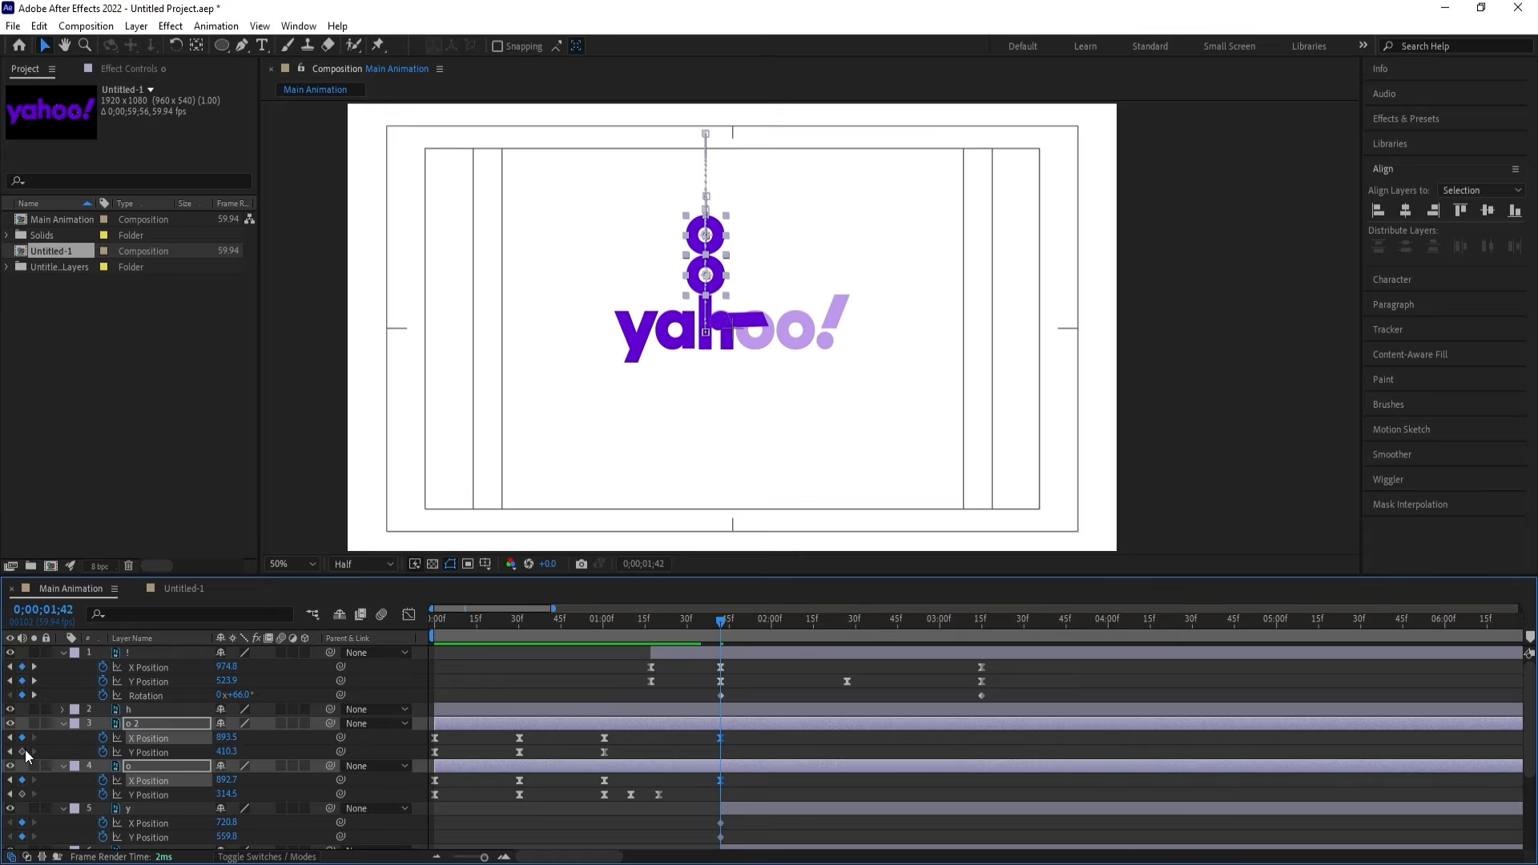
pyautogui.click(21, 751)
pyautogui.scroll(-1, 830, 727)
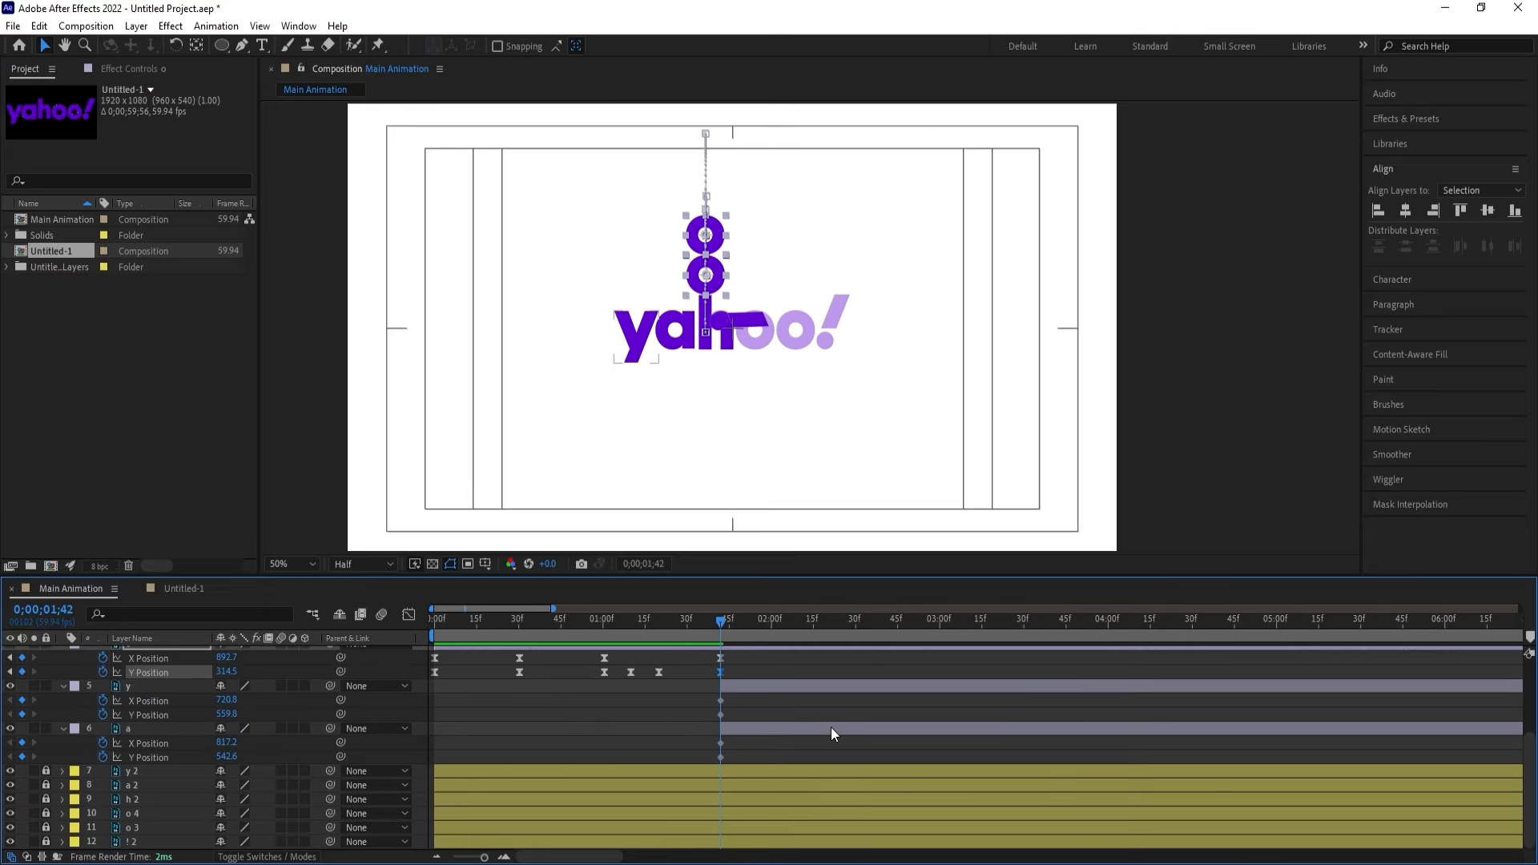
# At 0;00;02;45, move the two stacked o letters onto their logo places, o 2 at 1018, 542.8 and o at 1120.2, 541.
pyautogui.press('space')
pyautogui.moveTo(862, 624); pyautogui.dragTo(900, 637)
pyautogui.click(865, 710)
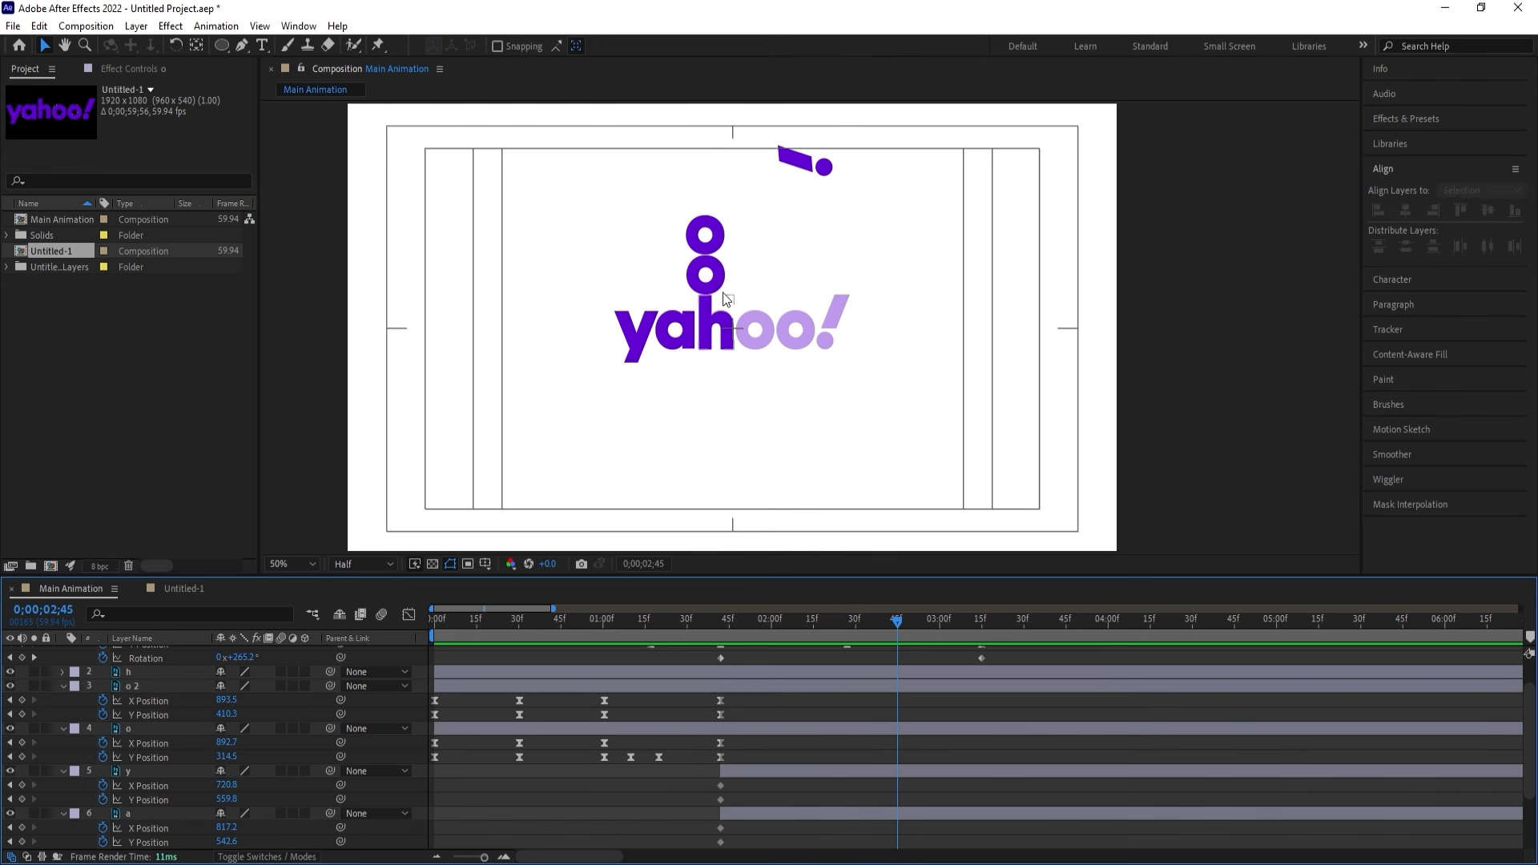
pyautogui.click(718, 279)
pyautogui.scroll(3, 719, 278)
pyautogui.moveTo(710, 296); pyautogui.dragTo(910, 516)
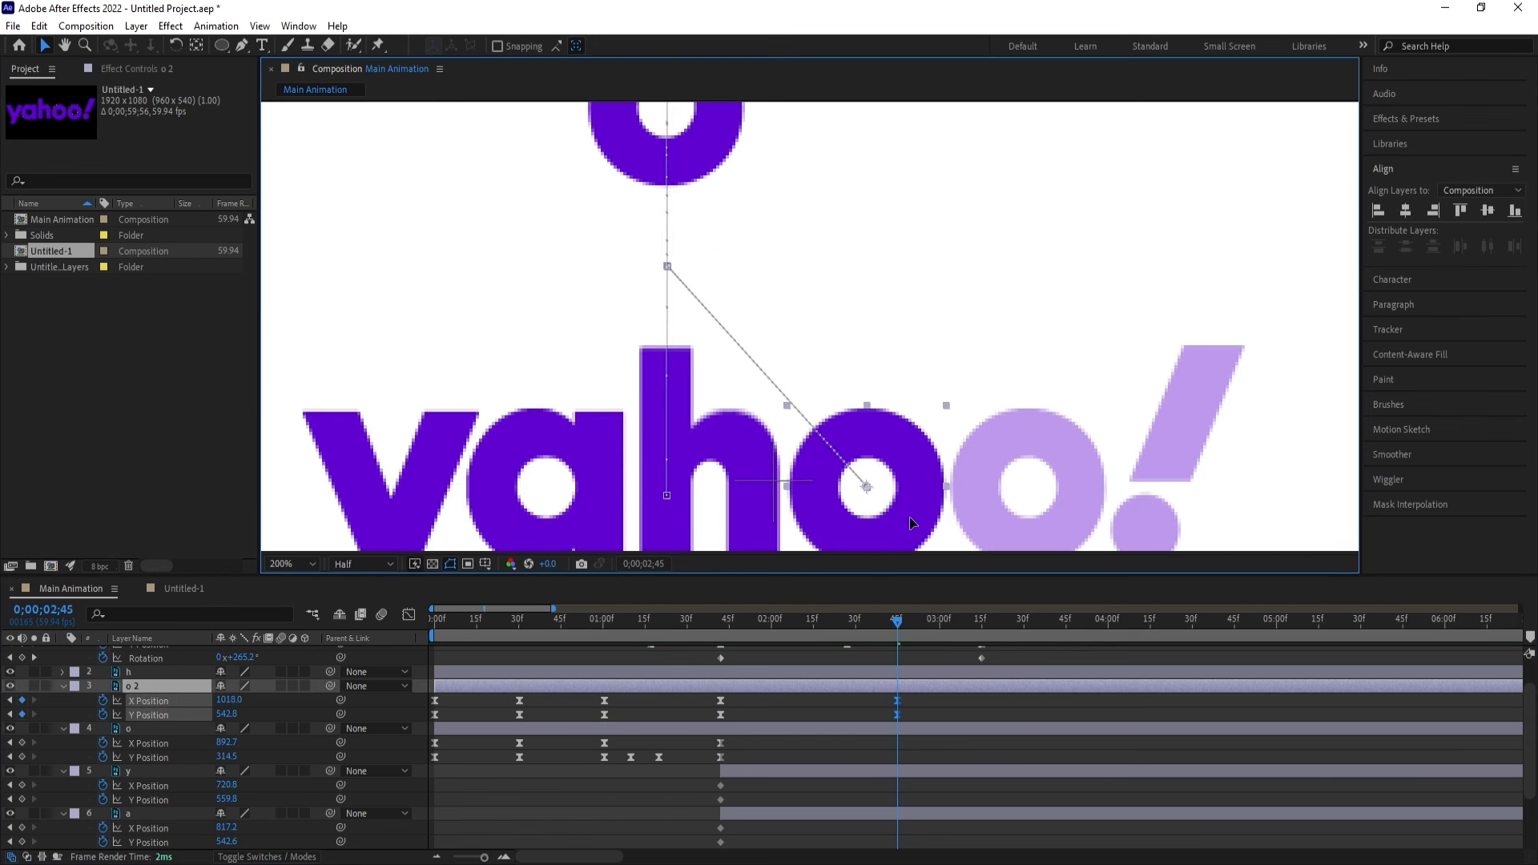
pyautogui.moveTo(691, 120); pyautogui.dragTo(1064, 511)
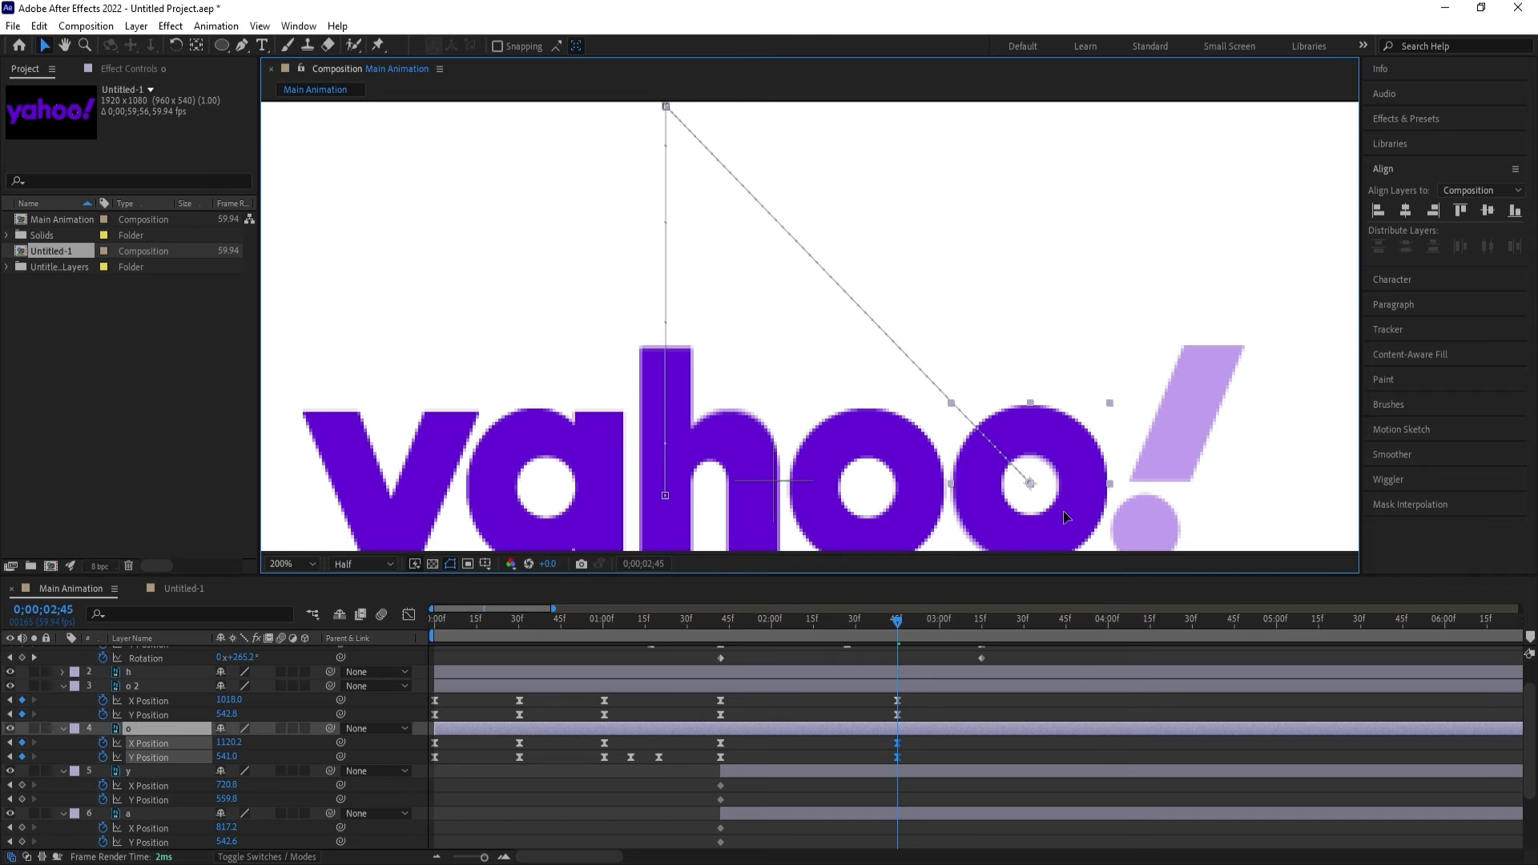
# At 0;00;02;13, raise both o layers together into an arc, with Y Position about 229 for o 2 and 180 for o.
pyautogui.moveTo(817, 623); pyautogui.dragTo(808, 623)
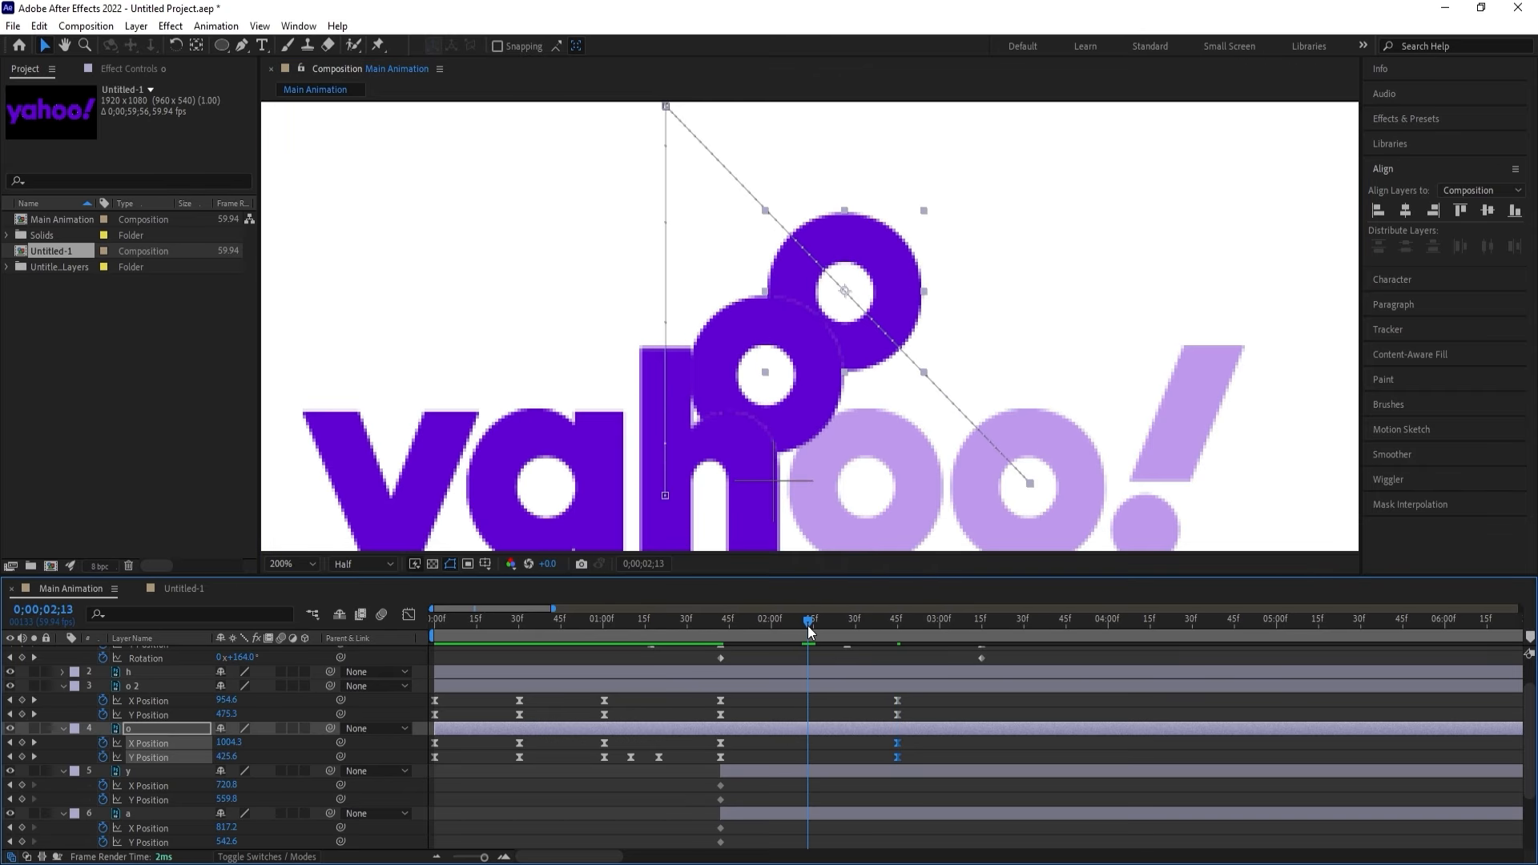
pyautogui.scroll(-2, 820, 697)
pyautogui.scroll(2, 811, 688)
pyautogui.keyDown('shift'); pyautogui.click(814, 687); pyautogui.keyUp('shift')
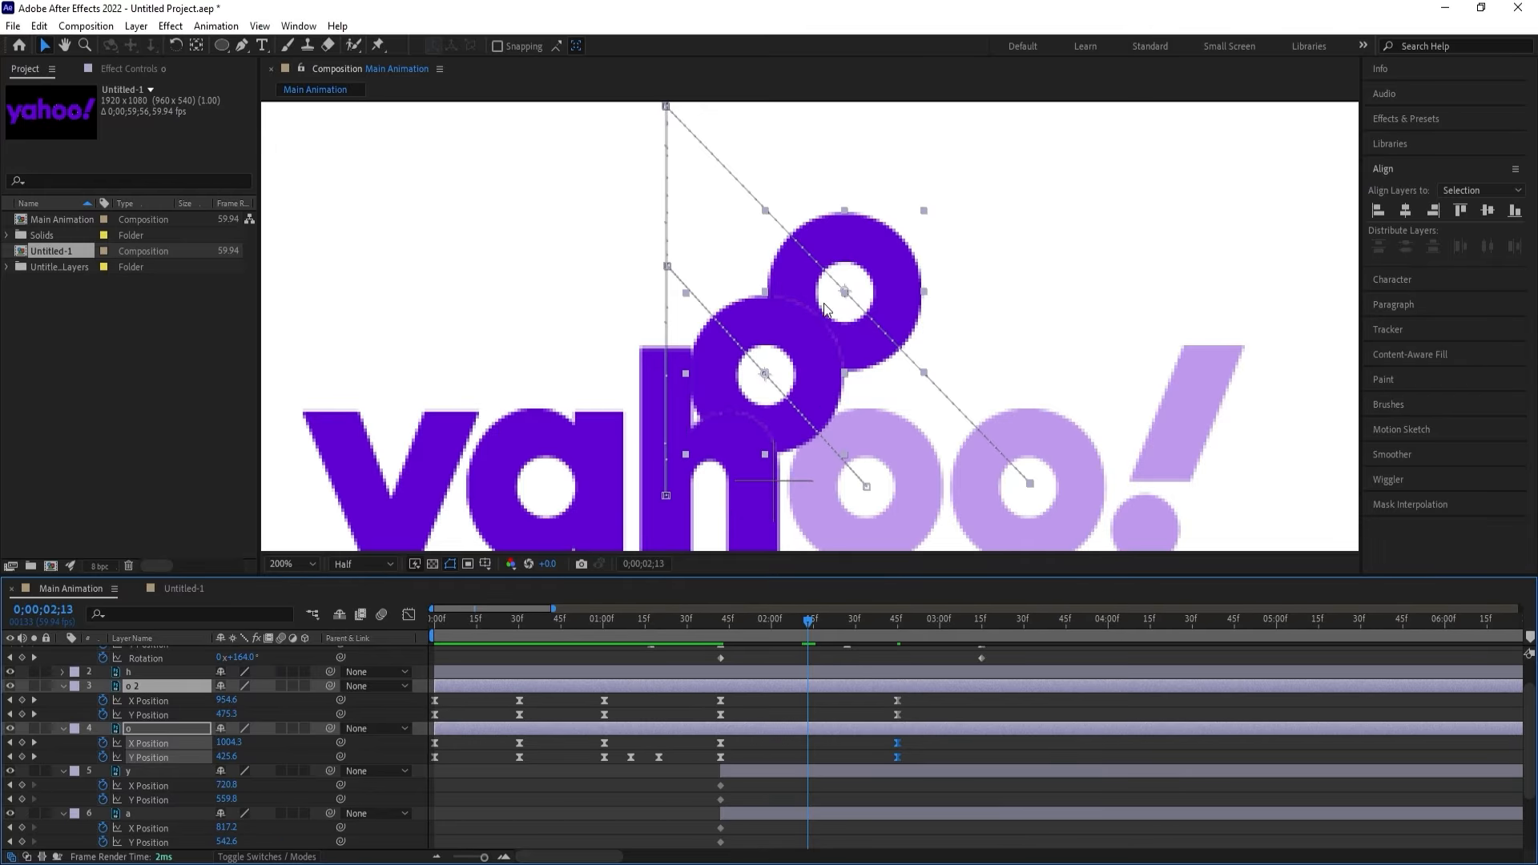
pyautogui.scroll(-3, 831, 320)
pyautogui.scroll(2, 833, 335)
pyautogui.moveTo(833, 335); pyautogui.dragTo(818, 129)
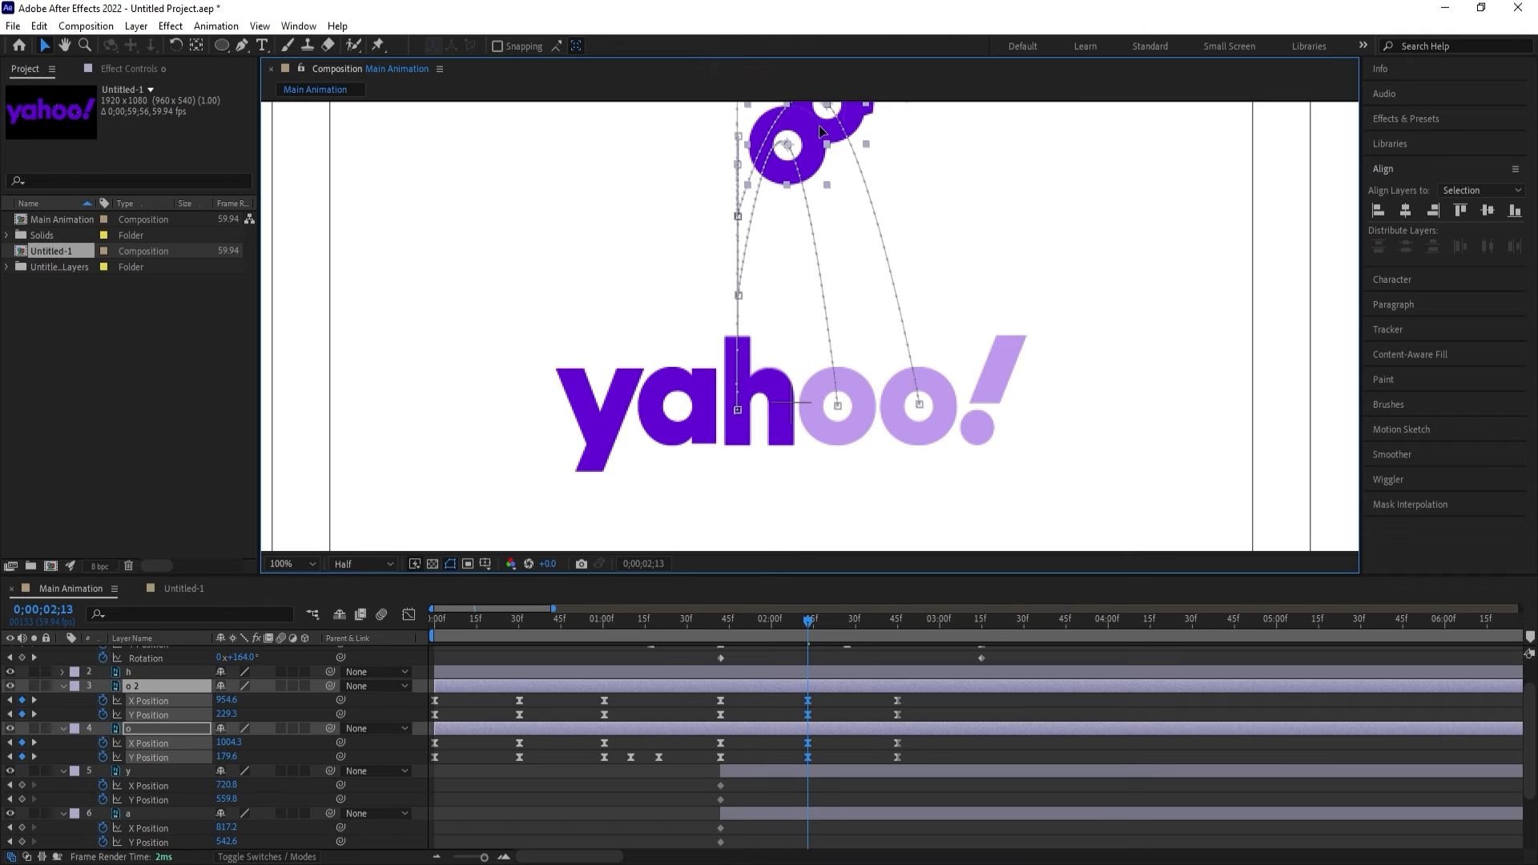
# Delete the X Position keyframes of the o 2 and o layers at 0;00;02;13.
pyautogui.click(816, 710)
pyautogui.click(809, 699)
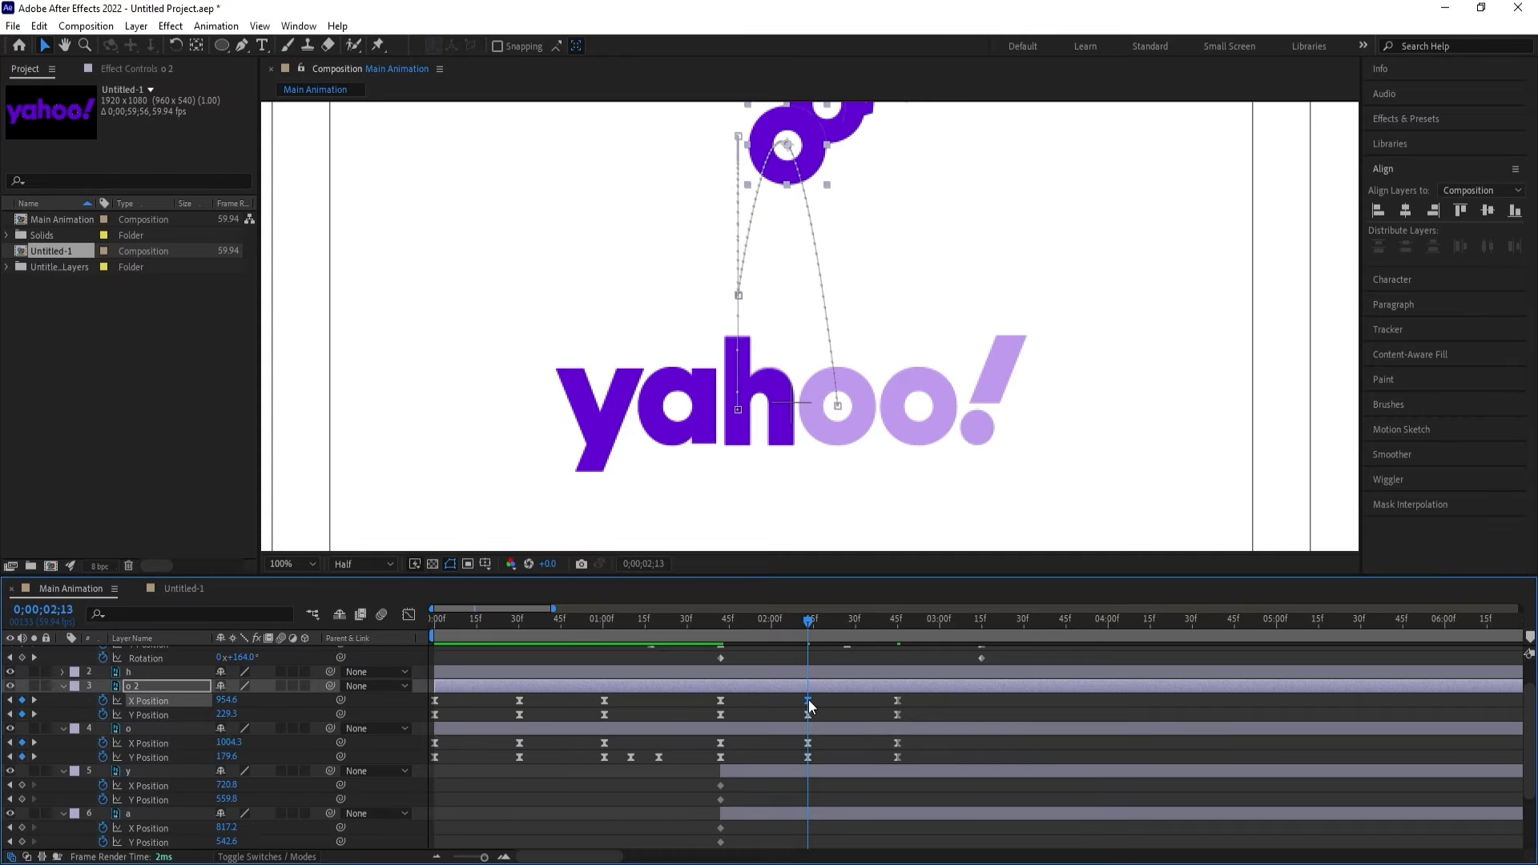
pyautogui.press('Delete')
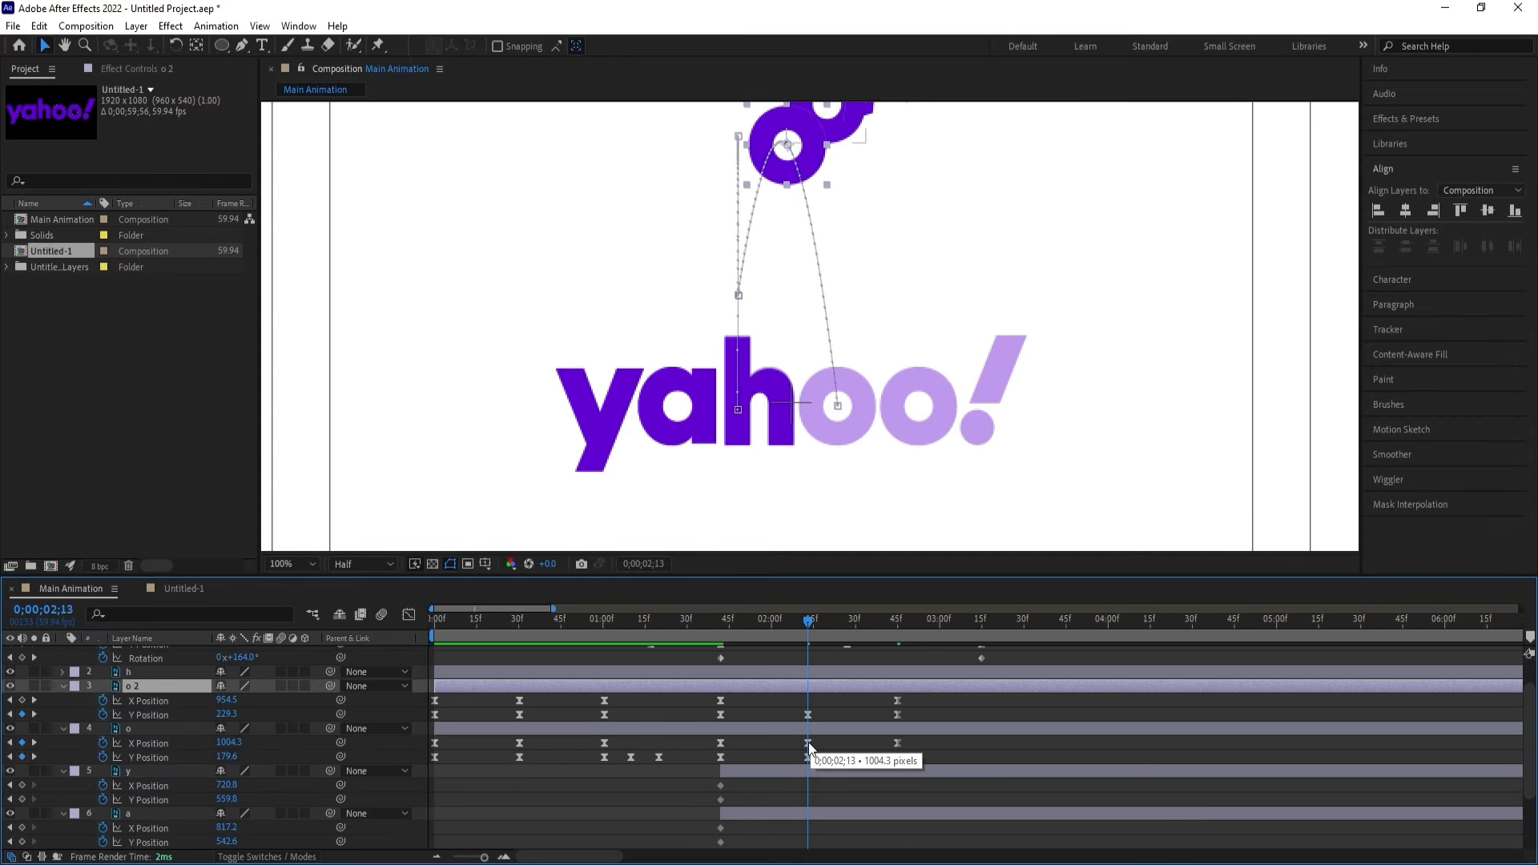
pyautogui.click(809, 742)
pyautogui.press('Delete')
# Raise the o layer's arc peak near the top of the frame at 0;00;02;13, preview it, and delete its extra X Position keyframe.
pyautogui.press(',')
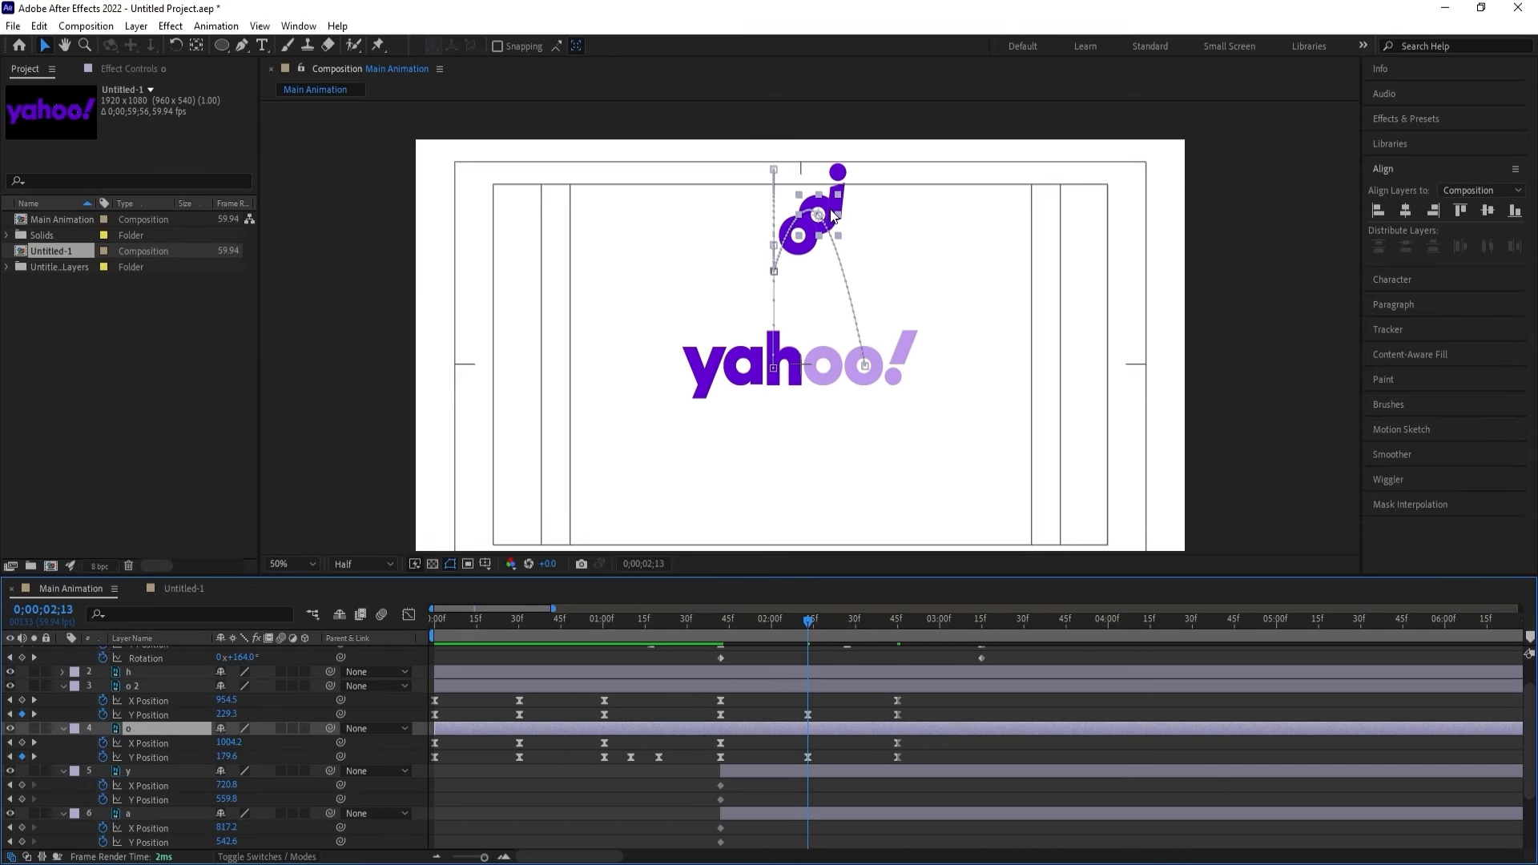
pyautogui.moveTo(831, 212); pyautogui.dragTo(832, 140)
pyautogui.click(742, 626)
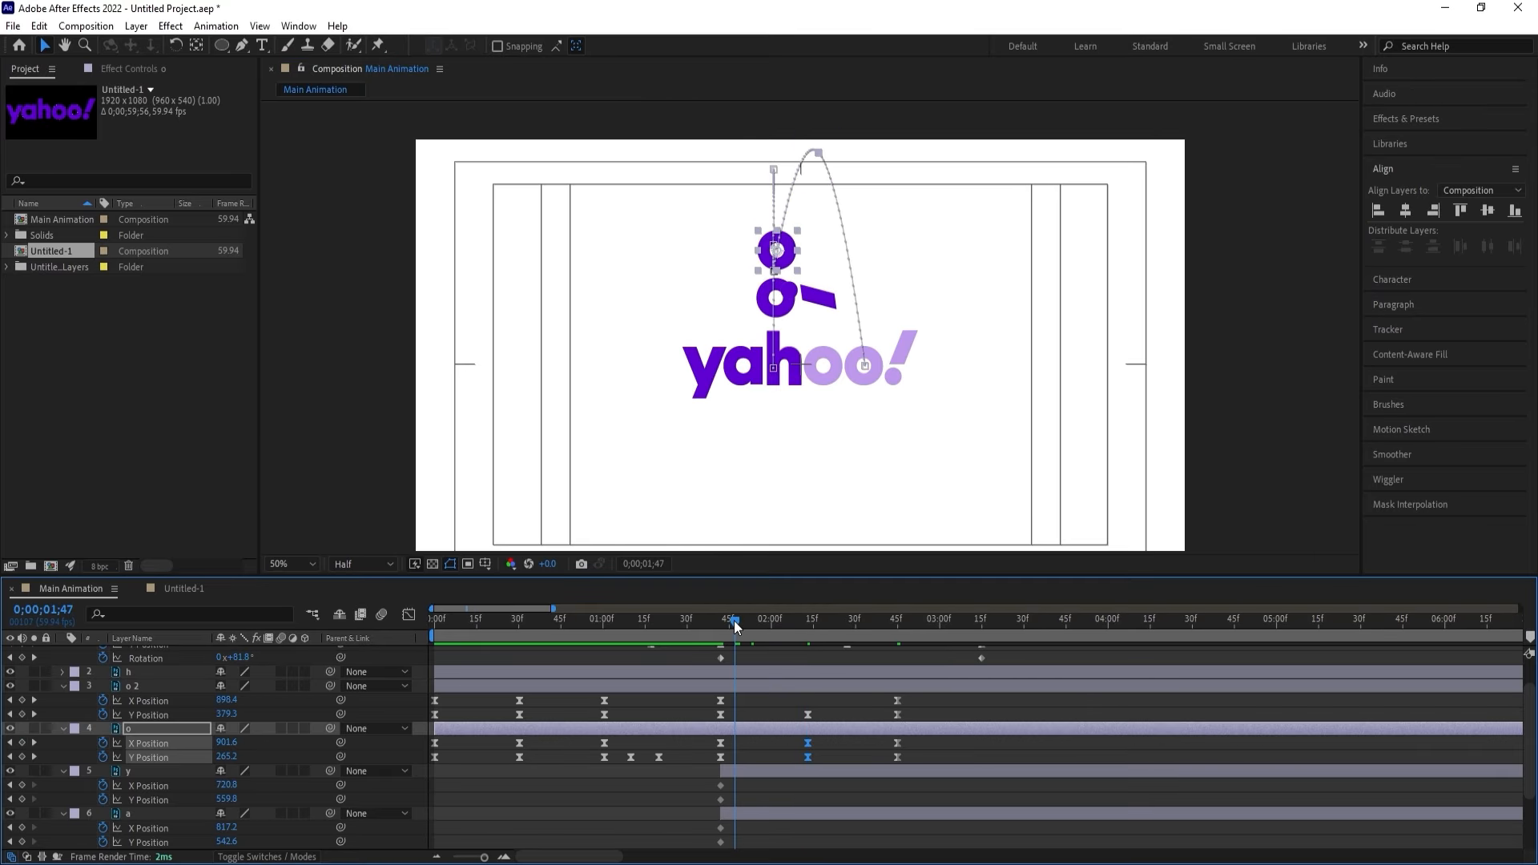
pyautogui.press('space')
pyautogui.press('space')
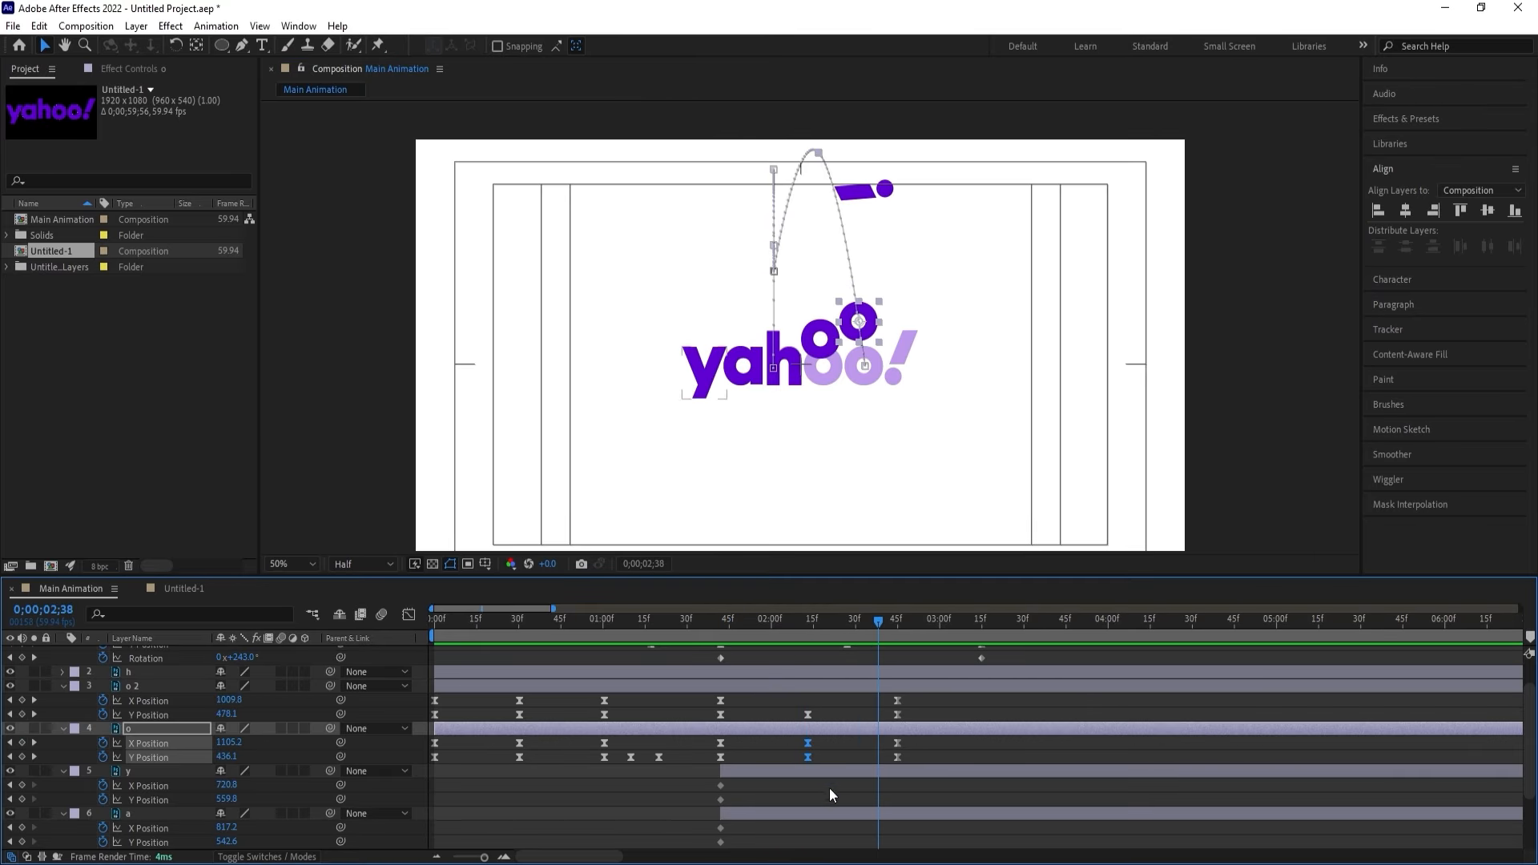
pyautogui.click(808, 743)
pyautogui.press('Delete')
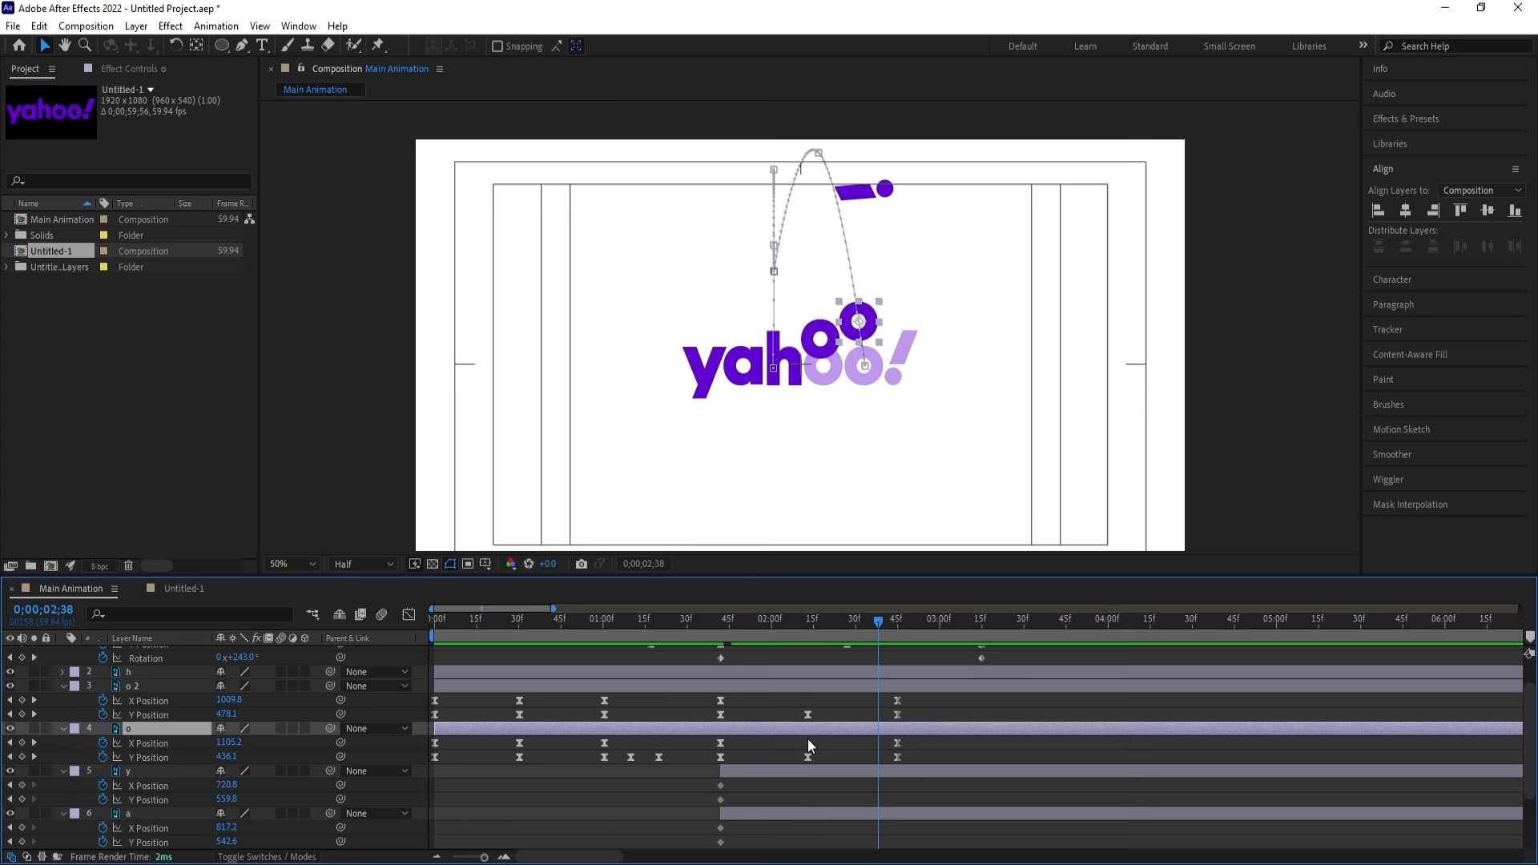
# Add X and Y Position keyframes to the y and a layers at 0;00;02;45.
pyautogui.press('j')
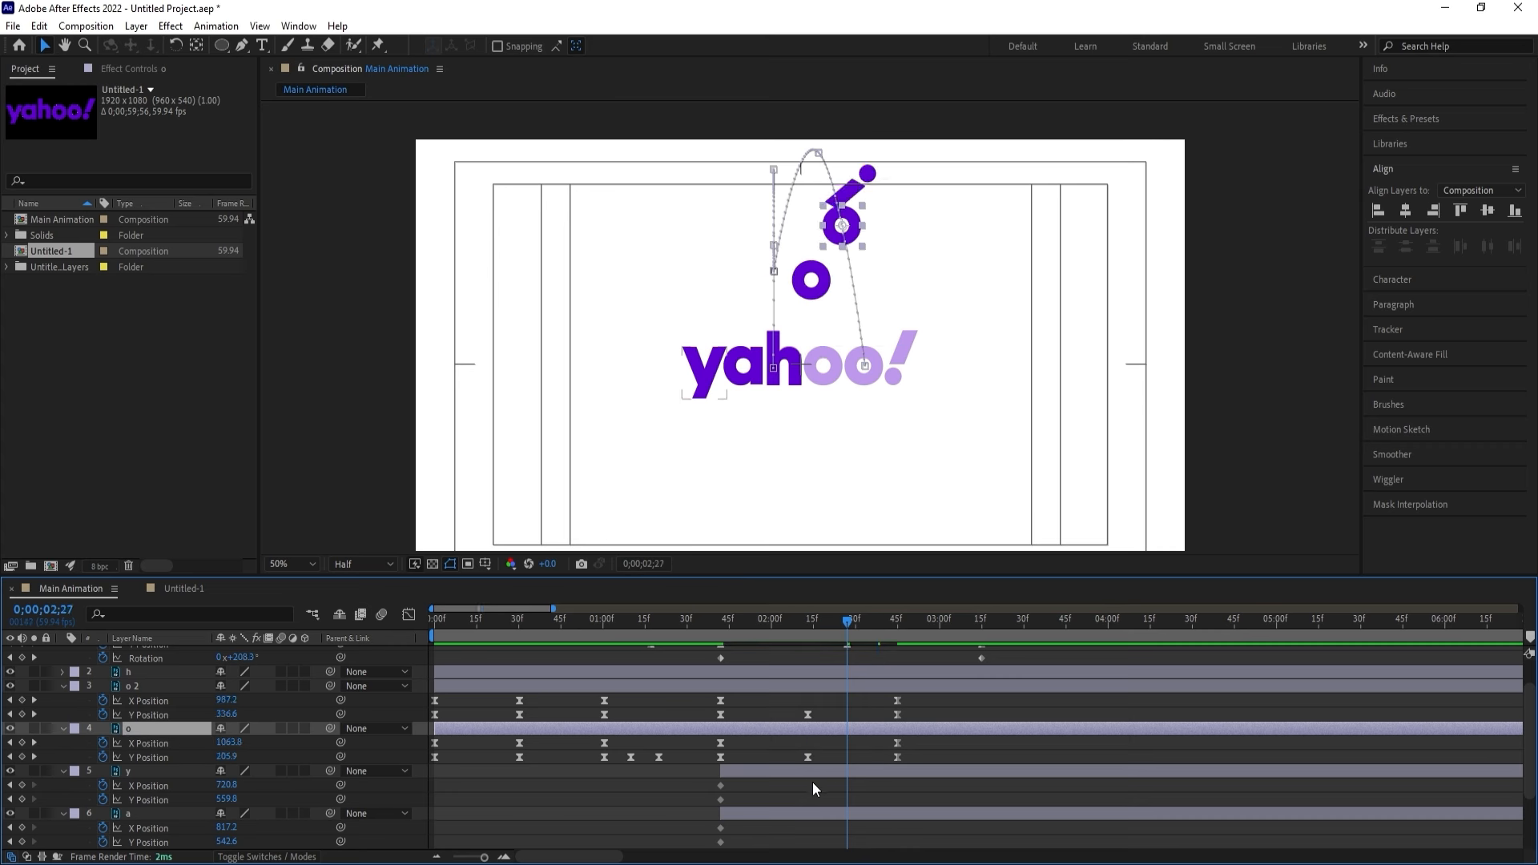
pyautogui.click(803, 770)
pyautogui.press('k')
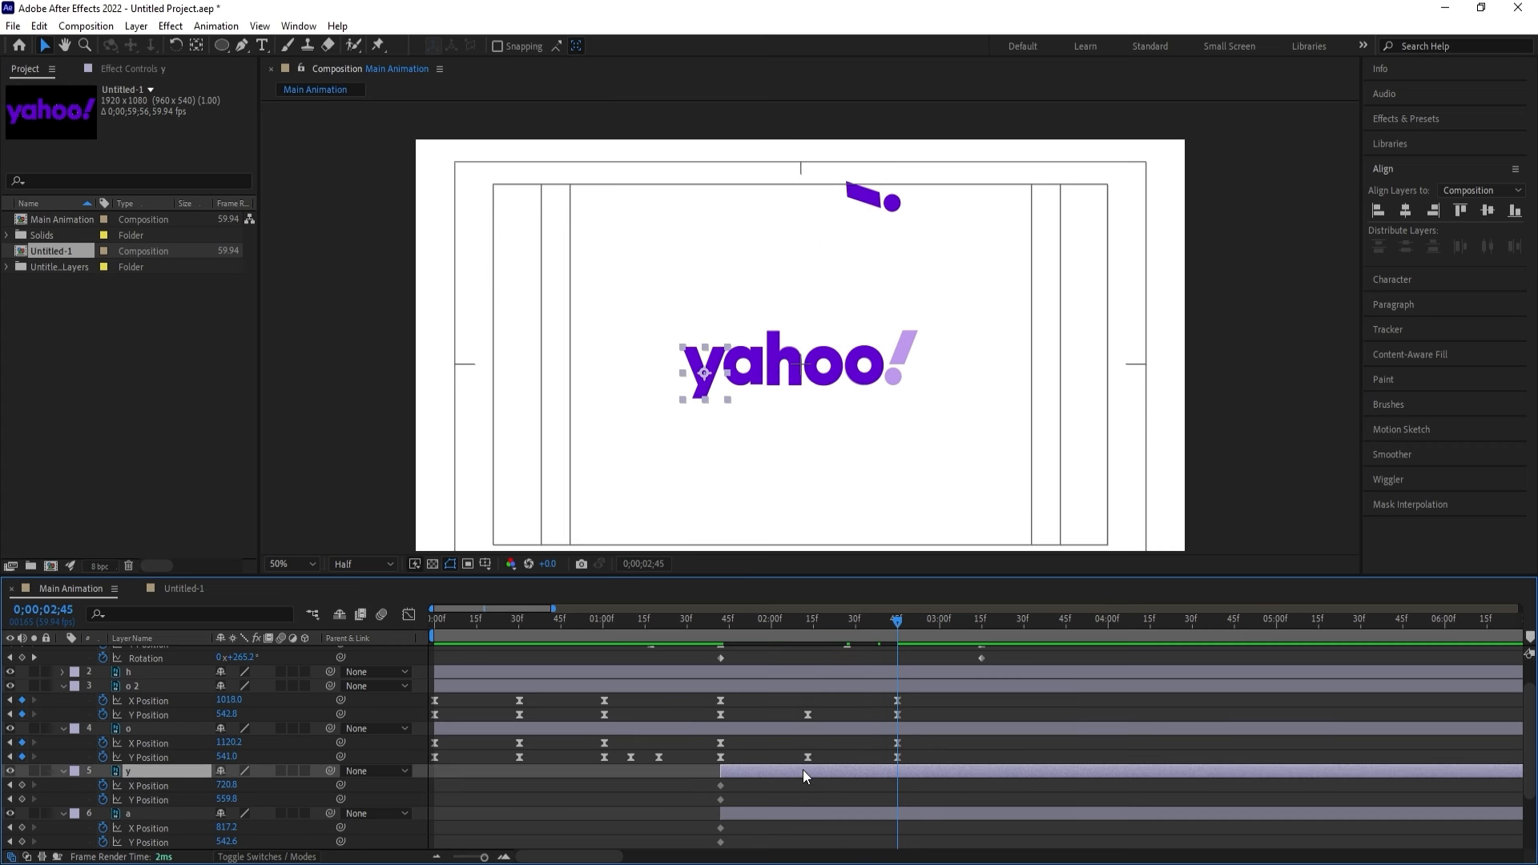
pyautogui.keyDown('ctrl'); pyautogui.click(830, 813); pyautogui.keyUp('ctrl')
pyautogui.click(22, 785)
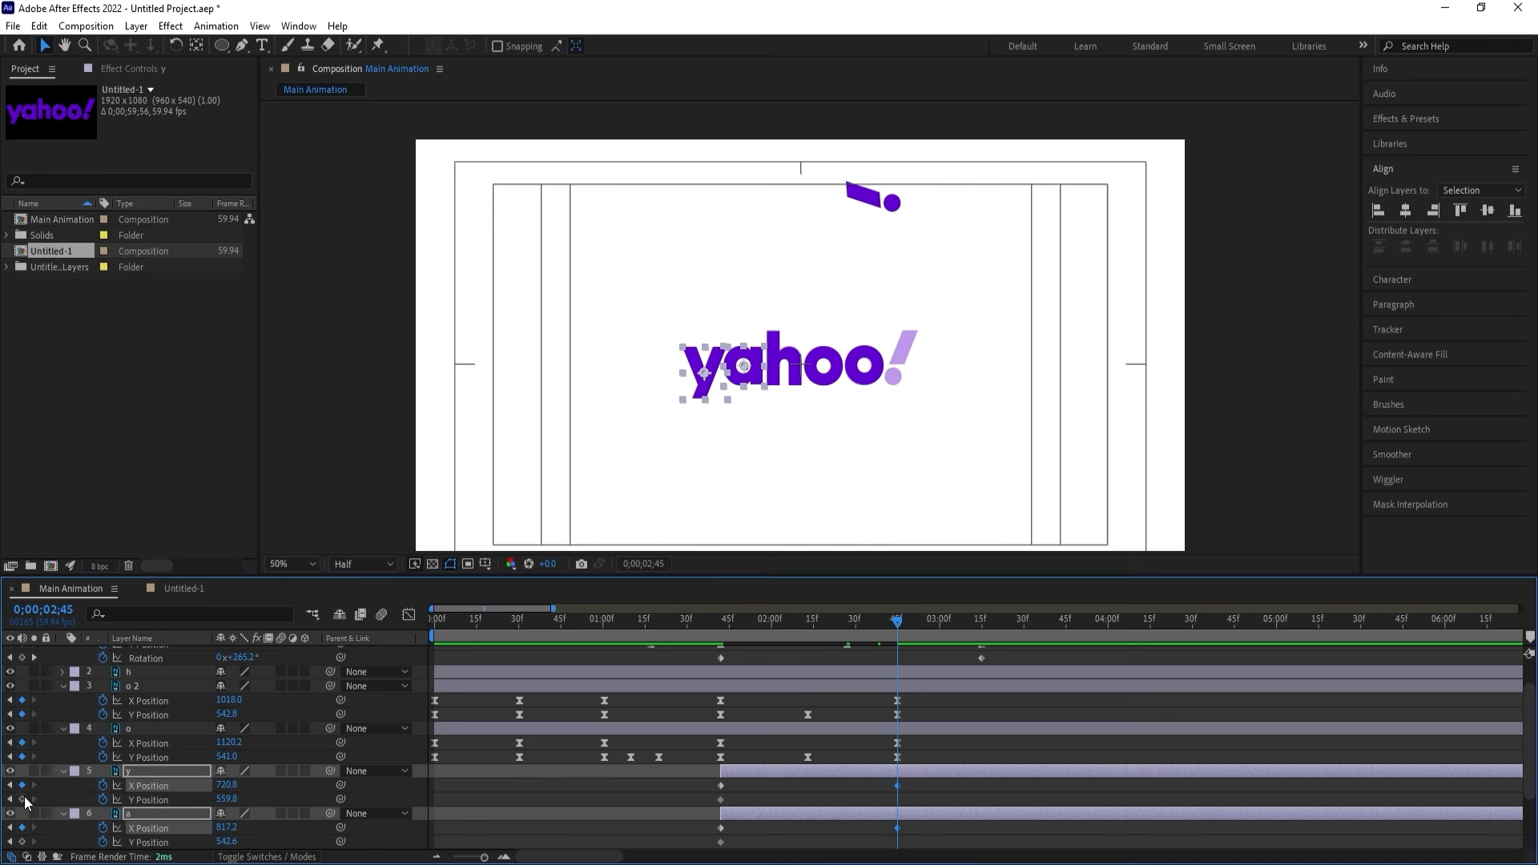
pyautogui.click(21, 799)
# At 0;00;01;42, move the y and a letters onto the stack above h, y at 892.8, 469.8 and a at 891.2, 380.6.
pyautogui.moveTo(812, 636); pyautogui.dragTo(711, 633)
pyautogui.press('pagedown')
pyautogui.press('pagedown')
pyautogui.press('pagedown')
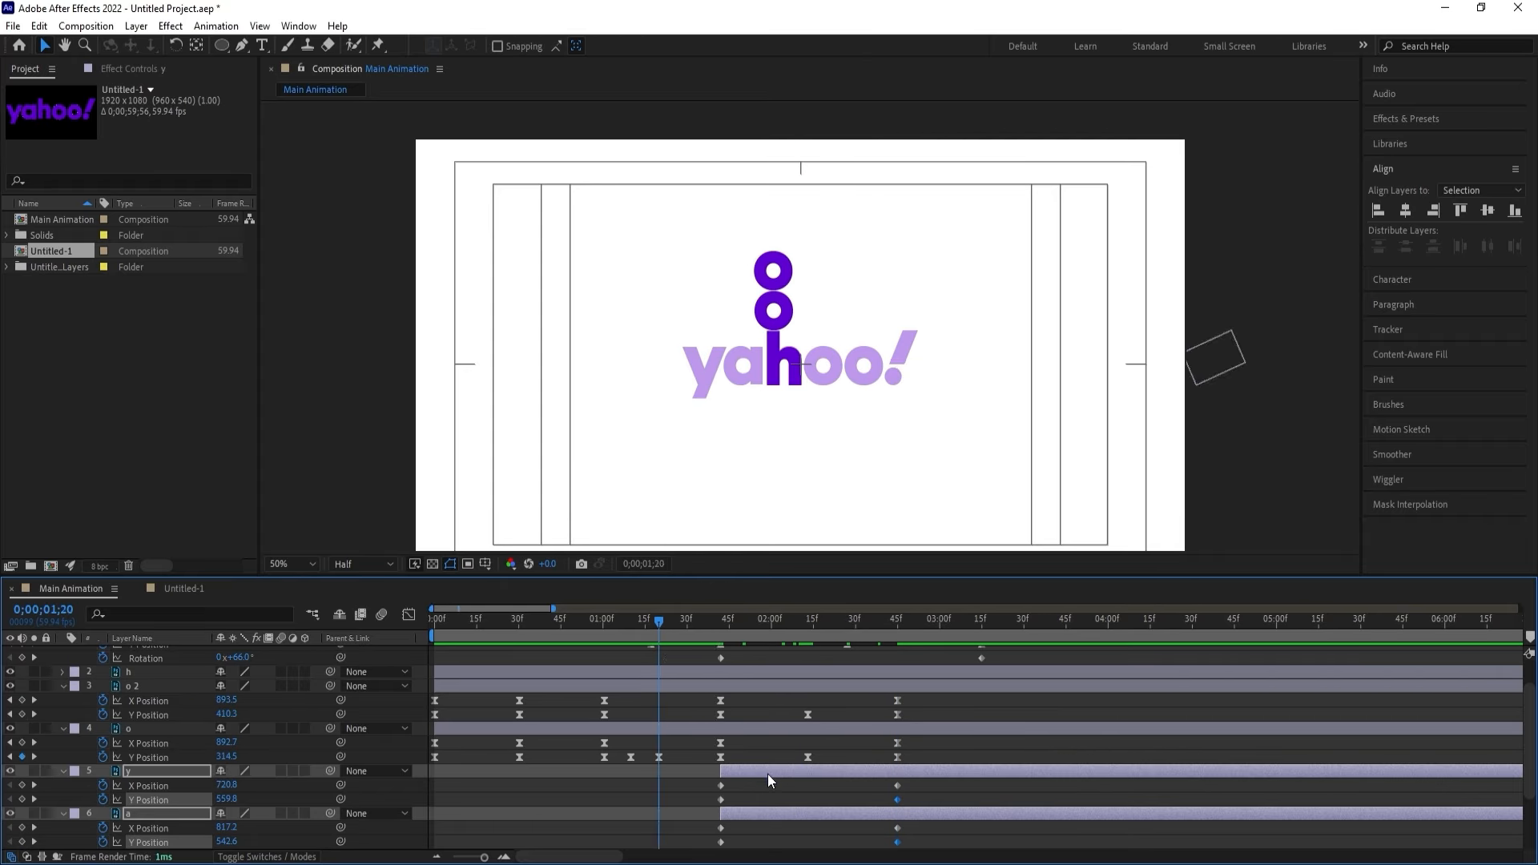
pyautogui.click(758, 789)
pyautogui.click(727, 769)
pyautogui.moveTo(704, 388); pyautogui.dragTo(773, 306)
pyautogui.click(737, 816)
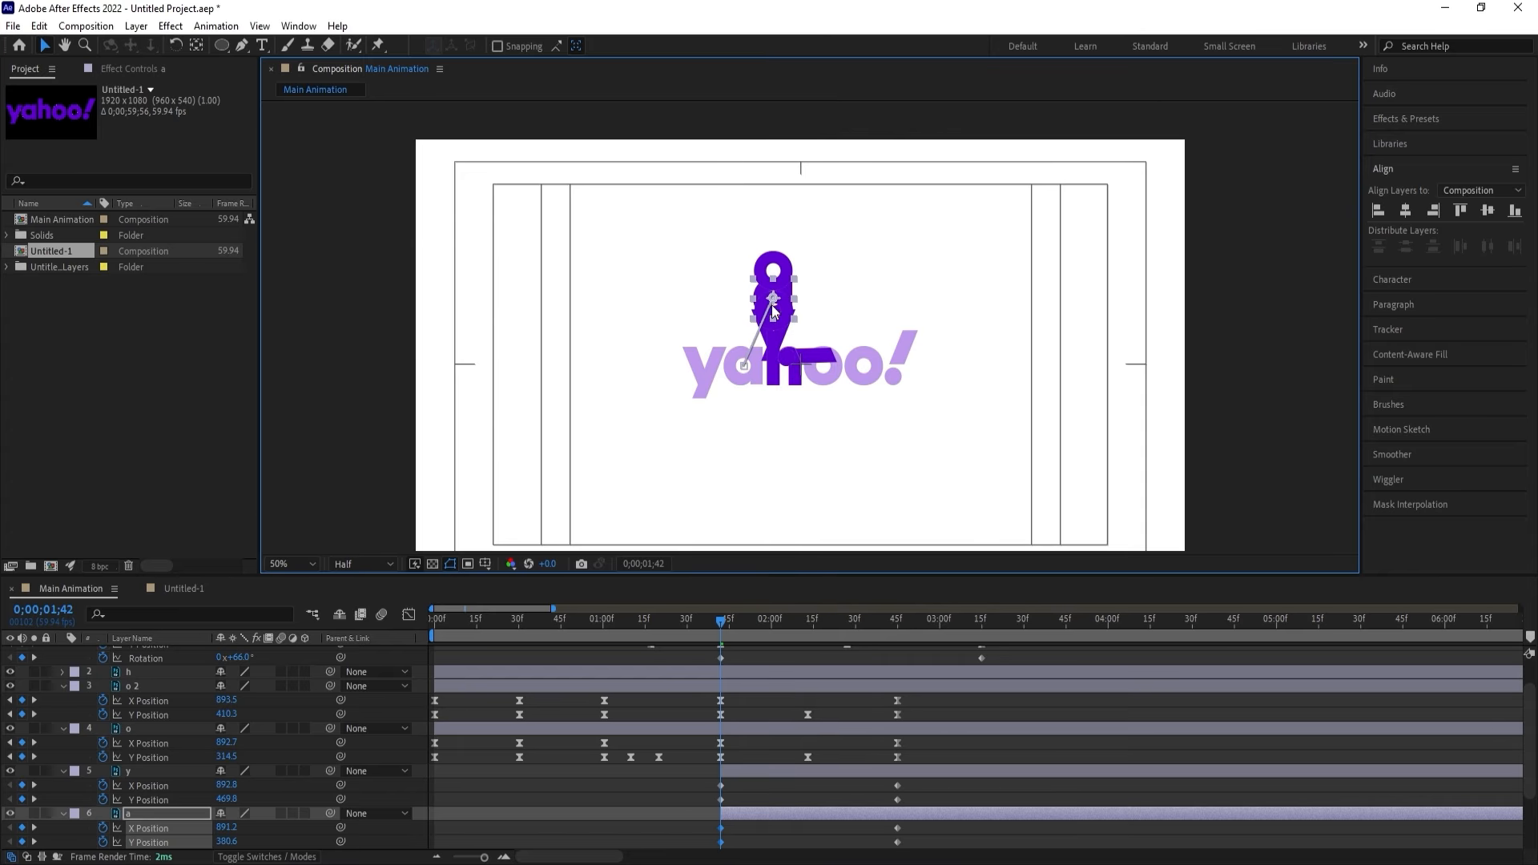
pyautogui.scroll(-3, 746, 712)
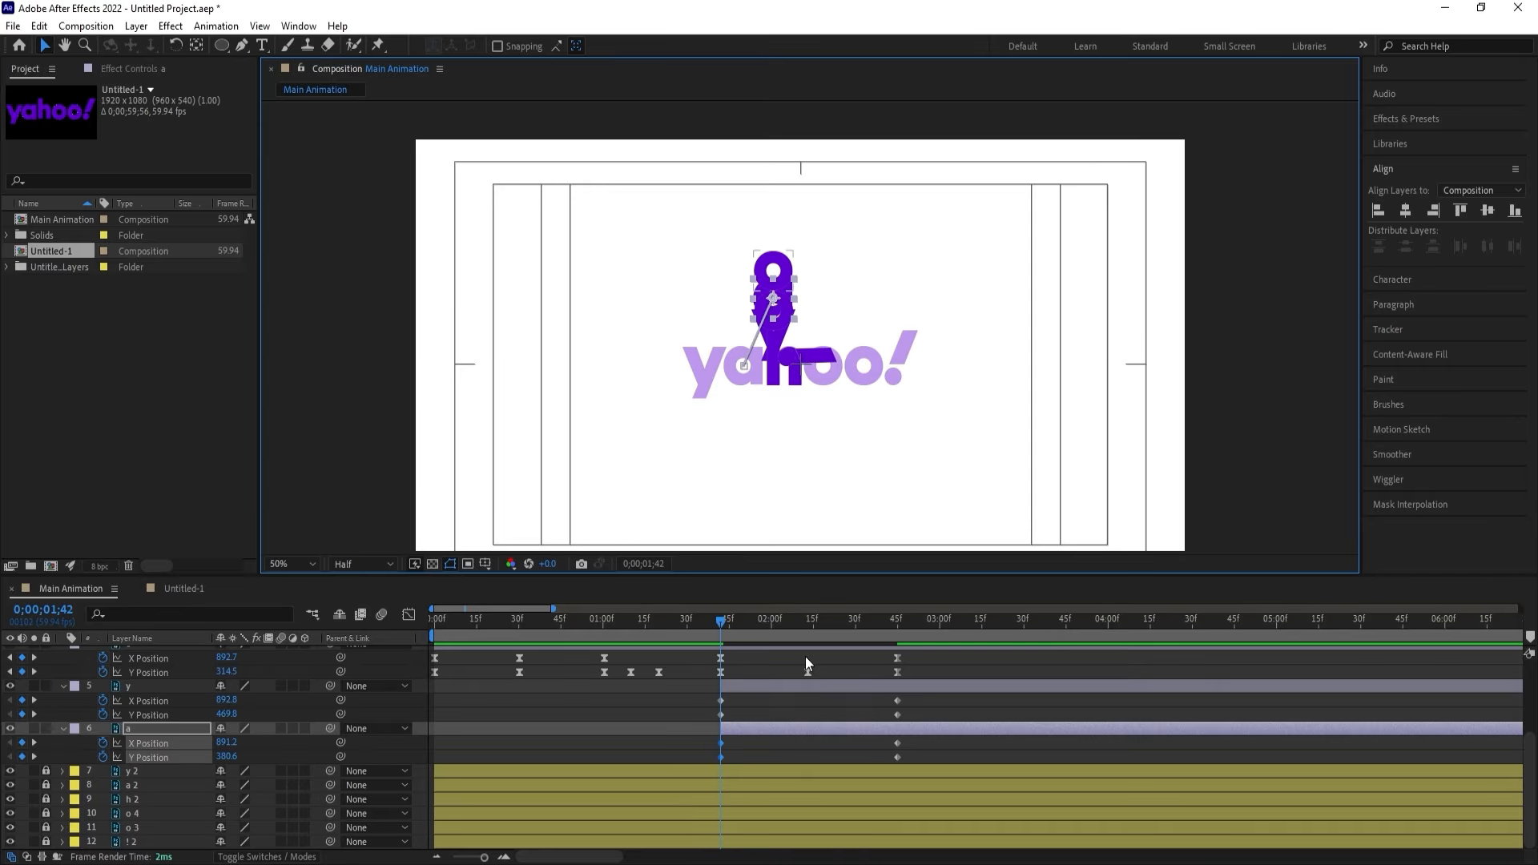
# At 0;00;02;13, raise the y and a layers together to near the top of the frame, with Y Position 106.1 and 52.3.
pyautogui.press('k')
pyautogui.click(813, 687)
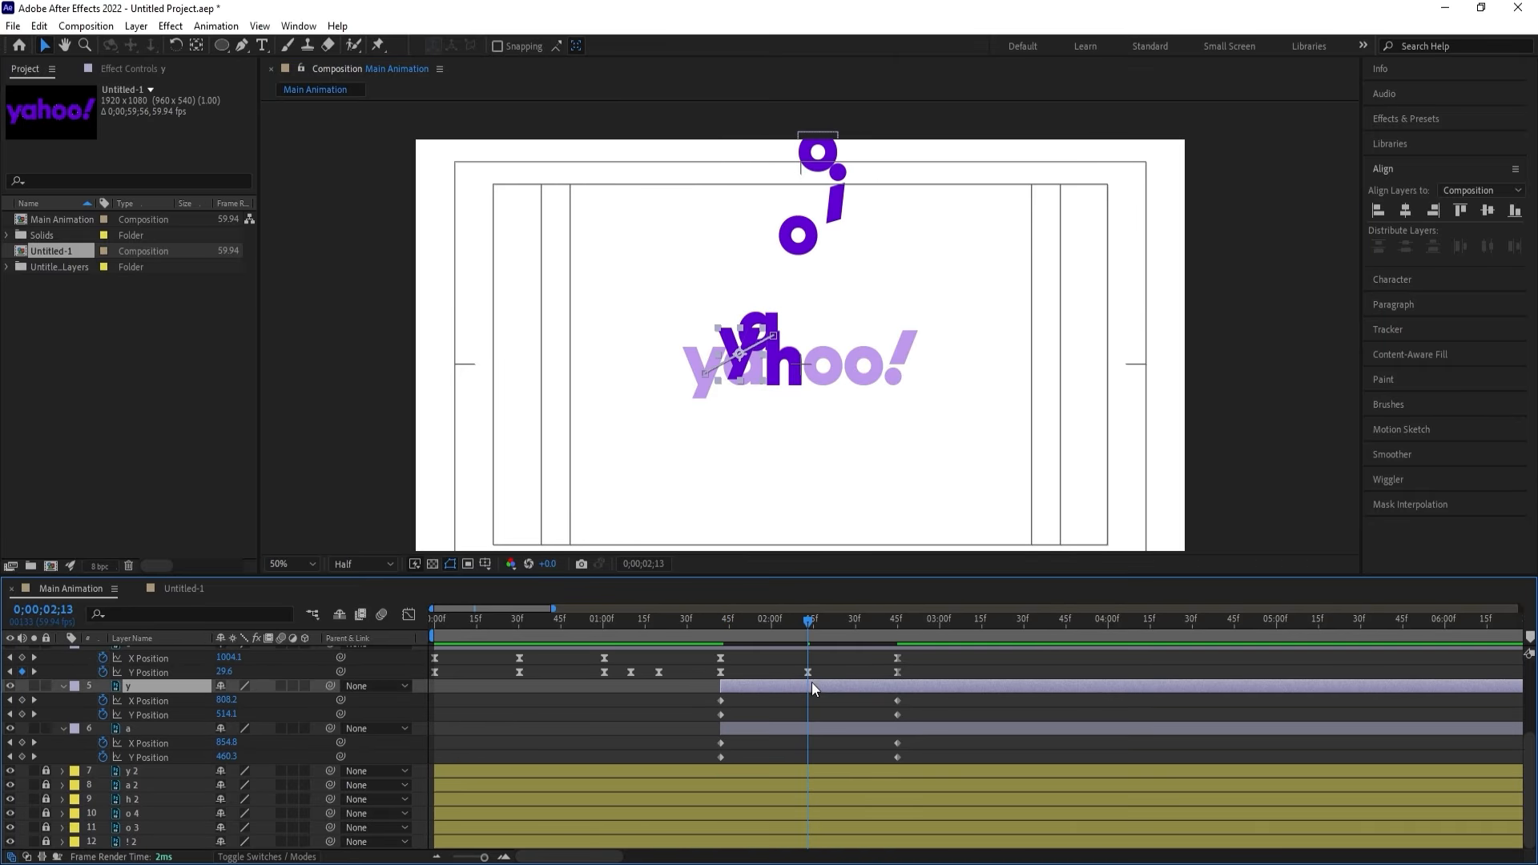
pyautogui.keyDown('shift'); pyautogui.click(809, 730); pyautogui.keyUp('shift')
pyautogui.moveTo(749, 337); pyautogui.dragTo(745, 156)
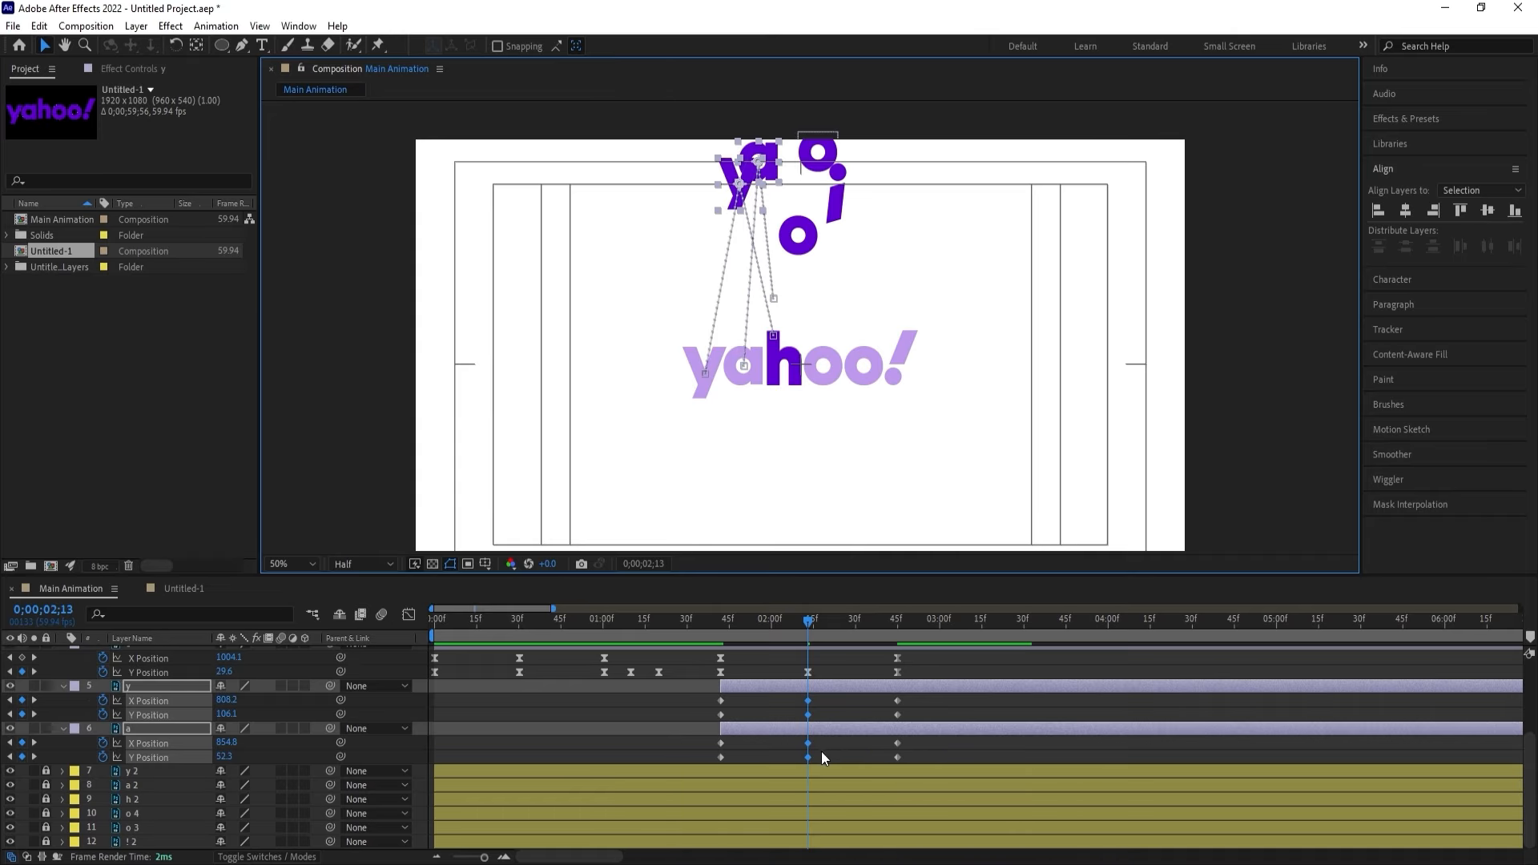
# Delete the X Position keyframes of the y and a layers at 0;00;02;13.
pyautogui.click(790, 713)
pyautogui.click(806, 699)
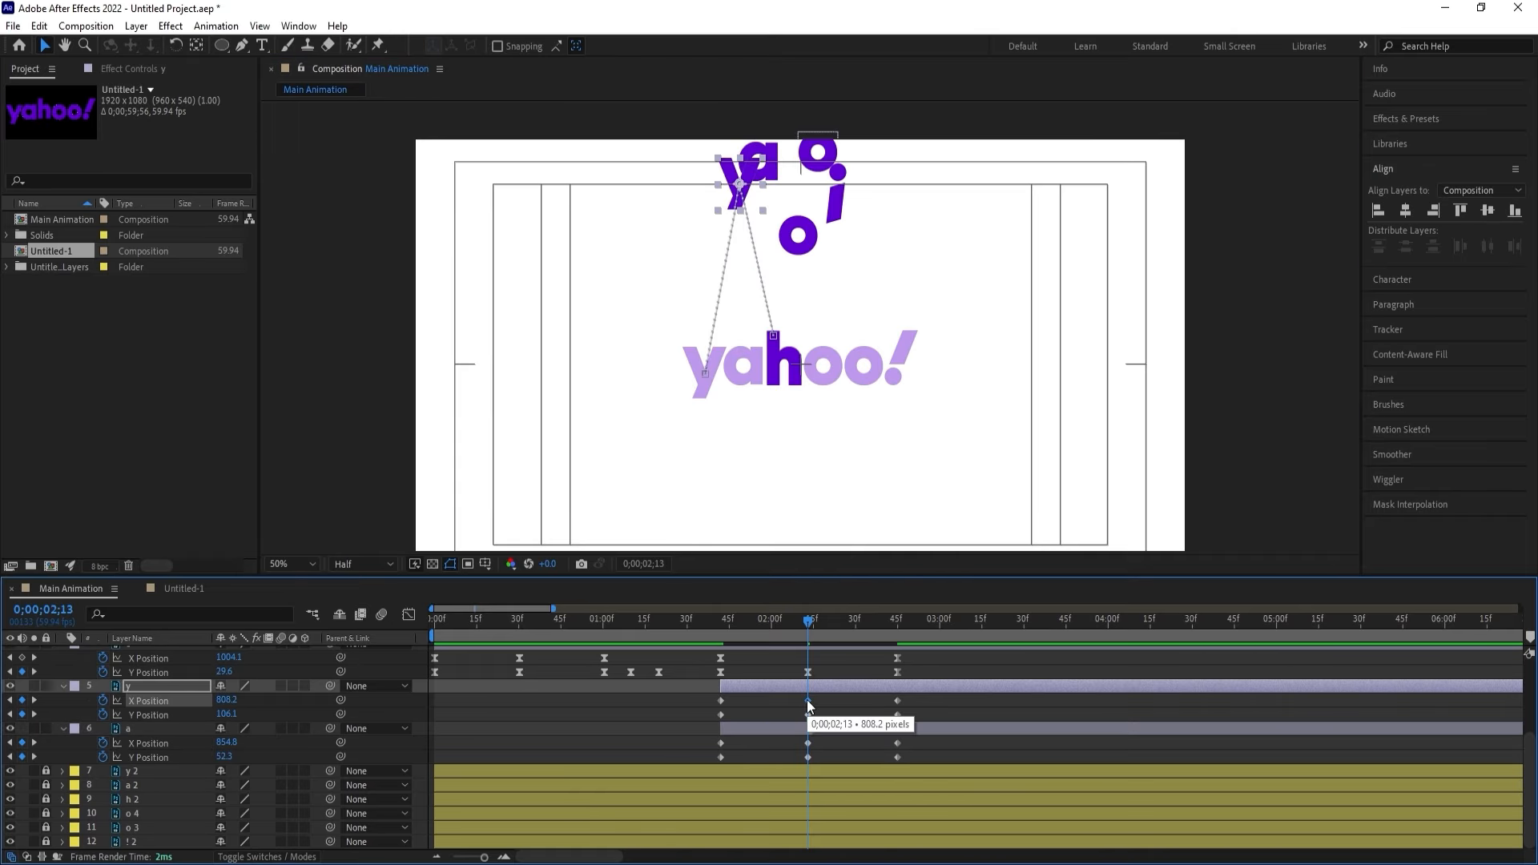
pyautogui.press('Delete')
pyautogui.click(805, 743)
pyautogui.press('Delete')
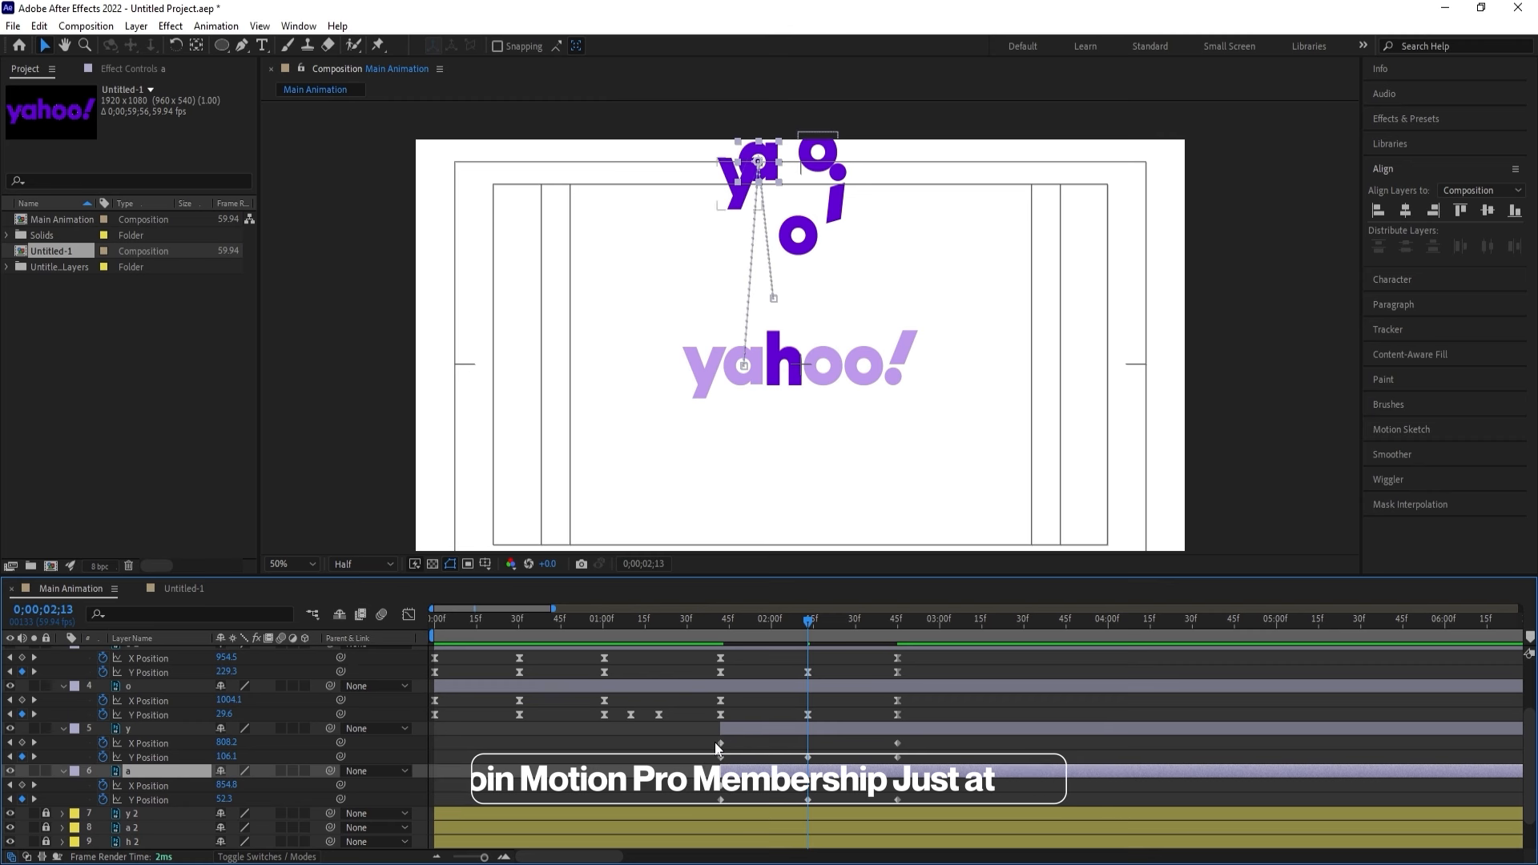
# Apply Easy Ease to the X Position keyframes of the y and a layers.
pyautogui.scroll(2, 742, 737)
pyautogui.moveTo(708, 737); pyautogui.dragTo(937, 738)
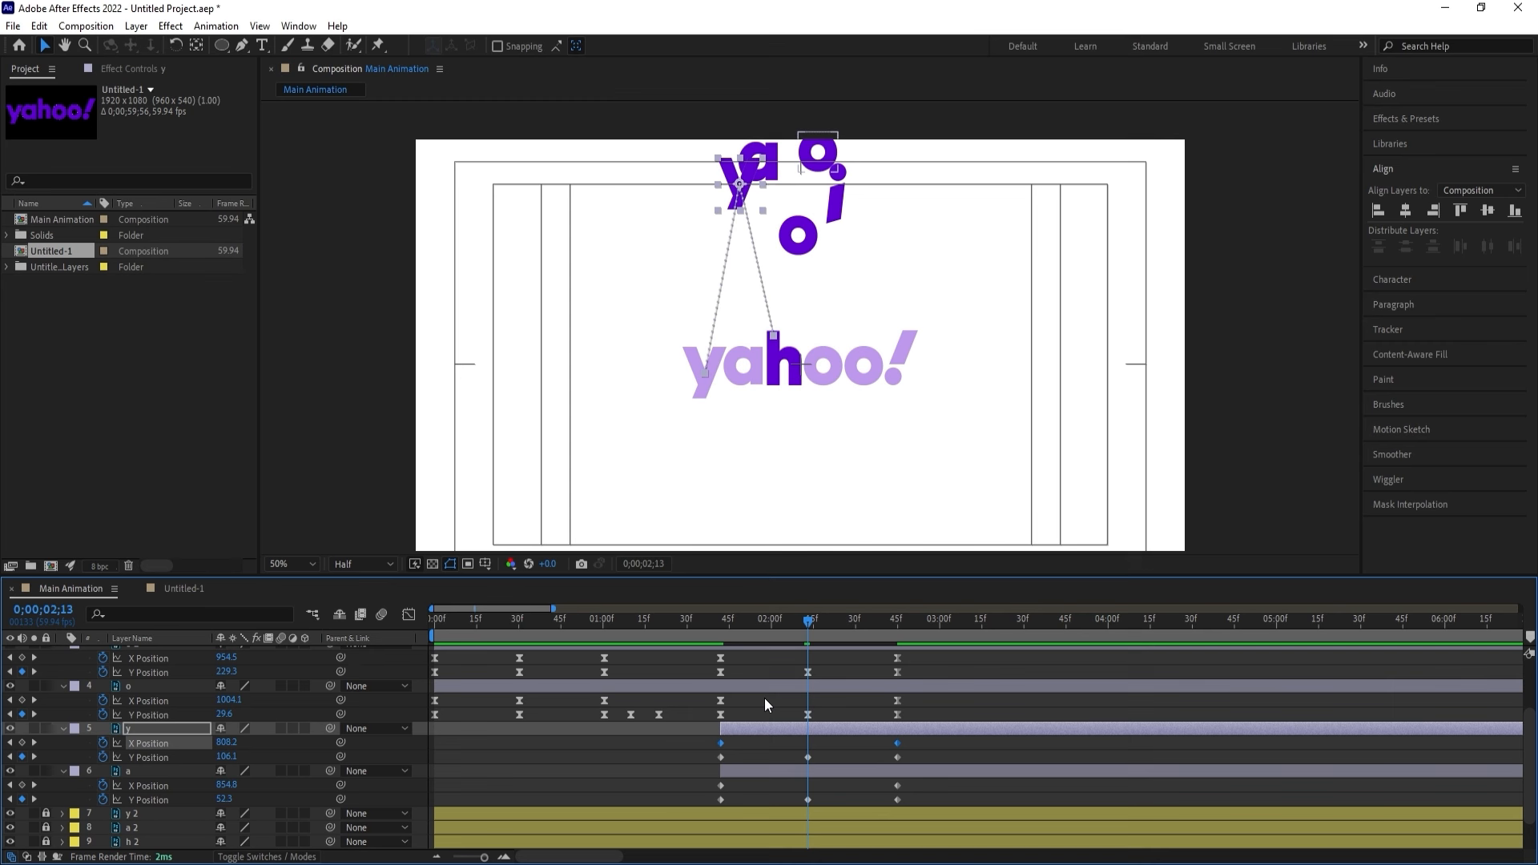
pyautogui.press('F9')
pyautogui.moveTo(710, 786); pyautogui.dragTo(939, 785)
pyautogui.press('F9')
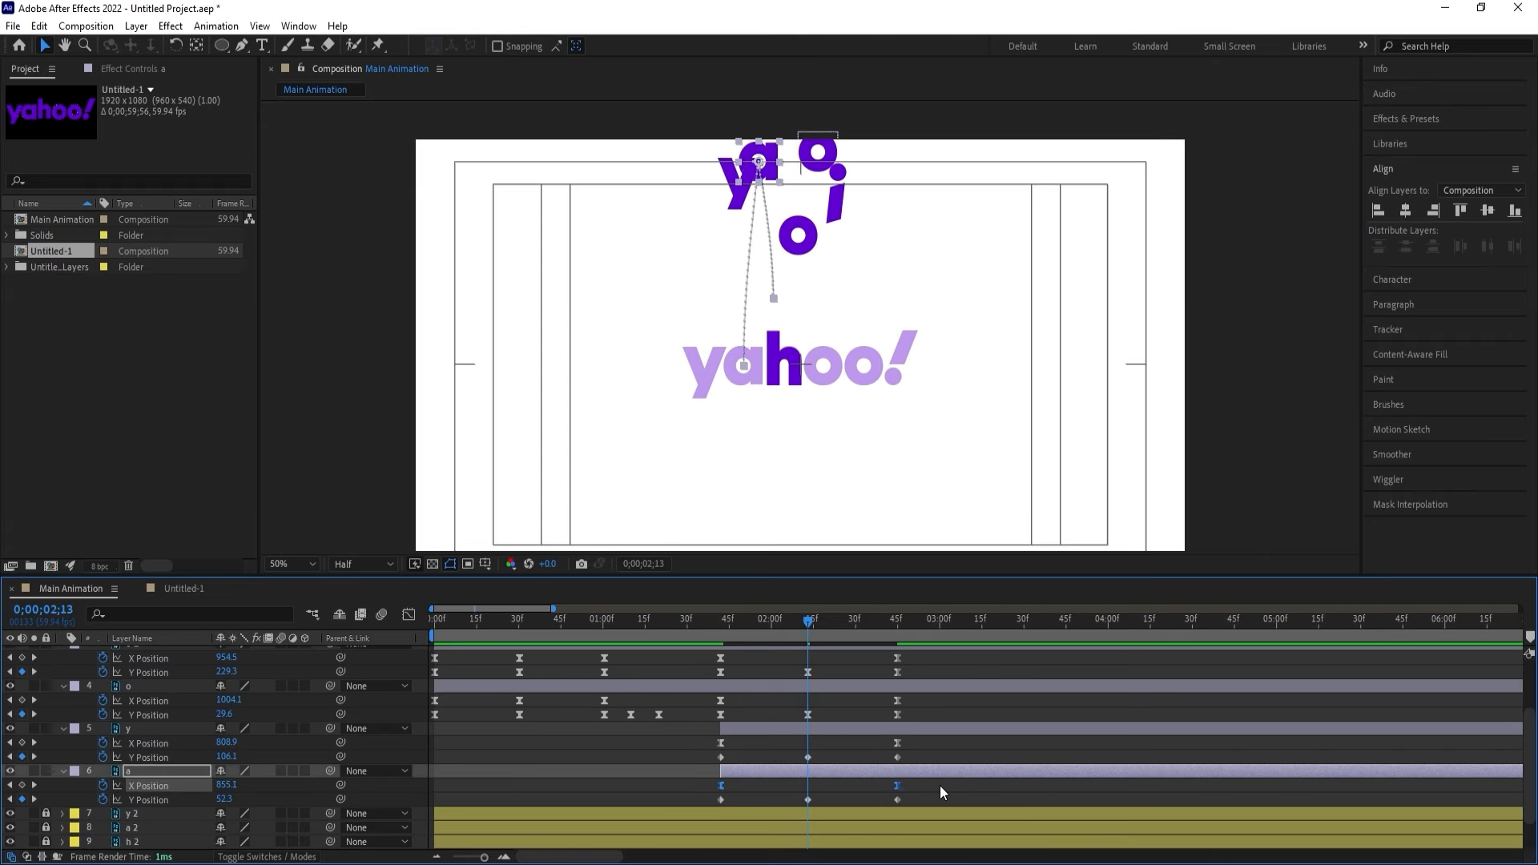
# Apply Easy Ease to the Y Position keyframes of the o 2, o, y and a layers from 0;00;01;42 to 0;00;02;45.
pyautogui.scroll(1, 737, 749)
pyautogui.moveTo(711, 710); pyautogui.dragTo(911, 722)
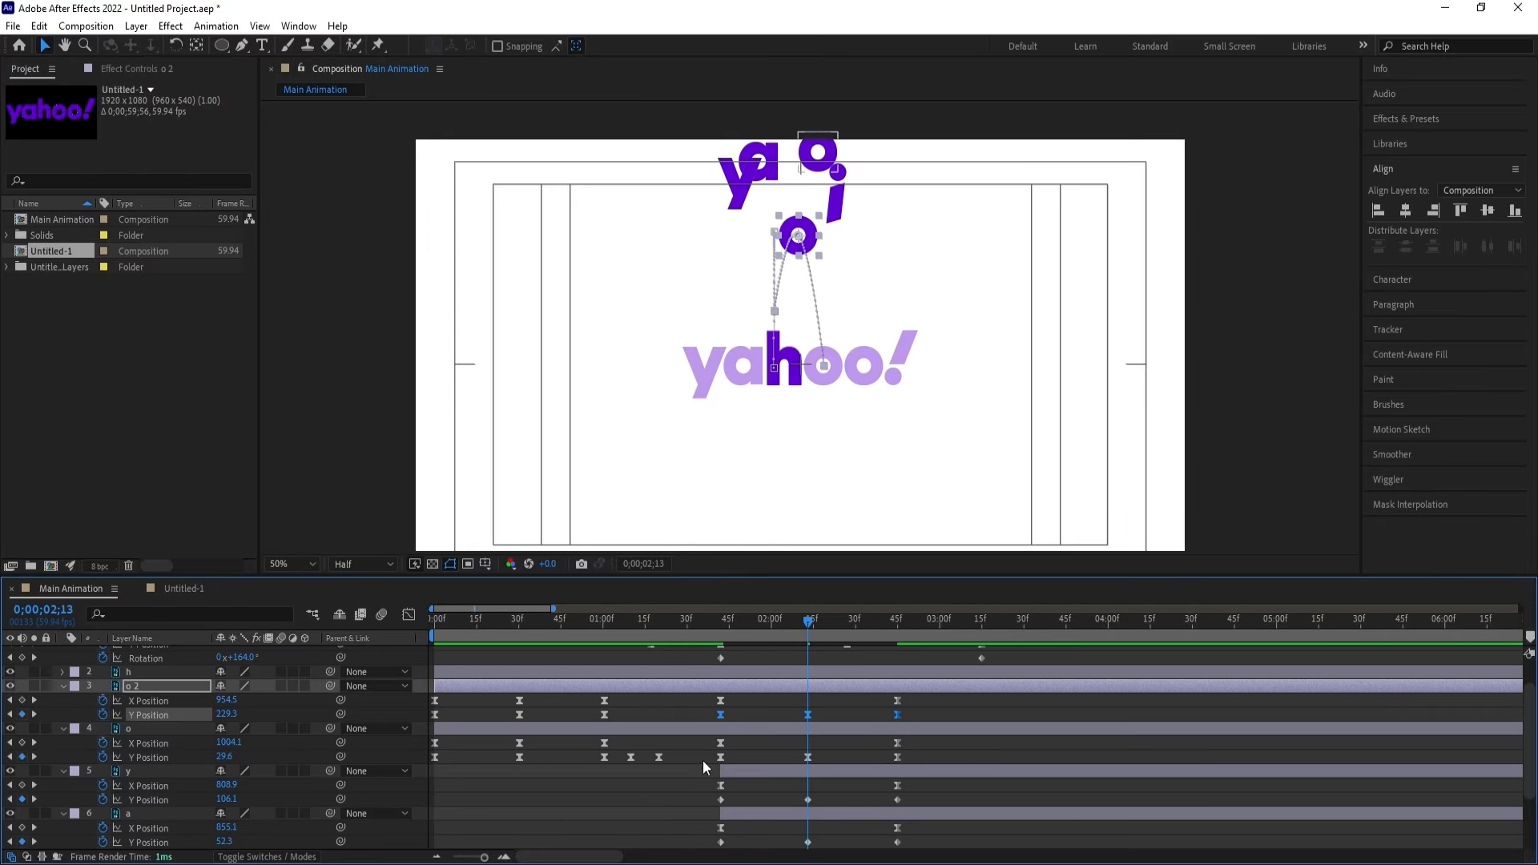
pyautogui.moveTo(704, 760); pyautogui.dragTo(921, 769)
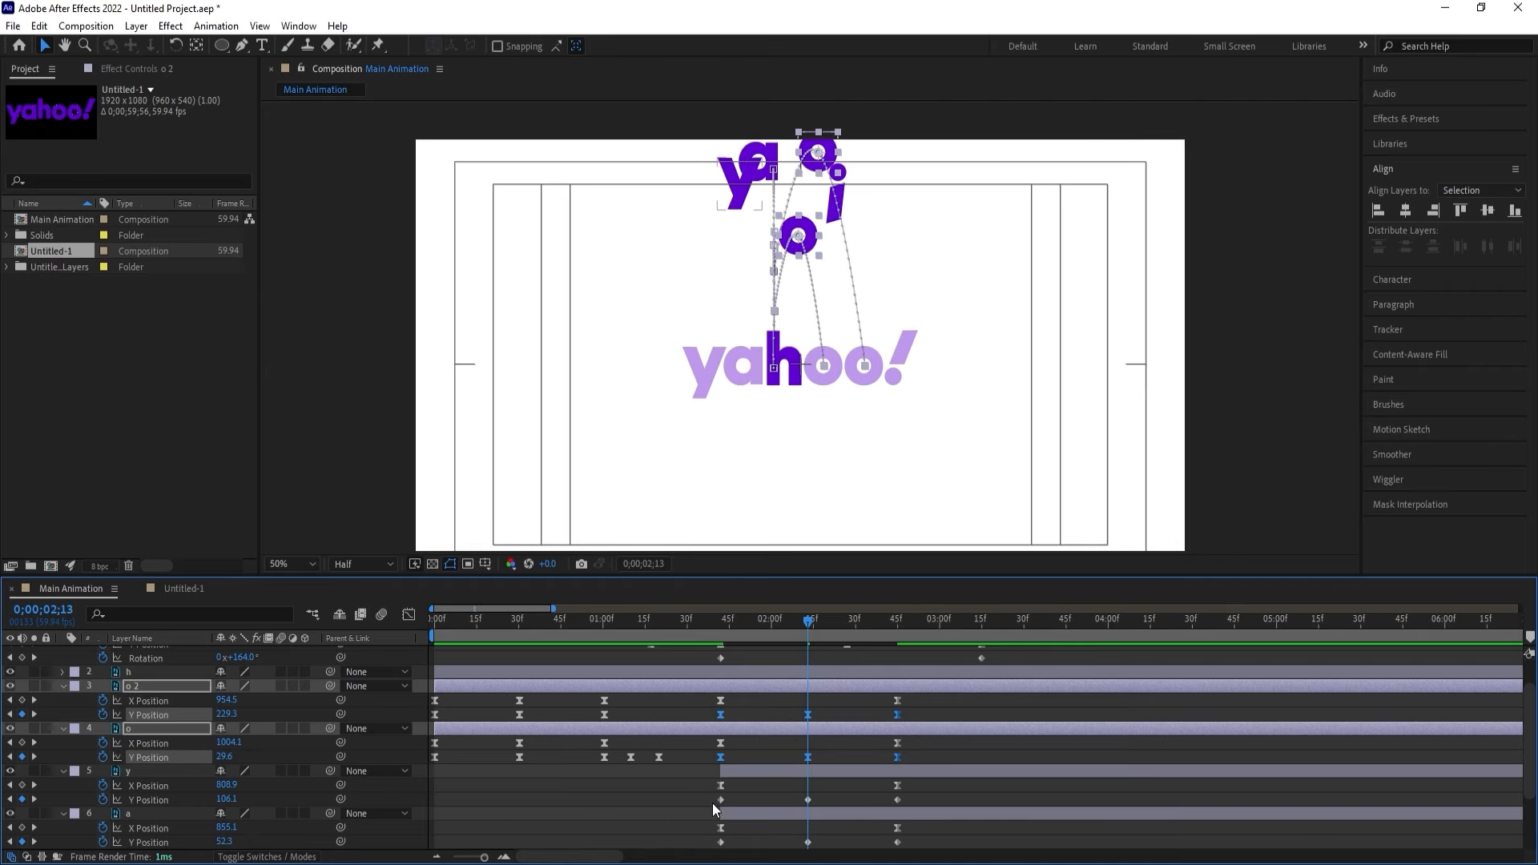
pyautogui.moveTo(713, 803); pyautogui.dragTo(934, 800)
pyautogui.moveTo(705, 841); pyautogui.dragTo(917, 855)
pyautogui.press('F9')
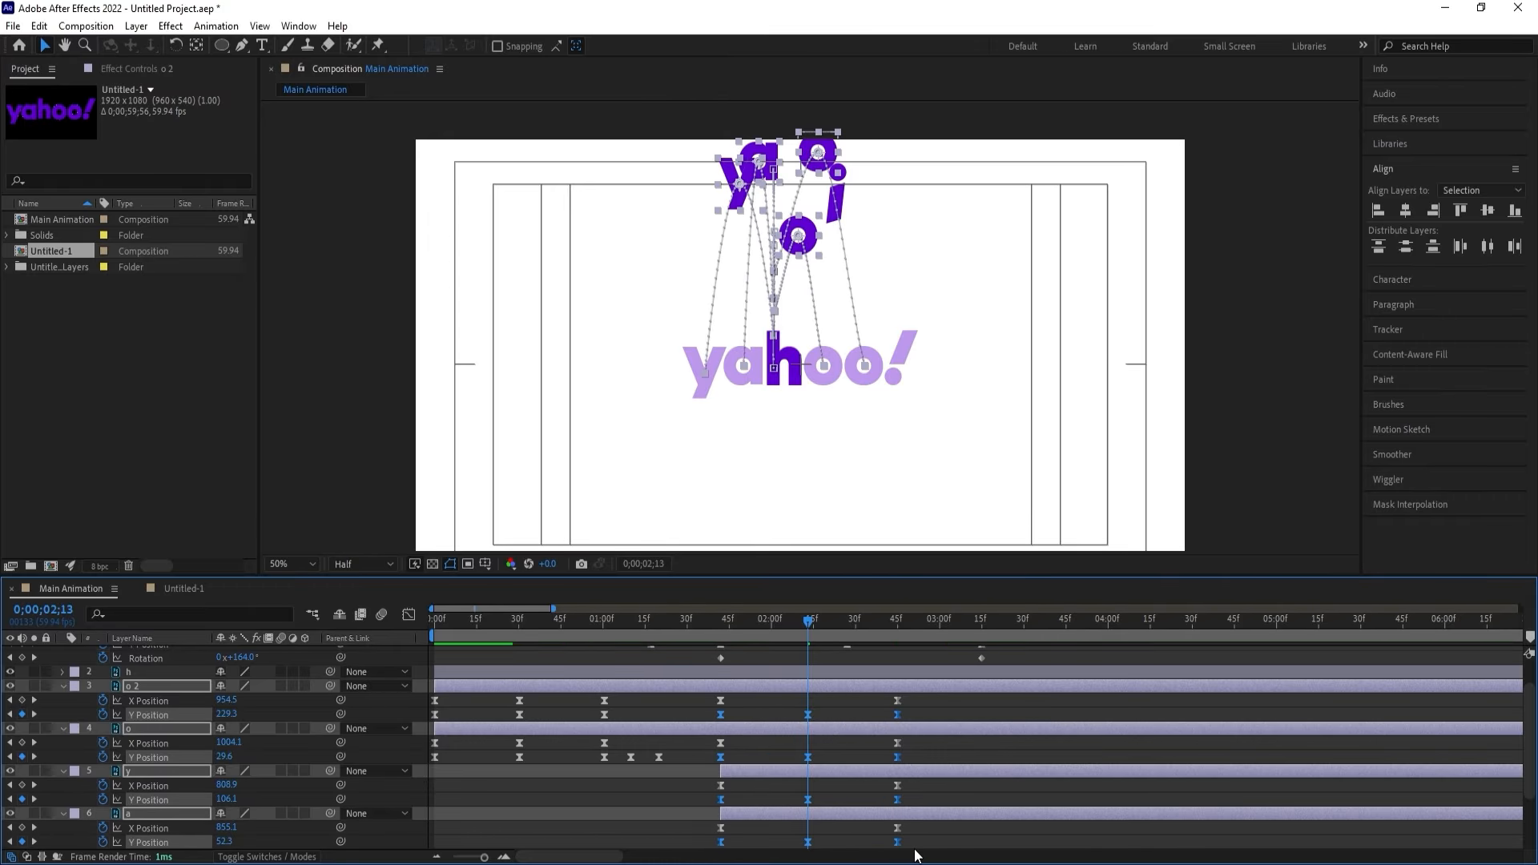
# Reshape the four letters' Y Position speed graphs with 100% influence at the arc peaks and short influence at launch and landing.
pyautogui.click(408, 616)
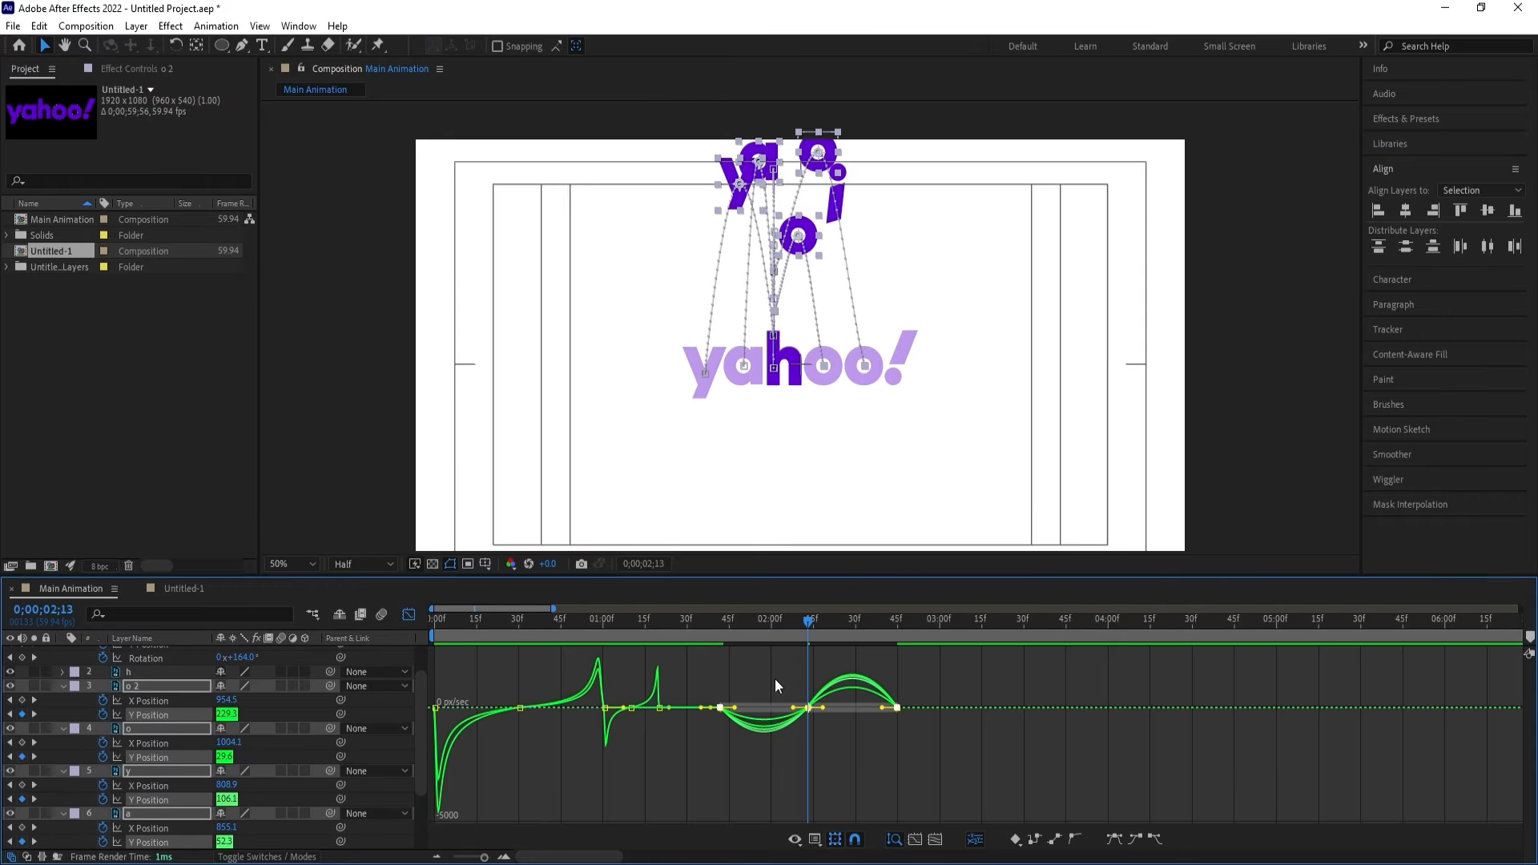
pyautogui.moveTo(799, 713); pyautogui.dragTo(877, 708)
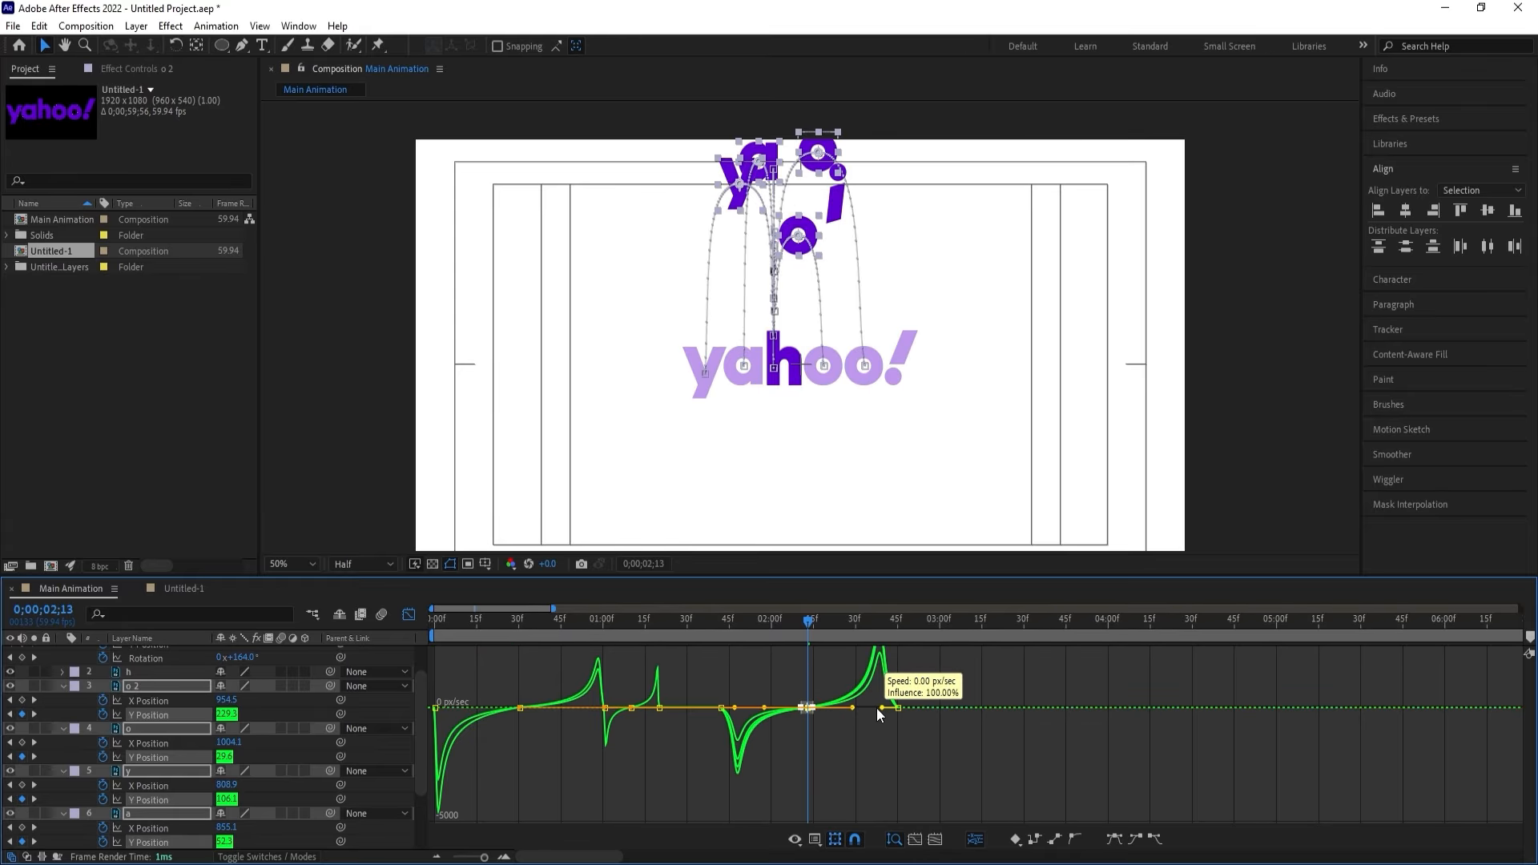
pyautogui.moveTo(732, 689); pyautogui.dragTo(727, 736)
pyautogui.moveTo(955, 694); pyautogui.dragTo(891, 731)
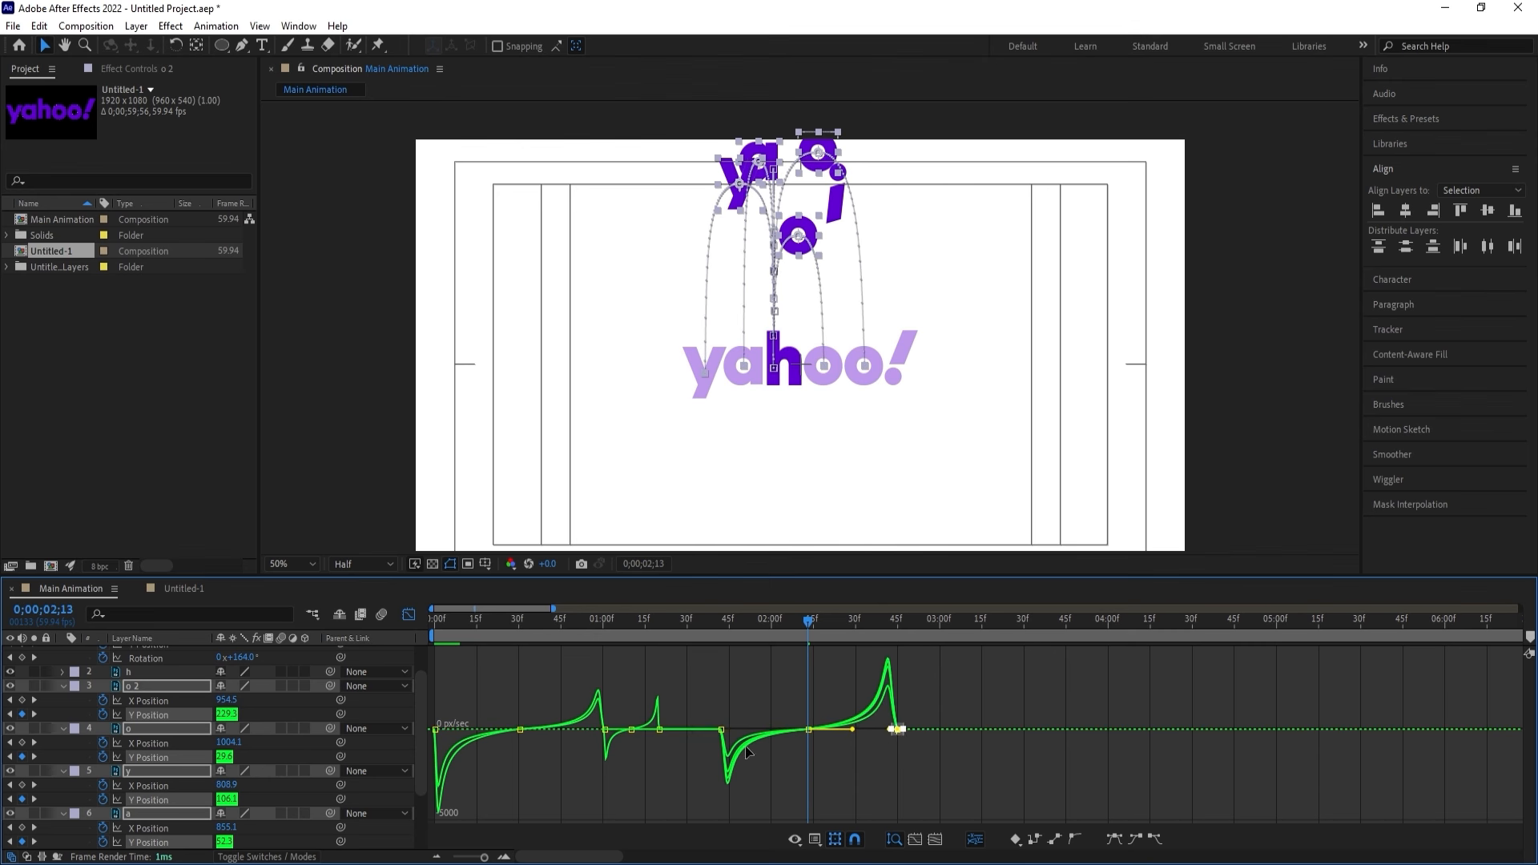
pyautogui.click(417, 615)
# Add Rotation keyframes to the o 2, o, y and a layers at 0;00;01;42, and go to 0;00;02;45 with their position properties shown.
pyautogui.moveTo(722, 623); pyautogui.dragTo(723, 623)
pyautogui.press('r')
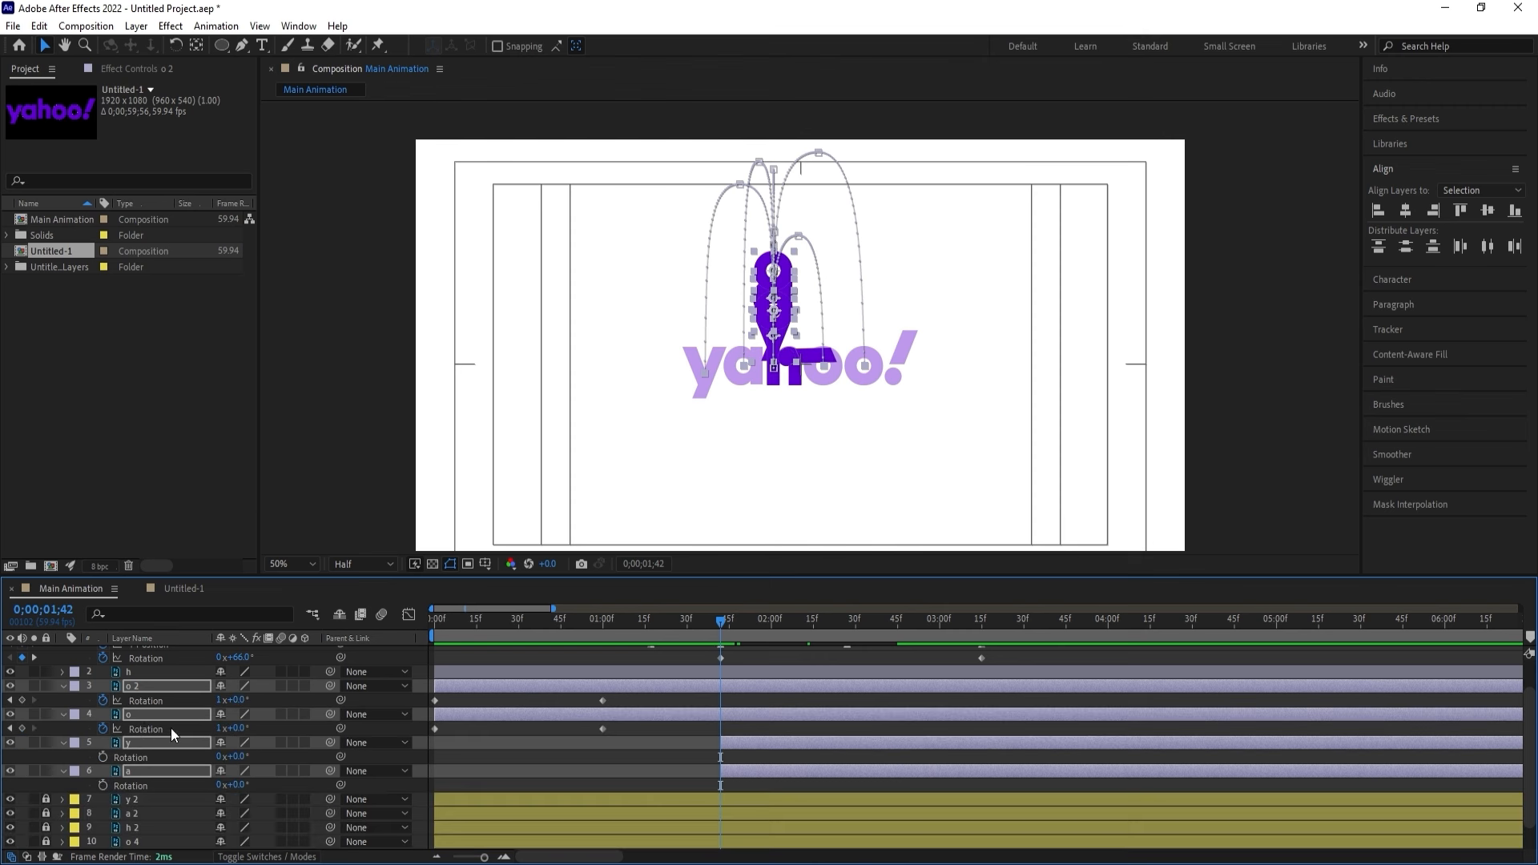
pyautogui.click(22, 700)
pyautogui.click(22, 728)
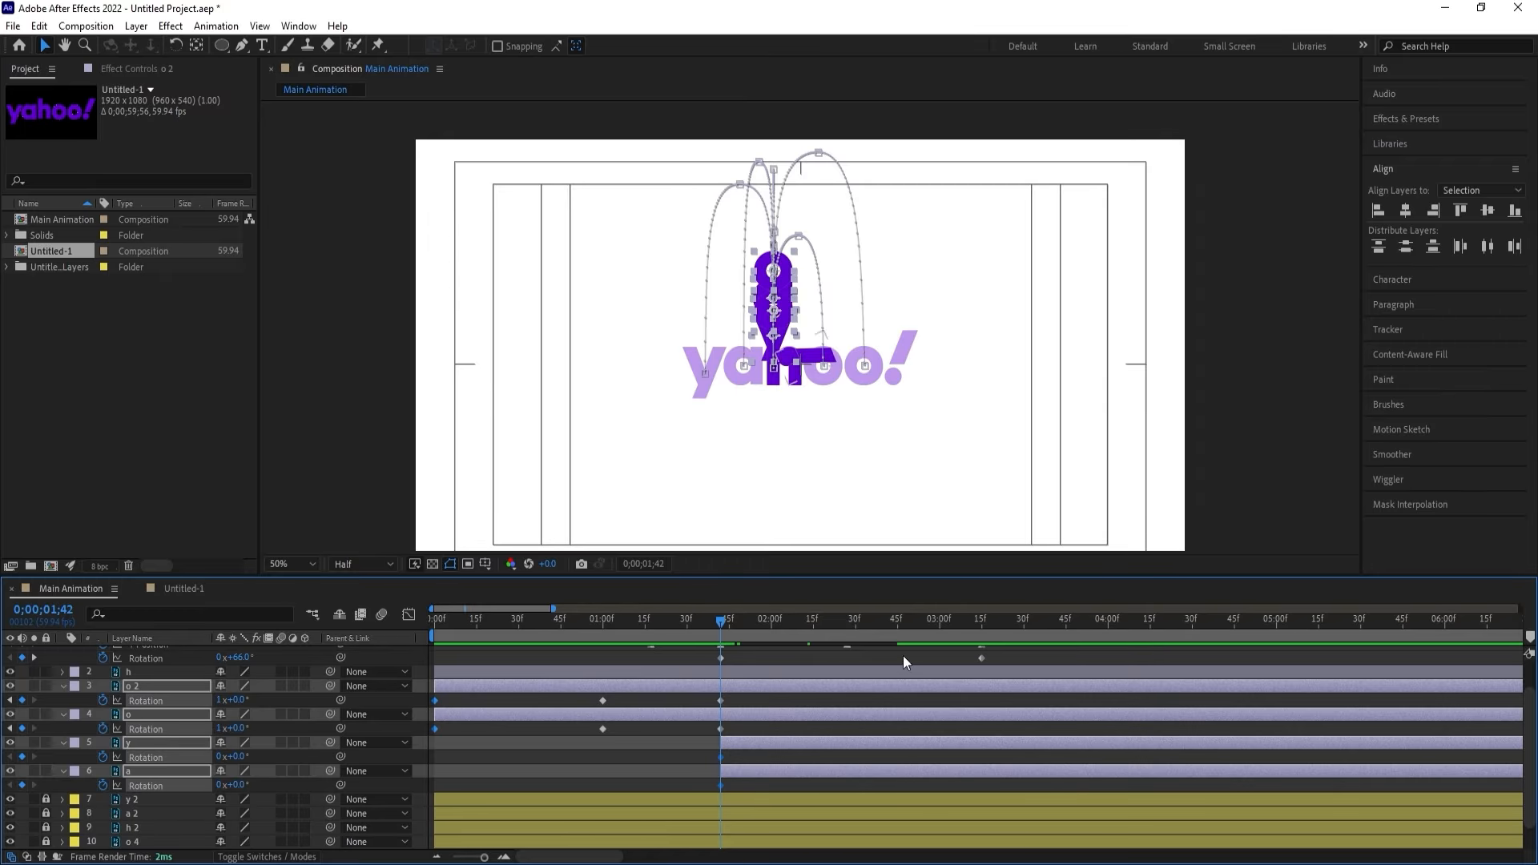
pyautogui.hotkey('shift', 'p')
pyautogui.click(902, 626)
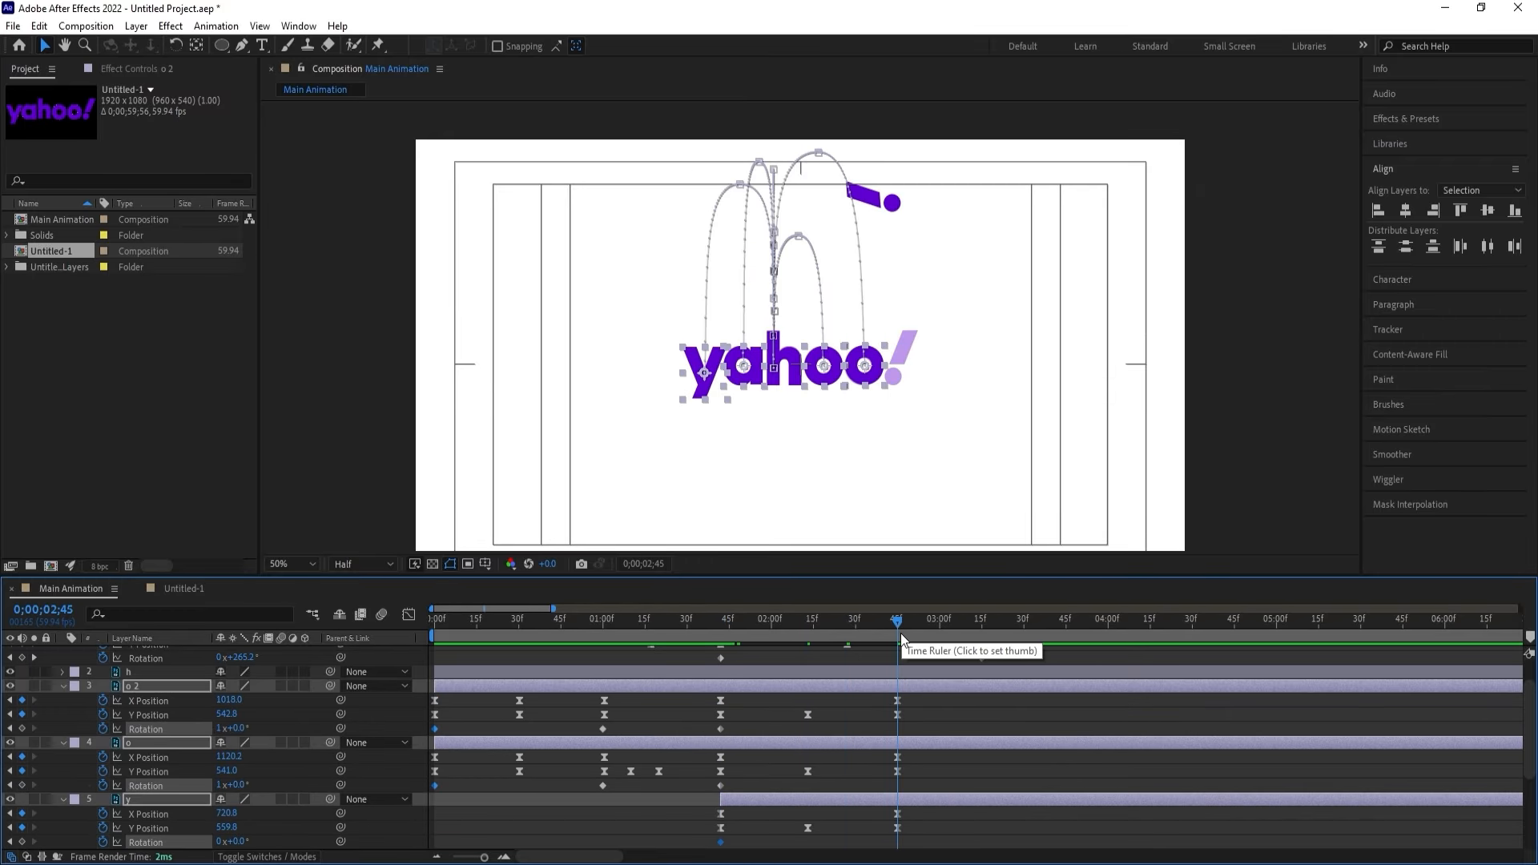
# Try turning the o 2 layer's Rotation to about 1x+17° at 0;00;02;45.
pyautogui.click(825, 718)
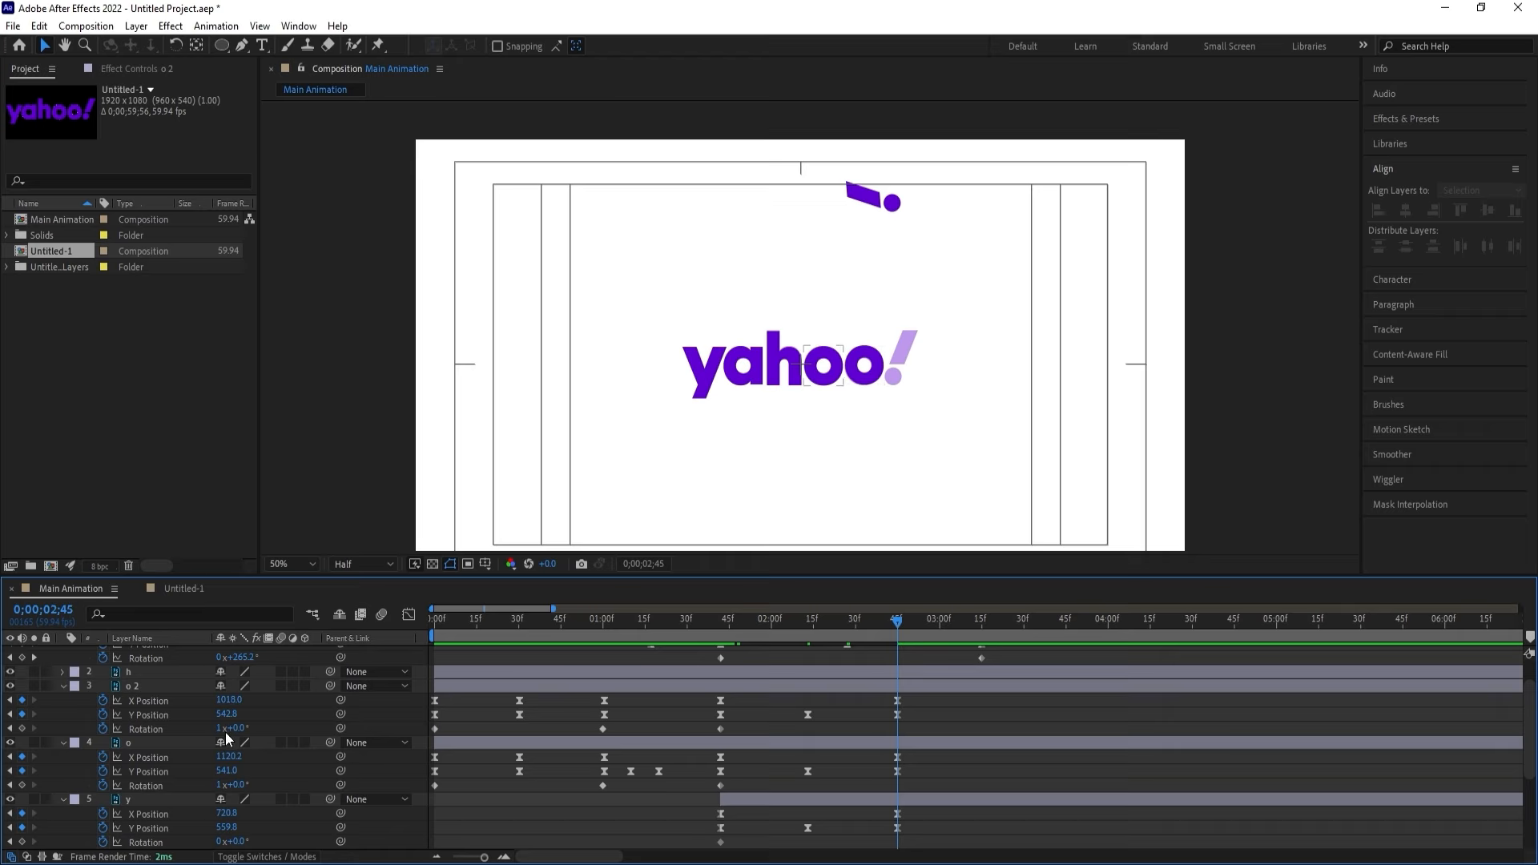
pyautogui.moveTo(231, 728); pyautogui.dragTo(245, 729)
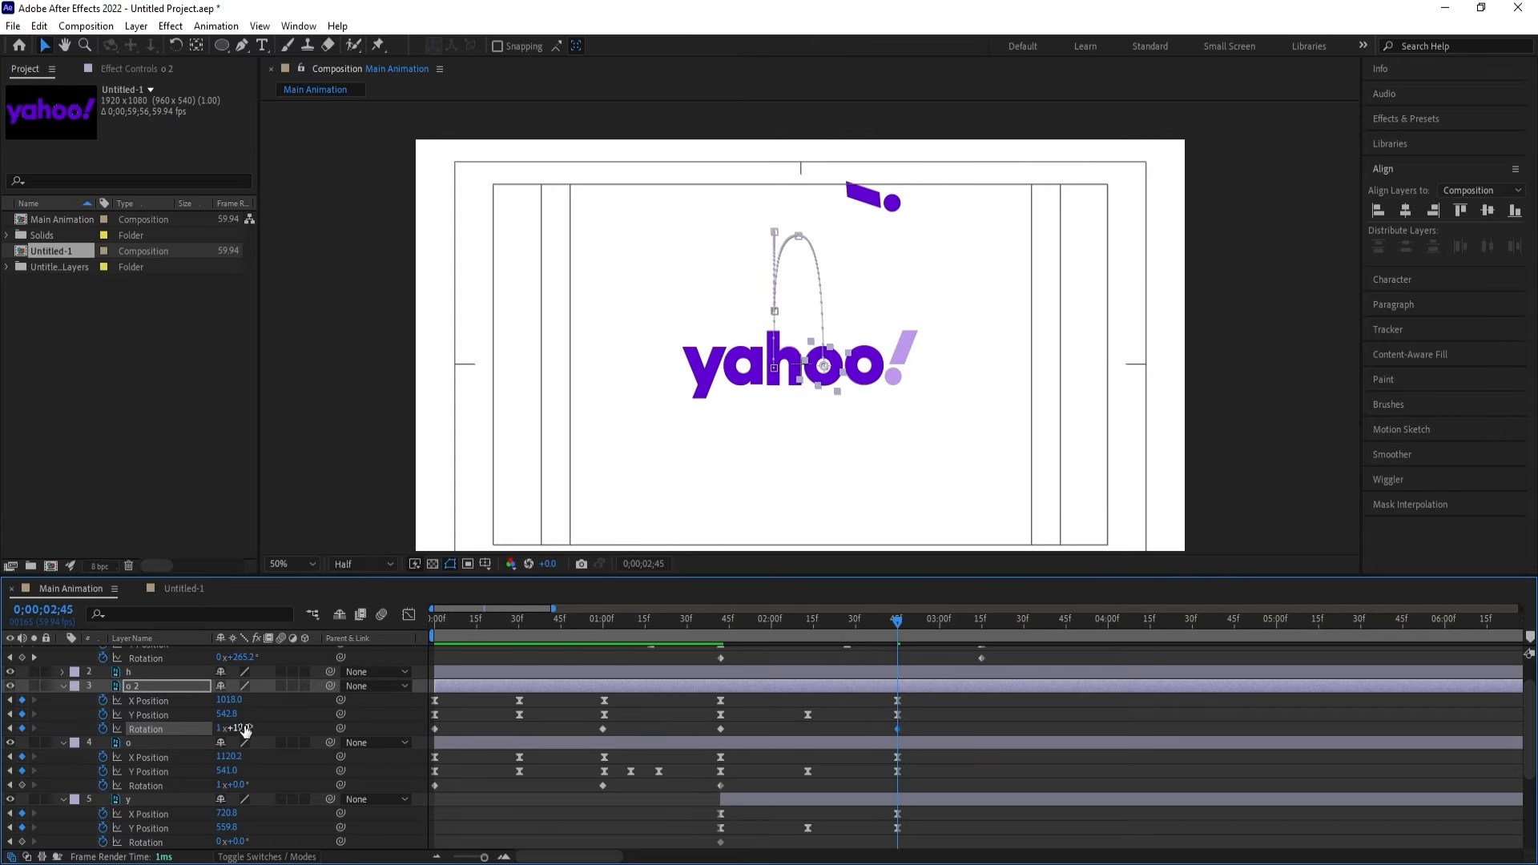
pyautogui.click(868, 724)
# Set the Rotation of the y and a layers to -1 full turn at 0;00;02;45.
pyautogui.scroll(-2, 877, 732)
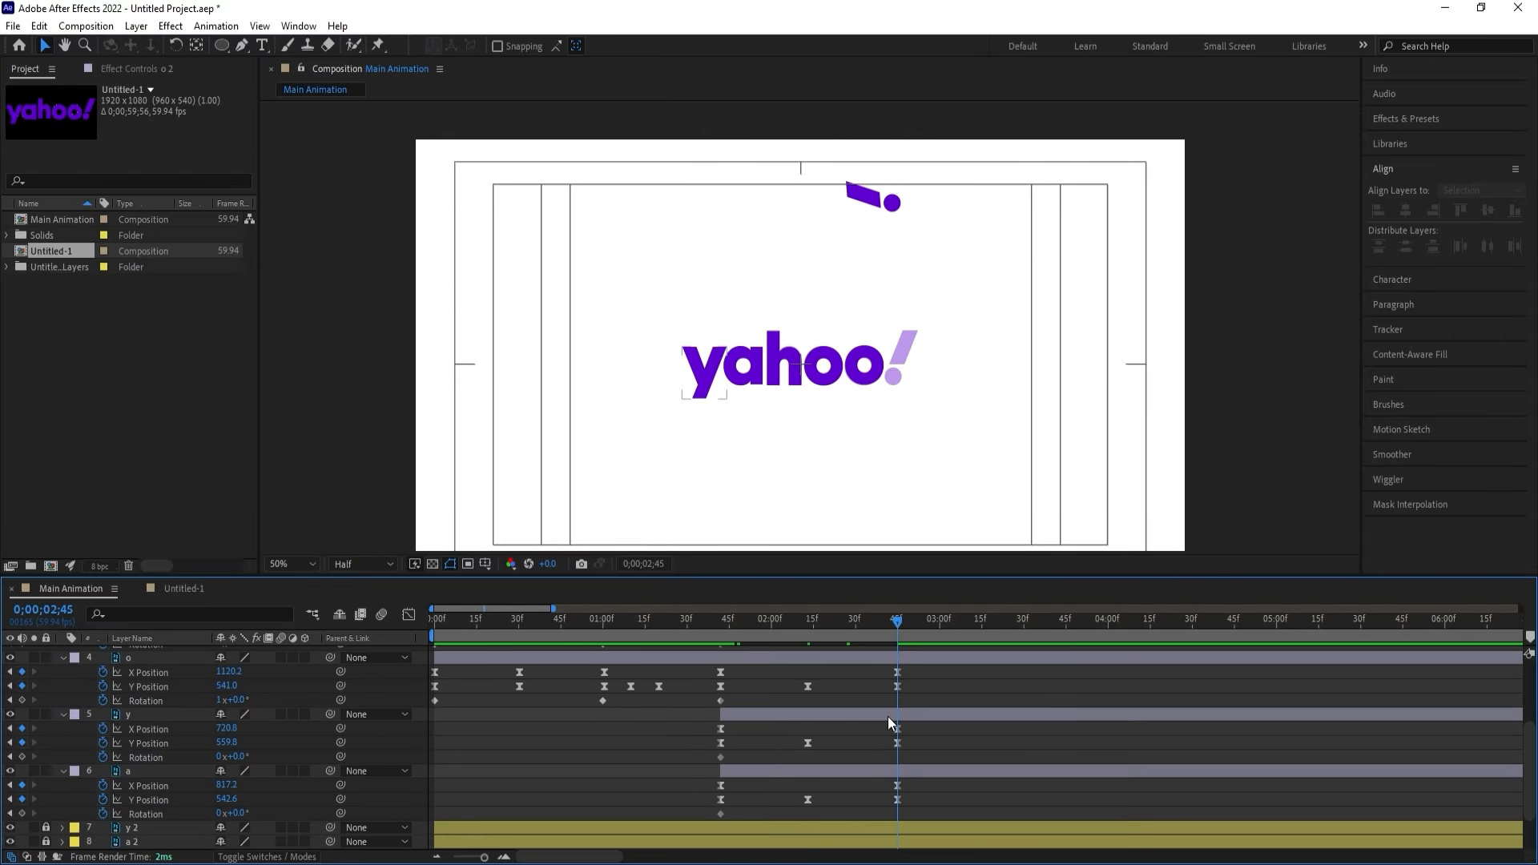
pyautogui.click(888, 717)
pyautogui.keyDown('ctrl'); pyautogui.click(151, 771); pyautogui.keyUp('ctrl')
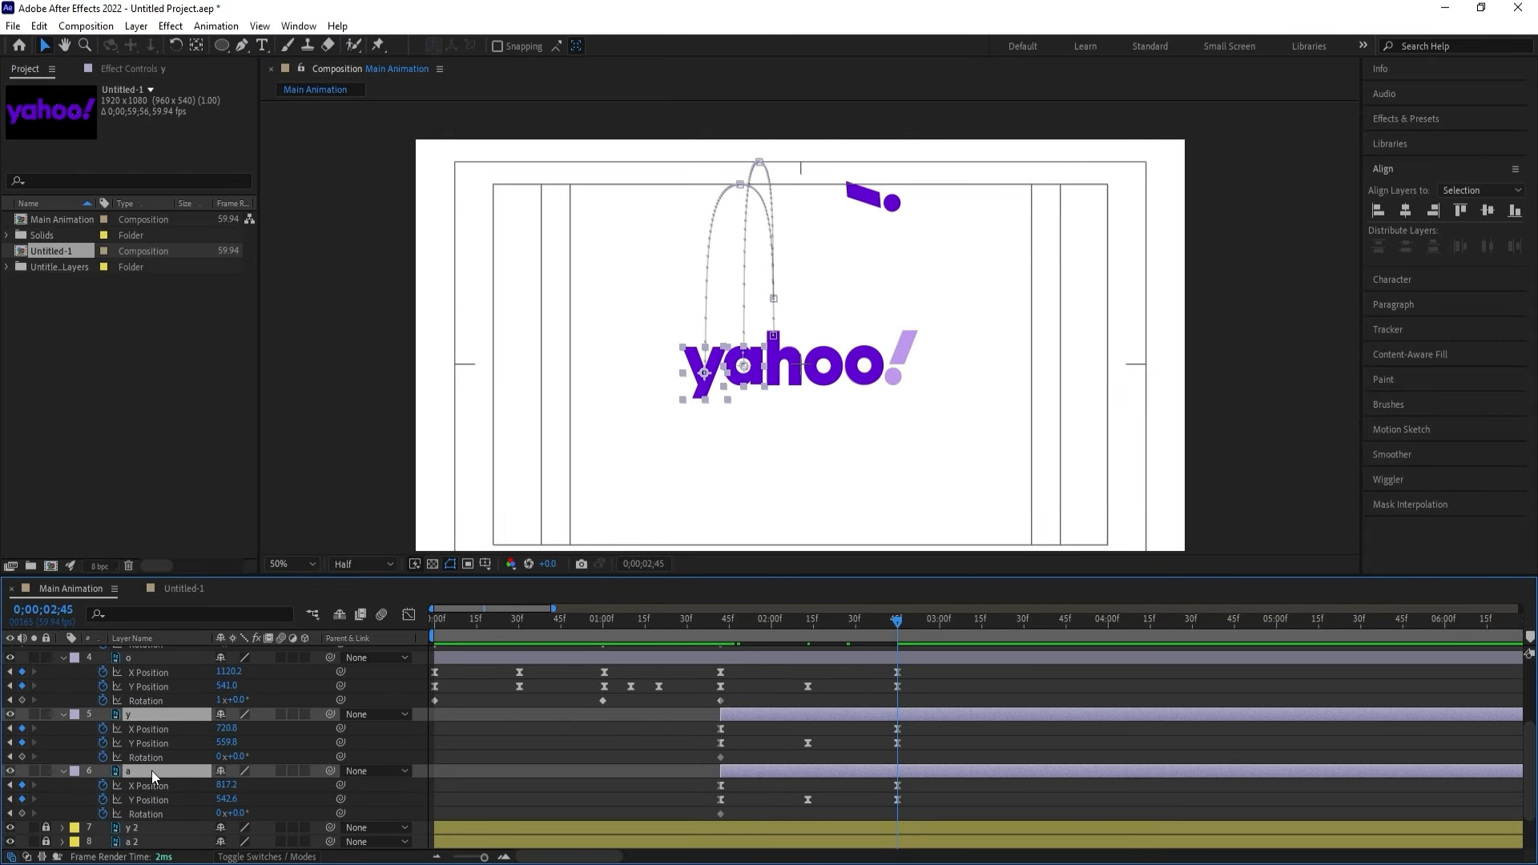
pyautogui.click(221, 757)
pyautogui.write('-1')
pyautogui.press('Return')
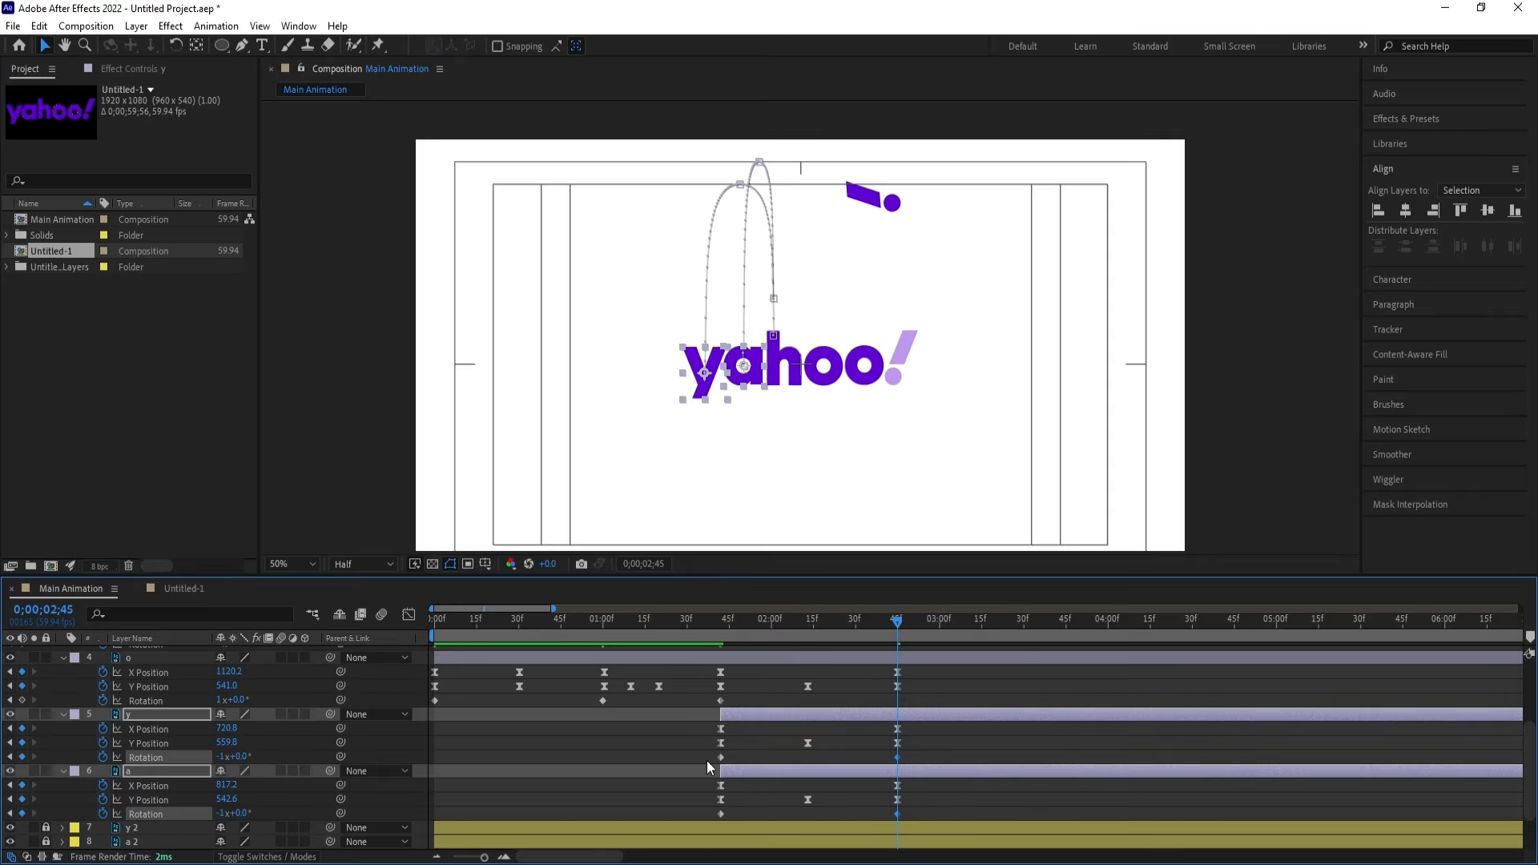
# Apply Easy Ease to the Rotation keyframes of the y and a layers and preview the letters' flight.
pyautogui.moveTo(702, 757); pyautogui.dragTo(906, 758)
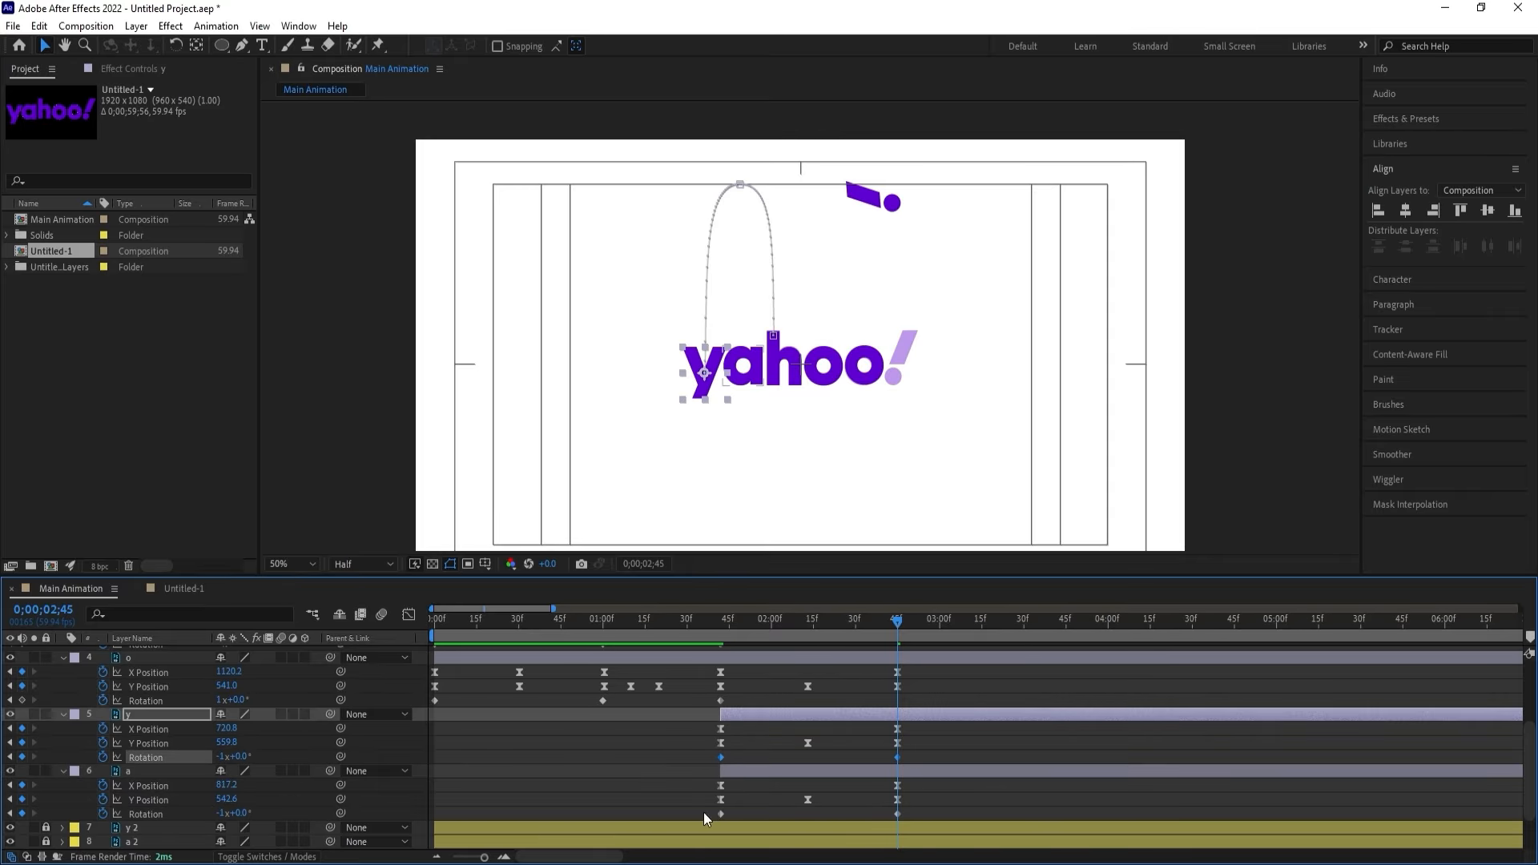
pyautogui.moveTo(703, 814); pyautogui.dragTo(939, 830)
pyautogui.press('F9')
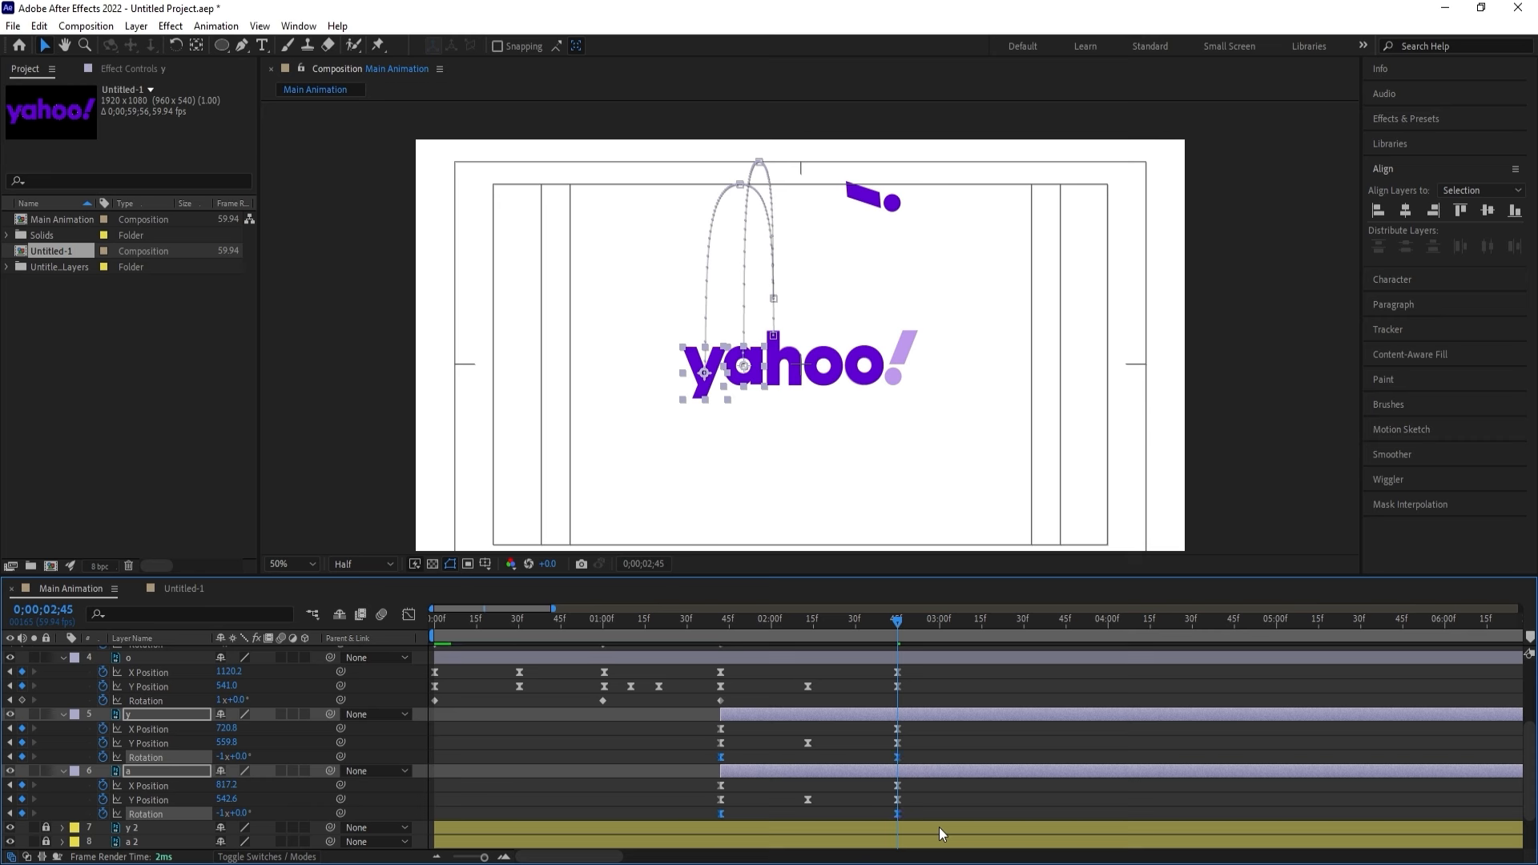
pyautogui.press('space')
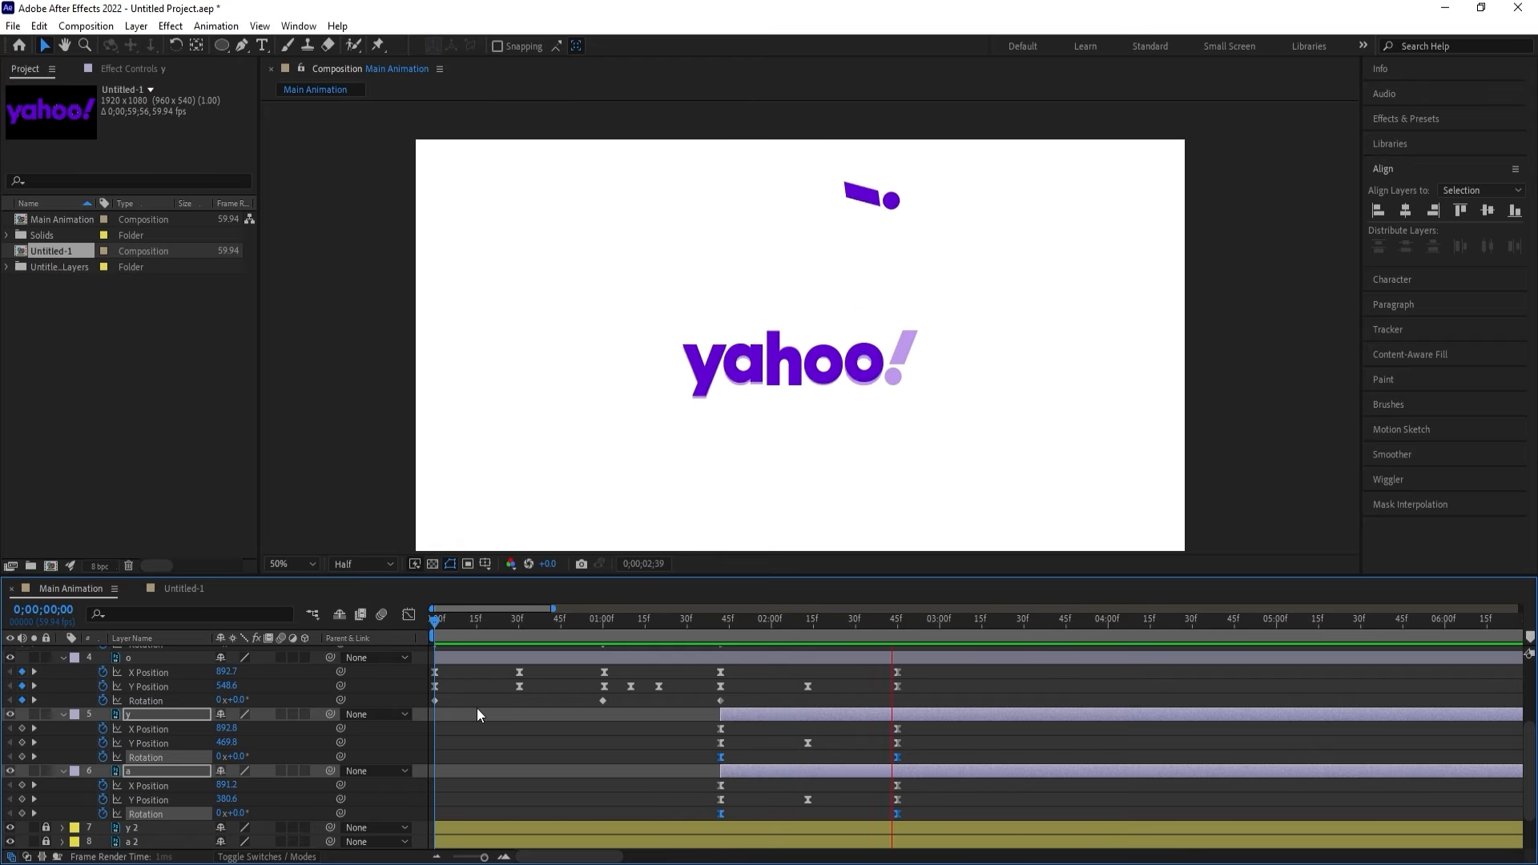
pyautogui.press('space')
pyautogui.moveTo(761, 628); pyautogui.dragTo(751, 630)
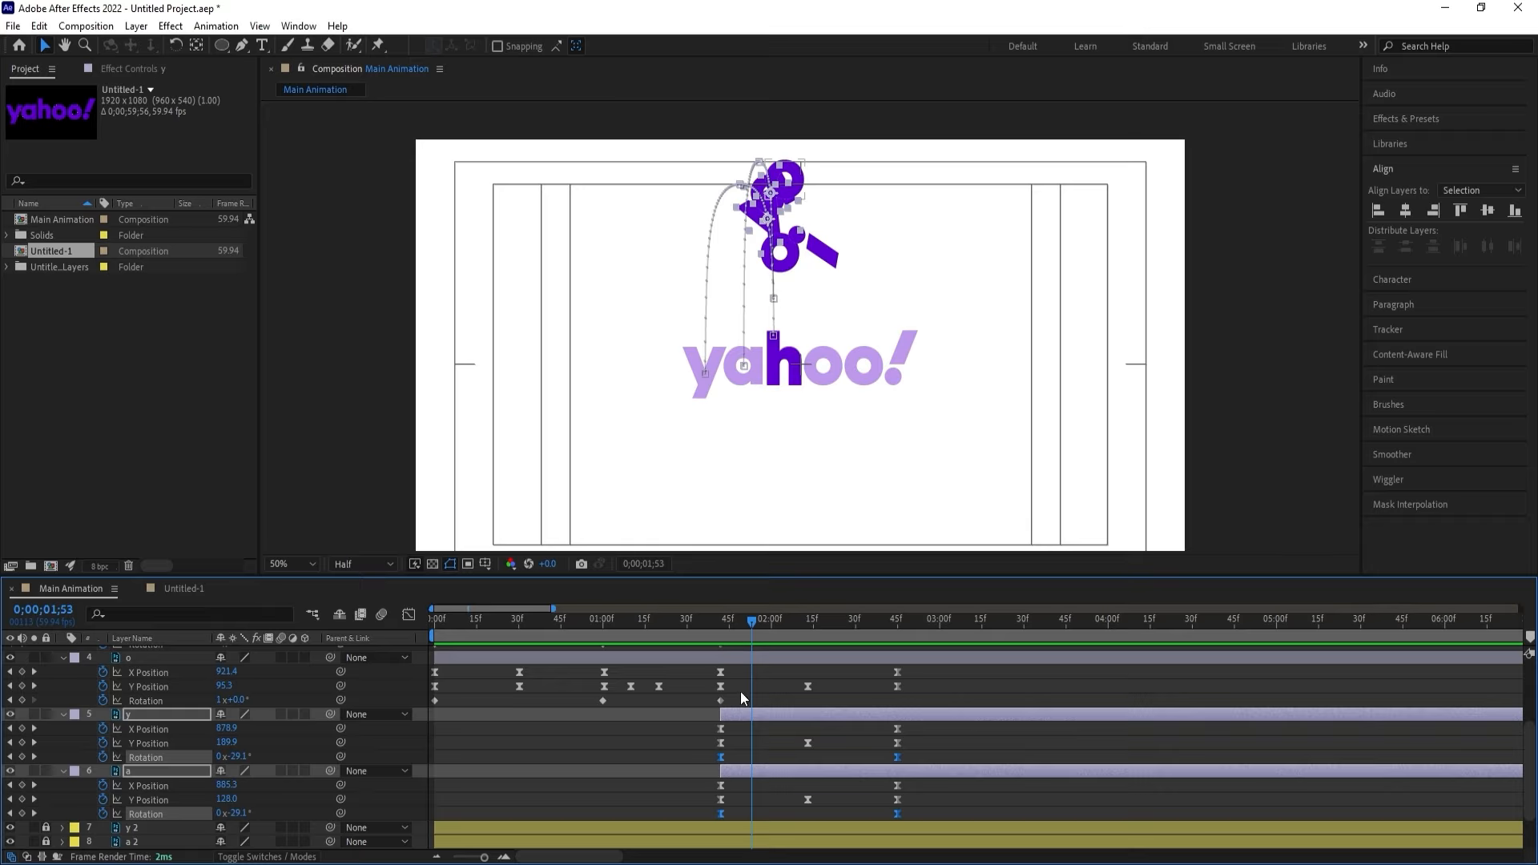
pyautogui.scroll(2, 752, 719)
pyautogui.scroll(2, 752, 719)
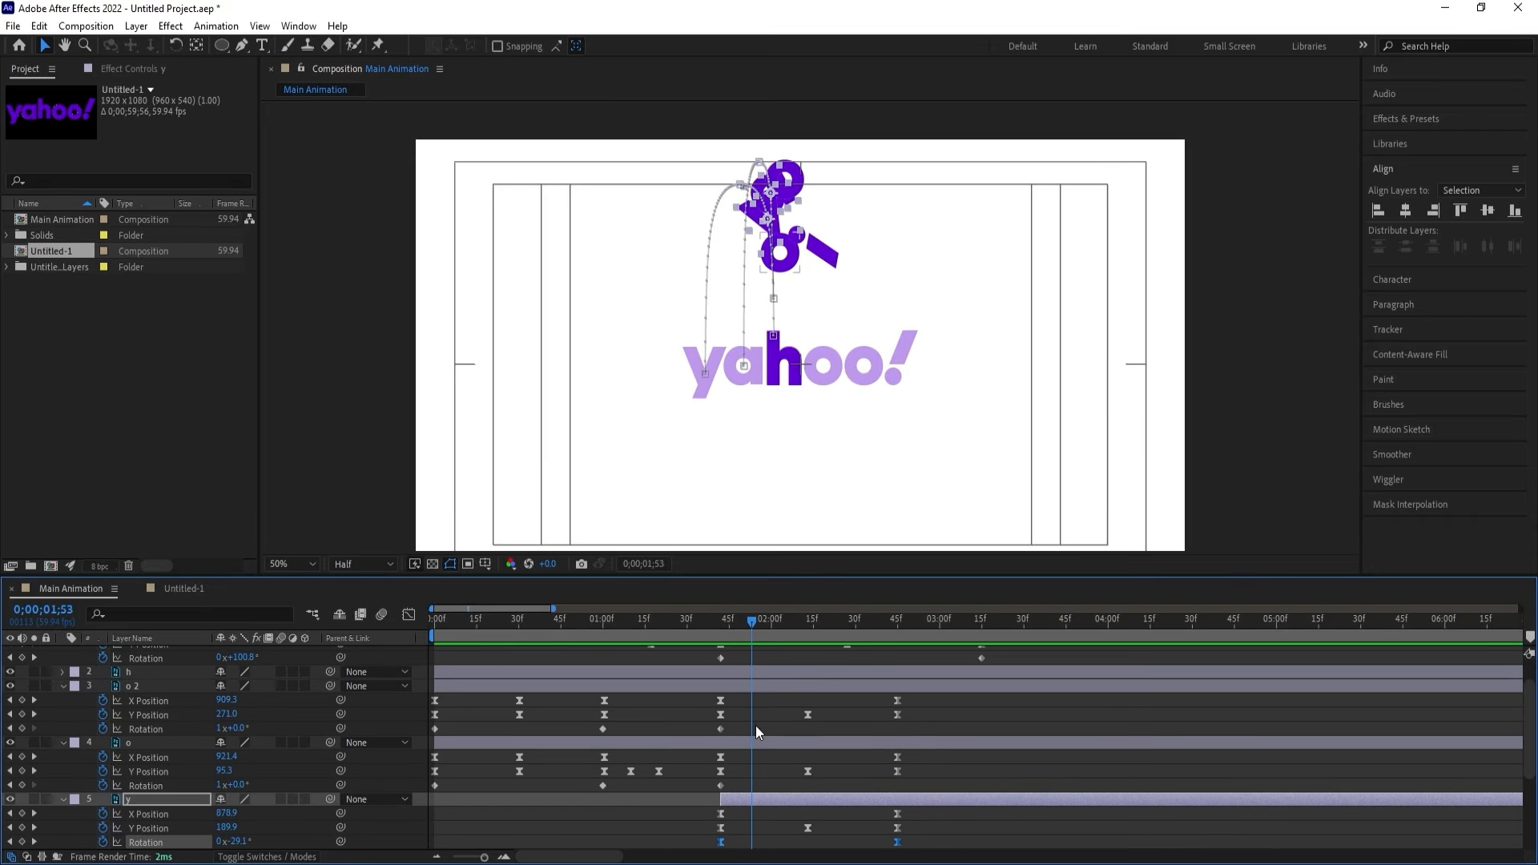
# Stretch the o, y and a keyframes to stagger their landings at about 0;00;02;53, 0;00;03;18 and 0;00;03;05, and preview the timing.
pyautogui.click(740, 689)
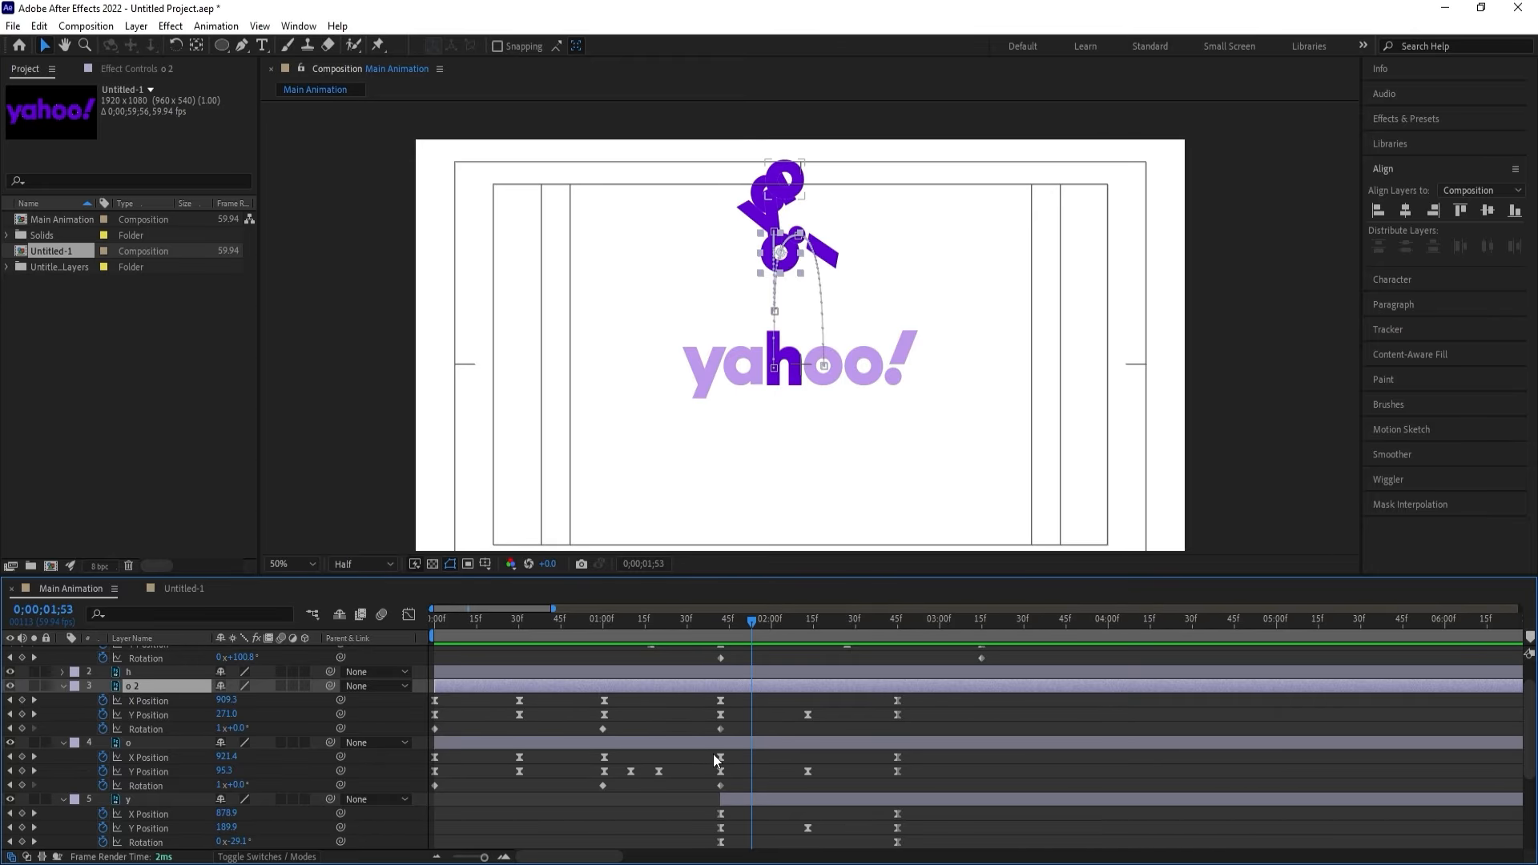
pyautogui.moveTo(710, 754); pyautogui.dragTo(919, 774)
pyautogui.scroll(-3, 906, 810)
pyautogui.moveTo(701, 725); pyautogui.dragTo(990, 738)
pyautogui.moveTo(920, 790); pyautogui.dragTo(951, 790)
pyautogui.press('space')
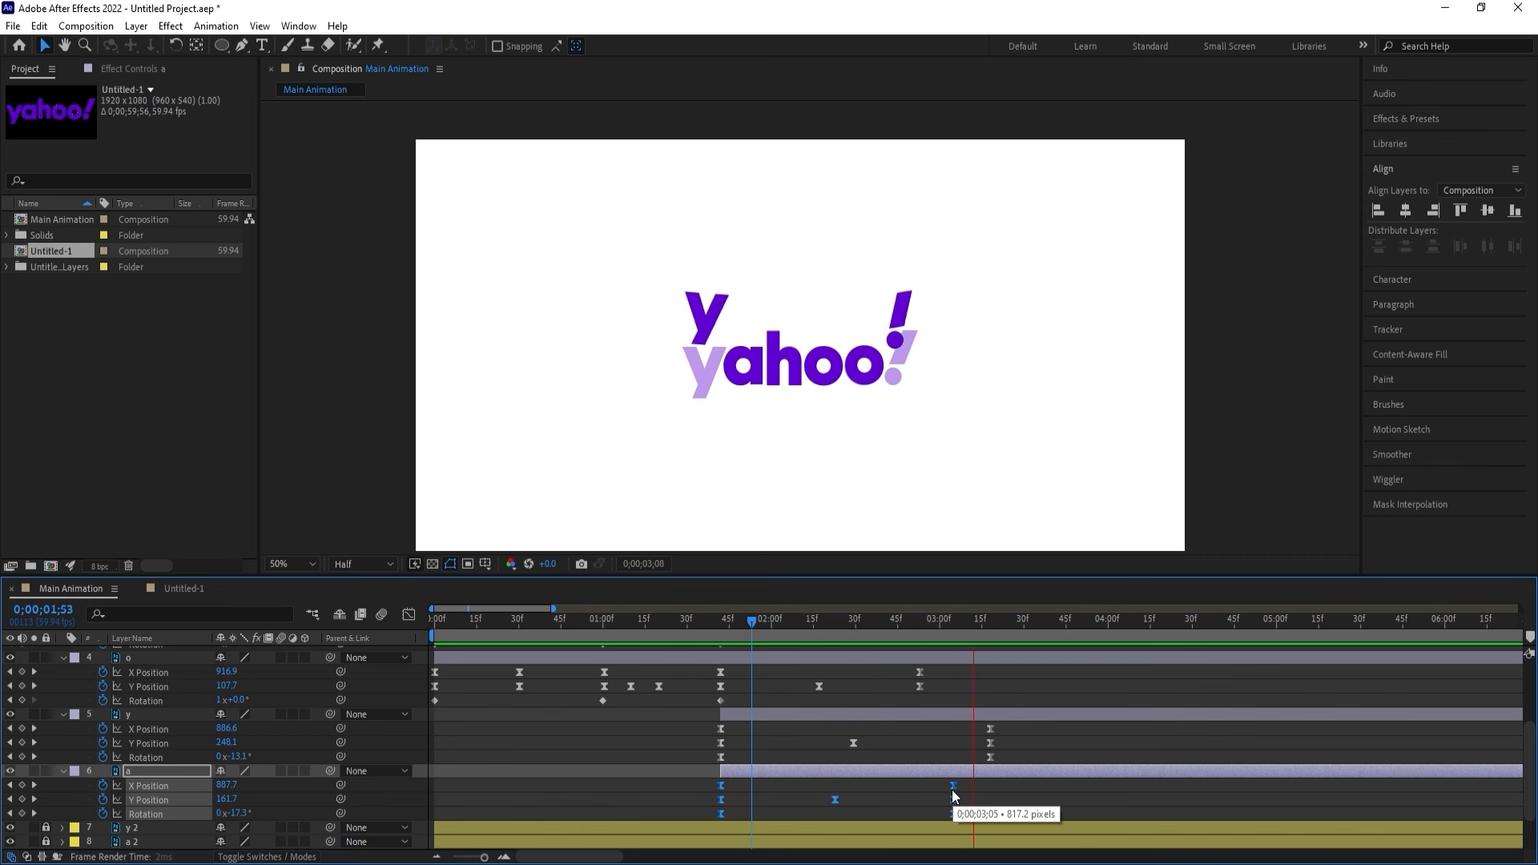
pyautogui.press('space')
pyautogui.moveTo(712, 622); pyautogui.dragTo(618, 622)
pyautogui.press('space')
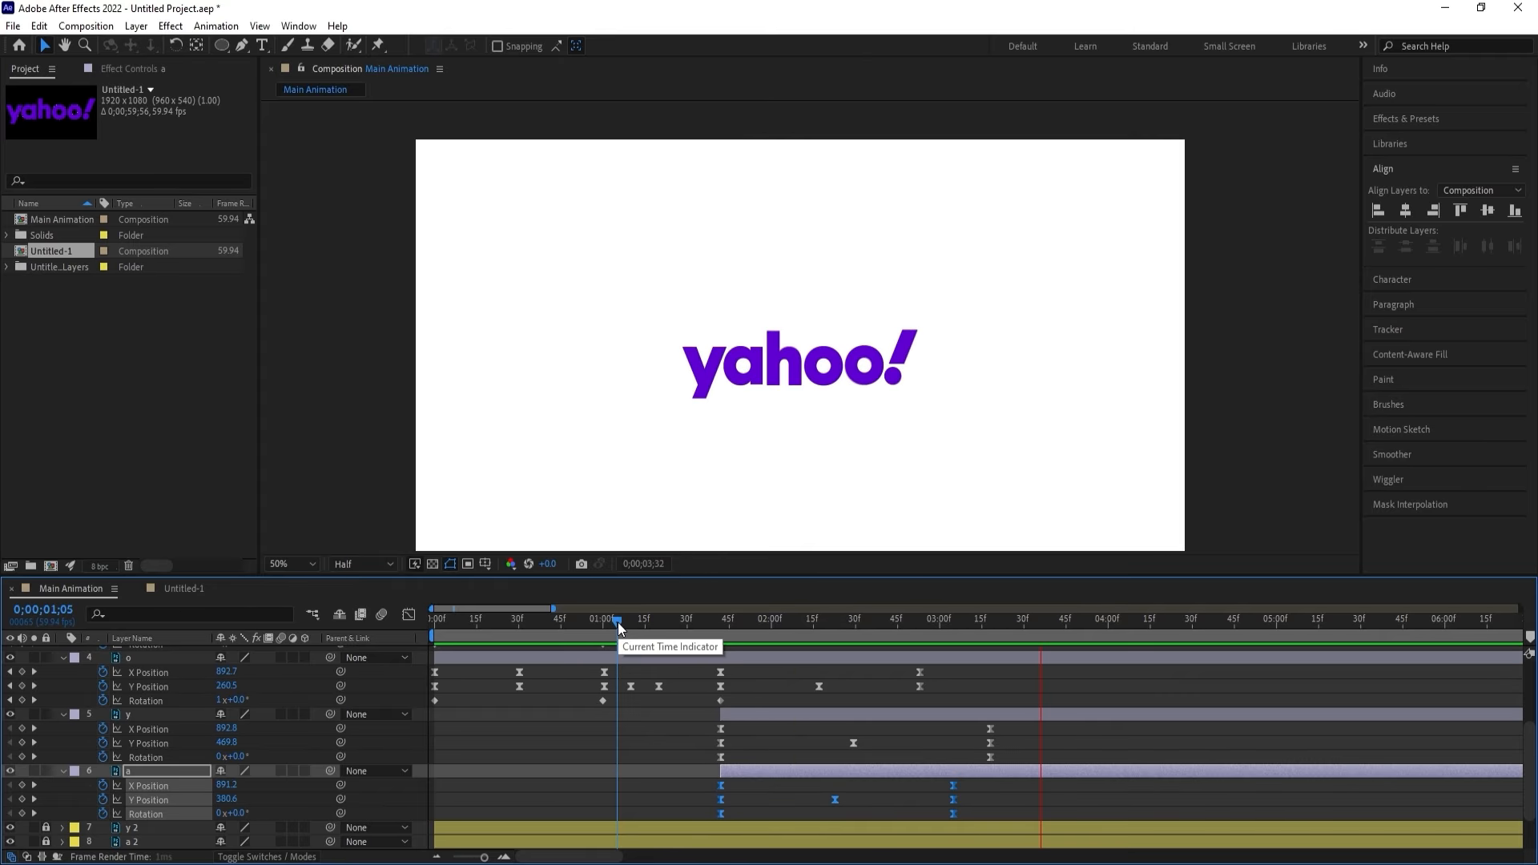
pyautogui.press('space')
# Collapse the animated layers' keyframes, then unlock and delete the faded reference layers y 2 through ! 2.
pyautogui.click(587, 724)
pyautogui.press('u')
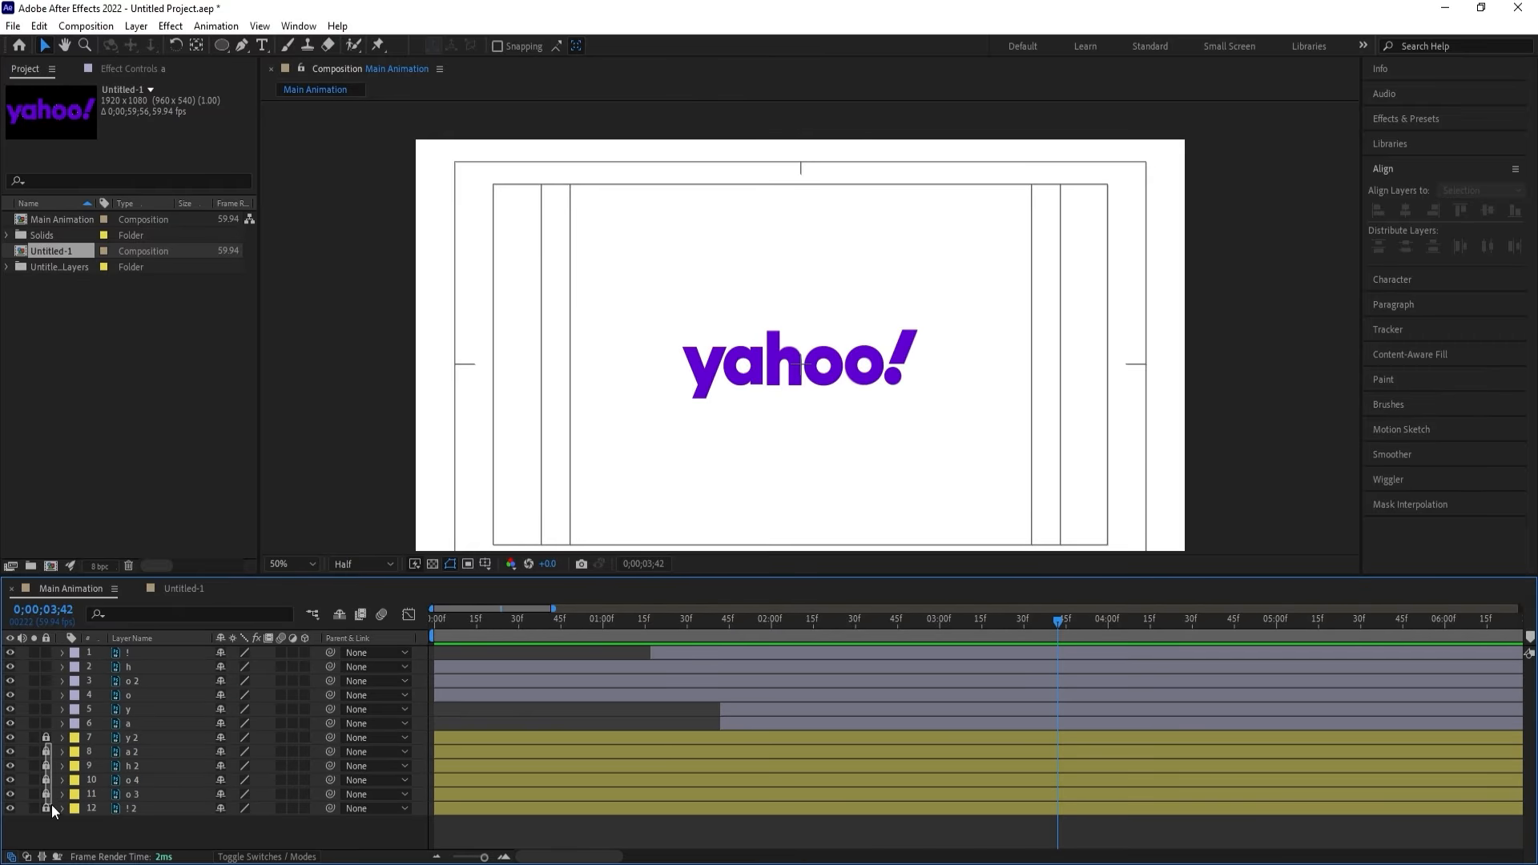
pyautogui.moveTo(48, 733); pyautogui.dragTo(53, 820)
pyautogui.click(127, 807)
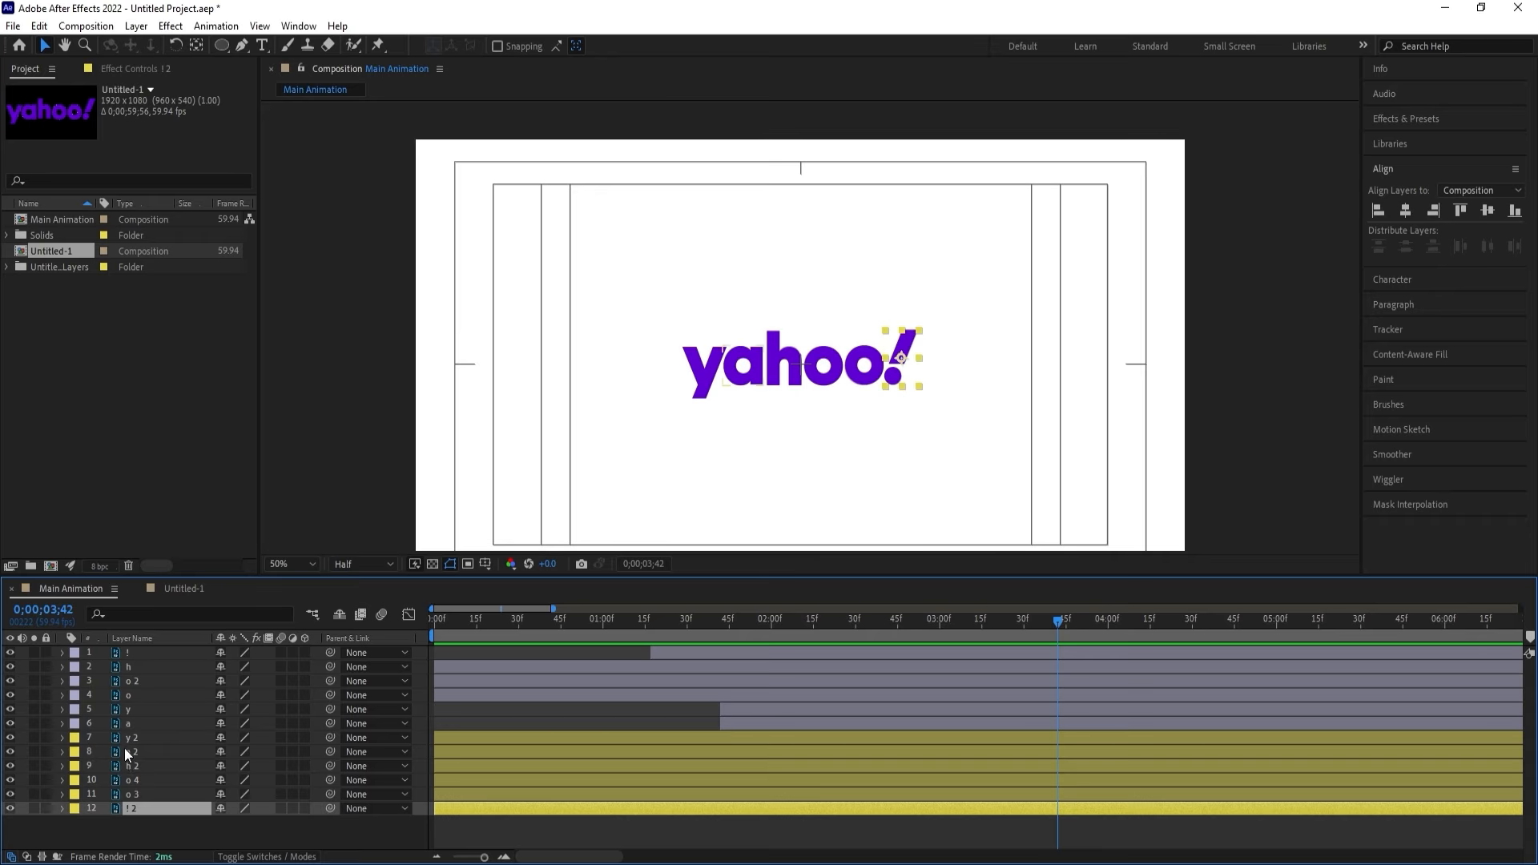
pyautogui.keyDown('shift'); pyautogui.click(123, 739); pyautogui.keyUp('shift')
pyautogui.press('Delete')
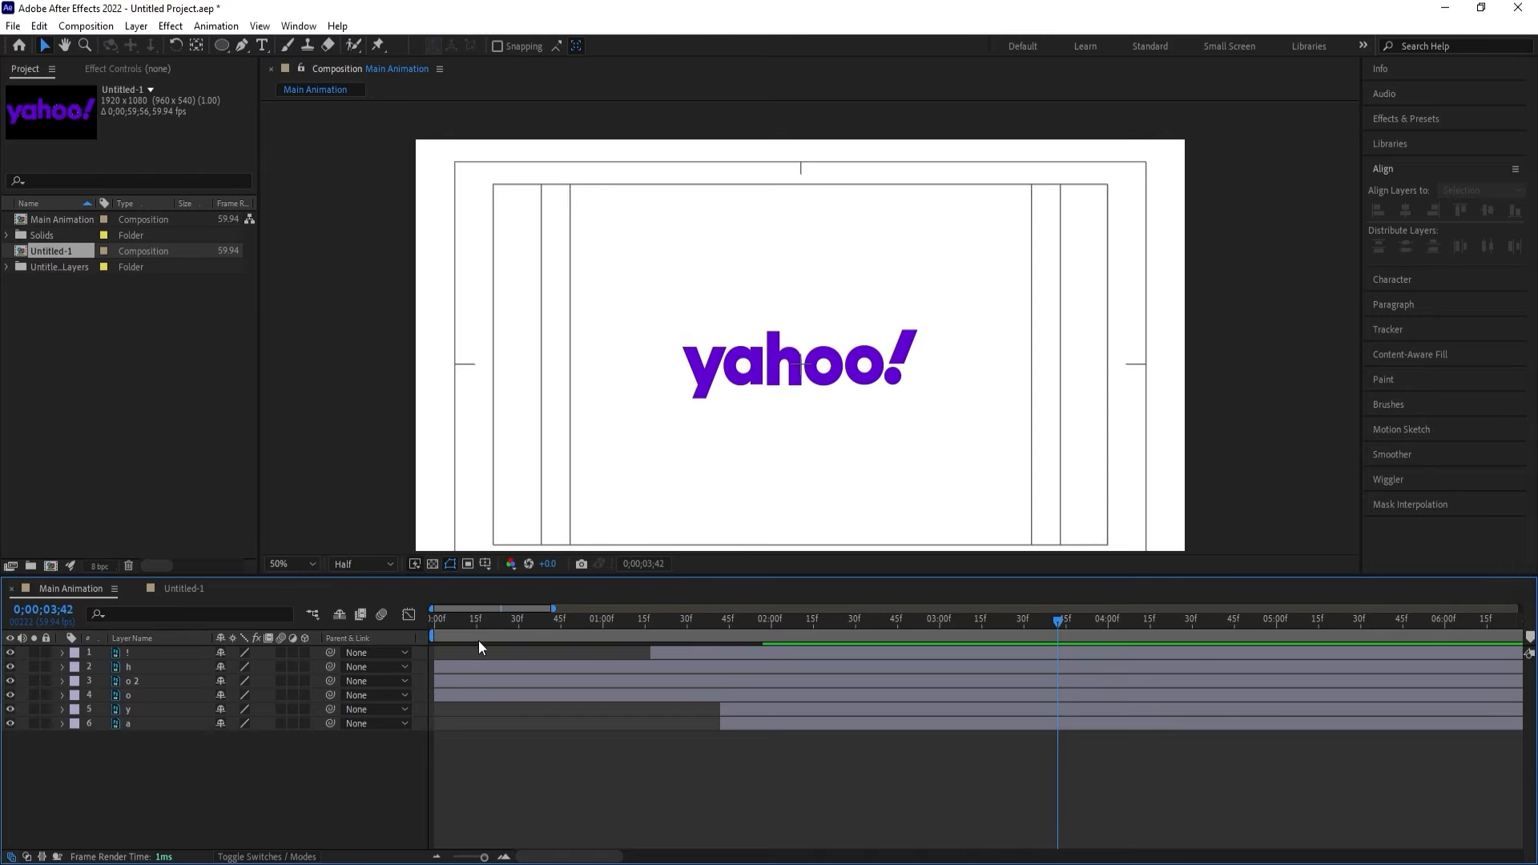
# Preview the animation without the reference logo, set the composition magnification to Fit, and replay it from the start.
pyautogui.press('space')
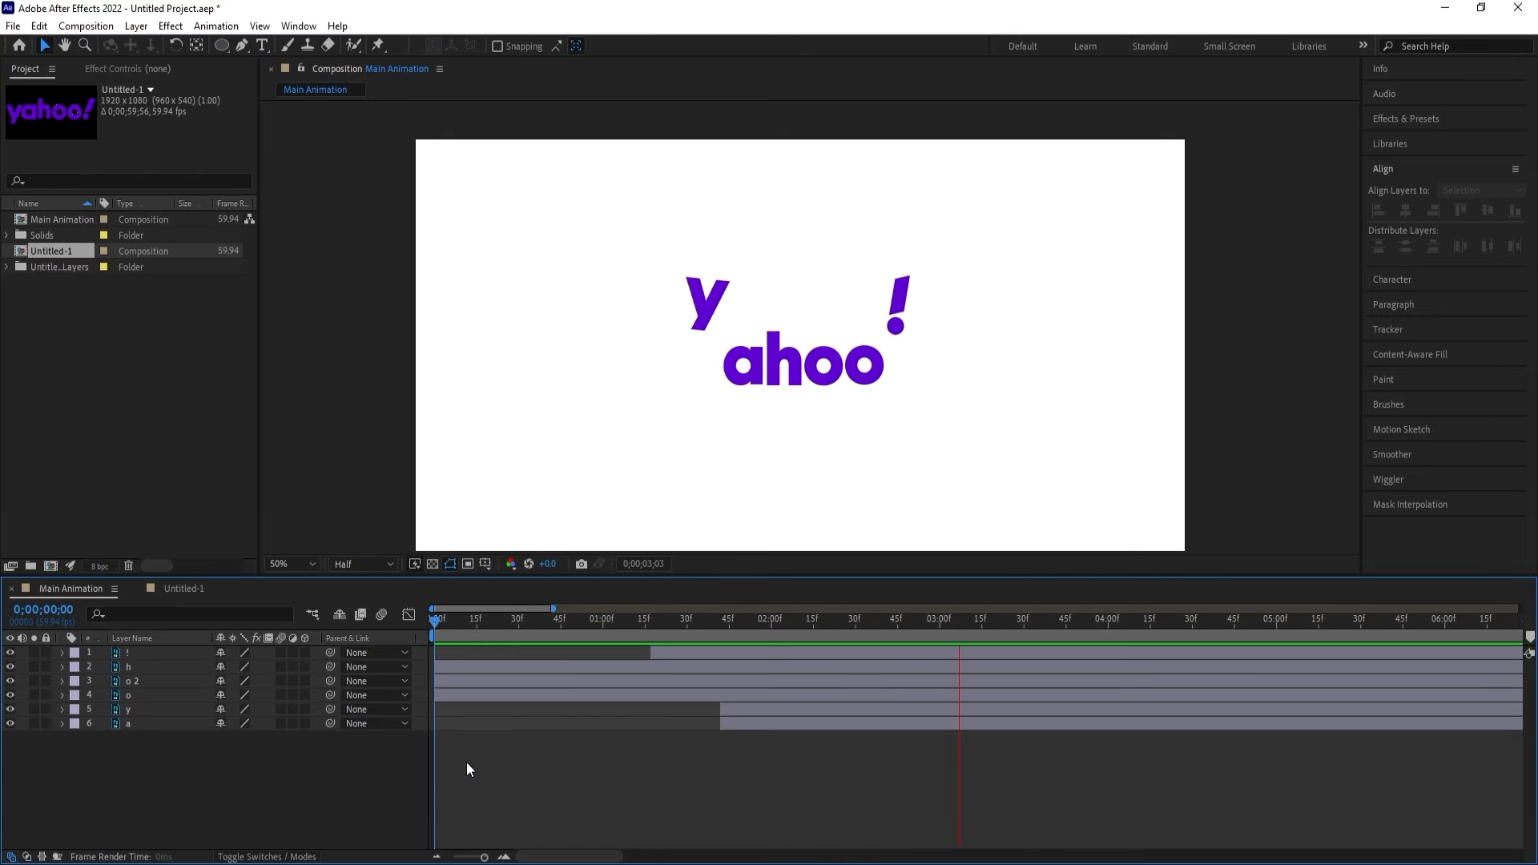
pyautogui.press('space')
pyautogui.click(290, 563)
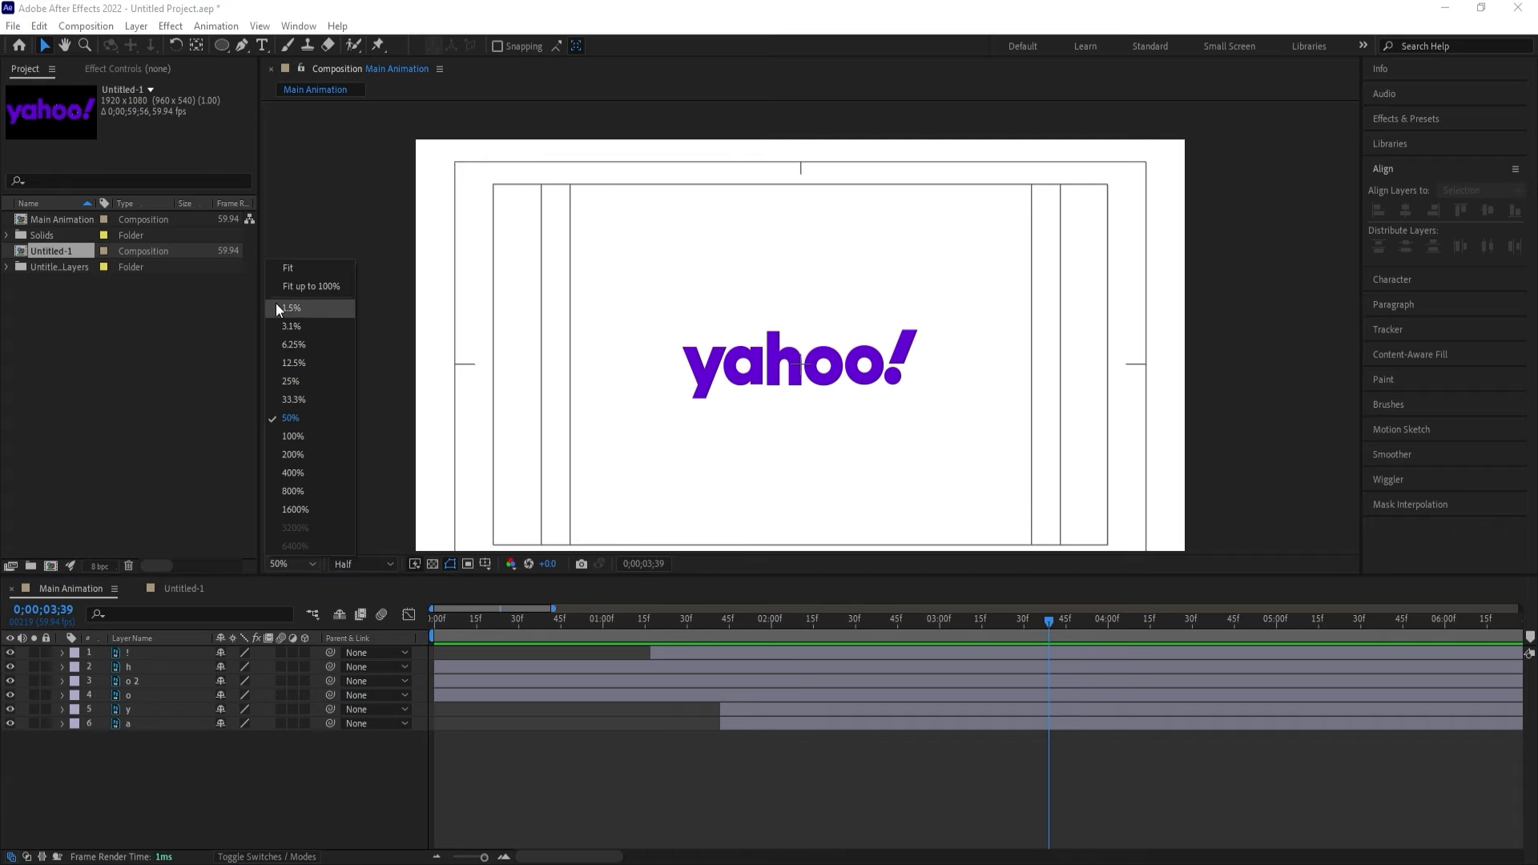
pyautogui.click(282, 267)
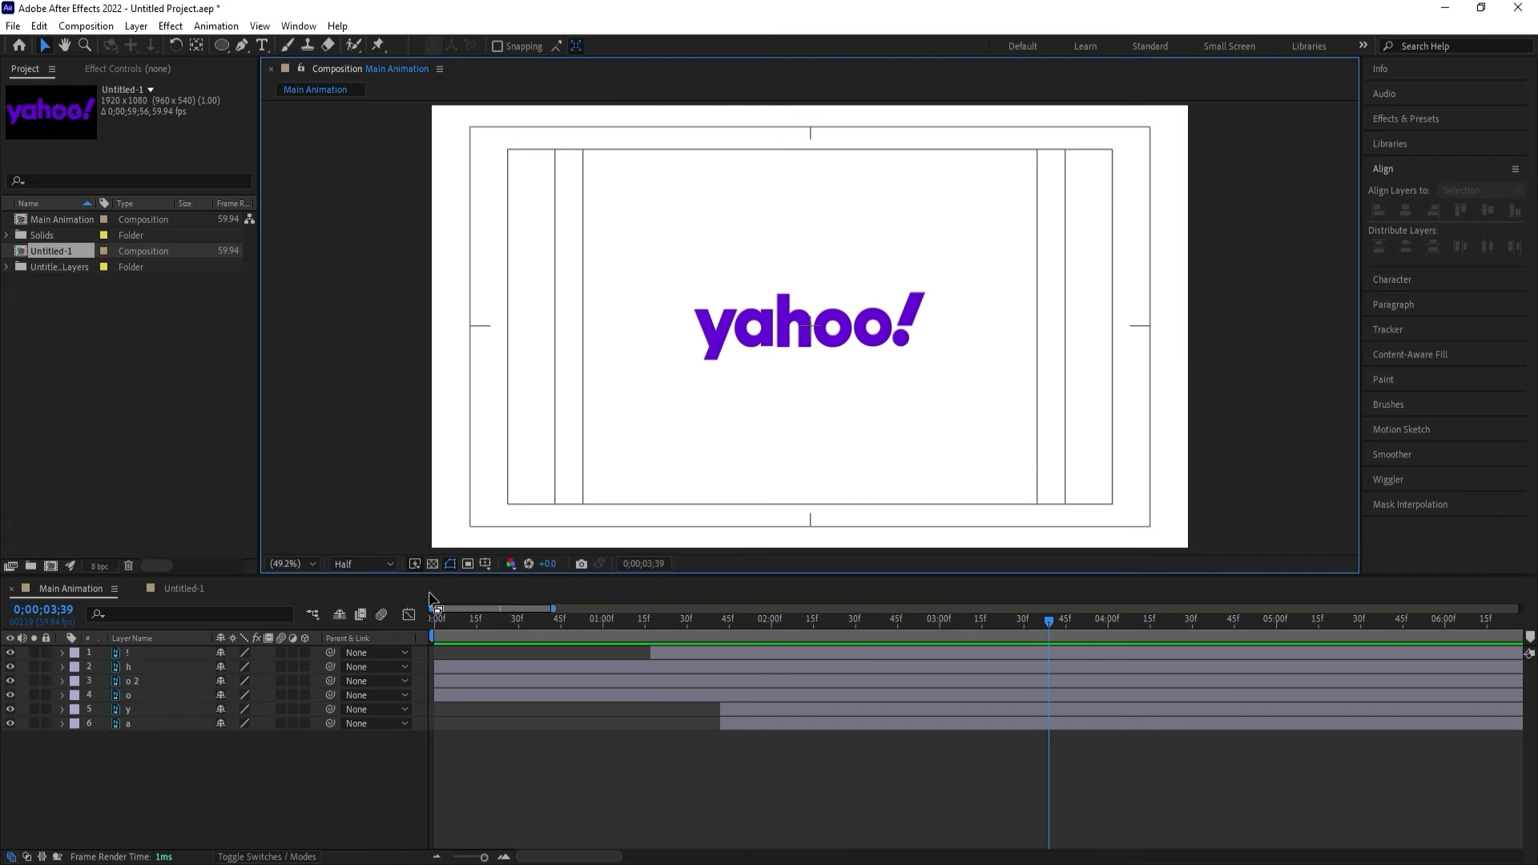
pyautogui.moveTo(462, 625); pyautogui.dragTo(330, 627)
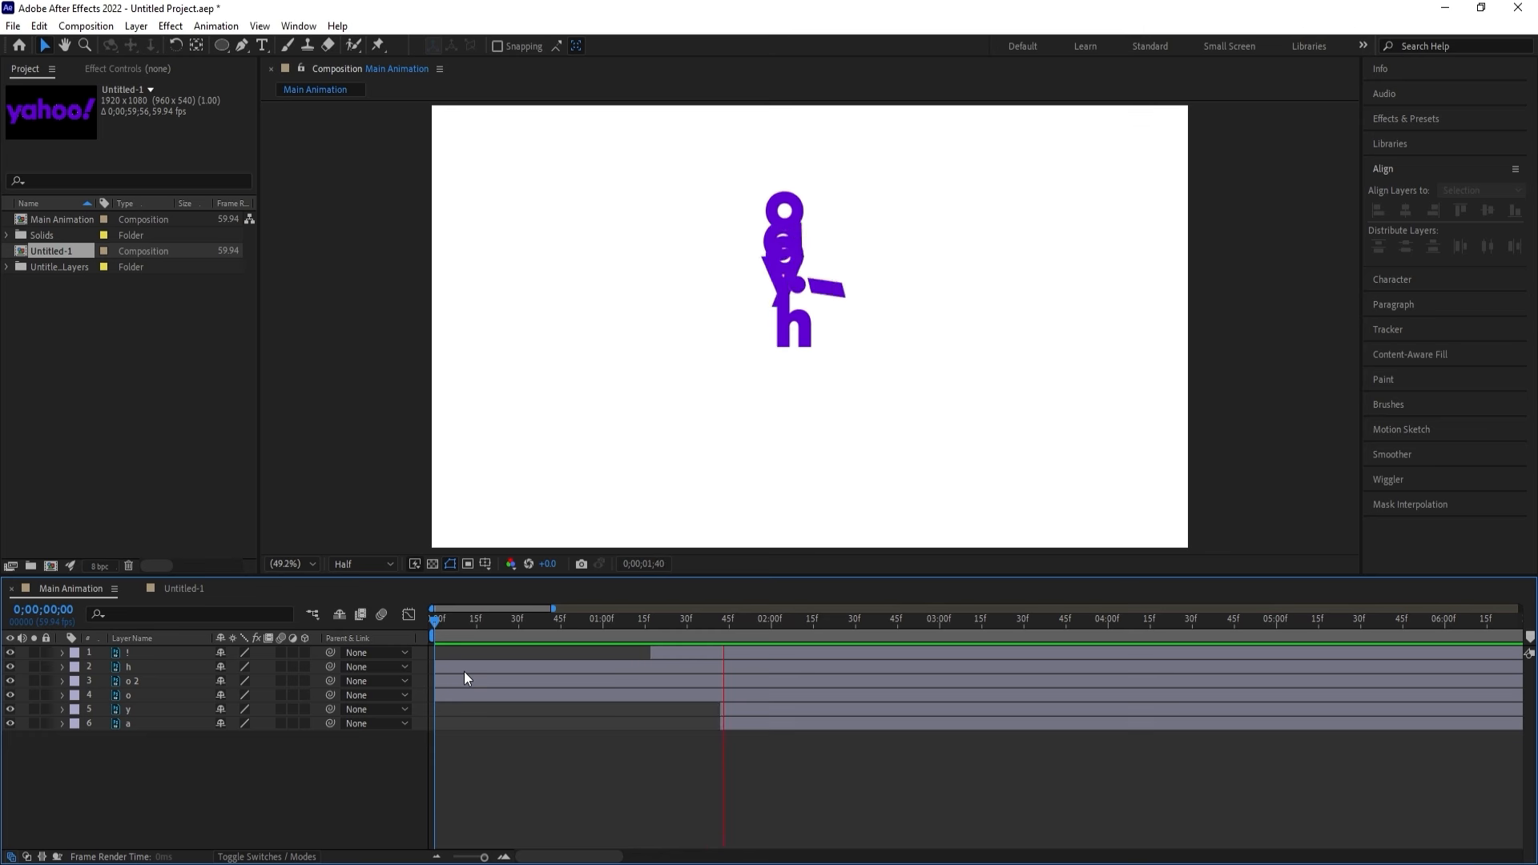
# Pre-compose all six letter layers into a new composition named Logo Animation.
pyautogui.press('space')
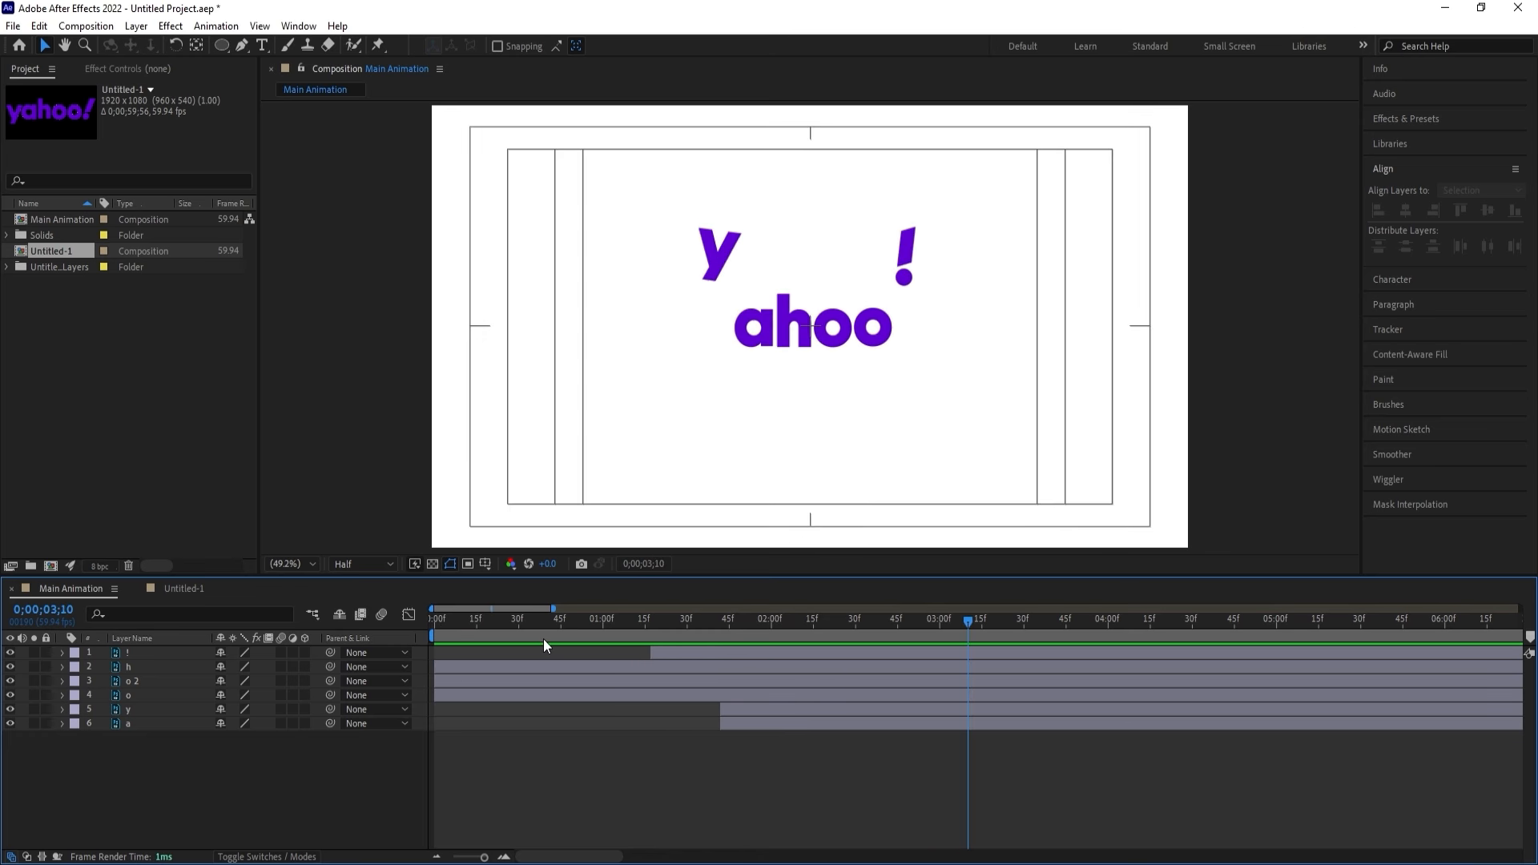
pyautogui.moveTo(227, 759); pyautogui.dragTo(128, 651)
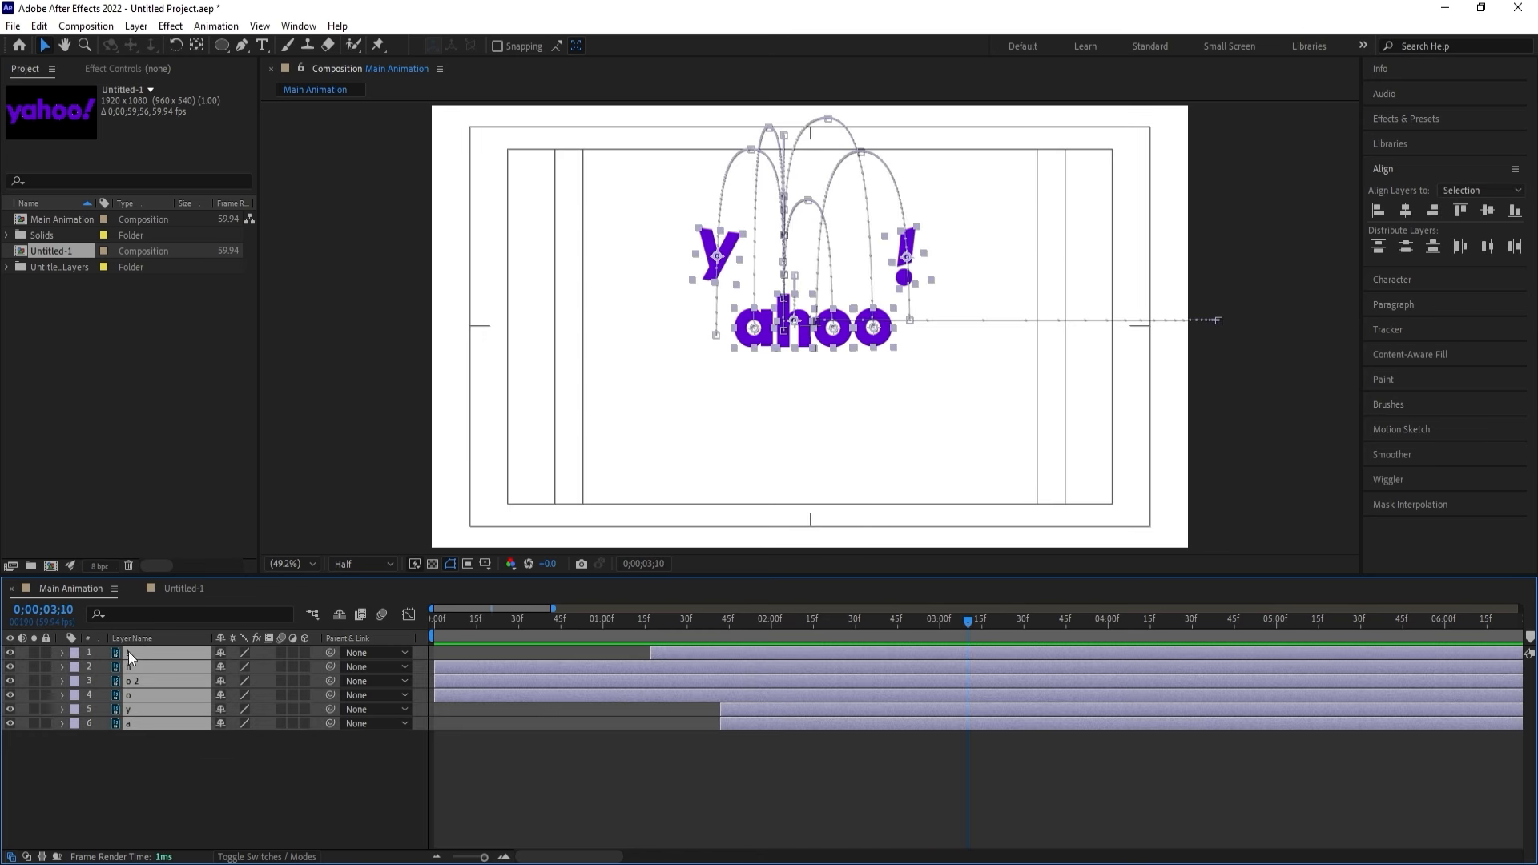
pyautogui.hotkey('ctrl', 'shift', 'c')
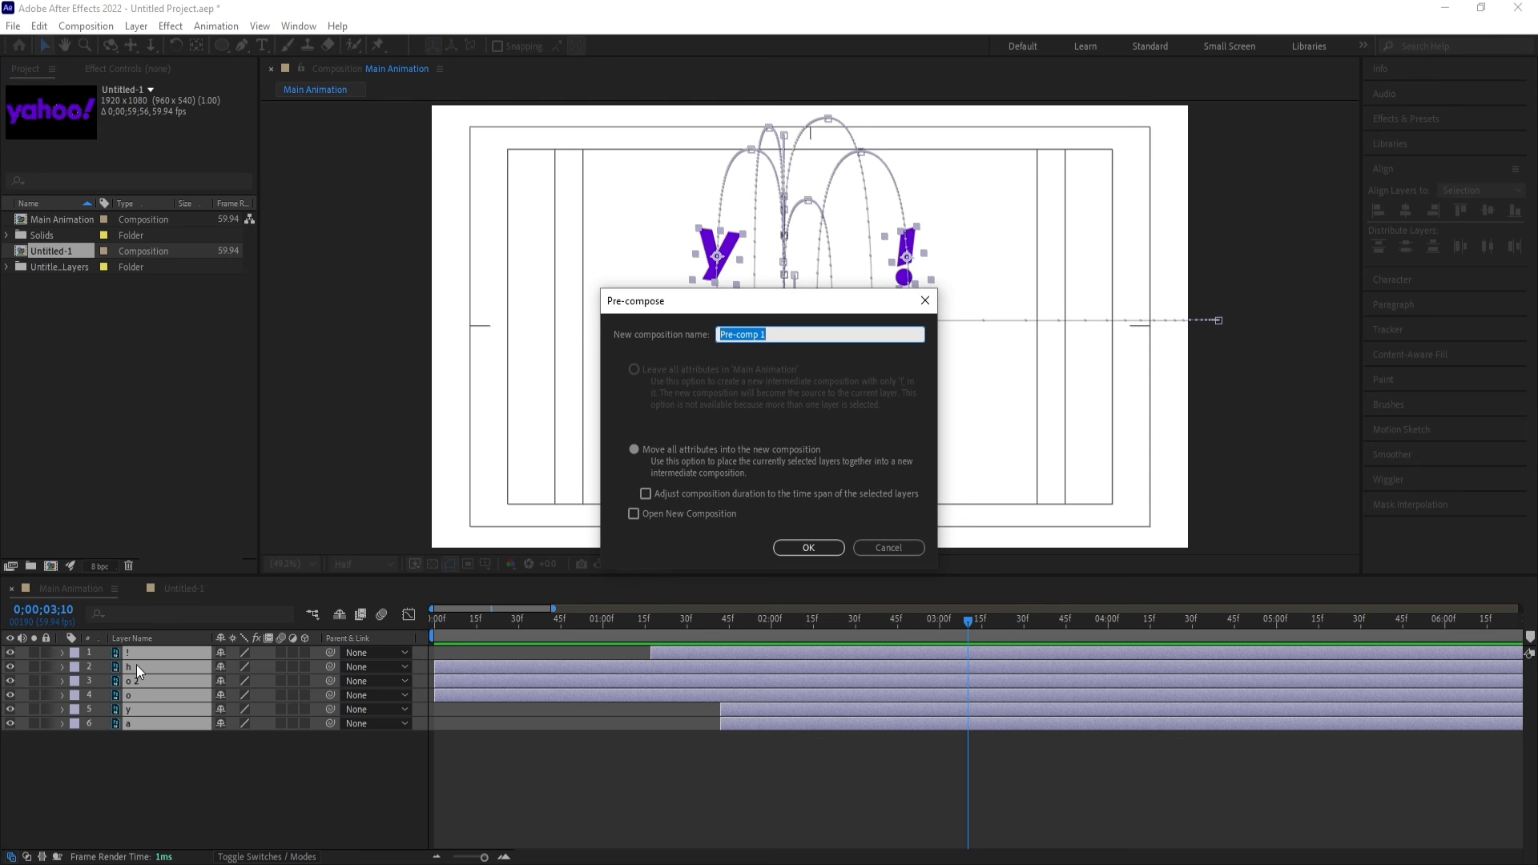
pyautogui.write('L')
pyautogui.write('ogo Animation')
pyautogui.press('Return')
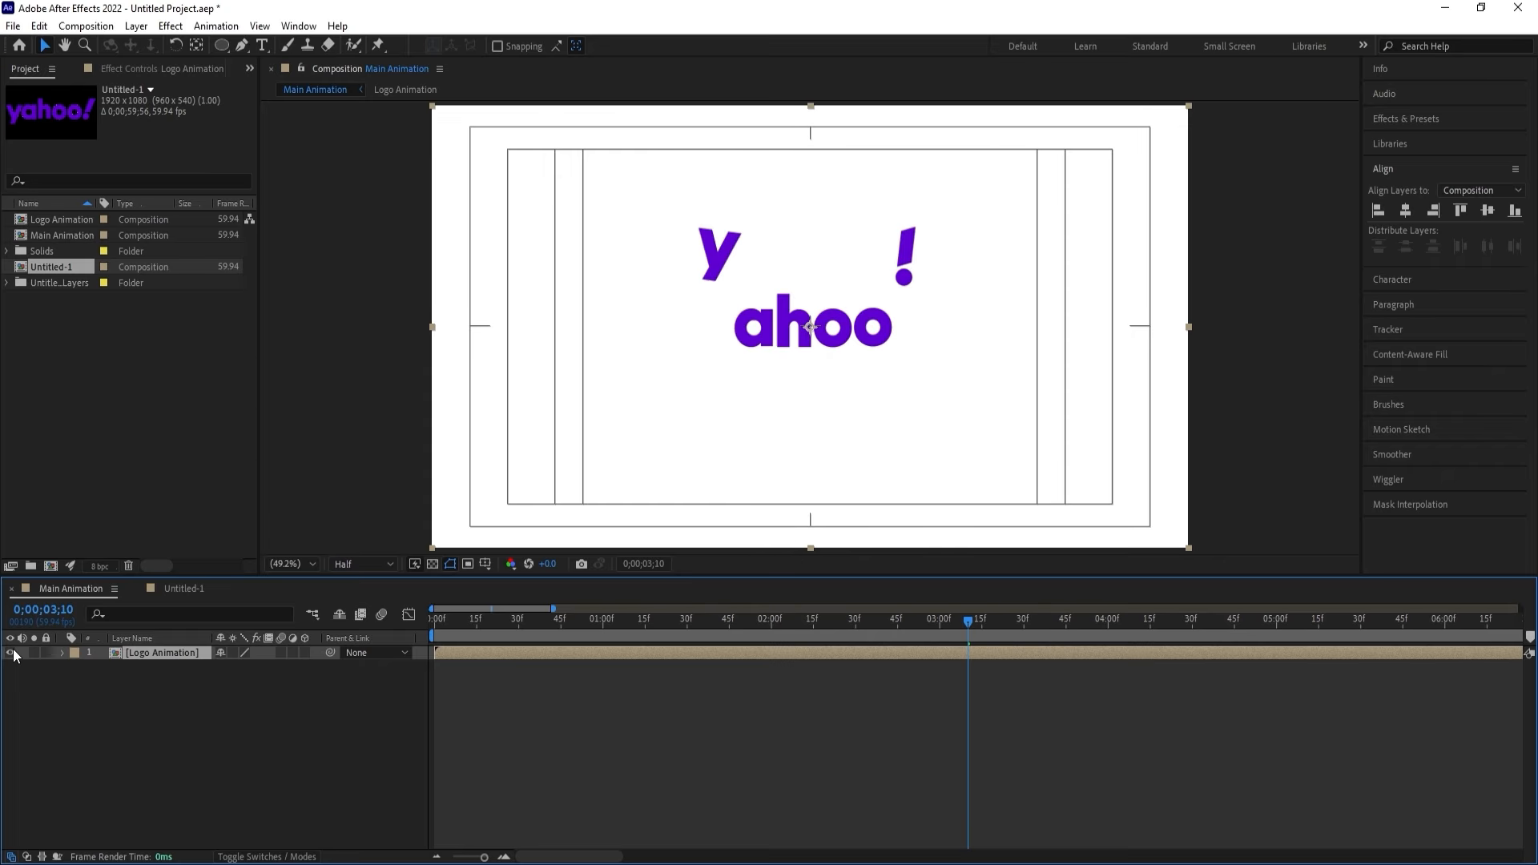
# Add a full-size solid in the logo's sampled purple, place it beneath the Logo Animation layer, and hide Logo Animation.
pyautogui.click(70, 684)
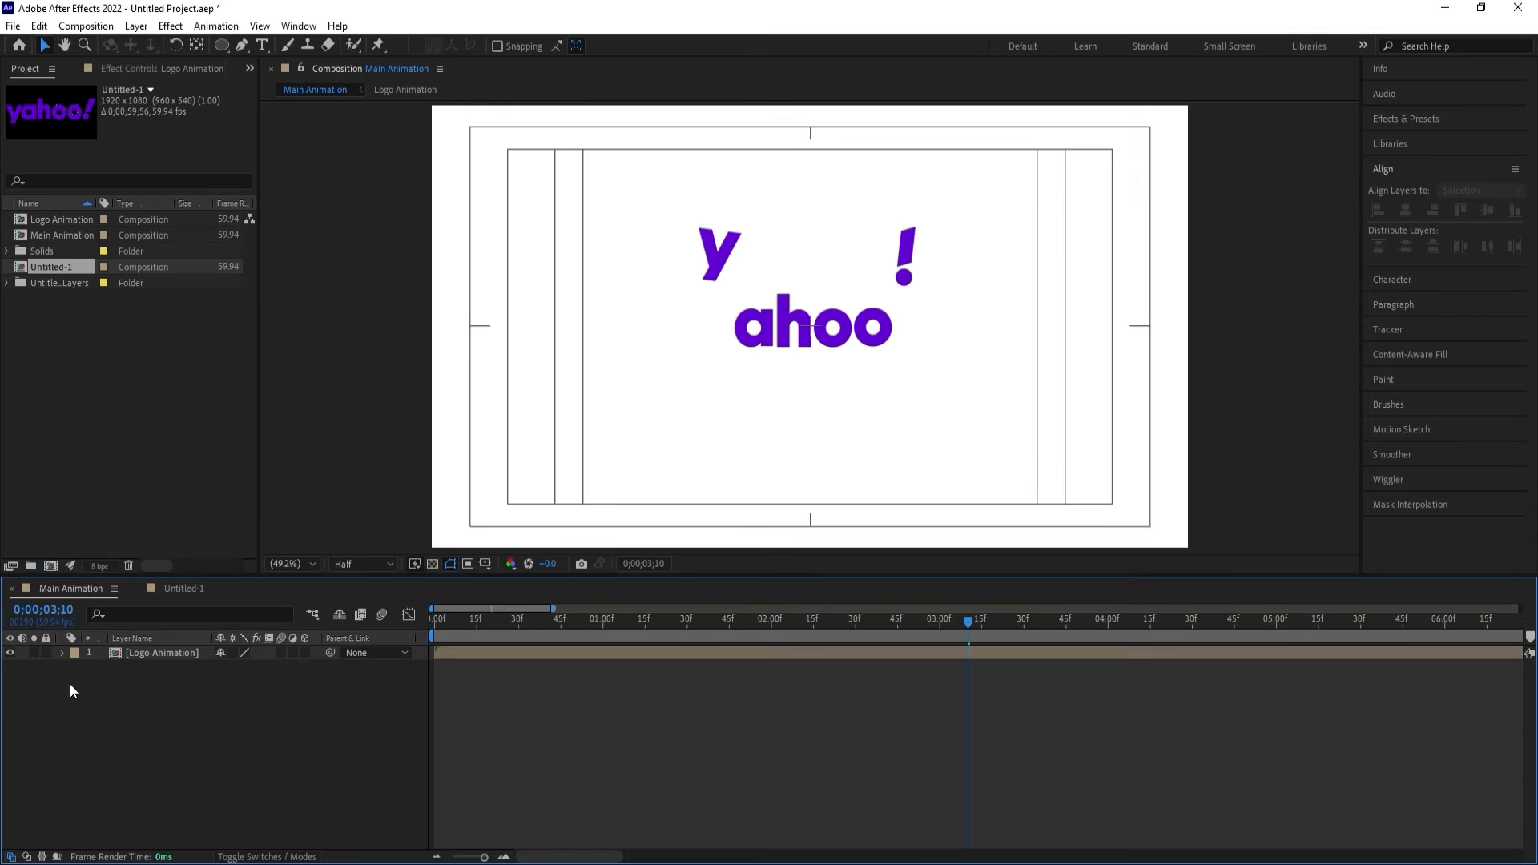
pyautogui.hotkey('ctrl', 'y')
pyautogui.click(1032, 562)
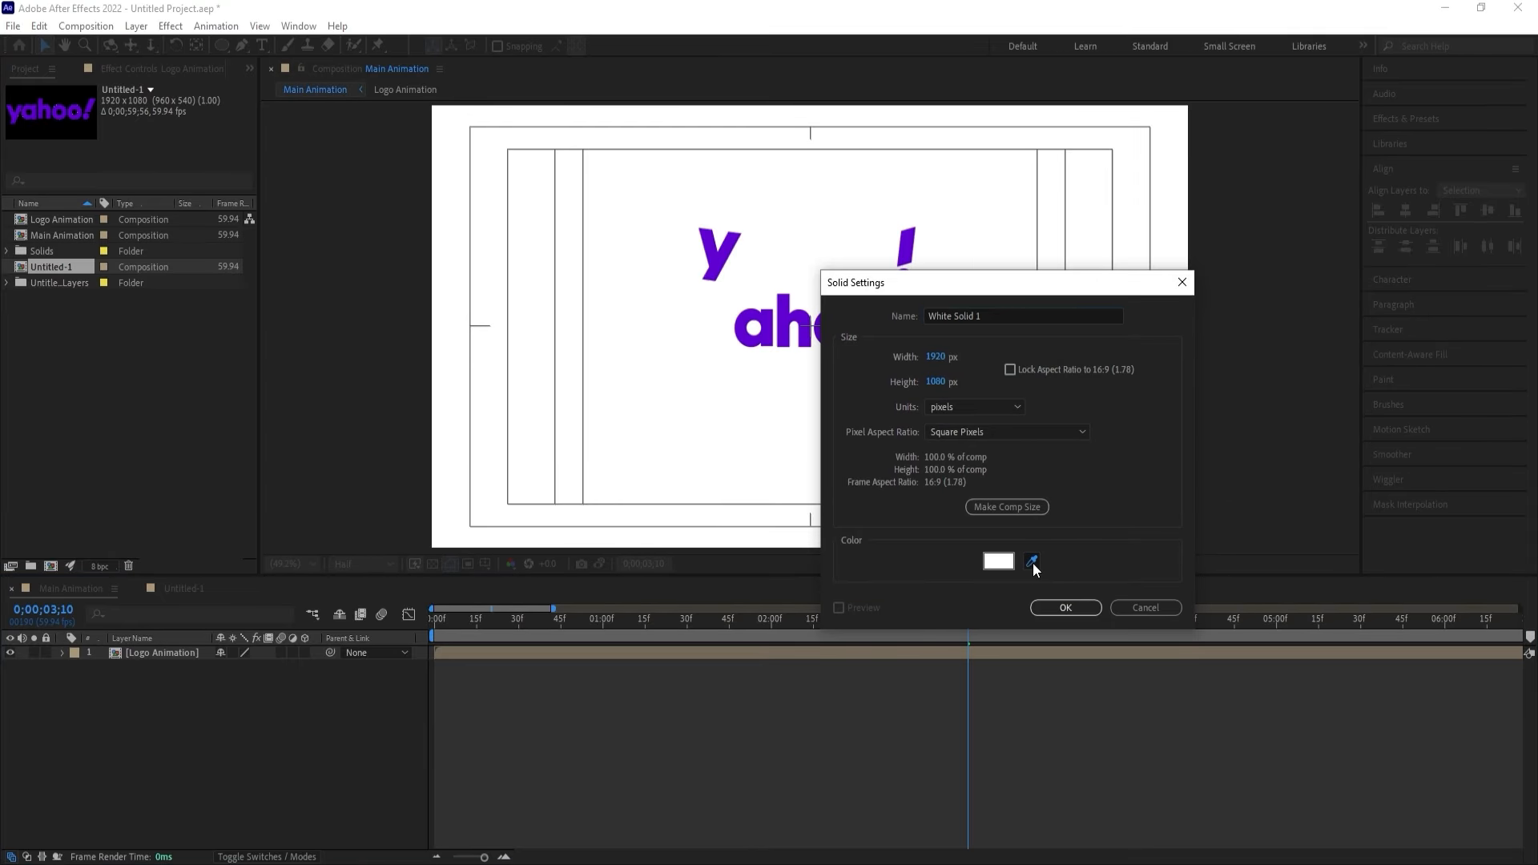
pyautogui.click(773, 314)
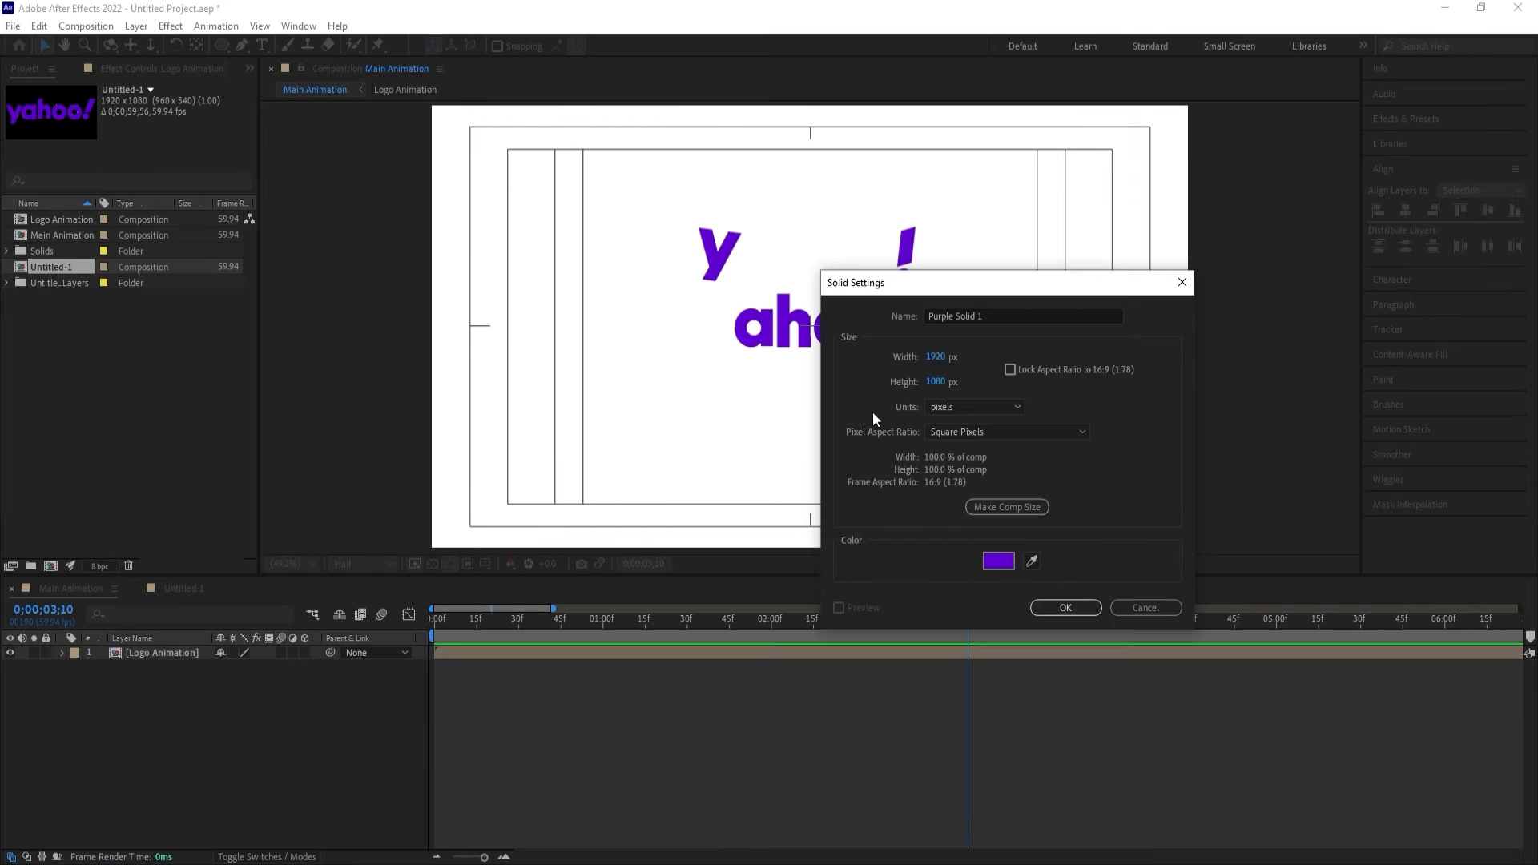
pyautogui.click(1038, 610)
pyautogui.moveTo(179, 655); pyautogui.dragTo(29, 664)
pyautogui.click(15, 652)
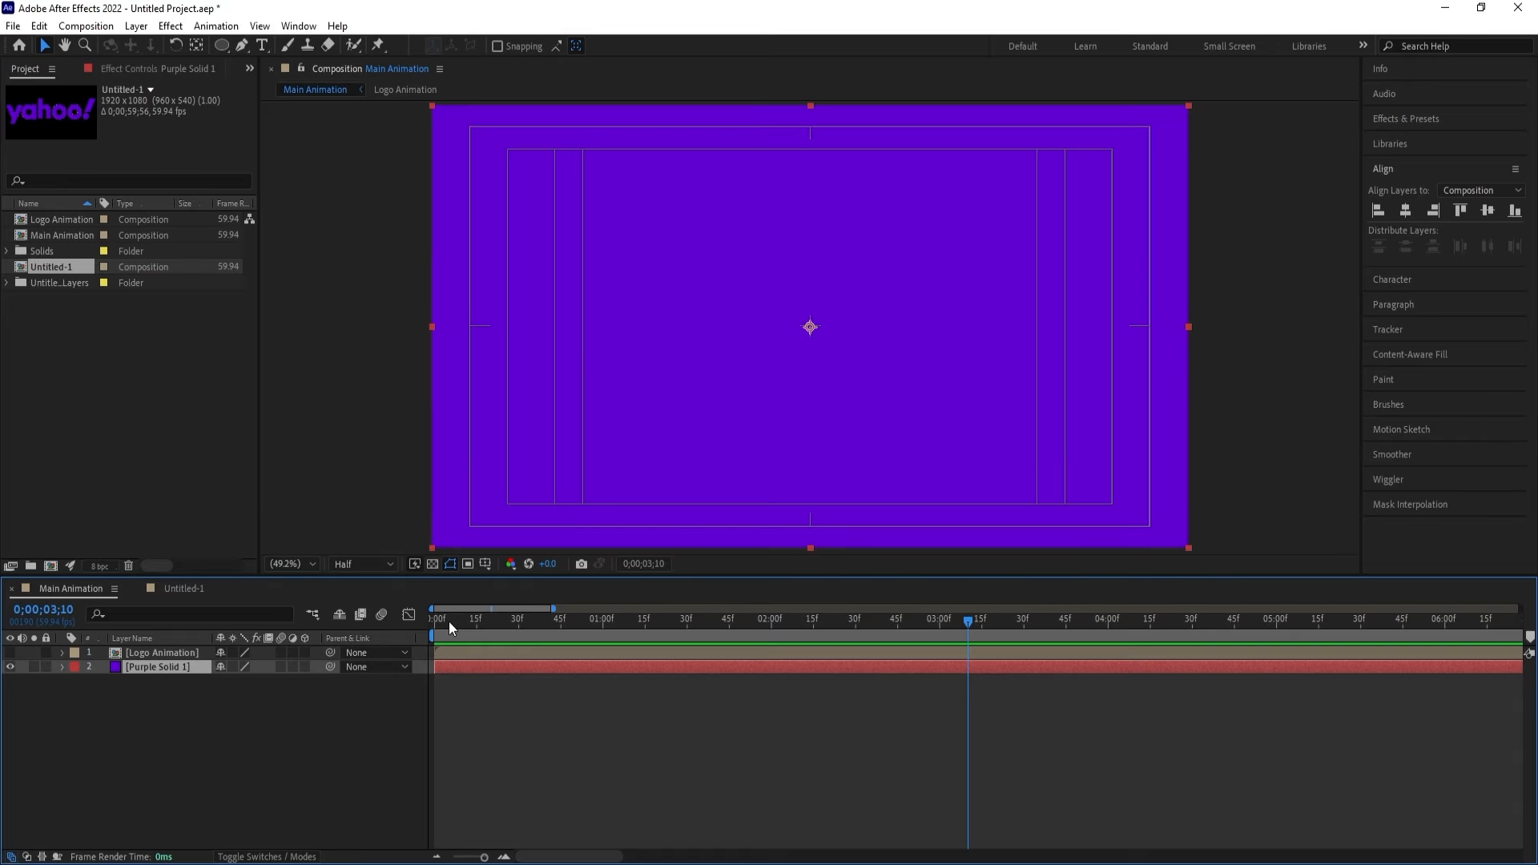
# Return to the start of the timeline and set up the Ellipse tool with a white FFFFFF fill and no stroke.
pyautogui.moveTo(448, 621); pyautogui.dragTo(433, 622)
pyautogui.click(213, 695)
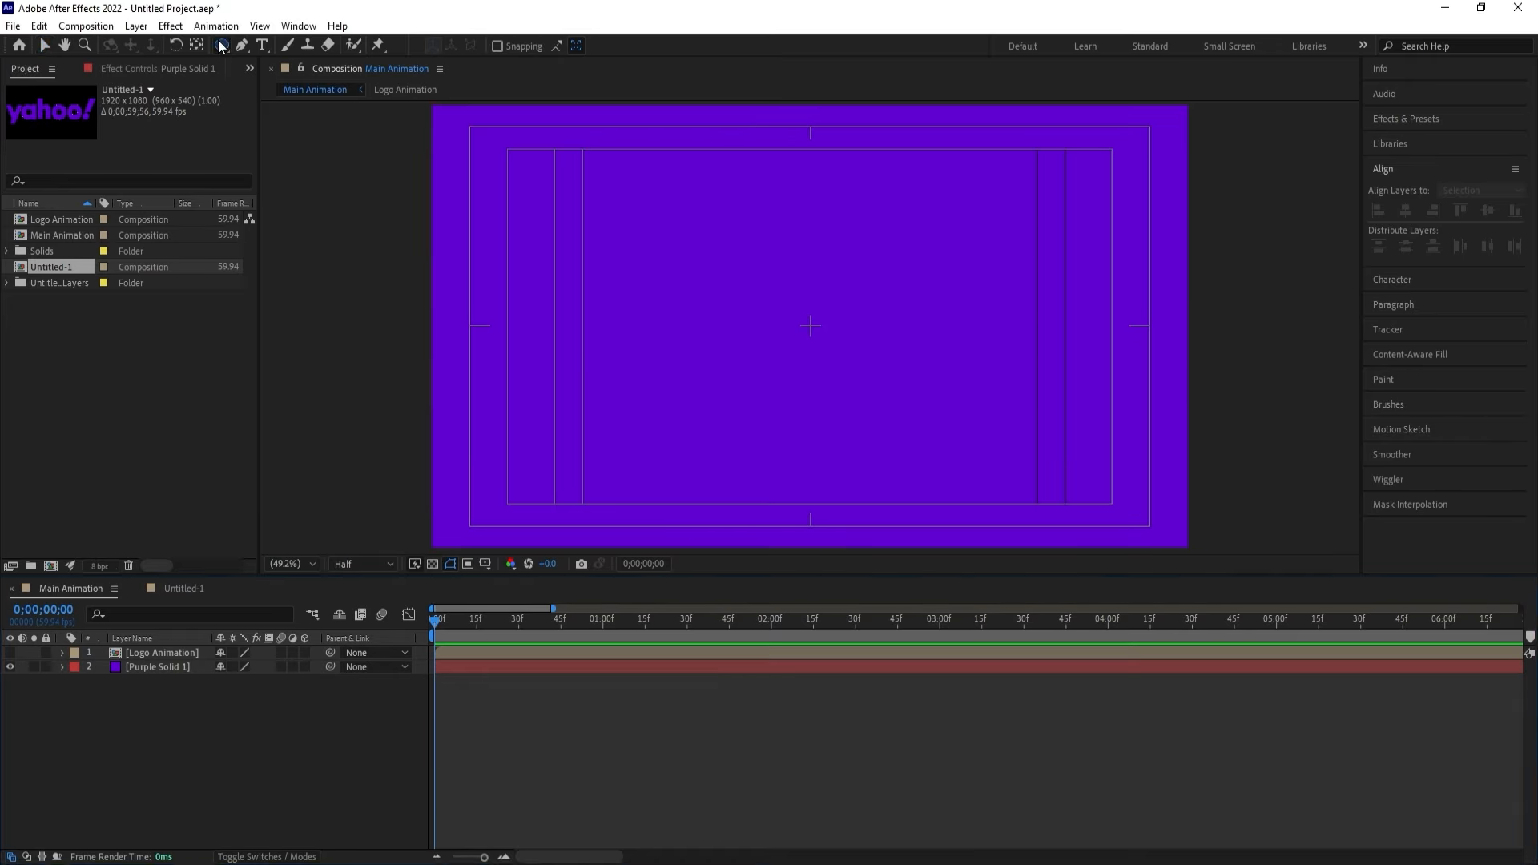
pyautogui.moveTo(222, 46); pyautogui.dragTo(256, 84)
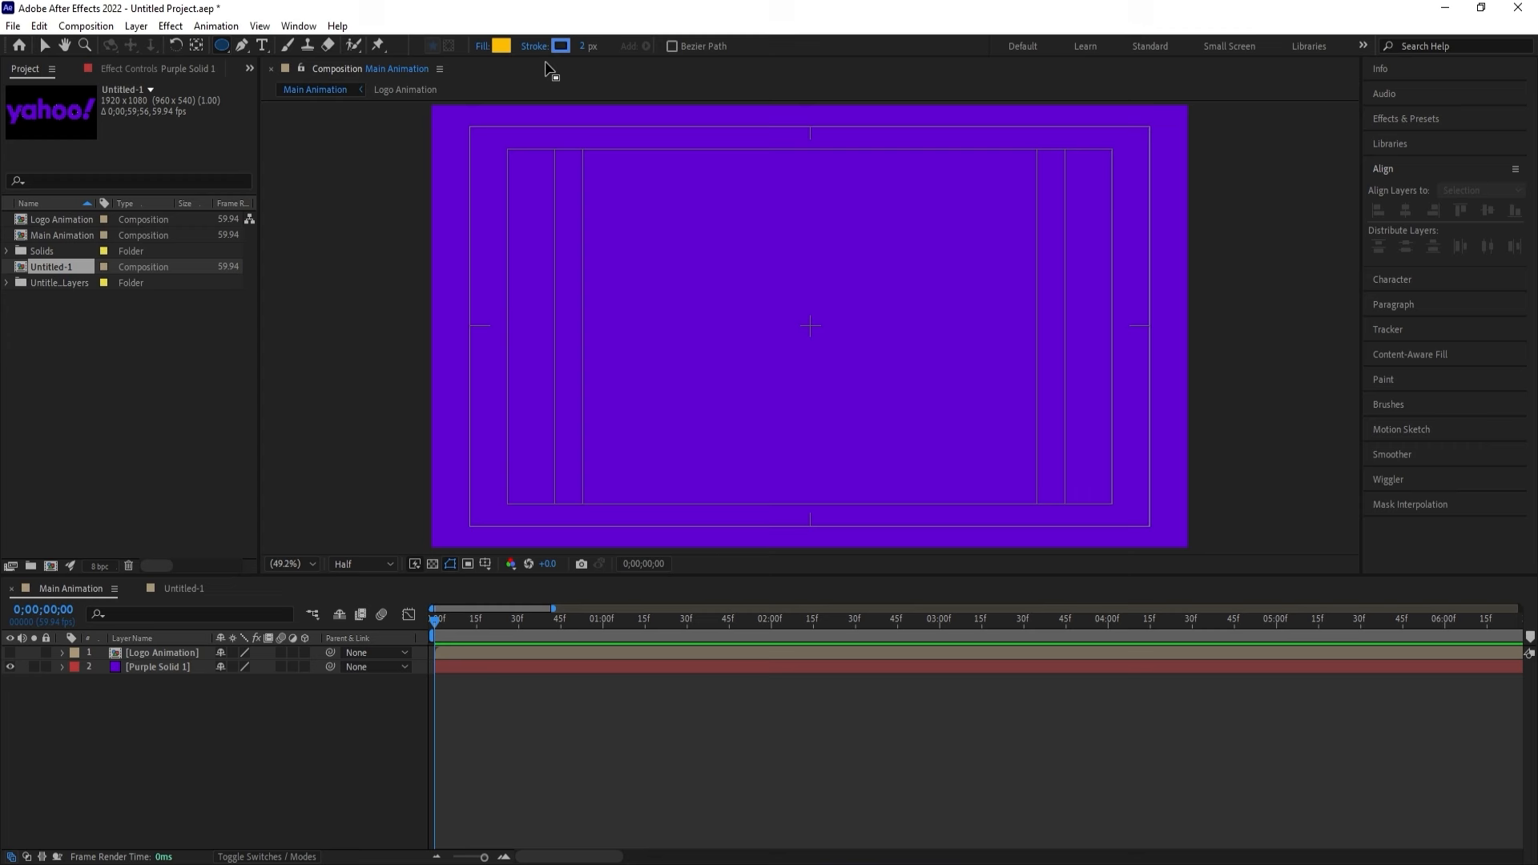
pyautogui.click(500, 47)
pyautogui.write('FFFFFF')
pyautogui.press('Return')
pyautogui.click(532, 47)
pyautogui.click(688, 394)
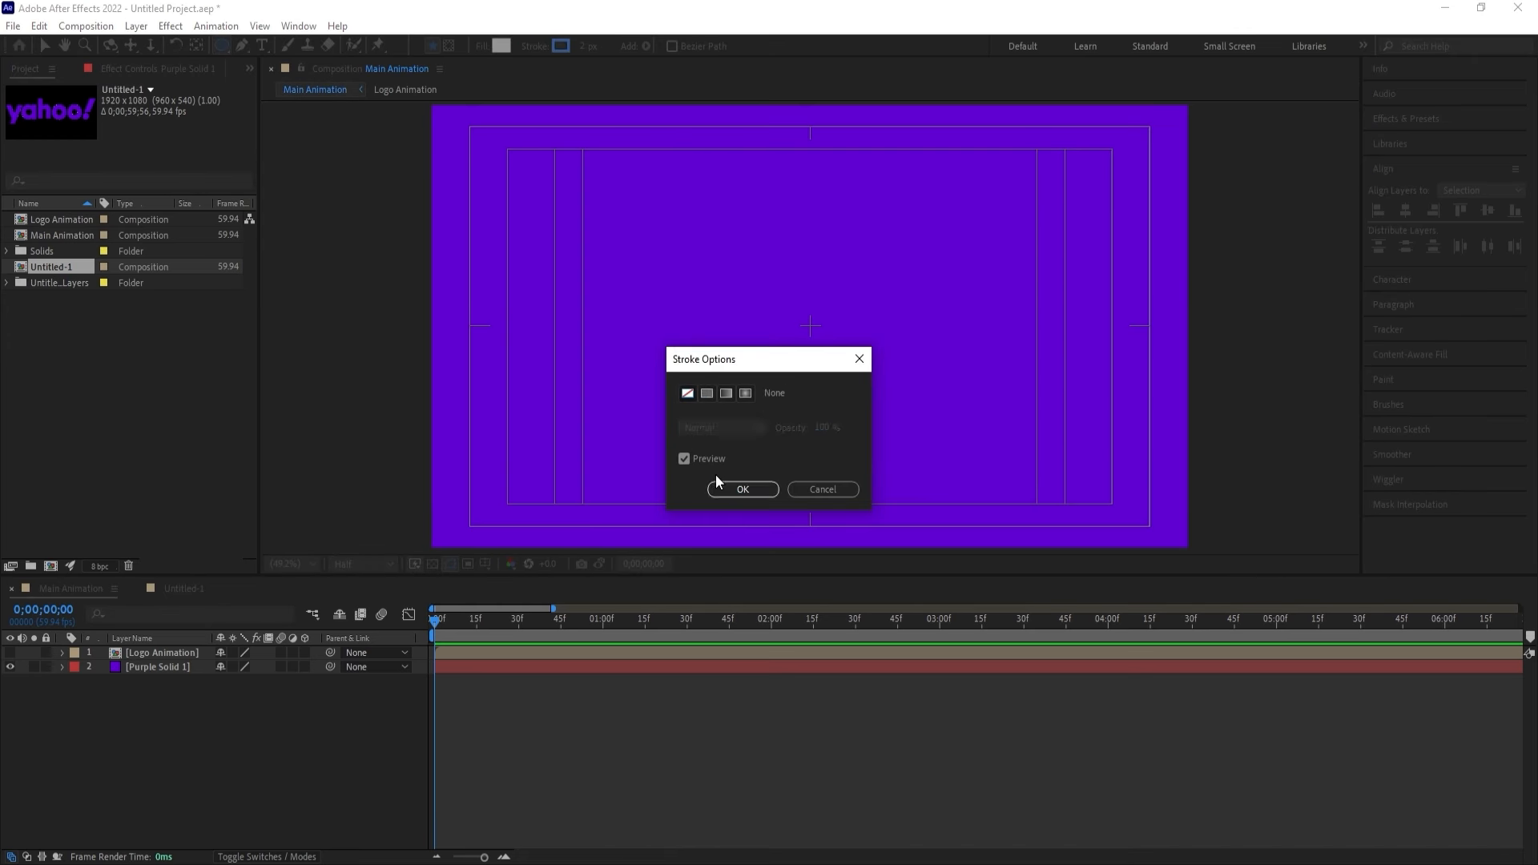
pyautogui.click(719, 483)
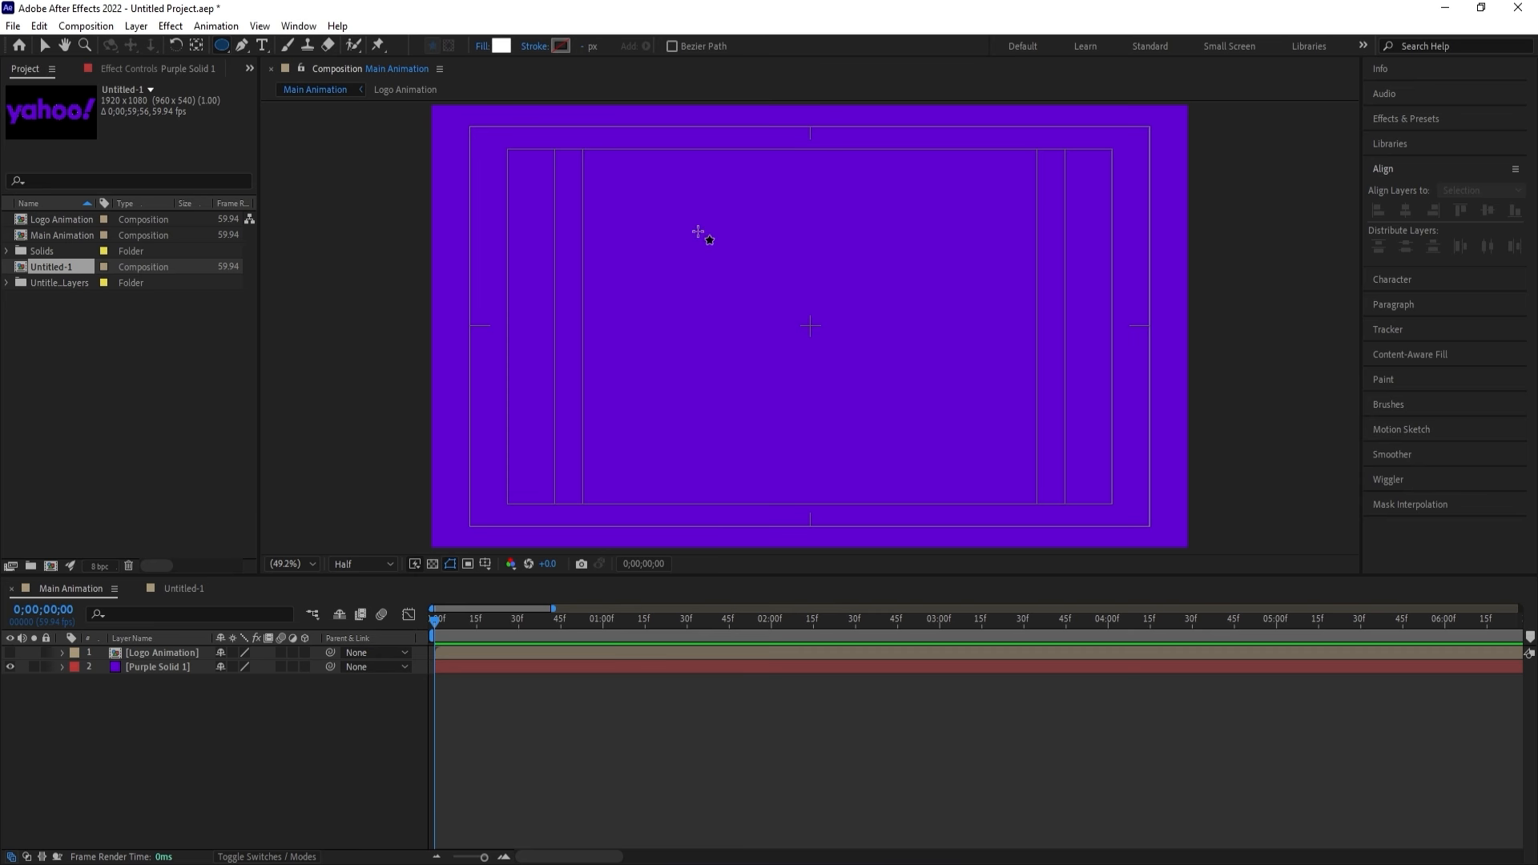
# Draw a small white circle, center its anchor point, and align it to the horizontal and vertical center of the composition.
pyautogui.moveTo(784, 293); pyautogui.dragTo(792, 302)
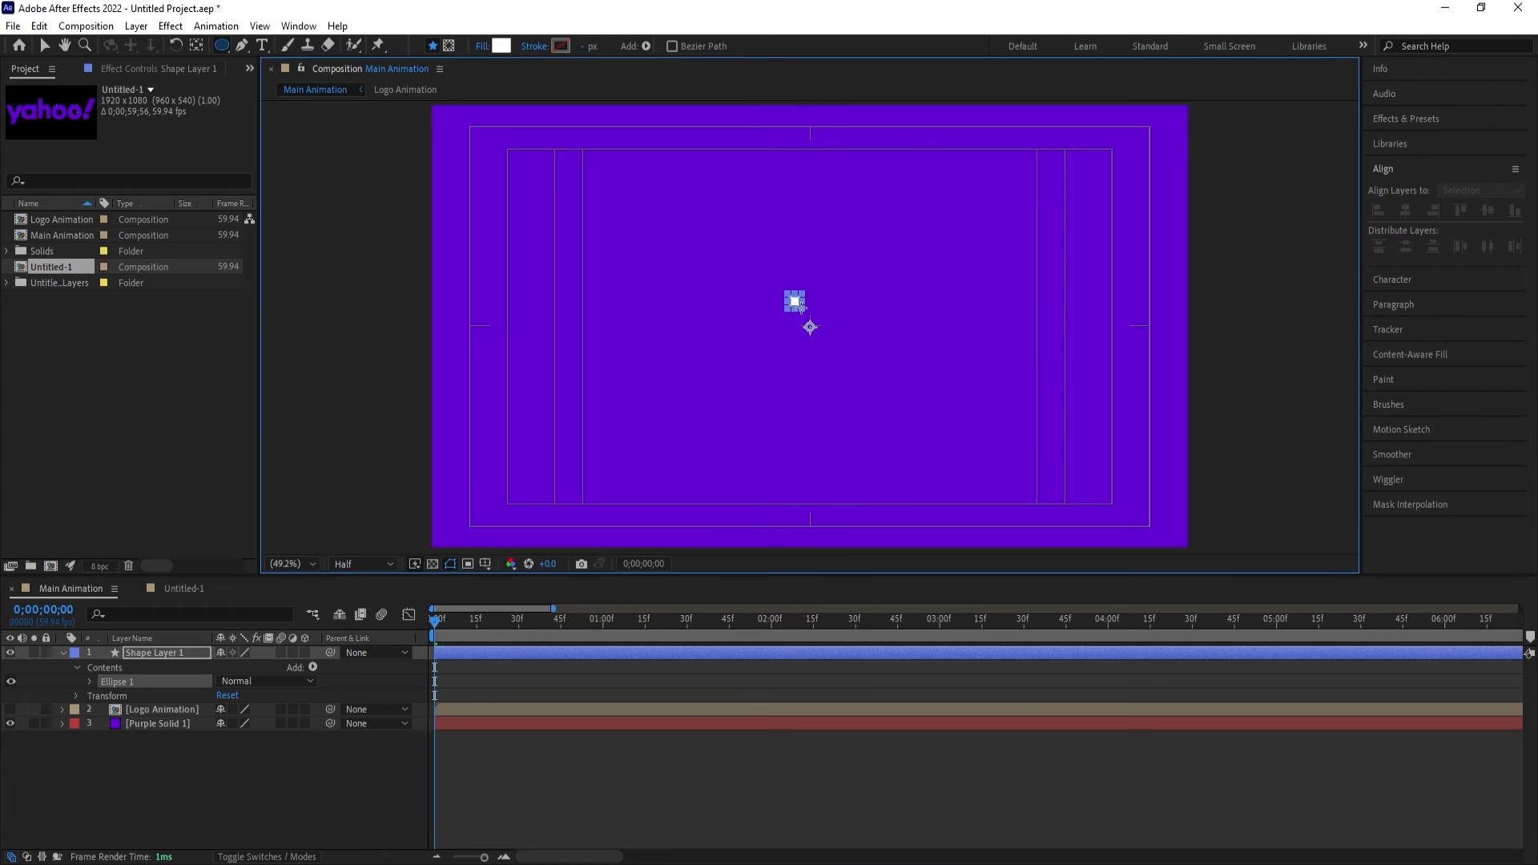
pyautogui.click(189, 742)
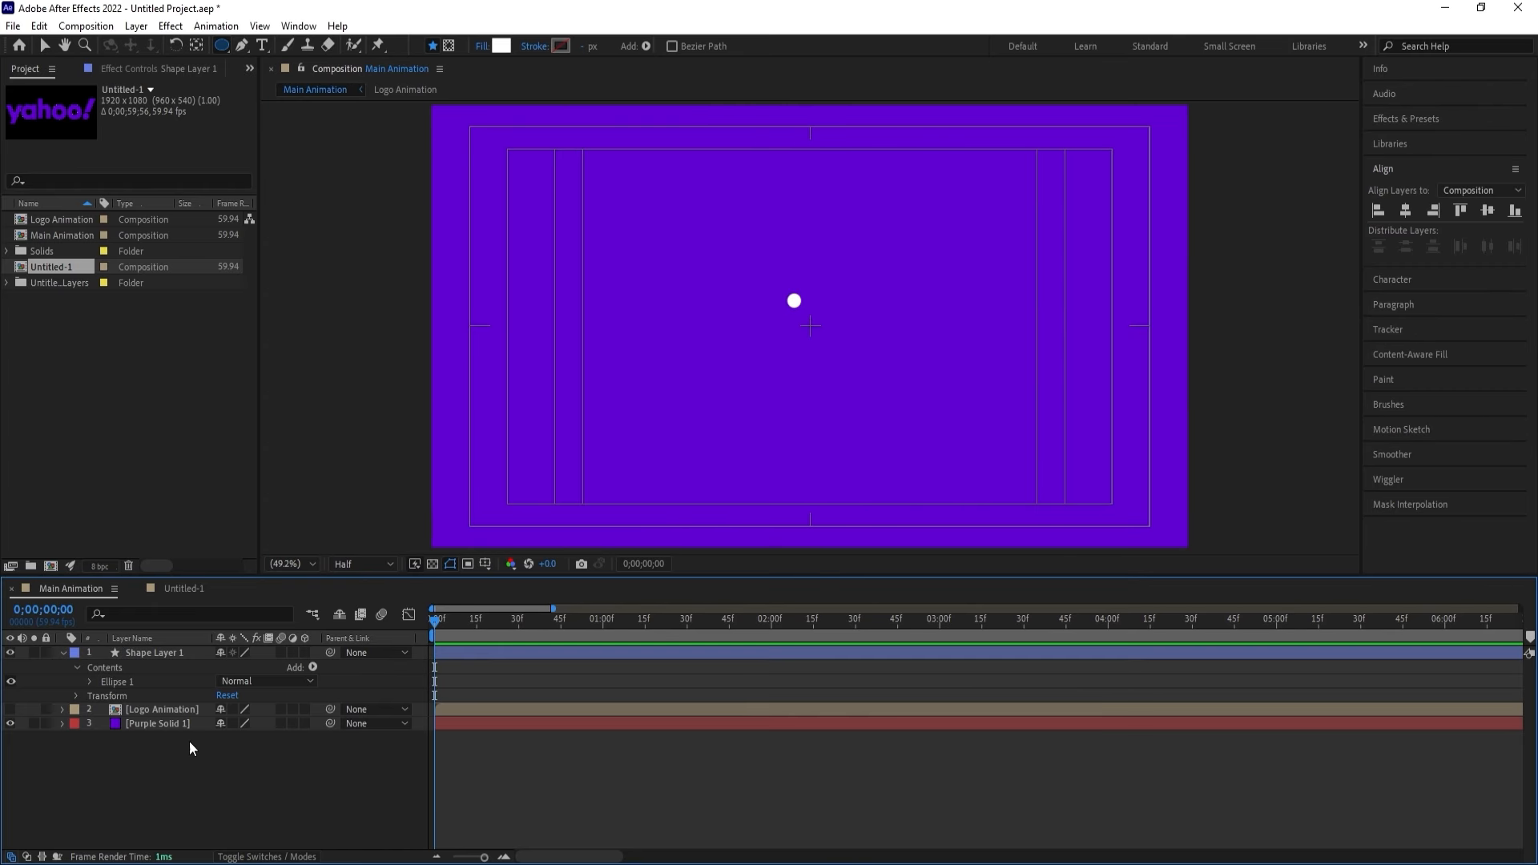
pyautogui.click(147, 650)
pyautogui.hotkey('ctrl', 'alt', 'Home')
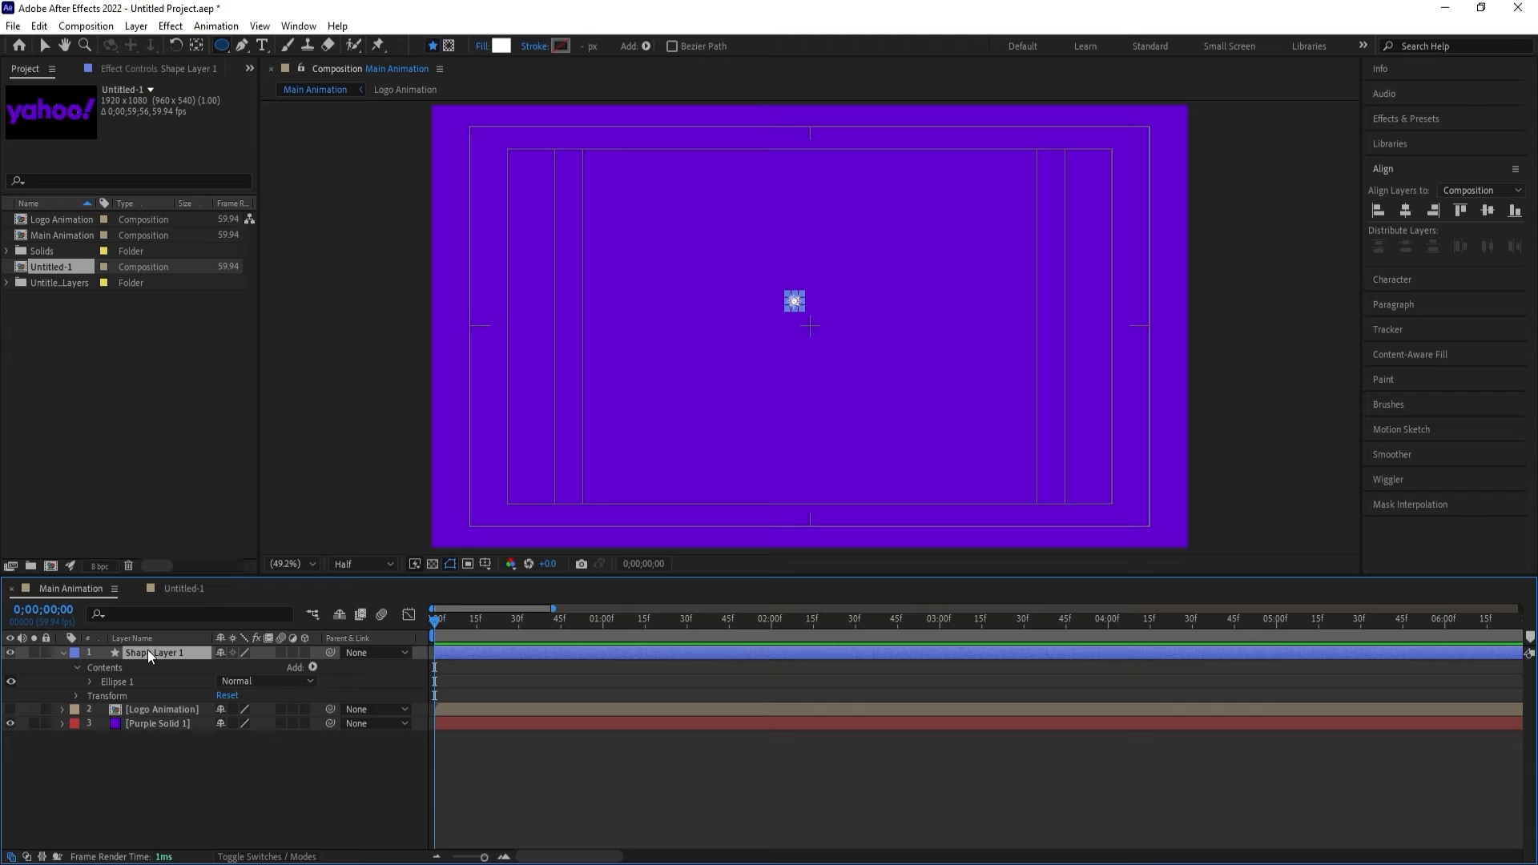
pyautogui.click(1408, 210)
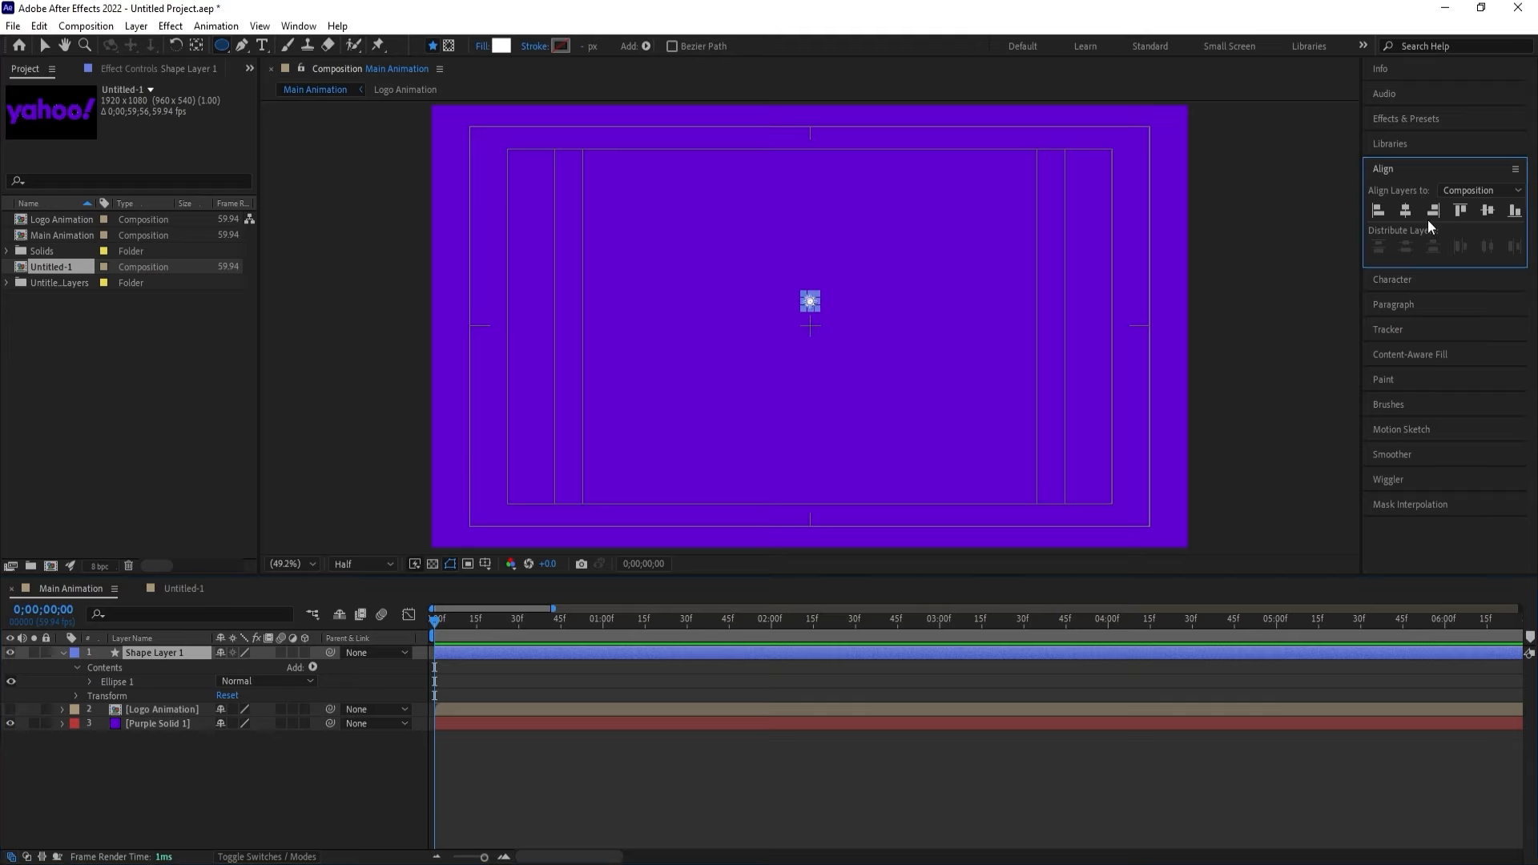
pyautogui.click(1485, 210)
# Place the circle below the frame at Position 960, 1121 and set a Position keyframe at 0;00;00;00.
pyautogui.press('p')
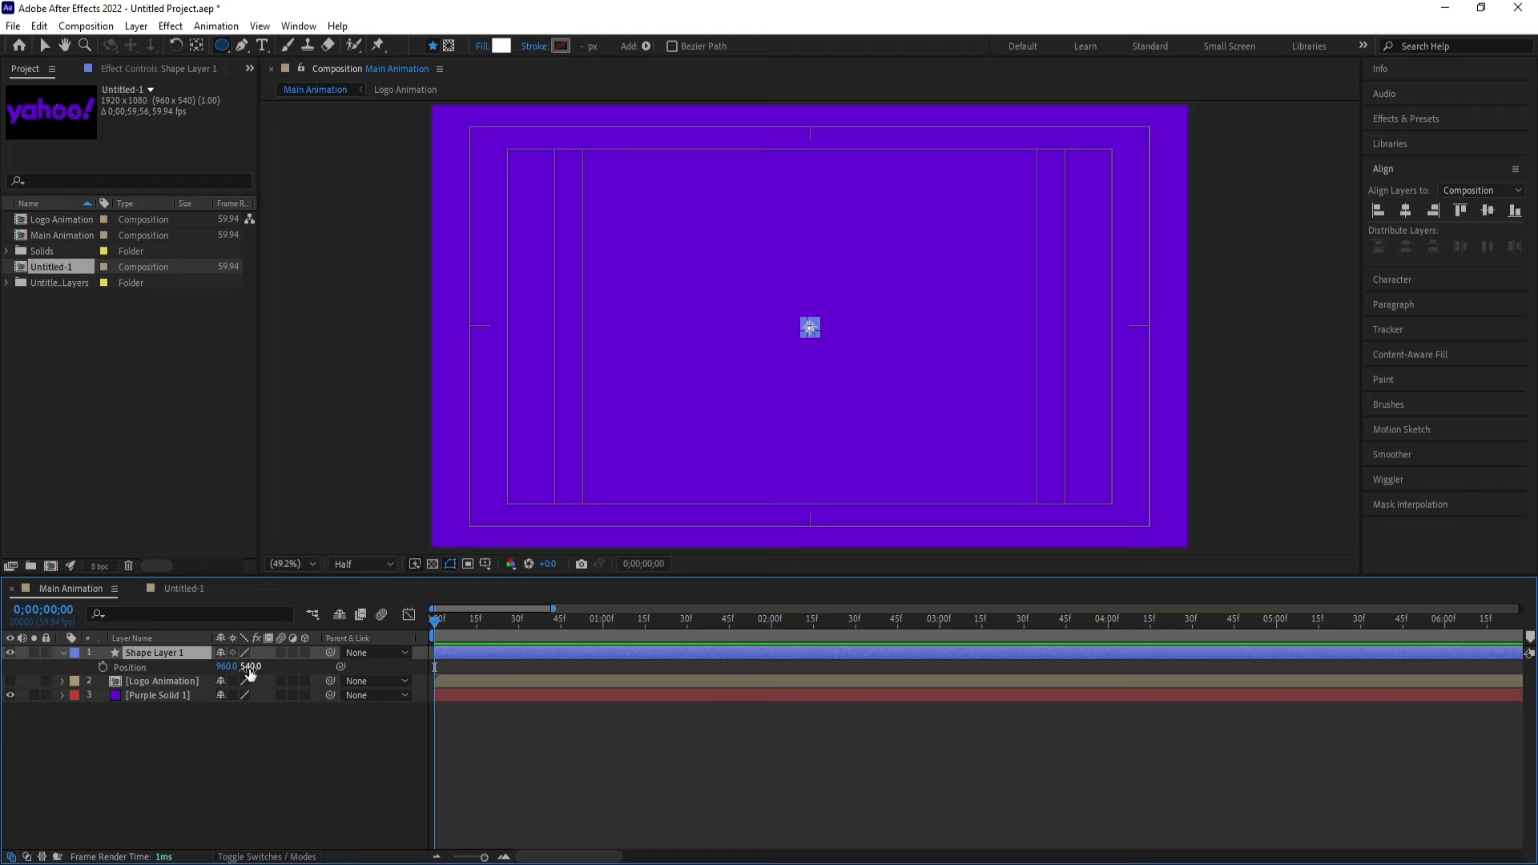
pyautogui.moveTo(248, 667); pyautogui.dragTo(672, 717)
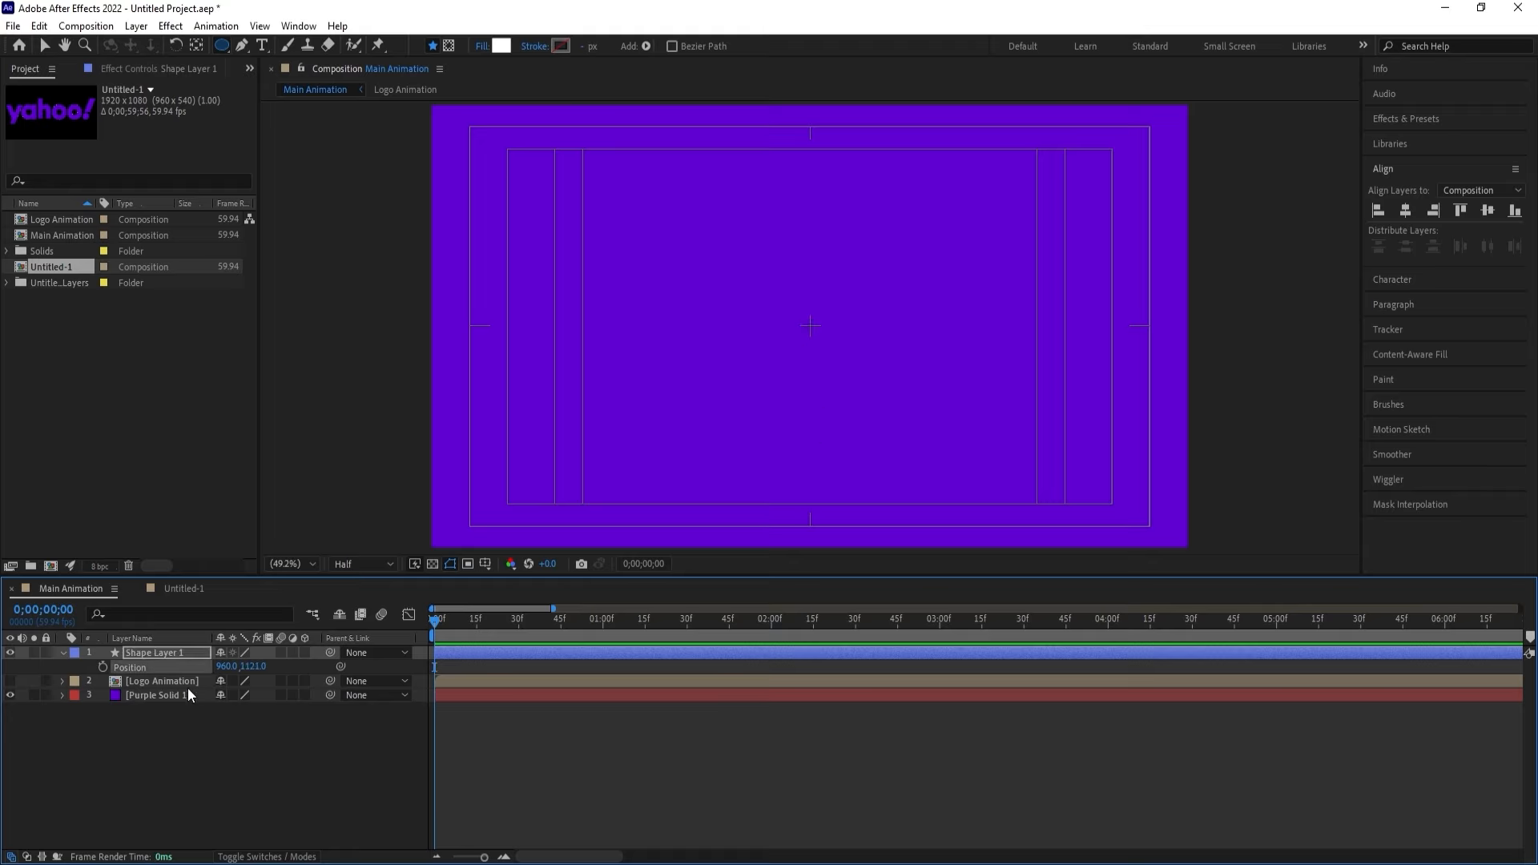
pyautogui.click(102, 667)
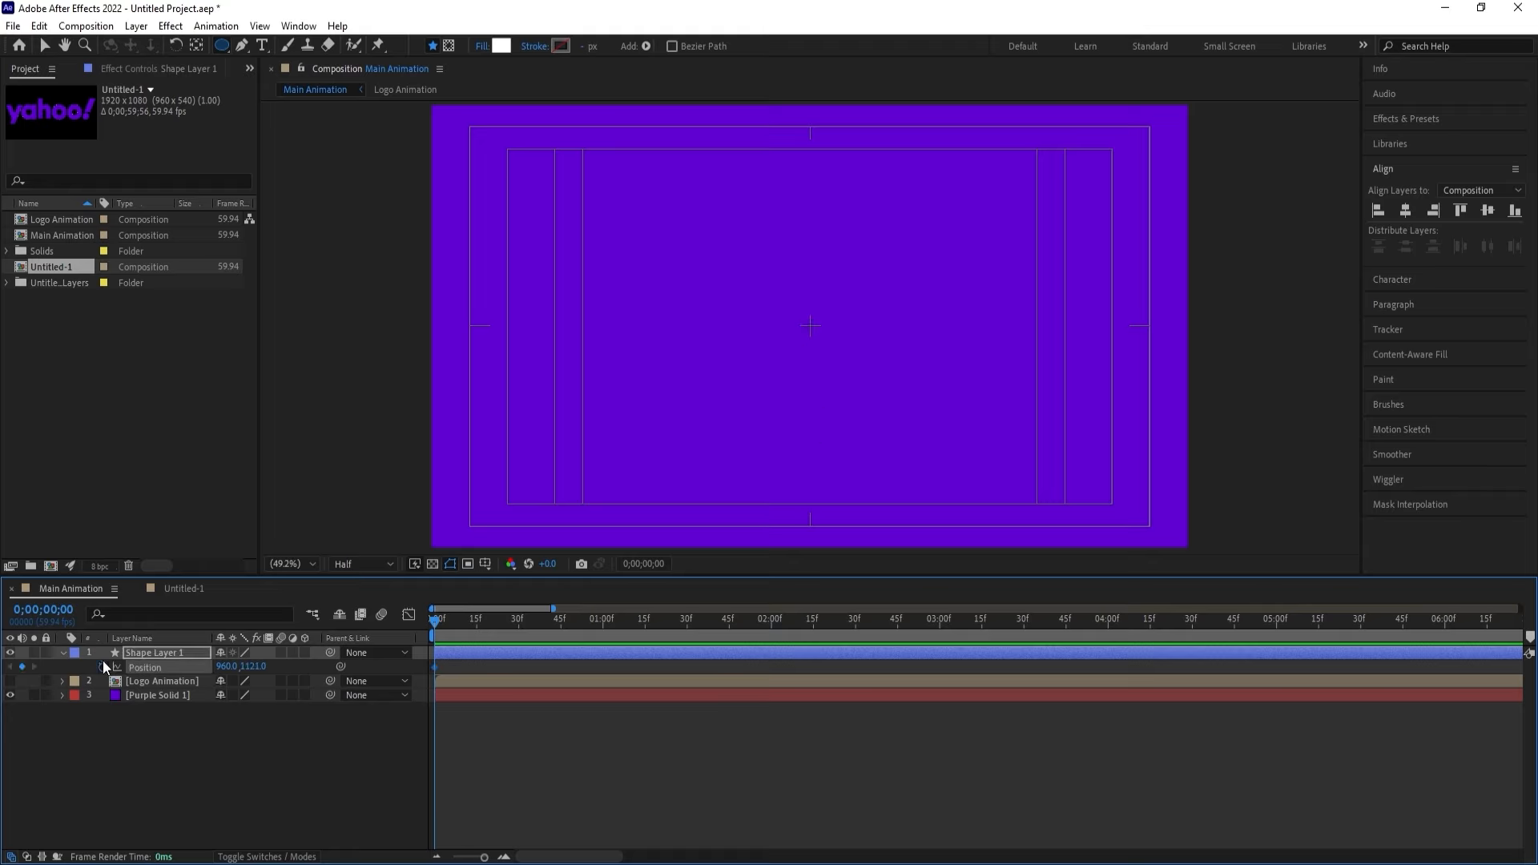
# Raise the circle to Position 960, 188 at 0;00;01;00 to keyframe the peak of its rise.
pyautogui.click(602, 624)
pyautogui.click(255, 666)
pyautogui.write('540')
pyautogui.press('Return')
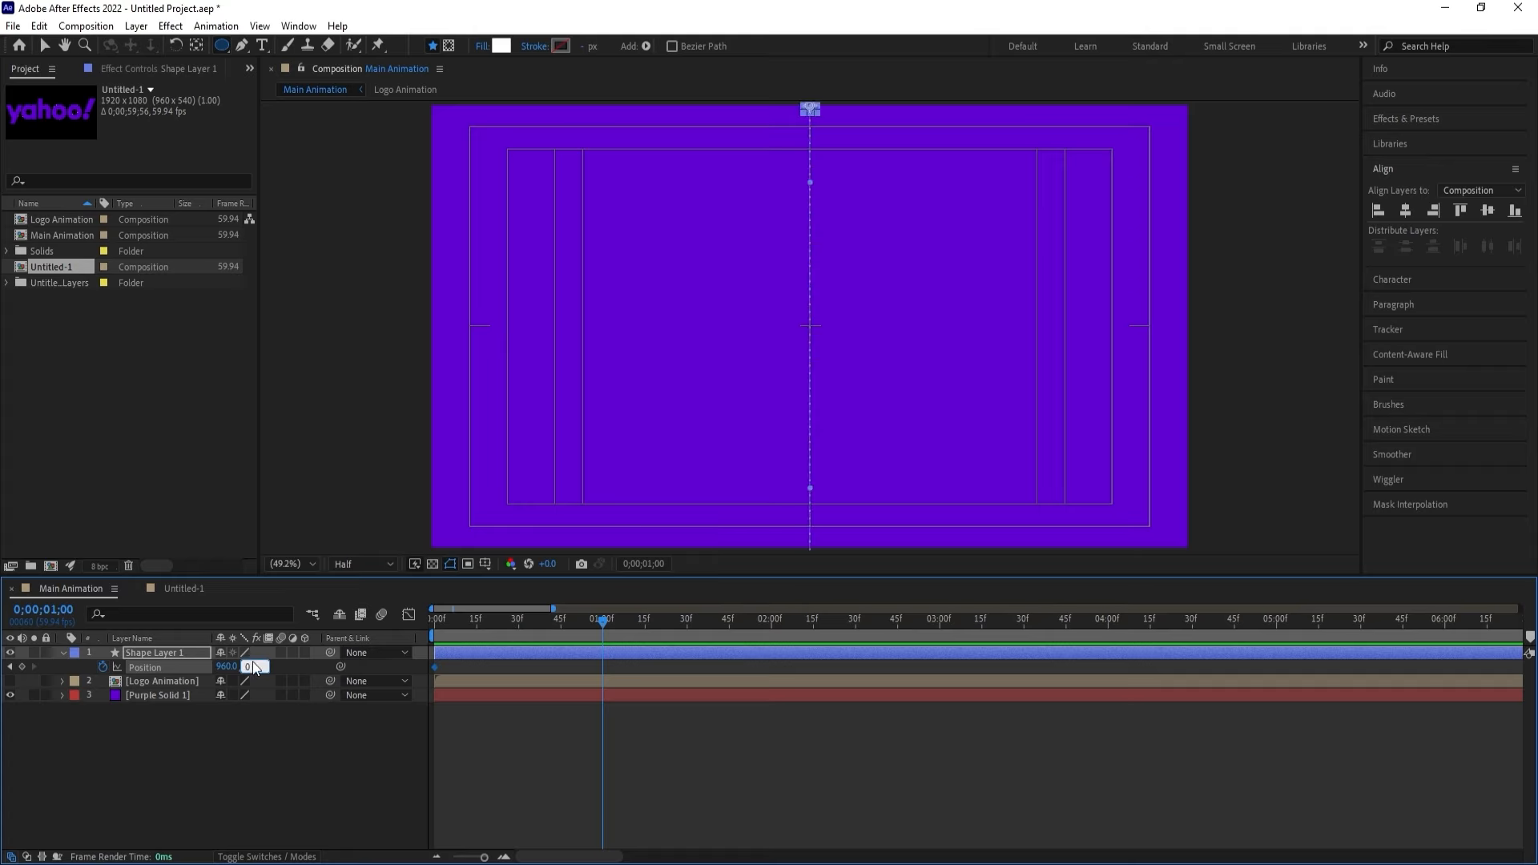
pyautogui.moveTo(249, 662); pyautogui.dragTo(390, 665)
pyautogui.click(574, 713)
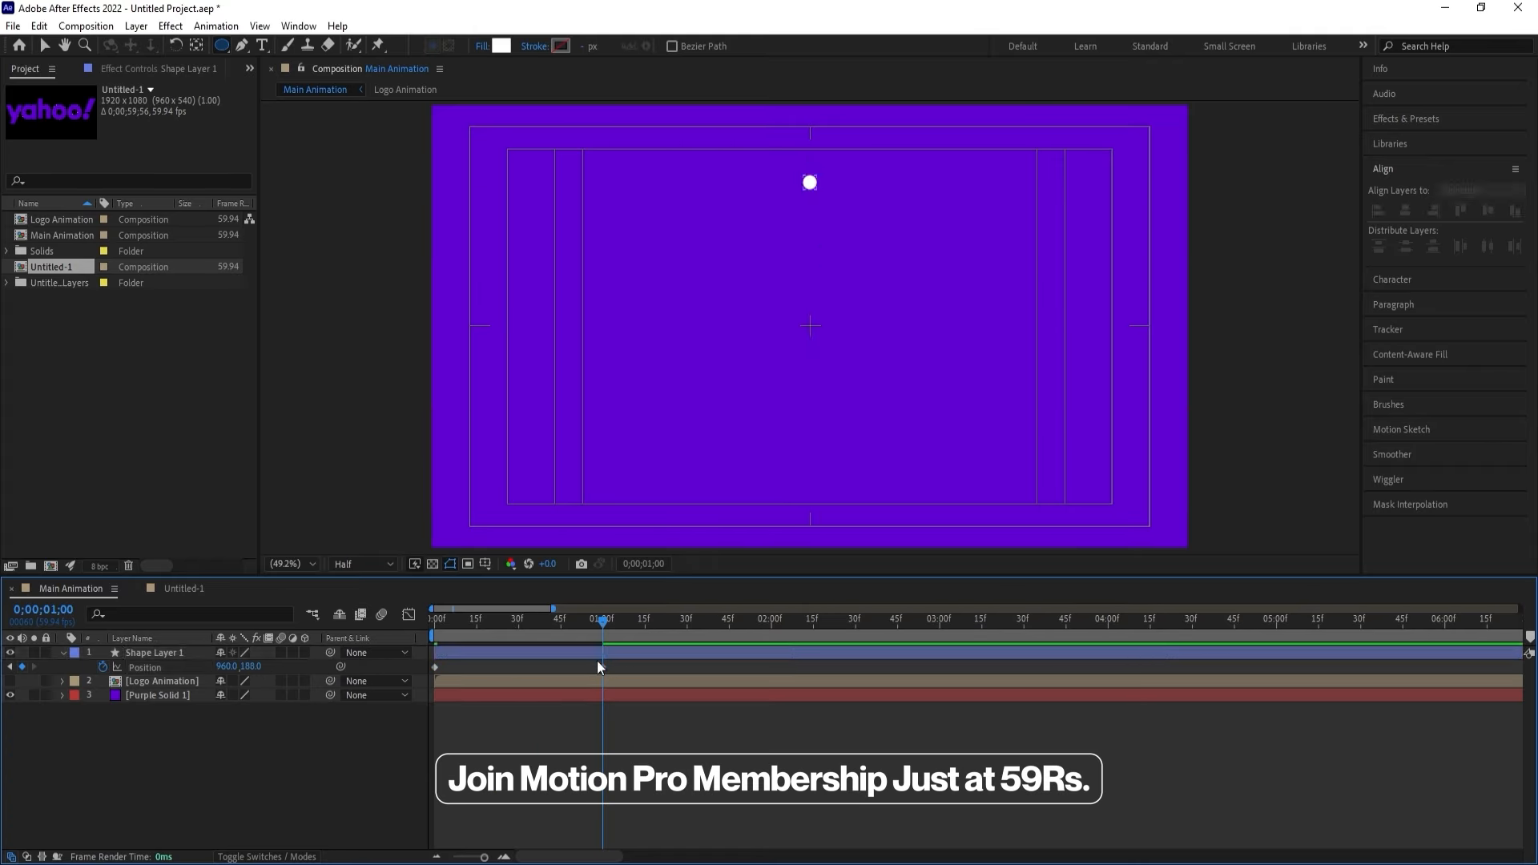
# Keyframe the circle at the composition's vertical center at 0;00;01;37 and preview its movement from the start.
pyautogui.moveTo(612, 623); pyautogui.dragTo(706, 630)
pyautogui.click(705, 656)
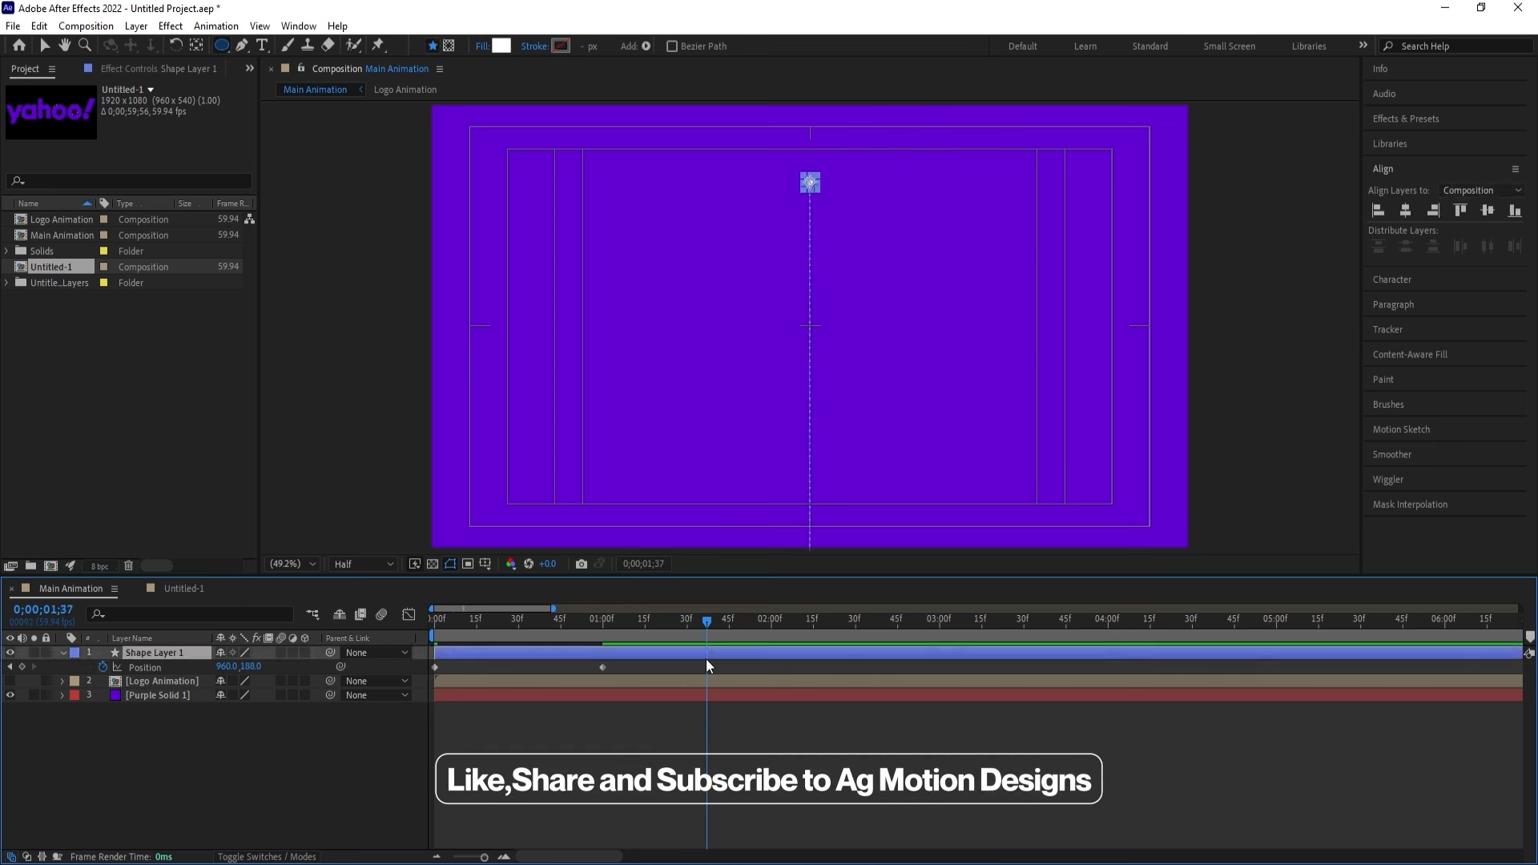
pyautogui.click(1487, 210)
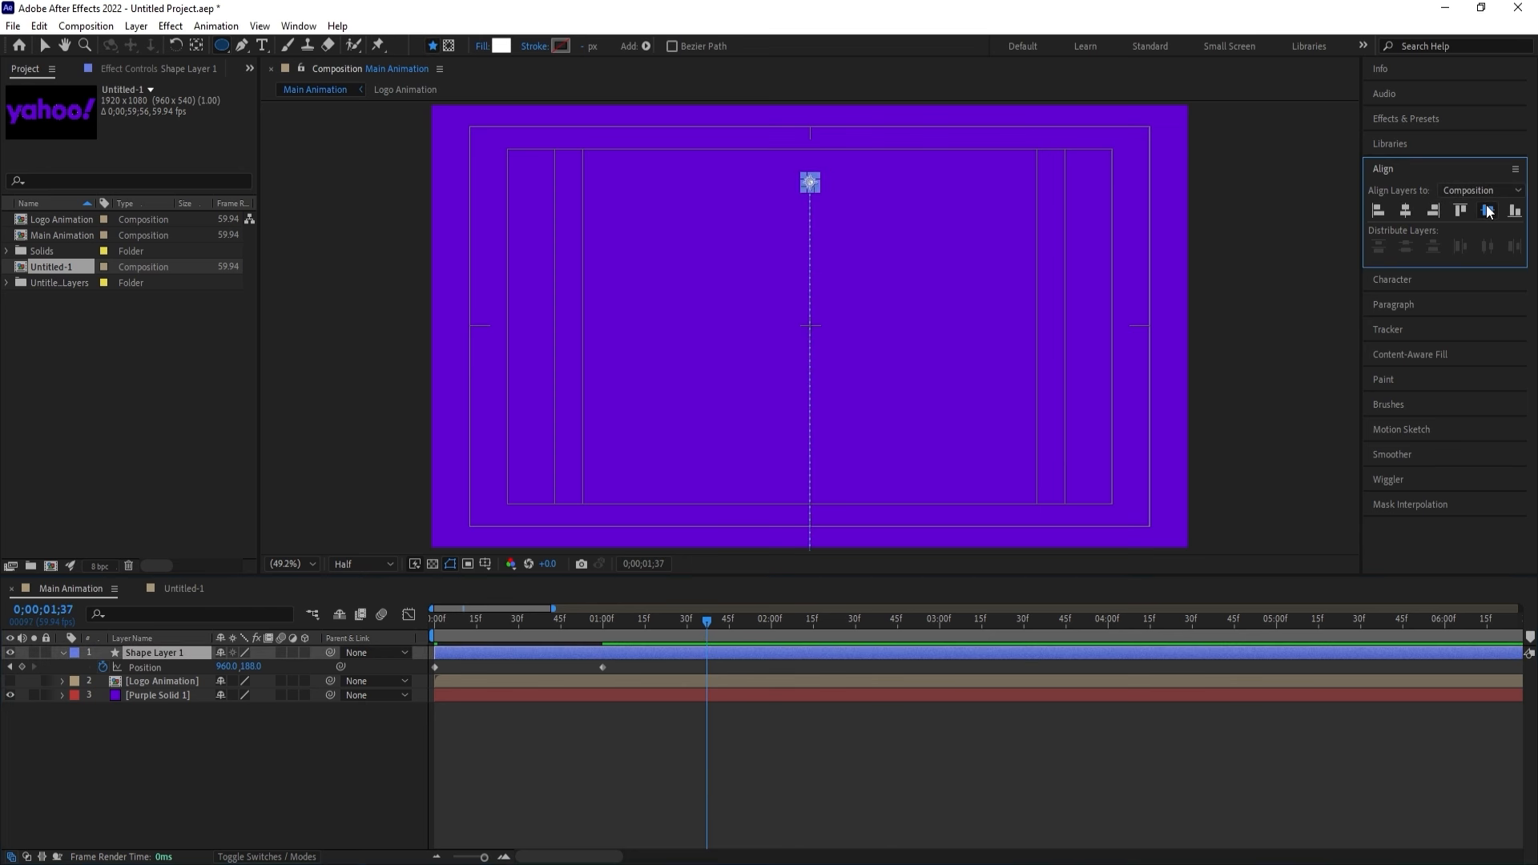
pyautogui.click(622, 614)
pyautogui.press('Home')
pyautogui.press('space')
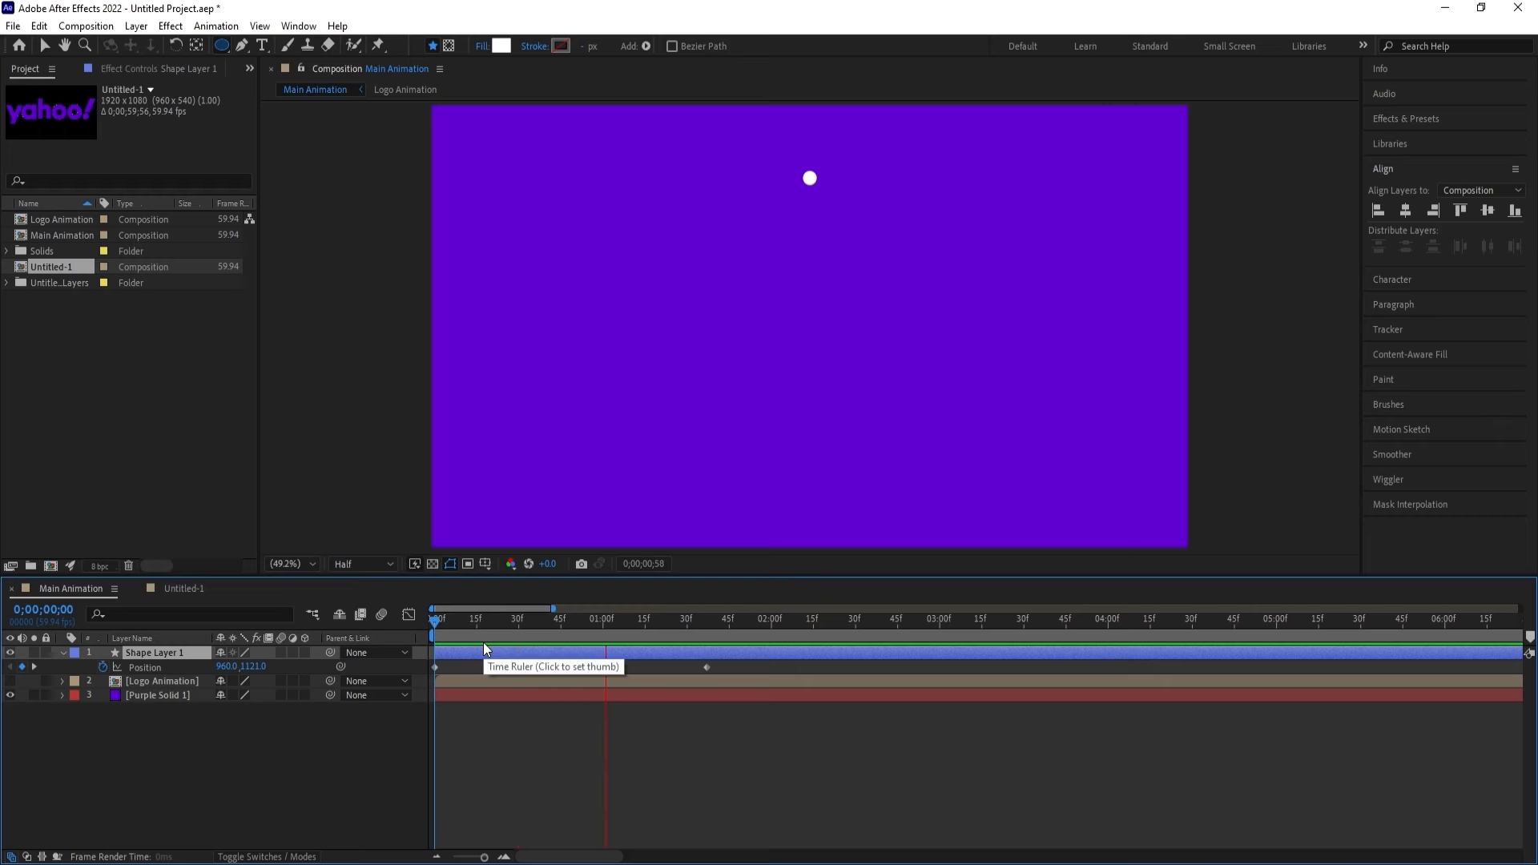
pyautogui.press('space')
# Apply Easy Ease to the circle's Position keyframes, reshape the speed graph for a fast launch, slow peak and fast drop, and preview it.
pyautogui.moveTo(784, 769); pyautogui.dragTo(386, 633)
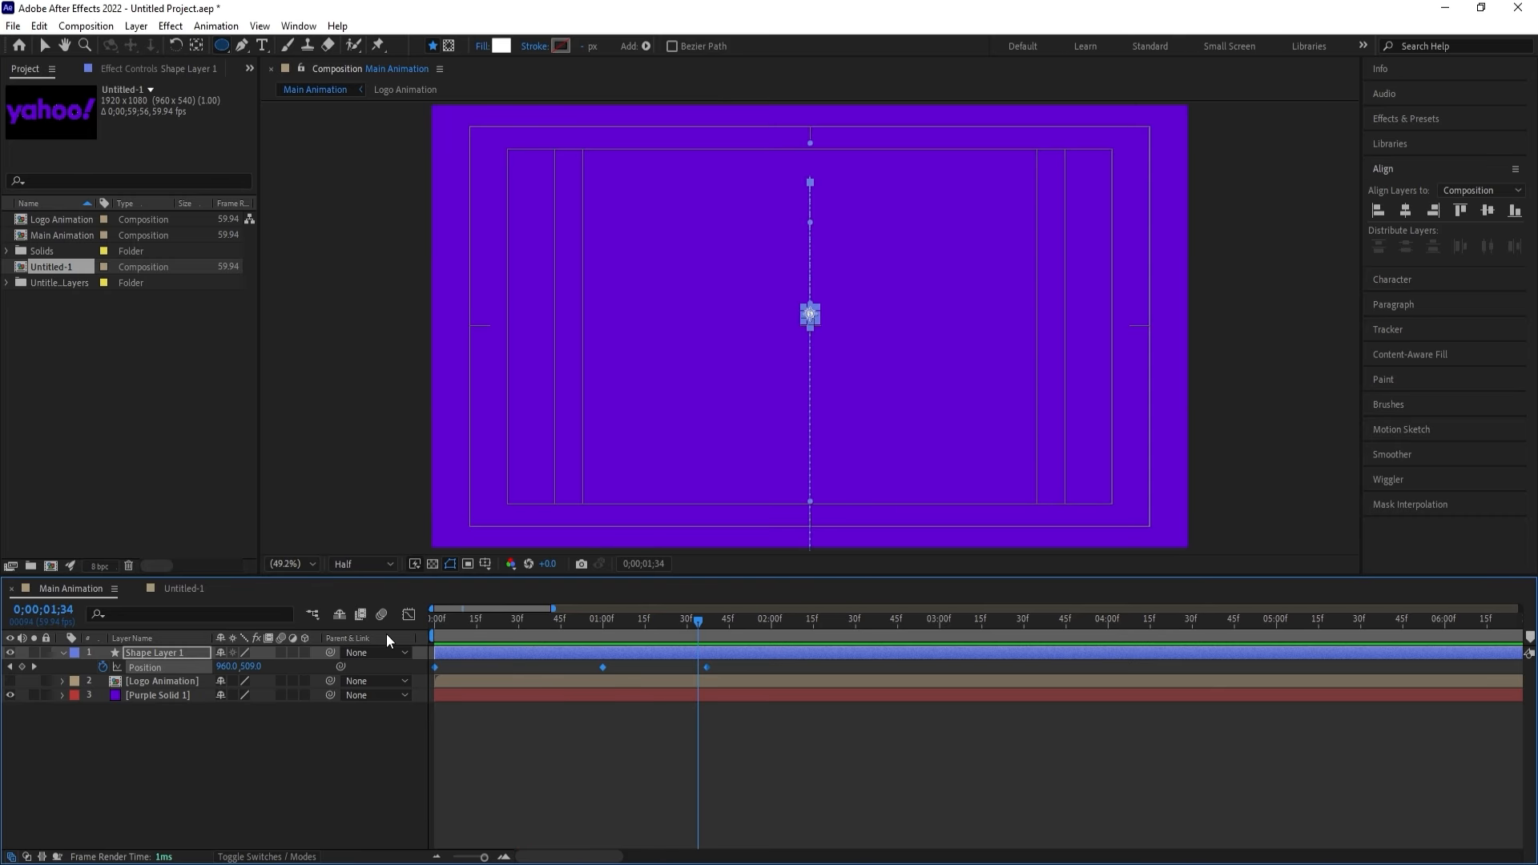
pyautogui.press('F9')
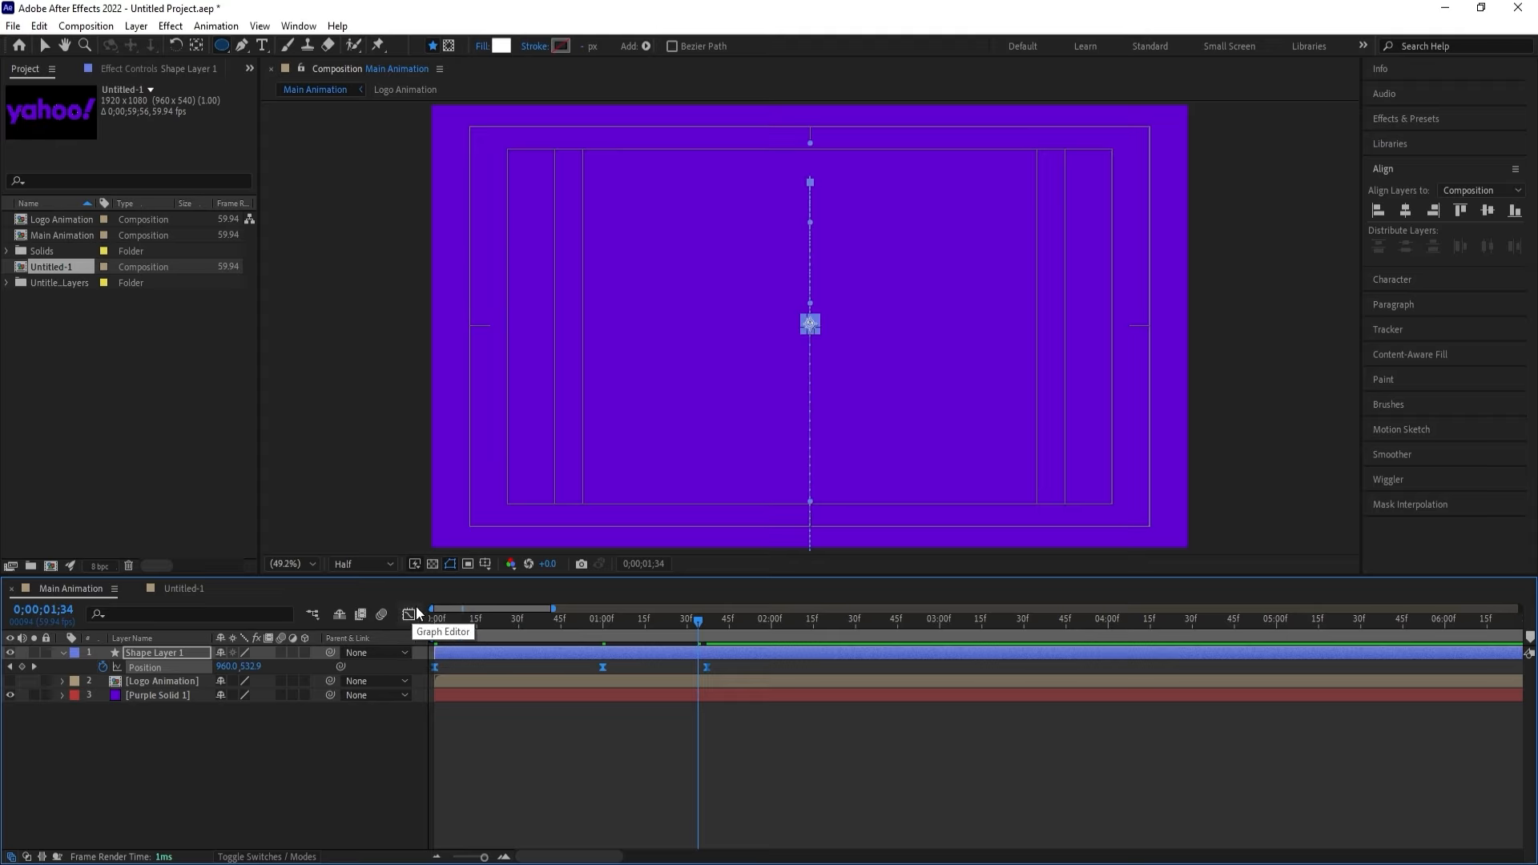
pyautogui.click(408, 614)
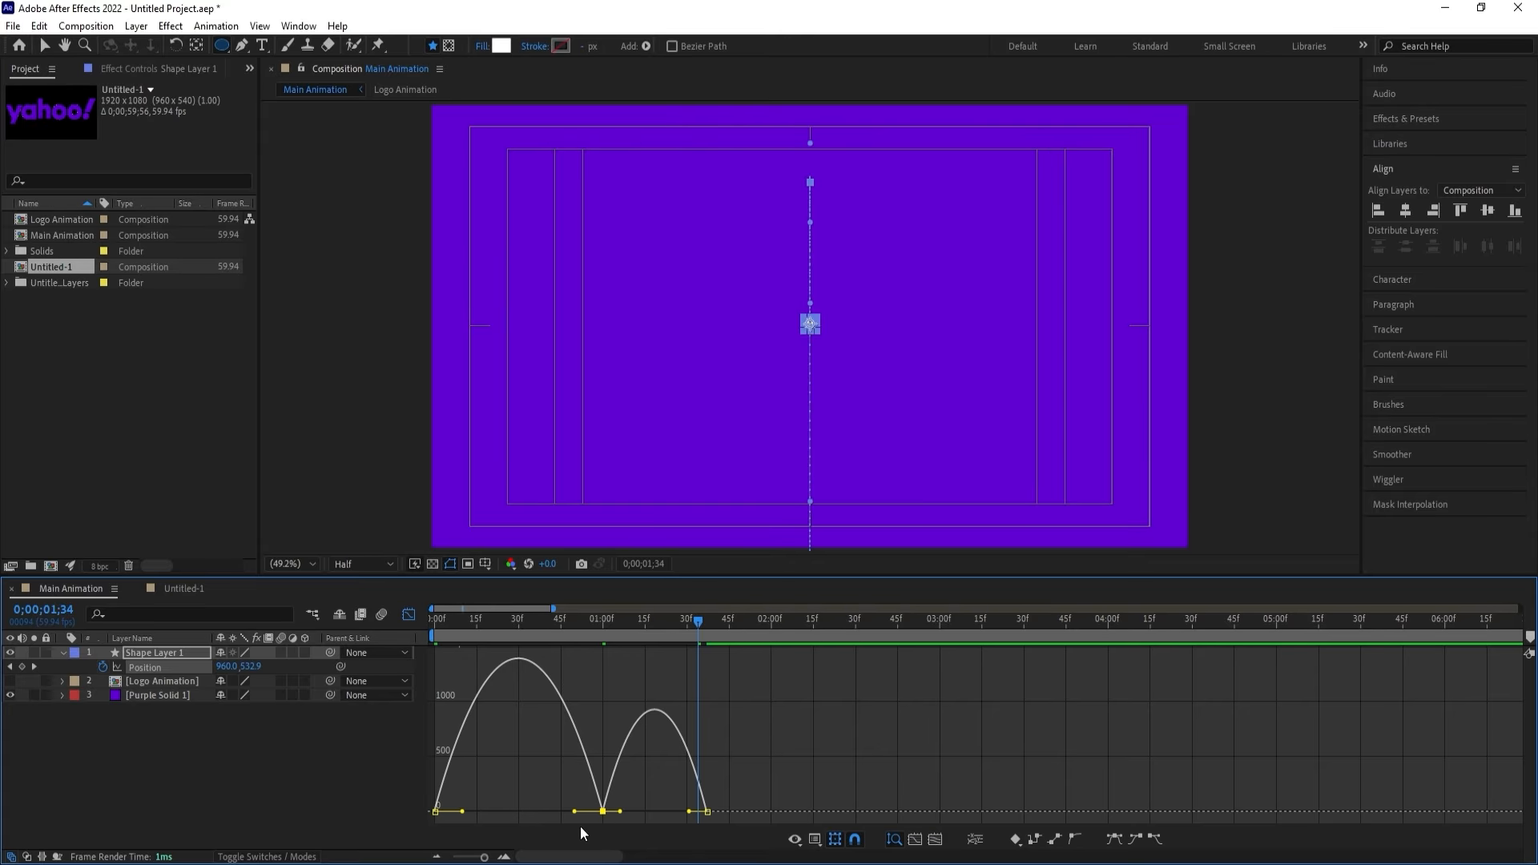
pyautogui.moveTo(575, 813); pyautogui.dragTo(513, 814)
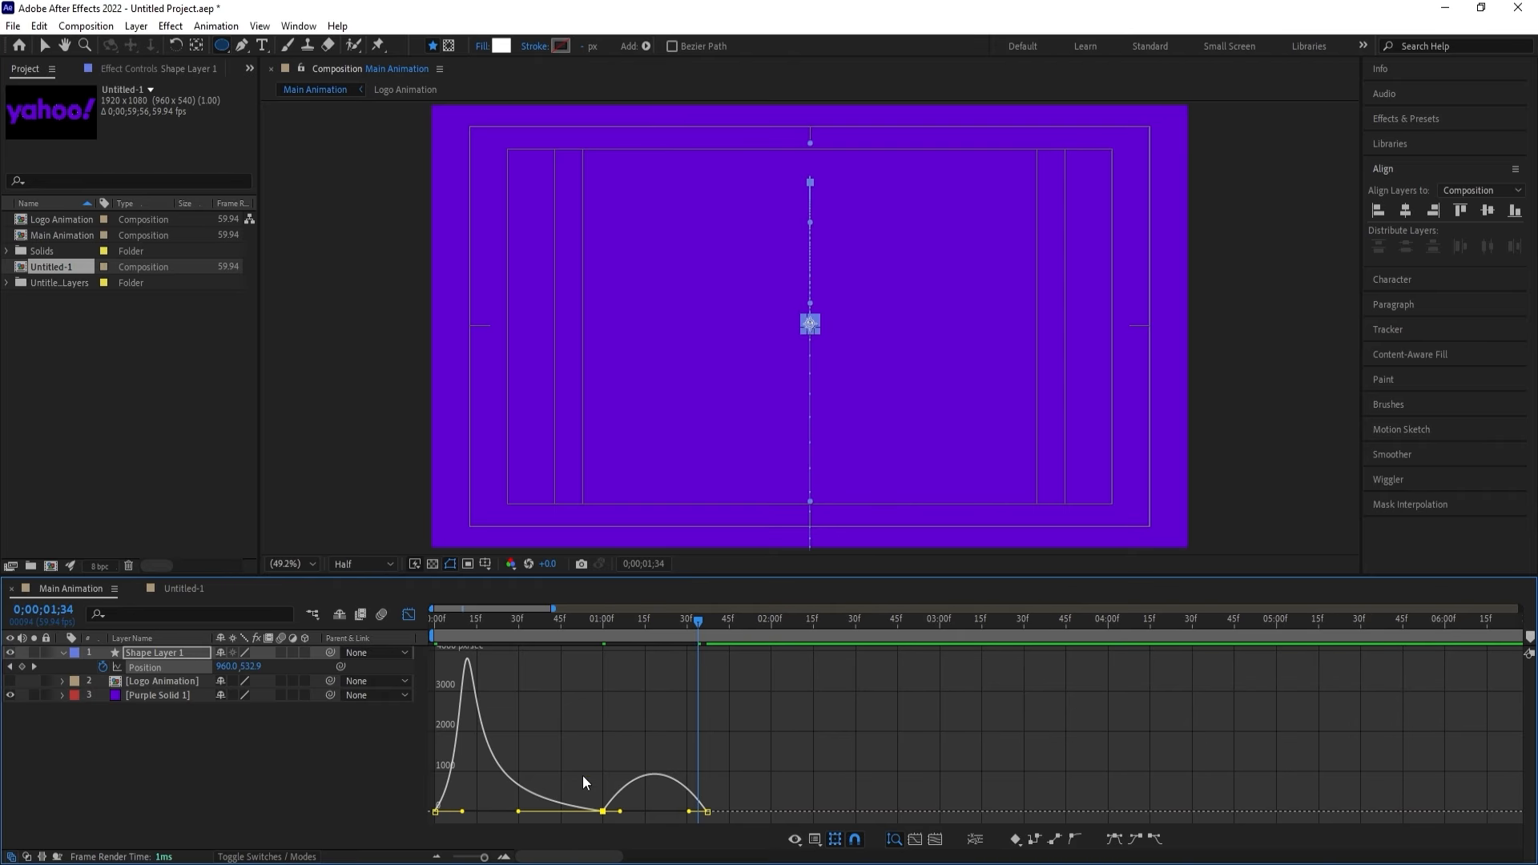
pyautogui.moveTo(578, 757)
pyautogui.mouseDown()
pyautogui.moveTo(644, 826)
pyautogui.moveTo(654, 812)
pyautogui.mouseUp()
pyautogui.moveTo(462, 811); pyautogui.dragTo(439, 765)
pyautogui.moveTo(724, 756); pyautogui.dragTo(700, 810)
pyautogui.press('Home')
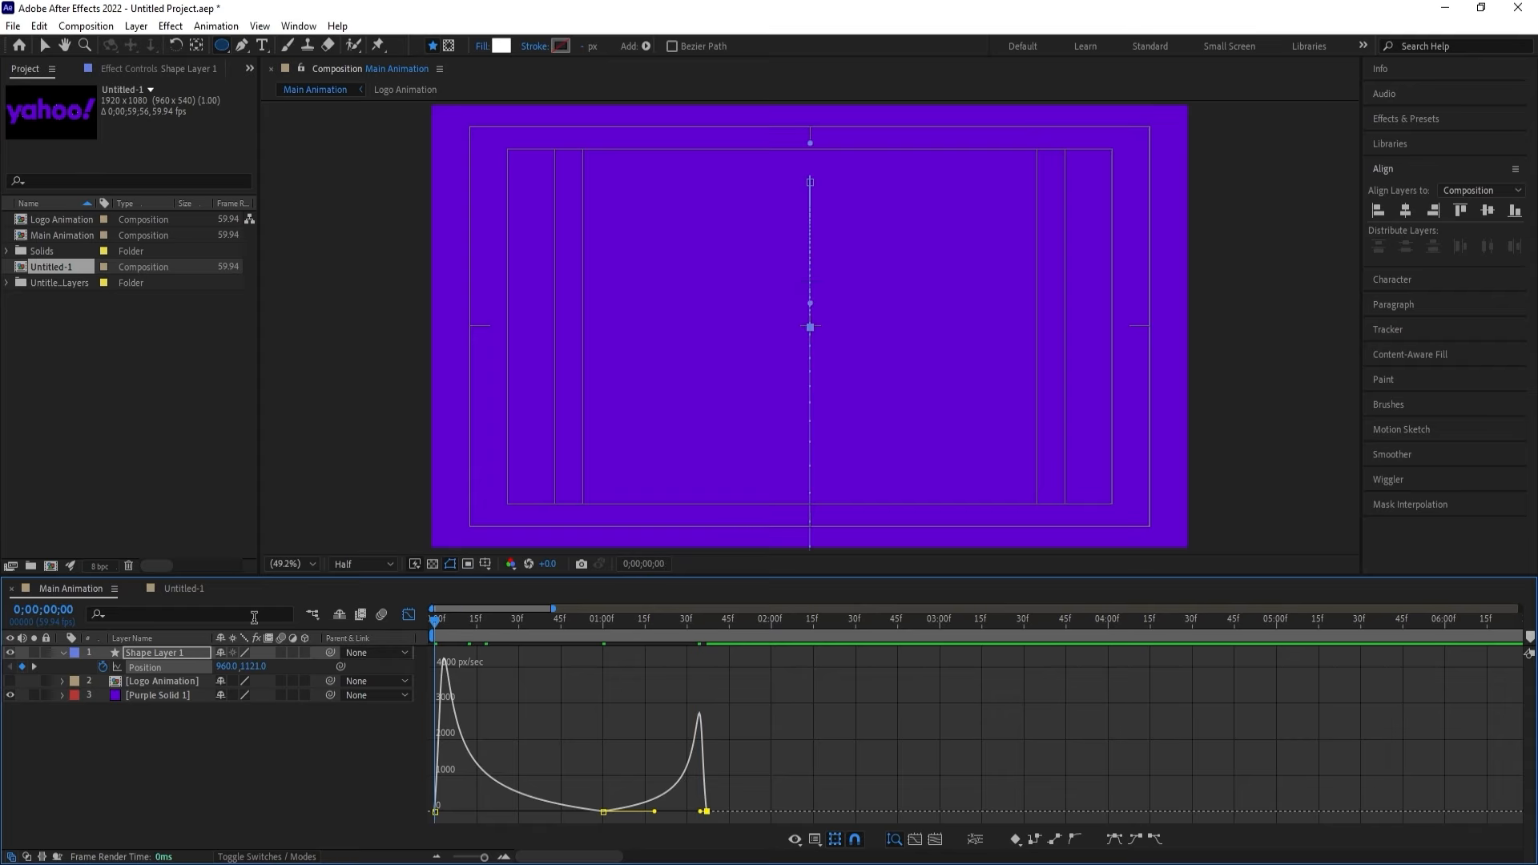
pyautogui.press('space')
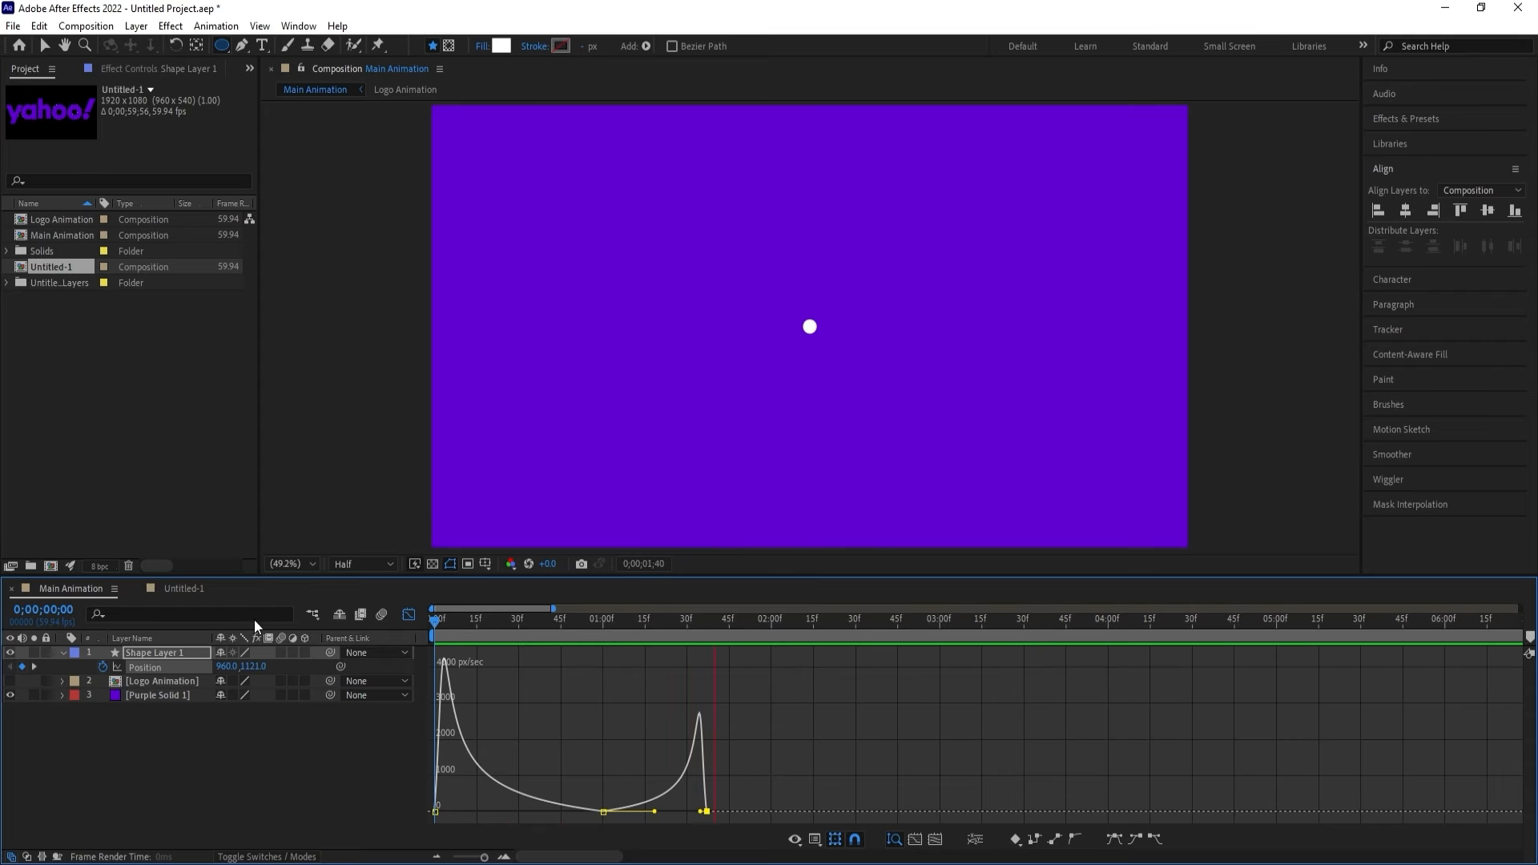
pyautogui.press('space')
pyautogui.click(410, 615)
# Set the spatial interpolation of the circle's three Position keyframes to Linear and preview the motion from the start.
pyautogui.moveTo(603, 622); pyautogui.dragTo(600, 620)
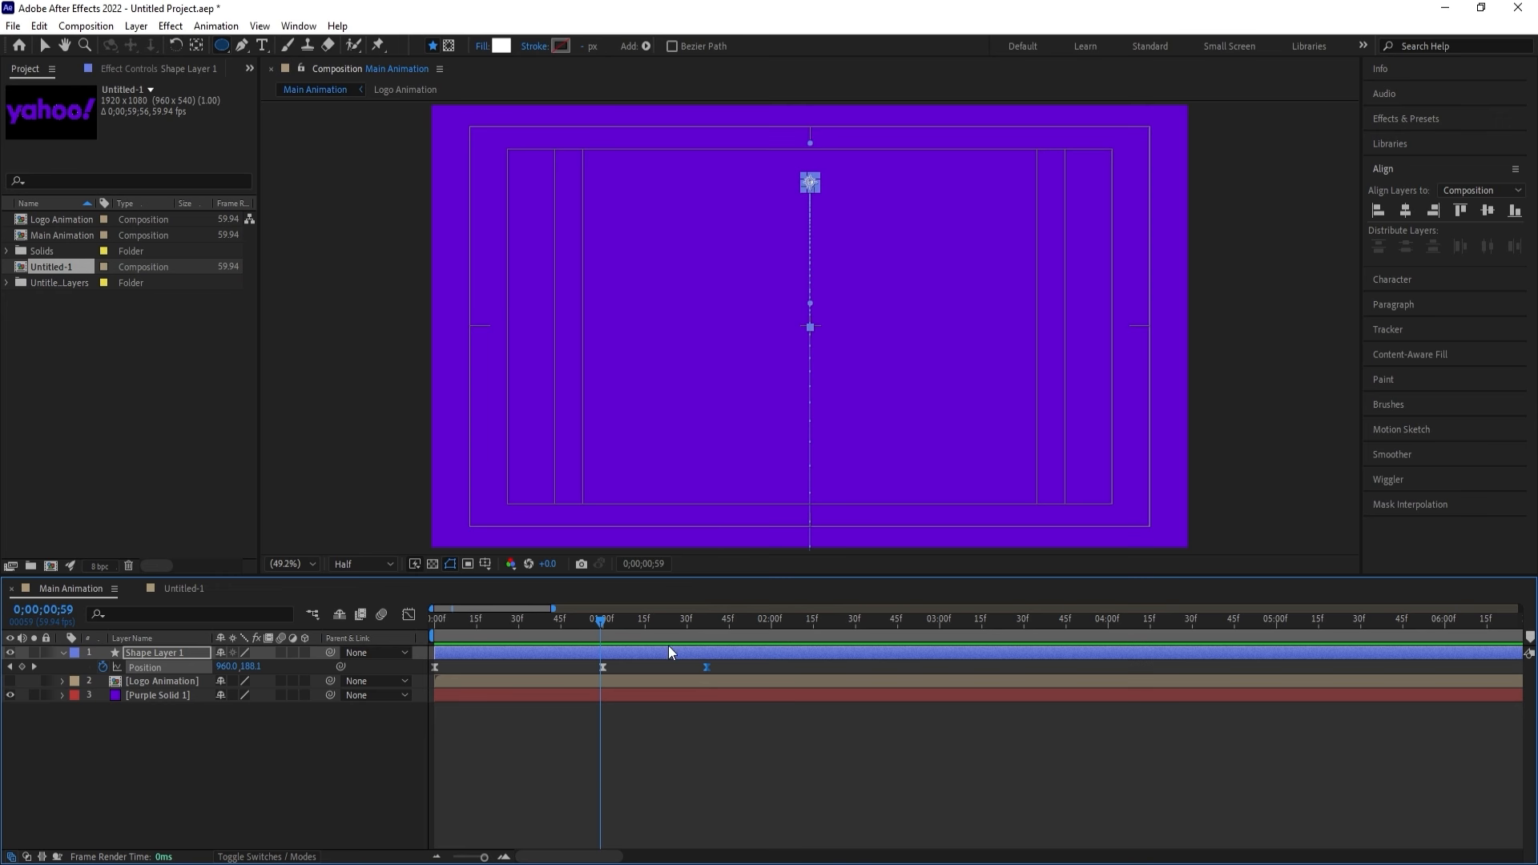
pyautogui.moveTo(770, 751); pyautogui.dragTo(426, 662)
pyautogui.rightClick(438, 670)
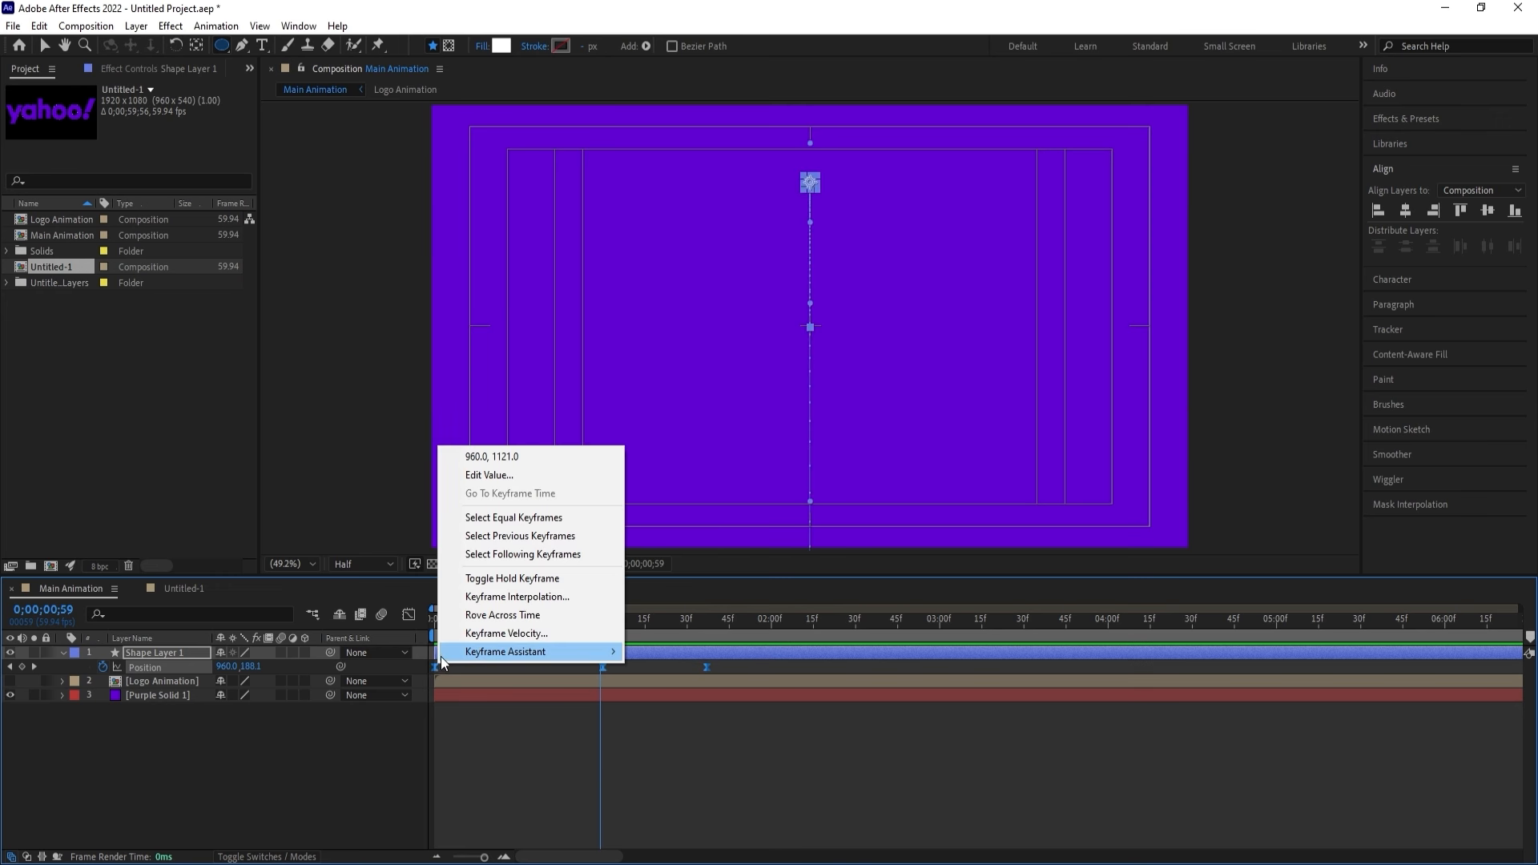
pyautogui.click(475, 597)
pyautogui.click(807, 408)
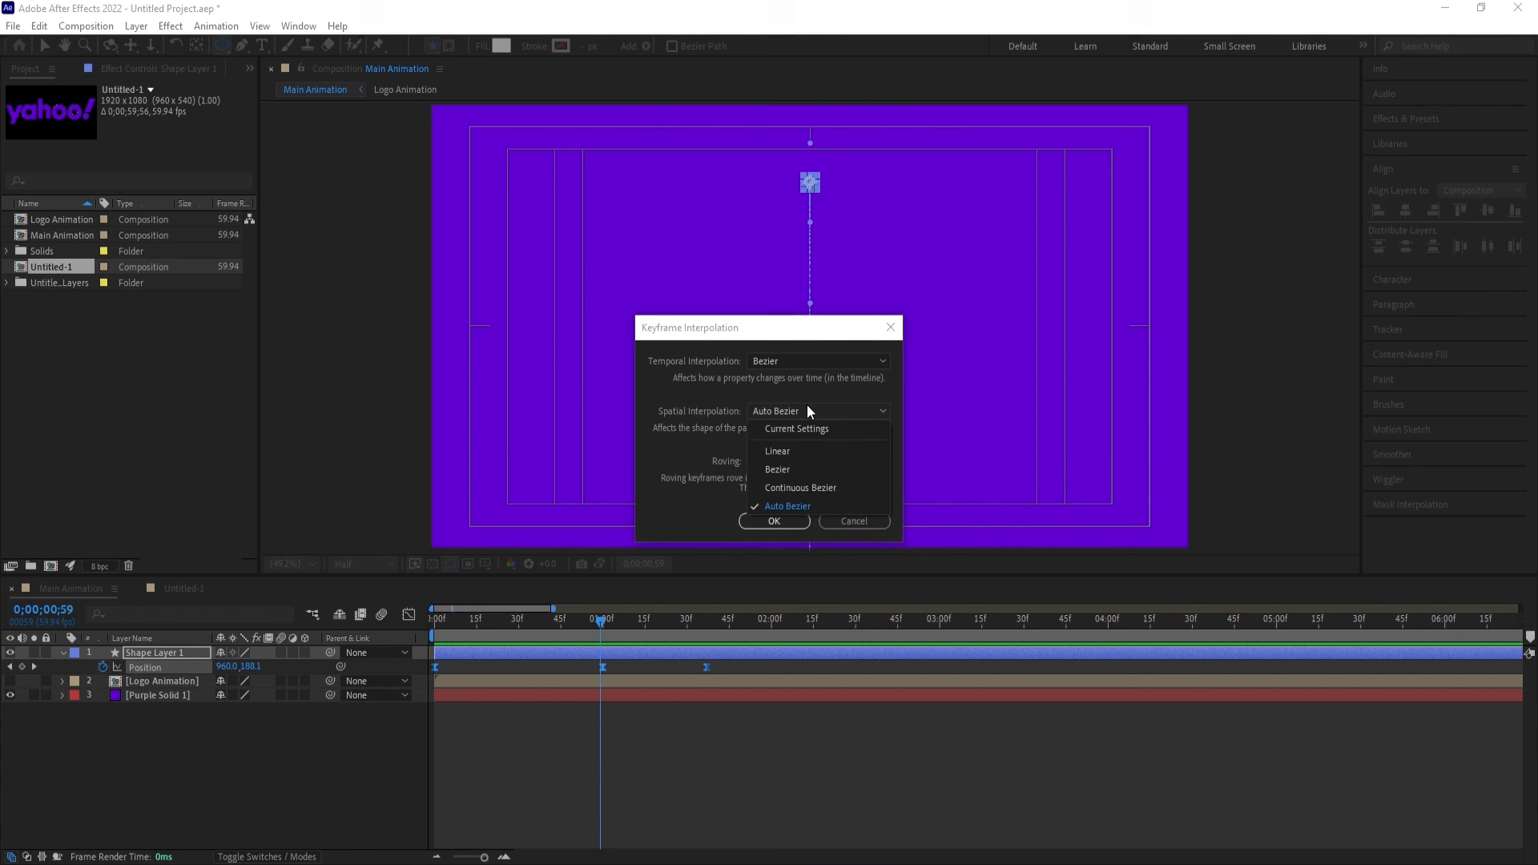
pyautogui.click(790, 451)
pyautogui.click(774, 521)
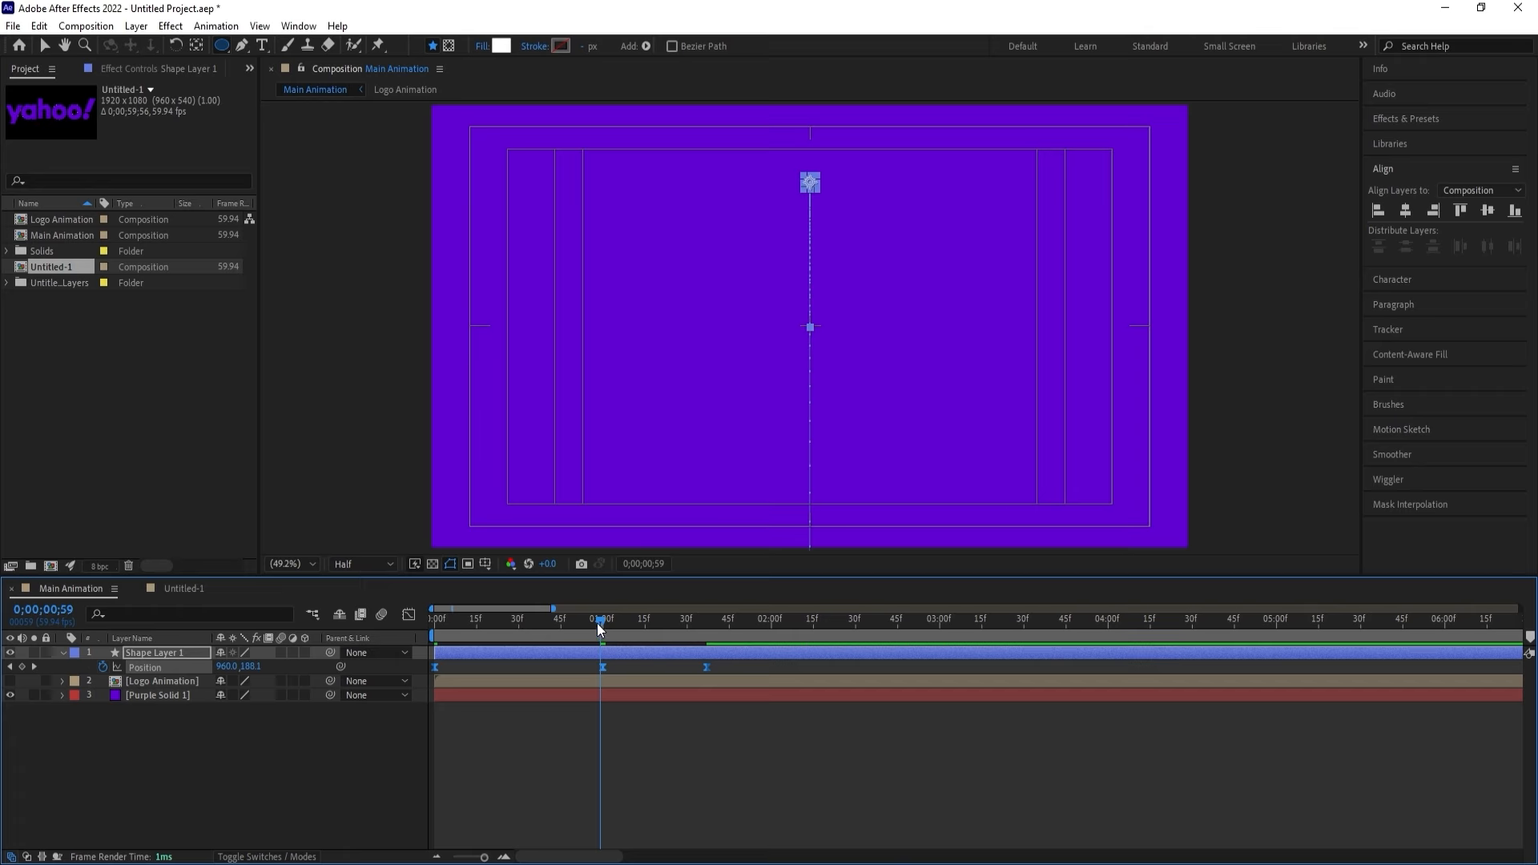
pyautogui.moveTo(600, 629); pyautogui.dragTo(351, 617)
pyautogui.press('space')
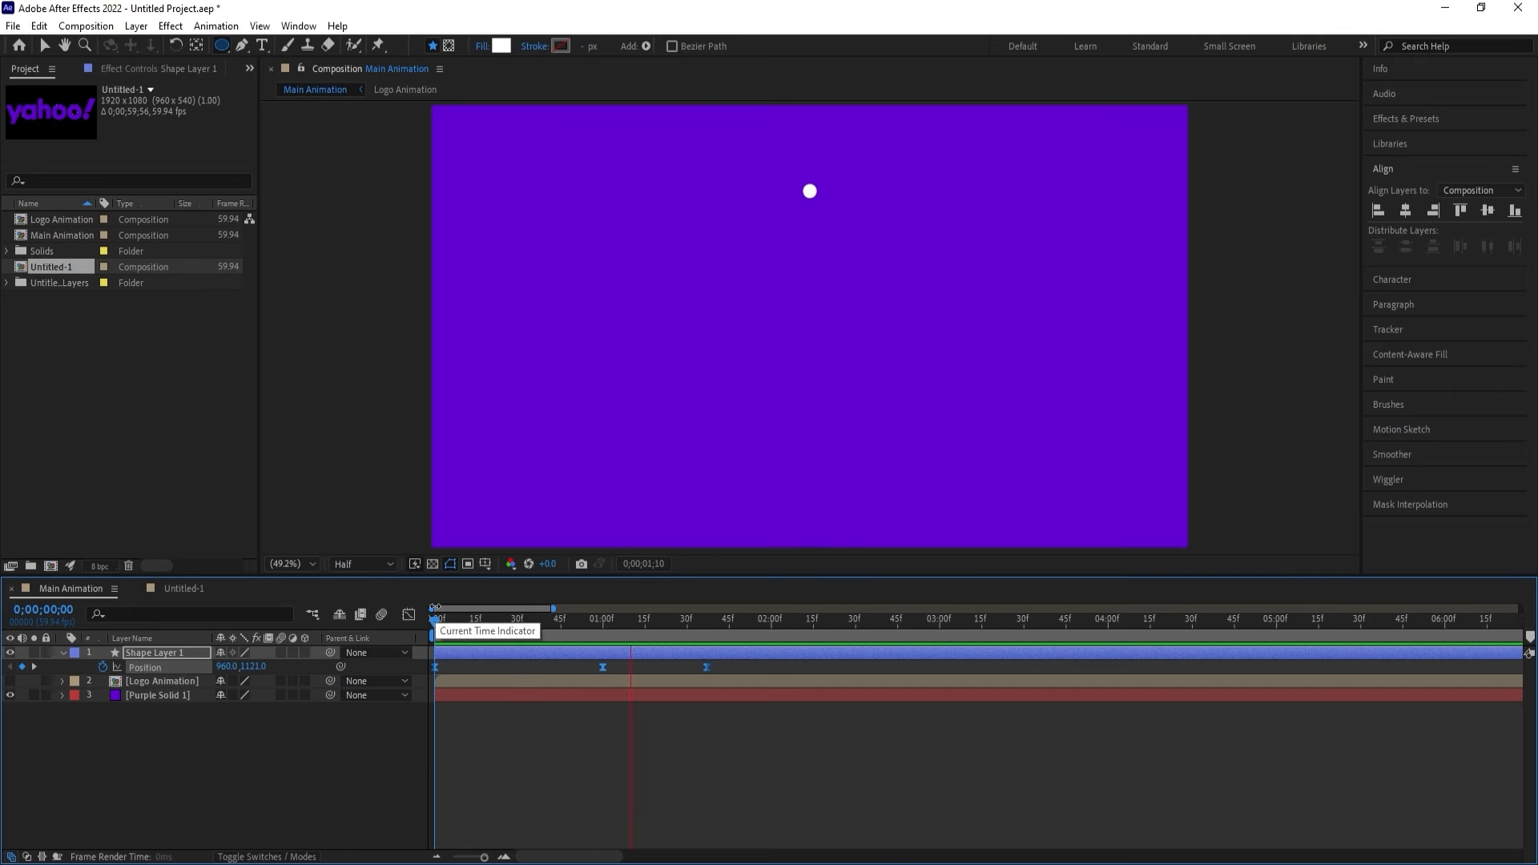
# Compress the circle's three Position keyframes proportionally so the drop ends at 0;00;00;59, and preview the faster motion from the start.
pyautogui.press('space')
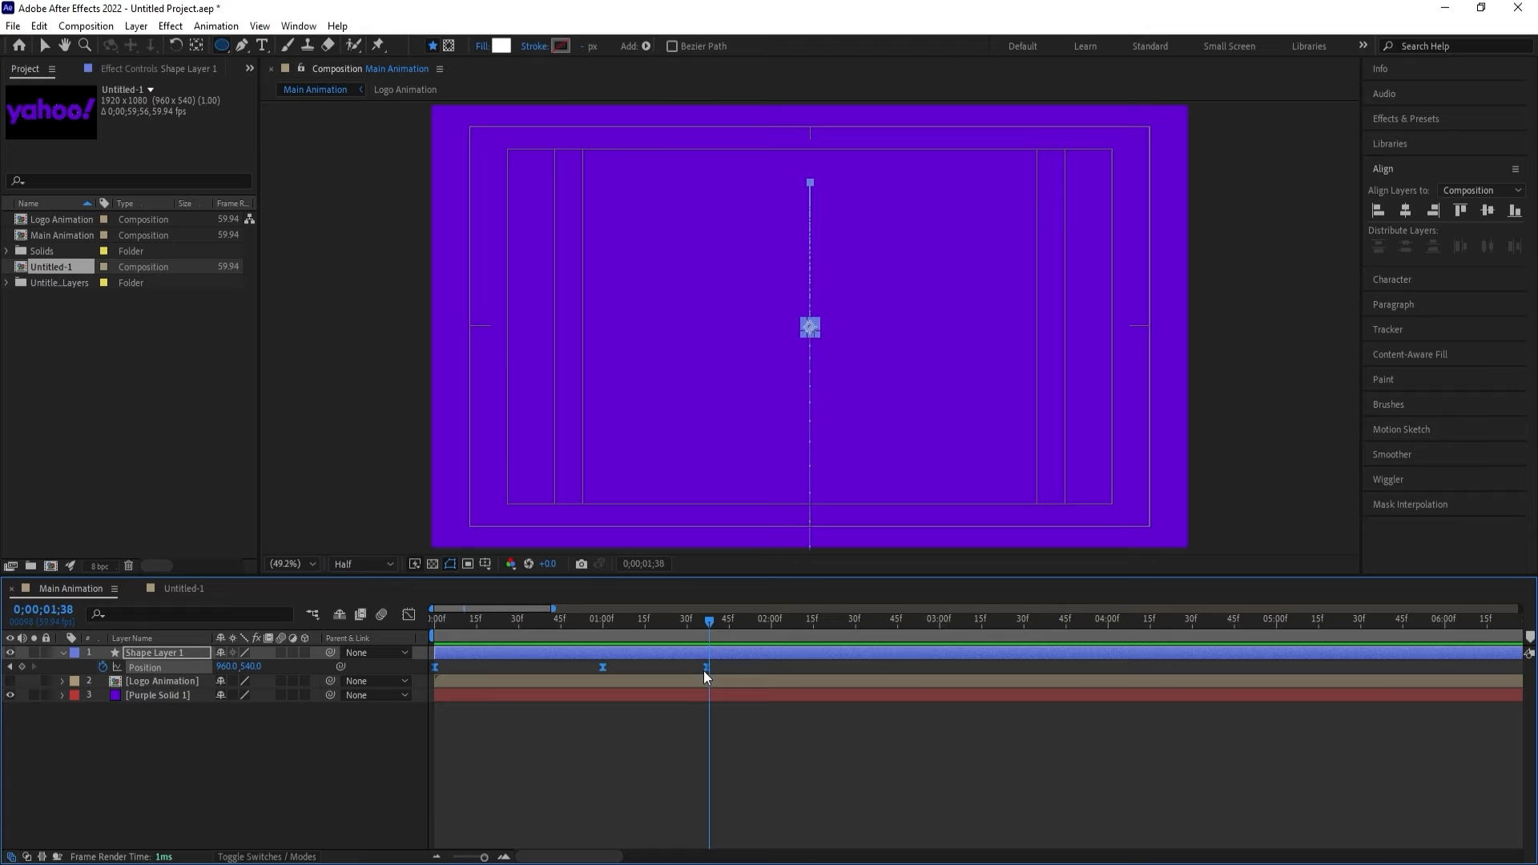
pyautogui.moveTo(704, 670); pyautogui.dragTo(436, 619)
pyautogui.press('space')
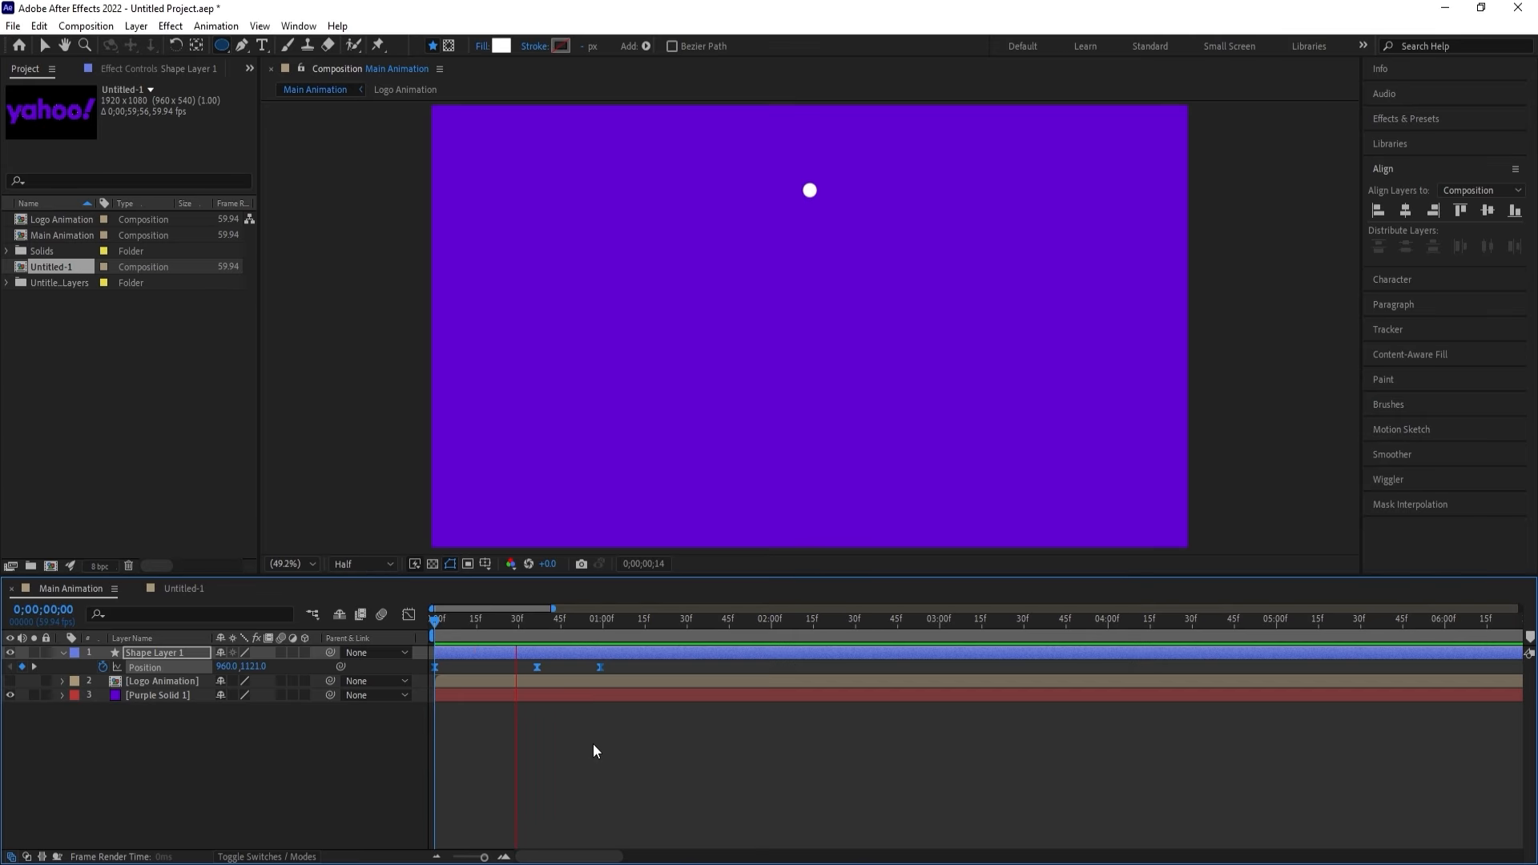
pyautogui.press('space')
pyautogui.click(618, 785)
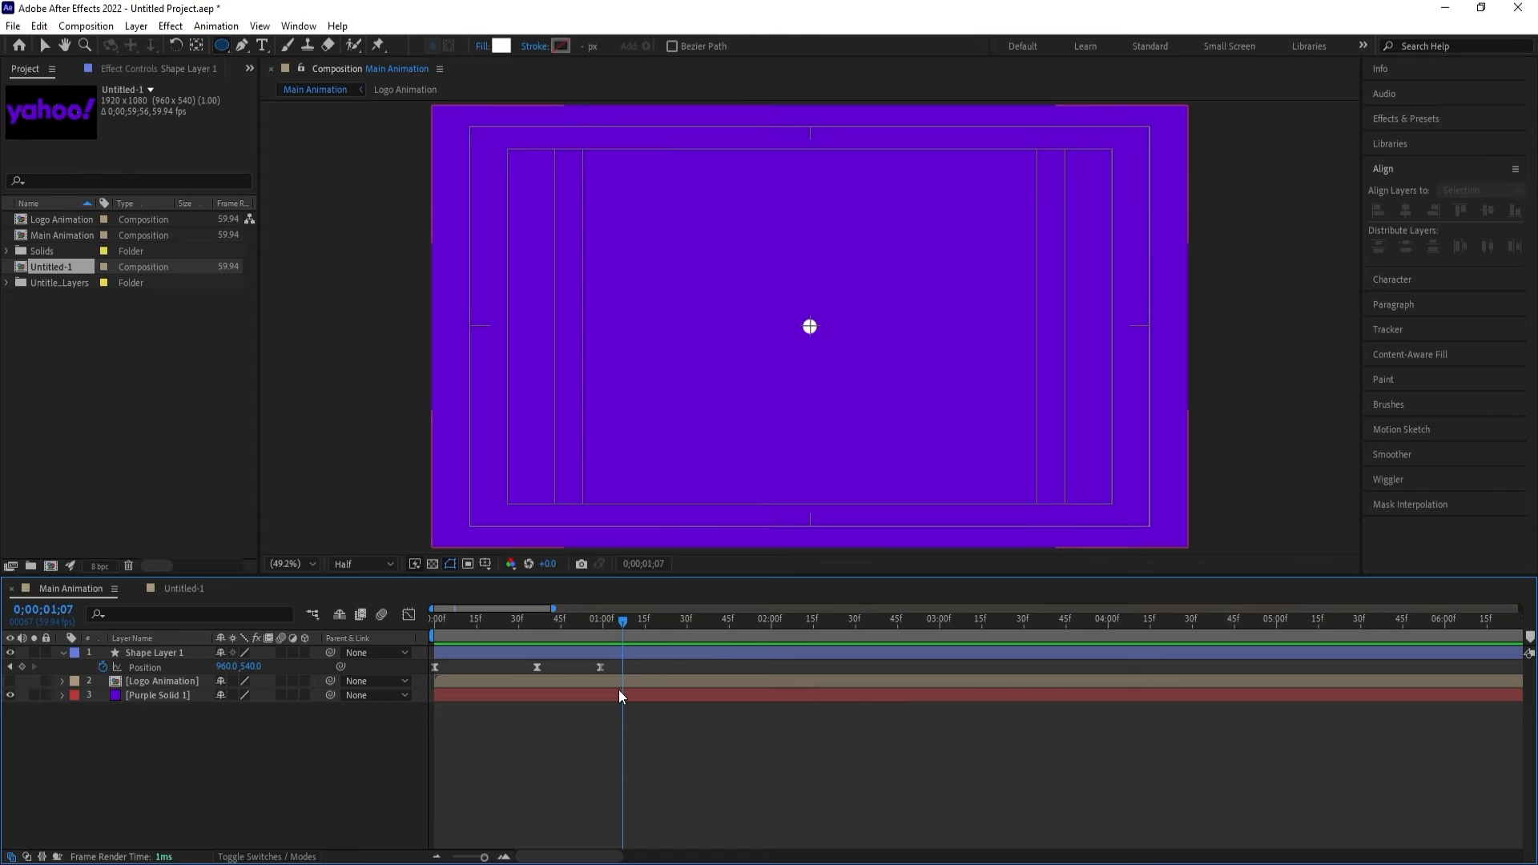
# Keyframe the circle's Scale at 100% at 0;00;00;59 and at 6461% at 0;00;01;30 so it fills the frame.
pyautogui.press('j')
pyautogui.click(607, 651)
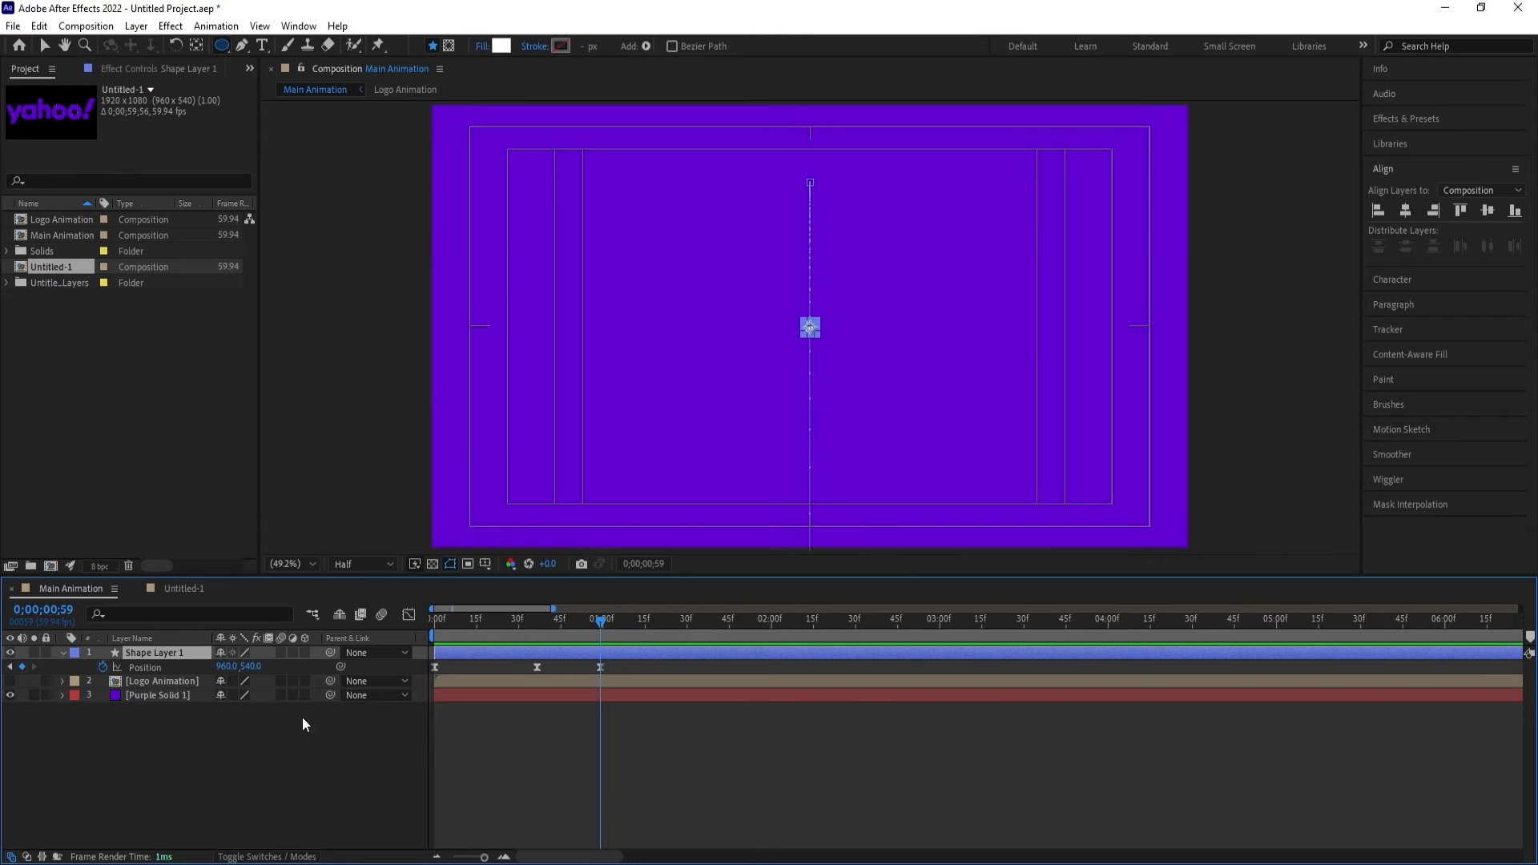
pyautogui.press('s')
pyautogui.click(102, 666)
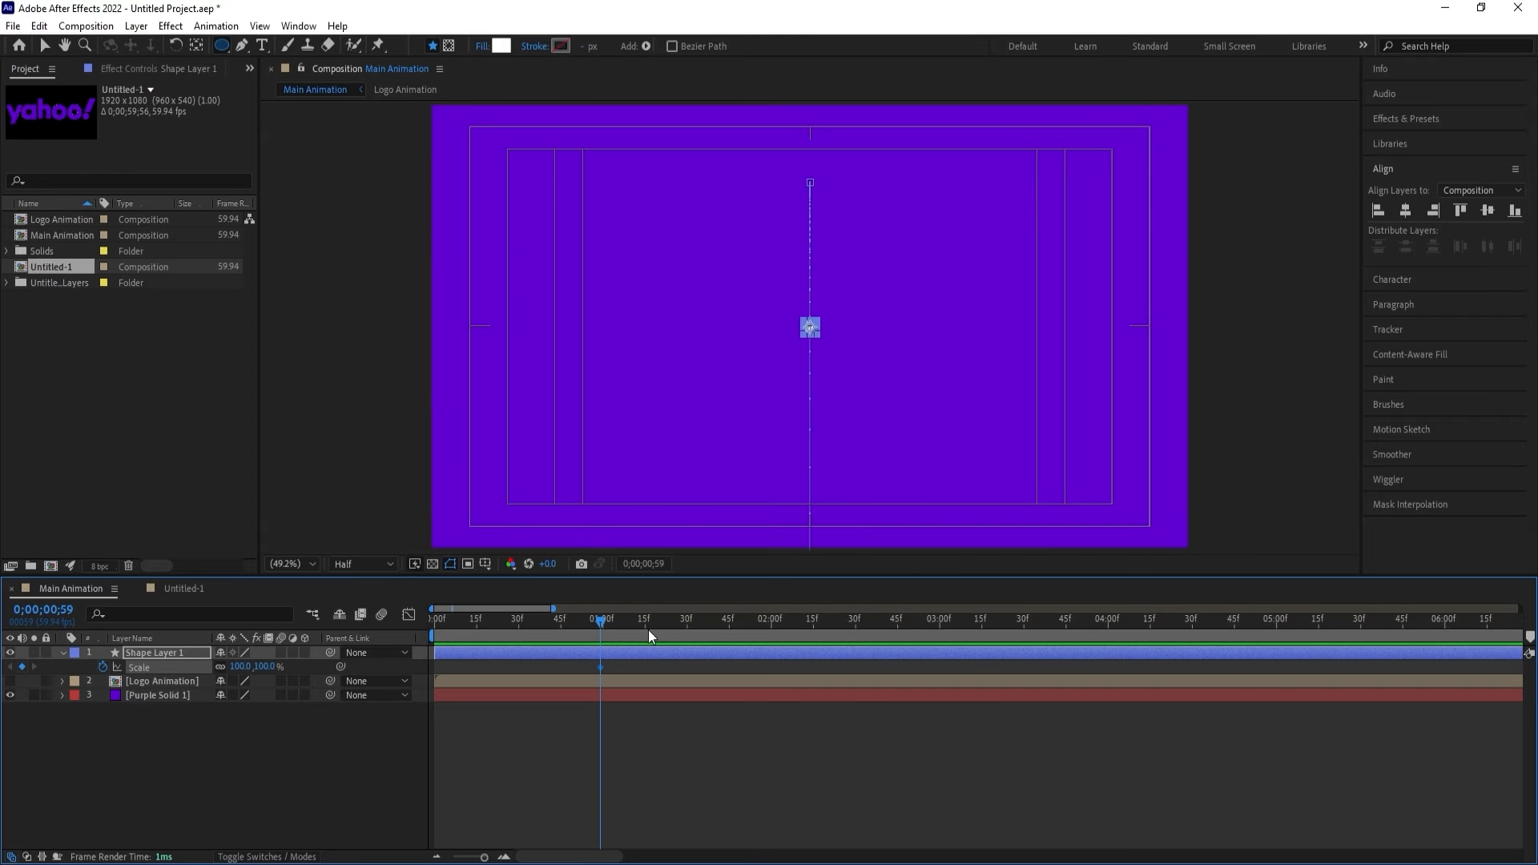
pyautogui.moveTo(649, 634); pyautogui.dragTo(687, 632)
pyautogui.moveTo(241, 673); pyautogui.dragTo(1430, 353)
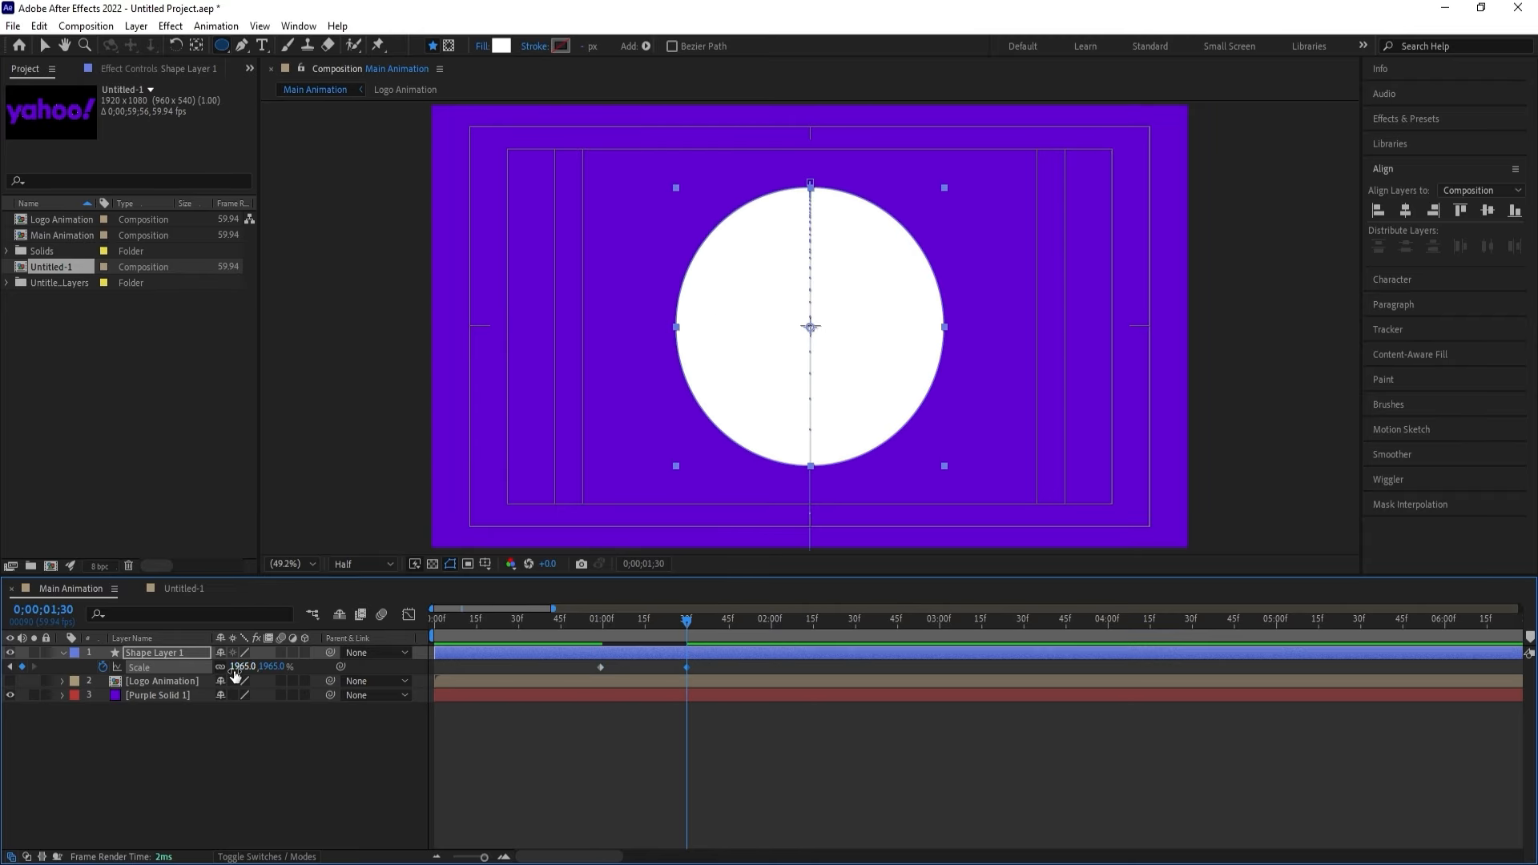
pyautogui.moveTo(235, 675); pyautogui.dragTo(1536, 130)
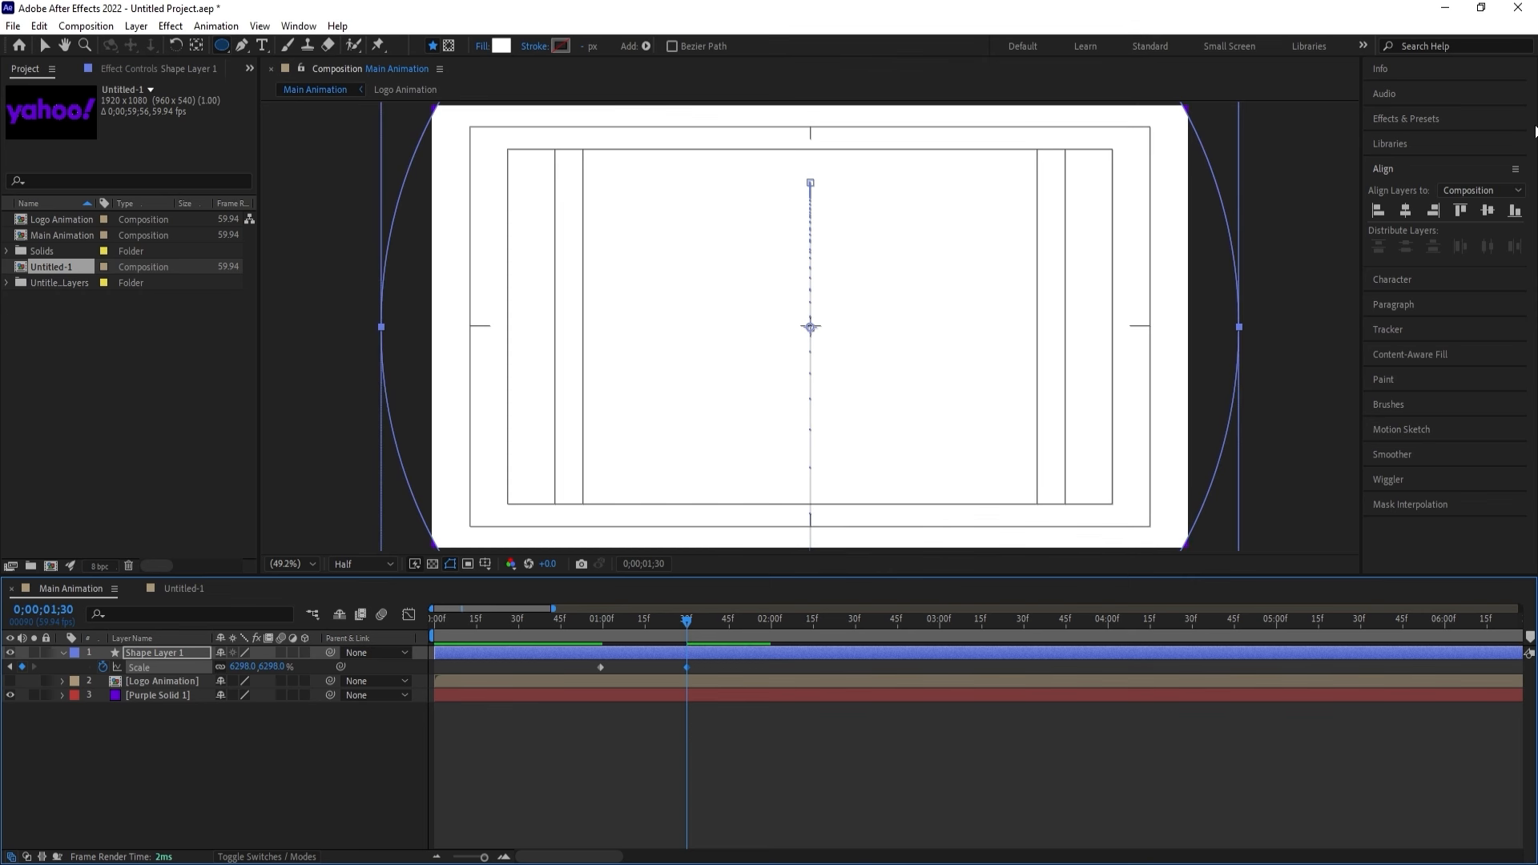
pyautogui.moveTo(244, 666); pyautogui.dragTo(381, 667)
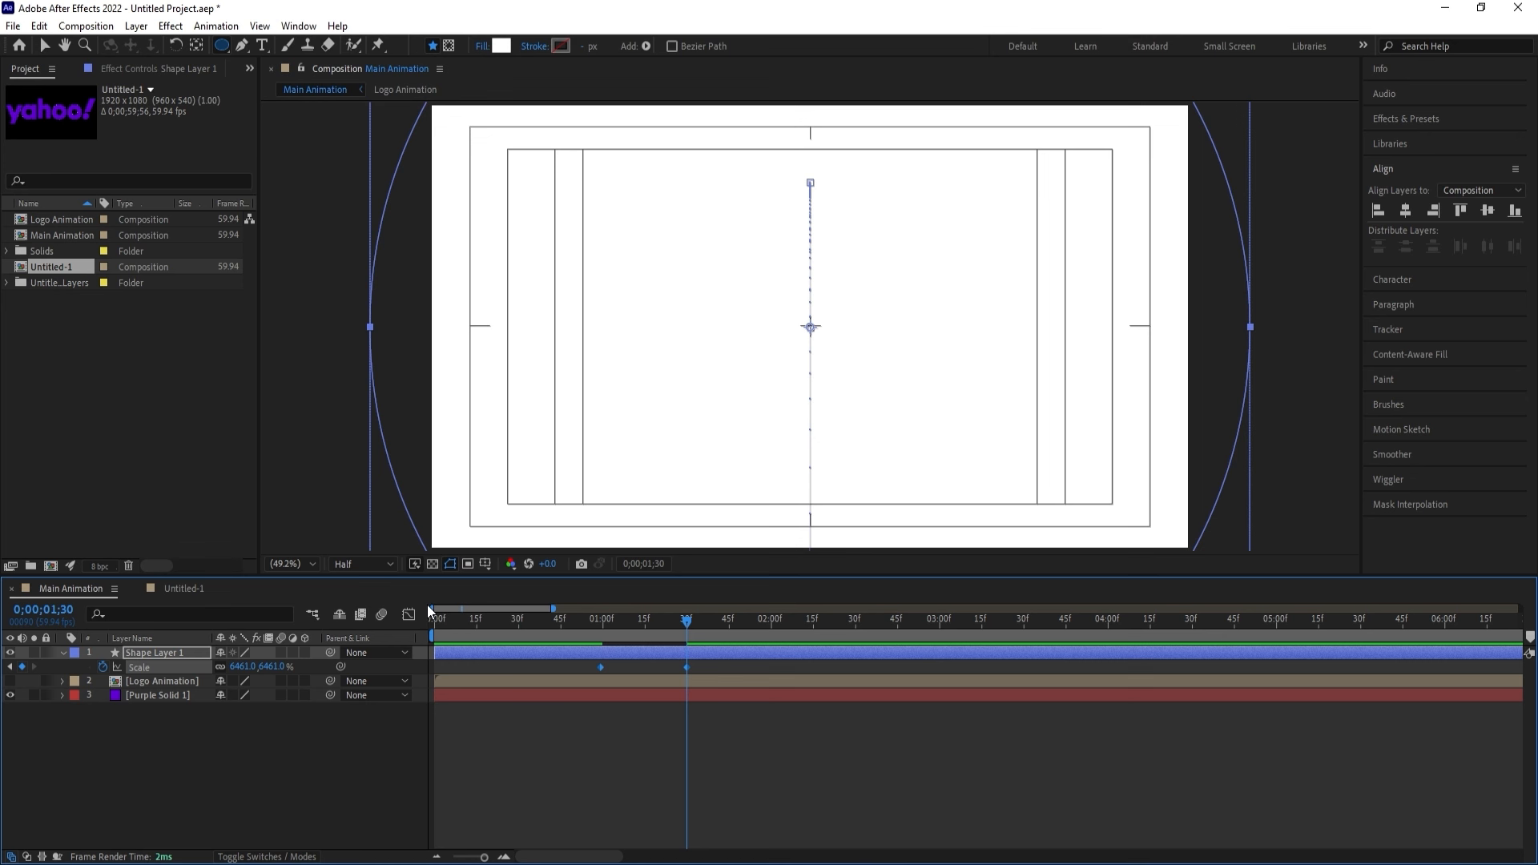
# Ease the circle's Scale keyframes, reshape the speed graph for a fast start and long slowdown, and preview the expansion.
pyautogui.click(405, 618)
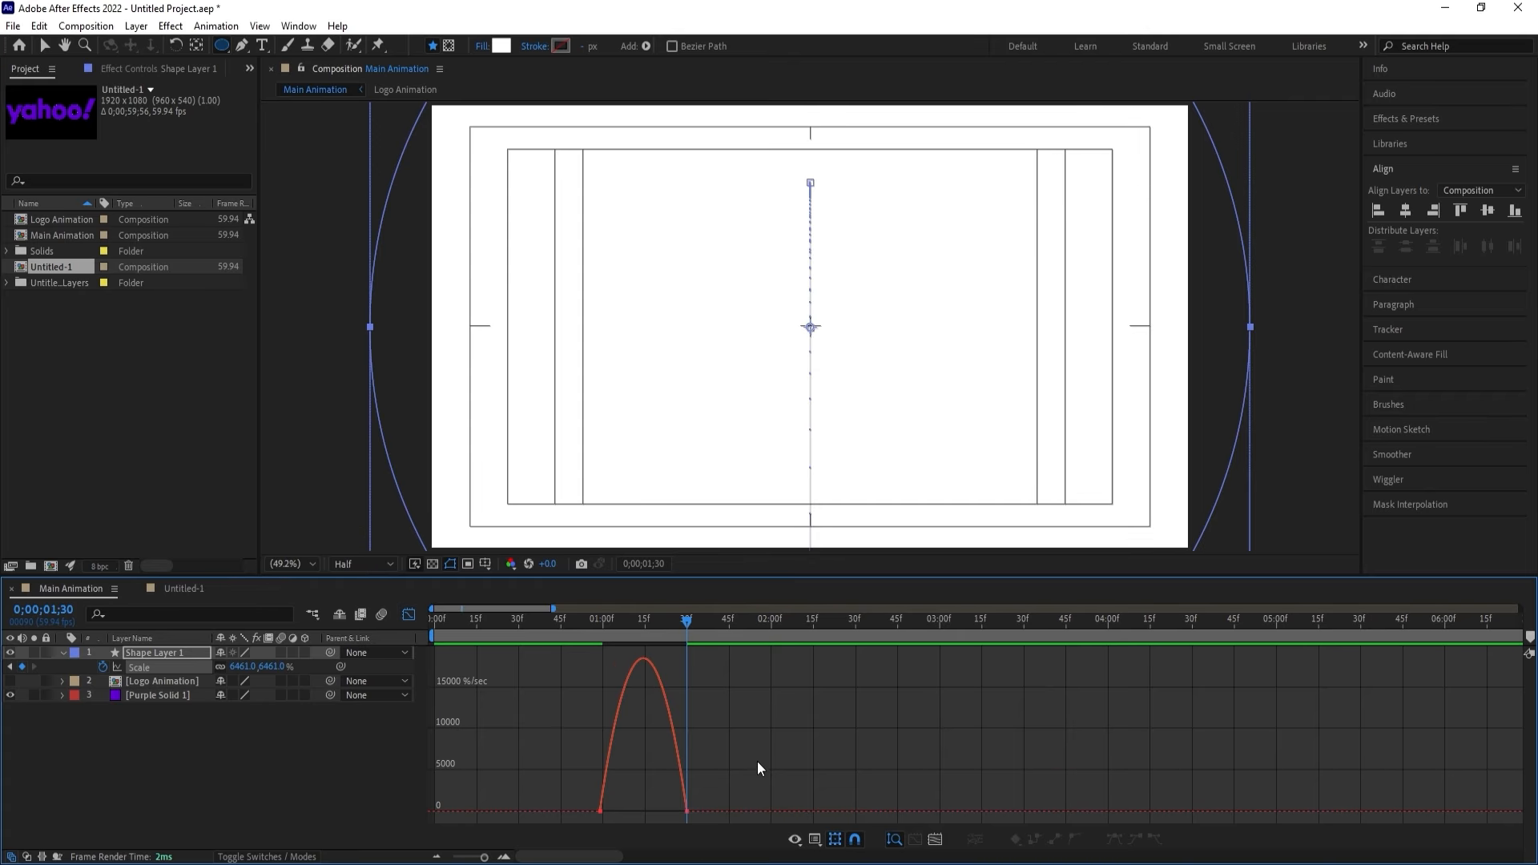
pyautogui.moveTo(673, 814); pyautogui.dragTo(608, 812)
pyautogui.moveTo(570, 619); pyautogui.dragTo(532, 606)
pyautogui.press('space')
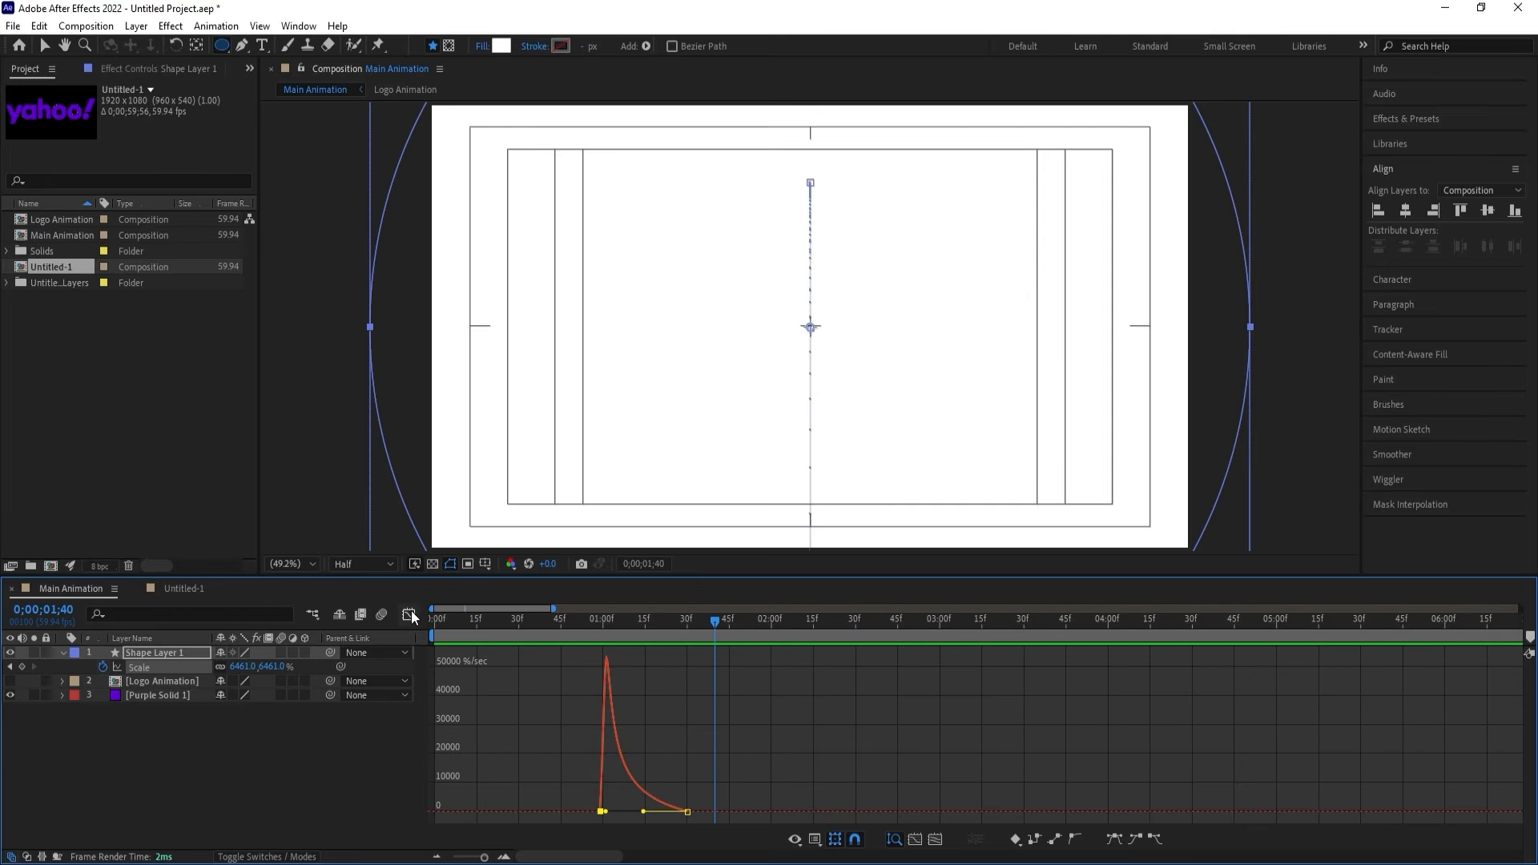
pyautogui.click(409, 616)
# Place the Logo Animation layer above the circle, make it visible, start it at 0;00;01;00, and preview the composition.
pyautogui.moveTo(633, 618); pyautogui.dragTo(603, 613)
pyautogui.click(166, 685)
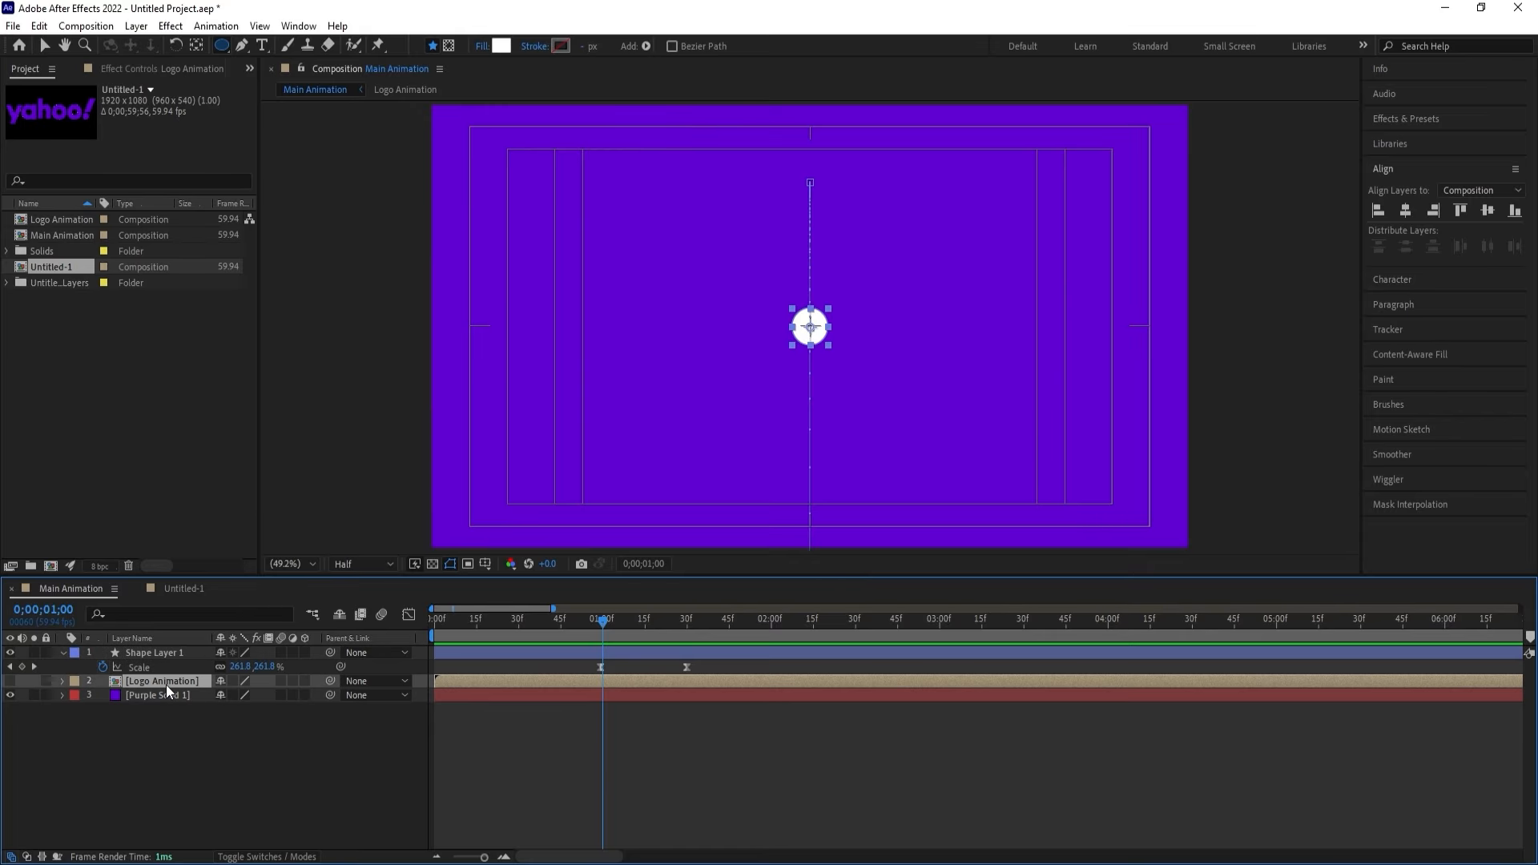
pyautogui.moveTo(166, 684); pyautogui.dragTo(165, 651)
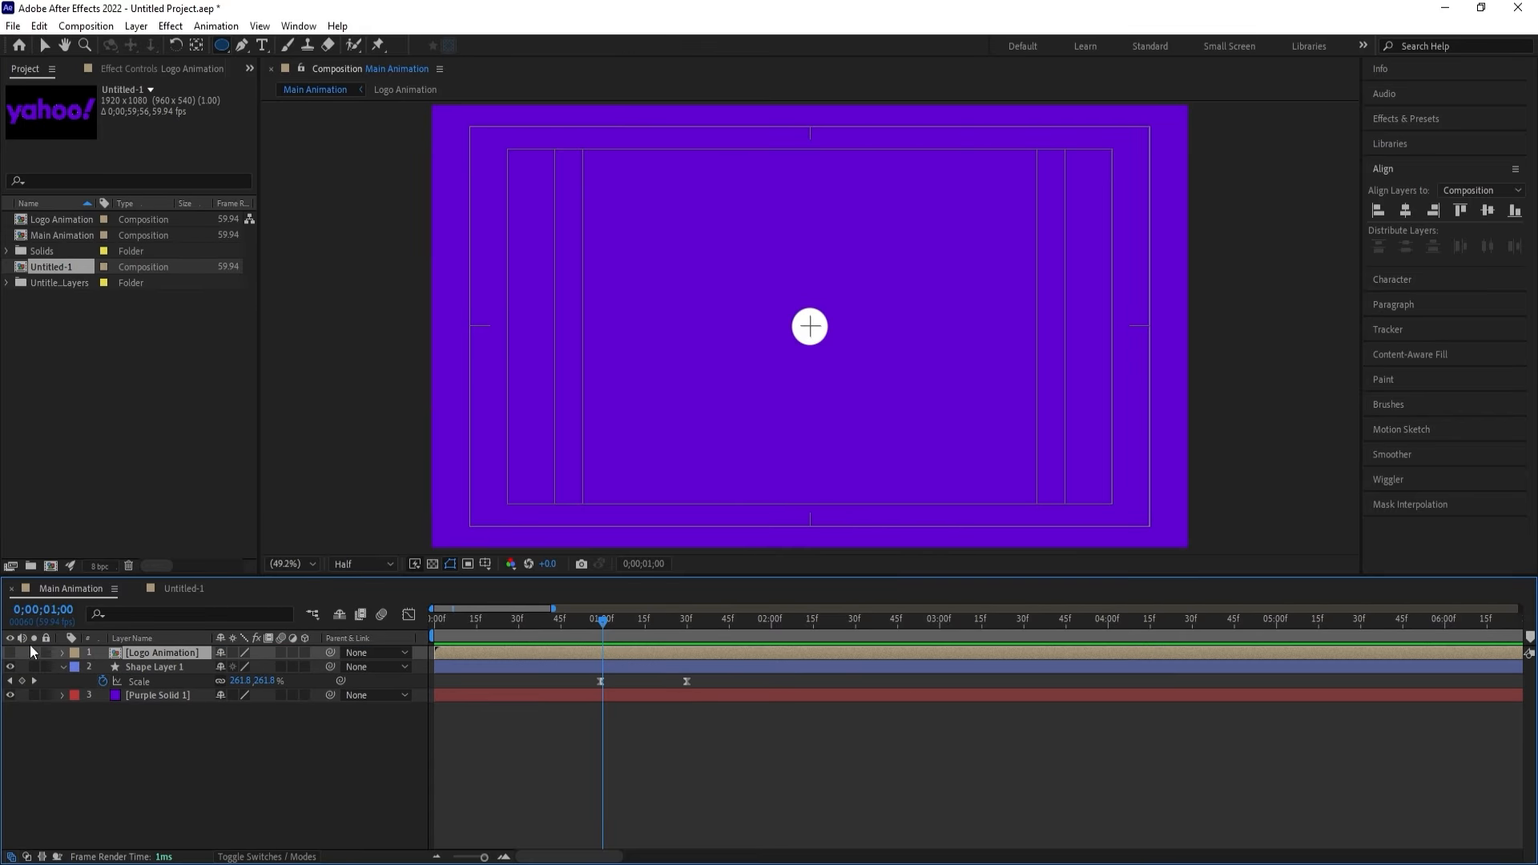
pyautogui.click(10, 653)
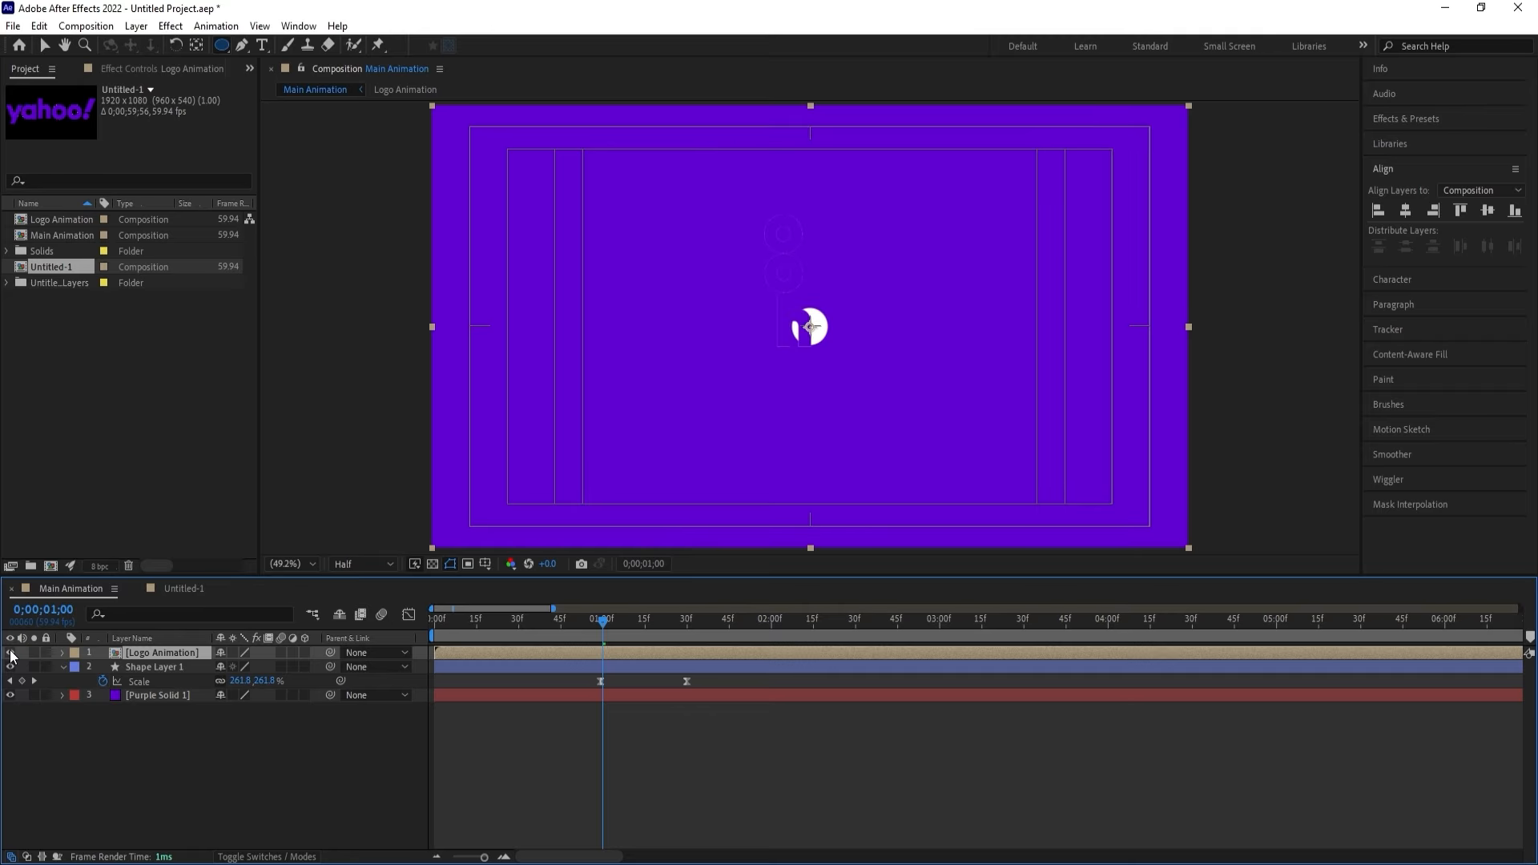
pyautogui.press('[')
pyautogui.press('space')
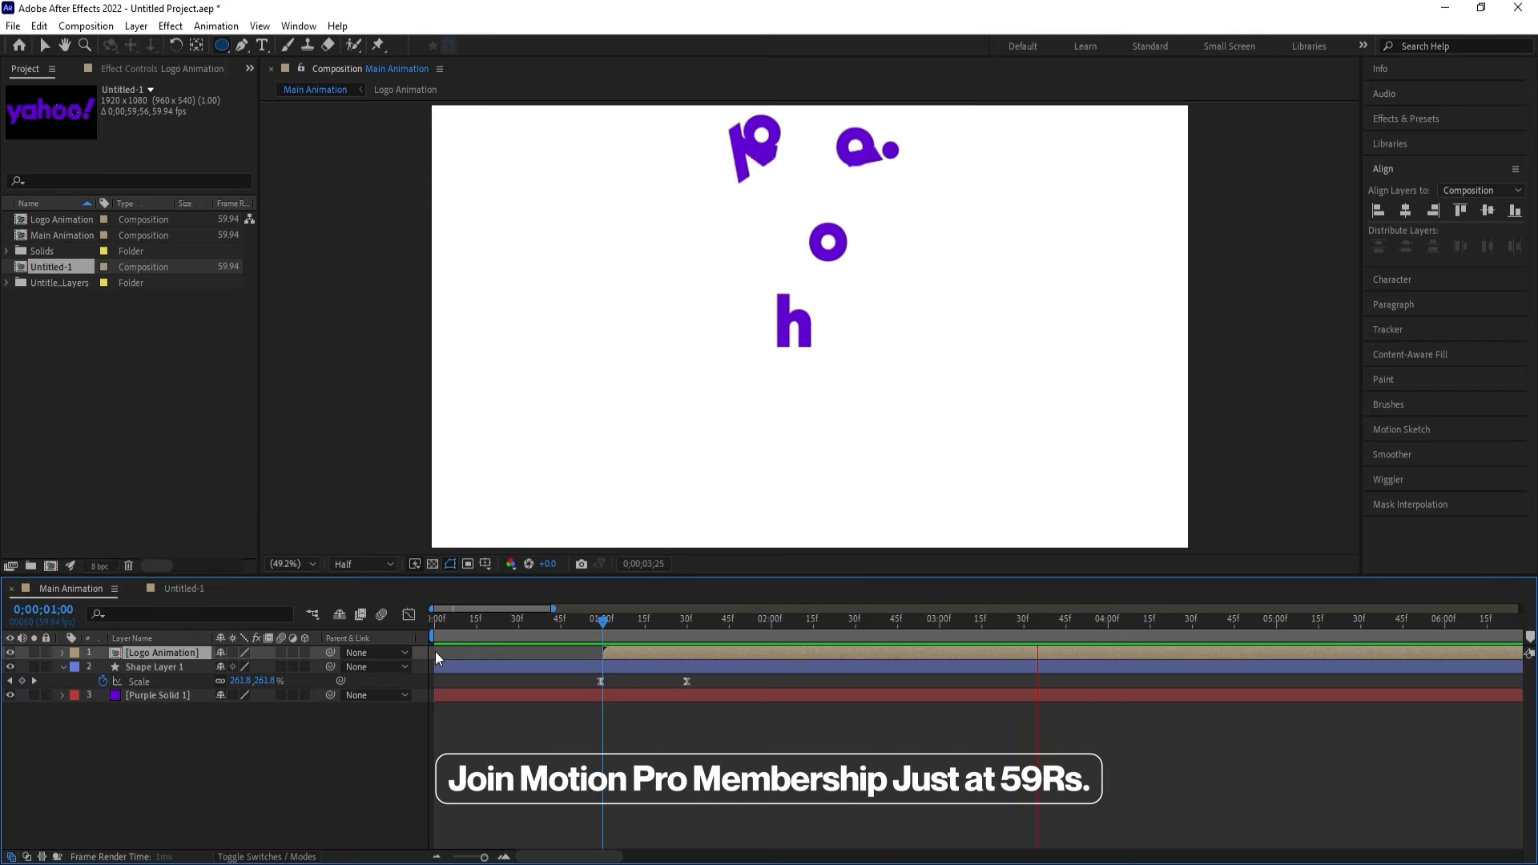
pyautogui.press('space')
pyautogui.press('Home')
pyautogui.press('space')
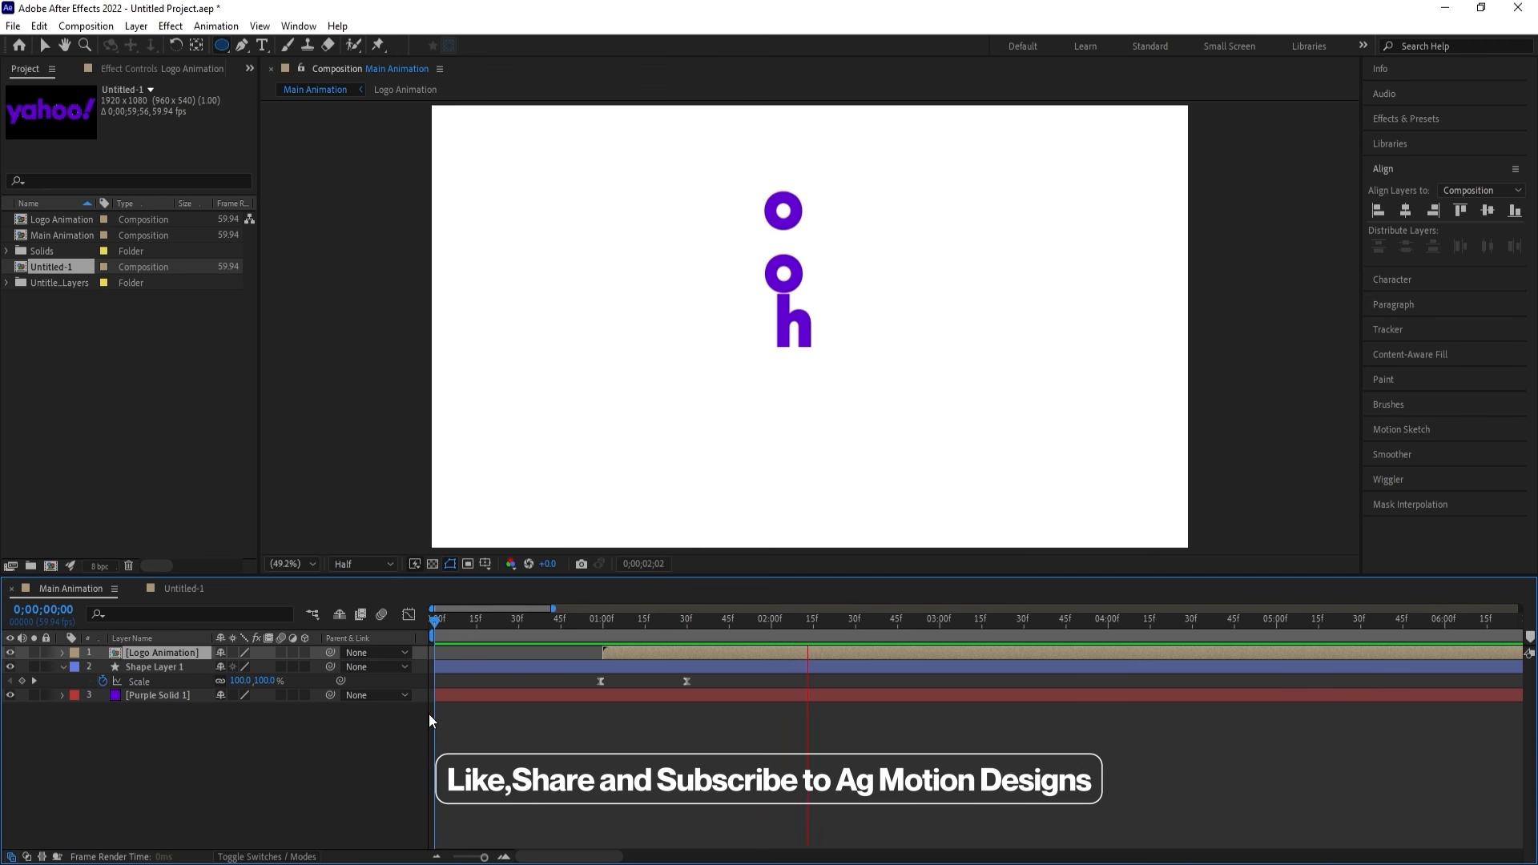
pyautogui.press('space')
# Keyframe the Logo Animation layer's Position at 960, 540 at 0;00;02;41 and at 946, 540 at 0;00;02;42.
pyautogui.moveTo(920, 624); pyautogui.dragTo(889, 610)
pyautogui.moveTo(886, 611)
pyautogui.mouseDown()
pyautogui.moveTo(873, 608)
pyautogui.moveTo(886, 611)
pyautogui.mouseUp()
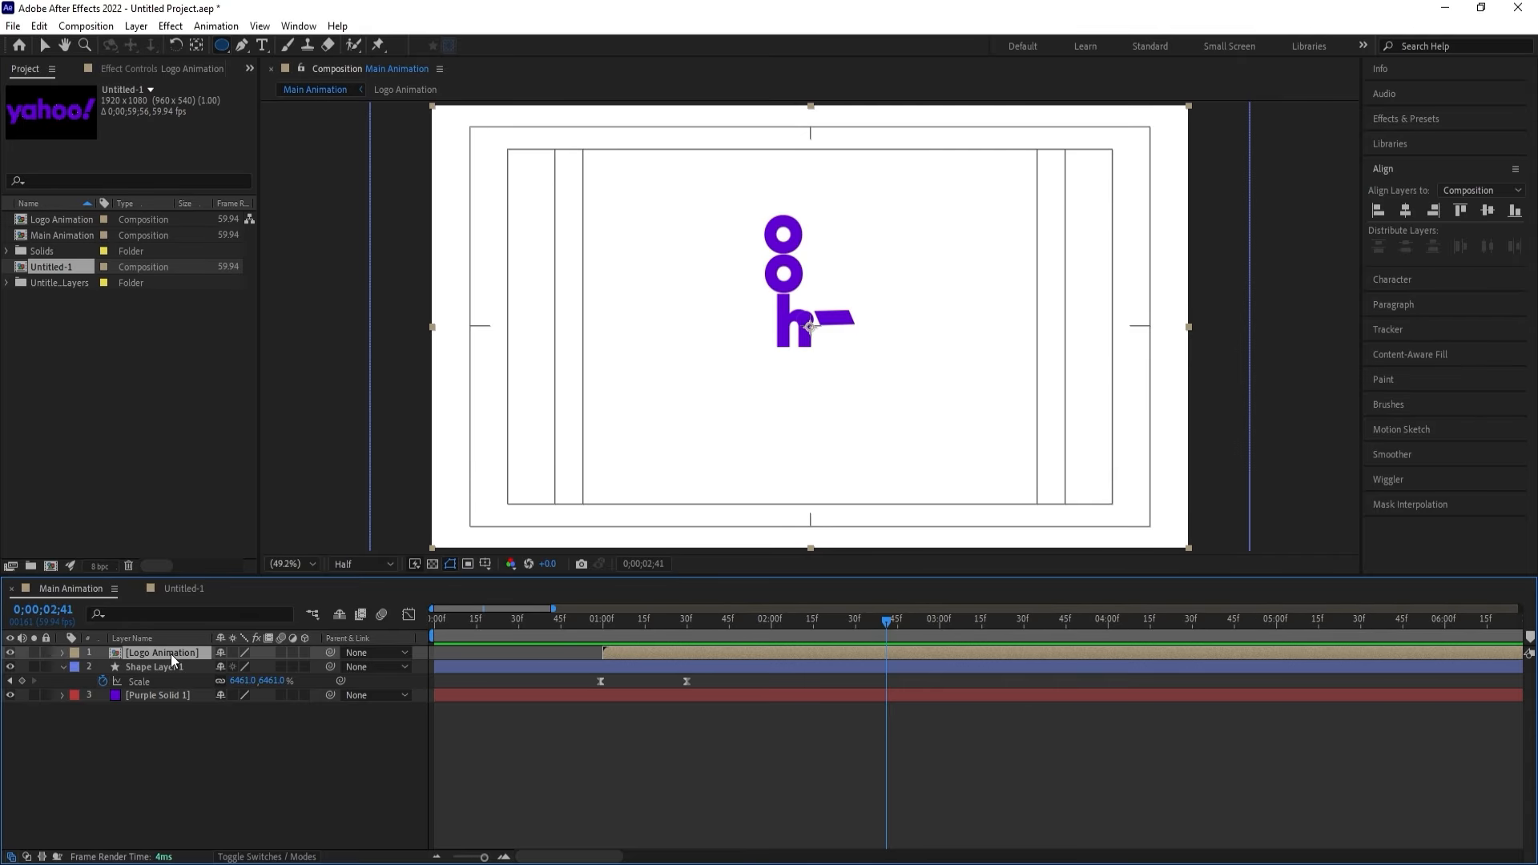
pyautogui.press('p')
pyautogui.click(102, 666)
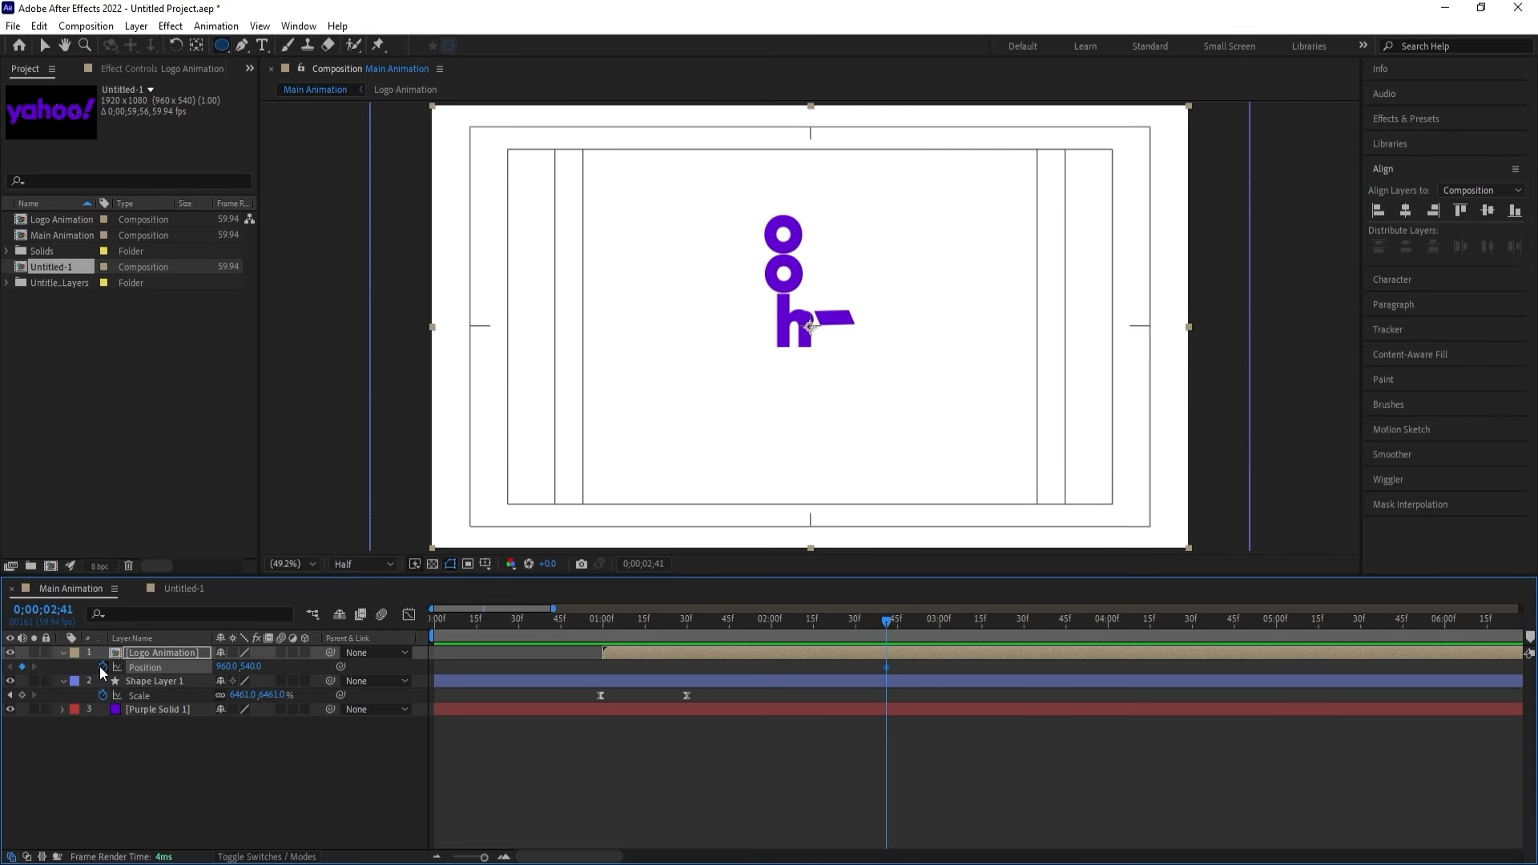
pyautogui.press('pagedown')
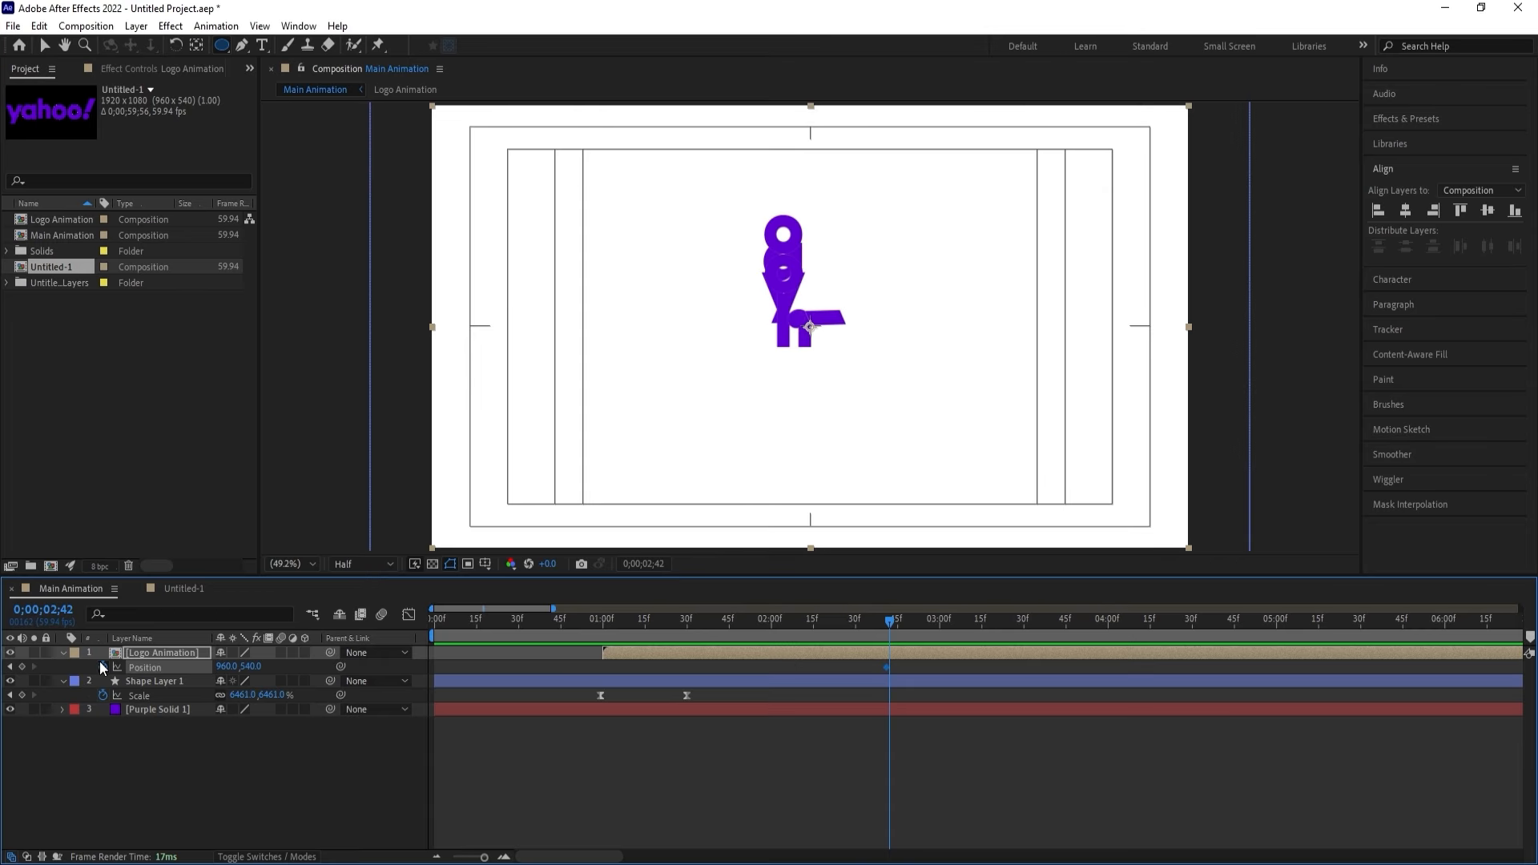
pyautogui.press('pagedown')
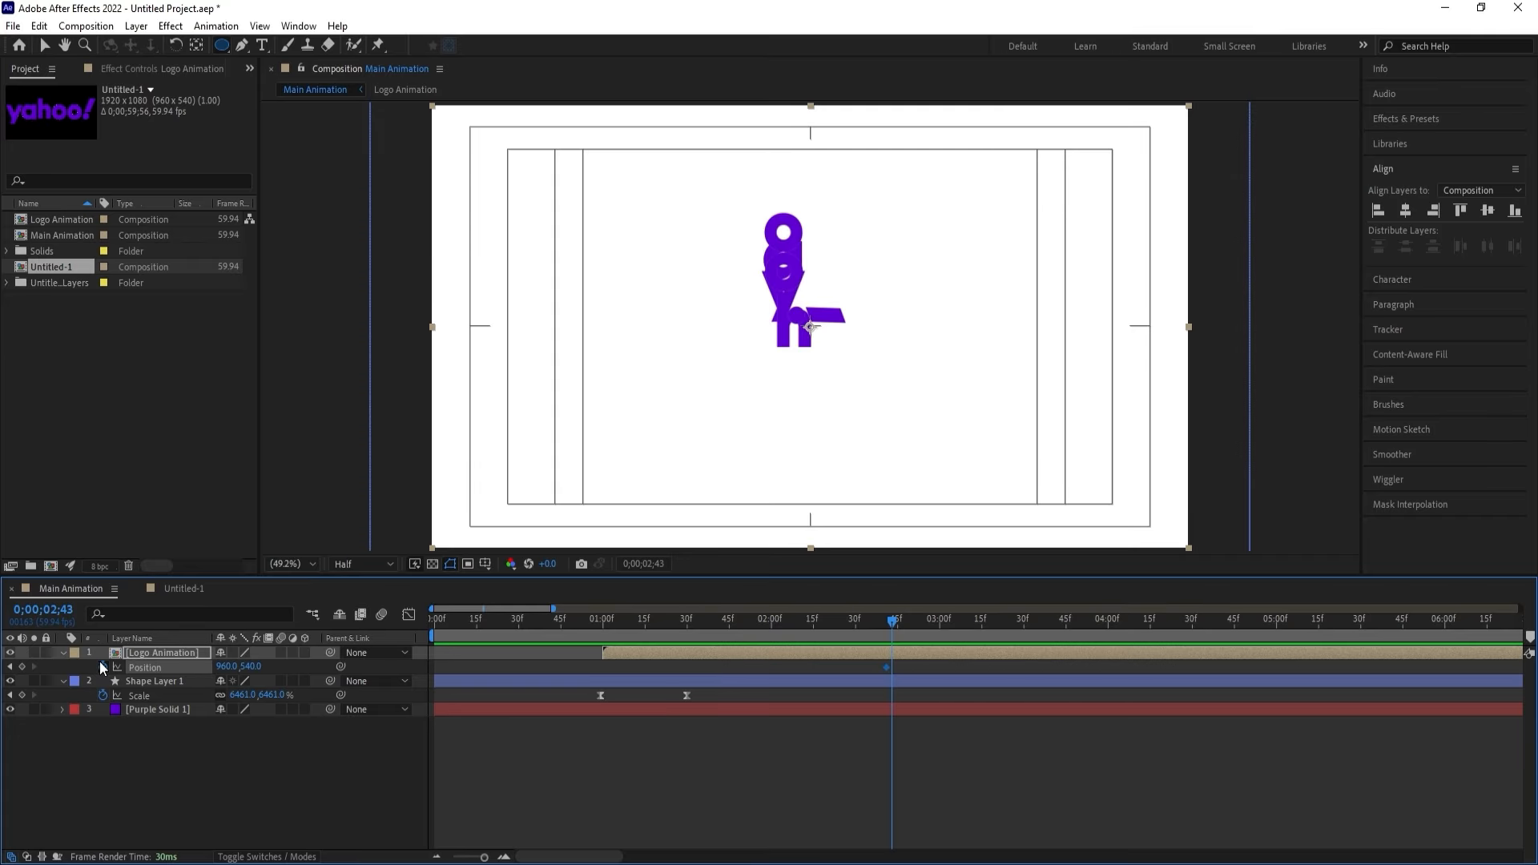
pyautogui.press('pageup')
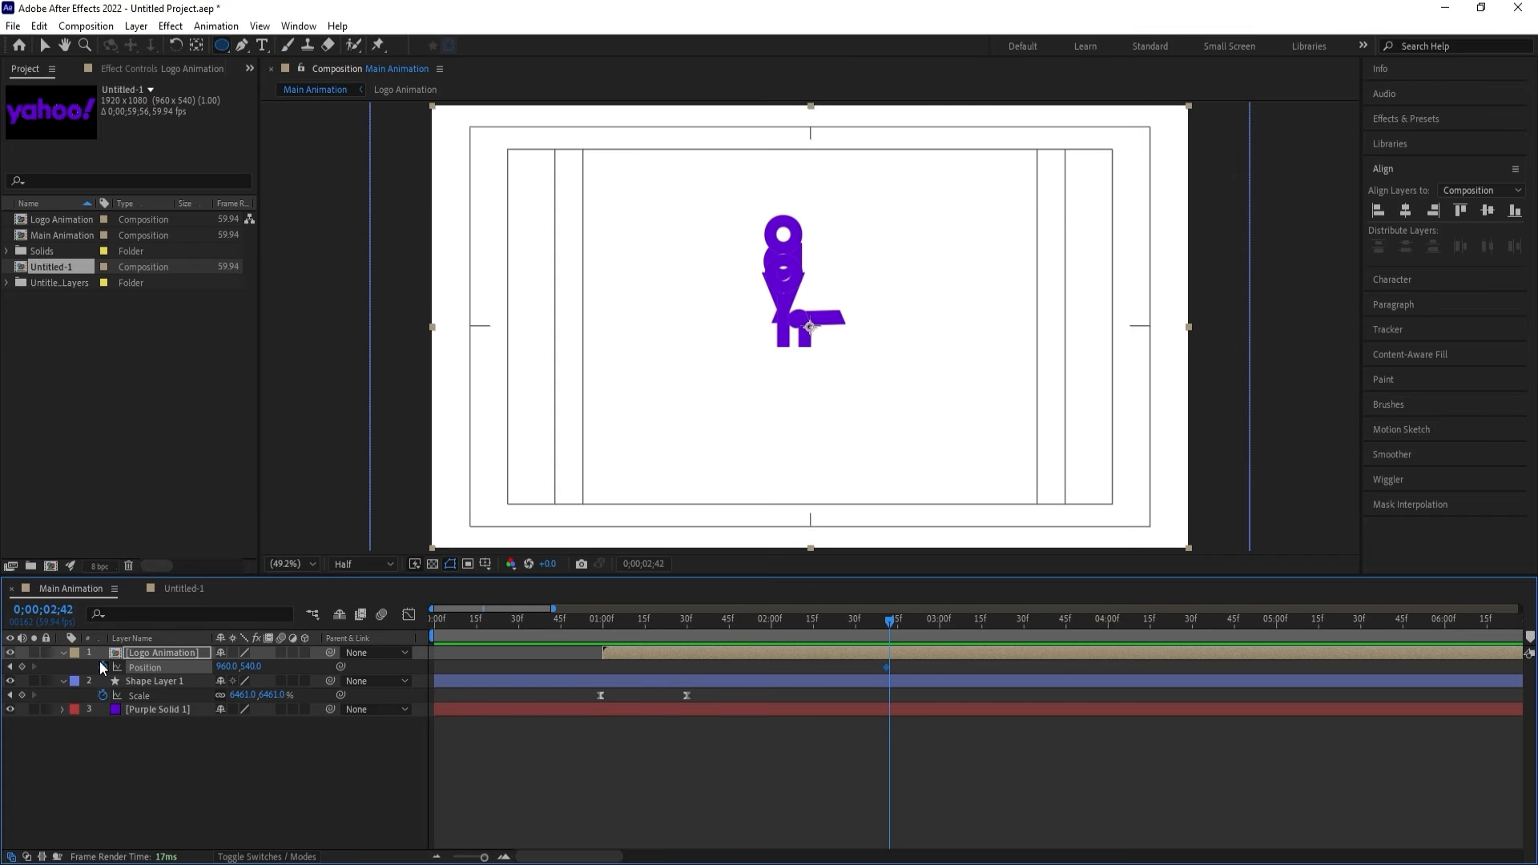
pyautogui.press('Left')
pyautogui.press('Left')
pyautogui.press('Left')
pyautogui.press('Left')
pyautogui.press('Left')
pyautogui.press('Left')
pyautogui.press('Left')
pyautogui.press('Left')
pyautogui.press('Left')
pyautogui.press('Left')
pyautogui.press('Left')
pyautogui.press('Left')
pyautogui.press('Left')
pyautogui.press('Left')
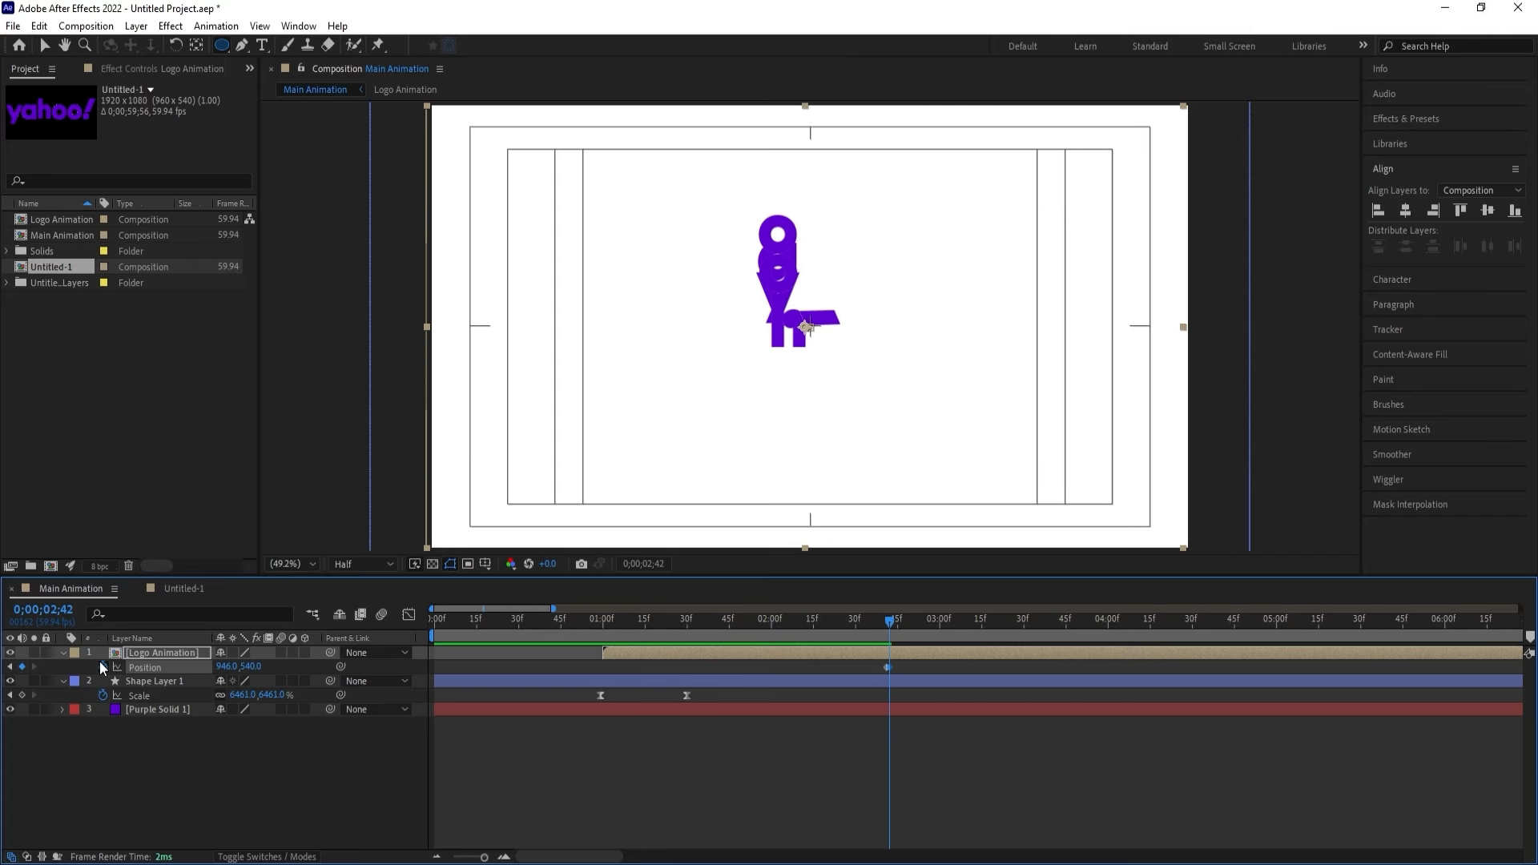
# Complete the logo's shake by keyframing Position slightly right of center at 0;00;02;43 and back at 960, 540 one frame on.
pyautogui.press('pagedown')
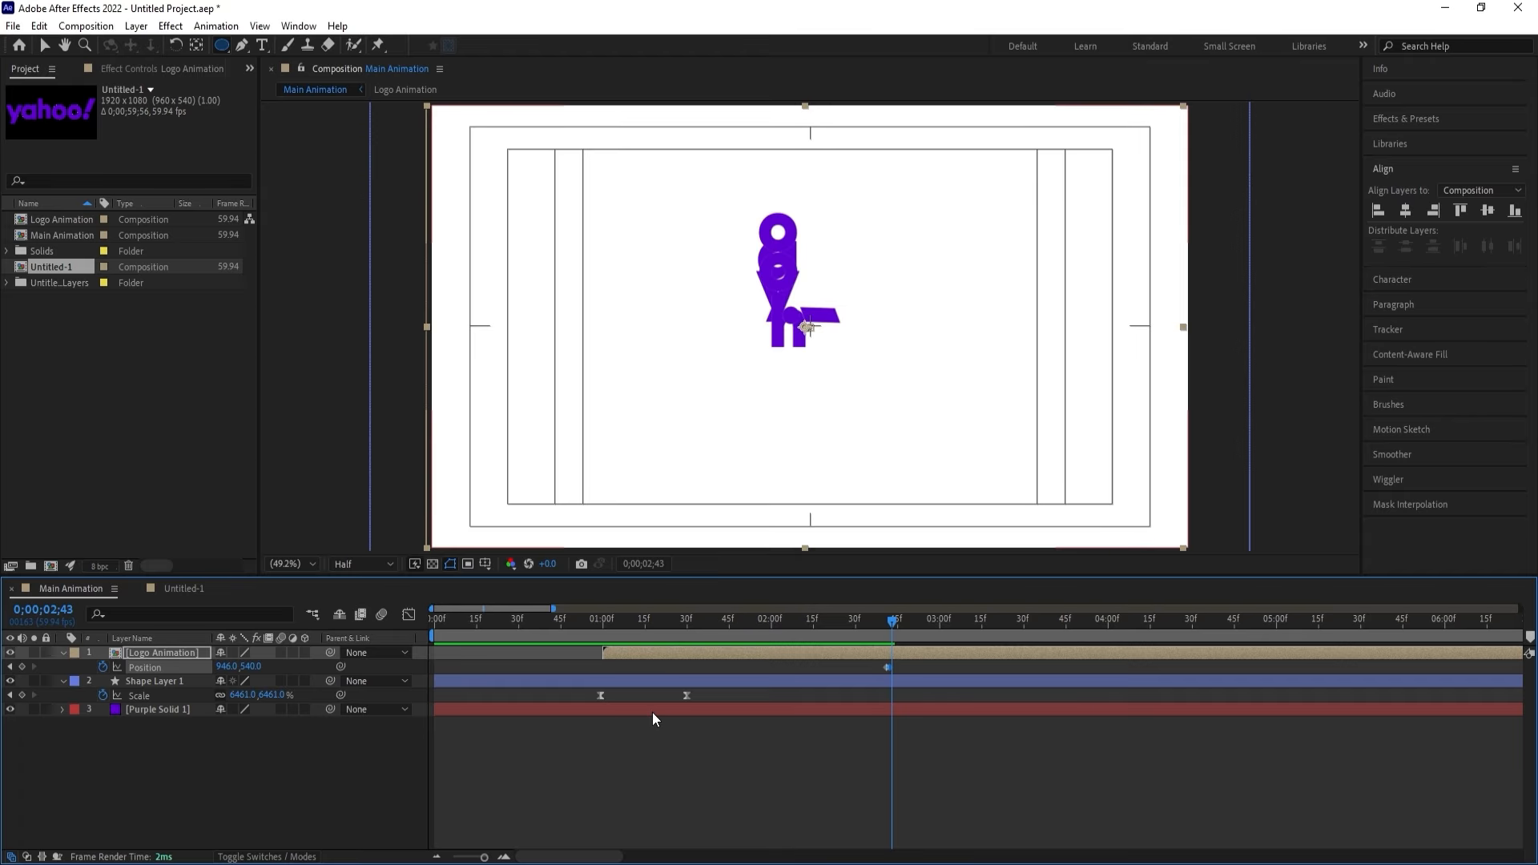
pyautogui.press(';')
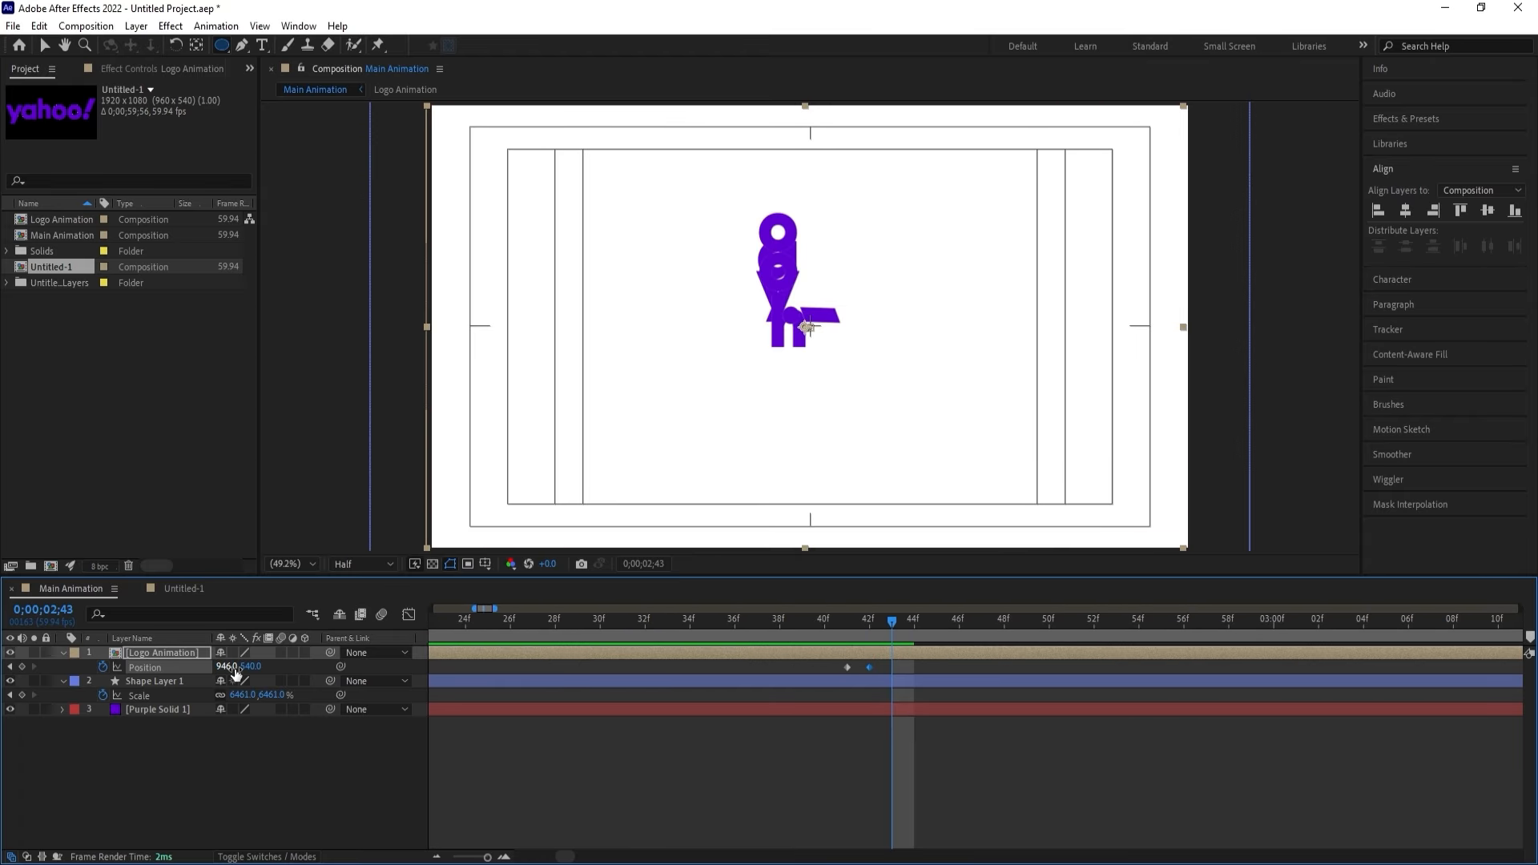
pyautogui.moveTo(230, 666); pyautogui.dragTo(250, 667)
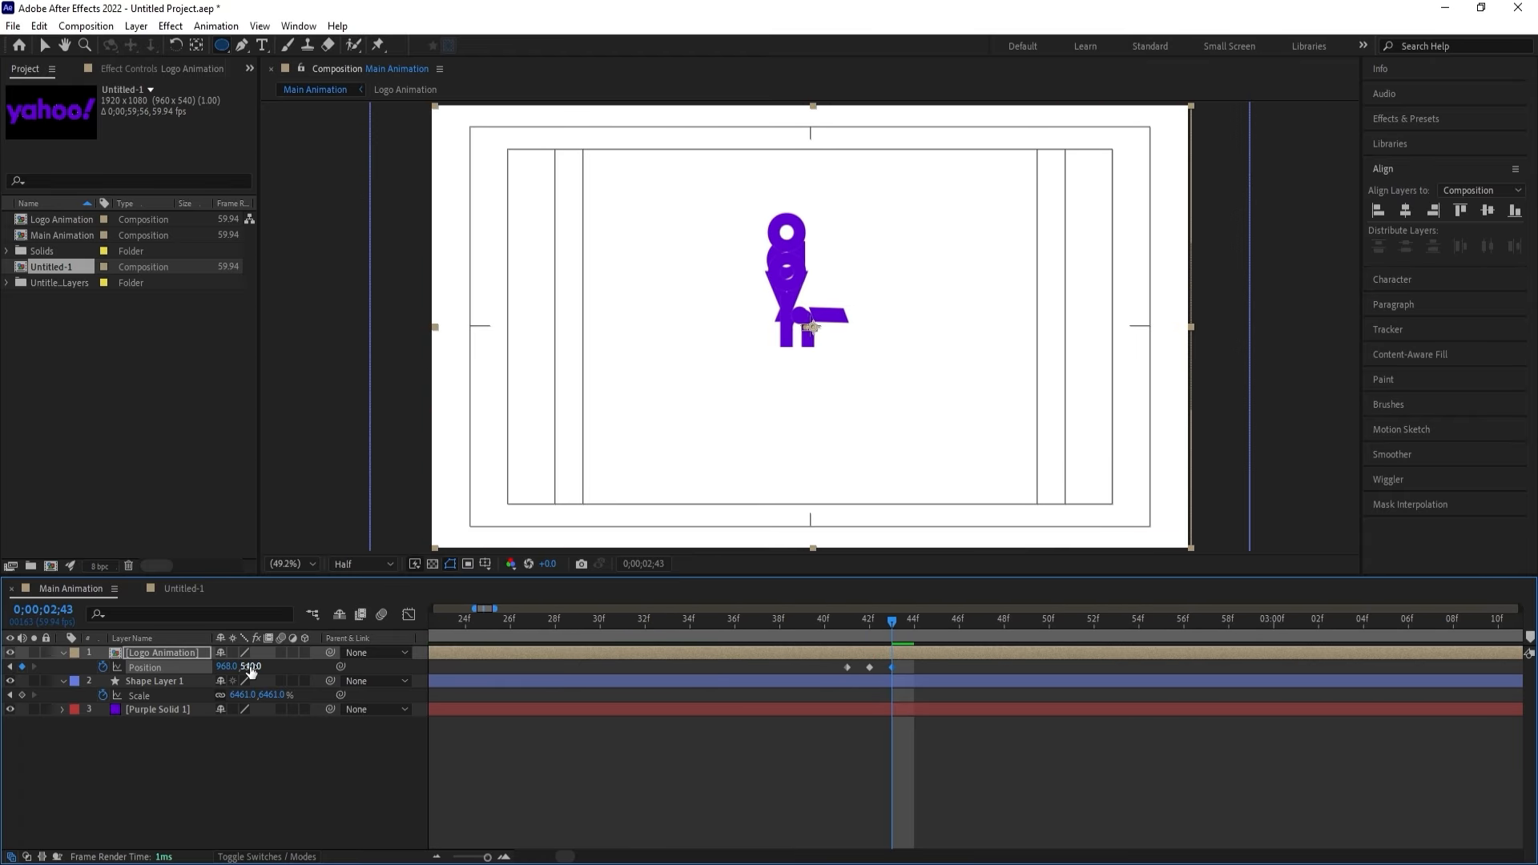
pyautogui.press('pagedown')
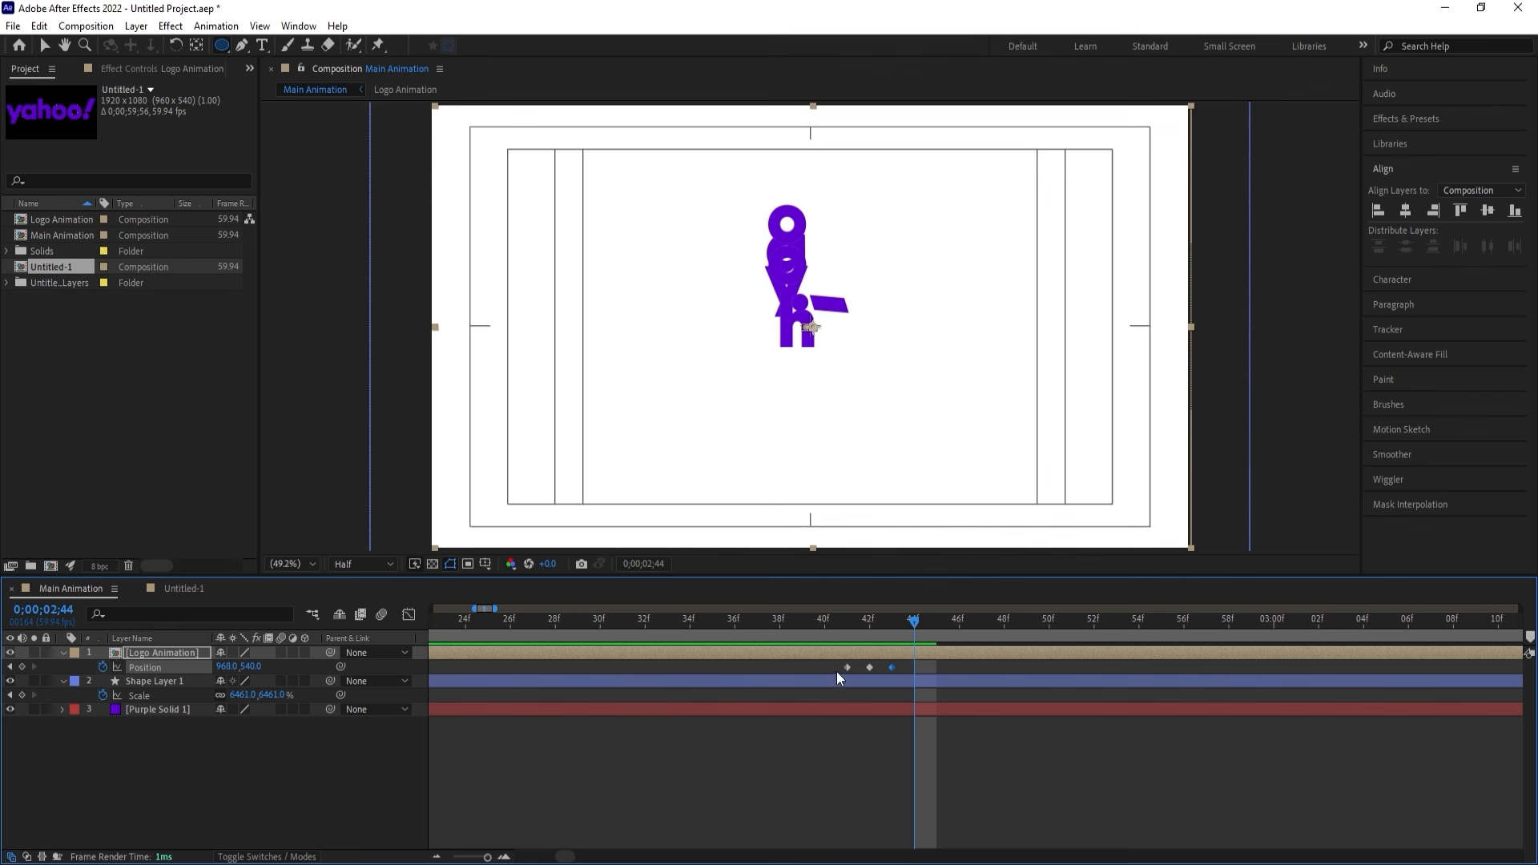
pyautogui.moveTo(841, 616); pyautogui.dragTo(790, 609)
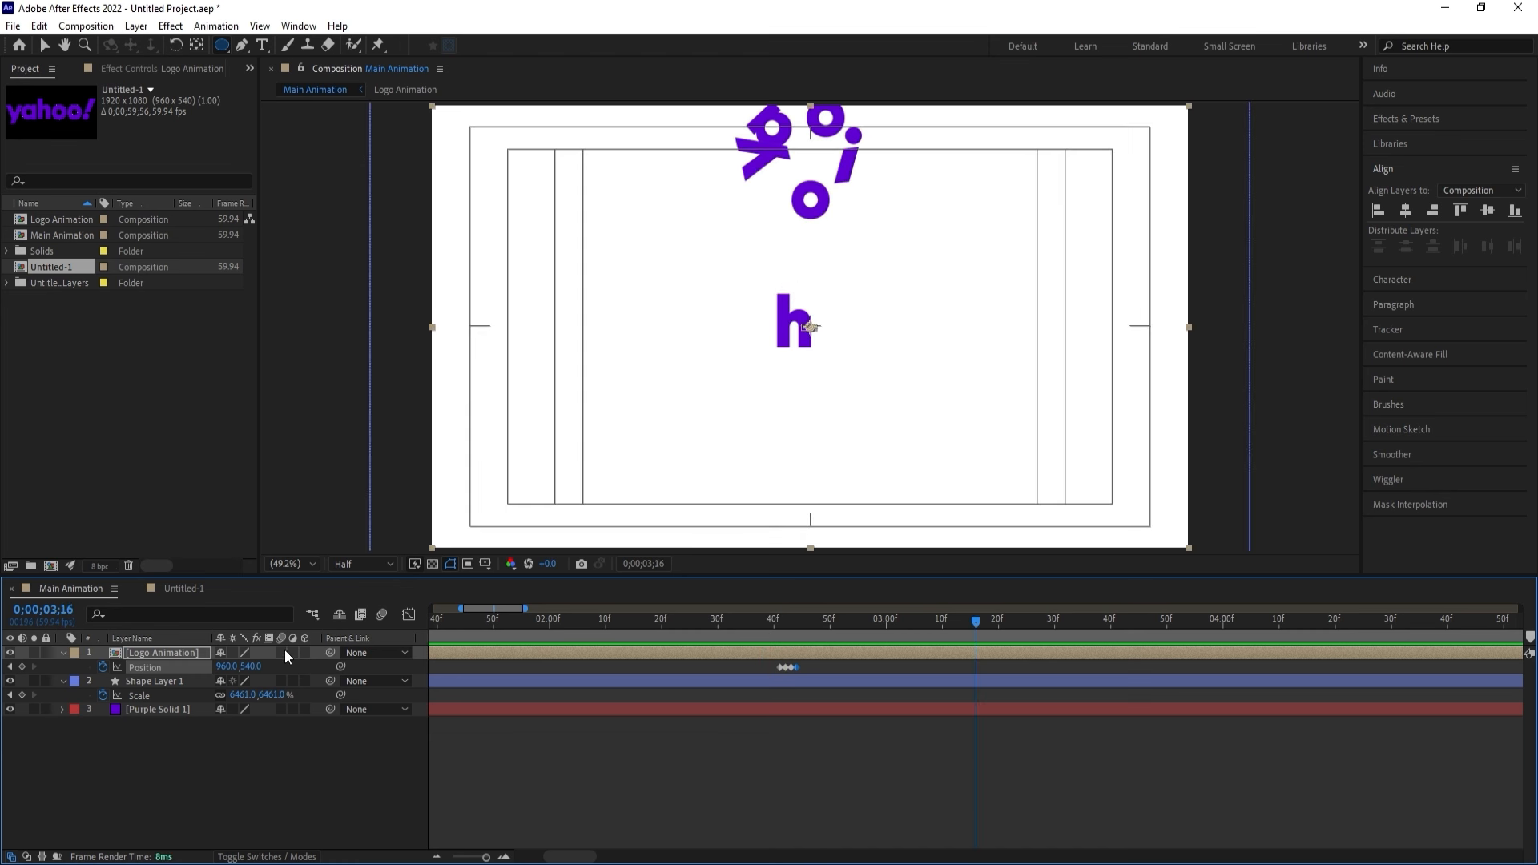
# Enable motion blur on the Logo Animation layer and preview the shake.
pyautogui.click(282, 652)
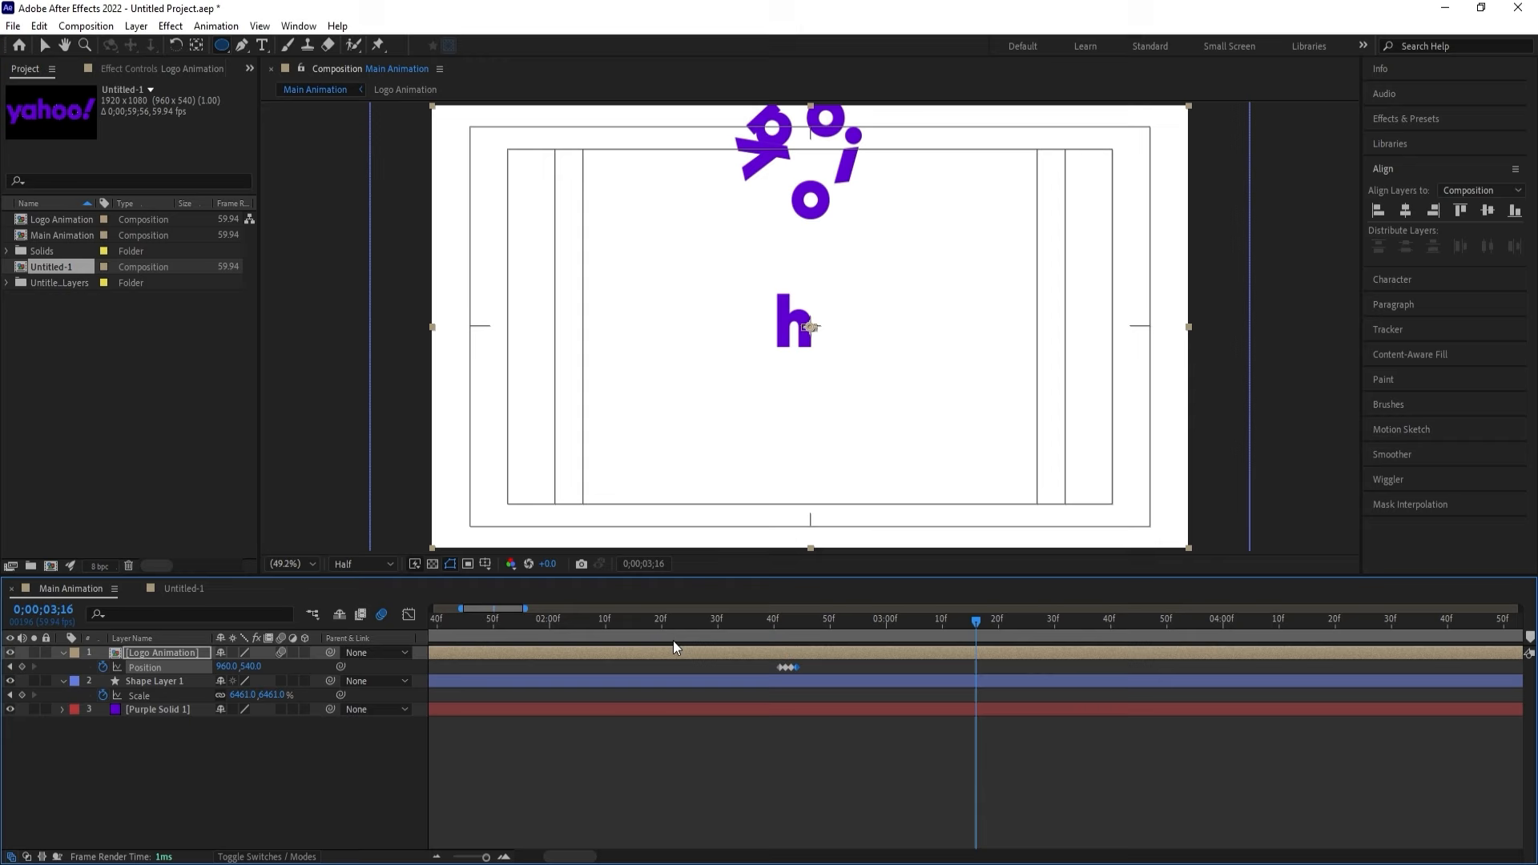
pyautogui.click(766, 629)
pyautogui.press('space')
pyautogui.press('space')
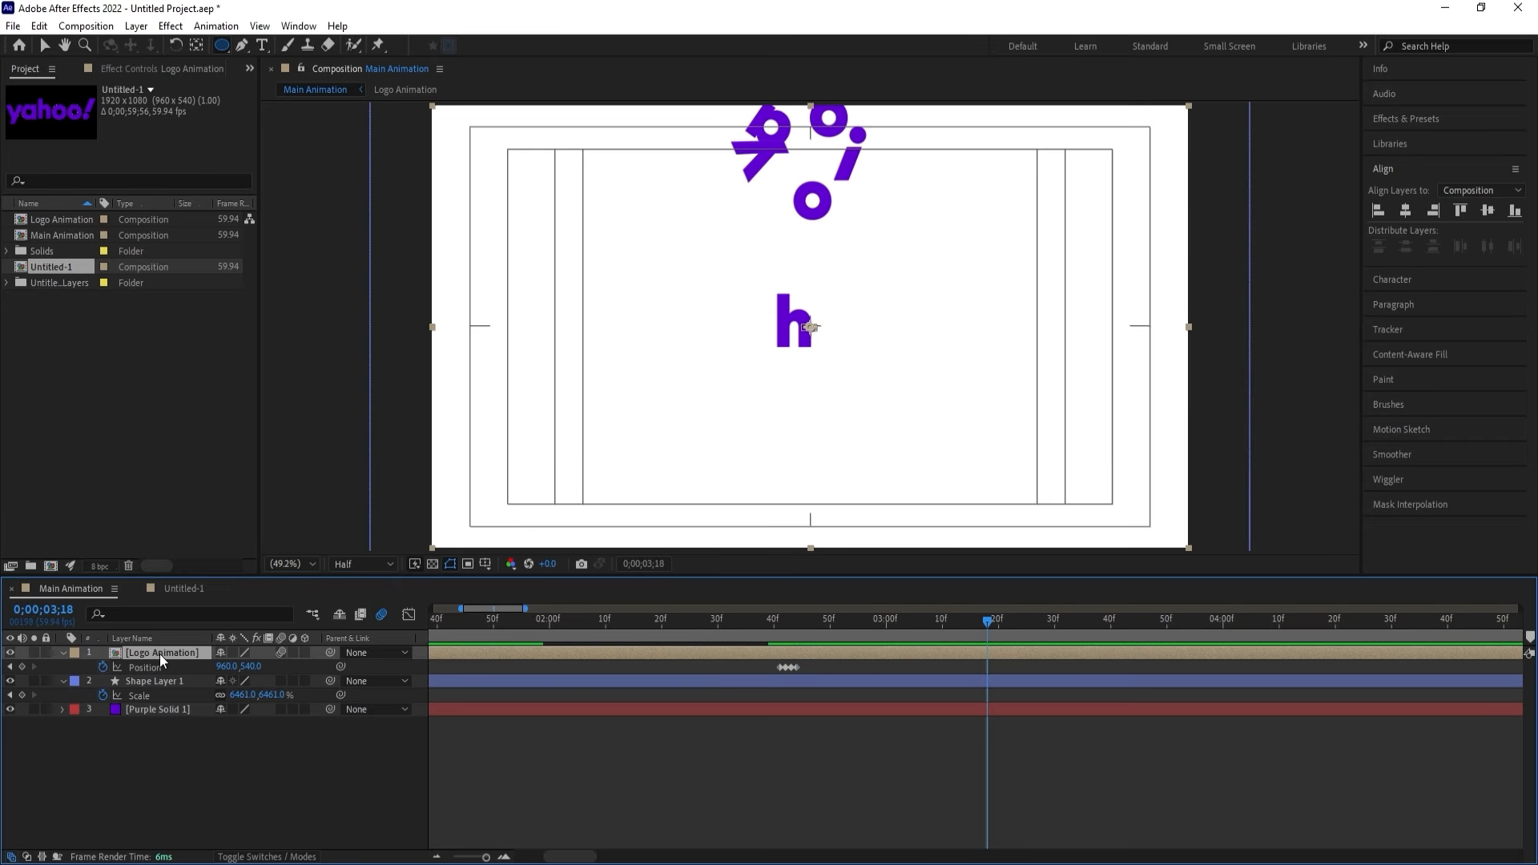
# Enable motion blur on all letter layers inside the Logo Animation composition, and return to Main Animation.
pyautogui.doubleClick(160, 654)
pyautogui.hotkey('ctrl', 'a')
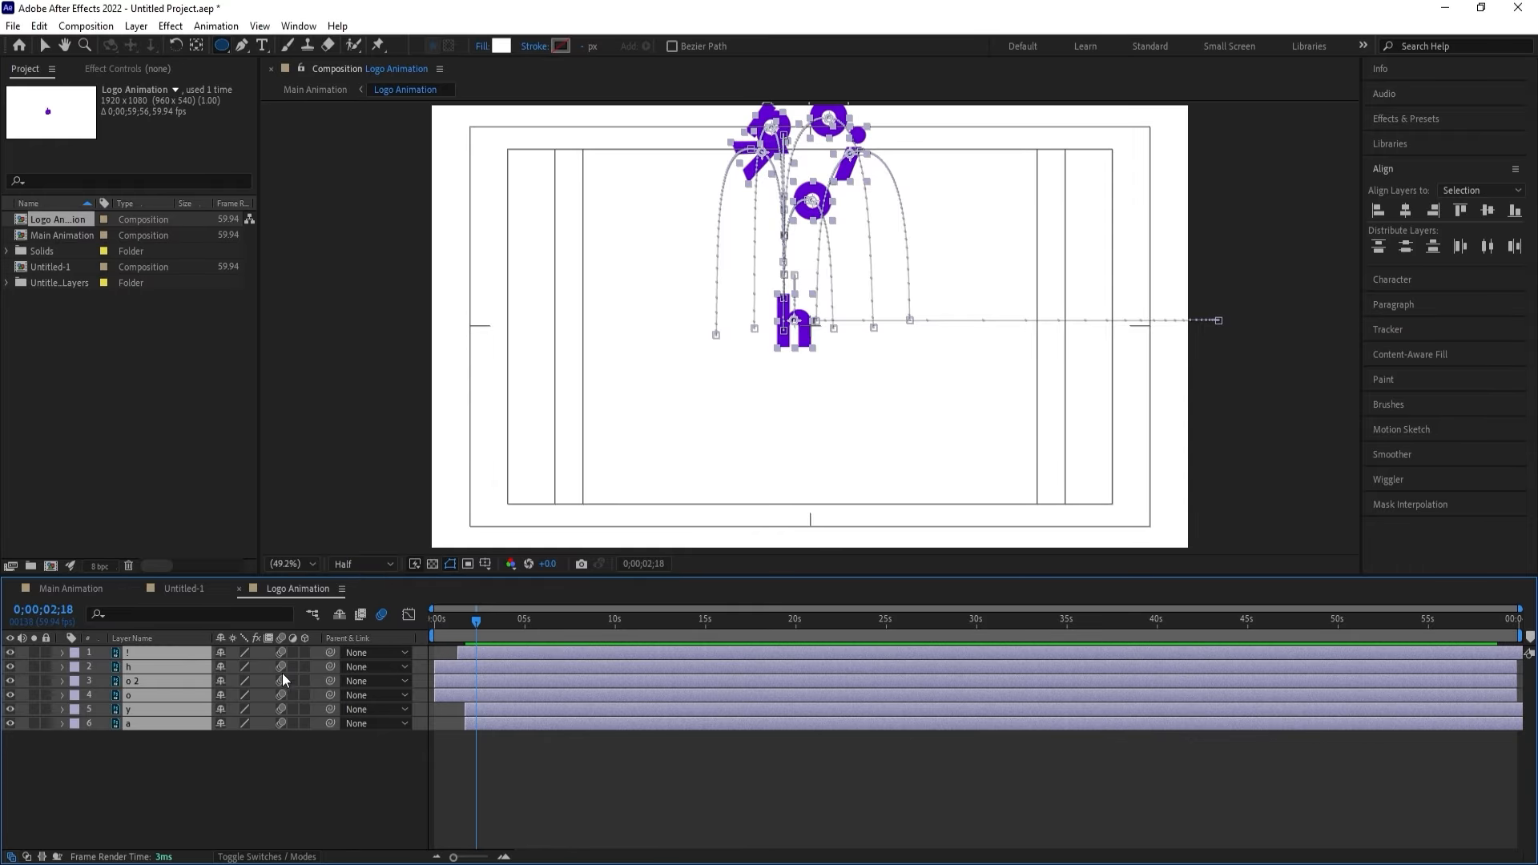
pyautogui.click(89, 589)
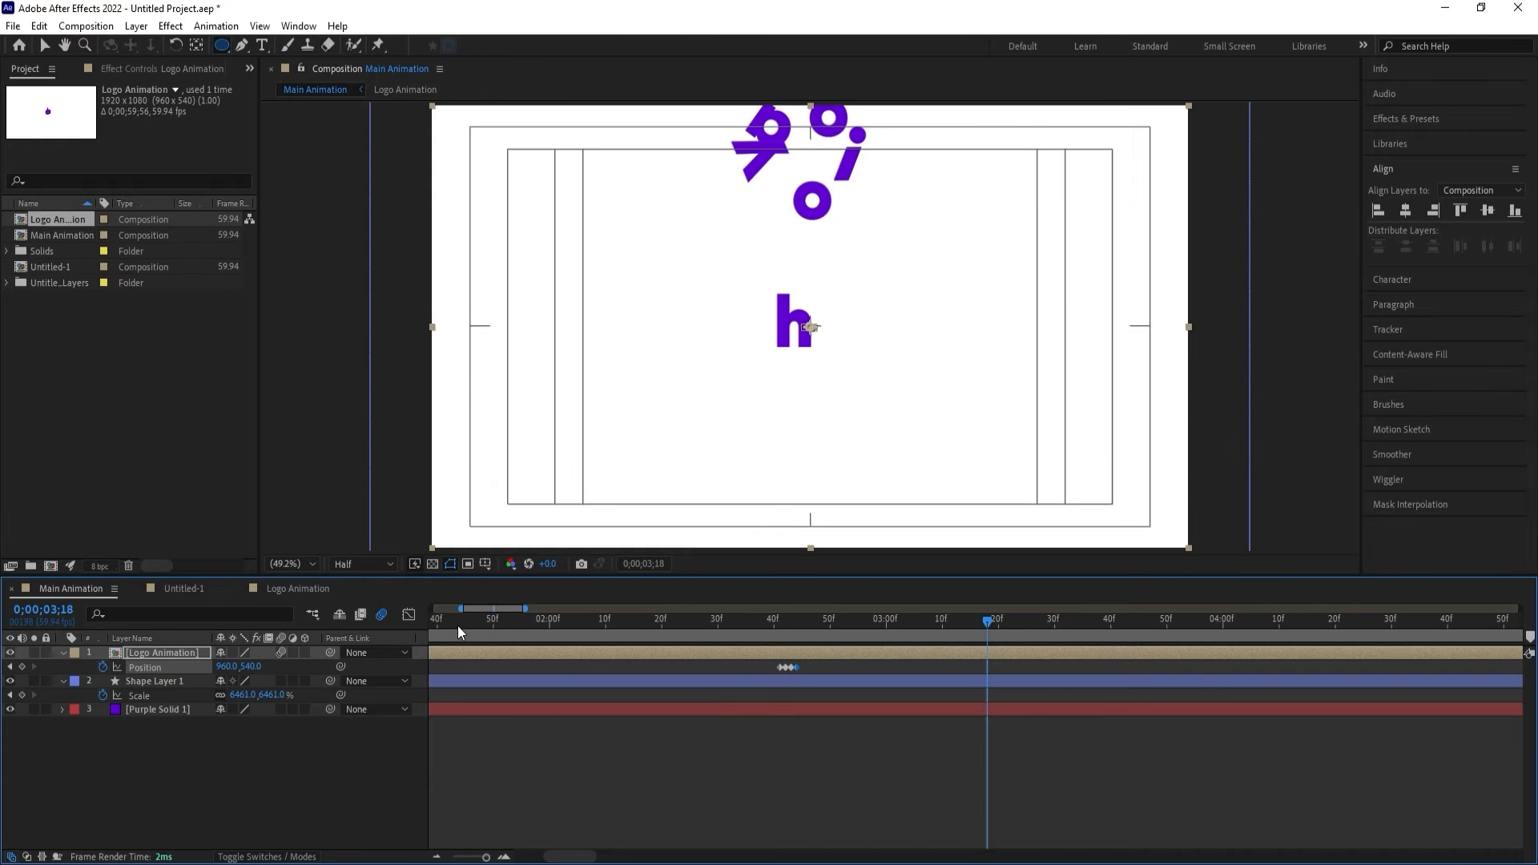
# Preview the whole Main Animation from the start and enable motion blur on the circle's layer.
pyautogui.scroll(-5, 493, 629)
pyautogui.press('Home')
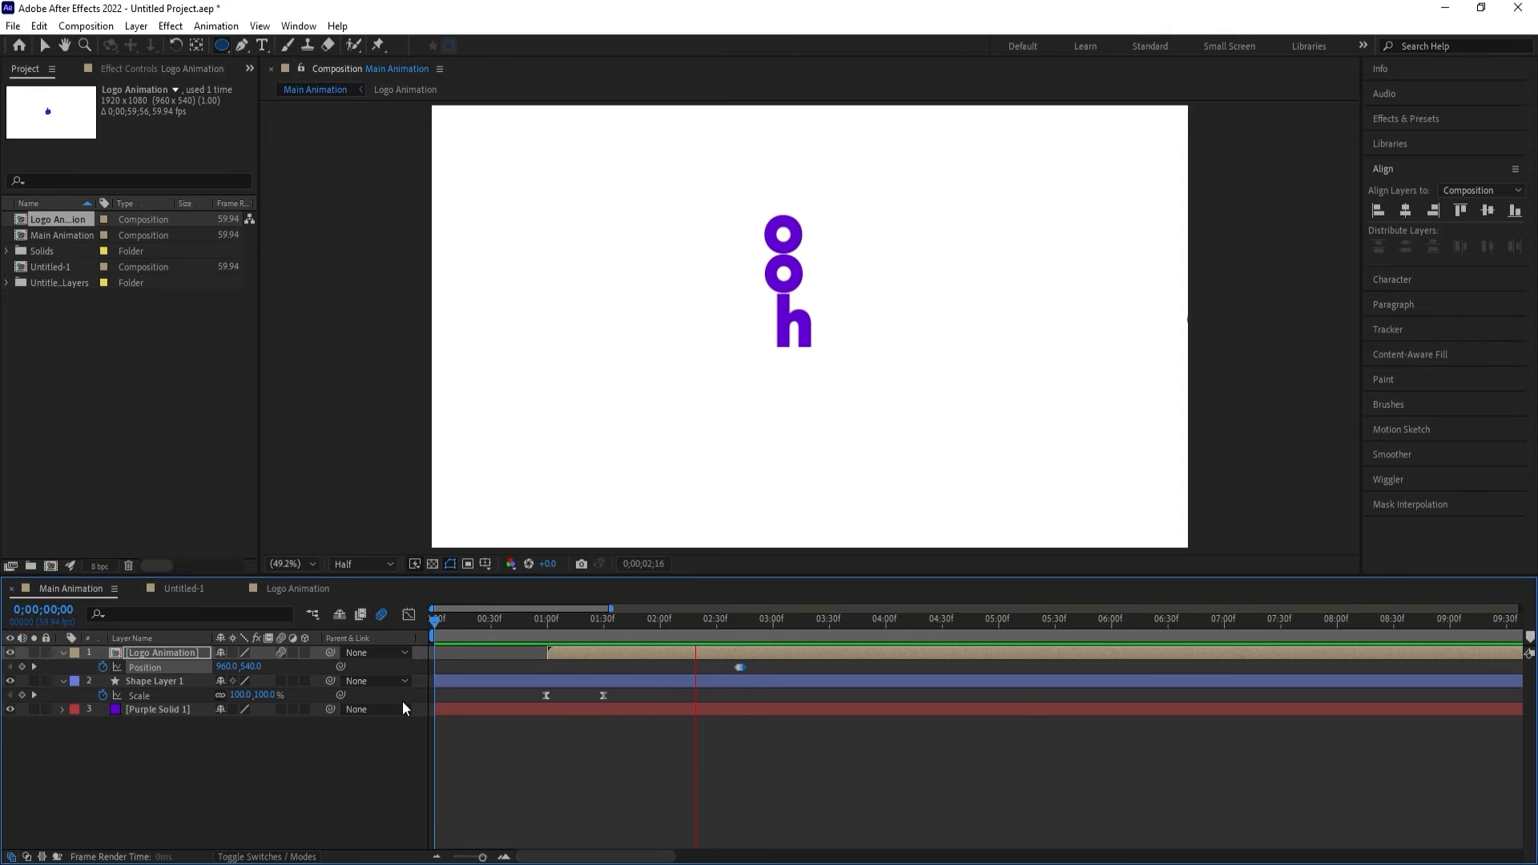
pyautogui.press('space')
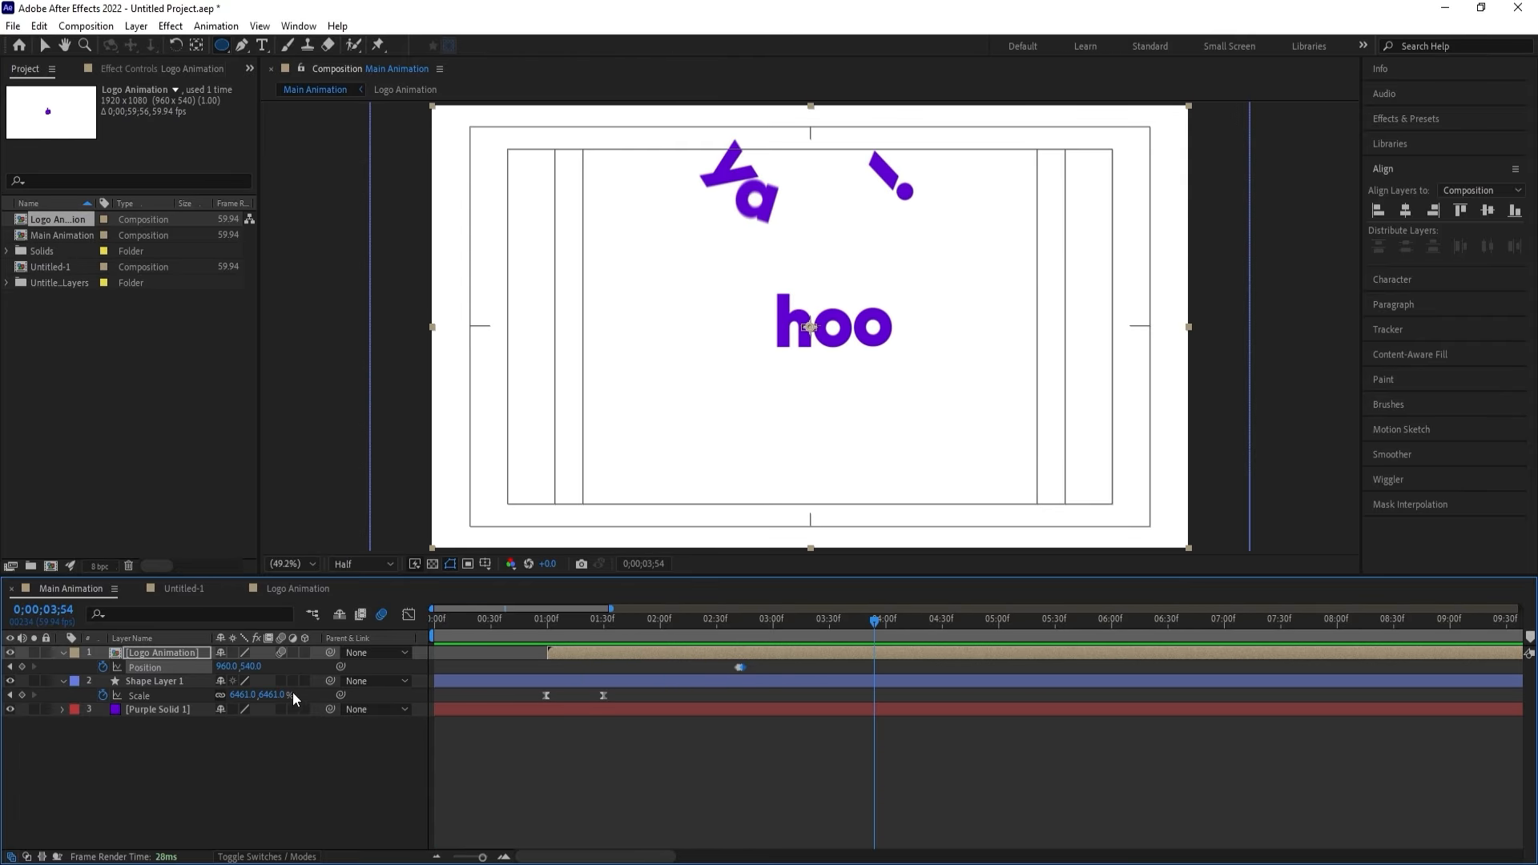
pyautogui.press('Home')
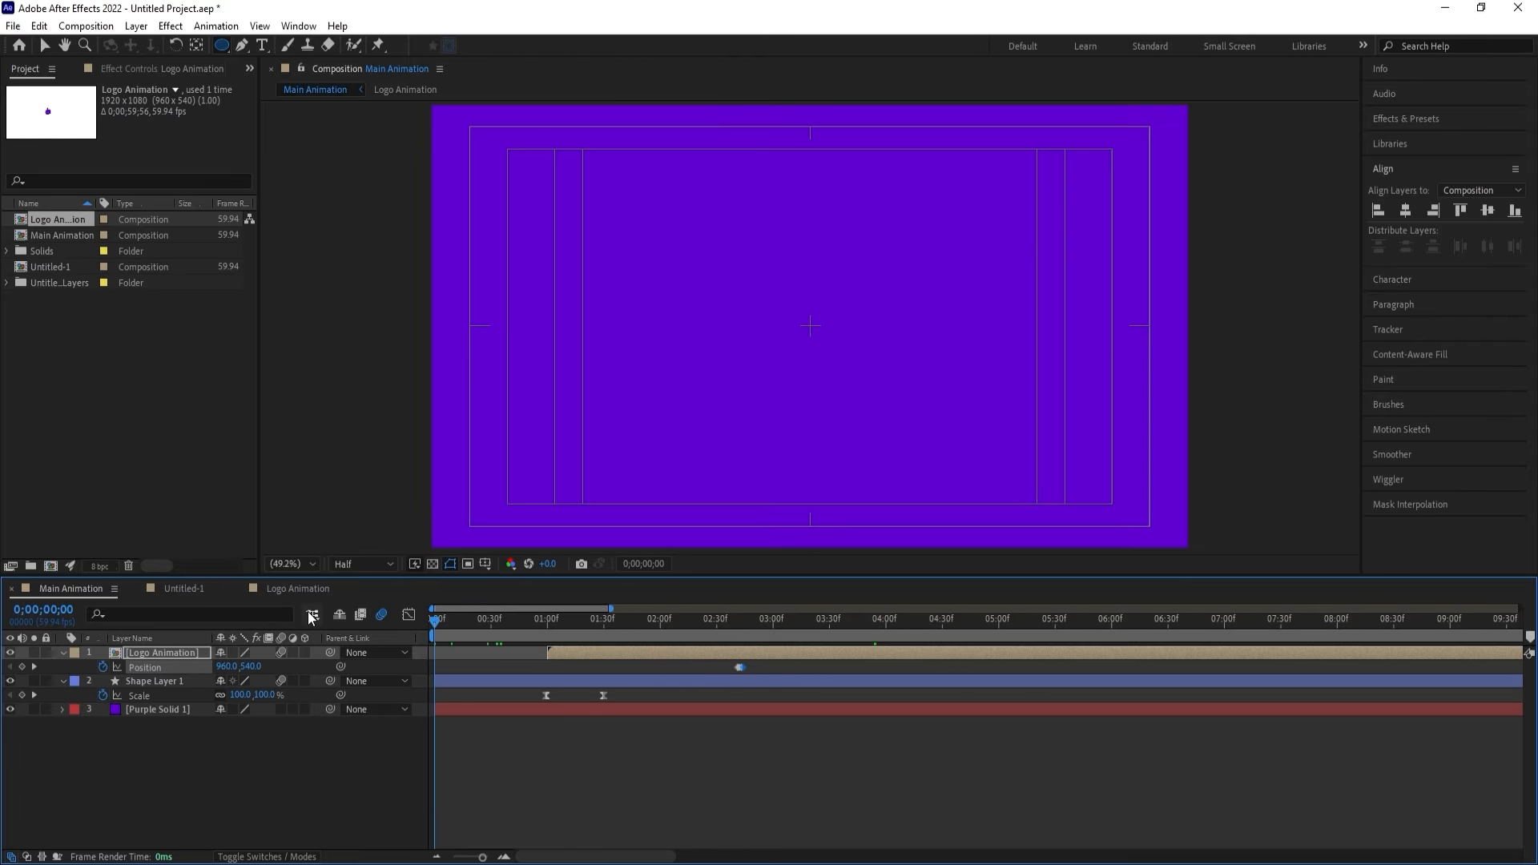
# Check the Main Animation composition settings without changing them, and preview the blurred animation from the start.
pyautogui.hotkey('ctrl', 'k')
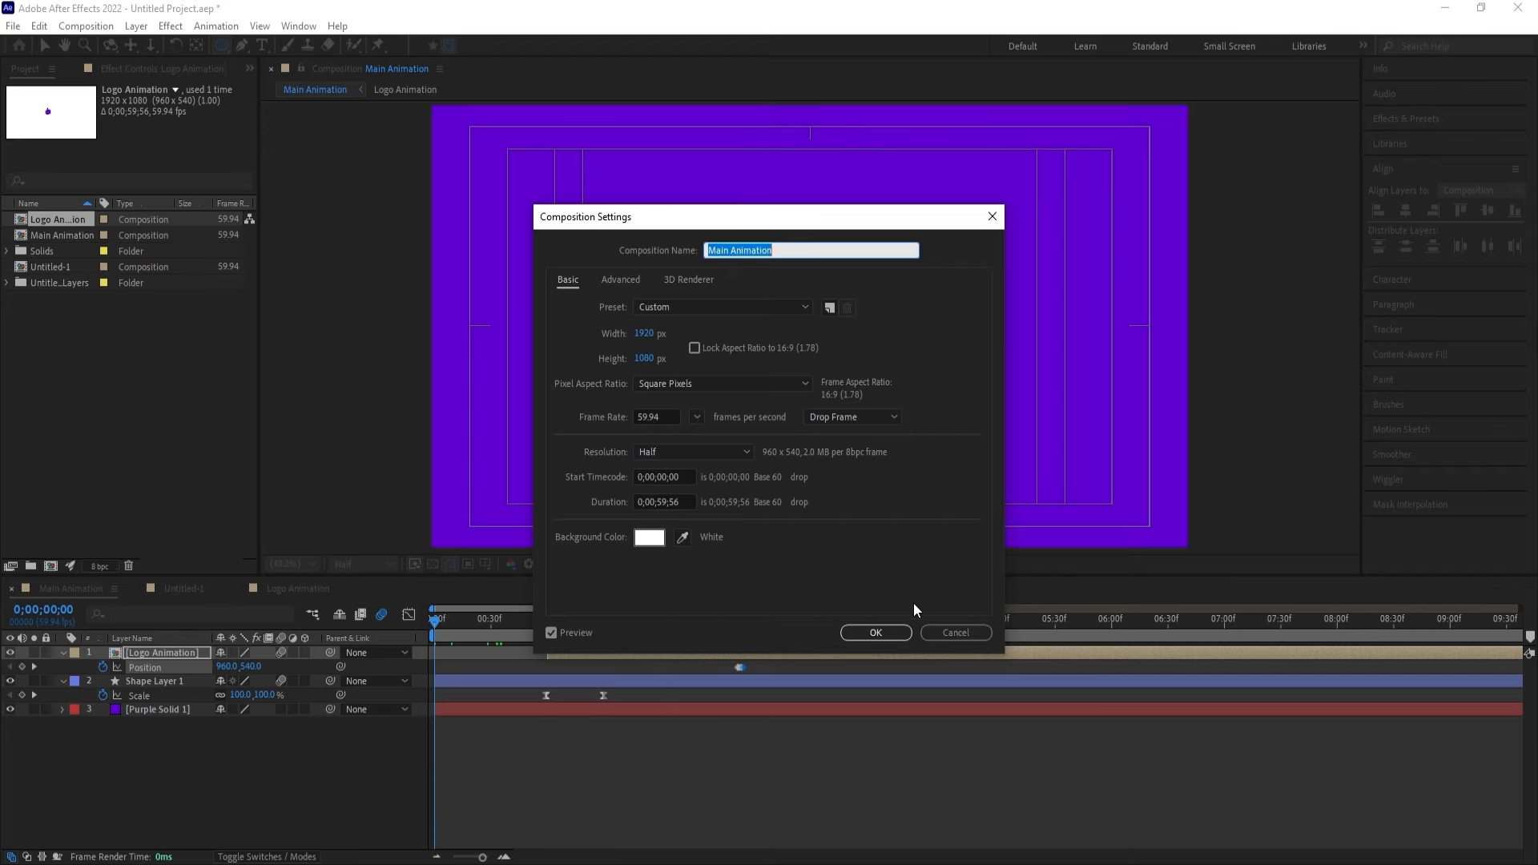
pyautogui.click(943, 628)
pyautogui.press('space')
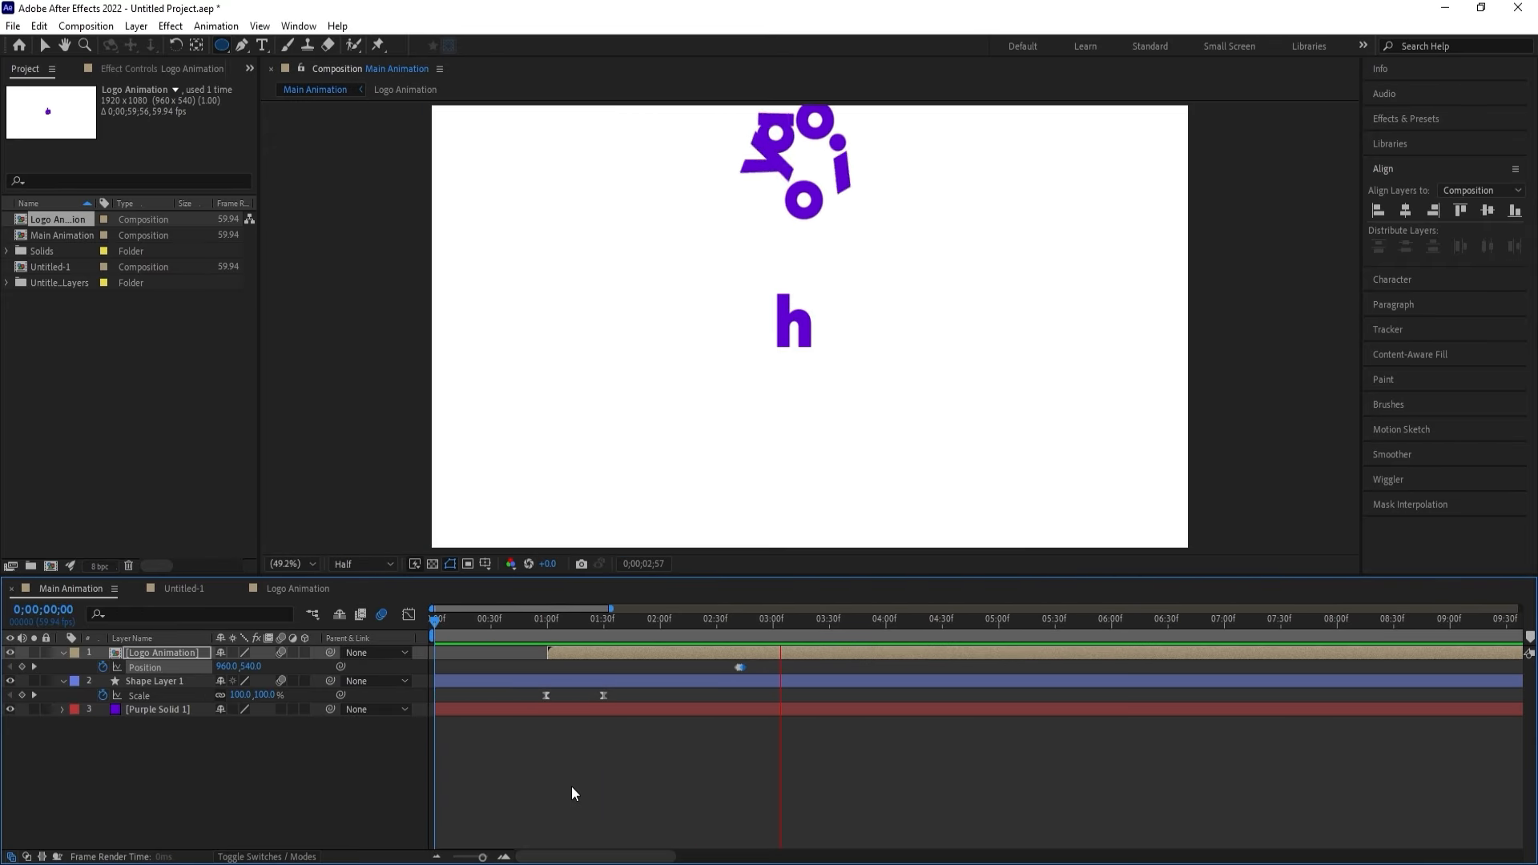
# Preview the Main Animation, end its work area at 0;00;05;01 and replay the shortened range.
pyautogui.press('space')
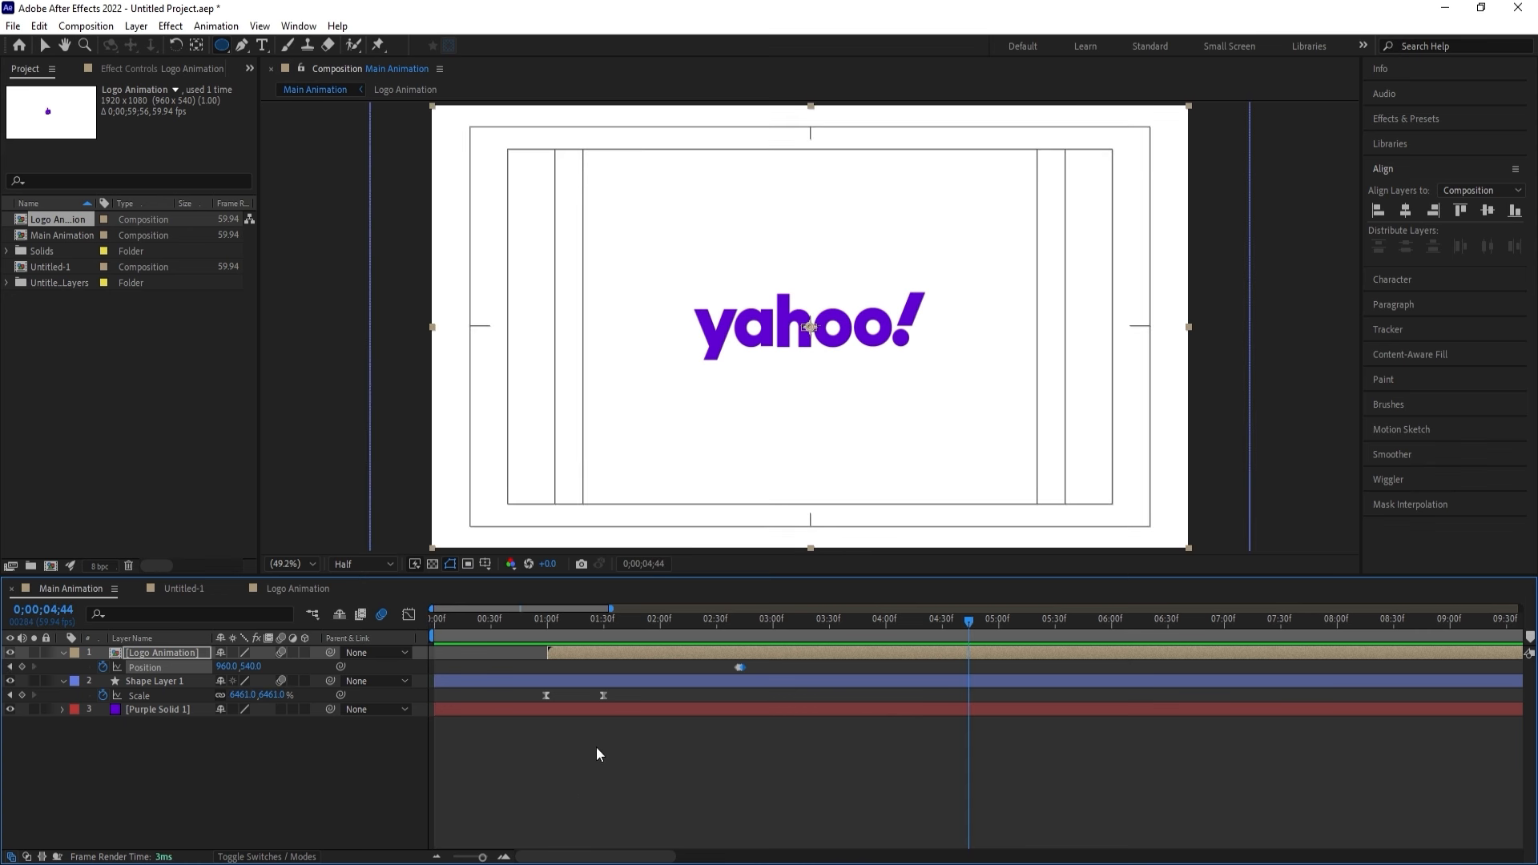
pyautogui.press('space')
pyautogui.press('space')
pyautogui.press('n')
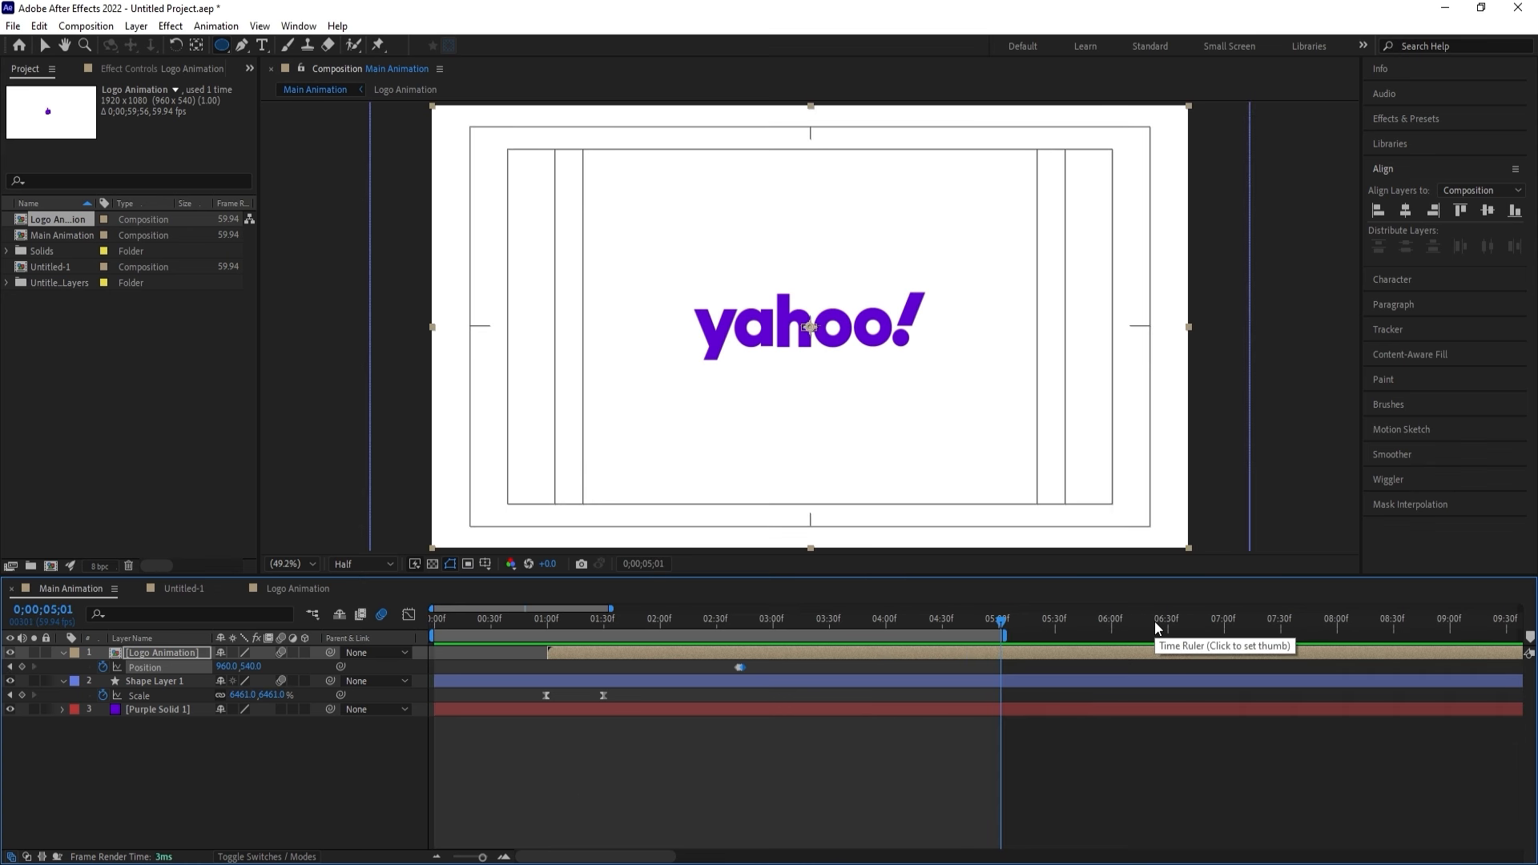
pyautogui.press('space')
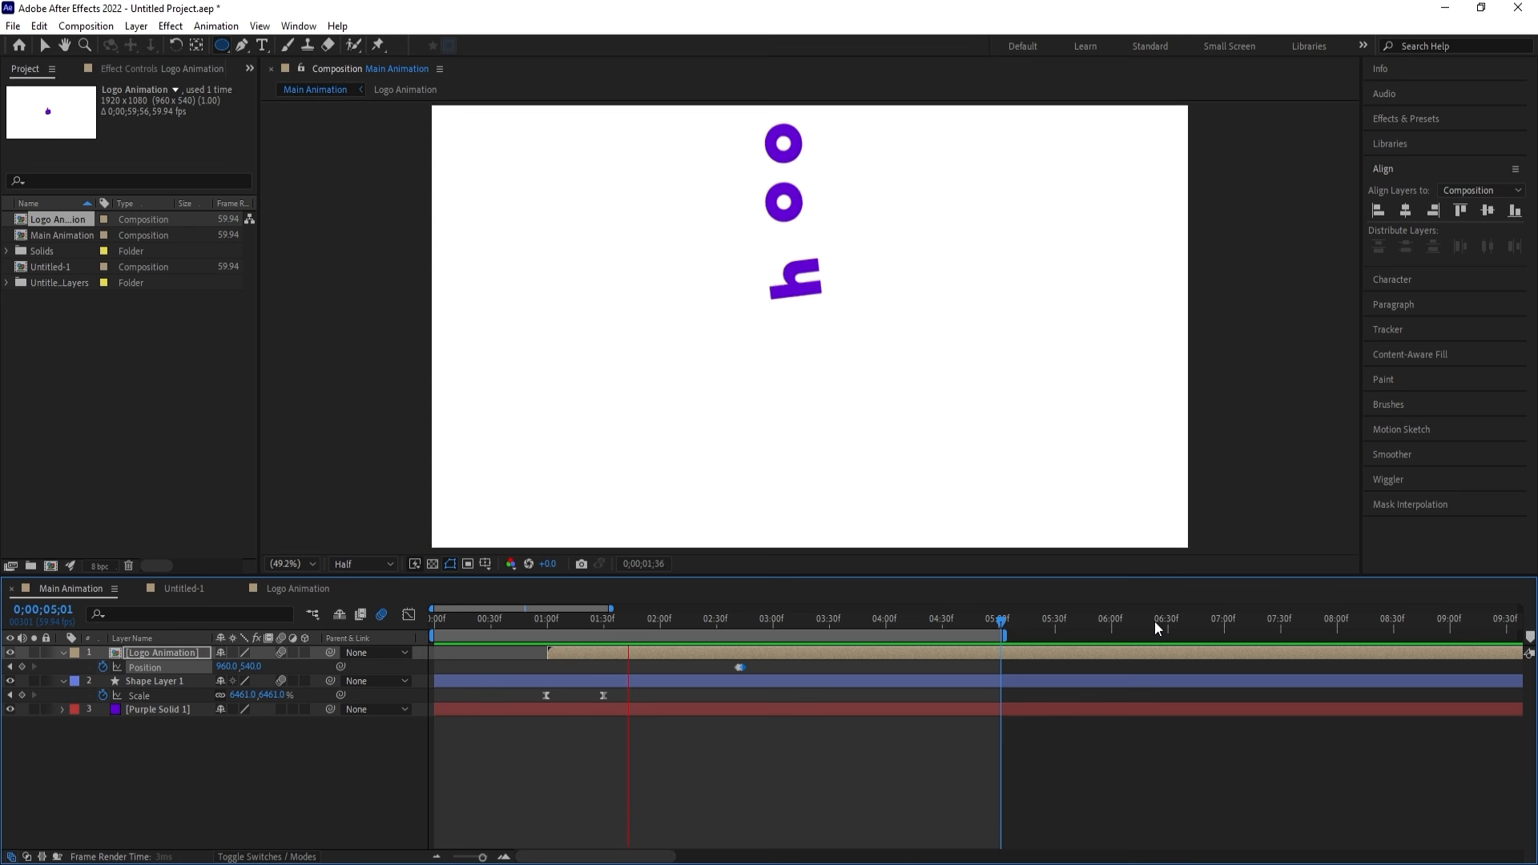
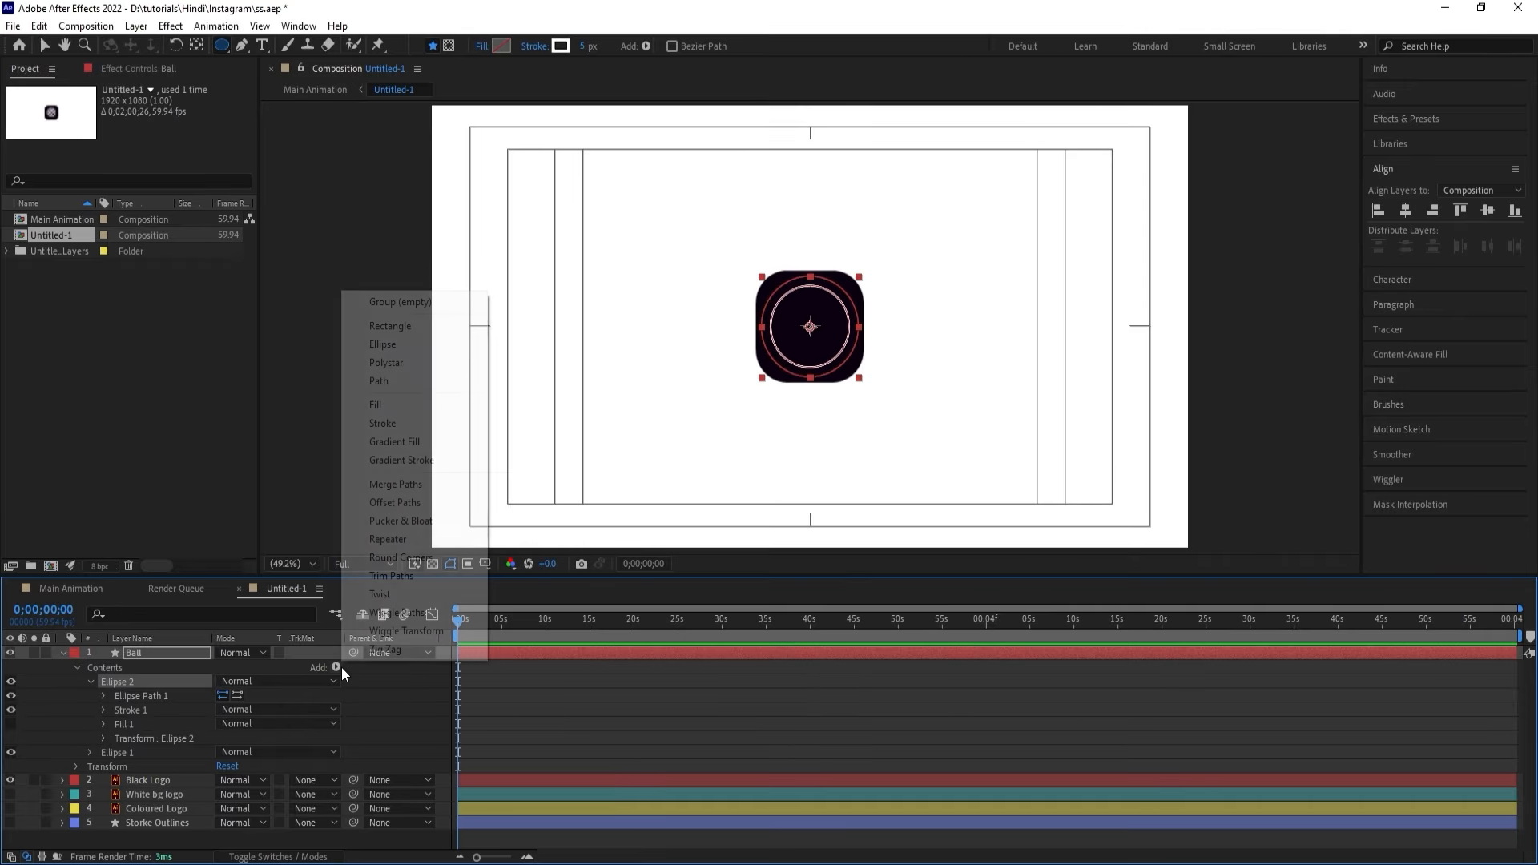
# Add Trim Paths to the Ball layer's Ellipse 2 and set its End to 20%.
pyautogui.click(370, 575)
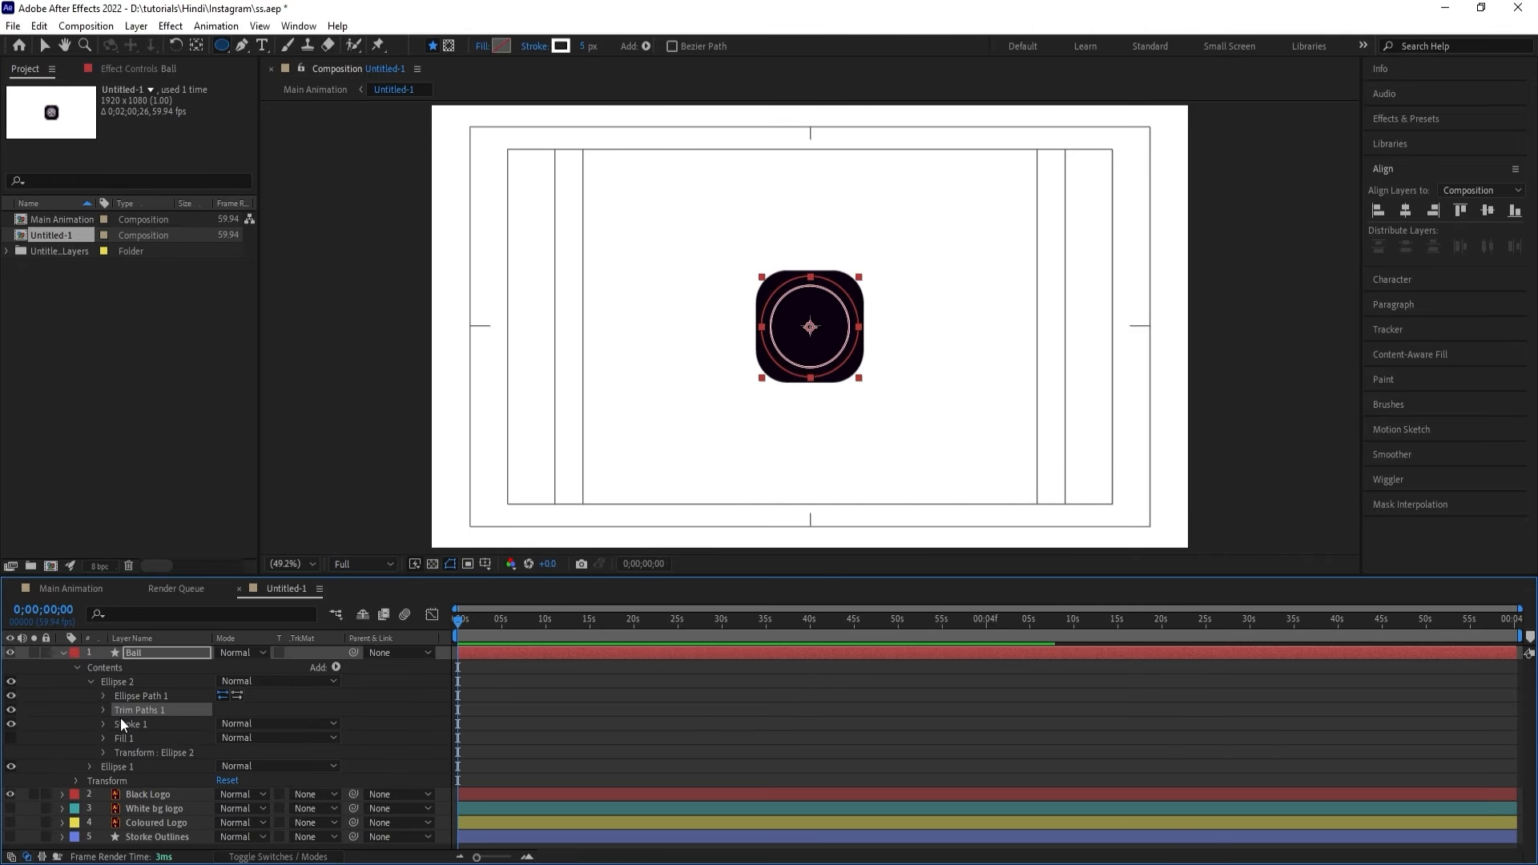
pyautogui.click(102, 711)
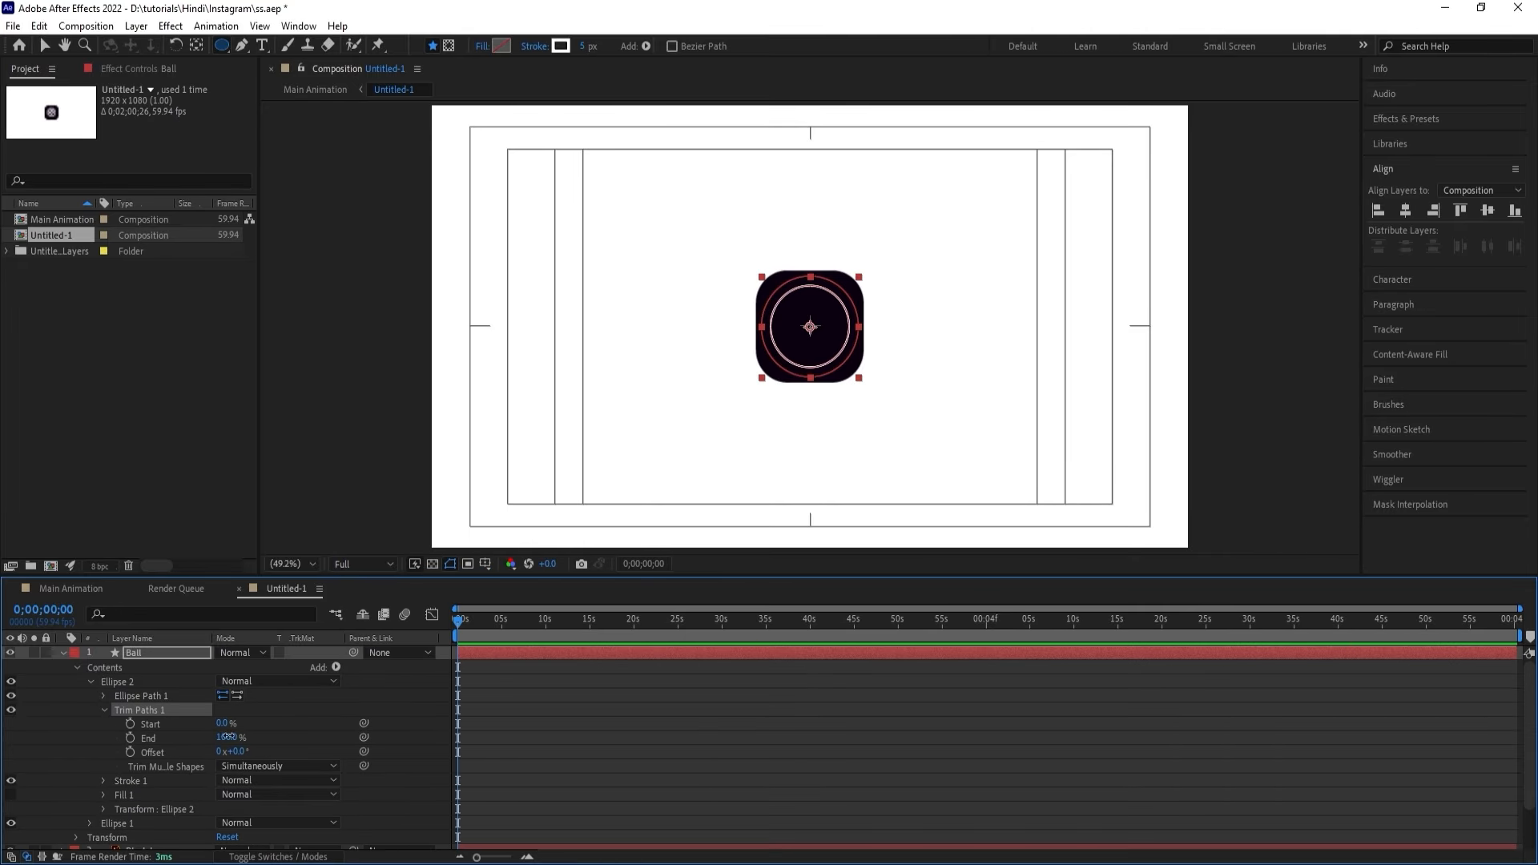
pyautogui.click(228, 737)
pyautogui.write('20')
pyautogui.press('Return')
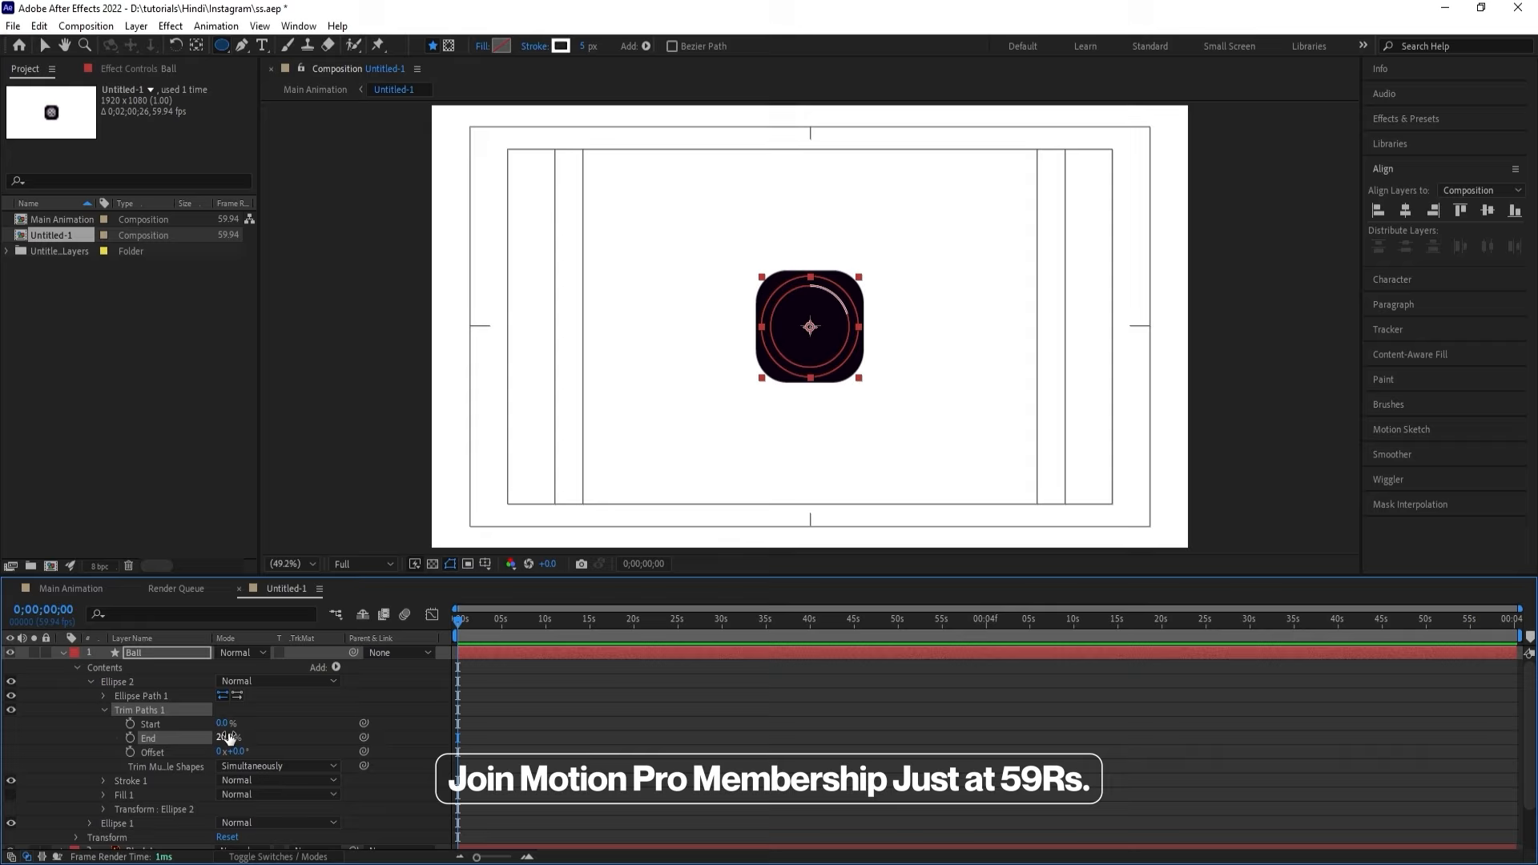
pyautogui.click(421, 721)
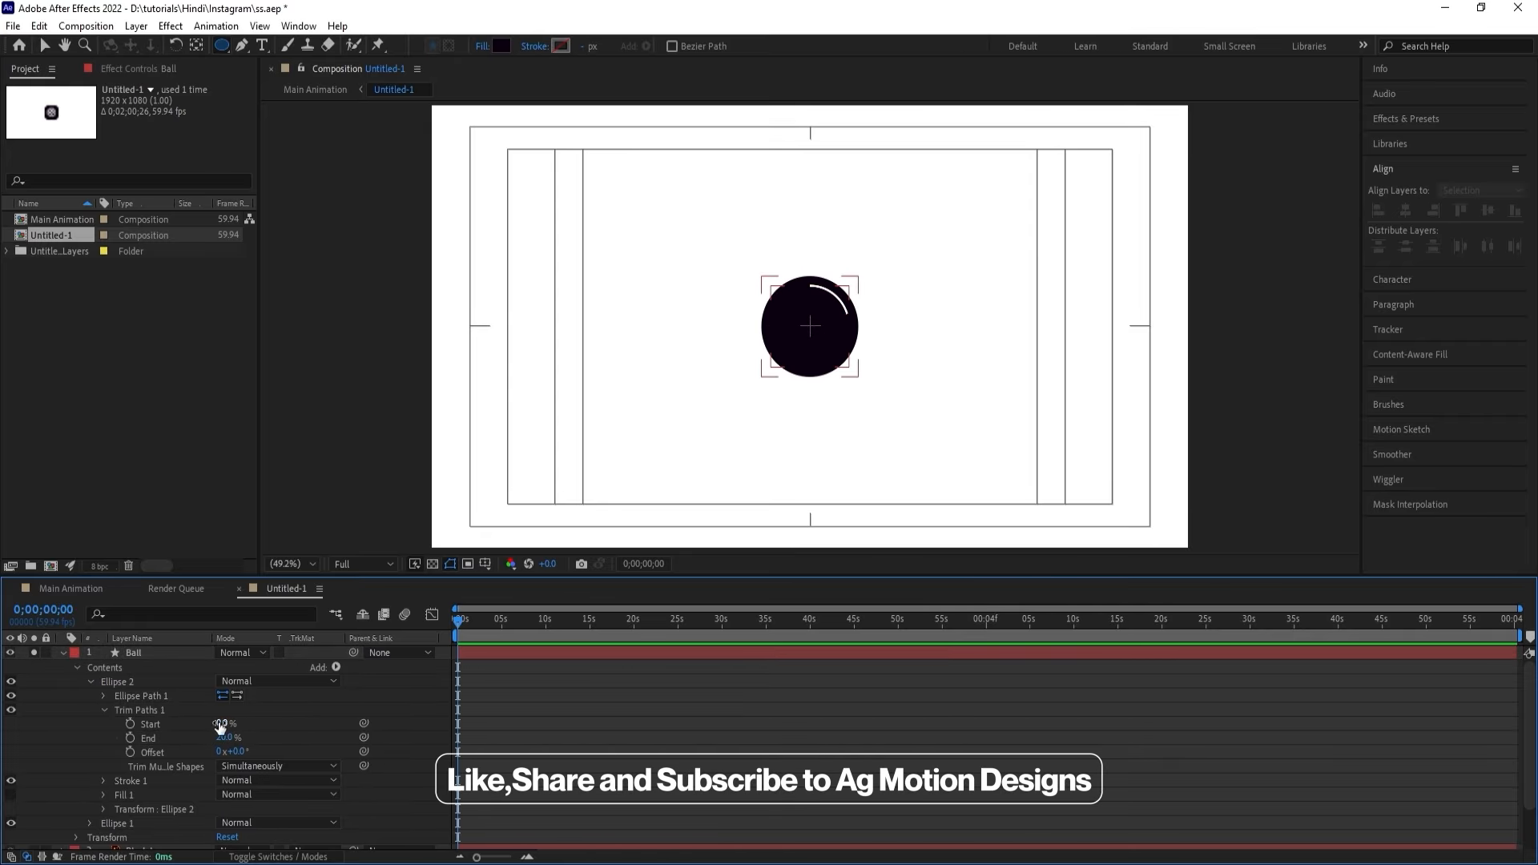
# Set Ellipse 2's Stroke Width to 11 and its Line Cap to Round Cap.
pyautogui.click(103, 780)
pyautogui.scroll(-2, 103, 773)
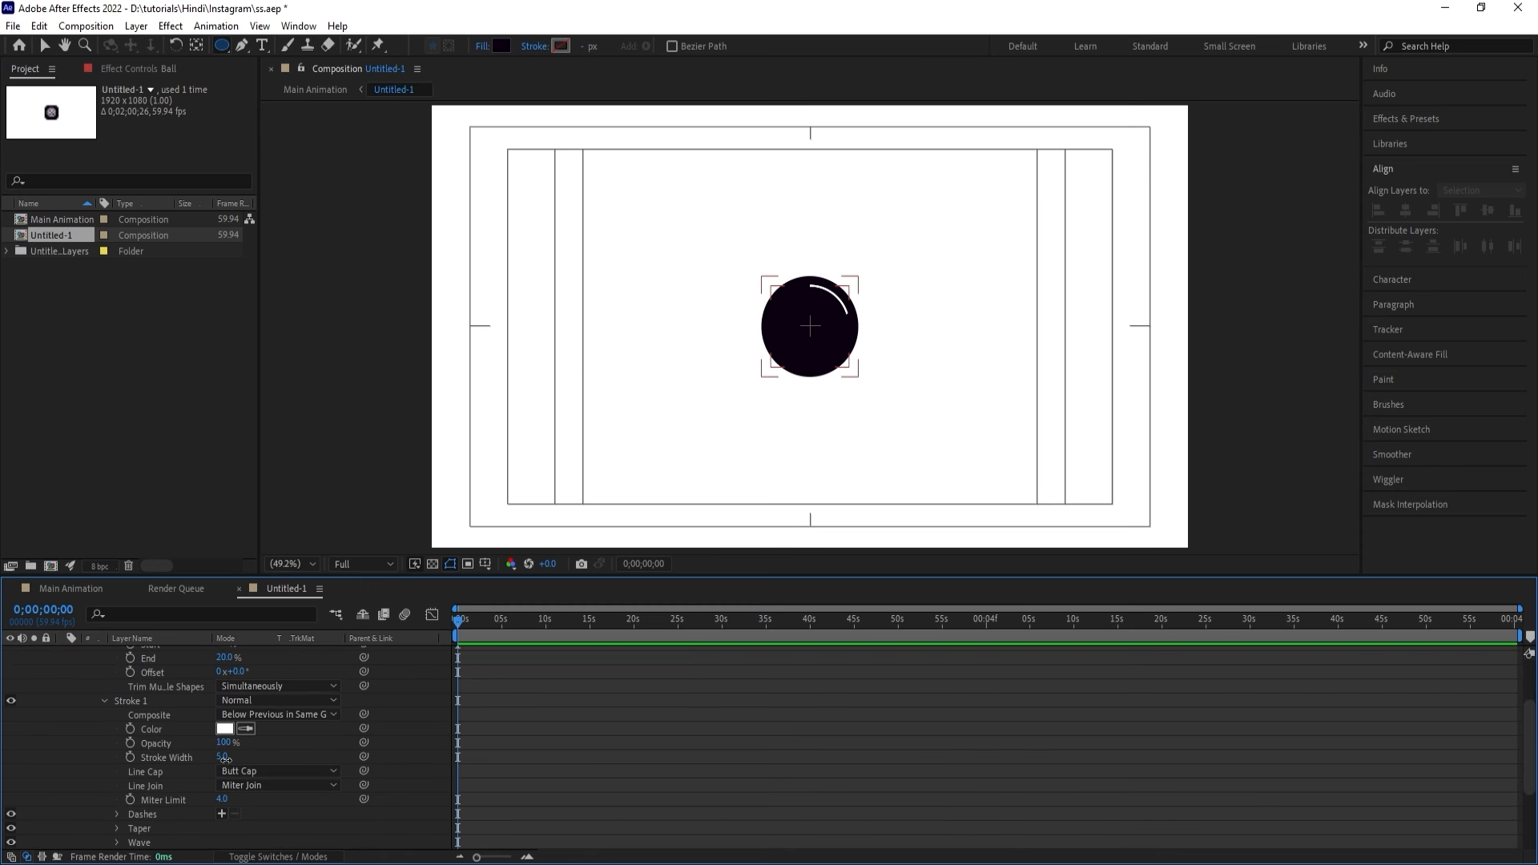
pyautogui.moveTo(224, 758); pyautogui.dragTo(238, 760)
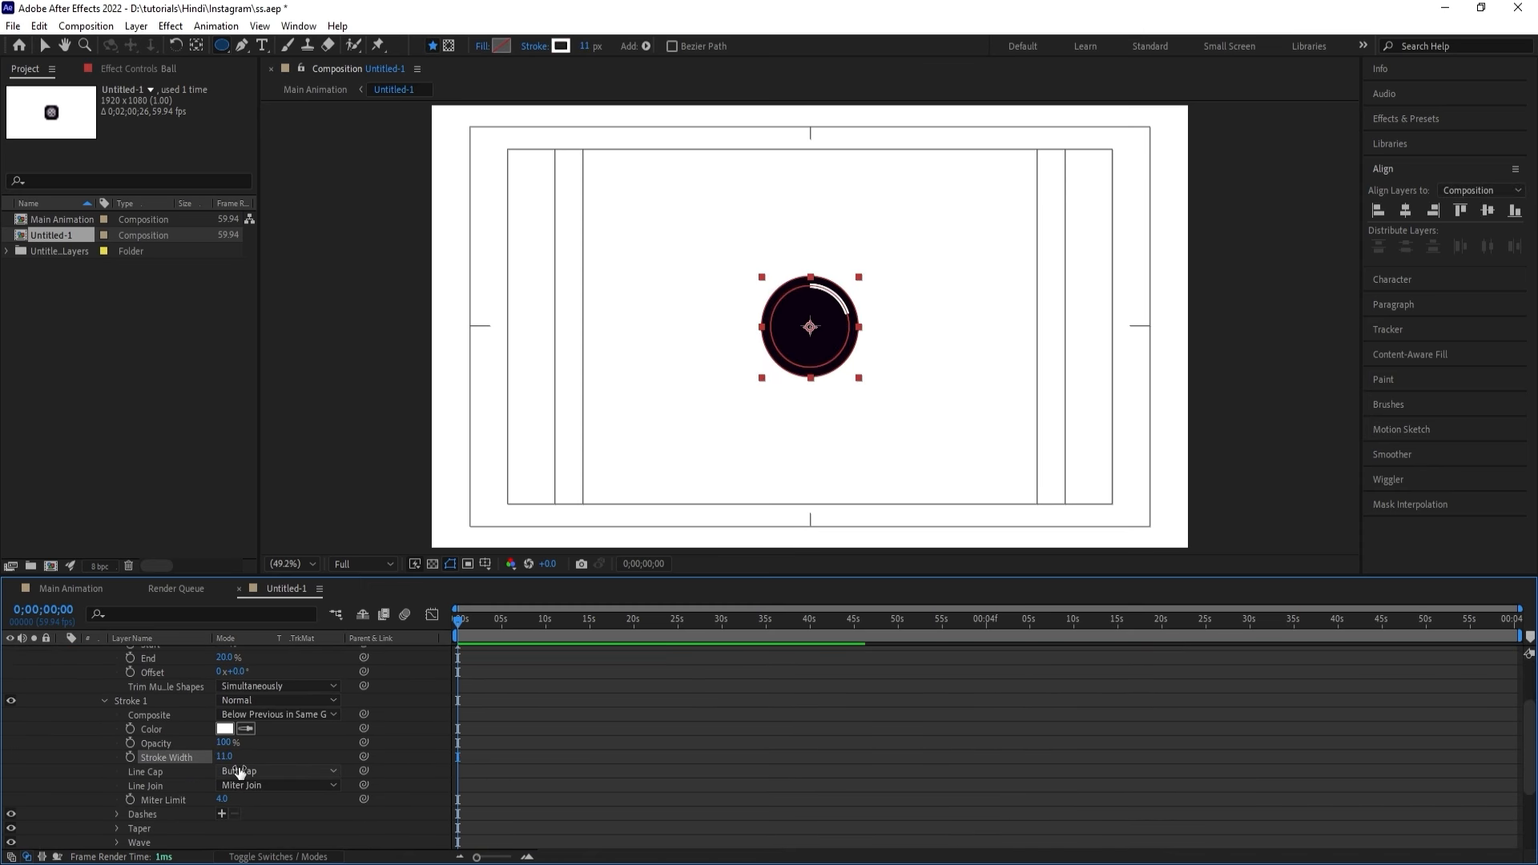
pyautogui.click(239, 771)
pyautogui.click(247, 805)
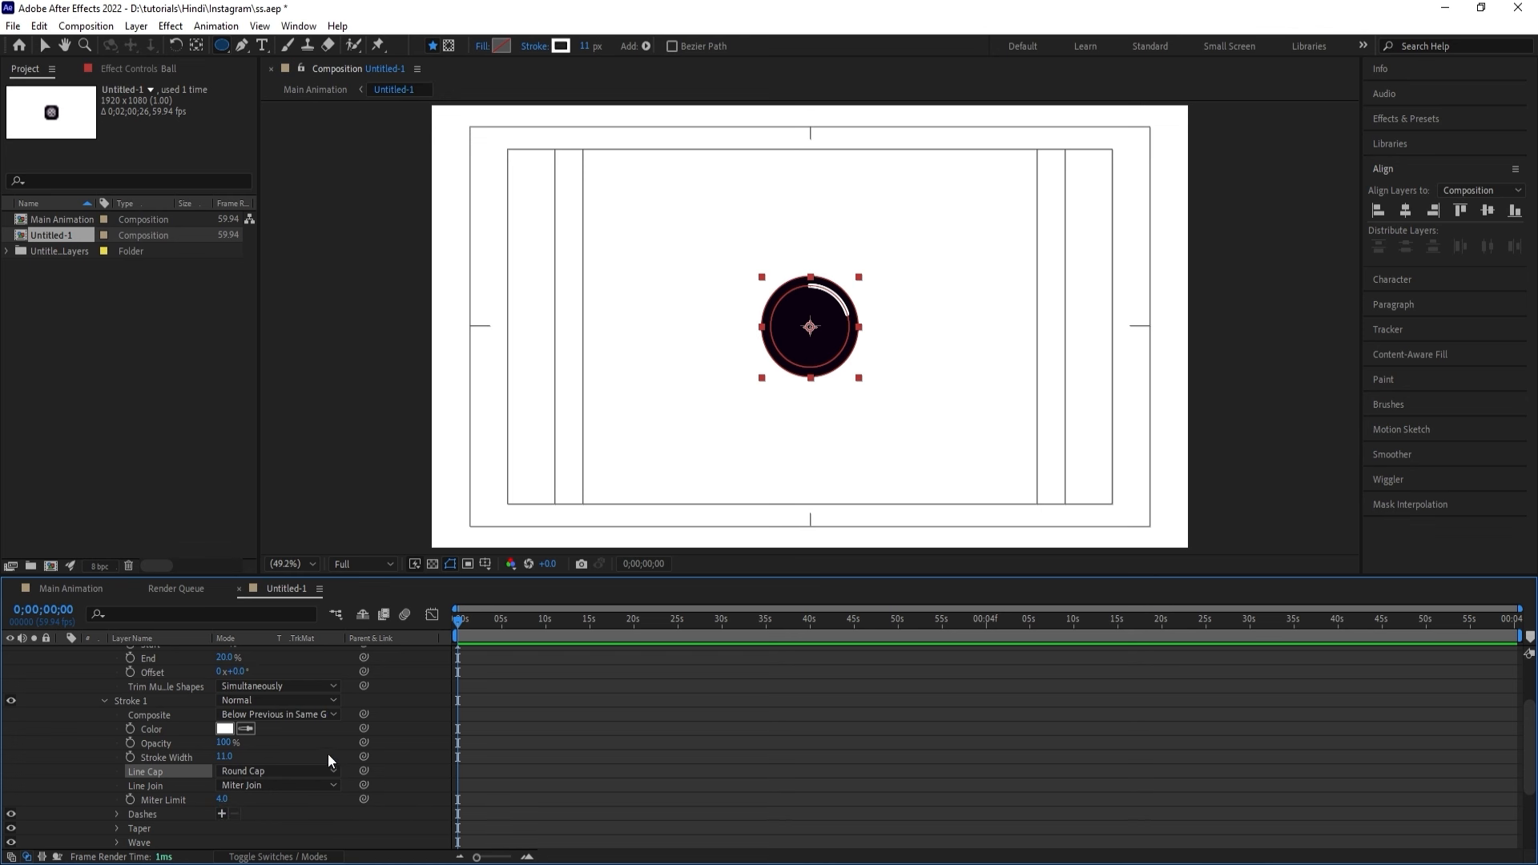
pyautogui.click(393, 706)
# Collapse the Ball layer's properties and turn off its solo so the Black Logo layer shows too.
pyautogui.scroll(2, 93, 681)
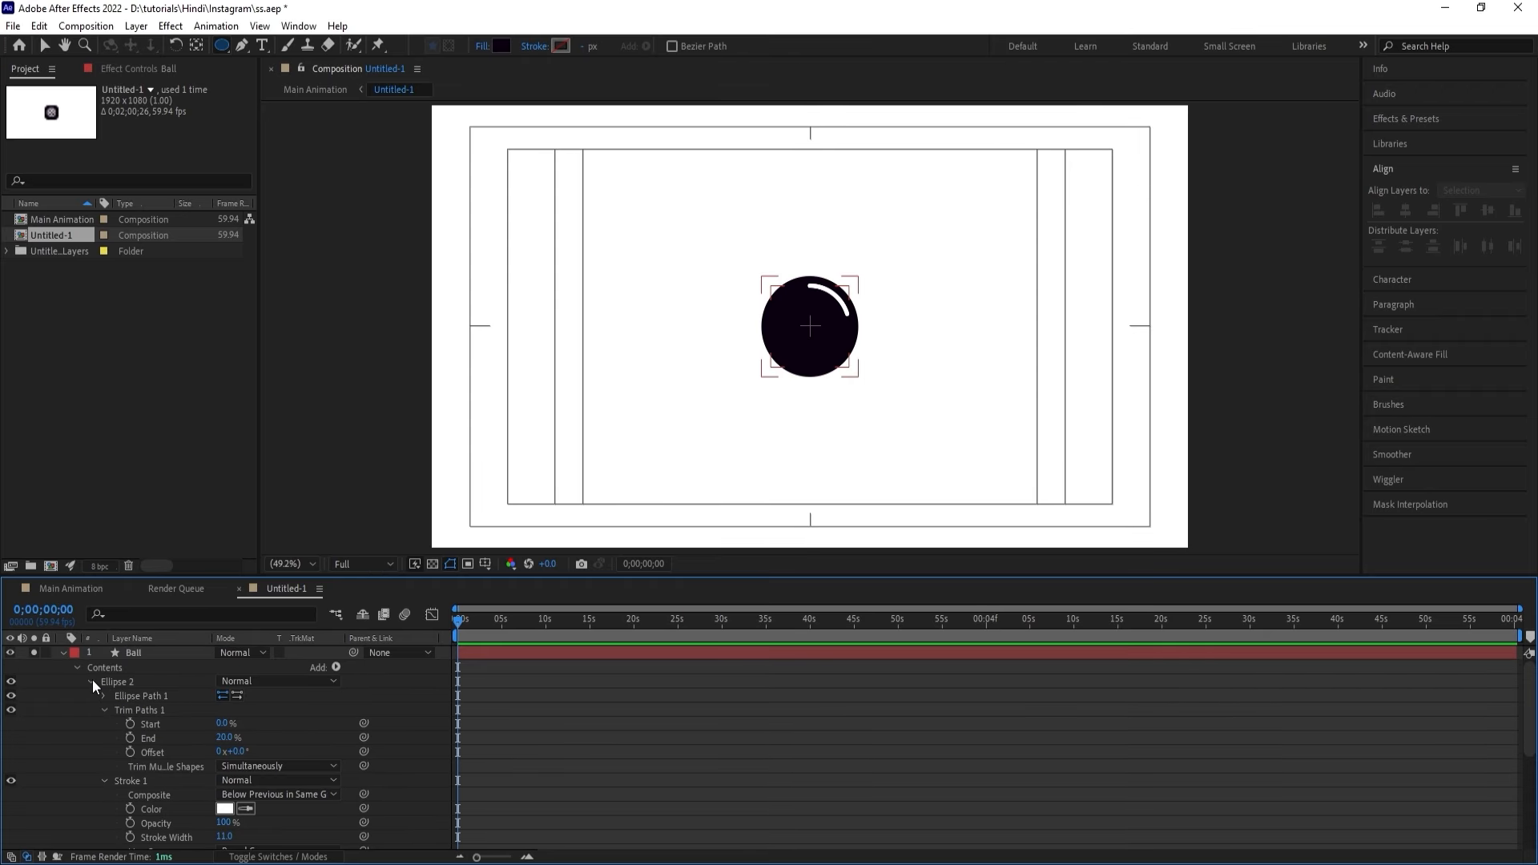
pyautogui.click(63, 653)
pyautogui.click(11, 666)
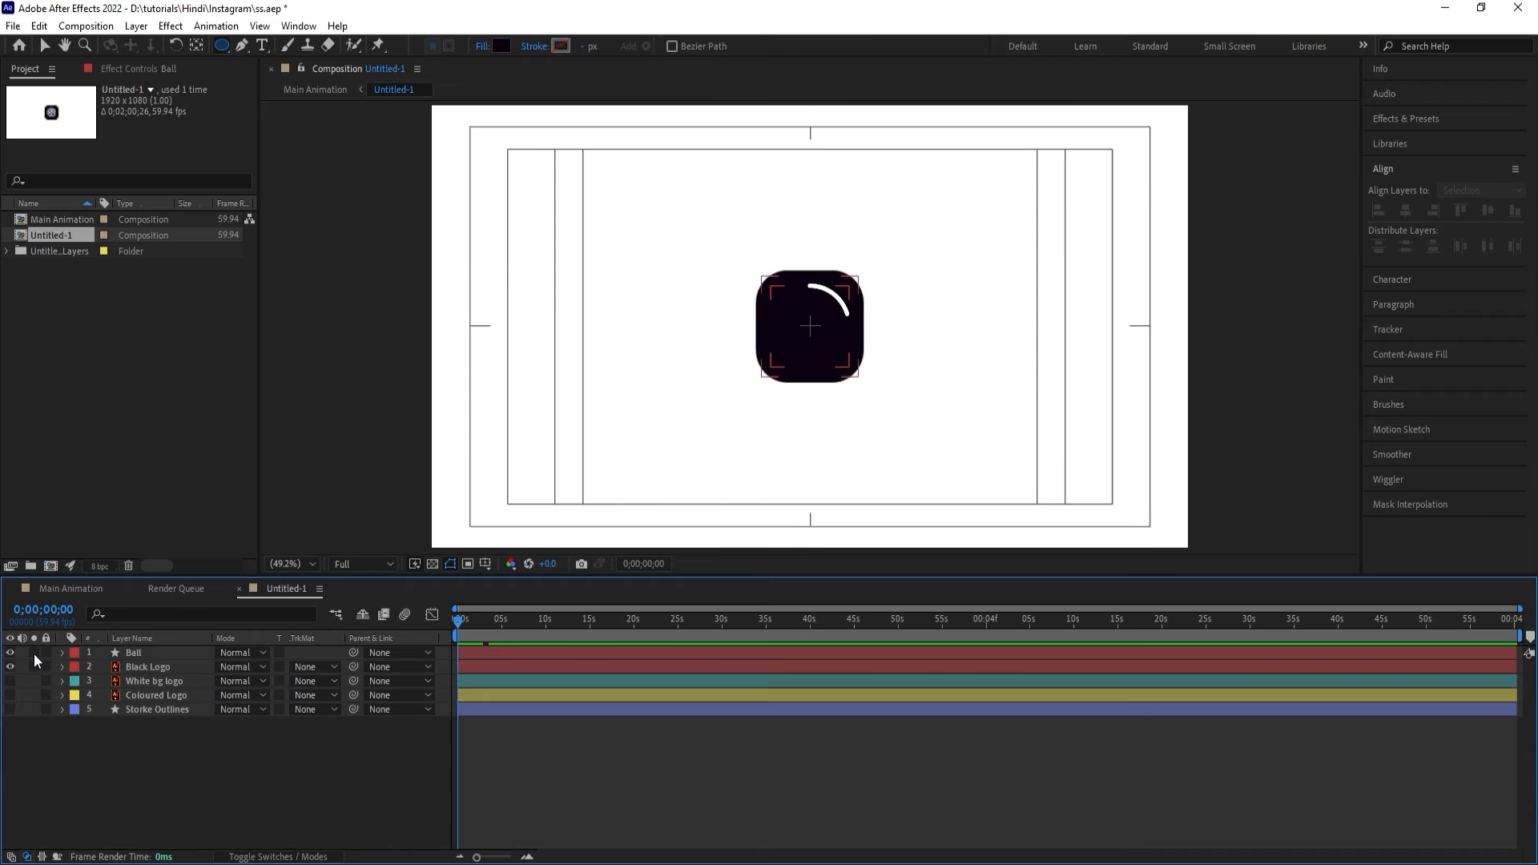
# Move the ball down so its lower edge meets the bottom edge of the black logo.
pyautogui.click(151, 652)
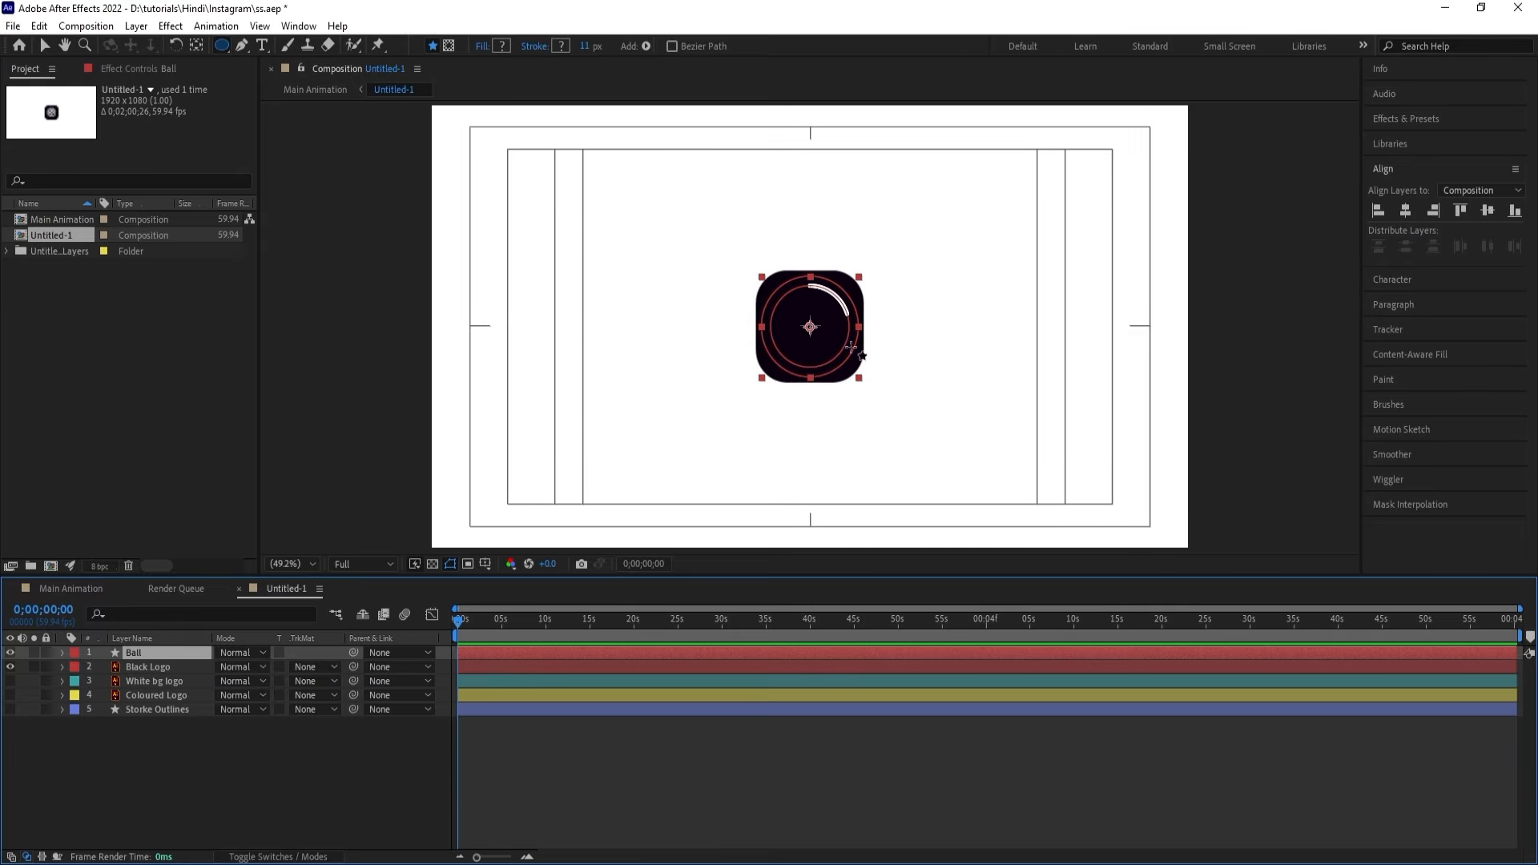
pyautogui.scroll(4, 850, 347)
pyautogui.press('v')
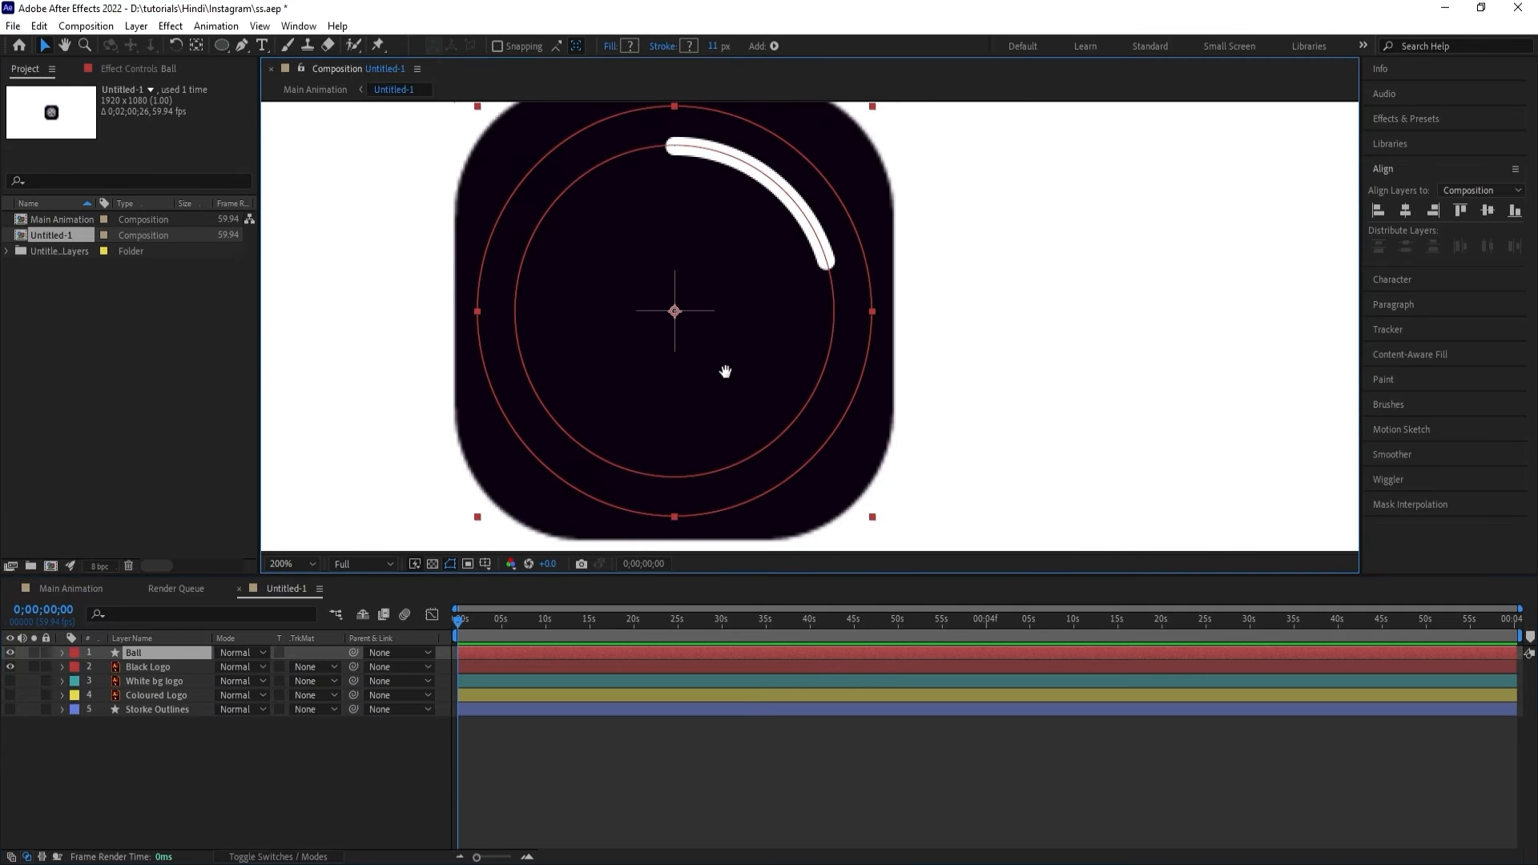
pyautogui.moveTo(724, 367)
pyautogui.mouseDown()
pyautogui.moveTo(758, 285)
pyautogui.moveTo(722, 343)
pyautogui.mouseUp()
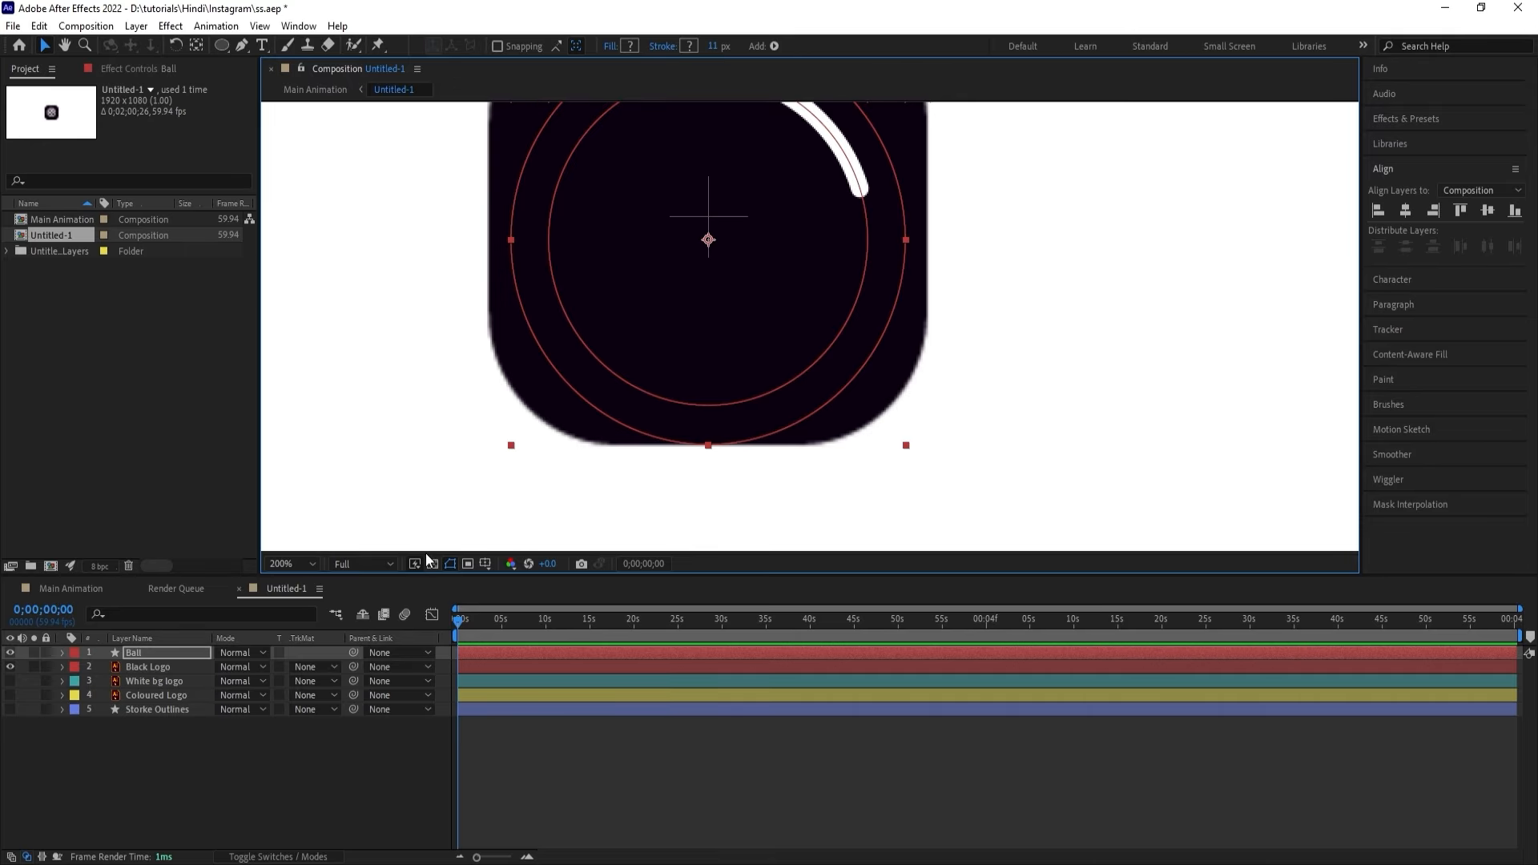
pyautogui.click(301, 559)
pyautogui.click(315, 262)
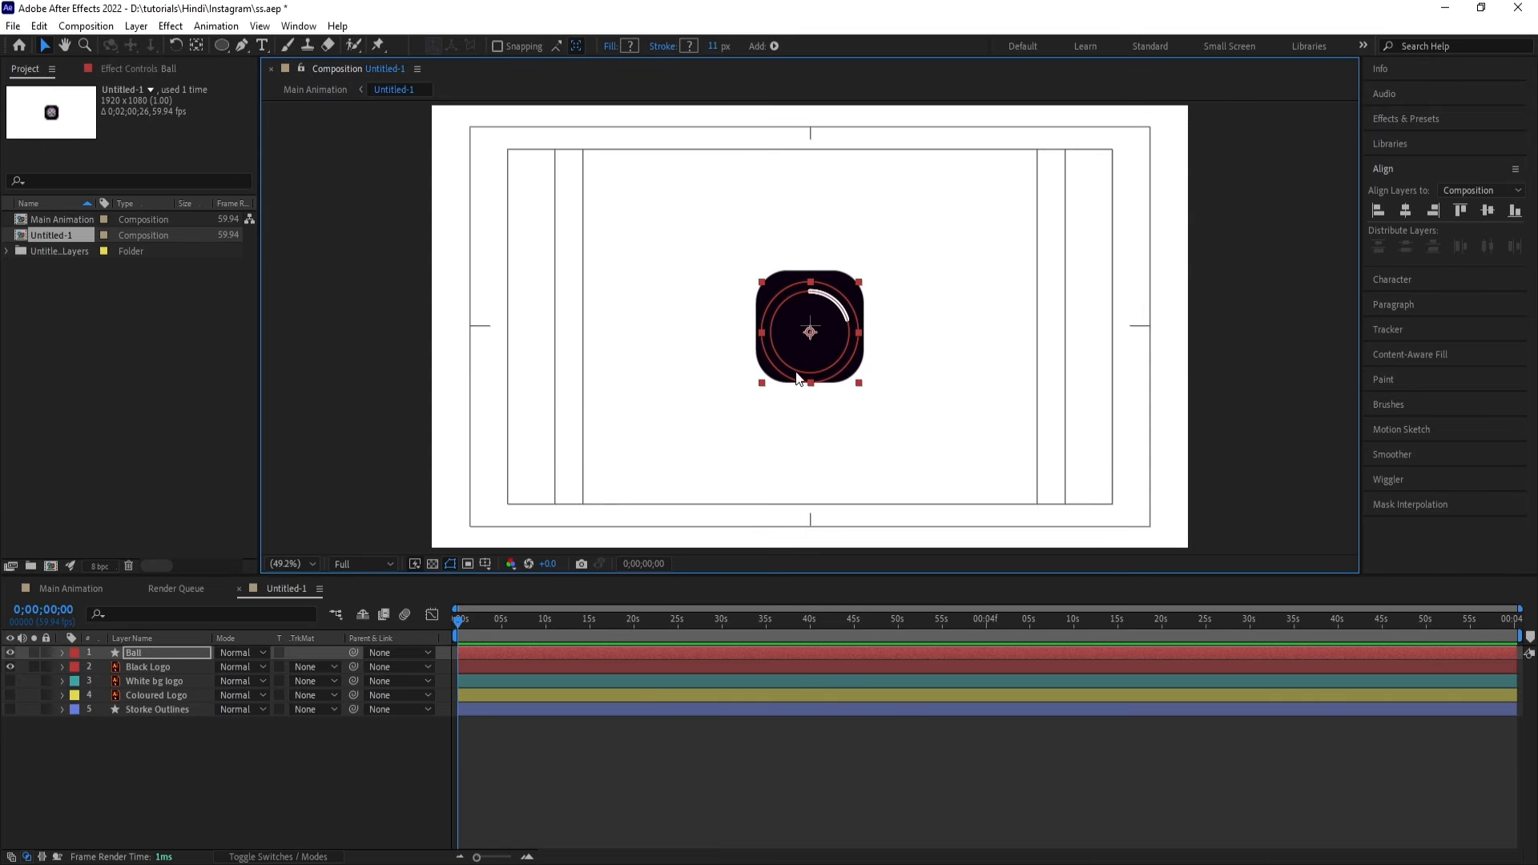
# Add Position keyframes to the Ball layer at 0;00;00;00 and 0;00;02;01, keeping the same position.
pyautogui.click(98, 794)
pyautogui.click(140, 654)
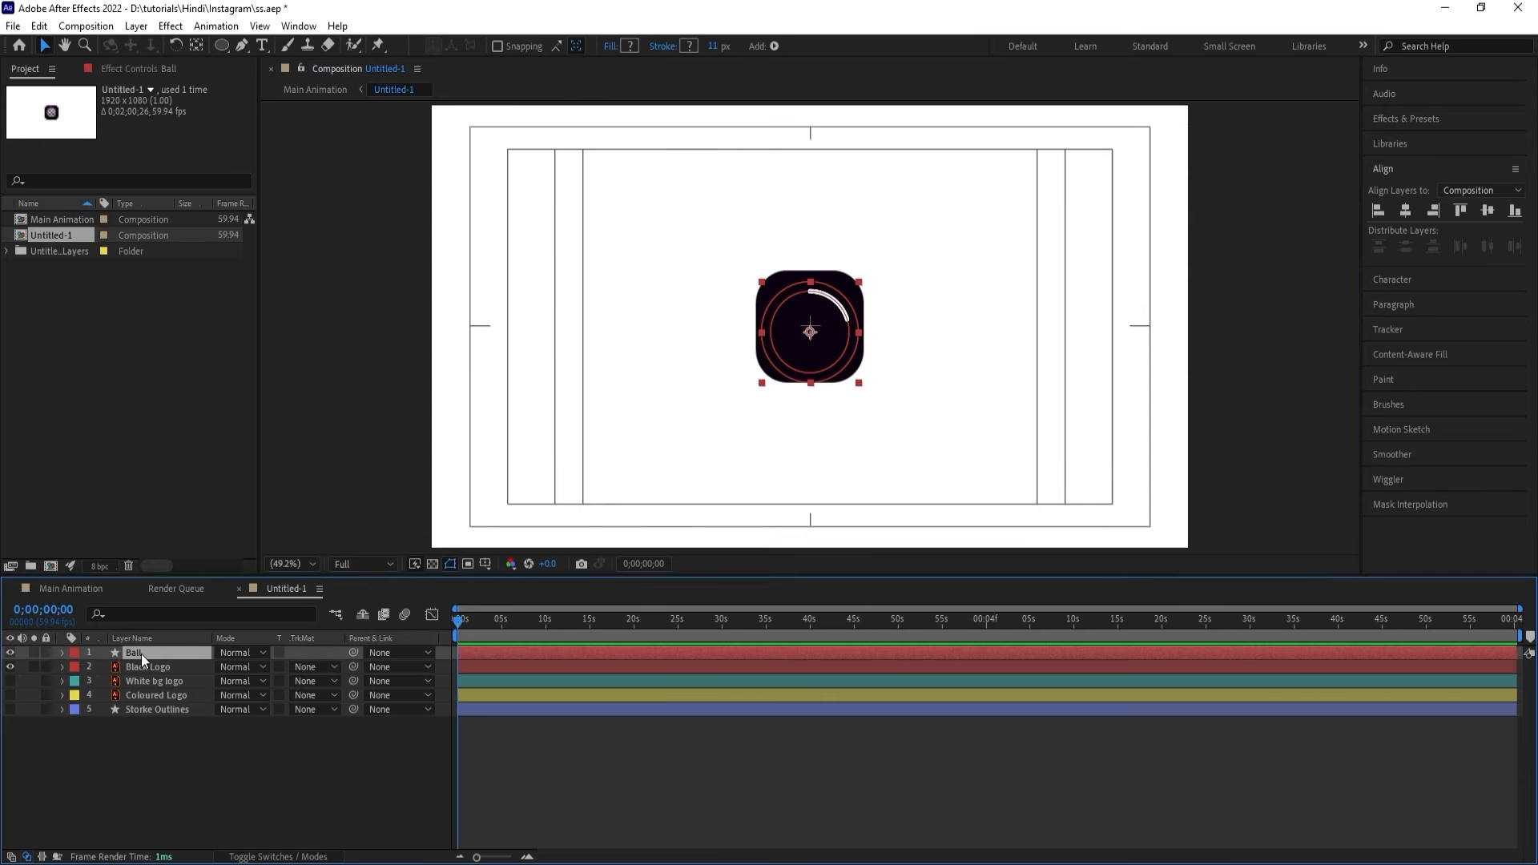
pyautogui.press('p')
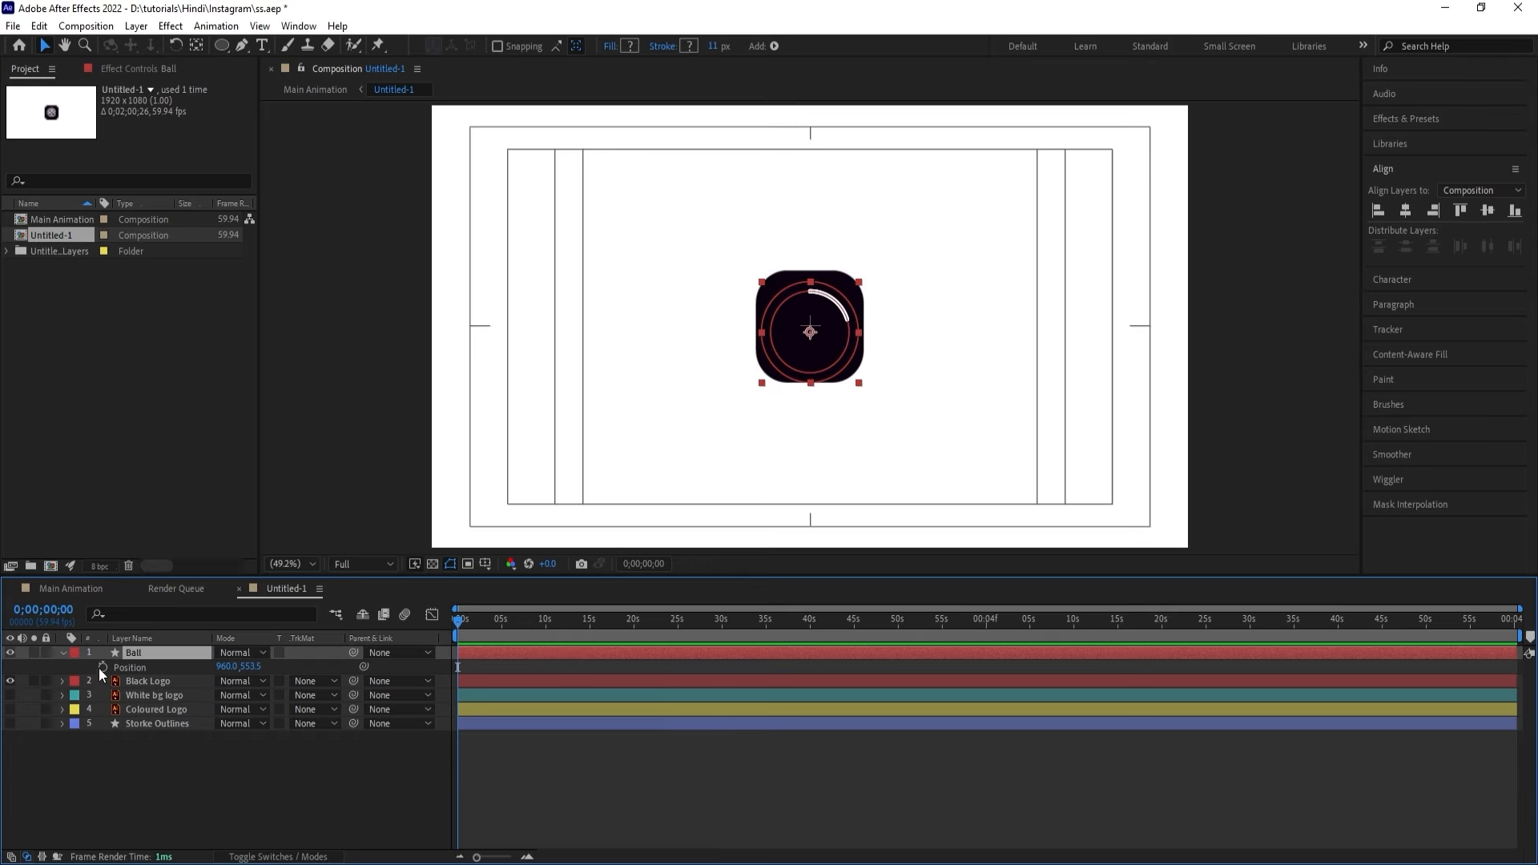
pyautogui.click(103, 667)
pyautogui.press('=')
pyautogui.press('=')
pyautogui.press('=')
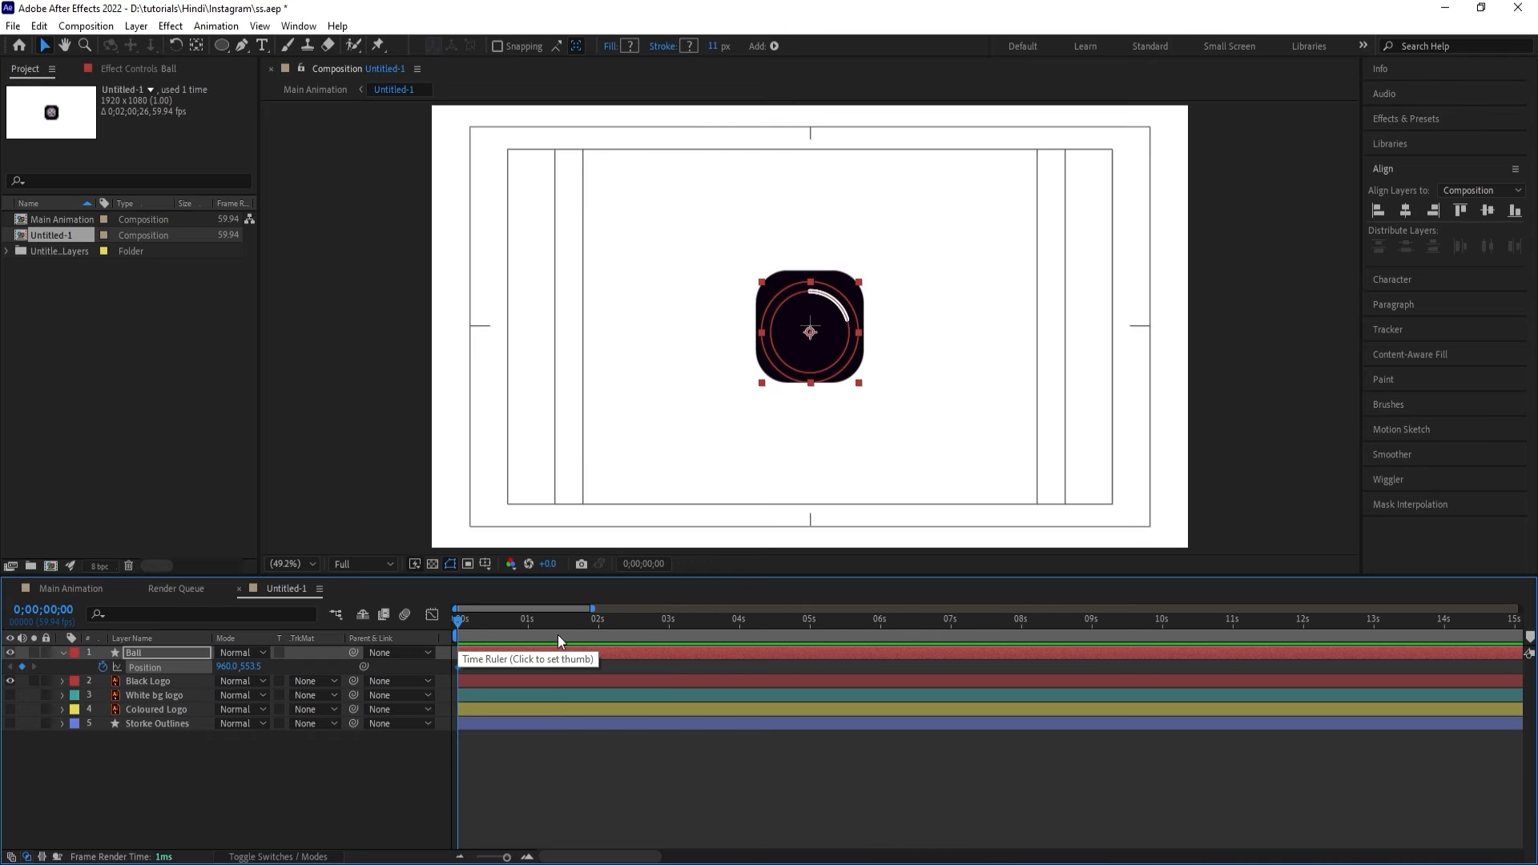
pyautogui.click(599, 622)
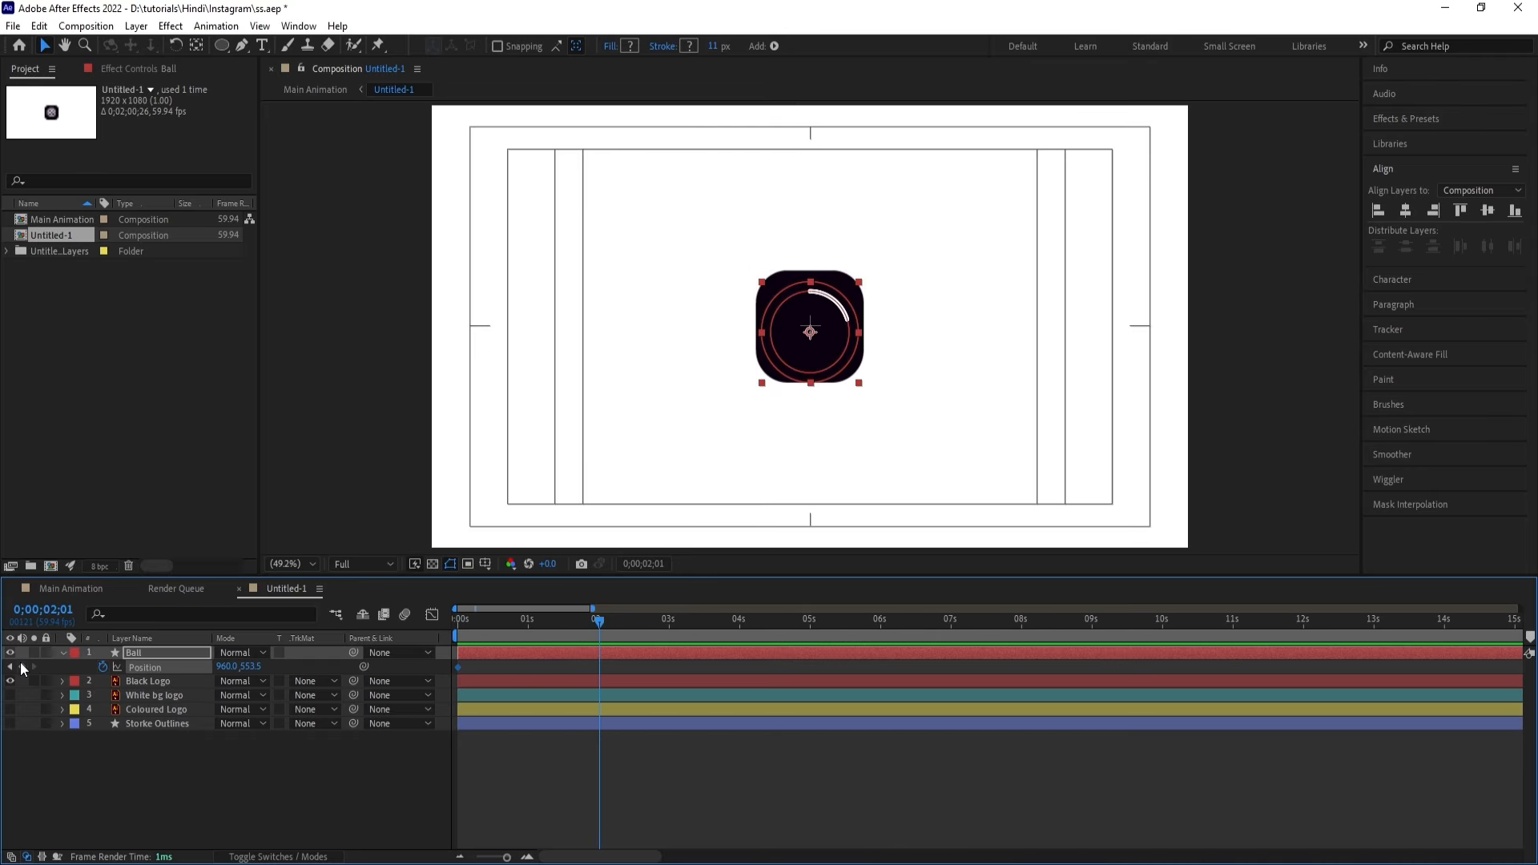
# Add a Rotation keyframe to the Ball layer at the start, and go to its Position keyframe at 0;00;02;01.
pyautogui.press('Home')
pyautogui.press('r')
pyautogui.click(102, 668)
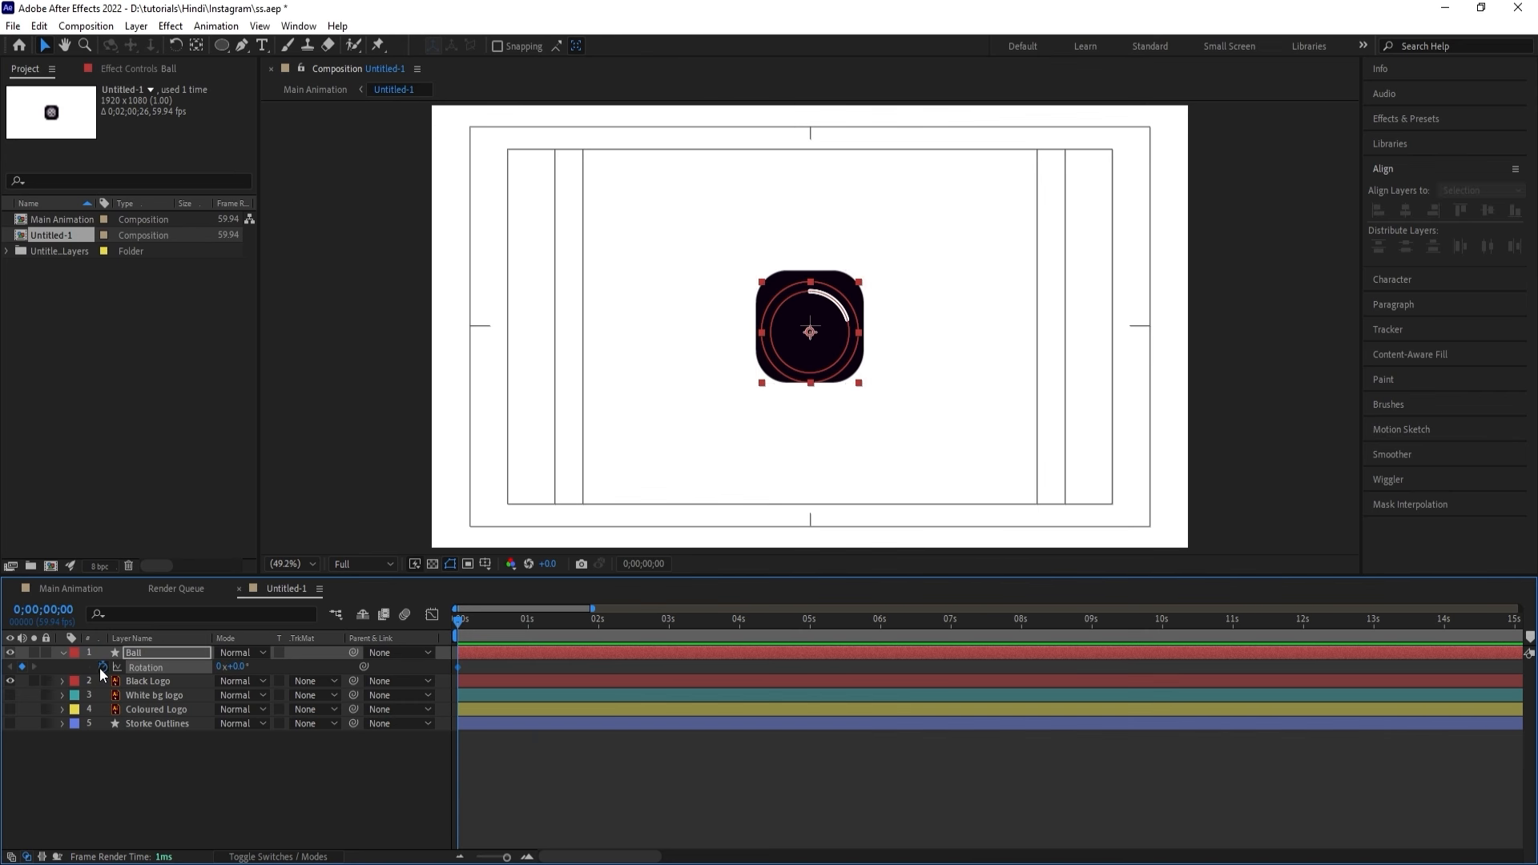
pyautogui.hotkey('shift', 'p')
pyautogui.press('k')
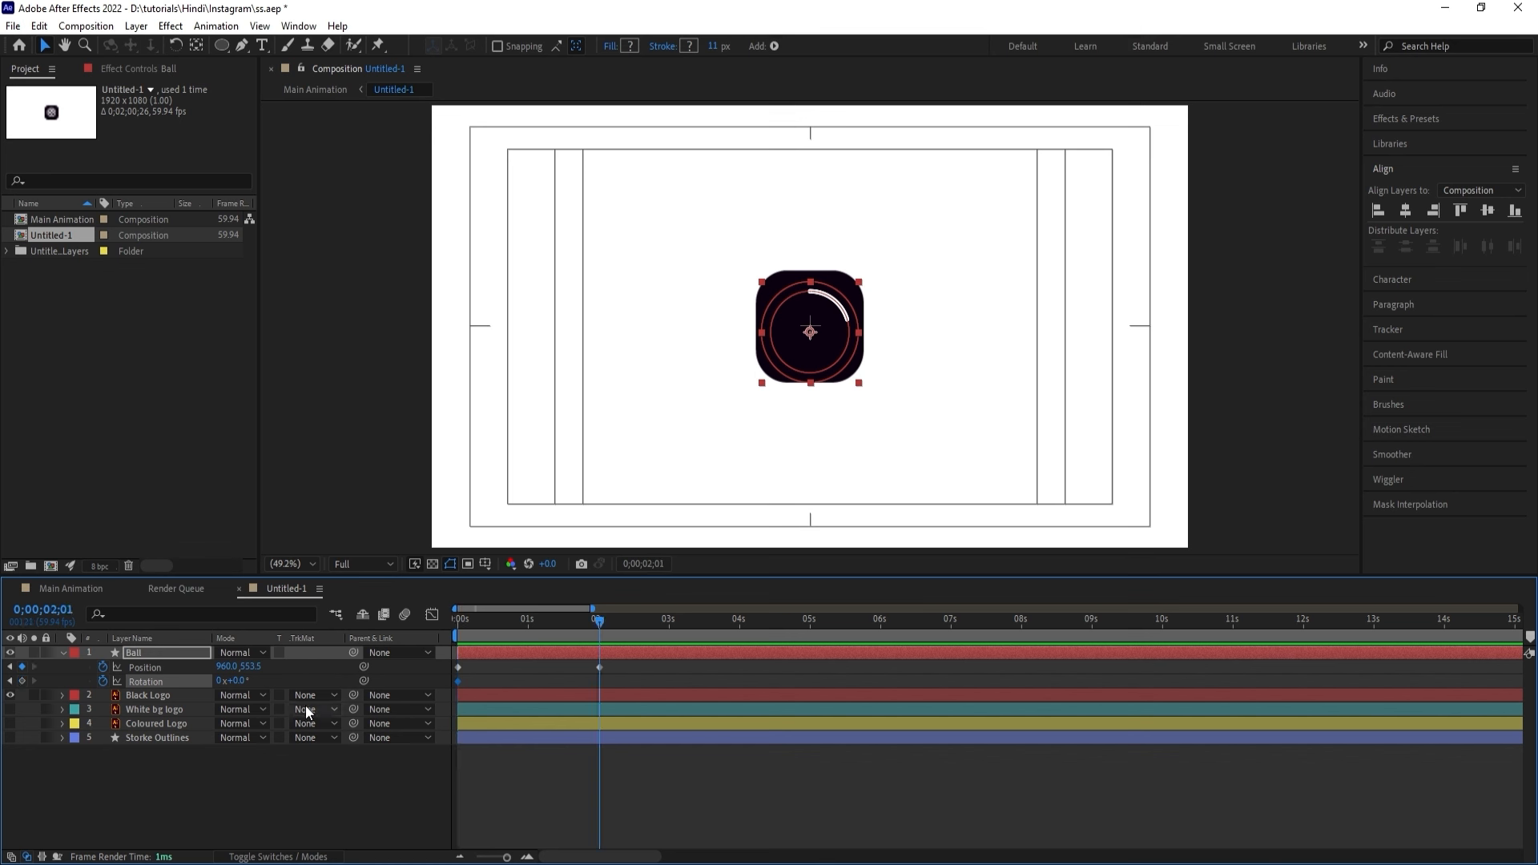
pyautogui.click(239, 681)
pyautogui.write('-14')
pyautogui.press('Return')
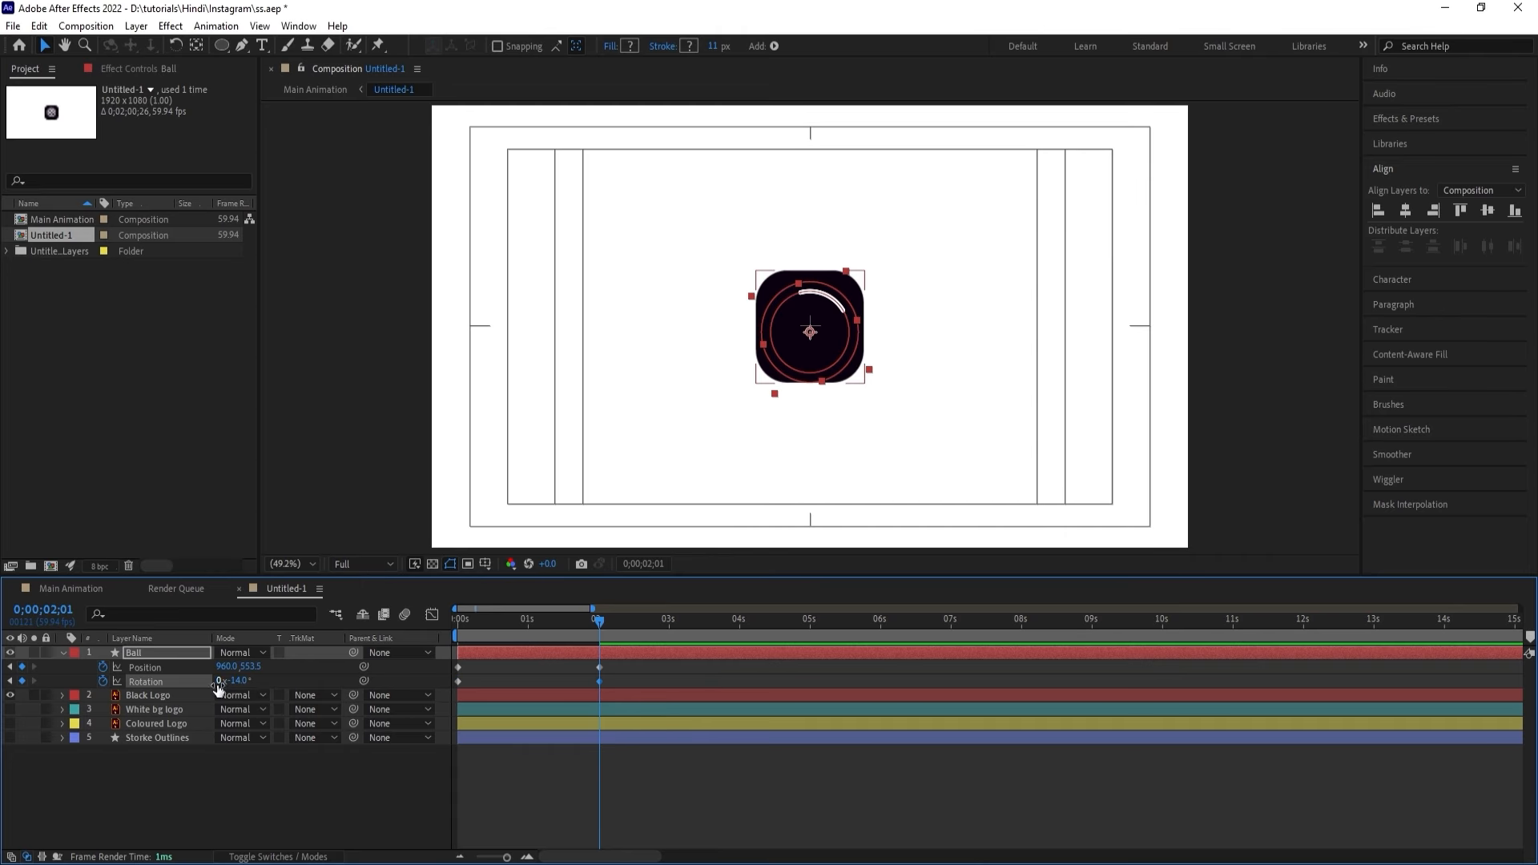
pyautogui.hotkey('ctrl', 'z')
# Set the Ball's Rotation to -2 turns at 0;00;02;01 and its X Position to 2062 at the start.
pyautogui.click(221, 681)
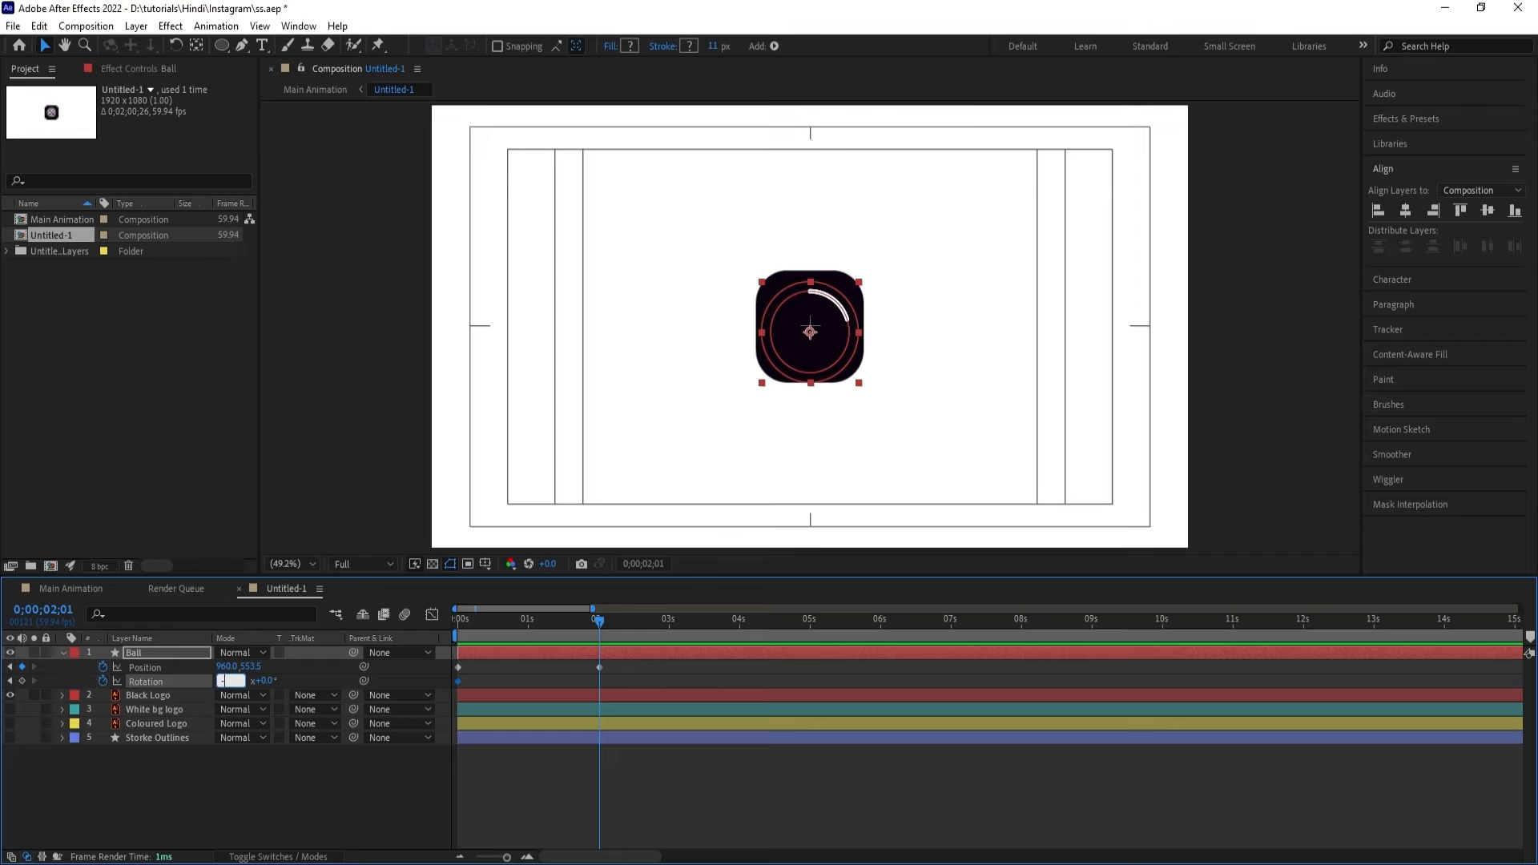
pyautogui.press('Return')
pyautogui.press('Home')
pyautogui.moveTo(226, 668); pyautogui.dragTo(1054, 611)
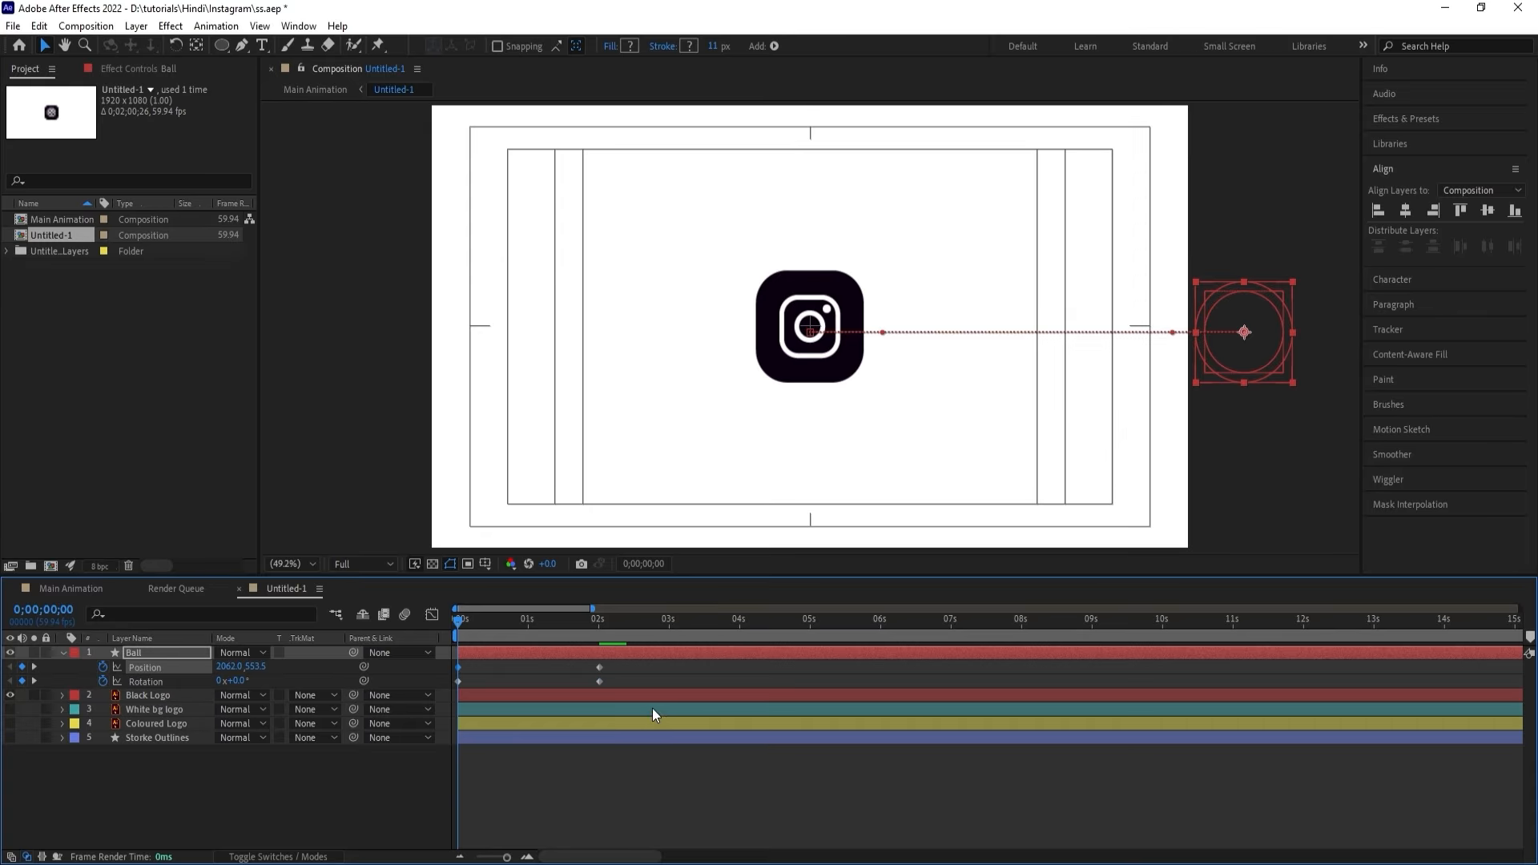
# Apply Easy Ease to the Ball's Position and Rotation keyframes at 0;00;02;01 and preview the roll.
pyautogui.moveTo(581, 662); pyautogui.dragTo(618, 684)
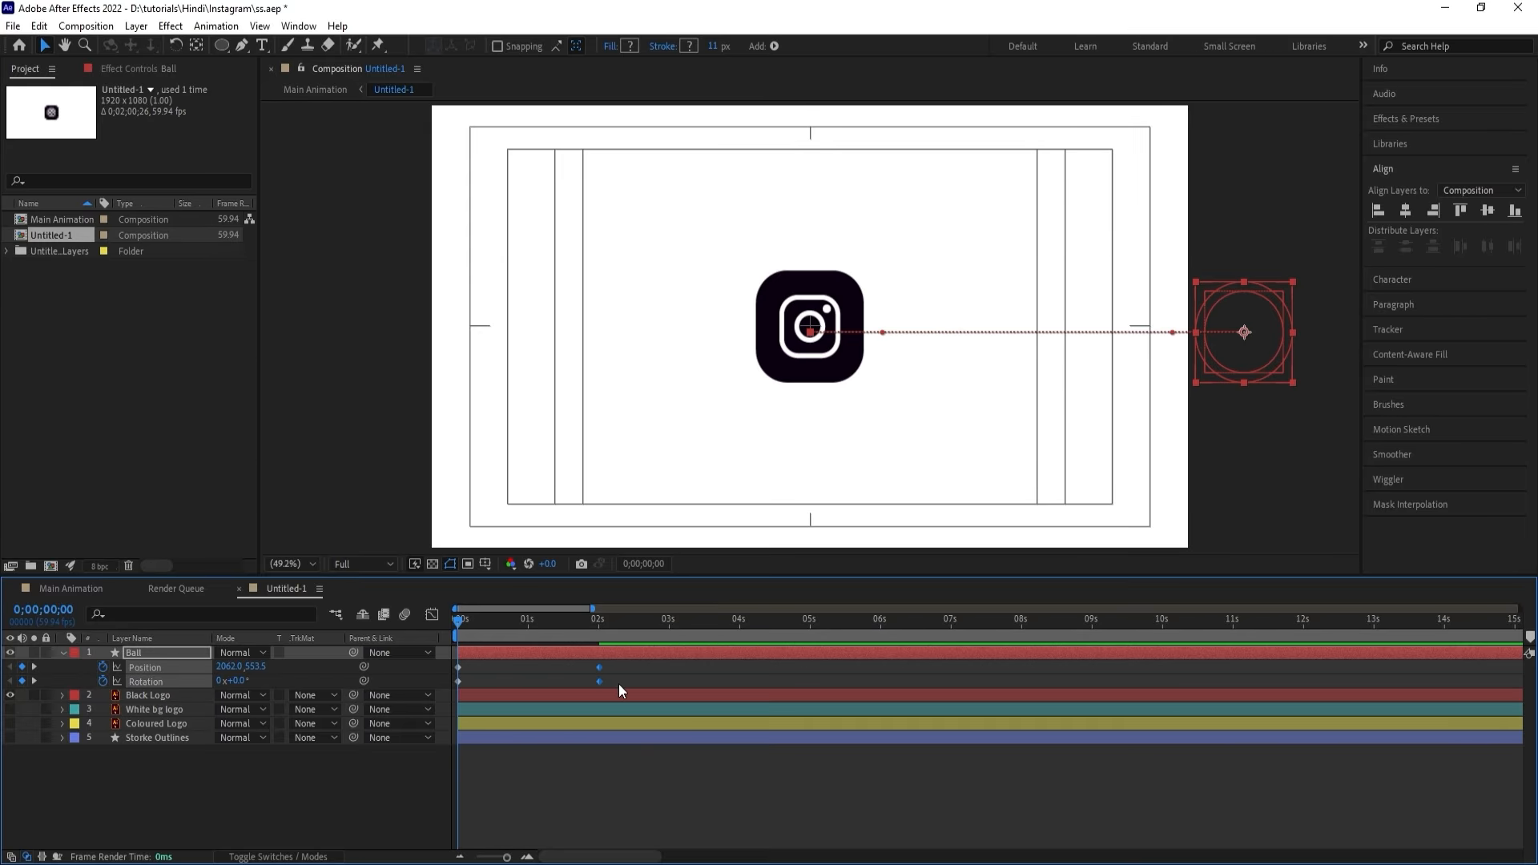
pyautogui.press('F9')
pyautogui.press('space')
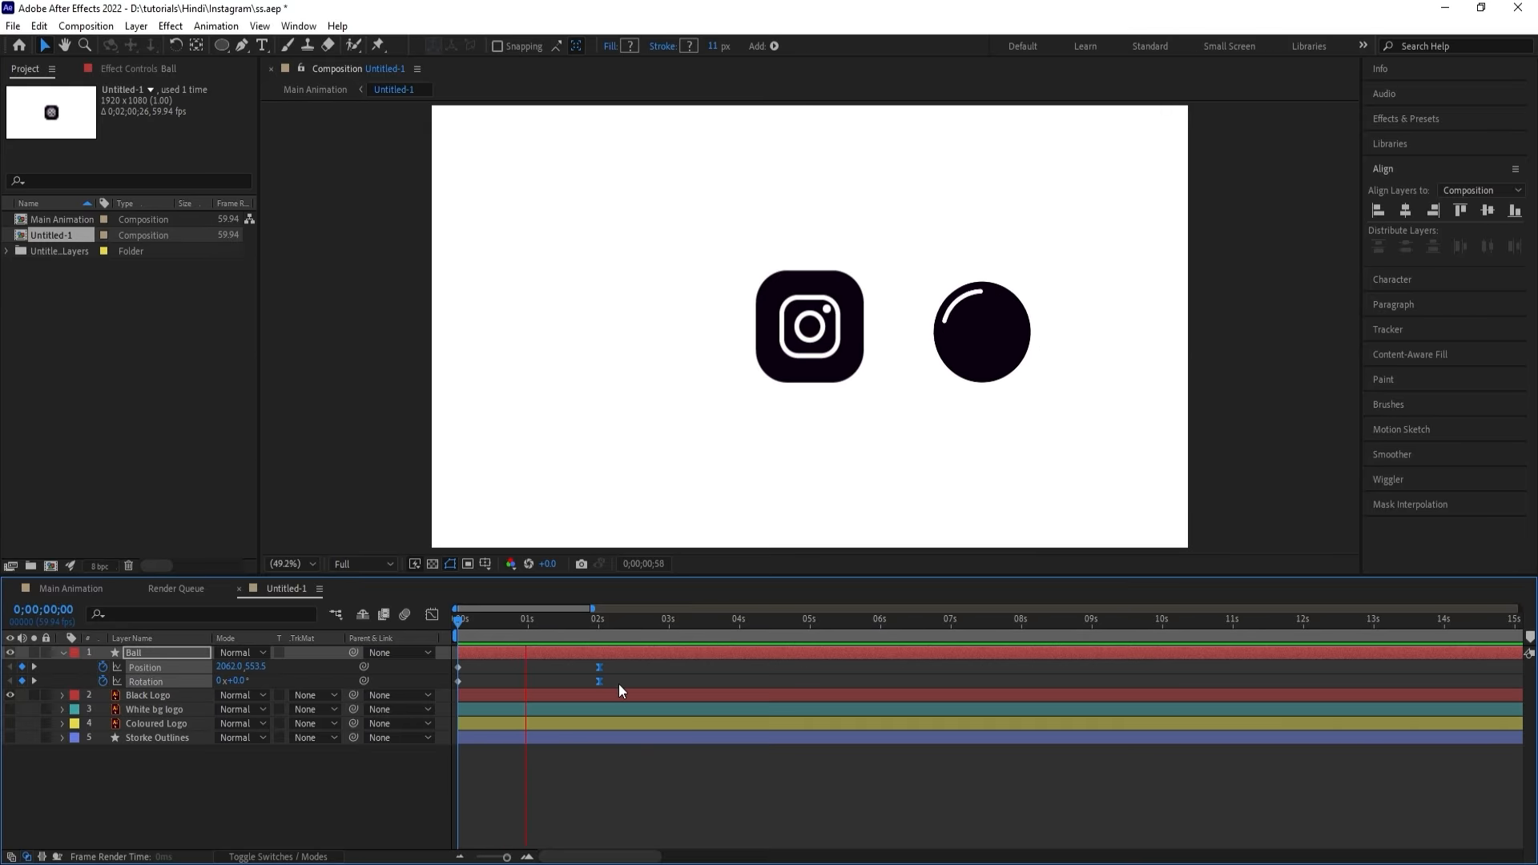
pyautogui.press('space')
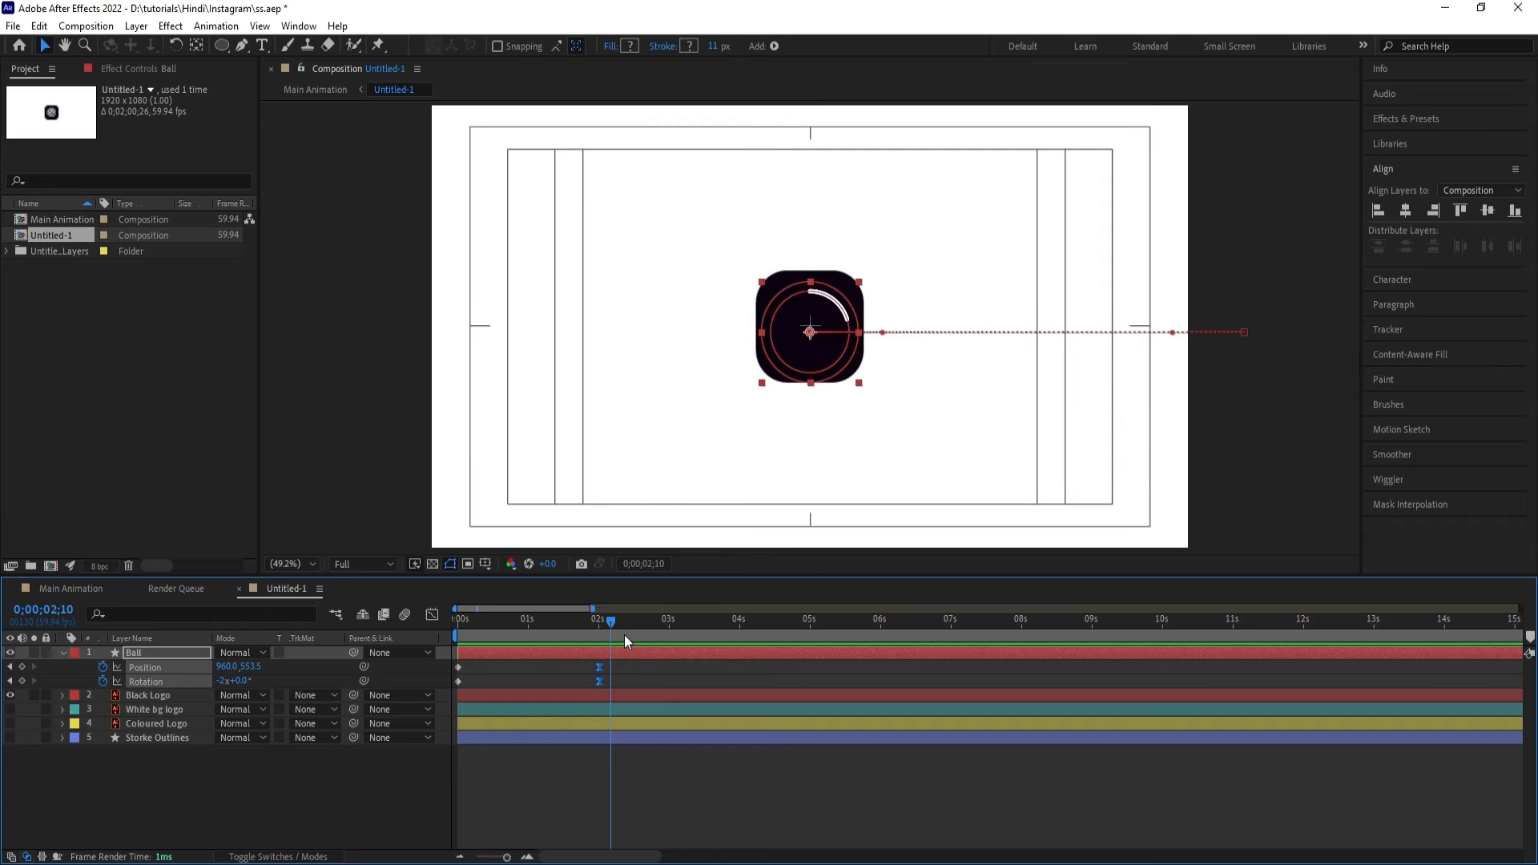
# Go to the Ball's end keyframes at 0;00;02;01, collapse its properties and hide the Black Logo layer.
pyautogui.press('j')
pyautogui.click(628, 668)
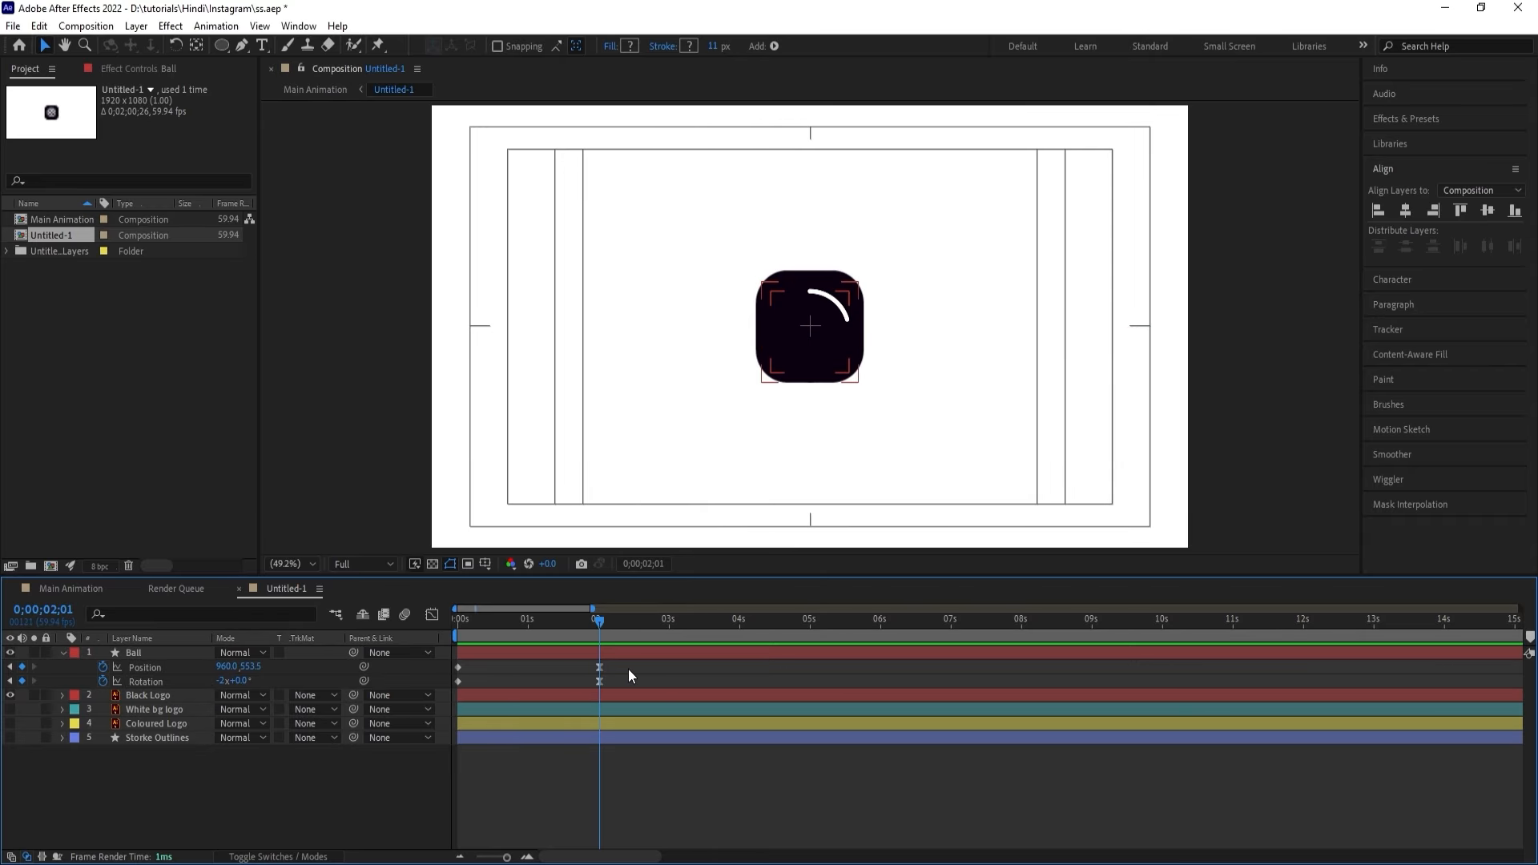
pyautogui.click(61, 654)
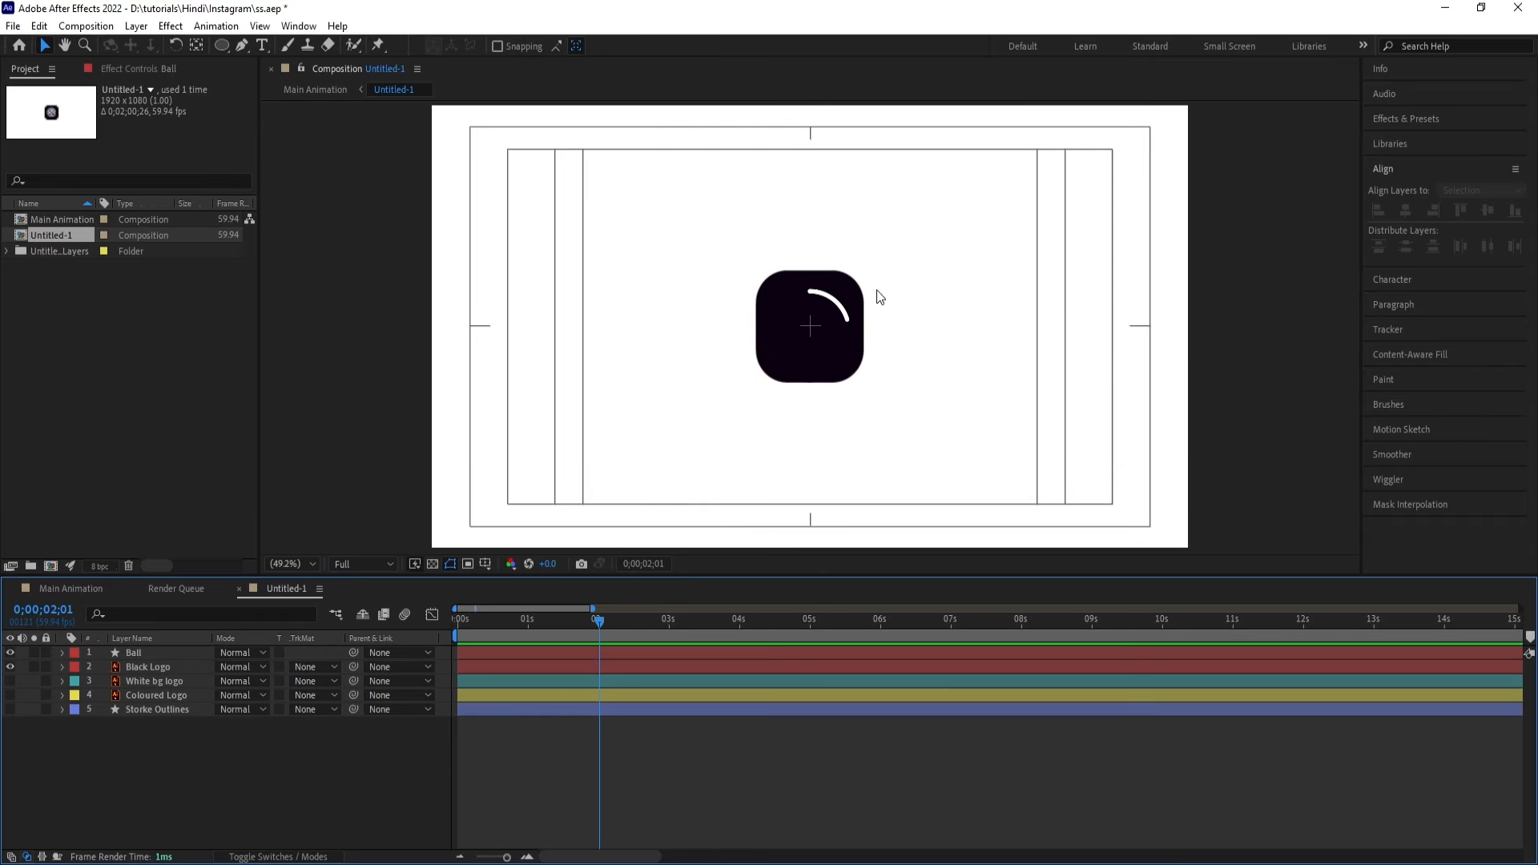
pyautogui.click(19, 670)
pyautogui.click(11, 668)
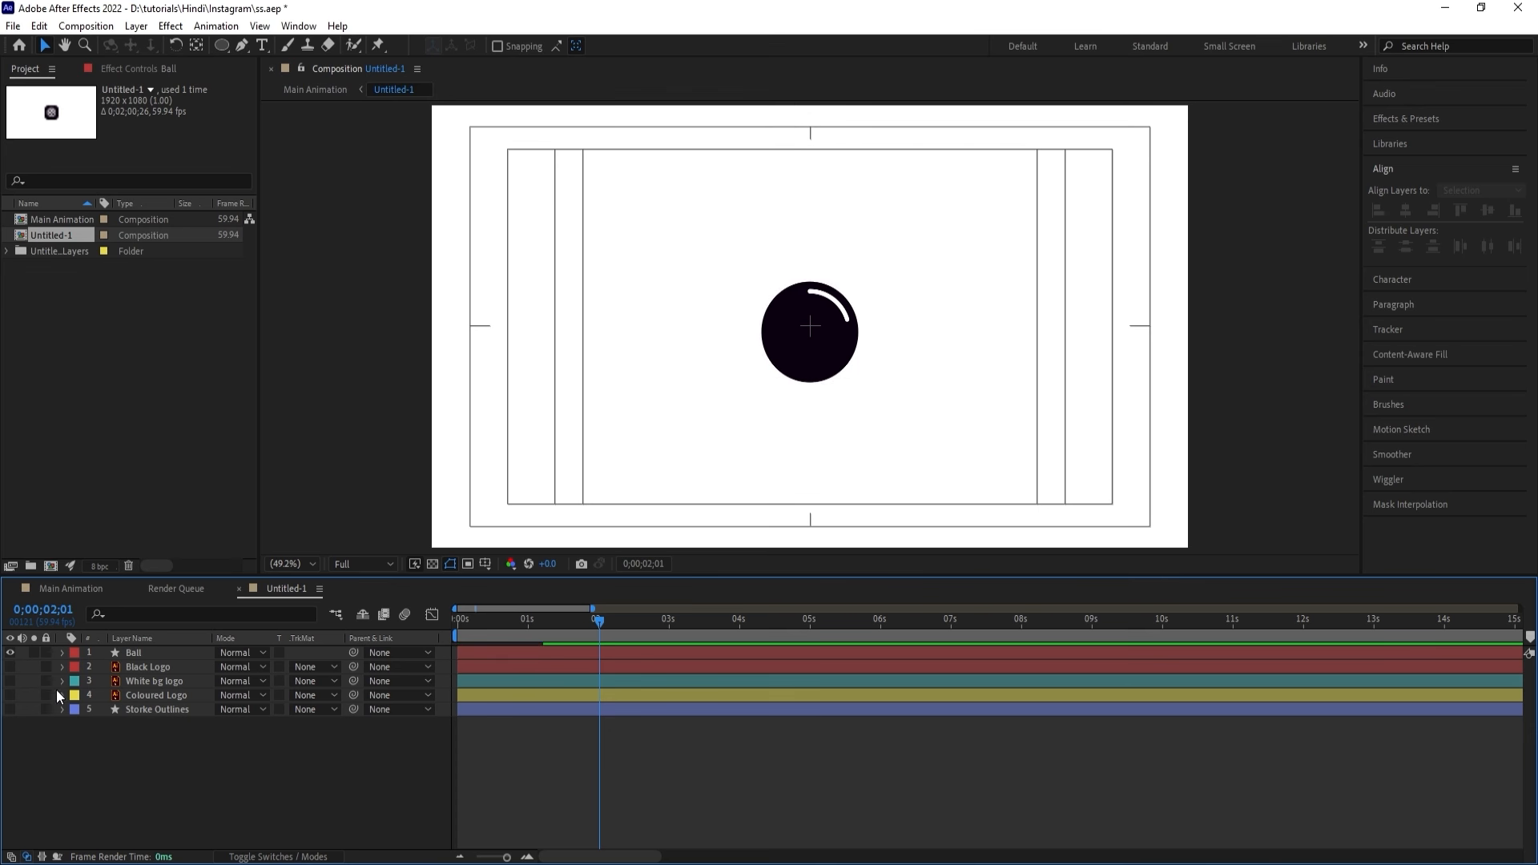
pyautogui.click(222, 46)
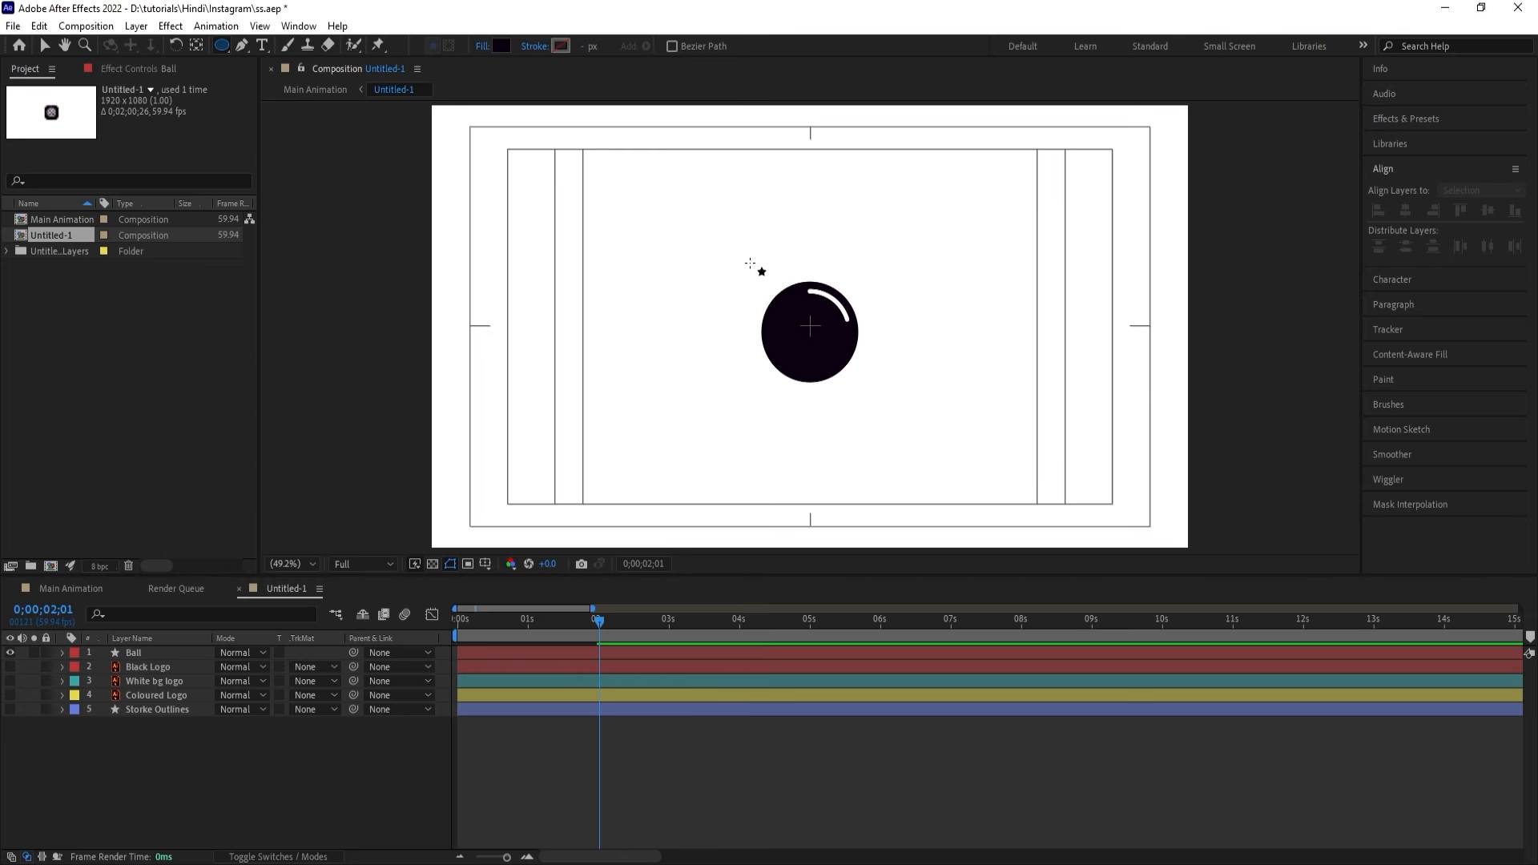
pyautogui.moveTo(698, 242); pyautogui.dragTo(847, 264)
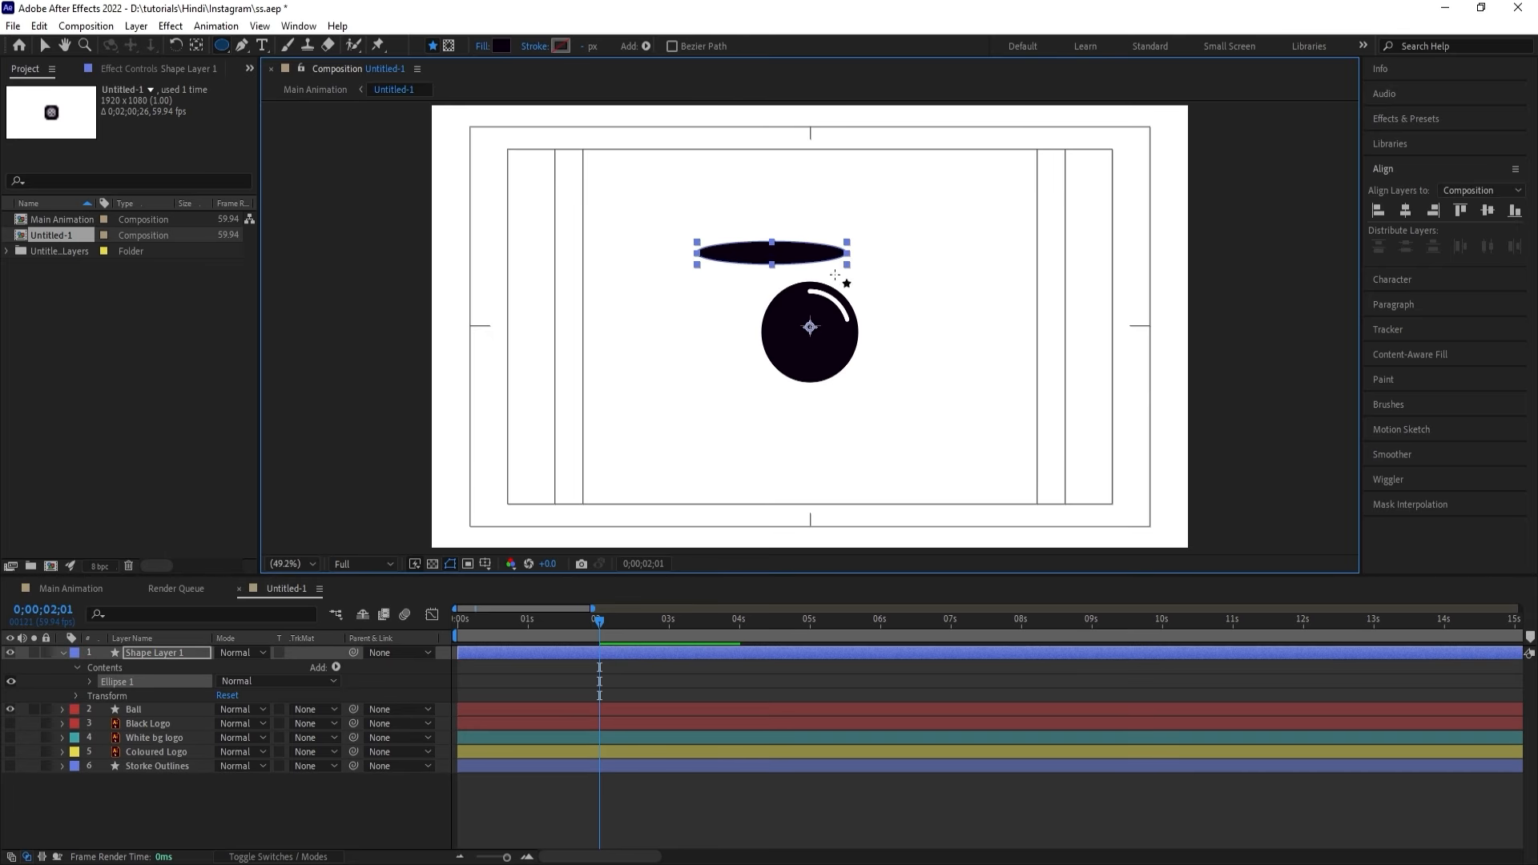
pyautogui.hotkey('ctrl', 'z')
# Draw a thin horizontal rounded rectangle about 407 by 33 px above the ball and centre its anchor point on the shape.
pyautogui.click(222, 45)
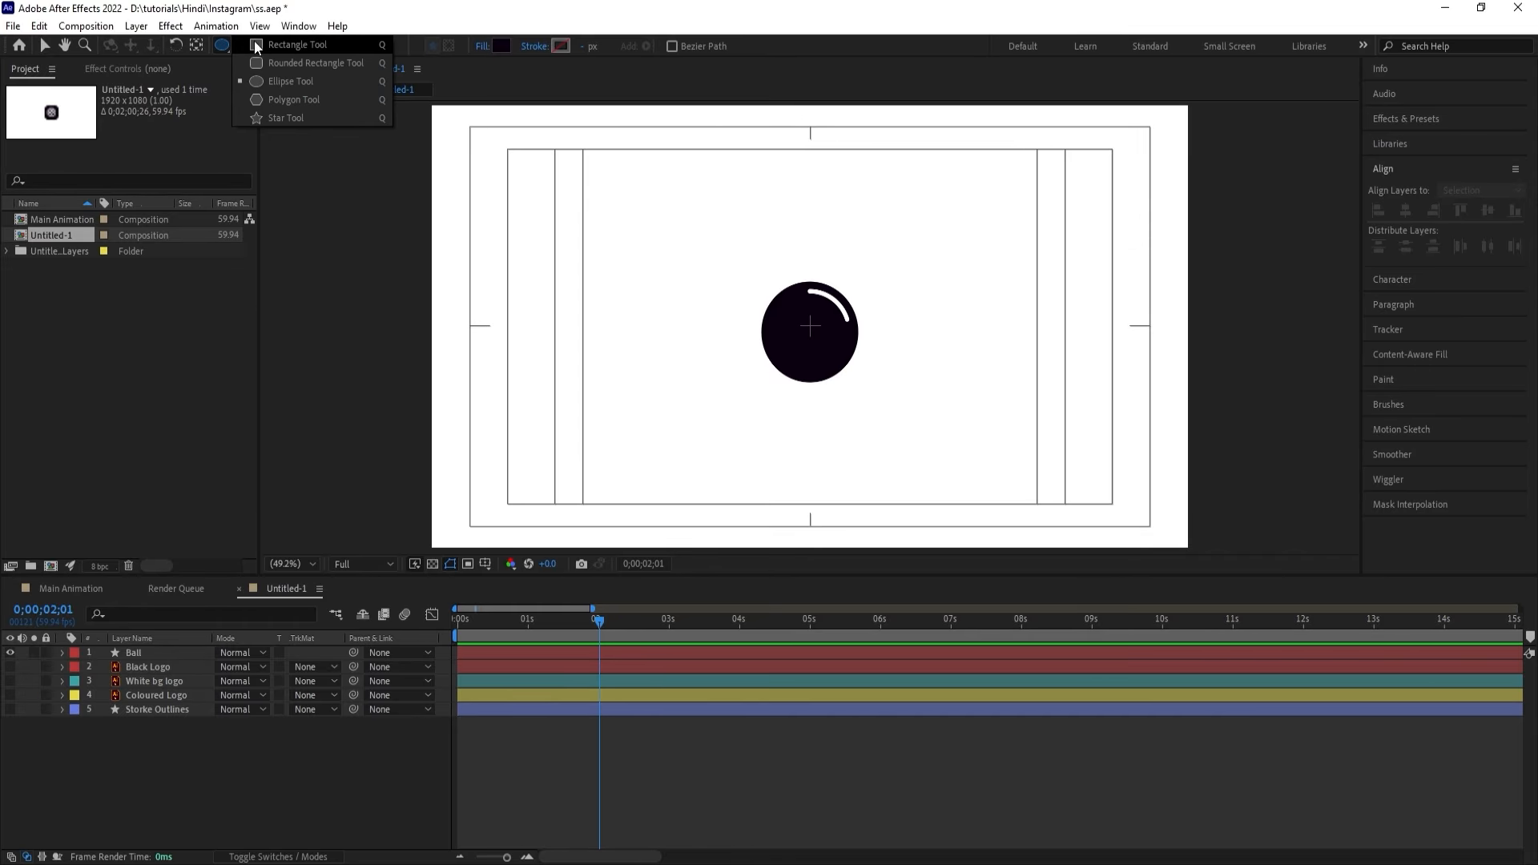
pyautogui.click(286, 64)
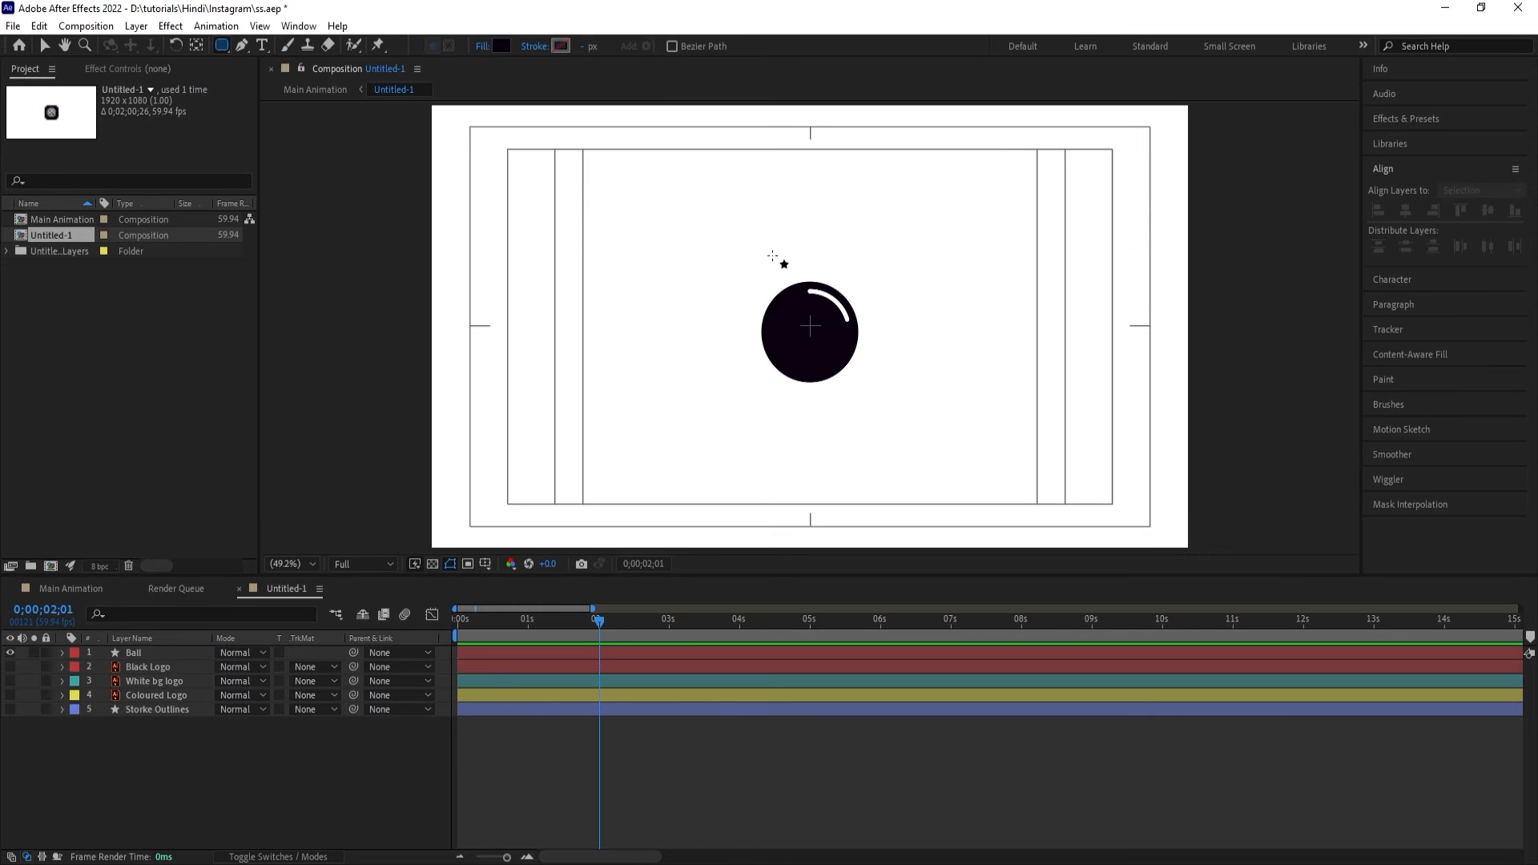
pyautogui.moveTo(679, 242); pyautogui.dragTo(839, 254)
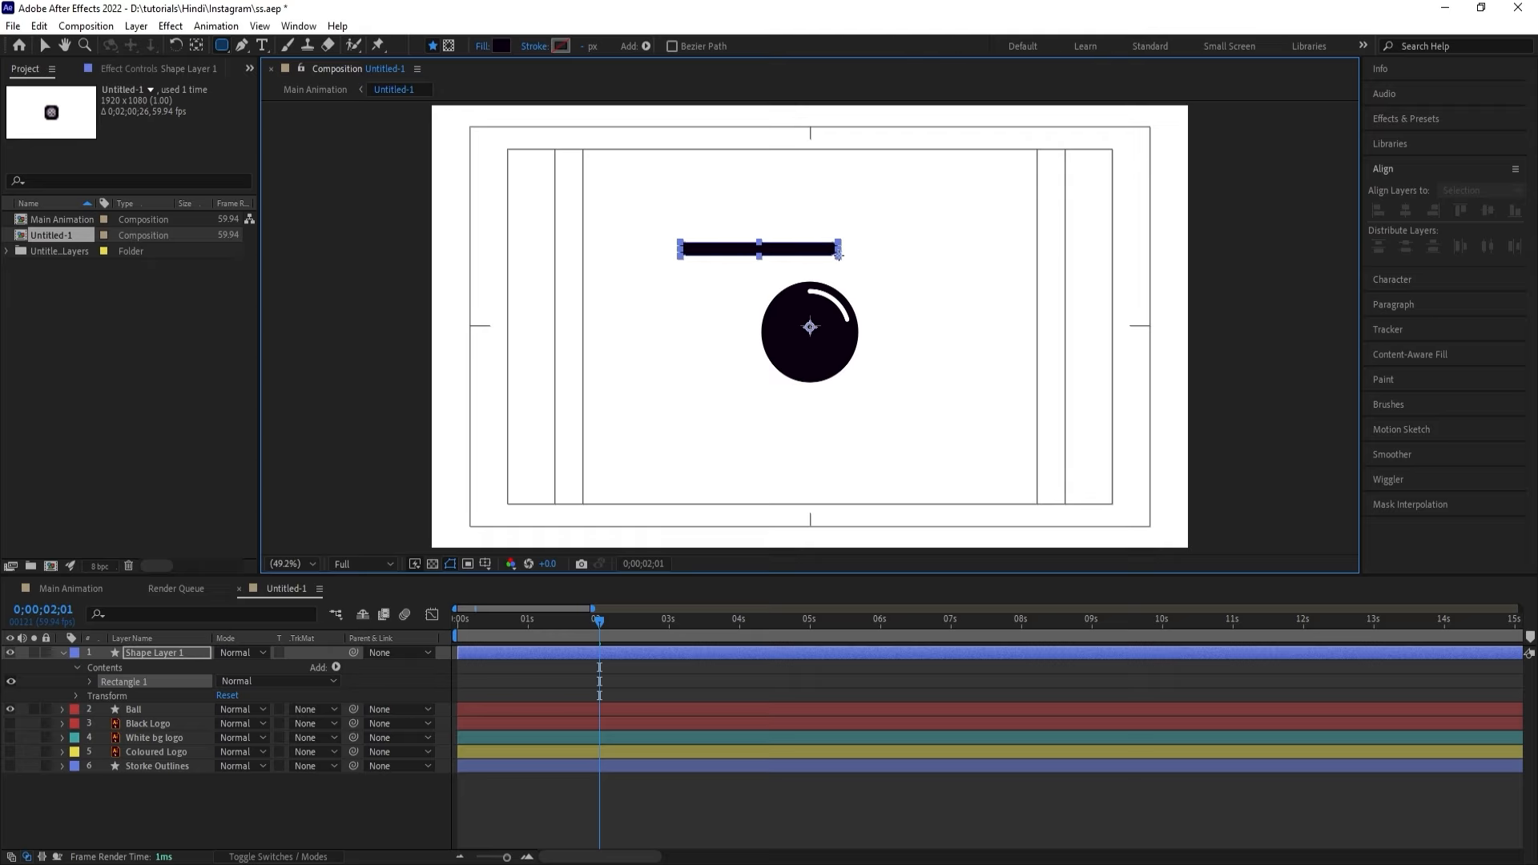
pyautogui.click(534, 653)
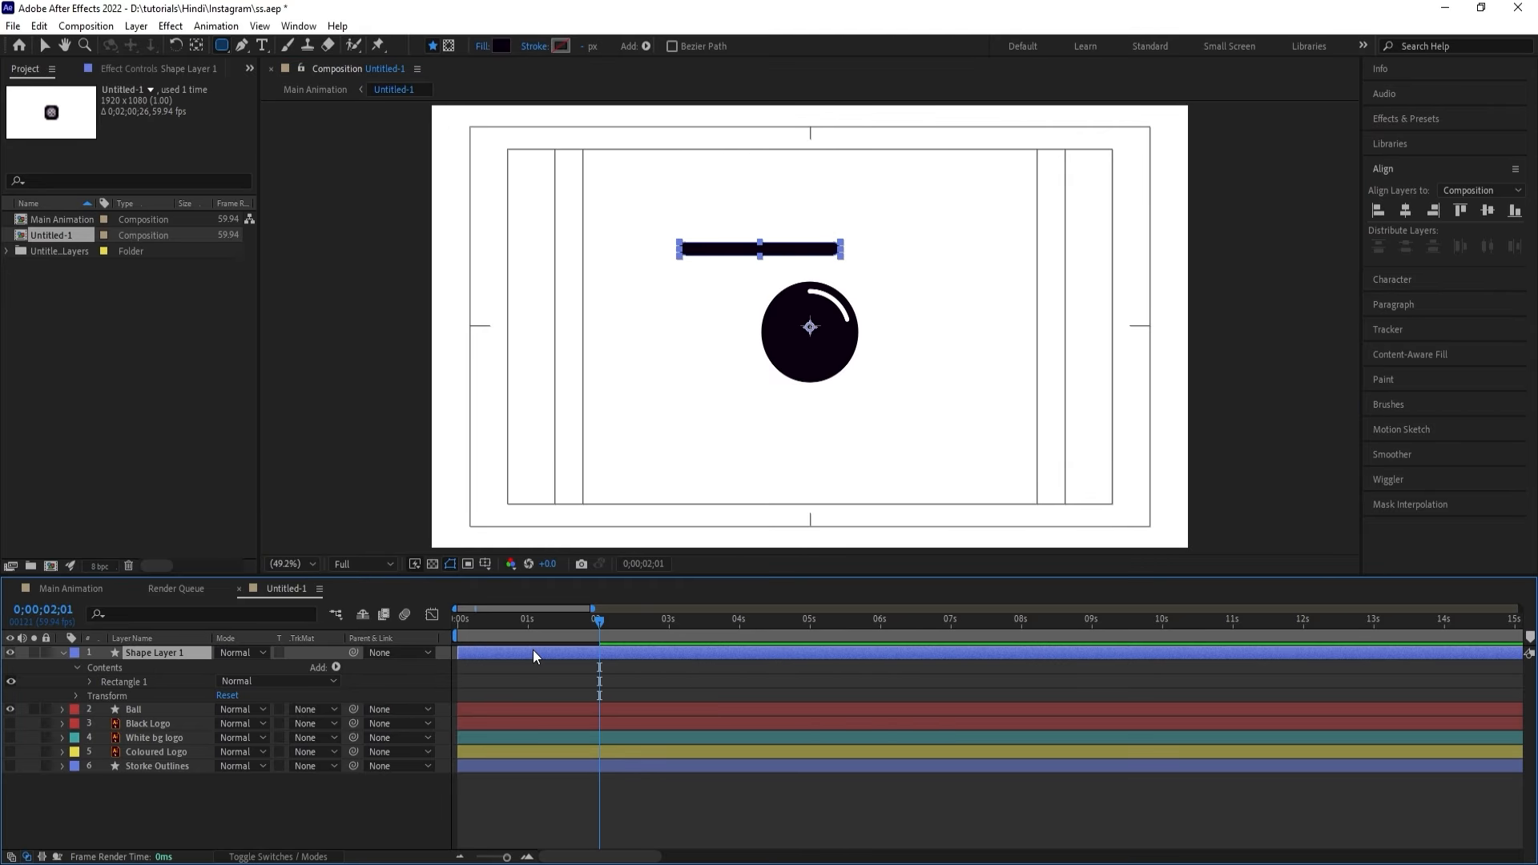
pyautogui.hotkey('ctrl', 'alt', 'Home')
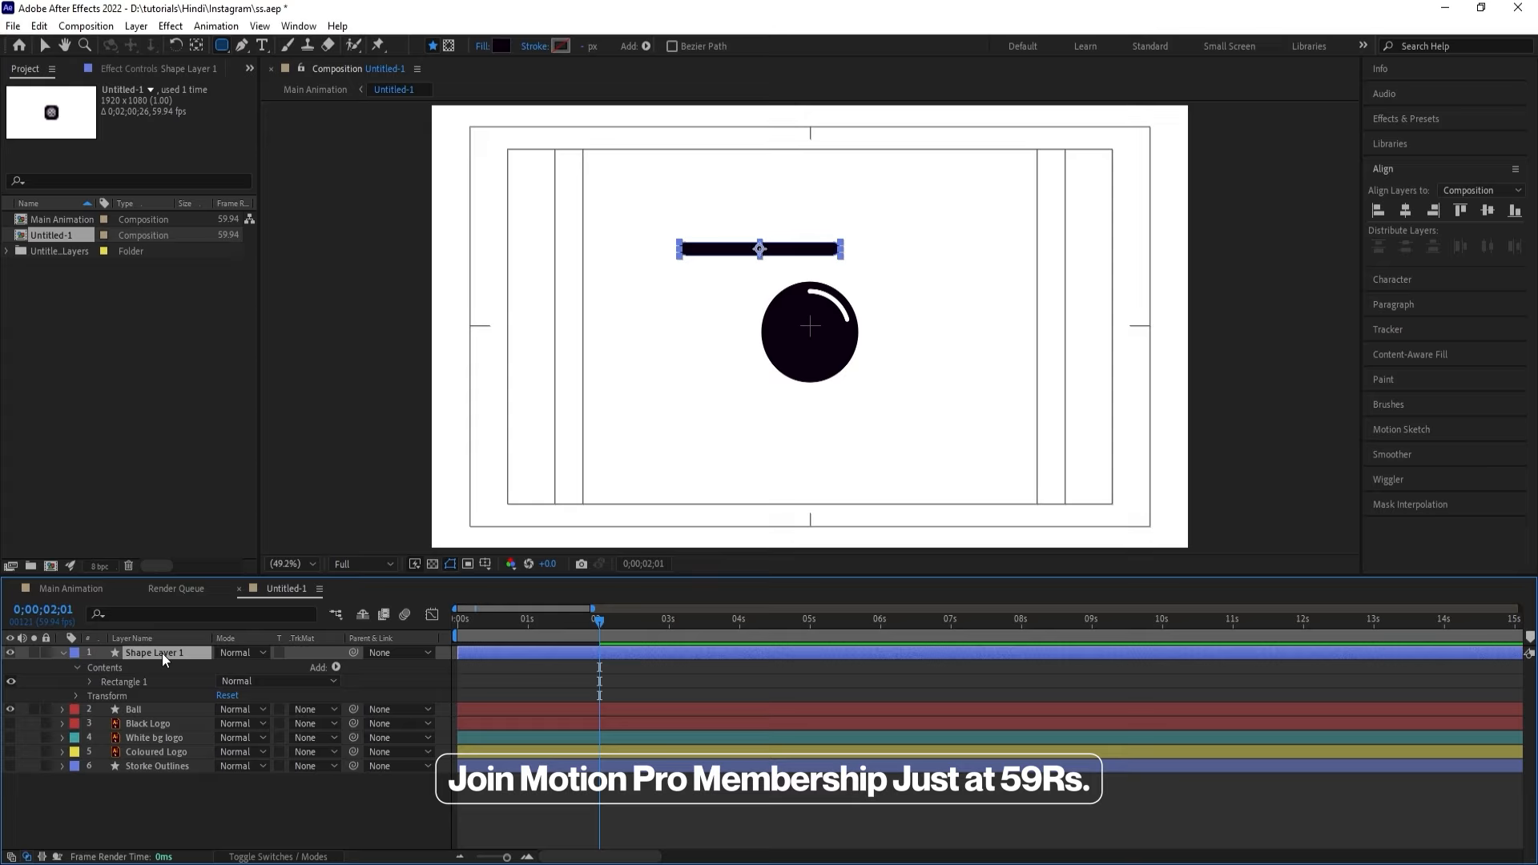
# Rename the new shape layer as Board and centre it horizontally in the composition.
pyautogui.press('Return')
pyautogui.write('Bo')
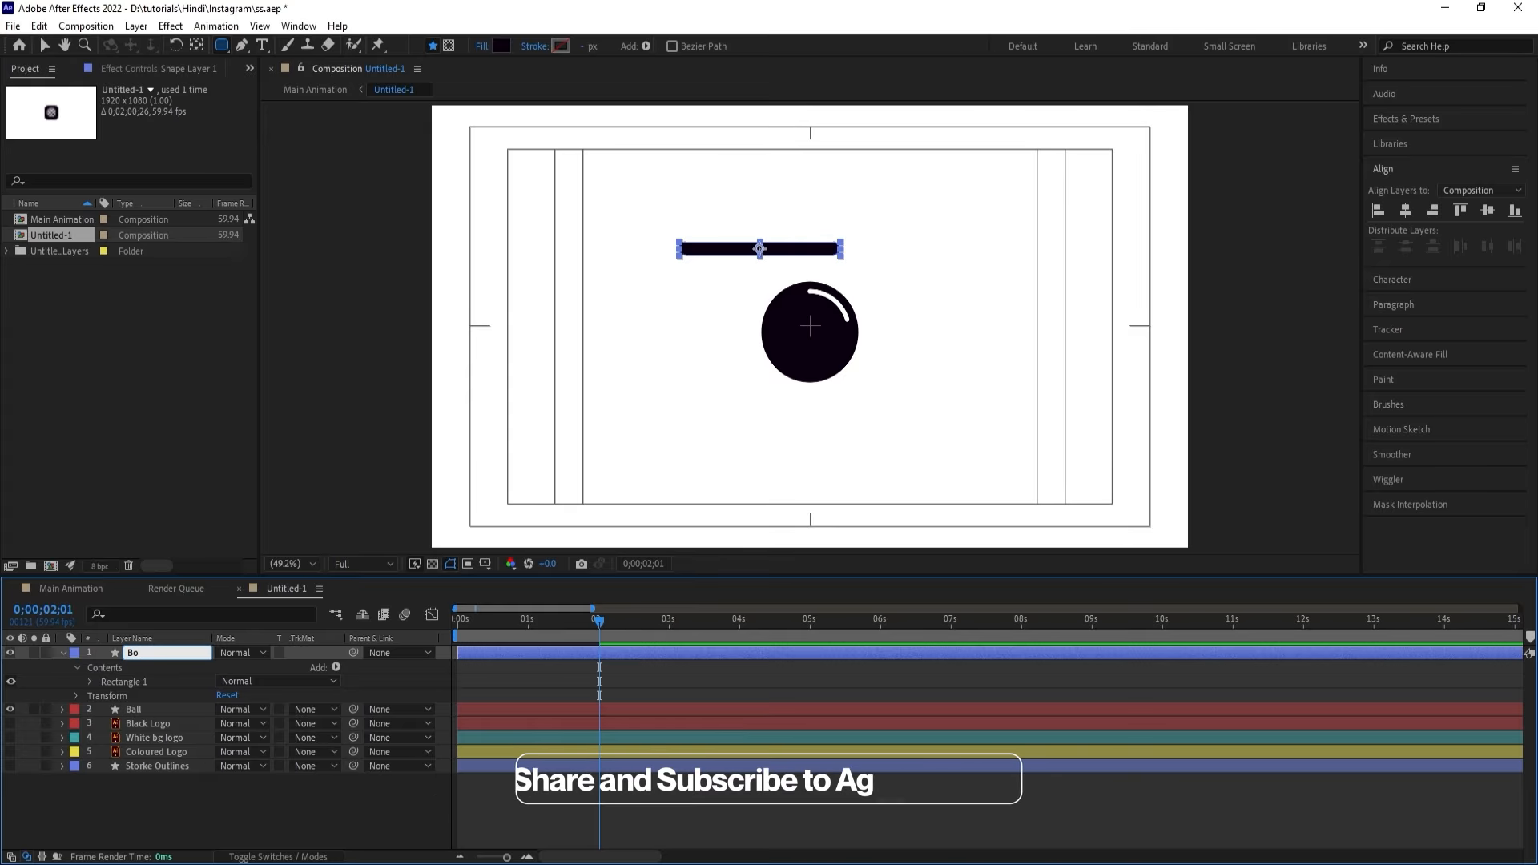
pyautogui.write('ard')
pyautogui.press('Return')
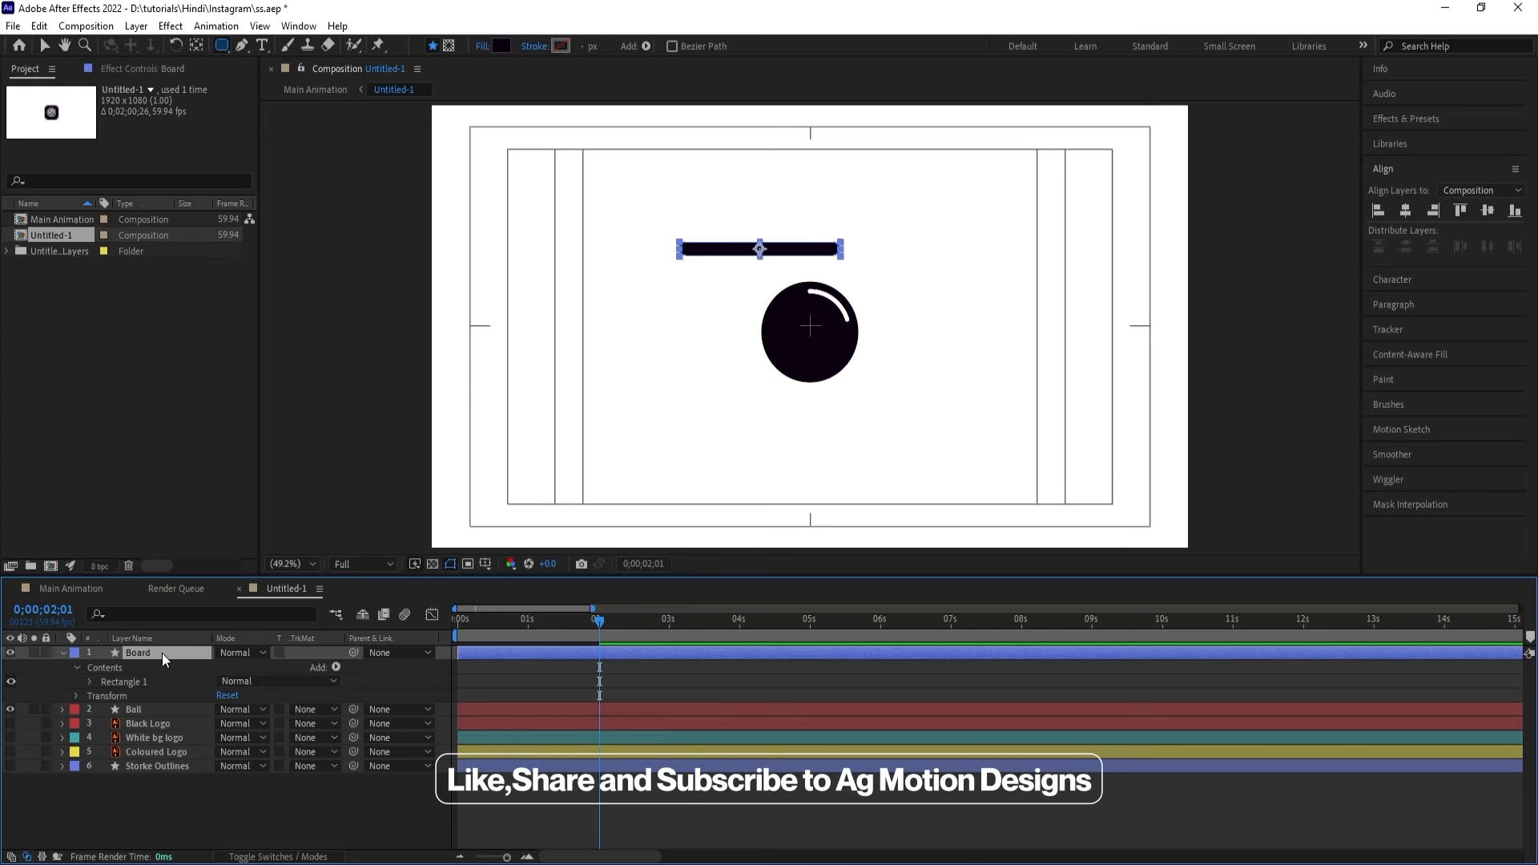
pyautogui.click(1405, 210)
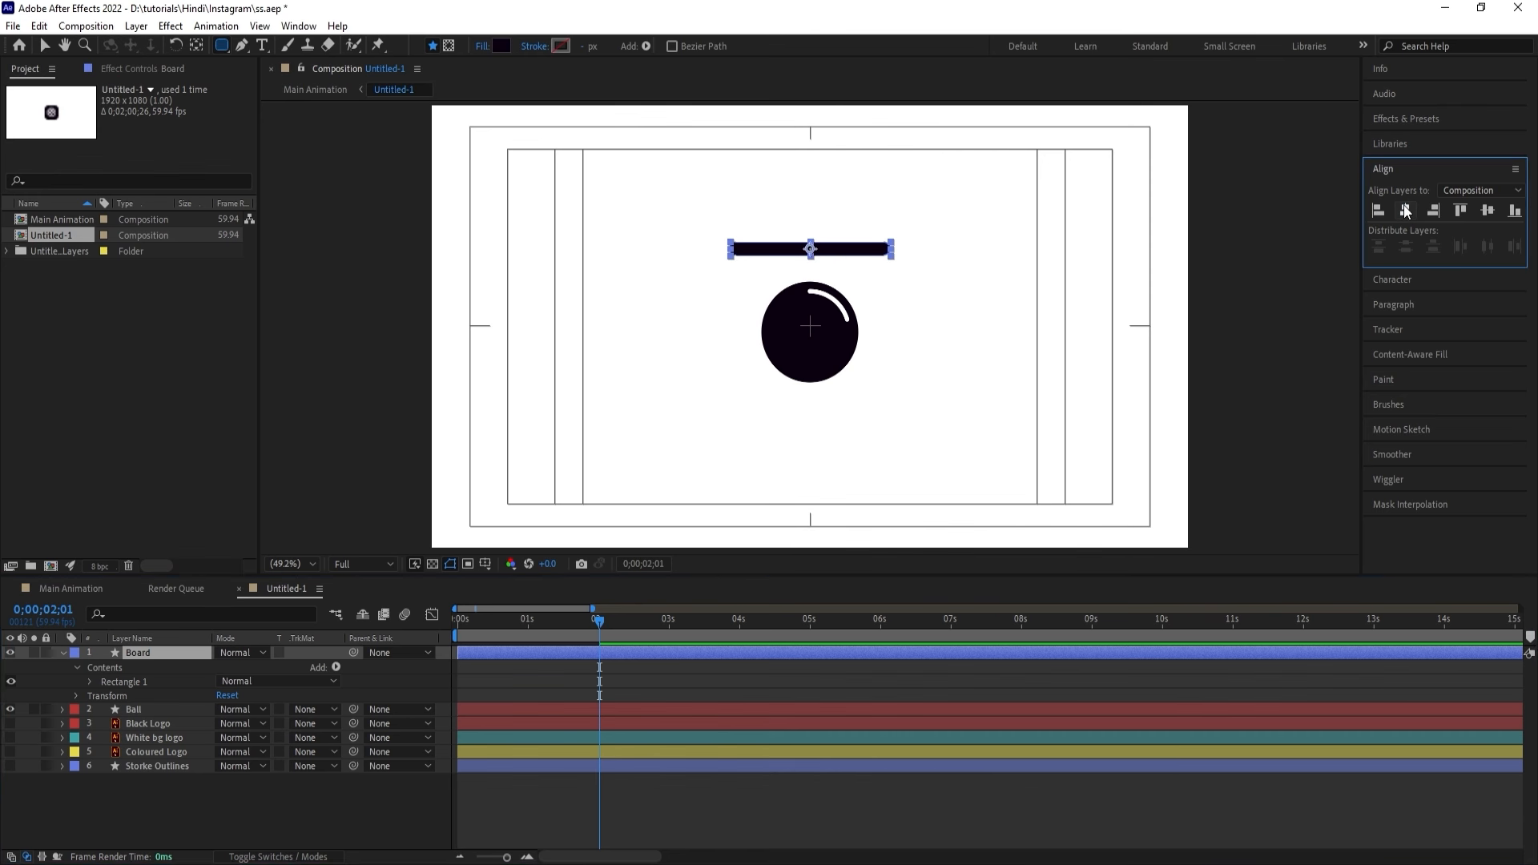
# Duplicate the Board layer and widen the copy's rectangle path to about 2160 px with its proportions unlinked.
pyautogui.click(141, 652)
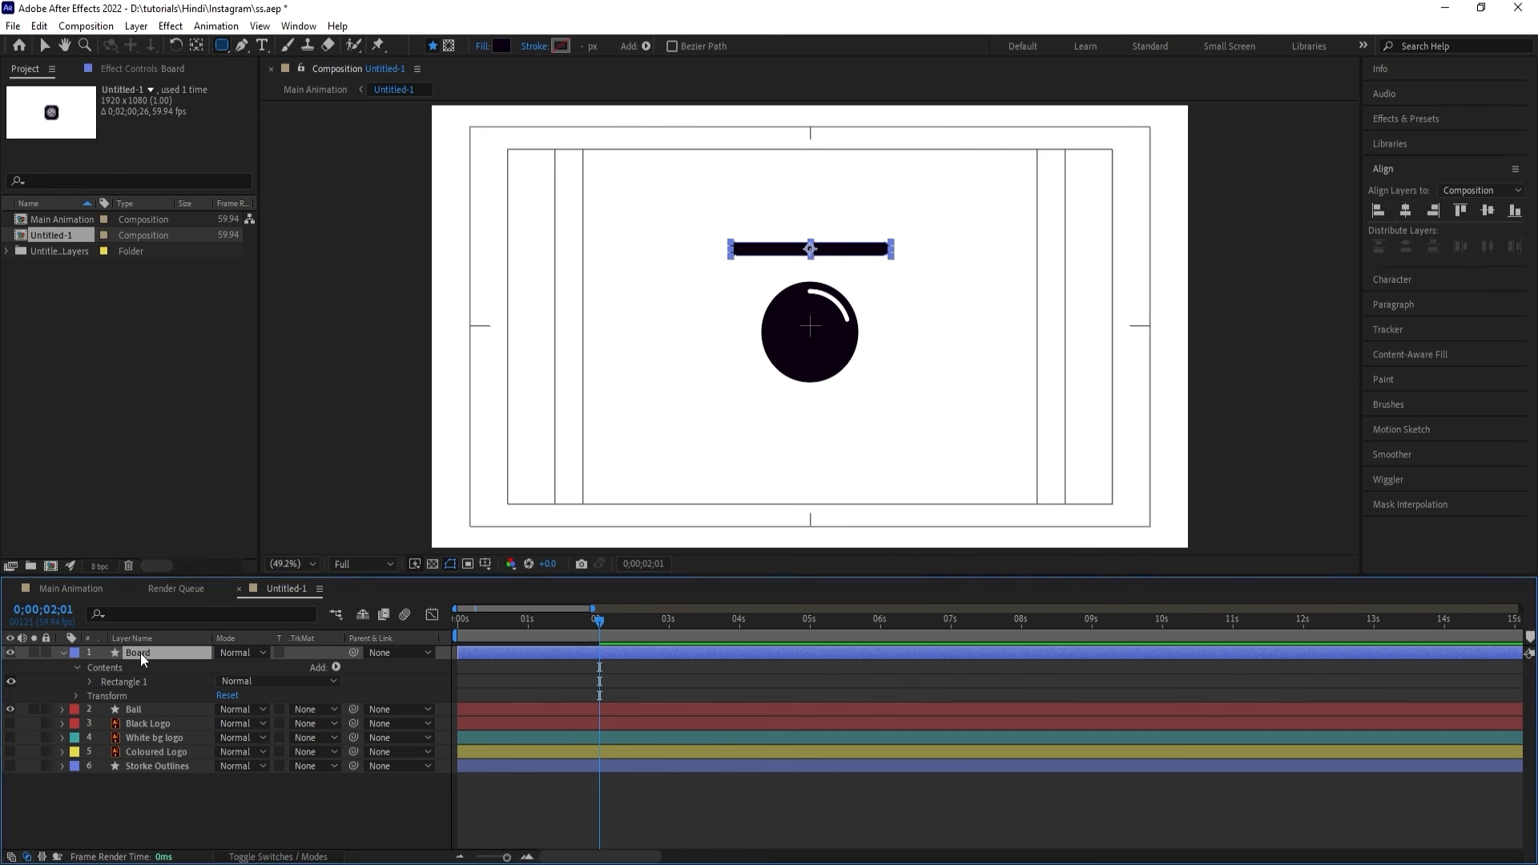
pyautogui.hotkey('ctrl', 'd')
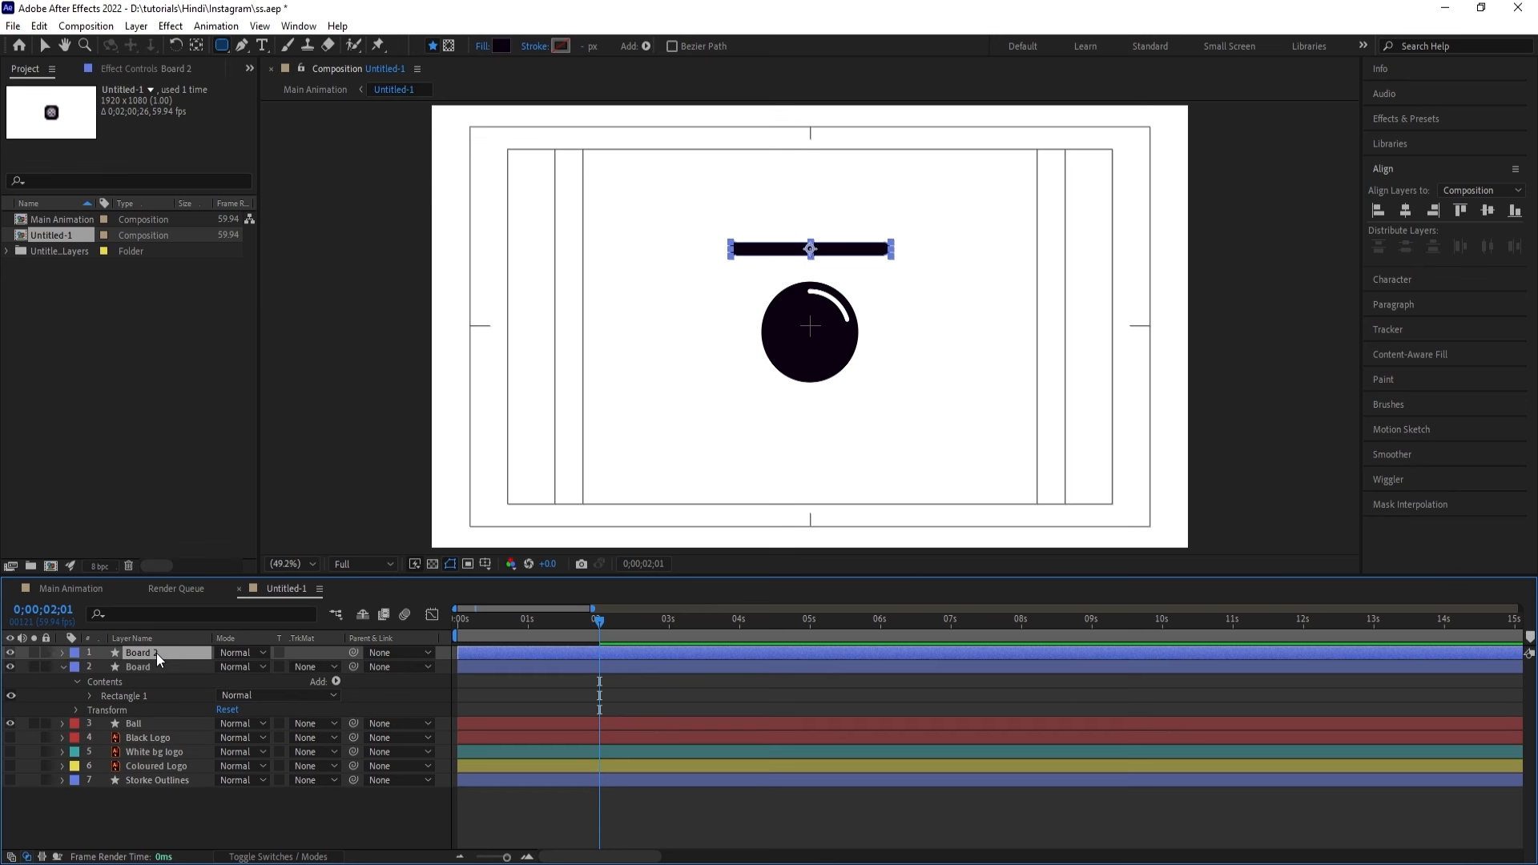
pyautogui.click(62, 652)
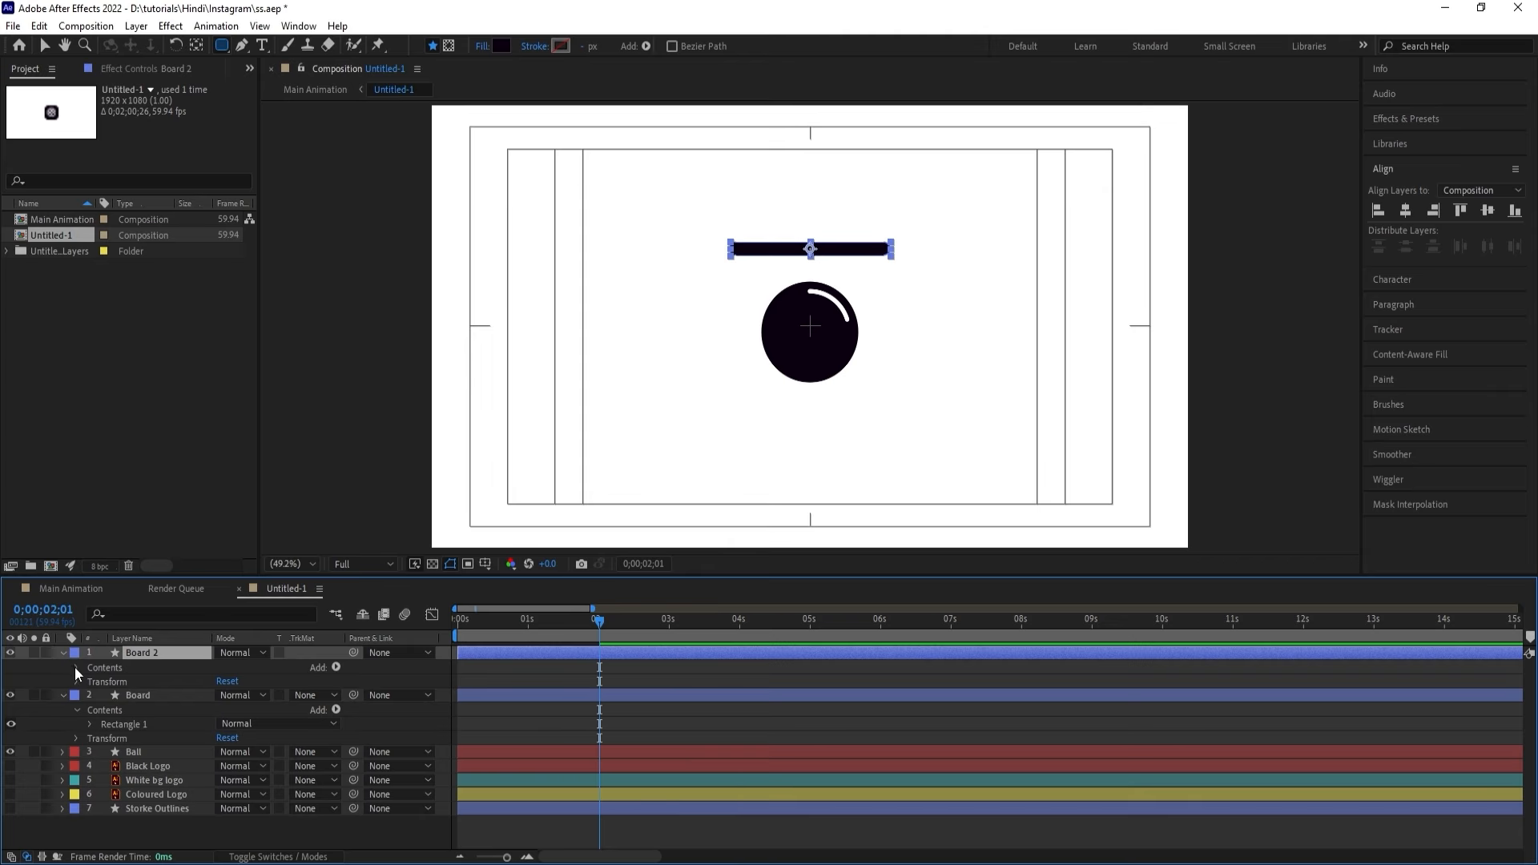
pyautogui.click(76, 667)
pyautogui.click(90, 681)
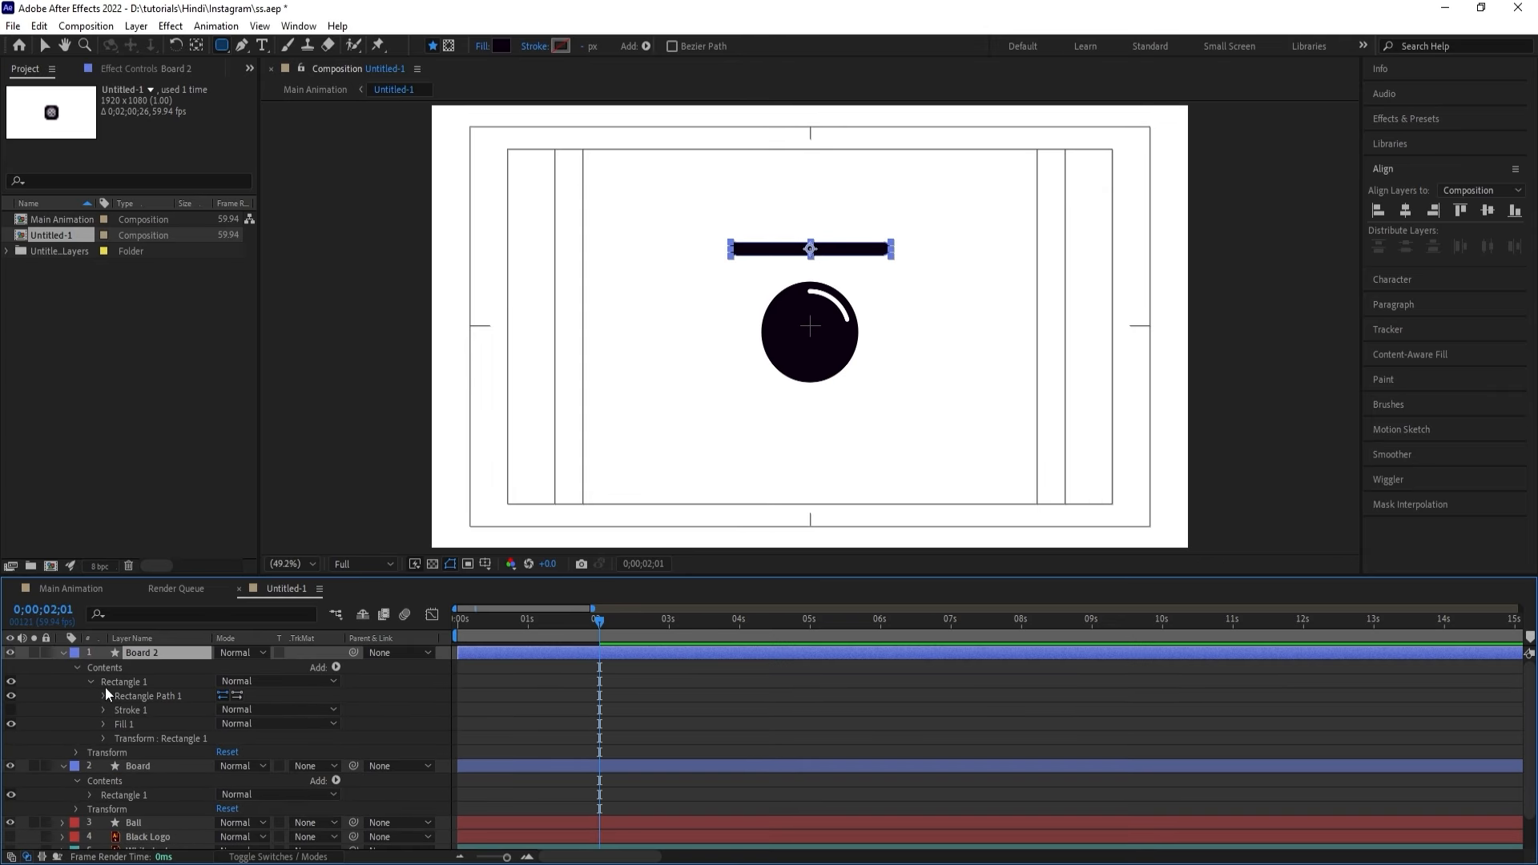
pyautogui.click(105, 696)
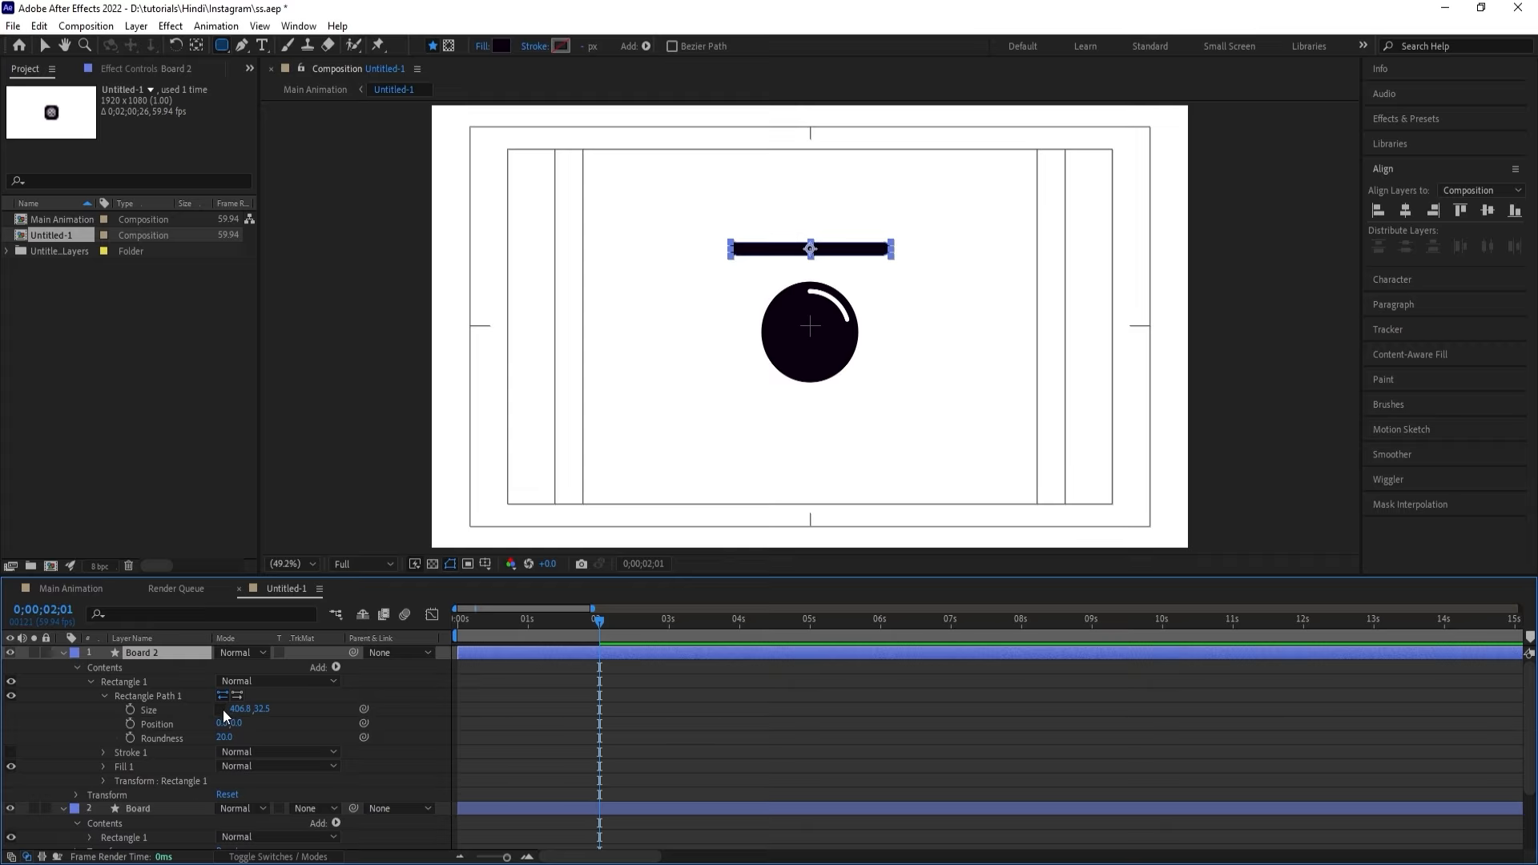
pyautogui.click(221, 709)
pyautogui.moveTo(240, 709); pyautogui.dragTo(1503, 565)
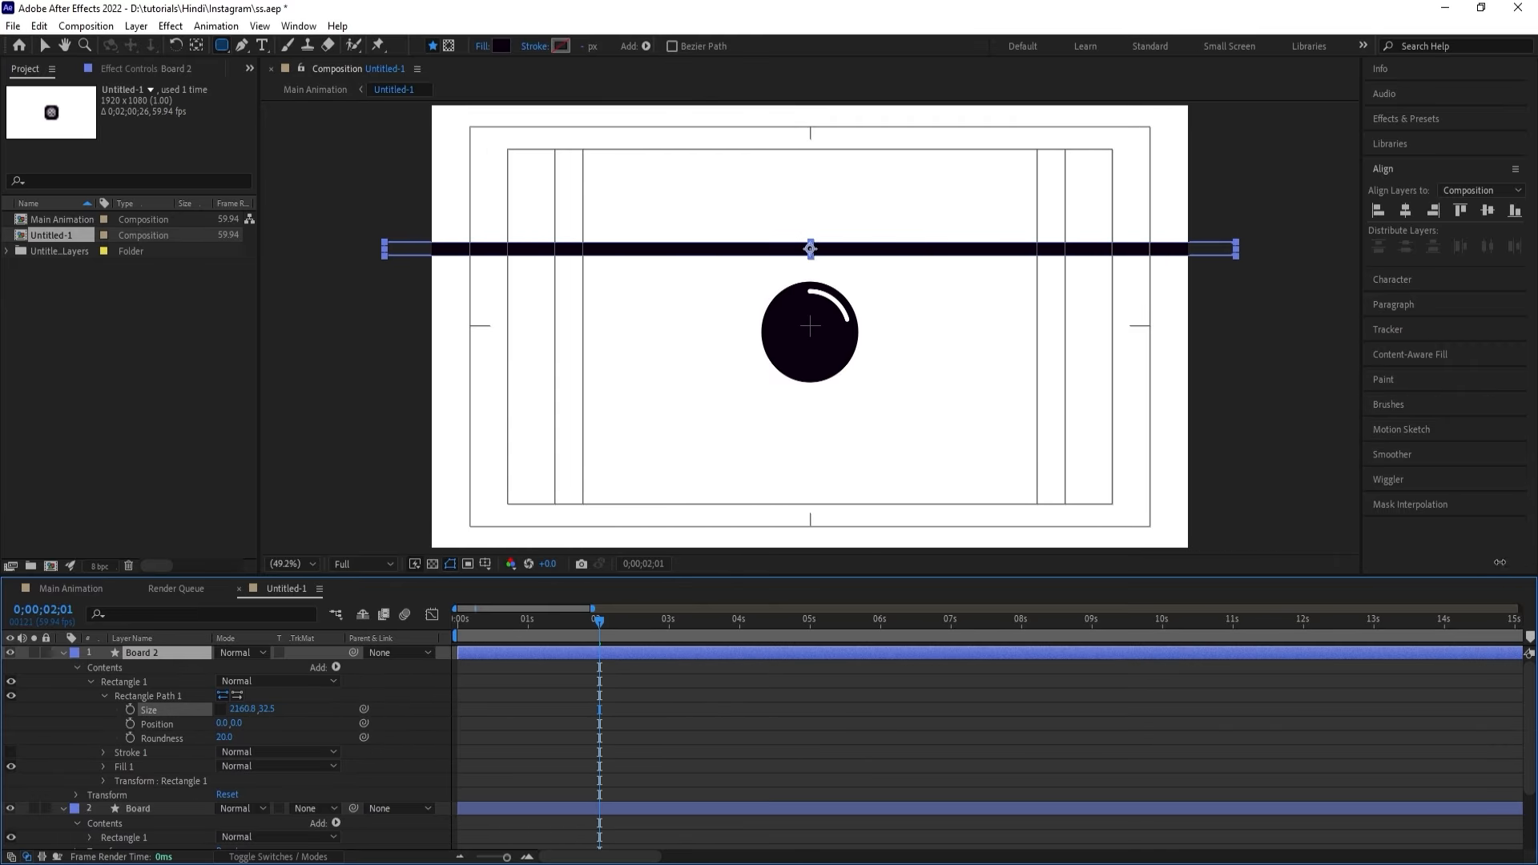
pyautogui.click(63, 652)
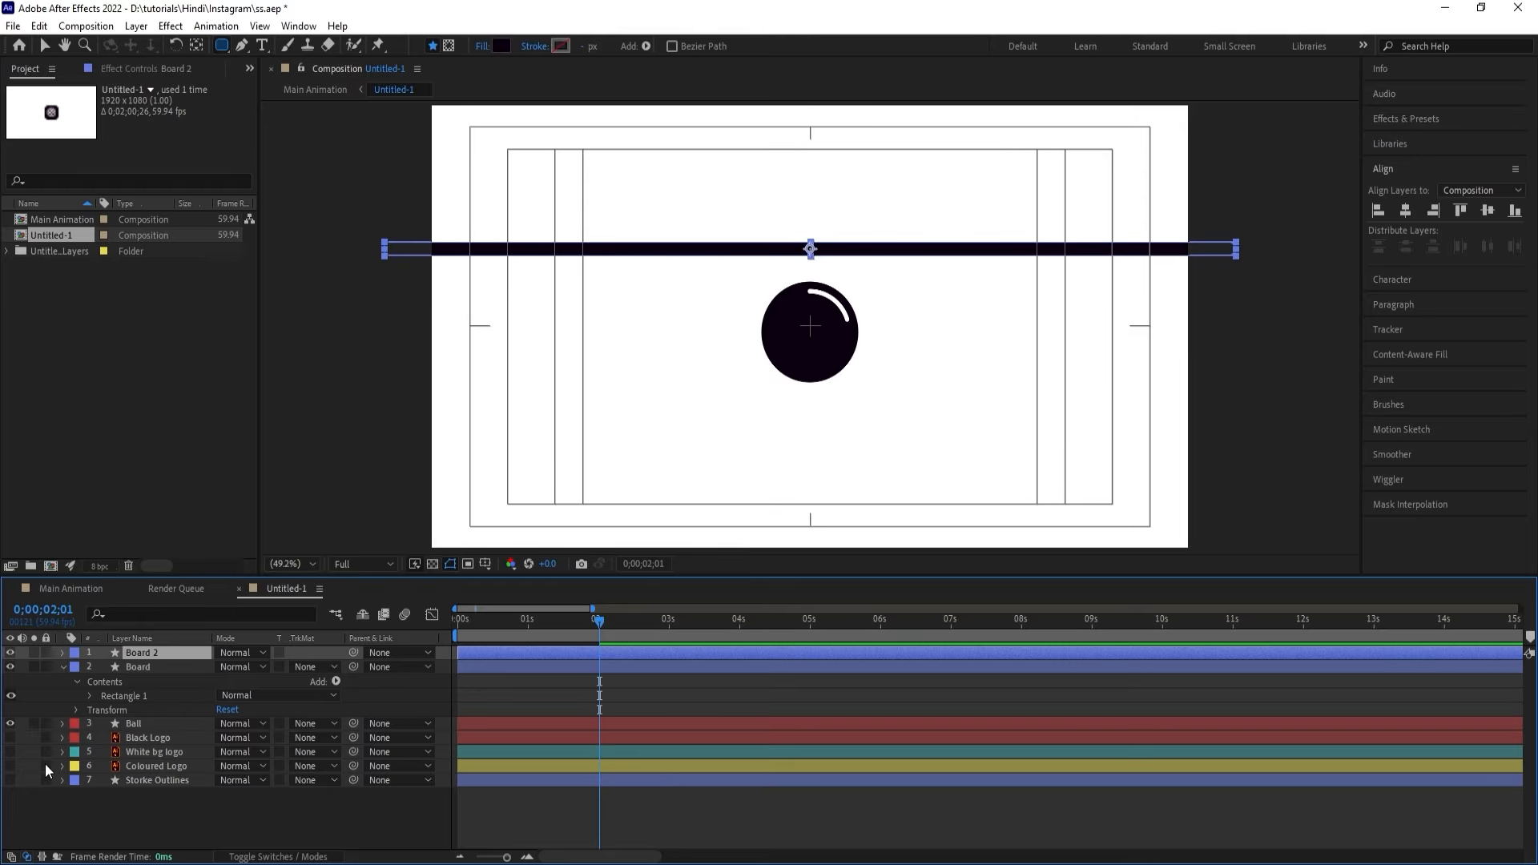
# Rotate Board 2 to 90° and move it up until its lower end rests on the horizontal Board.
pyautogui.press('r')
pyautogui.click(242, 667)
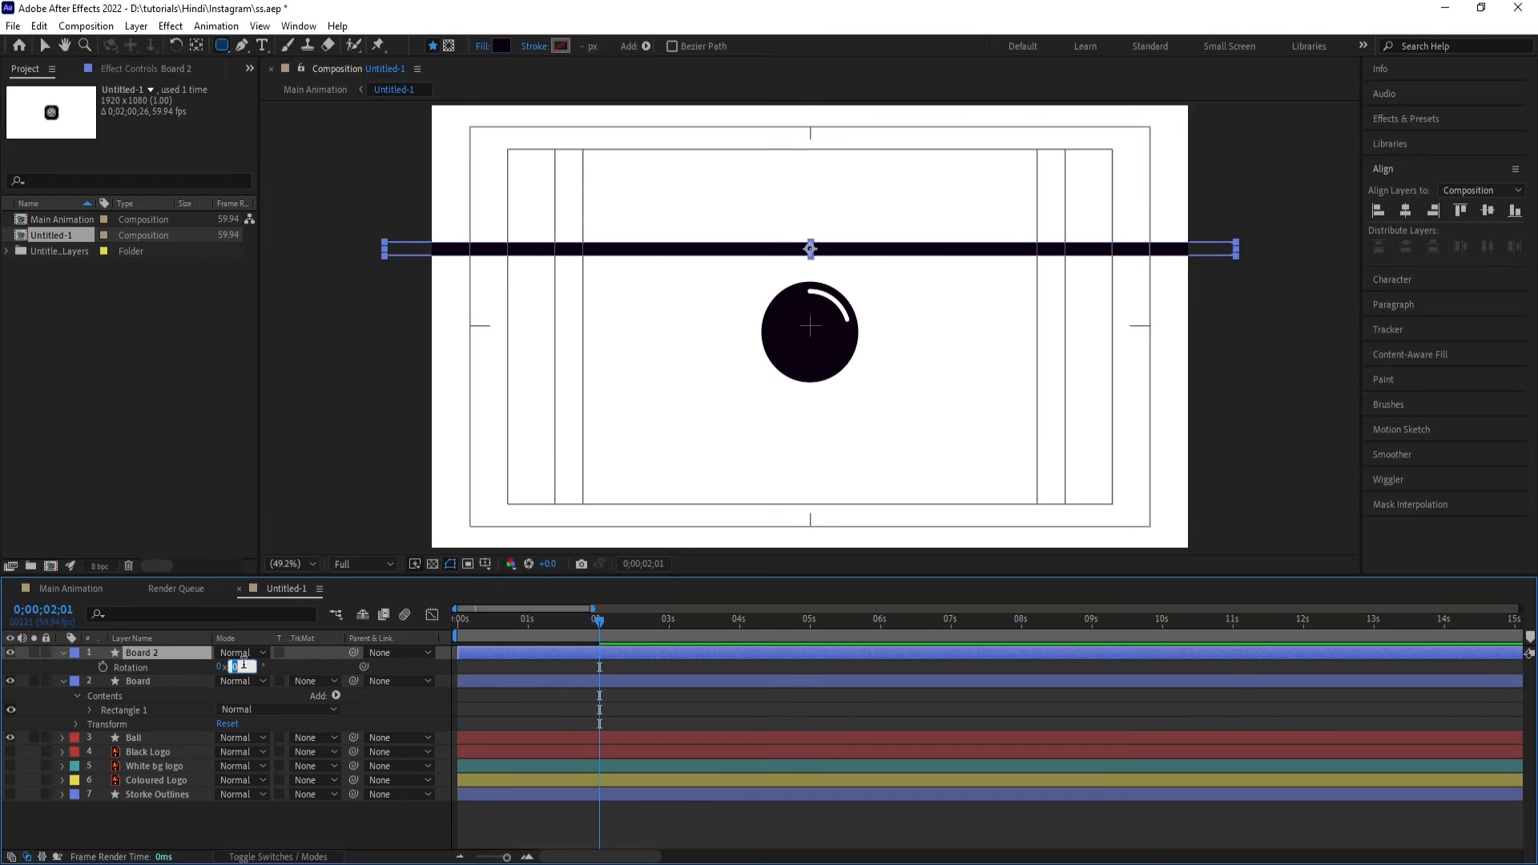
pyautogui.write('90')
pyautogui.press('Return')
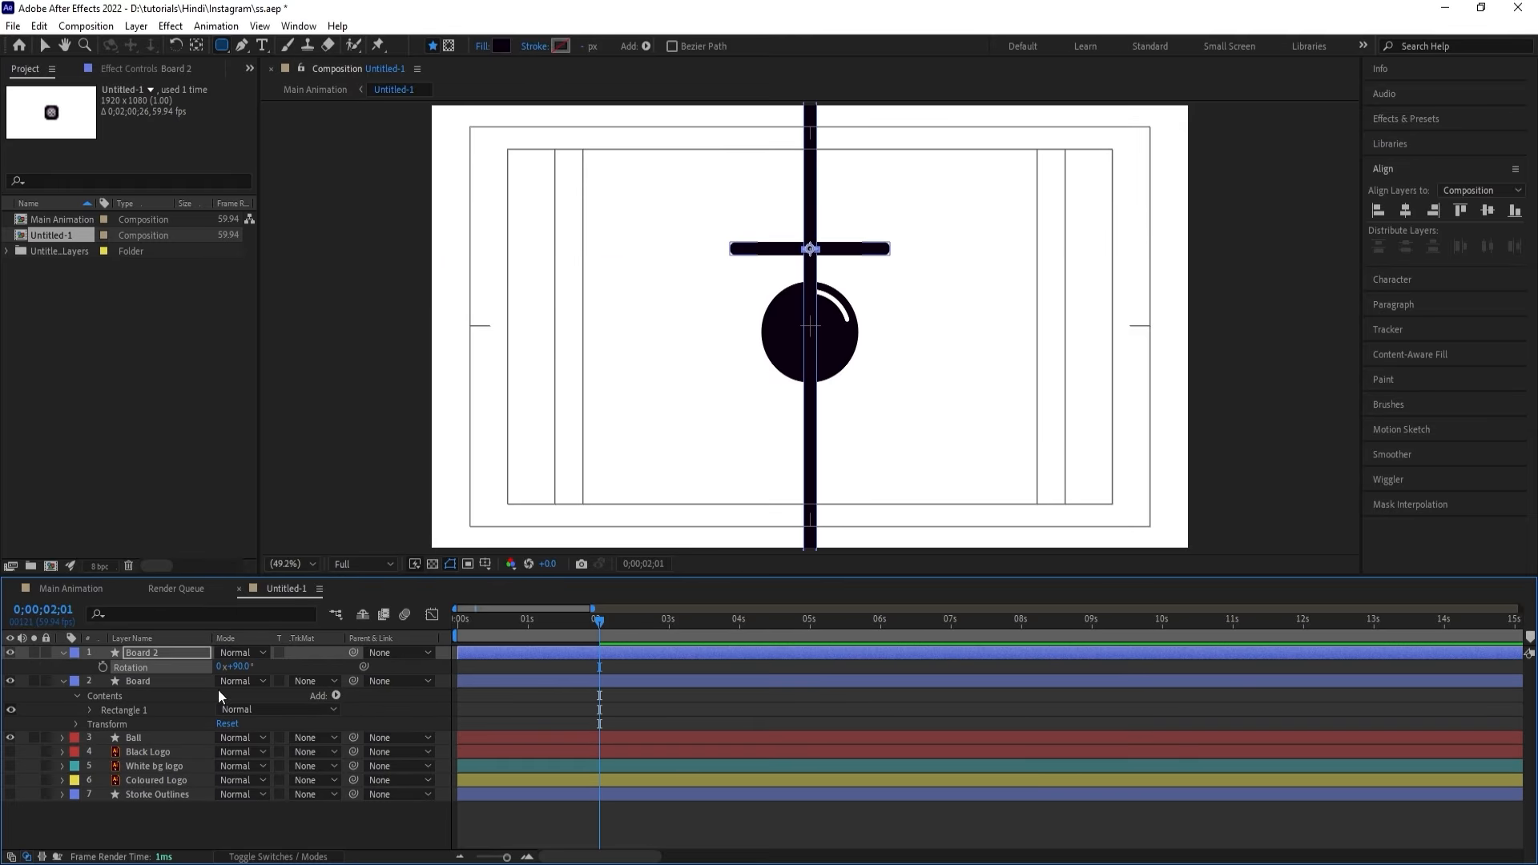
pyautogui.click(274, 666)
pyautogui.click(165, 656)
pyautogui.press('v')
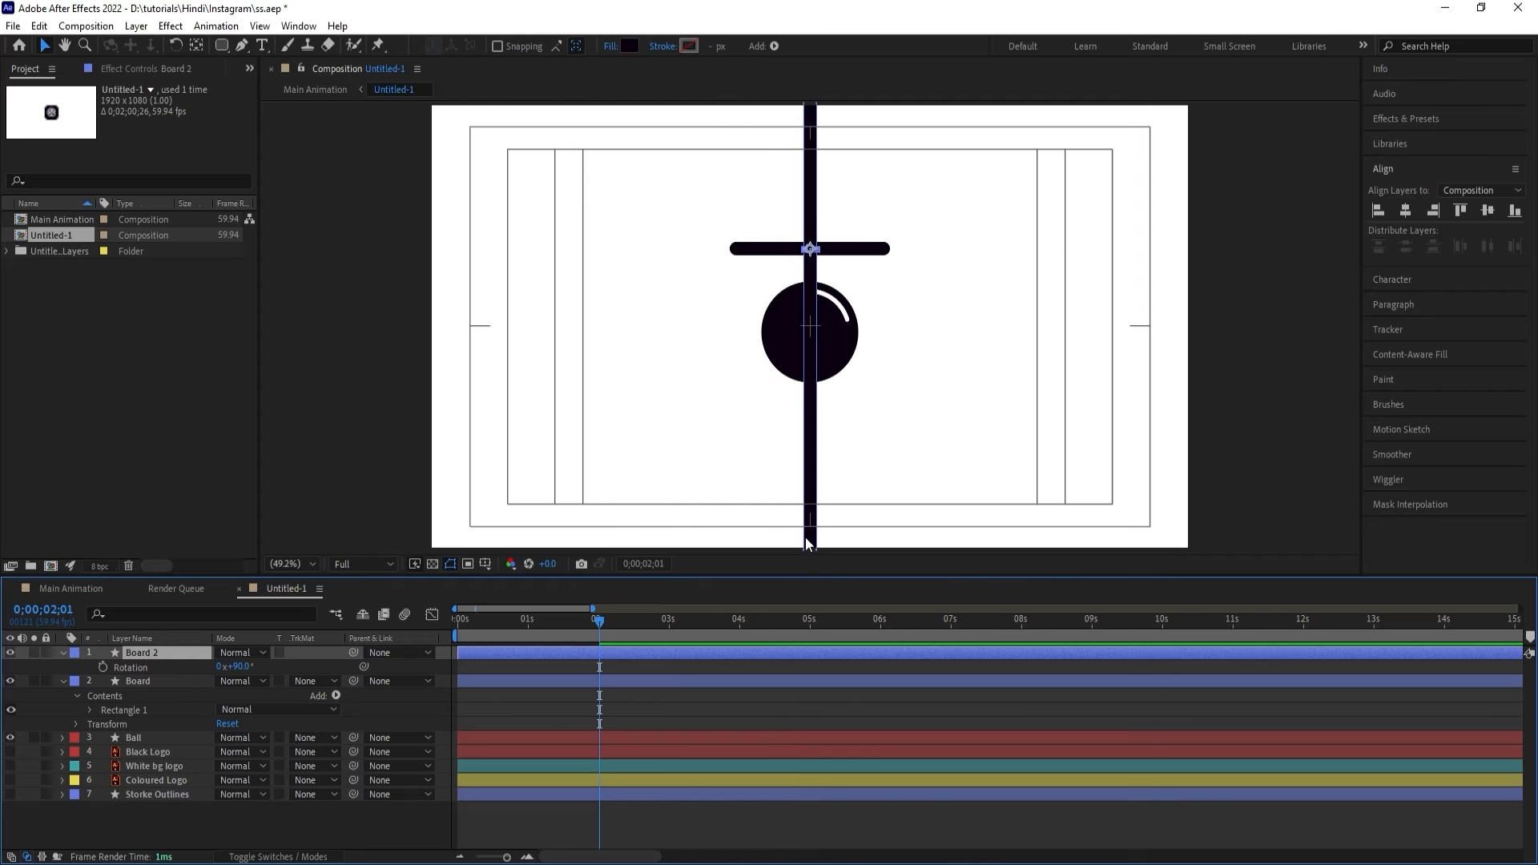
pyautogui.moveTo(805, 536); pyautogui.dragTo(829, 91)
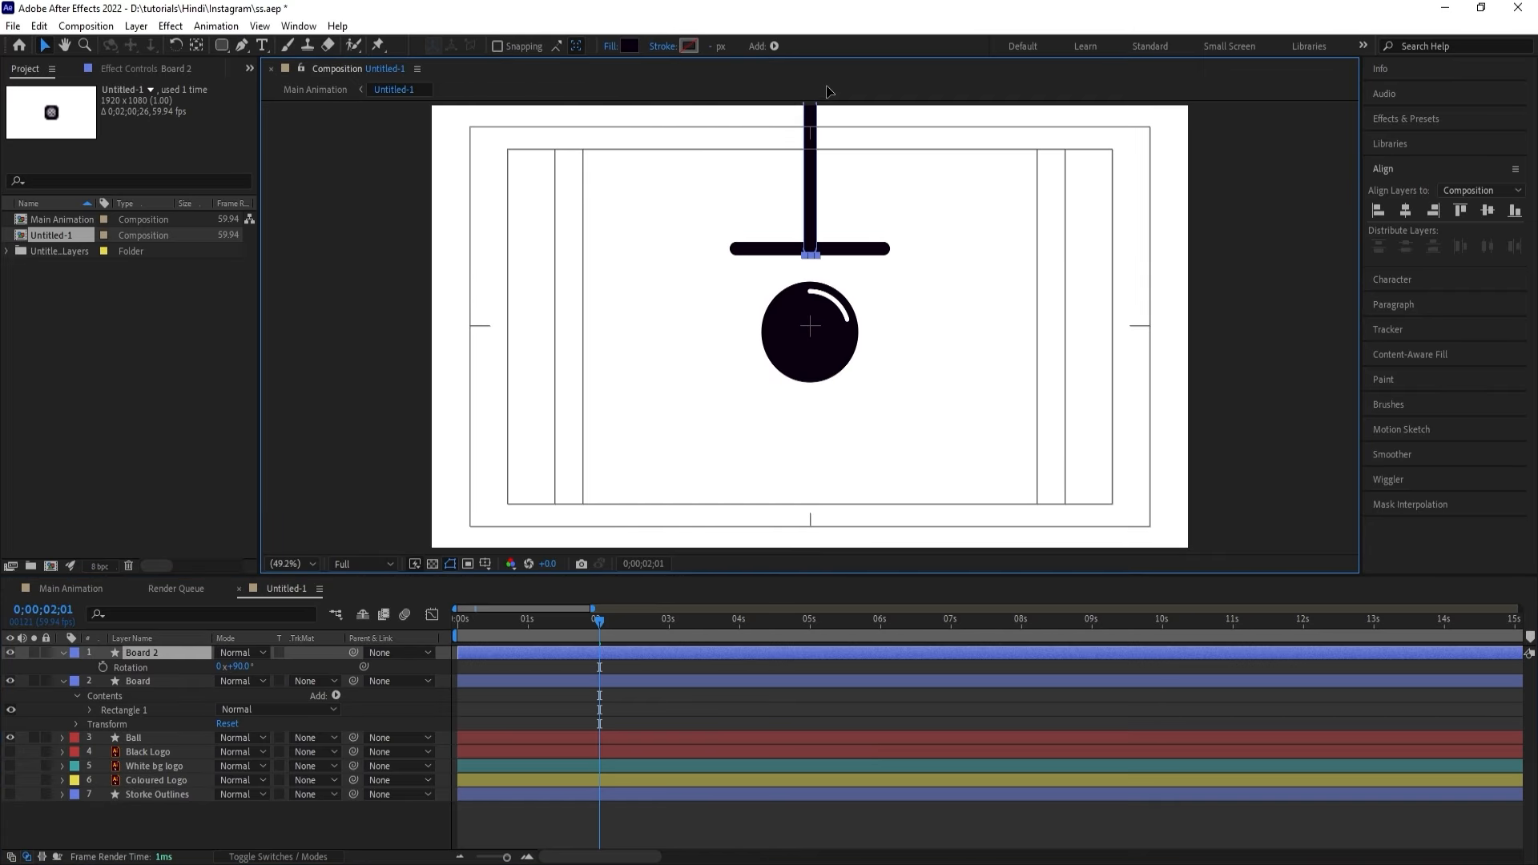
pyautogui.click(65, 682)
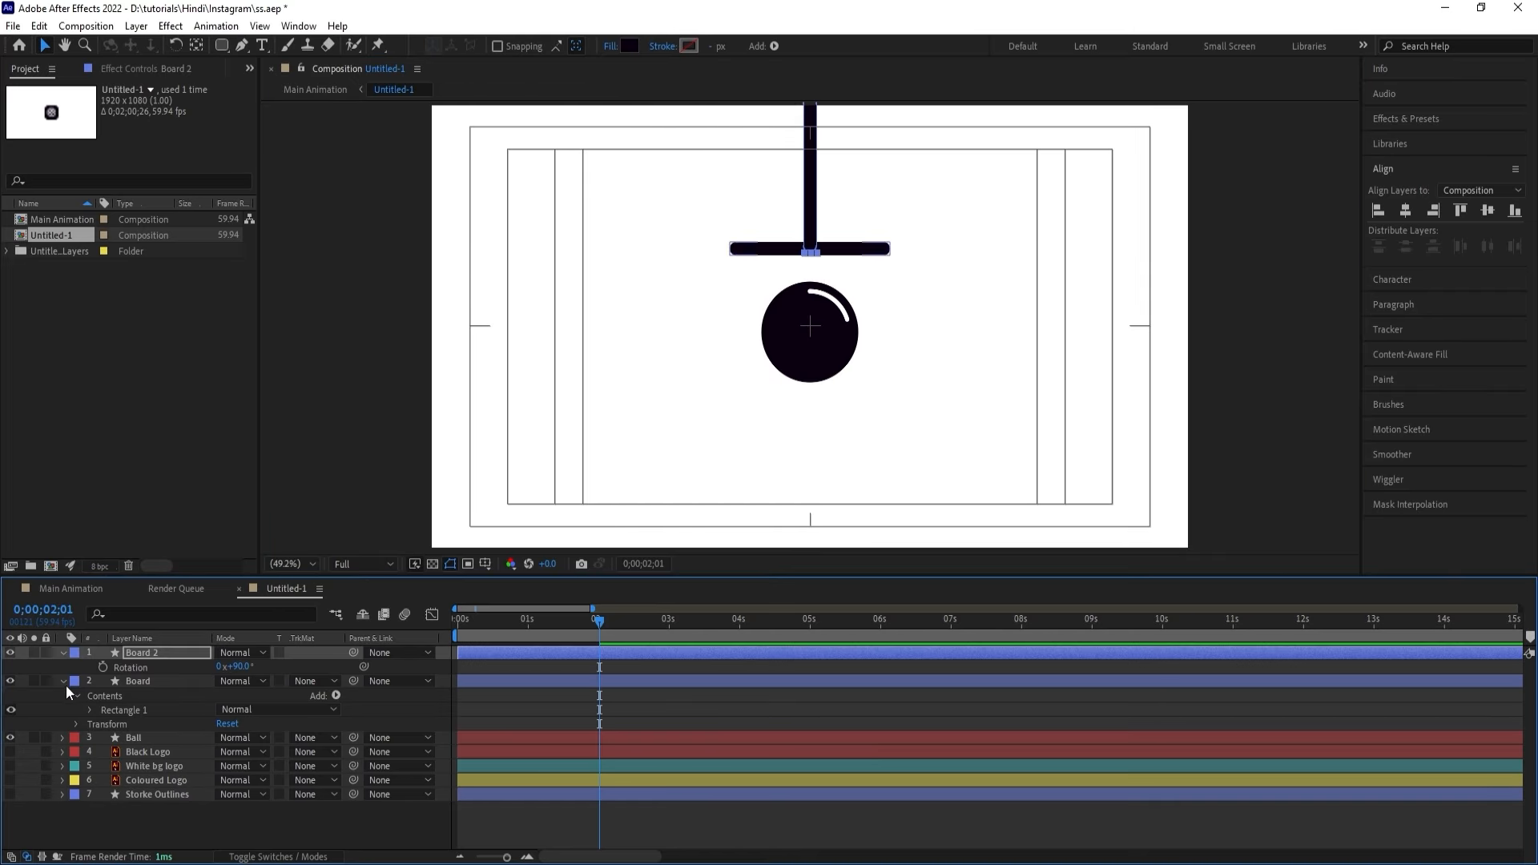
pyautogui.click(62, 652)
# Parent the Board 2 layer to the Board layer.
pyautogui.click(157, 665)
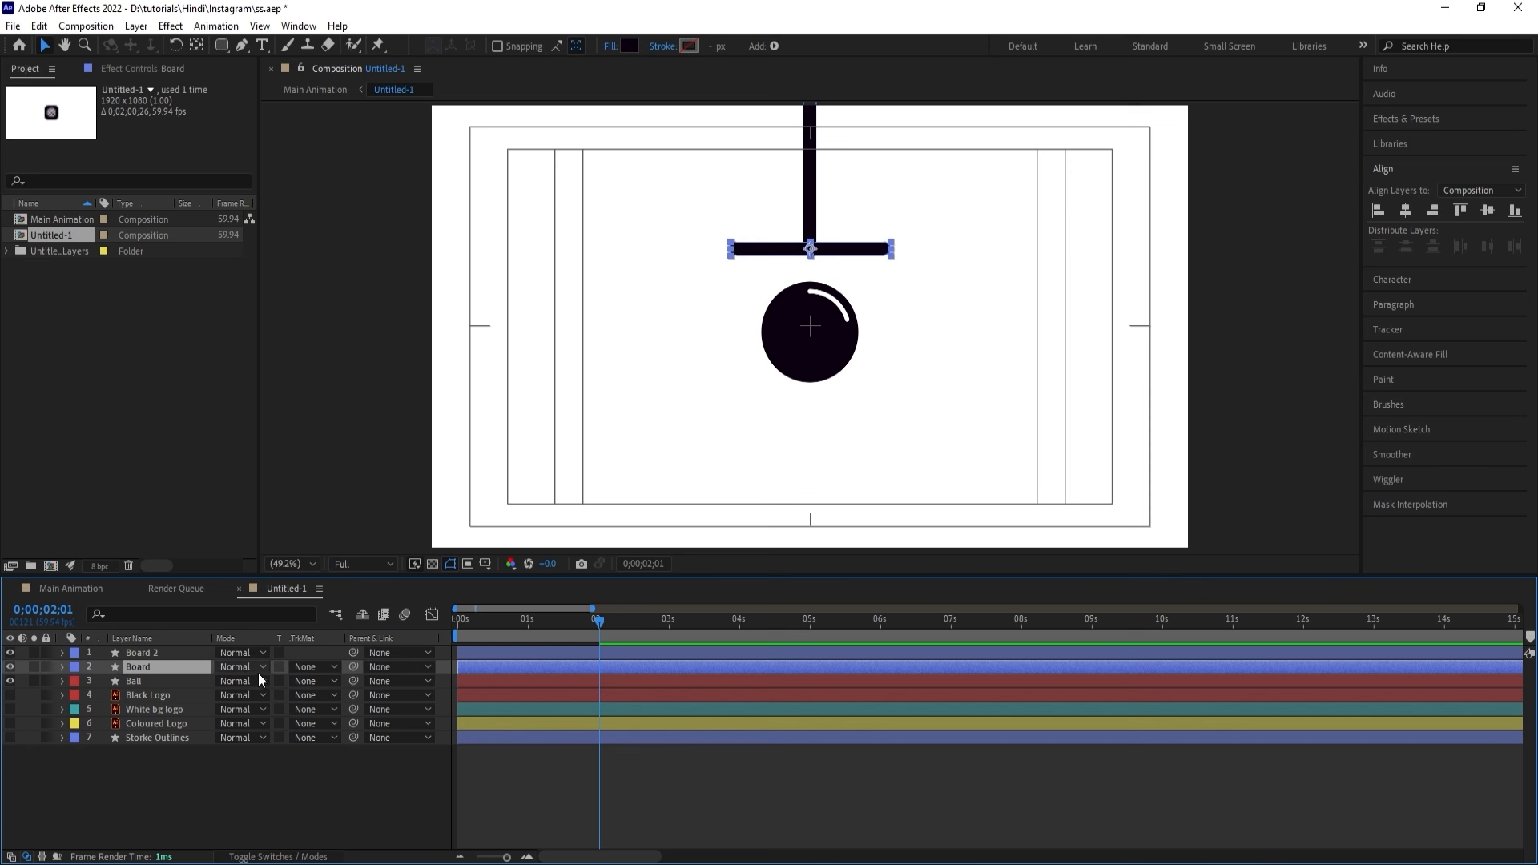
pyautogui.click(152, 649)
pyautogui.moveTo(359, 653); pyautogui.dragTo(149, 665)
pyautogui.click(149, 680)
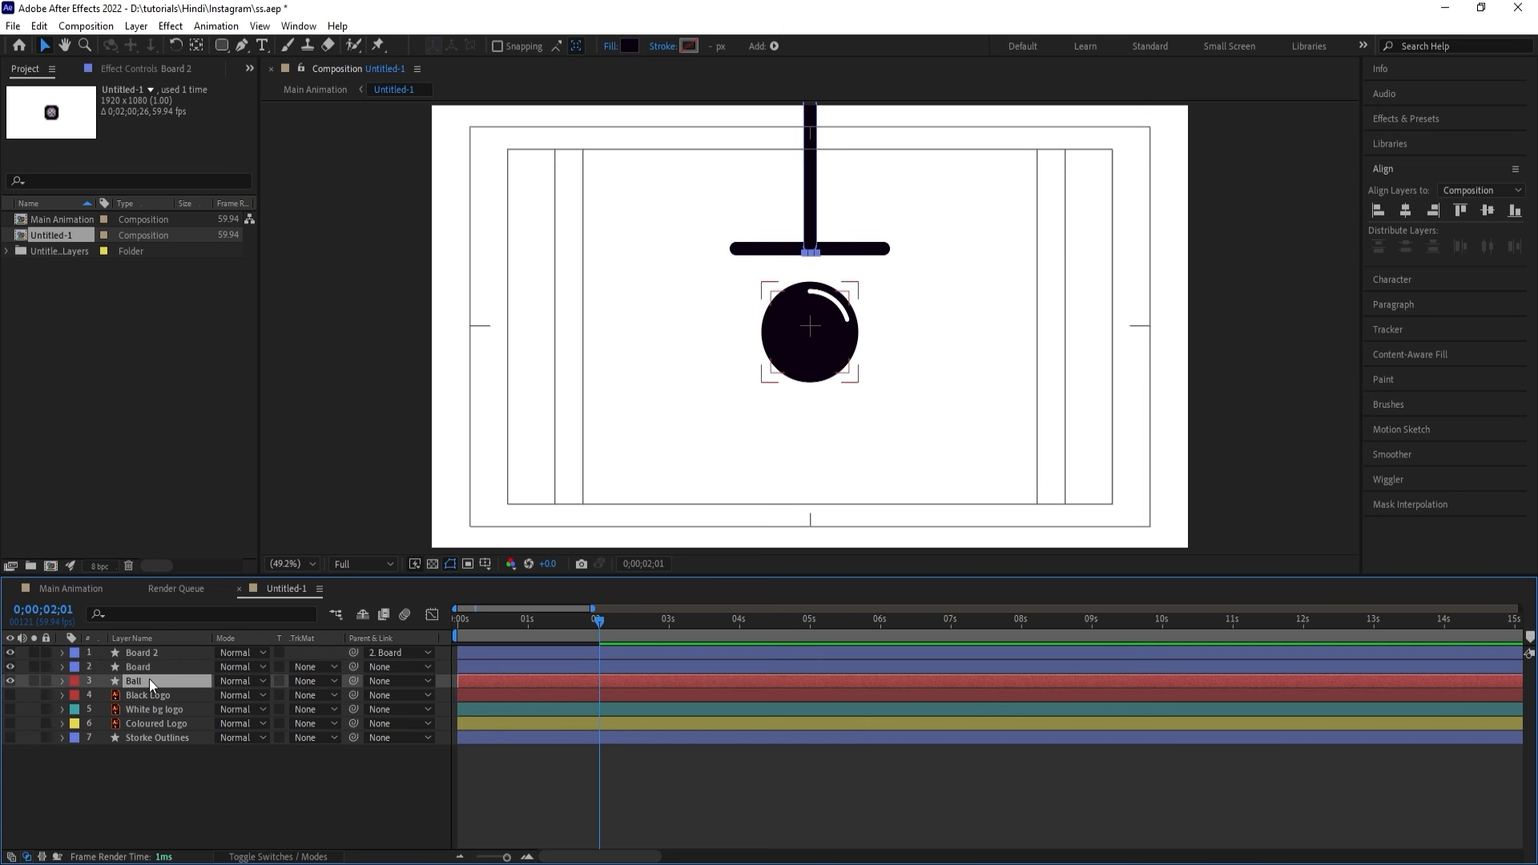
# Give both the Board and Board 2 layers the Red label colour.
pyautogui.click(140, 663)
pyautogui.keyDown('shift'); pyautogui.click(142, 654); pyautogui.keyUp('shift')
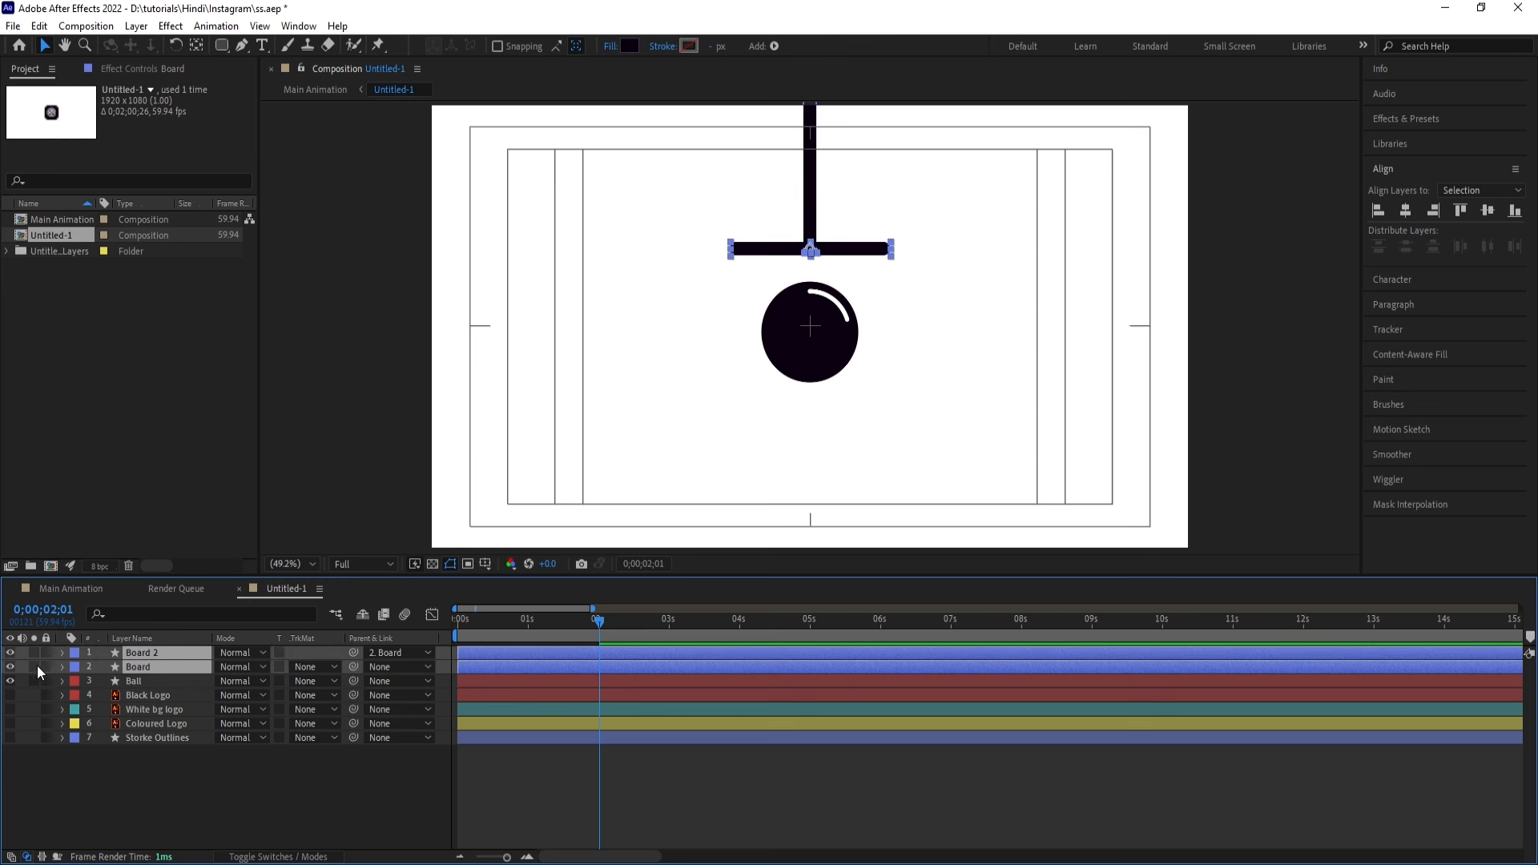
pyautogui.click(71, 653)
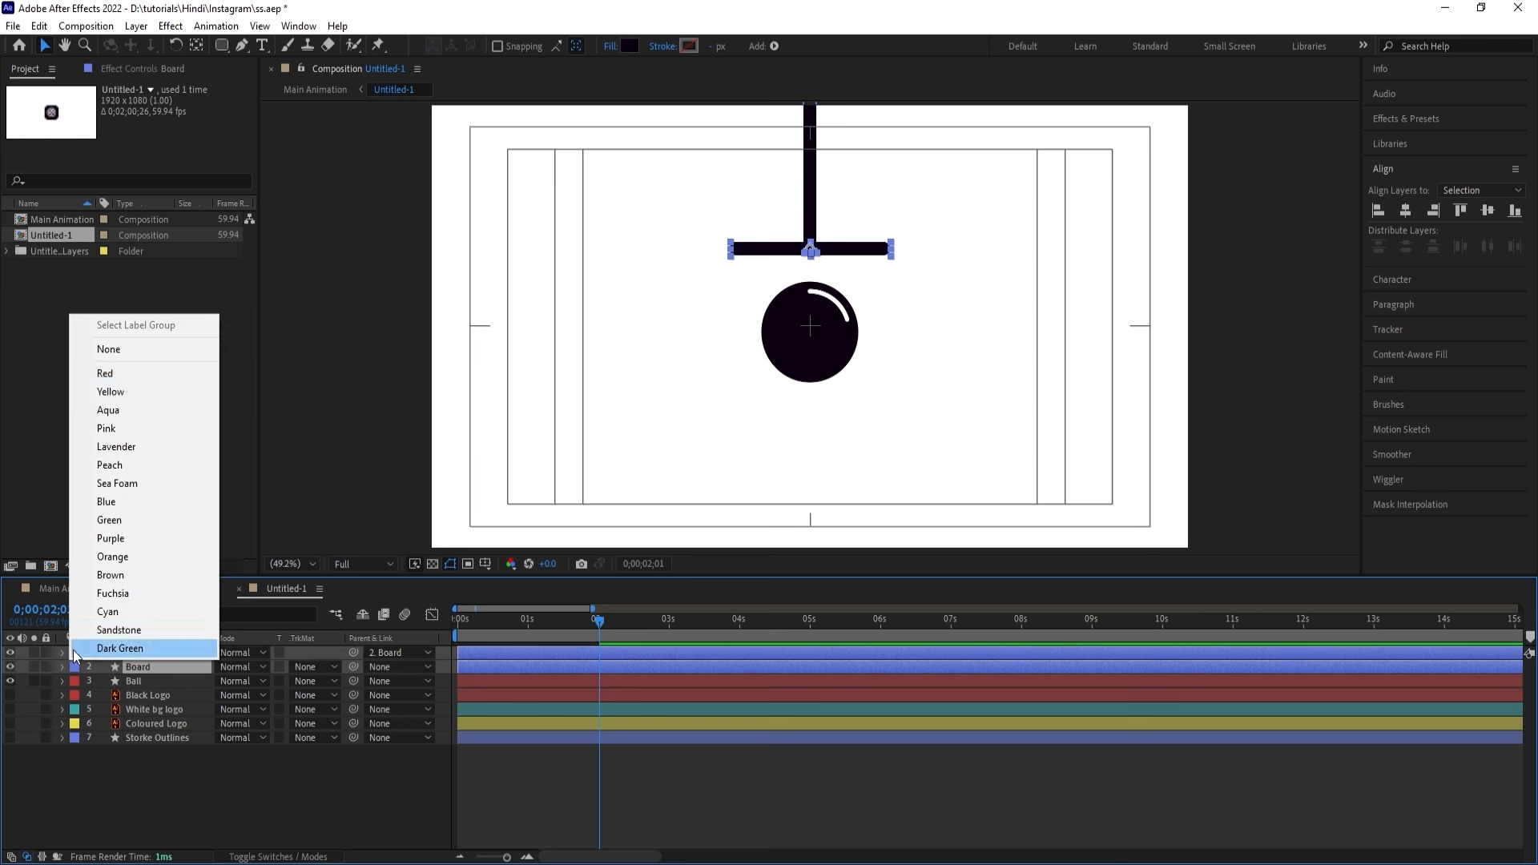
pyautogui.click(122, 374)
pyautogui.click(152, 775)
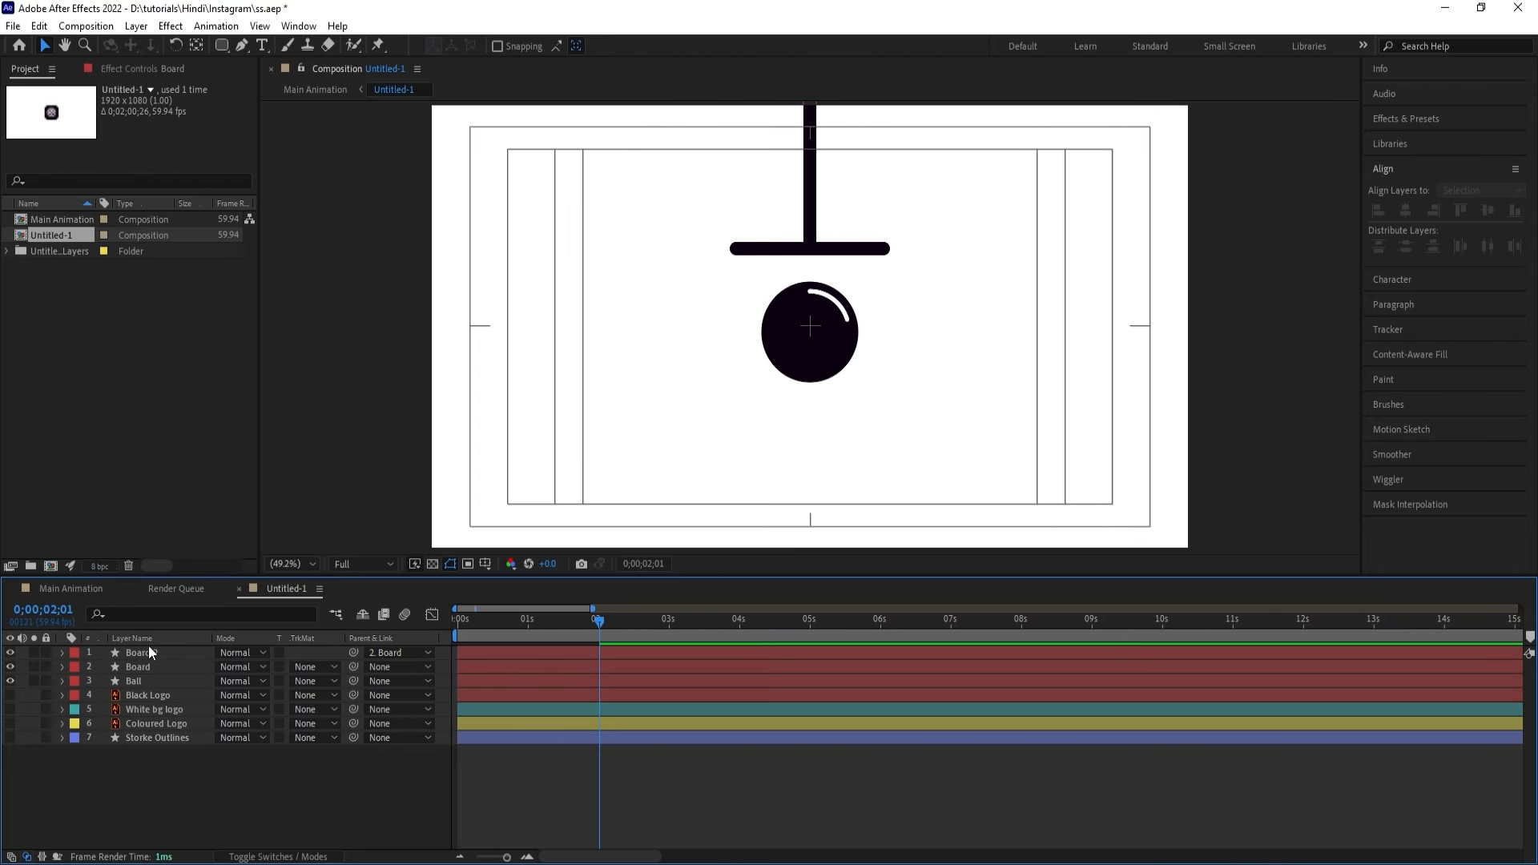
# Move the Board just above the top of the frame and trim both board layers to start at 0;00;02;01.
pyautogui.click(133, 668)
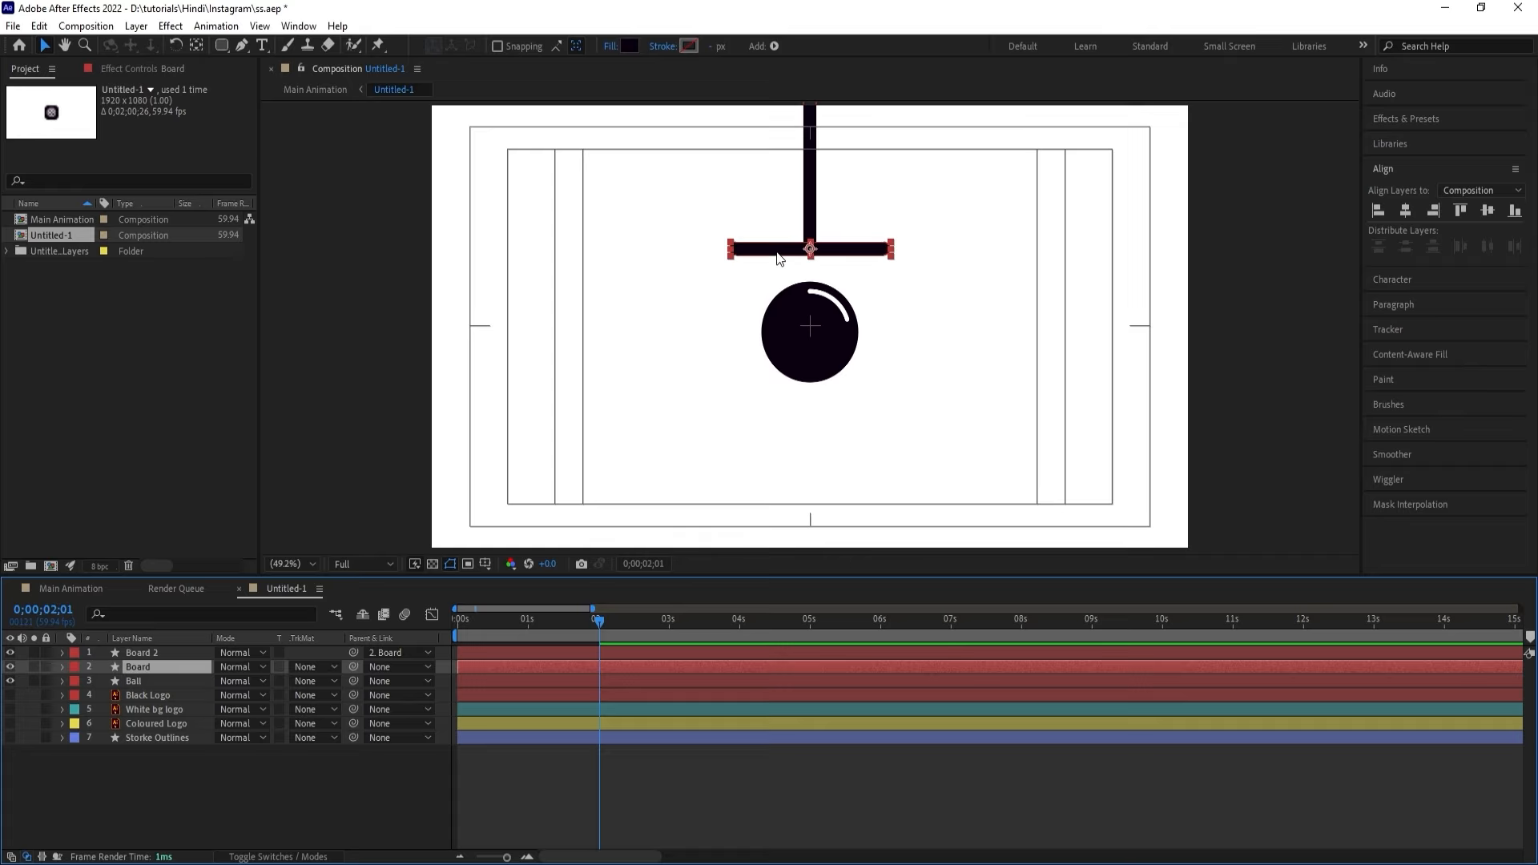
pyautogui.moveTo(777, 256); pyautogui.dragTo(781, 95)
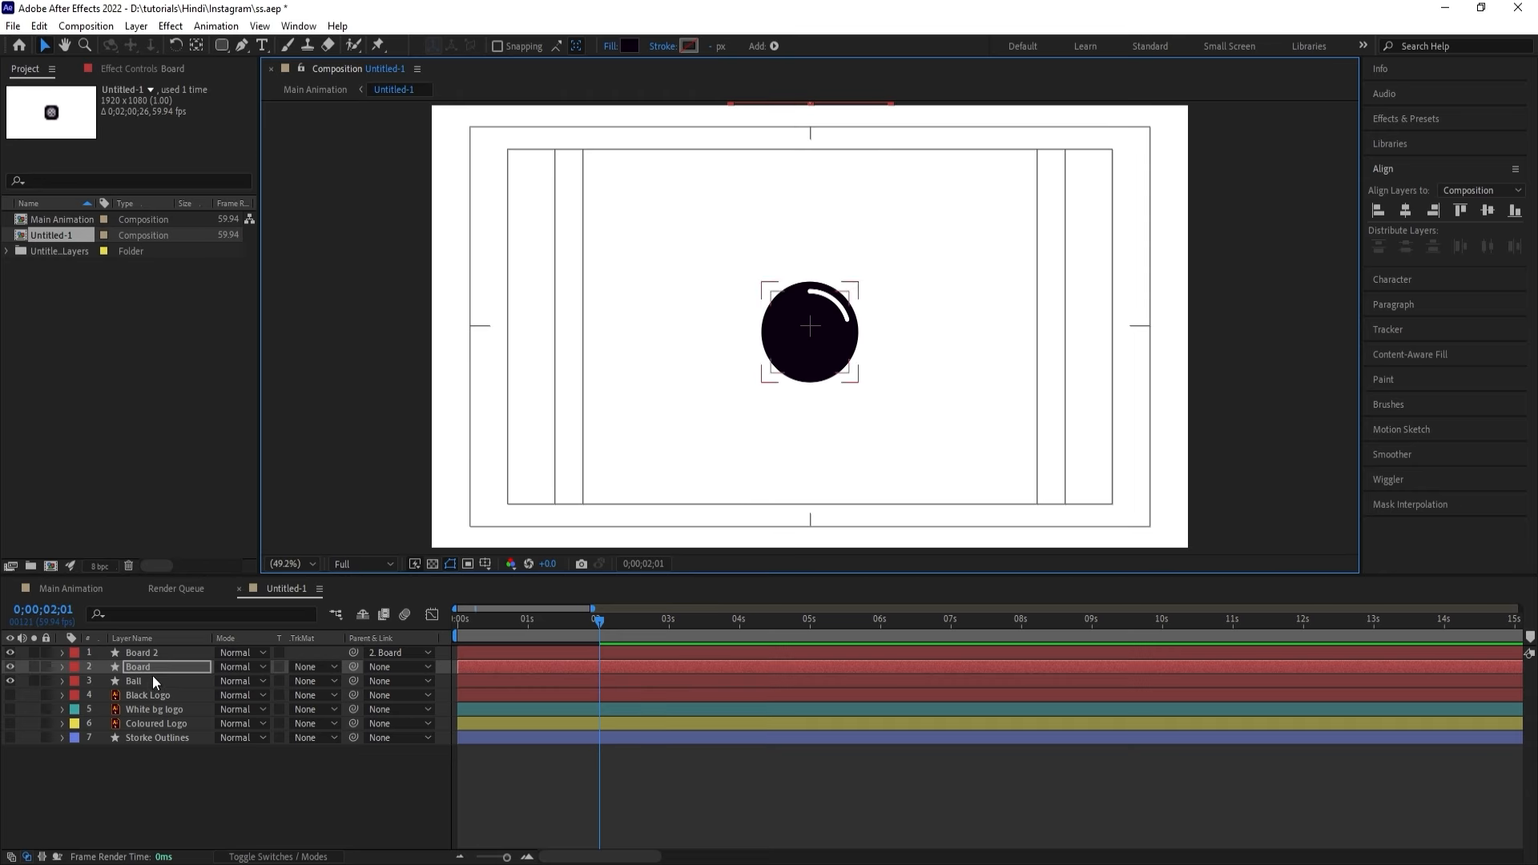
pyautogui.keyDown('ctrl'); pyautogui.click(144, 651); pyautogui.keyUp('ctrl')
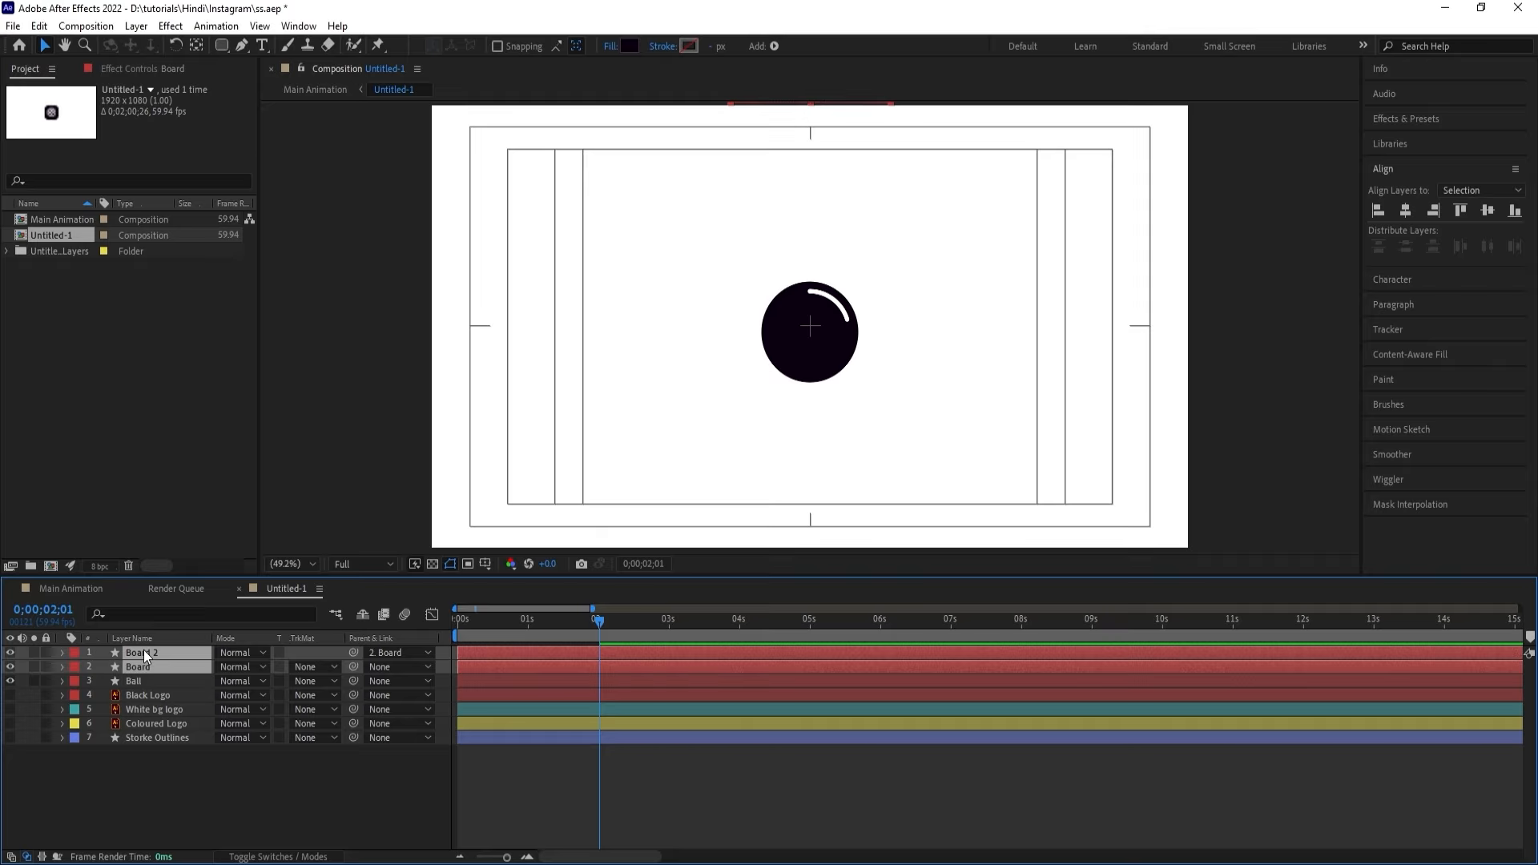
pyautogui.hotkey('alt', '[')
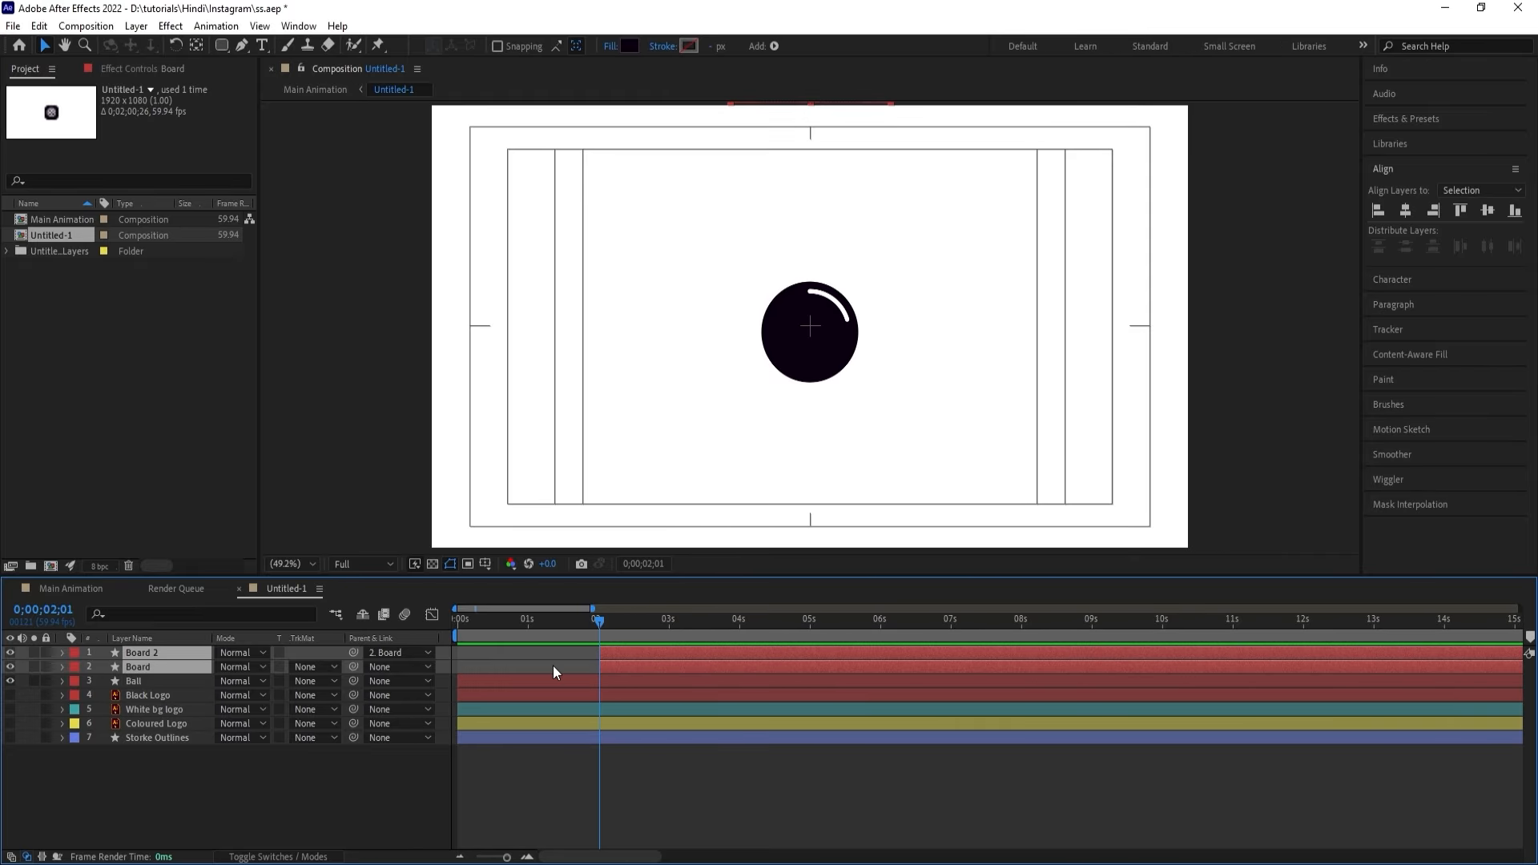
pyautogui.click(552, 666)
# Add a Position keyframe to Board at 0;00;02;01 and set its Y Position to 622.6 at 0;00;03;00.
pyautogui.click(150, 665)
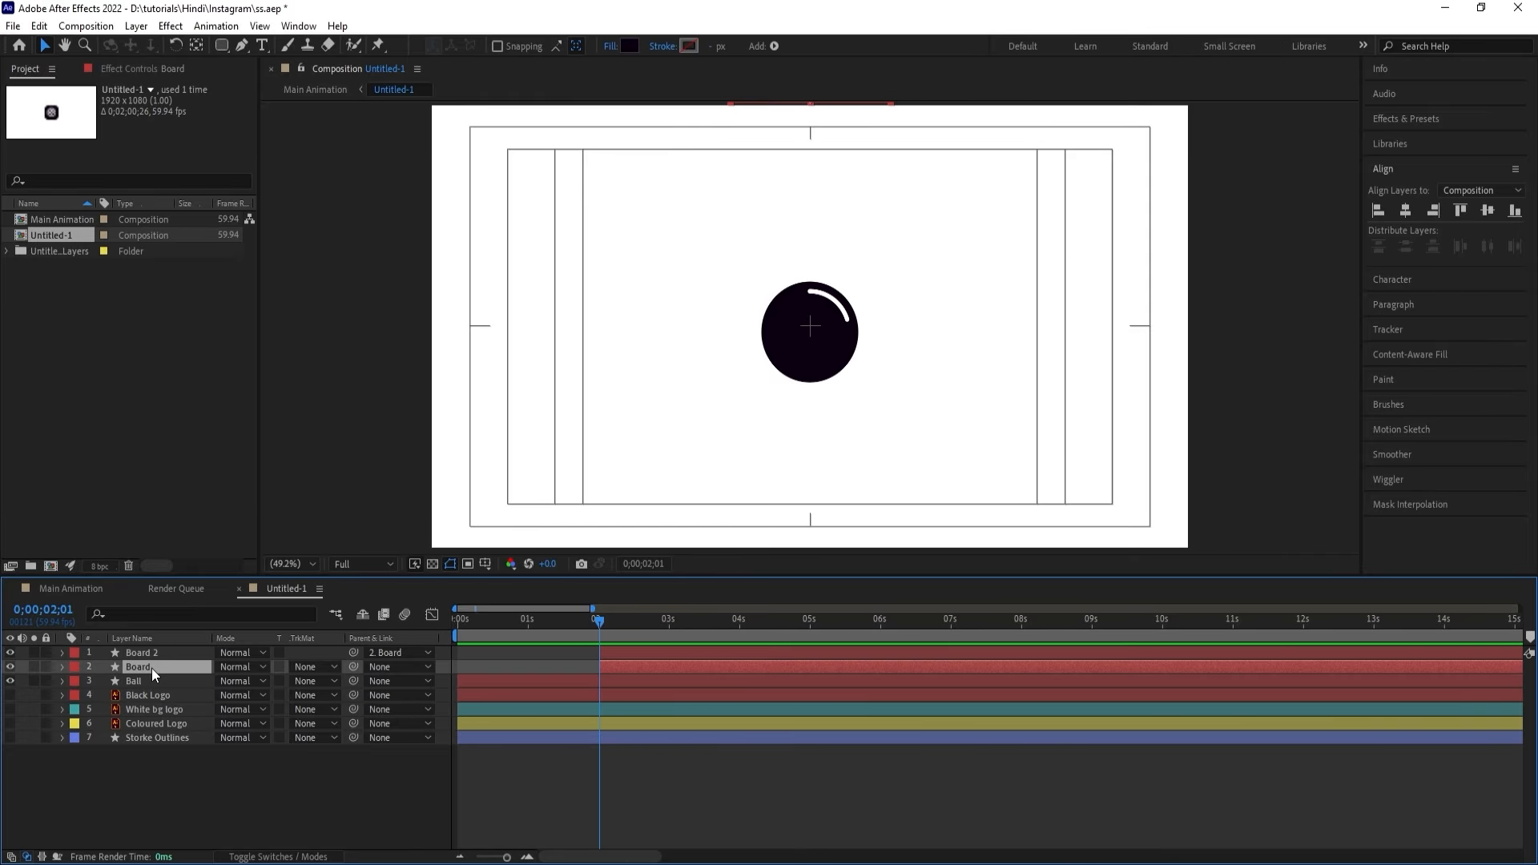
pyautogui.press('p')
pyautogui.click(103, 681)
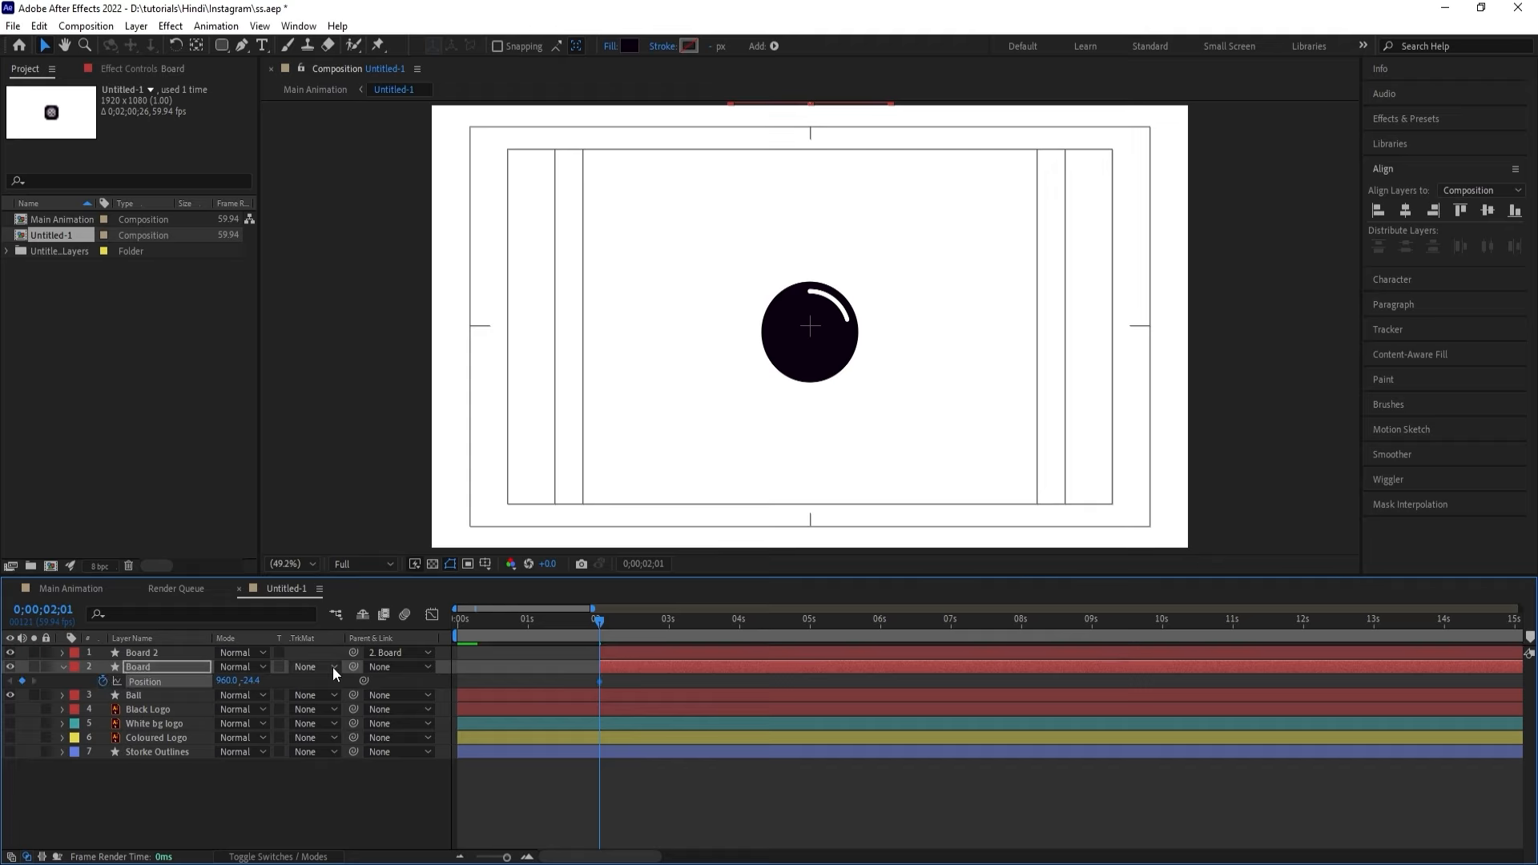
pyautogui.scroll(2, 639, 652)
pyautogui.click(737, 618)
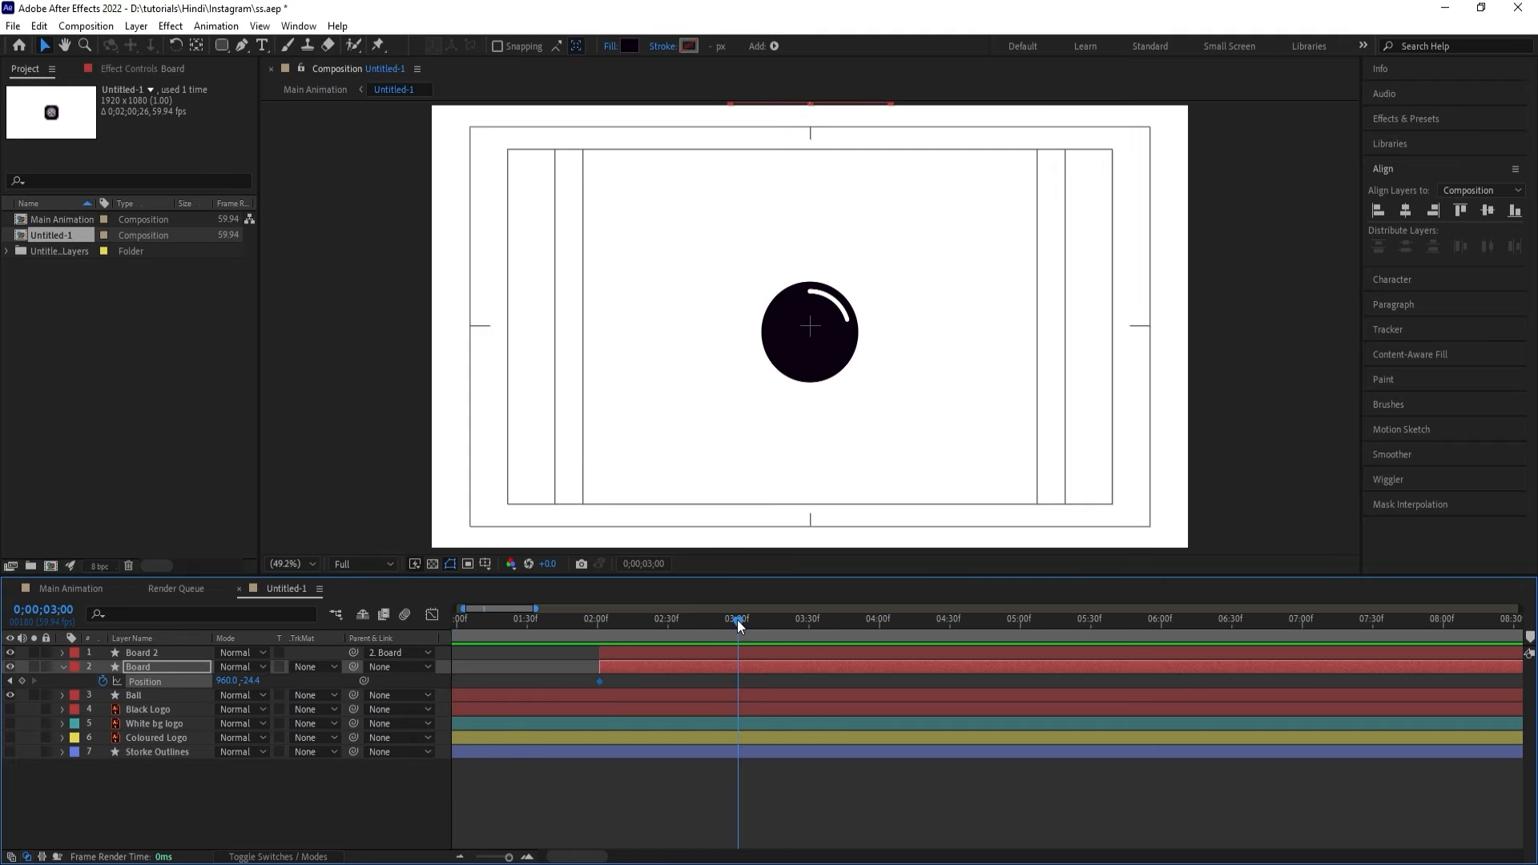
pyautogui.moveTo(256, 680); pyautogui.dragTo(778, 677)
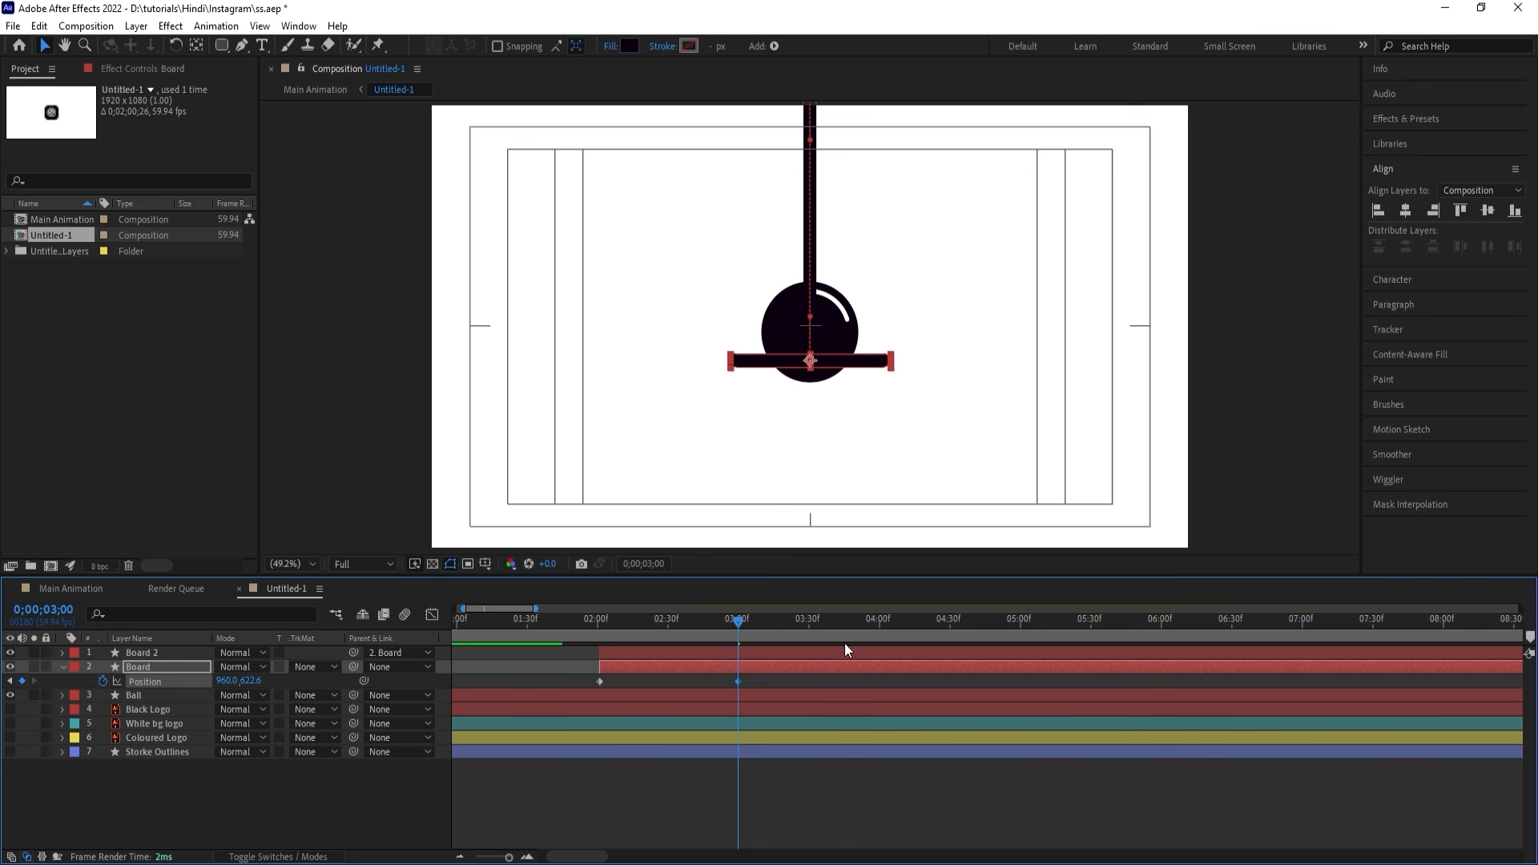
# Copy the Board's Position keyframe from 0;00;02;01 and paste it at 0;00;04;00.
pyautogui.click(880, 621)
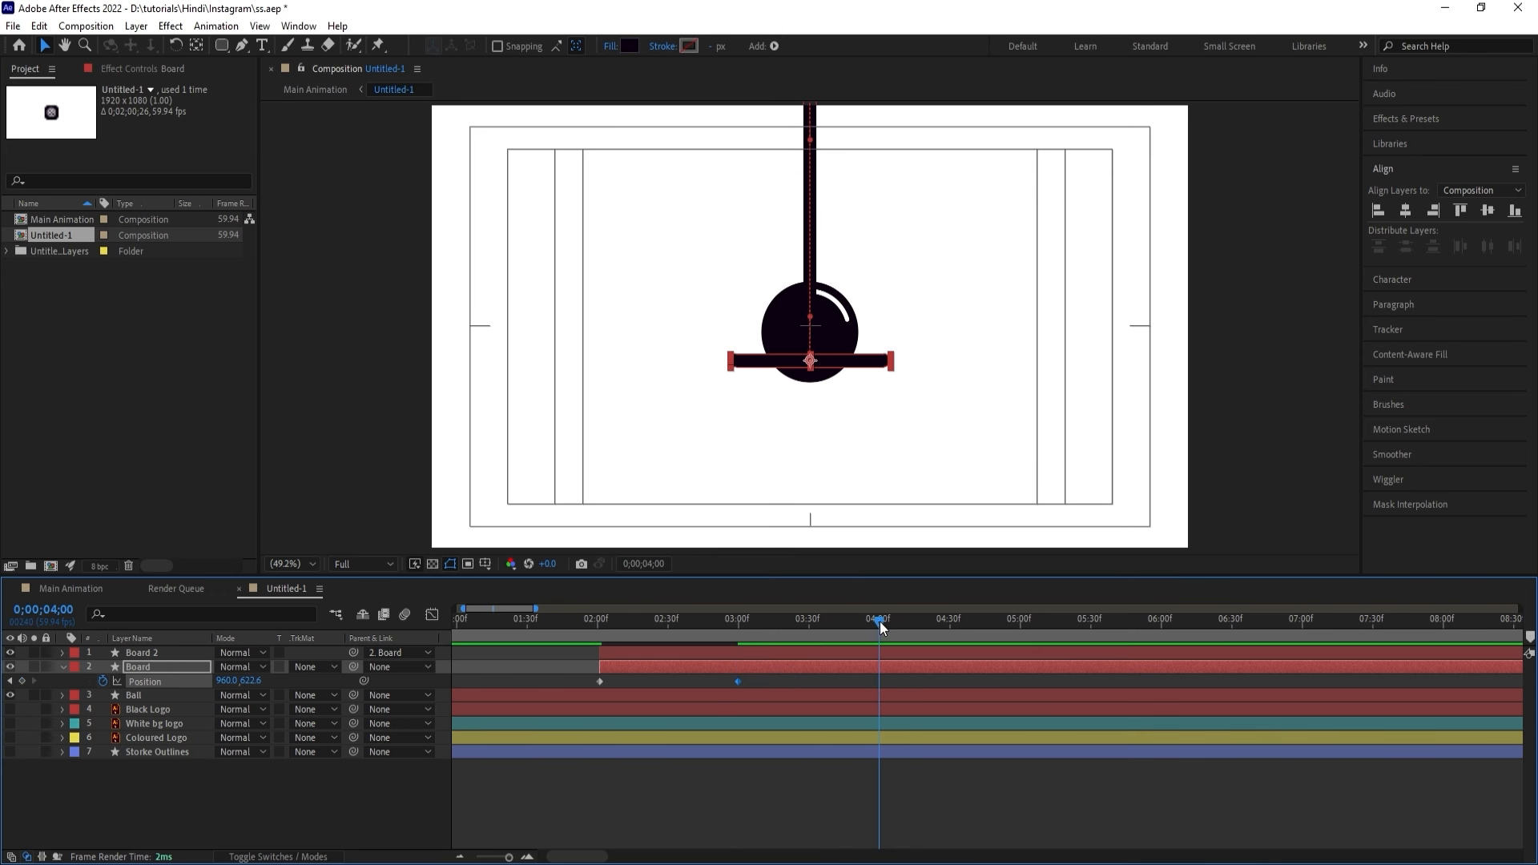
pyautogui.click(599, 677)
pyautogui.hotkey('ctrl', 'c')
pyautogui.hotkey('ctrl', 'v')
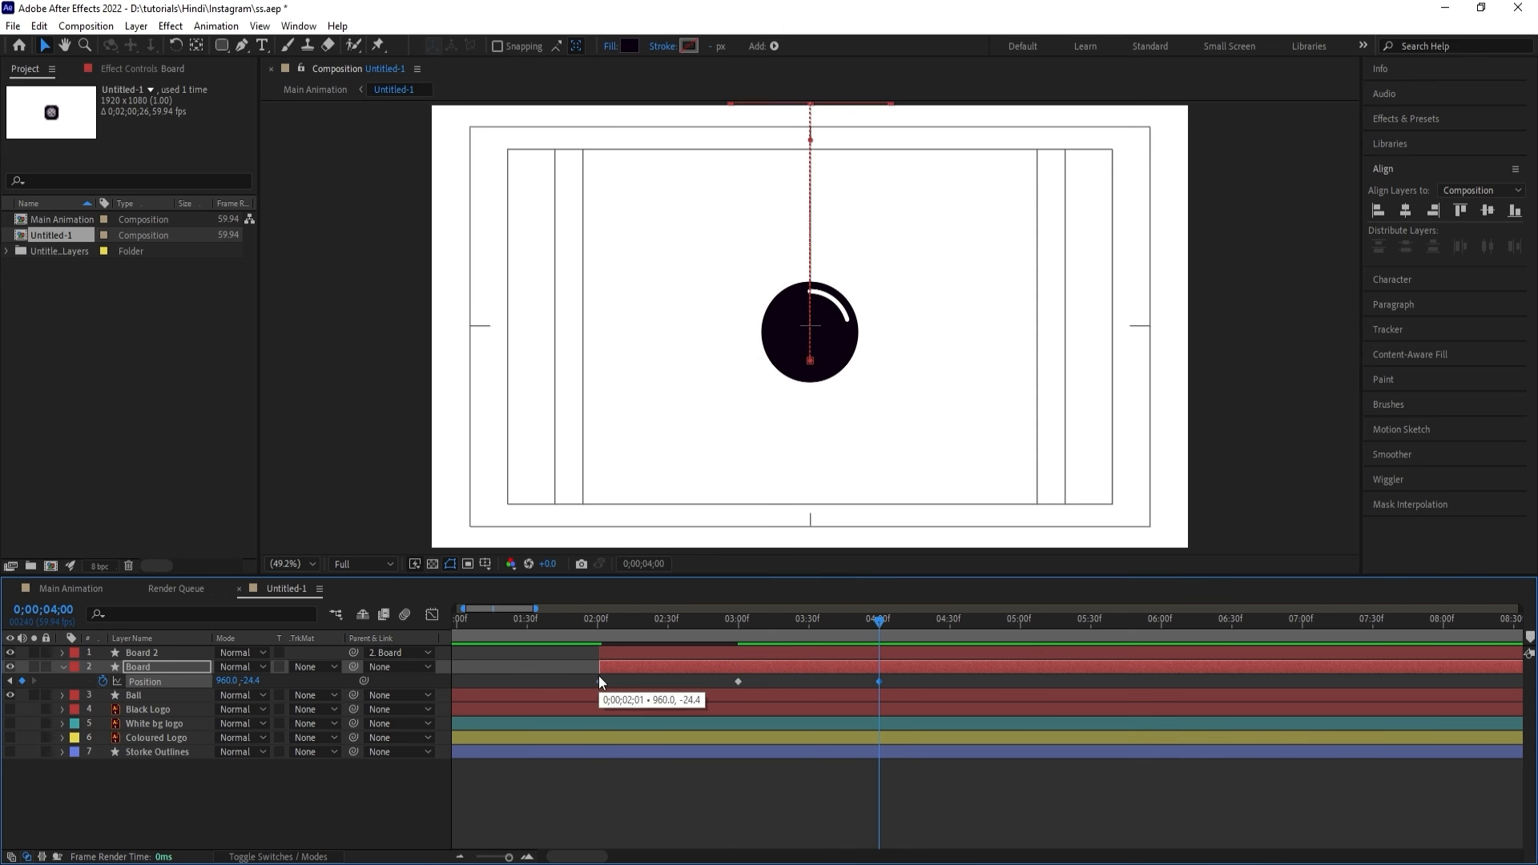
# Apply Easy Ease to the three Board Position keyframes and reshape the speed graph so the drop peaks just before 0;00;03;00.
pyautogui.click(666, 681)
pyautogui.click(562, 683)
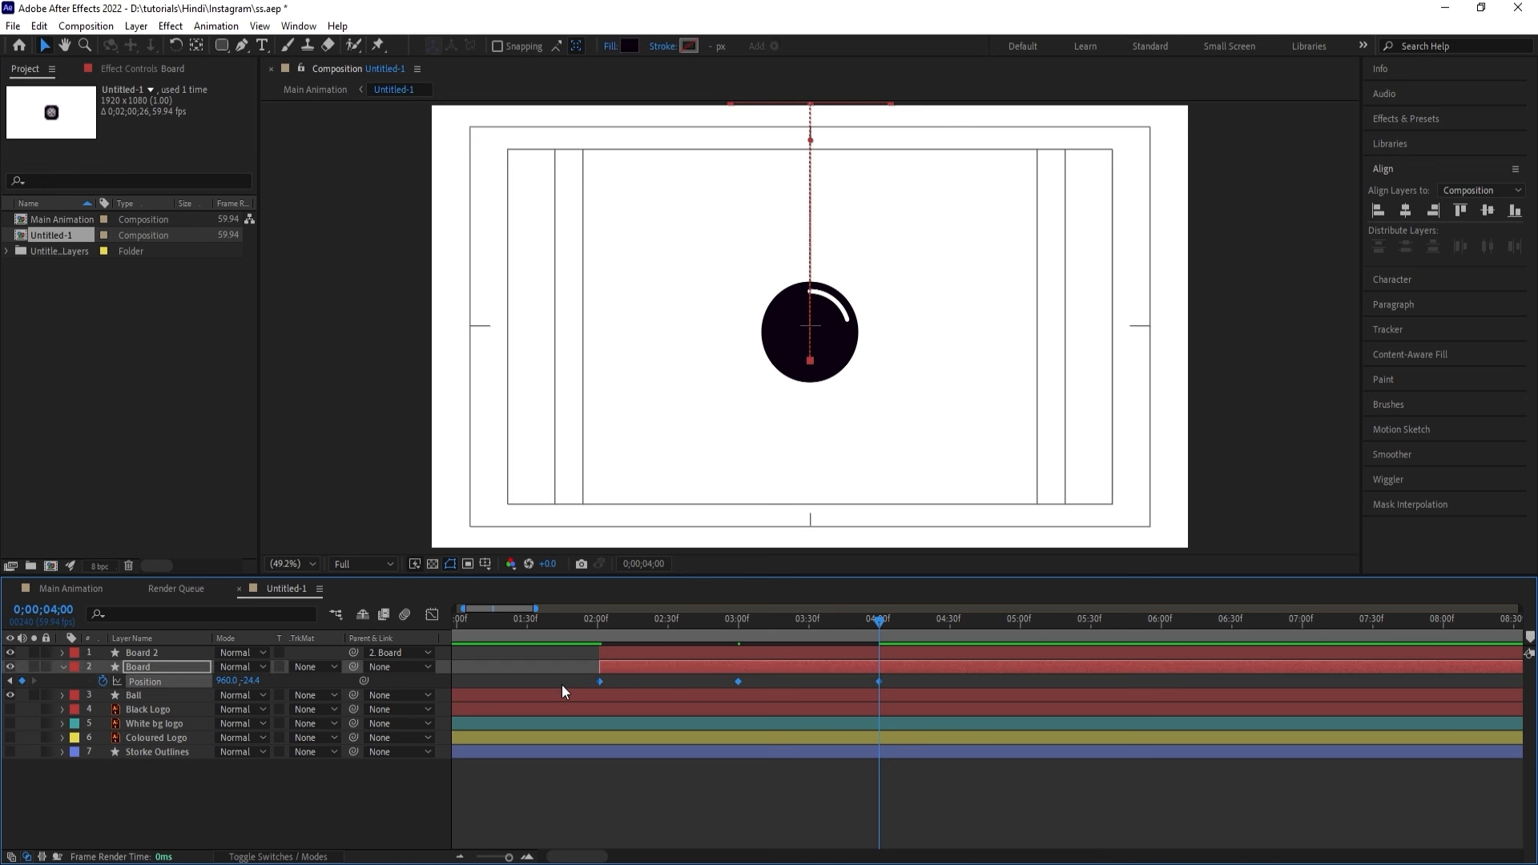
pyautogui.press('F9')
pyautogui.click(432, 615)
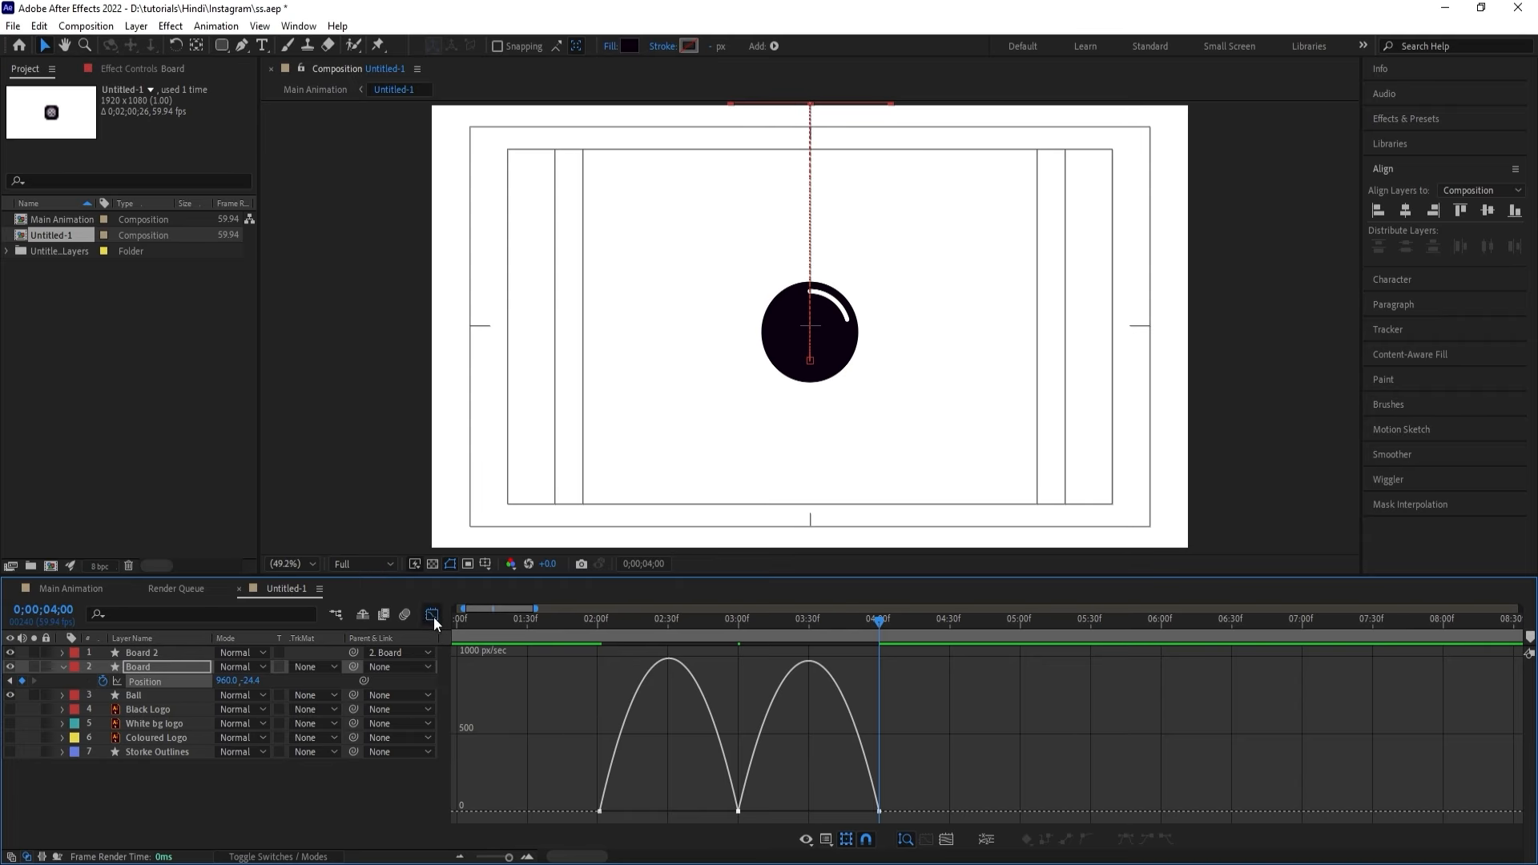
pyautogui.rightClick(667, 712)
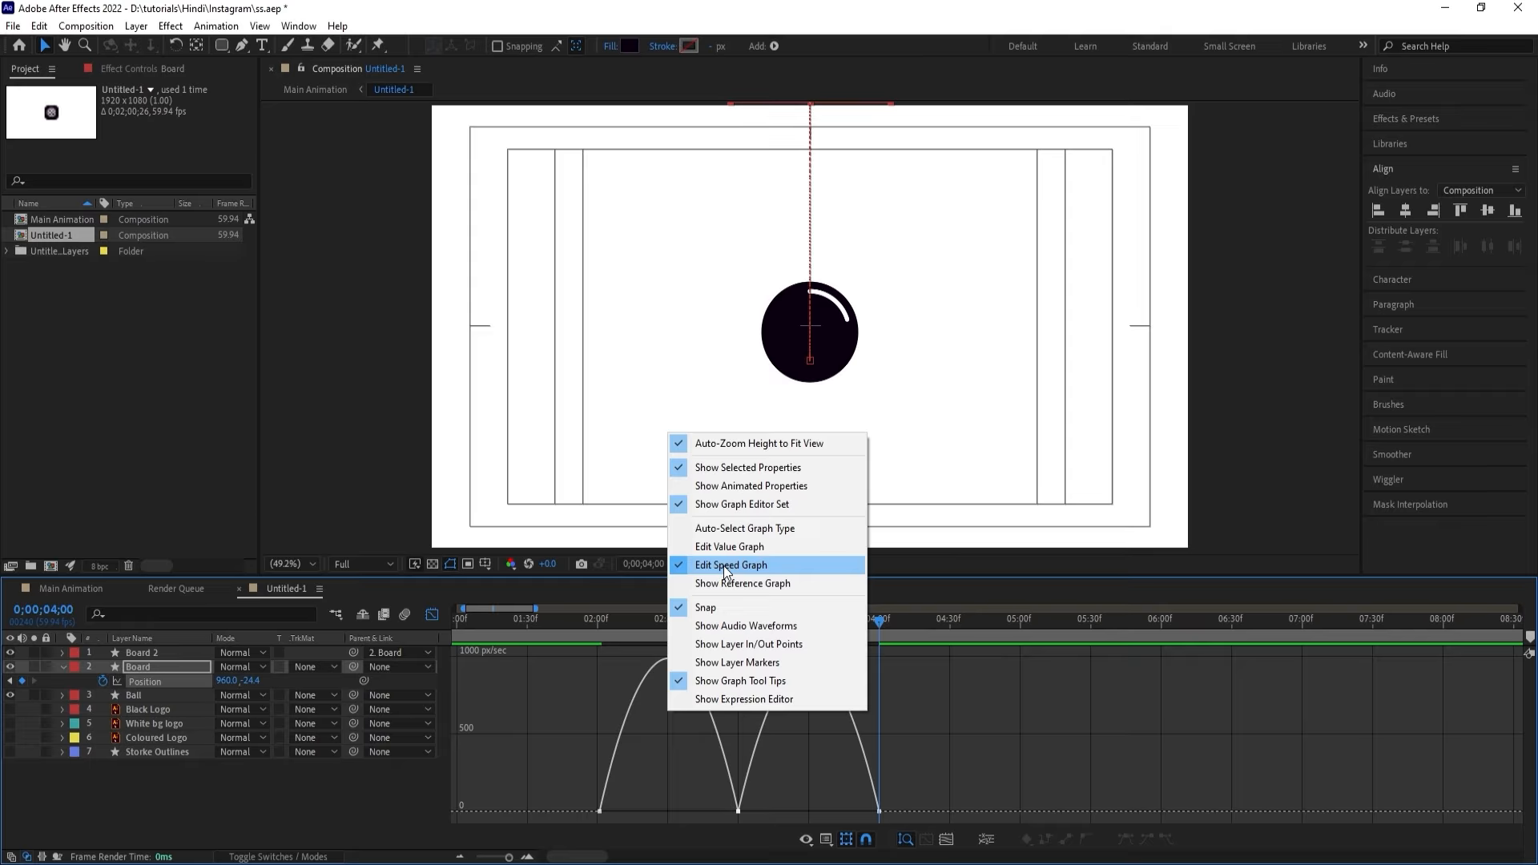
pyautogui.moveTo(564, 783)
pyautogui.mouseDown()
pyautogui.moveTo(618, 834)
pyautogui.moveTo(614, 819)
pyautogui.moveTo(672, 809)
pyautogui.mouseUp()
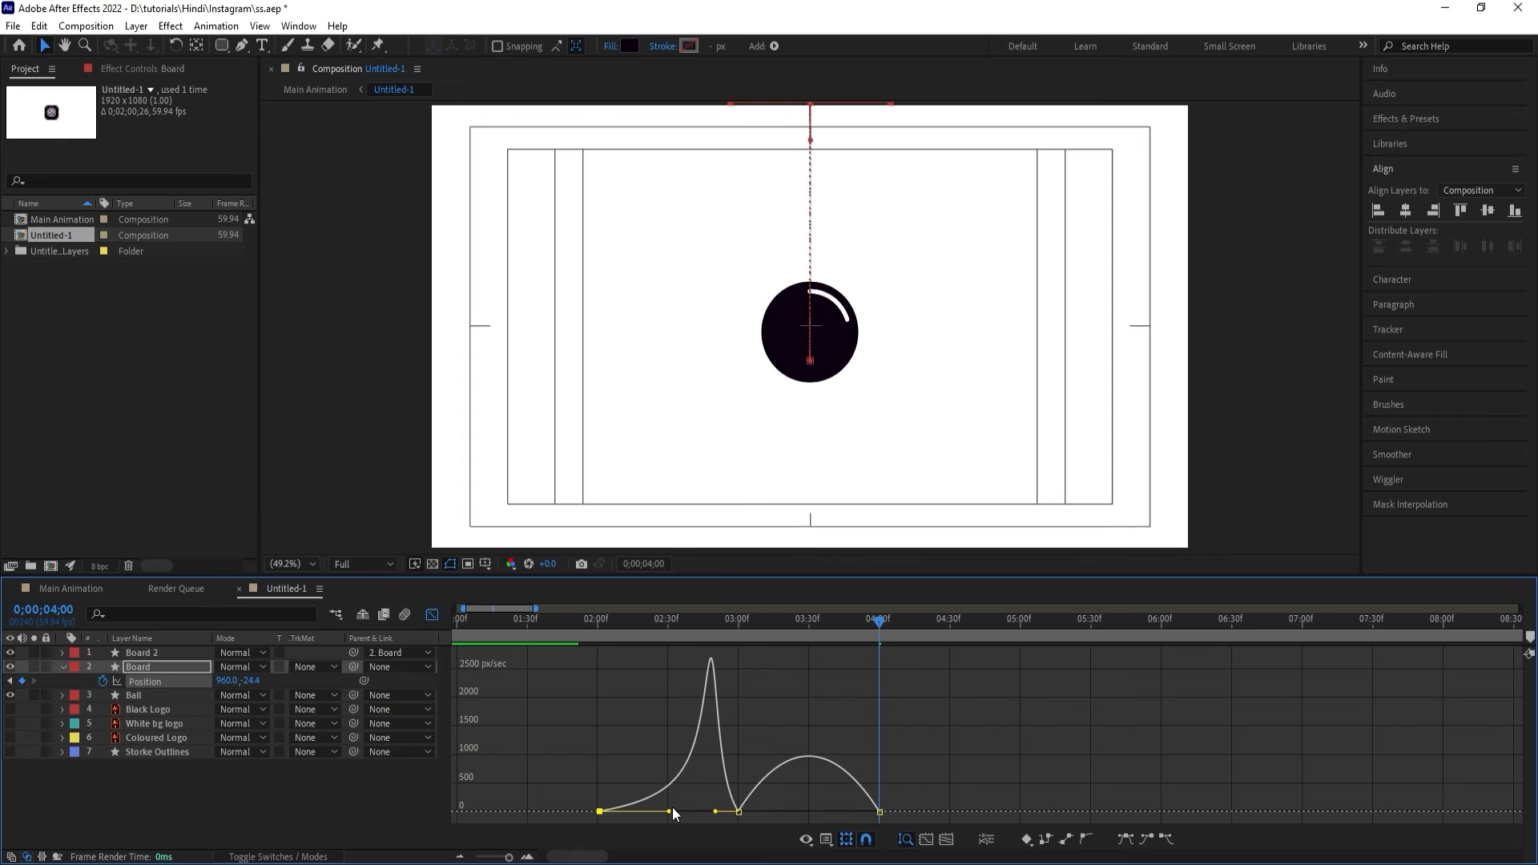
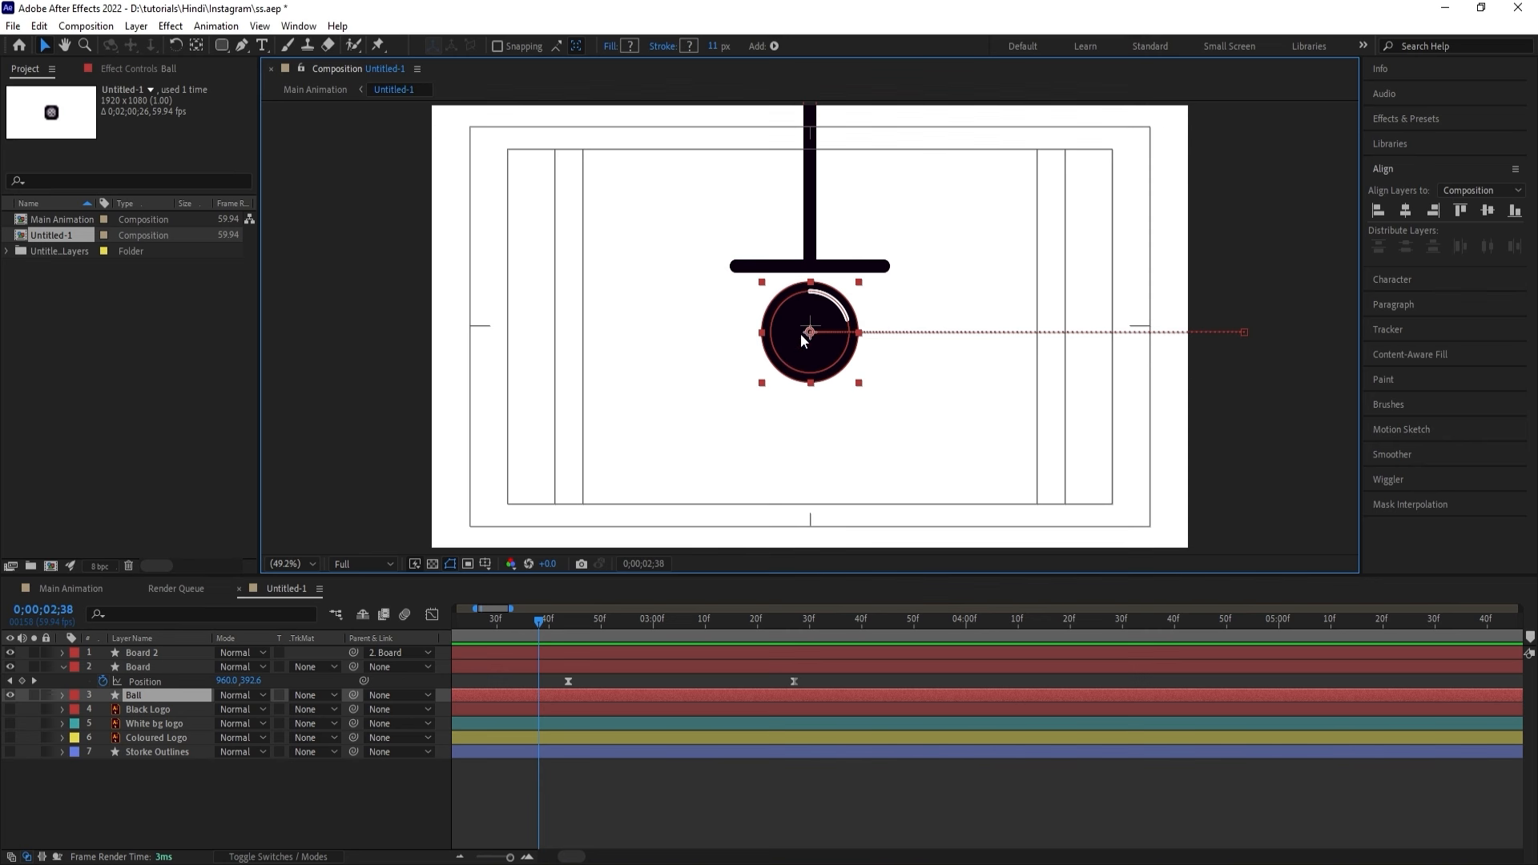
pyautogui.press('s')
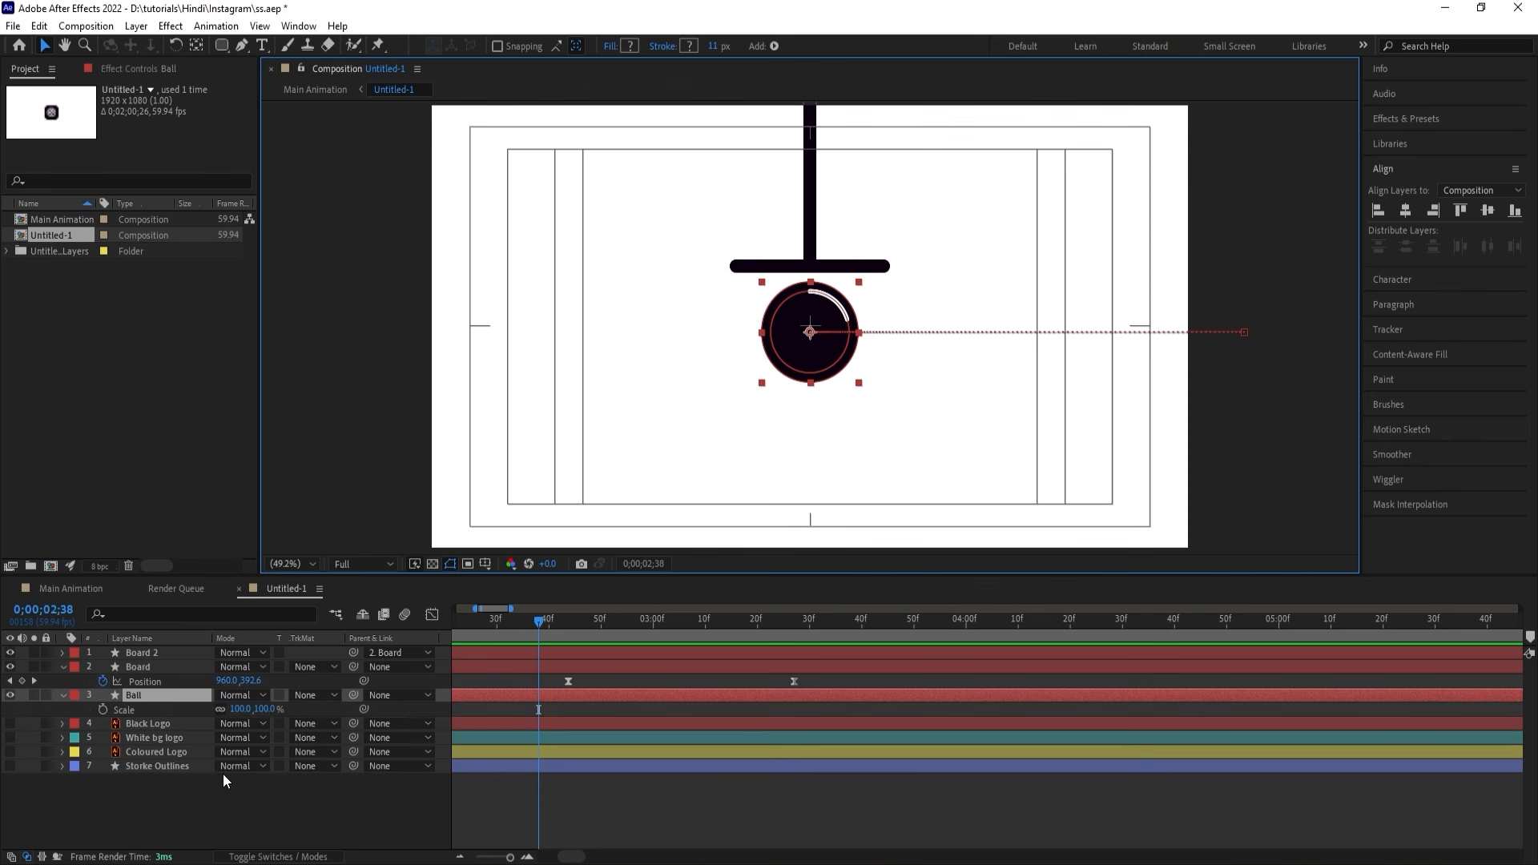
pyautogui.press('s')
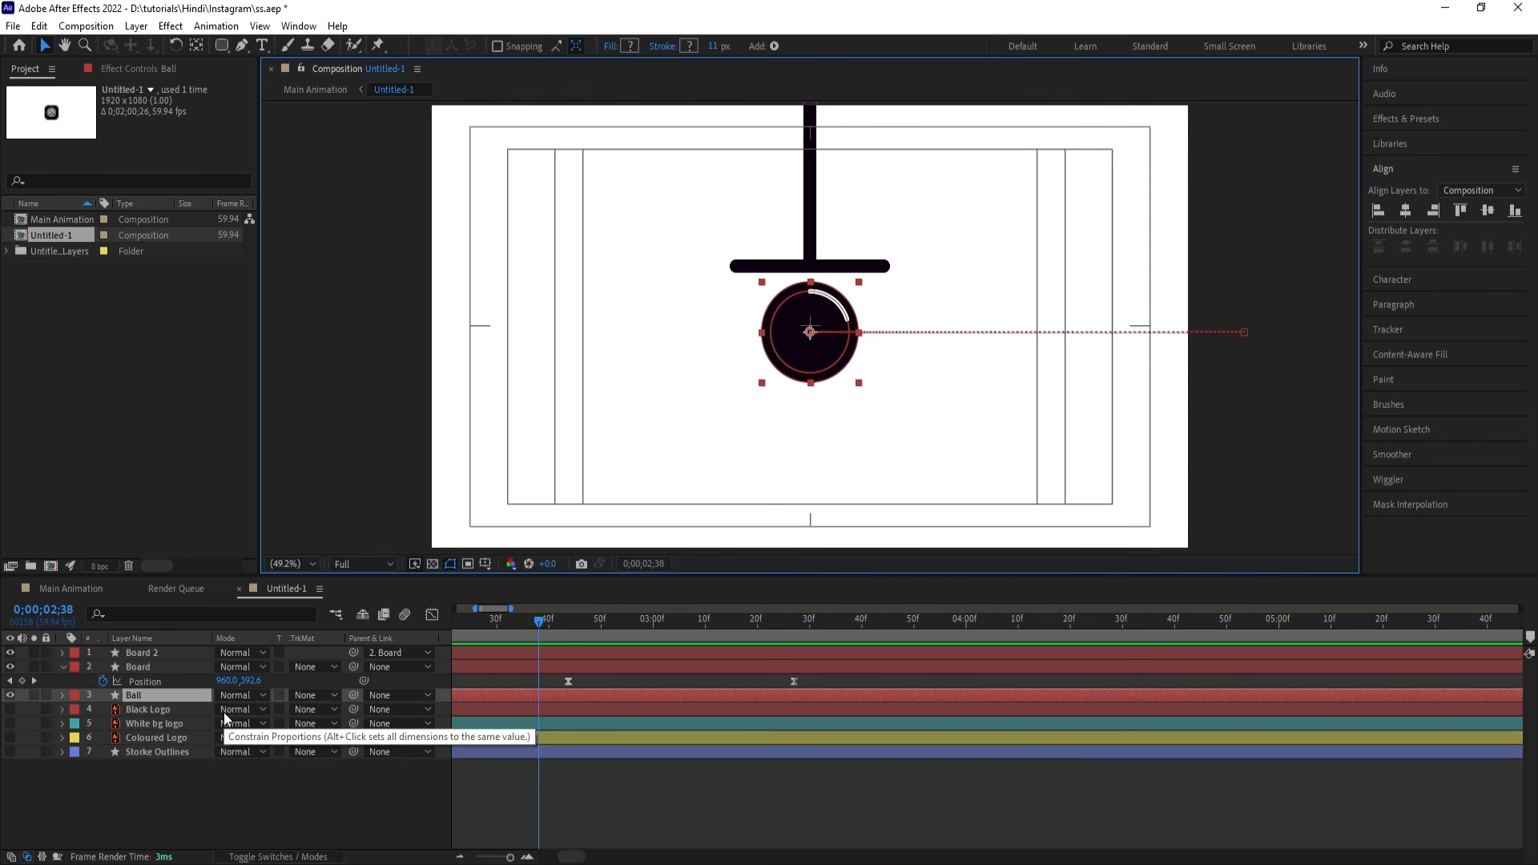
pyautogui.press('s')
pyautogui.click(221, 710)
pyautogui.moveTo(265, 709); pyautogui.dragTo(246, 711)
pyautogui.hotkey('ctrl', 'z')
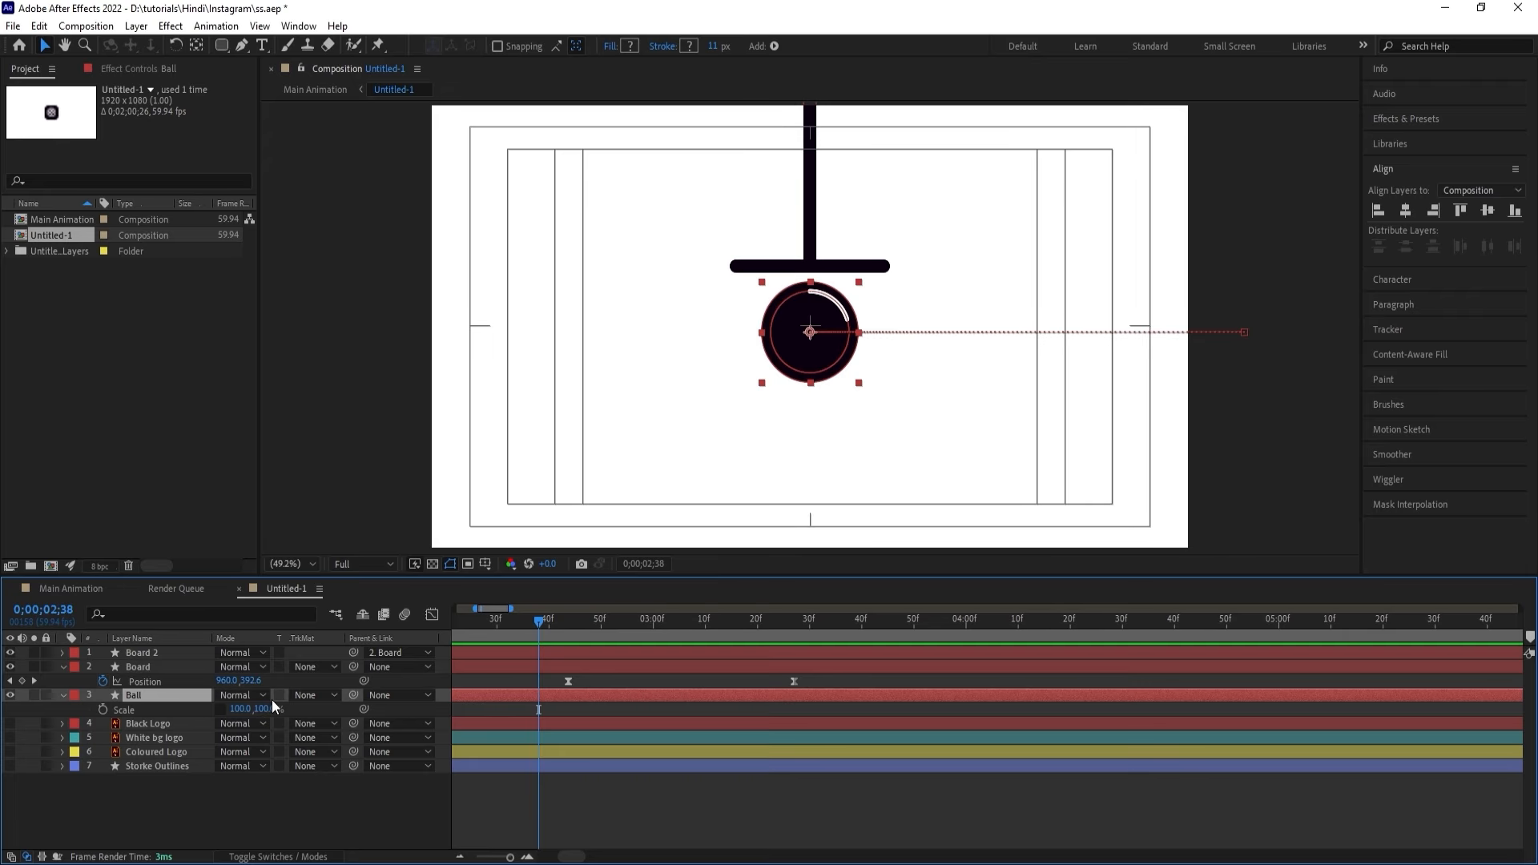
# Collapse the Board and Ball layers, add a null object, and rename it scale.
pyautogui.click(62, 668)
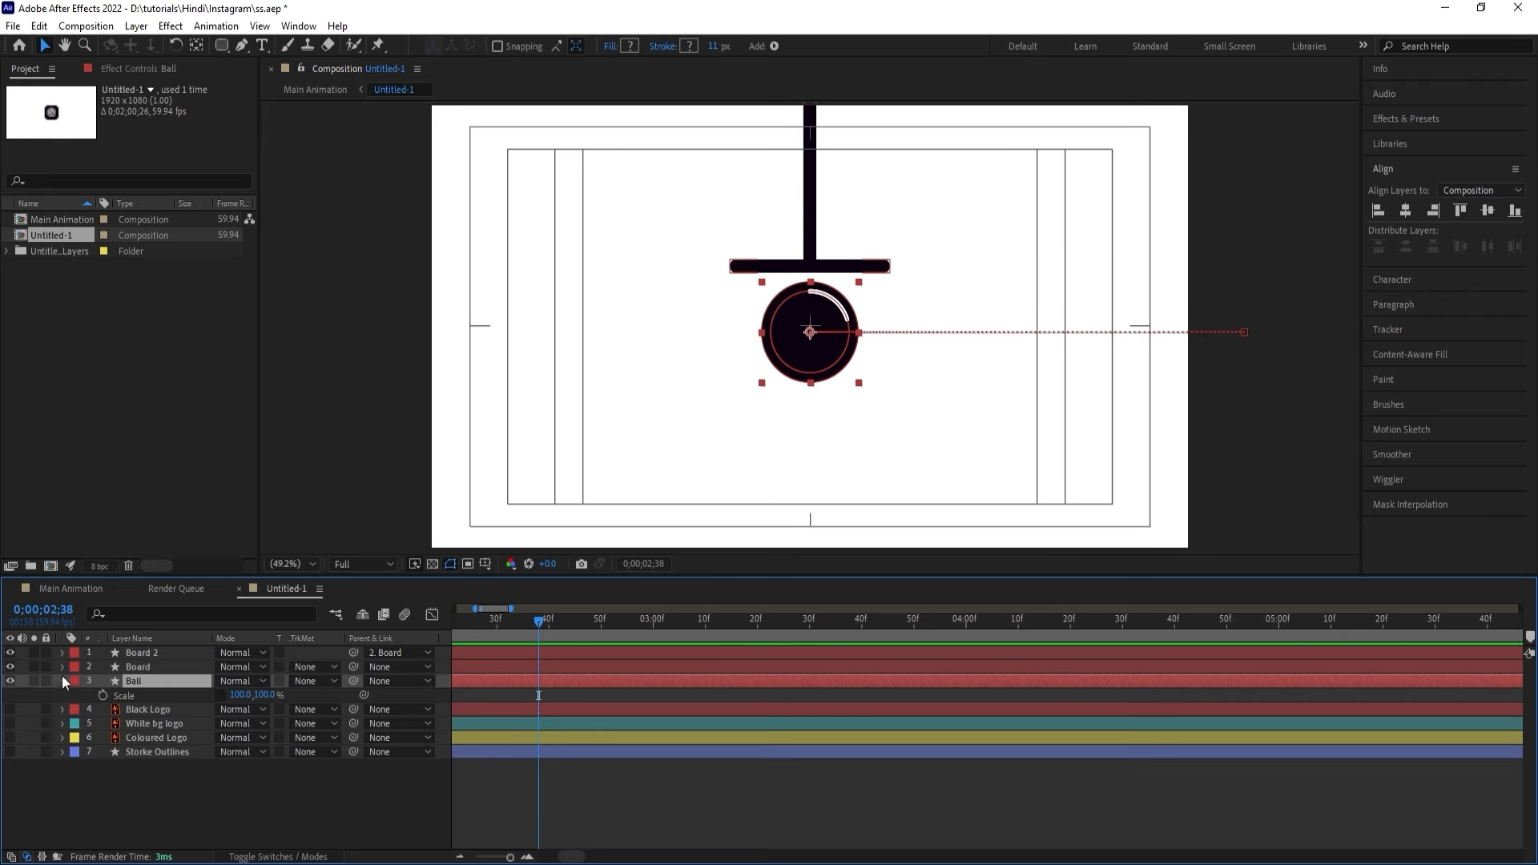
pyautogui.click(62, 681)
pyautogui.click(156, 807)
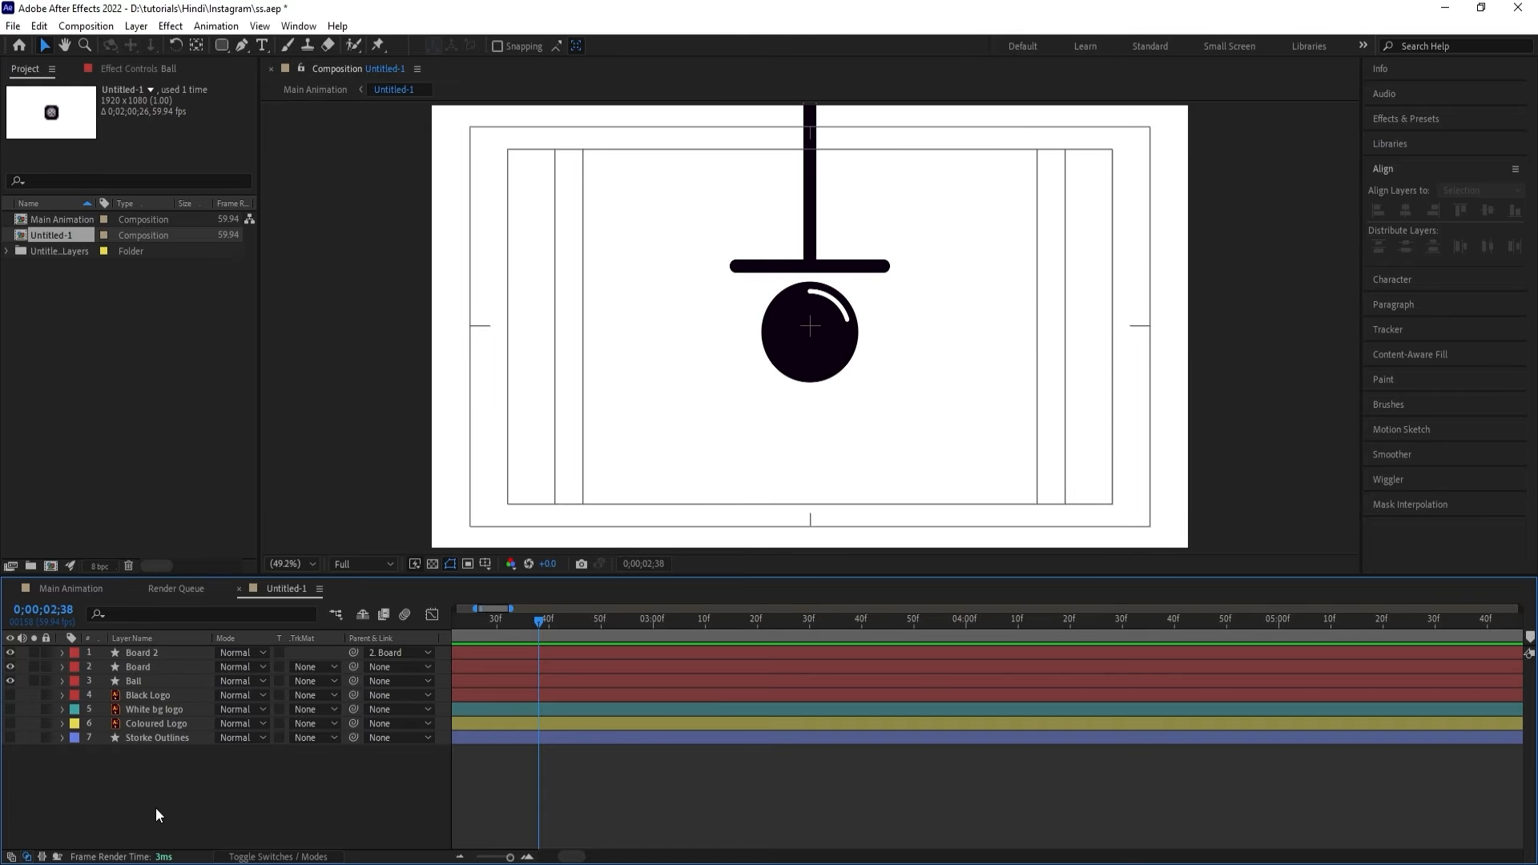
pyautogui.rightClick(155, 808)
pyautogui.moveTo(190, 606)
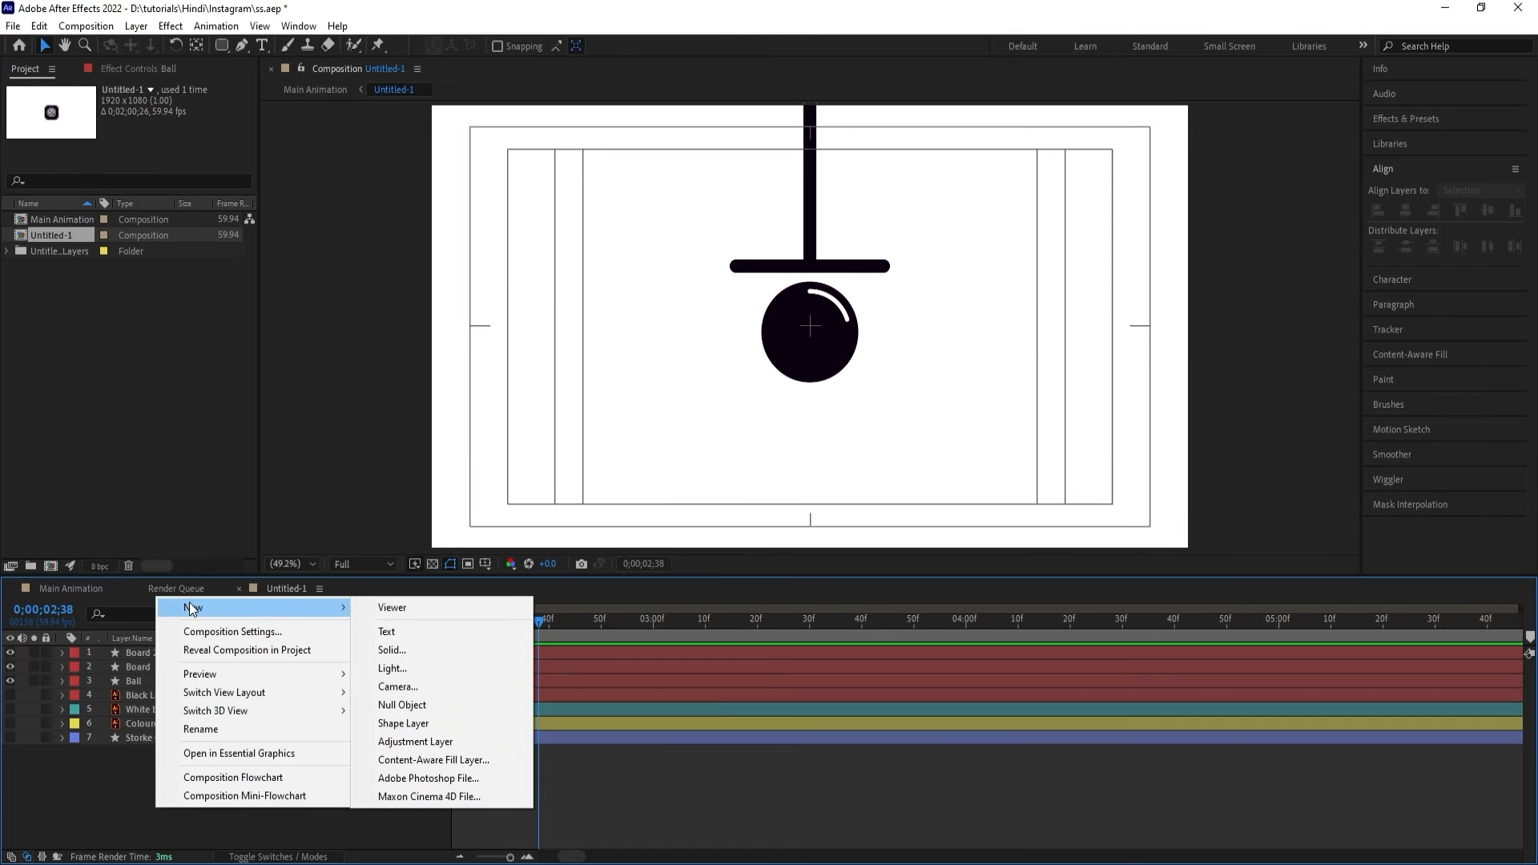
pyautogui.click(483, 709)
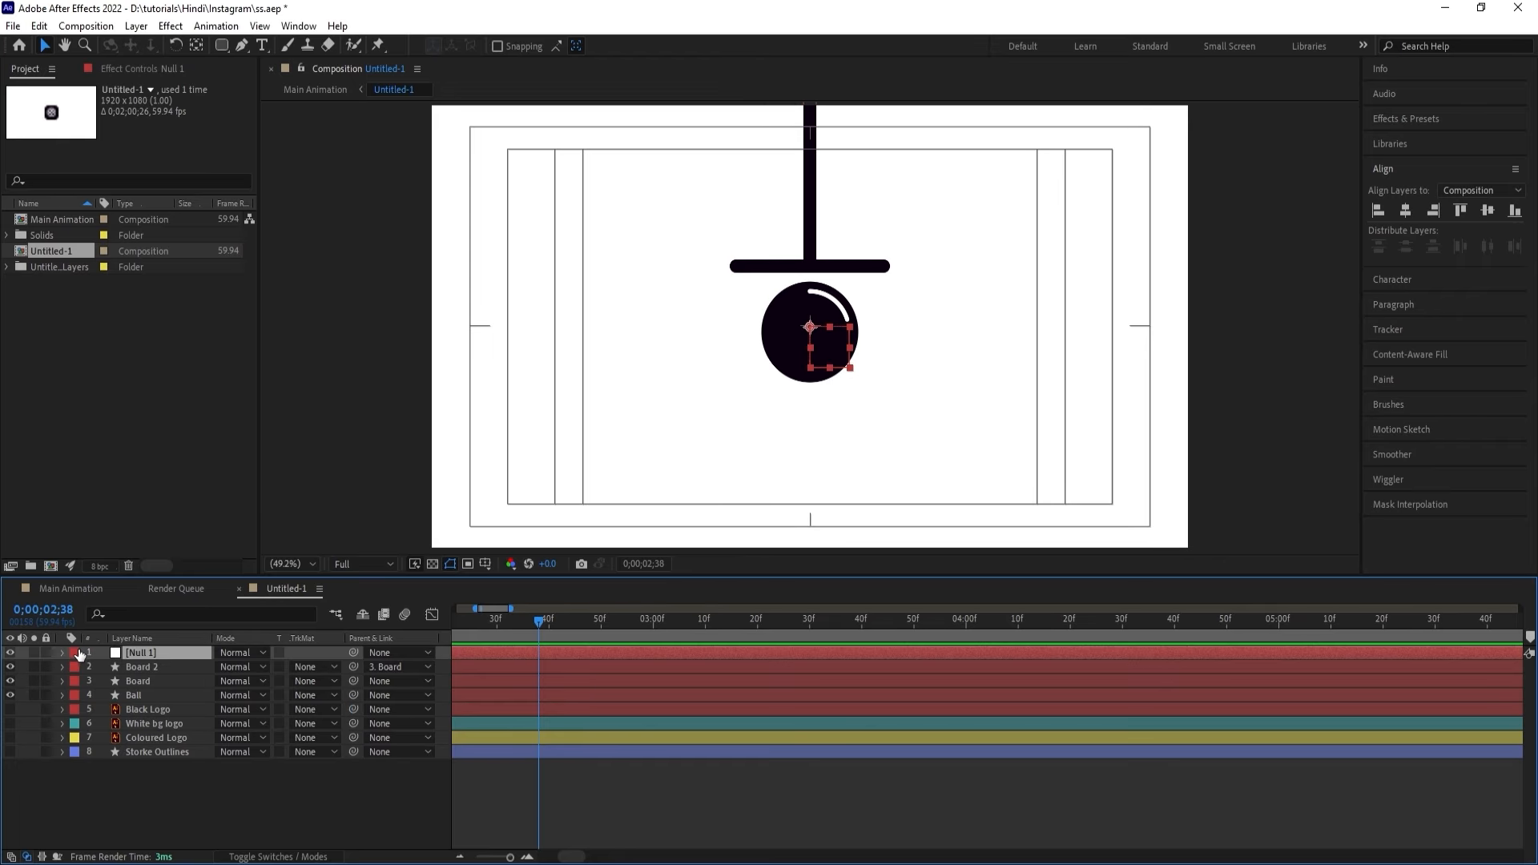
pyautogui.press('Return')
pyautogui.write('saale')
pyautogui.press('Return')
# Move the scale null to the ball's bottom edge at Position 960, 673 and parent the Ball layer to it.
pyautogui.press('p')
pyautogui.moveTo(253, 667); pyautogui.dragTo(351, 668)
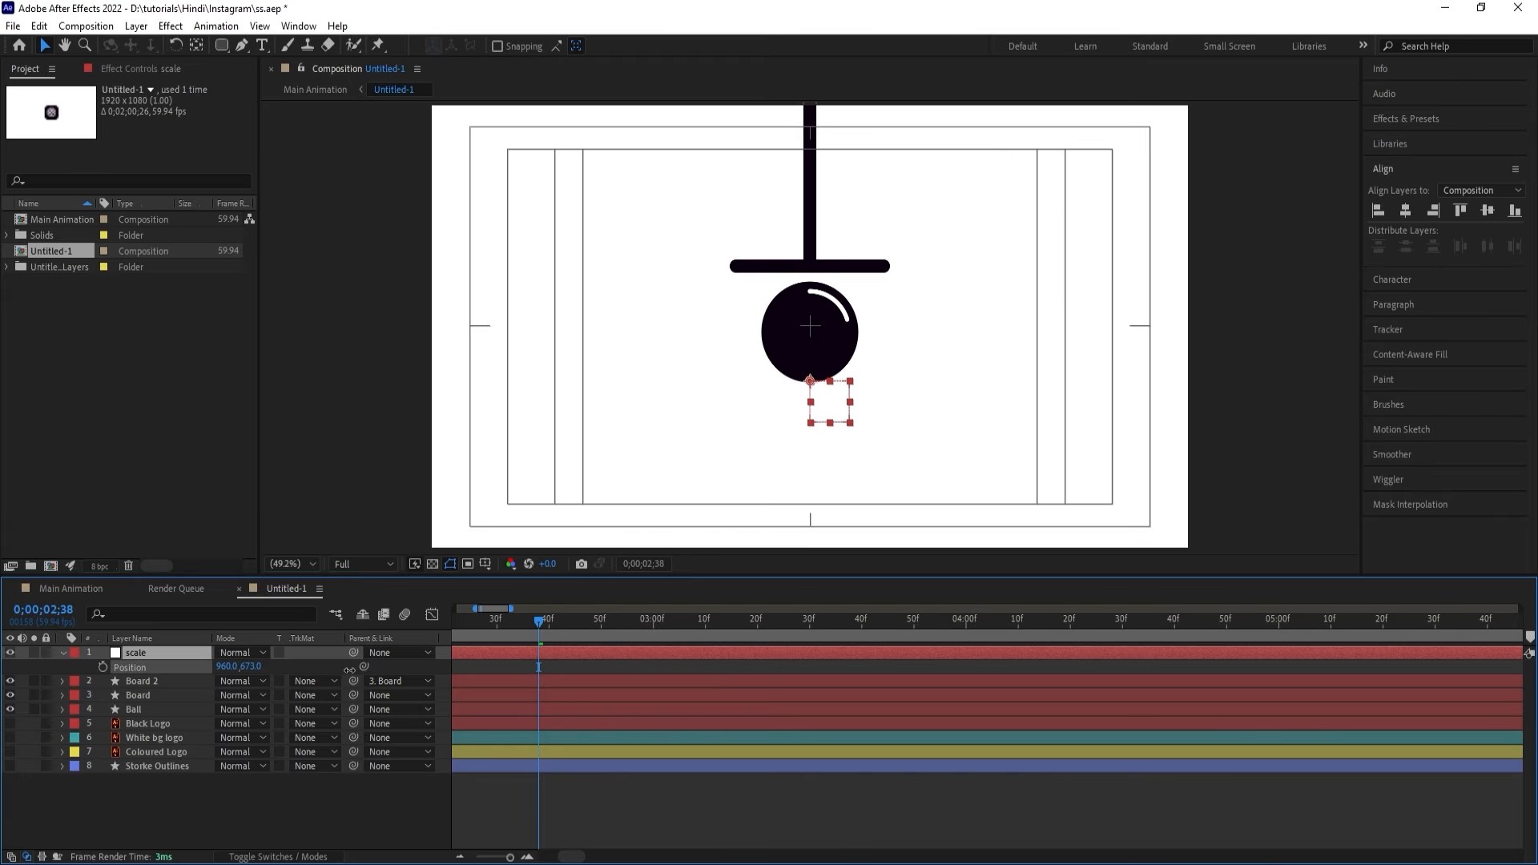
pyautogui.click(157, 709)
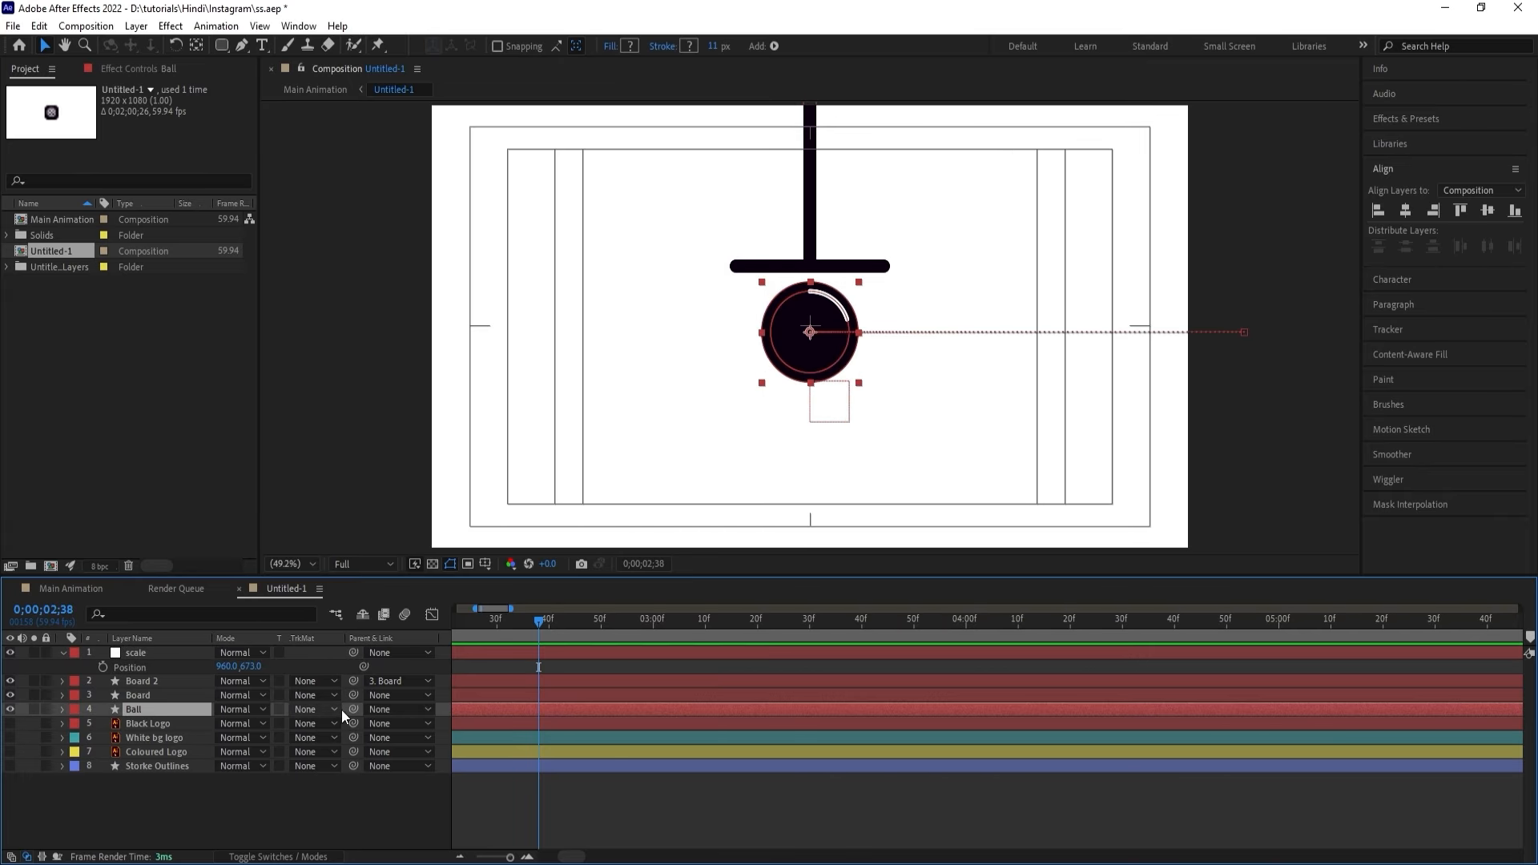
pyautogui.moveTo(358, 708); pyautogui.dragTo(169, 652)
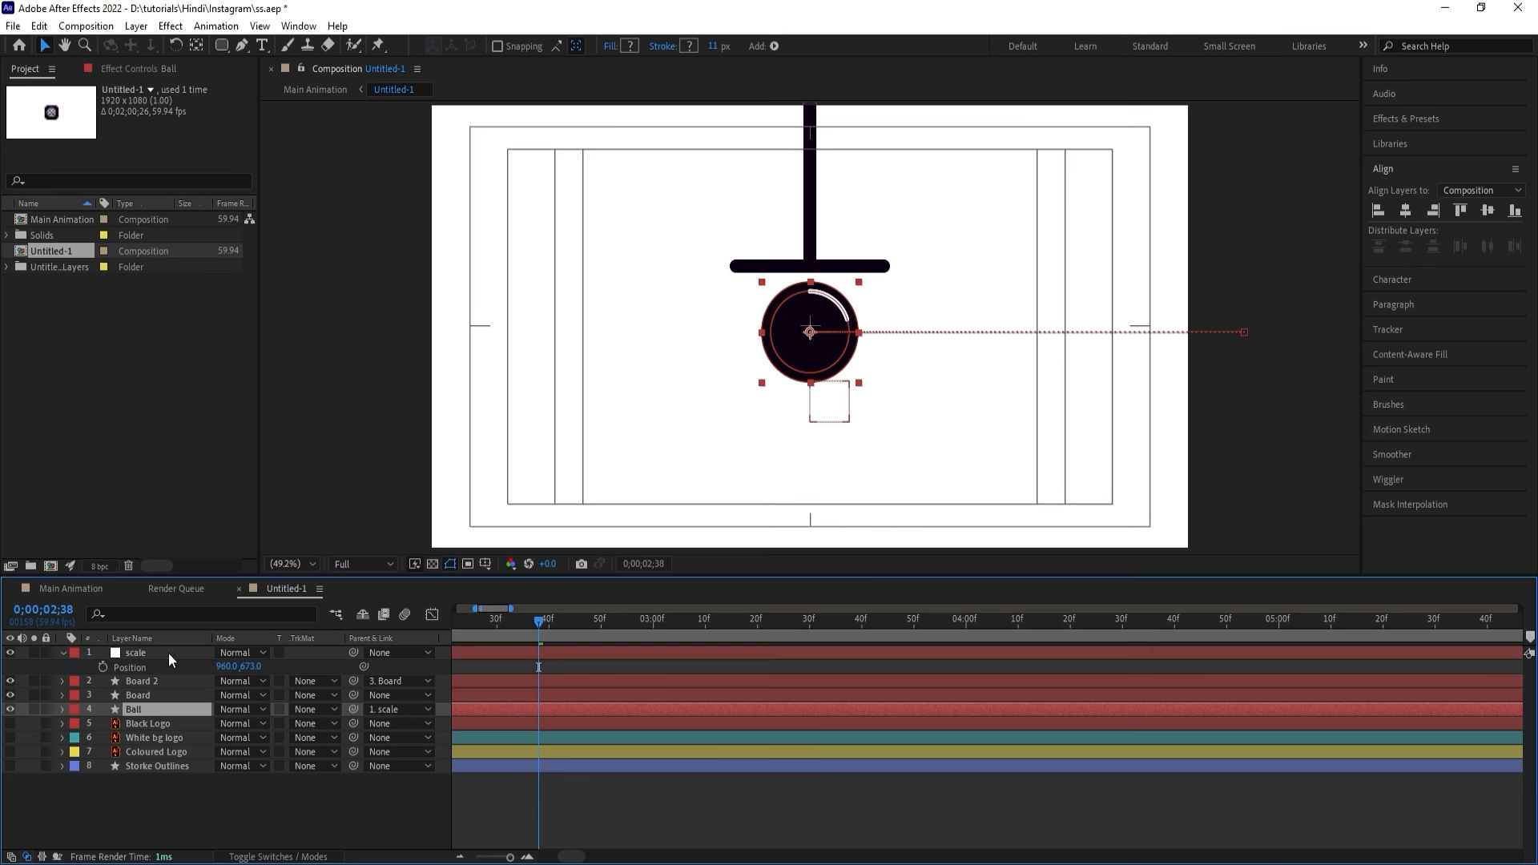
# Unlink the scale null's Scale proportions and add a Scale keyframe at 100, 100% at 0;00;02;38.
pyautogui.press('-')
pyautogui.press('-')
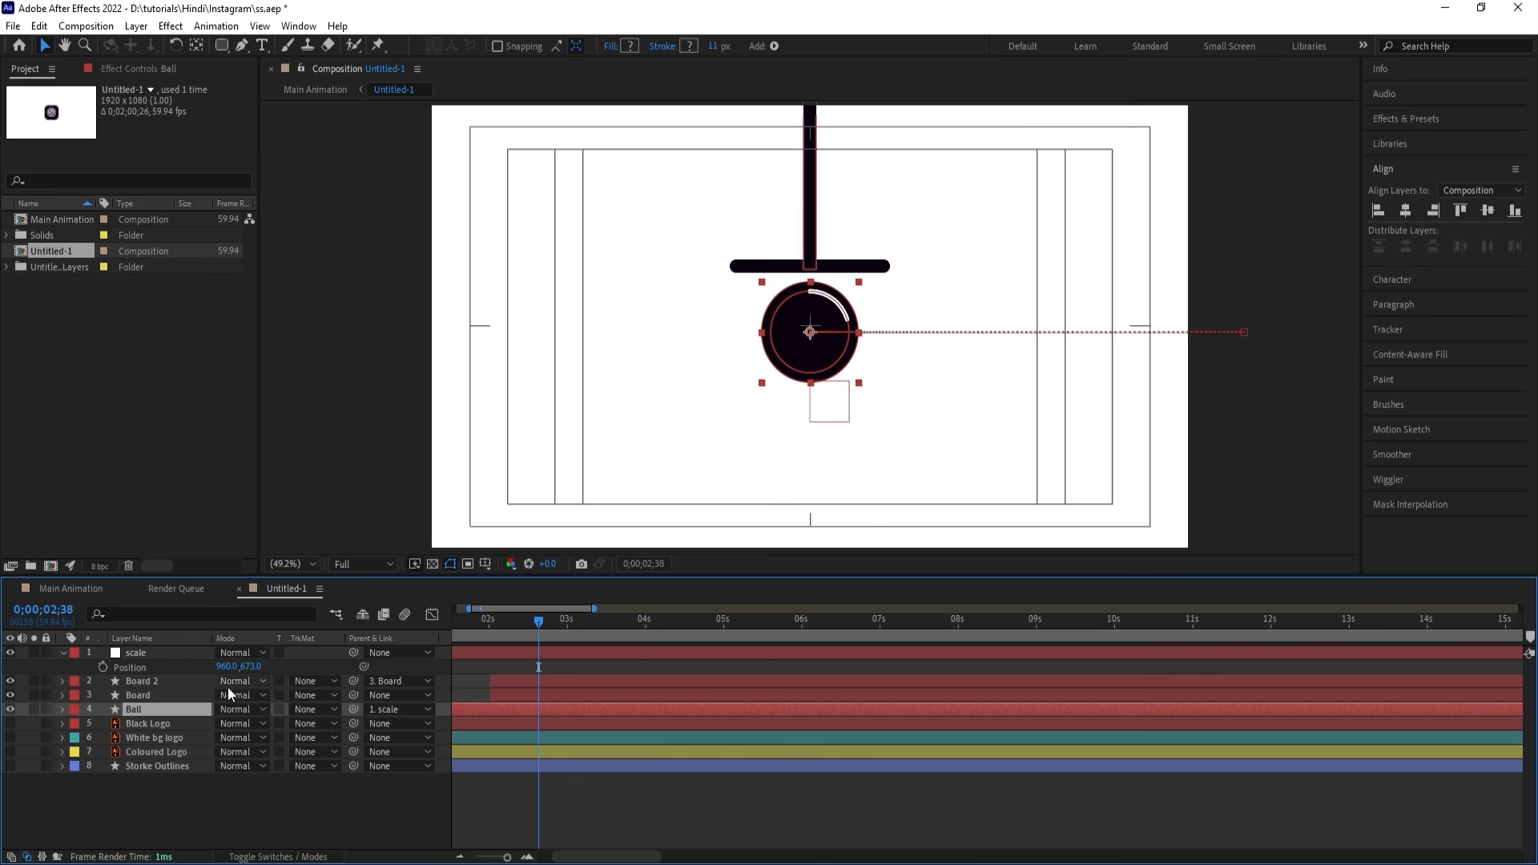
pyautogui.click(169, 652)
pyautogui.press('s')
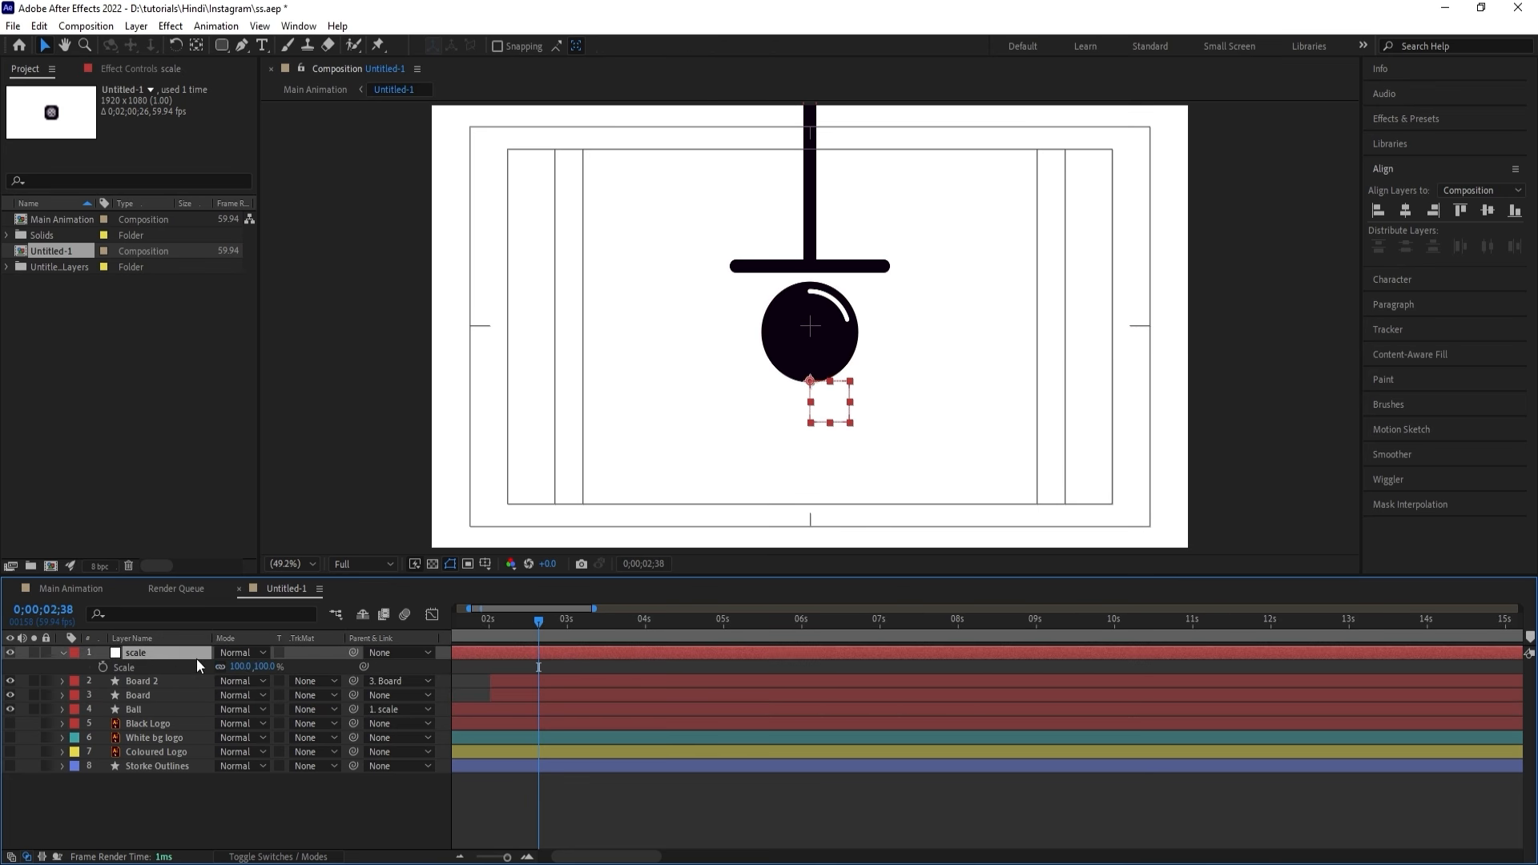
pyautogui.click(220, 667)
pyautogui.click(264, 666)
pyautogui.write('67')
pyautogui.press('Return')
pyautogui.moveTo(236, 663); pyautogui.dragTo(250, 664)
pyautogui.hotkey('ctrl', 'z')
pyautogui.click(103, 666)
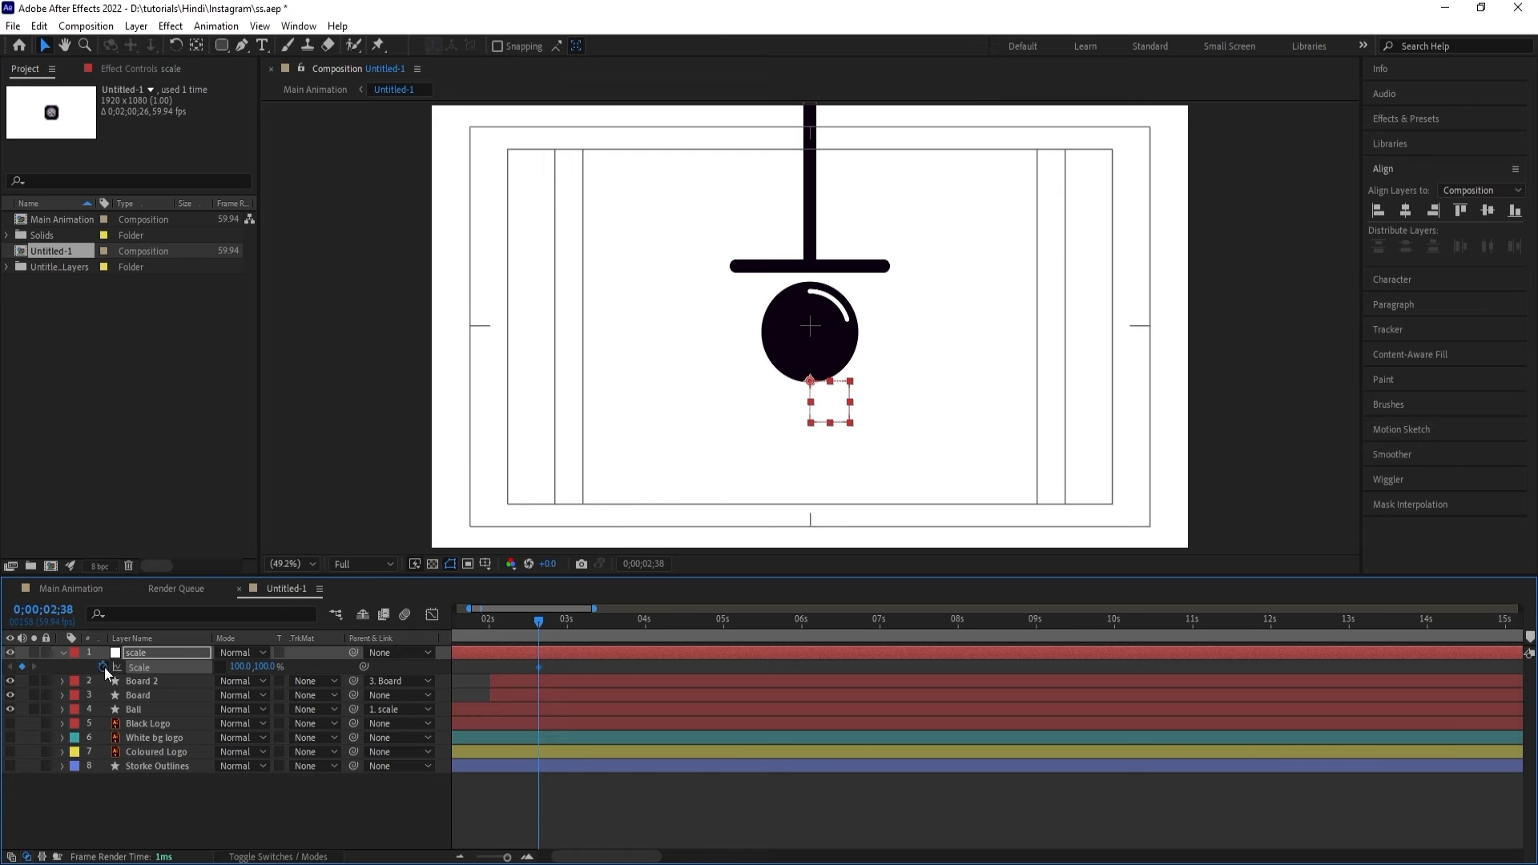
# Reveal only the keyframed properties of all layers in the timeline.
pyautogui.click(562, 664)
pyautogui.press('u')
pyautogui.press('u')
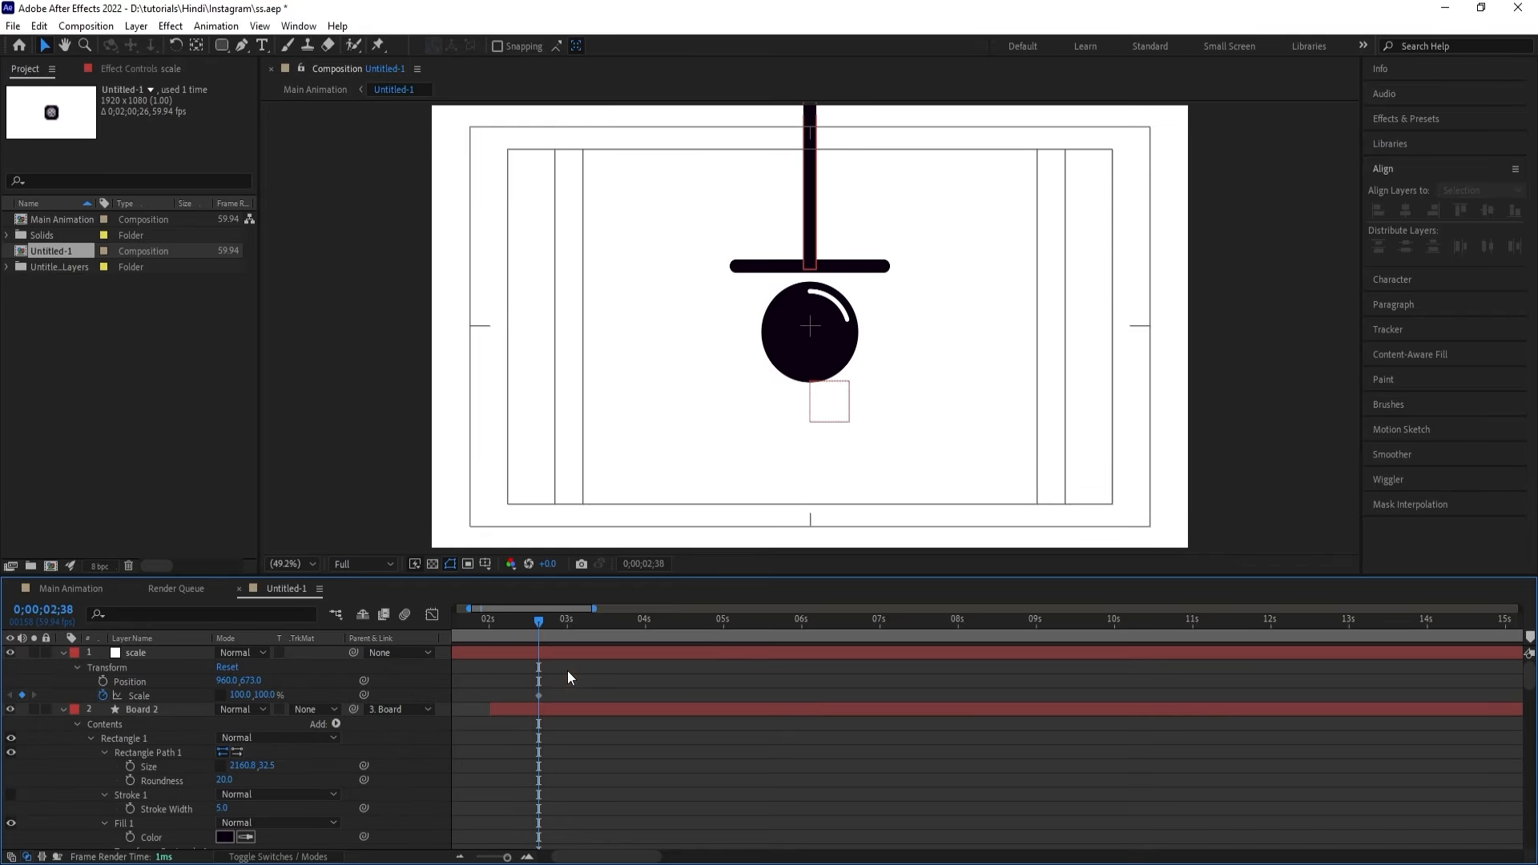
pyautogui.press('u')
pyautogui.hotkey('ctrl', 'a')
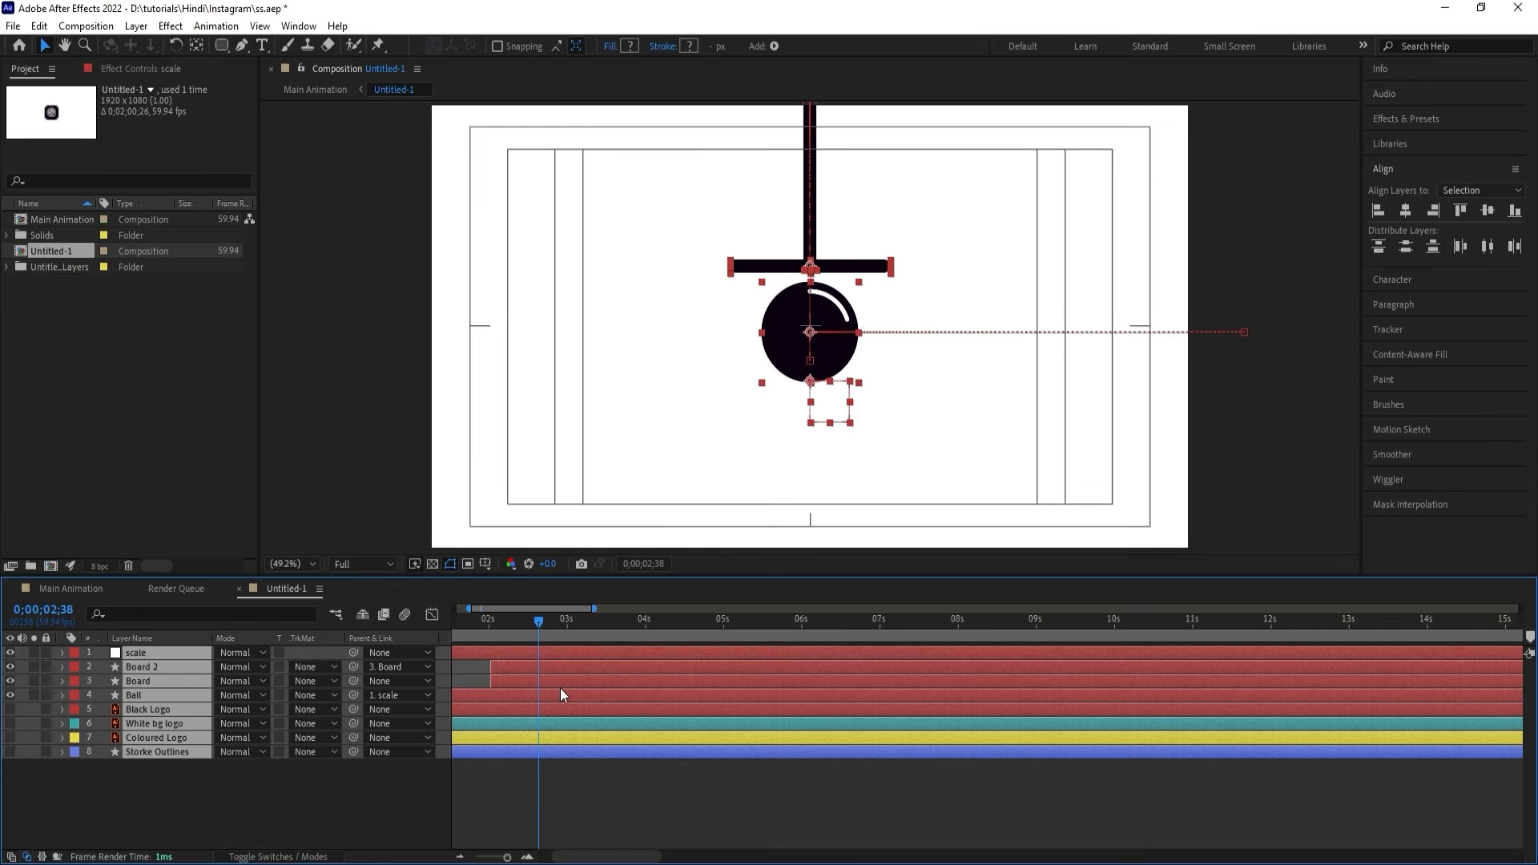
pyautogui.press('u')
pyautogui.click(551, 668)
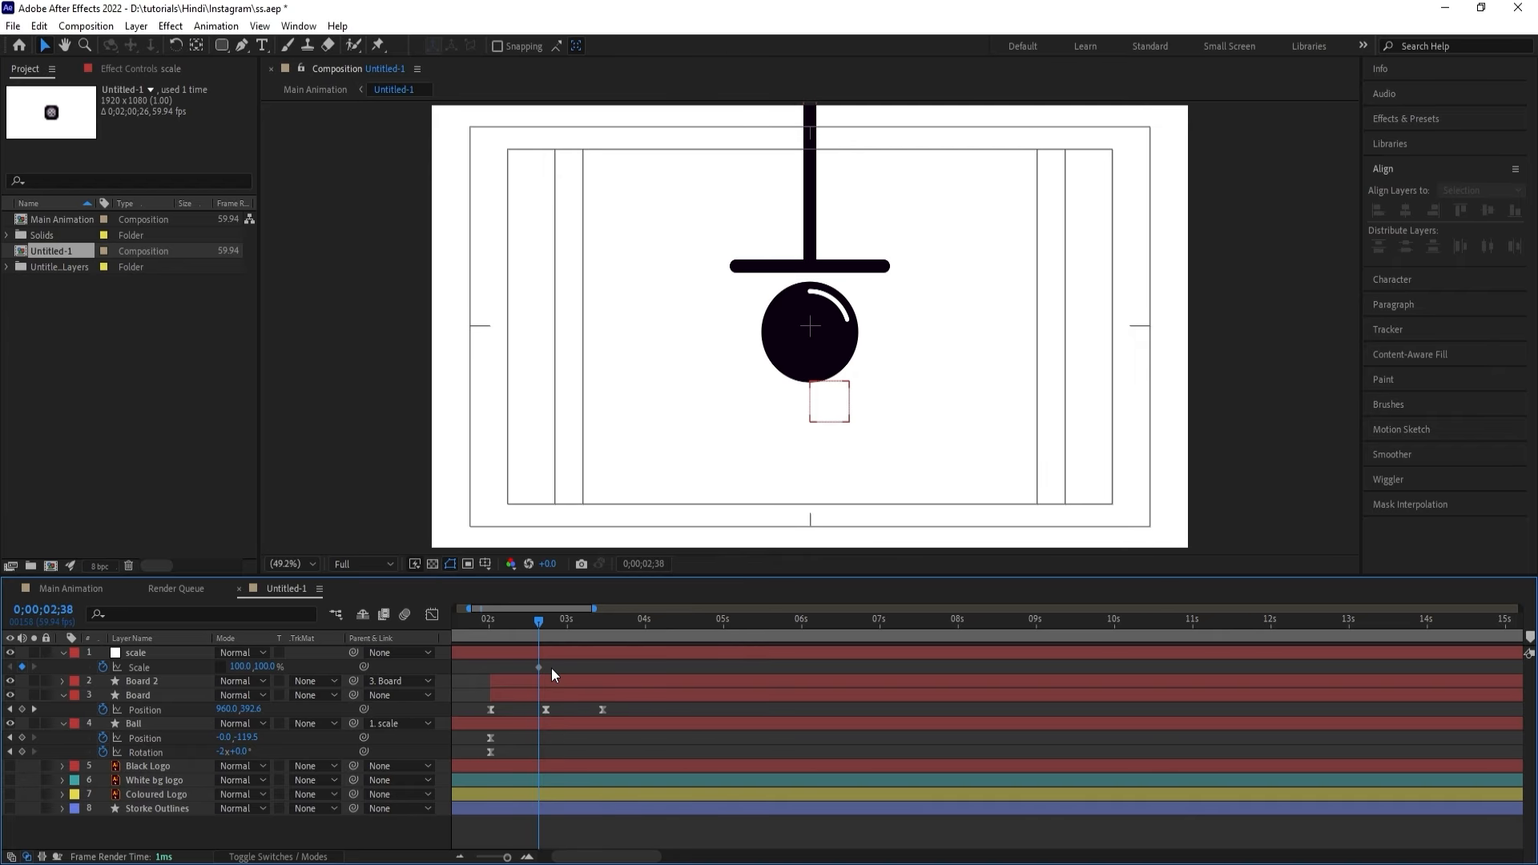
# Squash the ball at 0;00;02;44 by setting the scale null's Scale to 141, 22%.
pyautogui.press('=')
pyautogui.press('=')
pyautogui.click(560, 628)
pyautogui.moveTo(560, 628); pyautogui.dragTo(569, 631)
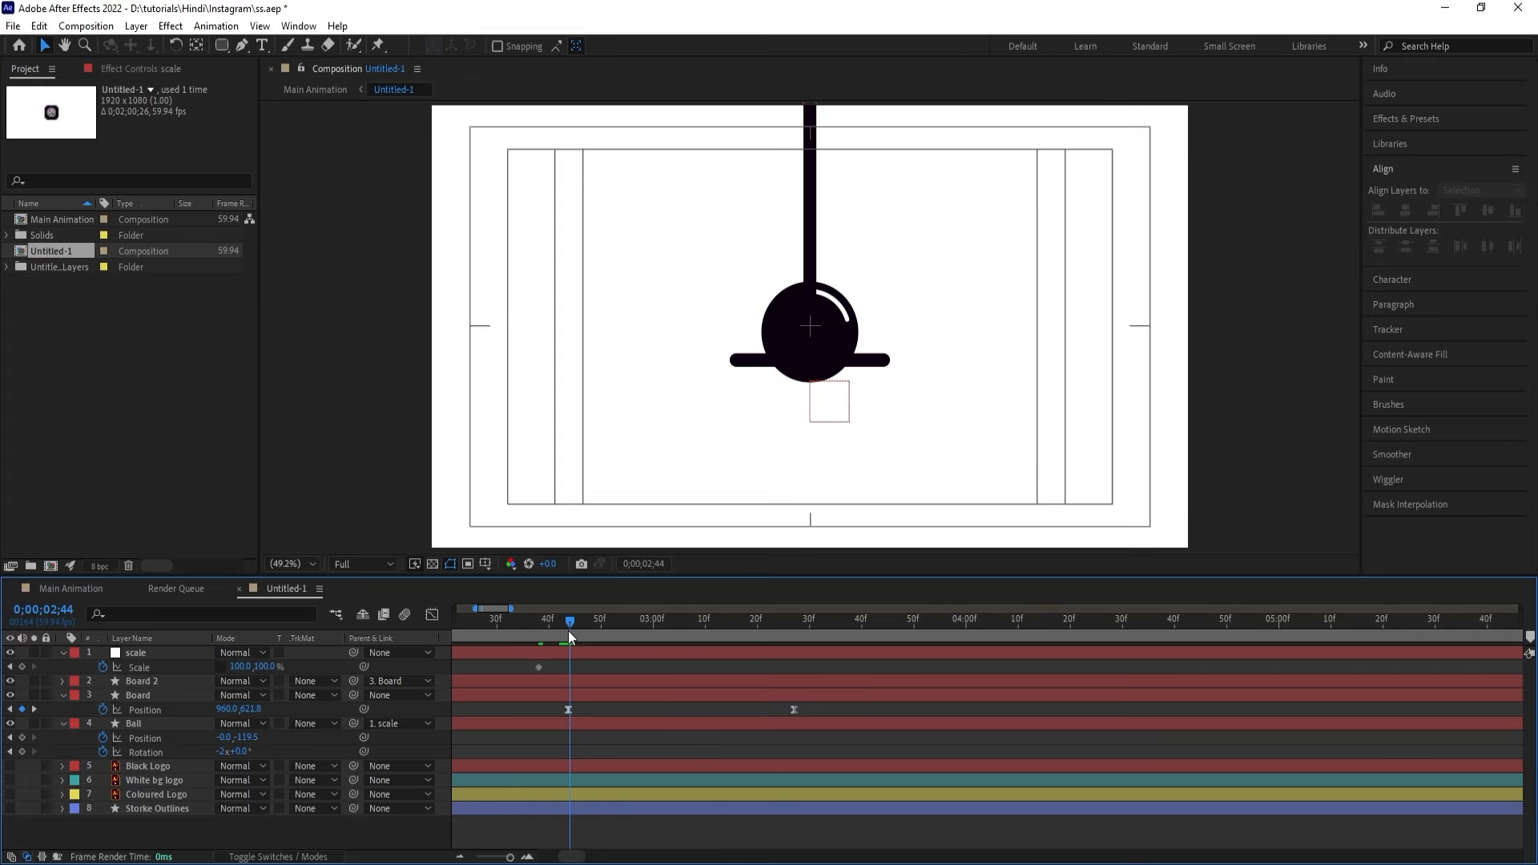
pyautogui.moveTo(264, 668)
pyautogui.mouseDown()
pyautogui.moveTo(184, 648)
pyautogui.moveTo(272, 667)
pyautogui.mouseUp()
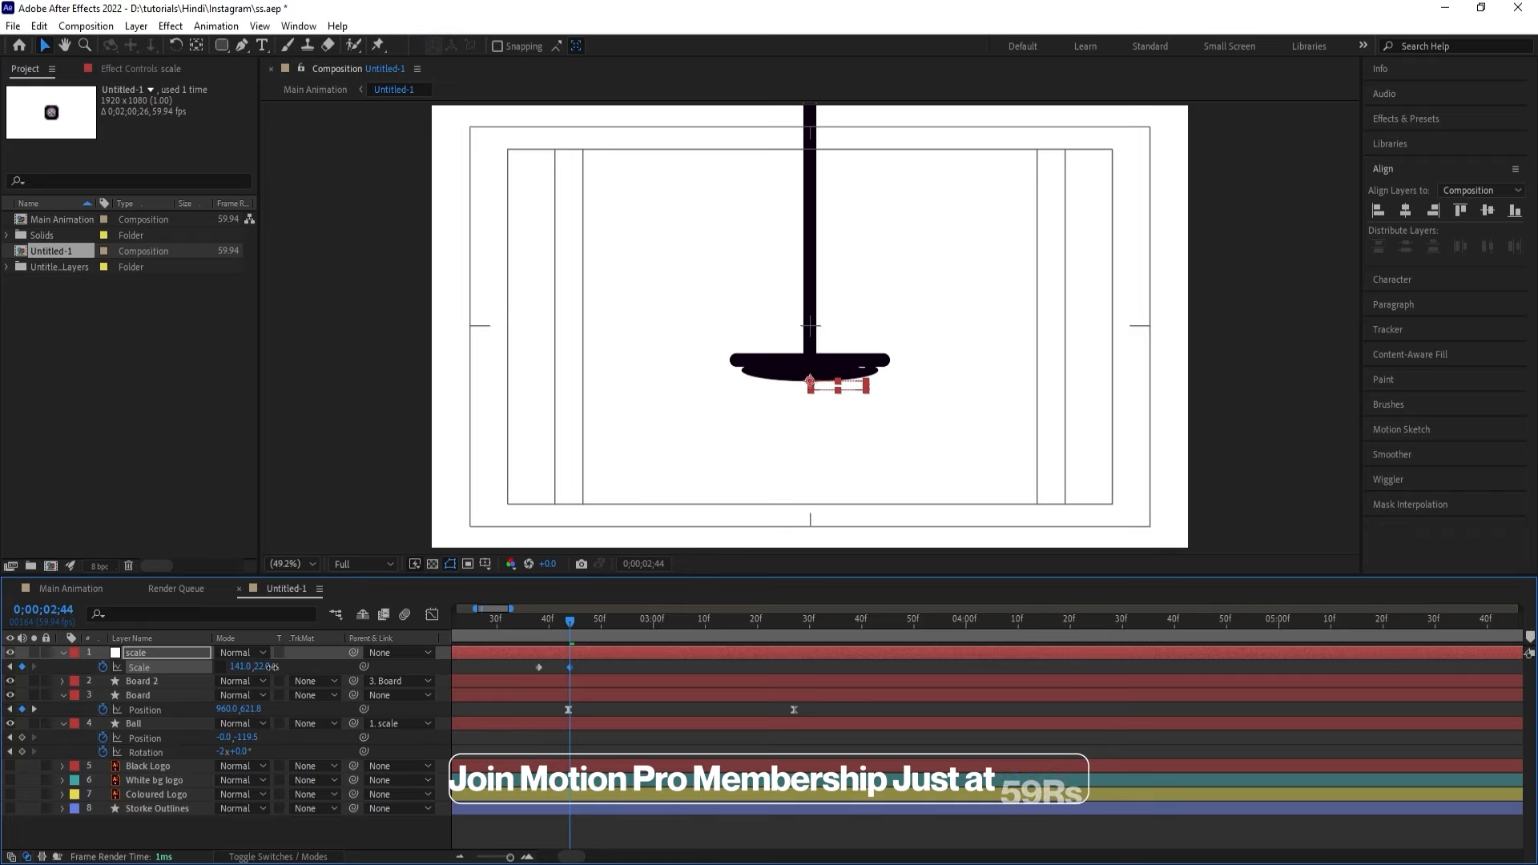
# Set the scale null's Scale back to 100, 100% at 0;00;03;01.
pyautogui.moveTo(649, 633); pyautogui.dragTo(659, 632)
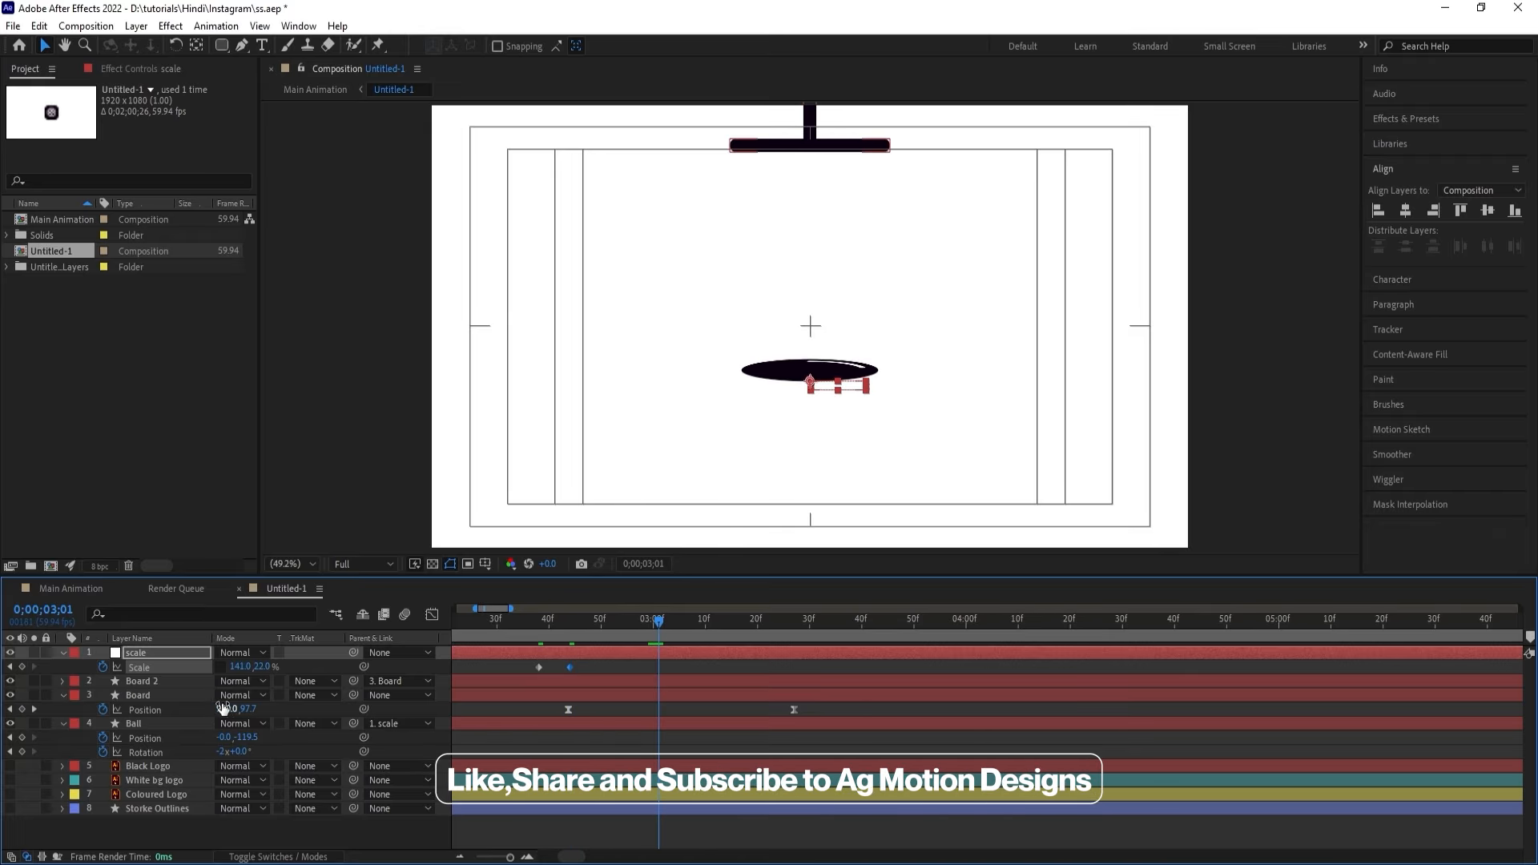
pyautogui.click(241, 666)
pyautogui.write('100')
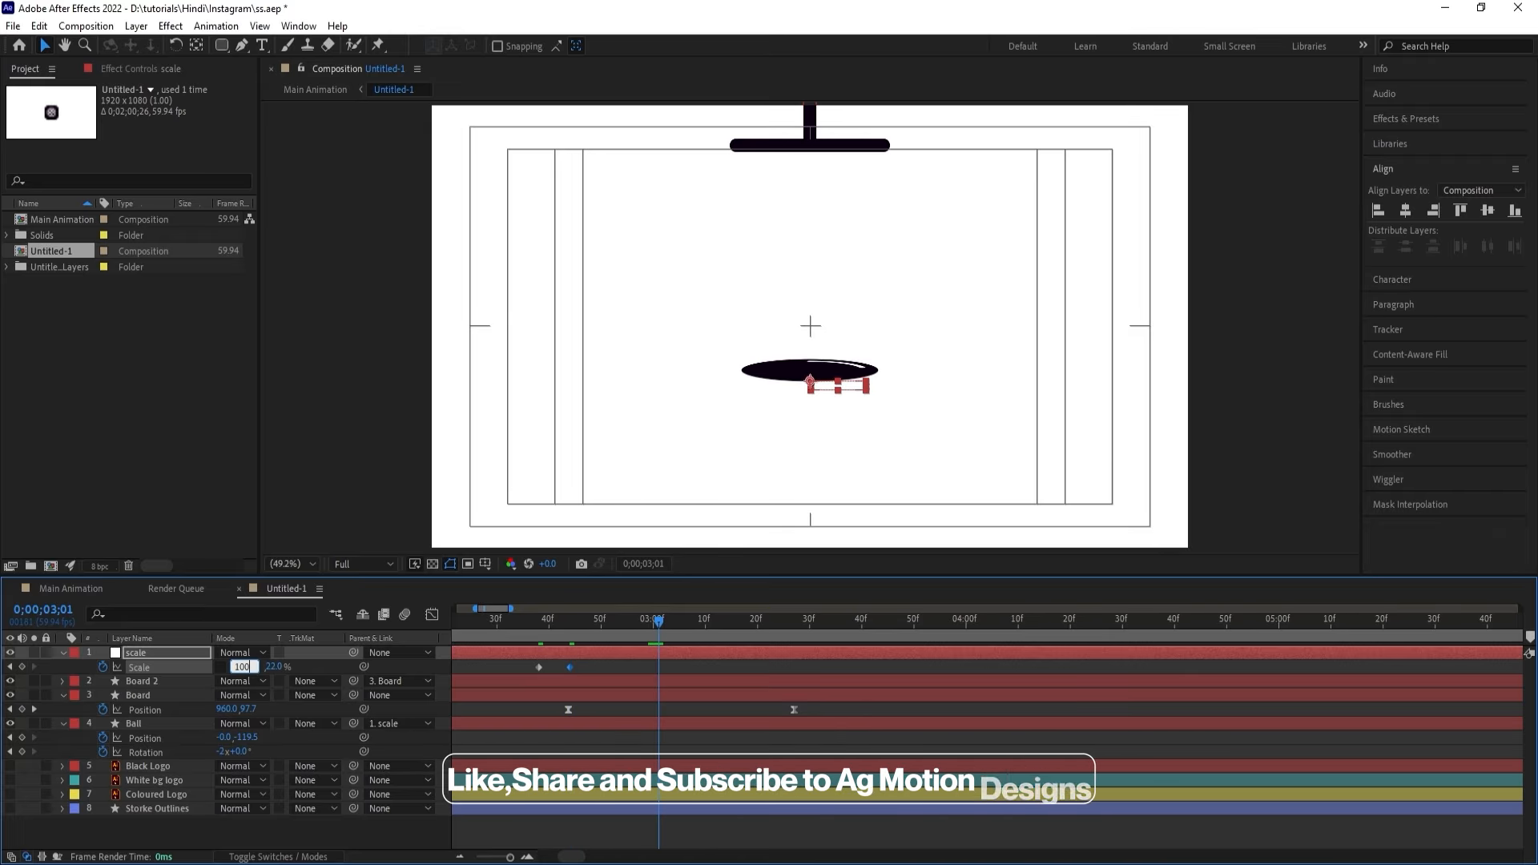
pyautogui.press('Tab')
pyautogui.write('100')
pyautogui.press('Return')
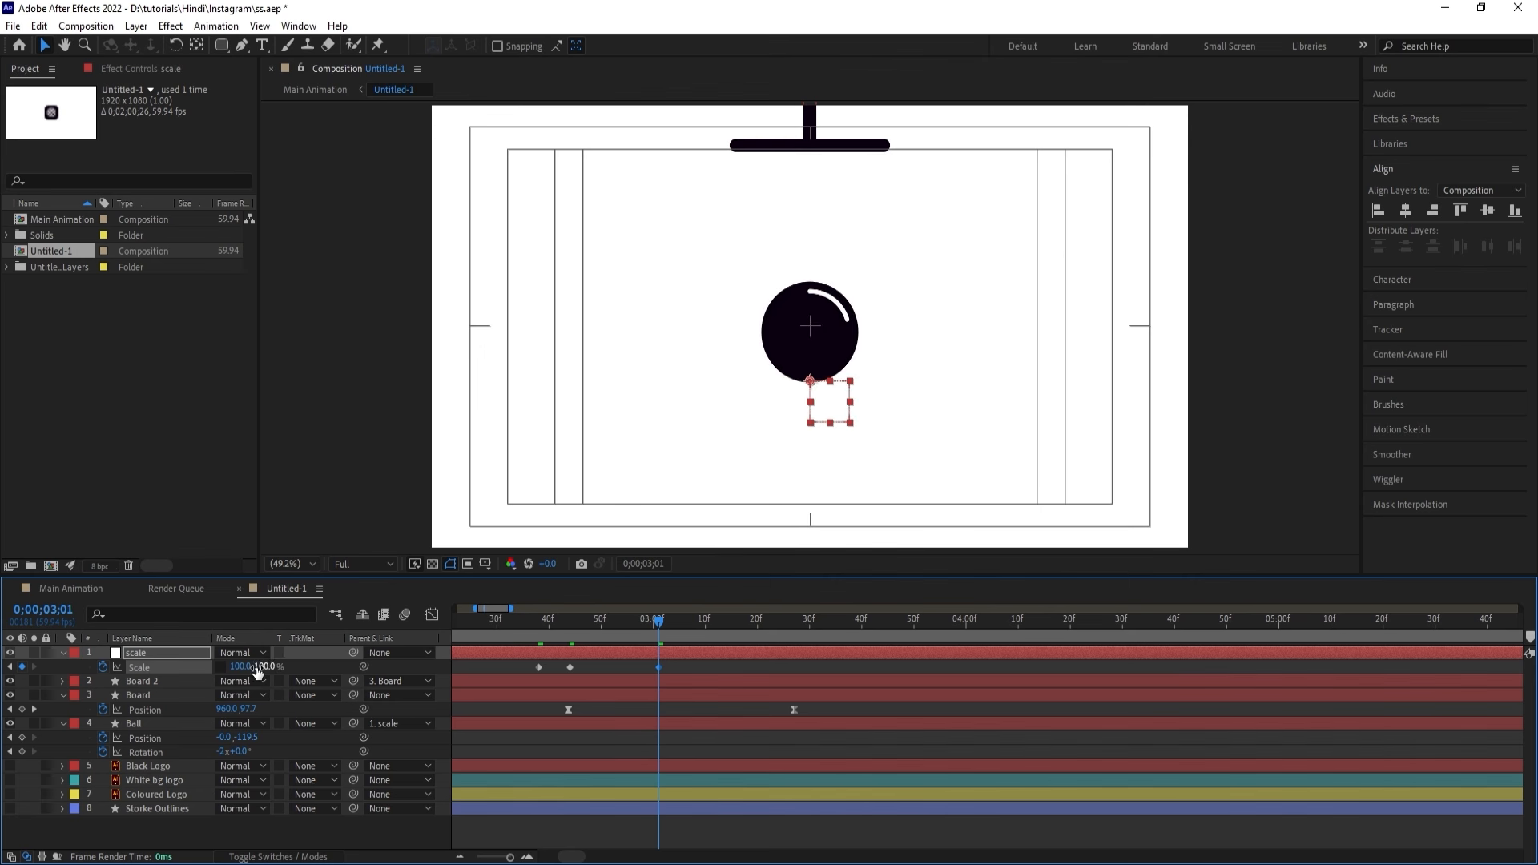
# Apply Easy Ease to the scale null's three Scale keyframes and preview the whole animation.
pyautogui.moveTo(676, 670); pyautogui.dragTo(529, 627)
pyautogui.press('space')
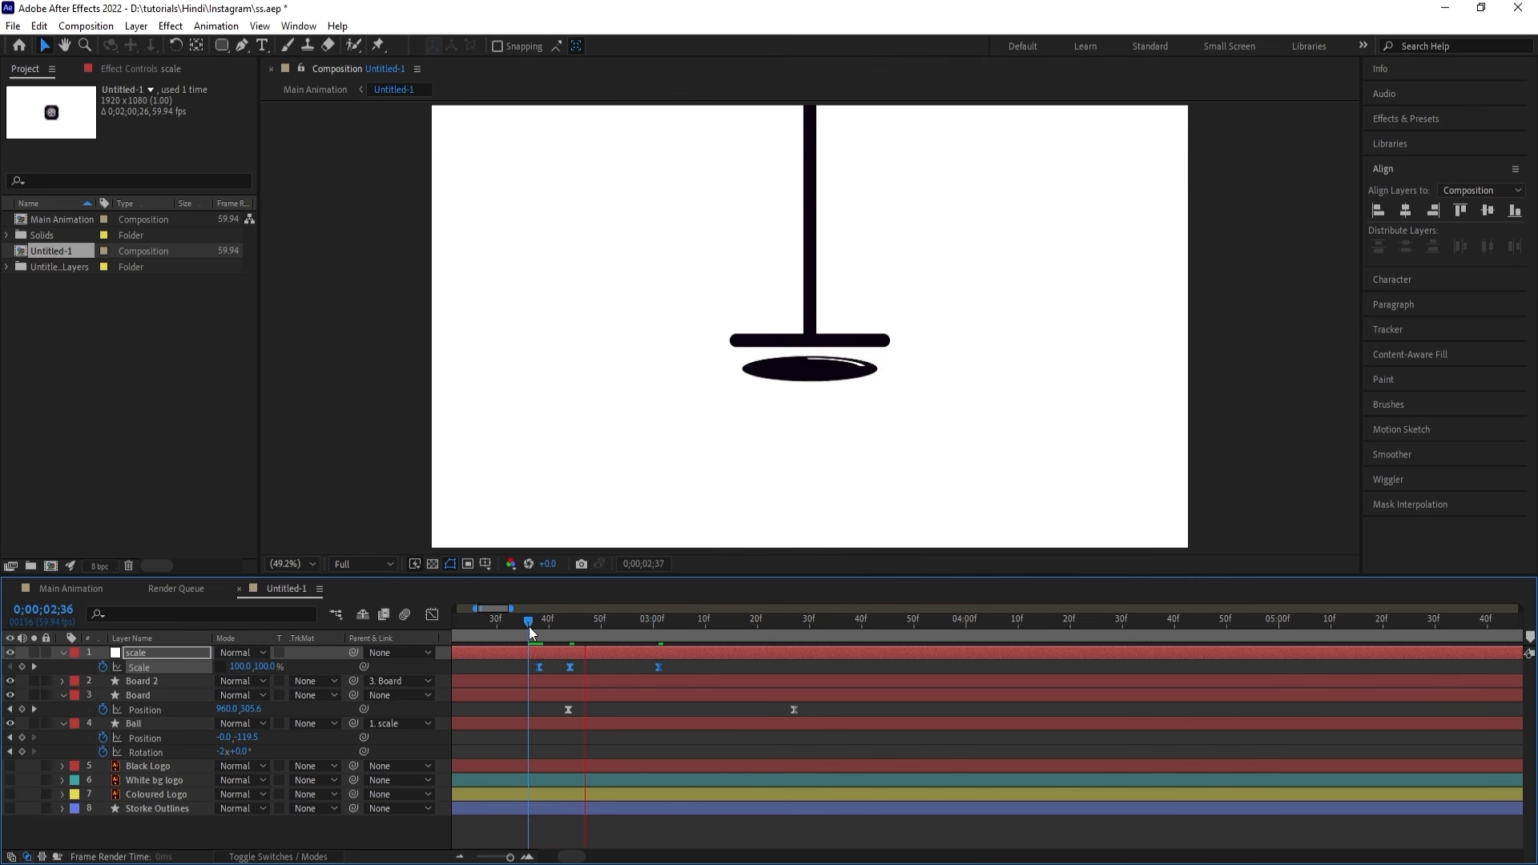
pyautogui.press('-')
pyautogui.press('-')
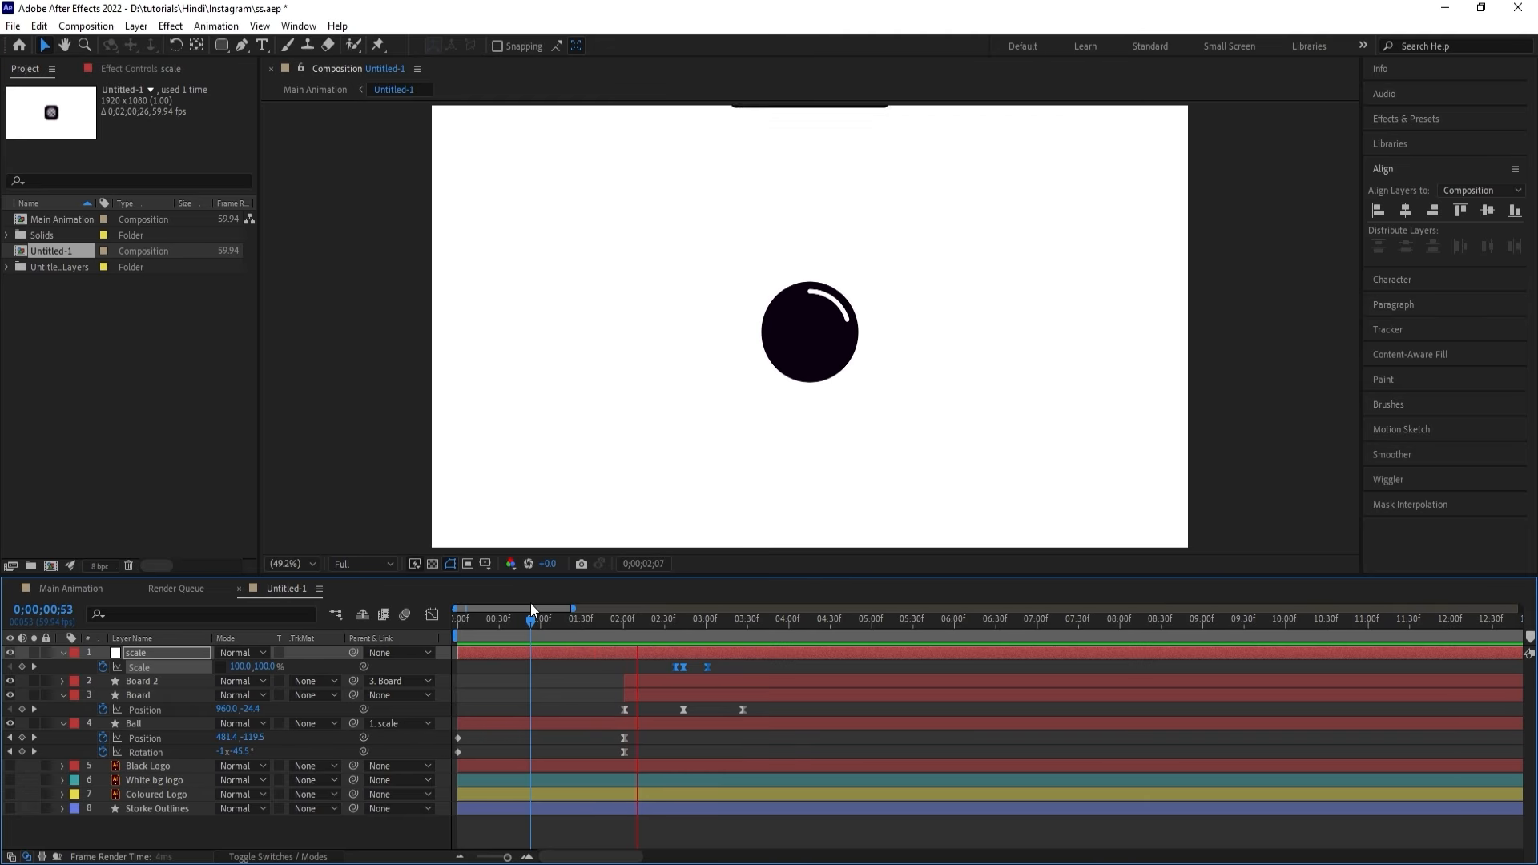
pyautogui.press('space')
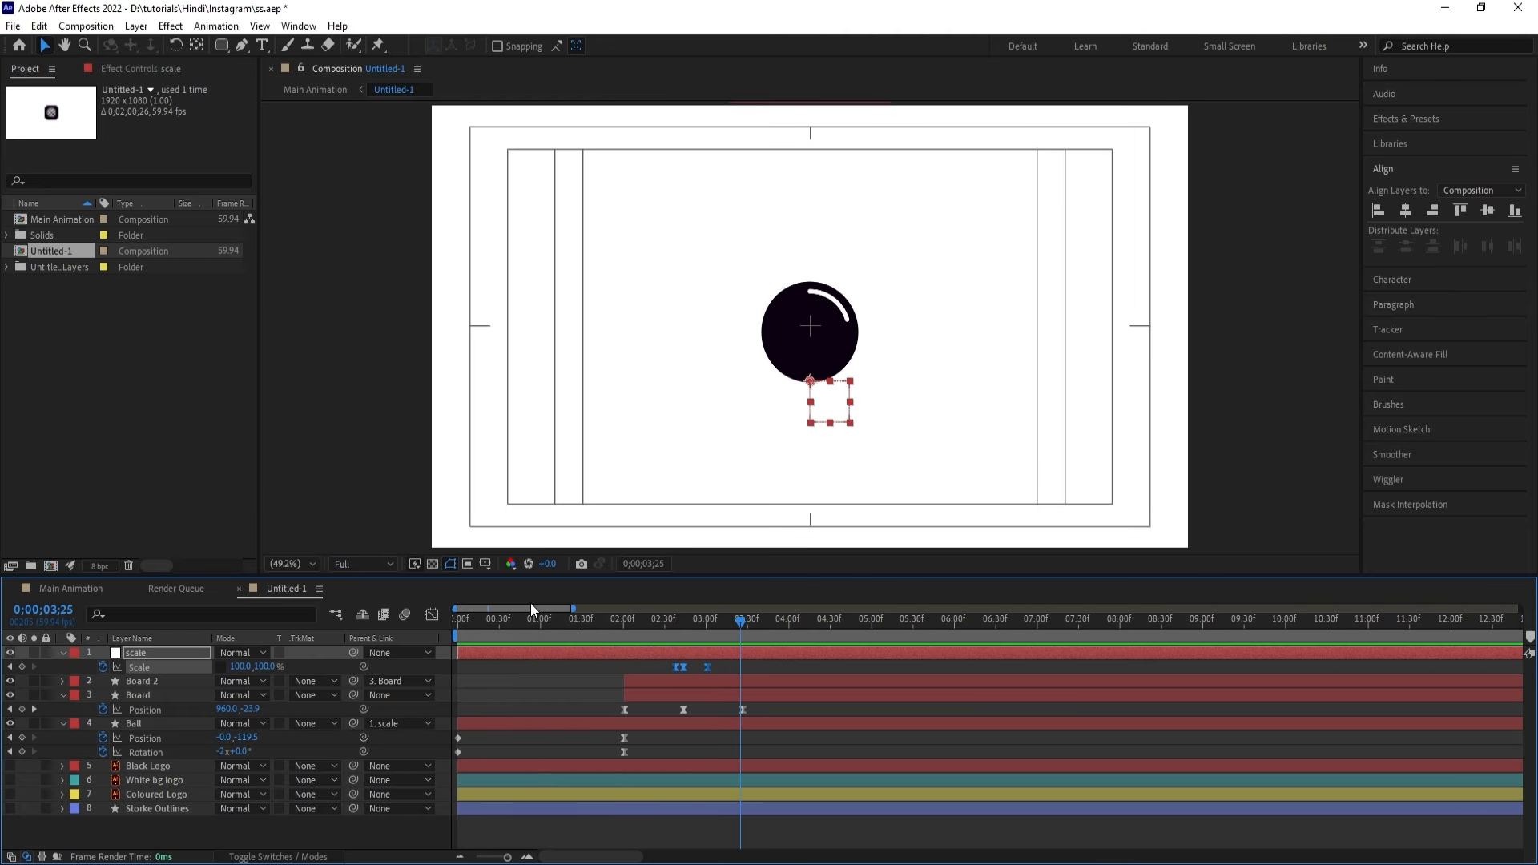
# Replay the board pressing the ball and inspect the squashed frame at 0;00;02;44.
pyautogui.press('j')
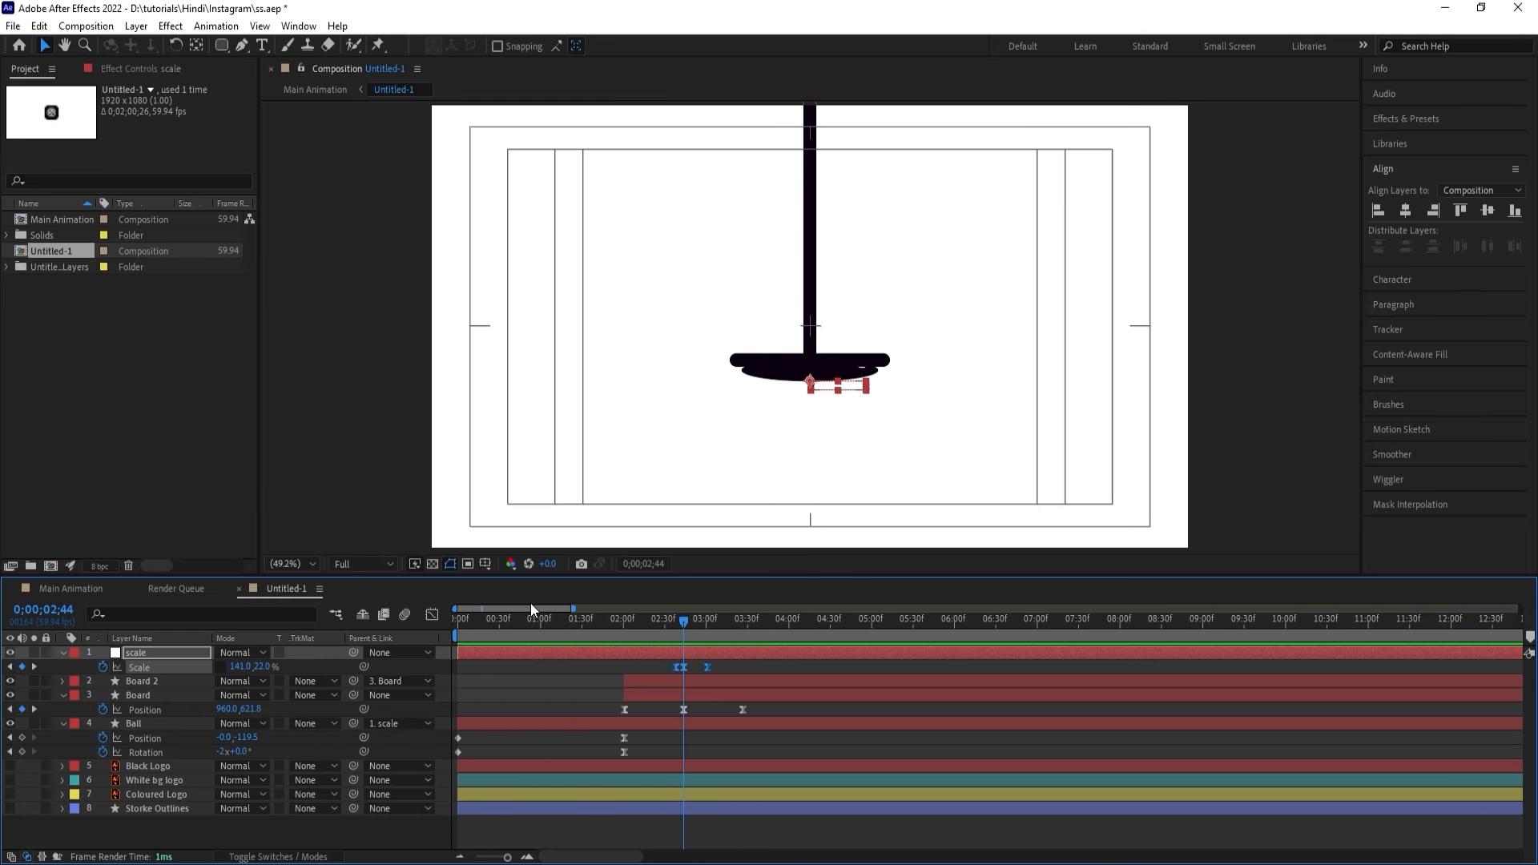
pyautogui.click(718, 667)
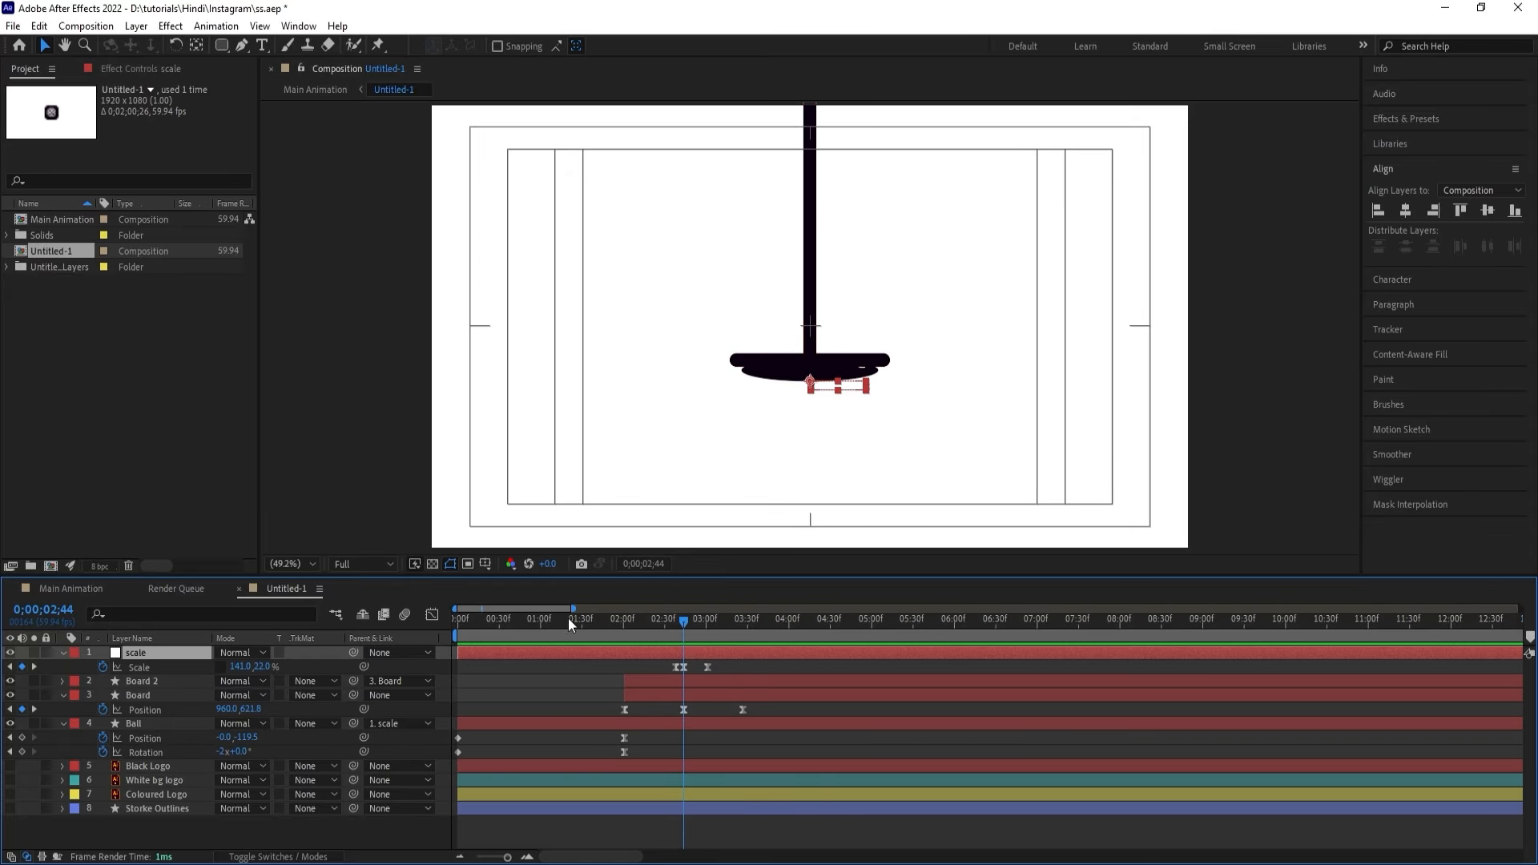
pyautogui.press('space')
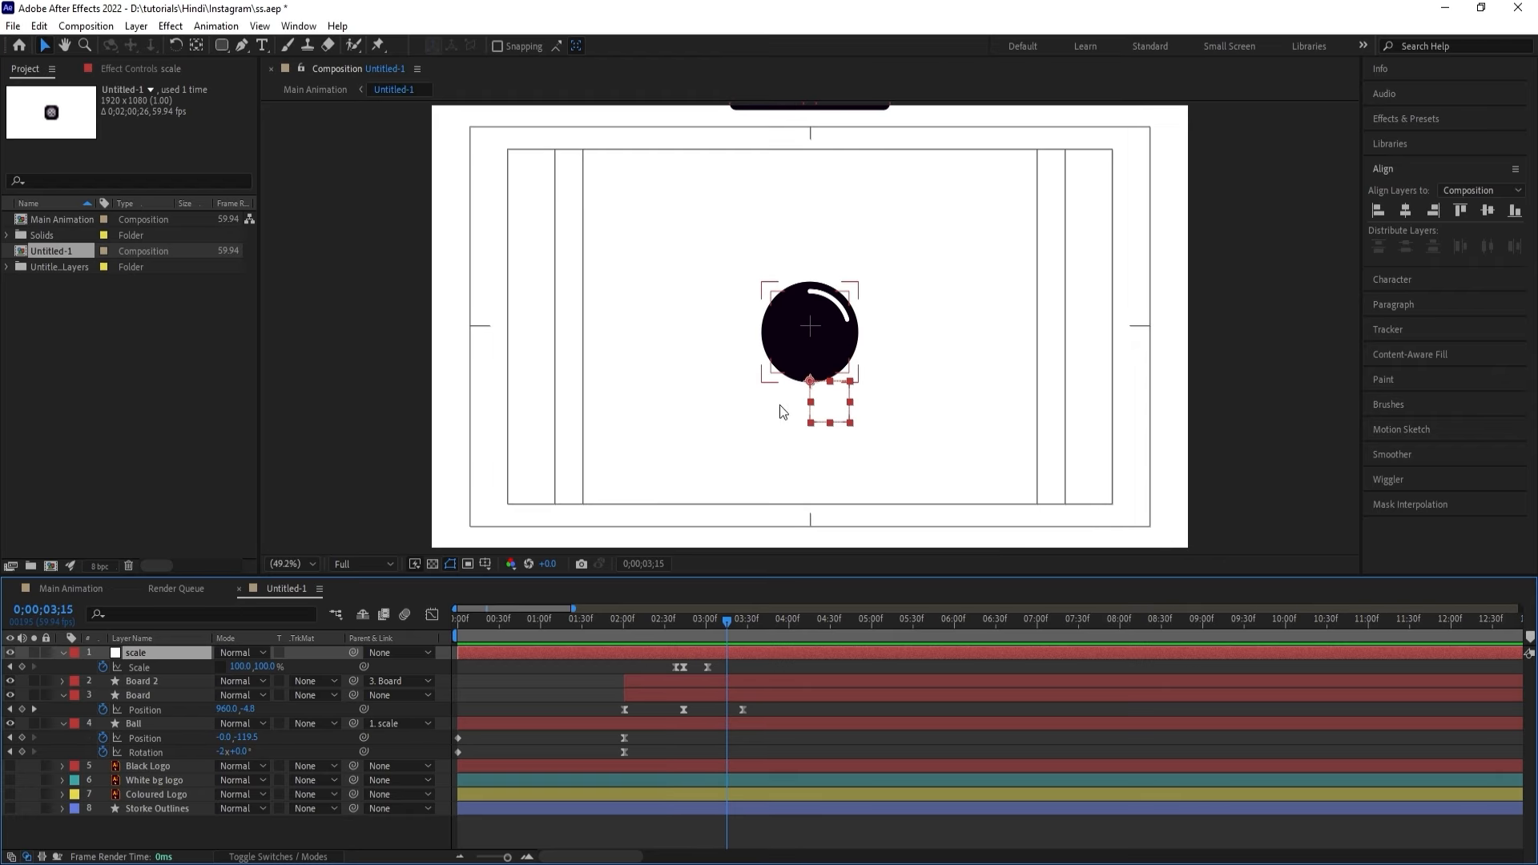
pyautogui.click(675, 621)
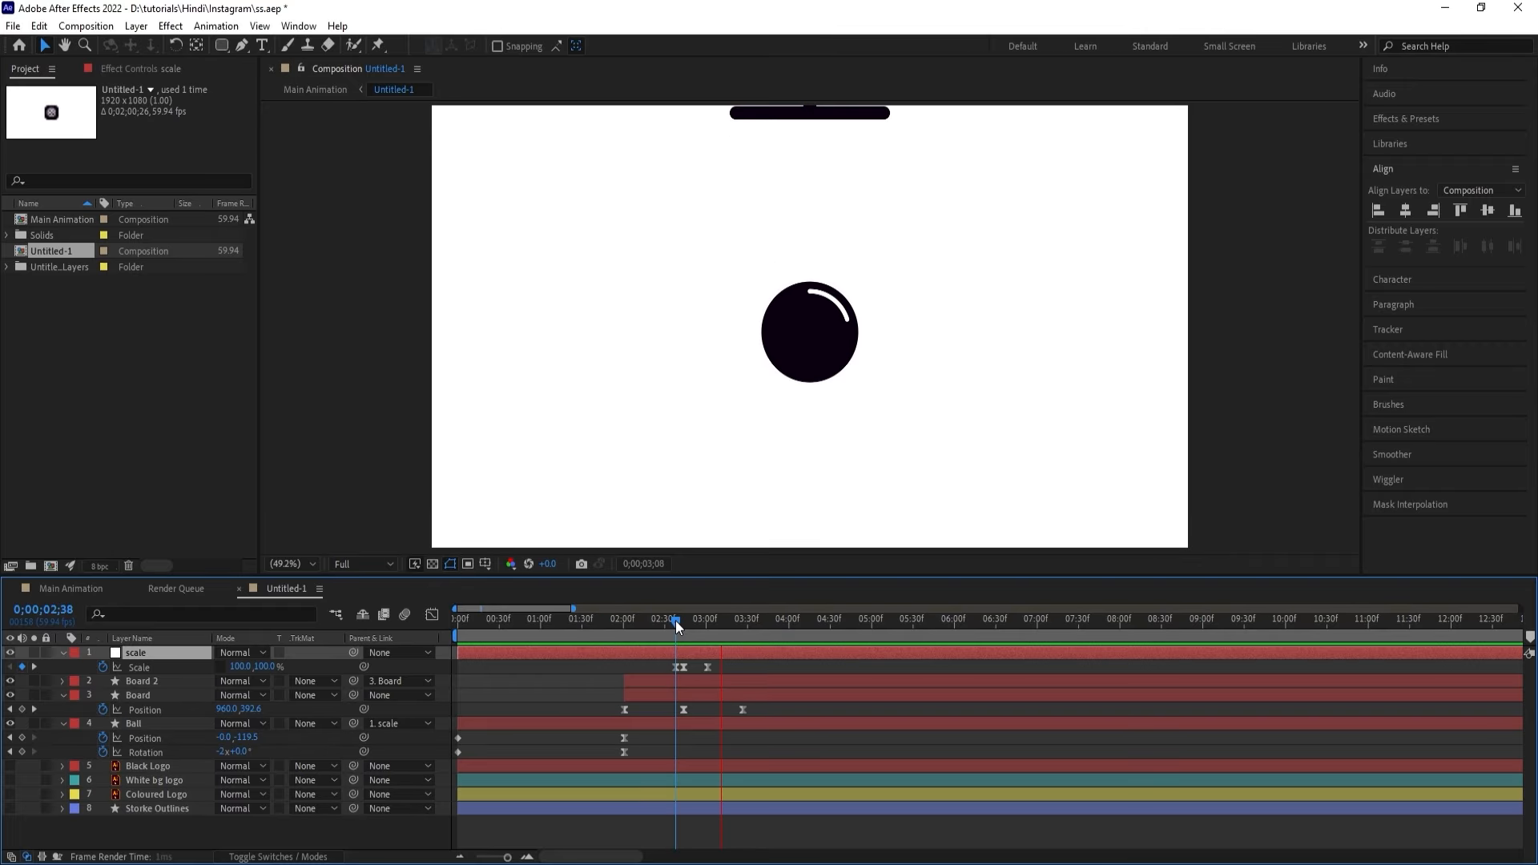
pyautogui.press('space')
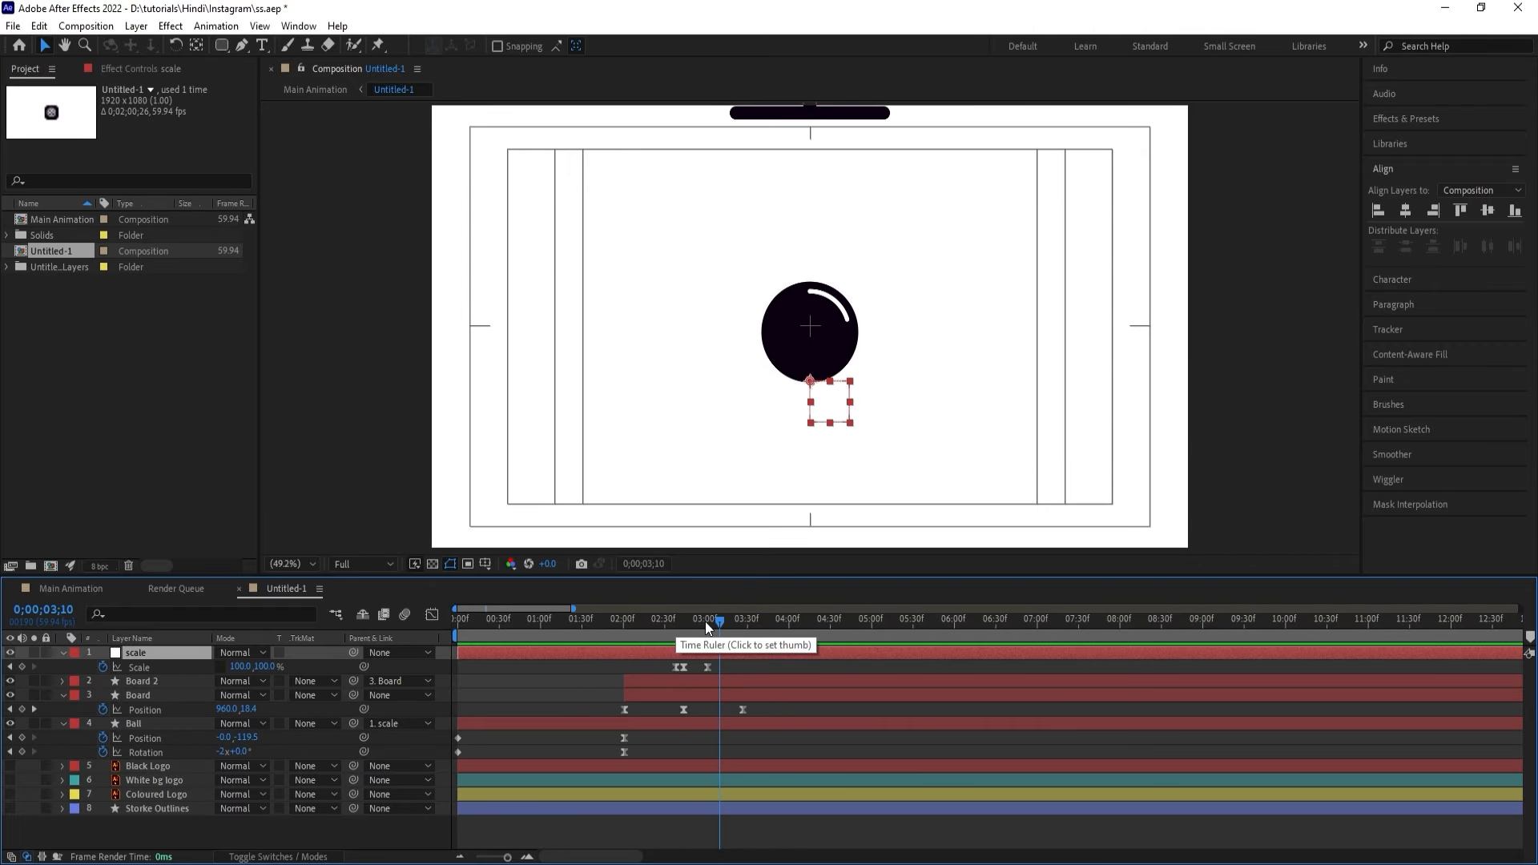
pyautogui.click(683, 621)
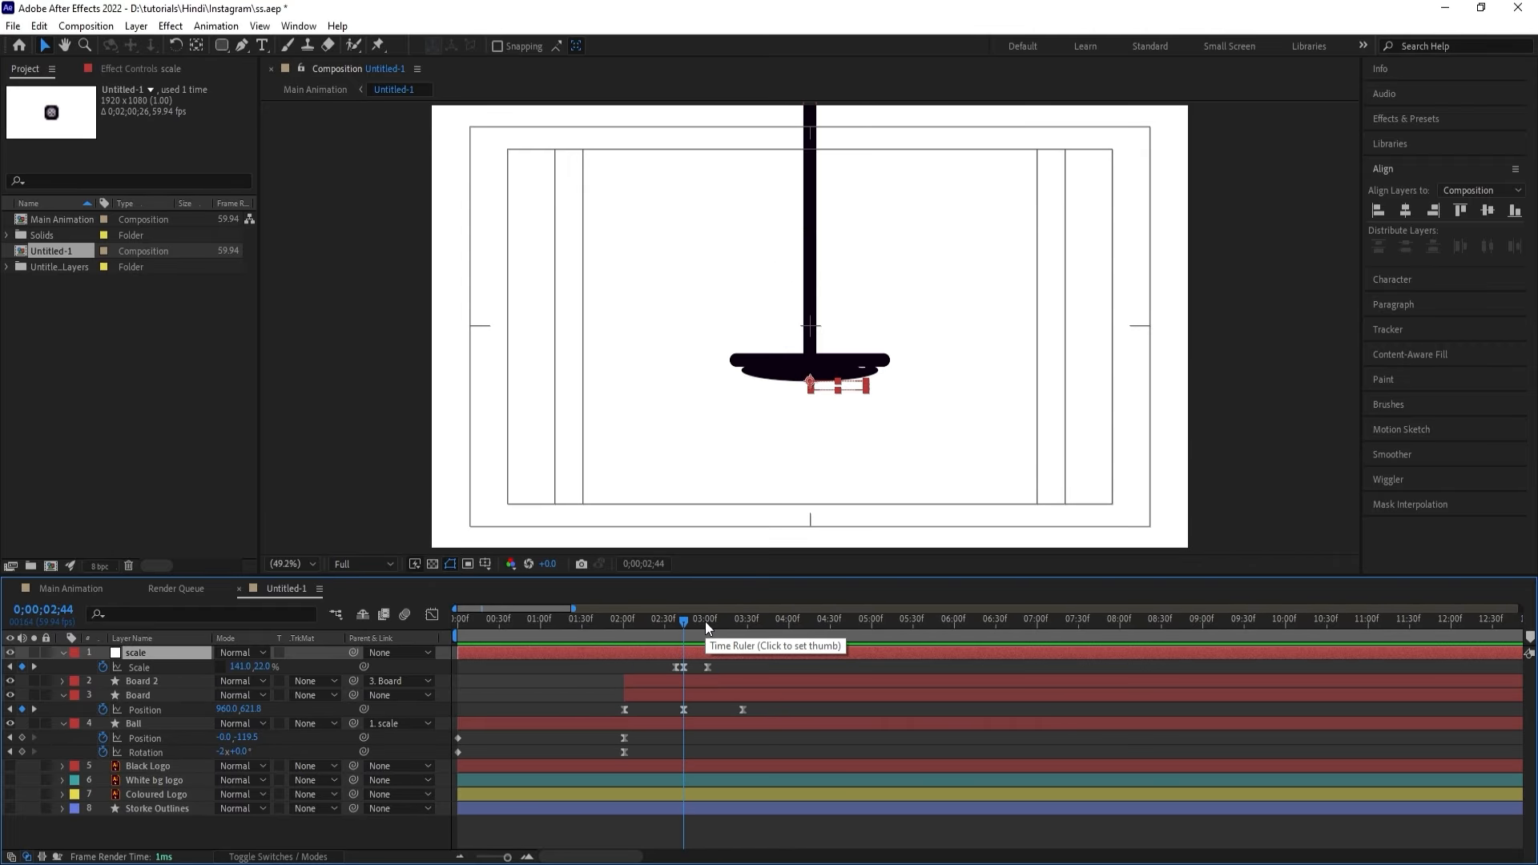
# Show the Black Logo layer, move it to the top of the layer stack, and start it at 0;00;02;44.
pyautogui.click(138, 765)
pyautogui.click(8, 766)
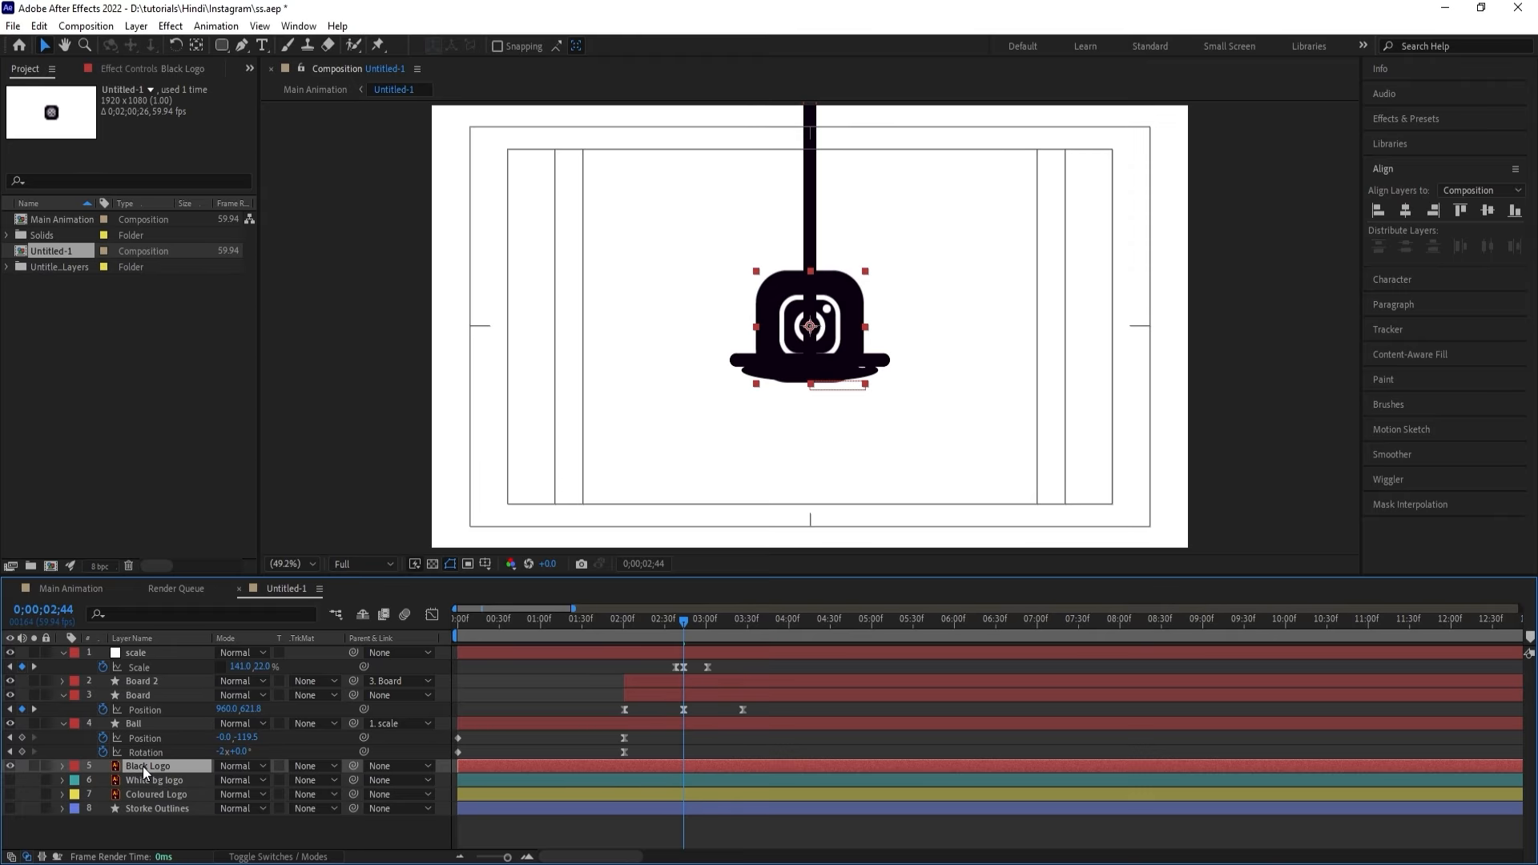
pyautogui.moveTo(142, 767); pyautogui.dragTo(165, 652)
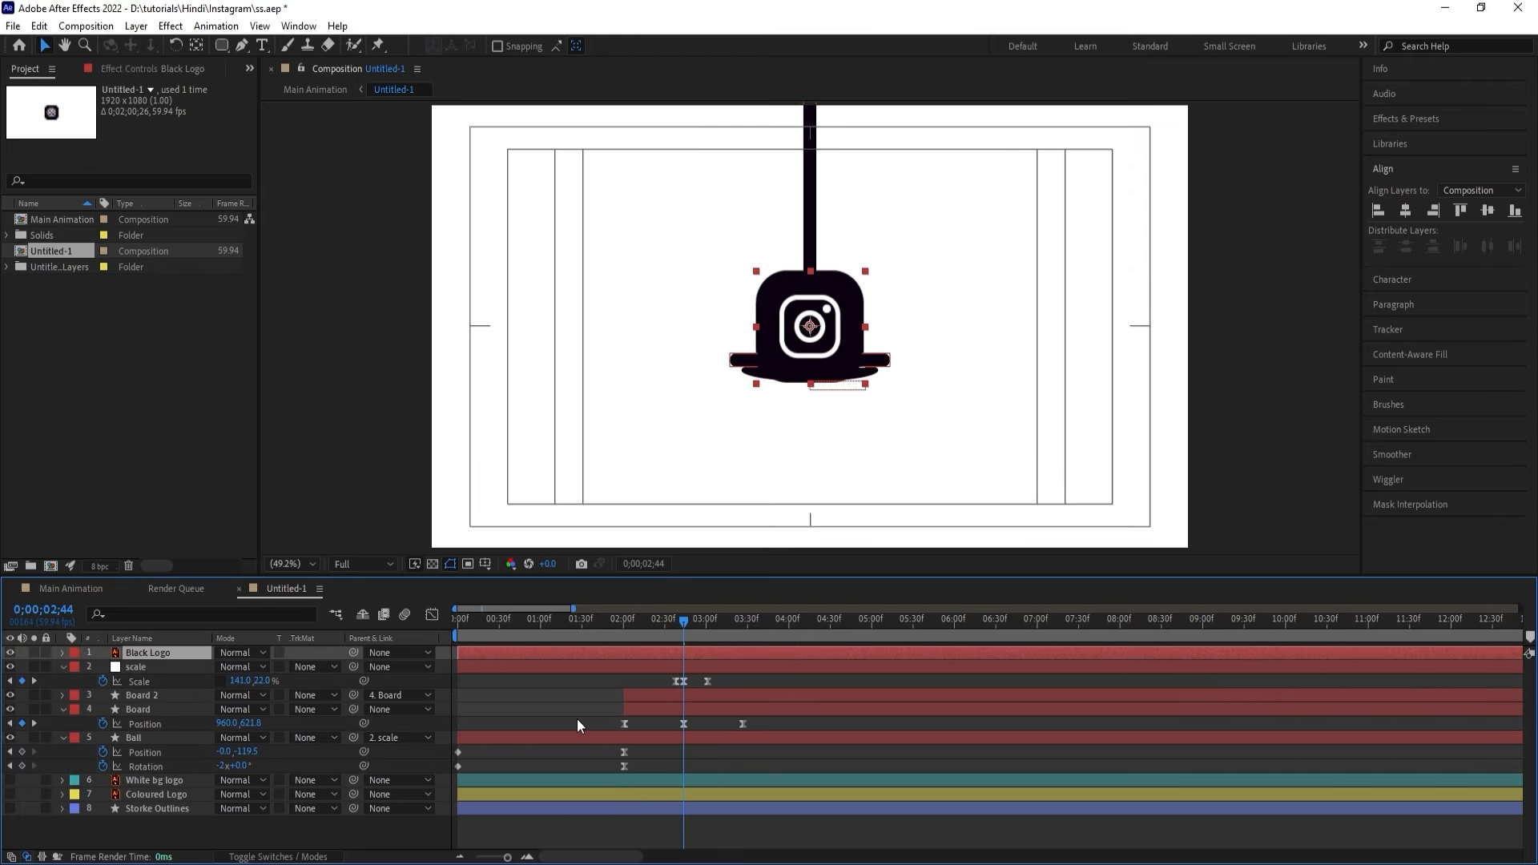
pyautogui.hotkey('alt', '[')
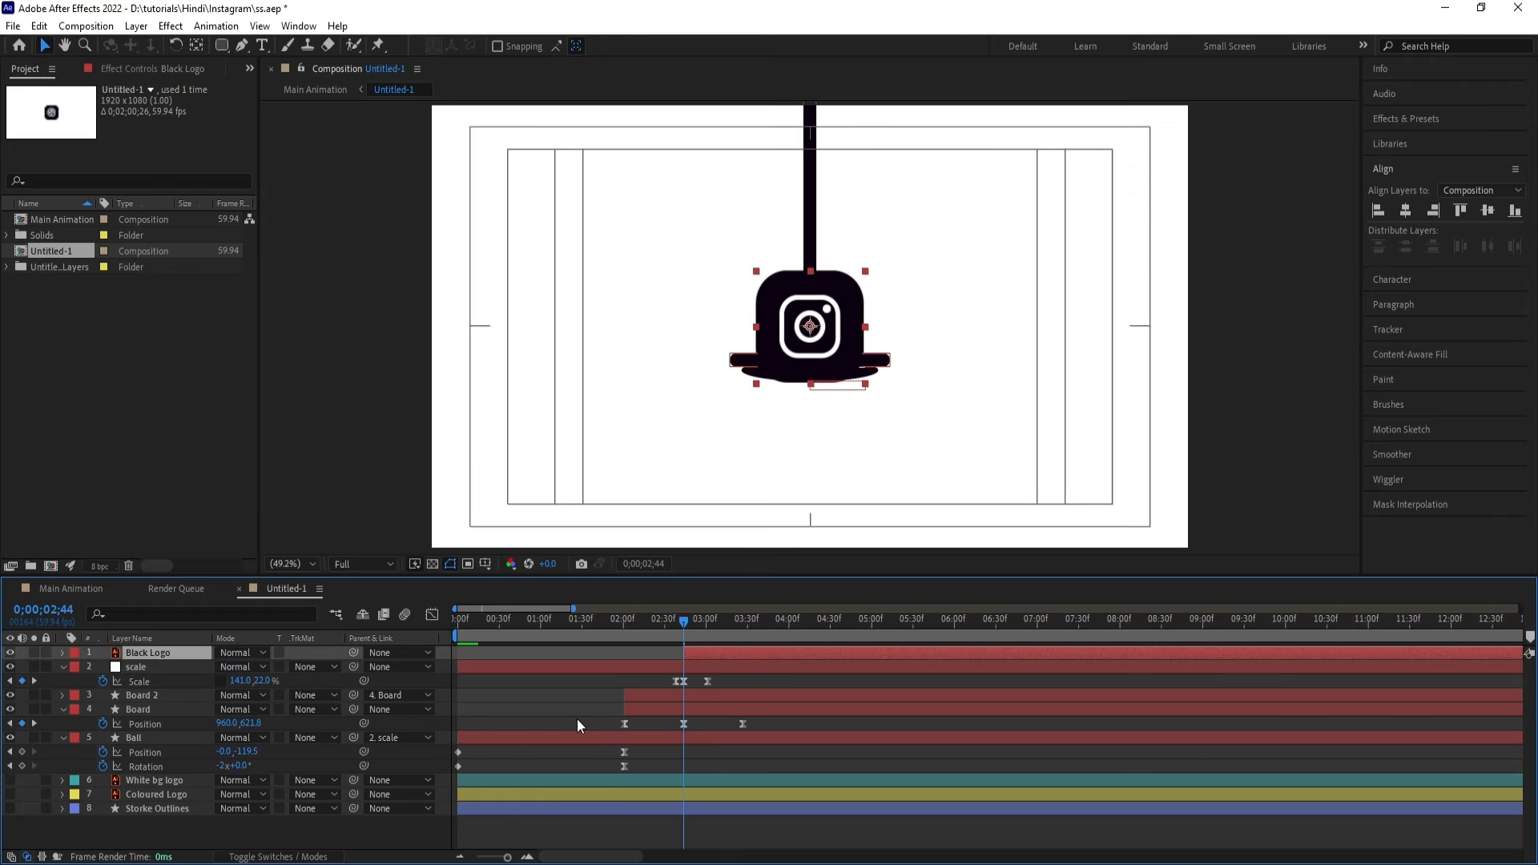
# Parent the Black Logo layer to the scale null at 0;00;03;01.
pyautogui.press('=')
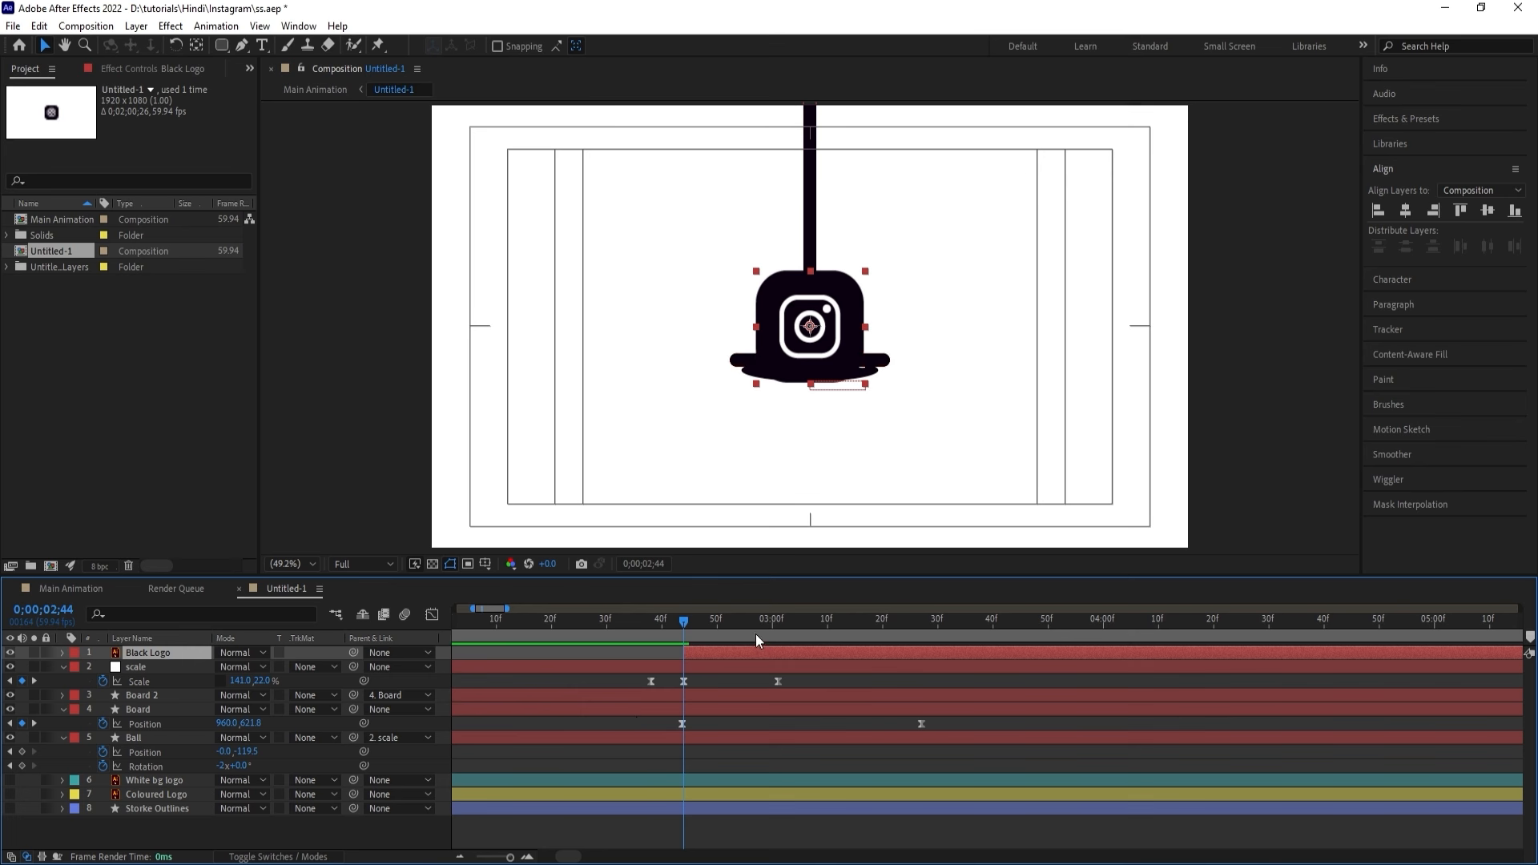
pyautogui.moveTo(758, 631); pyautogui.dragTo(777, 624)
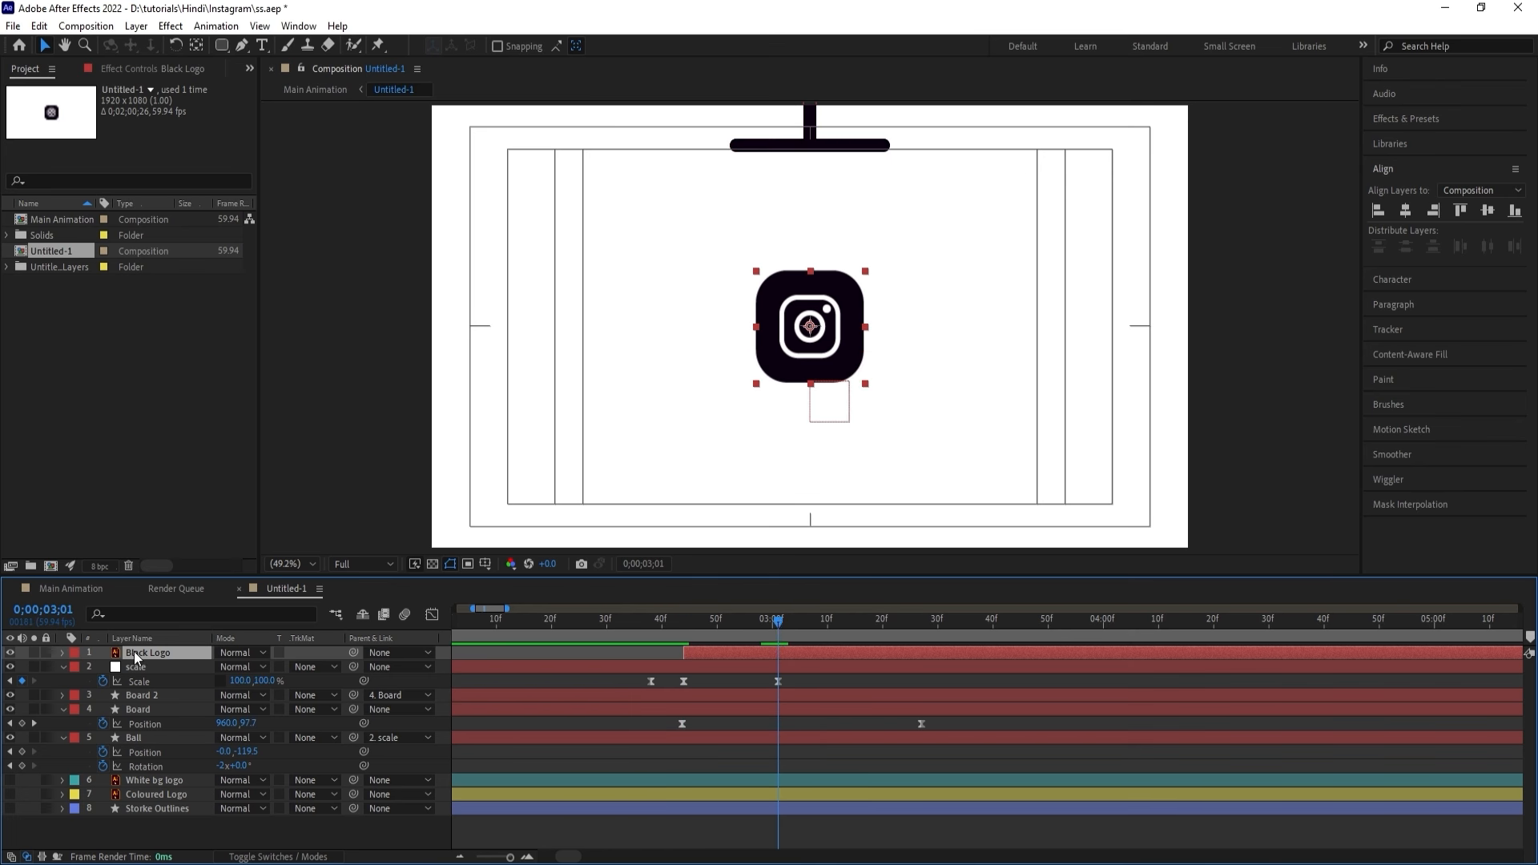
pyautogui.moveTo(352, 652); pyautogui.dragTo(170, 665)
# Move the scale null's last Scale keyframe to 0;00;03;10 and reshape its speed curve for a longer ease into the keyframe.
pyautogui.moveTo(637, 612); pyautogui.dragTo(872, 617)
pyautogui.moveTo(780, 684); pyautogui.dragTo(921, 621)
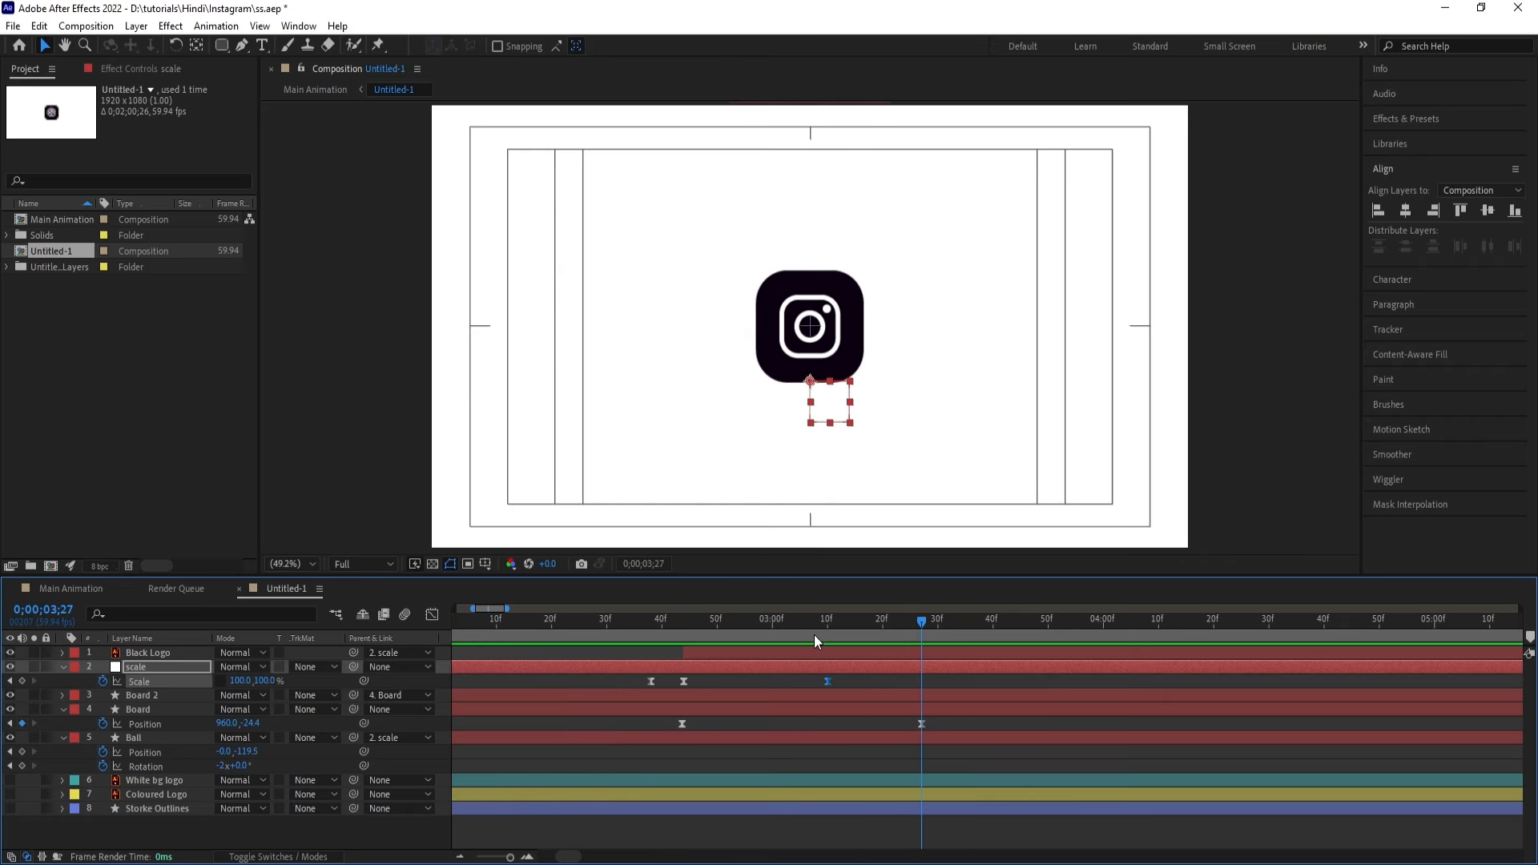
pyautogui.click(431, 615)
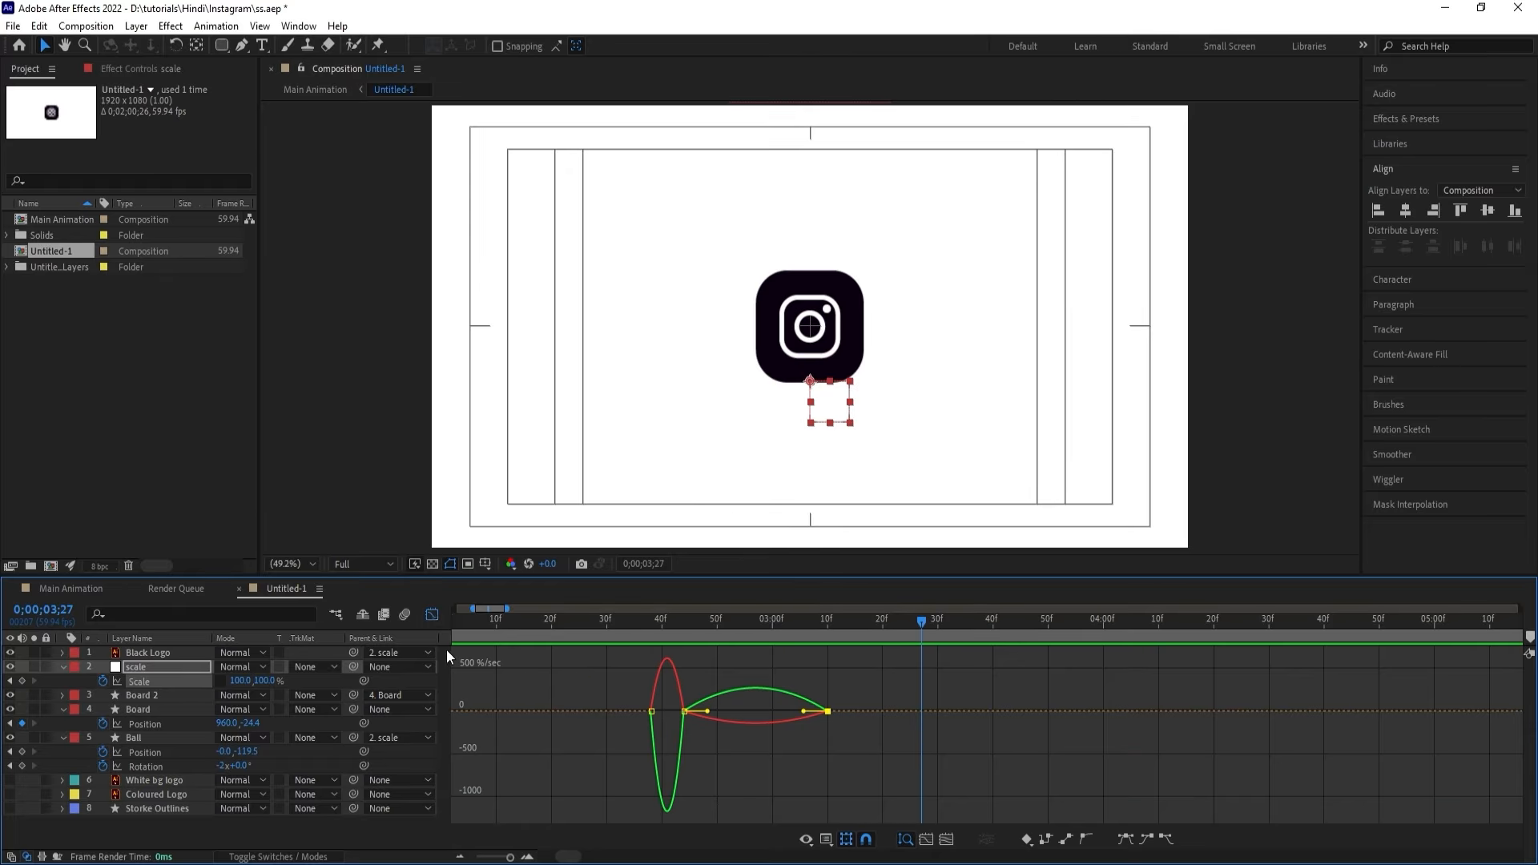
pyautogui.moveTo(853, 679); pyautogui.dragTo(784, 764)
pyautogui.moveTo(803, 712); pyautogui.dragTo(756, 711)
# Preview the board squashing the ball and the black logo springing up, replaying from 0;00;02;10.
pyautogui.moveTo(665, 618); pyautogui.dragTo(575, 612)
pyautogui.press('space')
pyautogui.press('space')
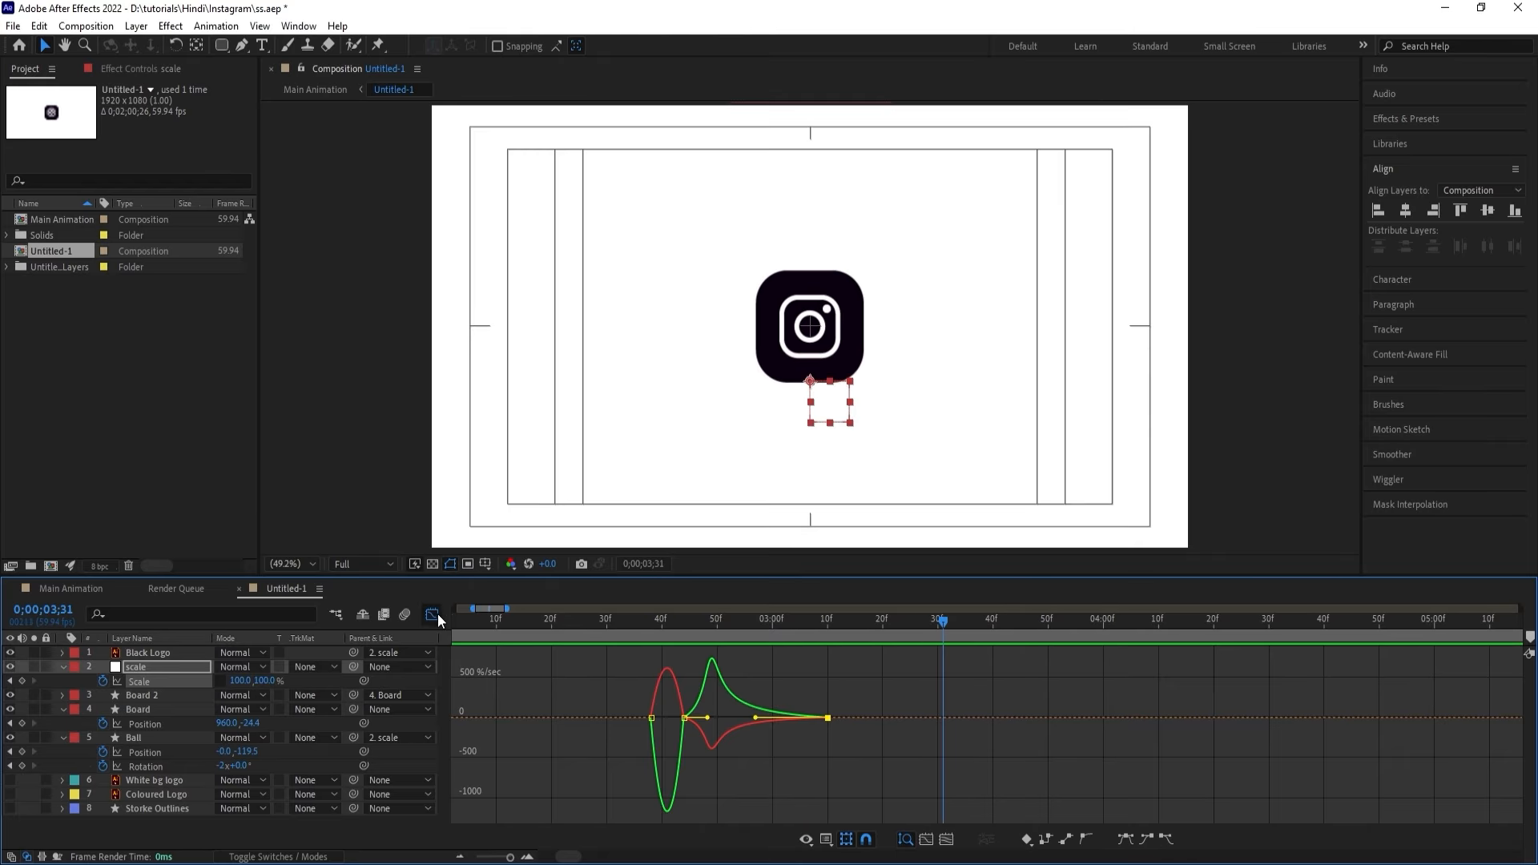
pyautogui.click(431, 615)
pyautogui.scroll(-5, 725, 643)
pyautogui.click(678, 611)
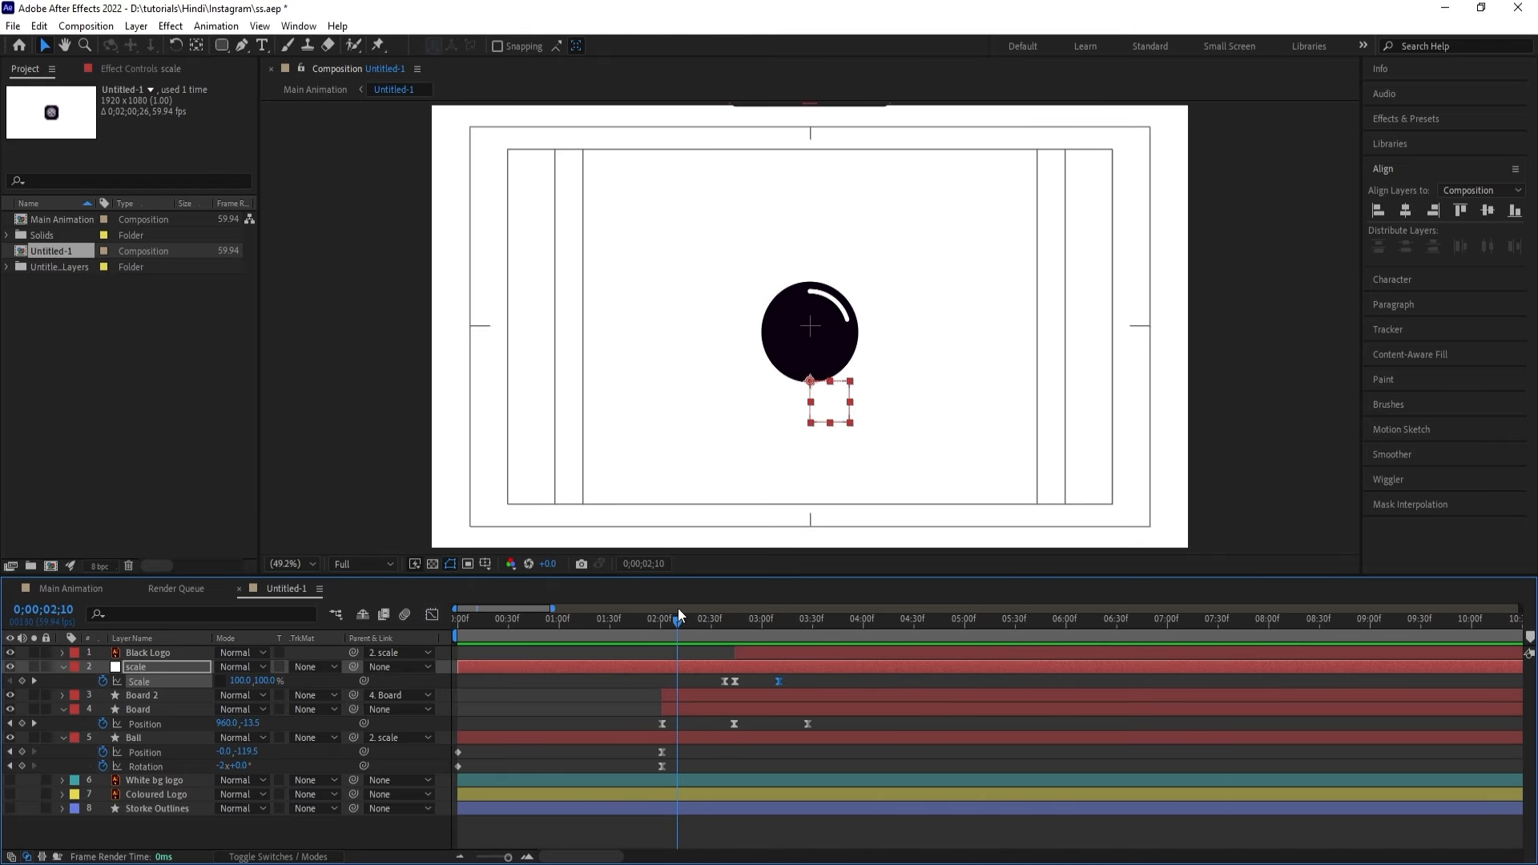
pyautogui.press('space')
pyautogui.click(737, 700)
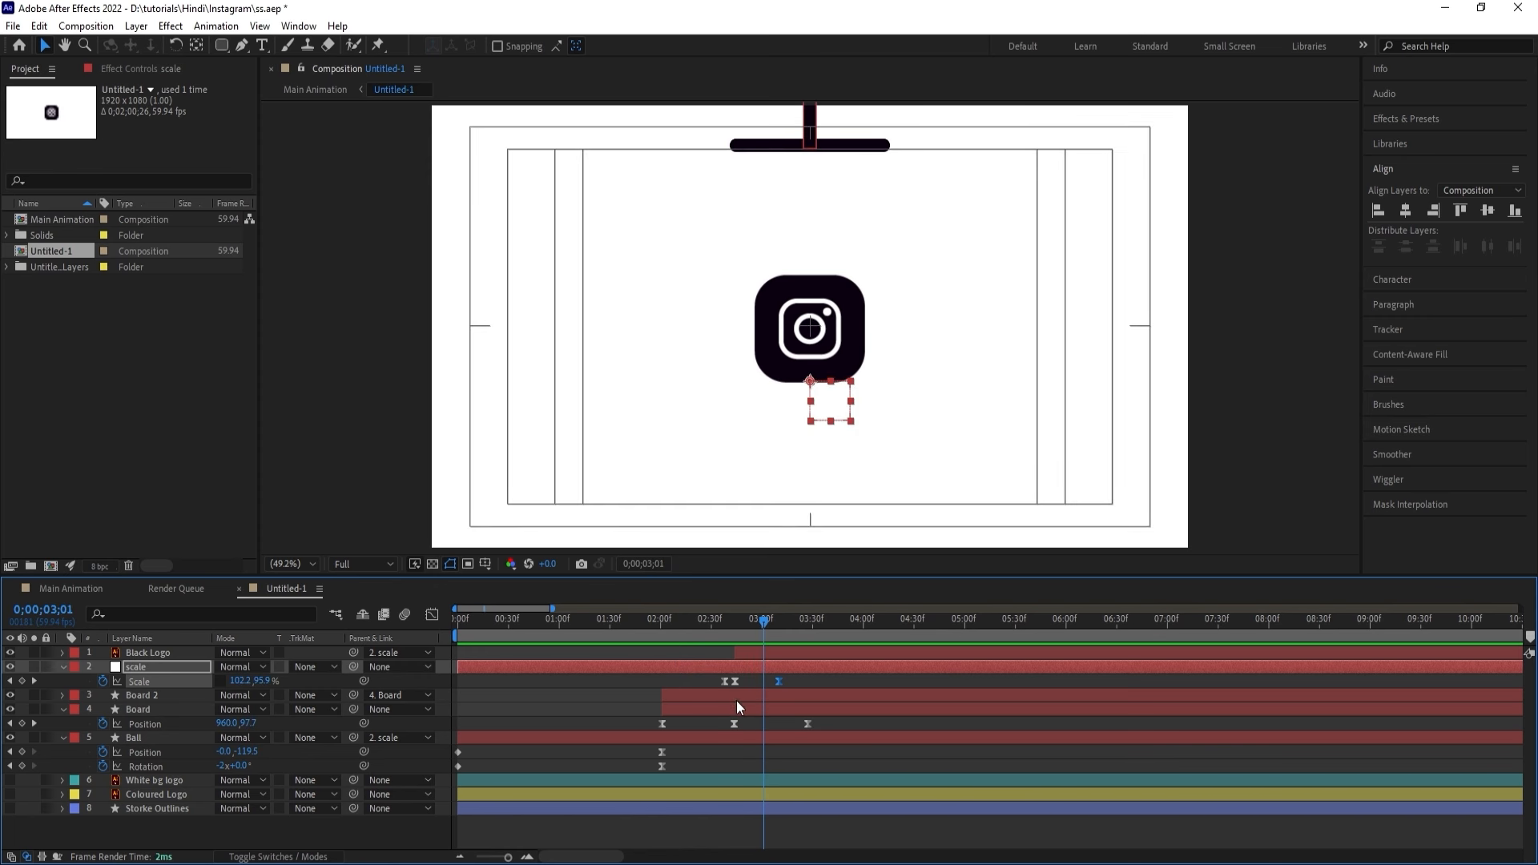
# End the Ball layer at 0;00;02;44 and preview the animation from the start.
pyautogui.click(145, 738)
pyautogui.moveTo(745, 628); pyautogui.dragTo(734, 624)
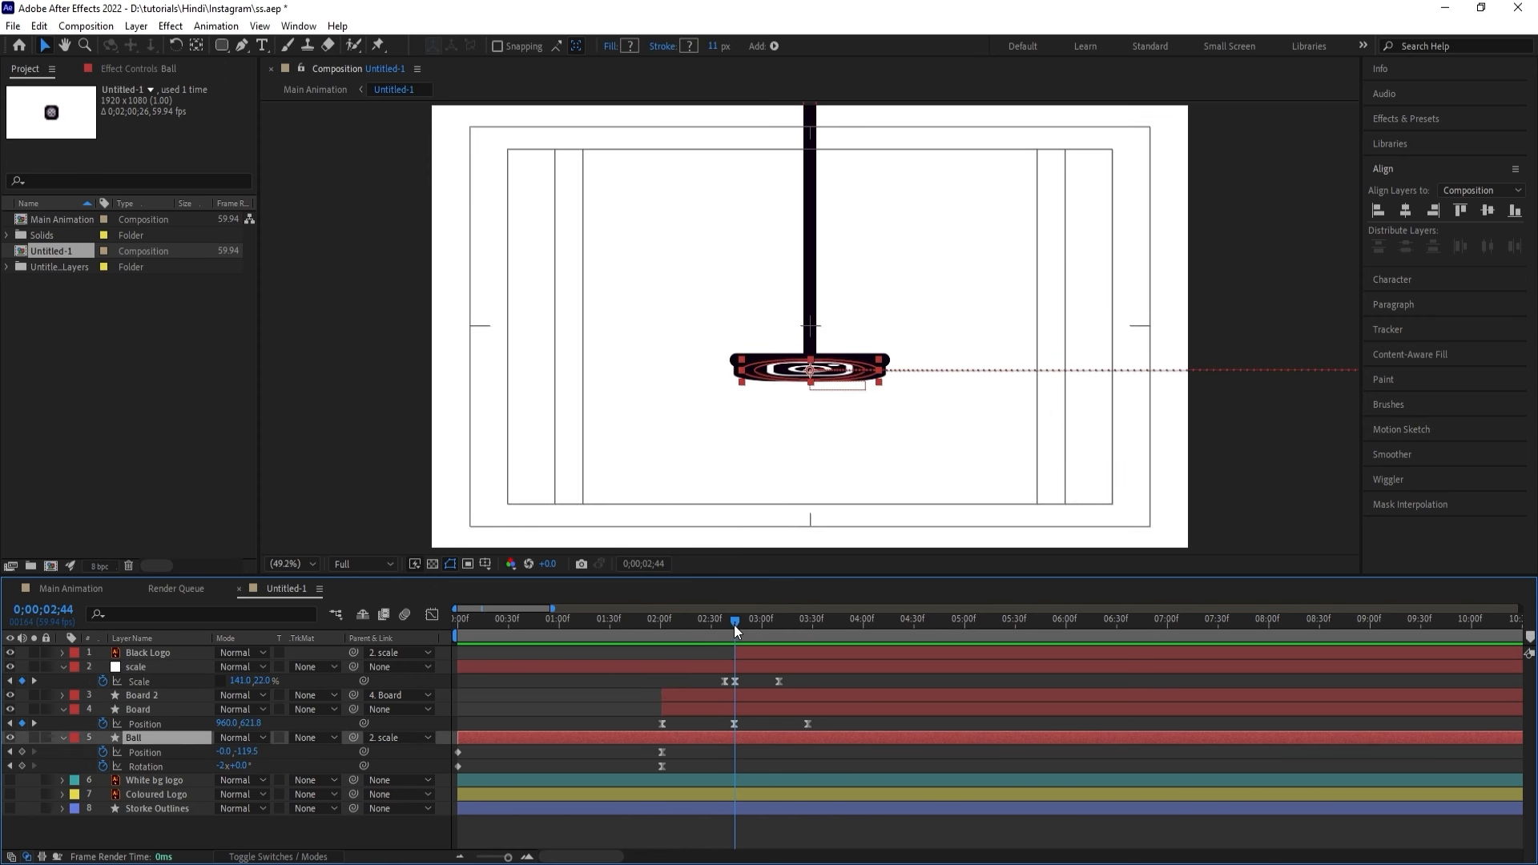
pyautogui.press('space')
pyautogui.press('space')
pyautogui.hotkey('alt', ']')
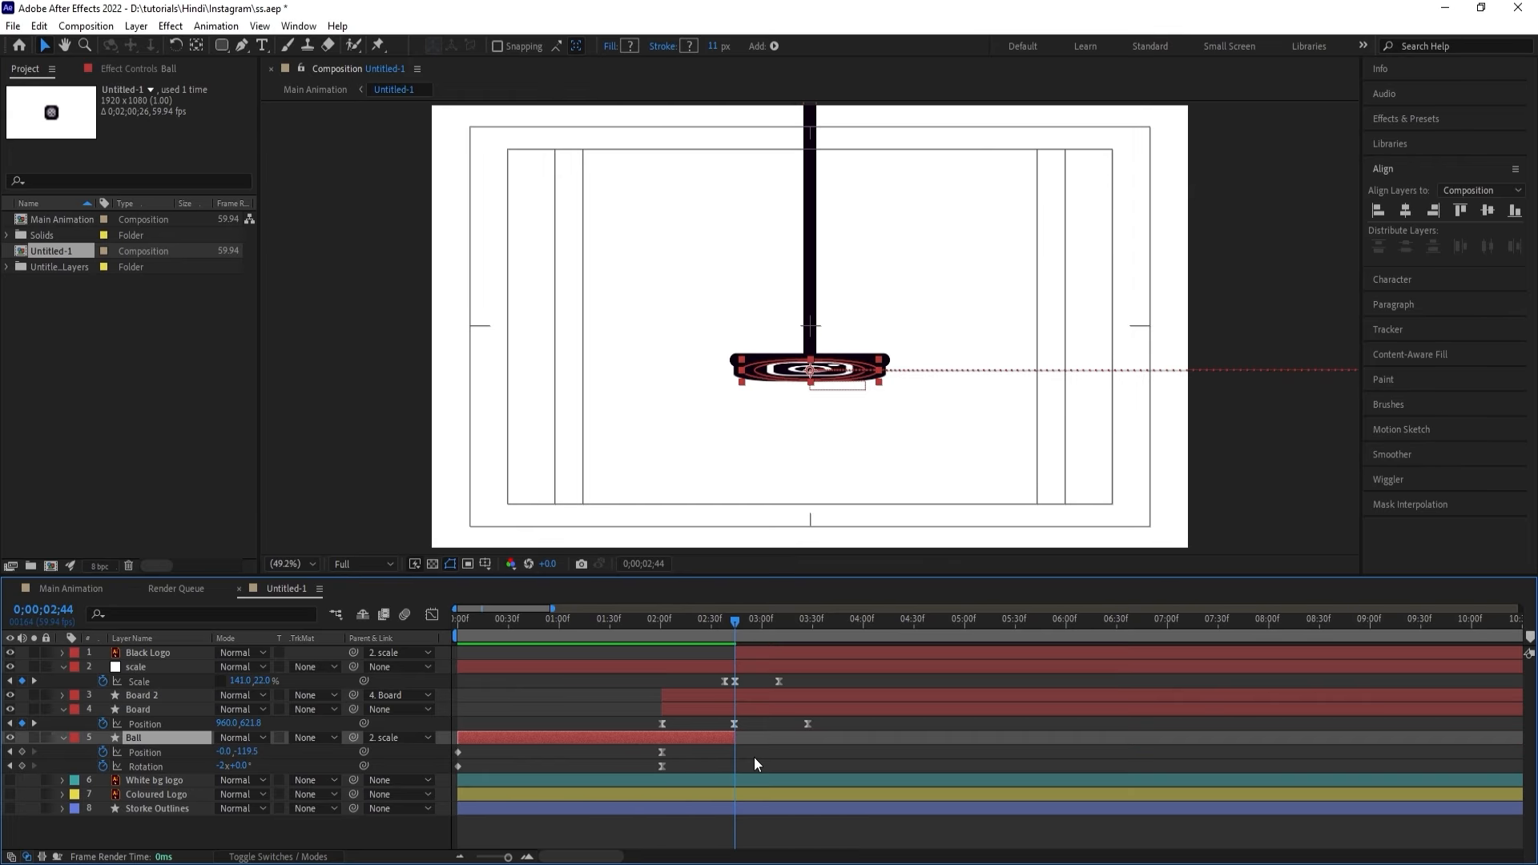
pyautogui.press('-')
pyautogui.press('space')
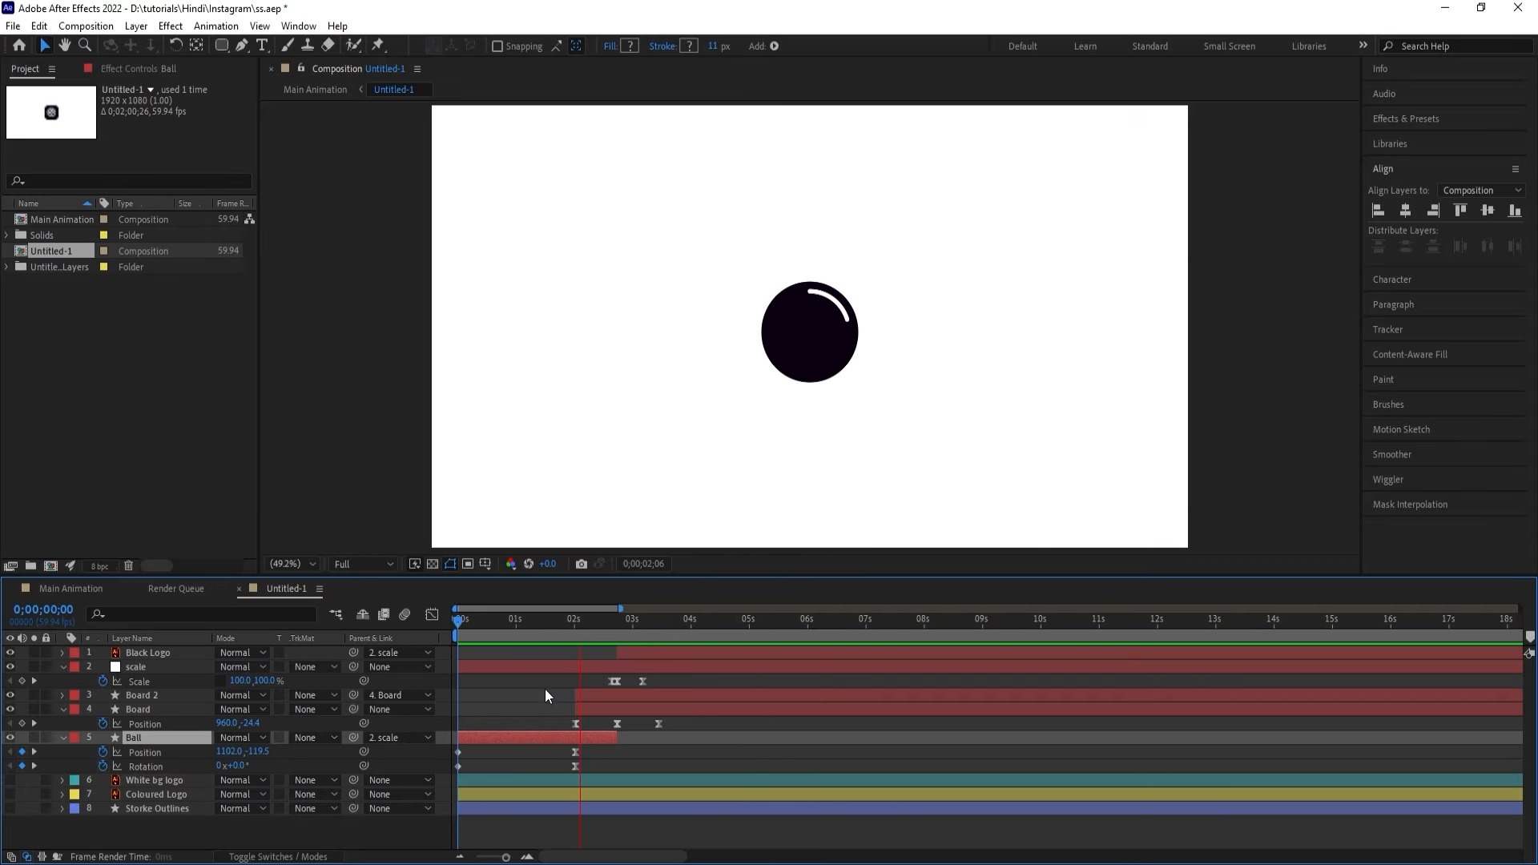
pyautogui.press('space')
# Collapse the keyframed properties of all layers, show the Storke Outlines layer, and move it to the top.
pyautogui.hotkey('ctrl', 'a')
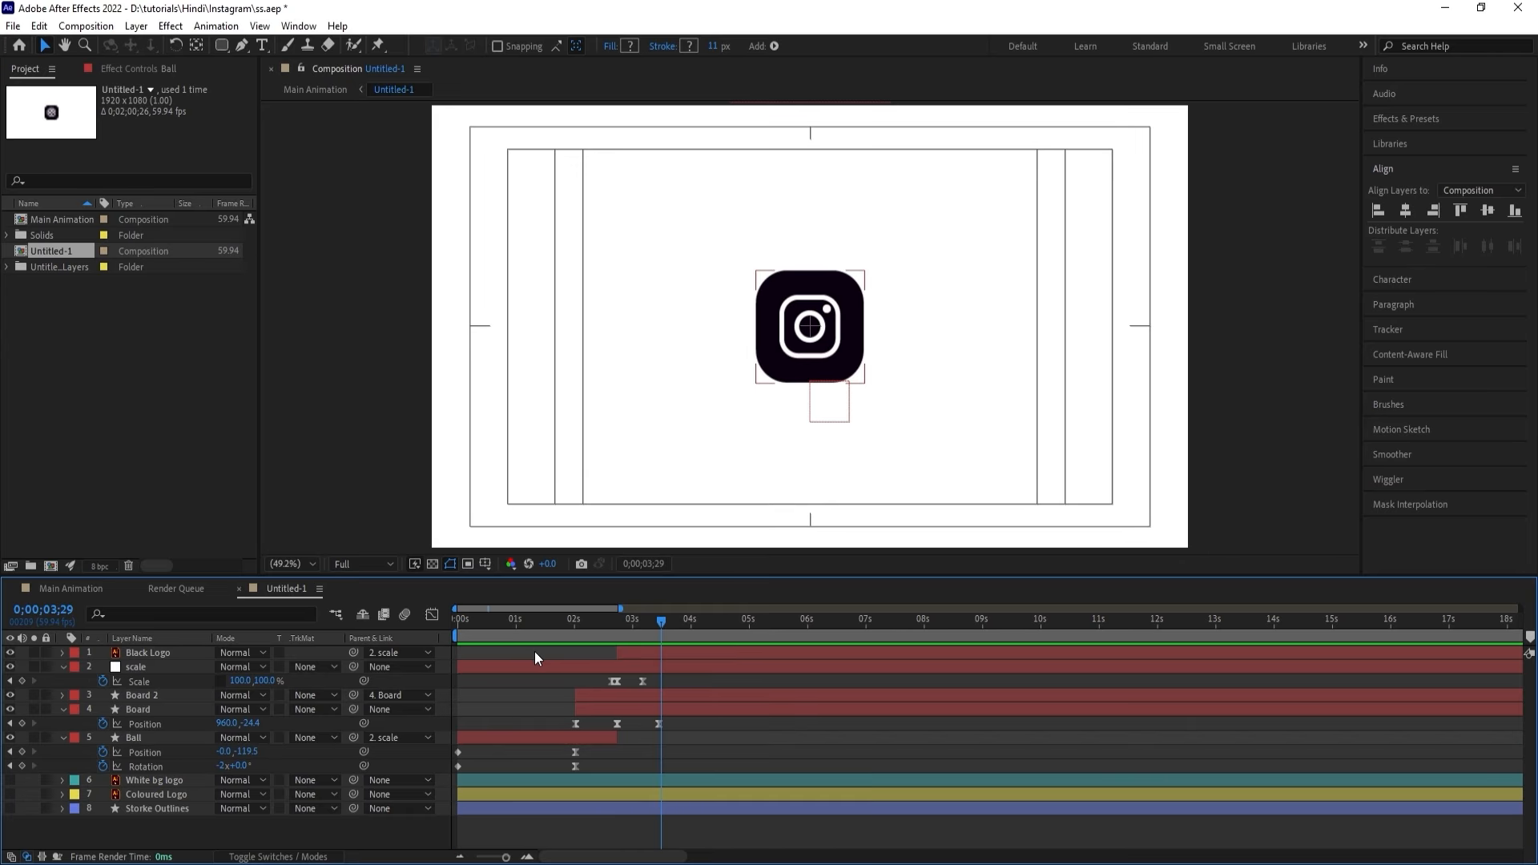
pyautogui.press('u')
pyautogui.click(61, 747)
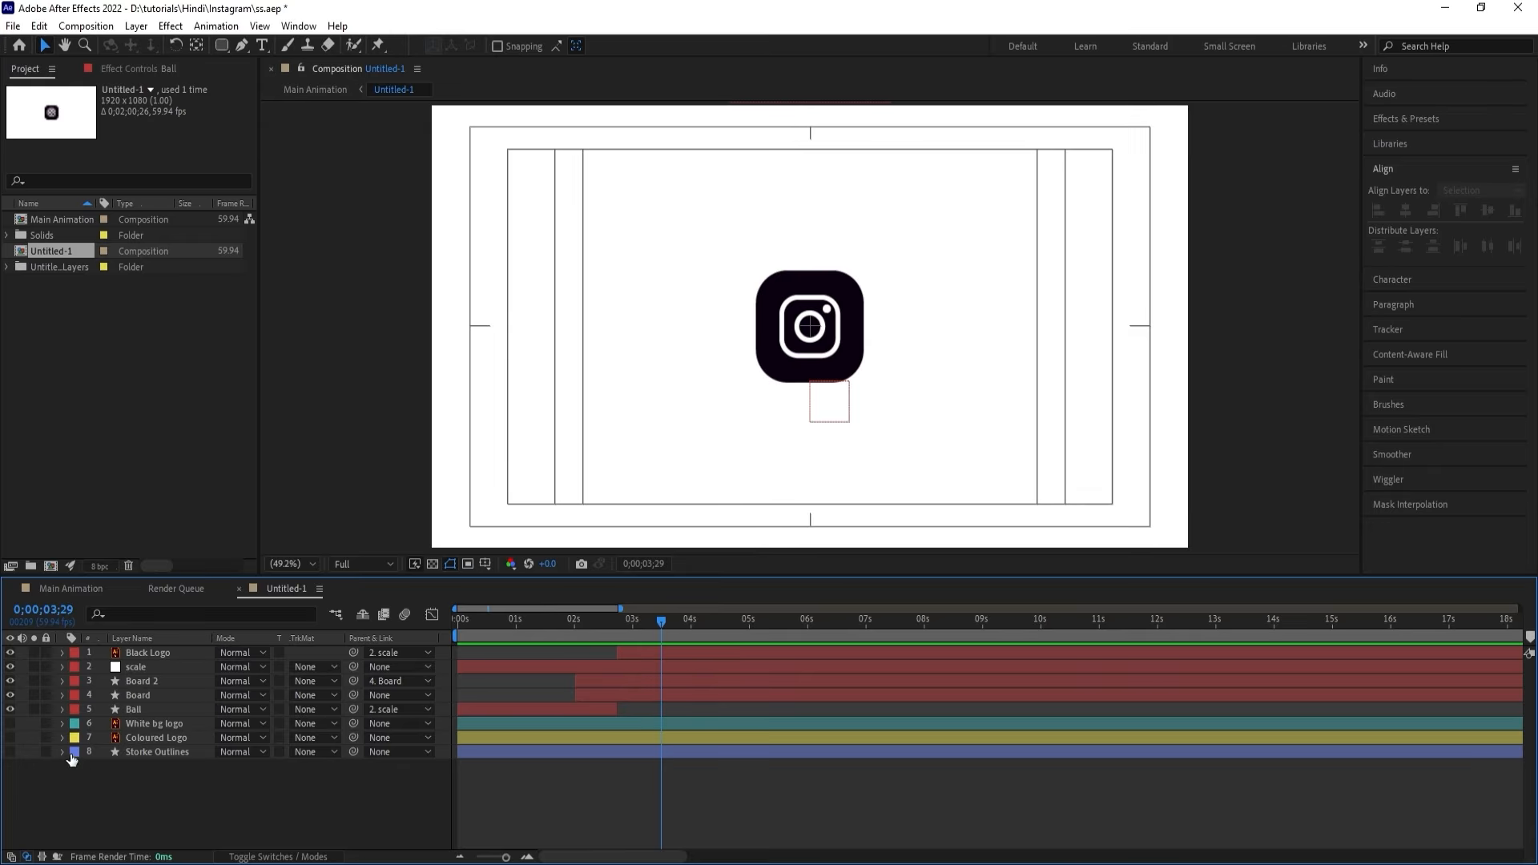
pyautogui.click(12, 751)
pyautogui.click(12, 750)
pyautogui.moveTo(136, 751); pyautogui.dragTo(172, 650)
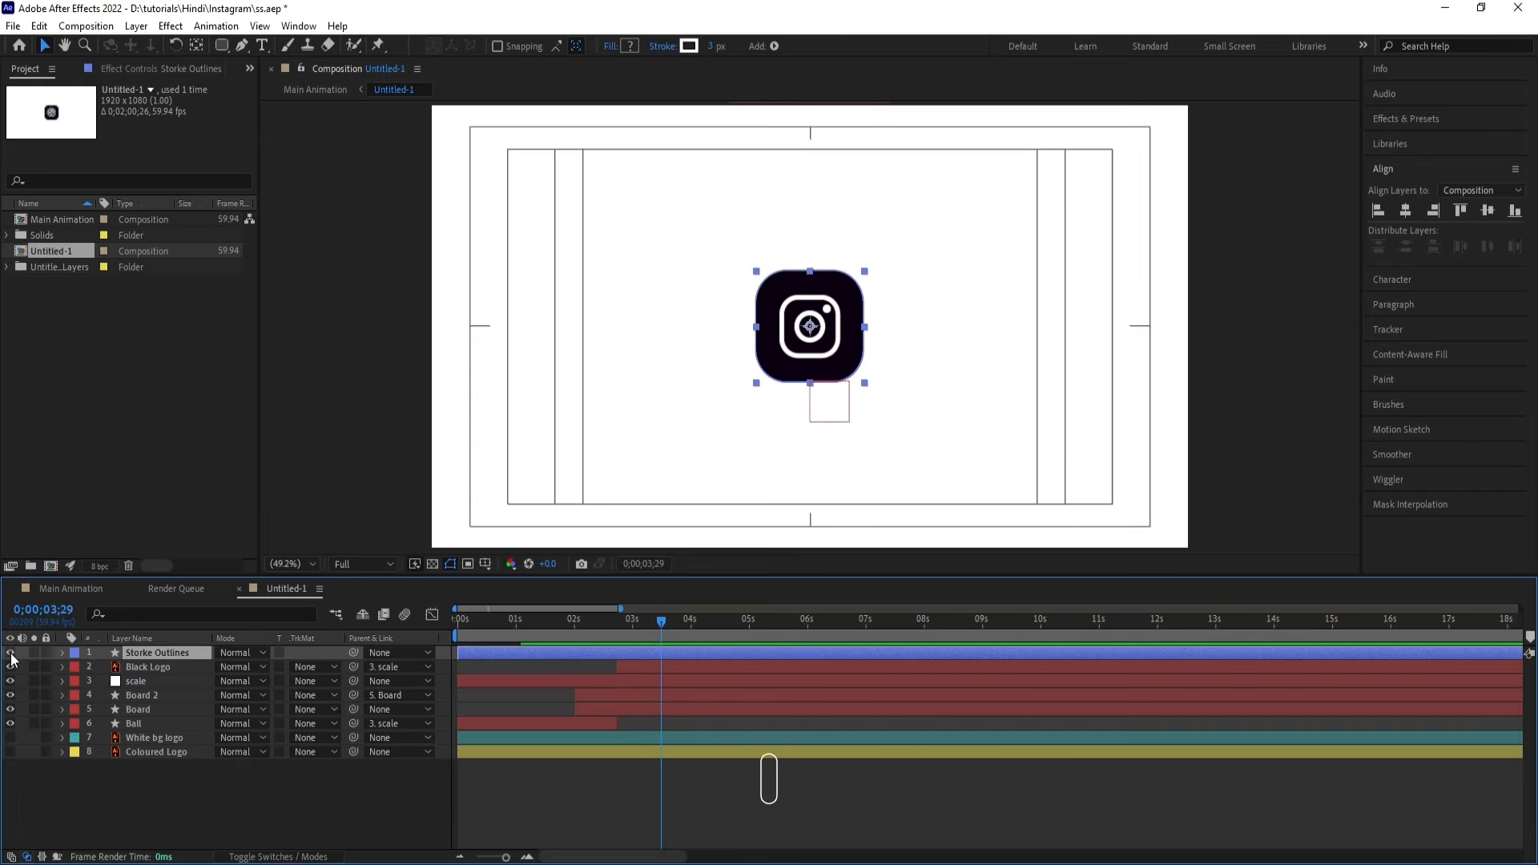
# Apply a Drop Shadow effect to the Storke Outlines layer with Softness set to 96.
pyautogui.click(1393, 118)
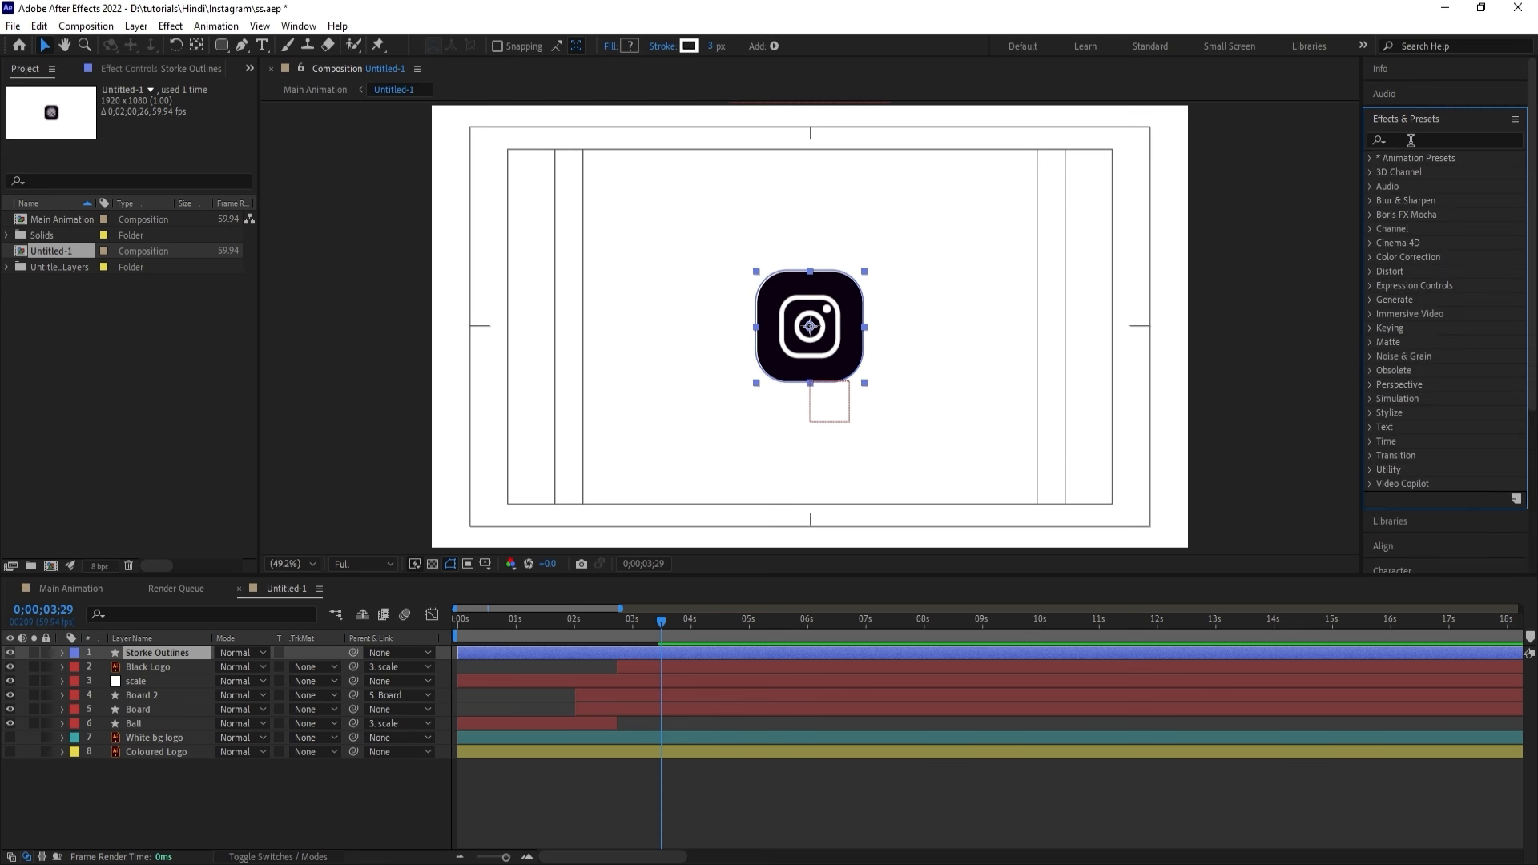
pyautogui.click(1410, 141)
pyautogui.write('drop')
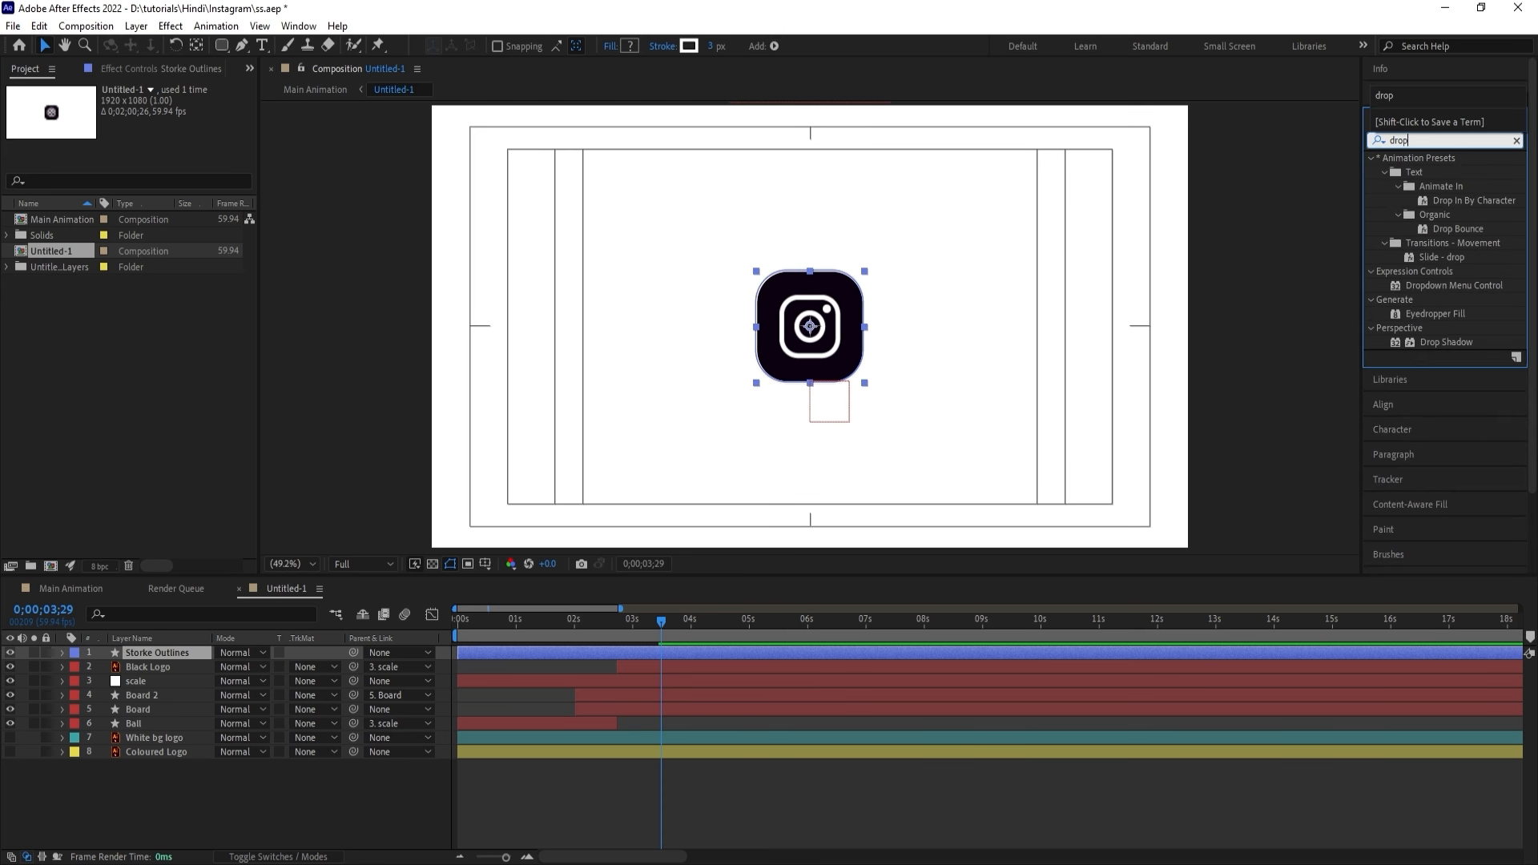
pyautogui.write(' sha')
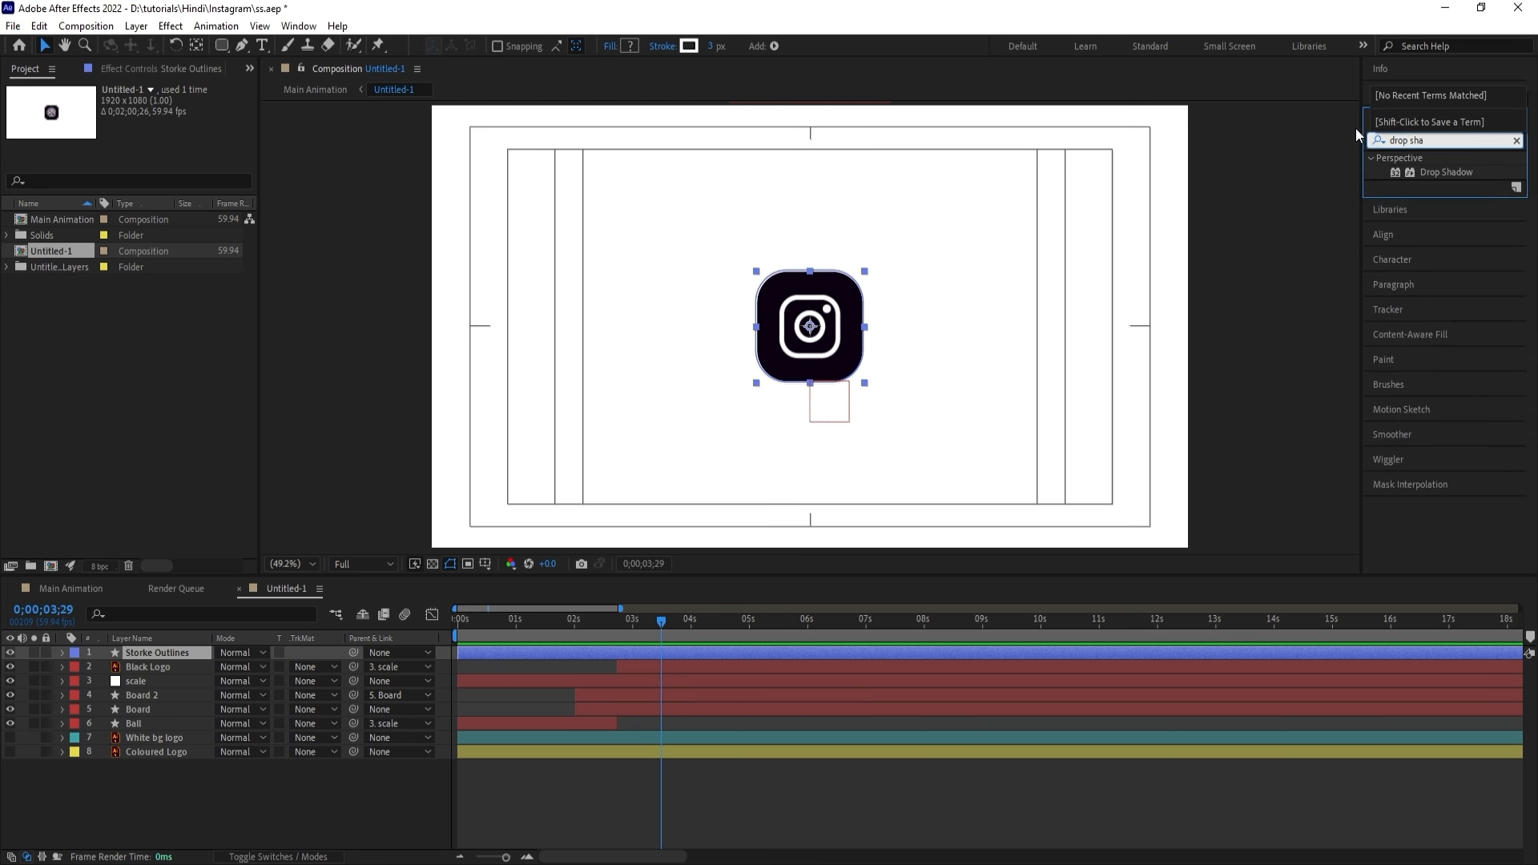
pyautogui.doubleClick(1416, 173)
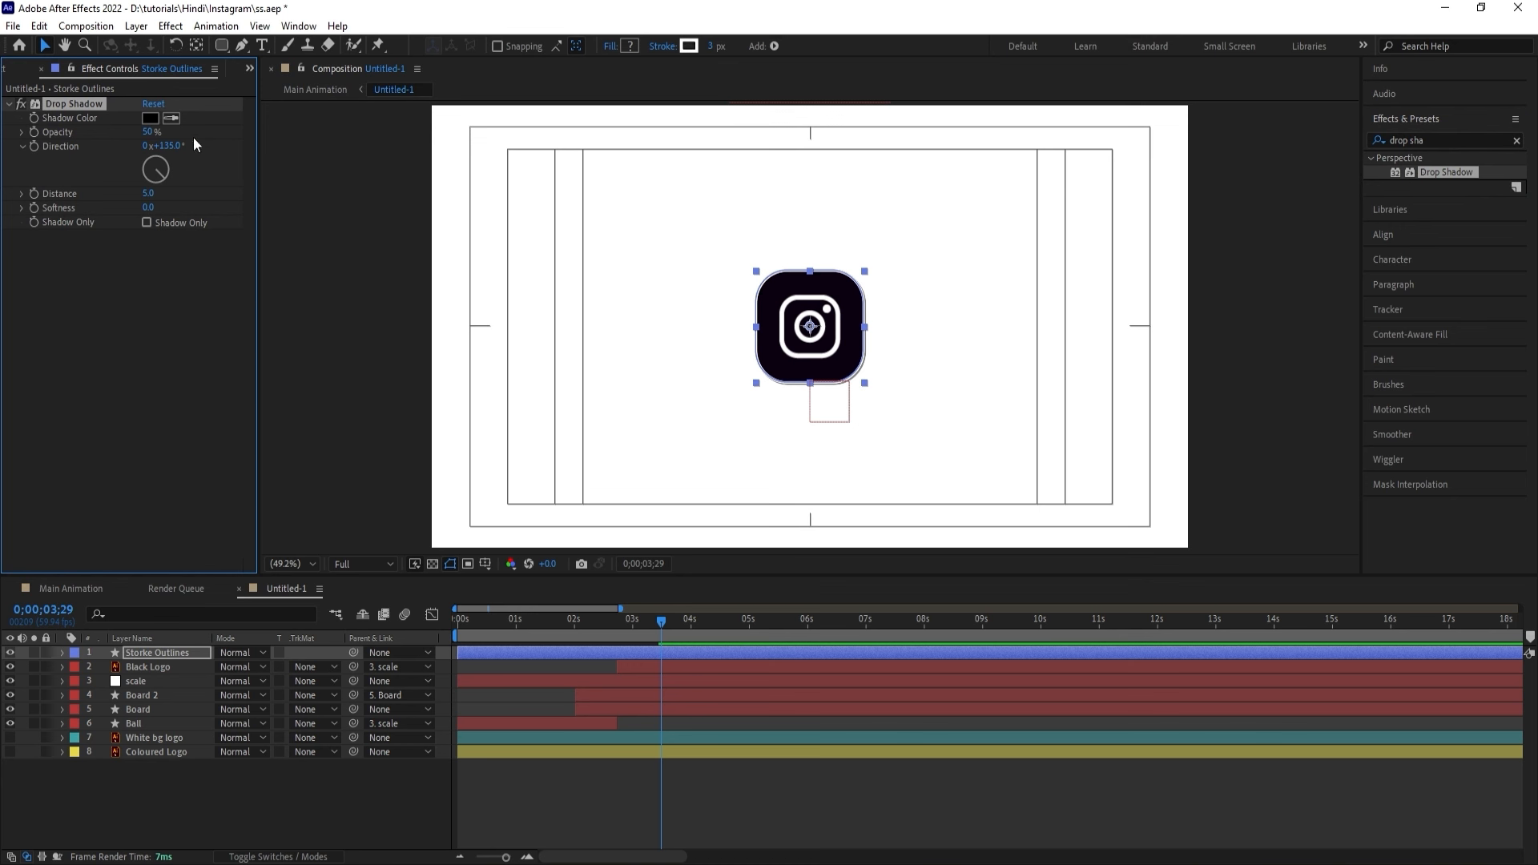
pyautogui.moveTo(148, 207); pyautogui.dragTo(195, 210)
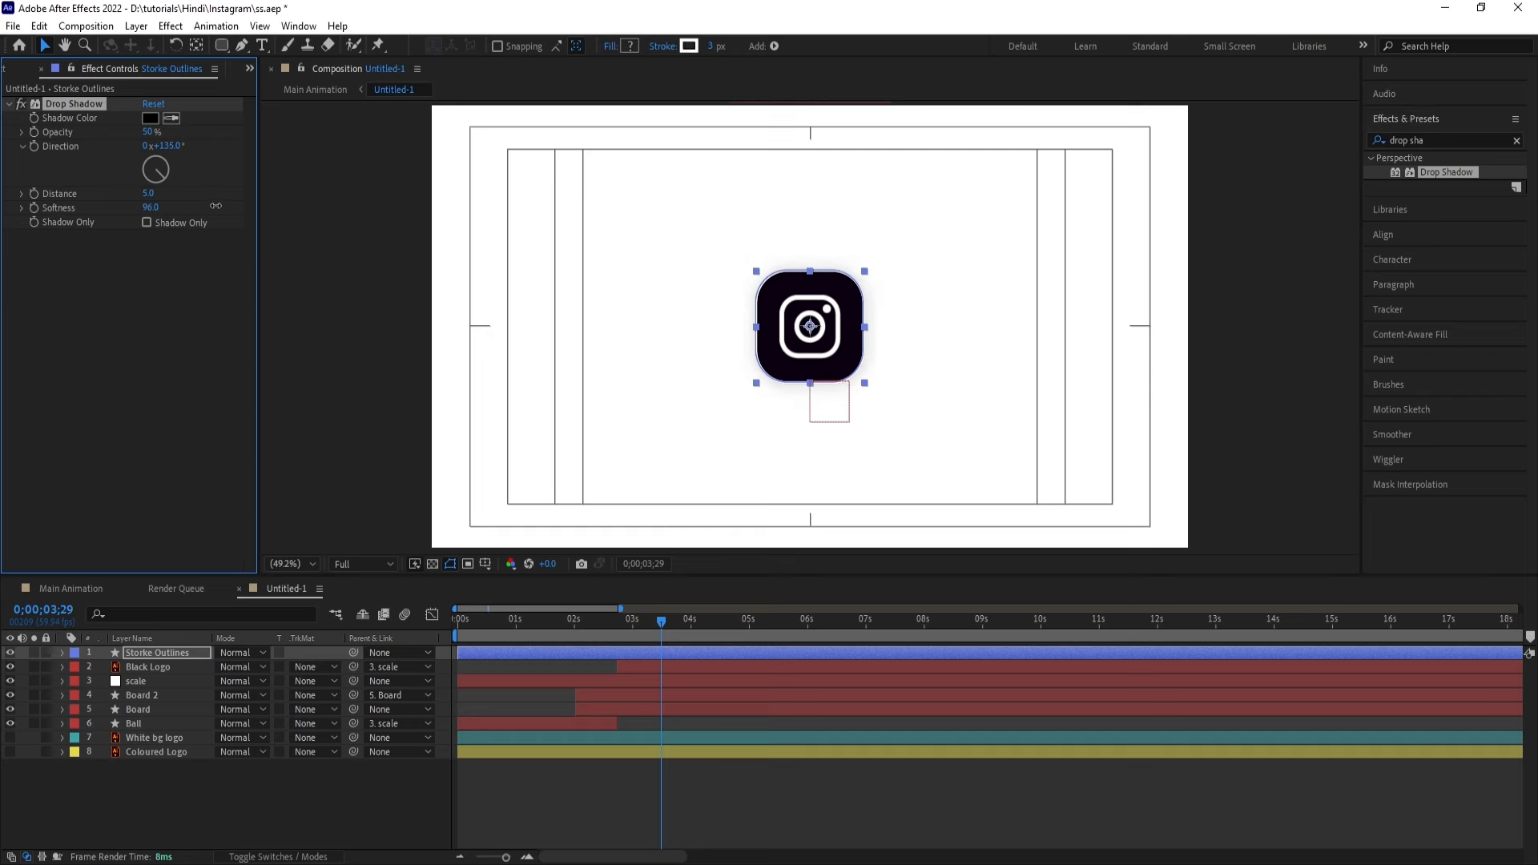
pyautogui.click(493, 666)
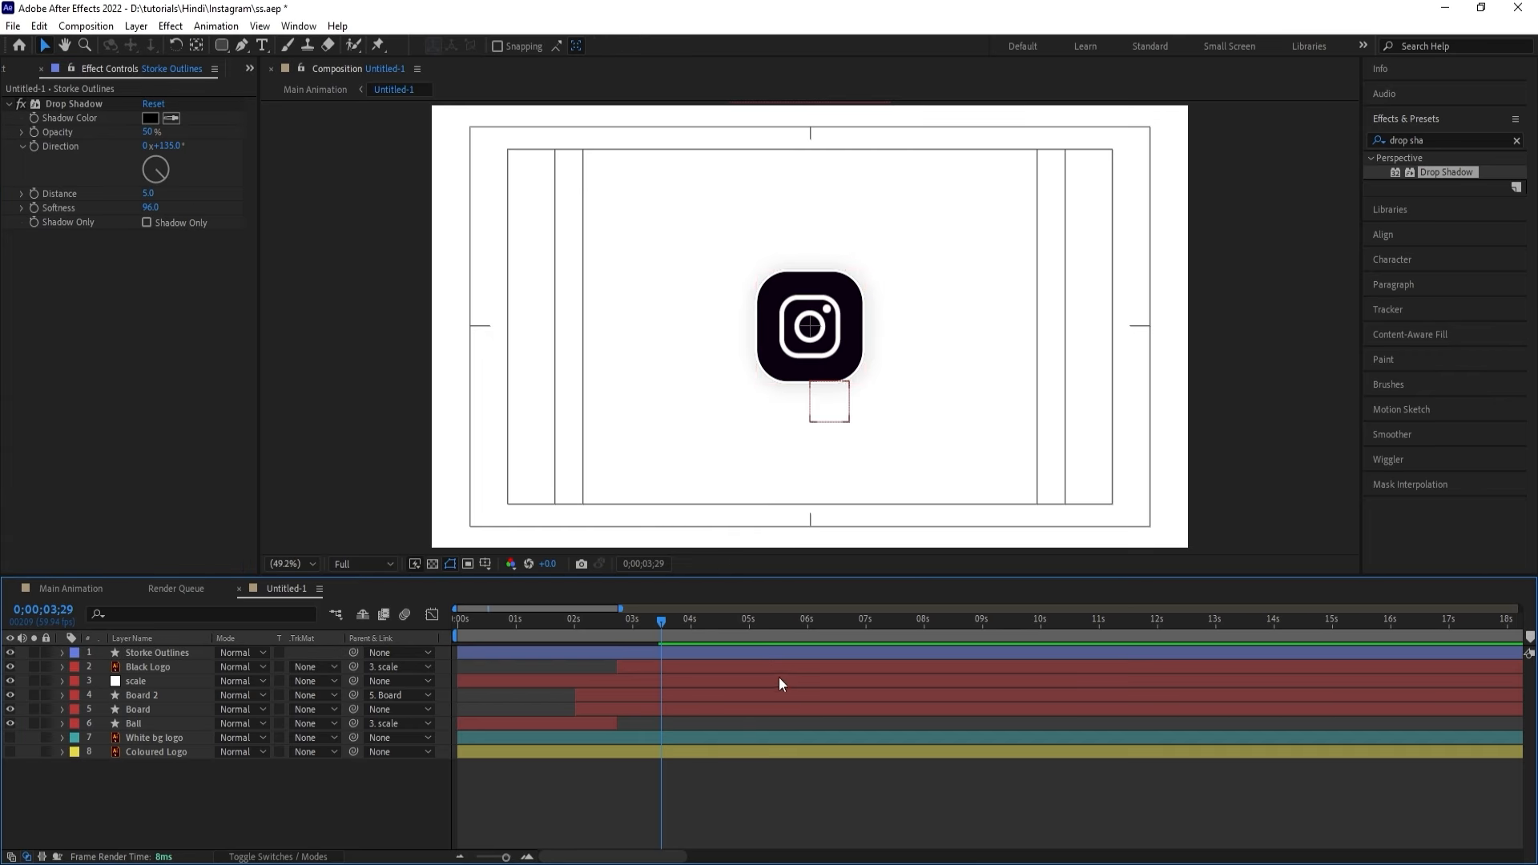
# Start the Storke Outlines layer at 0;00;03;29 and add Trim Paths to its contents.
pyautogui.click(708, 654)
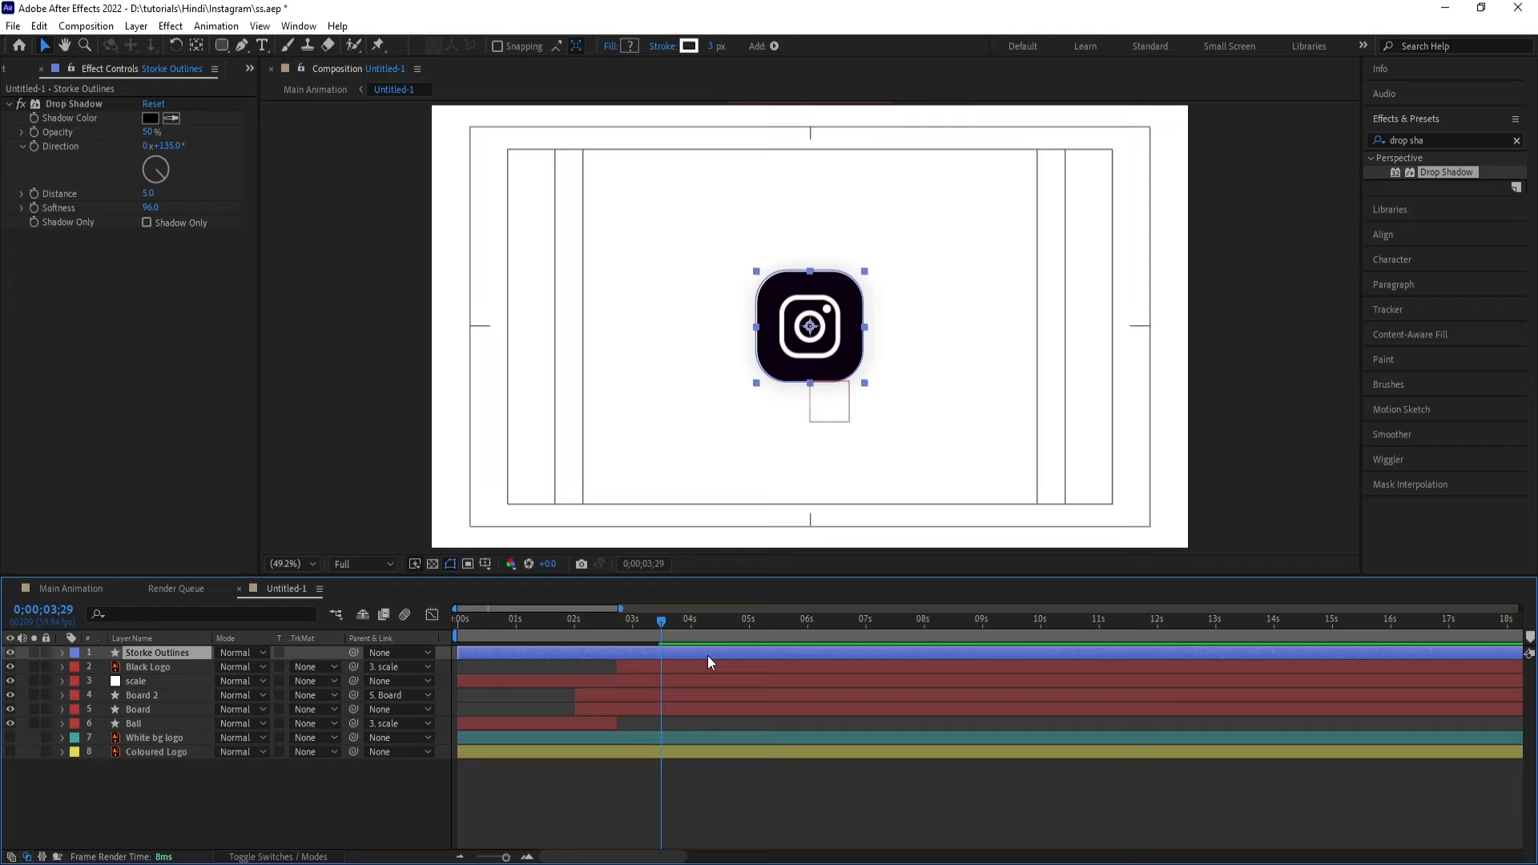
pyautogui.hotkey('alt', '[')
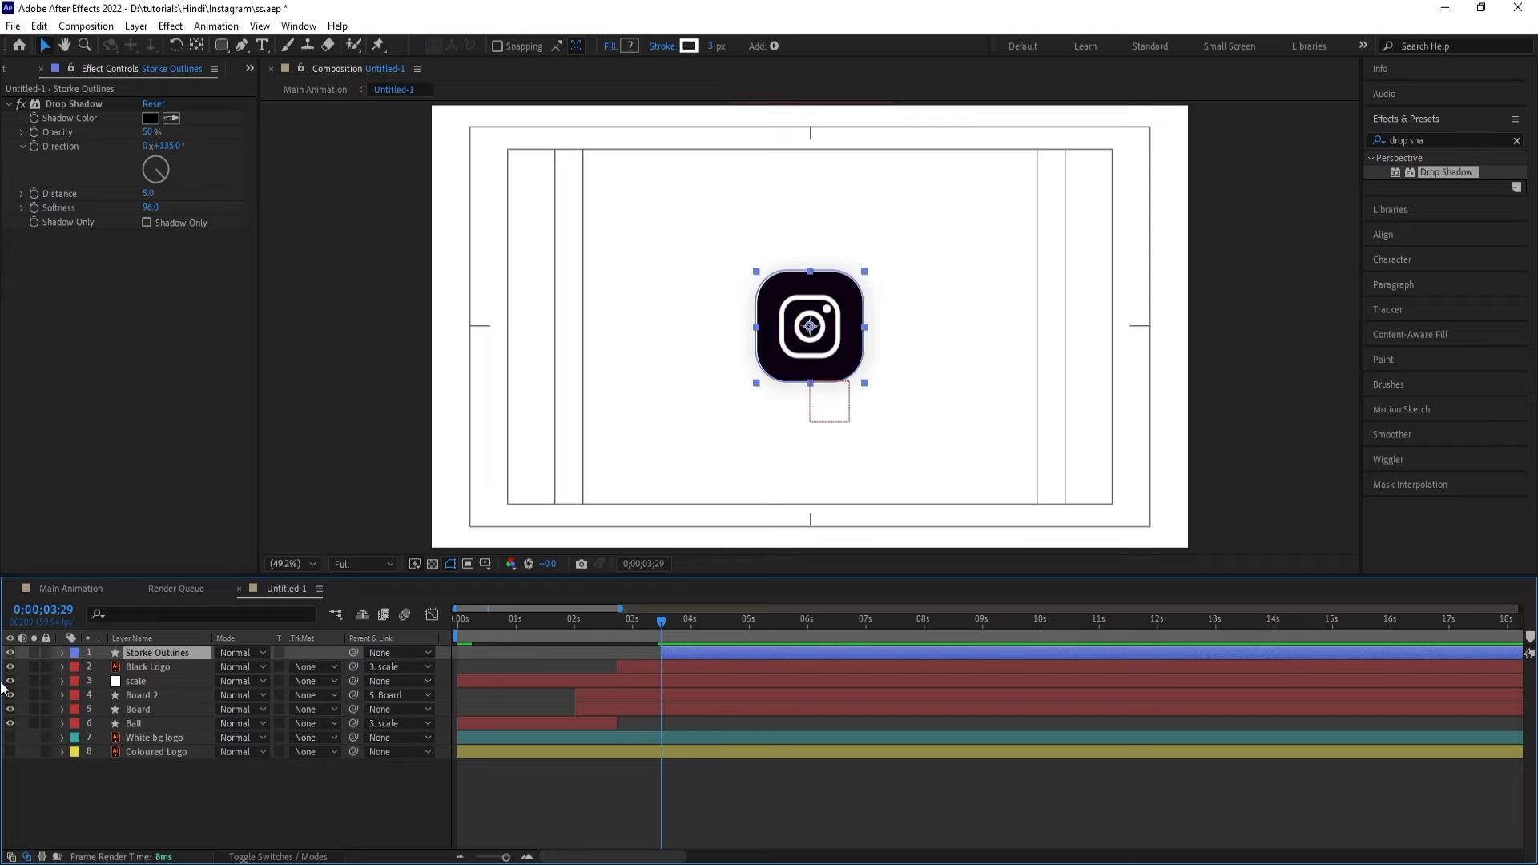
pyautogui.click(65, 652)
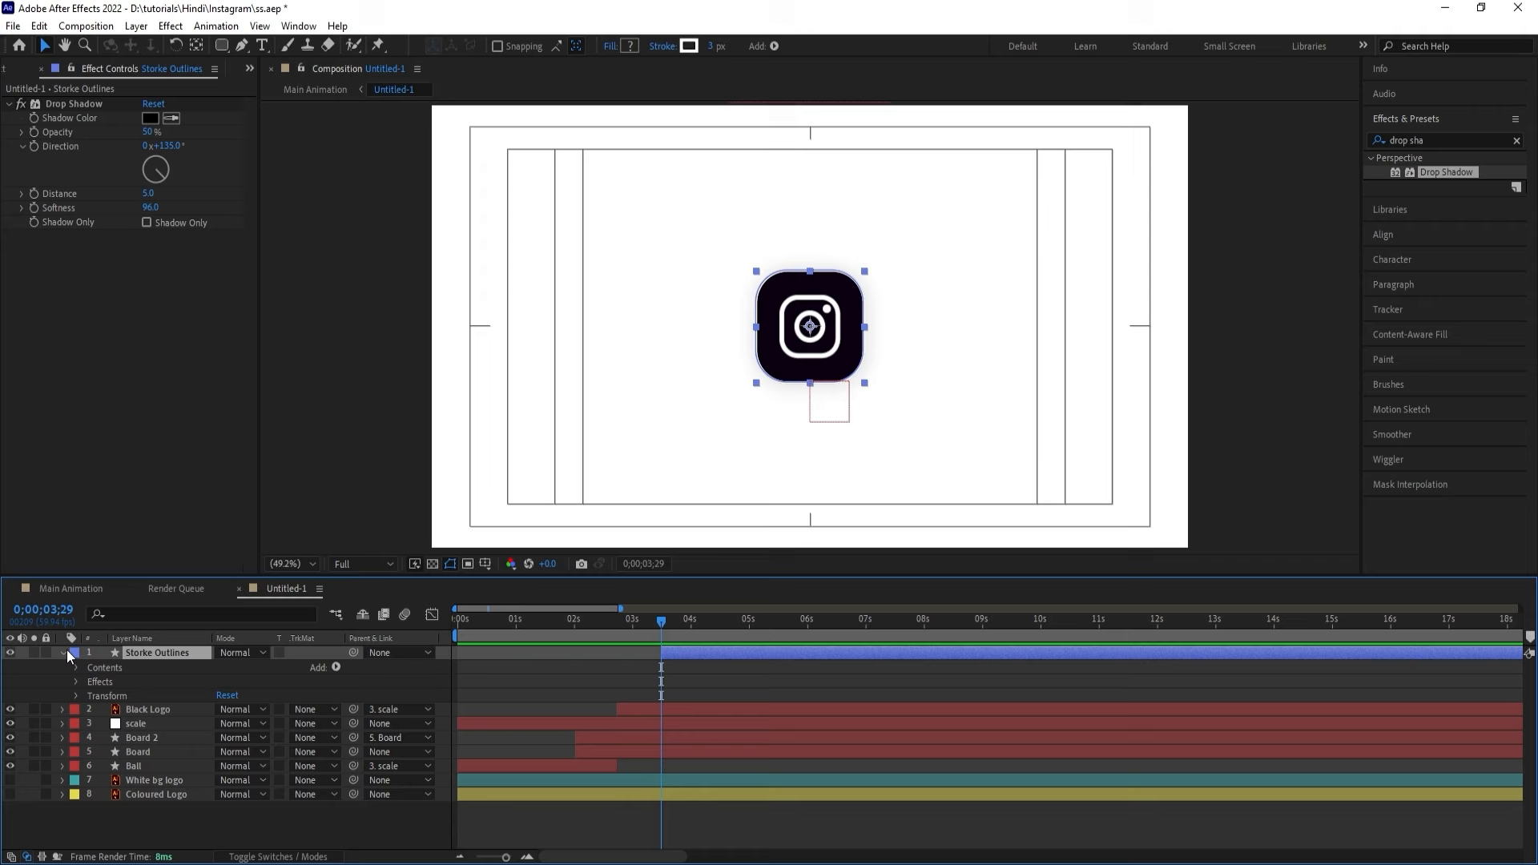
pyautogui.click(335, 668)
pyautogui.click(391, 578)
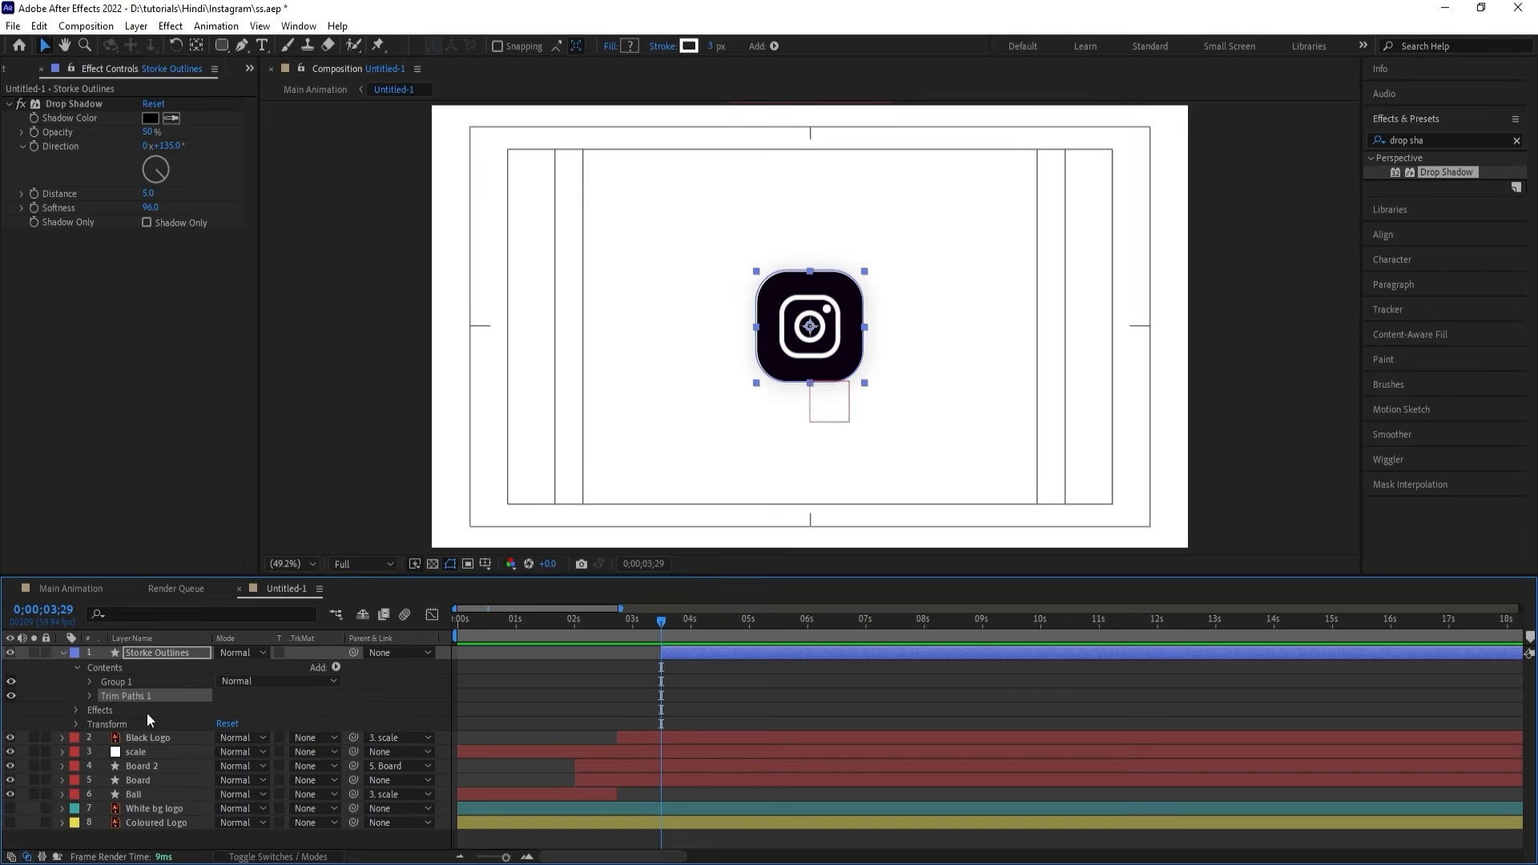
pyautogui.click(89, 695)
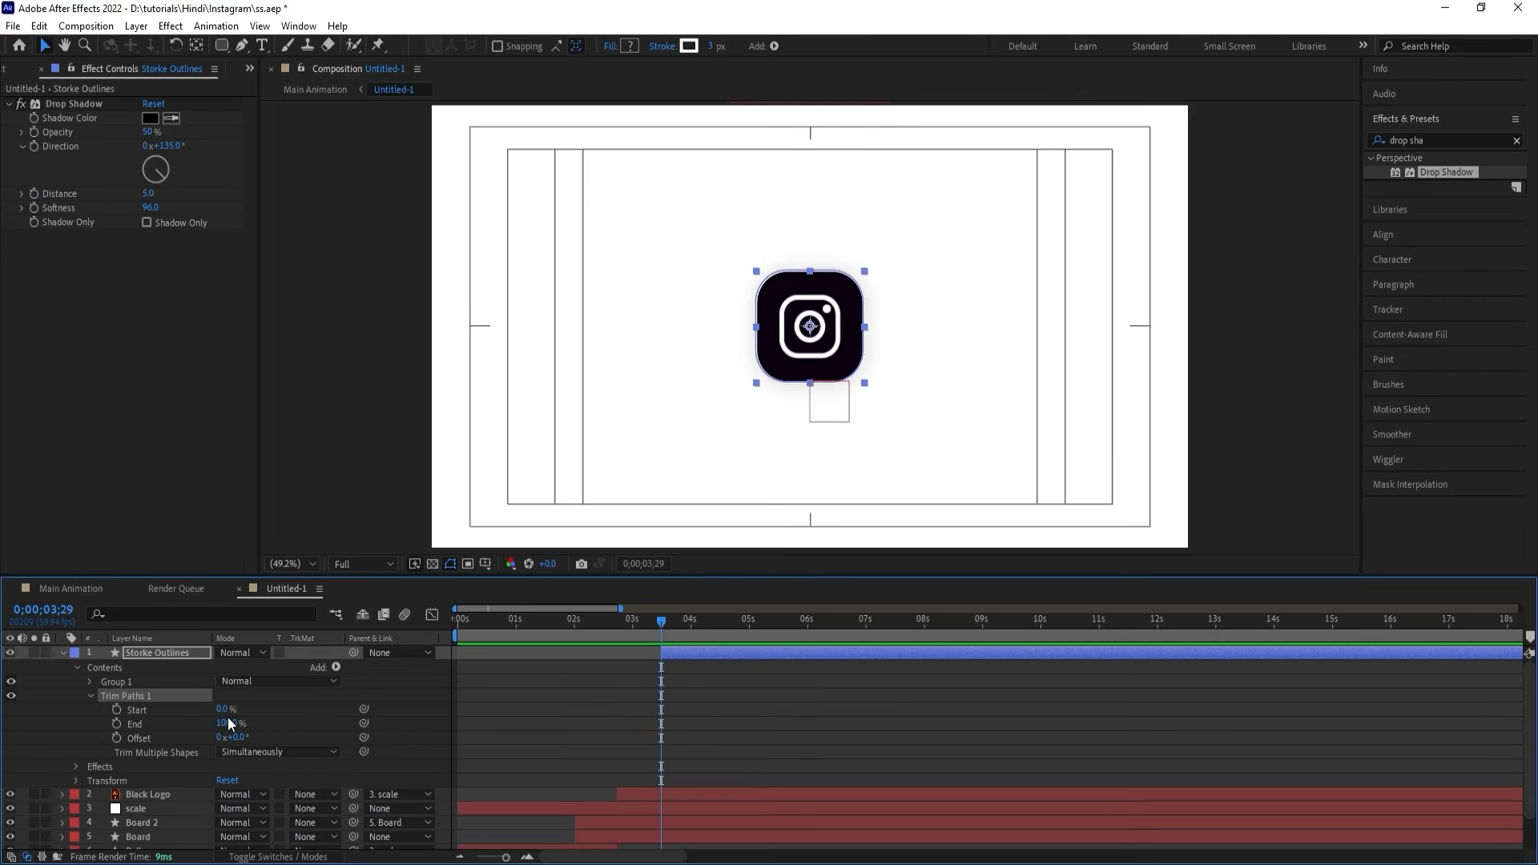
# Keyframe the Trim Paths End from 0% at 0;00;03;29 to 100% at 0;00;04;37 with Easy Ease.
pyautogui.moveTo(226, 724); pyautogui.dragTo(69, 732)
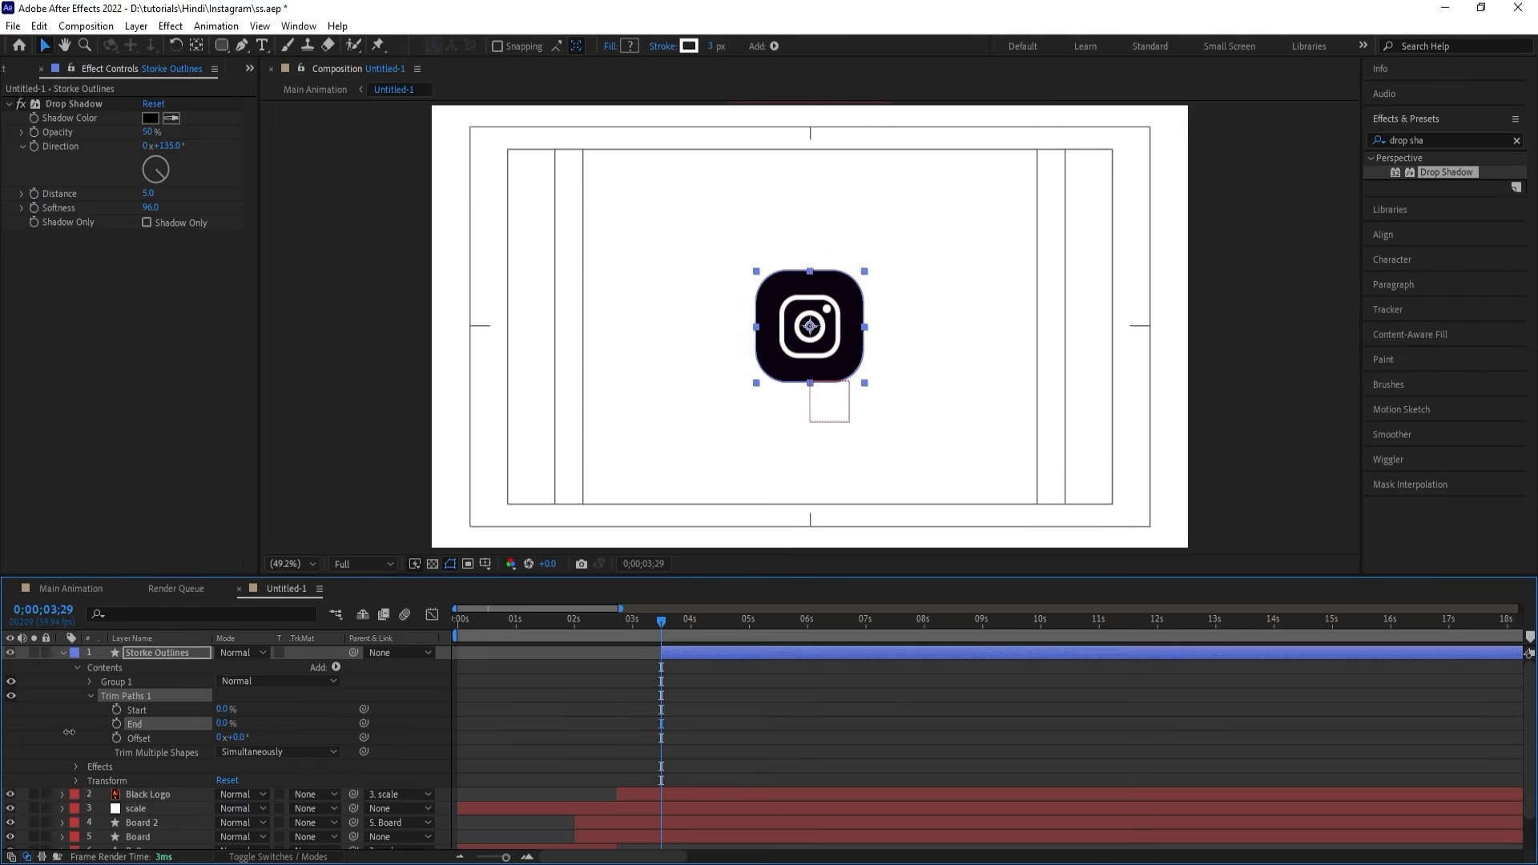
pyautogui.click(116, 723)
pyautogui.moveTo(721, 625); pyautogui.dragTo(727, 625)
pyautogui.moveTo(224, 727); pyautogui.dragTo(400, 708)
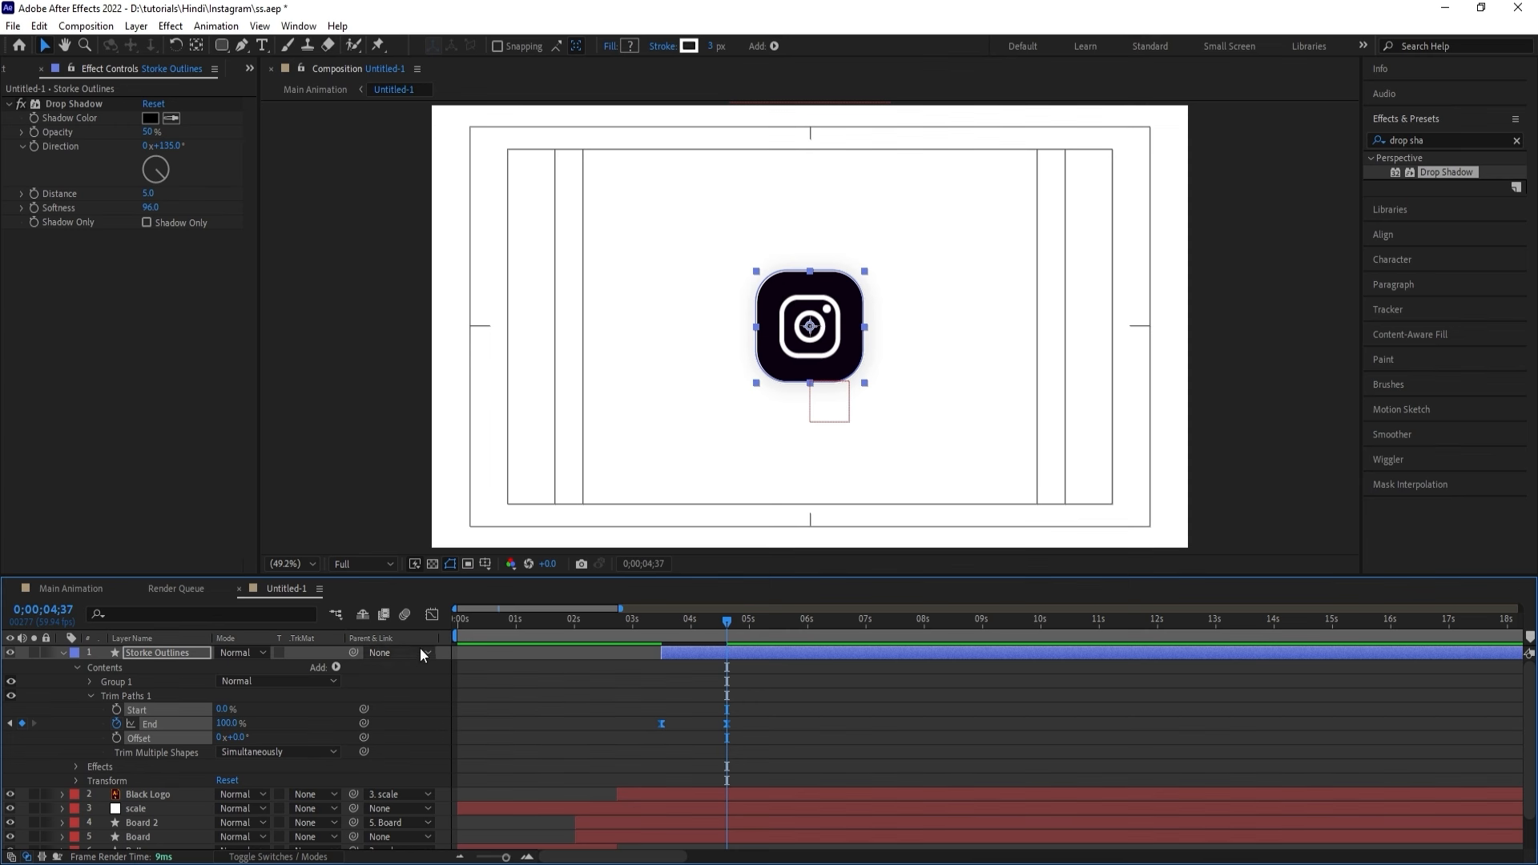
# Review the Trim Paths End keyframes in the speed graph and preview the outline drawing on from 0;00;03;05.
pyautogui.click(432, 615)
pyautogui.moveTo(828, 677); pyautogui.dragTo(633, 807)
pyautogui.press('=')
pyautogui.click(431, 614)
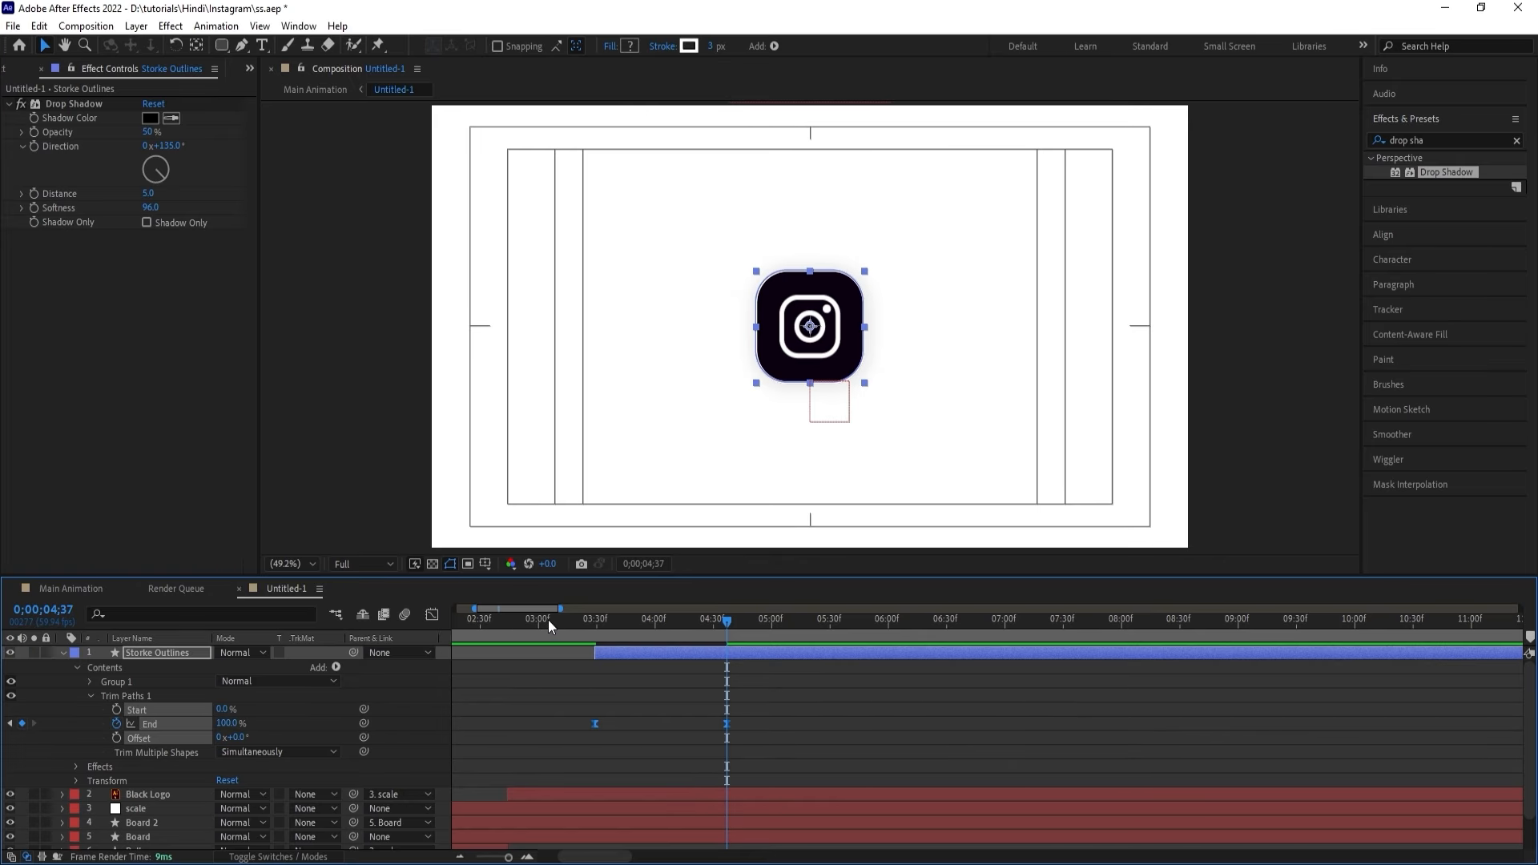
pyautogui.click(548, 618)
pyautogui.press('space')
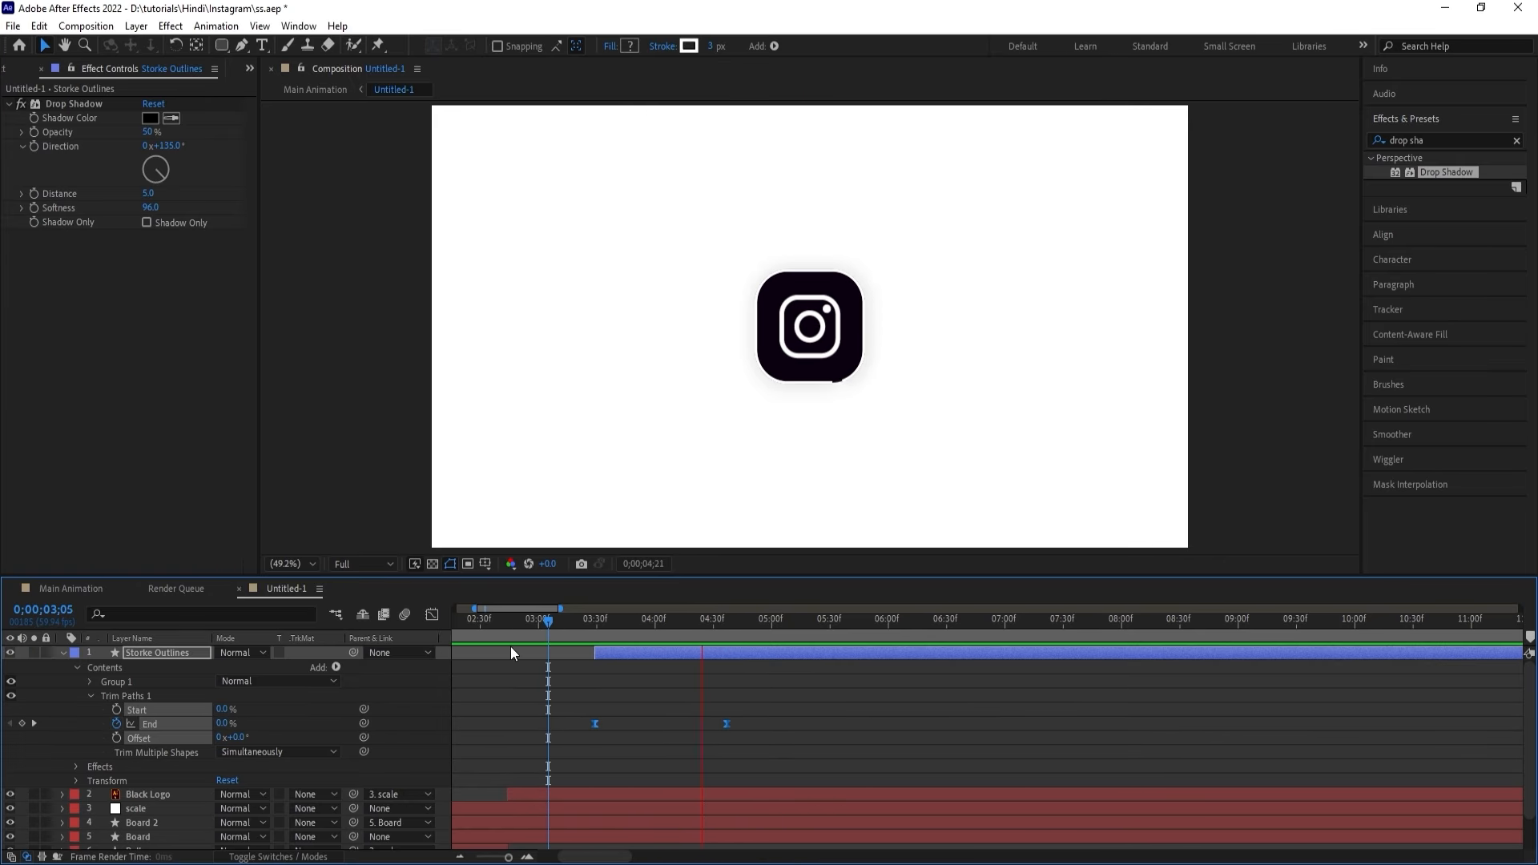
# Collapse the Storke Outlines layer and play the whole animation from 0;00;00;00.
pyautogui.click(62, 652)
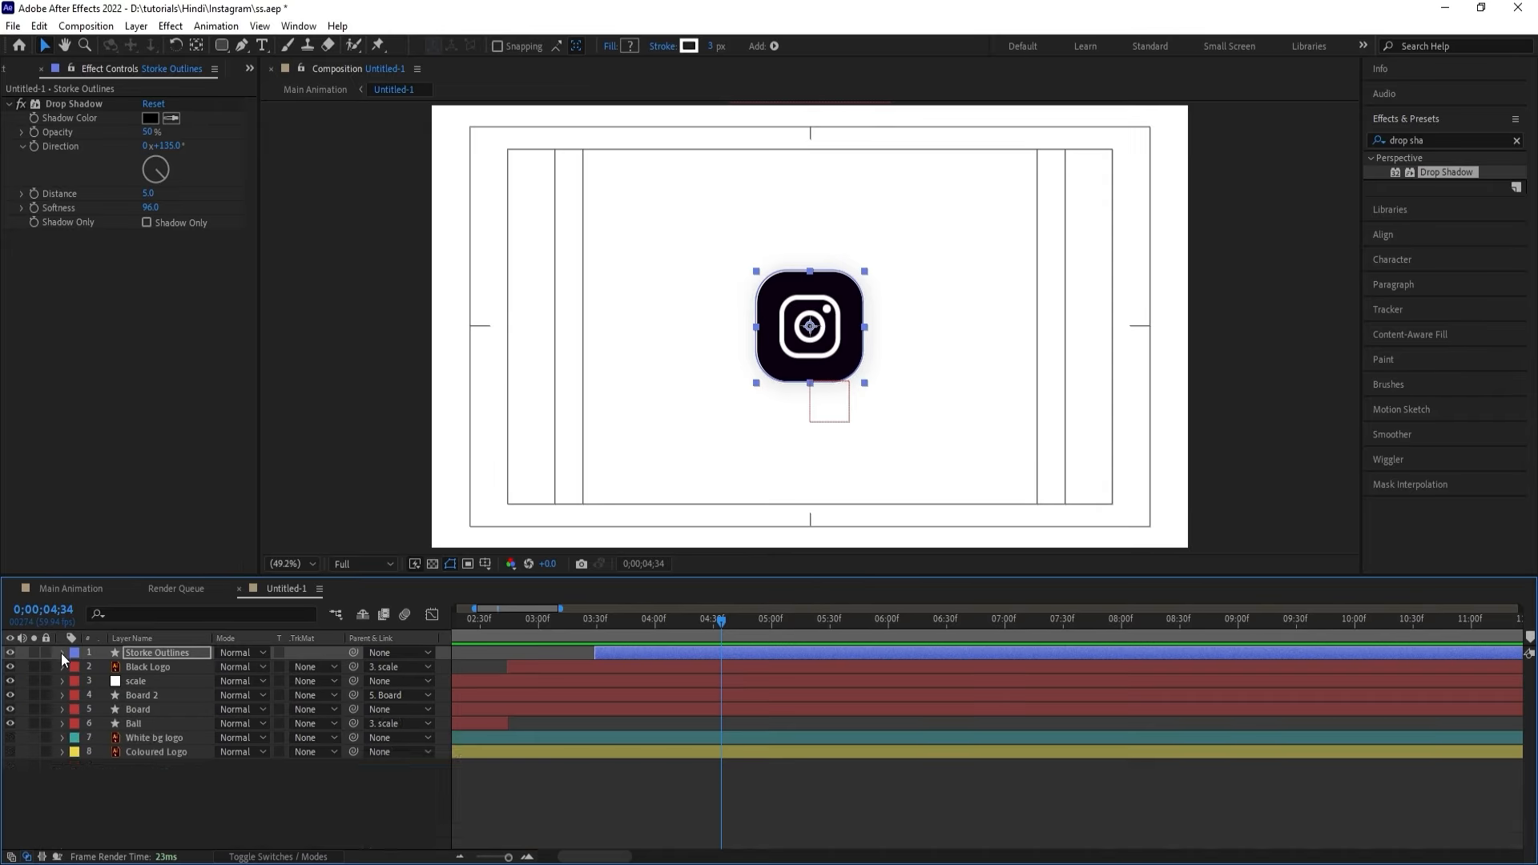
pyautogui.press('-')
pyautogui.press('-')
pyautogui.moveTo(532, 622); pyautogui.dragTo(426, 616)
pyautogui.press('space')
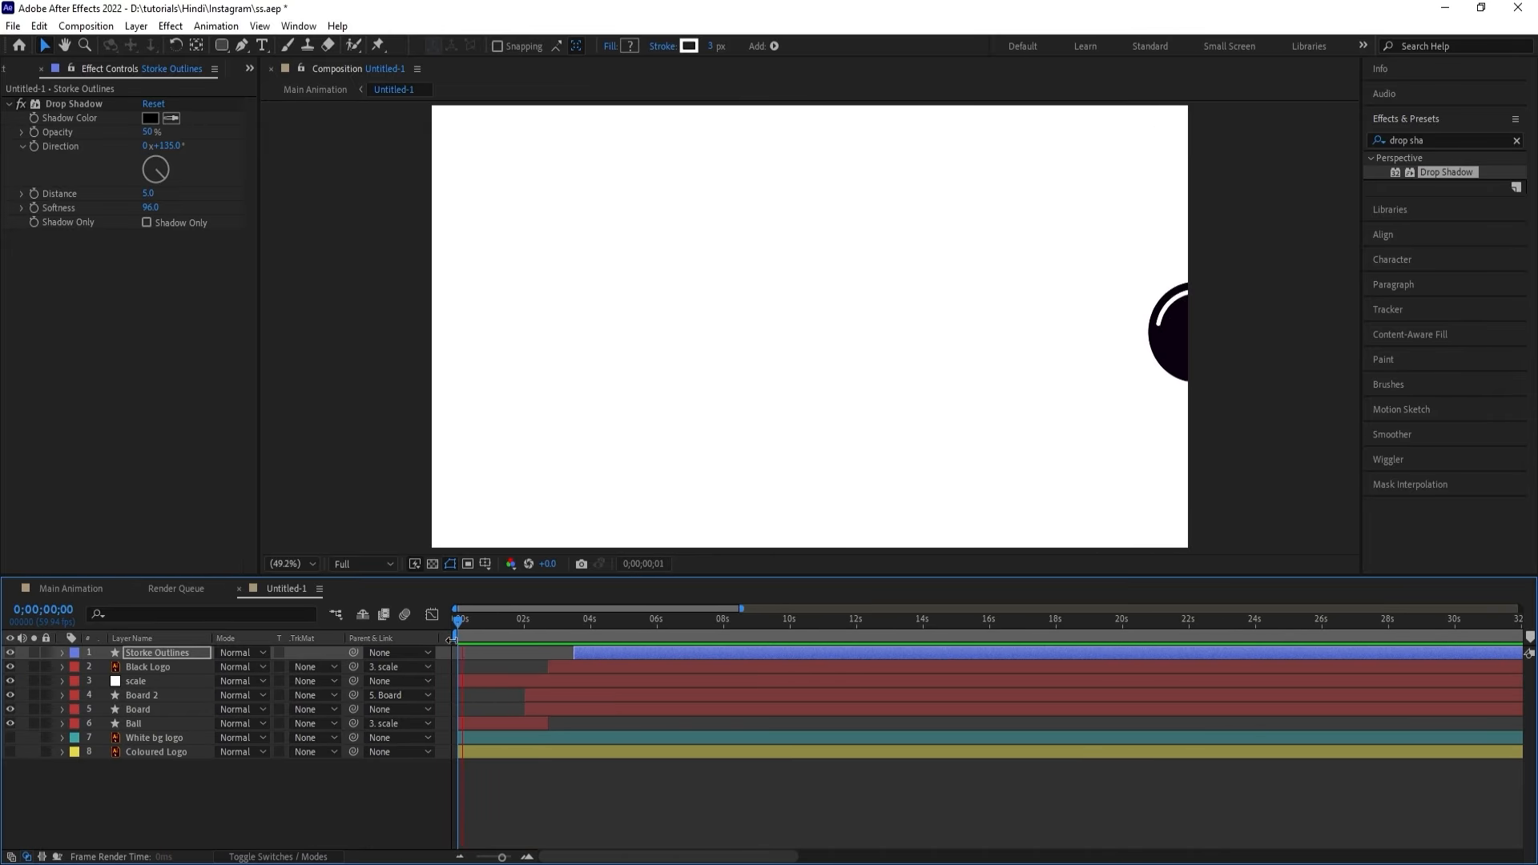
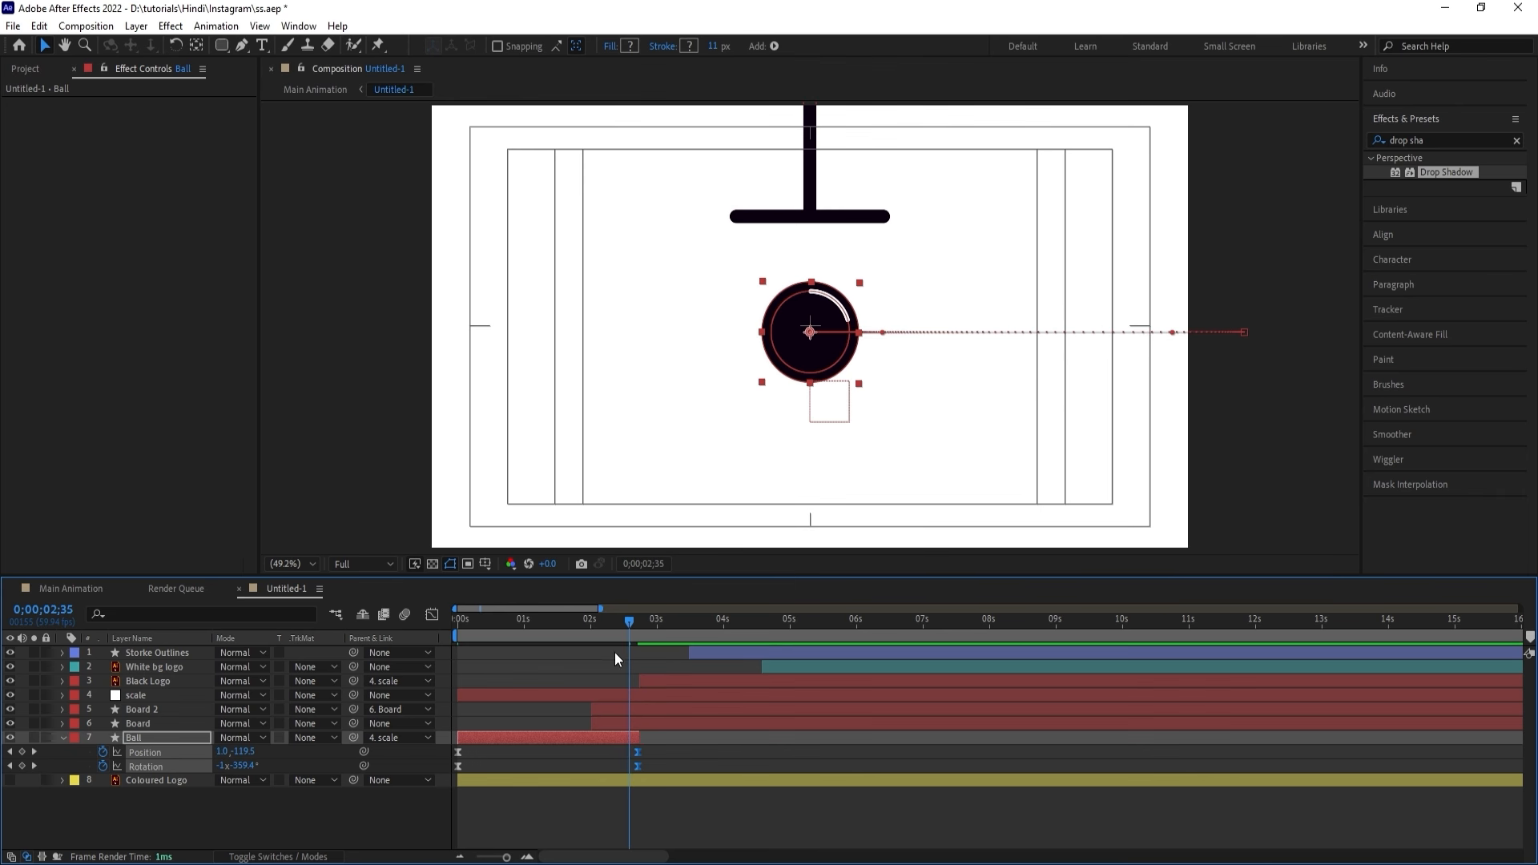
# Replay the board drop and the logo reveal from 0;00;01;52.
pyautogui.click(582, 621)
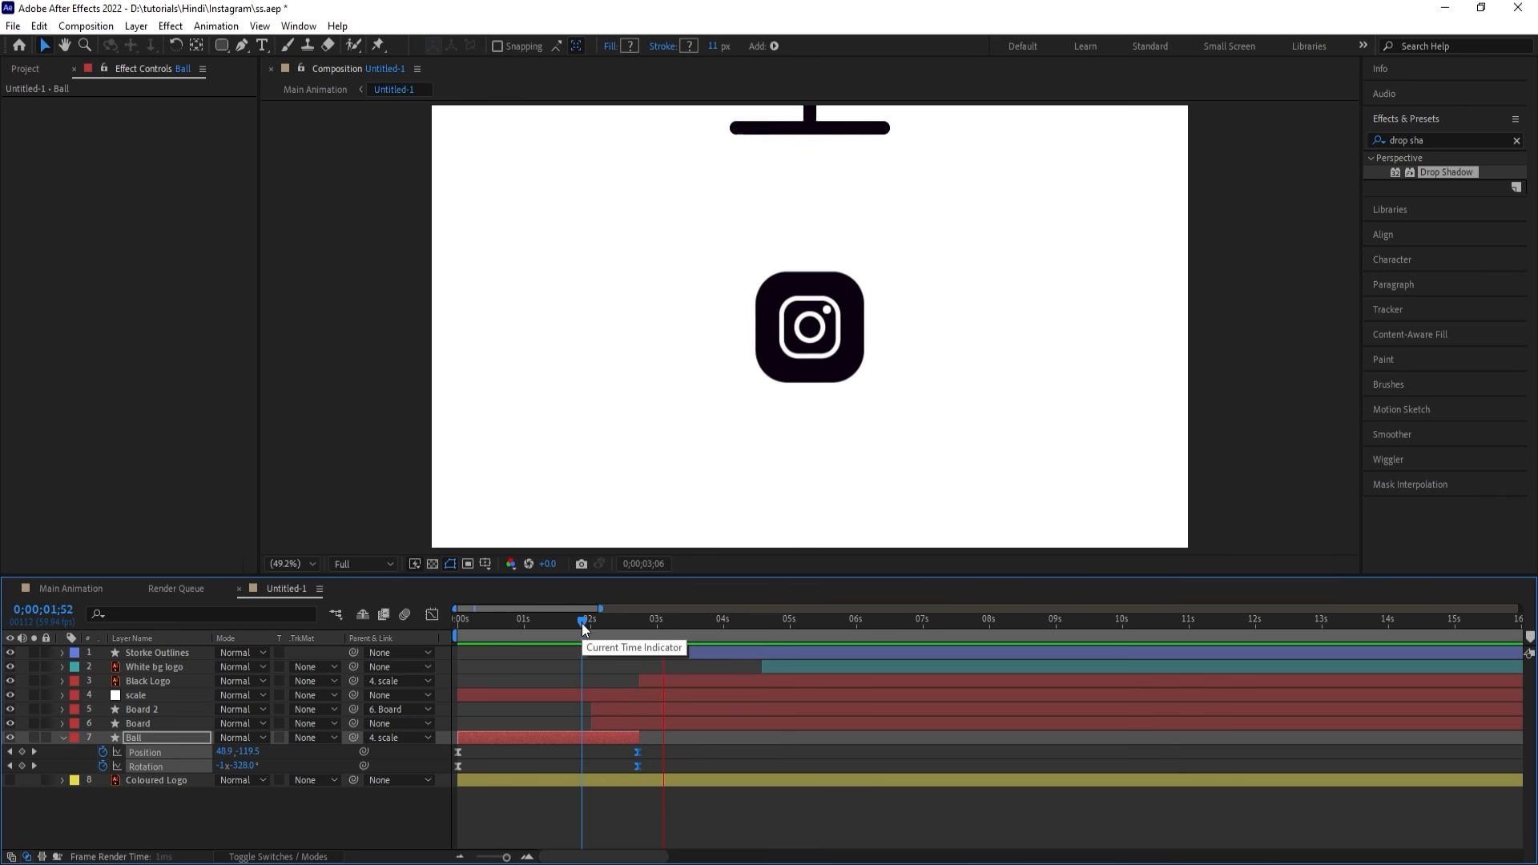
# Play the whole animation from 0;00;00;00 up to the white background logo.
pyautogui.moveTo(583, 622); pyautogui.dragTo(376, 621)
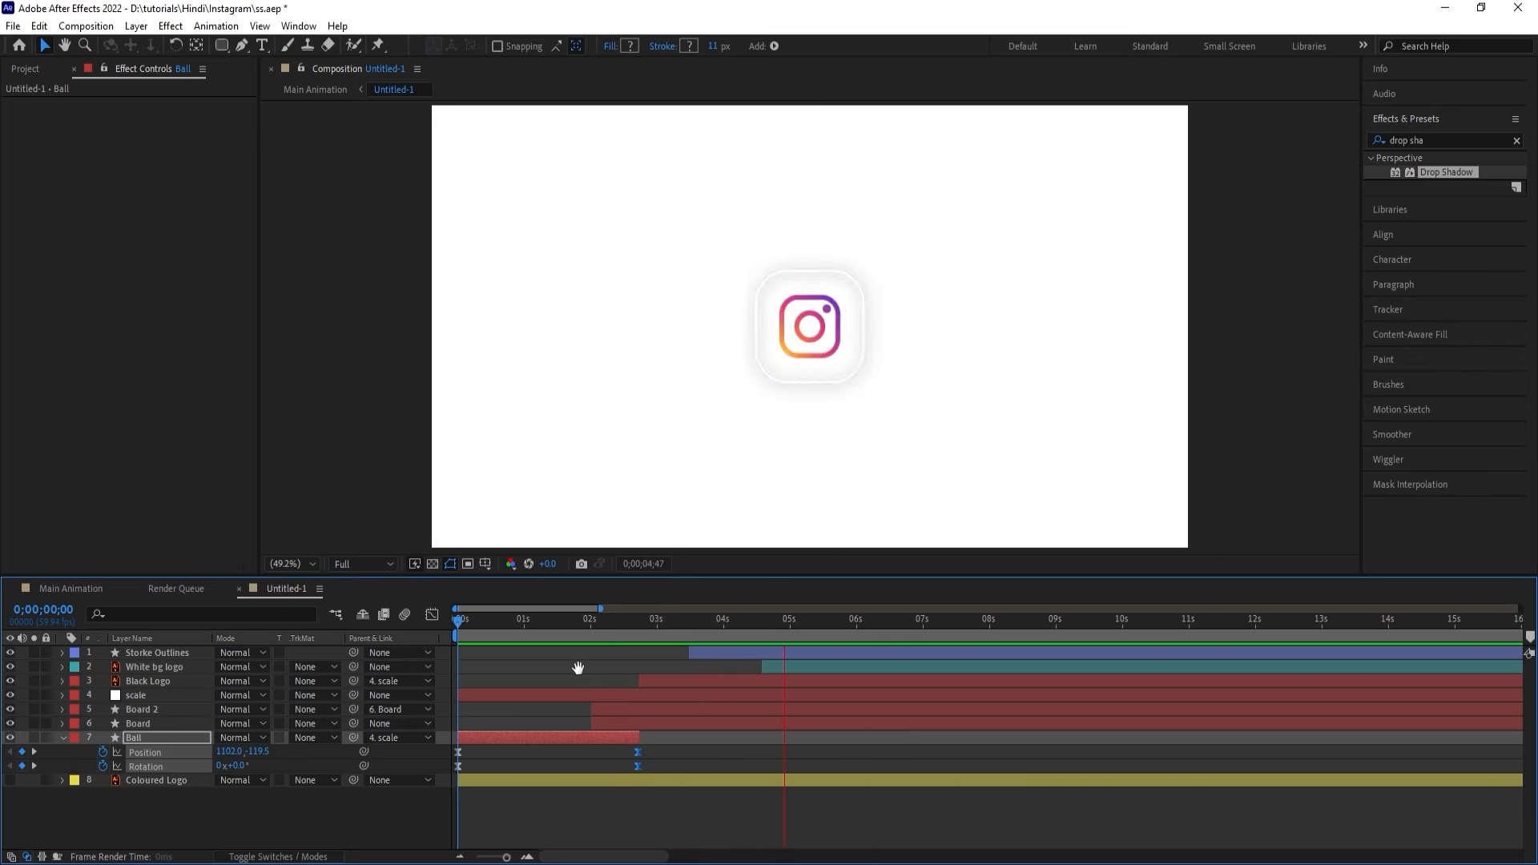
pyautogui.press('space')
pyautogui.click(769, 666)
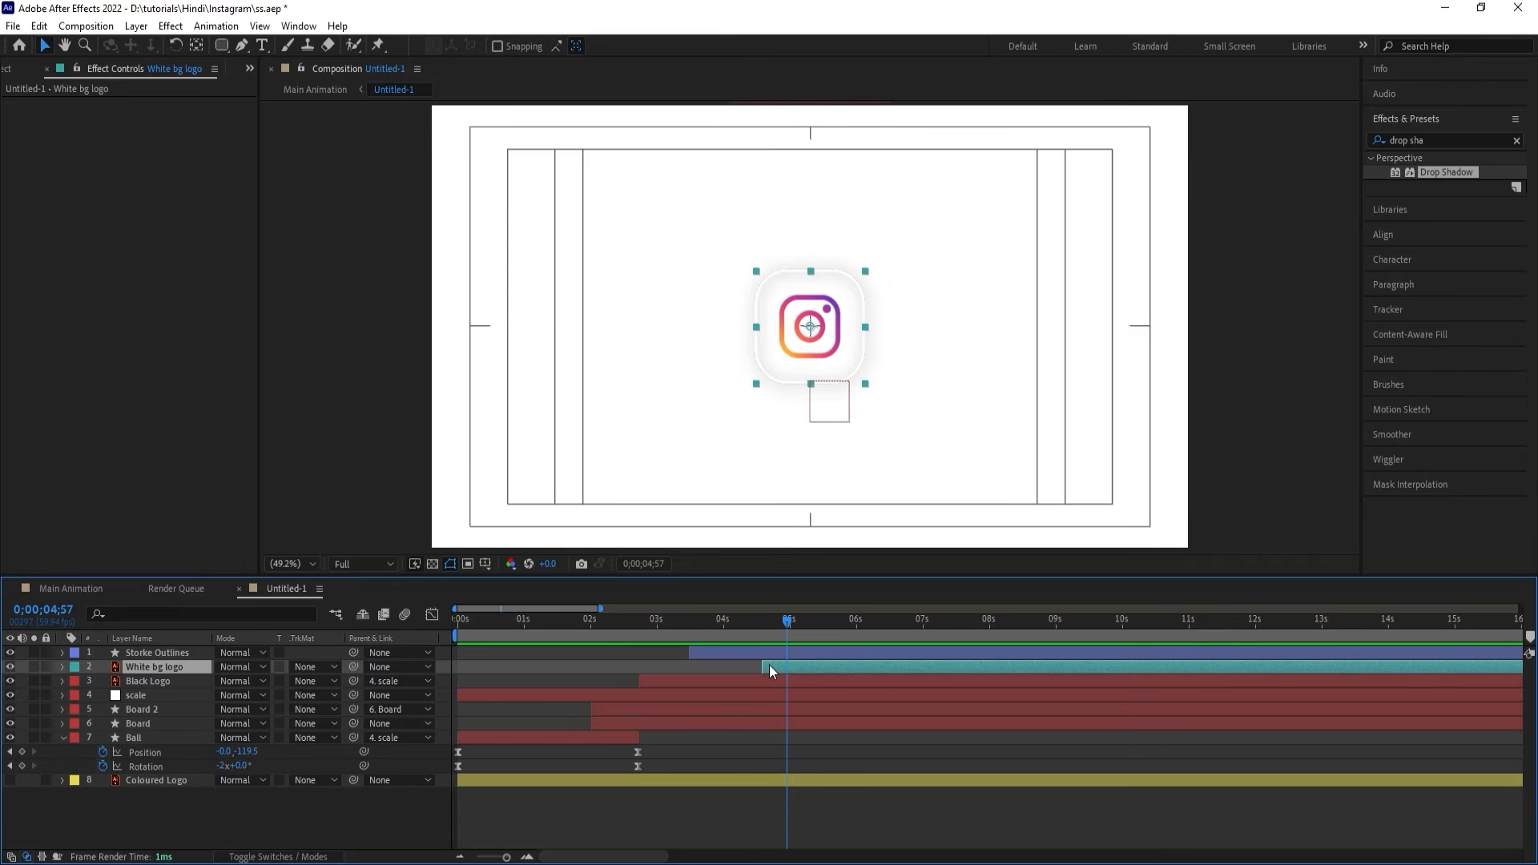
# Collapse the Ball layer's properties and set the current time to the White bg logo layer's start at 0;00;04;34.
pyautogui.moveTo(776, 630)
pyautogui.mouseDown()
pyautogui.moveTo(734, 618)
pyautogui.moveTo(776, 631)
pyautogui.moveTo(764, 623)
pyautogui.mouseUp()
pyautogui.click(64, 738)
pyautogui.click(147, 794)
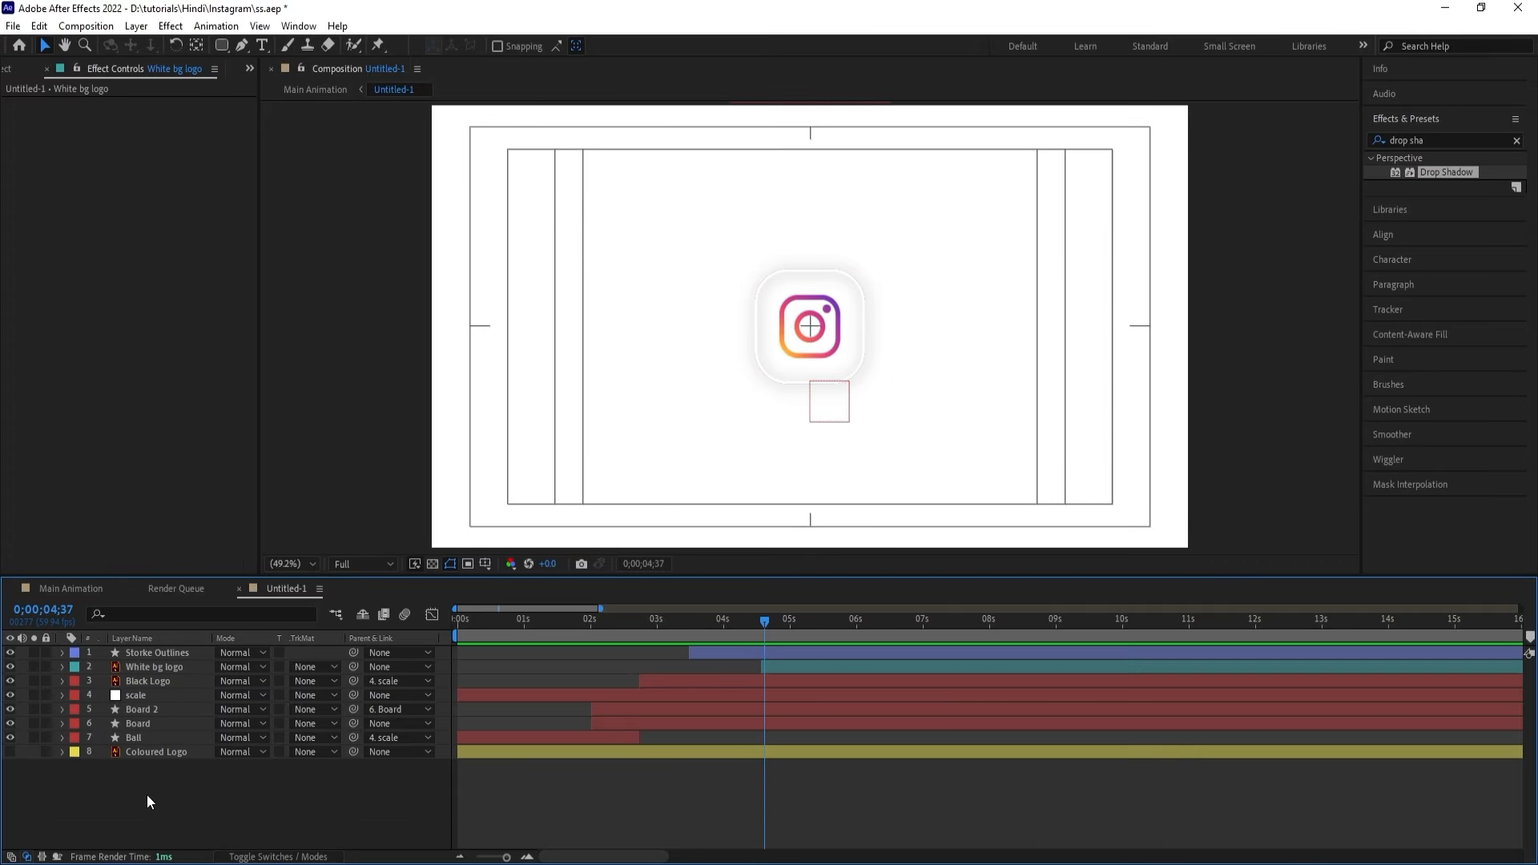
pyautogui.click(766, 671)
pyautogui.press('i')
pyautogui.click(263, 800)
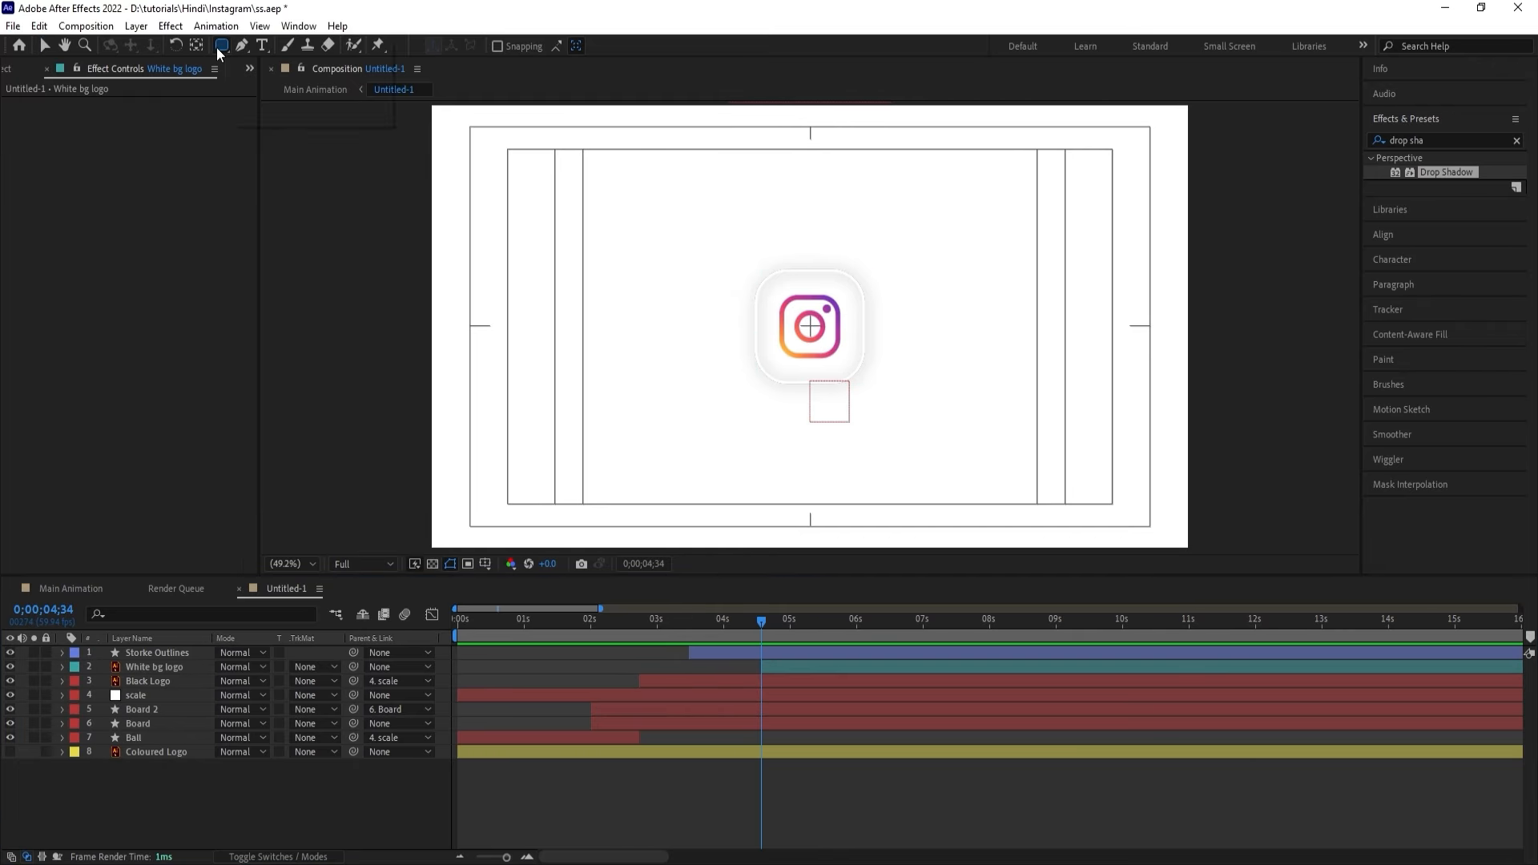
# Draw a dark filled rectangle over the logo as a new shape layer and rename it mask.
pyautogui.moveTo(222, 45); pyautogui.dragTo(261, 49)
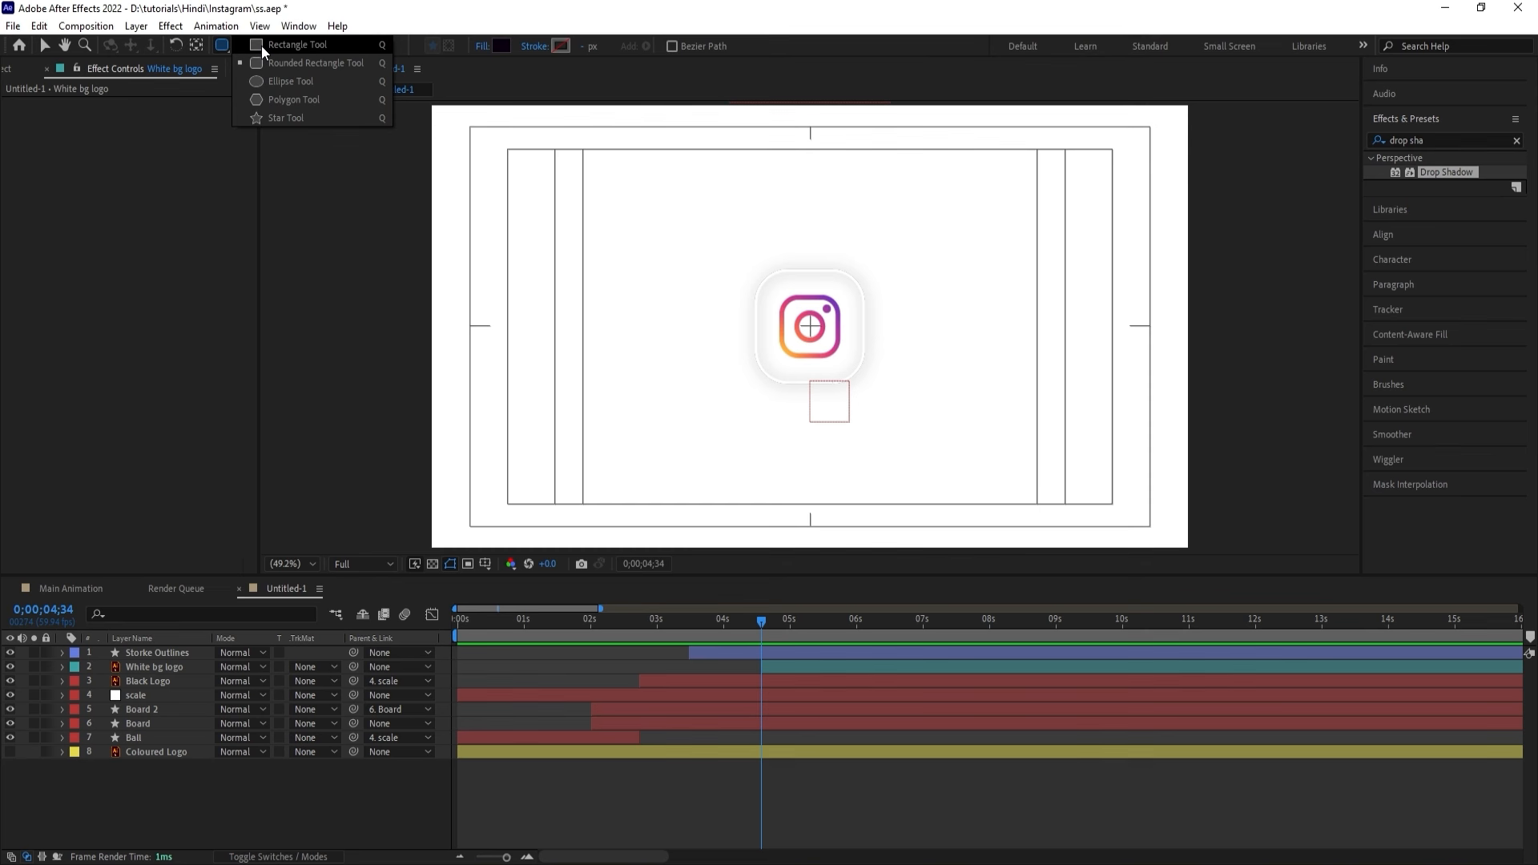
pyautogui.click(261, 47)
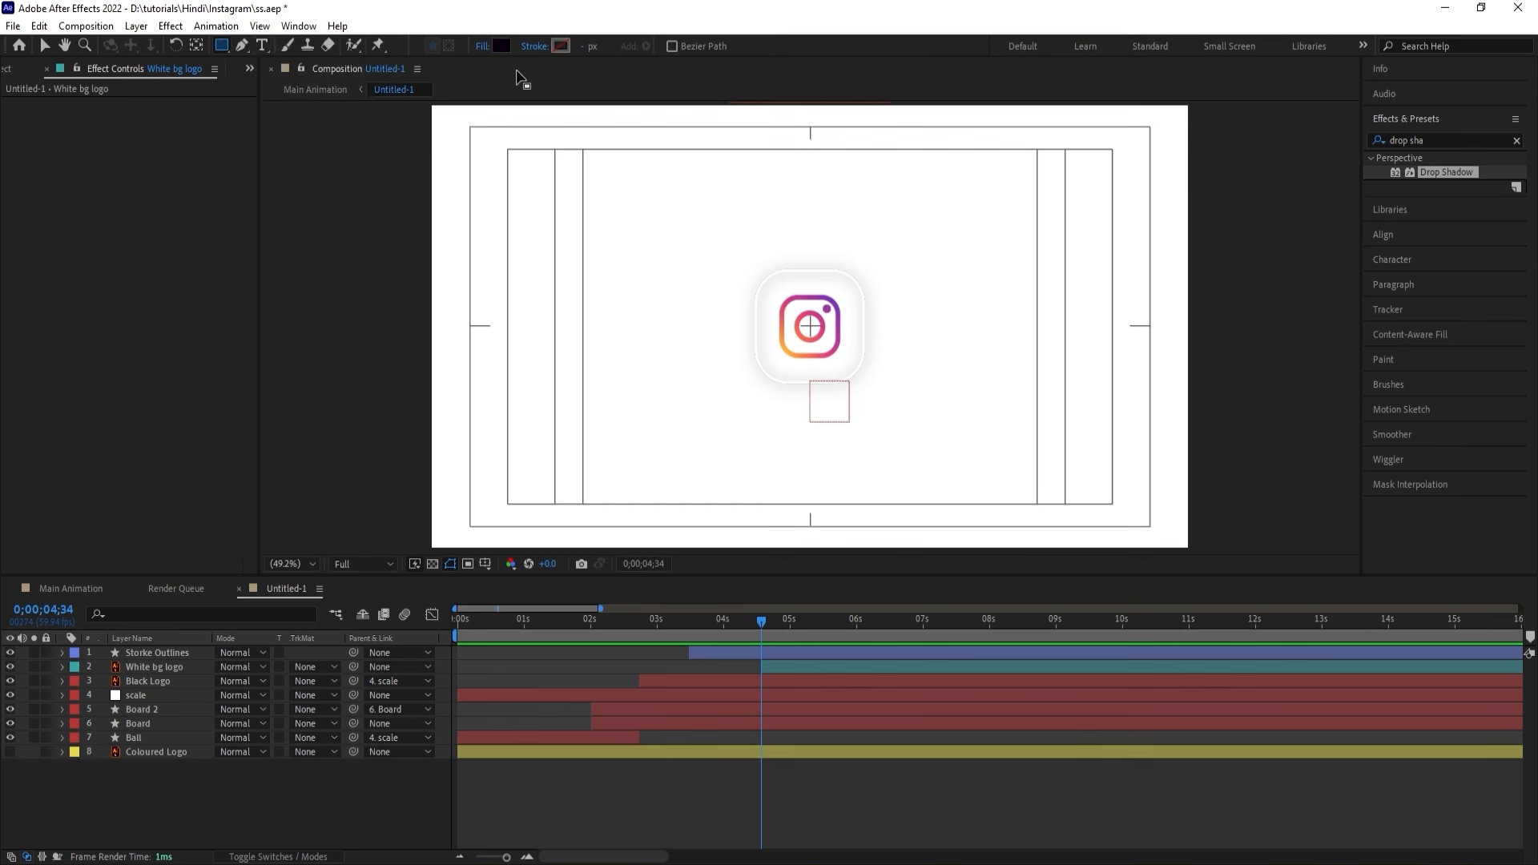
pyautogui.moveTo(594, 192); pyautogui.dragTo(1031, 470)
pyautogui.click(577, 659)
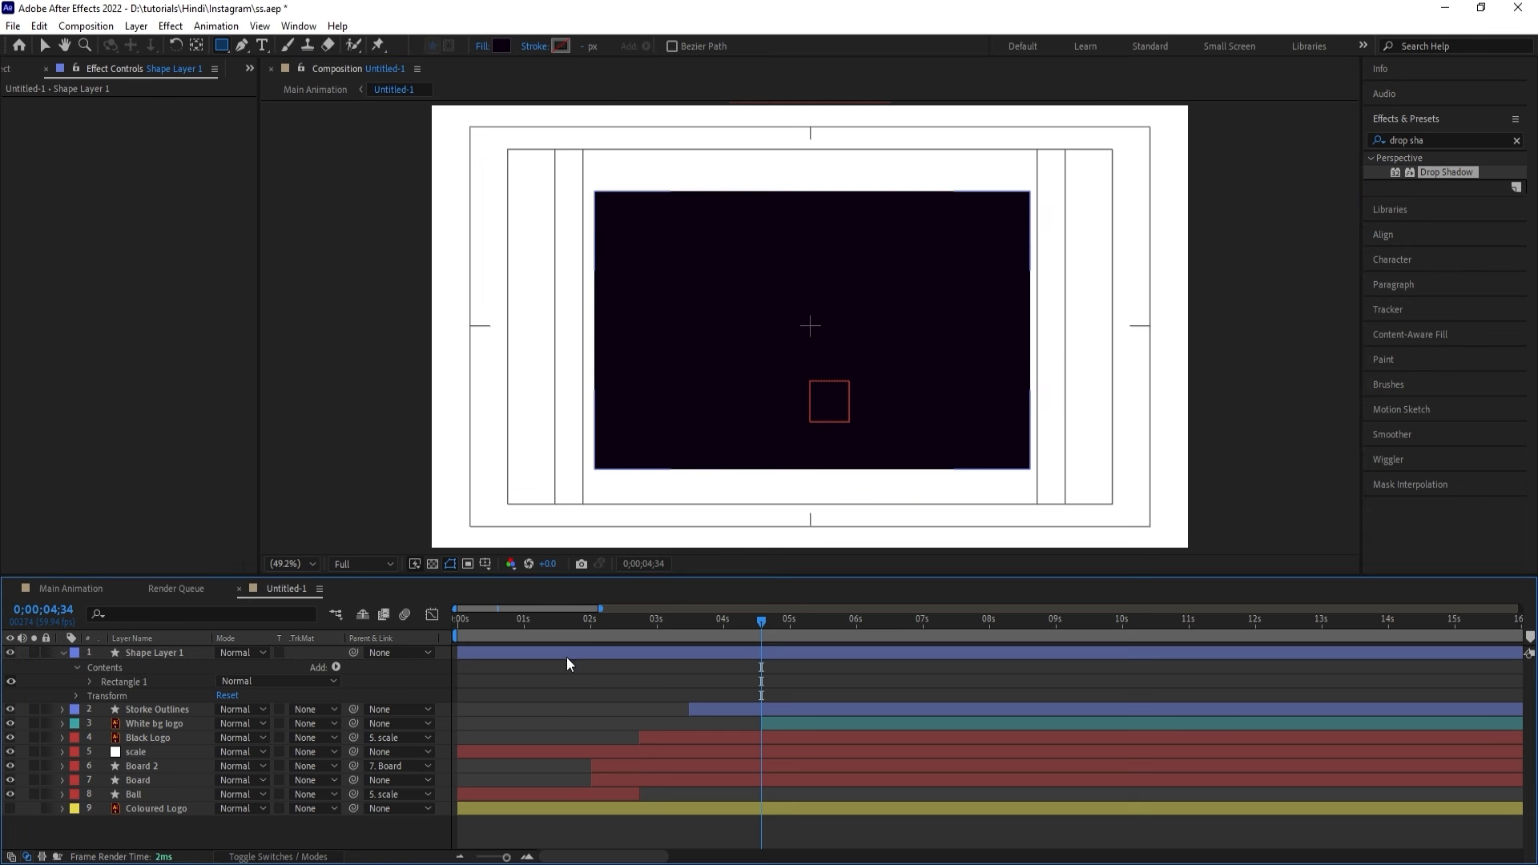
pyautogui.press('Return')
pyautogui.write('mask')
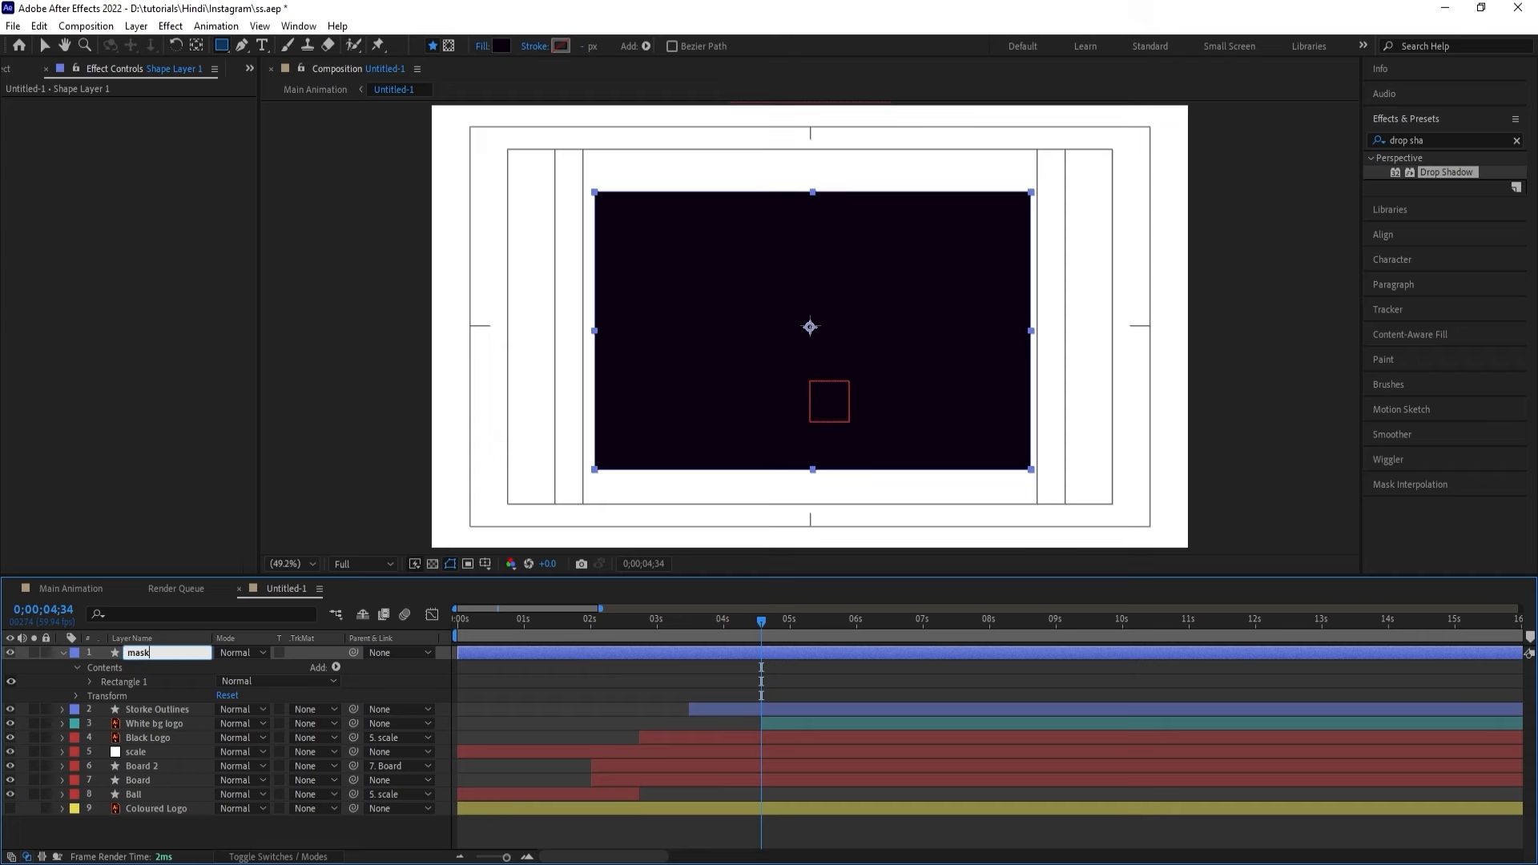
pyautogui.press('Return')
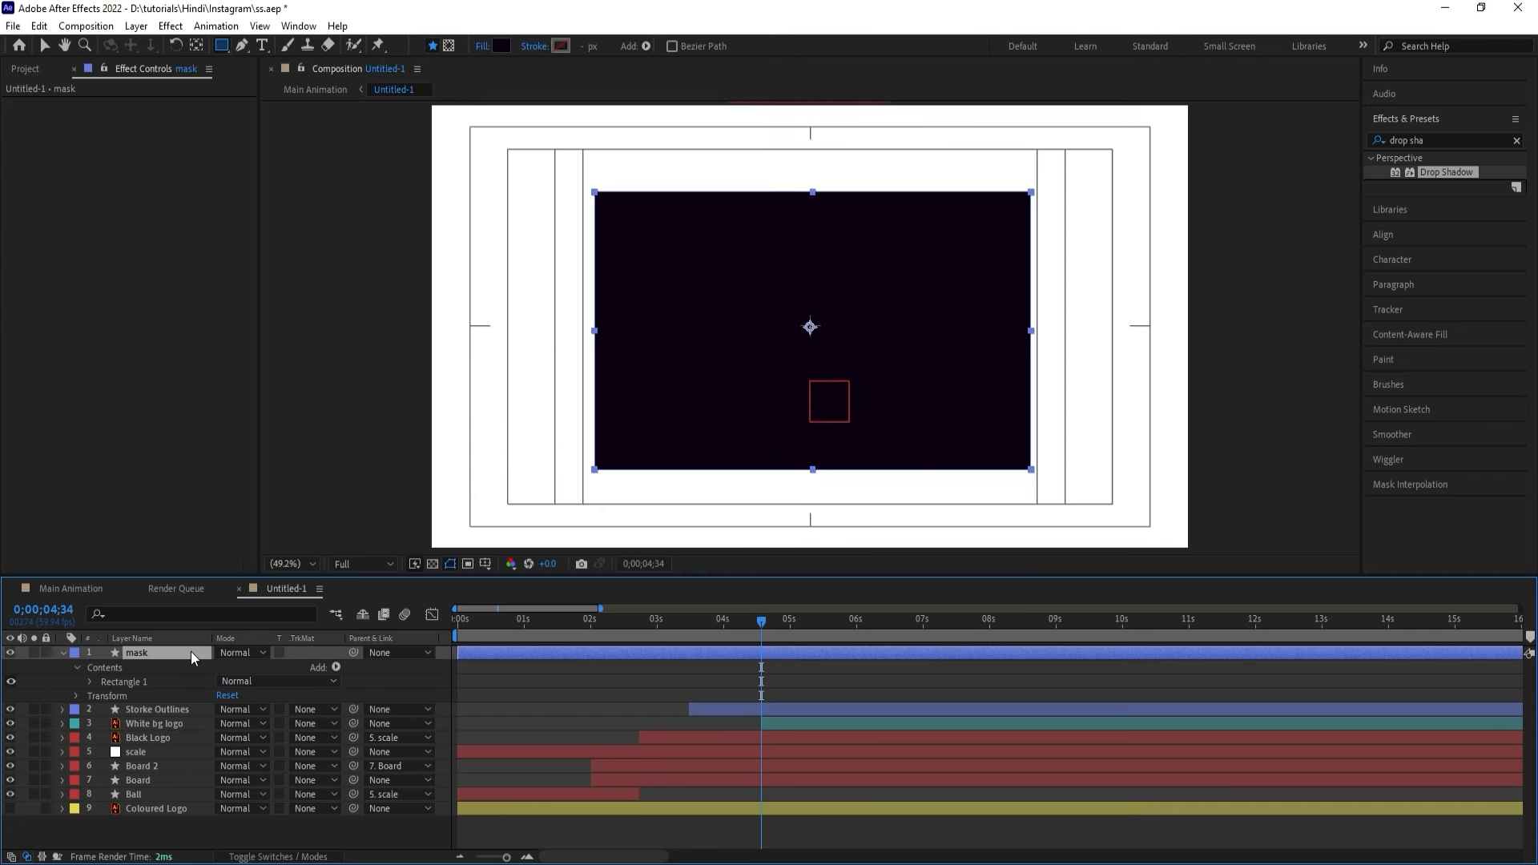
# Collapse the mask layer, label it Green and move it directly above the White bg logo layer.
pyautogui.click(63, 652)
pyautogui.click(75, 653)
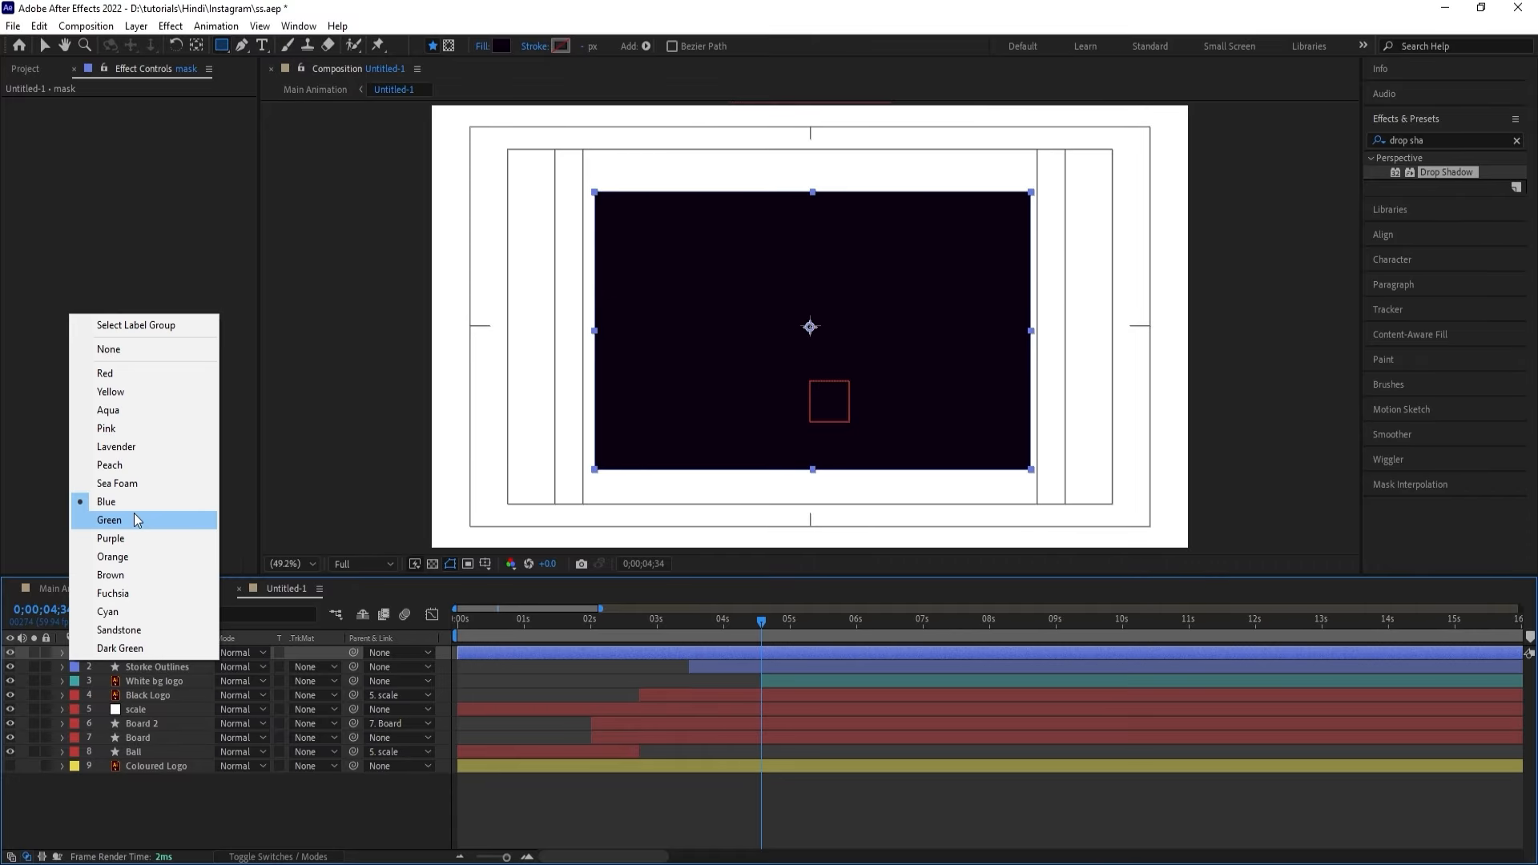
pyautogui.click(133, 516)
pyautogui.moveTo(127, 656); pyautogui.dragTo(147, 686)
# Change the mask layer's label to Cyan and trim its start to 0;00;04;34.
pyautogui.click(75, 681)
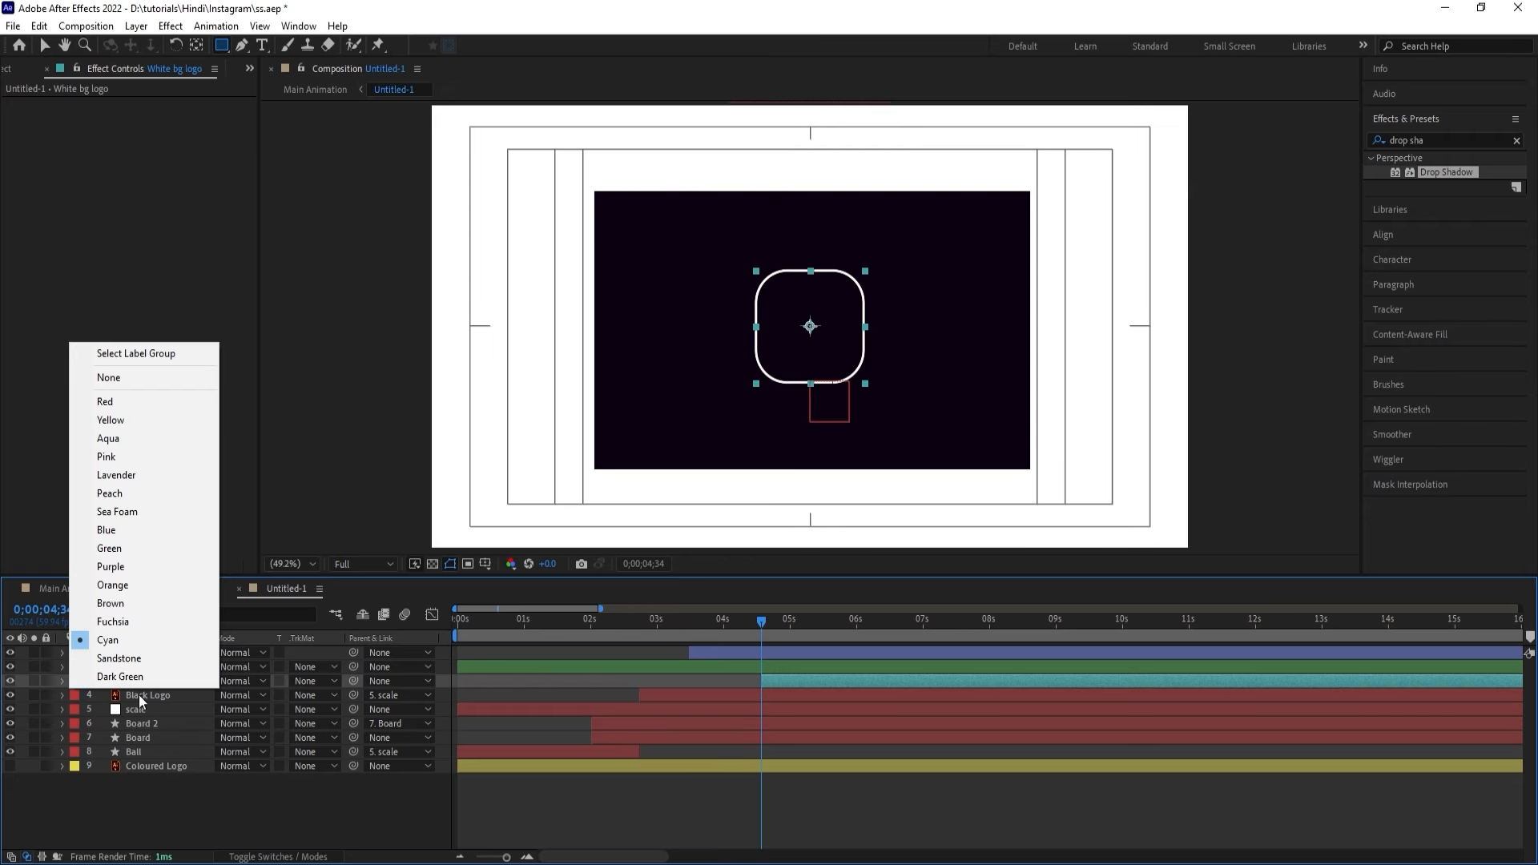
pyautogui.click(76, 666)
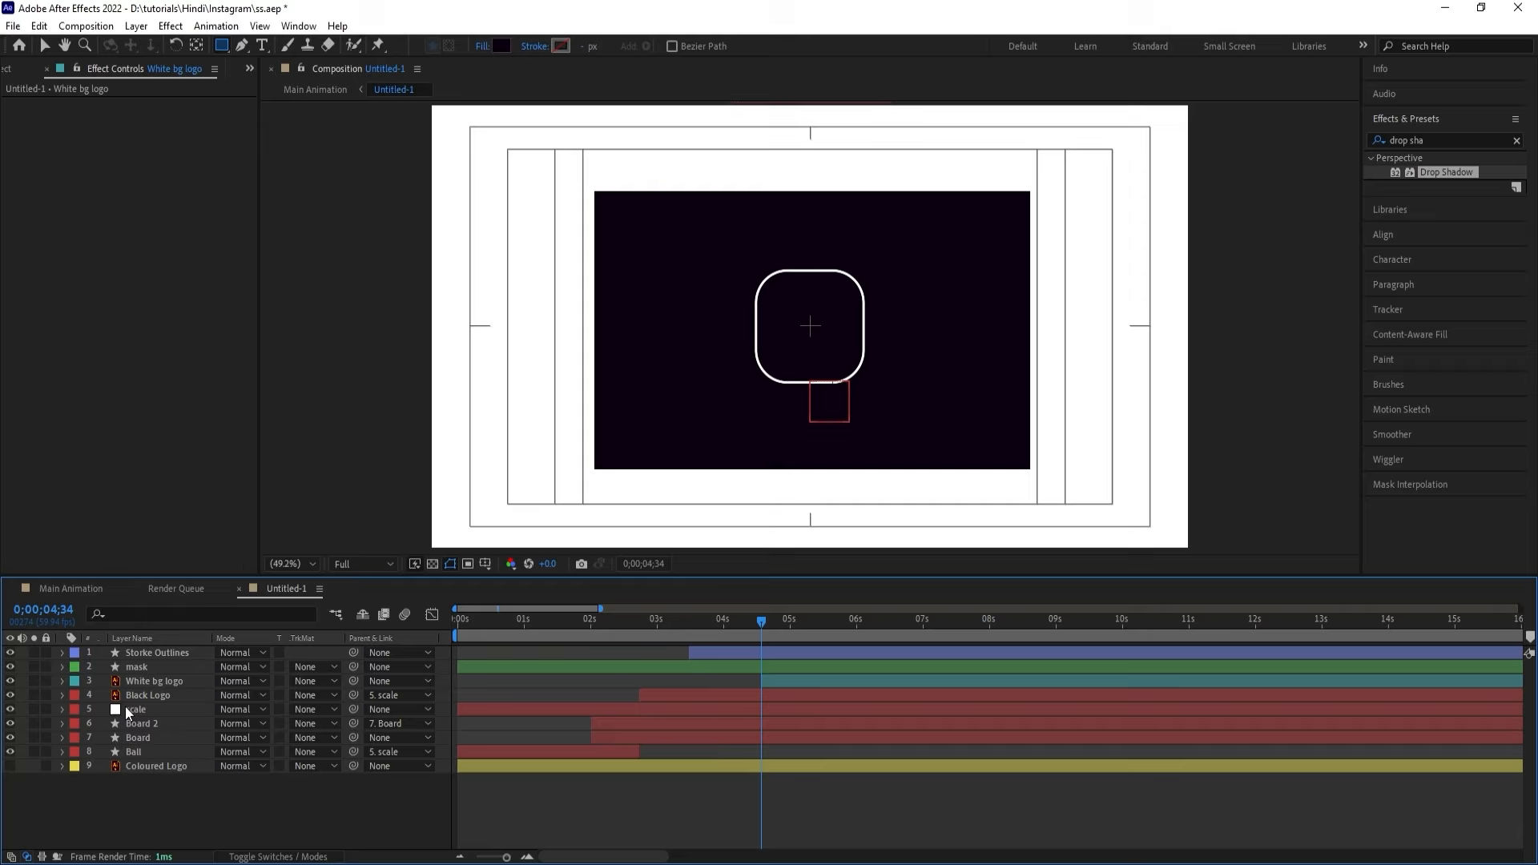
pyautogui.click(75, 667)
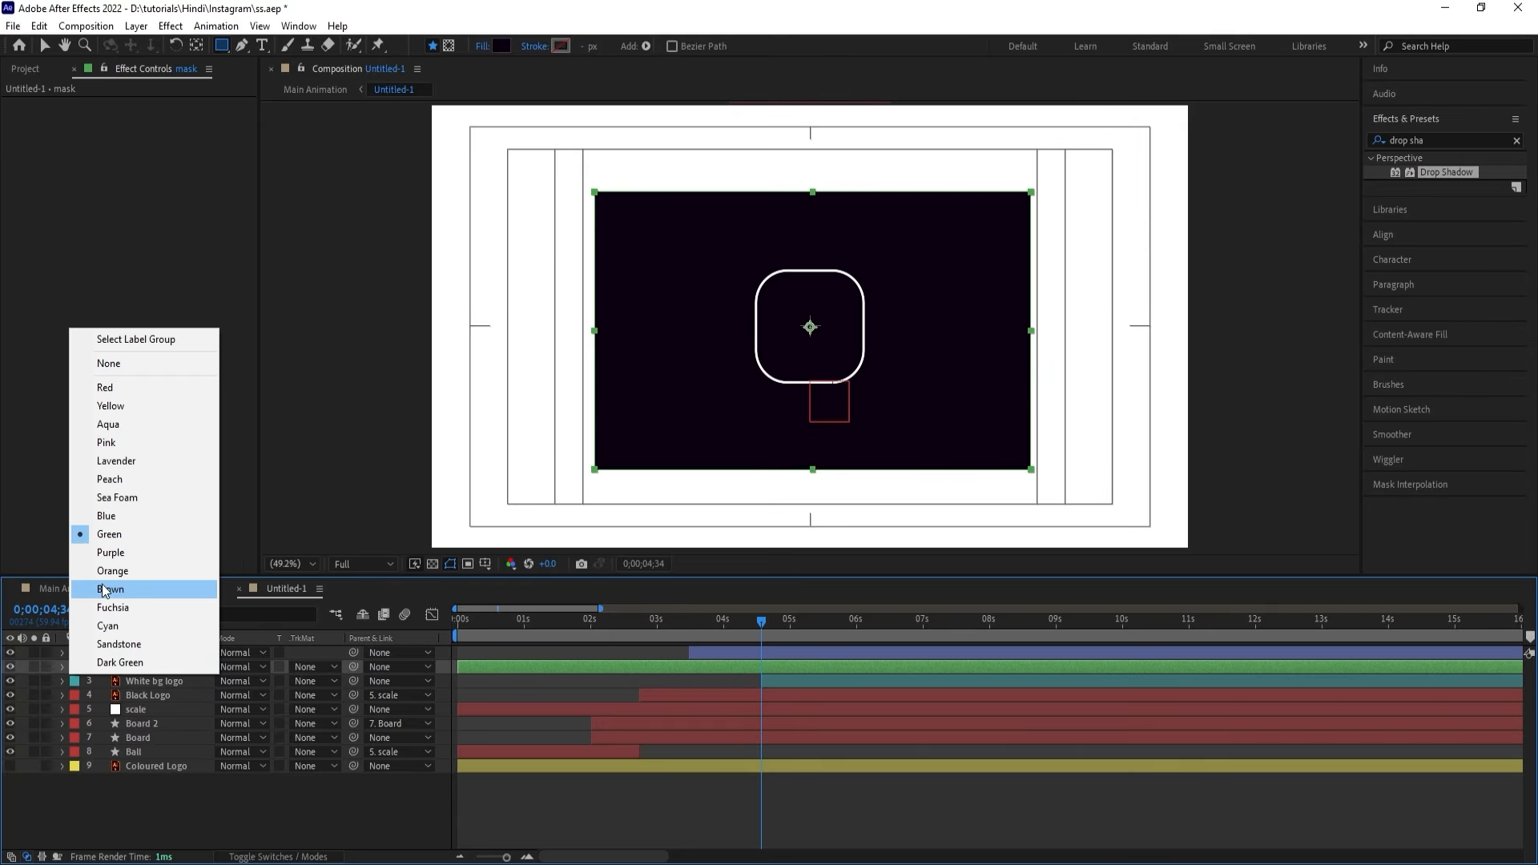
pyautogui.click(109, 626)
pyautogui.hotkey('alt', '[')
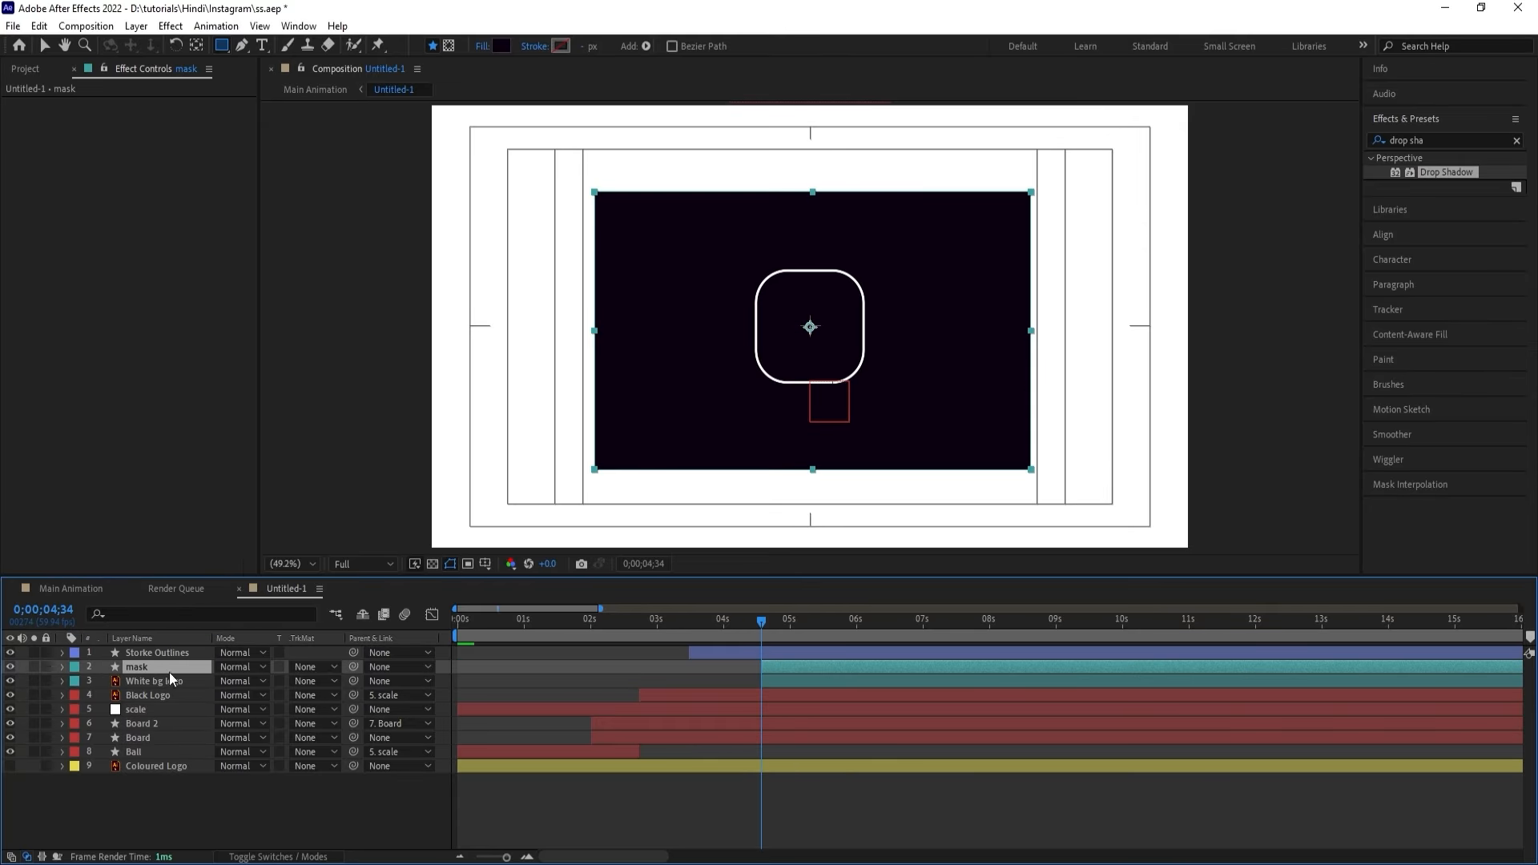
# Apply Wave Warp to the mask layer with a wave width of 156 and a wave height of 17.
pyautogui.click(1428, 143)
pyautogui.hotkey('ctrl', 'a')
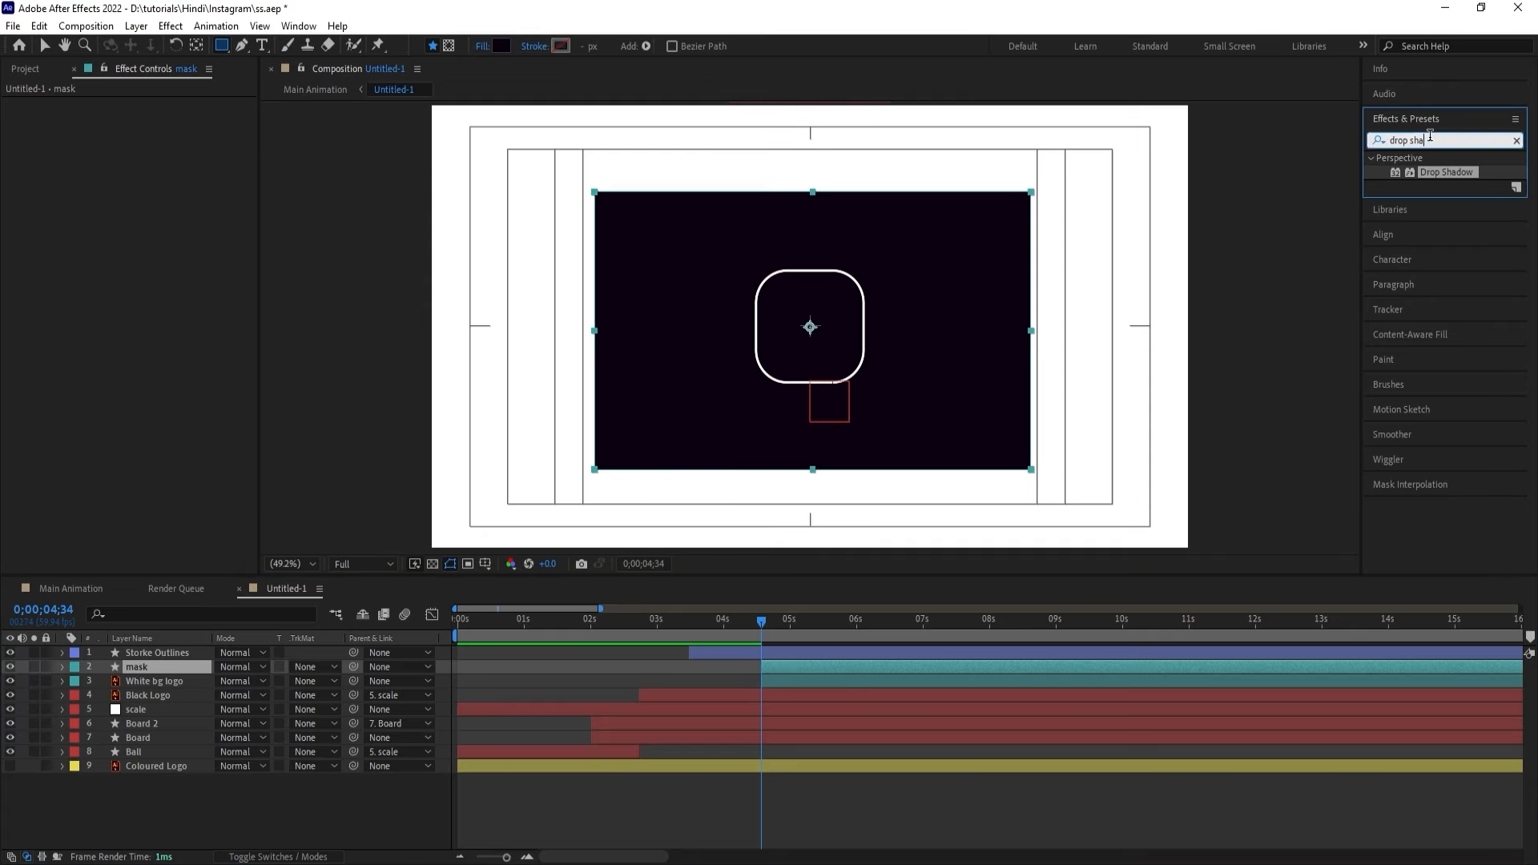
pyautogui.write('wav')
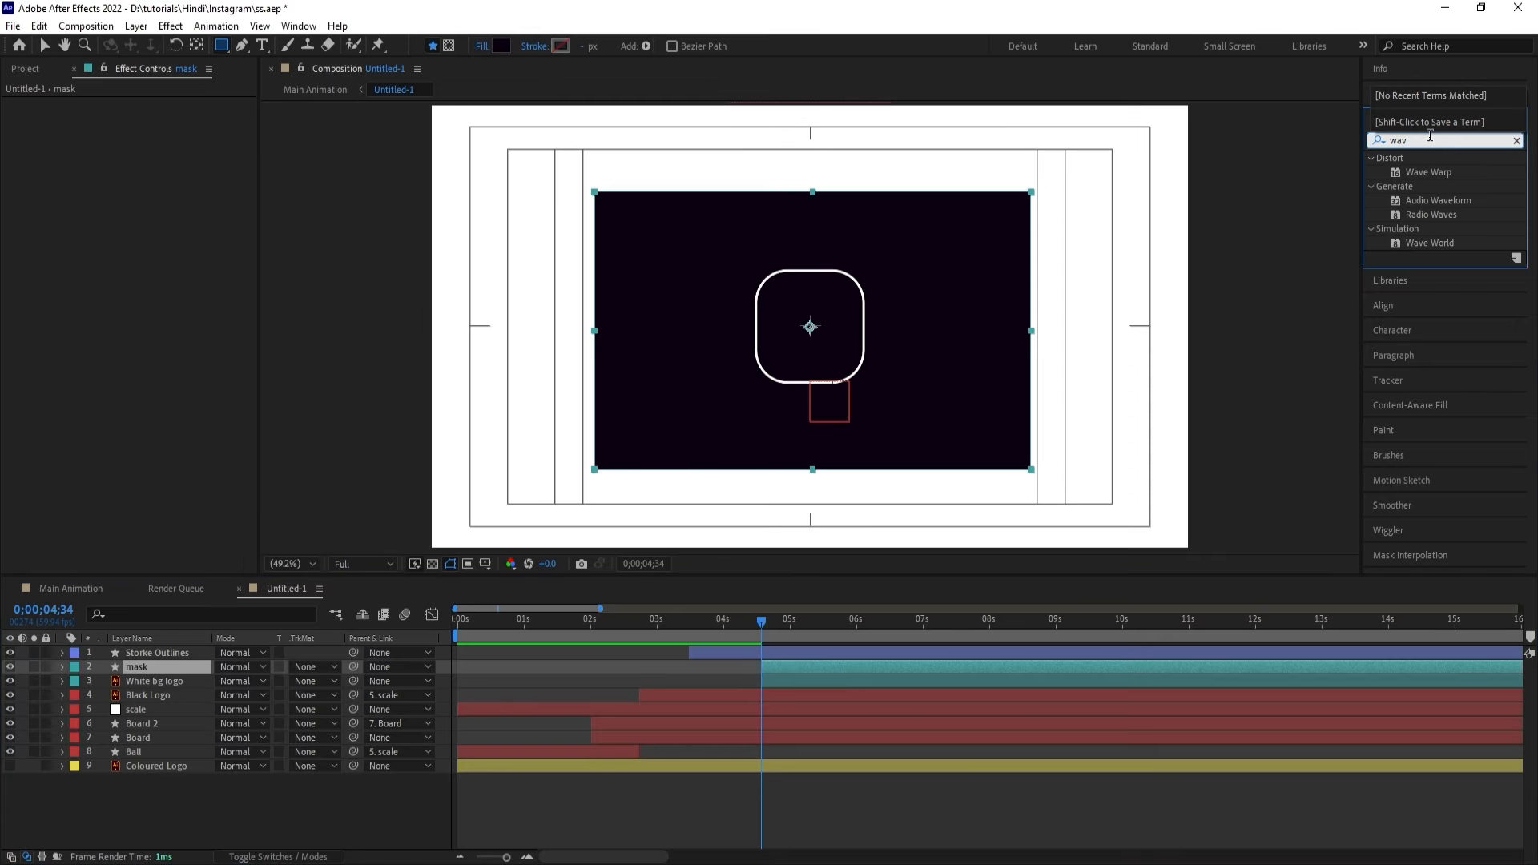
pyautogui.doubleClick(1429, 171)
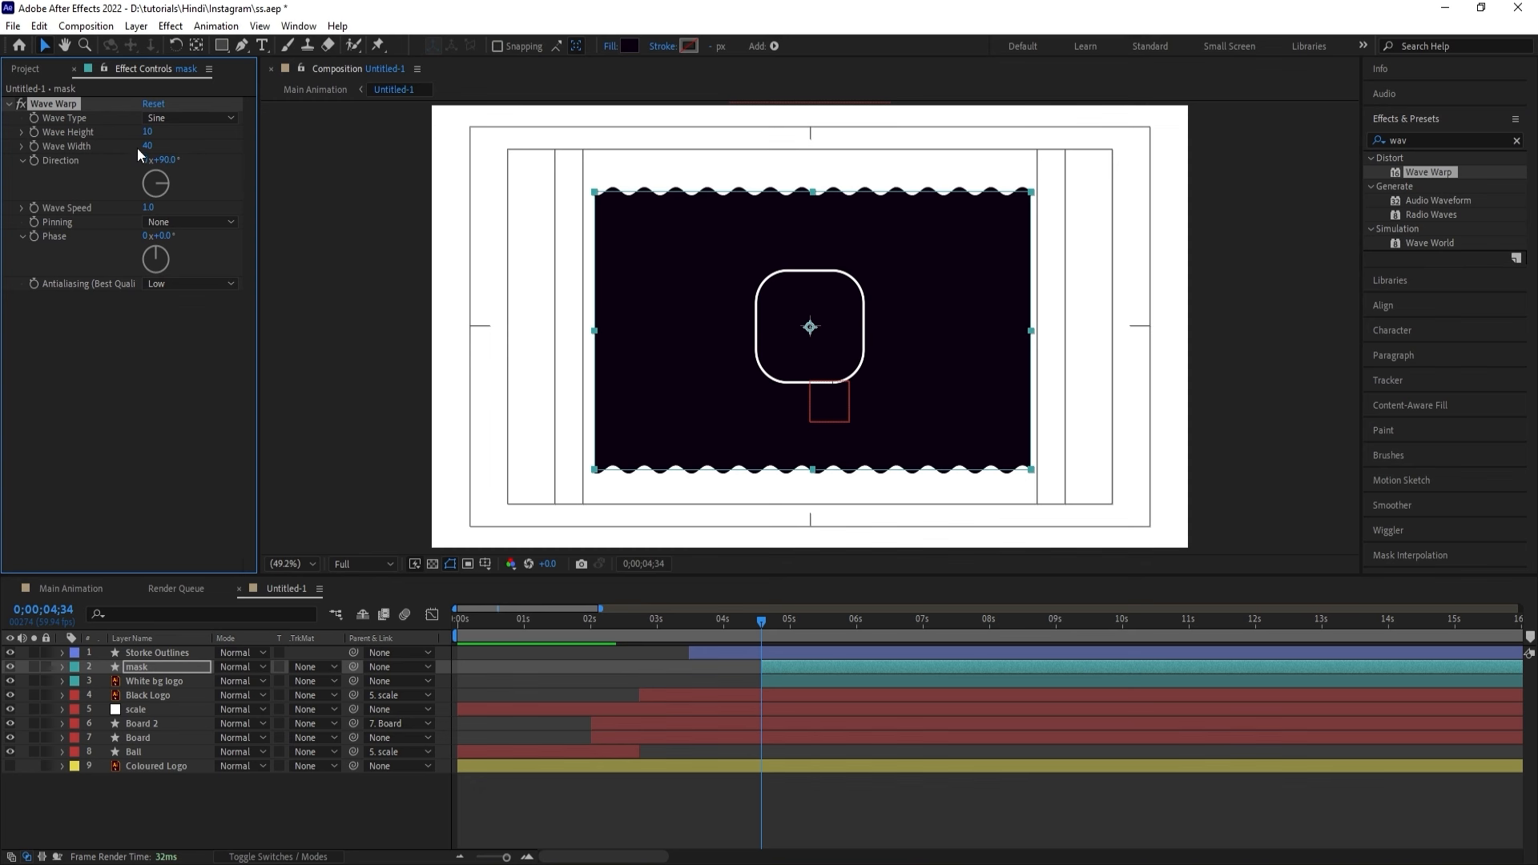
pyautogui.moveTo(137, 148); pyautogui.dragTo(874, 125)
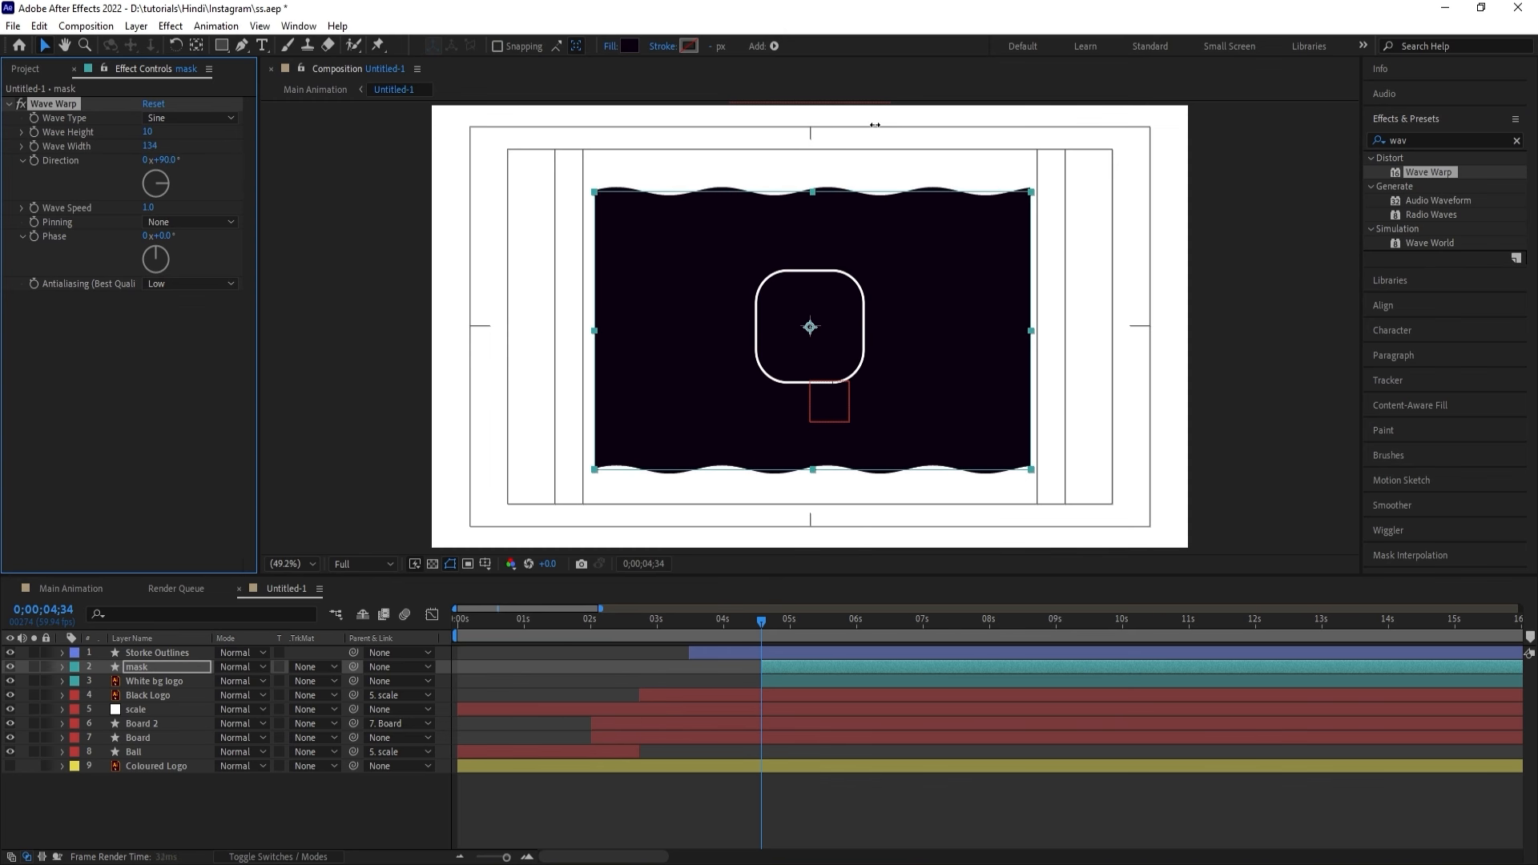
pyautogui.moveTo(148, 133); pyautogui.dragTo(324, 136)
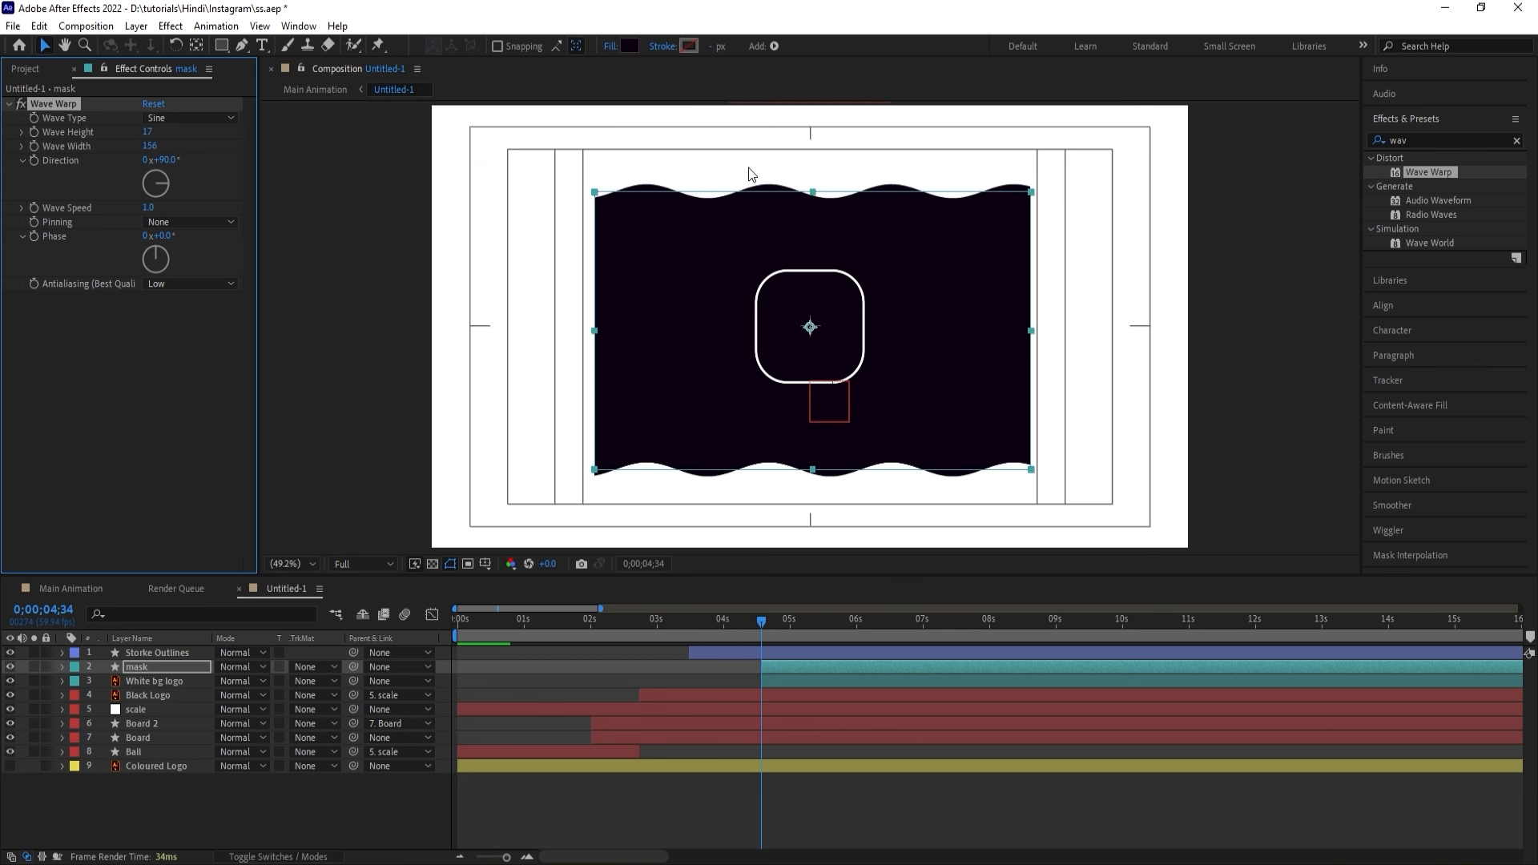
# Add the Turbulent Displace effect to the mask layer with its default settings.
pyautogui.click(1416, 141)
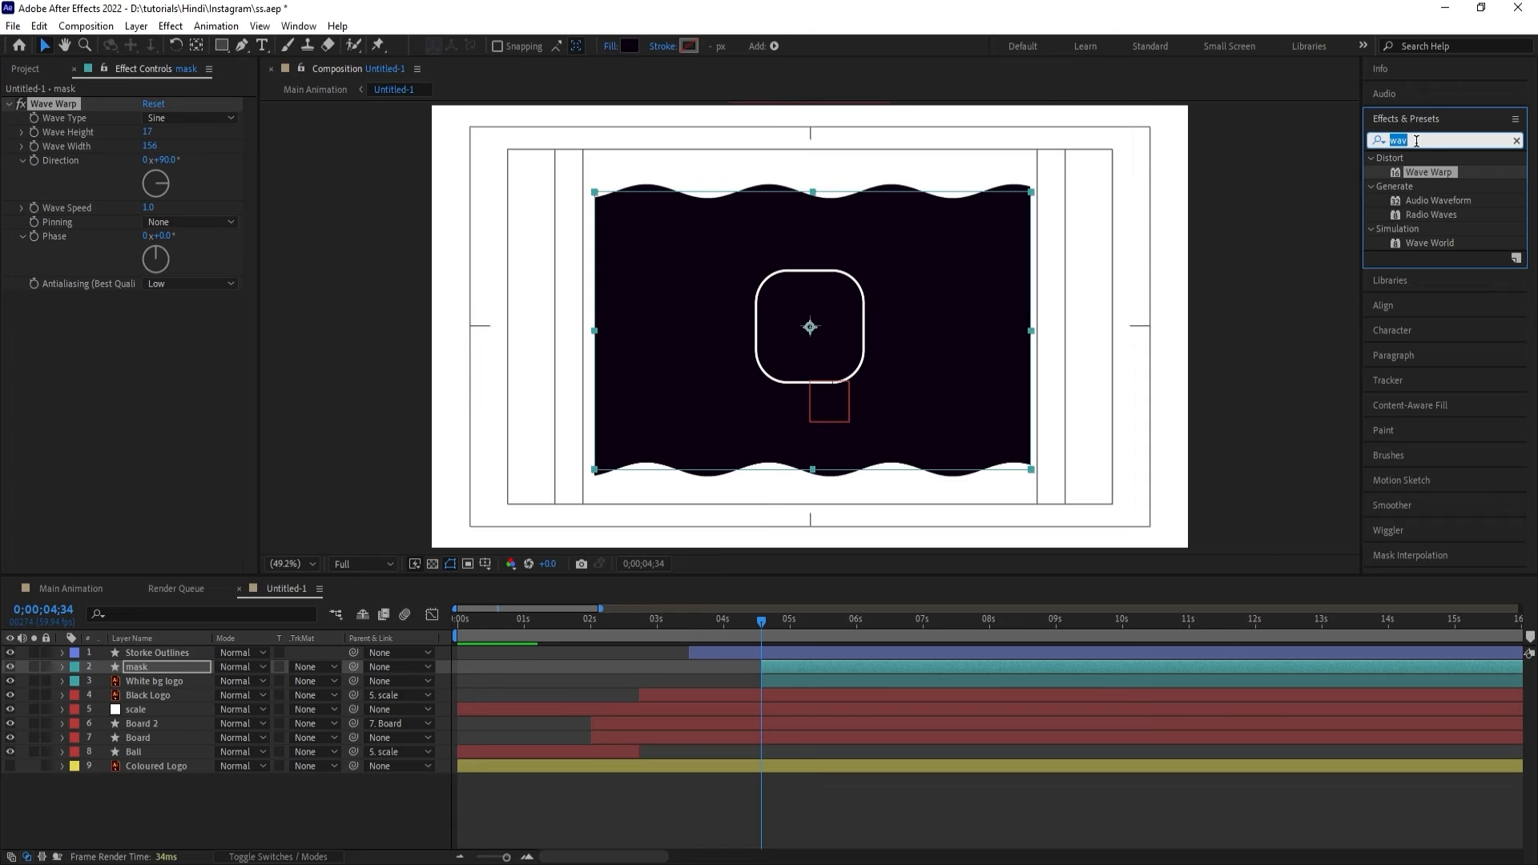
pyautogui.write('tur')
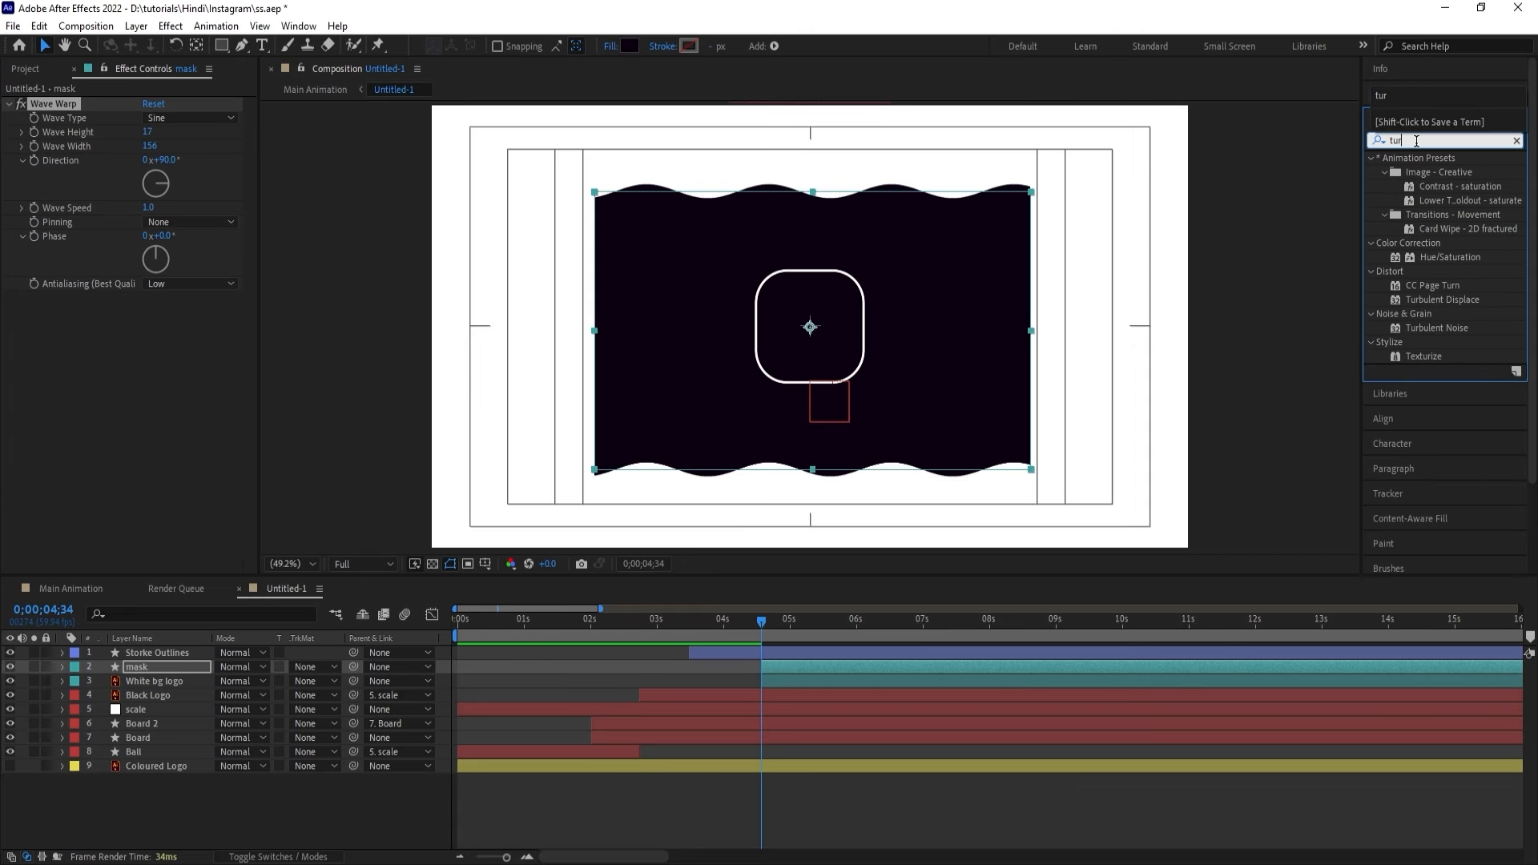
pyautogui.doubleClick(1434, 298)
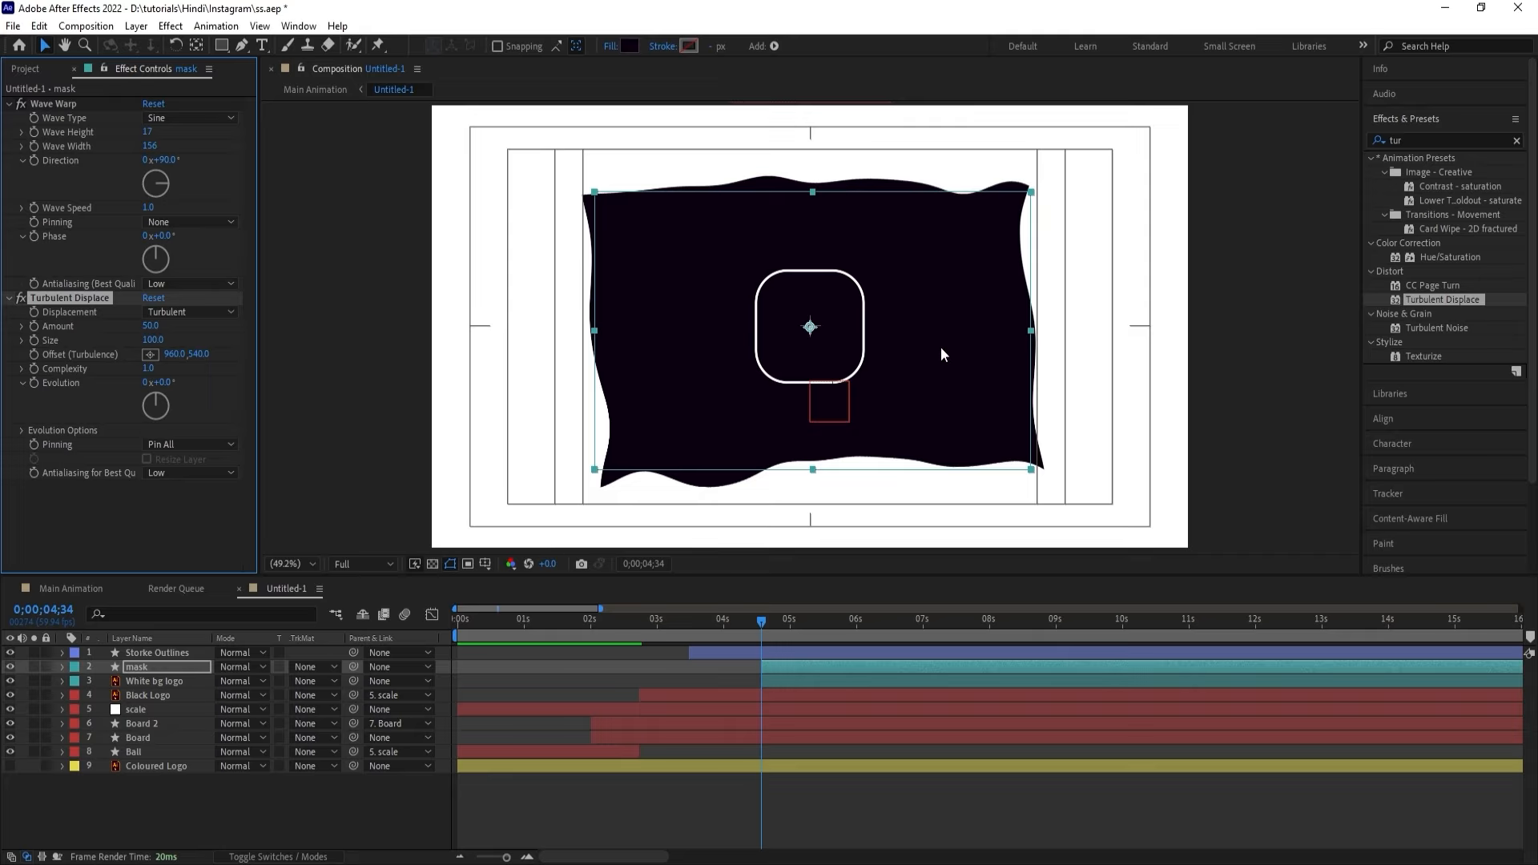
# Move the mask rectangle down below the logo and set the White bg logo layer's track matte to Alpha Matte "mask".
pyautogui.moveTo(940, 347); pyautogui.dragTo(962, 500)
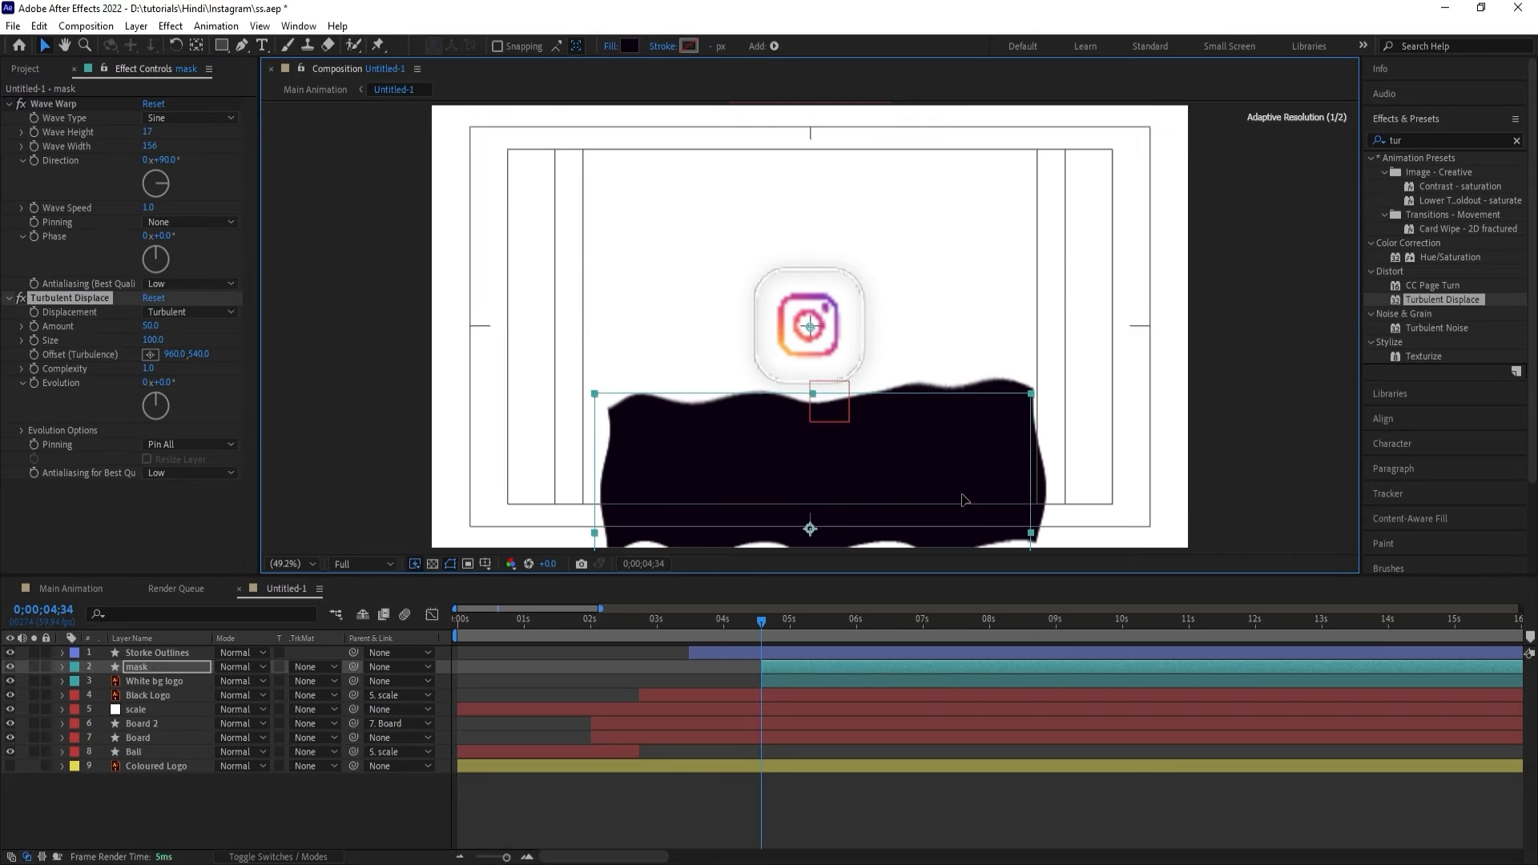
pyautogui.click(128, 680)
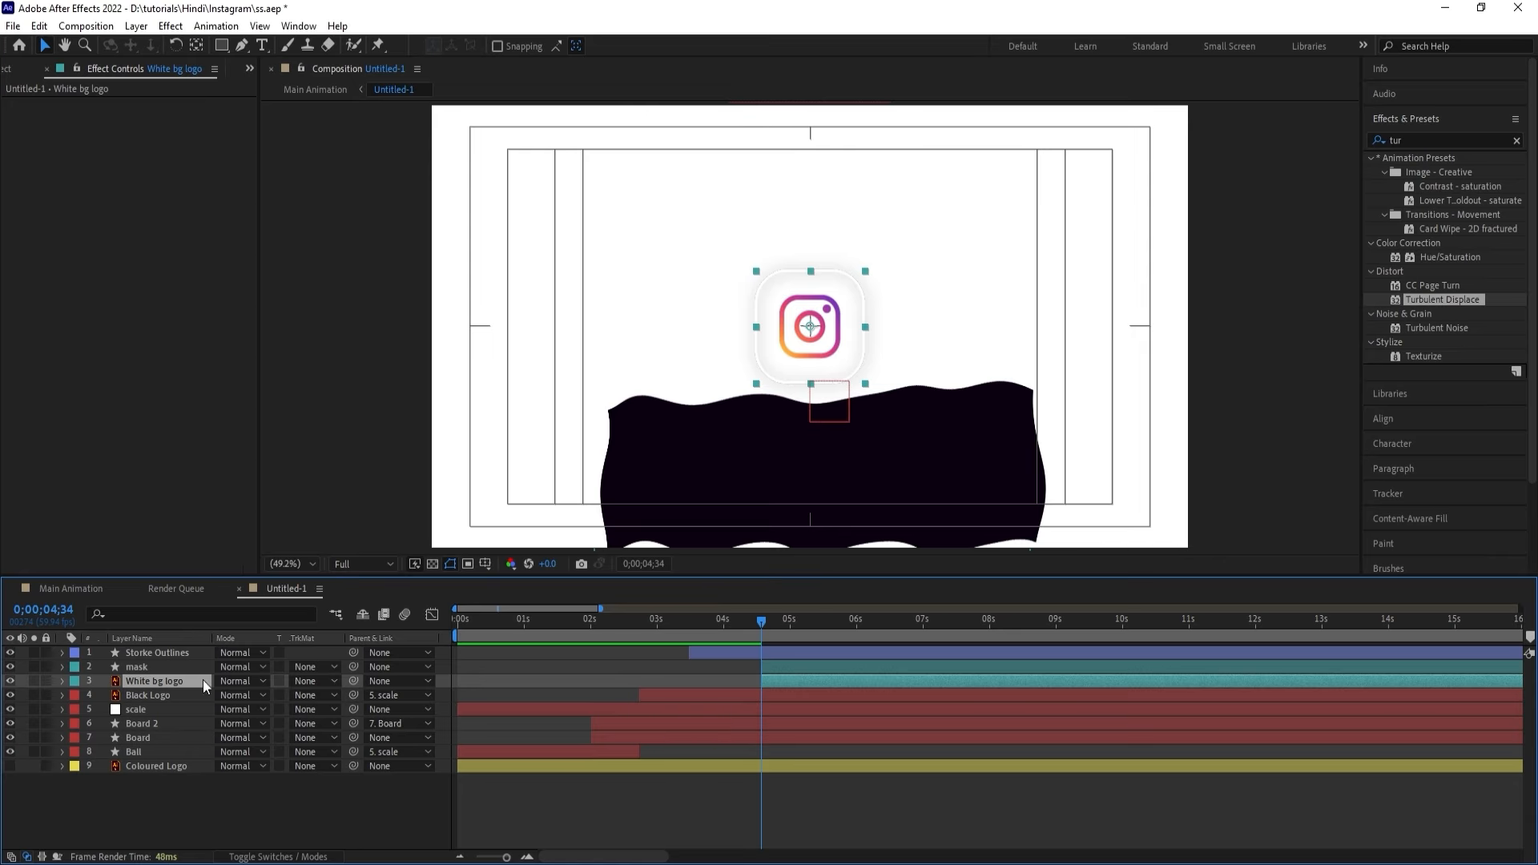
pyautogui.click(314, 681)
pyautogui.click(334, 724)
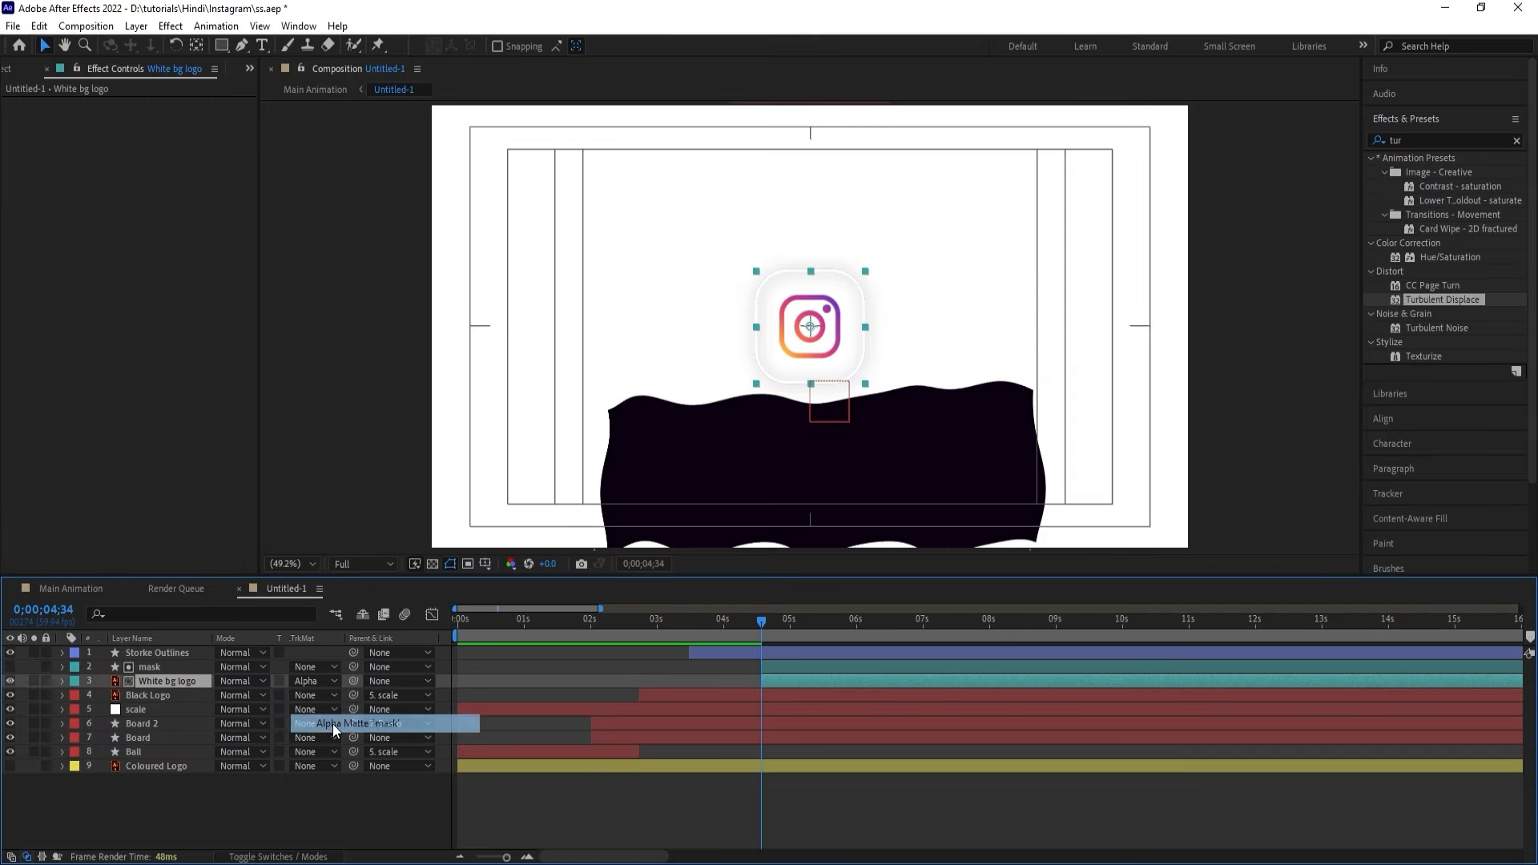
# Keyframe the mask's Position from 960.0, 1036.3 at 0;00;04;34 up to a point covering the logo at 0;00;06;38.
pyautogui.click(183, 671)
pyautogui.press('p')
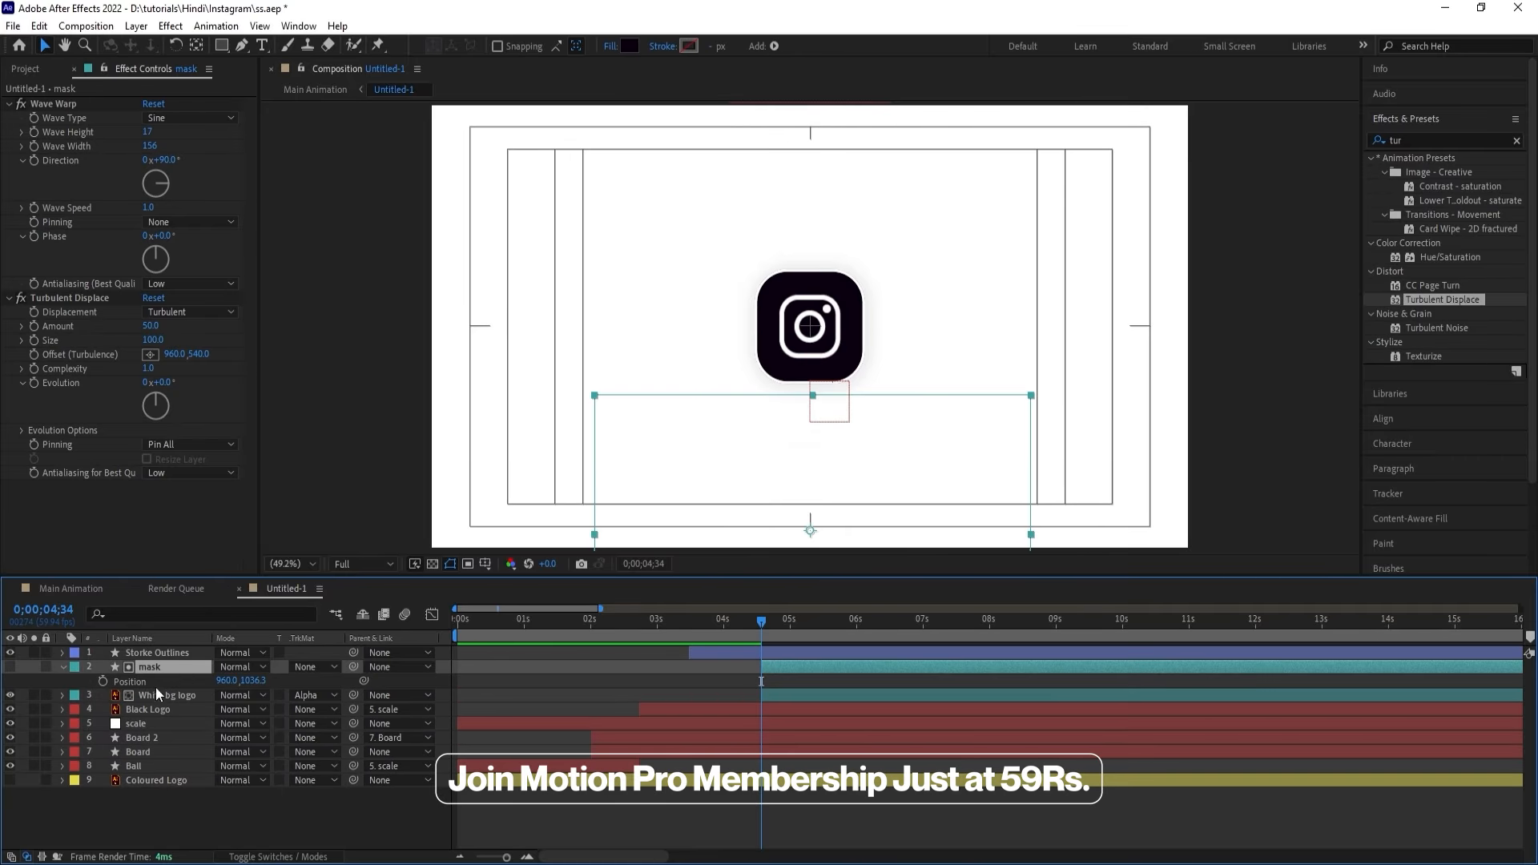
pyautogui.click(103, 681)
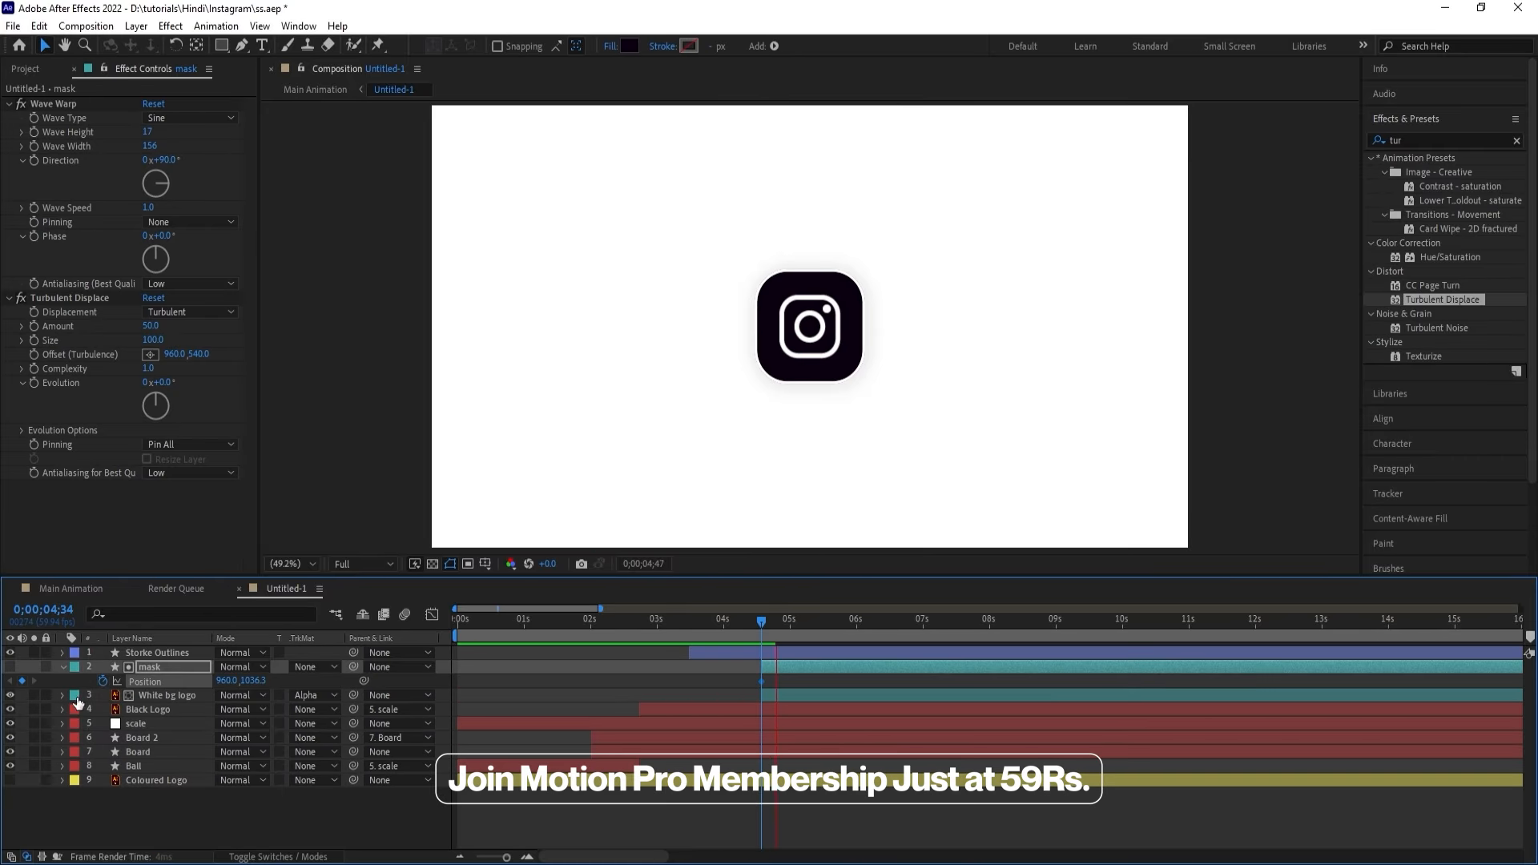
pyautogui.moveTo(878, 631); pyautogui.dragTo(898, 632)
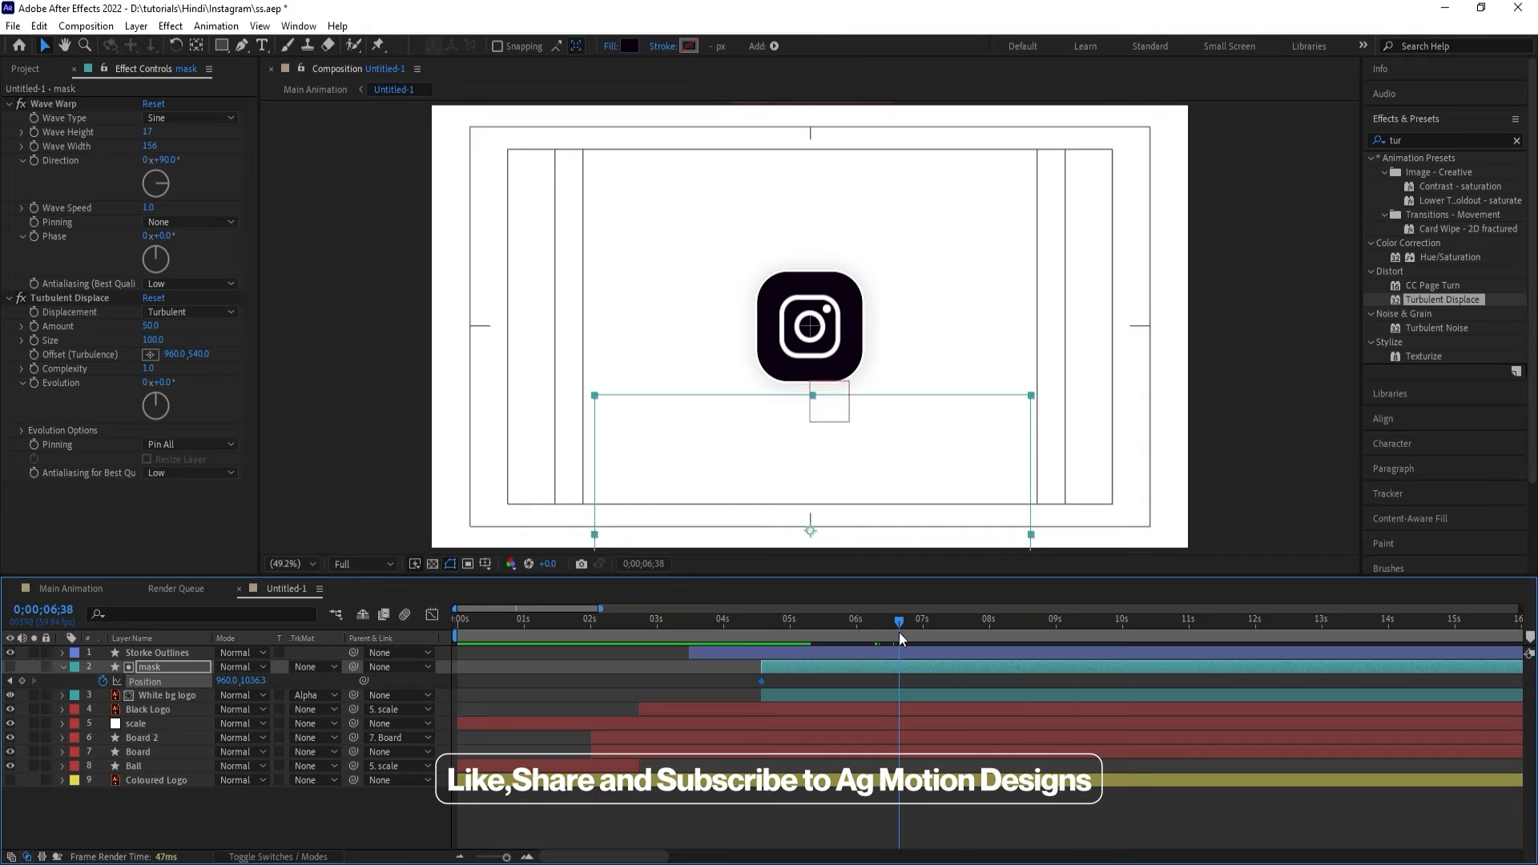
pyautogui.moveTo(903, 446); pyautogui.dragTo(902, 370)
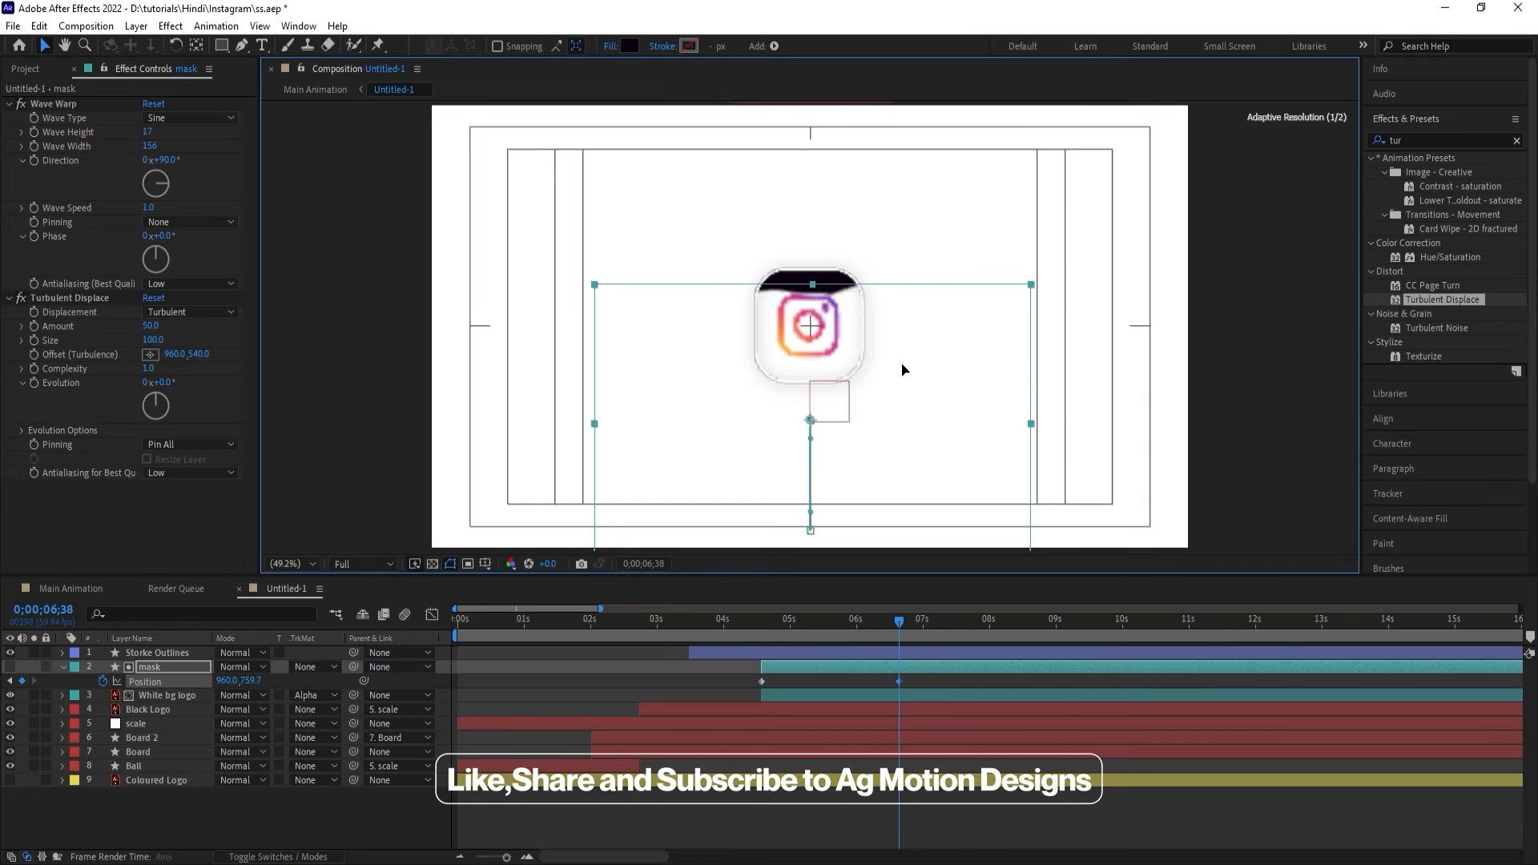
# Preview the wavy logo reveal from 0;00;04;32 and collapse the mask layer's Position keyframes.
pyautogui.click(758, 623)
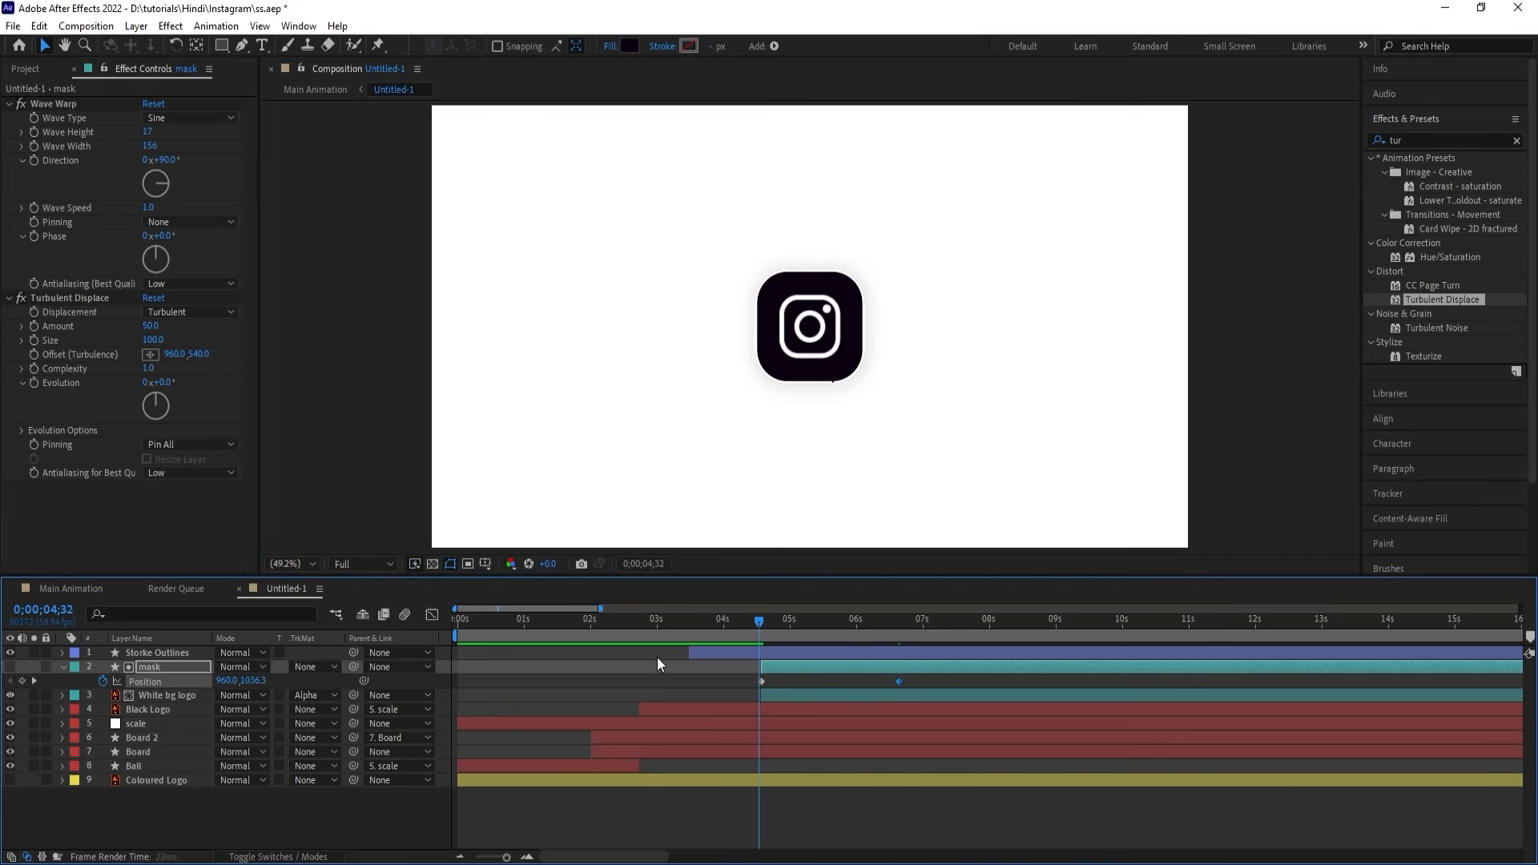
pyautogui.press('space')
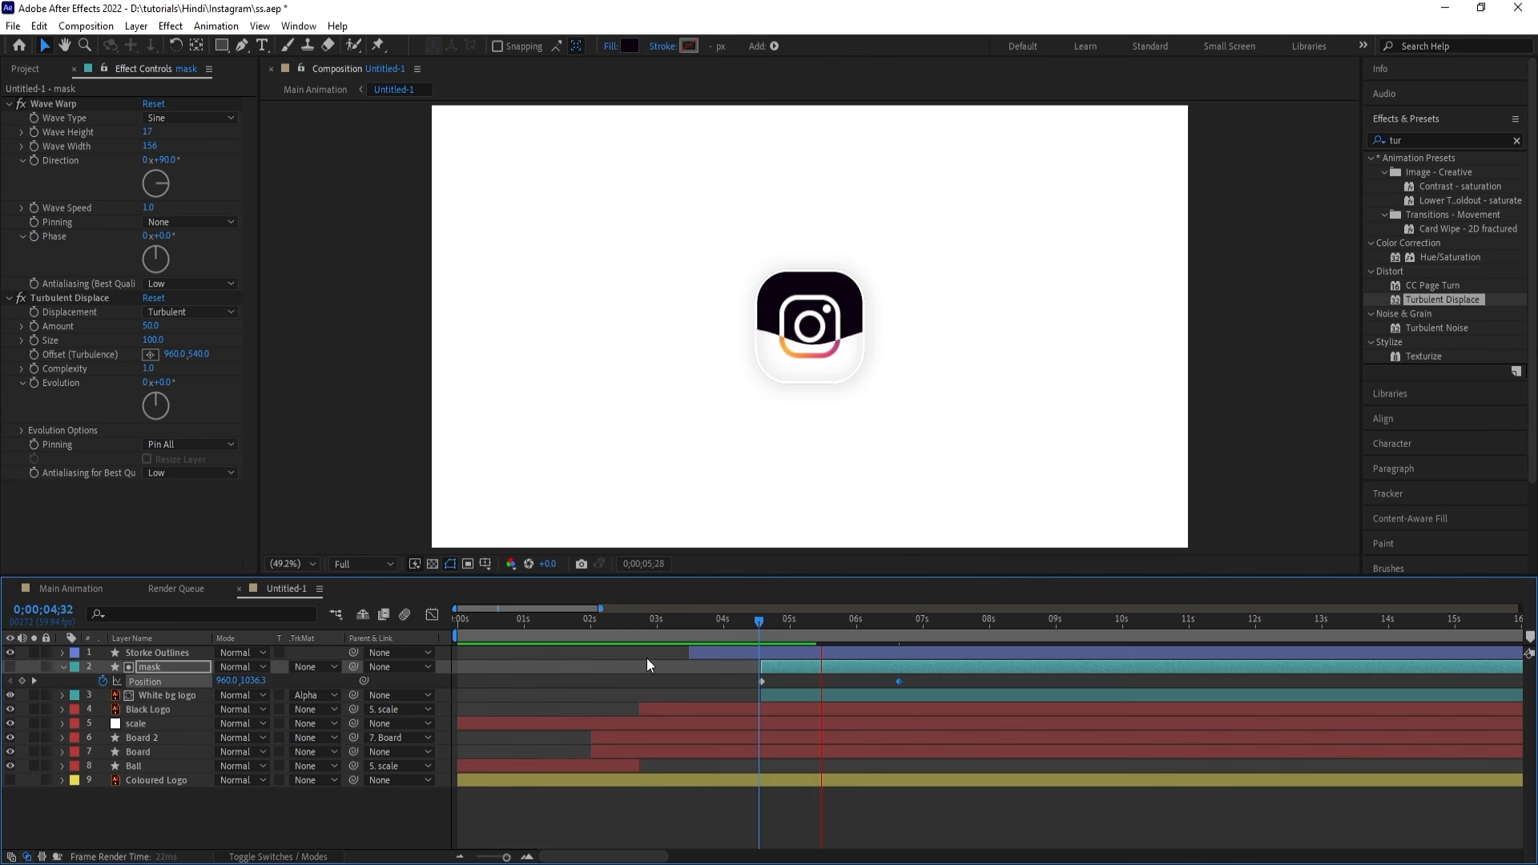
pyautogui.press('space')
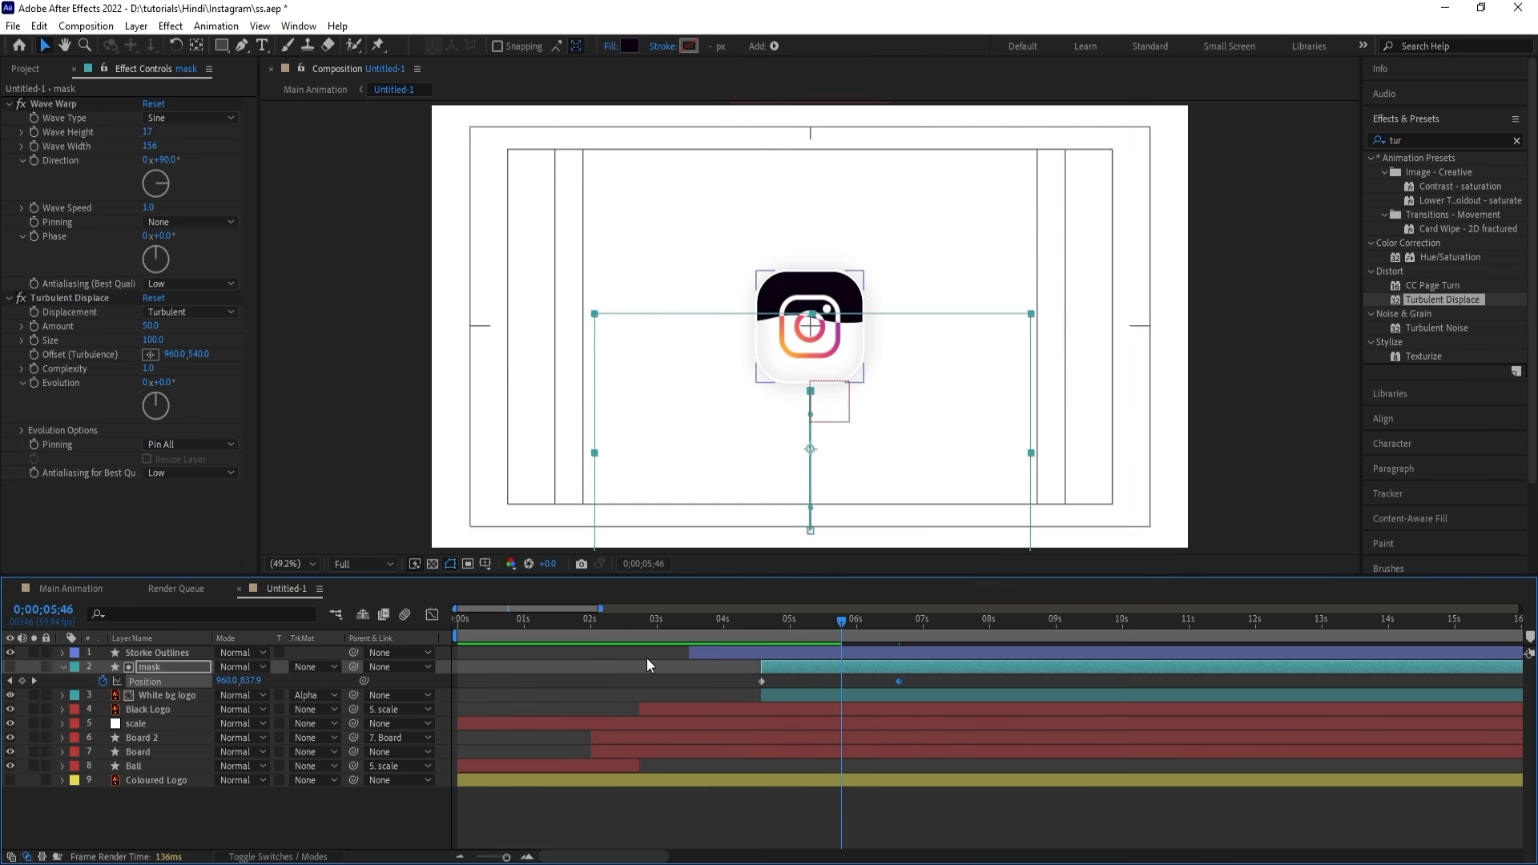
pyautogui.click(772, 680)
pyautogui.press('u')
pyautogui.press('u')
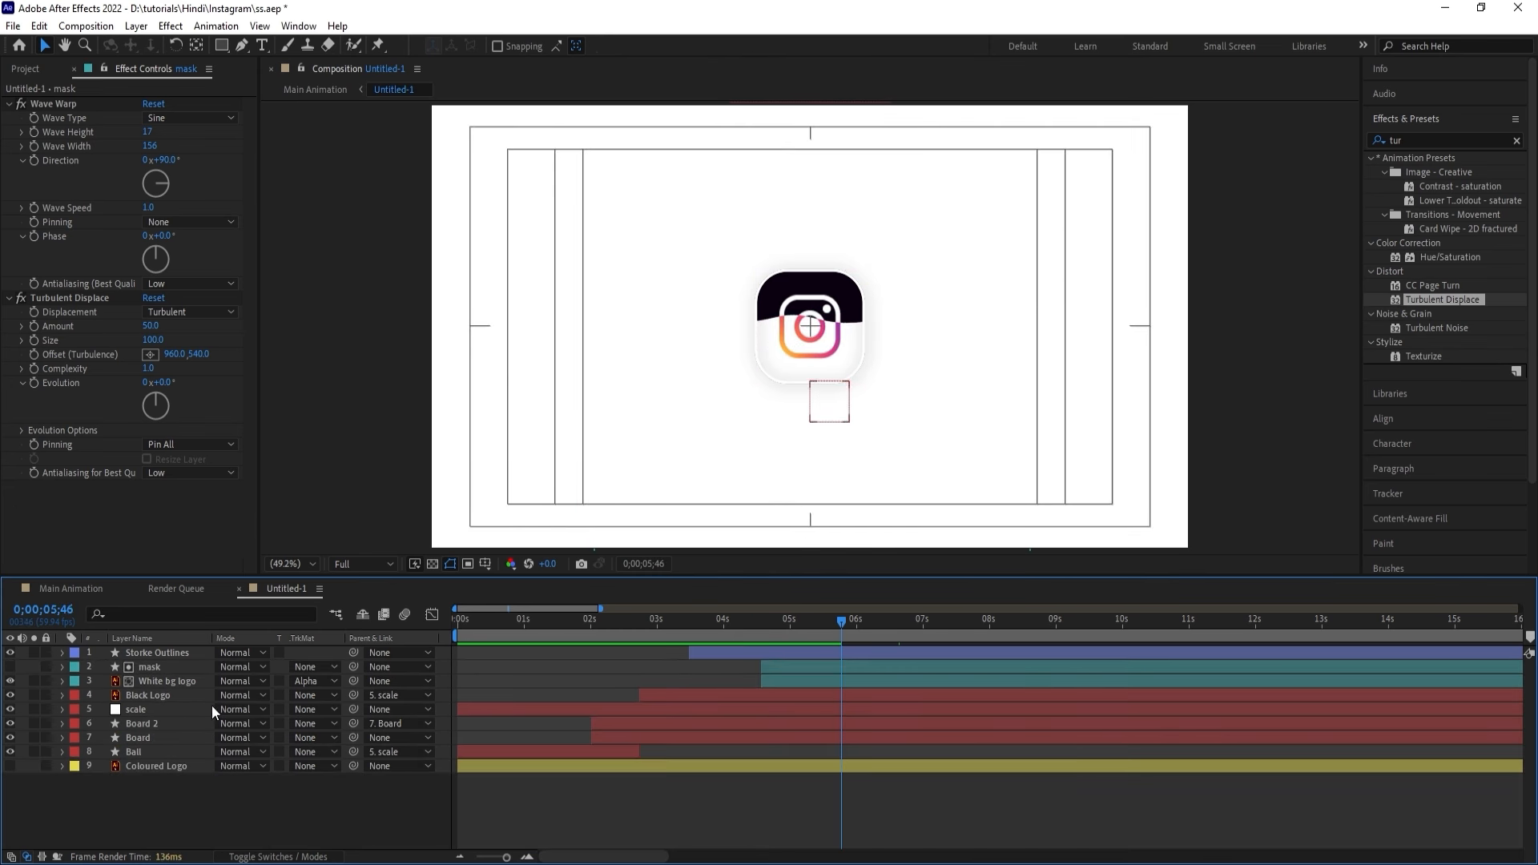
# Duplicate the Coloured Logo layer.
pyautogui.click(148, 763)
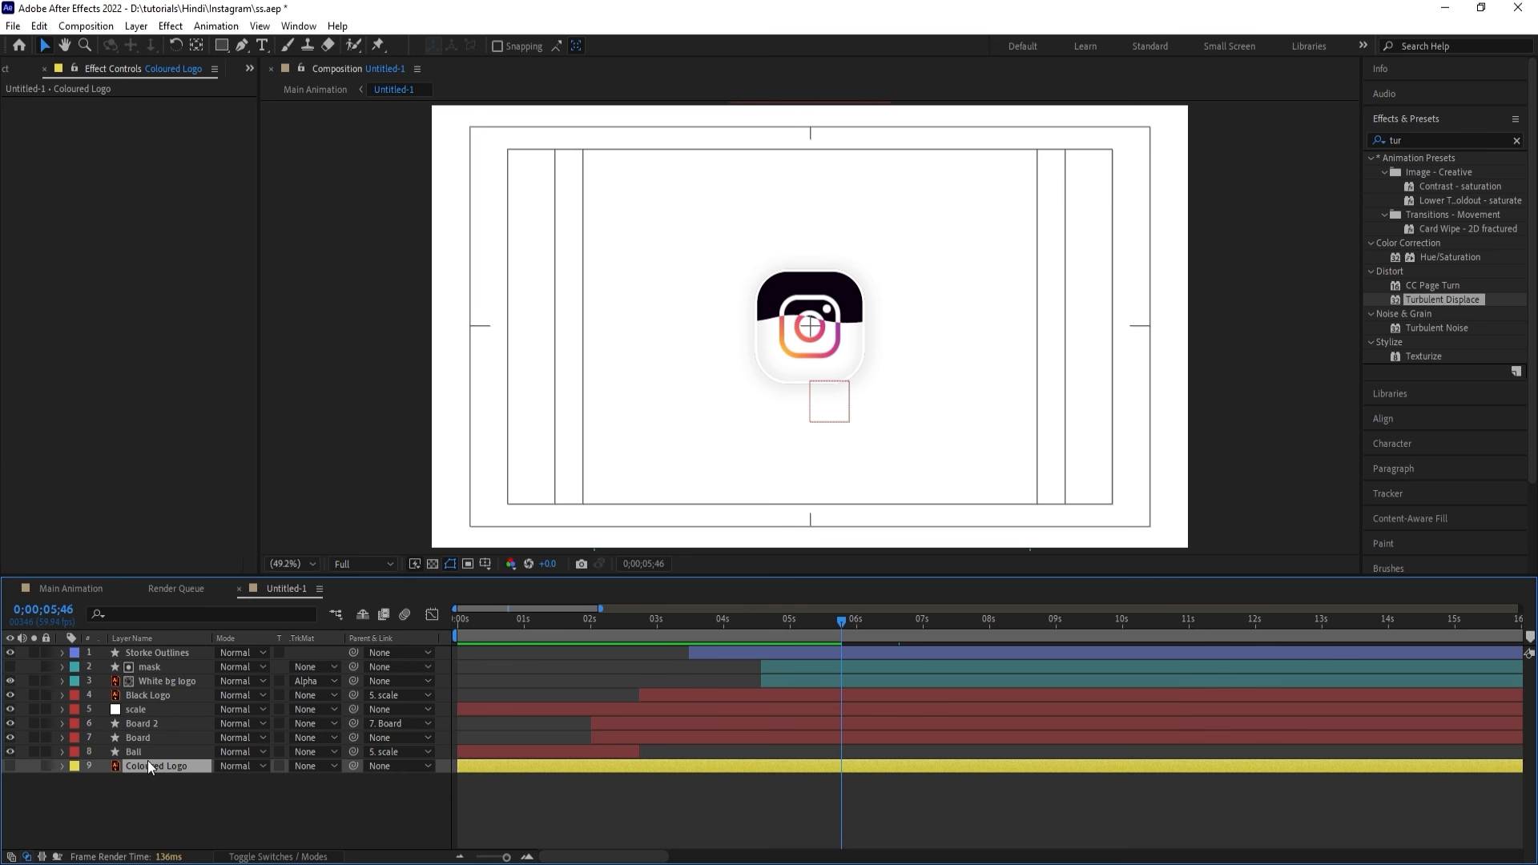
pyautogui.hotkey('ctrl', 'd')
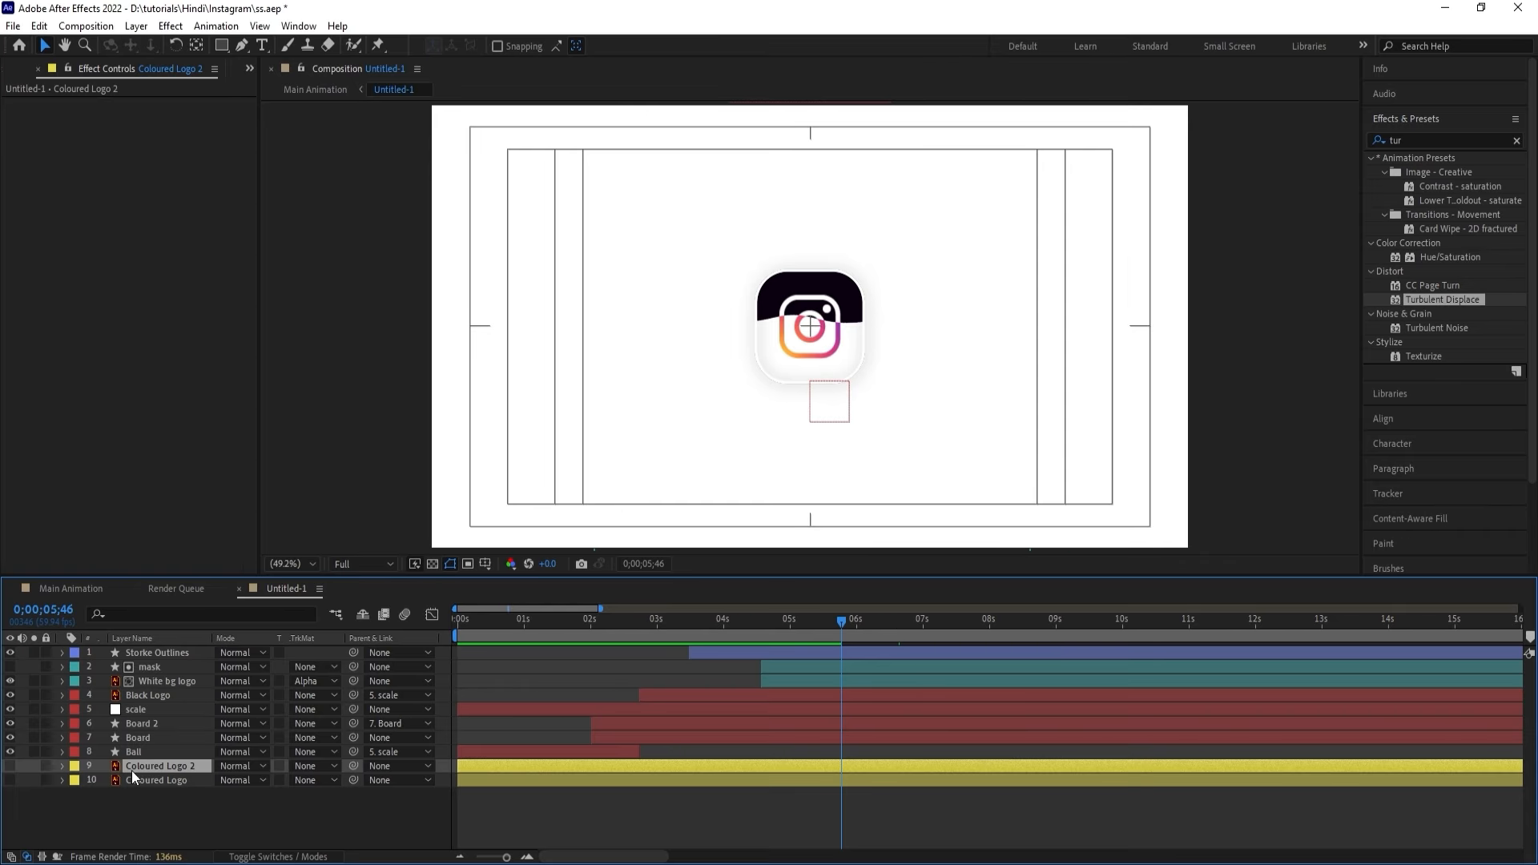
# Place Coloured Logo 2 below White bg logo, label it Cyan, make it visible and start it at 0;00;04;34.
pyautogui.moveTo(136, 769); pyautogui.dragTo(127, 700)
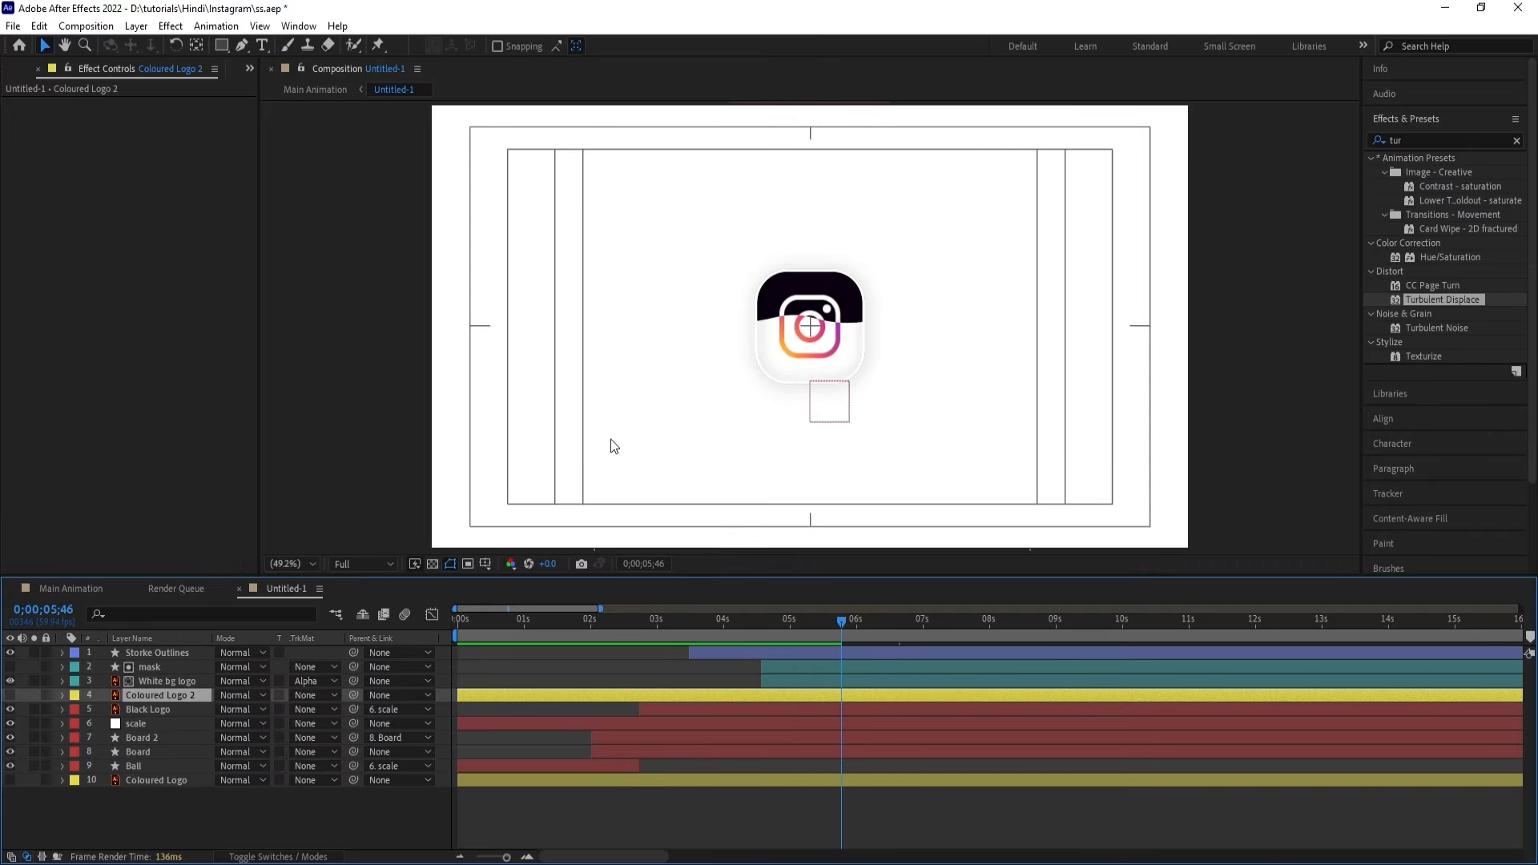
pyautogui.click(74, 697)
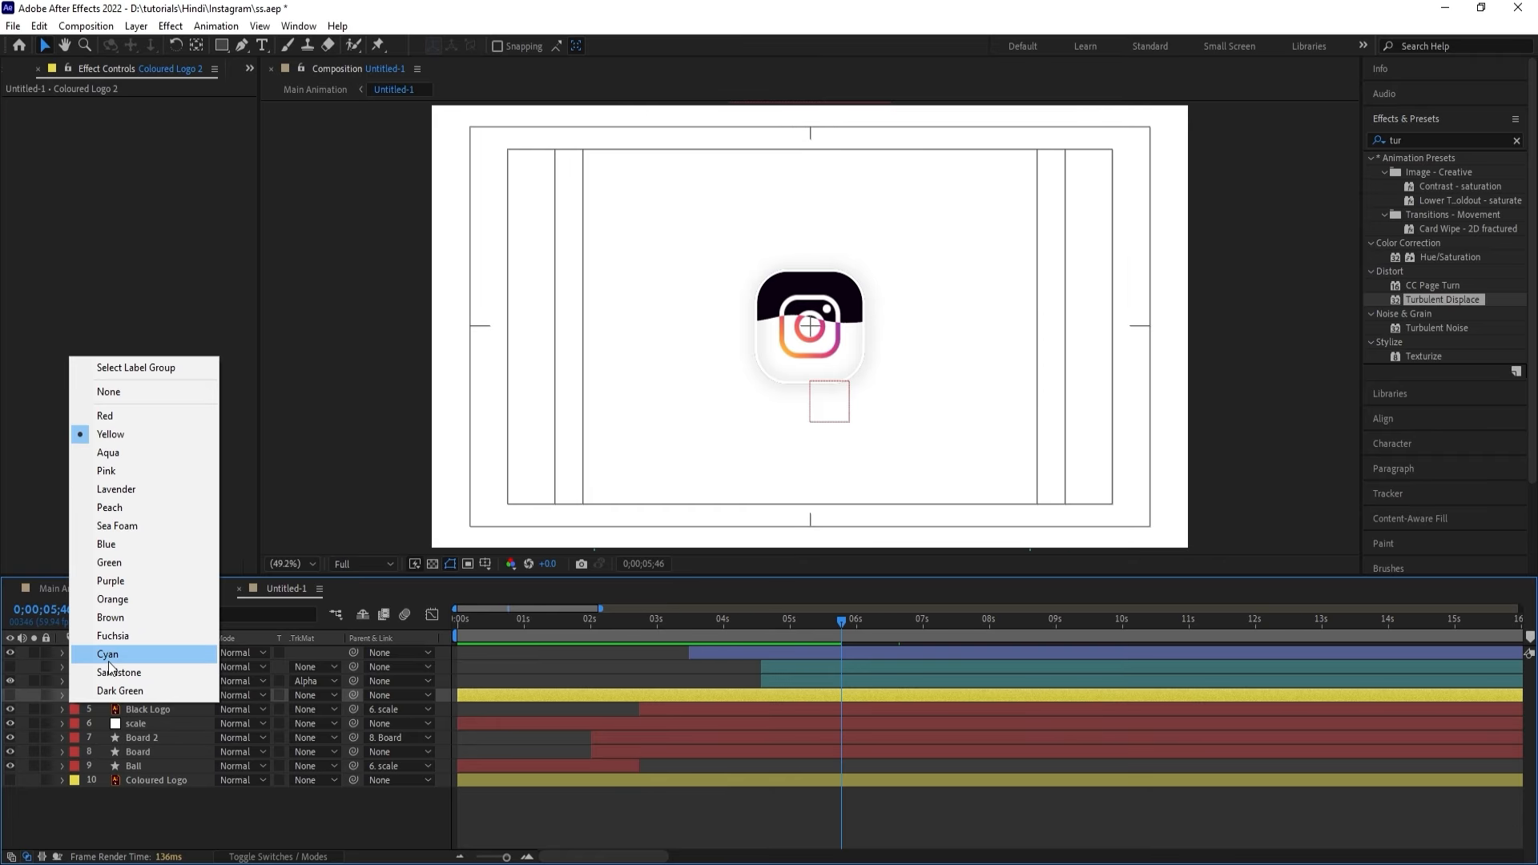
pyautogui.click(108, 653)
pyautogui.click(10, 695)
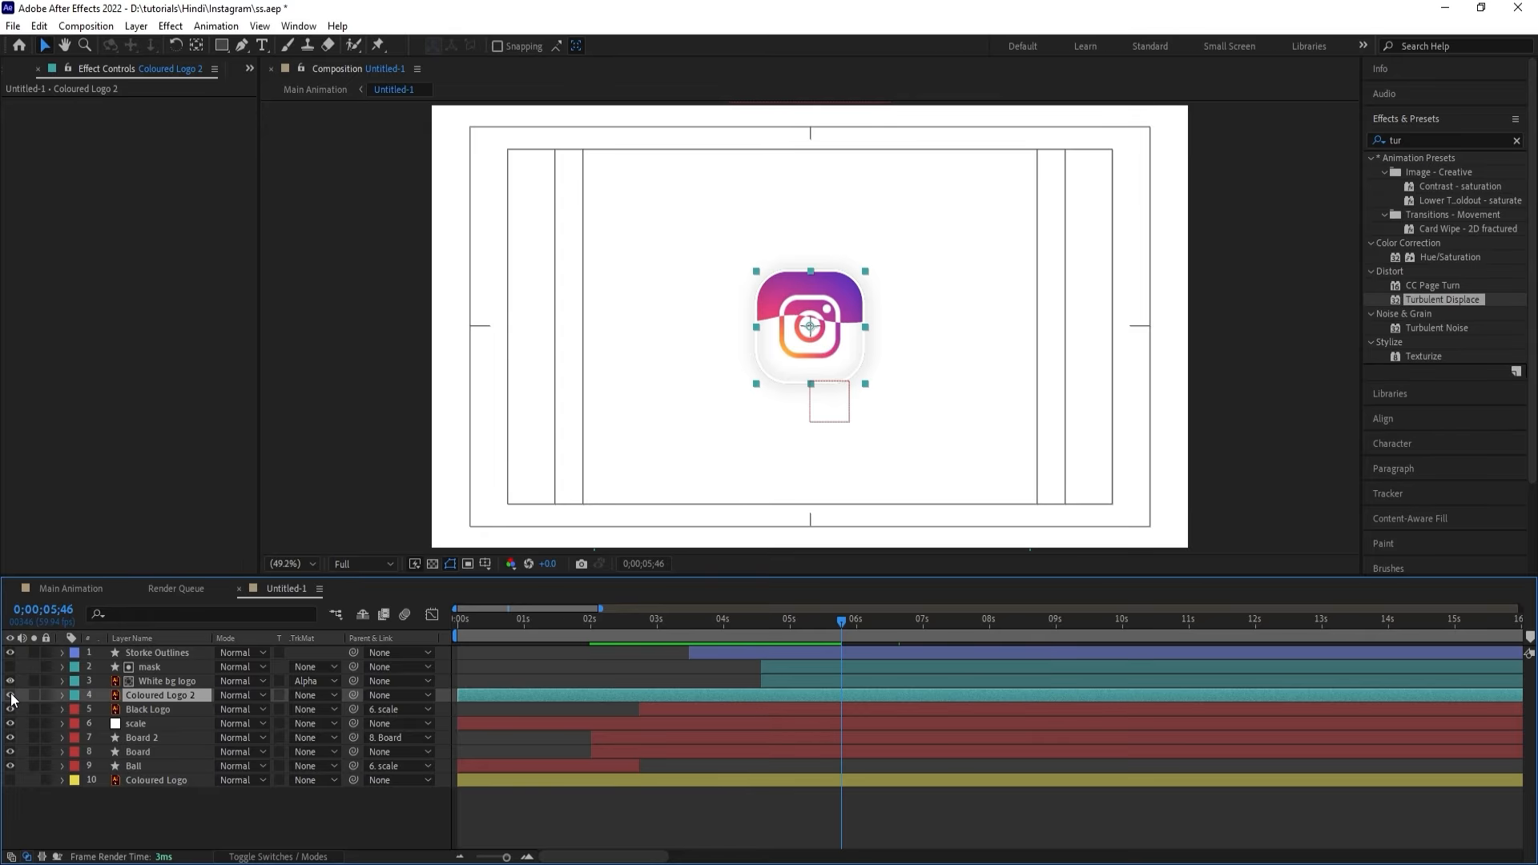
pyautogui.moveTo(769, 620); pyautogui.dragTo(761, 620)
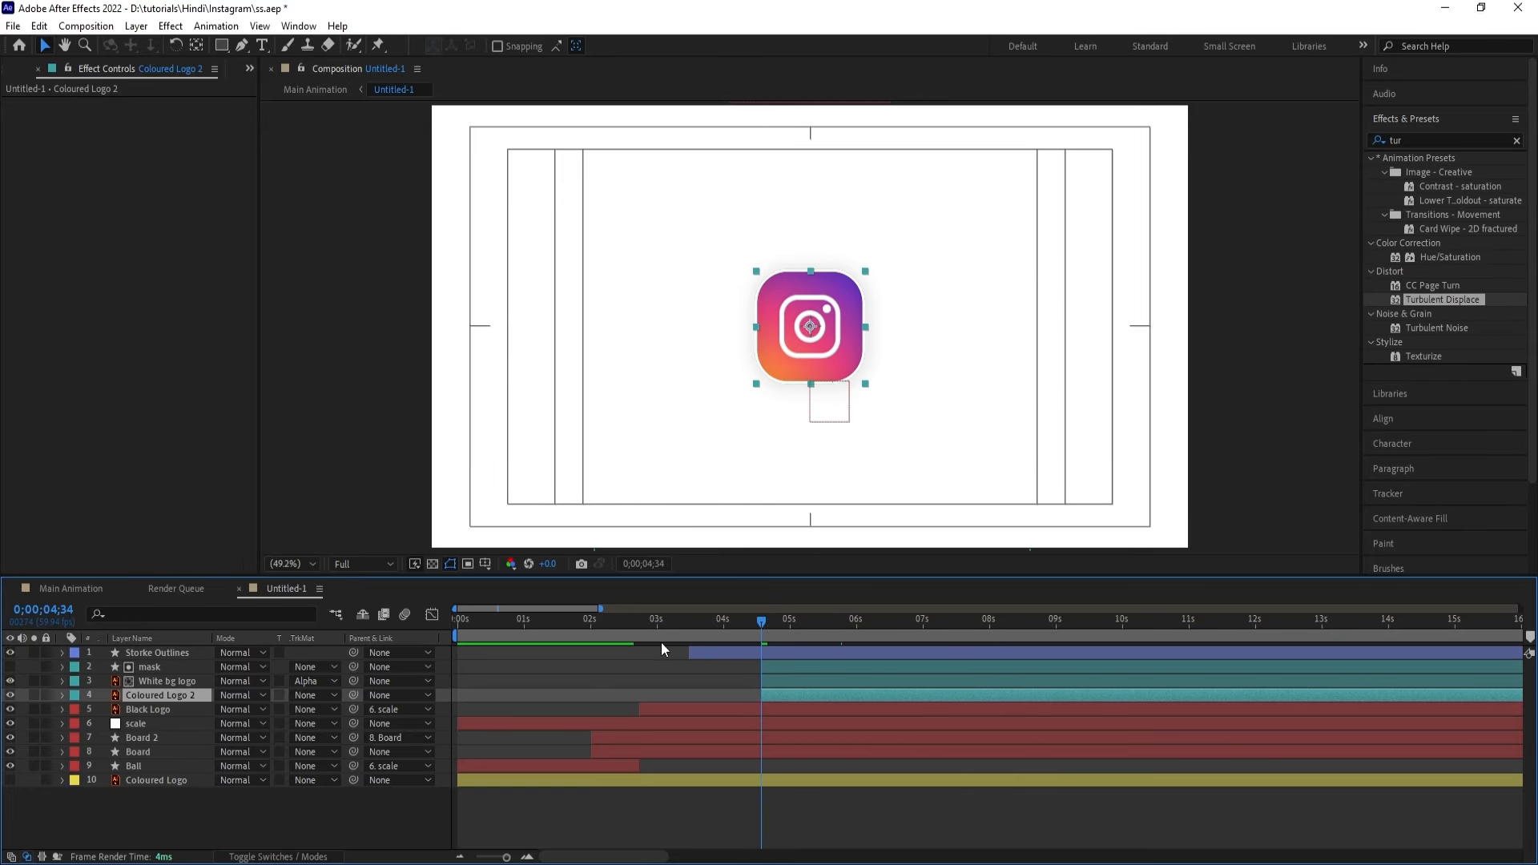
# Duplicate the mask layer, place the copy above Coloured Logo 2 and make it that logo's alpha track matte.
pyautogui.click(157, 666)
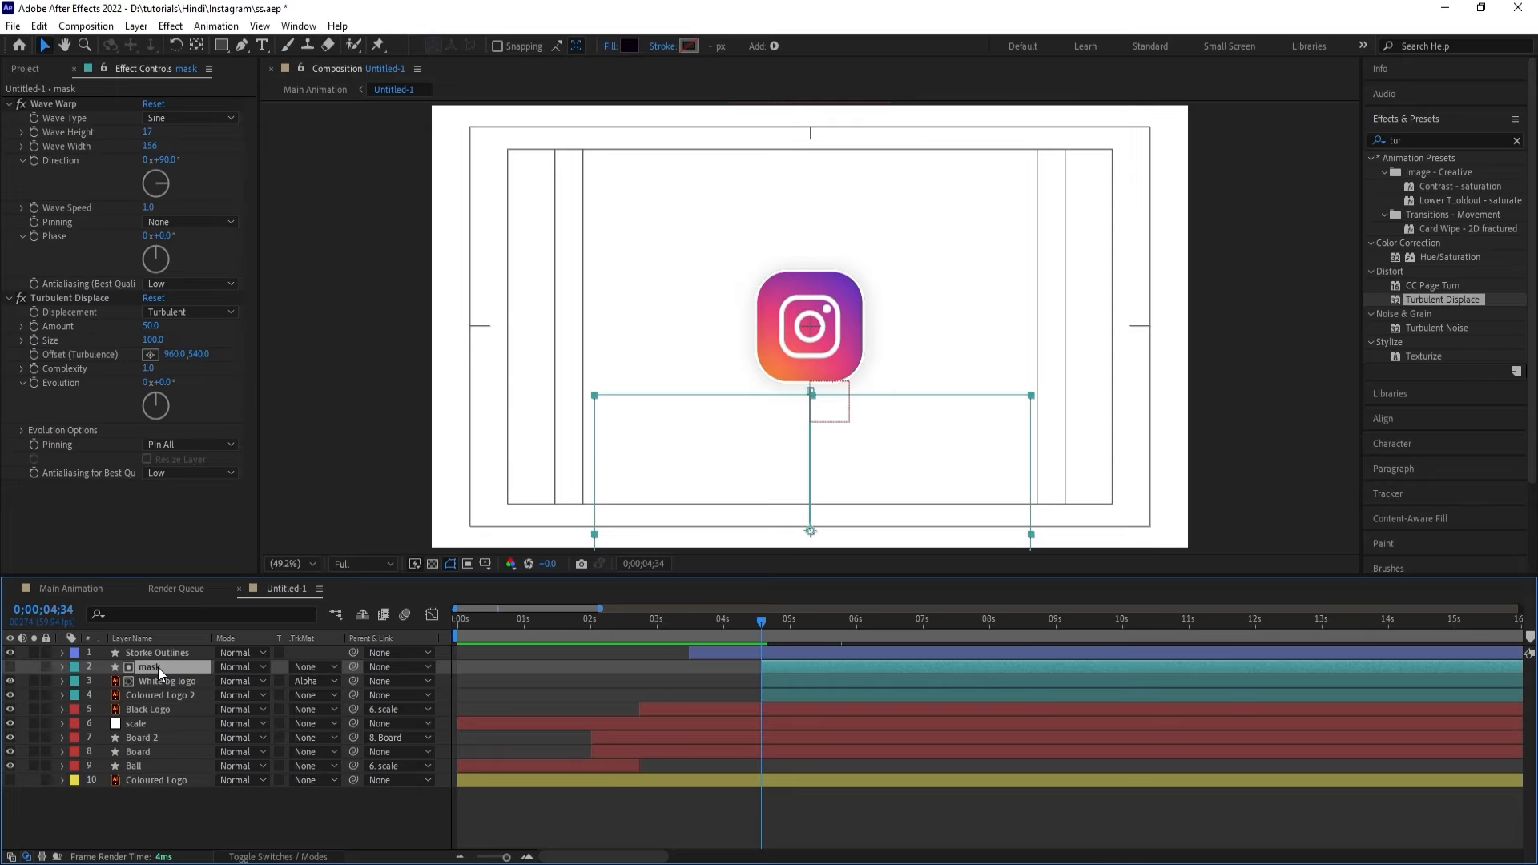
pyautogui.hotkey('ctrl', 'd')
pyautogui.moveTo(157, 666); pyautogui.dragTo(171, 703)
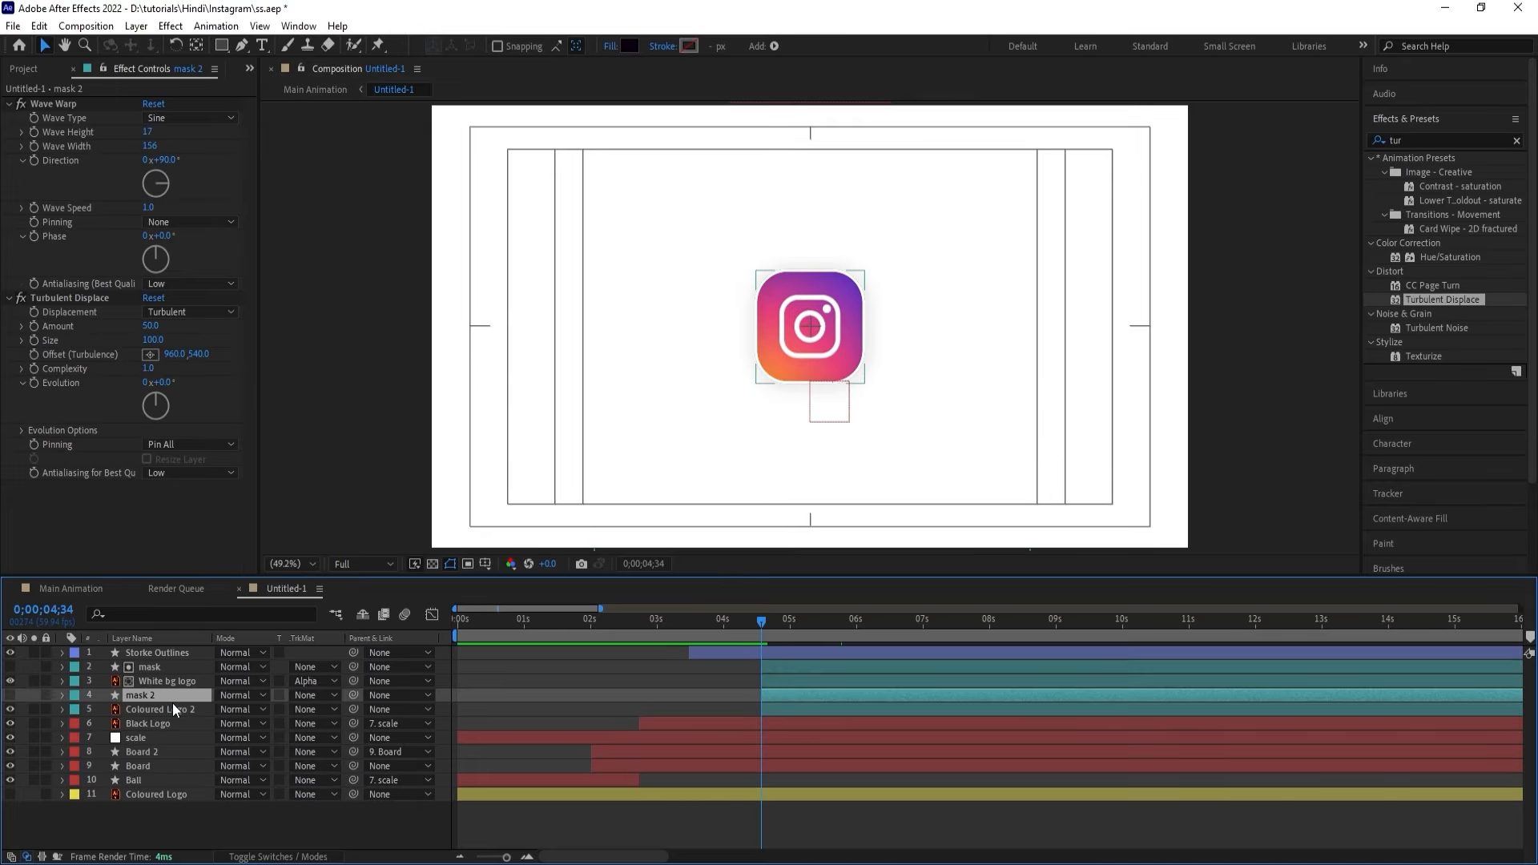
pyautogui.click(137, 709)
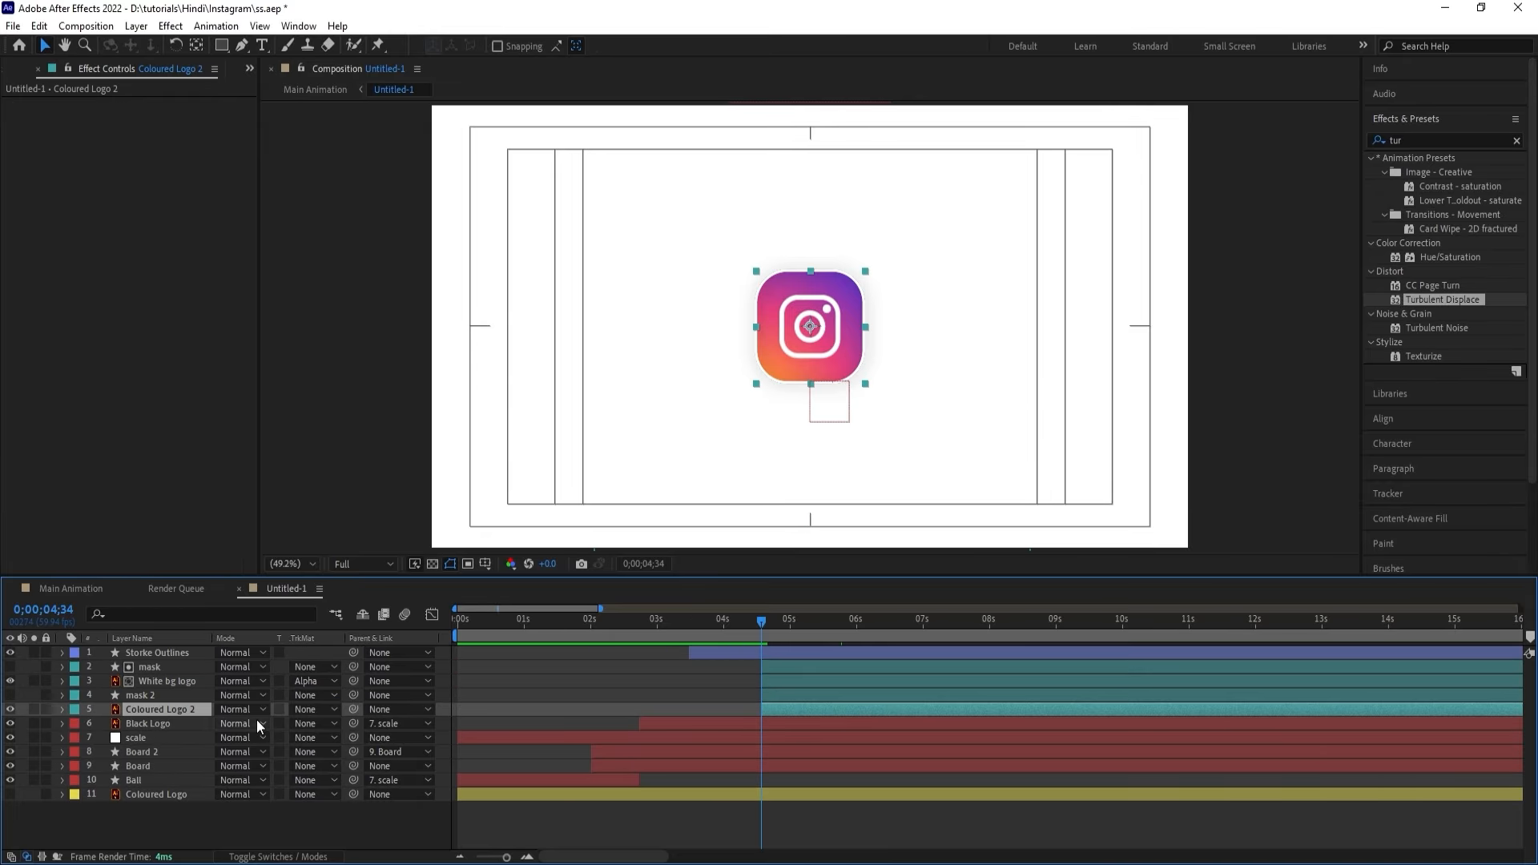
pyautogui.click(323, 713)
pyautogui.click(330, 748)
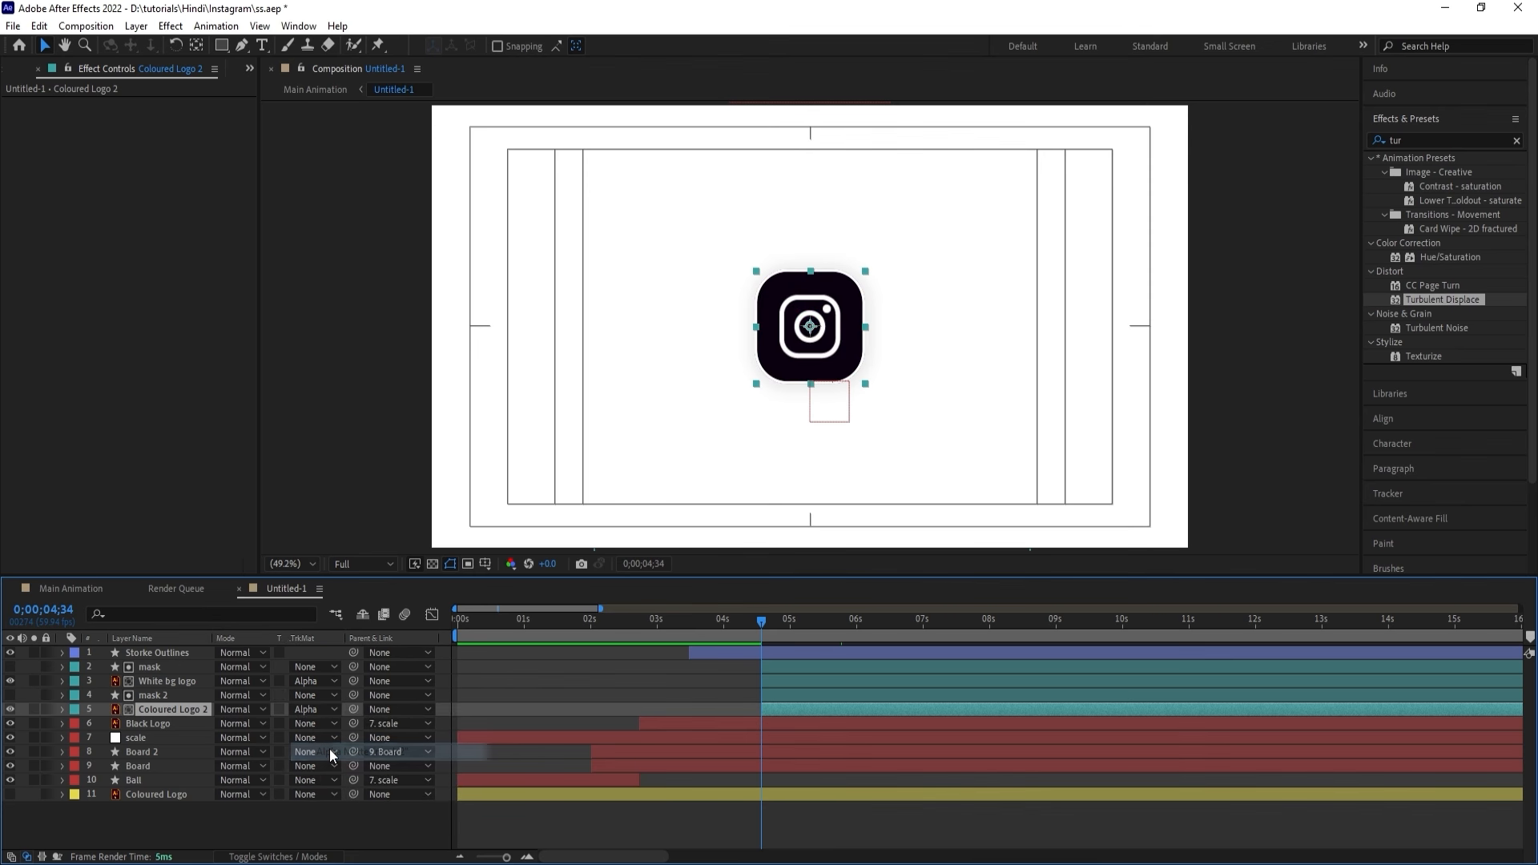
# Shift the mask and White bg logo layers a few frames later than the Coloured Logo 2 pair and preview the staggered reveal.
pyautogui.click(166, 681)
pyautogui.keyDown('ctrl'); pyautogui.click(151, 667); pyautogui.keyUp('ctrl')
pyautogui.press('=')
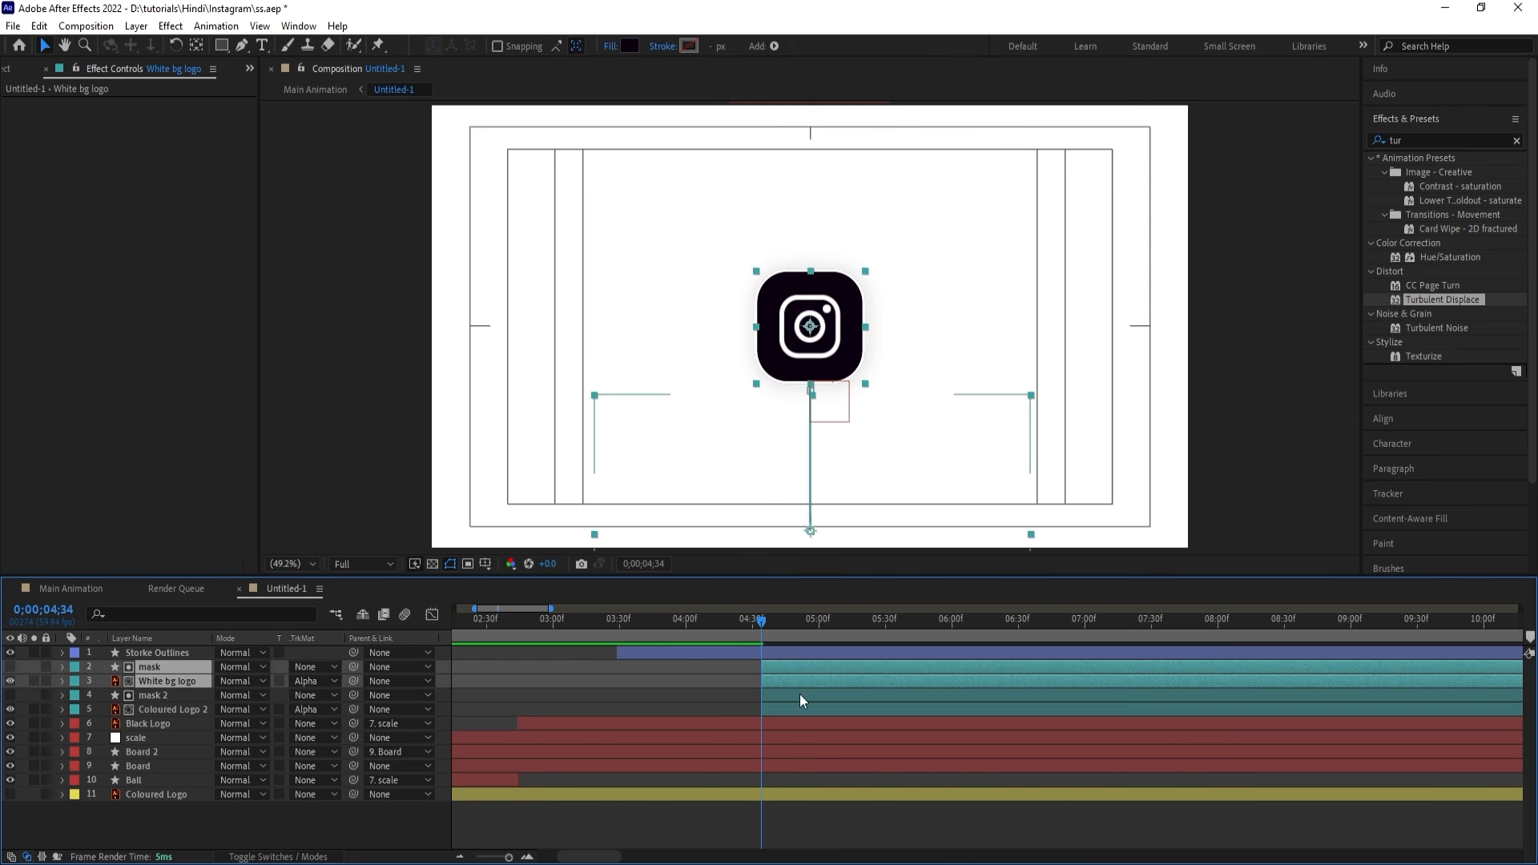
pyautogui.moveTo(787, 684); pyautogui.dragTo(804, 683)
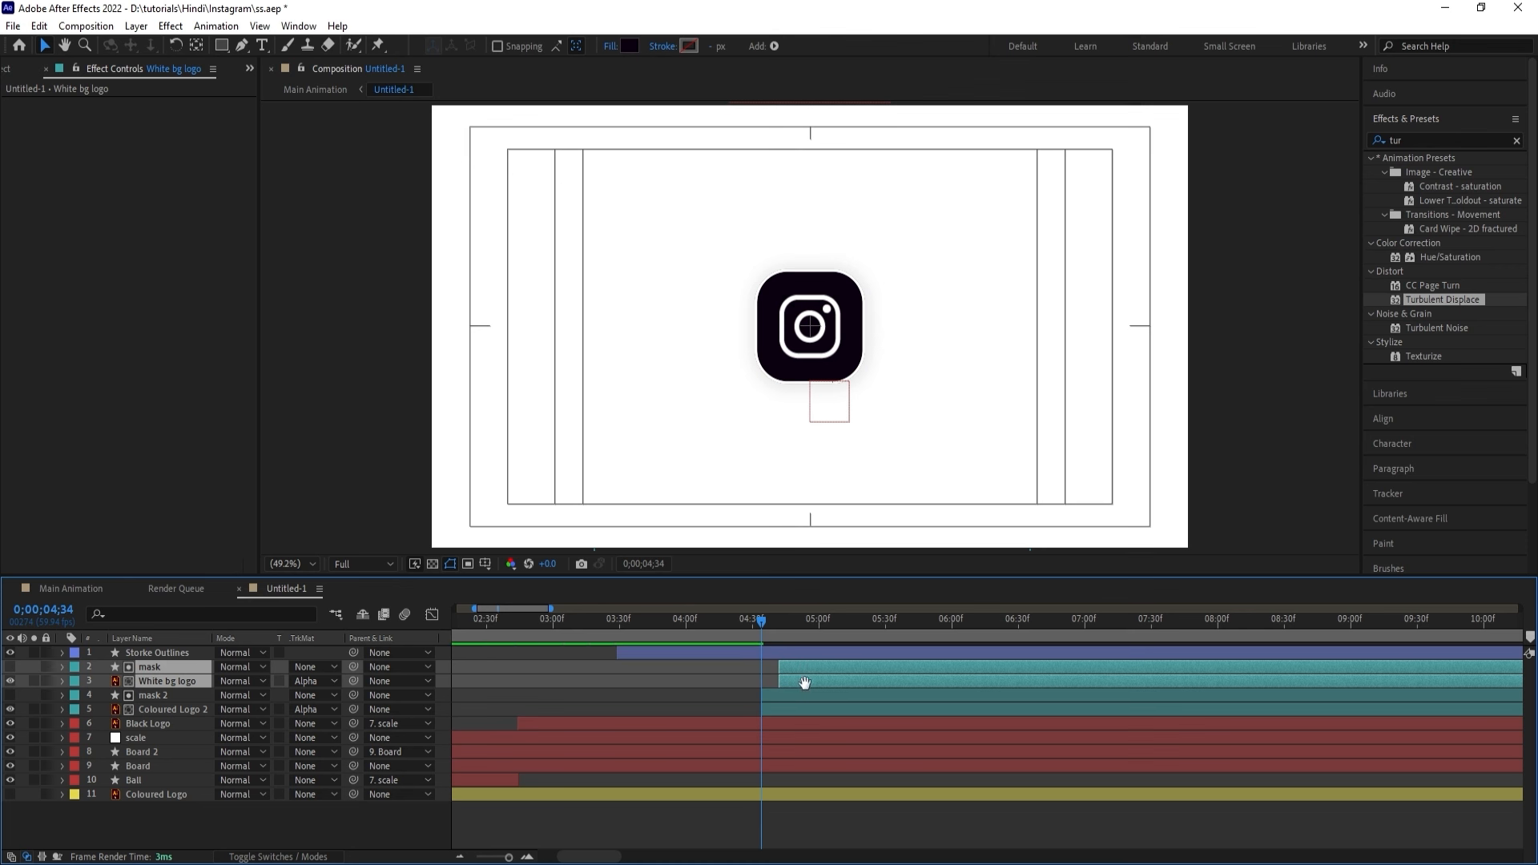
pyautogui.press('space')
pyautogui.press('space')
pyautogui.click(722, 695)
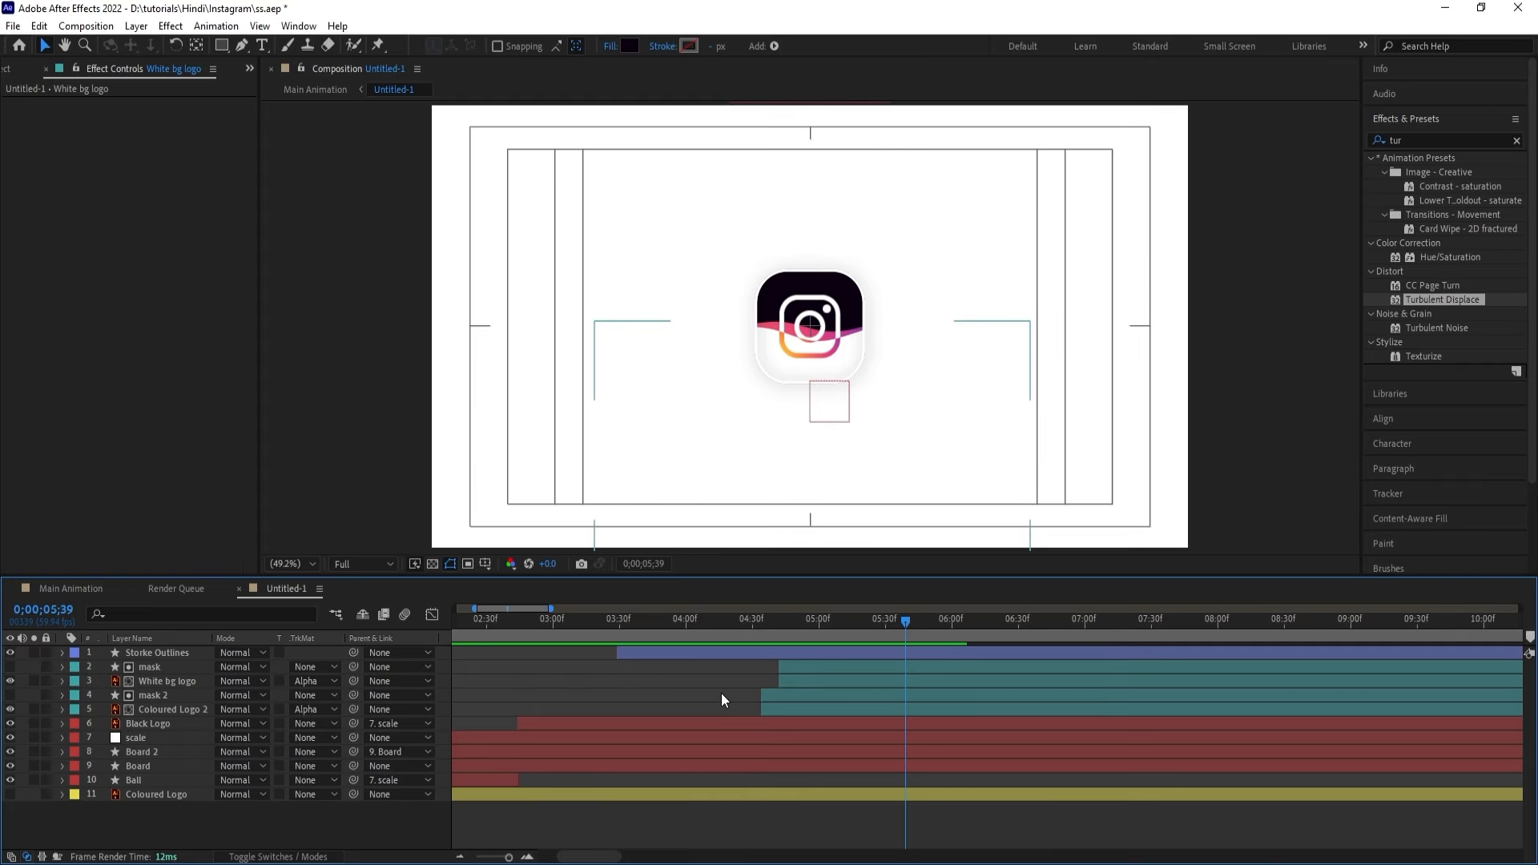
# Set the Turbulent Displace Evolution of mask 2 to 0x+93.0° and preview the changed wave.
pyautogui.click(777, 694)
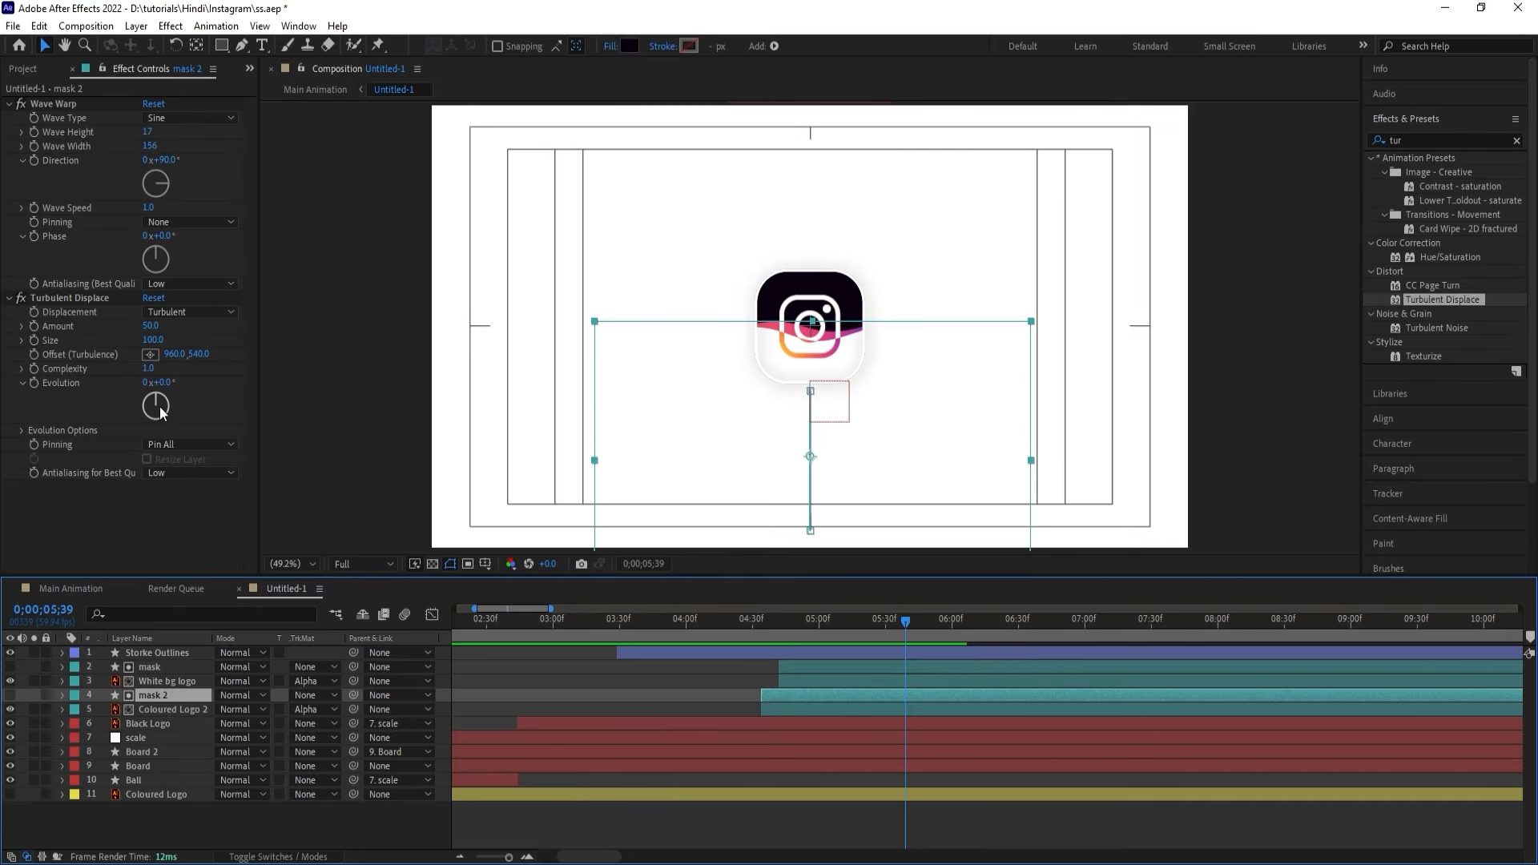
pyautogui.moveTo(158, 403); pyautogui.dragTo(205, 409)
pyautogui.press('space')
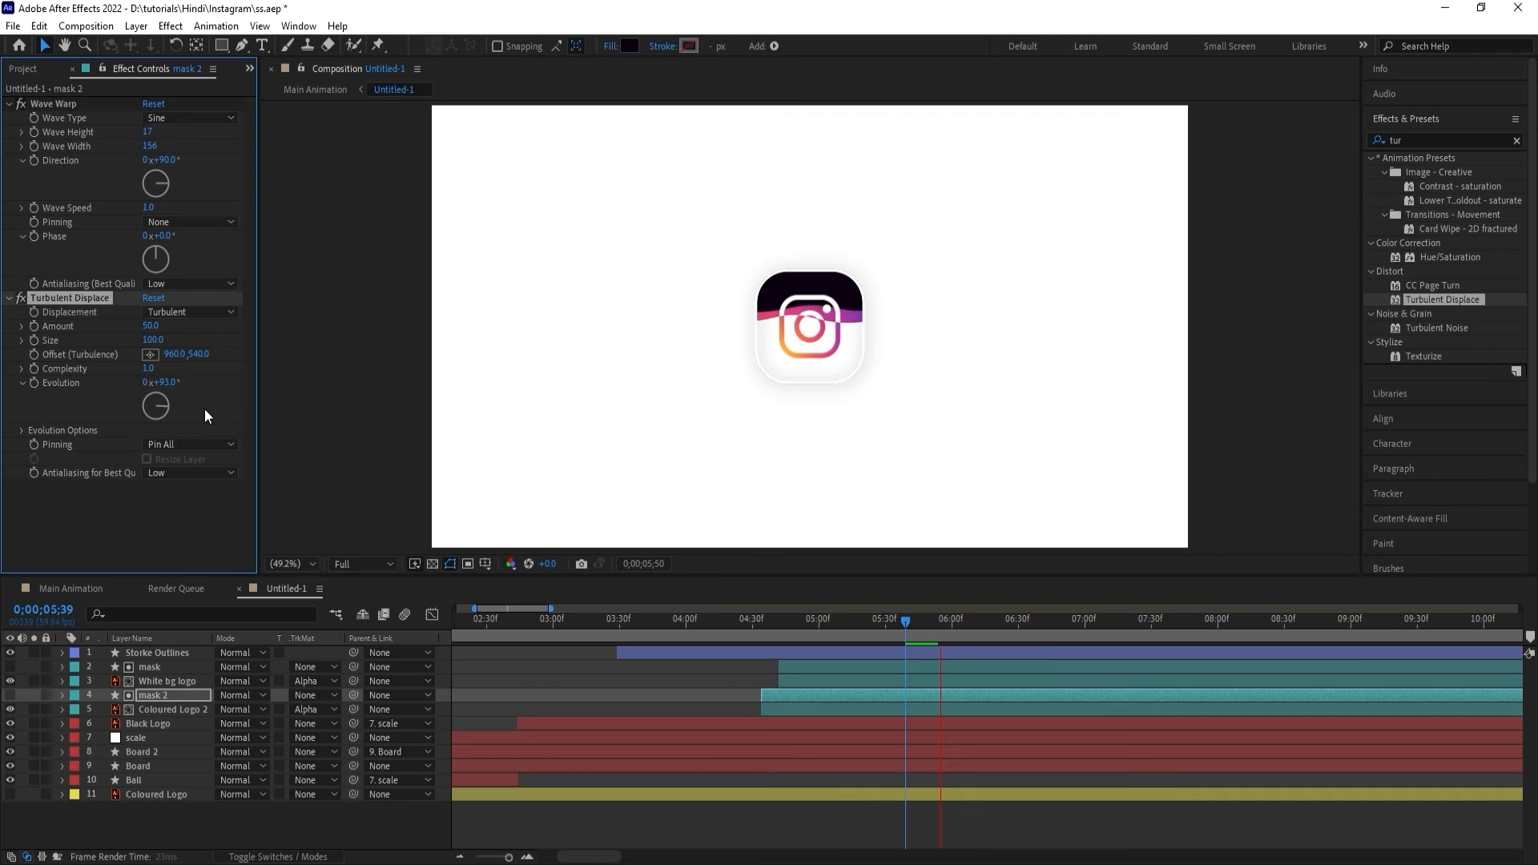
pyautogui.press('space')
# Delay the mask and White bg logo layers a few more frames and preview the reveal from 0;00;04;14.
pyautogui.click(791, 674)
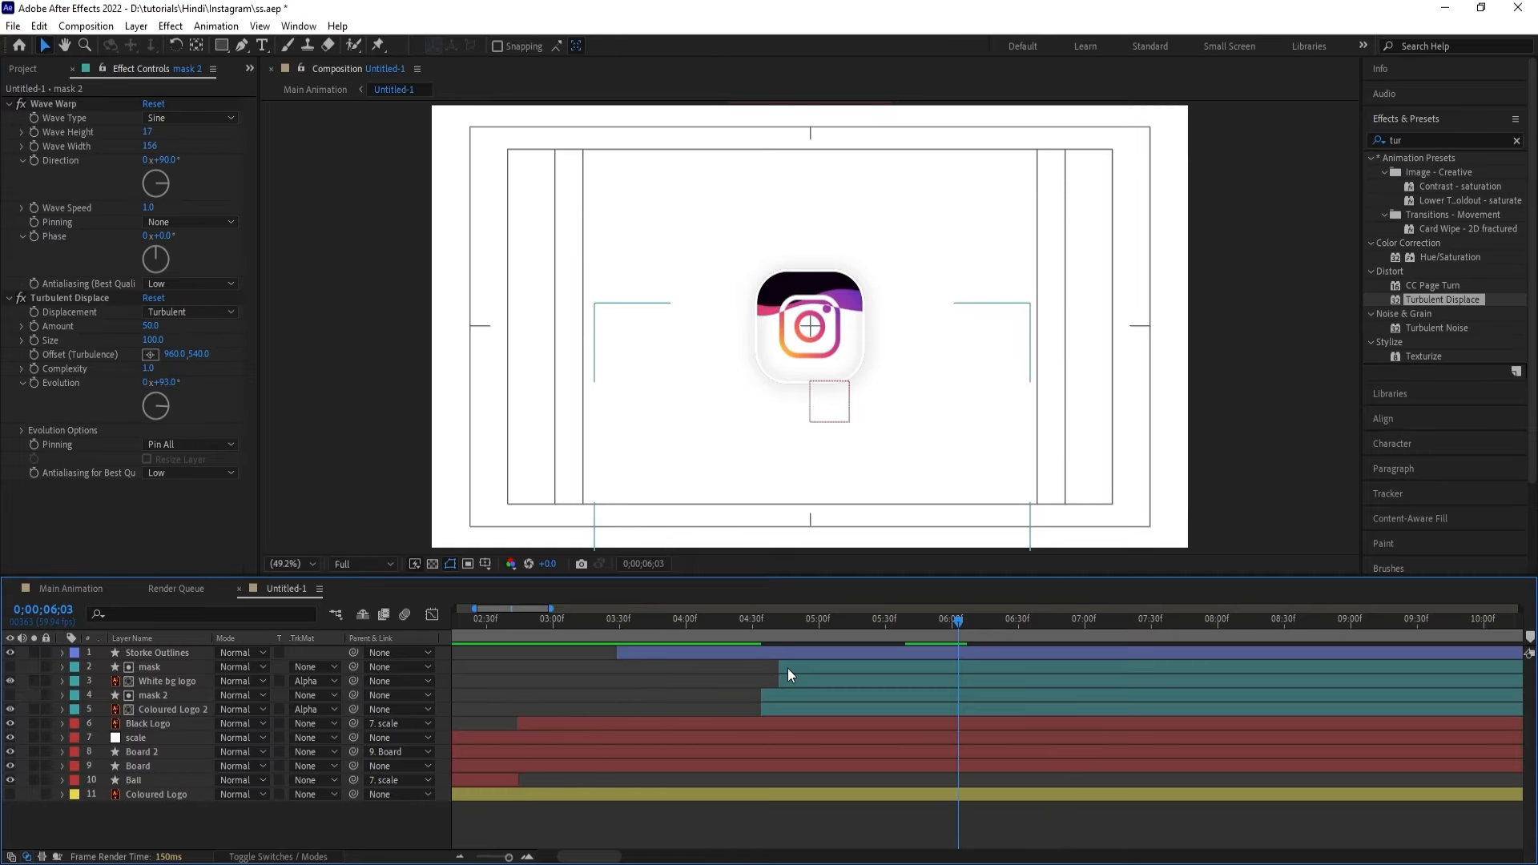
pyautogui.click(786, 669)
pyautogui.keyDown('ctrl'); pyautogui.click(786, 676); pyautogui.keyUp('ctrl')
pyautogui.moveTo(786, 667); pyautogui.dragTo(799, 657)
pyautogui.click(718, 621)
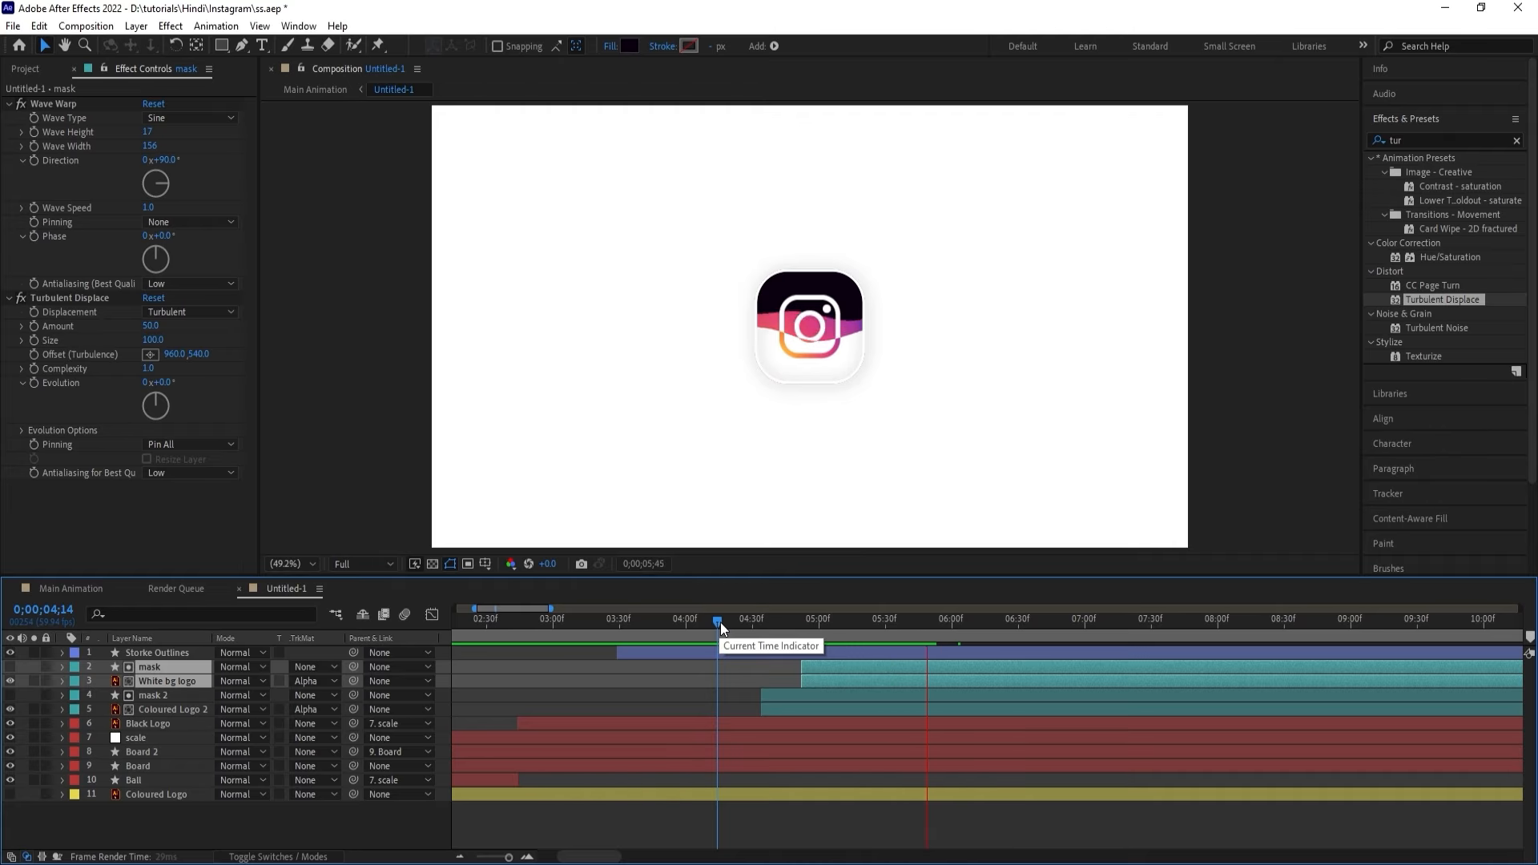
# Preview the complete logo animation from 0;00;00;00 through the wavy reveals.
pyautogui.moveTo(720, 622); pyautogui.dragTo(278, 604)
pyautogui.press('space')
pyautogui.press('-')
pyautogui.press('-')
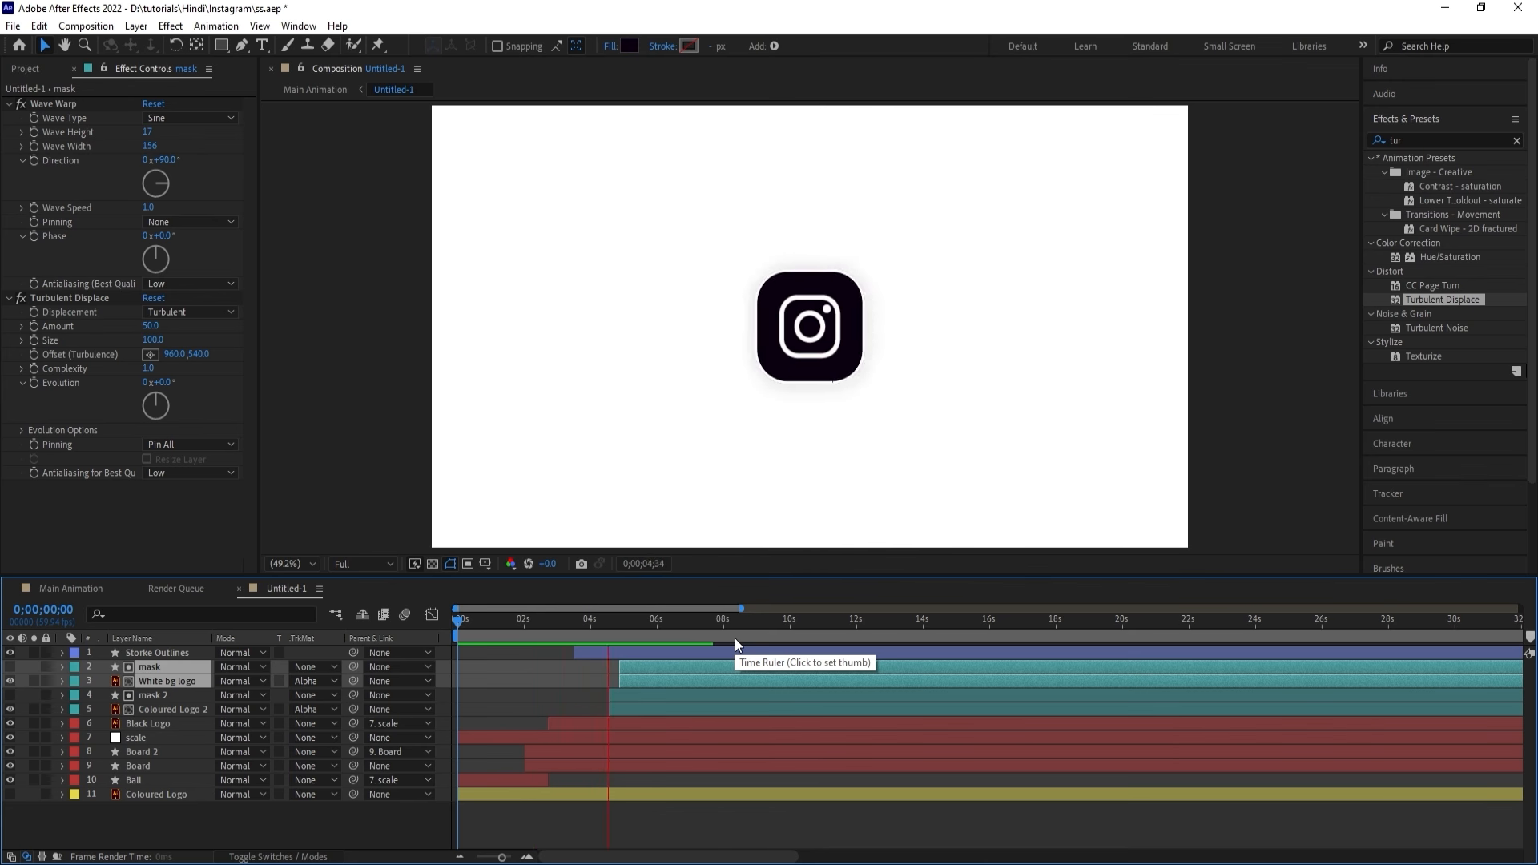
pyautogui.press('space')
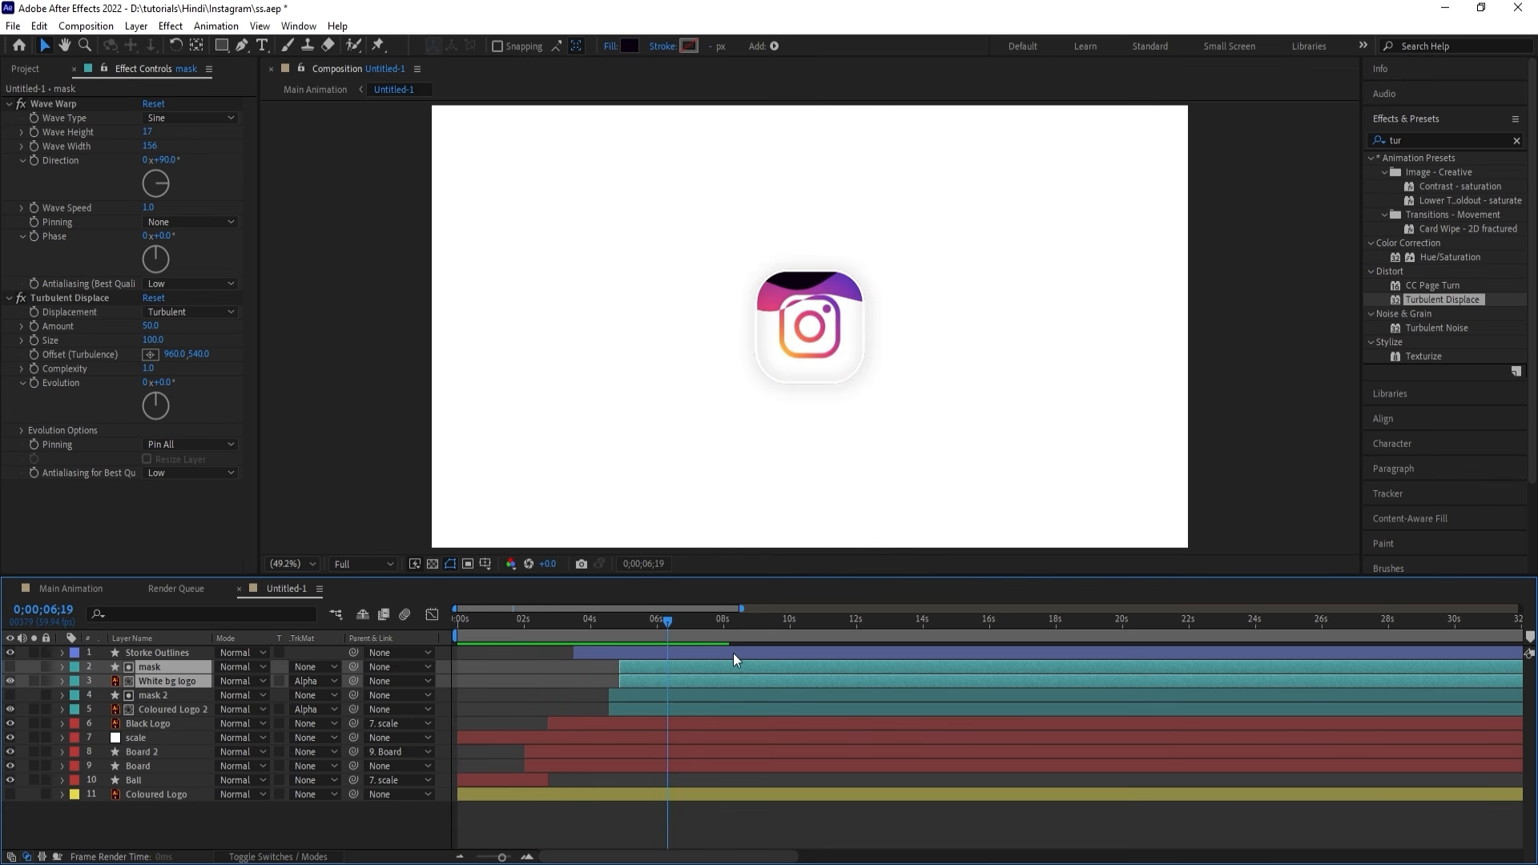
pyautogui.press('space')
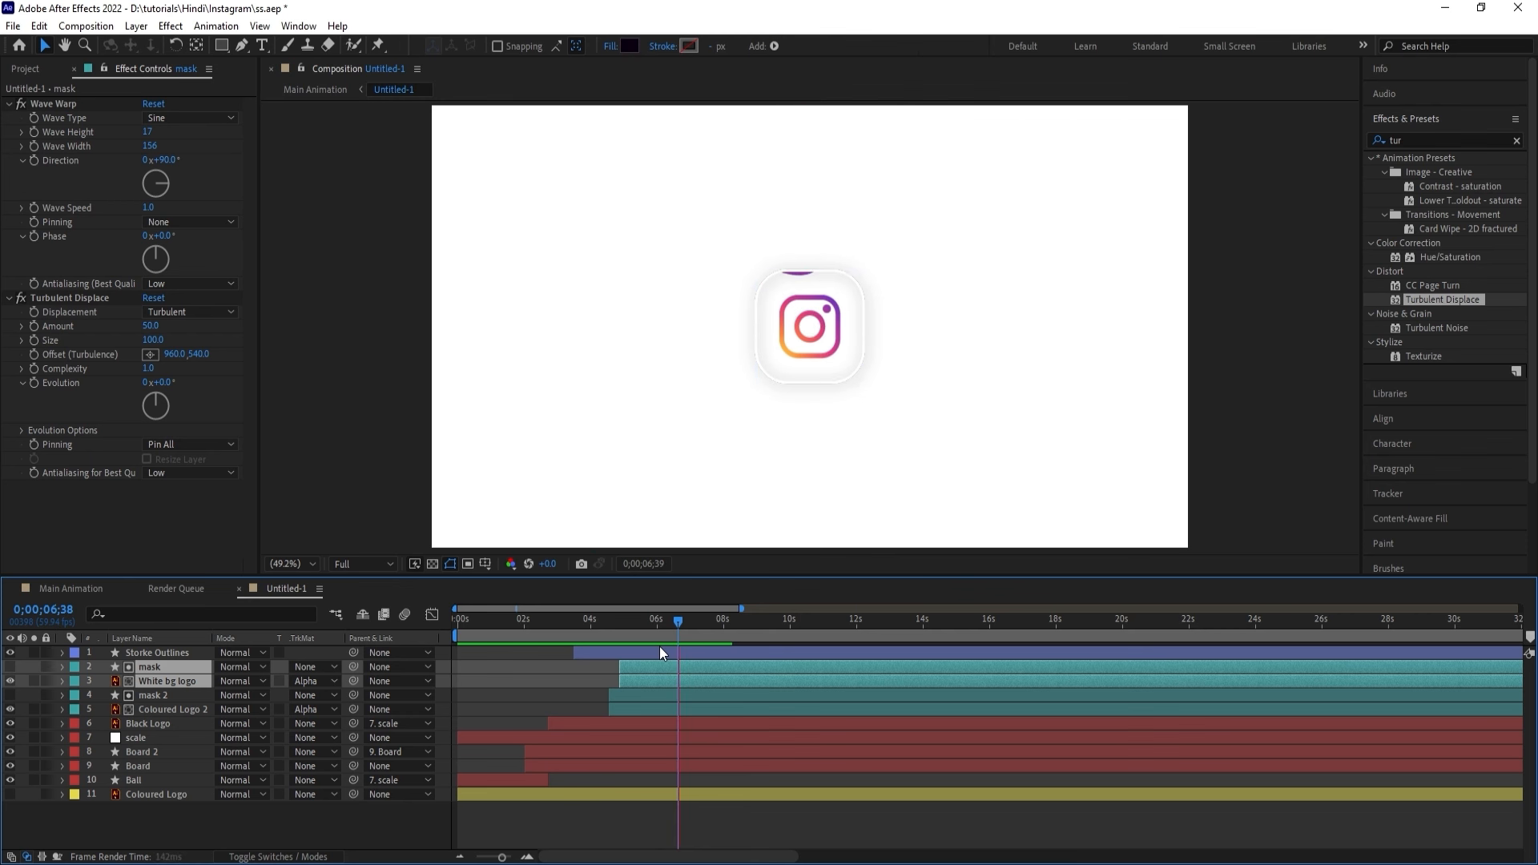
pyautogui.press('space')
# Make the Coloured Logo layer visible and pre-compose all the layers above it as "Animation of logos".
pyautogui.click(494, 655)
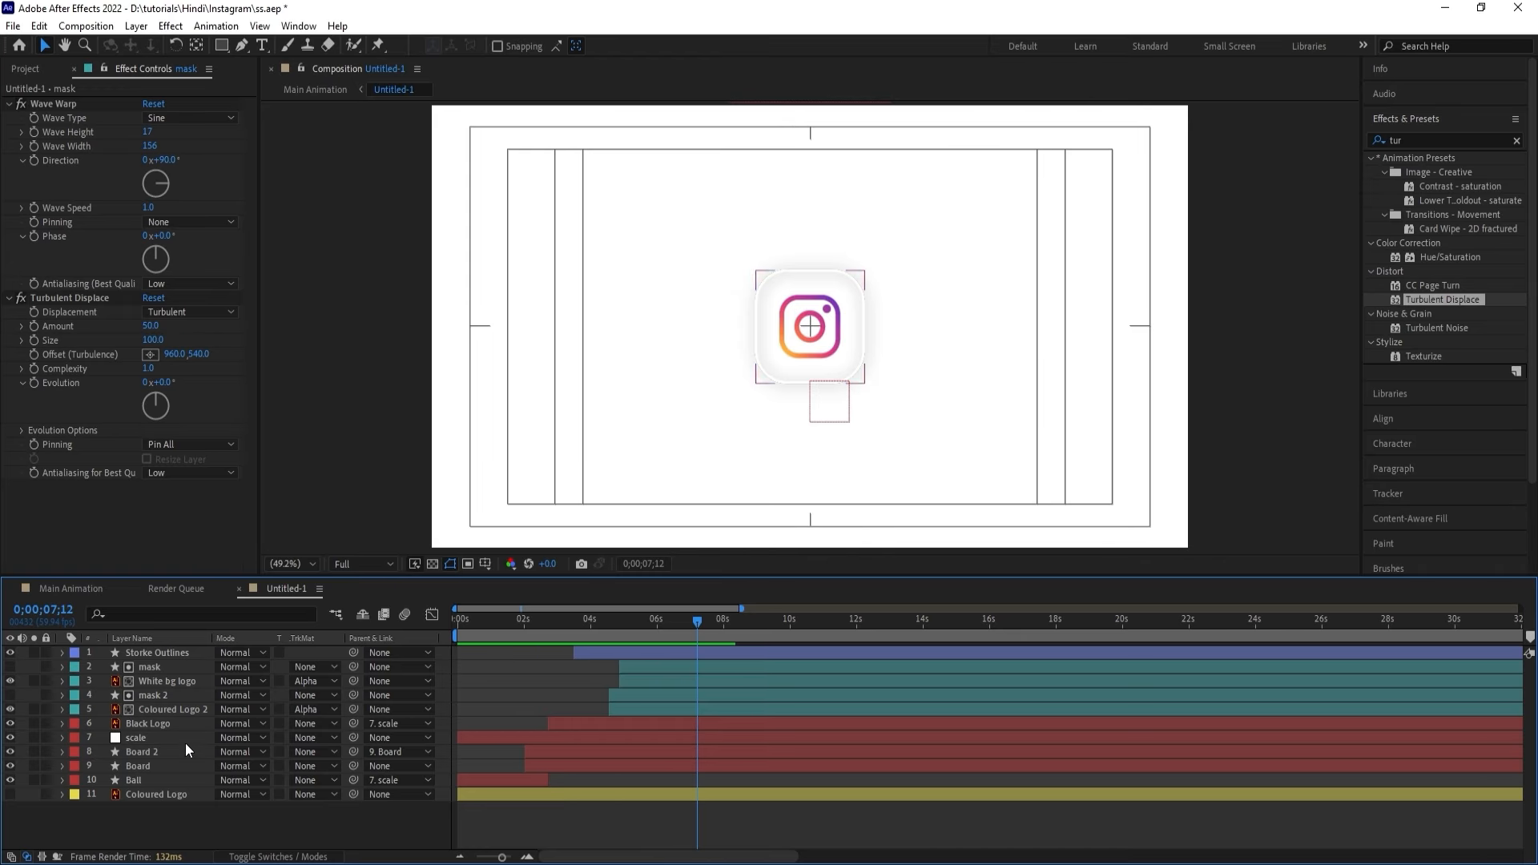
pyautogui.click(8, 795)
pyautogui.click(133, 781)
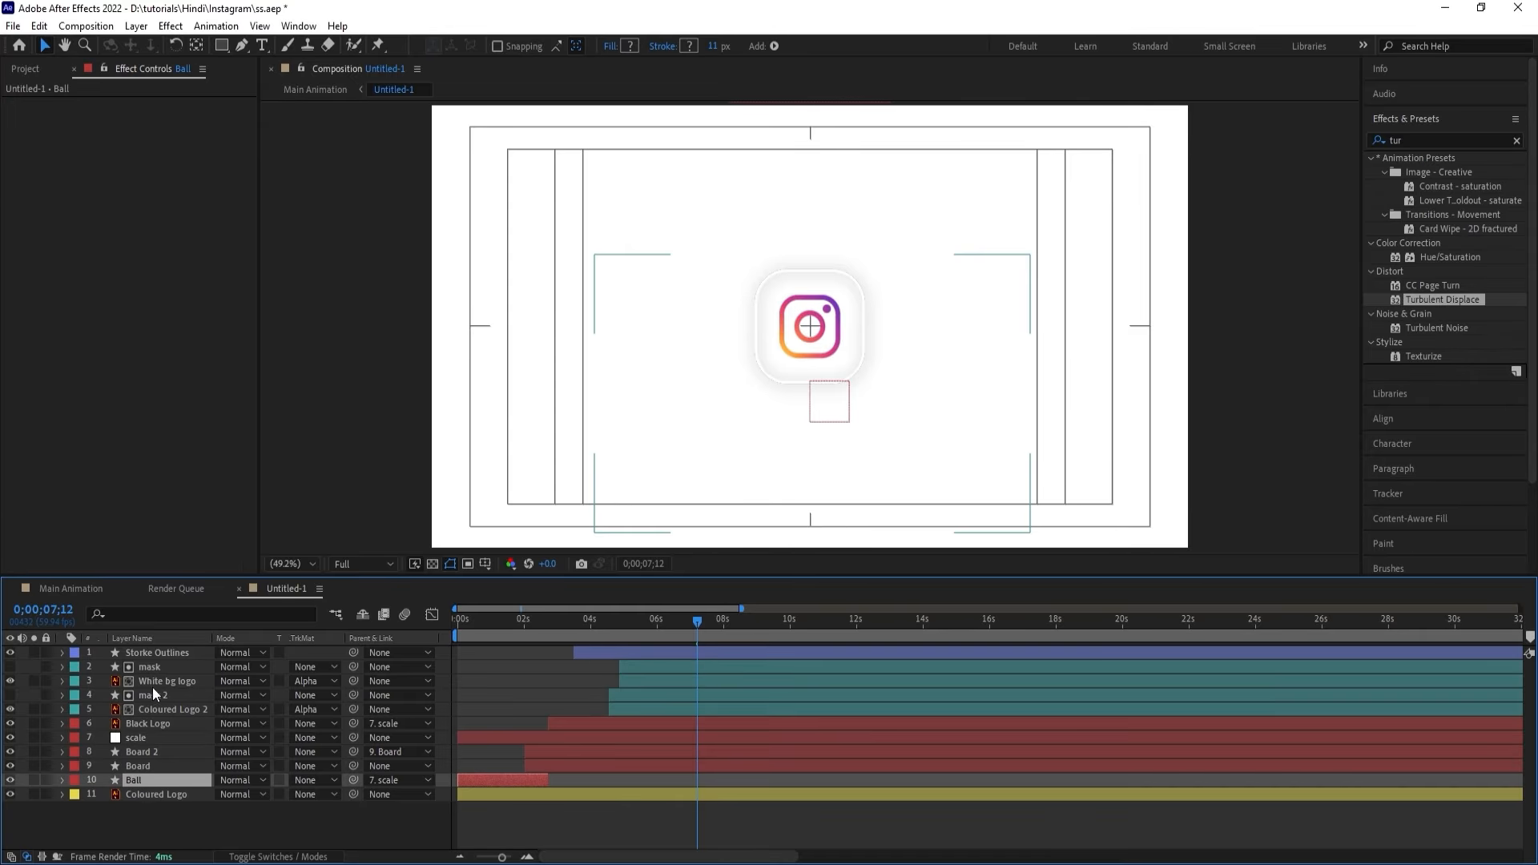
pyautogui.keyDown('shift'); pyautogui.click(143, 659); pyautogui.keyUp('shift')
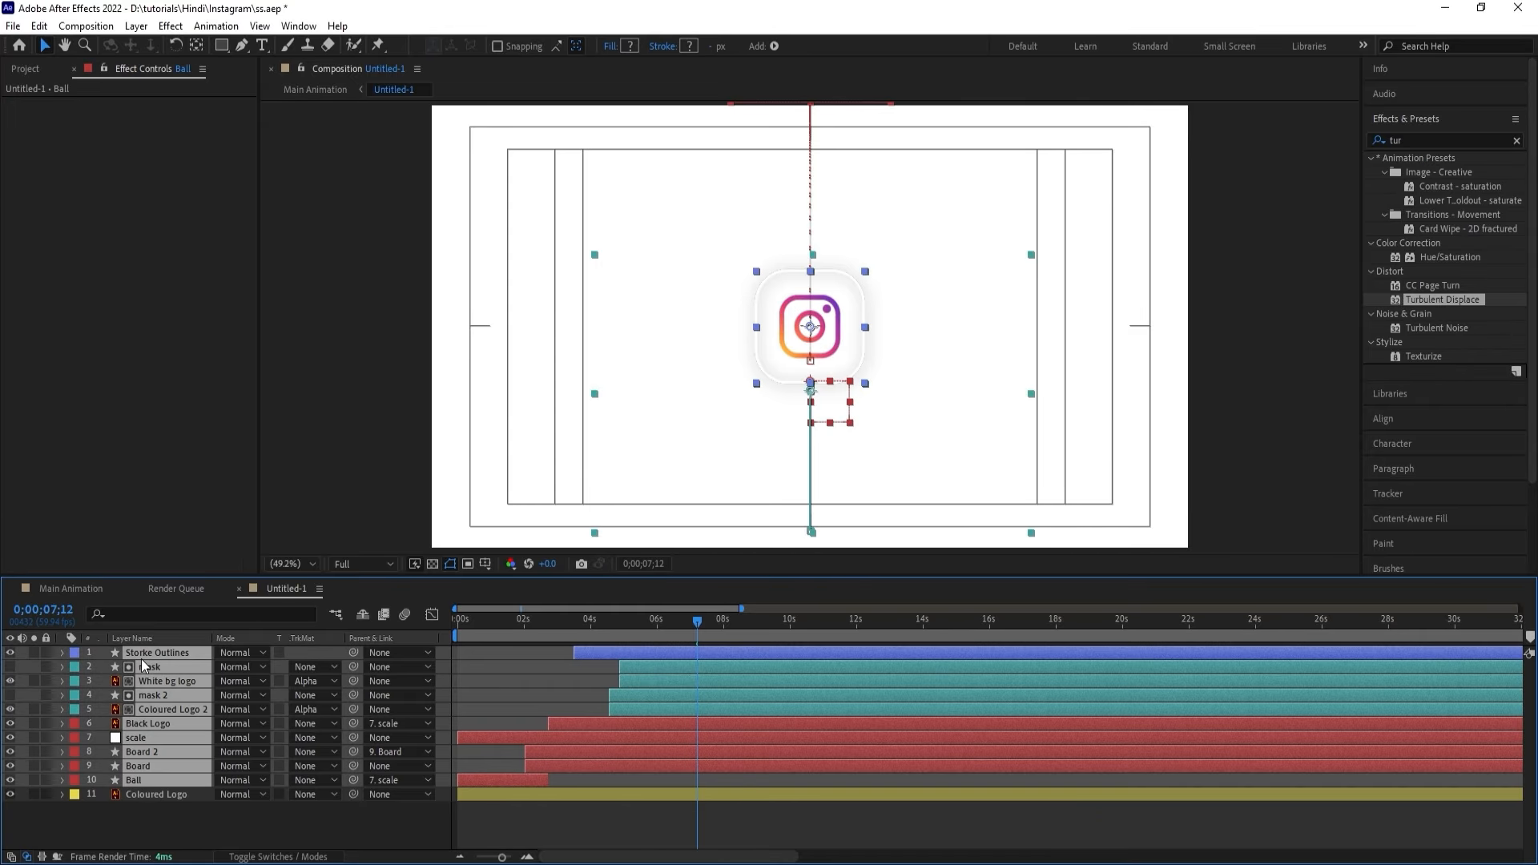
pyautogui.hotkey('ctrl', 'shift', 'c')
pyautogui.write('A')
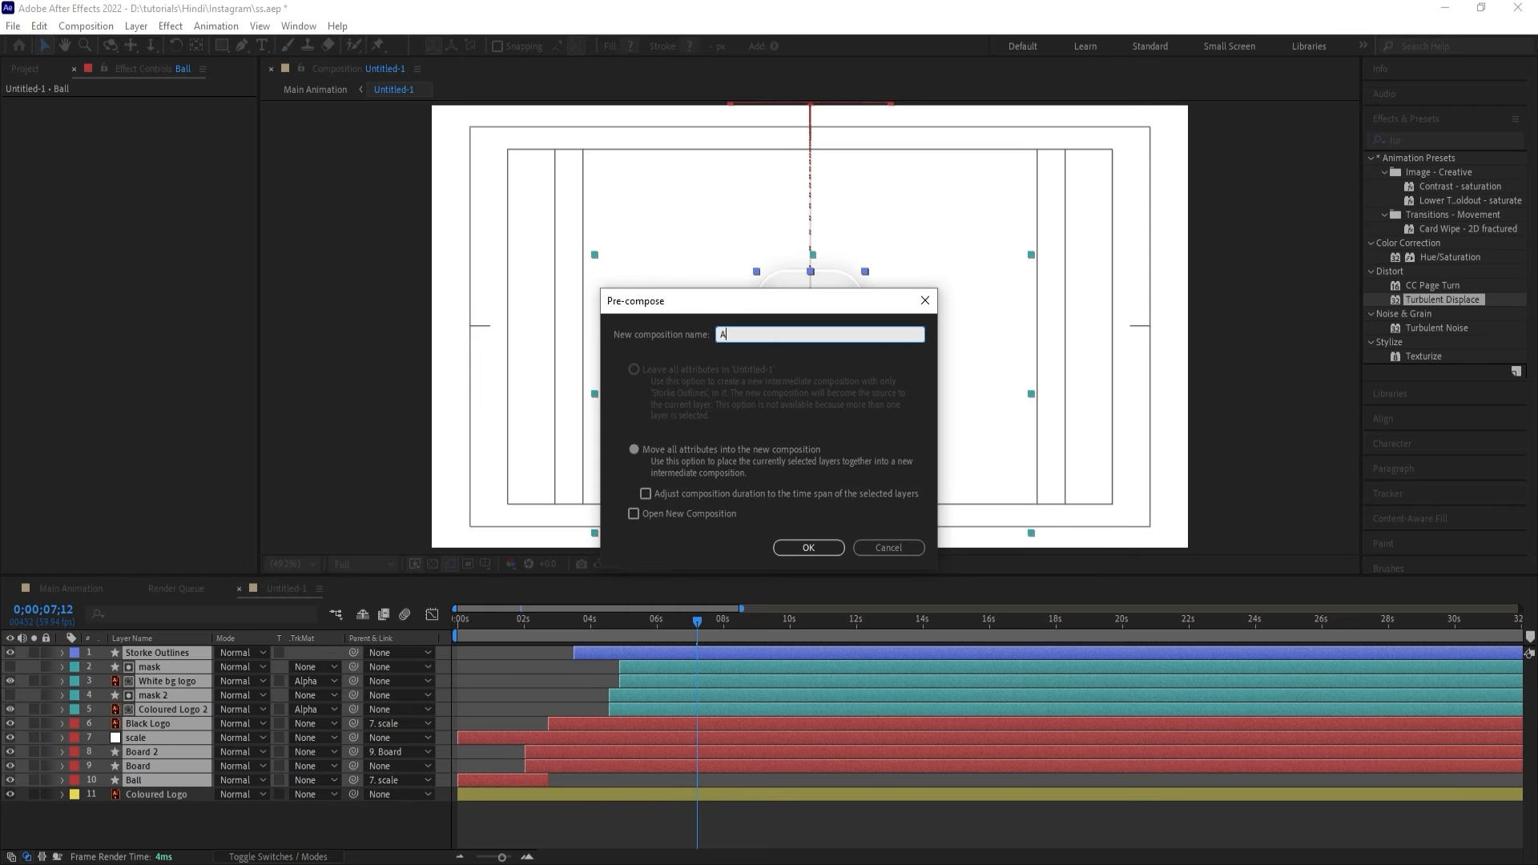
pyautogui.write('nimation of logos')
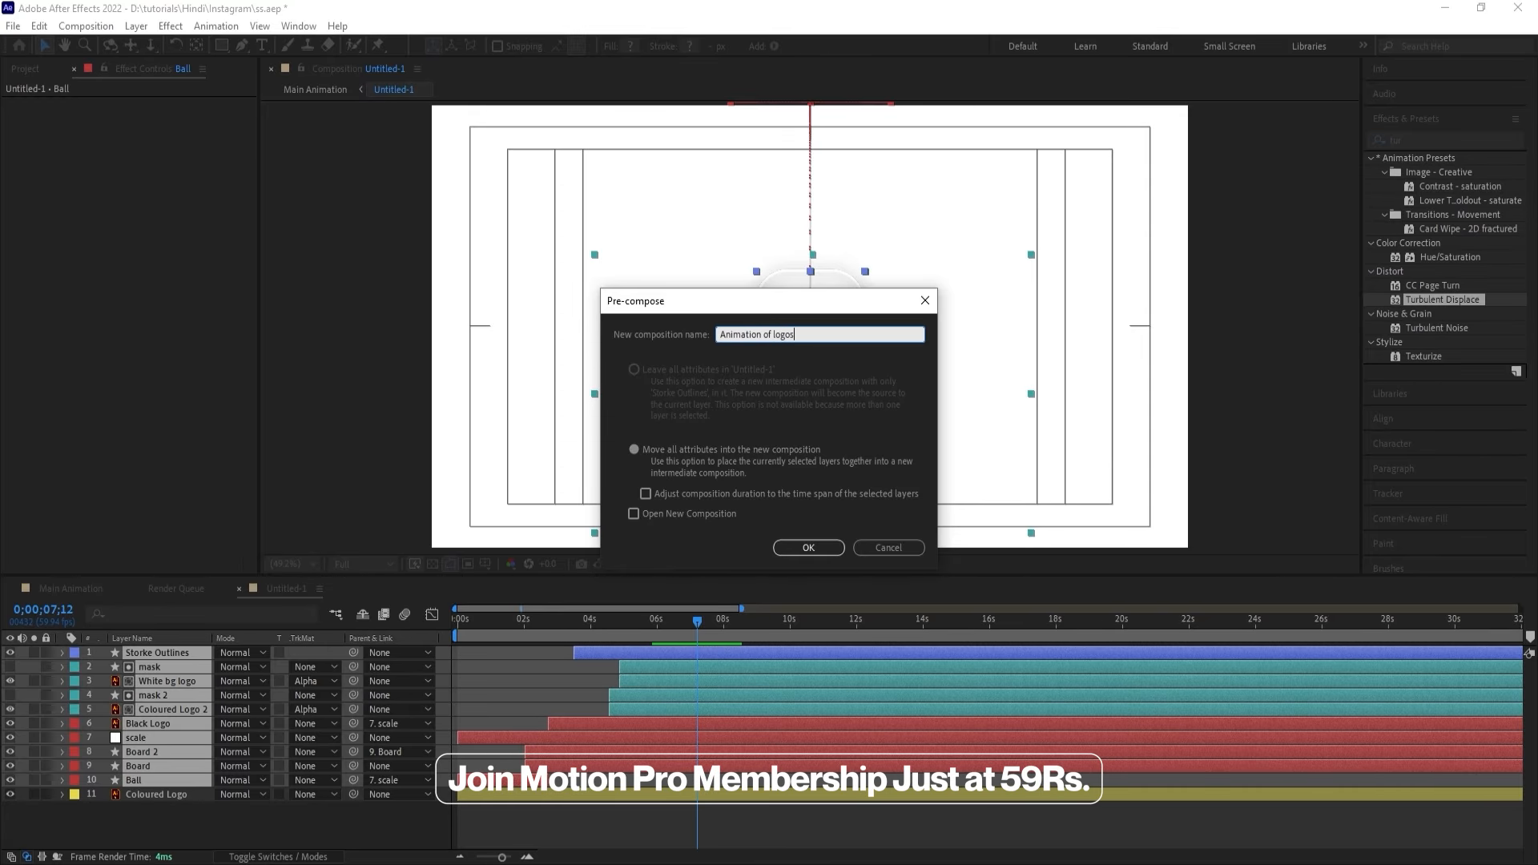
pyautogui.press('Return')
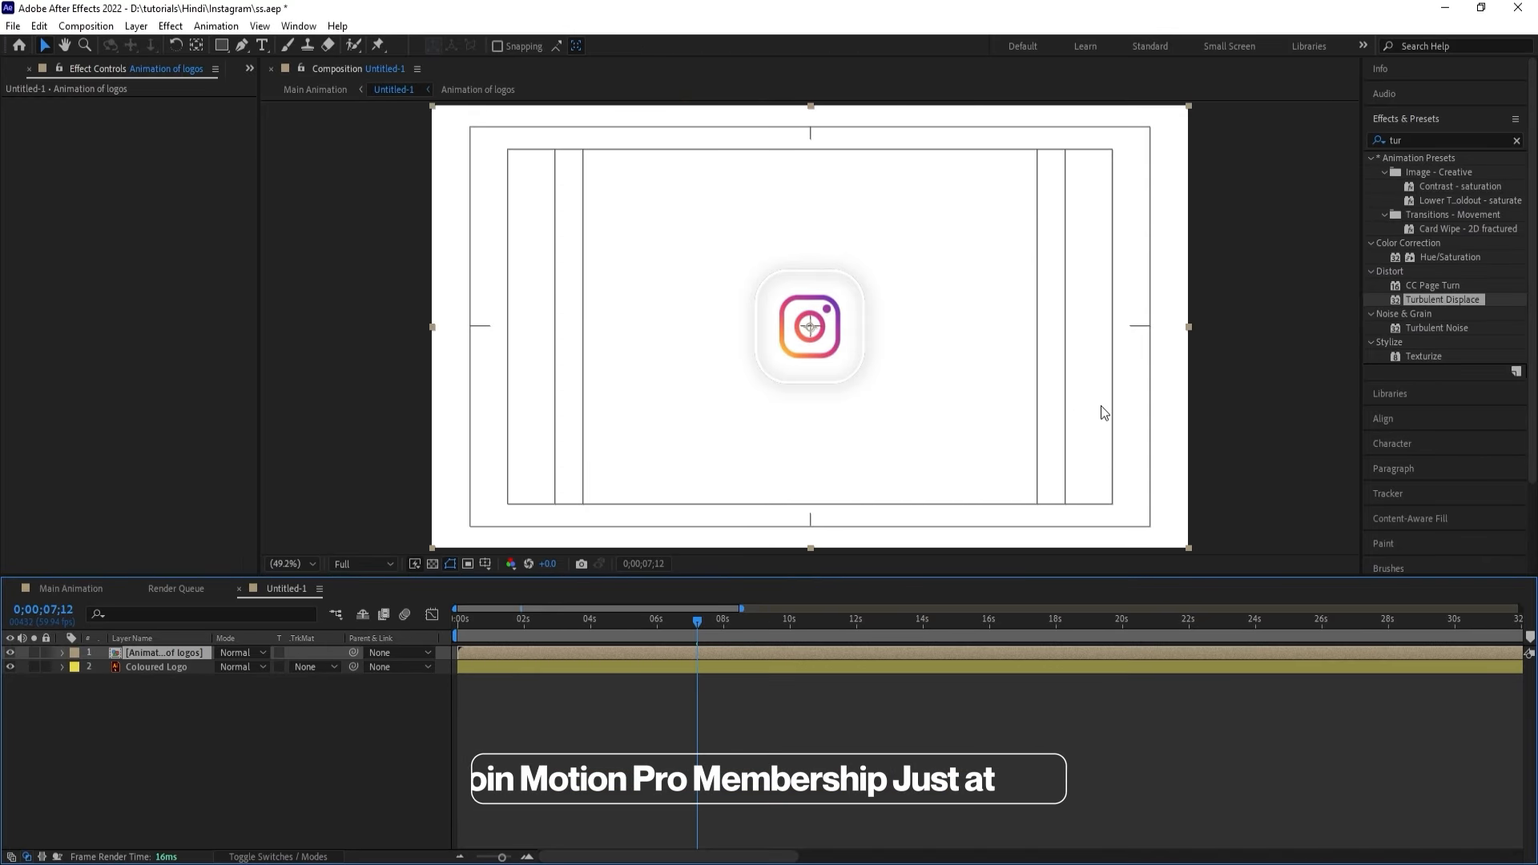
# Apply CC Page Turn to the Animation of logos precomp and move its Fold Position to 575.6, 295.9.
pyautogui.click(1434, 140)
pyautogui.write('pag')
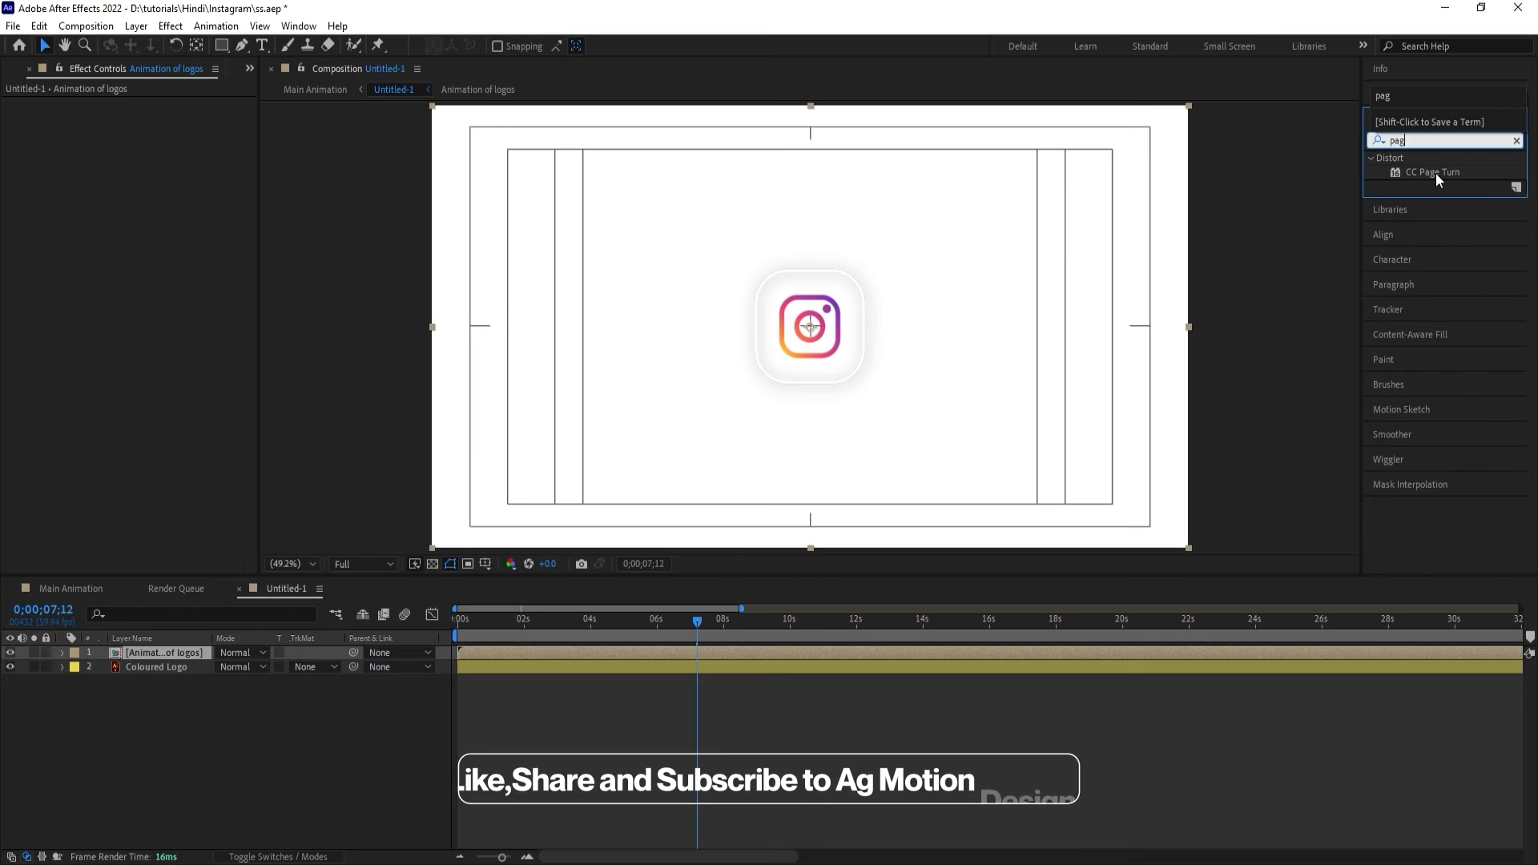
pyautogui.doubleClick(1435, 173)
pyautogui.moveTo(1001, 325); pyautogui.dragTo(864, 343)
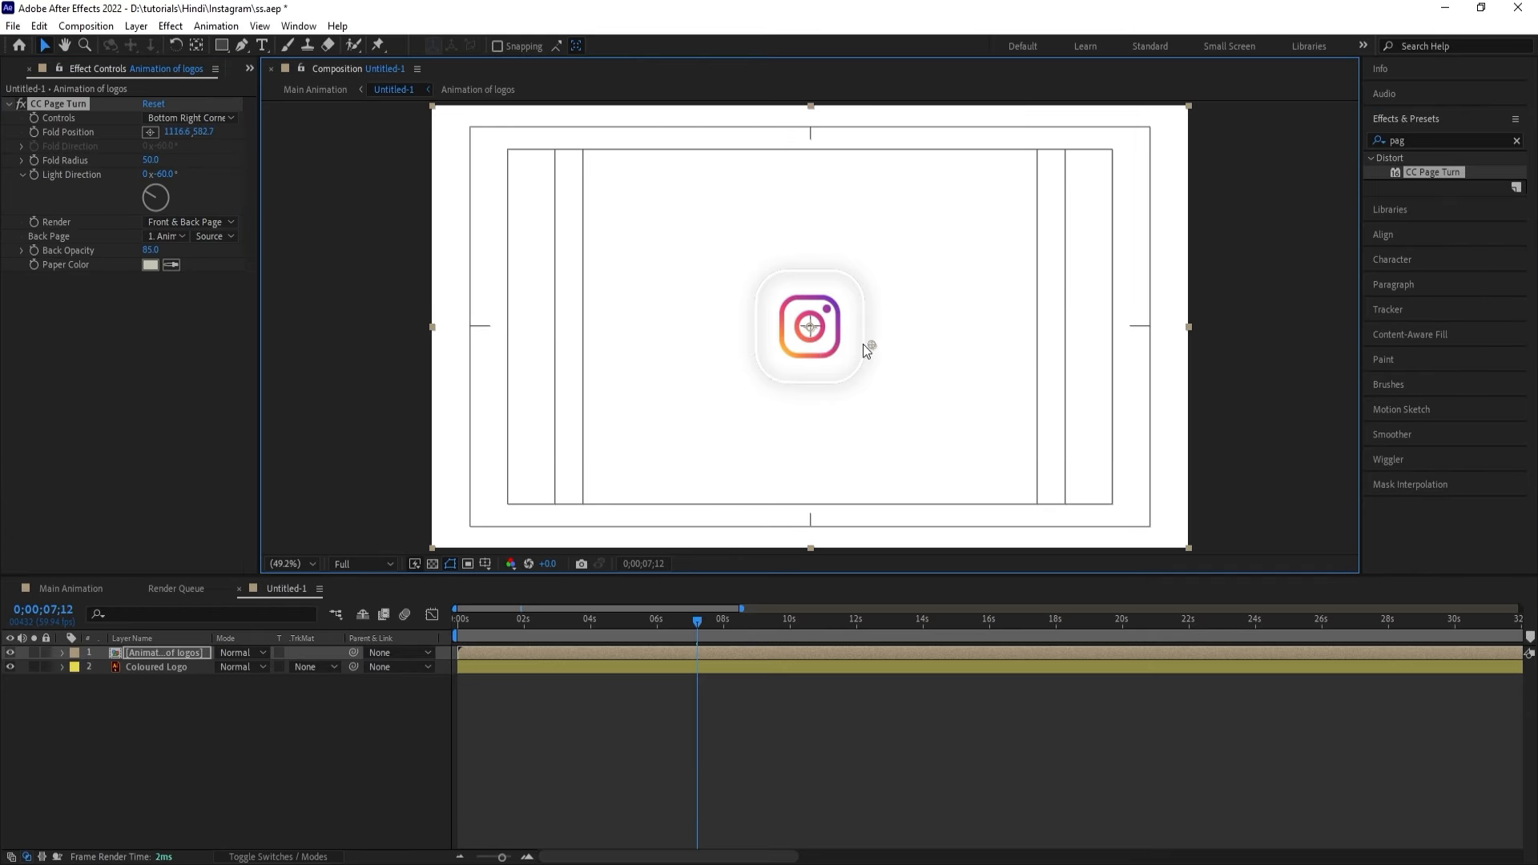
pyautogui.moveTo(656, 468); pyautogui.dragTo(658, 228)
# Enable Collapse Transformations on the Animation of logos layer and move the CC Page Turn Fold Position to 1289.5, 759.7.
pyautogui.press('F4')
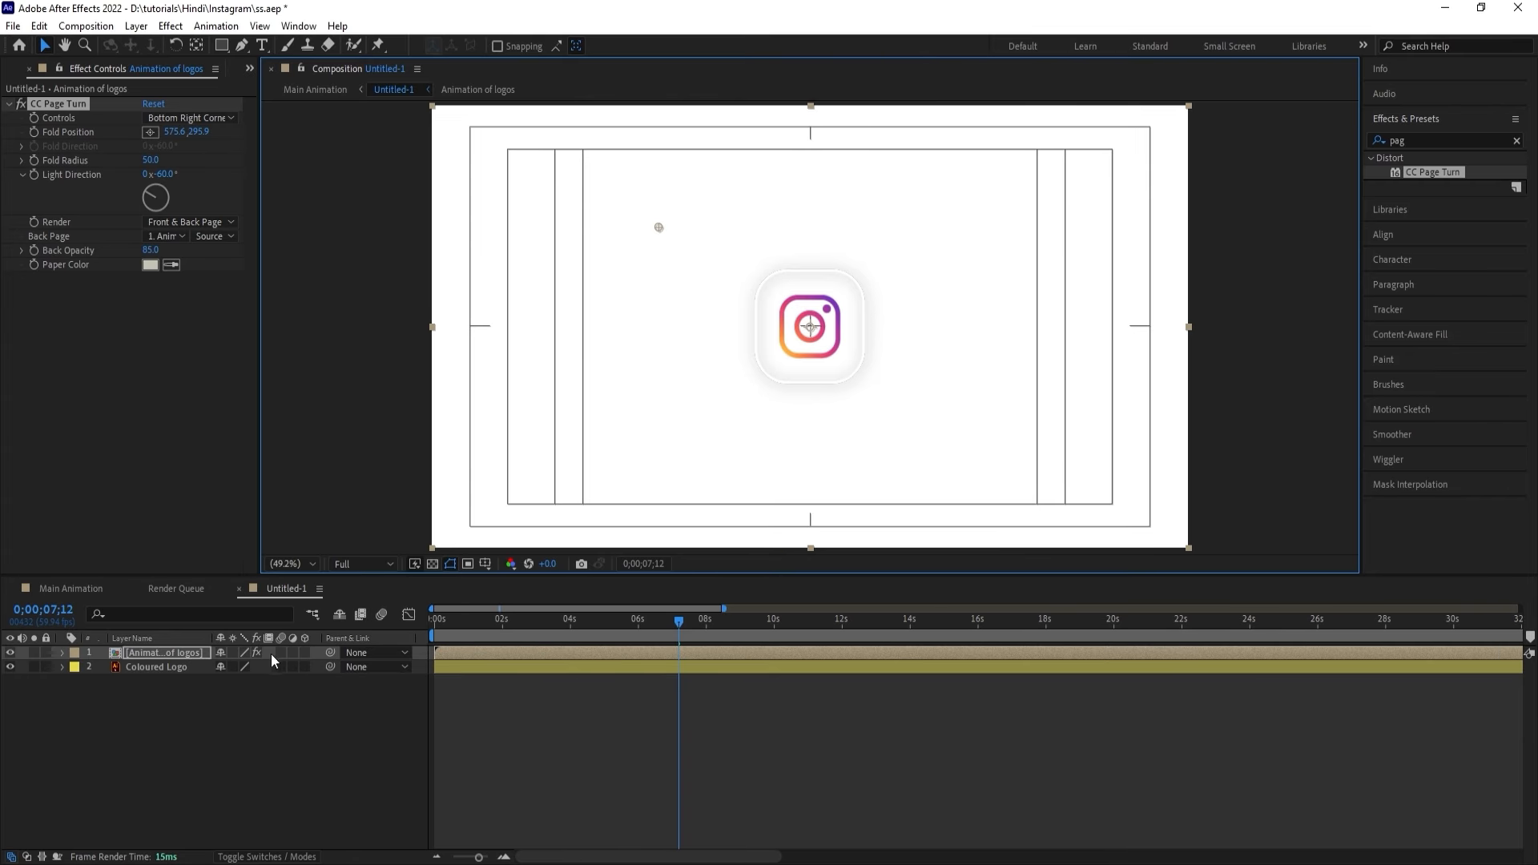
pyautogui.click(233, 652)
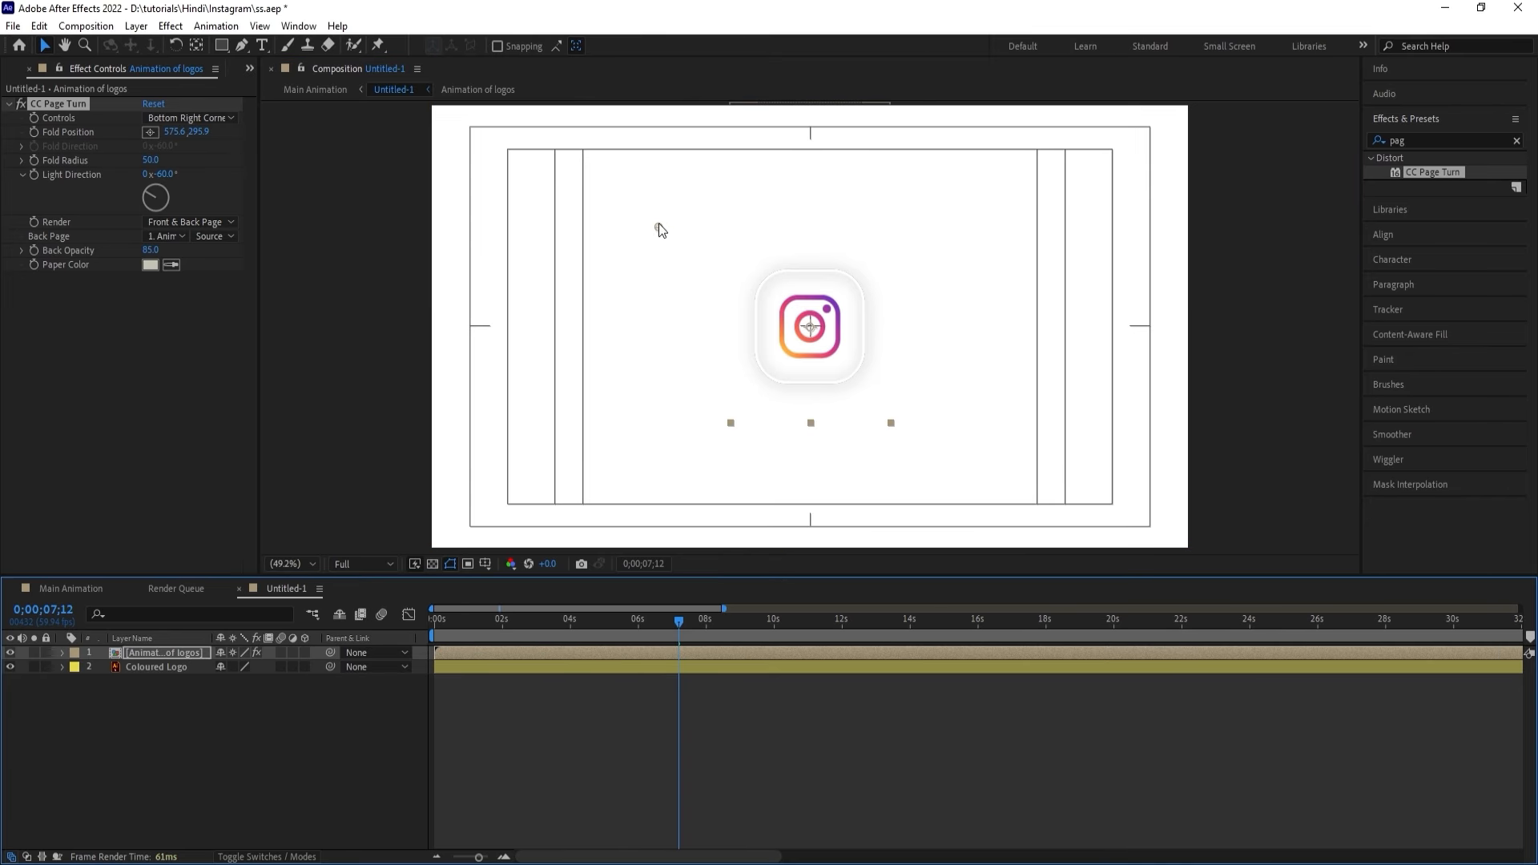
pyautogui.moveTo(658, 229); pyautogui.dragTo(943, 415)
# Scrub through the animation and split the Animation of logos layer at 0;00;06;57.
pyautogui.moveTo(569, 626); pyautogui.dragTo(454, 623)
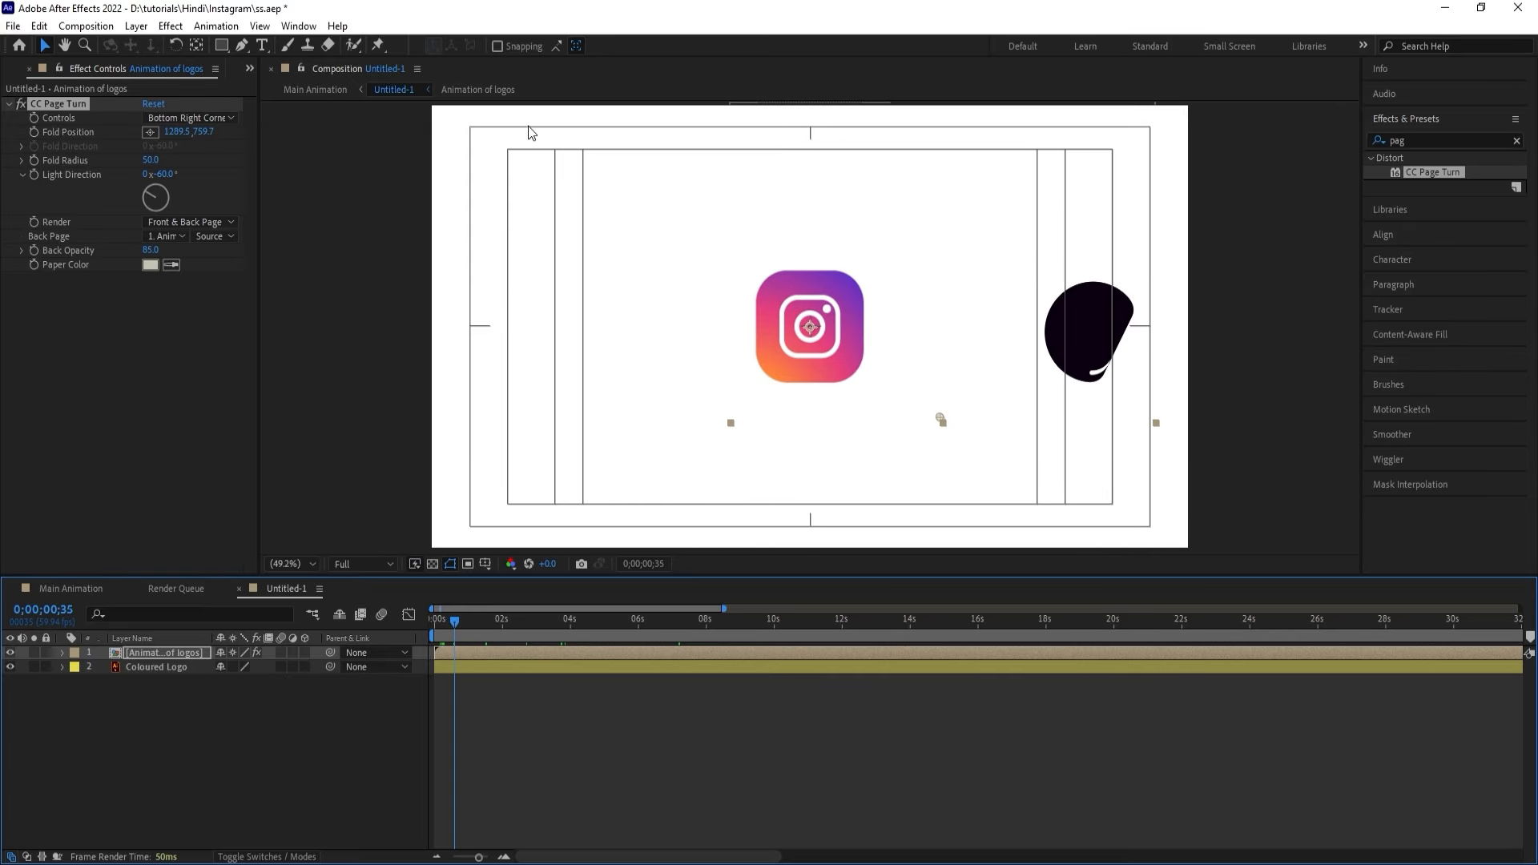
pyautogui.moveTo(450, 619); pyautogui.dragTo(669, 638)
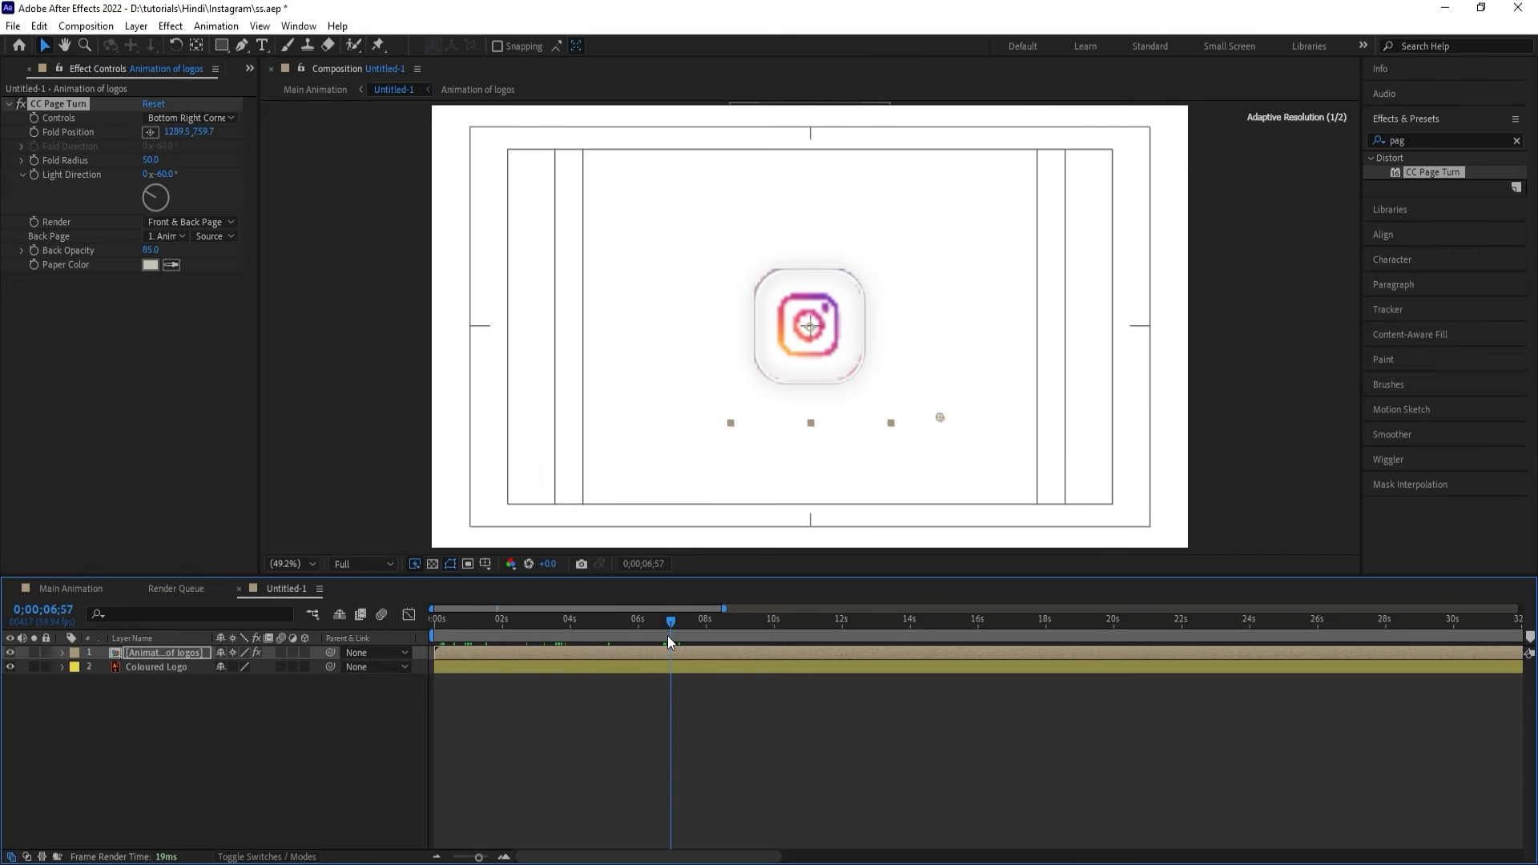
pyautogui.click(664, 653)
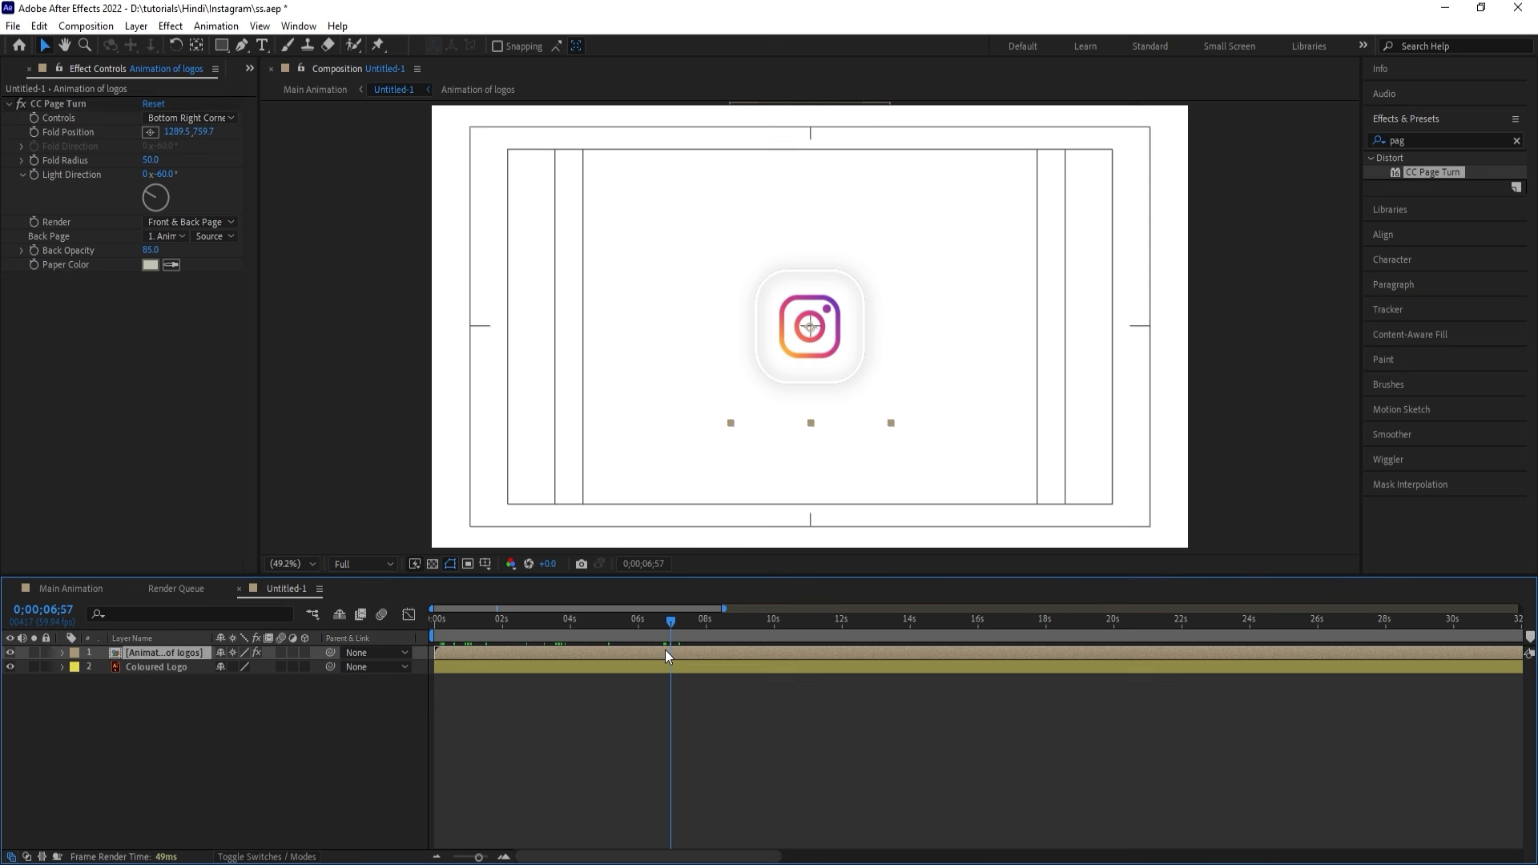
pyautogui.hotkey('ctrl', 'shift', 'd')
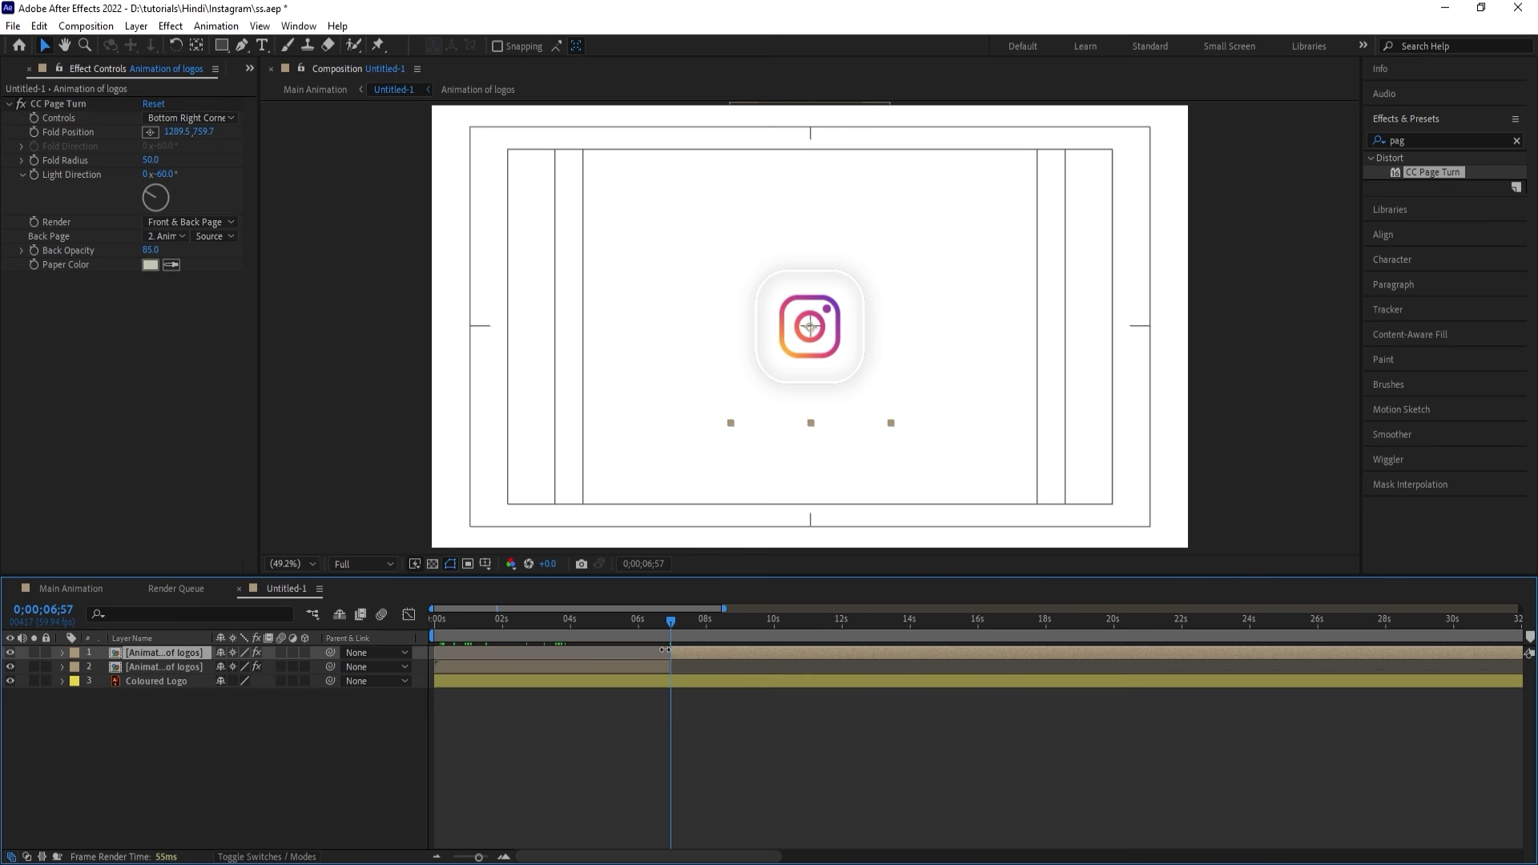
# Remove the CC Page Turn effect from the earlier part of the split Animation of logos layer.
pyautogui.click(622, 628)
pyautogui.click(622, 671)
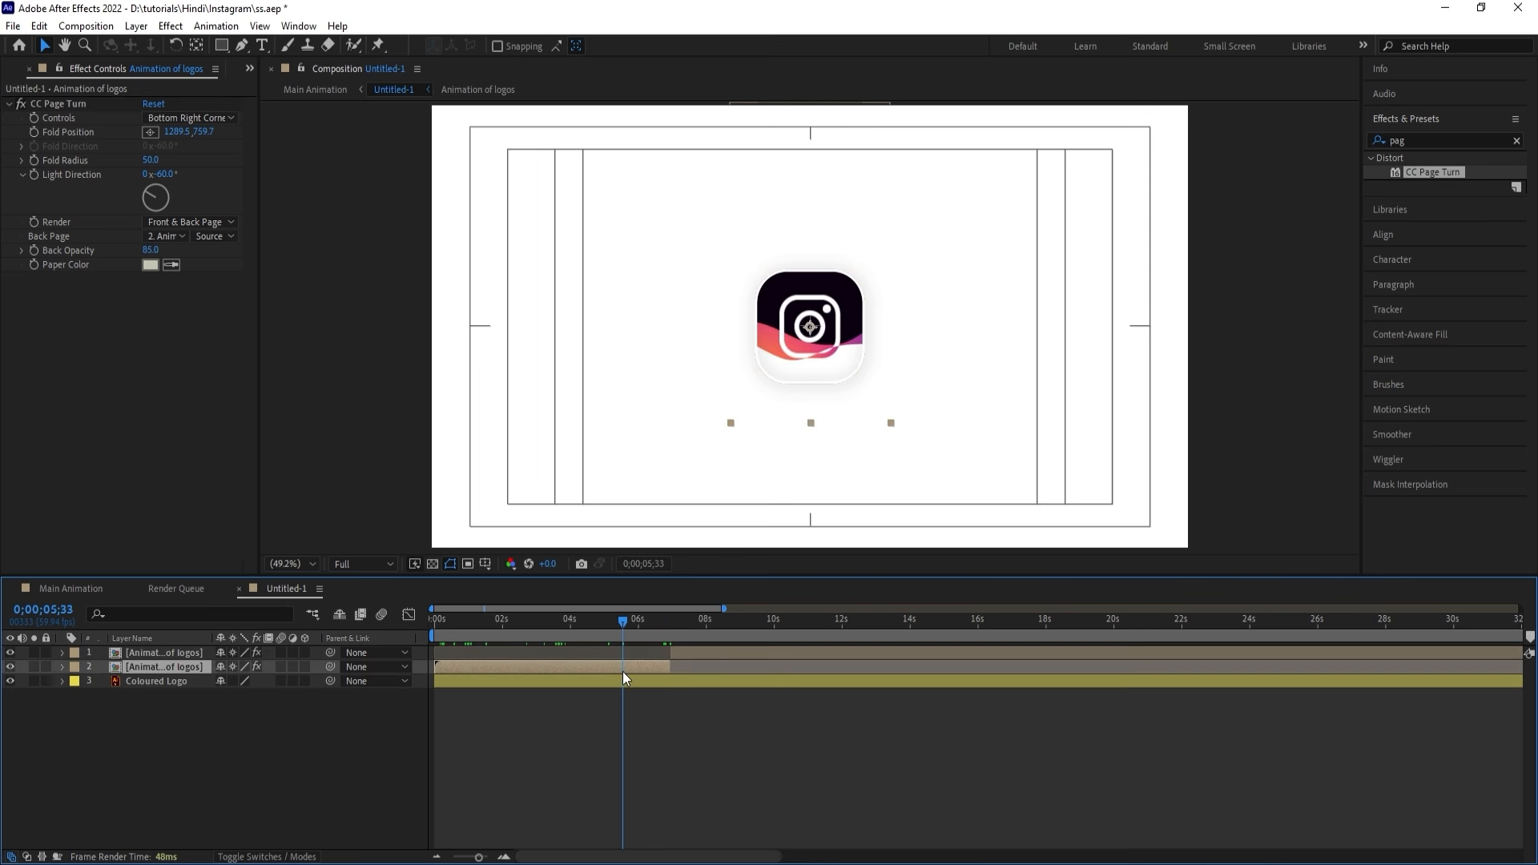
pyautogui.moveTo(519, 631); pyautogui.dragTo(452, 618)
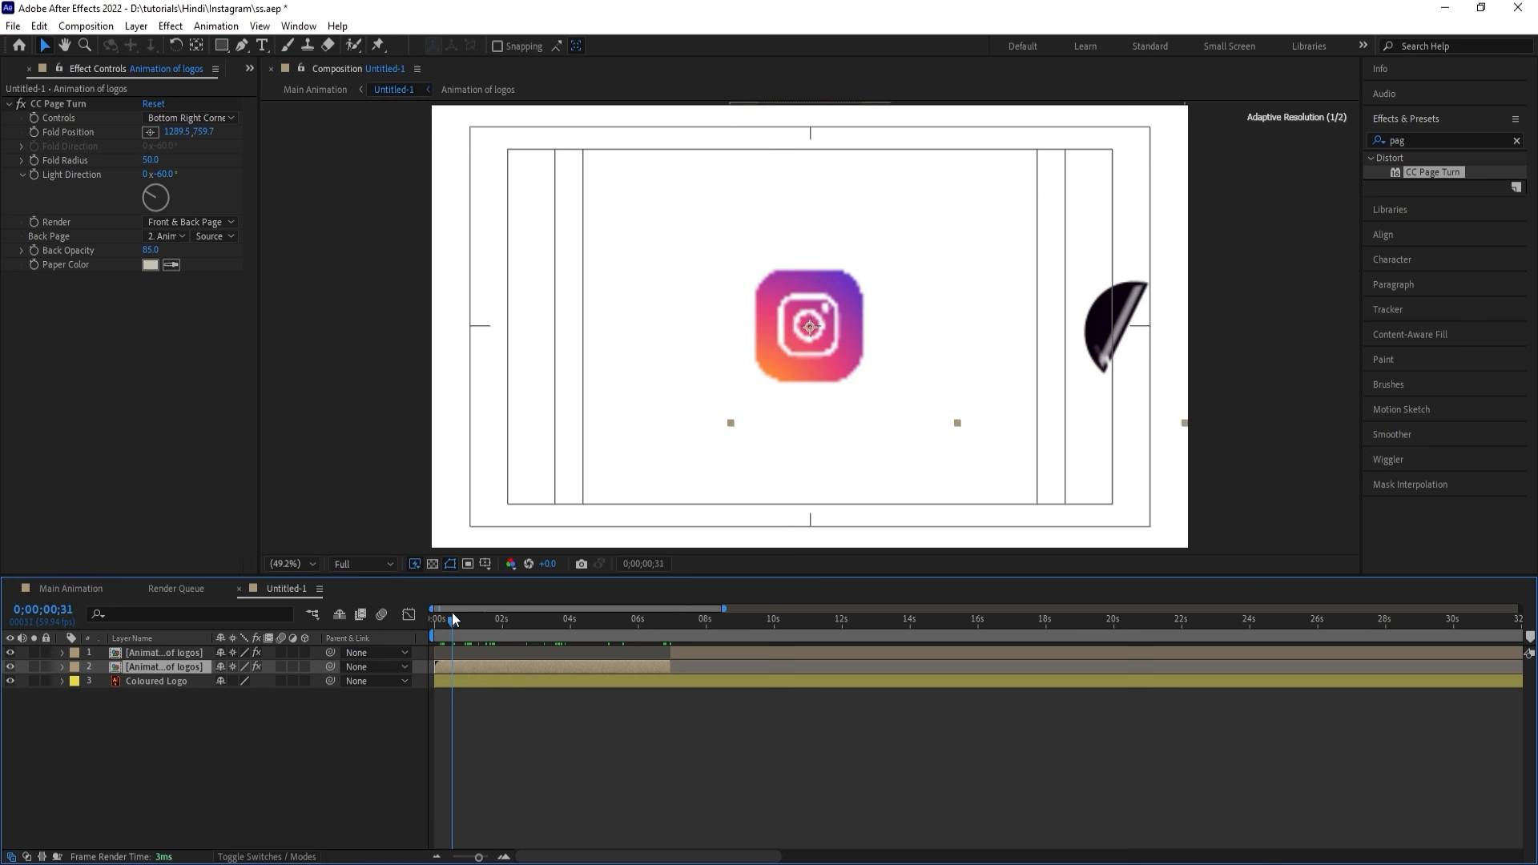
pyautogui.click(51, 108)
pyautogui.press('Delete')
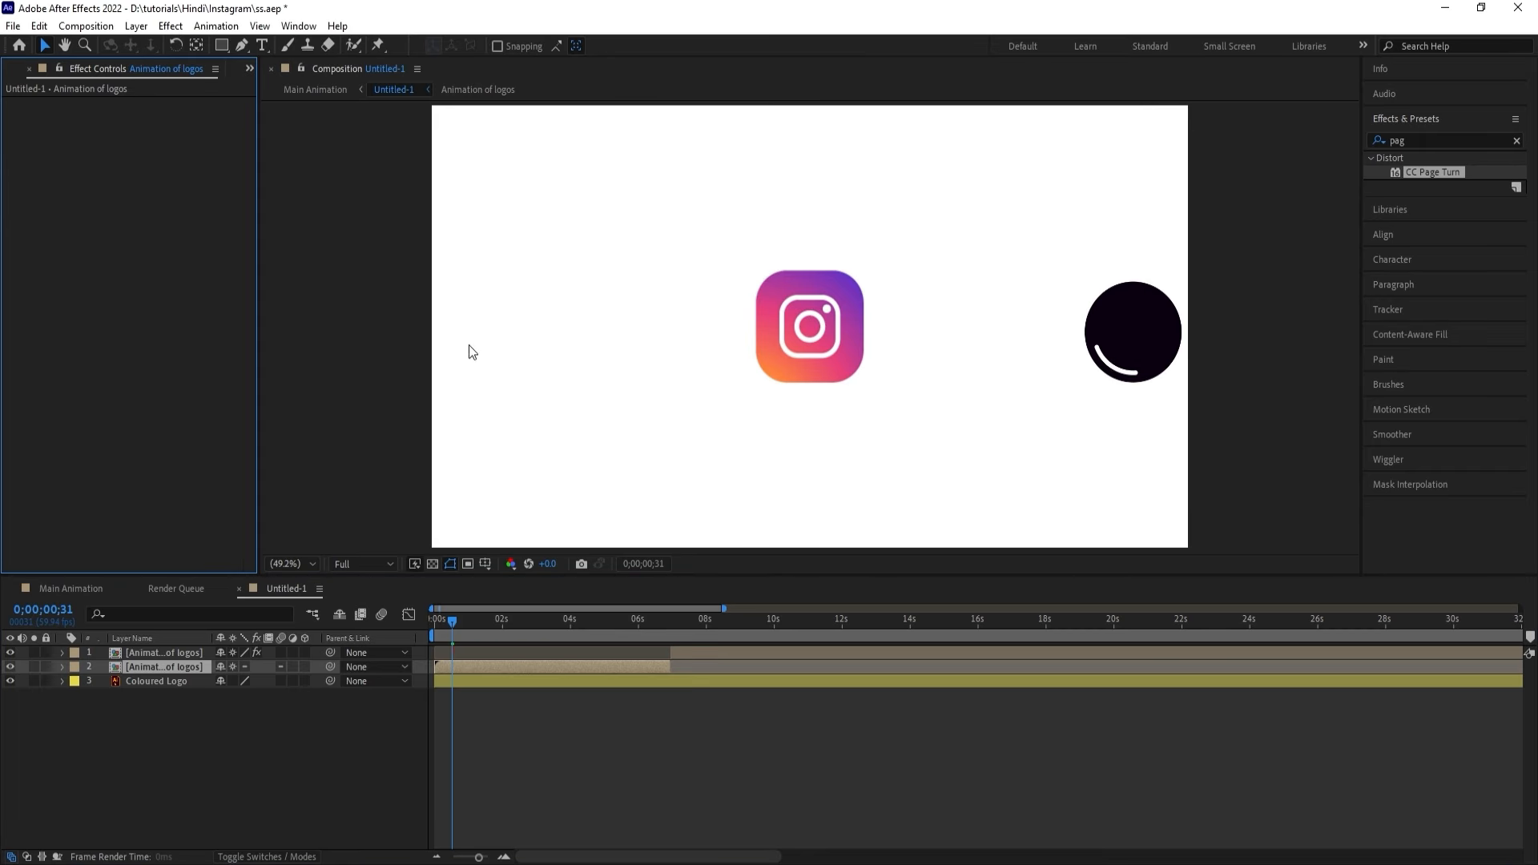
# Preview the animation, hide the Coloured Logo layer, and select the later part of the Animation of logos layer at 0;00;06;57.
pyautogui.press('space')
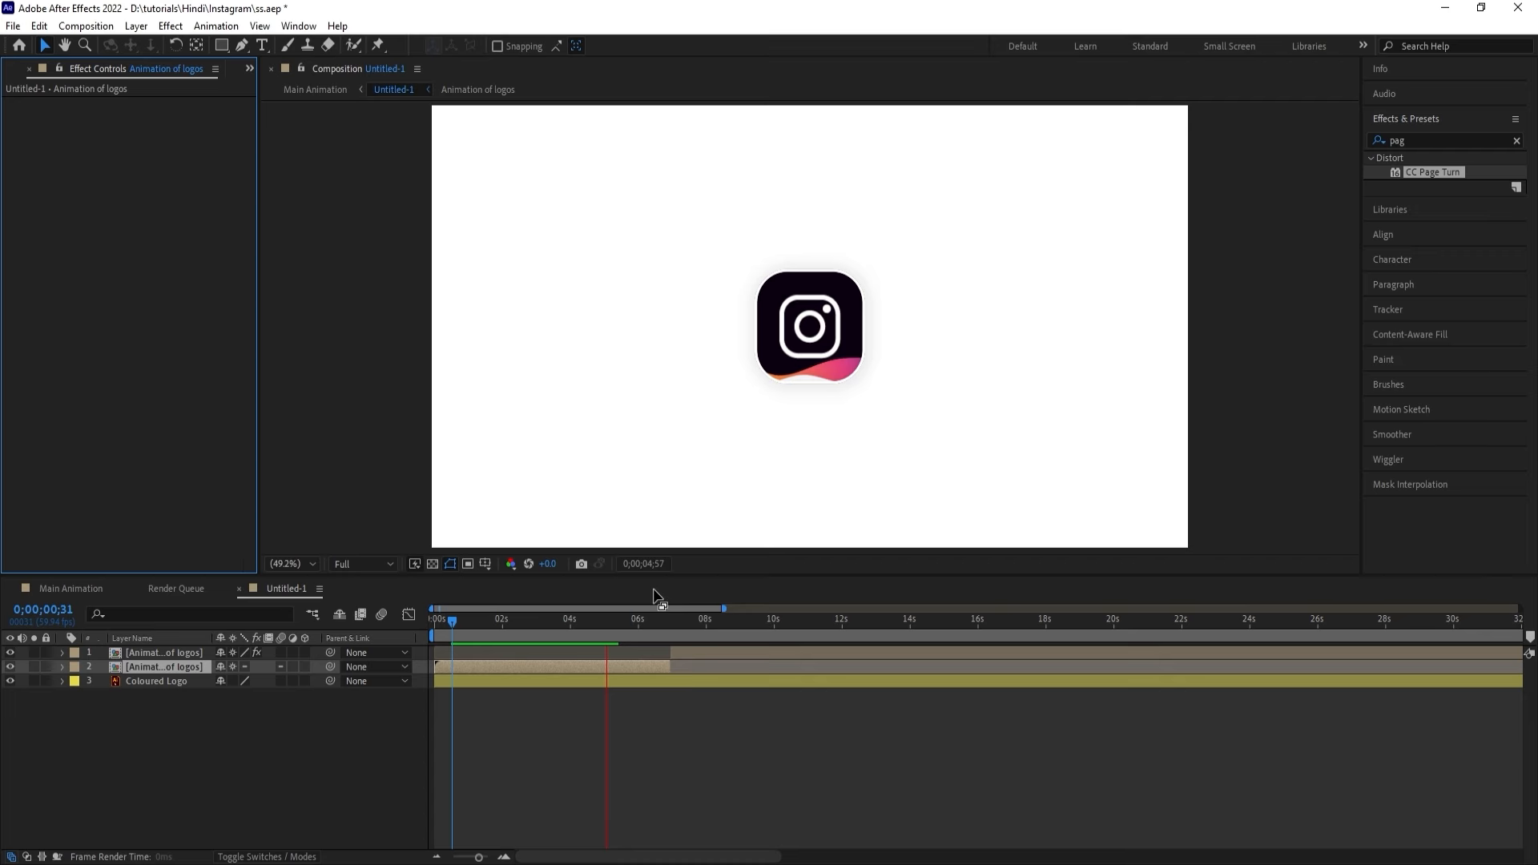
pyautogui.click(469, 619)
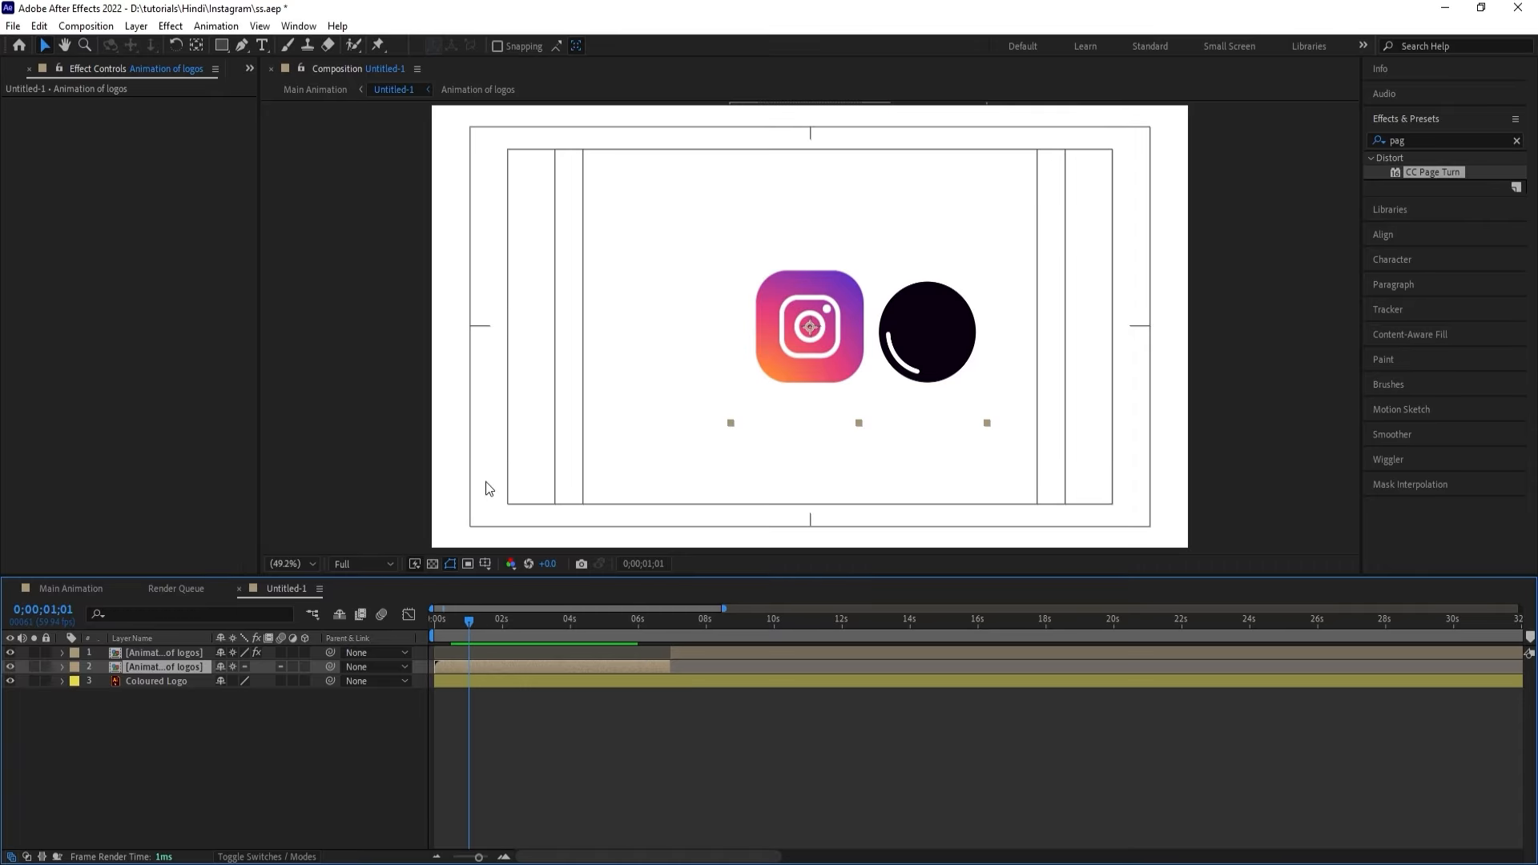
pyautogui.click(10, 681)
pyautogui.press('h')
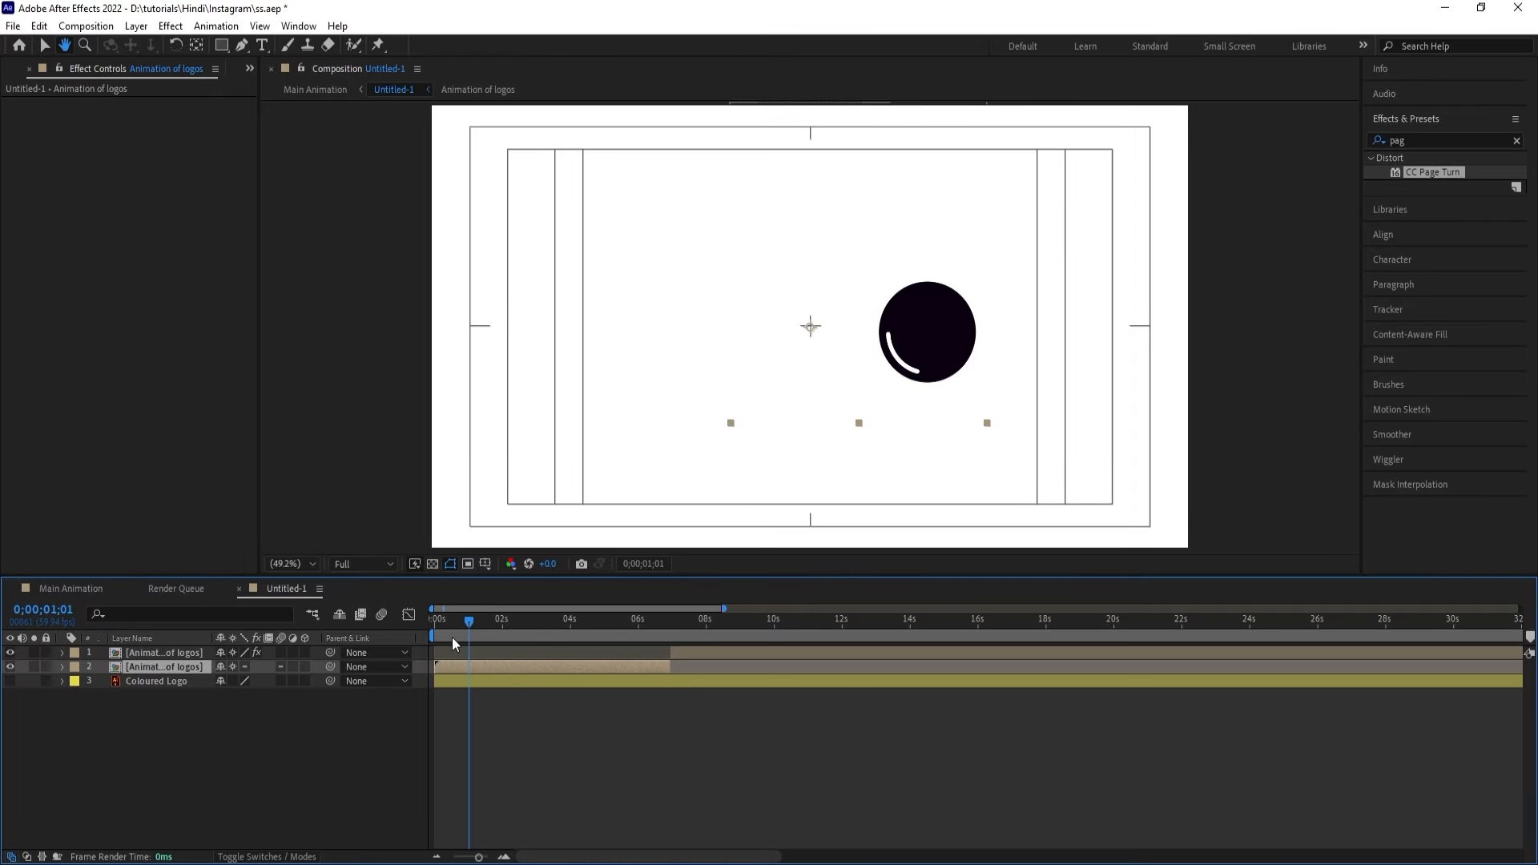
pyautogui.press('v')
pyautogui.moveTo(471, 626); pyautogui.dragTo(670, 644)
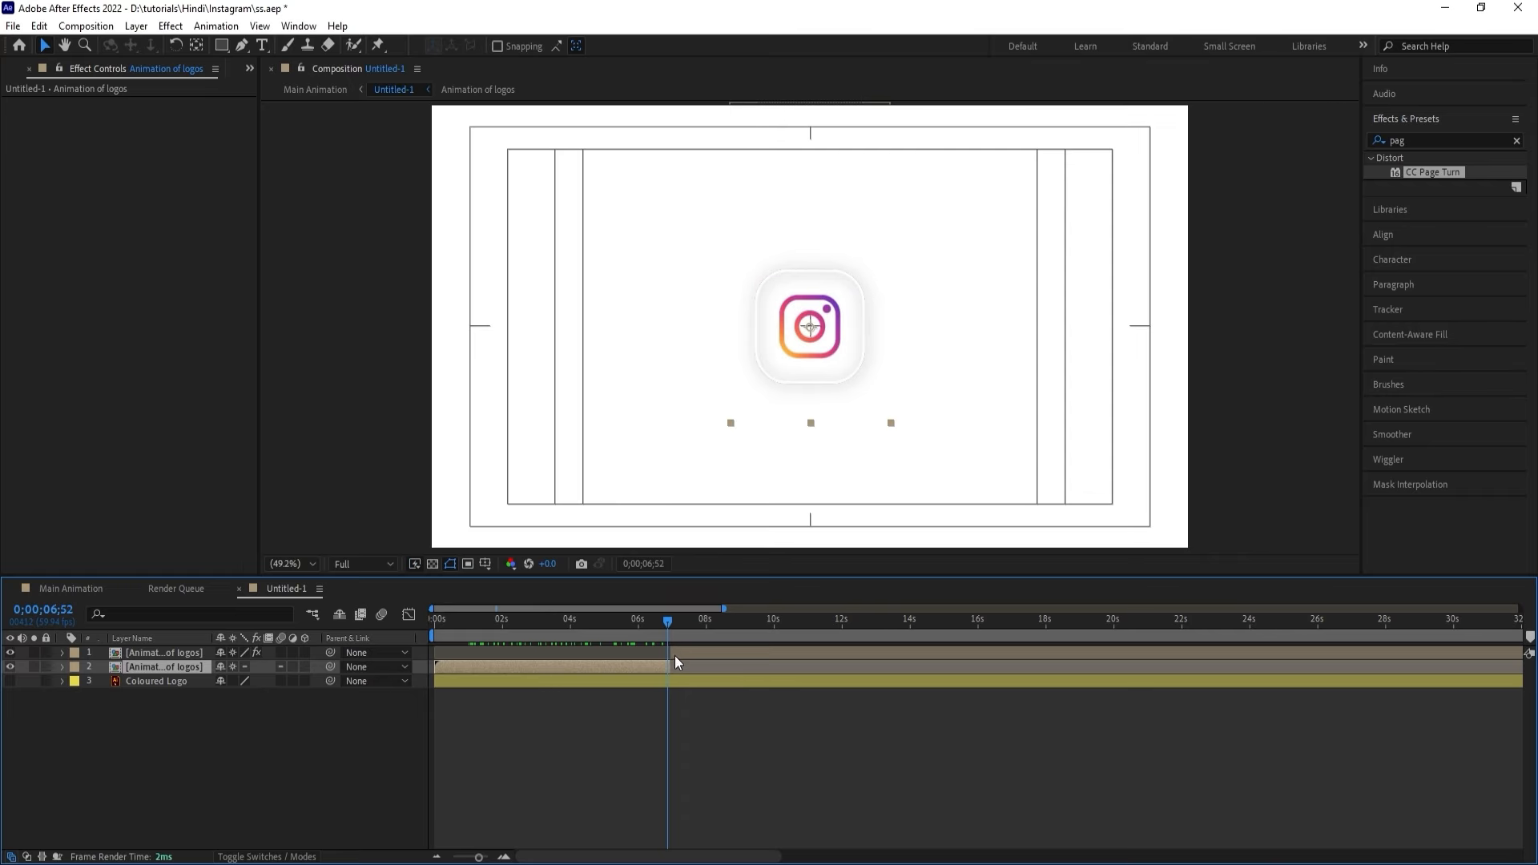
pyautogui.click(676, 653)
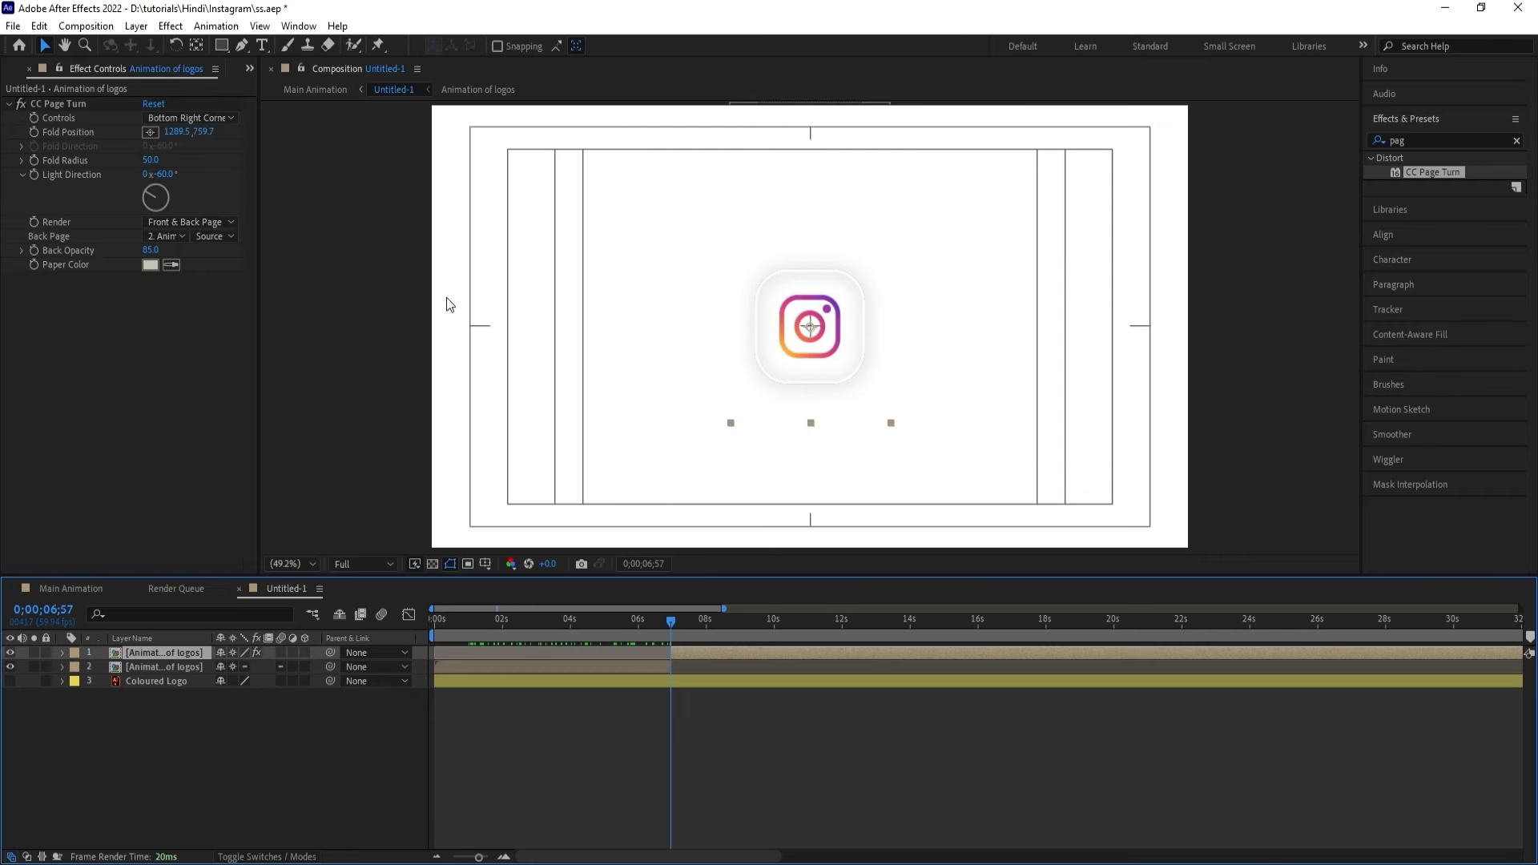
# Try peeling the later Animation of logos layer by moving its CC Page Turn Fold Position to 59.0, 20.3.
pyautogui.click(36, 128)
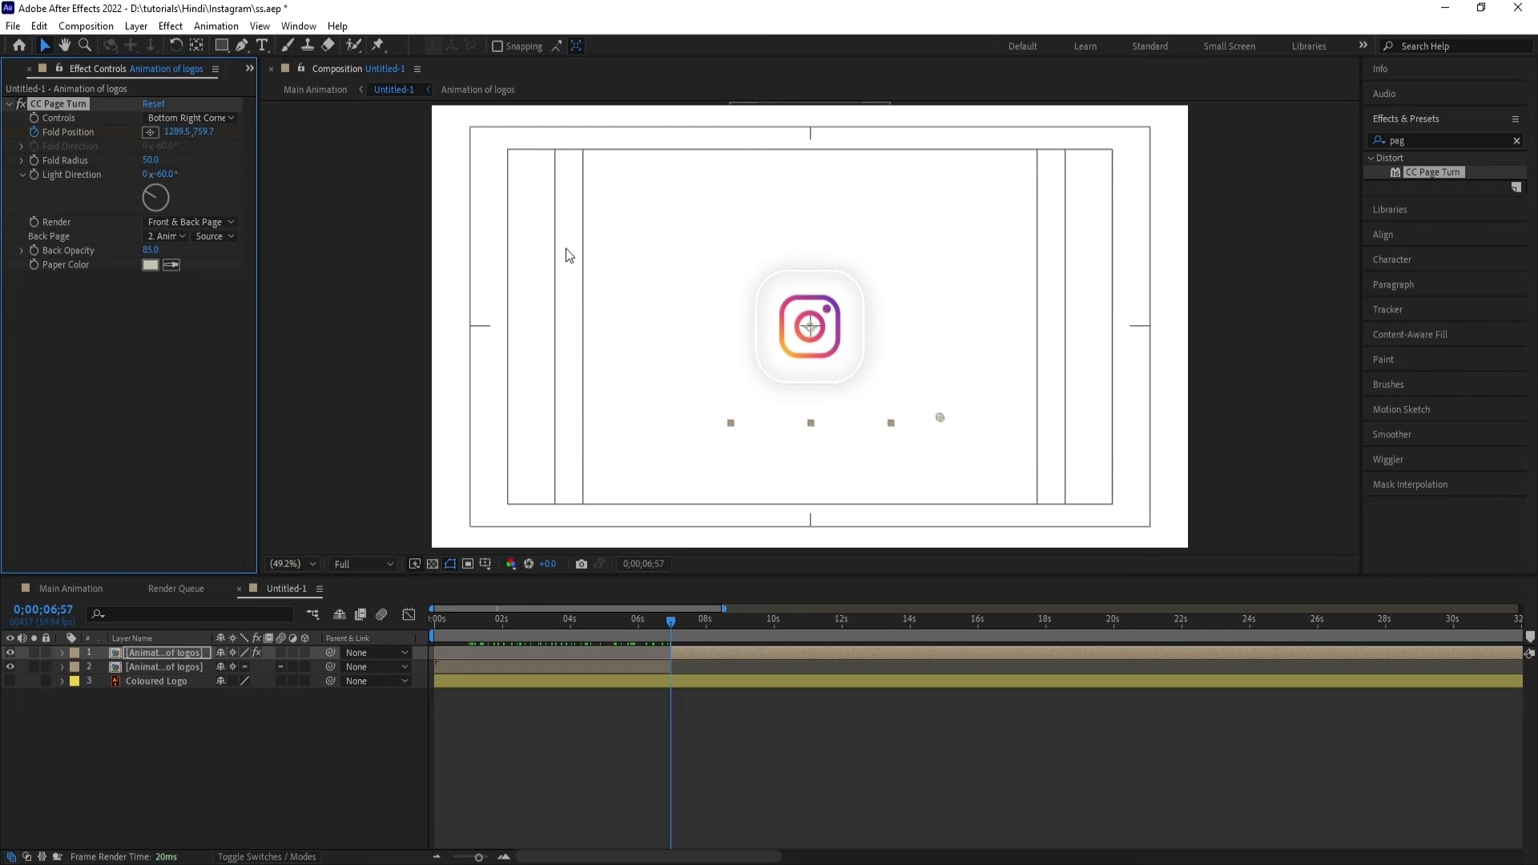
pyautogui.click(582, 264)
pyautogui.click(36, 134)
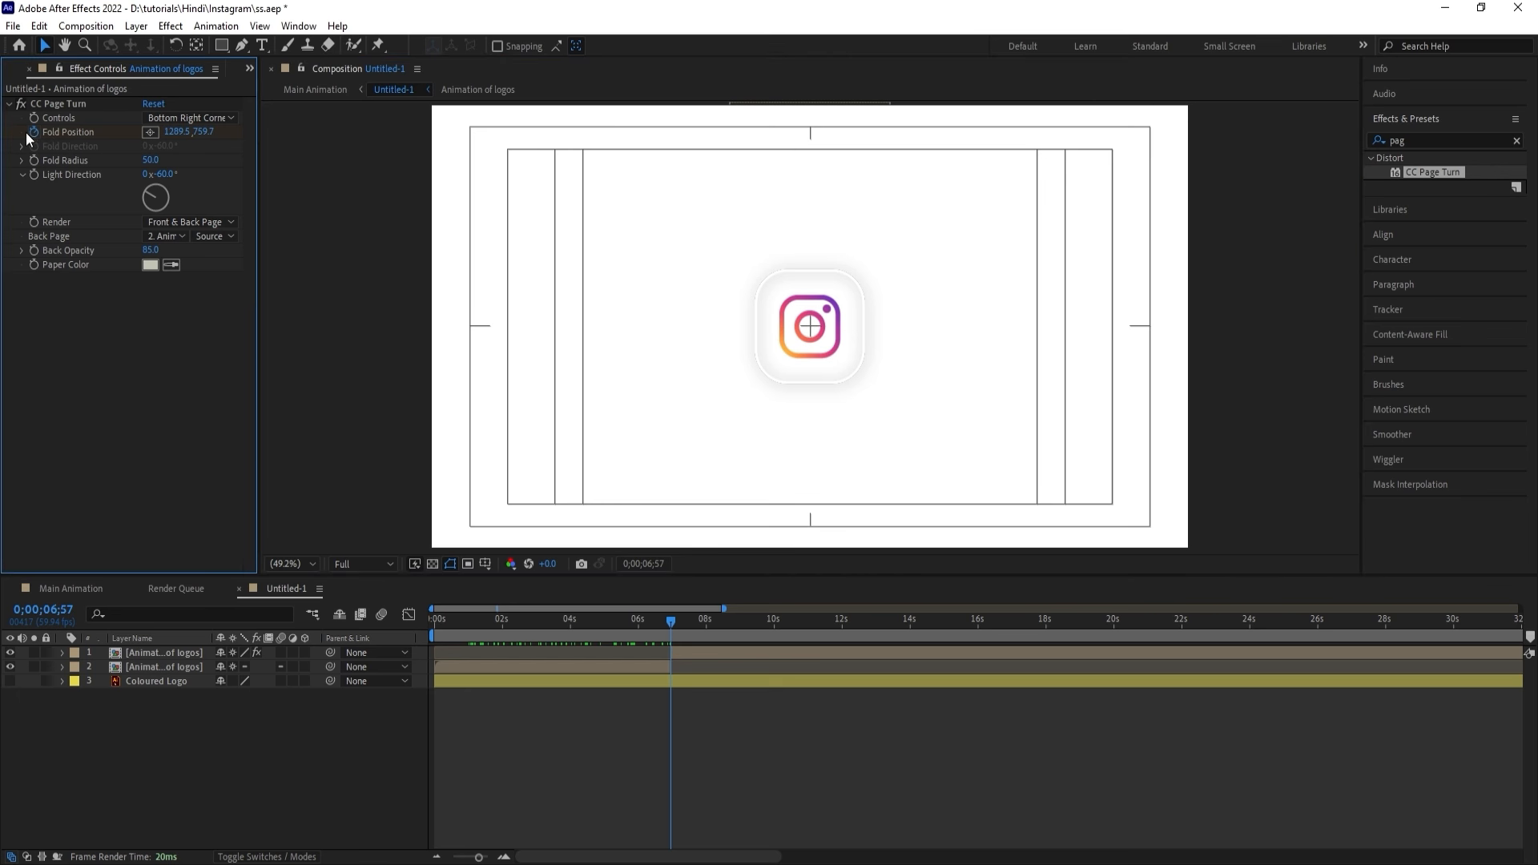
pyautogui.moveTo(573, 251); pyautogui.dragTo(981, 301)
pyautogui.moveTo(979, 237); pyautogui.dragTo(457, 116)
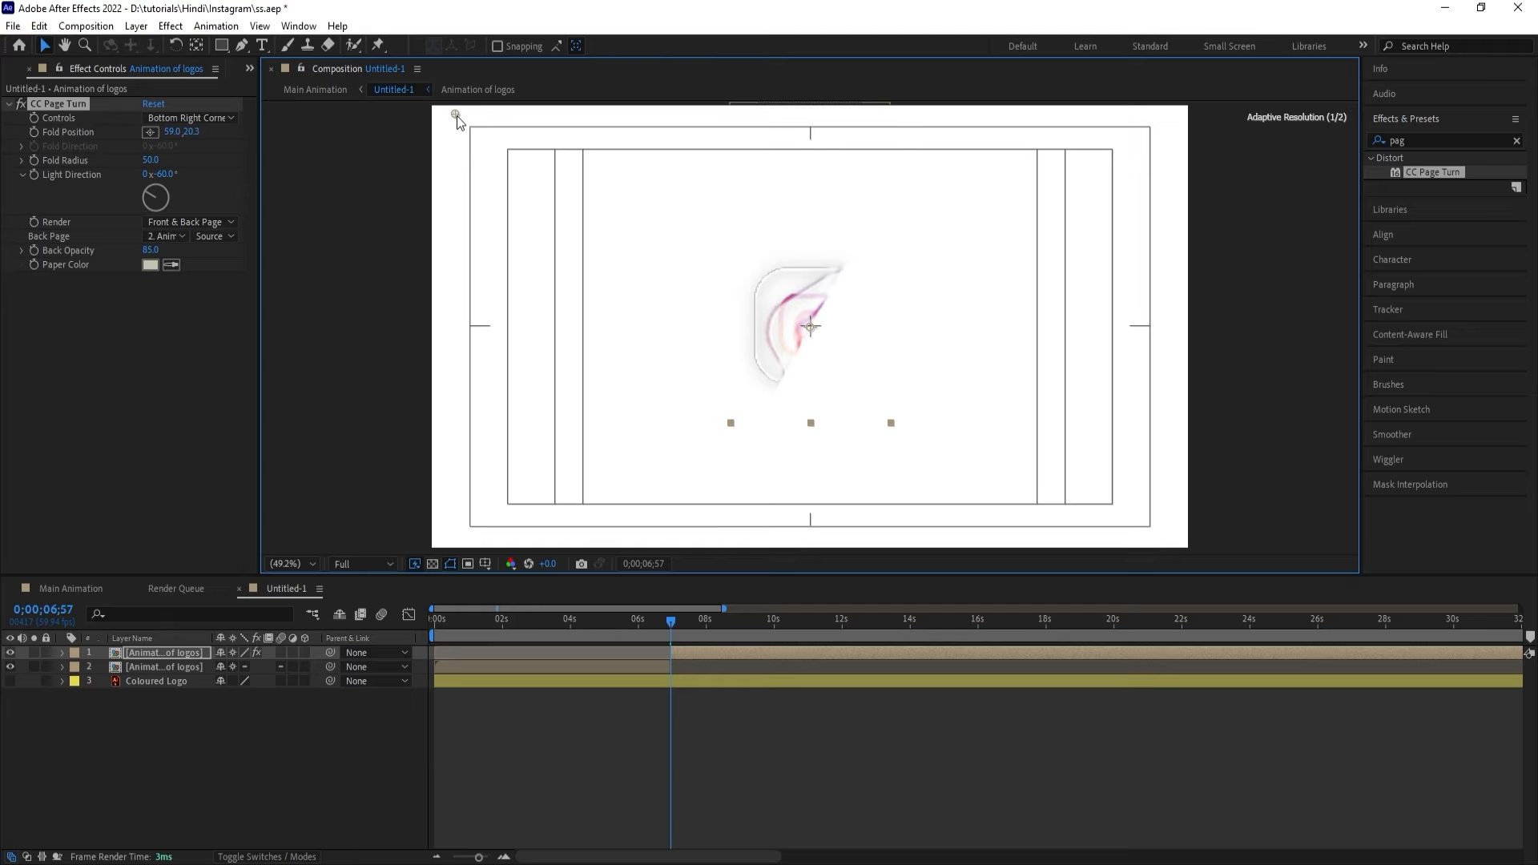
# Set the CC Page Turn Light Direction to -61° and try folding the logo from the Bottom Left Corner.
pyautogui.moveTo(166, 175); pyautogui.dragTo(185, 175)
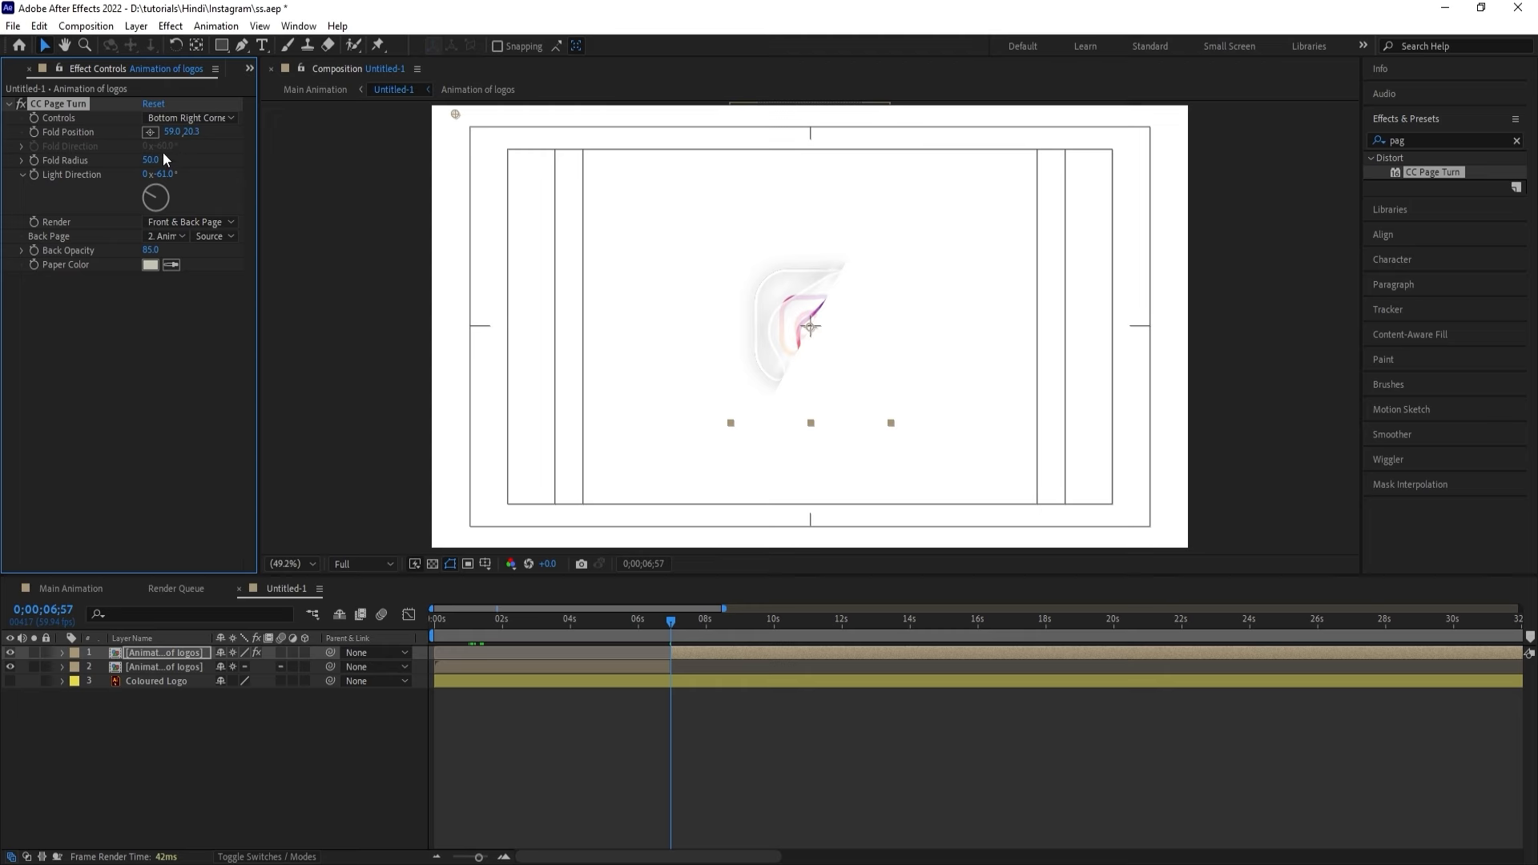
pyautogui.click(184, 118)
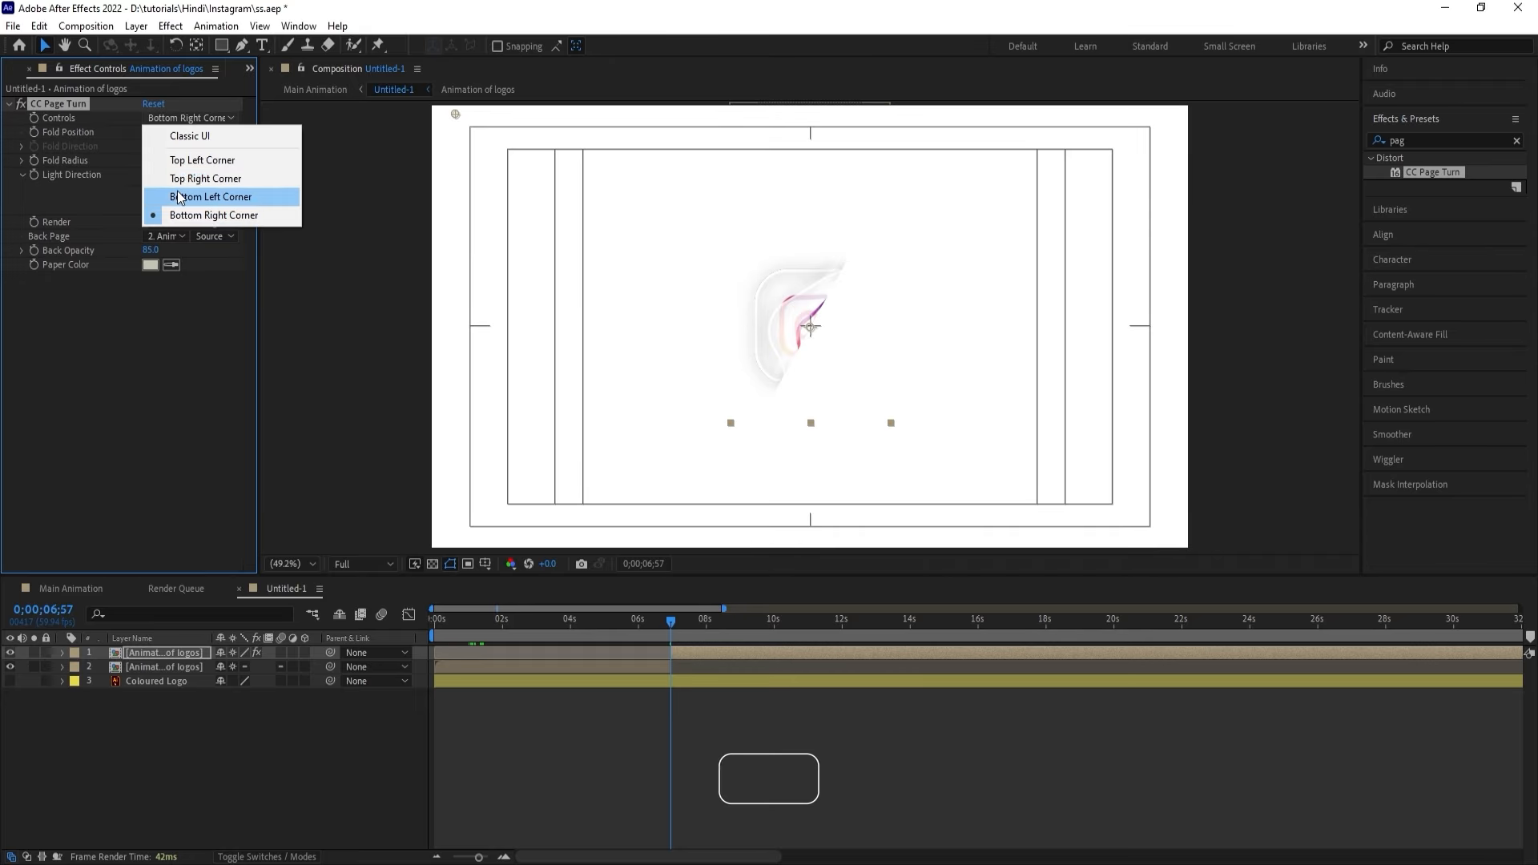
pyautogui.click(178, 196)
pyautogui.click(150, 132)
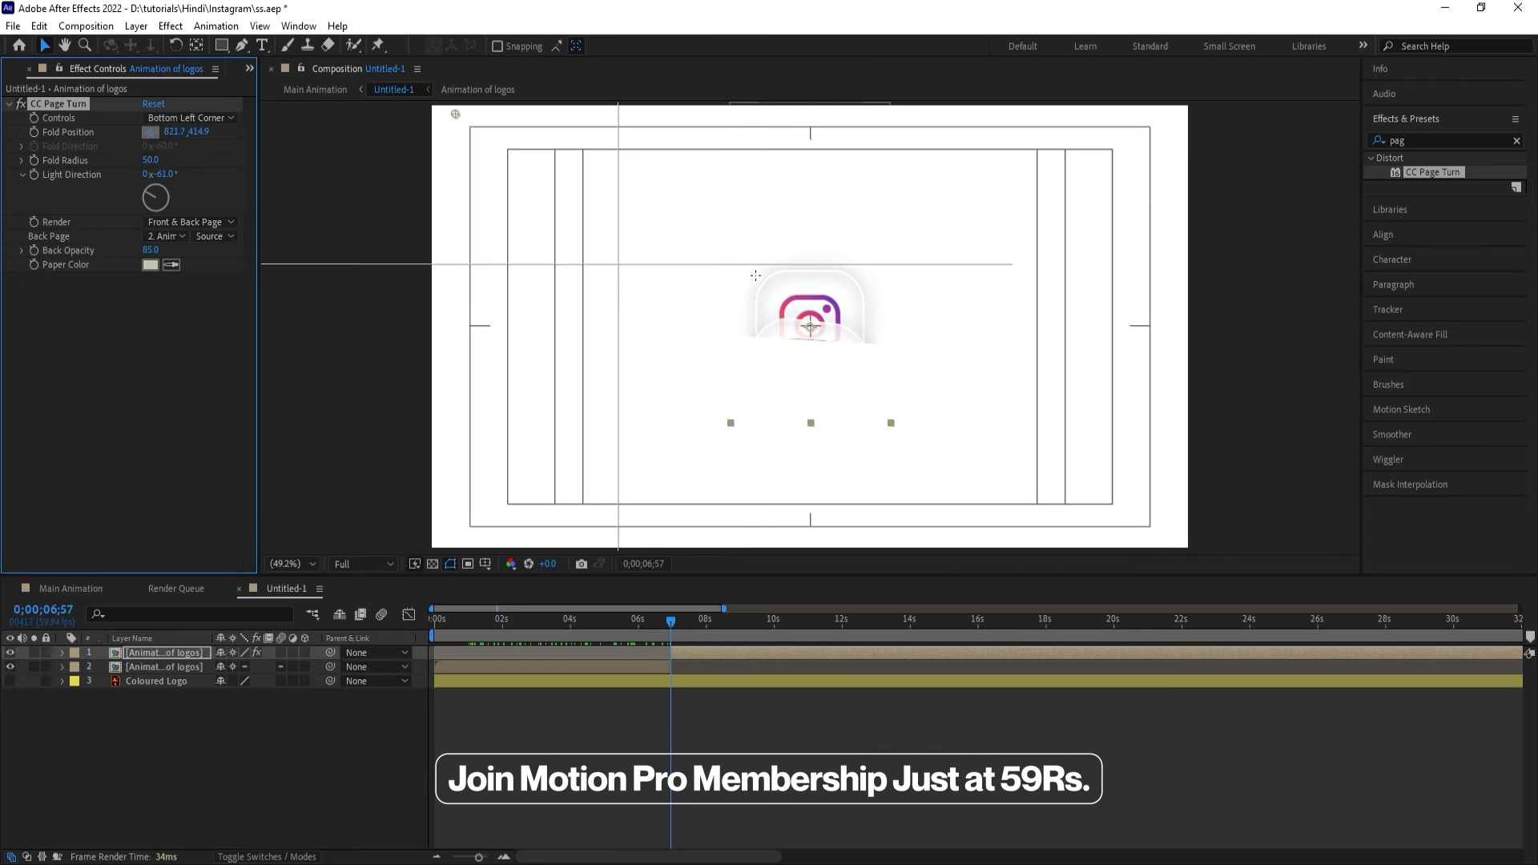
pyautogui.moveTo(762, 273); pyautogui.dragTo(1192, 172)
# Set the CC Page Turn Controls to Top Right Corner and keyframe the Fold Position at 524.7, 1059.7 at 0;00;06;57.
pyautogui.click(184, 122)
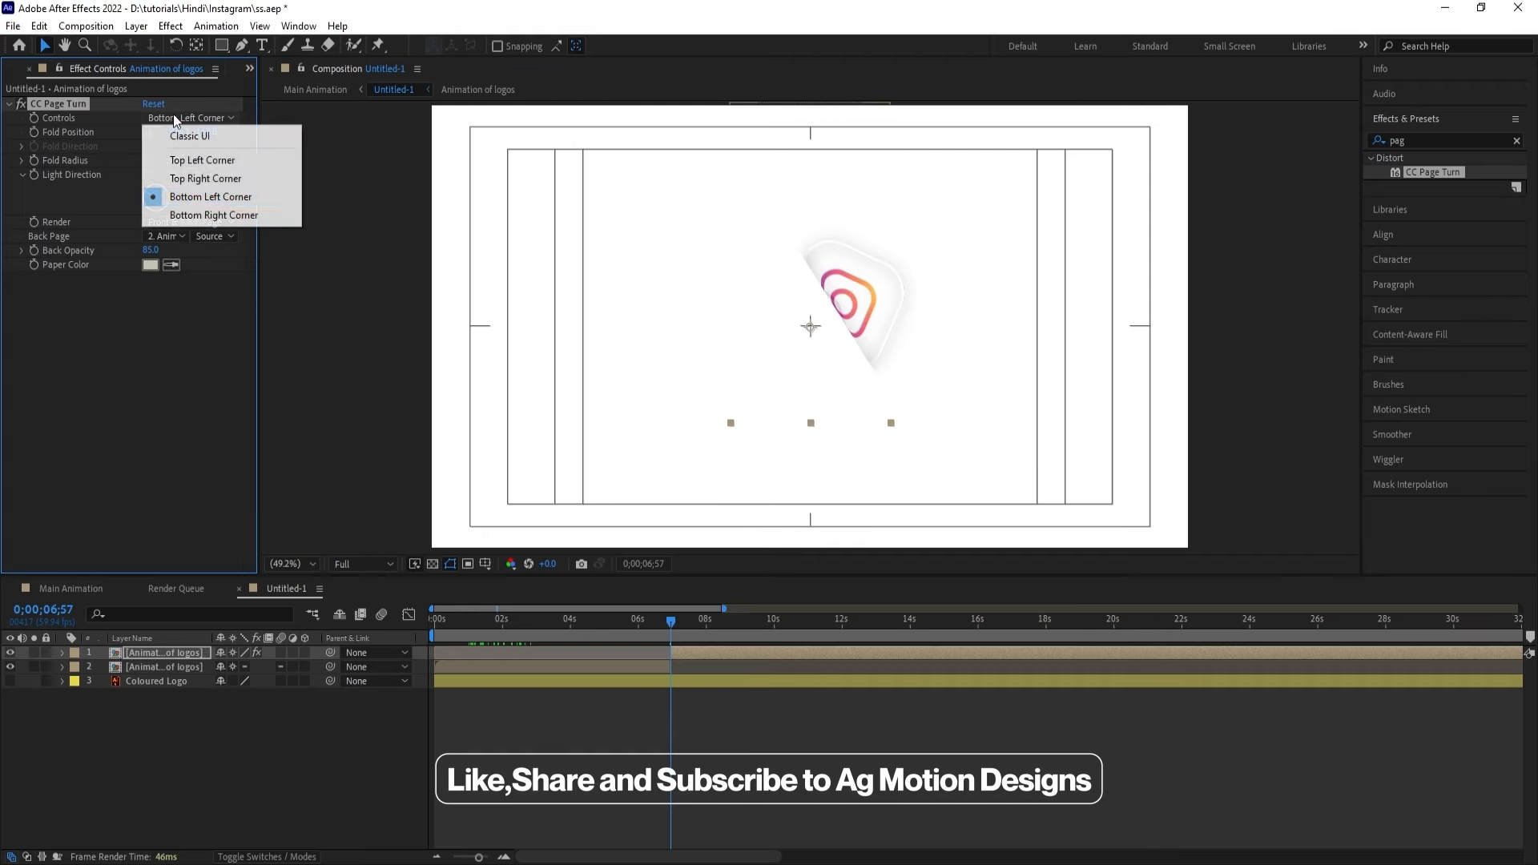
pyautogui.click(190, 178)
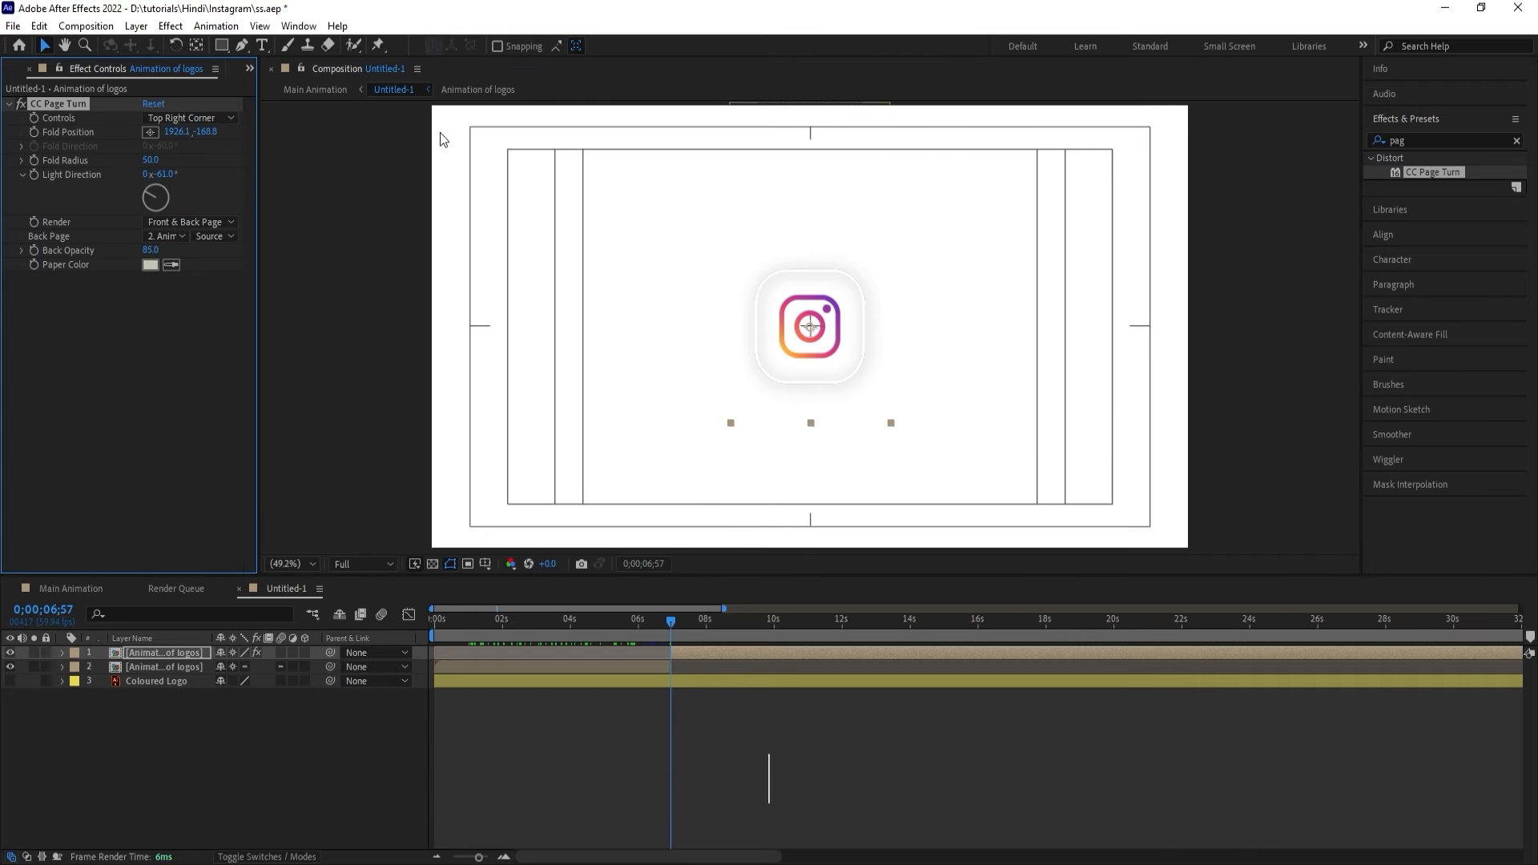
pyautogui.moveTo(622, 388); pyautogui.dragTo(639, 543)
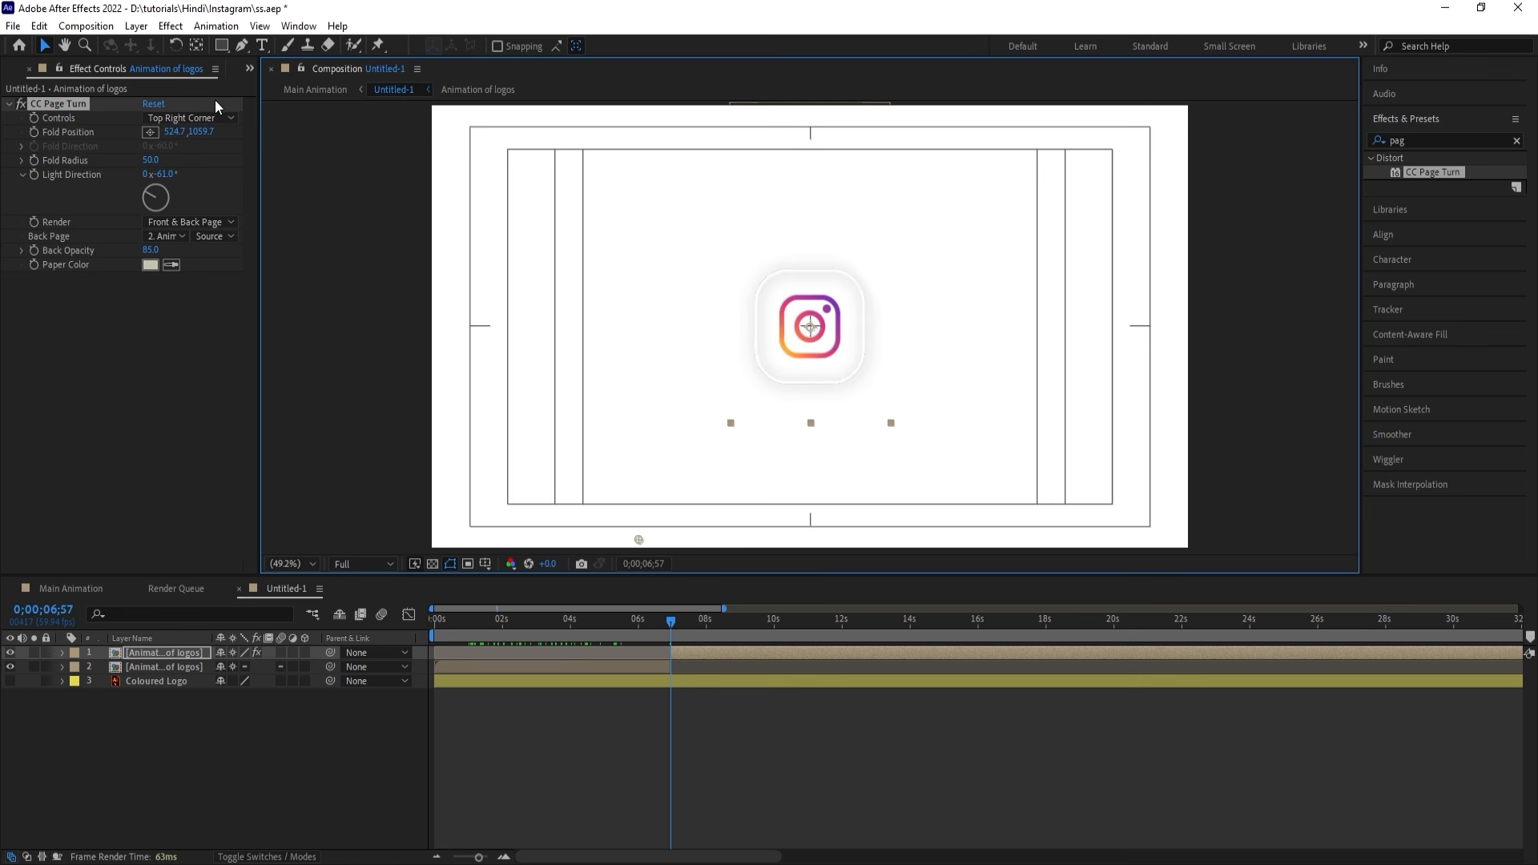
pyautogui.click(35, 131)
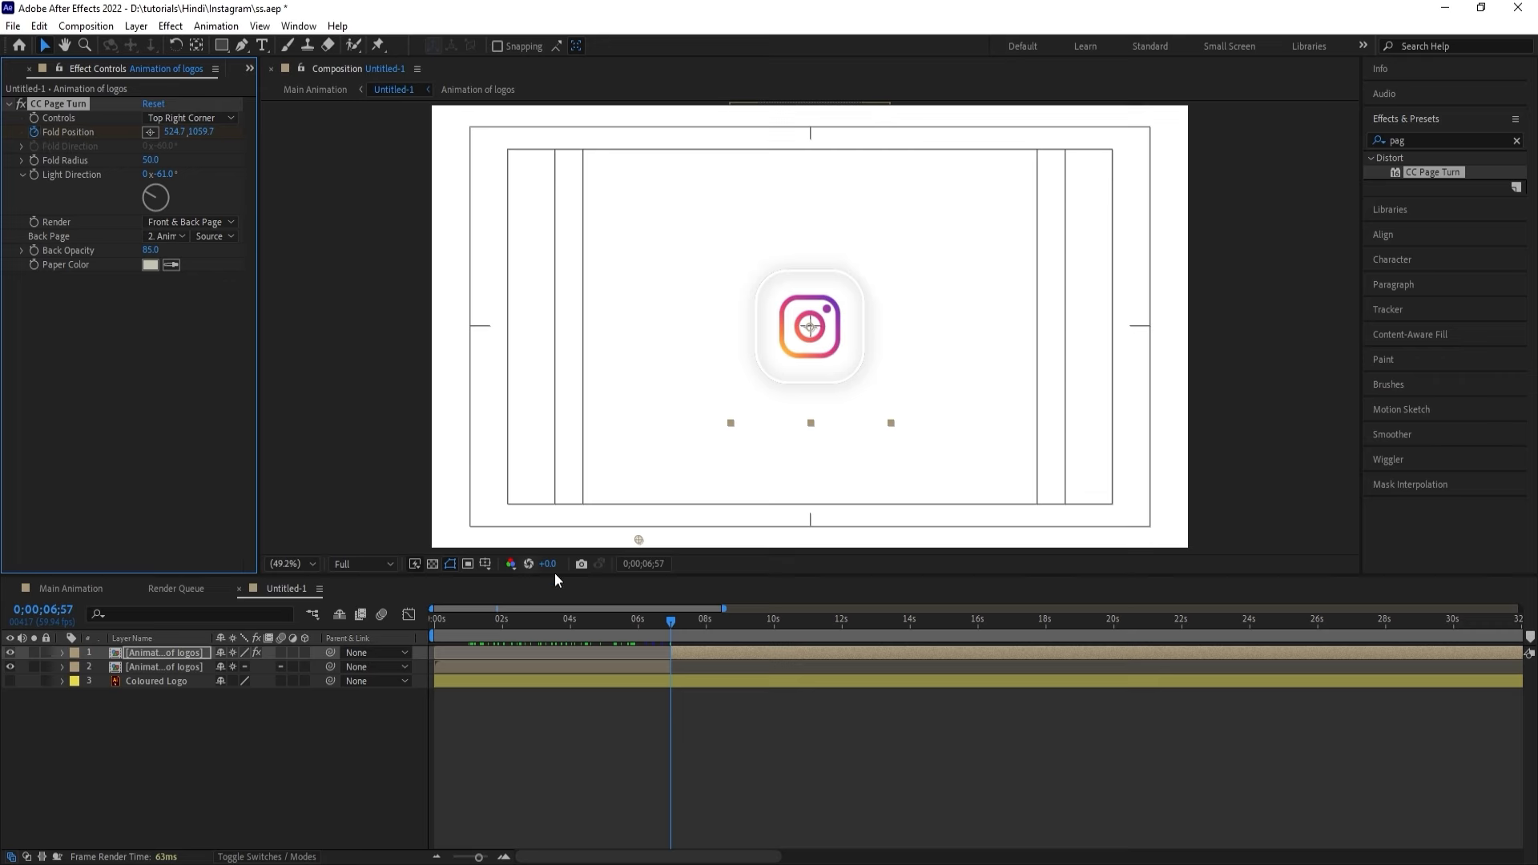
pyautogui.press('u')
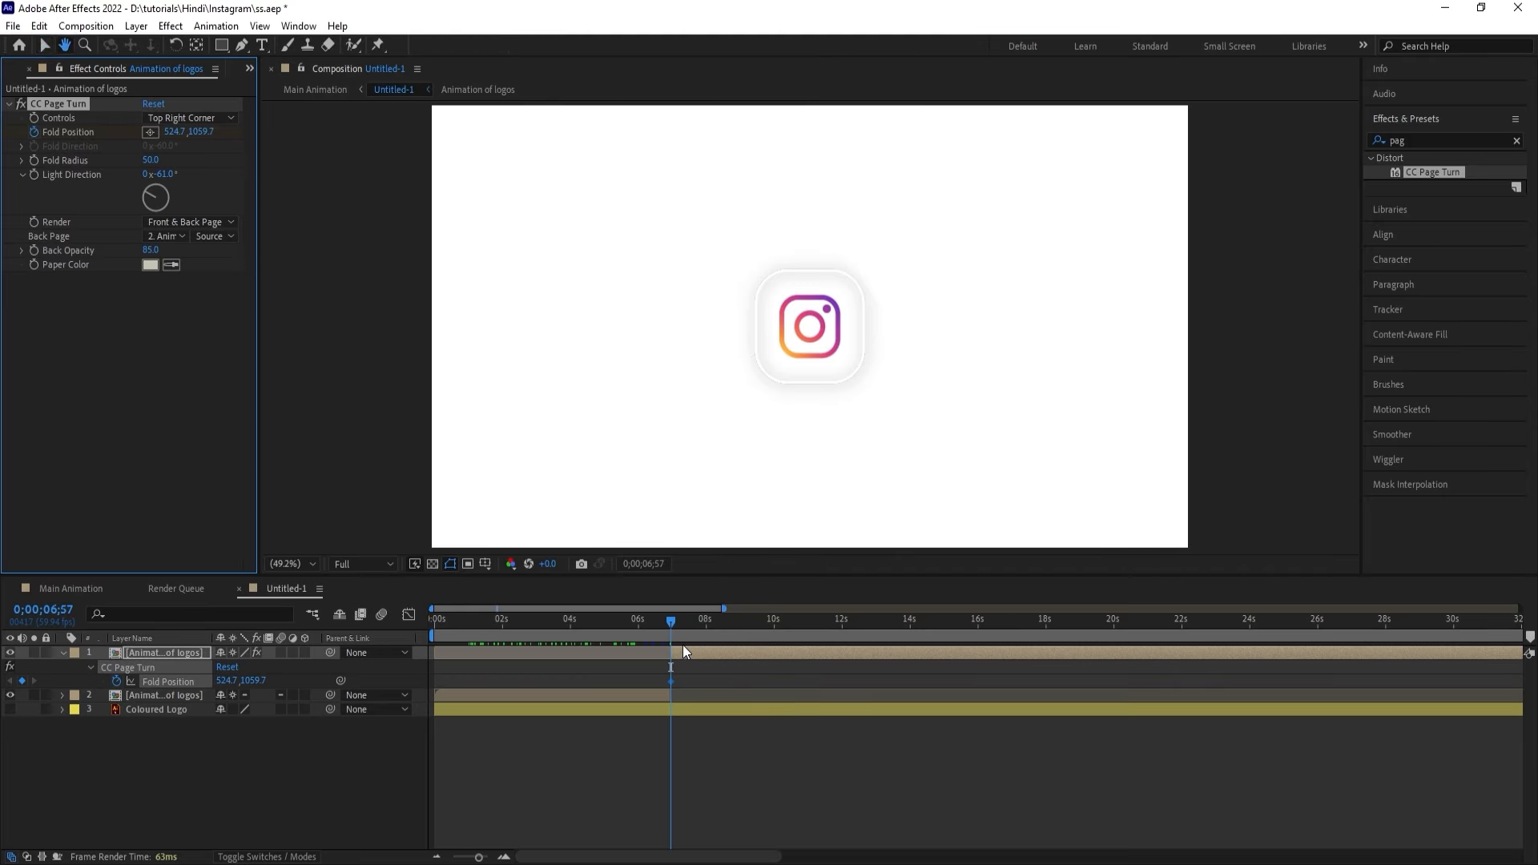
# Keyframe the Fold Position beyond the frame's lower-left corner at 0;00;09;26 and apply Easy Ease to both Fold Position keyframes.
pyautogui.click(716, 620)
pyautogui.moveTo(718, 621); pyautogui.dragTo(754, 621)
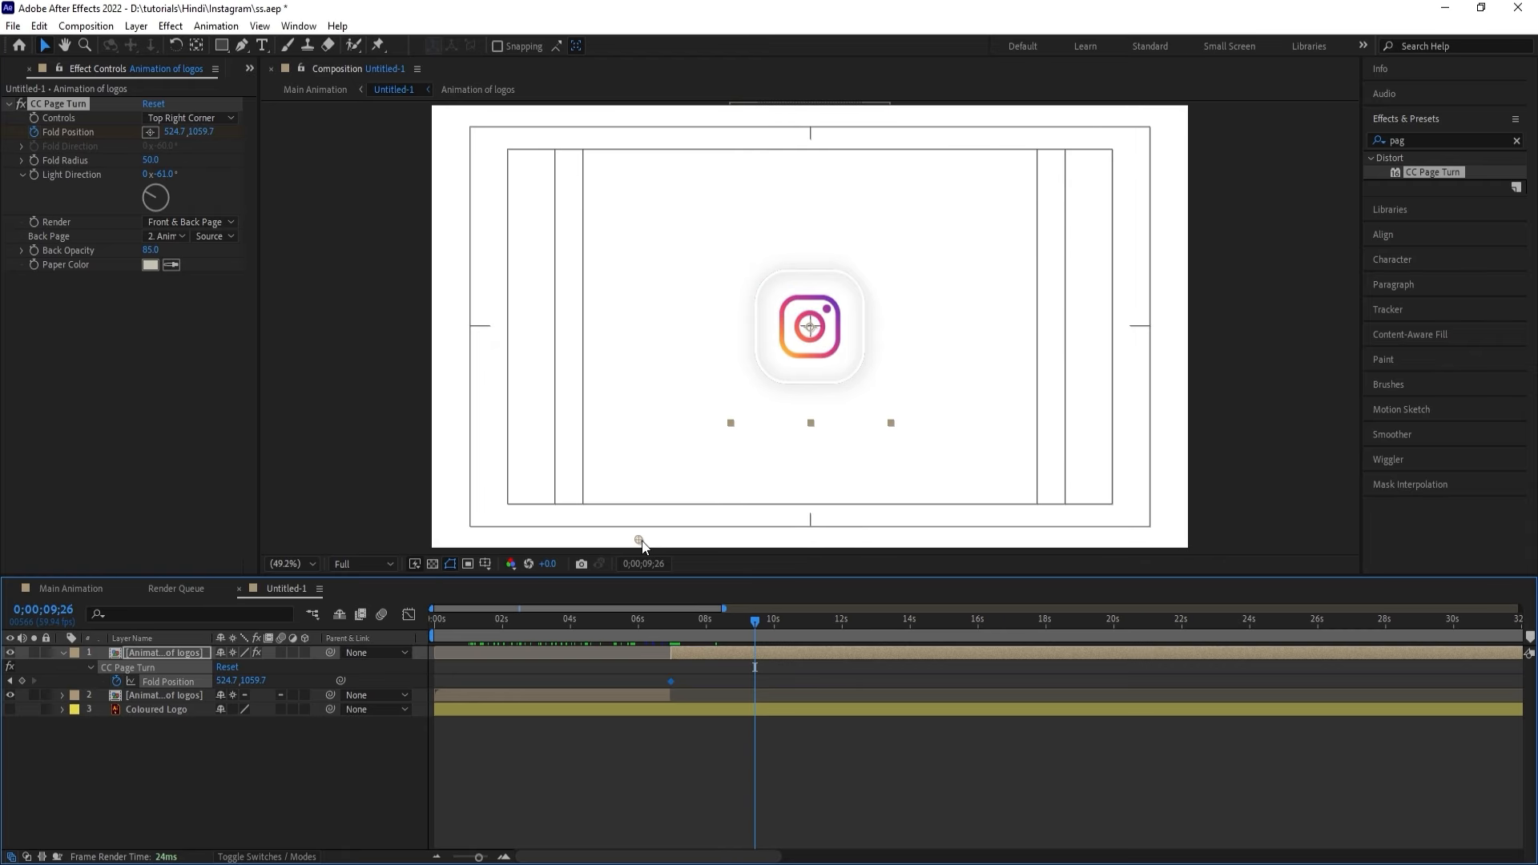
pyautogui.moveTo(766, 377); pyautogui.dragTo(687, 501)
pyautogui.press('j')
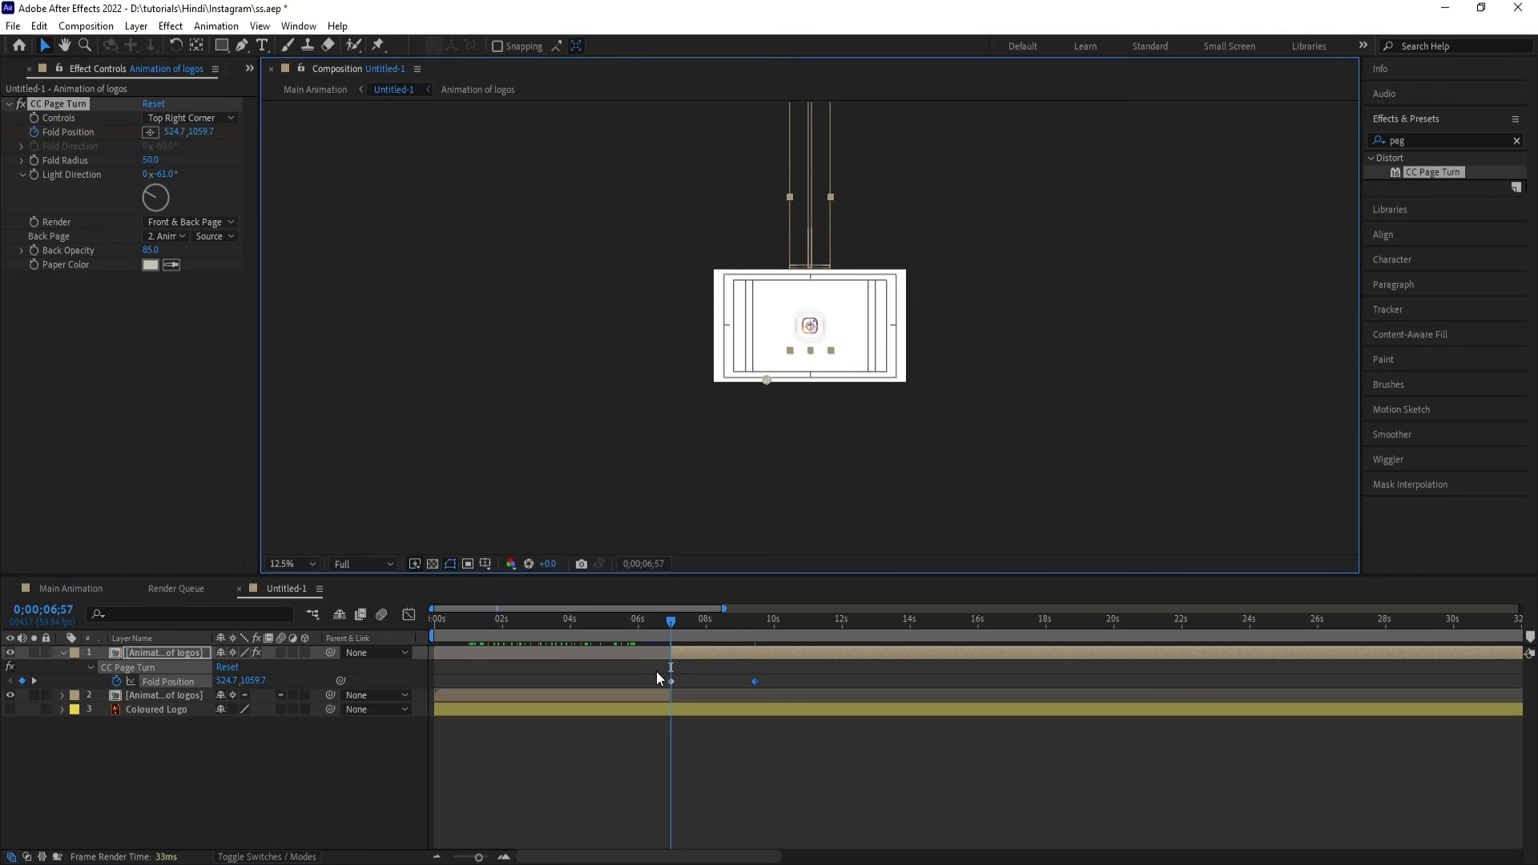
pyautogui.moveTo(656, 671); pyautogui.dragTo(812, 691)
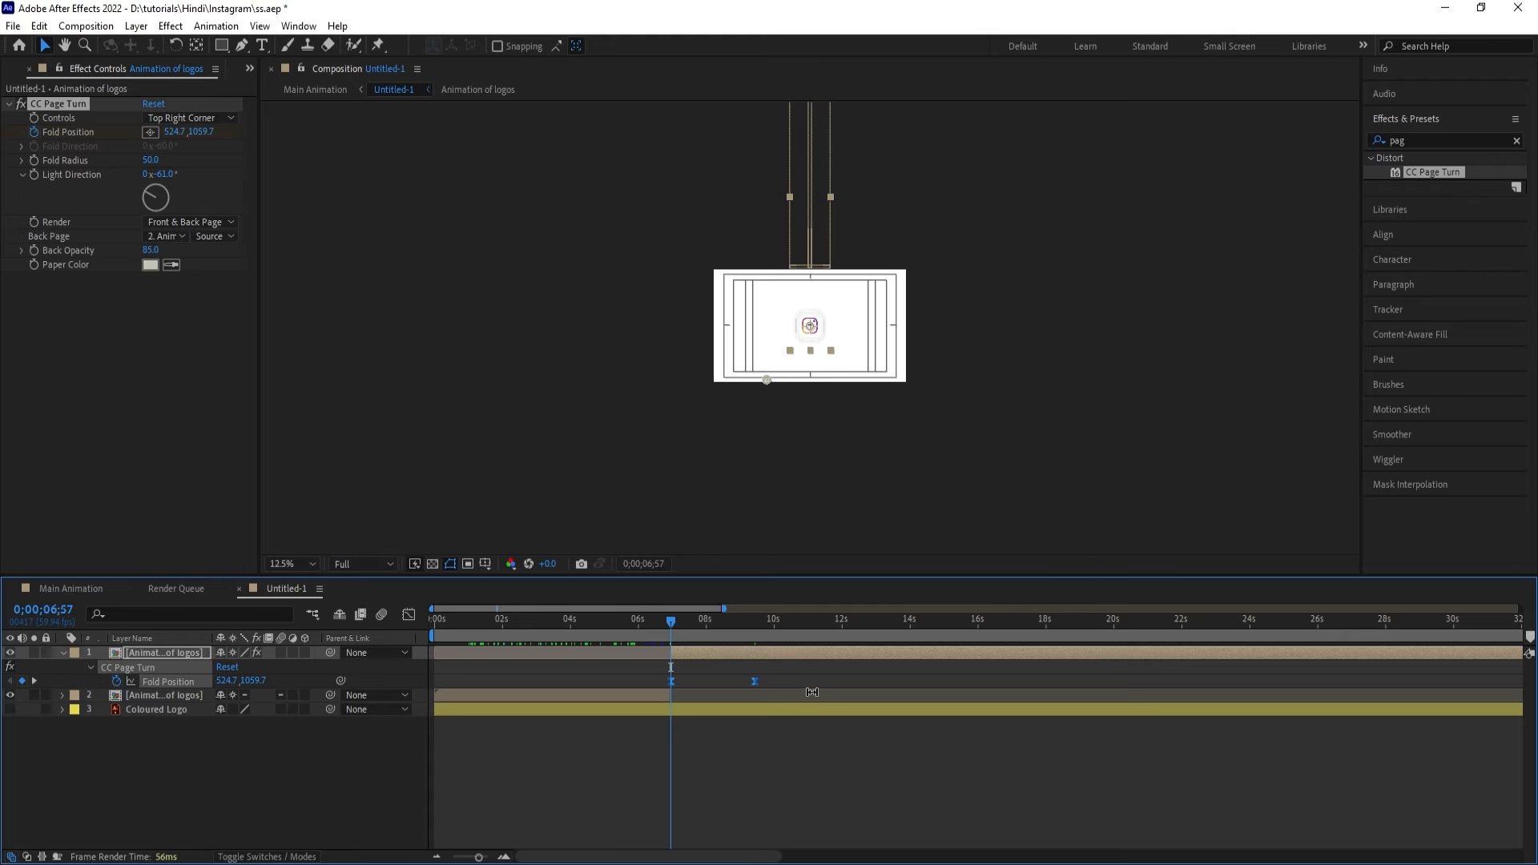
# Fit the composition in the viewer and select the Coloured Logo layer.
pyautogui.click(312, 564)
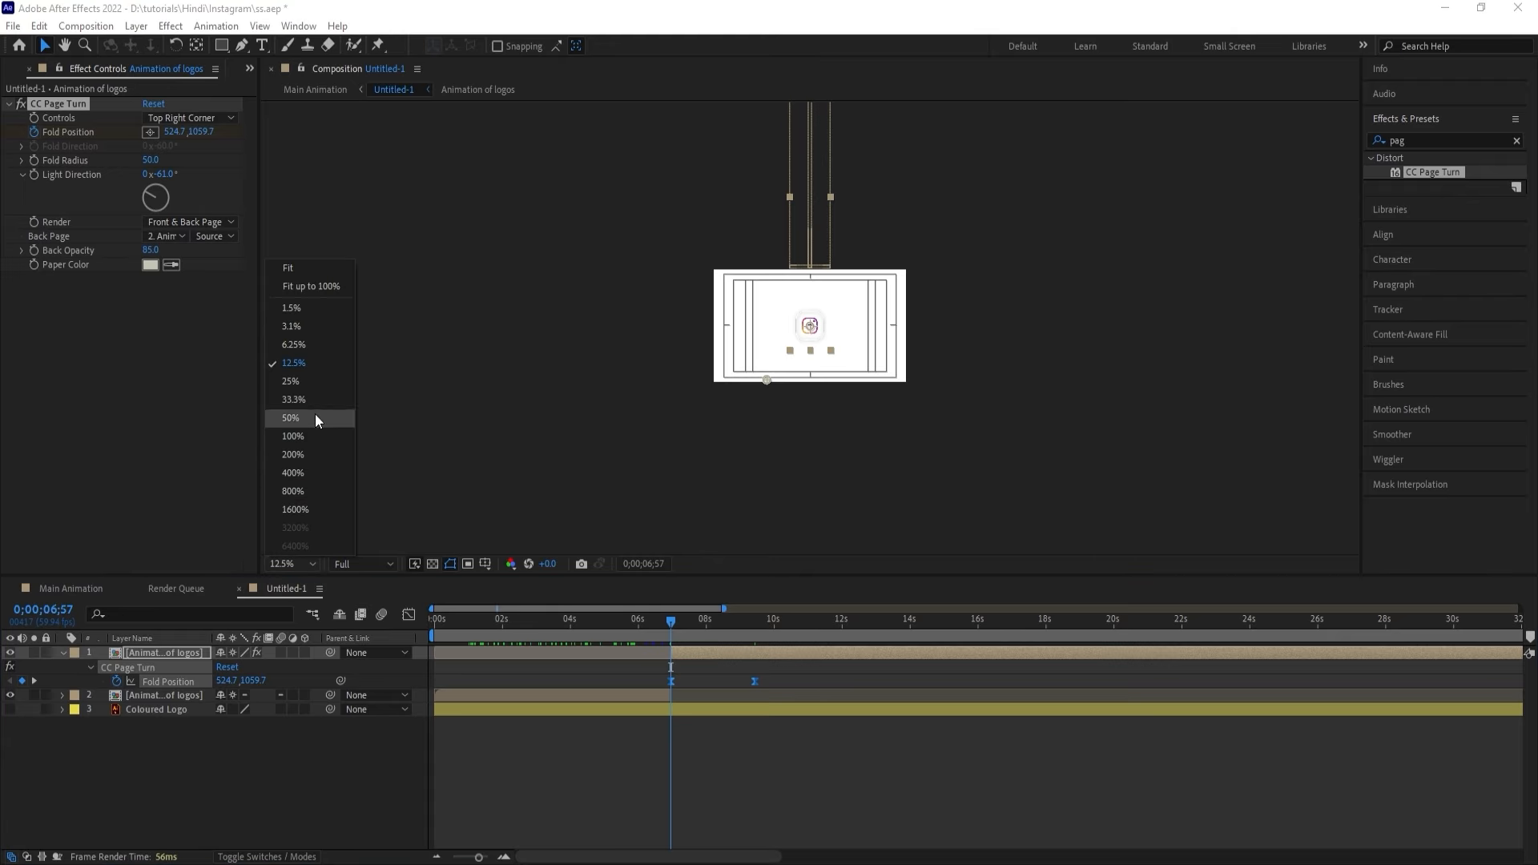
pyautogui.click(290, 272)
pyautogui.click(164, 710)
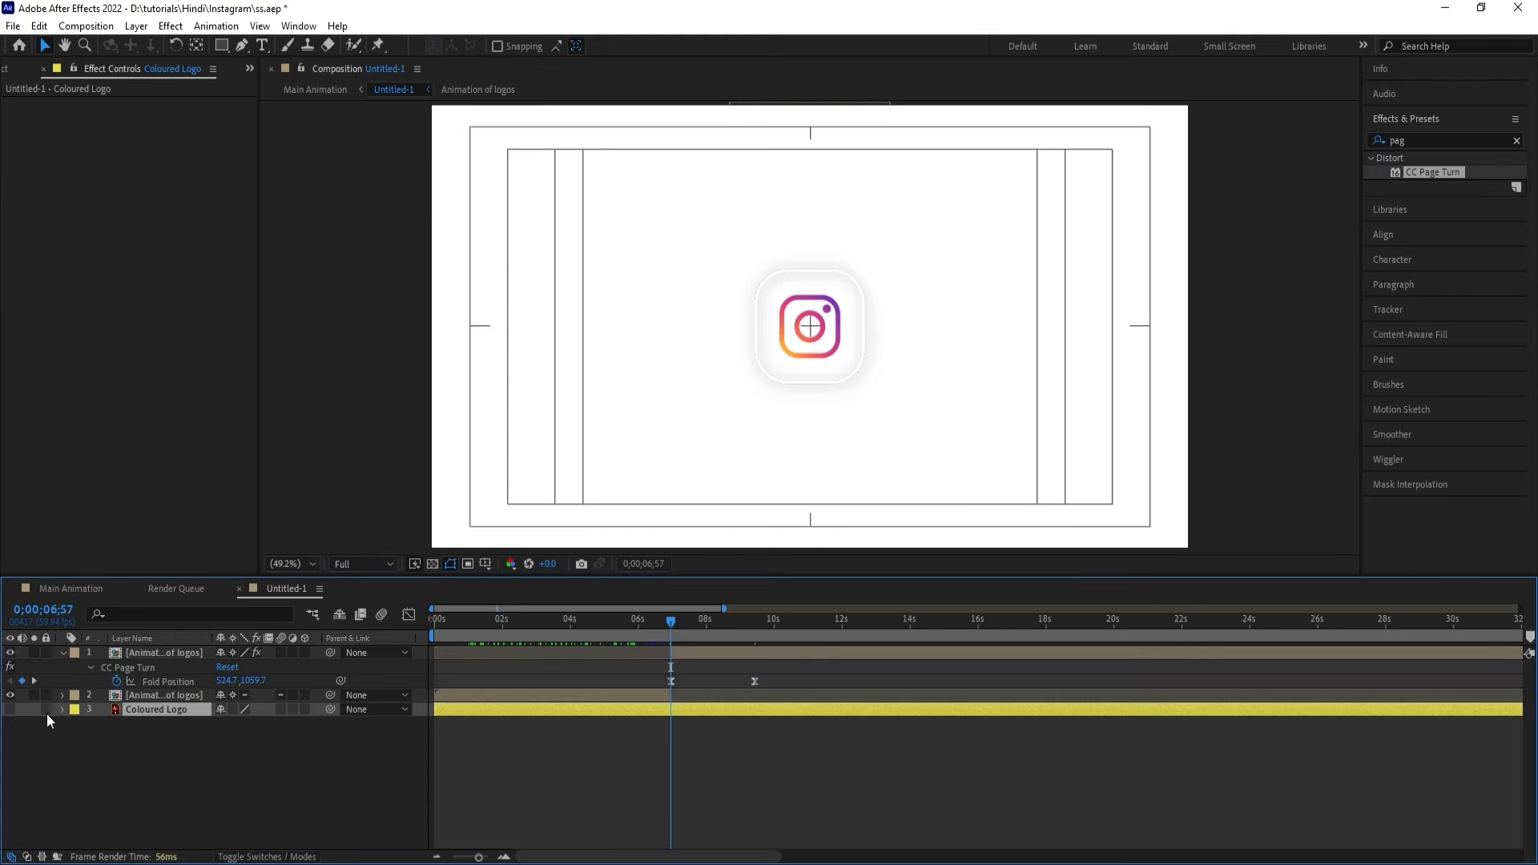